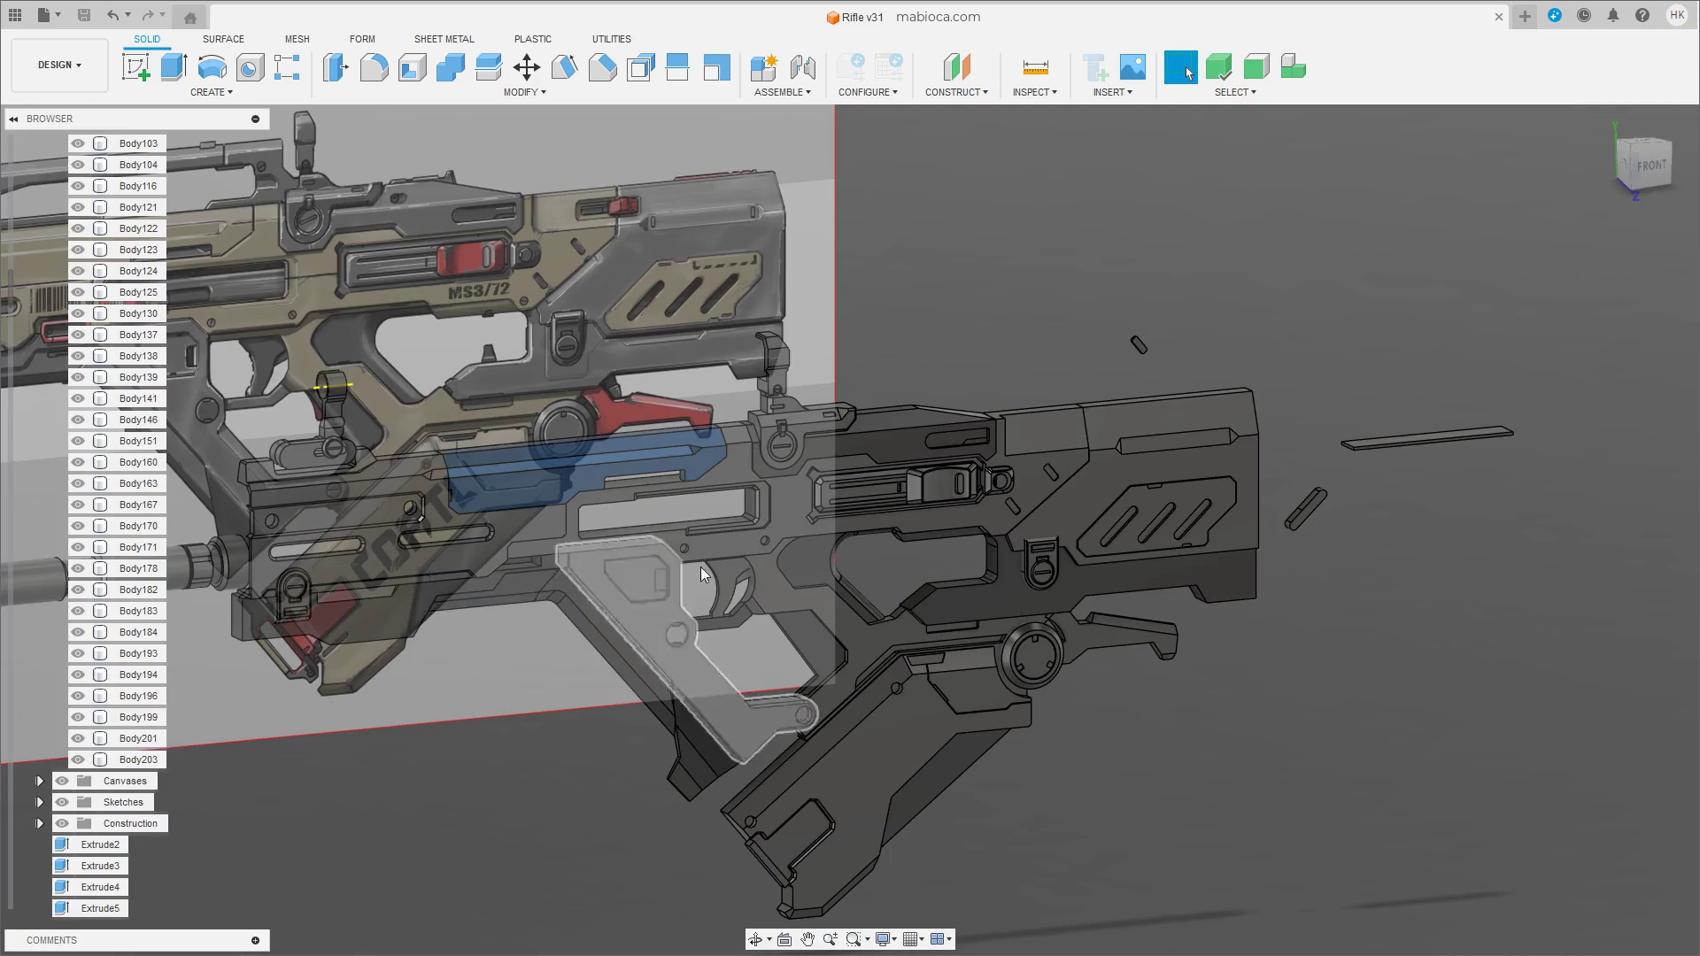
Select the receiver's slanted top face for Move and place the rotation pivot at its end.
{"action": "left_click", "coordinate": [1643, 161]}
{"action": "scroll", "coordinate": [852, 609], "scroll_direction": "up", "scroll_amount": 5}
{"action": "scroll", "coordinate": [801, 589], "scroll_direction": "up", "scroll_amount": 2}
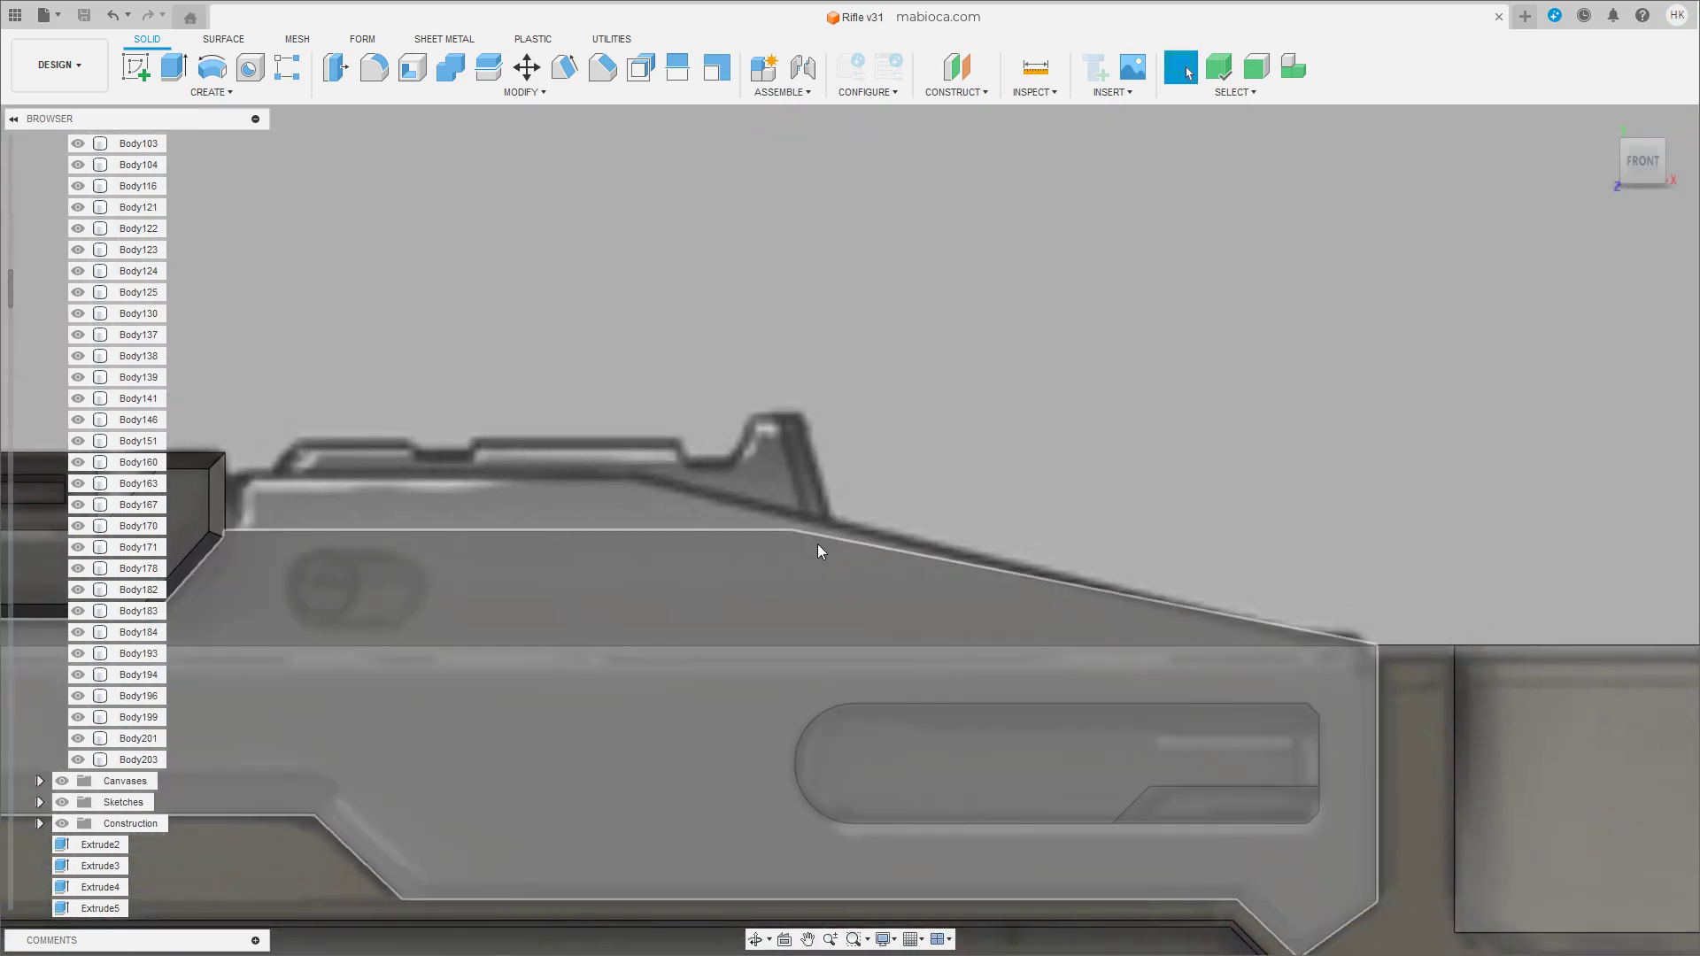
{"action": "mouse_move", "coordinate": [816, 544]}
{"action": "middle_mouse_down", "text": "shift"}
{"action": "mouse_move", "coordinate": [1351, 677]}
{"action": "mouse_move", "coordinate": [1309, 702]}
{"action": "mouse_move", "coordinate": [1167, 544]}
{"action": "middle_mouse_up", "text": "shift"}
{"action": "key", "text": "m"}
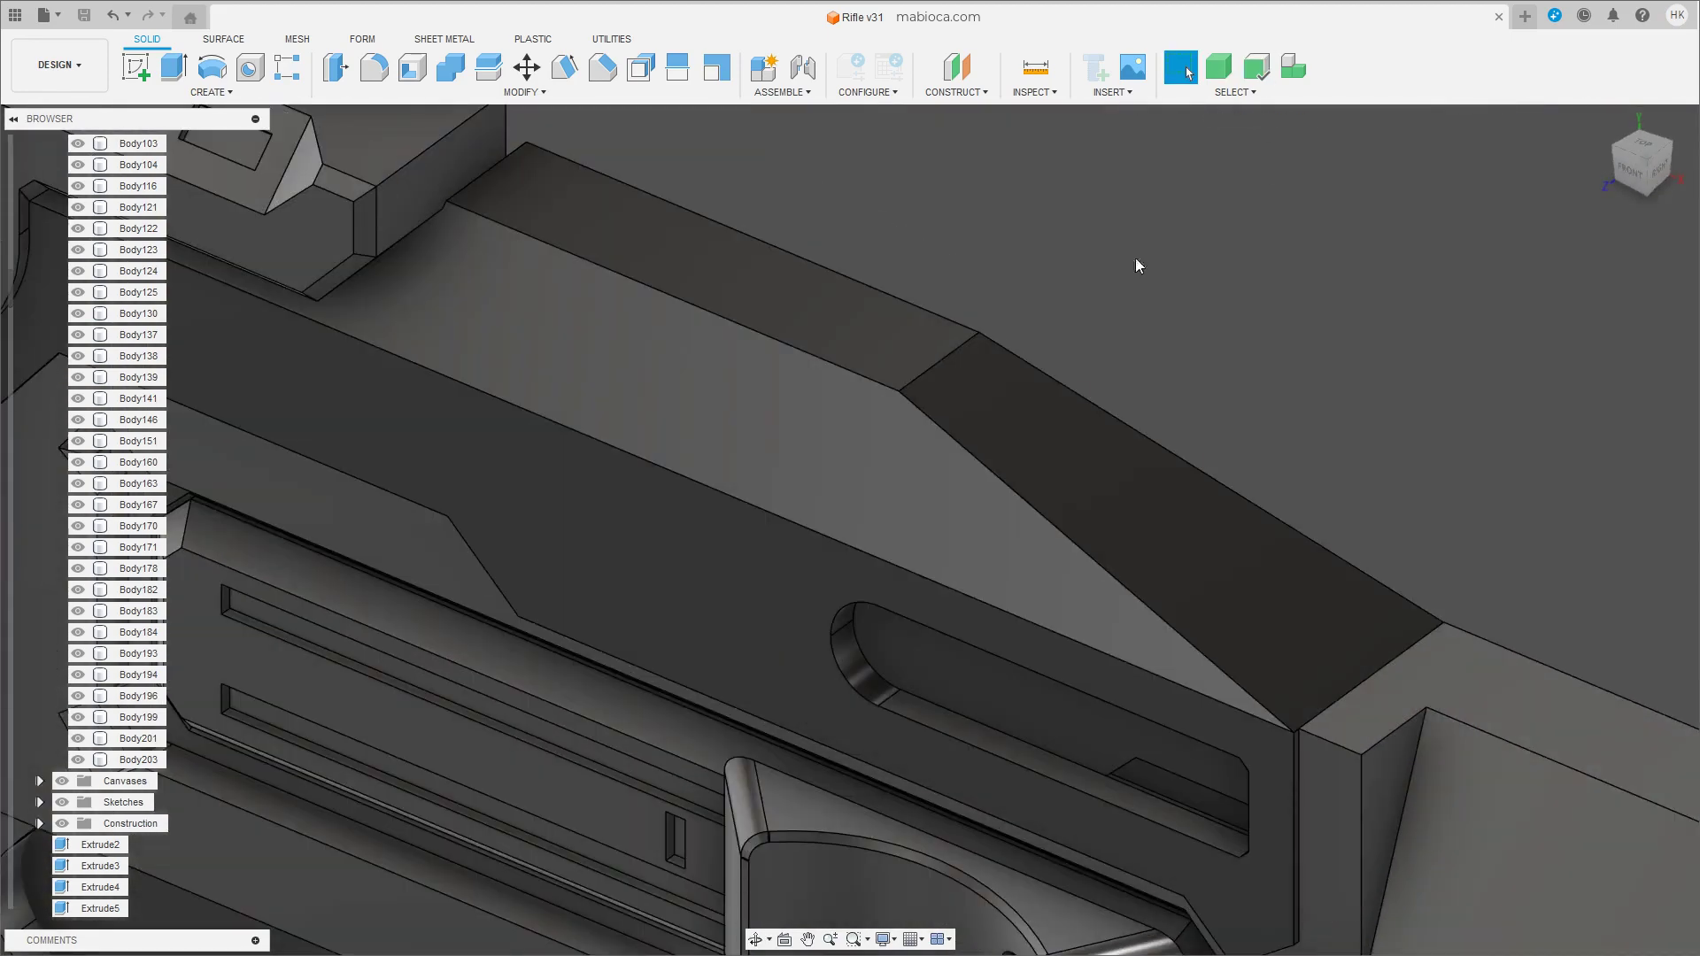
{"action": "left_click", "coordinate": [1061, 443]}
{"action": "middle_click_drag", "start_coordinate": [1373, 678], "coordinate": [911, 464], "text": "shift"}
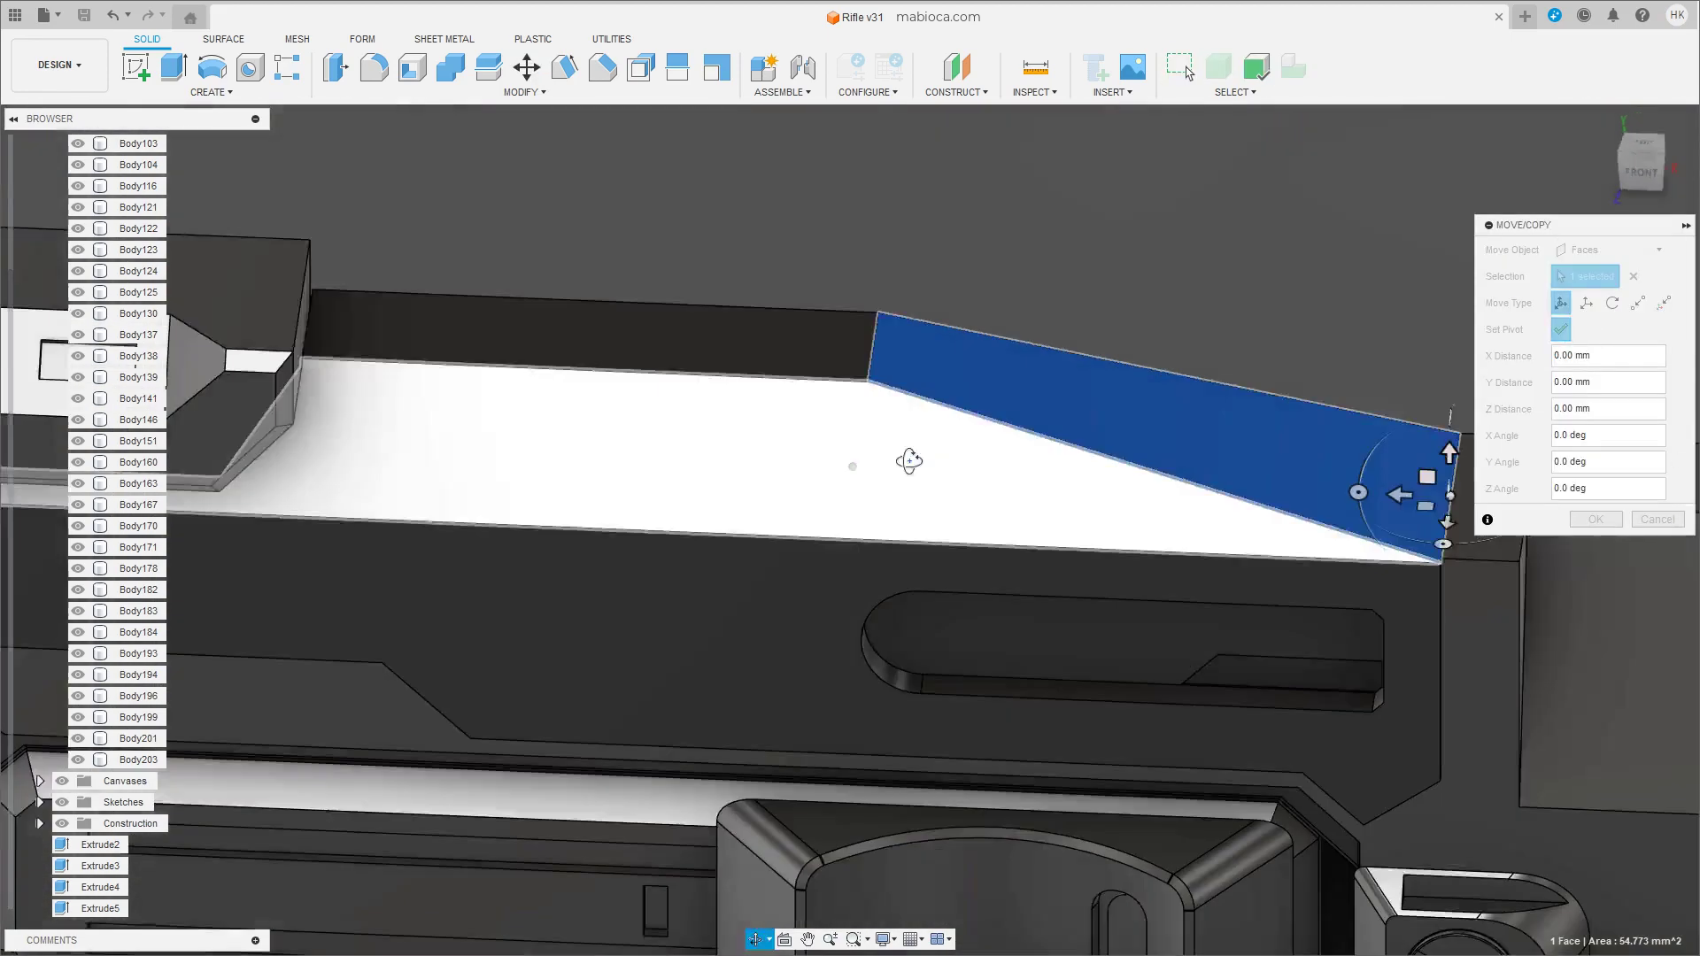
{"action": "left_click", "coordinate": [1560, 330]}
In front view, rotate the face -3.1° about Y to match the reference top line.
{"action": "left_click", "coordinate": [1643, 172]}
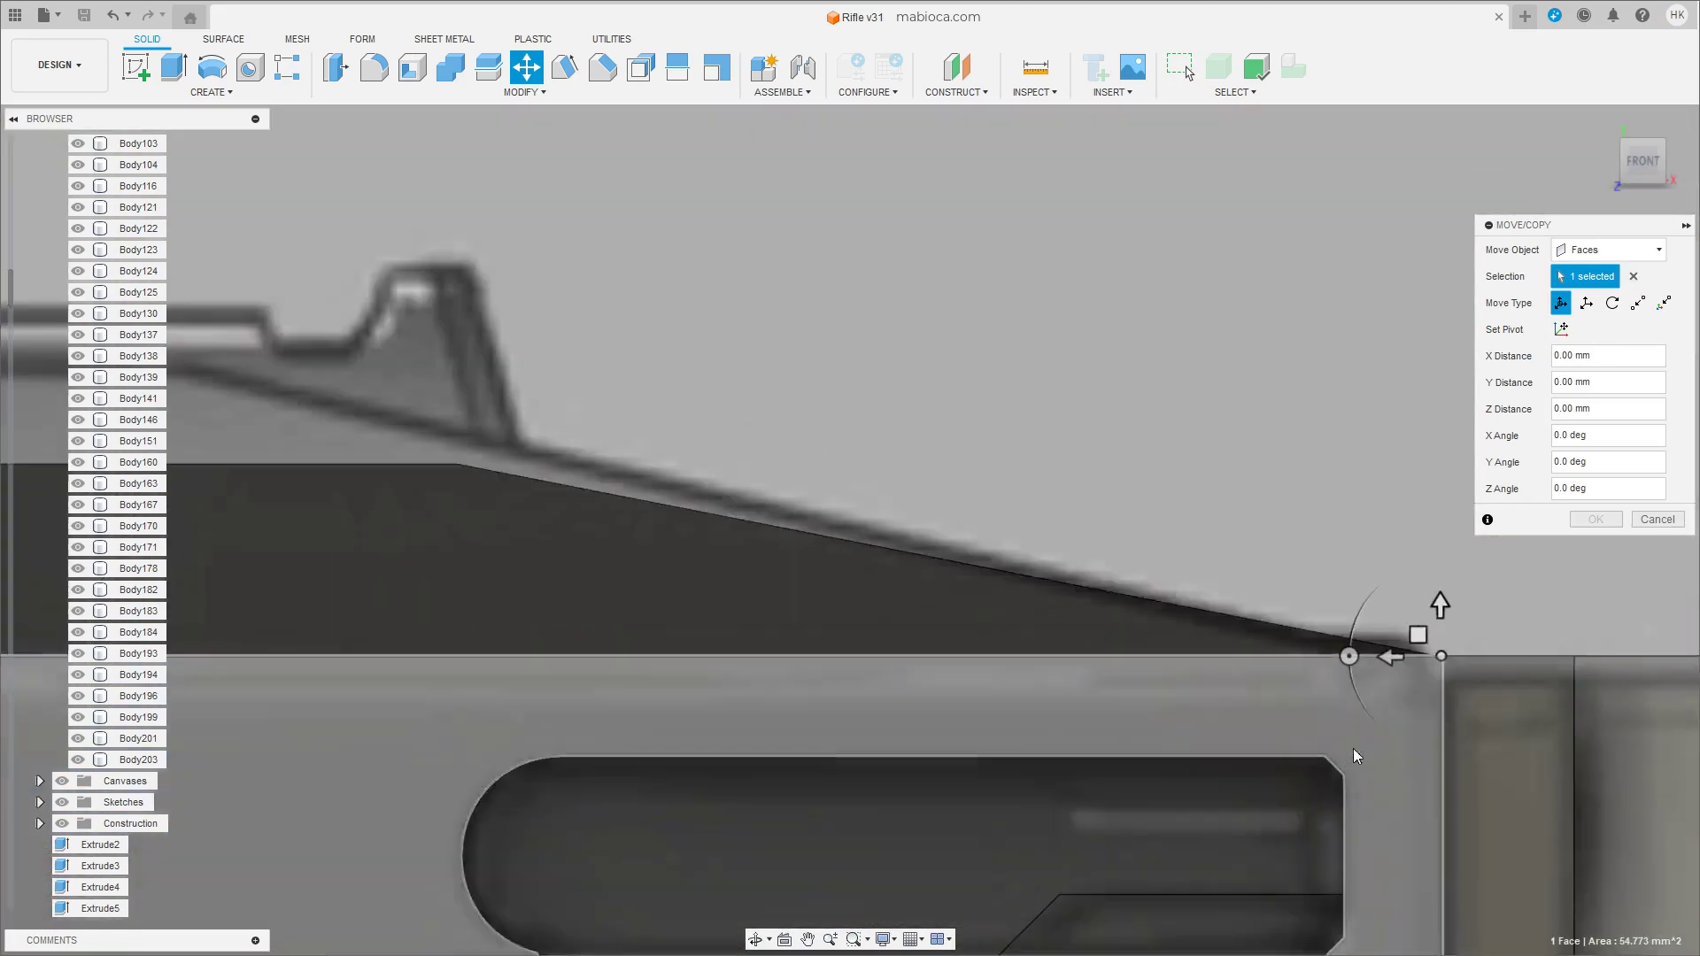
{"action": "left_click_drag", "start_coordinate": [1353, 748], "coordinate": [1363, 602]}
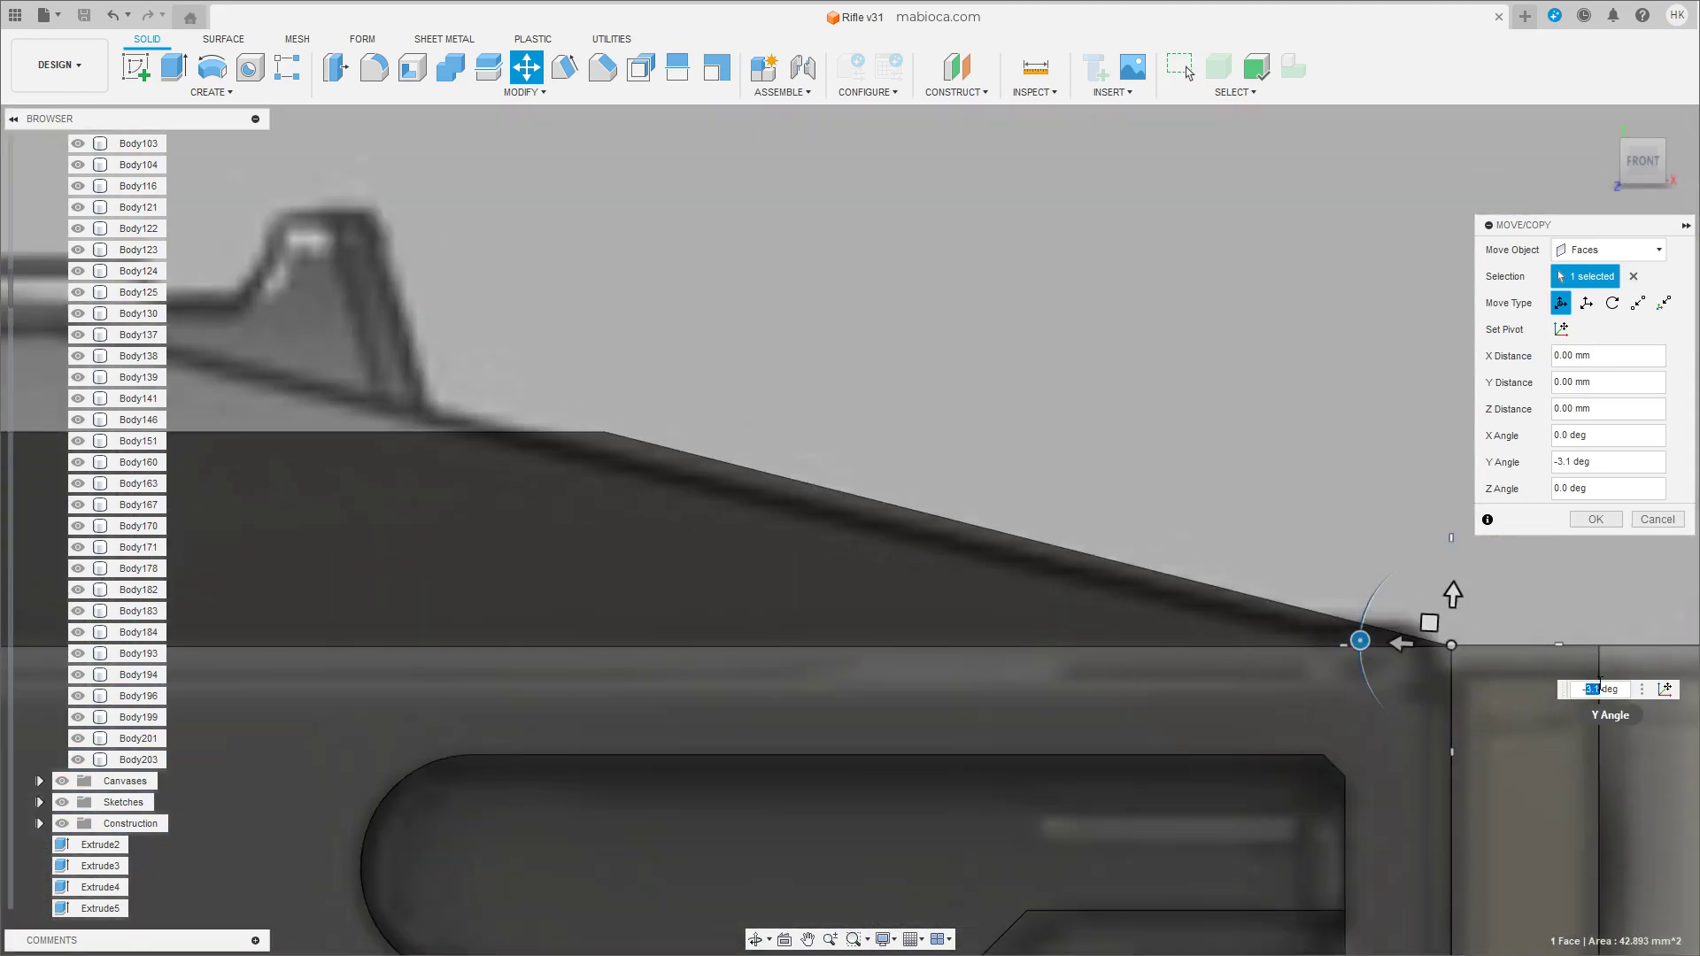
{"action": "left_click", "coordinate": [1596, 520]}
{"action": "scroll", "coordinate": [815, 668], "scroll_direction": "down", "scroll_amount": 5}
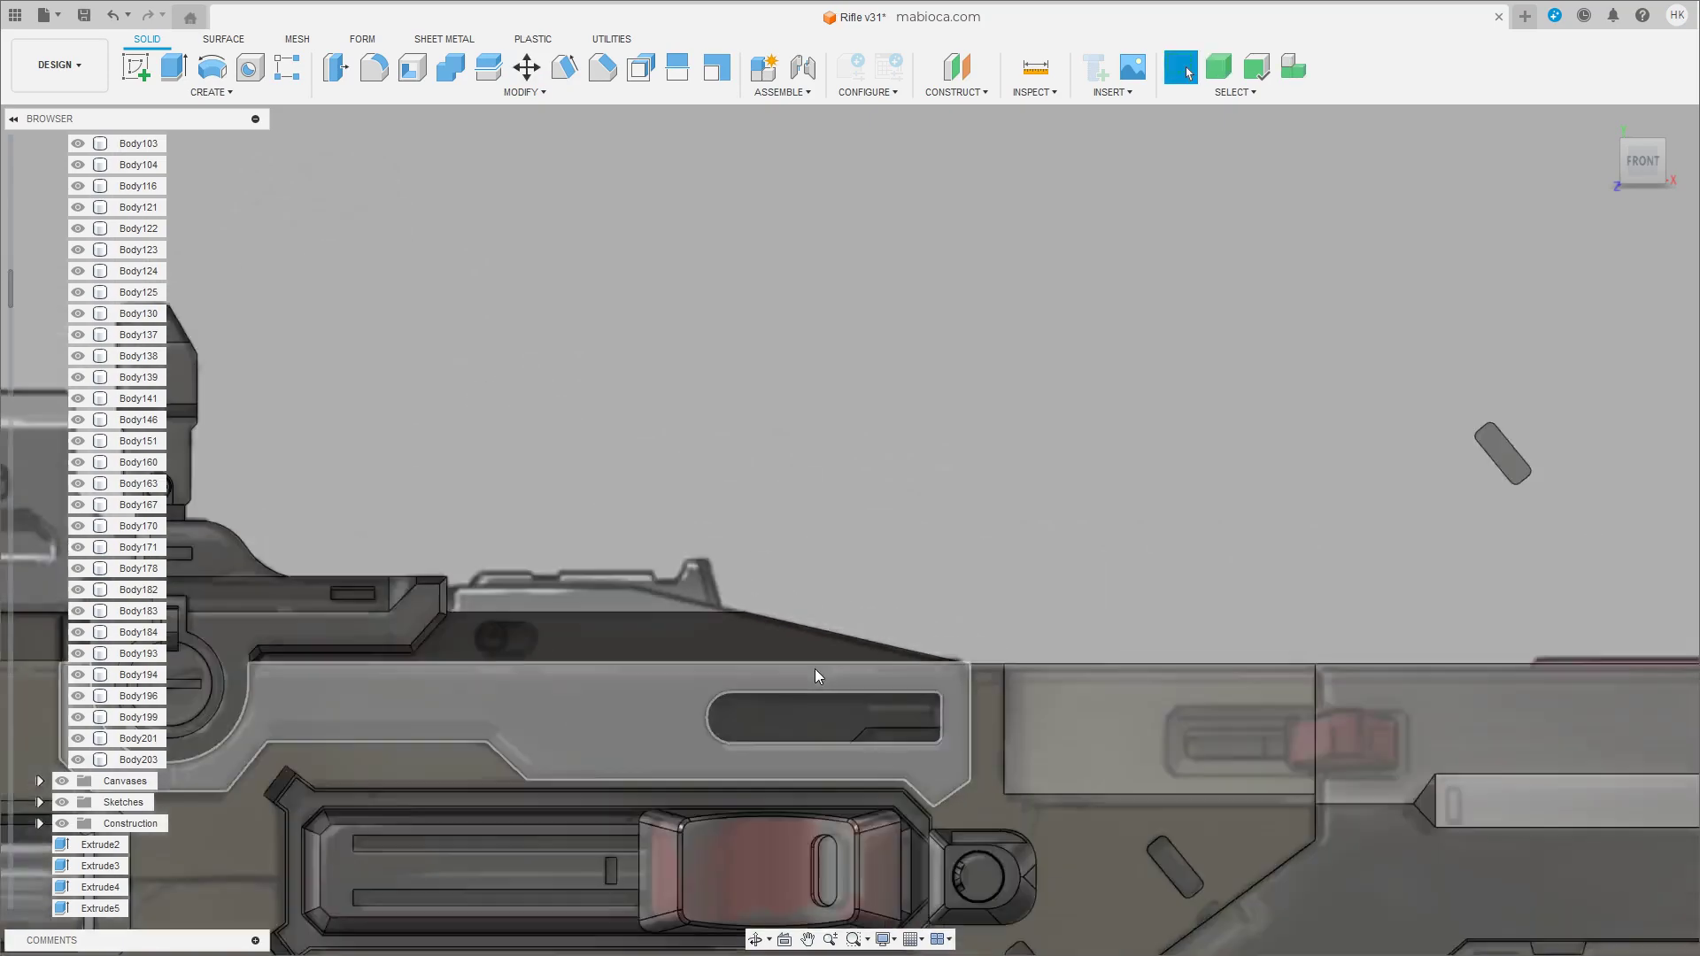
{"action": "scroll", "coordinate": [815, 676], "scroll_direction": "down", "scroll_amount": 5}
{"action": "scroll", "coordinate": [781, 717], "scroll_direction": "up", "scroll_amount": 5}
{"action": "scroll", "coordinate": [520, 610], "scroll_direction": "up", "scroll_amount": 3}
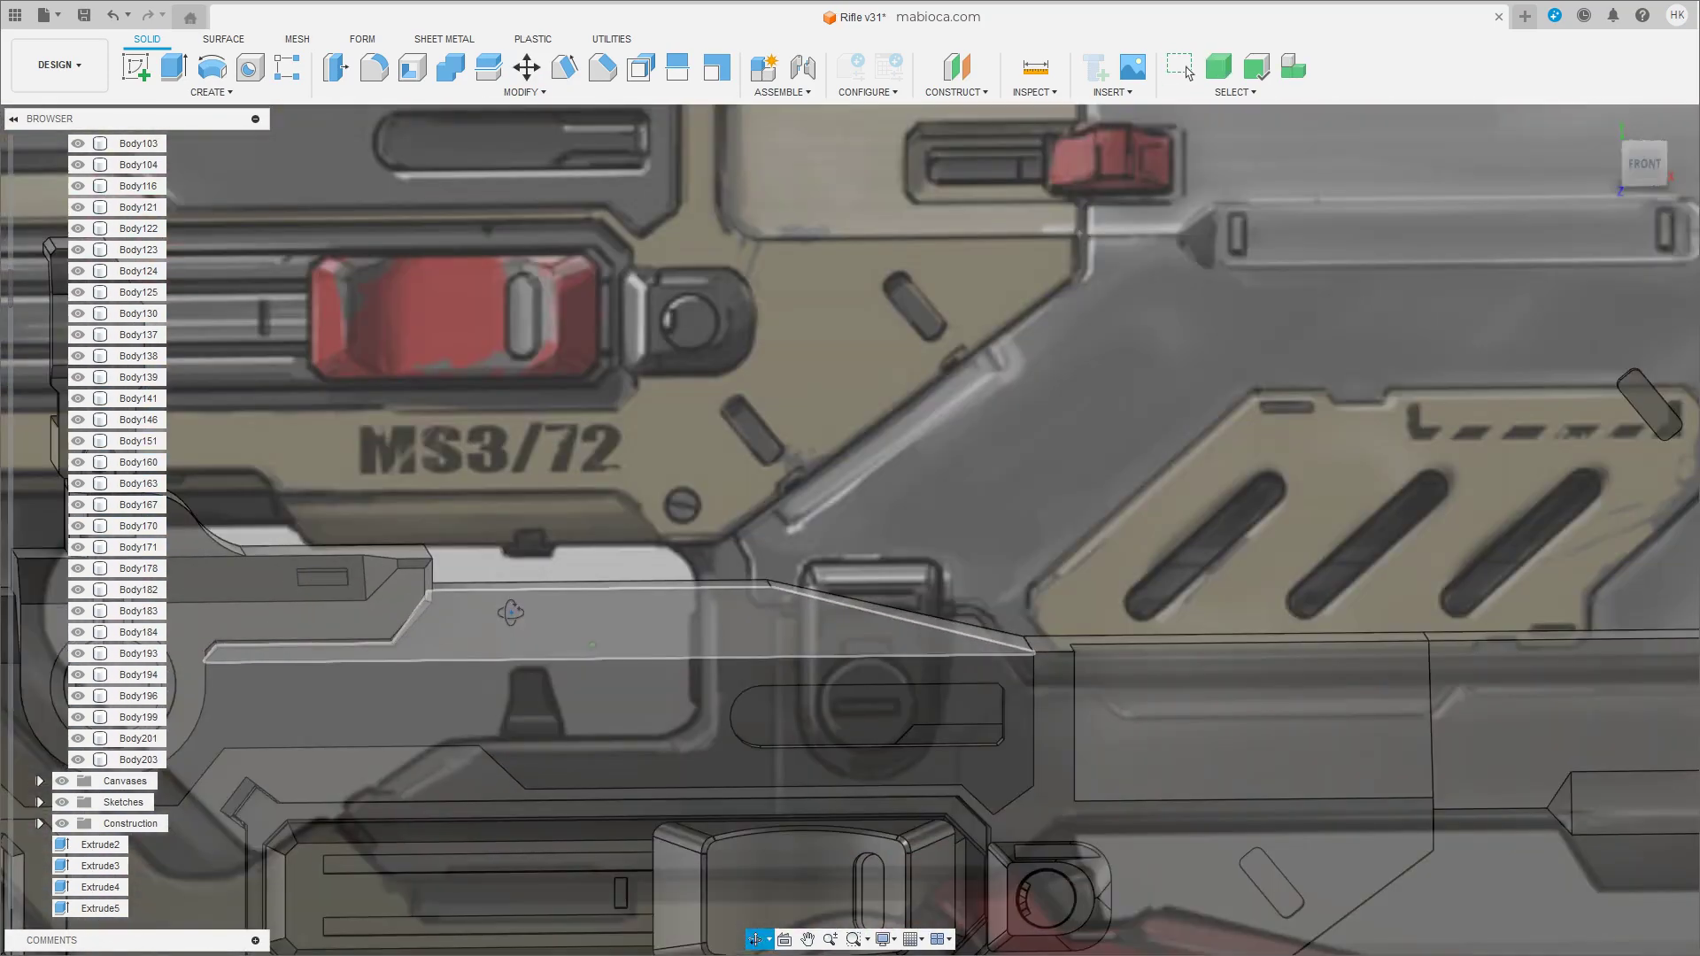
{"action": "scroll", "coordinate": [917, 682], "scroll_direction": "up", "scroll_amount": 4}
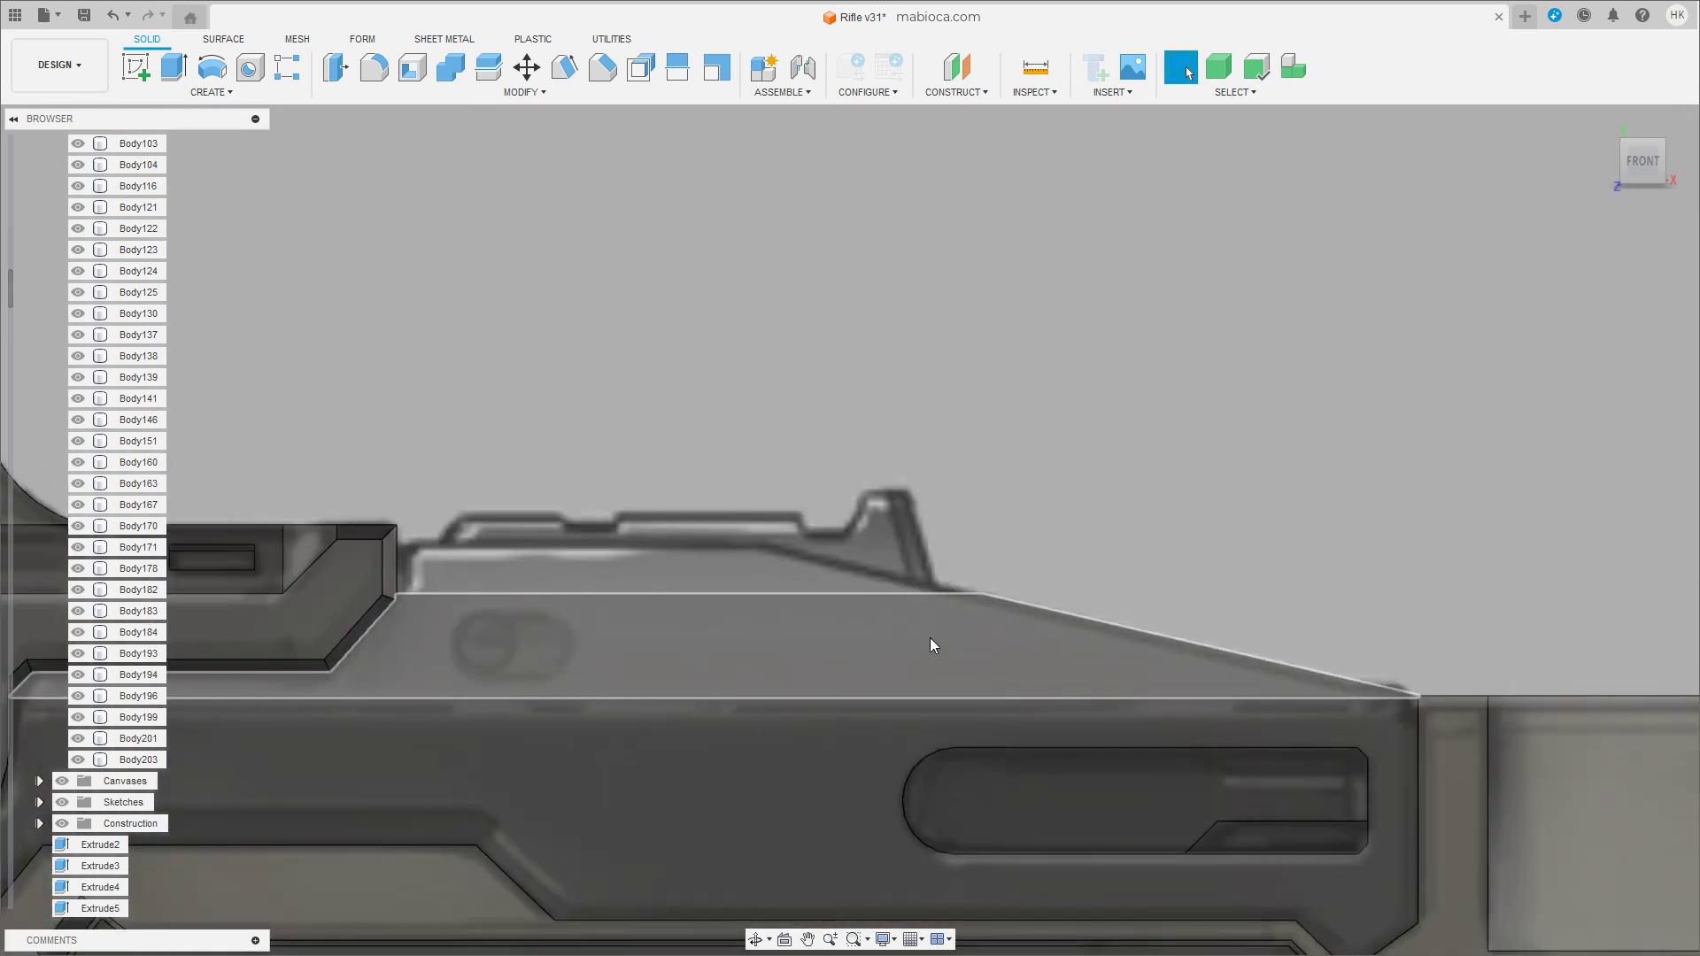
Raise the receiver's flat top strip about 1.1 mm with Move.
{"action": "middle_click_drag", "start_coordinate": [878, 628], "coordinate": [845, 567], "text": "shift"}
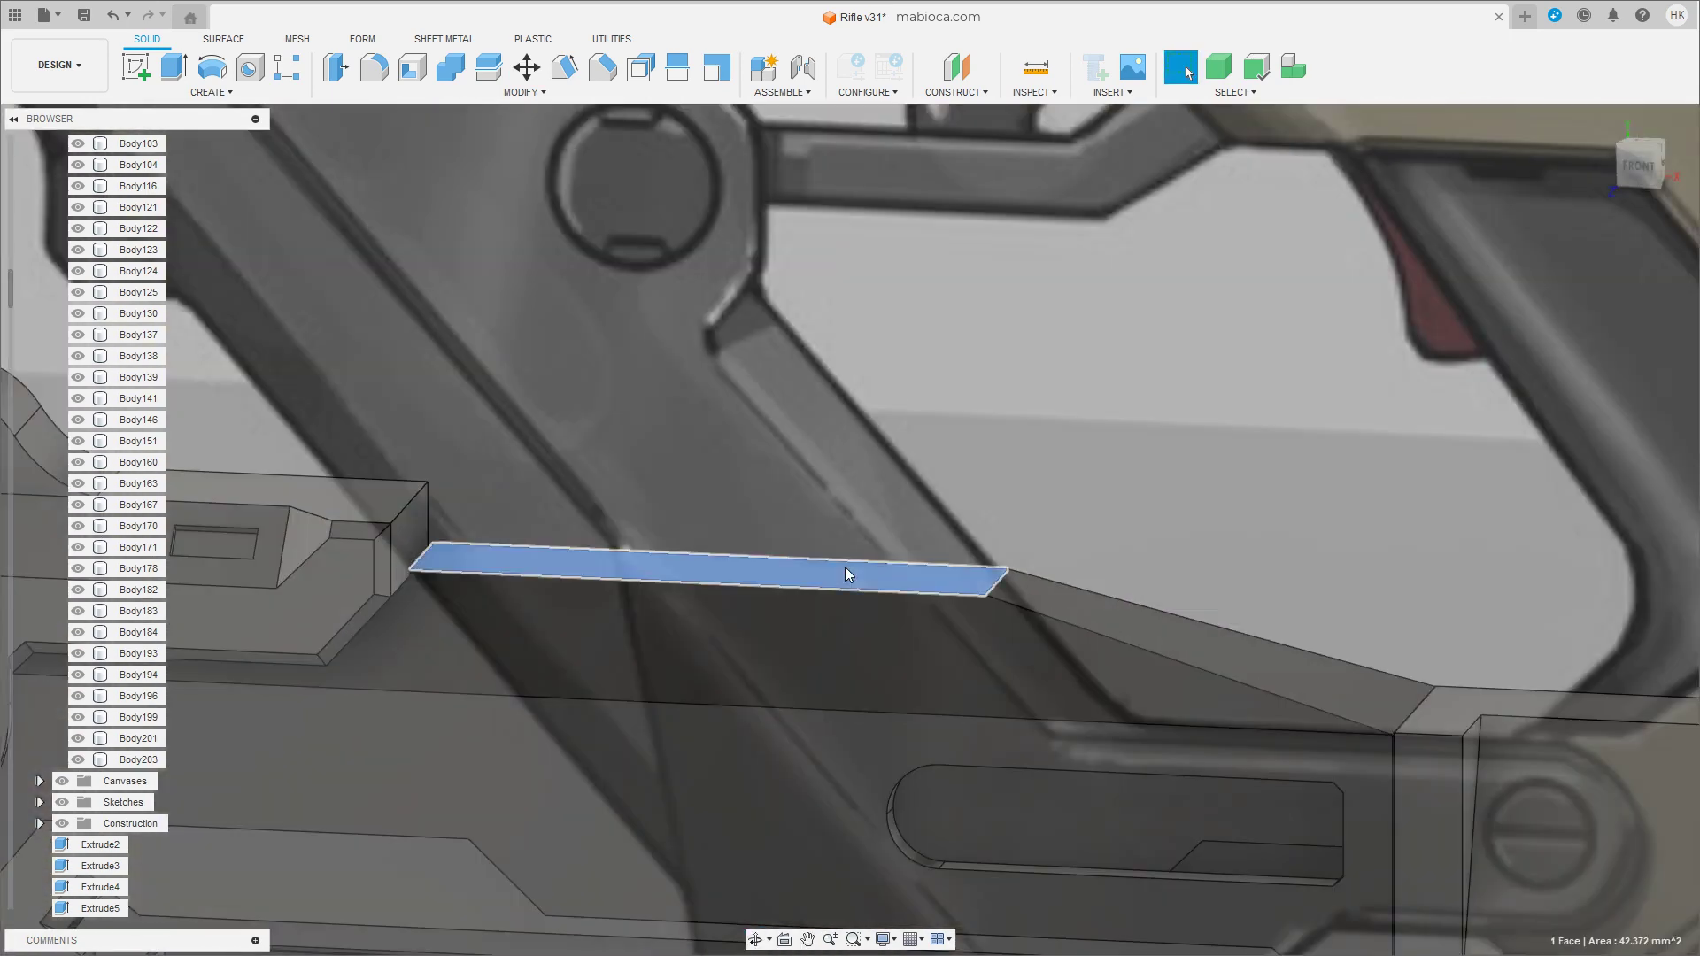
{"action": "left_click", "coordinate": [844, 567]}
{"action": "key", "text": "m"}
{"action": "left_click_drag", "start_coordinate": [848, 510], "coordinate": [848, 496]}
{"action": "left_click", "coordinate": [1639, 164]}
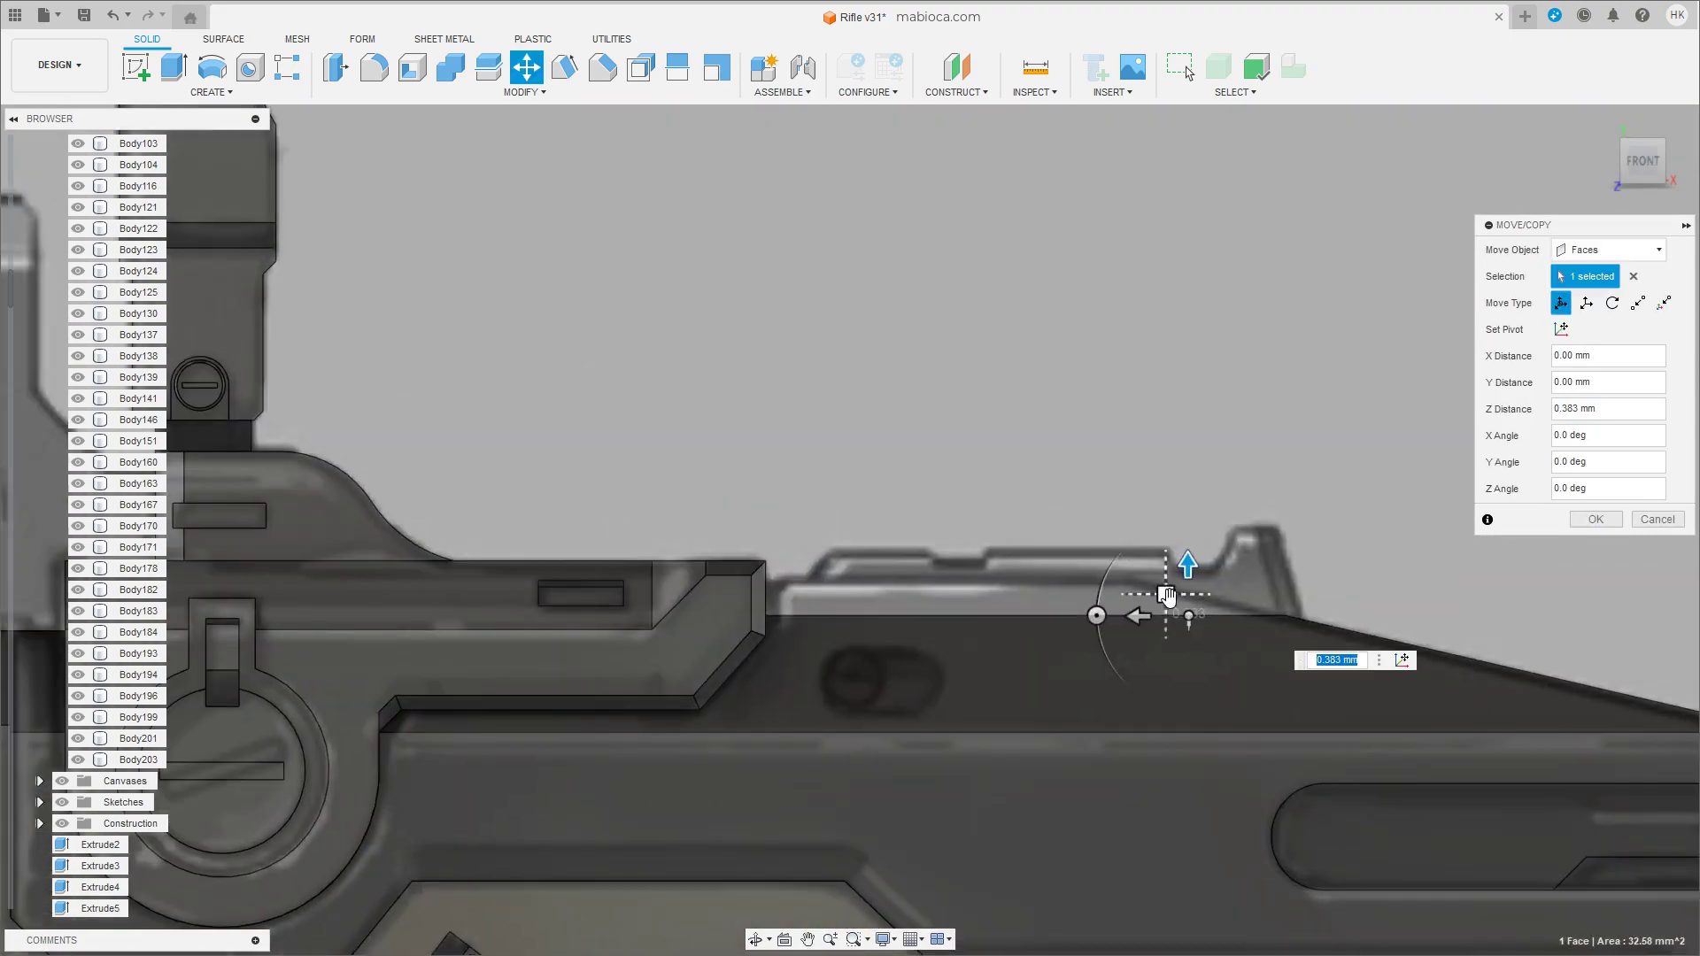
{"action": "left_click_drag", "start_coordinate": [1181, 567], "coordinate": [1176, 536]}
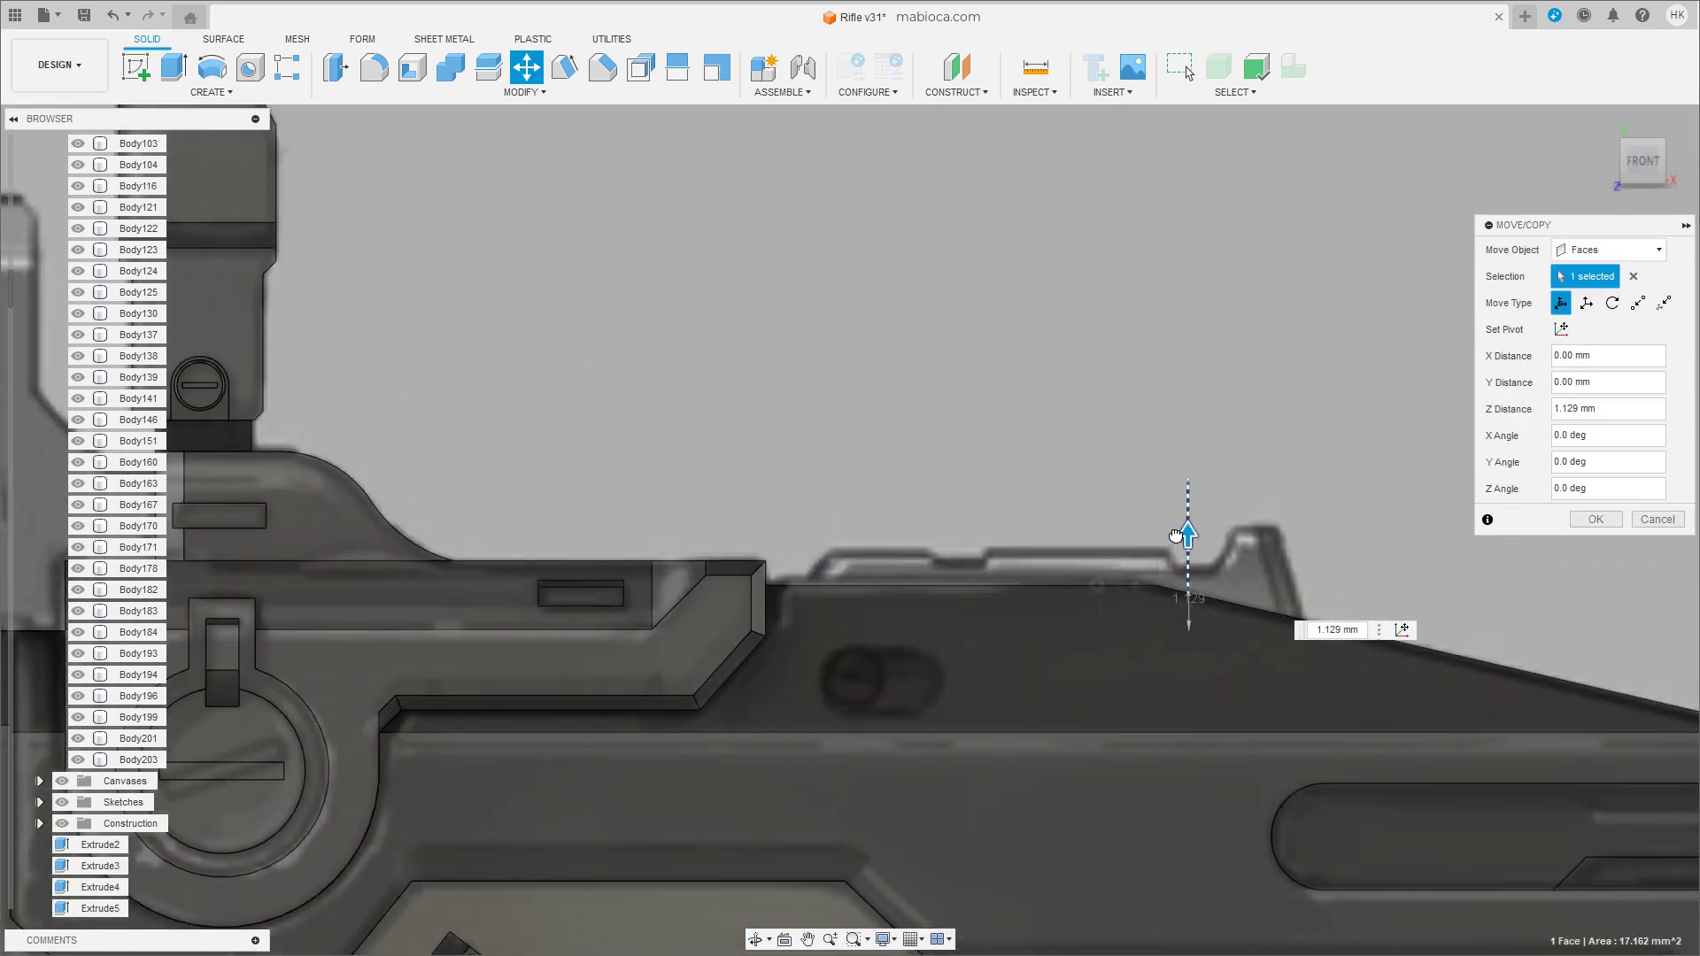
{"action": "mouse_move", "coordinate": [1174, 537]}
{"action": "middle_mouse_down", "text": "shift"}
{"action": "mouse_move", "coordinate": [850, 690]}
{"action": "mouse_move", "coordinate": [881, 680]}
{"action": "mouse_move", "coordinate": [842, 682]}
{"action": "mouse_move", "coordinate": [1022, 657]}
{"action": "middle_mouse_up", "text": "shift"}
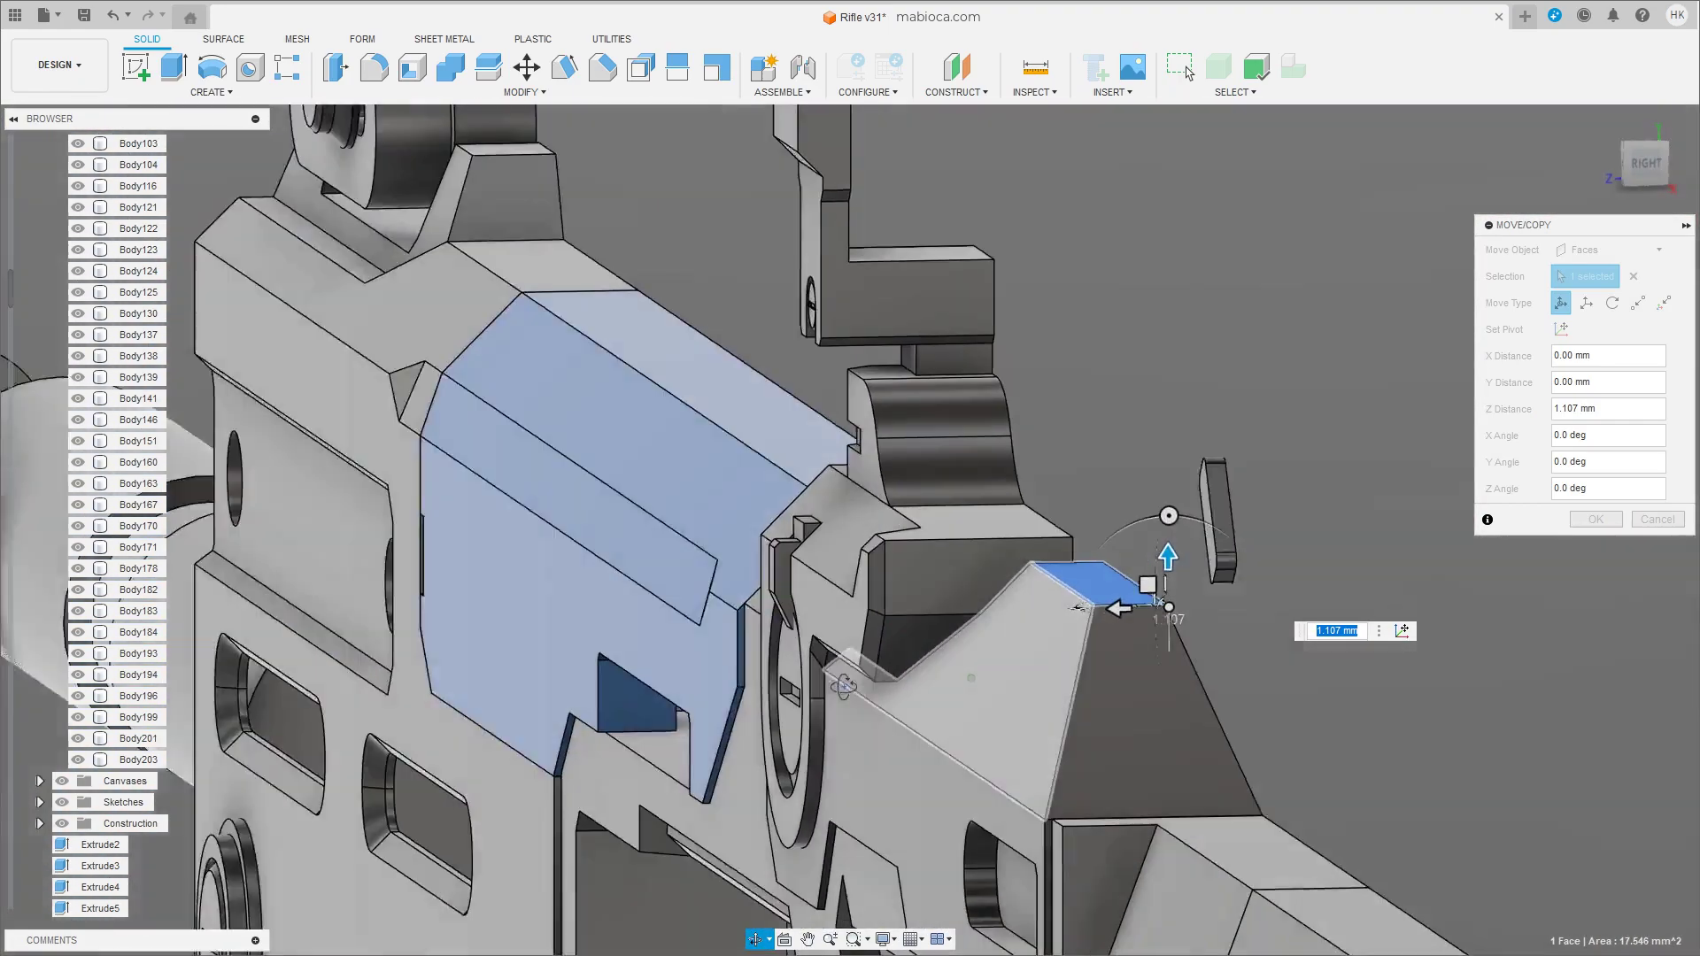
{"action": "key", "text": "Escape"}
Pivot the large slanted side face and rotate it 15.0° about X.
{"action": "left_click", "coordinate": [1022, 657]}
{"action": "key", "text": "m"}
{"action": "left_click", "coordinate": [1022, 688]}
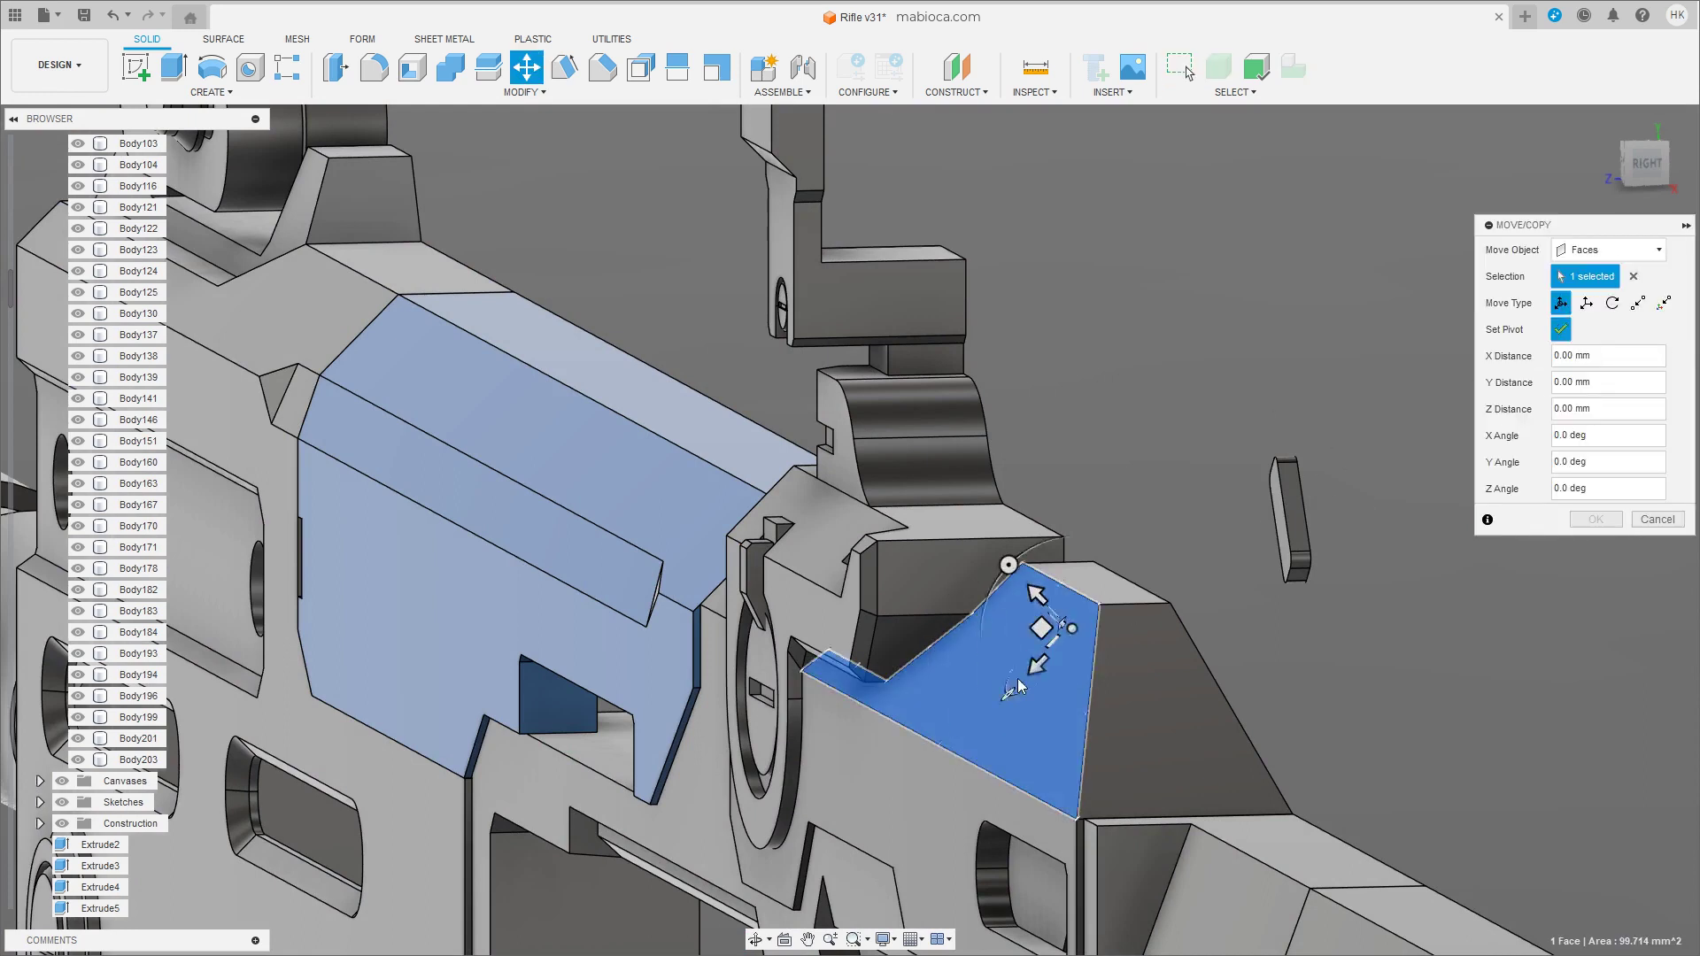
{"action": "left_click", "coordinate": [1563, 334]}
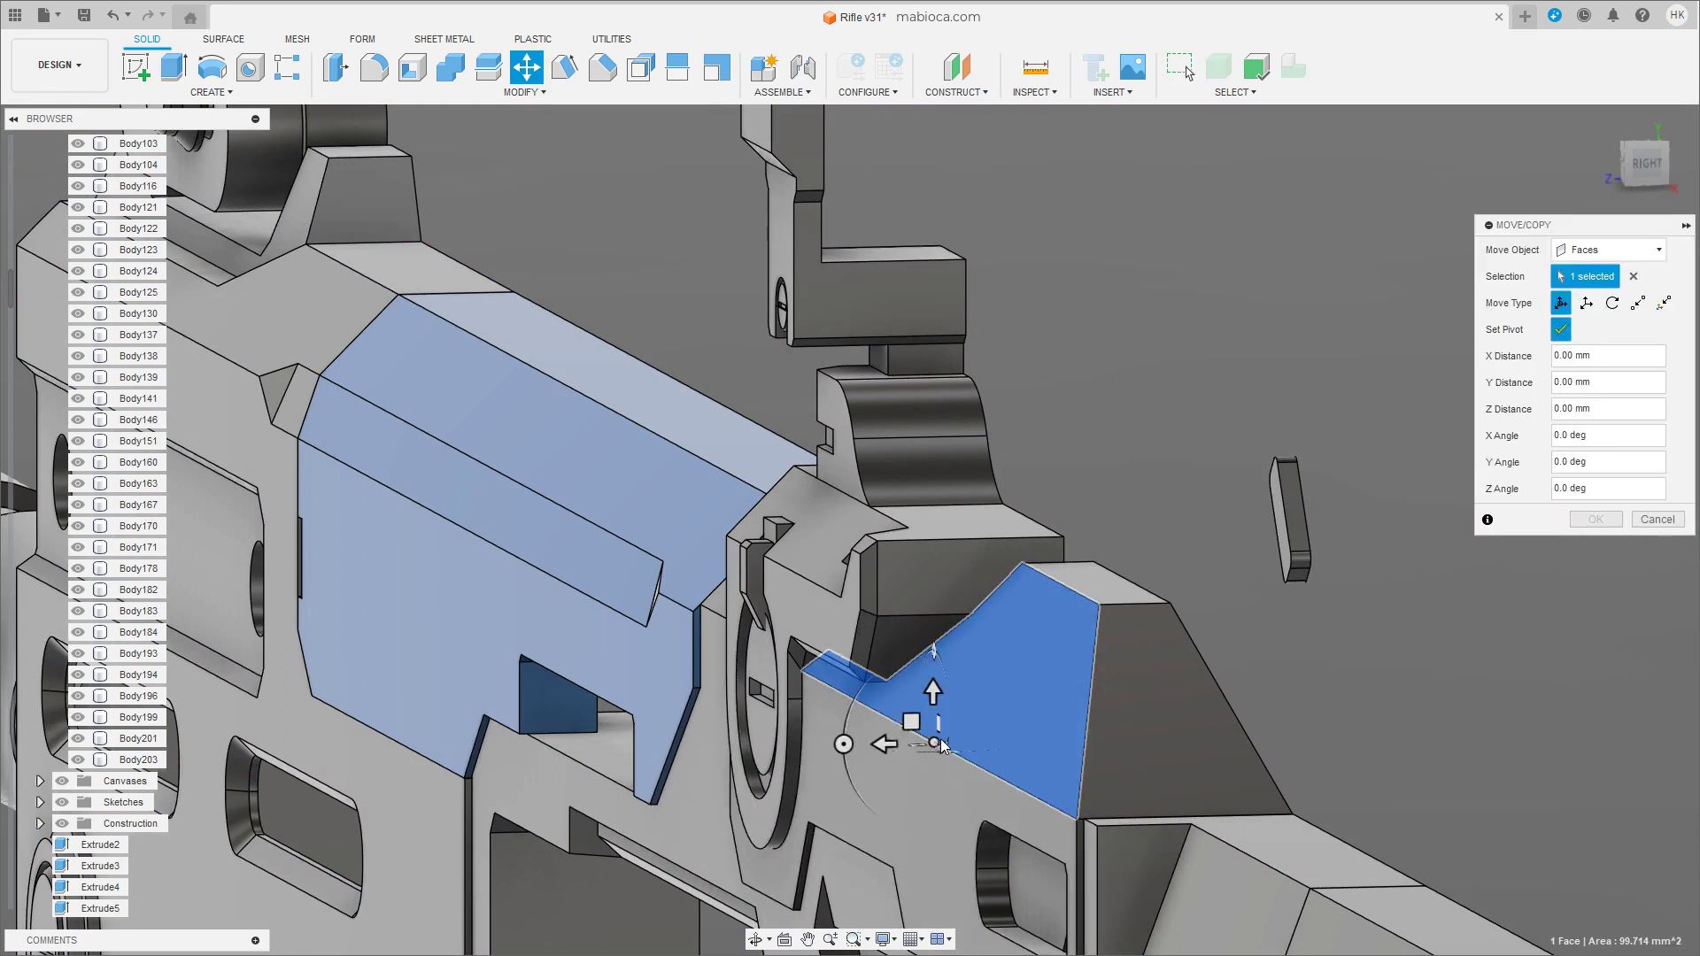
{"action": "left_click", "coordinate": [850, 706]}
{"action": "left_click_drag", "start_coordinate": [850, 706], "coordinate": [842, 707]}
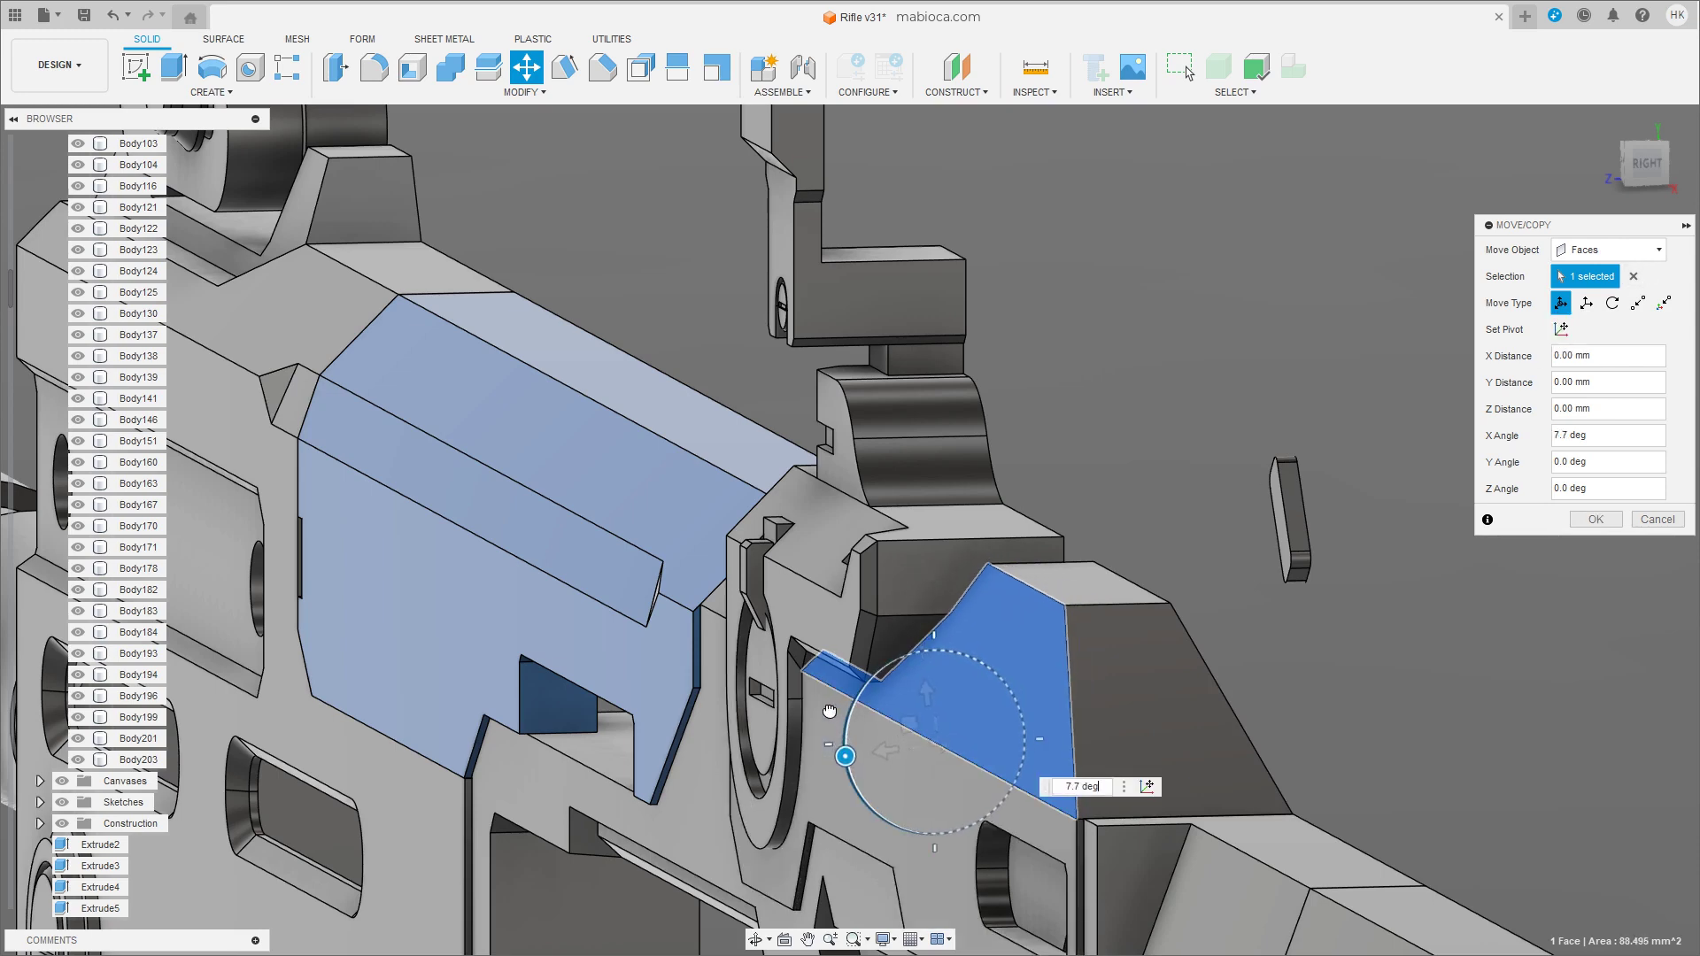
{"action": "mouse_move", "coordinate": [905, 678]}
{"action": "middle_mouse_down", "text": "shift"}
{"action": "mouse_move", "coordinate": [804, 690]}
{"action": "mouse_move", "coordinate": [699, 620]}
{"action": "middle_mouse_up", "text": "shift"}
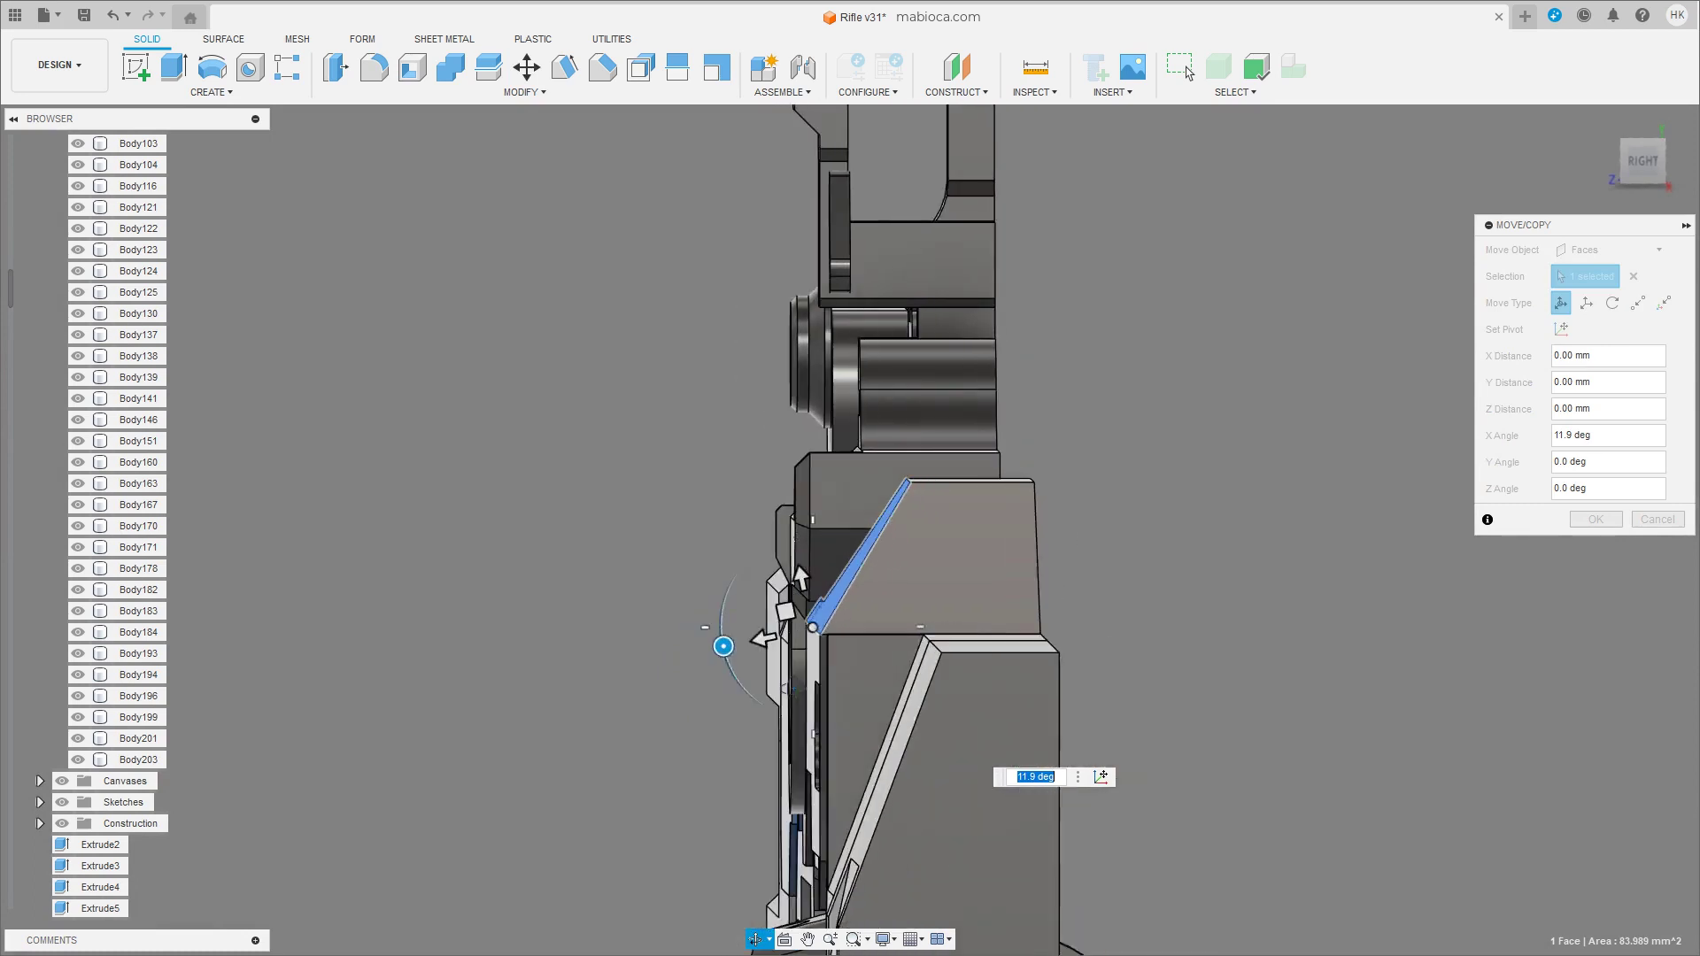
{"action": "middle_click_drag", "start_coordinate": [1027, 483], "coordinate": [1027, 522]}
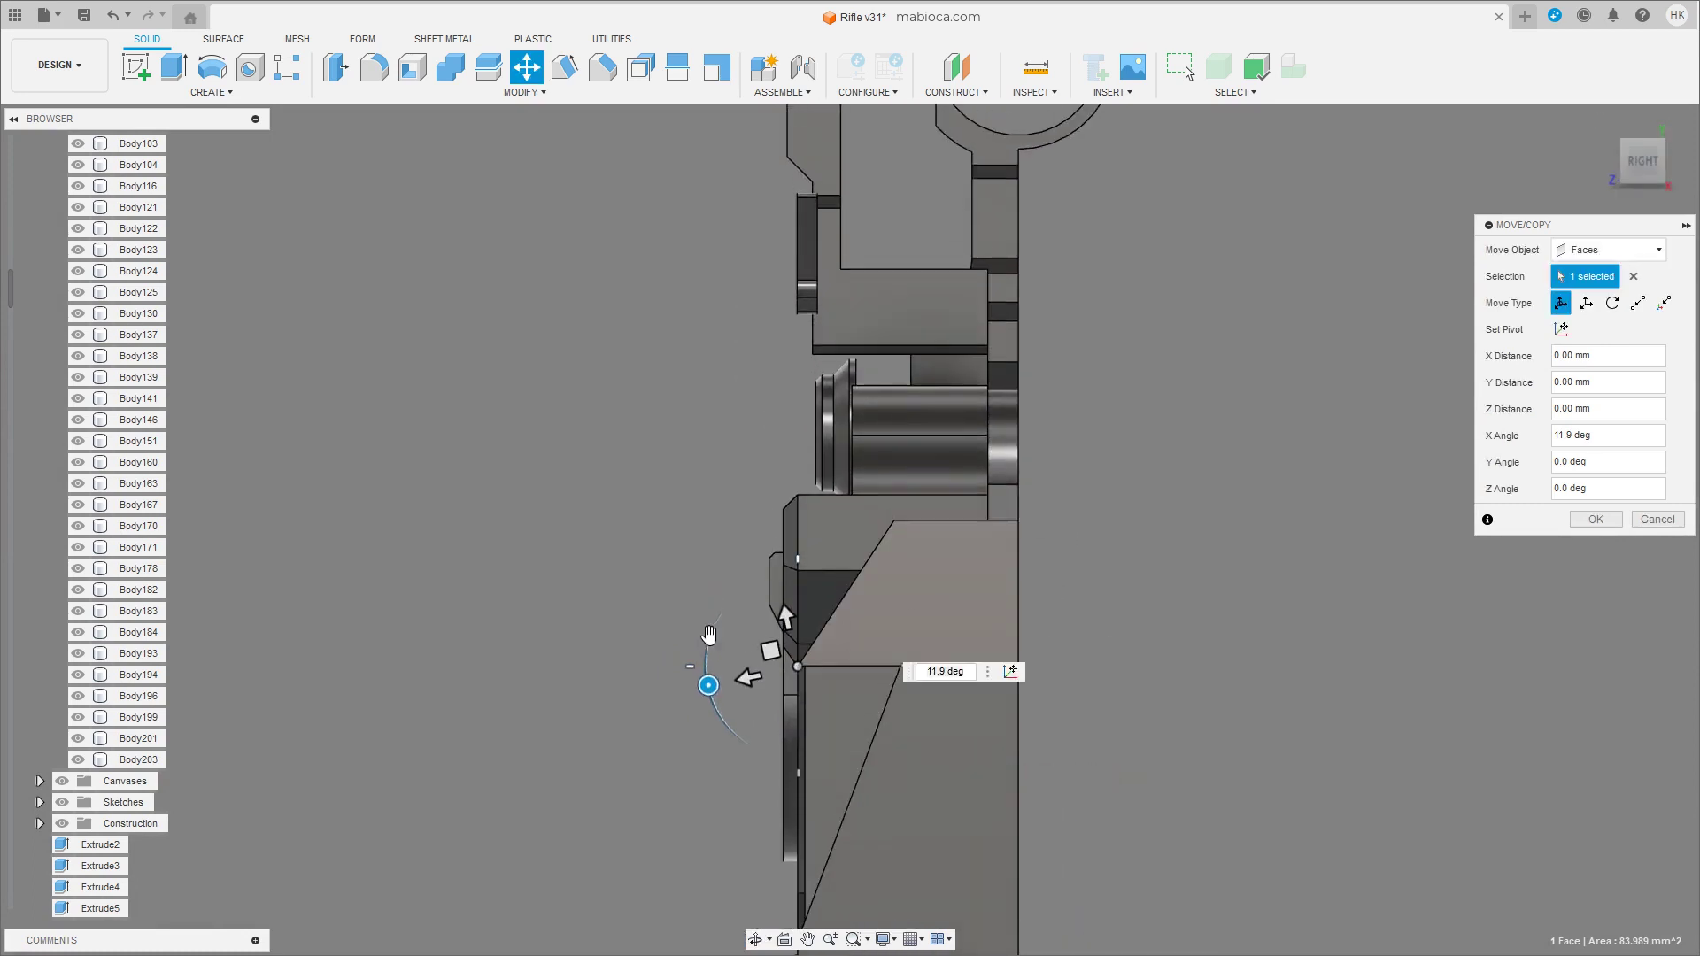
{"action": "left_click_drag", "start_coordinate": [711, 631], "coordinate": [712, 636]}
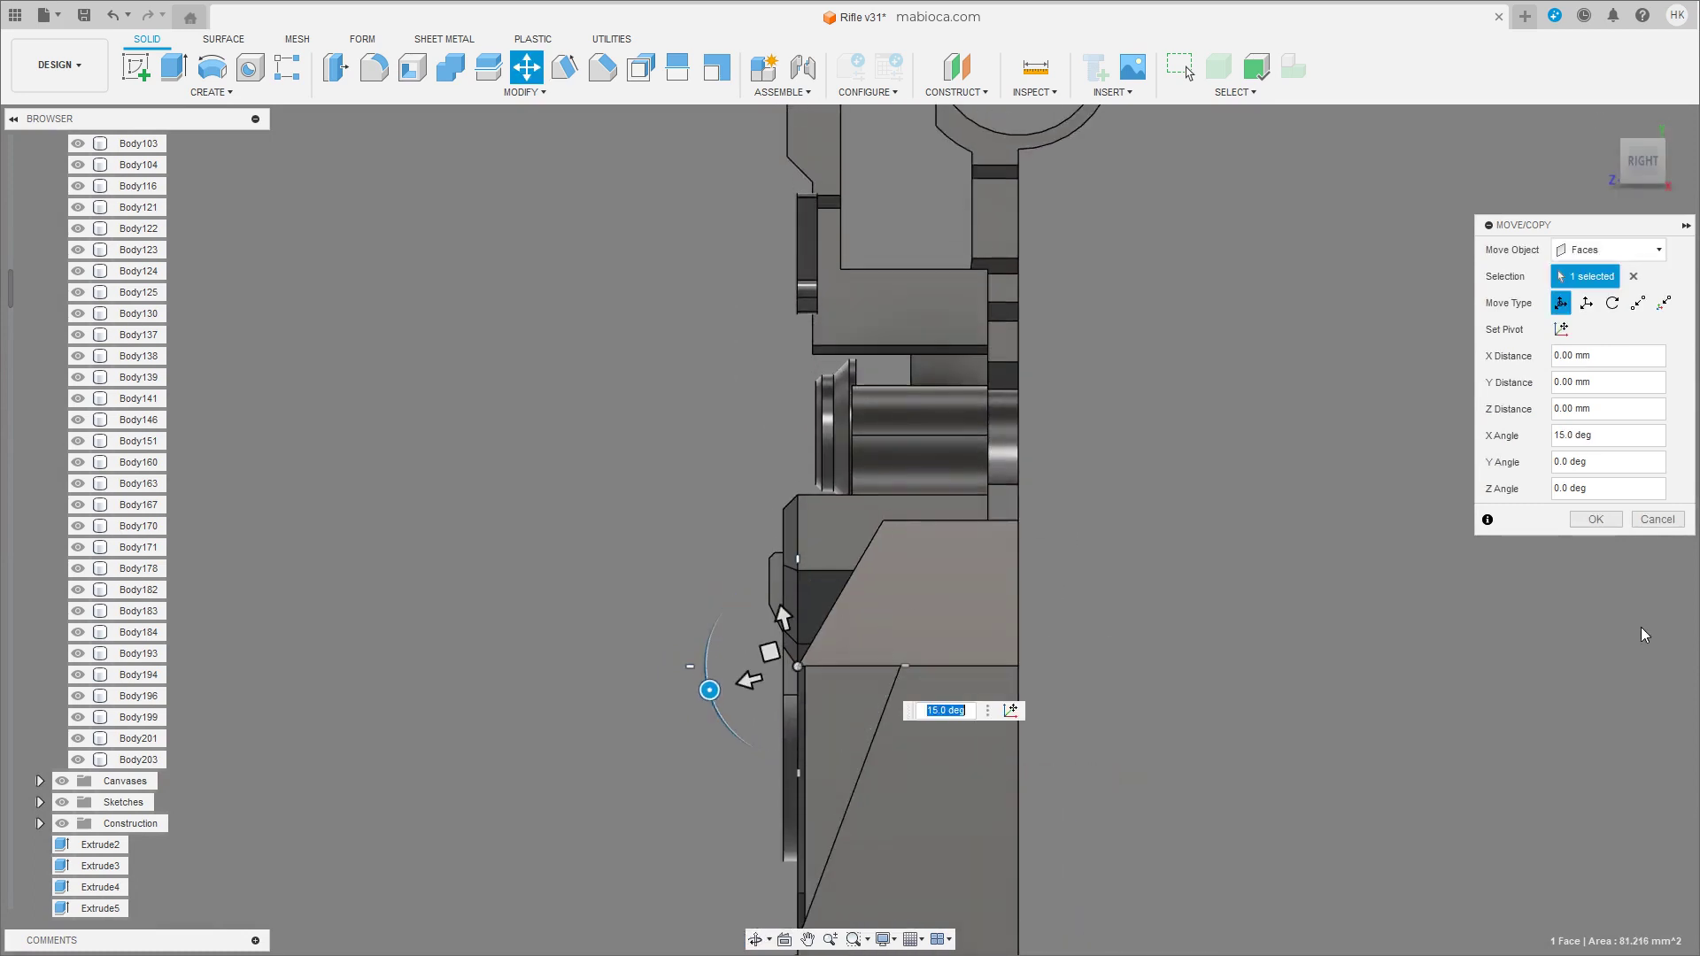
{"action": "left_click", "coordinate": [1593, 521]}
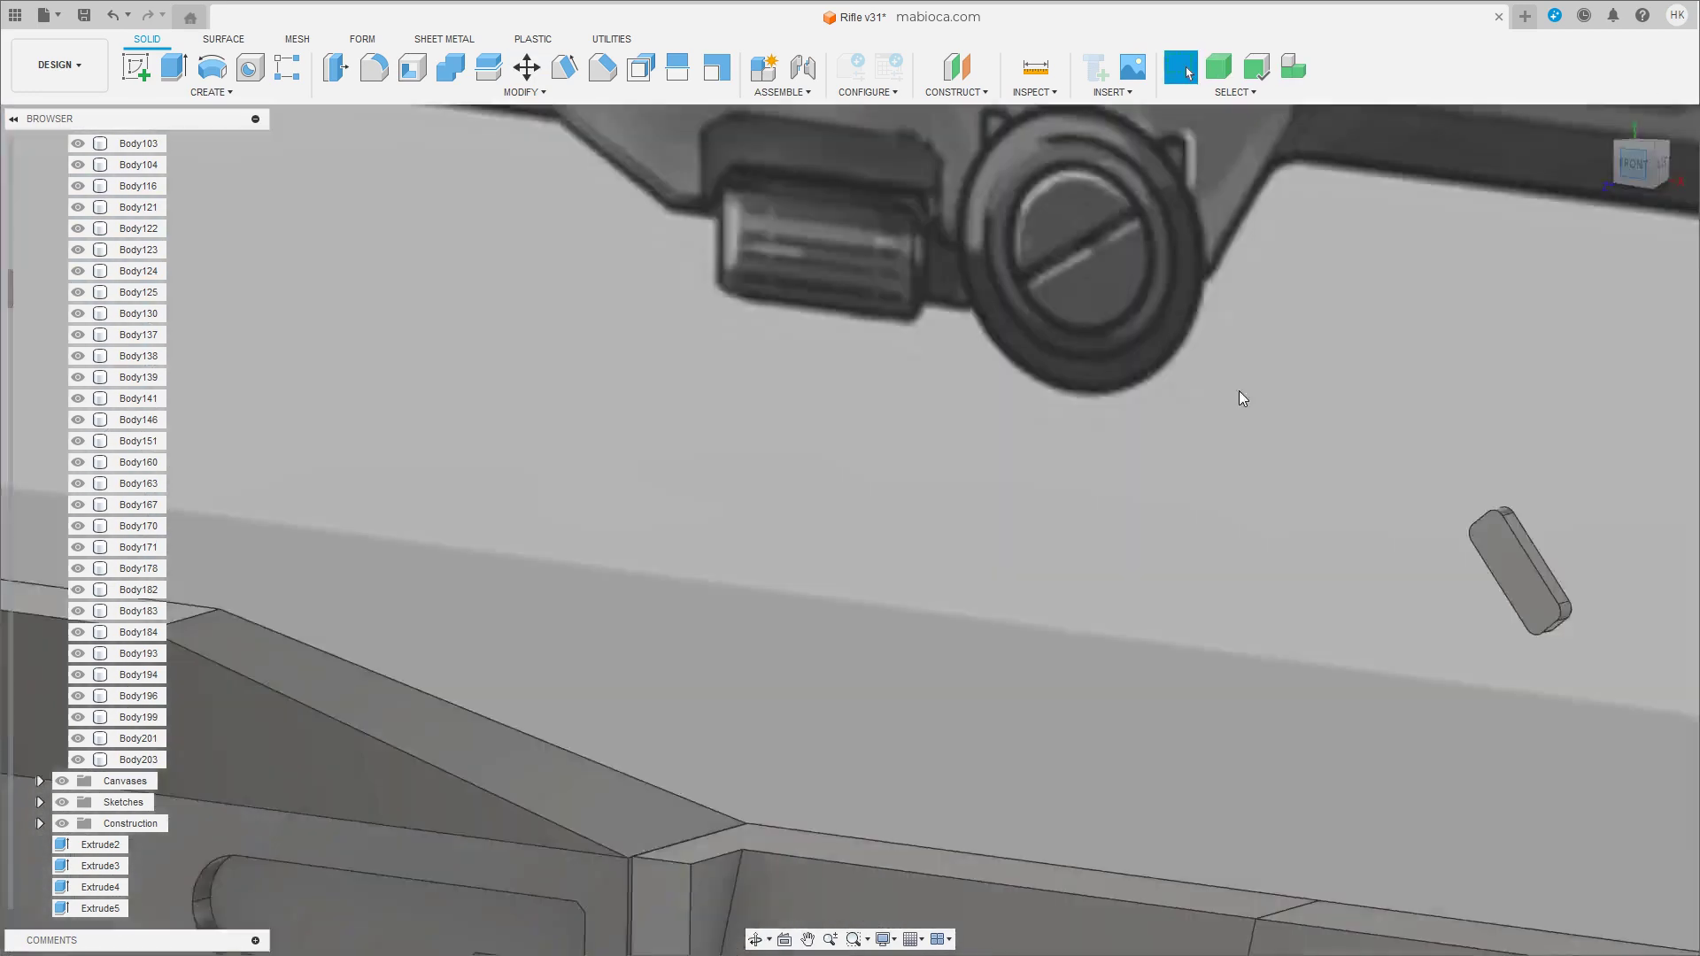
Extrude the flat top strip about 1.1 mm upward as a new body.
{"action": "middle_click_drag", "start_coordinate": [1240, 391], "coordinate": [959, 616]}
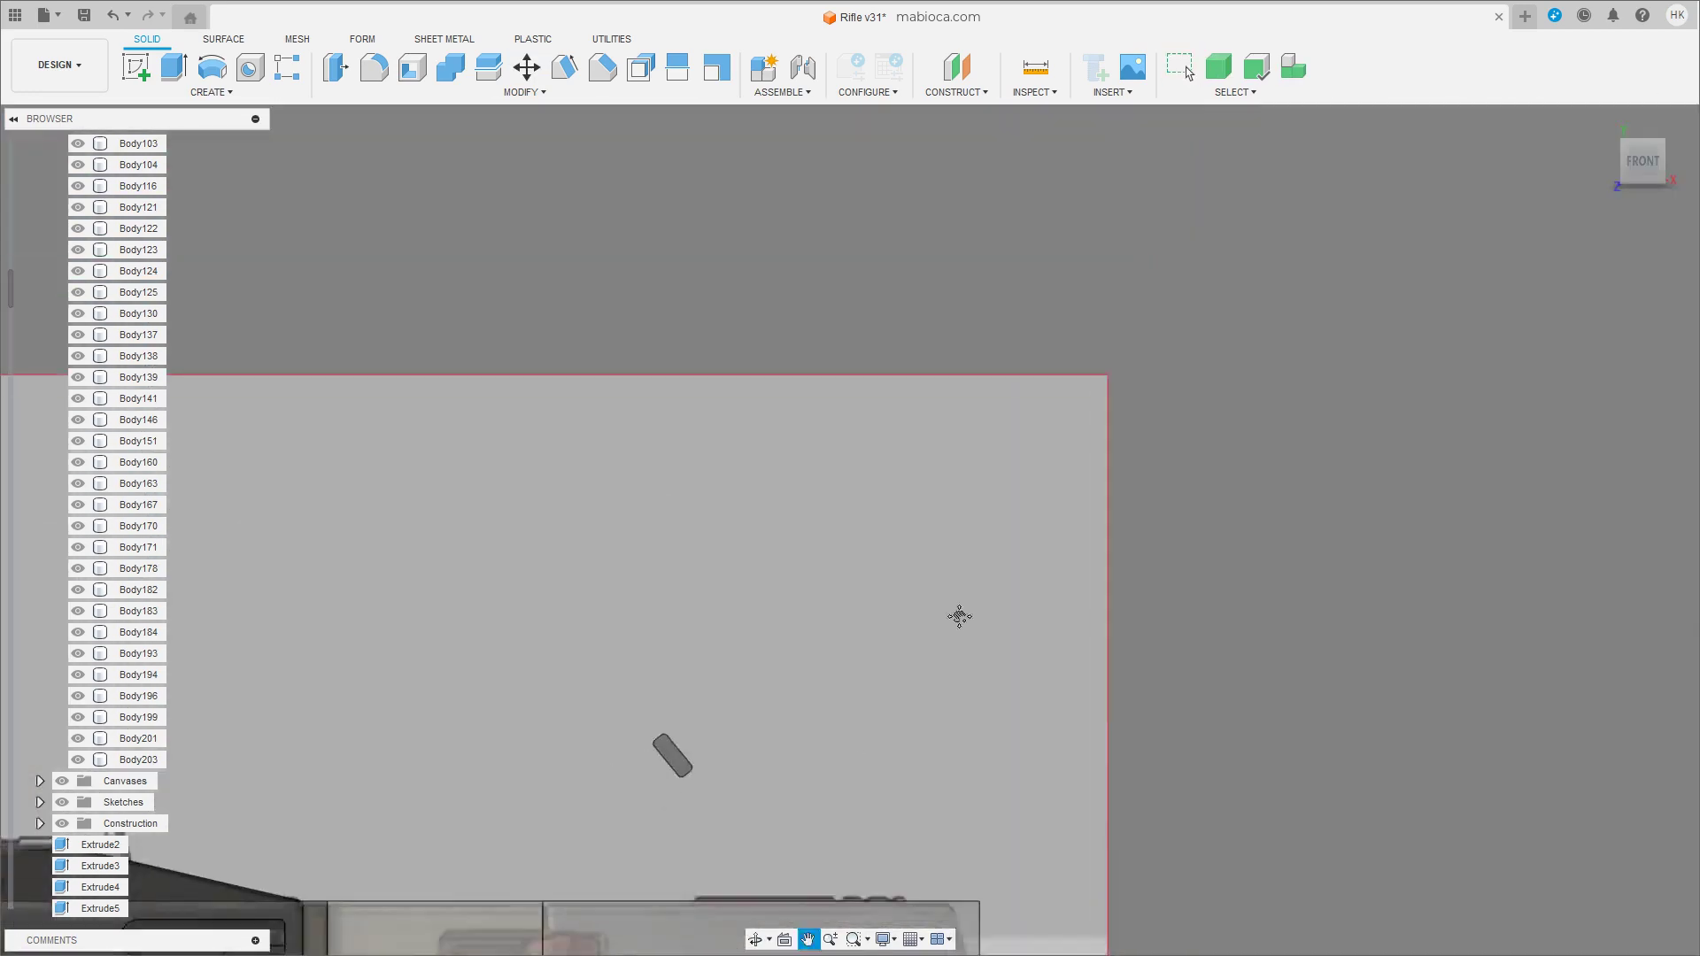
{"action": "scroll", "coordinate": [959, 616], "scroll_direction": "down", "scroll_amount": 5}
{"action": "scroll", "coordinate": [1057, 597], "scroll_direction": "up", "scroll_amount": 3}
{"action": "scroll", "coordinate": [974, 569], "scroll_direction": "up", "scroll_amount": 2}
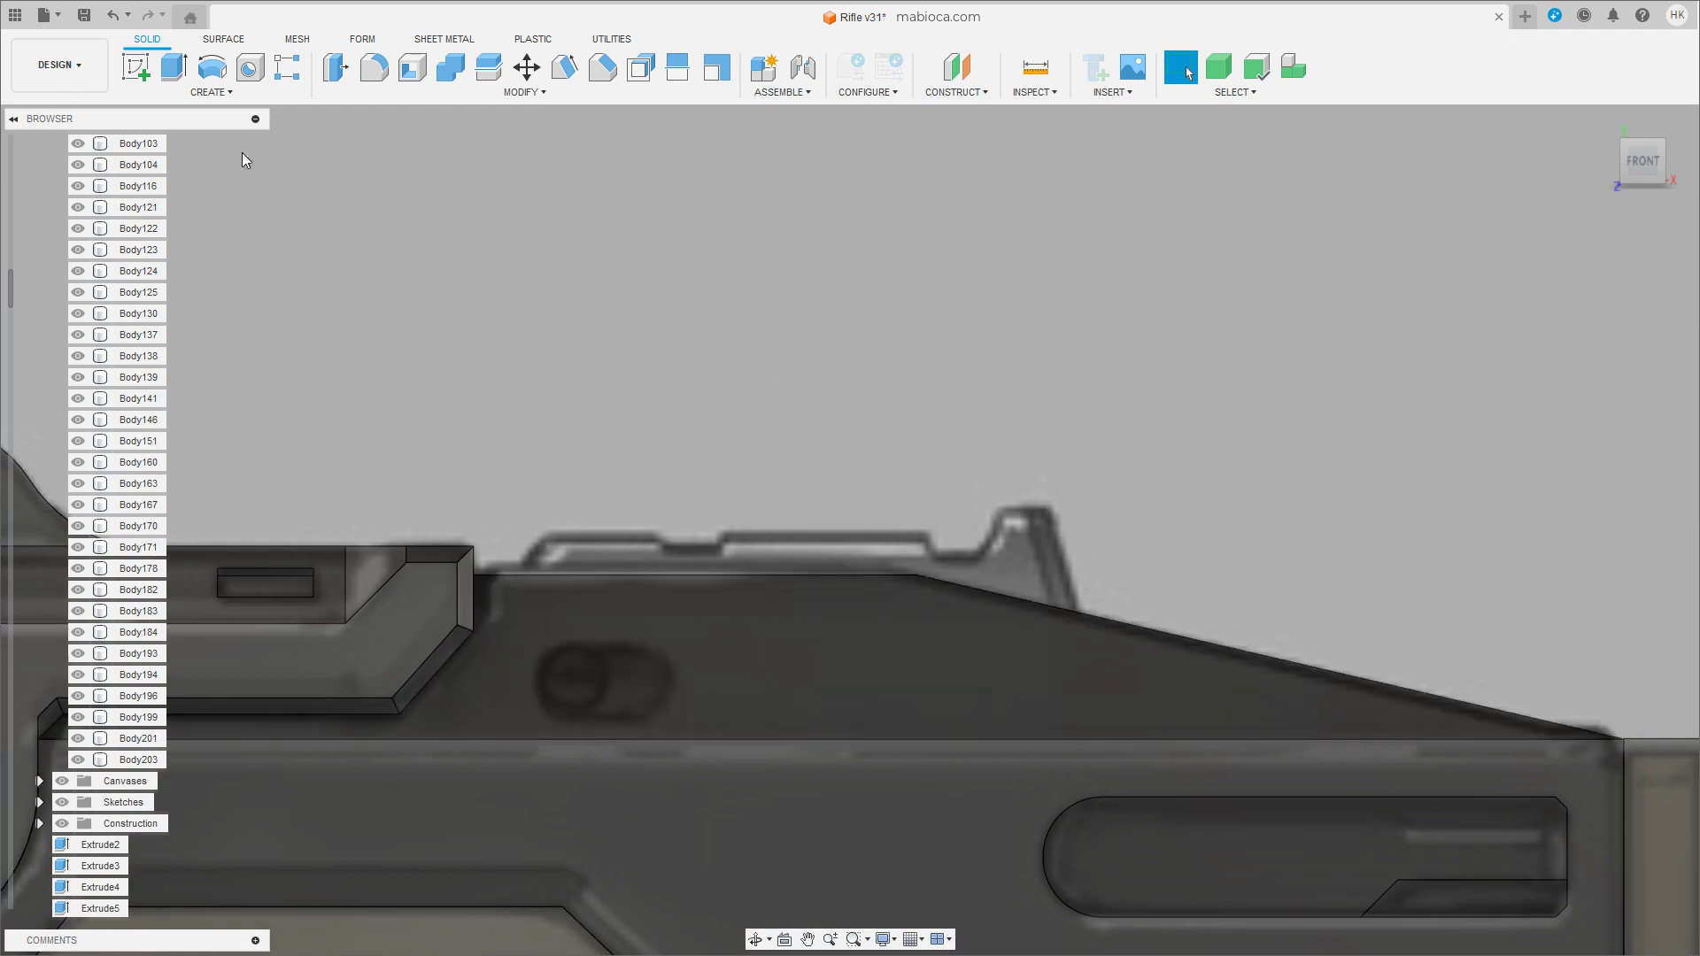
{"action": "key", "text": "e"}
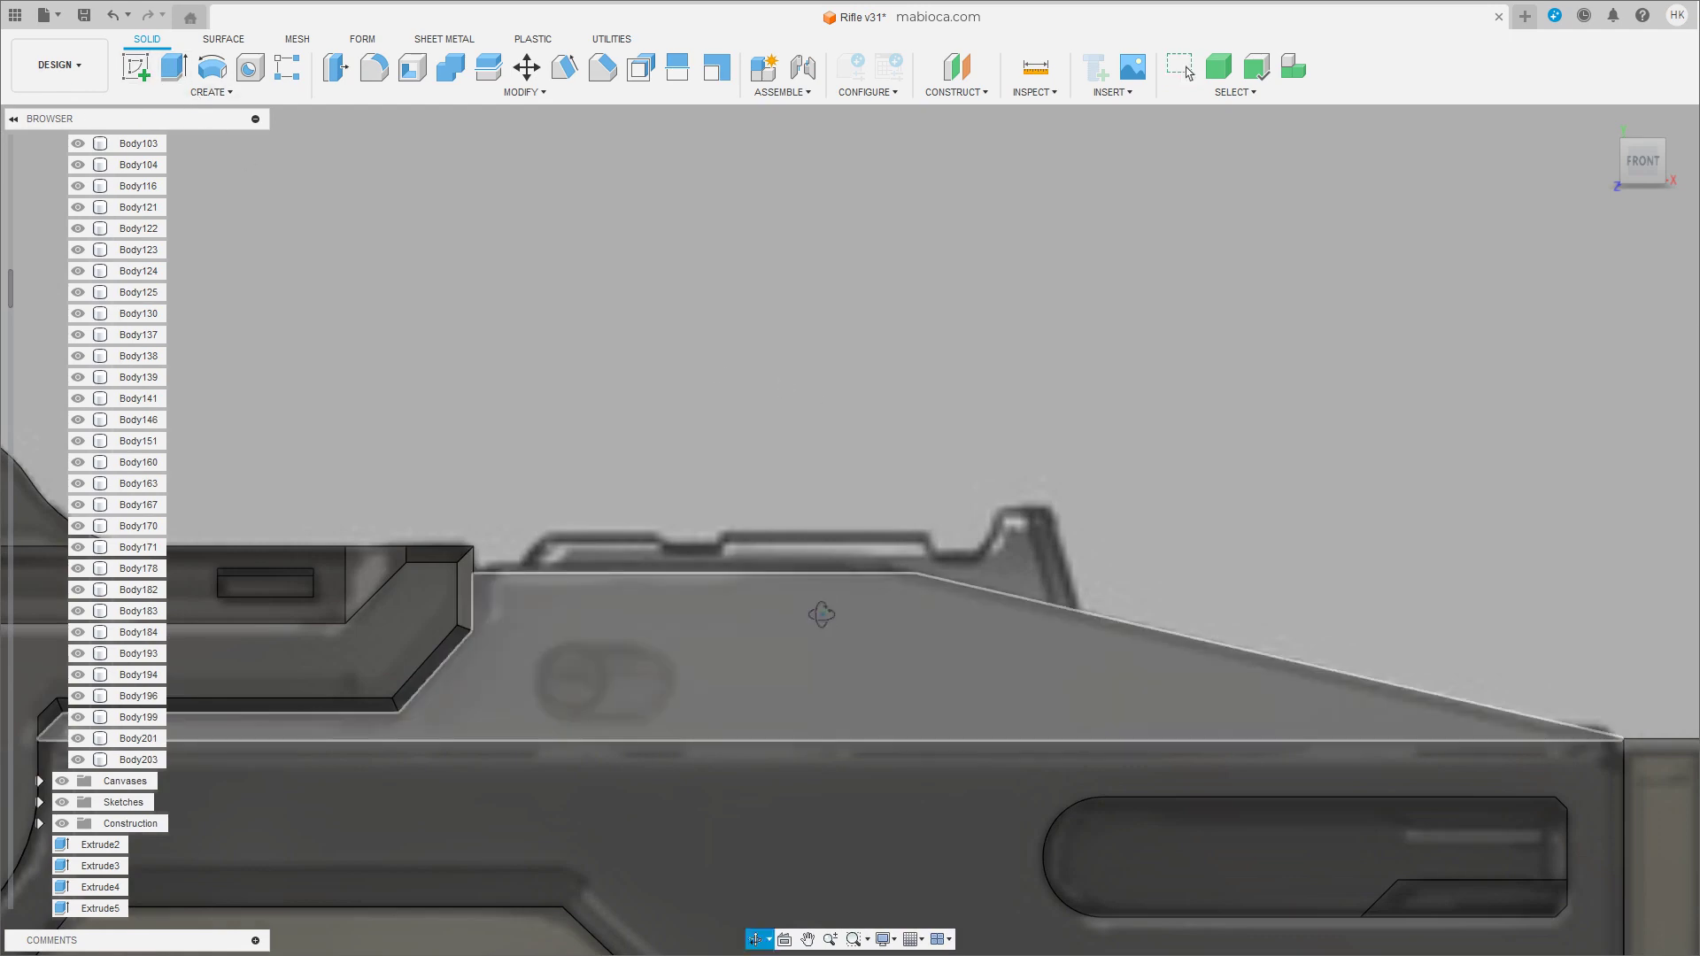
{"action": "middle_click_drag", "start_coordinate": [824, 619], "coordinate": [816, 540], "text": "shift"}
{"action": "left_click", "coordinate": [801, 536]}
{"action": "left_click_drag", "start_coordinate": [817, 531], "coordinate": [816, 474]}
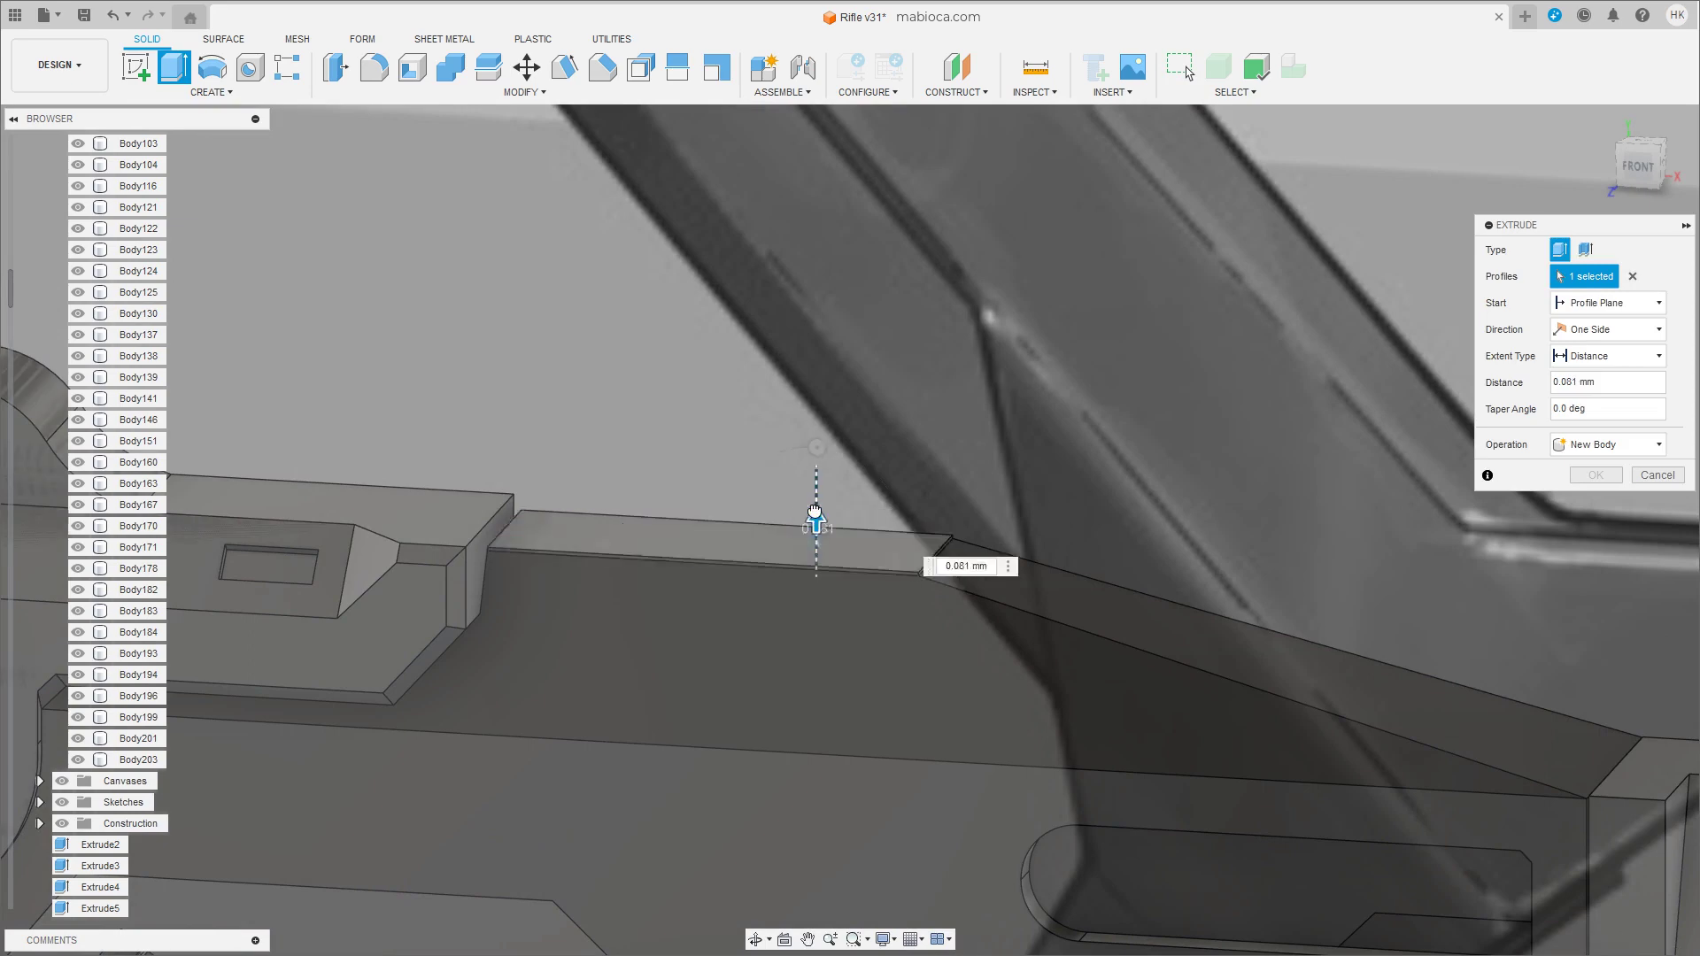
{"action": "left_click", "coordinate": [1607, 444]}
{"action": "left_click", "coordinate": [1594, 549]}
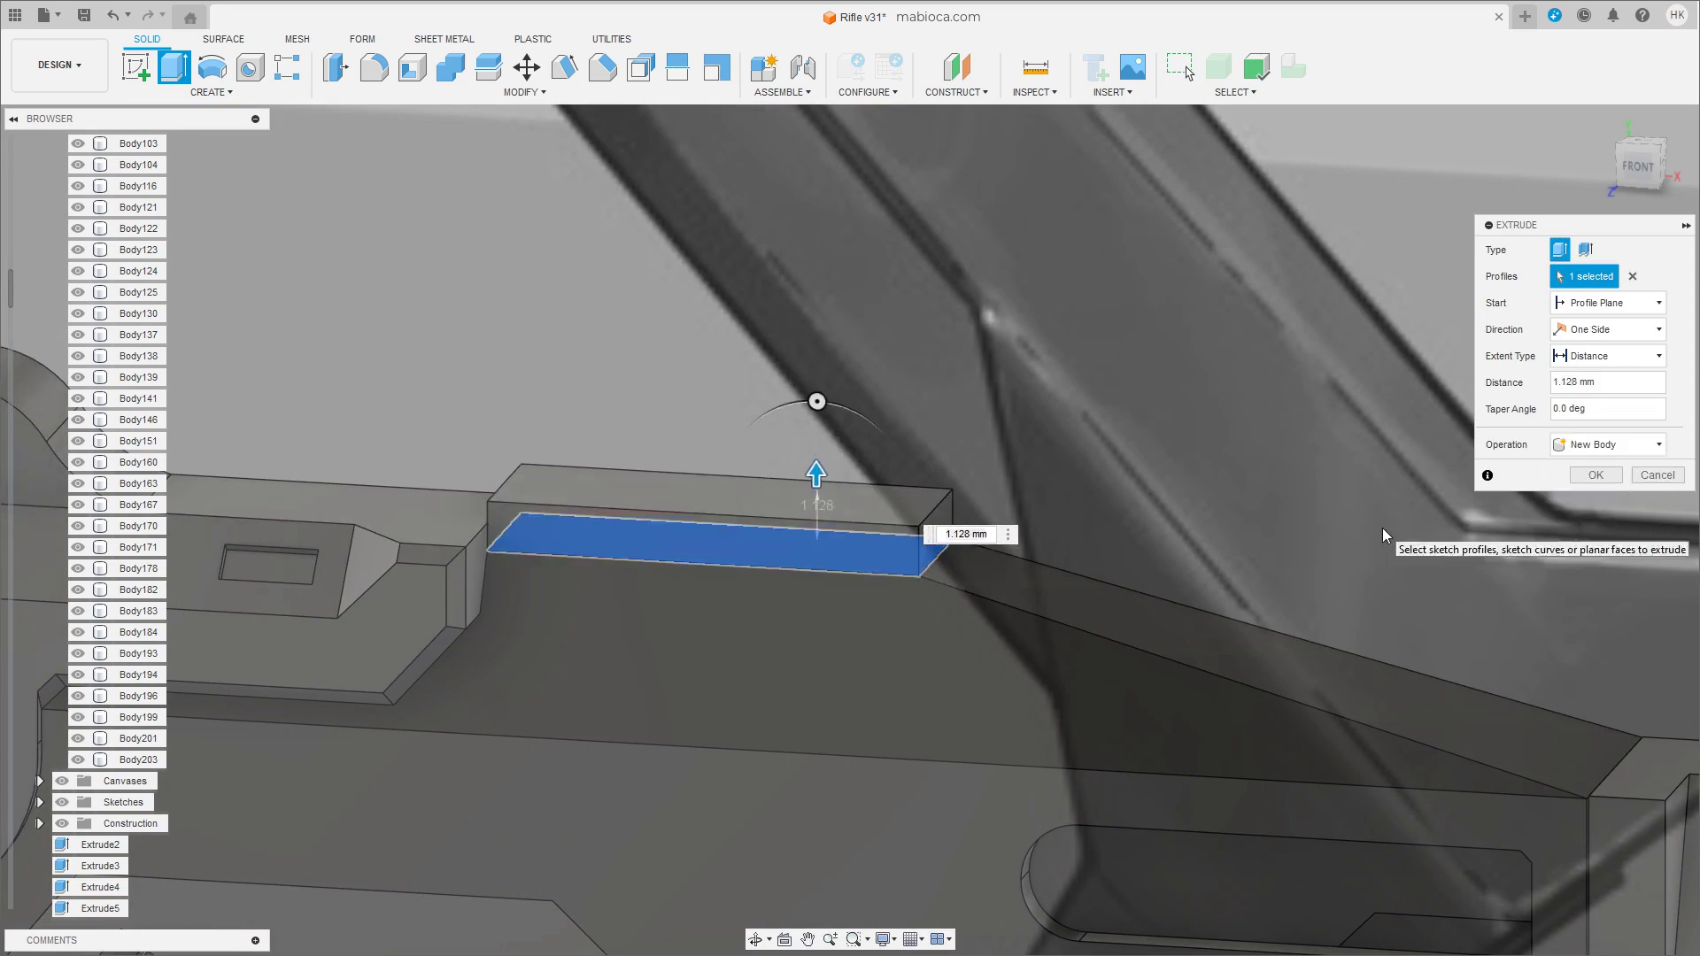
{"action": "key", "text": "Return"}
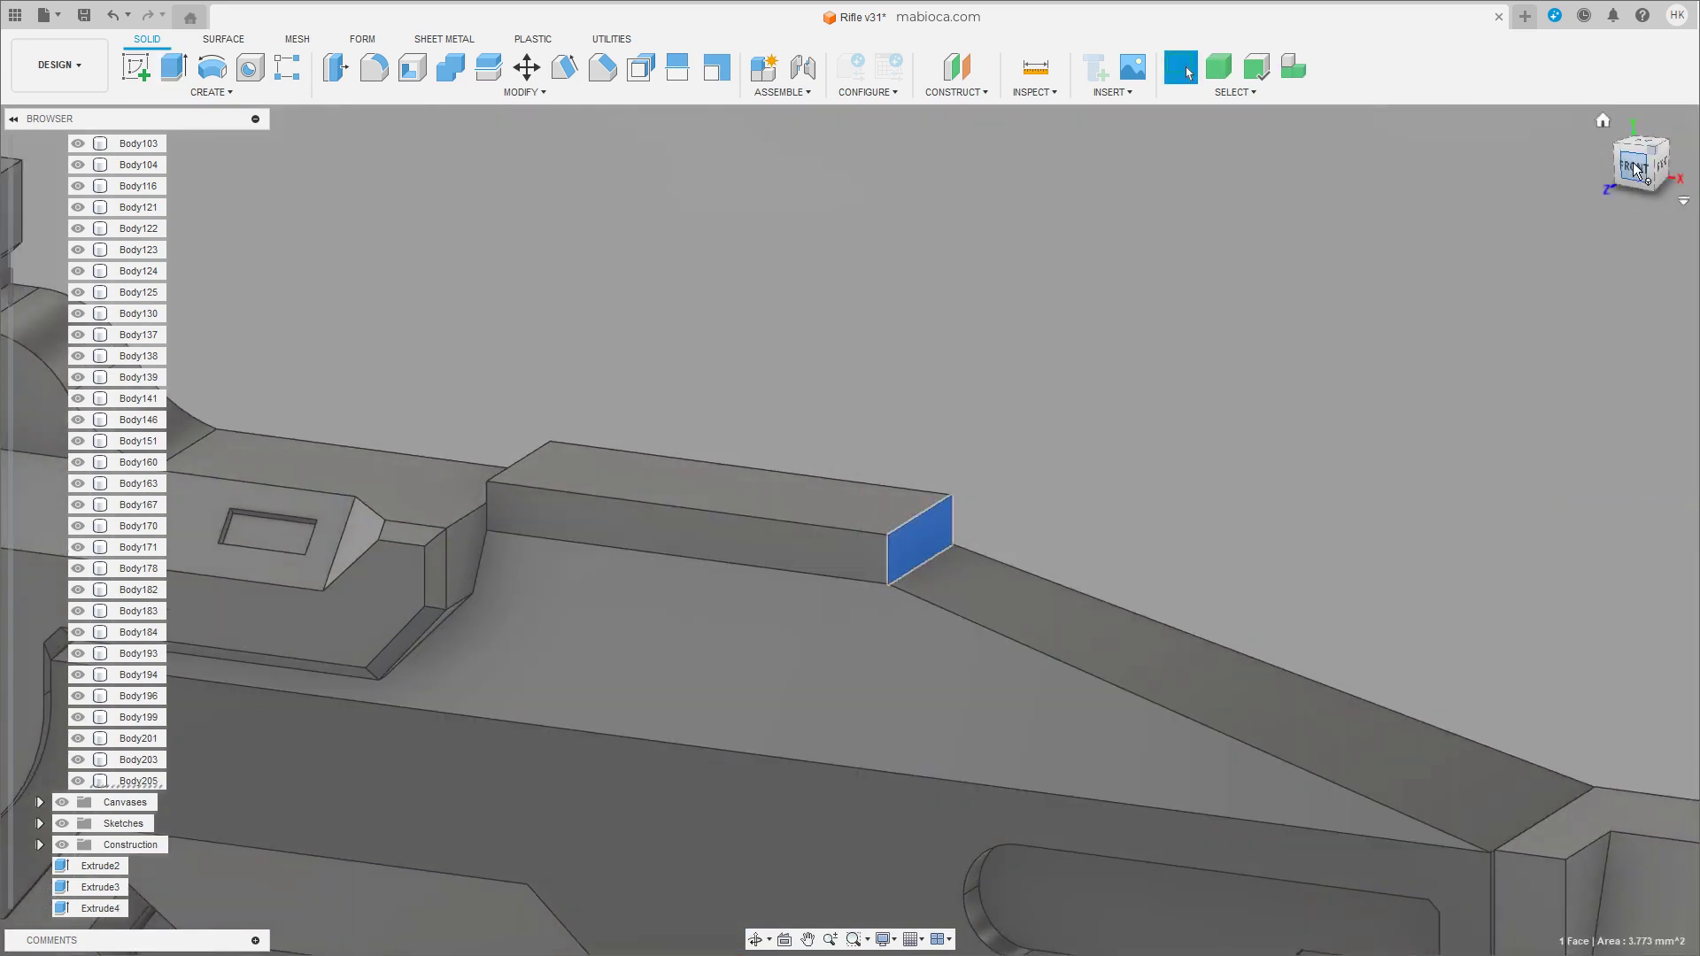
In front view, lengthen the new block toward the rear sight.
{"action": "left_click", "coordinate": [1635, 168]}
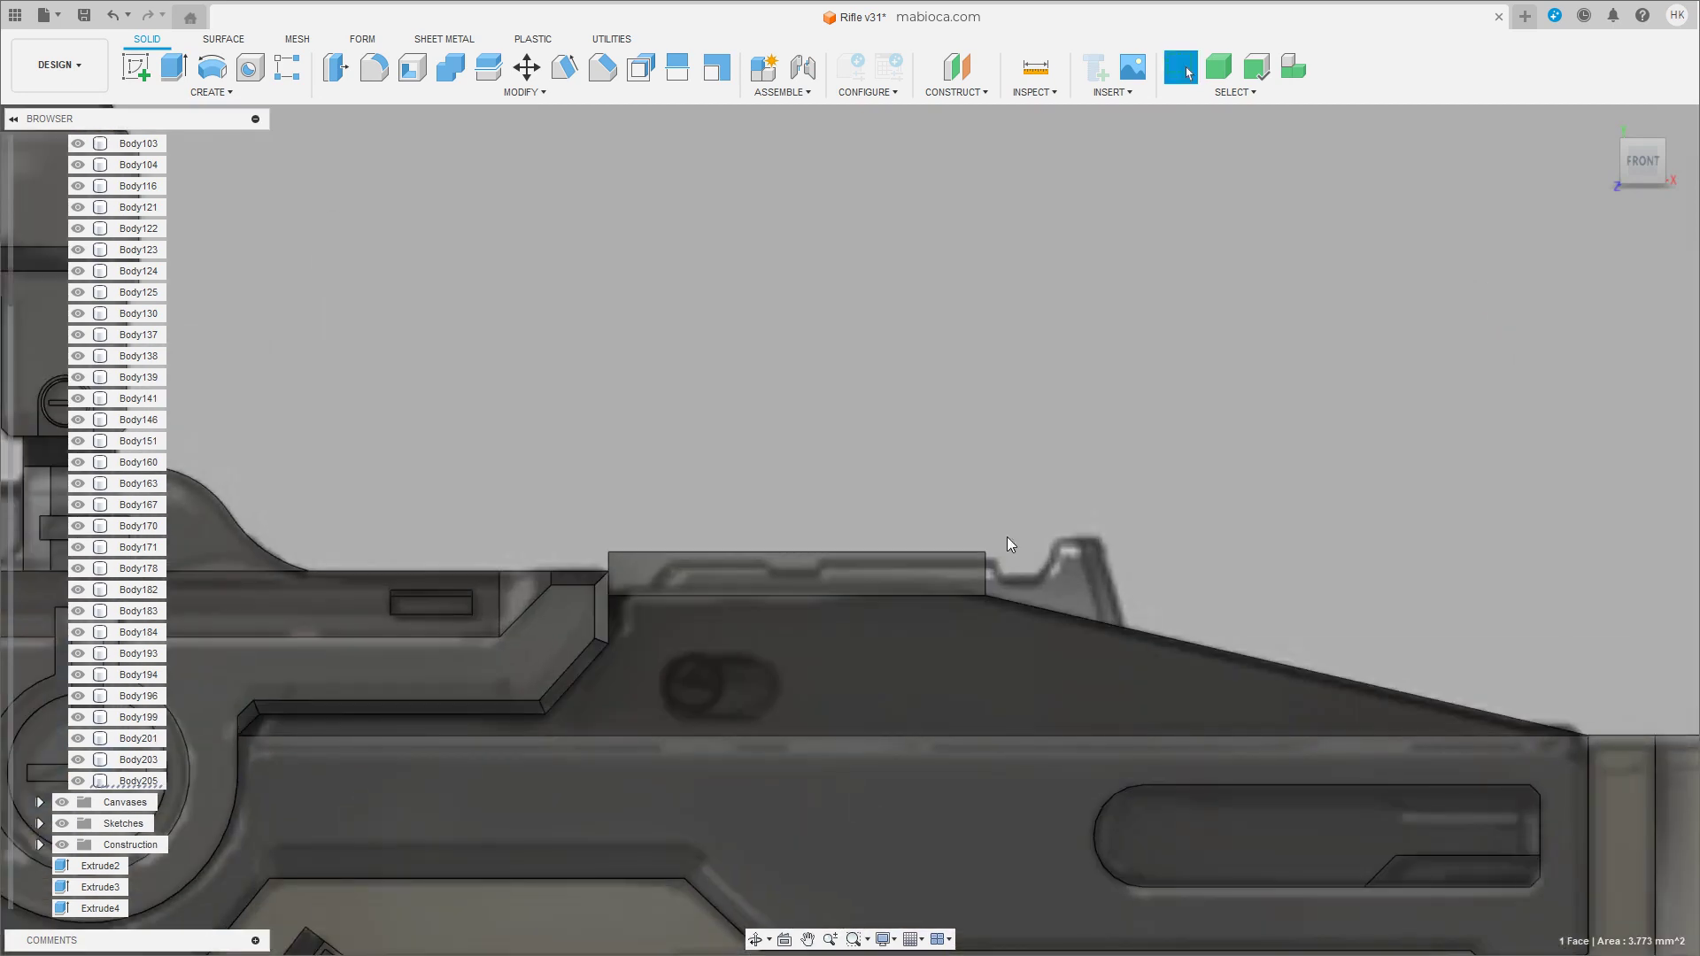
{"action": "key", "text": "m"}
{"action": "left_click_drag", "start_coordinate": [1038, 554], "coordinate": [1138, 554]}
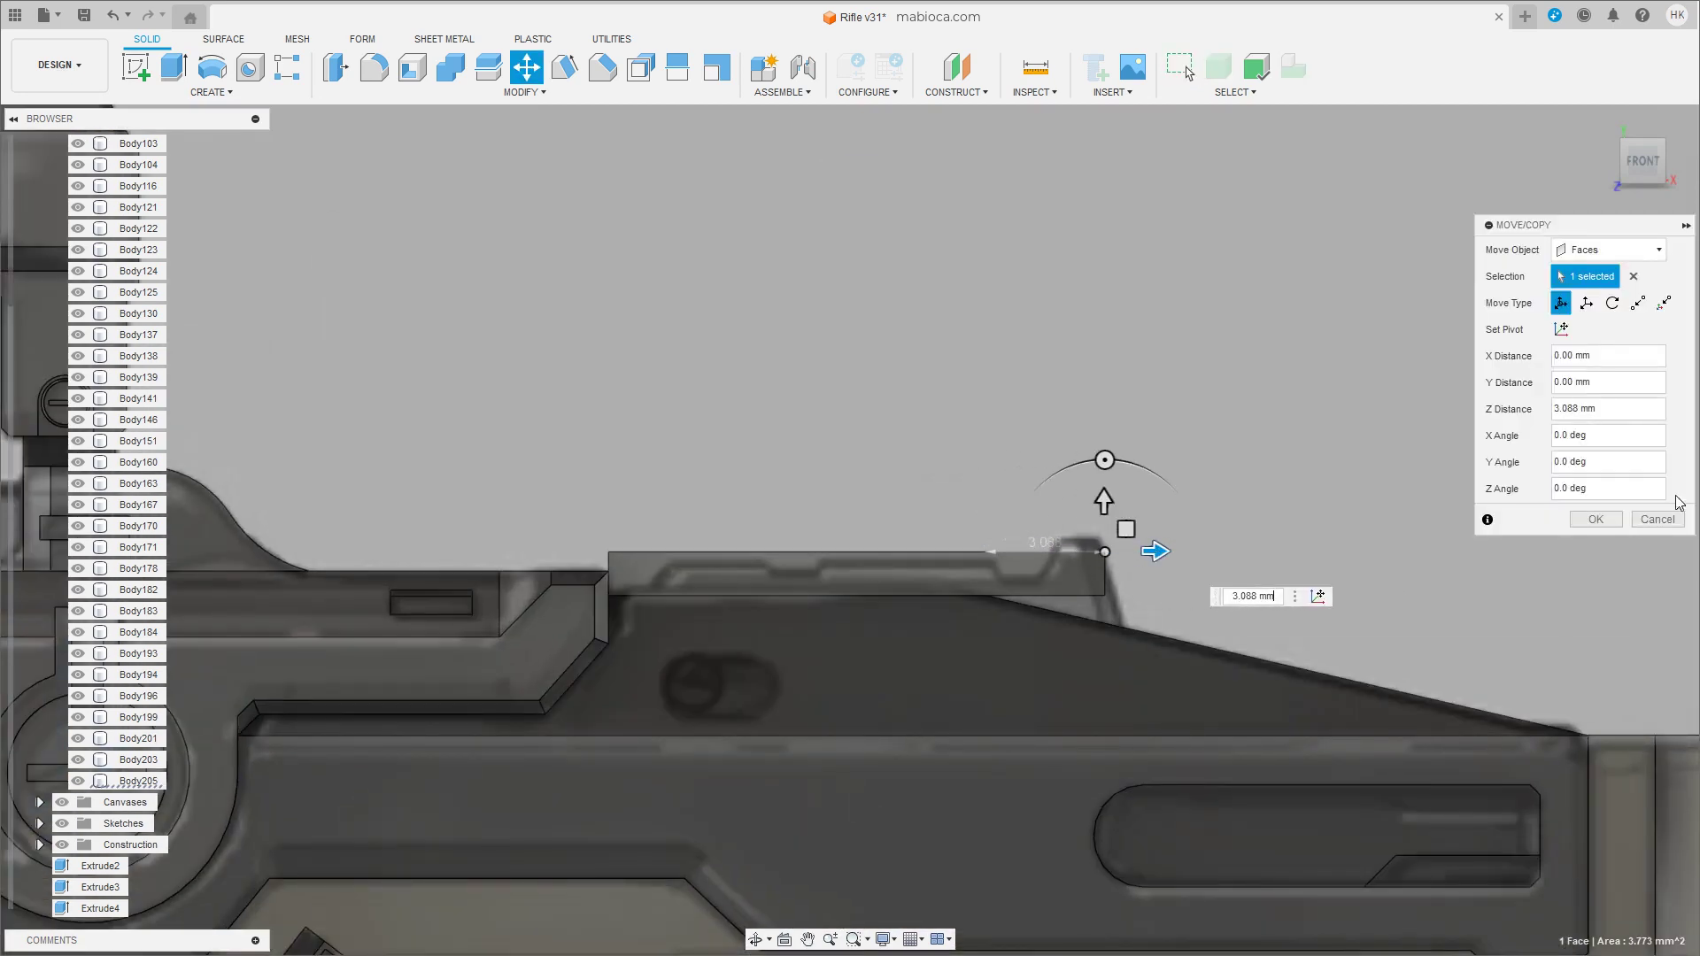
{"action": "left_click", "coordinate": [1596, 520]}
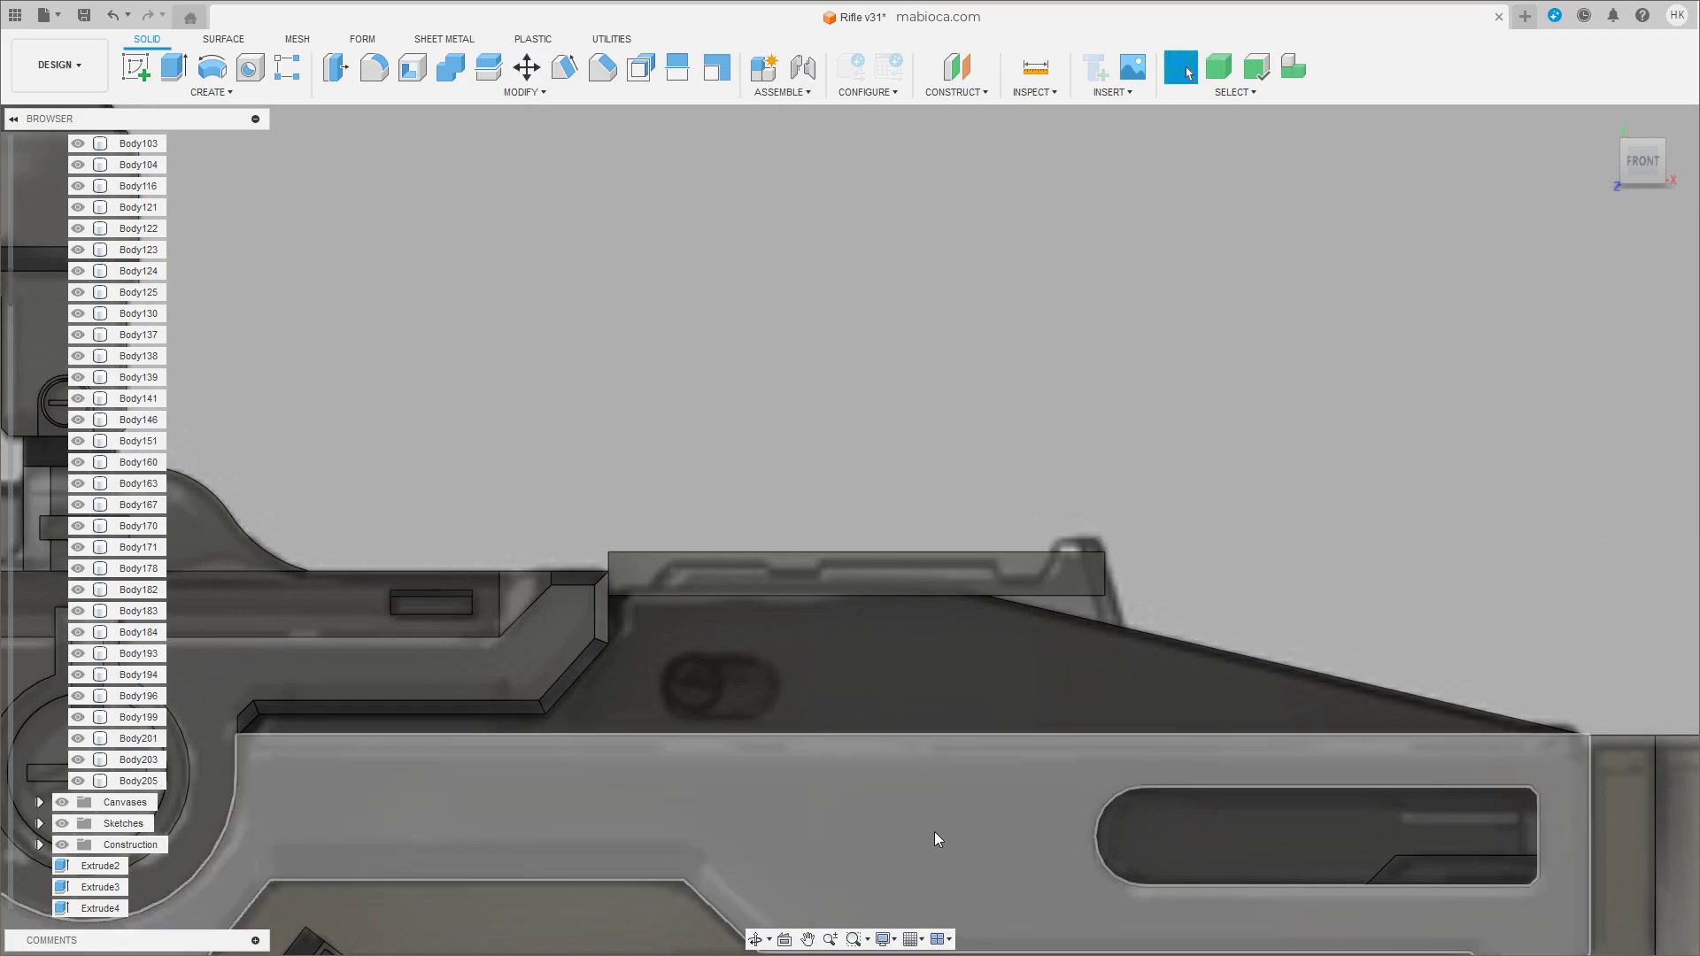
Pull the block's side face slightly inward.
{"action": "mouse_move", "coordinate": [1104, 666]}
{"action": "middle_mouse_down", "text": "shift"}
{"action": "mouse_move", "coordinate": [918, 664]}
{"action": "mouse_move", "coordinate": [948, 647]}
{"action": "middle_mouse_up", "text": "shift"}
{"action": "left_click", "coordinate": [1019, 523]}
{"action": "key", "text": "m"}
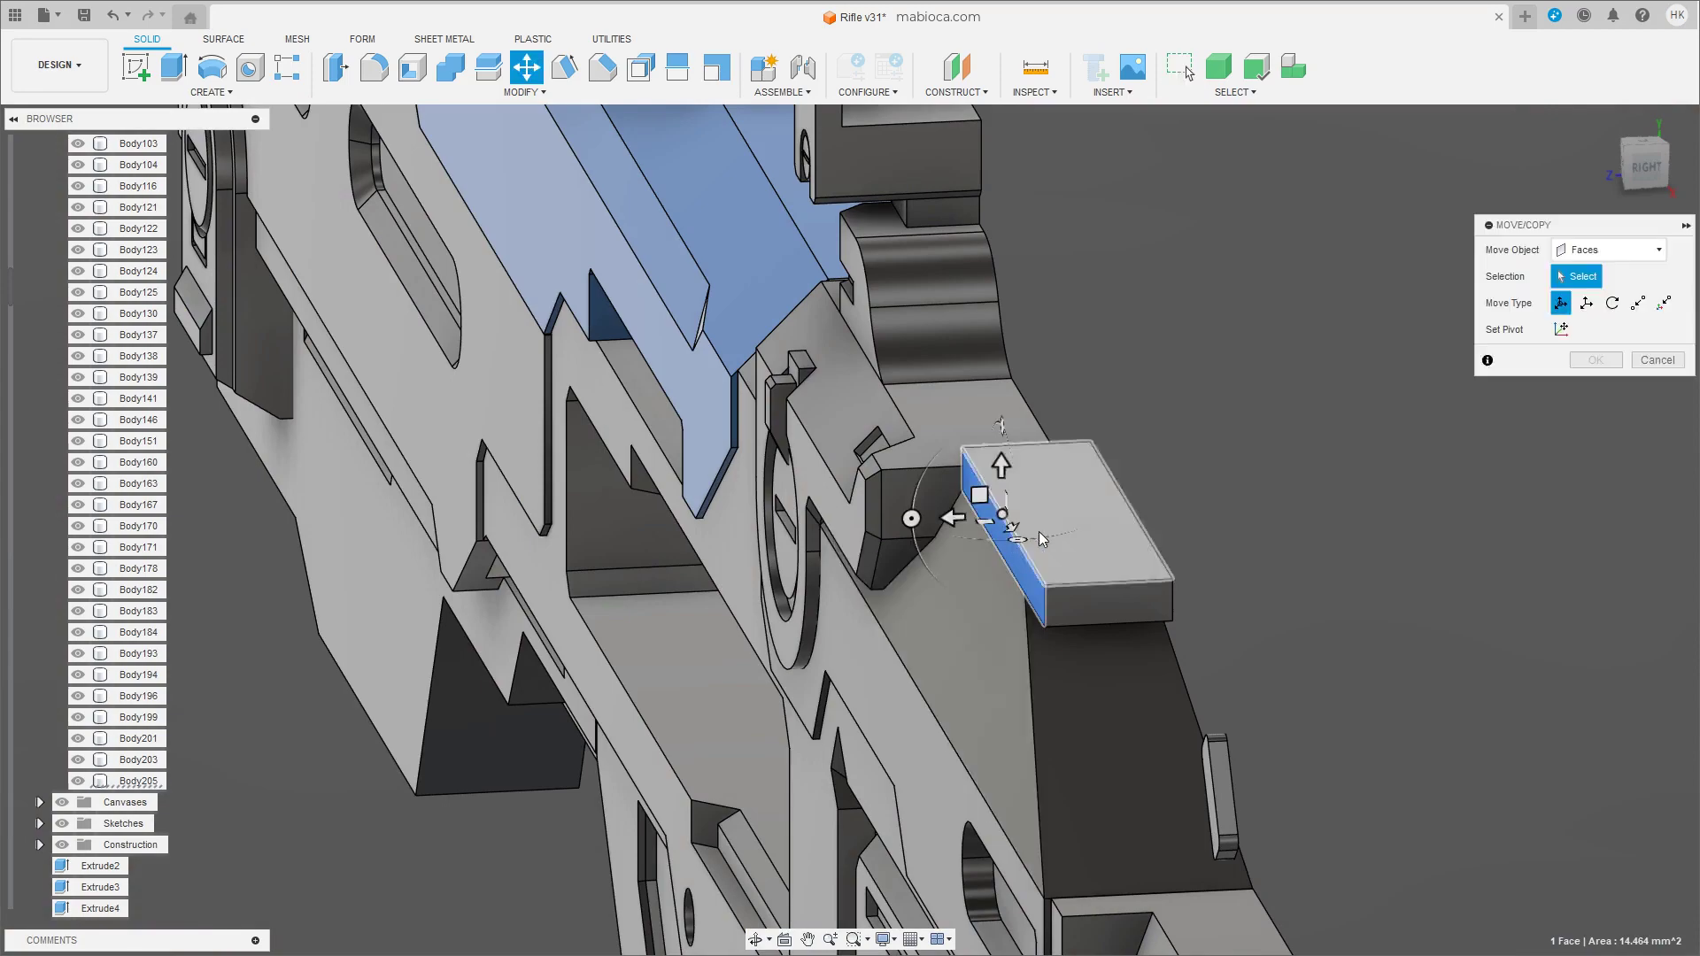
{"action": "left_click_drag", "start_coordinate": [1039, 532], "coordinate": [985, 515]}
{"action": "middle_click_drag", "start_coordinate": [992, 515], "coordinate": [929, 659], "text": "shift"}
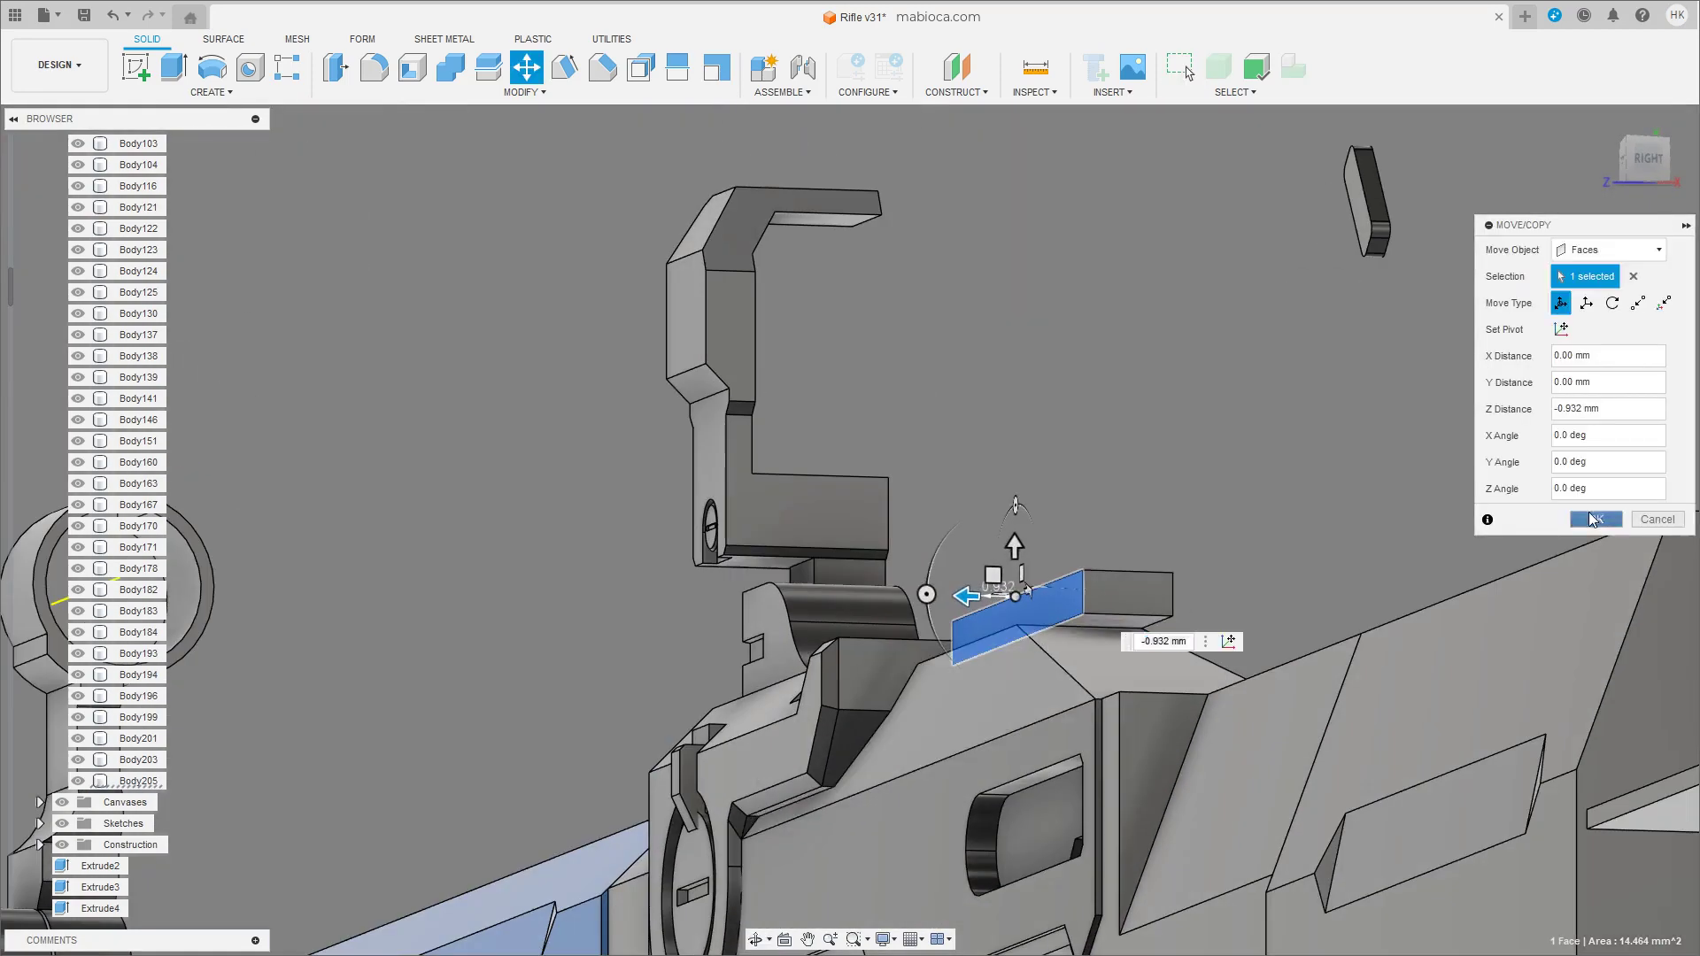
{"action": "key", "text": "Return"}
Lower the block's top face onto the sloped surface and select Body205.
{"action": "left_click", "coordinate": [1019, 651]}
{"action": "key", "text": "m"}
{"action": "left_click_drag", "start_coordinate": [1098, 678], "coordinate": [1098, 714]}
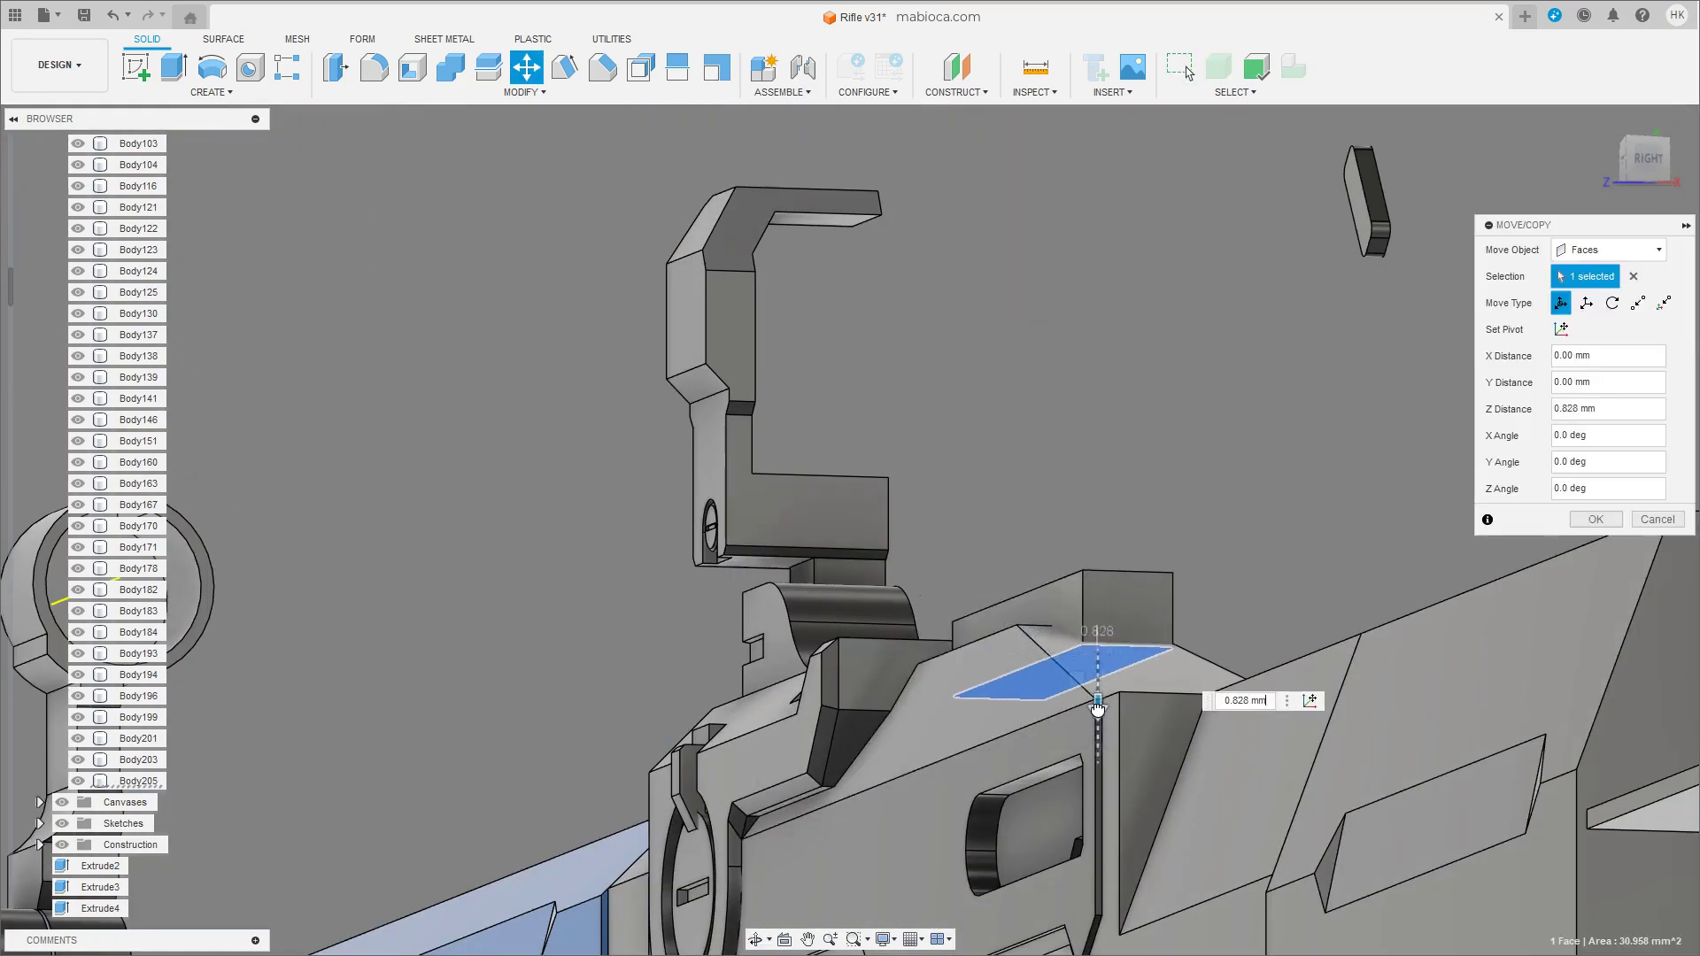
{"action": "mouse_move", "coordinate": [1098, 709]}
{"action": "middle_mouse_down", "text": "shift"}
{"action": "mouse_move", "coordinate": [1017, 680]}
{"action": "mouse_move", "coordinate": [1096, 635]}
{"action": "middle_mouse_up", "text": "shift"}
{"action": "scroll", "coordinate": [1097, 636], "scroll_direction": "up", "scroll_amount": 3}
{"action": "key", "text": "Return"}
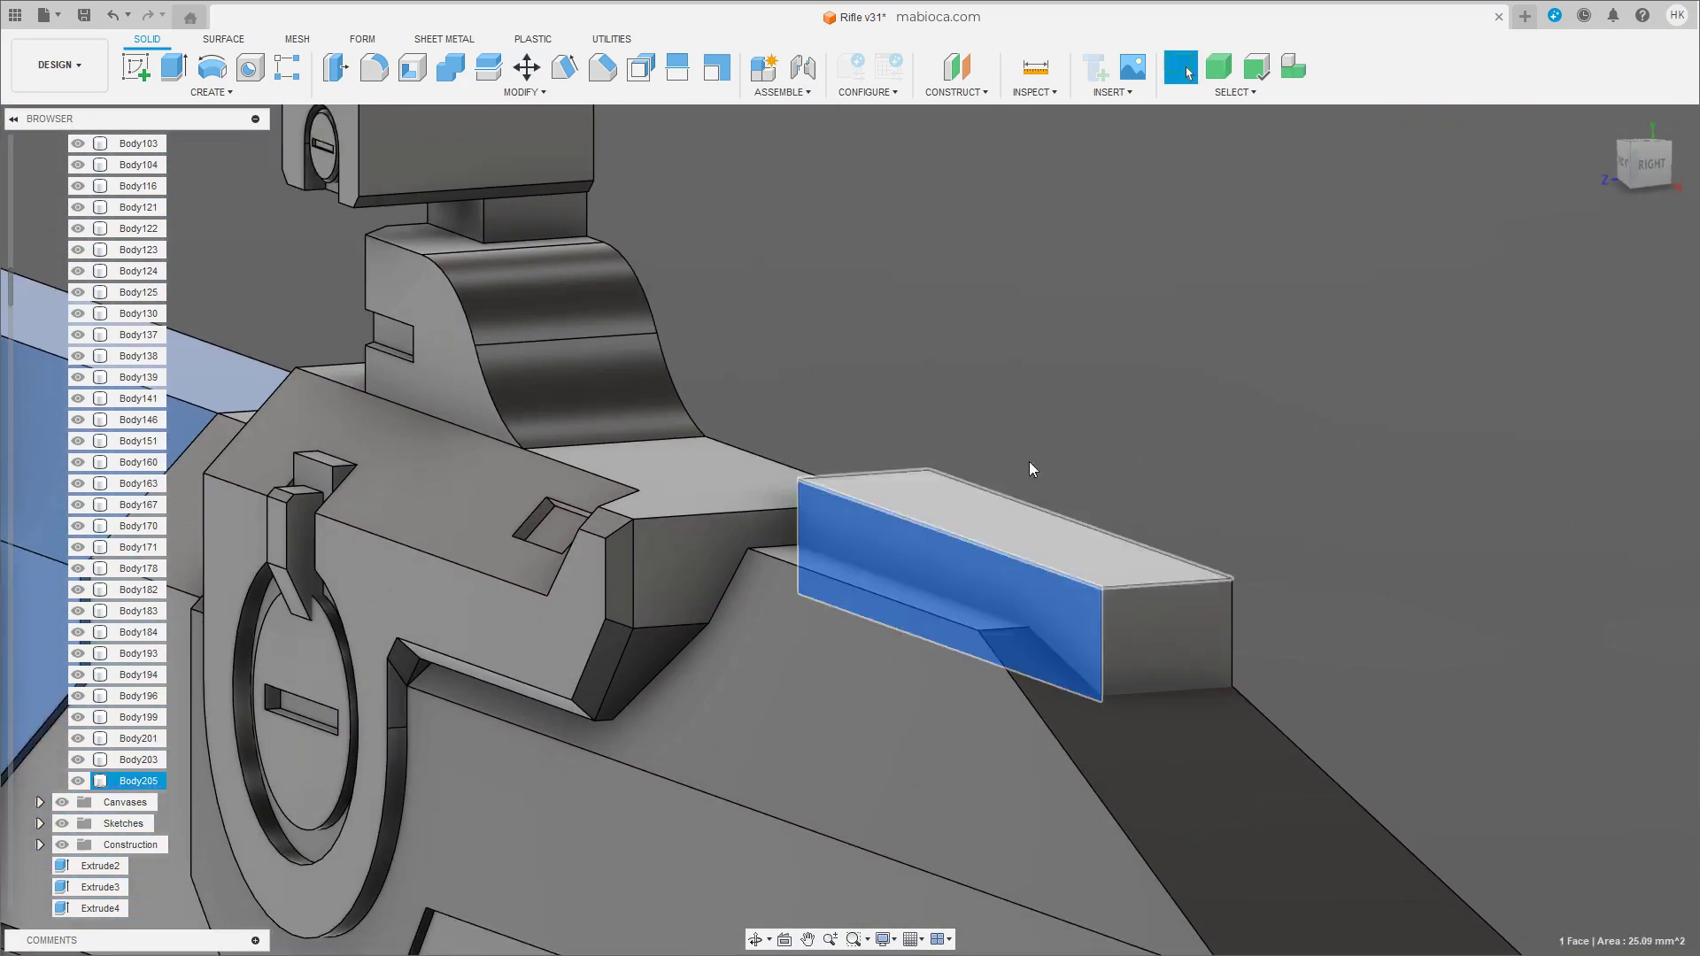
{"action": "left_click", "coordinate": [1029, 470]}
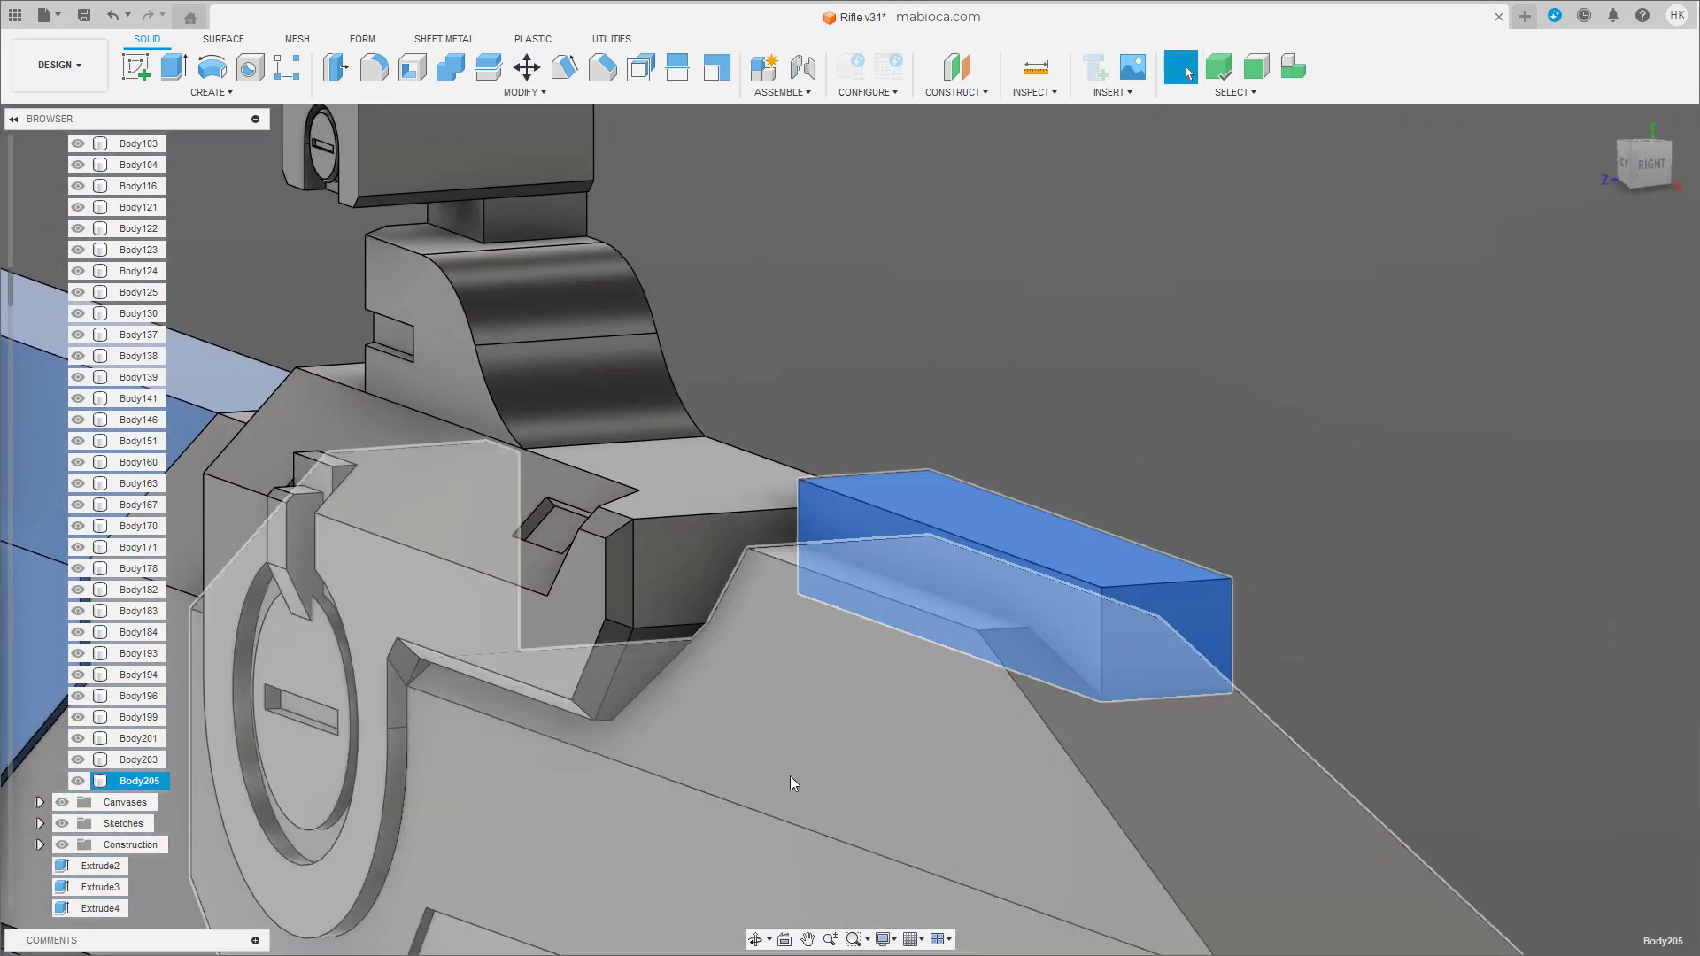
{"action": "middle_click_drag", "start_coordinate": [790, 776], "coordinate": [837, 678], "text": "shift"}
Combine with Cut to subtract Body205 from the receiver.
{"action": "left_click", "coordinate": [451, 67]}
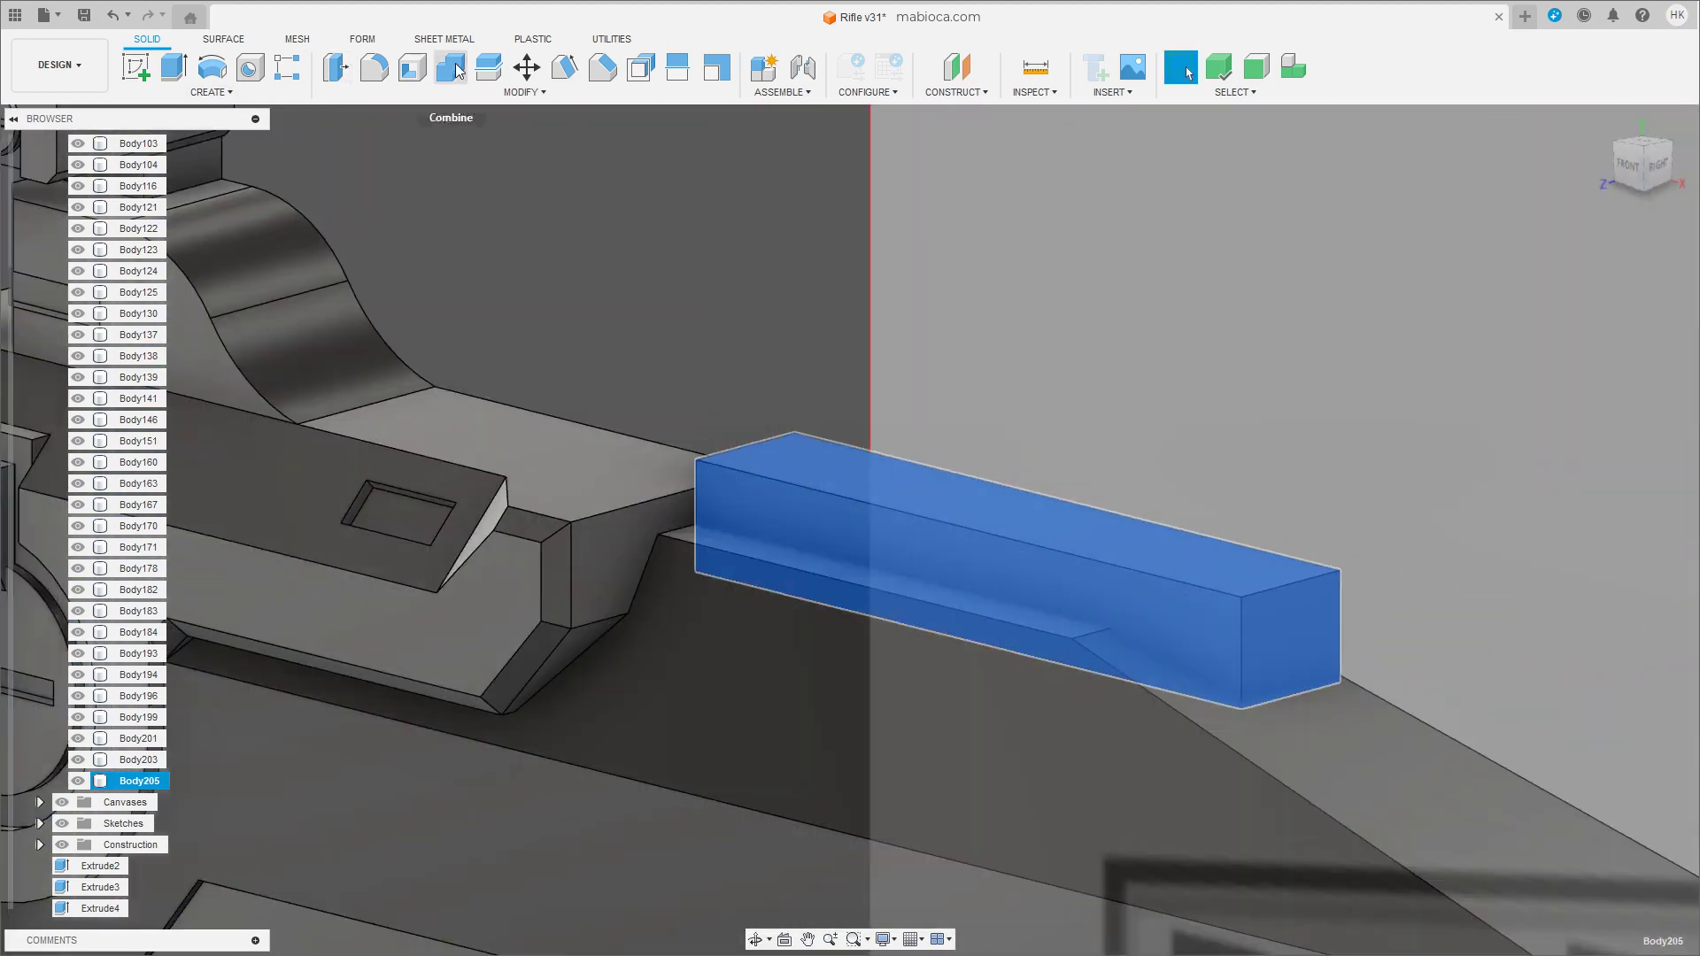
{"action": "left_click", "coordinate": [1043, 754]}
{"action": "left_click", "coordinate": [1605, 392]}
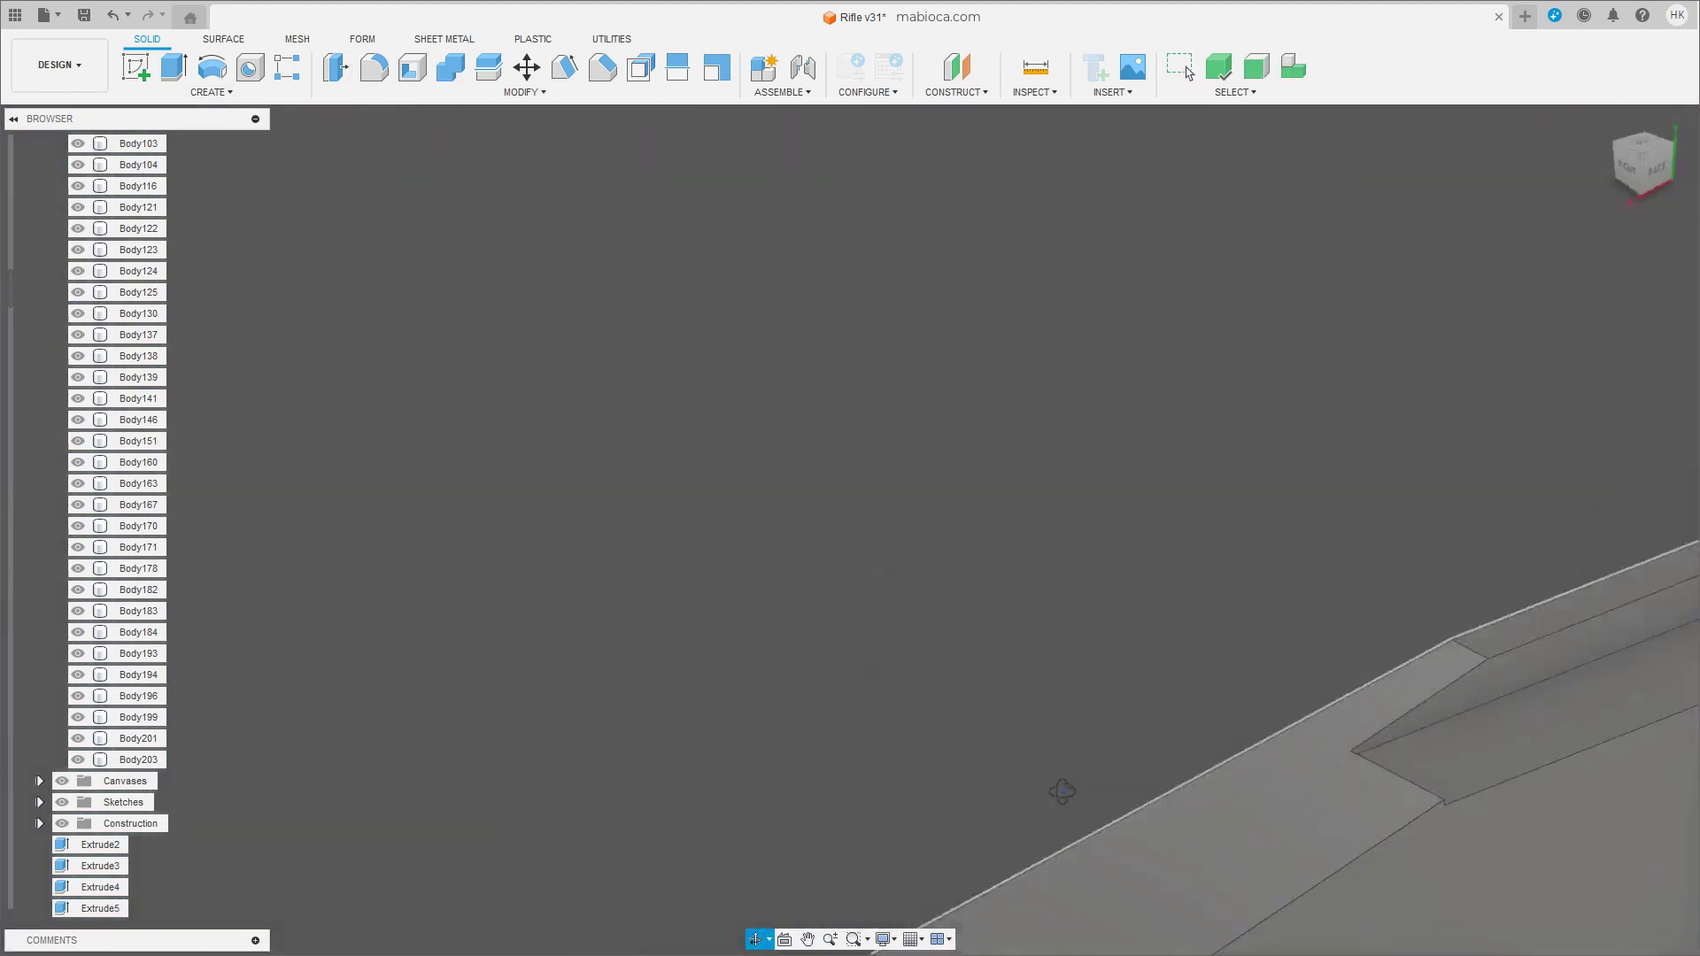
{"action": "middle_click_drag", "start_coordinate": [1043, 599], "coordinate": [1252, 657], "text": "shift"}
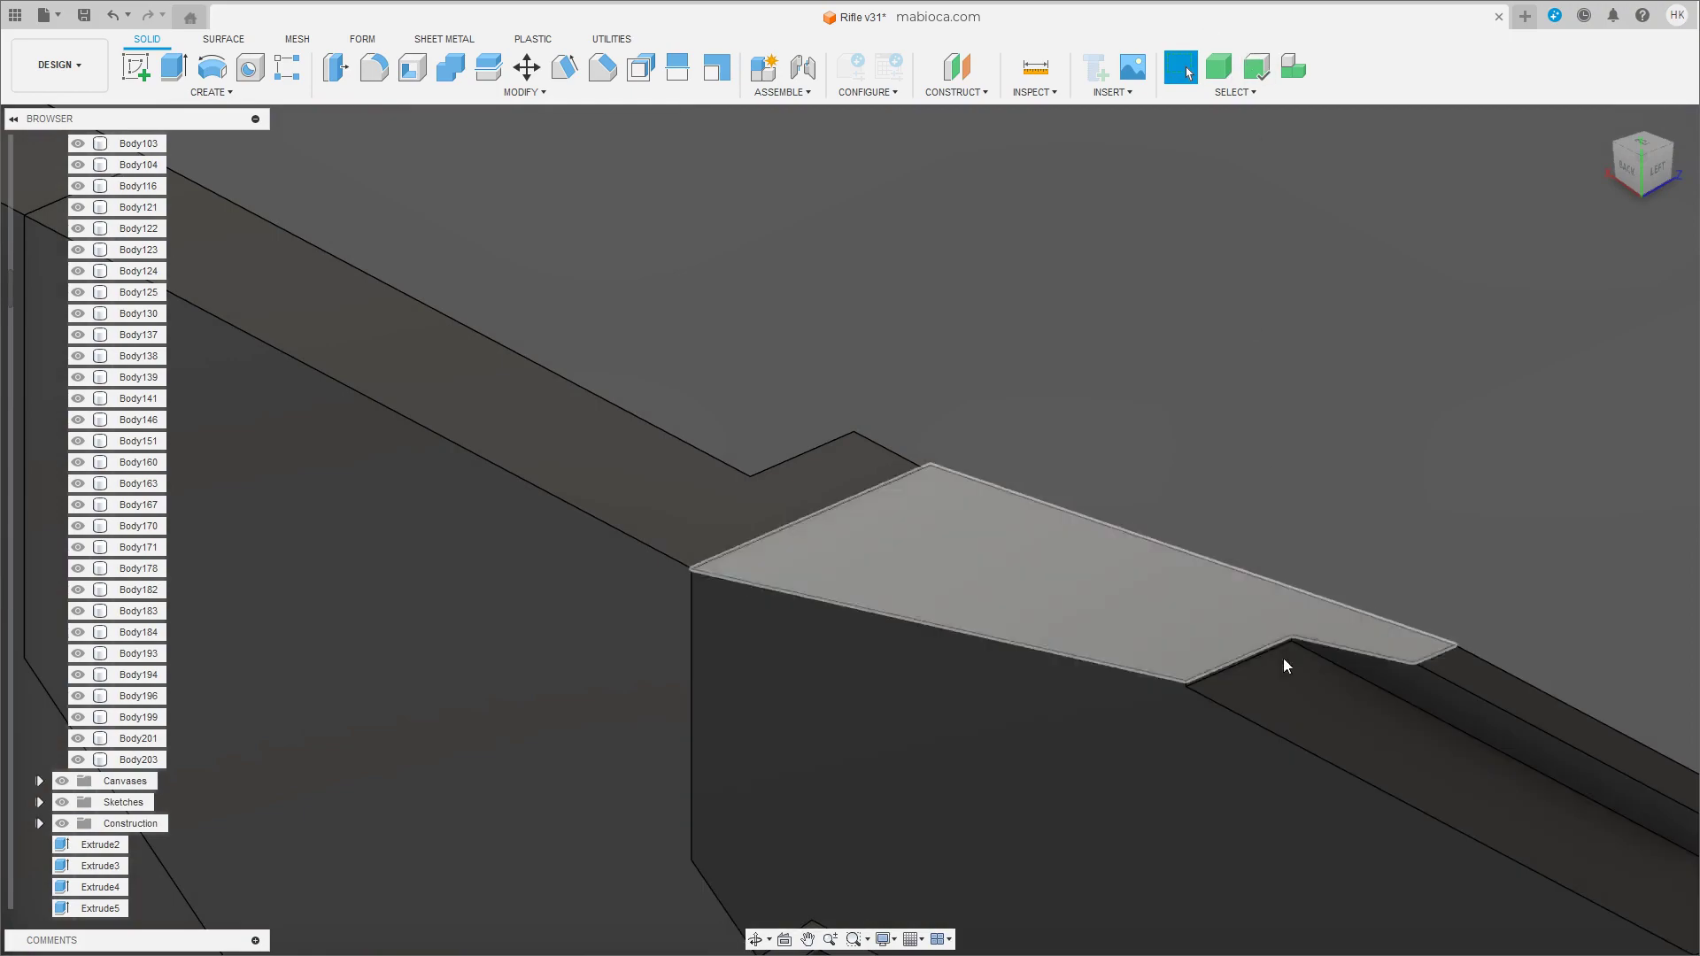
Push the small end face in the cut area back along its axis.
{"action": "left_click", "coordinate": [1279, 671]}
{"action": "key", "text": "m"}
{"action": "left_click_drag", "start_coordinate": [1278, 677], "coordinate": [1029, 579]}
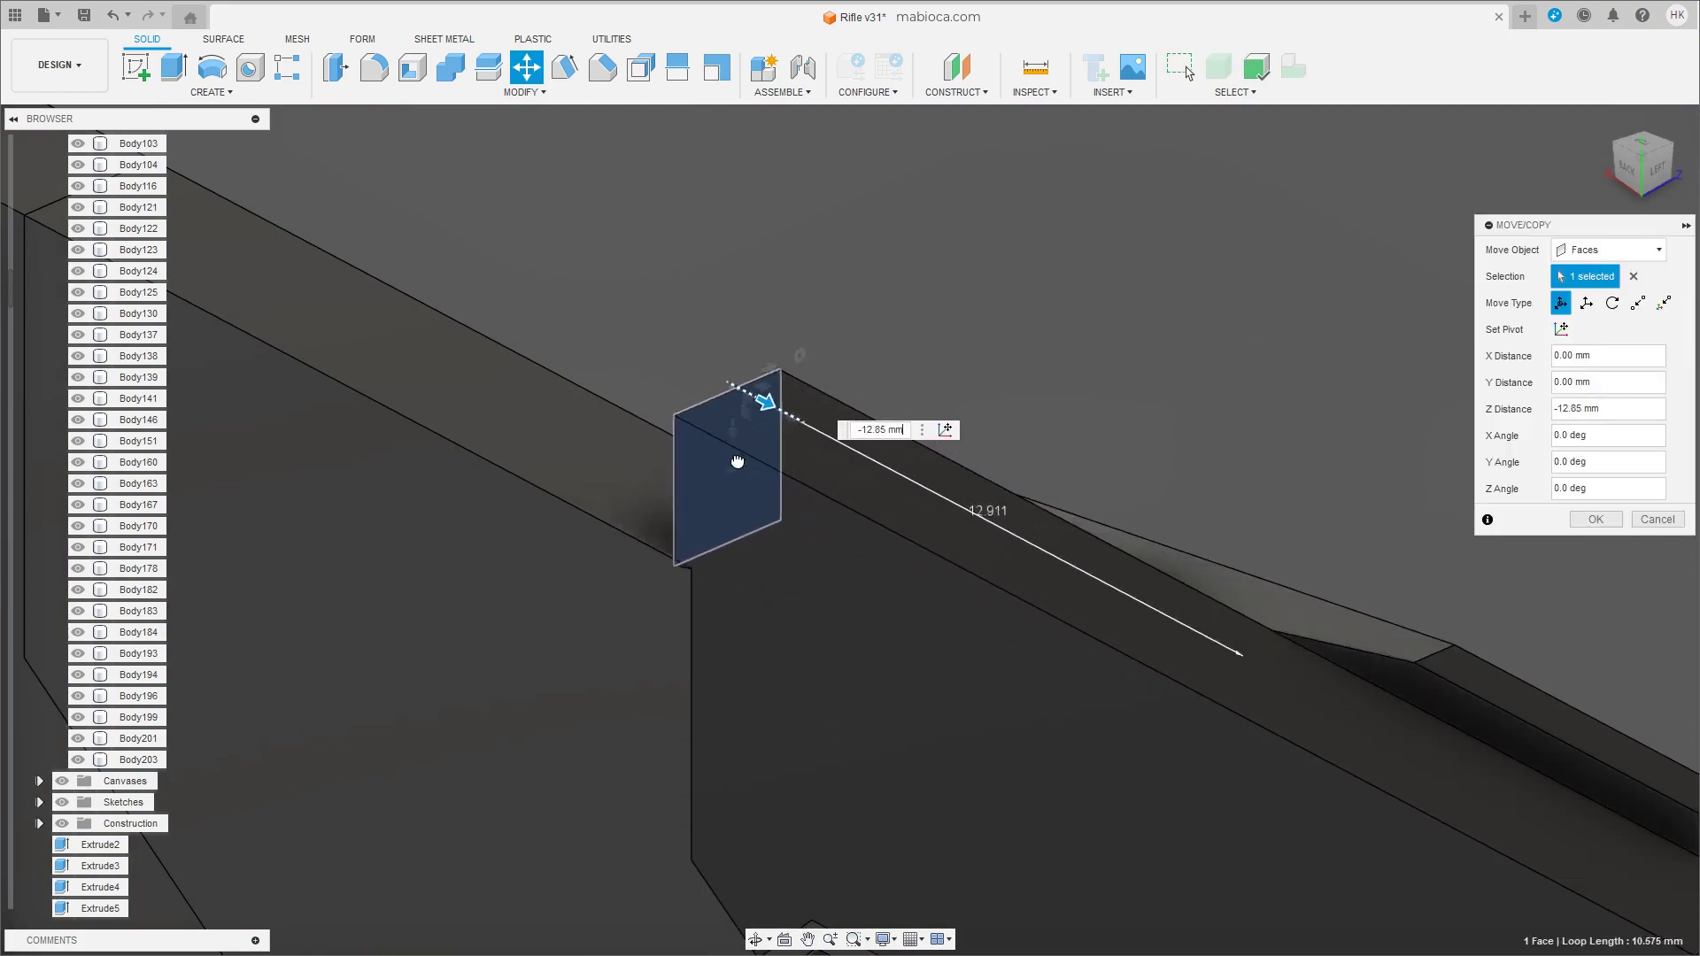
{"action": "key", "text": "Return"}
Extrude the receiver's long top face 1.322 mm as a new body, Body206.
{"action": "mouse_move", "coordinate": [1369, 646]}
{"action": "middle_mouse_down", "text": "shift"}
{"action": "mouse_move", "coordinate": [993, 706]}
{"action": "mouse_move", "coordinate": [1001, 730]}
{"action": "mouse_move", "coordinate": [995, 684]}
{"action": "middle_mouse_up", "text": "shift"}
{"action": "left_click", "coordinate": [995, 684]}
{"action": "middle_click_drag", "start_coordinate": [858, 497], "coordinate": [605, 553], "text": "shift"}
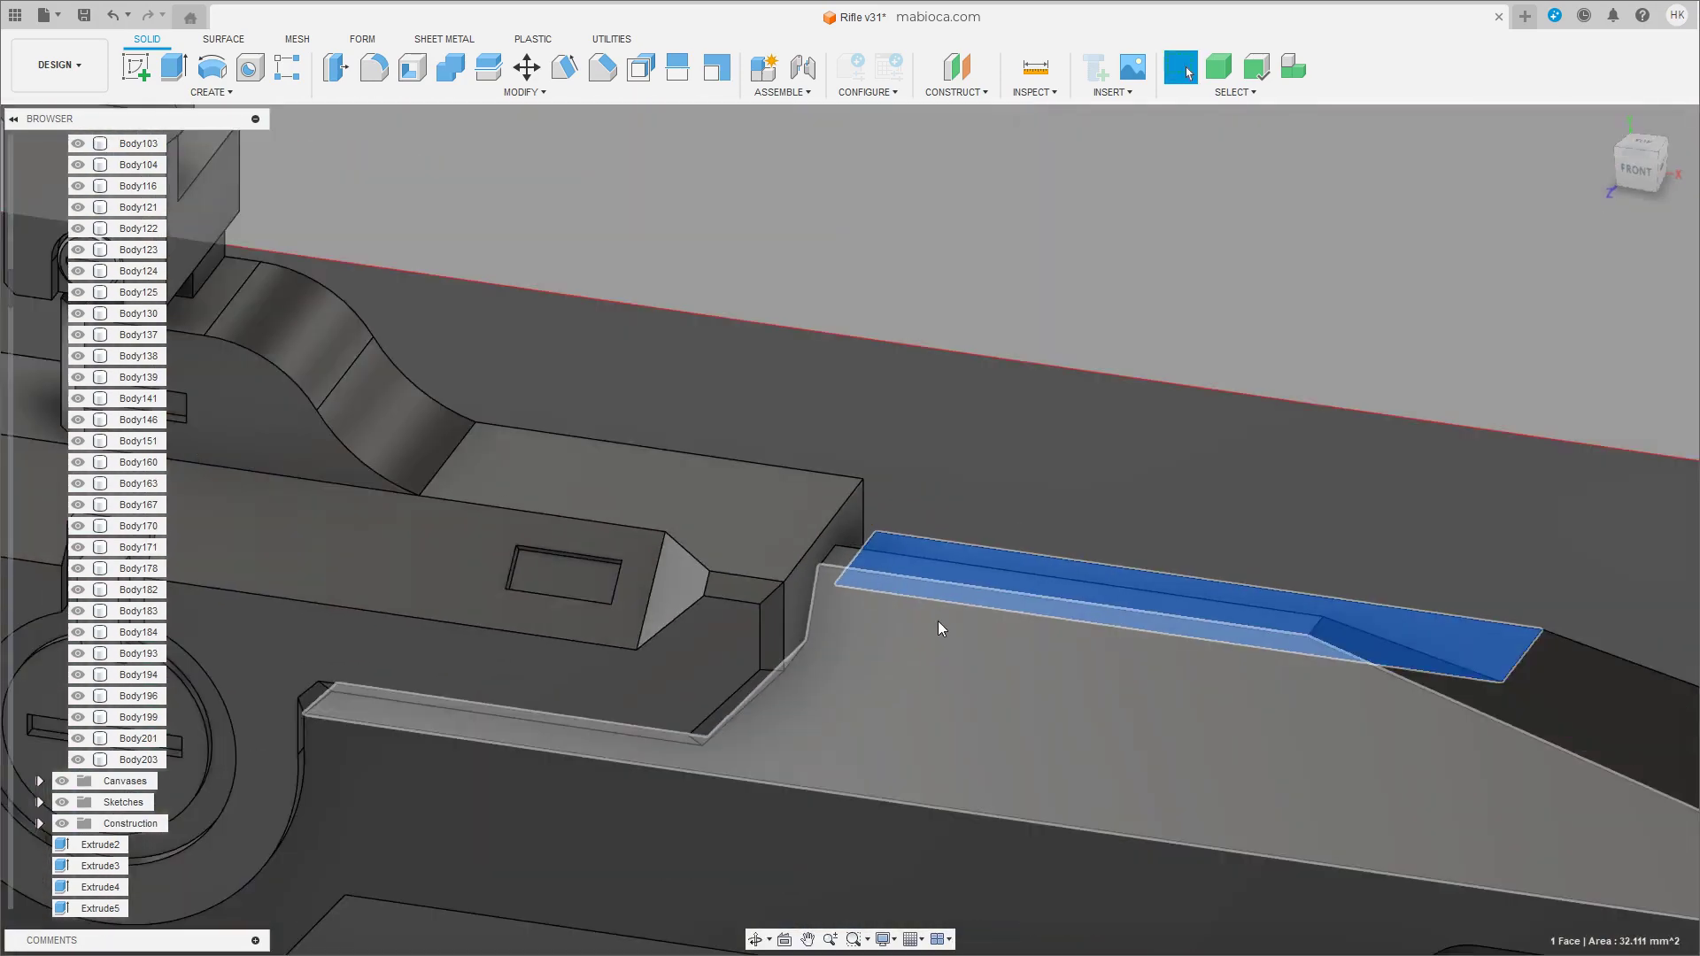
{"action": "middle_click_drag", "start_coordinate": [605, 554], "coordinate": [951, 661], "text": "shift"}
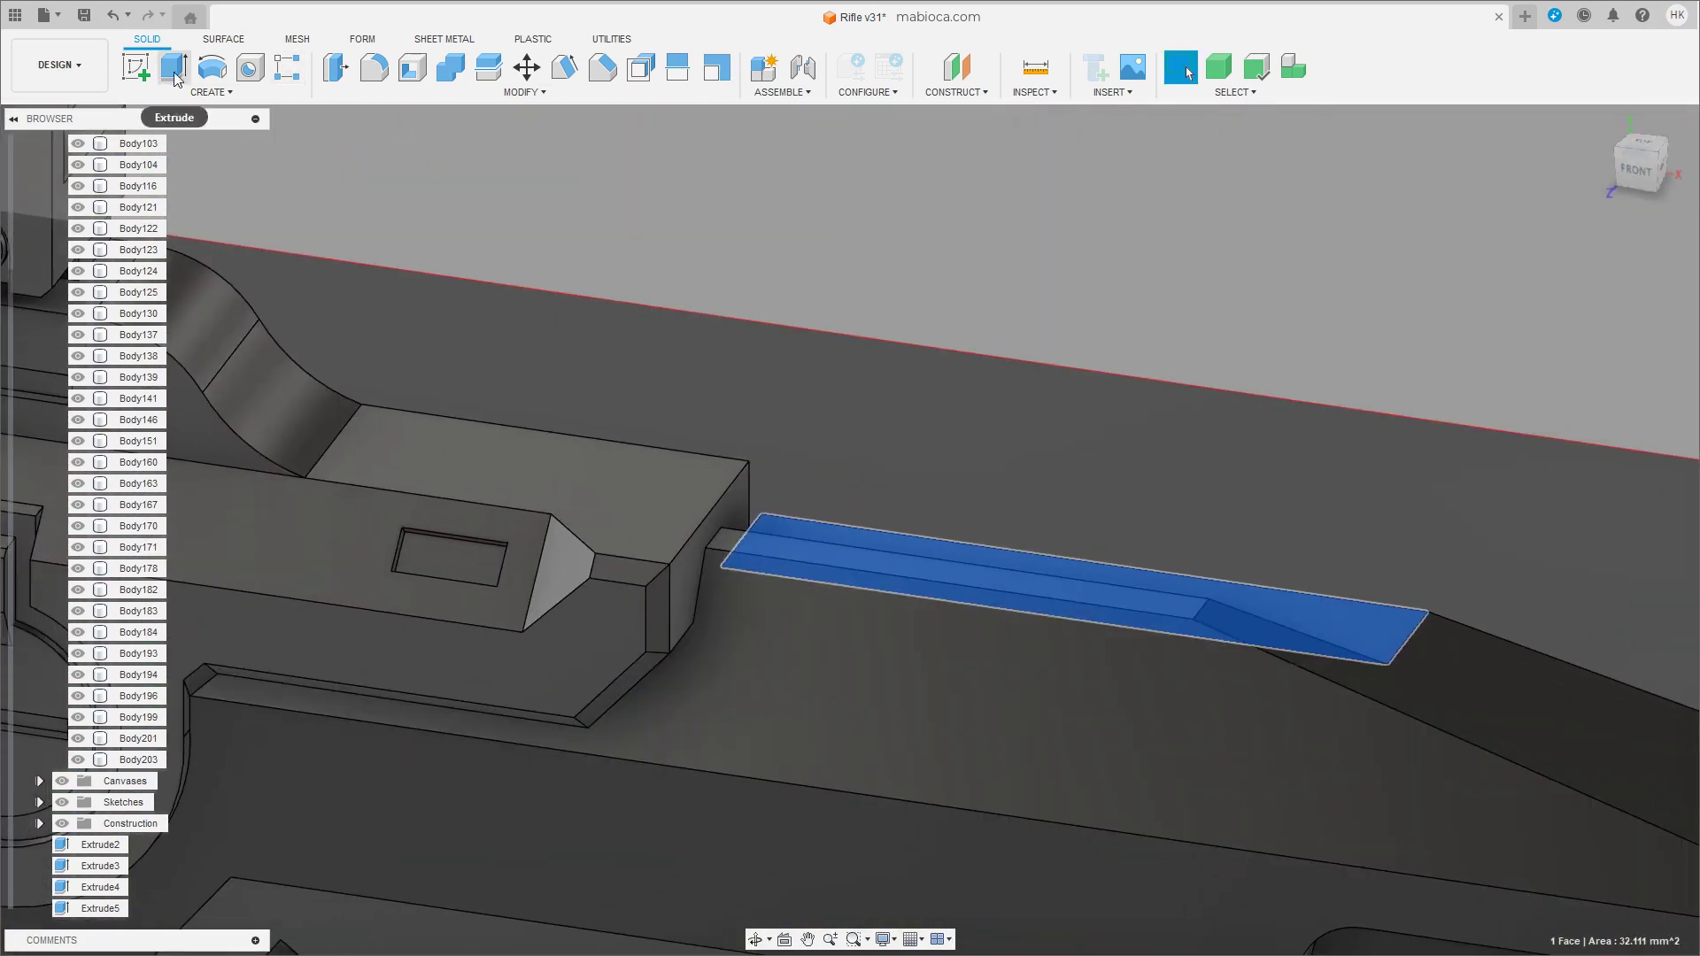
{"action": "left_click", "coordinate": [176, 79]}
{"action": "left_click_drag", "start_coordinate": [1162, 572], "coordinate": [1162, 518]}
{"action": "left_click", "coordinate": [1607, 444]}
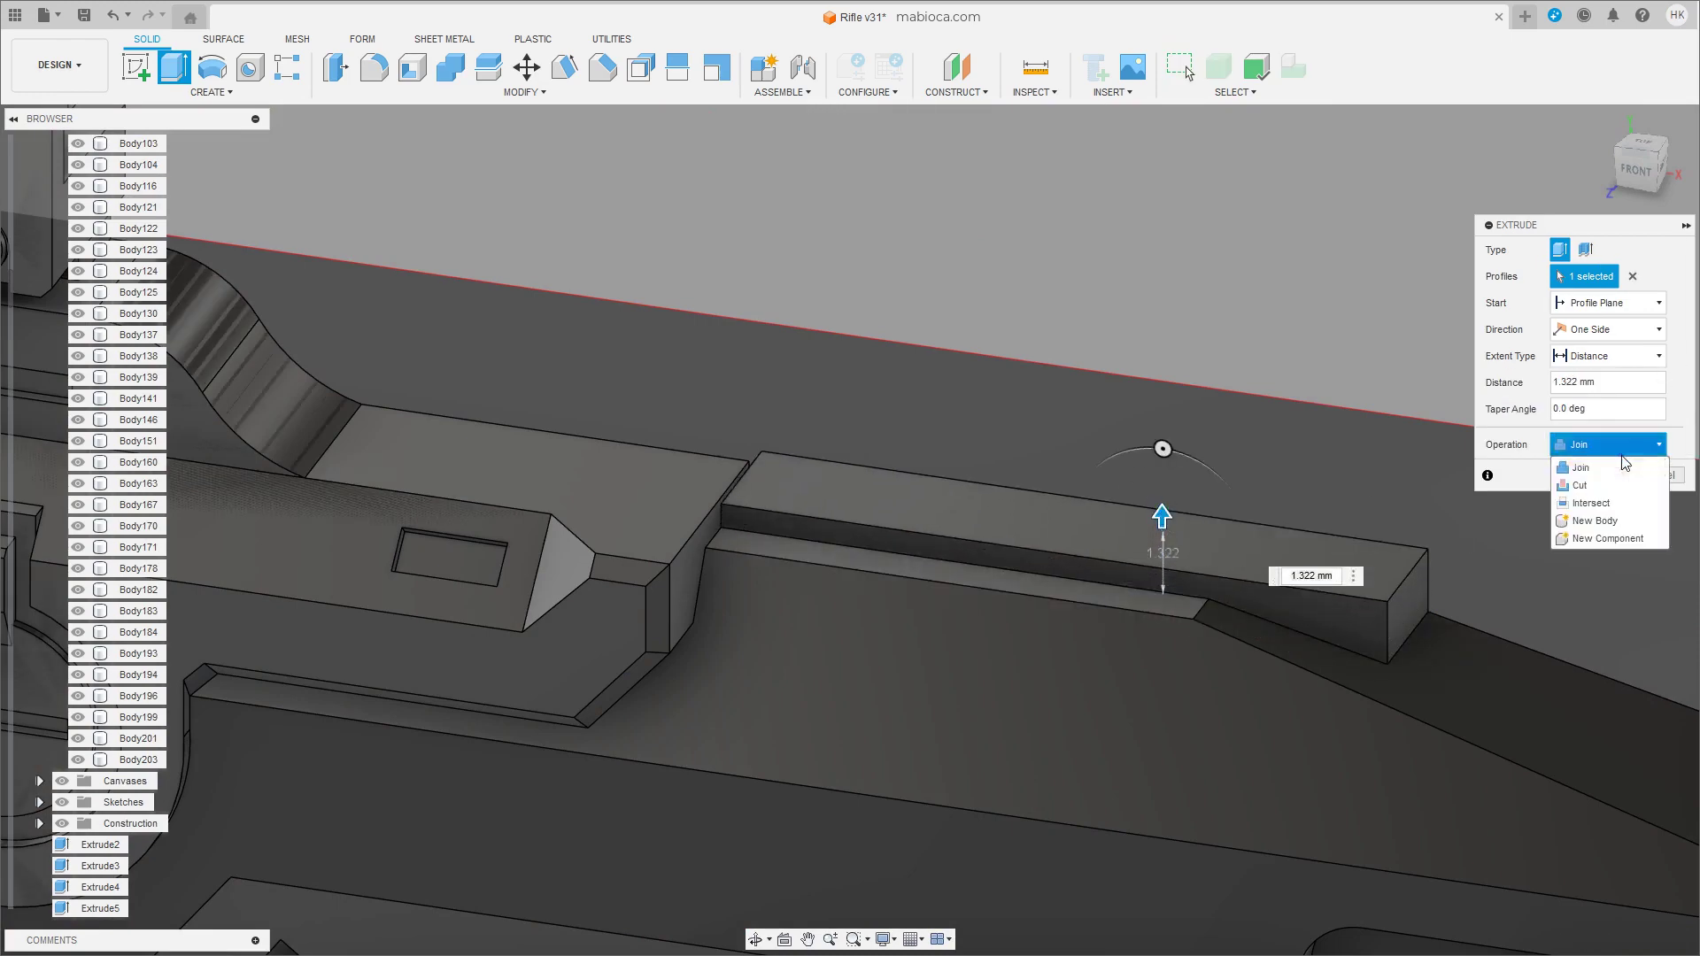
{"action": "left_click", "coordinate": [1622, 521]}
{"action": "key", "text": "Return"}
Raise the new rail's top face 0.938 mm.
{"action": "left_click", "coordinate": [1132, 549]}
{"action": "middle_click_drag", "start_coordinate": [1131, 549], "coordinate": [1025, 437], "text": "shift"}
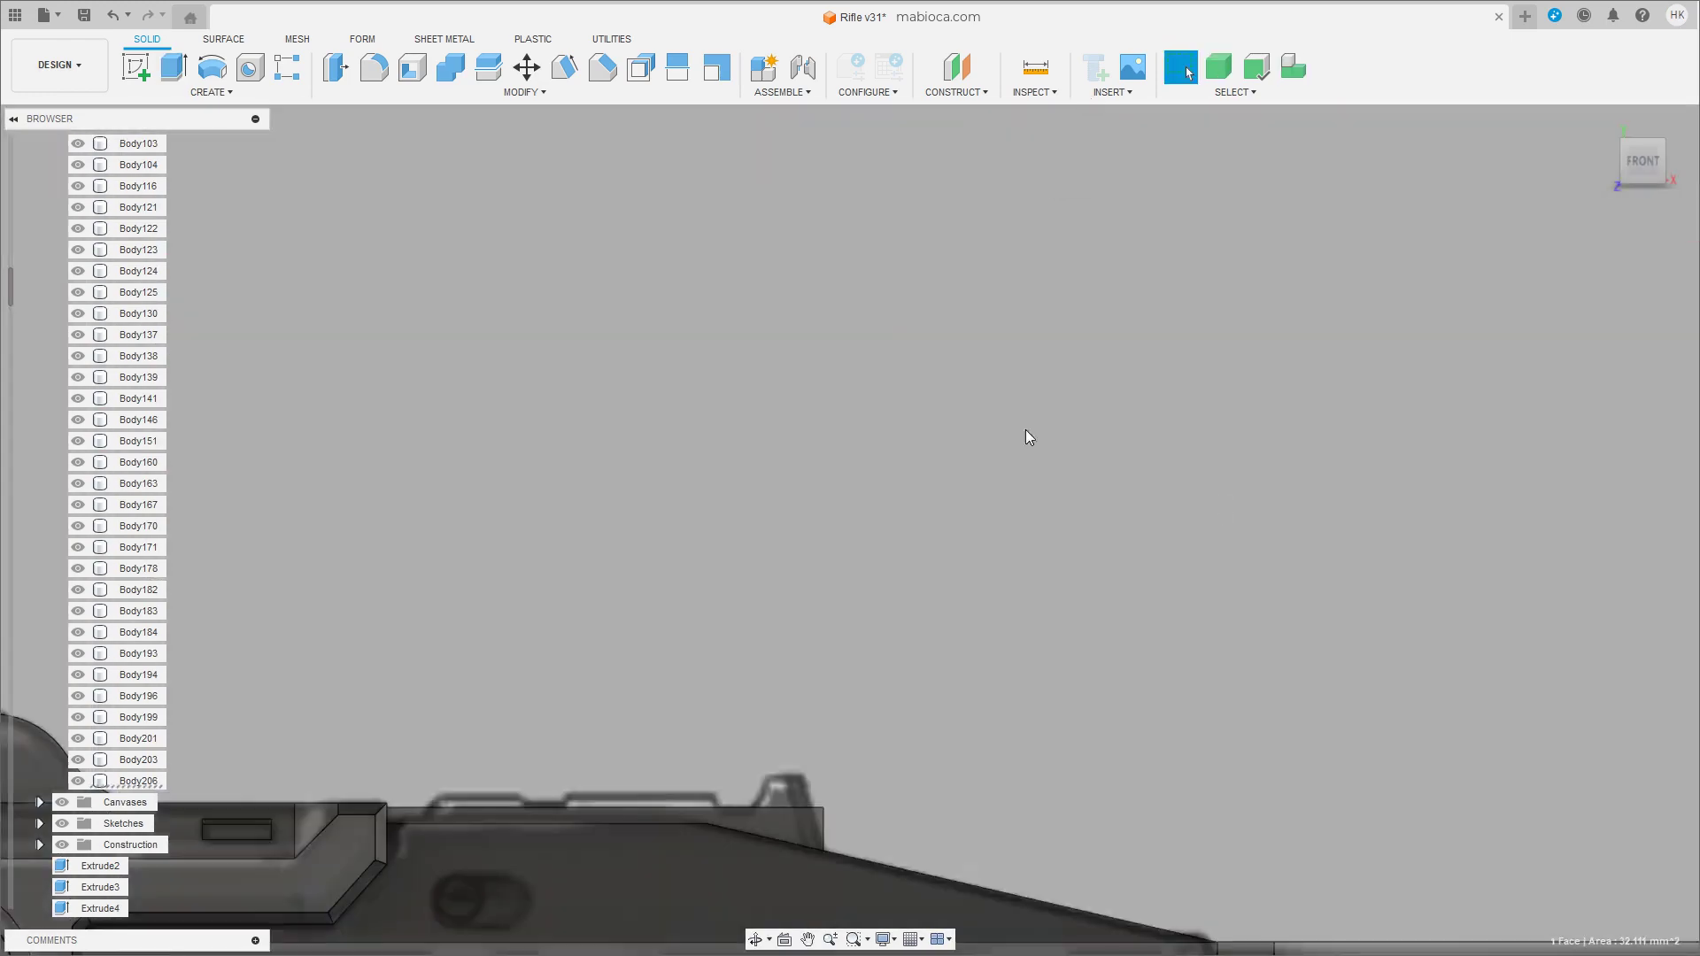
{"action": "key", "text": "m"}
{"action": "left_click_drag", "start_coordinate": [1052, 595], "coordinate": [1053, 554]}
{"action": "left_click", "coordinate": [1596, 519]}
{"action": "middle_click_drag", "start_coordinate": [1319, 481], "coordinate": [1251, 465]}
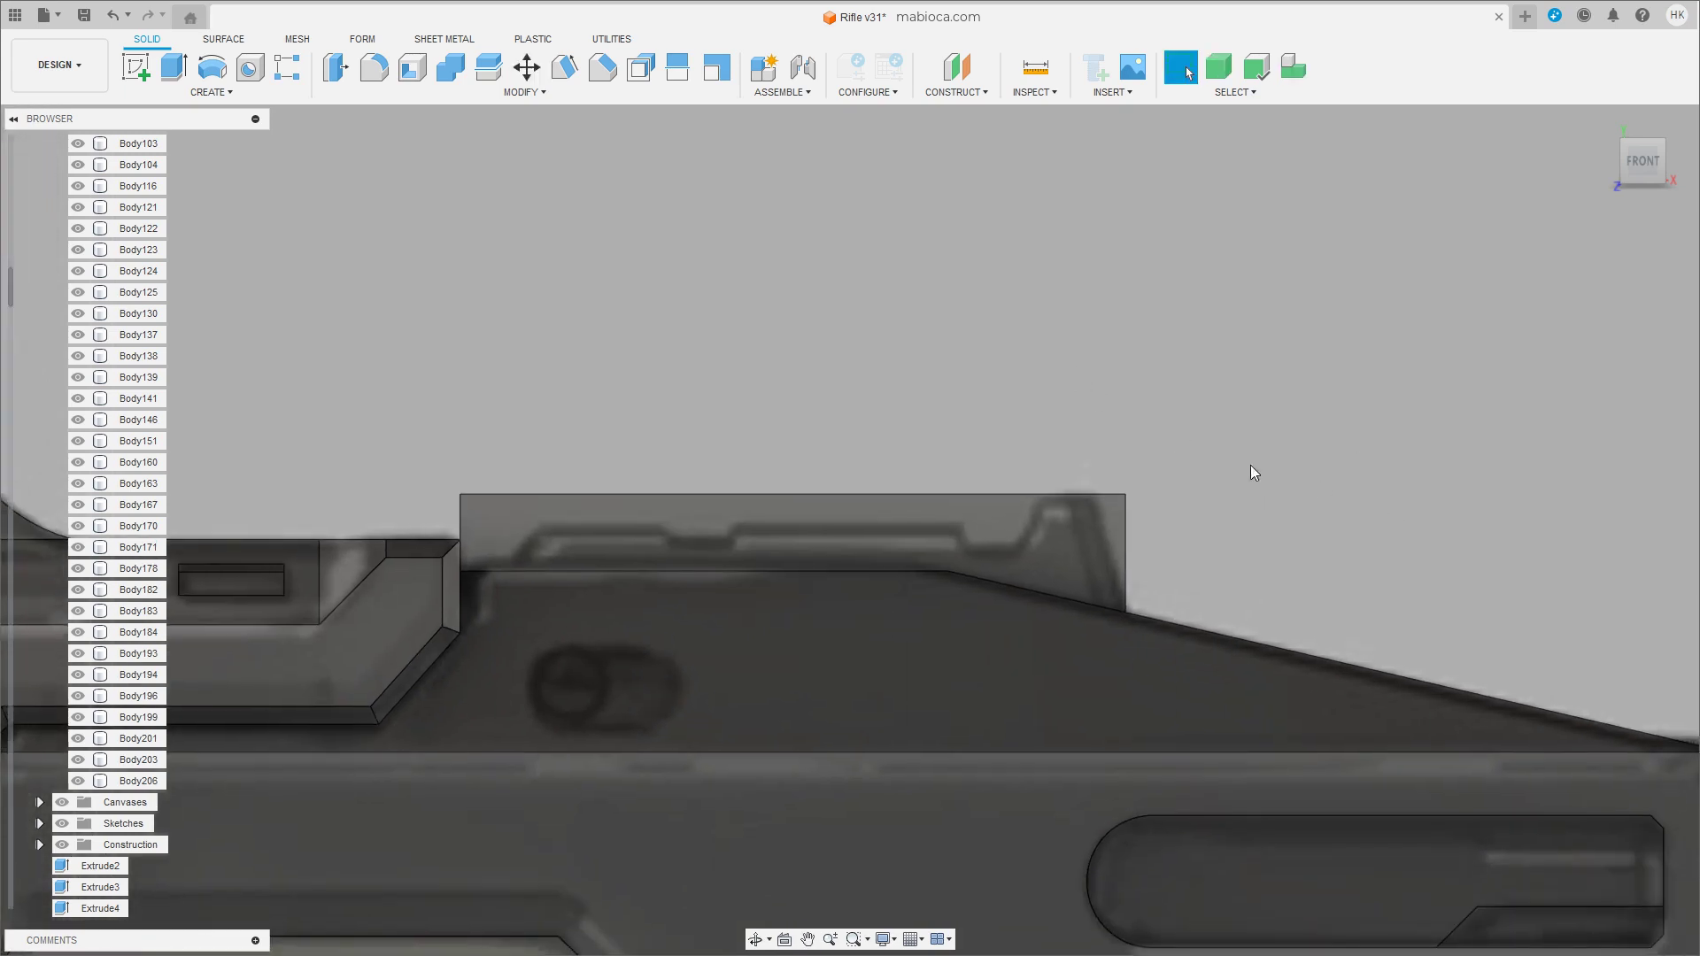
{"action": "left_click", "coordinate": [211, 92]}
Cut two Box notches into the rail, including the mid-rail gap.
{"action": "left_click", "coordinate": [168, 329]}
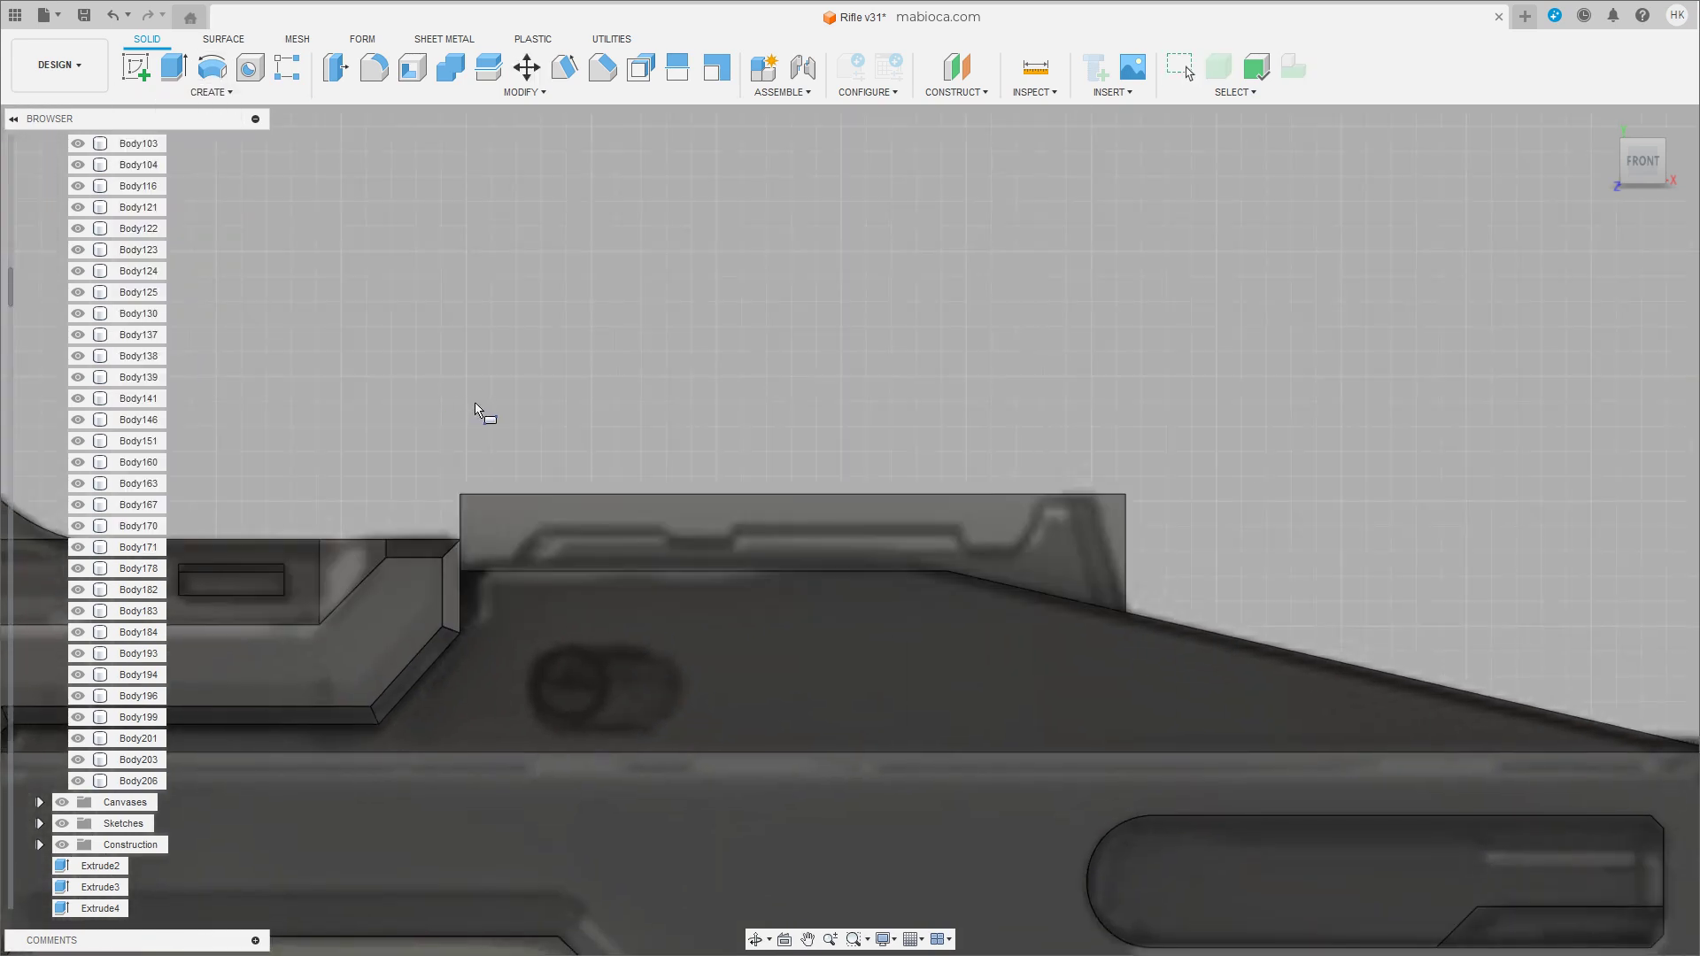
{"action": "left_click", "coordinate": [396, 374]}
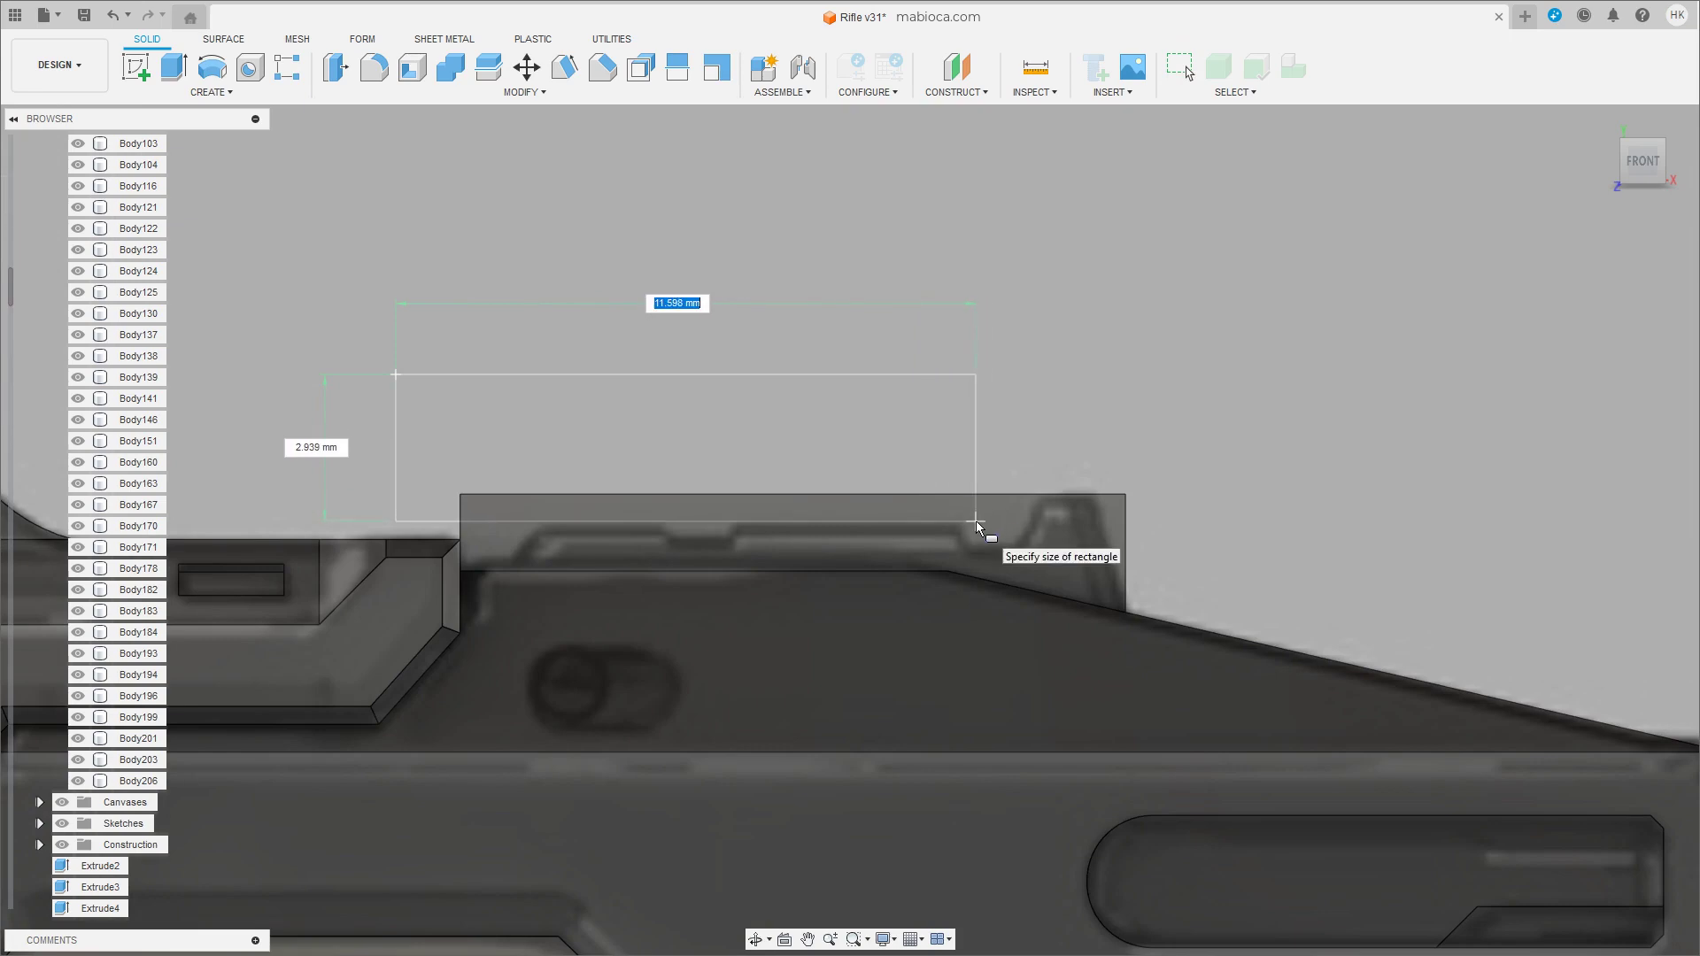
{"action": "left_click", "coordinate": [977, 525]}
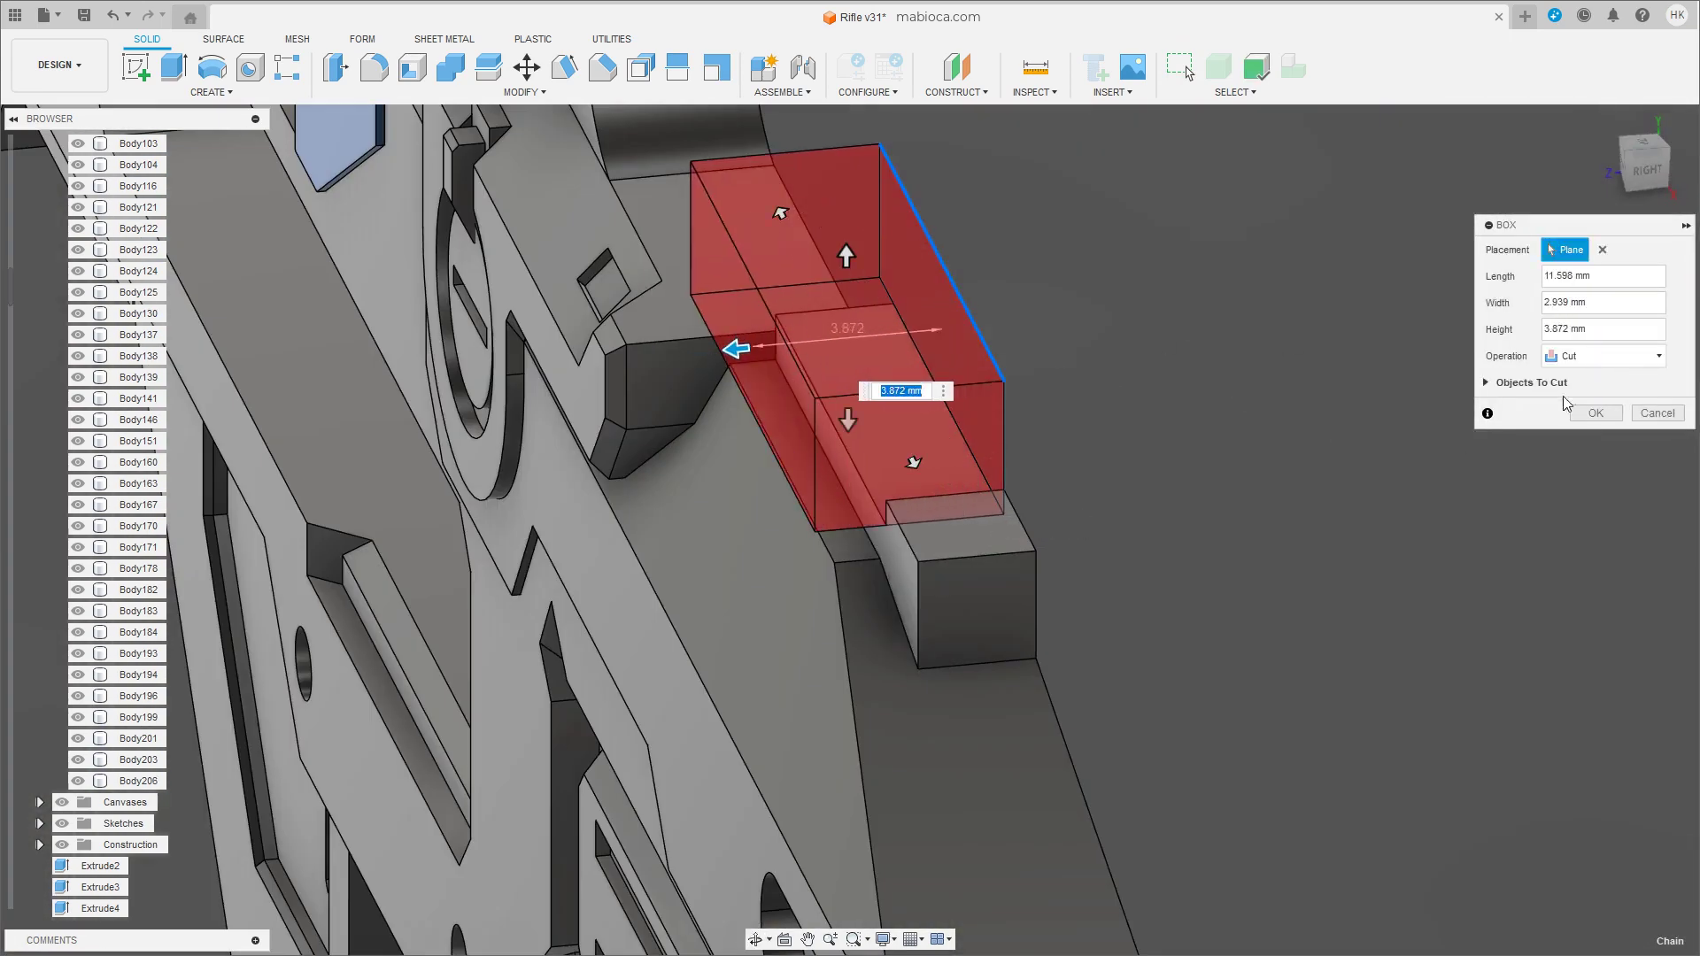
{"action": "key", "text": "Return"}
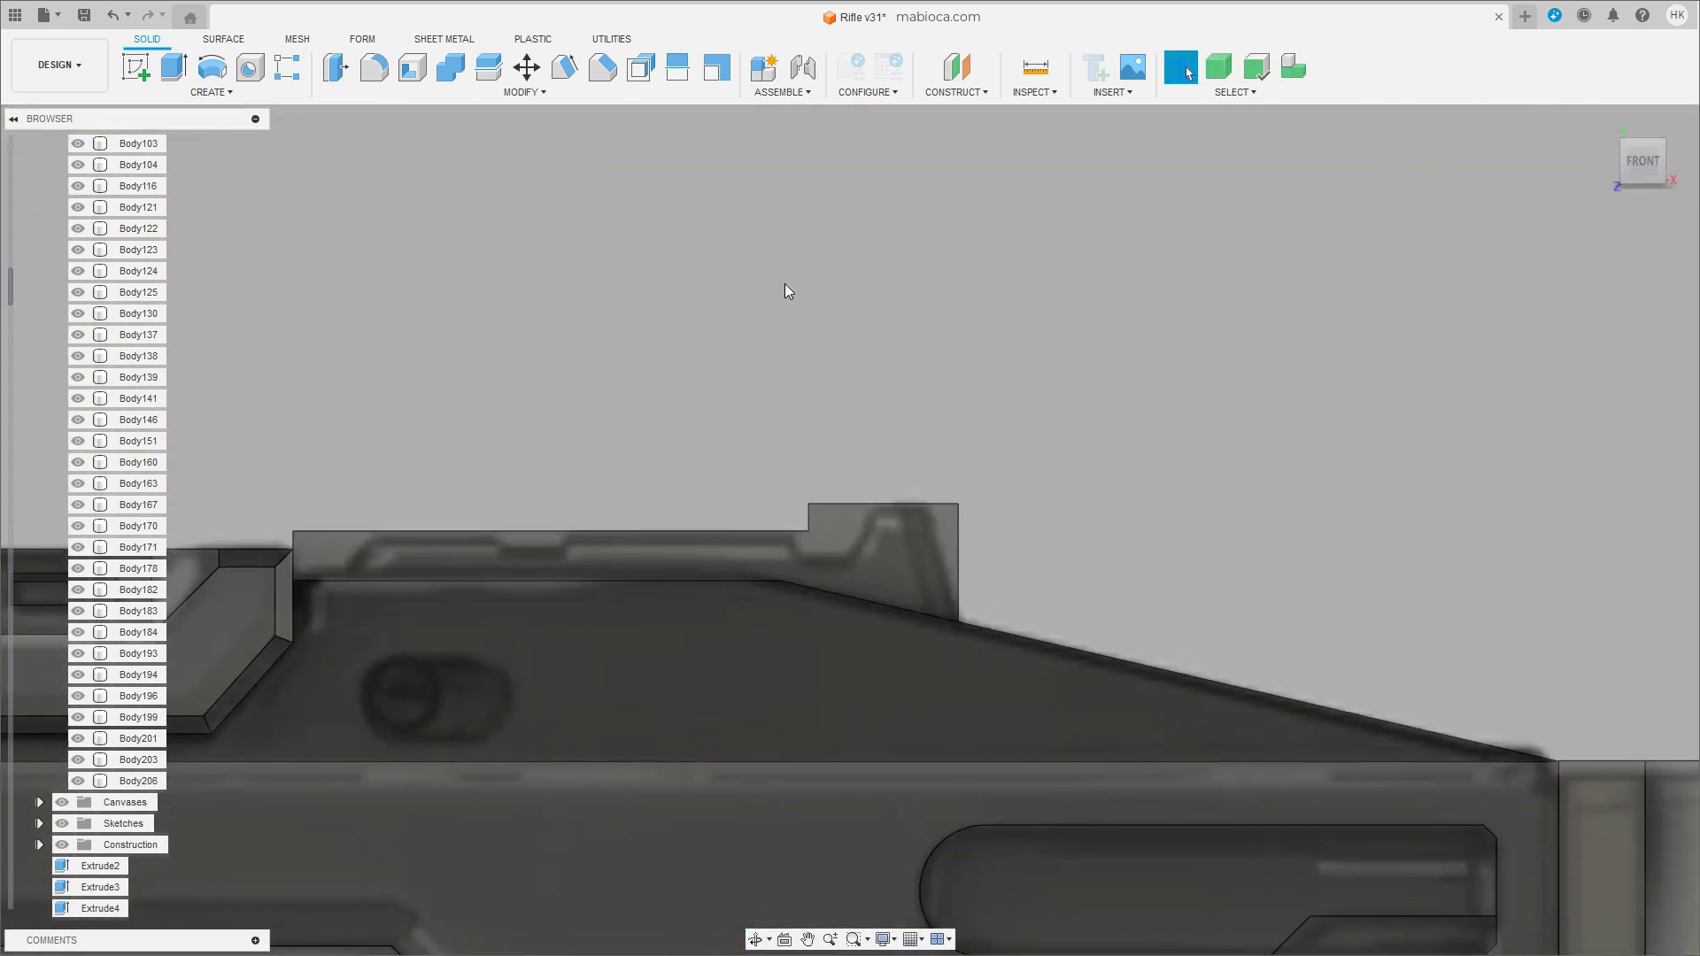
{"action": "left_click", "coordinate": [183, 89]}
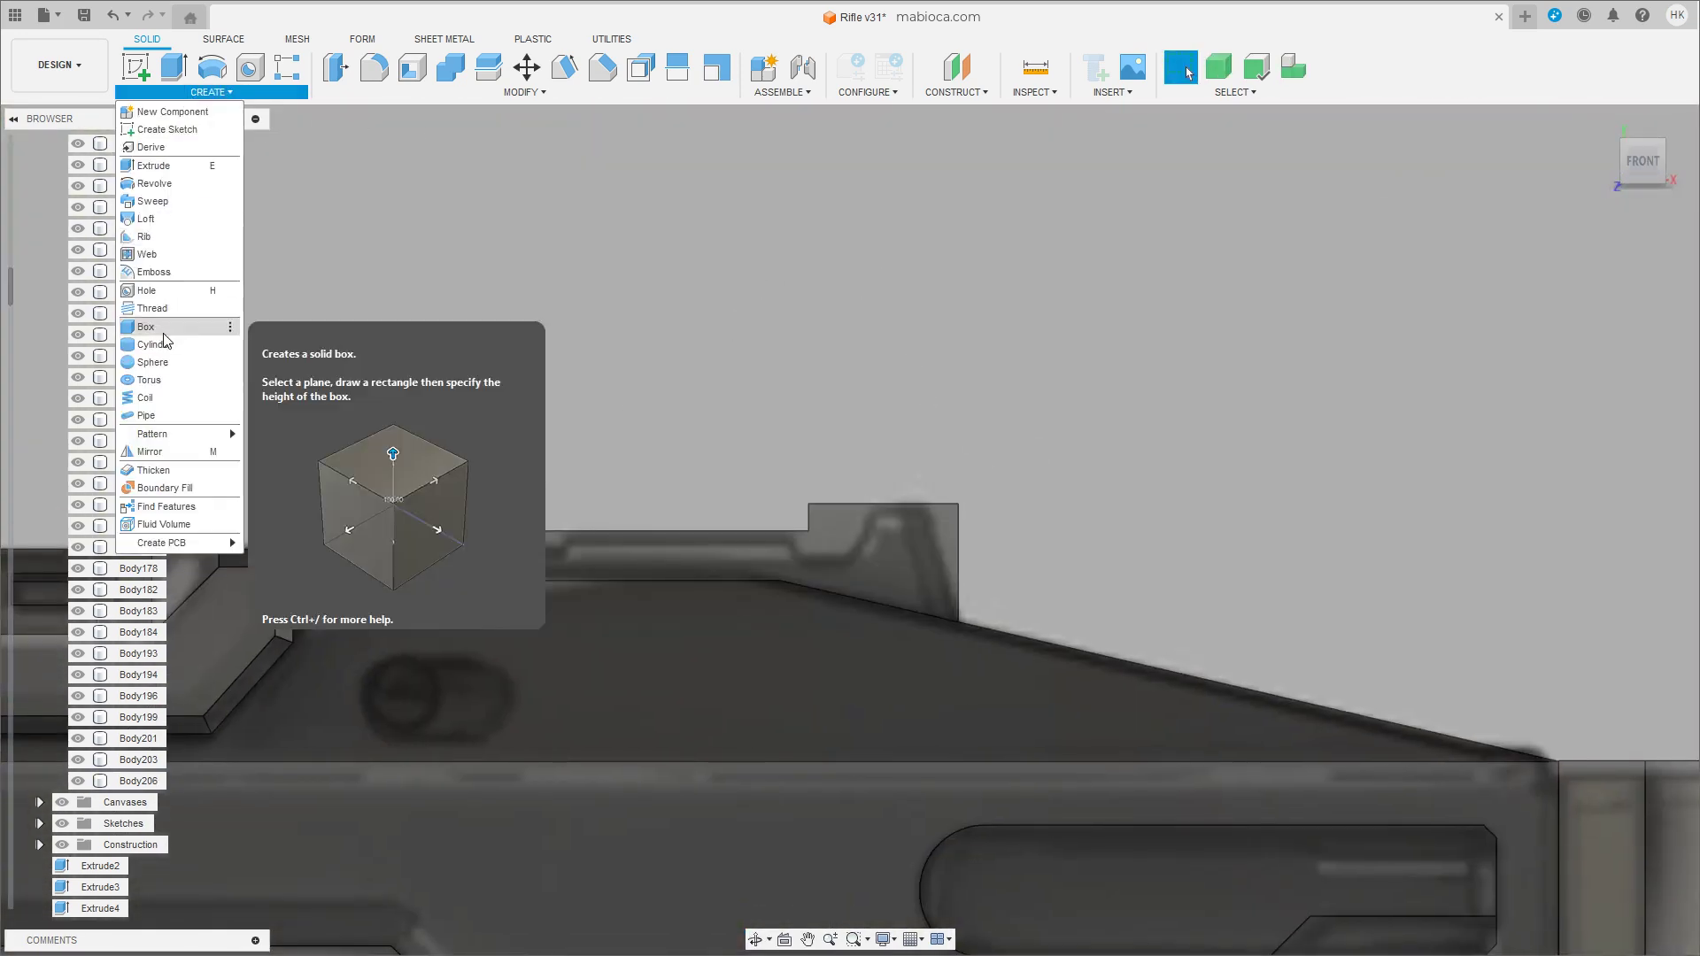
{"action": "left_click", "coordinate": [168, 334]}
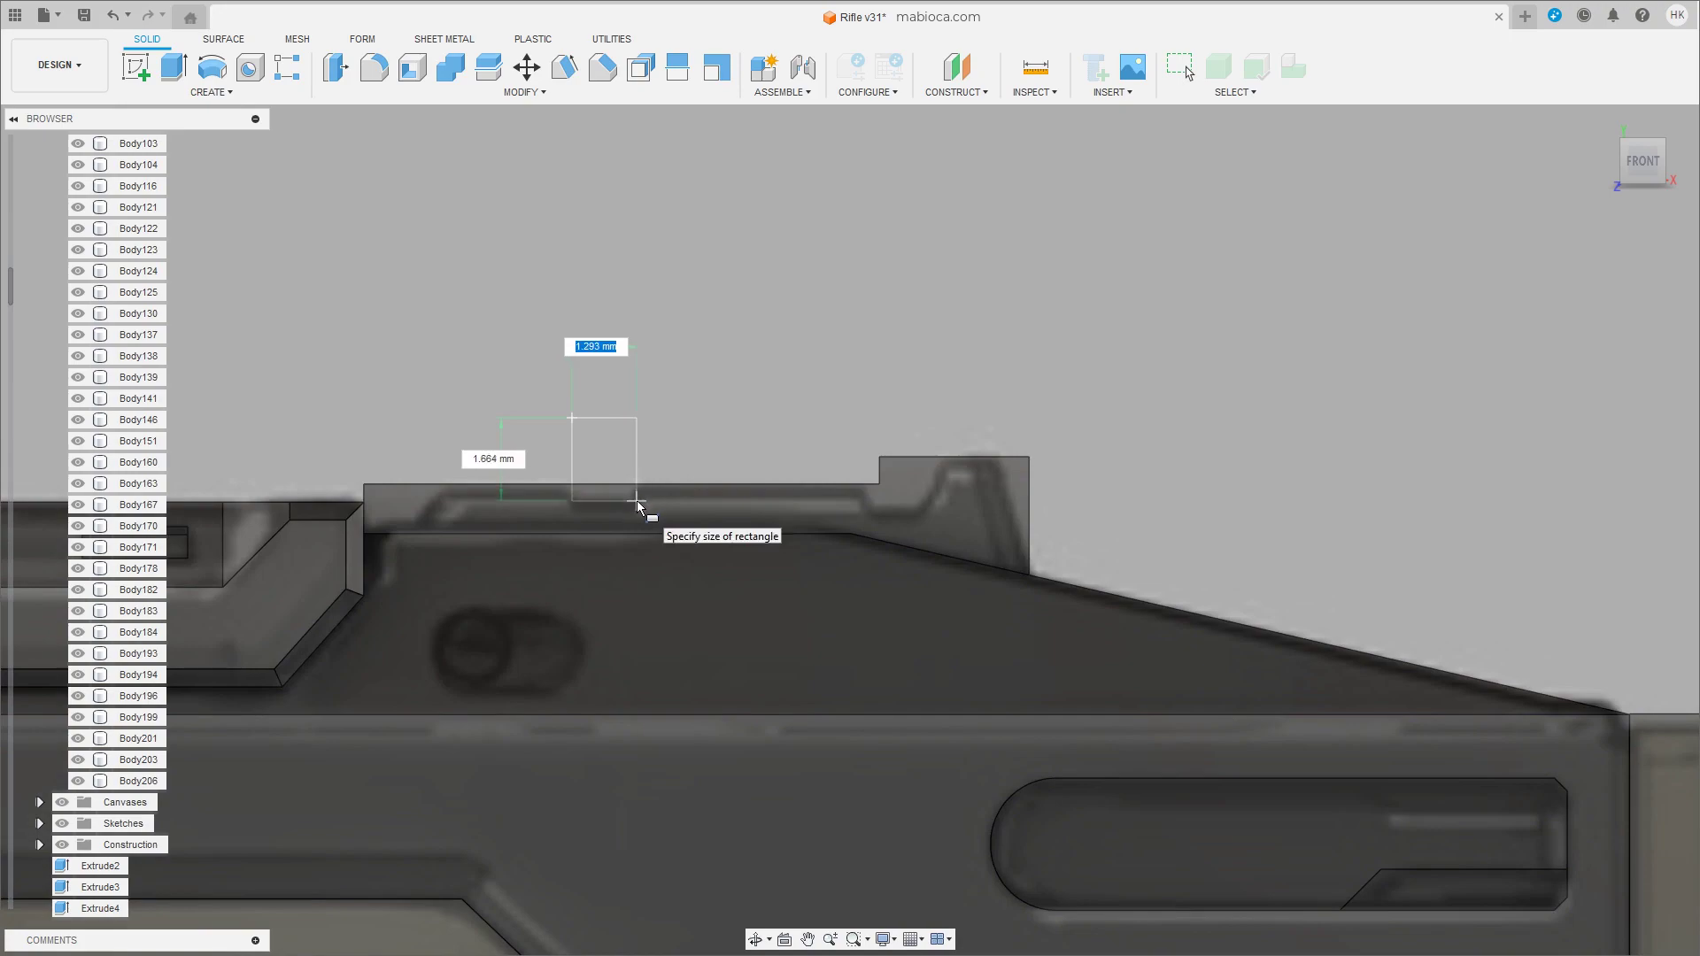
{"action": "left_click", "coordinate": [636, 502]}
{"action": "middle_click_drag", "start_coordinate": [637, 486], "coordinate": [1136, 419]}
{"action": "scroll", "coordinate": [750, 530], "scroll_direction": "up", "scroll_amount": 5}
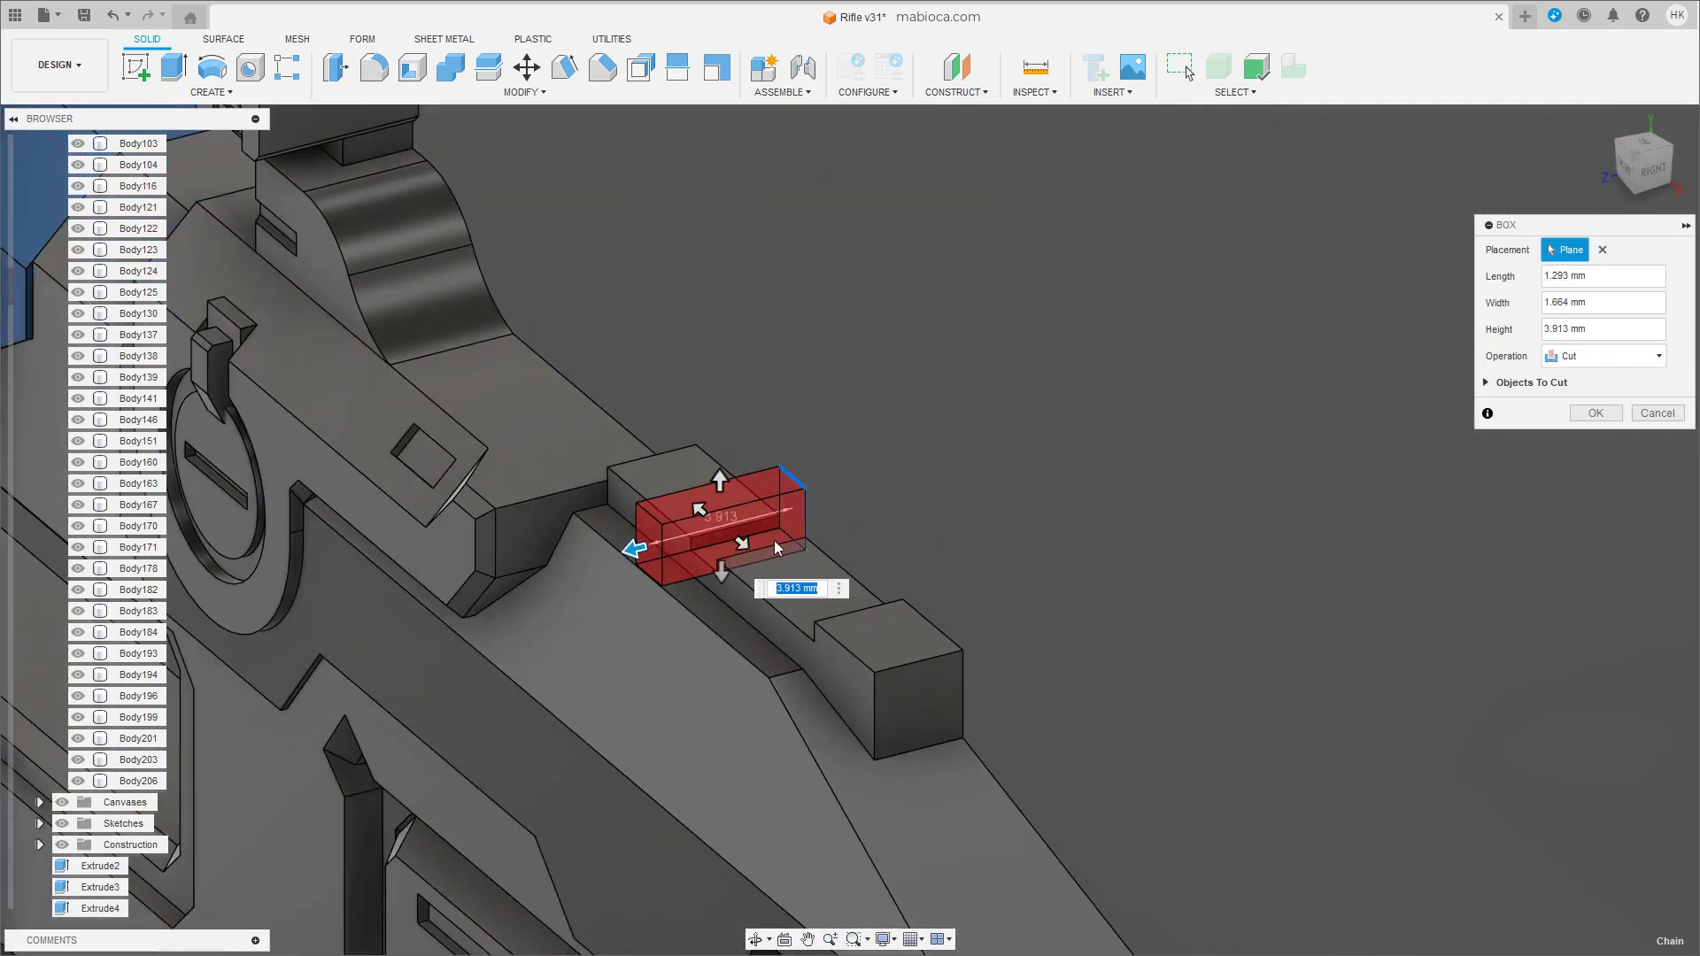
{"action": "left_click", "coordinate": [1596, 413]}
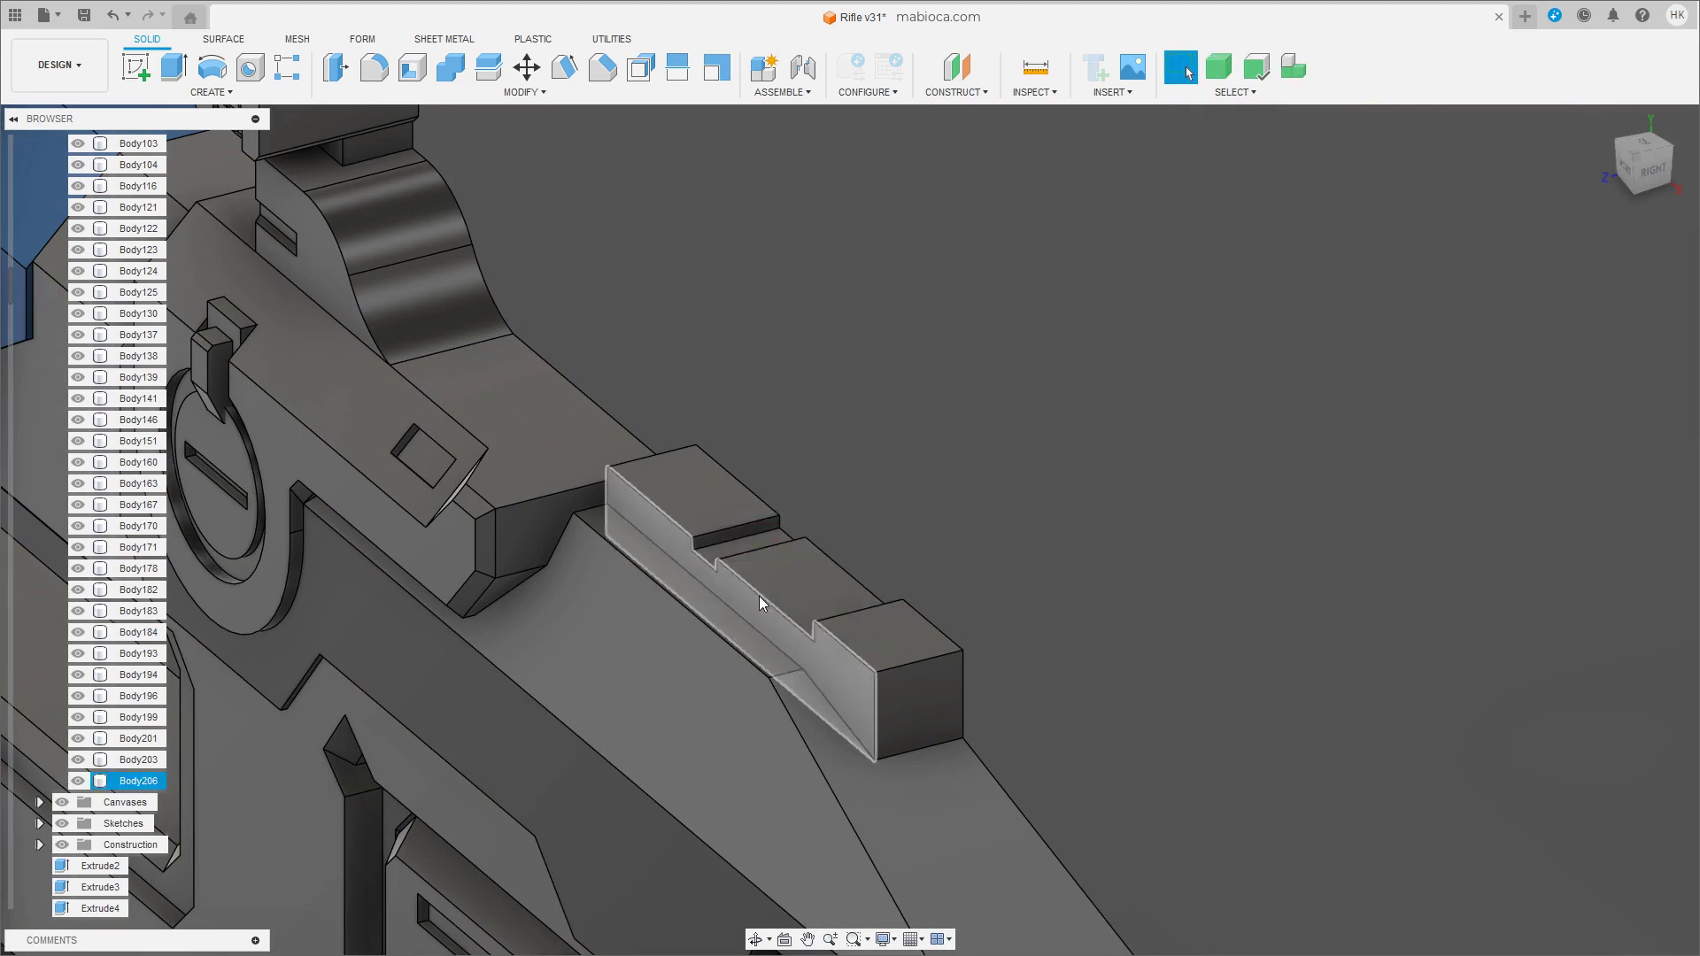
{"action": "left_click", "coordinate": [1628, 168]}
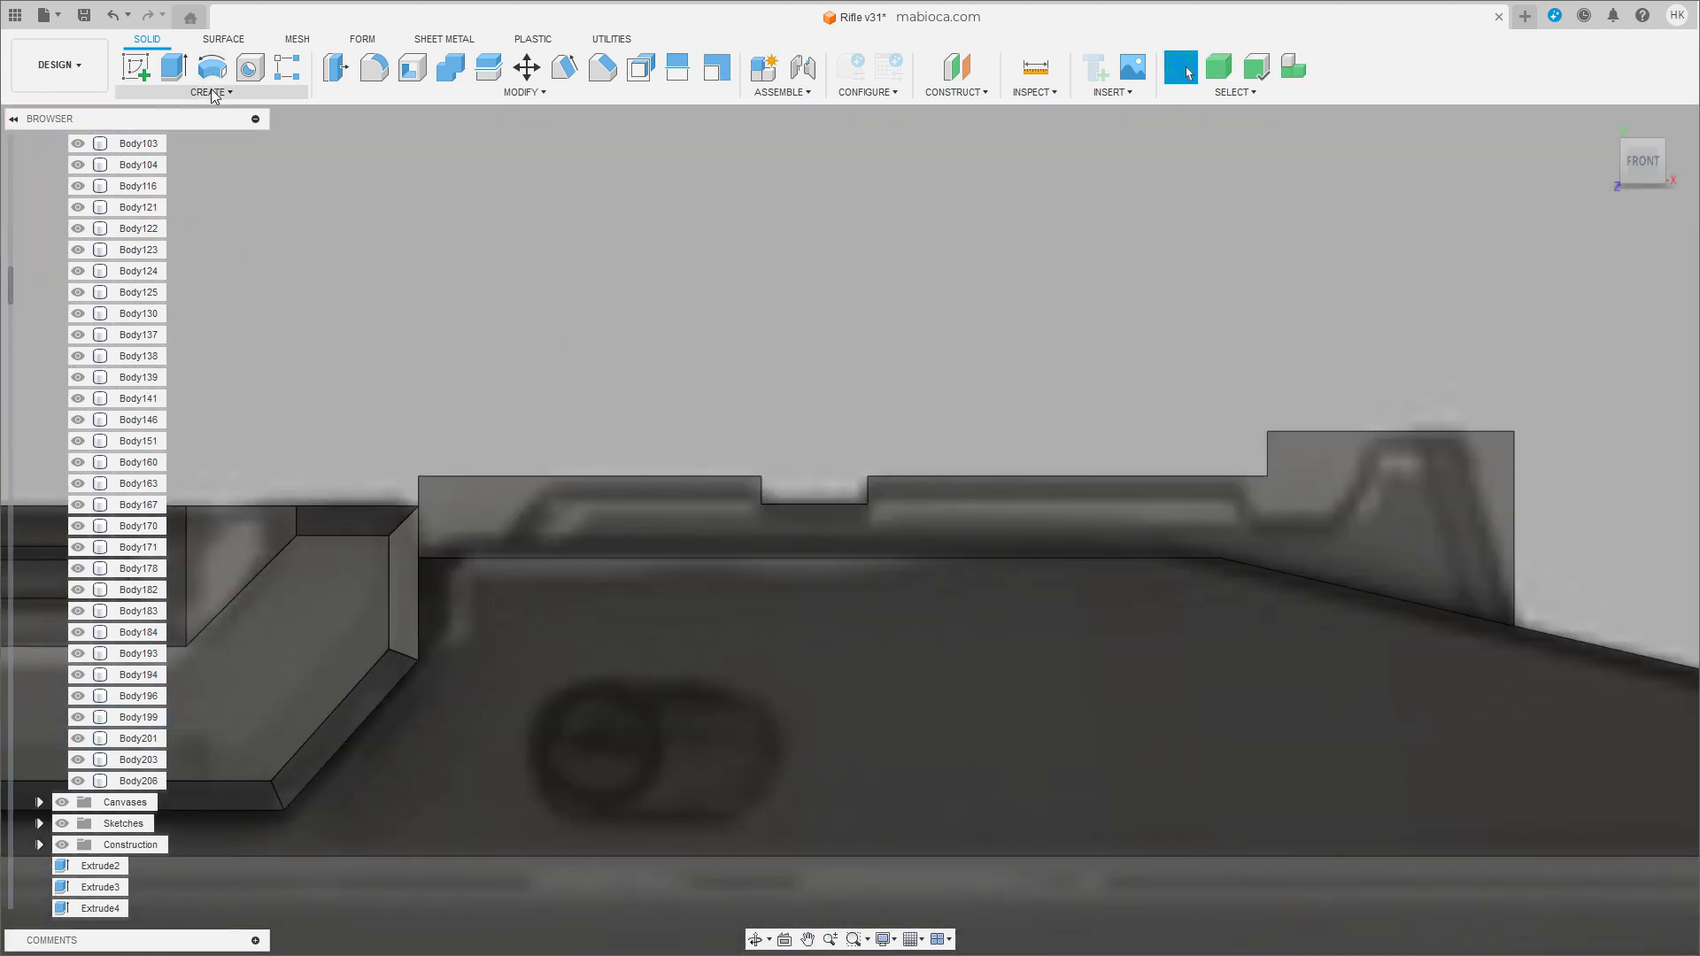
Cut two more Box notches, stepping the rail down beside the rear block.
{"action": "left_click", "coordinate": [210, 92]}
{"action": "left_click", "coordinate": [168, 332]}
{"action": "left_click", "coordinate": [380, 423]}
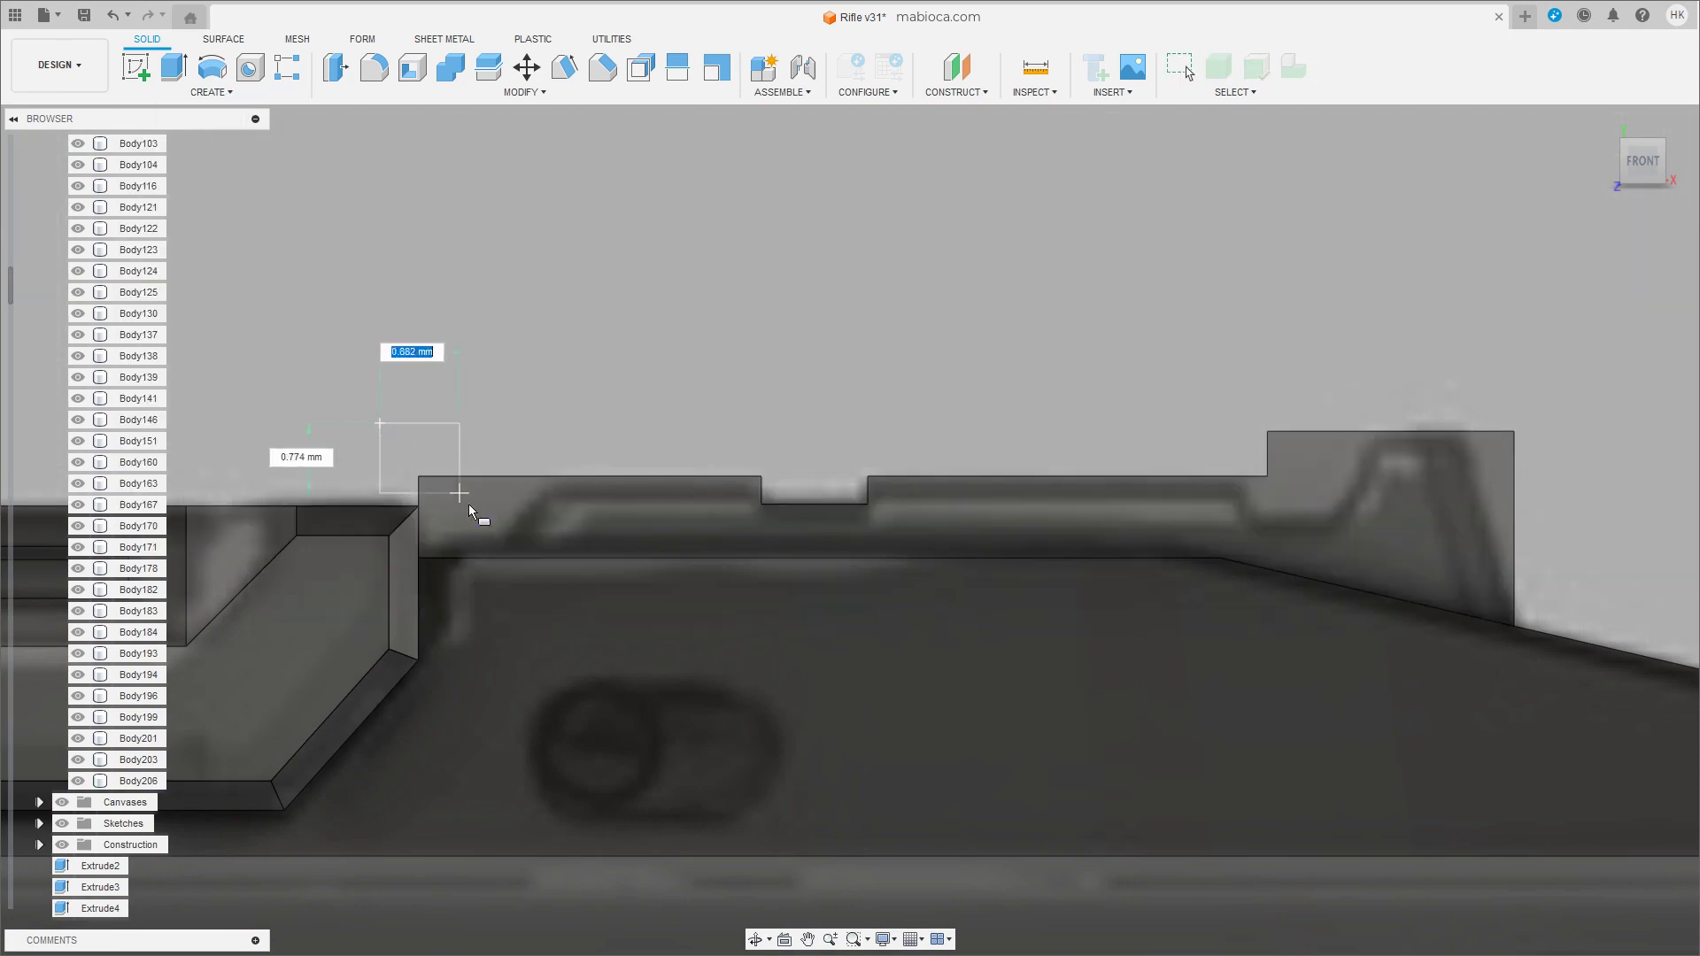
{"action": "left_click", "coordinate": [511, 538]}
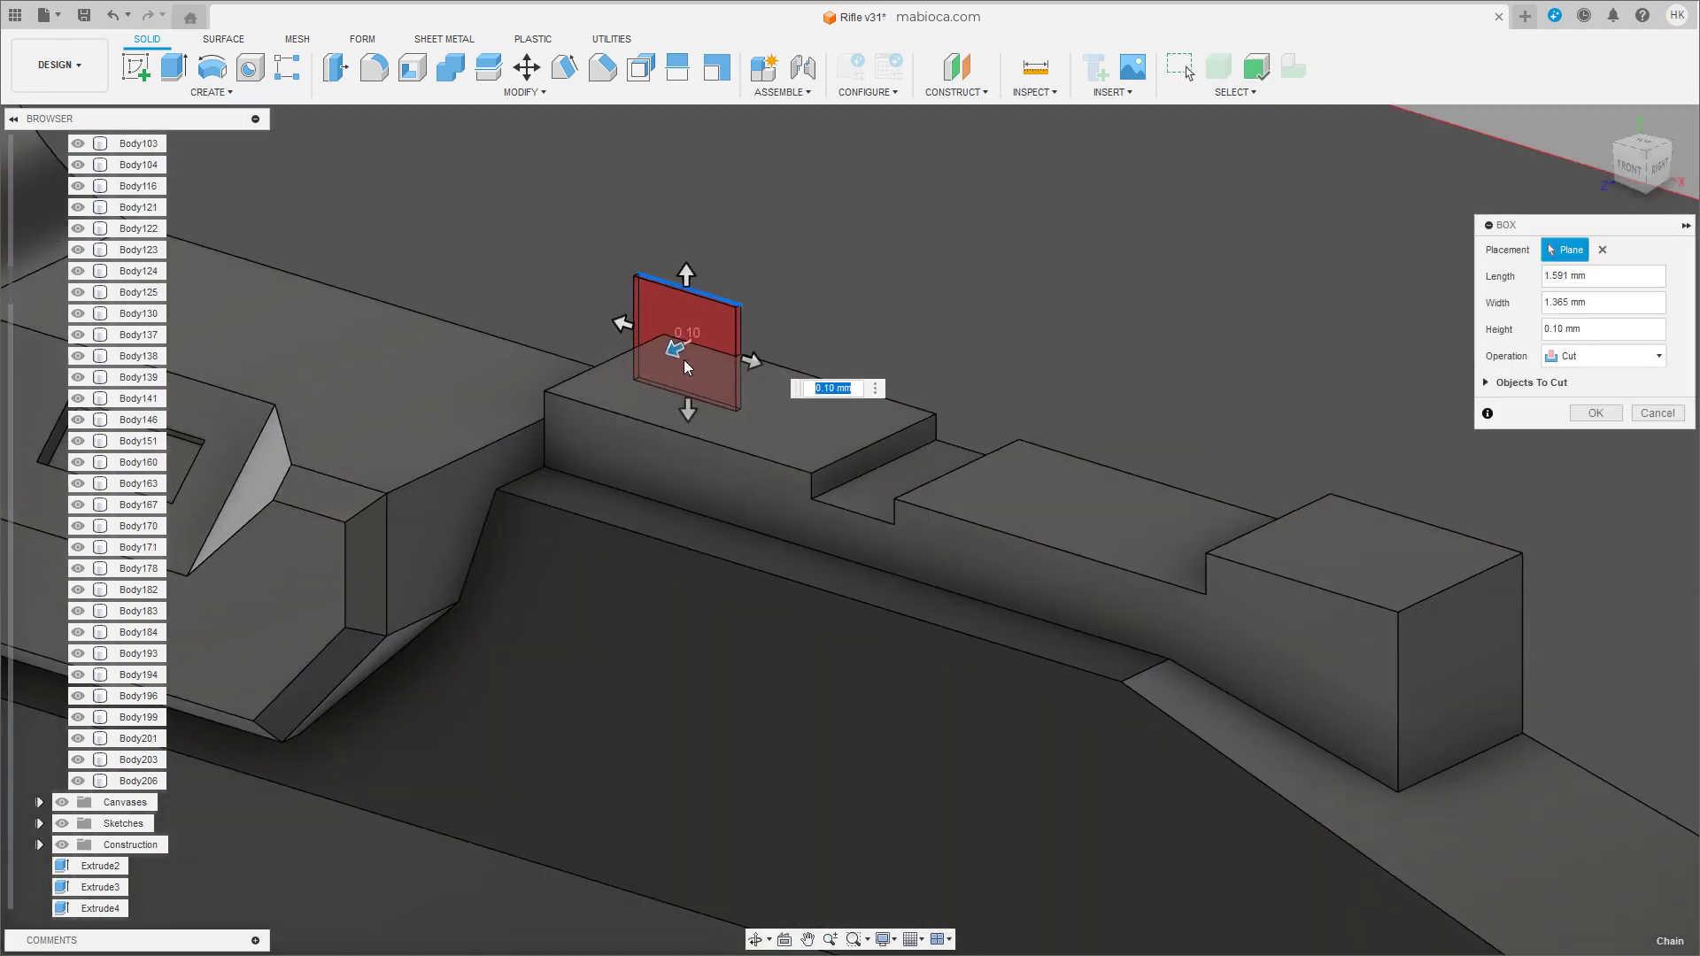
{"action": "left_click_drag", "start_coordinate": [683, 360], "coordinate": [509, 432]}
{"action": "key", "text": "Return"}
{"action": "left_click", "coordinate": [1630, 166]}
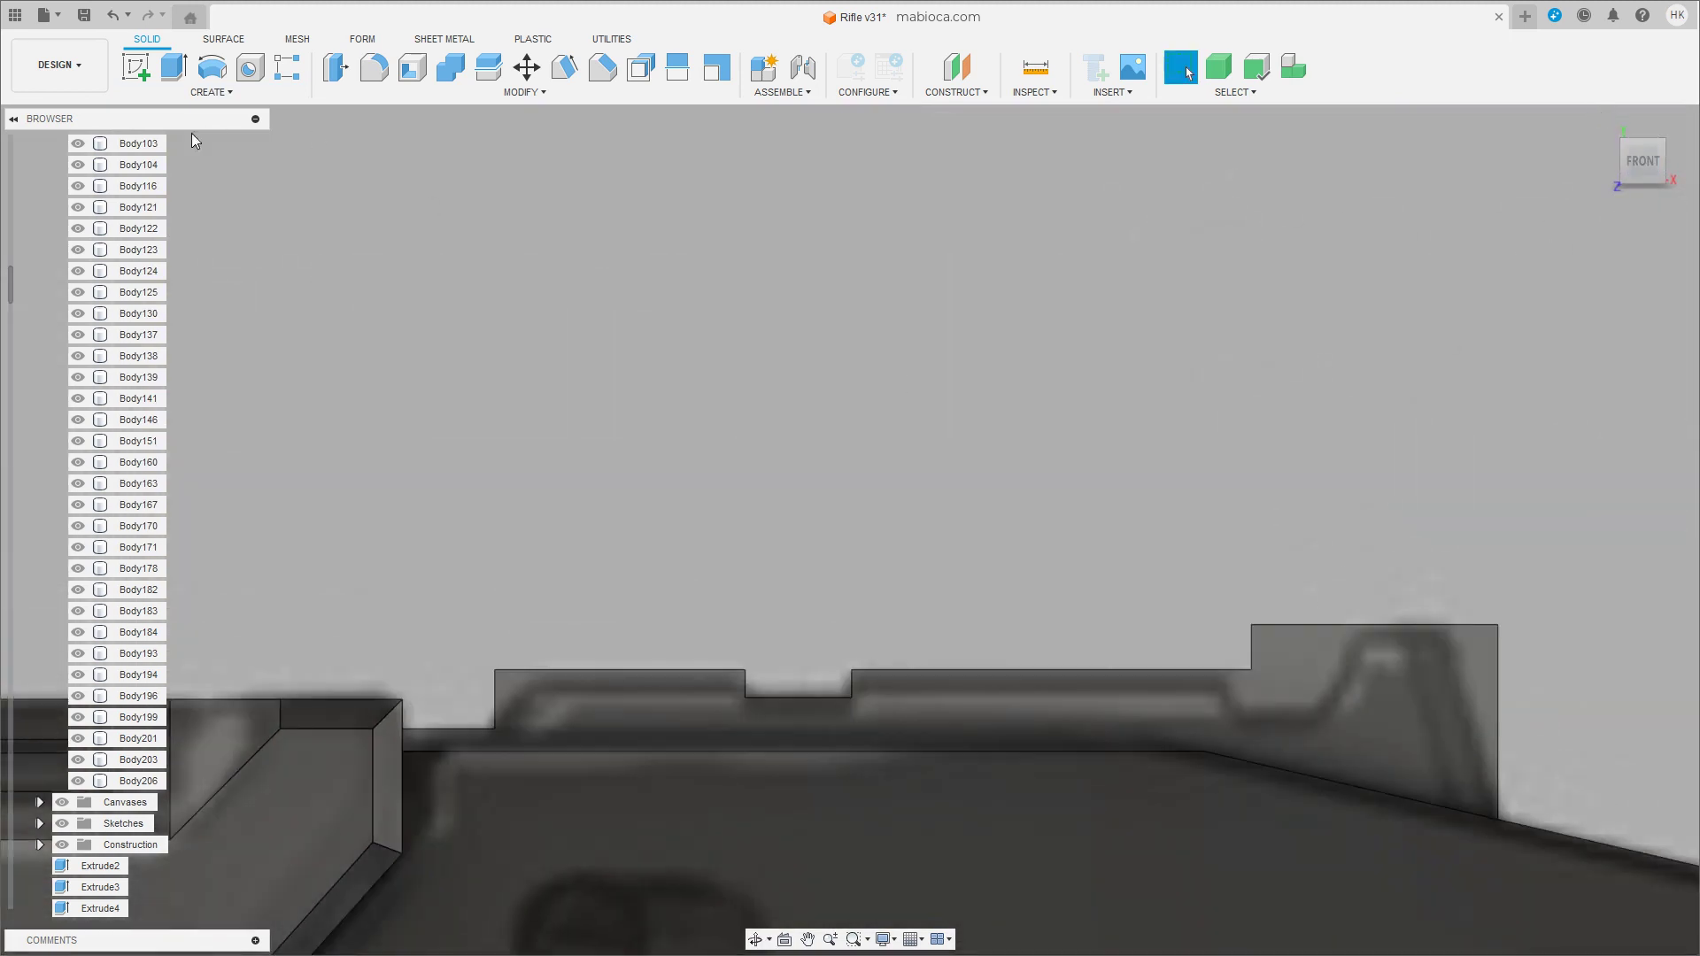
{"action": "left_click", "coordinate": [211, 92]}
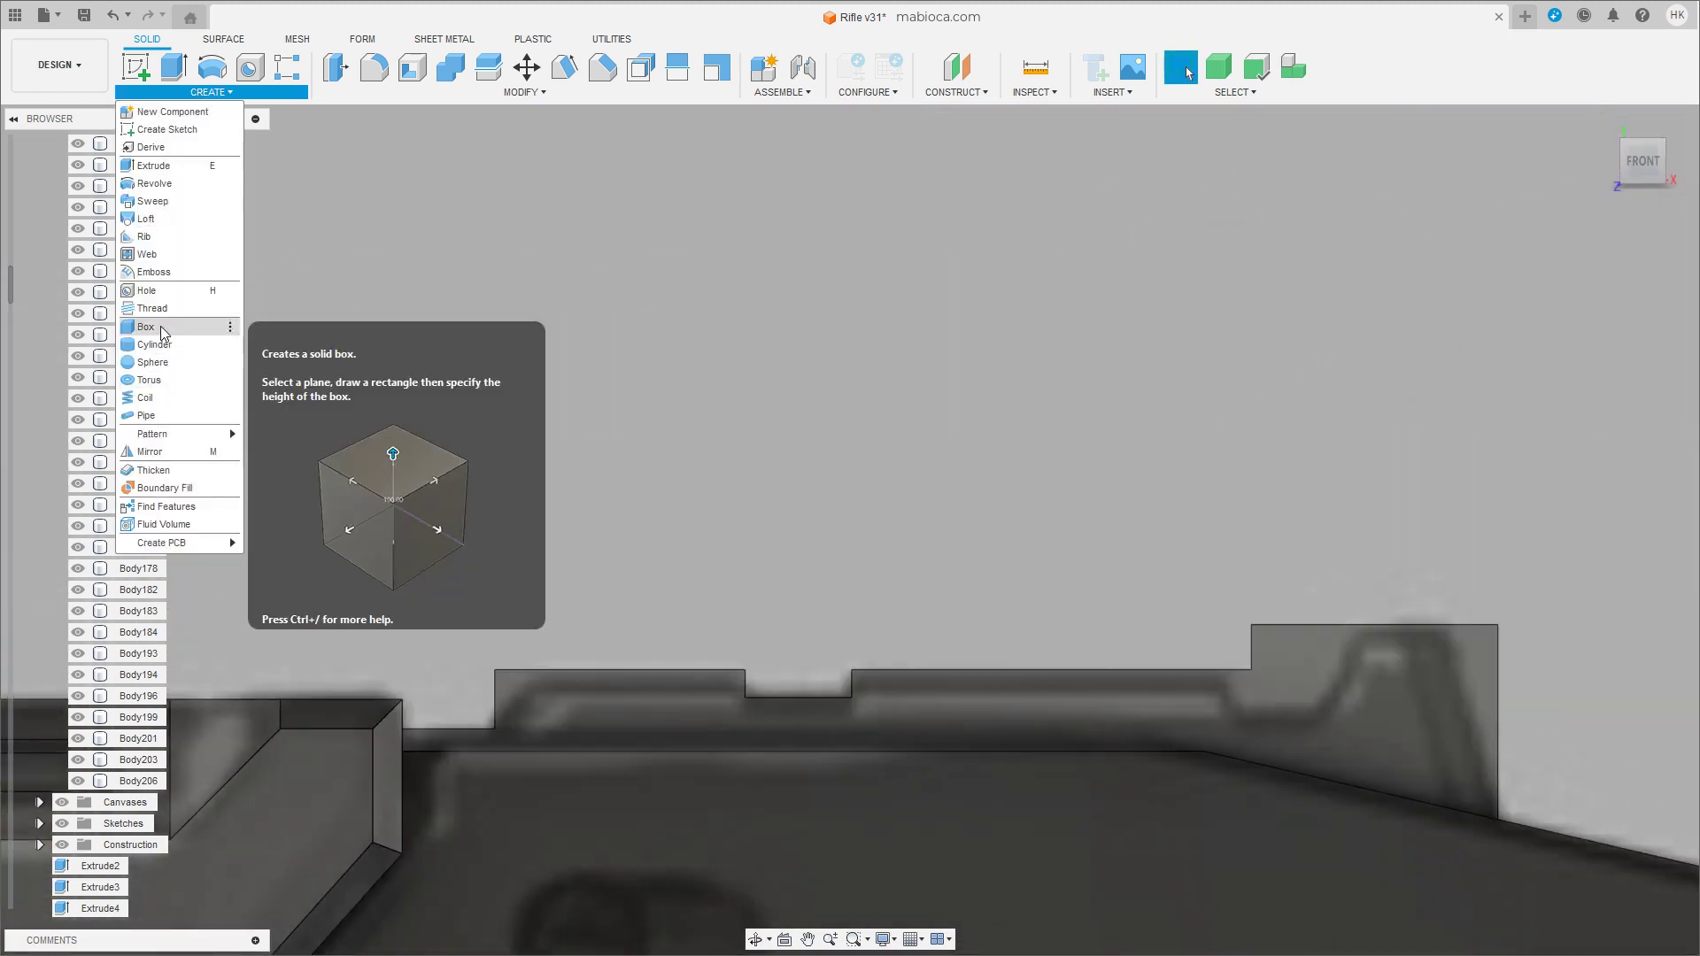
{"action": "left_click", "coordinate": [163, 332]}
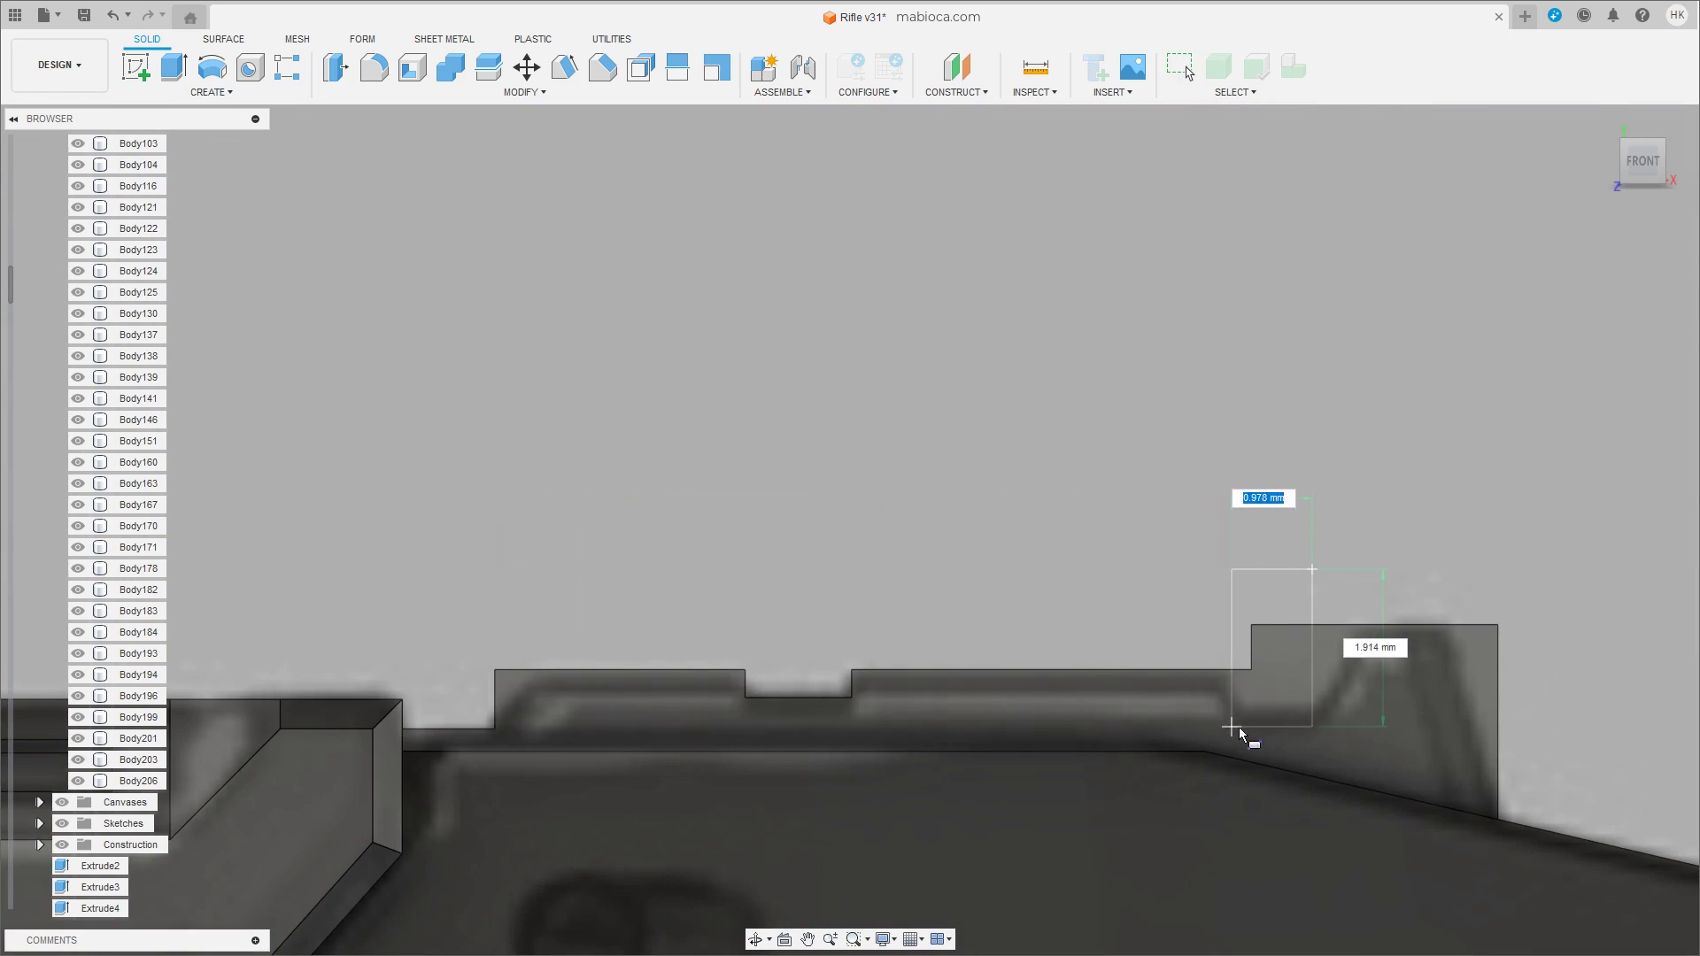
{"action": "left_click", "coordinate": [1245, 726]}
{"action": "middle_click_drag", "start_coordinate": [1291, 657], "coordinate": [1252, 645], "text": "shift"}
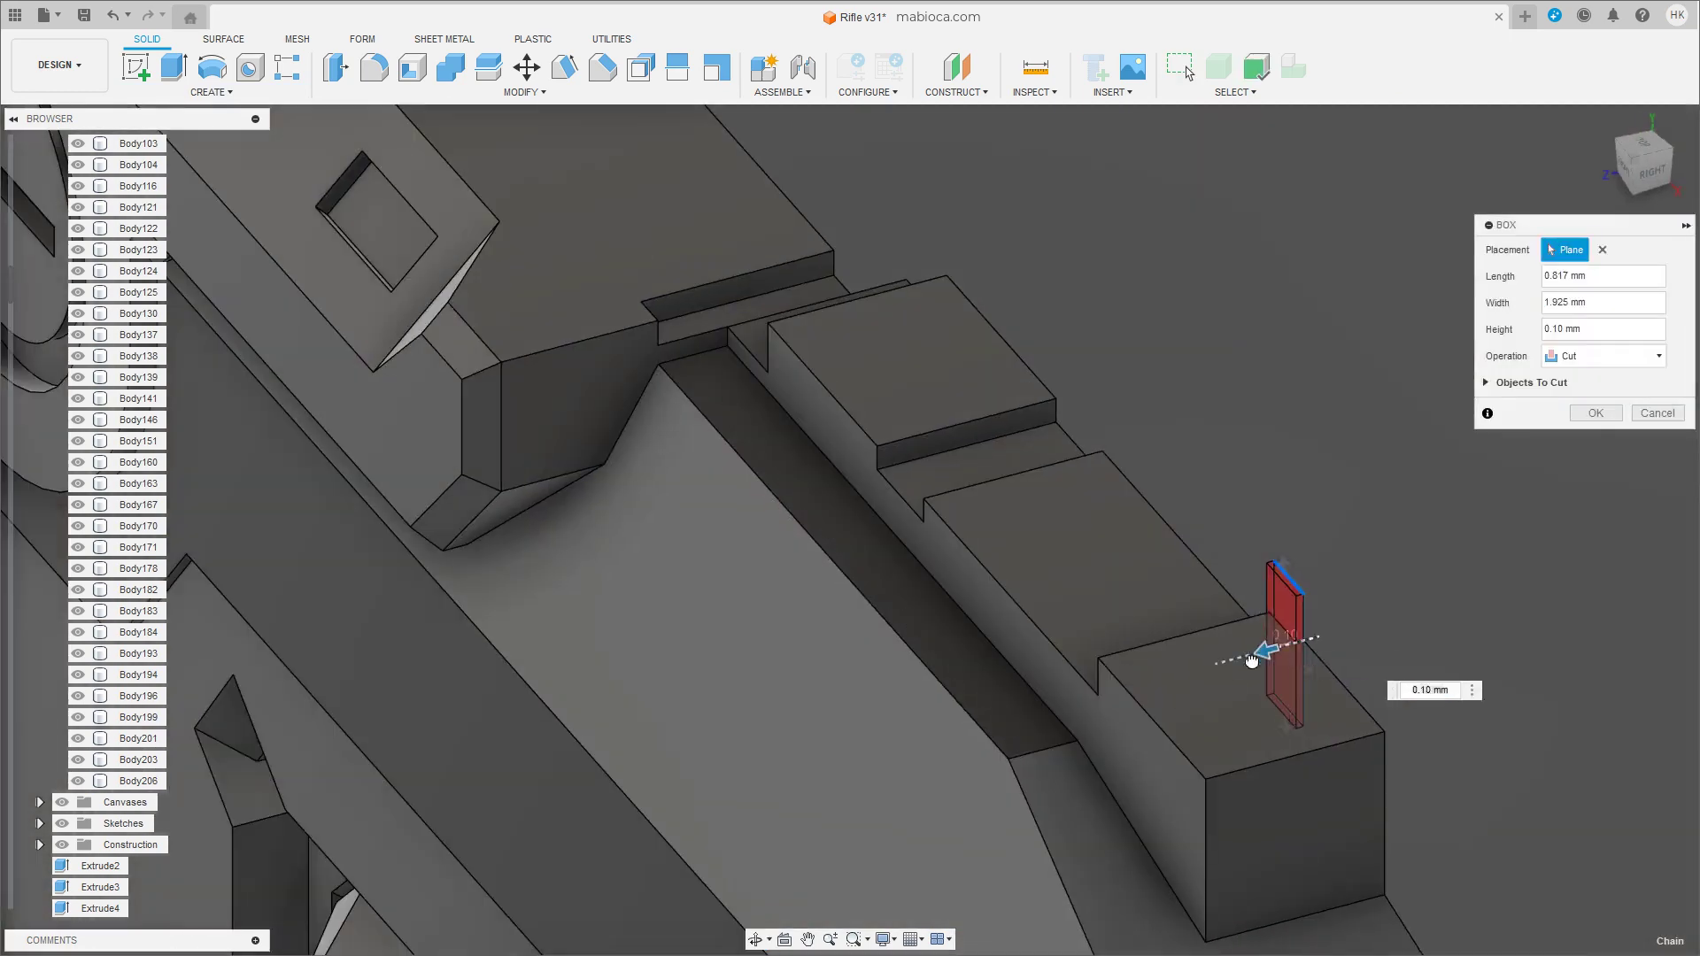
{"action": "left_click", "coordinate": [1594, 410]}
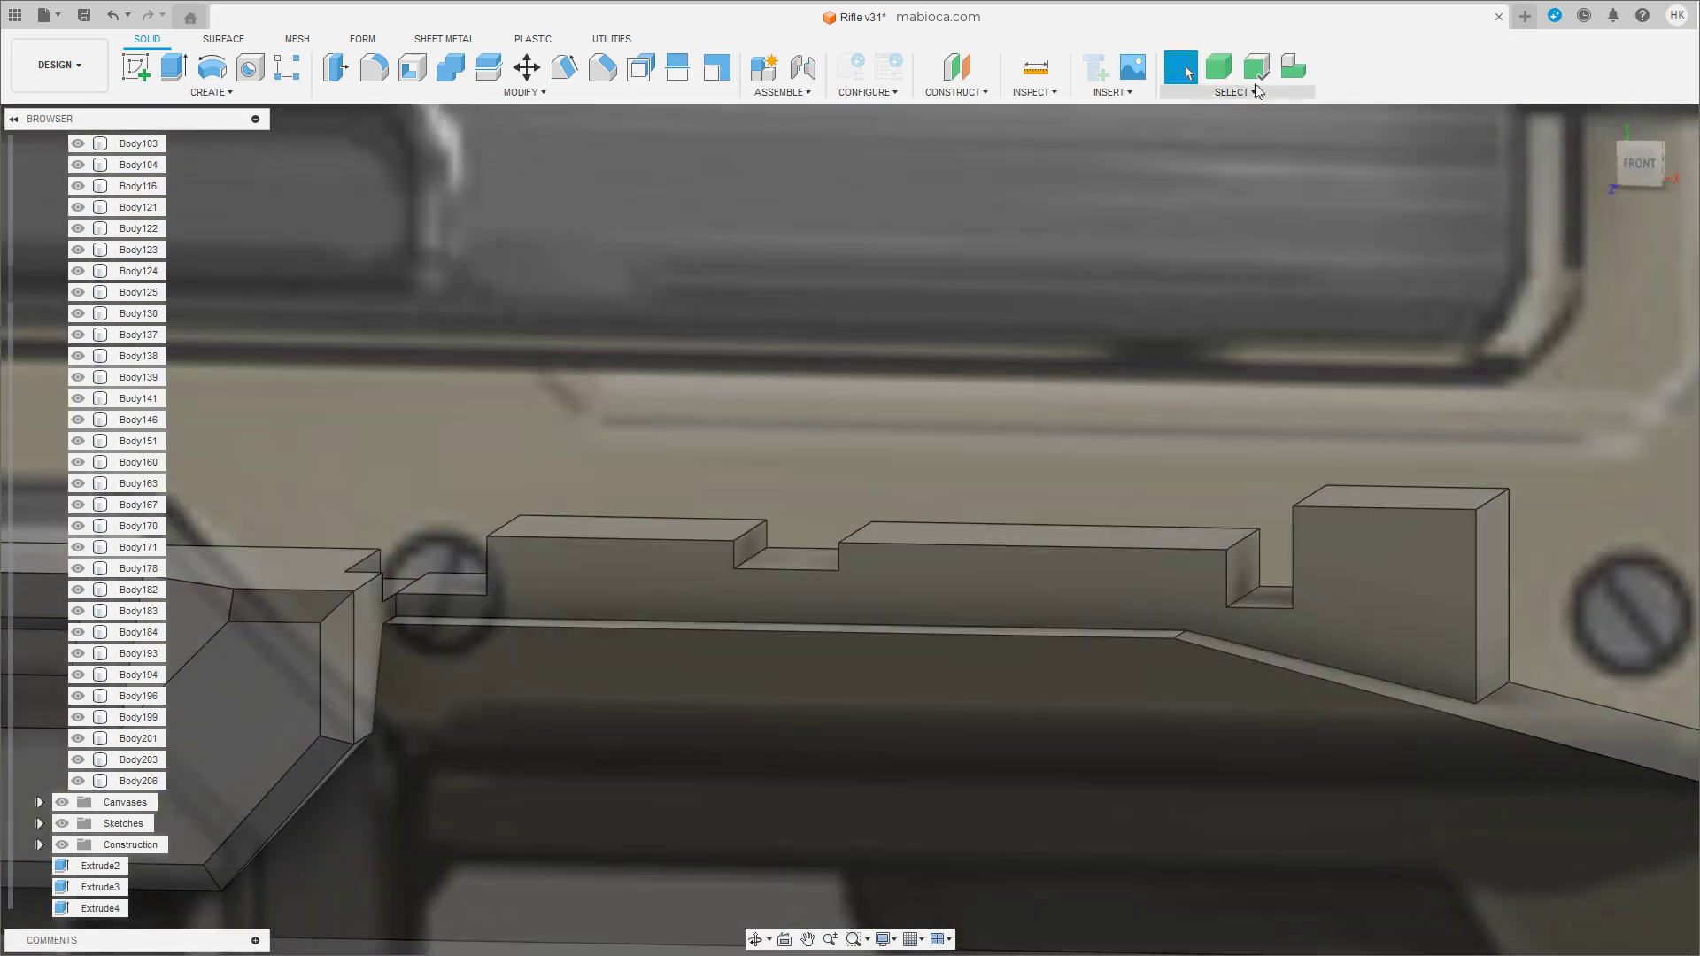
Tilt the two small notch end faces to about 18.8 degrees in Front view.
{"action": "left_click", "coordinate": [749, 543]}
{"action": "key", "text": "e"}
{"action": "left_click", "coordinate": [1656, 476]}
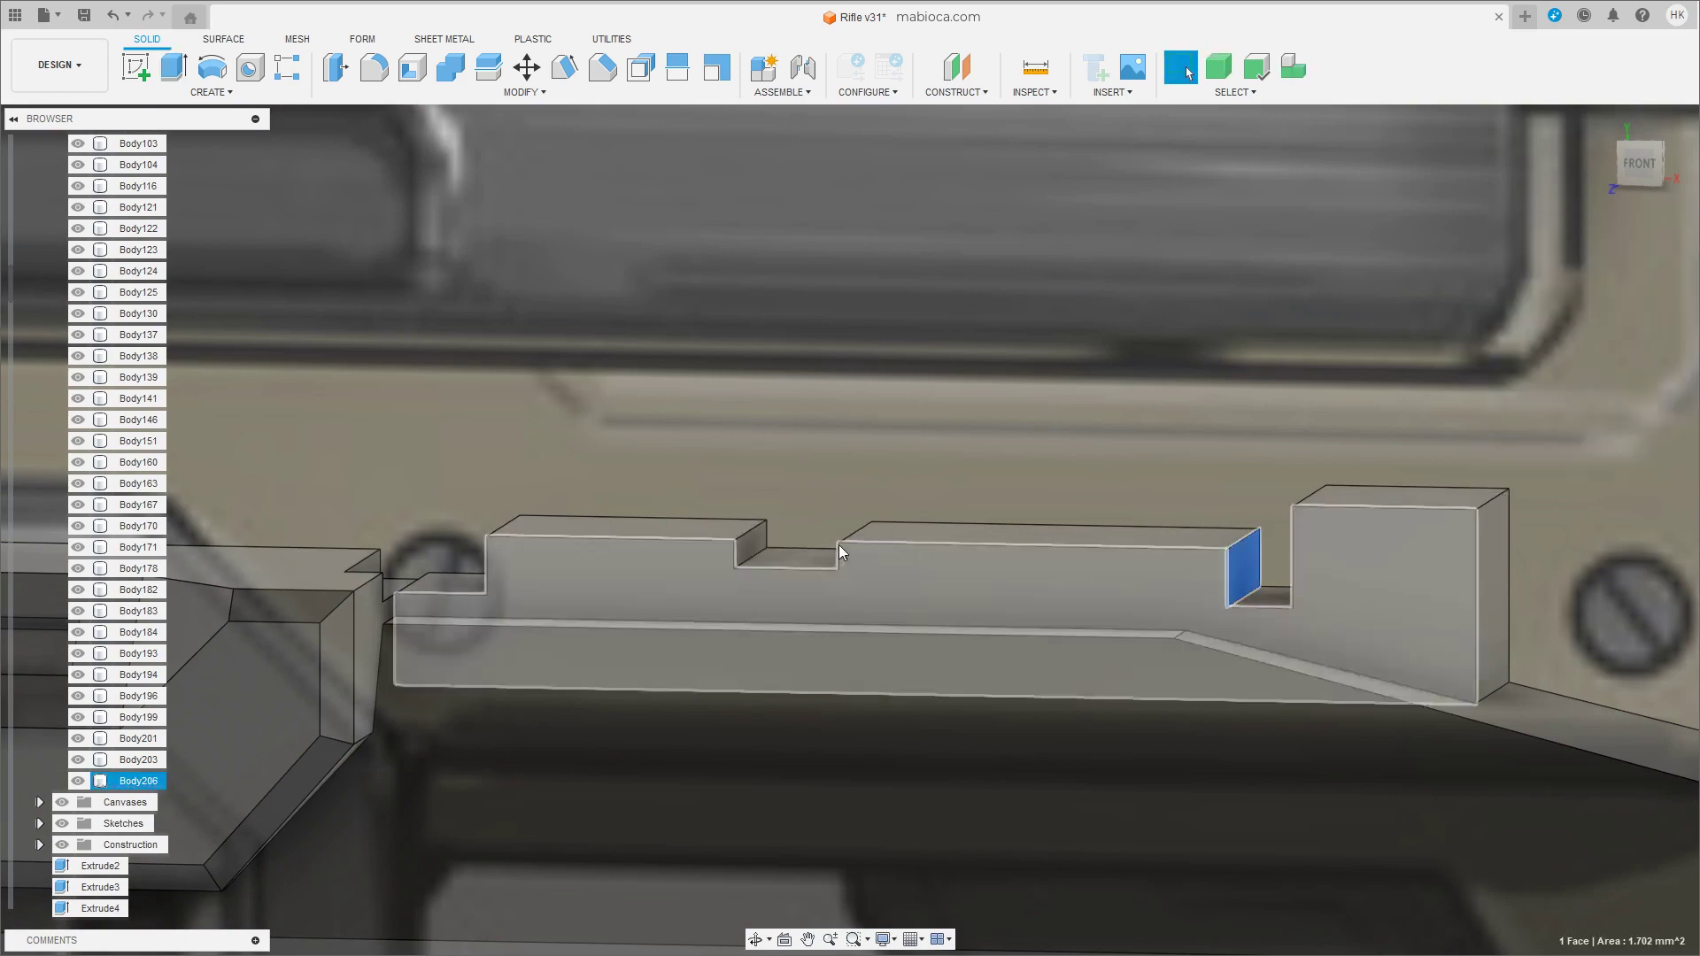
{"action": "left_click", "coordinate": [751, 544], "text": "shift"}
{"action": "key", "text": "m"}
{"action": "left_click_drag", "start_coordinate": [1247, 474], "coordinate": [1260, 479]}
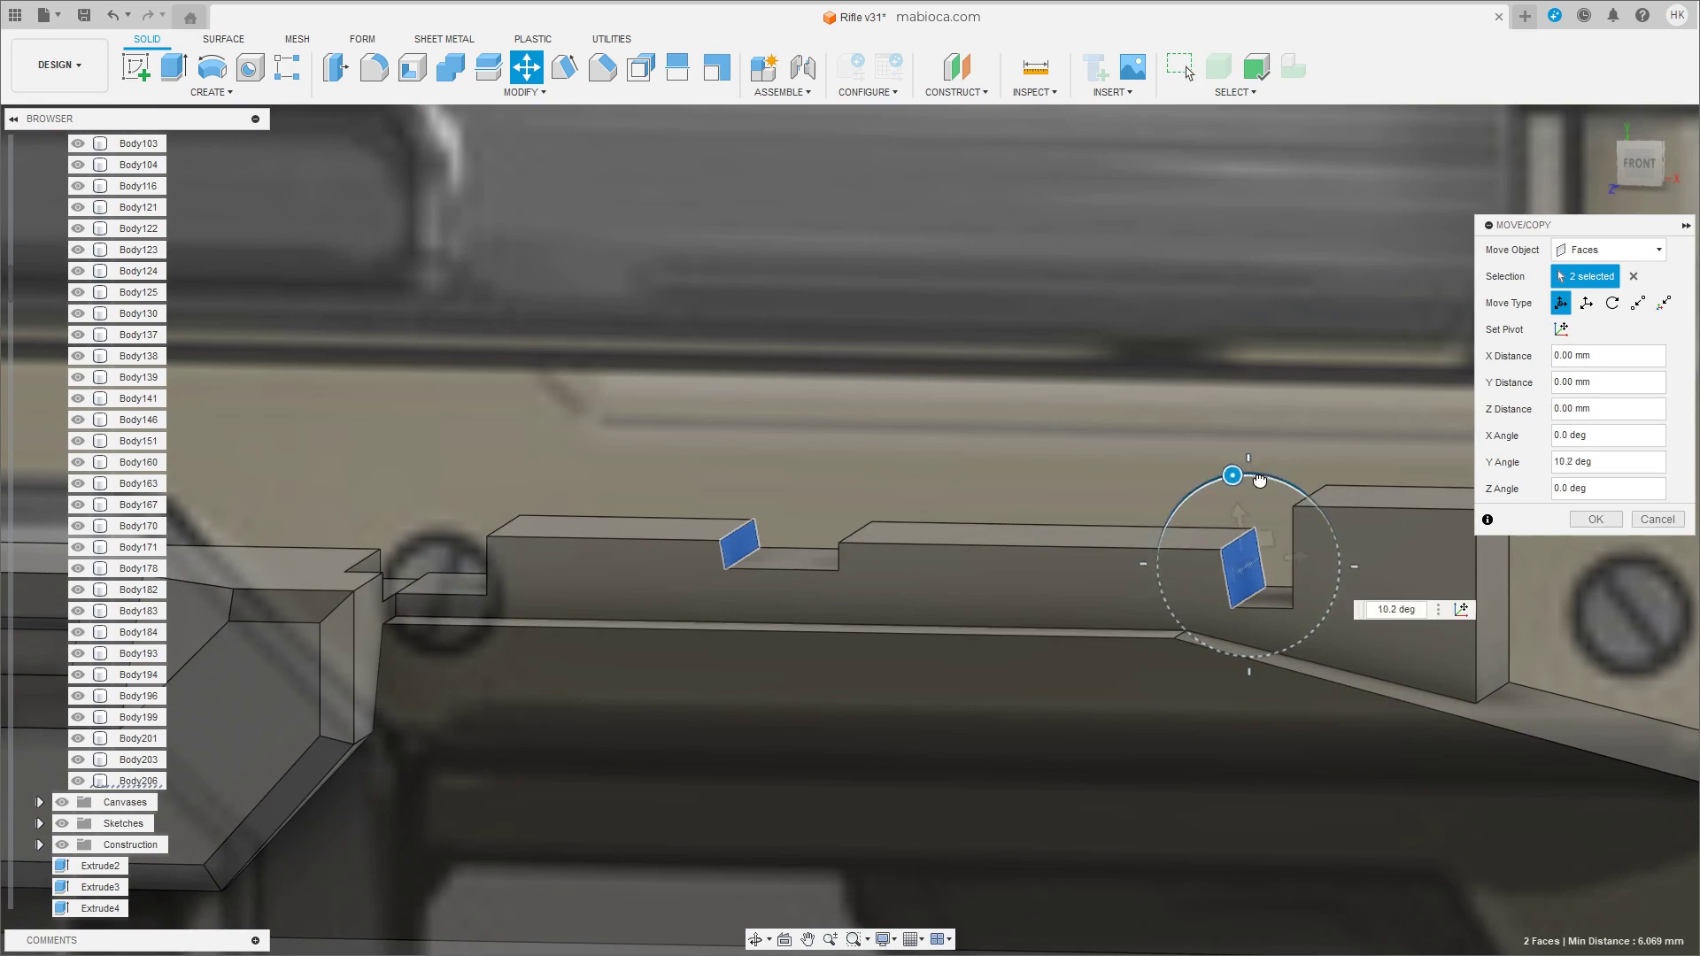
{"action": "type", "text": "15"}
{"action": "left_click", "coordinate": [1640, 164]}
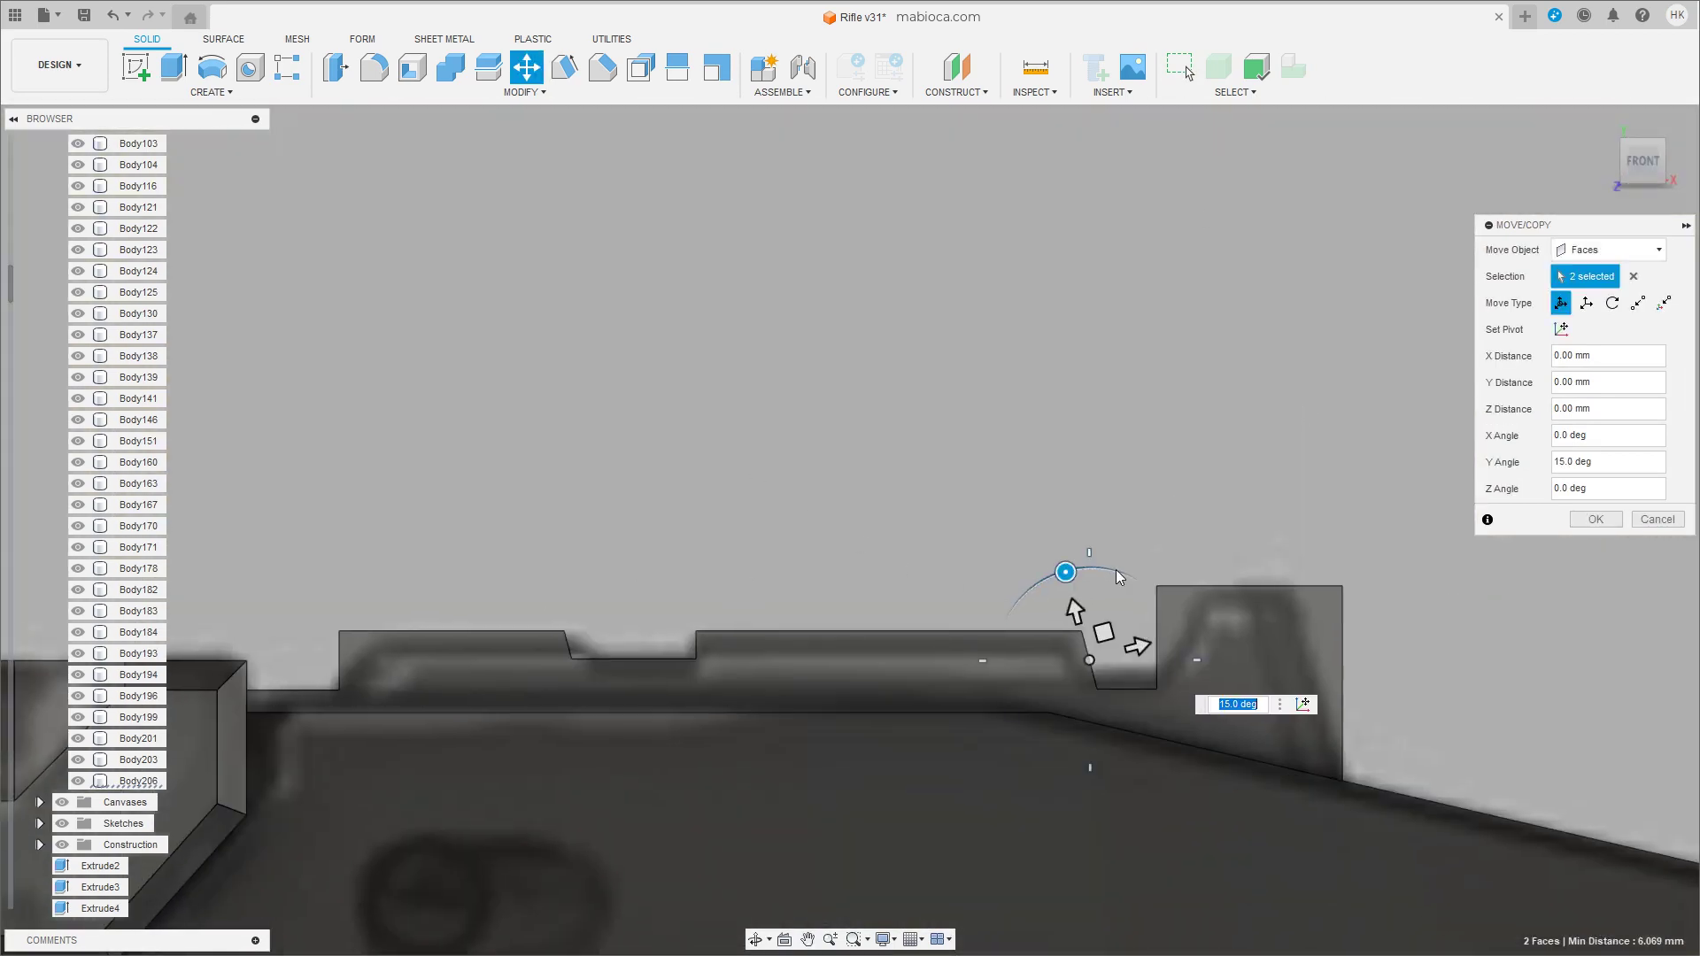
{"action": "left_click_drag", "start_coordinate": [1109, 567], "coordinate": [1101, 572]}
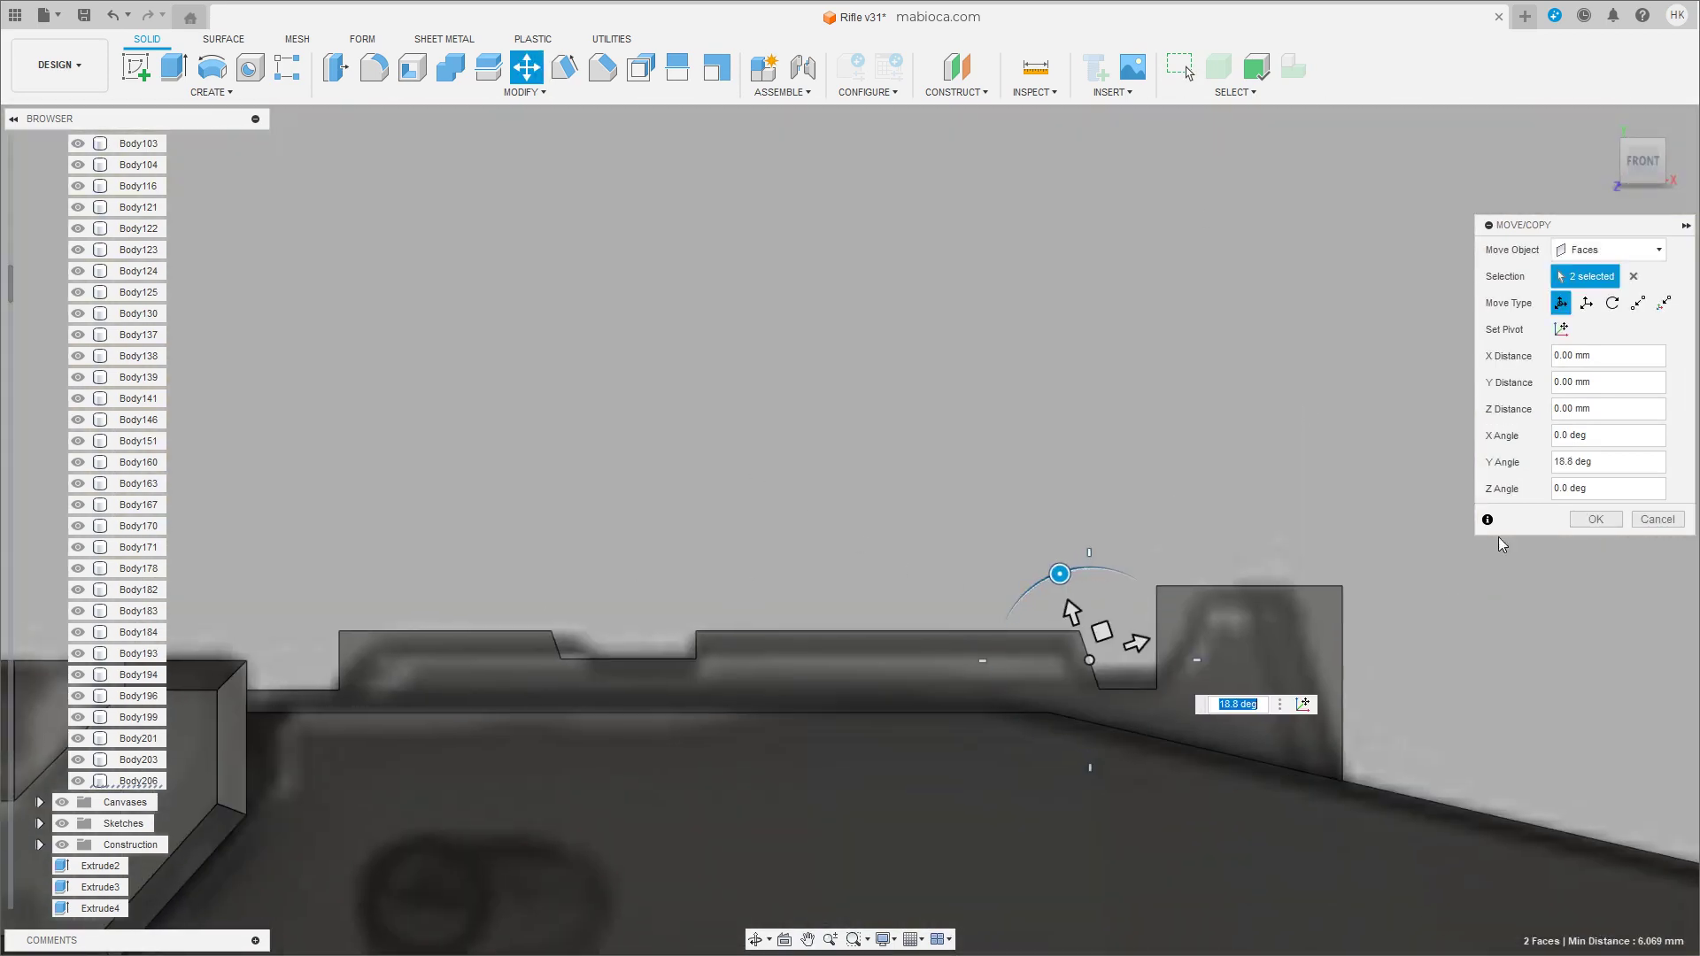
{"action": "left_click", "coordinate": [1574, 524]}
Slant the tall fin's rear face and shift it to line up with the reference.
{"action": "scroll", "coordinate": [882, 557], "scroll_direction": "up", "scroll_amount": 3}
{"action": "middle_click_drag", "start_coordinate": [881, 556], "coordinate": [1544, 135], "text": "shift"}
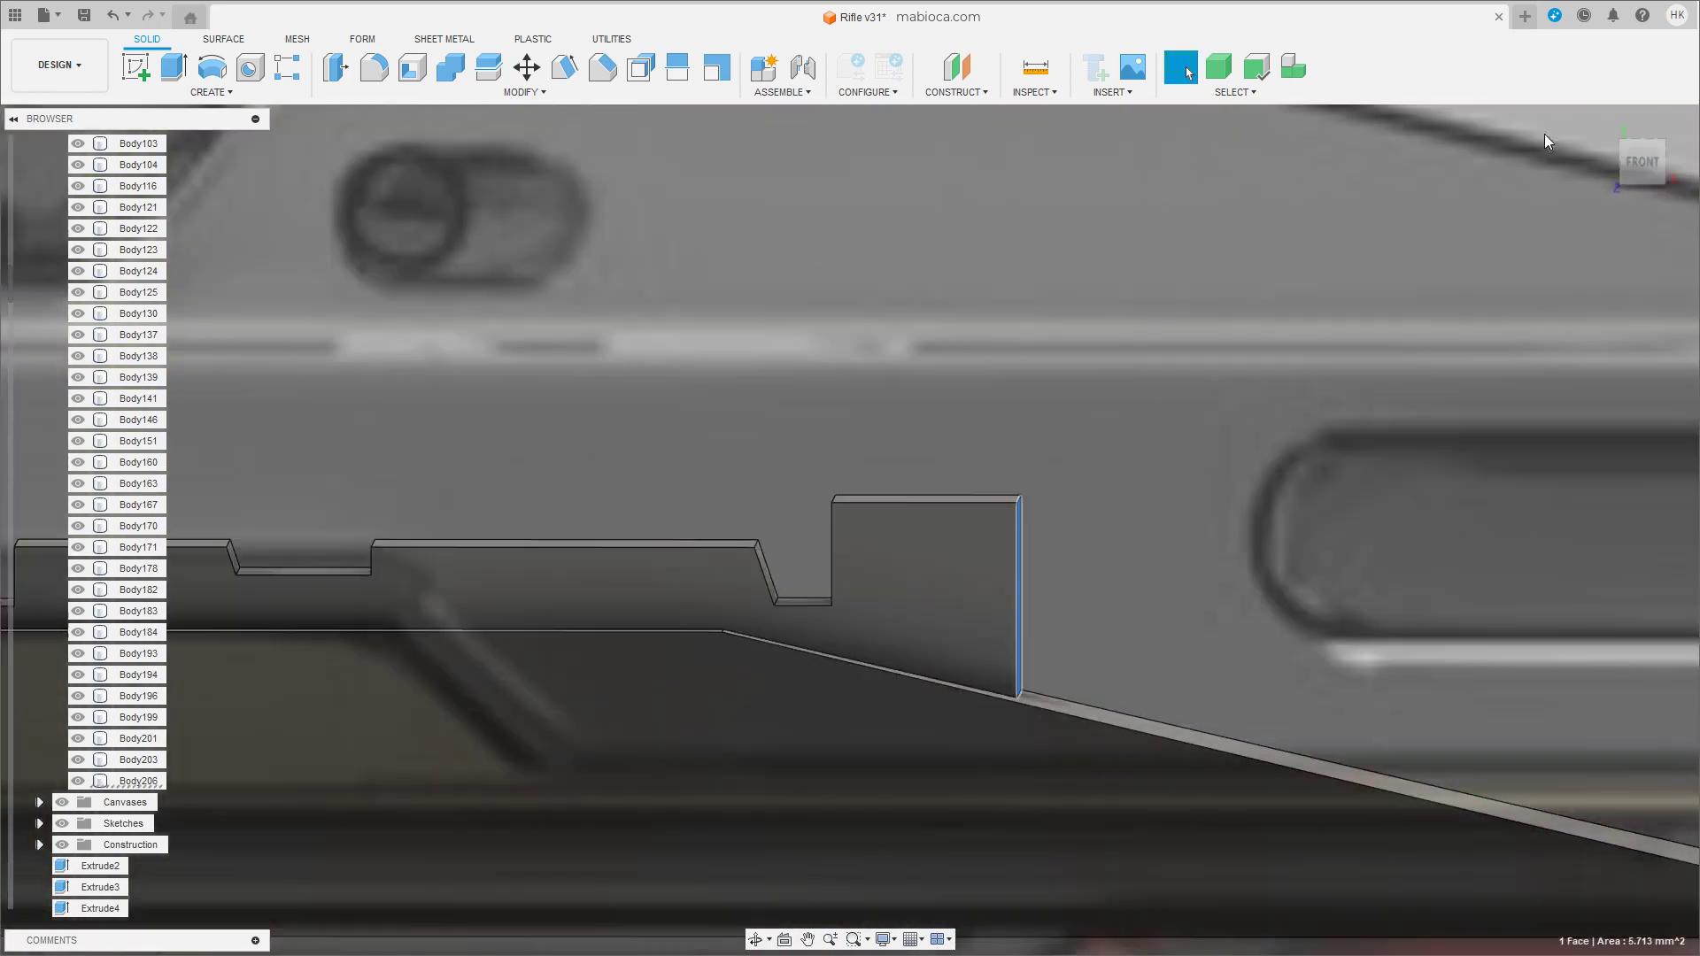
{"action": "left_click", "coordinate": [1640, 162]}
{"action": "key", "text": "m"}
{"action": "left_click_drag", "start_coordinate": [906, 710], "coordinate": [931, 716]}
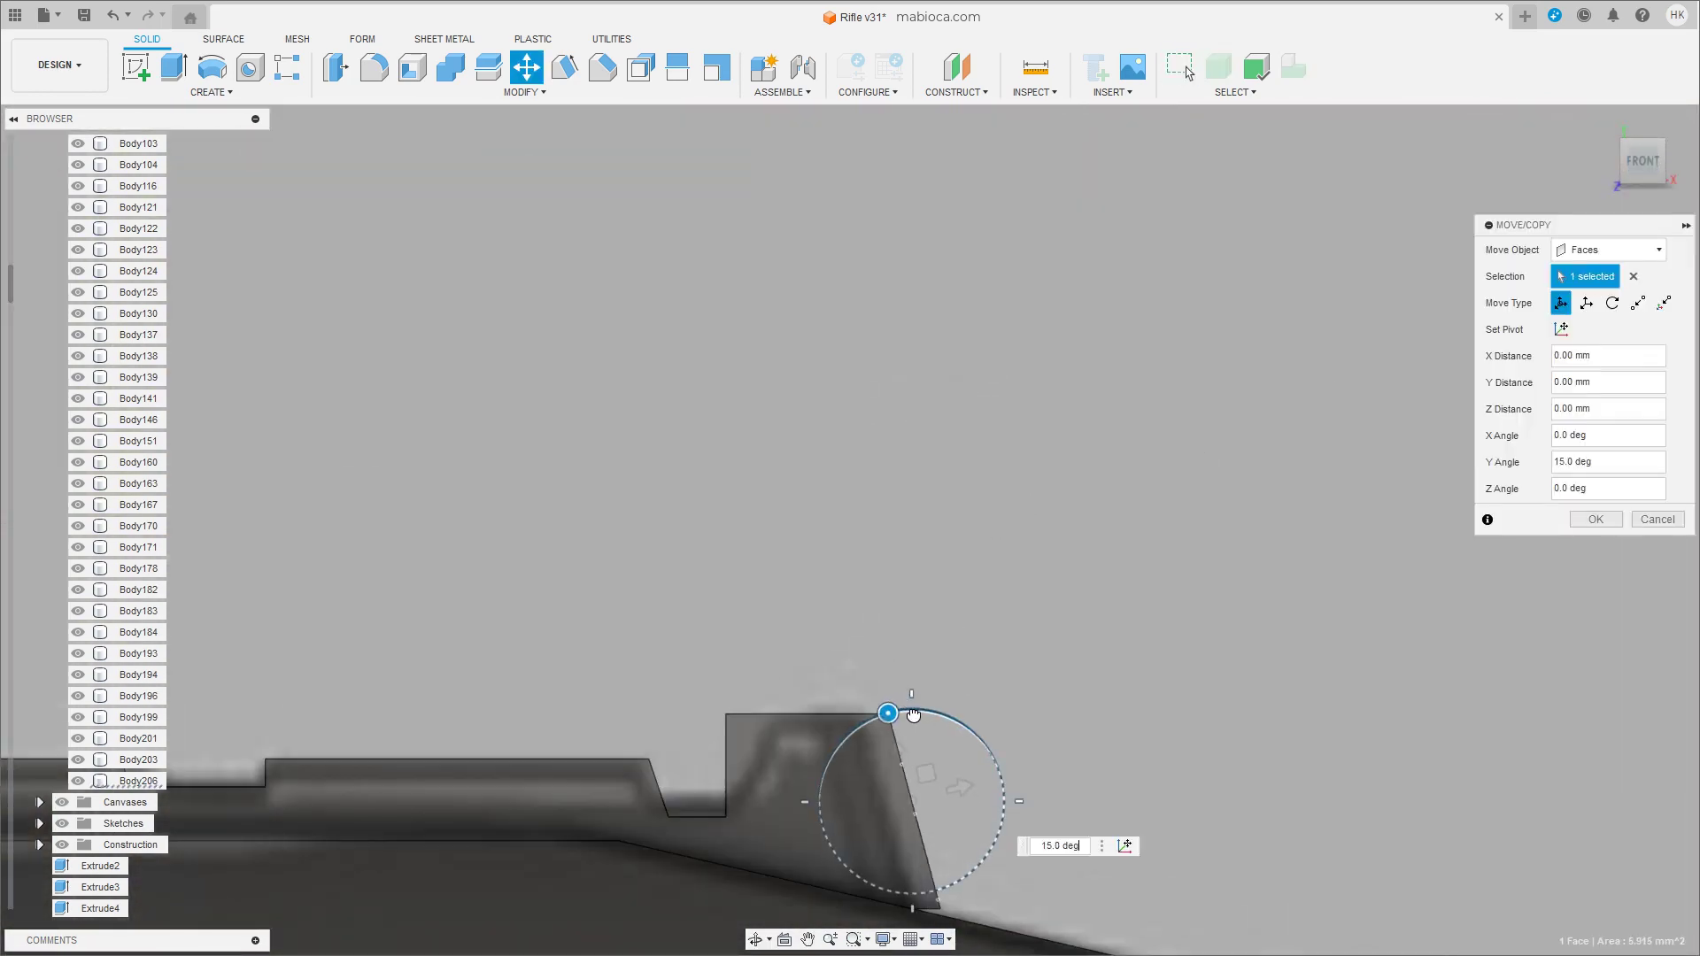
{"action": "left_click_drag", "start_coordinate": [957, 784], "coordinate": [932, 790]}
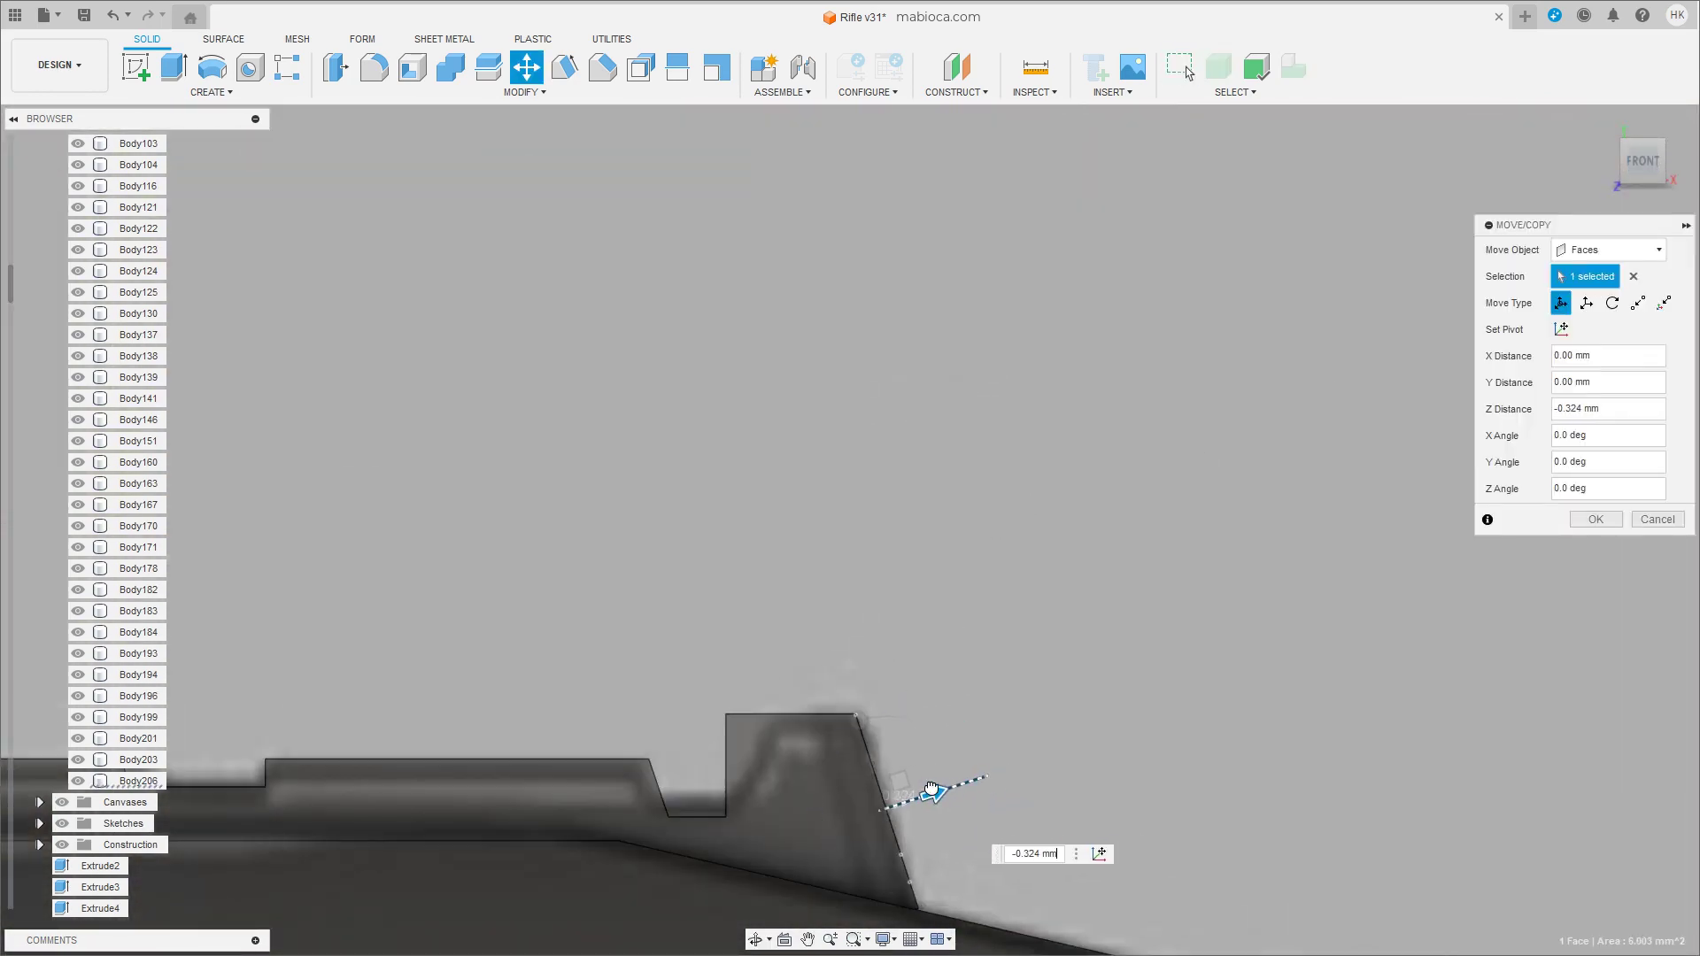
{"action": "left_click", "coordinate": [1628, 529]}
Tilt the tall fin's front face about 20 degrees.
{"action": "scroll", "coordinate": [1146, 483], "scroll_direction": "down", "scroll_amount": 2}
{"action": "middle_click_drag", "start_coordinate": [1146, 483], "coordinate": [1347, 828], "text": "shift"}
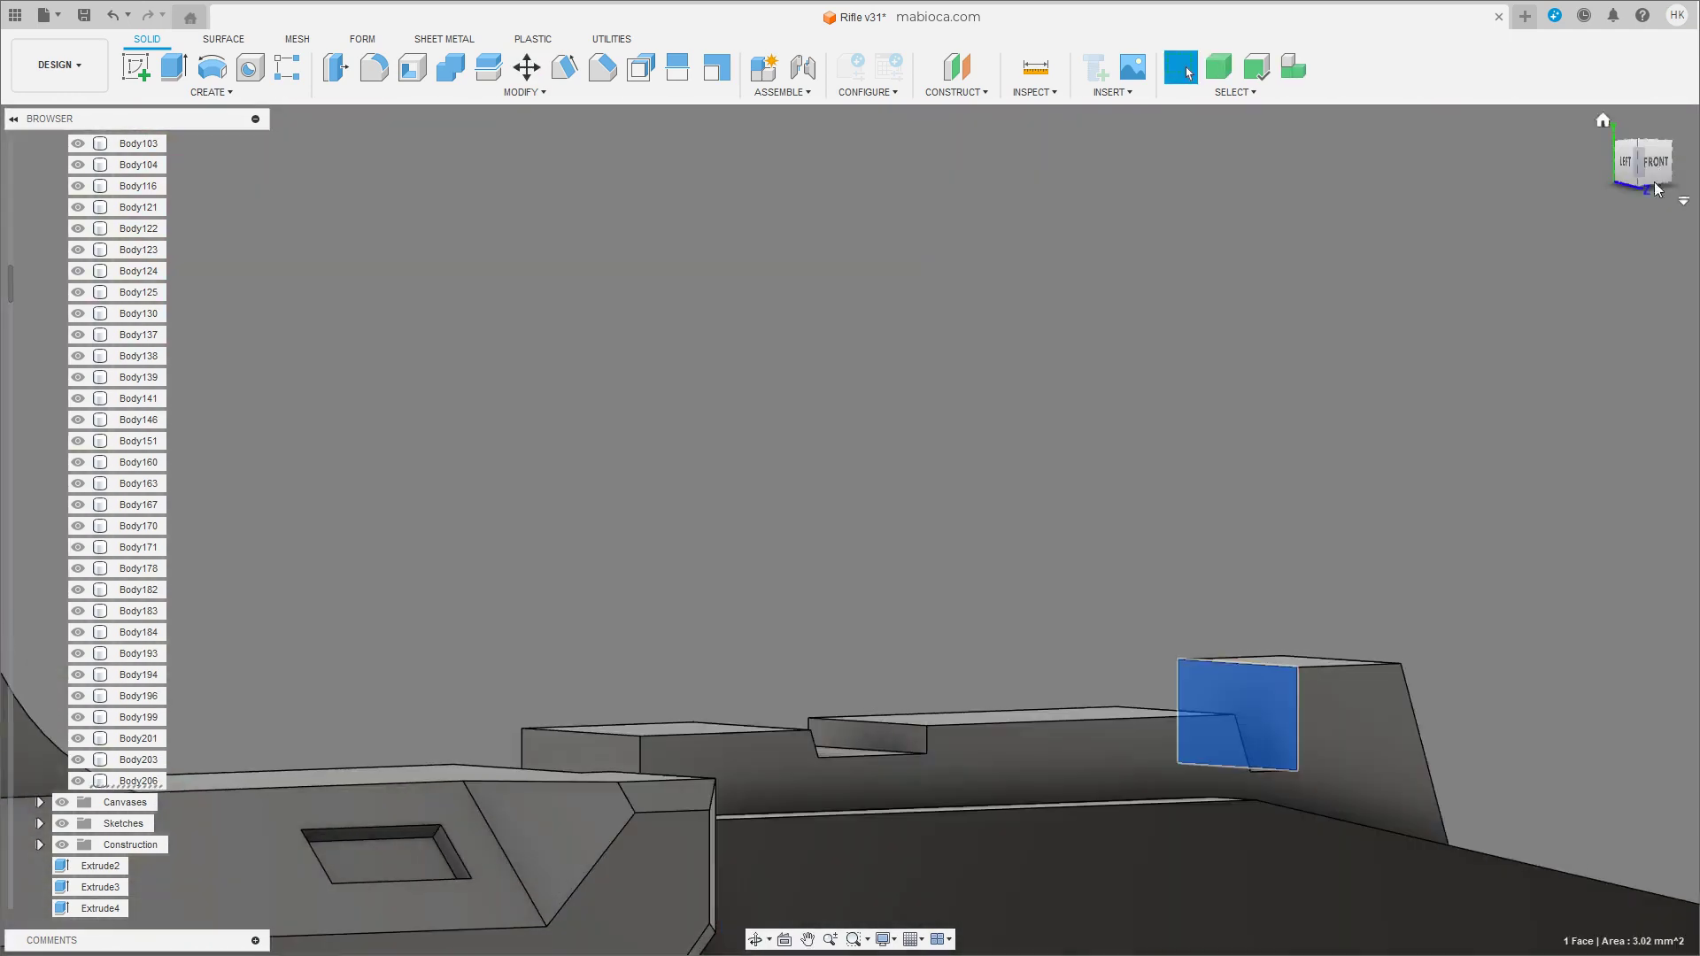
{"action": "left_click", "coordinate": [1649, 170]}
{"action": "key", "text": "m"}
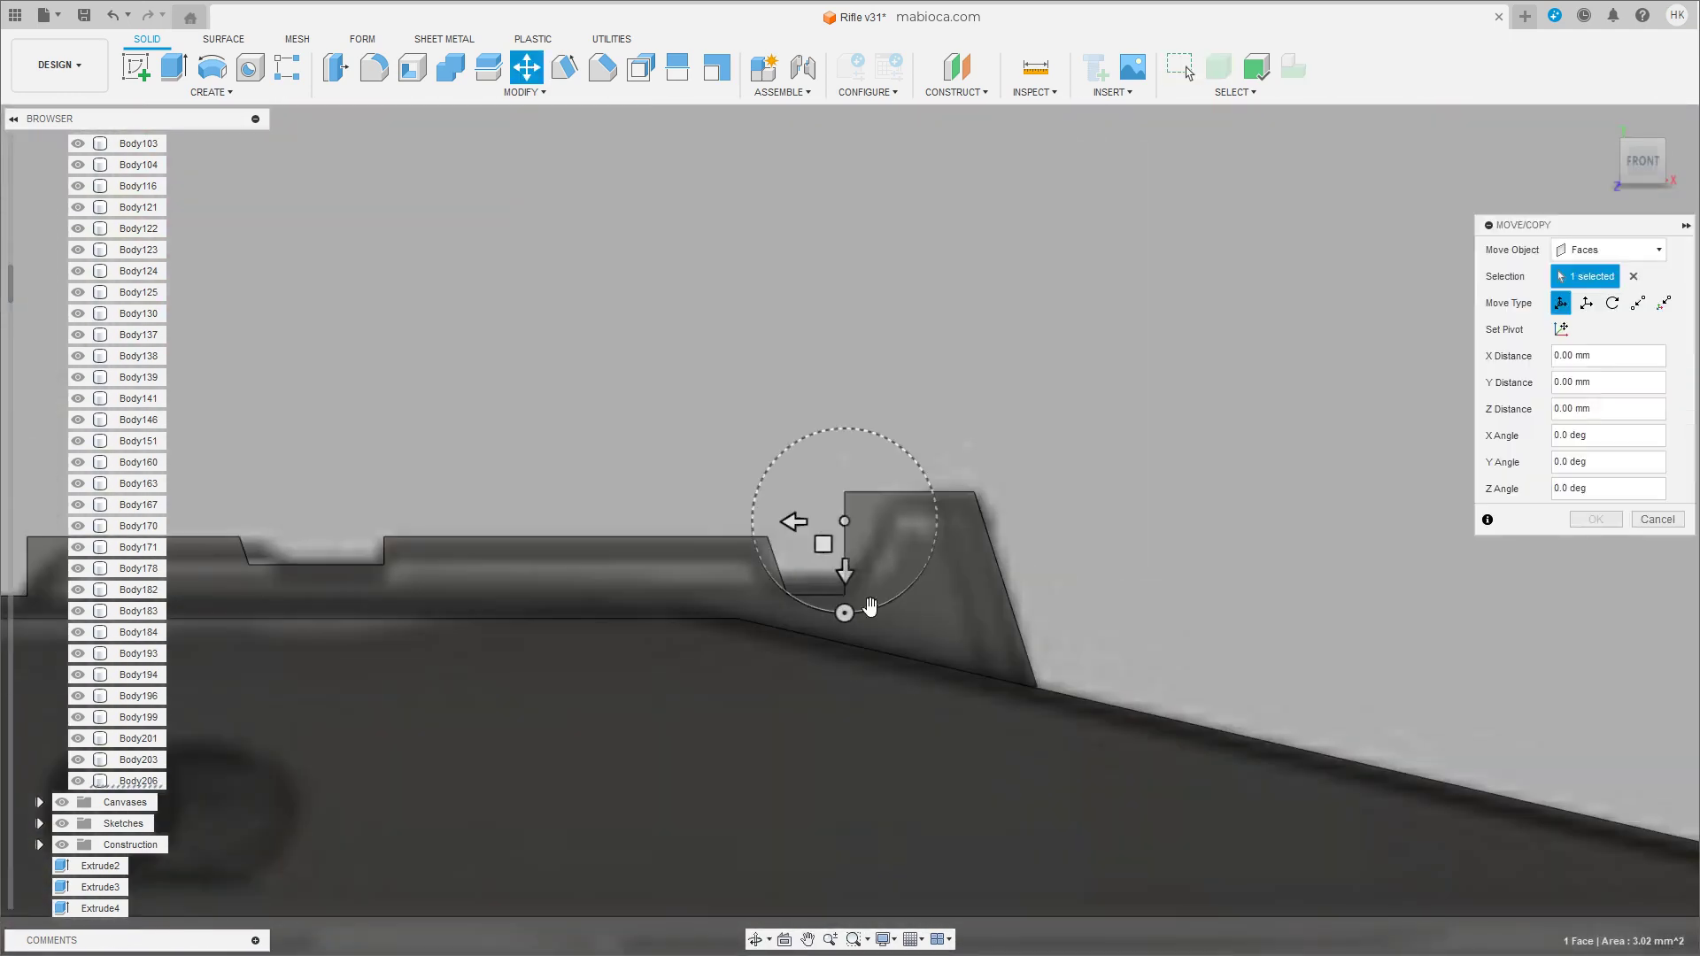
{"action": "left_click_drag", "start_coordinate": [871, 606], "coordinate": [839, 611]}
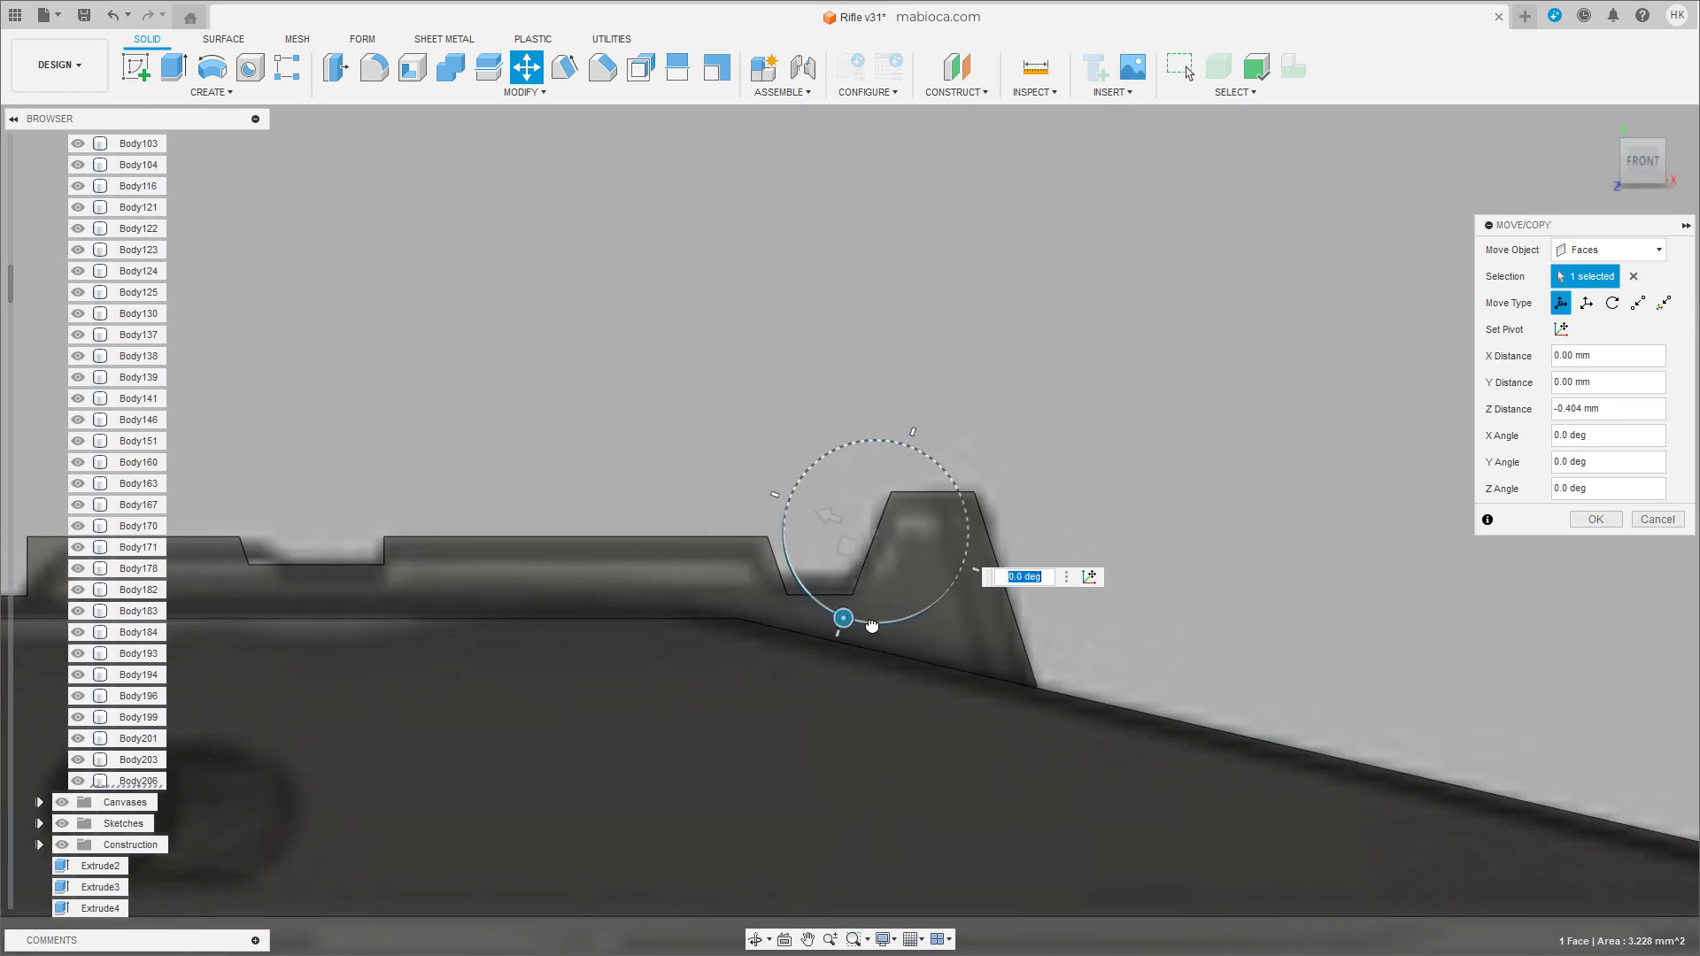
{"action": "left_click", "coordinate": [1595, 519]}
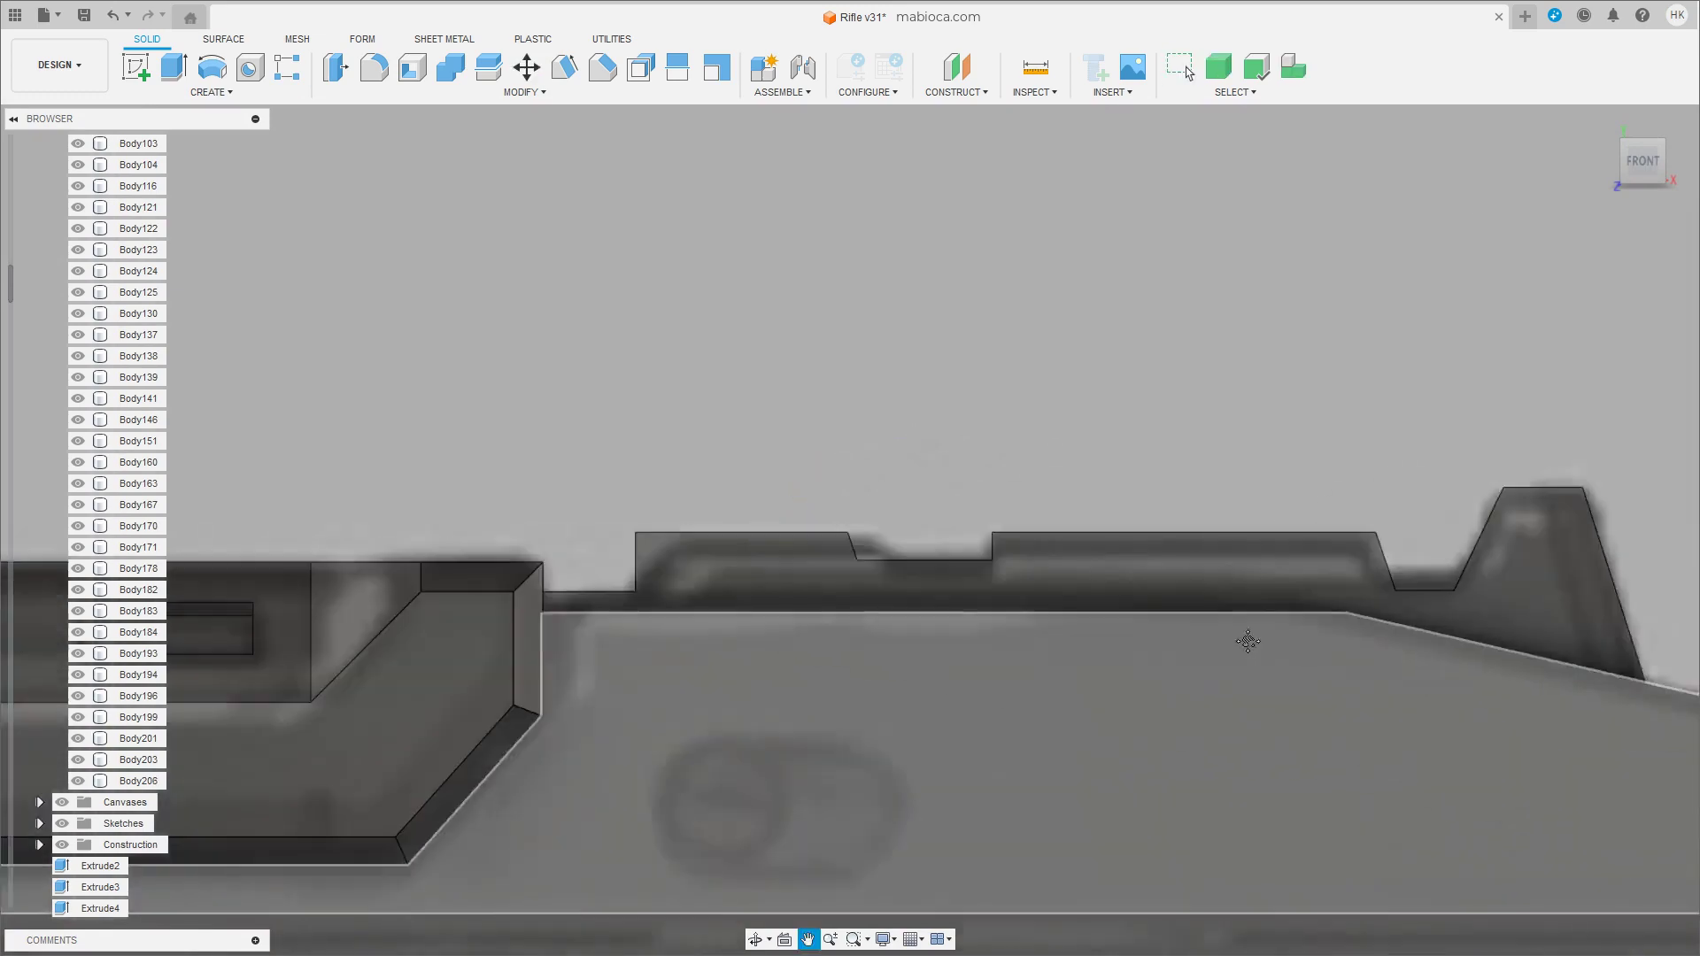
Tilt the rail's first two step faces about 4 degrees in Front view.
{"action": "middle_click_drag", "start_coordinate": [1240, 620], "coordinate": [1049, 549], "text": "shift"}
{"action": "left_click", "coordinate": [1015, 538]}
{"action": "left_click", "coordinate": [667, 560]}
{"action": "key", "text": "m"}
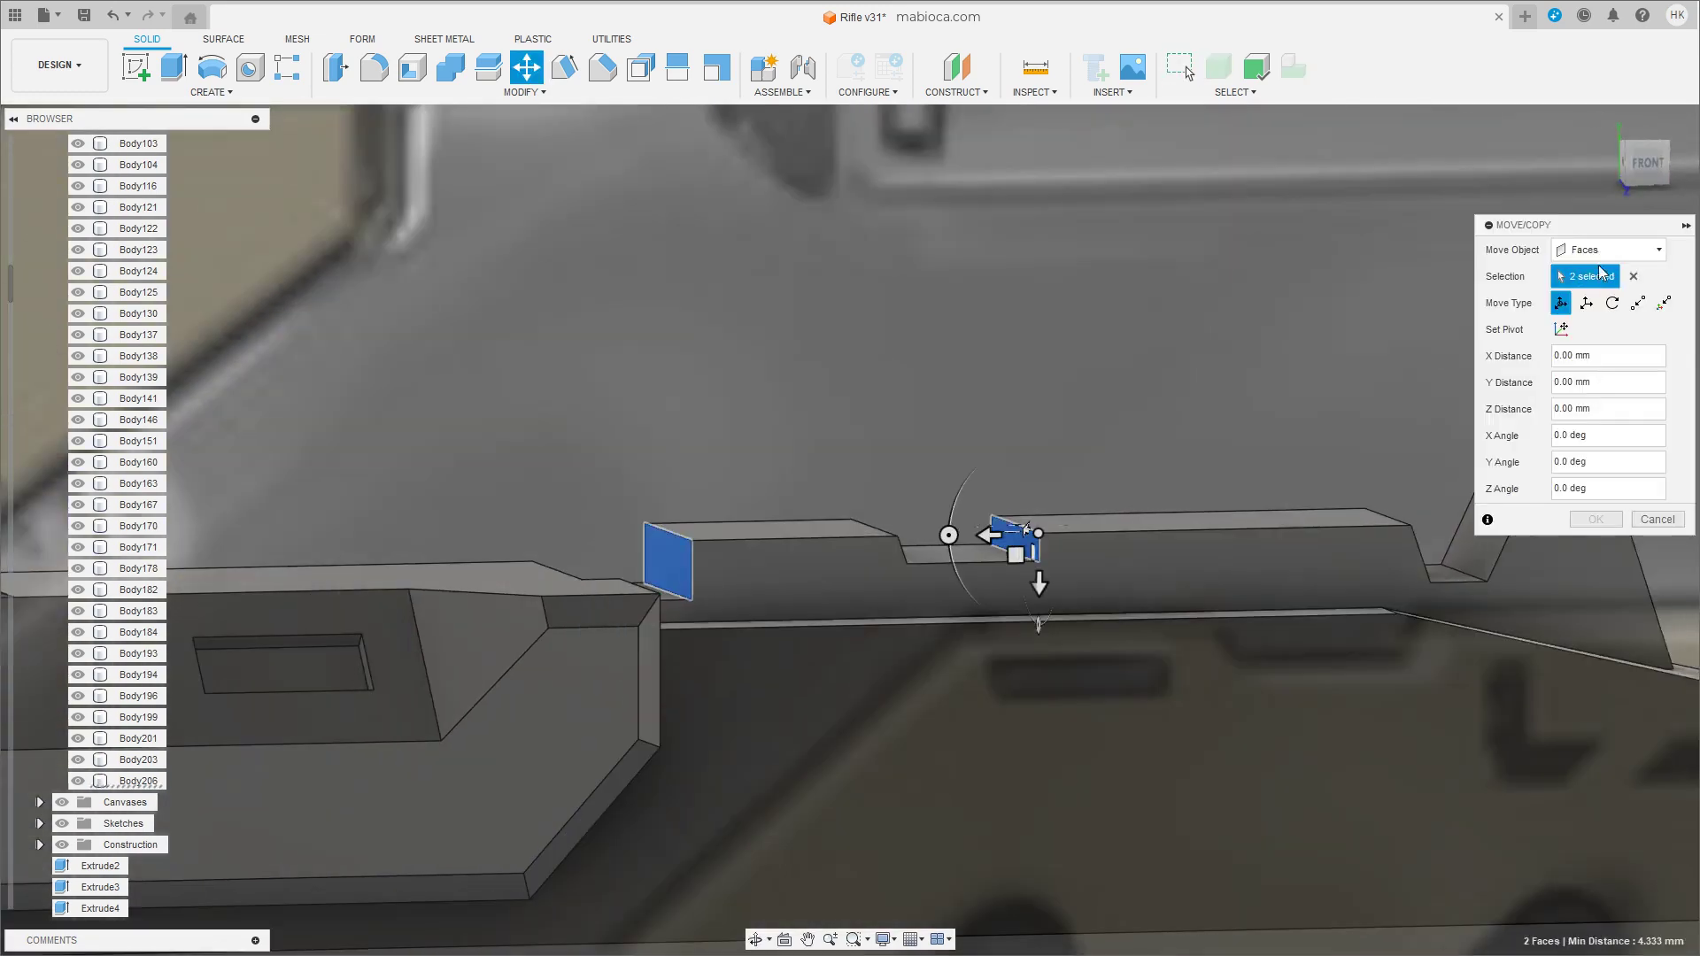
{"action": "left_click", "coordinate": [1647, 163]}
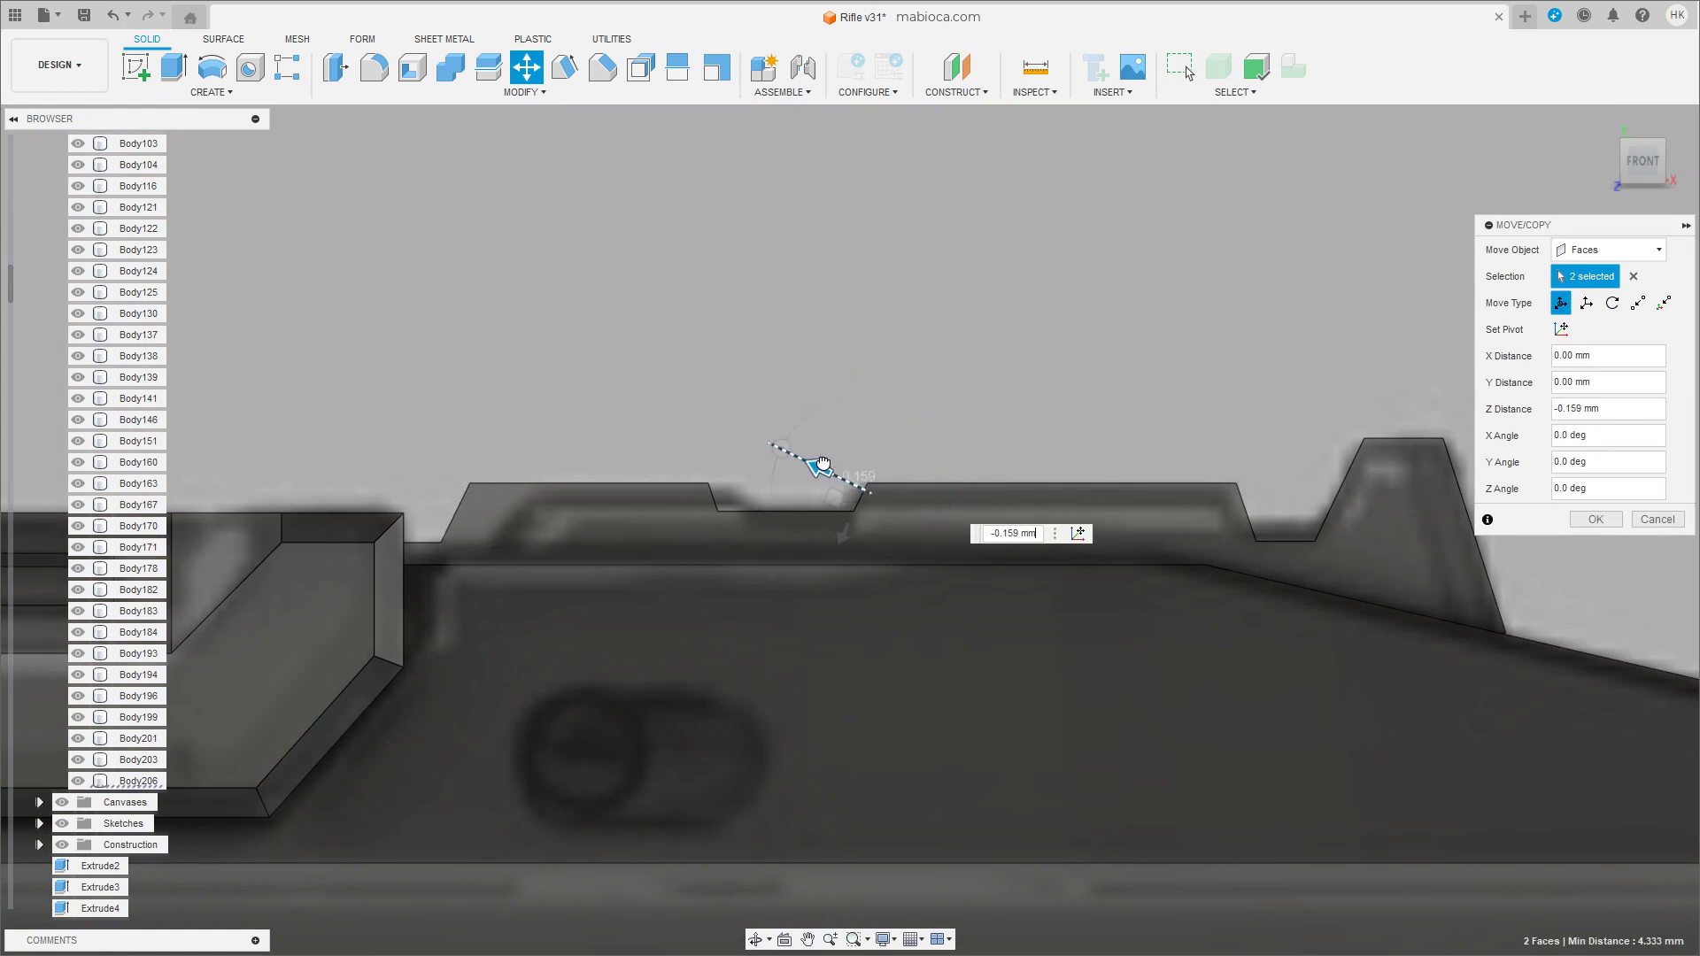
{"action": "left_click_drag", "start_coordinate": [800, 430], "coordinate": [798, 427]}
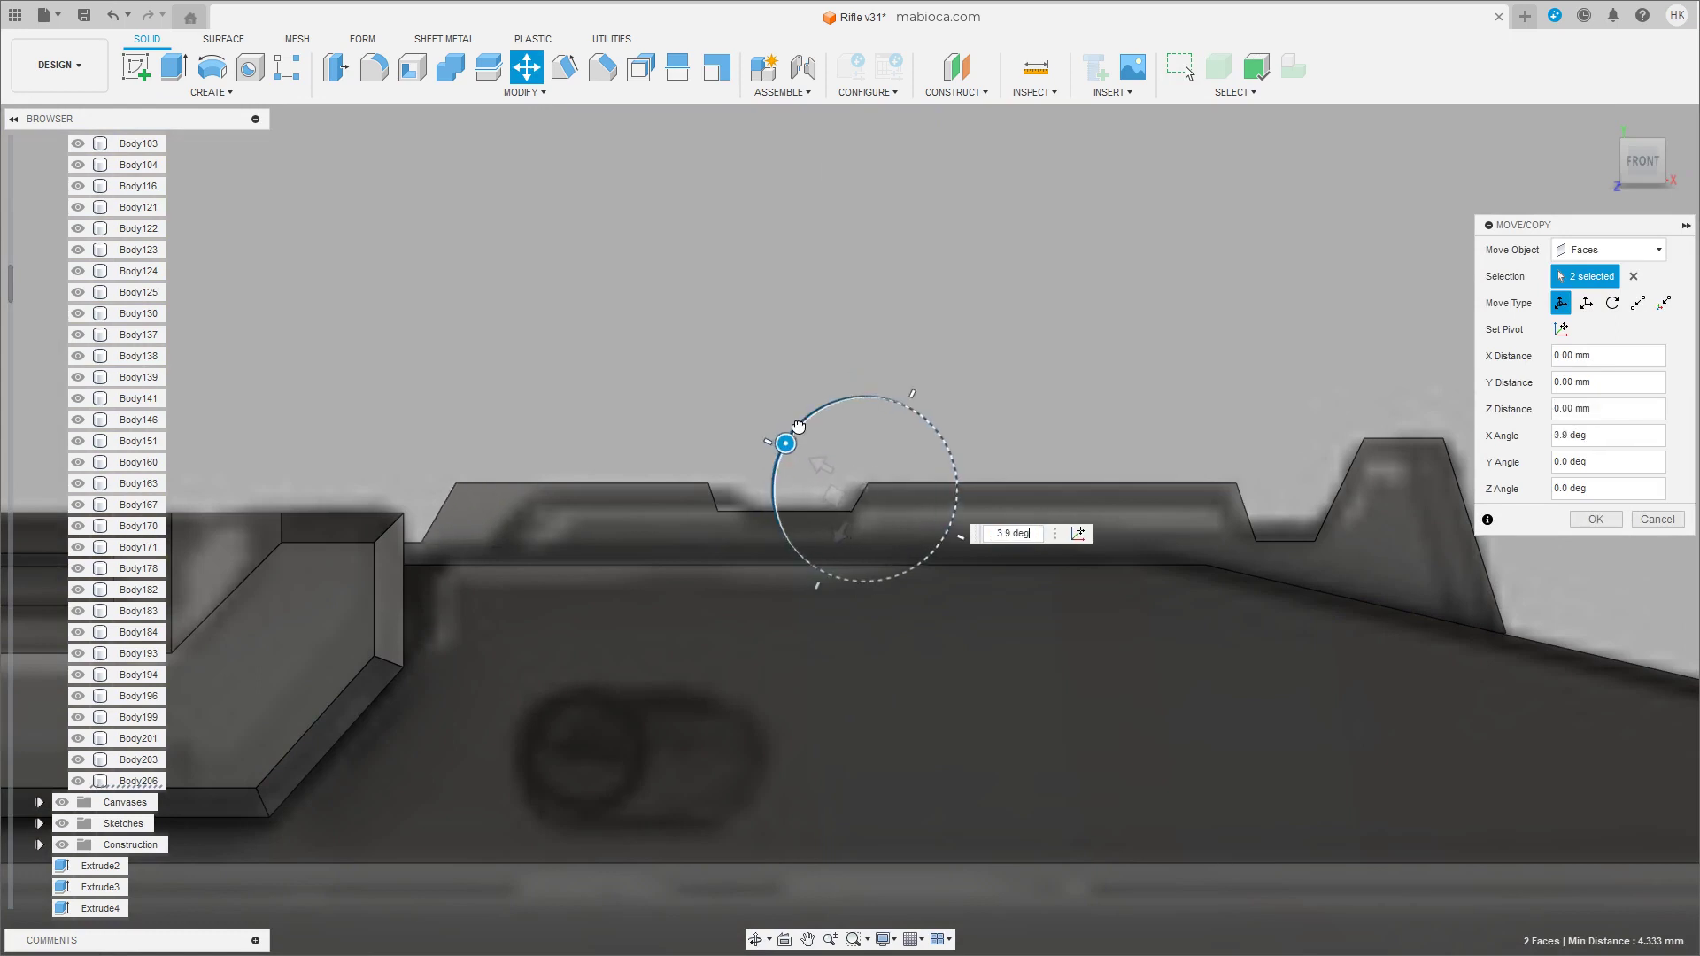
{"action": "left_click", "coordinate": [1596, 519]}
Slant the rail's front end face, moving it -0.894 mm to match the reference.
{"action": "middle_click_drag", "start_coordinate": [1063, 532], "coordinate": [885, 549], "text": "shift"}
{"action": "left_click", "coordinate": [416, 496]}
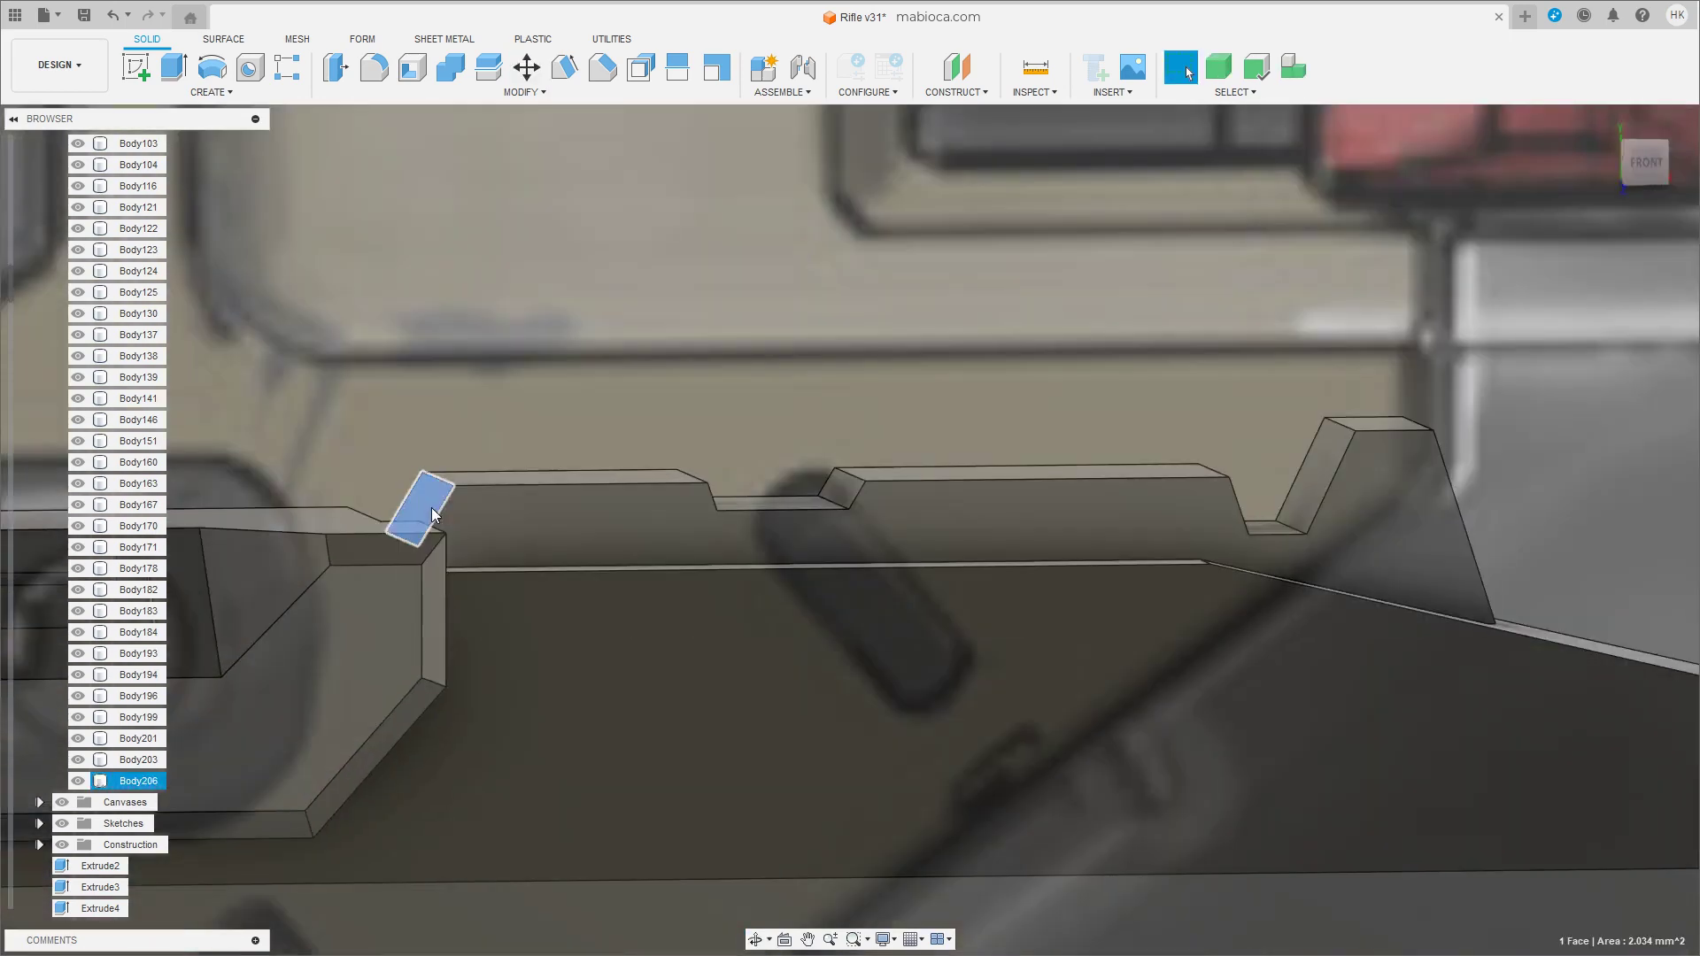
{"action": "key", "text": "m"}
{"action": "left_click_drag", "start_coordinate": [421, 507], "coordinate": [416, 500]}
{"action": "left_click", "coordinate": [1643, 161]}
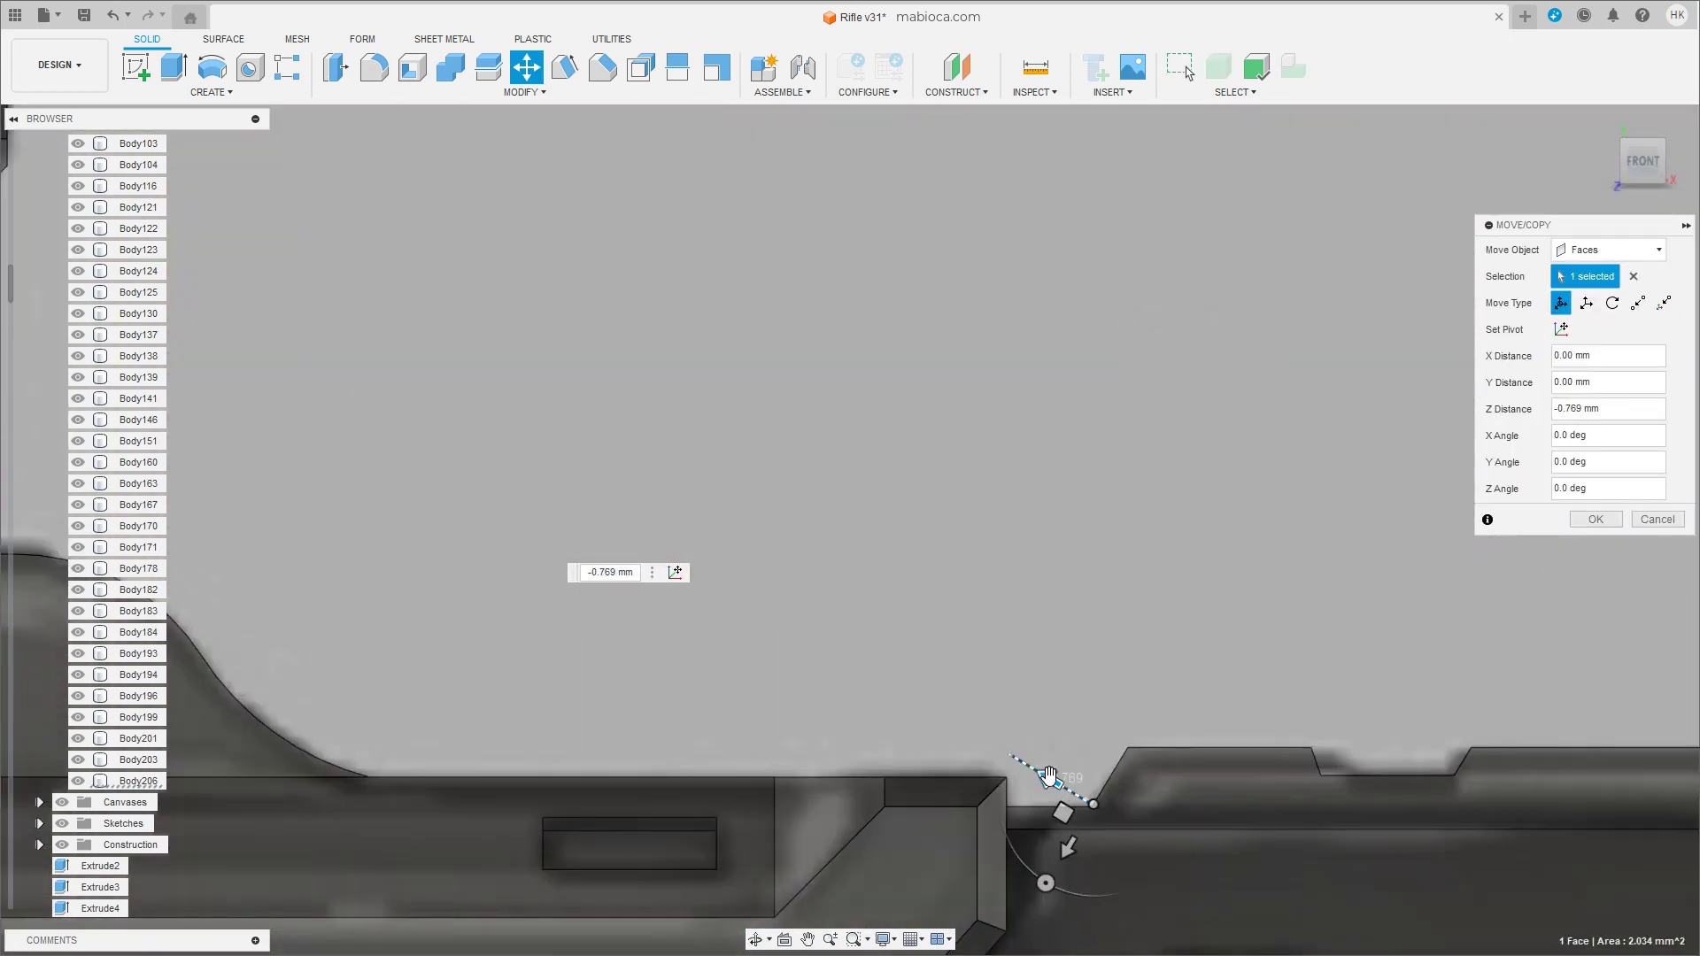
{"action": "mouse_move", "coordinate": [1274, 780]}
{"action": "middle_mouse_down"}
{"action": "mouse_move", "coordinate": [566, 679]}
{"action": "mouse_move", "coordinate": [683, 615]}
{"action": "middle_mouse_up"}
{"action": "key", "text": "Return"}
Slant another rail step face into place and fine-tune its position.
{"action": "left_click", "coordinate": [684, 614]}
{"action": "key", "text": "m"}
{"action": "left_click", "coordinate": [1661, 177]}
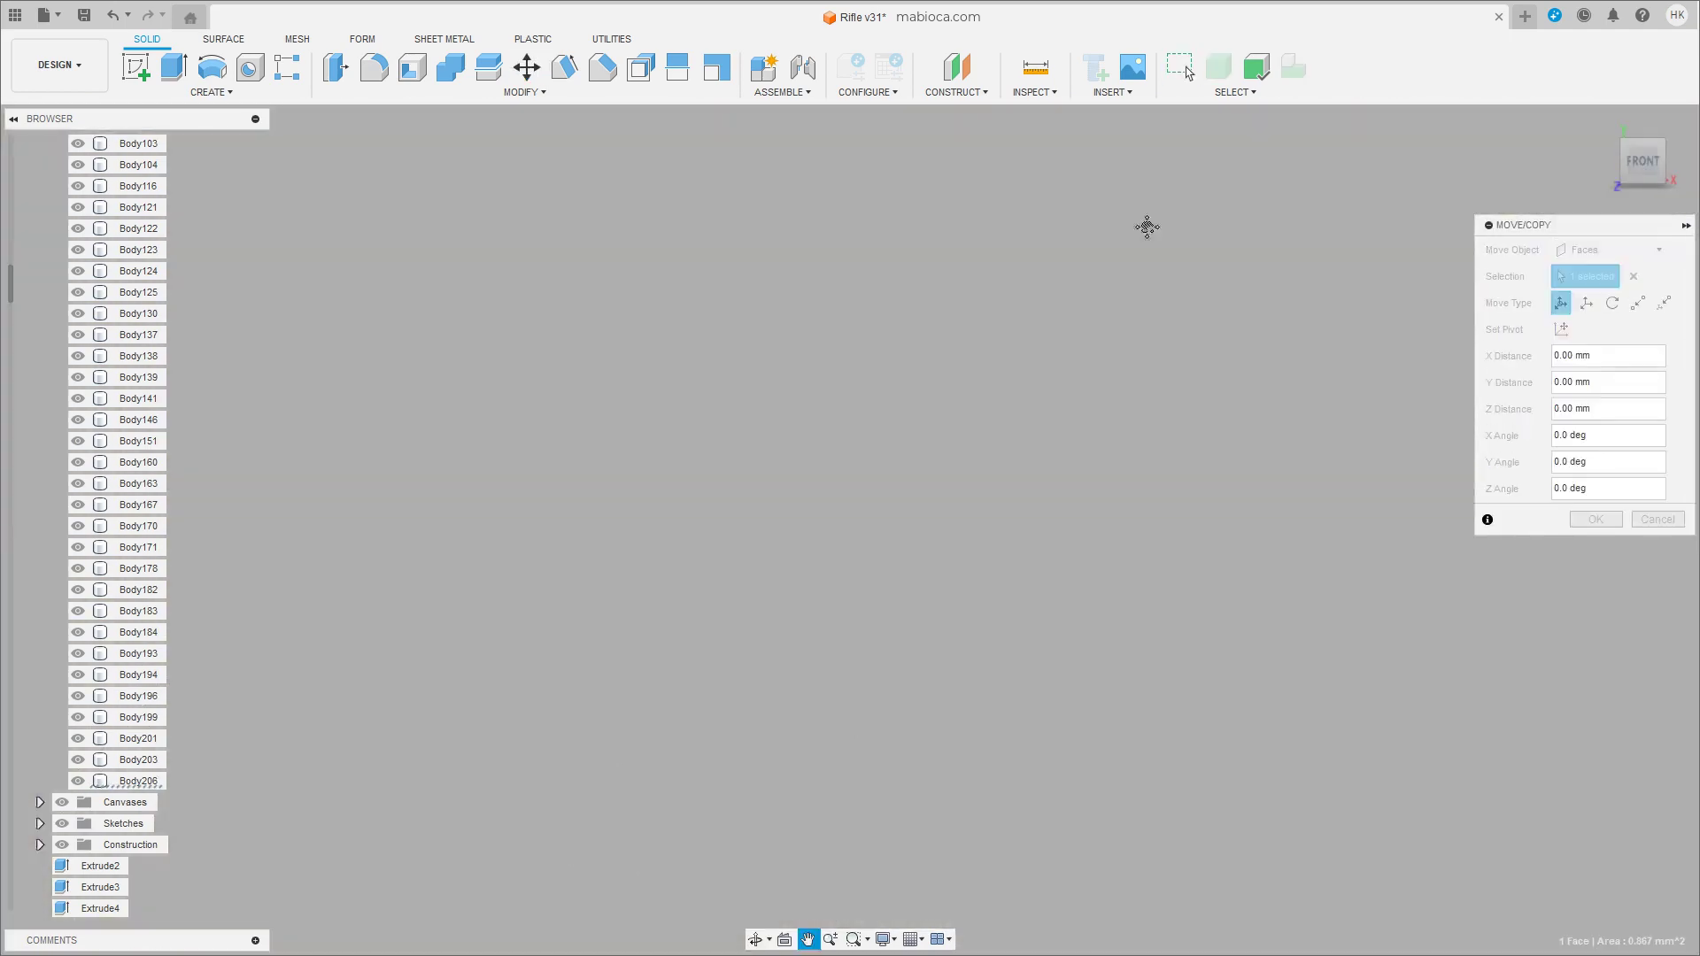
{"action": "middle_click_drag", "start_coordinate": [1328, 531], "coordinate": [1079, 556], "text": "shift"}
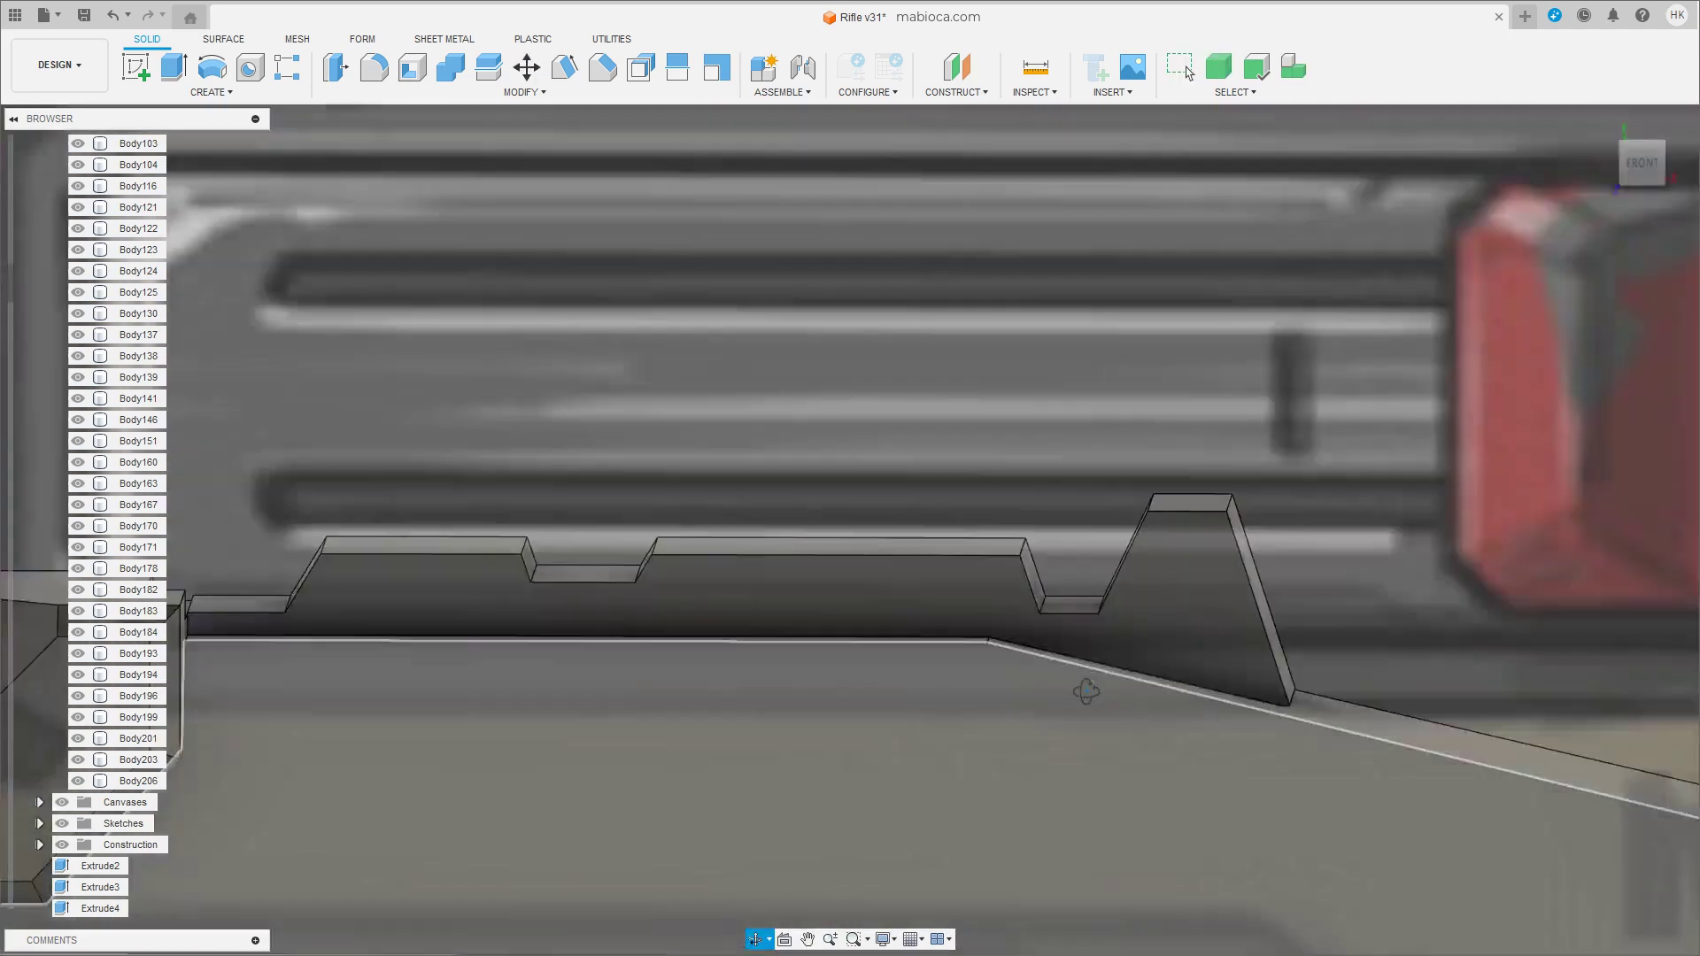
{"action": "left_click_drag", "start_coordinate": [1078, 556], "coordinate": [1100, 563]}
{"action": "left_click", "coordinate": [1600, 523]}
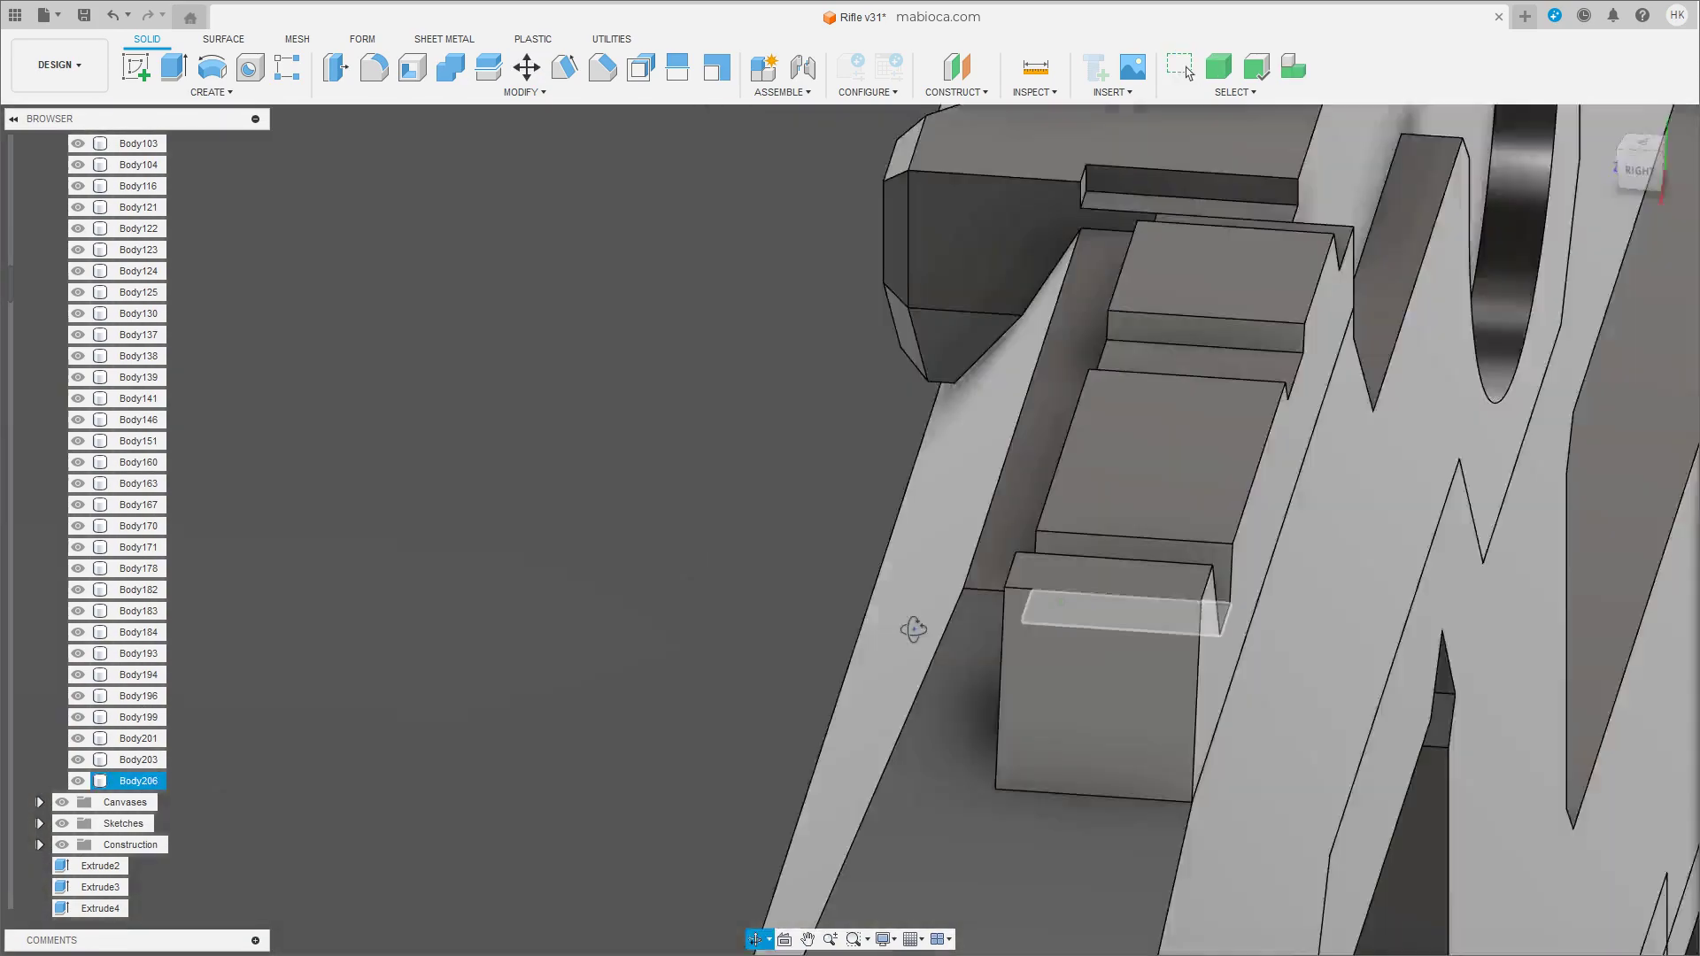
Orbit around the rail to inspect the slanted faces from the right and front.
{"action": "middle_click_drag", "start_coordinate": [911, 626], "coordinate": [971, 639], "text": "shift"}
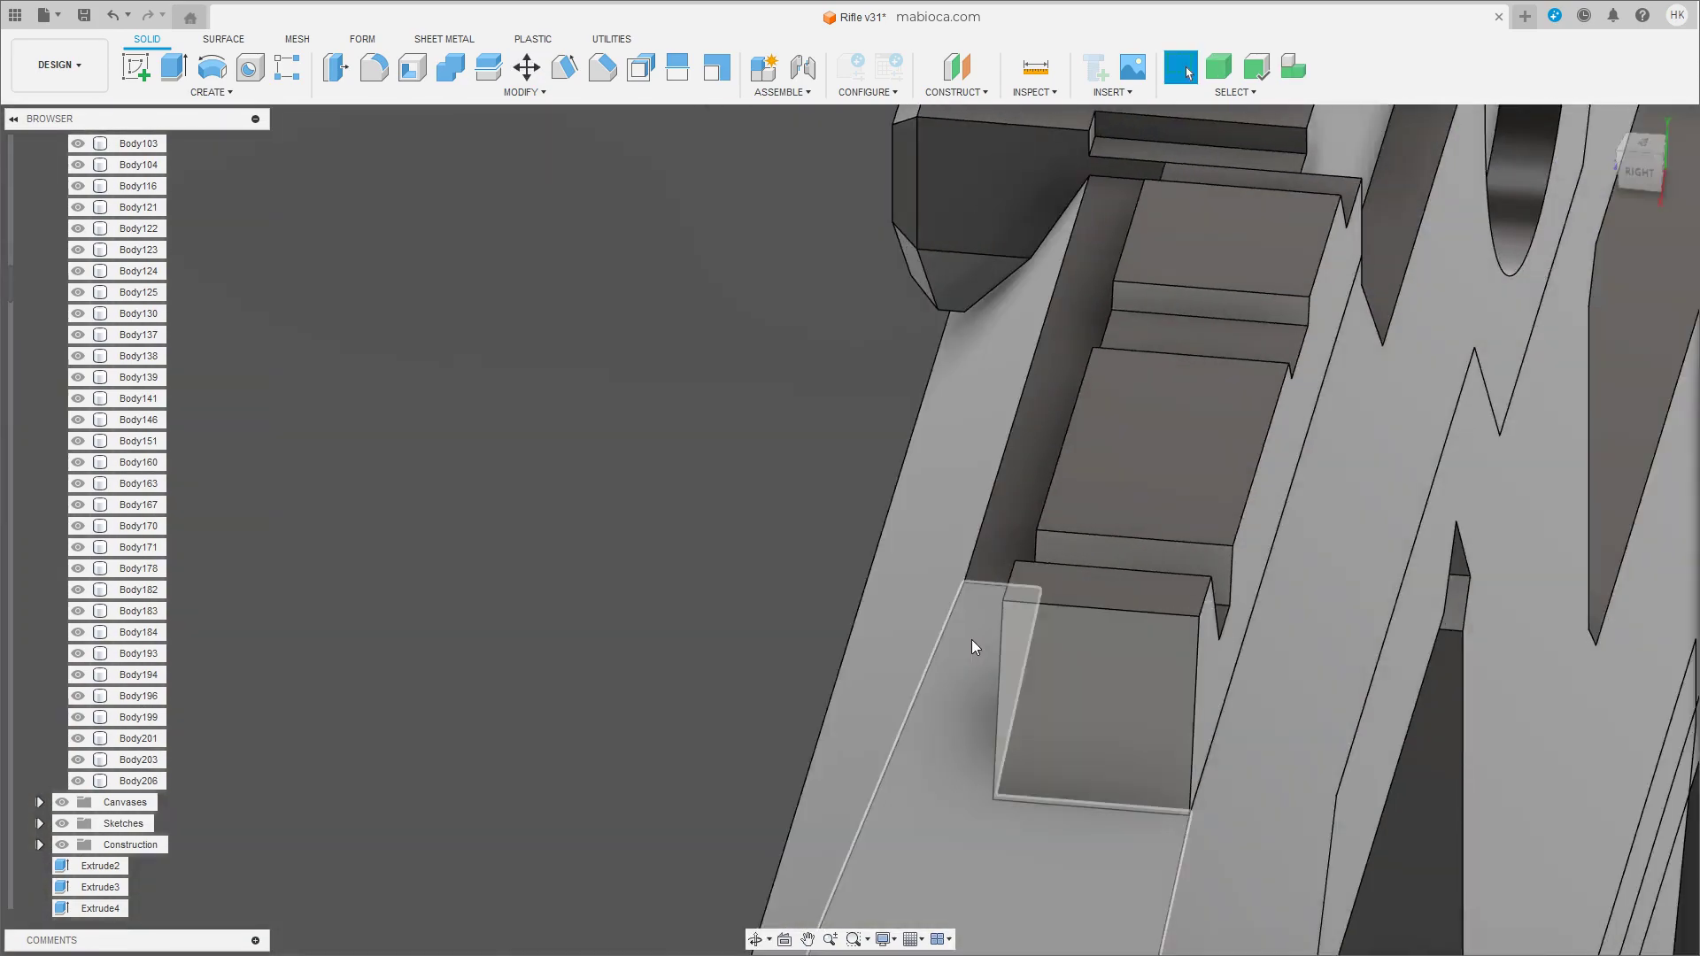
{"action": "left_click", "coordinate": [970, 639]}
{"action": "middle_click_drag", "start_coordinate": [970, 639], "coordinate": [892, 575], "text": "shift"}
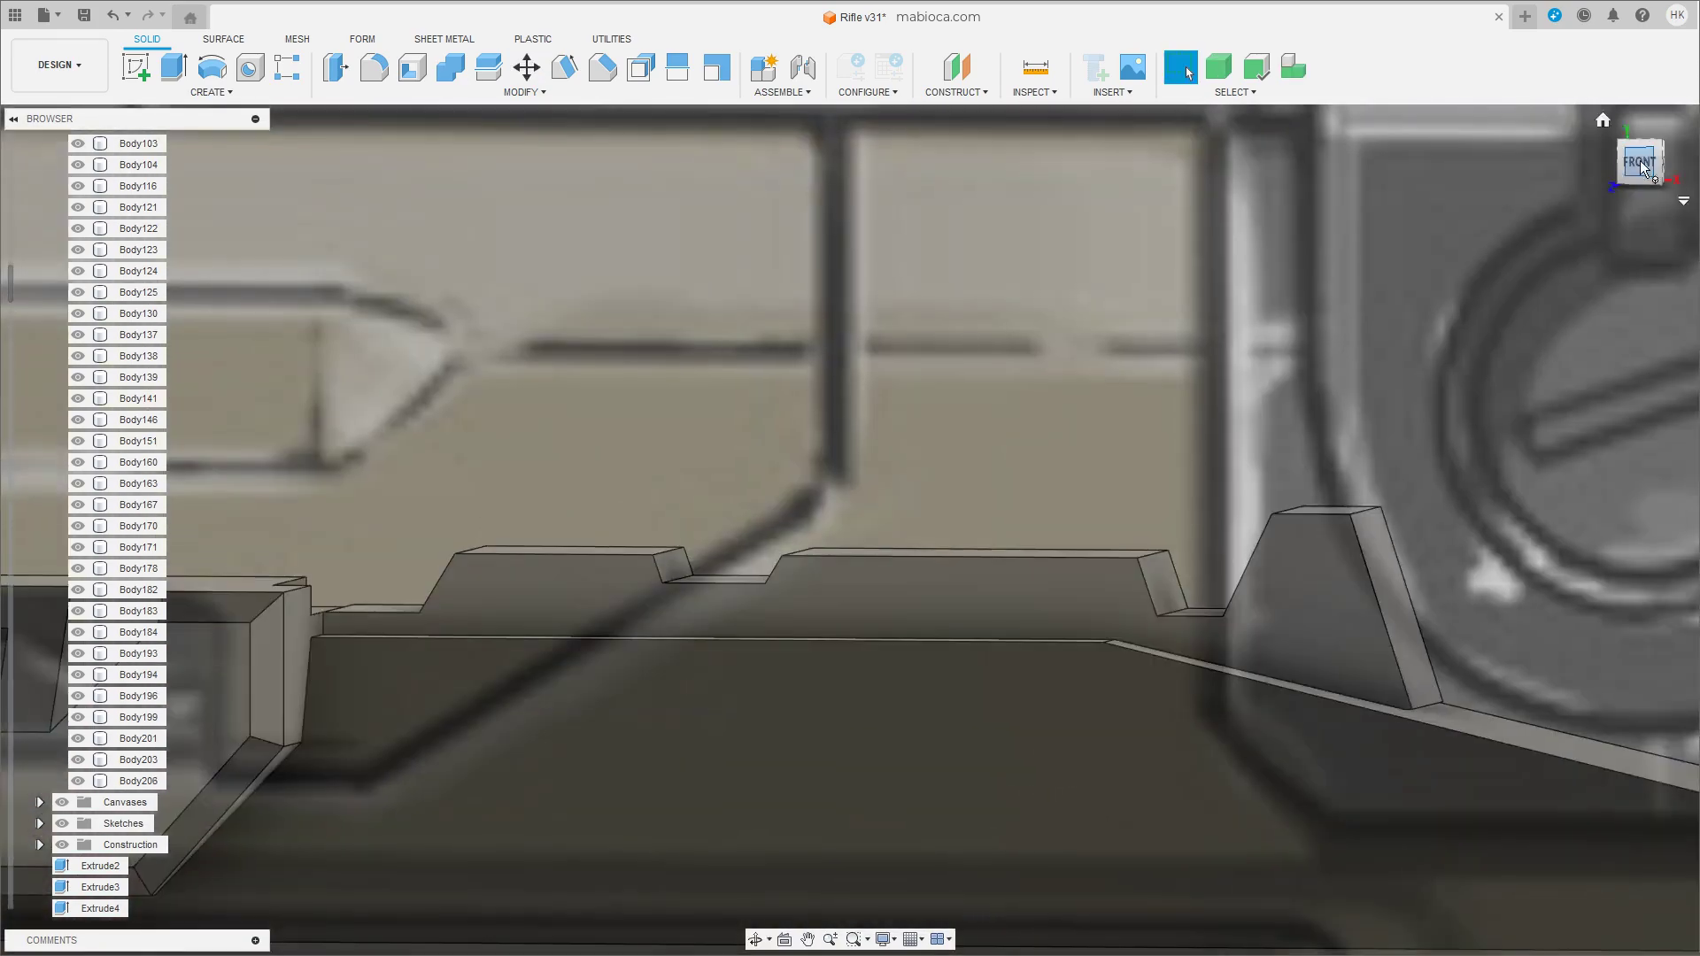
{"action": "scroll", "coordinate": [398, 521], "scroll_direction": "down", "scroll_amount": 3}
{"action": "left_click", "coordinate": [211, 92]}
Cut a 10.386 × 1.622 × 1.431 mm box along the top of the Body206 rail.
{"action": "left_click", "coordinate": [146, 327]}
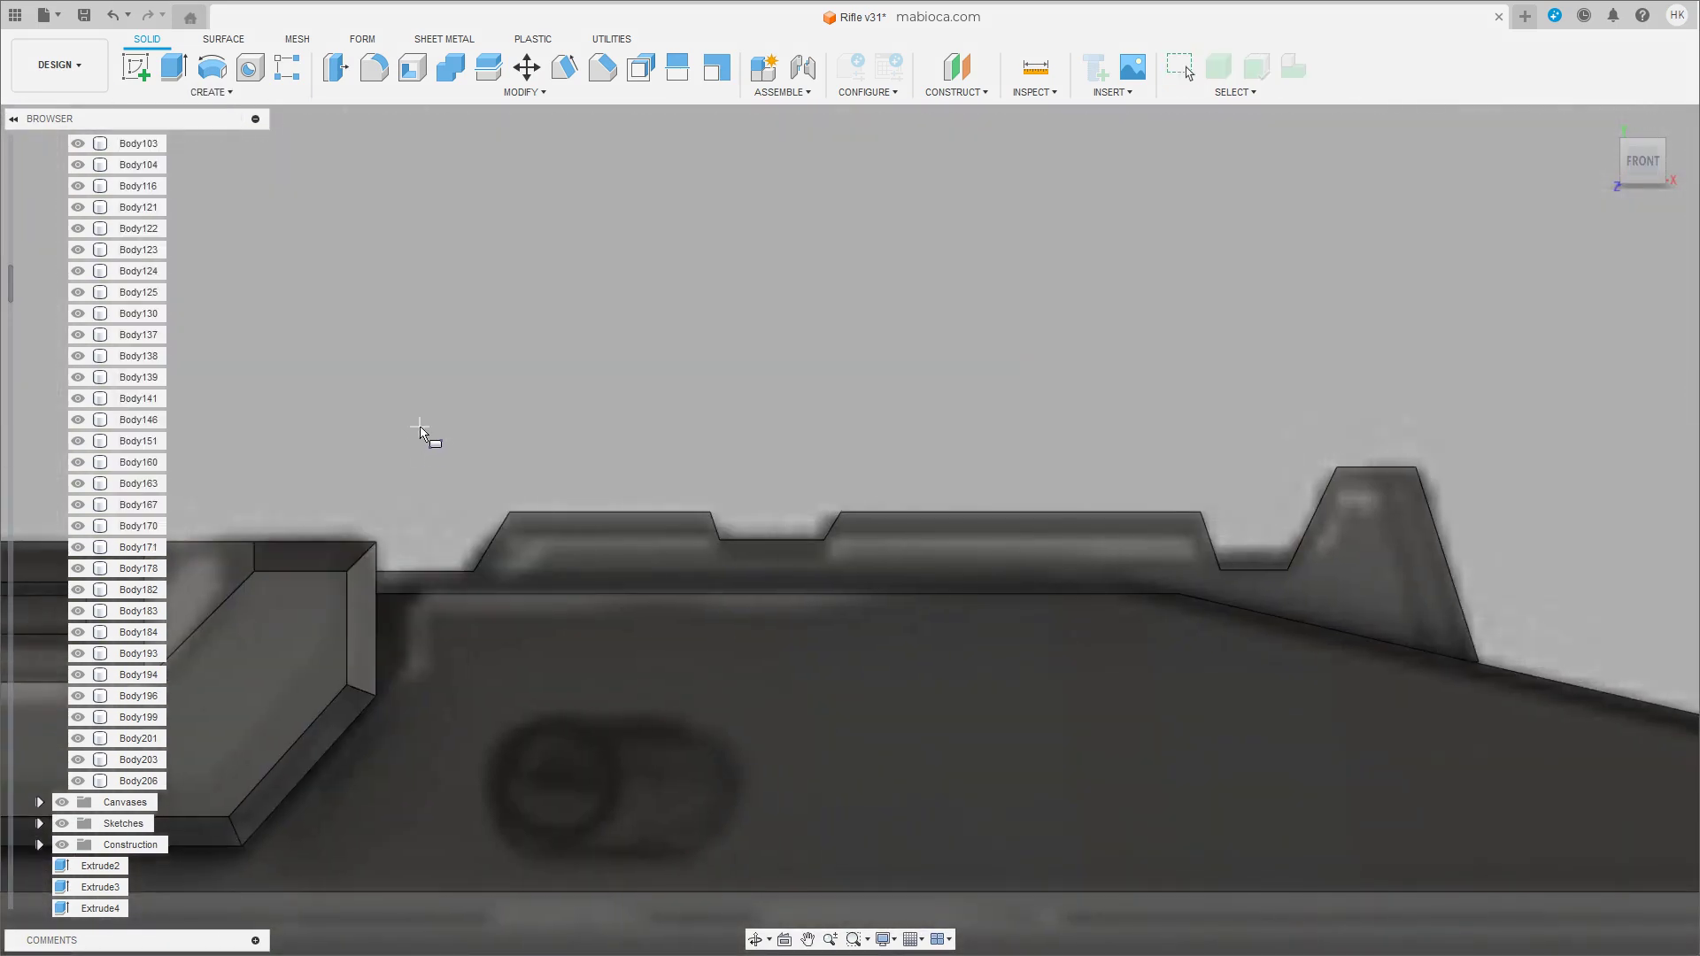
{"action": "left_click", "coordinate": [1272, 554]}
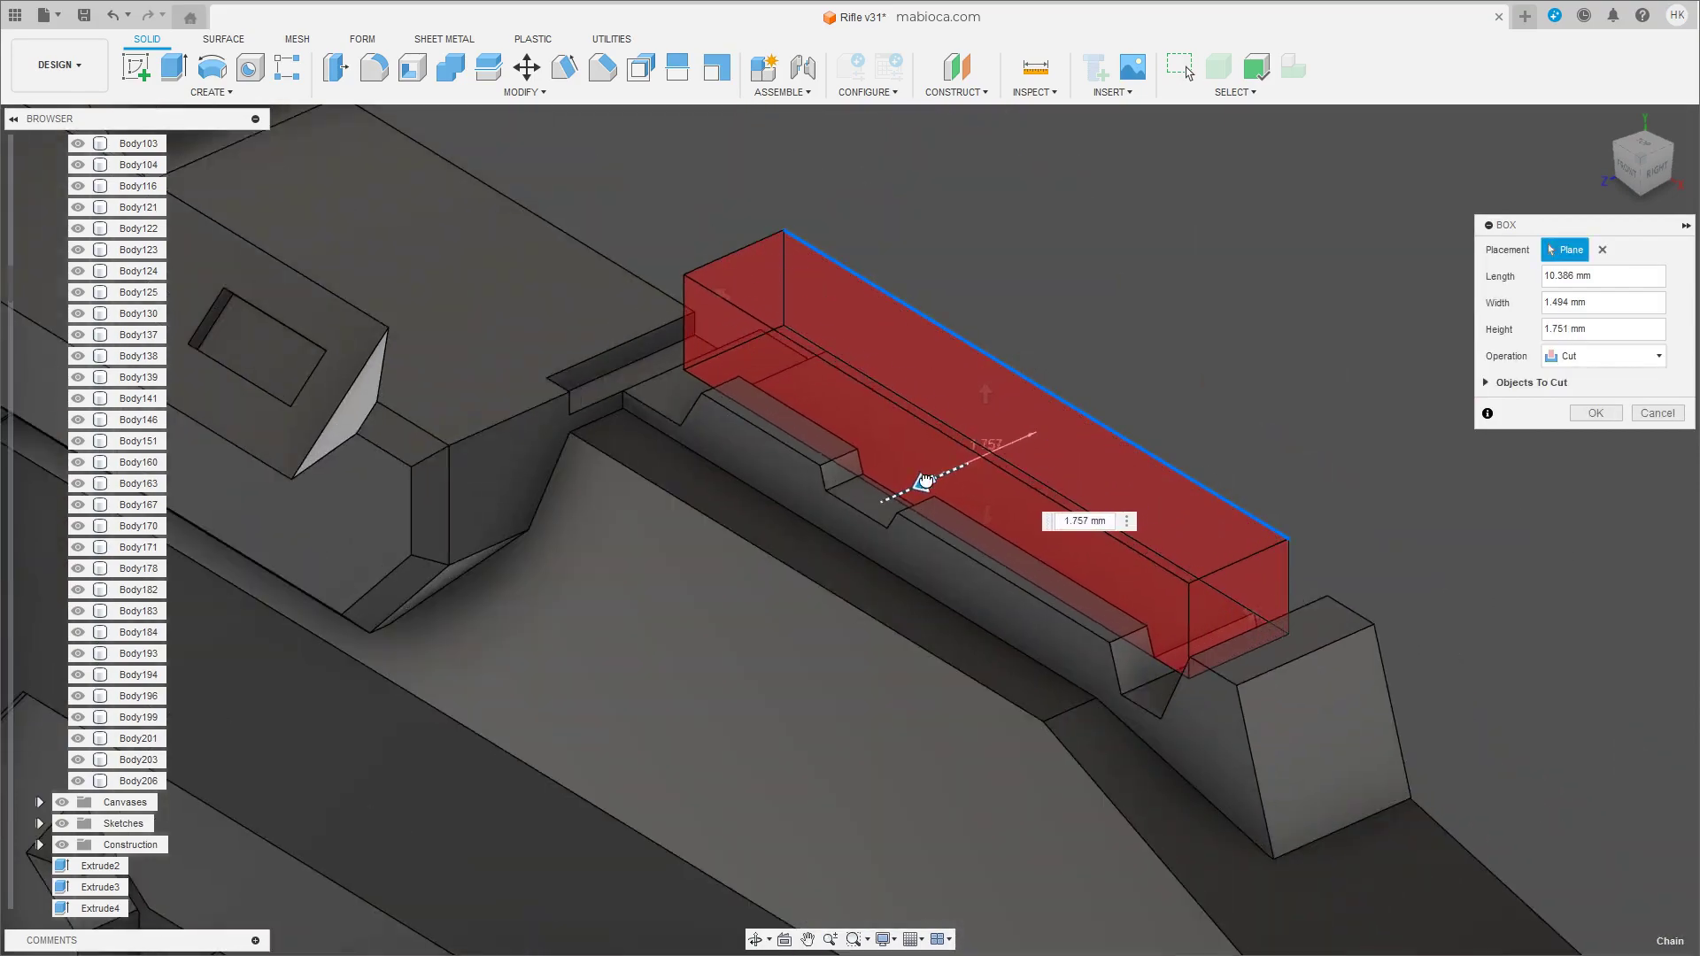
{"action": "mouse_move", "coordinate": [924, 481]}
{"action": "middle_mouse_down", "text": "shift"}
{"action": "mouse_move", "coordinate": [914, 569]}
{"action": "mouse_move", "coordinate": [801, 578]}
{"action": "mouse_move", "coordinate": [881, 555]}
{"action": "mouse_move", "coordinate": [877, 579]}
{"action": "mouse_move", "coordinate": [825, 525]}
{"action": "mouse_move", "coordinate": [935, 517]}
{"action": "middle_mouse_up", "text": "shift"}
{"action": "mouse_move", "coordinate": [935, 518]}
{"action": "left_mouse_down"}
{"action": "mouse_move", "coordinate": [987, 503]}
{"action": "mouse_move", "coordinate": [972, 496]}
{"action": "left_mouse_up"}
{"action": "mouse_move", "coordinate": [972, 497]}
{"action": "middle_mouse_down", "text": "shift"}
{"action": "mouse_move", "coordinate": [960, 486]}
{"action": "mouse_move", "coordinate": [944, 566]}
{"action": "mouse_move", "coordinate": [915, 501]}
{"action": "mouse_move", "coordinate": [964, 498]}
{"action": "middle_mouse_up", "text": "shift"}
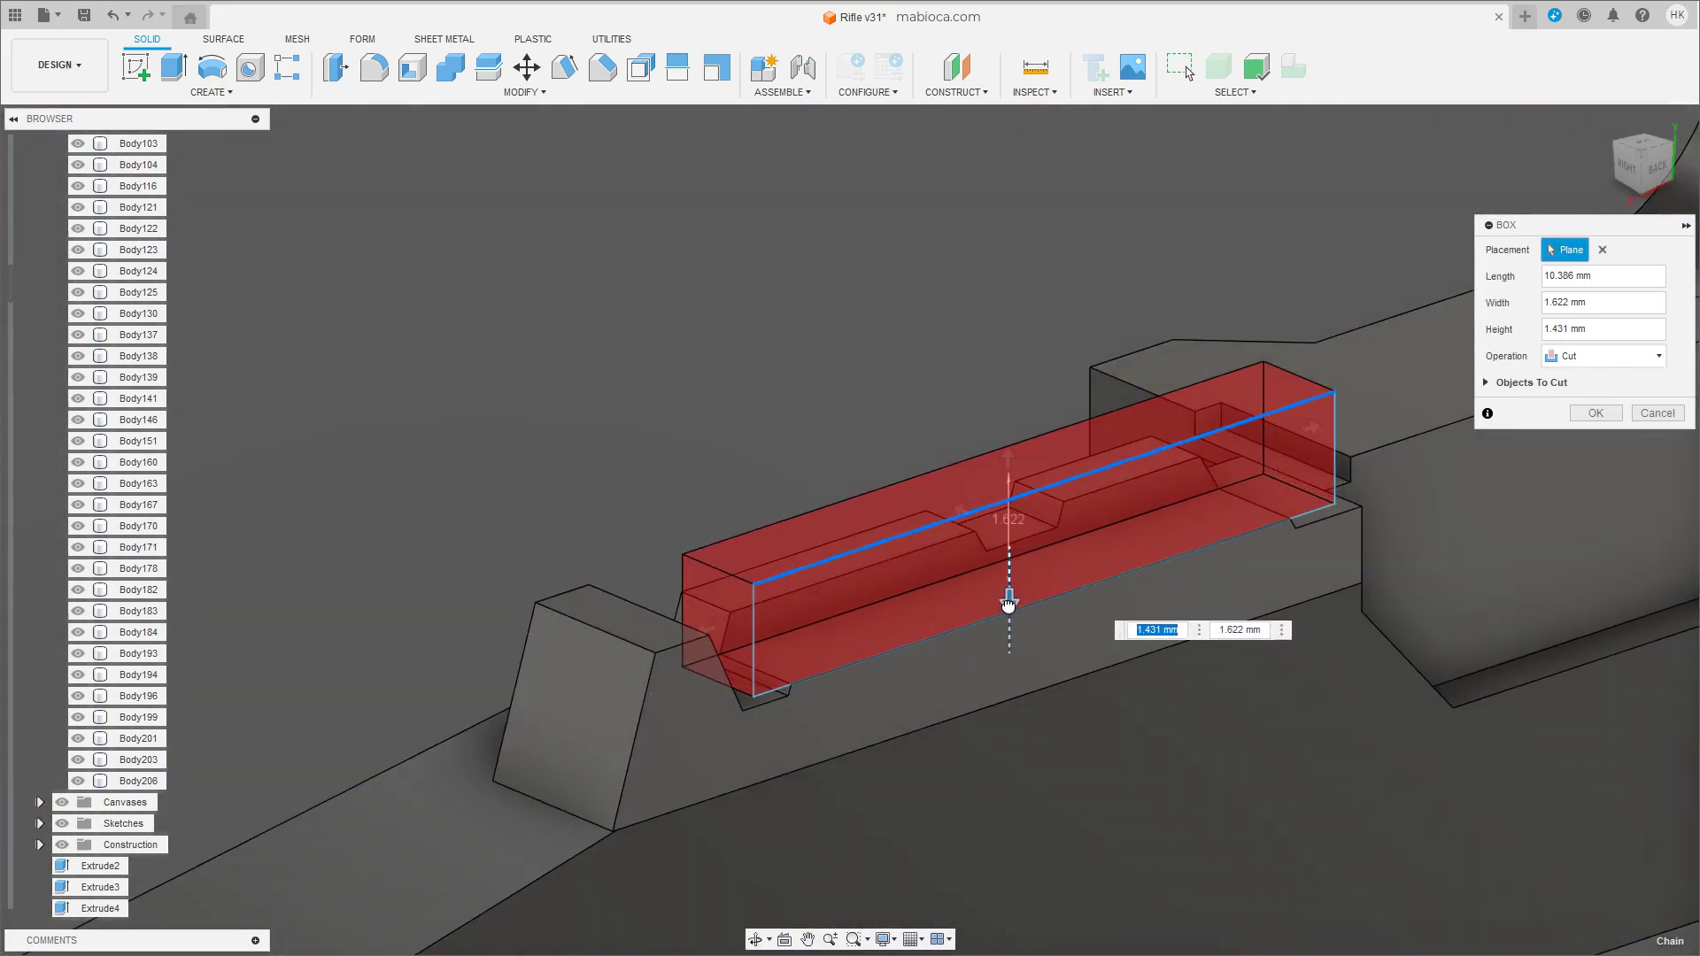
{"action": "key", "text": "Return"}
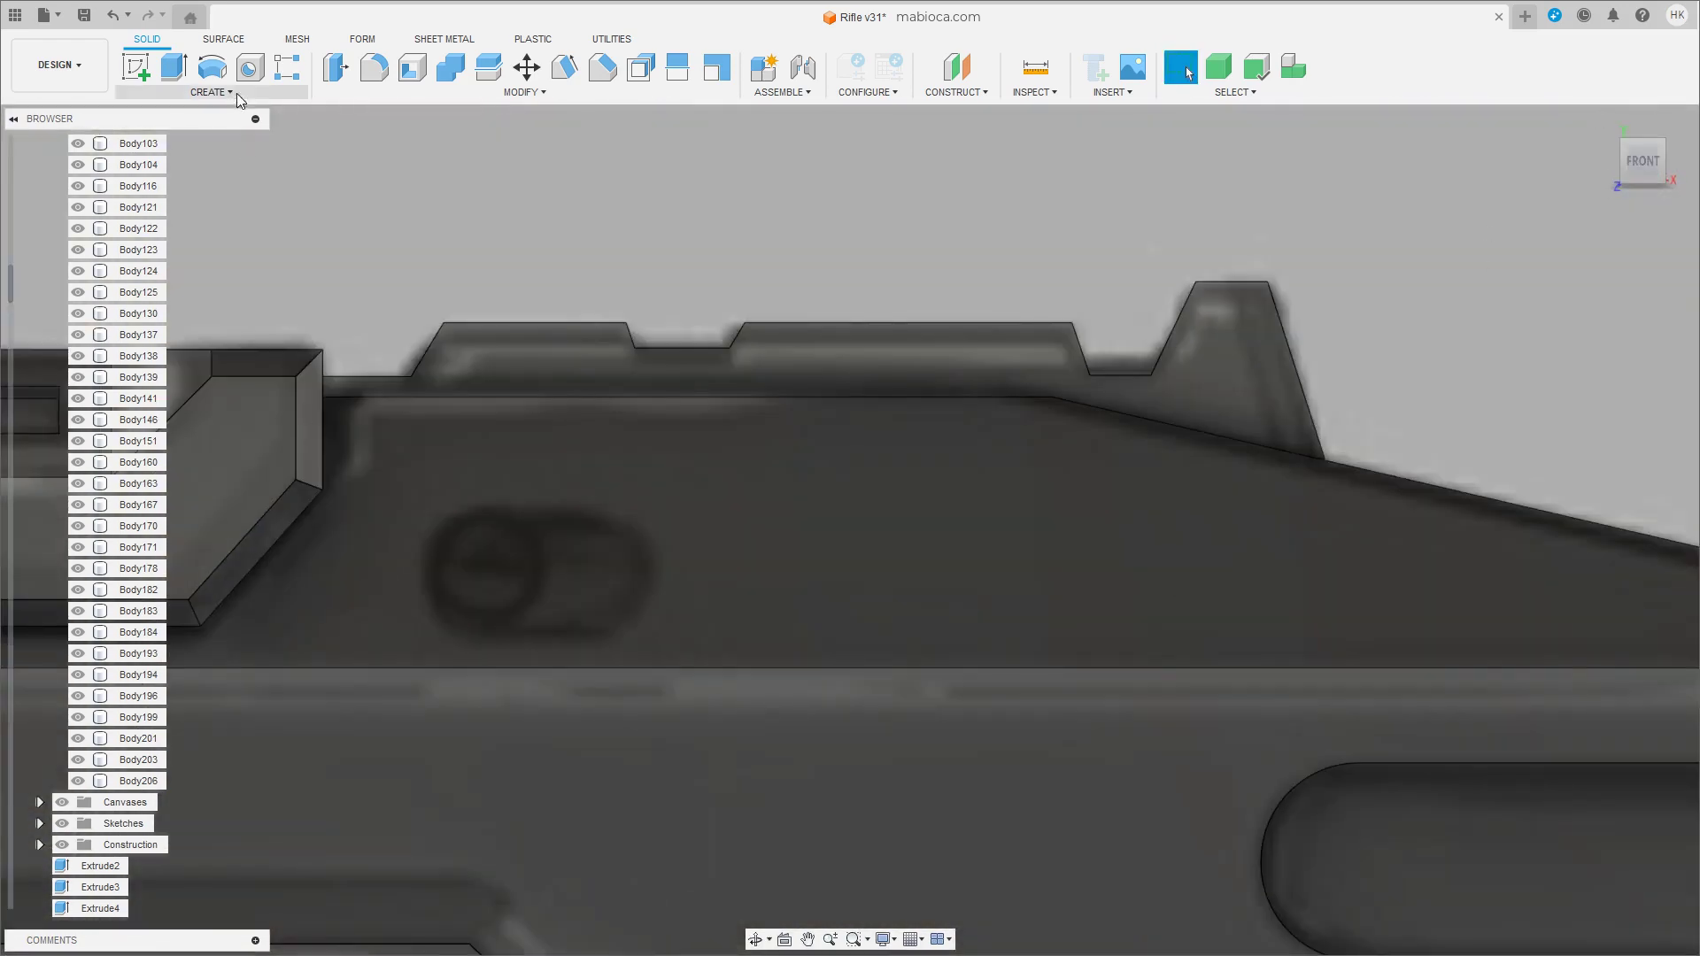
Create a new box body about 0.95 mm high over the fin top.
{"action": "left_click", "coordinate": [1182, 287]}
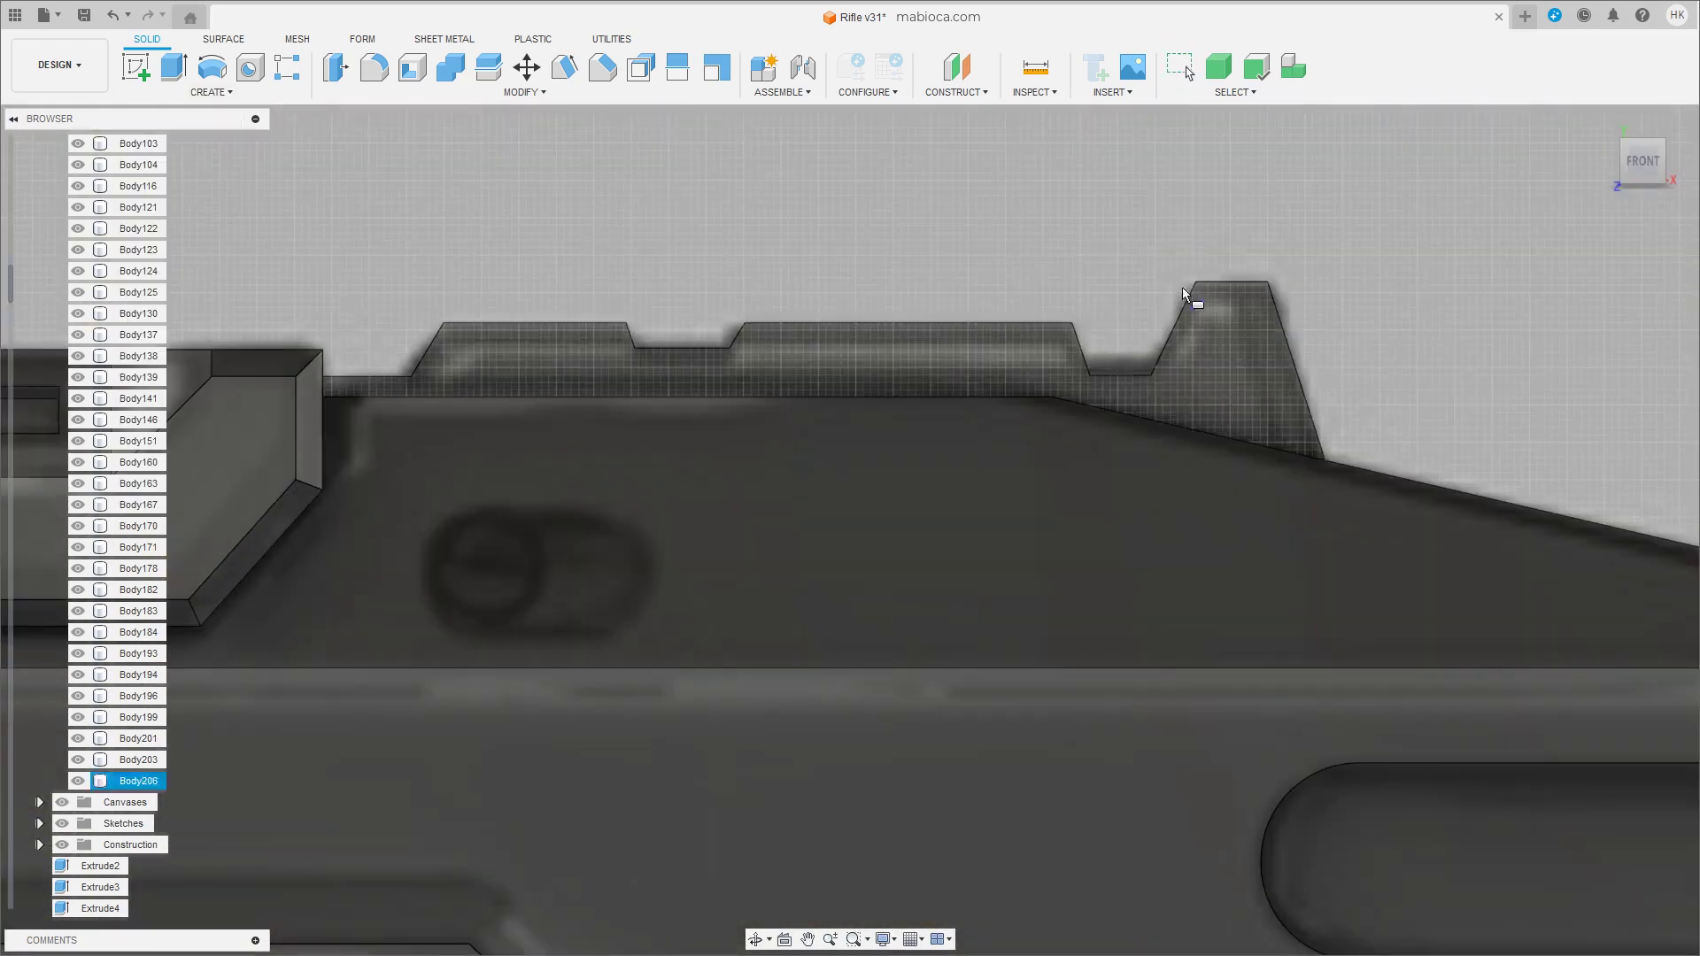
{"action": "left_click", "coordinate": [1331, 338]}
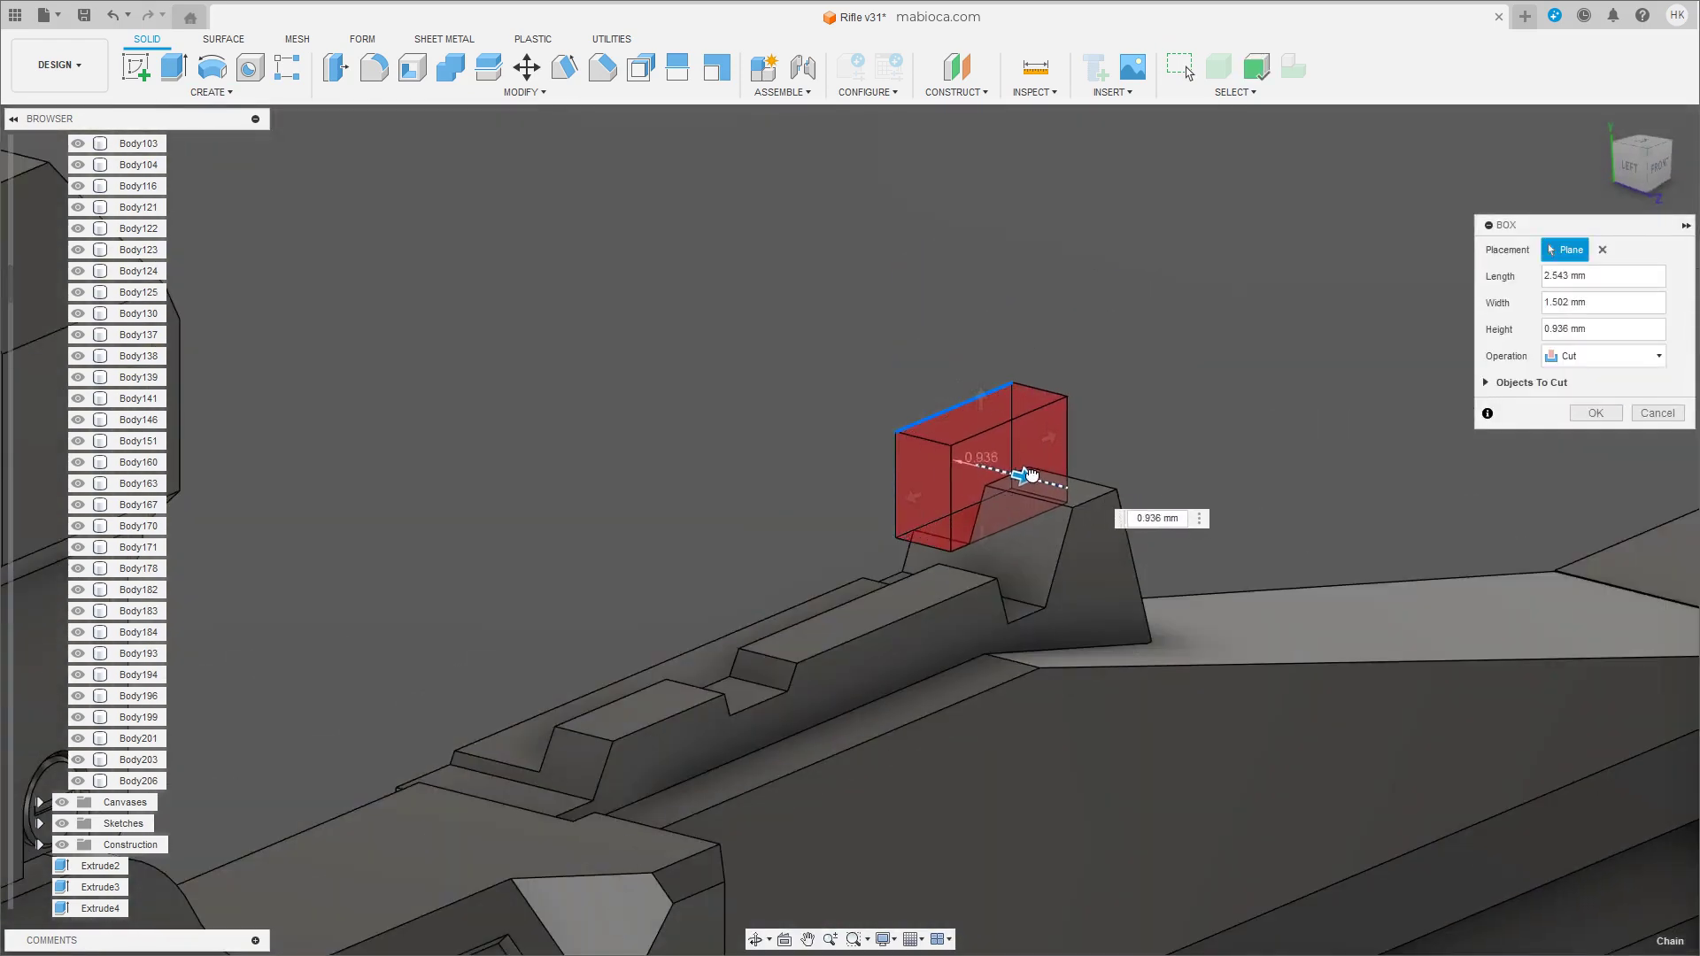
{"action": "left_click_drag", "start_coordinate": [1030, 475], "coordinate": [1078, 671]}
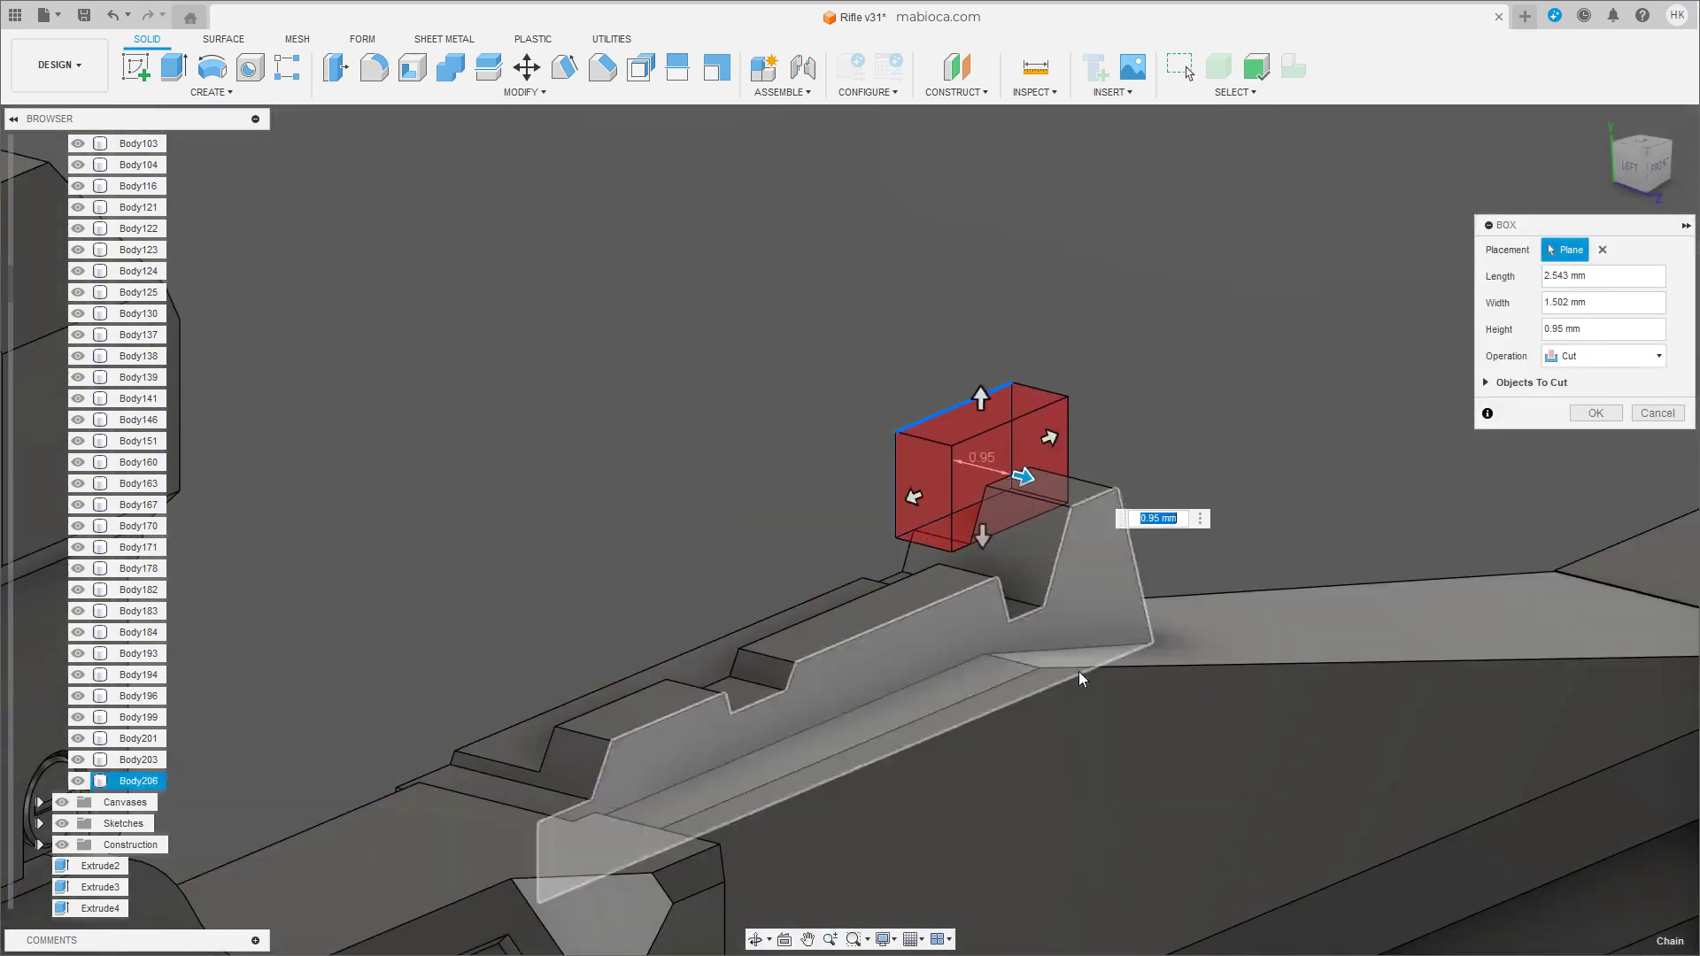
{"action": "middle_click_drag", "start_coordinate": [1079, 671], "coordinate": [885, 620], "text": "shift"}
{"action": "left_click", "coordinate": [1659, 356]}
{"action": "left_click", "coordinate": [1580, 423]}
Angle one side face of the new box to follow the fin slope.
{"action": "left_click", "coordinate": [1597, 387]}
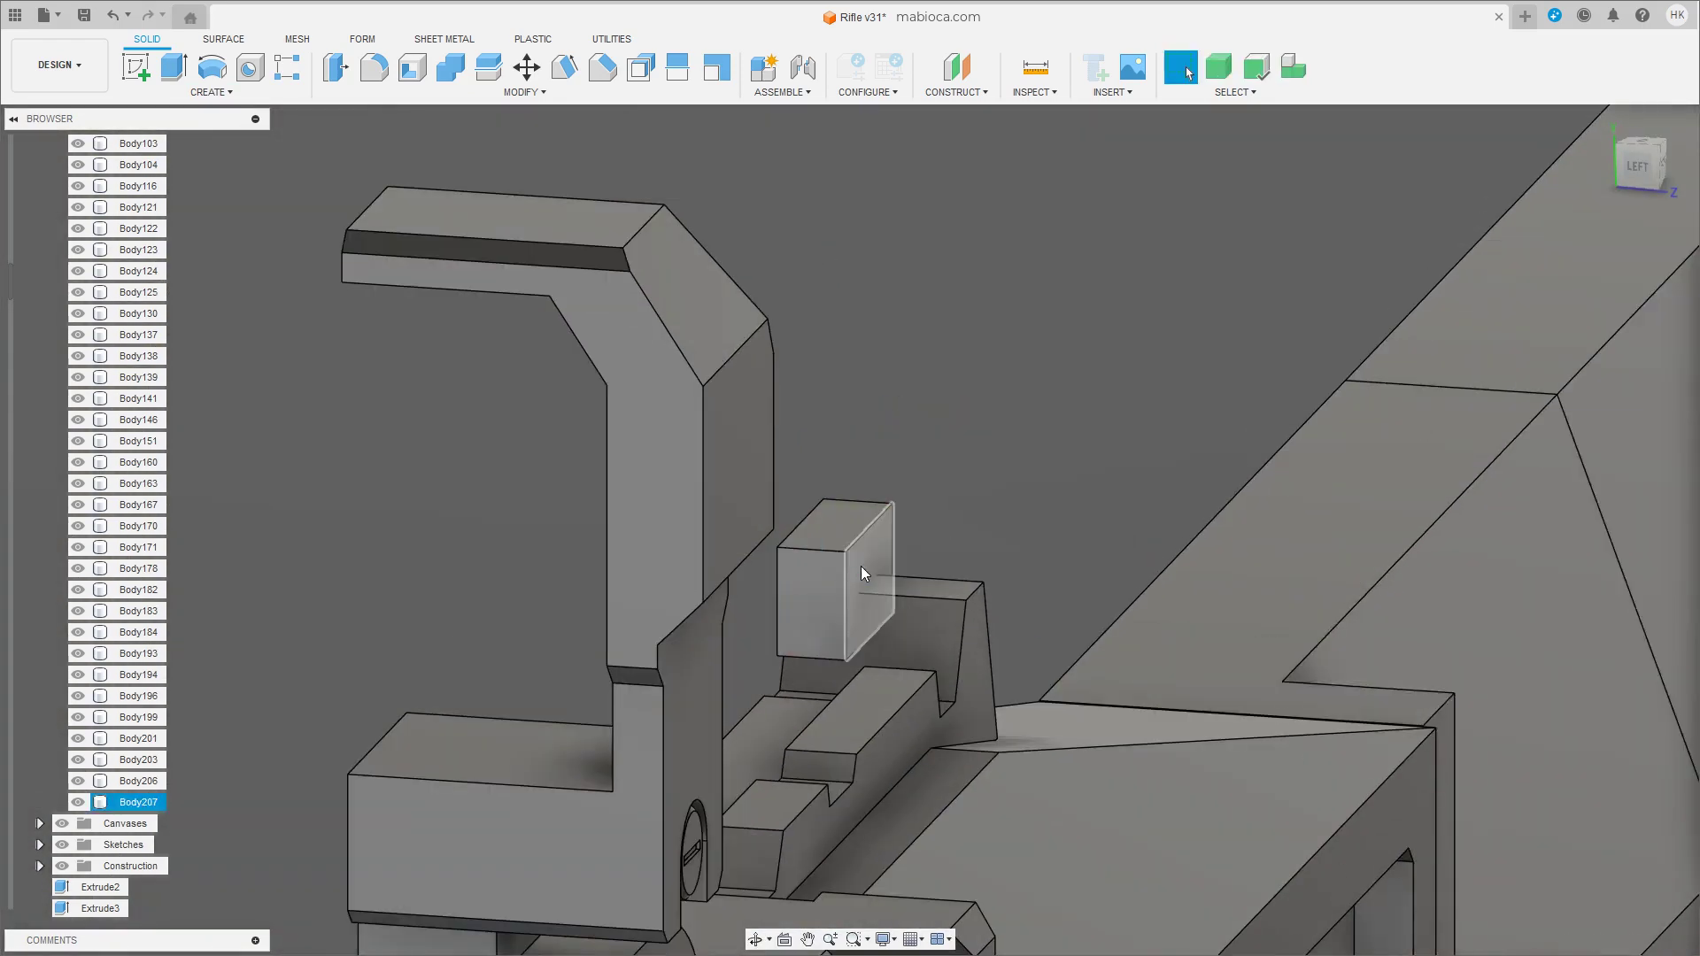
{"action": "left_click", "coordinate": [861, 565]}
{"action": "key", "text": "m"}
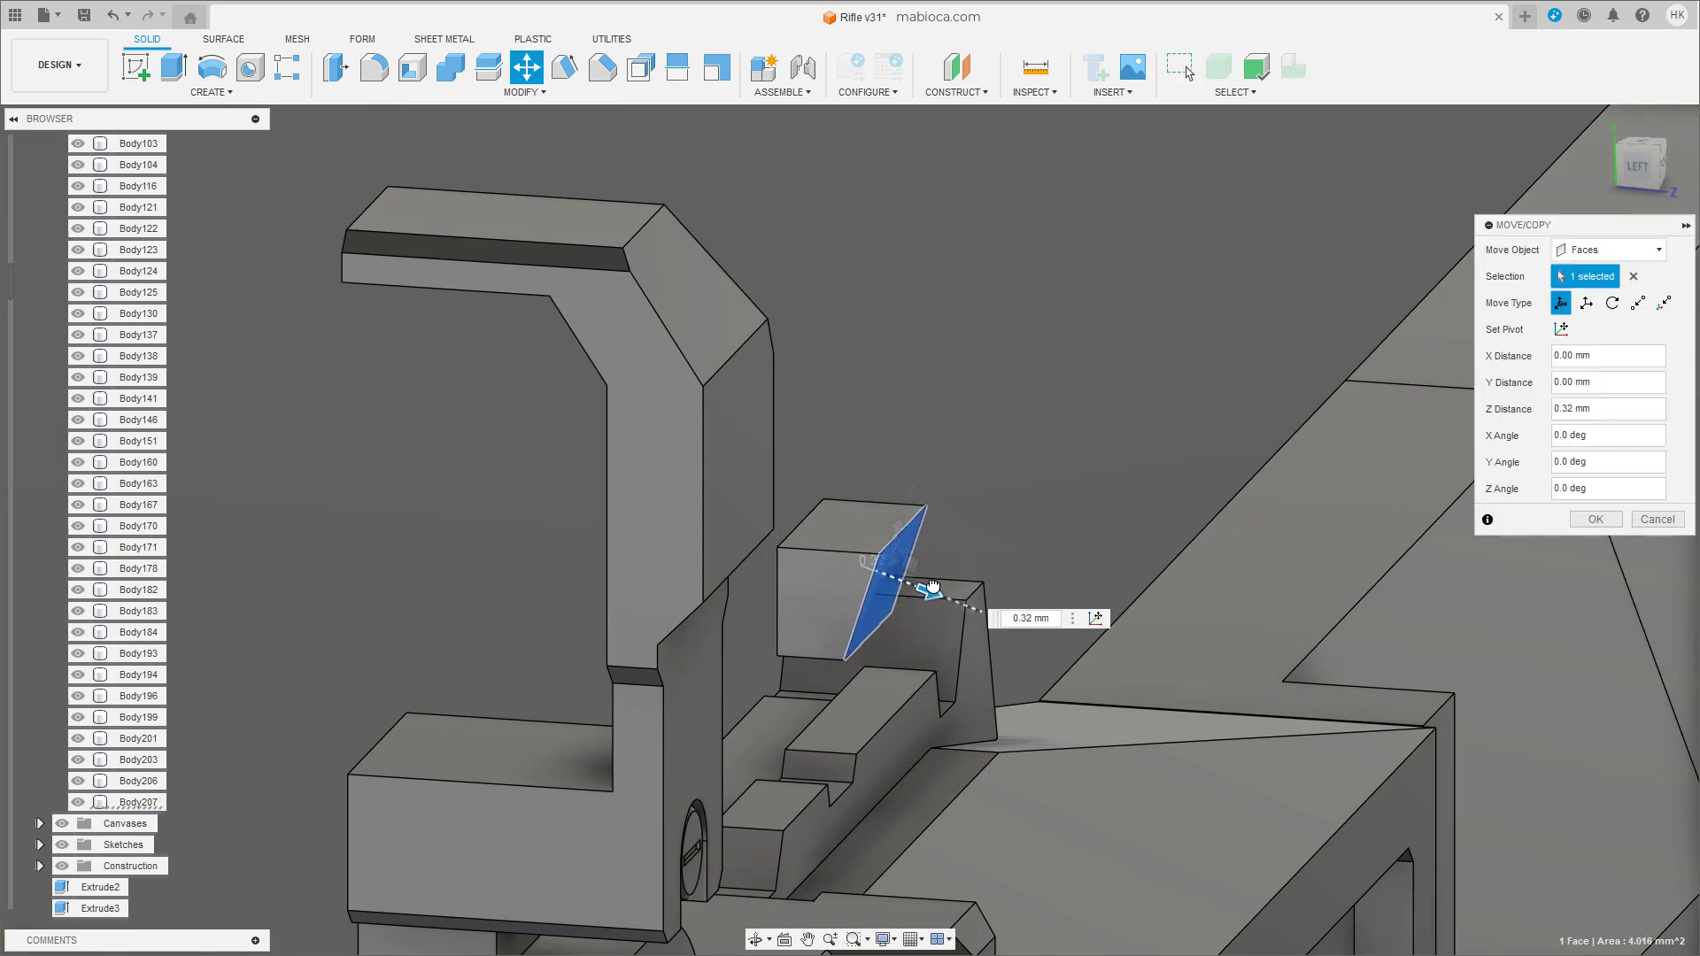
{"action": "middle_click_drag", "start_coordinate": [934, 586], "coordinate": [991, 580], "text": "shift"}
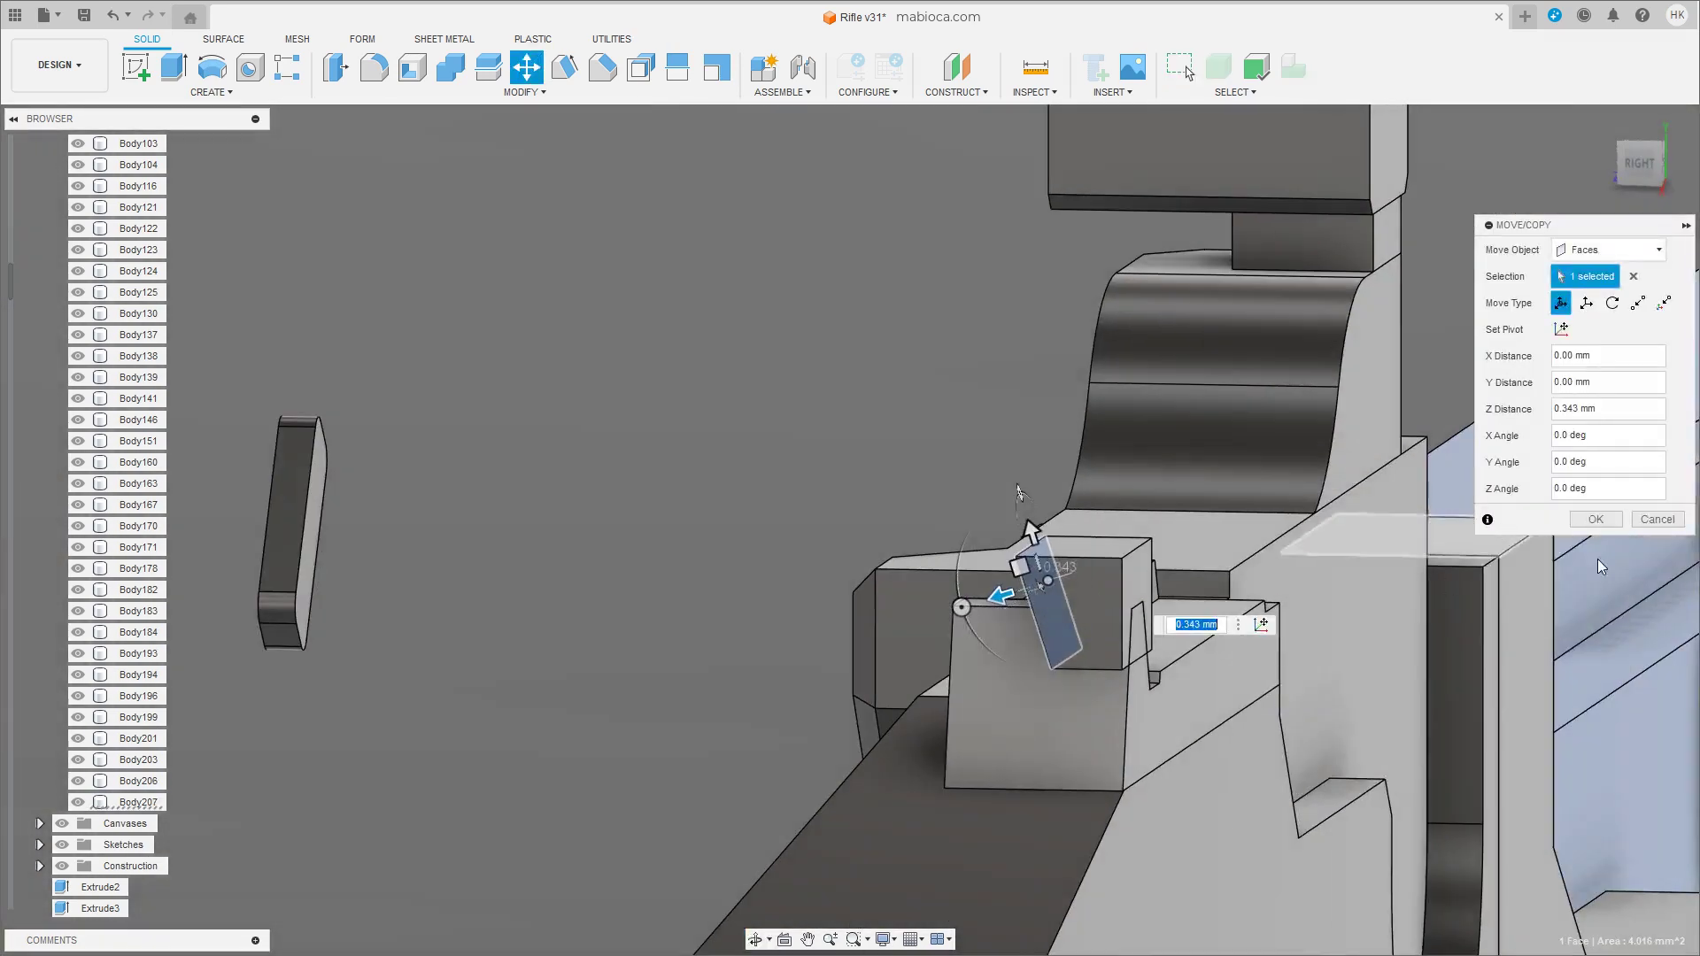
{"action": "key", "text": "Escape"}
Combine-cut the box Body207 out of the Body206 rail.
{"action": "key", "text": "c"}
{"action": "left_click", "coordinate": [933, 689]}
{"action": "left_click", "coordinate": [1027, 567]}
{"action": "middle_click_drag", "start_coordinate": [1027, 567], "coordinate": [1140, 549], "text": "shift"}
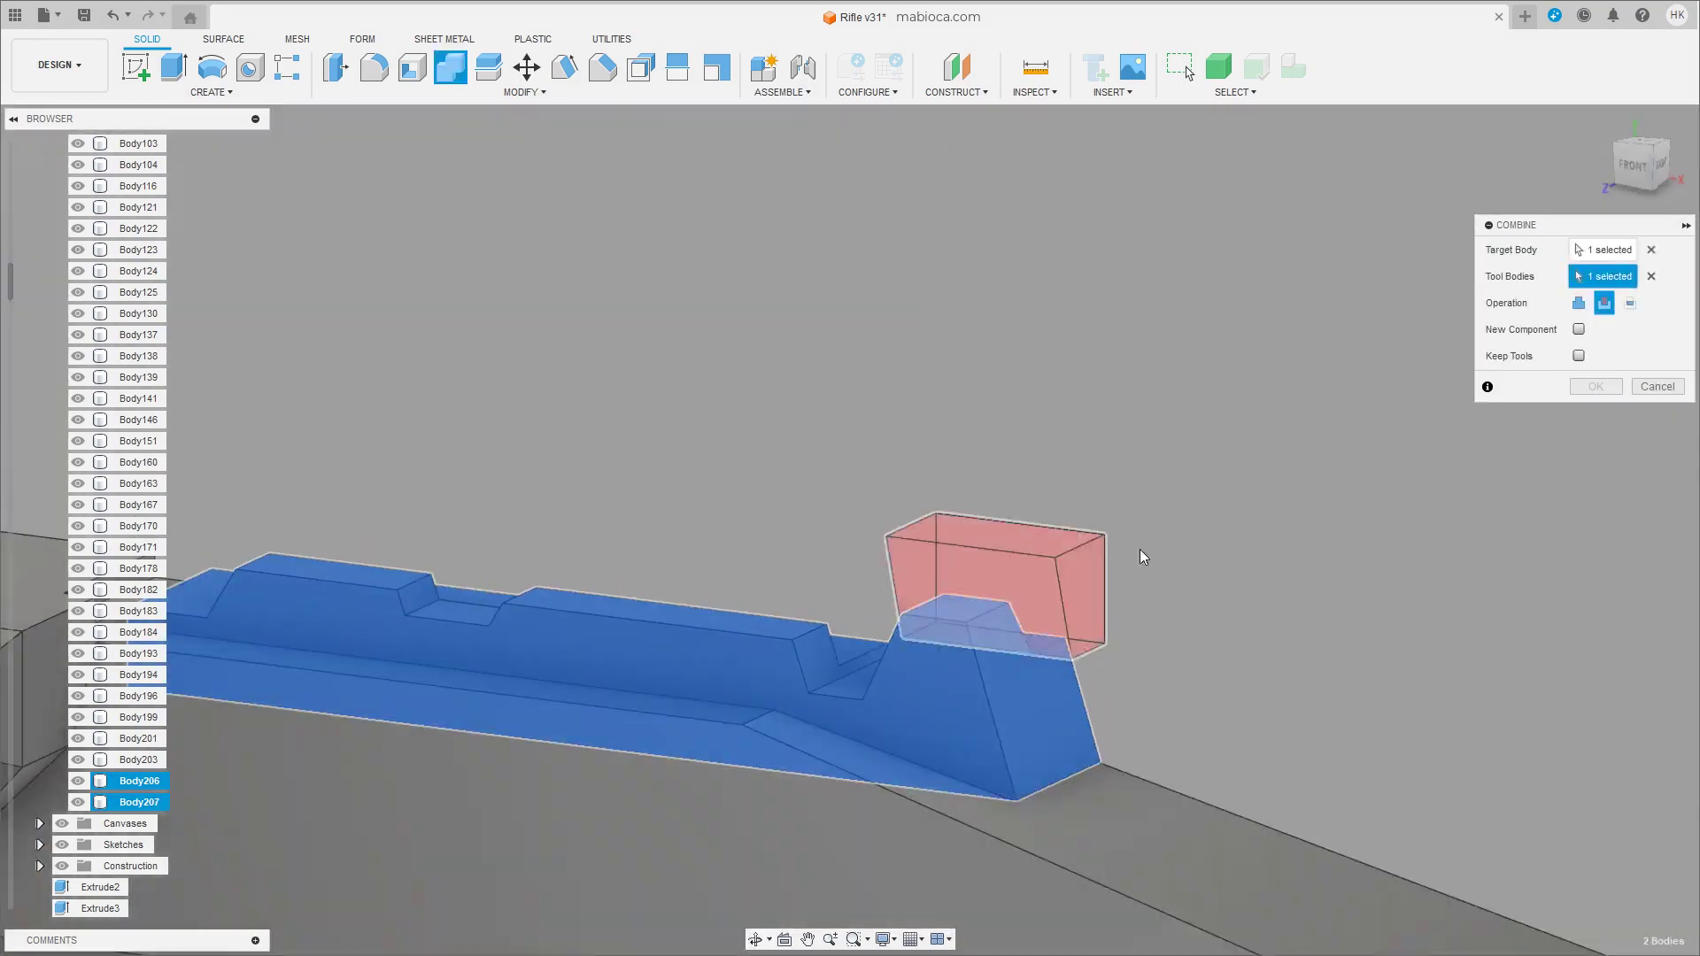
{"action": "key", "text": "Return"}
Inspect the rear sight area, then orbit in close on the receiver's top block.
{"action": "scroll", "coordinate": [1151, 651], "scroll_direction": "down", "scroll_amount": 5}
{"action": "scroll", "coordinate": [1044, 662], "scroll_direction": "down", "scroll_amount": 5}
{"action": "scroll", "coordinate": [865, 717], "scroll_direction": "up", "scroll_amount": 8}
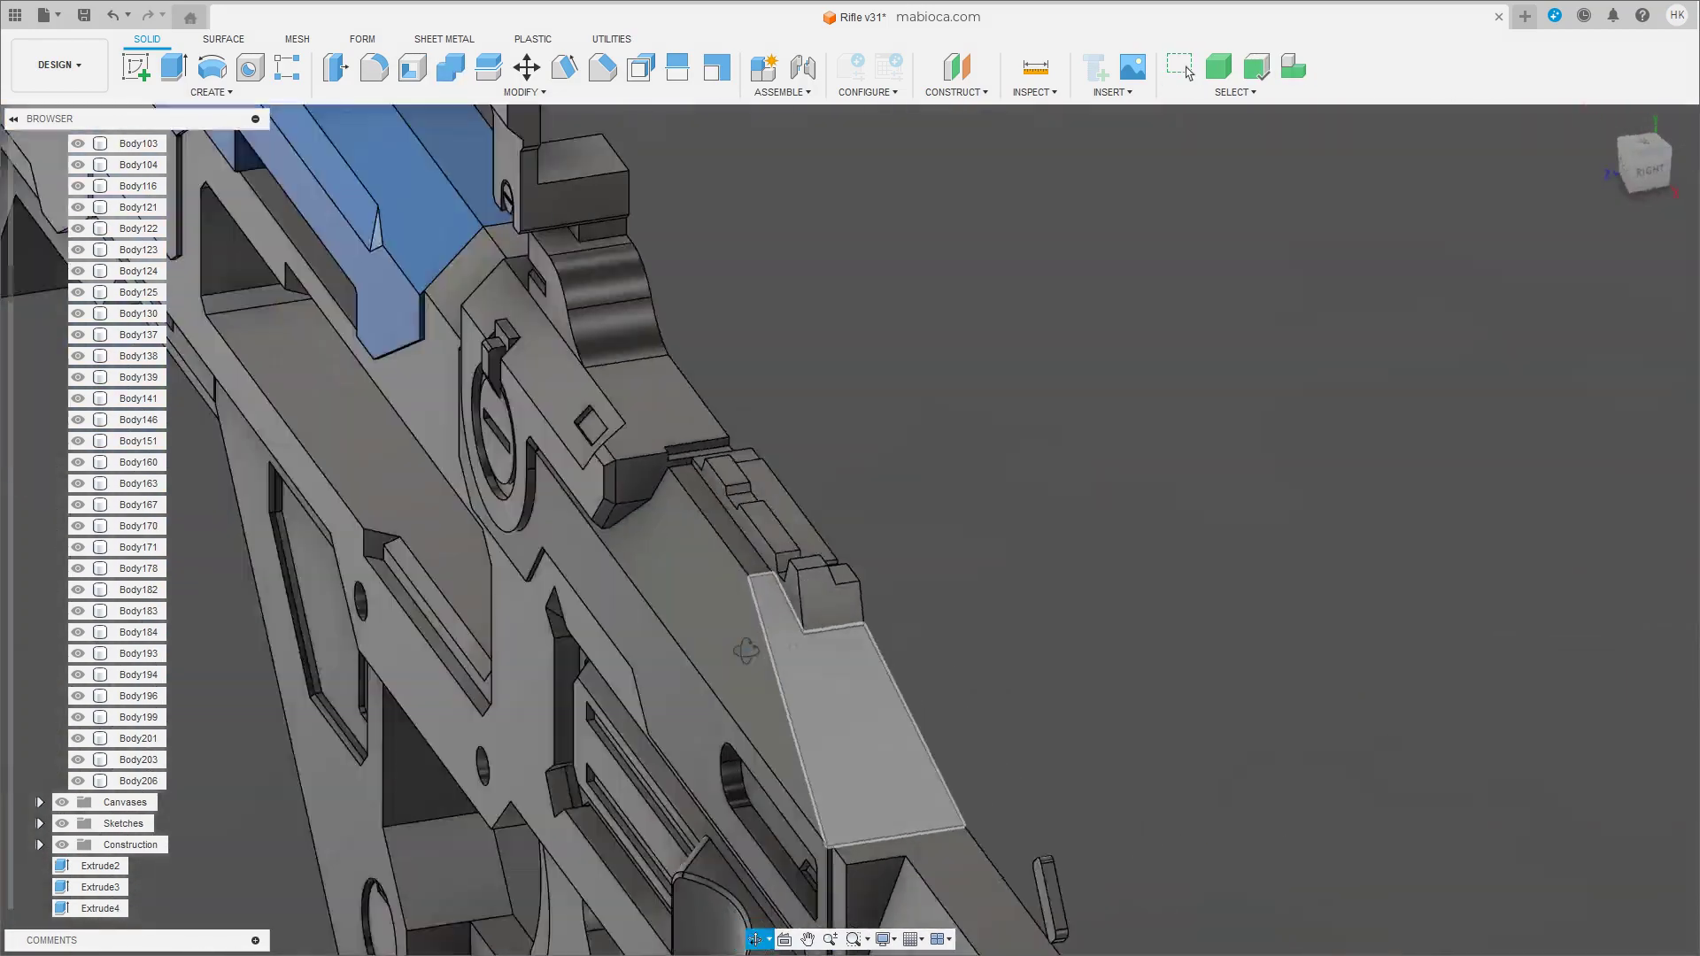
{"action": "mouse_move", "coordinate": [864, 717]}
{"action": "middle_mouse_down", "text": "shift"}
{"action": "mouse_move", "coordinate": [802, 636]}
{"action": "mouse_move", "coordinate": [822, 635]}
{"action": "mouse_move", "coordinate": [603, 614]}
{"action": "middle_mouse_up", "text": "shift"}
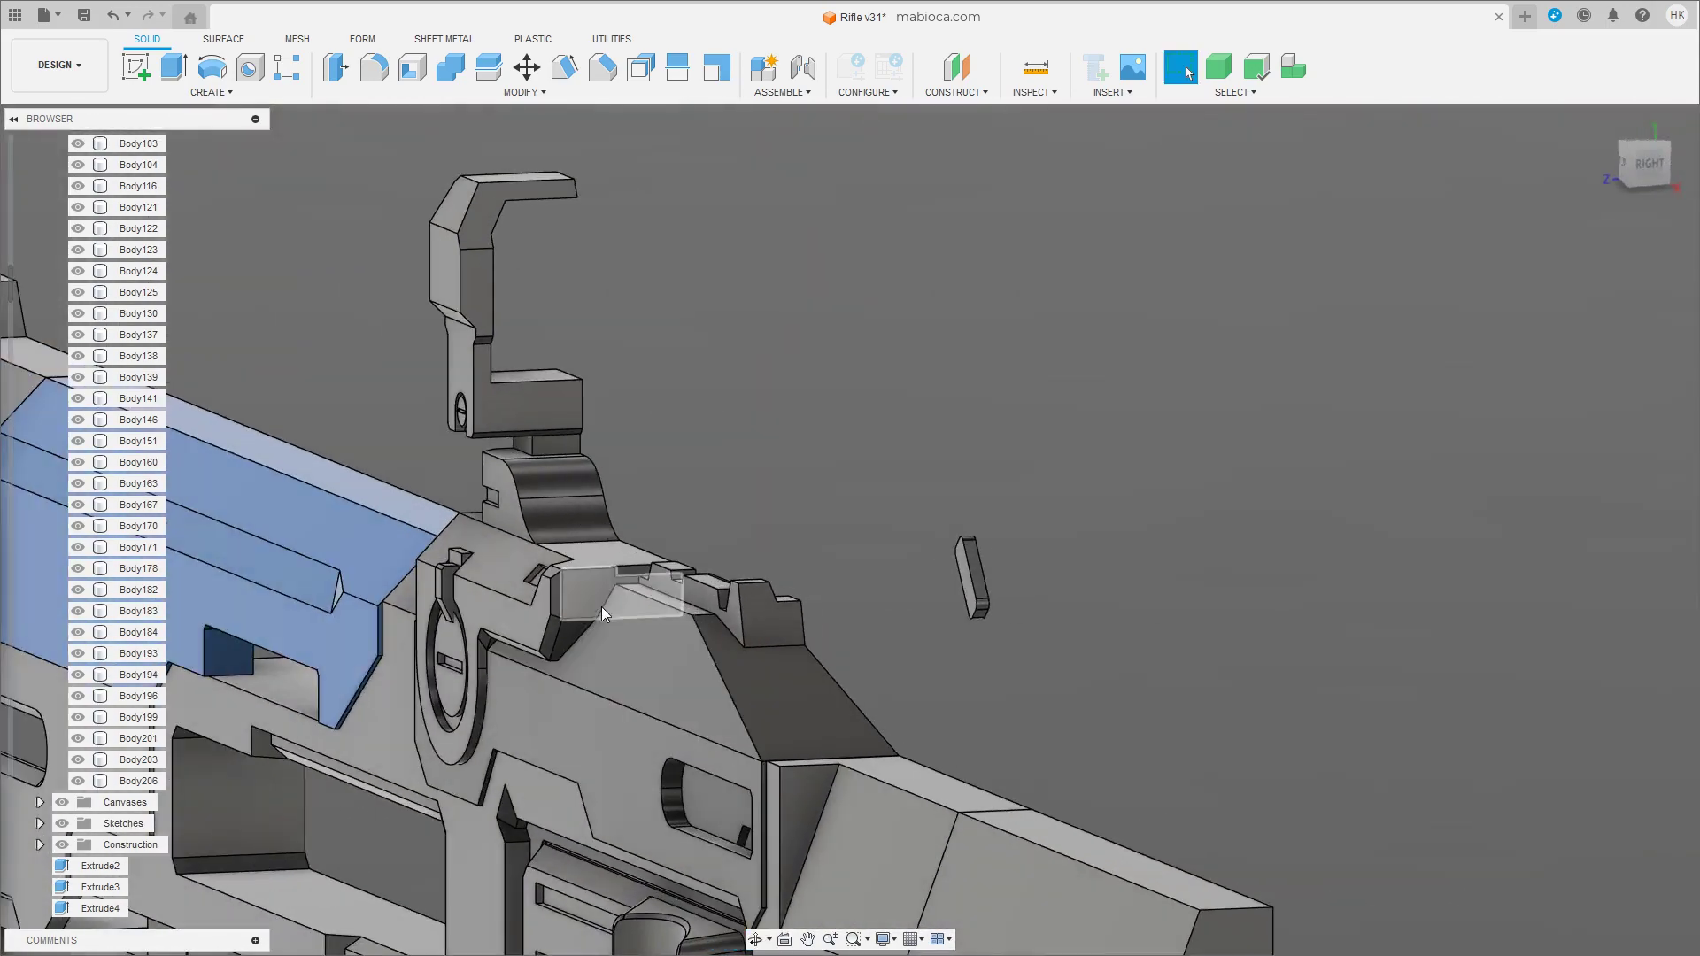
{"action": "left_click", "coordinate": [1620, 161]}
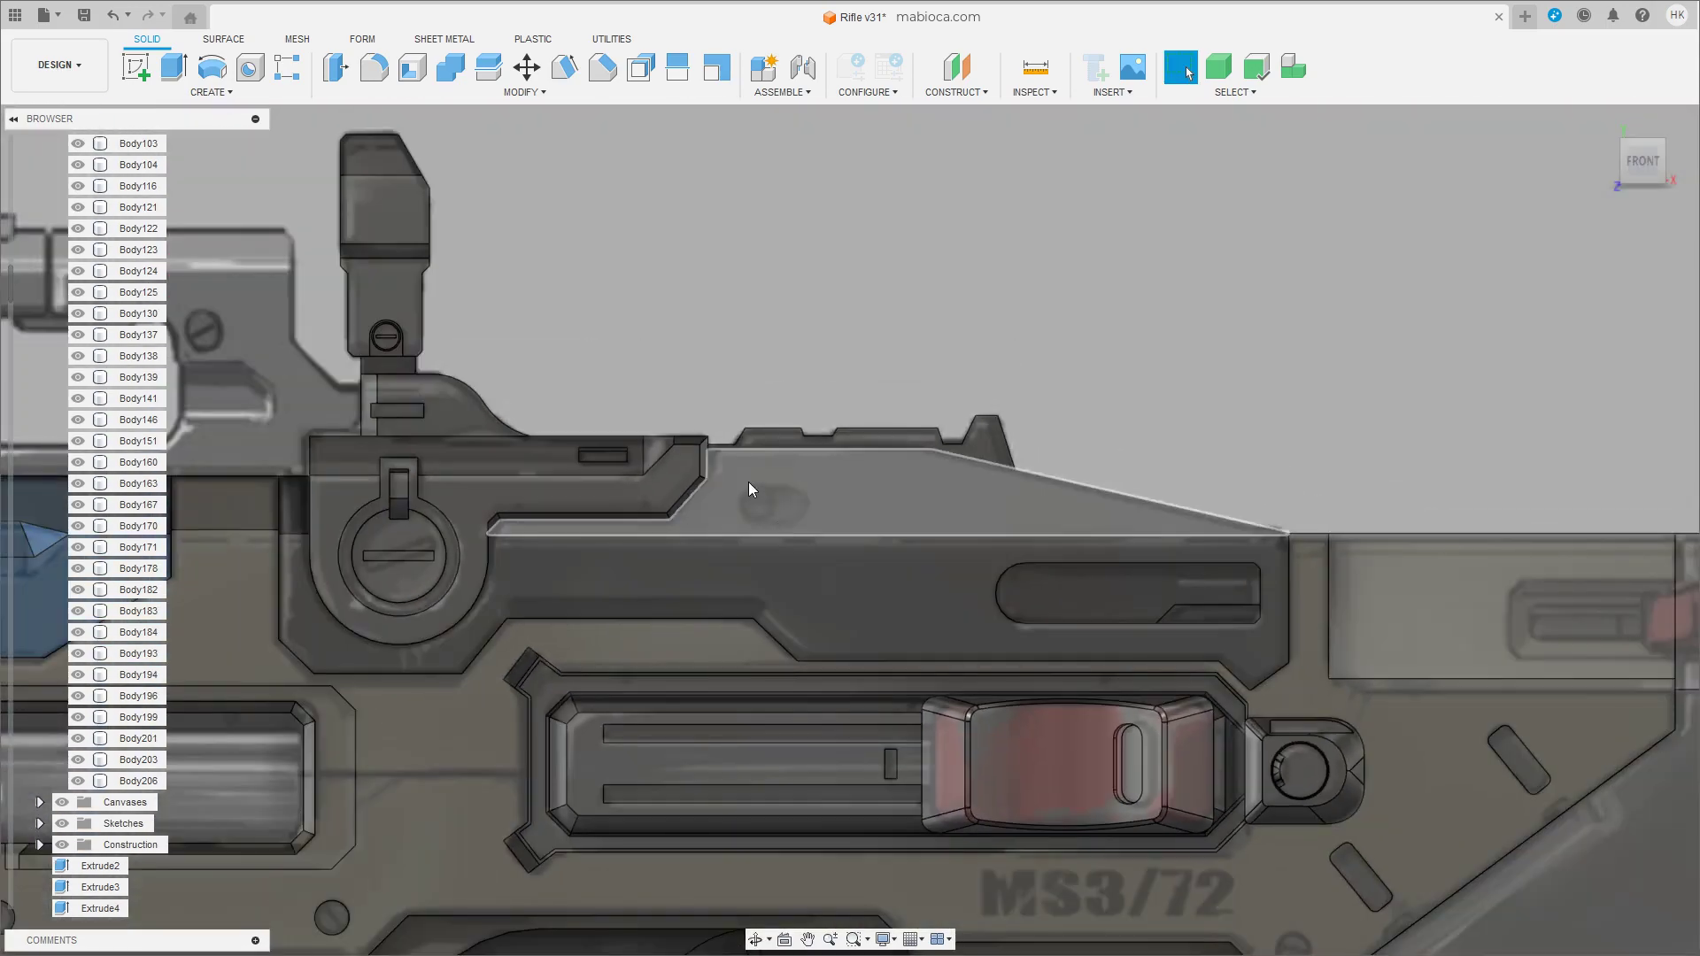
{"action": "left_click", "coordinate": [868, 773]}
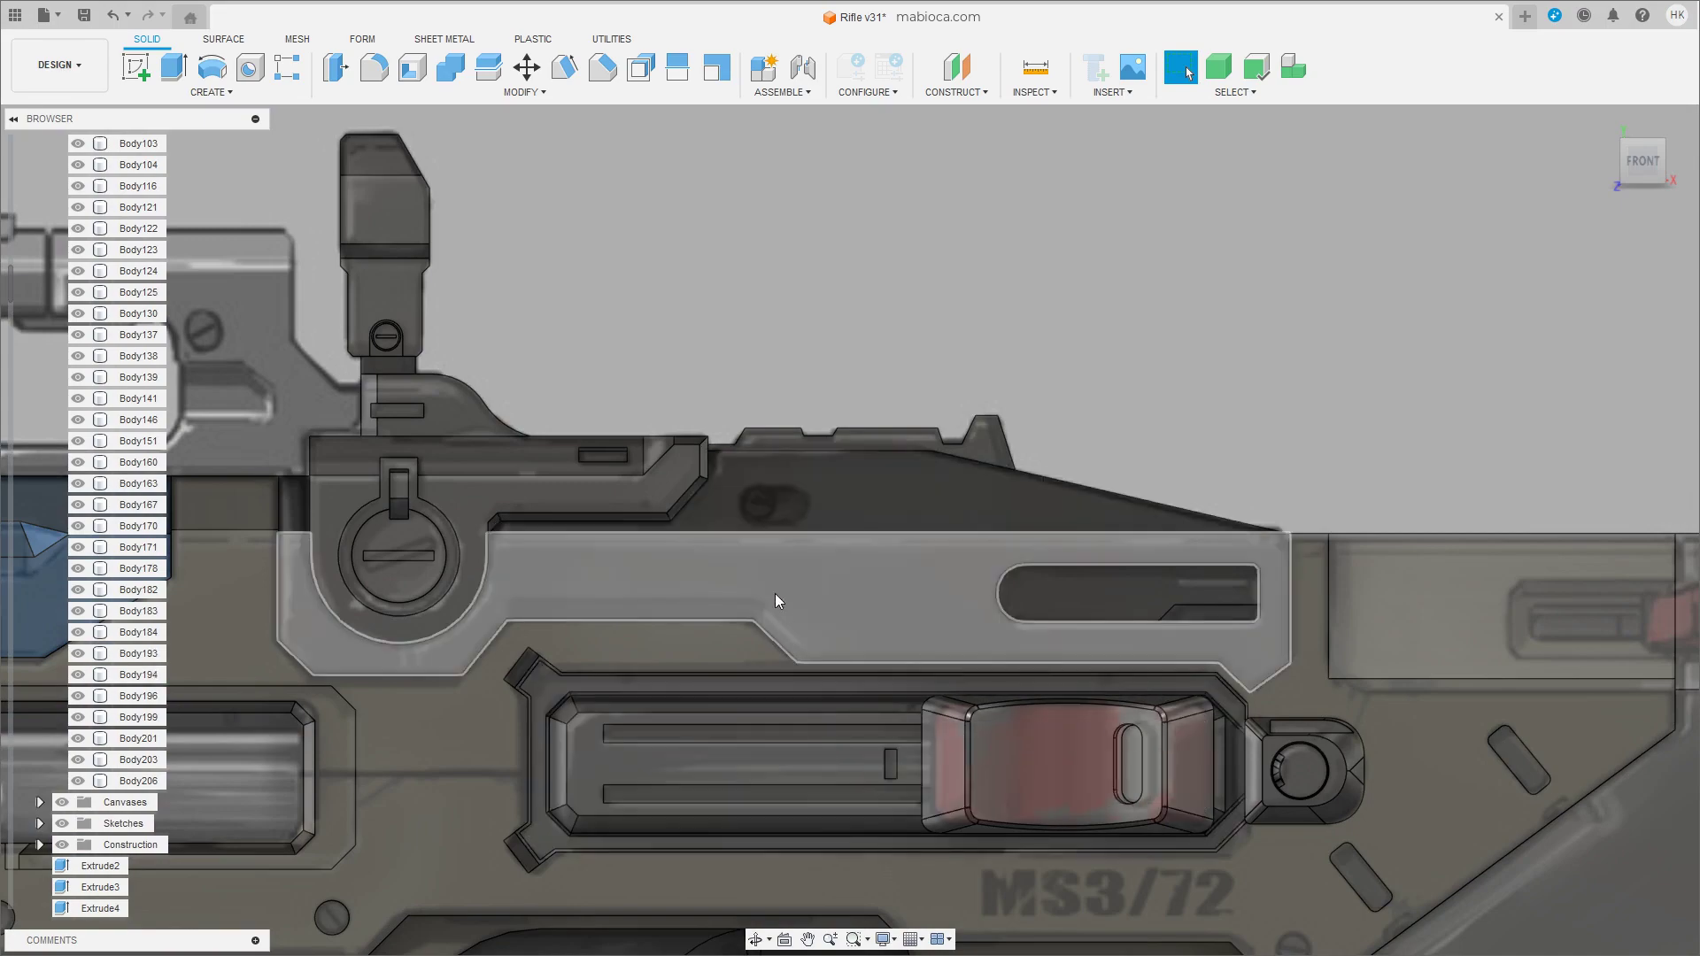
{"action": "mouse_move", "coordinate": [774, 594]}
{"action": "middle_mouse_down", "text": "shift"}
{"action": "mouse_move", "coordinate": [833, 548]}
{"action": "mouse_move", "coordinate": [791, 484]}
{"action": "middle_mouse_up", "text": "shift"}
Chamfer the inner corner edge beside the top block 0.292 mm, then view from Front.
{"action": "key", "text": "ctrl+shift+c"}
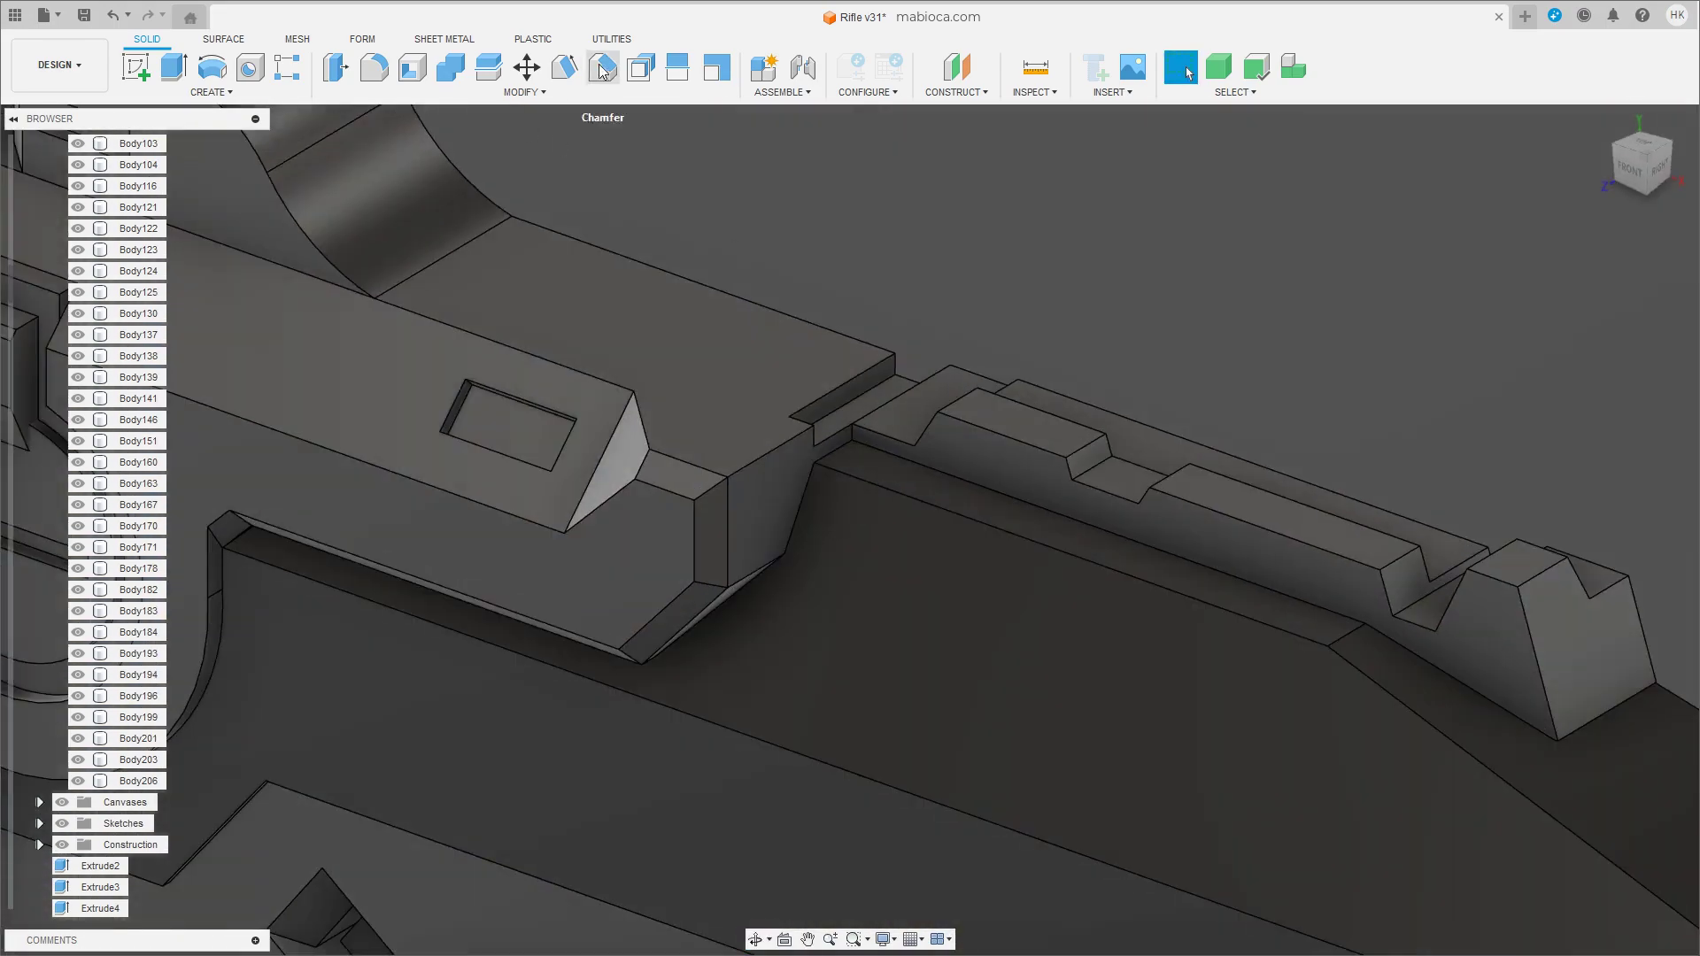
{"action": "left_click", "coordinate": [806, 496]}
{"action": "left_click_drag", "start_coordinate": [791, 485], "coordinate": [797, 486]}
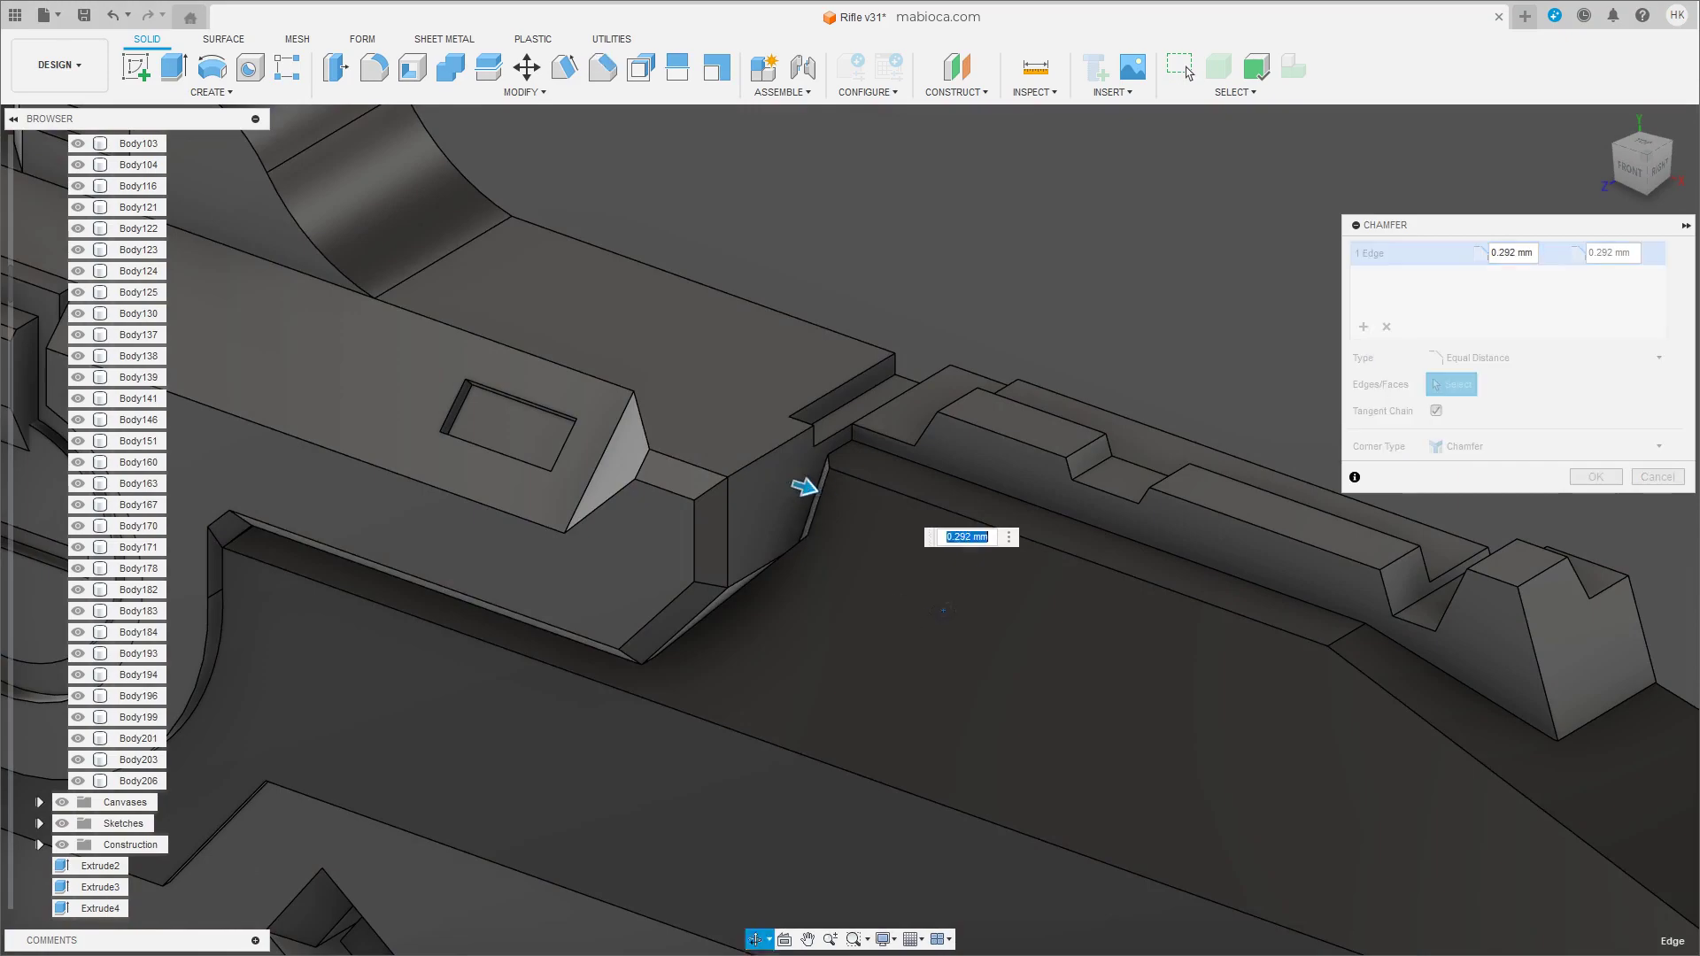
{"action": "mouse_move", "coordinate": [797, 486]}
{"action": "middle_mouse_down", "text": "shift"}
{"action": "mouse_move", "coordinate": [963, 683]}
{"action": "mouse_move", "coordinate": [850, 518]}
{"action": "mouse_move", "coordinate": [921, 470]}
{"action": "mouse_move", "coordinate": [743, 562]}
{"action": "middle_mouse_up", "text": "shift"}
{"action": "left_click", "coordinate": [1633, 170]}
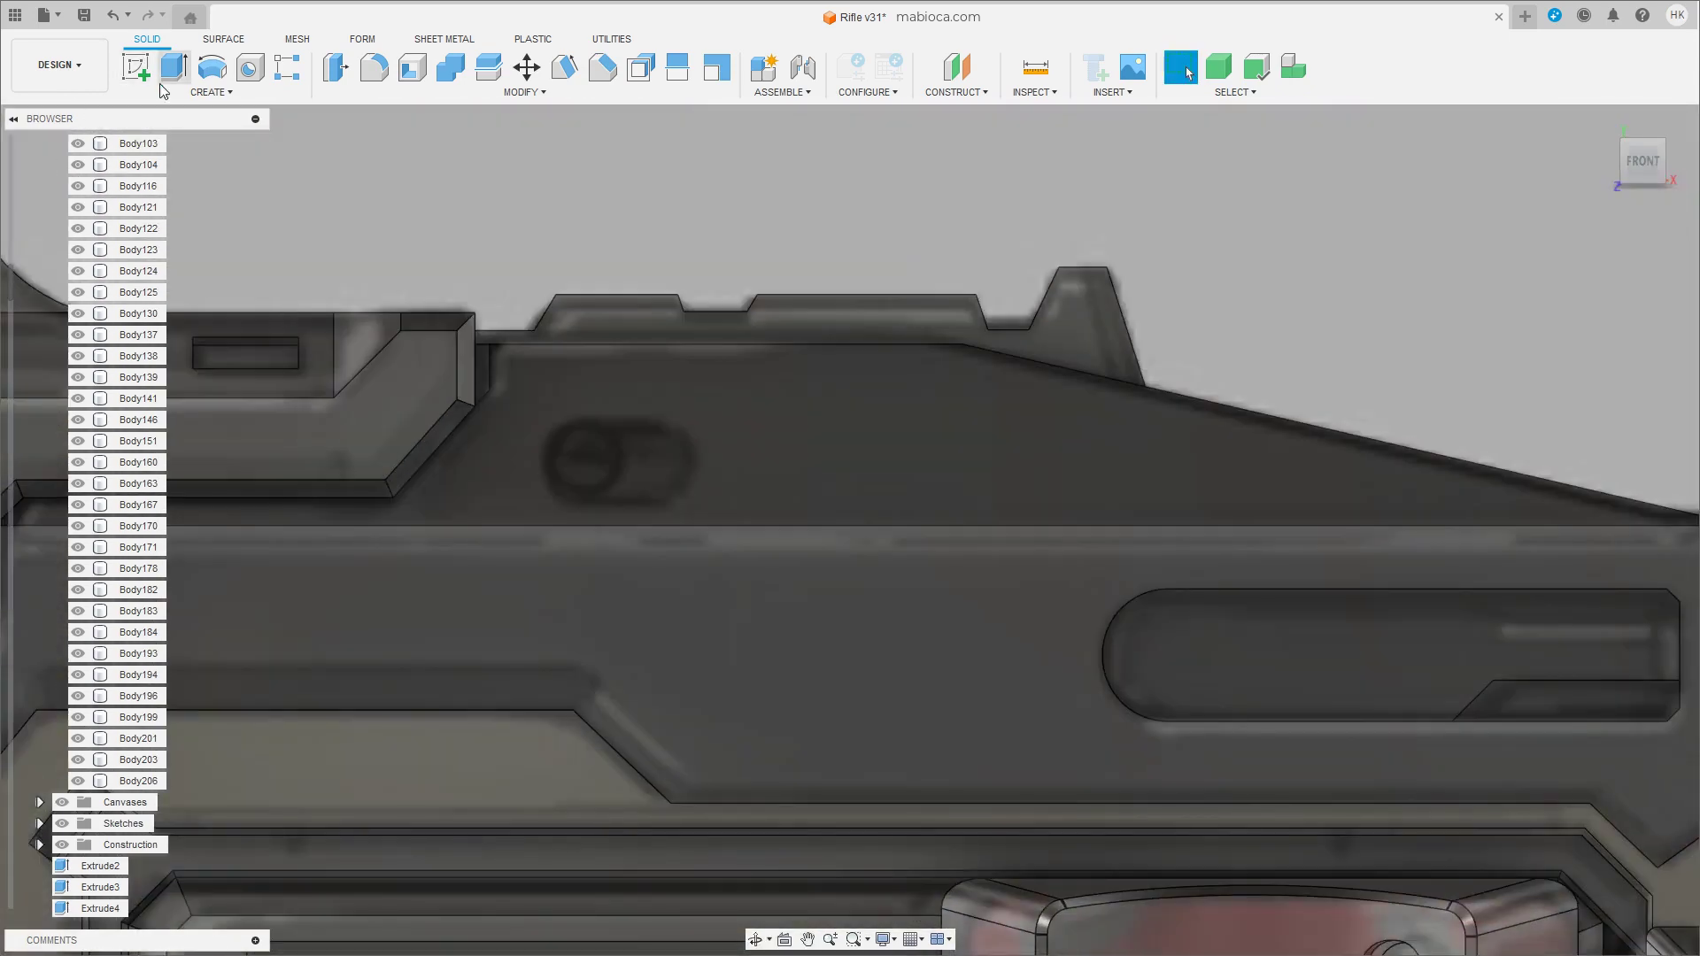
Create cylinder body Body208, 1.354 mm across, after cancelling a misplaced first circle.
{"action": "left_click", "coordinate": [211, 92]}
{"action": "left_click", "coordinate": [191, 333]}
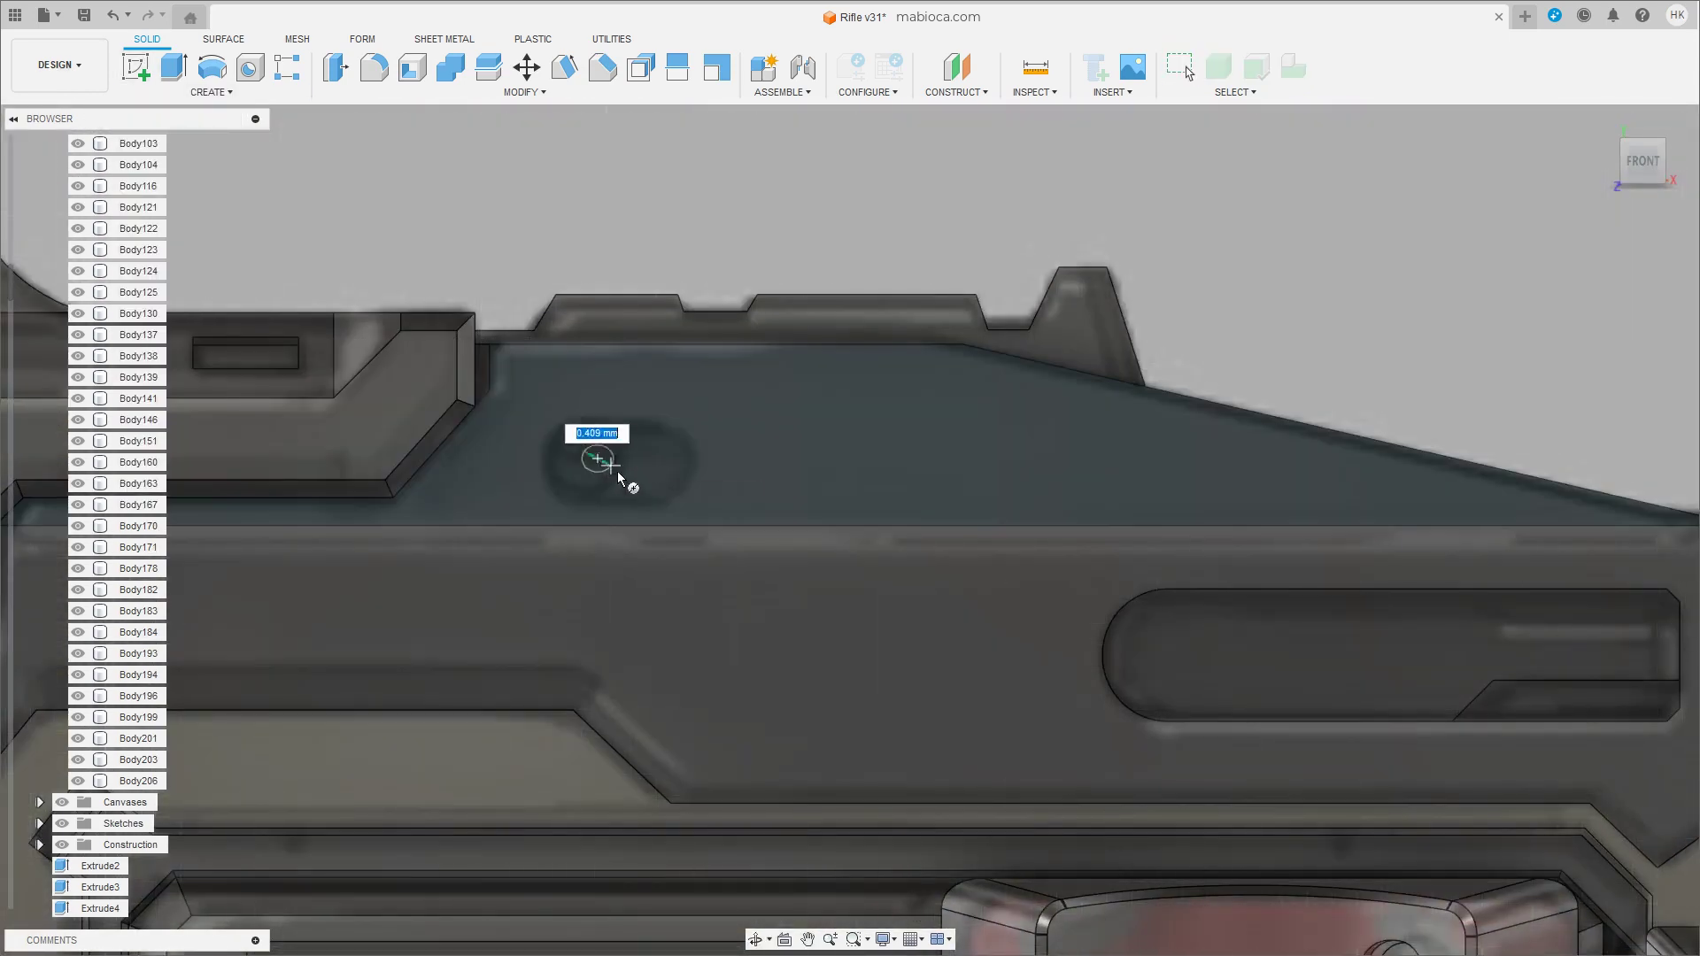
{"action": "key", "text": "Escape"}
{"action": "left_click", "coordinate": [211, 92]}
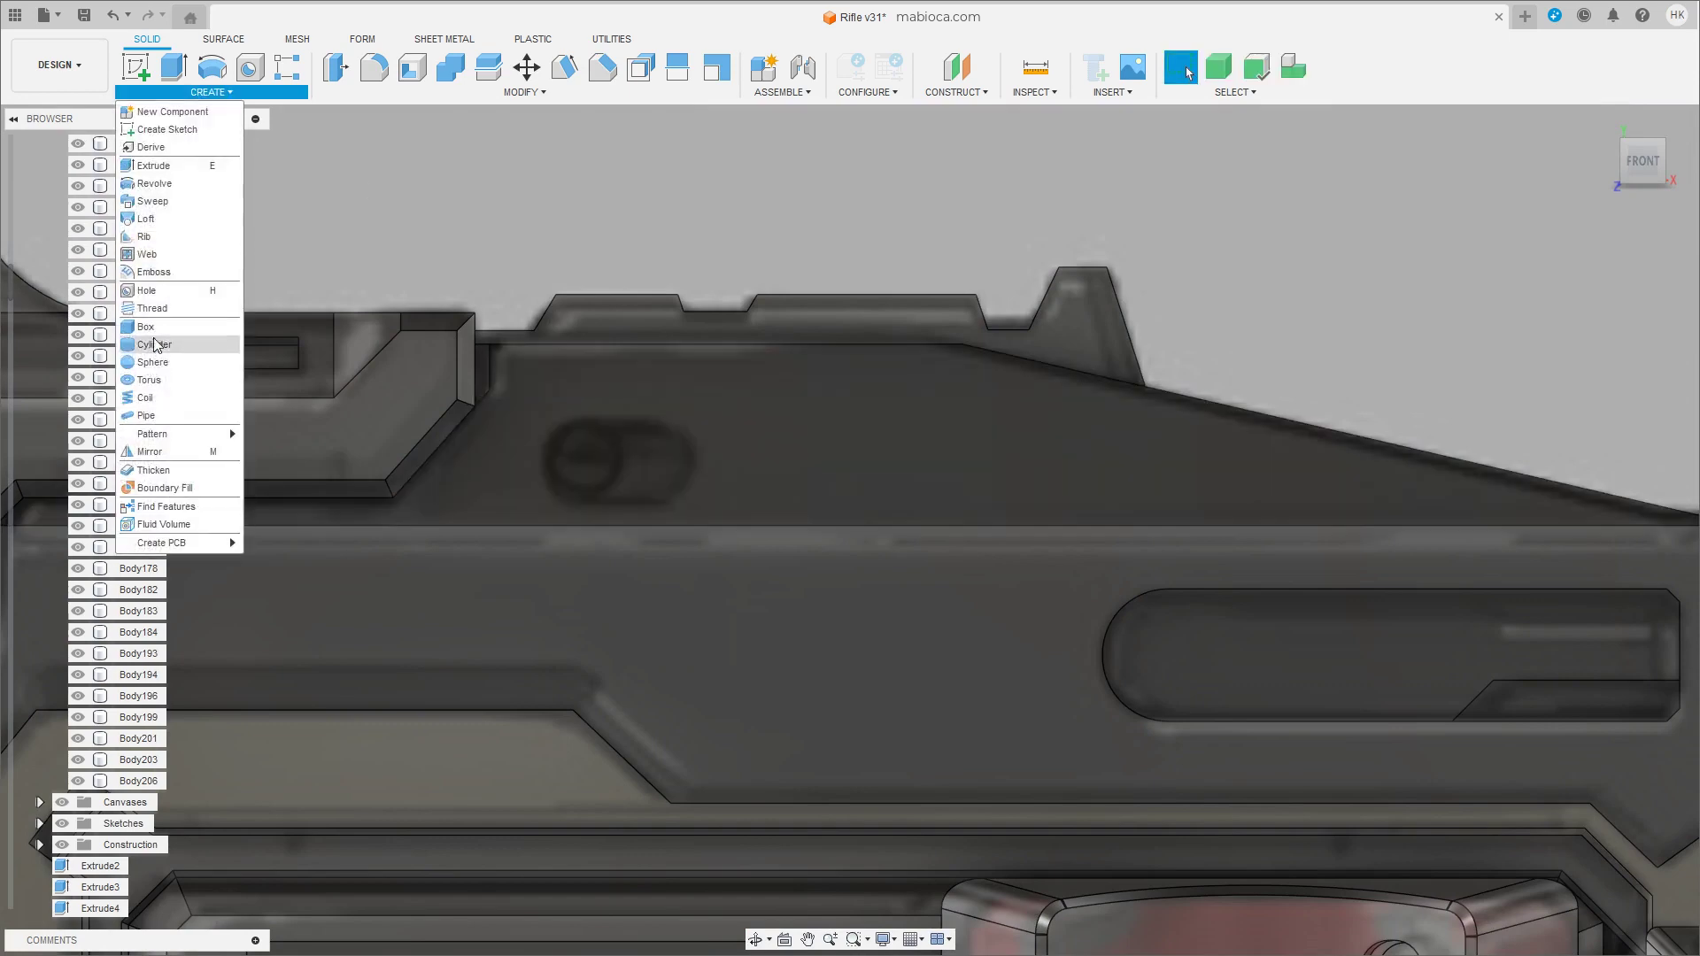
{"action": "left_click", "coordinate": [191, 333]}
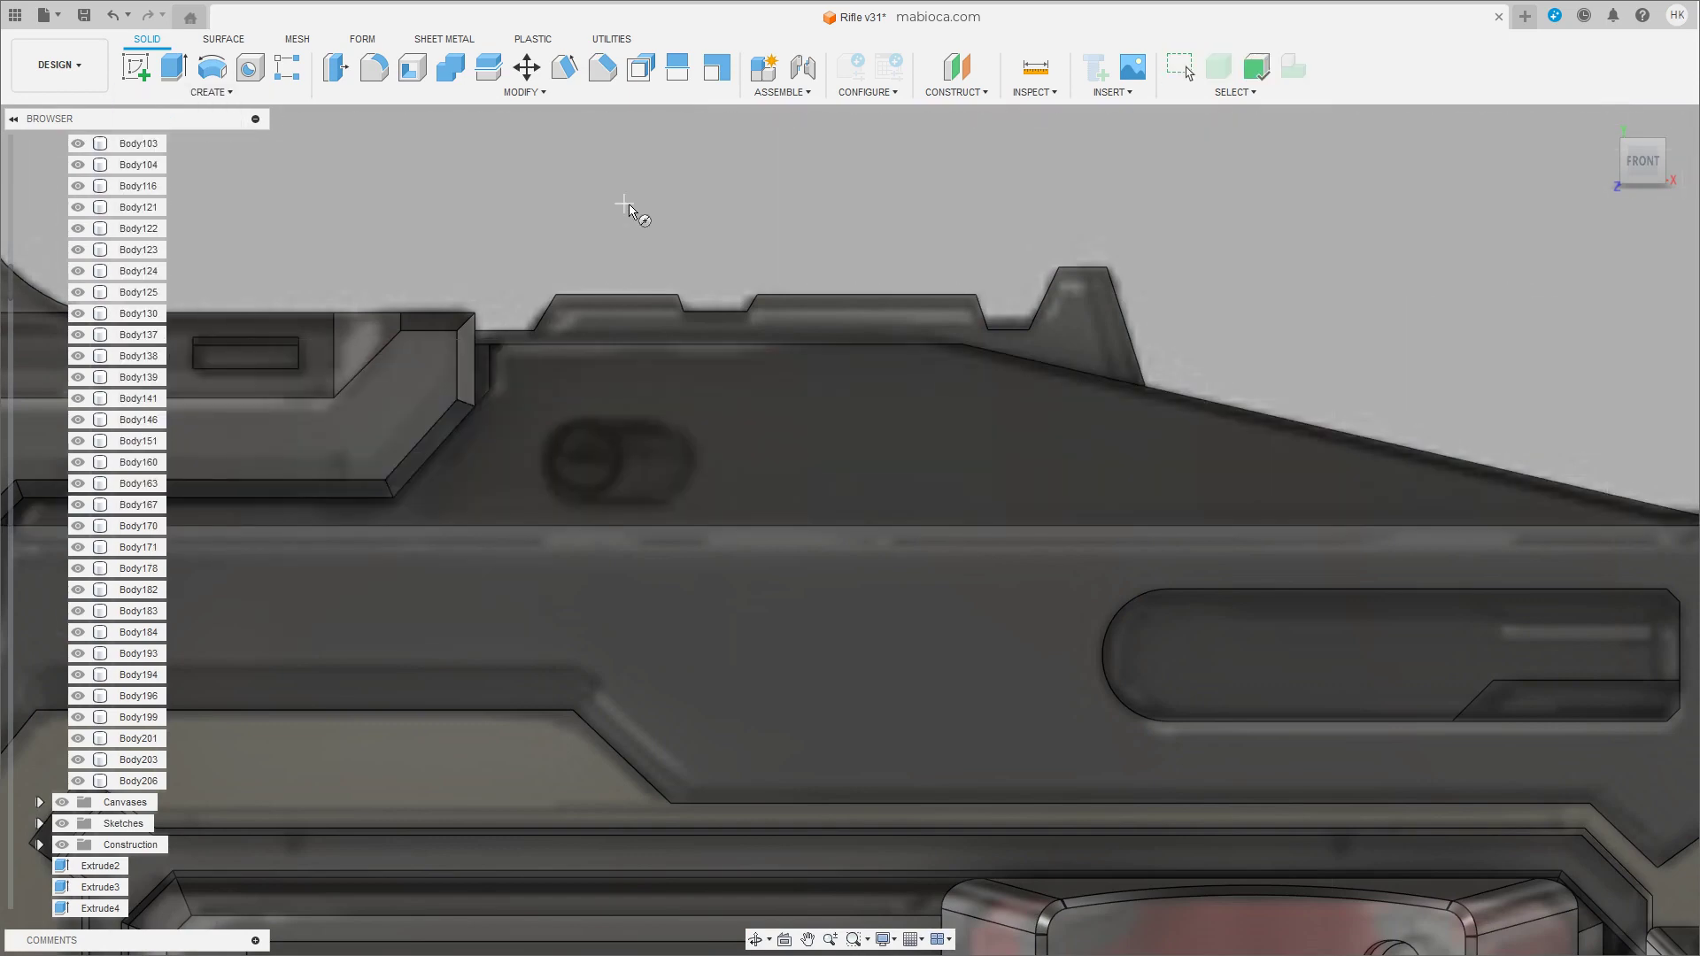
{"action": "left_click", "coordinate": [664, 233]}
{"action": "middle_click_drag", "start_coordinate": [903, 471], "coordinate": [1327, 265], "text": "shift"}
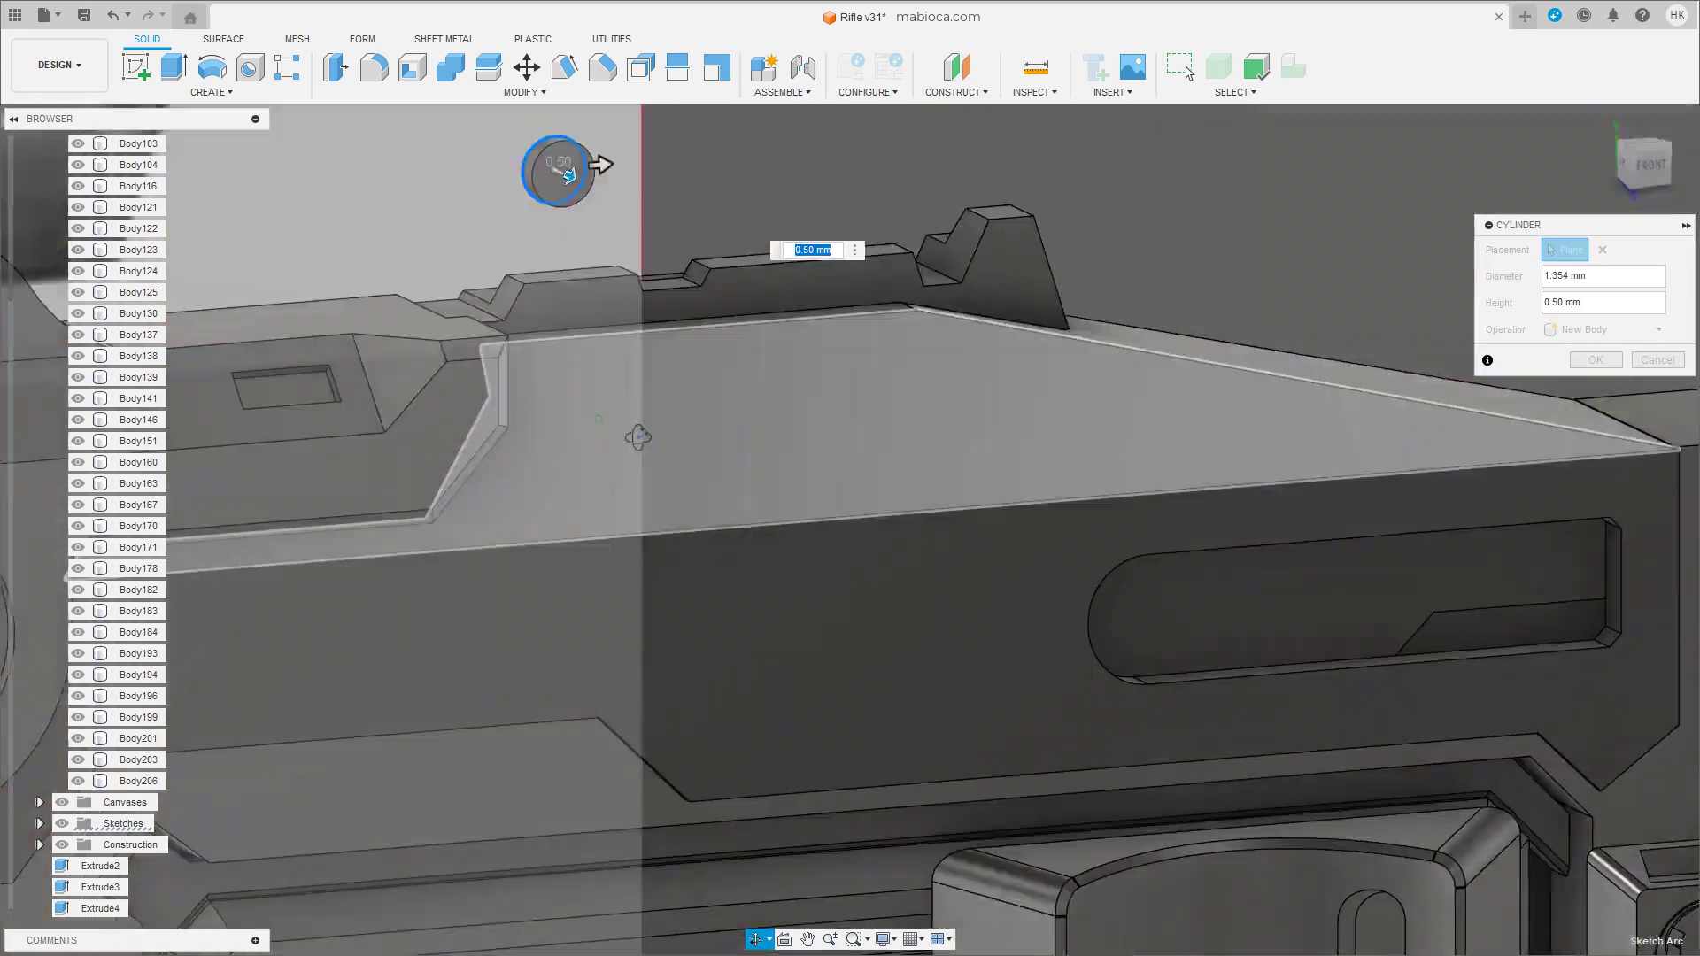
{"action": "left_click_drag", "start_coordinate": [505, 165], "coordinate": [485, 158]}
{"action": "key", "text": "Return"}
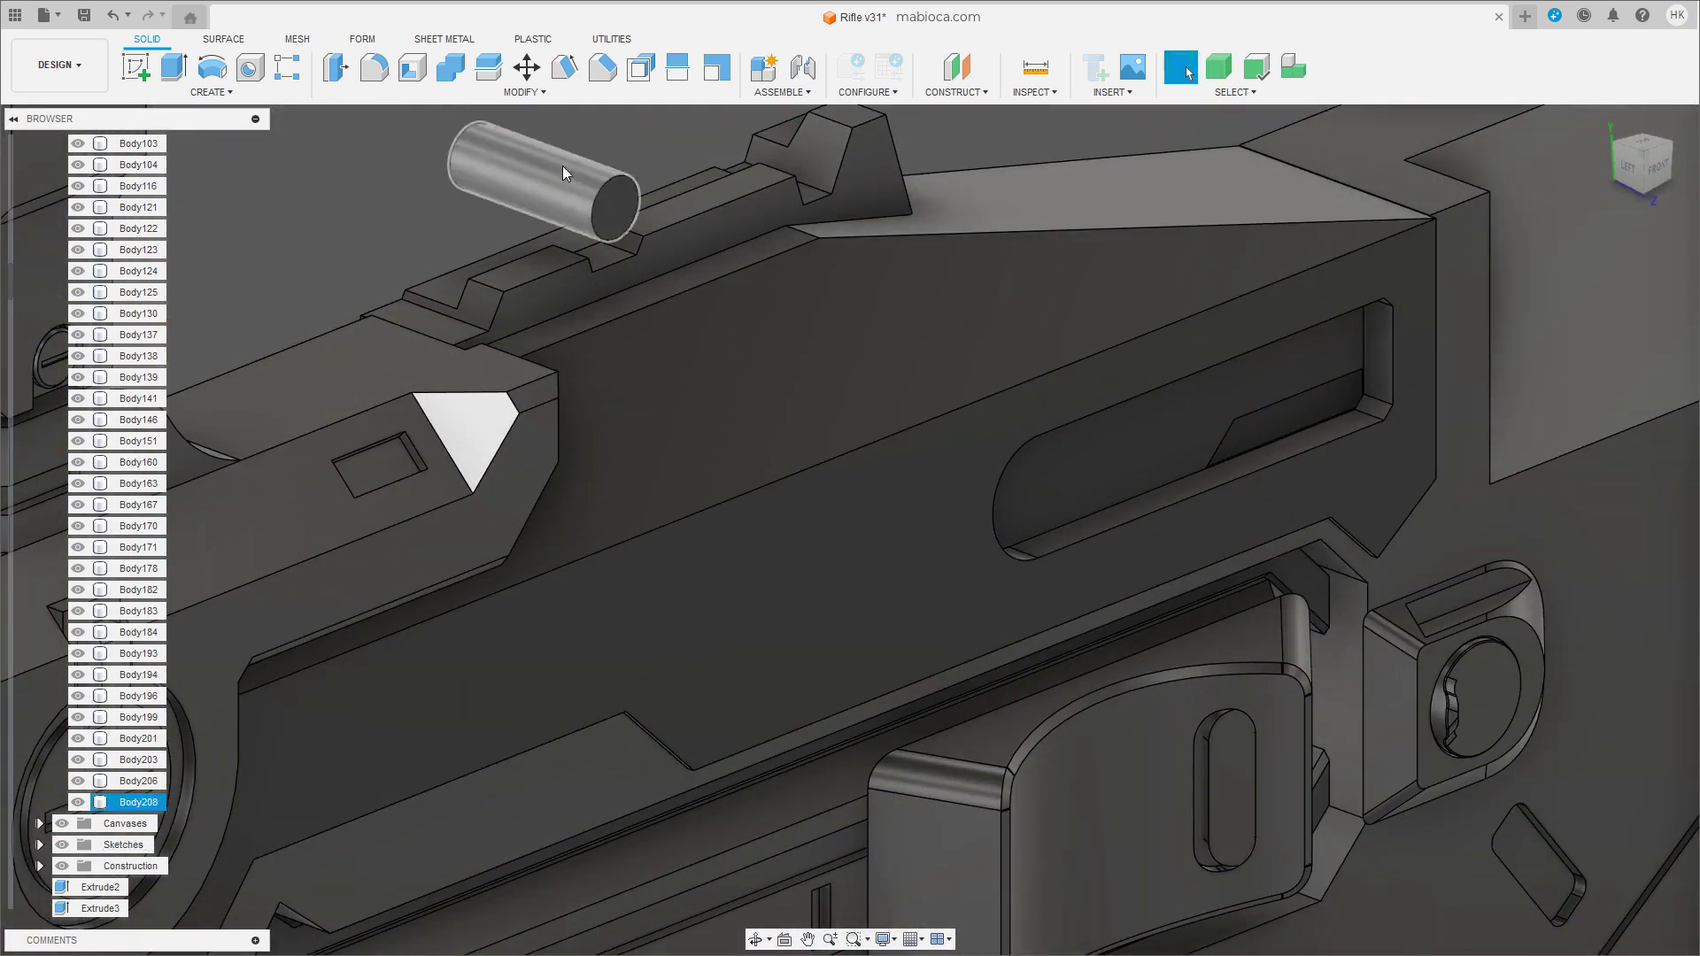
Move the cylinder onto the round side detail and rotate it 45° about Y.
{"action": "key", "text": "m"}
{"action": "left_click_drag", "start_coordinate": [491, 215], "coordinate": [885, 336]}
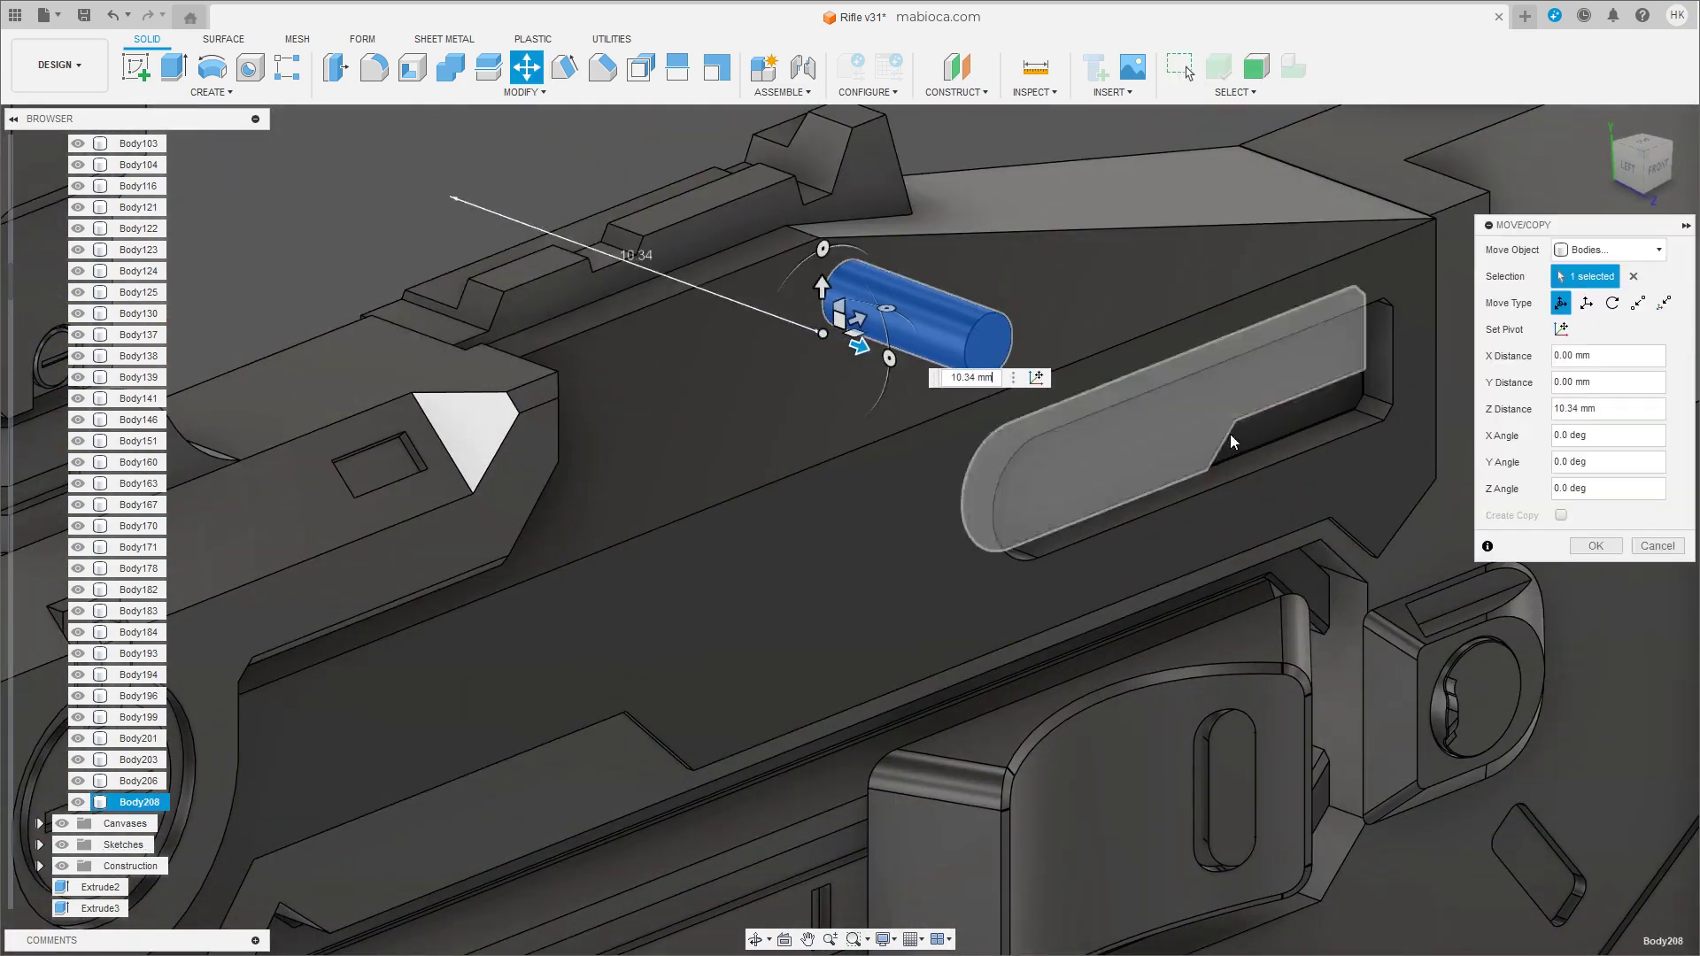
{"action": "left_click", "coordinate": [1639, 160]}
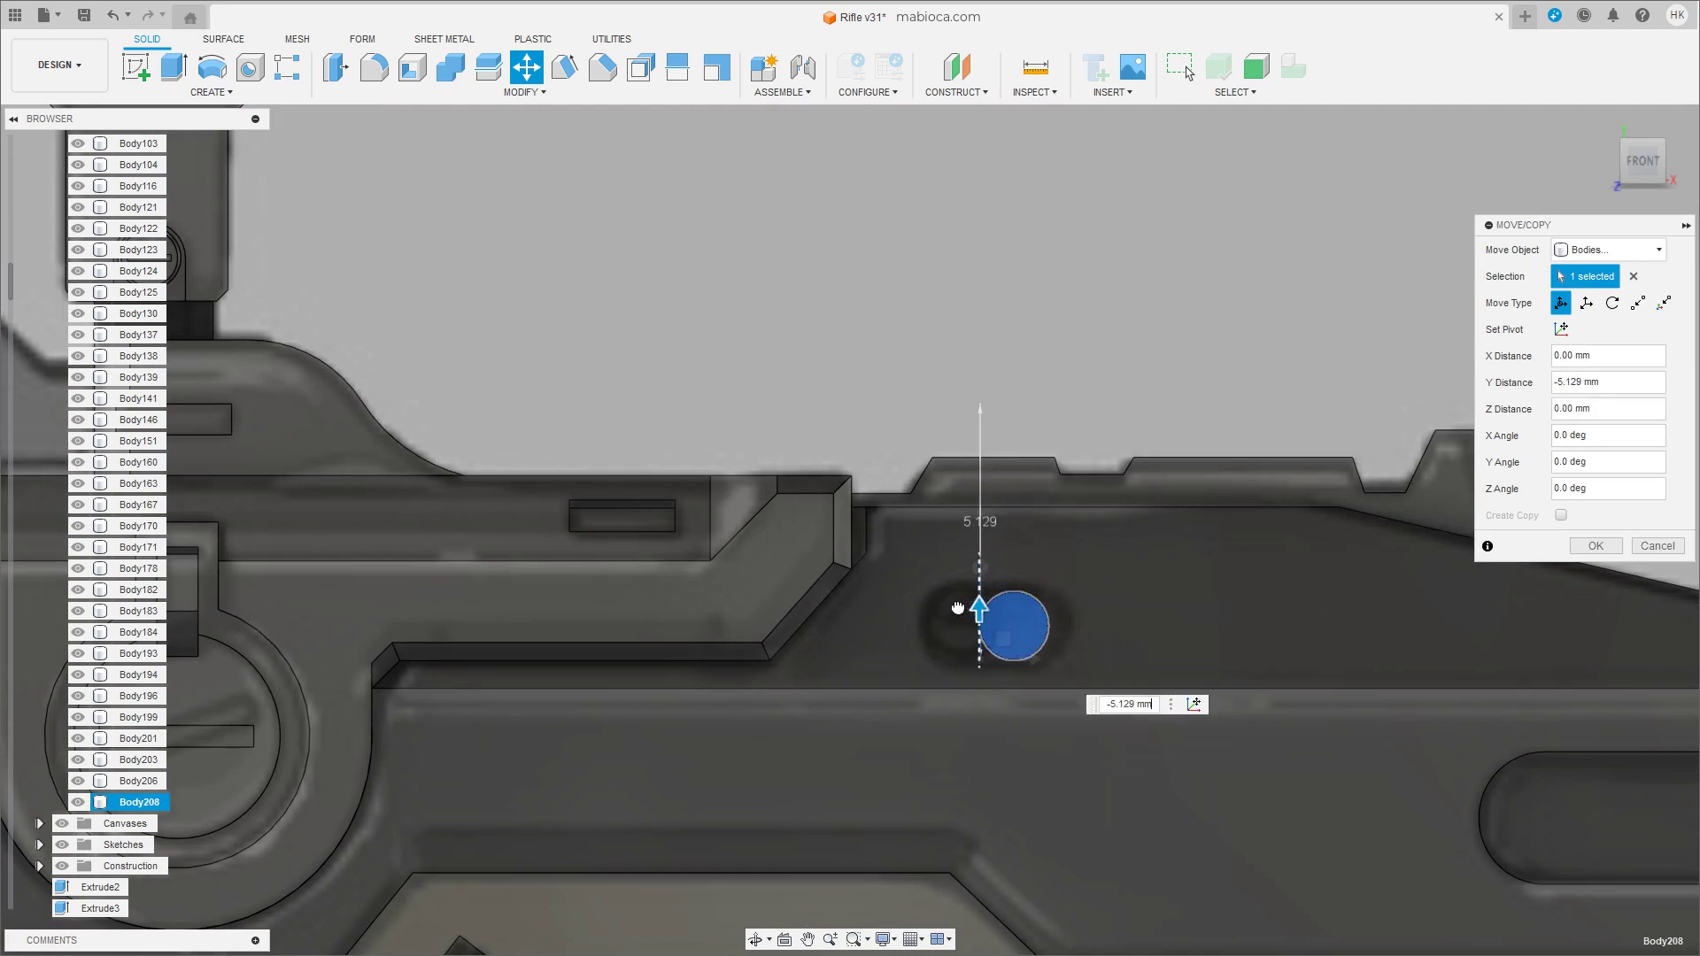
{"action": "left_click_drag", "start_coordinate": [958, 607], "coordinate": [958, 609]}
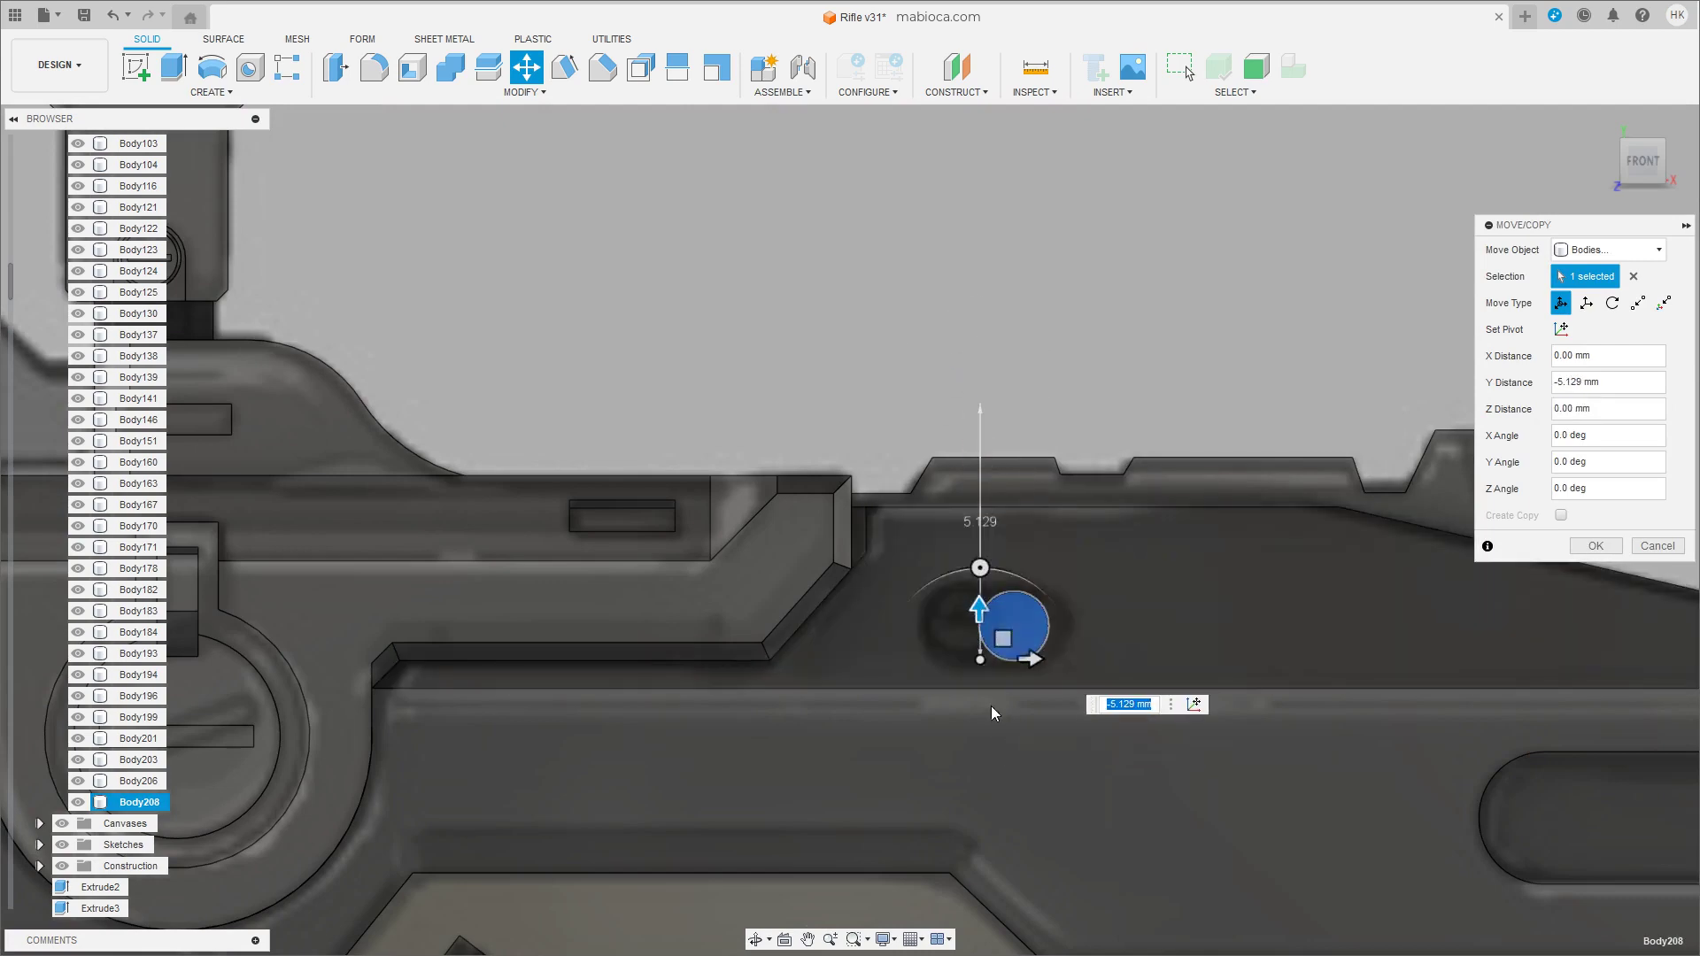
{"action": "middle_click_drag", "start_coordinate": [991, 705], "coordinate": [1162, 784], "text": "shift"}
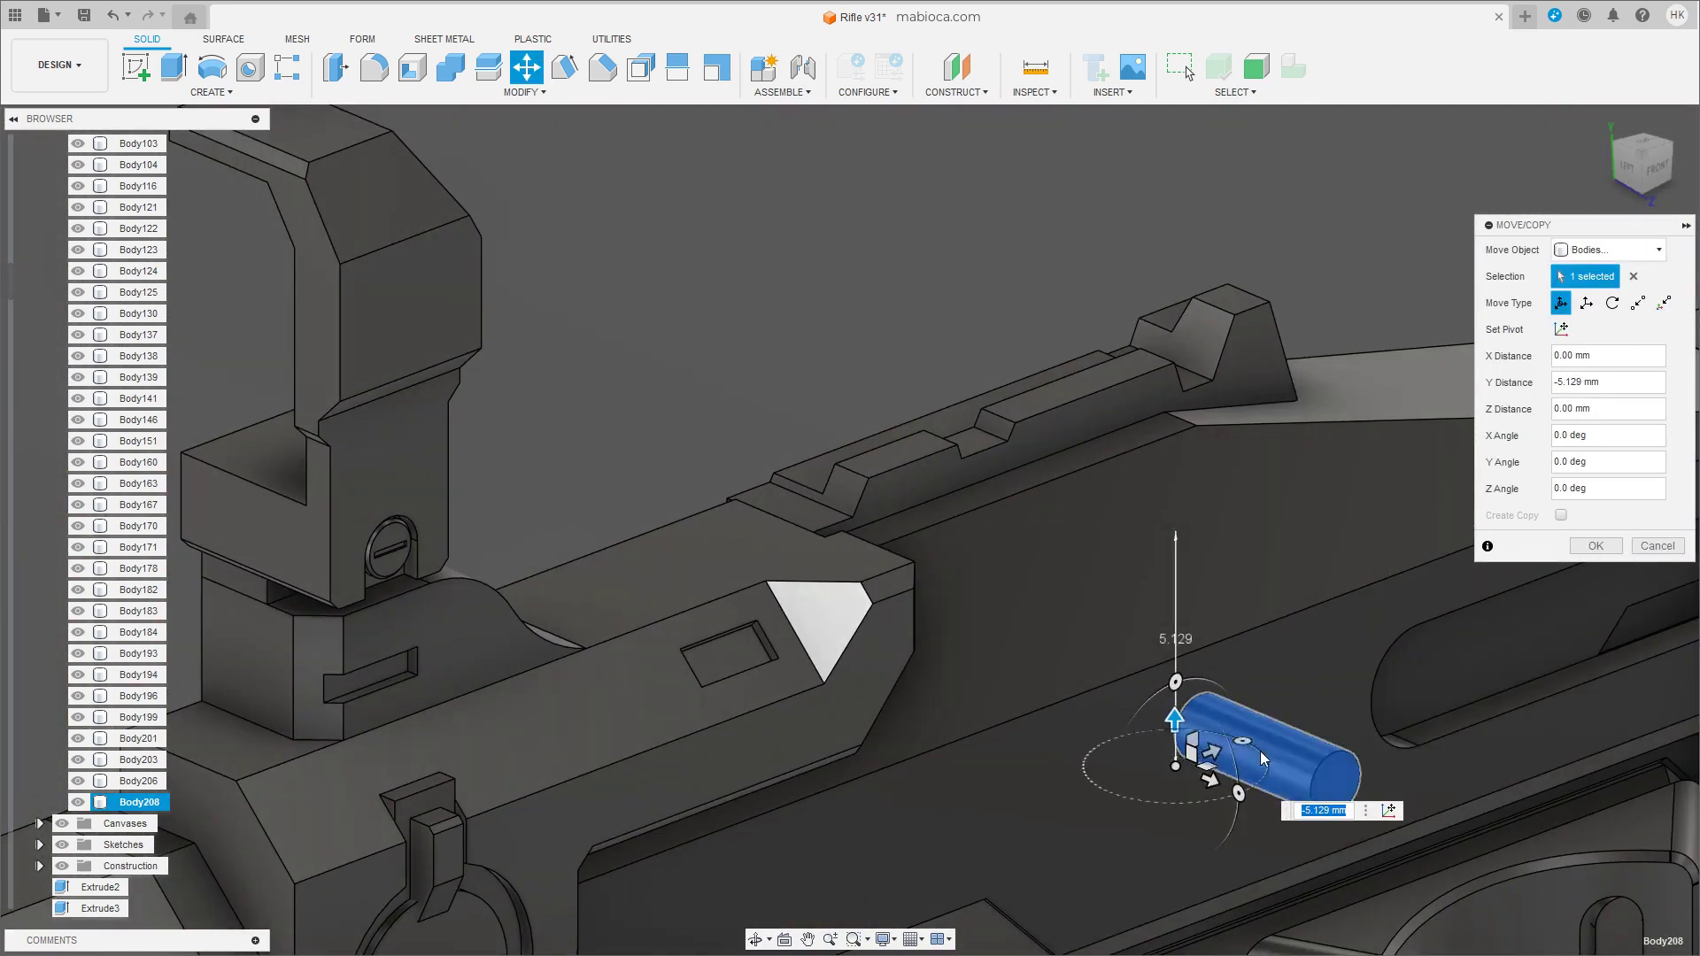
{"action": "left_click_drag", "start_coordinate": [1261, 750], "coordinate": [1284, 675]}
{"action": "left_click", "coordinate": [1672, 184]}
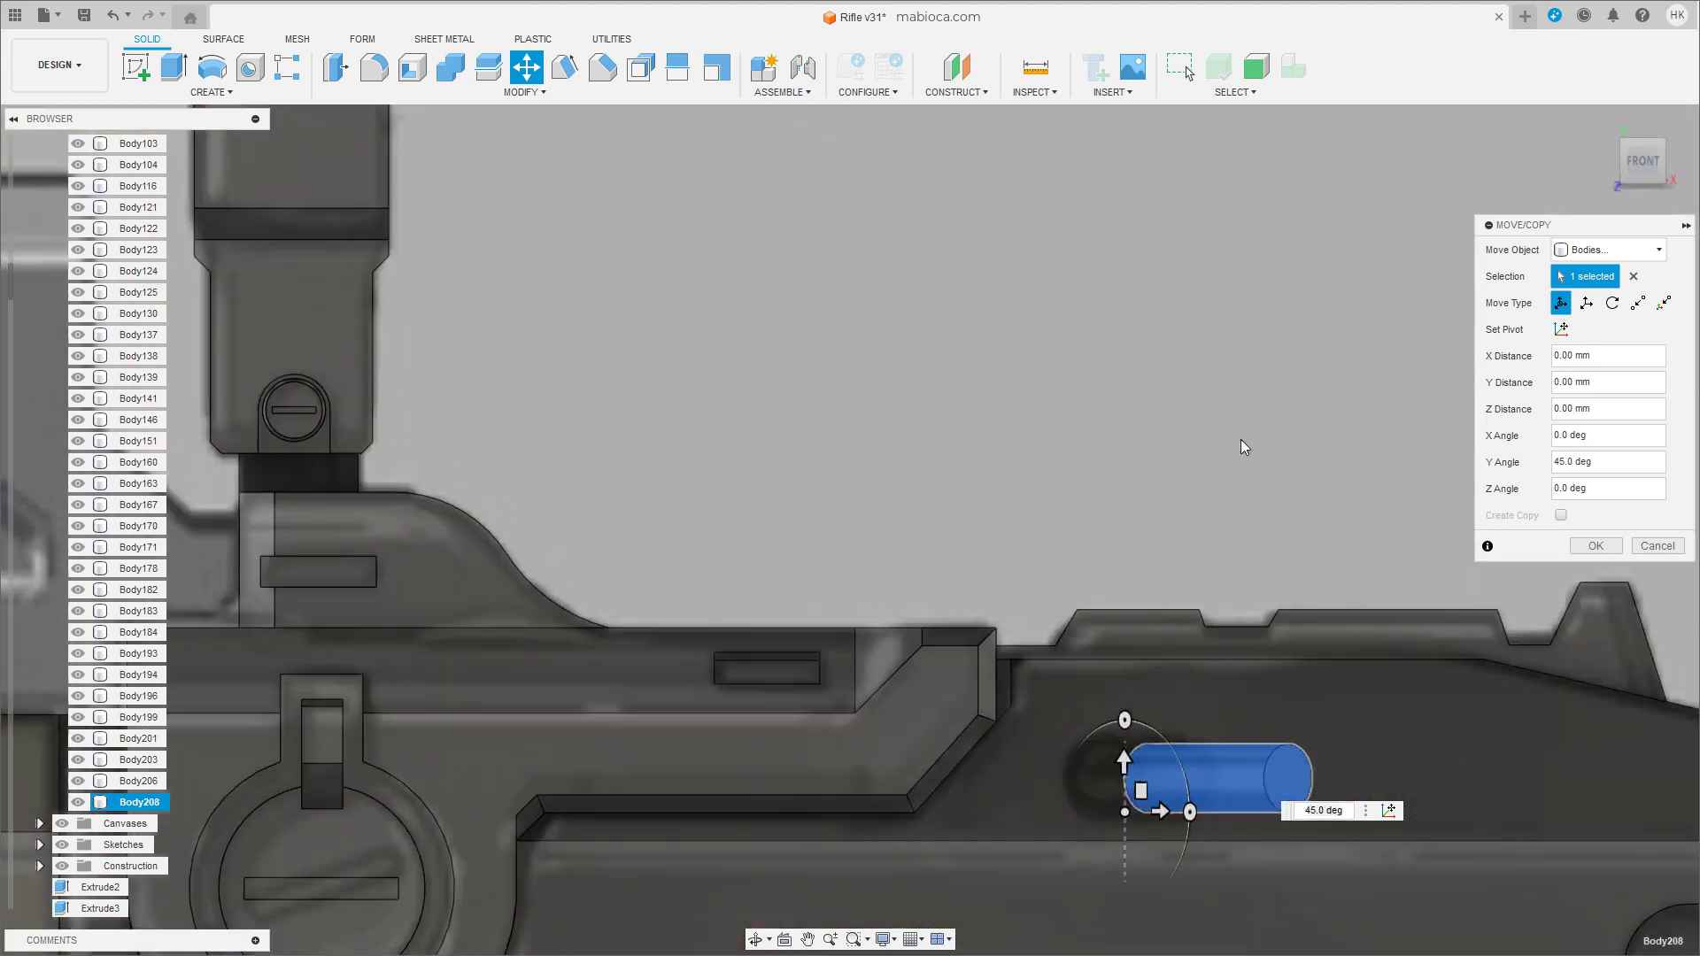
{"action": "middle_click_drag", "start_coordinate": [1183, 641], "coordinate": [864, 530]}
{"action": "scroll", "coordinate": [864, 529], "scroll_direction": "up", "scroll_amount": 2}
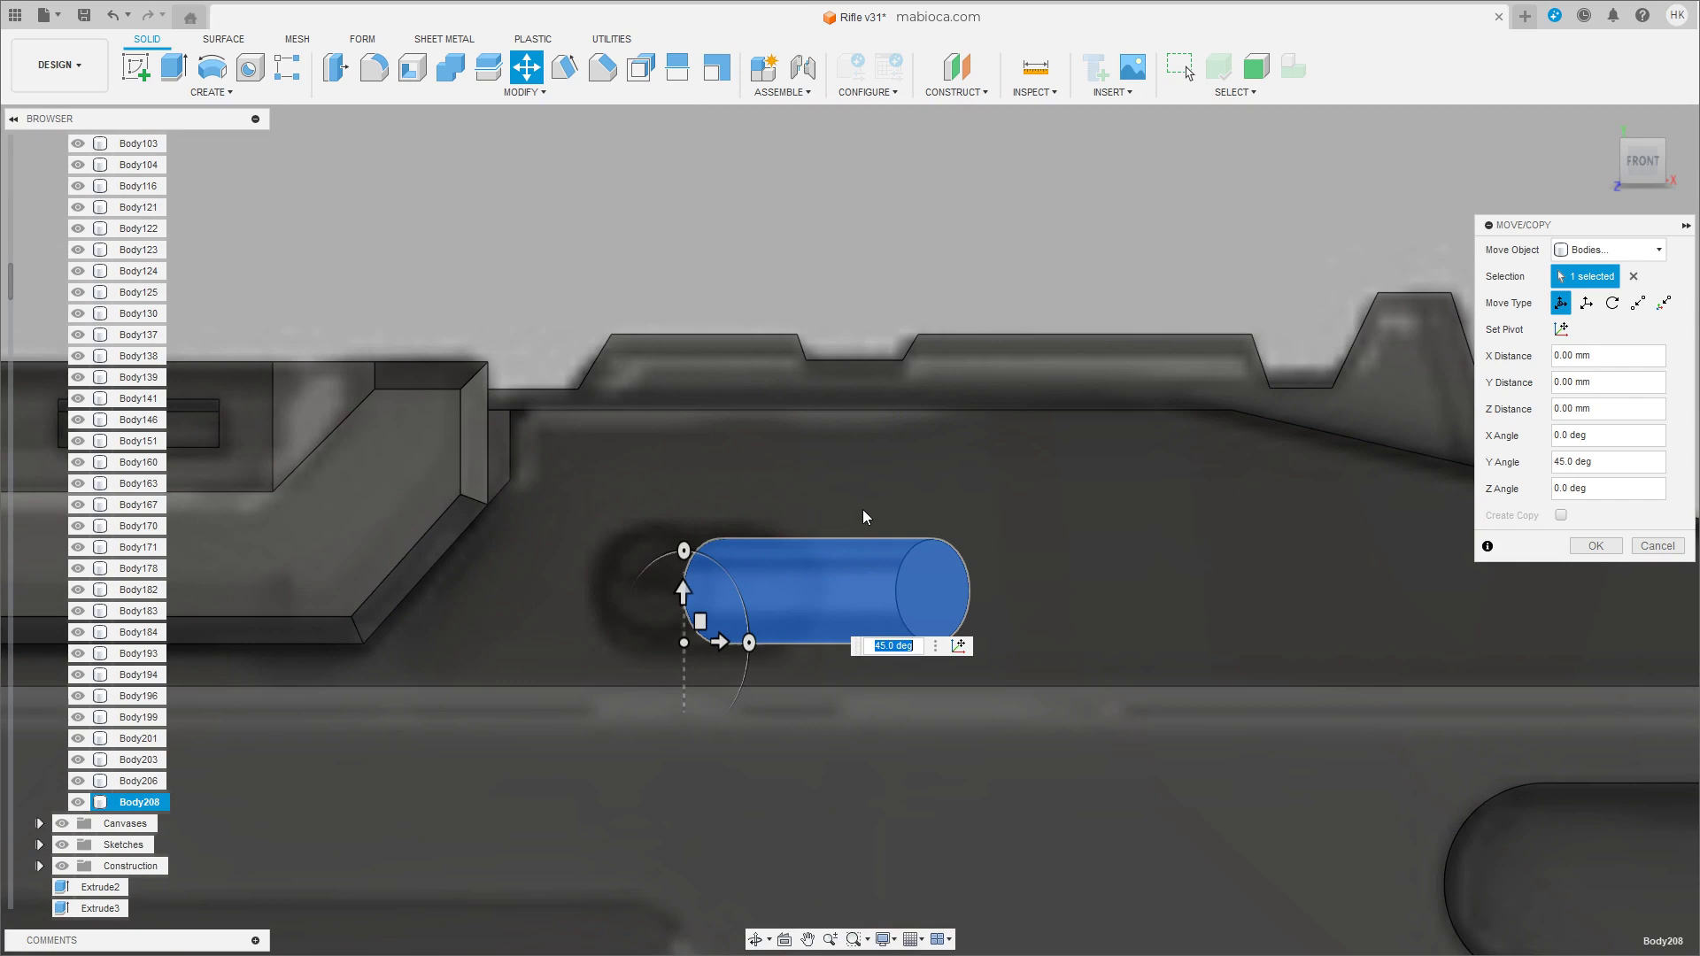
{"action": "middle_click_drag", "start_coordinate": [862, 517], "coordinate": [1235, 589], "text": "shift"}
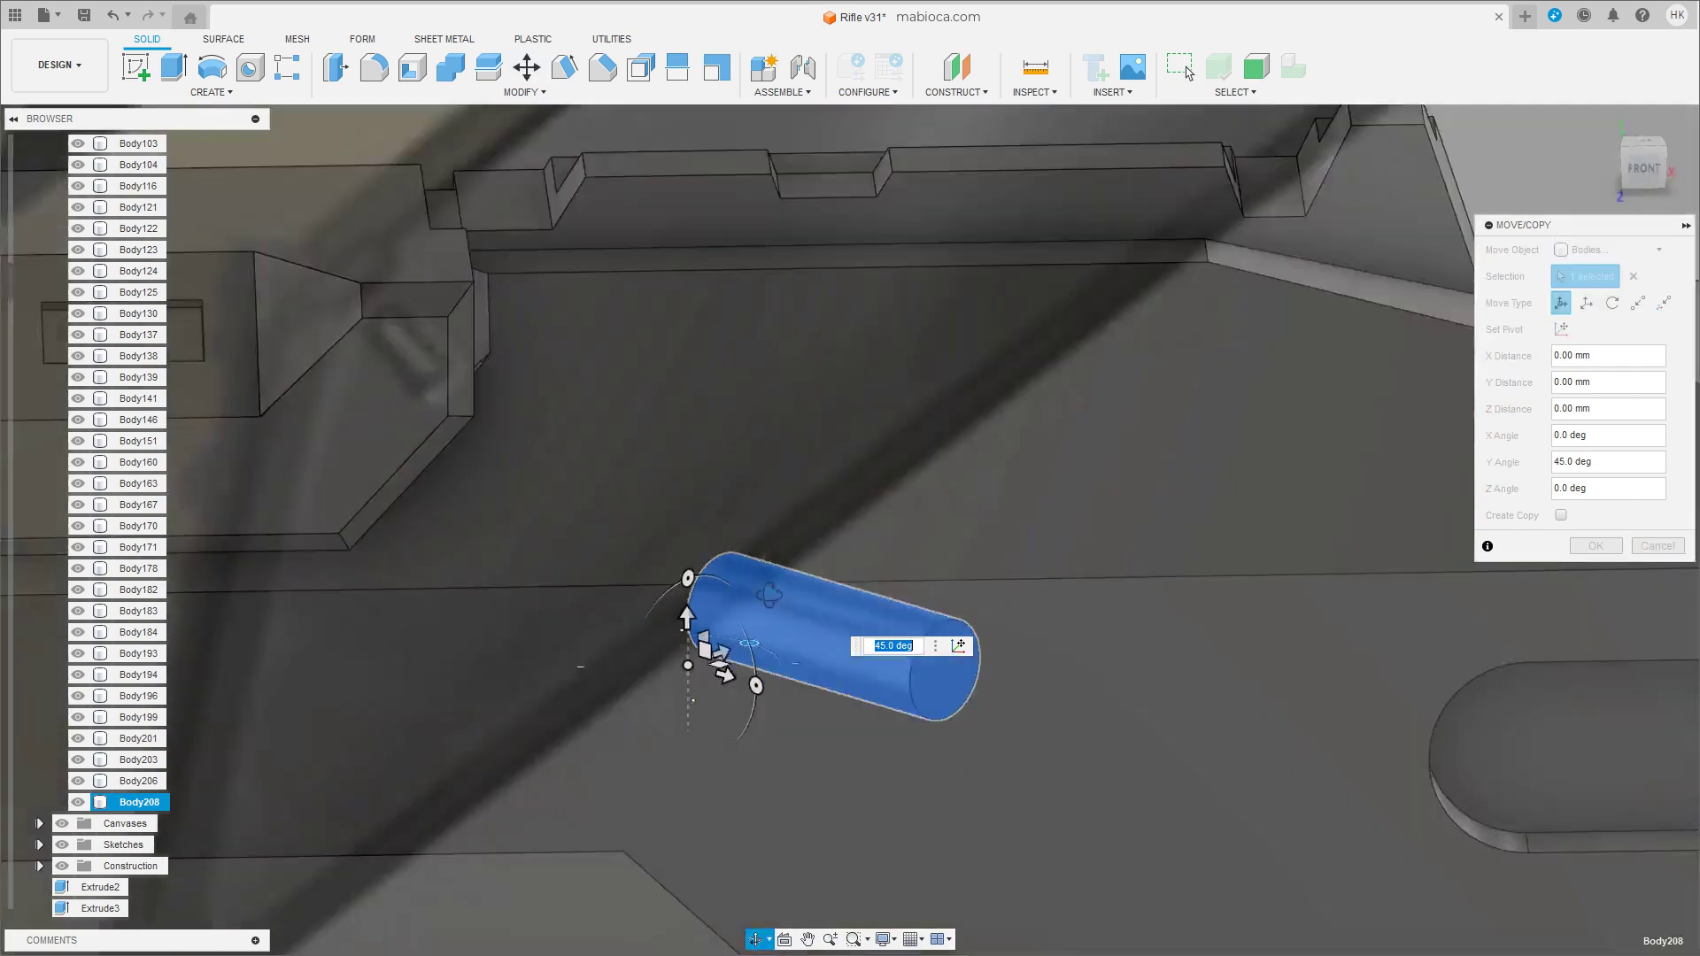
{"action": "key", "text": "Return"}
Push the cylinder further along its length and confirm the move.
{"action": "left_click", "coordinate": [847, 642]}
{"action": "key", "text": "m"}
{"action": "left_click_drag", "start_coordinate": [713, 642], "coordinate": [550, 429]}
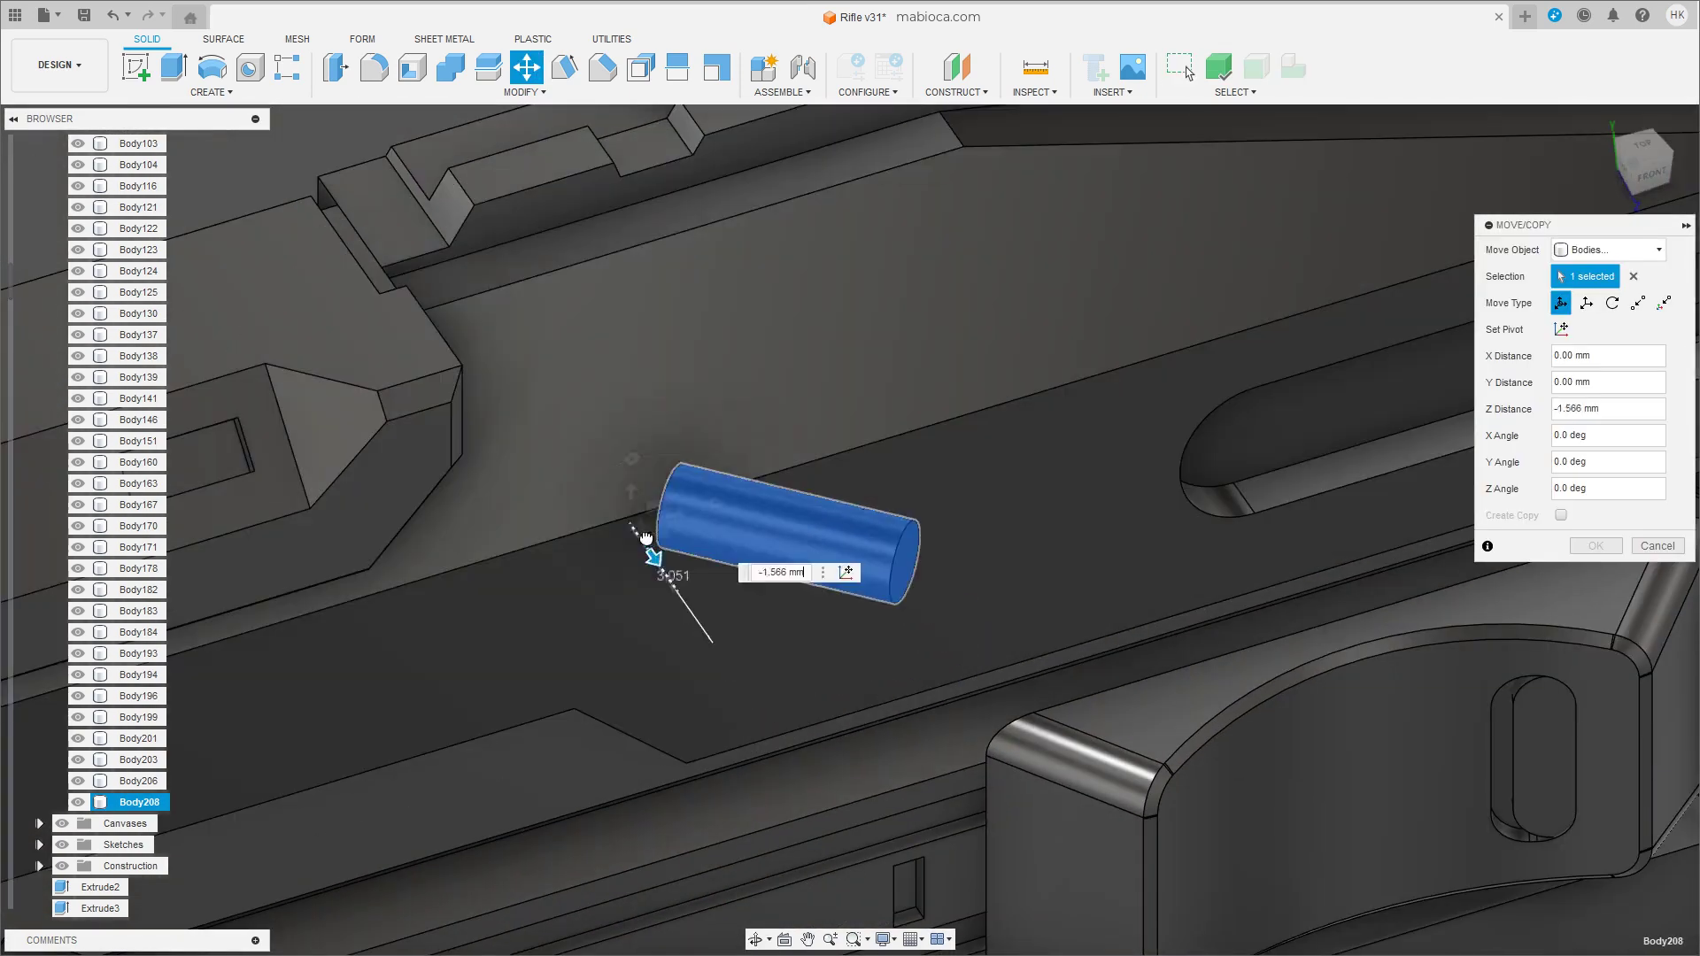
{"action": "left_click", "coordinate": [1639, 166]}
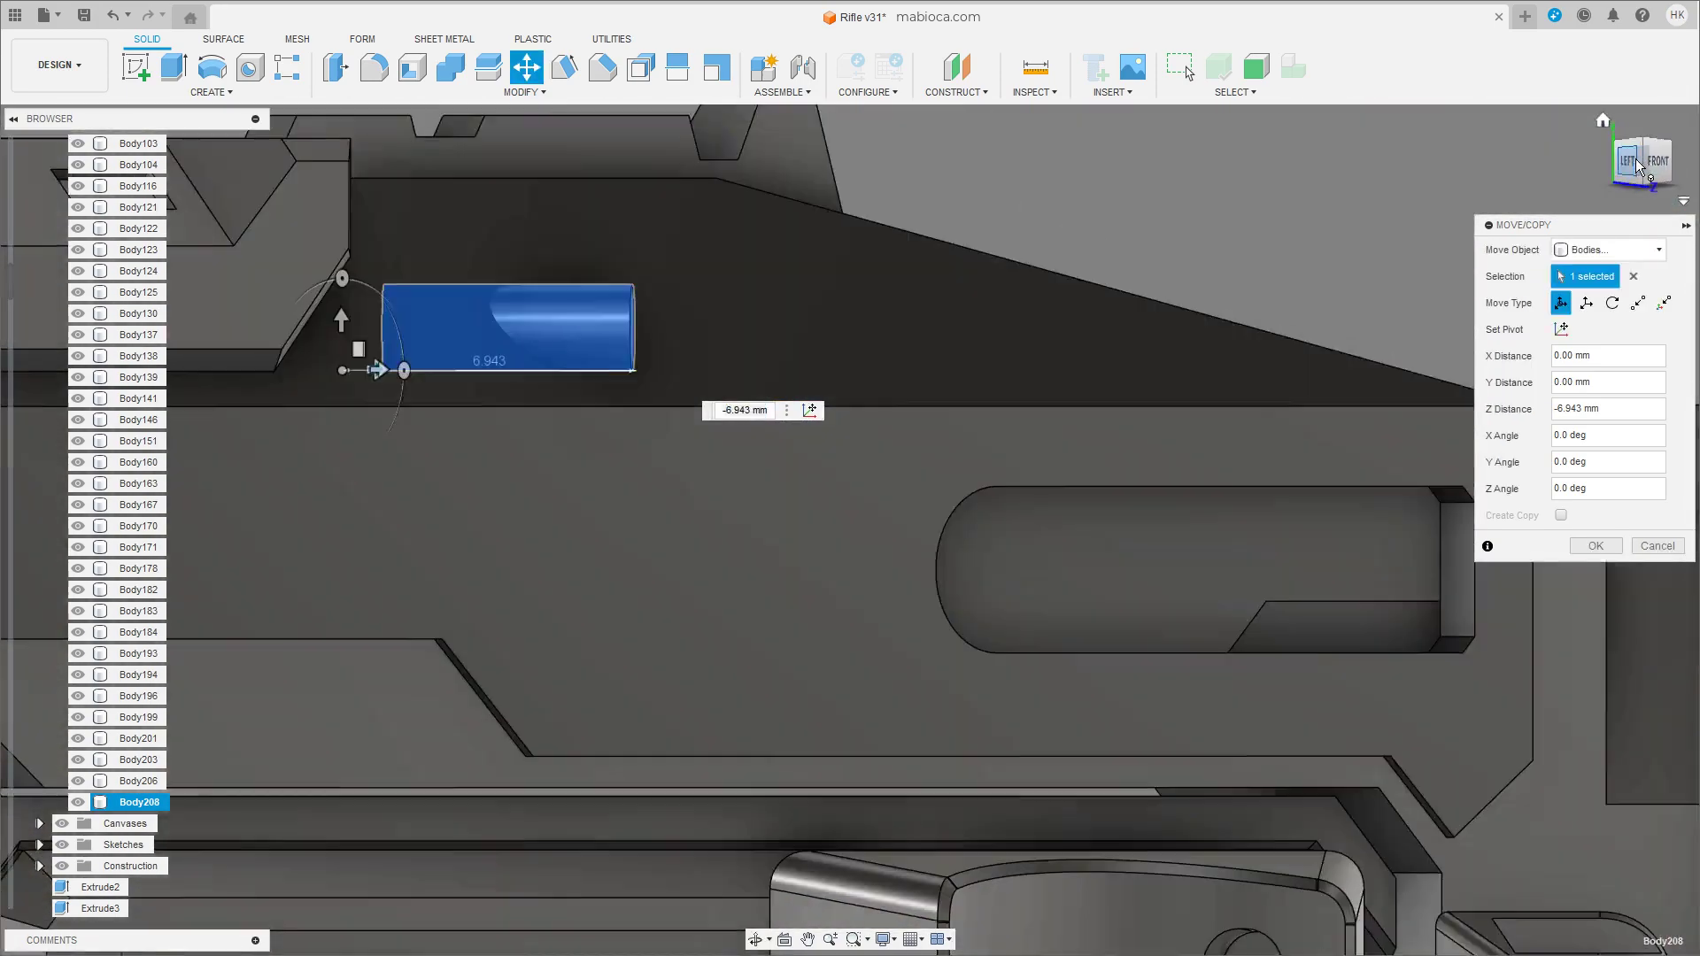
{"action": "left_click", "coordinate": [1643, 165]}
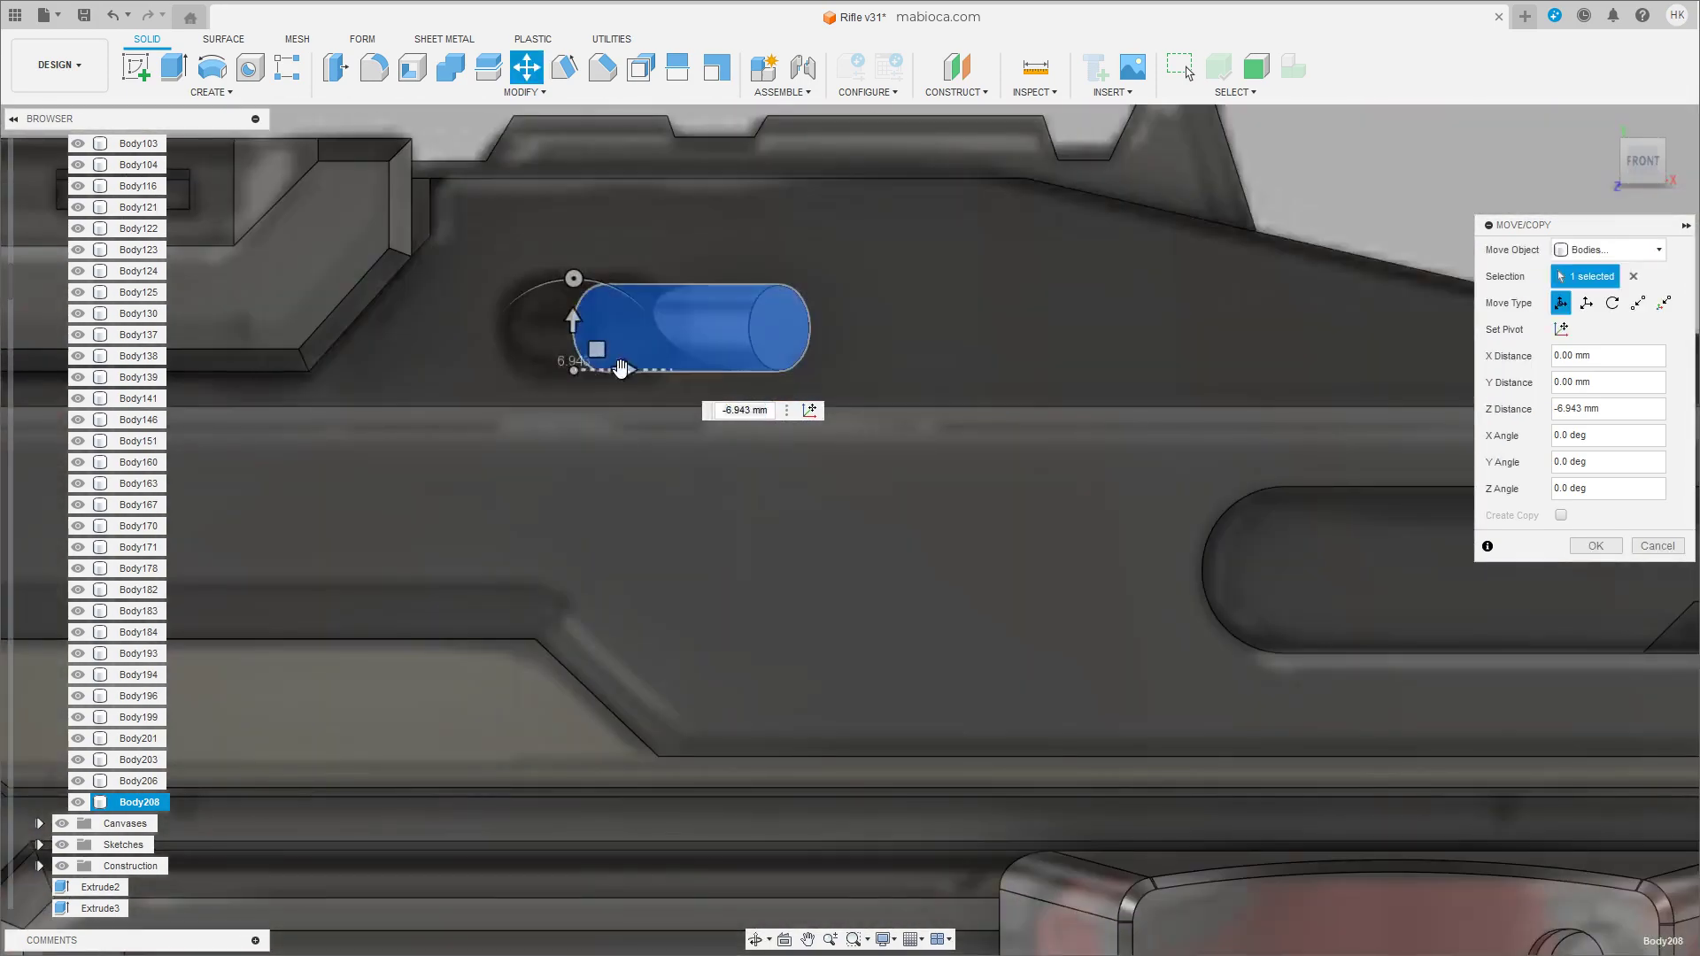
{"action": "left_click", "coordinate": [1587, 547]}
Start another cylinder move, nudging it left then right along X.
{"action": "left_click", "coordinate": [704, 328]}
{"action": "key", "text": "m"}
{"action": "left_click_drag", "start_coordinate": [624, 371], "coordinate": [553, 366]}
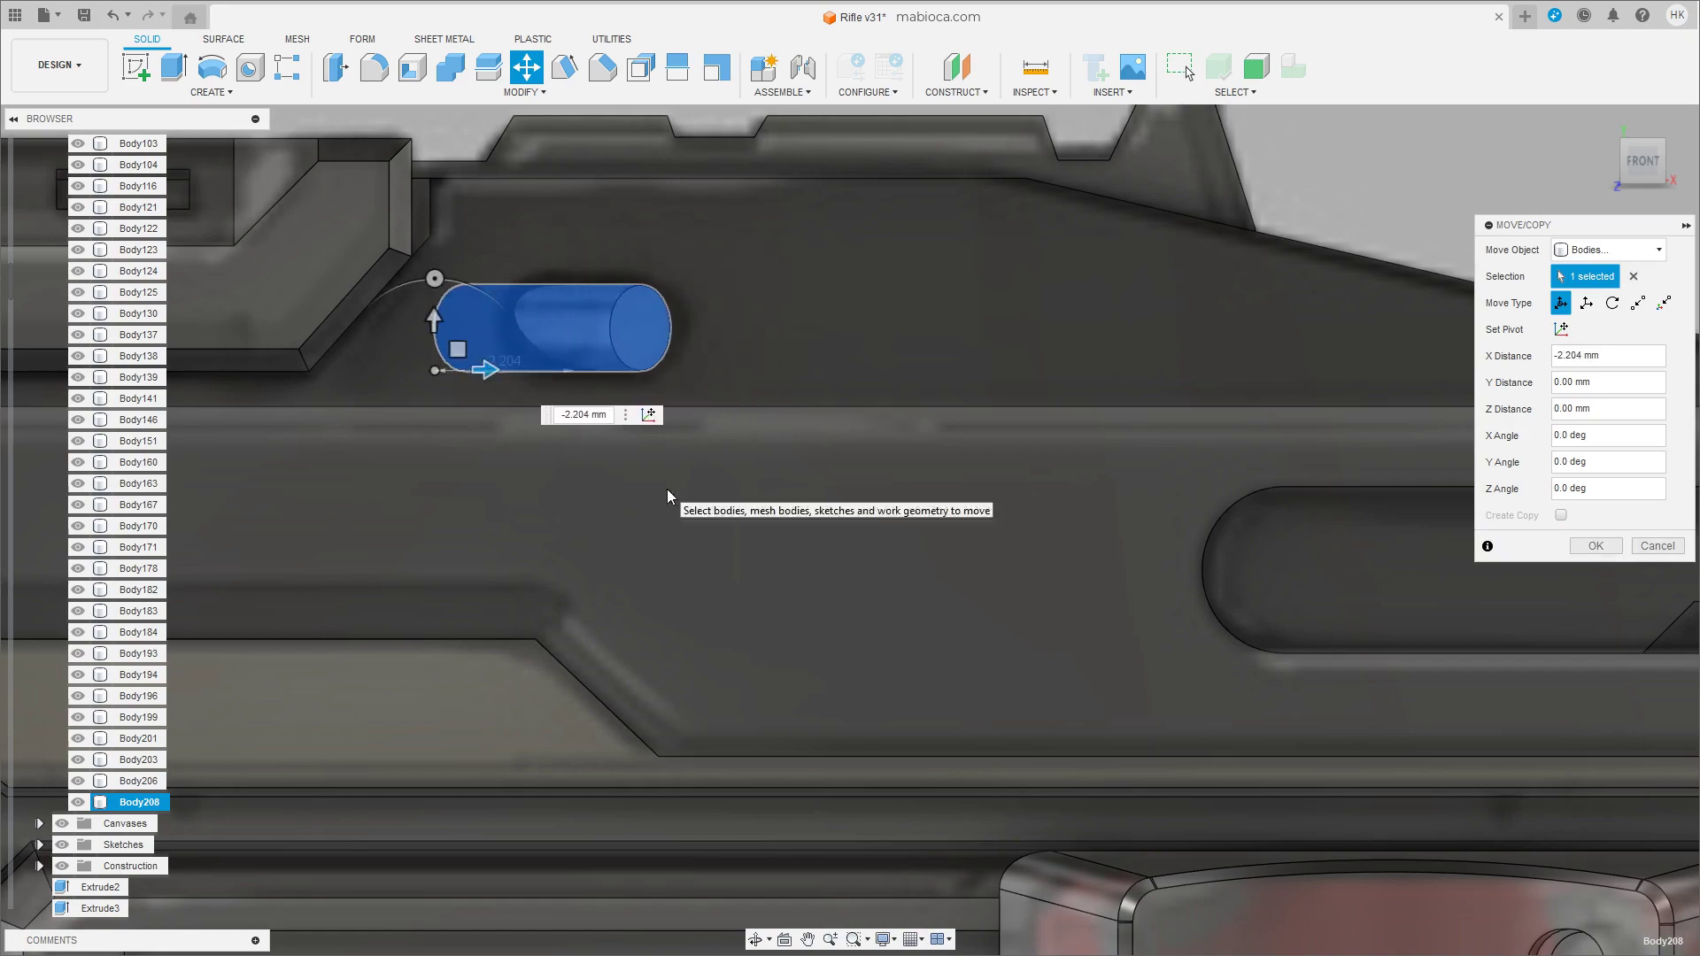
{"action": "middle_click_drag", "start_coordinate": [651, 482], "coordinate": [559, 352], "text": "shift"}
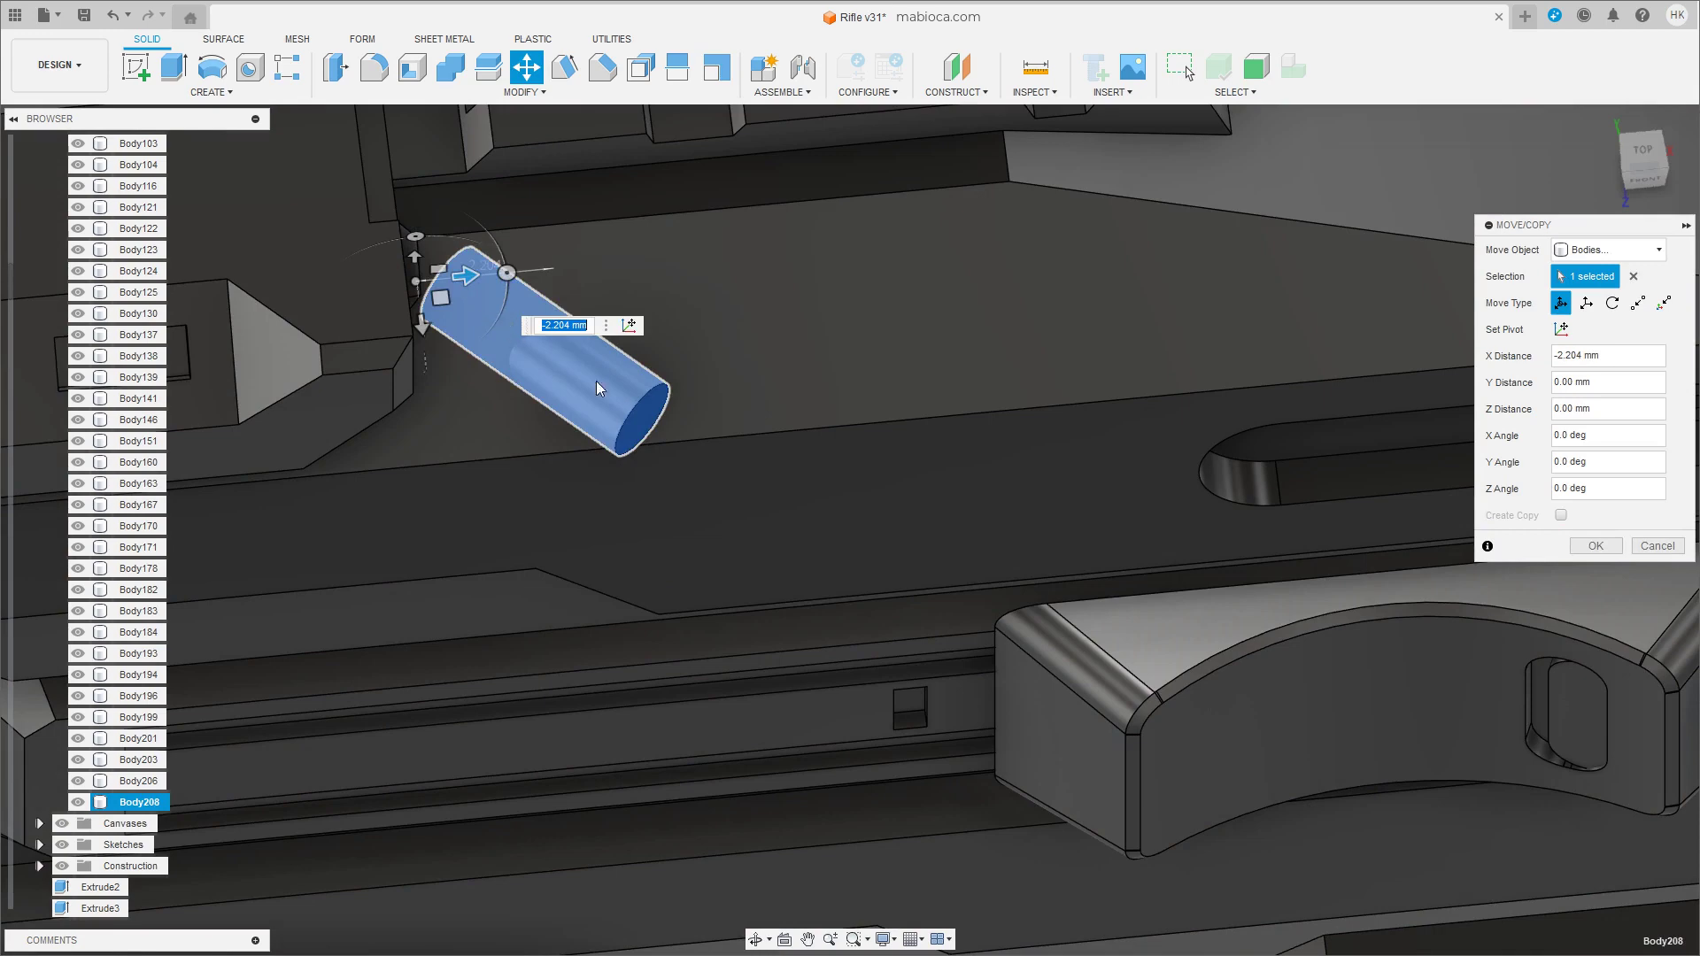
{"action": "left_click_drag", "start_coordinate": [596, 381], "coordinate": [649, 413]}
Cancel the last nudge and re-move the pin along its length, left in X, and tilted about Y.
{"action": "left_click", "coordinate": [1653, 547]}
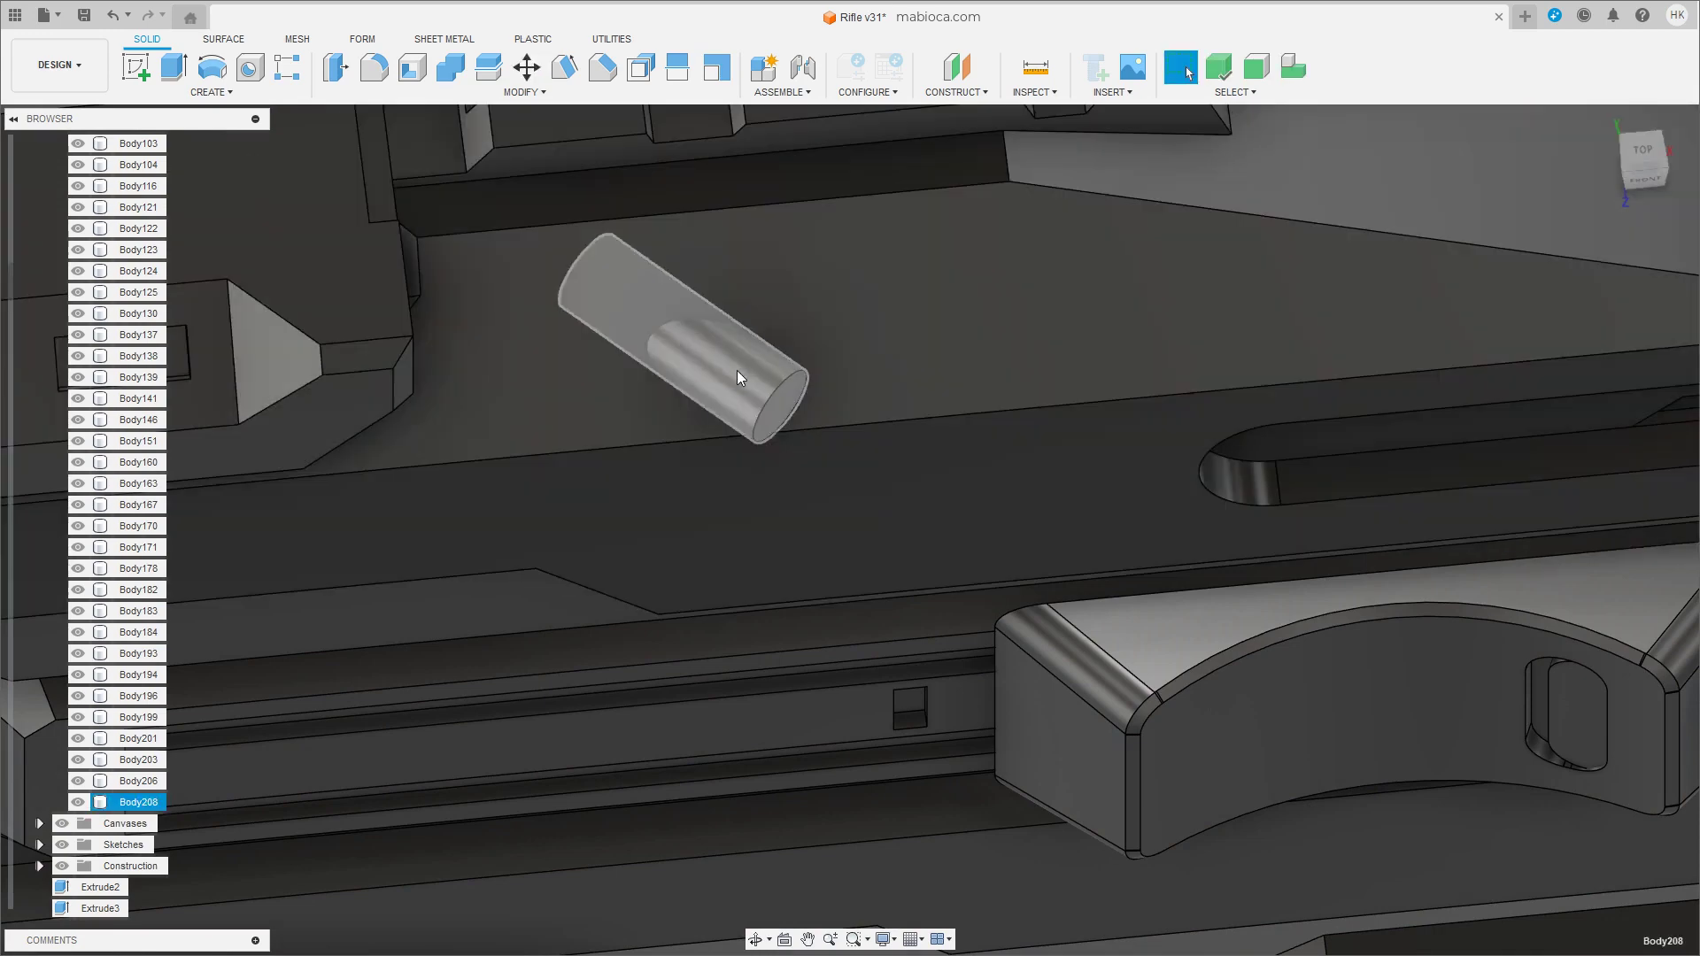
{"action": "key", "text": "m"}
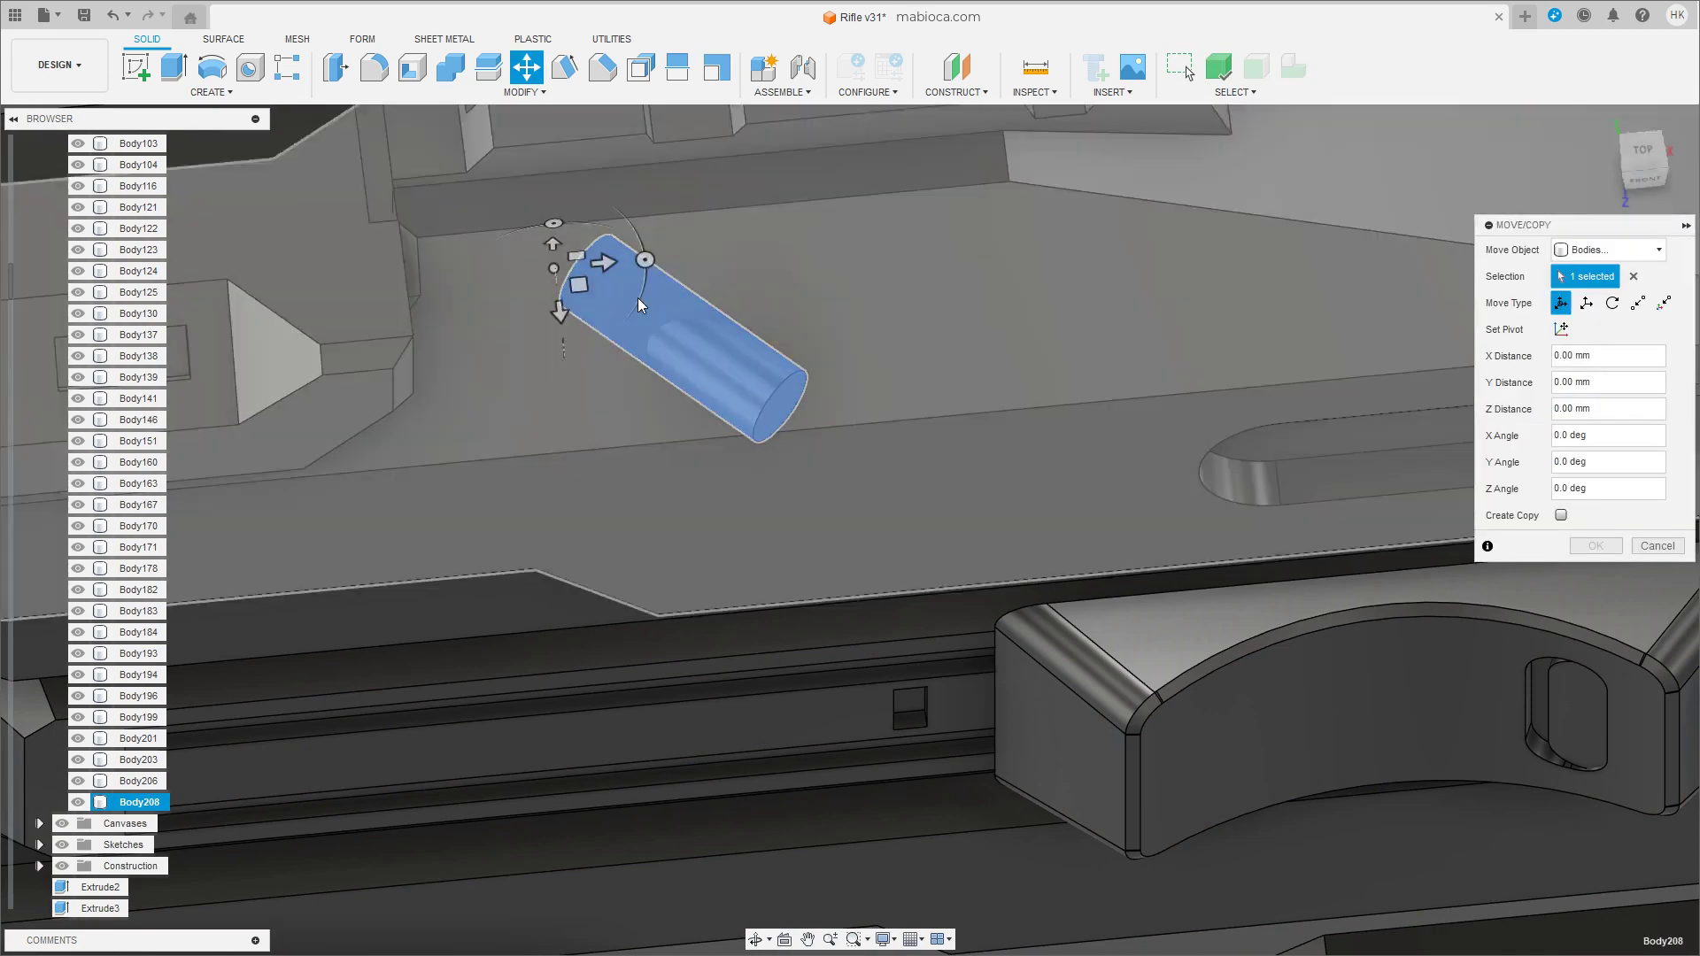
{"action": "left_click_drag", "start_coordinate": [565, 253], "coordinate": [580, 338]}
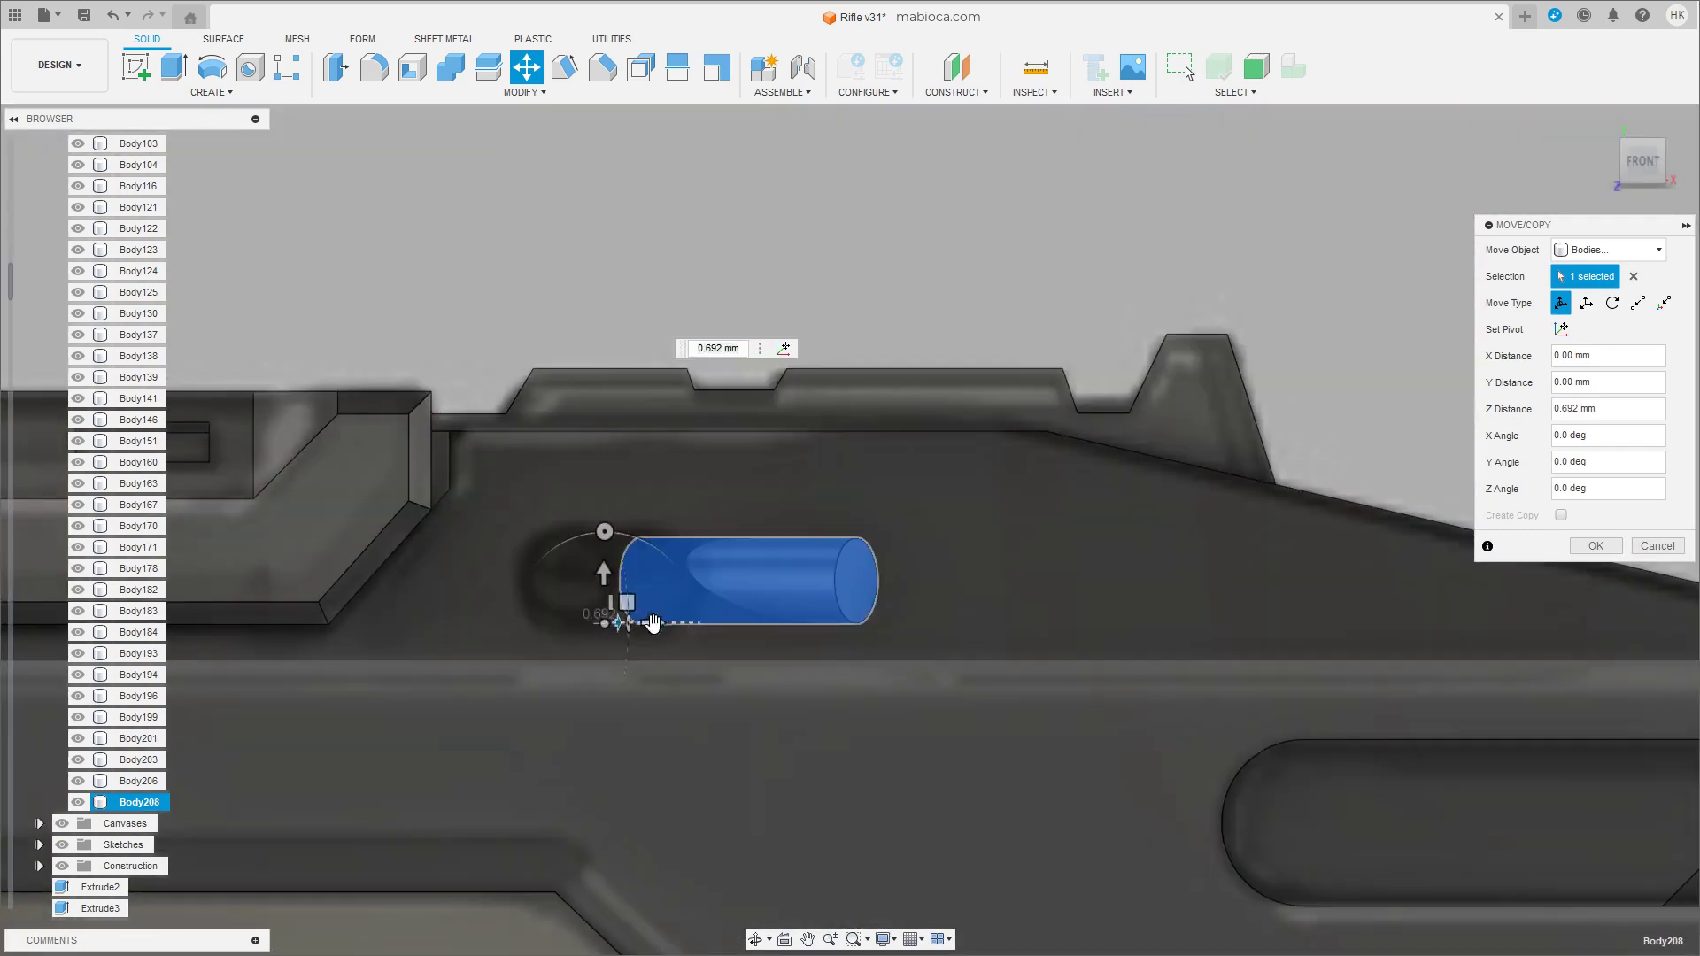
{"action": "left_click_drag", "start_coordinate": [637, 611], "coordinate": [529, 625]}
{"action": "middle_click_drag", "start_coordinate": [529, 624], "coordinate": [496, 620], "text": "shift"}
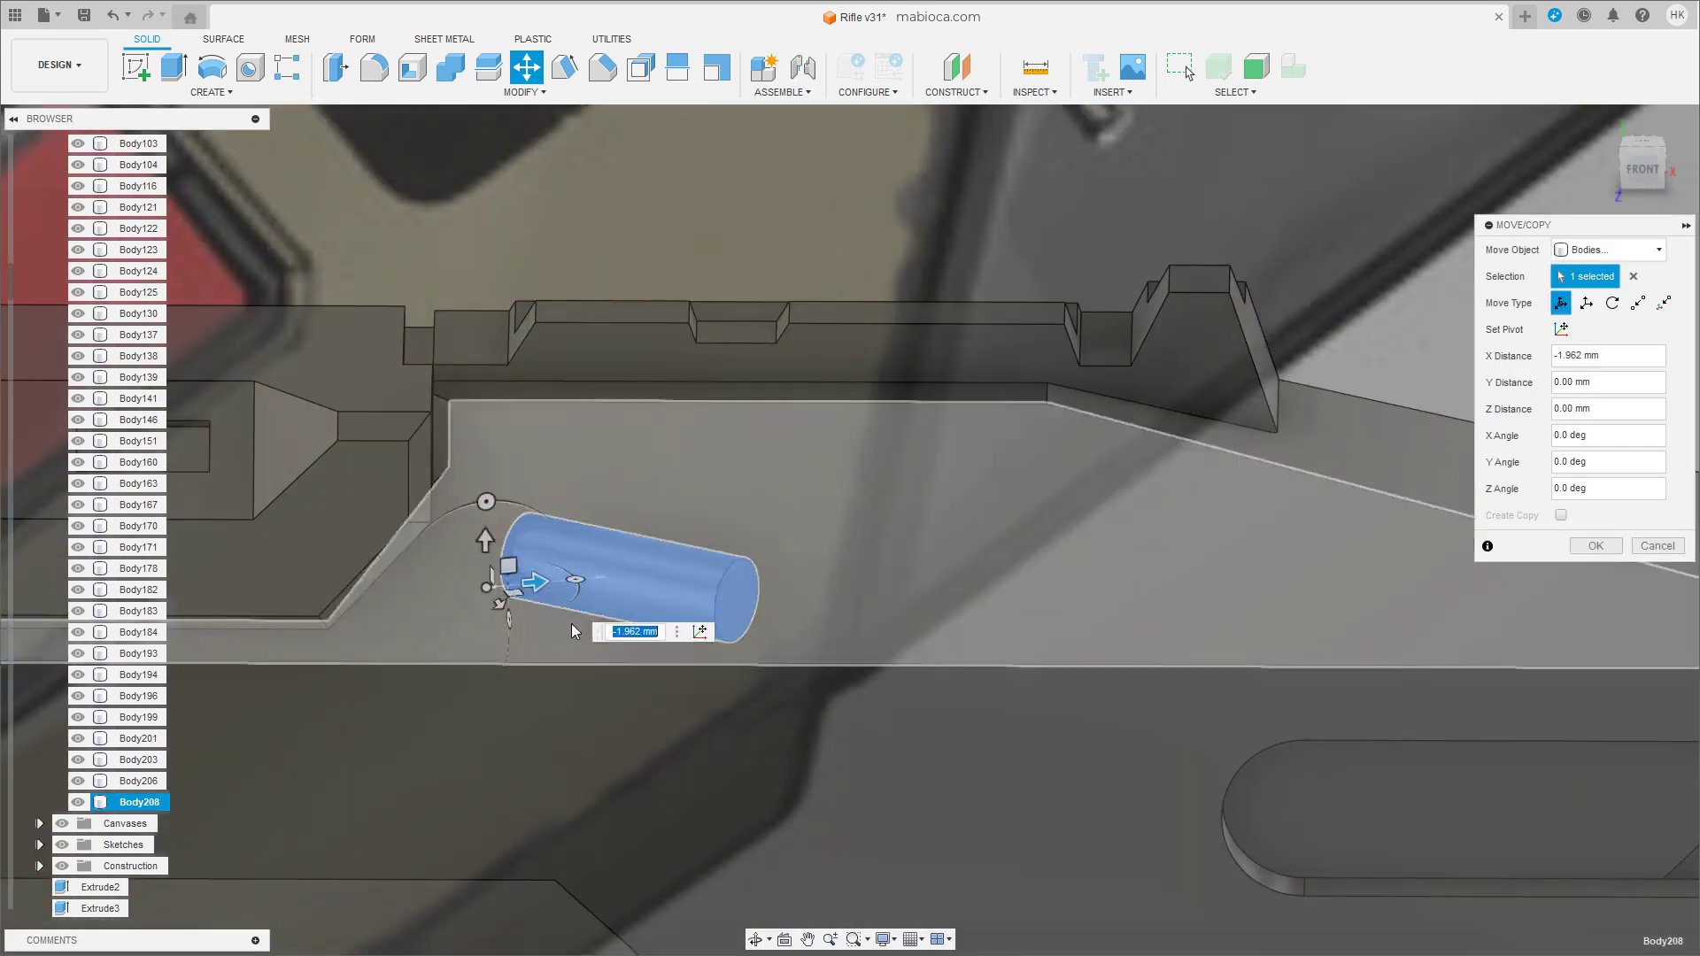
{"action": "left_click_drag", "start_coordinate": [486, 611], "coordinate": [476, 618]}
{"action": "middle_click_drag", "start_coordinate": [490, 589], "coordinate": [554, 676], "text": "shift"}
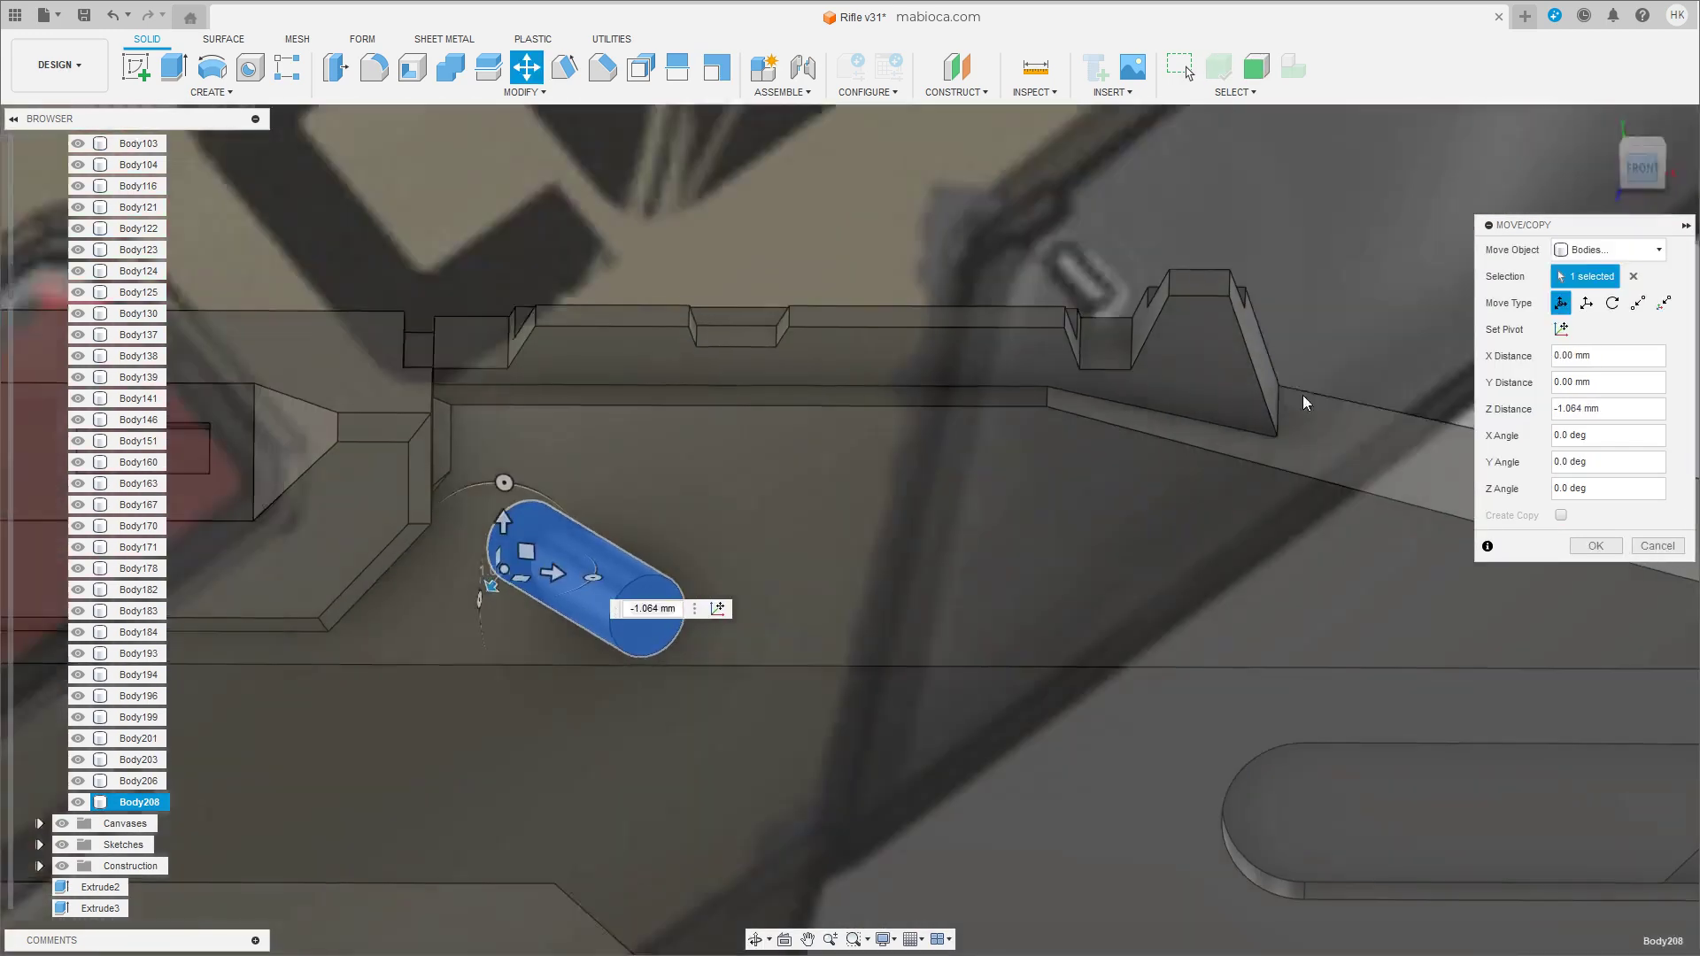
{"action": "mouse_move", "coordinate": [555, 676]}
{"action": "left_mouse_down"}
{"action": "mouse_move", "coordinate": [551, 725]}
{"action": "mouse_move", "coordinate": [542, 680]}
{"action": "left_mouse_up"}
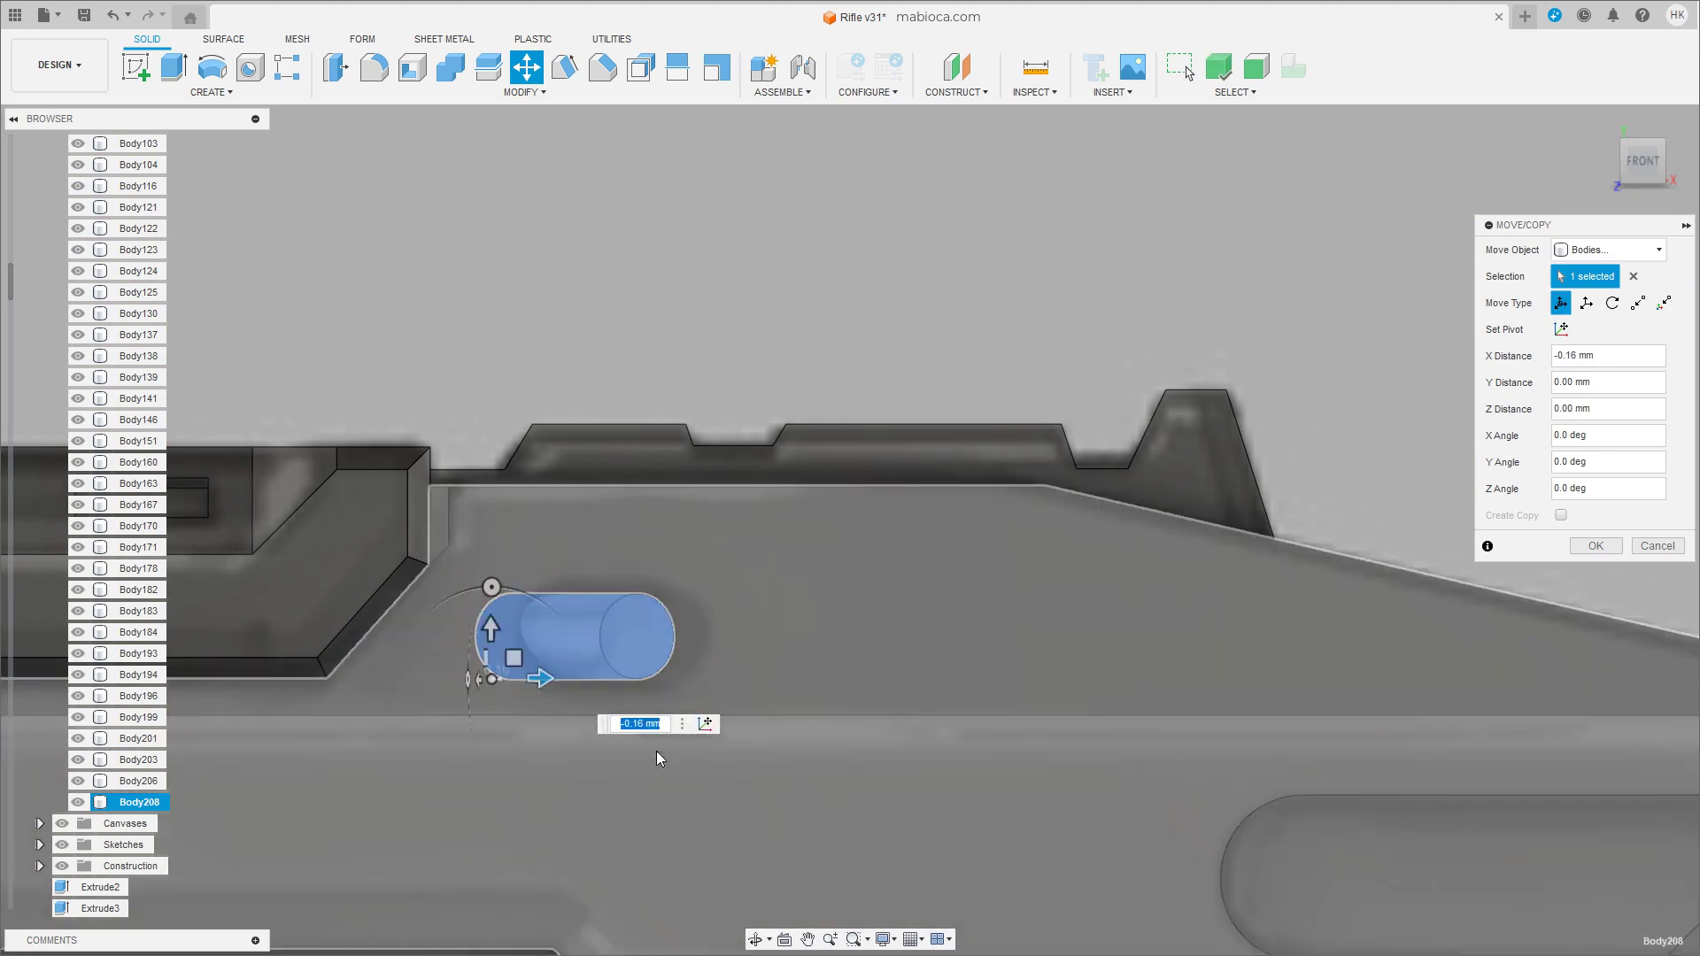
Set the pin's tilt to 15 degrees and confirm its position (-0.379 mm X, 0.87 mm Z).
{"action": "middle_click_drag", "start_coordinate": [659, 759], "coordinate": [558, 729], "text": "shift"}
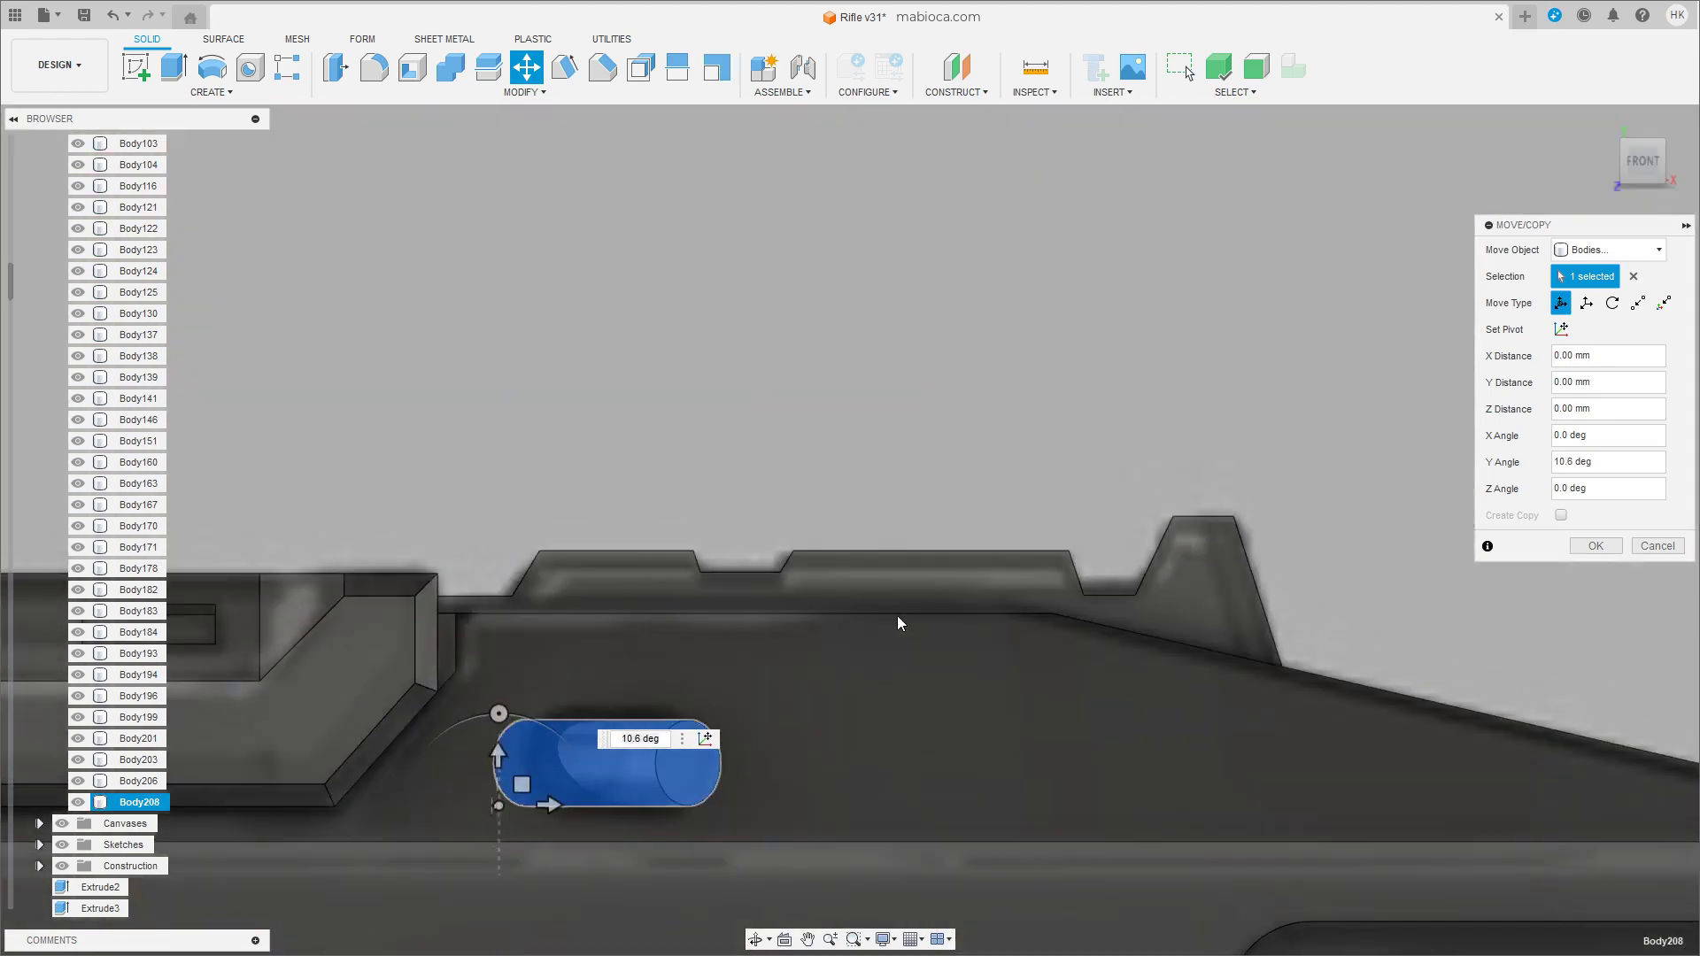
{"action": "mouse_move", "coordinate": [895, 614]}
{"action": "middle_mouse_down", "text": "shift"}
{"action": "mouse_move", "coordinate": [734, 781]}
{"action": "mouse_move", "coordinate": [734, 761]}
{"action": "middle_mouse_up", "text": "shift"}
{"action": "left_click_drag", "start_coordinate": [722, 634], "coordinate": [677, 615]}
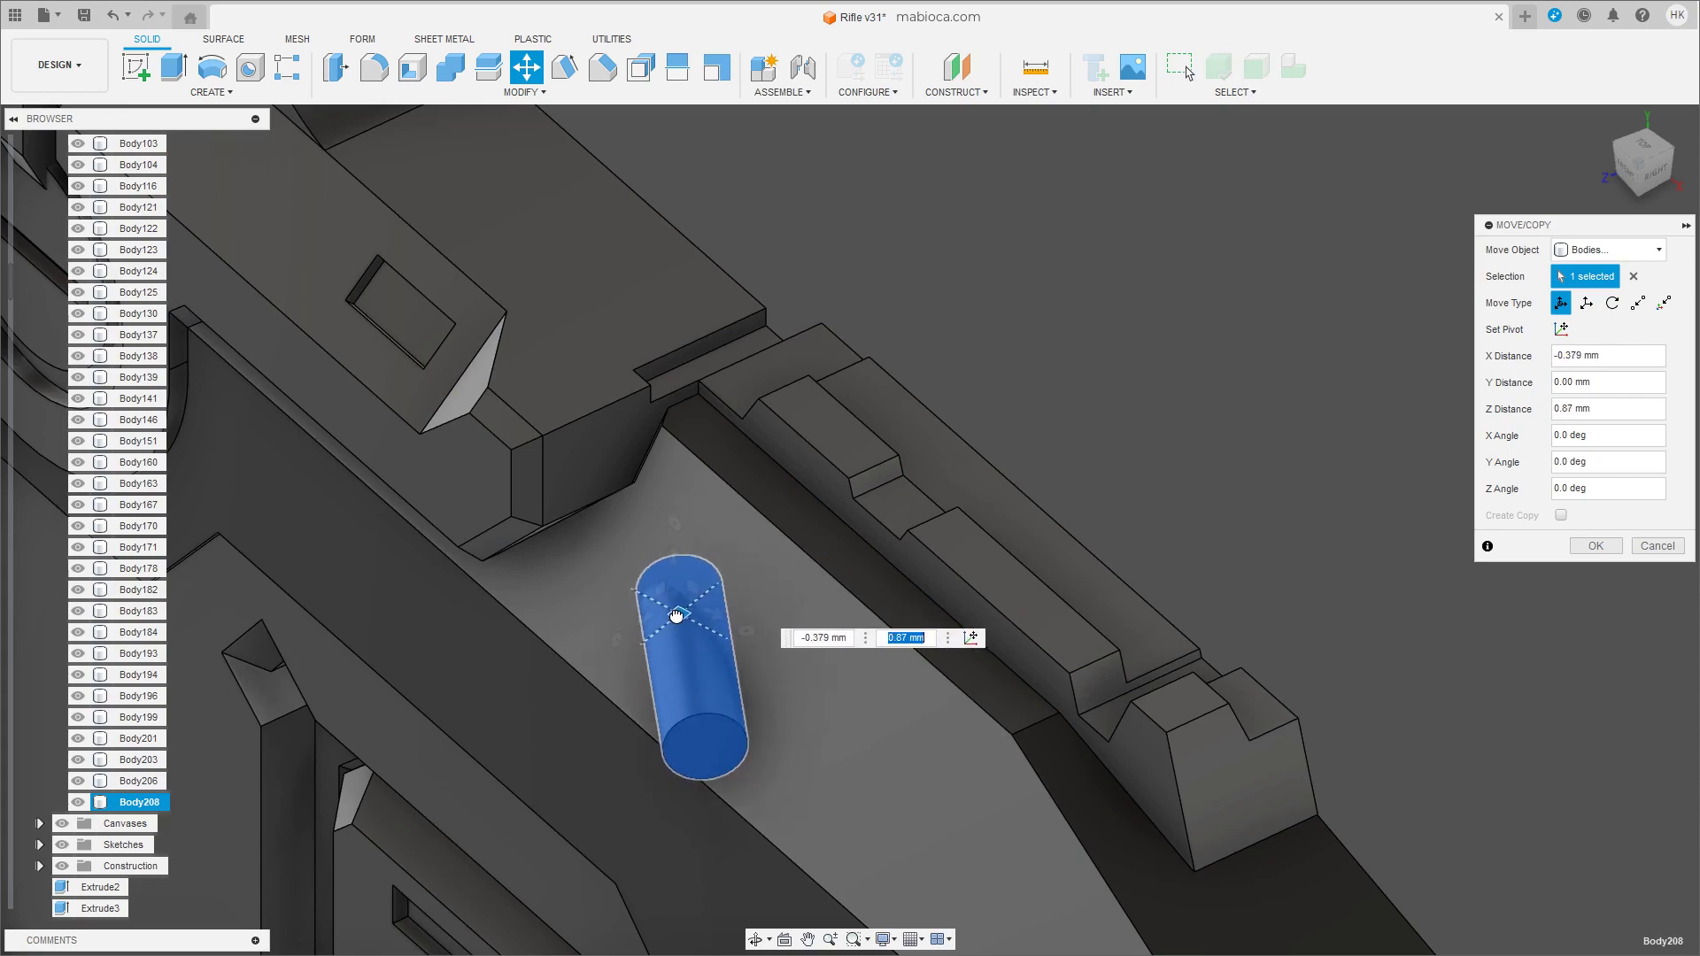
{"action": "left_click", "coordinate": [1623, 170]}
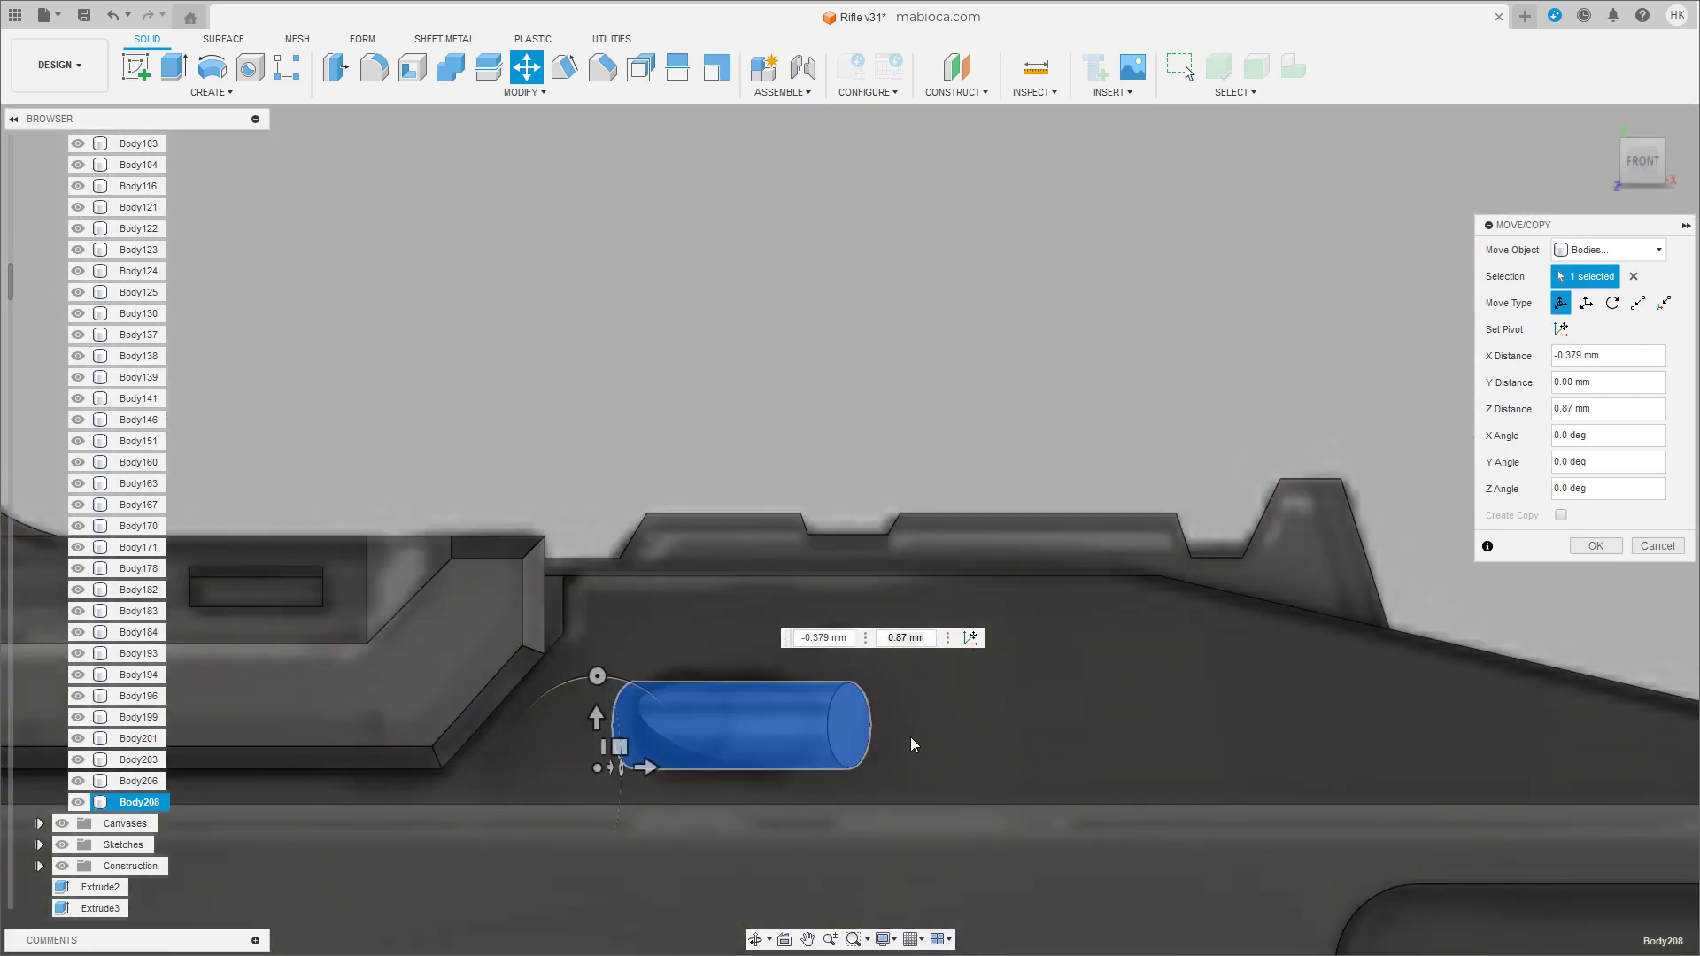
{"action": "mouse_move", "coordinate": [893, 741]}
{"action": "middle_mouse_down", "text": "shift"}
{"action": "mouse_move", "coordinate": [722, 785]}
{"action": "mouse_move", "coordinate": [881, 806]}
{"action": "middle_mouse_up", "text": "shift"}
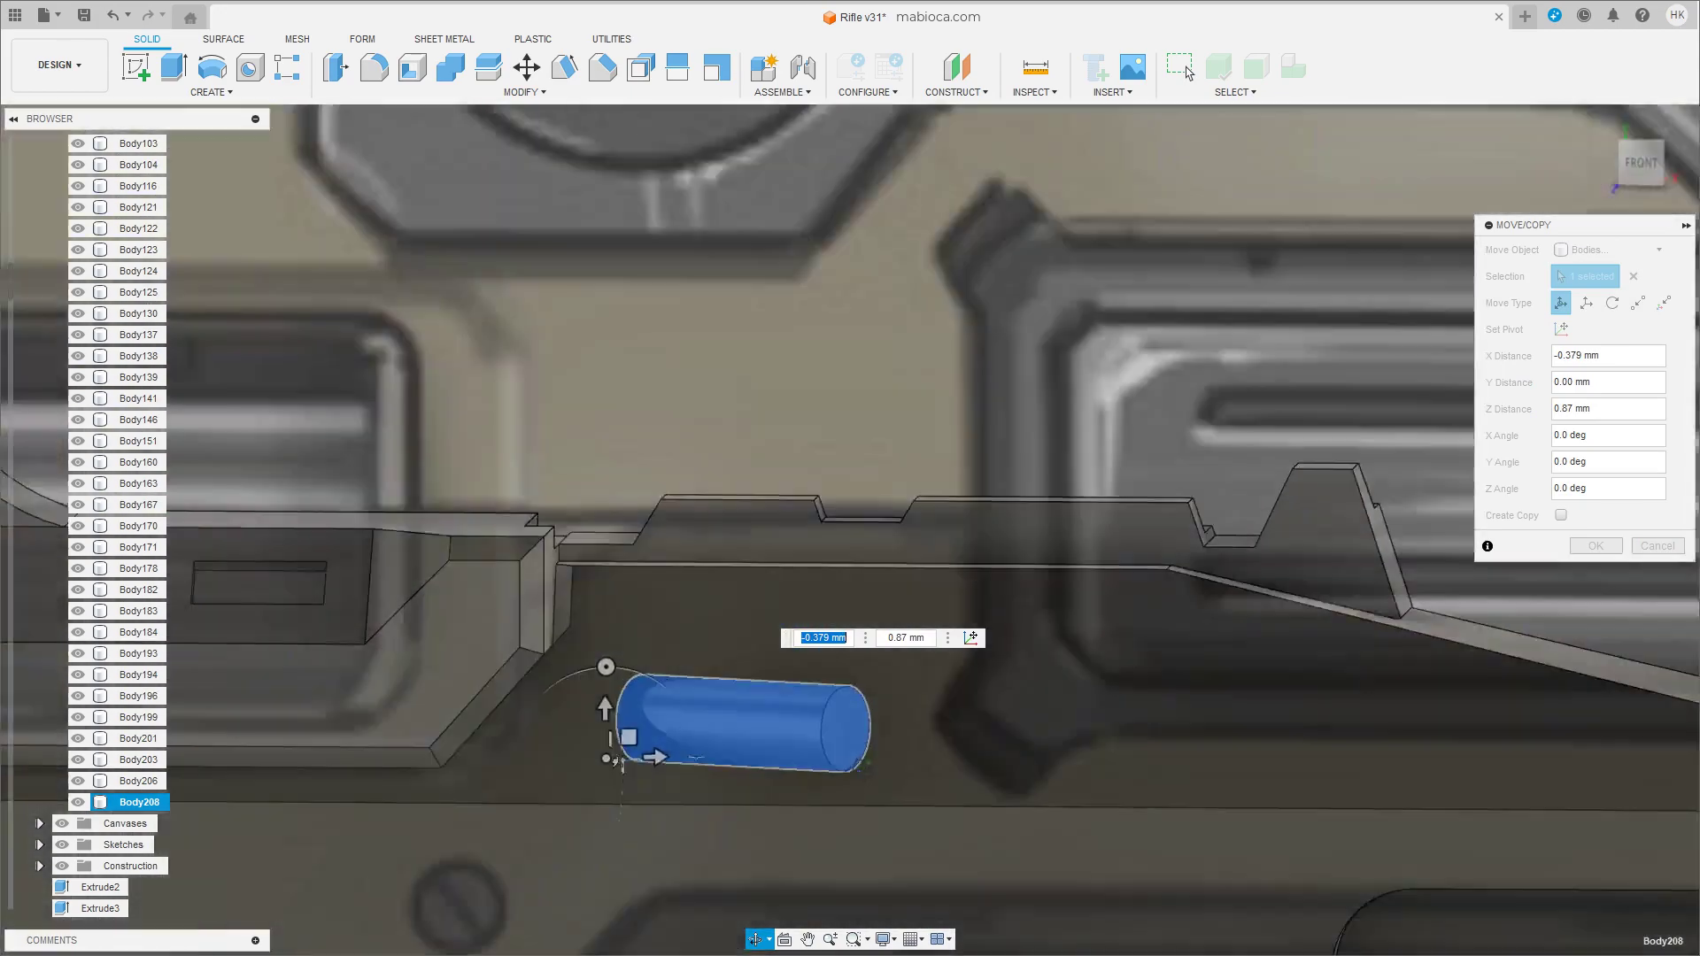
{"action": "middle_click_drag", "start_coordinate": [881, 806], "coordinate": [826, 816], "text": "shift"}
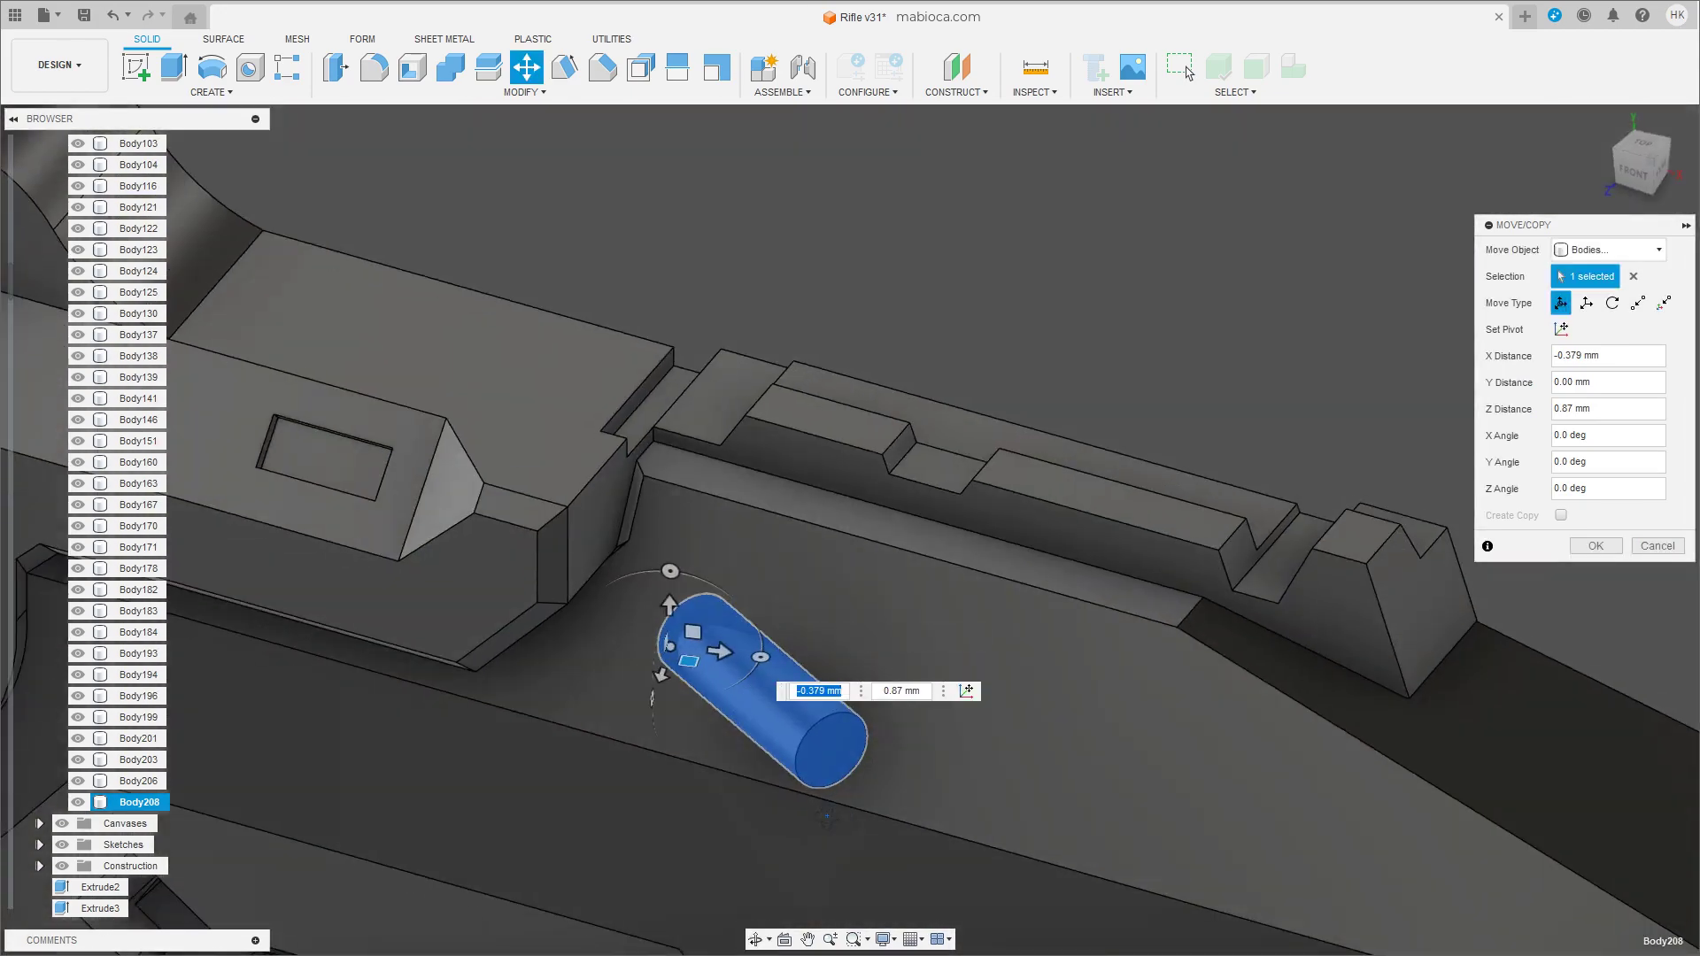
{"action": "left_click", "coordinate": [1613, 548]}
{"action": "left_click", "coordinate": [460, 69]}
Cut pin Body208 from receiver Body206 and inspect the hole against the reference canvas.
{"action": "left_click", "coordinate": [922, 655]}
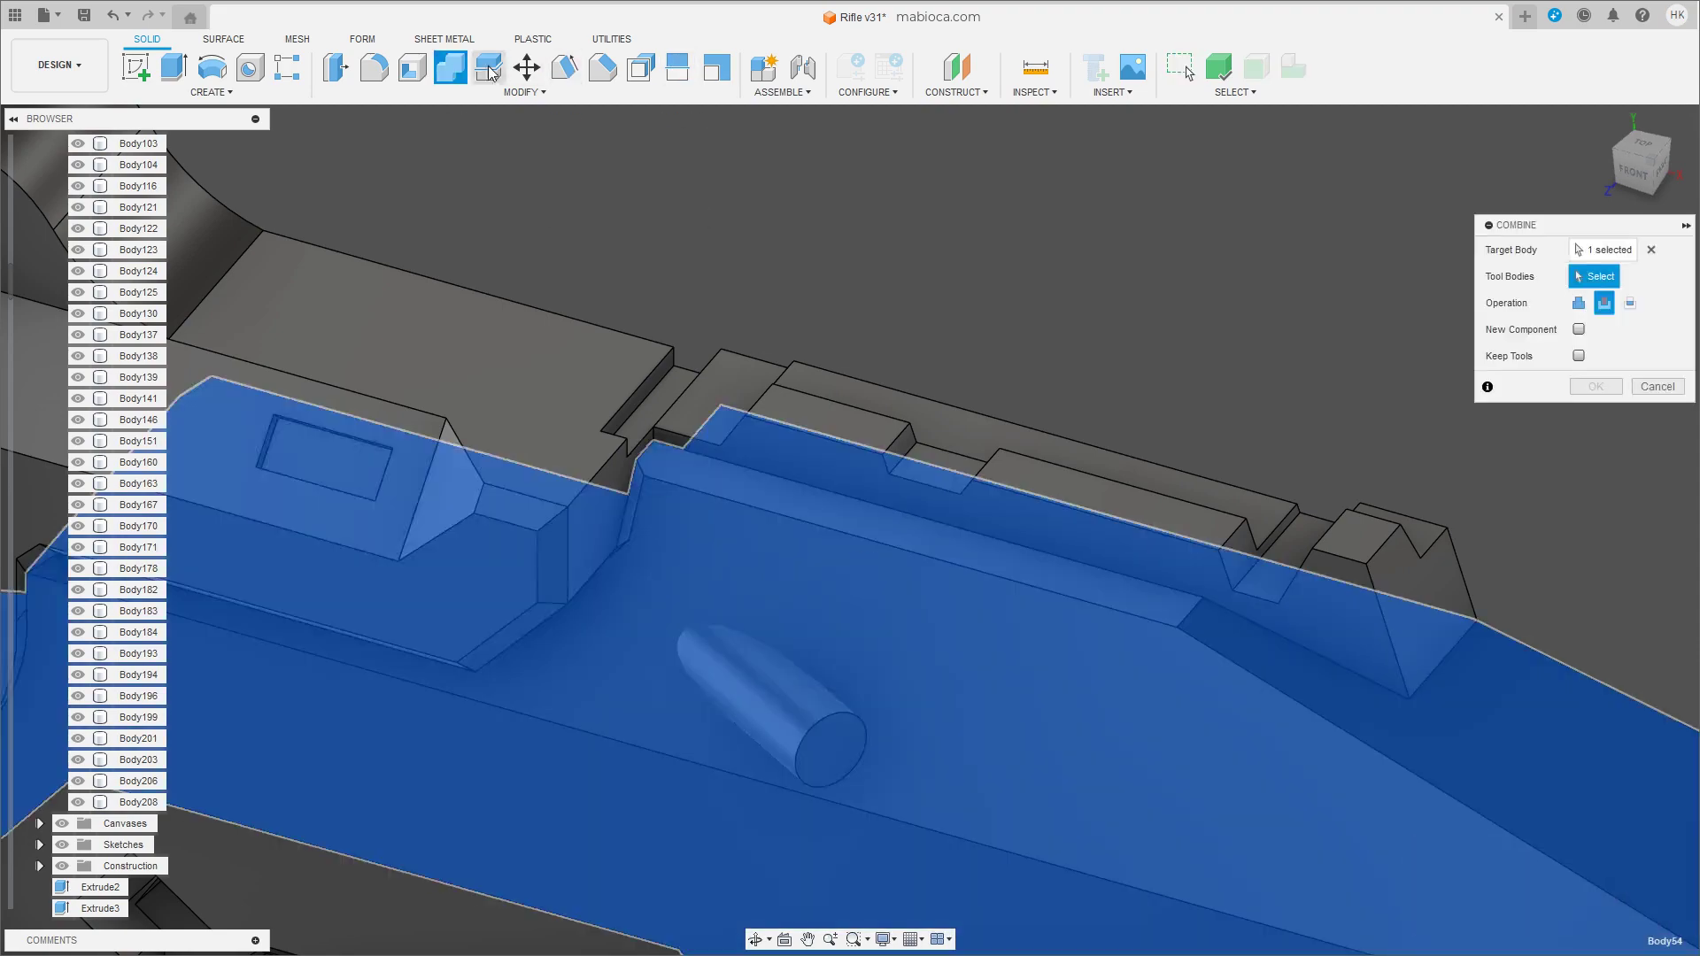
{"action": "left_click", "coordinate": [770, 704]}
{"action": "key", "text": "Return"}
{"action": "left_click", "coordinate": [1634, 170]}
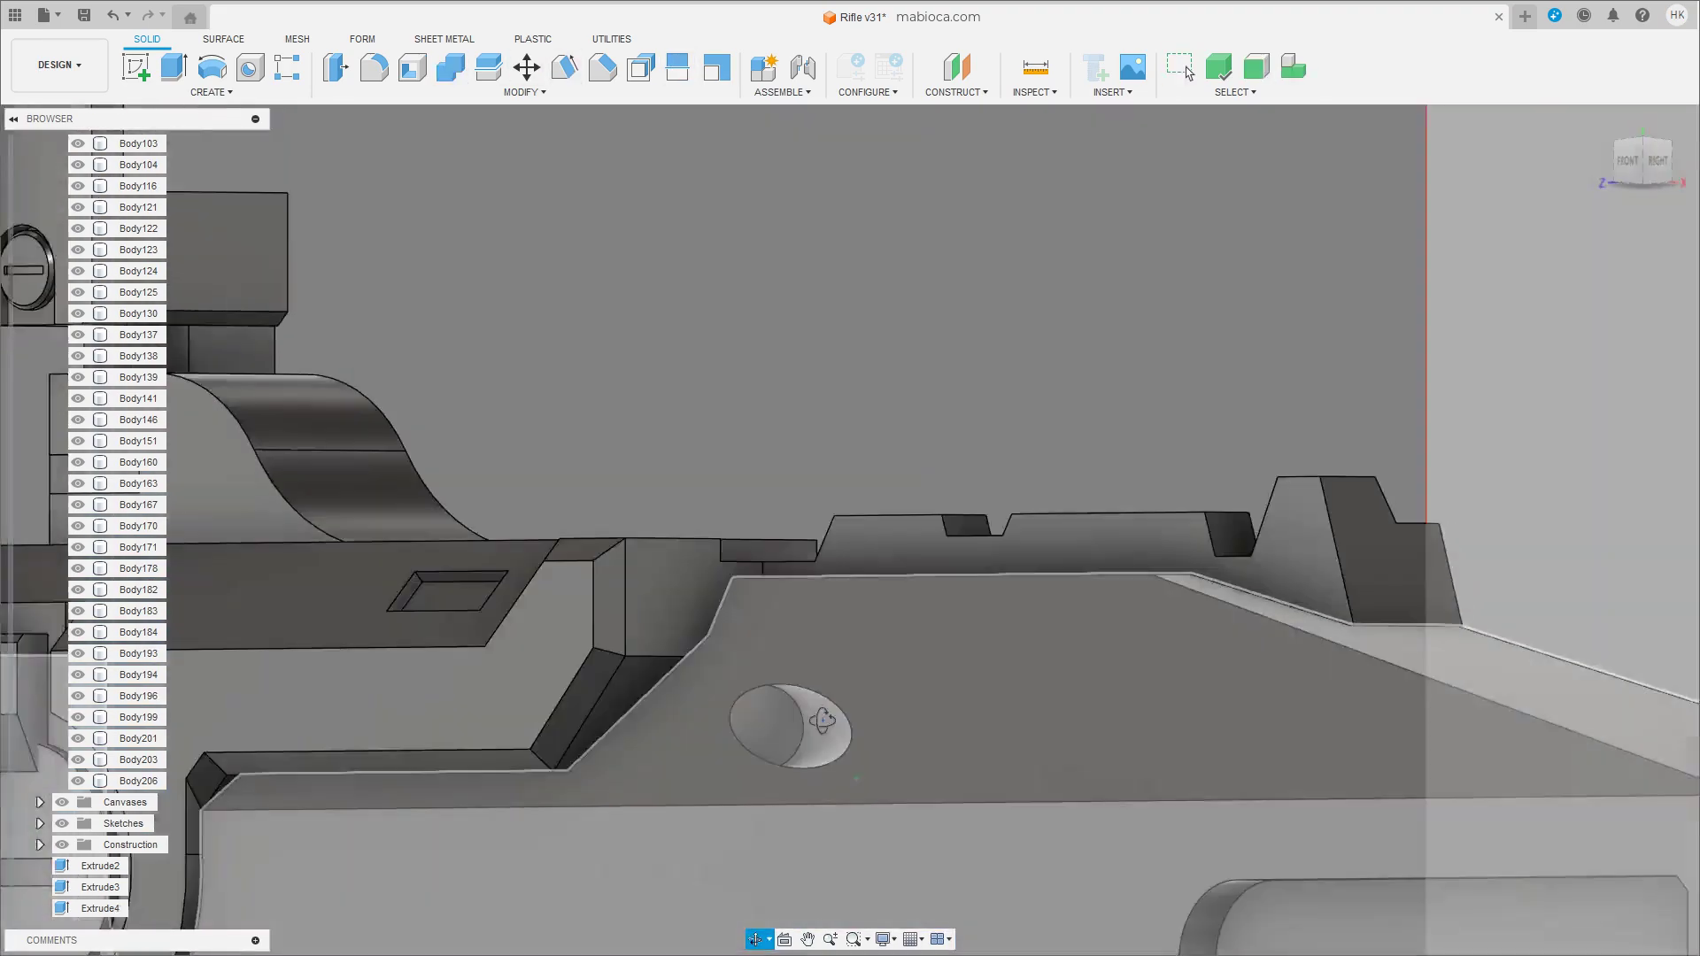
{"action": "scroll", "coordinate": [1050, 682], "scroll_direction": "up", "scroll_amount": 3}
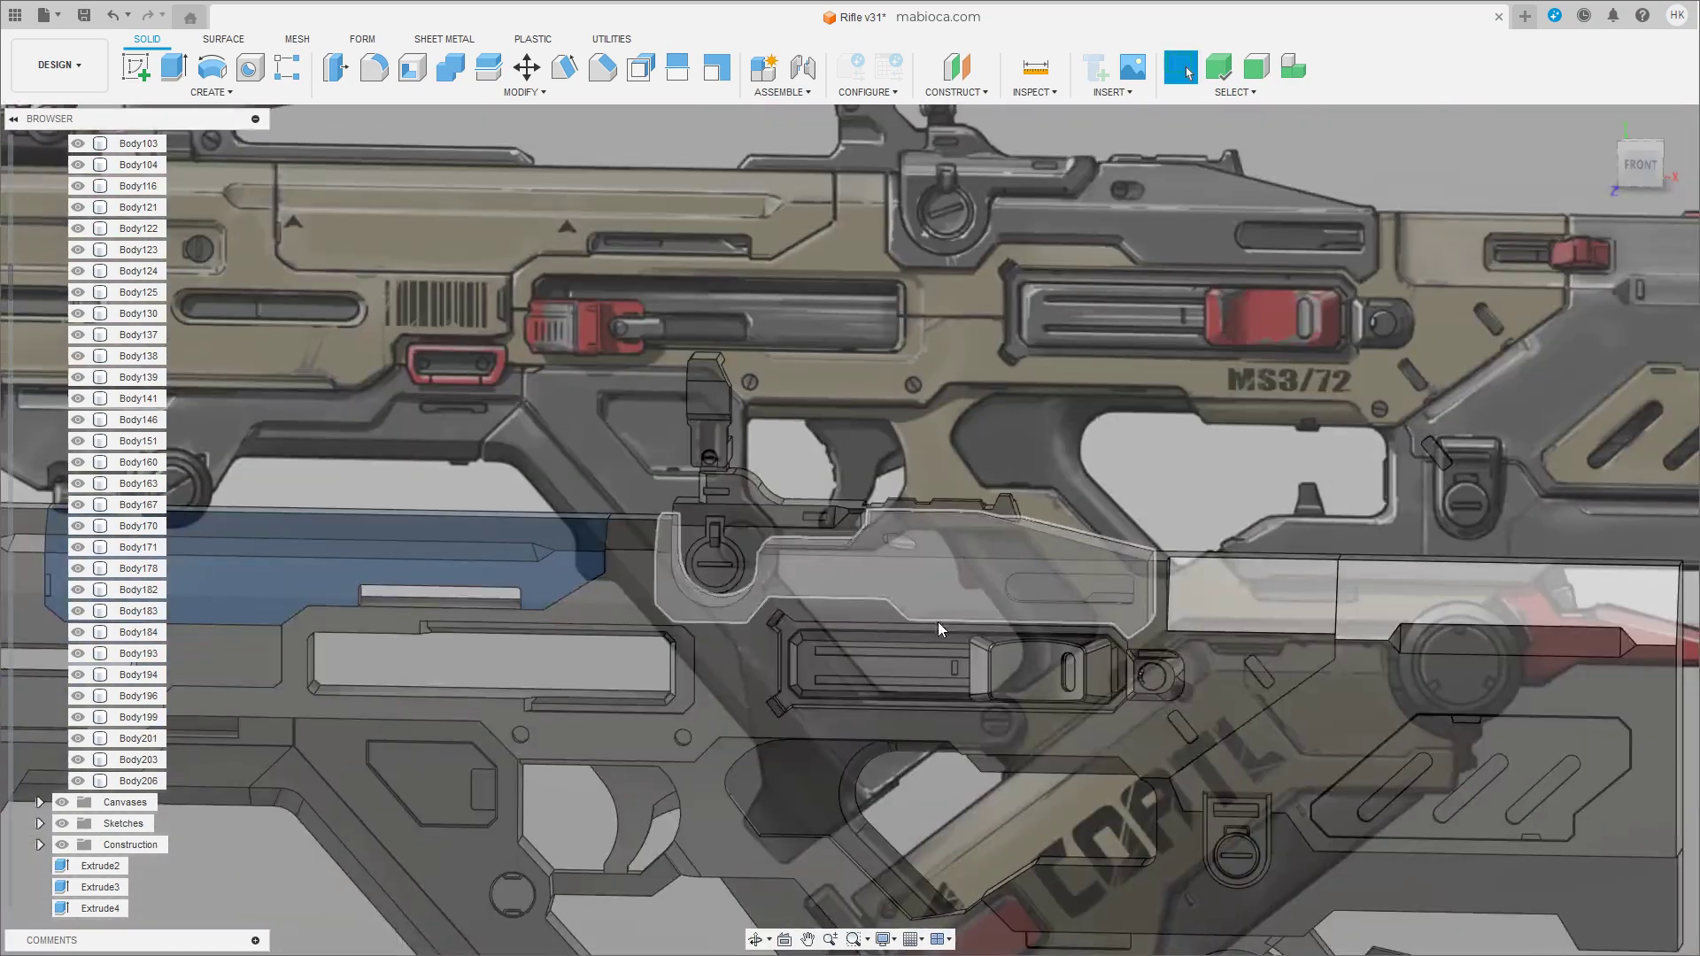
{"action": "middle_click_drag", "start_coordinate": [938, 624], "coordinate": [880, 614], "text": "shift"}
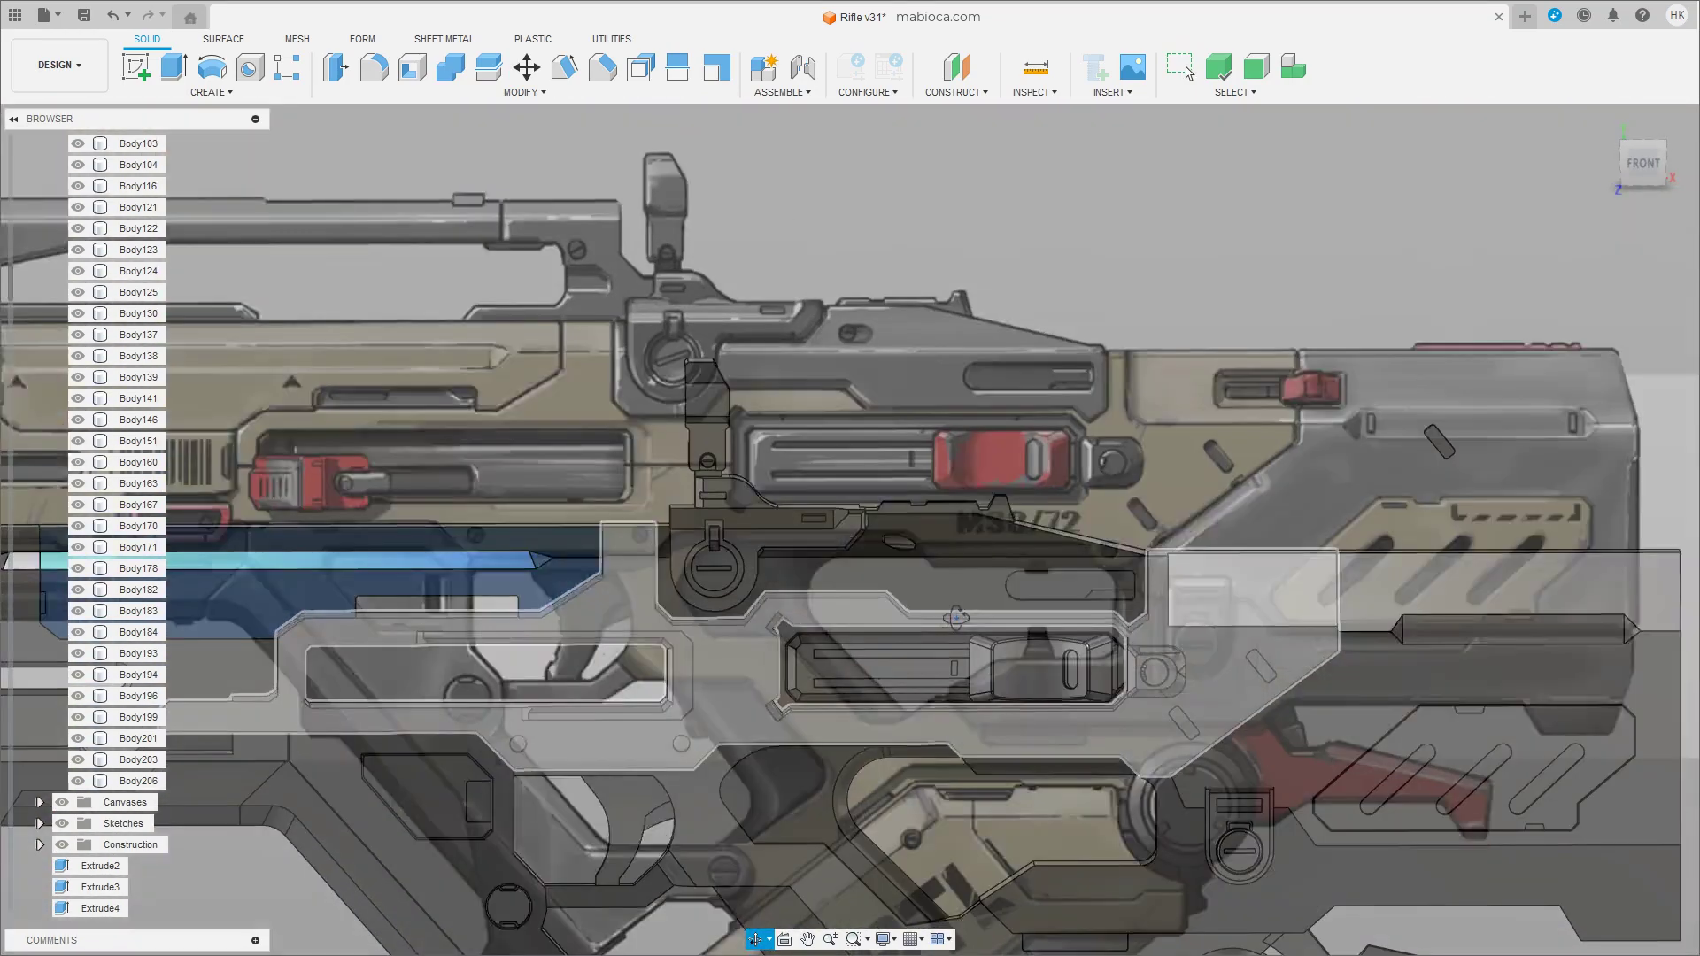
{"action": "left_click", "coordinate": [1188, 74]}
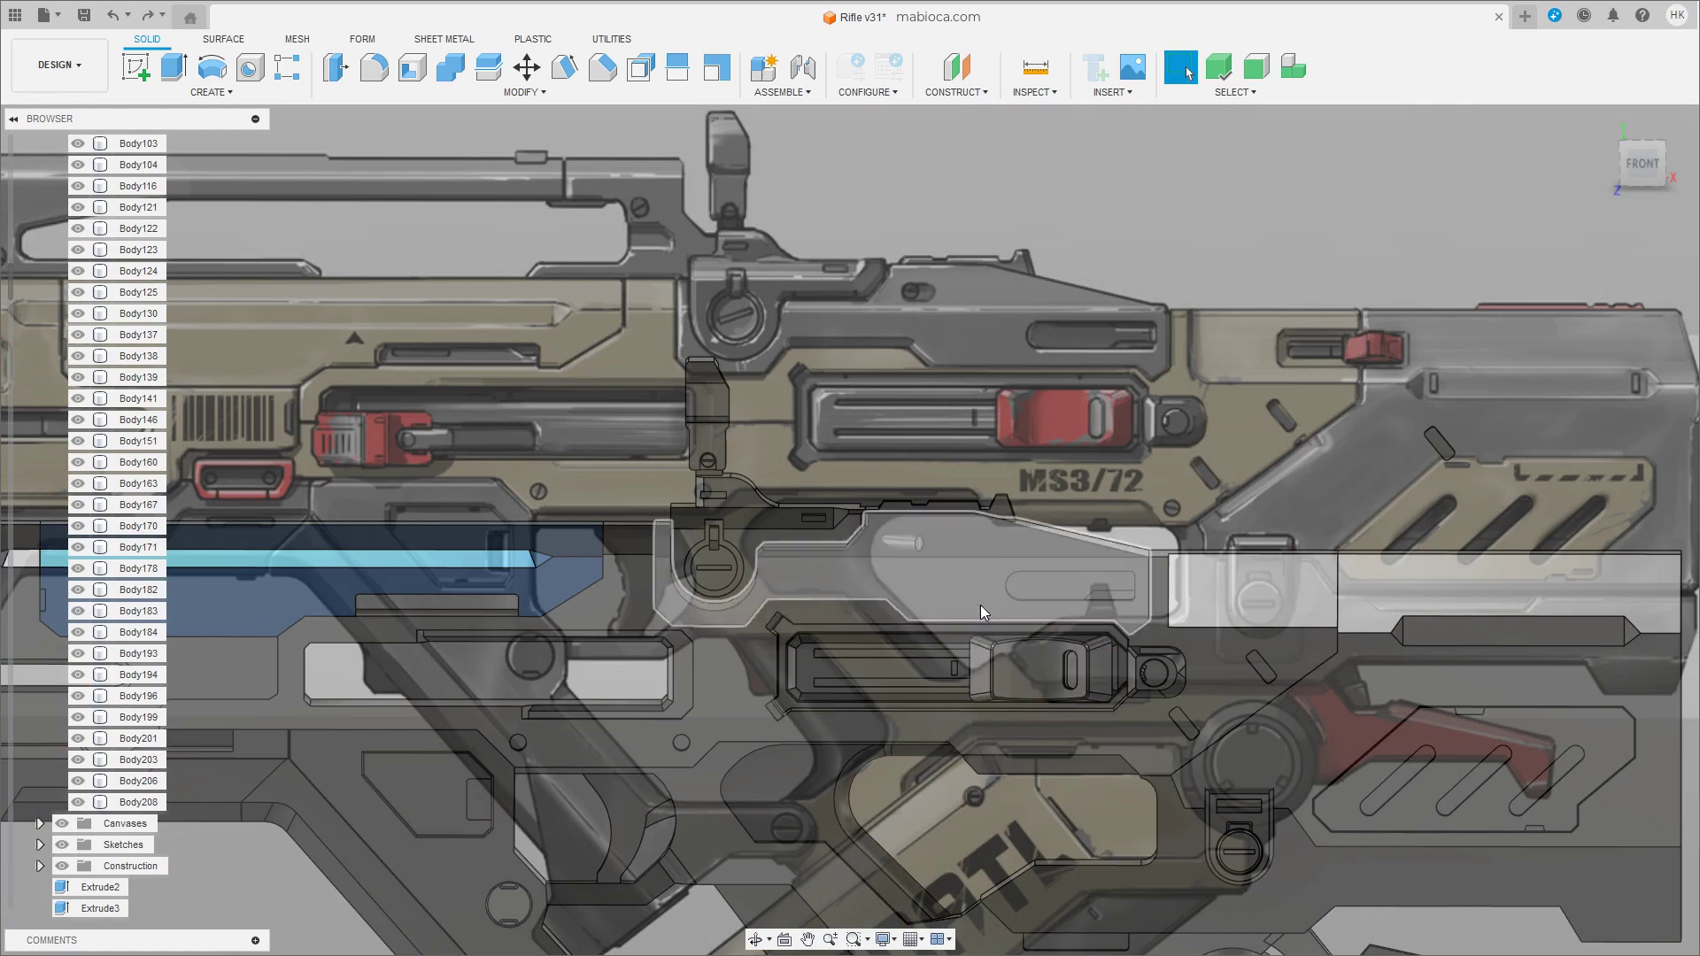
Rotate the pin body (Body208) about its vertical axis and confirm the first rotation.
{"action": "scroll", "coordinate": [981, 604], "scroll_direction": "up", "scroll_amount": 5}
{"action": "key", "text": "e"}
{"action": "left_click", "coordinate": [1650, 423]}
{"action": "key", "text": "m"}
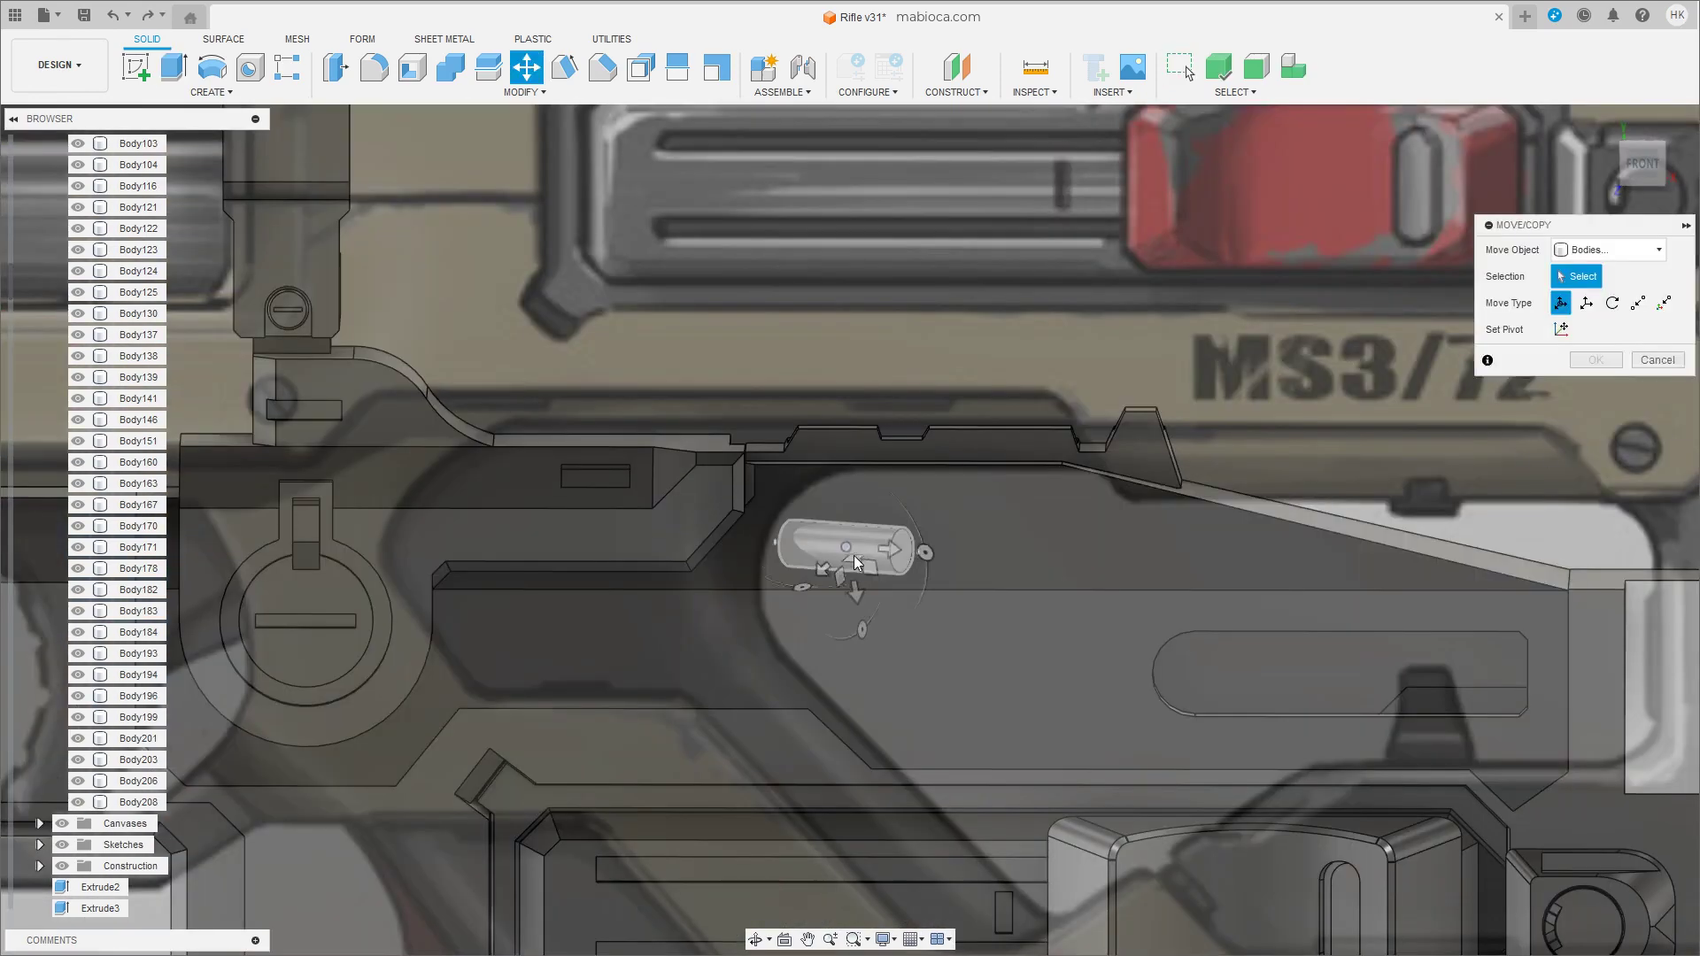
{"action": "left_click", "coordinate": [853, 555]}
{"action": "left_click_drag", "start_coordinate": [912, 641], "coordinate": [799, 652]}
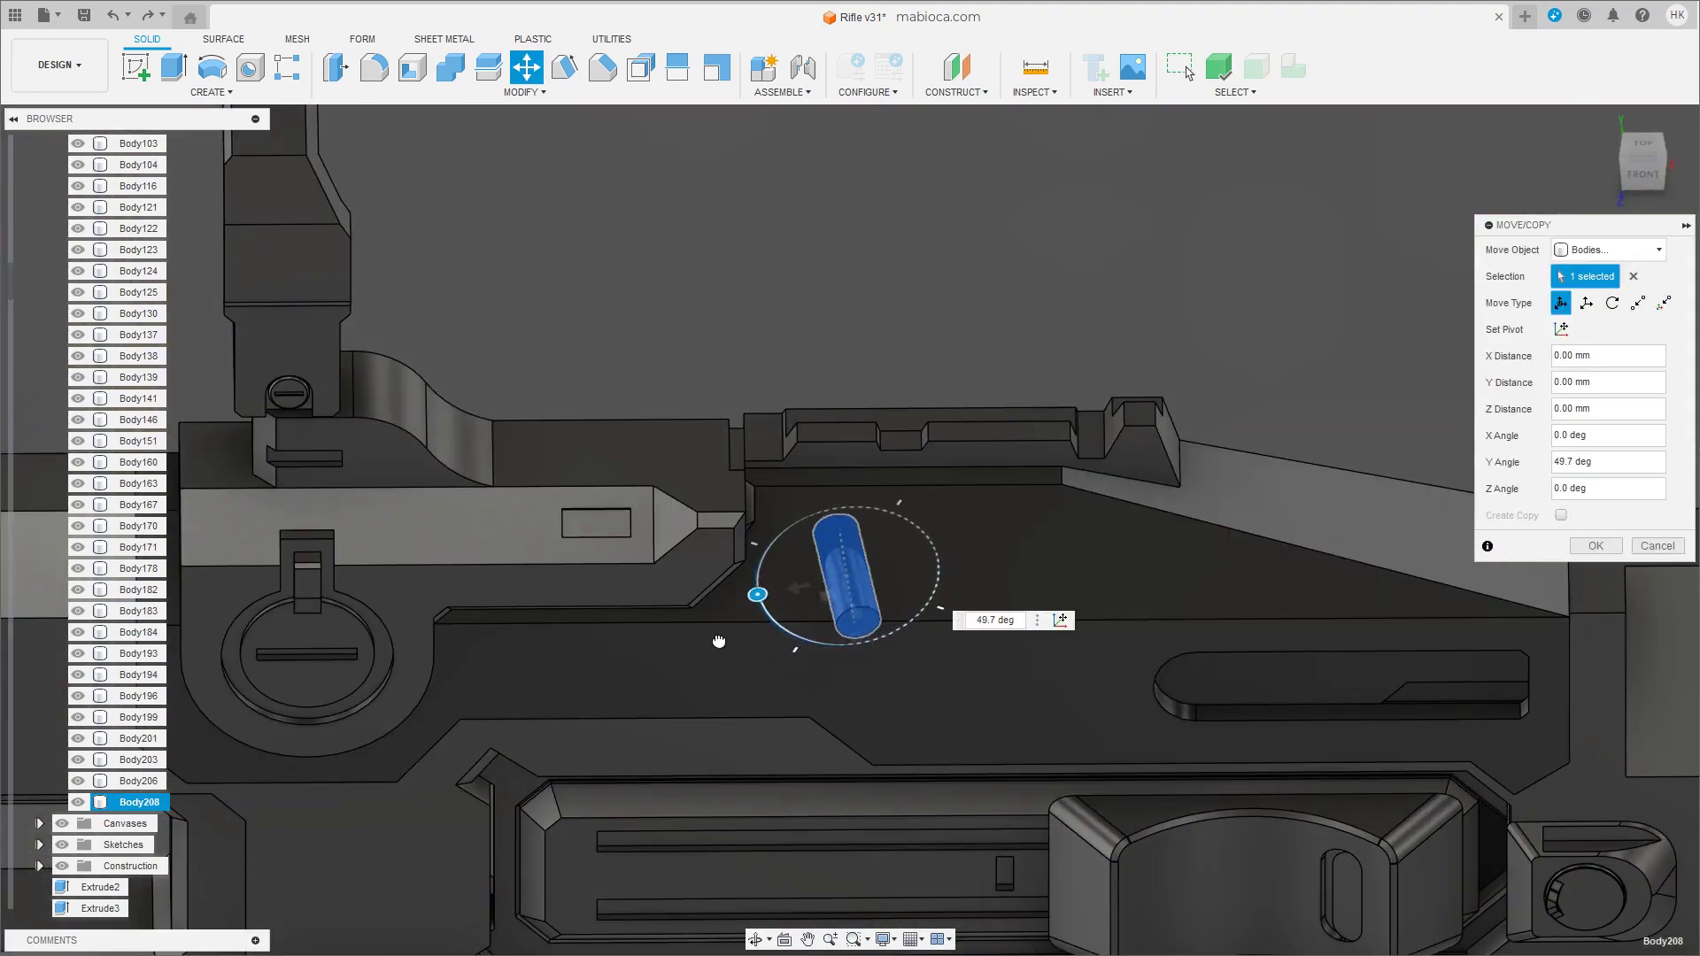
{"action": "mouse_move", "coordinate": [704, 639]}
{"action": "middle_mouse_down", "text": "shift"}
{"action": "mouse_move", "coordinate": [877, 634]}
{"action": "mouse_move", "coordinate": [896, 572]}
{"action": "middle_mouse_up", "text": "shift"}
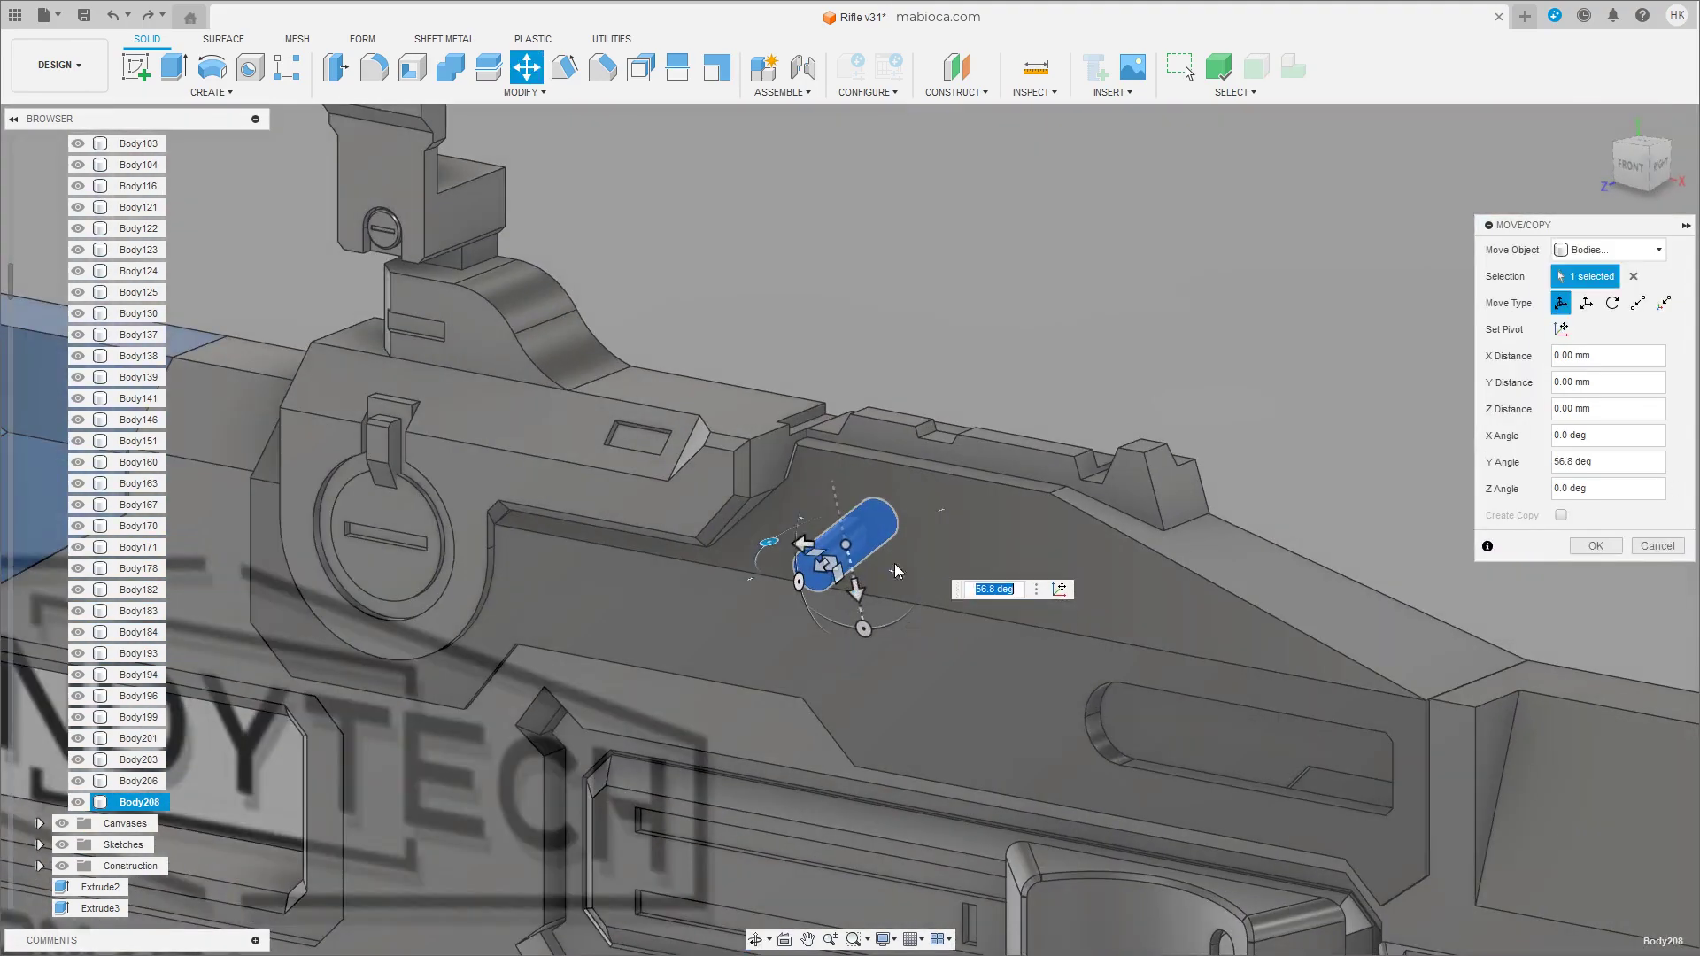
{"action": "middle_click_drag", "start_coordinate": [897, 680], "coordinate": [833, 627], "text": "shift"}
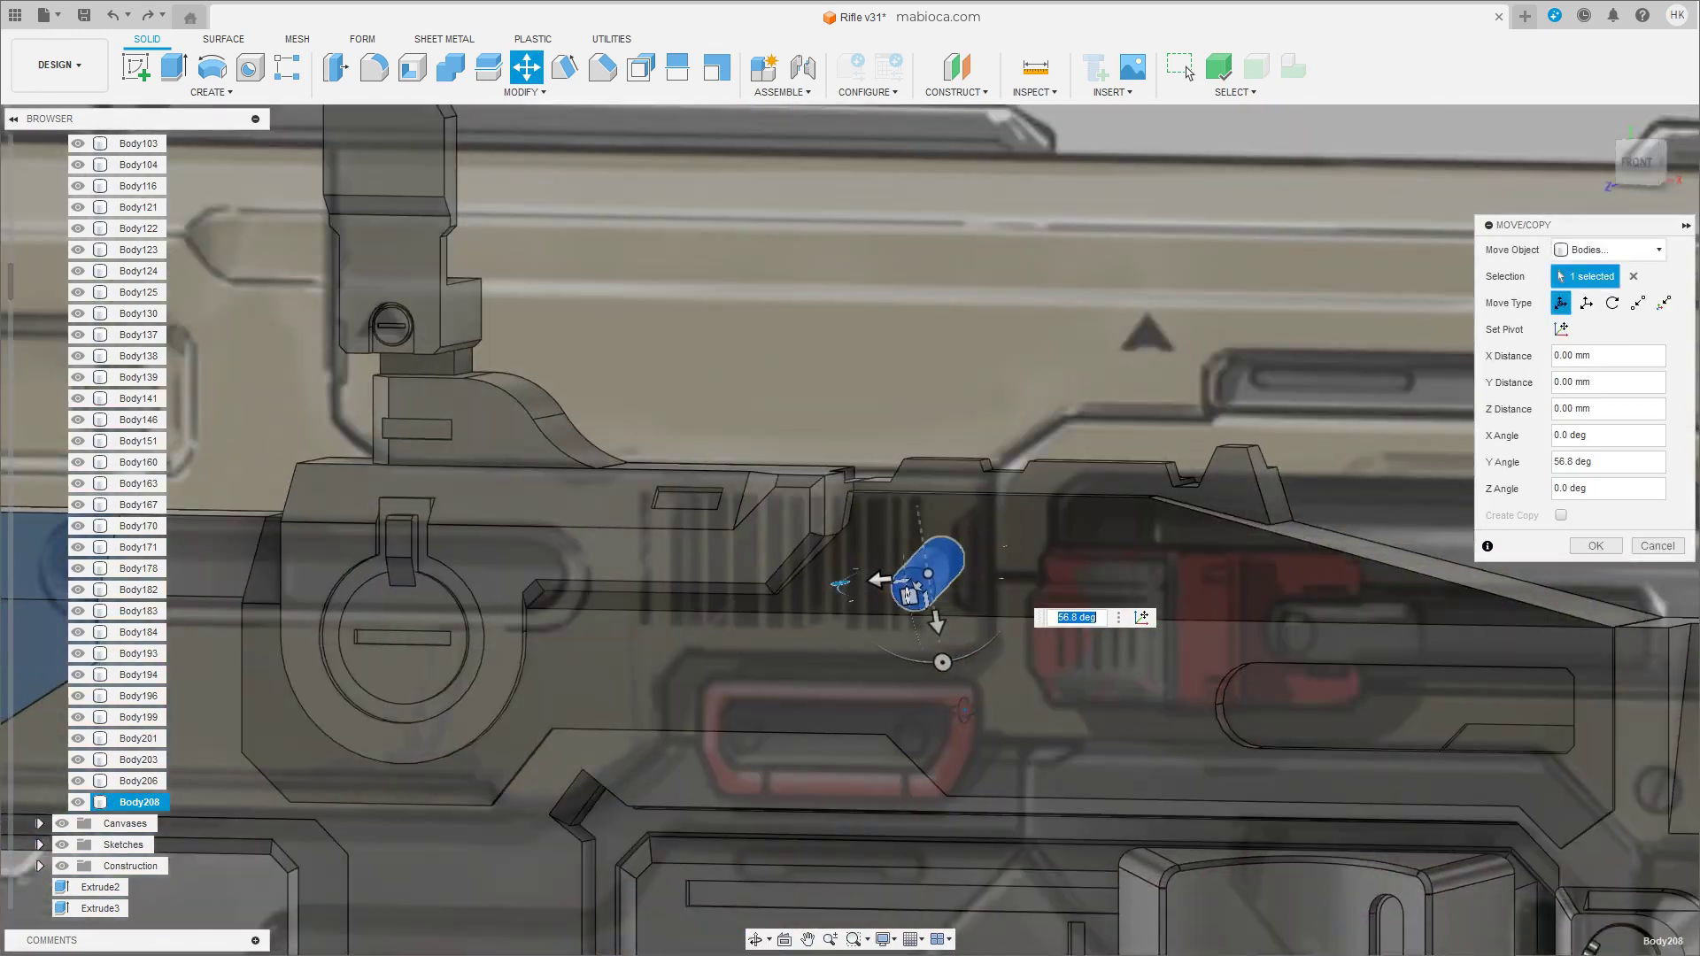
{"action": "key", "text": "Return"}
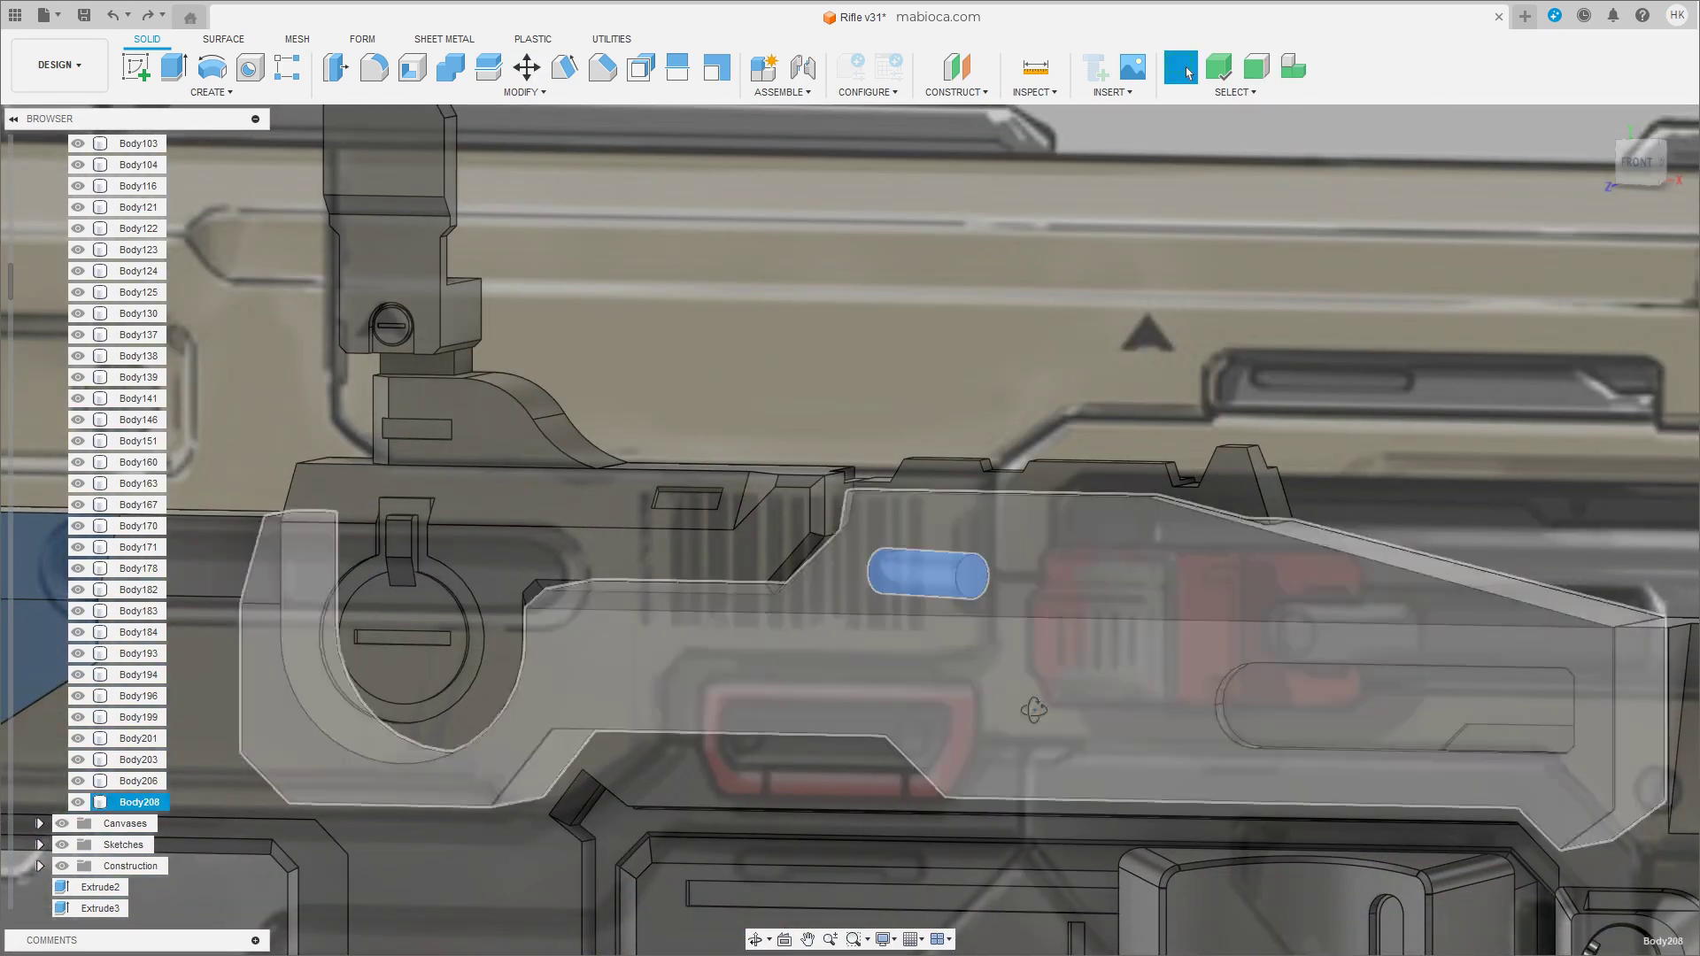
Re-rotate the pin to exactly -60° about Y so it follows the sloped receiver side.
{"action": "key", "text": "m"}
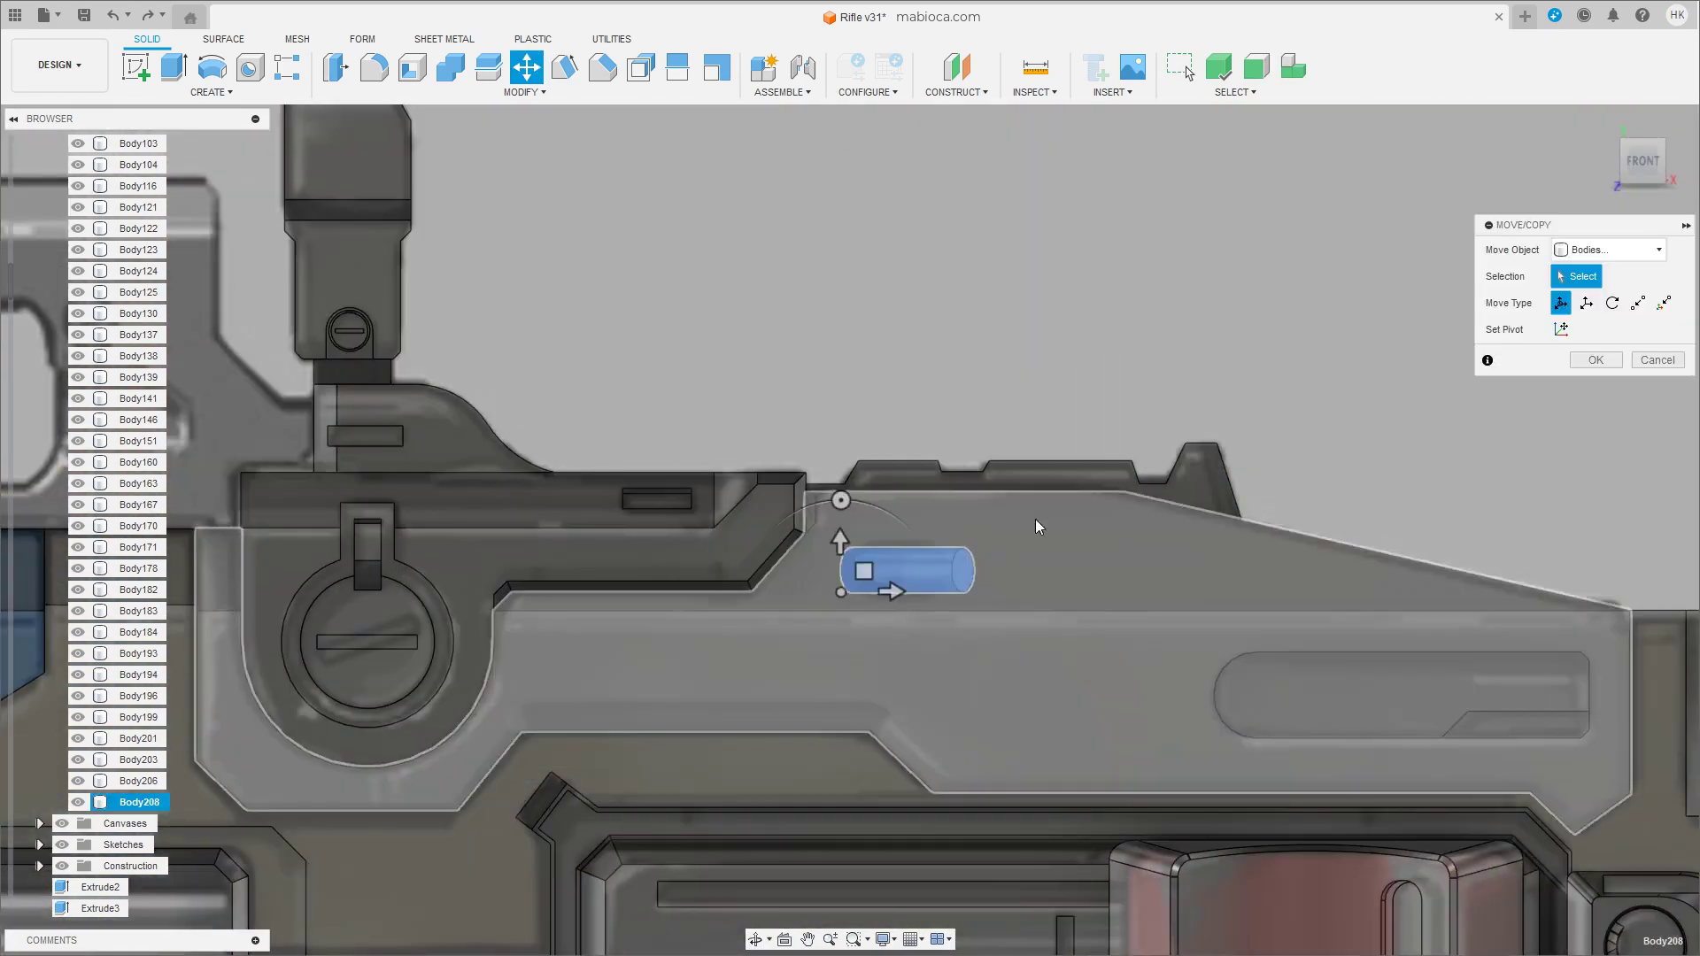
{"action": "middle_click_drag", "start_coordinate": [1108, 553], "coordinate": [959, 555], "text": "shift"}
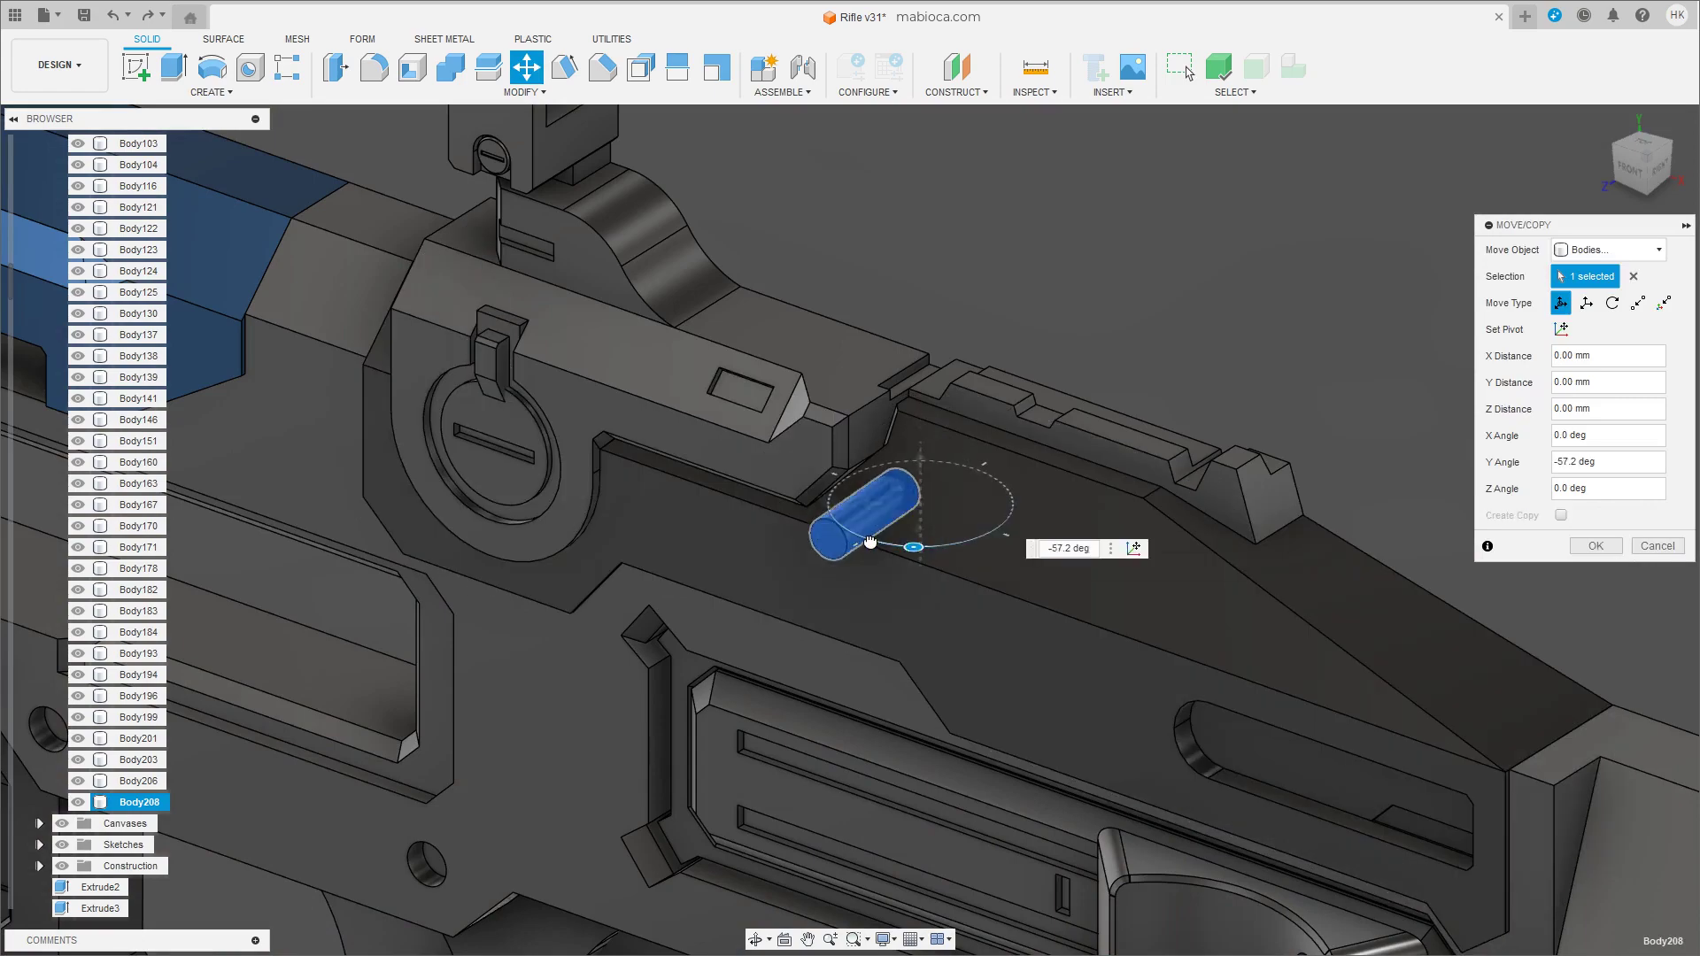
{"action": "left_click_drag", "start_coordinate": [870, 541], "coordinate": [876, 545]}
{"action": "middle_click_drag", "start_coordinate": [877, 546], "coordinate": [902, 646], "text": "shift"}
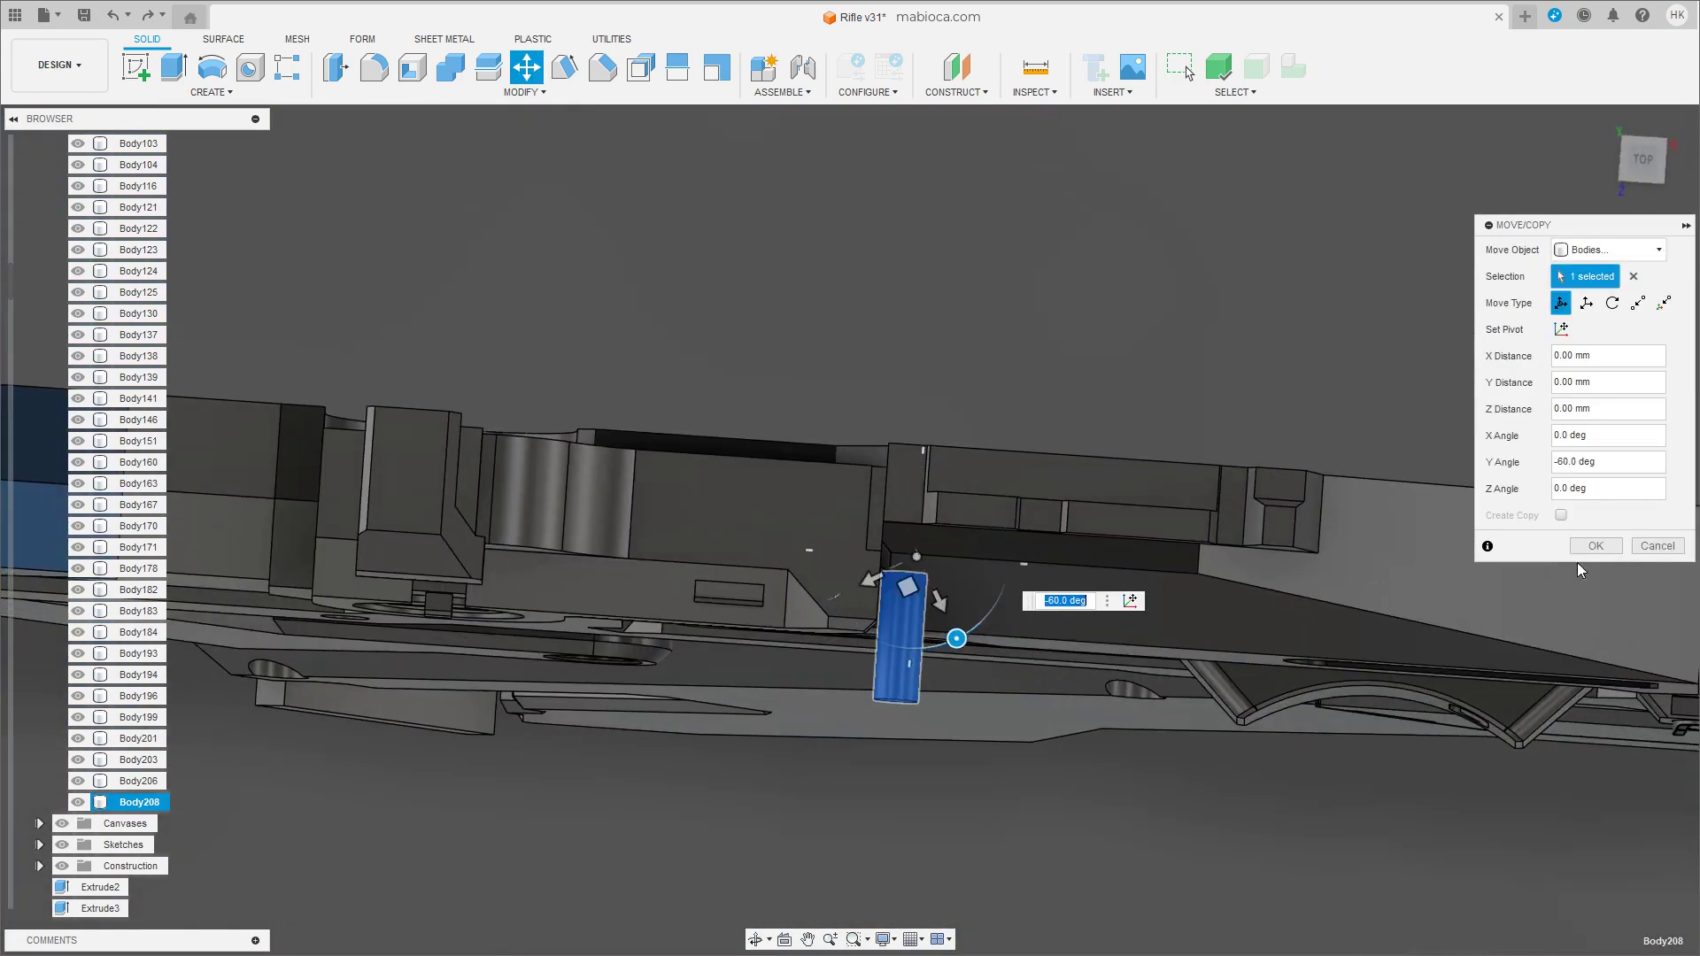
{"action": "left_click", "coordinate": [1590, 546]}
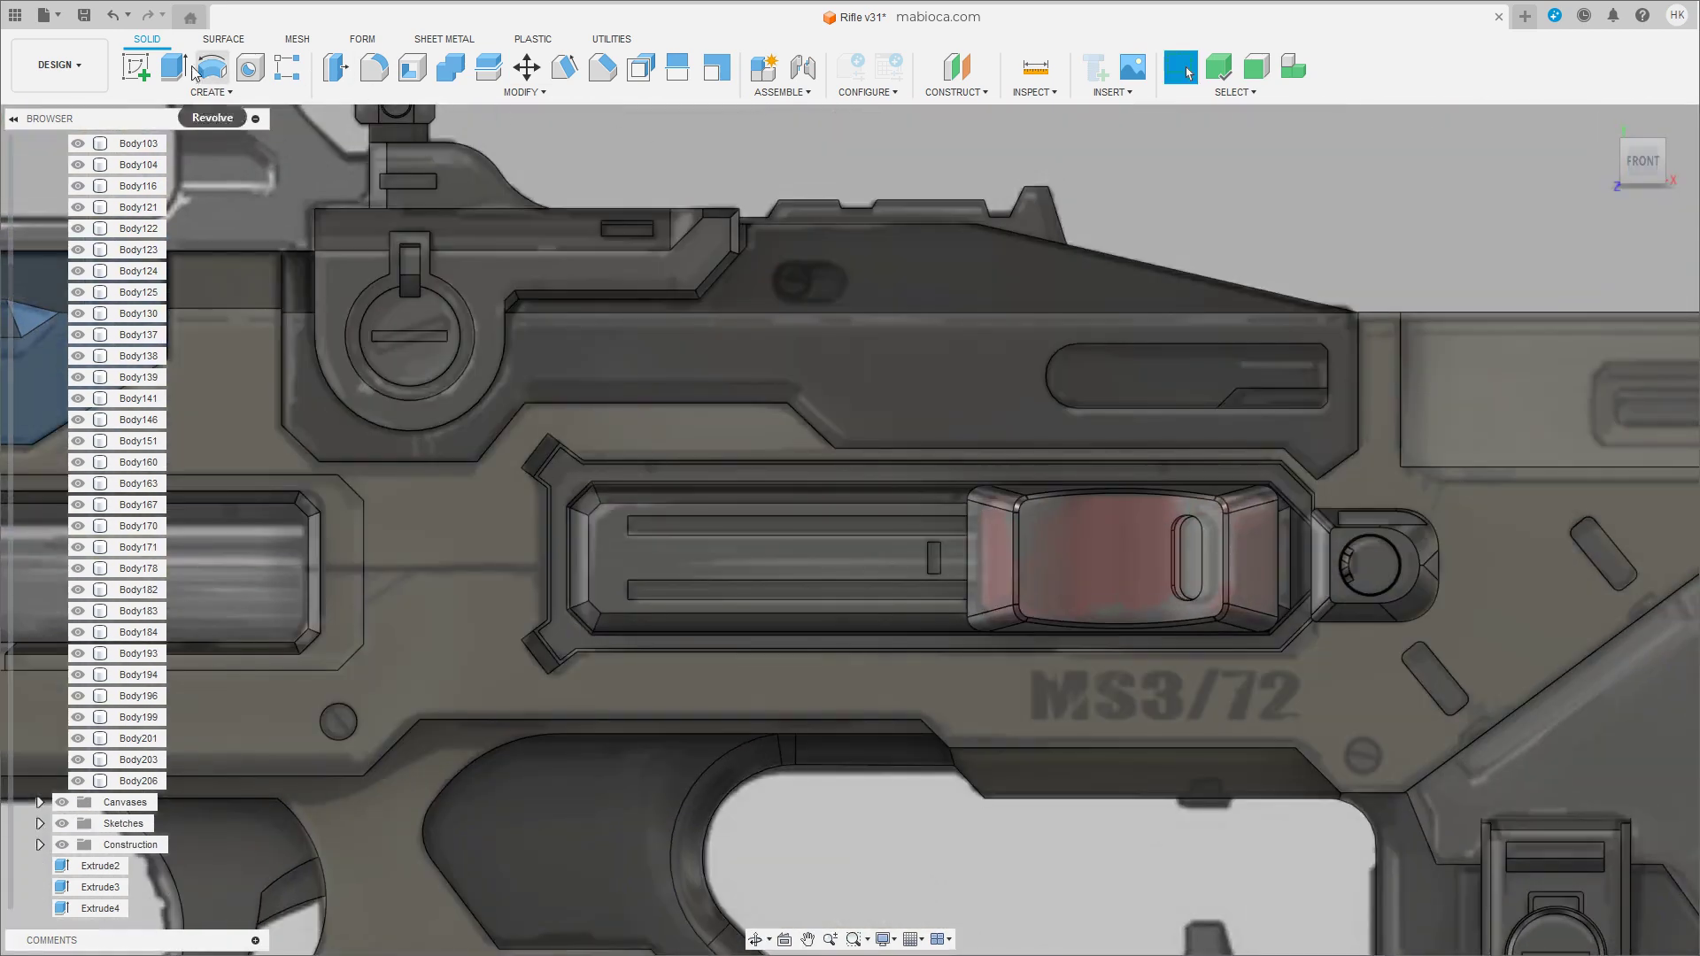
Start a sketch on the receiver side face and draw a 1.7 mm diameter circle.
{"action": "left_click", "coordinate": [211, 92]}
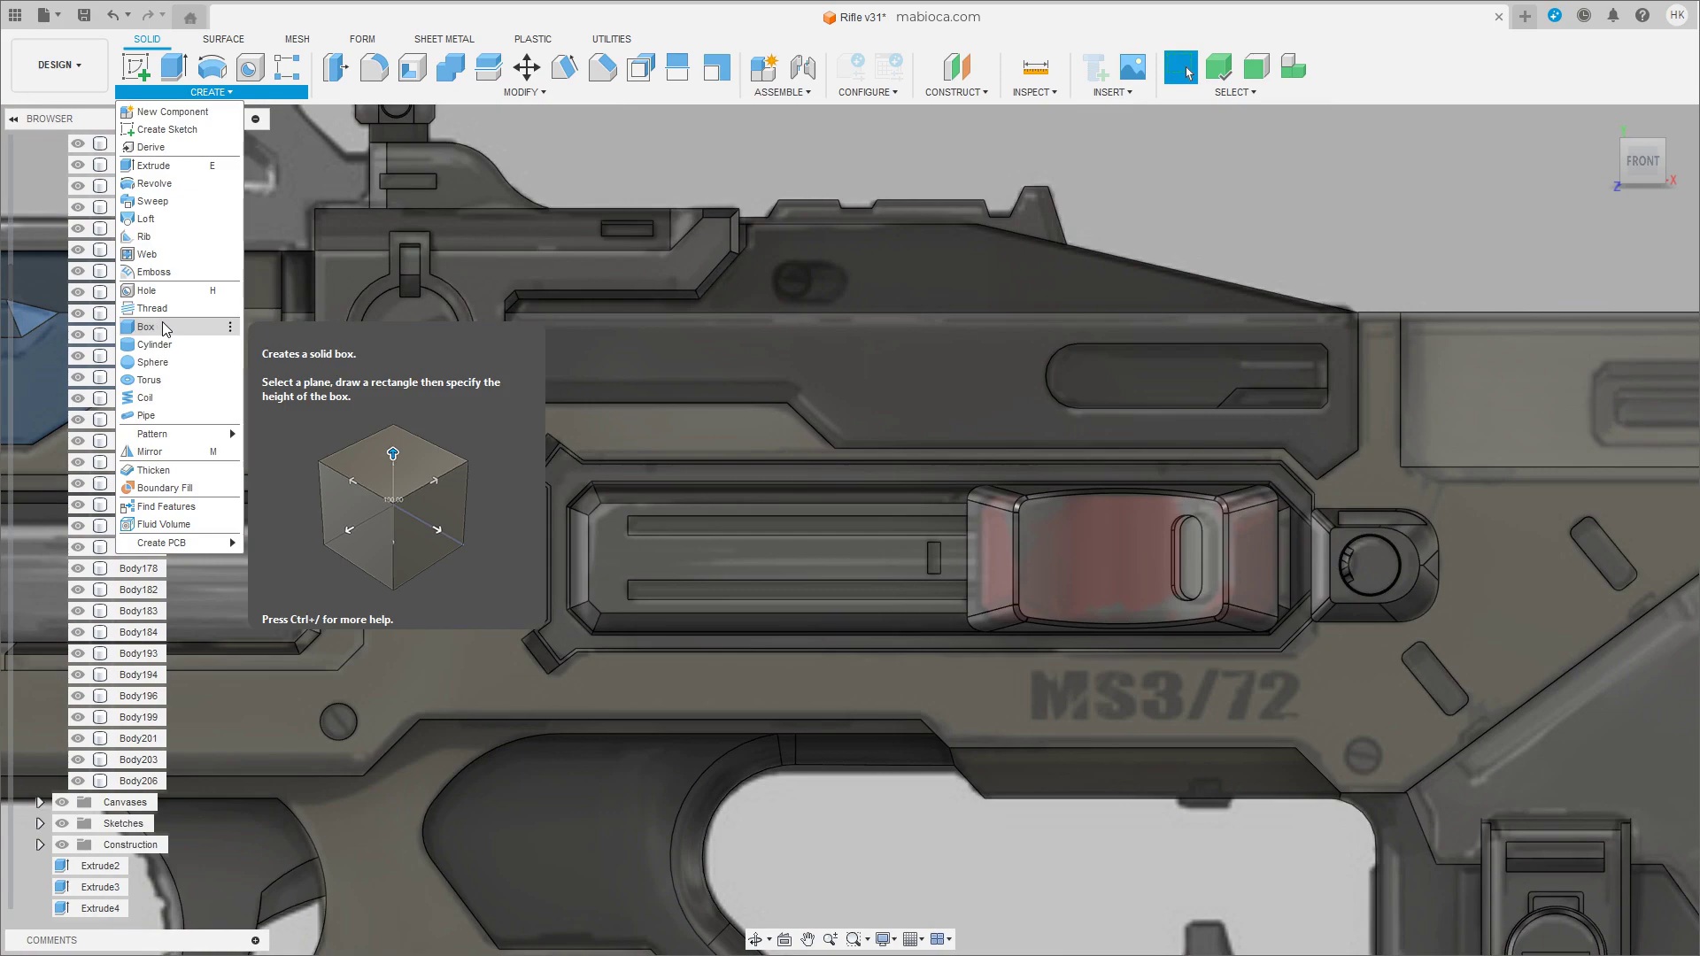
{"action": "left_click", "coordinate": [168, 130]}
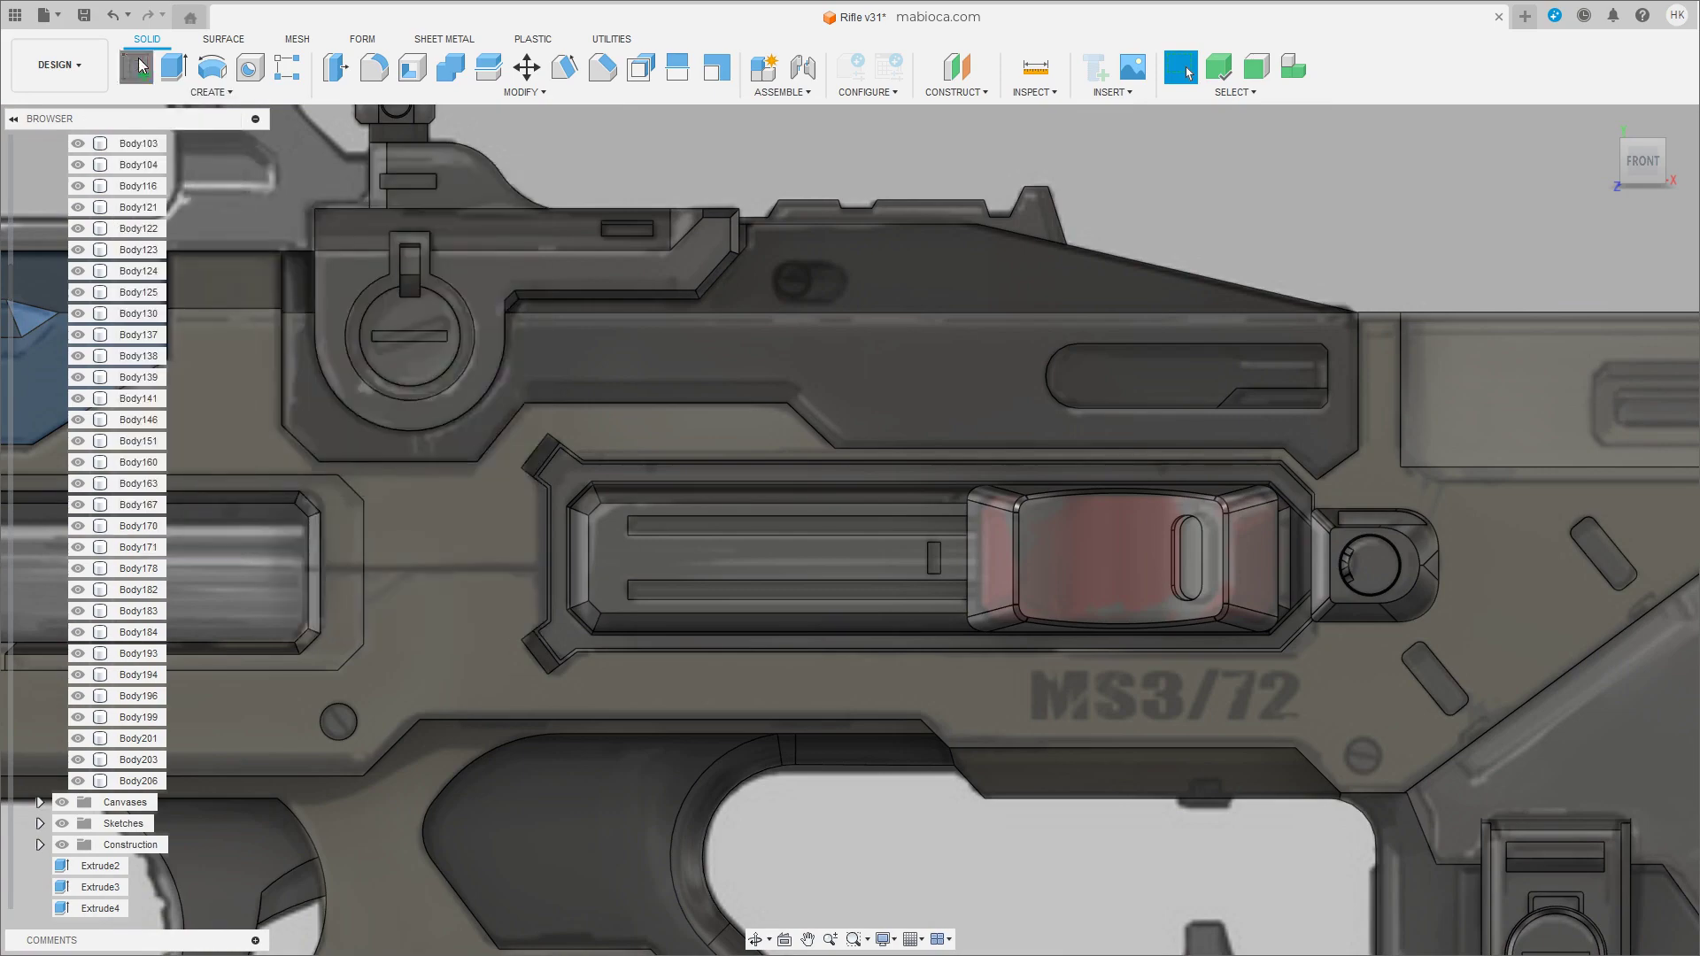
{"action": "left_click", "coordinate": [794, 269]}
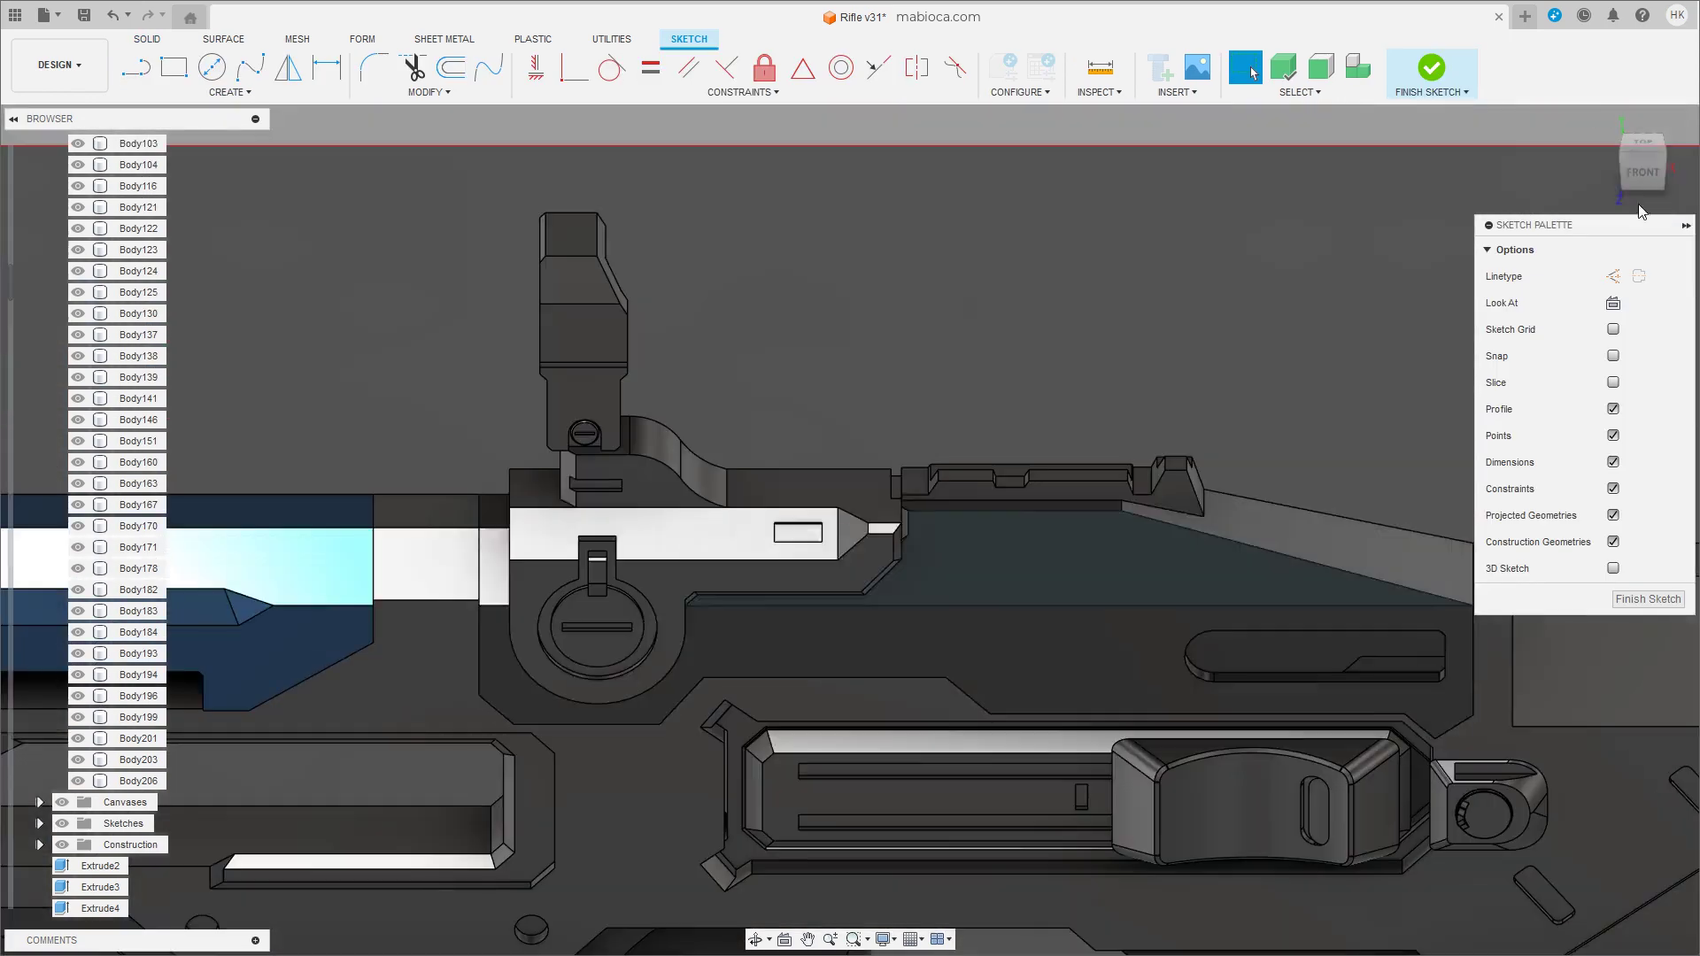
{"action": "key", "text": "c"}
{"action": "type", "text": "1.7"}
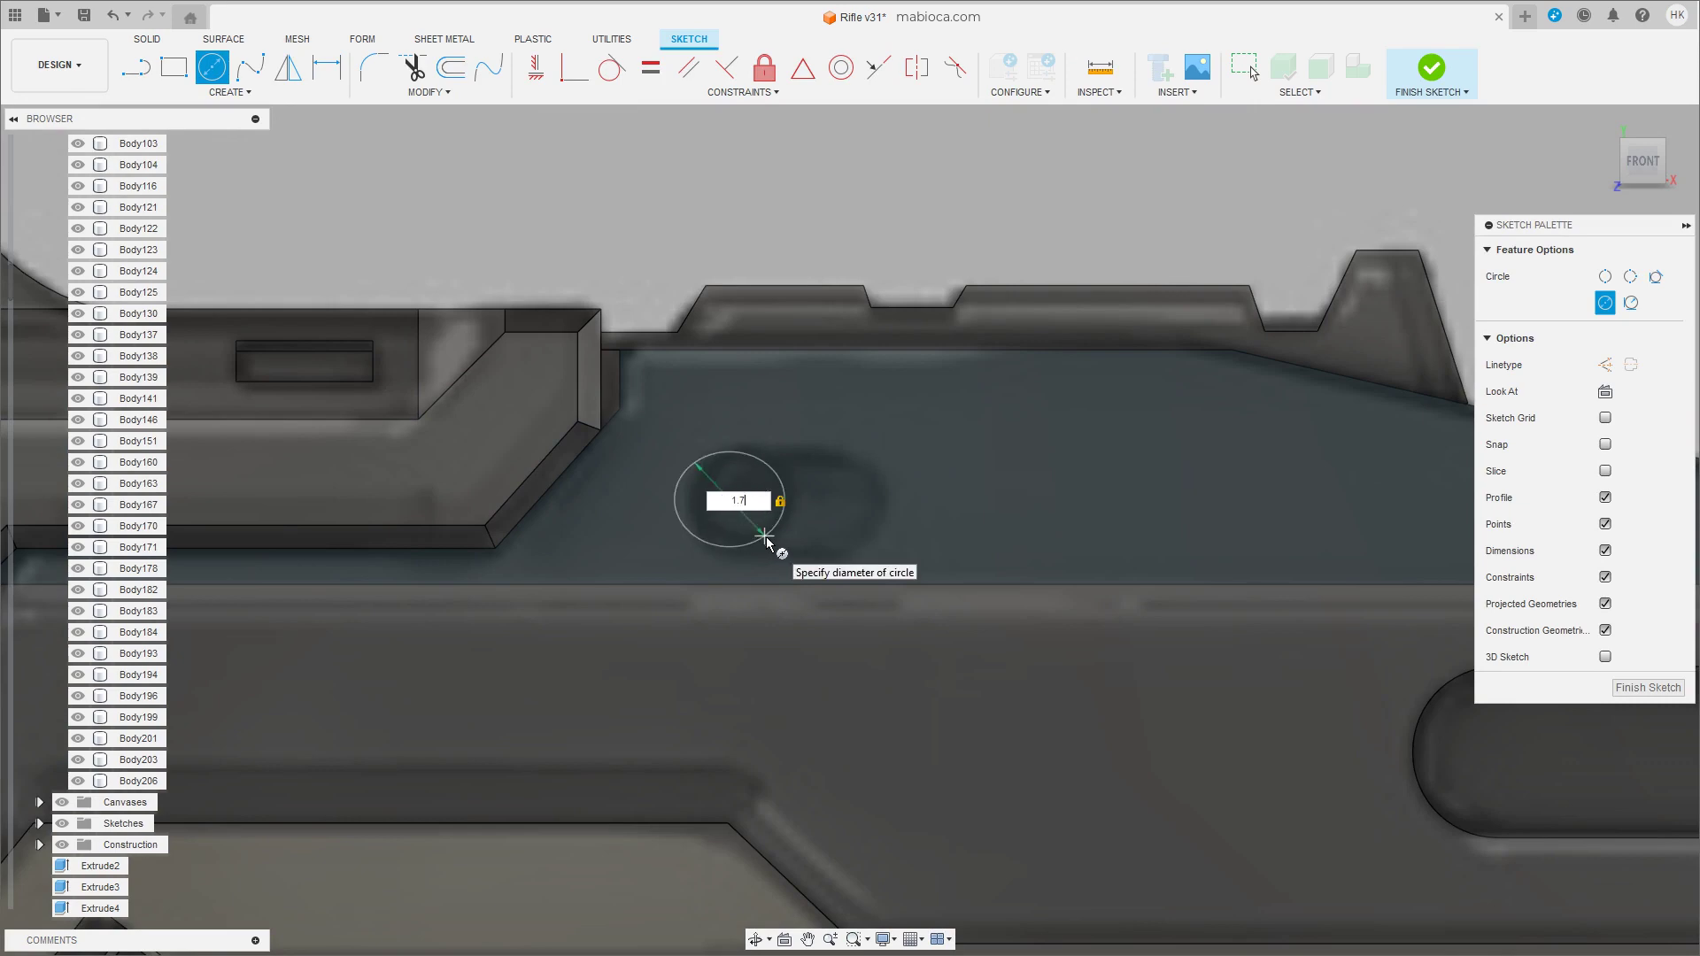
{"action": "key", "text": "Return"}
{"action": "key", "text": "Escape"}
Move the circle 1.627 mm along X, just right of the reference's round mark.
{"action": "key", "text": "m"}
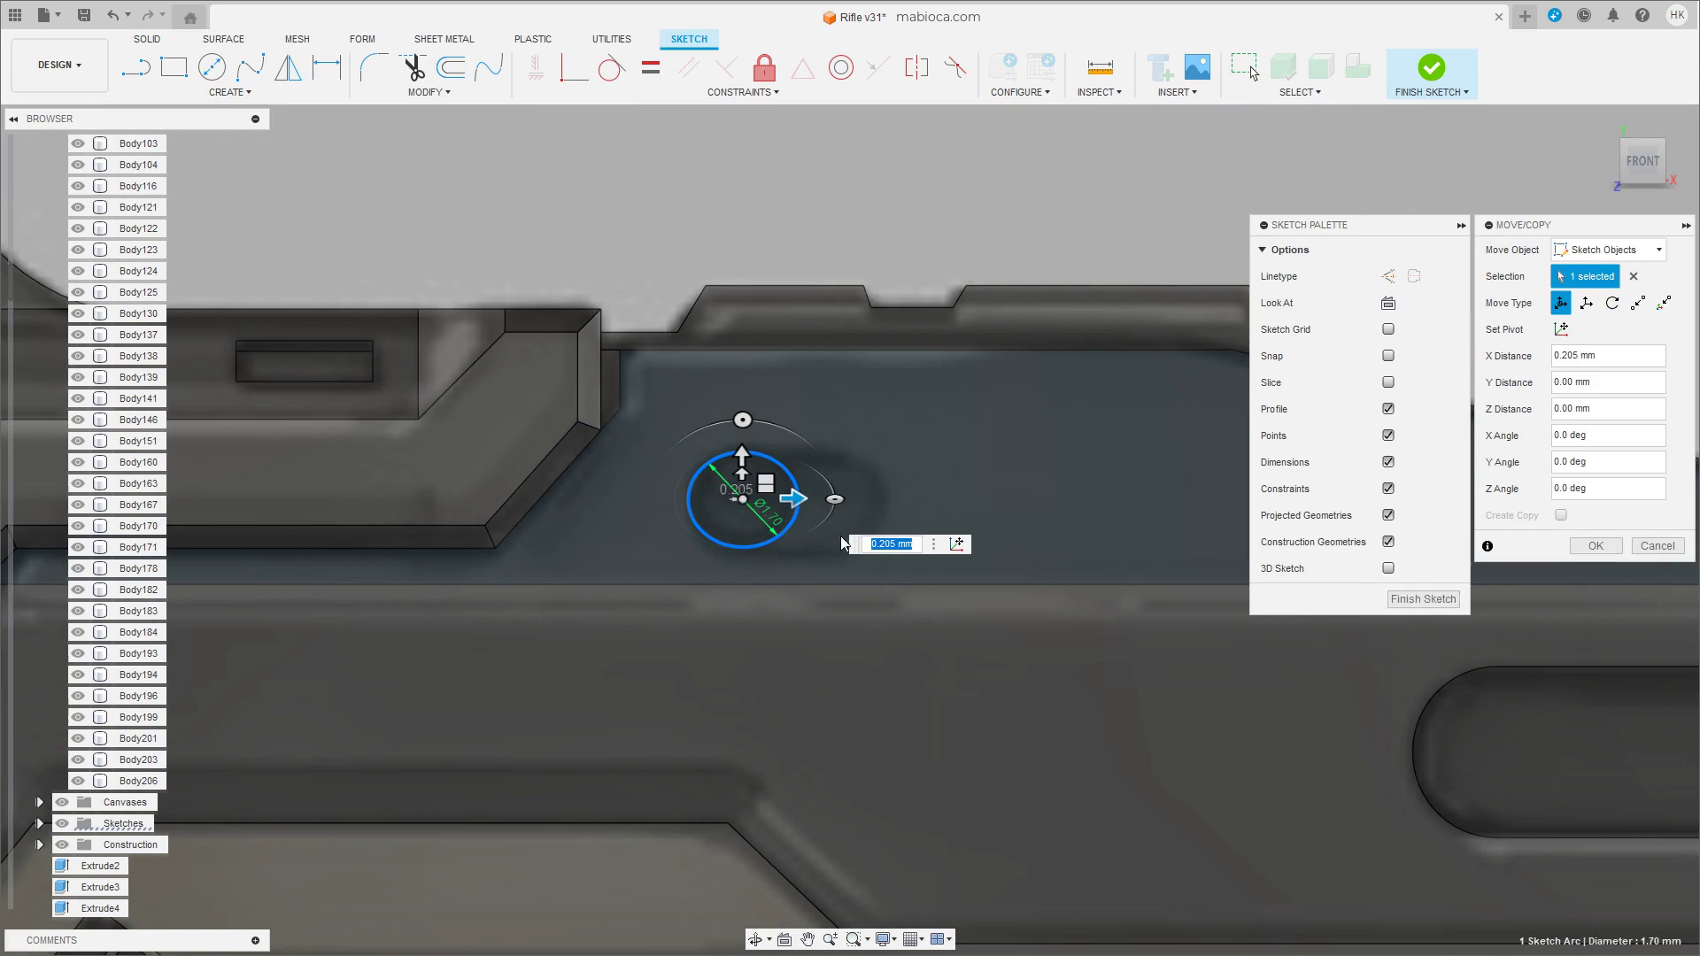
{"action": "left_click_drag", "start_coordinate": [784, 518], "coordinate": [910, 523]}
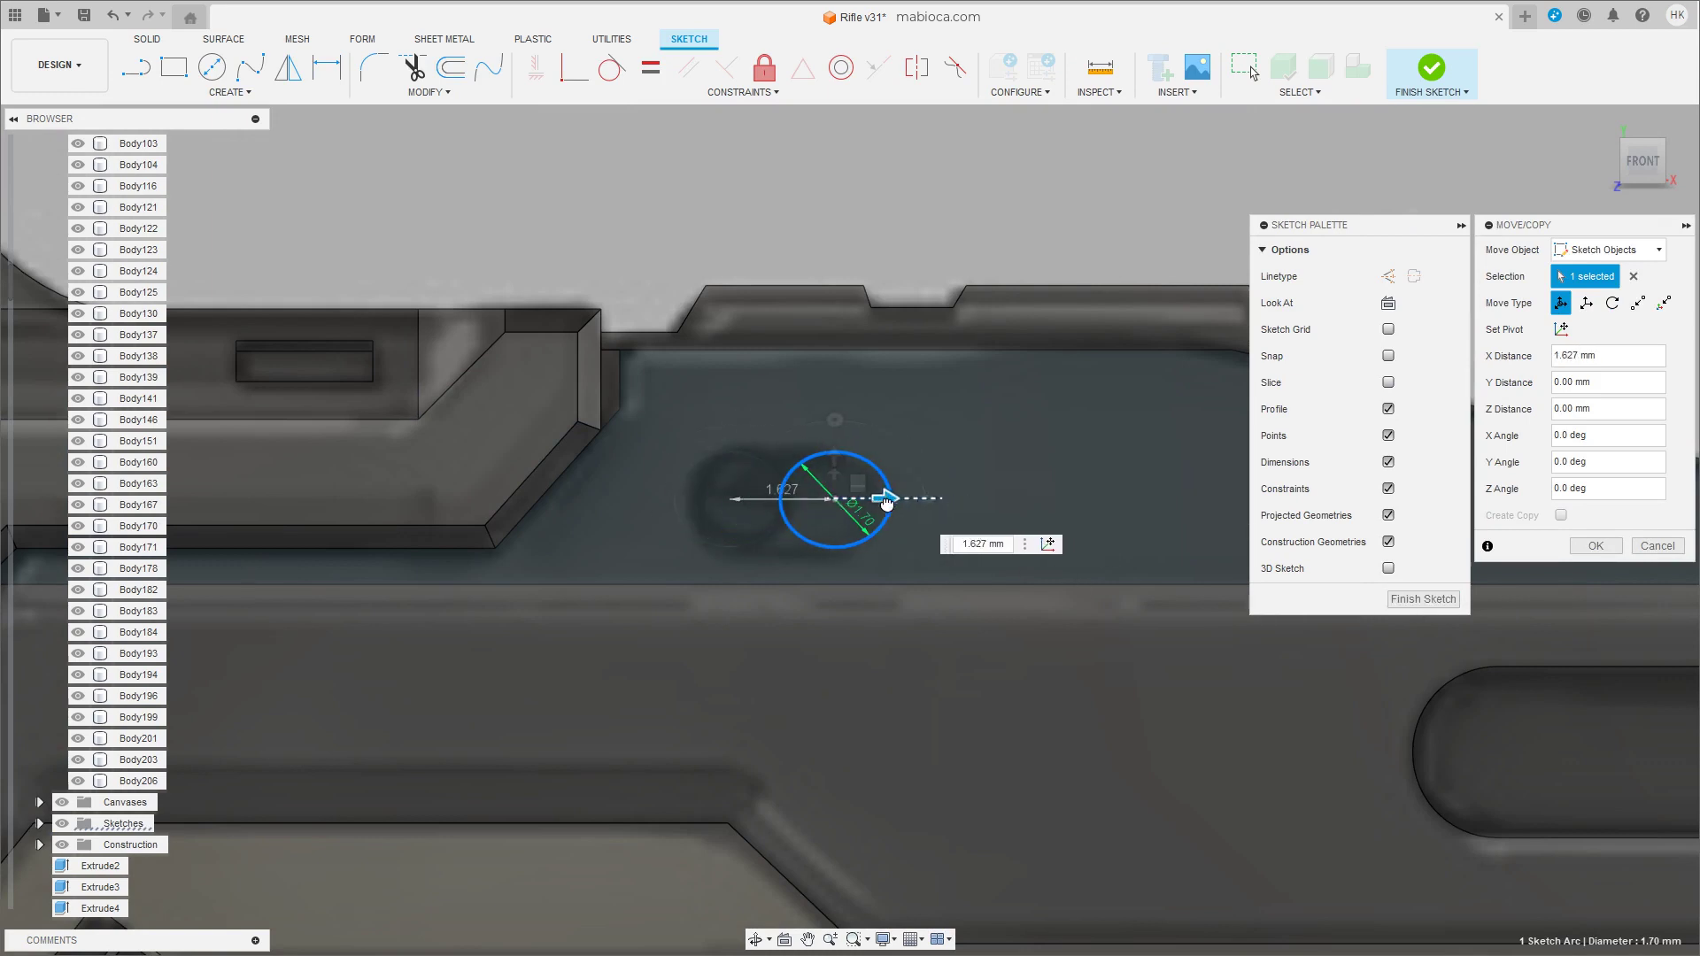
{"action": "left_click", "coordinate": [39, 759]}
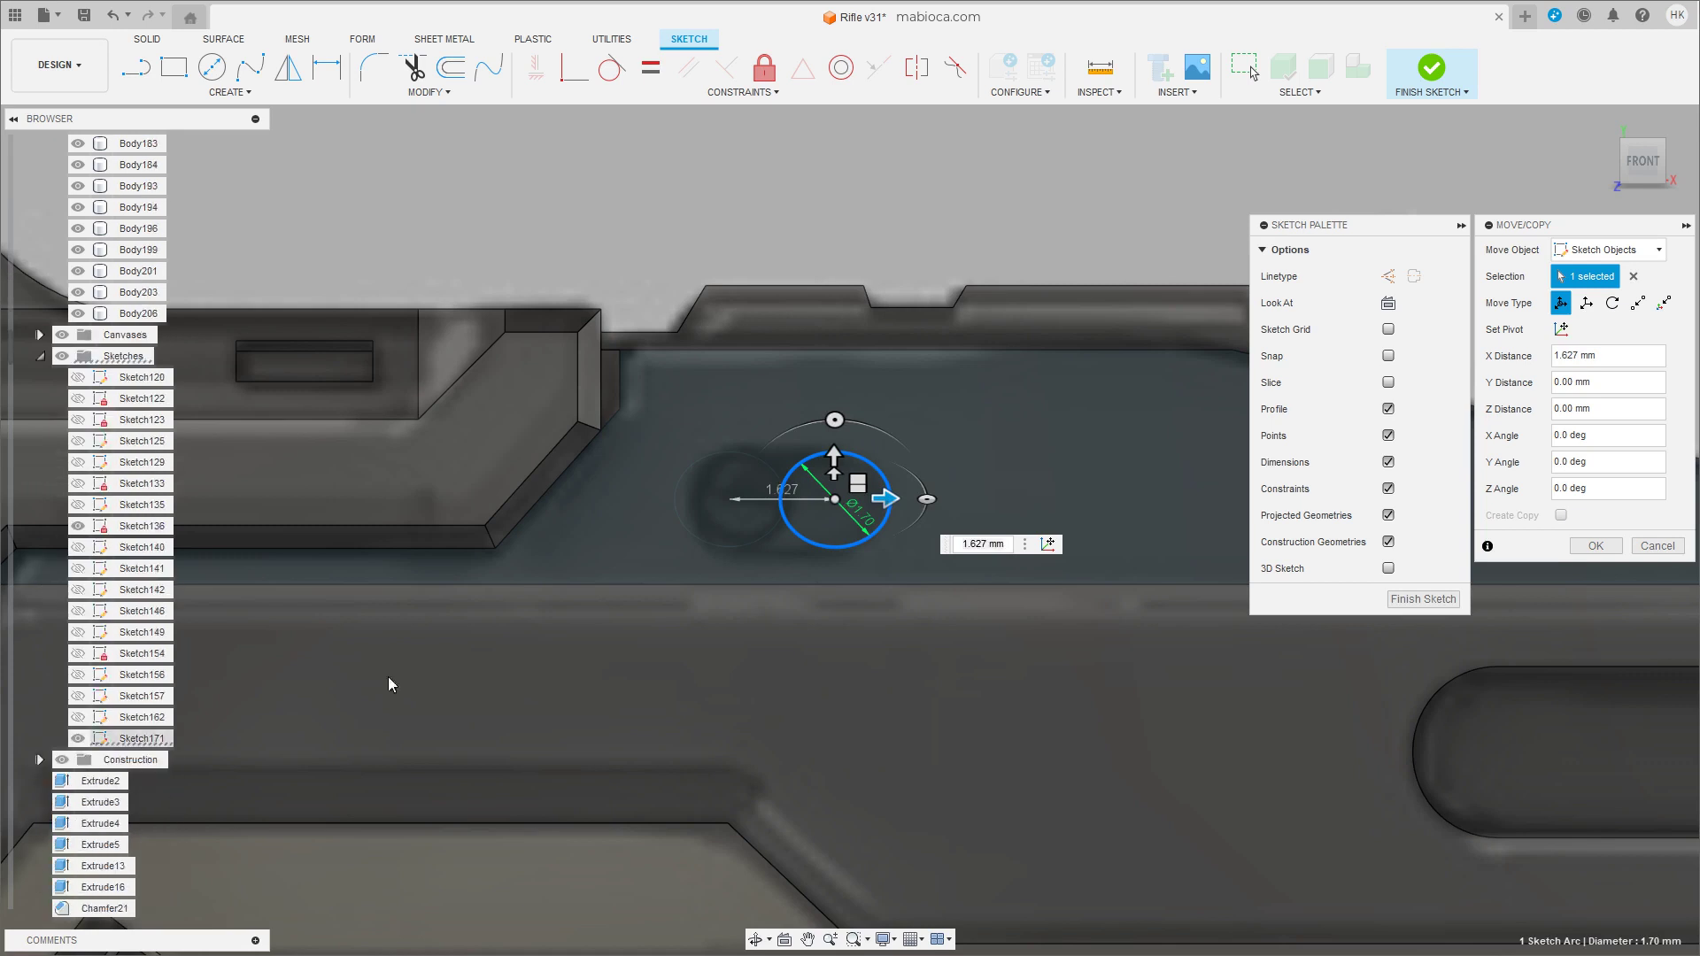
{"action": "left_click", "coordinate": [1610, 547]}
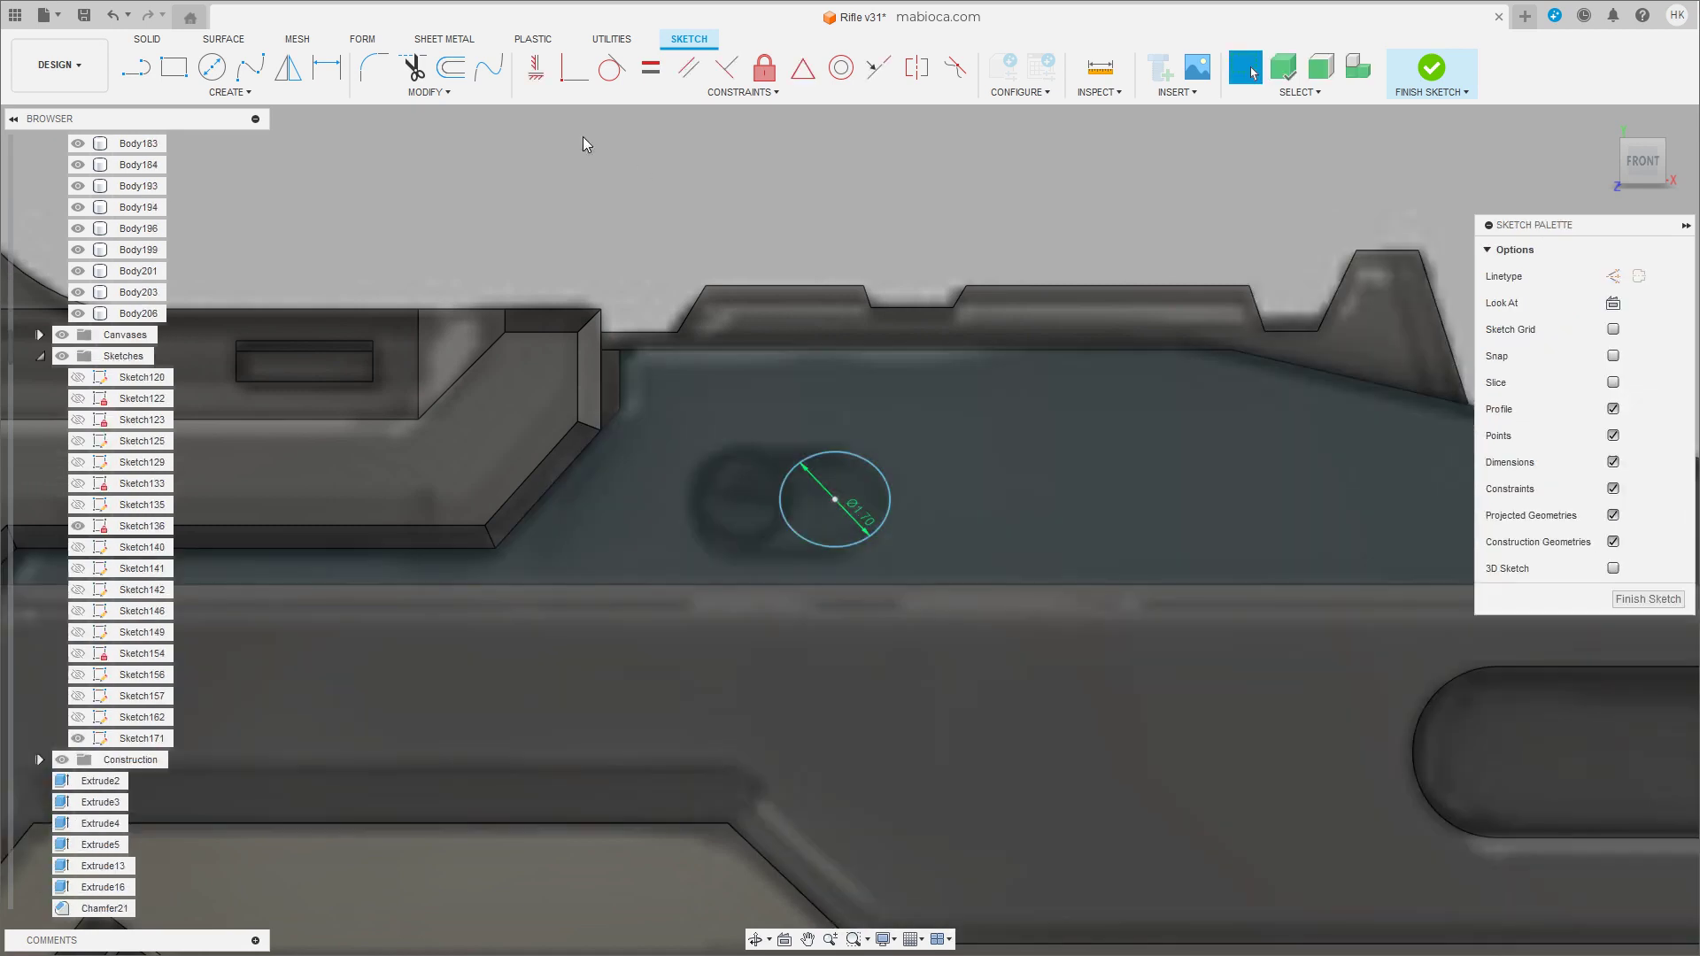
Draw a second 1.7 mm circle on the reference's round mark.
{"action": "key", "text": "c"}
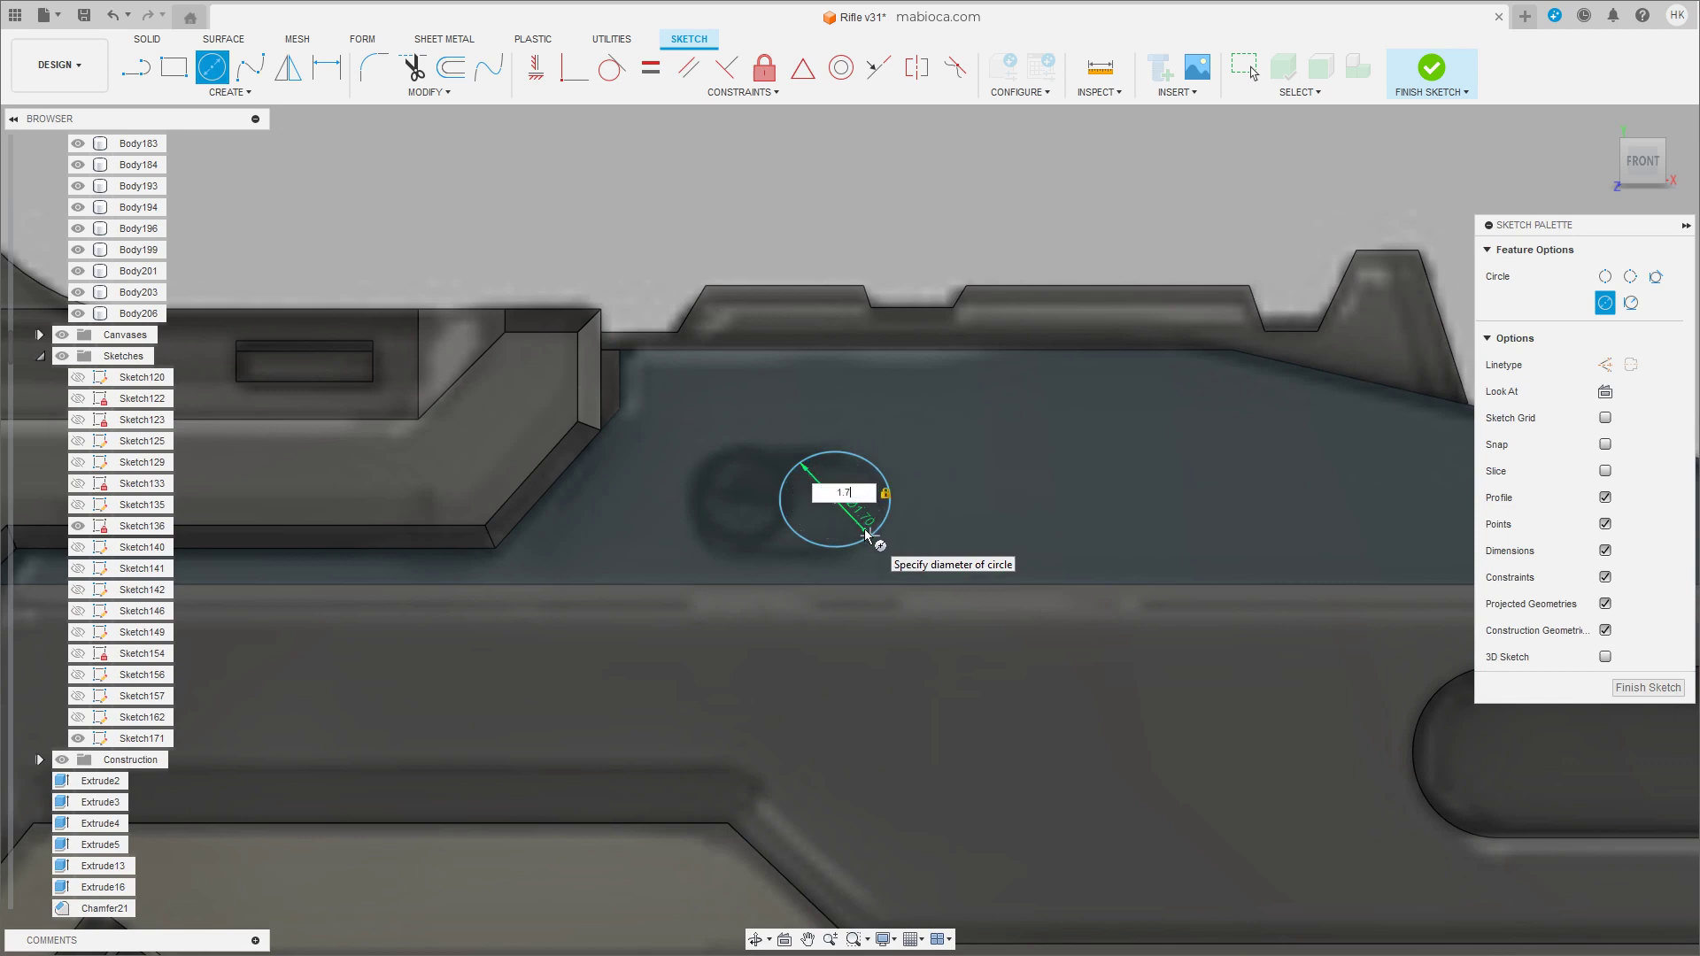
{"action": "key", "text": "m"}
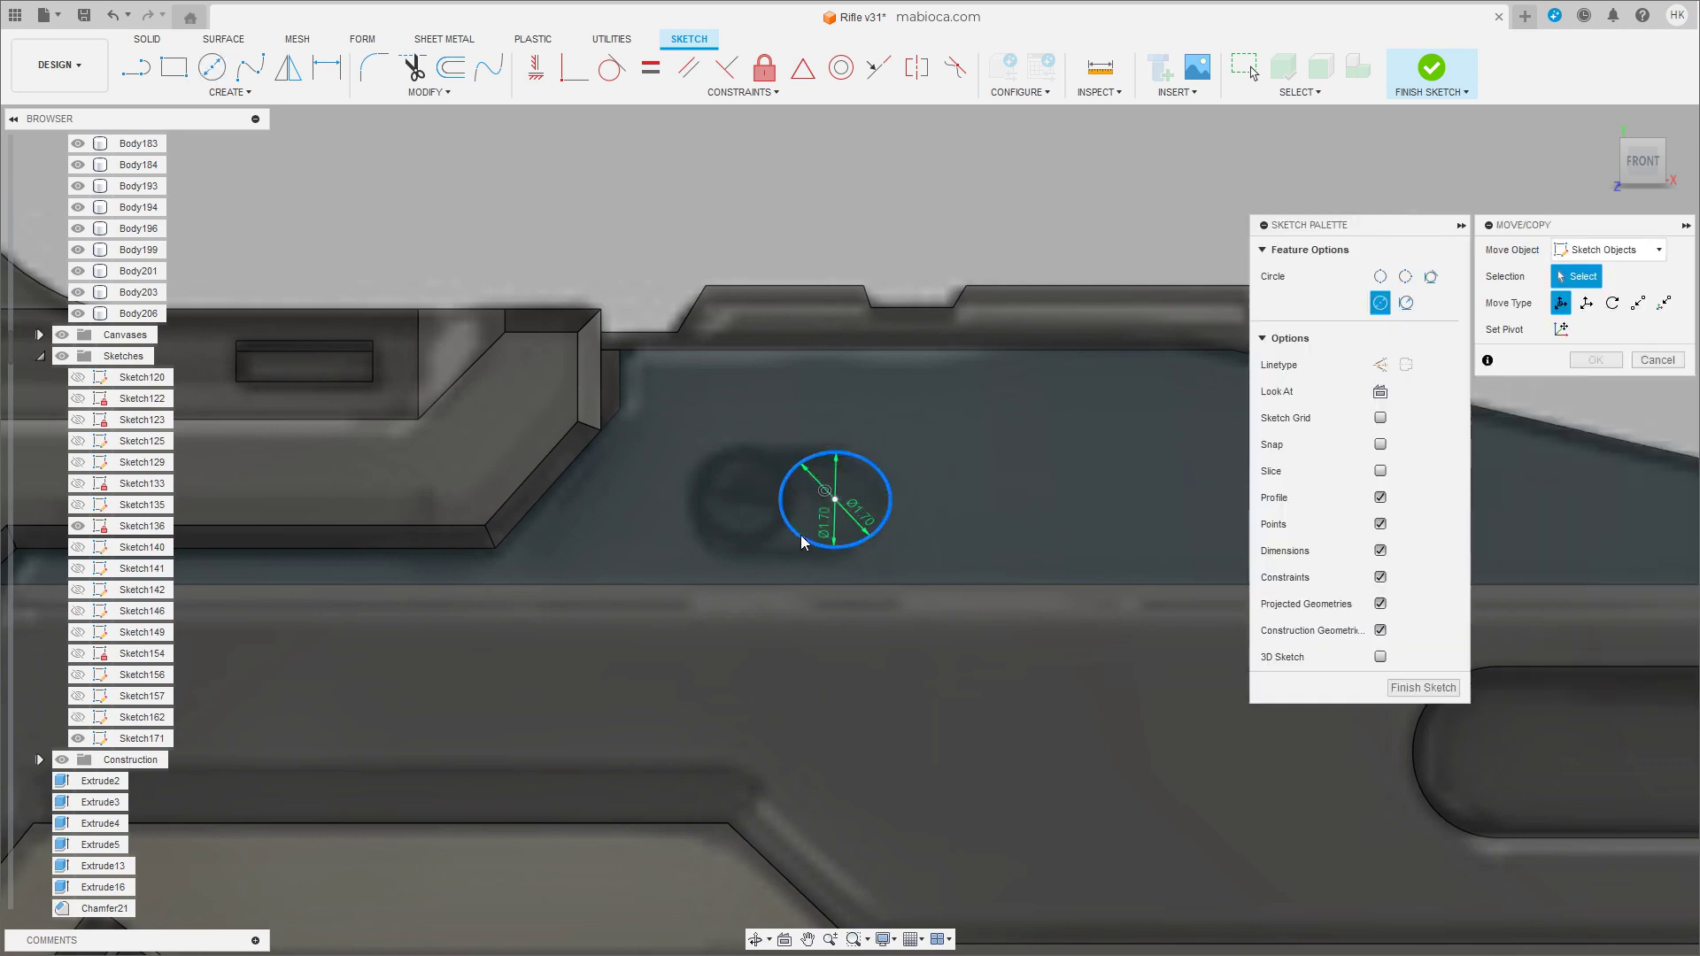
{"action": "left_click_drag", "start_coordinate": [880, 501], "coordinate": [804, 503]}
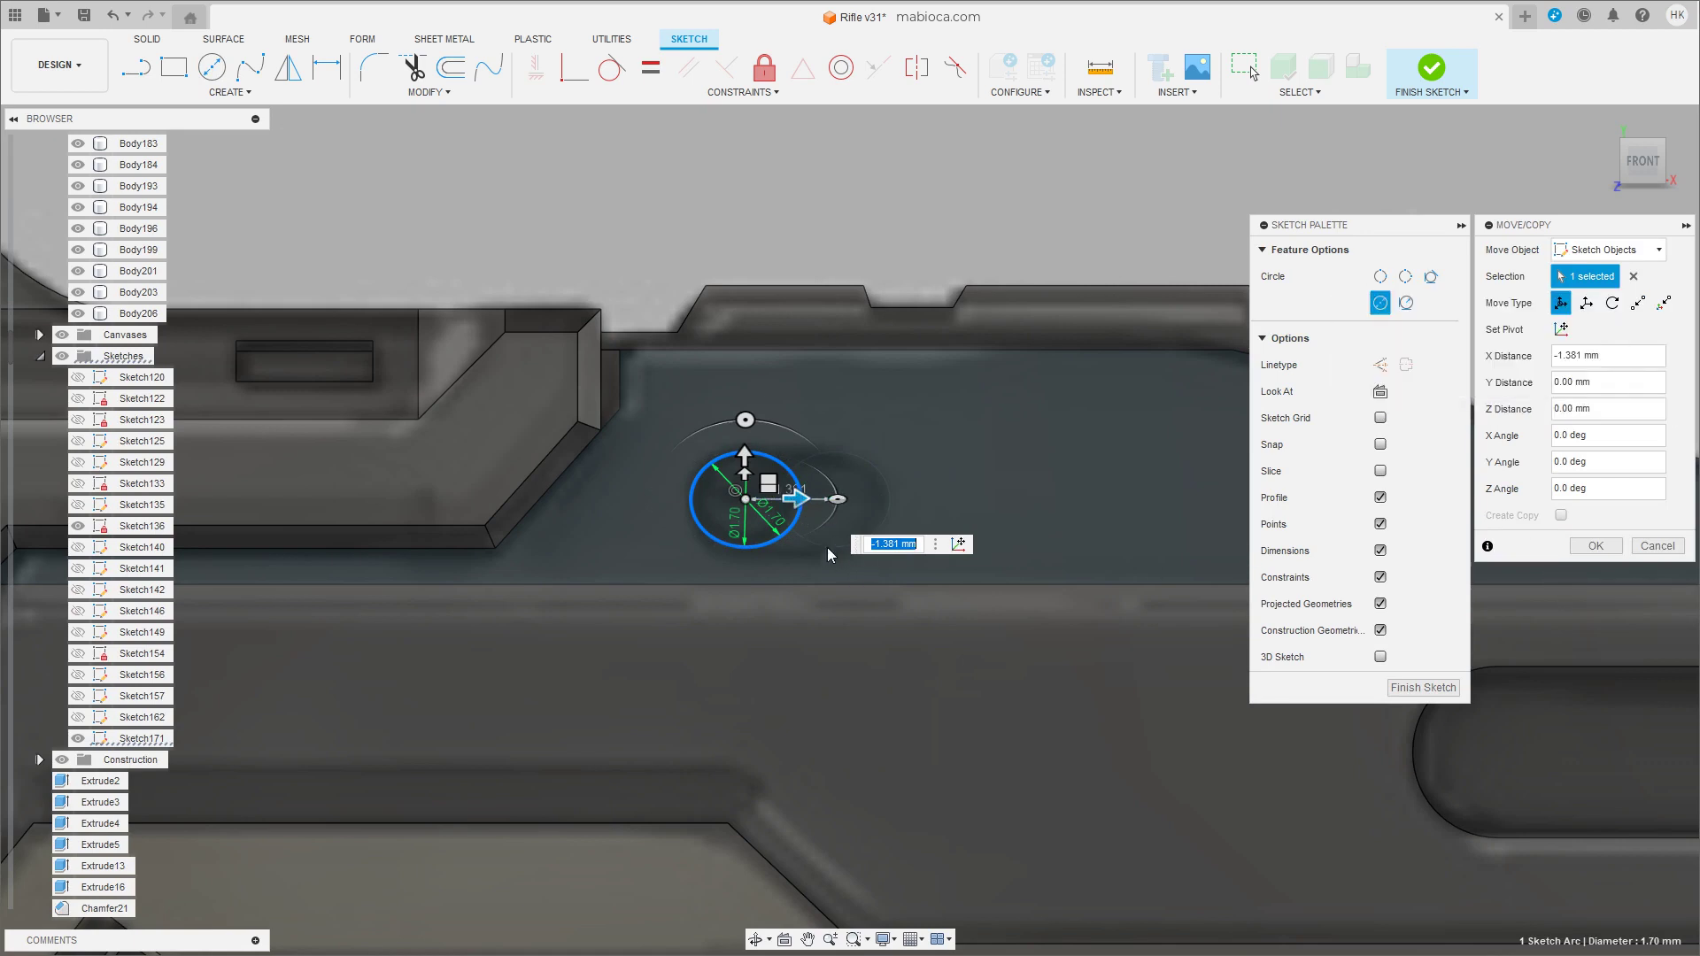
{"action": "left_click", "coordinate": [1642, 547]}
{"action": "type", "text": "c"}
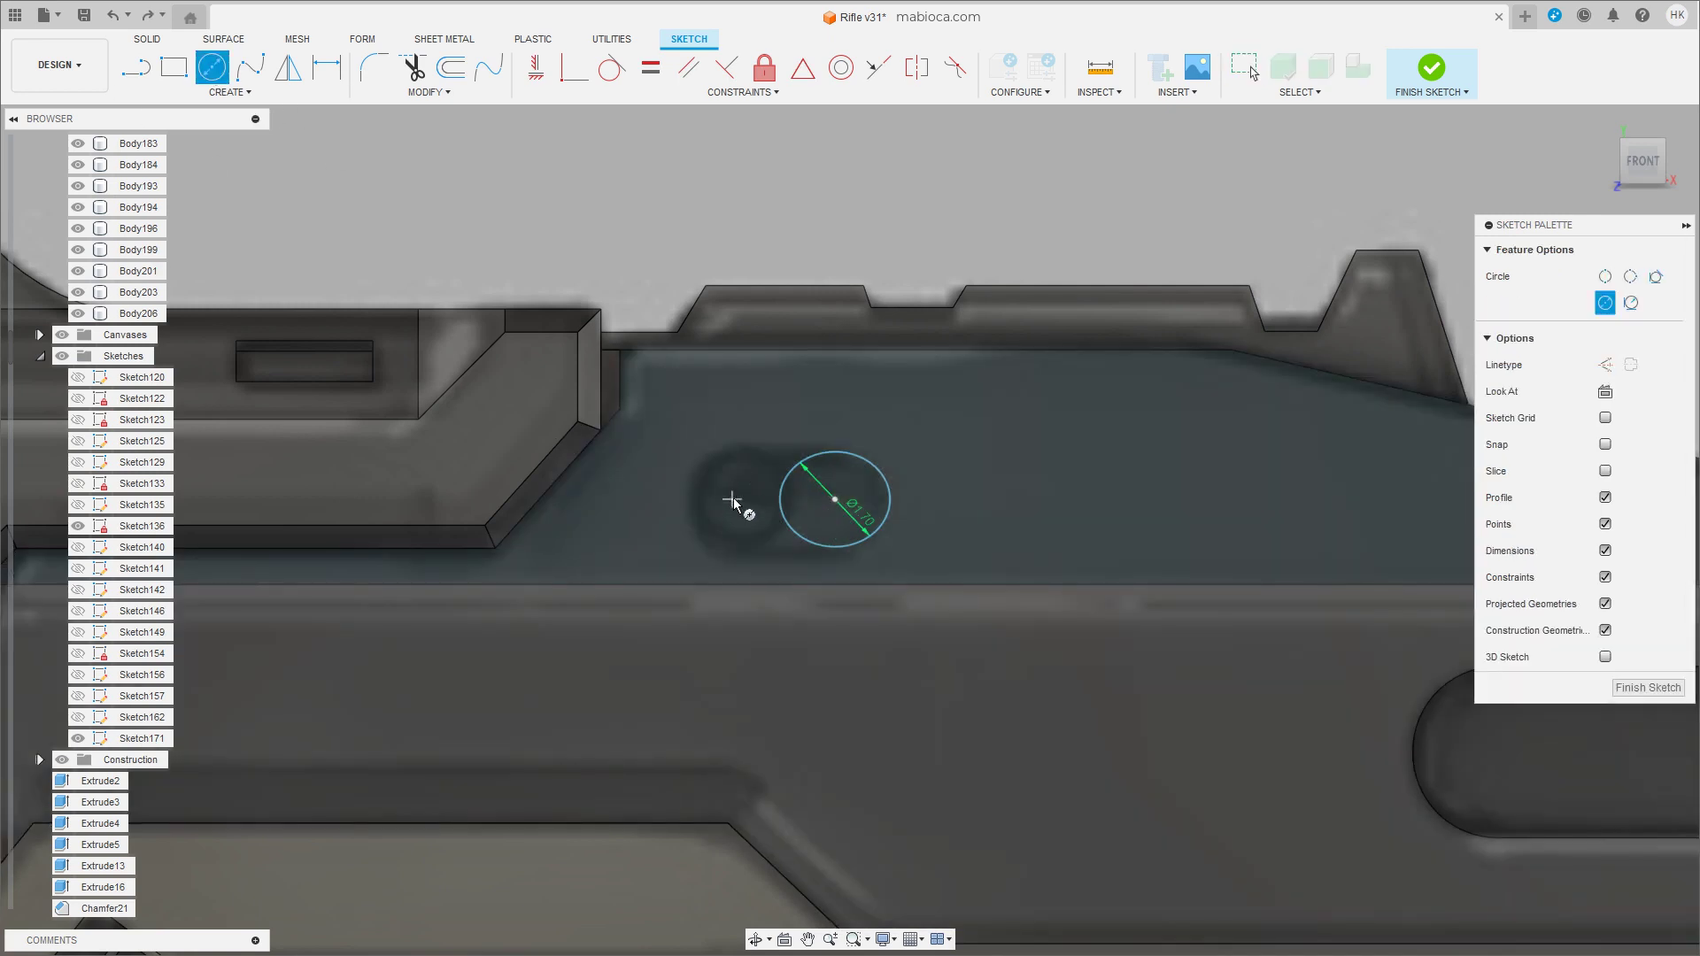
{"action": "type", "text": "1.7"}
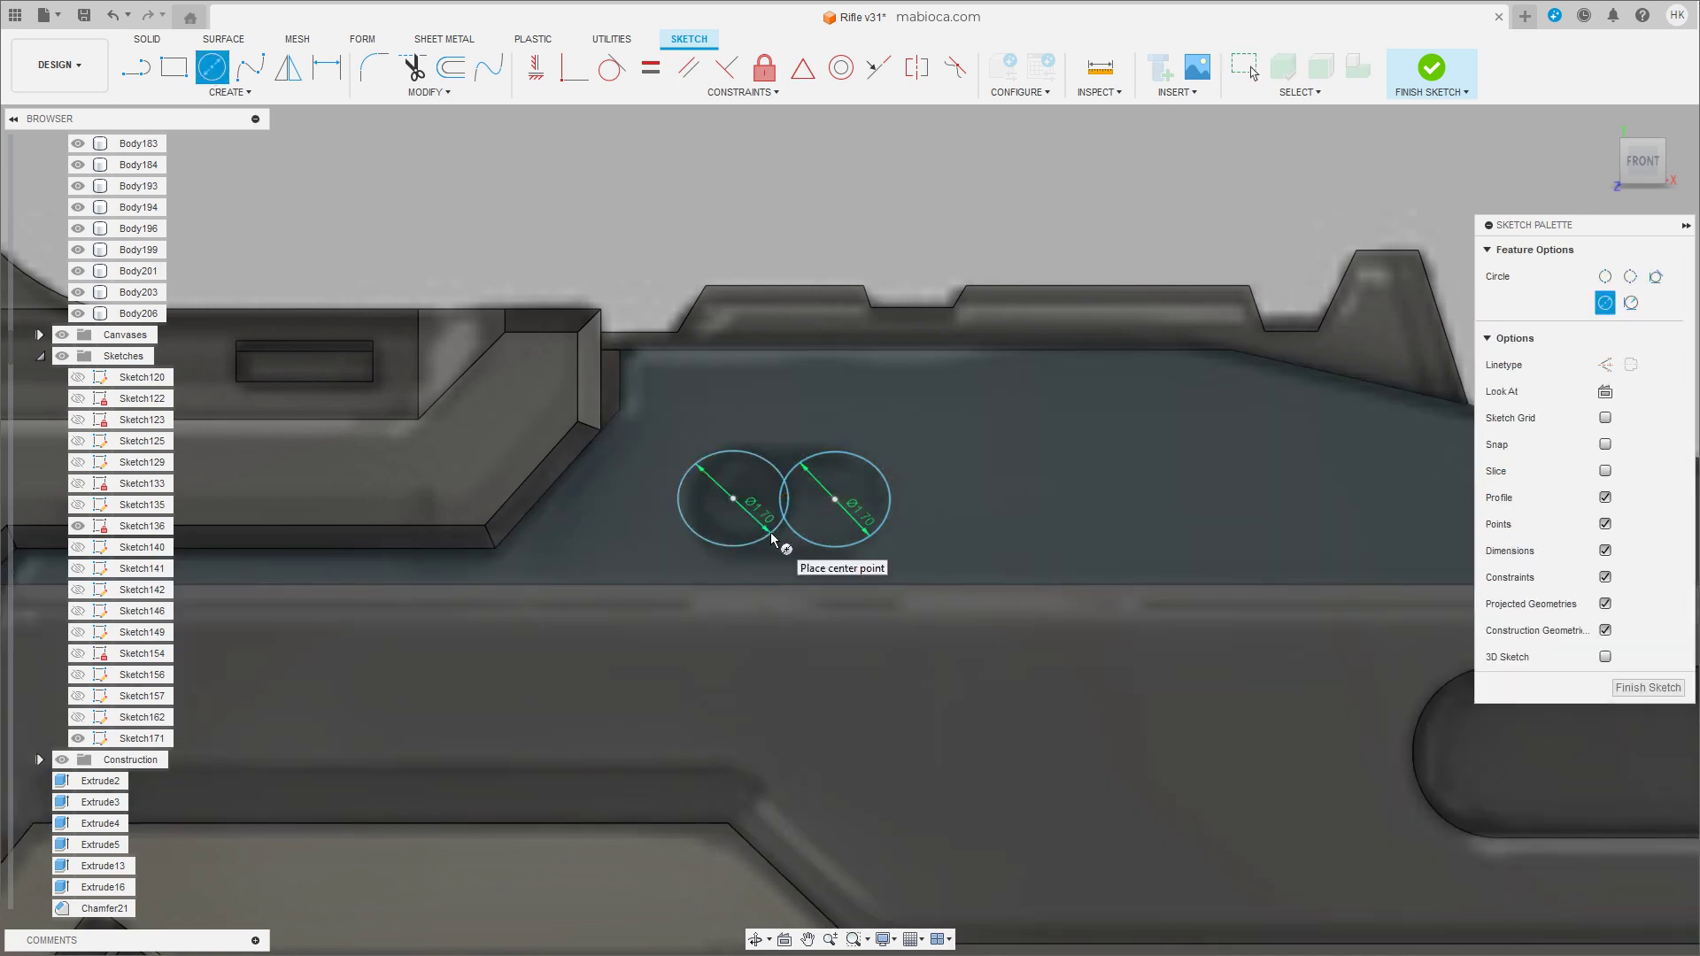
{"action": "key", "text": "Escape"}
{"action": "left_click", "coordinate": [758, 454]}
Slide the second circle right to overlap the first, then join them and trim the inner arc.
{"action": "key", "text": "m"}
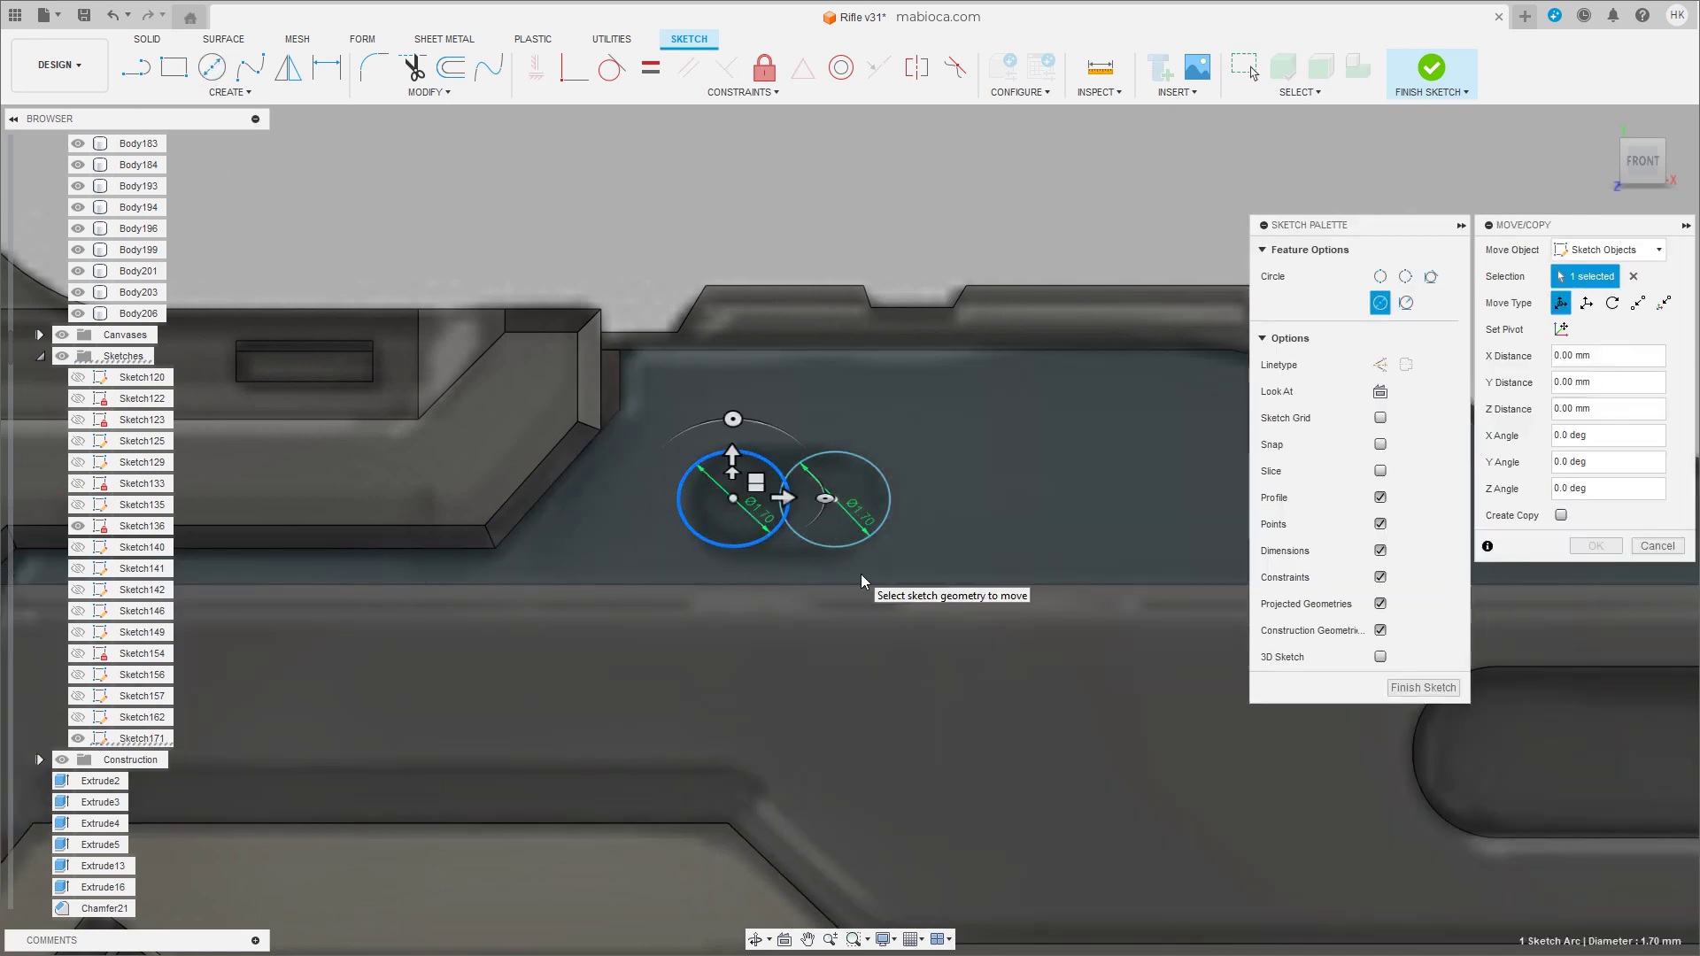
{"action": "left_click_drag", "start_coordinate": [782, 498], "coordinate": [882, 506]}
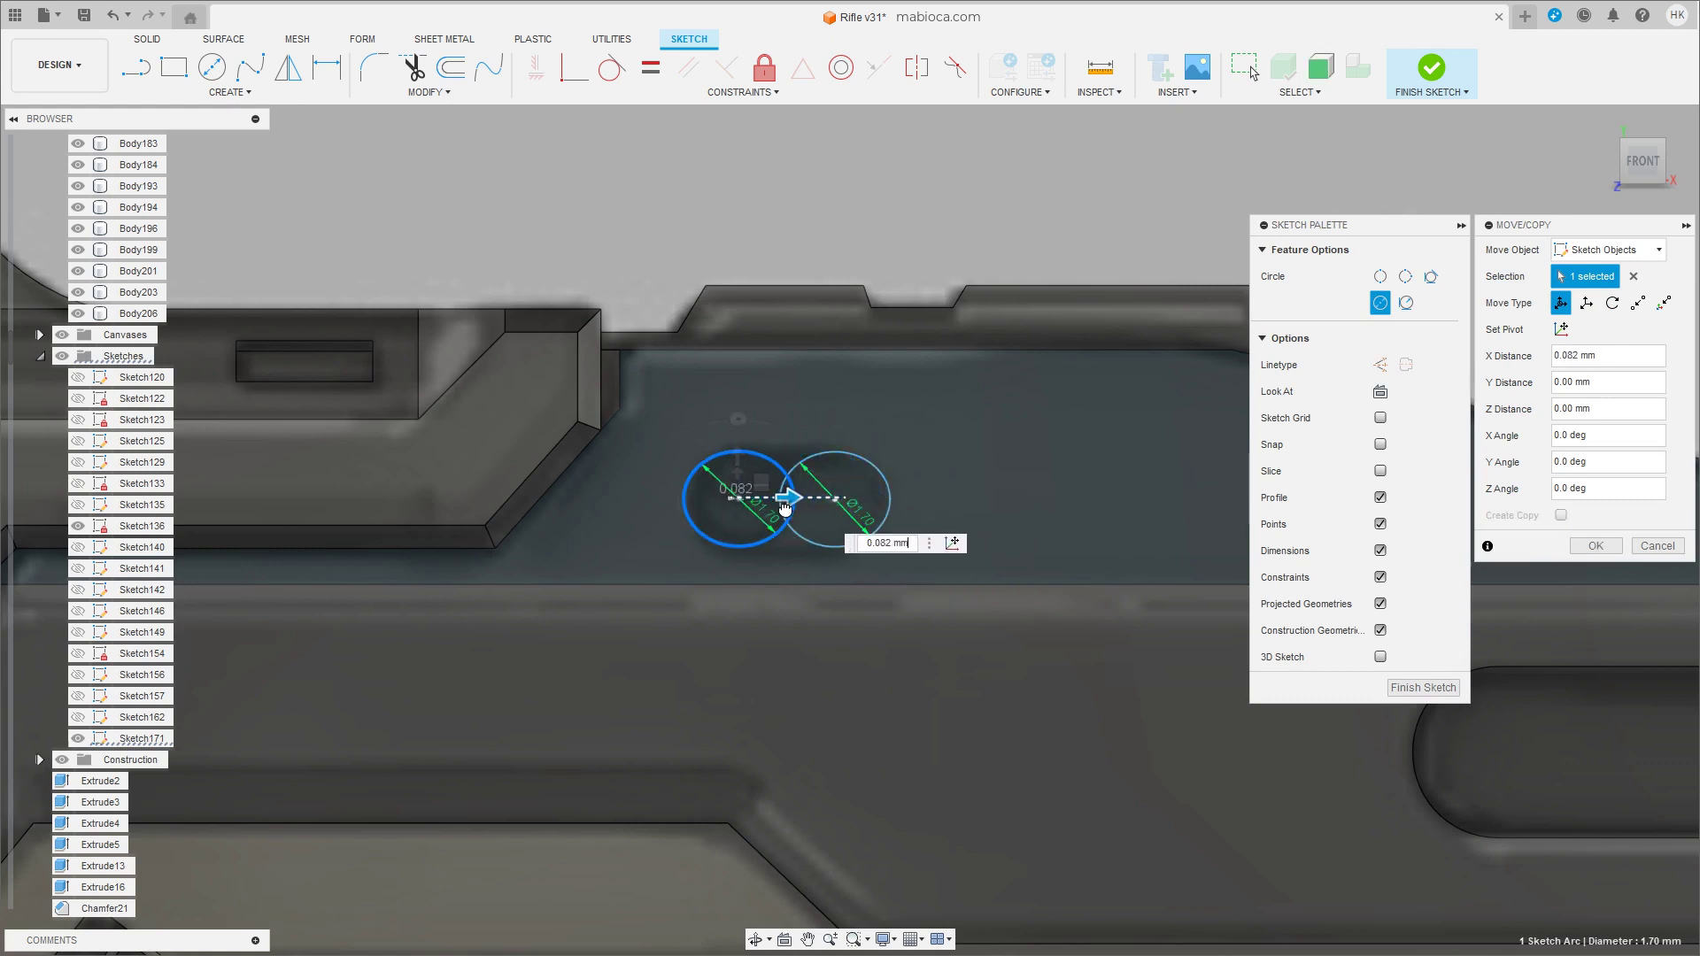
{"action": "key", "text": "Return"}
{"action": "key", "text": "l"}
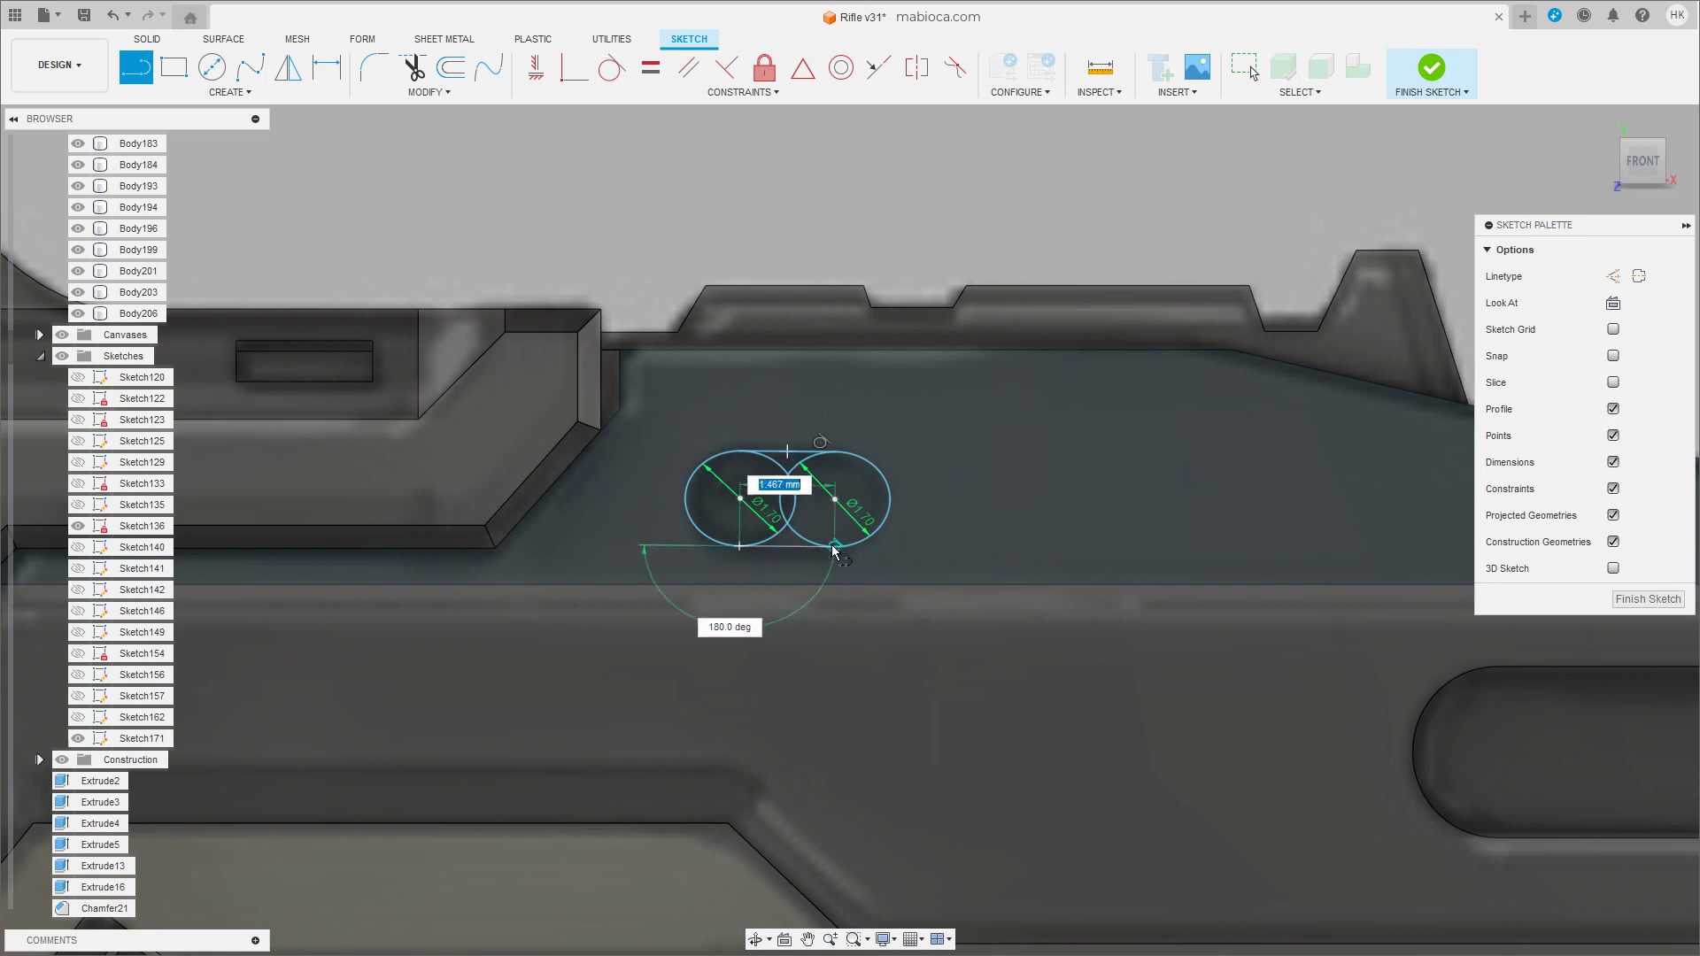
{"action": "left_click", "coordinate": [795, 490]}
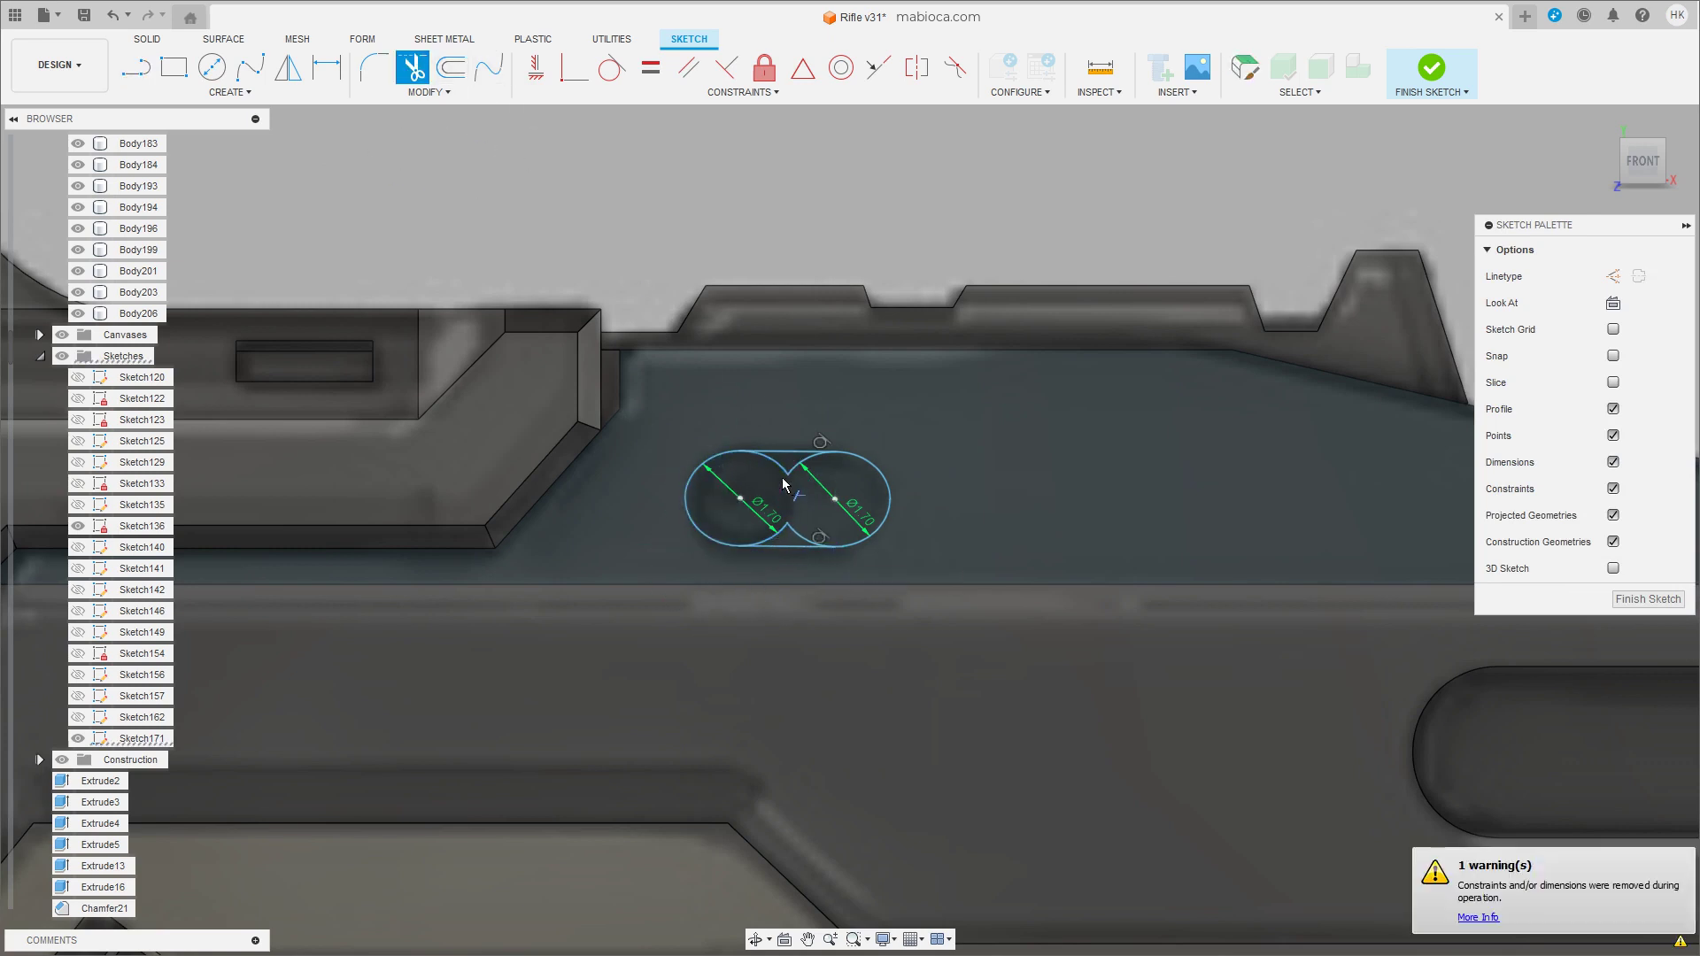
Extrude the slot profile, trying cut and thin-wall options.
{"action": "key", "text": "e"}
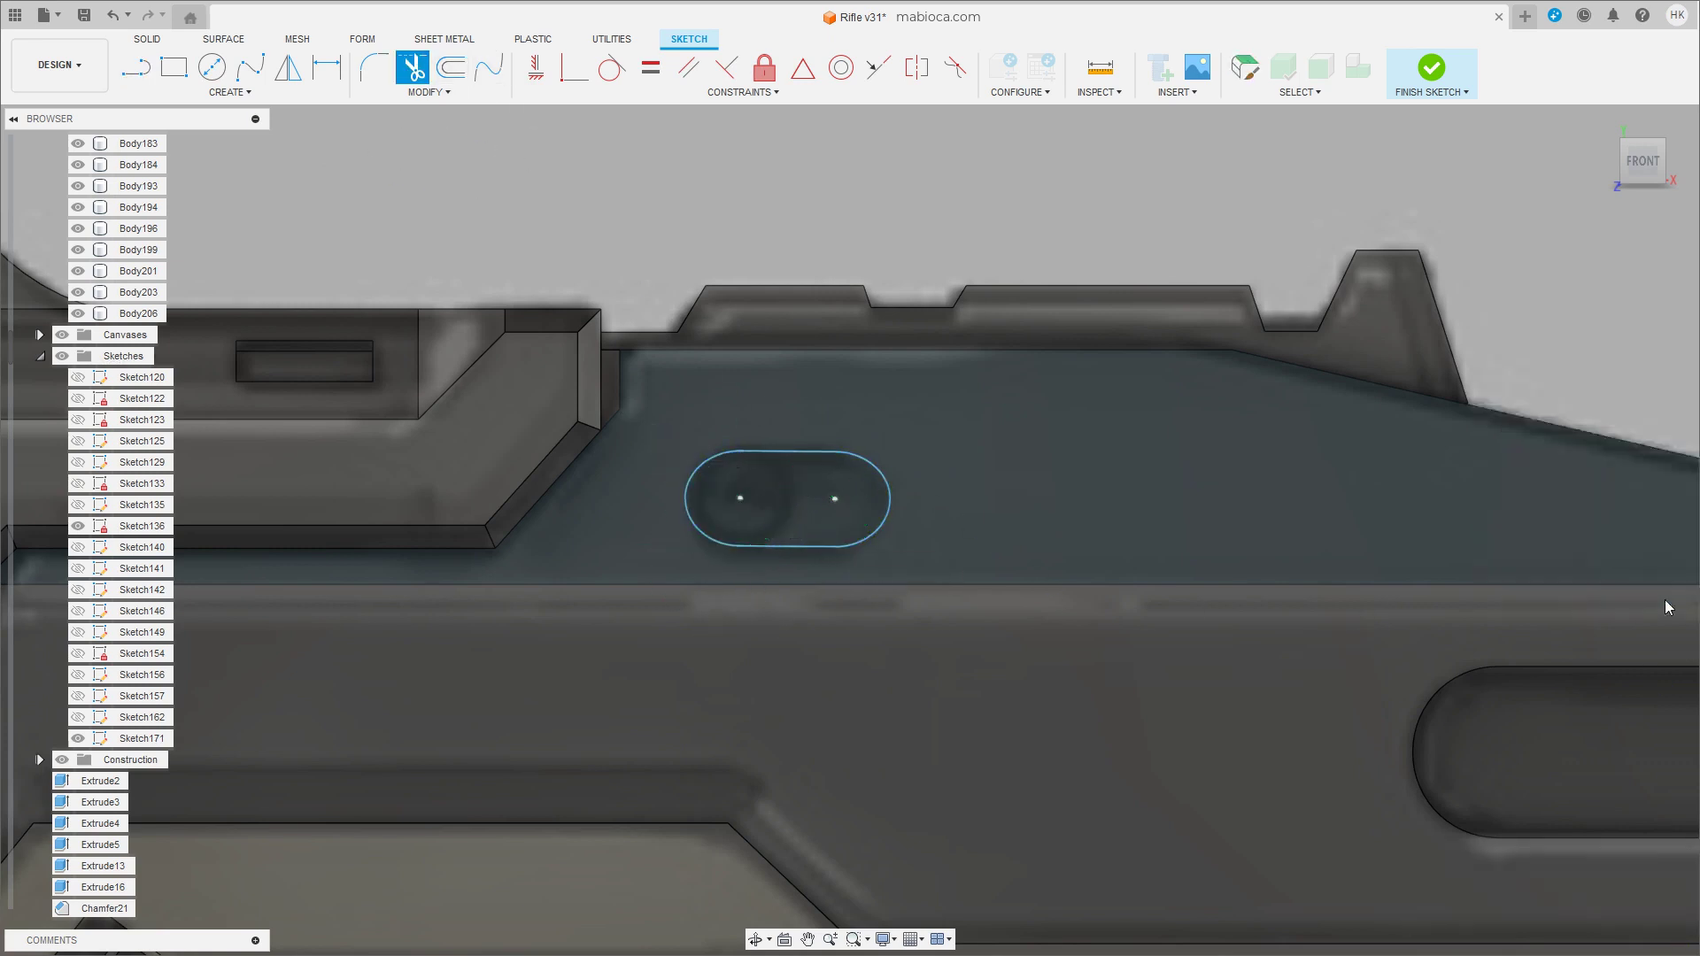
{"action": "left_click", "coordinate": [820, 522]}
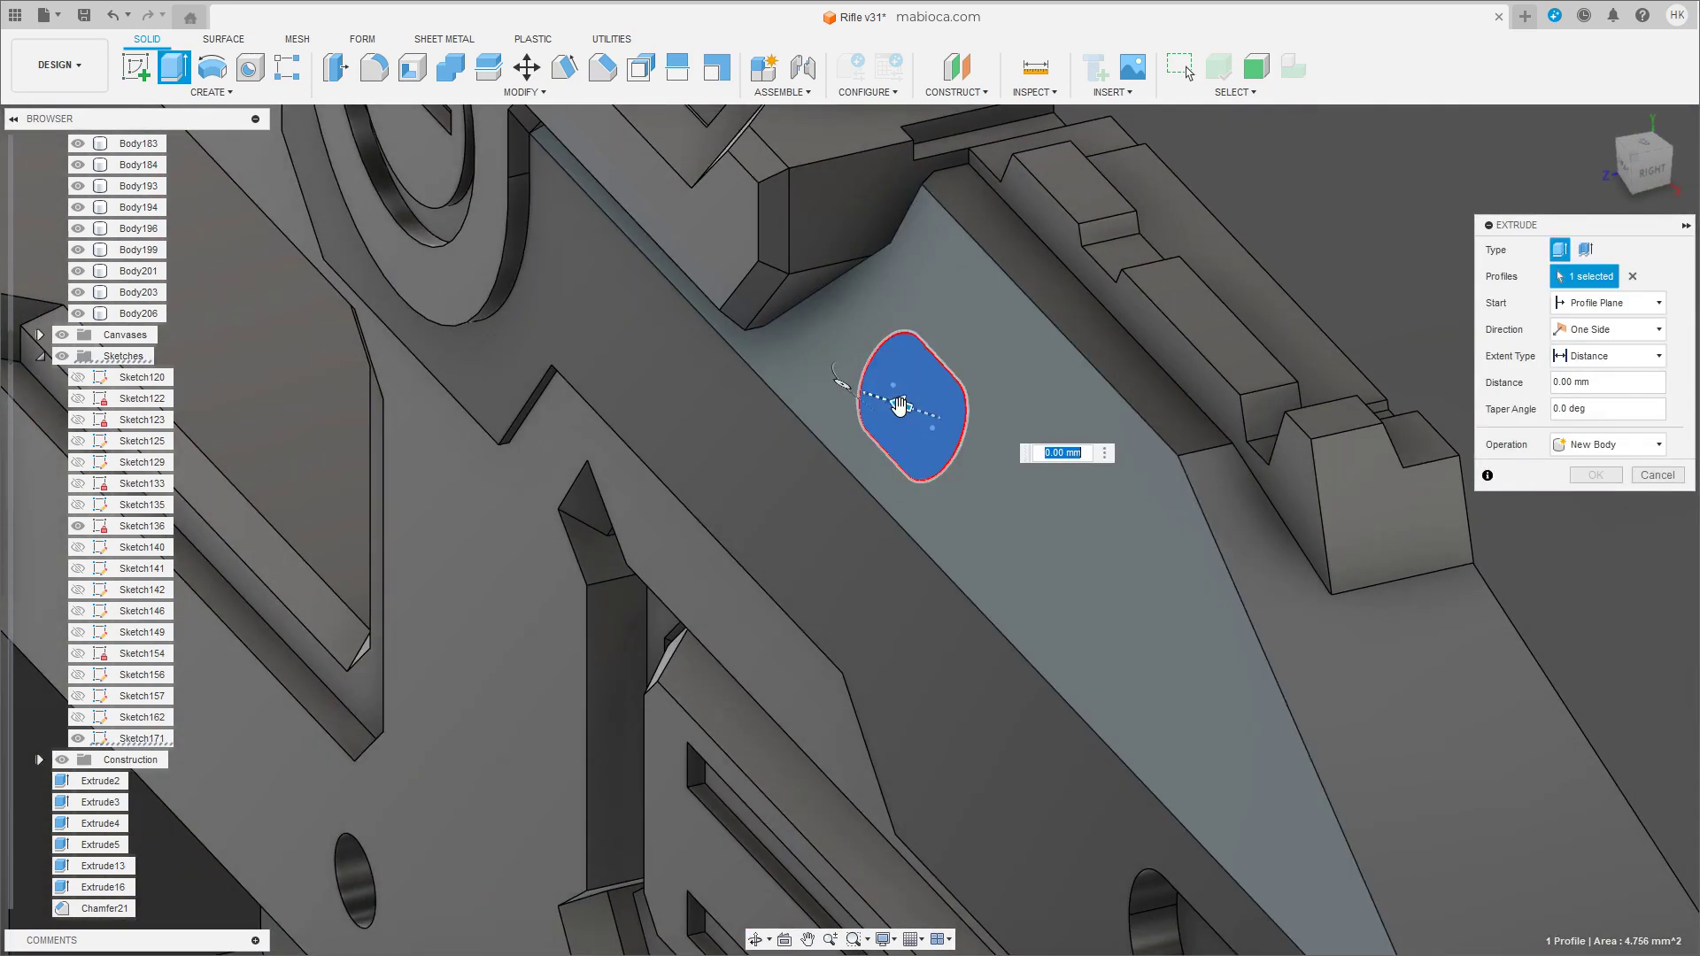
{"action": "left_click_drag", "start_coordinate": [900, 404], "coordinate": [929, 409]}
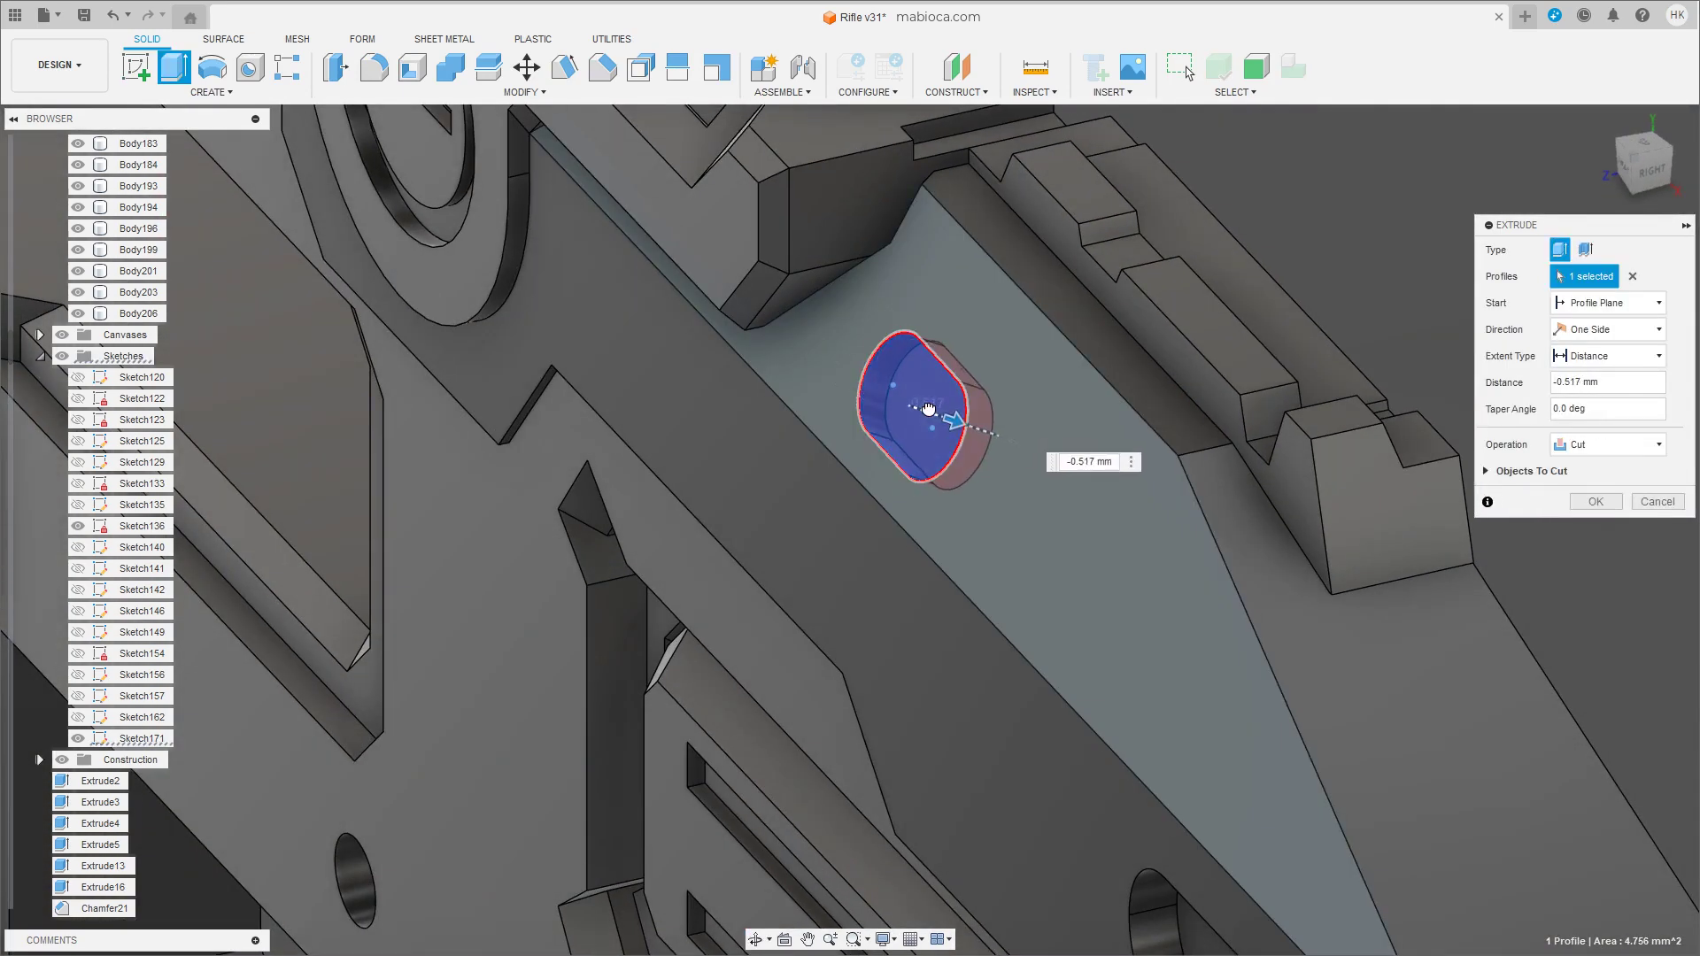
{"action": "left_click", "coordinate": [1587, 250]}
{"action": "left_click_drag", "start_coordinate": [955, 421], "coordinate": [971, 428]}
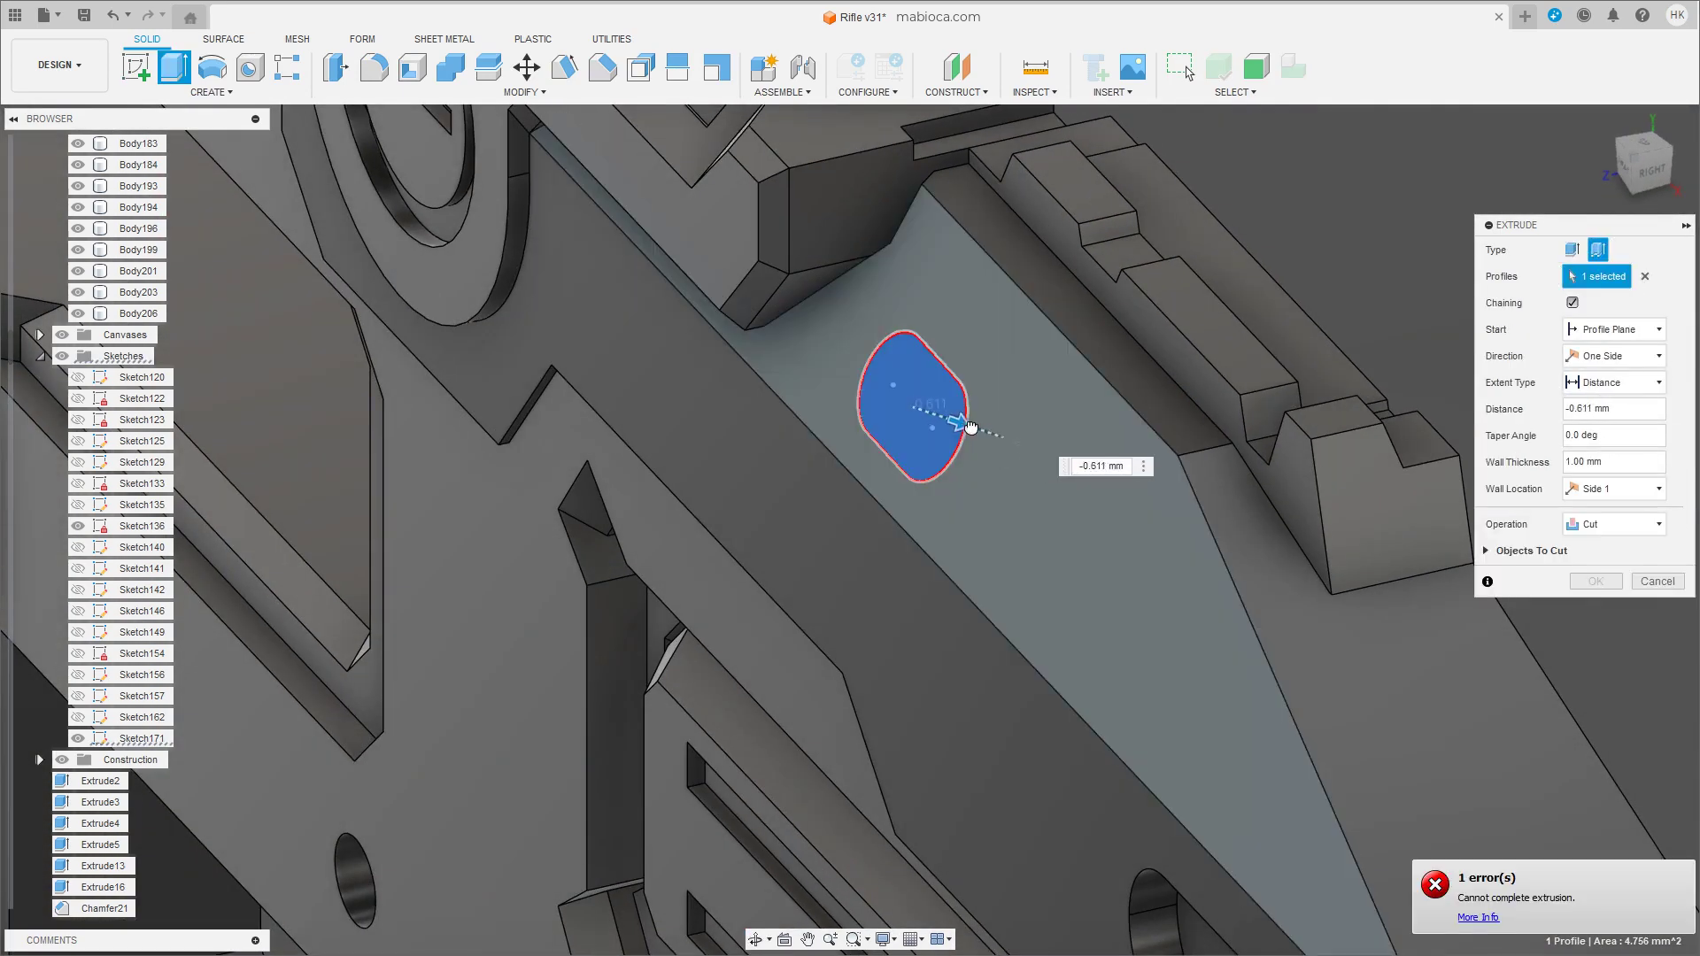
{"action": "left_click", "coordinate": [1572, 251]}
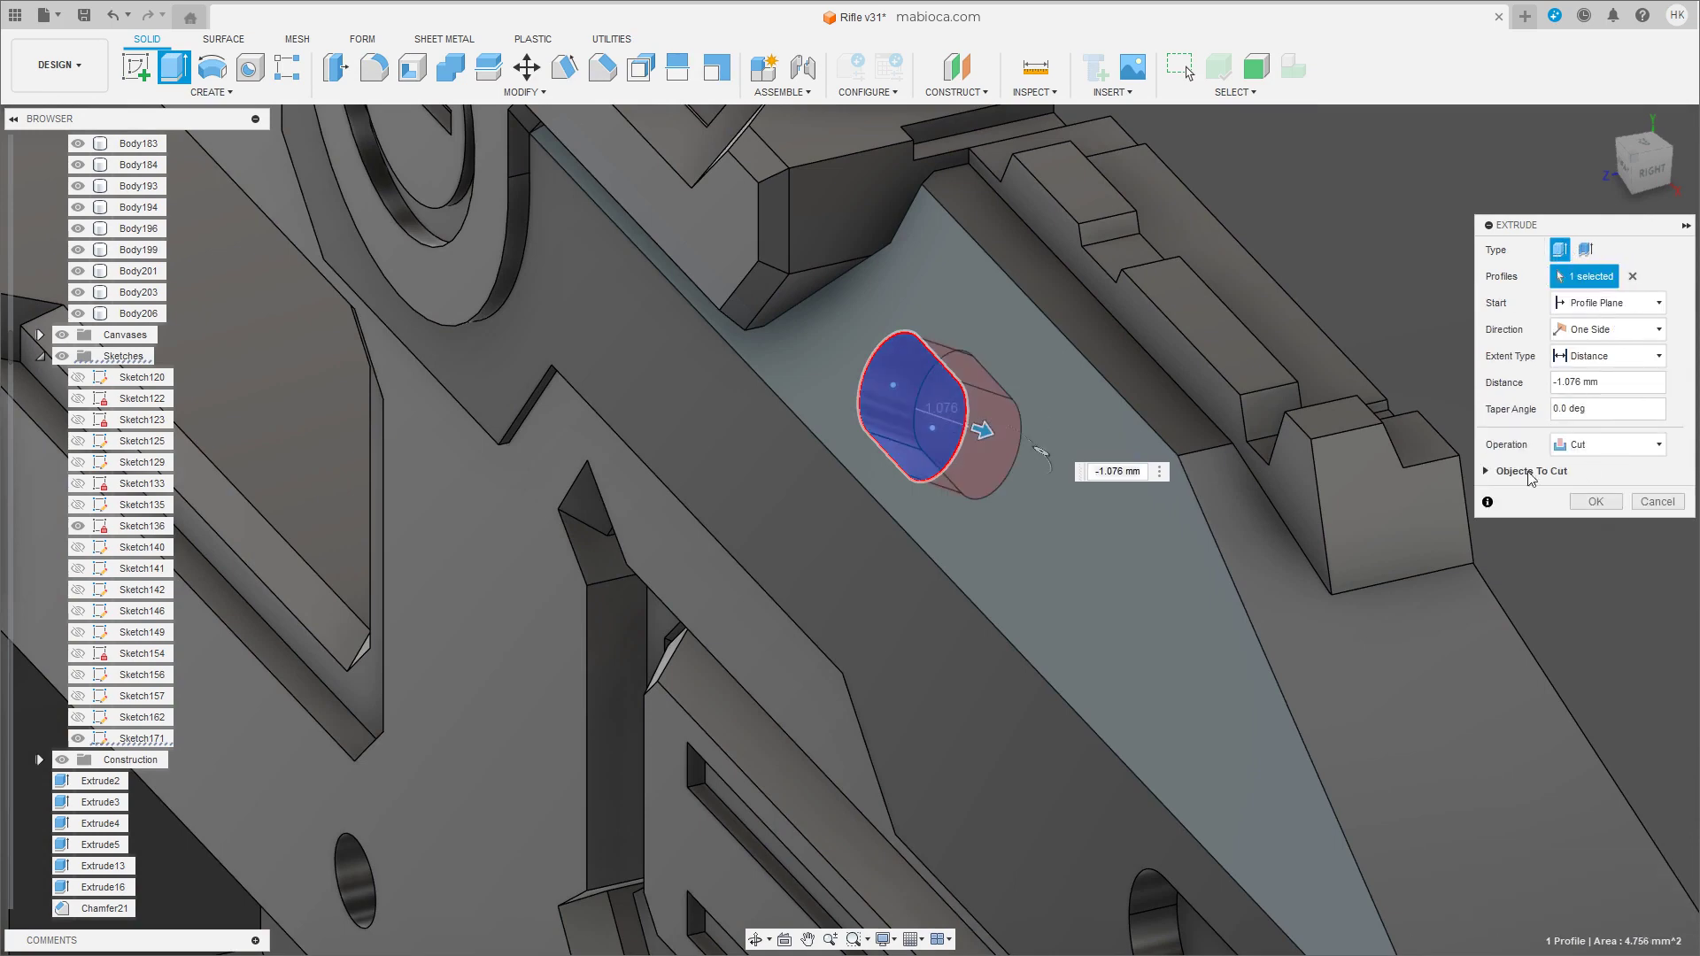
{"action": "left_click", "coordinate": [1486, 472]}
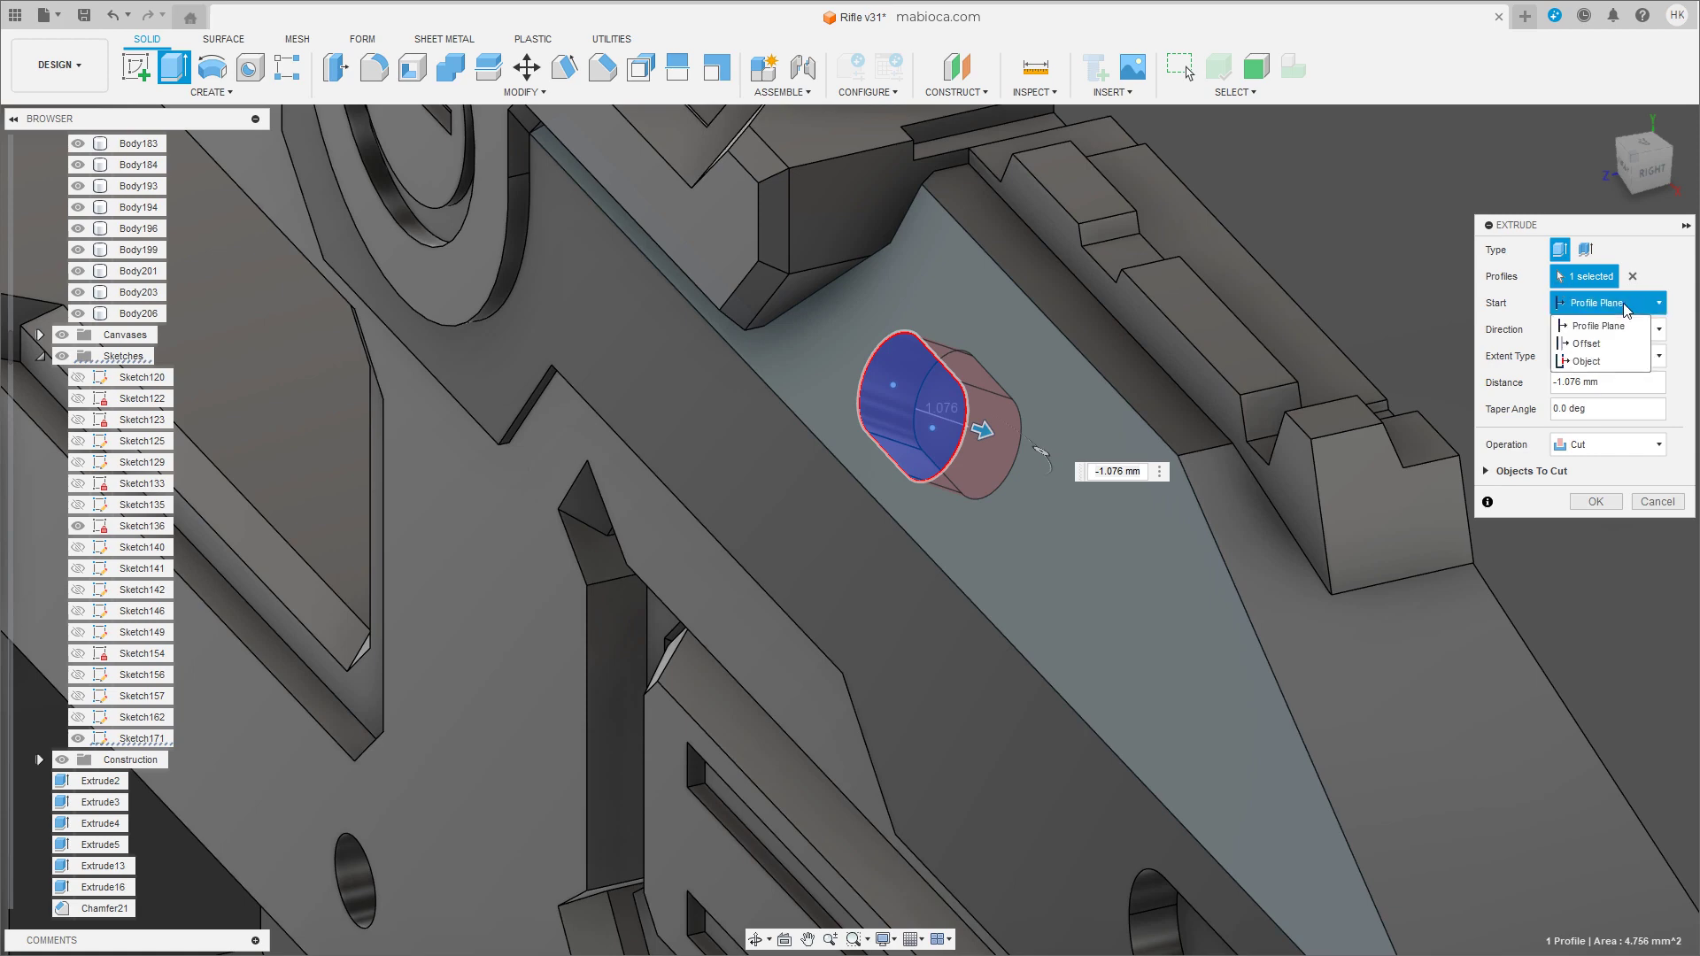
Try an offset extrusion start and different depths, then pull the extrusion outward.
{"action": "left_click", "coordinate": [1586, 343]}
{"action": "left_click_drag", "start_coordinate": [981, 430], "coordinate": [958, 426]}
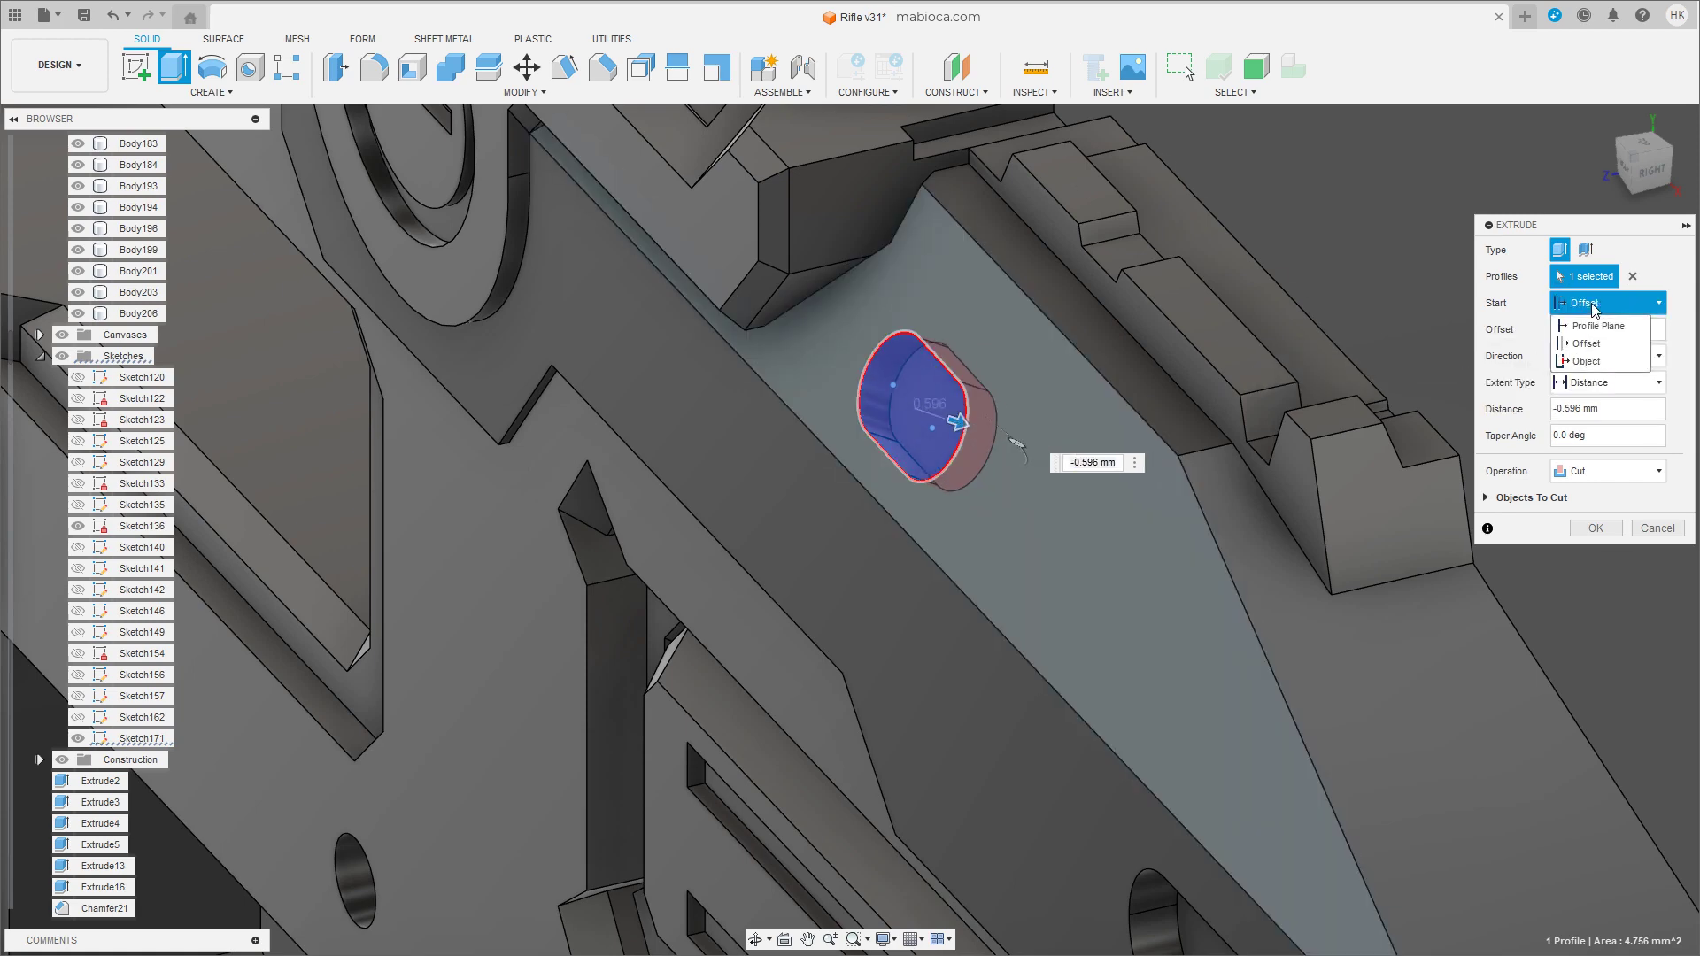
{"action": "left_click", "coordinate": [1586, 362]}
{"action": "left_click", "coordinate": [1045, 381]}
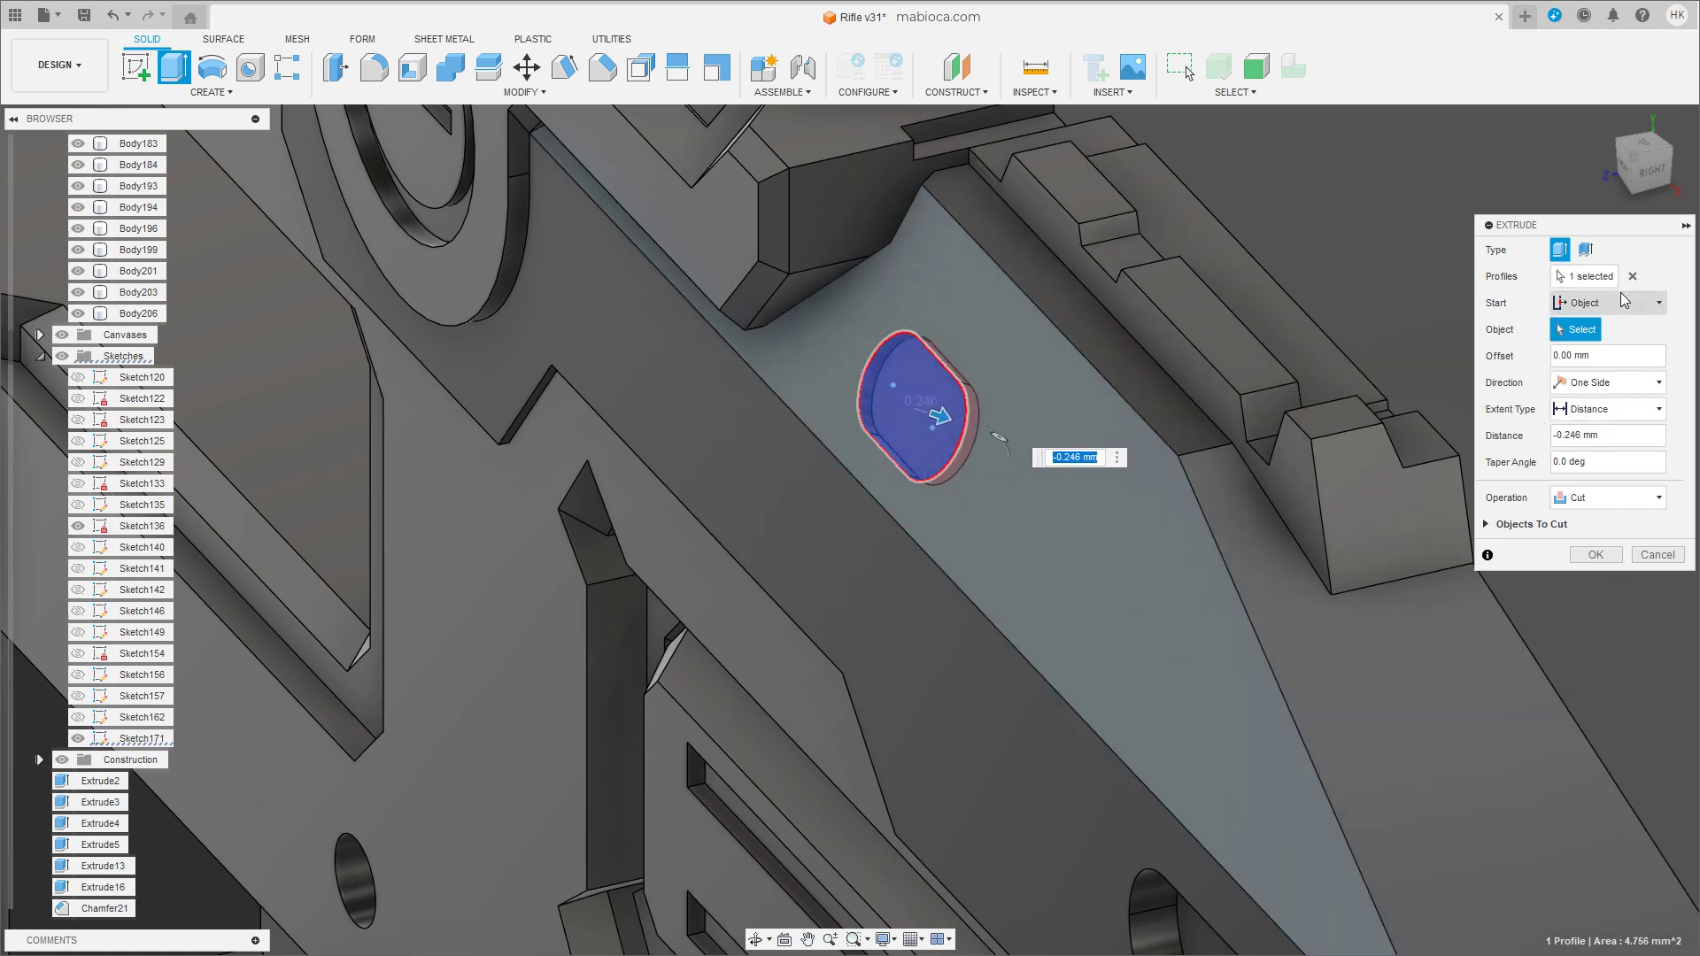
{"action": "left_click_drag", "start_coordinate": [939, 415], "coordinate": [946, 419]}
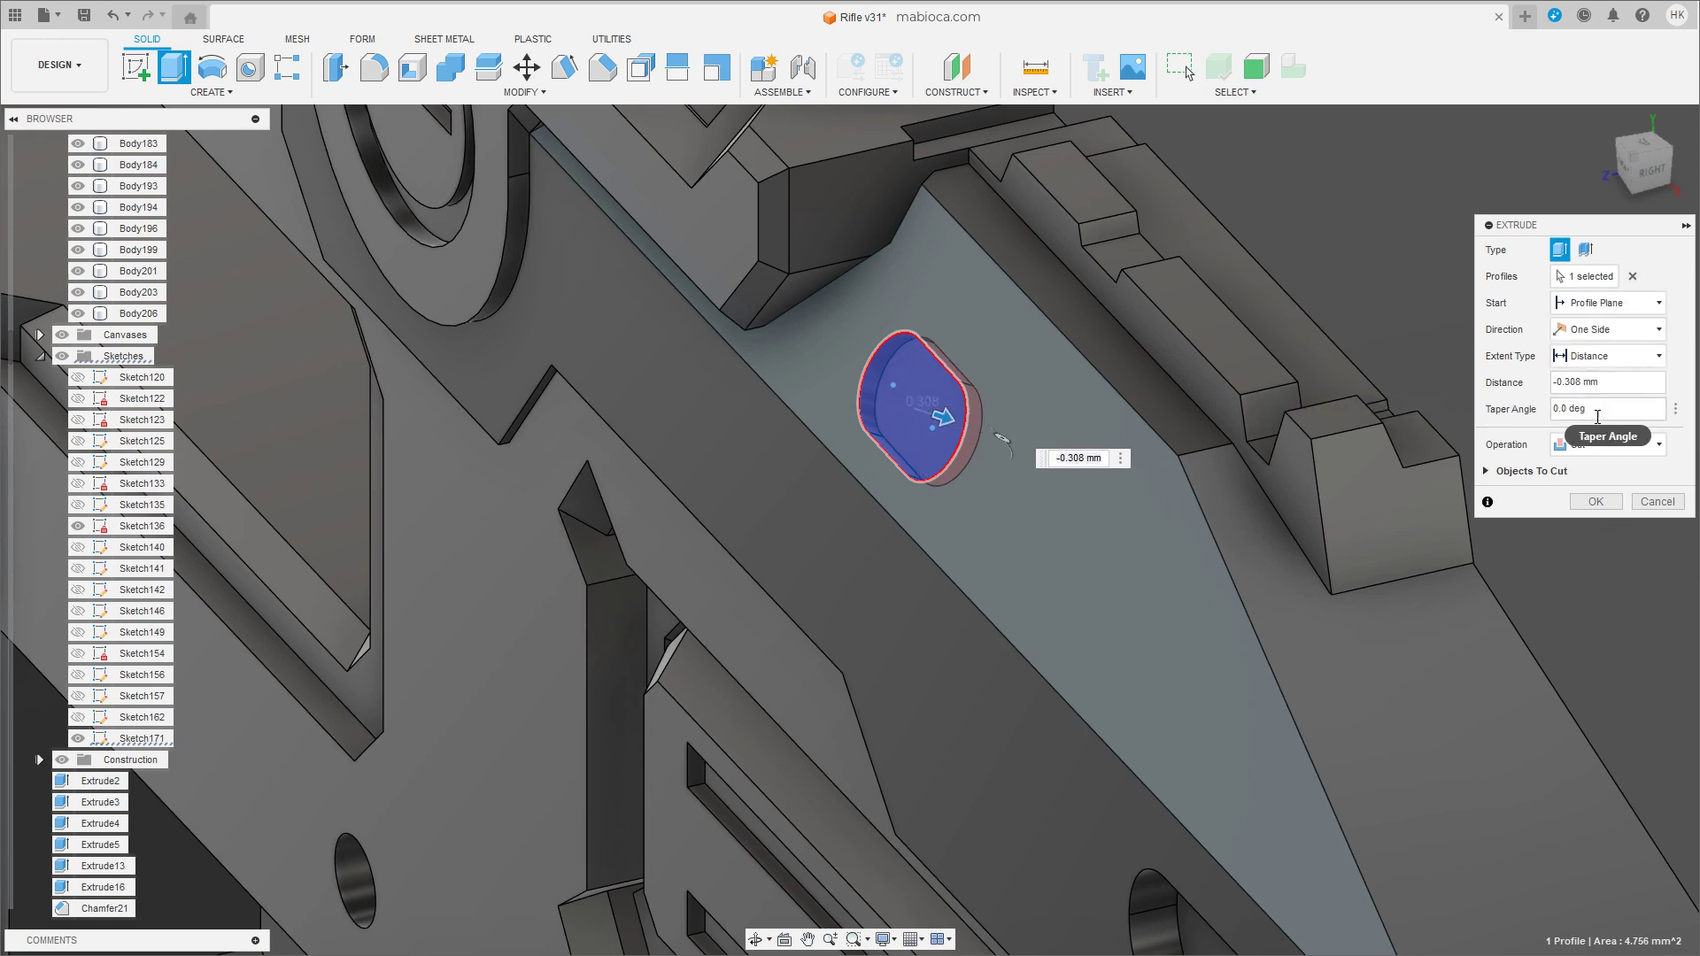
{"action": "mouse_move", "coordinate": [942, 416]}
{"action": "left_mouse_down"}
{"action": "mouse_move", "coordinate": [835, 415]}
{"action": "mouse_move", "coordinate": [885, 399]}
{"action": "left_mouse_up"}
Extrude the slot 0.099 mm as a new body, Body209, and select its flat face.
{"action": "left_click", "coordinate": [1607, 445]}
{"action": "left_click", "coordinate": [1594, 524]}
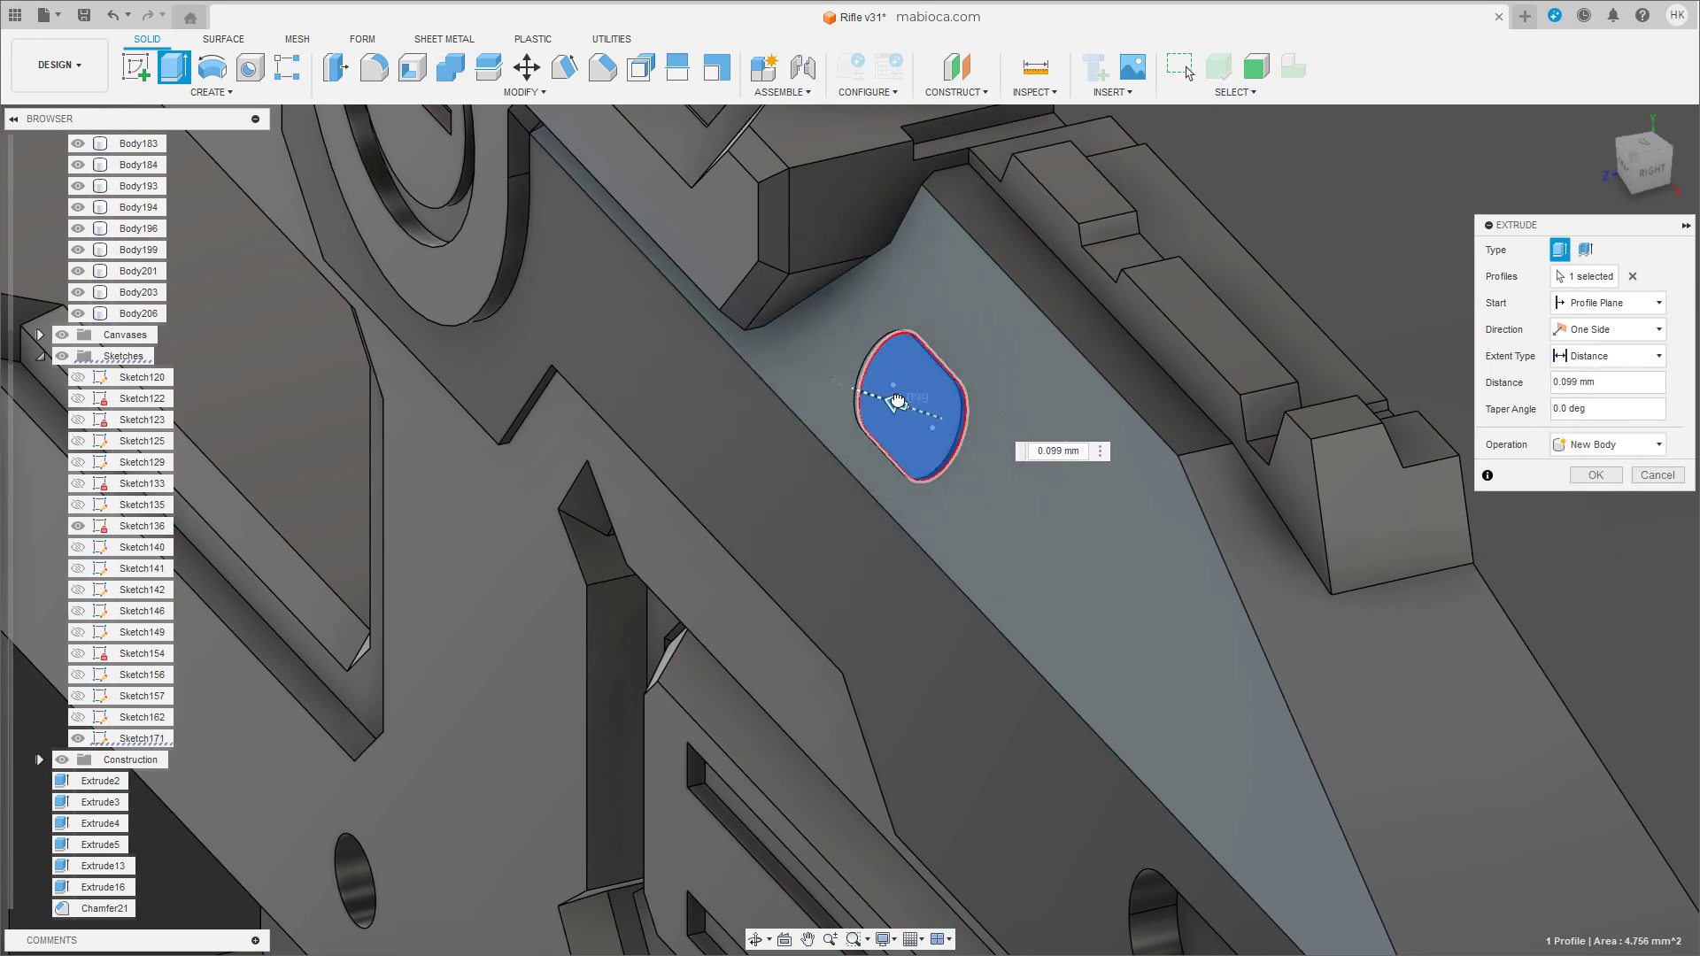
{"action": "mouse_move", "coordinate": [804, 482]}
{"action": "middle_mouse_down", "text": "shift"}
{"action": "mouse_move", "coordinate": [894, 406]}
{"action": "mouse_move", "coordinate": [856, 556]}
{"action": "middle_mouse_up", "text": "shift"}
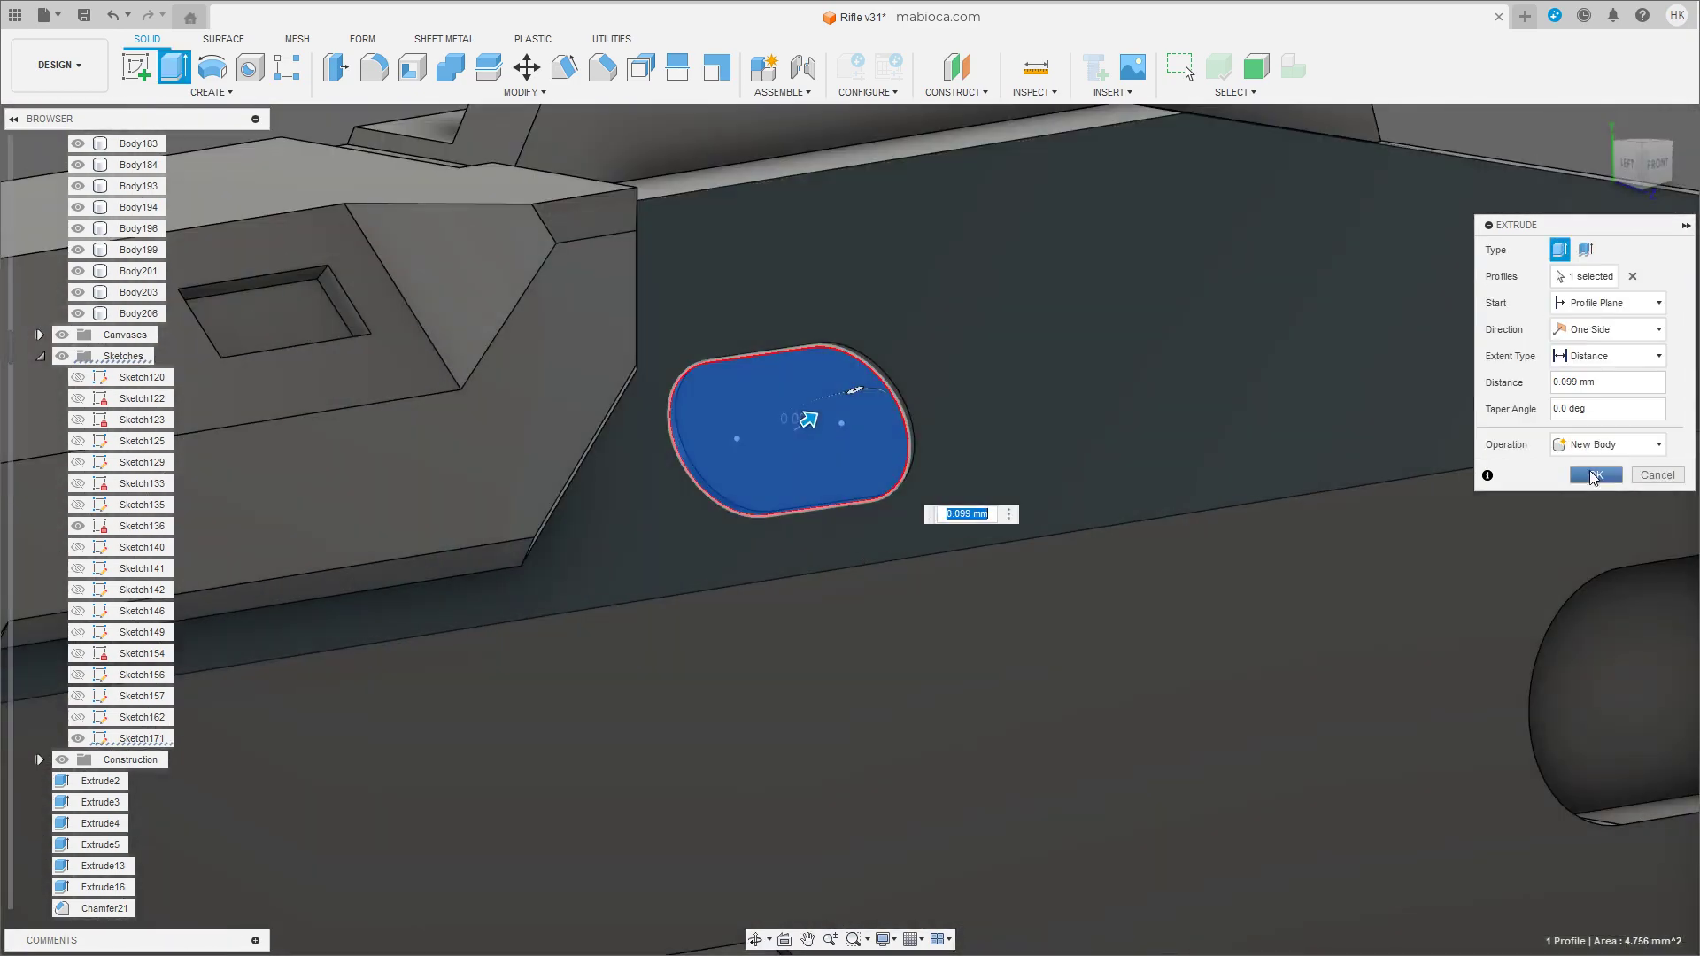
{"action": "left_click", "coordinate": [1596, 475]}
{"action": "mouse_move", "coordinate": [986, 451]}
{"action": "middle_mouse_down", "text": "shift"}
{"action": "mouse_move", "coordinate": [802, 347]}
{"action": "mouse_move", "coordinate": [890, 496]}
{"action": "mouse_move", "coordinate": [870, 456]}
{"action": "middle_mouse_up", "text": "shift"}
{"action": "left_click", "coordinate": [895, 497]}
Push Body209's flat face outward to lengthen it into a cylindrical plug.
{"action": "key", "text": "m"}
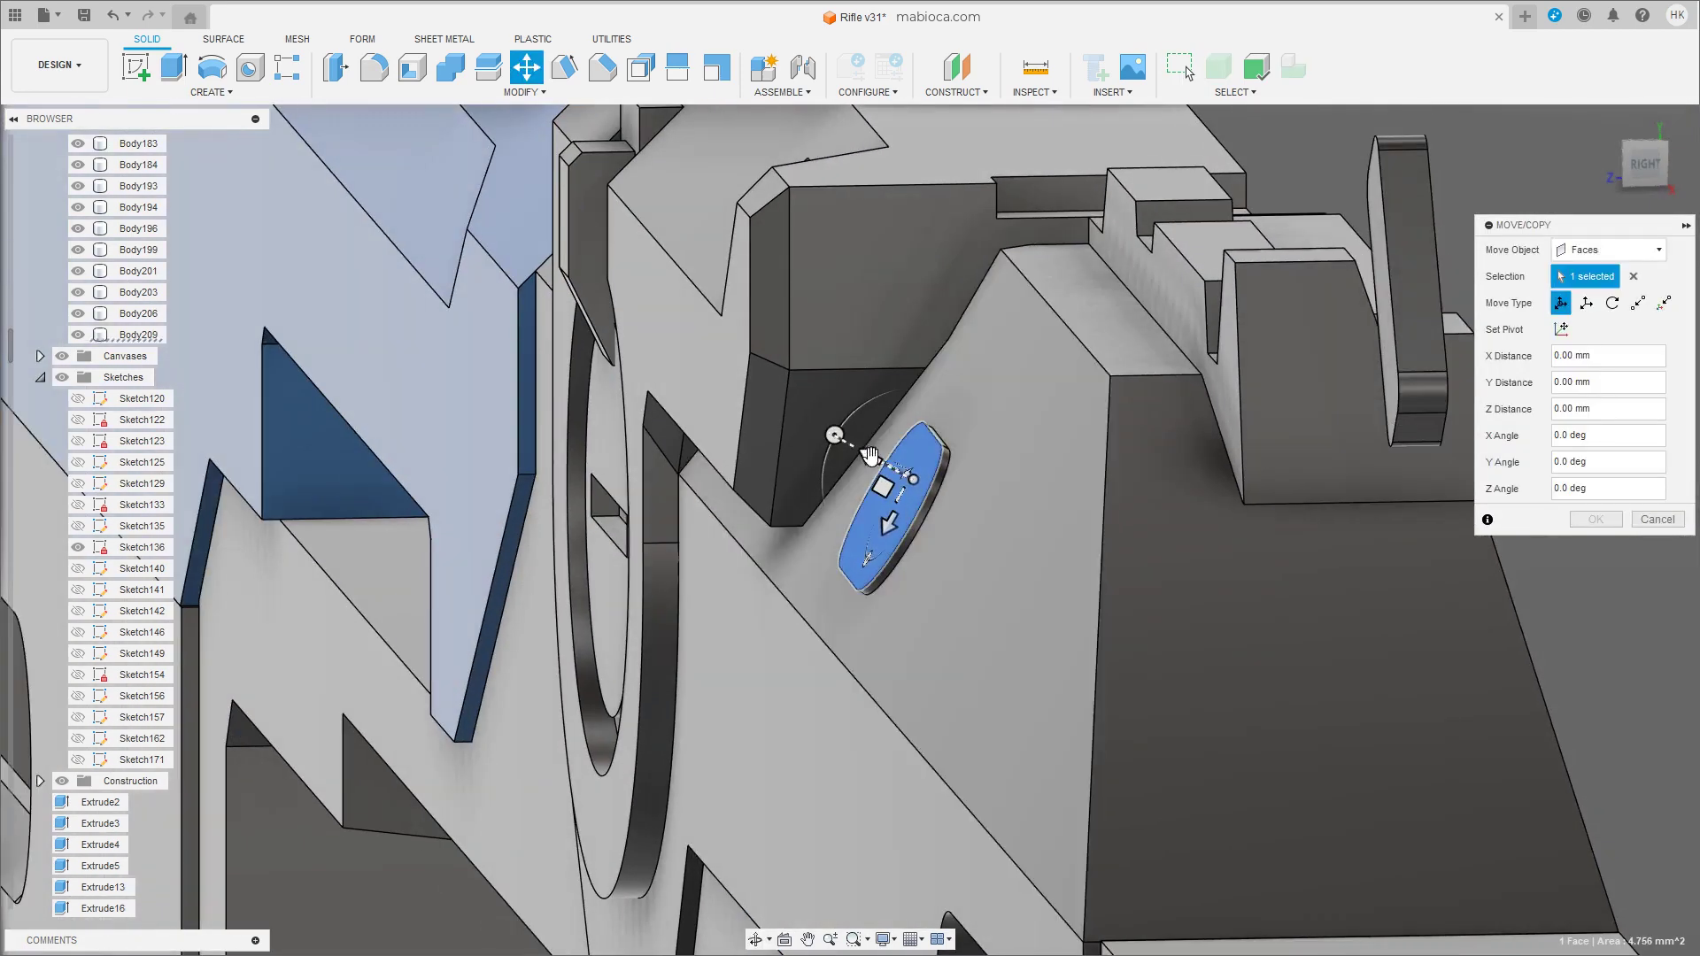
{"action": "left_click", "coordinate": [1561, 329]}
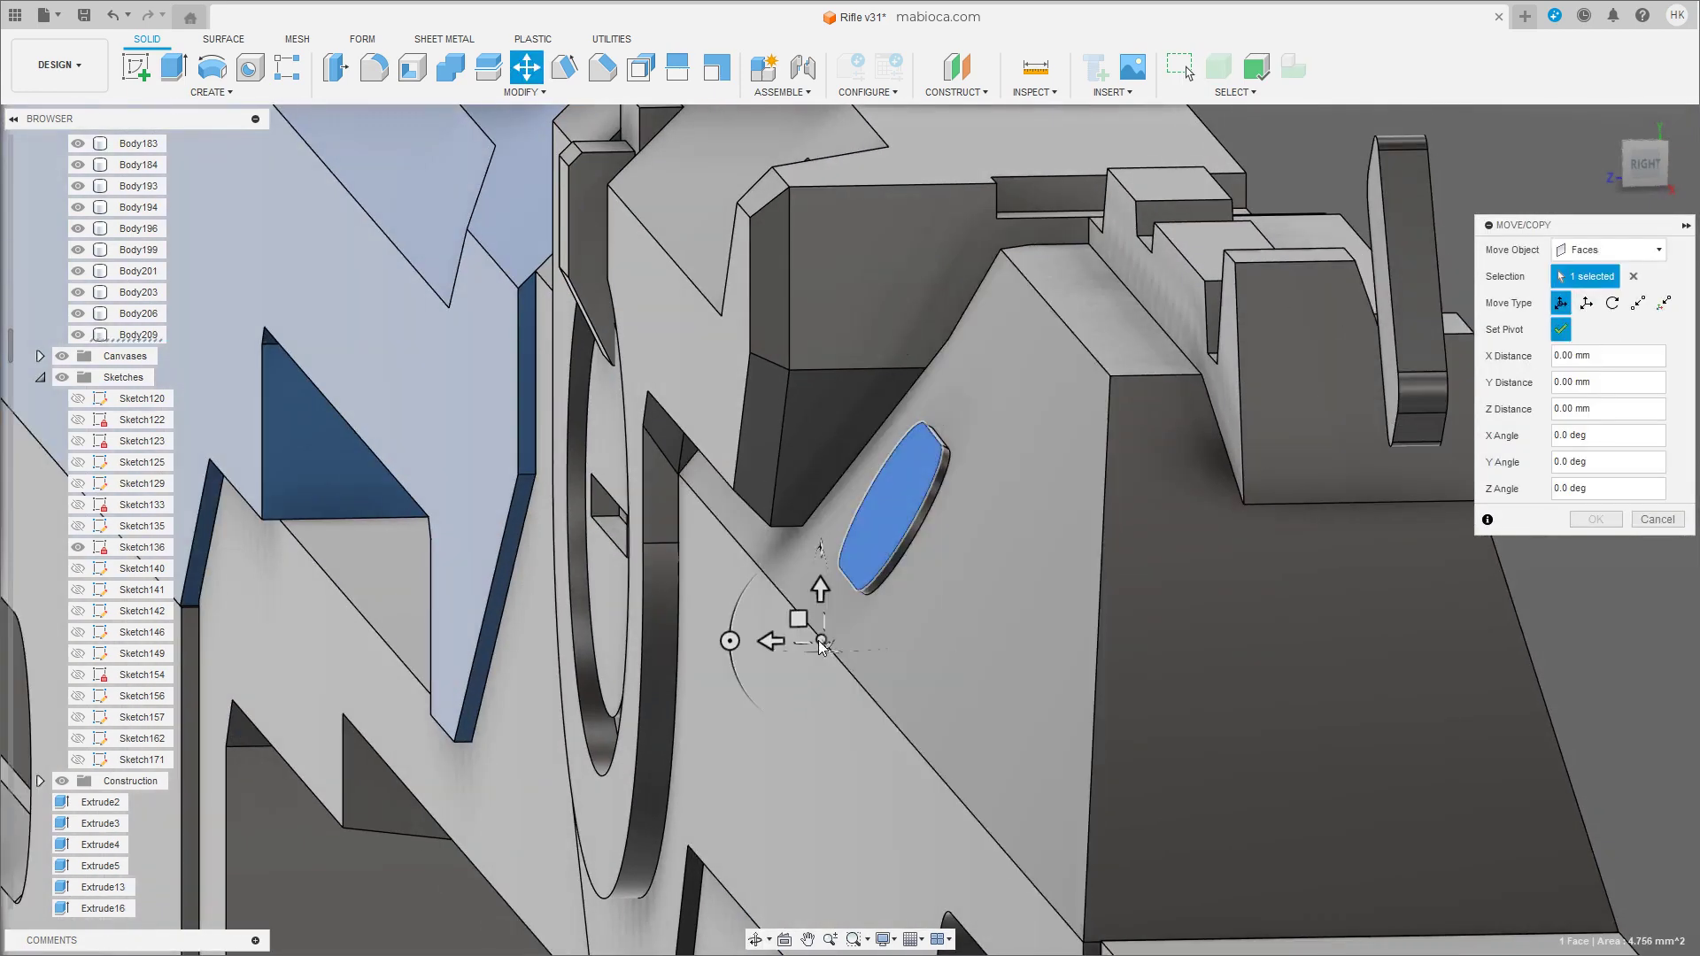
{"action": "left_click", "coordinate": [1561, 329]}
{"action": "left_click_drag", "start_coordinate": [770, 641], "coordinate": [619, 643]}
{"action": "left_click", "coordinate": [1596, 519]}
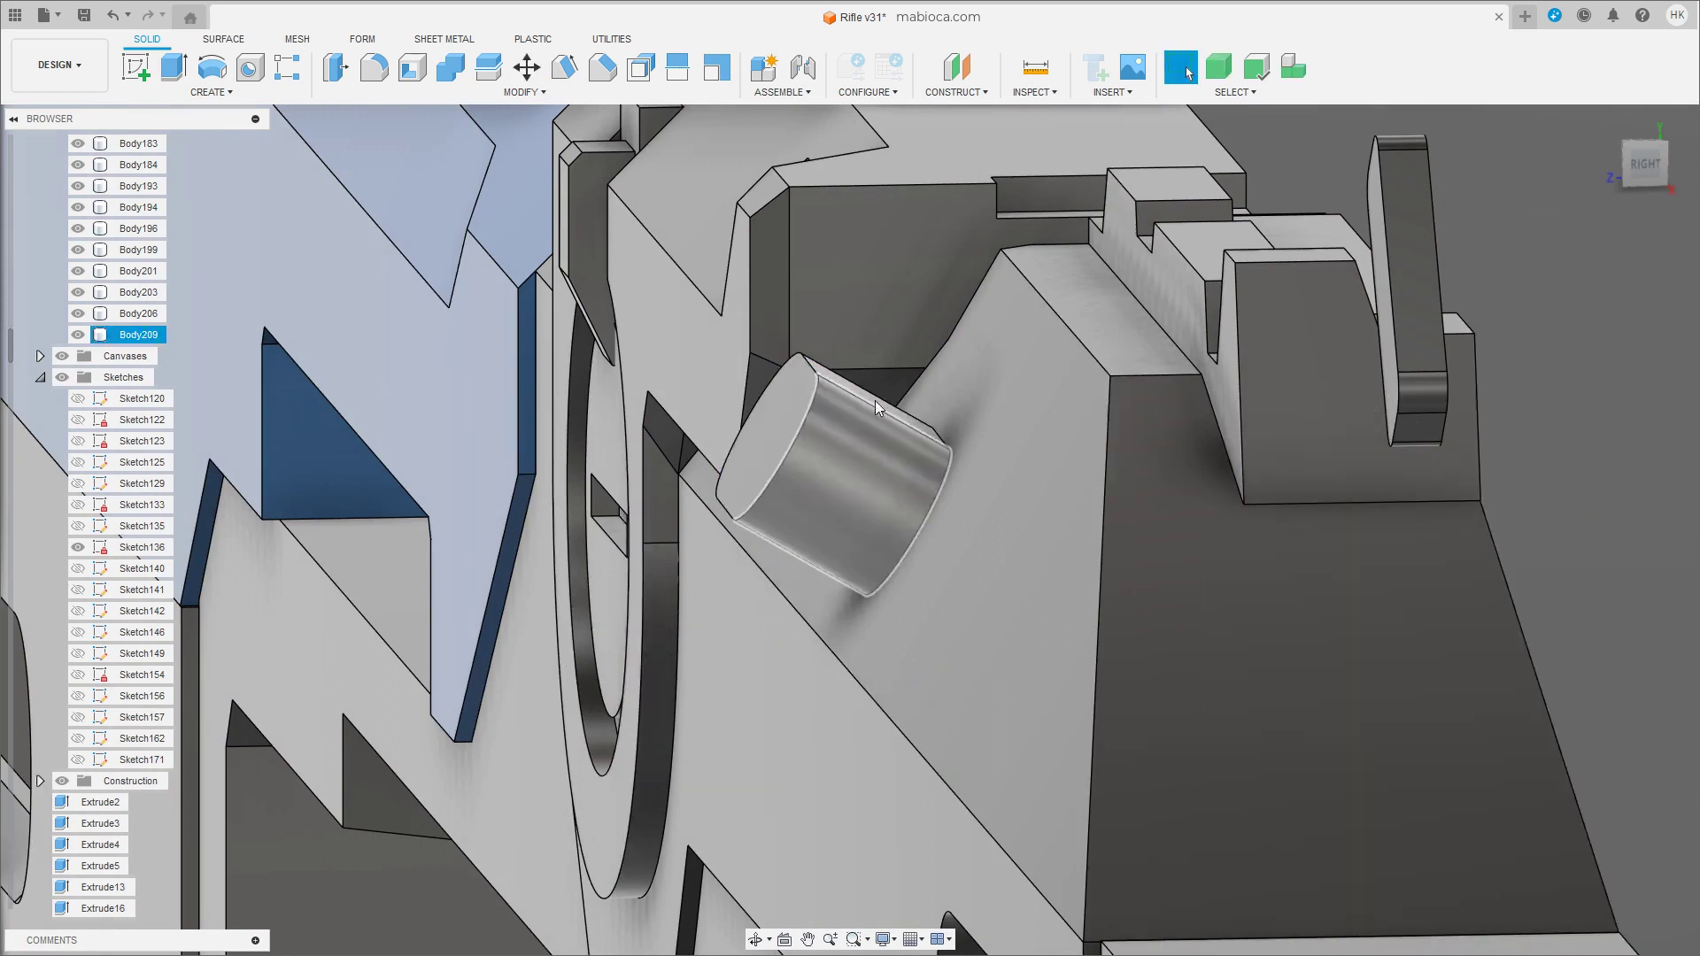
Rotate the plug 30° about X and raise it 0.425 mm.
{"action": "left_click", "coordinate": [766, 452]}
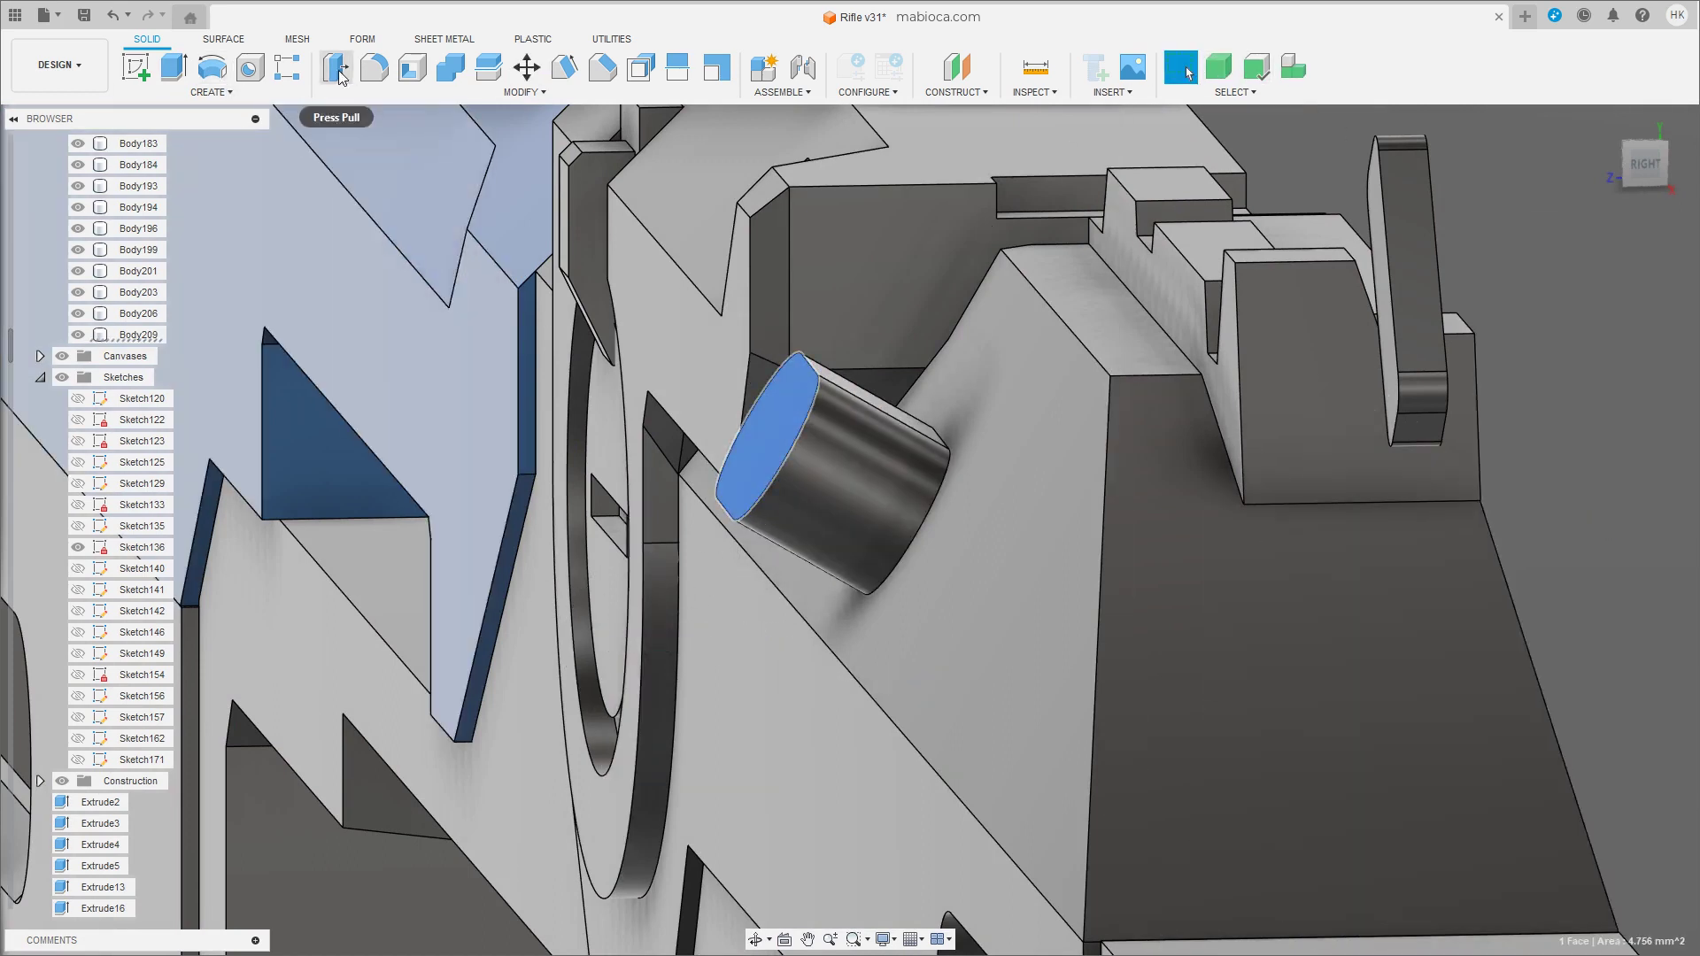
{"action": "left_click", "coordinate": [341, 78]}
{"action": "left_click", "coordinate": [1658, 311]}
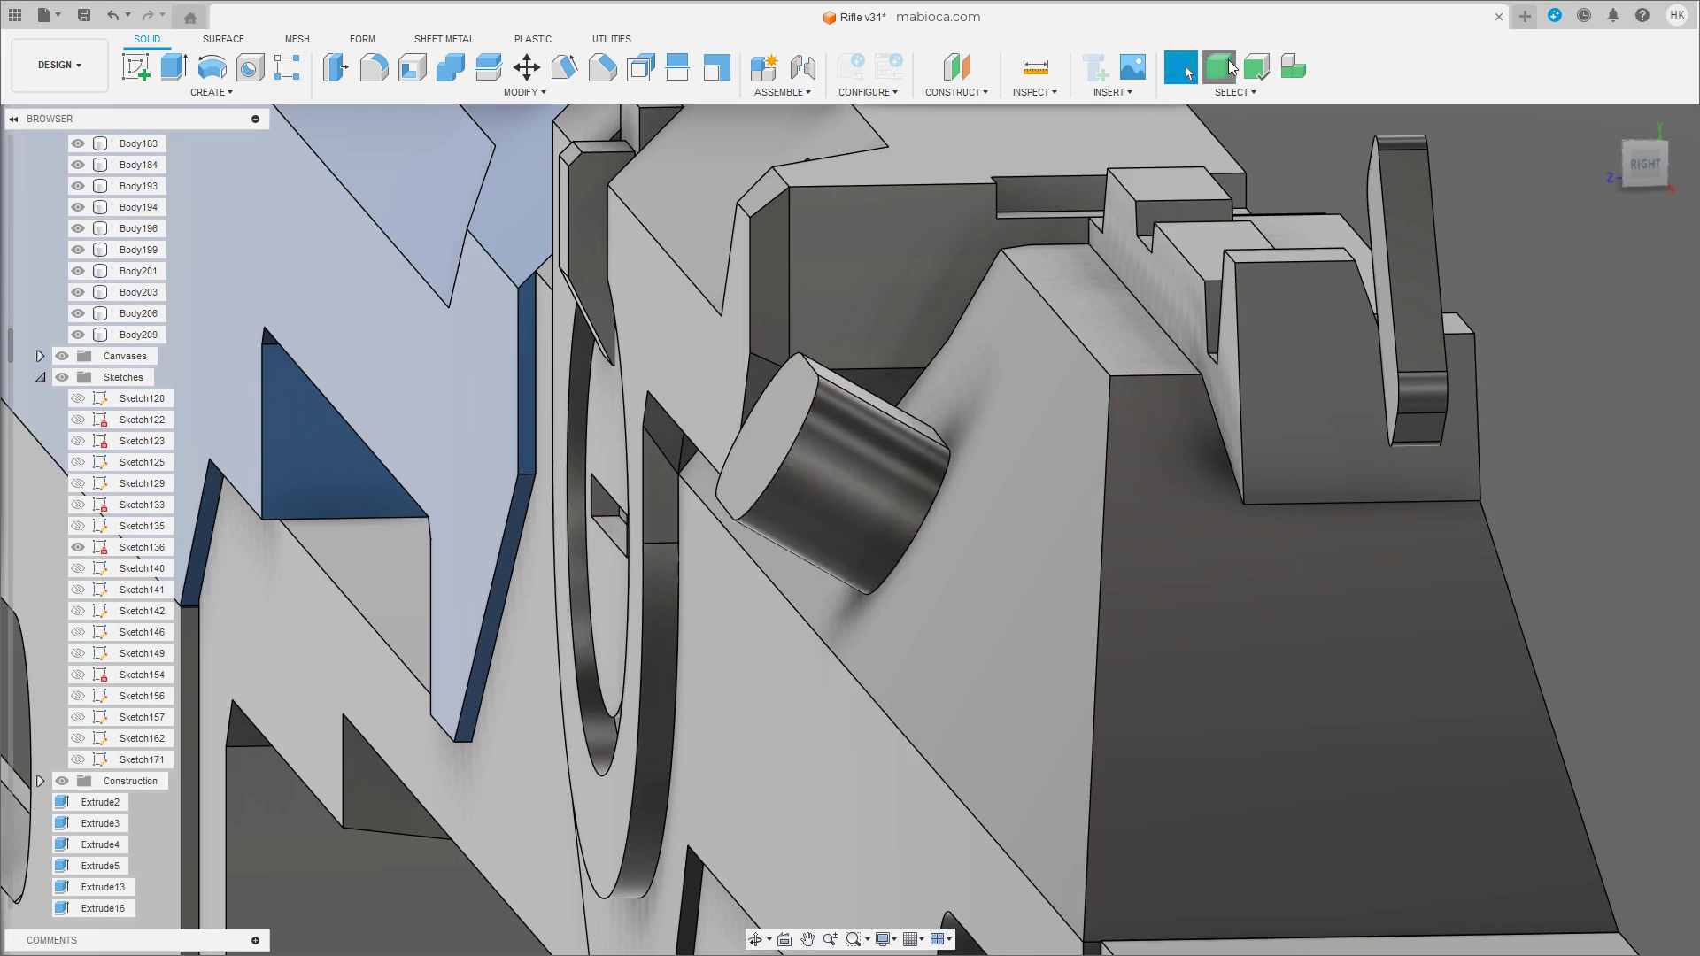
{"action": "left_click", "coordinate": [864, 465]}
{"action": "key", "text": "m"}
{"action": "left_click_drag", "start_coordinate": [848, 526], "coordinate": [830, 568]}
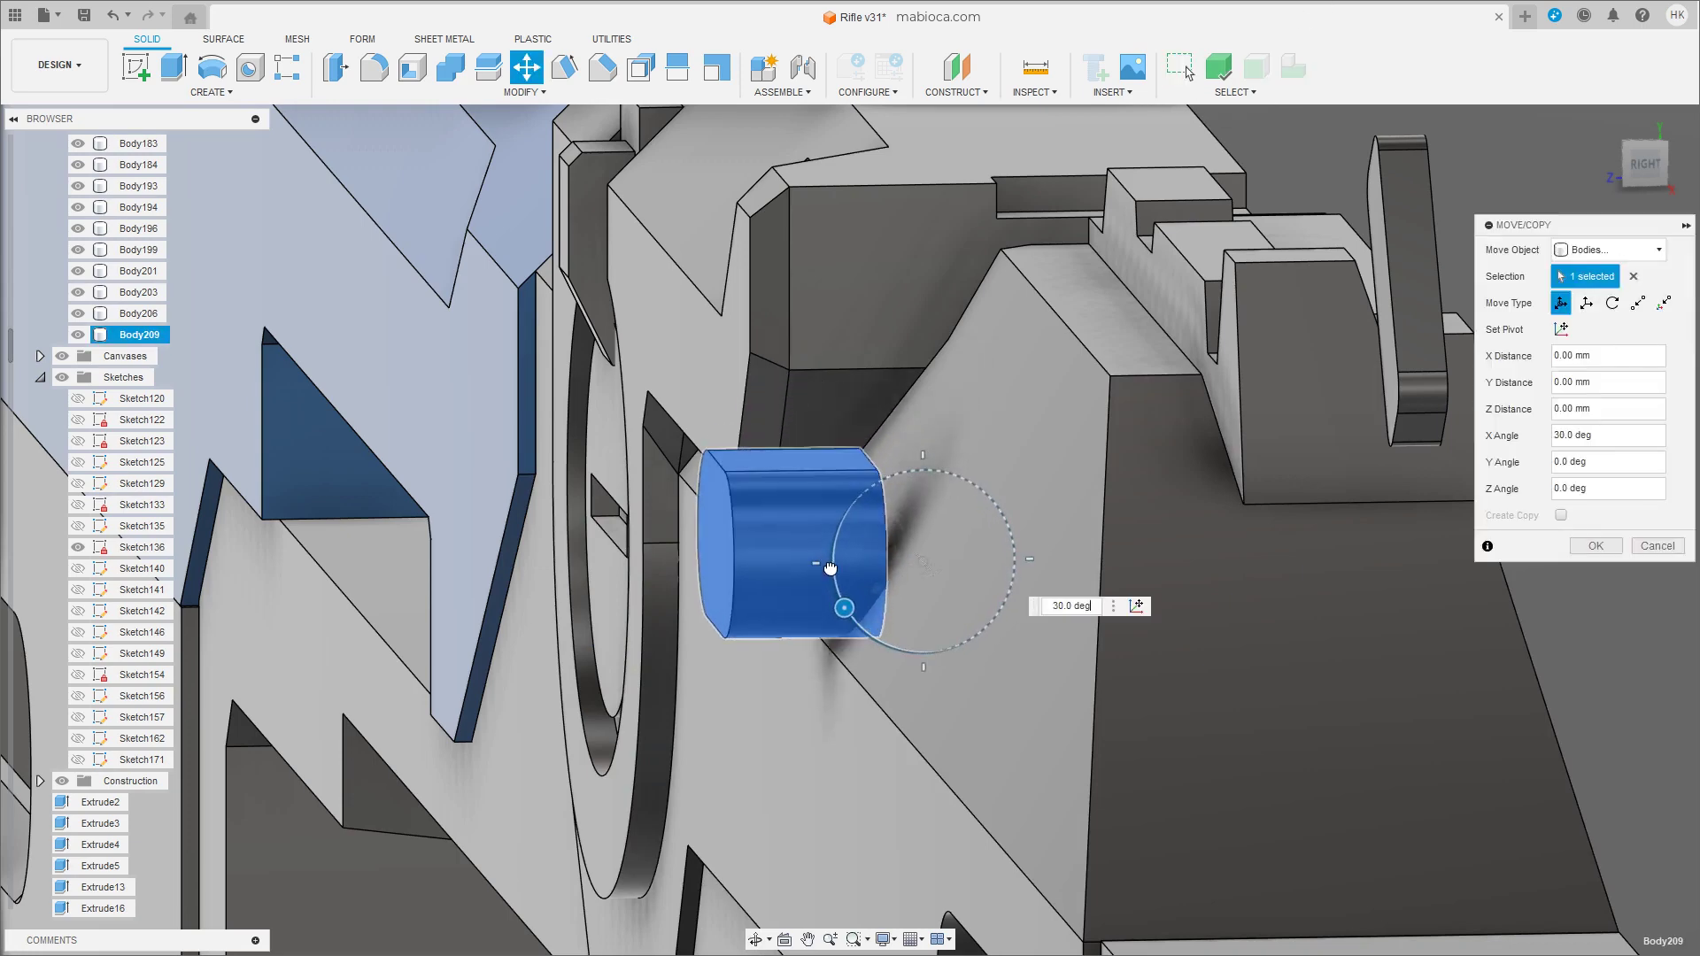
{"action": "left_click", "coordinate": [1623, 164]}
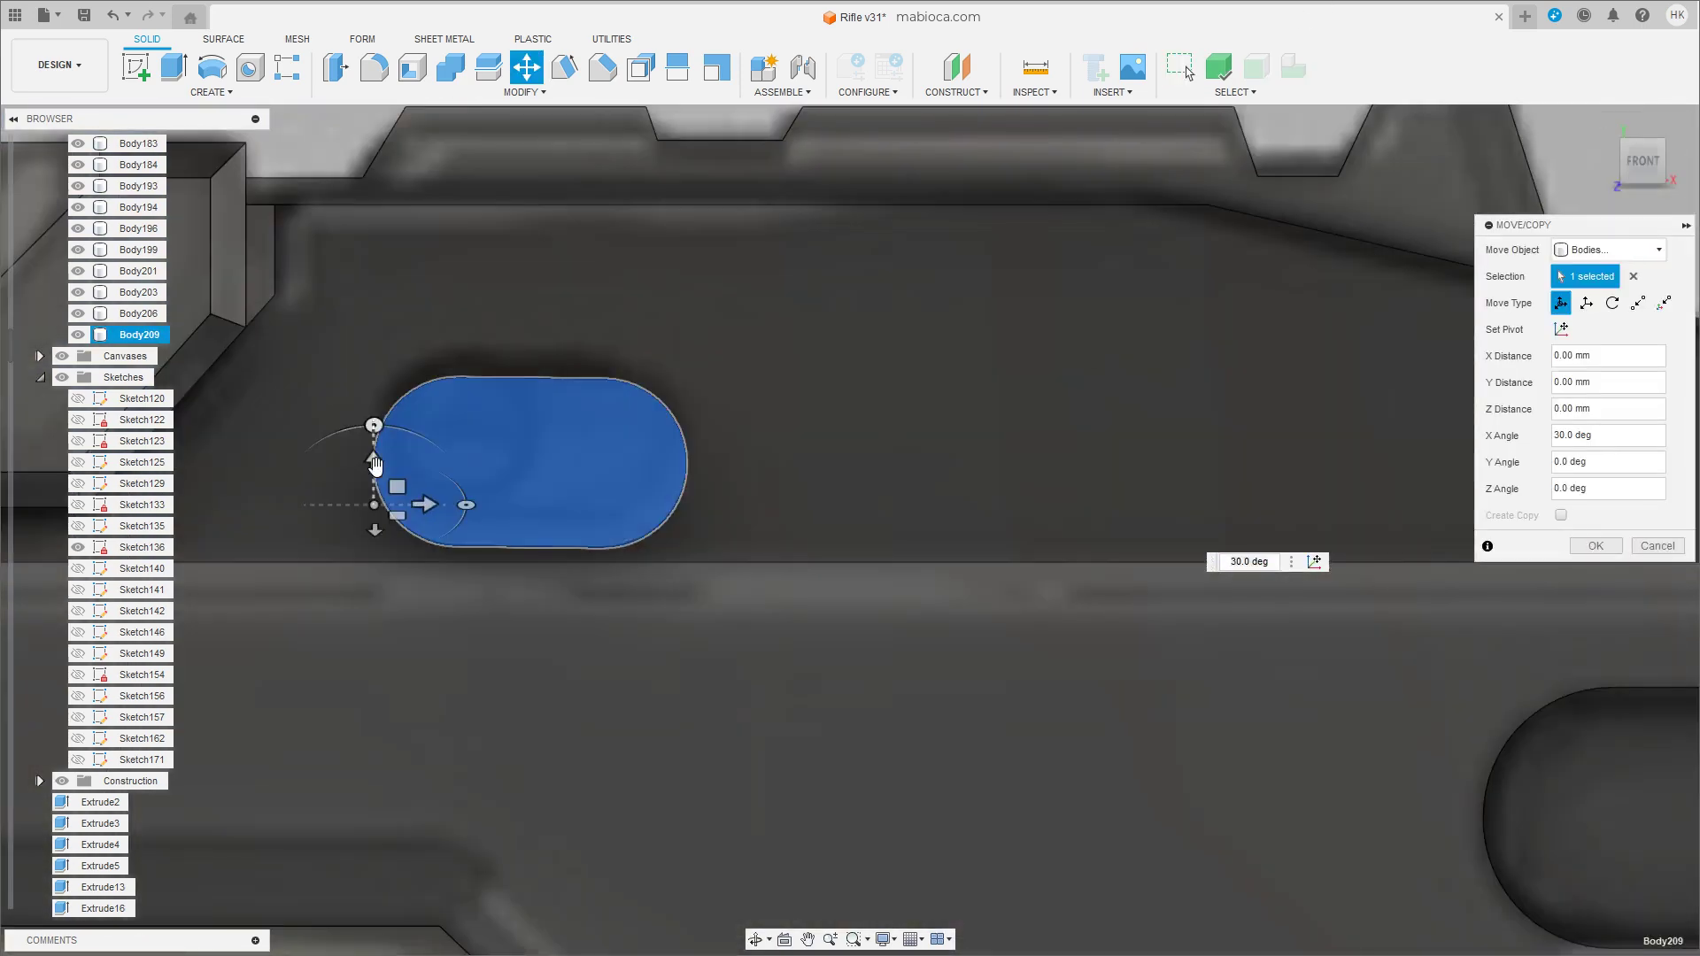
{"action": "left_click_drag", "start_coordinate": [374, 465], "coordinate": [375, 431]}
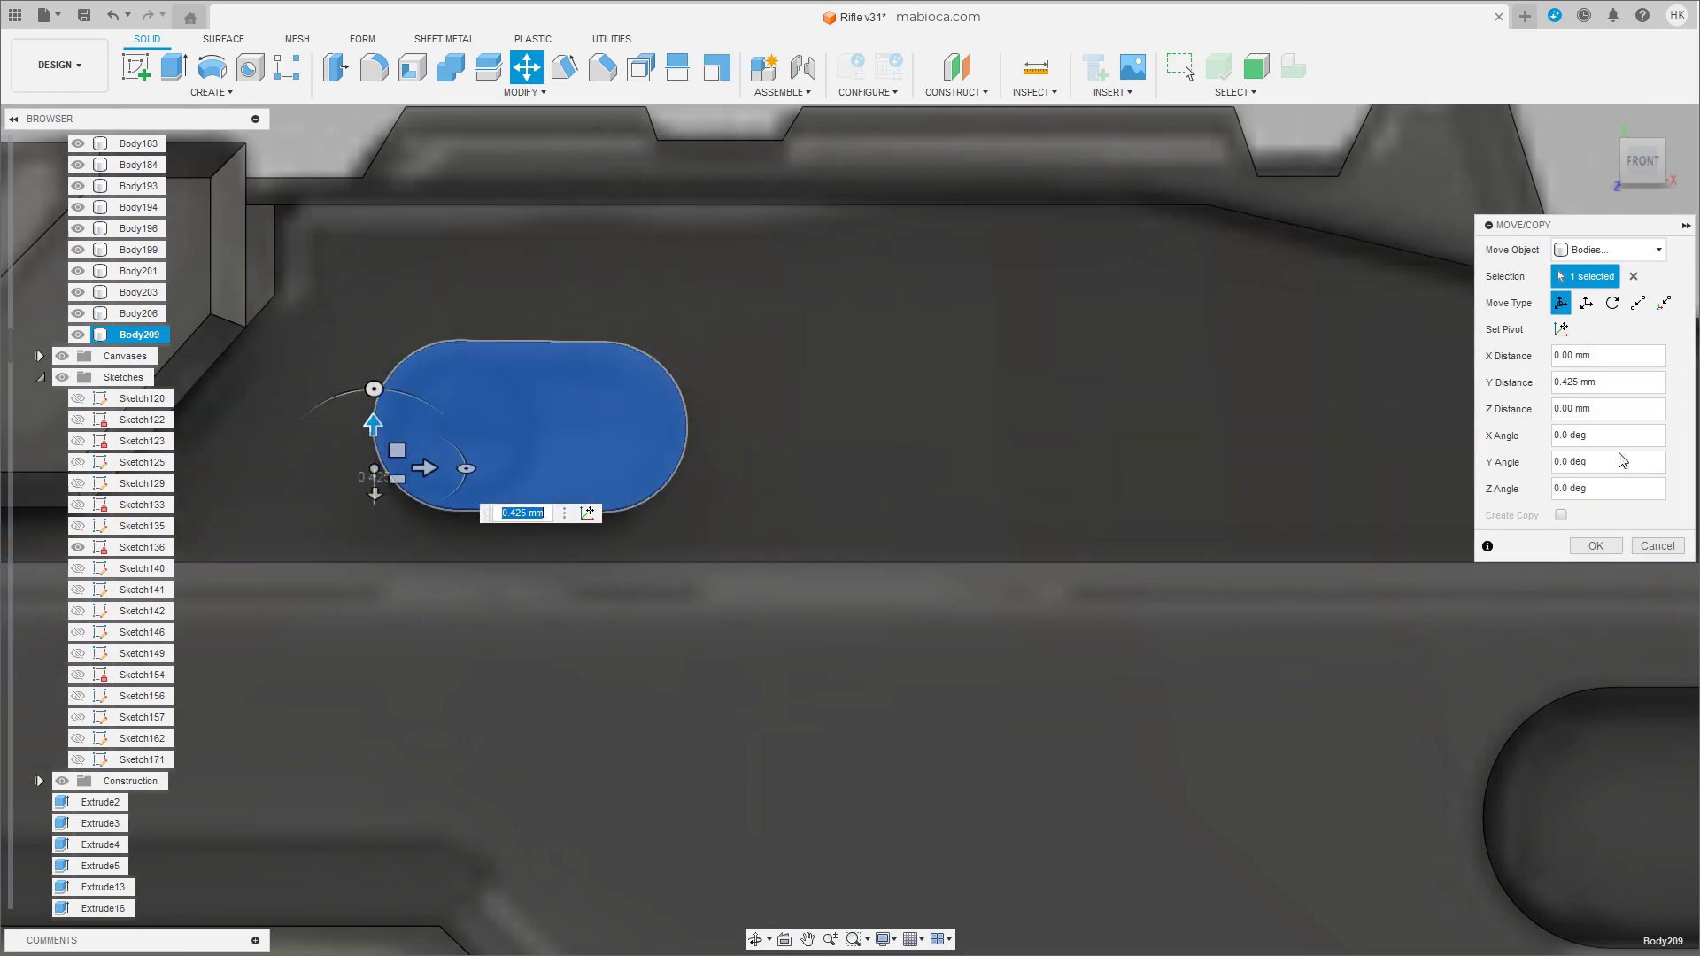
{"action": "key", "text": "Return"}
Scale the plug uniformly by 0.977.
{"action": "left_click", "coordinate": [716, 67]}
{"action": "left_click", "coordinate": [506, 358]}
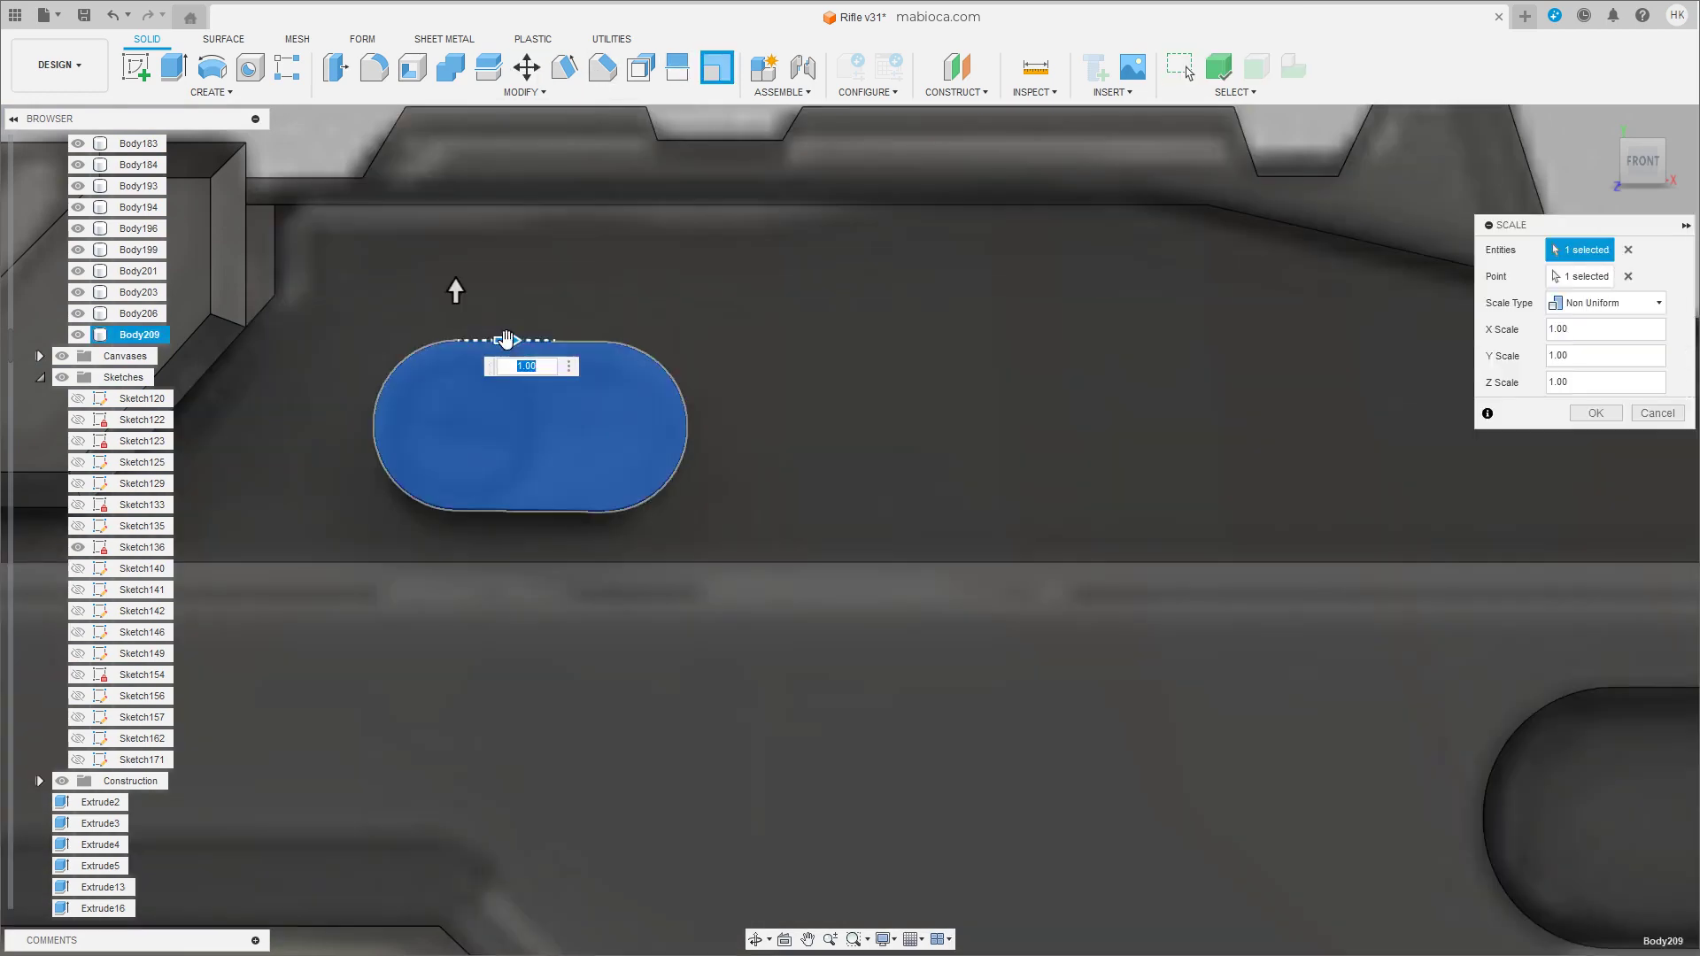
{"action": "left_click", "coordinate": [1605, 328]}
{"action": "left_click_drag", "start_coordinate": [471, 340], "coordinate": [344, 349]}
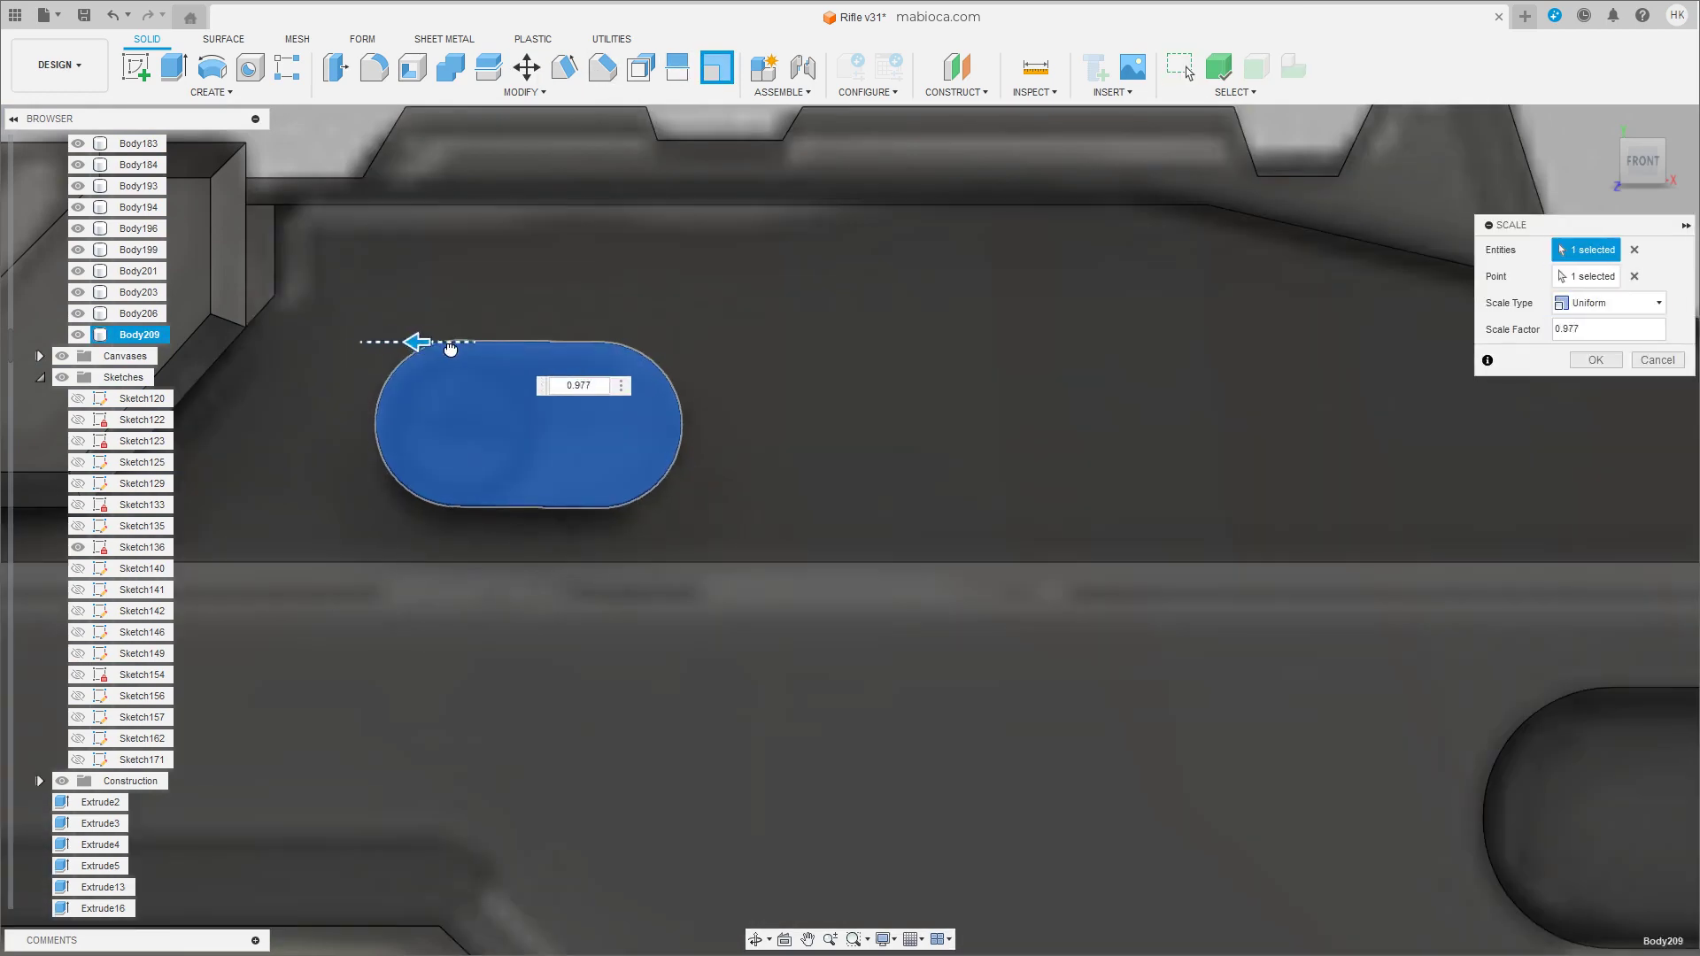
{"action": "key", "text": "Return"}
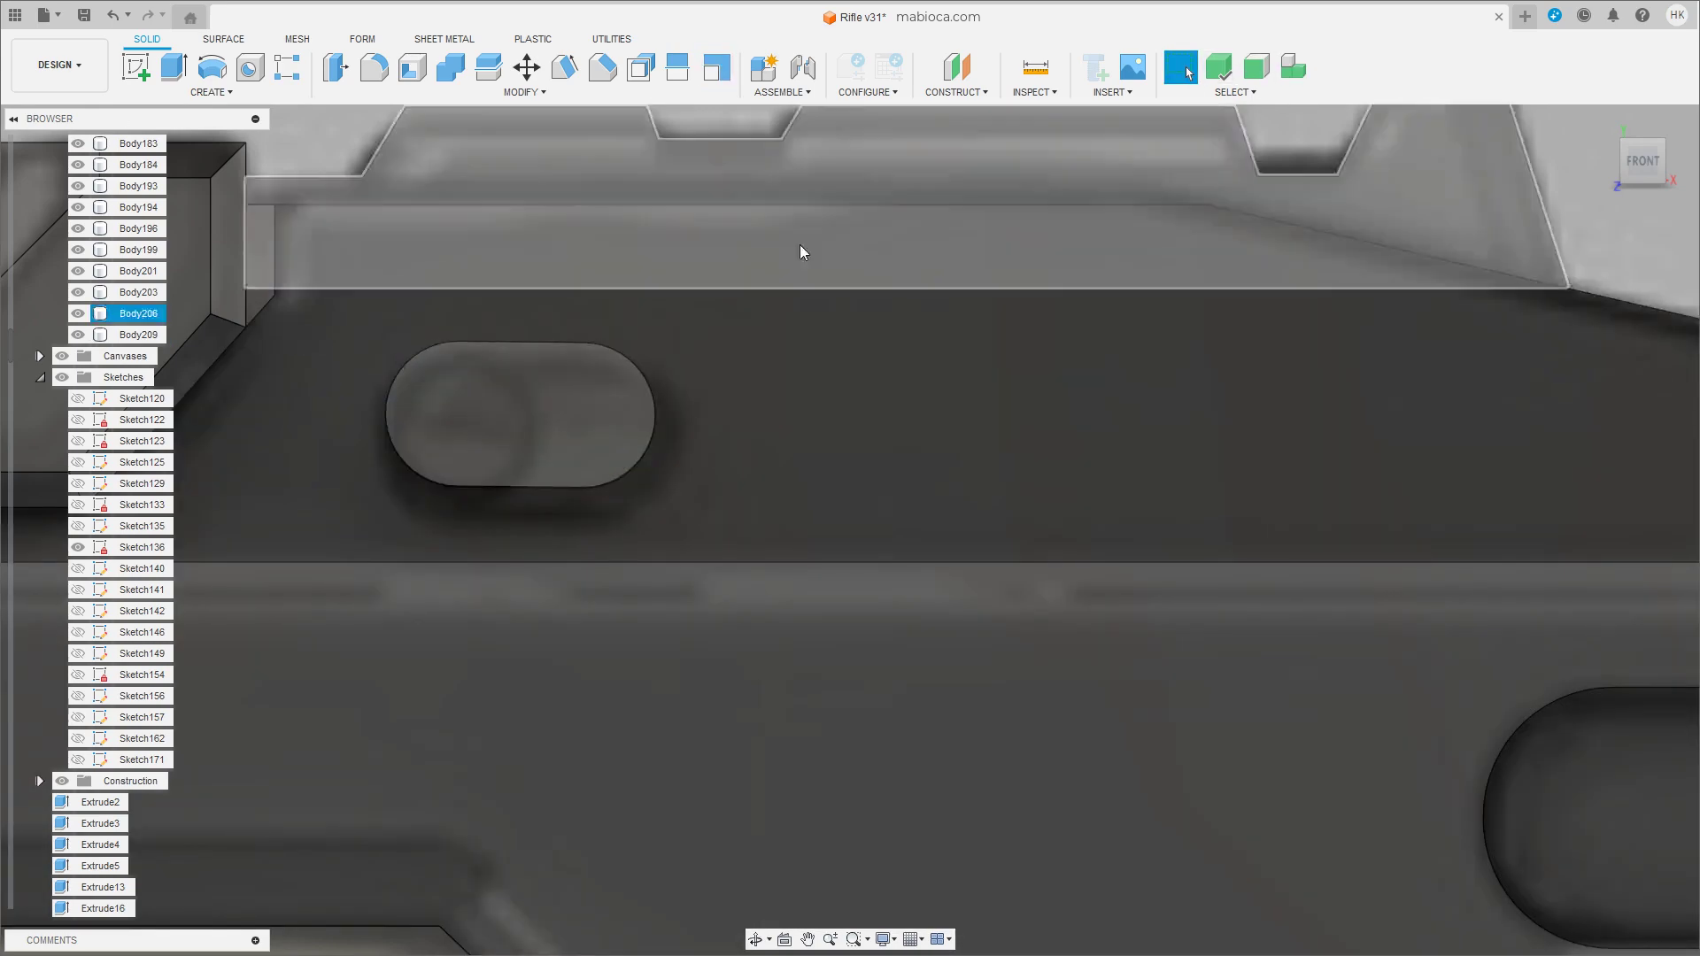
Lower the plug, tilt it 1°, and sink it into the receiver side.
{"action": "left_click", "coordinate": [533, 402]}
{"action": "key", "text": "m"}
{"action": "left_click_drag", "start_coordinate": [384, 441], "coordinate": [401, 503]}
{"action": "scroll", "coordinate": [383, 460], "scroll_direction": "up", "scroll_amount": 3}
{"action": "left_click", "coordinate": [484, 622]}
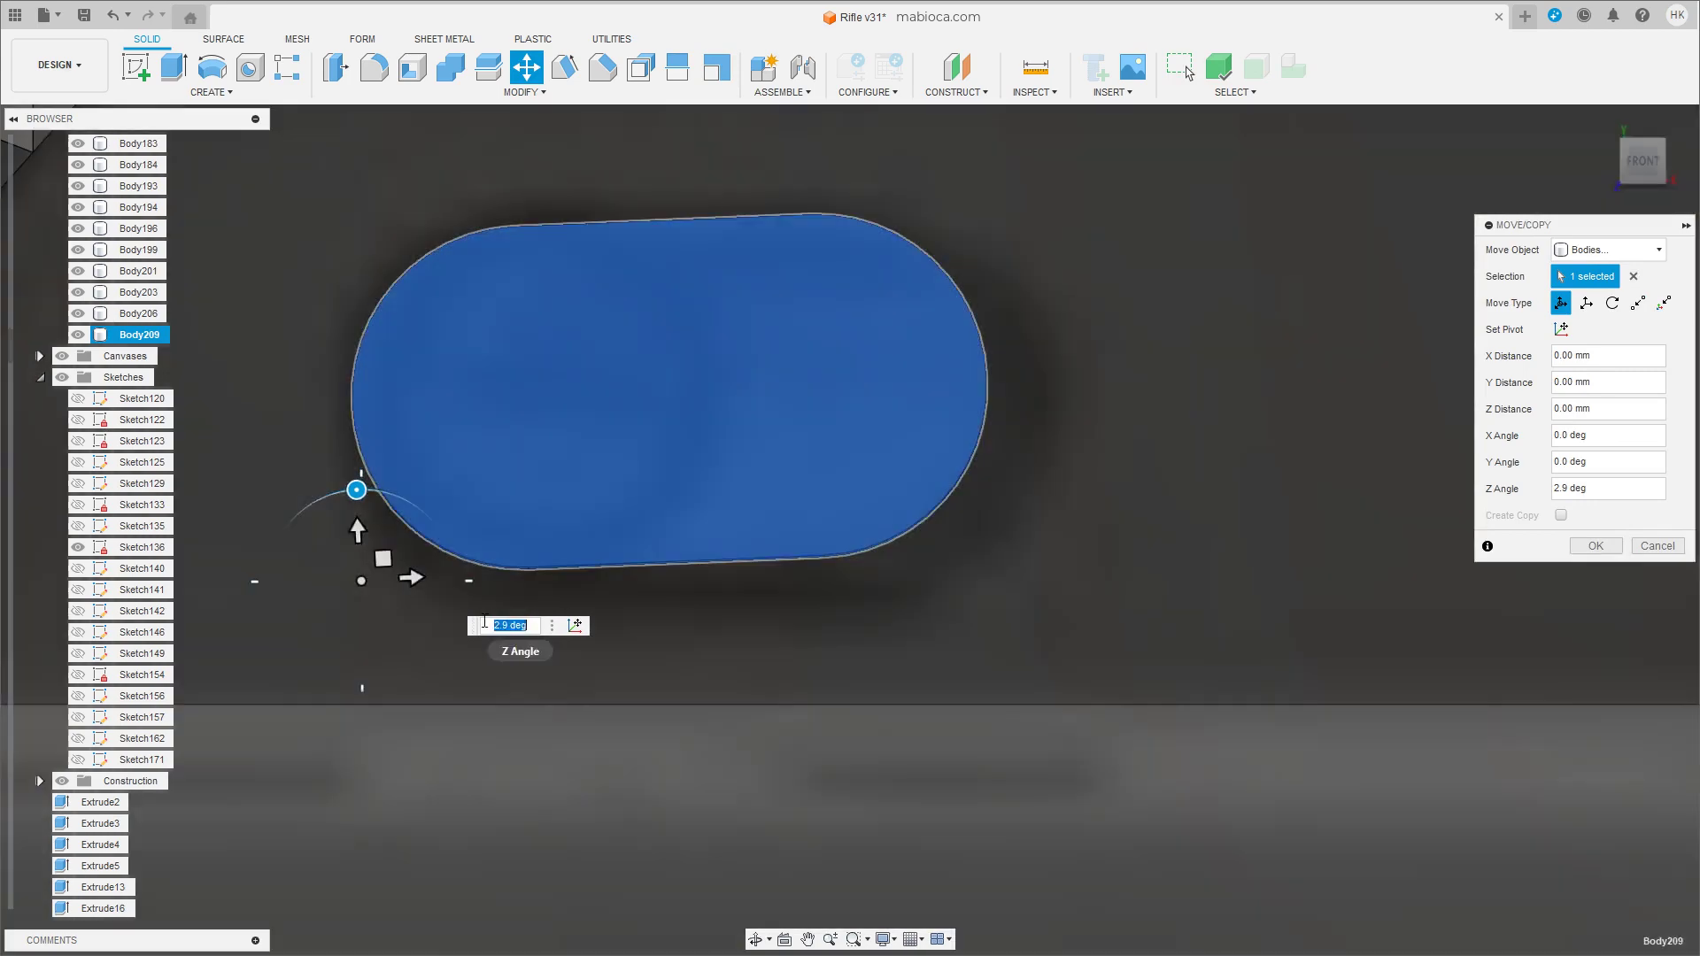
{"action": "type", "text": "1"}
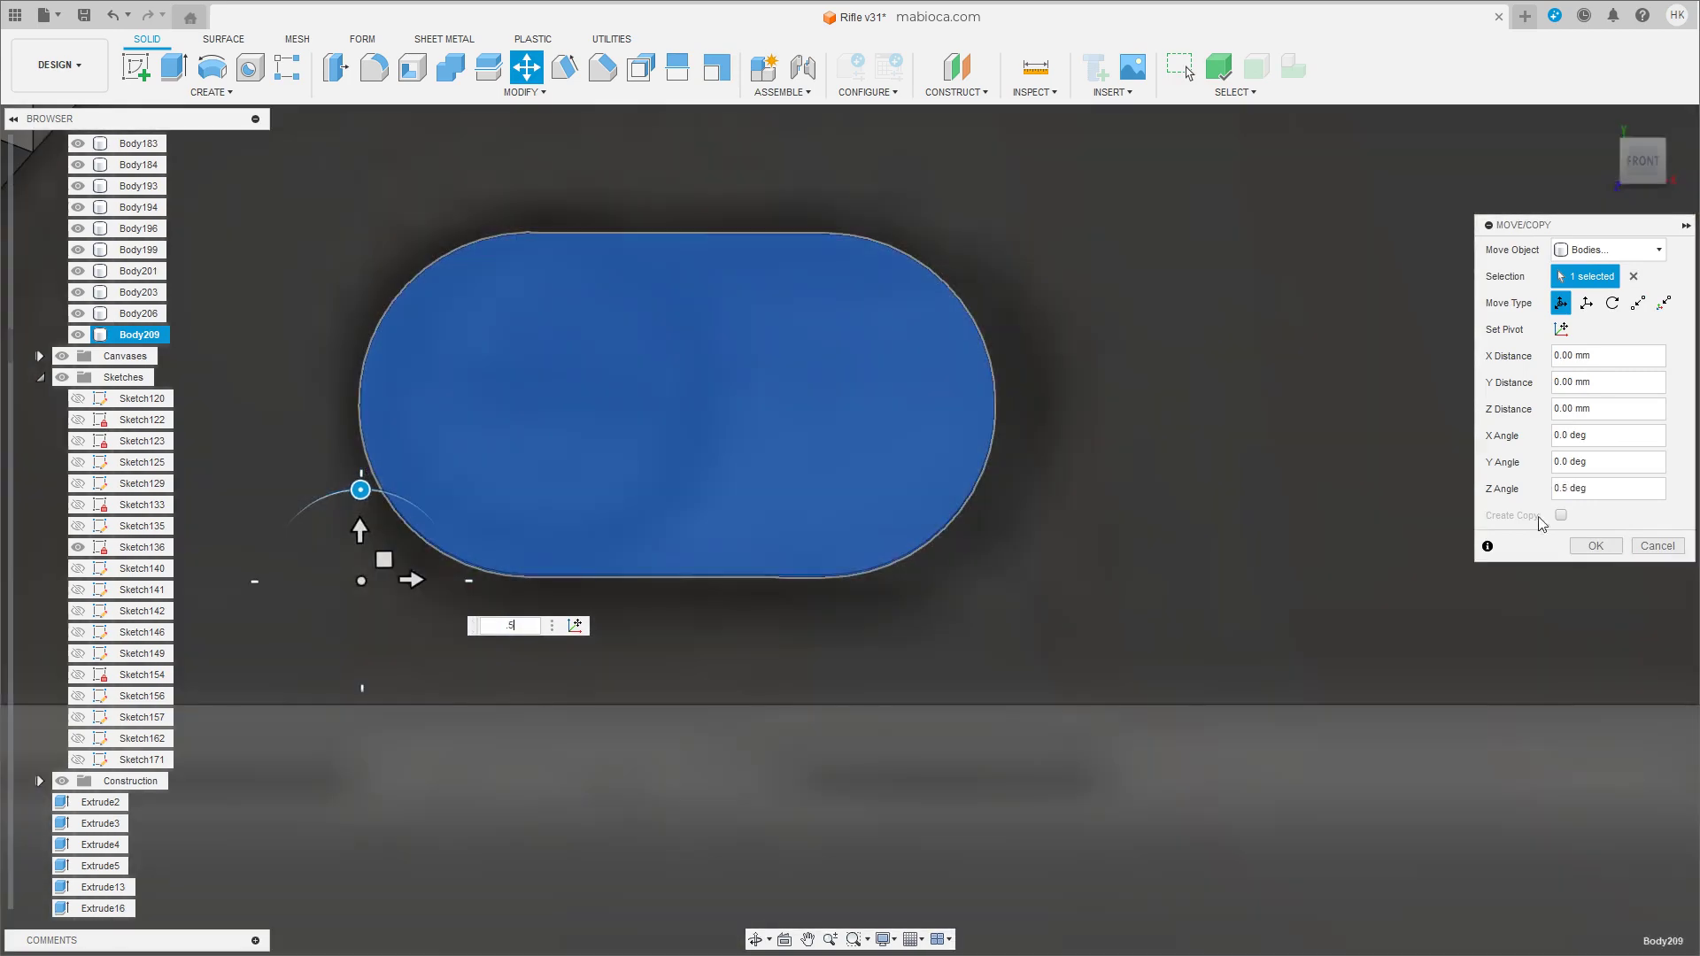
{"action": "key", "text": "Return"}
{"action": "middle_click_drag", "start_coordinate": [830, 517], "coordinate": [773, 419], "text": "shift"}
{"action": "key", "text": "m"}
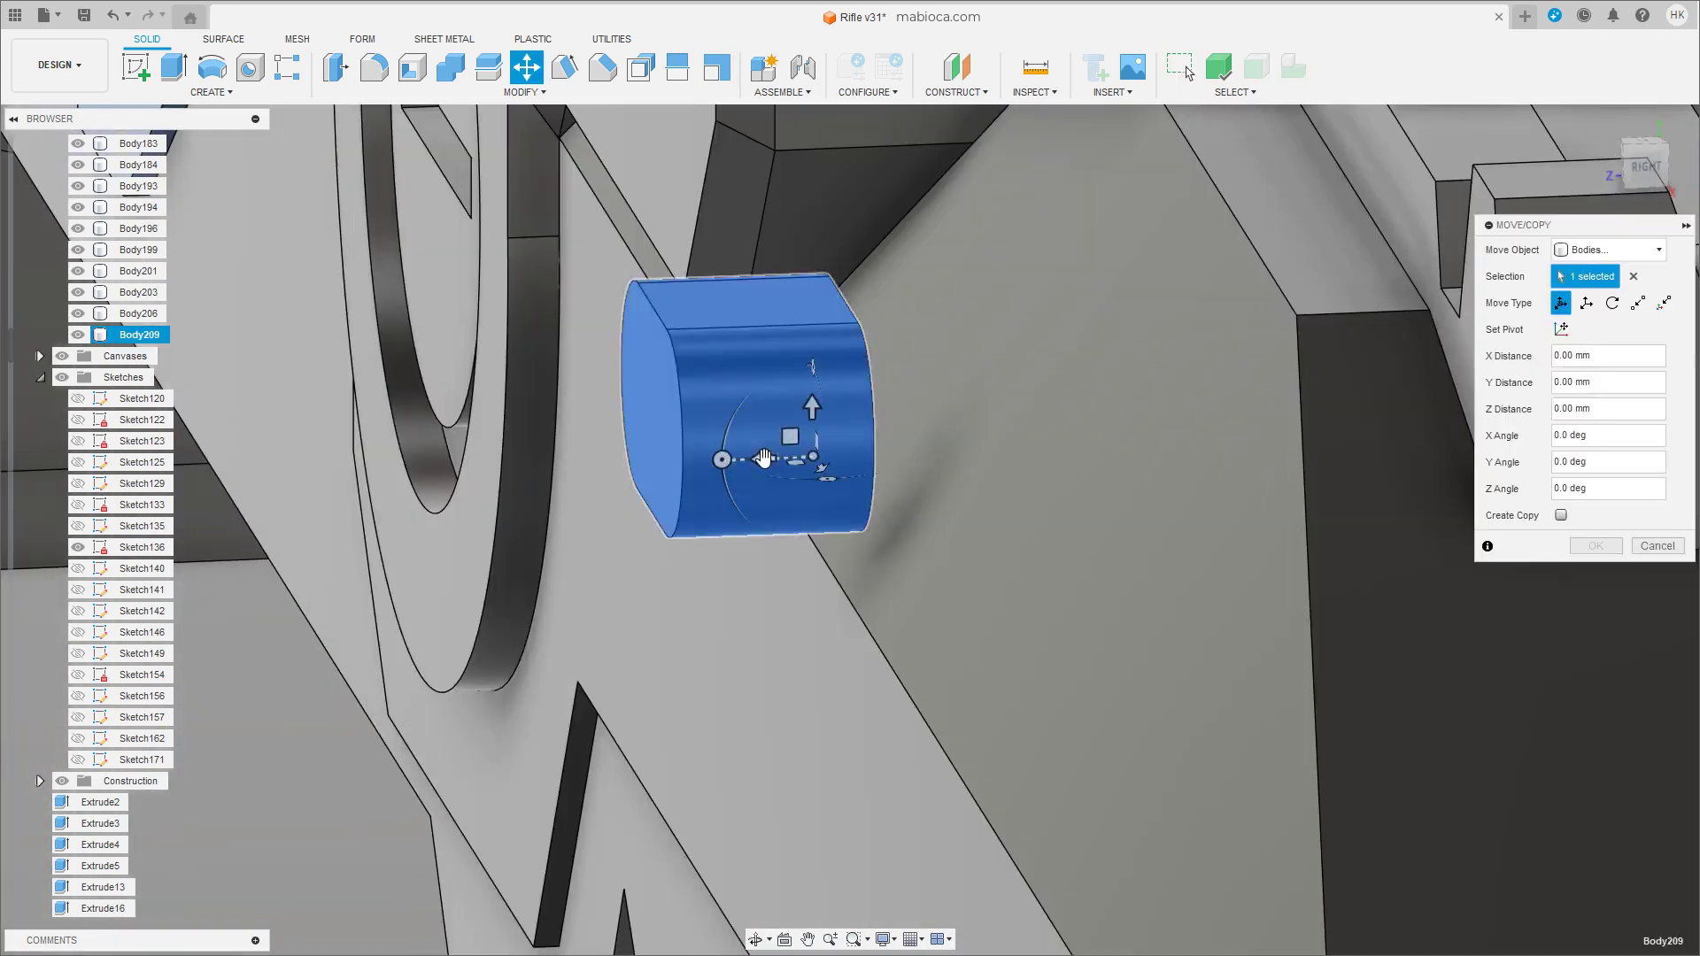
{"action": "left_click_drag", "start_coordinate": [753, 456], "coordinate": [979, 451]}
Cut Body209 out of the receiver and shift the slot recess floor by 0.382 mm.
{"action": "key", "text": "Return"}
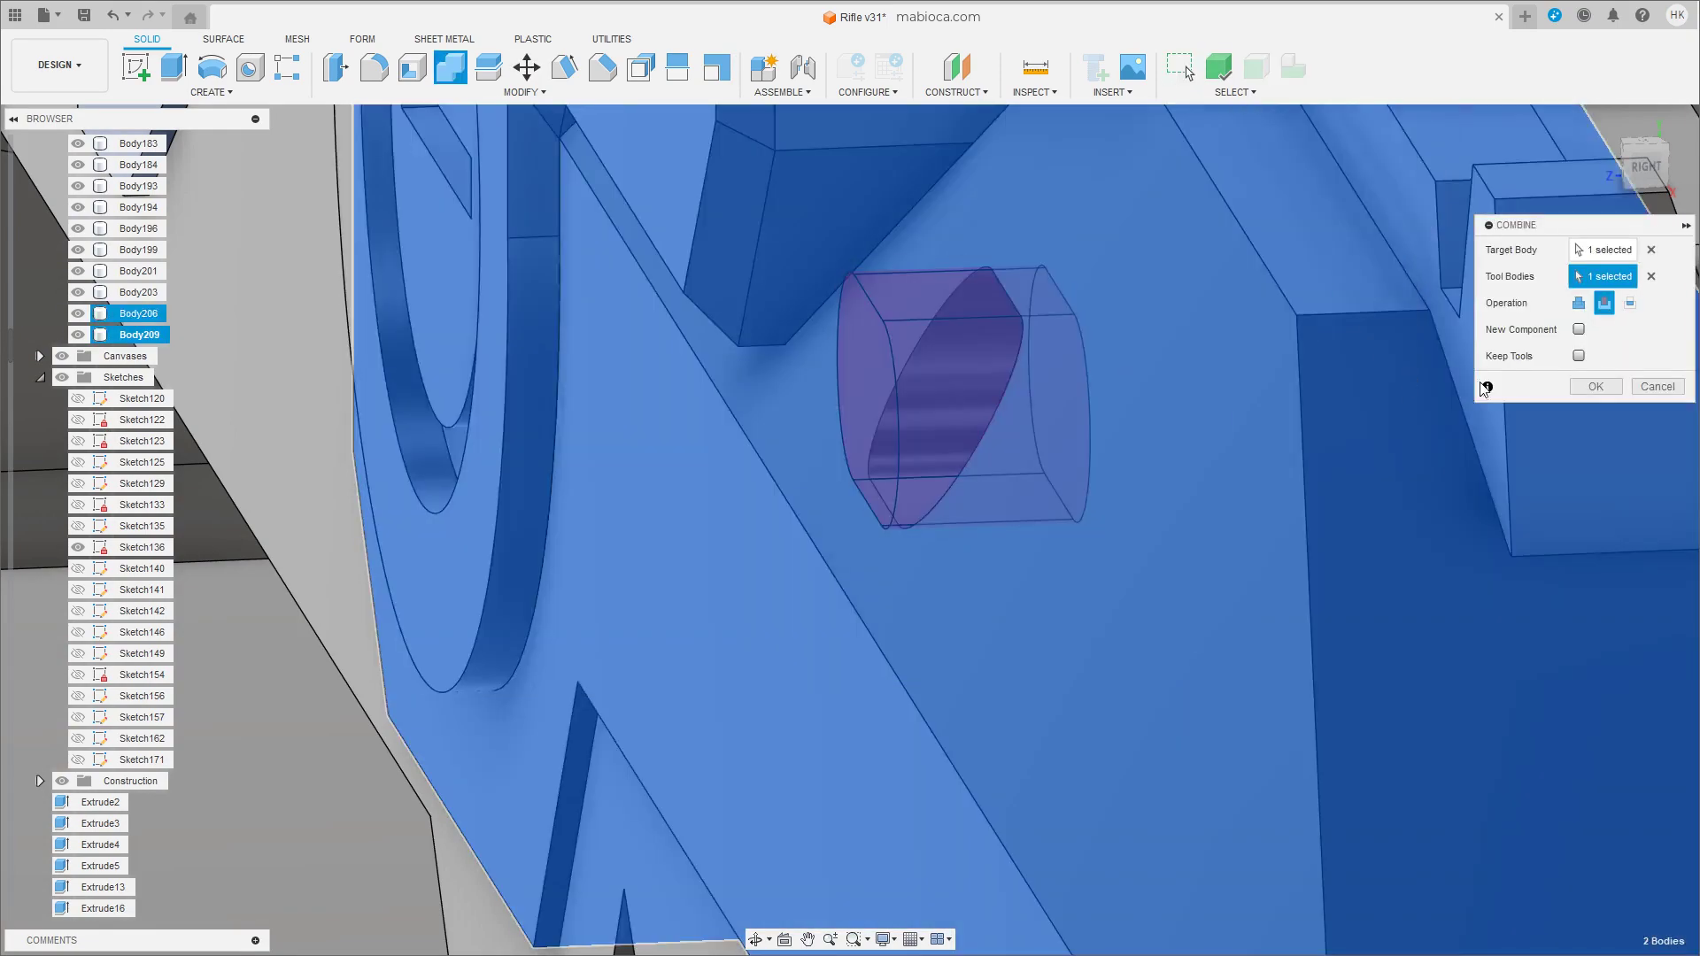
{"action": "mouse_move", "coordinate": [1178, 501]}
{"action": "middle_mouse_down", "text": "shift"}
{"action": "mouse_move", "coordinate": [1060, 600]}
{"action": "mouse_move", "coordinate": [873, 505]}
{"action": "mouse_move", "coordinate": [928, 459]}
{"action": "middle_mouse_up", "text": "shift"}
{"action": "left_click", "coordinate": [894, 531]}
{"action": "key", "text": "m"}
{"action": "left_click_drag", "start_coordinate": [992, 443], "coordinate": [1025, 433]}
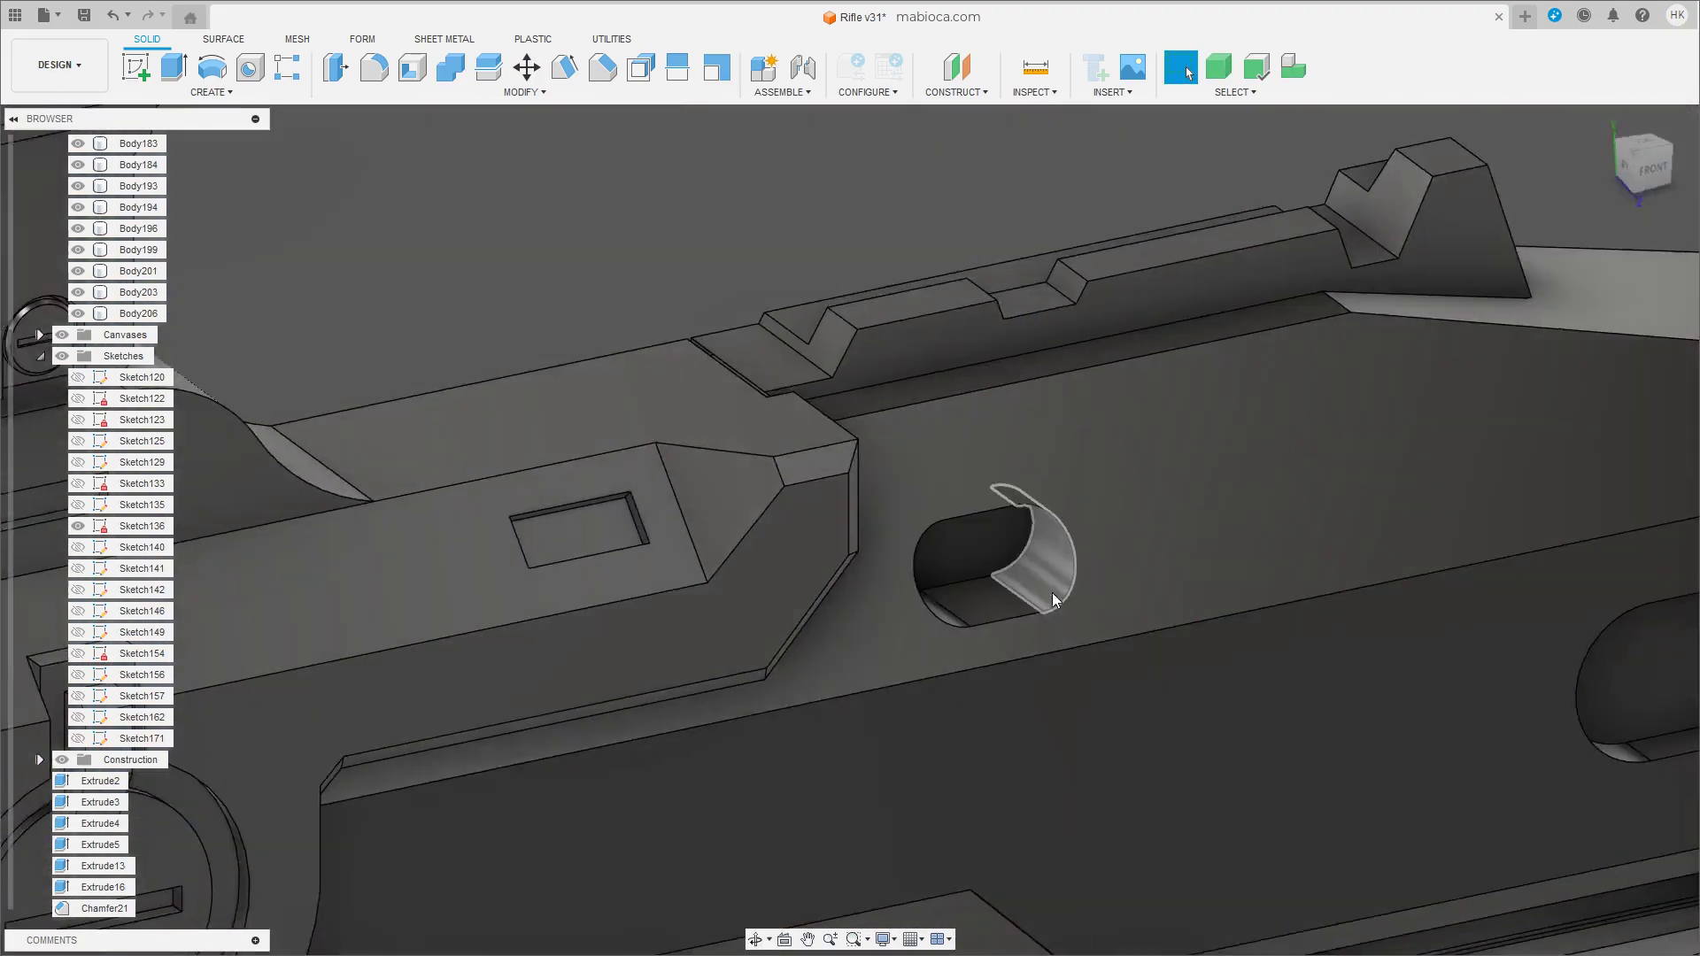
{"action": "left_click", "coordinate": [1068, 562]}
{"action": "key", "text": "q"}
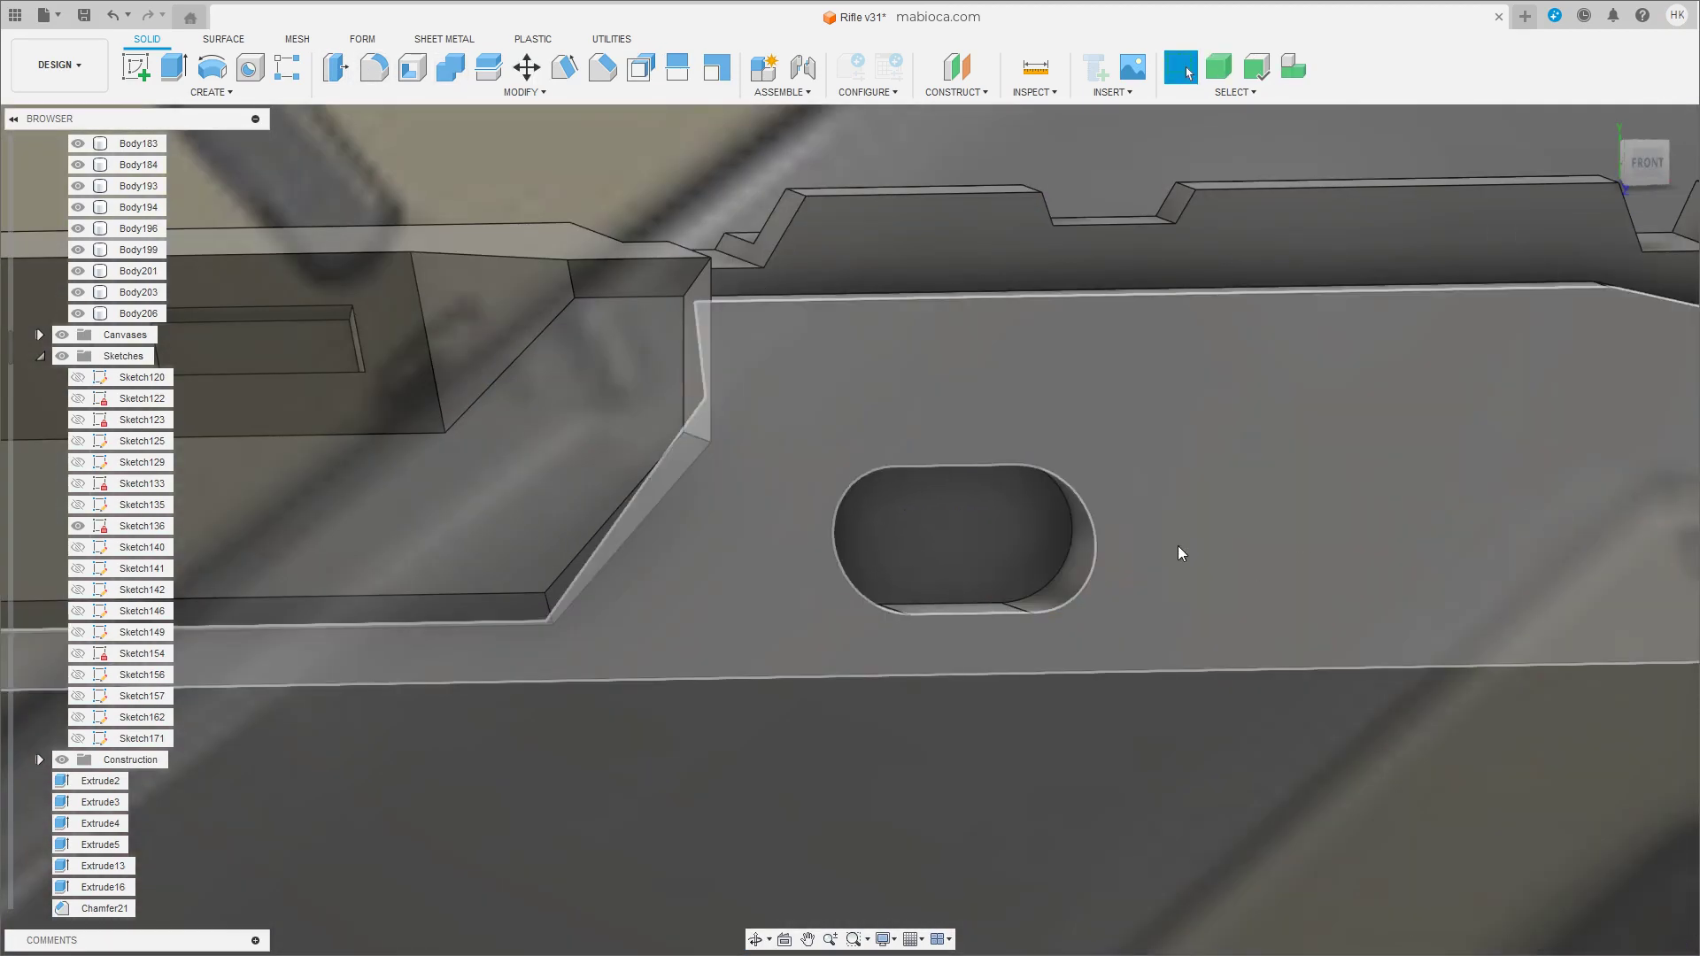
Offset the curved wall of the slot hole.
{"action": "left_click", "coordinate": [648, 71]}
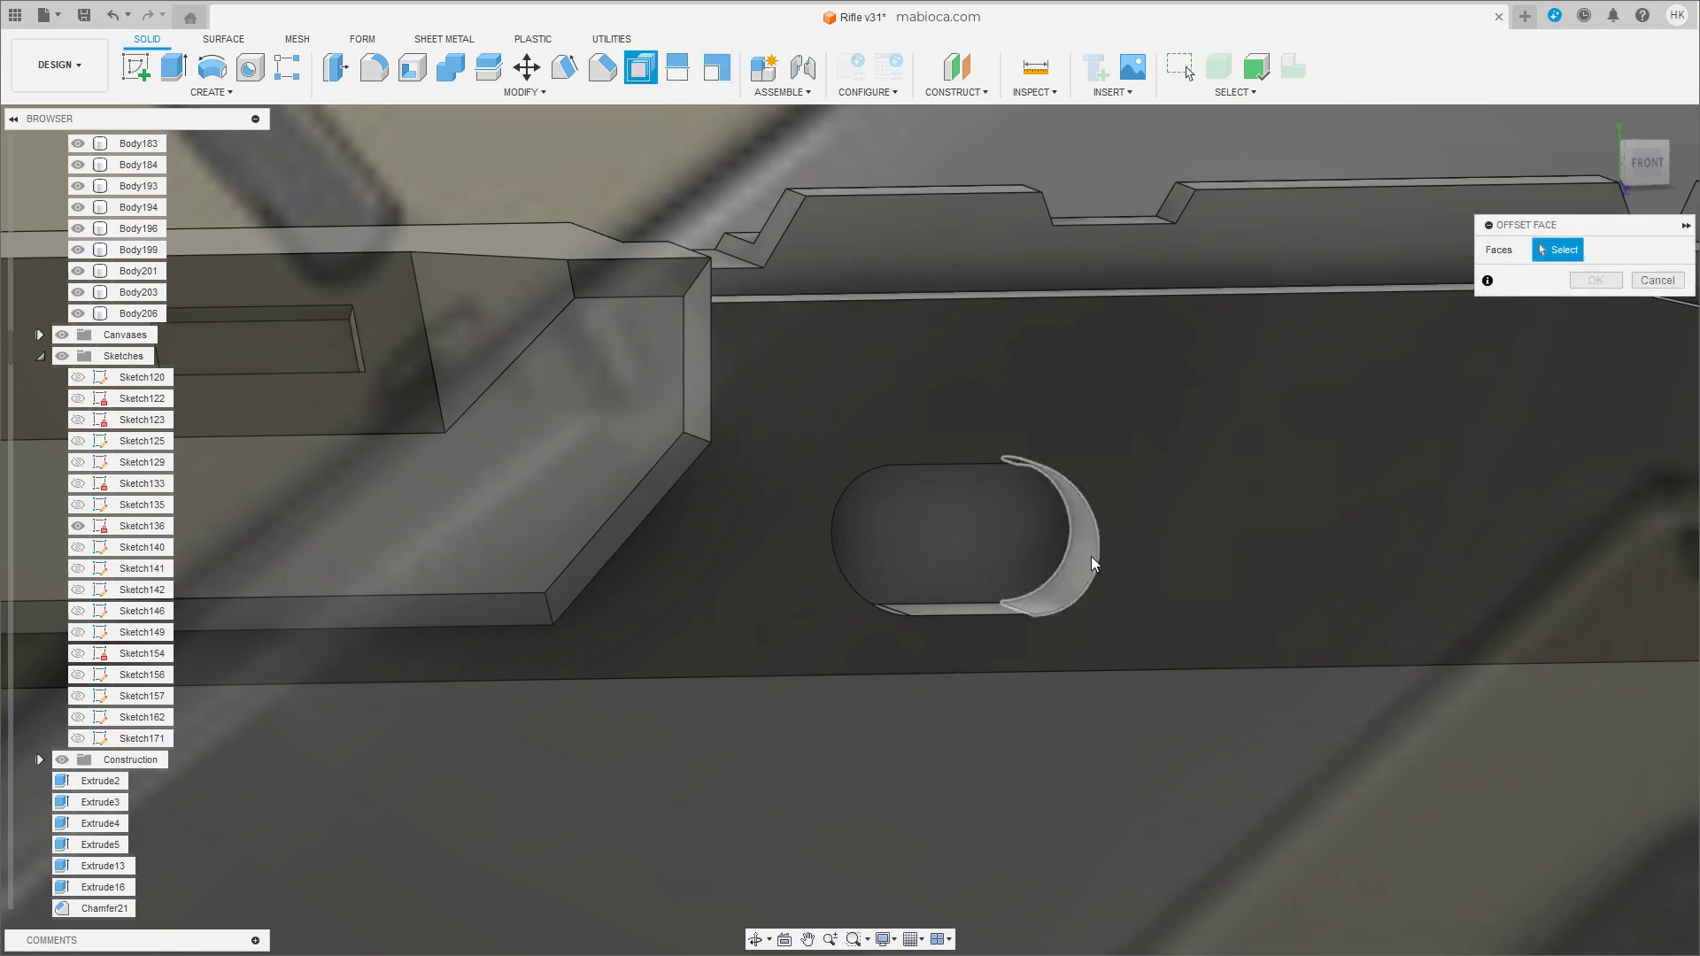
{"action": "left_click", "coordinate": [1091, 556]}
{"action": "left_click", "coordinate": [1601, 321]}
{"action": "scroll", "coordinate": [1226, 550], "scroll_direction": "down", "scroll_amount": 3}
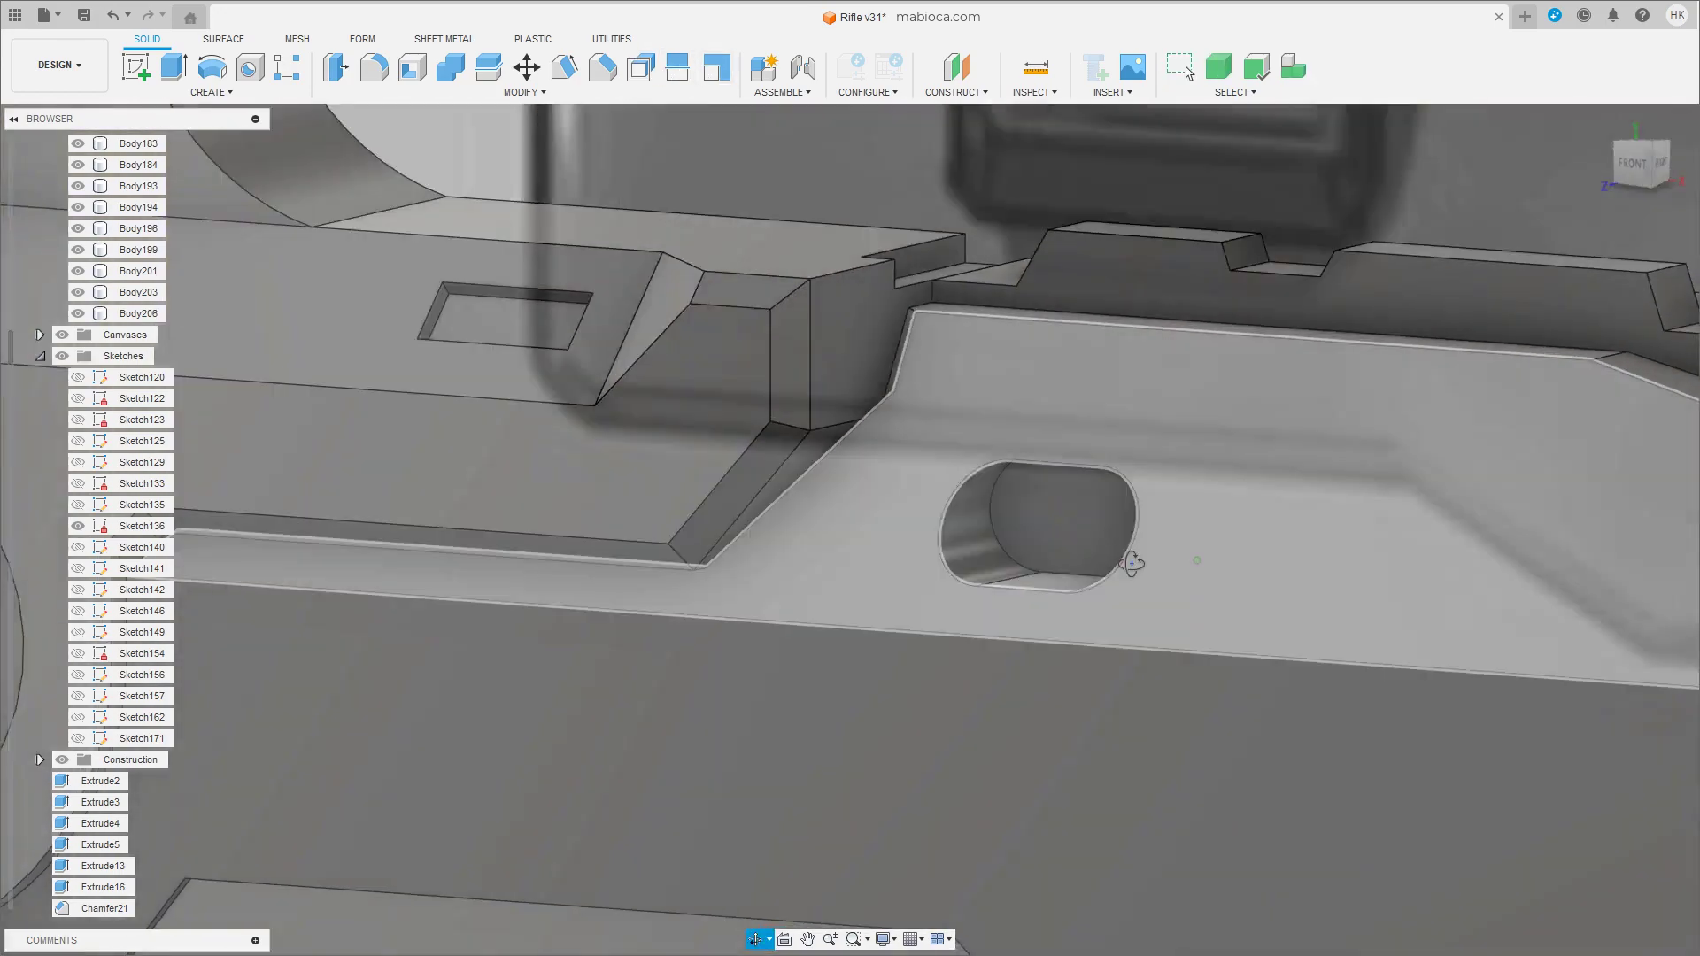
{"action": "scroll", "coordinate": [1152, 531], "scroll_direction": "down", "scroll_amount": 3}
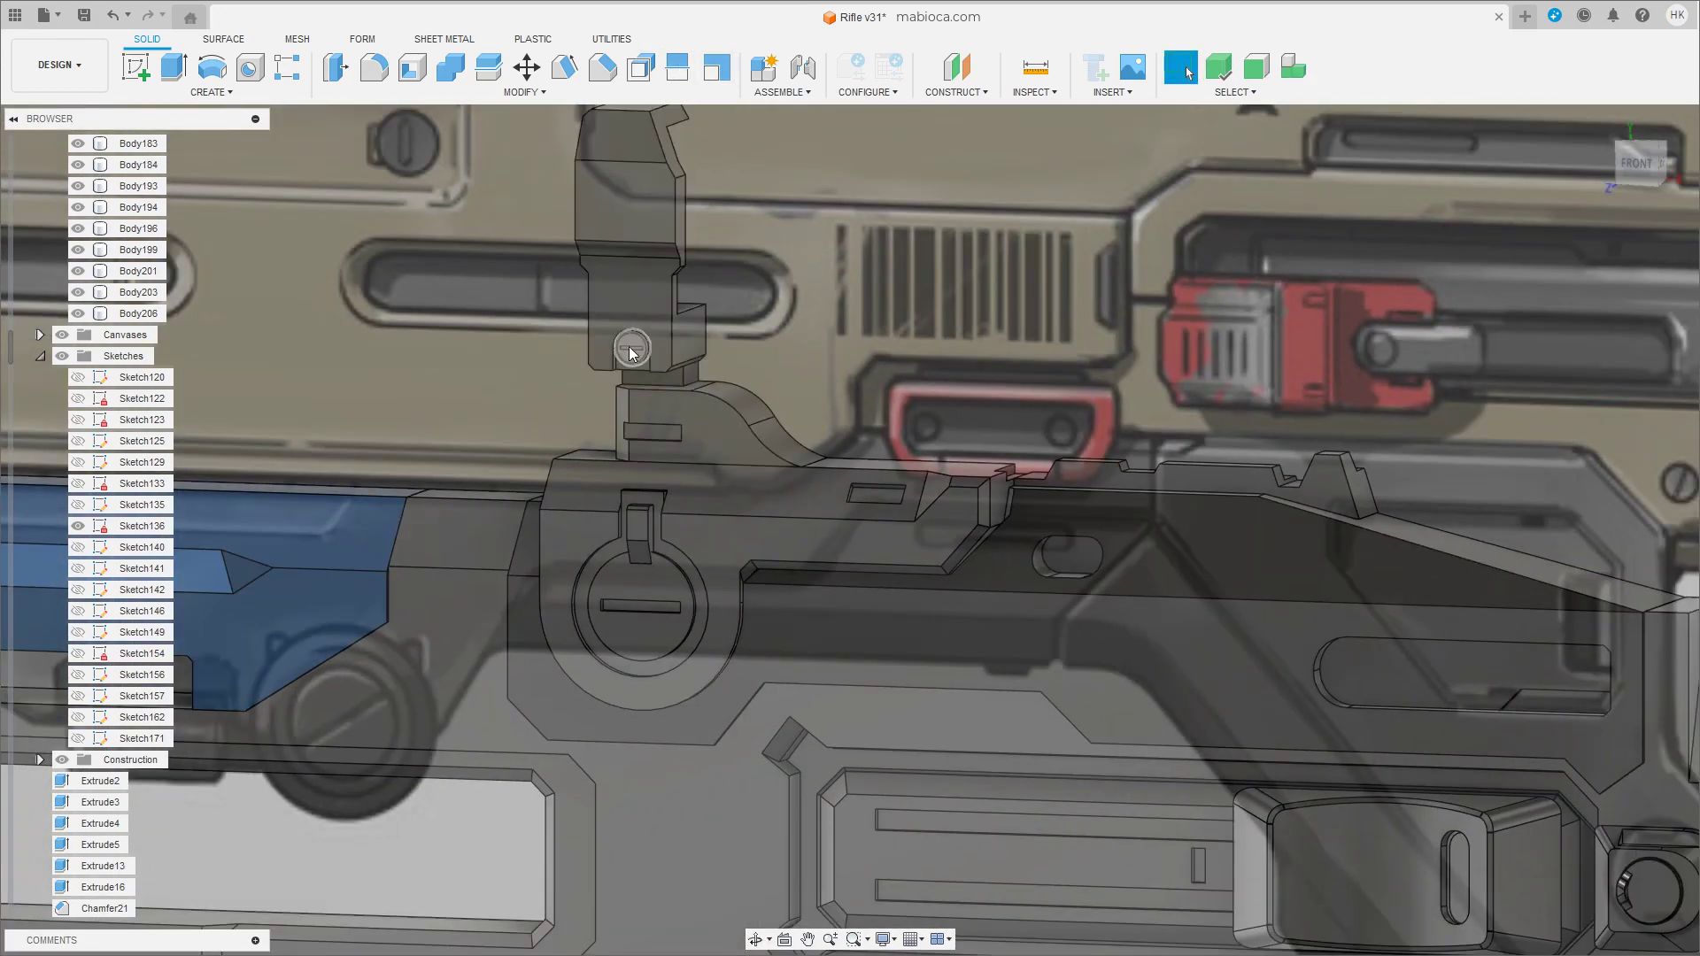
Move the round screw-head body, Body210, into the oval slot.
{"action": "left_click", "coordinate": [632, 350]}
{"action": "key", "text": "m"}
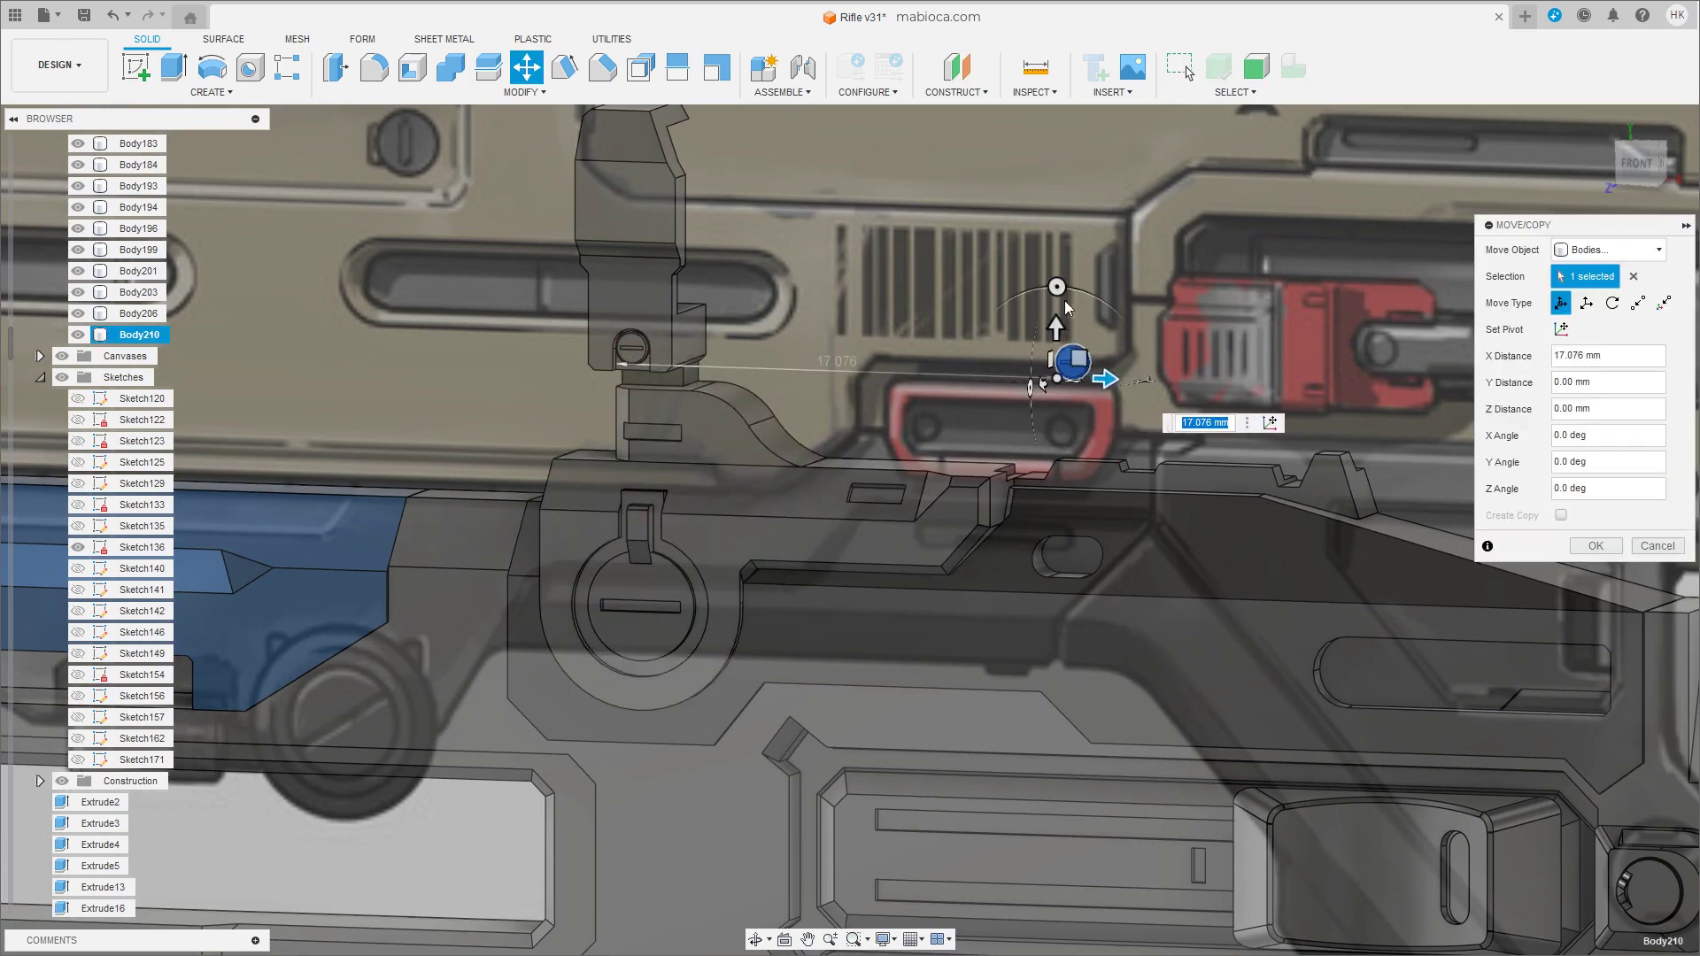
{"action": "scroll", "coordinate": [1006, 701], "scroll_direction": "up", "scroll_amount": 5}
{"action": "scroll", "coordinate": [864, 497], "scroll_direction": "up", "scroll_amount": 3}
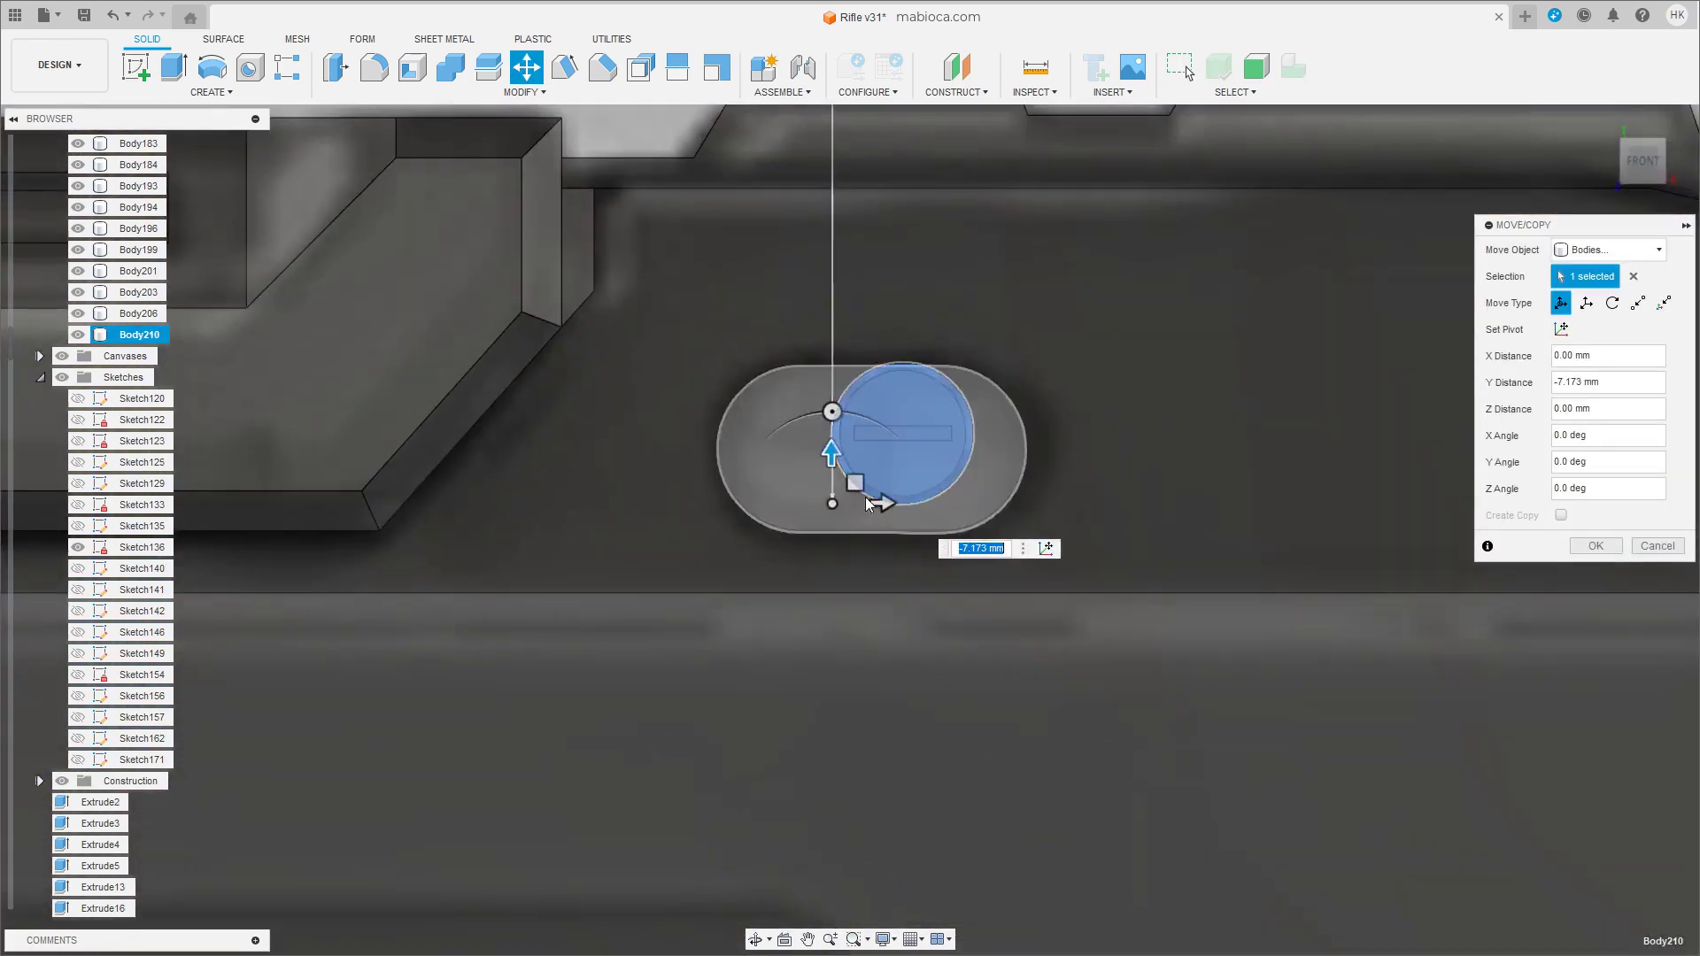
{"action": "left_click_drag", "start_coordinate": [865, 497], "coordinate": [759, 499]}
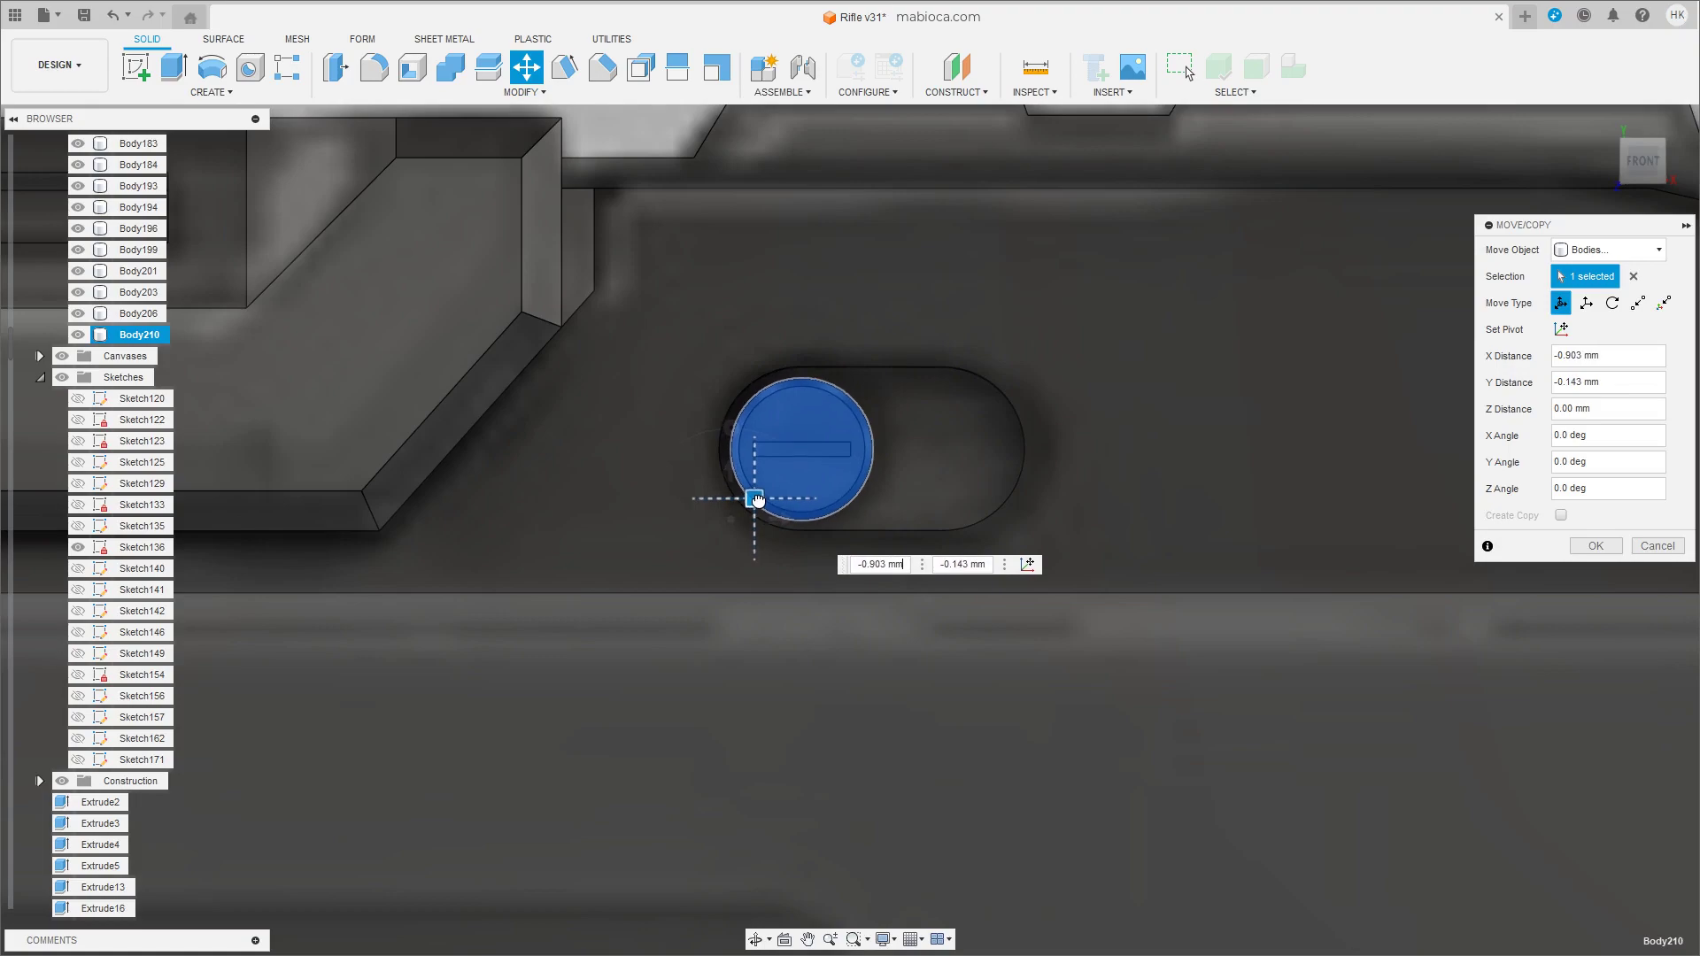
{"action": "left_click", "coordinate": [1596, 545]}
Sink the screw head slightly into the hole along Z and check it from the front.
{"action": "mouse_move", "coordinate": [949, 523]}
{"action": "middle_mouse_down", "text": "shift"}
{"action": "mouse_move", "coordinate": [756, 443]}
{"action": "mouse_move", "coordinate": [784, 421]}
{"action": "middle_mouse_up", "text": "shift"}
{"action": "left_click", "coordinate": [778, 432]}
{"action": "key", "text": "m"}
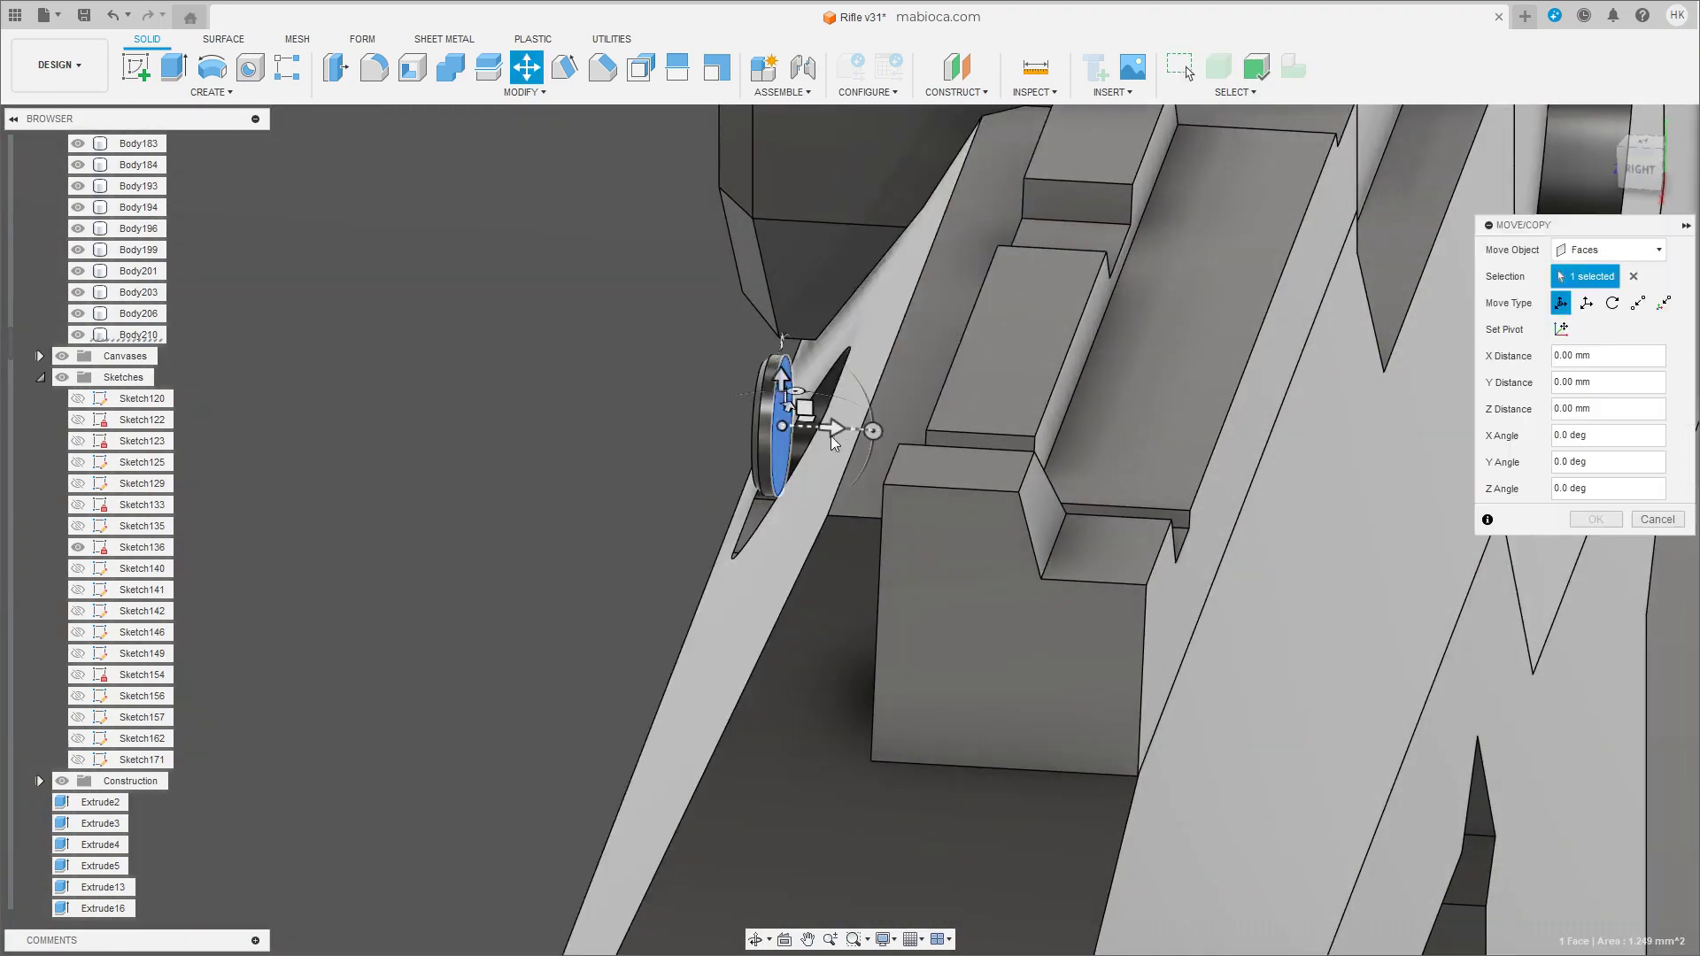
{"action": "left_click", "coordinate": [1594, 520]}
{"action": "left_click", "coordinate": [797, 447]}
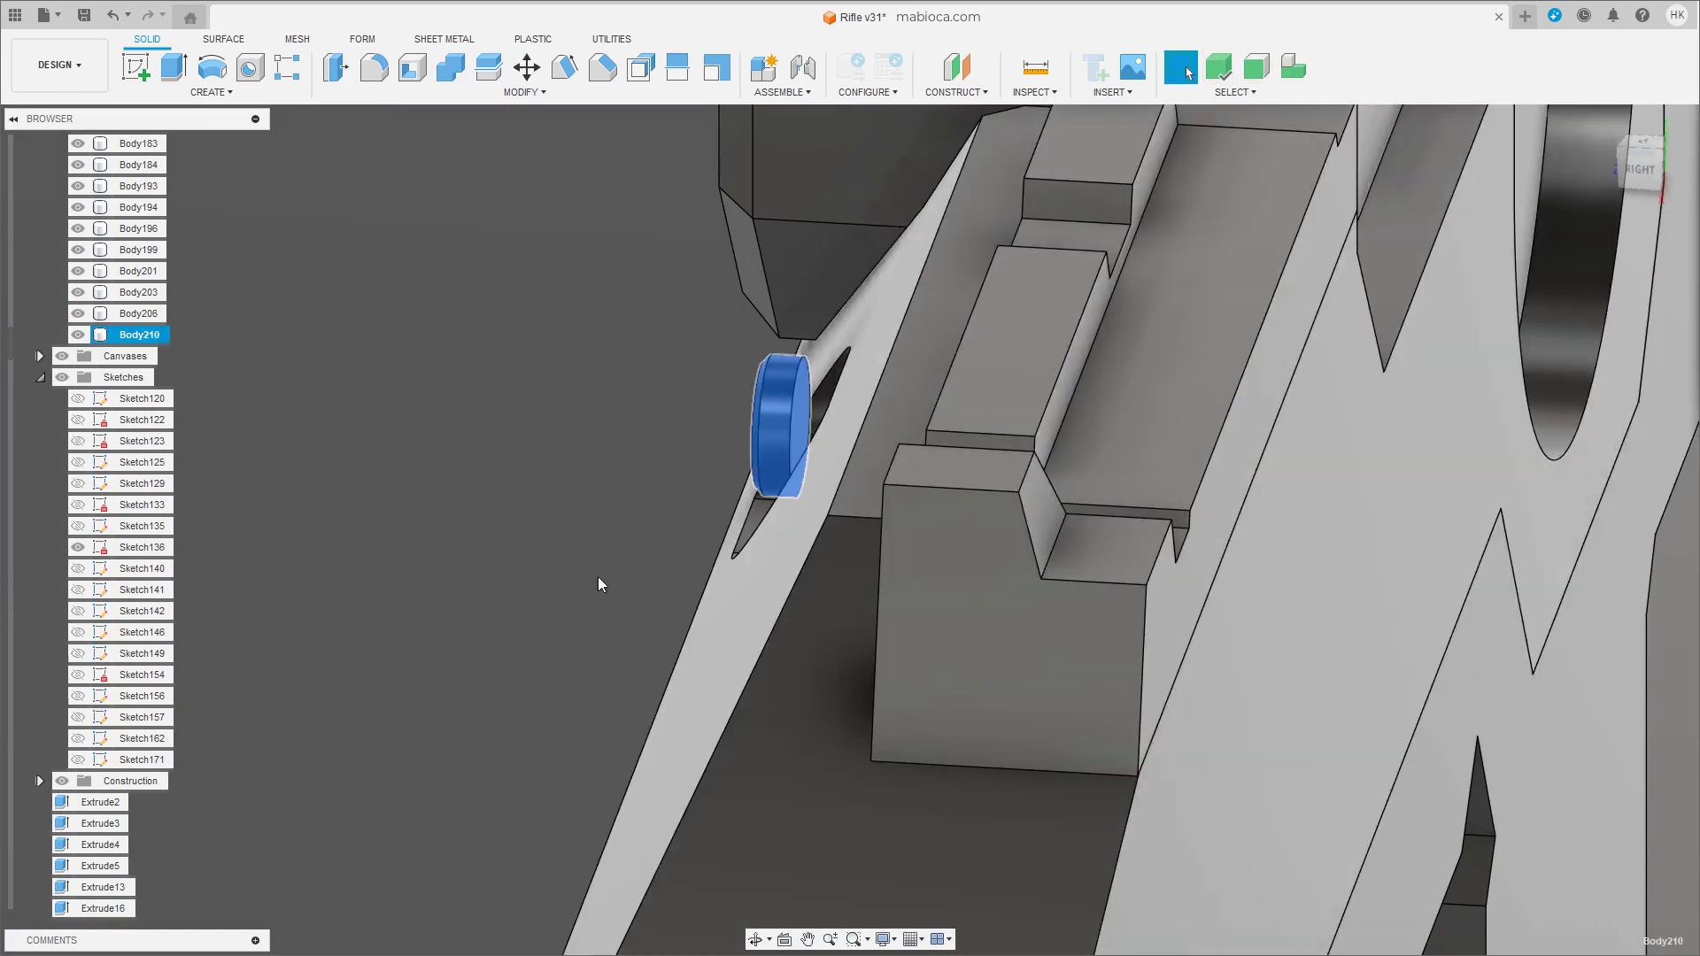
{"action": "key", "text": "m"}
{"action": "middle_click_drag", "start_coordinate": [598, 577], "coordinate": [864, 460], "text": "shift"}
{"action": "scroll", "coordinate": [864, 460], "scroll_direction": "up", "scroll_amount": 3}
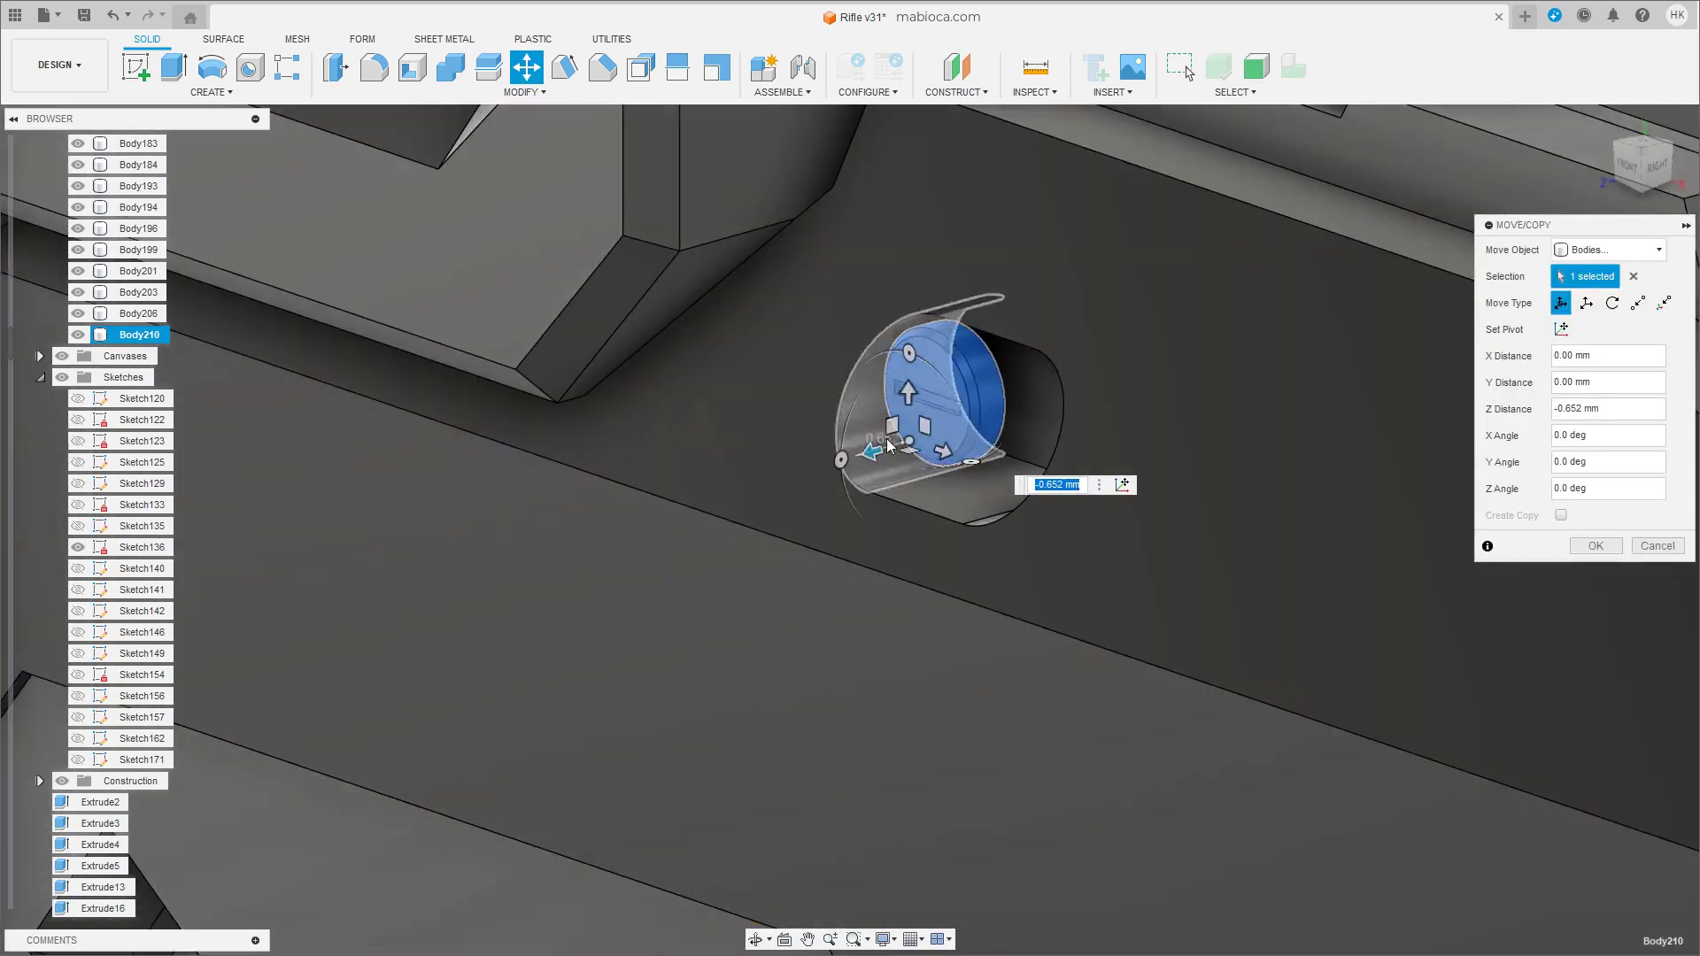
{"action": "mouse_move", "coordinate": [872, 454]}
{"action": "left_mouse_down"}
{"action": "mouse_move", "coordinate": [913, 449]}
{"action": "mouse_move", "coordinate": [864, 456]}
{"action": "left_mouse_up"}
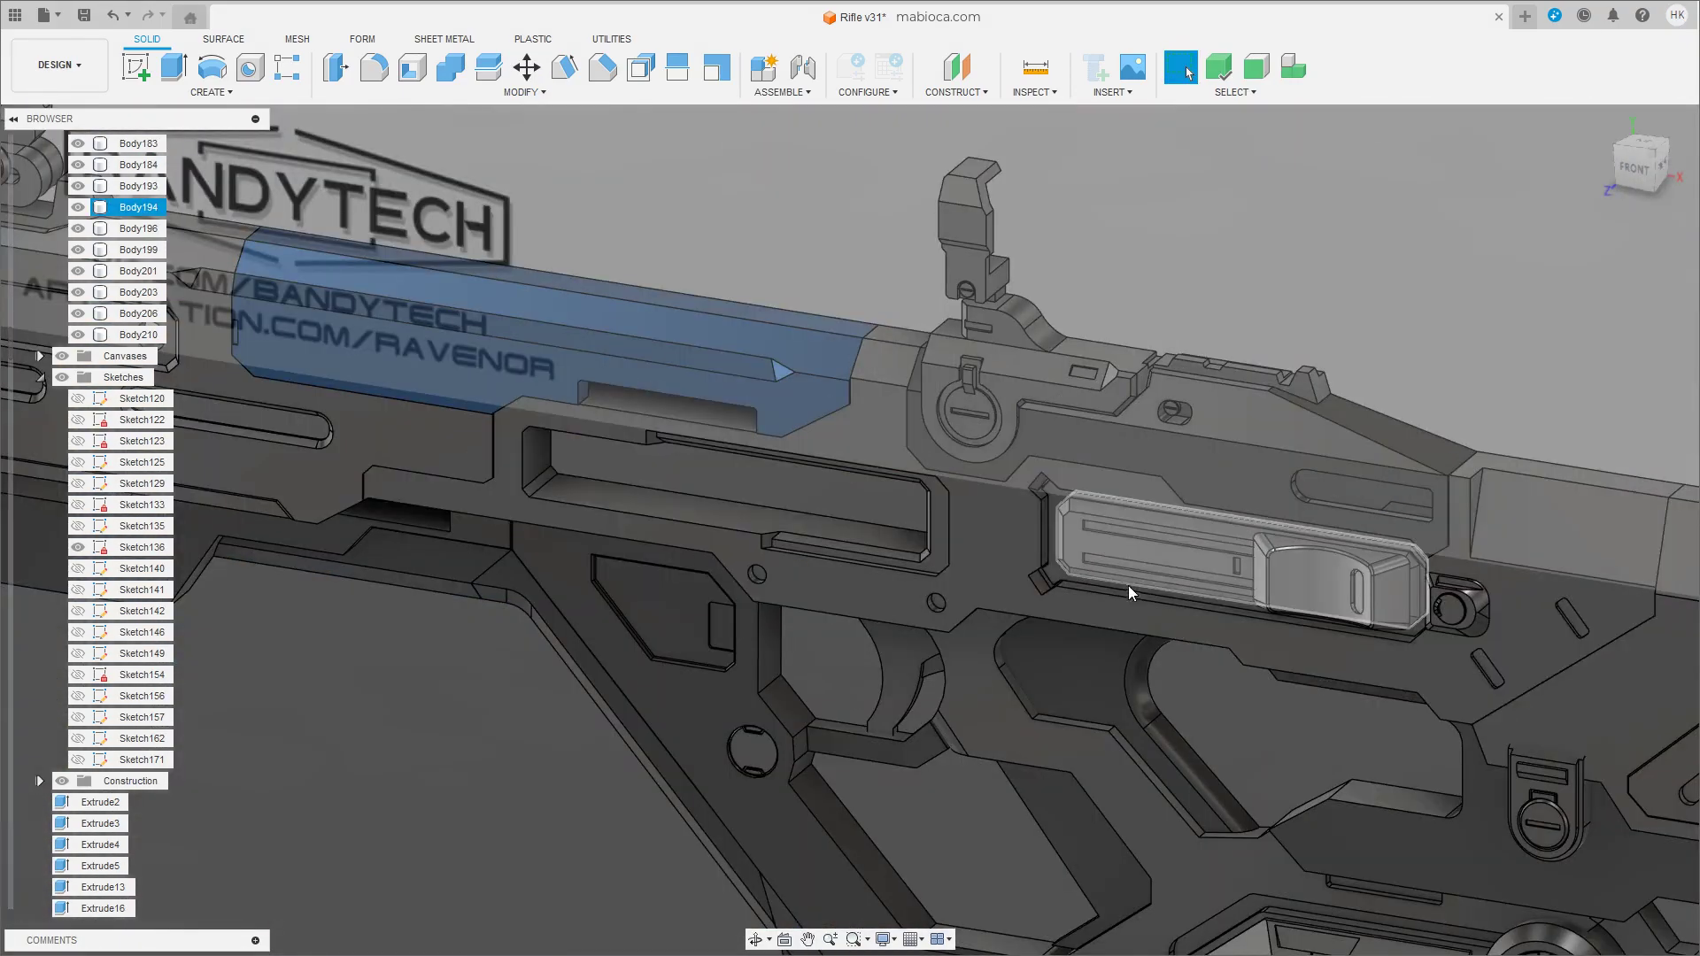
{"action": "scroll", "coordinate": [1128, 586], "scroll_direction": "down", "scroll_amount": 2}
{"action": "middle_click_drag", "start_coordinate": [1128, 586], "coordinate": [1262, 422], "text": "shift"}
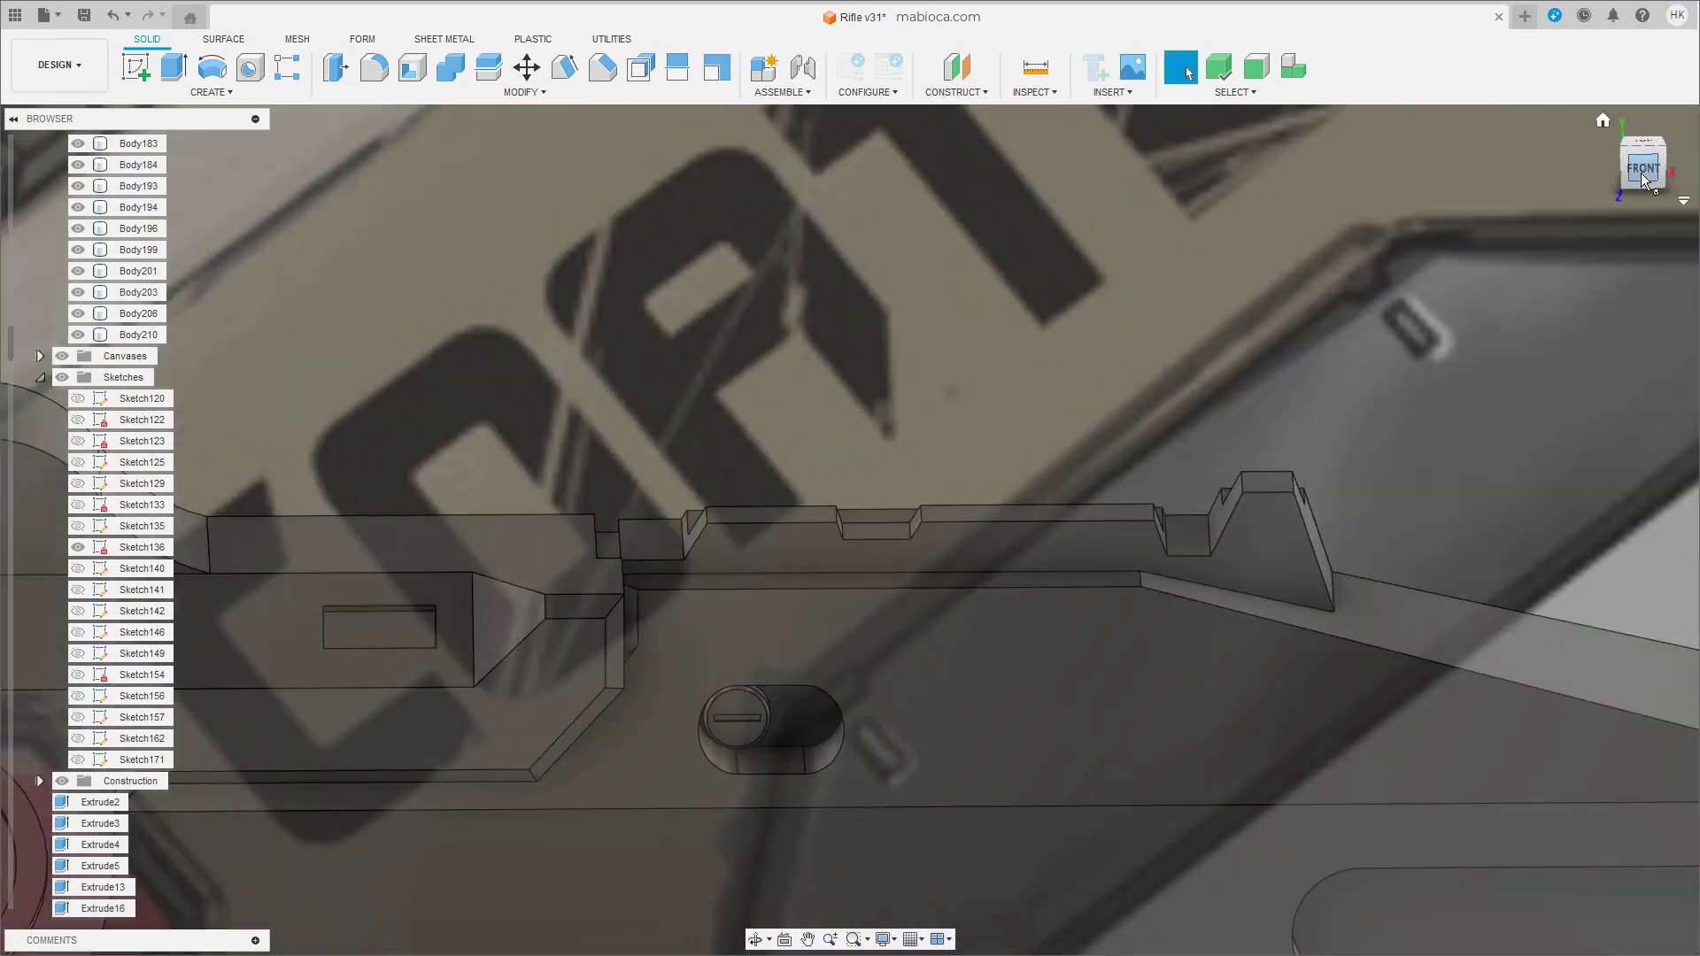
{"action": "left_click", "coordinate": [1640, 173]}
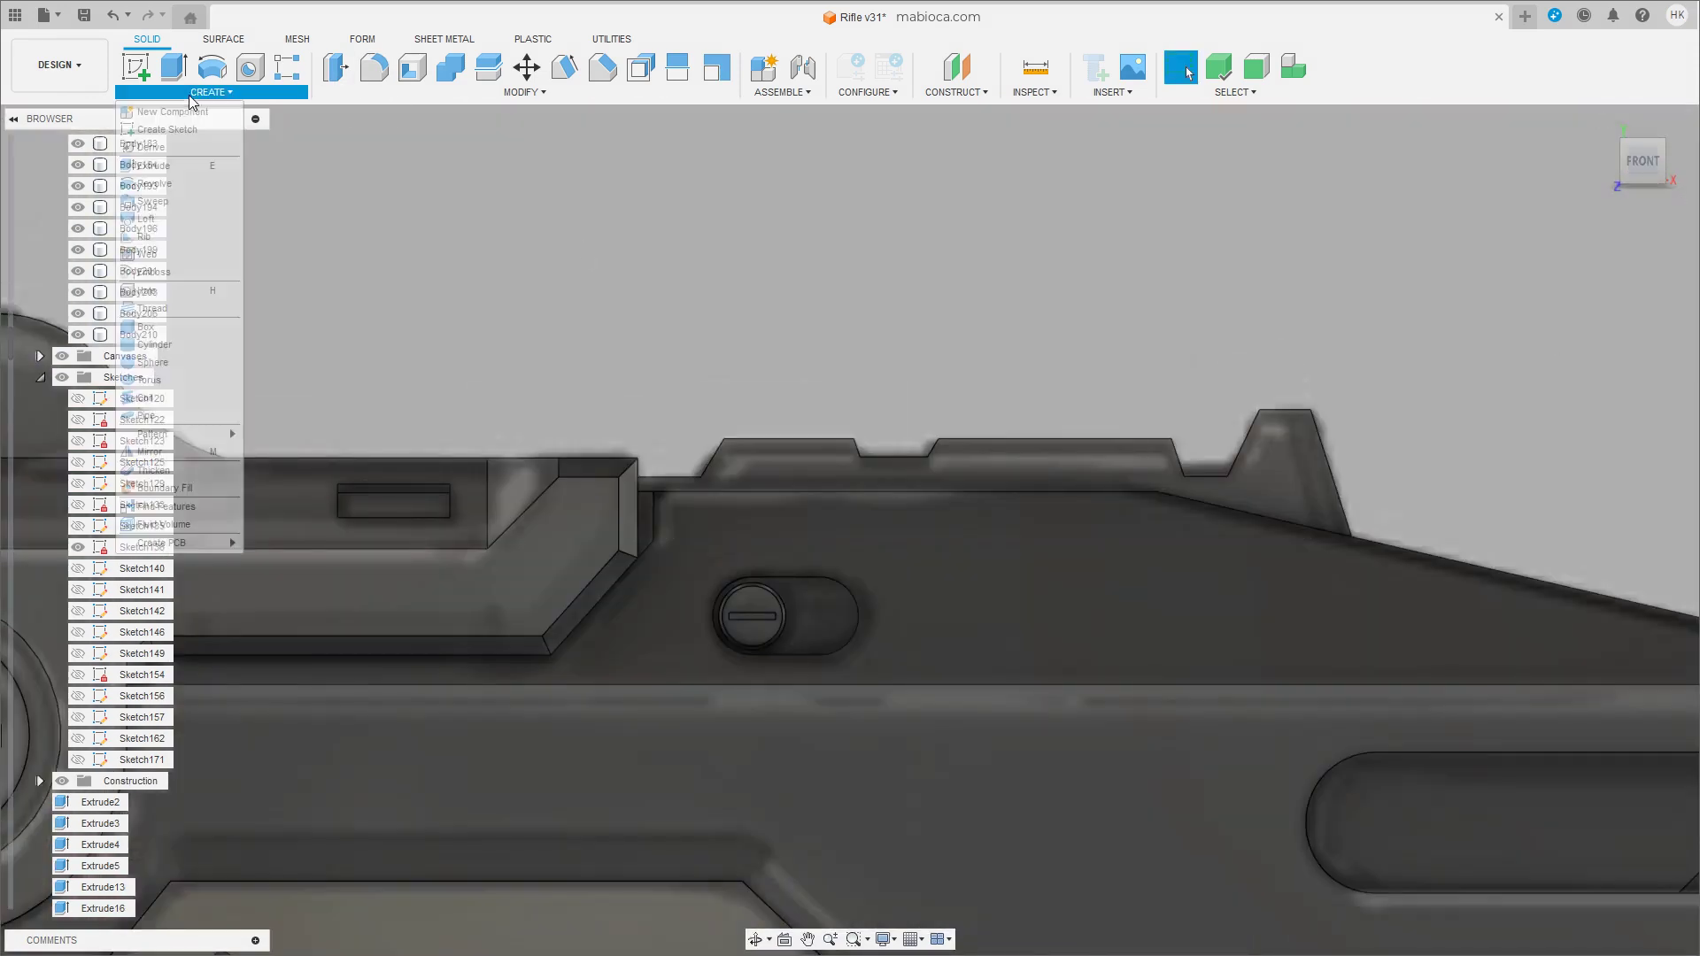
Cut a box-shaped shallow lengthwise channel into the top rail.
{"action": "left_click", "coordinate": [1201, 455]}
{"action": "mouse_move", "coordinate": [1201, 453]}
{"action": "middle_mouse_down", "text": "shift"}
{"action": "mouse_move", "coordinate": [1044, 569]}
{"action": "mouse_move", "coordinate": [1006, 533]}
{"action": "middle_mouse_up", "text": "shift"}
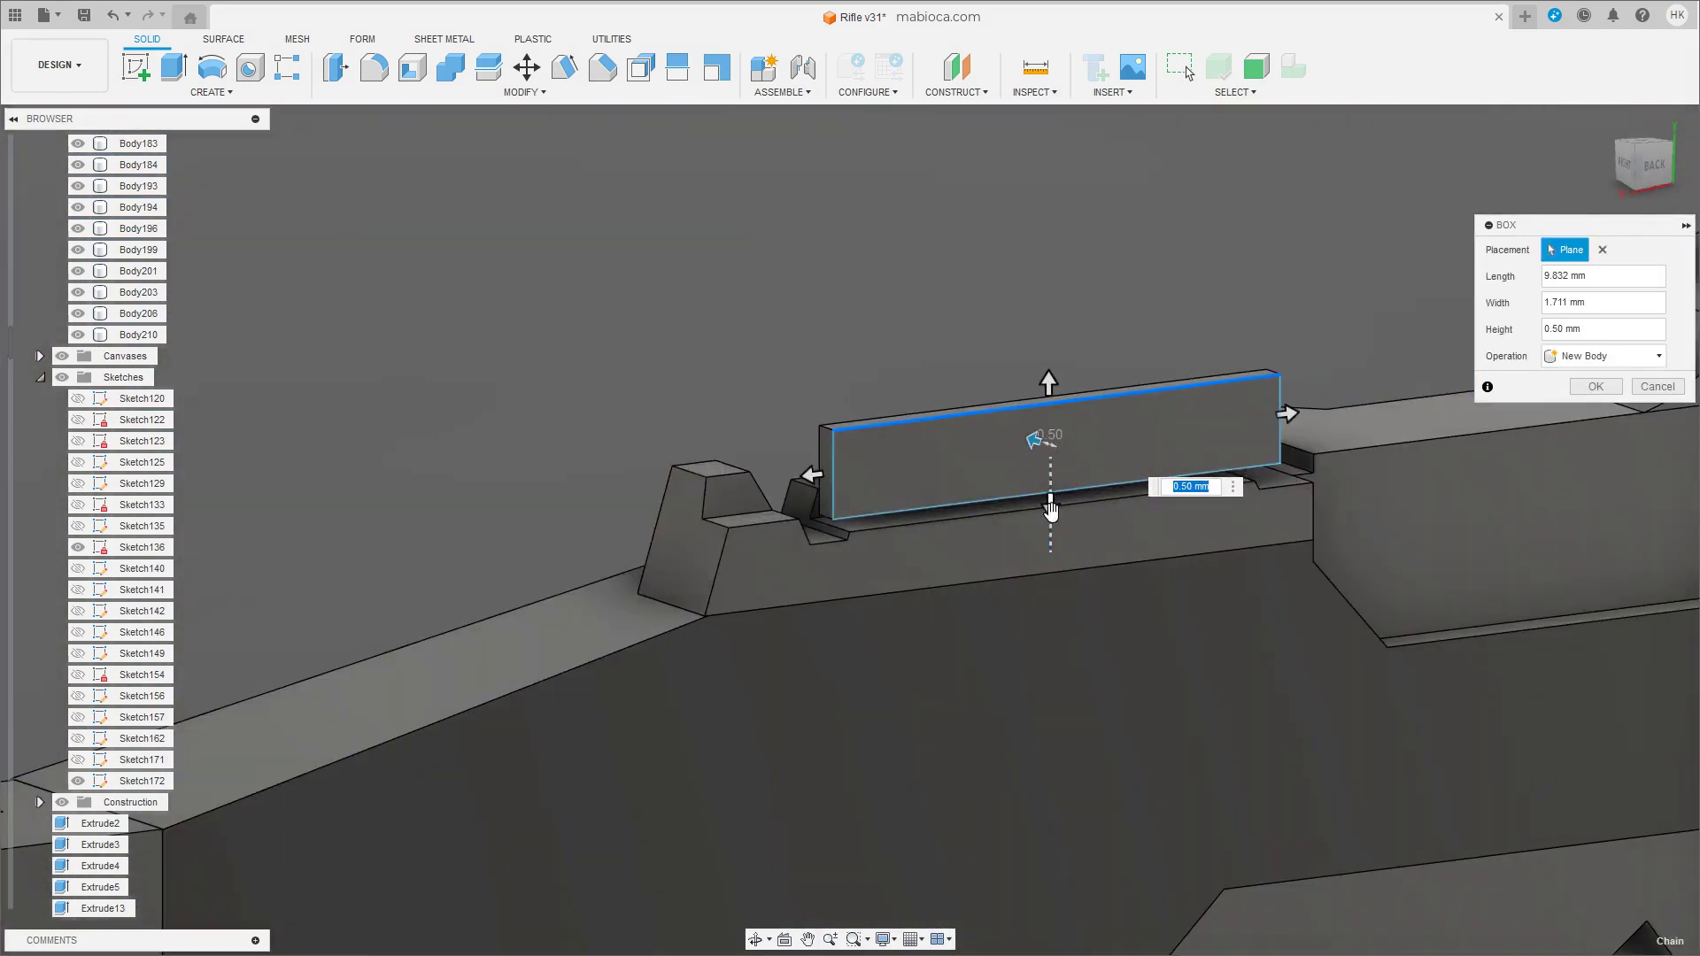
{"action": "left_click_drag", "start_coordinate": [1050, 509], "coordinate": [1049, 531]}
{"action": "mouse_move", "coordinate": [1049, 531]}
{"action": "middle_mouse_down", "text": "shift"}
{"action": "mouse_move", "coordinate": [751, 555]}
{"action": "mouse_move", "coordinate": [1005, 506]}
{"action": "mouse_move", "coordinate": [993, 569]}
{"action": "middle_mouse_up", "text": "shift"}
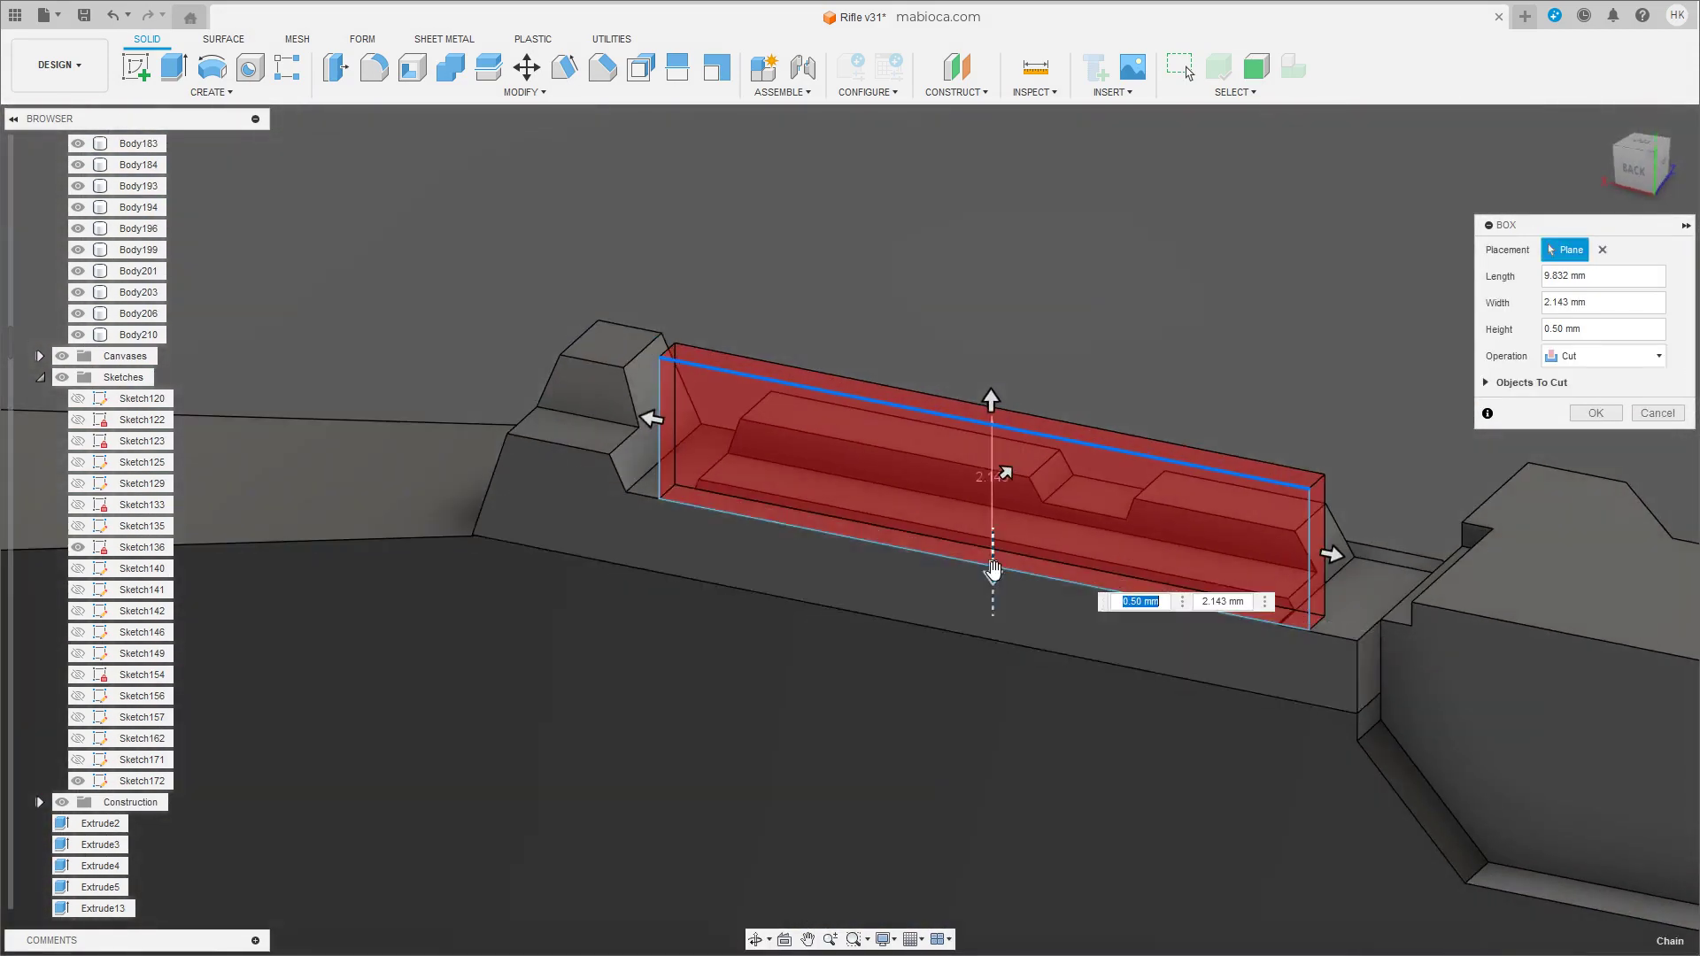
{"action": "left_click_drag", "start_coordinate": [647, 419], "coordinate": [639, 485]}
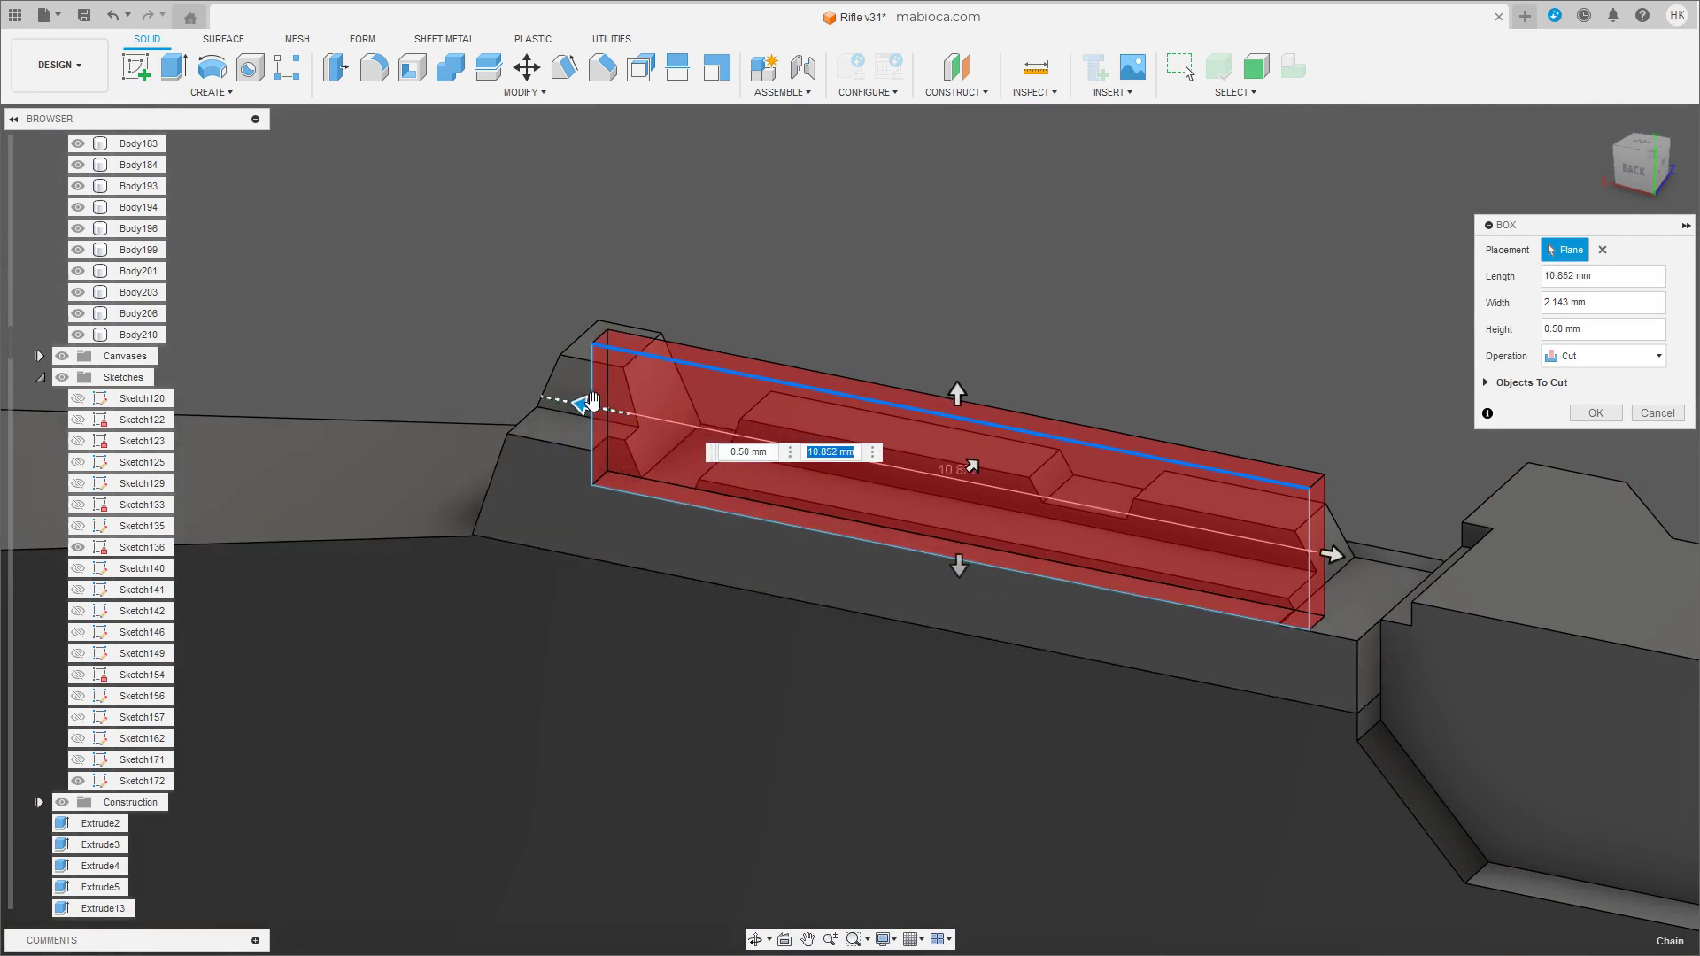
{"action": "left_click_drag", "start_coordinate": [1344, 558], "coordinate": [1369, 581]}
{"action": "left_click_drag", "start_coordinate": [989, 571], "coordinate": [989, 584]}
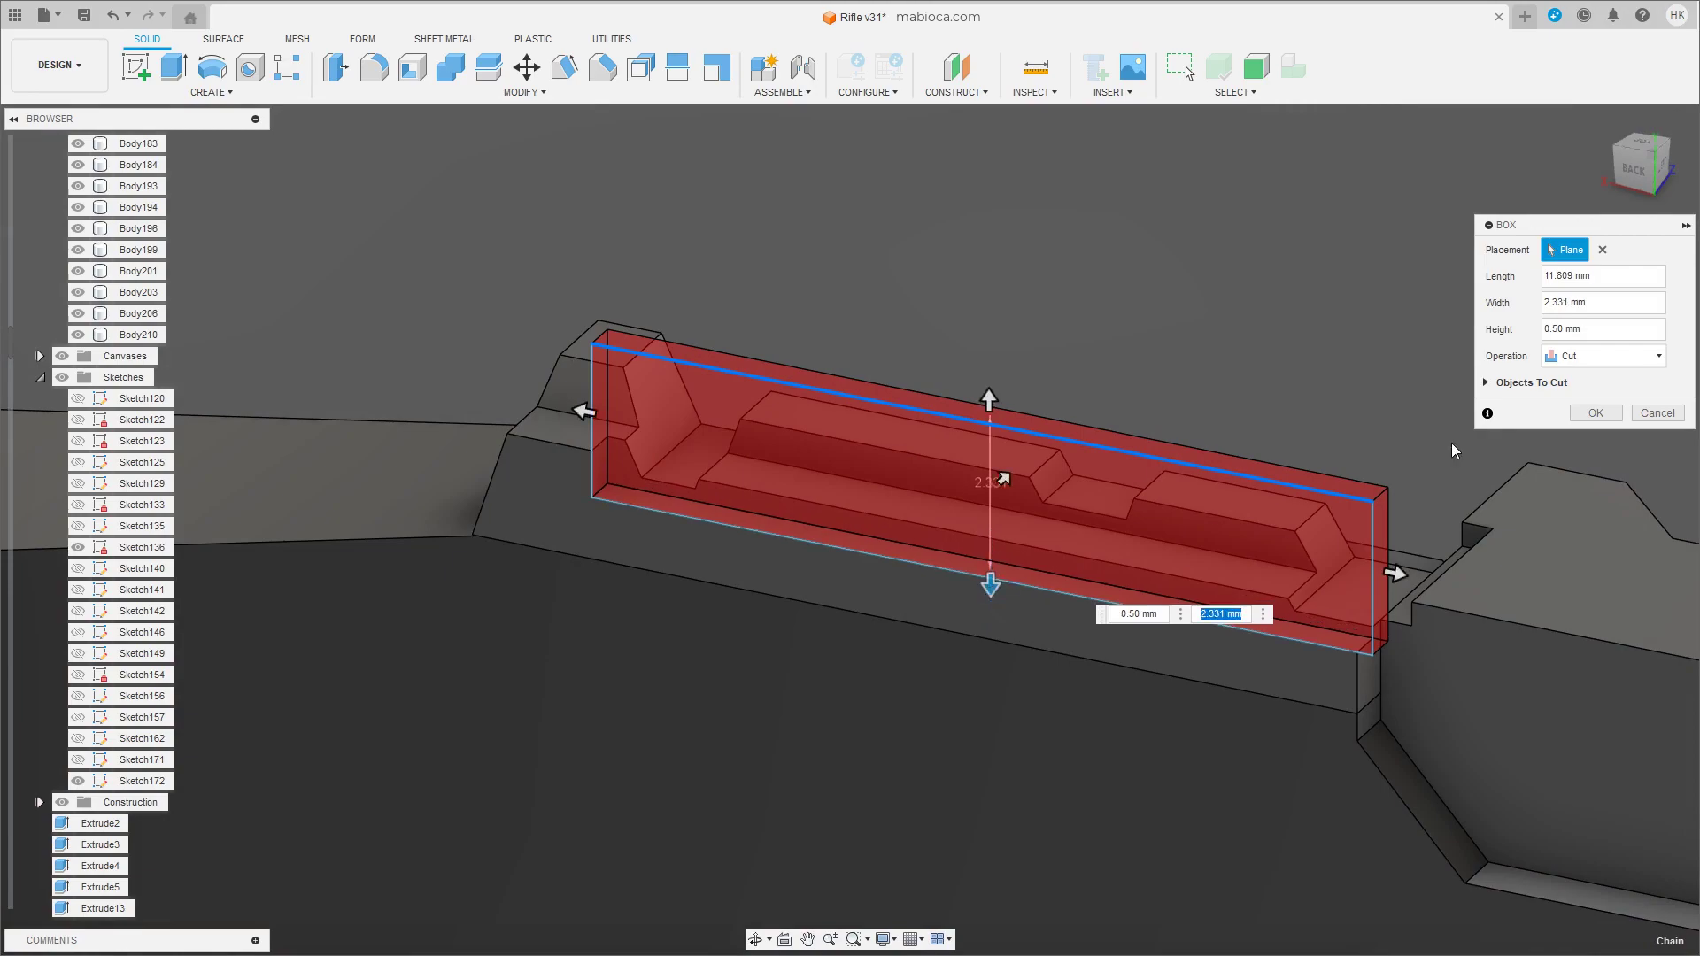
{"action": "key", "text": "Return"}
Shift the channel's inner wall face outward by 0.108 mm.
{"action": "mouse_move", "coordinate": [953, 576]}
{"action": "middle_mouse_down", "text": "shift"}
{"action": "mouse_move", "coordinate": [531, 570]}
{"action": "mouse_move", "coordinate": [410, 543]}
{"action": "mouse_move", "coordinate": [726, 571]}
{"action": "middle_mouse_up", "text": "shift"}
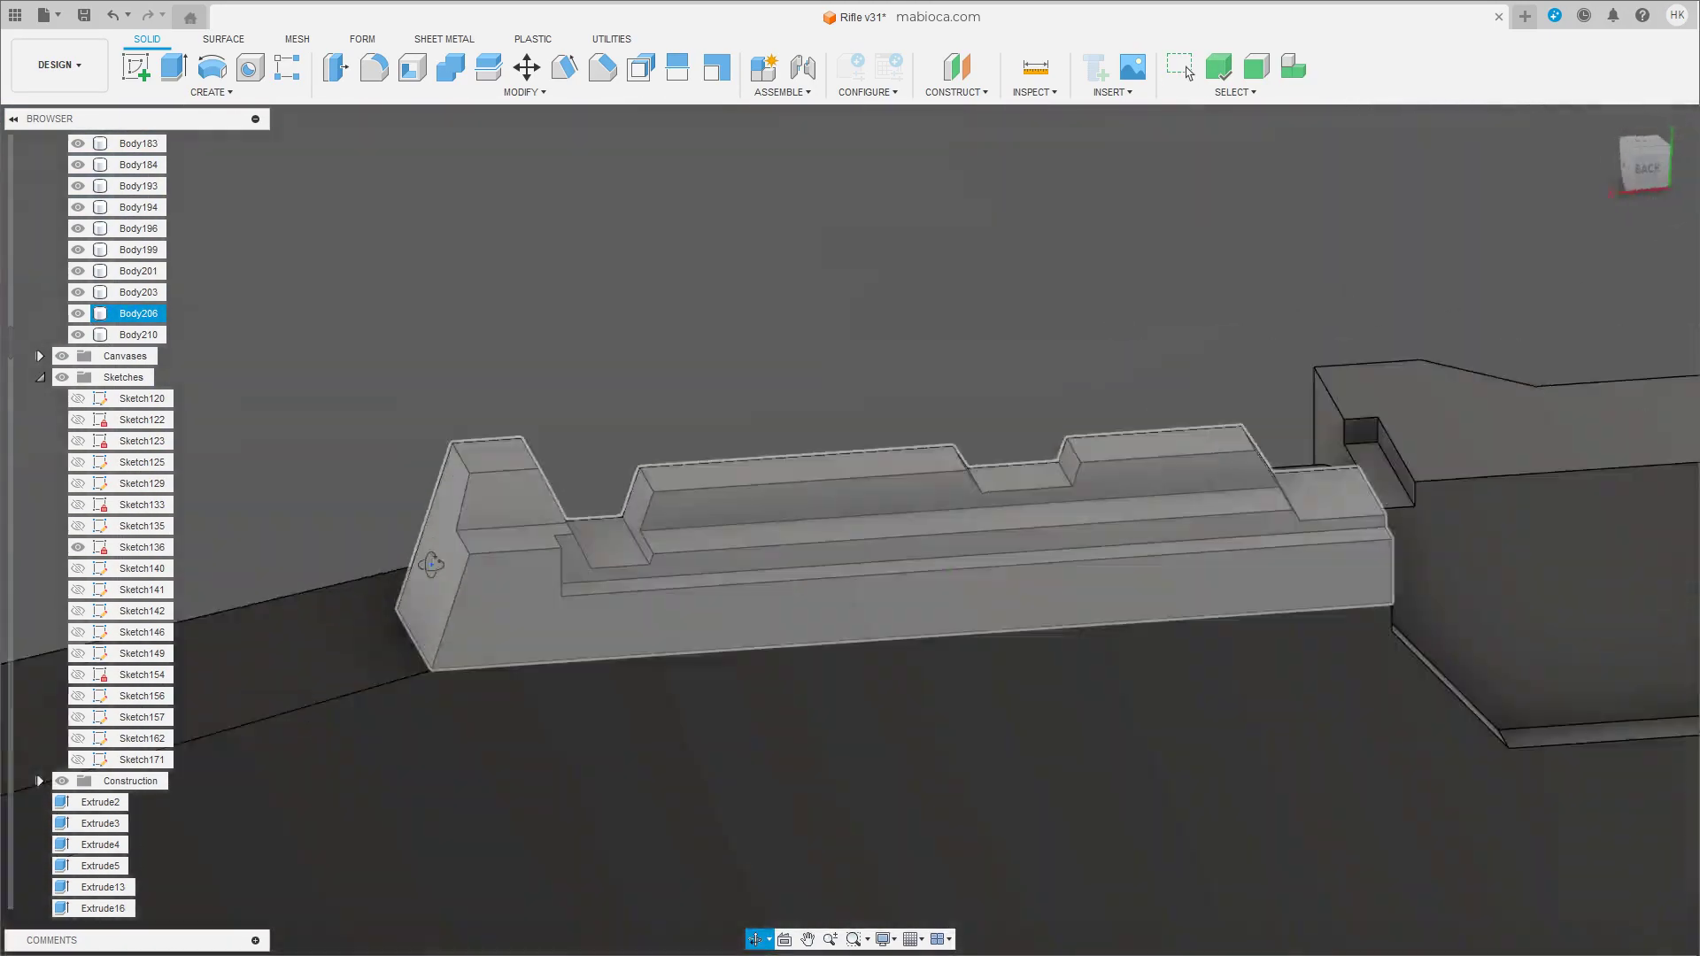
{"action": "scroll", "coordinate": [740, 575], "scroll_direction": "up", "scroll_amount": 3}
{"action": "scroll", "coordinate": [875, 719], "scroll_direction": "up", "scroll_amount": 3}
{"action": "scroll", "coordinate": [864, 668], "scroll_direction": "up", "scroll_amount": 2}
{"action": "key", "text": "Escape"}
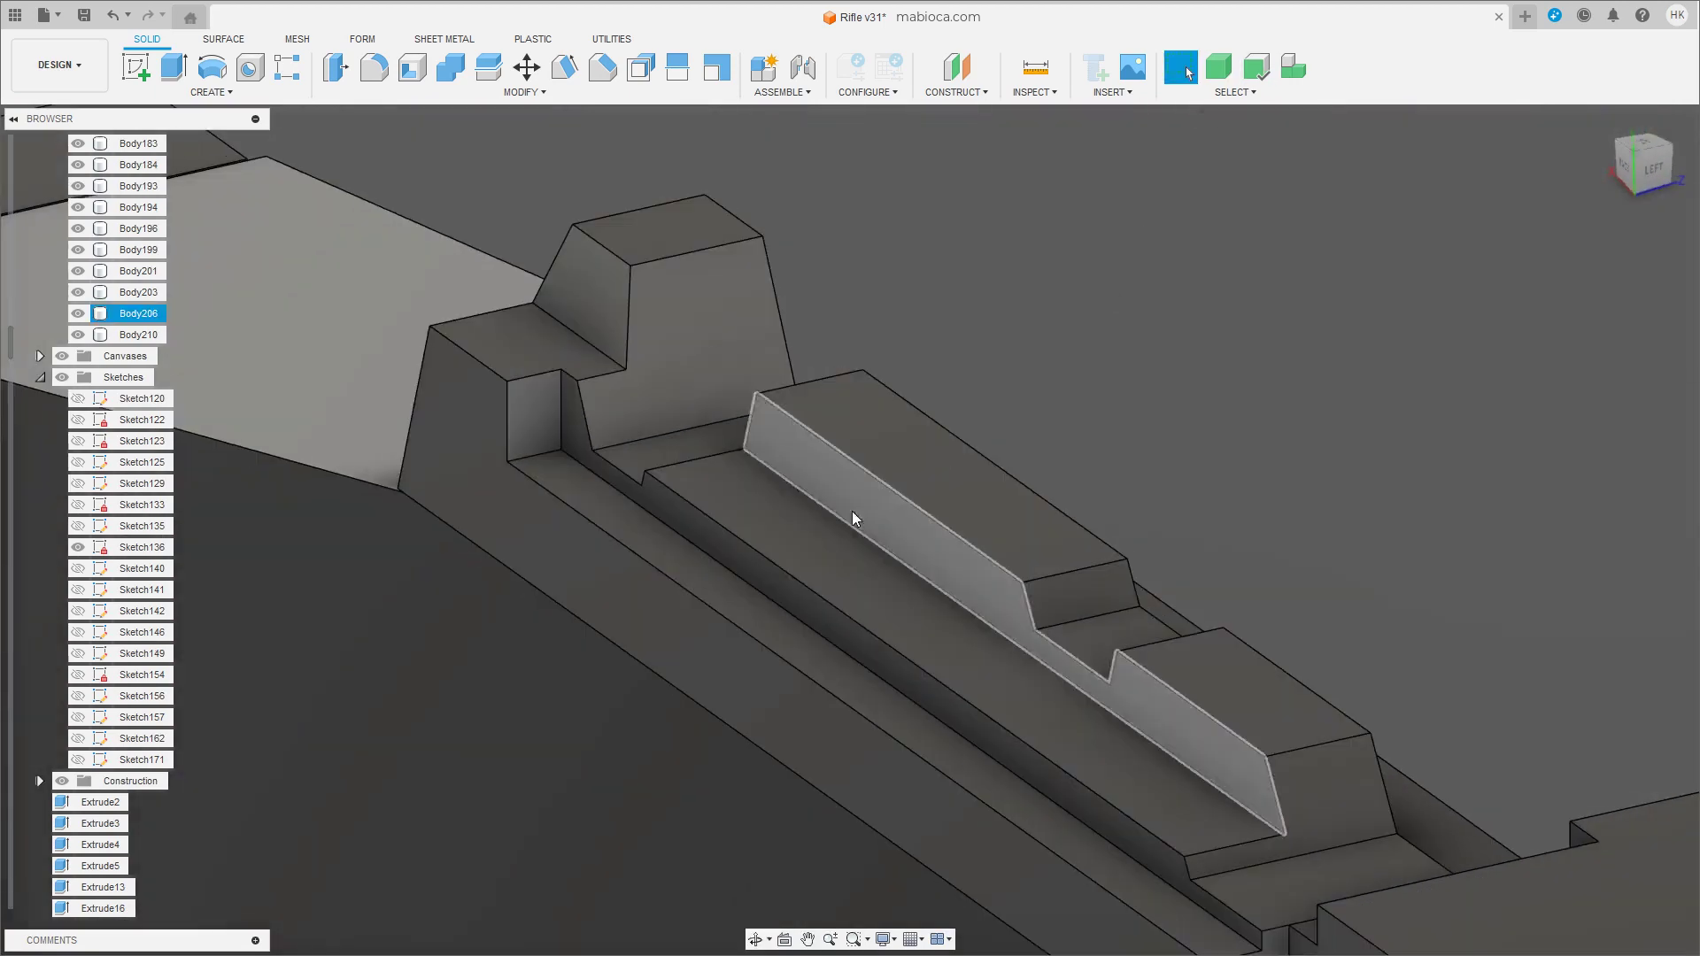
{"action": "left_click", "coordinate": [803, 598]}
{"action": "key", "text": "m"}
{"action": "left_click_drag", "start_coordinate": [713, 590], "coordinate": [726, 557]}
{"action": "middle_click_drag", "start_coordinate": [726, 558], "coordinate": [723, 534], "text": "shift"}
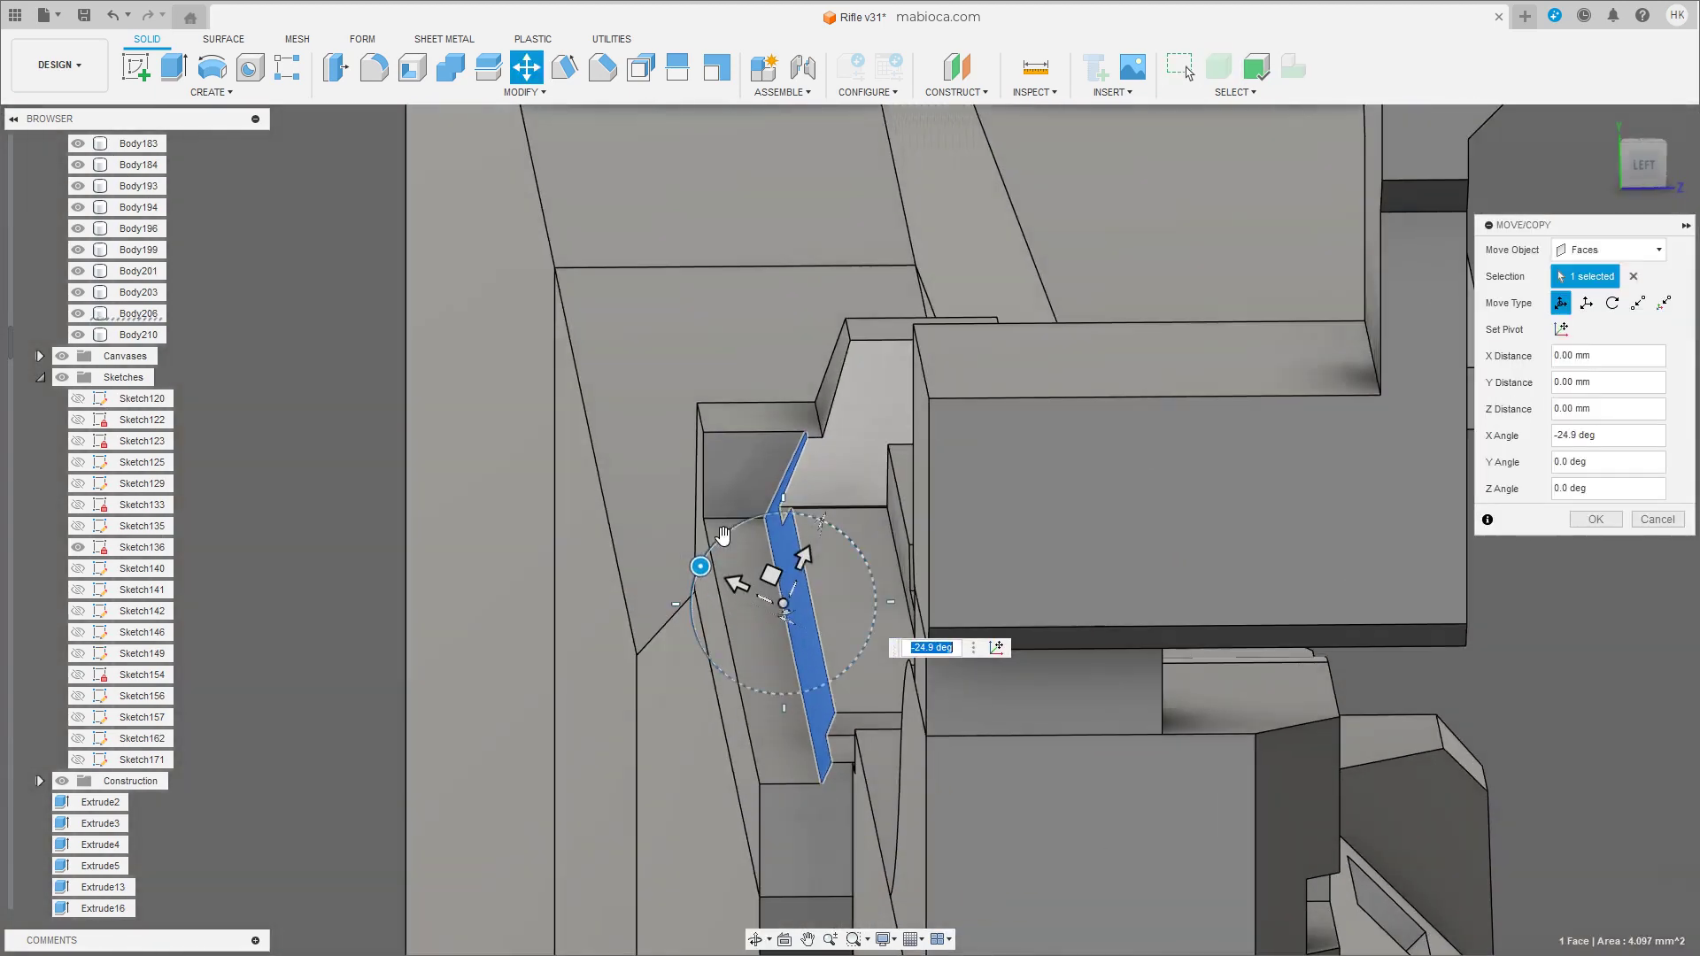
{"action": "left_click_drag", "start_coordinate": [738, 586], "coordinate": [725, 585]}
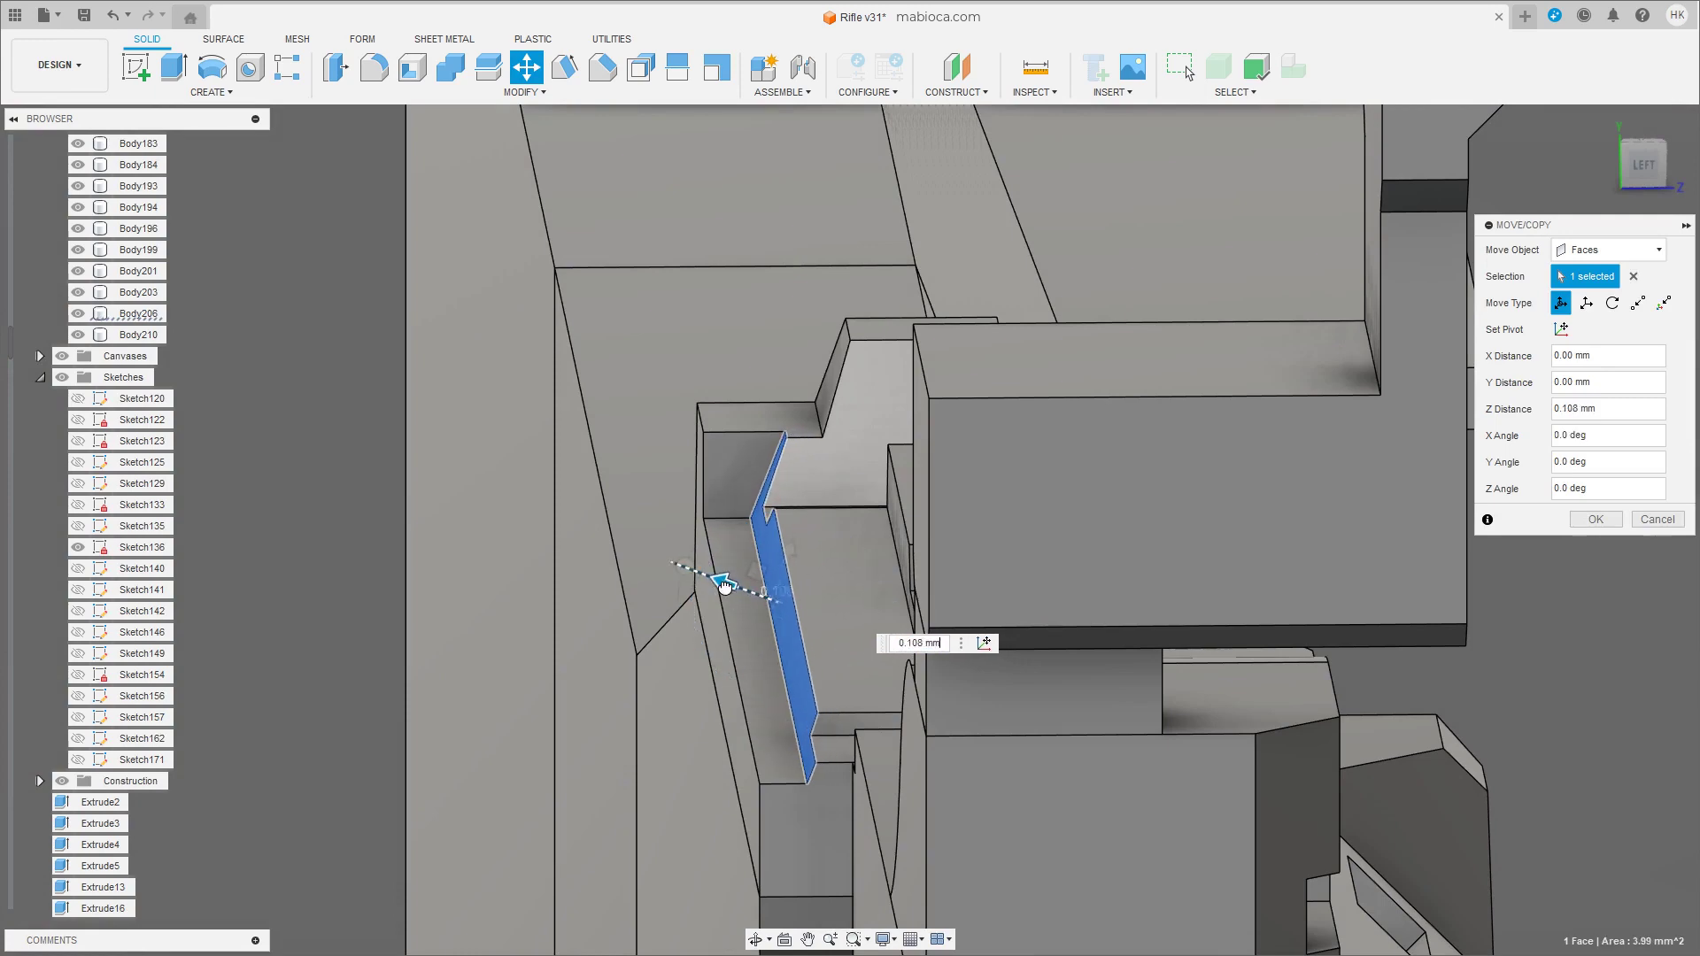
{"action": "key", "text": "Return"}
{"action": "middle_click_drag", "start_coordinate": [961, 631], "coordinate": [943, 598], "text": "shift"}
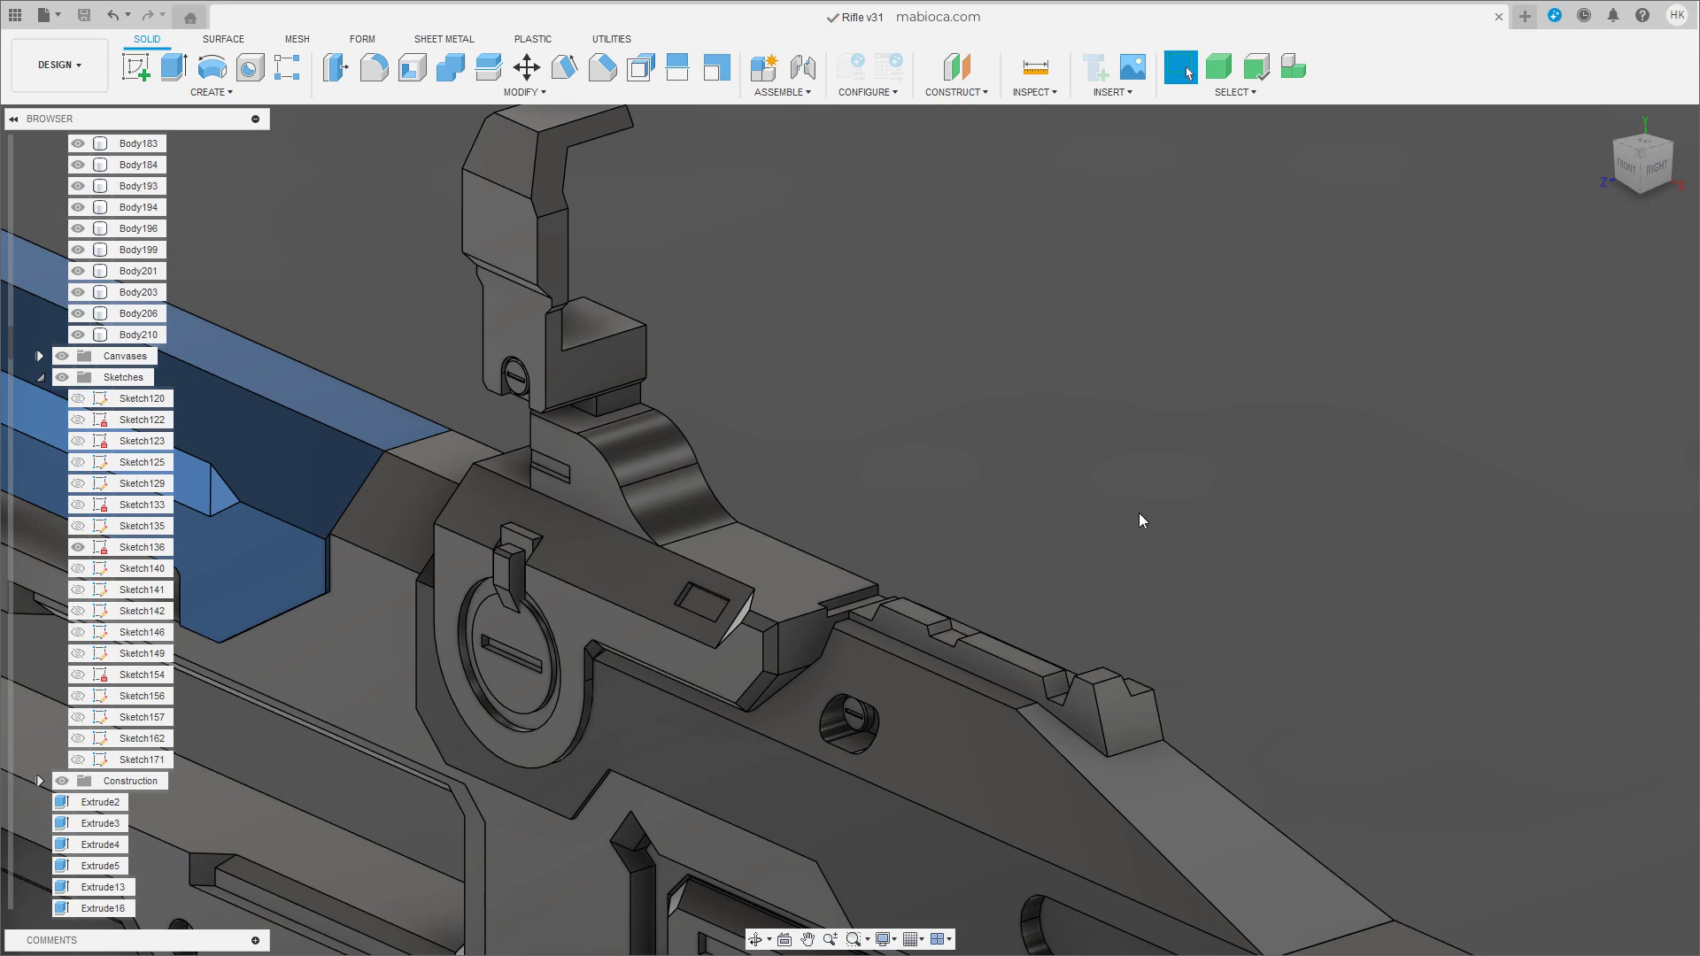
Chamfer the rim edges of the screw hole.
{"action": "scroll", "coordinate": [1140, 588], "scroll_direction": "up", "scroll_amount": 5}
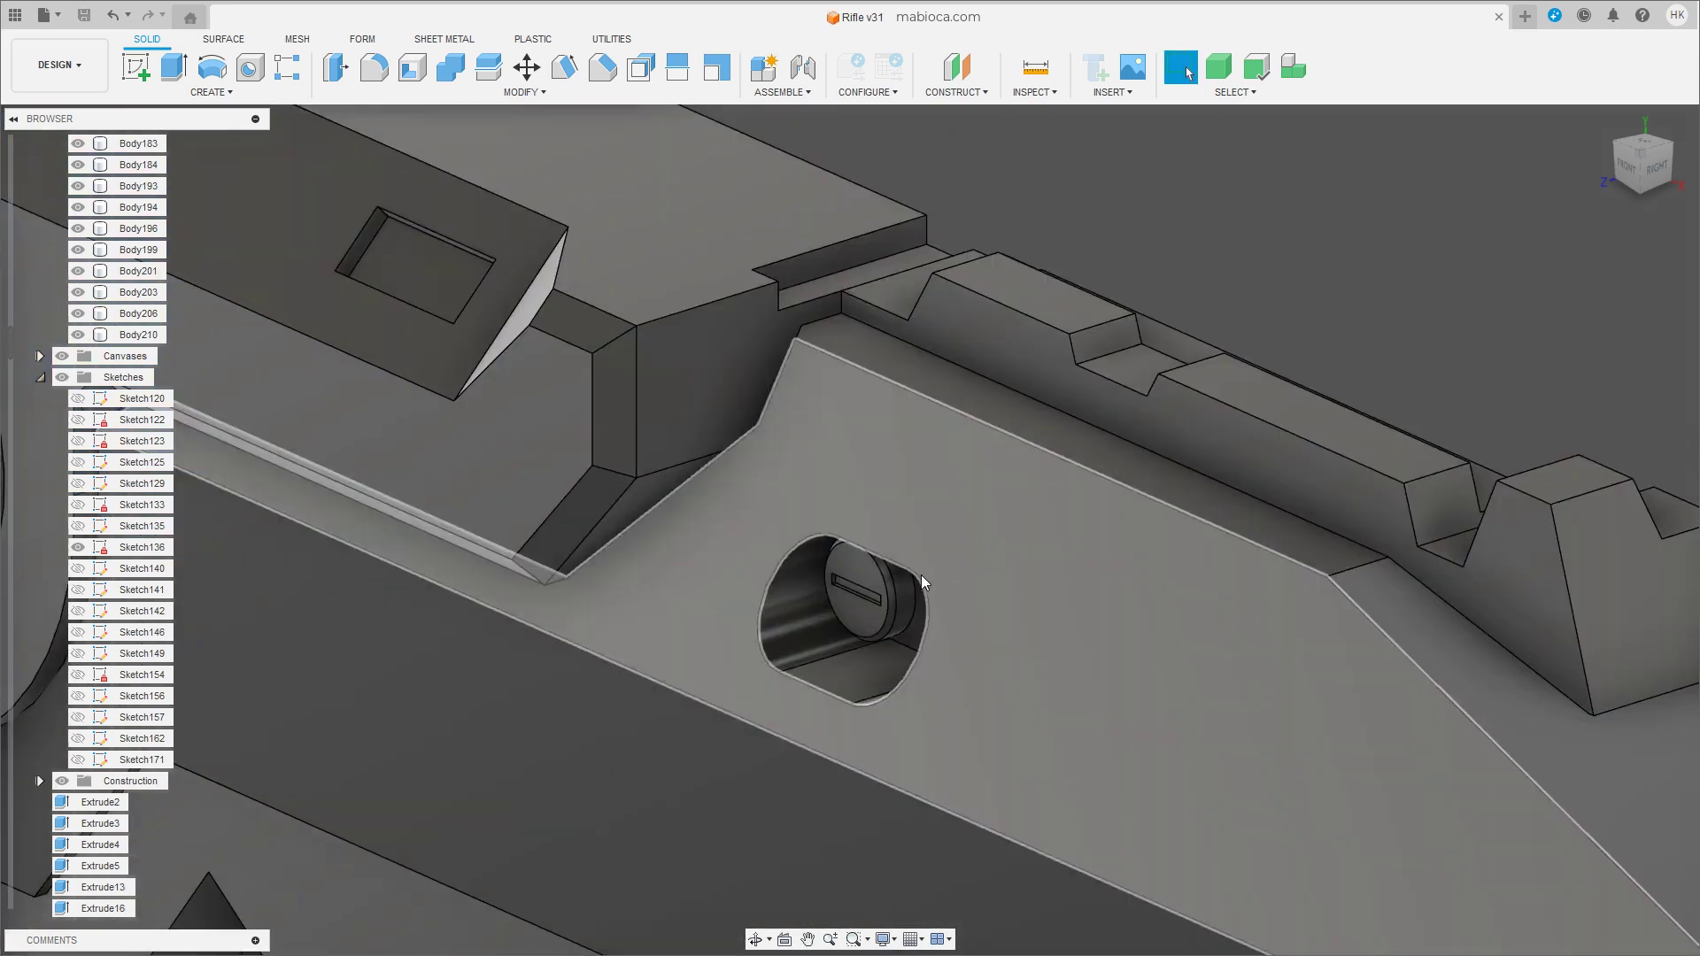
{"action": "left_click", "coordinate": [602, 67]}
{"action": "left_click", "coordinate": [925, 595]}
{"action": "scroll", "coordinate": [1027, 556], "scroll_direction": "up", "scroll_amount": 5}
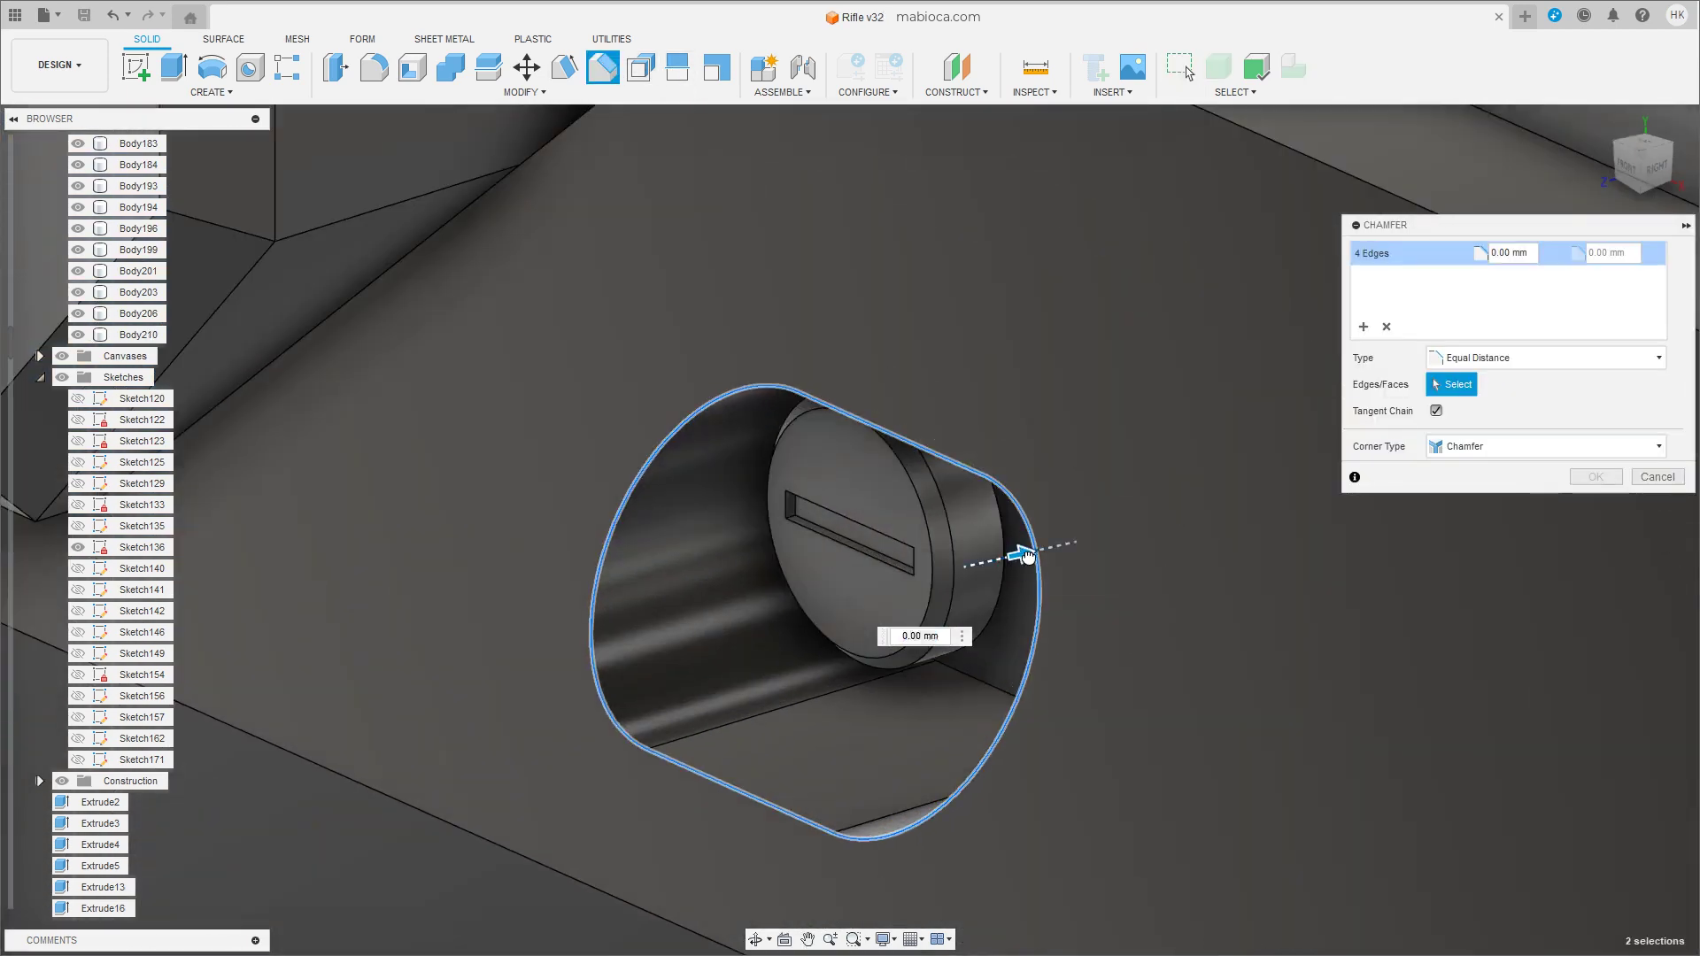
{"action": "left_click_drag", "start_coordinate": [1025, 555], "coordinate": [1045, 551]}
{"action": "scroll", "coordinate": [1168, 689], "scroll_direction": "down", "scroll_amount": 3}
{"action": "scroll", "coordinate": [1169, 689], "scroll_direction": "down", "scroll_amount": 5}
{"action": "scroll", "coordinate": [1218, 669], "scroll_direction": "down", "scroll_amount": 3}
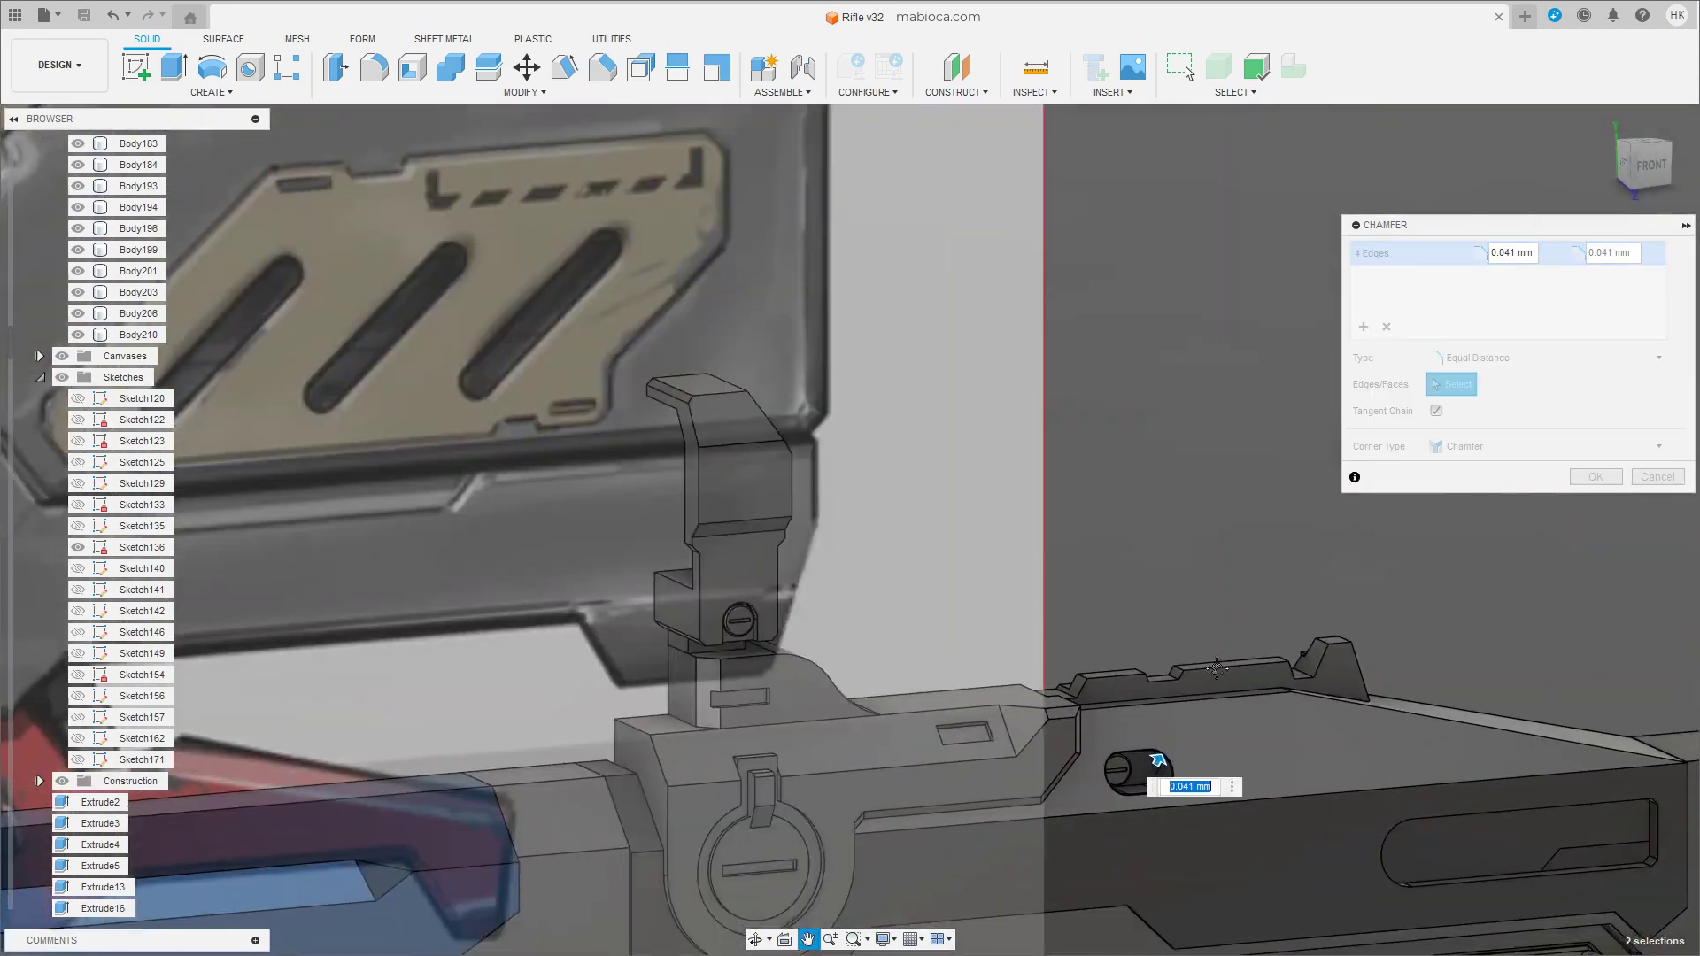
{"action": "scroll", "coordinate": [1062, 570], "scroll_direction": "up", "scroll_amount": 5}
{"action": "scroll", "coordinate": [873, 399], "scroll_direction": "up", "scroll_amount": 3}
{"action": "type", "text": "0.075"}
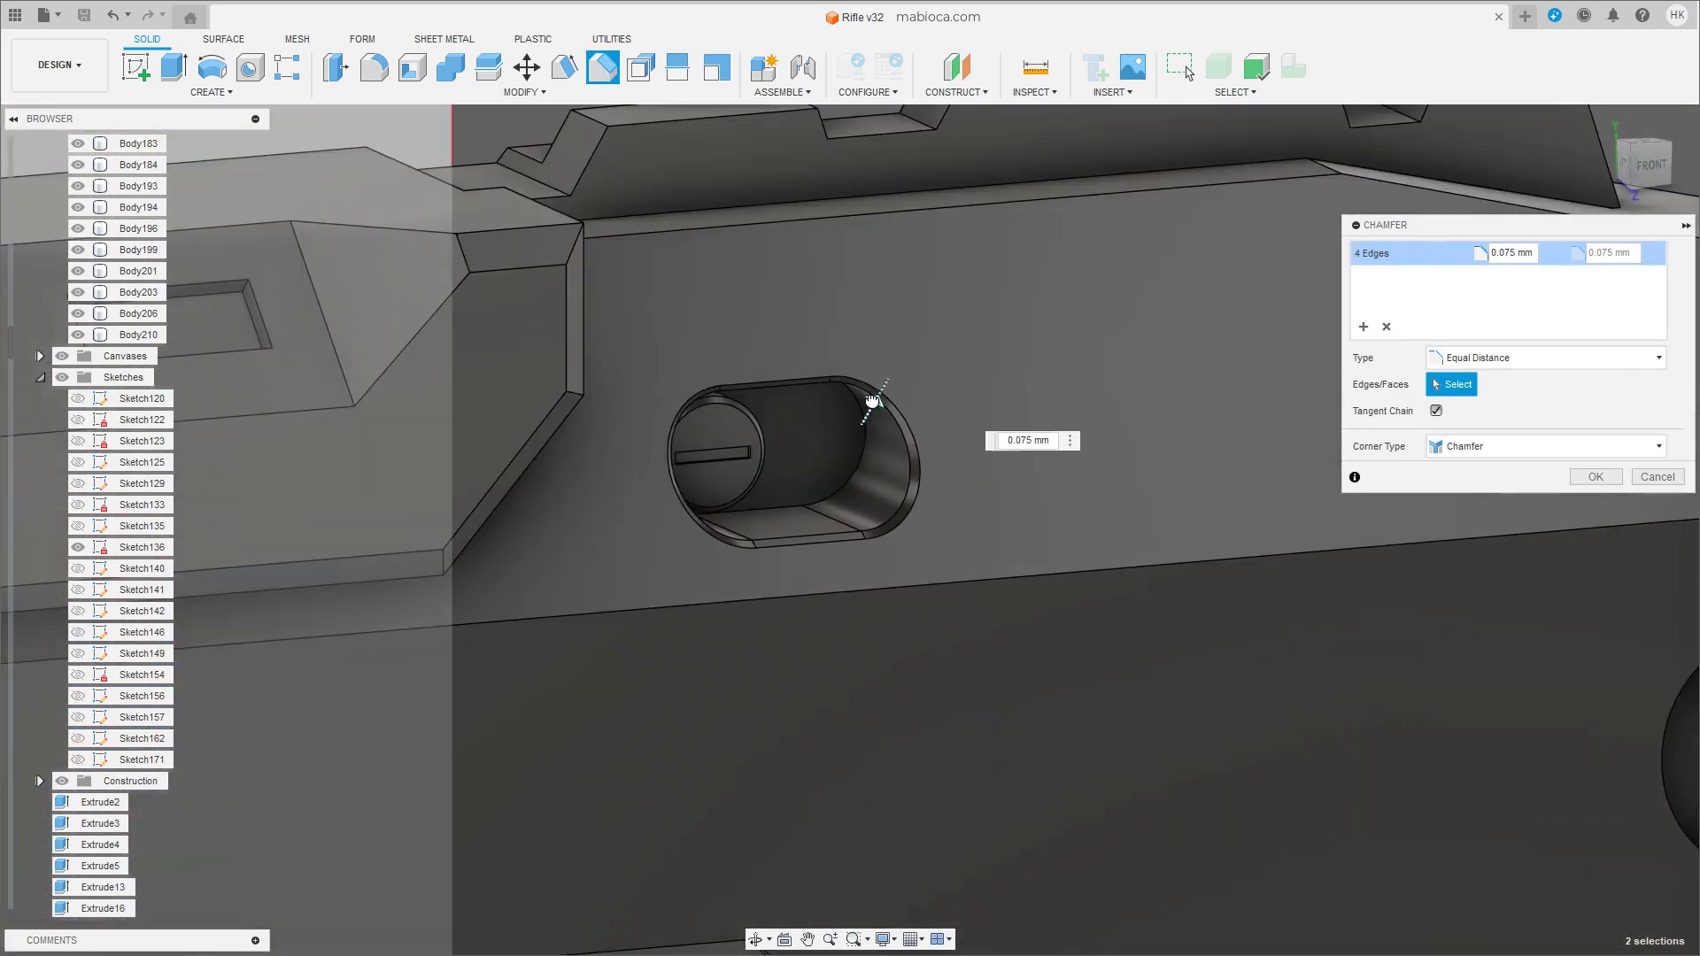
{"action": "left_click", "coordinate": [1596, 479]}
Select the top rail body and orbit to view it from behind.
{"action": "scroll", "coordinate": [903, 697], "scroll_direction": "down", "scroll_amount": 5}
{"action": "mouse_move", "coordinate": [903, 698]}
{"action": "middle_mouse_down", "text": "shift"}
{"action": "mouse_move", "coordinate": [854, 640]}
{"action": "mouse_move", "coordinate": [935, 725]}
{"action": "middle_mouse_up", "text": "shift"}
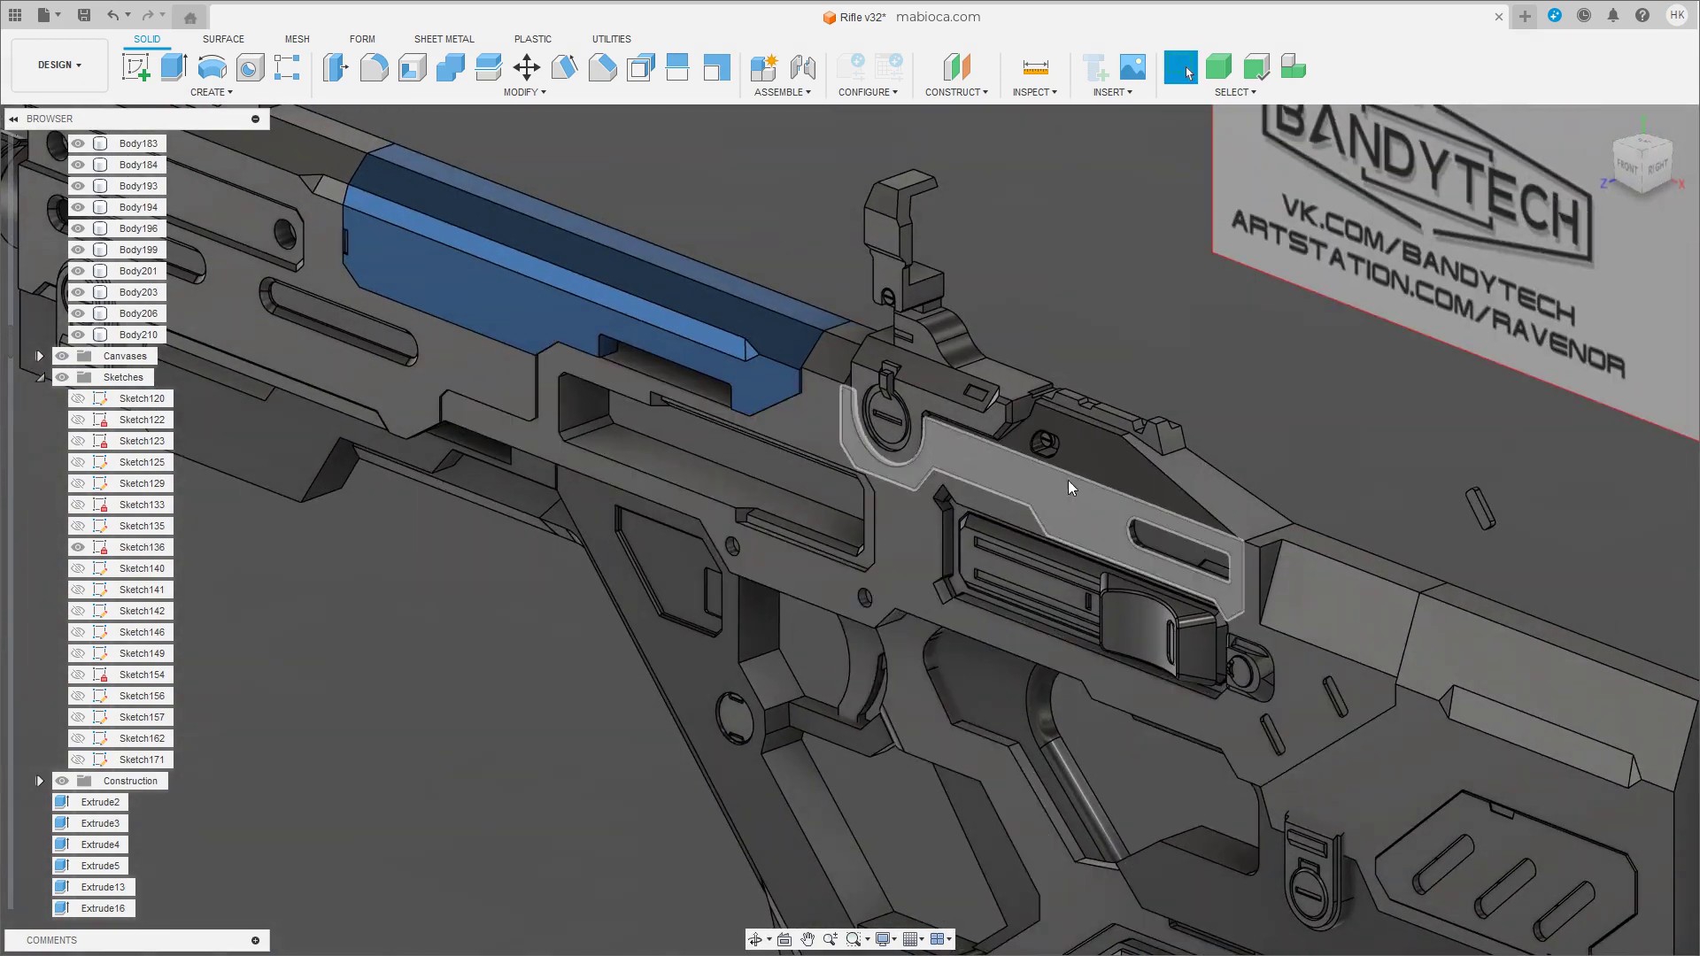
{"action": "scroll", "coordinate": [956, 620], "scroll_direction": "up", "scroll_amount": 2}
{"action": "left_click", "coordinate": [956, 625]}
{"action": "scroll", "coordinate": [957, 625], "scroll_direction": "up", "scroll_amount": 5}
{"action": "middle_click_drag", "start_coordinate": [956, 625], "coordinate": [1289, 617], "text": "shift"}
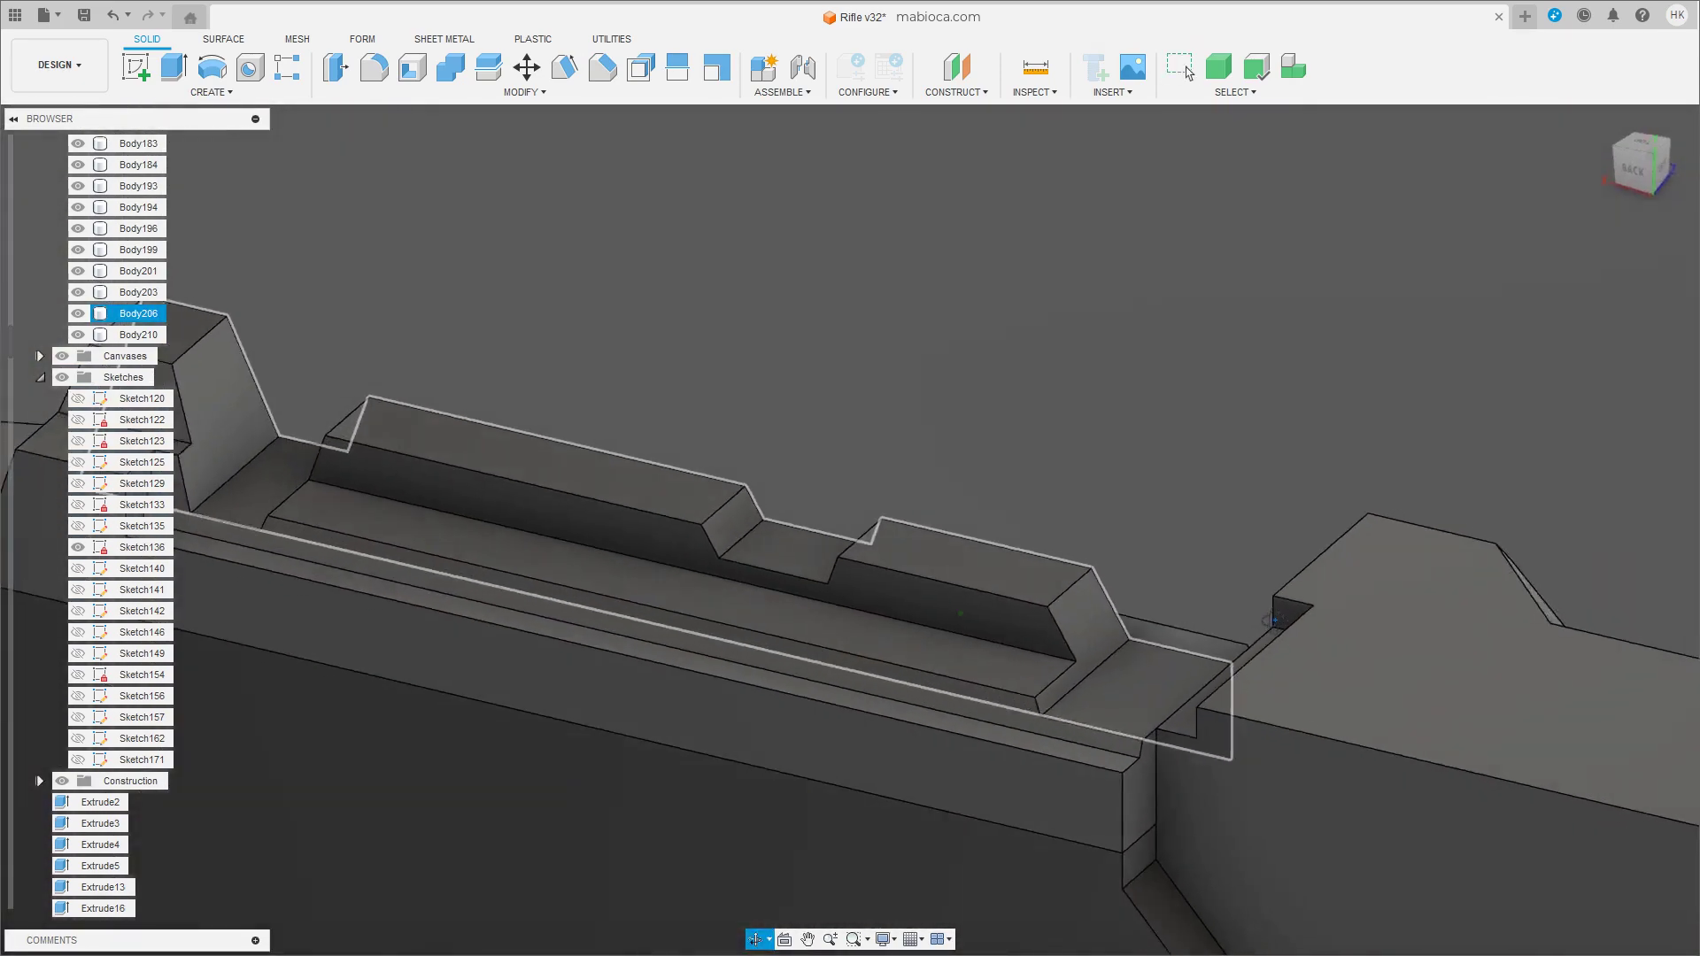
{"action": "scroll", "coordinate": [1248, 664], "scroll_direction": "up", "scroll_amount": 3}
Fillet the edge at the rail step.
{"action": "left_click", "coordinate": [1044, 673]}
{"action": "key", "text": "f"}
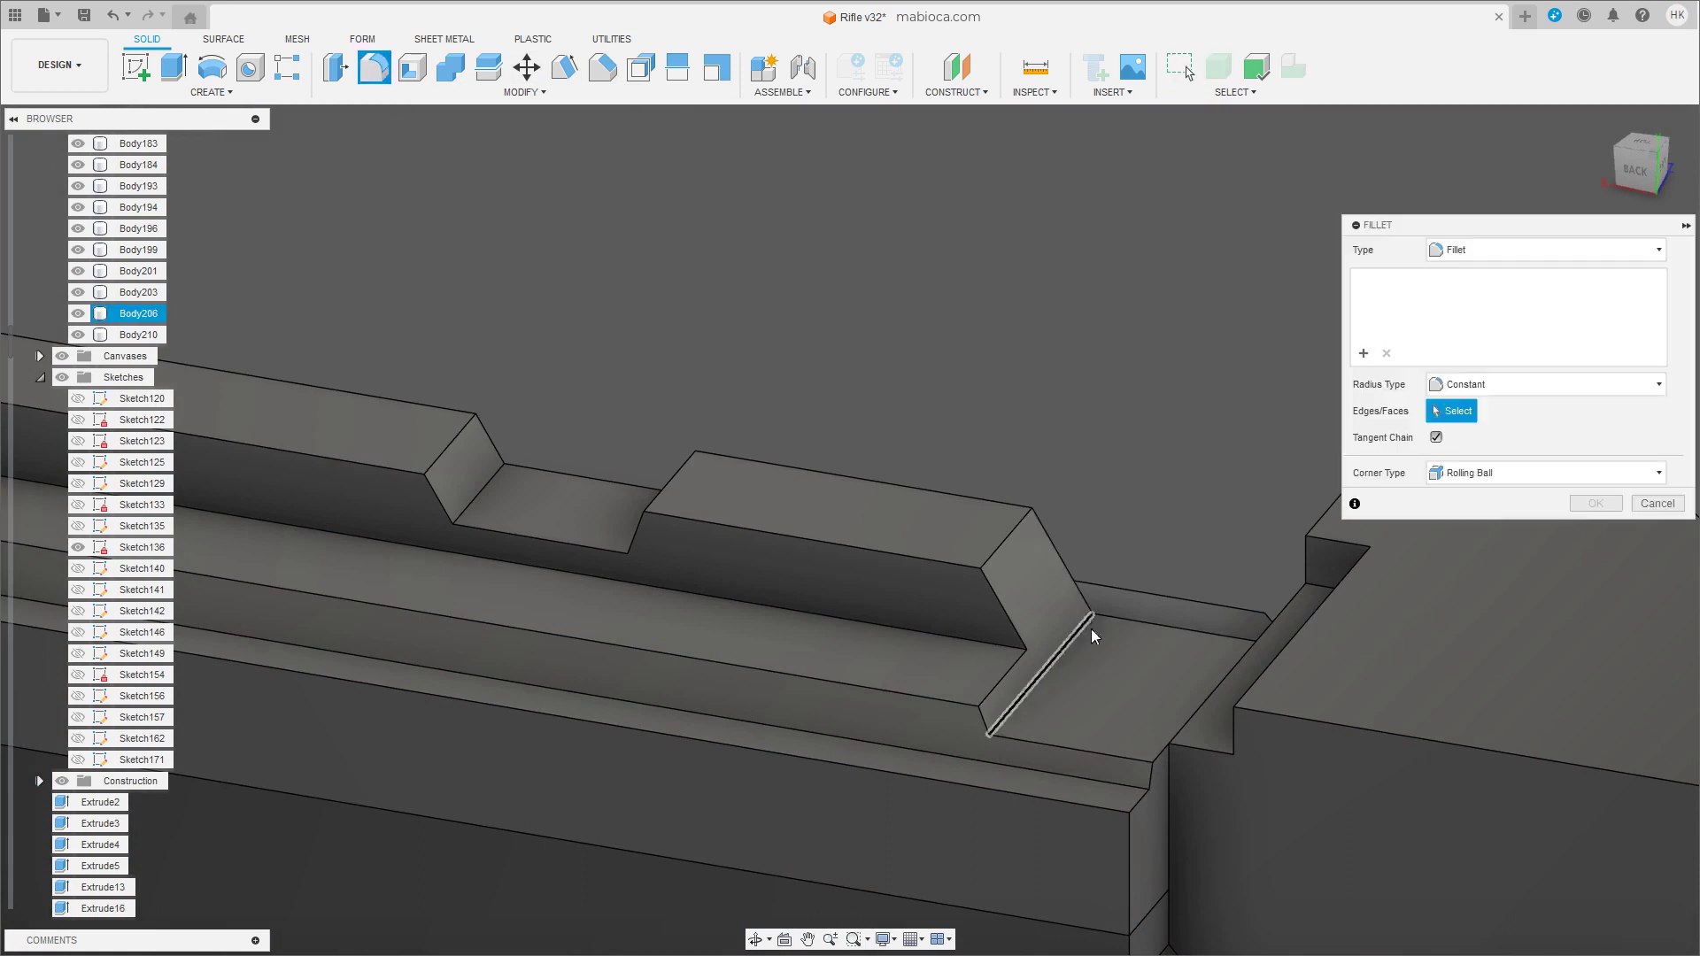
{"action": "left_click_drag", "start_coordinate": [1069, 637], "coordinate": [1055, 602]}
{"action": "scroll", "coordinate": [1071, 611], "scroll_direction": "up", "scroll_amount": 2}
{"action": "scroll", "coordinate": [1070, 599], "scroll_direction": "up", "scroll_amount": 2}
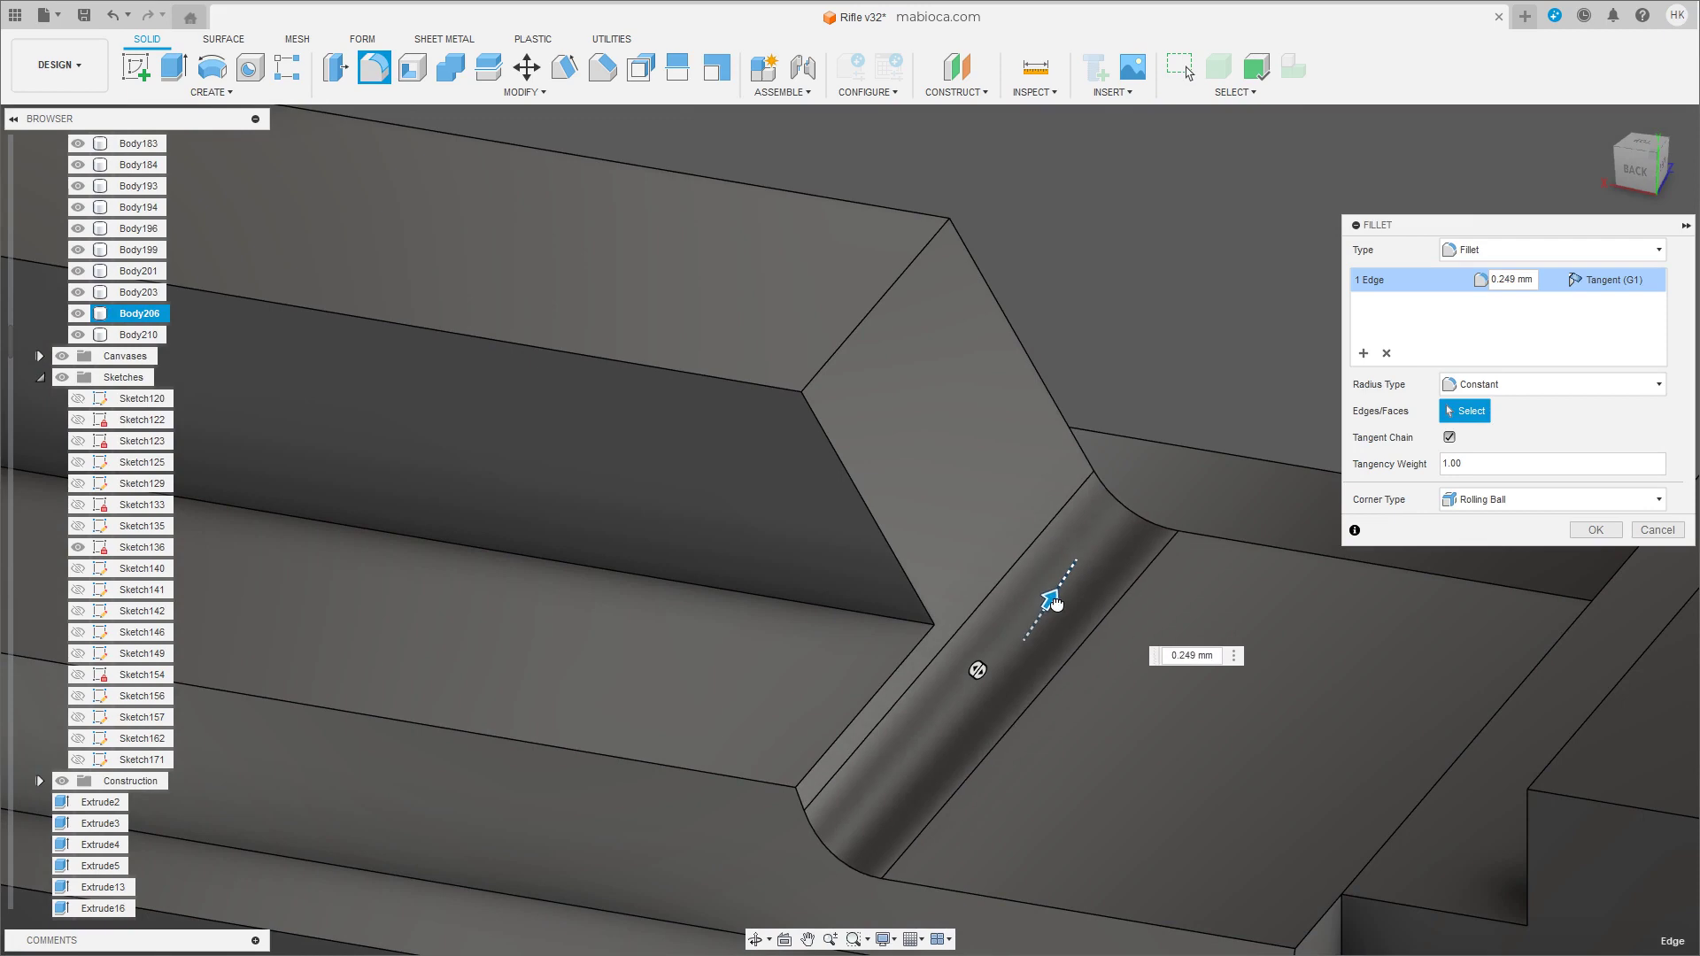
{"action": "left_click", "coordinate": [1603, 528]}
Round the four inner notch edges of the Body206 rail with 0.145 mm fillets.
{"action": "scroll", "coordinate": [885, 673], "scroll_direction": "down", "scroll_amount": 4}
{"action": "middle_click_drag", "start_coordinate": [1596, 452], "coordinate": [1235, 388]}
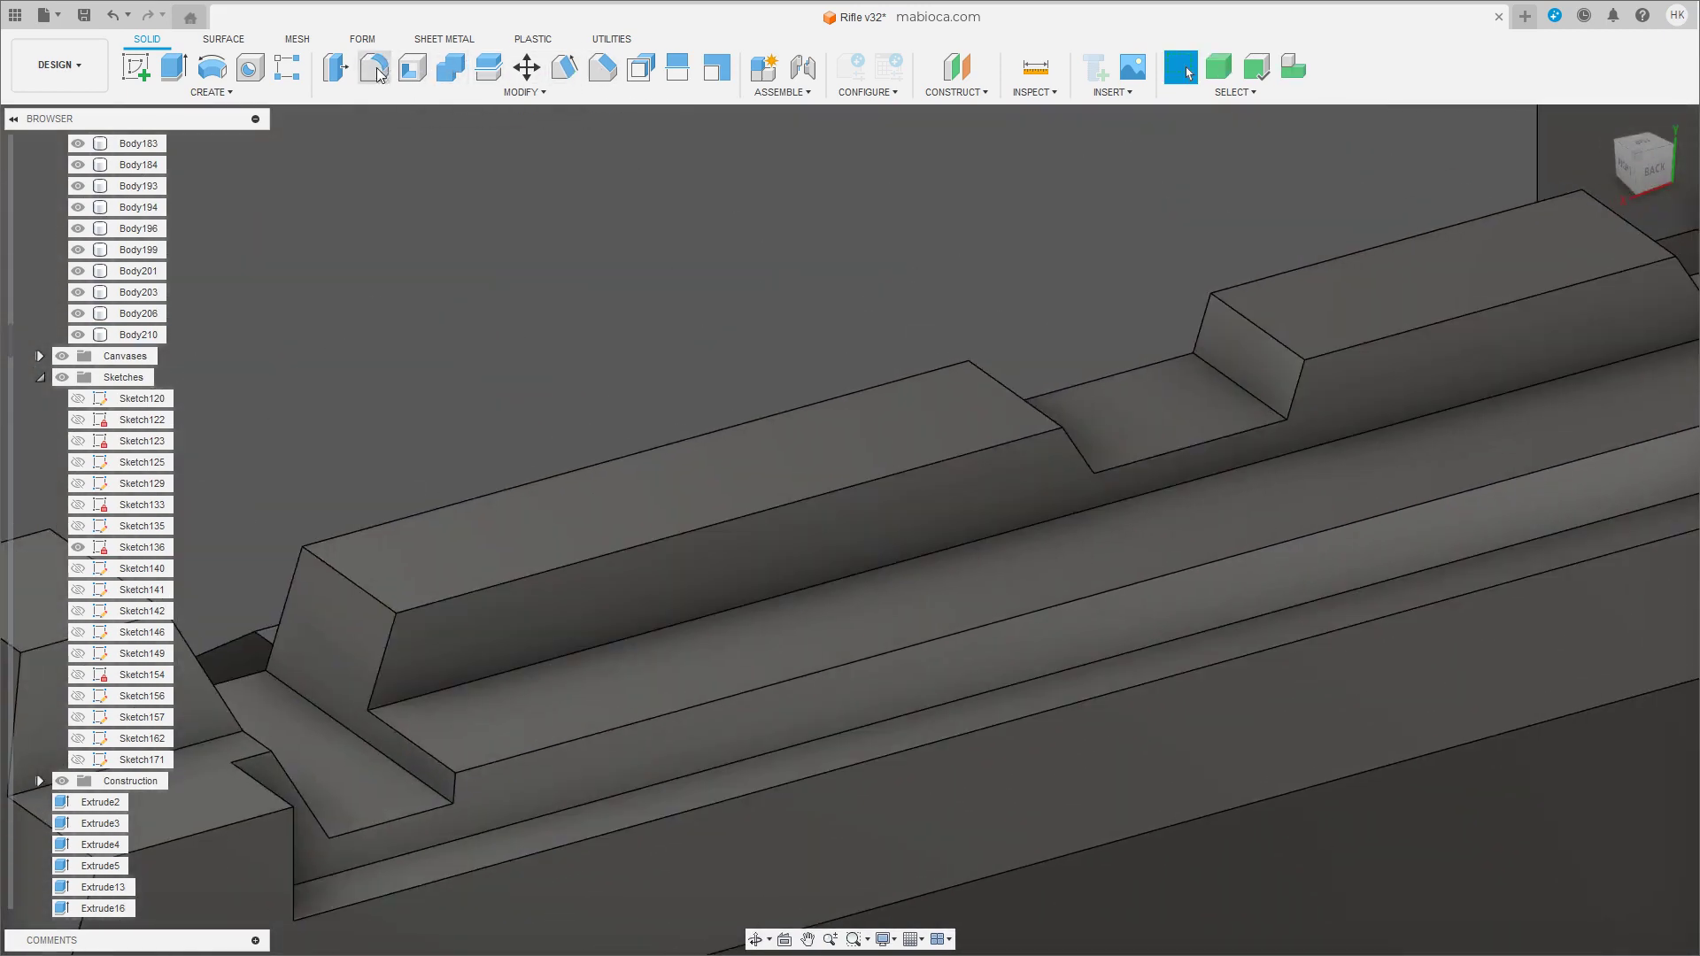
{"action": "left_click", "coordinate": [379, 74]}
{"action": "left_click", "coordinate": [1220, 381]}
{"action": "mouse_move", "coordinate": [1204, 474]}
{"action": "middle_mouse_down", "text": "shift"}
{"action": "mouse_move", "coordinate": [836, 406]}
{"action": "mouse_move", "coordinate": [829, 506]}
{"action": "mouse_move", "coordinate": [533, 467]}
{"action": "mouse_move", "coordinate": [821, 504]}
{"action": "middle_mouse_up", "text": "shift"}
{"action": "left_click", "coordinate": [512, 434]}
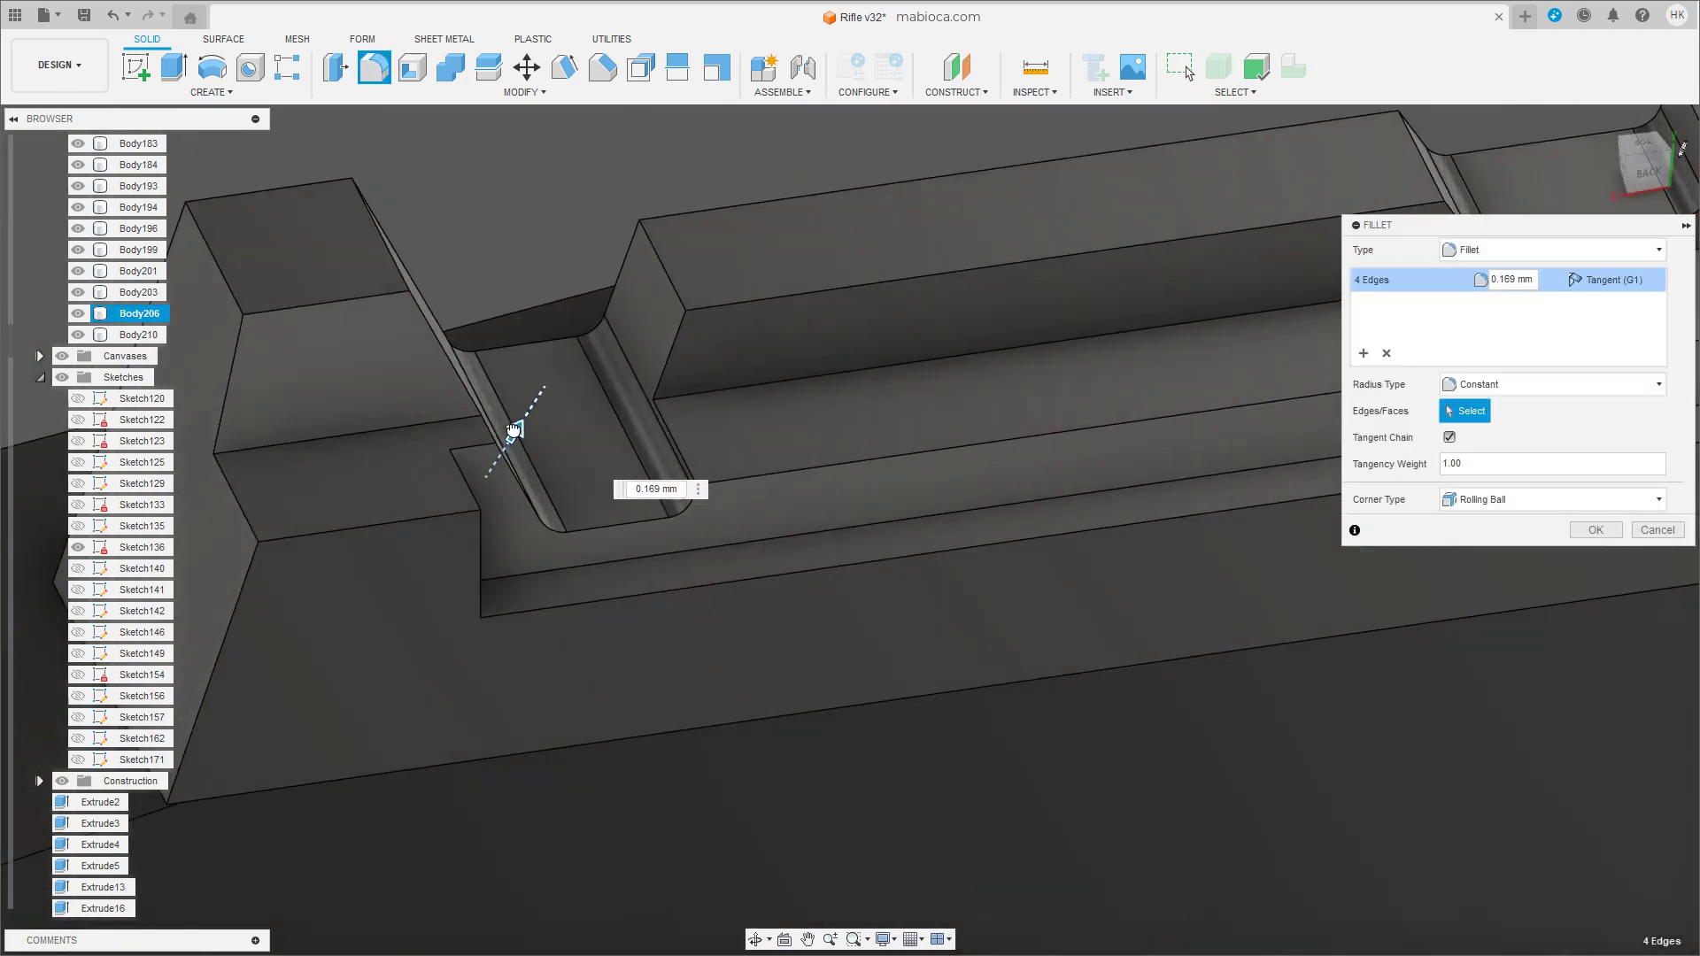
{"action": "middle_click_drag", "start_coordinate": [1023, 394], "coordinate": [1133, 418], "text": "shift"}
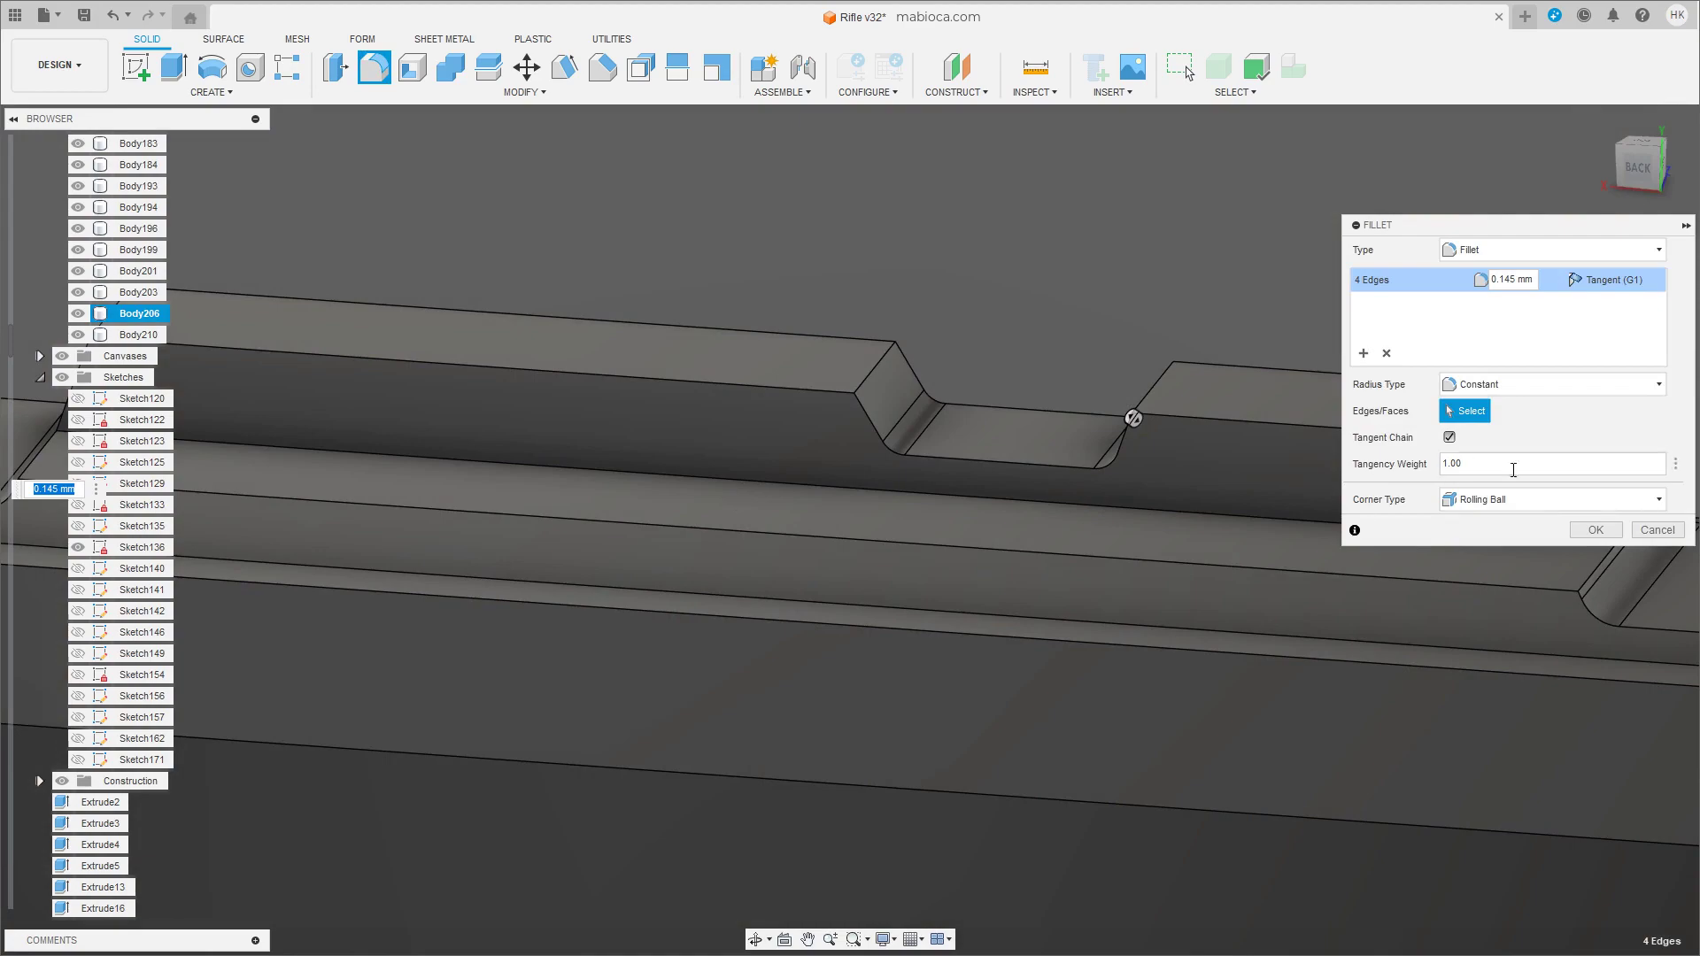
{"action": "left_click", "coordinate": [1596, 530]}
Orbit around the finished rail and return to a straight front view over the reference.
{"action": "mouse_move", "coordinate": [1078, 569]}
{"action": "middle_mouse_down", "text": "shift"}
{"action": "mouse_move", "coordinate": [937, 616]}
{"action": "mouse_move", "coordinate": [938, 631]}
{"action": "mouse_move", "coordinate": [736, 656]}
{"action": "middle_mouse_up", "text": "shift"}
{"action": "mouse_move", "coordinate": [1237, 535]}
{"action": "middle_mouse_down", "text": "shift"}
{"action": "mouse_move", "coordinate": [1173, 594]}
{"action": "mouse_move", "coordinate": [1018, 653]}
{"action": "mouse_move", "coordinate": [1130, 689]}
{"action": "mouse_move", "coordinate": [1090, 684]}
{"action": "mouse_move", "coordinate": [1107, 629]}
{"action": "mouse_move", "coordinate": [1061, 577]}
{"action": "middle_mouse_up", "text": "shift"}
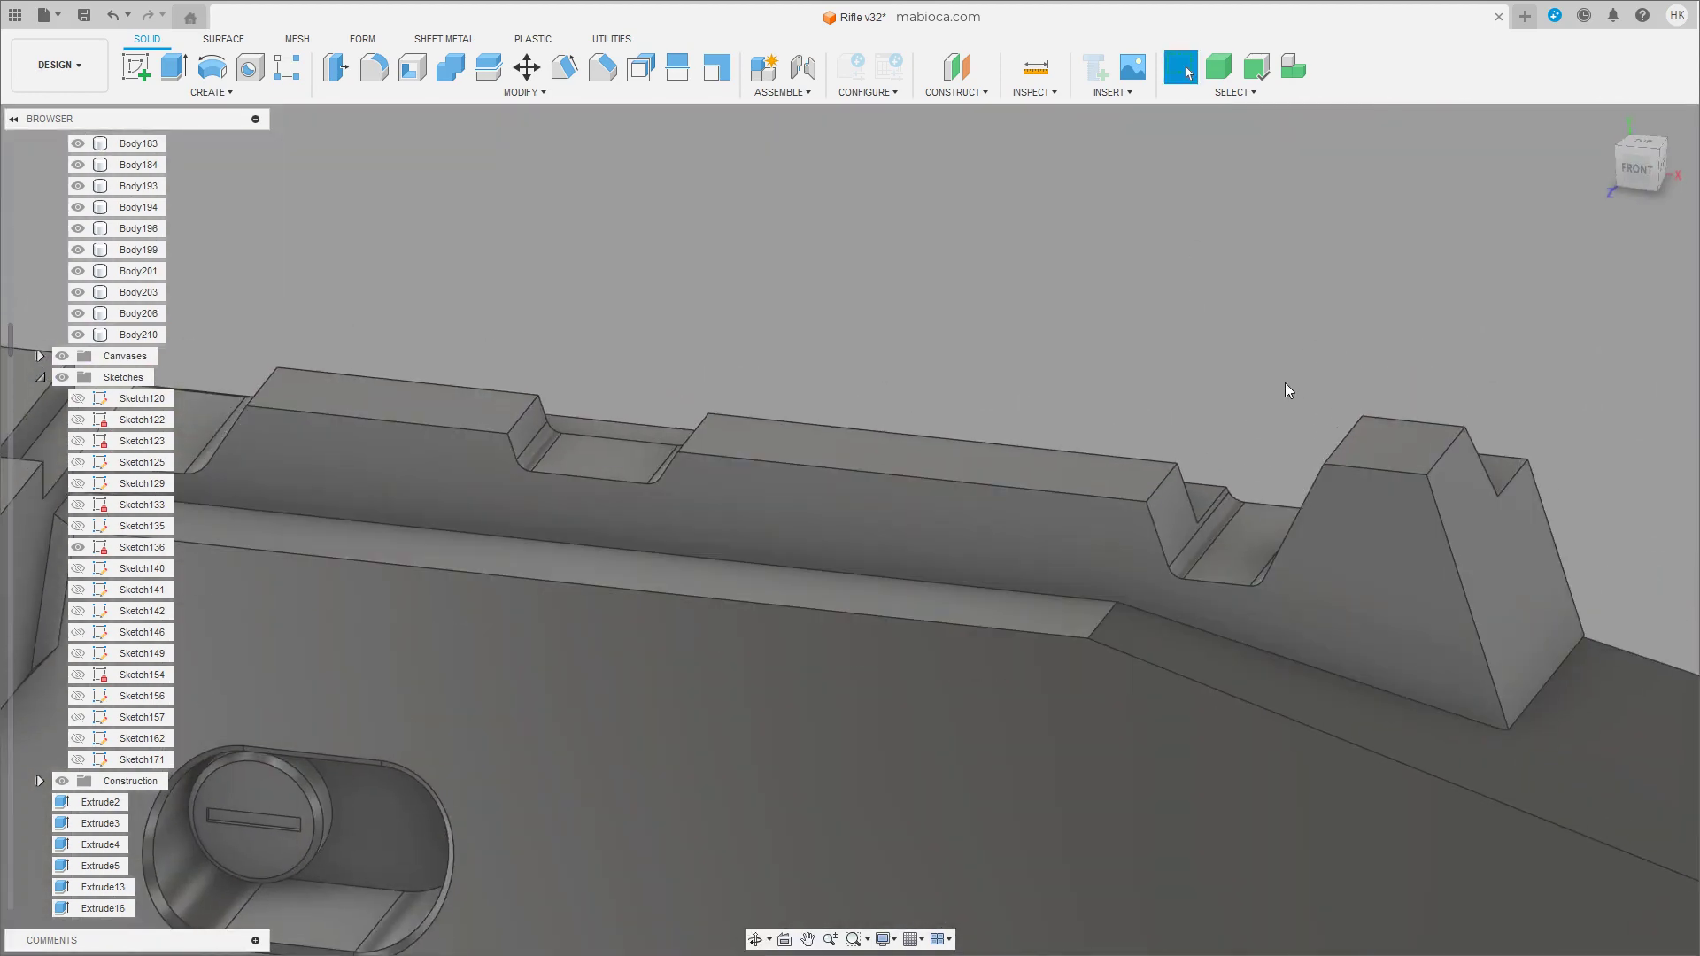
{"action": "mouse_move", "coordinate": [1287, 389]}
{"action": "middle_mouse_down", "text": "shift"}
{"action": "mouse_move", "coordinate": [979, 567]}
{"action": "mouse_move", "coordinate": [1014, 549]}
{"action": "mouse_move", "coordinate": [732, 550]}
{"action": "mouse_move", "coordinate": [865, 372]}
{"action": "middle_mouse_up", "text": "shift"}
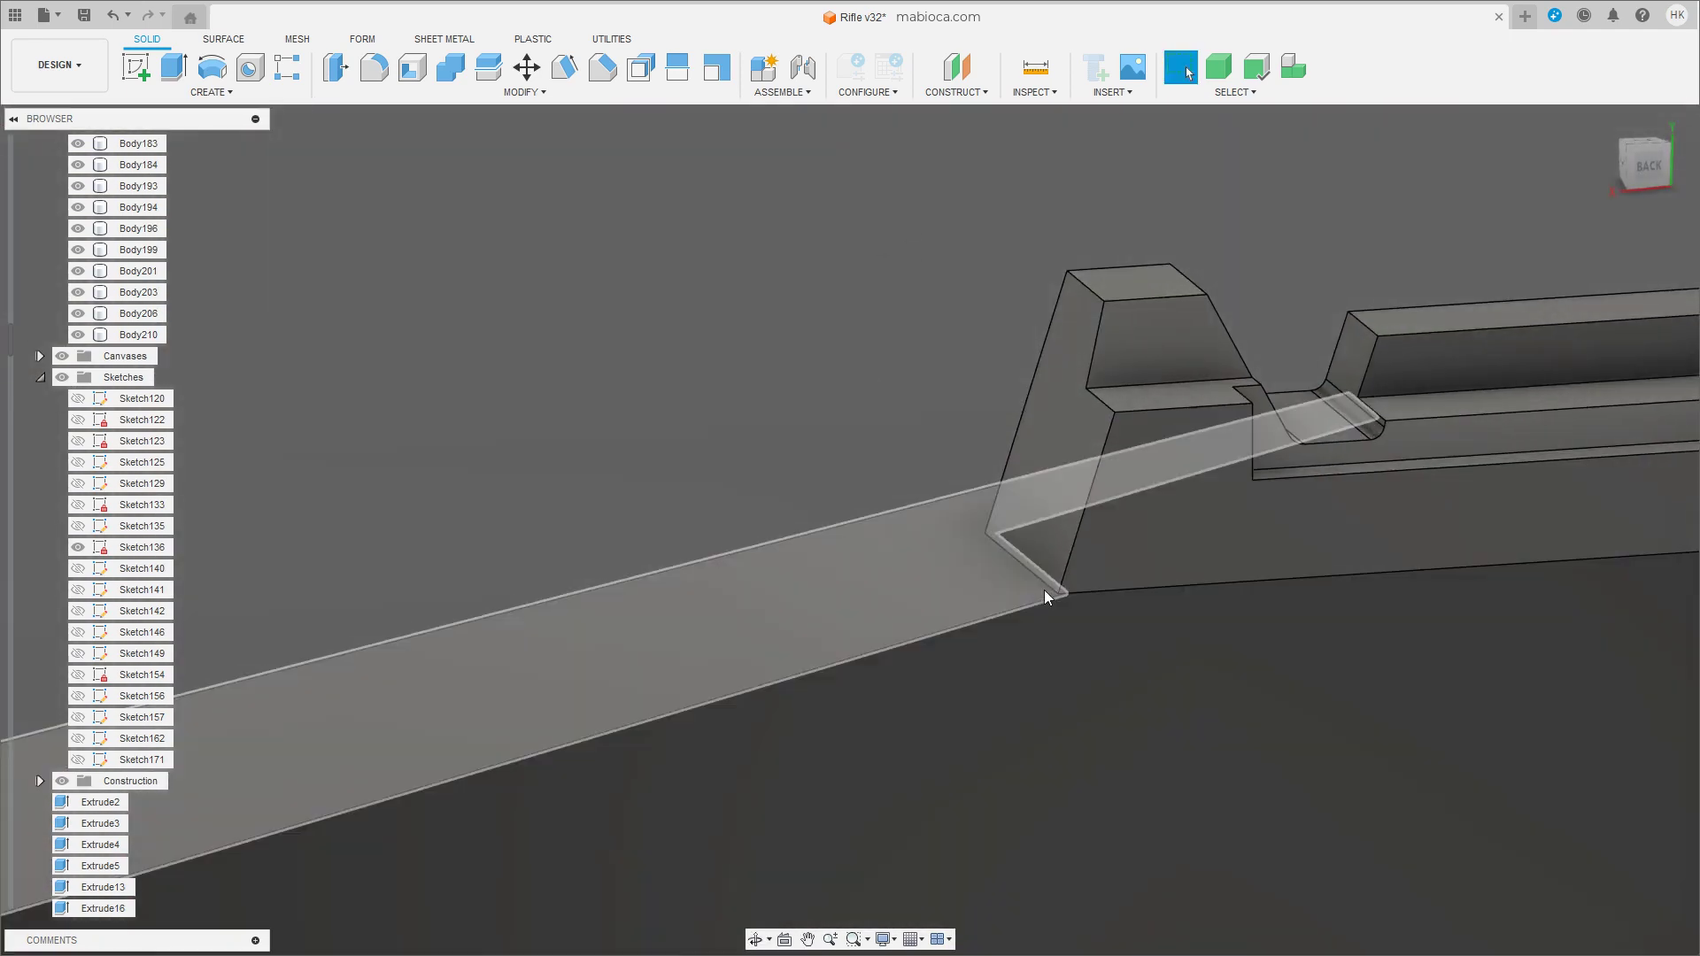
Fillet the base edge of the tall rail block with a radius of about 2.8 mm.
{"action": "left_click", "coordinate": [374, 67]}
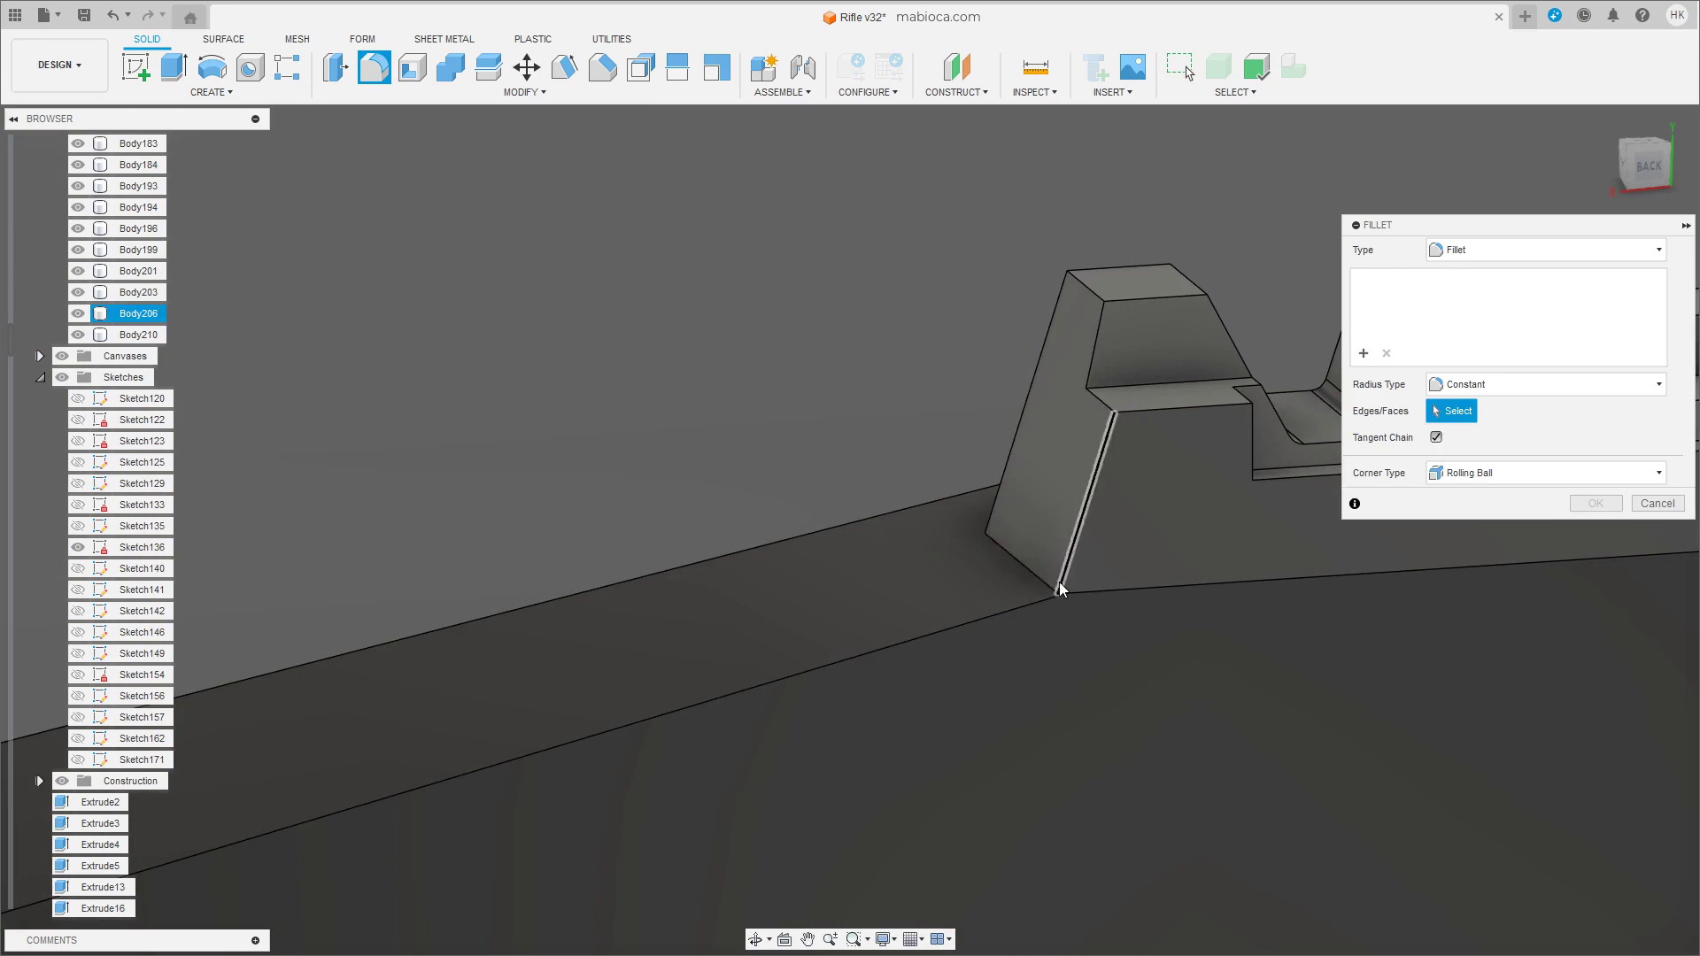
{"action": "left_click", "coordinate": [1059, 582]}
{"action": "middle_click_drag", "start_coordinate": [1054, 576], "coordinate": [1165, 607], "text": "shift"}
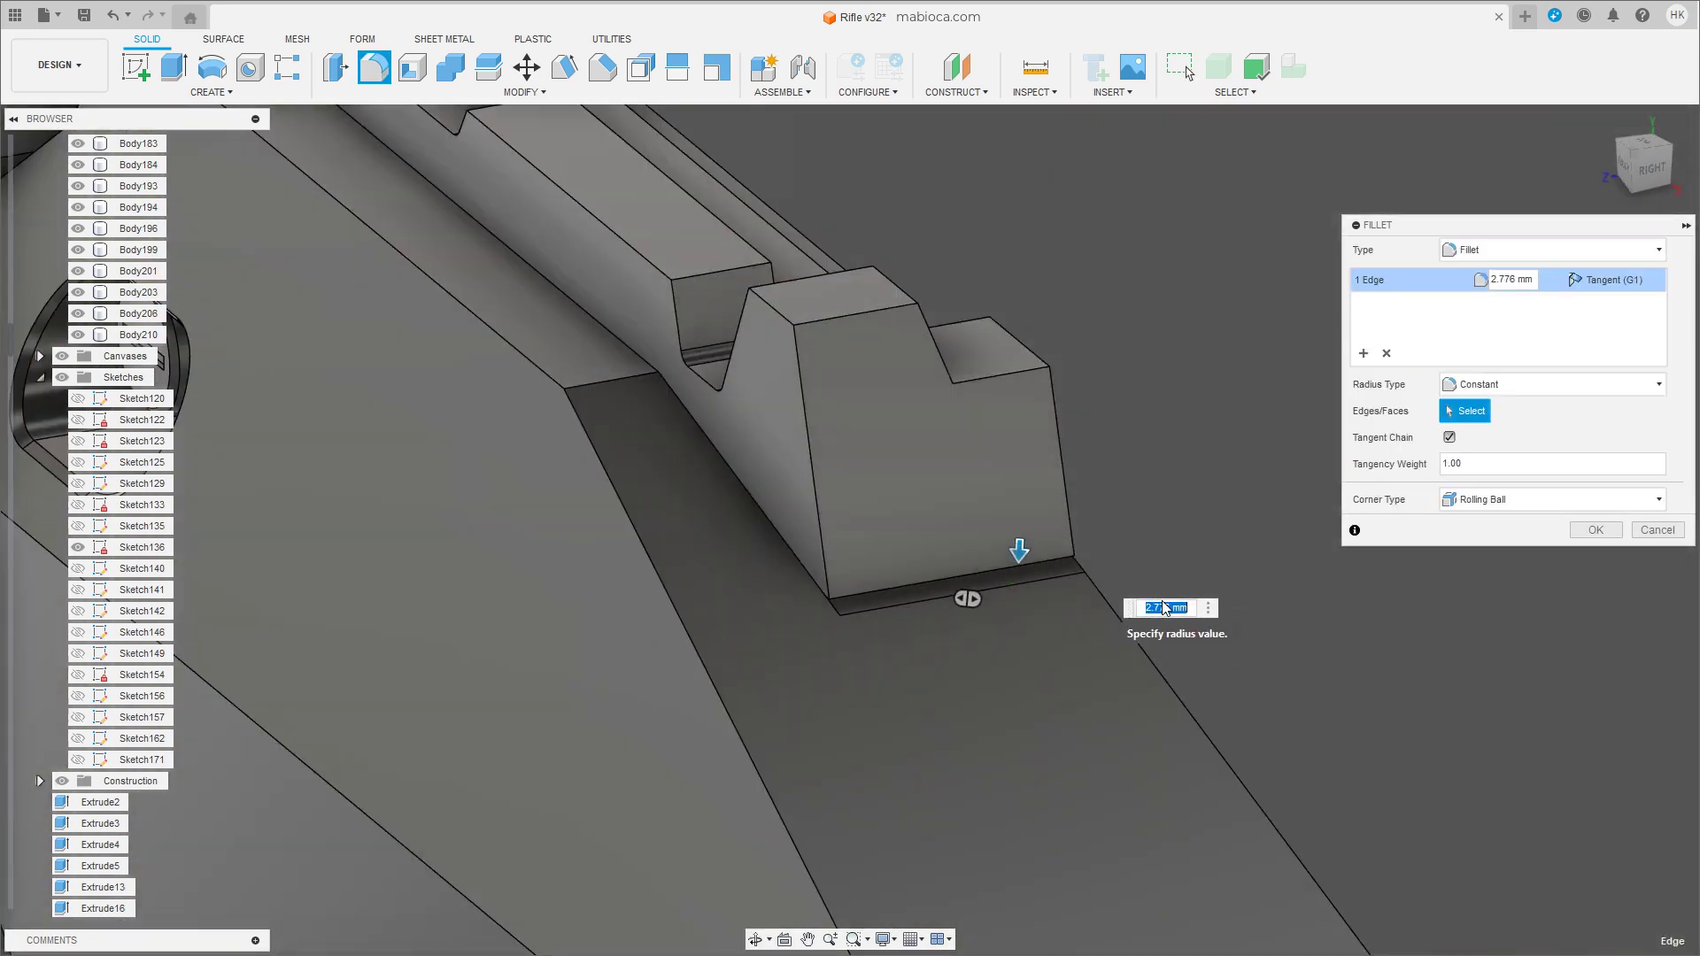
{"action": "mouse_move", "coordinate": [1284, 624]}
{"action": "middle_mouse_down", "text": "shift"}
{"action": "mouse_move", "coordinate": [1143, 599]}
{"action": "mouse_move", "coordinate": [965, 634]}
{"action": "mouse_move", "coordinate": [1307, 637]}
{"action": "mouse_move", "coordinate": [1216, 623]}
{"action": "middle_mouse_up", "text": "shift"}
{"action": "key", "text": "Return"}
{"action": "scroll", "coordinate": [1113, 583], "scroll_direction": "down", "scroll_amount": 10}
{"action": "scroll", "coordinate": [964, 634], "scroll_direction": "up", "scroll_amount": 5}
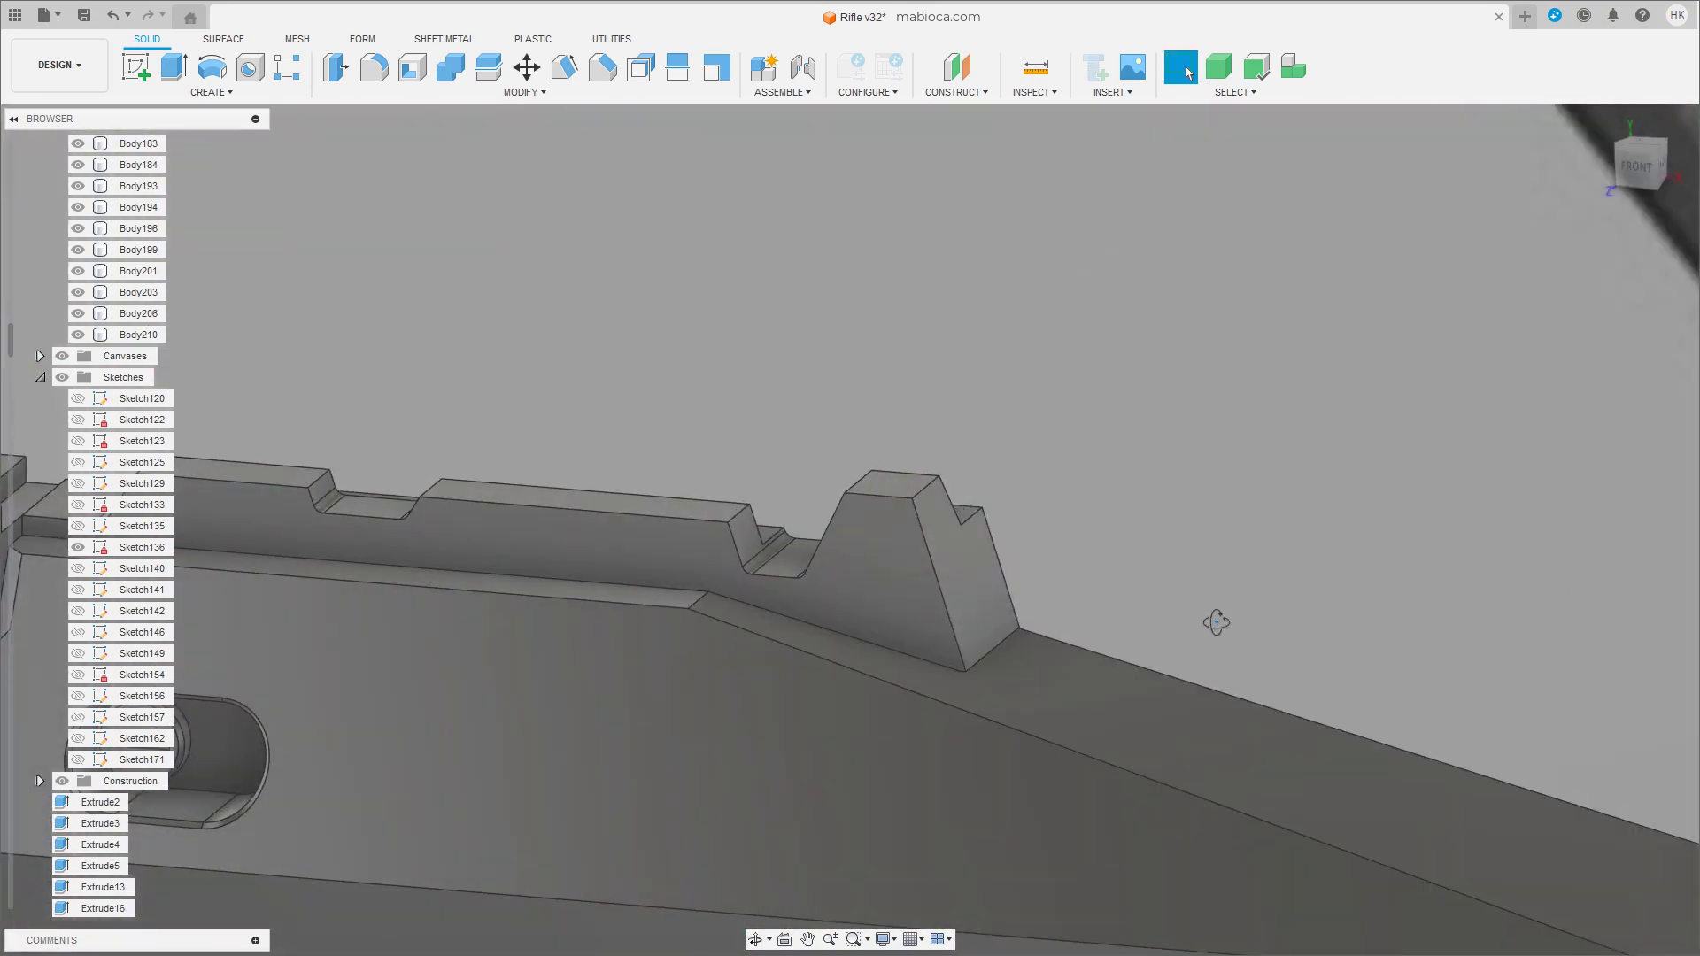
{"action": "mouse_move", "coordinate": [1082, 603]}
{"action": "middle_mouse_down", "text": "shift"}
{"action": "mouse_move", "coordinate": [811, 560]}
{"action": "mouse_move", "coordinate": [871, 631]}
{"action": "mouse_move", "coordinate": [960, 683]}
{"action": "mouse_move", "coordinate": [911, 657]}
{"action": "mouse_move", "coordinate": [835, 717]}
{"action": "middle_mouse_up", "text": "shift"}
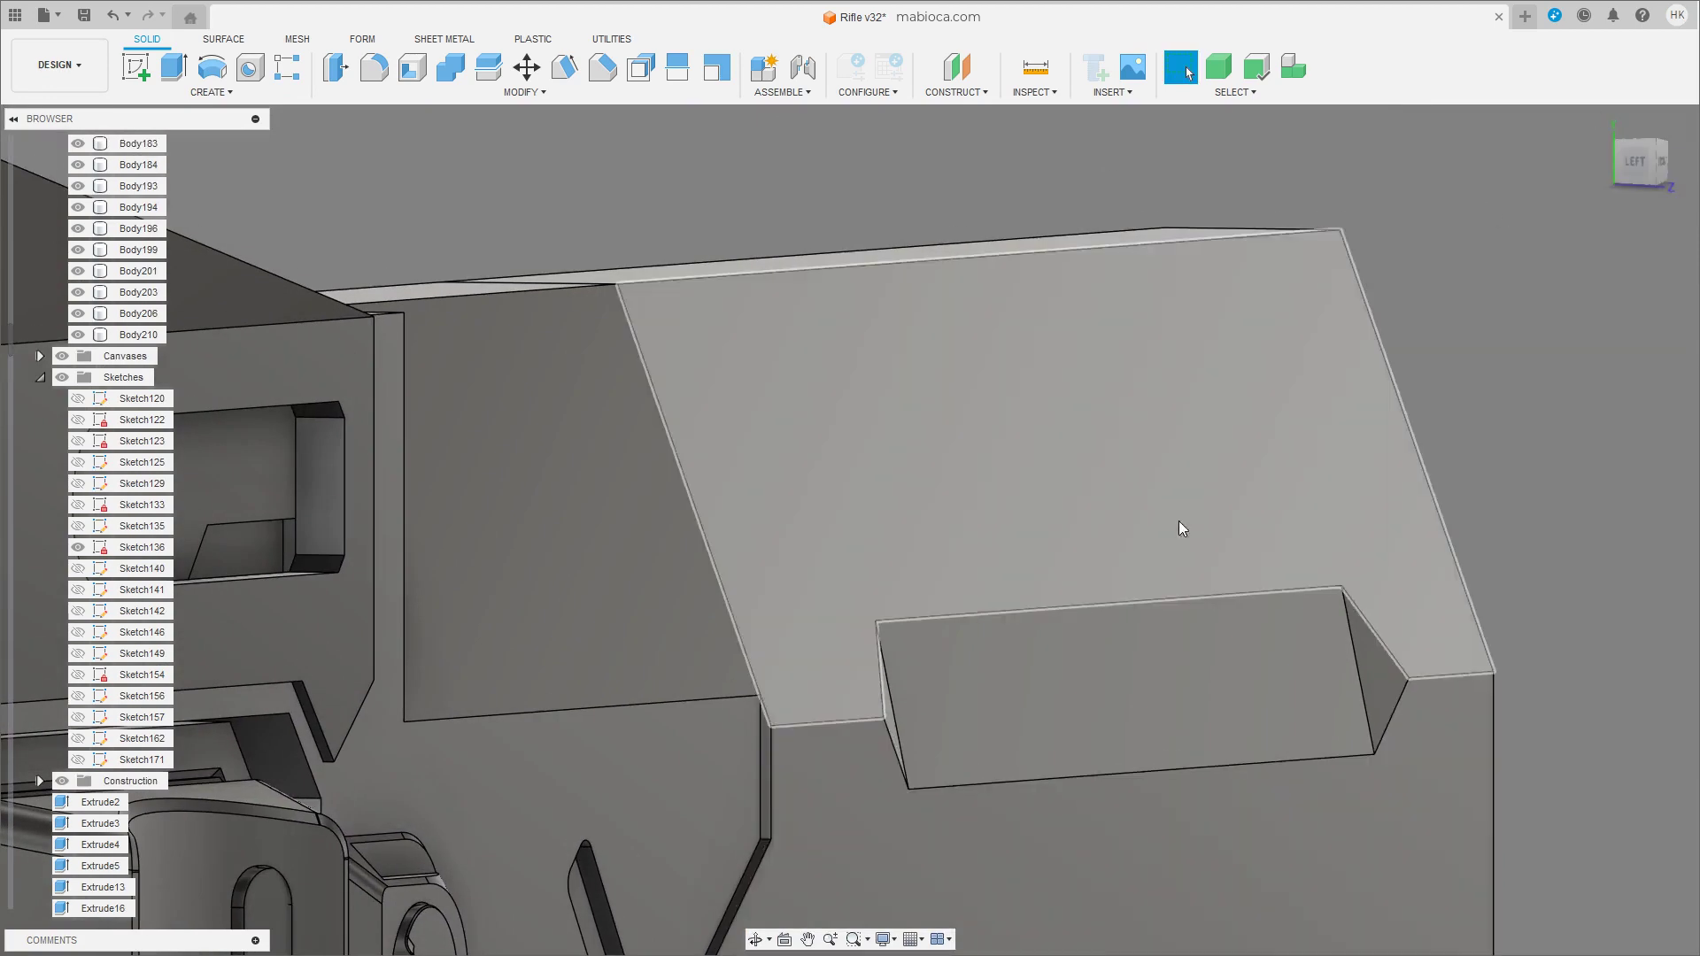
Bring the recessed side panel into view and set selection priority to faces.
{"action": "middle_click_drag", "start_coordinate": [1178, 521], "coordinate": [1516, 300], "text": "shift"}
{"action": "scroll", "coordinate": [1199, 549], "scroll_direction": "down", "scroll_amount": 2}
{"action": "scroll", "coordinate": [1025, 498], "scroll_direction": "down", "scroll_amount": 2}
{"action": "scroll", "coordinate": [1347, 497], "scroll_direction": "down", "scroll_amount": 2}
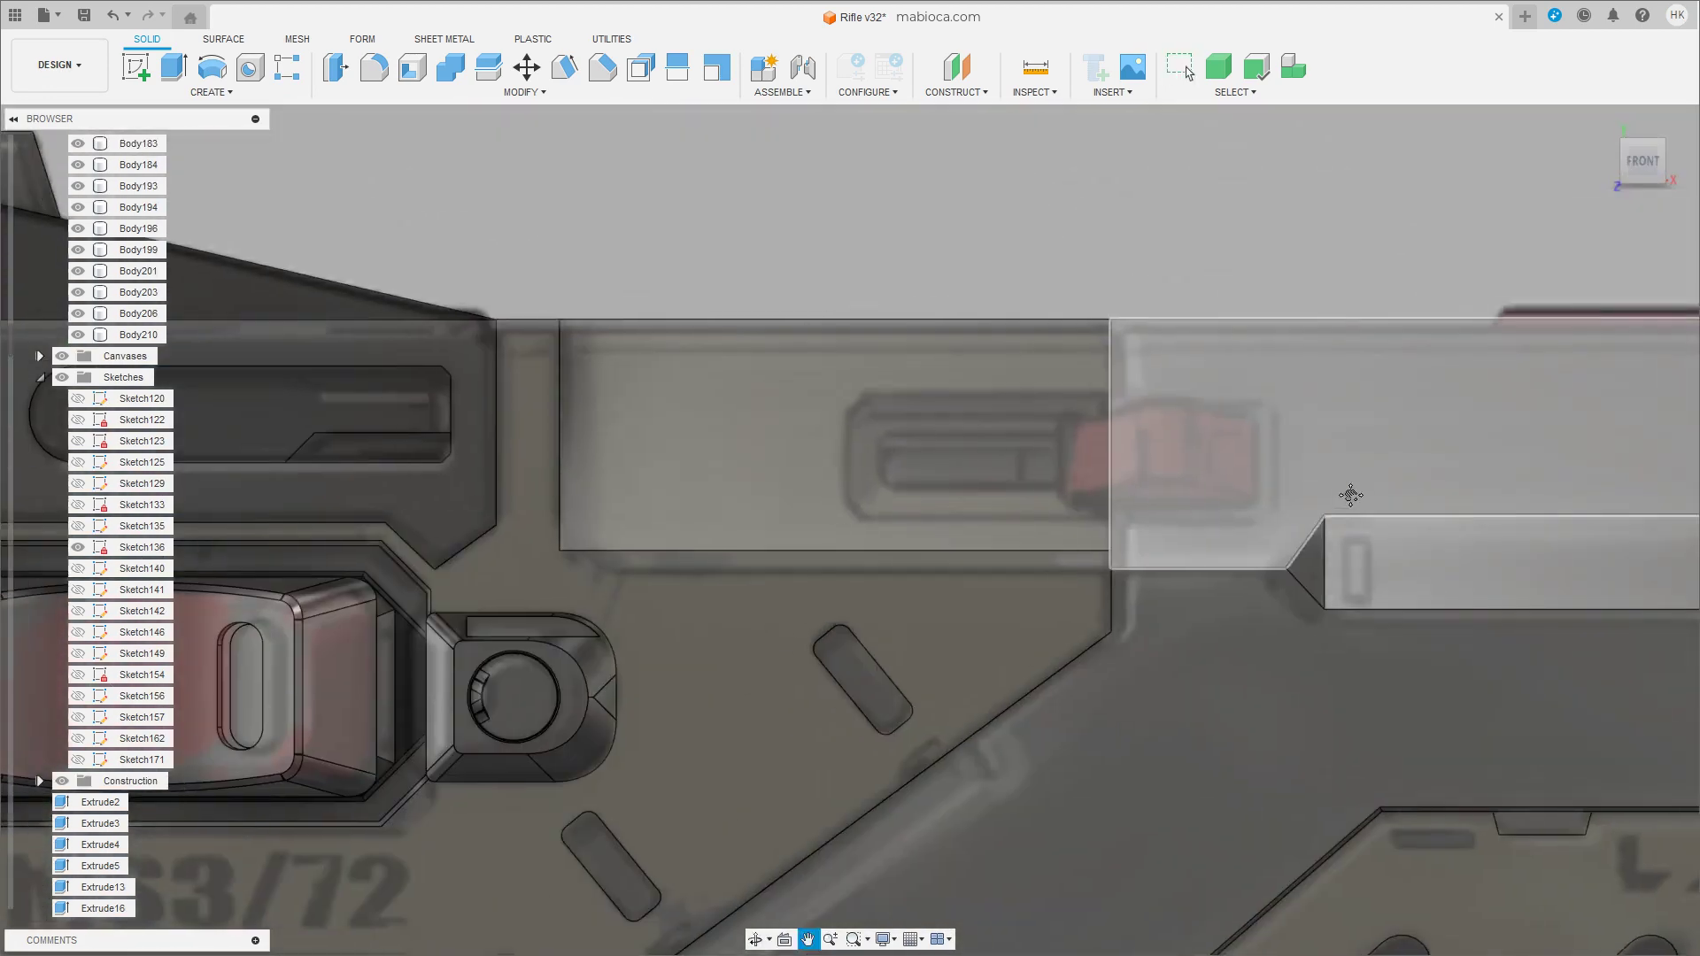
{"action": "scroll", "coordinate": [977, 556], "scroll_direction": "down", "scroll_amount": 1}
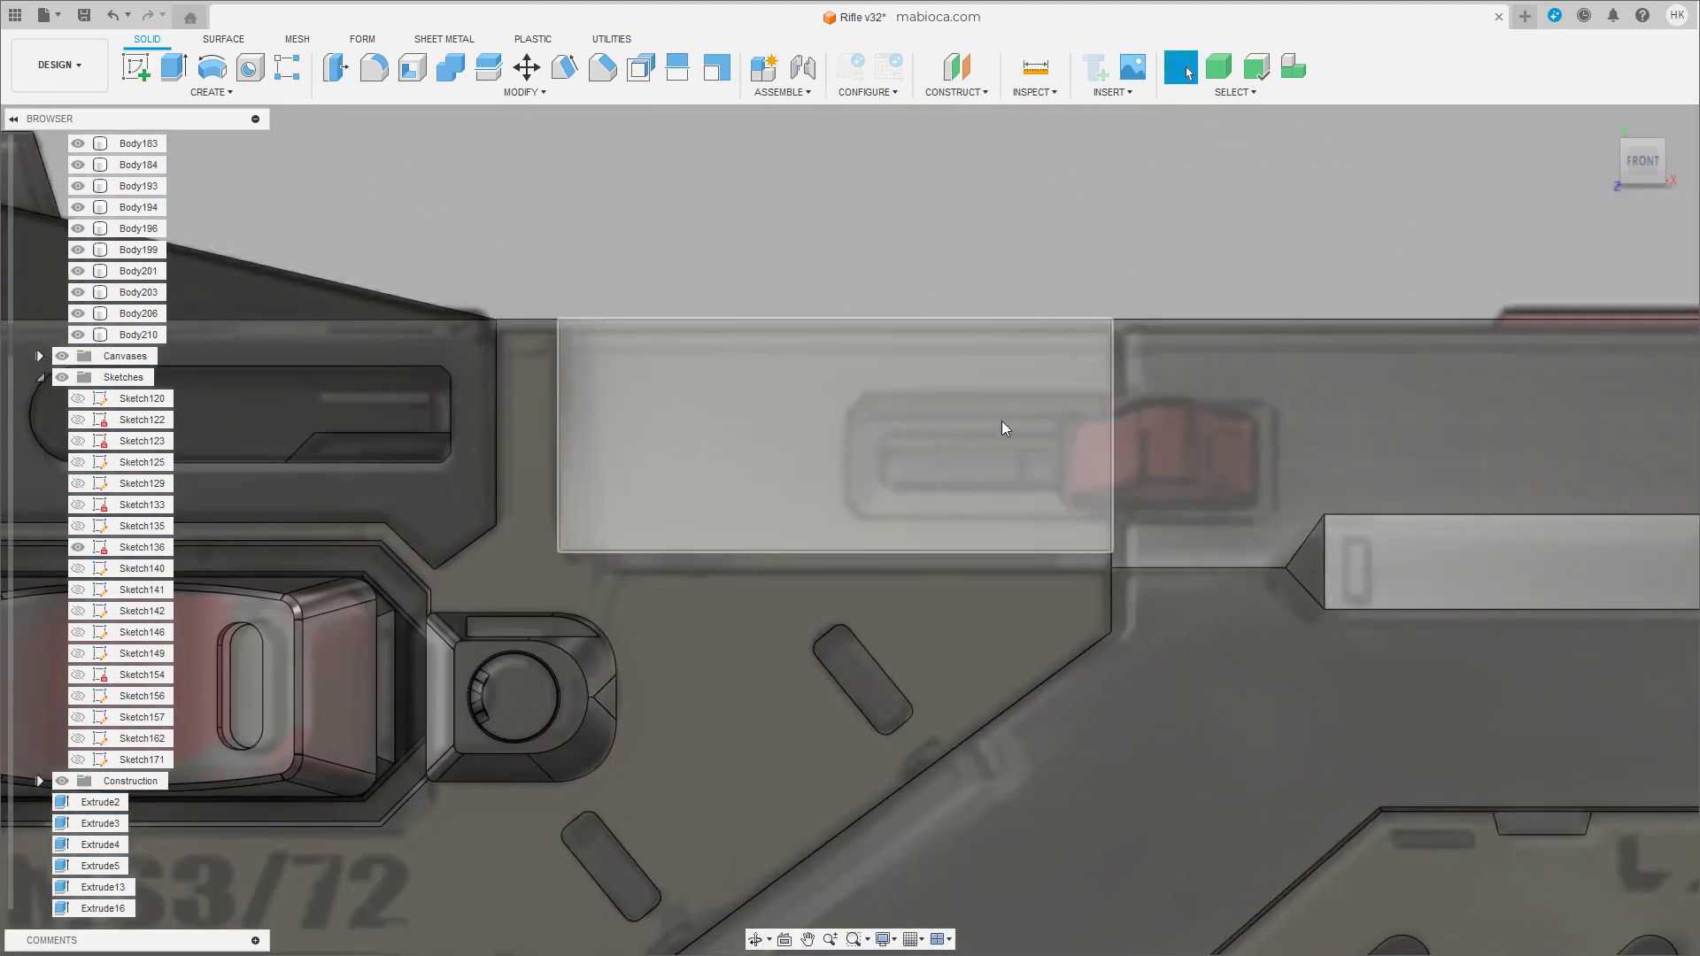
{"action": "scroll", "coordinate": [1011, 556], "scroll_direction": "up", "scroll_amount": 2}
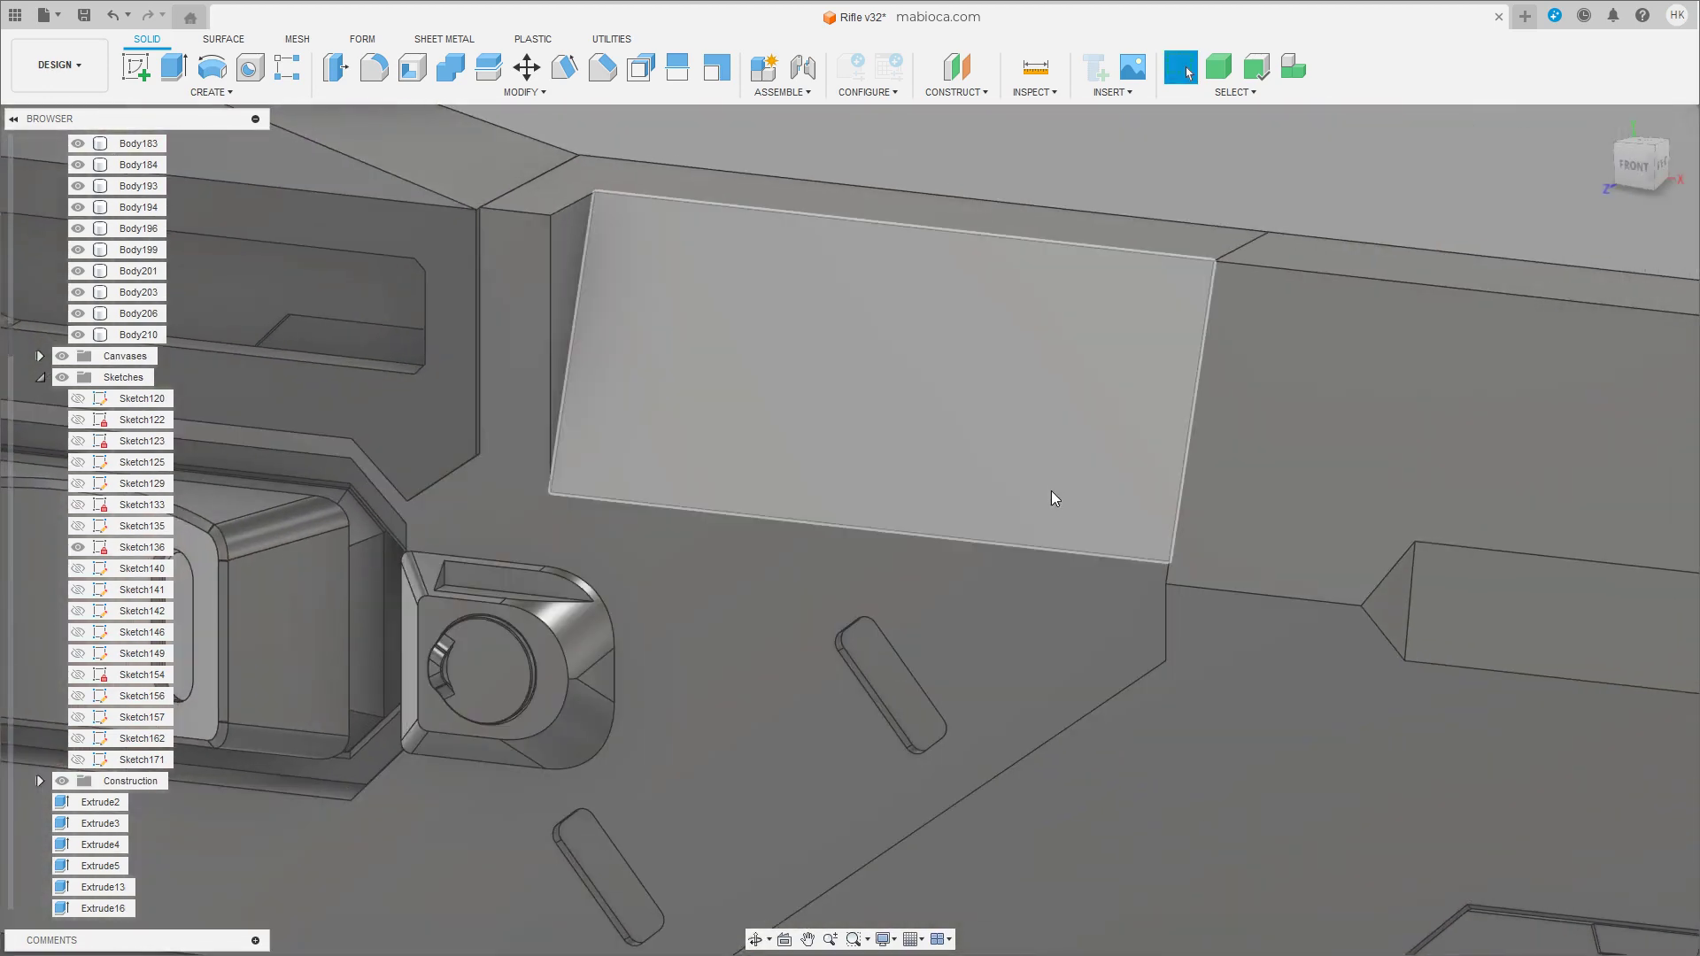
{"action": "left_click", "coordinate": [1218, 67]}
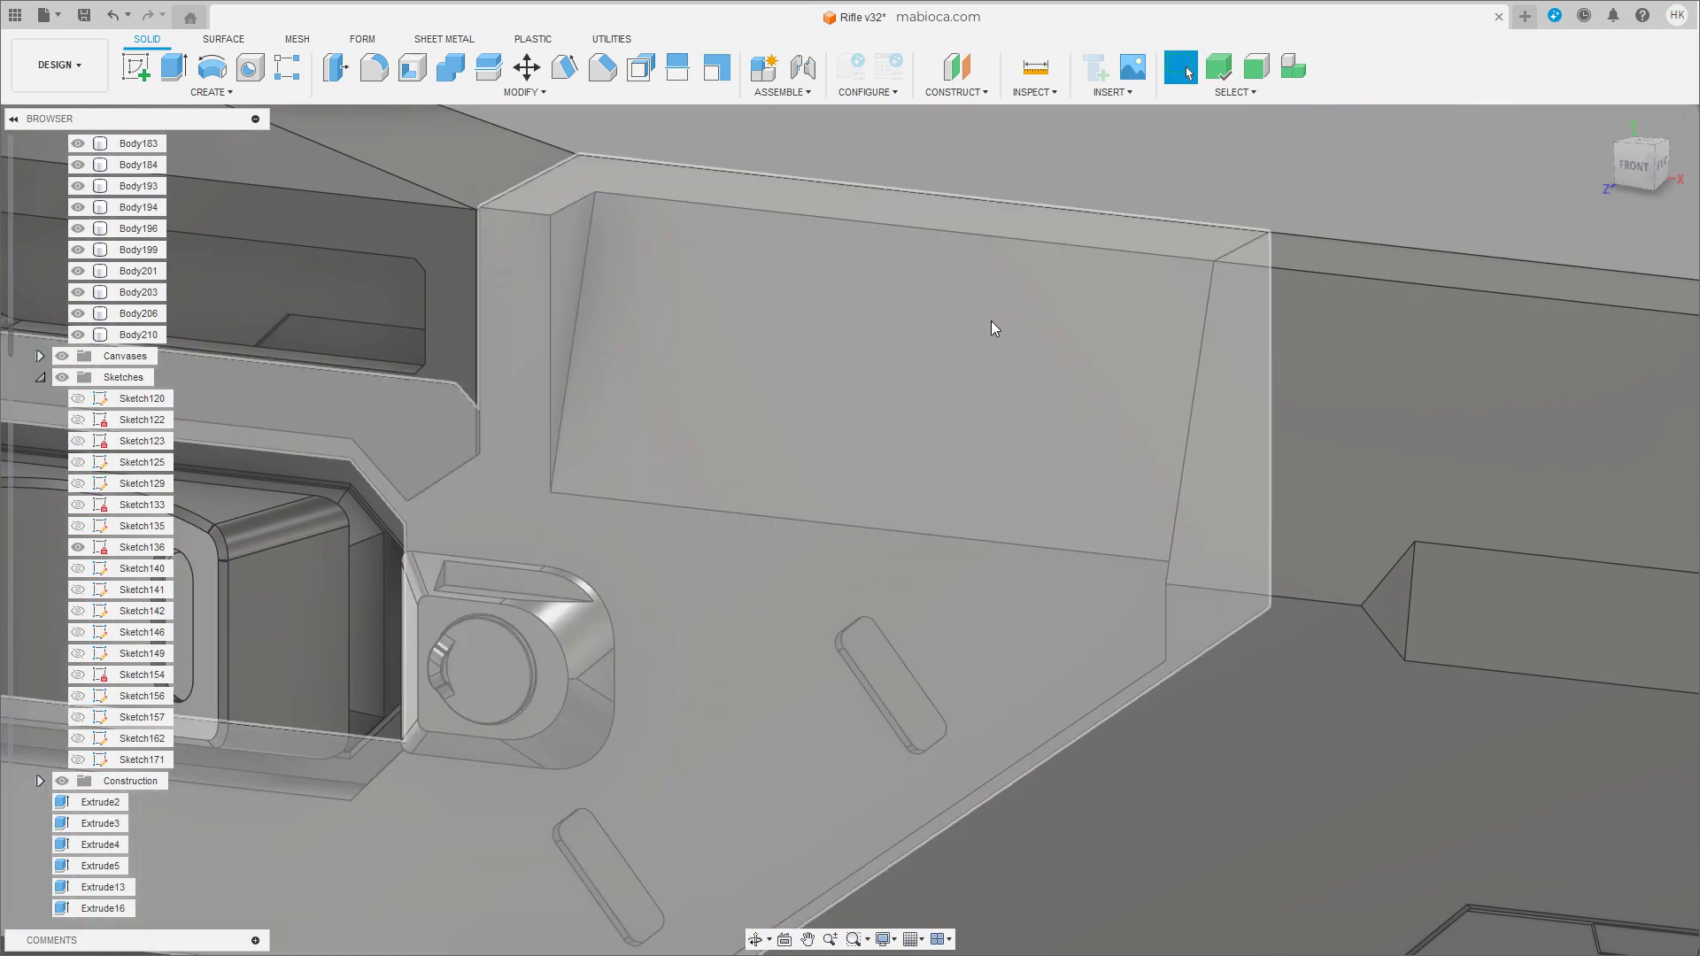
{"action": "left_click", "coordinate": [1256, 67]}
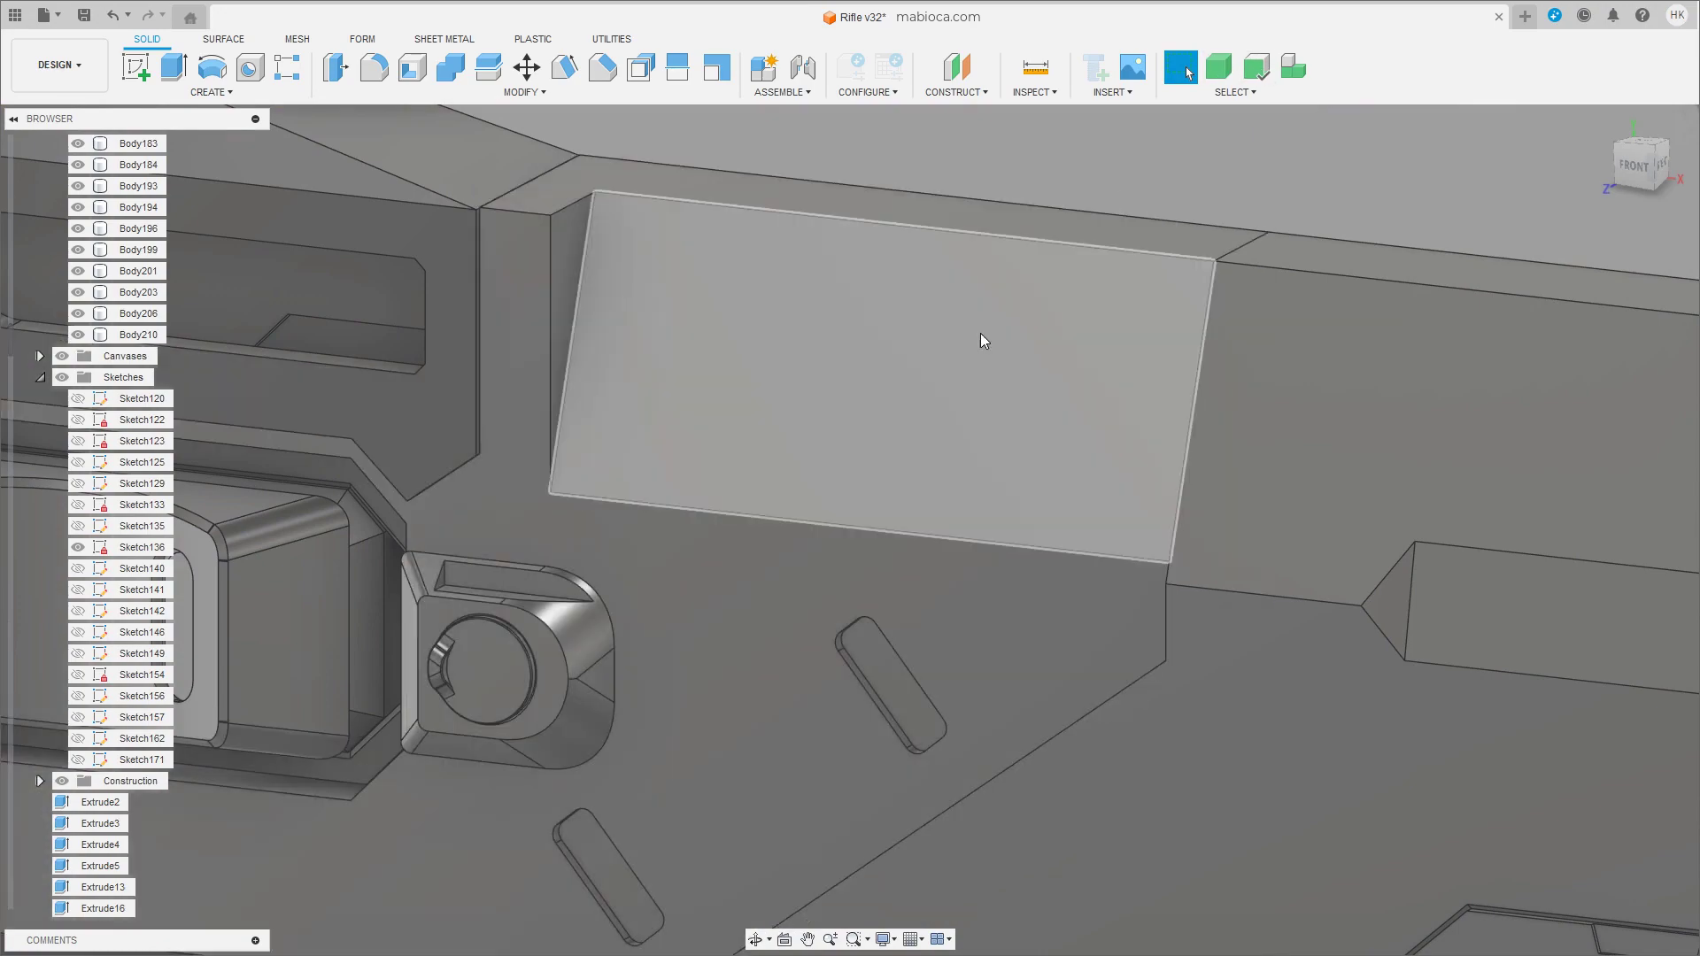
Rotate the angled receiver panel face 1.1° about its top edge.
{"action": "left_click", "coordinate": [980, 333]}
{"action": "middle_click_drag", "start_coordinate": [980, 333], "coordinate": [958, 317], "text": "shift"}
{"action": "key", "text": "m"}
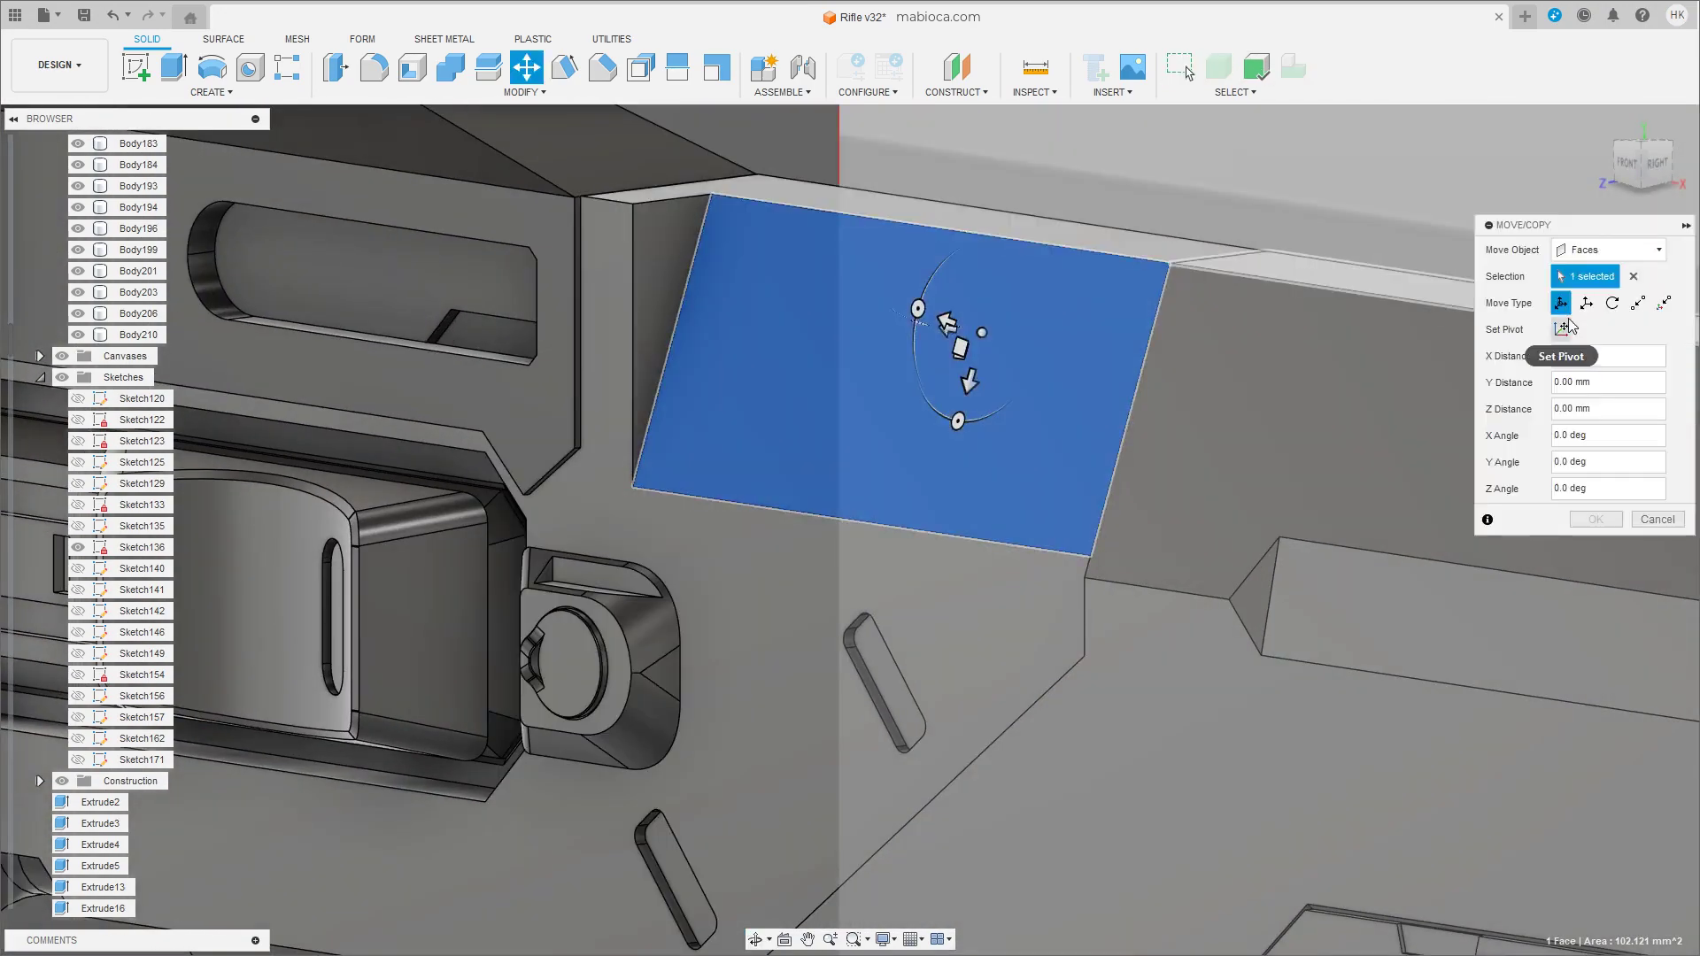
{"action": "left_click", "coordinate": [1560, 330]}
{"action": "middle_click_drag", "start_coordinate": [1260, 334], "coordinate": [944, 206], "text": "shift"}
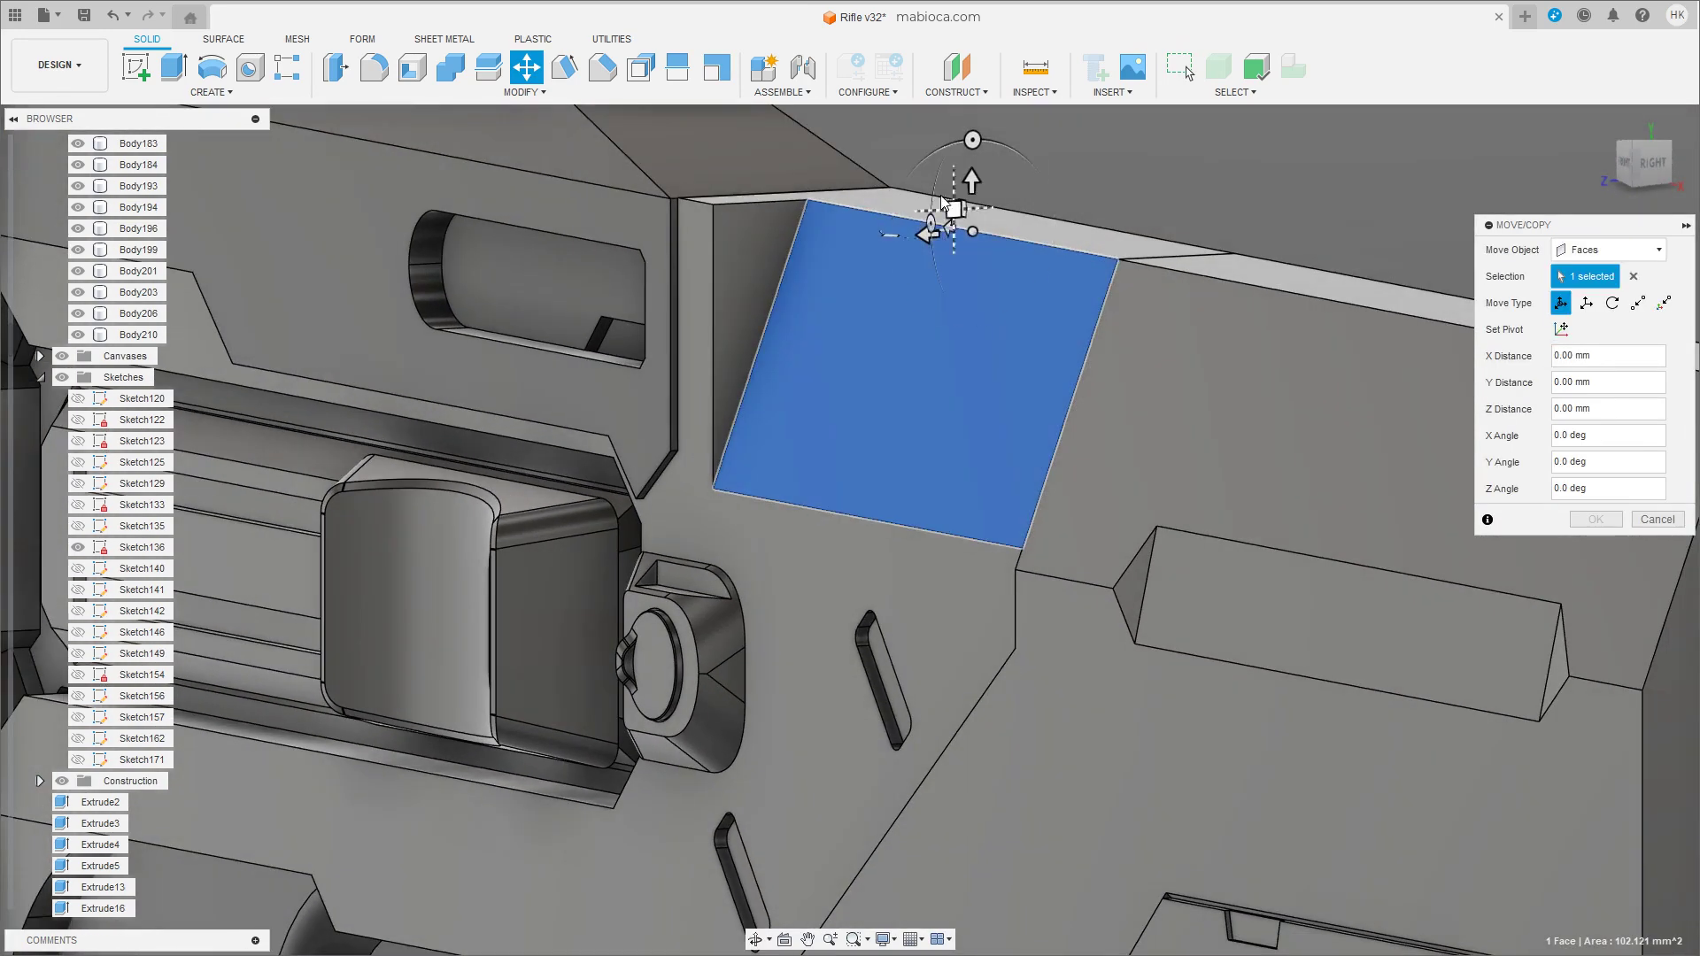
{"action": "left_click_drag", "start_coordinate": [927, 169], "coordinate": [915, 163]}
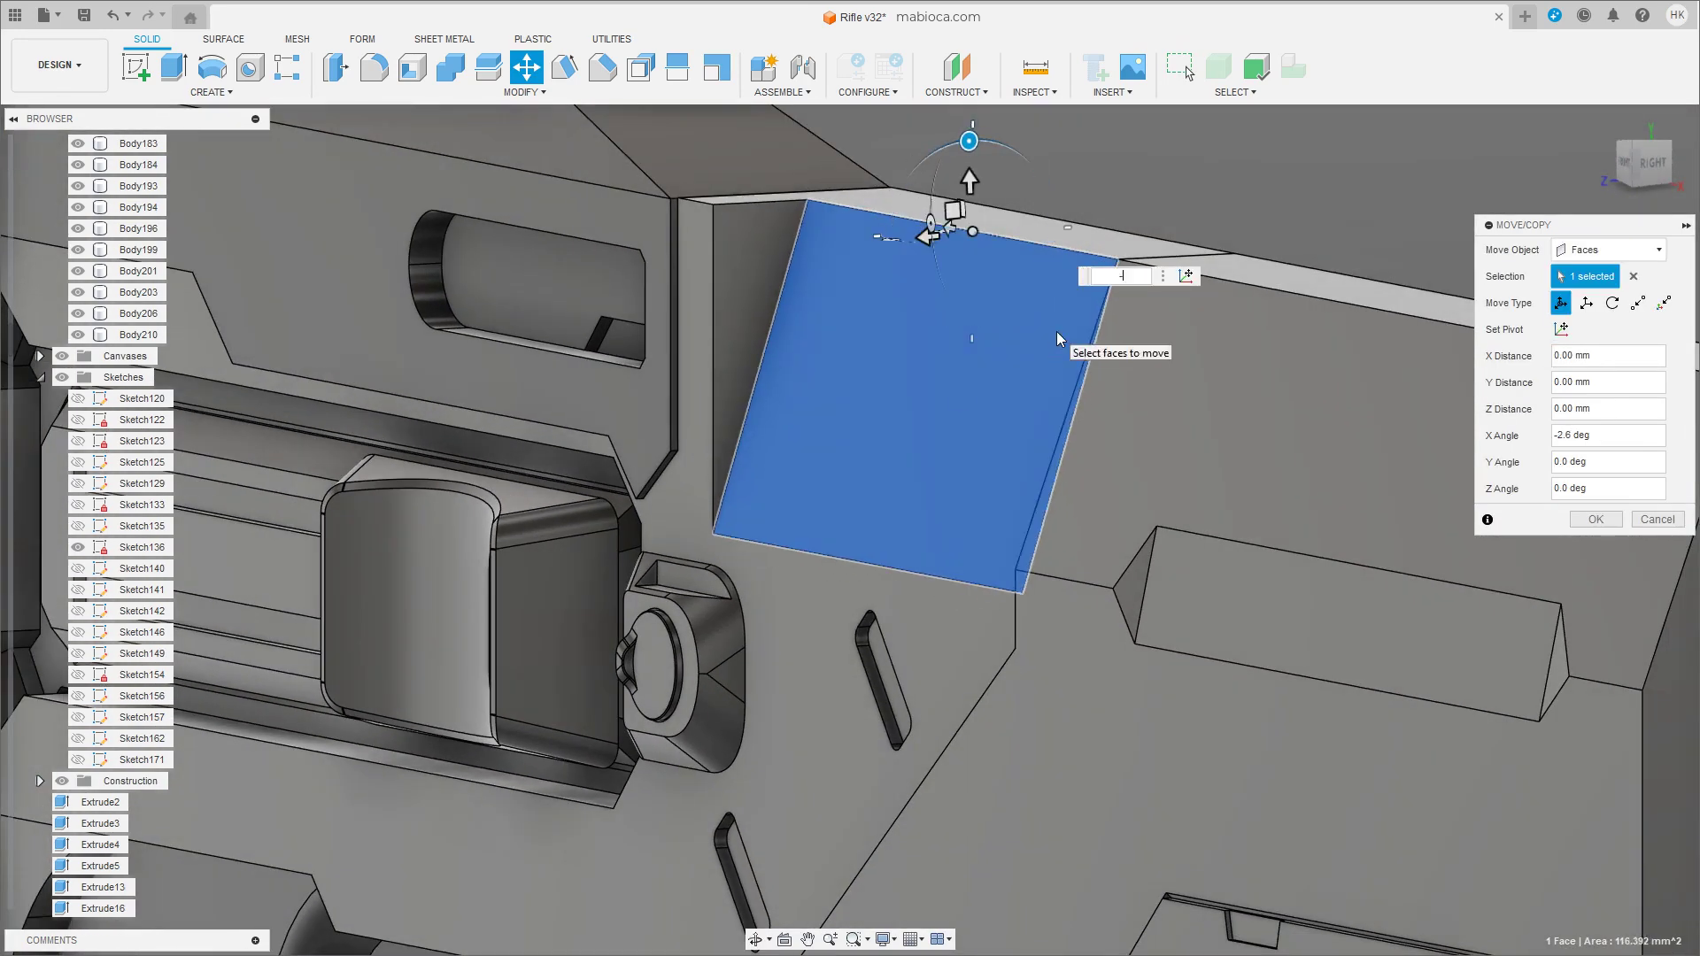
{"action": "type", "text": "1.1"}
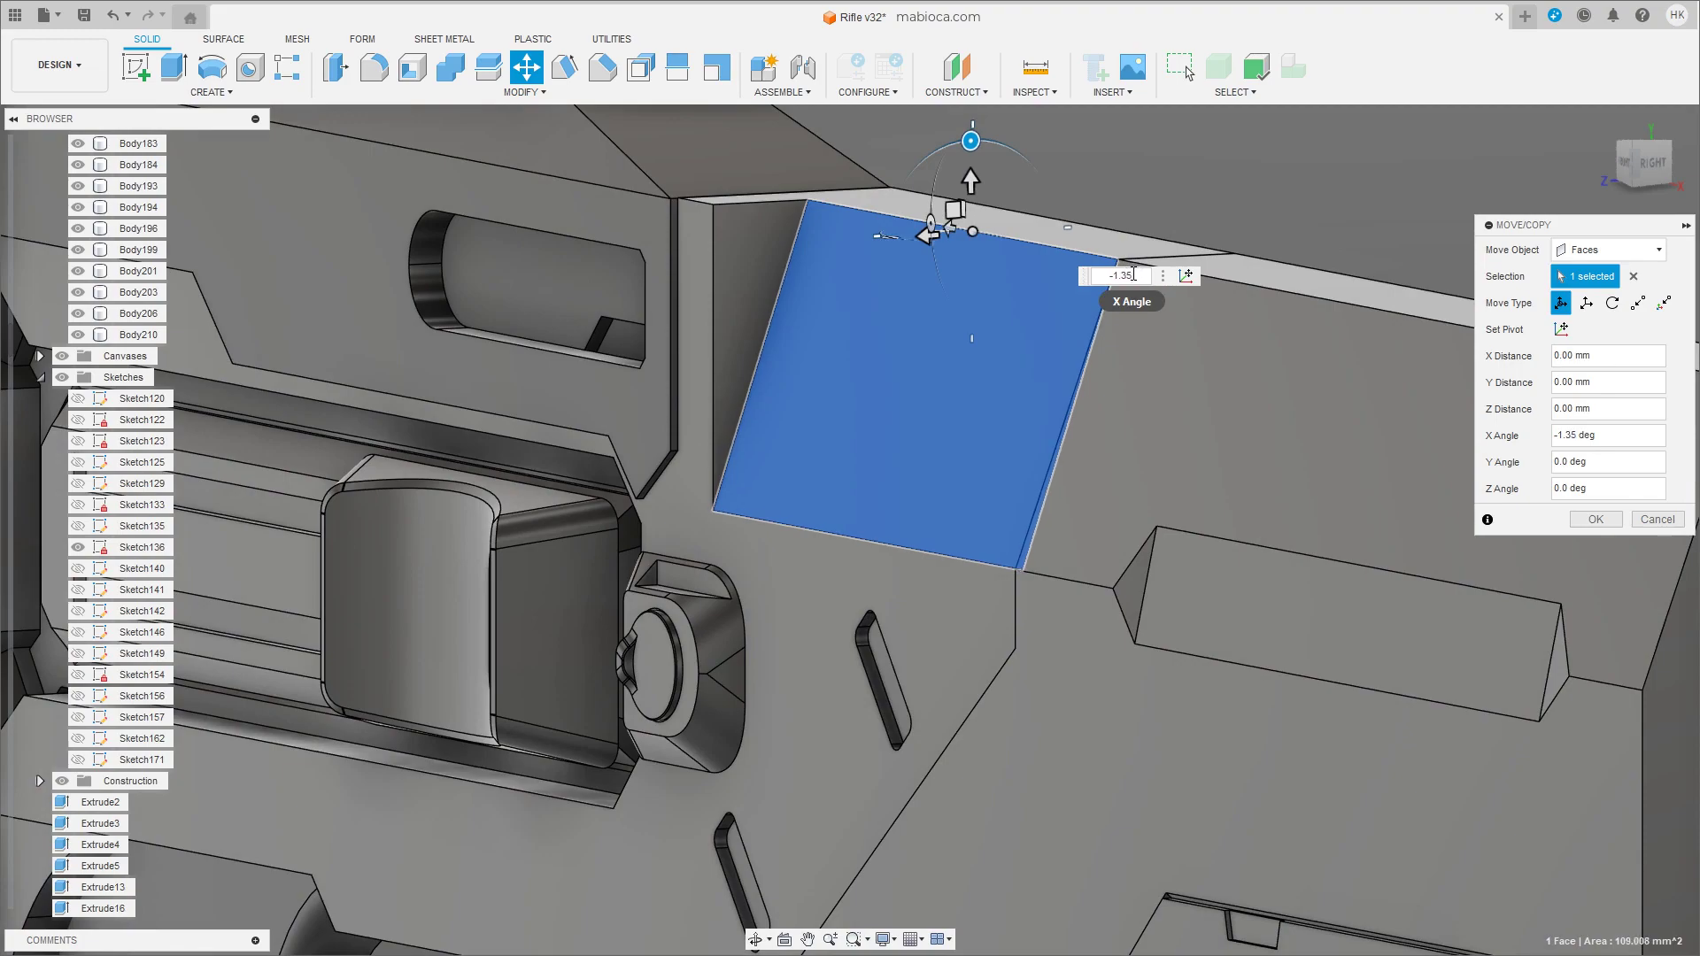
{"action": "middle_click_drag", "start_coordinate": [856, 549], "coordinate": [1061, 531], "text": "shift"}
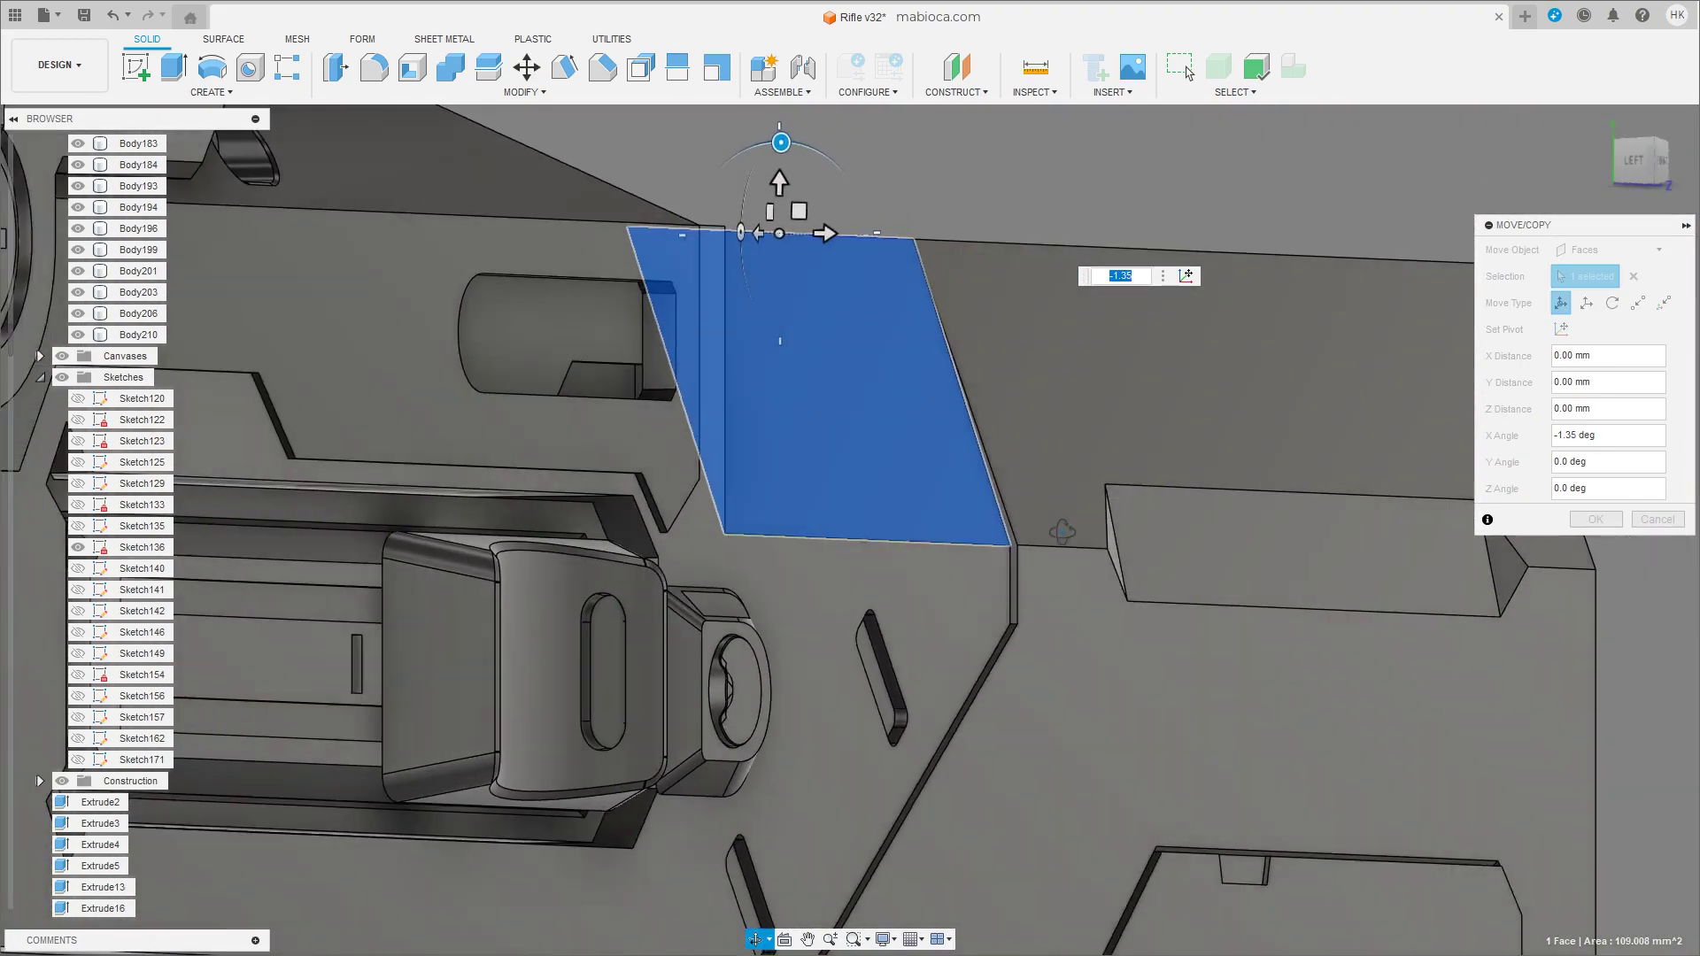
{"action": "mouse_move", "coordinate": [1062, 531]}
{"action": "middle_mouse_down", "text": "shift"}
{"action": "mouse_move", "coordinate": [777, 567]}
{"action": "mouse_move", "coordinate": [978, 370]}
{"action": "mouse_move", "coordinate": [901, 361]}
{"action": "middle_mouse_up", "text": "shift"}
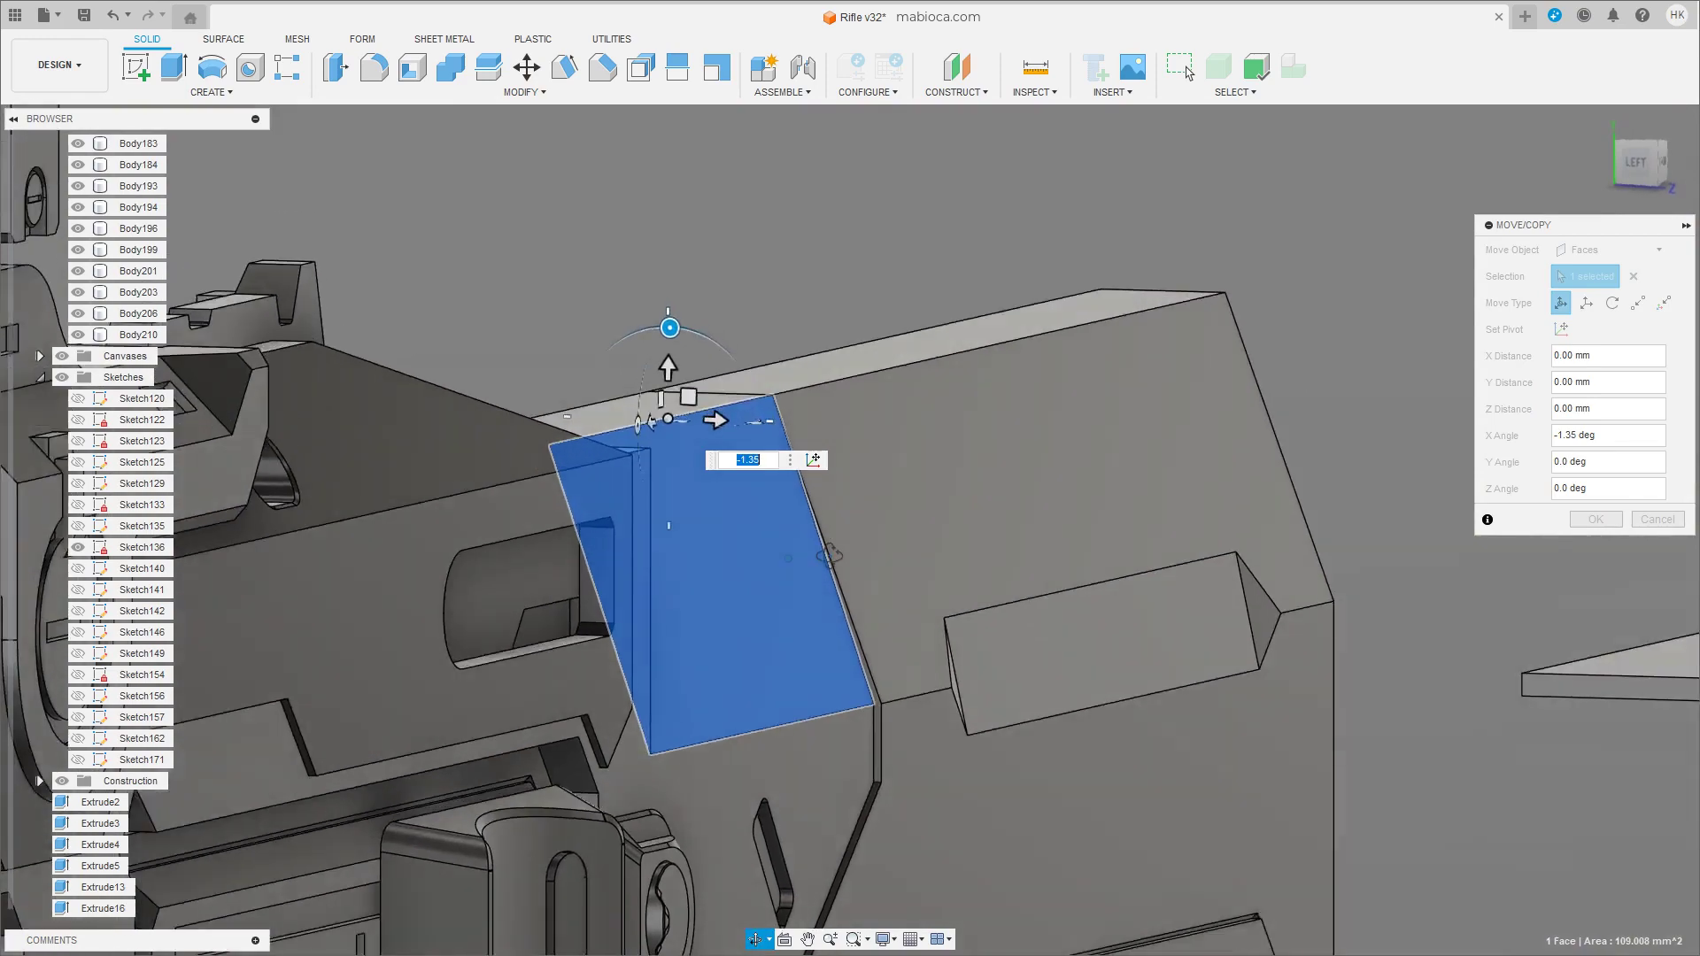
{"action": "key", "text": "Escape"}
Raise the receiver's top face by about 0.118 mm.
{"action": "left_click", "coordinate": [901, 361]}
{"action": "key", "text": "m"}
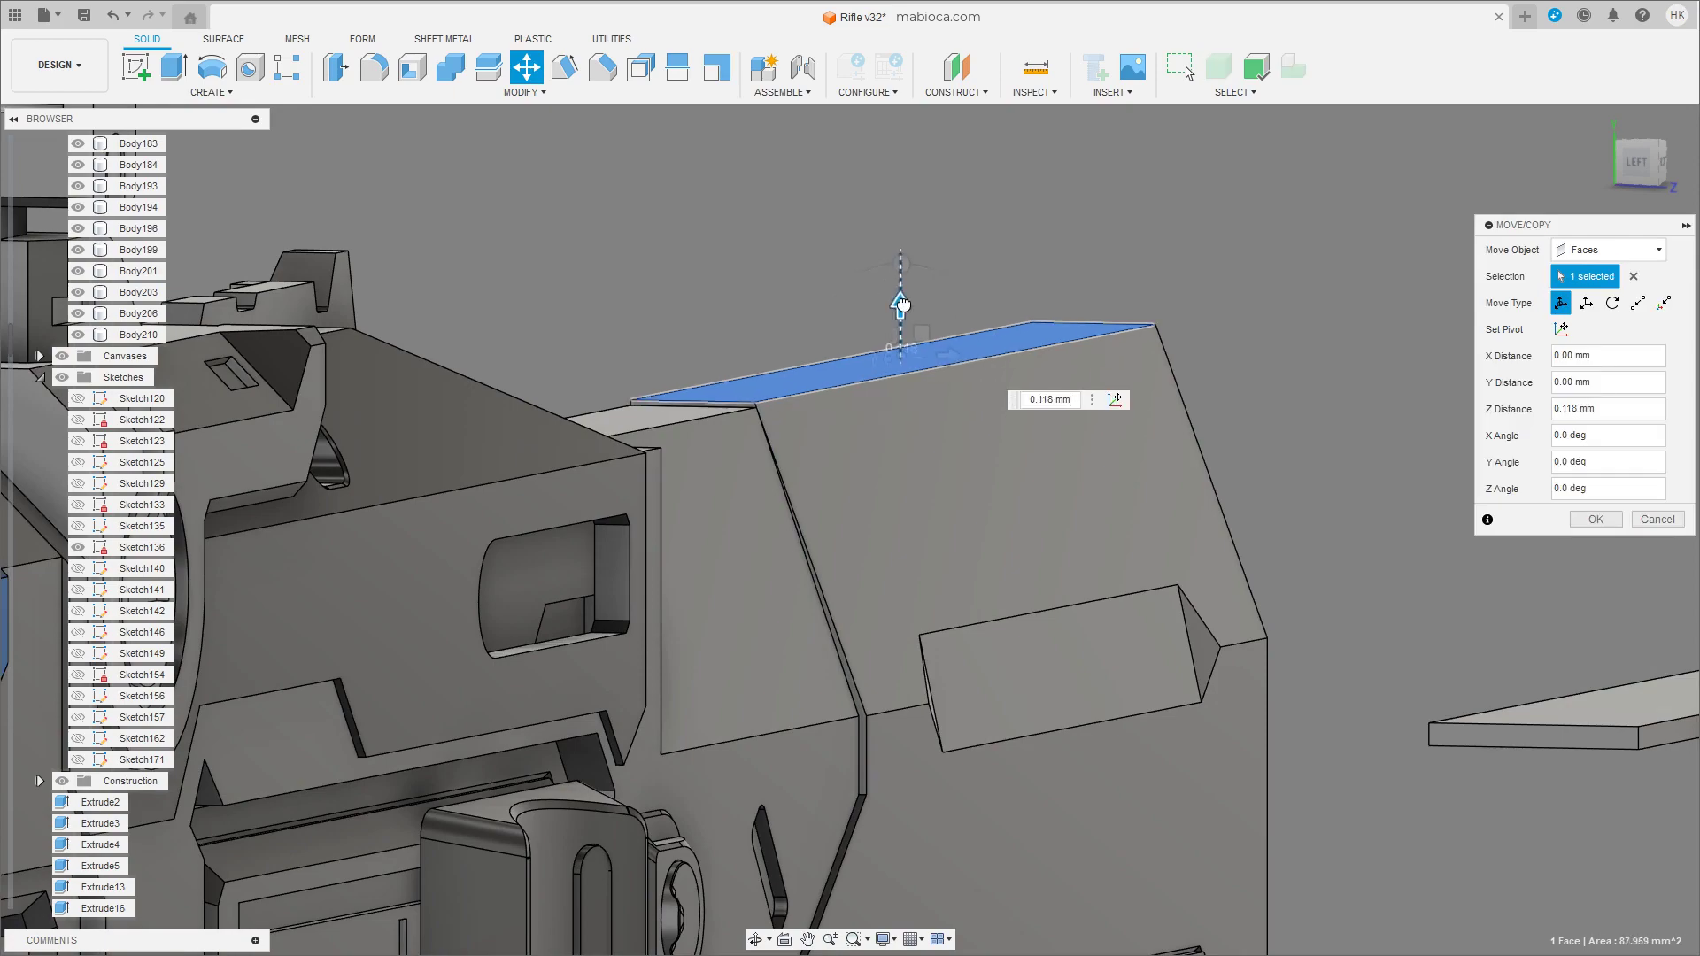
{"action": "middle_click_drag", "start_coordinate": [901, 304], "coordinate": [959, 506], "text": "shift"}
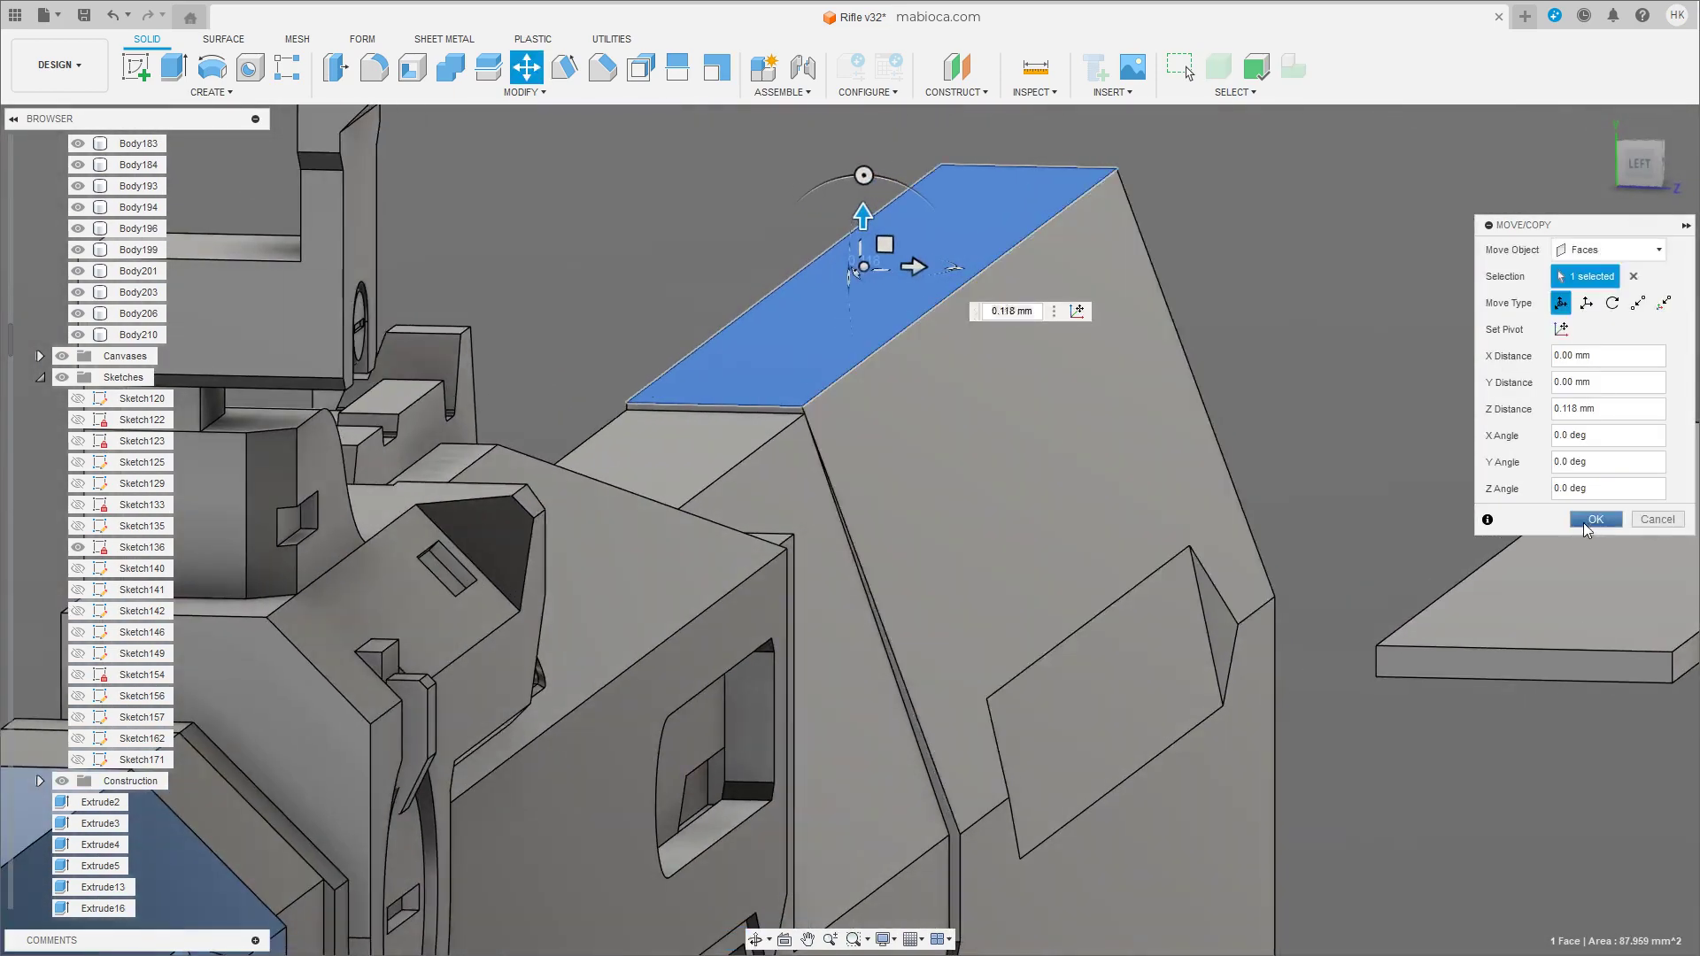
{"action": "left_click", "coordinate": [1596, 519]}
Tilt the large side face a few degrees about its lower edge.
{"action": "key", "text": "m"}
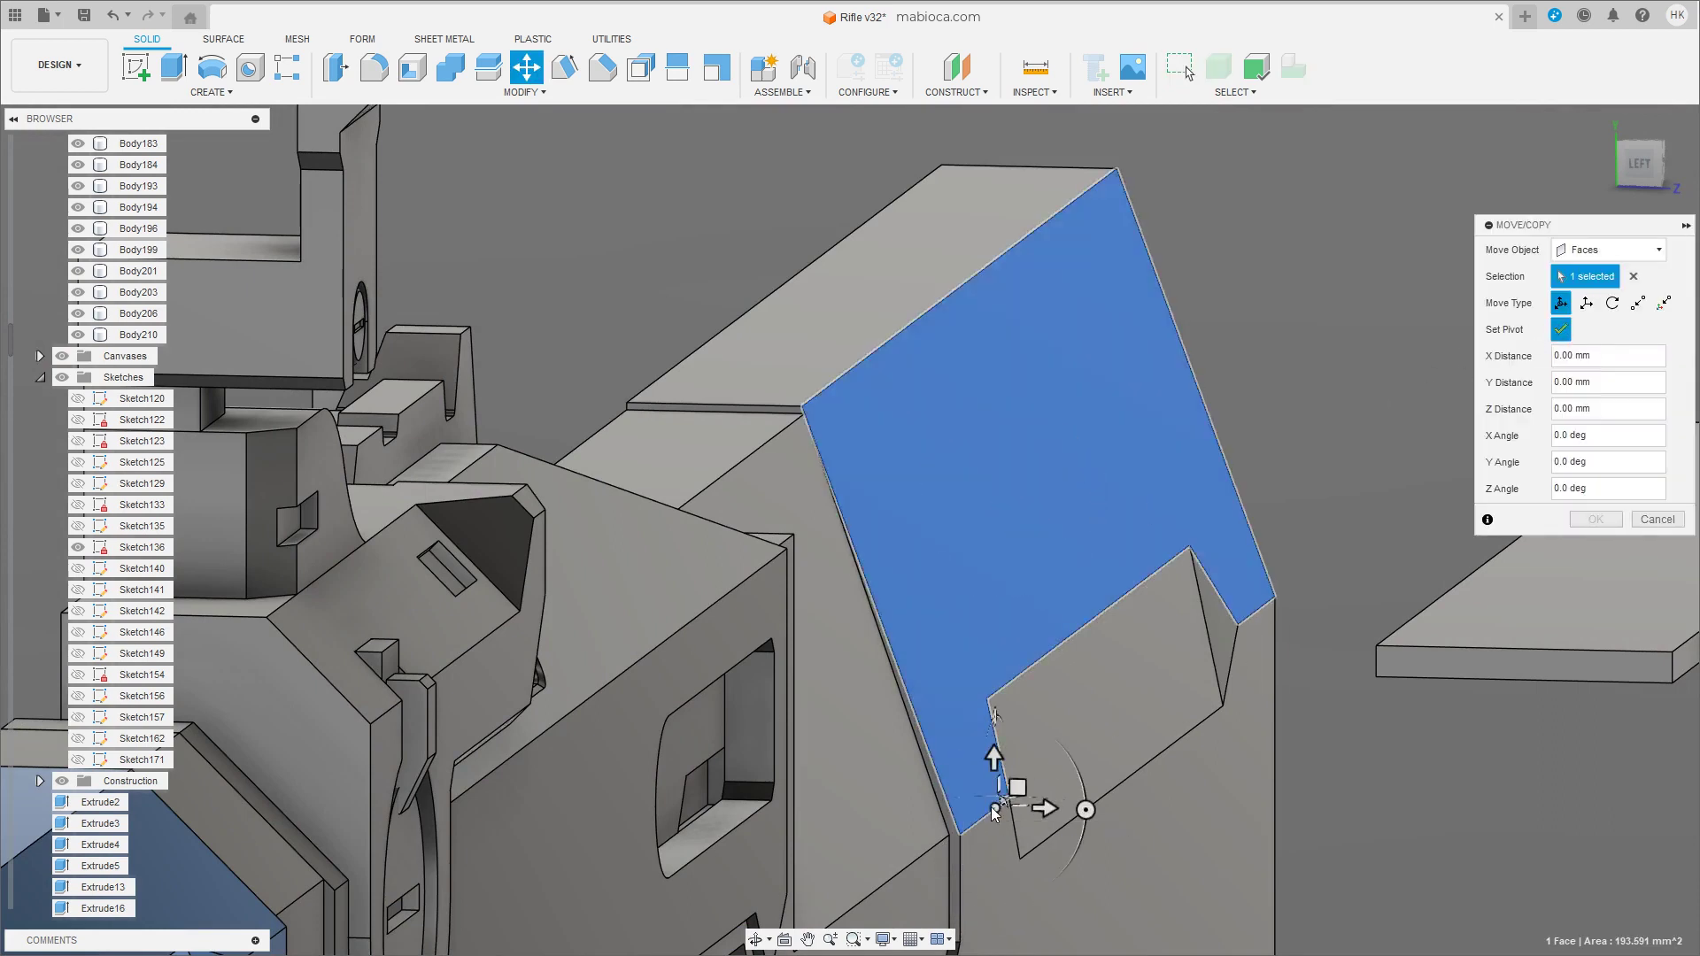
{"action": "left_click", "coordinate": [1074, 764]}
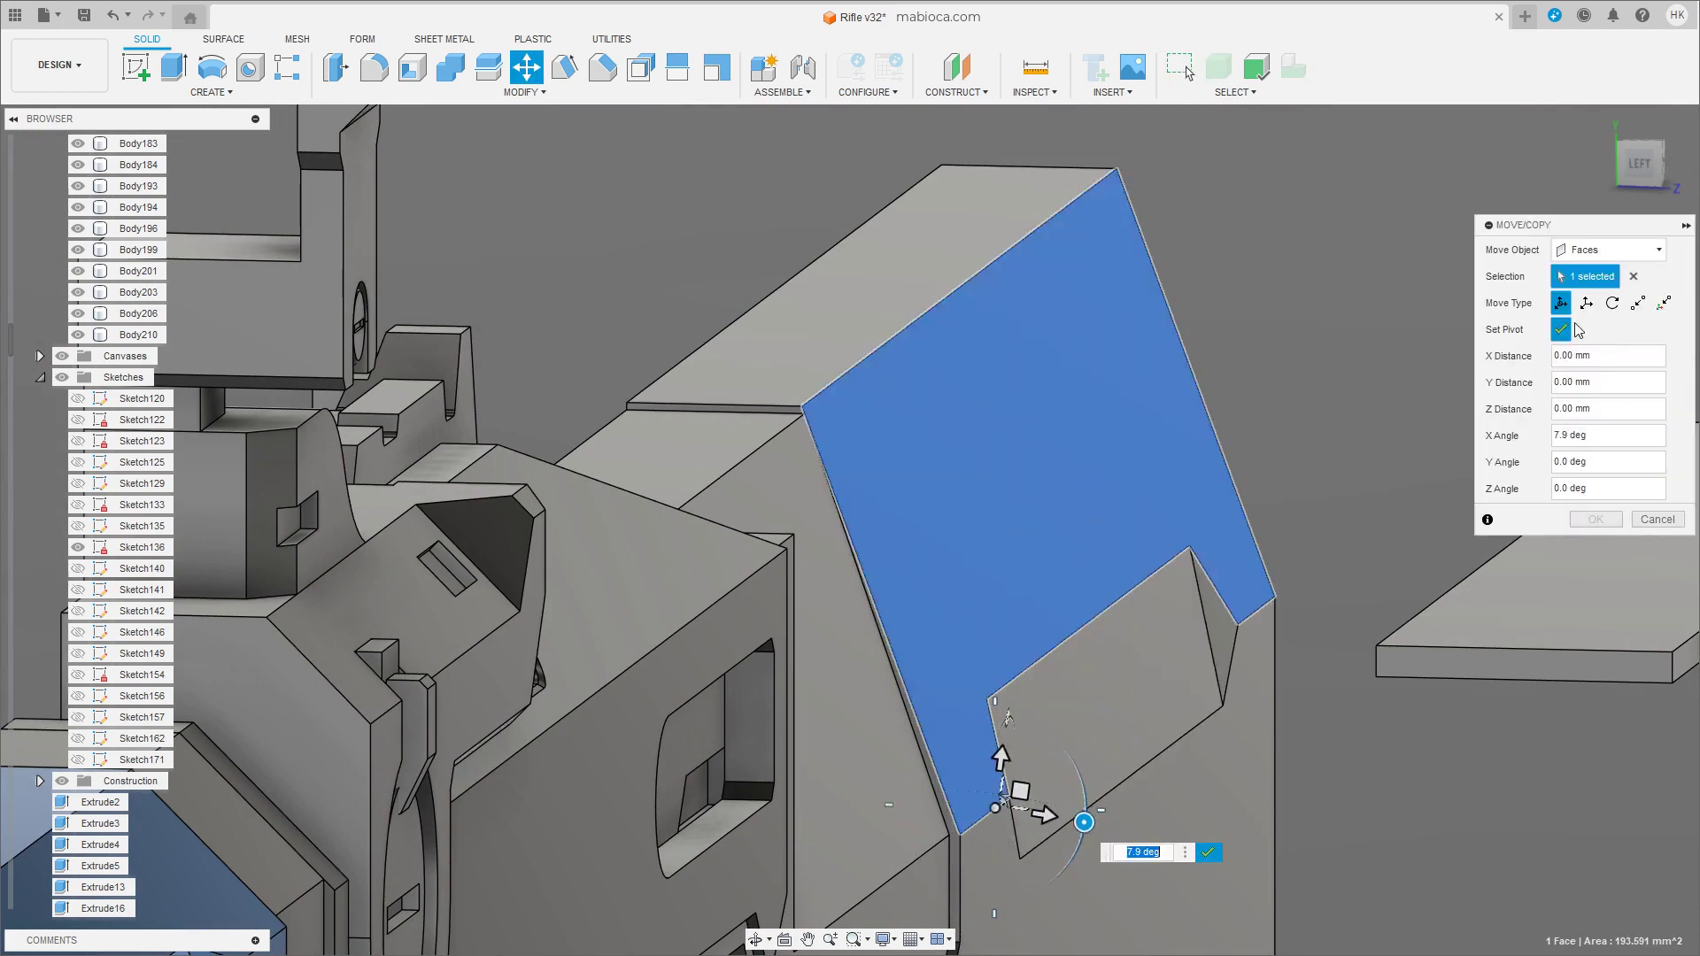
{"action": "left_click_drag", "start_coordinate": [1082, 779], "coordinate": [1084, 775]}
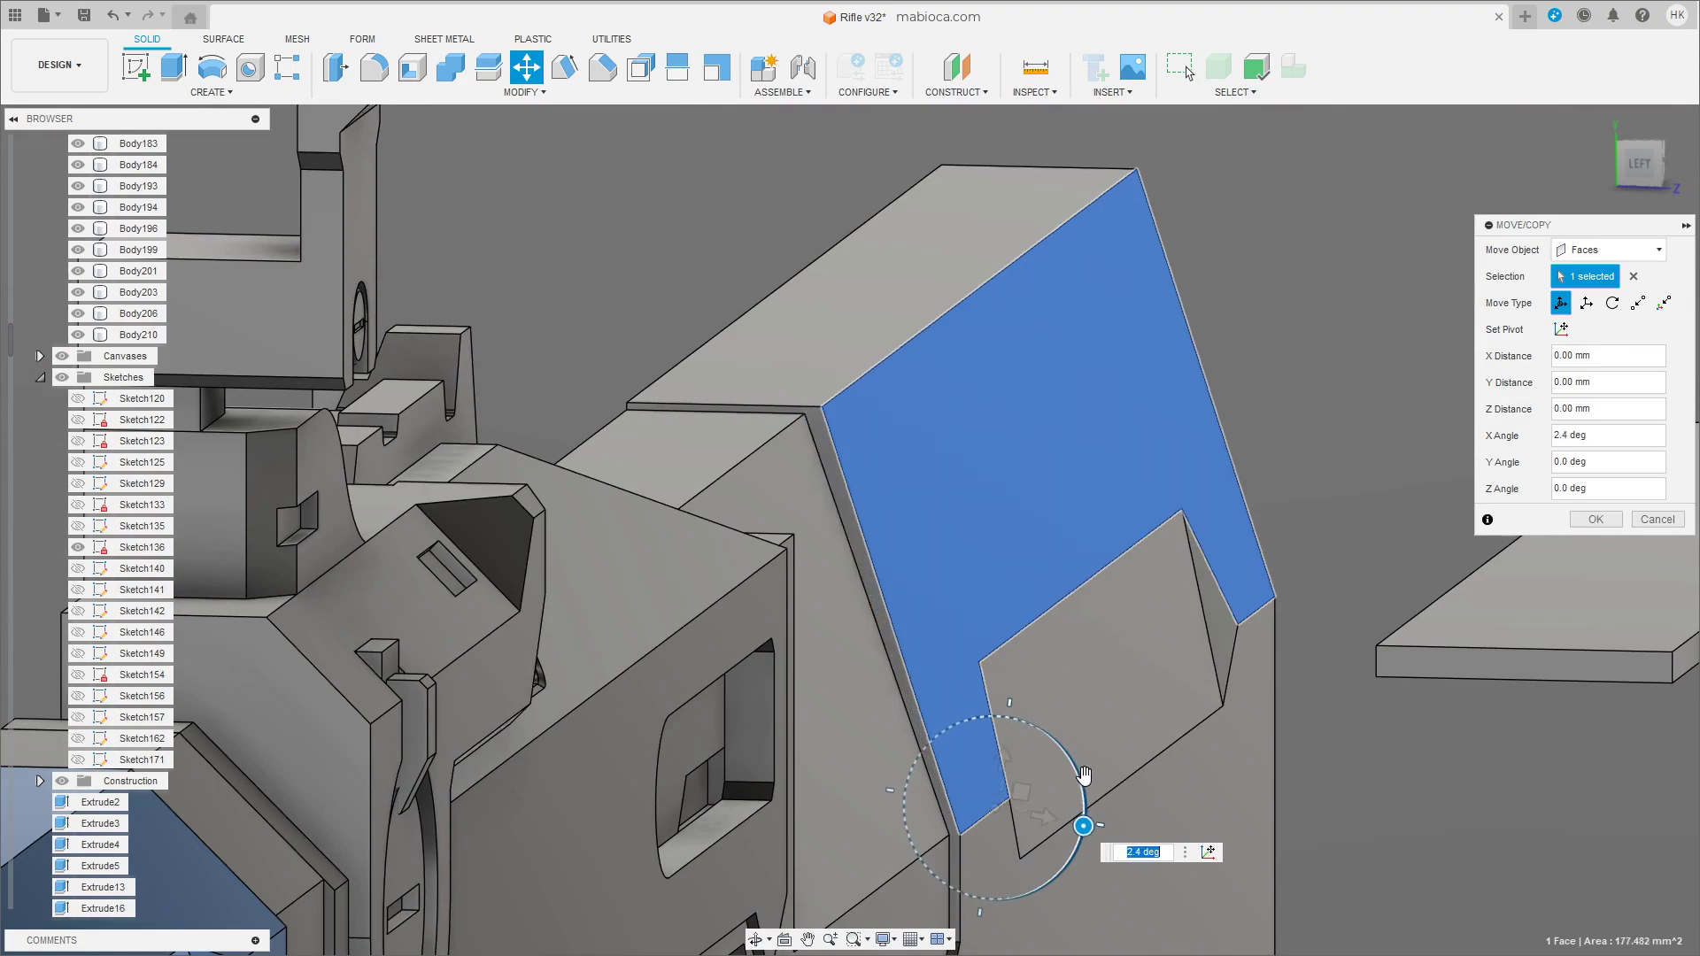
{"action": "type", "text": "1"}
{"action": "key", "text": "Return"}
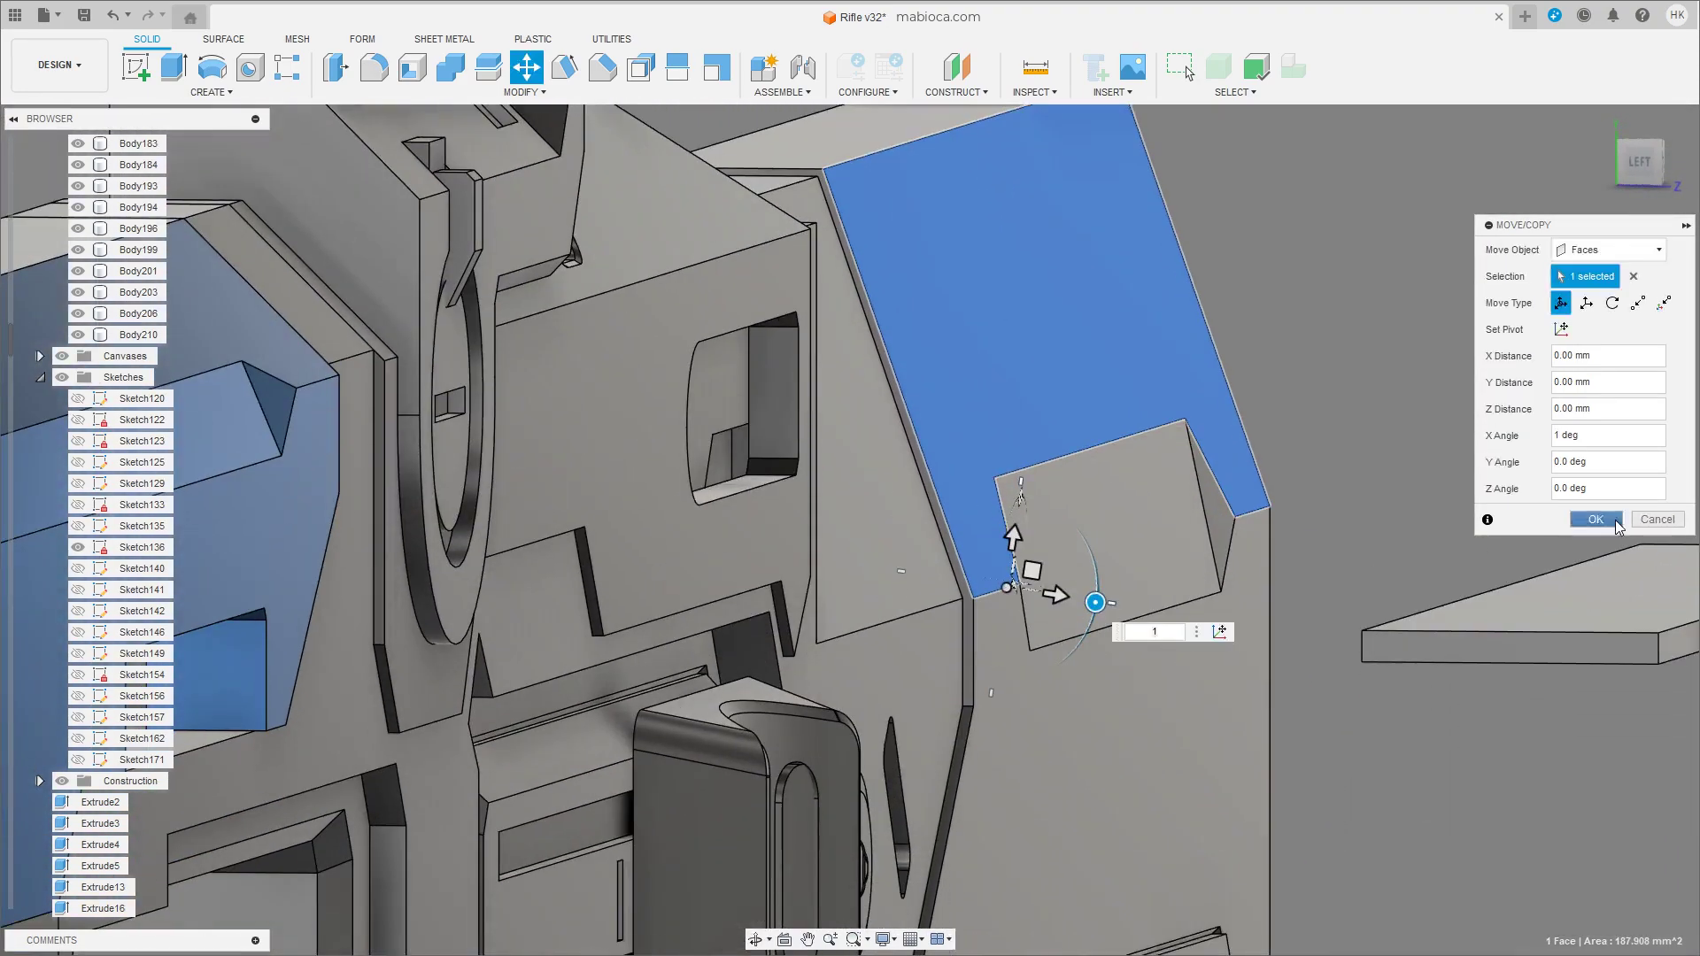
Push the narrow face inside the recess about 0.104 mm inward.
{"action": "mouse_move", "coordinate": [982, 266]}
{"action": "middle_mouse_down"}
{"action": "mouse_move", "coordinate": [994, 480]}
{"action": "mouse_move", "coordinate": [911, 664]}
{"action": "mouse_move", "coordinate": [710, 668]}
{"action": "mouse_move", "coordinate": [739, 753]}
{"action": "mouse_move", "coordinate": [949, 533]}
{"action": "mouse_move", "coordinate": [1045, 517]}
{"action": "middle_mouse_up"}
{"action": "left_click", "coordinate": [949, 533]}
{"action": "key", "text": "m"}
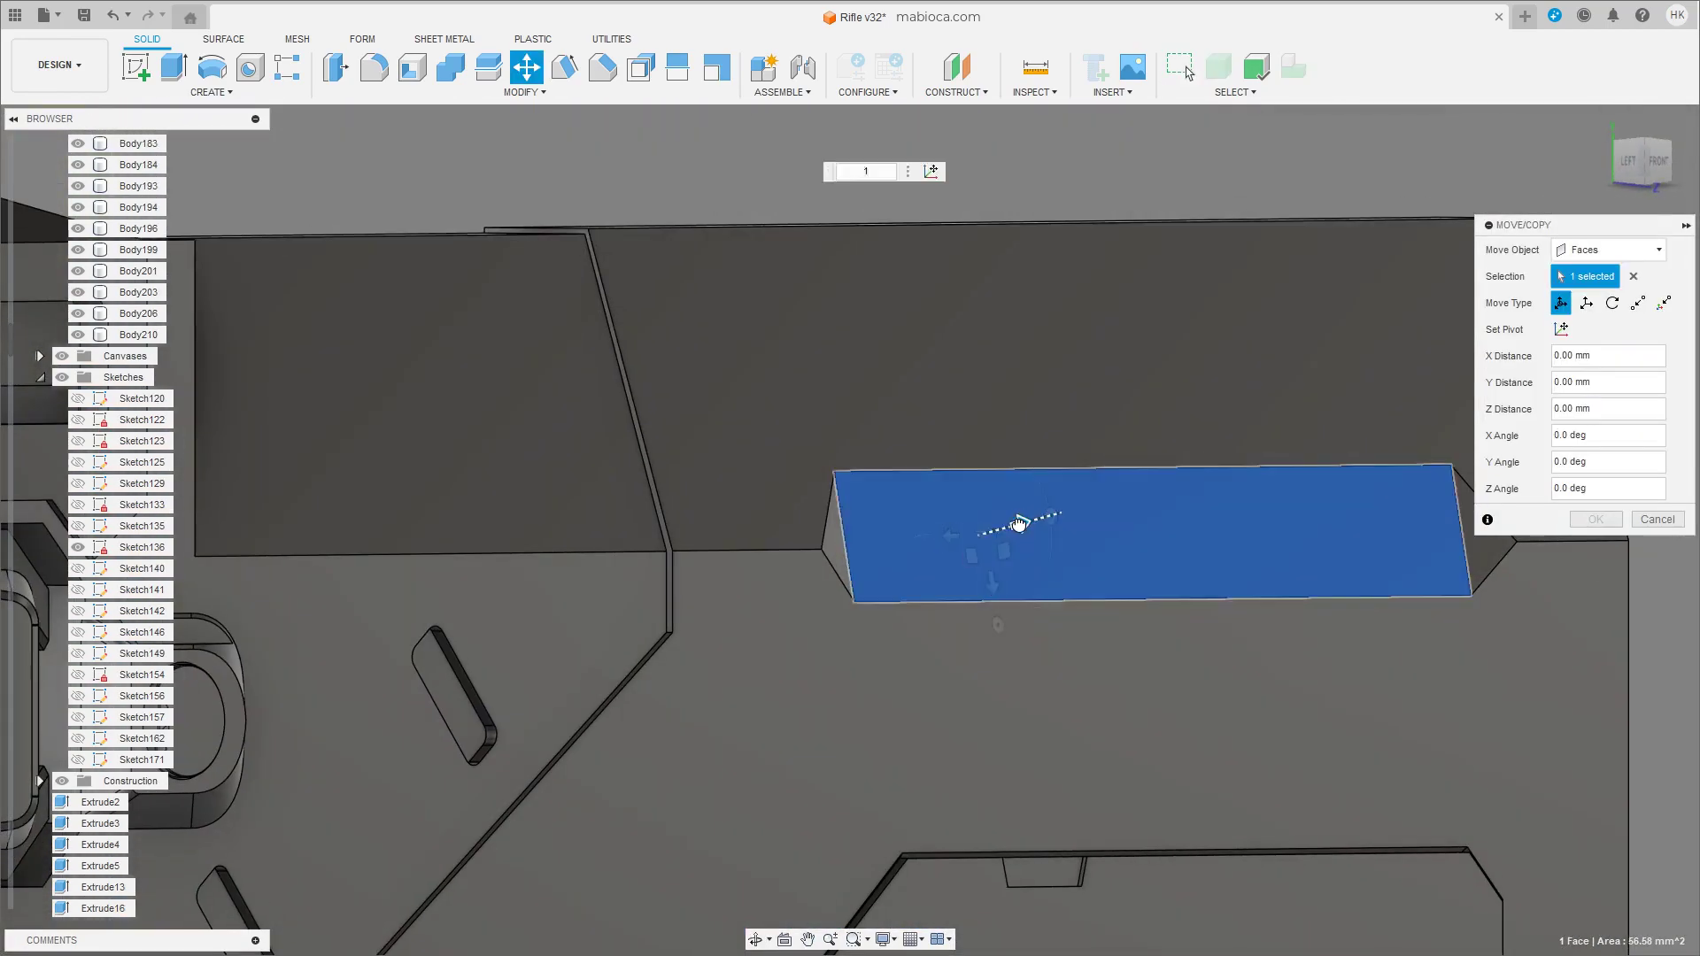
{"action": "left_click_drag", "start_coordinate": [1045, 517], "coordinate": [1017, 523]}
{"action": "left_click", "coordinate": [1634, 162]}
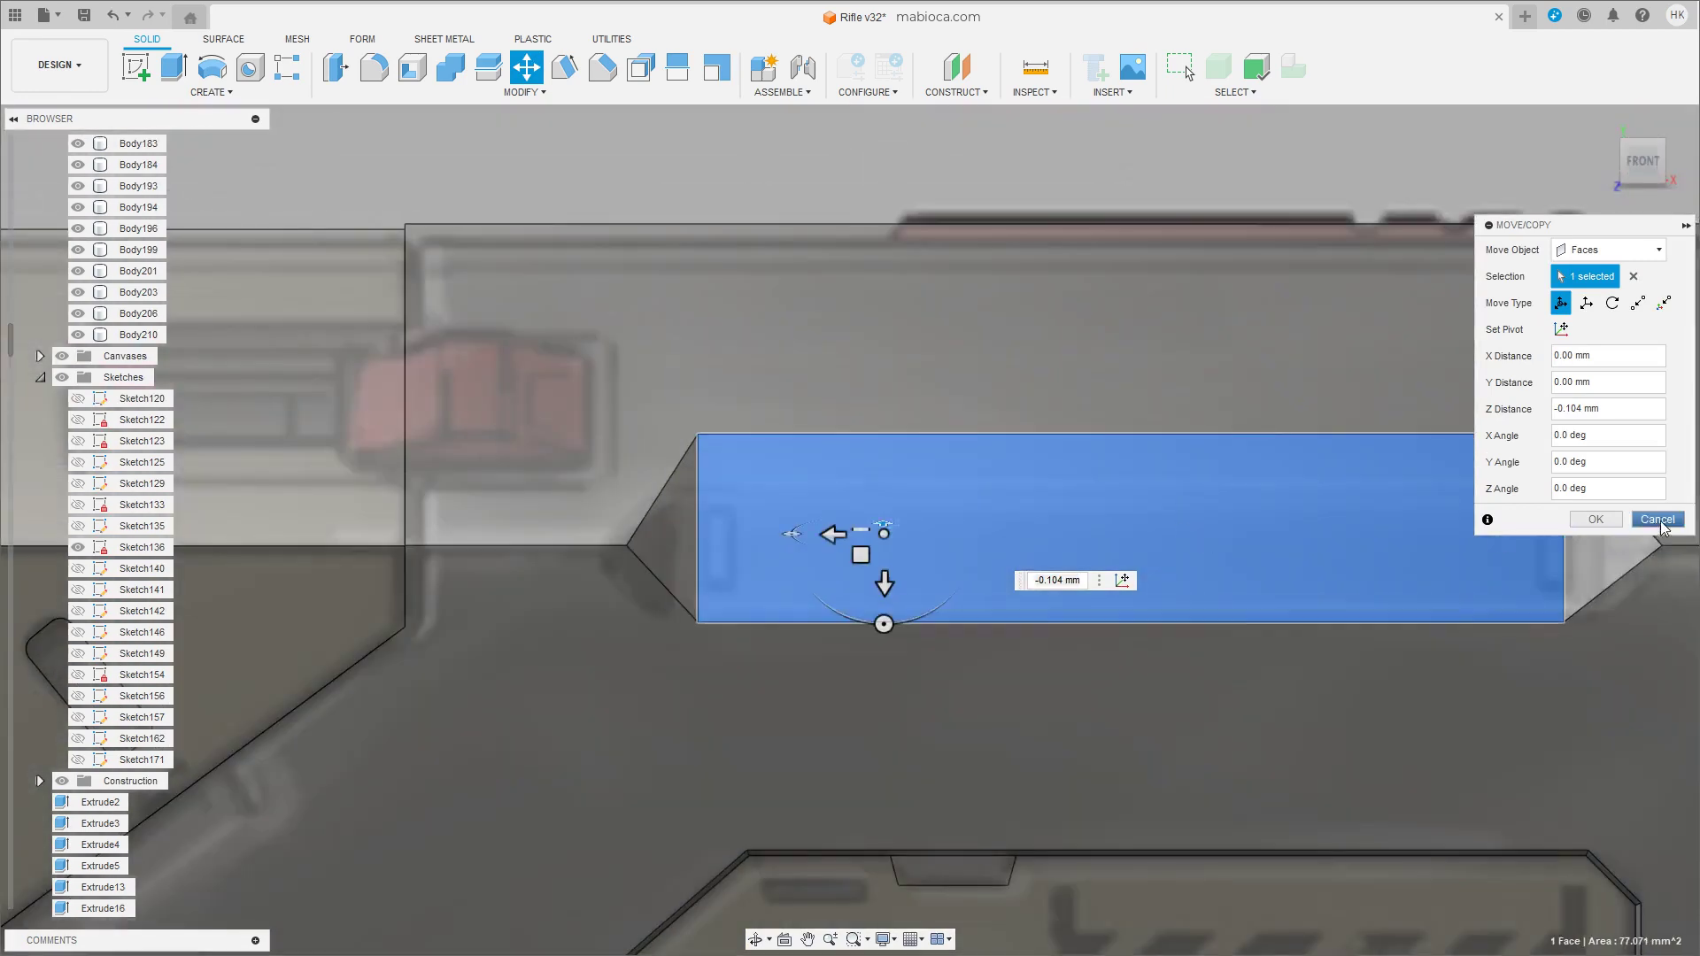
Draw a first new-body box over the reference slot on the side face.
{"action": "left_click", "coordinate": [1657, 519]}
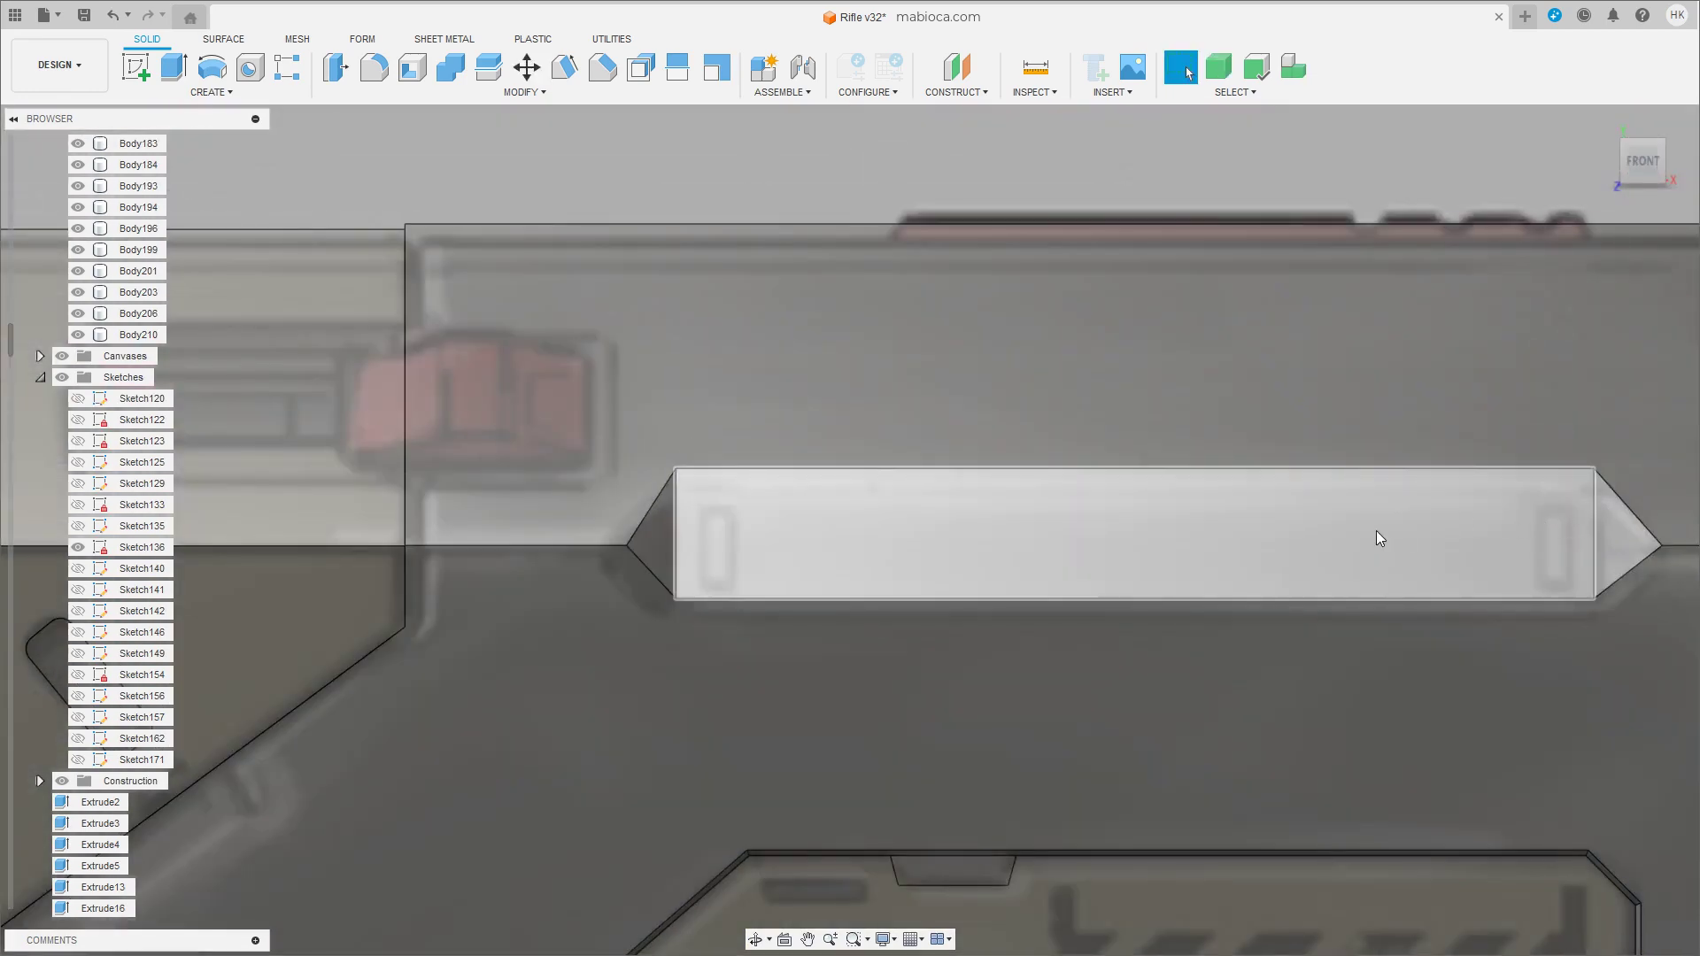
{"action": "scroll", "coordinate": [1275, 532], "scroll_direction": "down", "scroll_amount": 2}
{"action": "scroll", "coordinate": [974, 584], "scroll_direction": "down", "scroll_amount": 2}
{"action": "scroll", "coordinate": [797, 628], "scroll_direction": "up", "scroll_amount": 2}
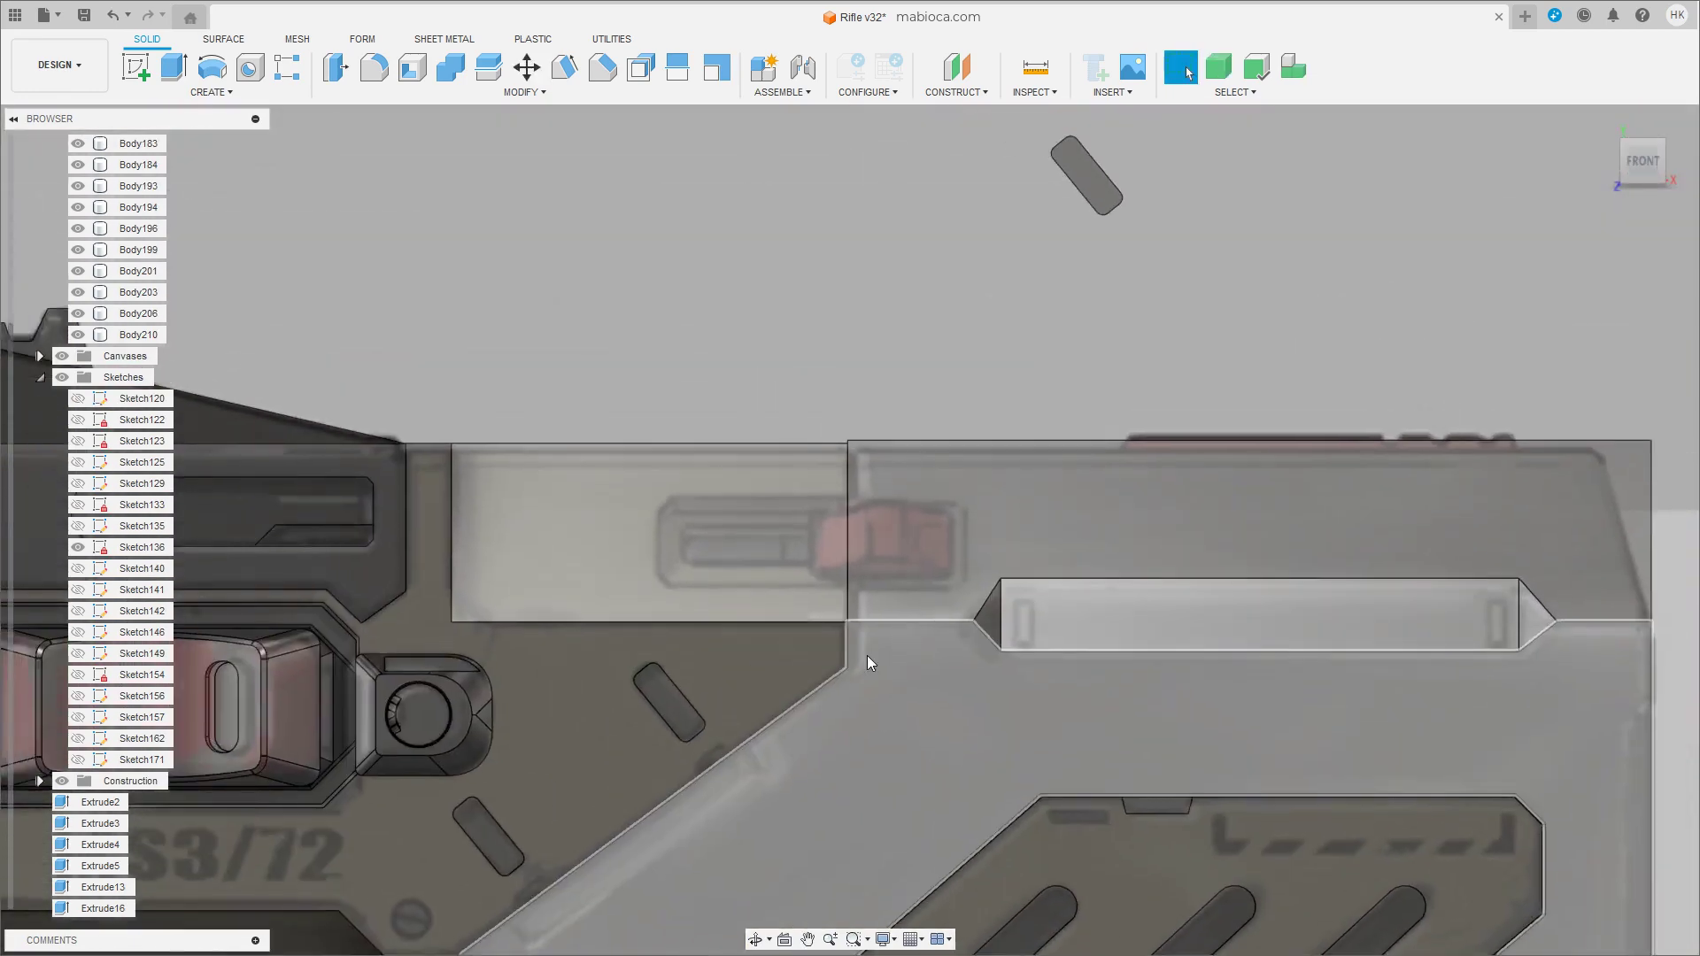
{"action": "scroll", "coordinate": [866, 651], "scroll_direction": "up", "scroll_amount": 1}
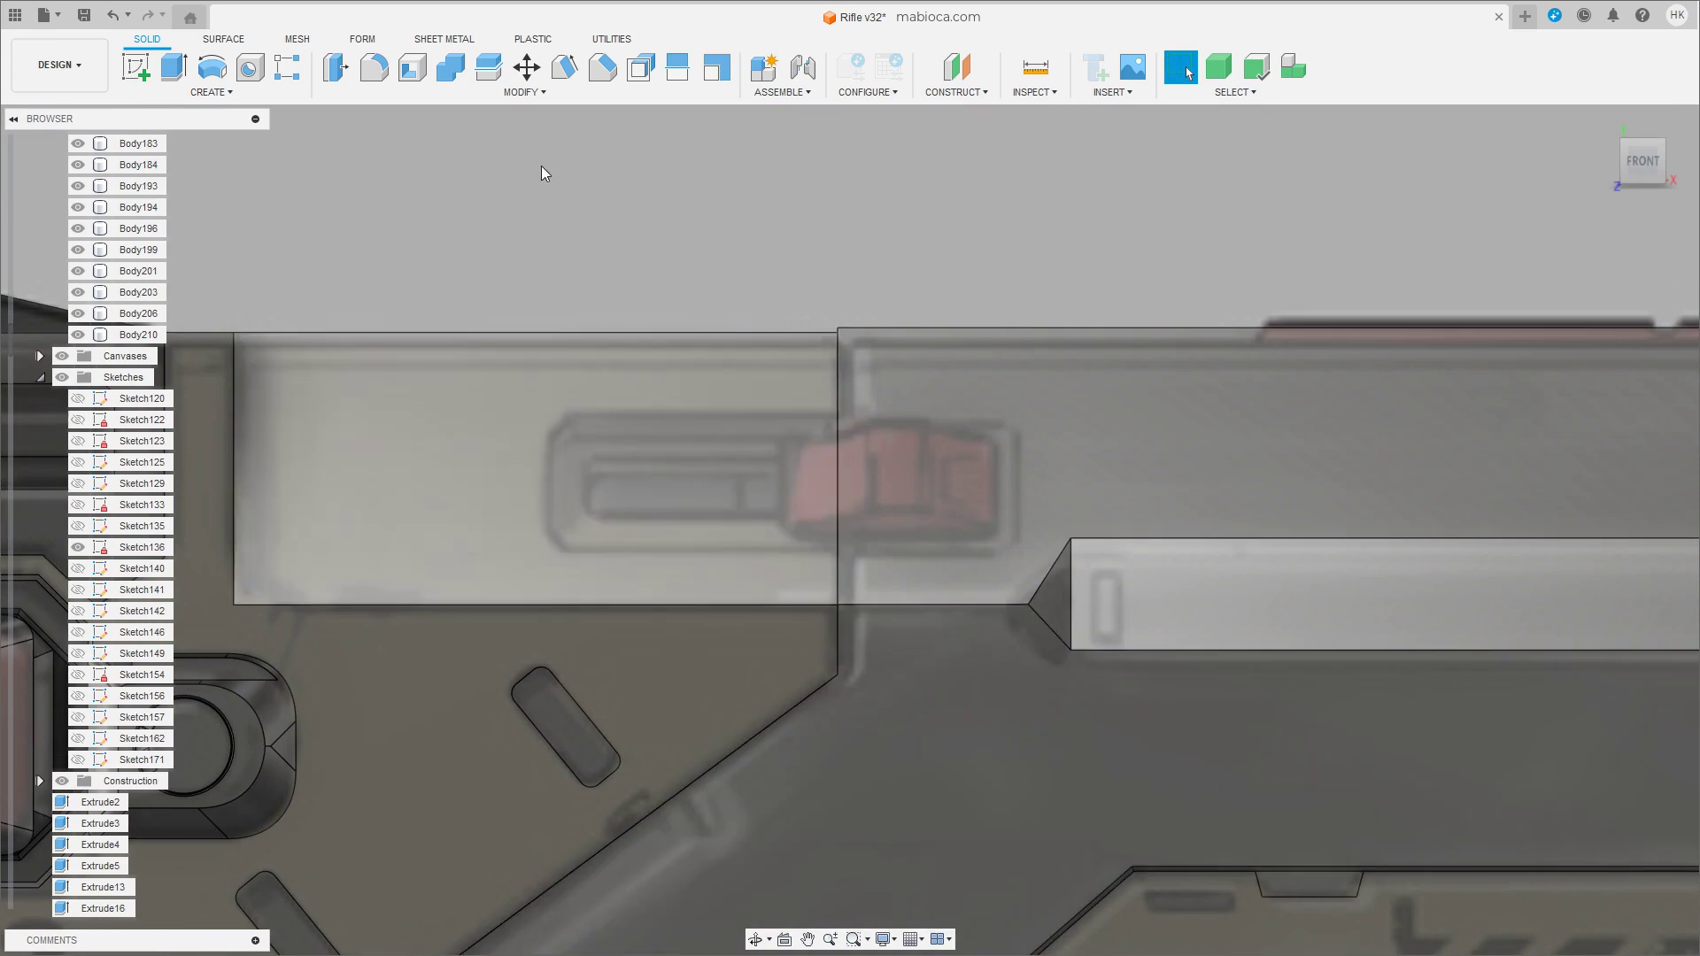
{"action": "left_click", "coordinate": [211, 92]}
{"action": "left_click", "coordinate": [173, 334]}
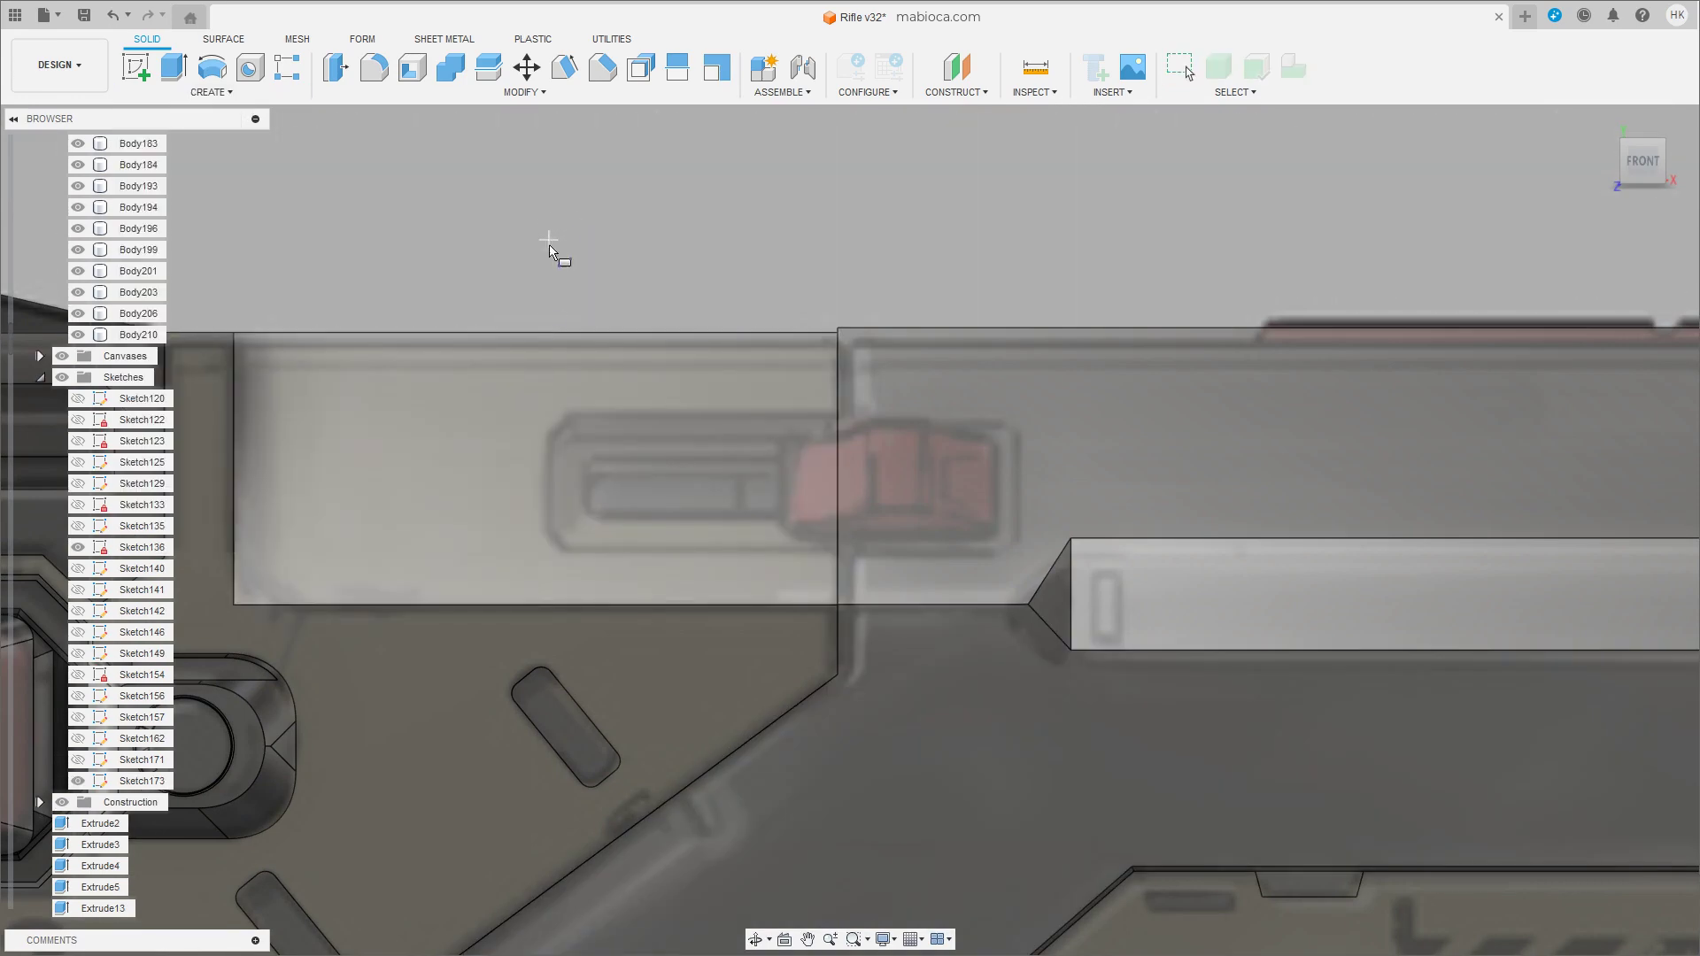
{"action": "left_click", "coordinate": [547, 412]}
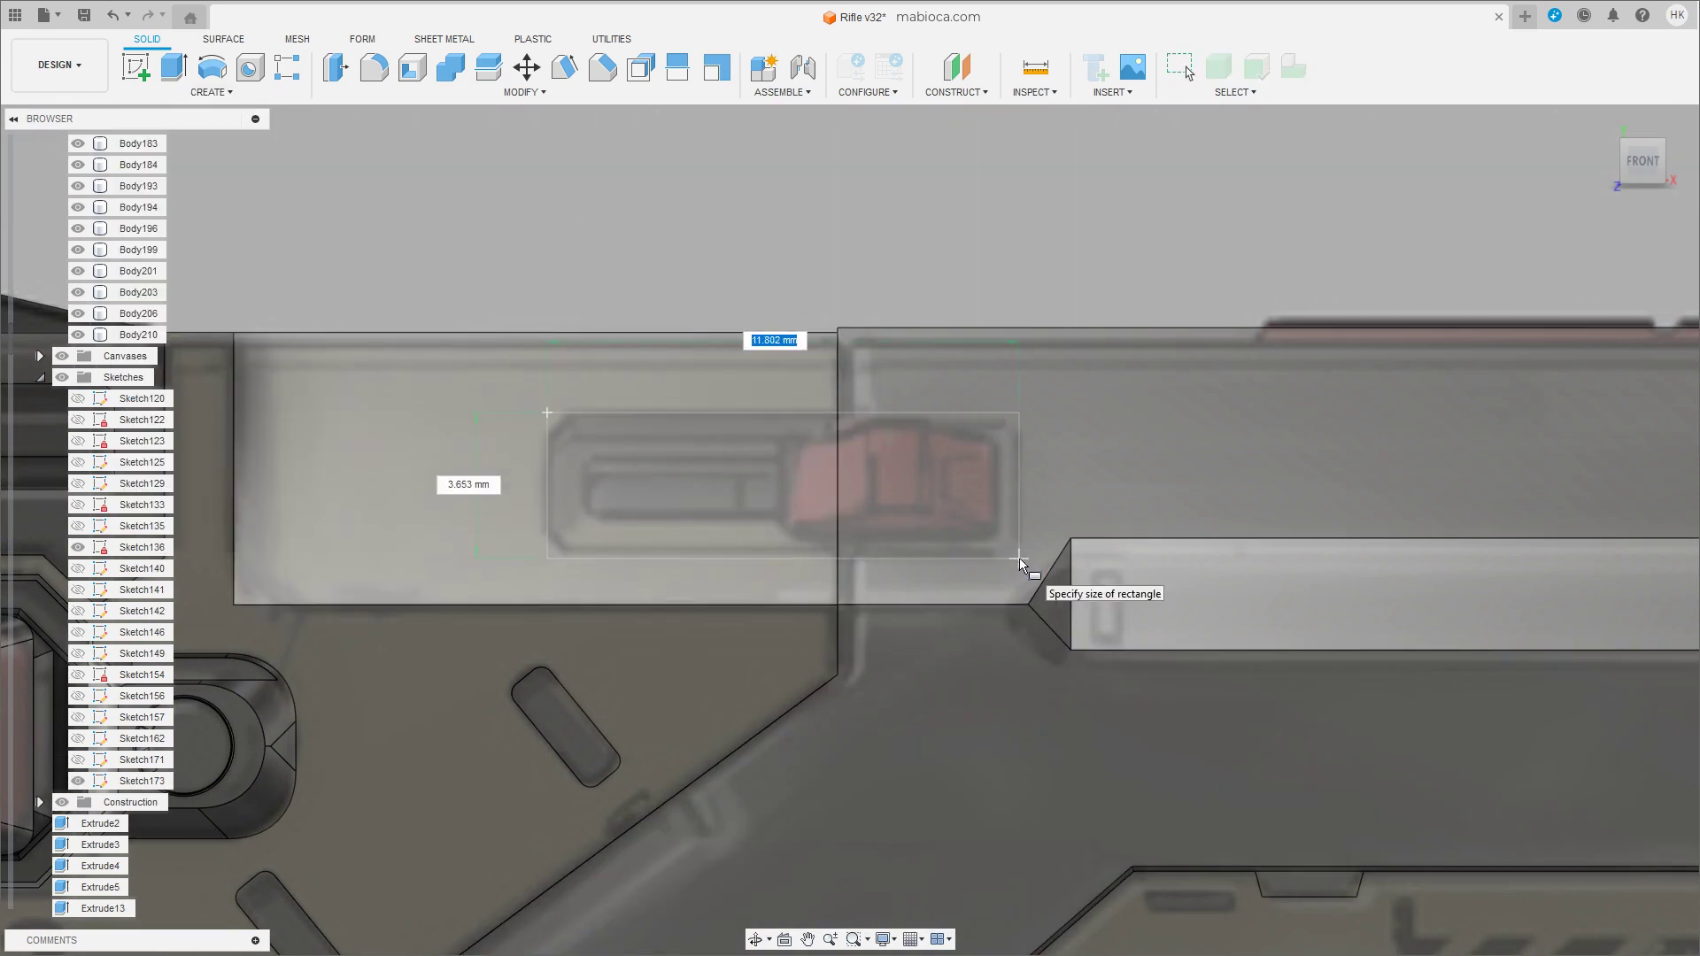
{"action": "left_click", "coordinate": [1018, 553]}
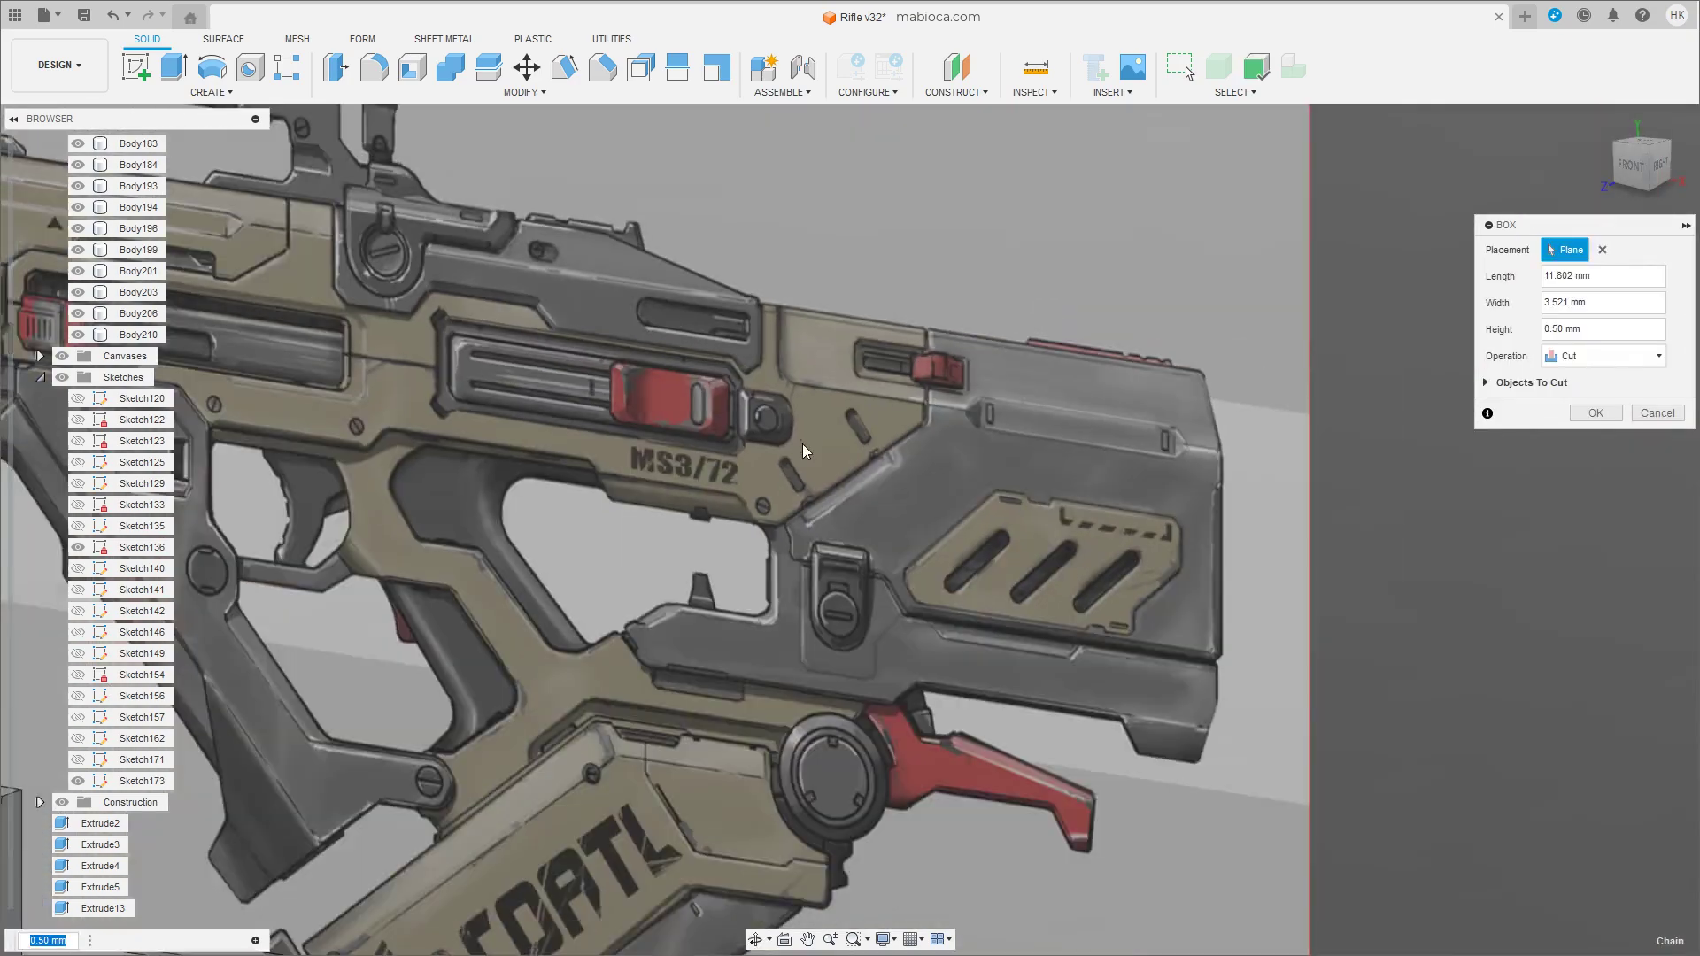
{"action": "left_click", "coordinate": [1612, 356]}
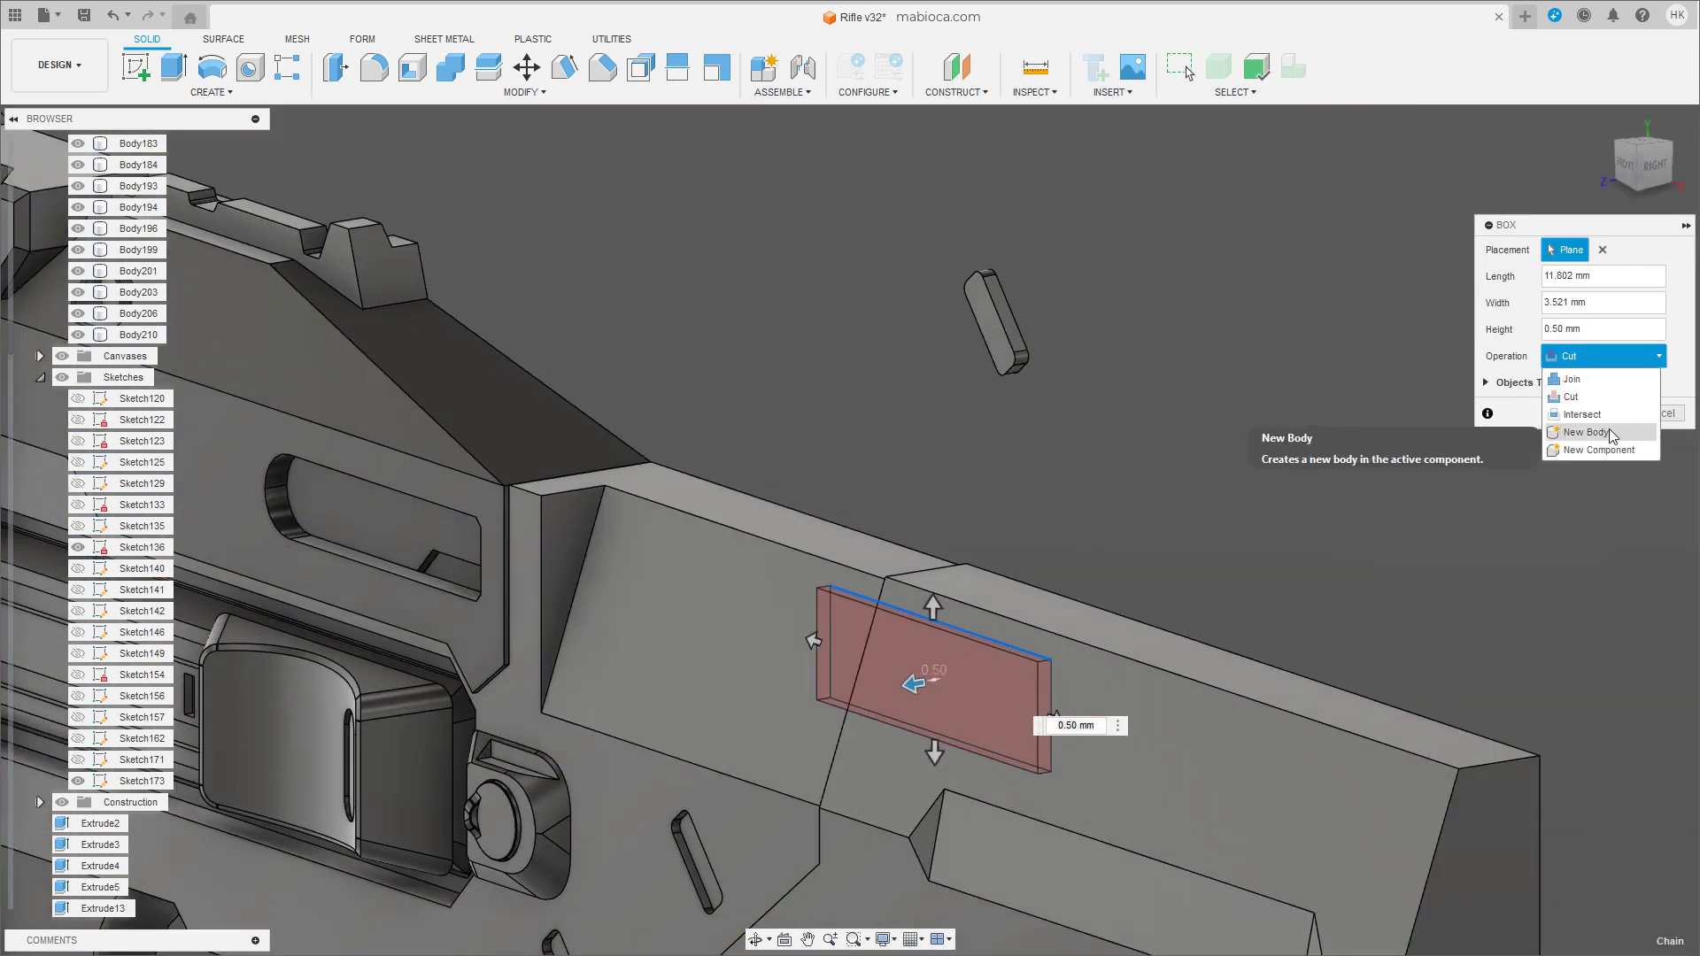
{"action": "left_click", "coordinate": [1608, 432]}
{"action": "key", "text": "Return"}
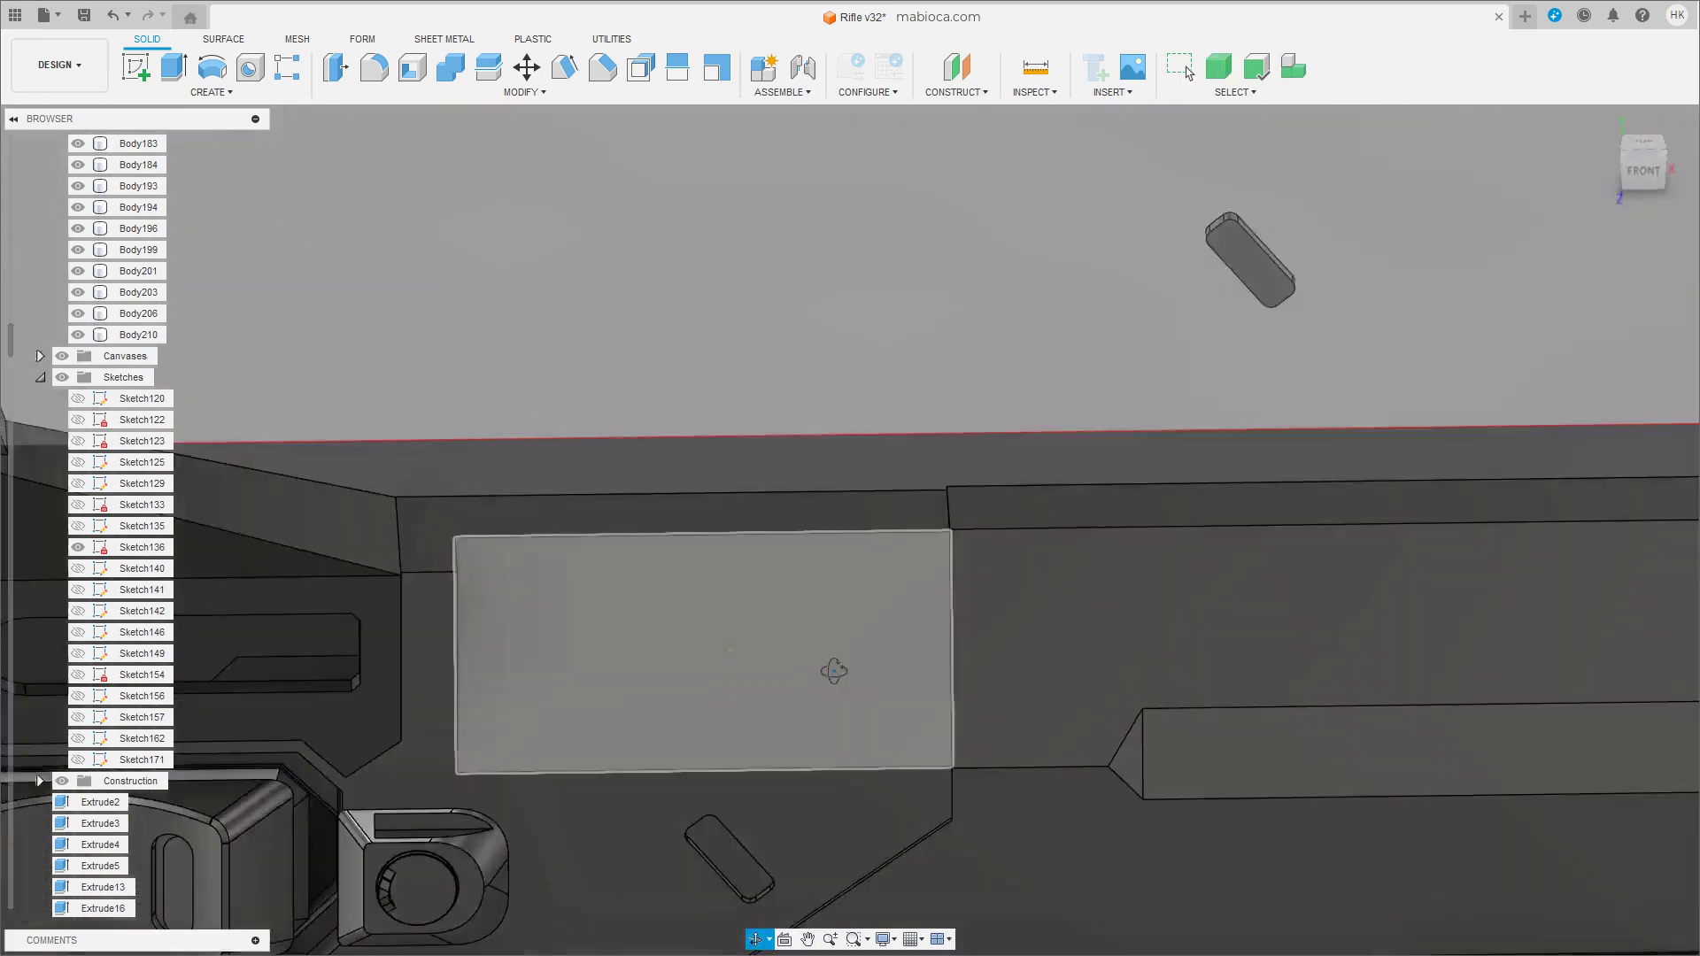
{"action": "mouse_move", "coordinate": [1608, 432]}
{"action": "middle_mouse_down", "text": "shift"}
{"action": "mouse_move", "coordinate": [842, 619]}
{"action": "mouse_move", "coordinate": [842, 646]}
{"action": "mouse_move", "coordinate": [1415, 683]}
{"action": "middle_mouse_up", "text": "shift"}
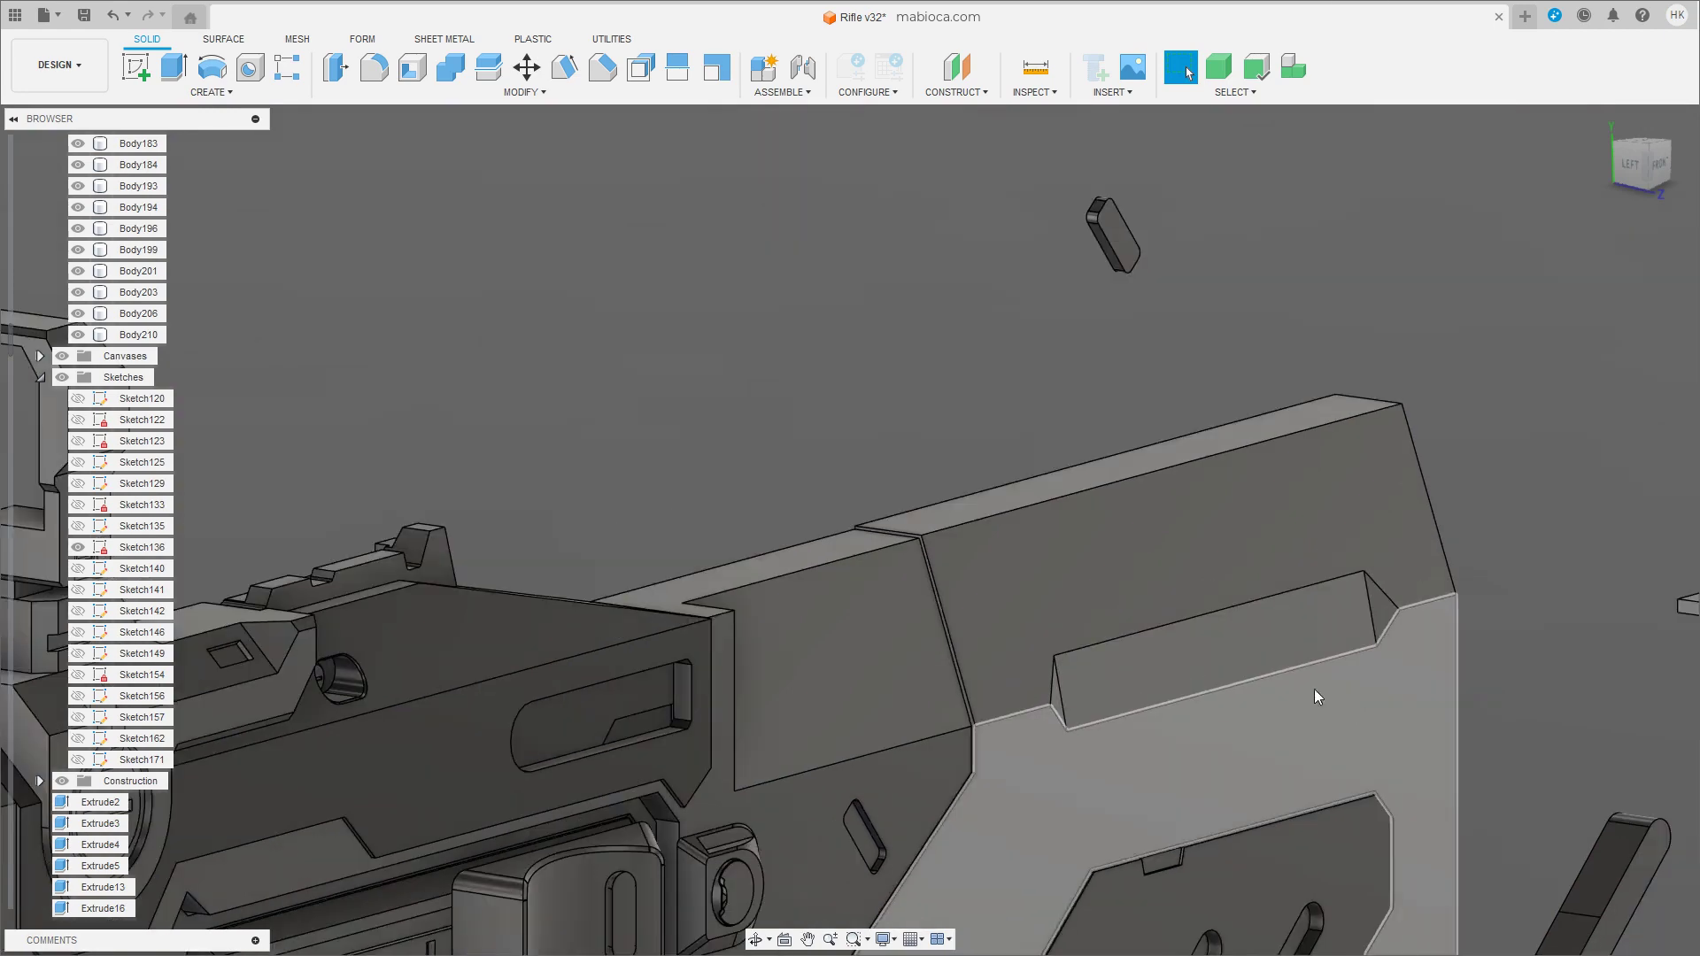
Create Body211, an 11.843 × 3.776 × 2.166 mm new-body box over the reference recess.
{"action": "left_click", "coordinate": [1654, 164]}
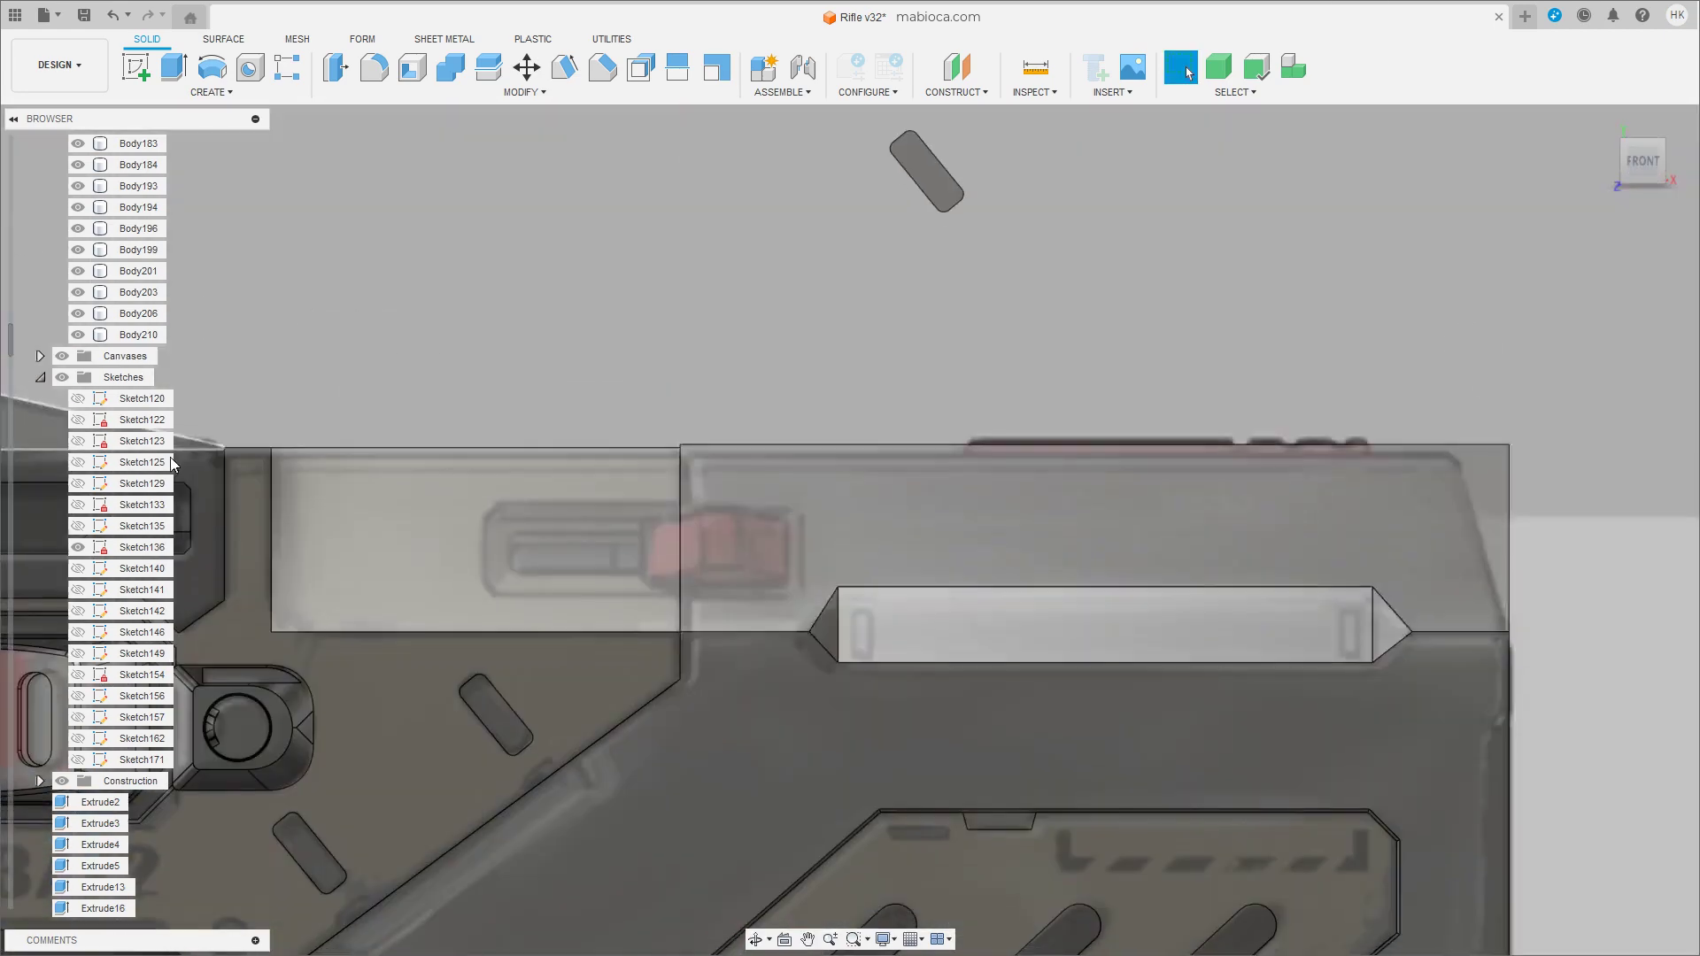
{"action": "left_click", "coordinate": [219, 95]}
{"action": "left_click", "coordinate": [170, 335]}
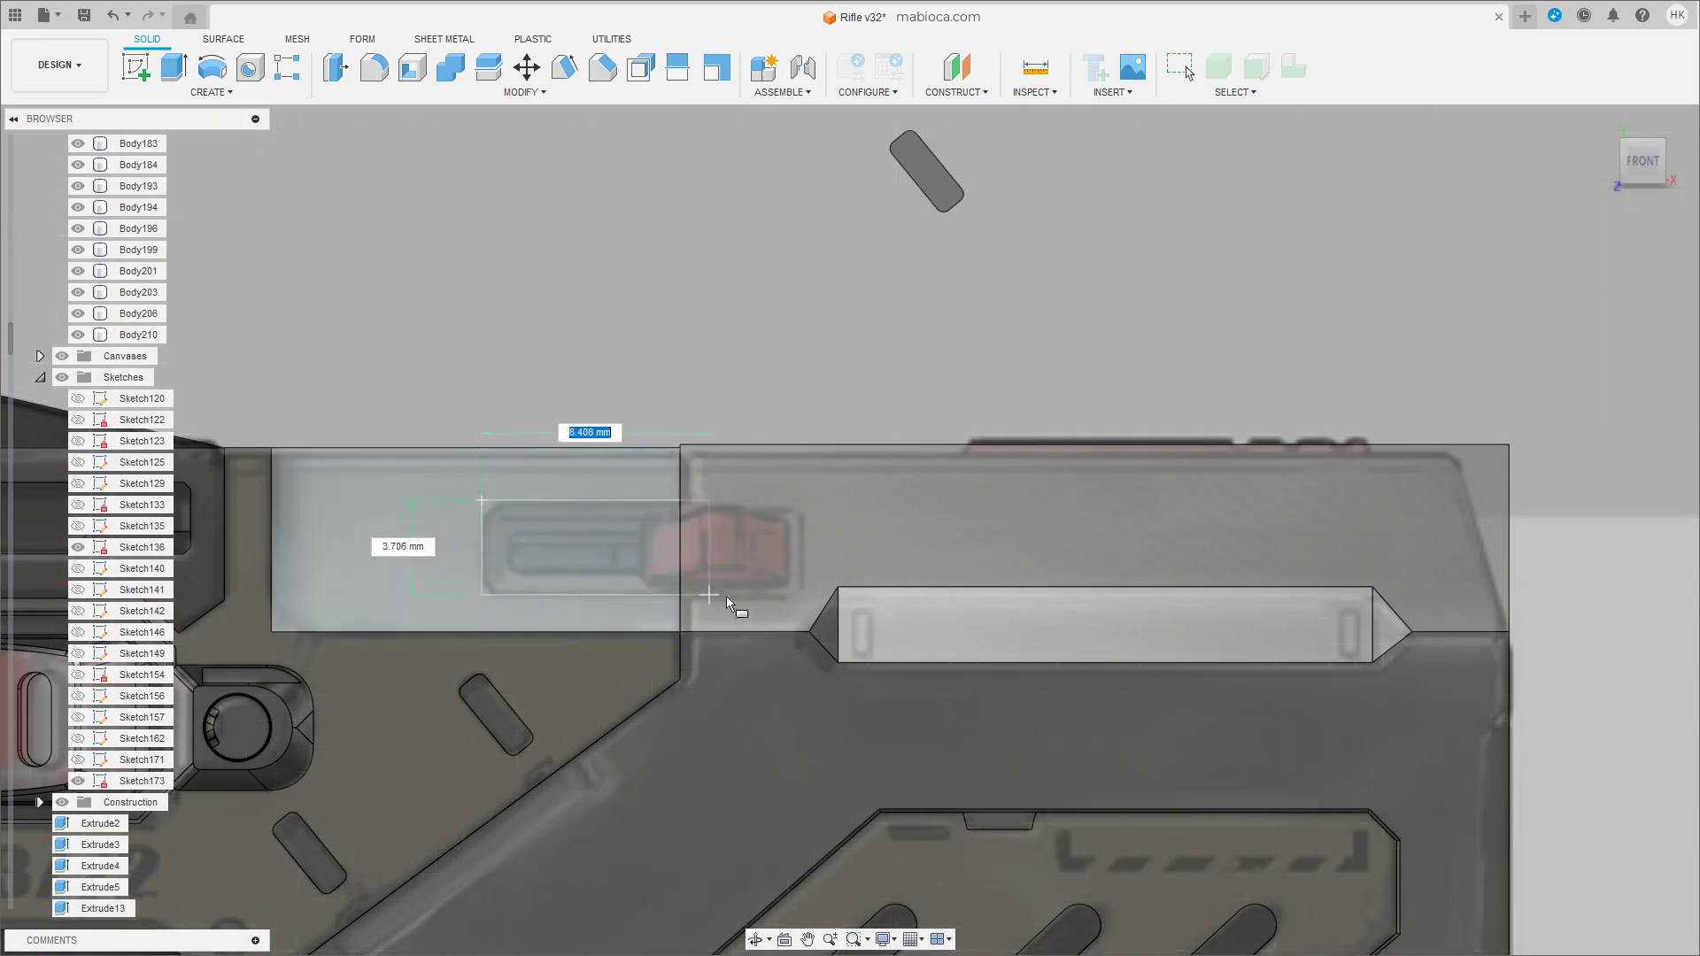
{"action": "left_click", "coordinate": [800, 596]}
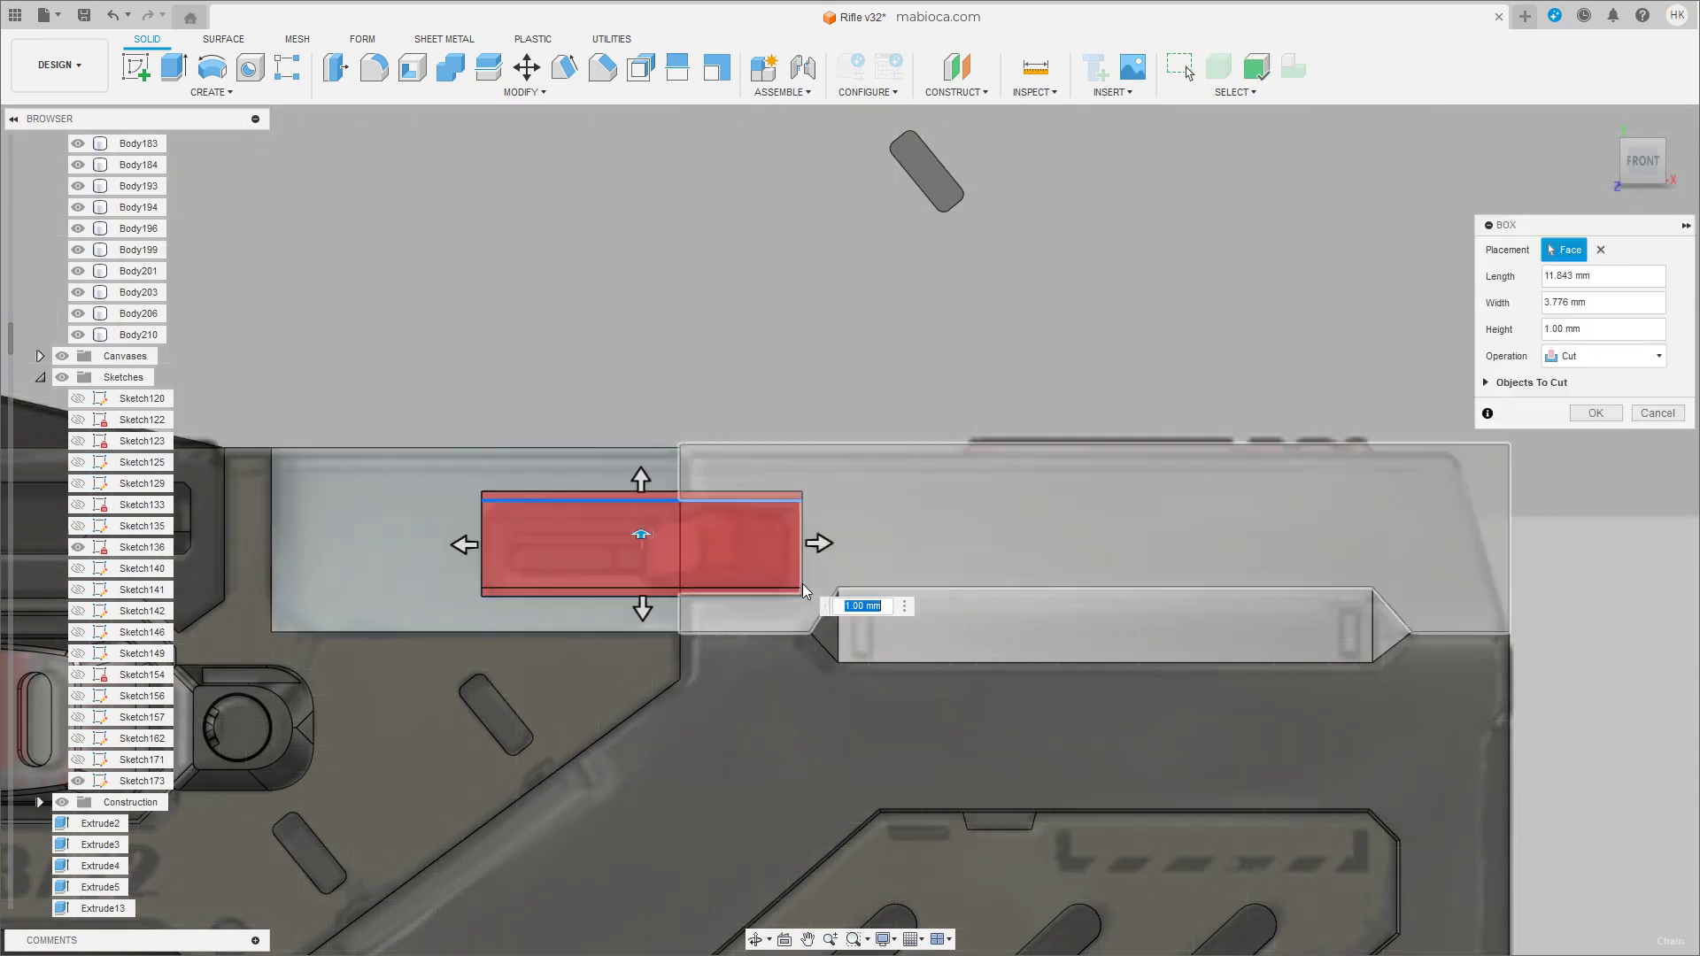
{"action": "middle_click_drag", "start_coordinate": [802, 591], "coordinate": [785, 559], "text": "shift"}
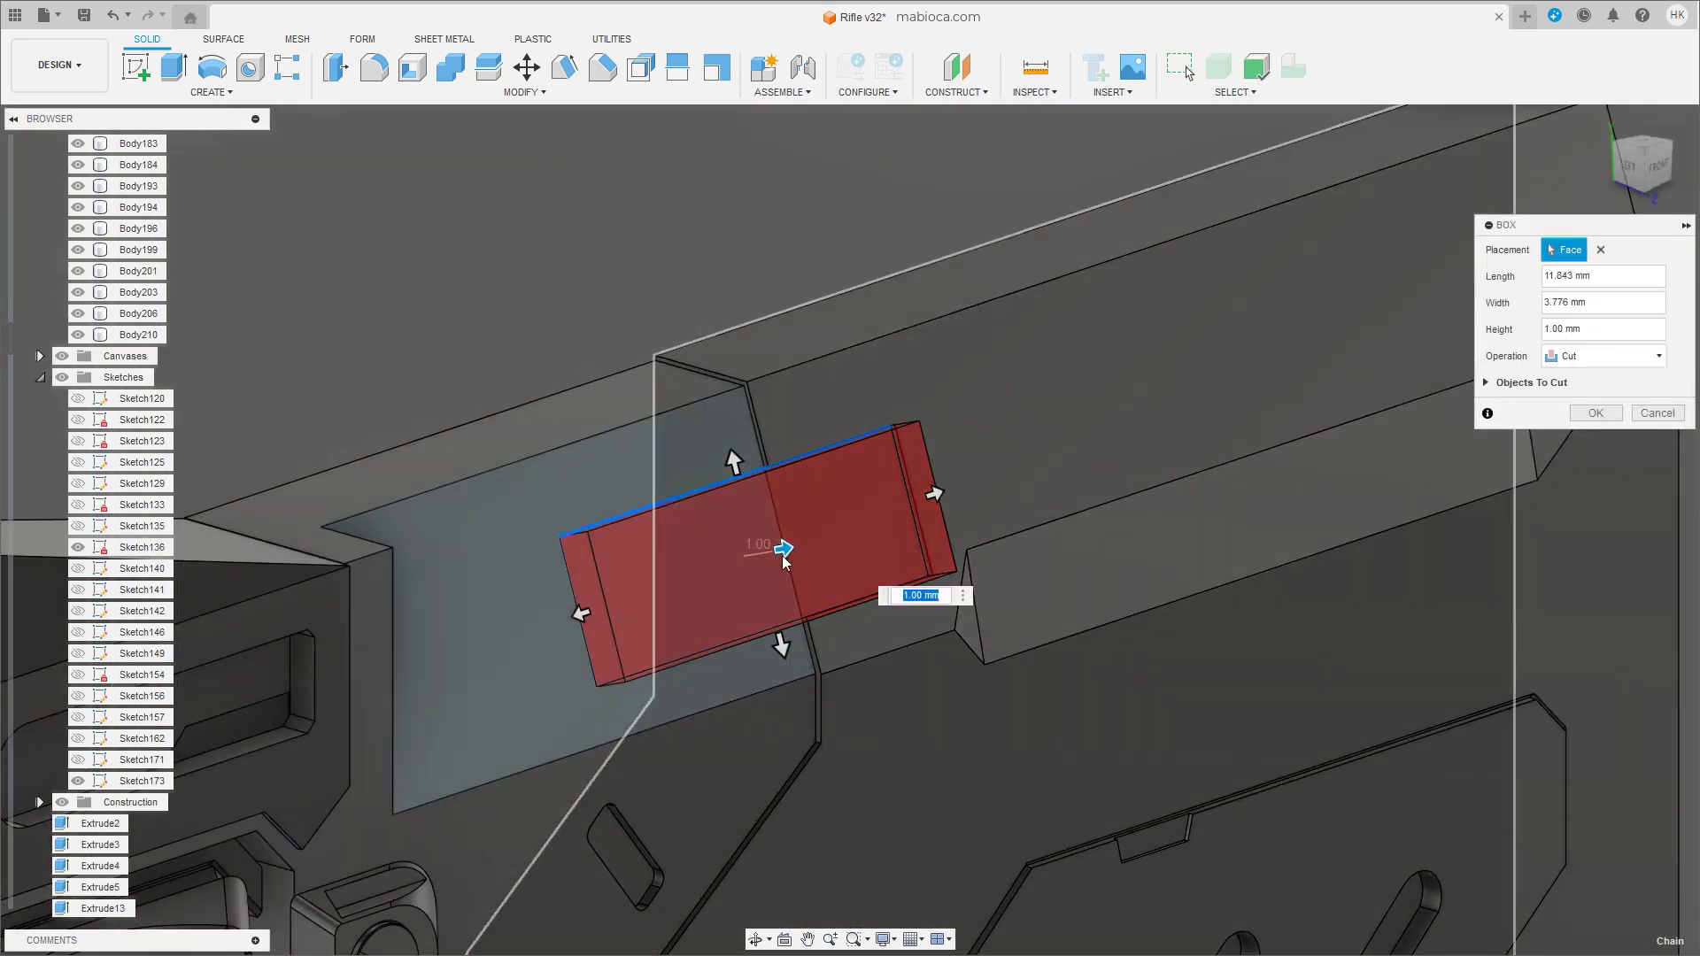
{"action": "left_click", "coordinate": [1618, 357]}
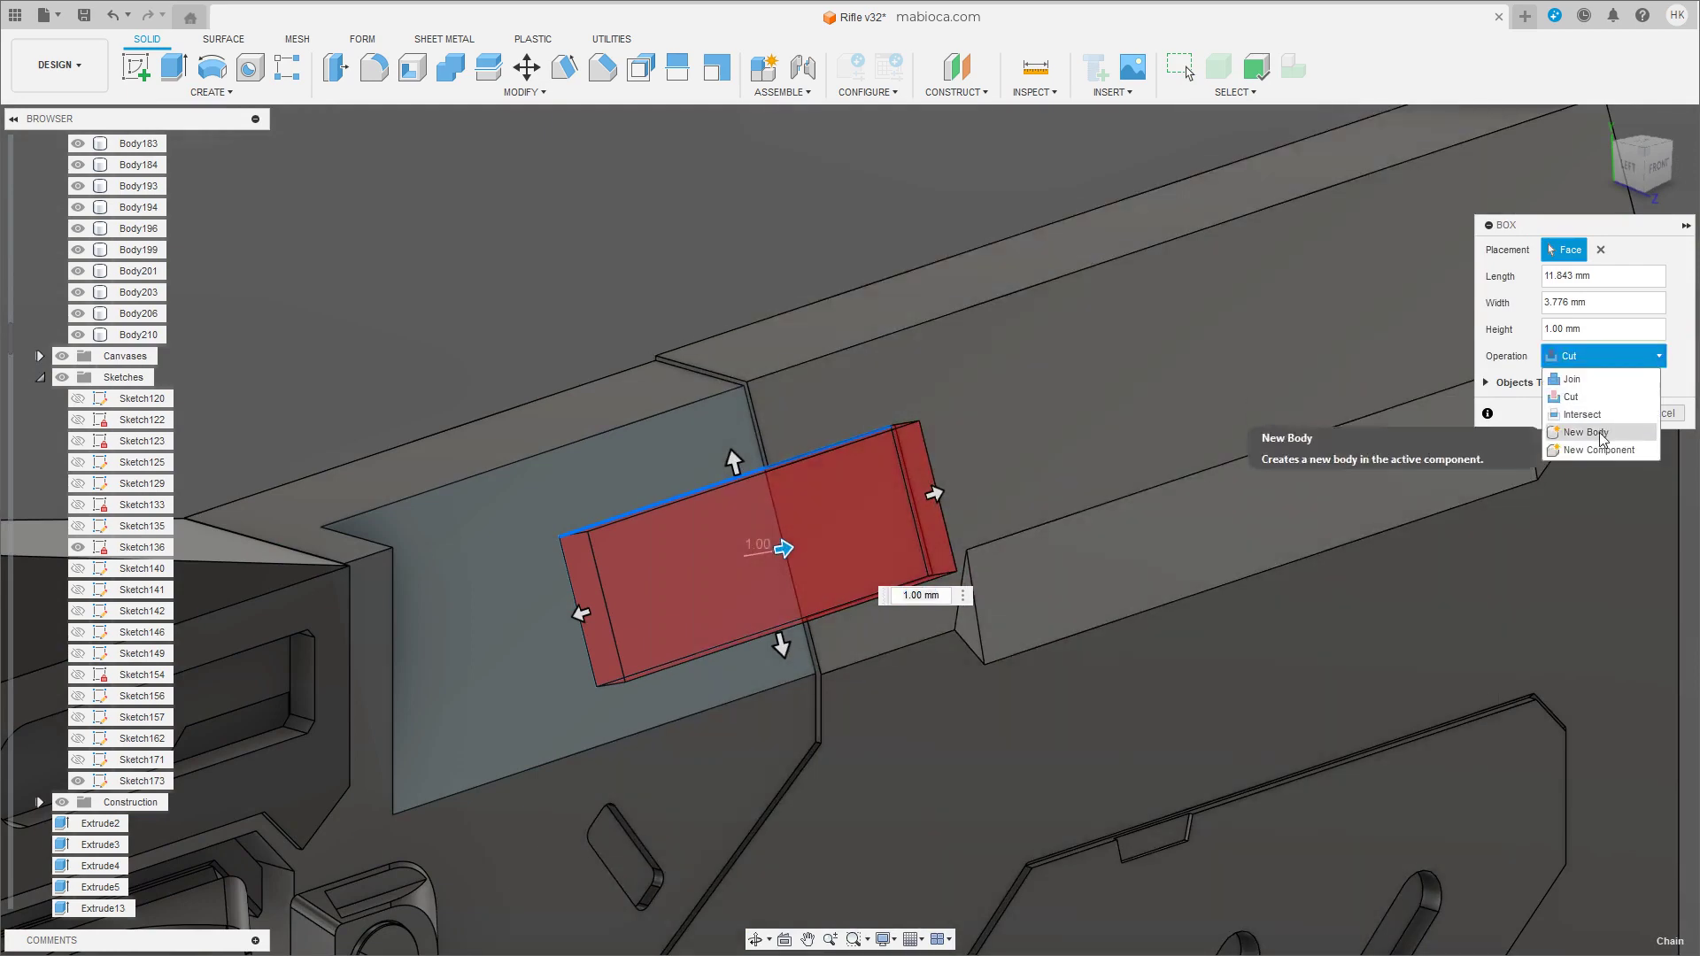
{"action": "middle_click_drag", "start_coordinate": [1603, 439], "coordinate": [1559, 461], "text": "shift"}
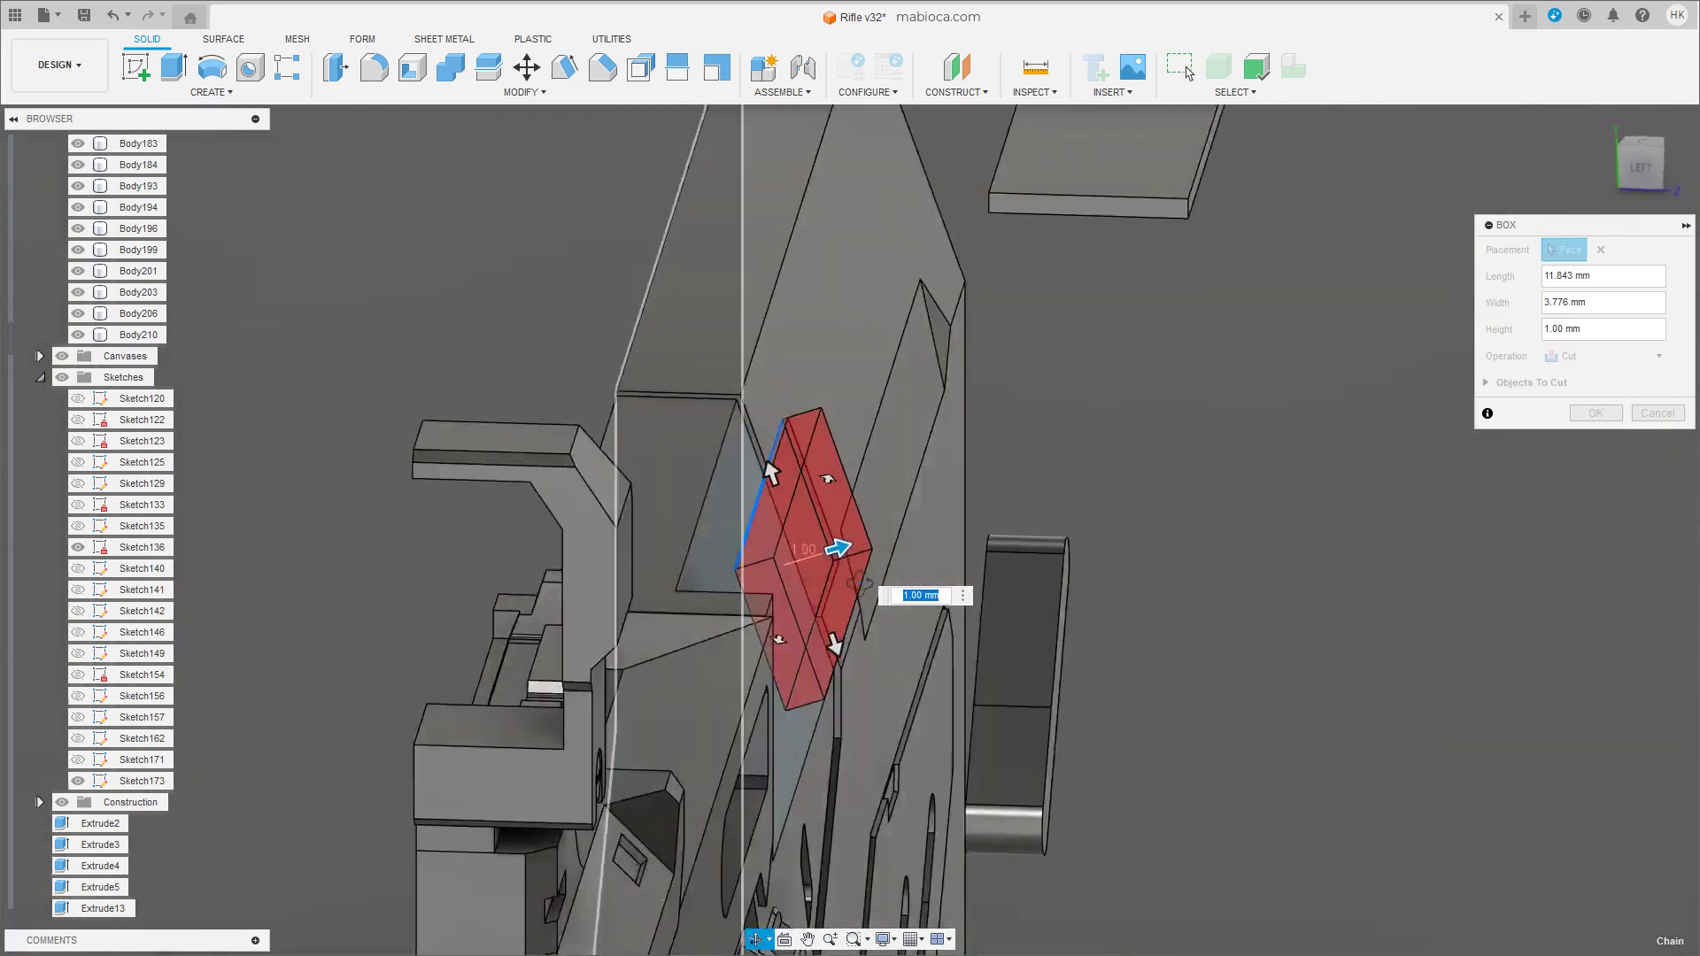
{"action": "left_click", "coordinate": [1586, 433]}
{"action": "left_click_drag", "start_coordinate": [824, 552], "coordinate": [865, 539]}
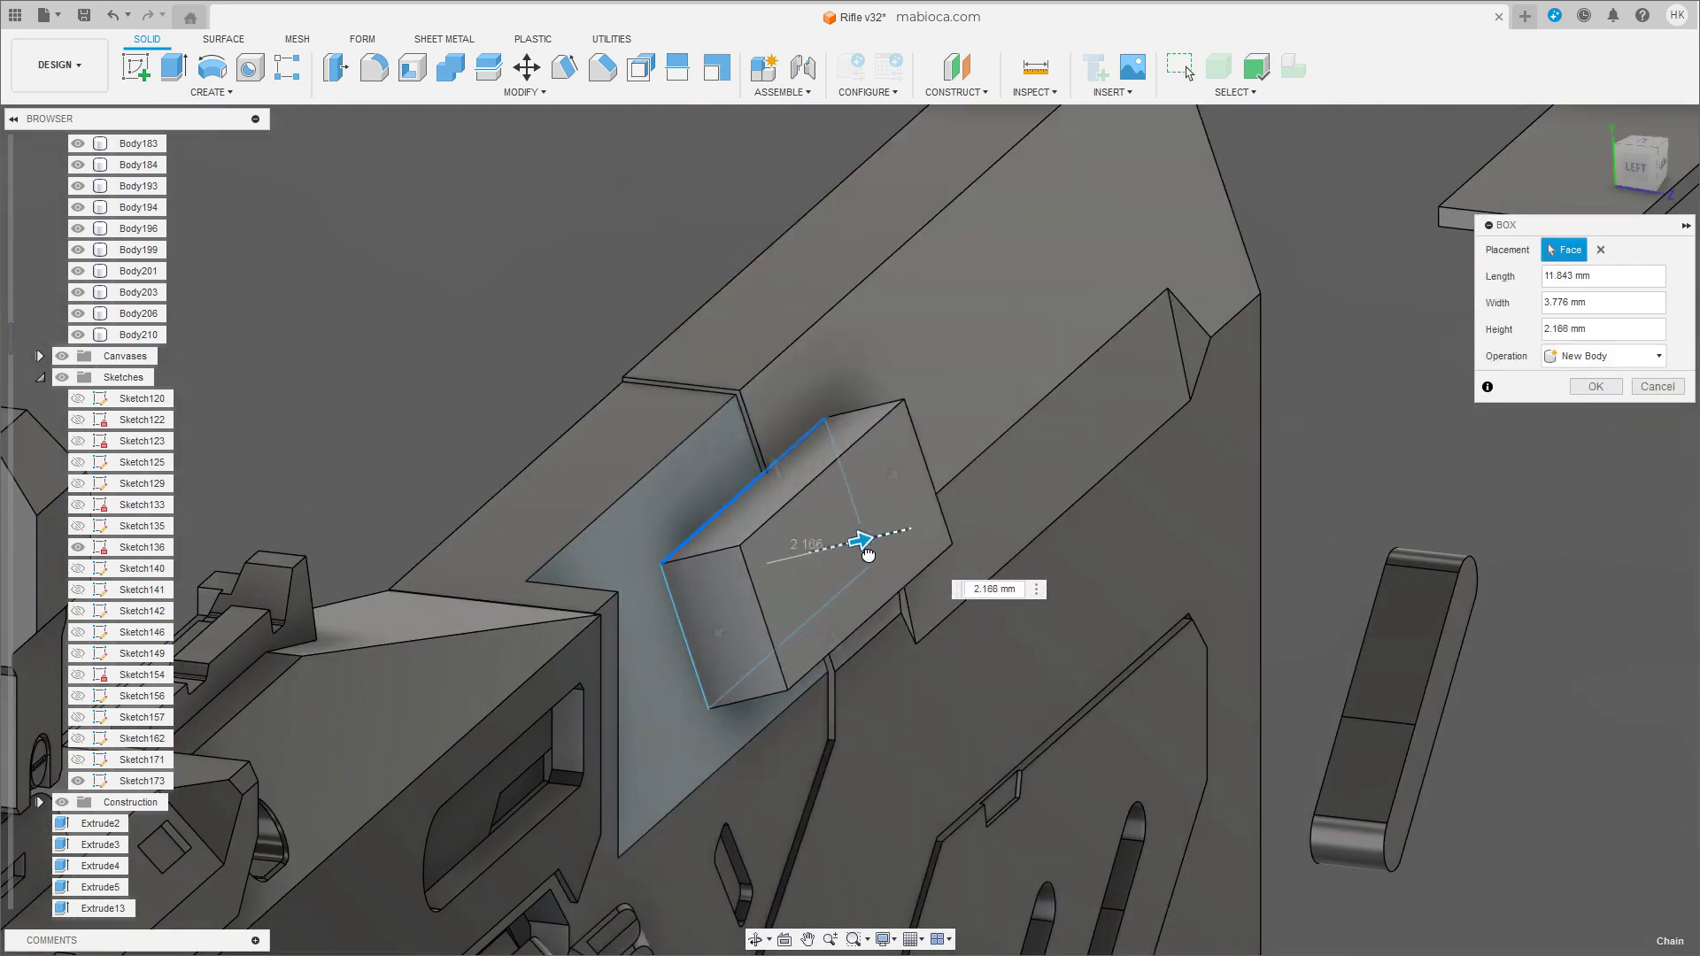
{"action": "key", "text": "Return"}
Sink Body211 about 0.405 mm into the receiver side panel.
{"action": "left_click", "coordinate": [853, 541]}
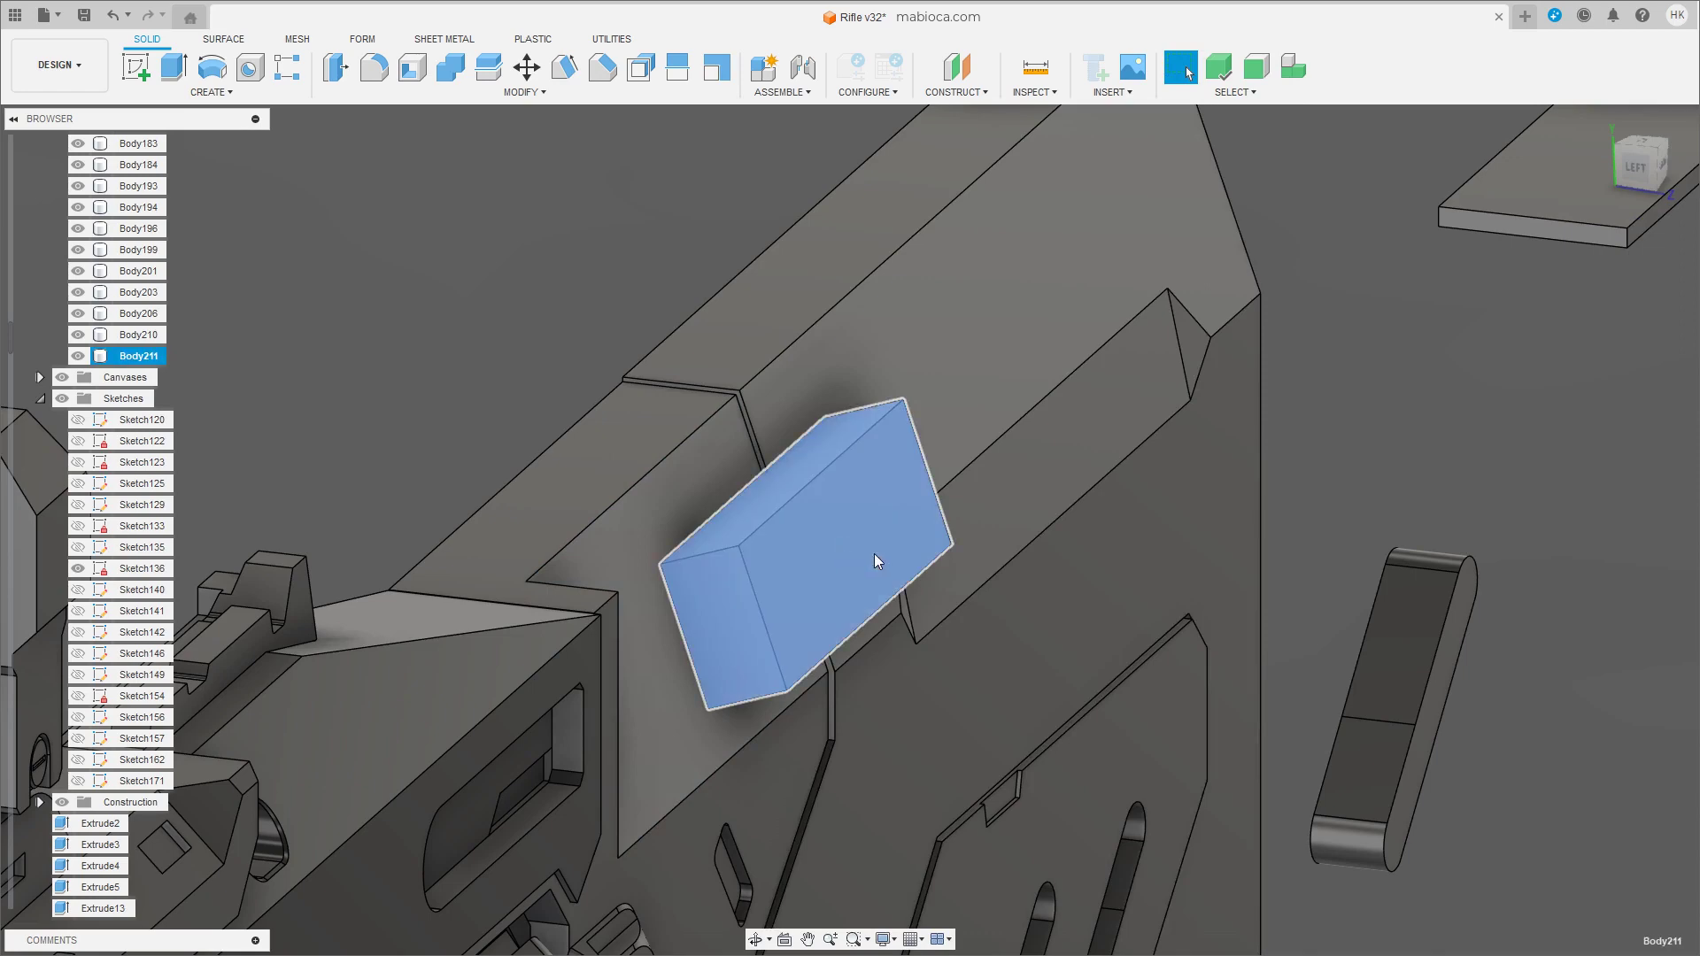
{"action": "key", "text": "m"}
{"action": "left_click_drag", "start_coordinate": [703, 706], "coordinate": [712, 710]}
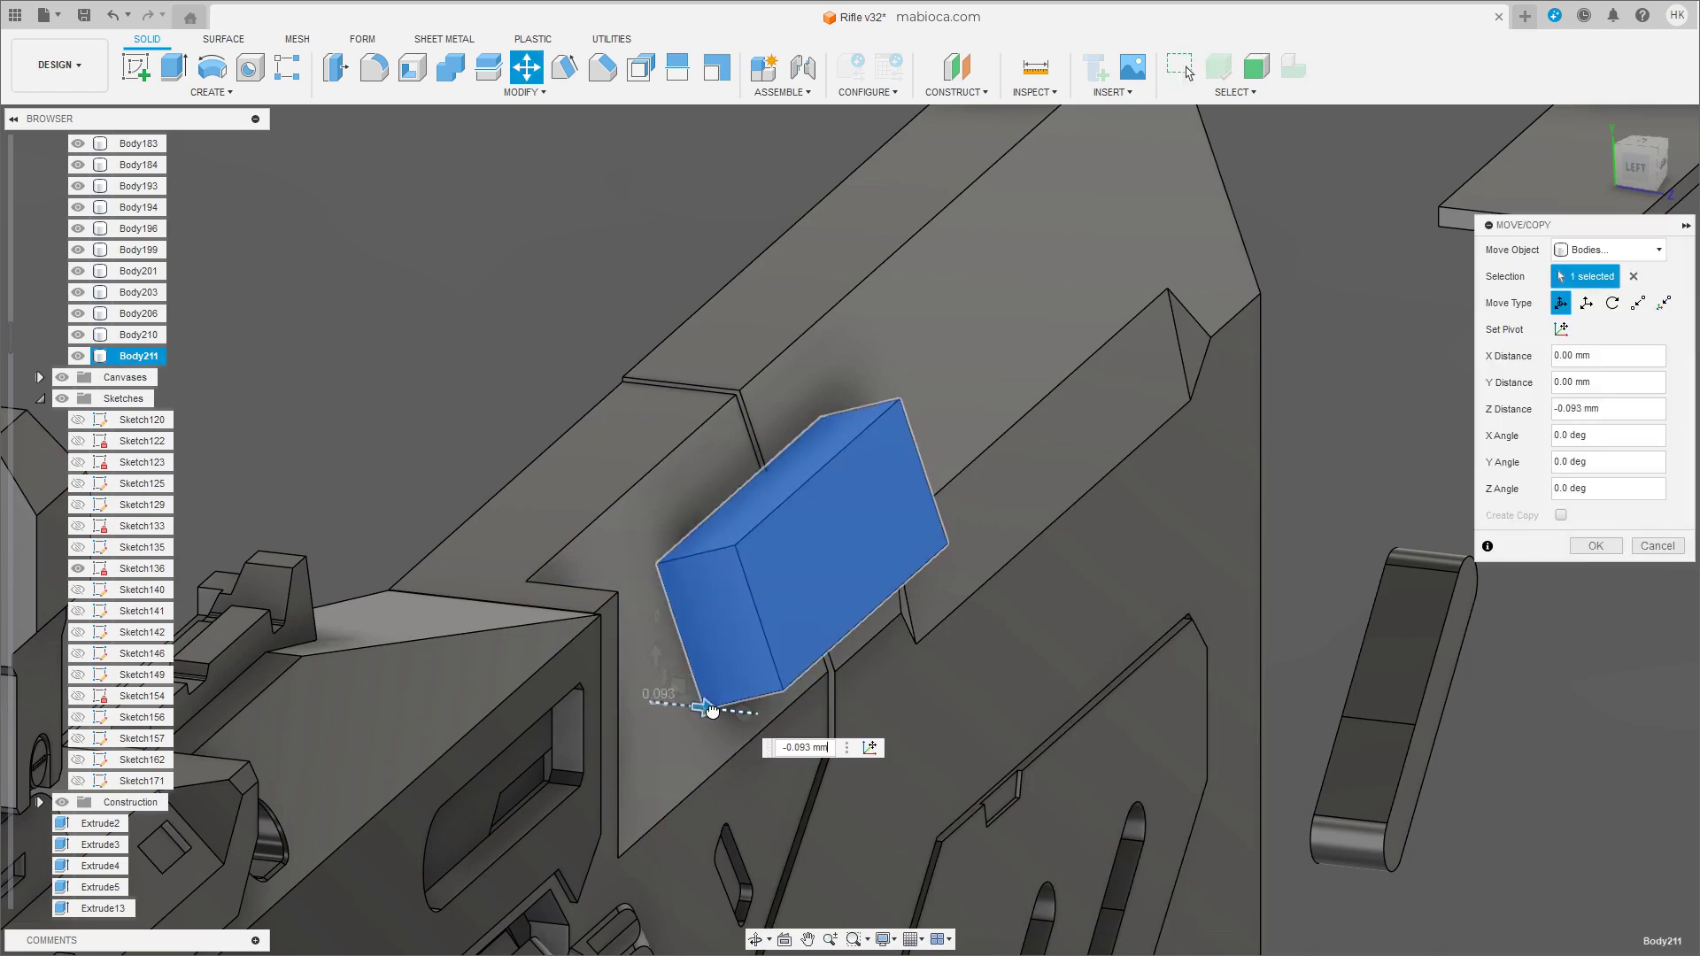
{"action": "left_click", "coordinate": [1657, 545]}
{"action": "left_click", "coordinate": [822, 554]}
{"action": "key", "text": "m"}
{"action": "left_click", "coordinate": [1562, 328]}
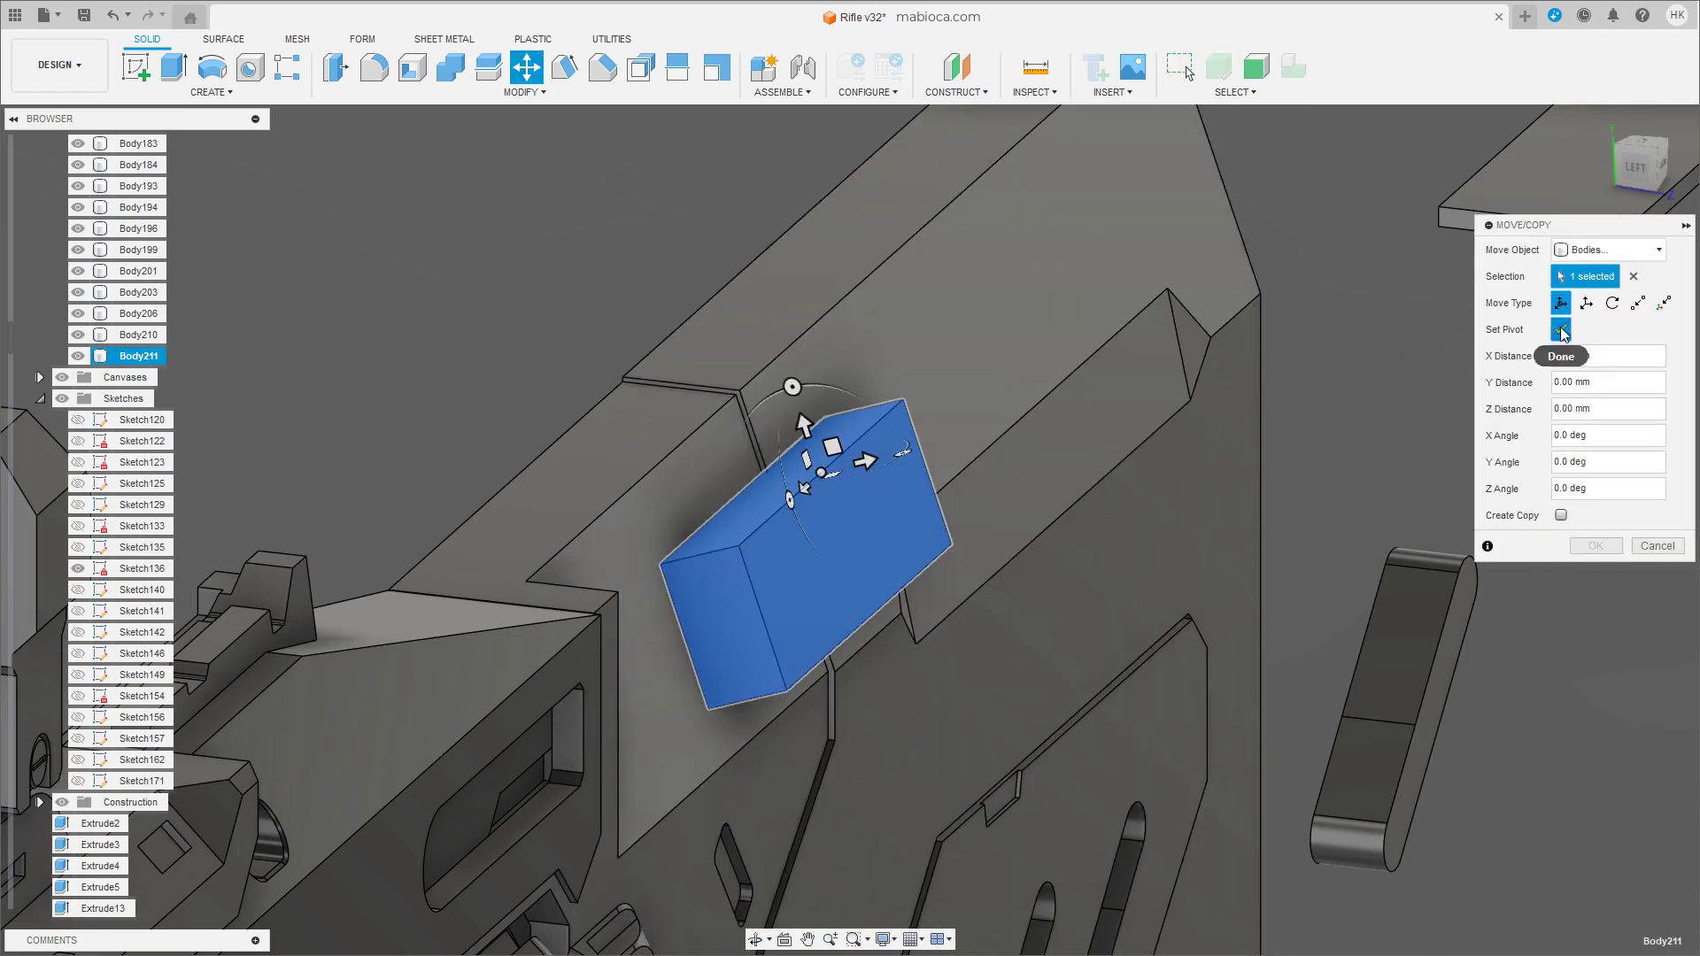
{"action": "left_click", "coordinate": [1562, 331]}
{"action": "middle_click_drag", "start_coordinate": [776, 560], "coordinate": [817, 456], "text": "shift"}
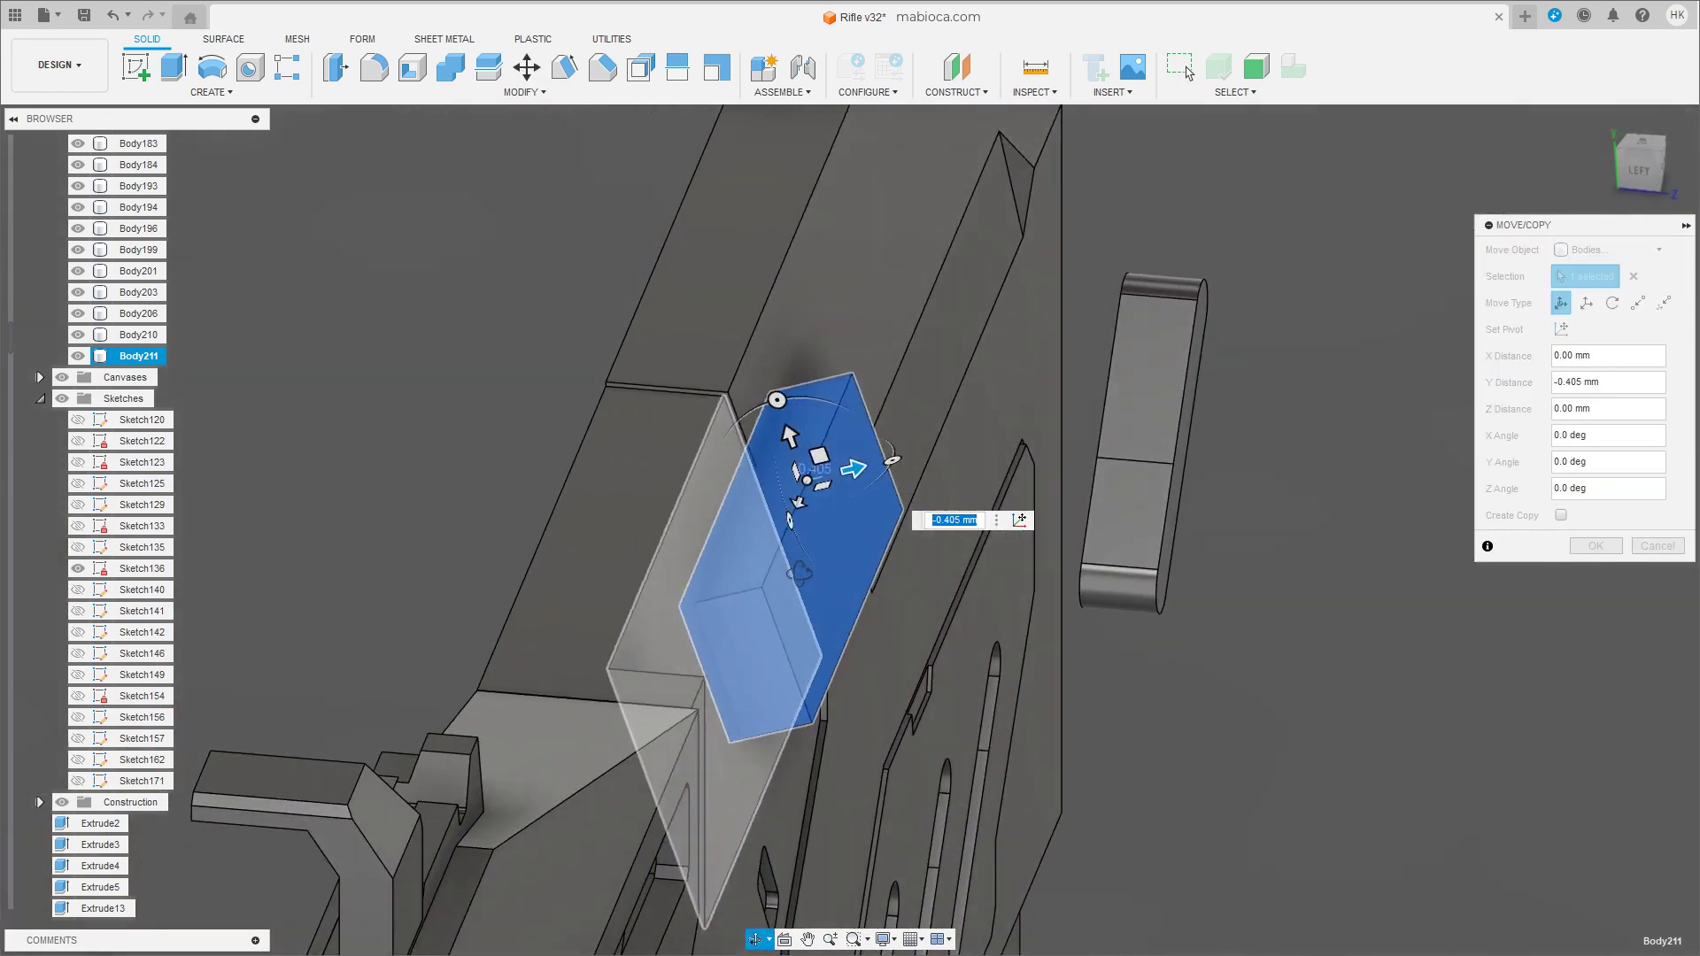
{"action": "left_click_drag", "start_coordinate": [850, 469], "coordinate": [852, 473]}
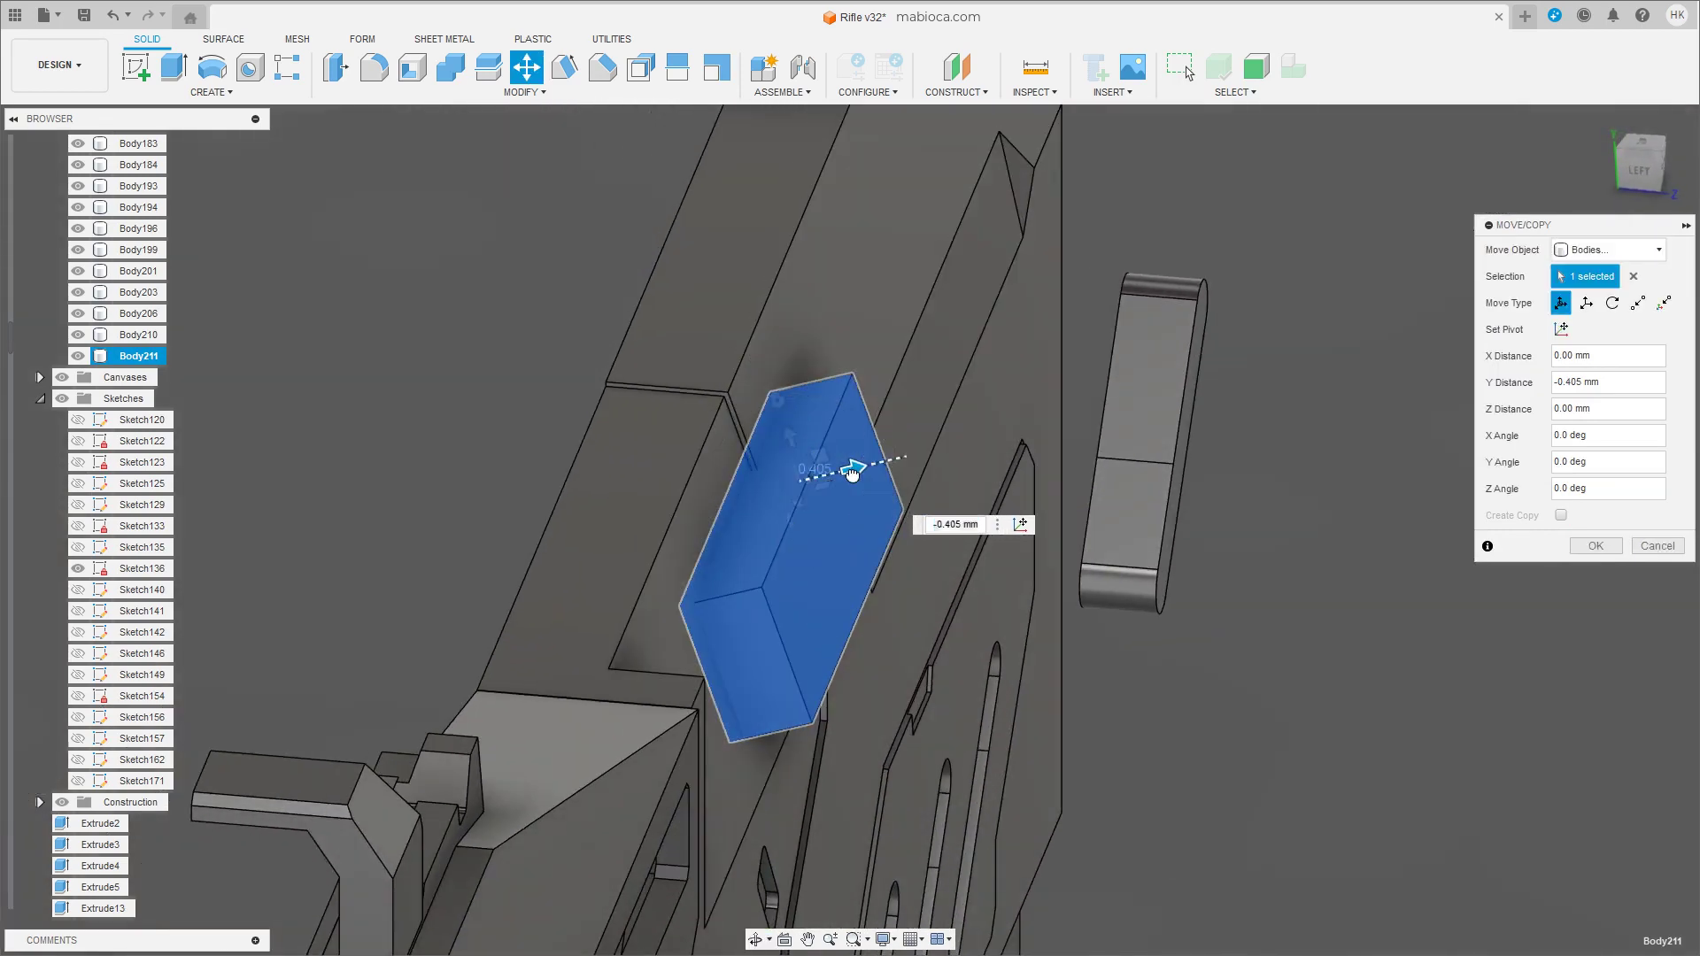
{"action": "left_click", "coordinate": [1599, 551]}
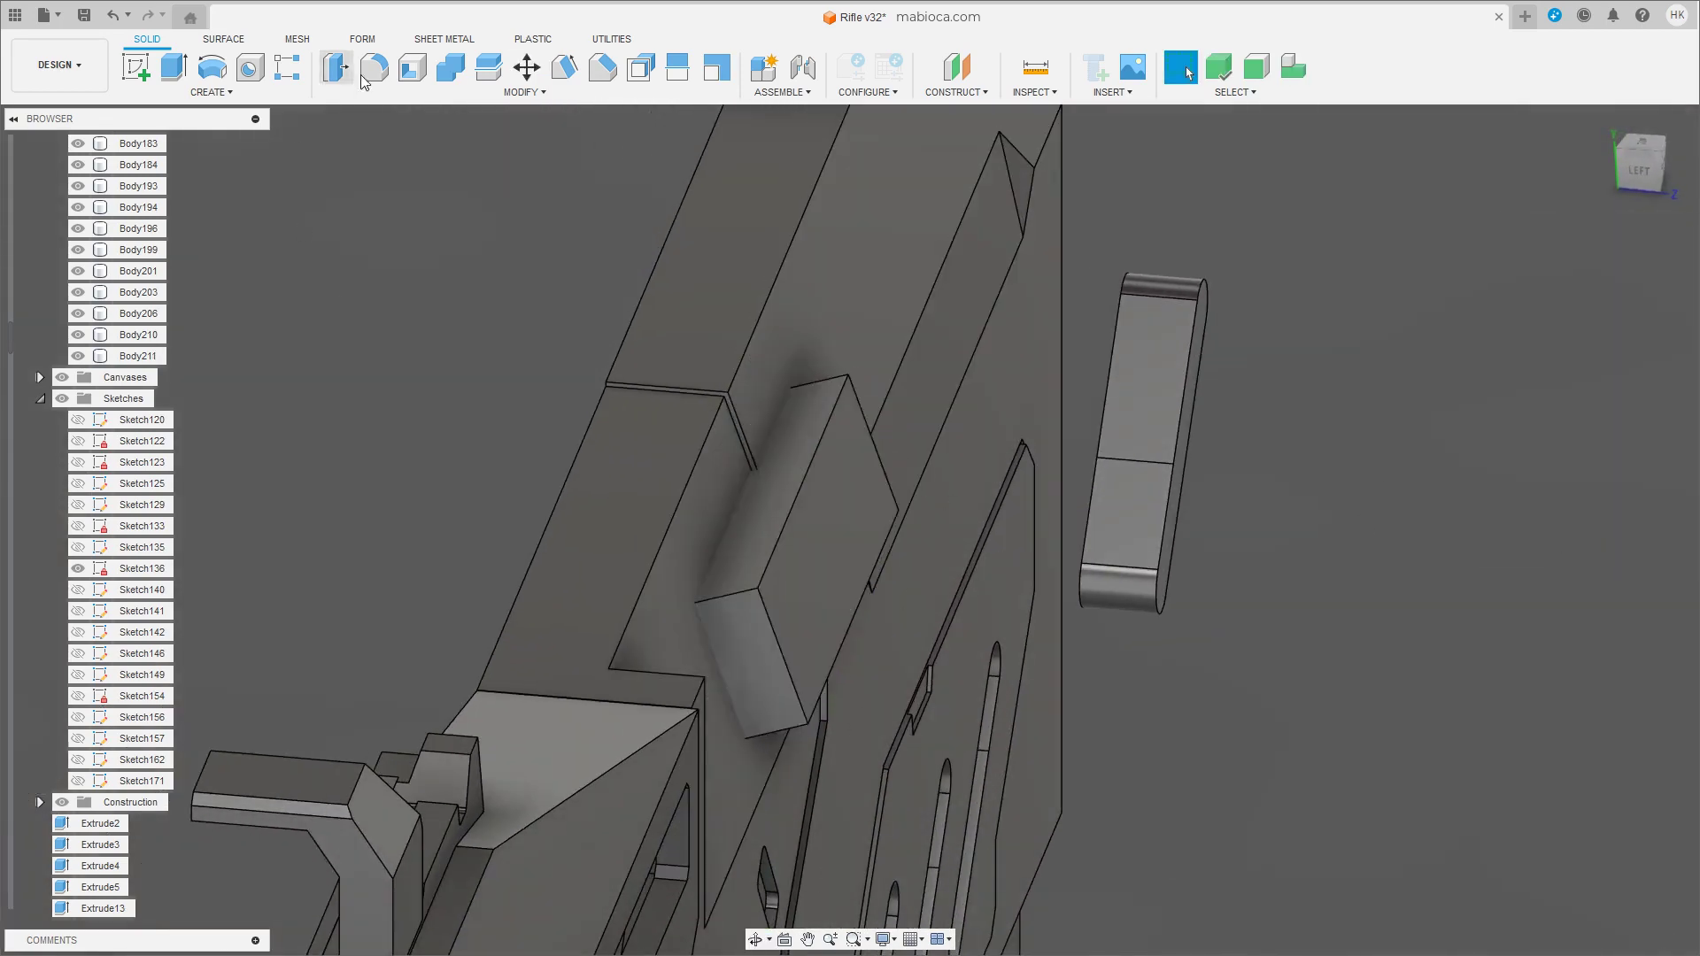
Combine-cut Body211 out of the side panel.
{"action": "left_click", "coordinate": [450, 67]}
{"action": "left_click", "coordinate": [640, 437]}
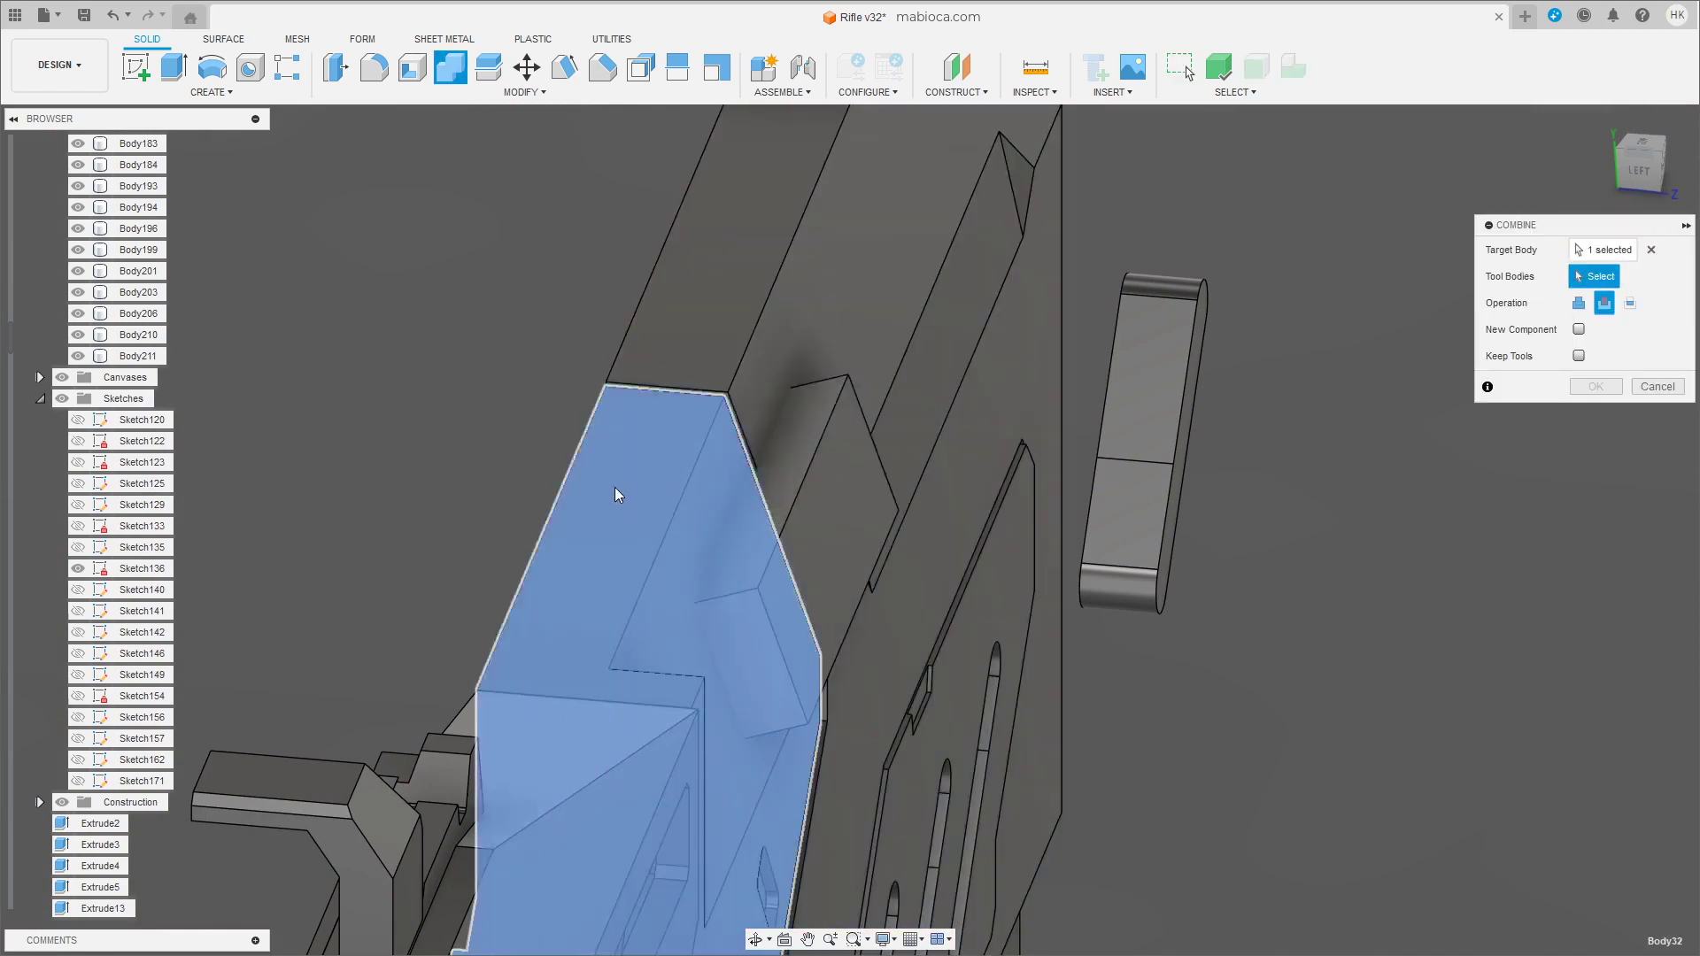
{"action": "left_click", "coordinate": [760, 345]}
{"action": "key", "text": "Return"}
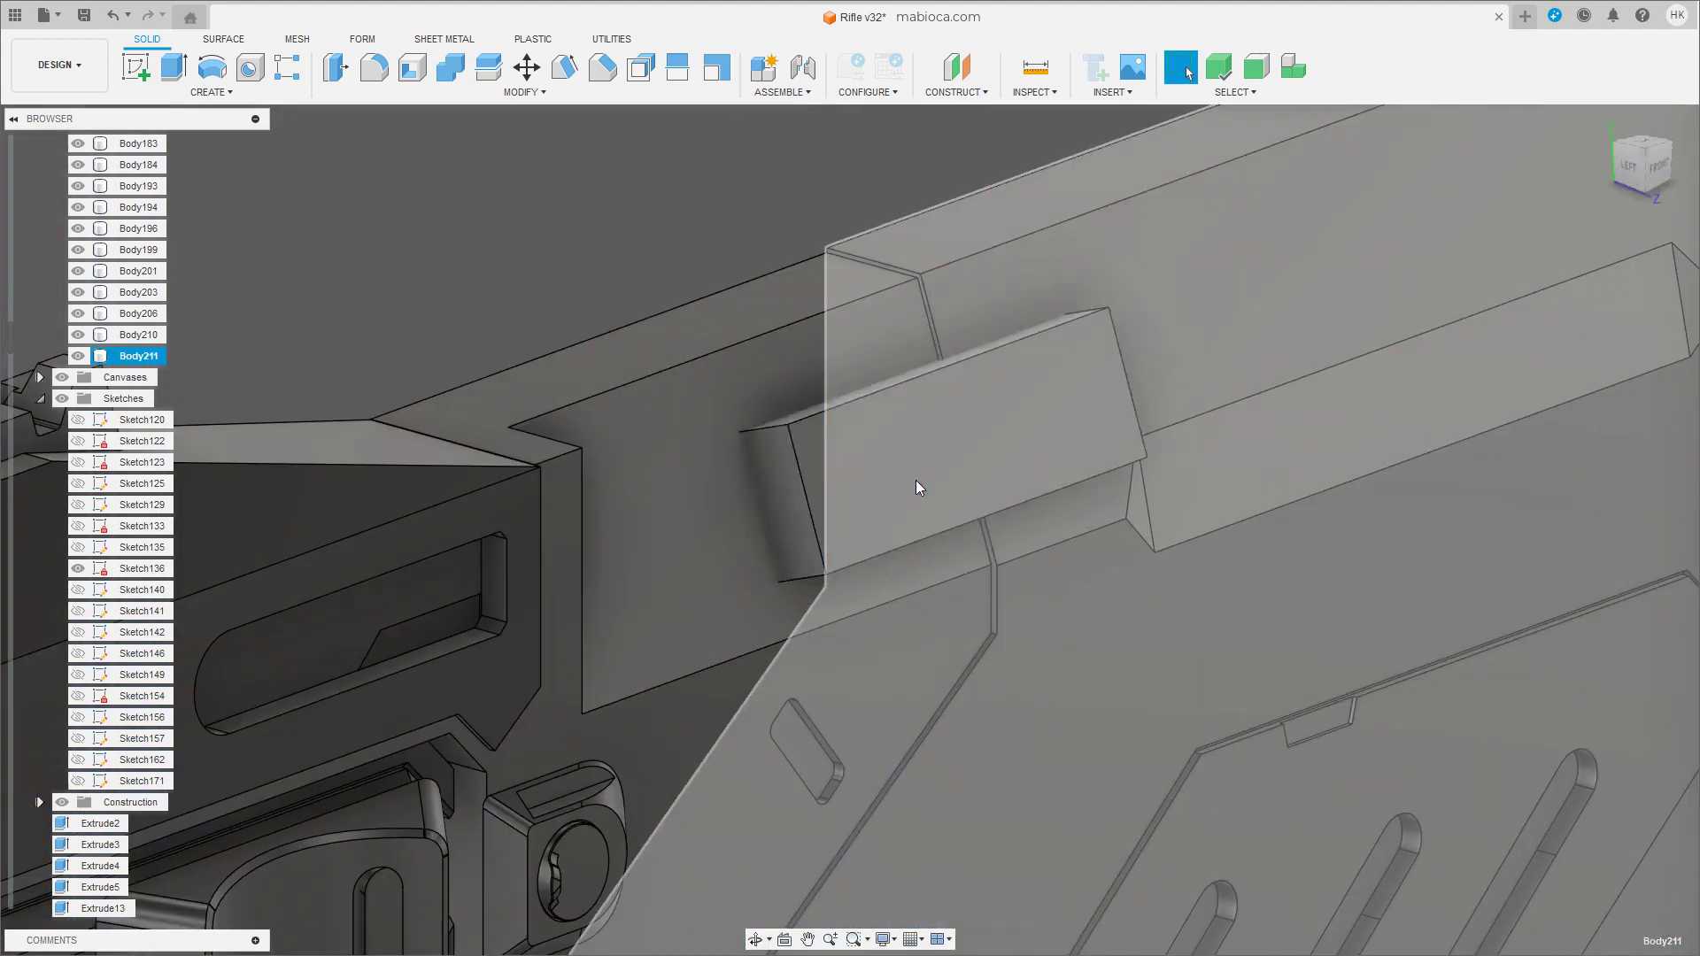
Paste a block copy, slide it about 15 mm along the receiver, and cut the neighbouring panel.
{"action": "key", "text": "ctrl+v"}
{"action": "left_click_drag", "start_coordinate": [745, 562], "coordinate": [1184, 444]}
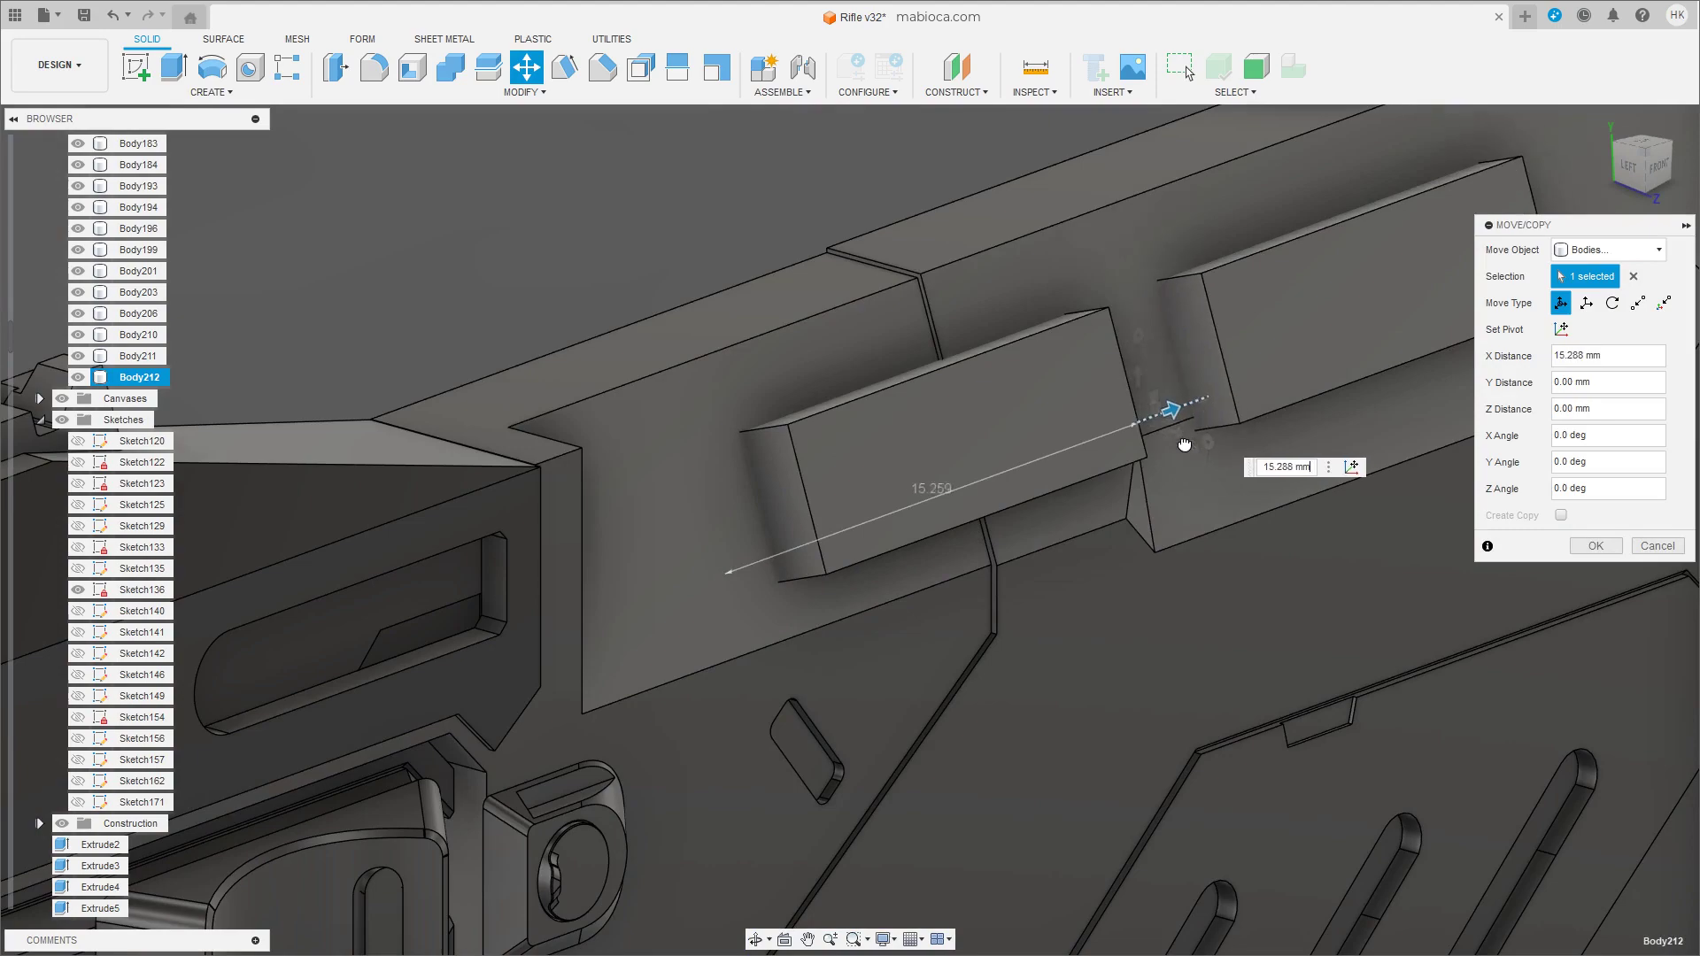
{"action": "left_click", "coordinate": [1594, 547]}
{"action": "left_click", "coordinate": [451, 66]}
{"action": "left_click", "coordinate": [722, 454]}
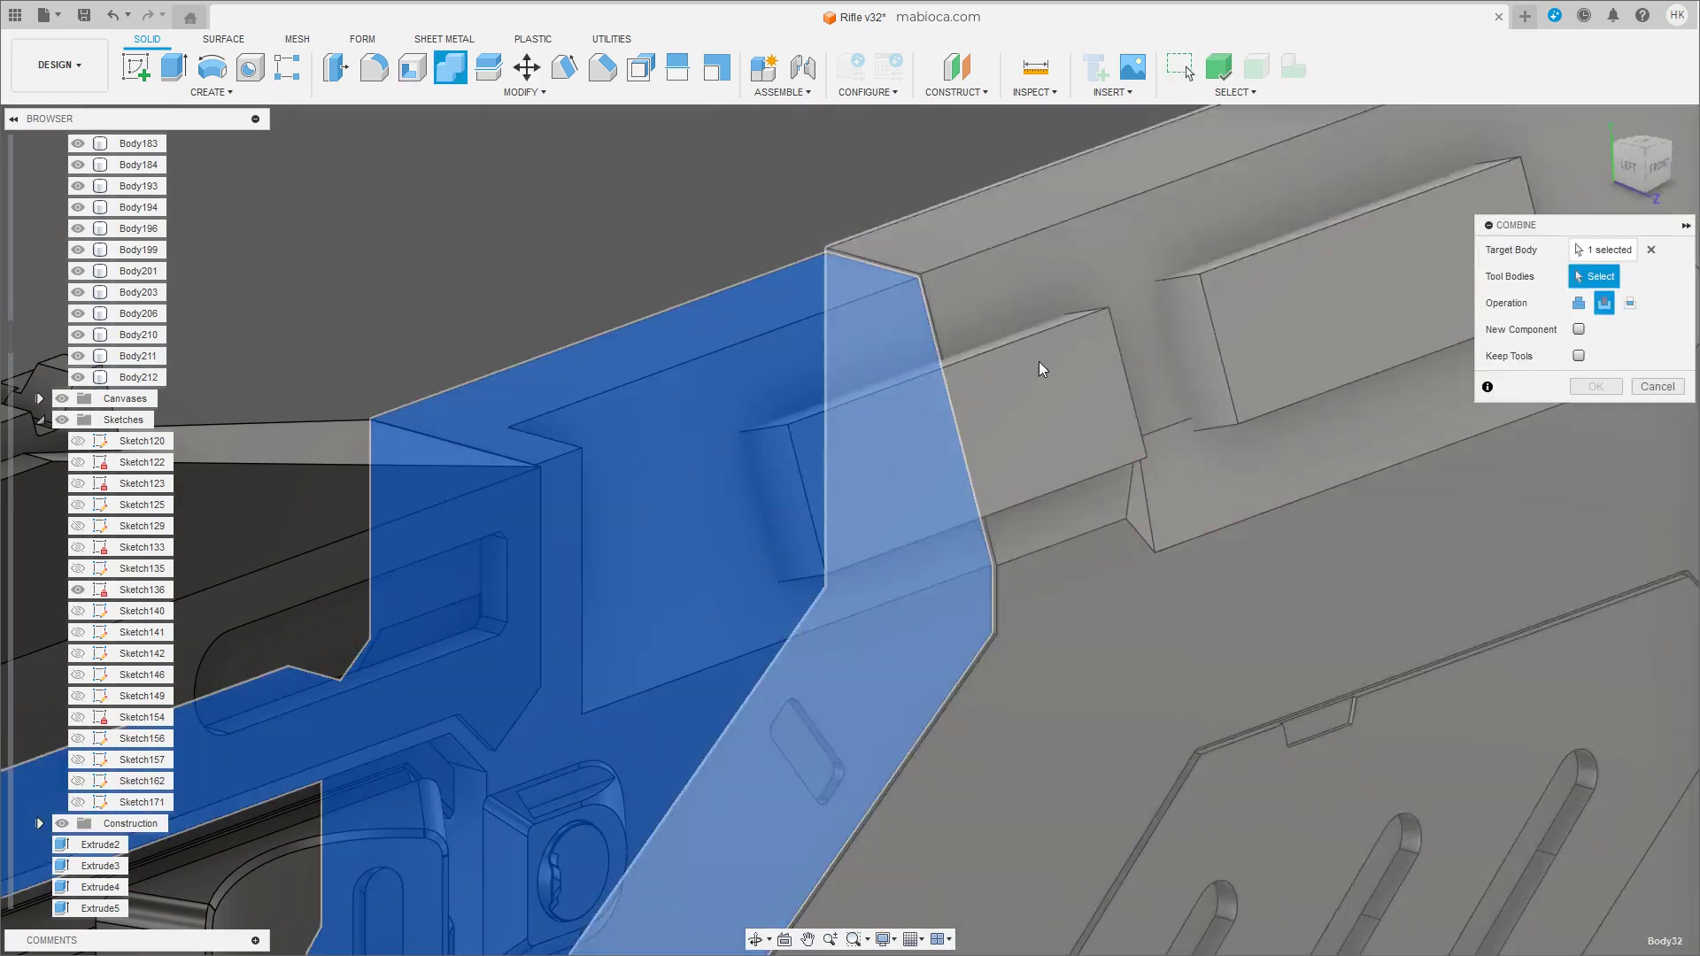
{"action": "left_click", "coordinate": [1039, 361]}
{"action": "left_click", "coordinate": [1596, 386]}
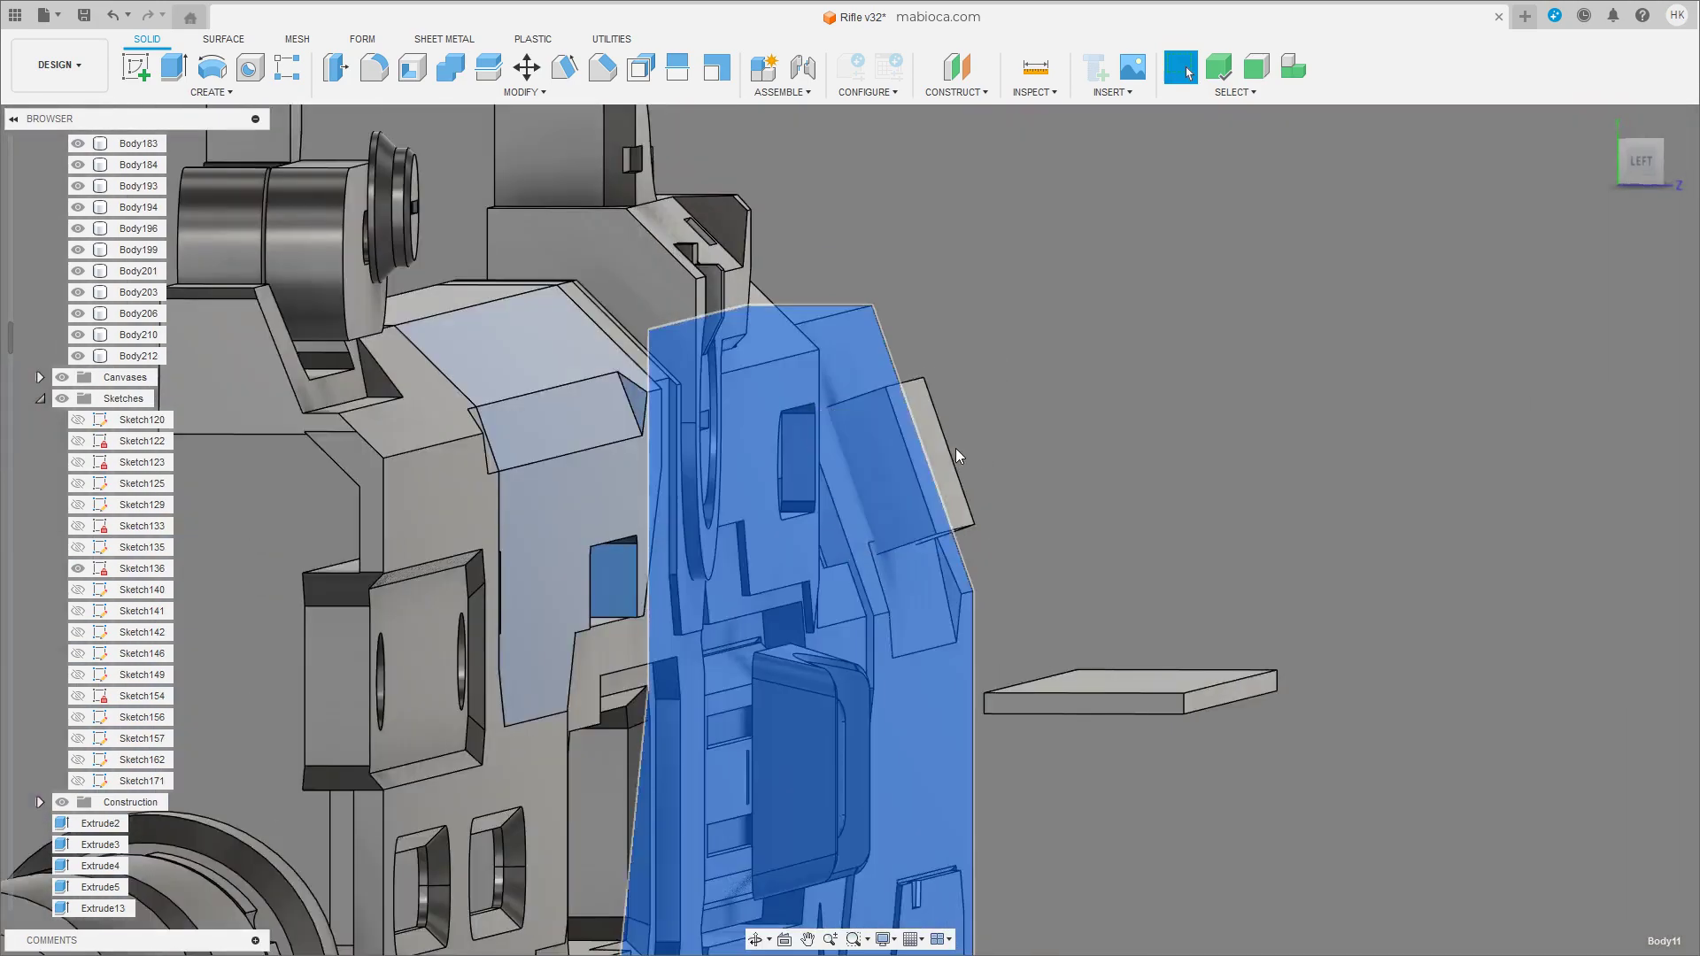
Shift Body212 -15.242 mm along X over the recess and cut it from the panel.
{"action": "left_click", "coordinate": [916, 515]}
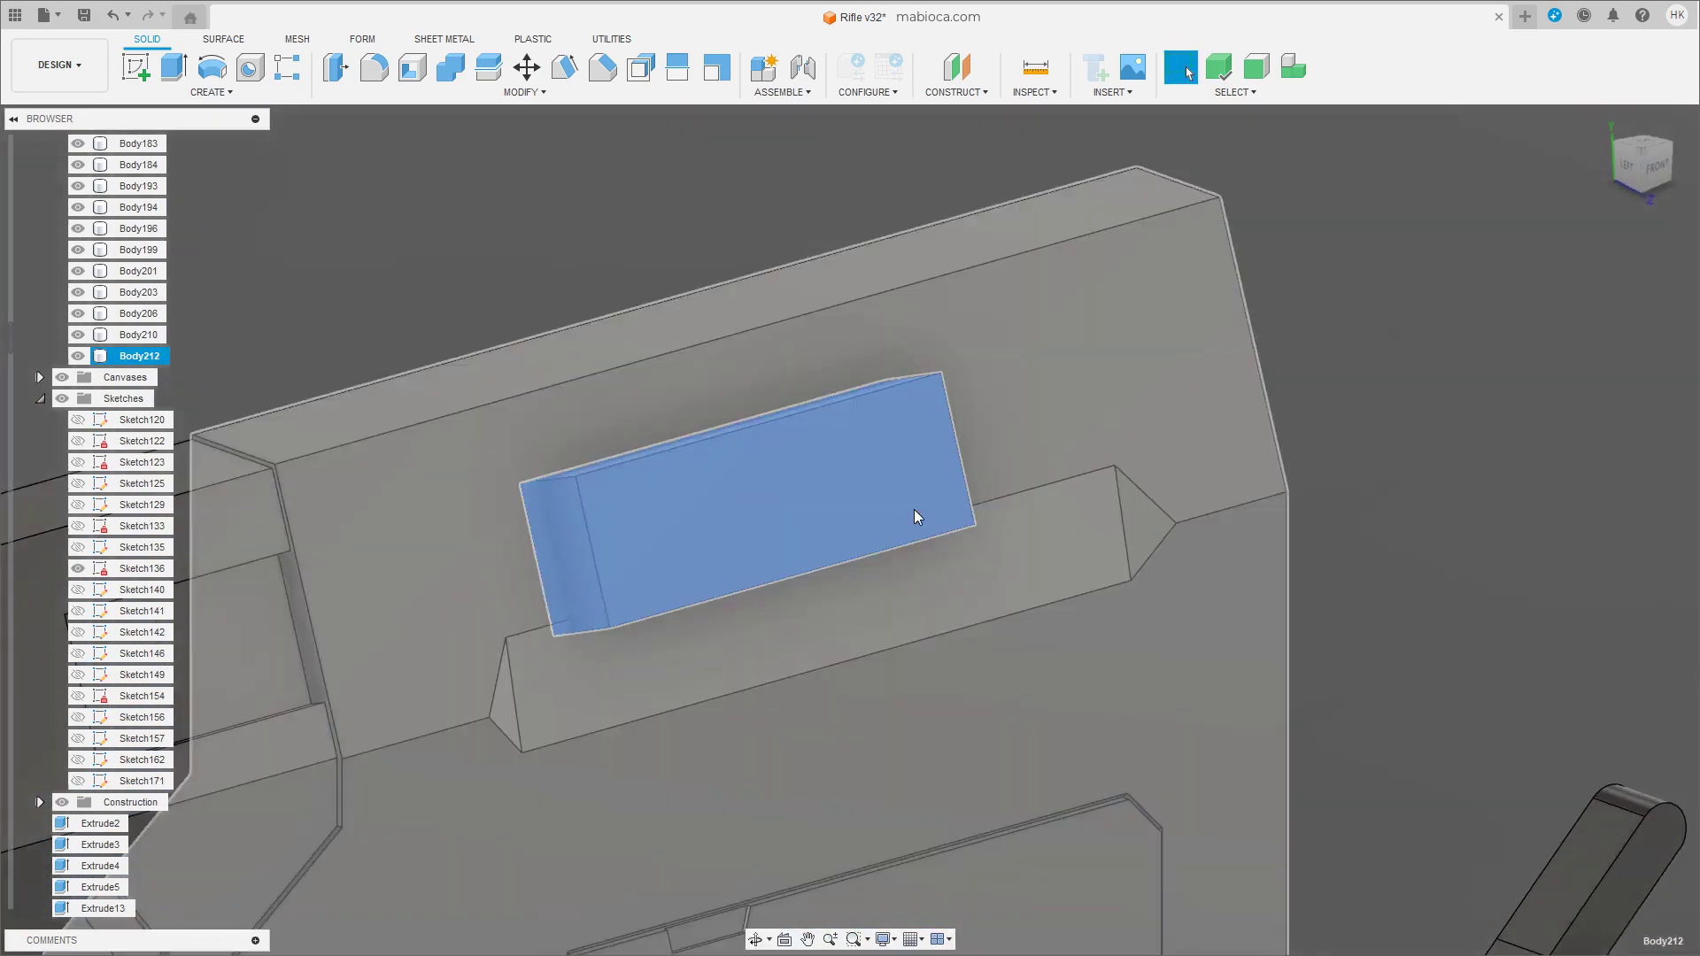
{"action": "key", "text": "m"}
{"action": "left_click_drag", "start_coordinate": [549, 603], "coordinate": [236, 695]}
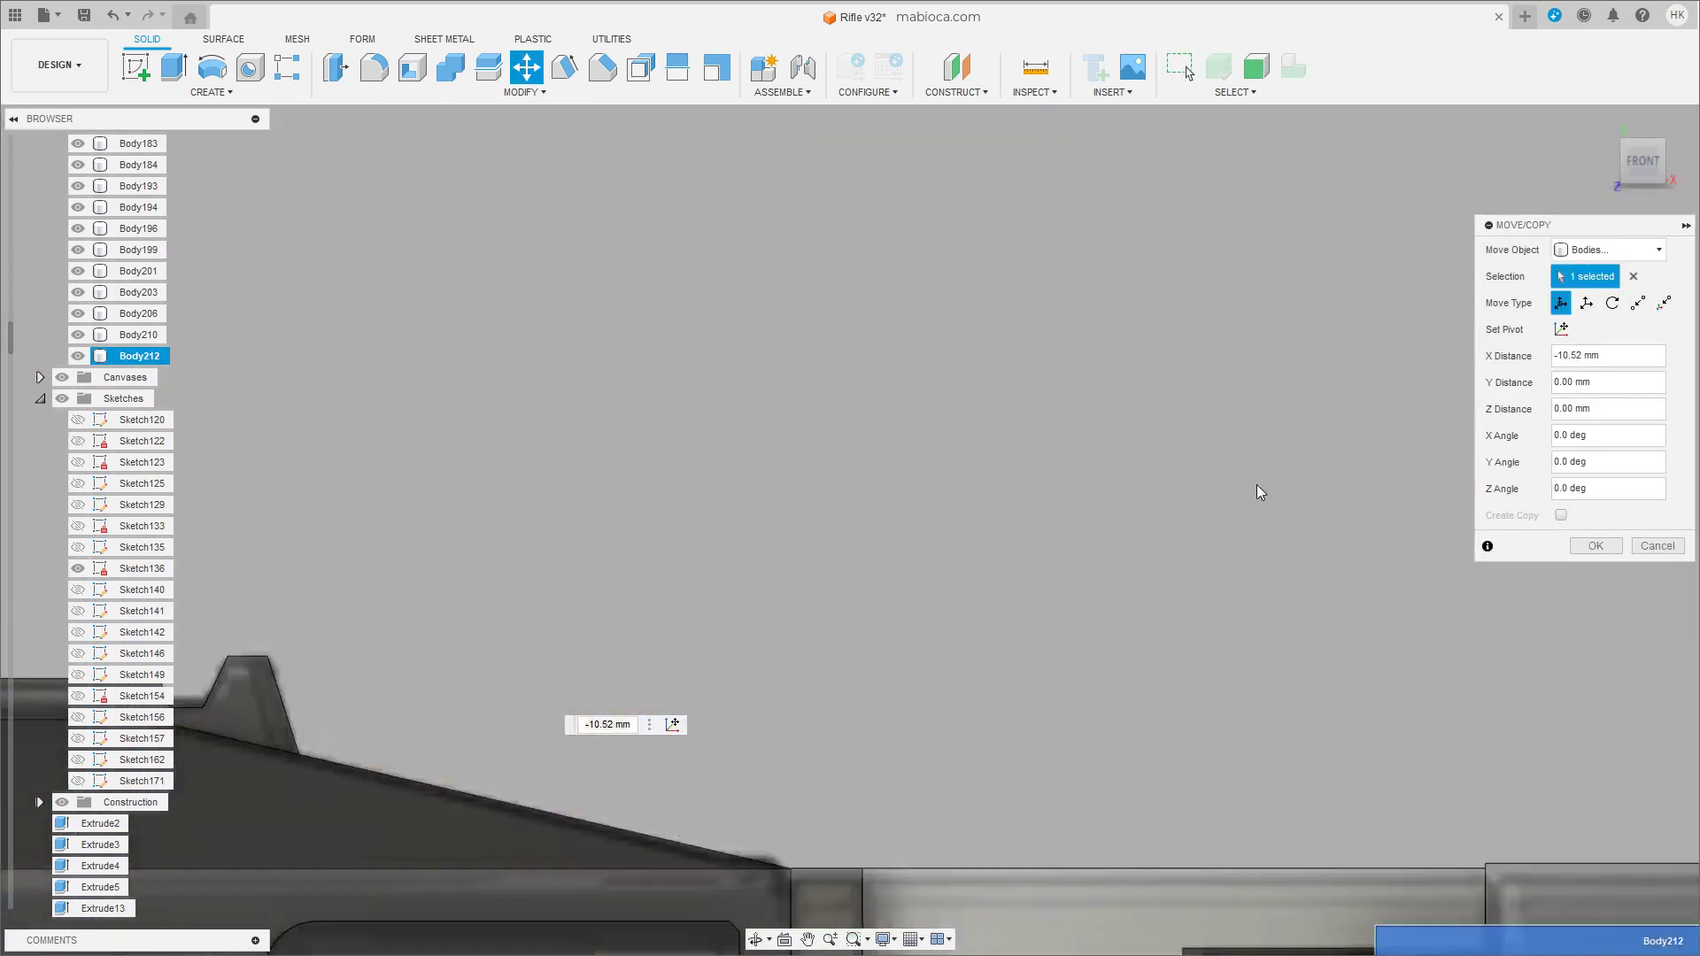
{"action": "scroll", "coordinate": [1259, 491], "scroll_direction": "down", "scroll_amount": 5}
{"action": "left_click_drag", "start_coordinate": [939, 611], "coordinate": [768, 613]}
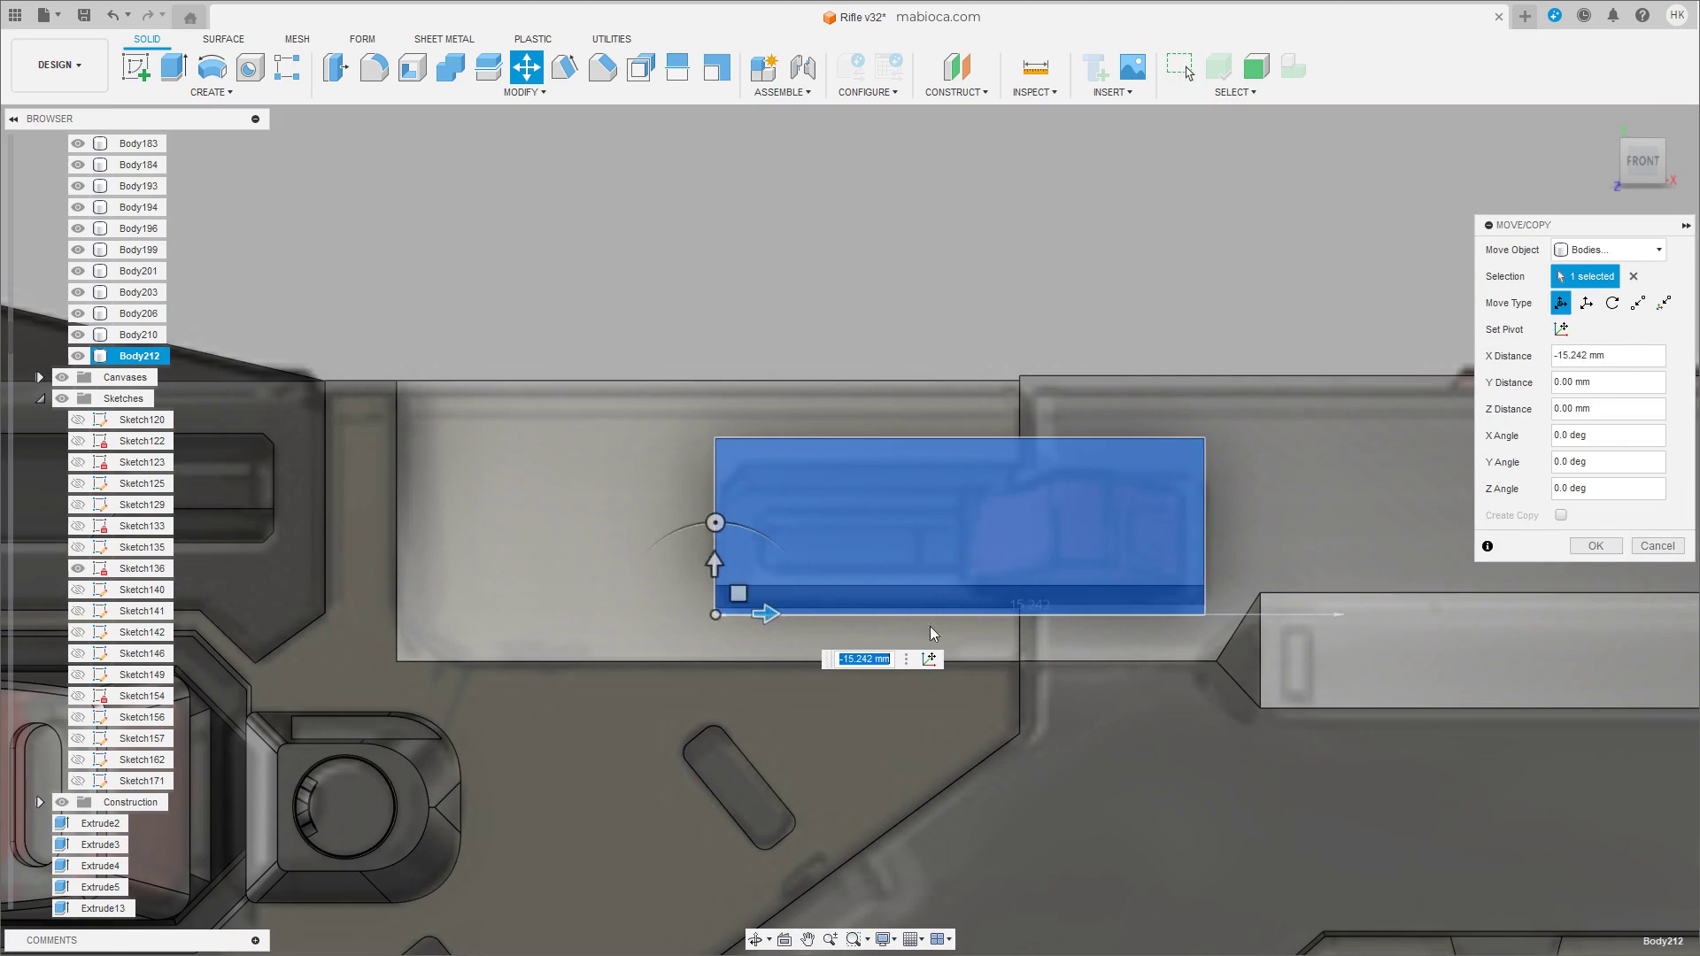
{"action": "key", "text": "Return"}
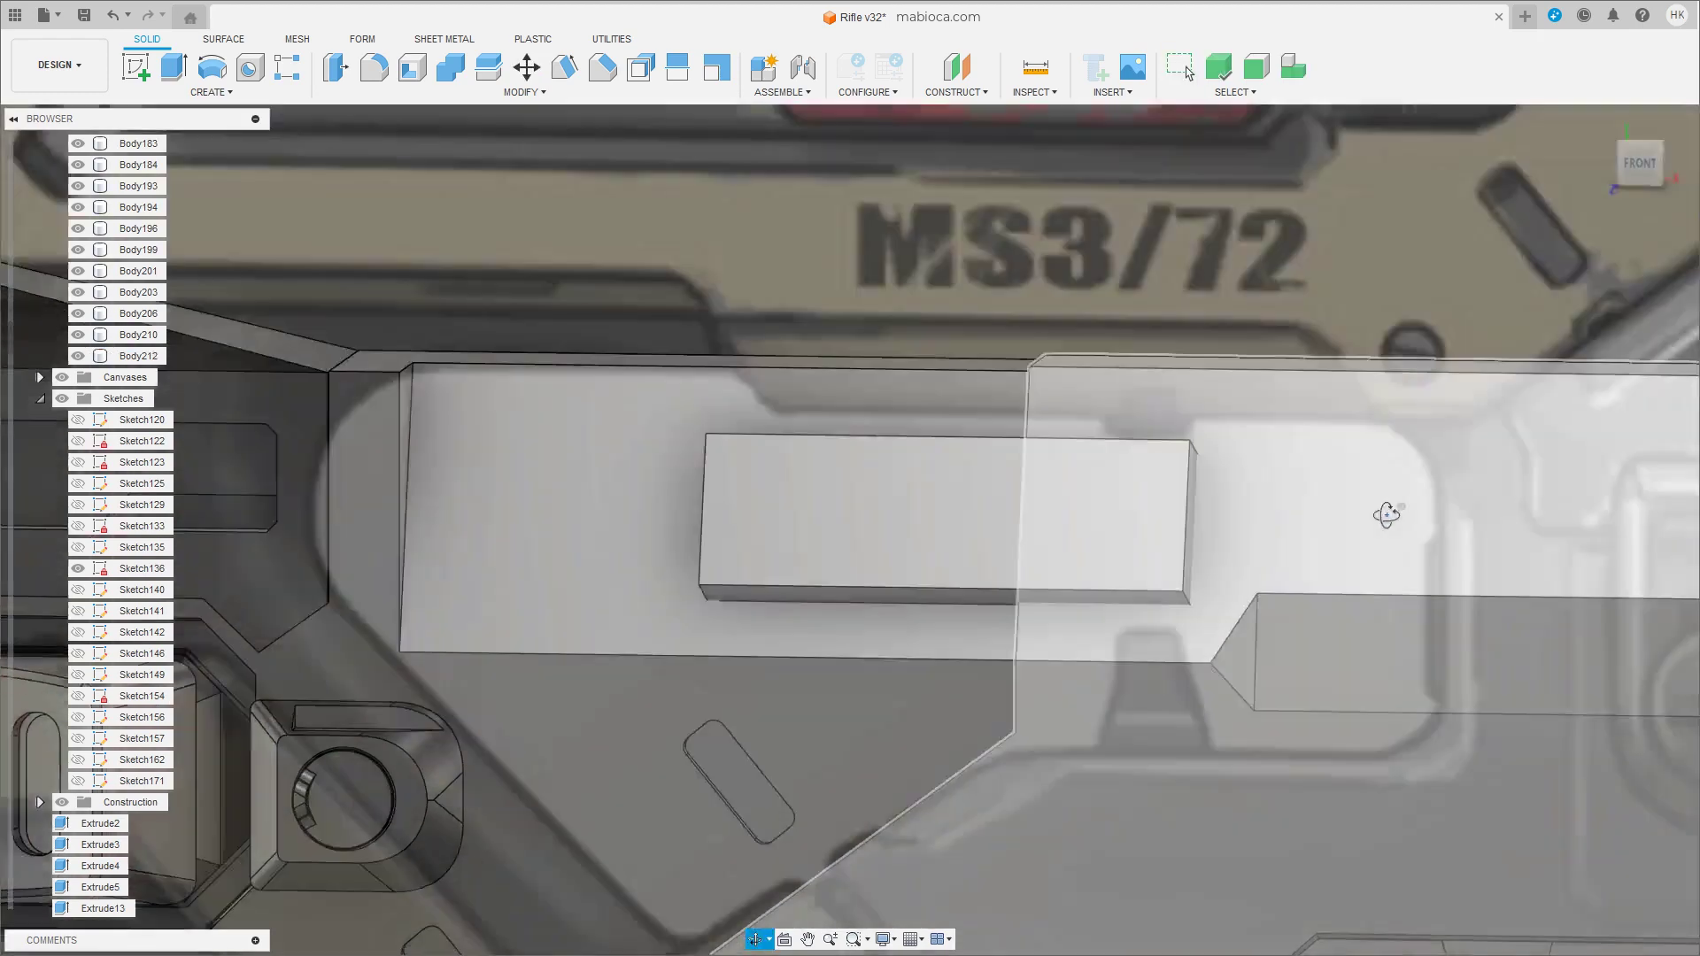
{"action": "middle_click_drag", "start_coordinate": [1282, 514], "coordinate": [1163, 216], "text": "shift"}
{"action": "left_click", "coordinate": [440, 75]}
{"action": "key", "text": "Escape"}
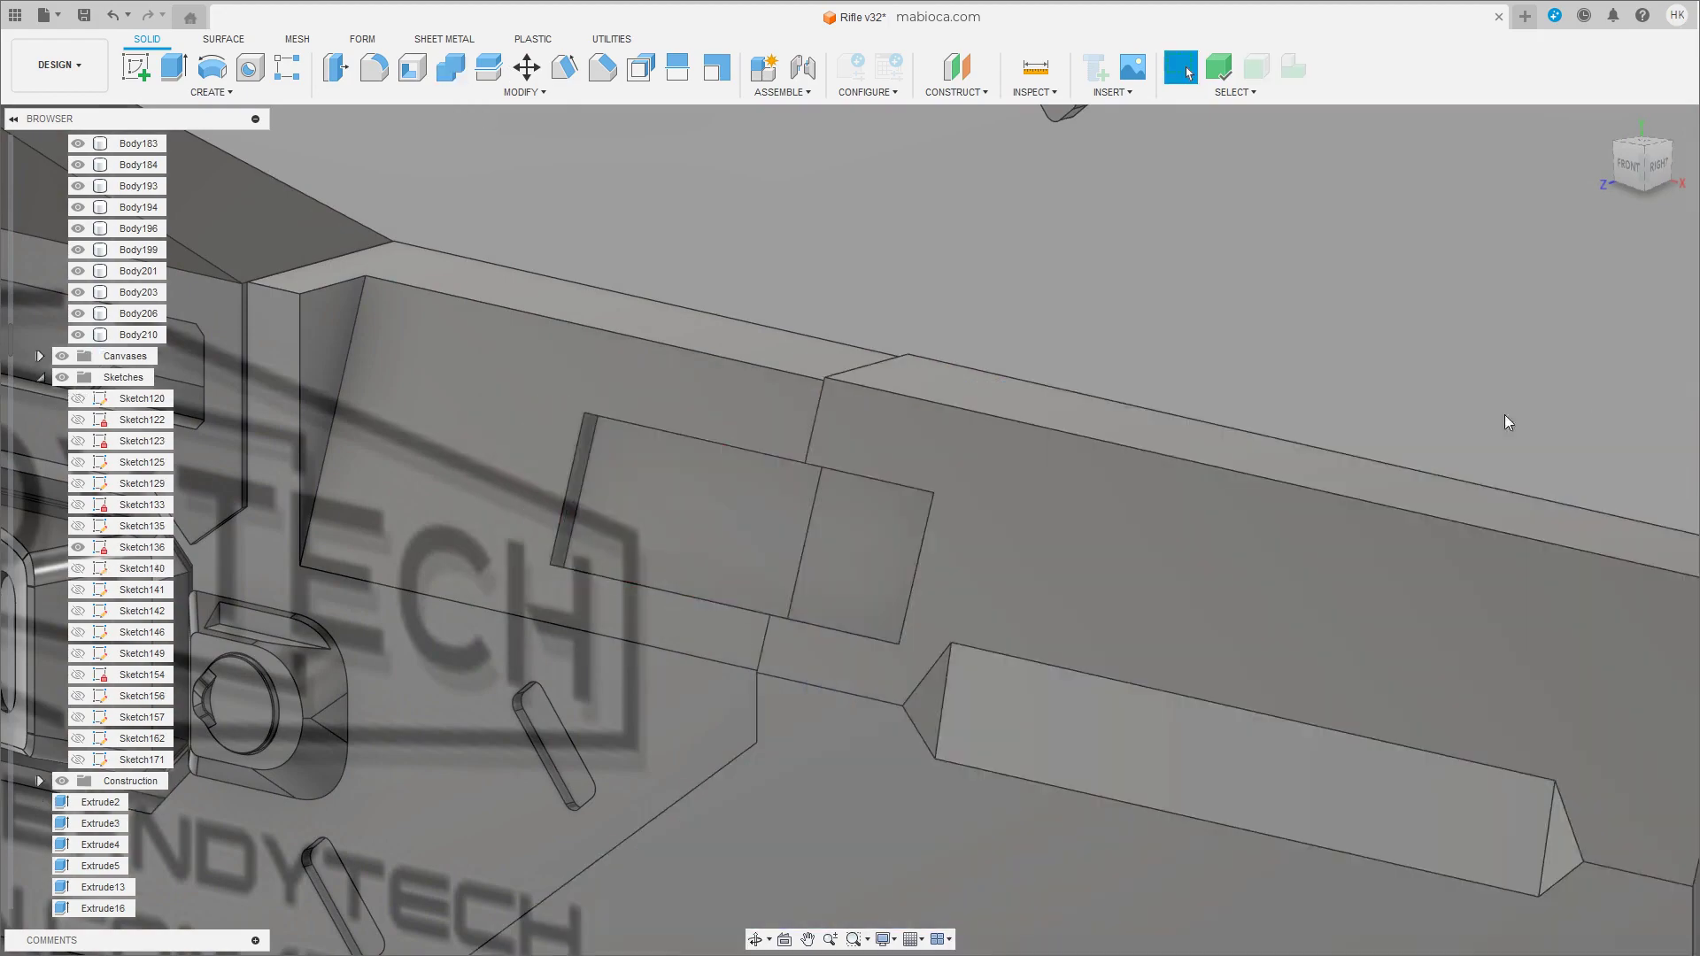
{"action": "mouse_move", "coordinate": [1505, 415]}
{"action": "middle_mouse_down", "text": "shift"}
{"action": "mouse_move", "coordinate": [1128, 511]}
{"action": "mouse_move", "coordinate": [804, 565]}
{"action": "mouse_move", "coordinate": [588, 312]}
{"action": "middle_mouse_up", "text": "shift"}
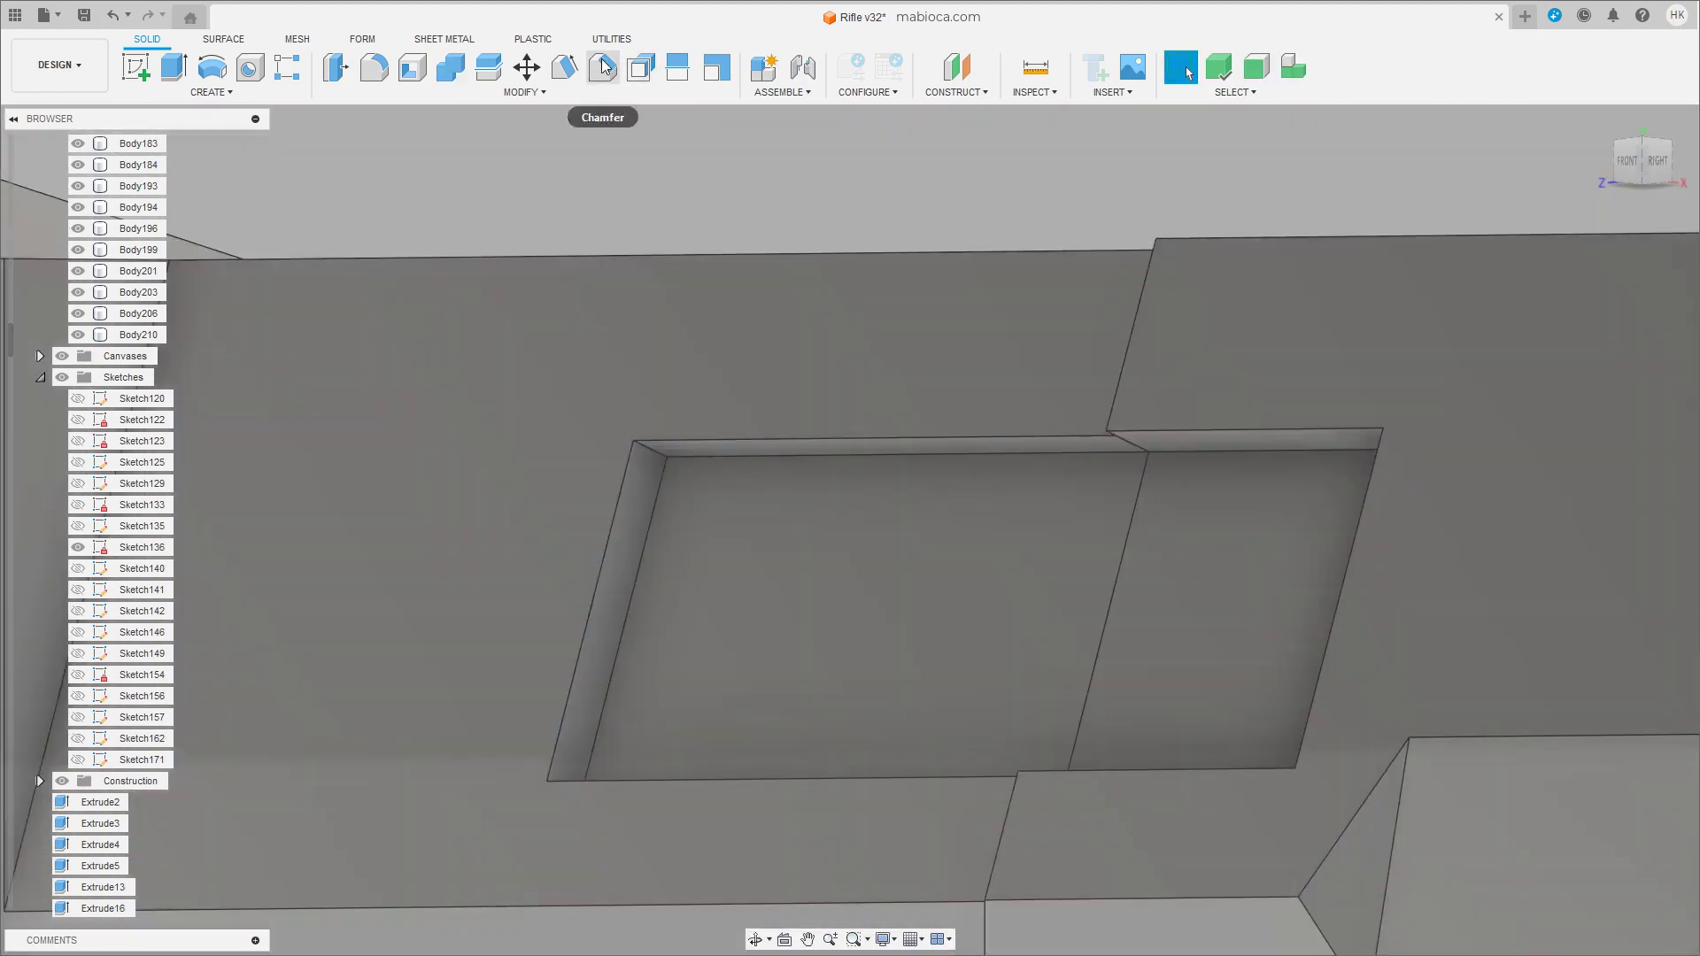
Chamfer the four rim edges of the side-panel recess at an equal 0.433 mm distance.
{"action": "left_click", "coordinate": [602, 67]}
{"action": "left_click", "coordinate": [604, 613]}
{"action": "scroll", "coordinate": [759, 690], "scroll_direction": "up", "scroll_amount": 2}
{"action": "scroll", "coordinate": [760, 690], "scroll_direction": "down", "scroll_amount": 3}
{"action": "left_click", "coordinate": [1416, 592]}
{"action": "middle_click_drag", "start_coordinate": [1416, 592], "coordinate": [1054, 620], "text": "shift"}
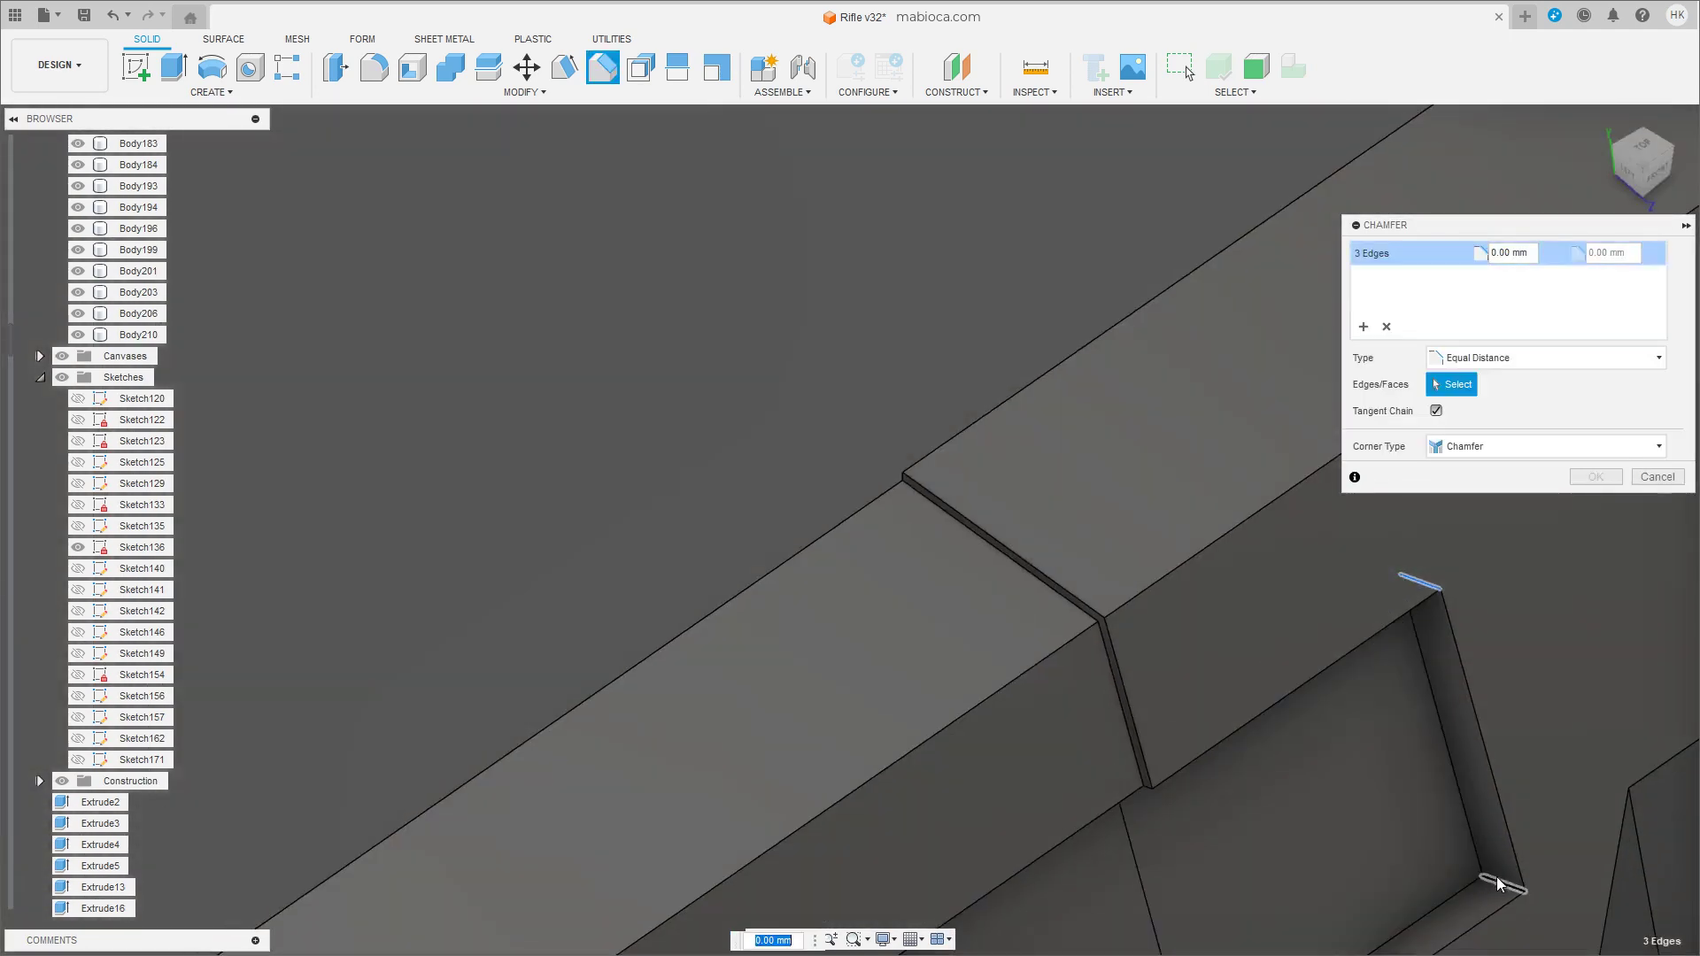
{"action": "left_click", "coordinate": [478, 841]}
{"action": "scroll", "coordinate": [560, 479], "scroll_direction": "up", "scroll_amount": 3}
{"action": "left_click_drag", "start_coordinate": [434, 467], "coordinate": [443, 482]}
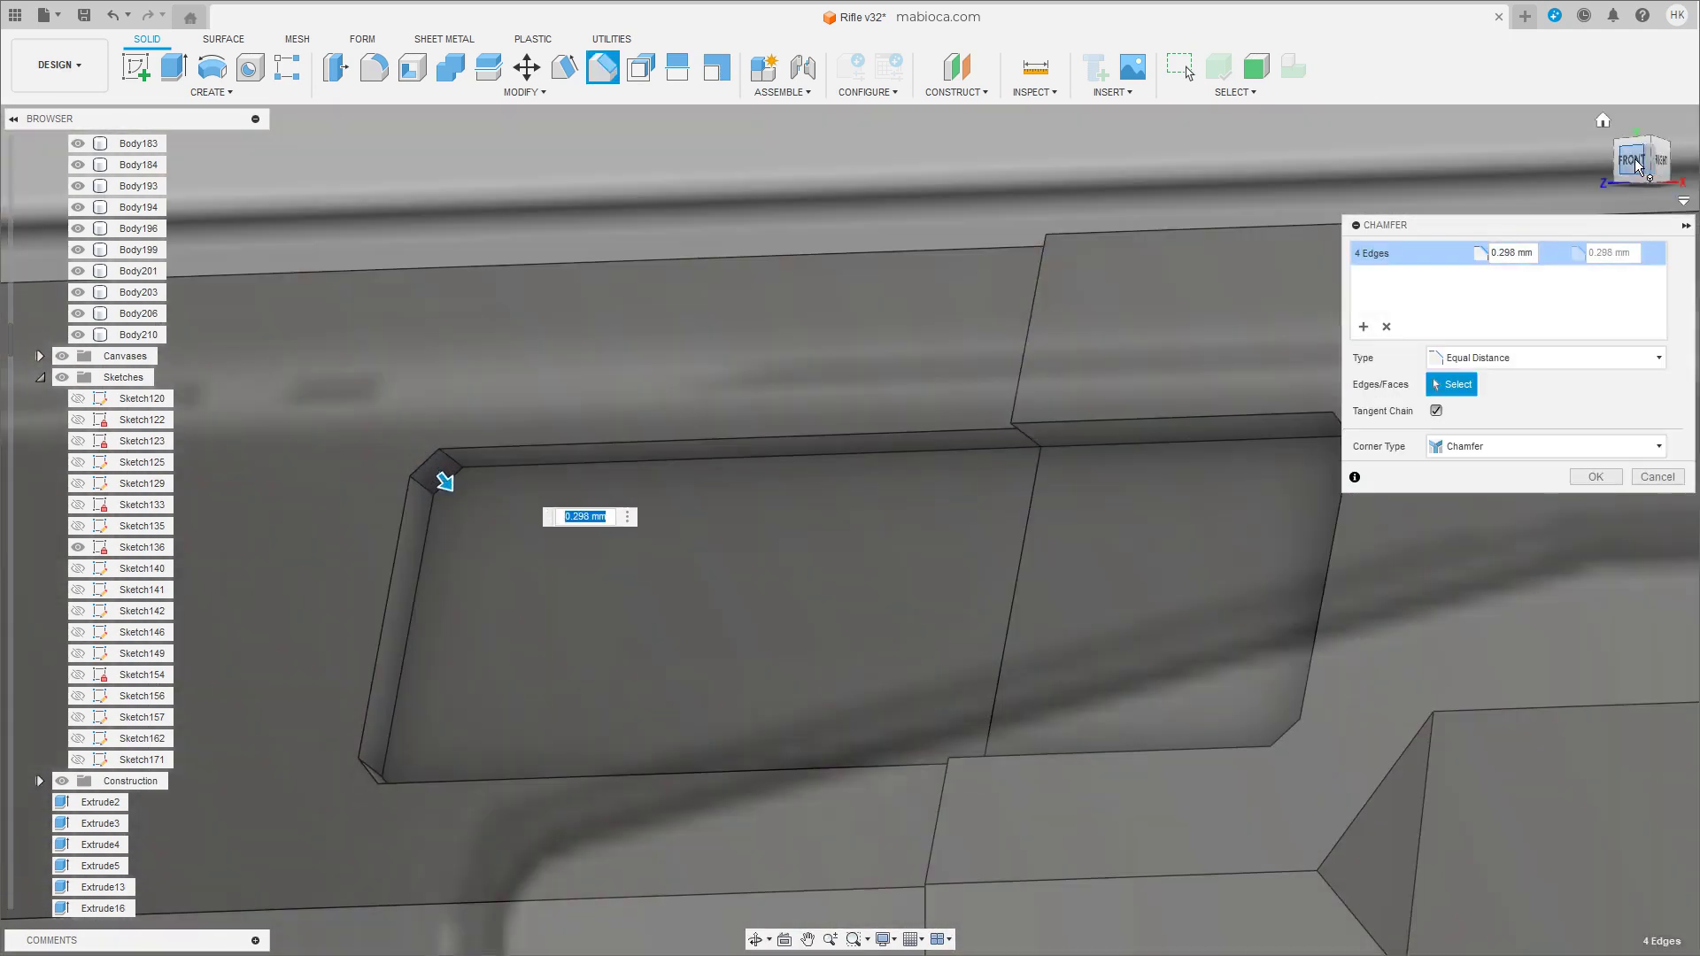
{"action": "left_click", "coordinate": [1635, 157]}
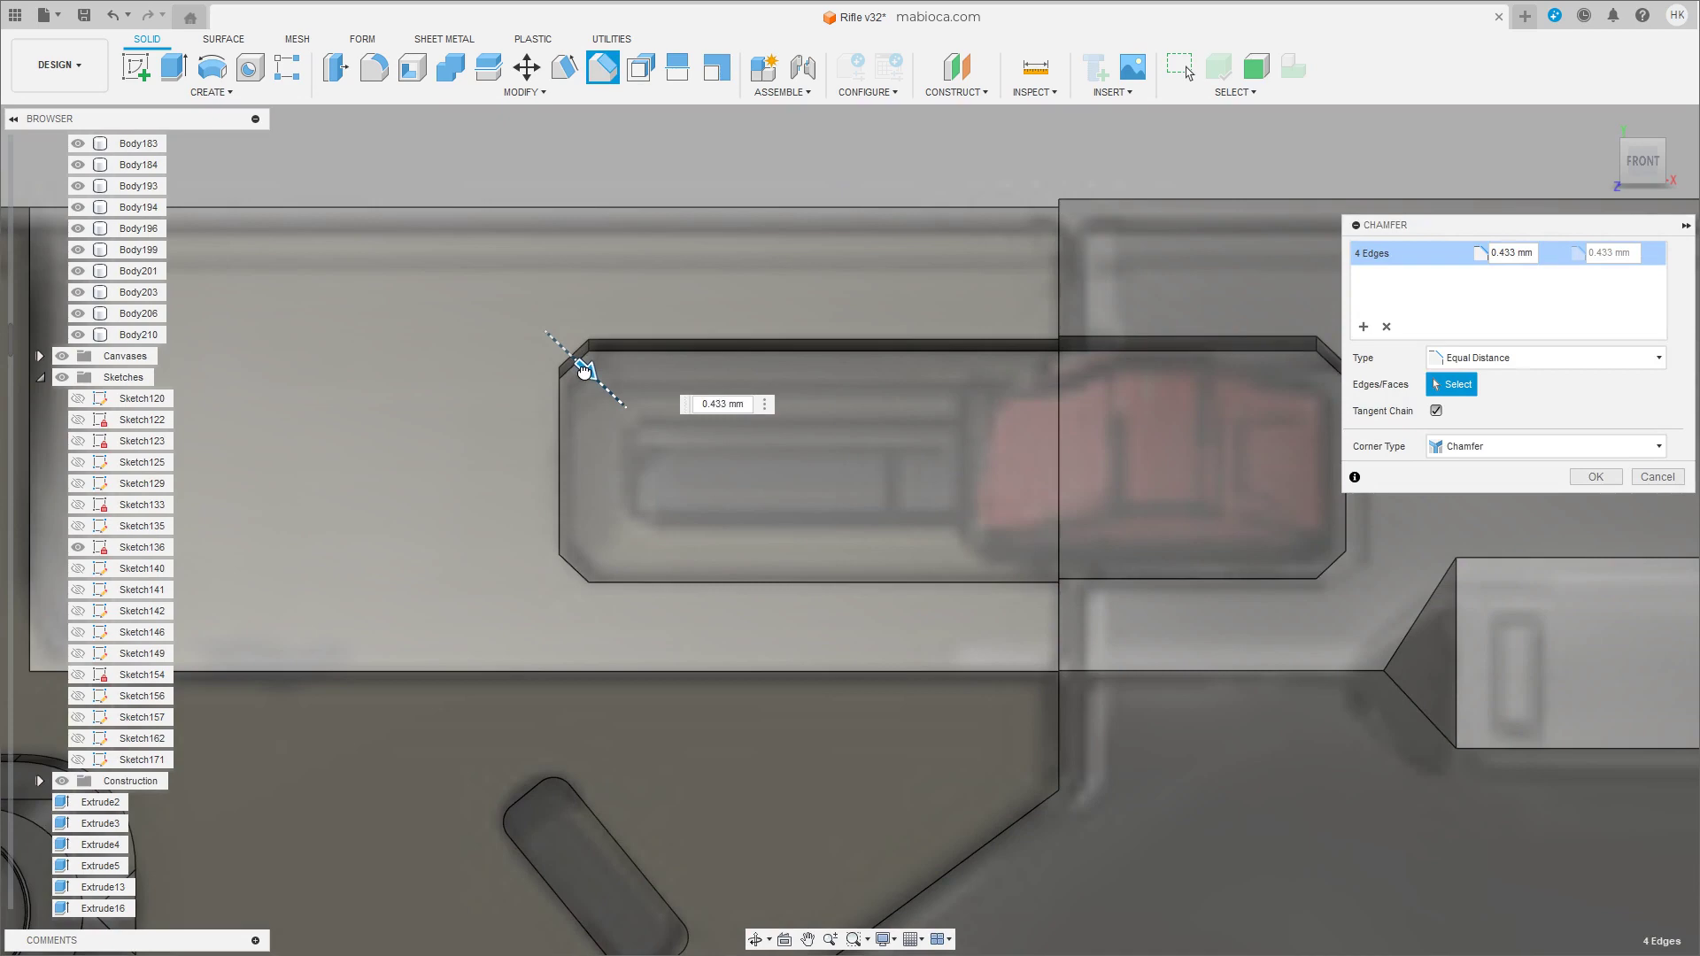
{"action": "left_click", "coordinate": [1623, 479]}
{"action": "mouse_move", "coordinate": [1108, 481]}
{"action": "middle_mouse_down", "text": "shift"}
{"action": "mouse_move", "coordinate": [1085, 536]}
{"action": "mouse_move", "coordinate": [1139, 588]}
{"action": "mouse_move", "coordinate": [975, 543]}
{"action": "mouse_move", "coordinate": [933, 566]}
{"action": "middle_mouse_up", "text": "shift"}
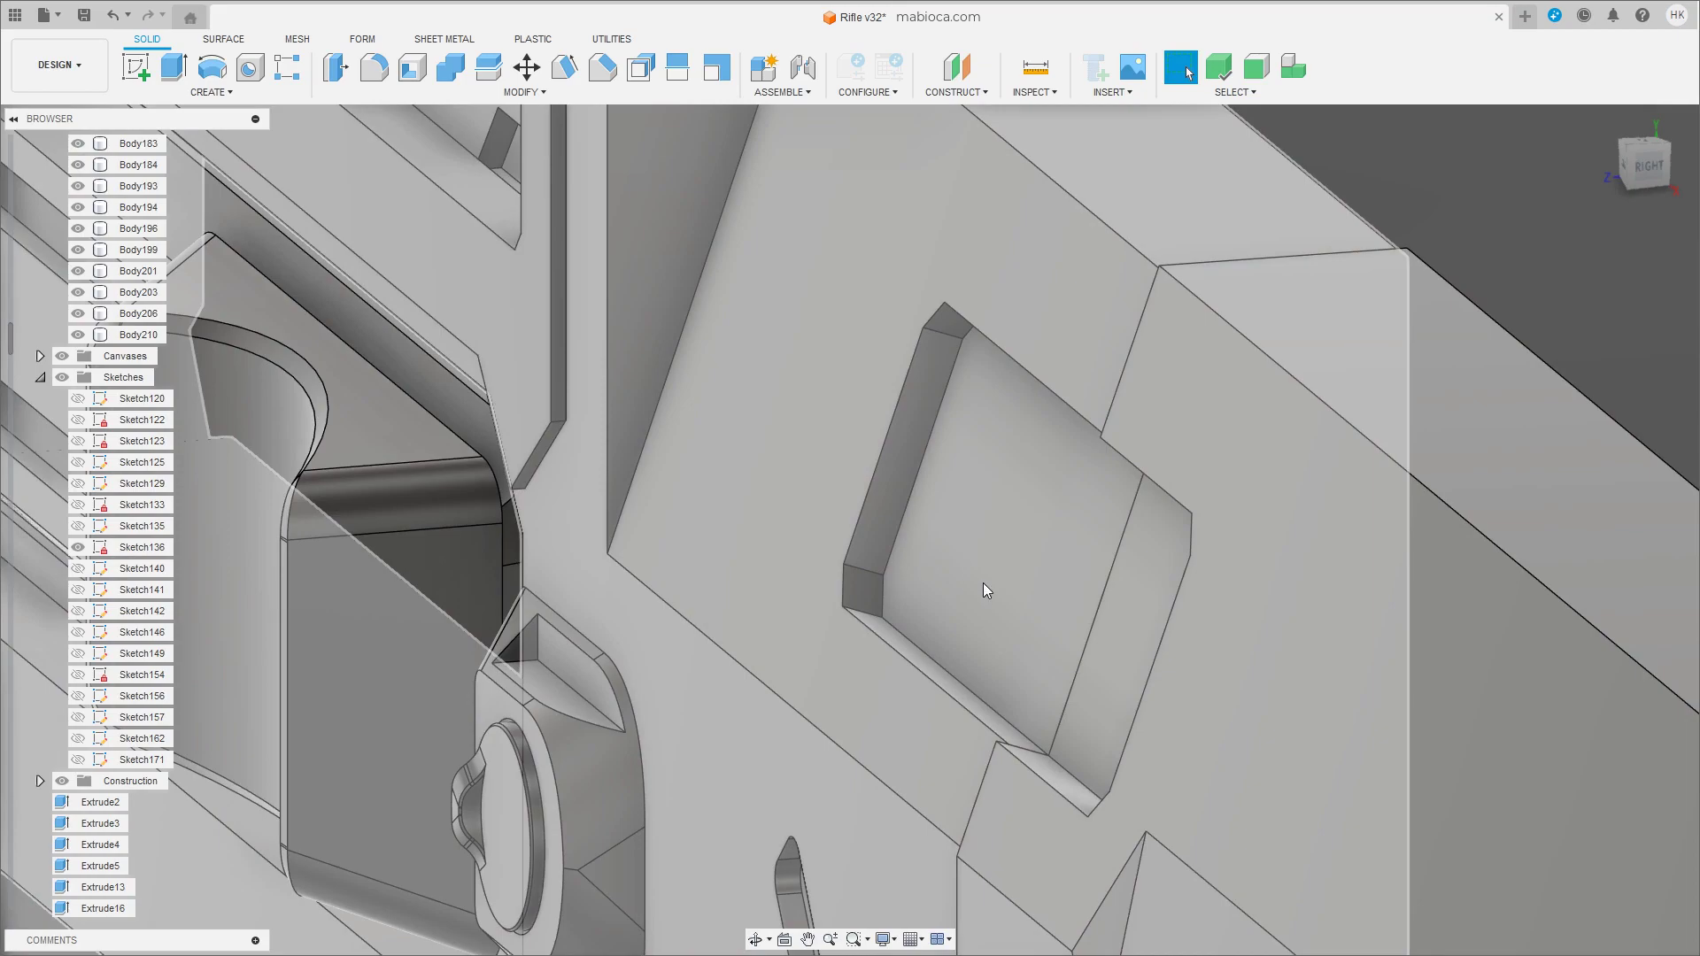
Draw a bar-shaped box on the recess floor as a separate new body.
{"action": "mouse_move", "coordinate": [983, 583]}
{"action": "middle_mouse_down", "text": "shift"}
{"action": "mouse_move", "coordinate": [881, 543]}
{"action": "mouse_move", "coordinate": [1004, 542]}
{"action": "mouse_move", "coordinate": [1053, 595]}
{"action": "mouse_move", "coordinate": [858, 594]}
{"action": "mouse_move", "coordinate": [1075, 571]}
{"action": "middle_mouse_up", "text": "shift"}
{"action": "scroll", "coordinate": [1074, 572], "scroll_direction": "up", "scroll_amount": 3}
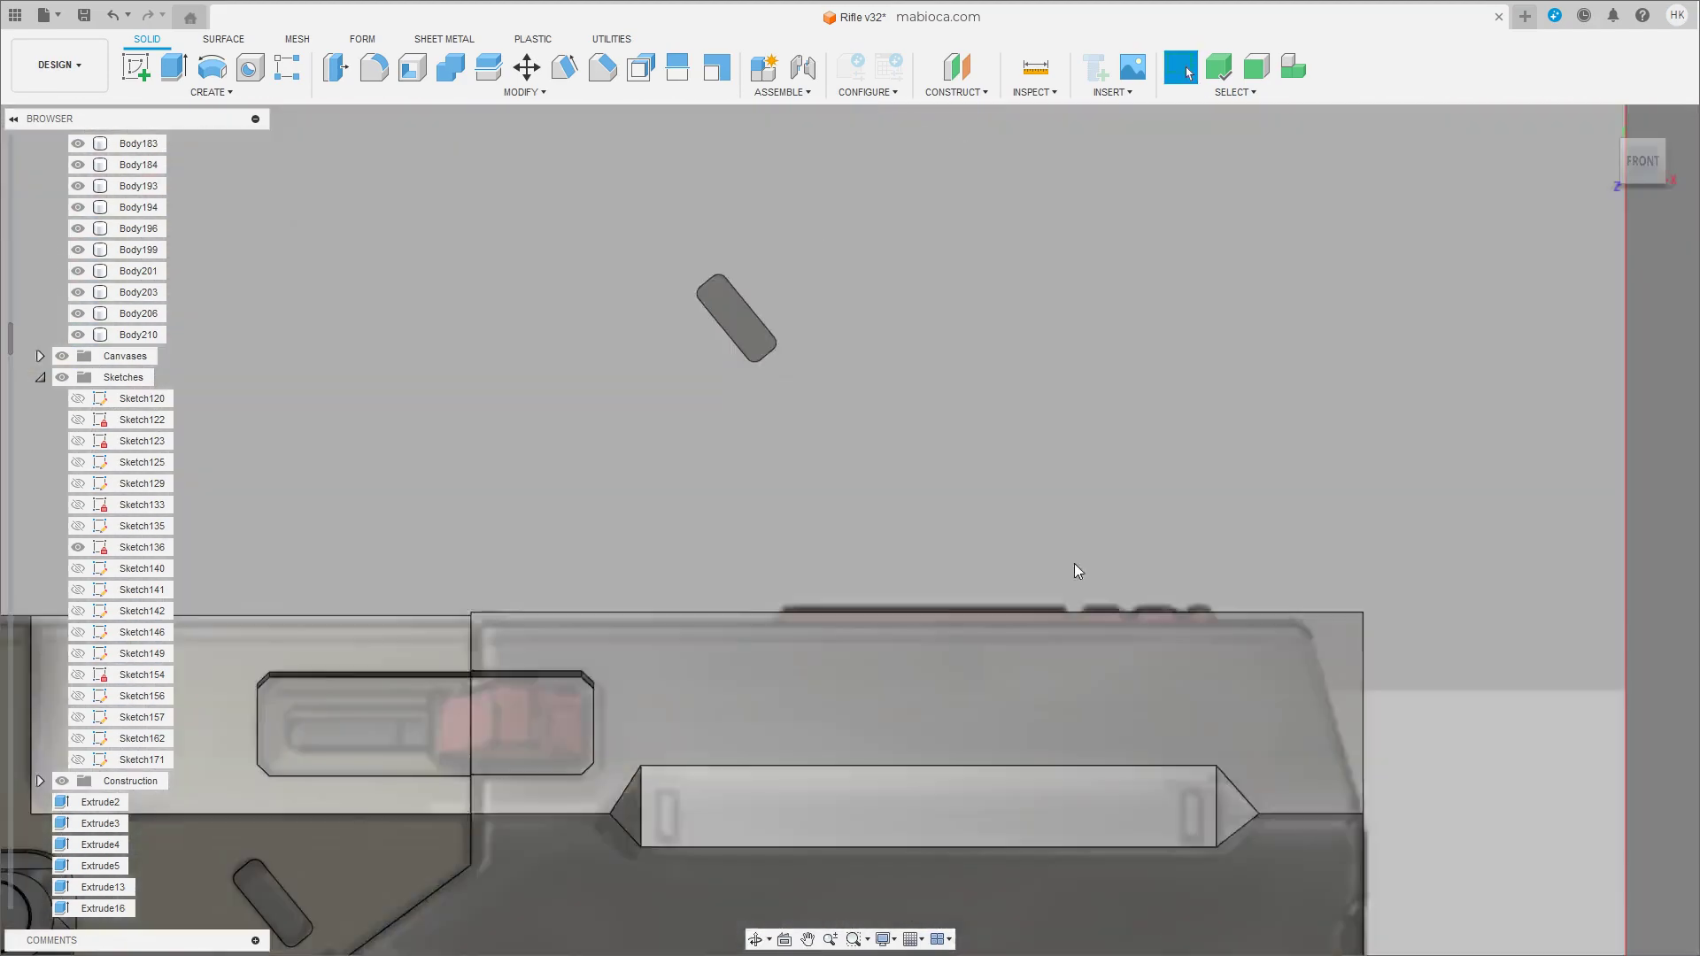
{"action": "scroll", "coordinate": [757, 674], "scroll_direction": "up", "scroll_amount": 3}
{"action": "left_click", "coordinate": [212, 92]}
{"action": "left_click", "coordinate": [168, 125]}
{"action": "left_click", "coordinate": [531, 651]}
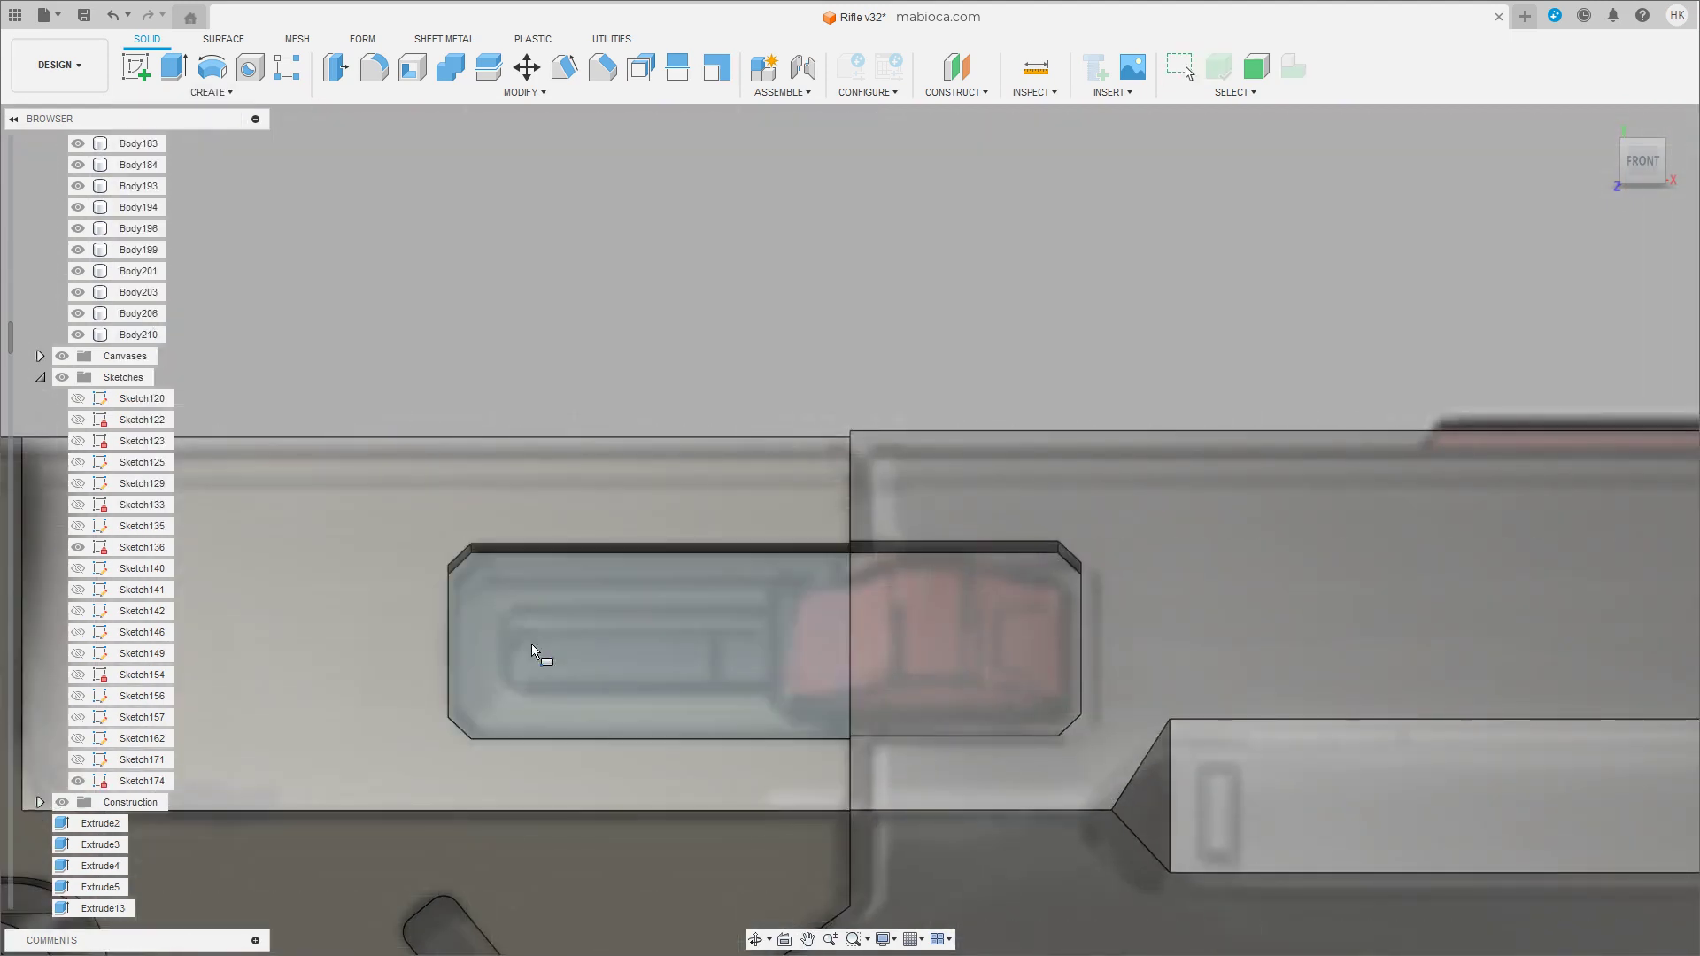
{"action": "left_click", "coordinate": [506, 611]}
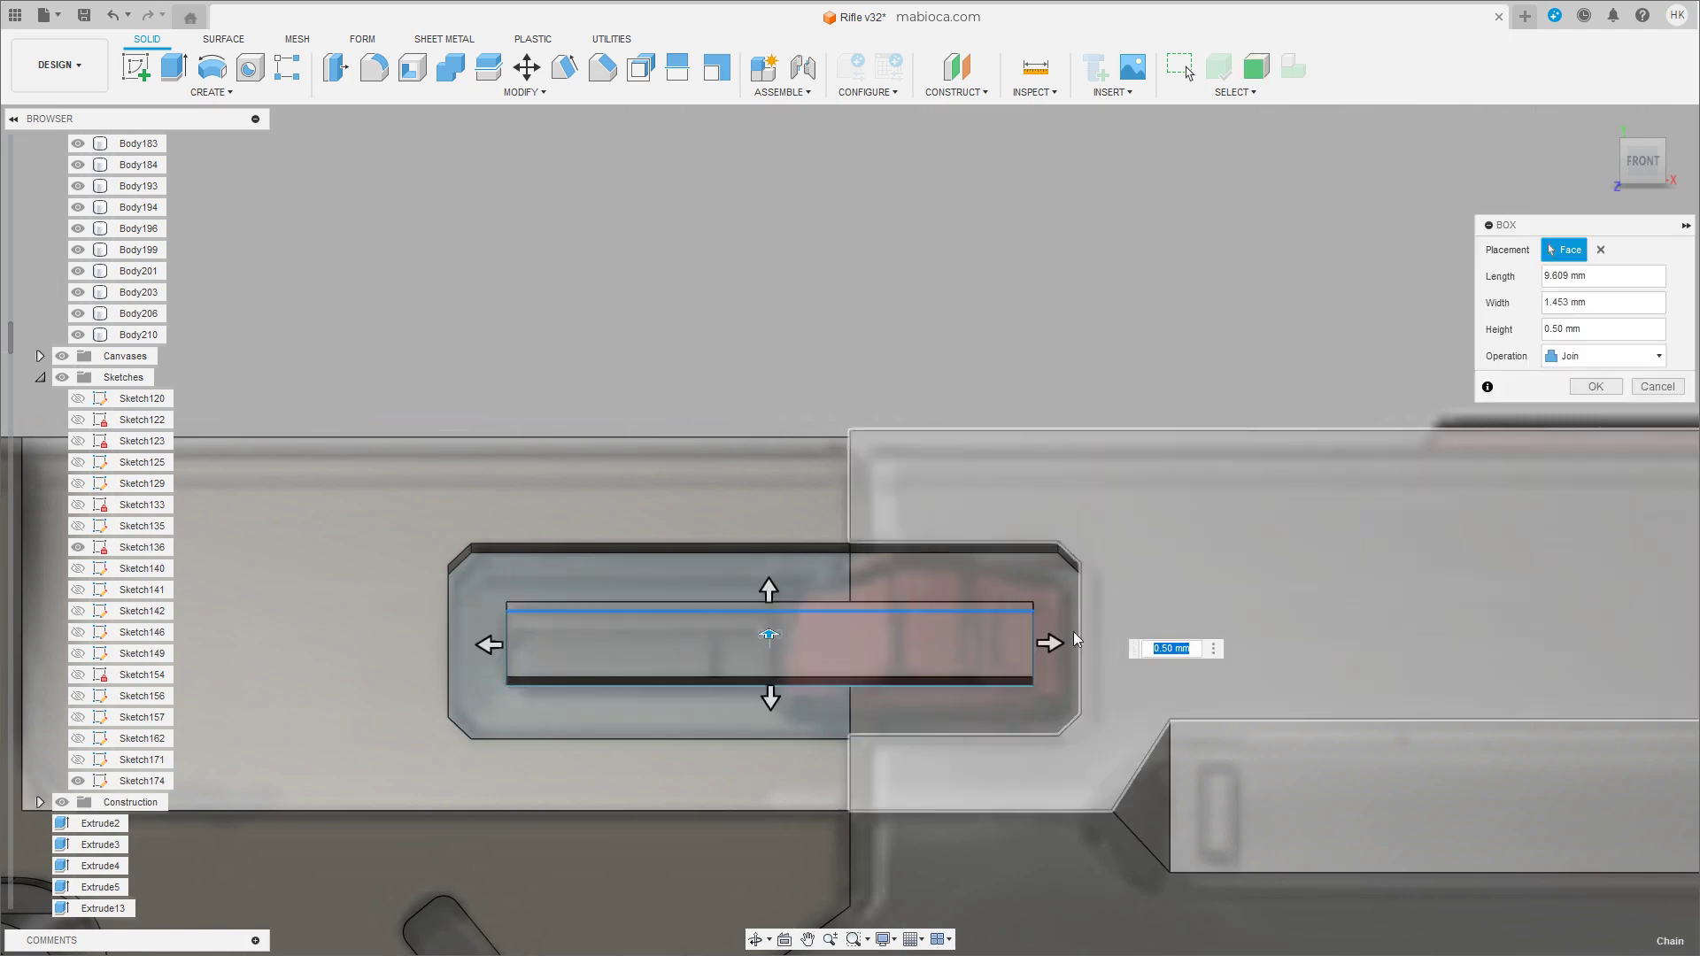
{"action": "middle_click_drag", "start_coordinate": [1160, 628], "coordinate": [1062, 532], "text": "shift"}
{"action": "left_click", "coordinate": [1602, 356]}
{"action": "left_click", "coordinate": [1585, 429]}
{"action": "middle_click_drag", "start_coordinate": [1062, 676], "coordinate": [977, 643], "text": "shift"}
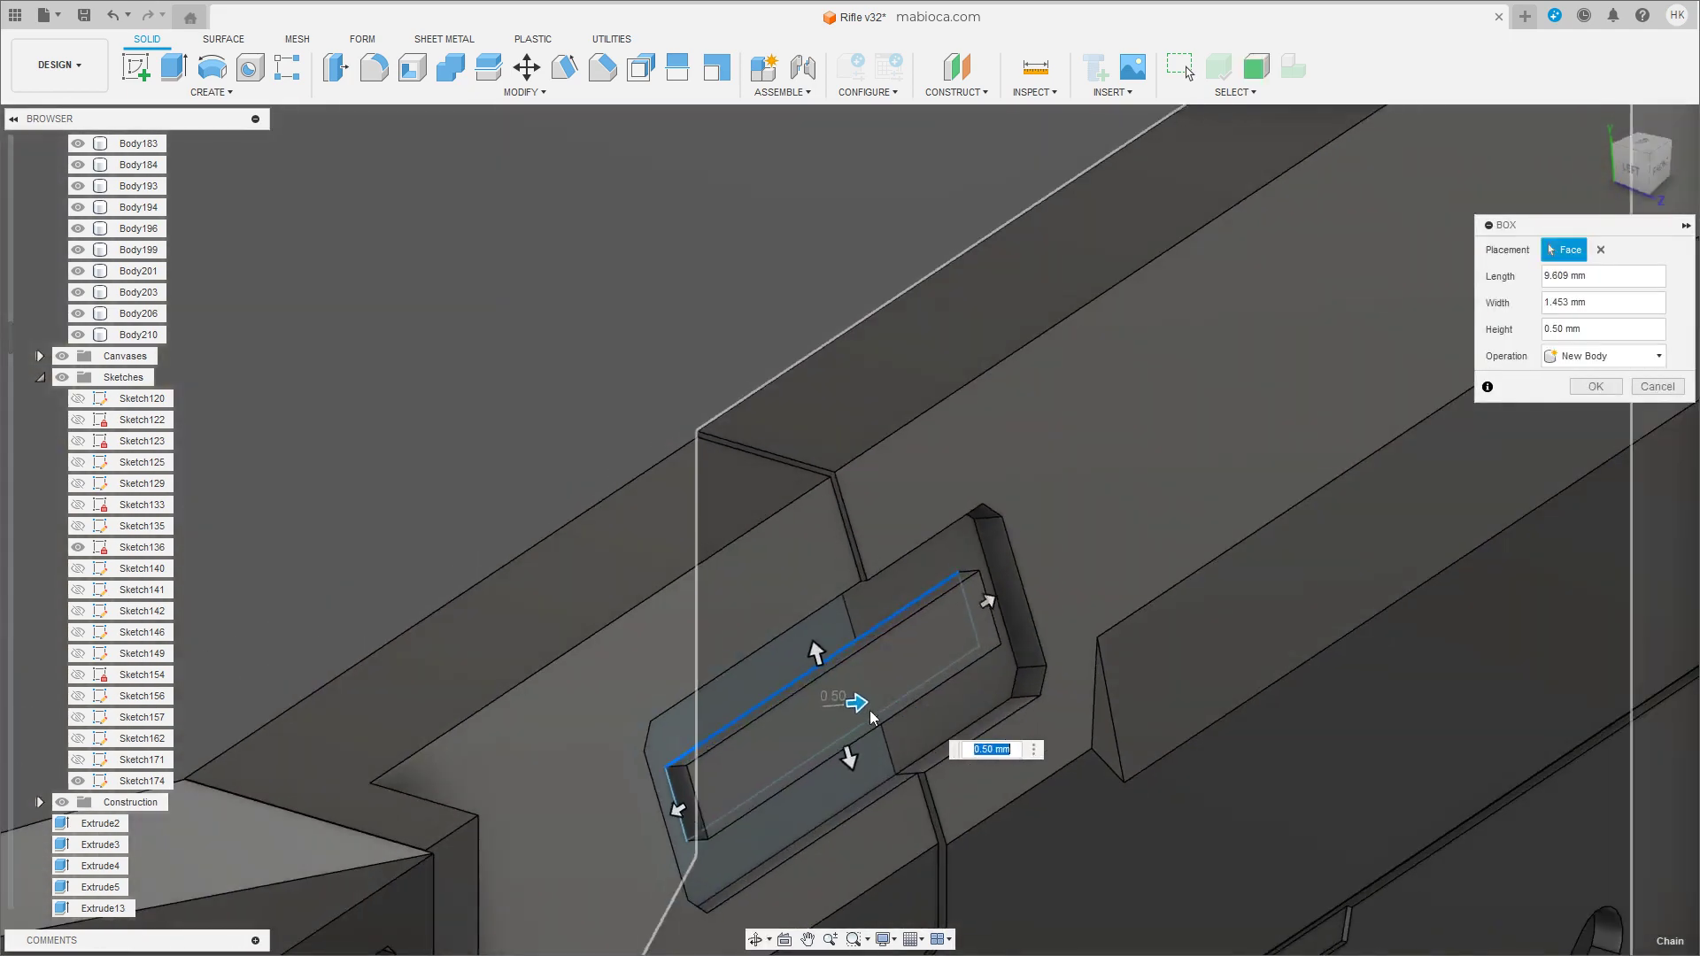
{"action": "key", "text": "Return"}
Shift the bar 0.351 mm sideways and paste a copy toward the pocket's far end.
{"action": "key", "text": "m"}
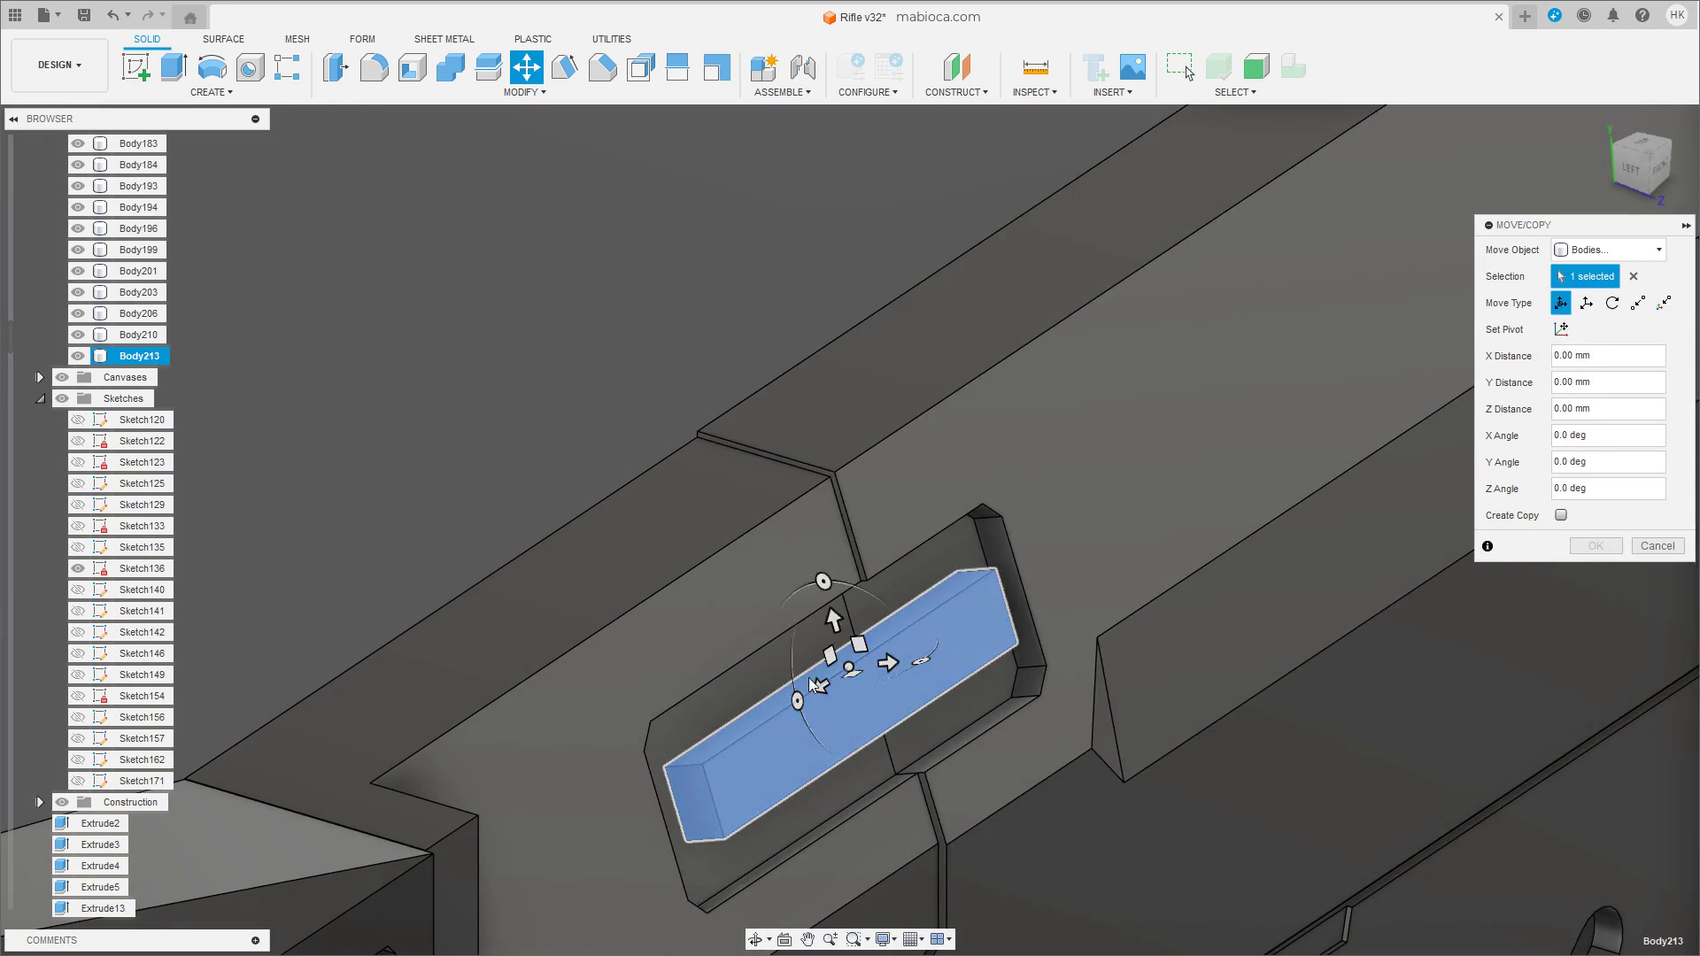
{"action": "left_click_drag", "start_coordinate": [888, 663], "coordinate": [873, 668]}
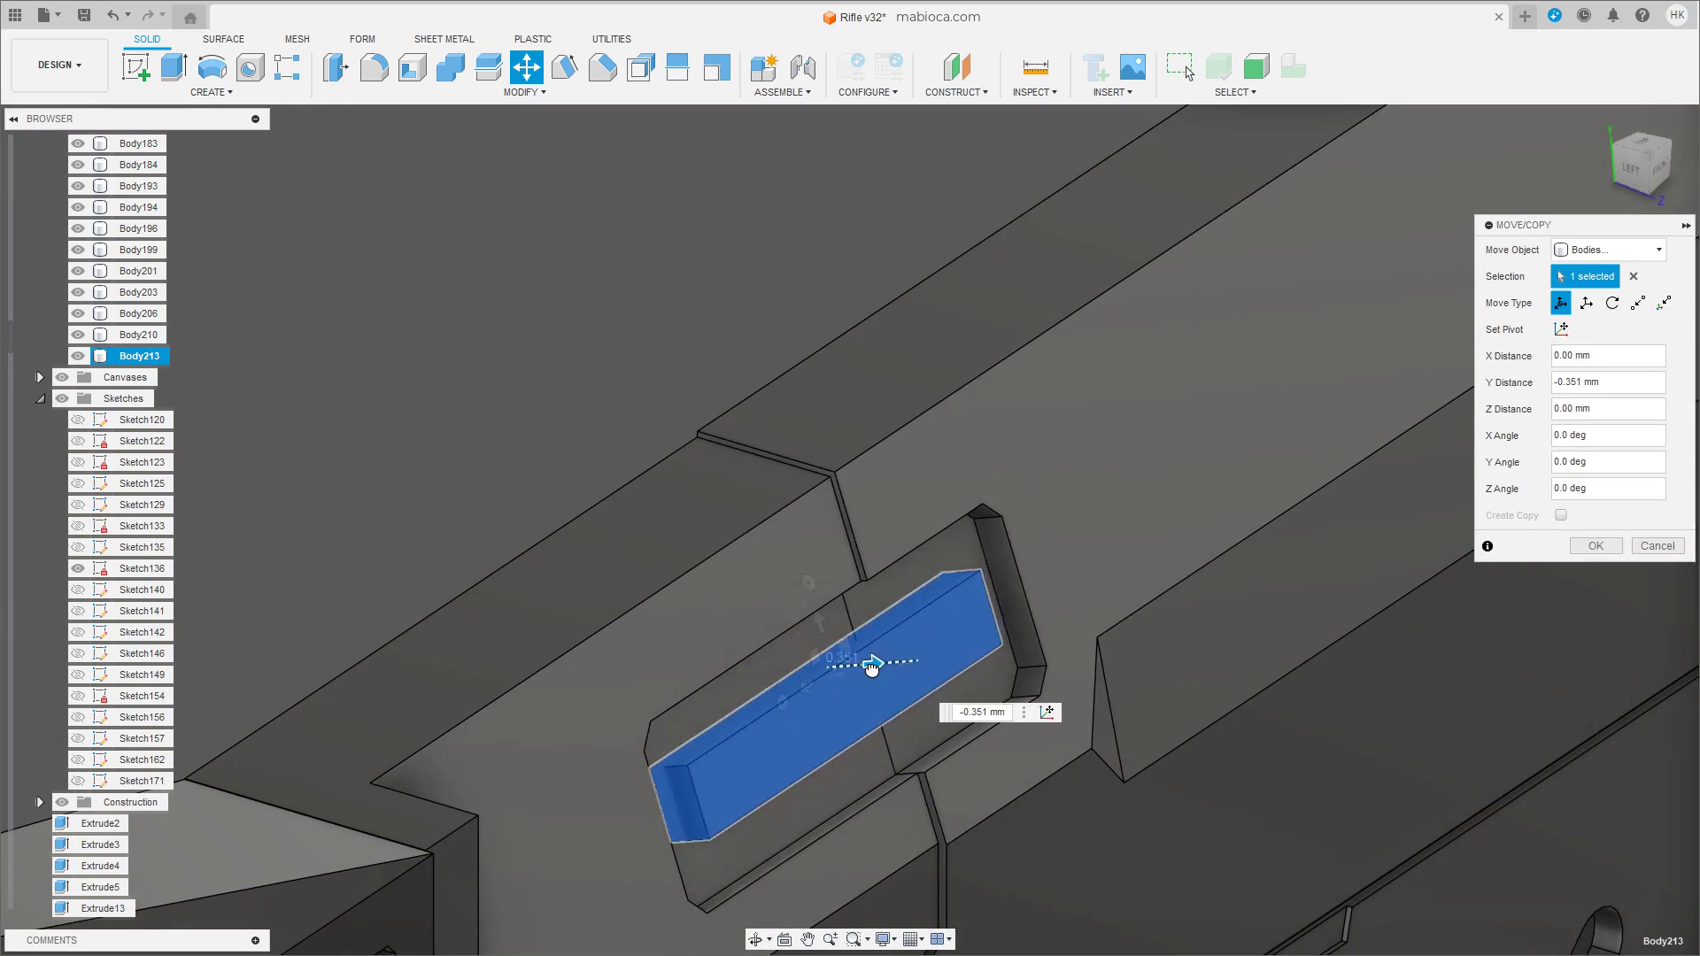
{"action": "key", "text": "Return"}
{"action": "key", "text": "ctrl+c"}
{"action": "key", "text": "ctrl+v"}
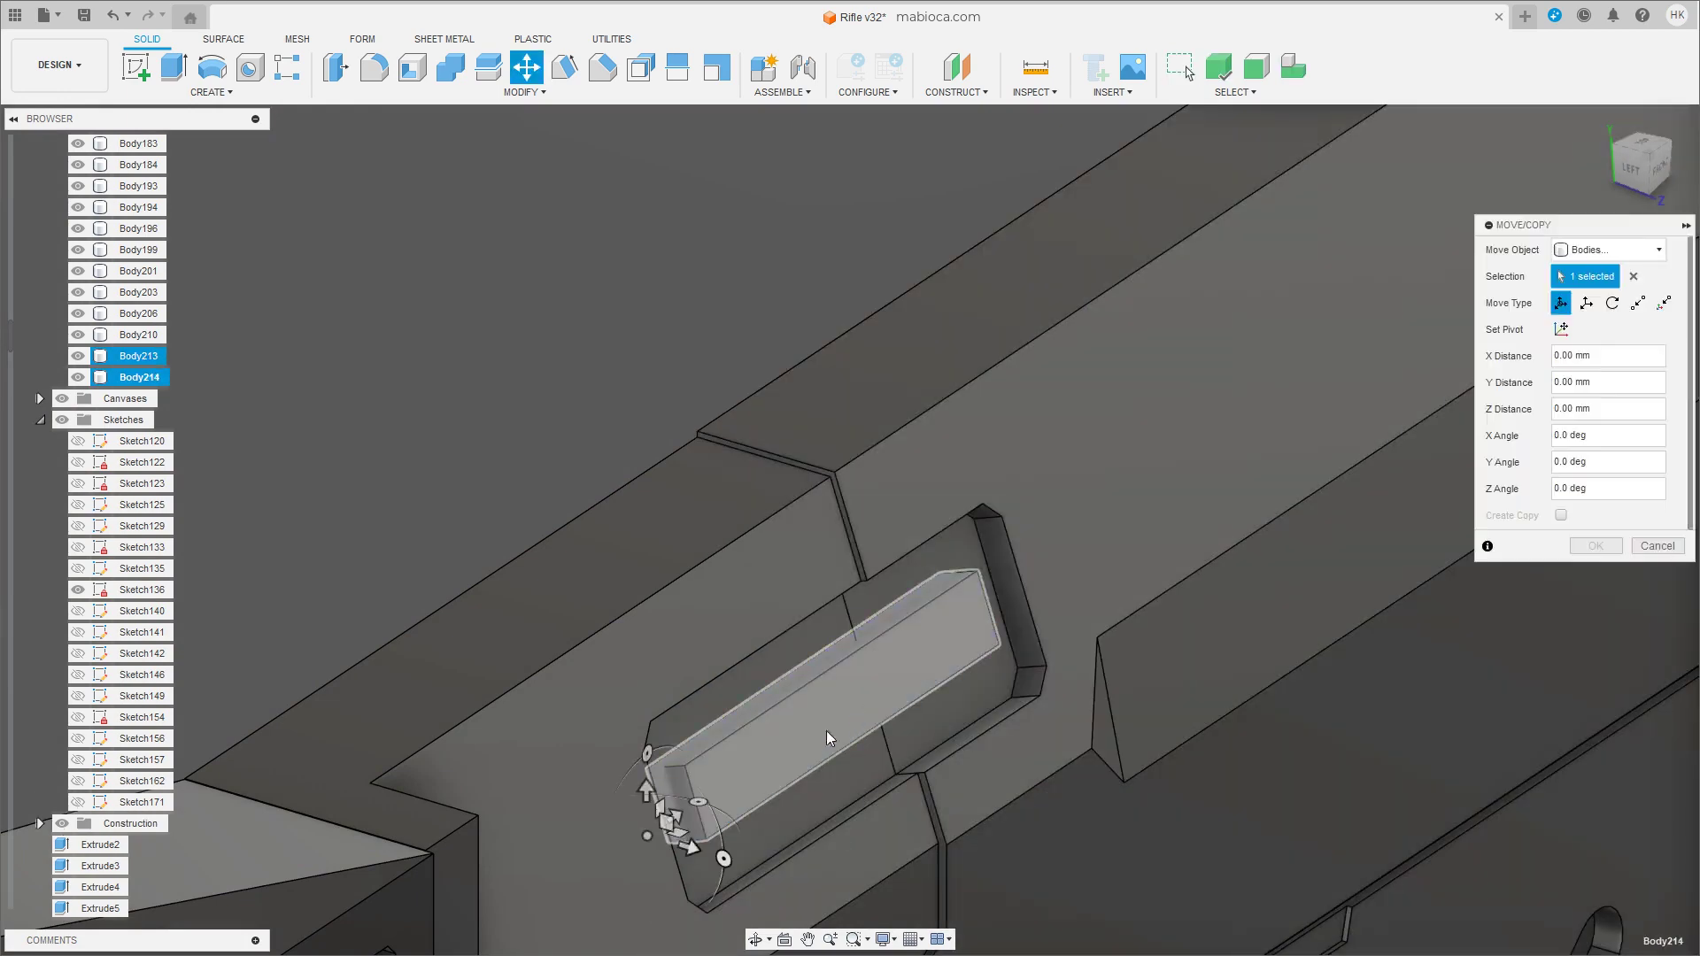
{"action": "left_click_drag", "start_coordinate": [709, 801], "coordinate": [1105, 530]}
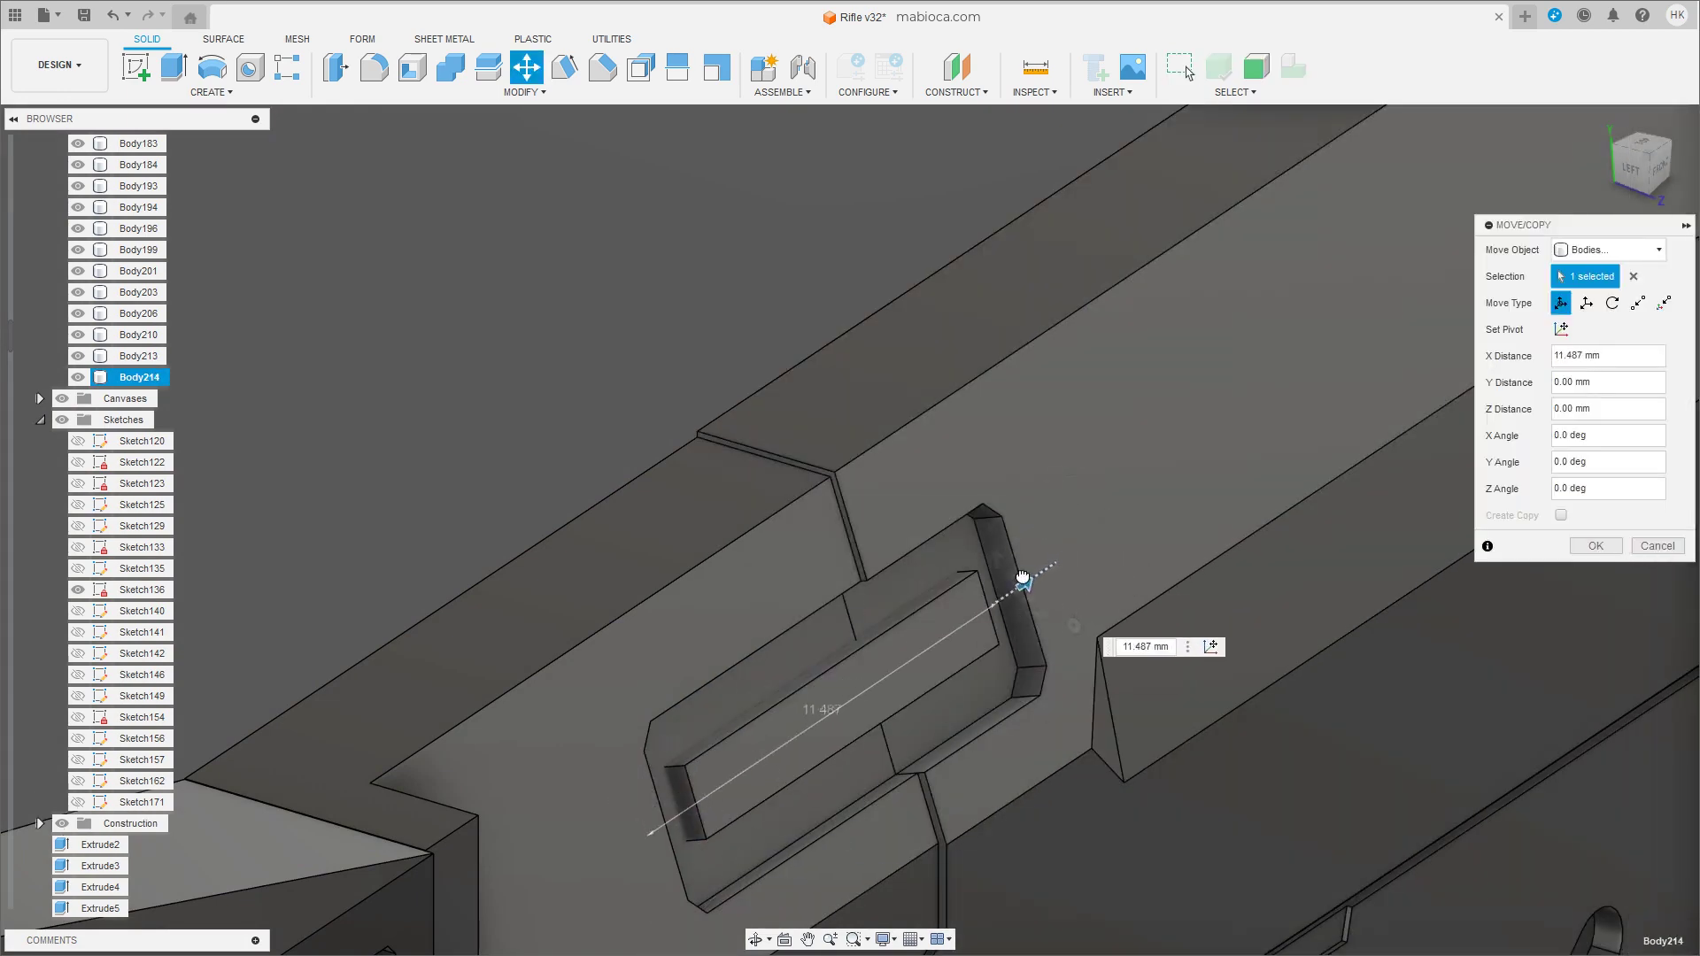
{"action": "left_click", "coordinate": [1595, 545]}
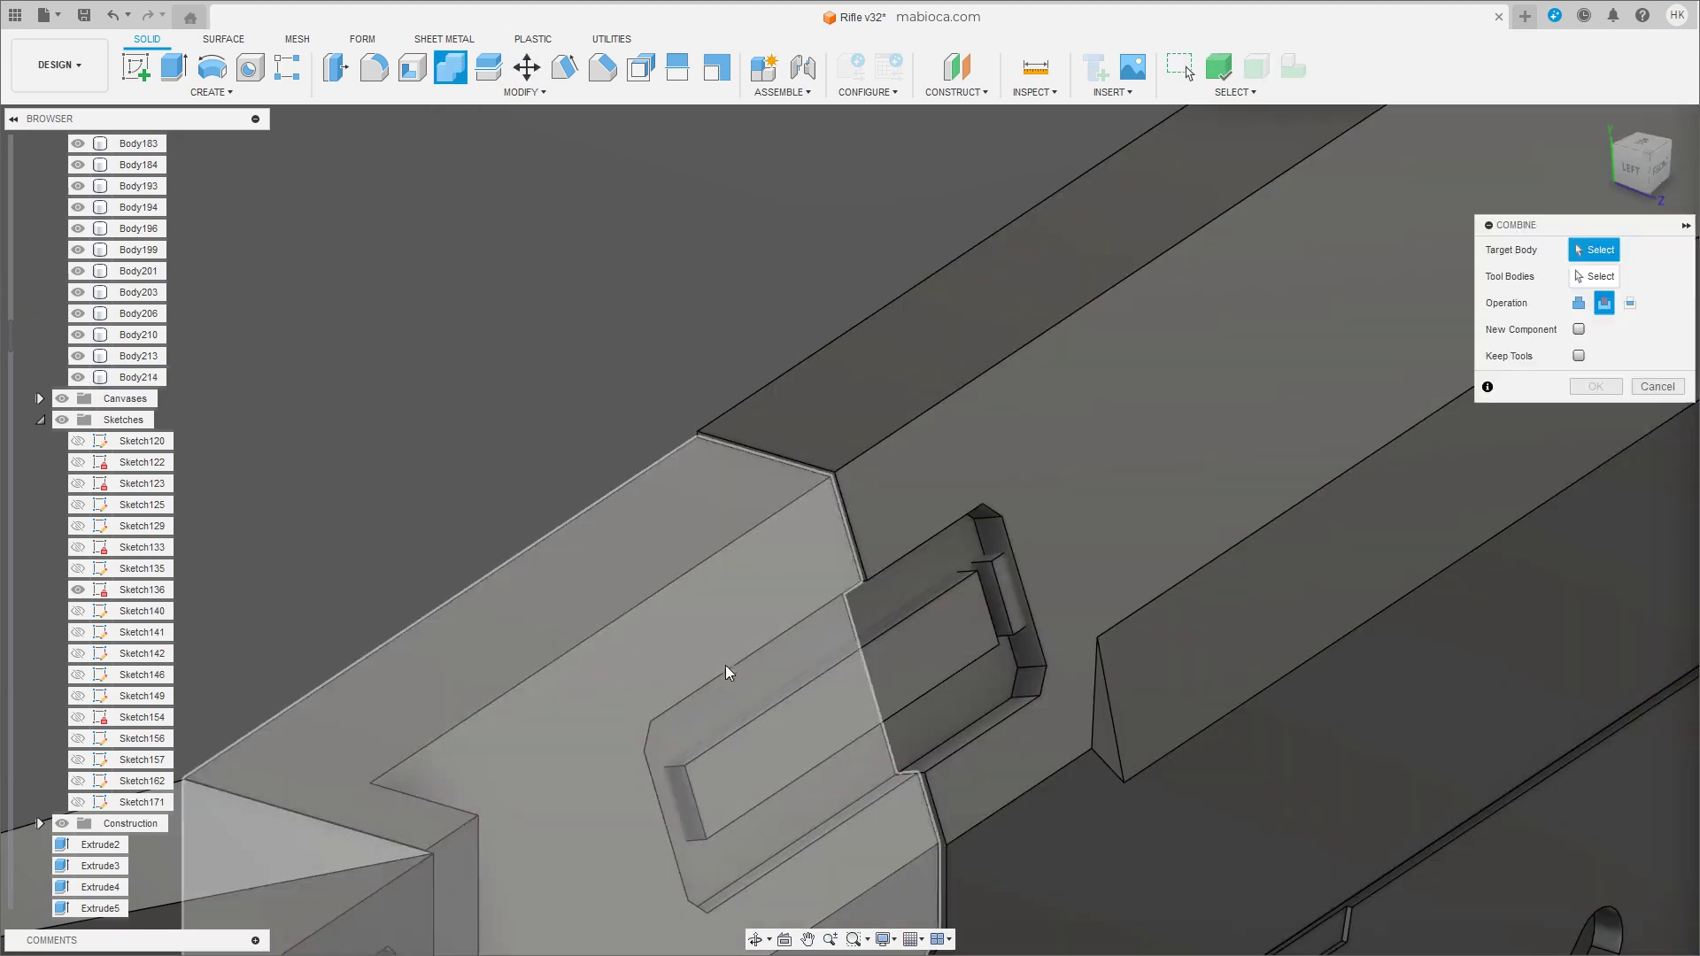
Combine the bars, then slide the copied bar back along the pocket into place.
{"action": "left_click", "coordinate": [725, 665]}
{"action": "left_click", "coordinate": [999, 604]}
{"action": "key", "text": "Return"}
{"action": "left_click", "coordinate": [1001, 601]}
{"action": "key", "text": "m"}
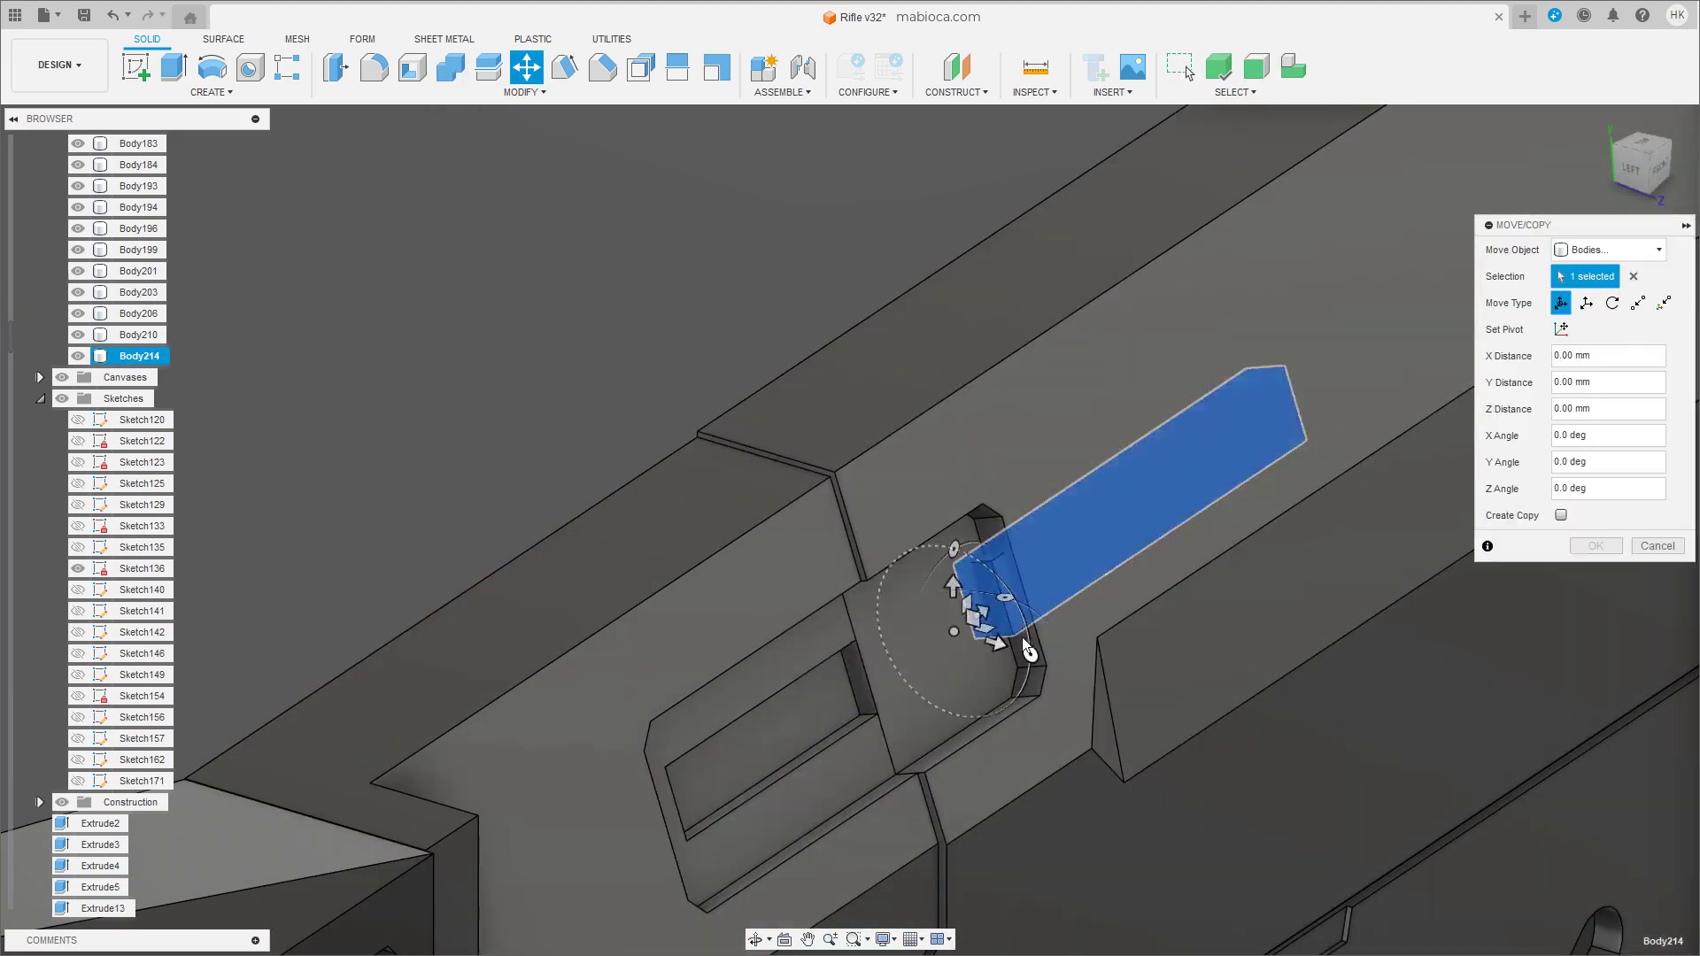
{"action": "mouse_move", "coordinate": [961, 627]}
{"action": "left_mouse_down"}
{"action": "mouse_move", "coordinate": [721, 692]}
{"action": "mouse_move", "coordinate": [669, 756]}
{"action": "left_mouse_up"}
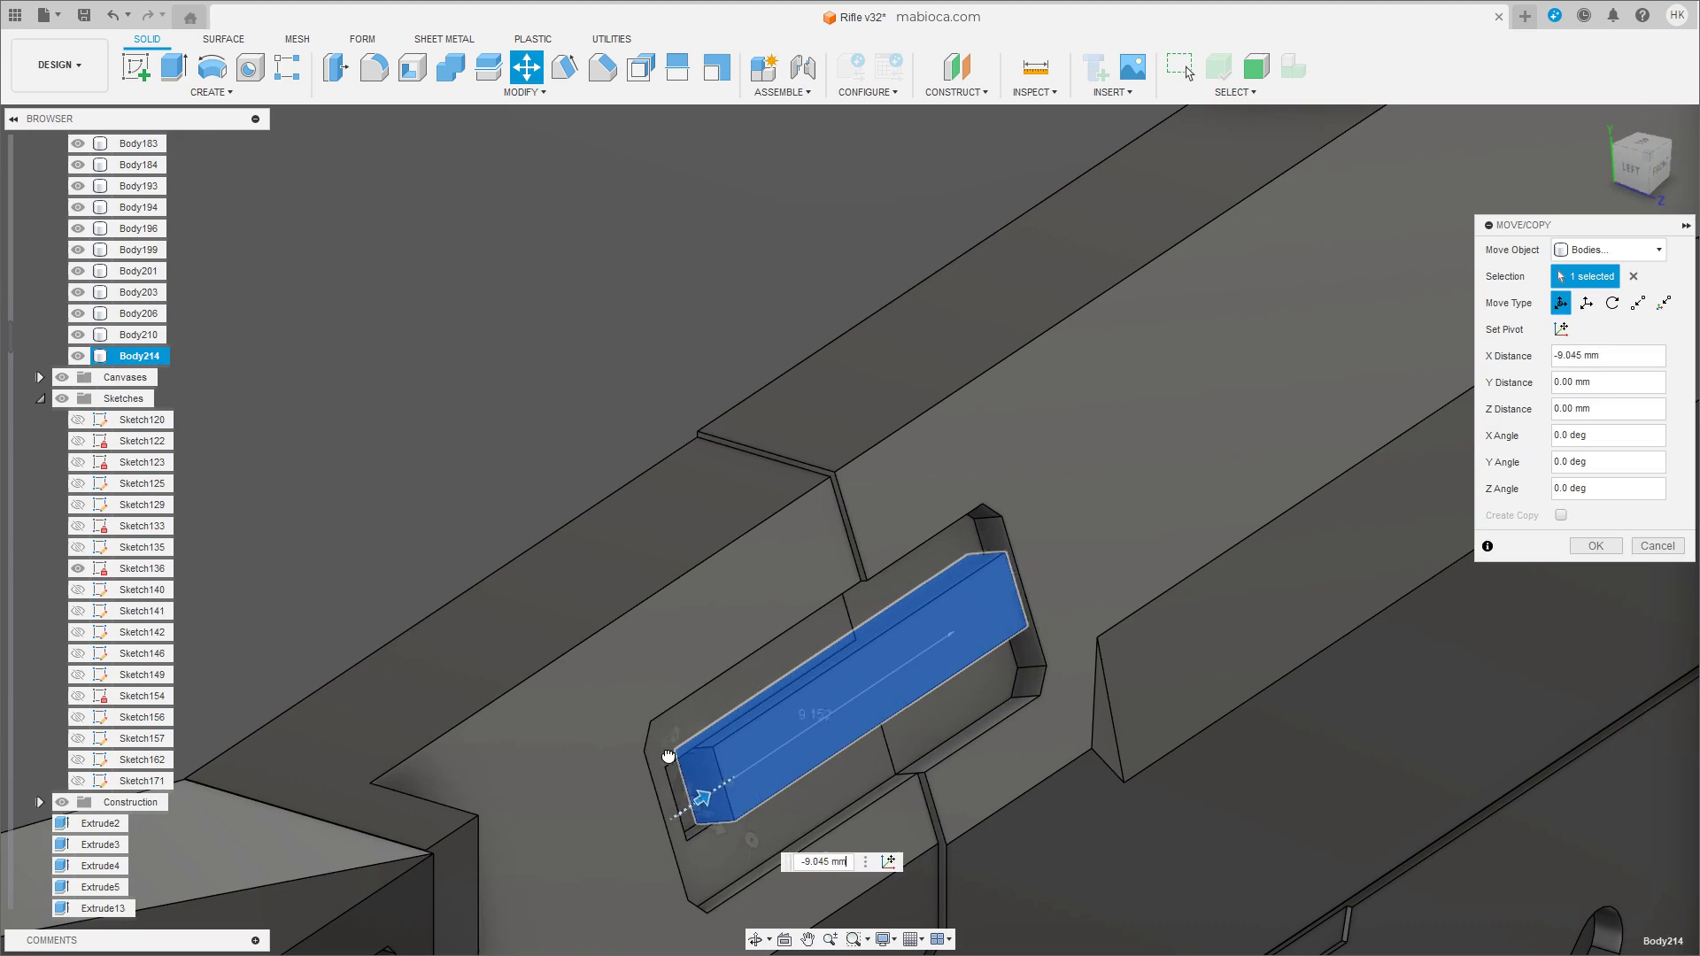
{"action": "left_click", "coordinate": [1666, 165]}
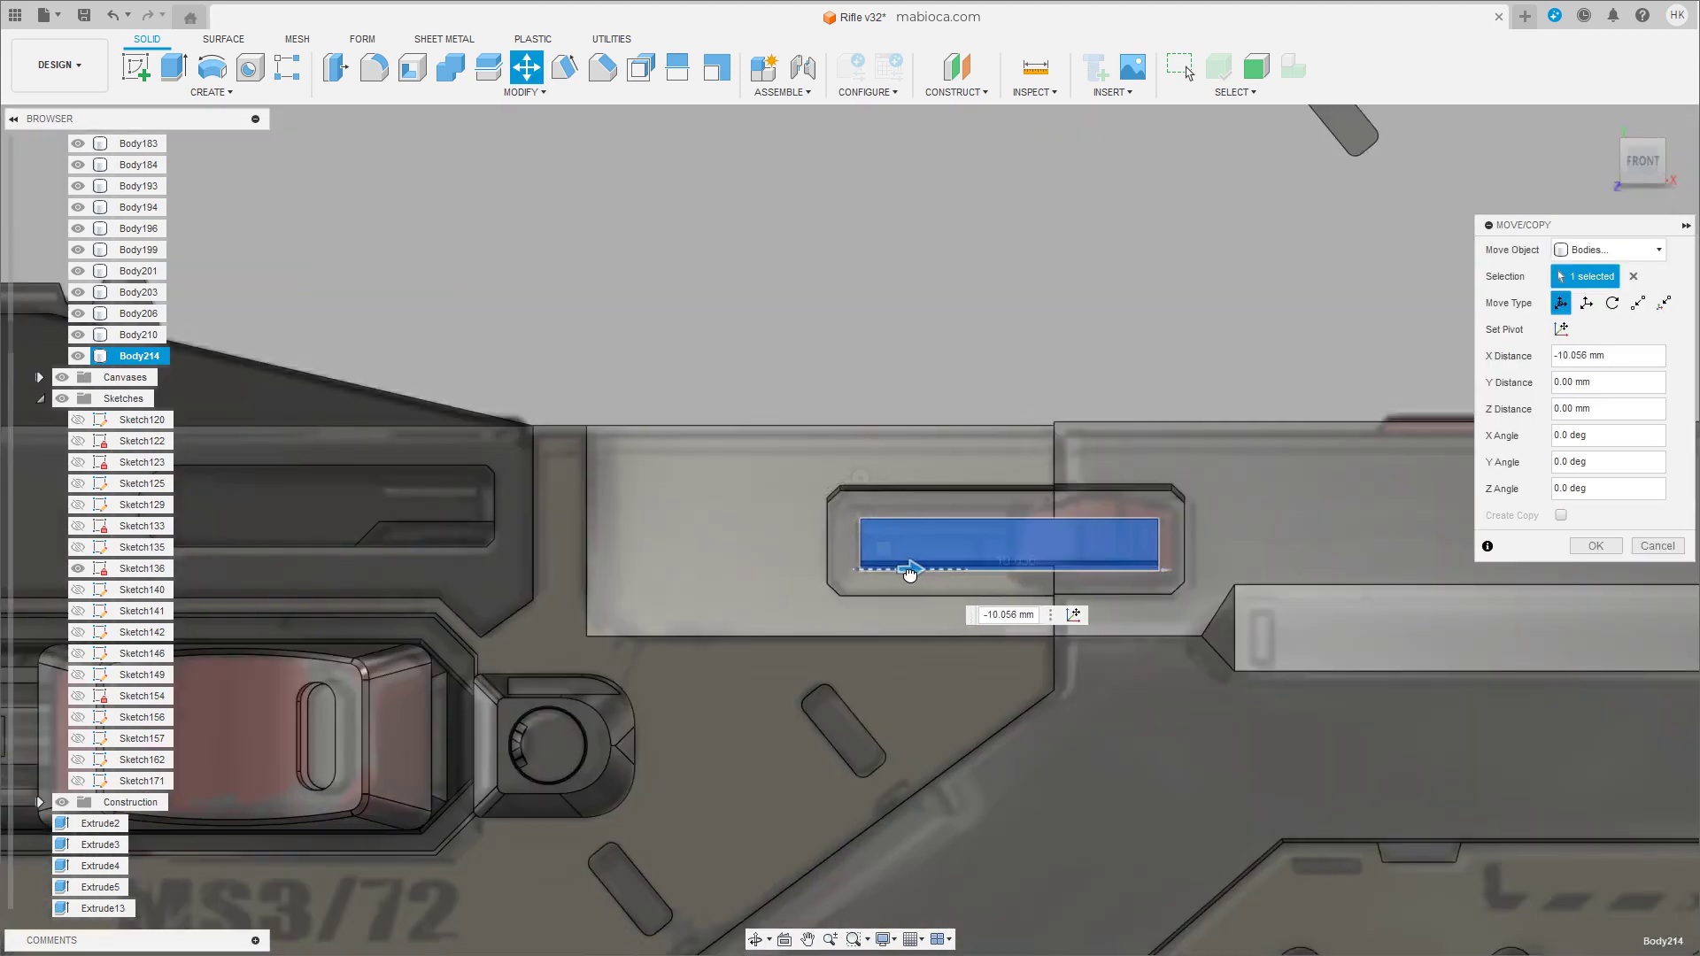
{"action": "left_click", "coordinate": [1596, 545]}
{"action": "middle_click_drag", "start_coordinate": [1176, 512], "coordinate": [885, 443], "text": "shift"}
Cut the bar out of the receiver with Combine, leaving a rectangular slot.
{"action": "left_click", "coordinate": [451, 66]}
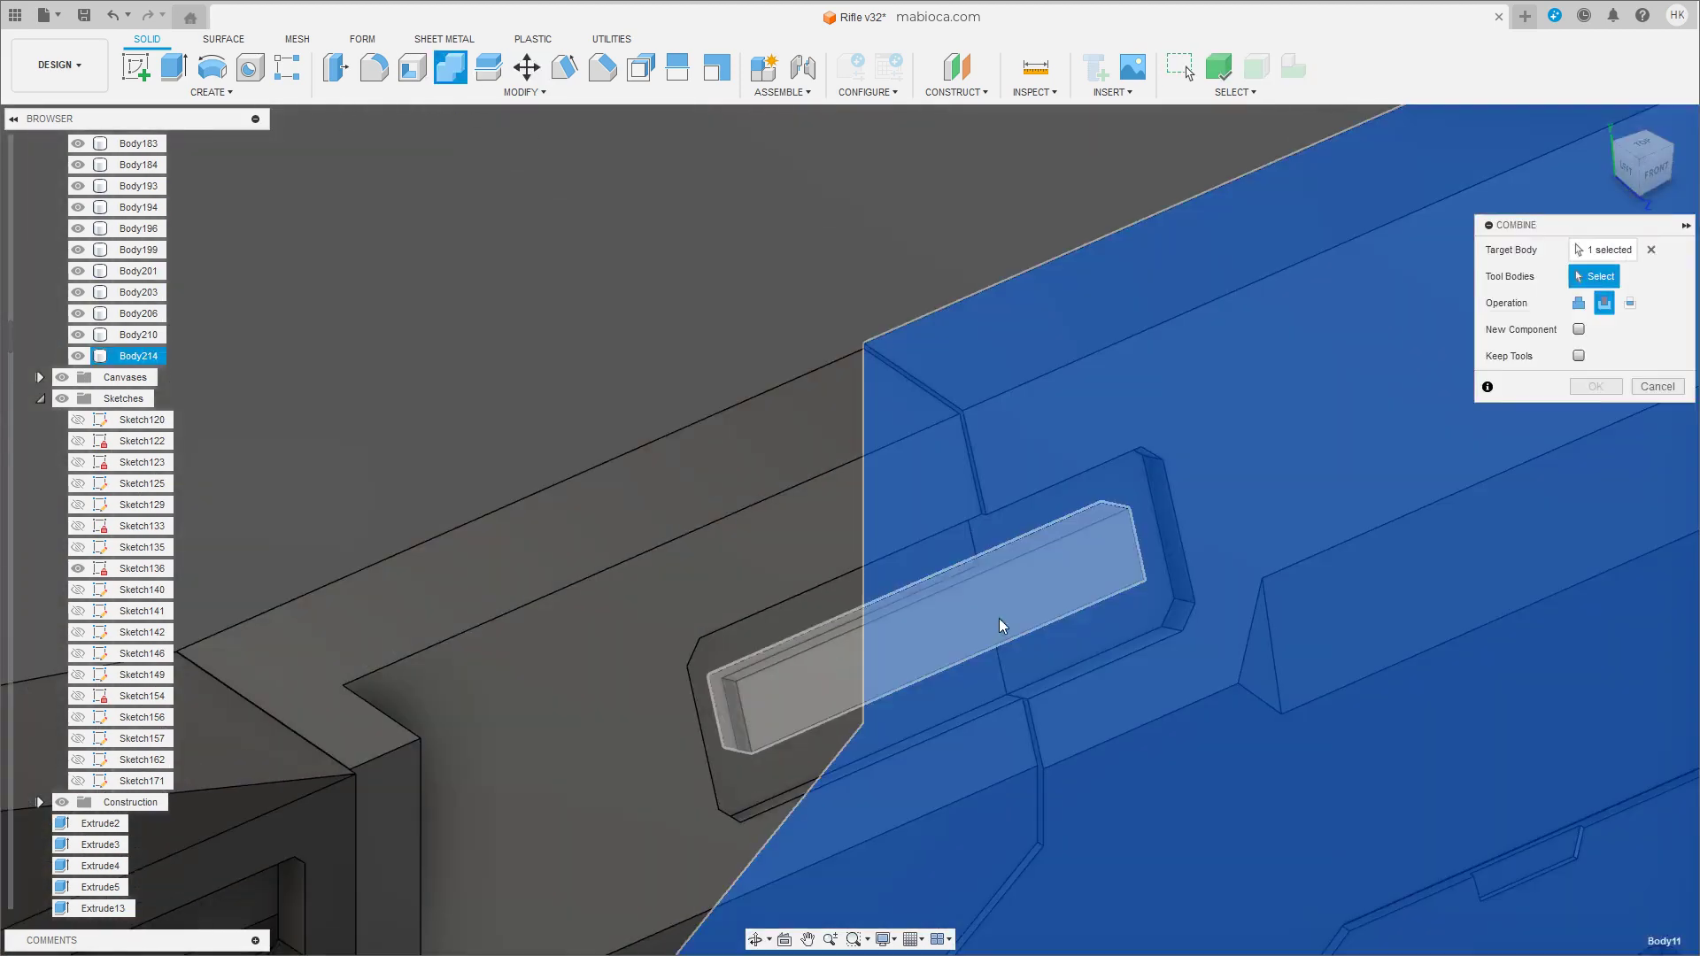
{"action": "left_click", "coordinate": [1605, 303]}
{"action": "left_click", "coordinate": [1601, 392]}
{"action": "scroll", "coordinate": [903, 551], "scroll_direction": "up", "scroll_amount": 3}
Chamfer the slot's four corner edges with an equal 0.287 mm distance.
{"action": "scroll", "coordinate": [740, 558], "scroll_direction": "up", "scroll_amount": 3}
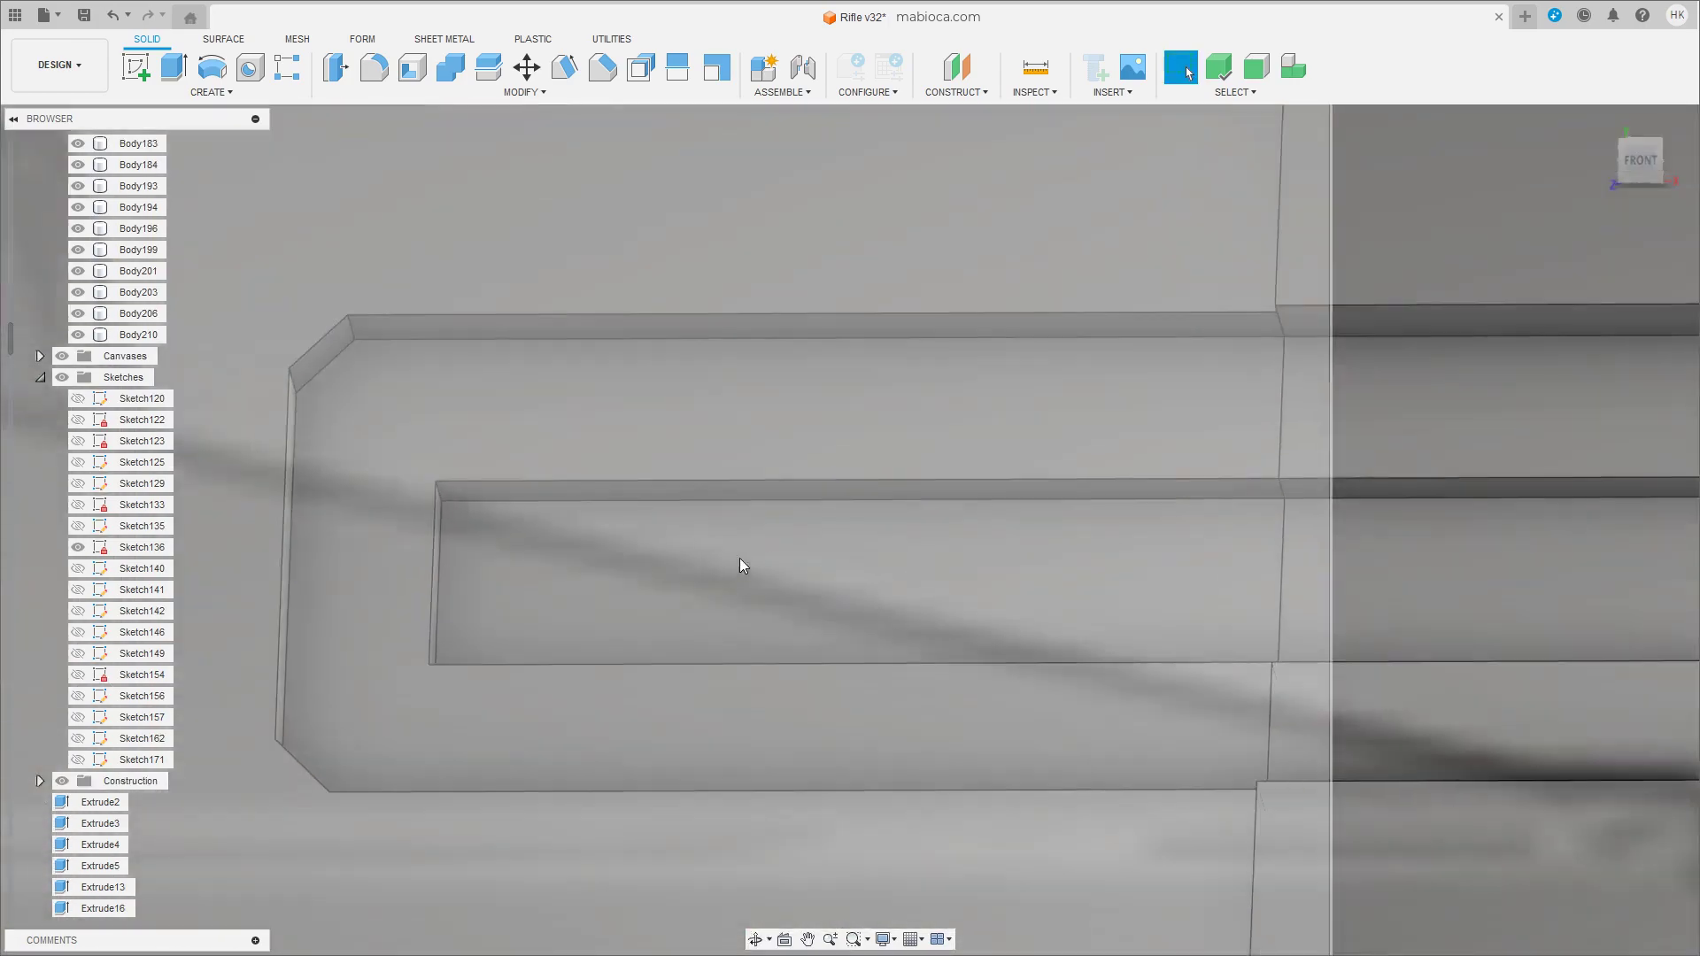
{"action": "scroll", "coordinate": [740, 558], "scroll_direction": "up", "scroll_amount": 3}
{"action": "left_click", "coordinate": [615, 71]}
{"action": "left_click", "coordinate": [562, 562]}
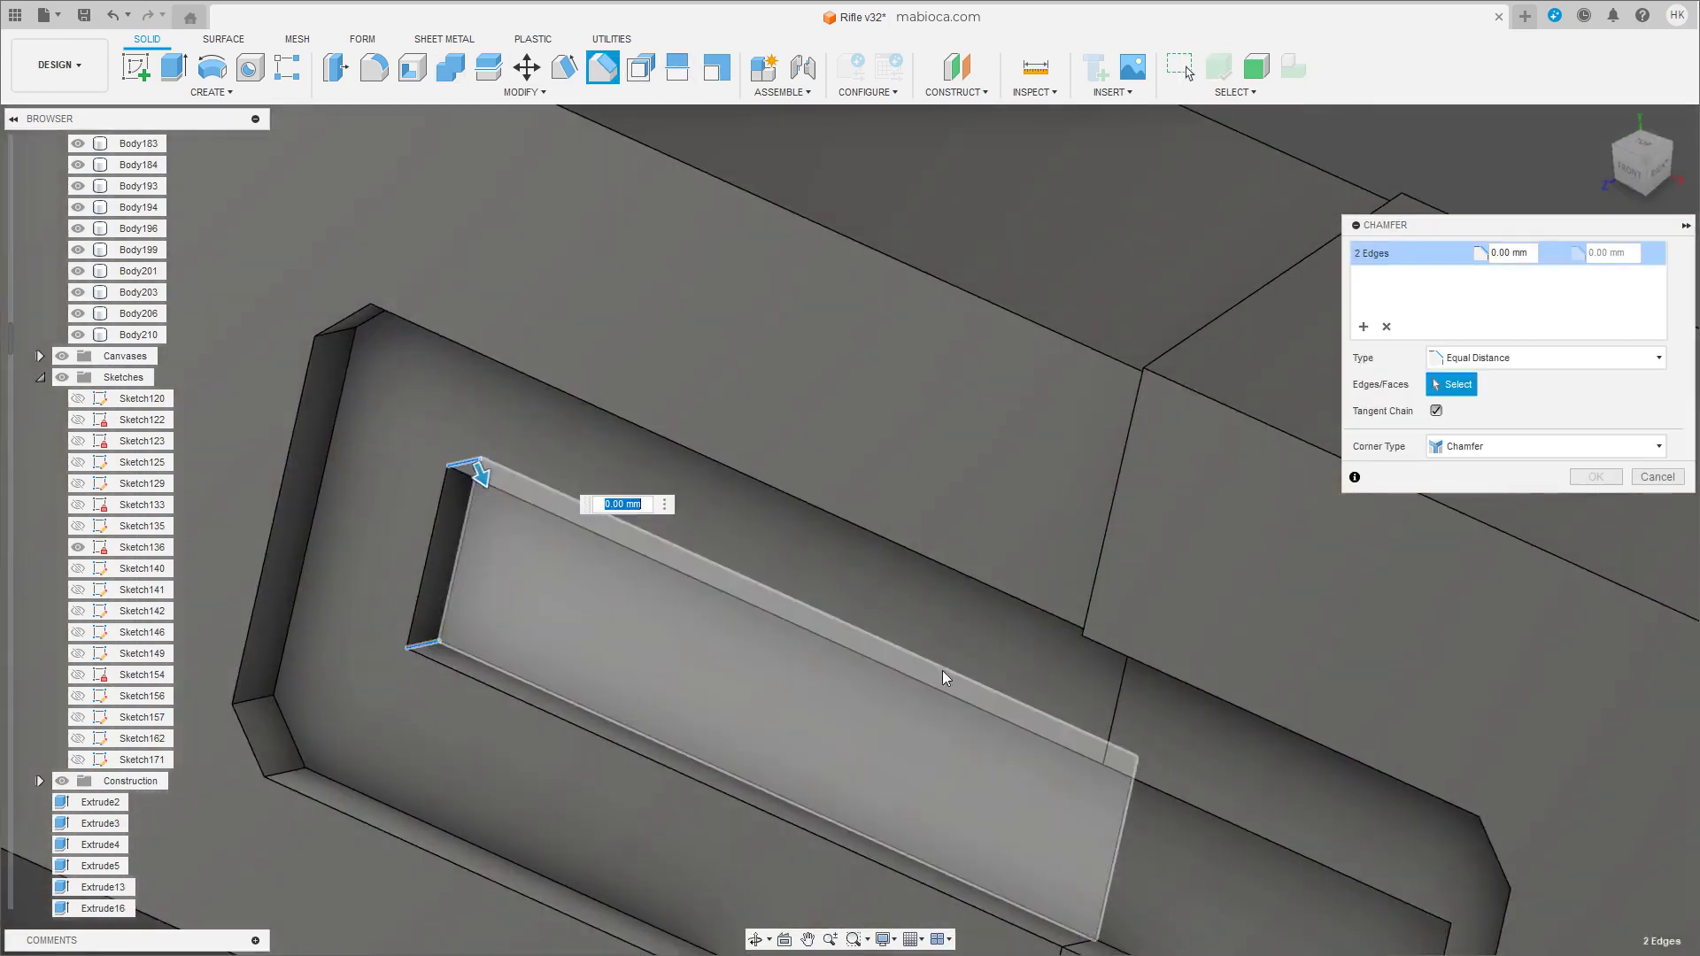
{"action": "mouse_move", "coordinate": [561, 562]}
{"action": "middle_mouse_down", "text": "shift"}
{"action": "mouse_move", "coordinate": [1277, 650]}
{"action": "mouse_move", "coordinate": [1278, 768]}
{"action": "mouse_move", "coordinate": [1081, 759]}
{"action": "middle_mouse_up", "text": "shift"}
{"action": "left_click", "coordinate": [500, 595]}
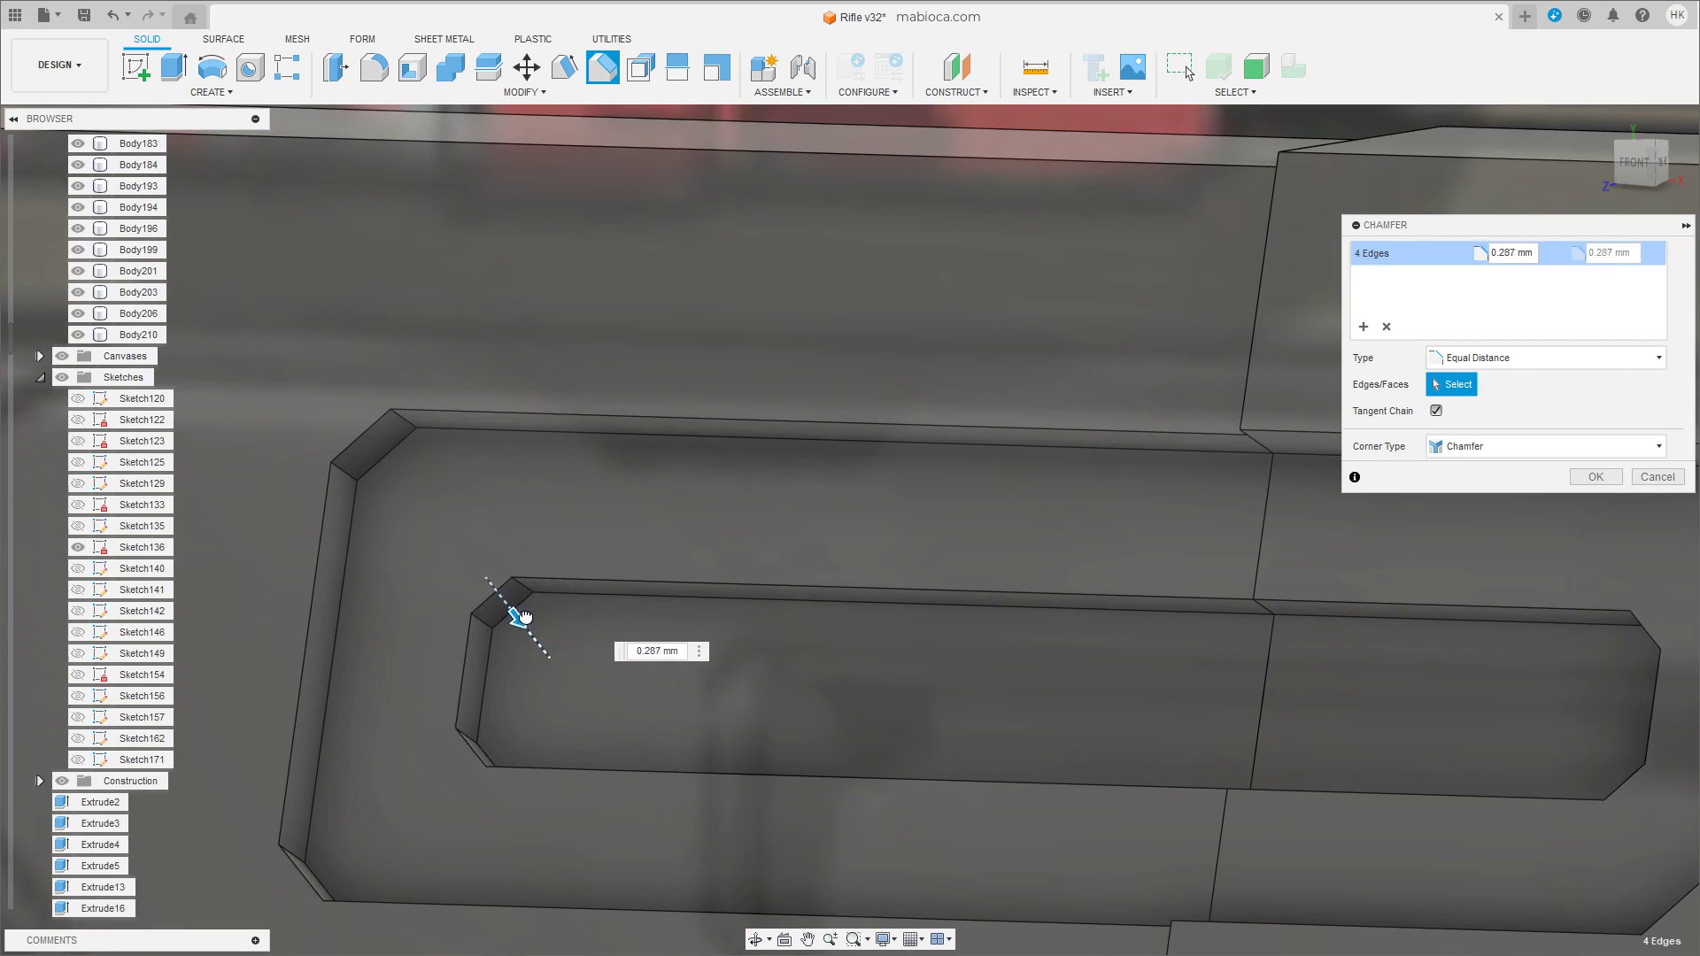
{"action": "key", "text": "Return"}
{"action": "scroll", "coordinate": [1082, 609], "scroll_direction": "down", "scroll_amount": 10}
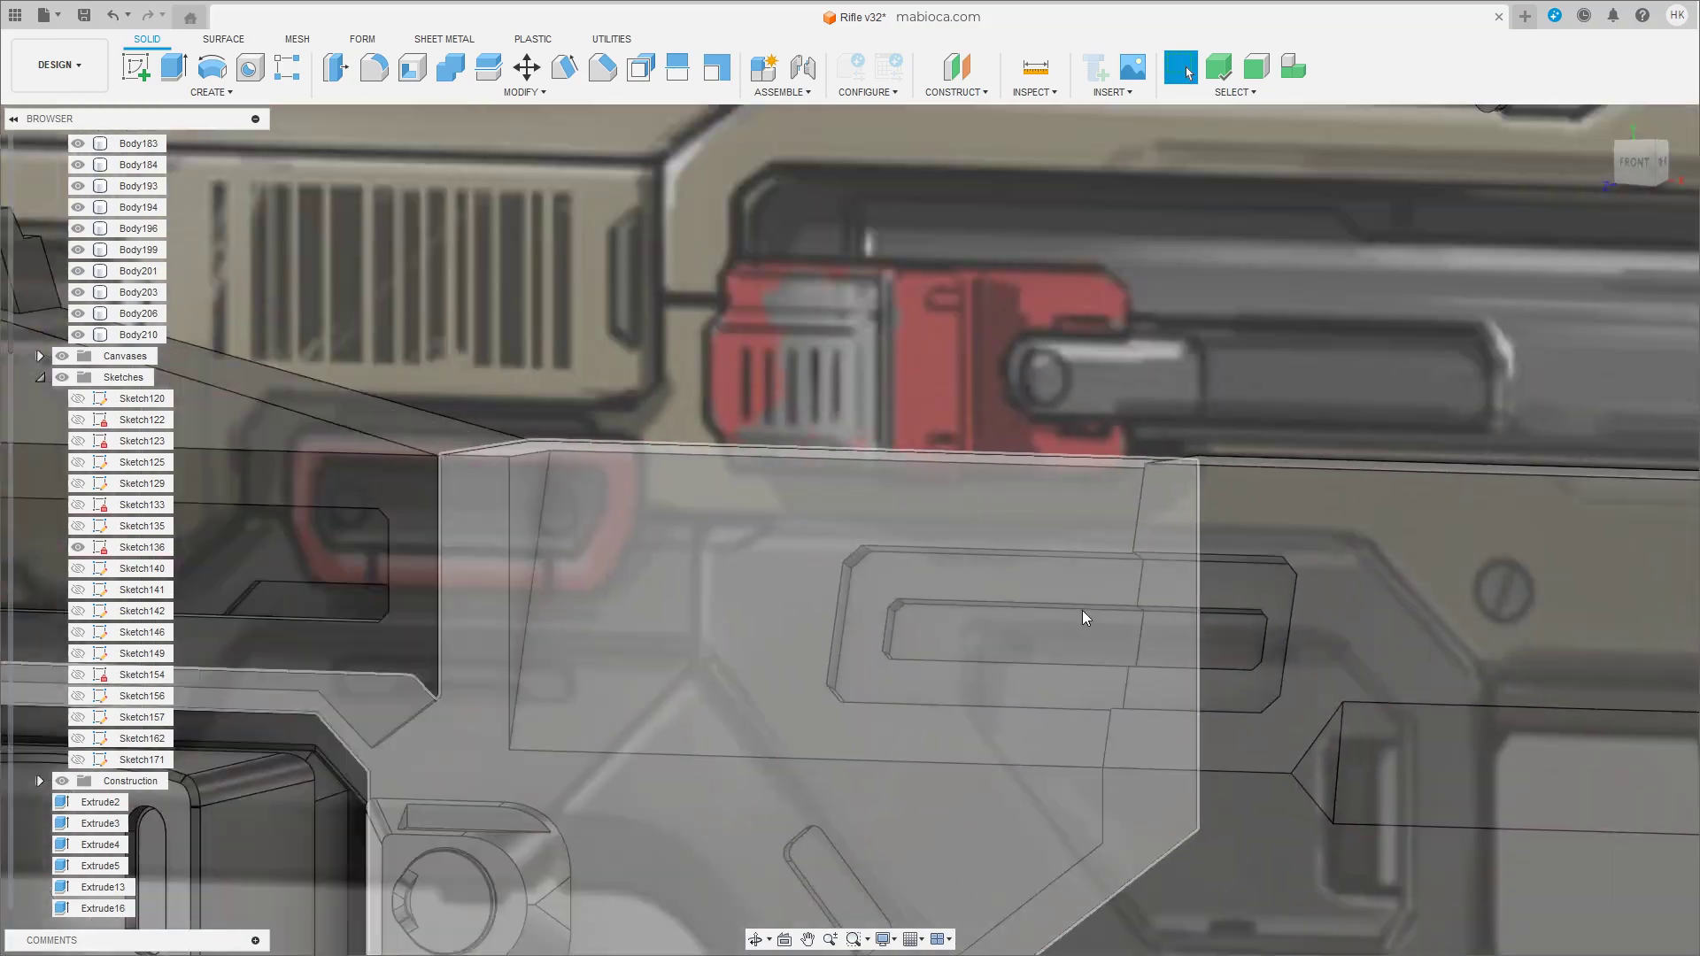
{"action": "mouse_move", "coordinate": [1083, 609]}
{"action": "middle_mouse_down", "text": "shift"}
{"action": "mouse_move", "coordinate": [1160, 733]}
{"action": "mouse_move", "coordinate": [1363, 400]}
{"action": "mouse_move", "coordinate": [1226, 608]}
{"action": "middle_mouse_up", "text": "shift"}
{"action": "scroll", "coordinate": [1363, 401], "scroll_direction": "up", "scroll_amount": 5}
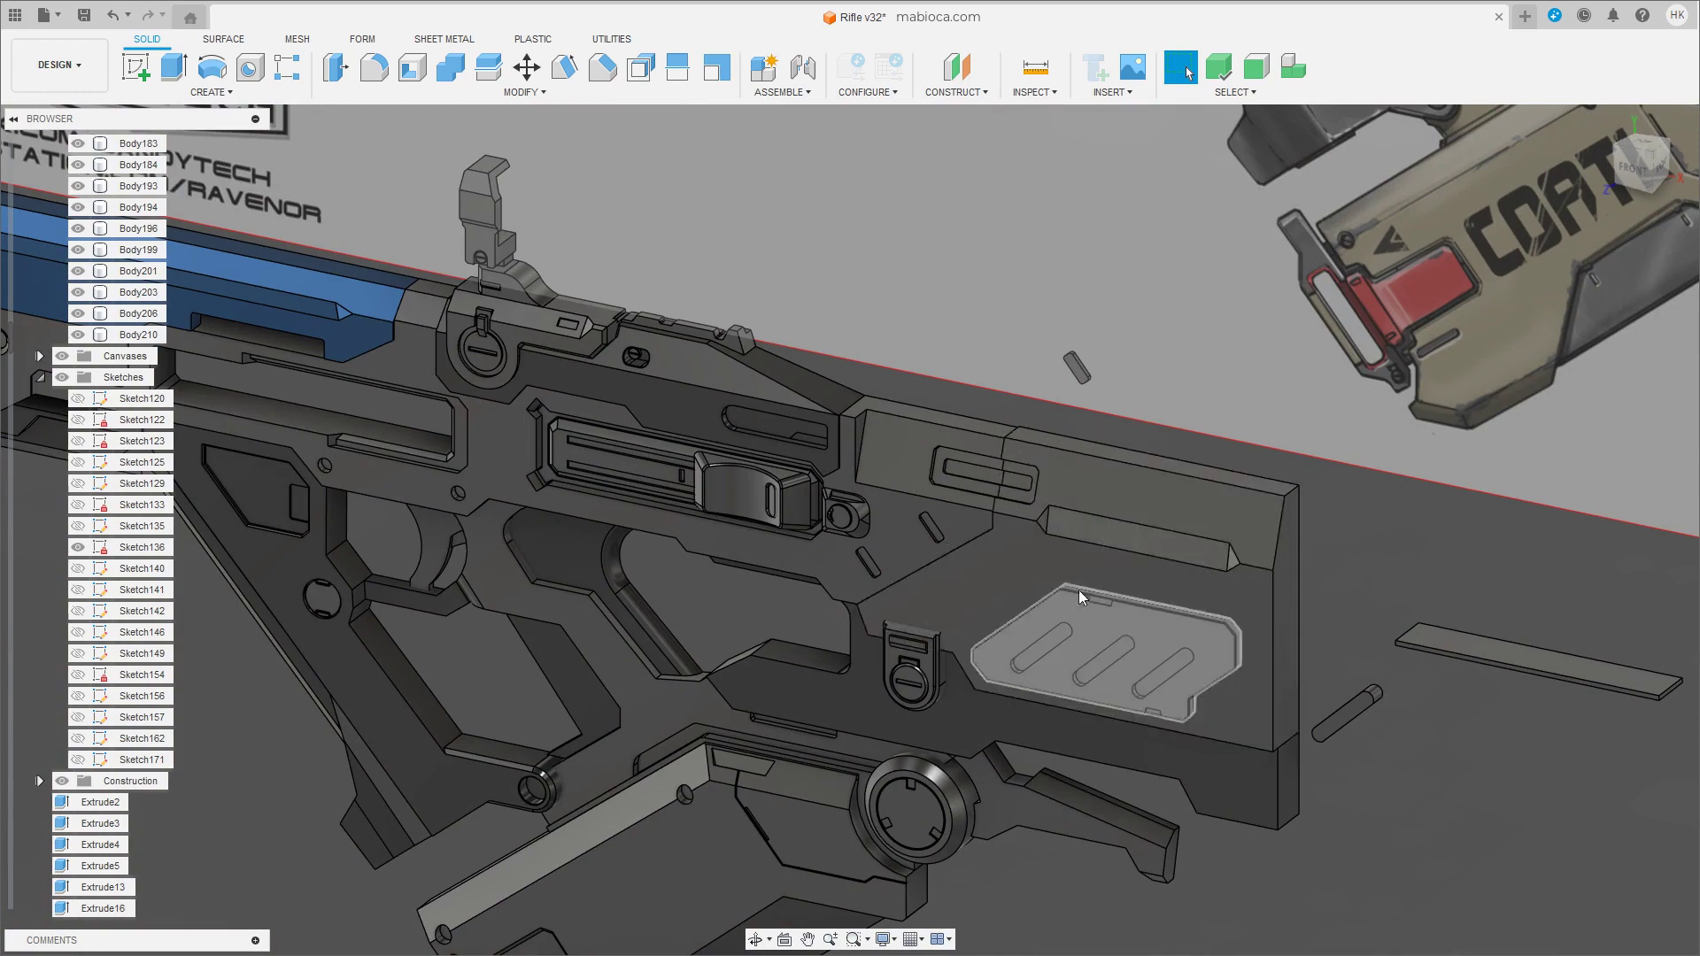
{"action": "scroll", "coordinate": [1017, 516], "scroll_direction": "up", "scroll_amount": 5}
Draw a 5.244 mm block rectangle over the recess's right end as a new body.
{"action": "left_click", "coordinate": [211, 92]}
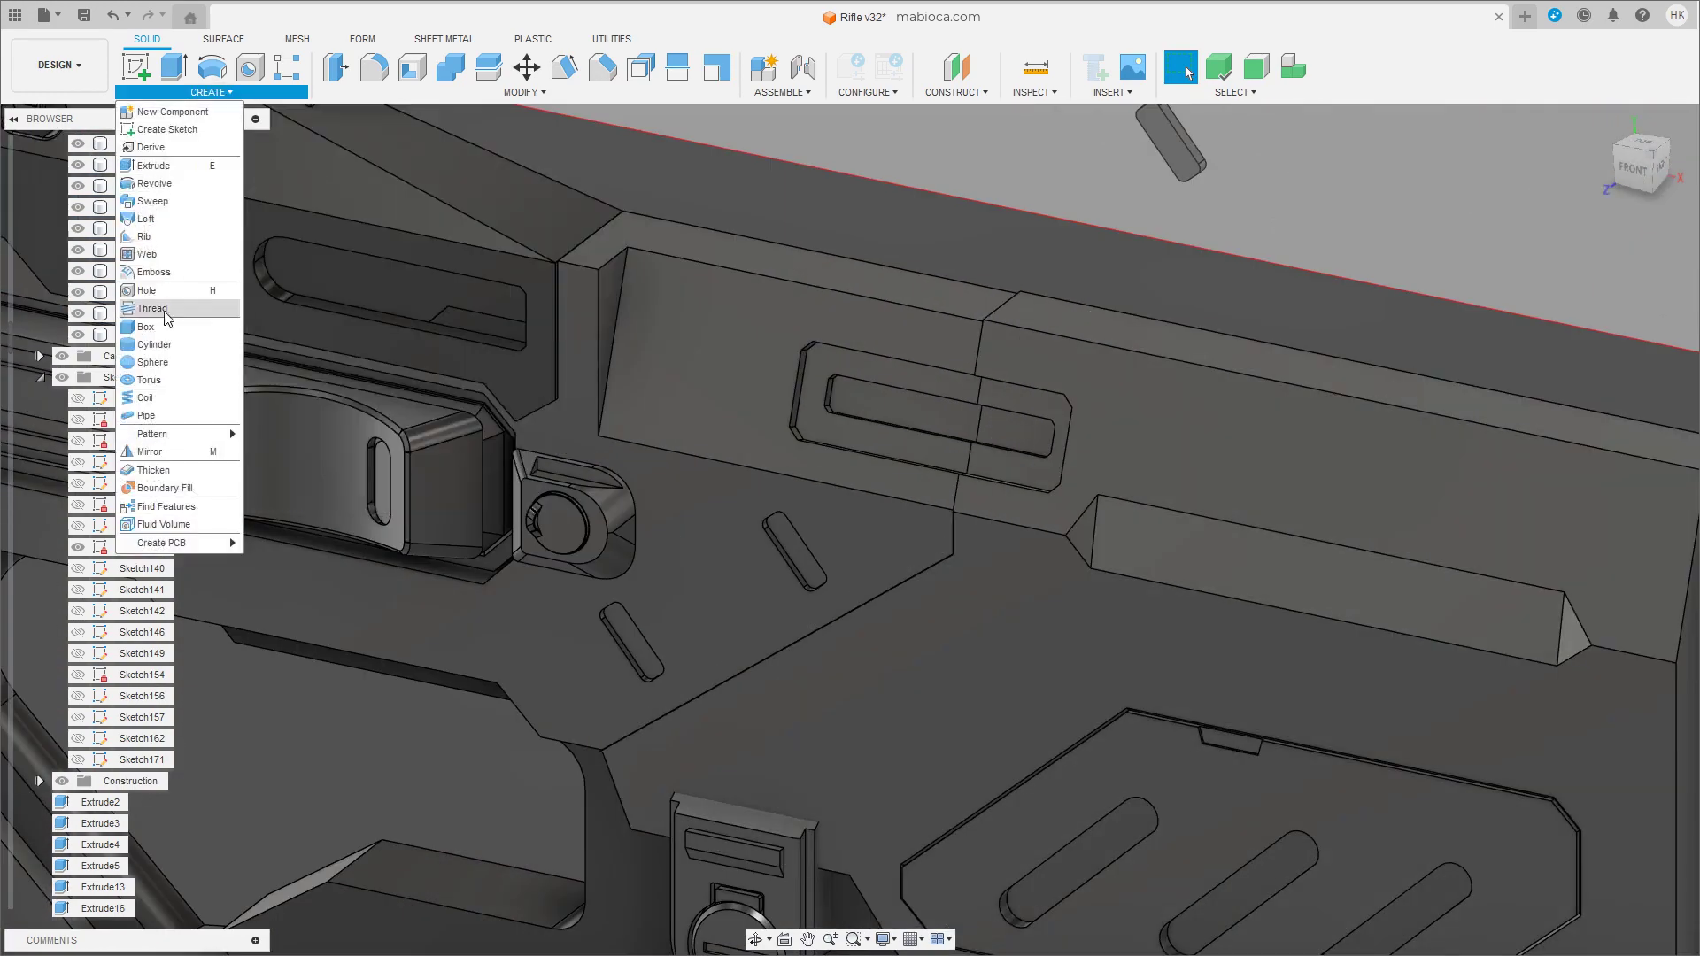
{"action": "left_click", "coordinate": [177, 132]}
{"action": "left_click", "coordinate": [1028, 474]}
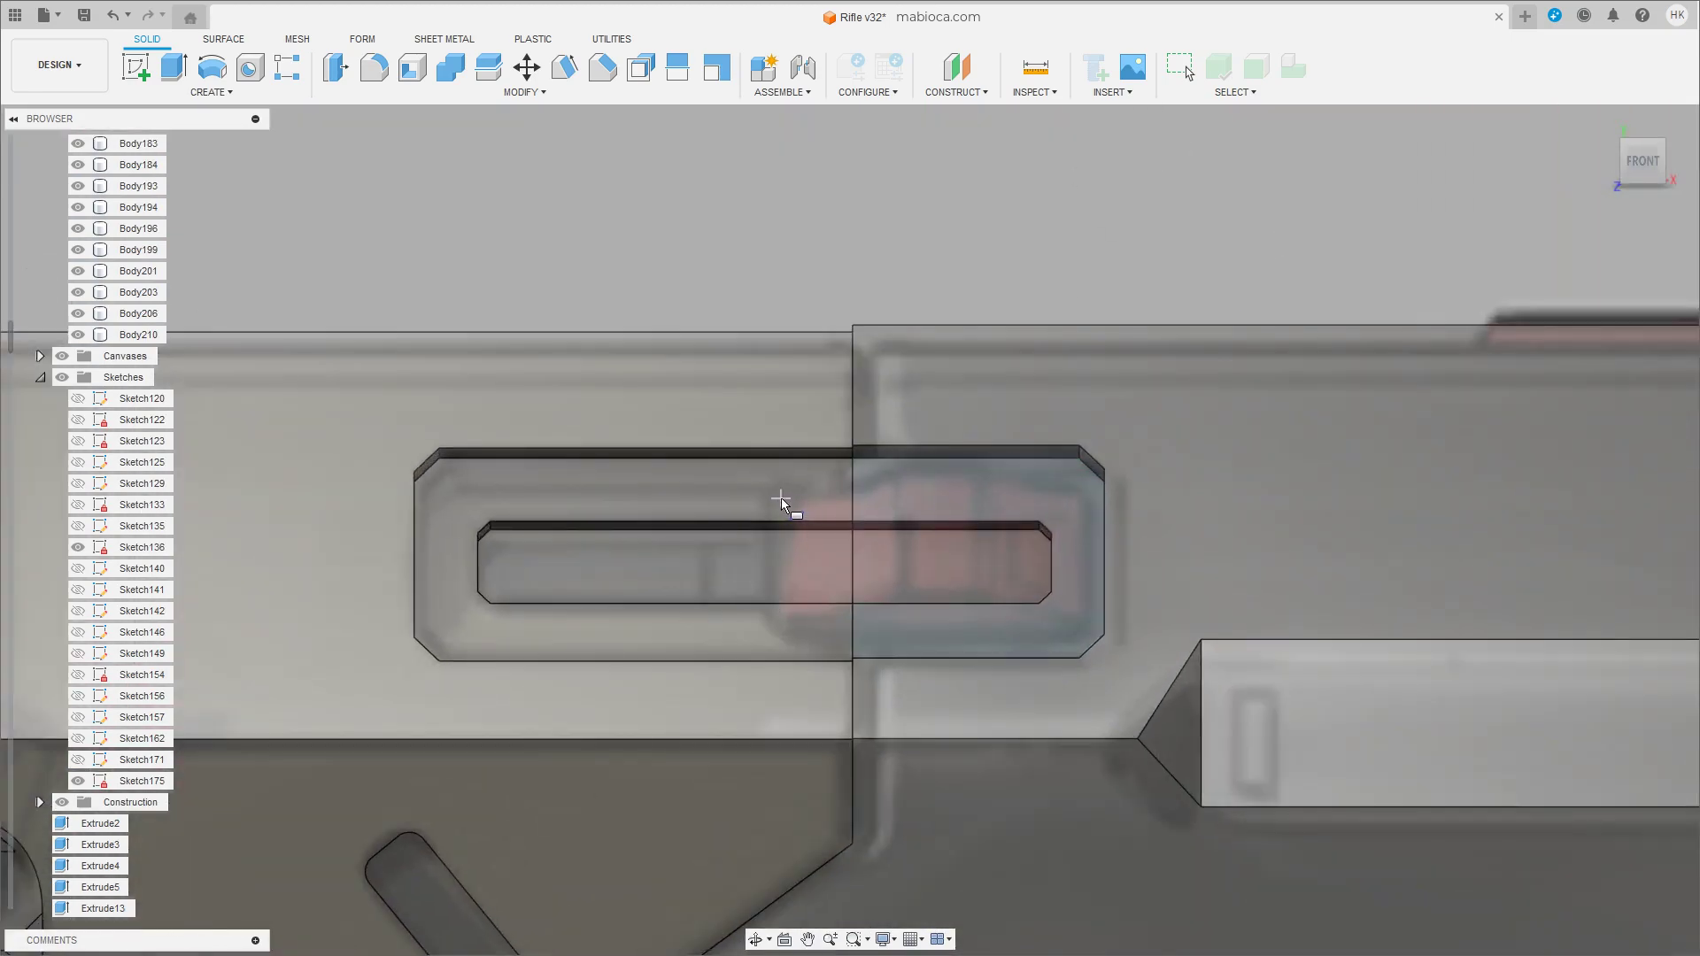
{"action": "left_click", "coordinate": [779, 498]}
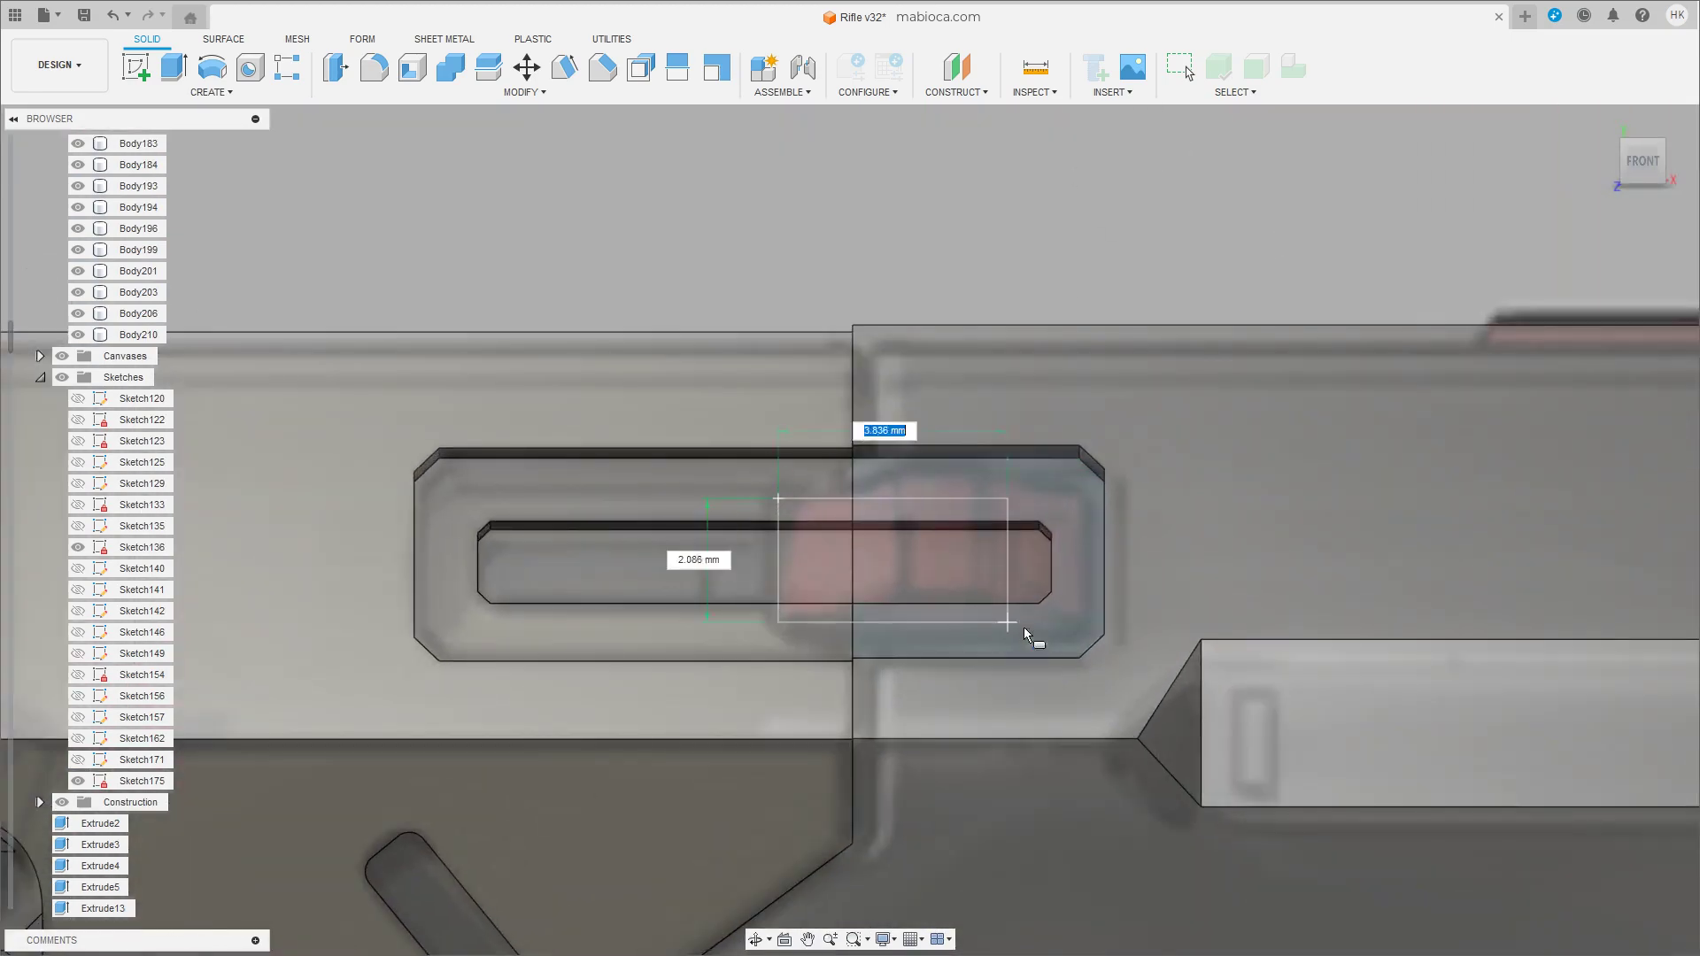
{"action": "left_click", "coordinate": [1082, 608]}
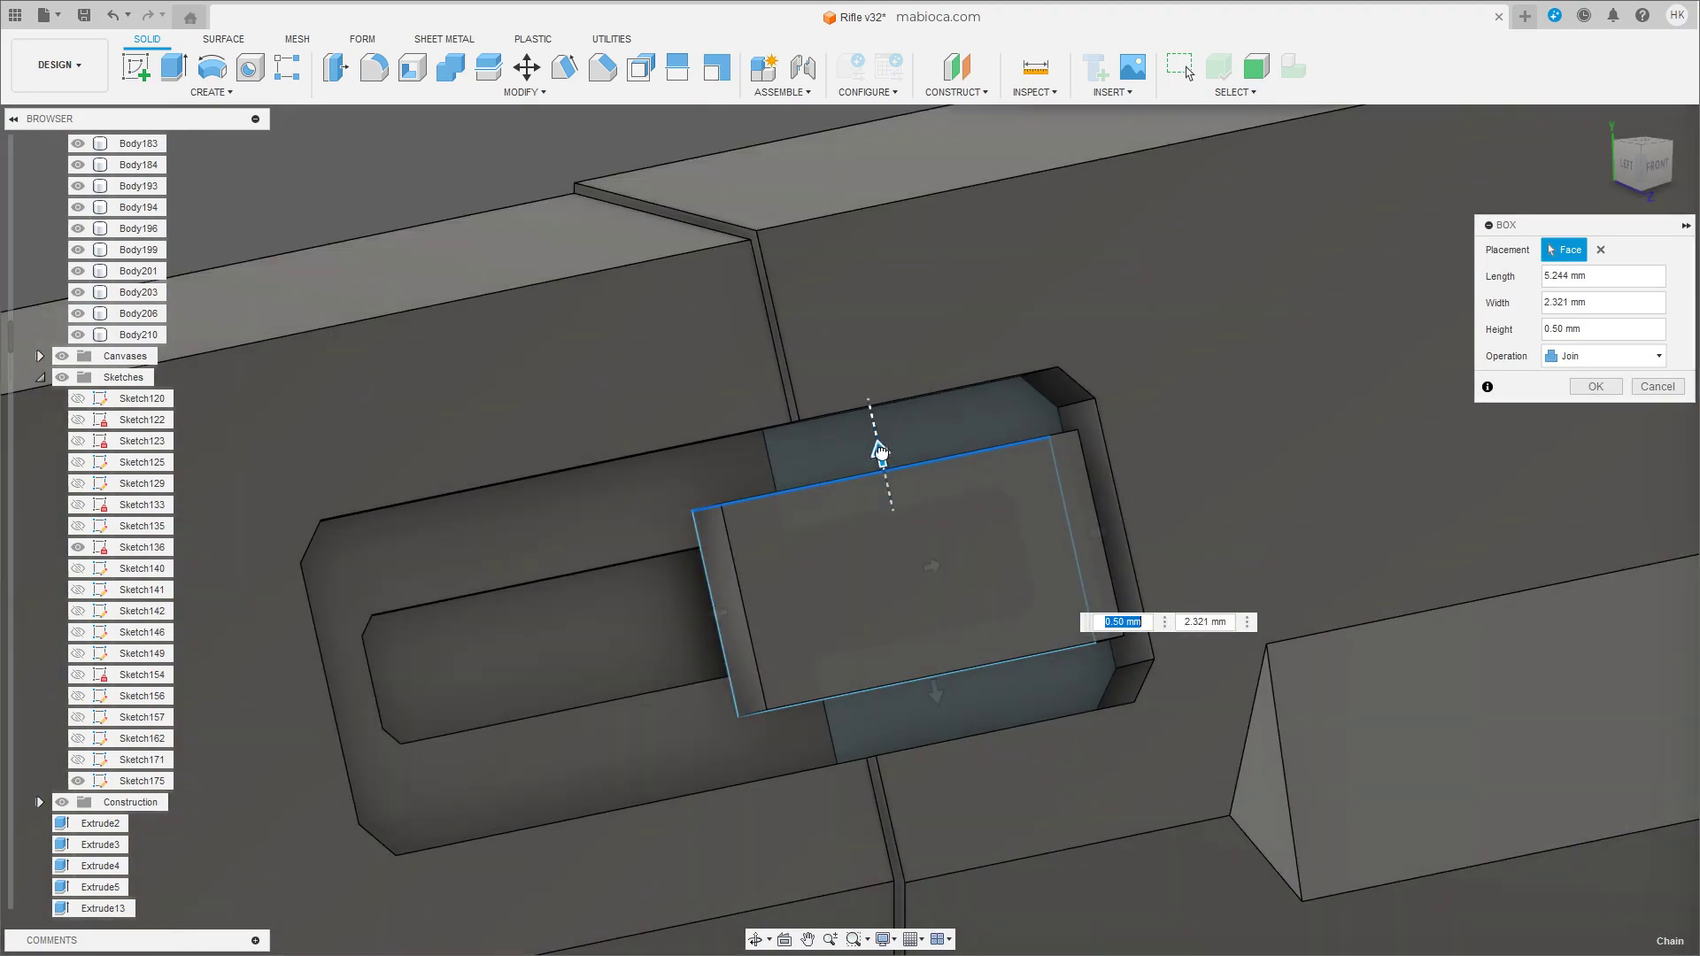
{"action": "left_click", "coordinate": [1588, 366]}
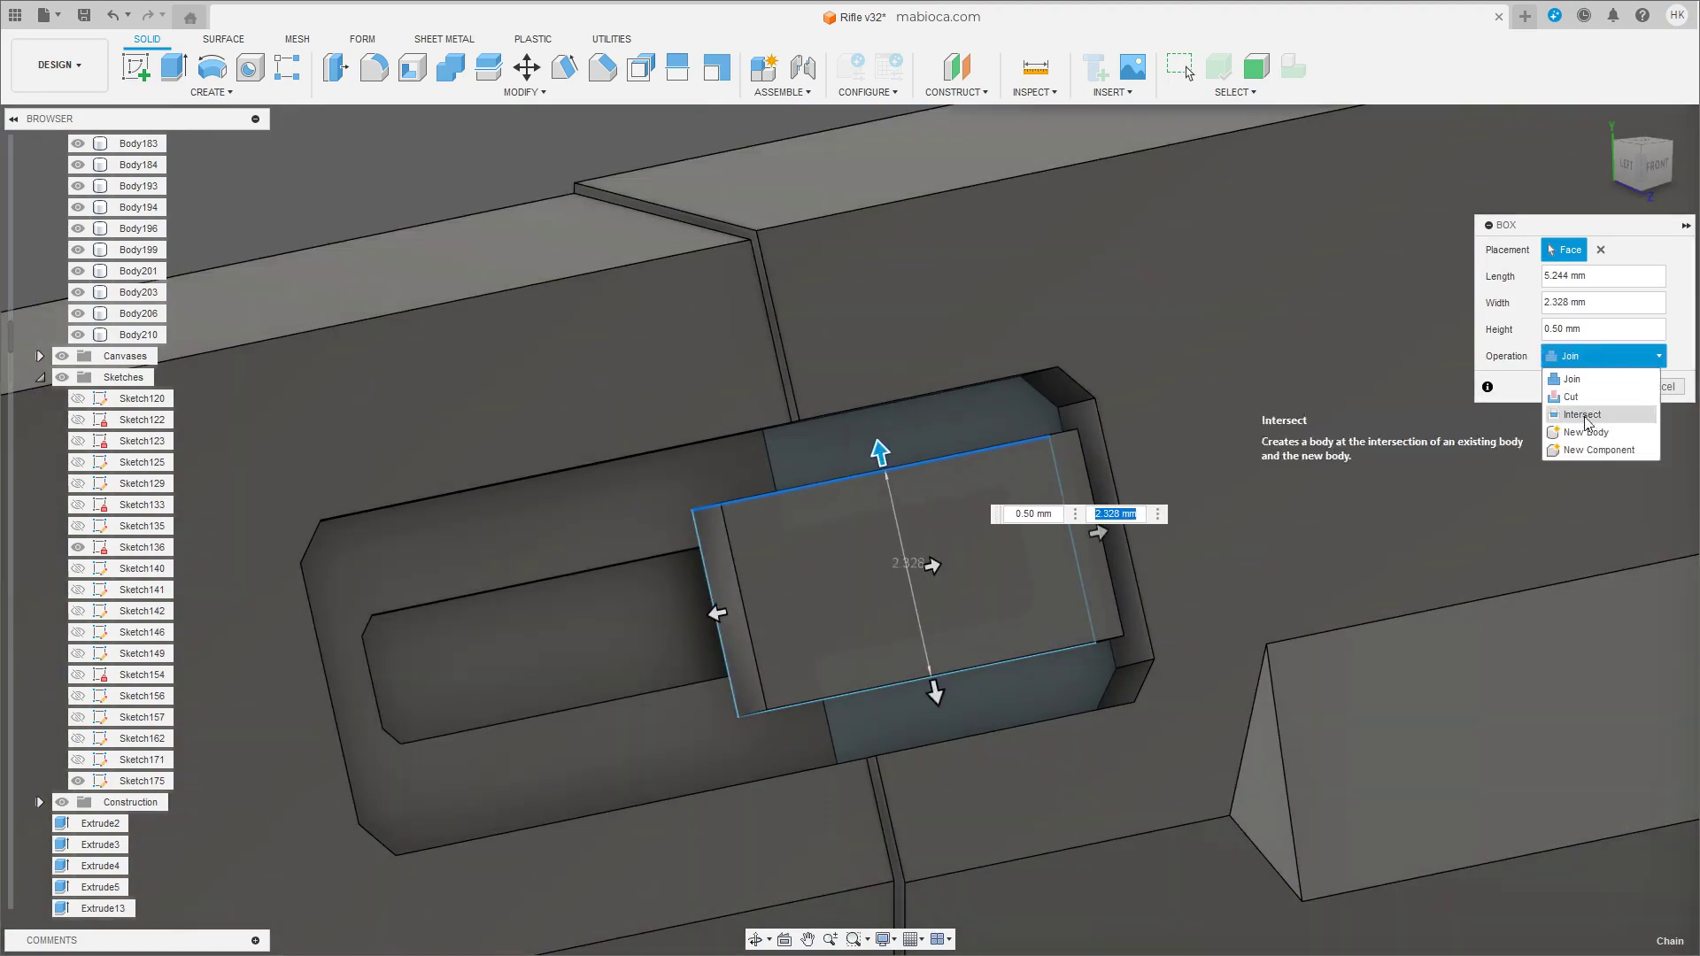
{"action": "left_click", "coordinate": [1572, 453]}
Set the block to 2.385 mm wide and 1.194 mm tall and confirm it.
{"action": "left_click_drag", "start_coordinate": [880, 449], "coordinate": [880, 446]}
{"action": "key", "text": "Tab"}
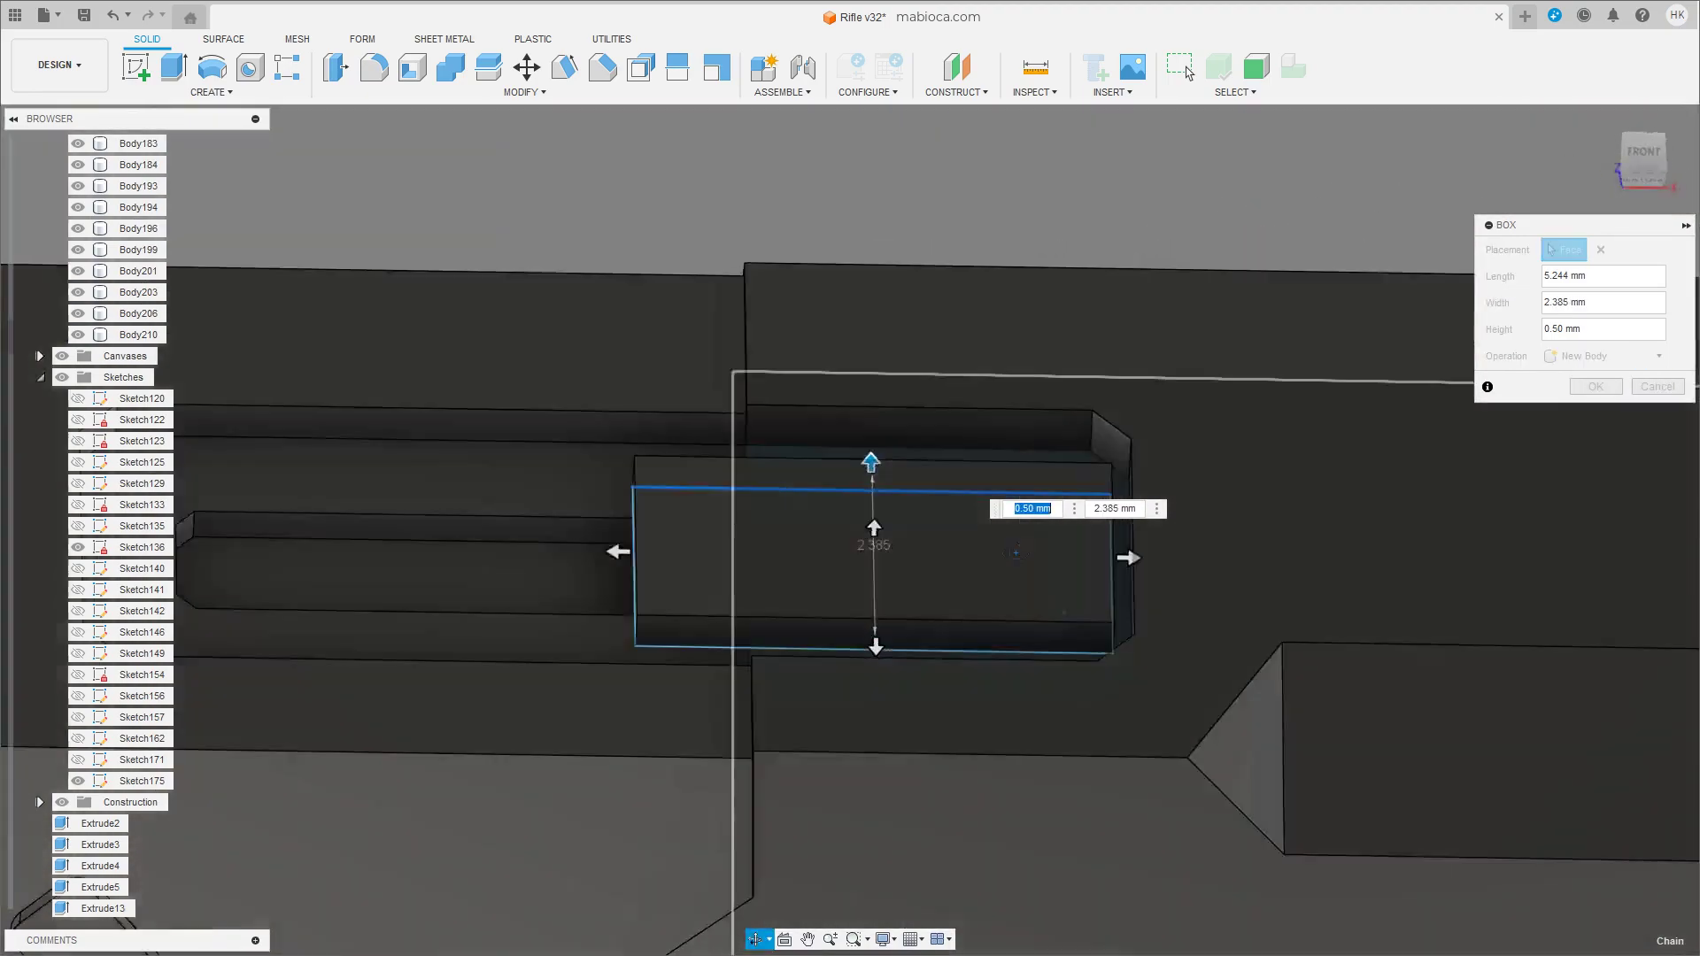
{"action": "middle_click_drag", "start_coordinate": [991, 556], "coordinate": [1095, 601], "text": "shift"}
{"action": "left_click_drag", "start_coordinate": [984, 549], "coordinate": [1008, 542]}
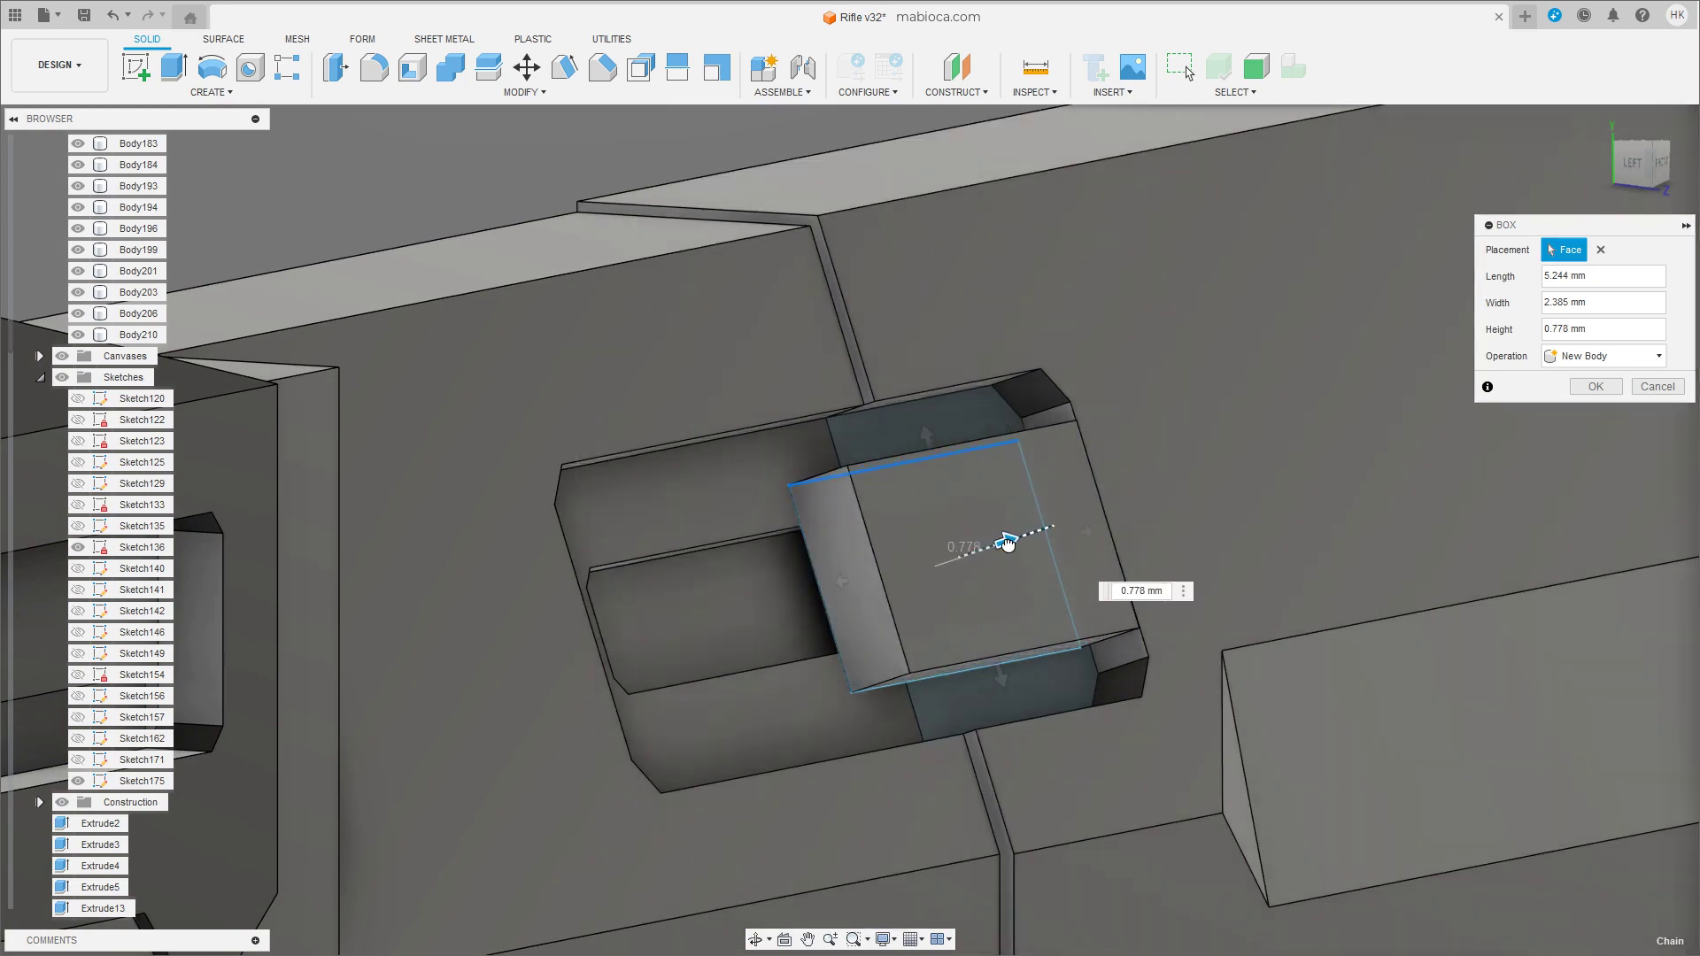
{"action": "middle_click_drag", "start_coordinate": [1020, 542], "coordinate": [1025, 532], "text": "shift"}
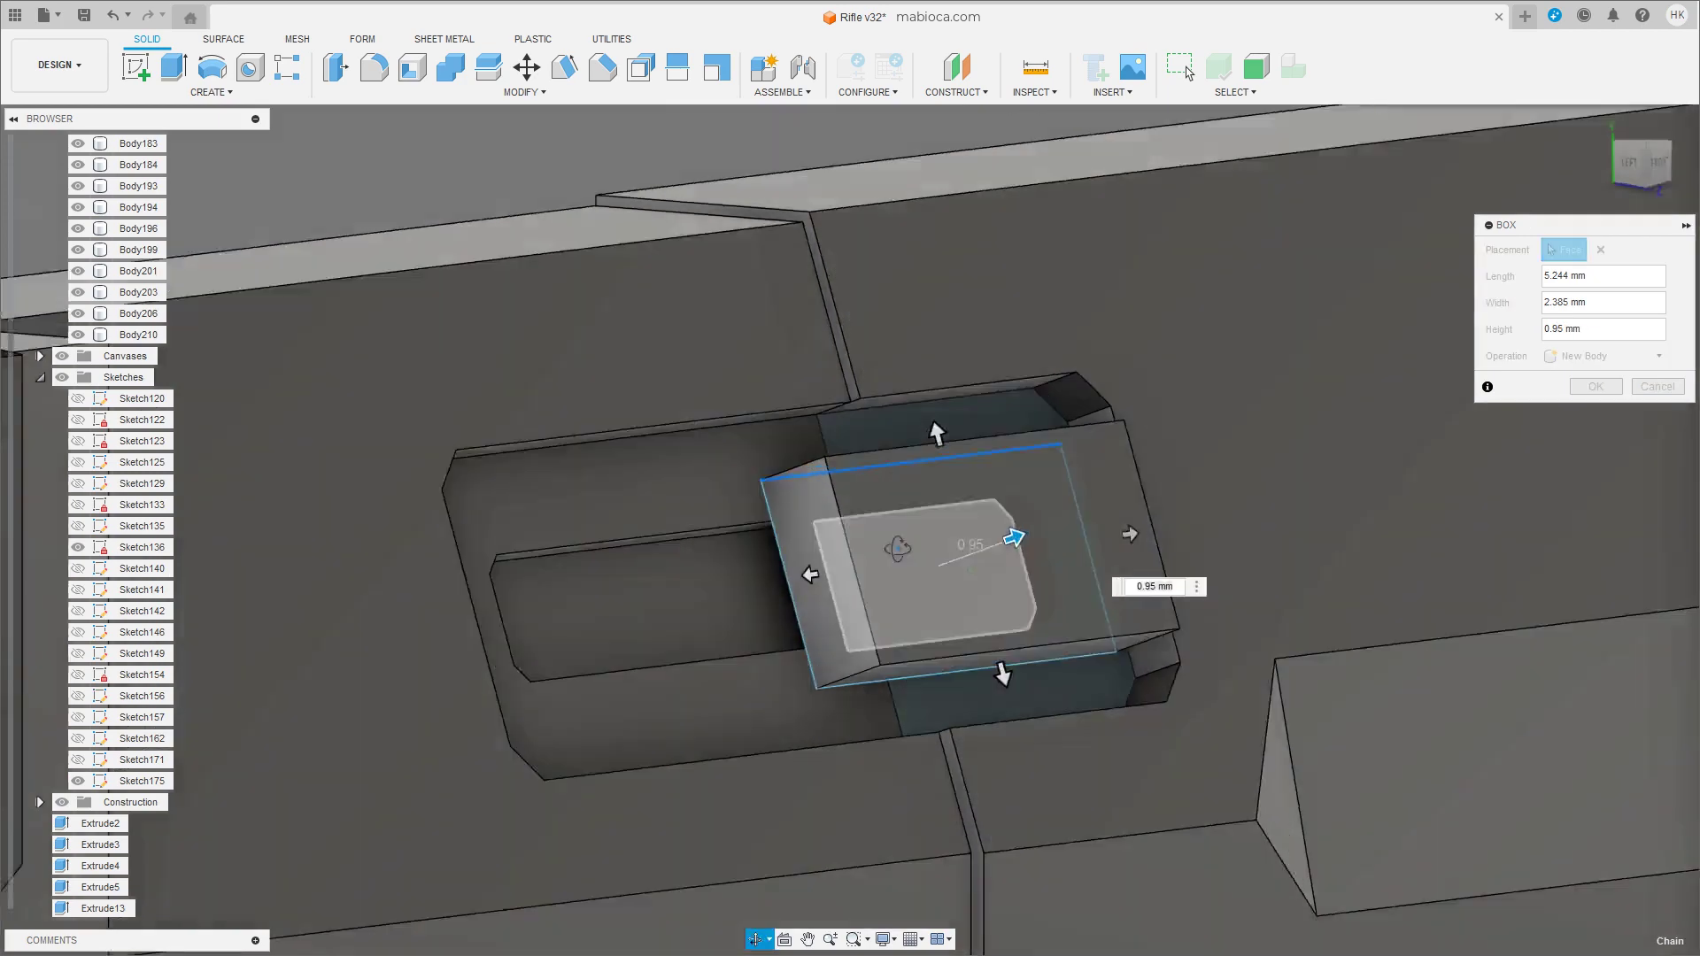
{"action": "left_click_drag", "start_coordinate": [1041, 530], "coordinate": [1045, 526]}
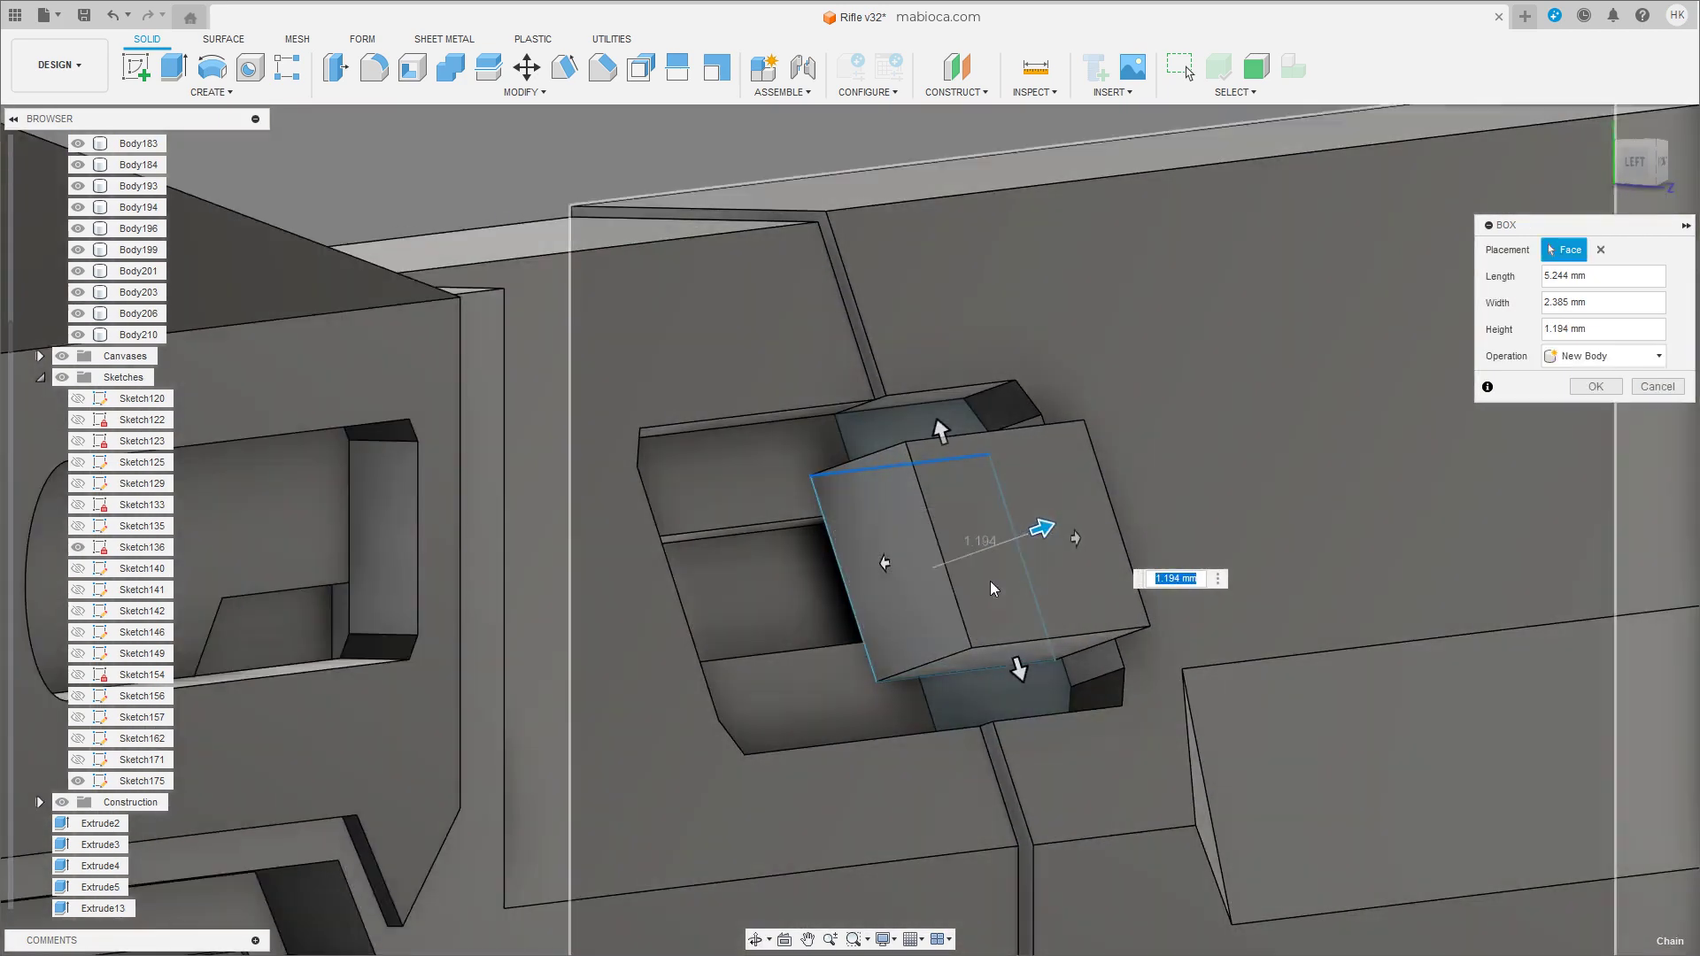
{"action": "middle_click_drag", "start_coordinate": [990, 581], "coordinate": [1019, 549], "text": "shift"}
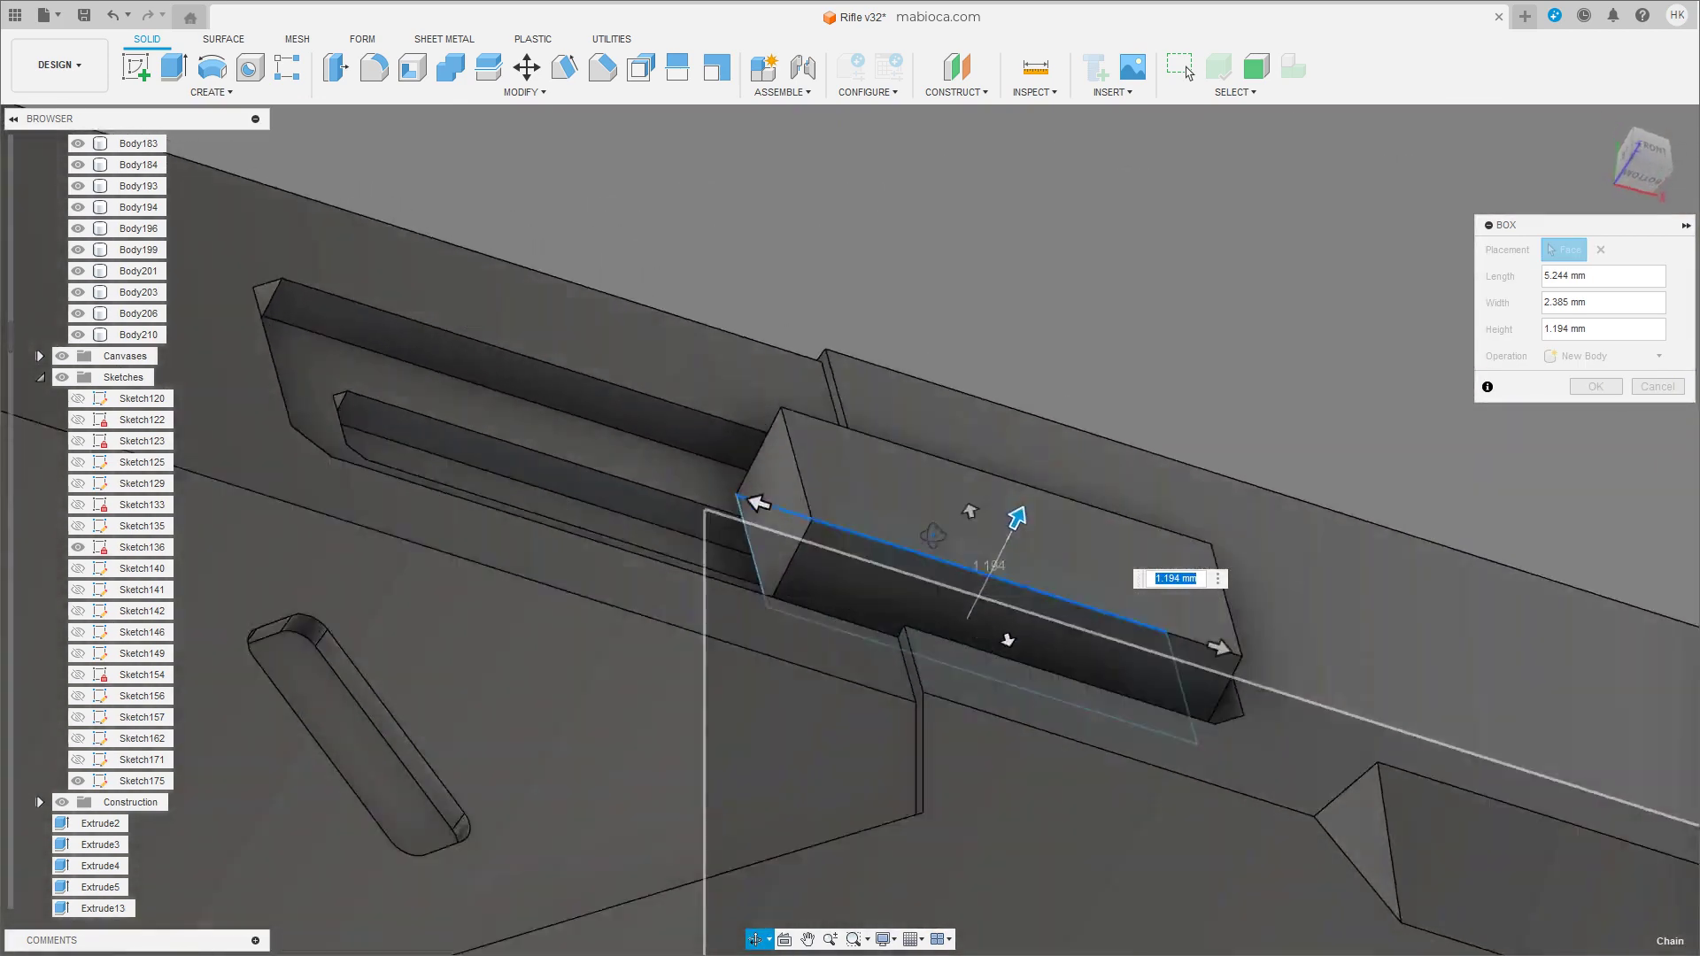
{"action": "left_click", "coordinate": [1649, 149]}
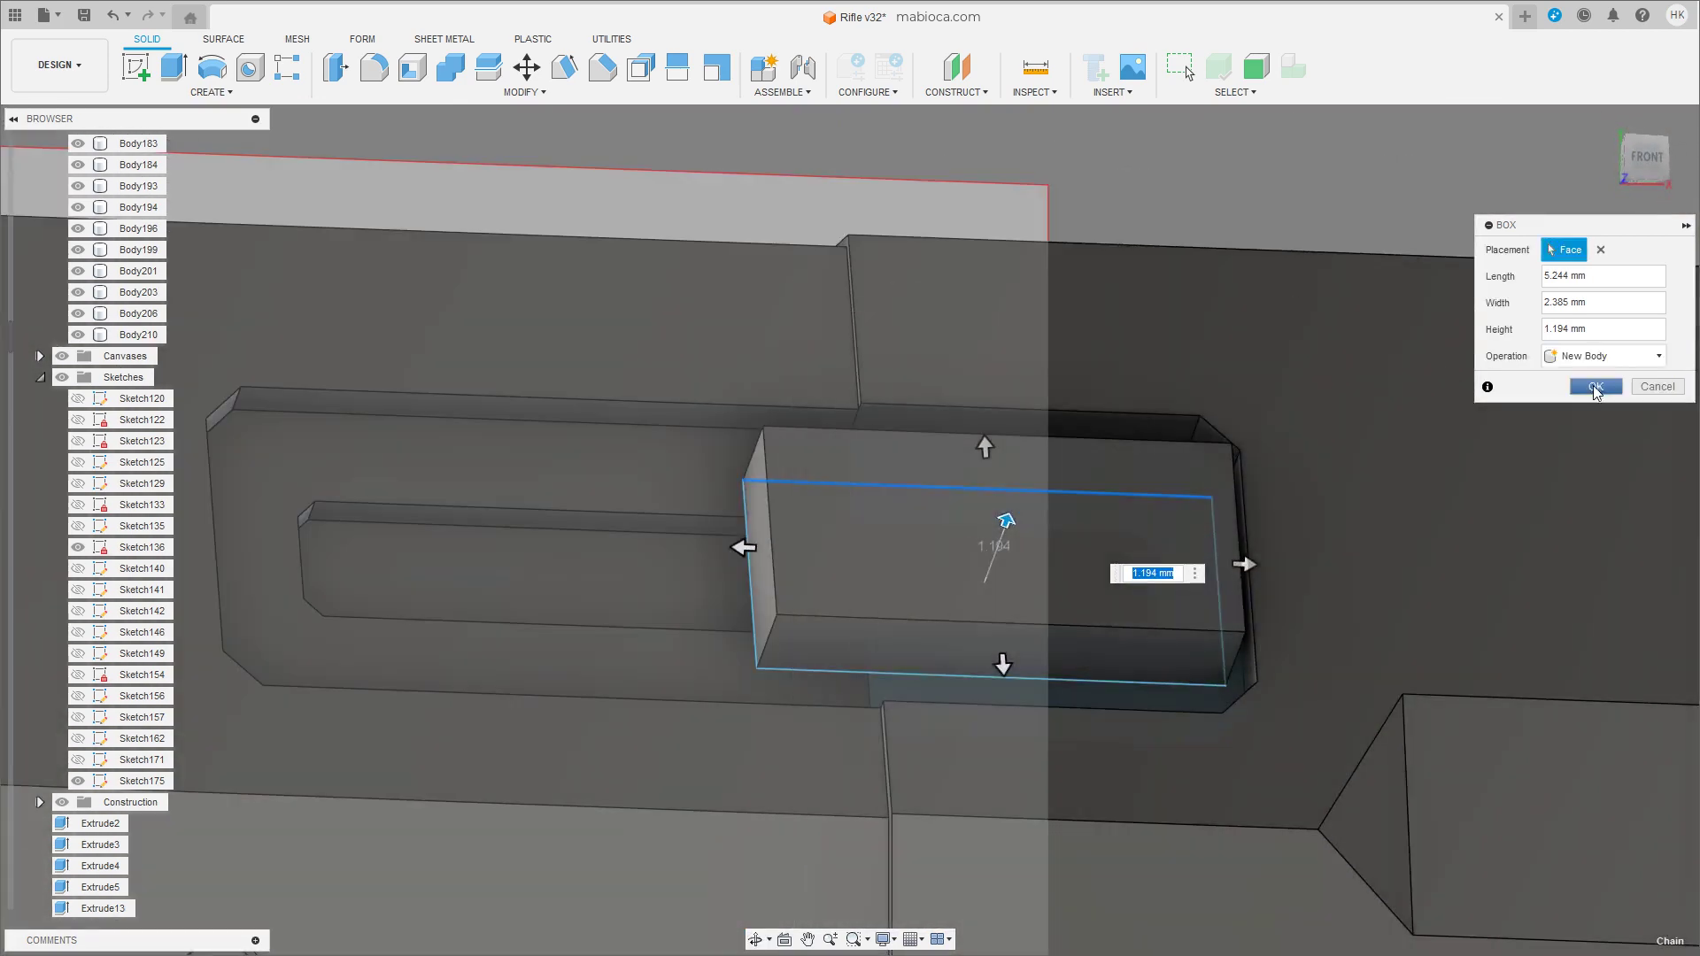
{"action": "left_click", "coordinate": [1596, 386]}
Chamfer the block's left and right end edges by 0.985 mm.
{"action": "left_click", "coordinate": [602, 66]}
{"action": "left_click", "coordinate": [768, 532]}
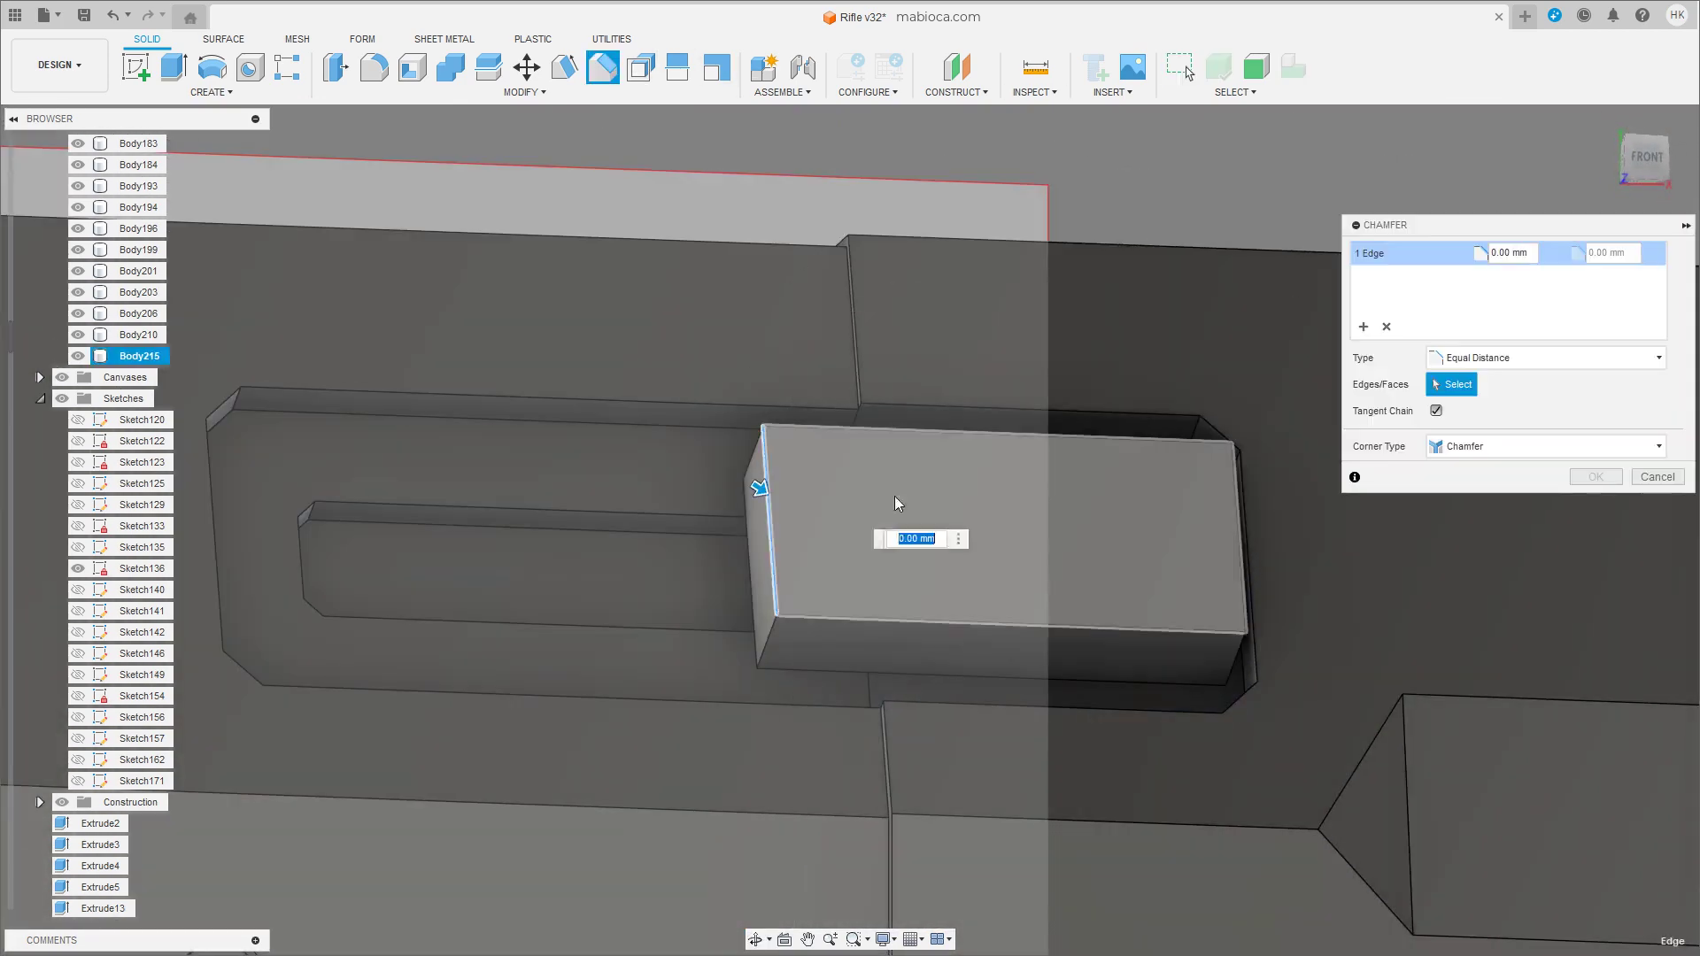
{"action": "left_click", "coordinate": [1241, 514]}
{"action": "left_click_drag", "start_coordinate": [760, 488], "coordinate": [865, 529]}
{"action": "mouse_move", "coordinate": [865, 528]}
{"action": "middle_mouse_down", "text": "shift"}
{"action": "mouse_move", "coordinate": [840, 567]}
{"action": "mouse_move", "coordinate": [832, 496]}
{"action": "middle_mouse_up", "text": "shift"}
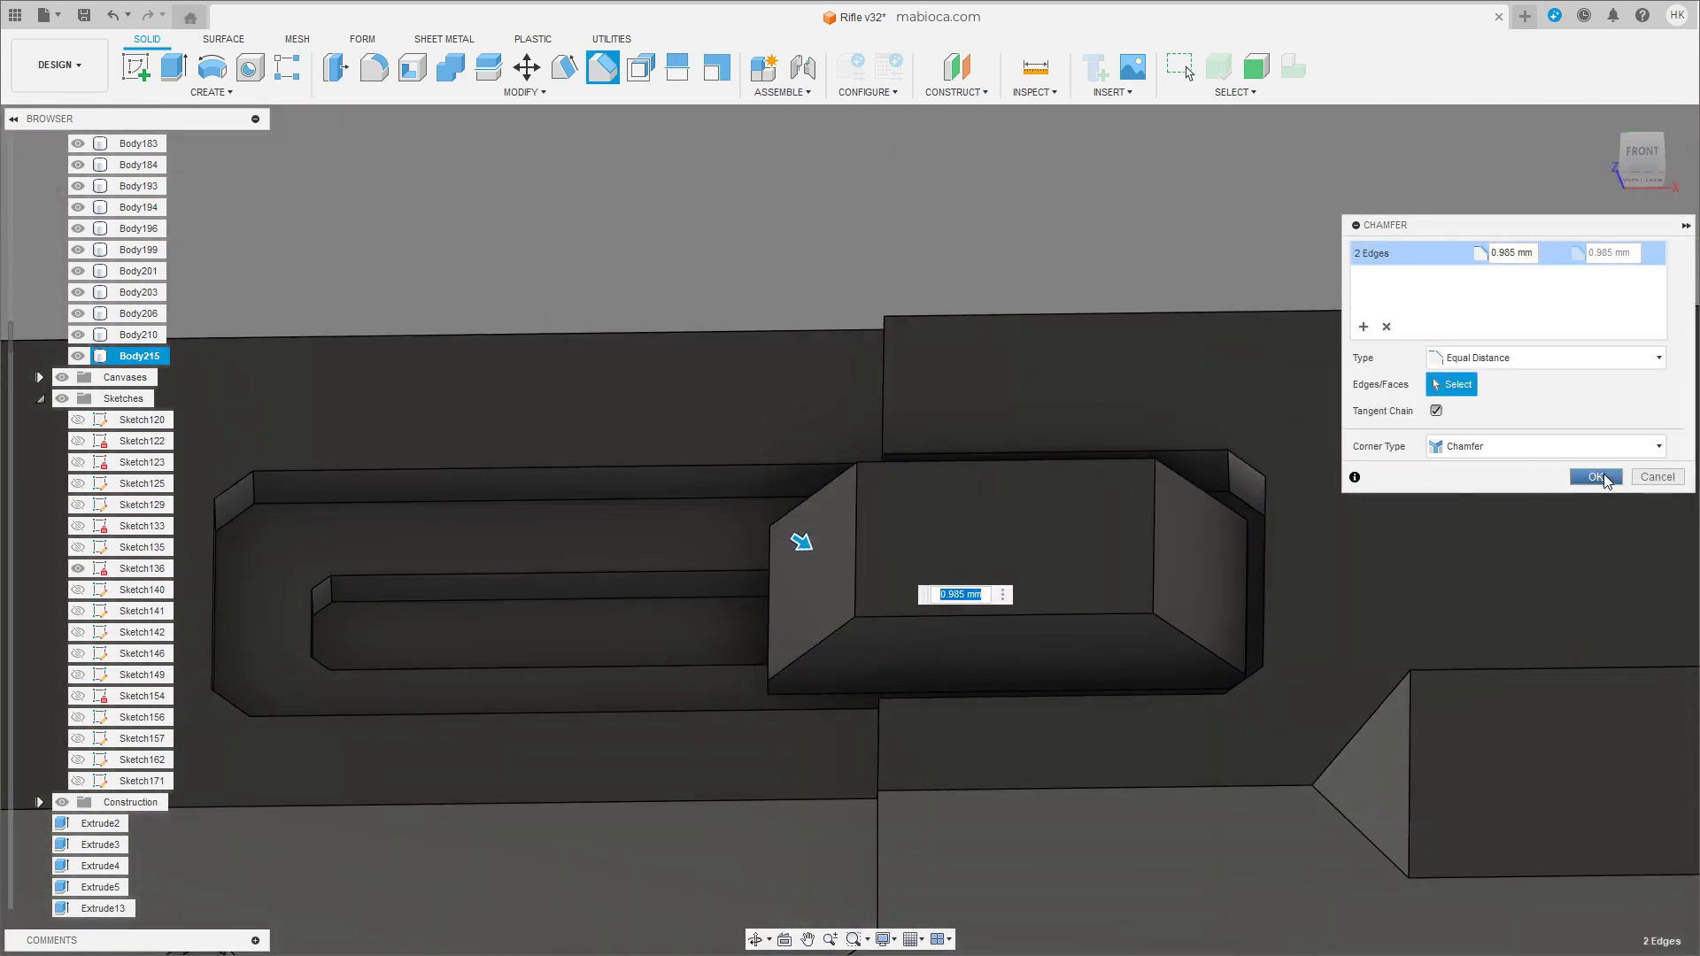
{"action": "left_click", "coordinate": [1595, 476]}
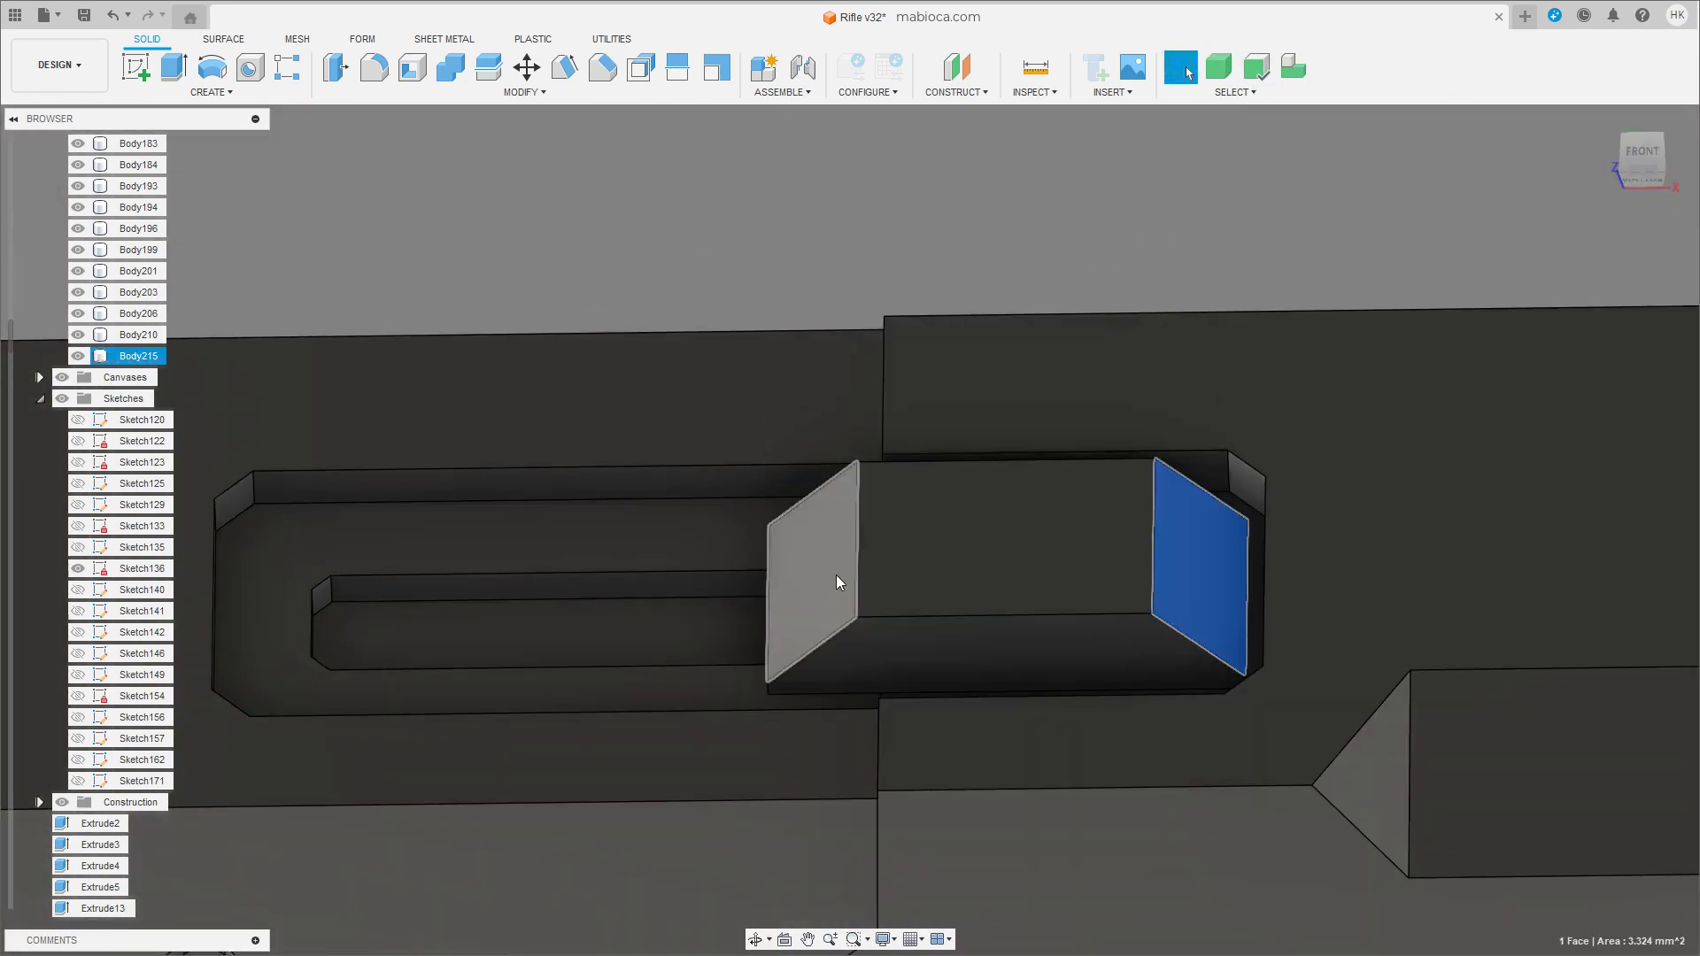
Tilt the block's right end face by 20 degrees.
{"action": "left_click", "coordinate": [836, 575], "text": "ctrl"}
{"action": "key", "text": "m"}
{"action": "mouse_move", "coordinate": [1133, 554]}
{"action": "middle_mouse_down", "text": "shift"}
{"action": "mouse_move", "coordinate": [783, 677]}
{"action": "mouse_move", "coordinate": [941, 614]}
{"action": "middle_mouse_up", "text": "shift"}
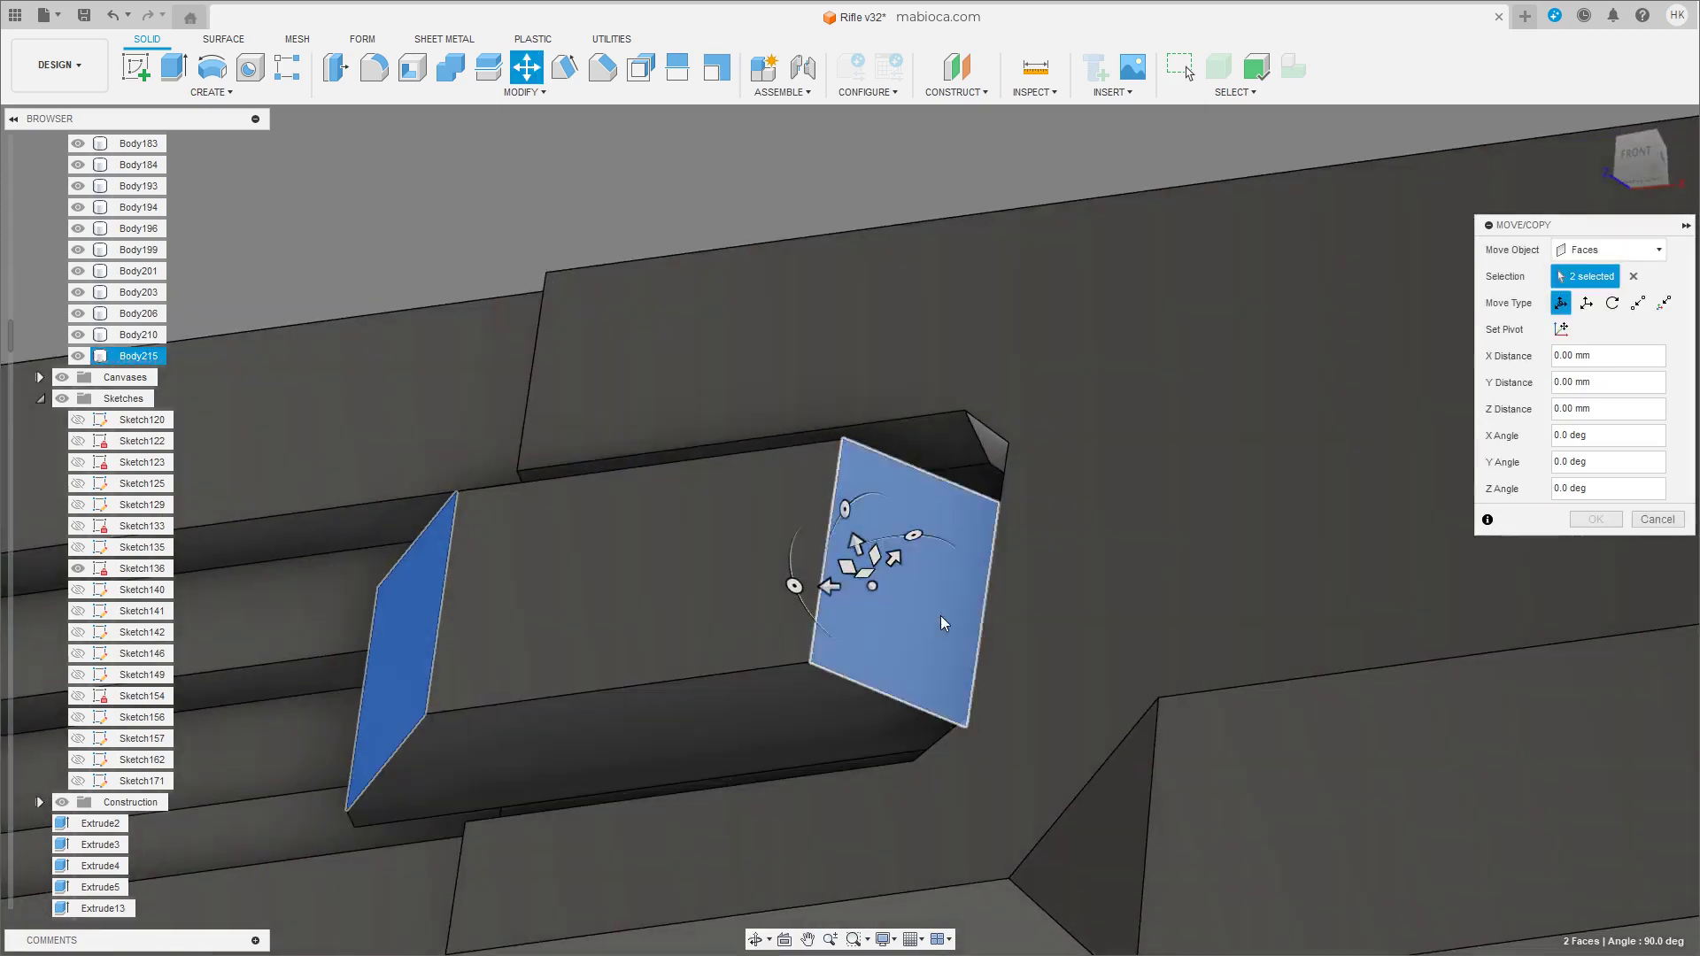
{"action": "key", "text": "Escape"}
{"action": "middle_click_drag", "start_coordinate": [879, 563], "coordinate": [932, 520], "text": "shift"}
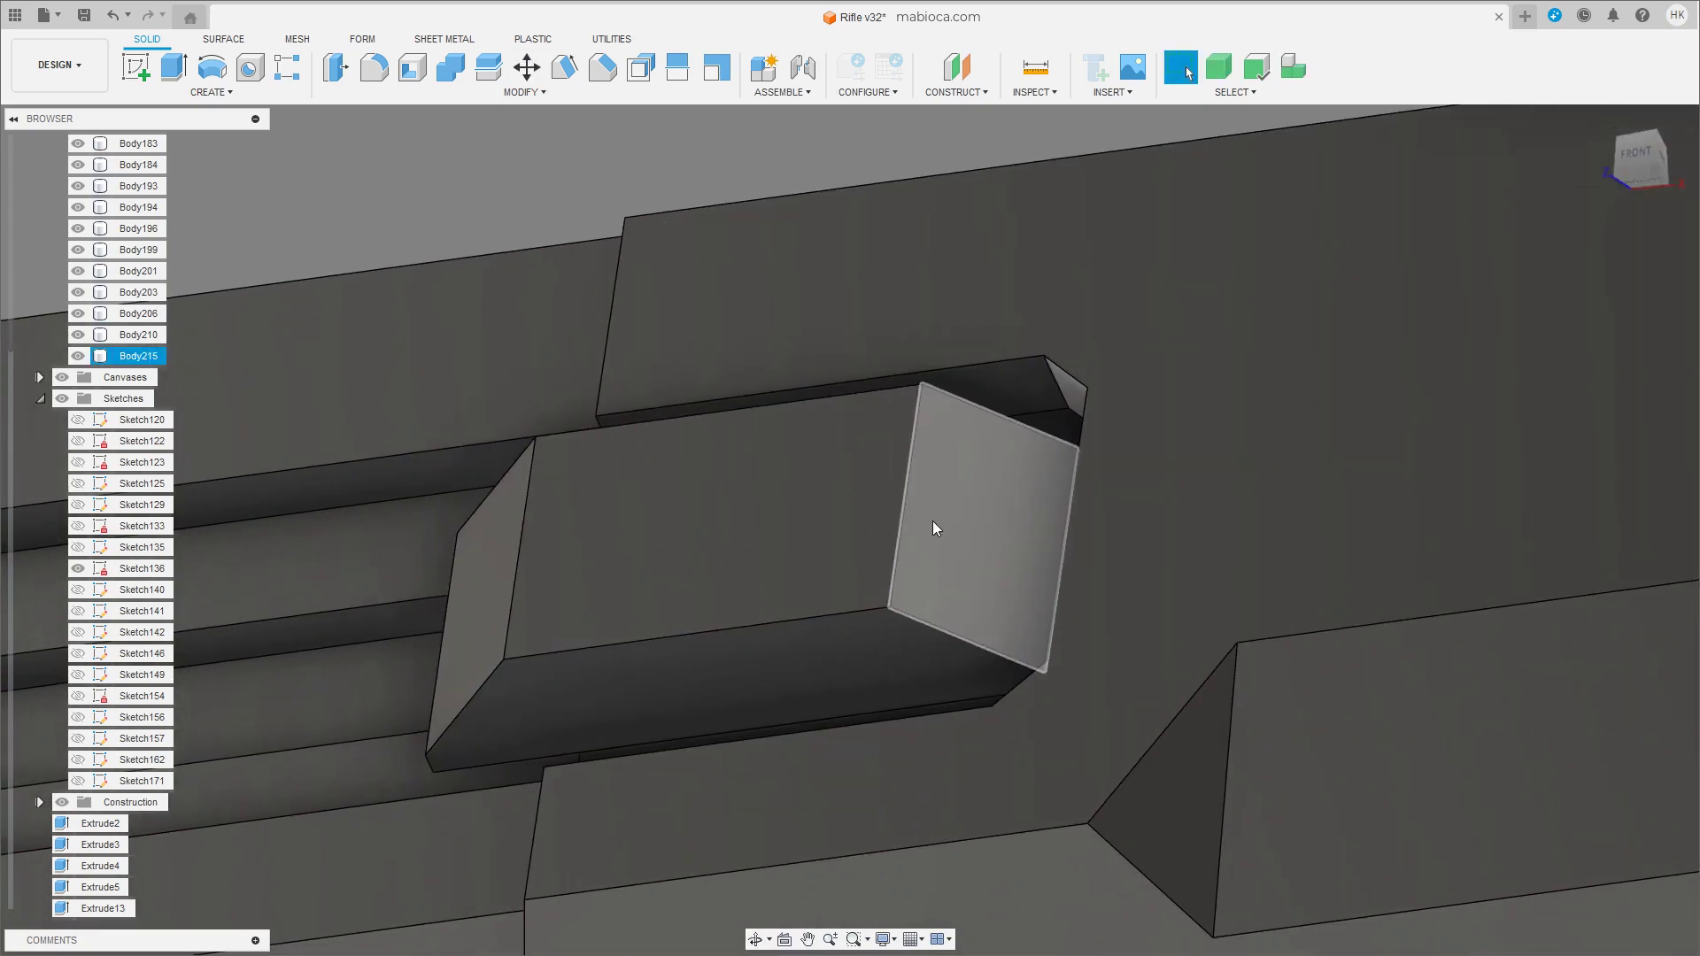
{"action": "left_click", "coordinate": [974, 545]}
{"action": "key", "text": "m"}
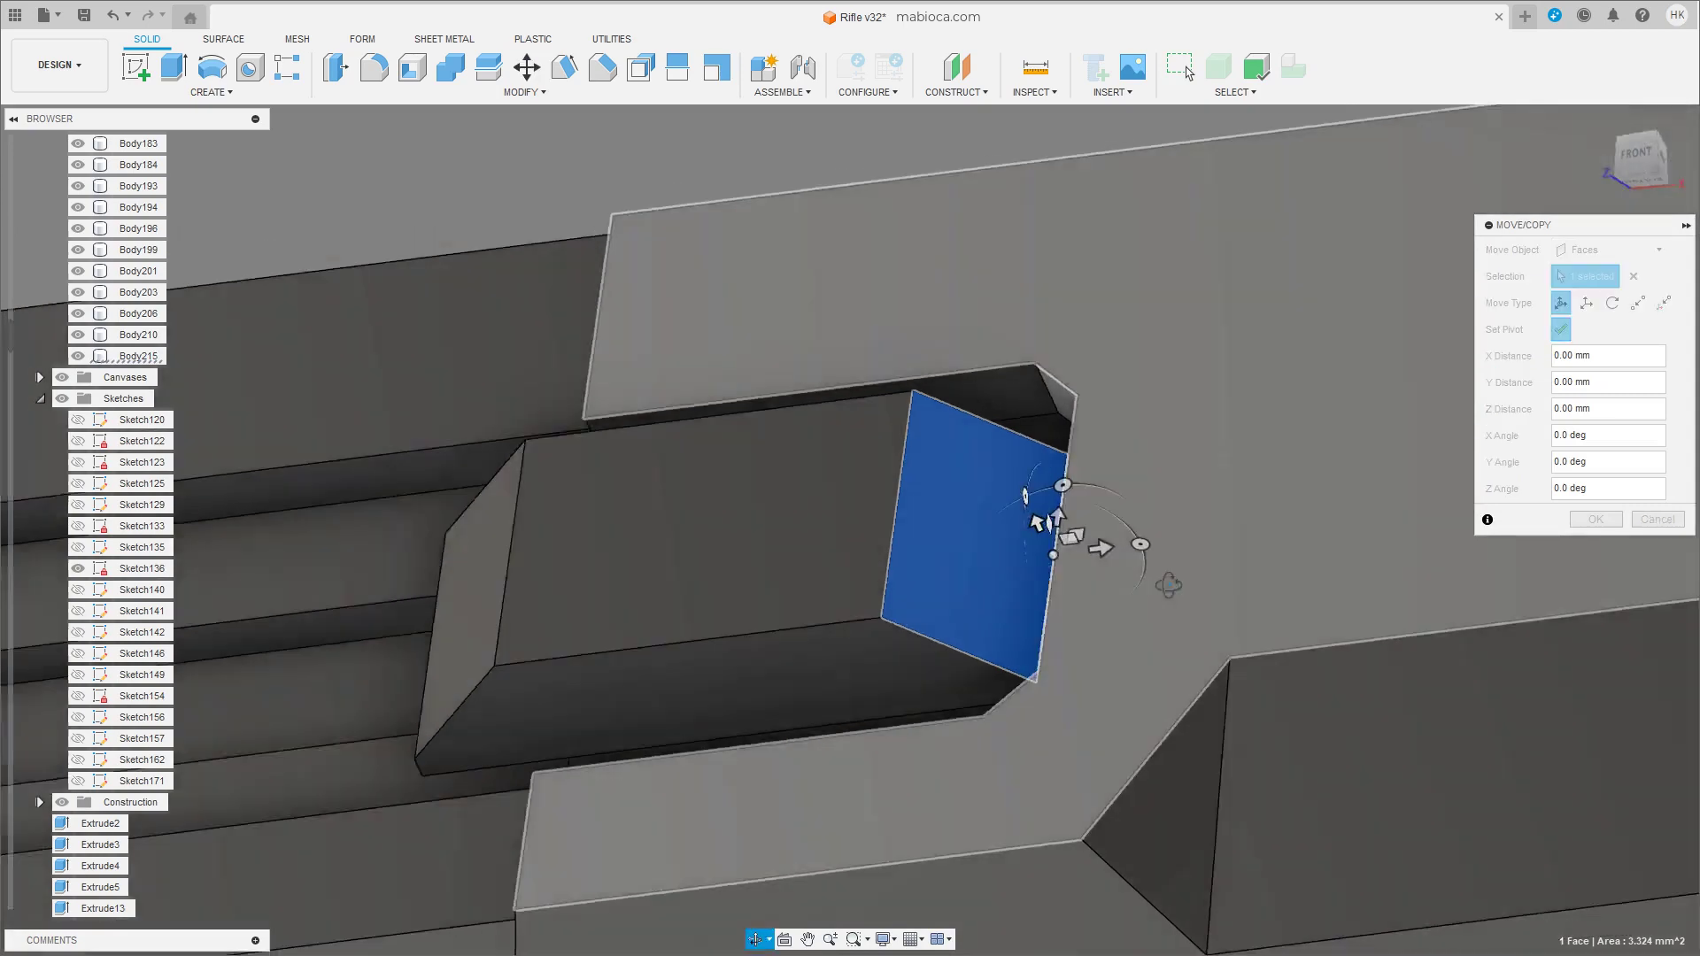
{"action": "middle_click_drag", "start_coordinate": [1064, 550], "coordinate": [1027, 542], "text": "shift"}
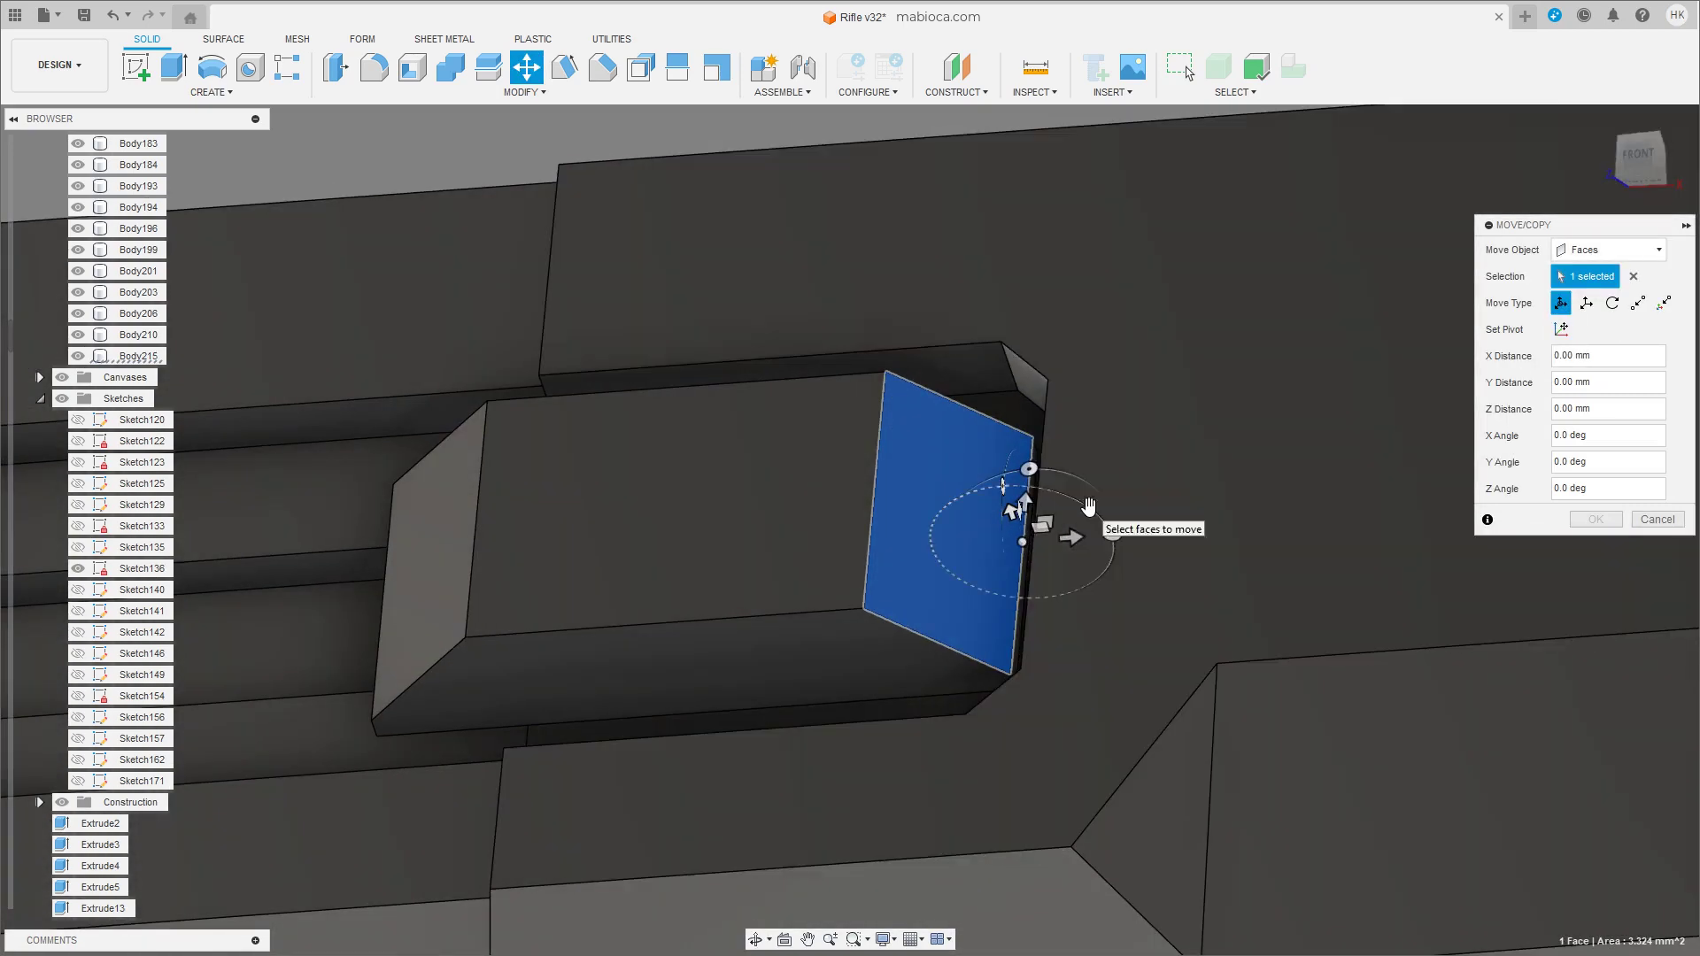
{"action": "left_click_drag", "start_coordinate": [1089, 505], "coordinate": [1053, 510]}
{"action": "type", "text": "-20"}
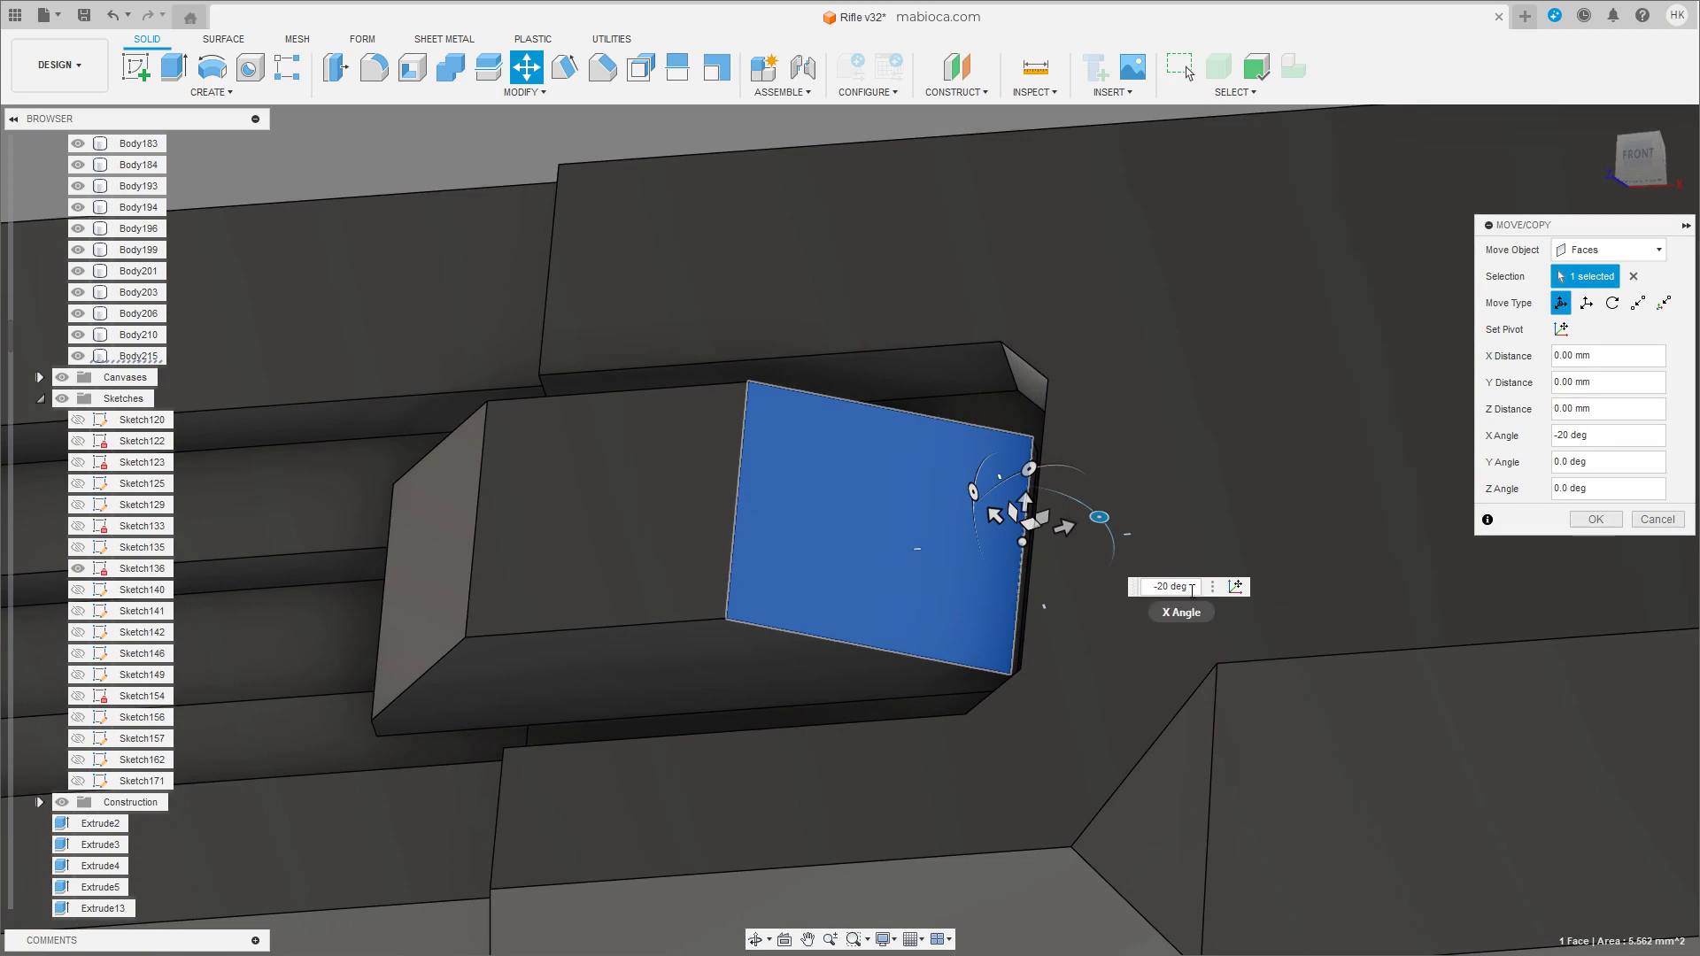
{"action": "left_click", "coordinate": [1595, 519]}
Tilt the block's other end face by 20 degrees as well.
{"action": "middle_click_drag", "start_coordinate": [418, 577], "coordinate": [682, 586]}
{"action": "key", "text": "m"}
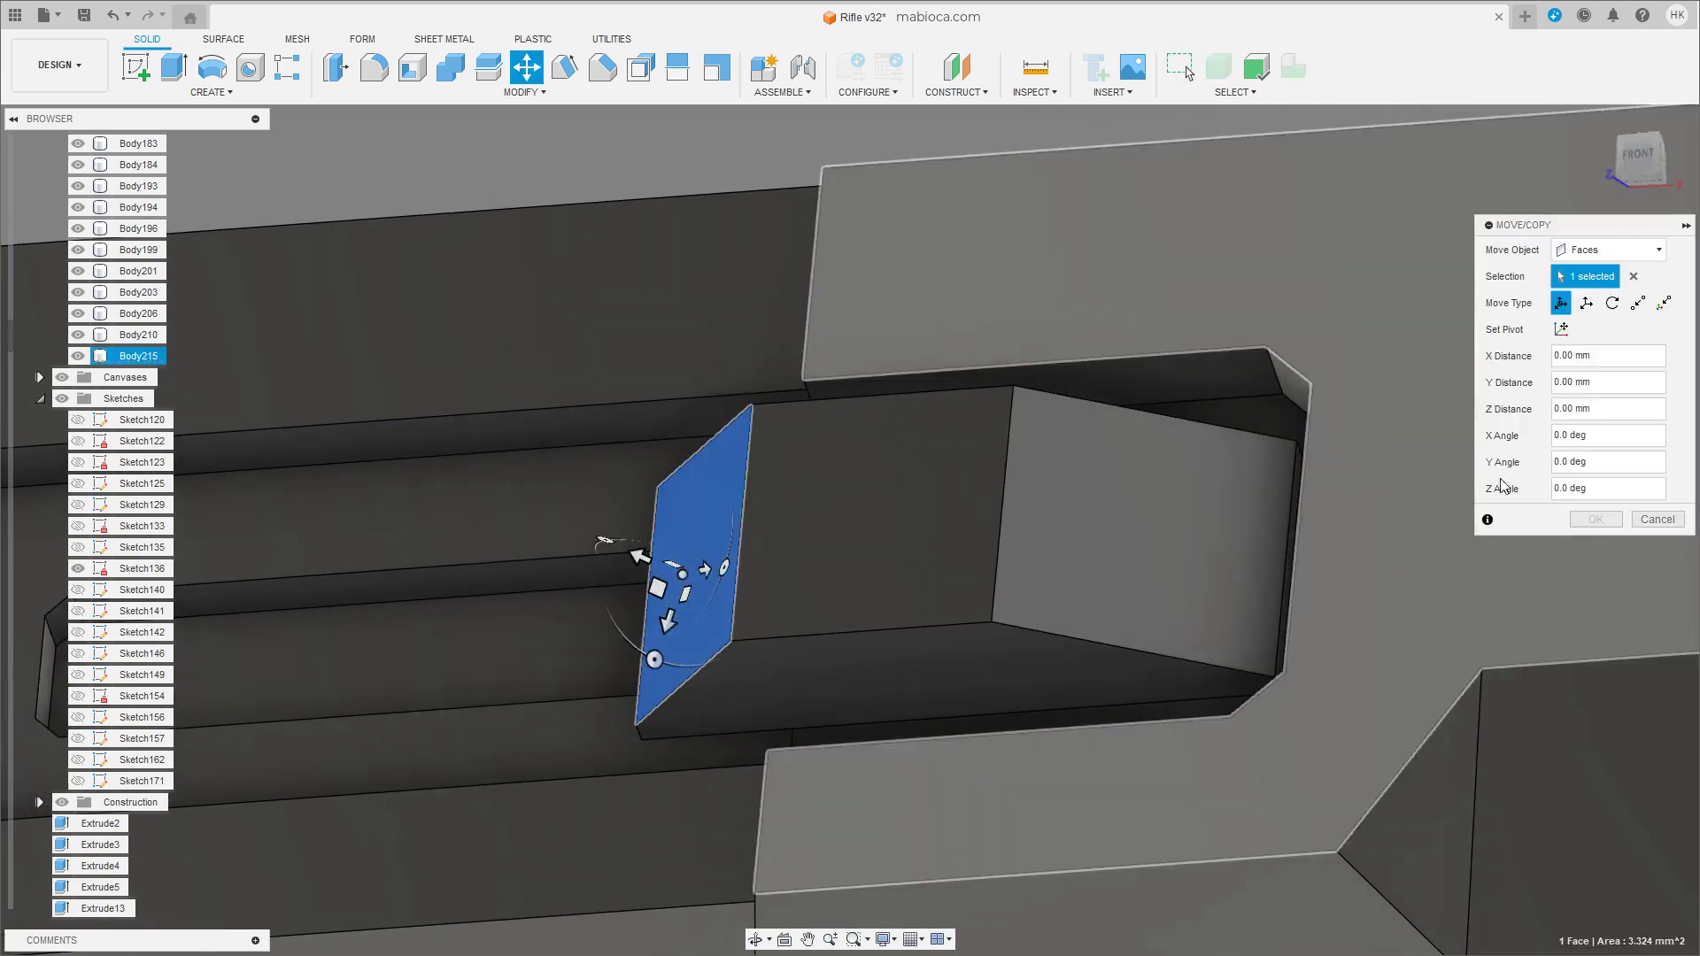
{"action": "left_click", "coordinate": [645, 591]}
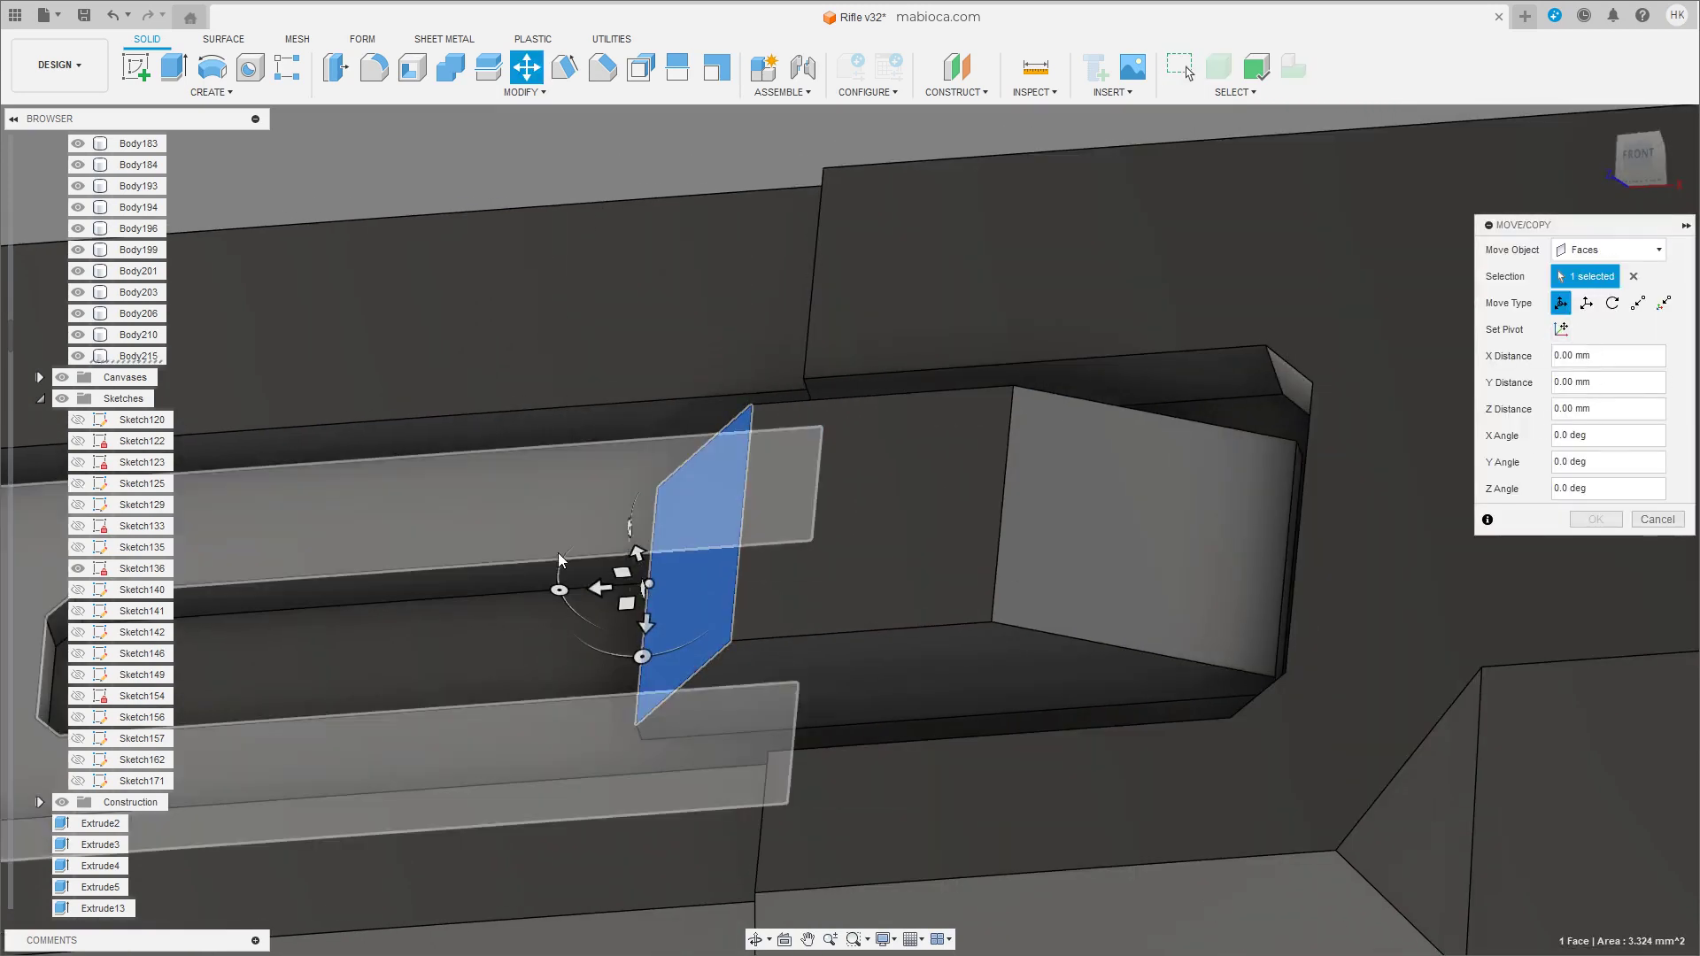
{"action": "left_click_drag", "start_coordinate": [559, 574], "coordinate": [599, 558]}
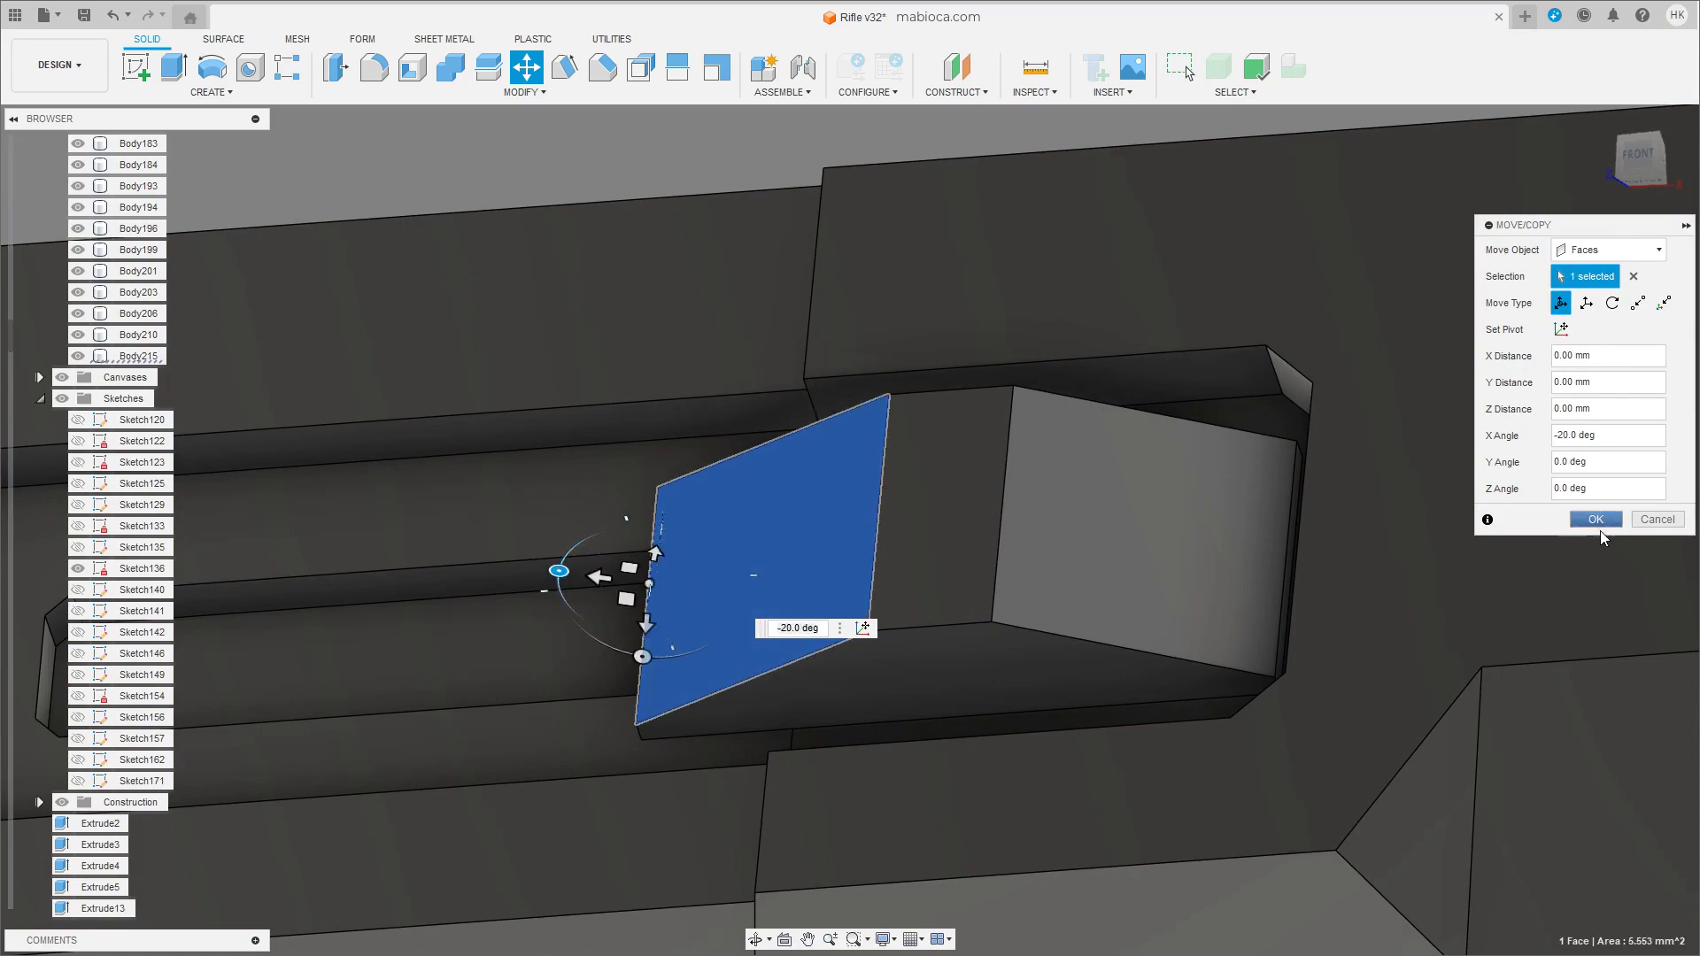
{"action": "left_click", "coordinate": [1596, 519]}
{"action": "mouse_move", "coordinate": [1001, 575]}
{"action": "middle_mouse_down", "text": "shift"}
{"action": "mouse_move", "coordinate": [1002, 501]}
{"action": "mouse_move", "coordinate": [1013, 707]}
{"action": "mouse_move", "coordinate": [1078, 588]}
{"action": "middle_mouse_up", "text": "shift"}
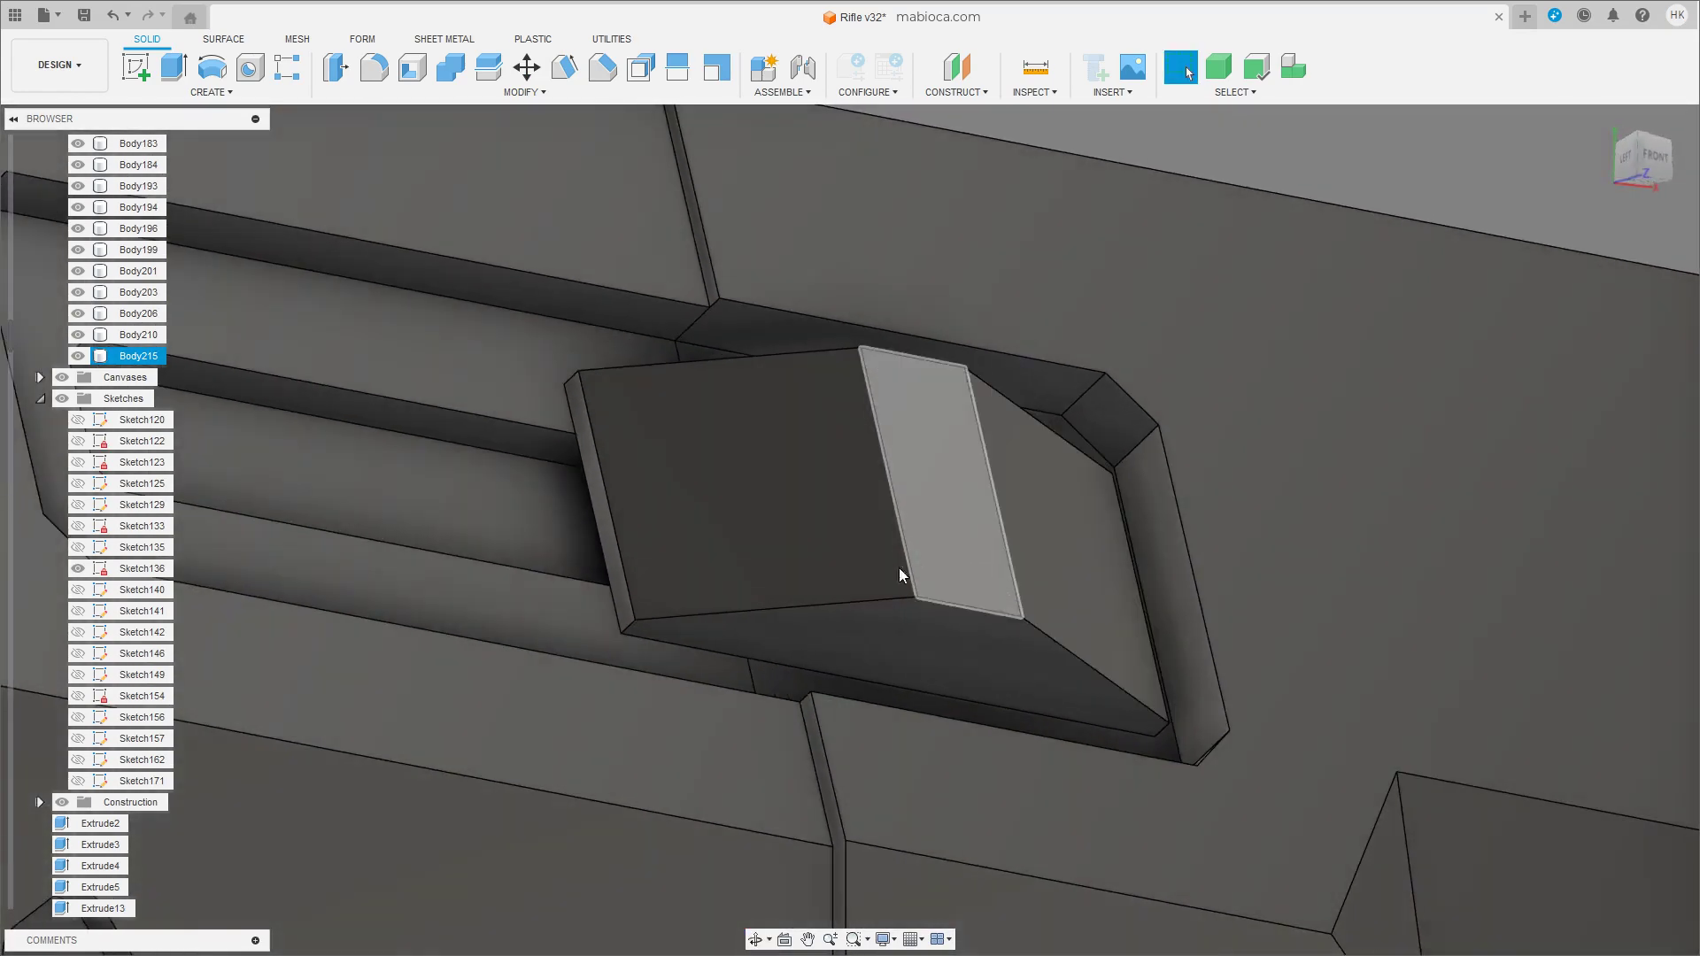
{"action": "mouse_move", "coordinate": [1038, 481]}
{"action": "middle_mouse_down", "text": "shift"}
{"action": "mouse_move", "coordinate": [968, 577]}
{"action": "mouse_move", "coordinate": [888, 403]}
{"action": "middle_mouse_up", "text": "shift"}
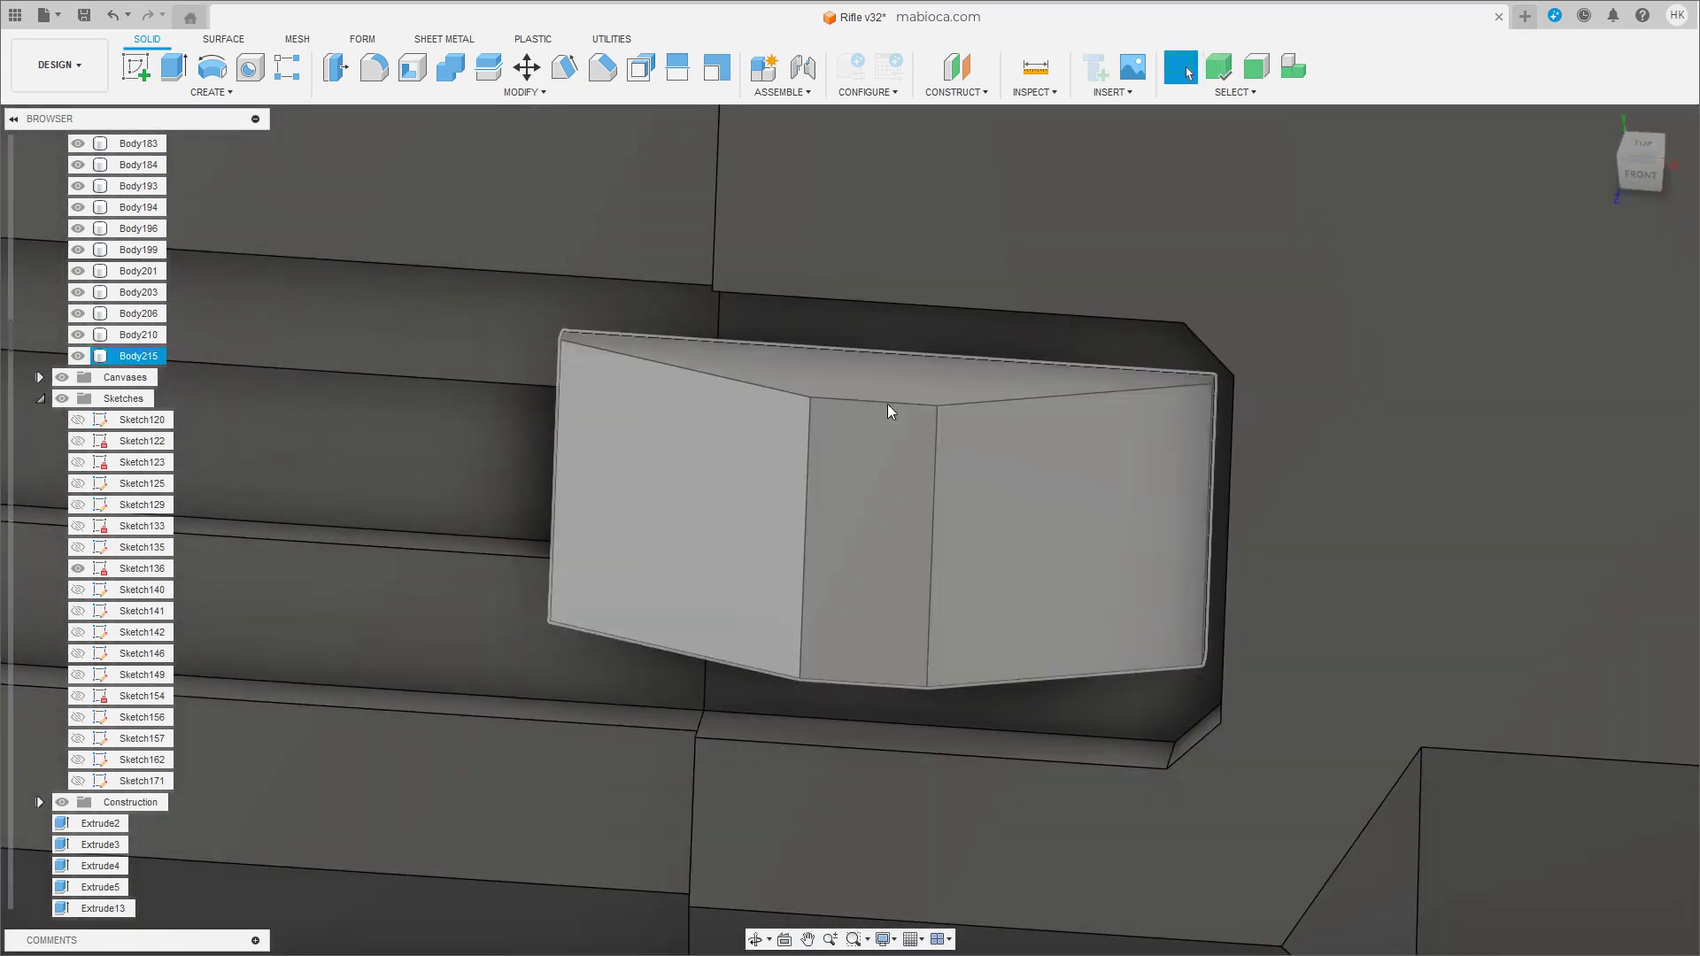
{"action": "left_click", "coordinate": [202, 92]}
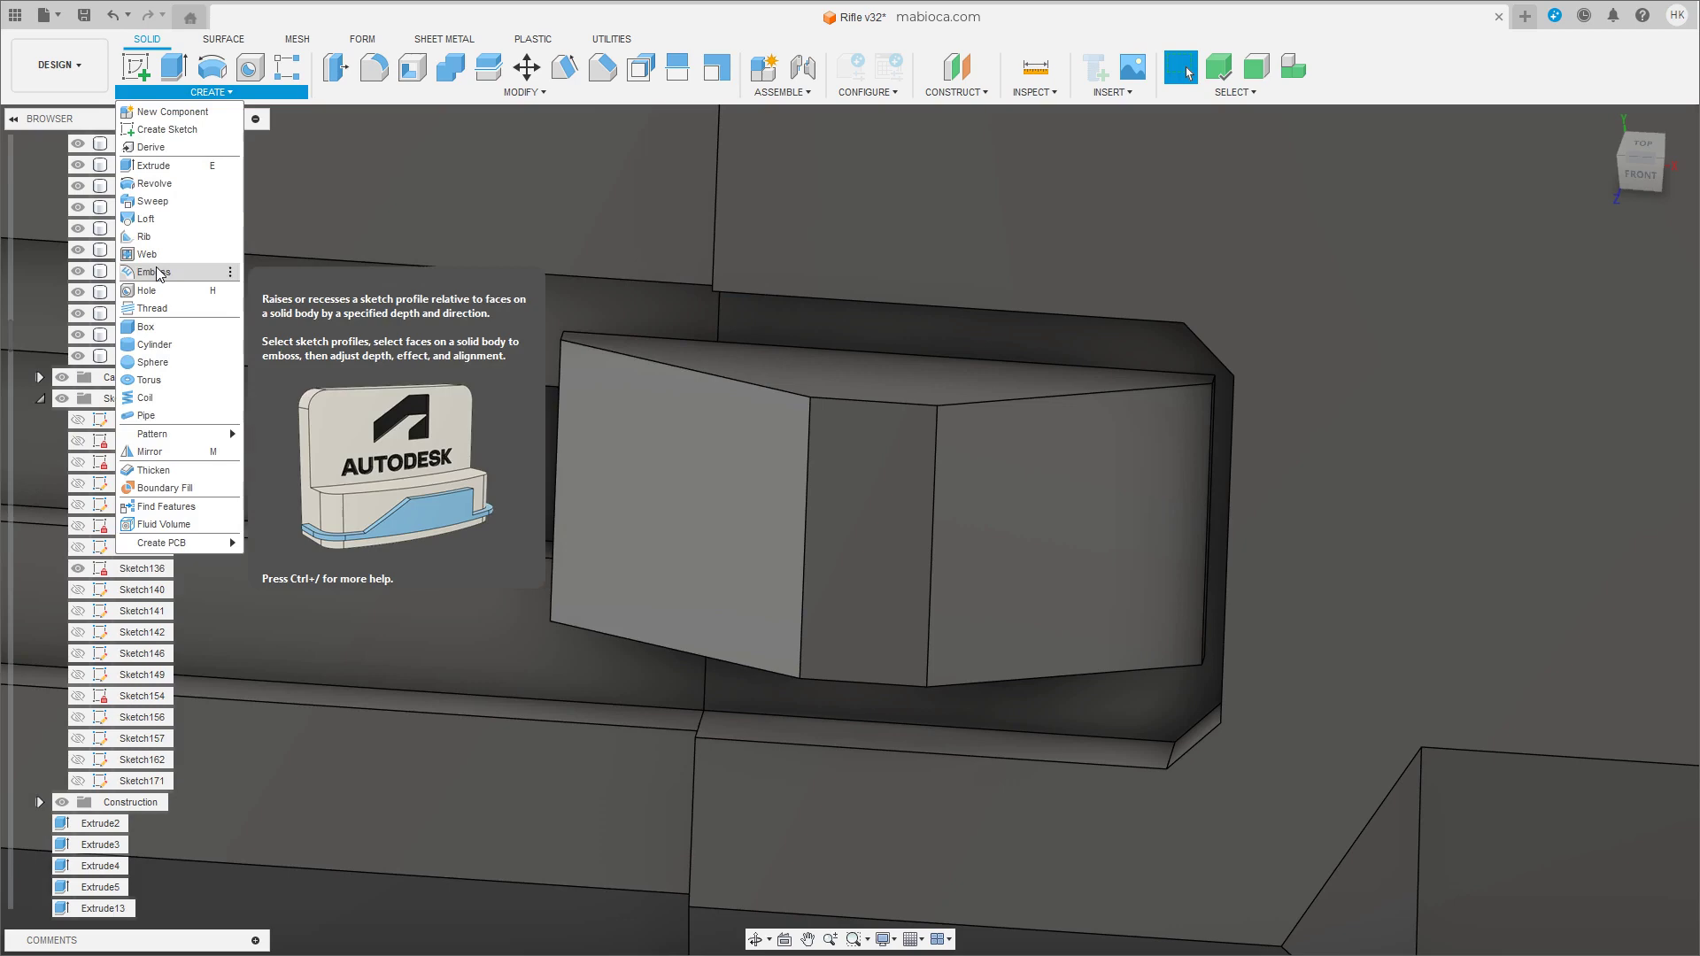
Start a sketch on the block's top face and zoom in on the block.
{"action": "left_click", "coordinate": [166, 129]}
{"action": "left_click", "coordinate": [870, 379]}
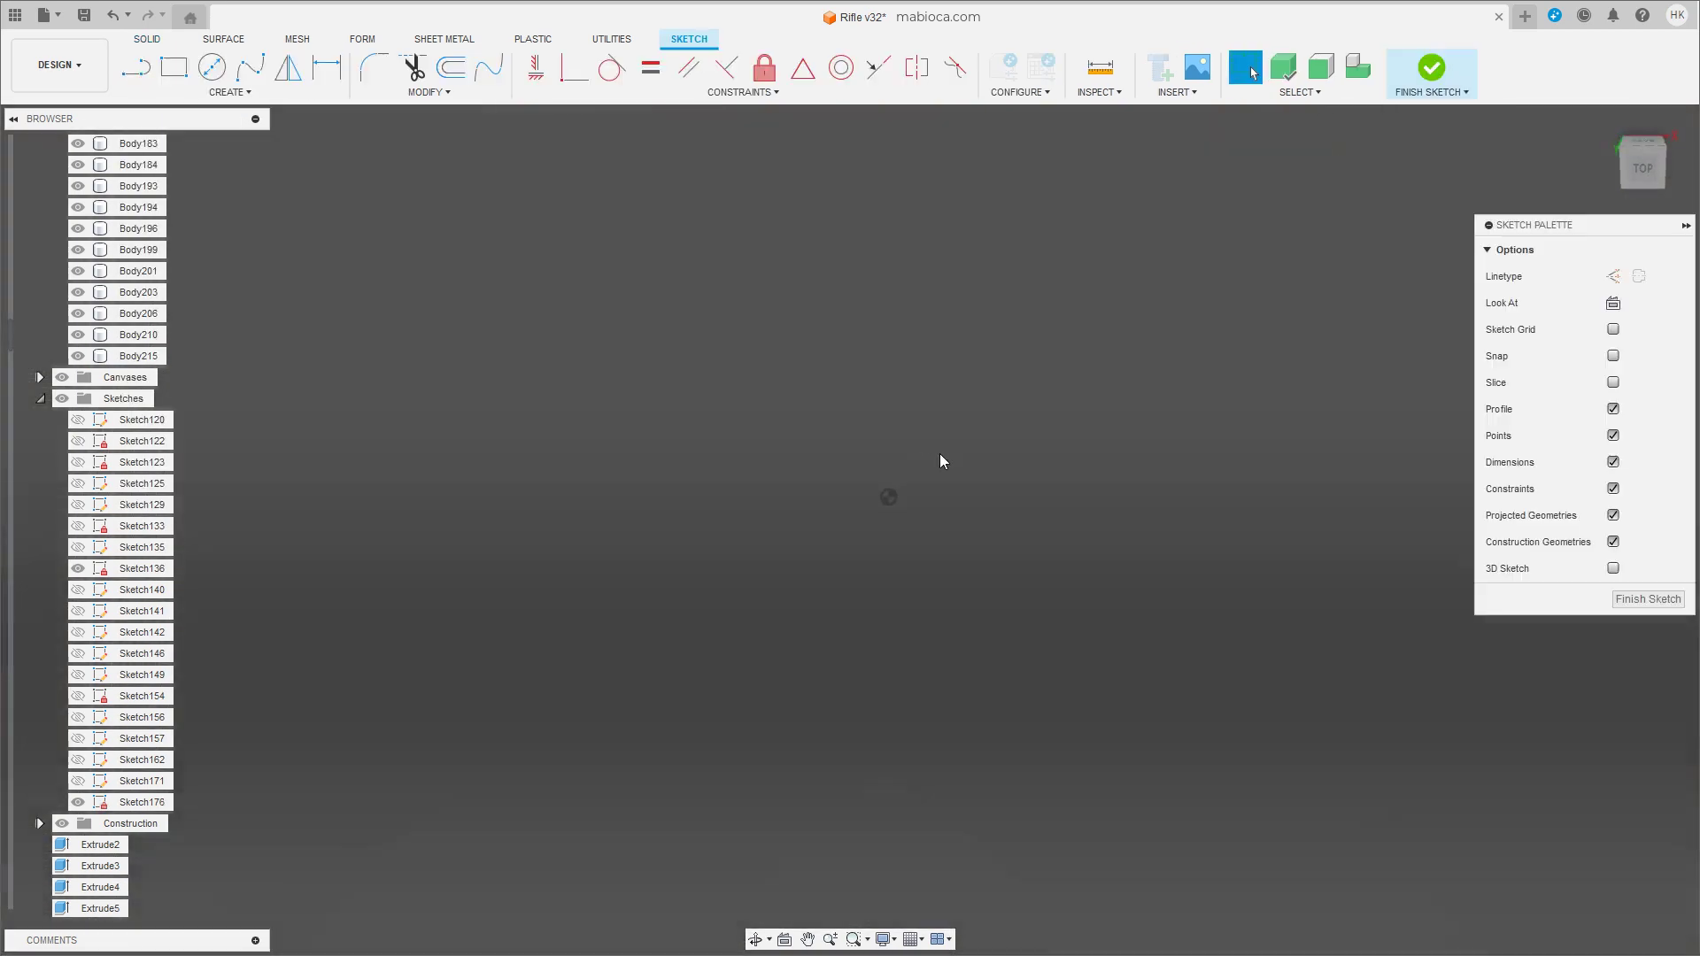
{"action": "scroll", "coordinate": [742, 806], "scroll_direction": "up", "scroll_amount": 3}
{"action": "scroll", "coordinate": [948, 742], "scroll_direction": "up", "scroll_amount": 5}
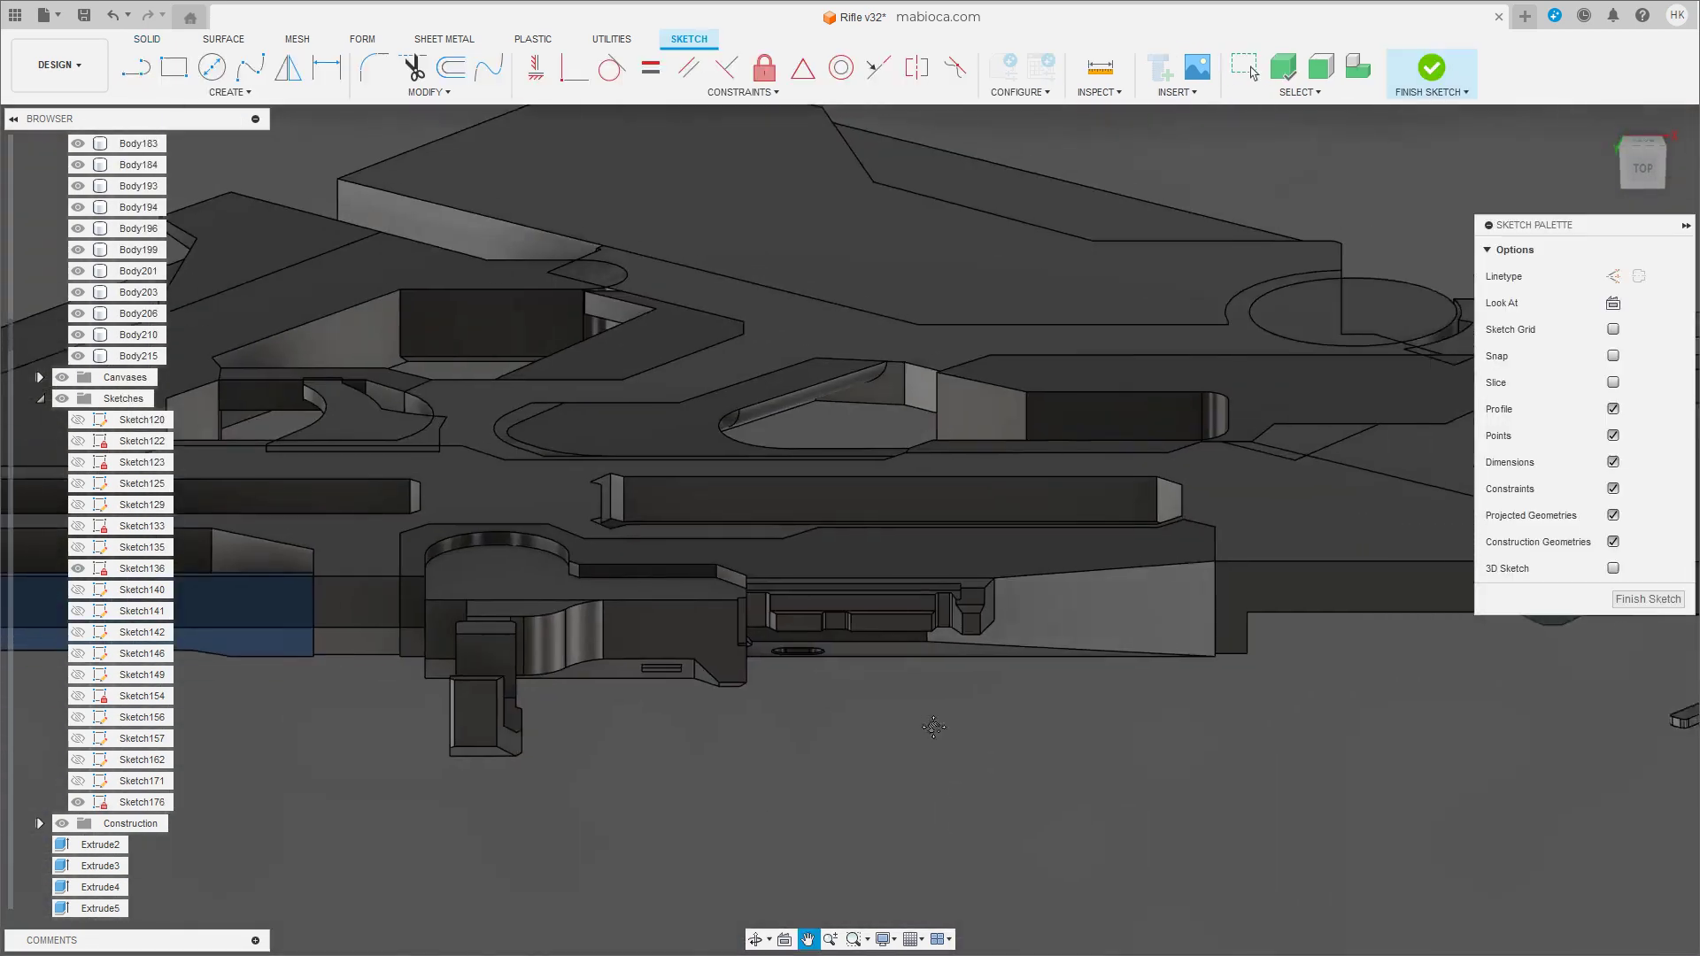
{"action": "middle_click_drag", "start_coordinate": [106, 806], "coordinate": [353, 722]}
{"action": "scroll", "coordinate": [889, 455], "scroll_direction": "up", "scroll_amount": 5}
{"action": "scroll", "coordinate": [868, 647], "scroll_direction": "up", "scroll_amount": 3}
{"action": "scroll", "coordinate": [607, 568], "scroll_direction": "up", "scroll_amount": 3}
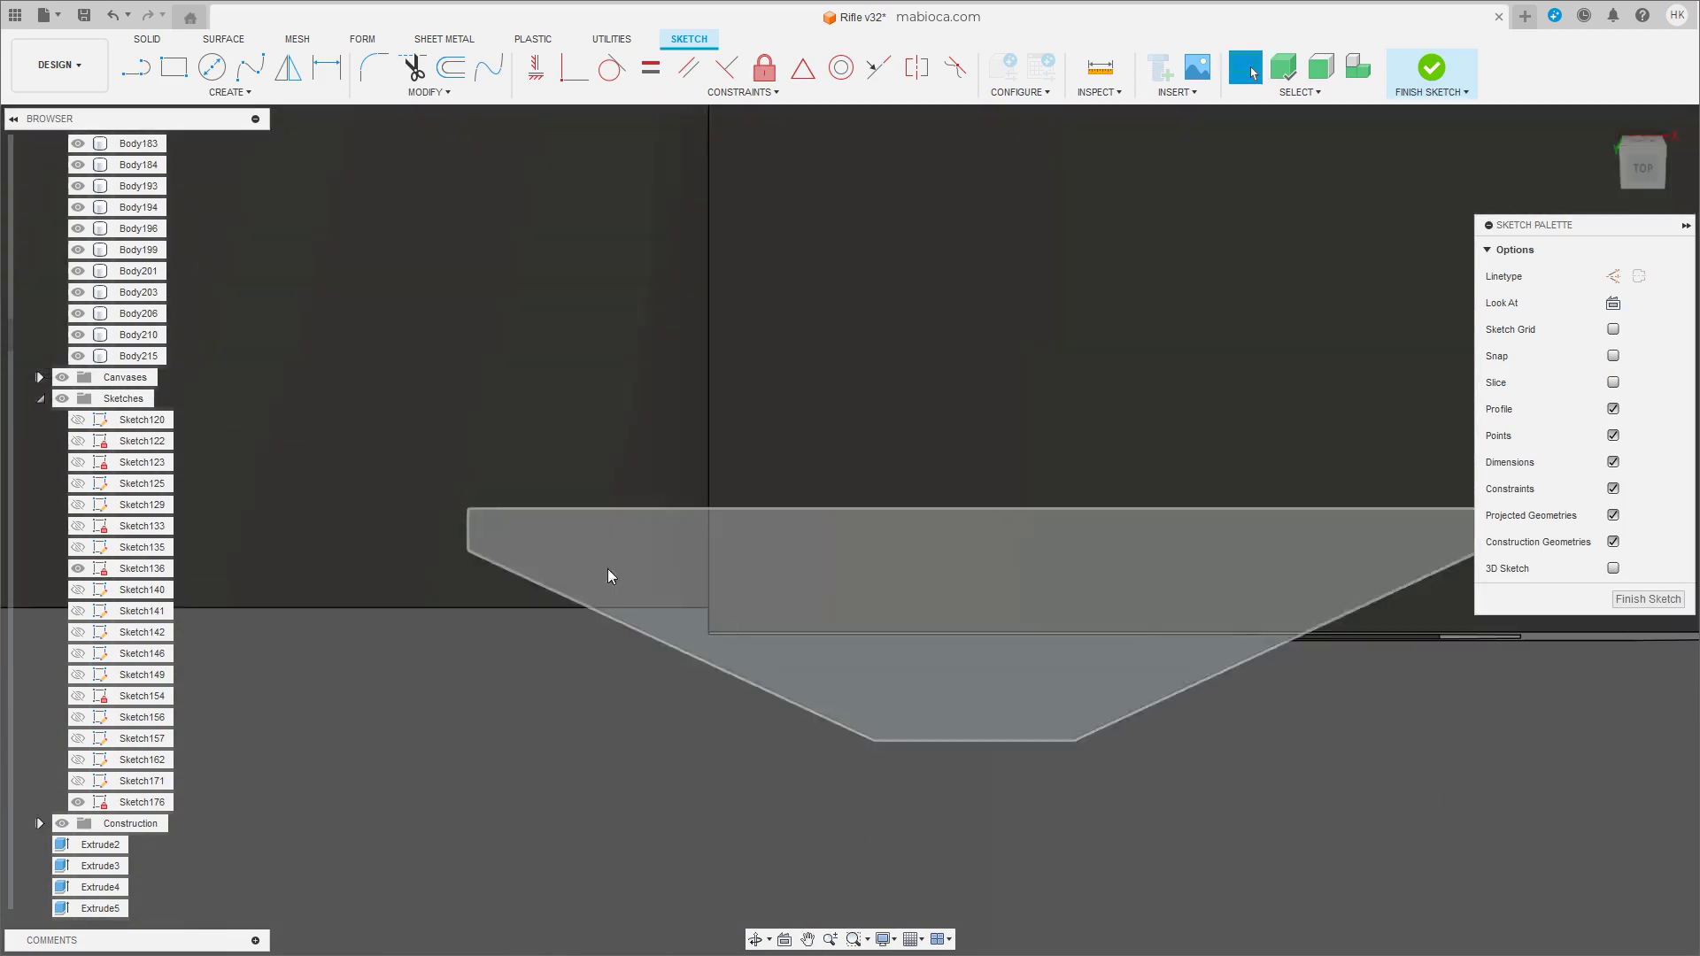
{"action": "key", "text": "l"}
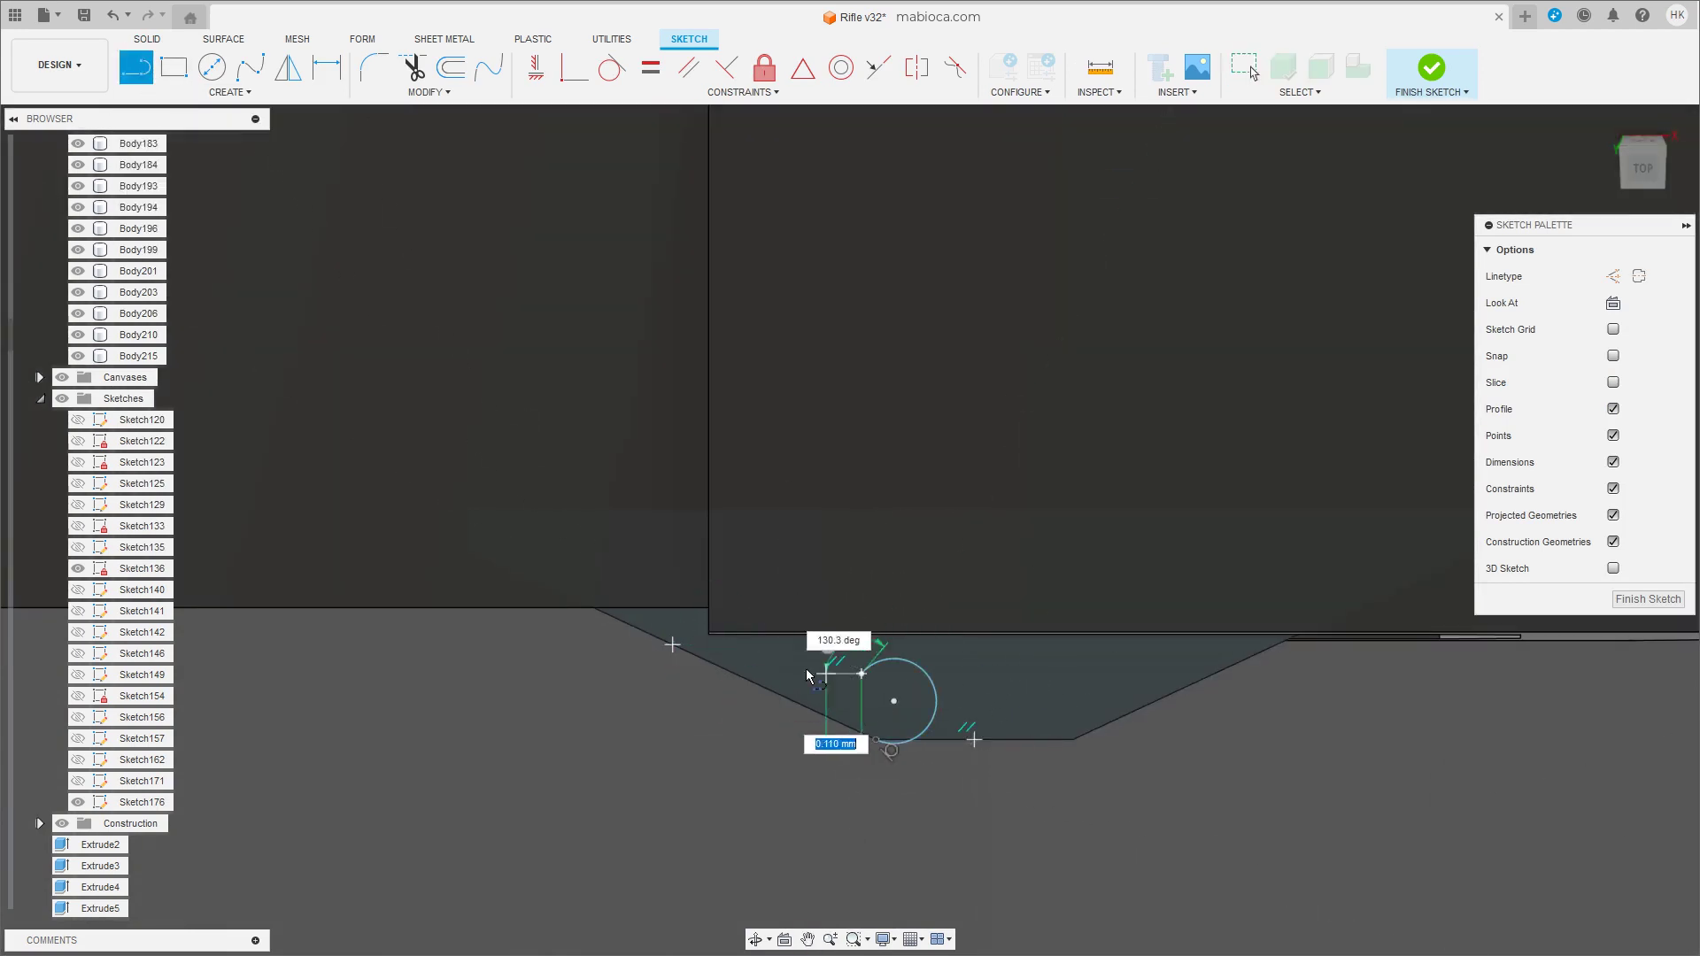
{"action": "key", "text": "Escape"}
{"action": "left_click", "coordinate": [792, 666]}
{"action": "key", "text": "l"}
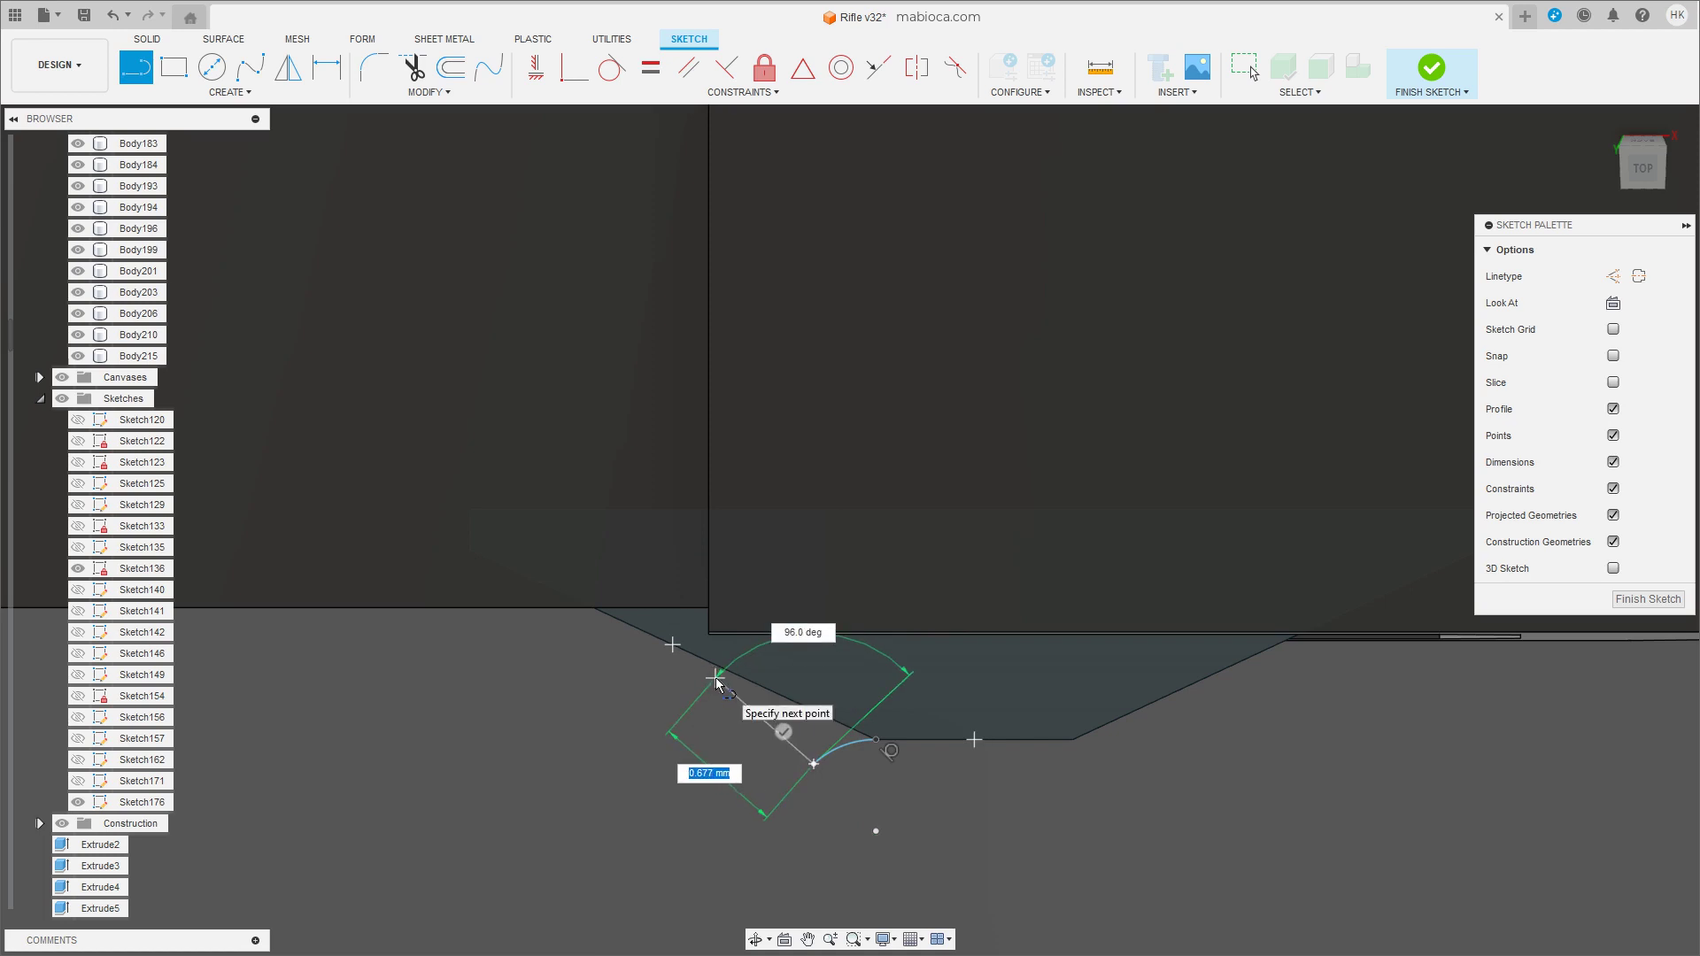
Draw a 4.912 mm circle overlapping the block's lower edge and finish the sketch.
{"action": "key", "text": "c"}
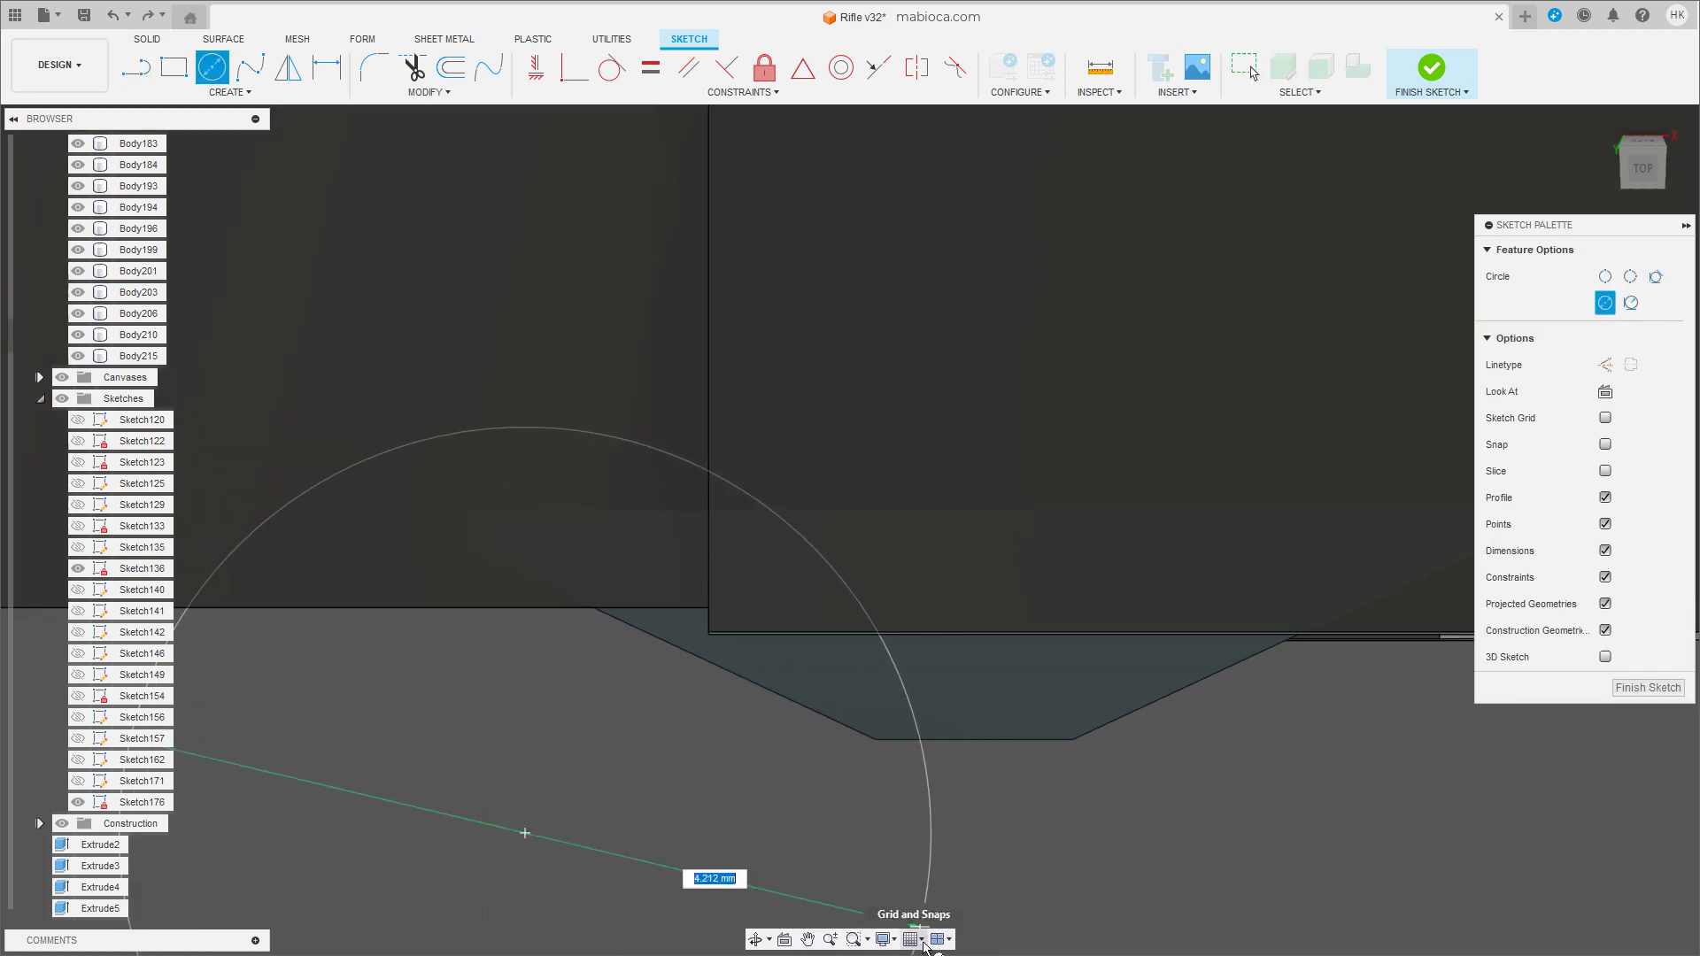
{"action": "left_click", "coordinate": [992, 923]}
{"action": "scroll", "coordinate": [1010, 894], "scroll_direction": "down", "scroll_amount": 1}
{"action": "key", "text": "m"}
{"action": "left_click", "coordinate": [916, 664]}
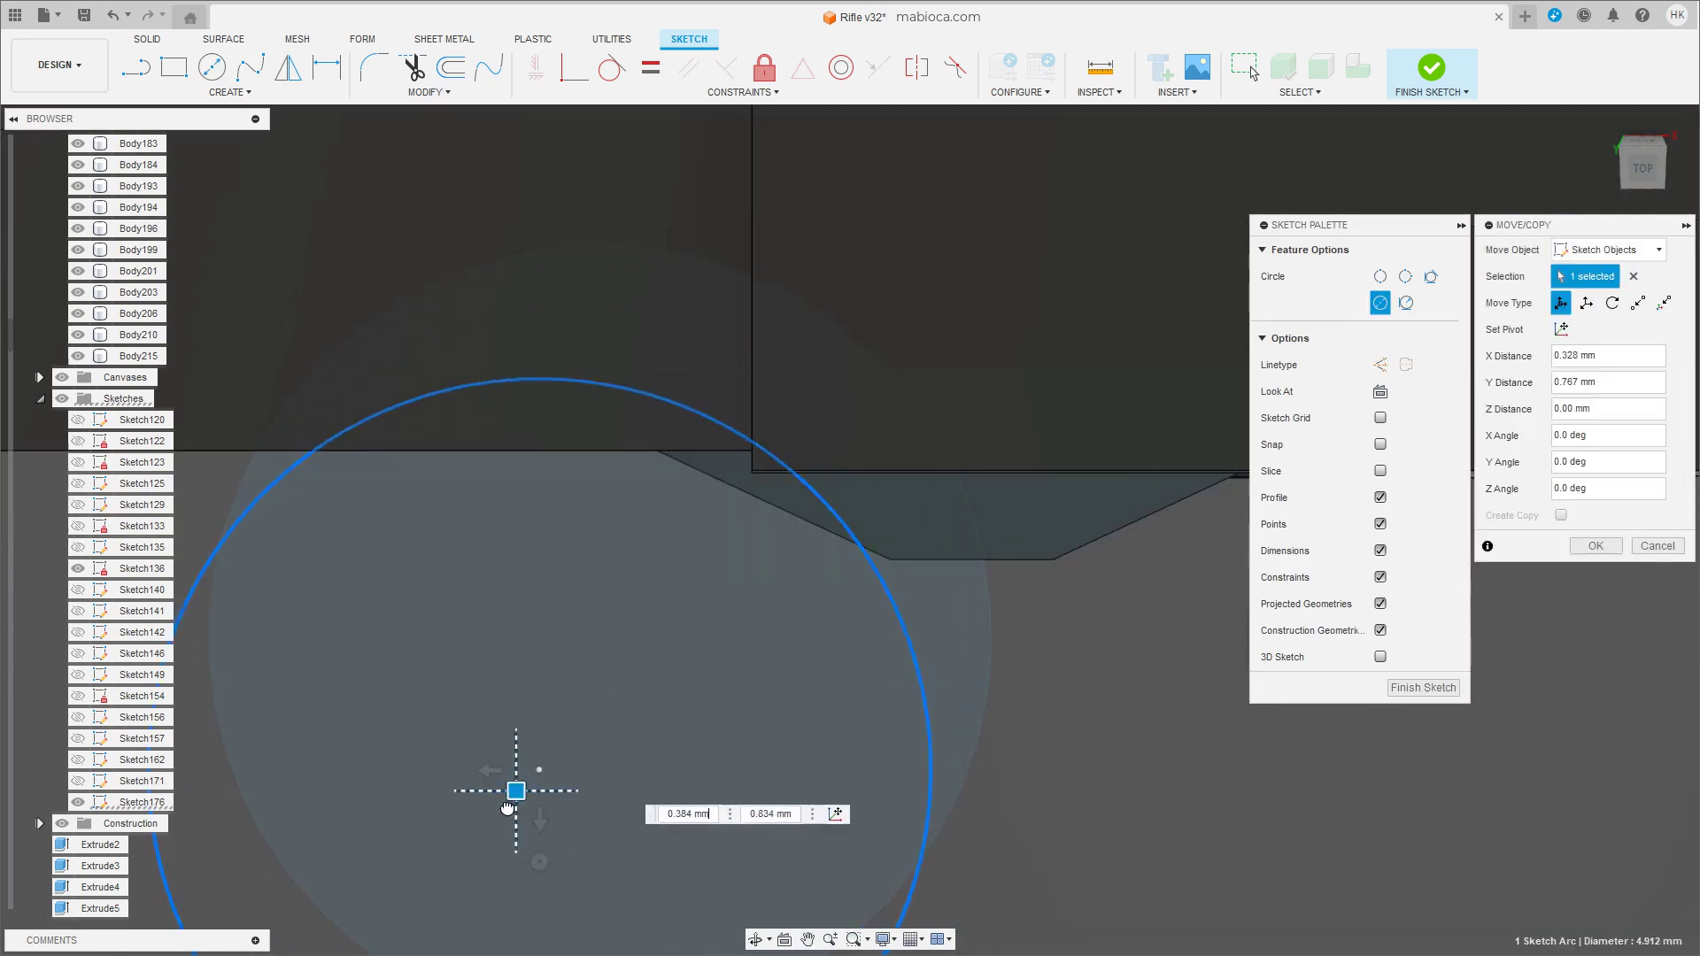
{"action": "mouse_move", "coordinate": [585, 664]}
{"action": "left_mouse_down"}
{"action": "mouse_move", "coordinate": [525, 812]}
{"action": "mouse_move", "coordinate": [556, 864]}
{"action": "left_mouse_up"}
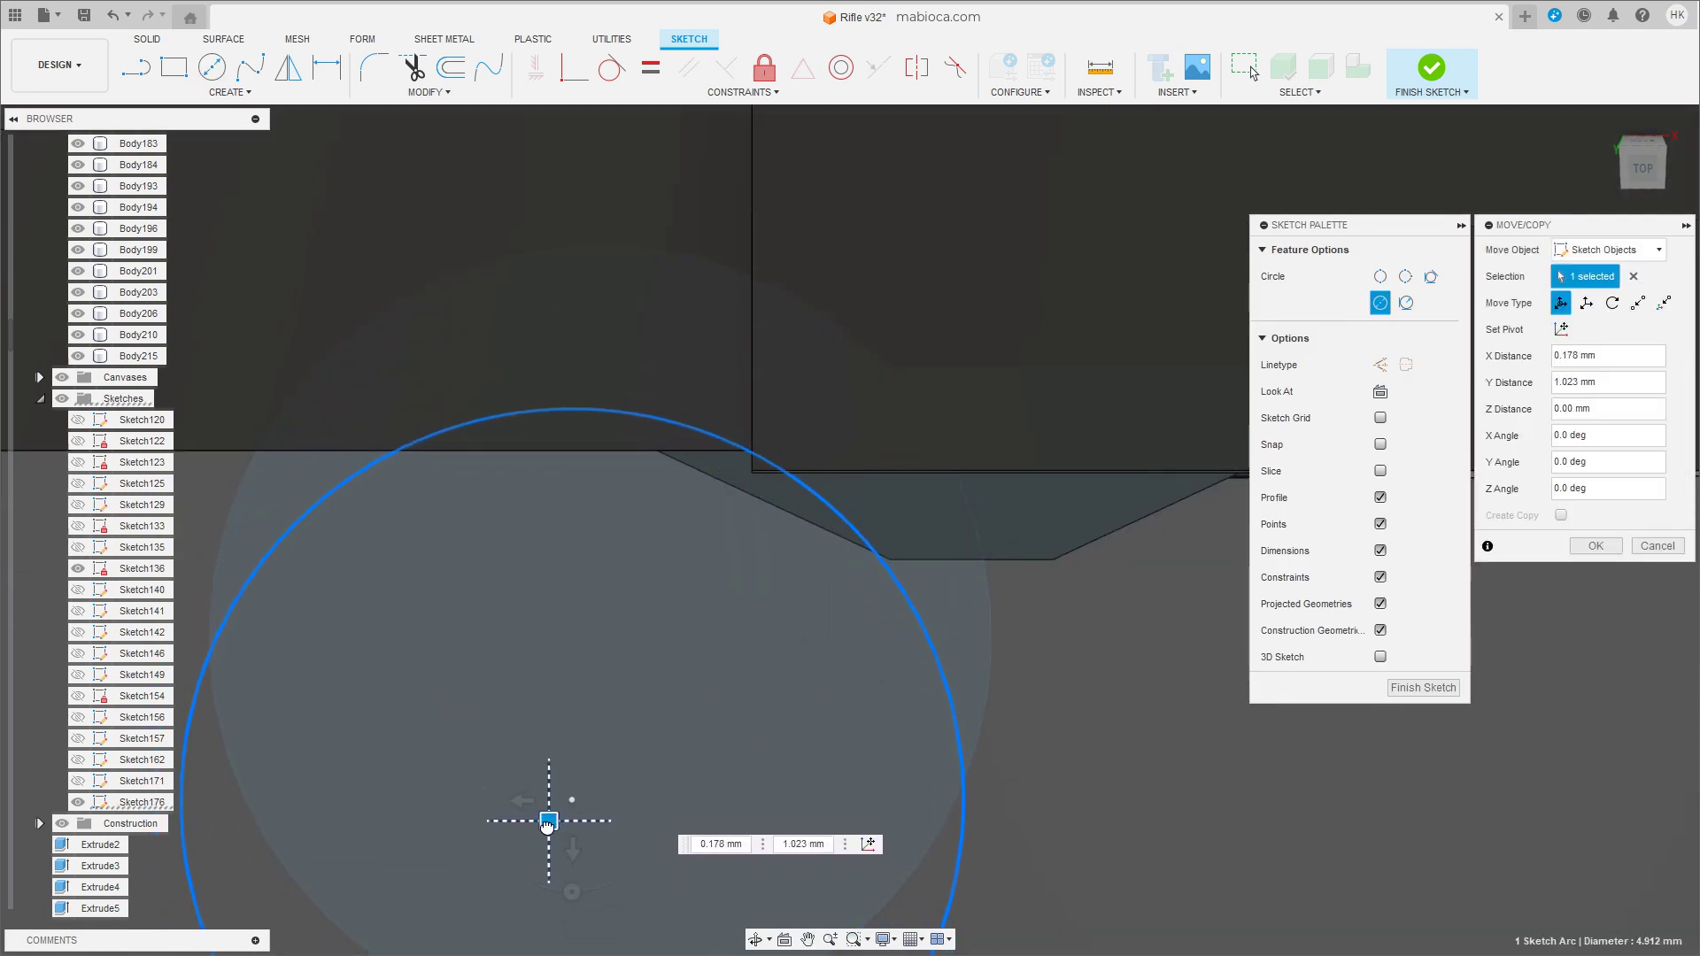
{"action": "left_click", "coordinate": [1423, 687]}
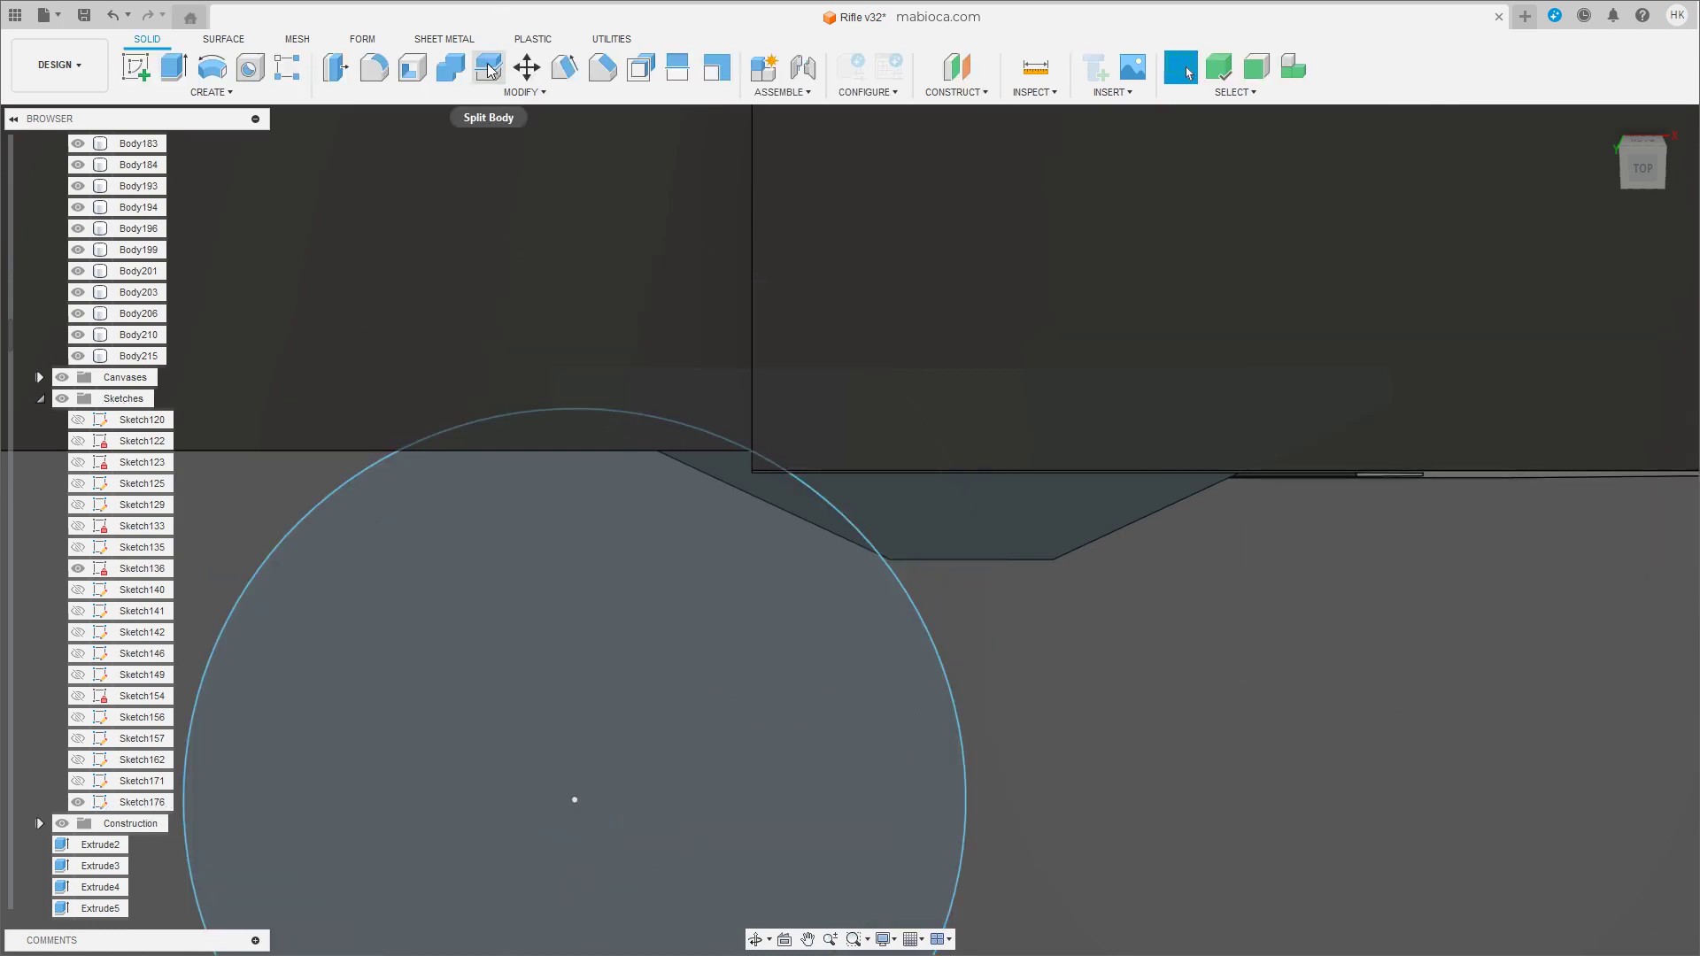
Split the block with the circle sketch and delete the cut-off front piece.
{"action": "left_click", "coordinate": [595, 78]}
{"action": "left_click", "coordinate": [946, 542]}
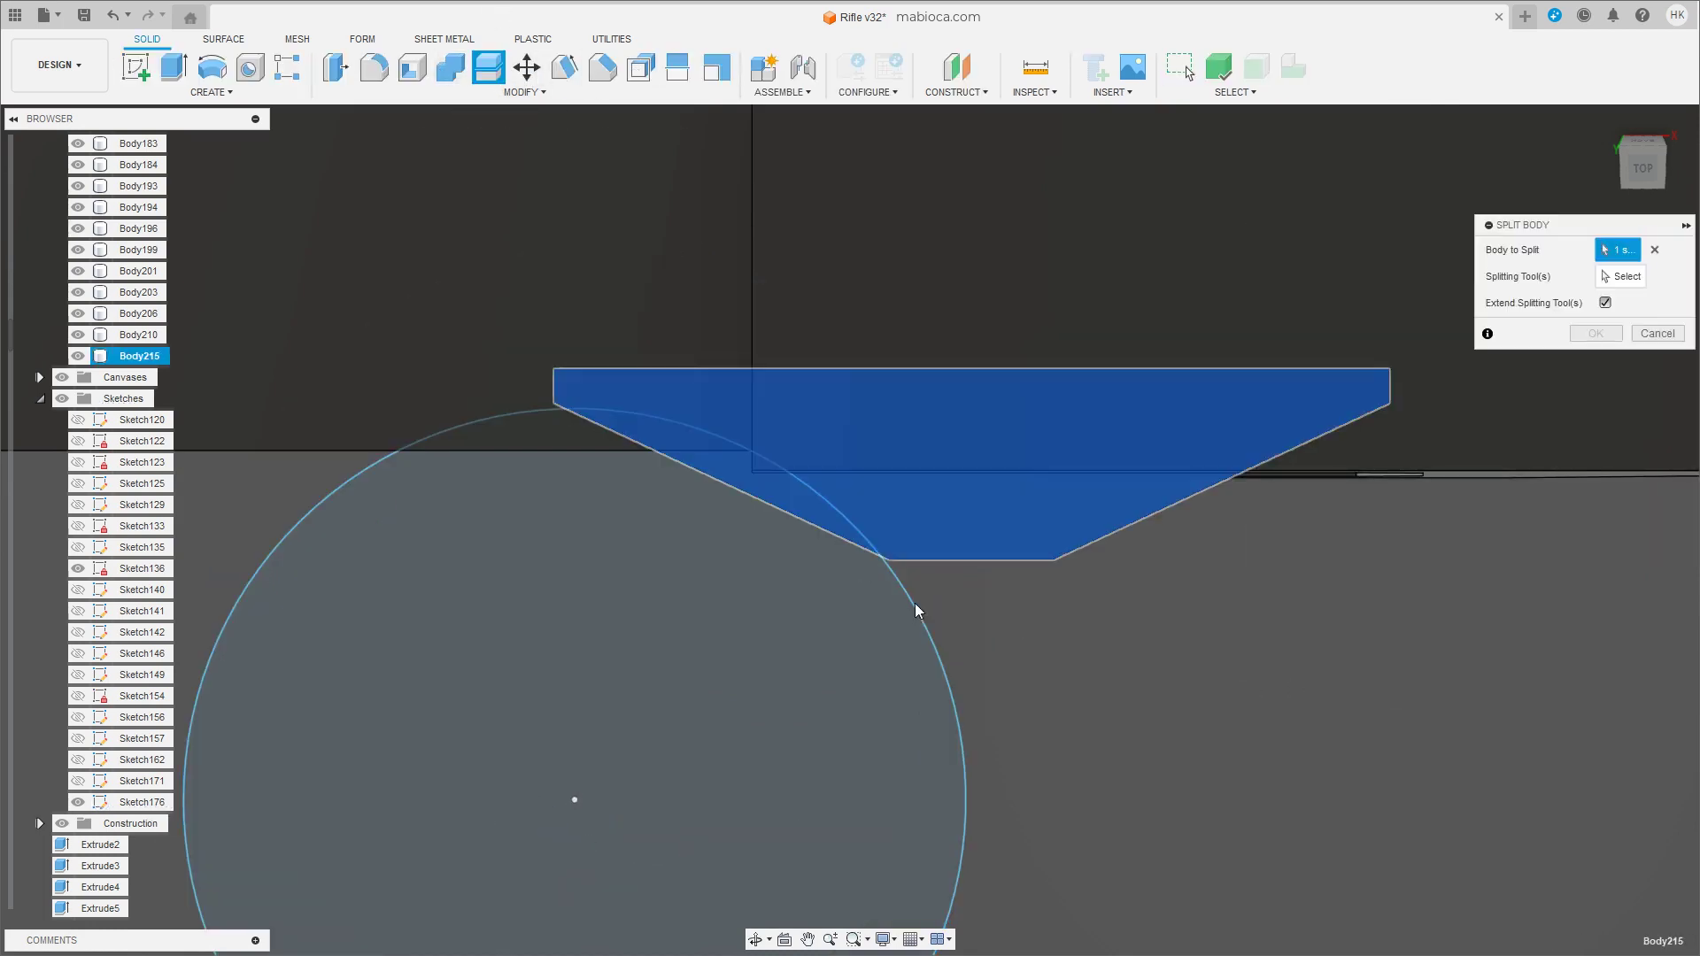
{"action": "left_click", "coordinate": [1595, 333]}
{"action": "mouse_move", "coordinate": [975, 634]}
{"action": "middle_mouse_down", "text": "shift"}
{"action": "mouse_move", "coordinate": [975, 505]}
{"action": "mouse_move", "coordinate": [919, 463]}
{"action": "middle_mouse_up", "text": "shift"}
{"action": "left_click", "coordinate": [733, 561]}
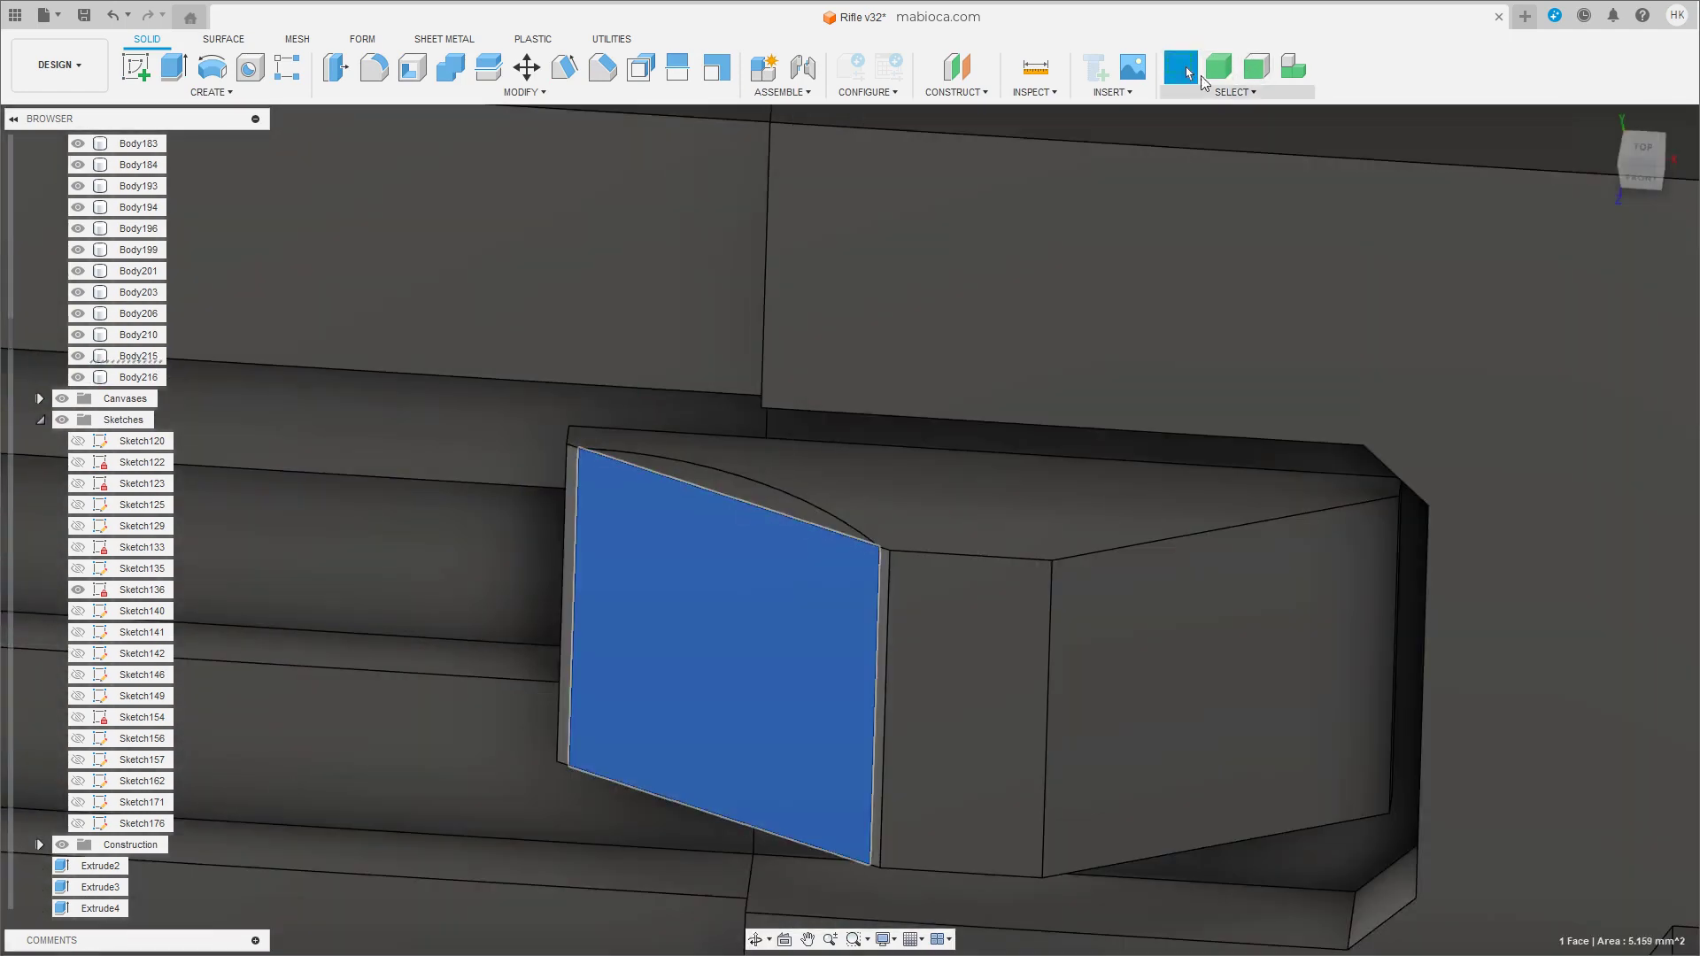
{"action": "key", "text": "Delete"}
{"action": "middle_click_drag", "start_coordinate": [719, 494], "coordinate": [958, 638], "text": "shift"}
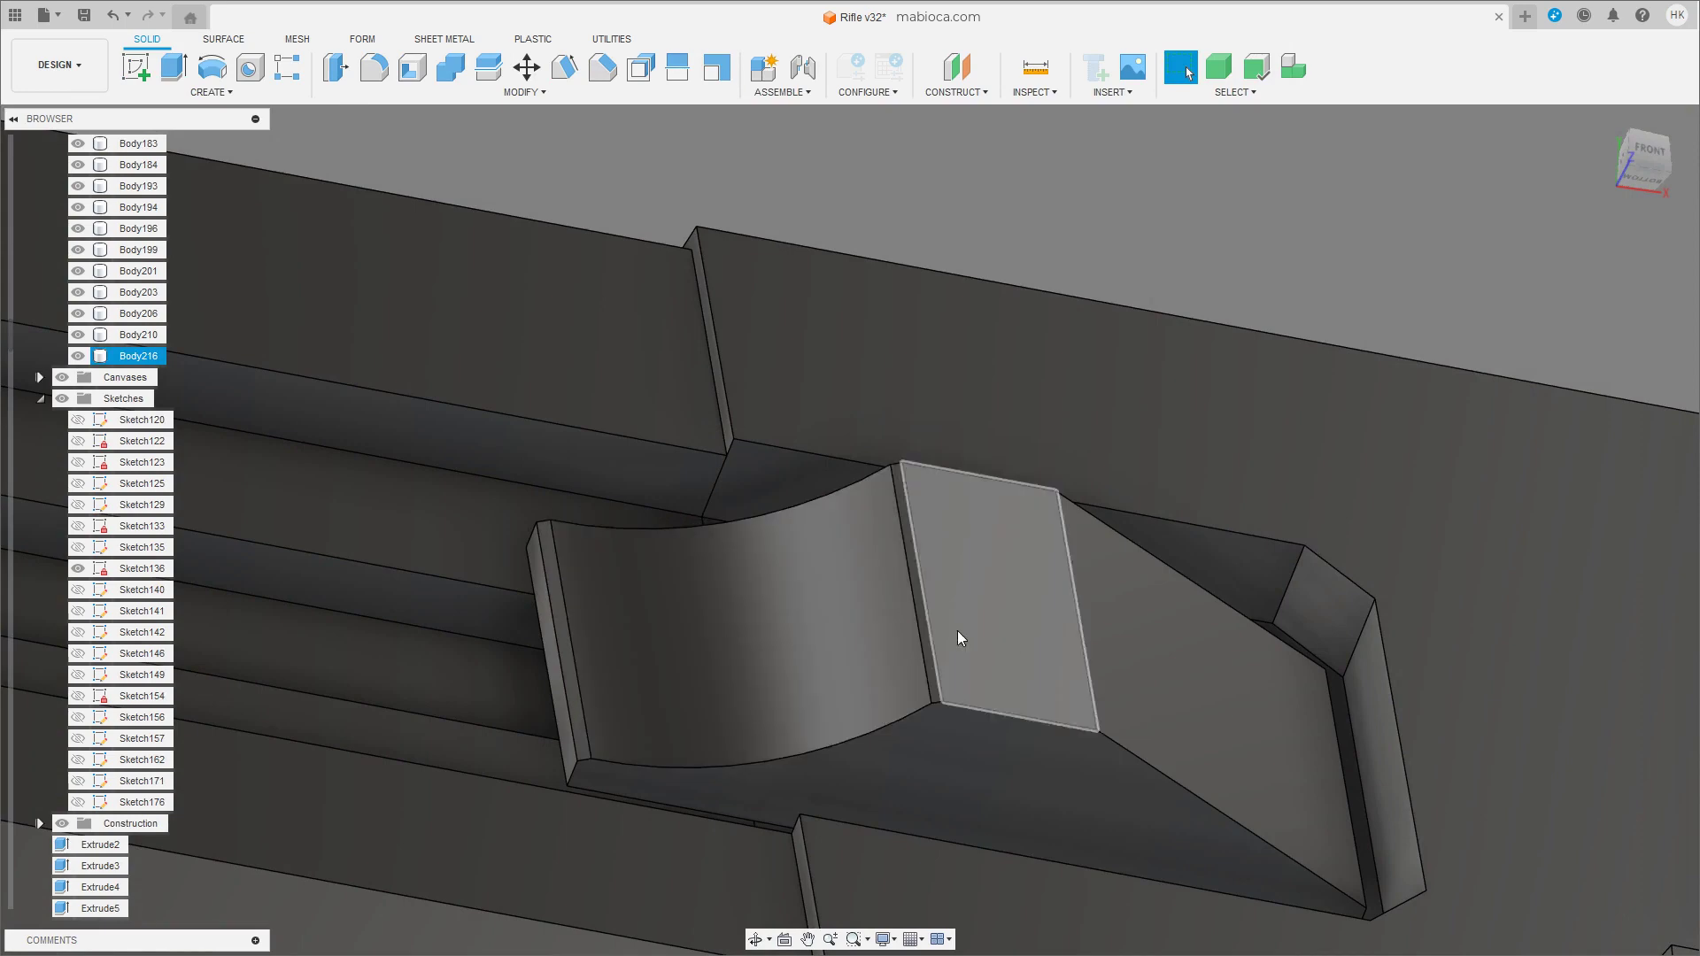
{"action": "left_click", "coordinate": [921, 638]}
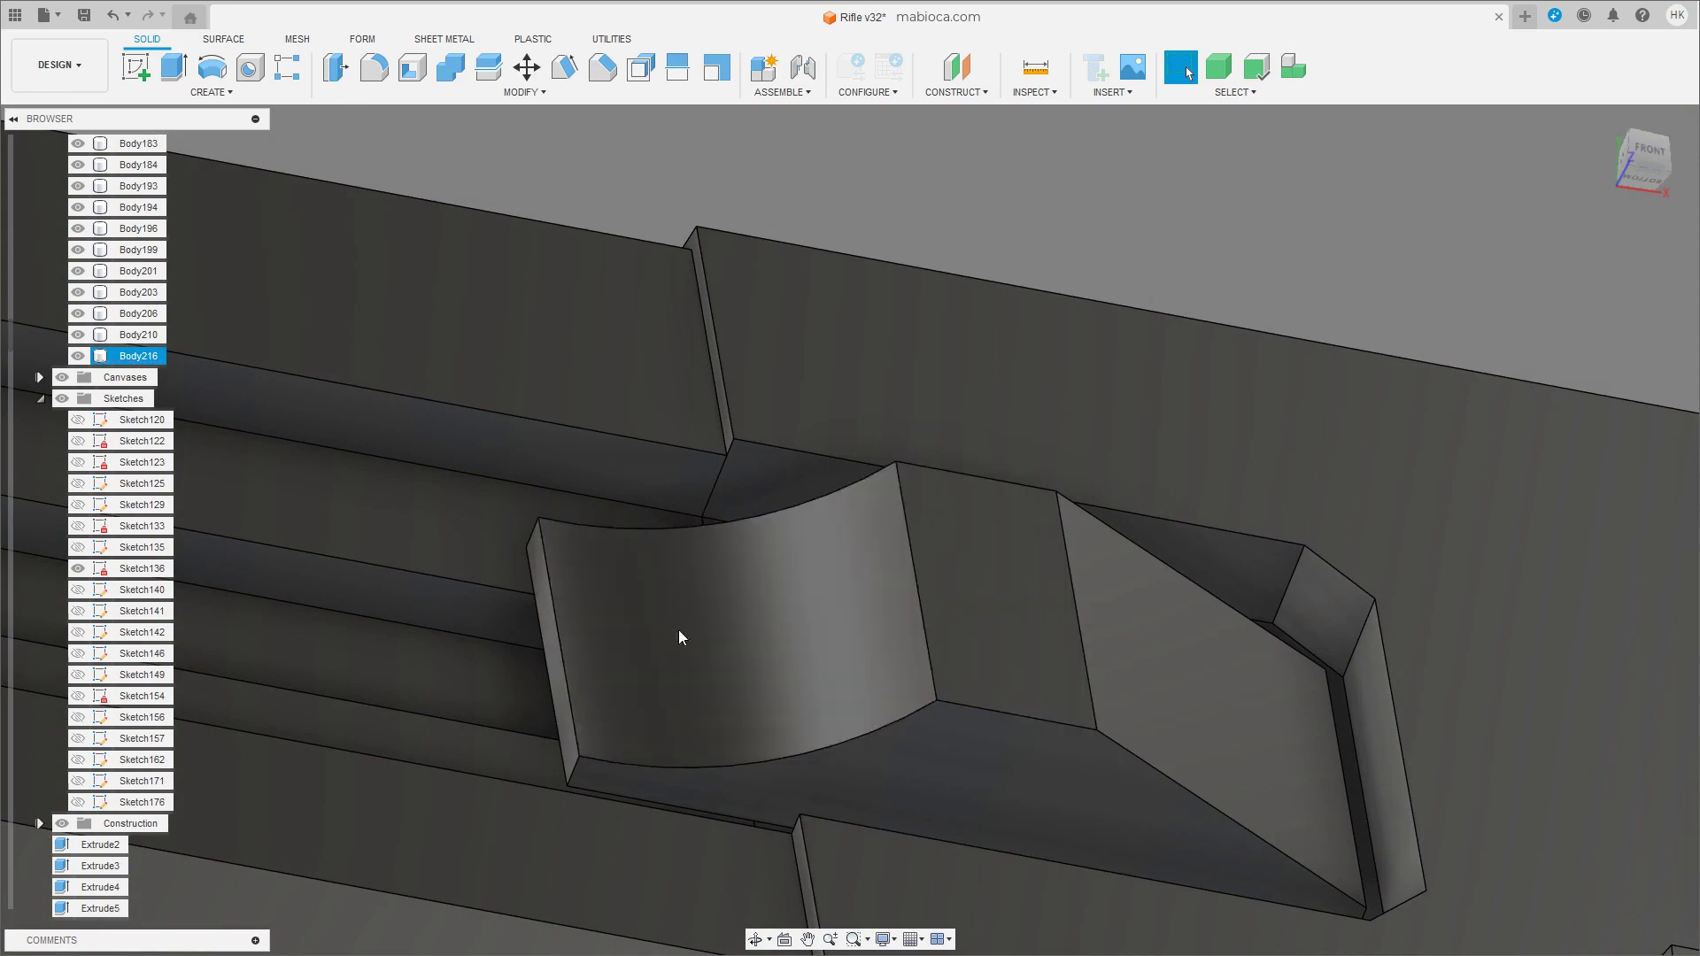
{"action": "mouse_move", "coordinate": [679, 630]}
{"action": "middle_mouse_down", "text": "shift"}
{"action": "mouse_move", "coordinate": [1164, 625]}
{"action": "mouse_move", "coordinate": [810, 660]}
{"action": "middle_mouse_up", "text": "shift"}
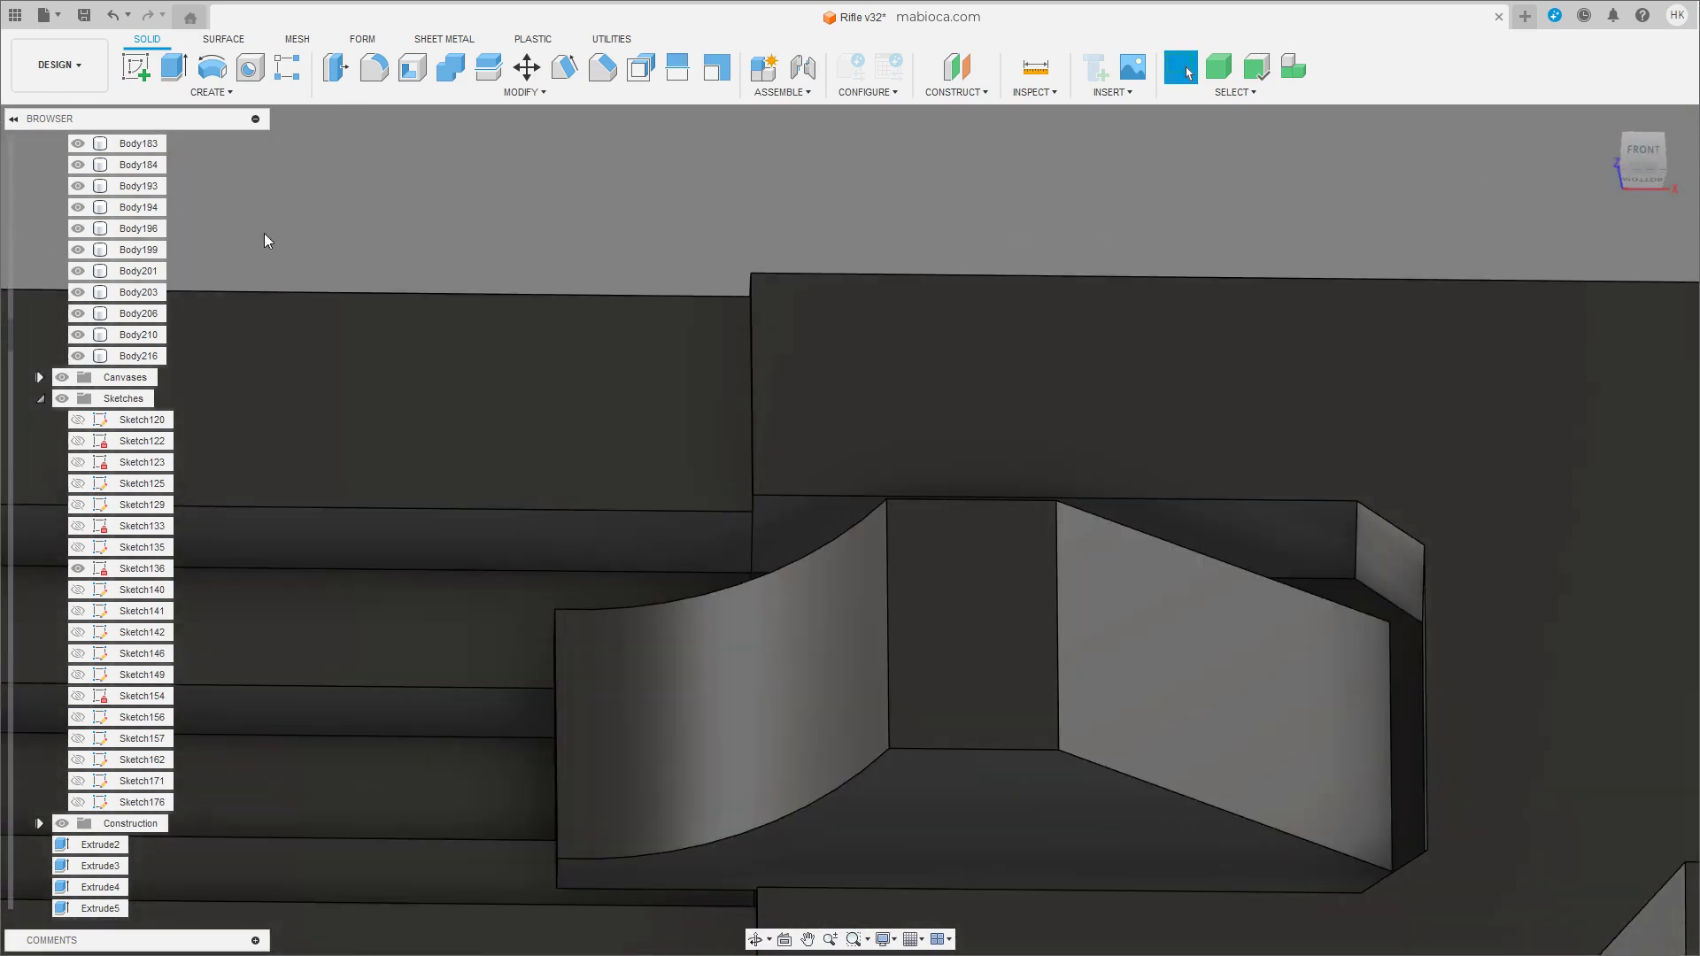
Start a Mirror of the slider block using the Features object type.
{"action": "left_click", "coordinate": [232, 92]}
{"action": "left_click", "coordinate": [200, 449]}
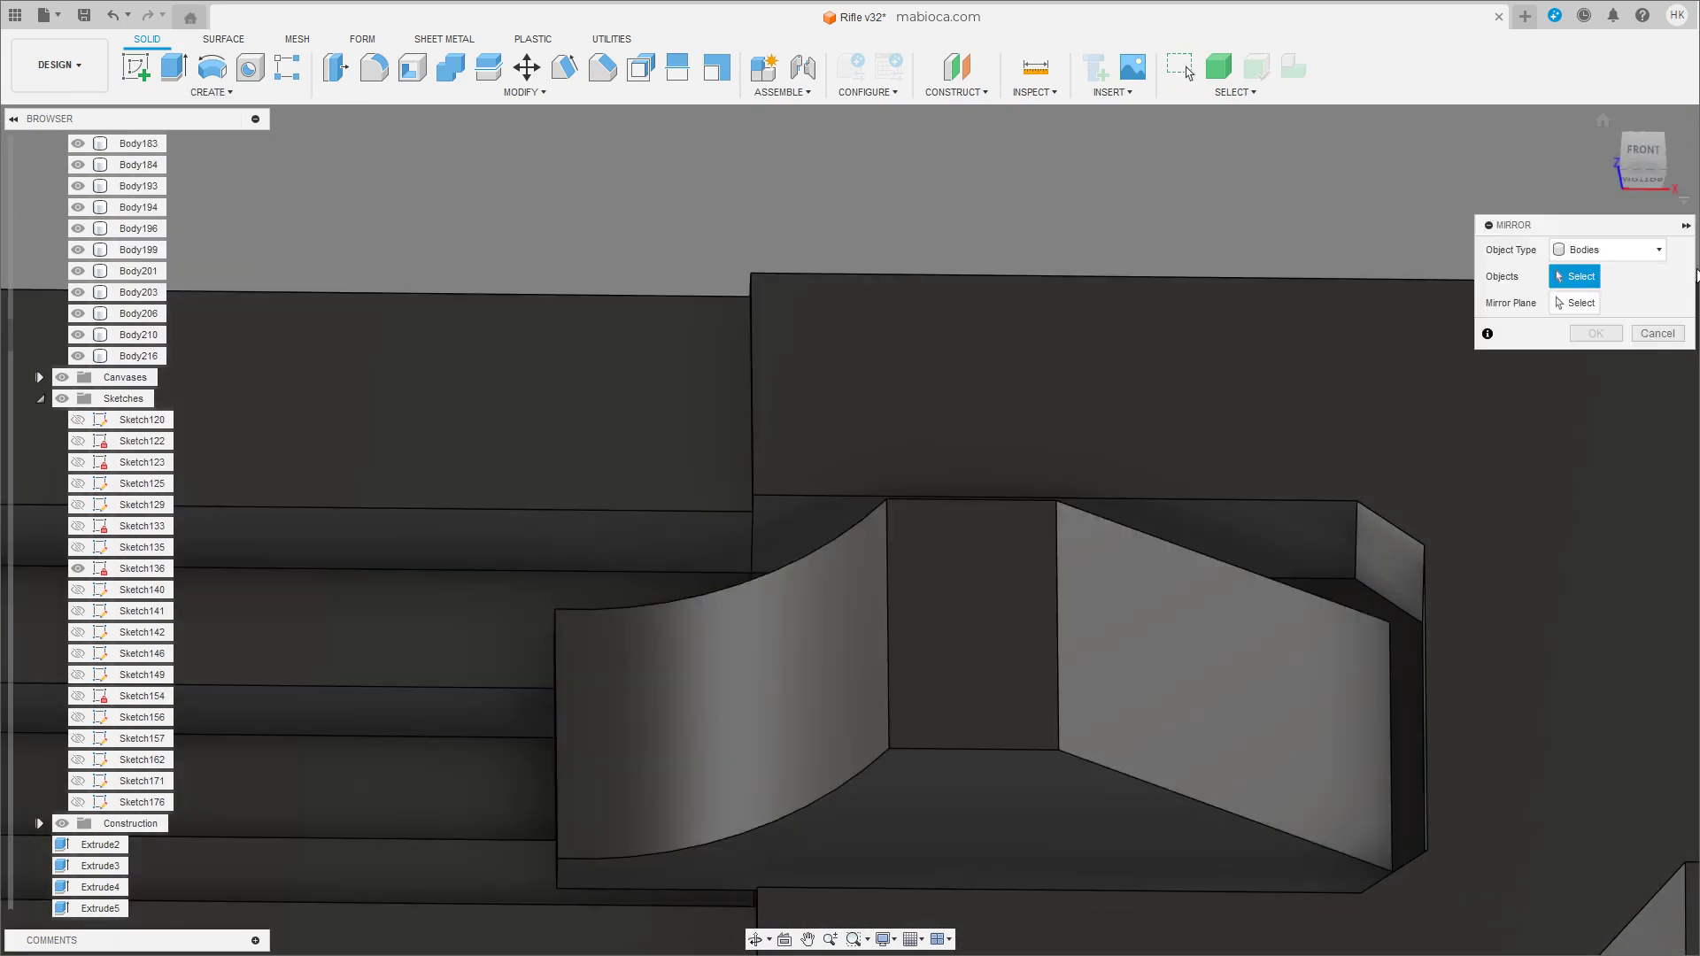
{"action": "left_click", "coordinate": [1603, 316]}
{"action": "mouse_move", "coordinate": [1273, 578]}
{"action": "middle_mouse_down", "text": "shift"}
{"action": "mouse_move", "coordinate": [1001, 634]}
{"action": "mouse_move", "coordinate": [1015, 617]}
{"action": "middle_mouse_up", "text": "shift"}
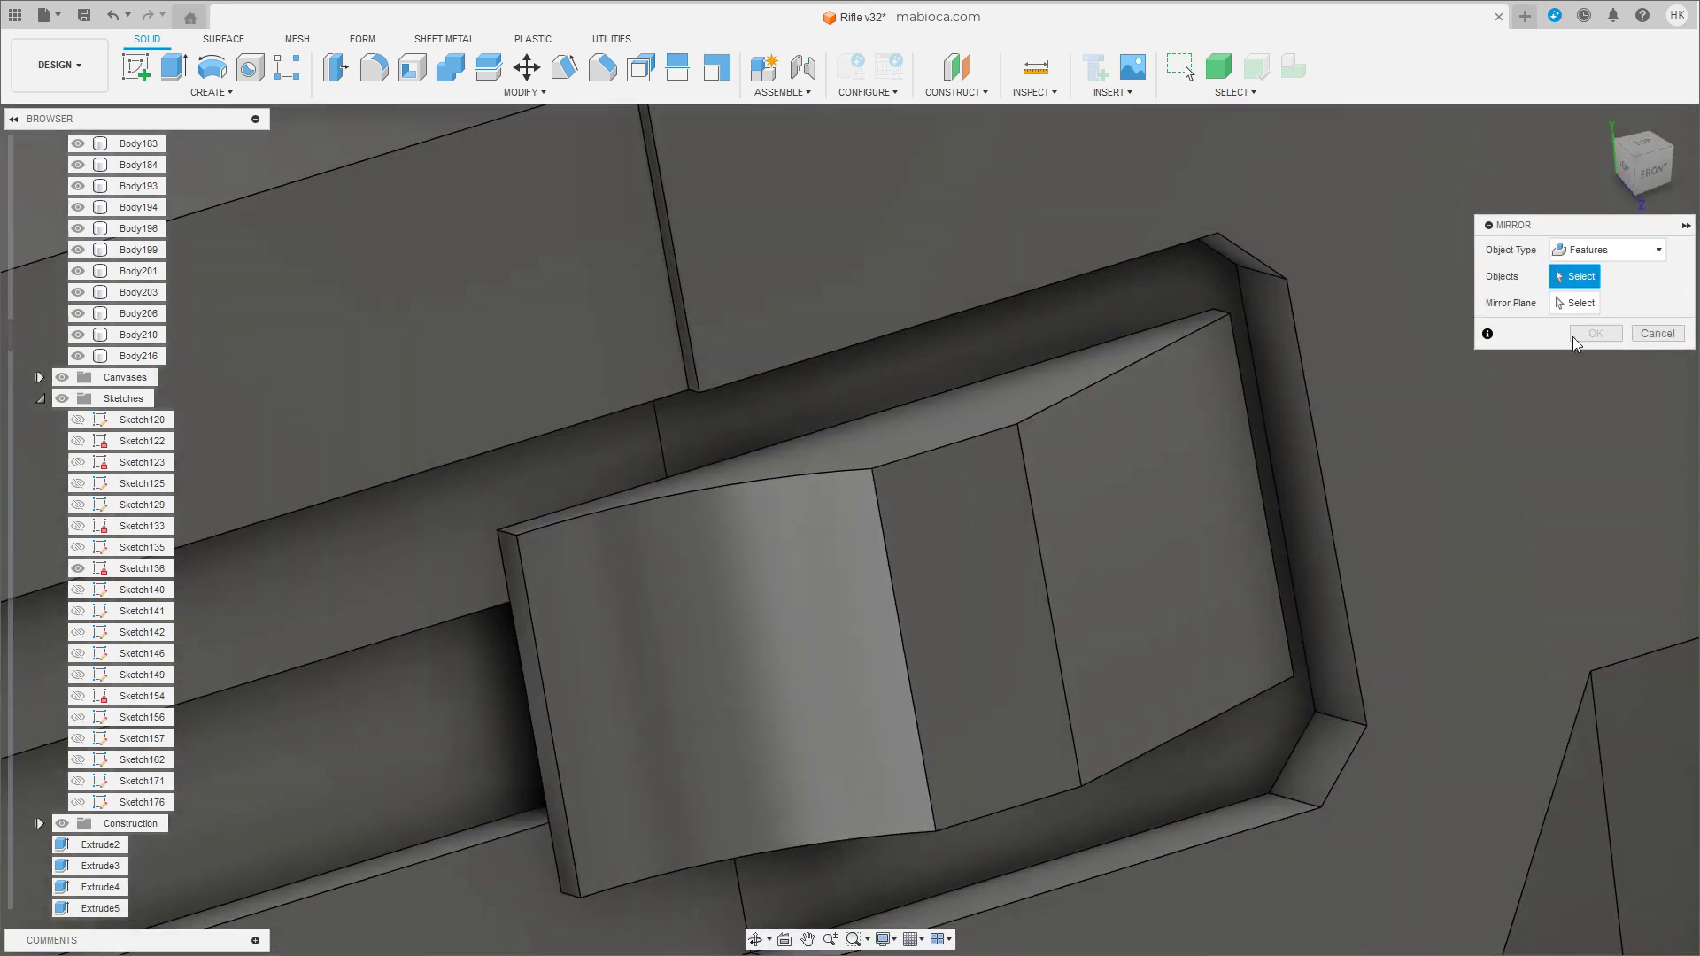
{"action": "middle_click_drag", "start_coordinate": [842, 518], "coordinate": [838, 534], "text": "shift"}
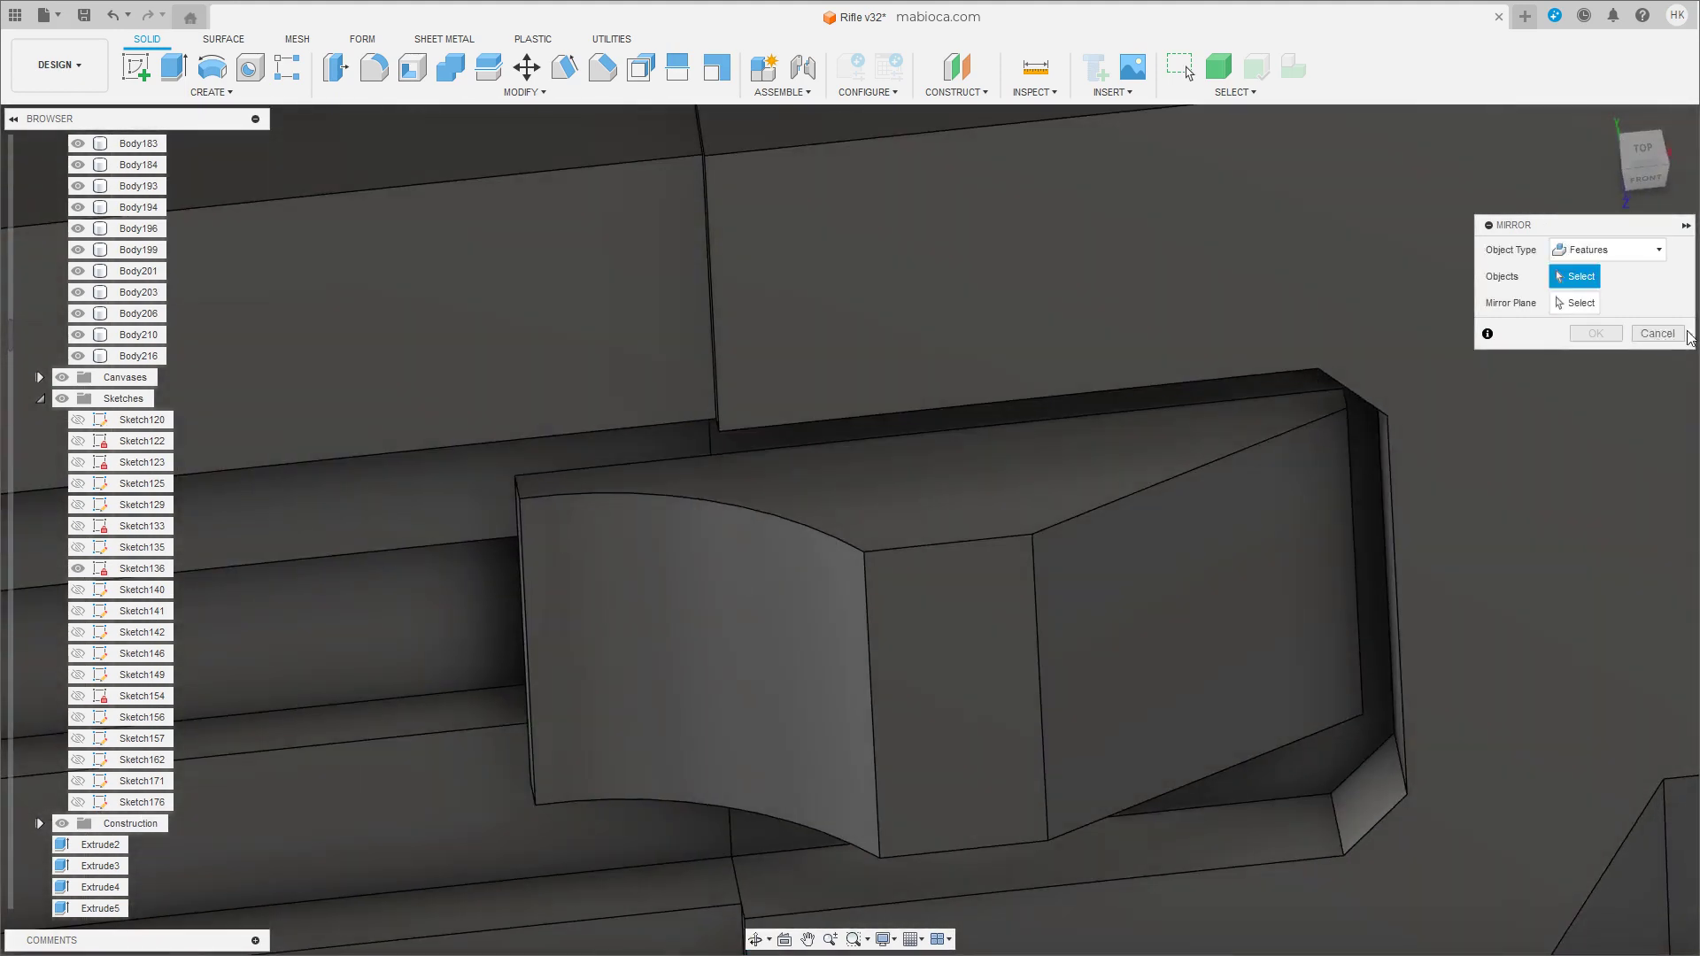
{"action": "left_click", "coordinate": [1683, 334]}
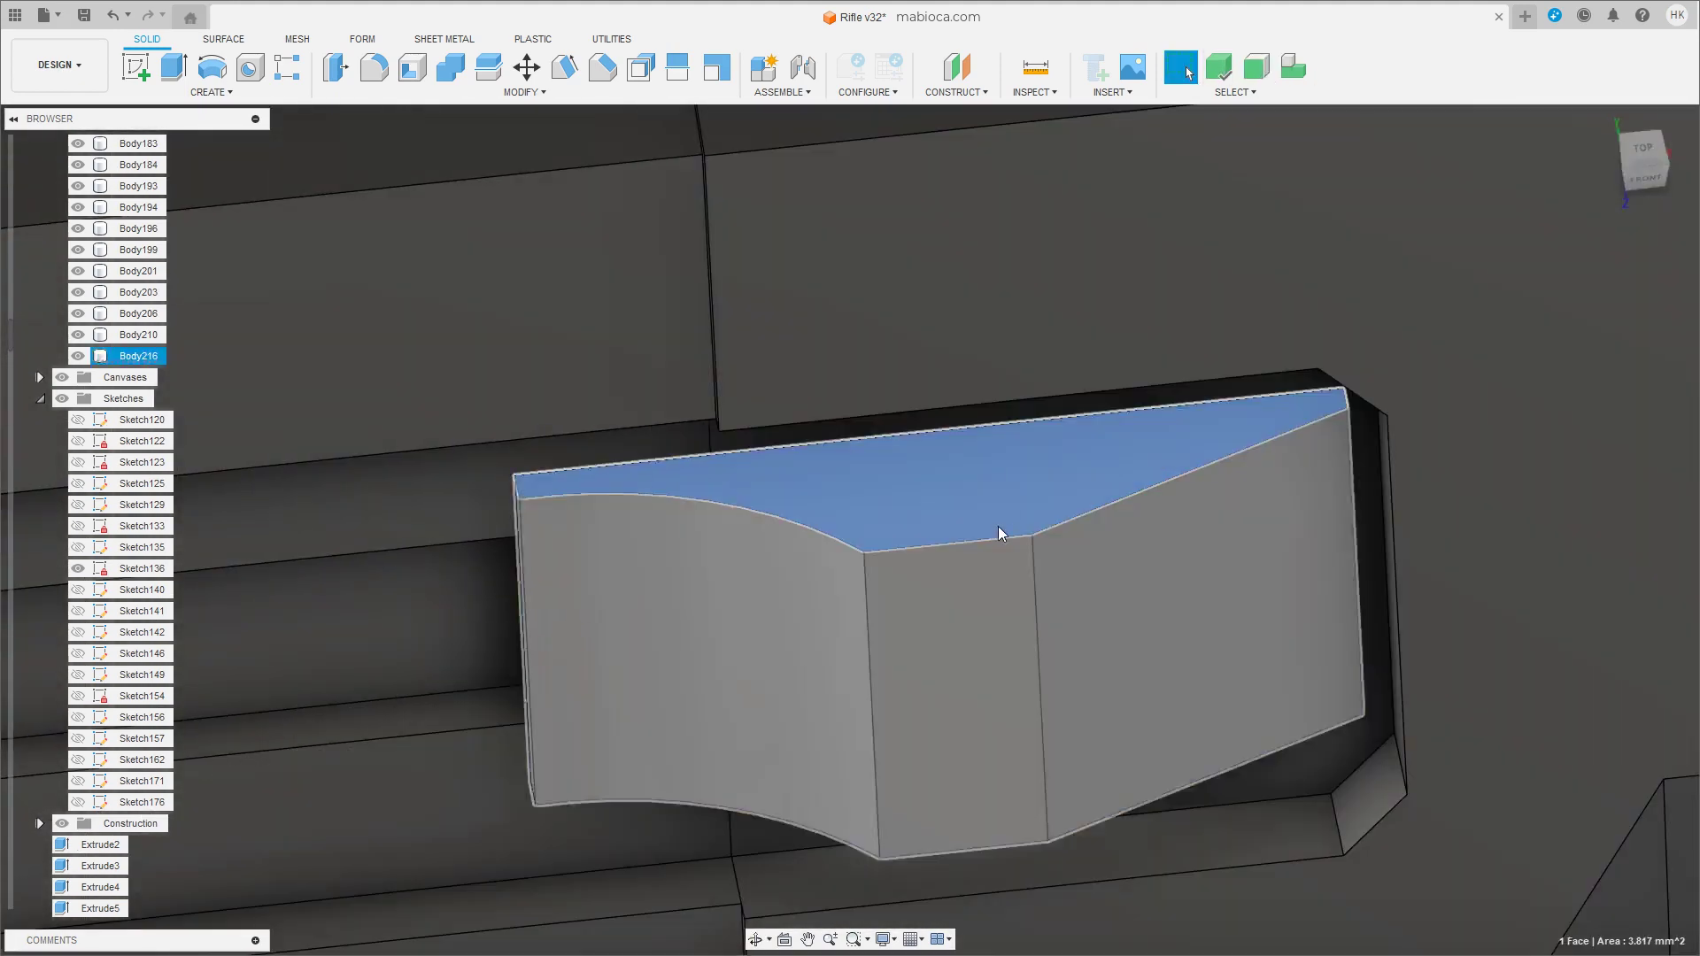
{"action": "left_click", "coordinate": [999, 532]}
{"action": "key", "text": "Return"}
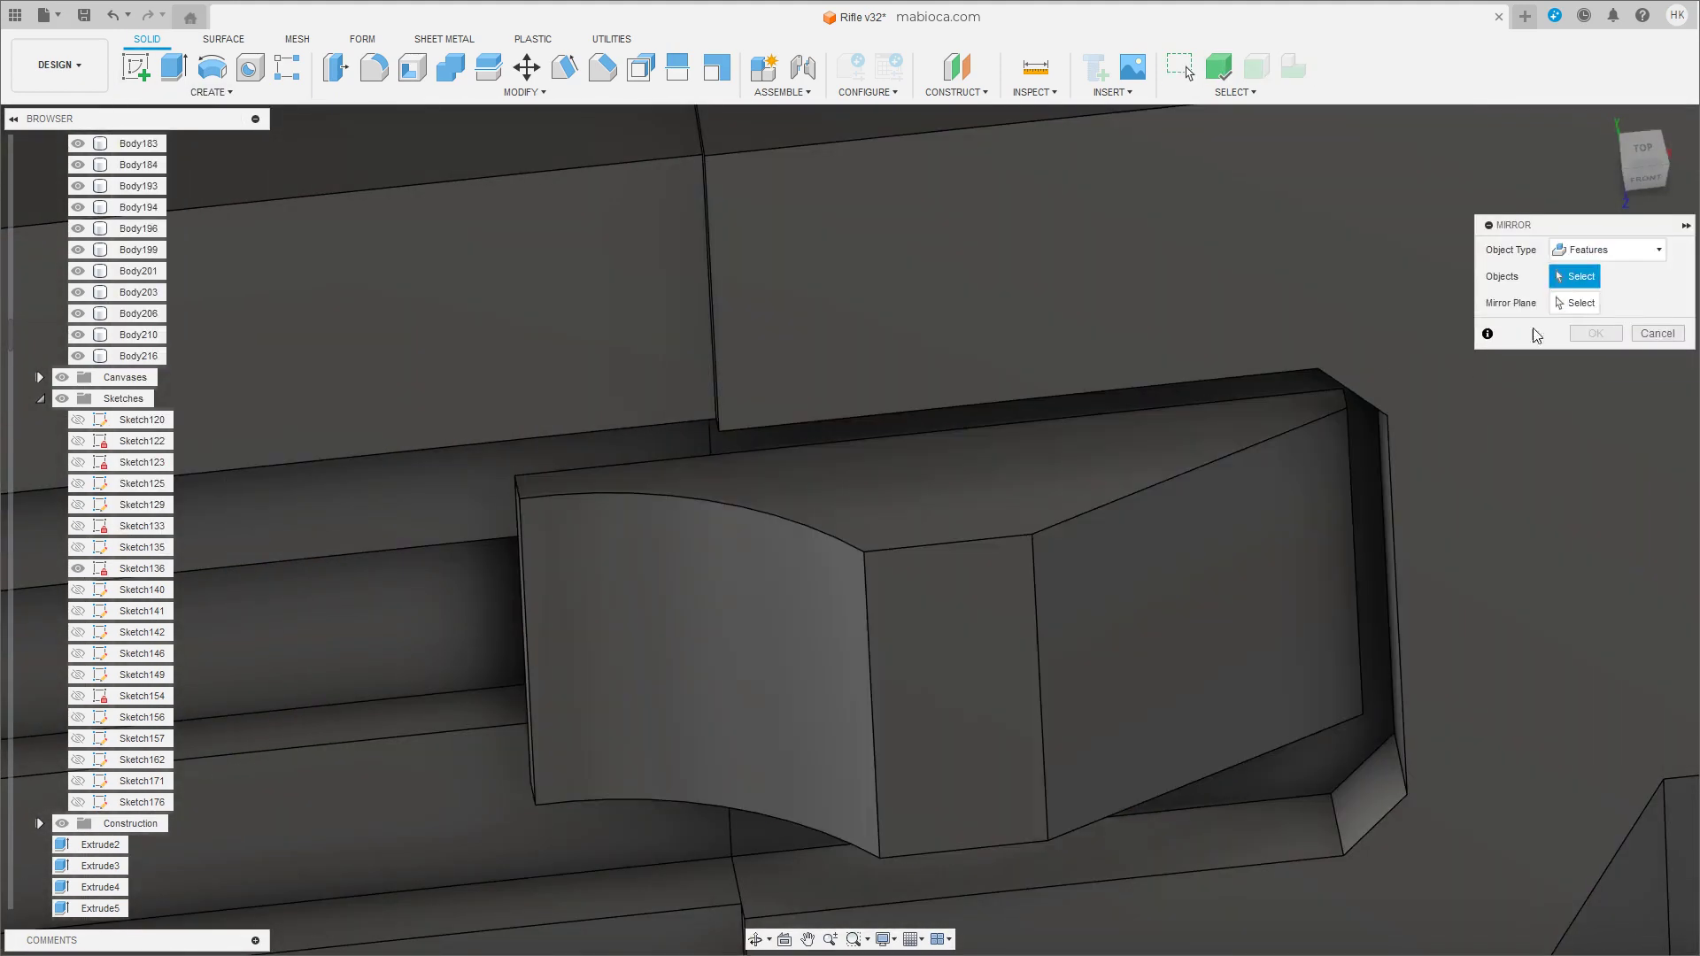
Mirror the block's curved face across its front face as a Faces mirror.
{"action": "left_click", "coordinate": [1585, 290]}
{"action": "left_click", "coordinate": [740, 593]}
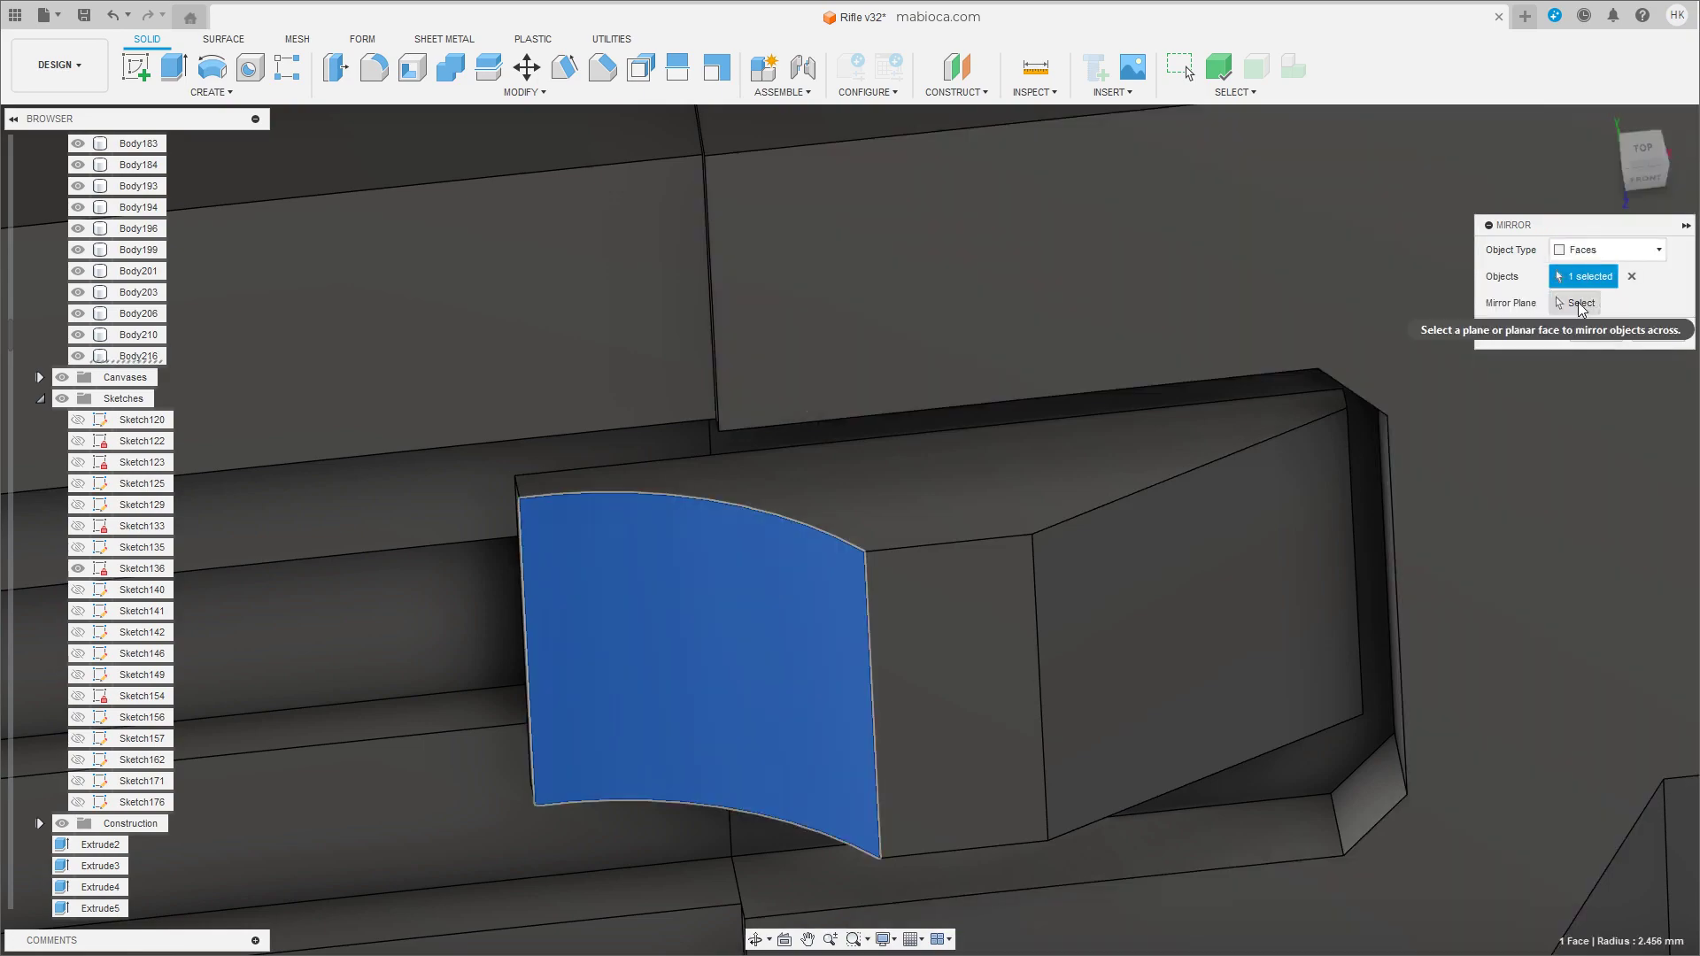
{"action": "left_click", "coordinate": [1583, 303]}
{"action": "left_click", "coordinate": [966, 644]}
{"action": "middle_click_drag", "start_coordinate": [966, 644], "coordinate": [1466, 333], "text": "shift"}
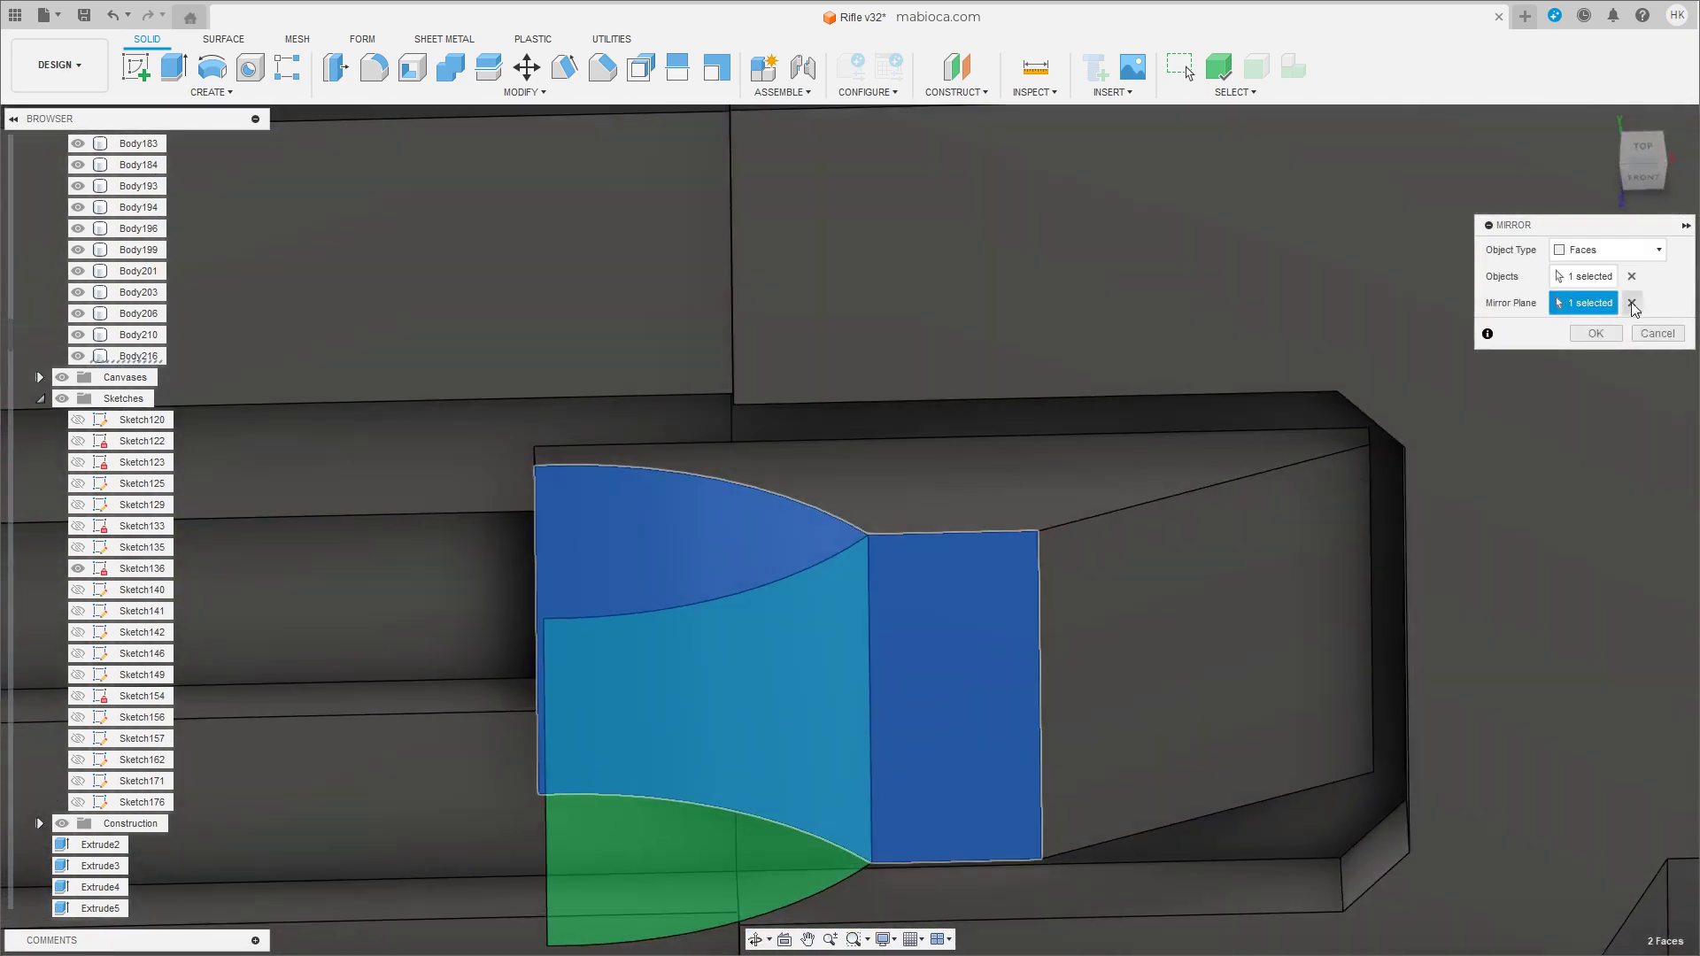
{"action": "left_click", "coordinate": [1632, 303]}
{"action": "left_click", "coordinate": [1066, 479]}
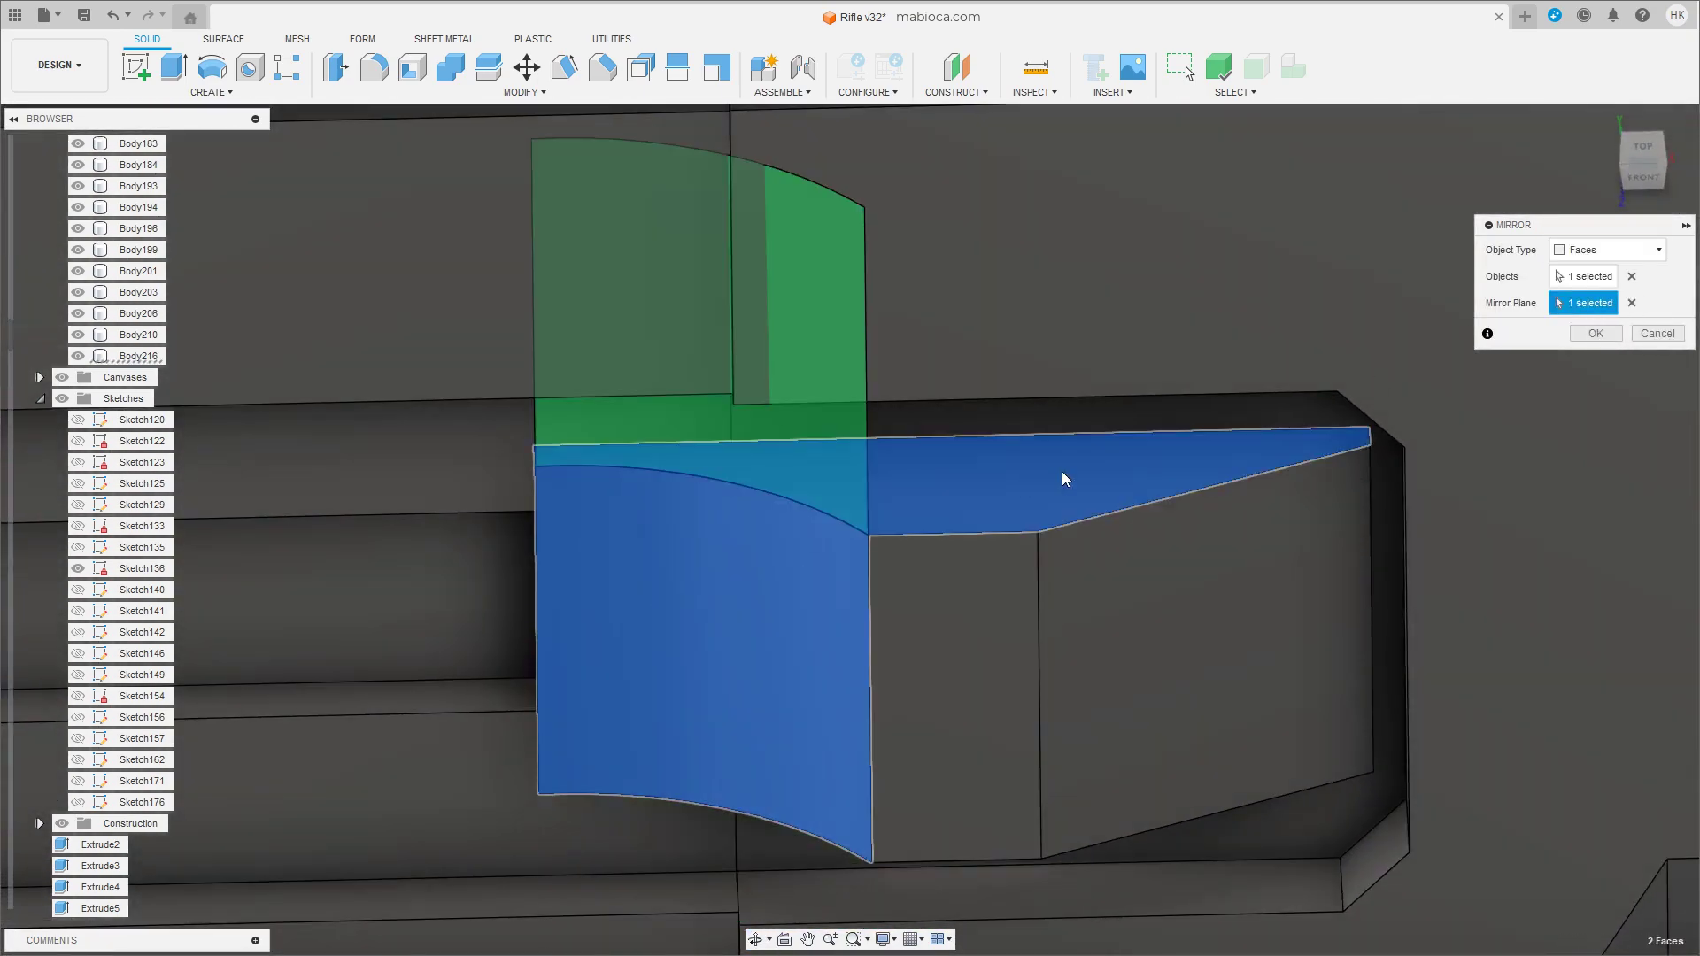
{"action": "left_click", "coordinate": [1630, 303]}
{"action": "middle_click_drag", "start_coordinate": [1111, 649], "coordinate": [1344, 481], "text": "shift"}
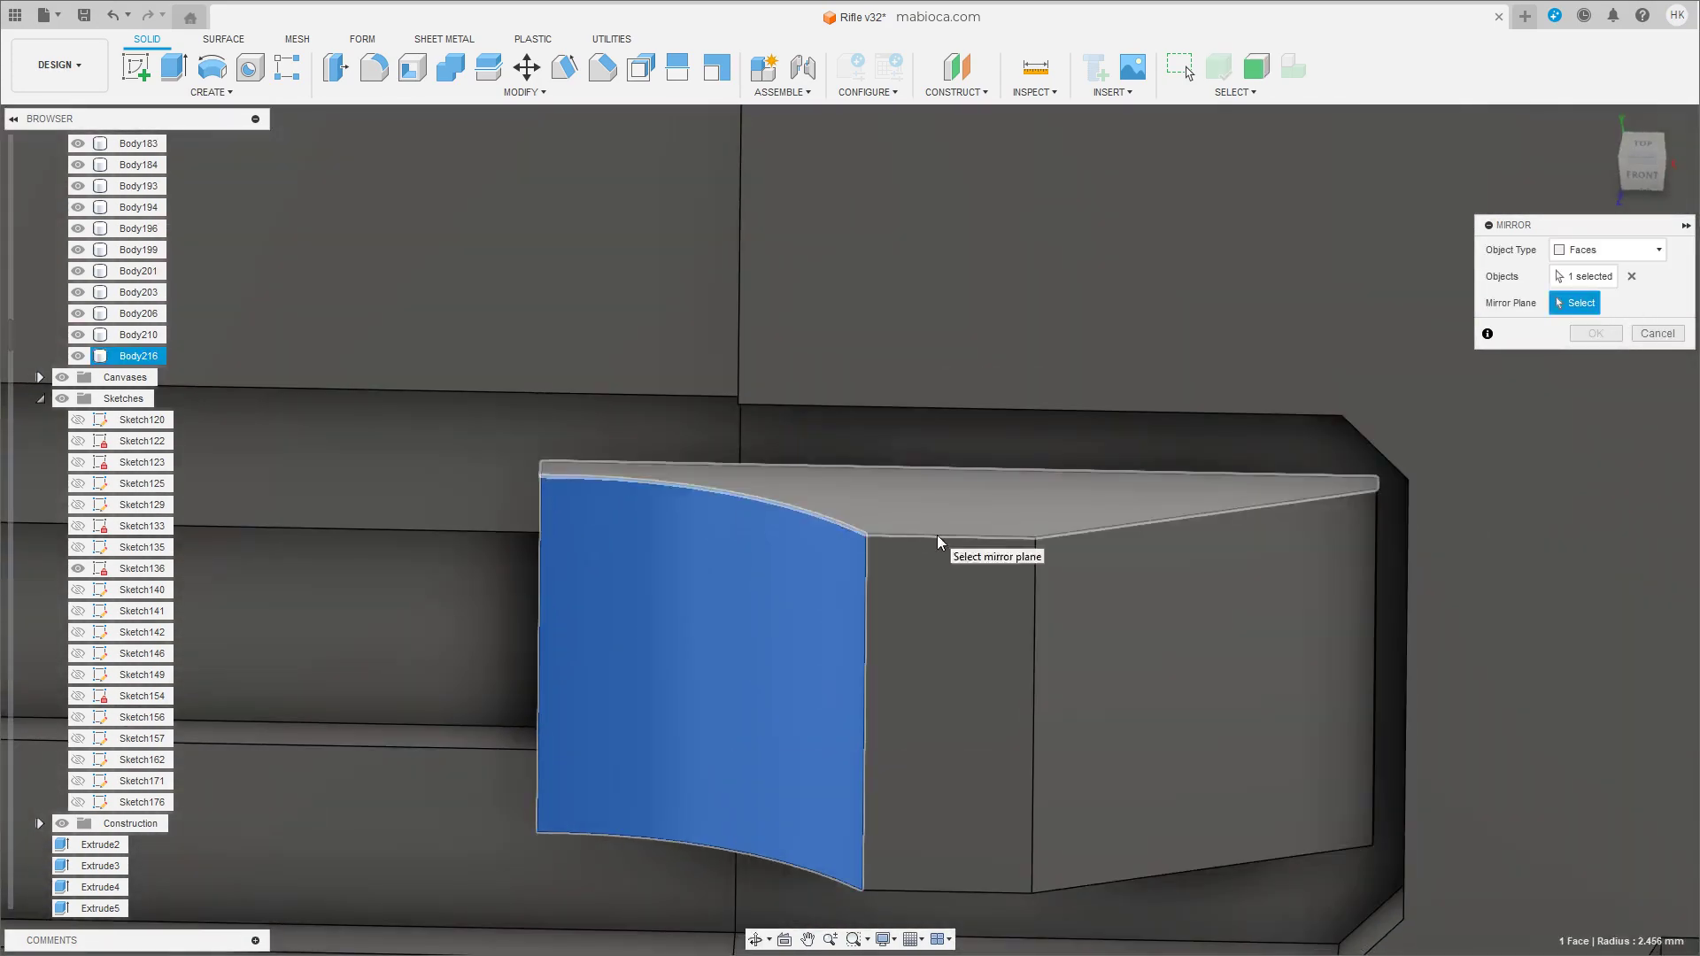
{"action": "left_click", "coordinate": [937, 635]}
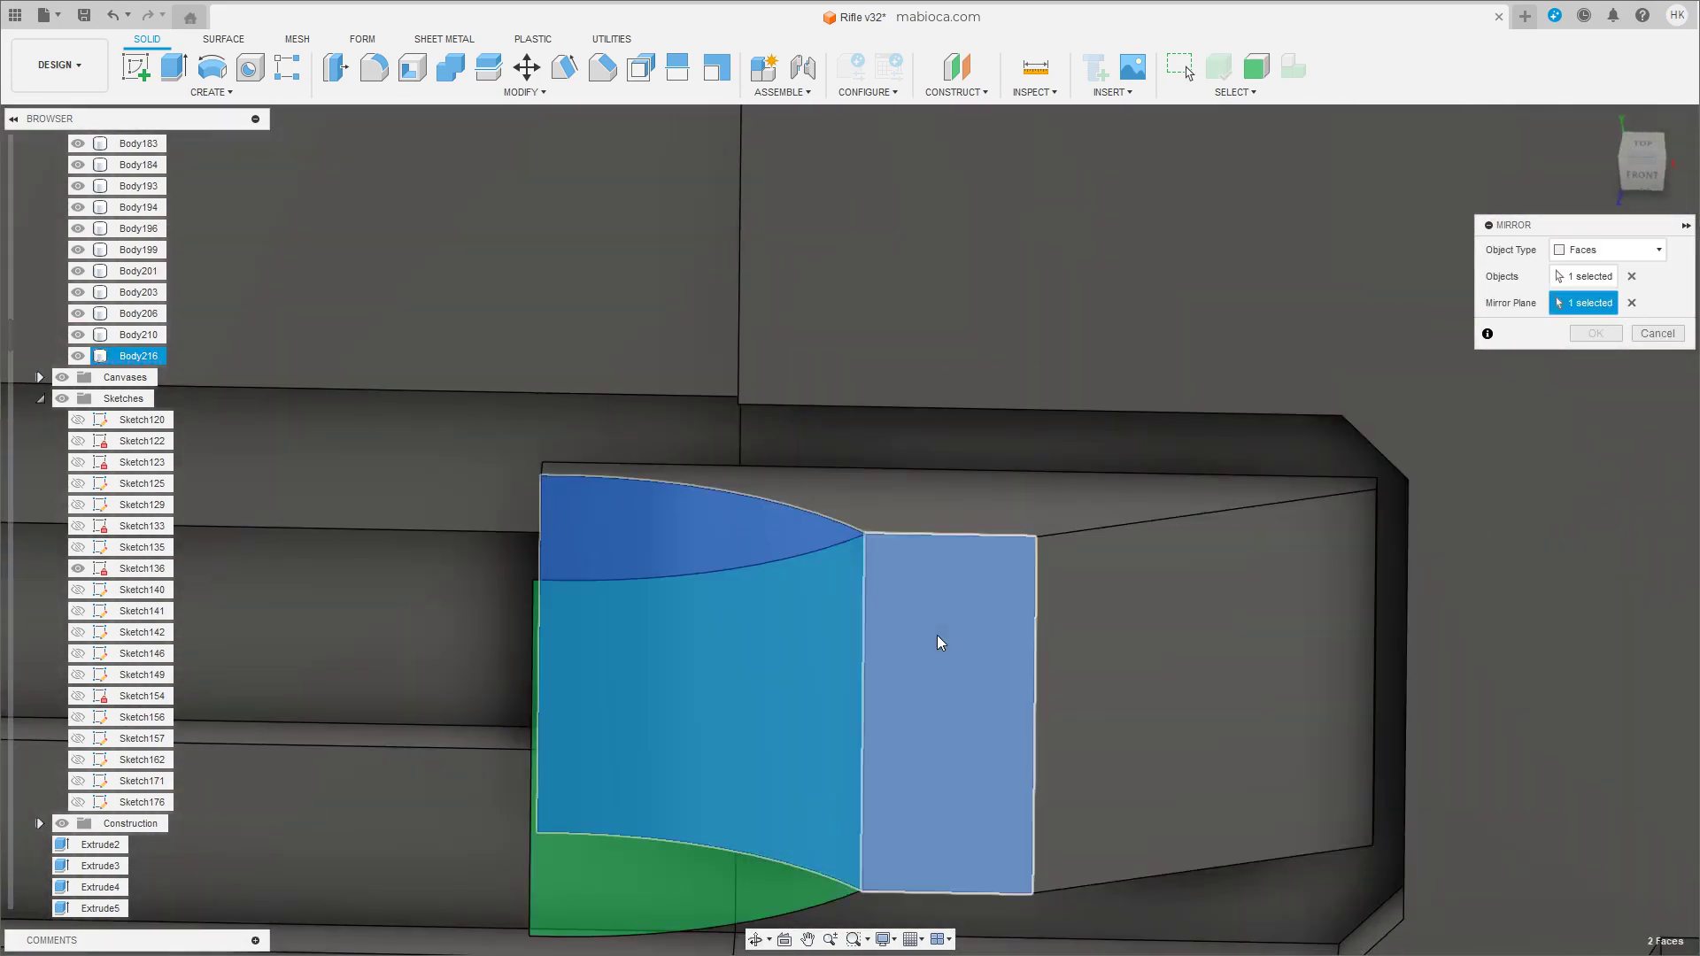
{"action": "mouse_move", "coordinate": [937, 635]}
{"action": "middle_mouse_down", "text": "shift"}
{"action": "mouse_move", "coordinate": [1043, 529]}
{"action": "mouse_move", "coordinate": [1089, 753]}
{"action": "mouse_move", "coordinate": [1258, 678]}
{"action": "middle_mouse_up", "text": "shift"}
{"action": "key", "text": "Return"}
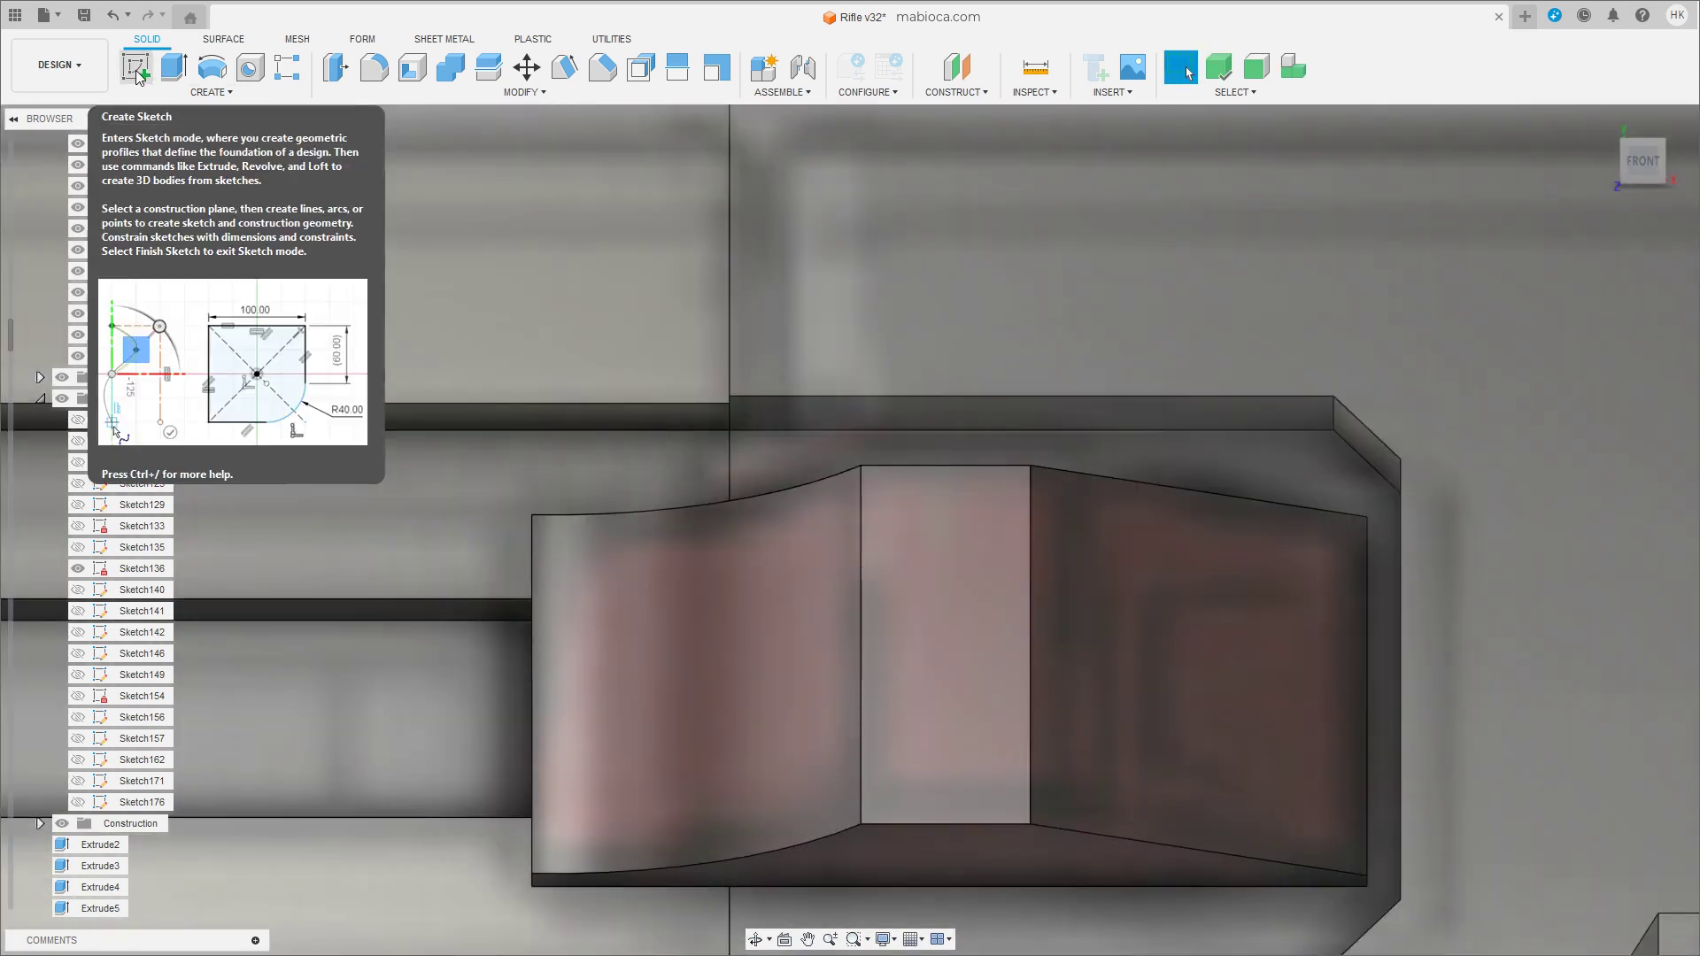
Sketch a centre line on the block's front face and split the block body in two with it.
{"action": "left_click", "coordinate": [139, 76]}
{"action": "left_click", "coordinate": [977, 584]}
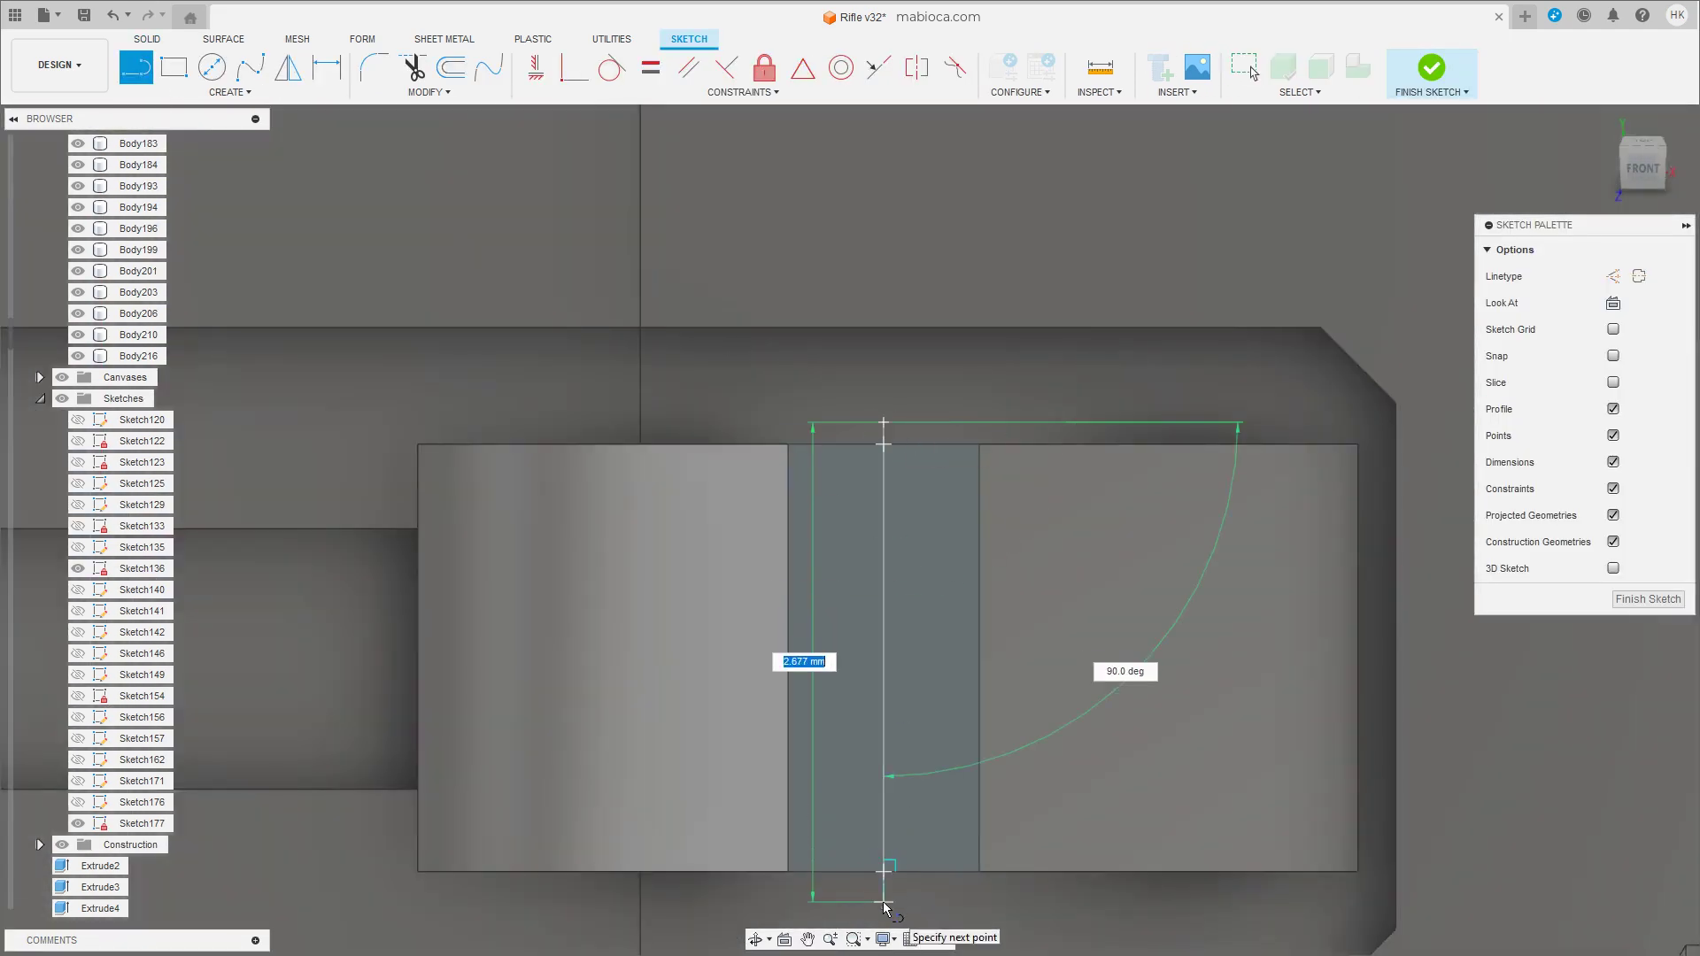
{"action": "left_click", "coordinate": [1643, 600]}
{"action": "left_click", "coordinate": [921, 655]}
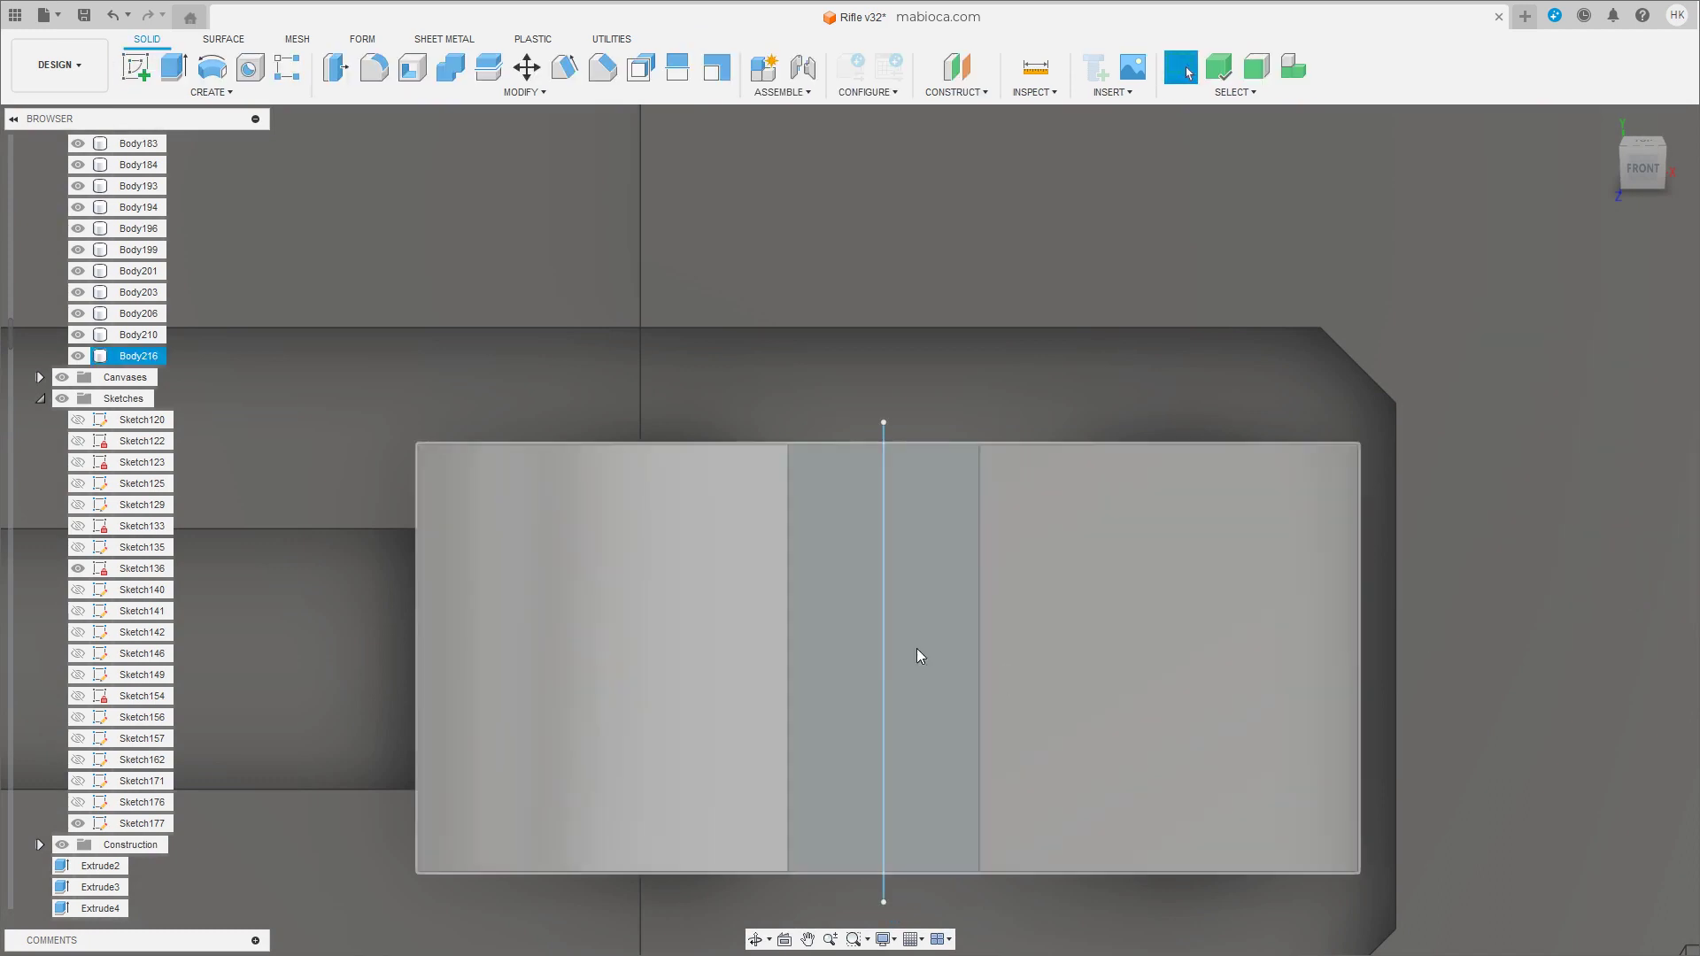
{"action": "left_click", "coordinate": [488, 68]}
{"action": "left_click", "coordinate": [885, 436]}
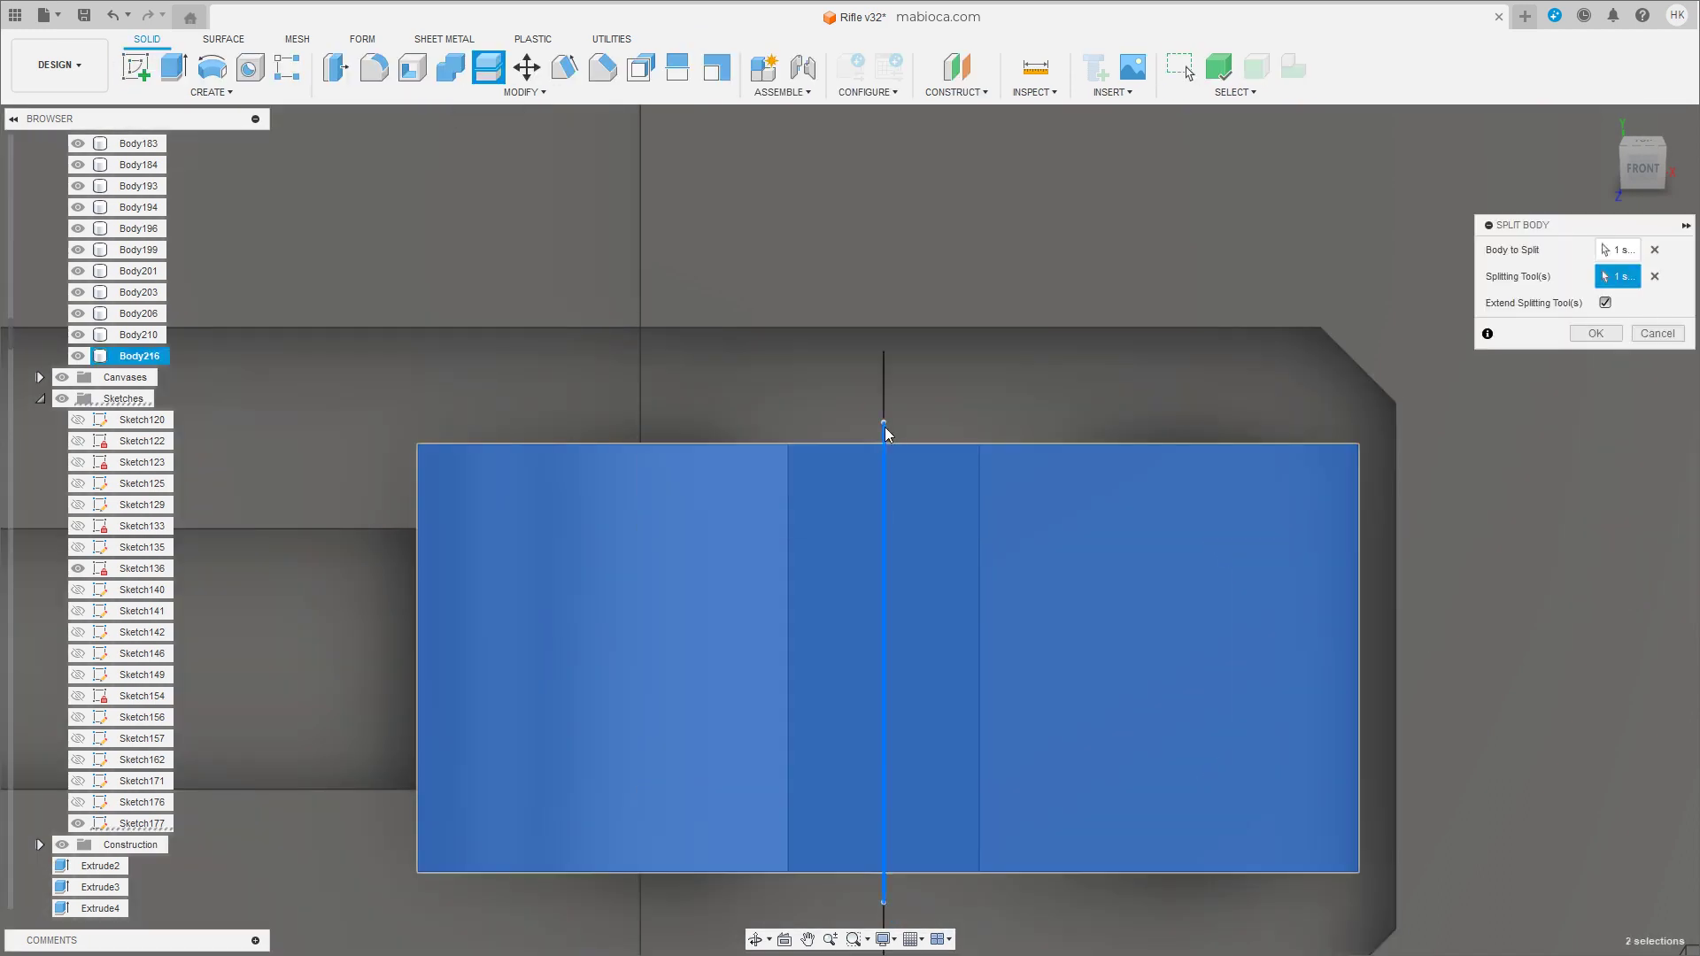
{"action": "key", "text": "Return"}
Delete the right half and mirror the left half across its cut face, joining them.
{"action": "key", "text": "Delete"}
{"action": "left_click", "coordinate": [845, 571]}
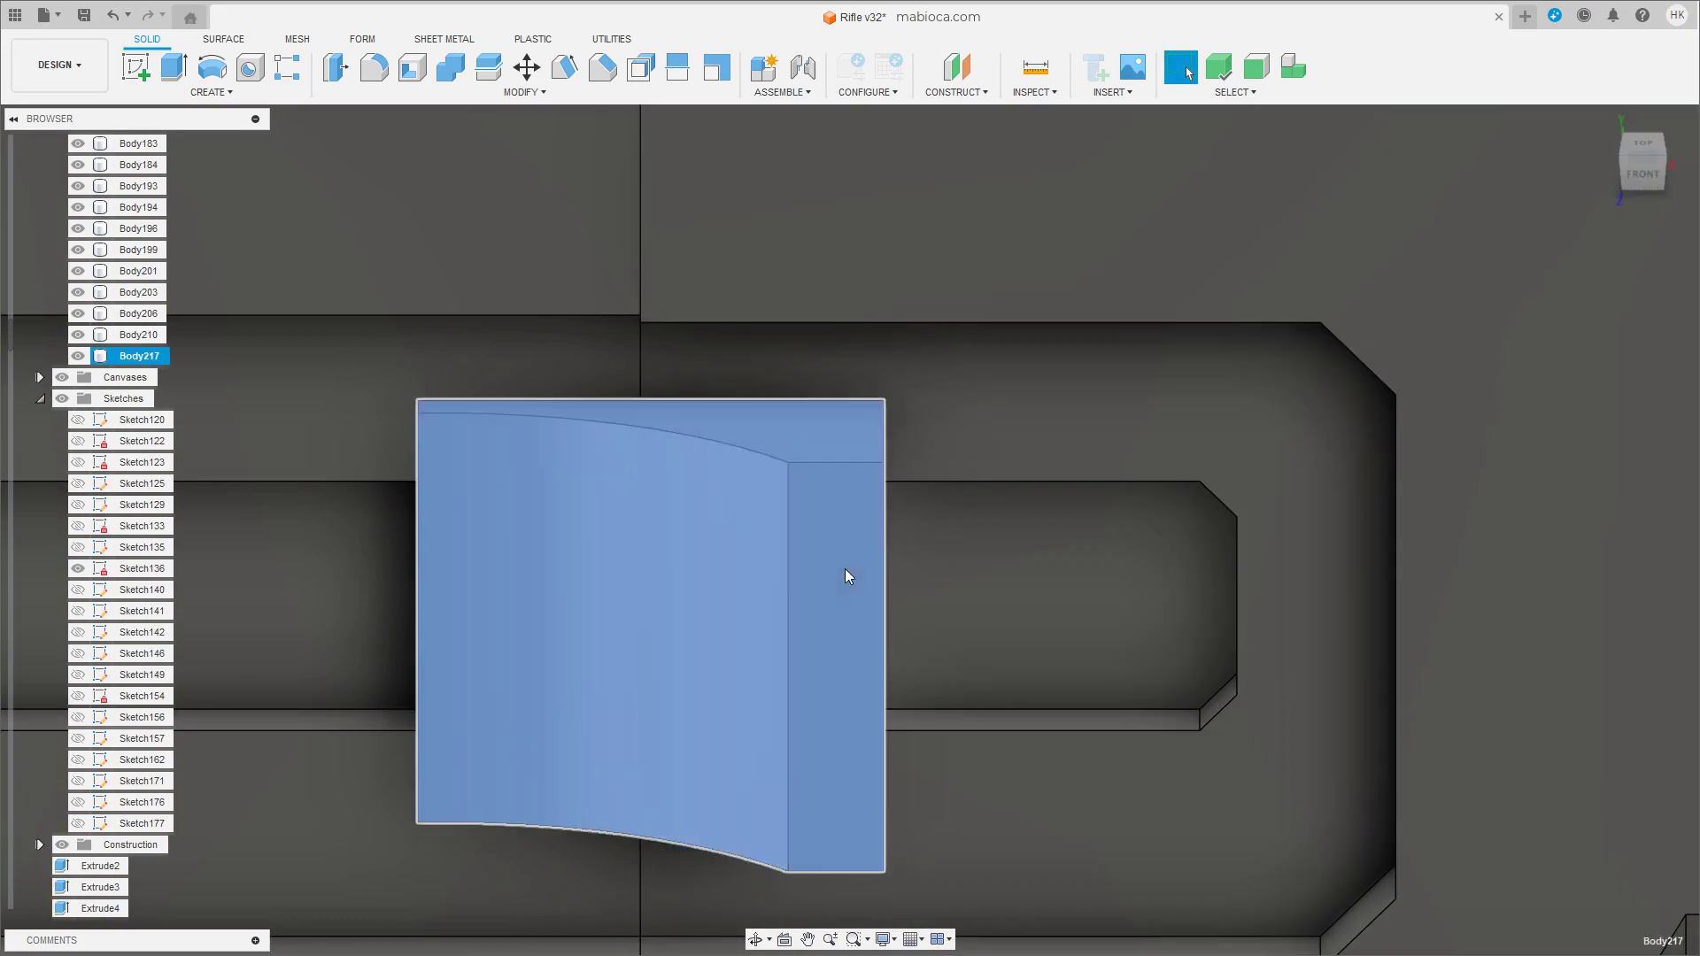
{"action": "left_click", "coordinate": [211, 92]}
{"action": "left_click", "coordinate": [155, 491]}
{"action": "middle_click_drag", "start_coordinate": [873, 600], "coordinate": [939, 549], "text": "shift"}
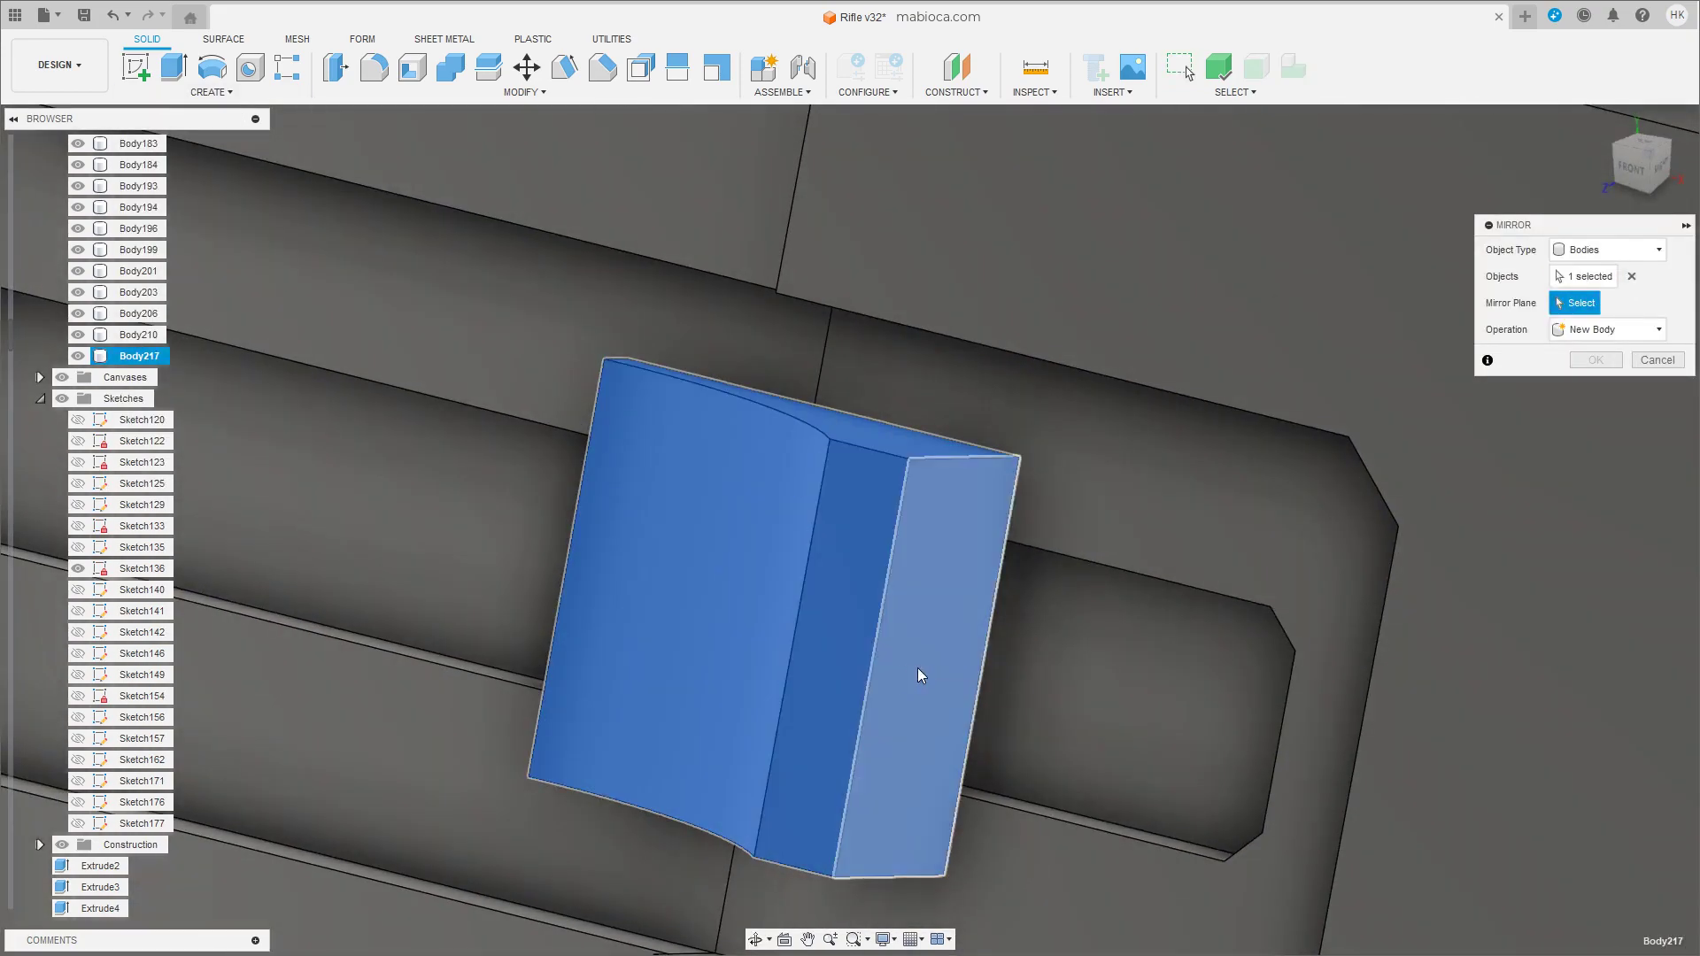
{"action": "left_click", "coordinate": [939, 620]}
{"action": "middle_click_drag", "start_coordinate": [938, 620], "coordinate": [1019, 575], "text": "shift"}
{"action": "key", "text": "Return"}
{"action": "mouse_move", "coordinate": [1074, 710]}
{"action": "middle_mouse_down", "text": "shift"}
{"action": "mouse_move", "coordinate": [1093, 683]}
{"action": "mouse_move", "coordinate": [1075, 535]}
{"action": "mouse_move", "coordinate": [1090, 462]}
{"action": "middle_mouse_up", "text": "shift"}
{"action": "mouse_move", "coordinate": [1105, 527]}
{"action": "middle_mouse_down", "text": "shift"}
{"action": "mouse_move", "coordinate": [983, 578]}
{"action": "mouse_move", "coordinate": [944, 552]}
{"action": "middle_mouse_up", "text": "shift"}
Chamfer the slider block's curved top and bottom edges at 0.03 mm.
{"action": "left_click", "coordinate": [602, 67]}
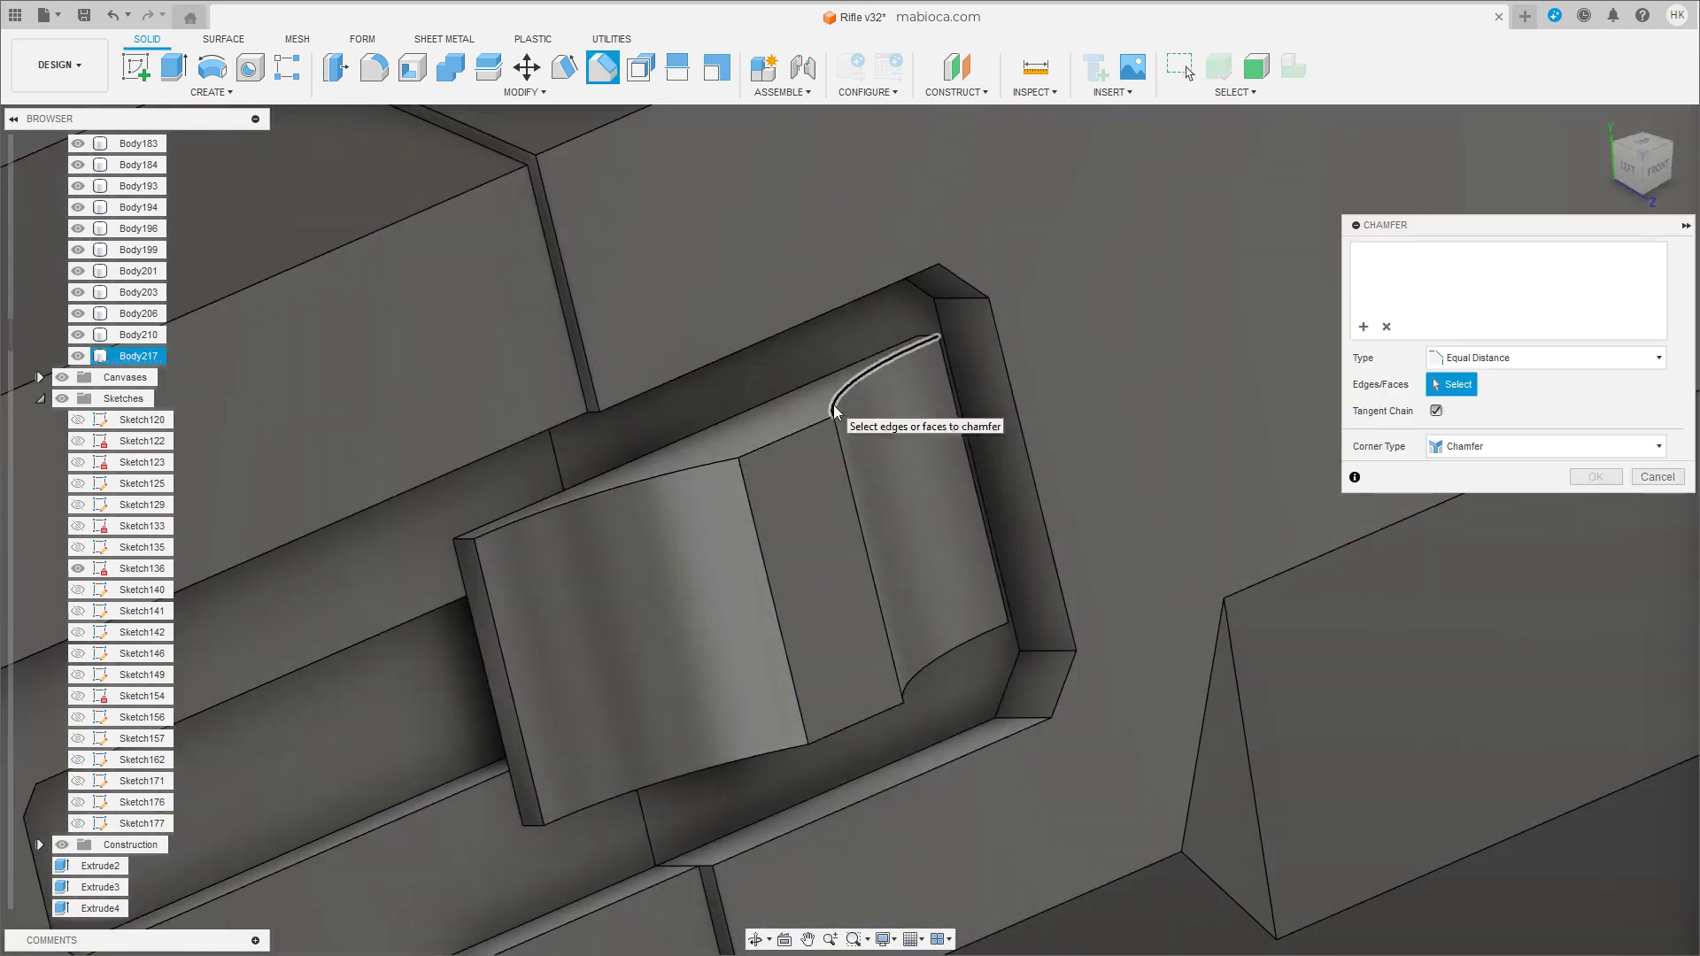
{"action": "left_click", "coordinate": [717, 467]}
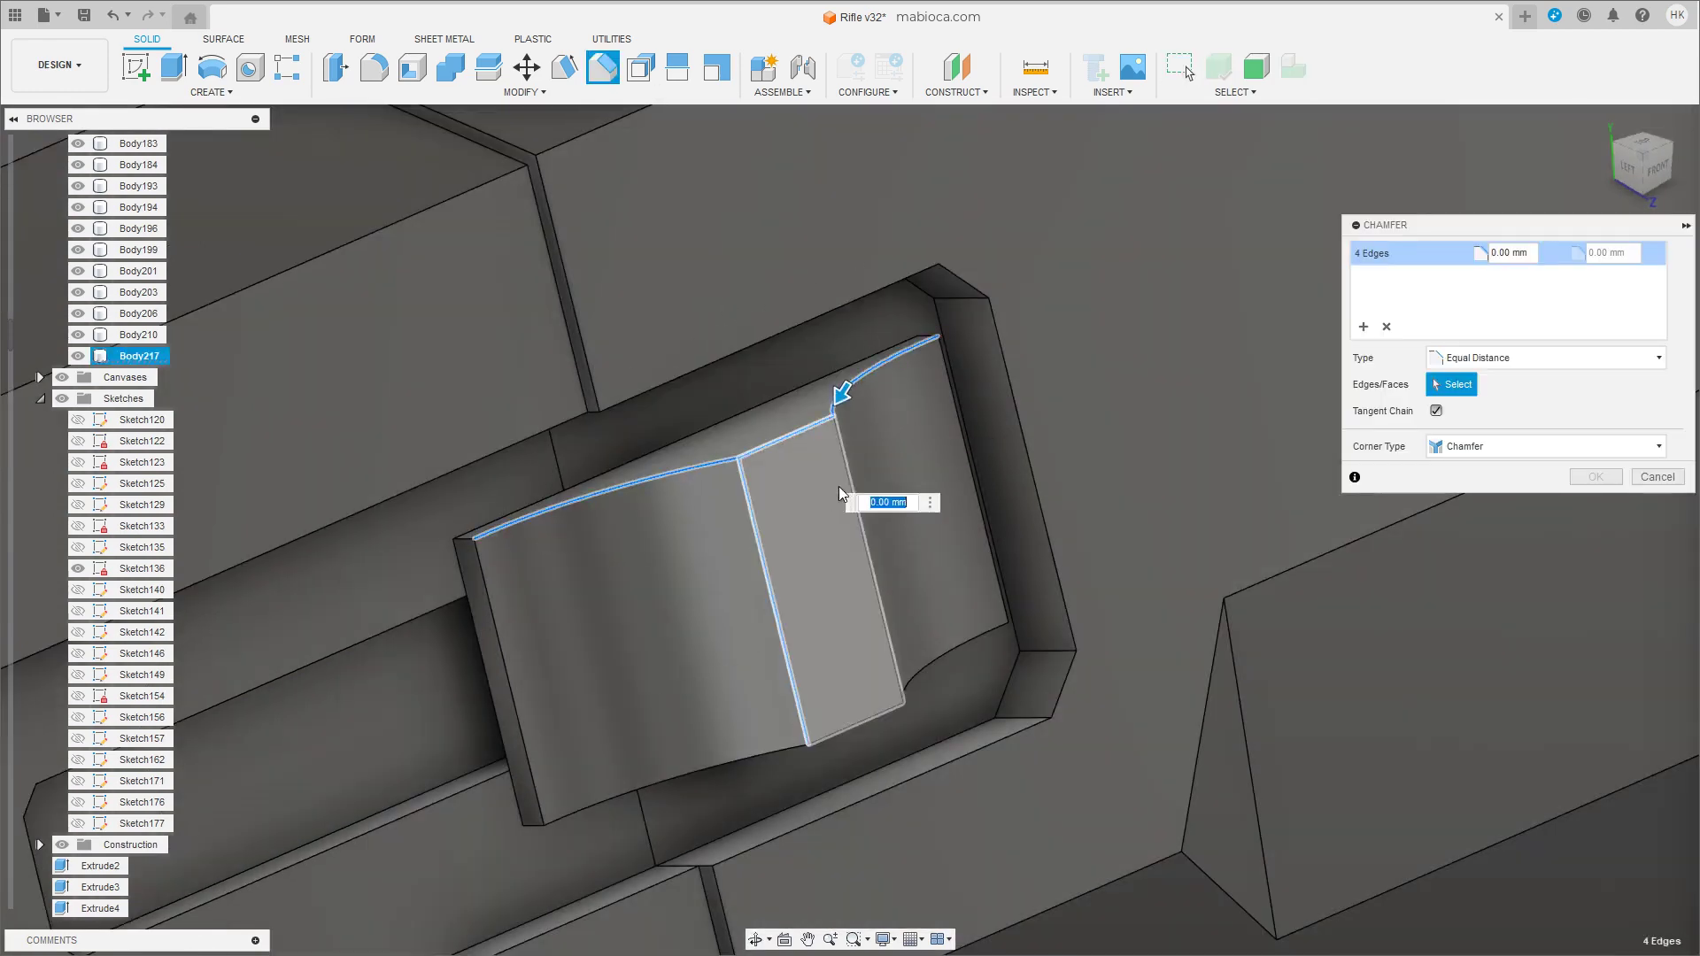
{"action": "left_click", "coordinate": [746, 758]}
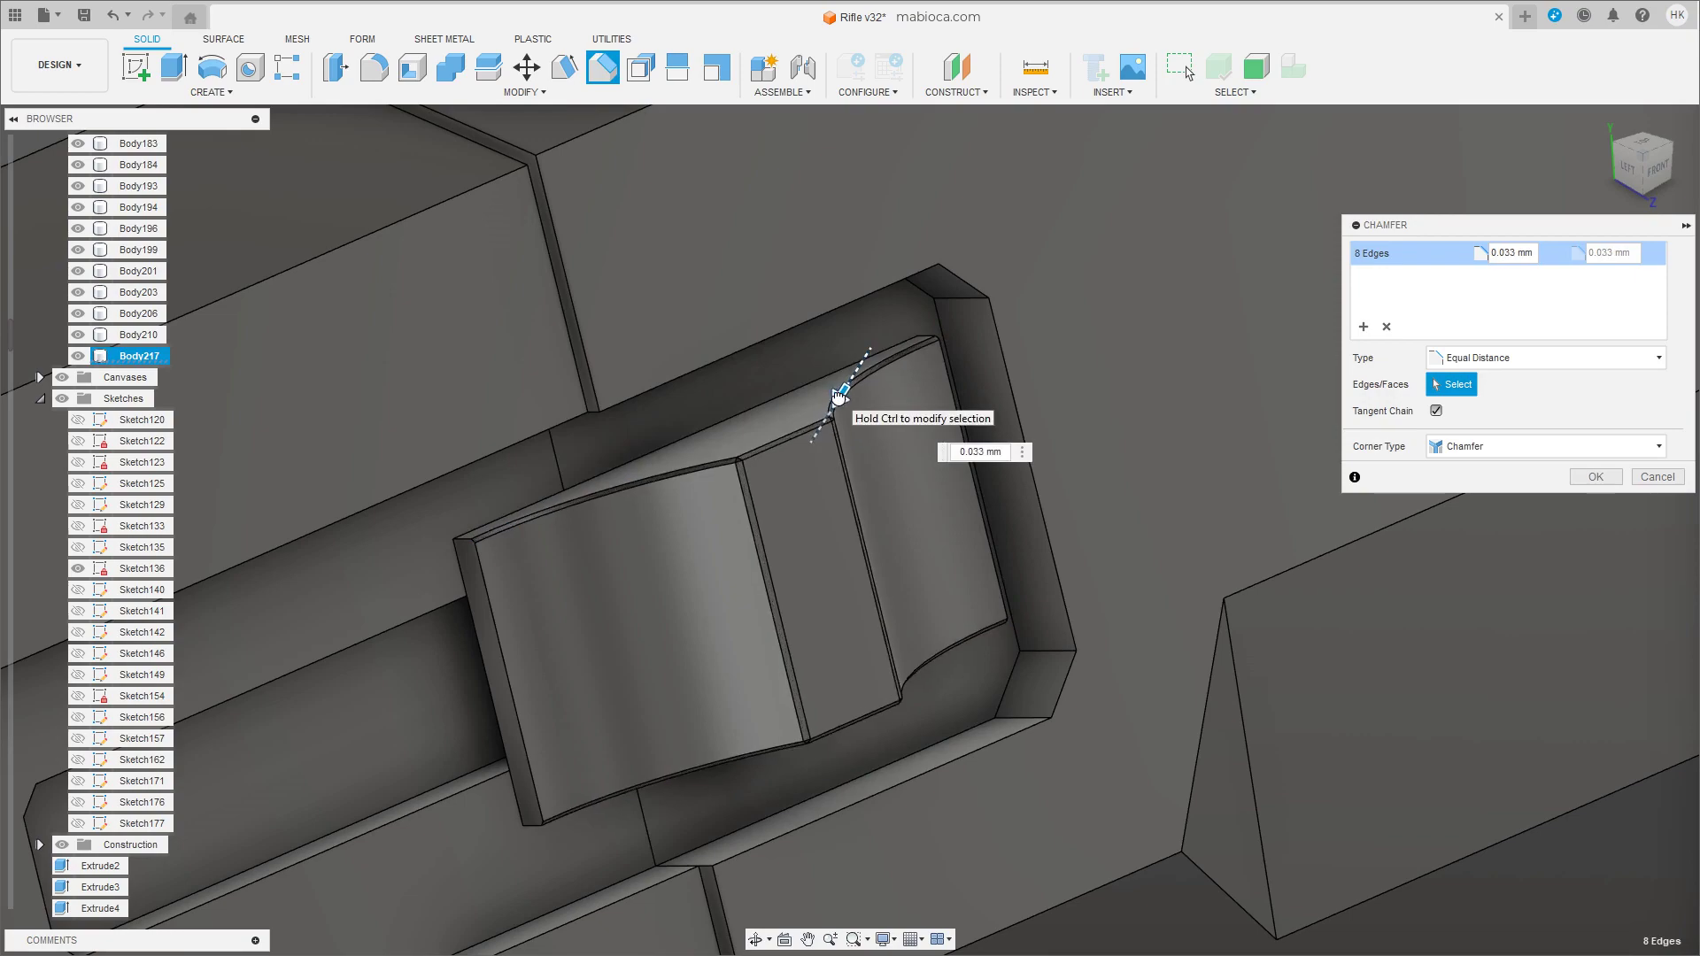
{"action": "scroll", "coordinate": [835, 399], "scroll_direction": "down", "scroll_amount": 5}
{"action": "mouse_move", "coordinate": [921, 377]}
{"action": "middle_mouse_down", "text": "shift"}
{"action": "mouse_move", "coordinate": [781, 571]}
{"action": "mouse_move", "coordinate": [789, 529]}
{"action": "middle_mouse_up", "text": "shift"}
{"action": "scroll", "coordinate": [781, 567], "scroll_direction": "up", "scroll_amount": 5}
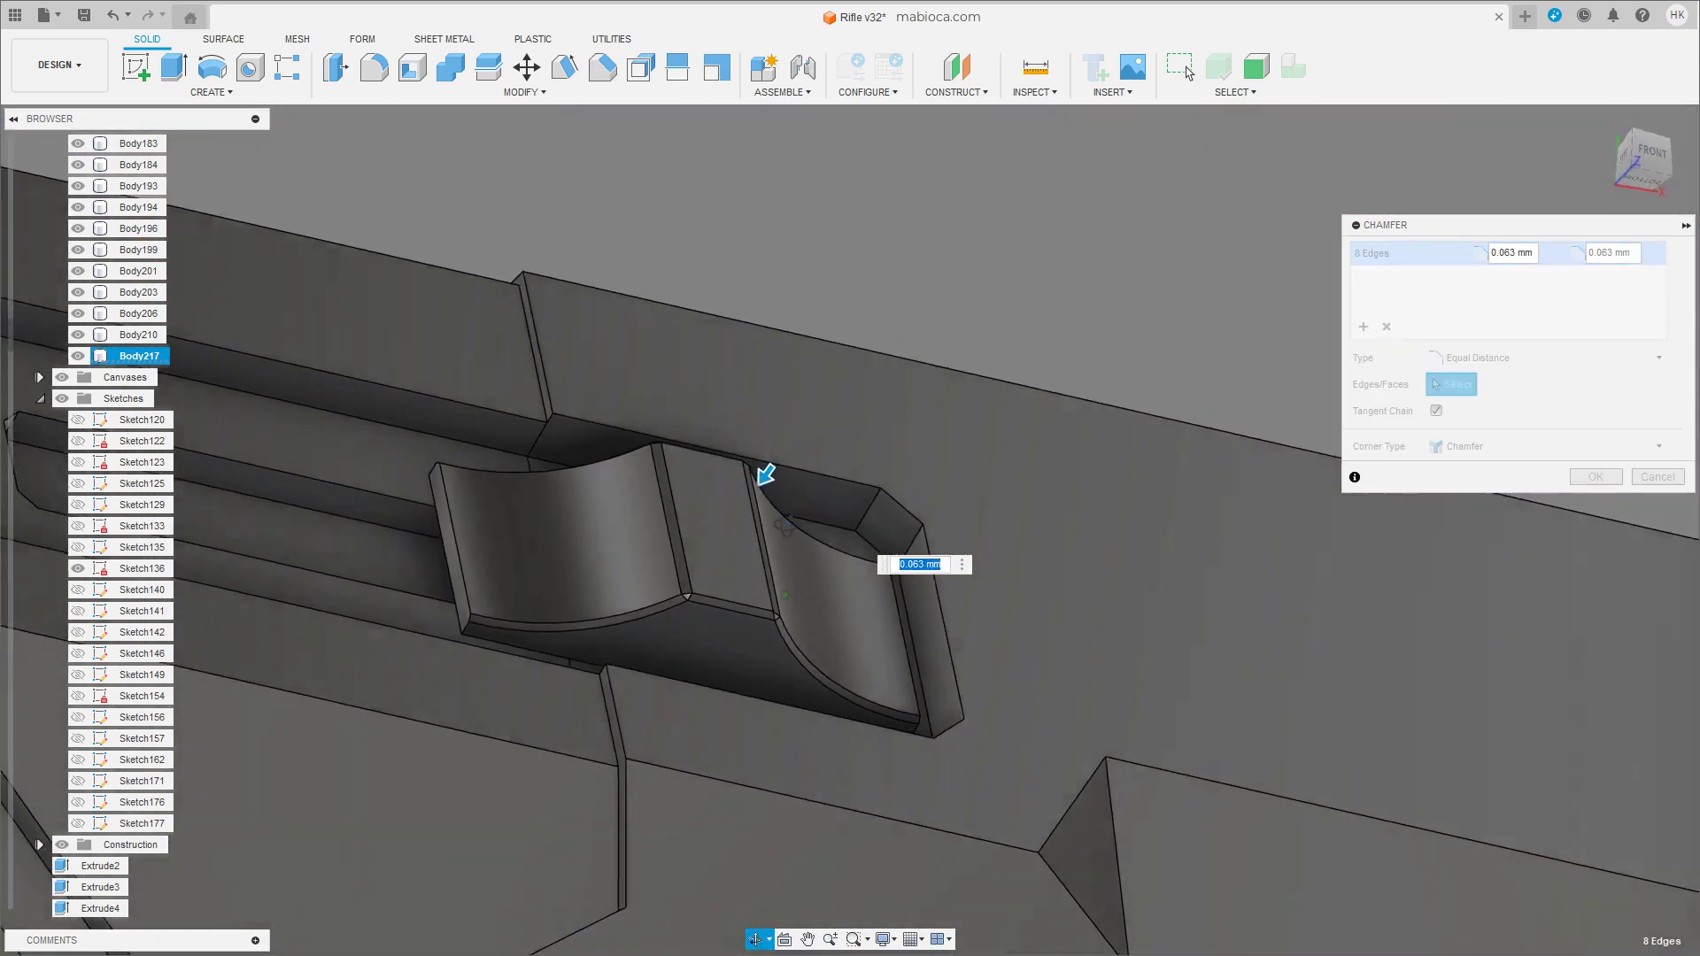
{"action": "middle_click_drag", "start_coordinate": [763, 469], "coordinate": [784, 437], "text": "shift"}
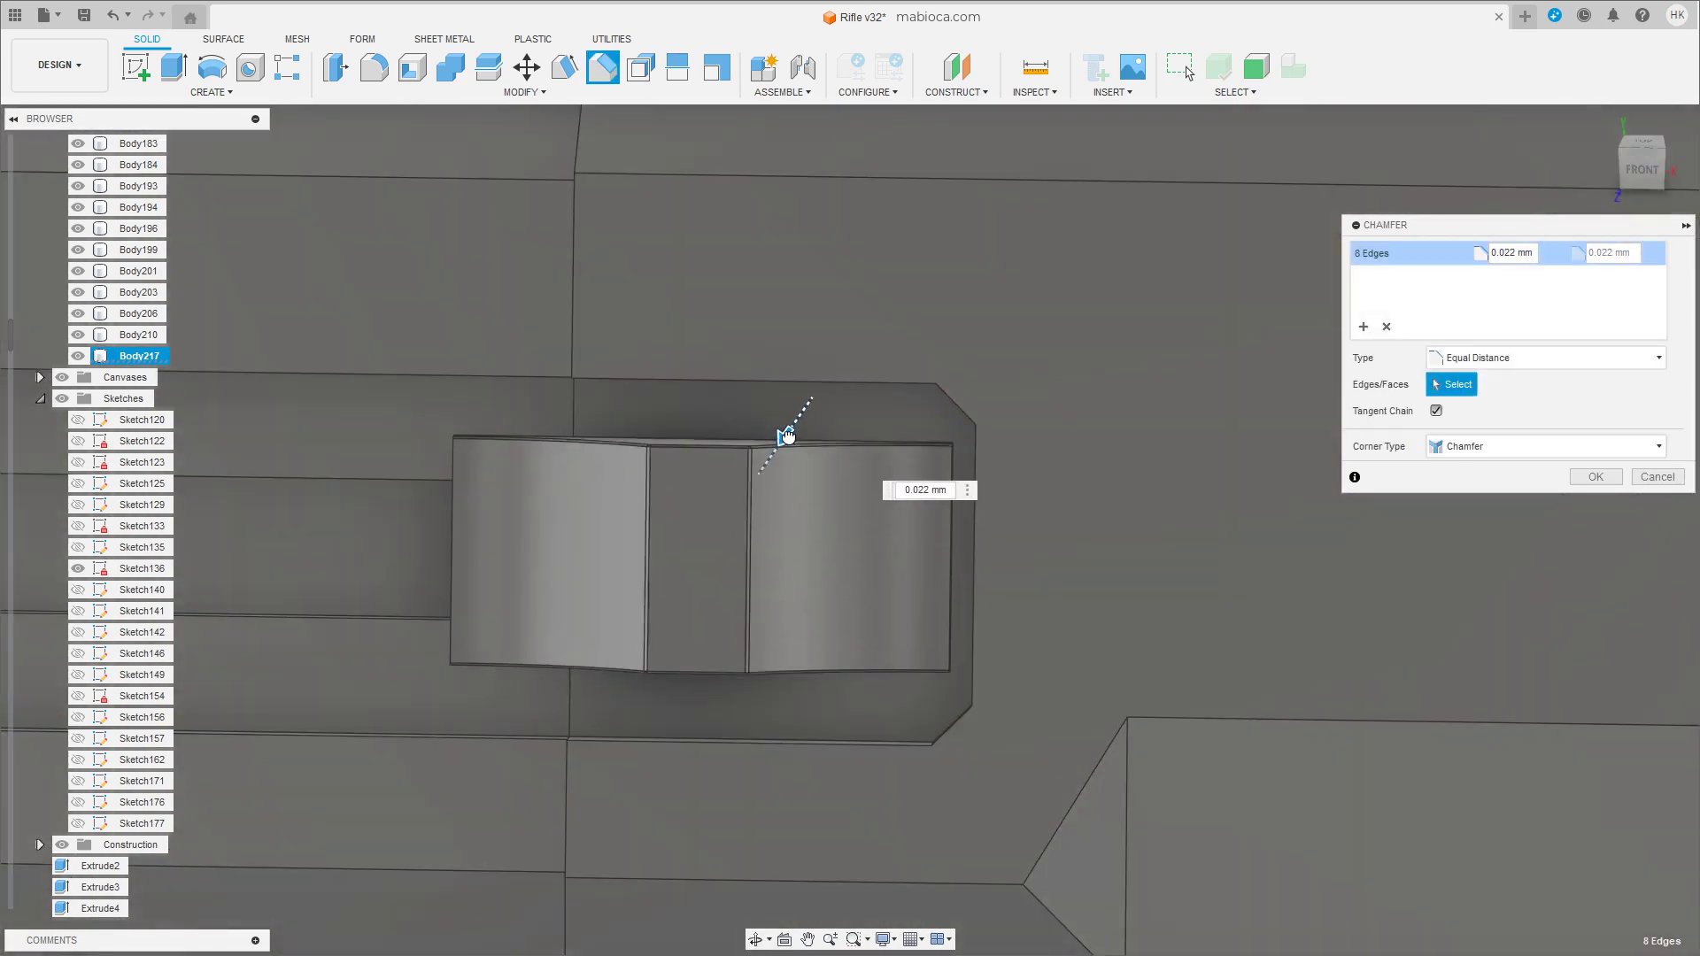
Add a second chamfer set of six edges at 0.104 mm and apply both chamfers.
{"action": "left_click", "coordinate": [648, 496]}
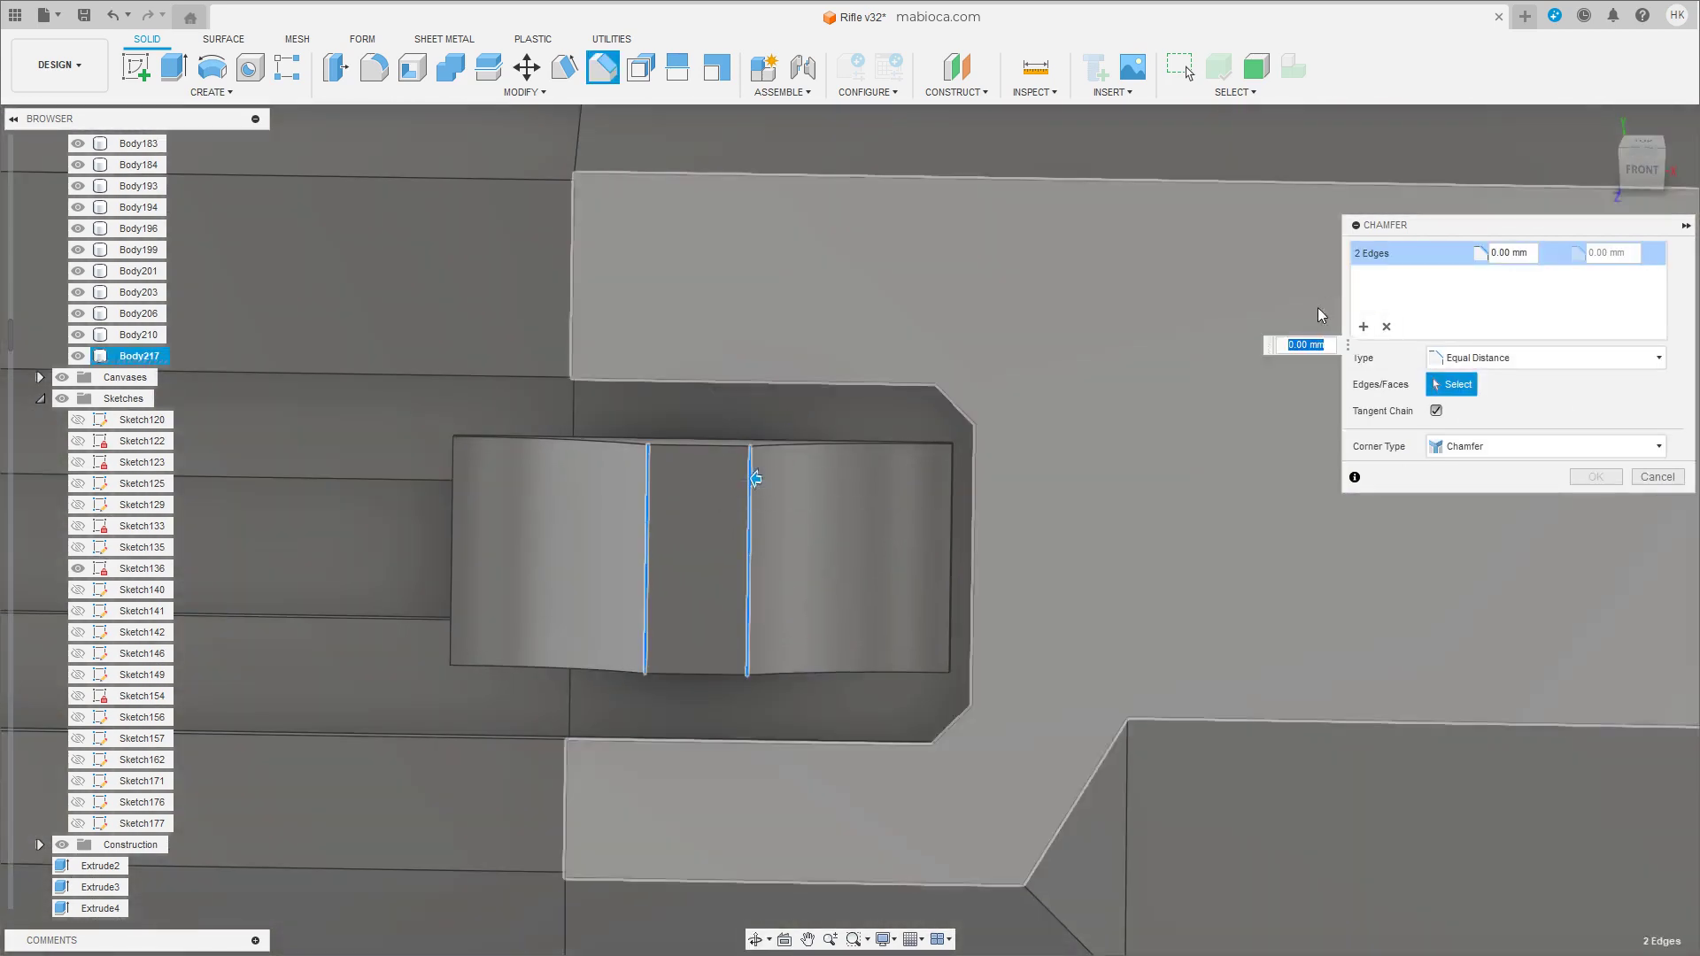
{"action": "left_click", "coordinate": [626, 445]}
{"action": "middle_click_drag", "start_coordinate": [1435, 327], "coordinate": [1362, 236], "text": "shift"}
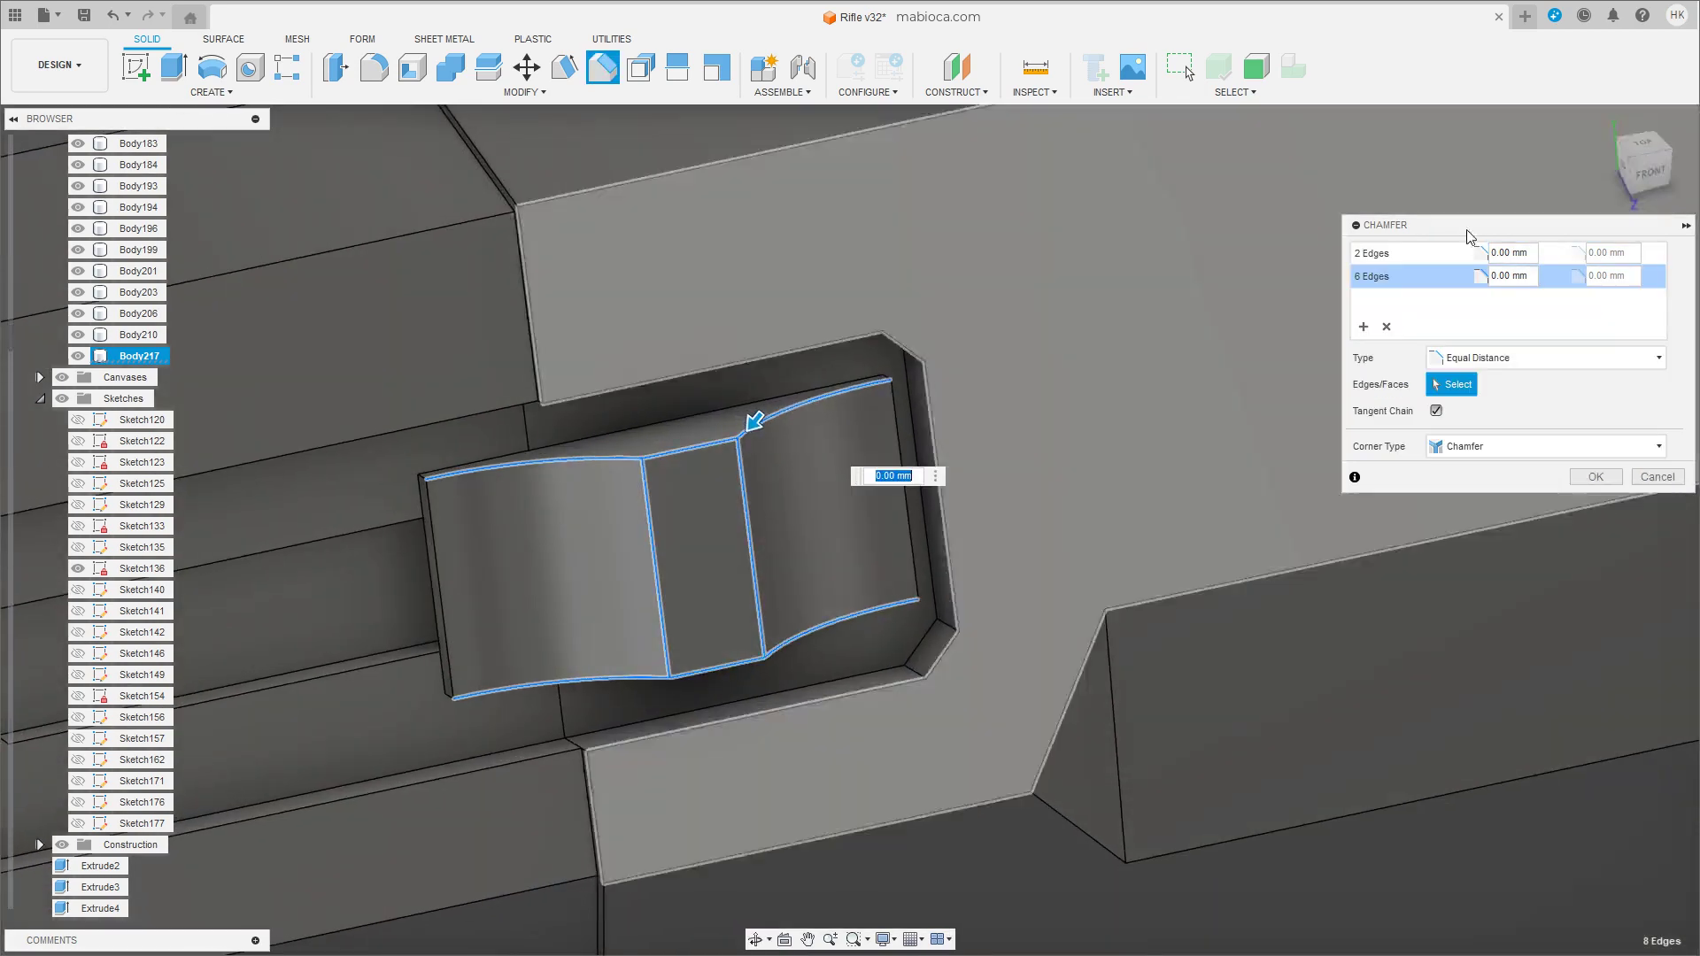
{"action": "left_click_drag", "start_coordinate": [760, 426], "coordinate": [748, 425]}
{"action": "mouse_move", "coordinate": [784, 479]}
{"action": "middle_mouse_down", "text": "shift"}
{"action": "mouse_move", "coordinate": [762, 376]}
{"action": "mouse_move", "coordinate": [770, 403]}
{"action": "middle_mouse_up", "text": "shift"}
{"action": "left_click", "coordinate": [773, 408]}
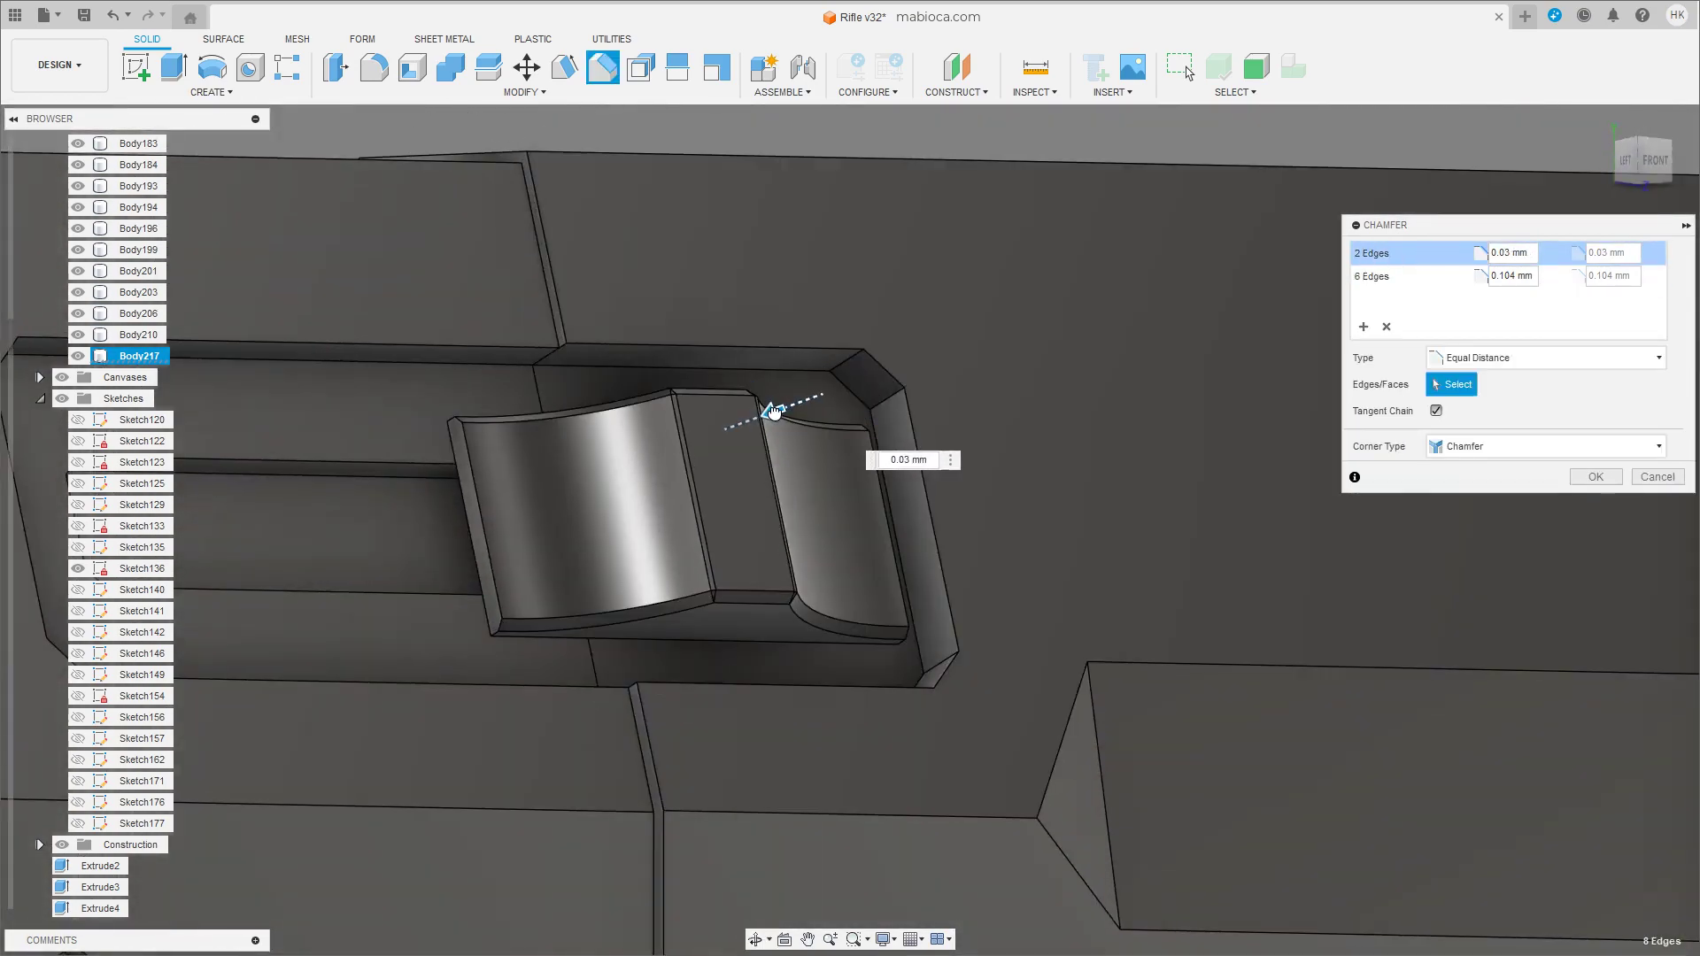
{"action": "scroll", "coordinate": [773, 410], "scroll_direction": "down", "scroll_amount": 5}
{"action": "middle_click_drag", "start_coordinate": [773, 410], "coordinate": [823, 567], "text": "shift"}
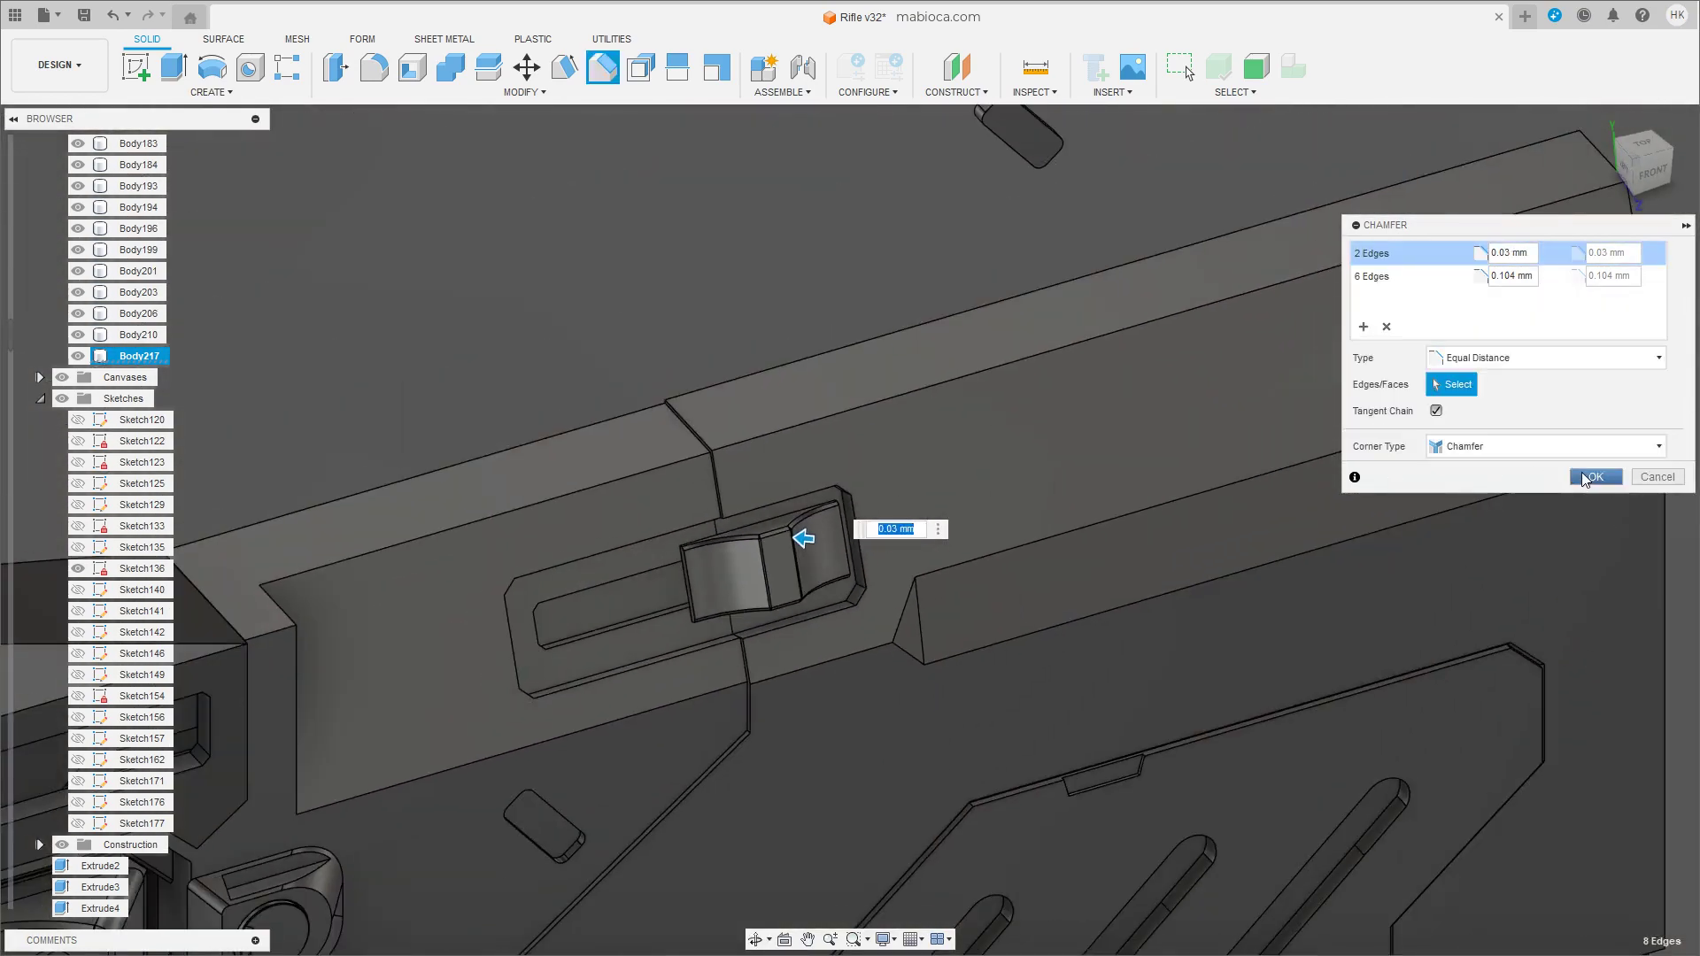
{"action": "left_click", "coordinate": [1585, 478]}
Save the Fusion 360 design.
{"action": "scroll", "coordinate": [593, 574], "scroll_direction": "down", "scroll_amount": 3}
{"action": "key", "text": "ctrl+s"}
{"action": "mouse_move", "coordinate": [593, 573]}
{"action": "middle_mouse_down", "text": "shift"}
{"action": "mouse_move", "coordinate": [859, 528]}
{"action": "mouse_move", "coordinate": [855, 546]}
{"action": "middle_mouse_up", "text": "shift"}
{"action": "left_click", "coordinate": [851, 518]}
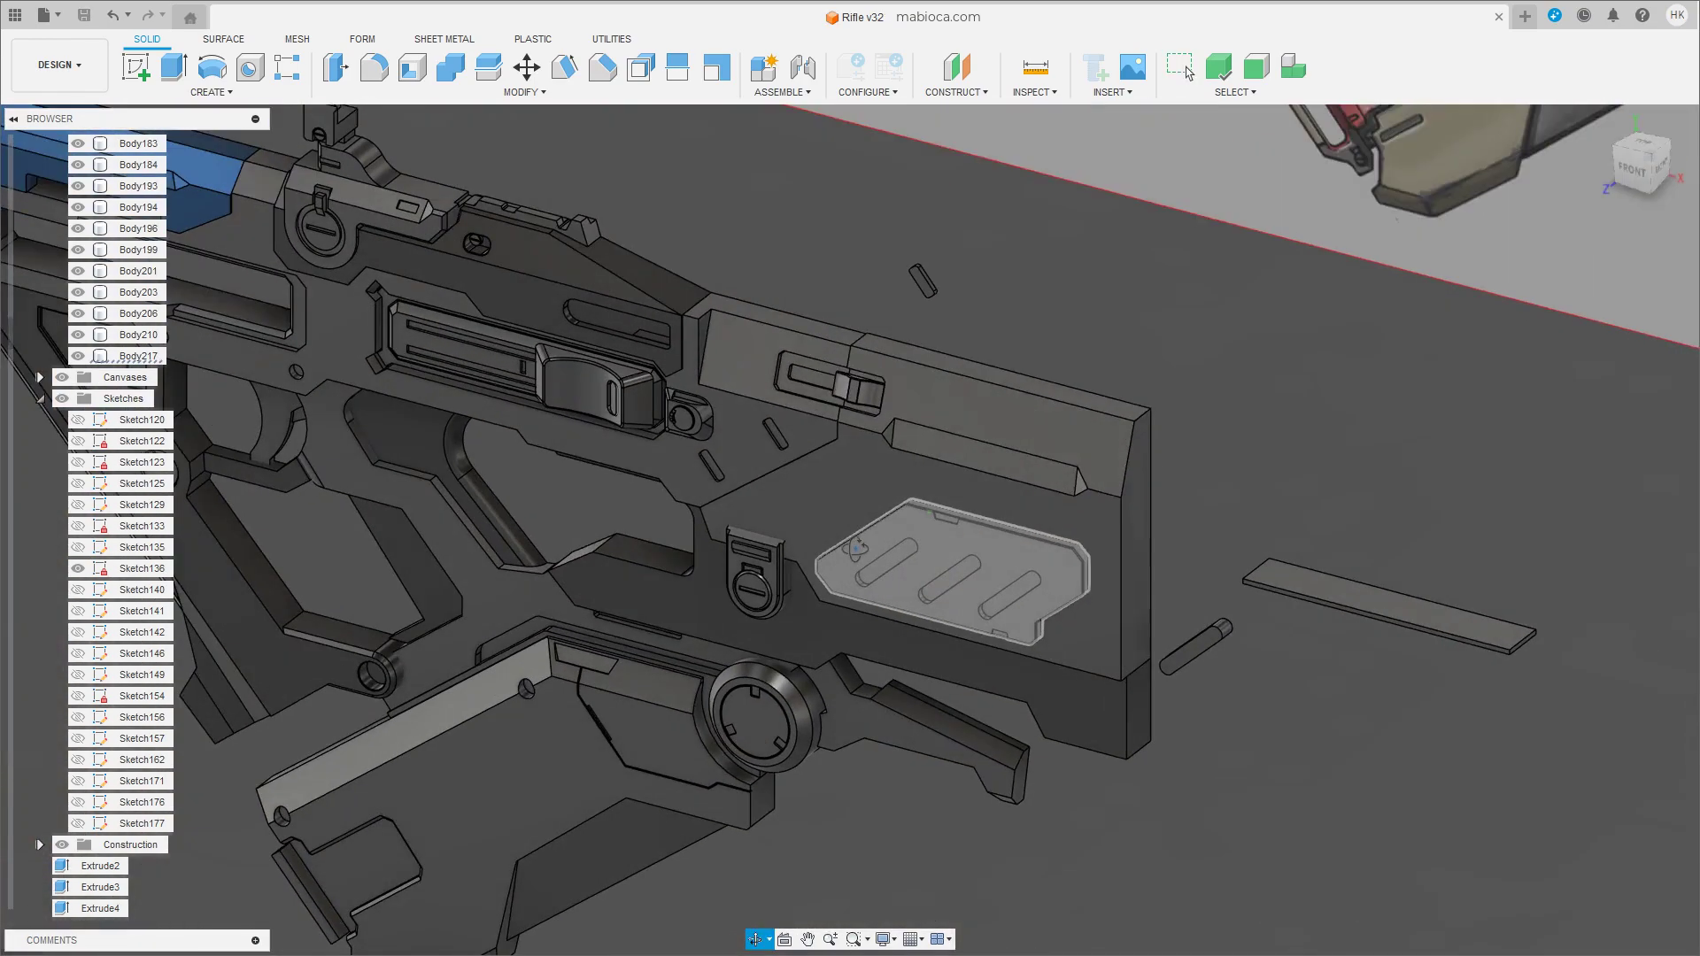
Create a small box on the recessed groove face as a separate new body.
{"action": "scroll", "coordinate": [855, 546], "scroll_direction": "up", "scroll_amount": 5}
{"action": "middle_click_drag", "start_coordinate": [994, 531], "coordinate": [1132, 606], "text": "shift"}
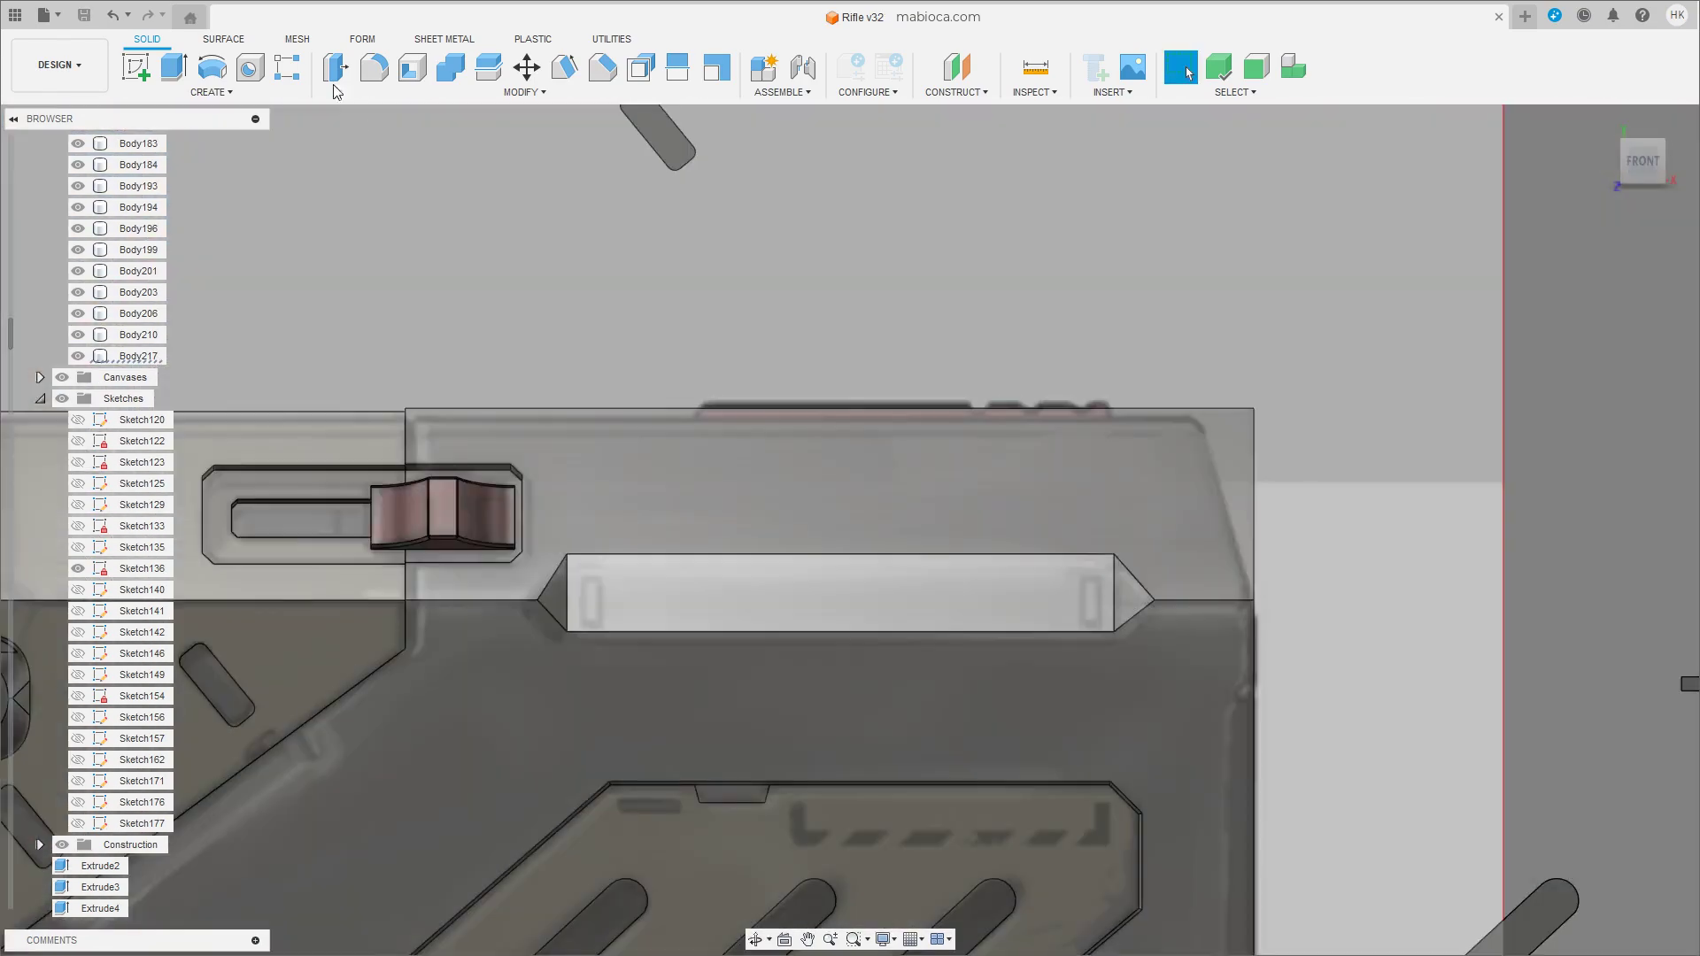
{"action": "left_click", "coordinate": [213, 92]}
{"action": "left_click", "coordinate": [164, 112]}
{"action": "left_click", "coordinate": [589, 577]}
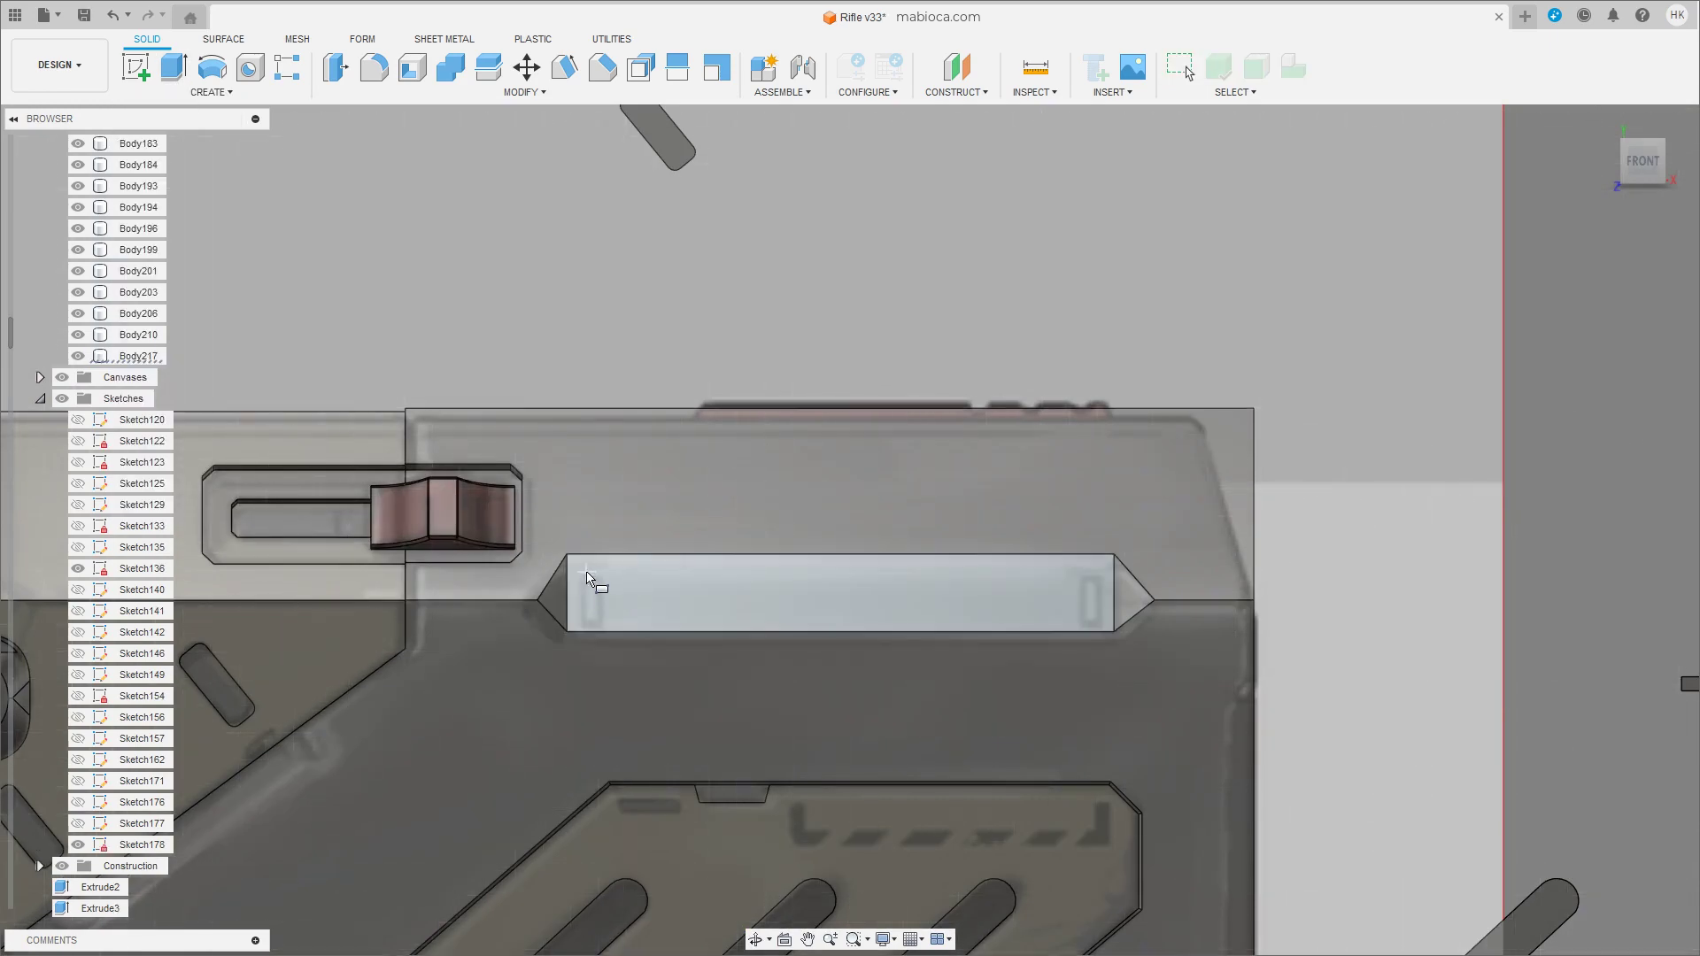
{"action": "scroll", "coordinate": [602, 620], "scroll_direction": "up", "scroll_amount": 5}
{"action": "left_click", "coordinate": [605, 620]}
{"action": "scroll", "coordinate": [605, 620], "scroll_direction": "down", "scroll_amount": 5}
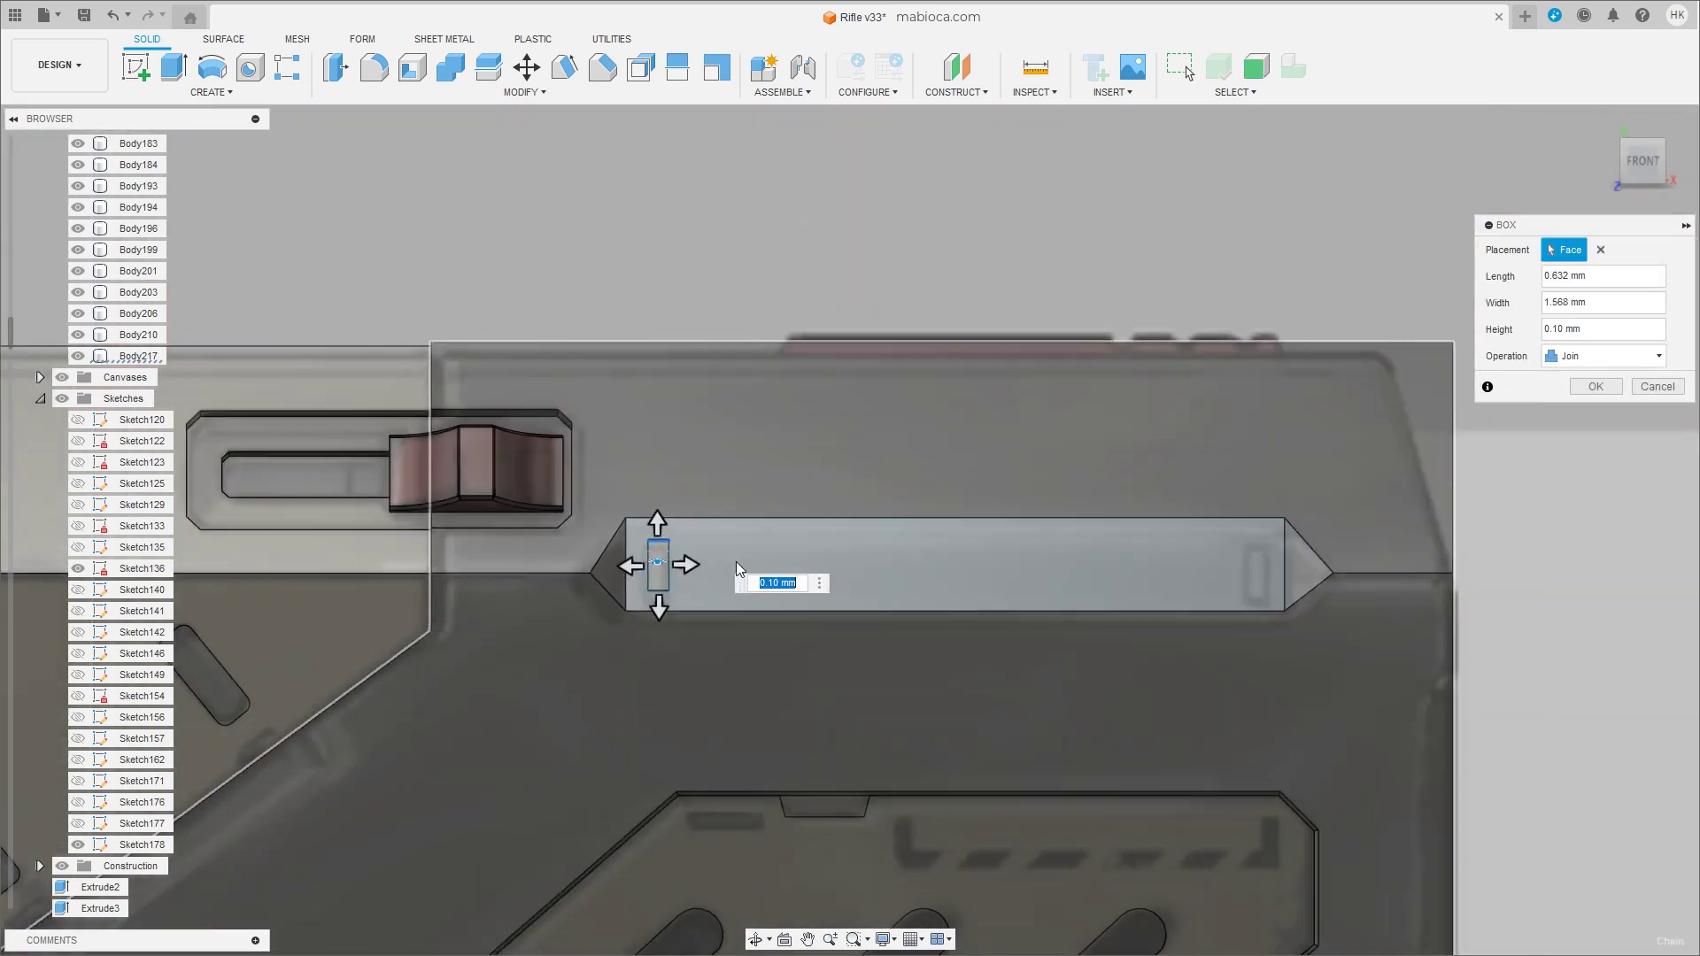
{"action": "middle_click_drag", "start_coordinate": [1191, 514], "coordinate": [1151, 425], "text": "shift"}
{"action": "left_click", "coordinate": [1605, 356]}
{"action": "left_click", "coordinate": [1594, 433]}
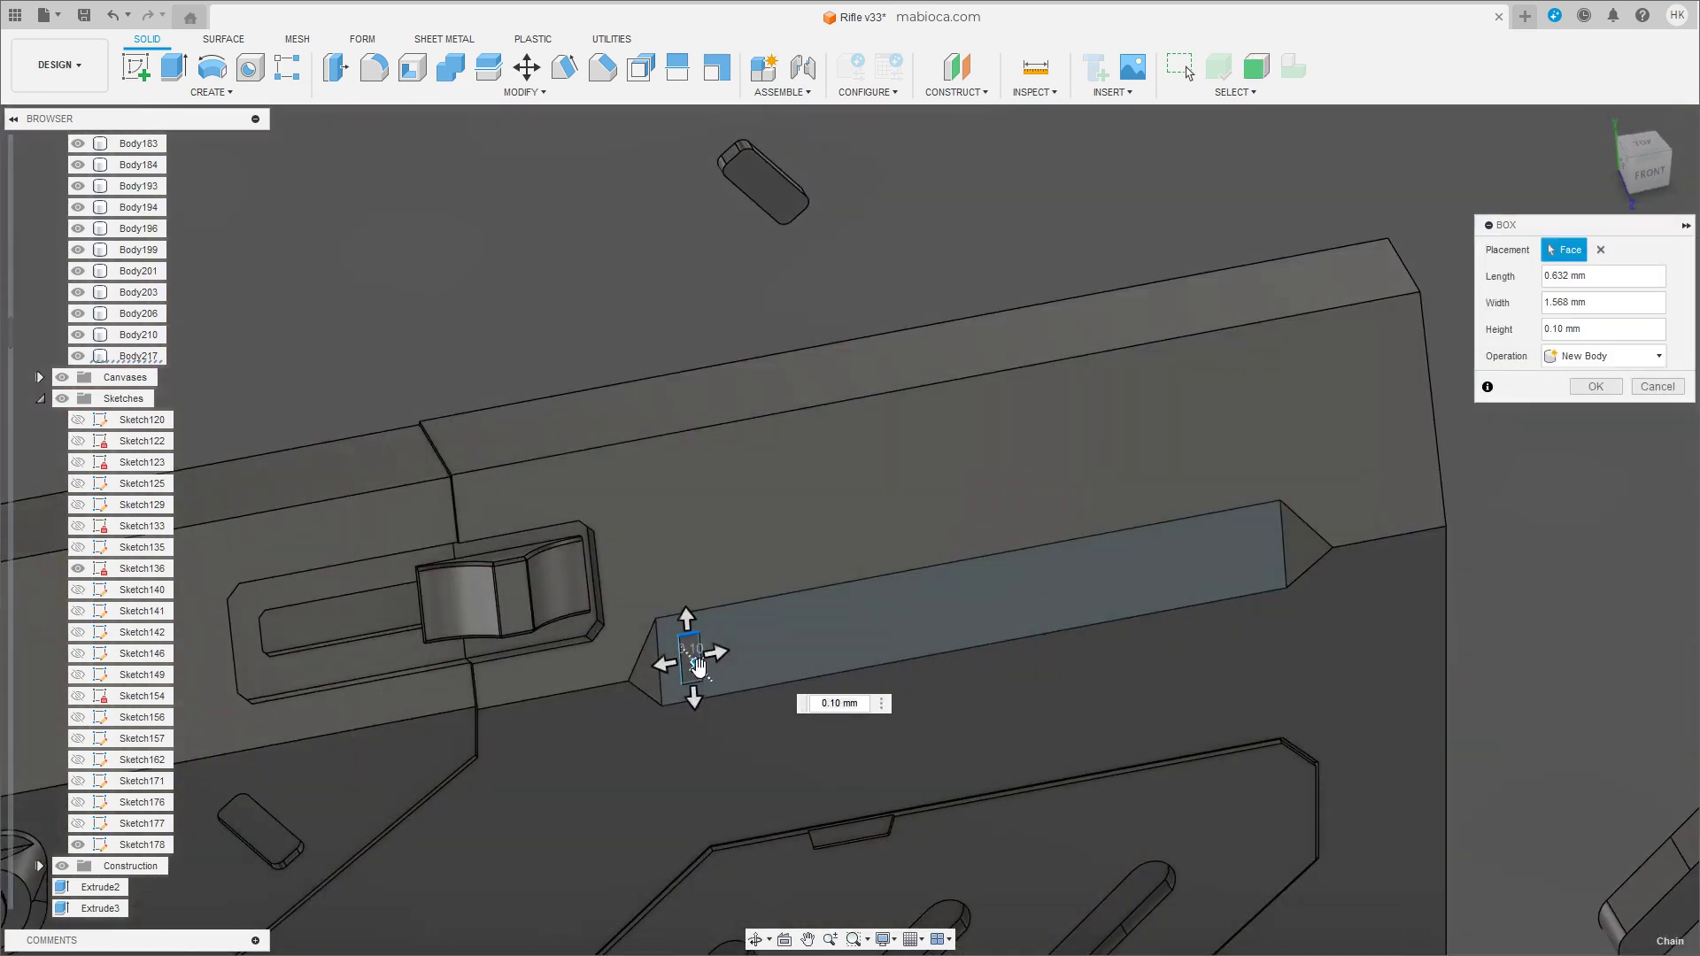
{"action": "left_click", "coordinate": [1592, 390]}
Move the small block 17.829 mm along the channel and cut it from the large panel body.
{"action": "middle_click_drag", "start_coordinate": [752, 682], "coordinate": [627, 658], "text": "shift"}
{"action": "left_click", "coordinate": [631, 673]}
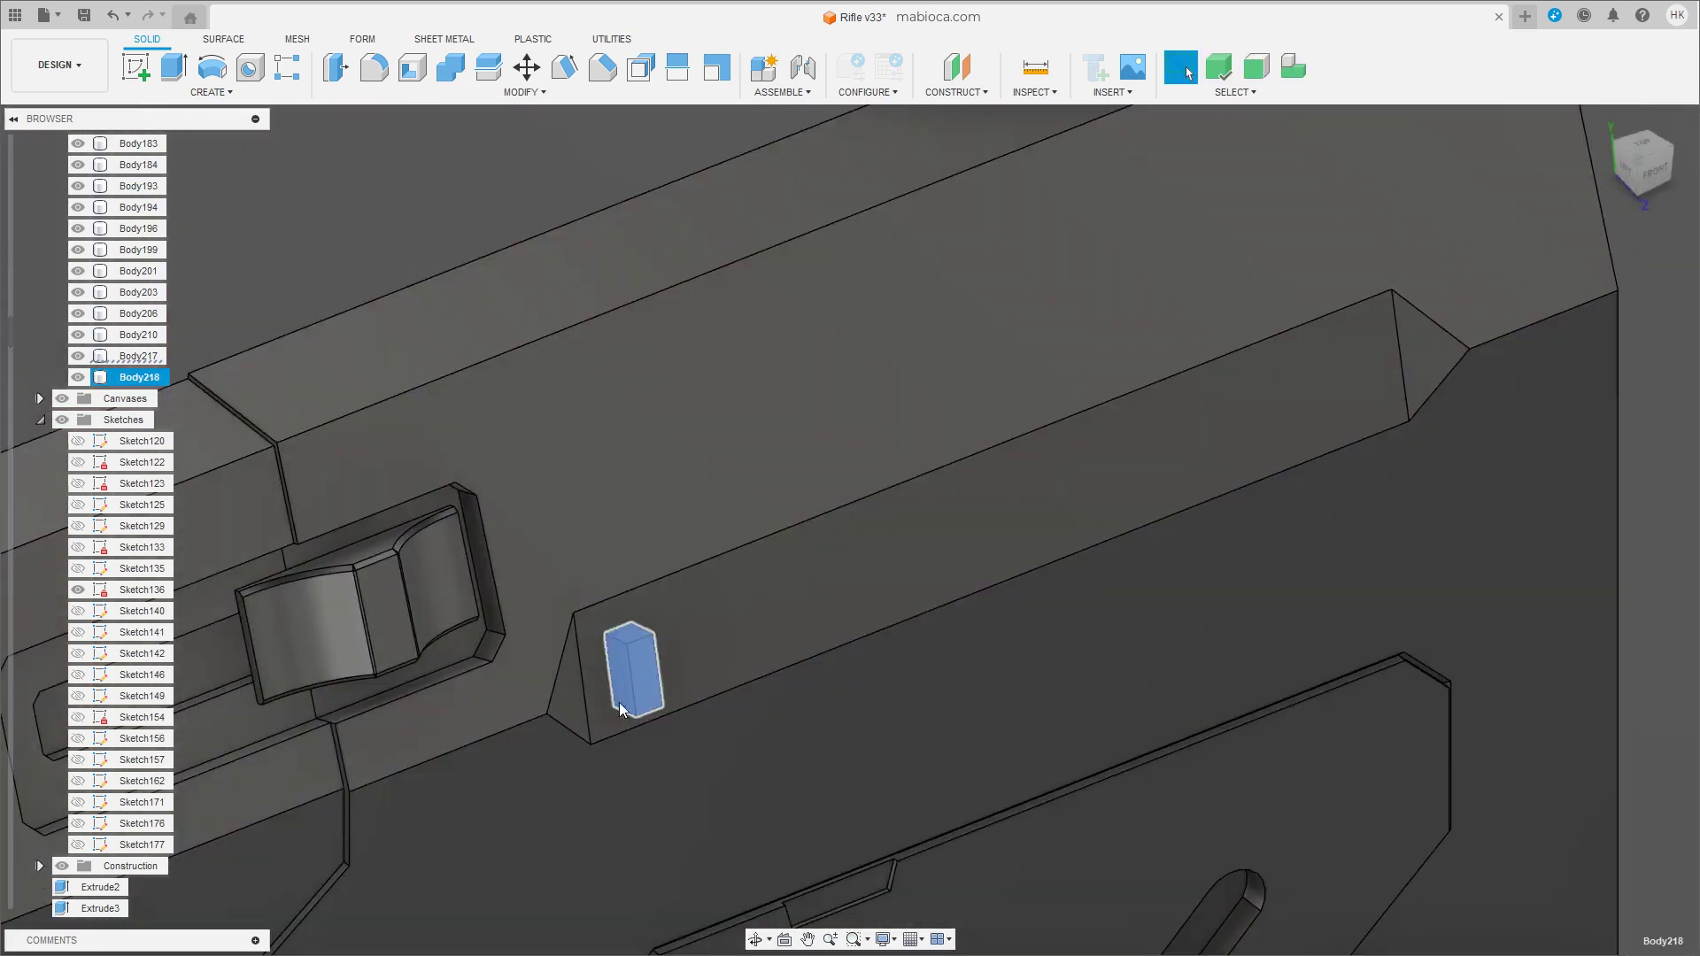
{"action": "key", "text": "m"}
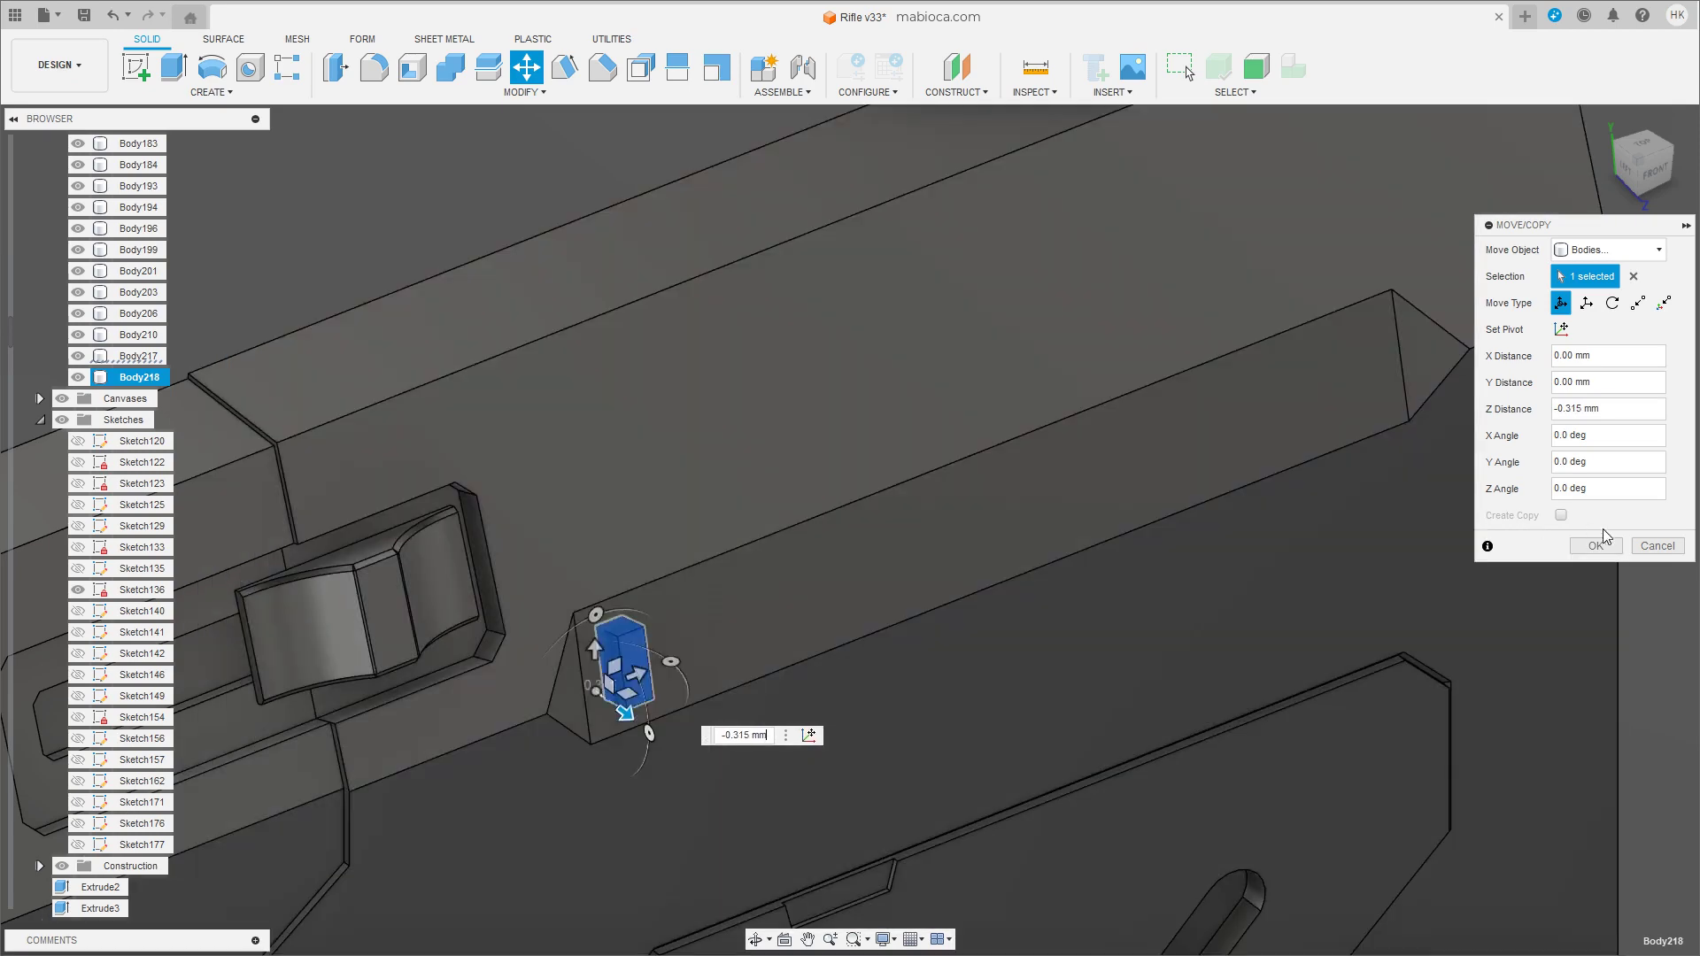
{"action": "left_click", "coordinate": [1596, 545]}
{"action": "left_click", "coordinate": [630, 673]}
{"action": "key", "text": "m"}
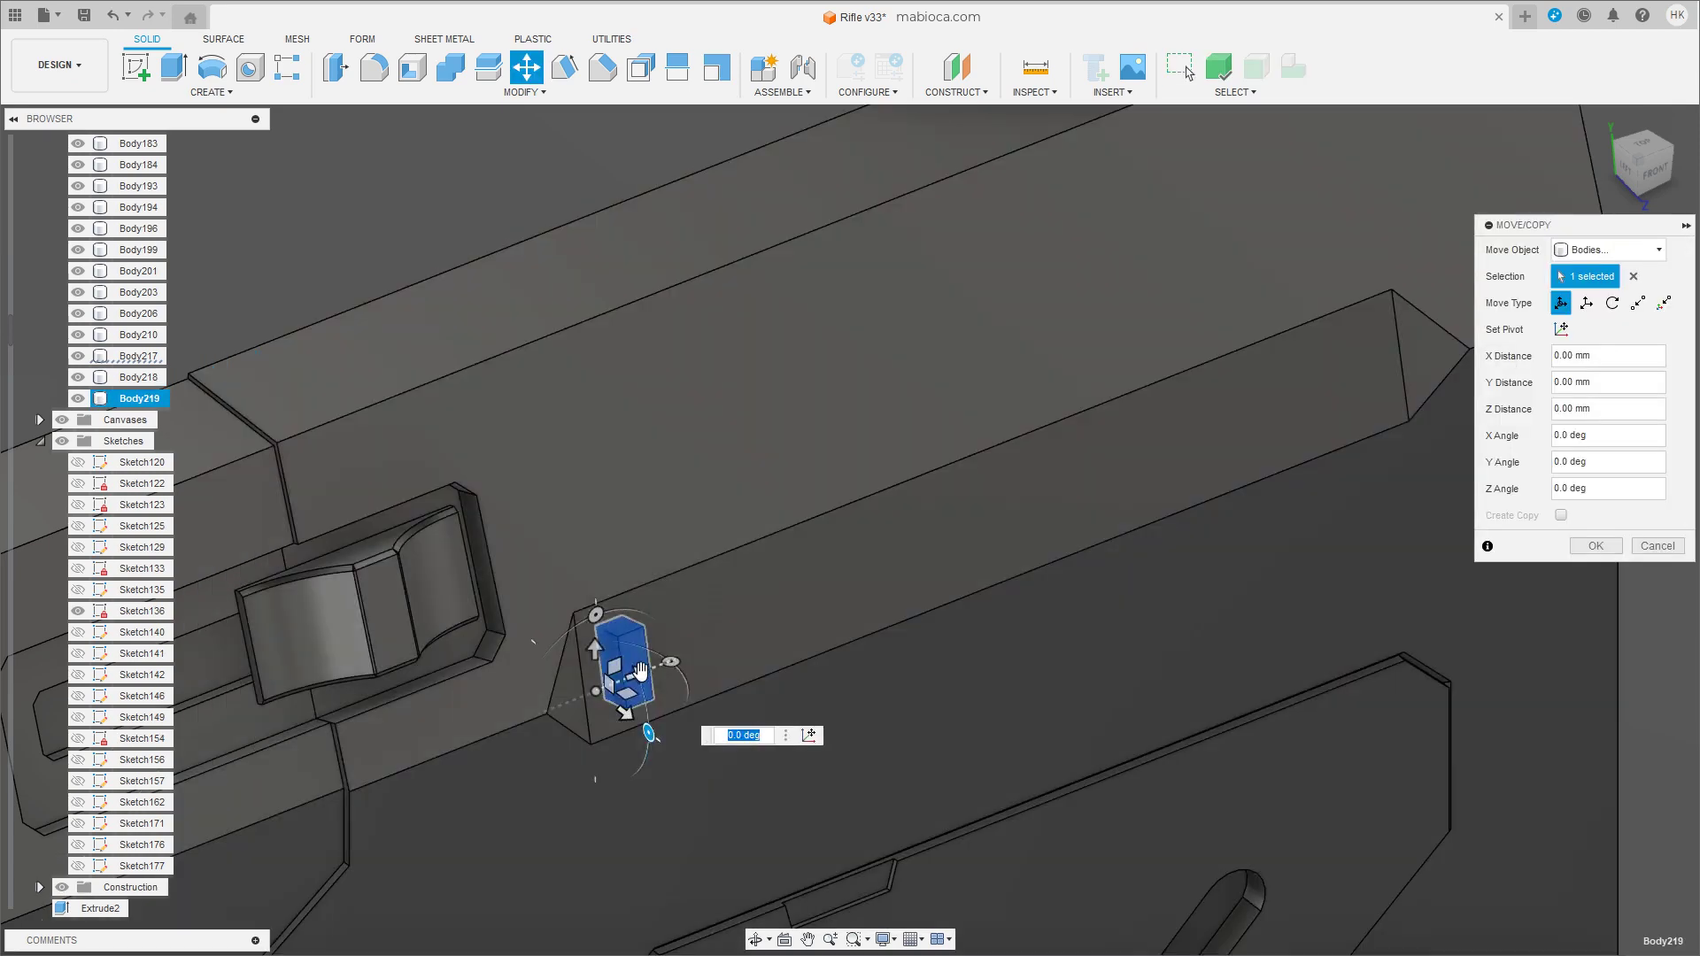
{"action": "left_click", "coordinate": [1655, 178]}
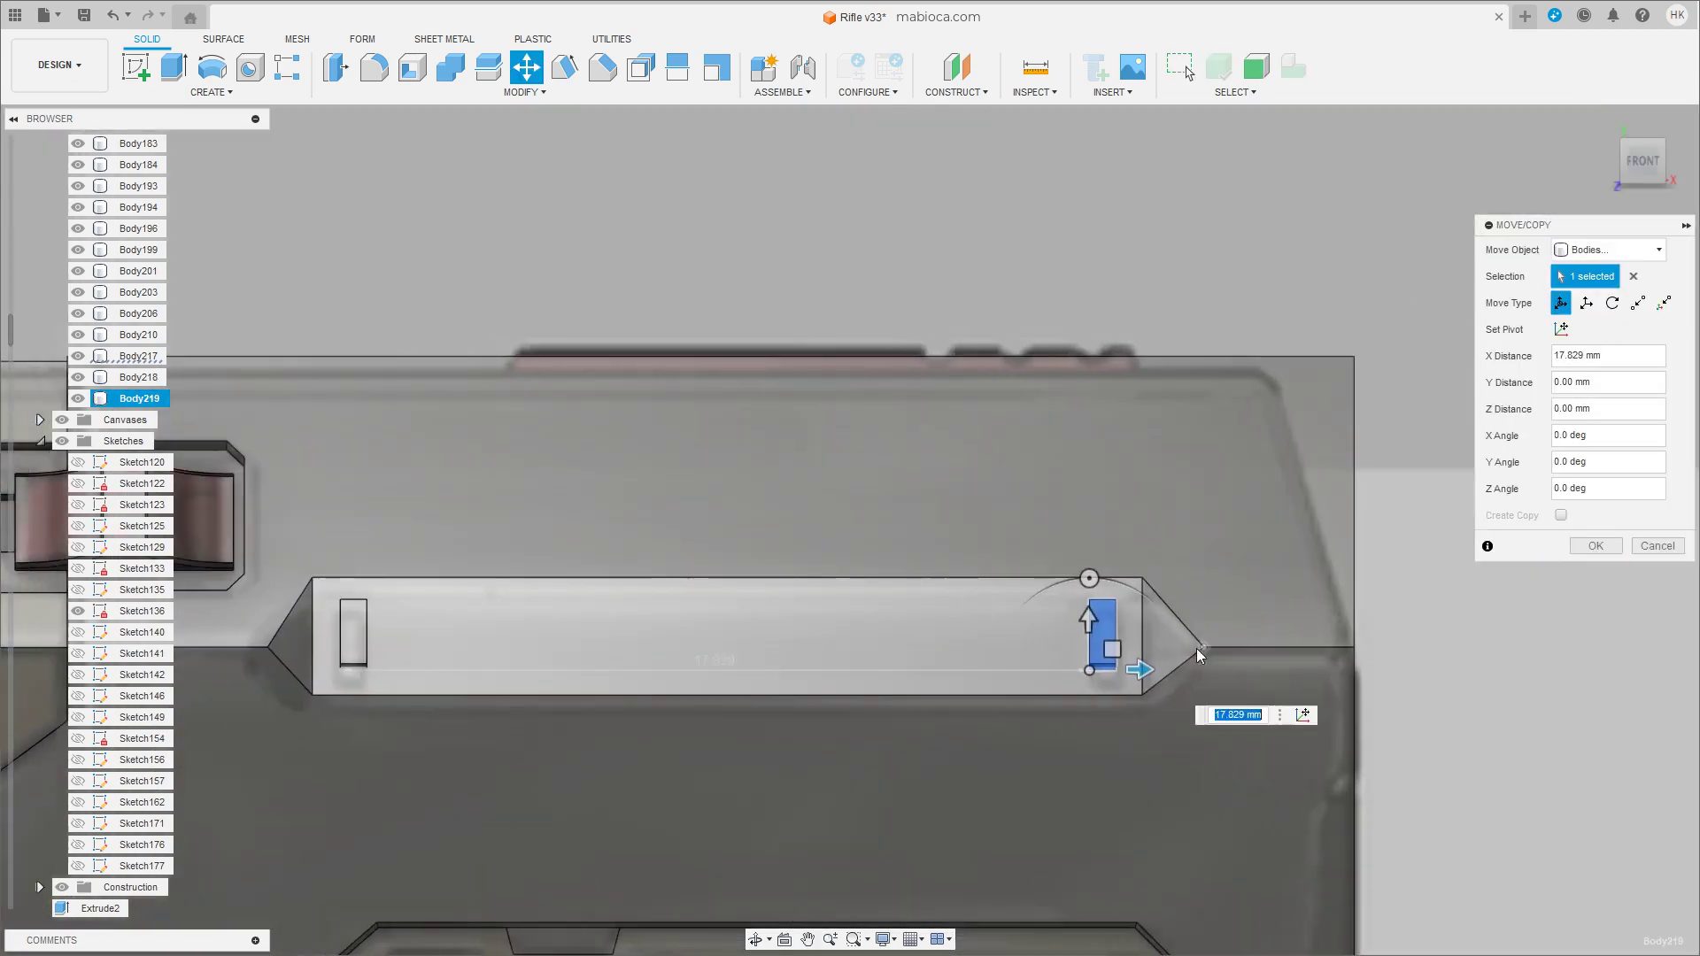
{"action": "left_click", "coordinate": [1601, 546]}
{"action": "middle_click_drag", "start_coordinate": [974, 398], "coordinate": [537, 131], "text": "shift"}
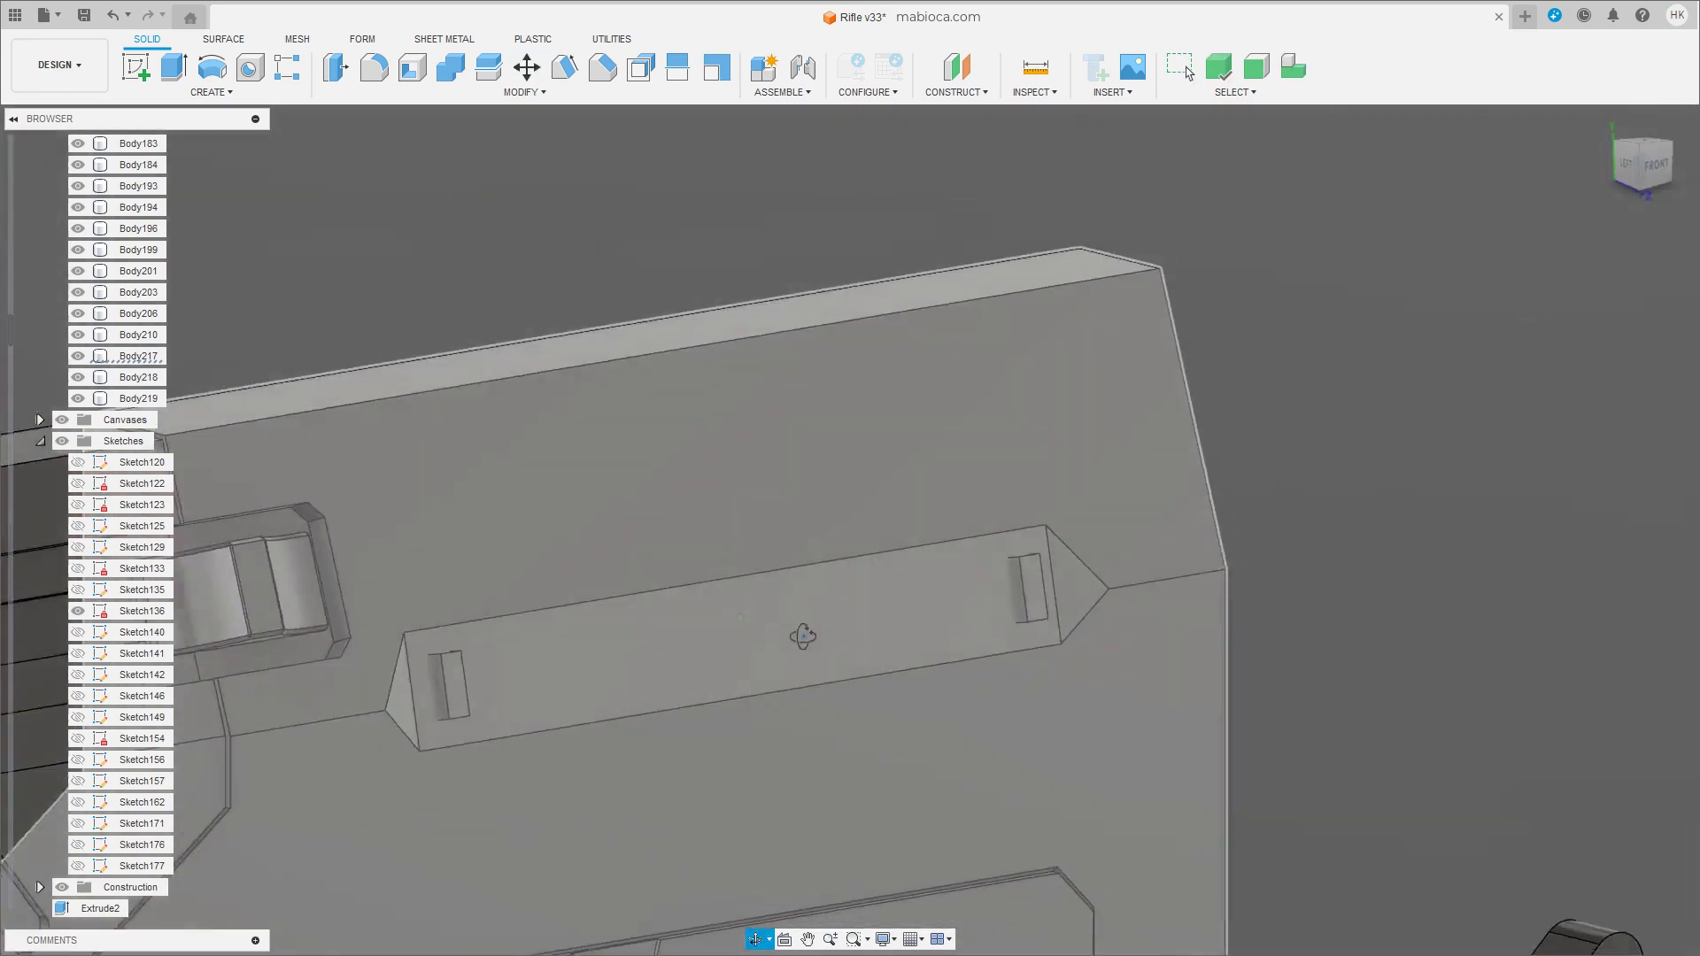
{"action": "left_click", "coordinate": [487, 495]}
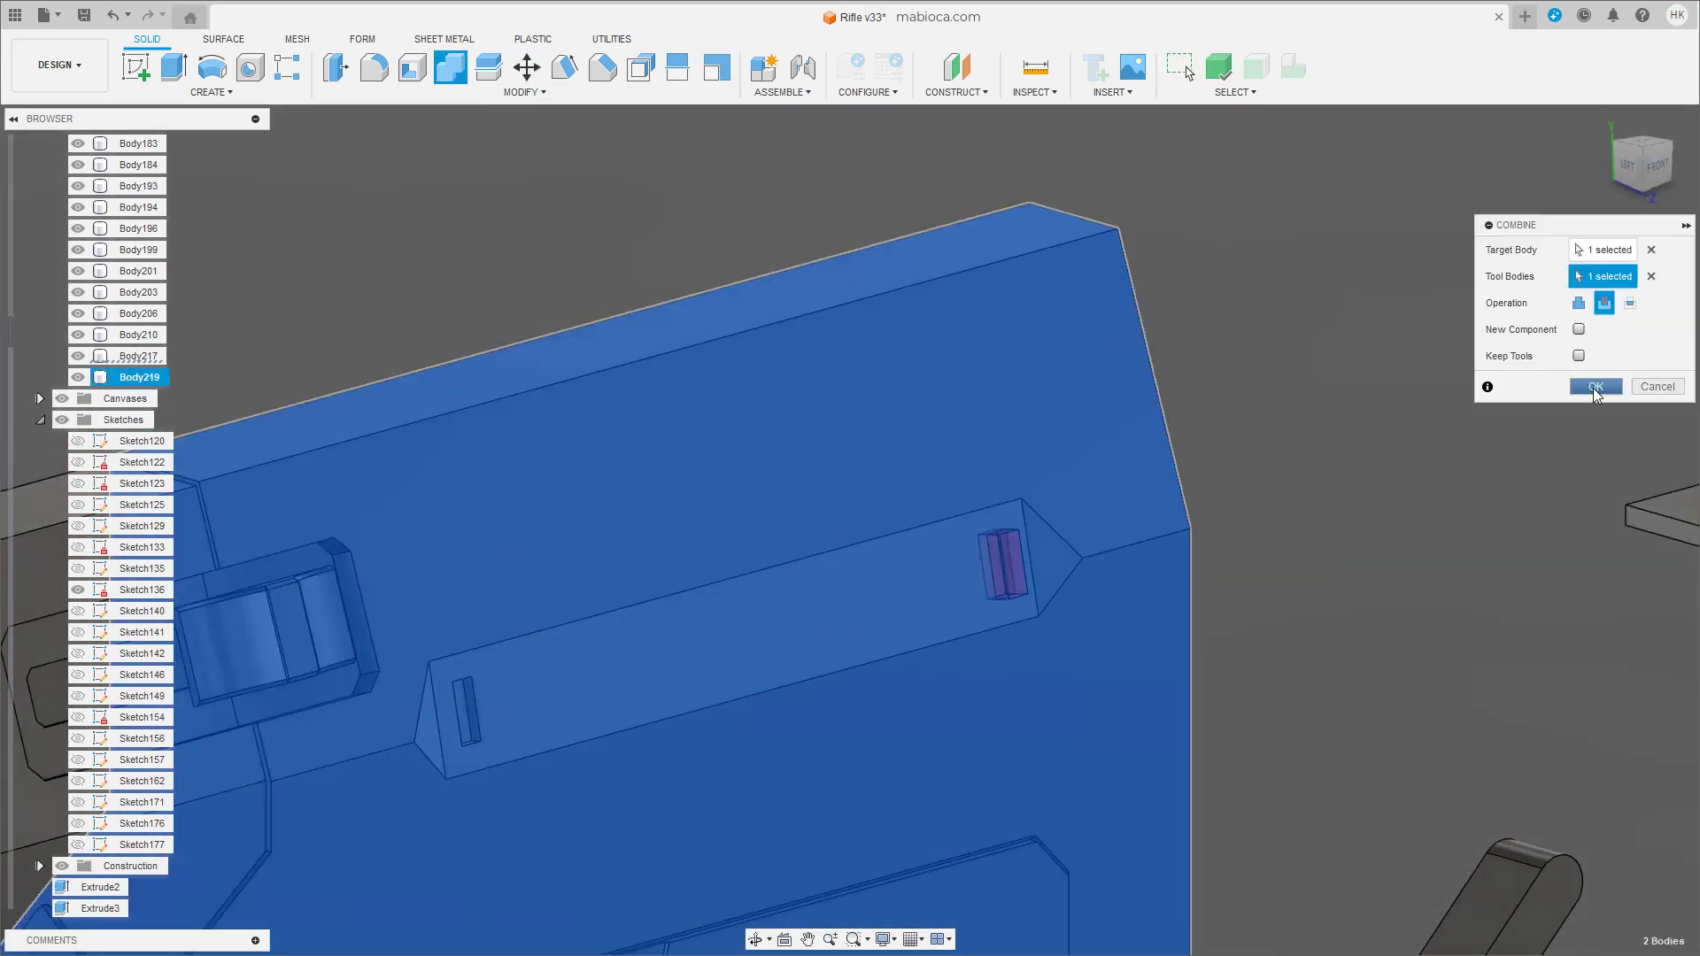
{"action": "left_click", "coordinate": [1598, 387]}
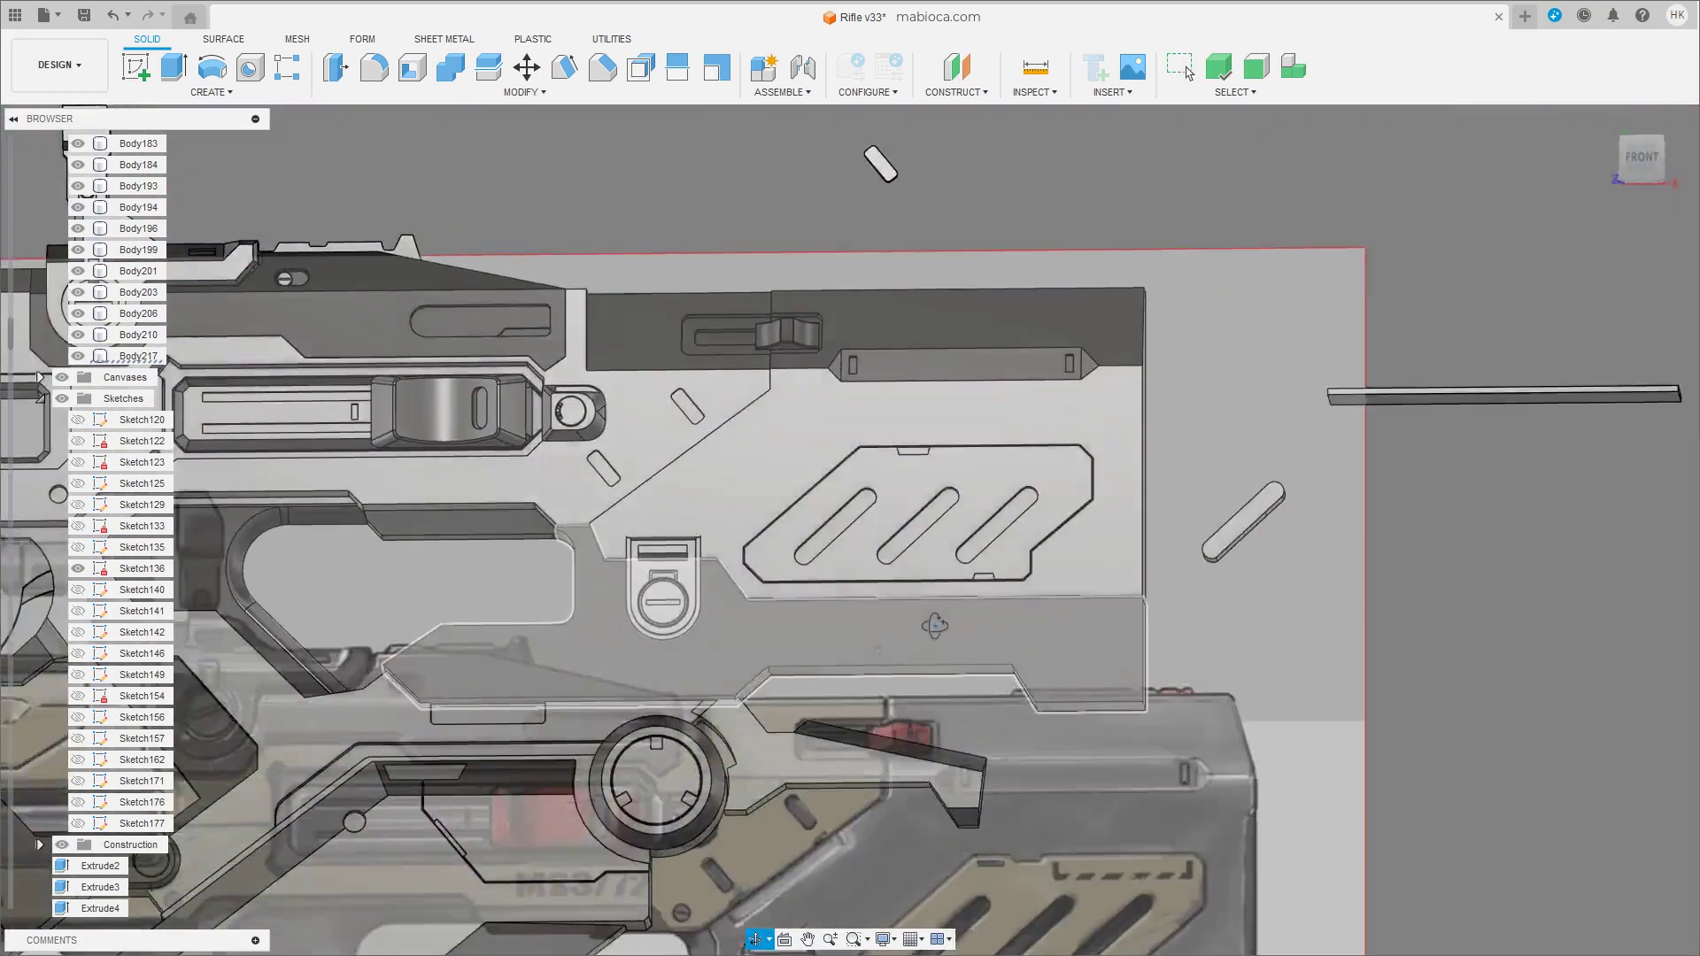
Create a 12.871 × 2.74 mm box, 0.89 mm high, on the face below the slotted panel.
{"action": "mouse_move", "coordinate": [935, 625]}
{"action": "middle_mouse_down", "text": "shift"}
{"action": "mouse_move", "coordinate": [929, 595]}
{"action": "mouse_move", "coordinate": [1032, 593]}
{"action": "middle_mouse_up", "text": "shift"}
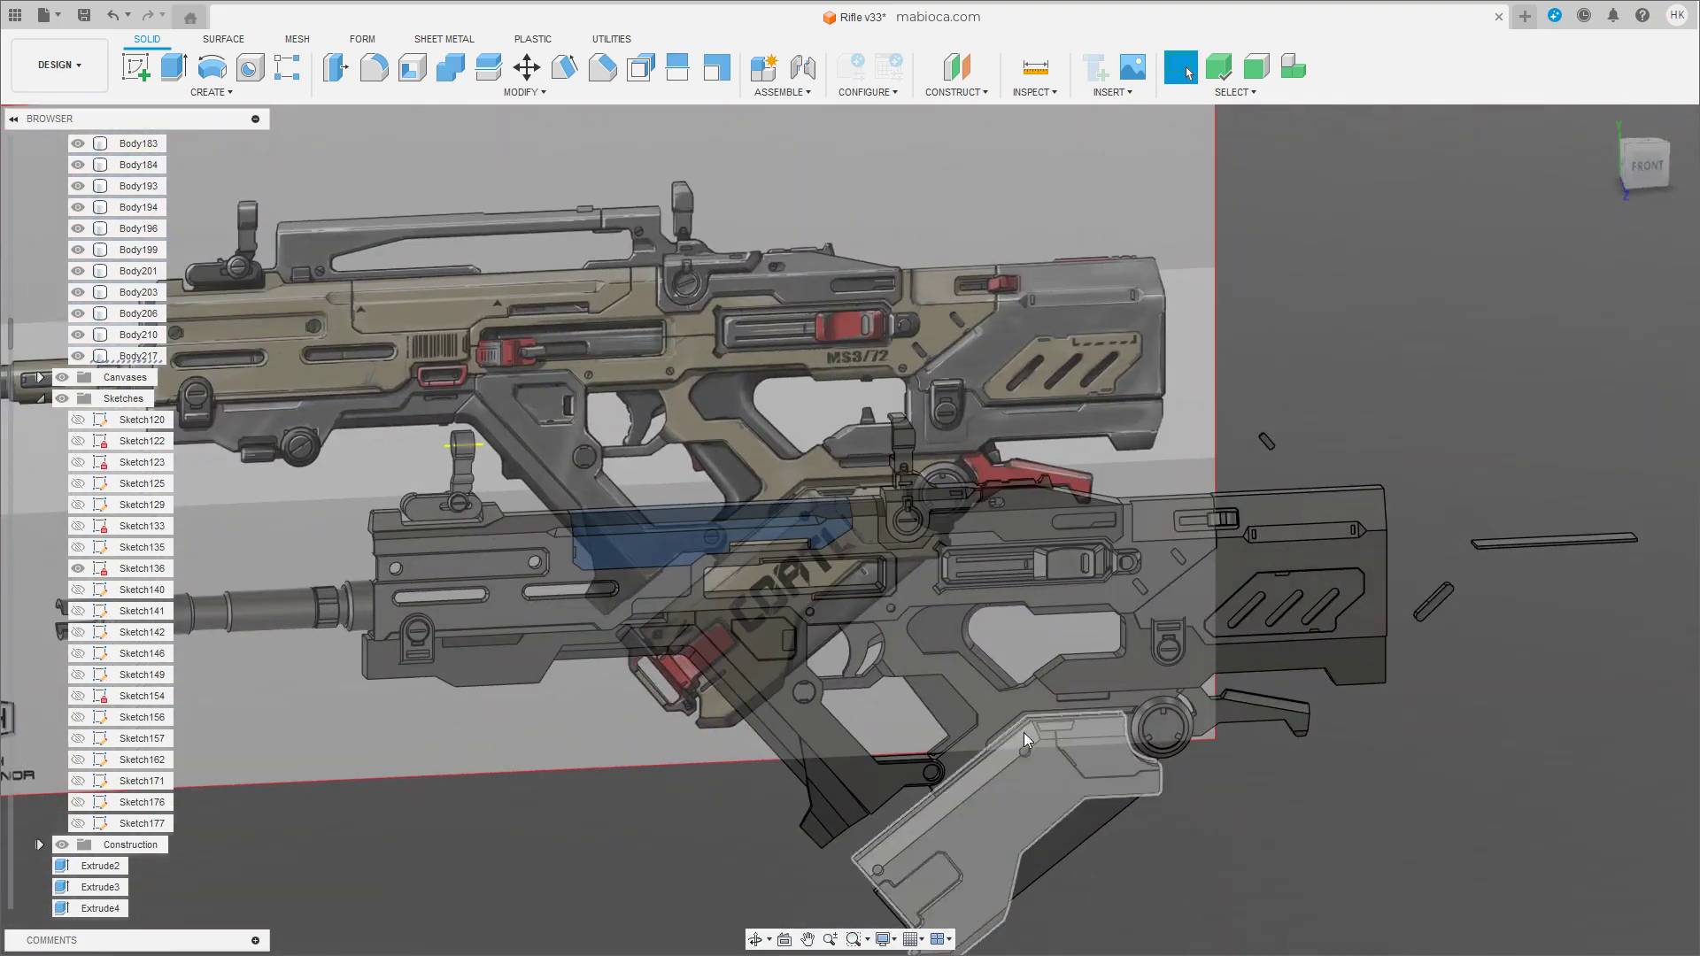
{"action": "left_click", "coordinate": [1645, 166]}
{"action": "scroll", "coordinate": [670, 491], "scroll_direction": "up", "scroll_amount": 5}
{"action": "left_click", "coordinate": [211, 92]}
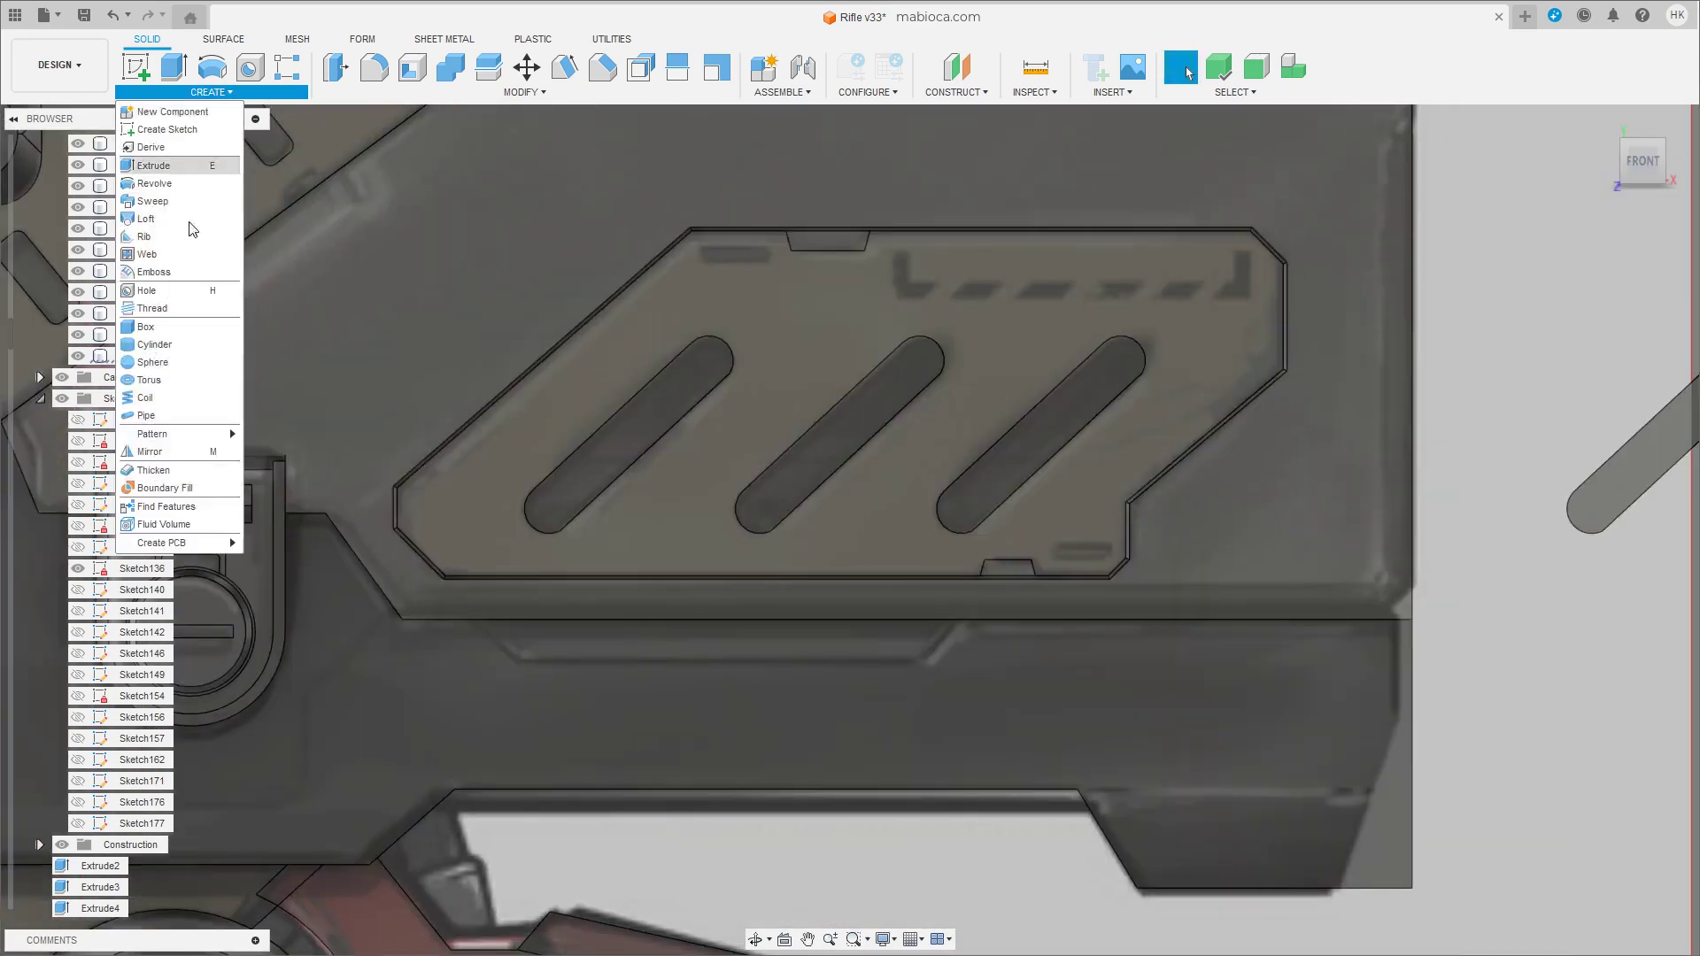
{"action": "left_click", "coordinate": [190, 238]}
{"action": "left_click", "coordinate": [610, 678]}
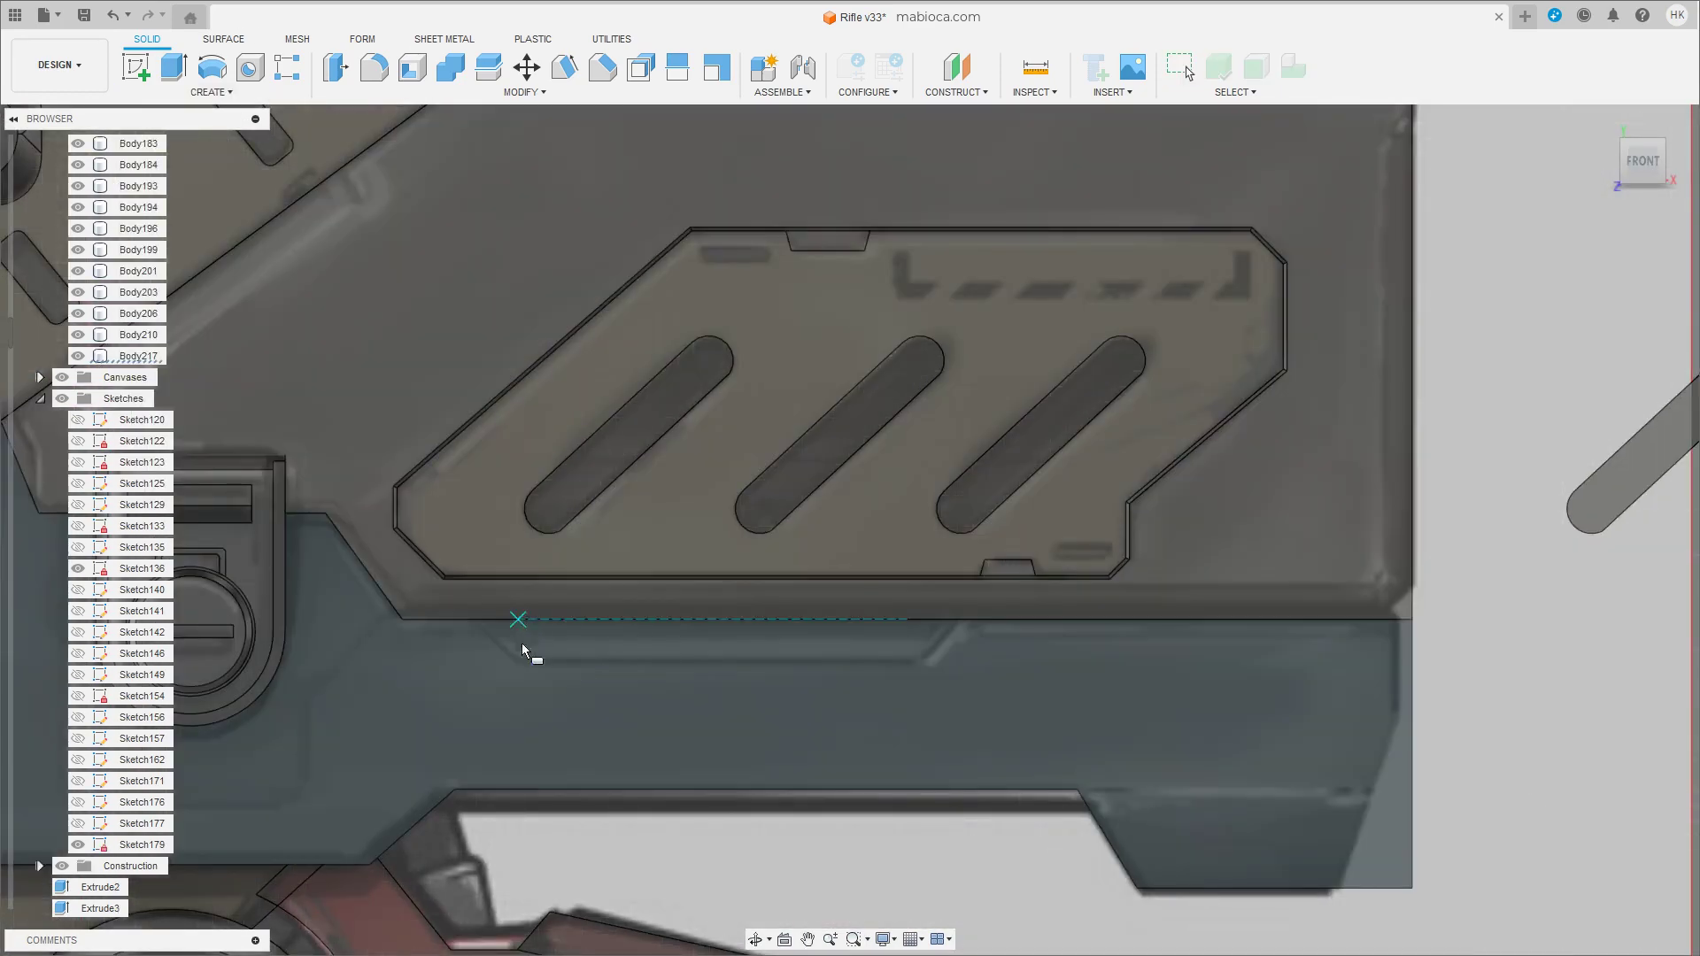
{"action": "left_click", "coordinate": [921, 576]}
{"action": "middle_click_drag", "start_coordinate": [1012, 689], "coordinate": [1432, 535], "text": "shift"}
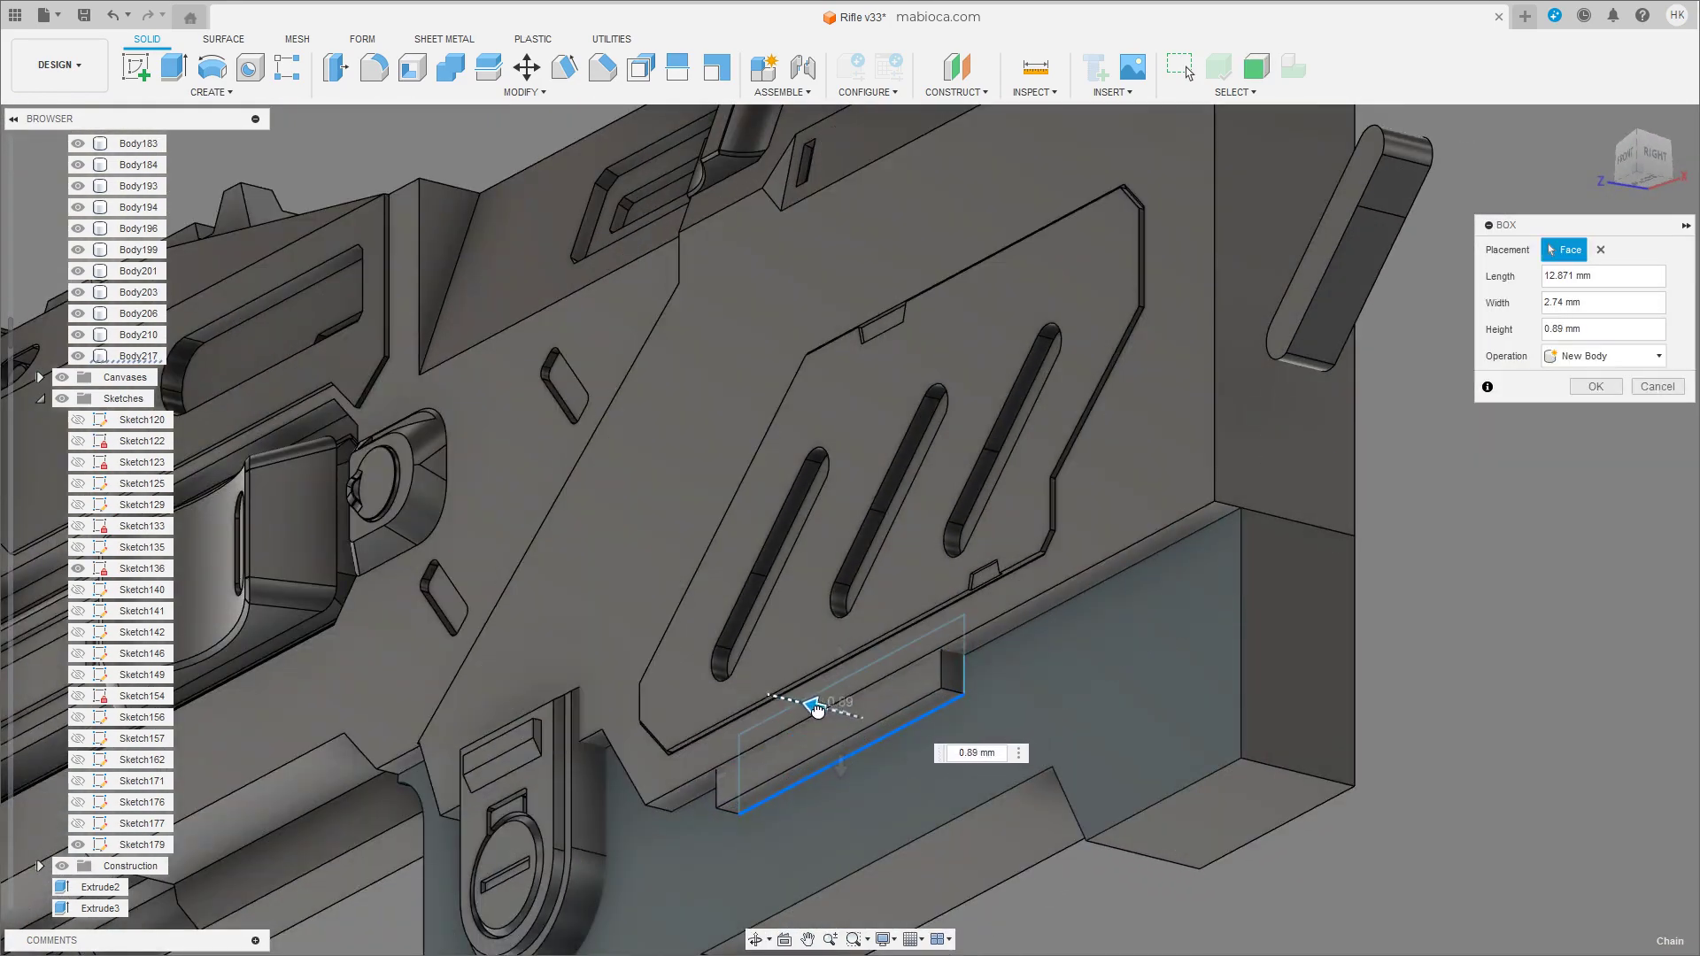
{"action": "key", "text": "Return"}
Move the box -0.488 mm in Z and tilt it -18.3° about X.
{"action": "key", "text": "m"}
{"action": "left_click_drag", "start_coordinate": [721, 795], "coordinate": [708, 808]}
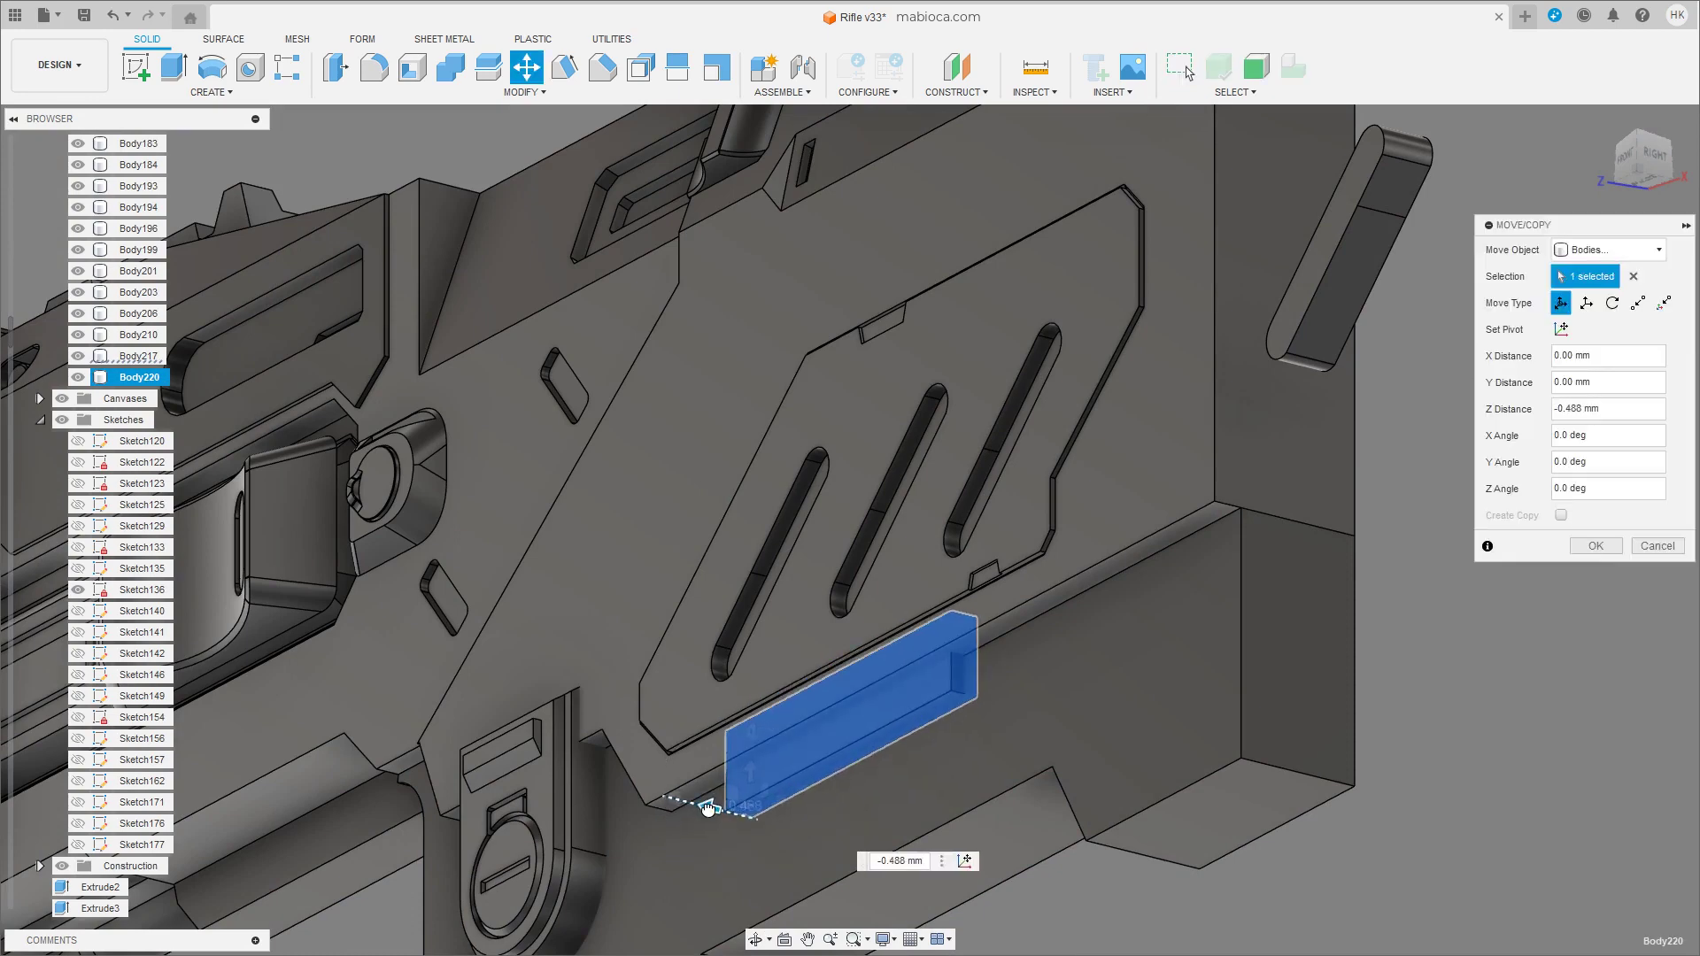
{"action": "left_click", "coordinate": [1654, 551]}
{"action": "scroll", "coordinate": [863, 689], "scroll_direction": "up", "scroll_amount": 3}
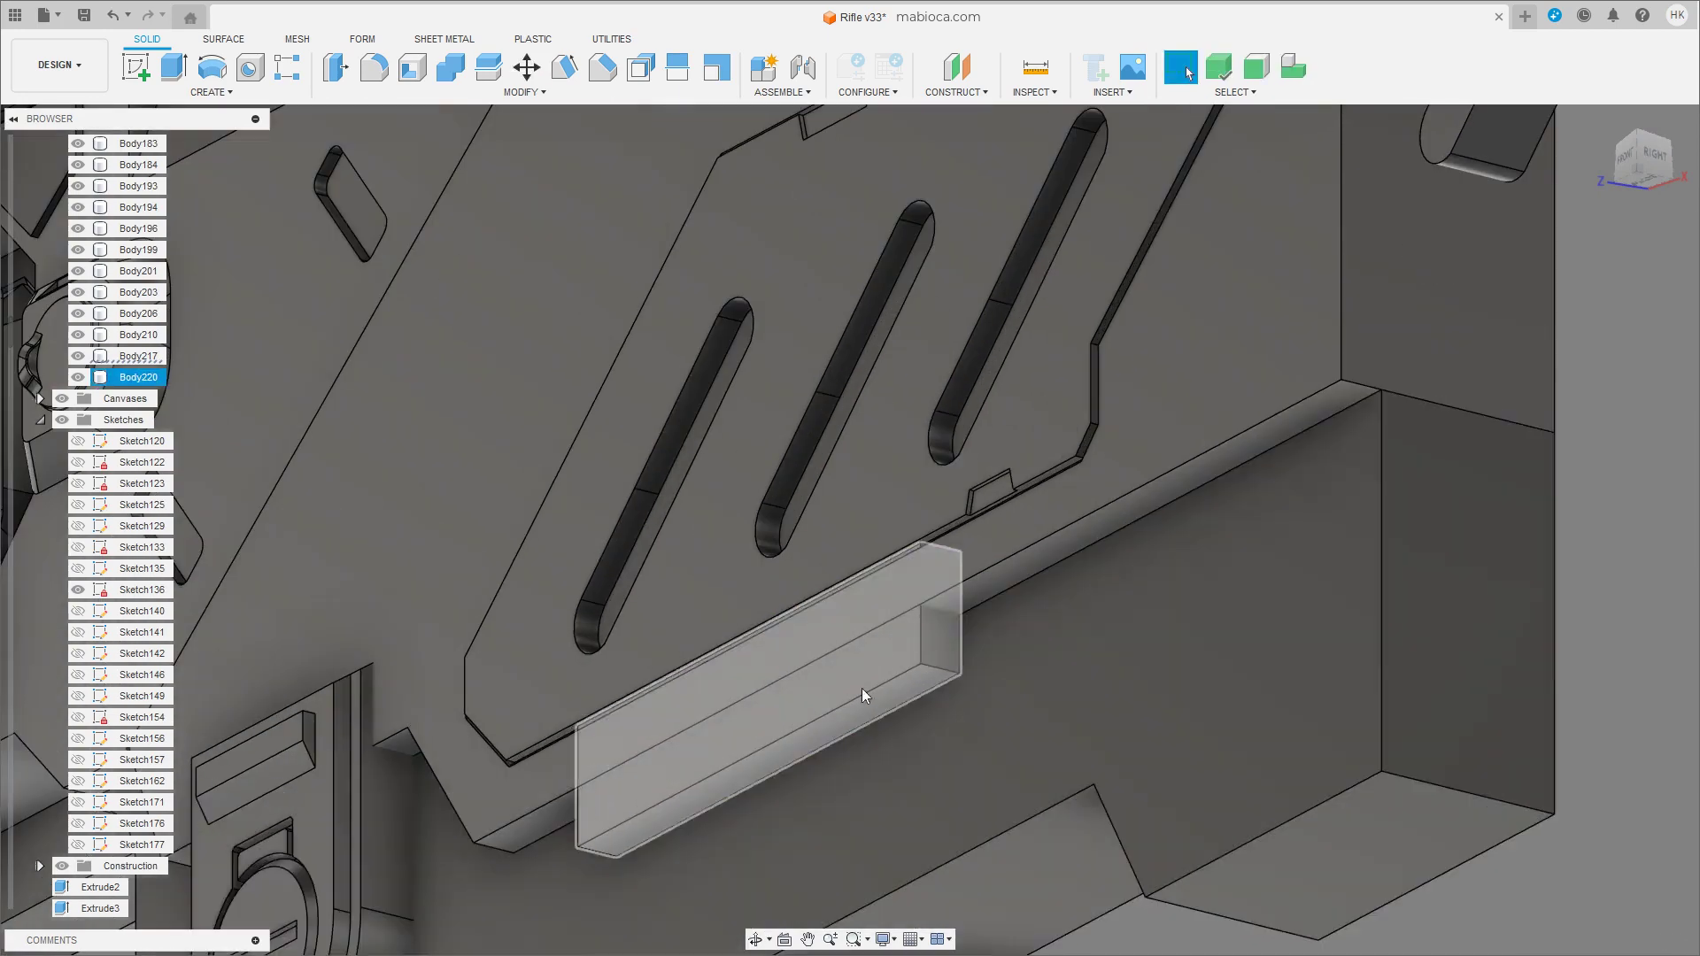
{"action": "key", "text": "m"}
{"action": "middle_click_drag", "start_coordinate": [779, 755], "coordinate": [542, 837], "text": "shift"}
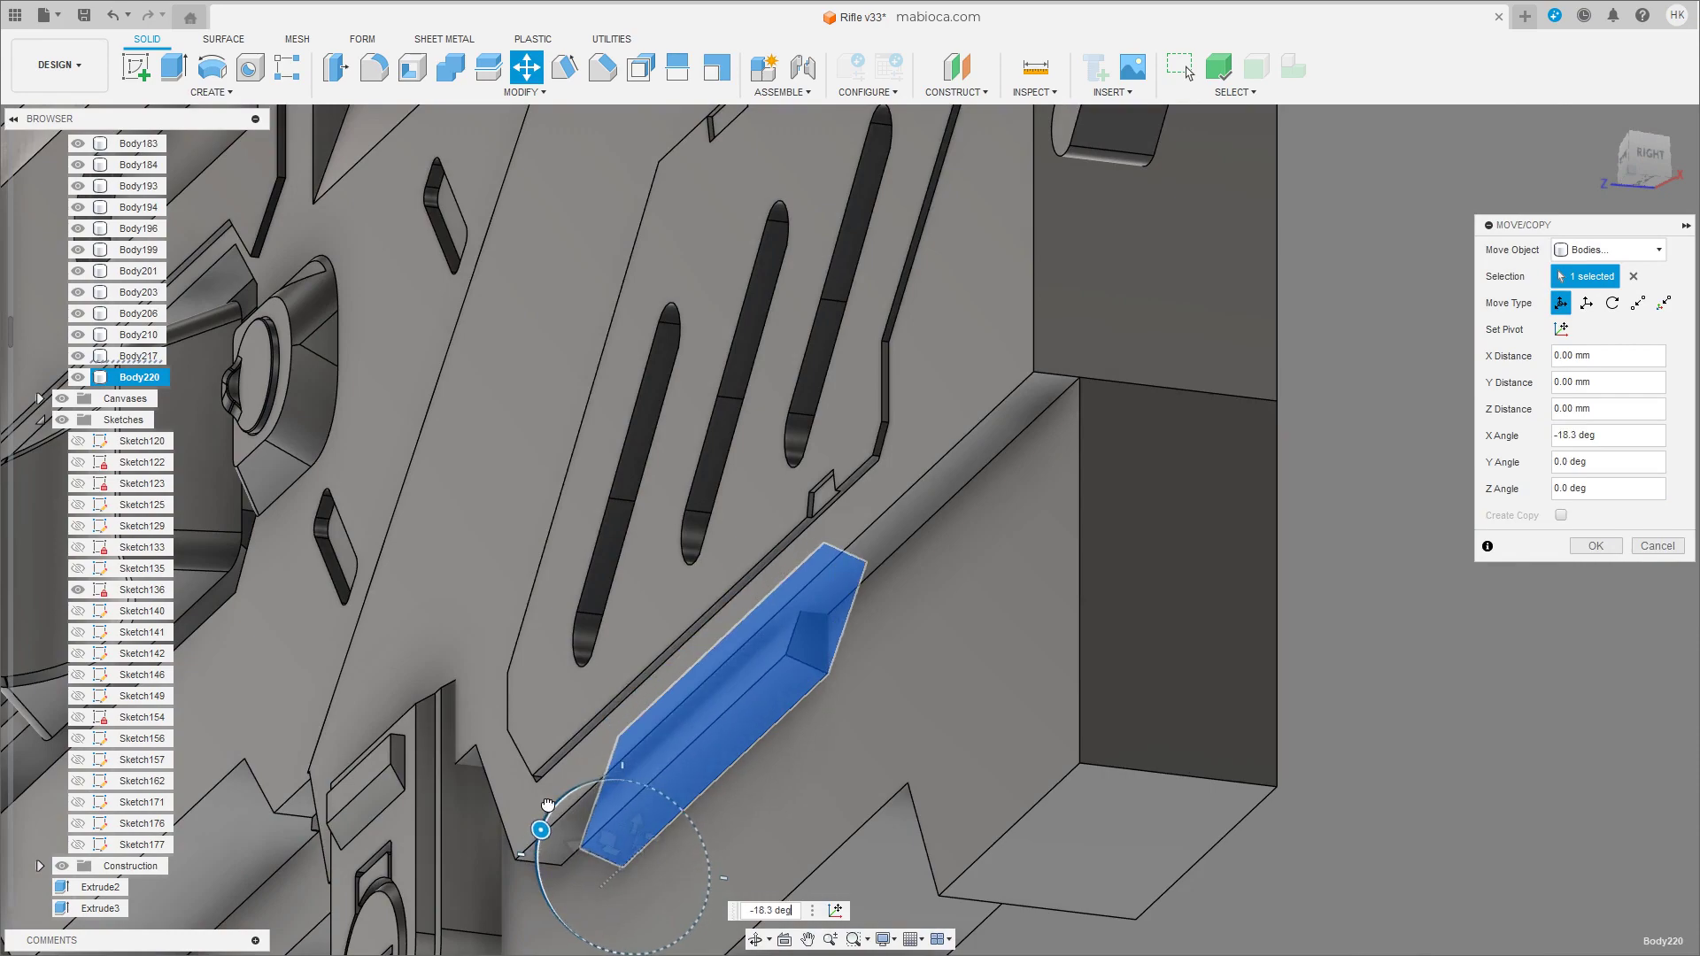
{"action": "left_click", "coordinate": [1596, 546]}
{"action": "scroll", "coordinate": [822, 728], "scroll_direction": "up", "scroll_amount": 5}
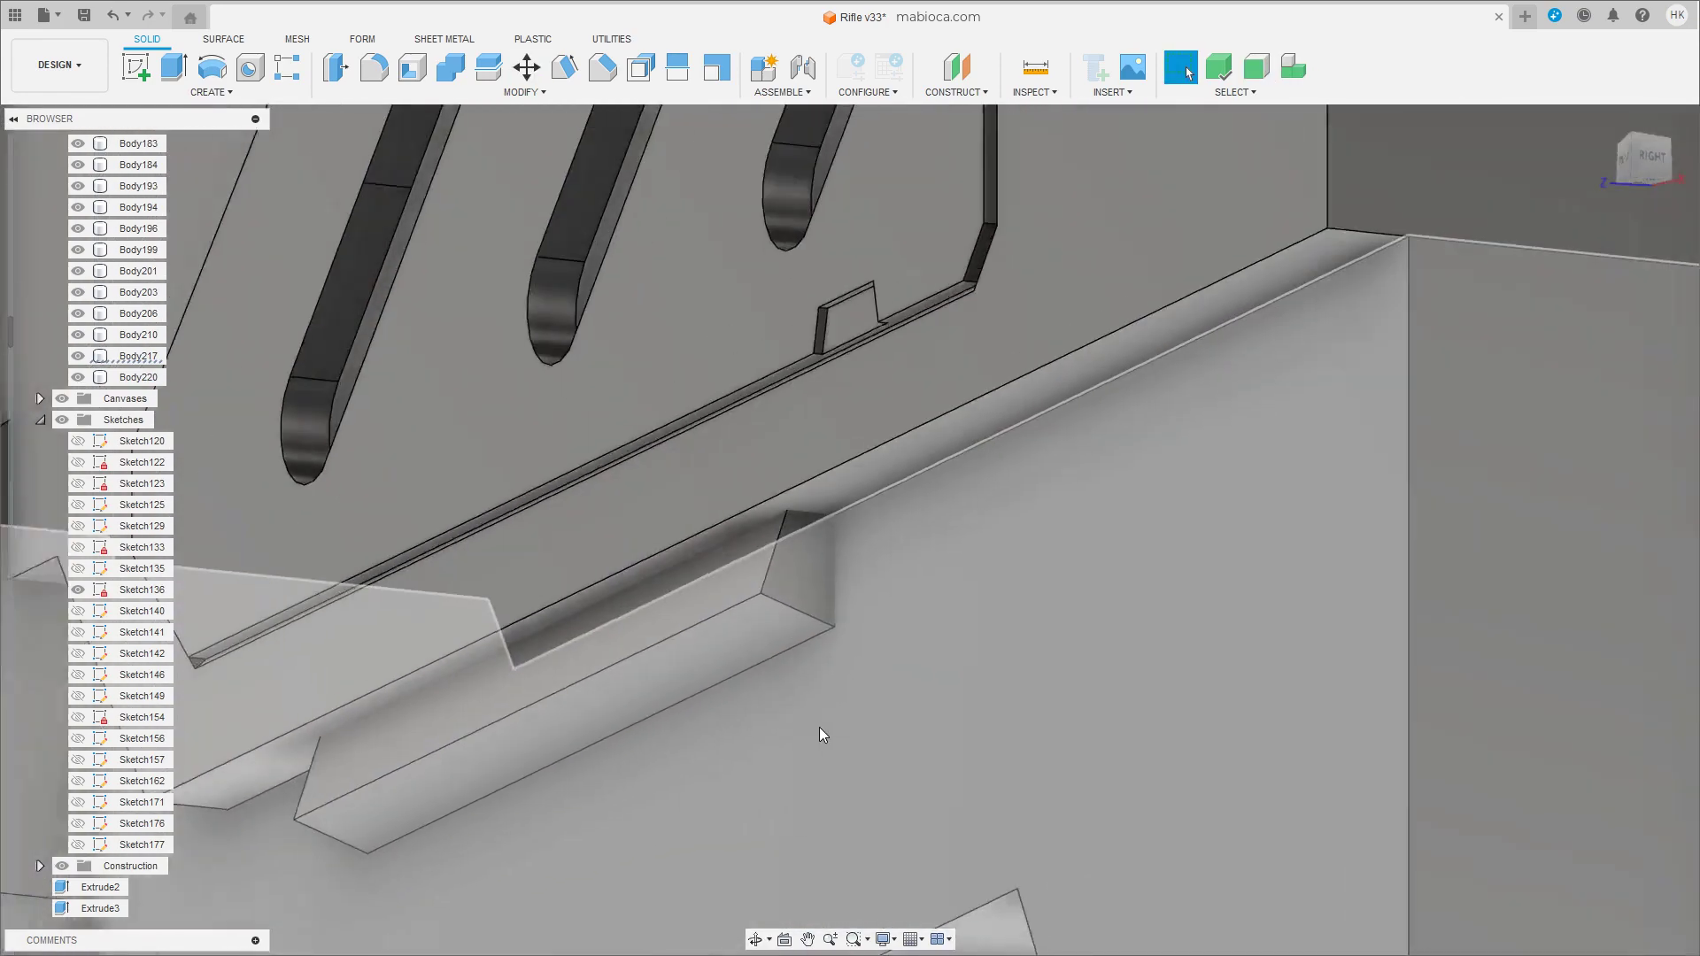
{"action": "scroll", "coordinate": [820, 724], "scroll_direction": "down", "scroll_amount": 5}
Set a pivot at the box's end and slide the box -2.307 mm along Y.
{"action": "left_click", "coordinate": [662, 704]}
{"action": "key", "text": "m"}
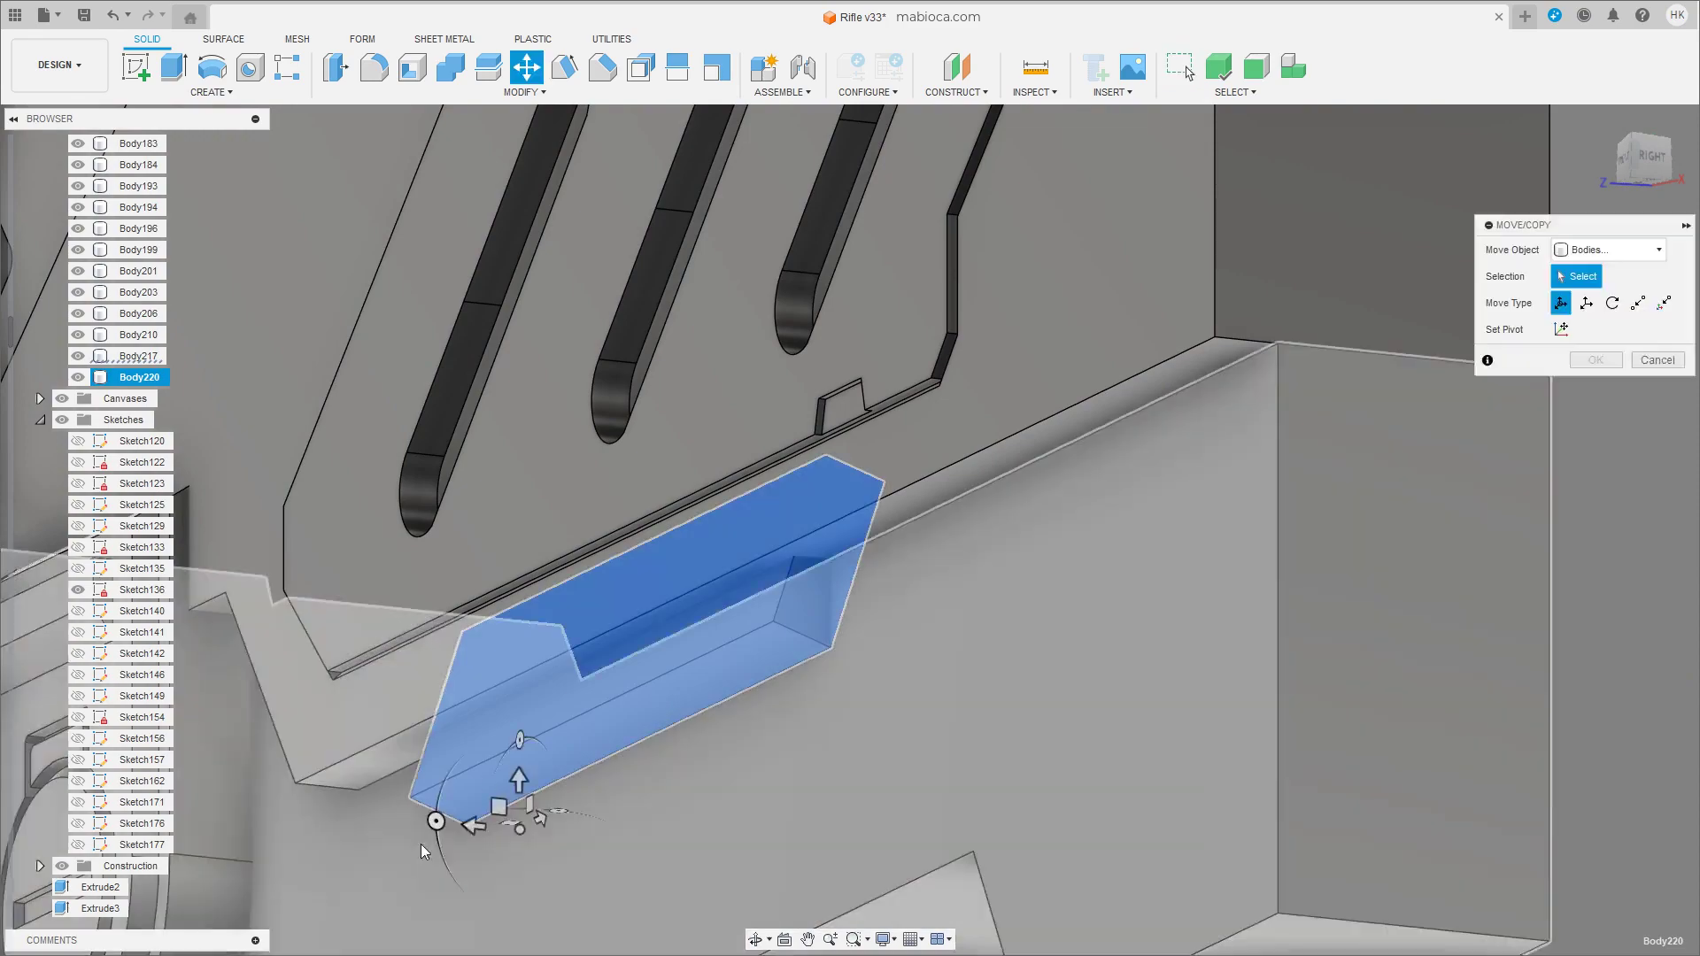
{"action": "left_click", "coordinate": [1561, 330]}
{"action": "left_click", "coordinate": [833, 649]}
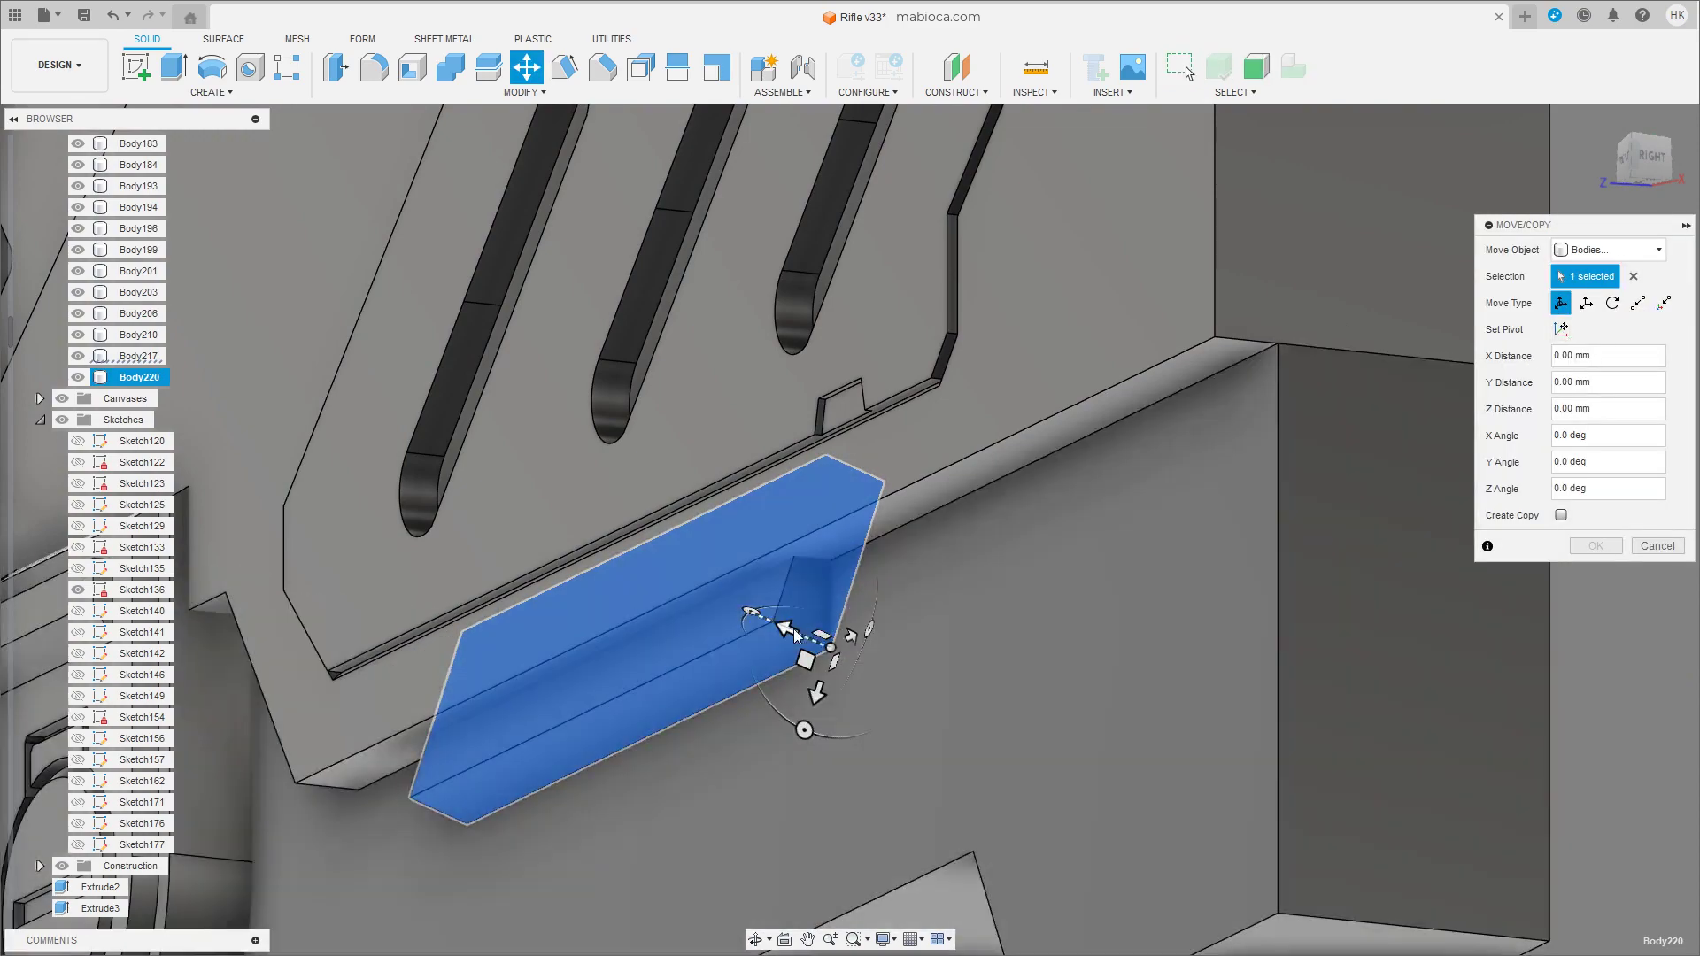
{"action": "left_click_drag", "start_coordinate": [795, 634], "coordinate": [866, 571]}
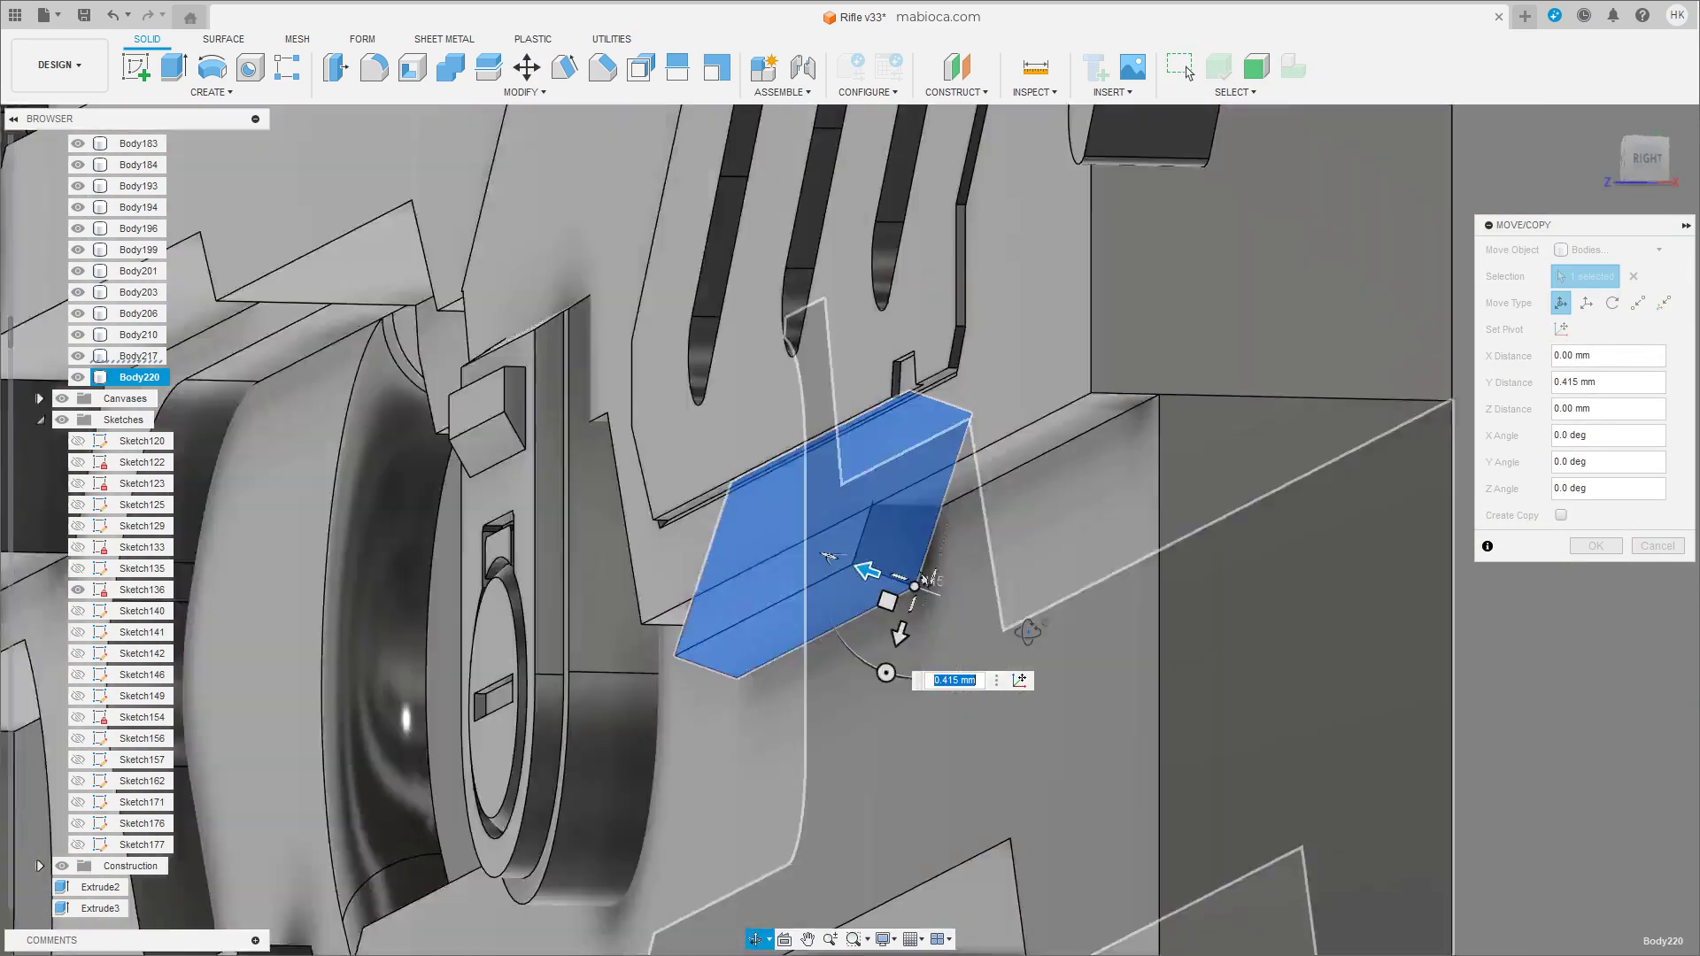
{"action": "middle_click_drag", "start_coordinate": [867, 571], "coordinate": [841, 554]}
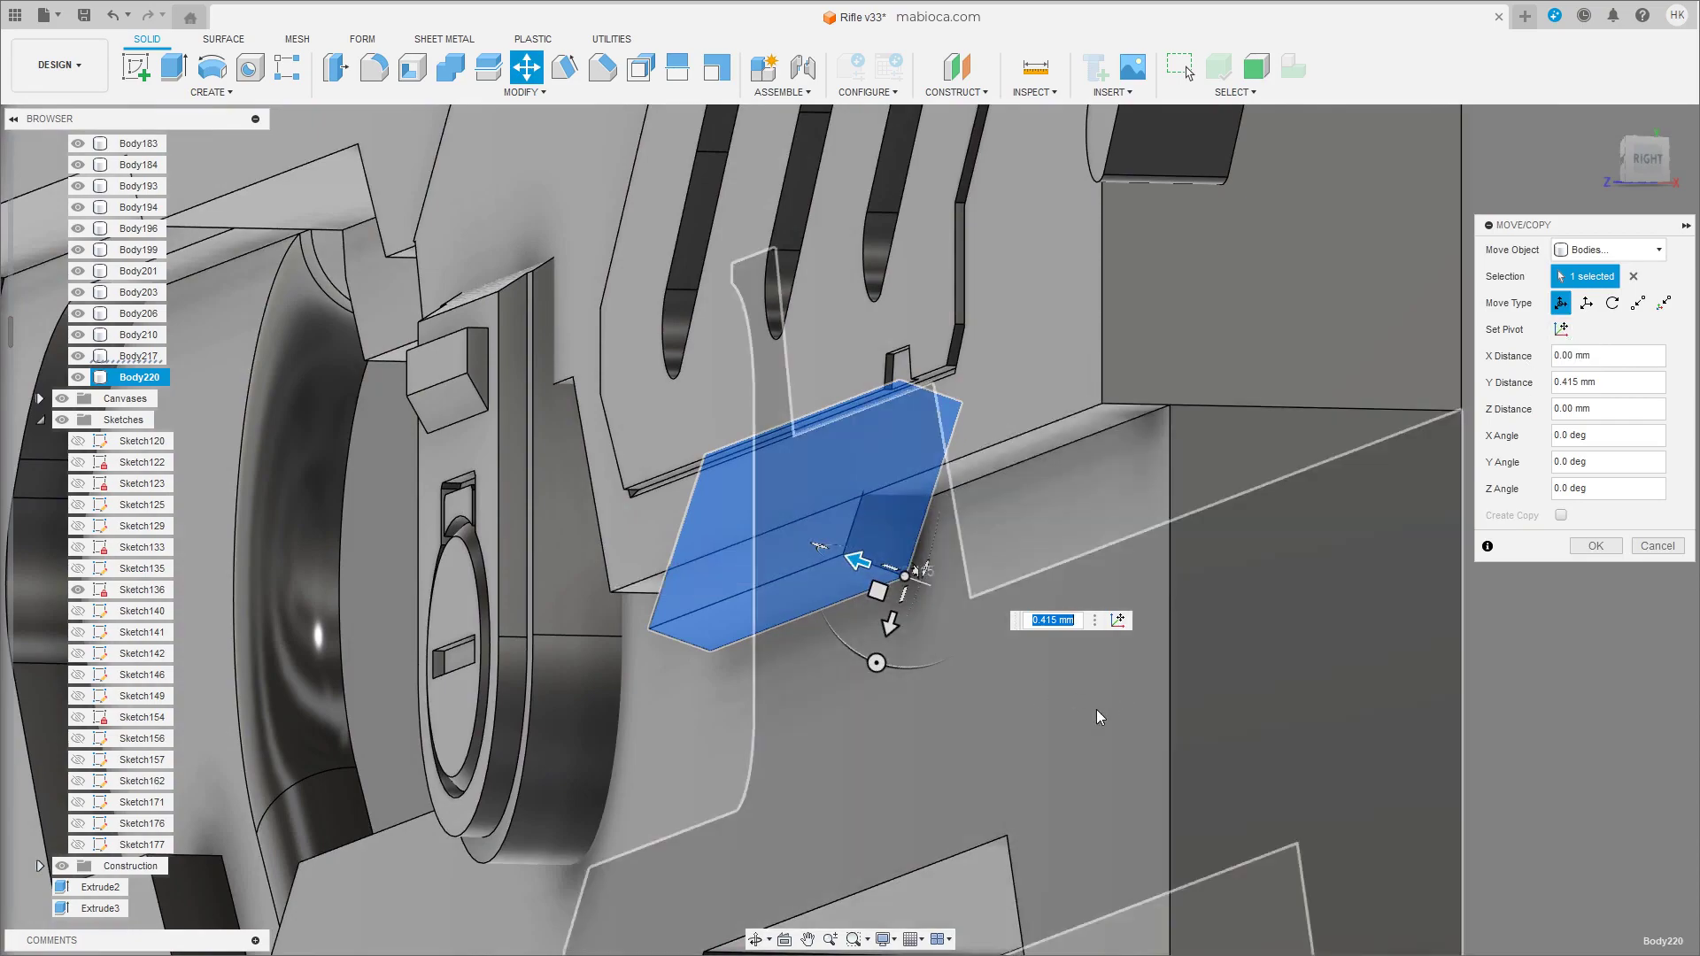
{"action": "middle_click_drag", "start_coordinate": [1097, 709], "coordinate": [1034, 734], "text": "shift"}
{"action": "left_click_drag", "start_coordinate": [1034, 733], "coordinate": [1102, 778]}
{"action": "mouse_move", "coordinate": [1103, 778]}
{"action": "middle_mouse_down", "text": "shift"}
{"action": "mouse_move", "coordinate": [1215, 815]}
{"action": "mouse_move", "coordinate": [938, 605]}
{"action": "mouse_move", "coordinate": [915, 673]}
{"action": "middle_mouse_up", "text": "shift"}
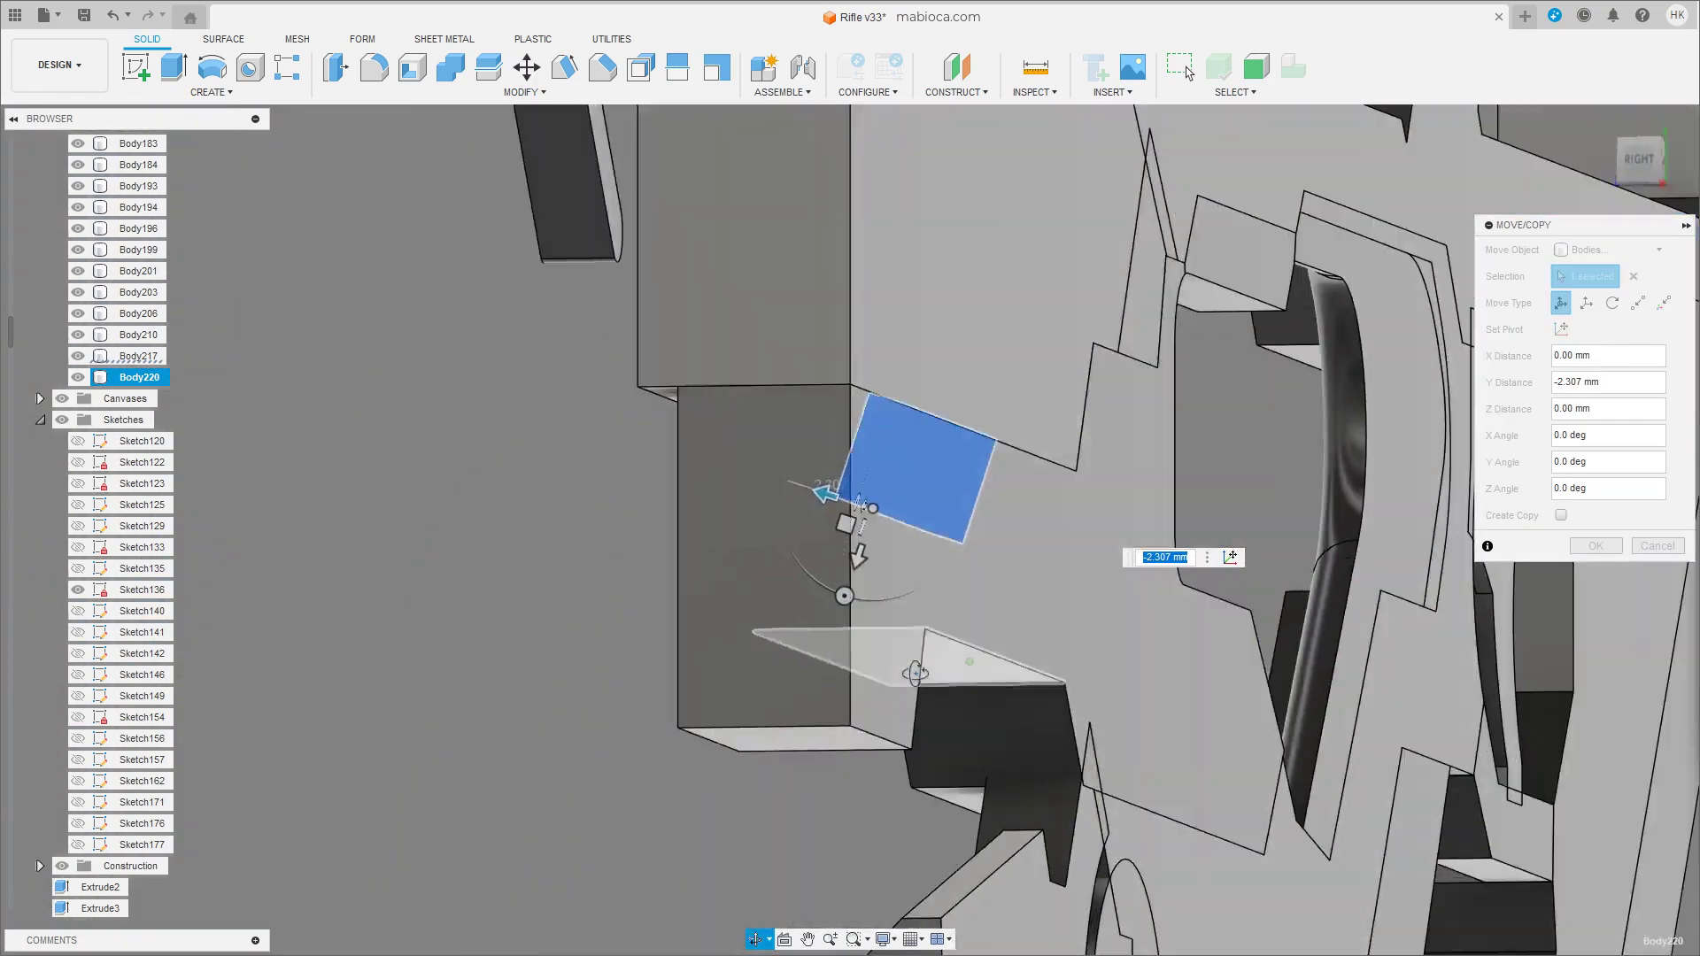
{"action": "left_click_drag", "start_coordinate": [828, 493], "coordinate": [545, 420]}
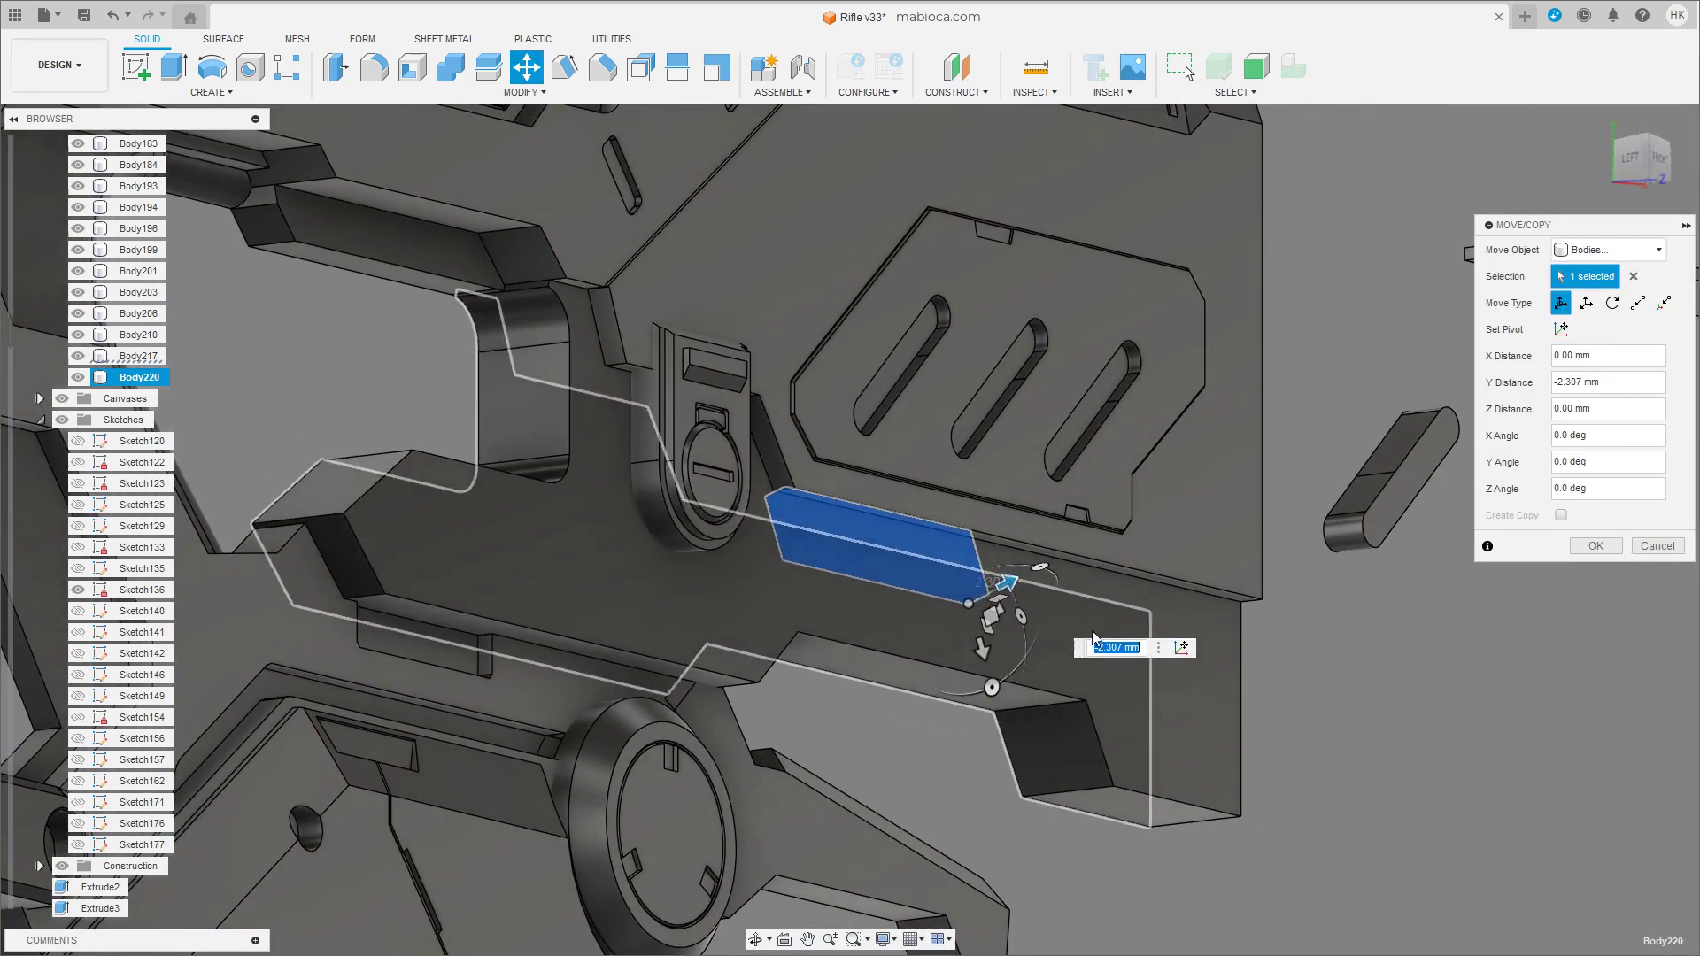
{"action": "key", "text": "Return"}
{"action": "scroll", "coordinate": [906, 508], "scroll_direction": "up", "scroll_amount": 5}
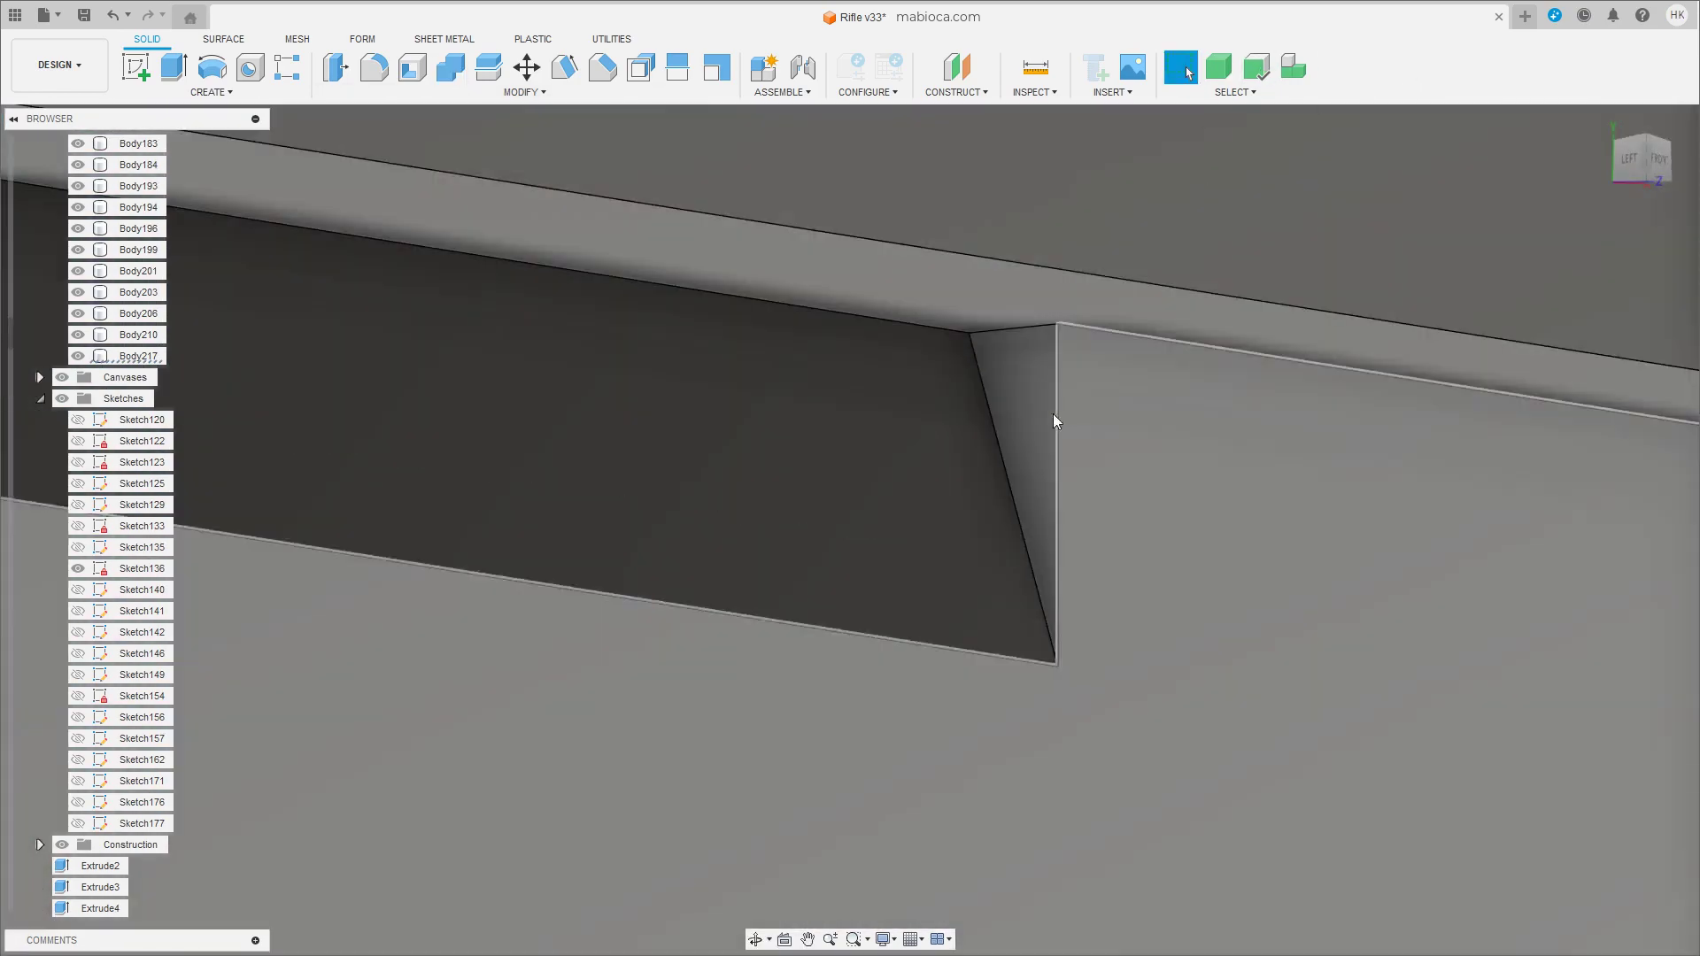
Rotate the strip's small triangular end face to angle it.
{"action": "left_click", "coordinate": [1053, 413]}
{"action": "scroll", "coordinate": [1124, 550], "scroll_direction": "down", "scroll_amount": 5}
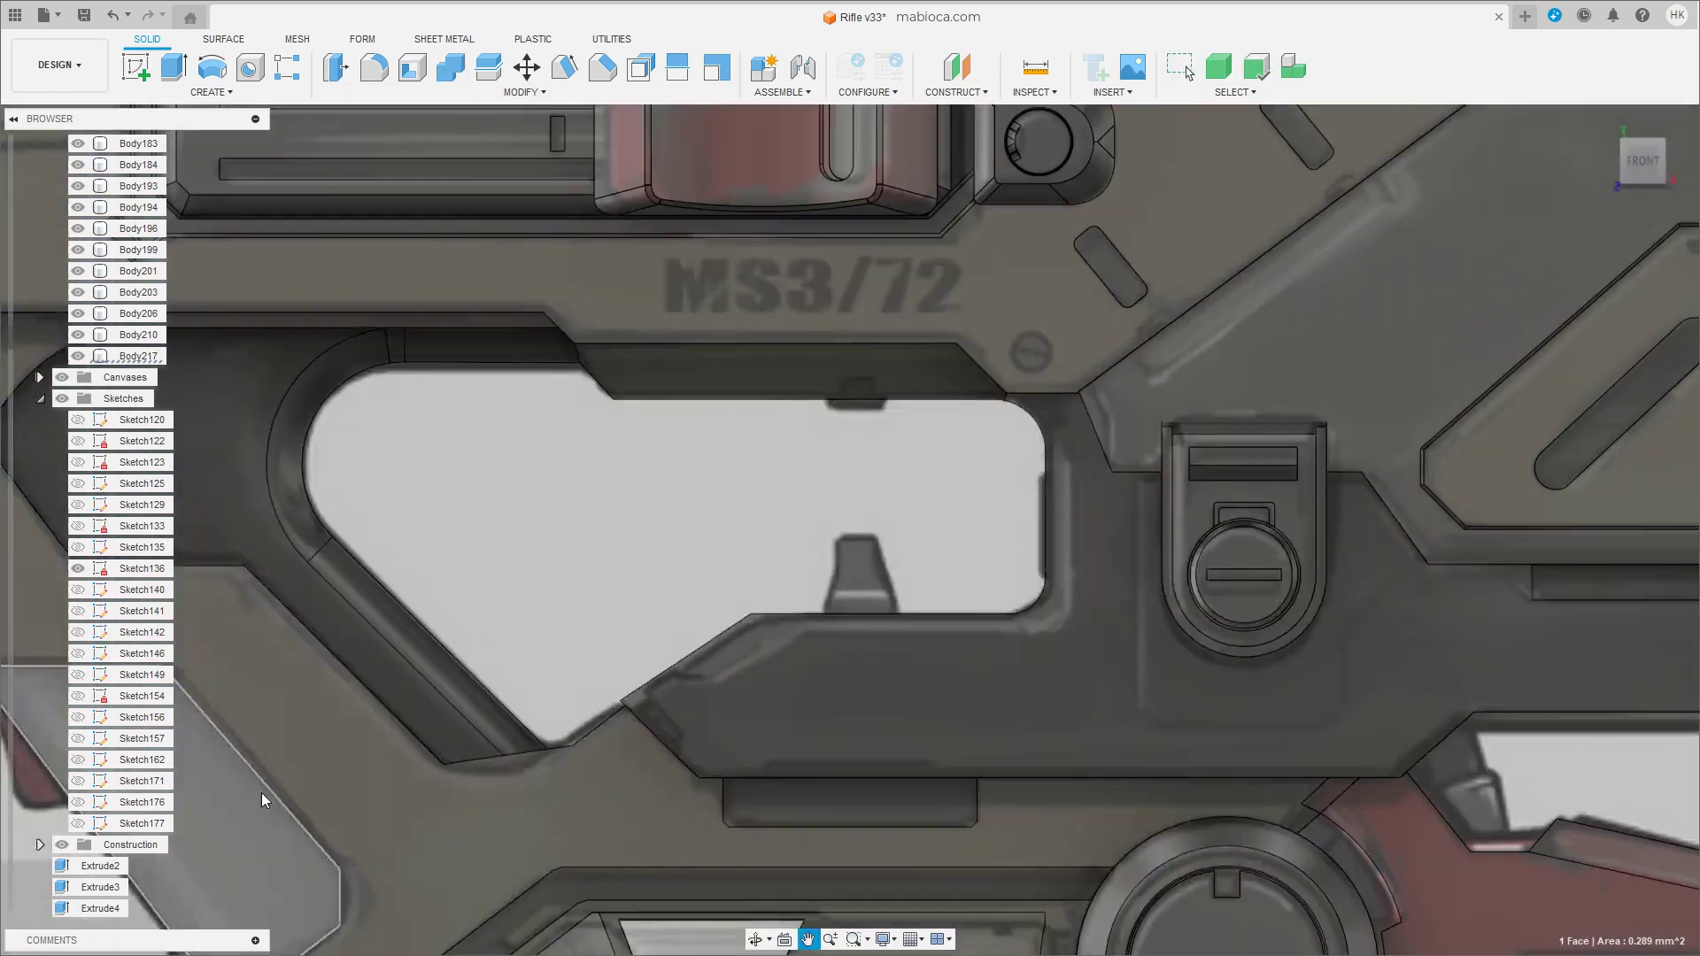
{"action": "scroll", "coordinate": [884, 701], "scroll_direction": "up", "scroll_amount": 5}
{"action": "key", "text": "m"}
{"action": "left_click_drag", "start_coordinate": [852, 592], "coordinate": [825, 573]}
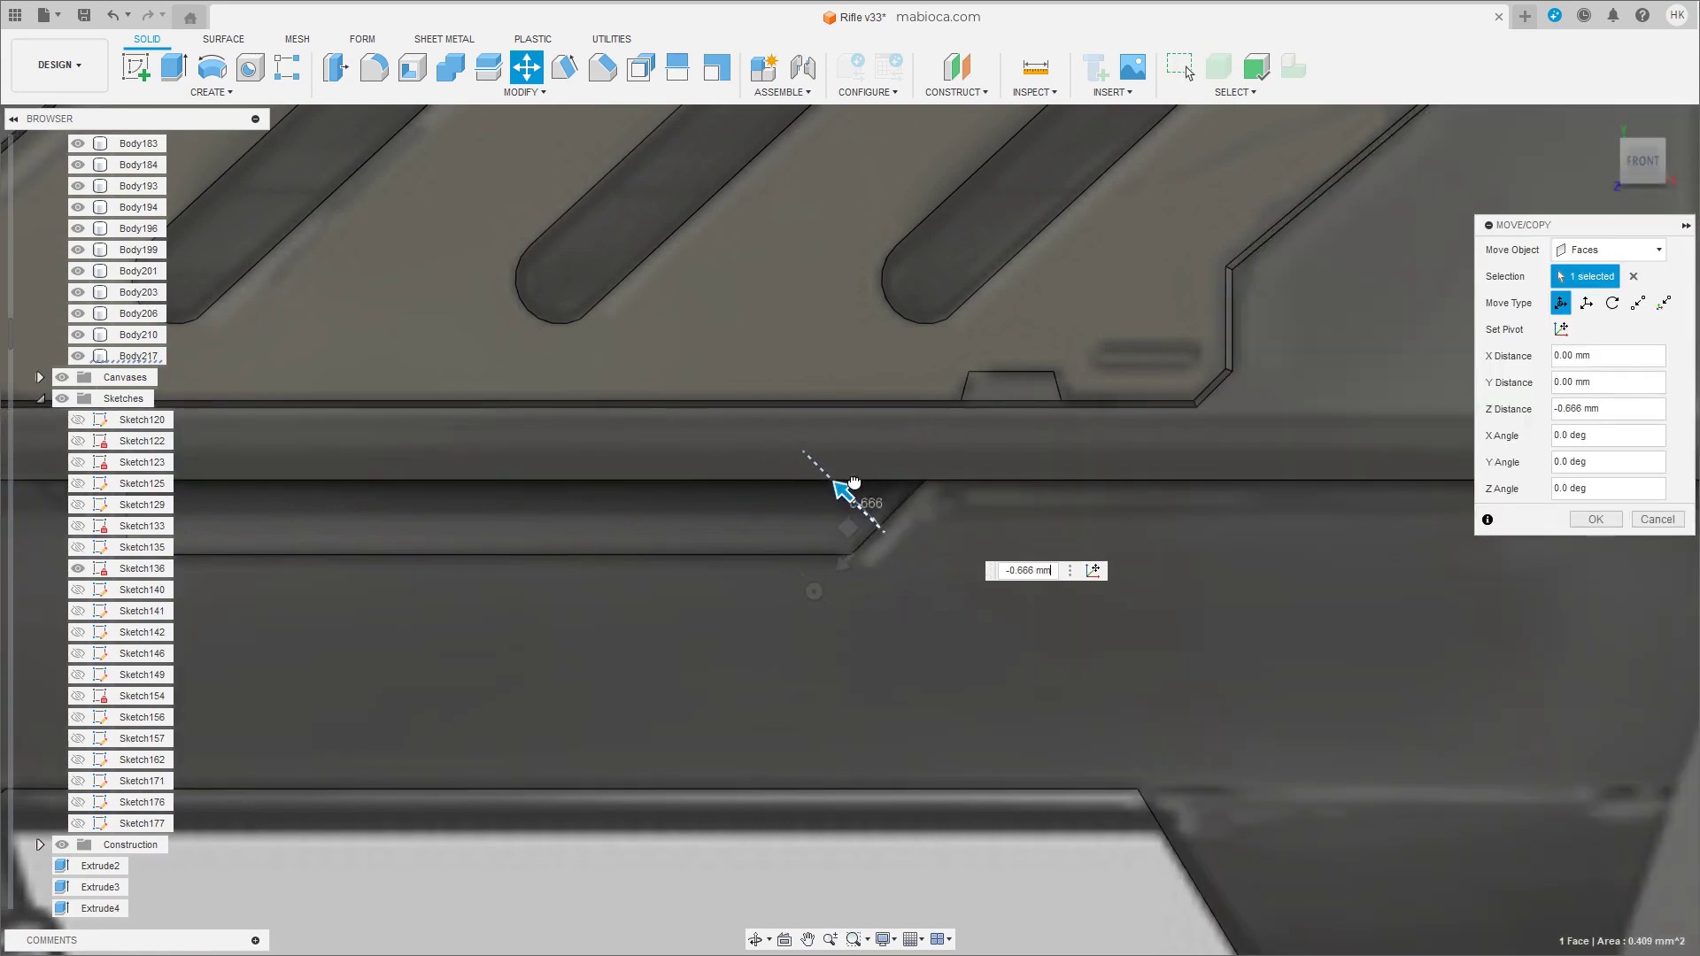
{"action": "left_click", "coordinate": [1596, 520]}
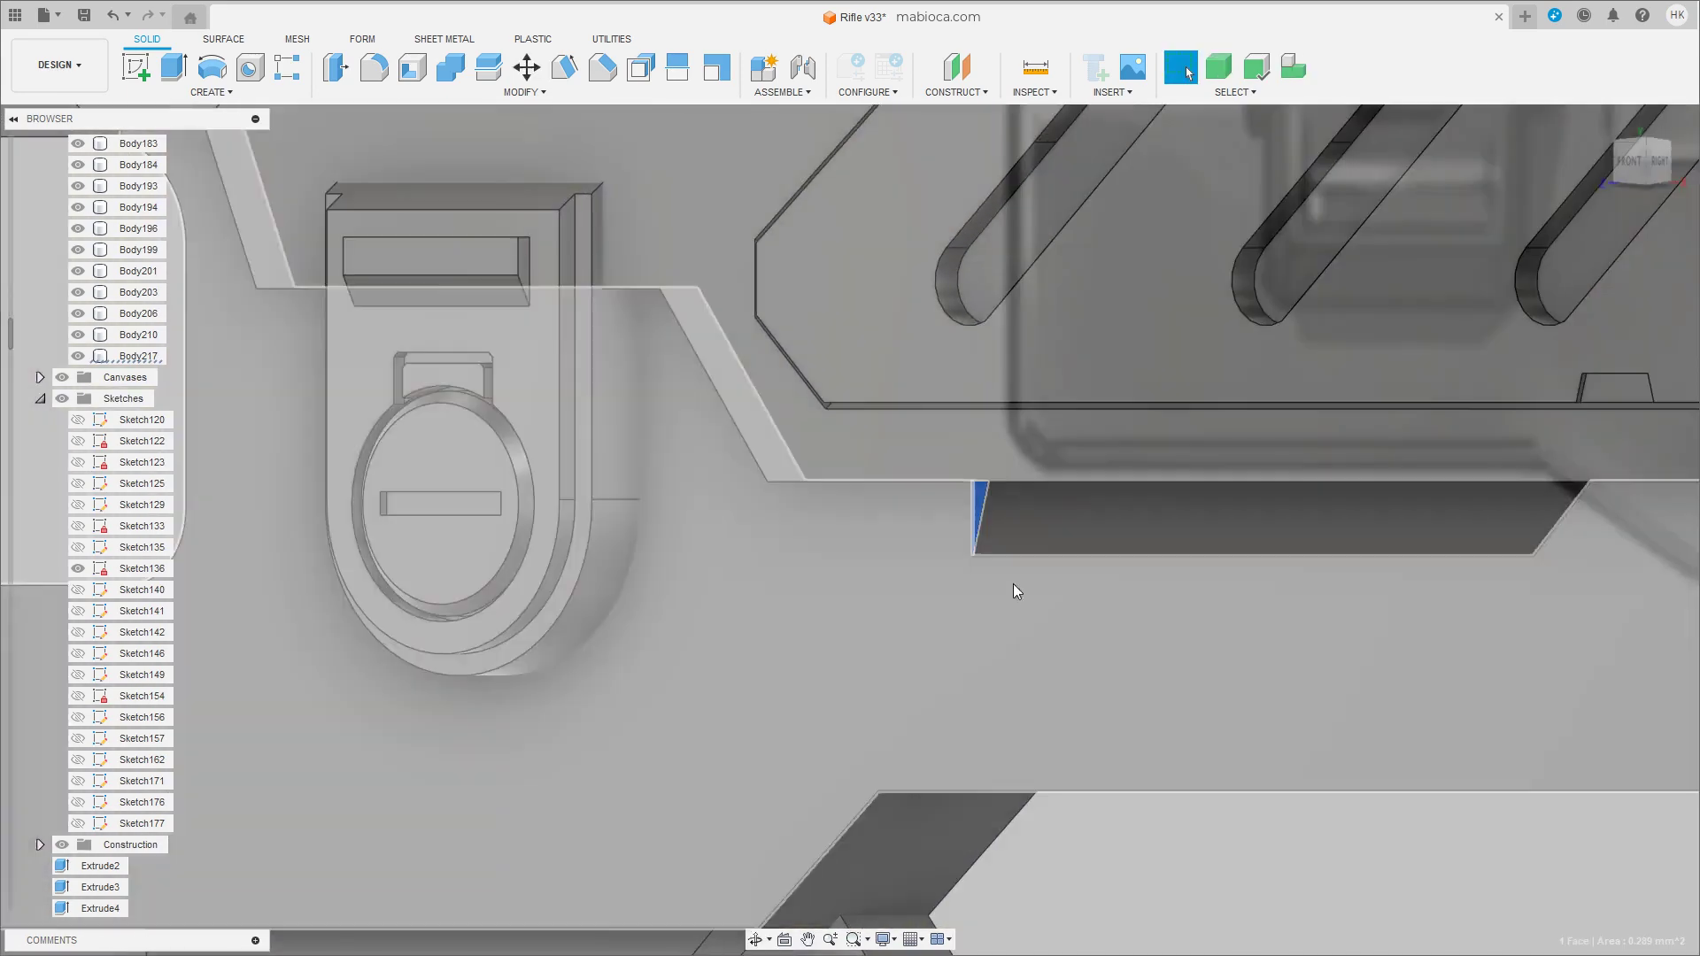
{"action": "left_click_drag", "start_coordinate": [1643, 161], "coordinate": [1629, 162]}
Rotate the strip's other end face to 45 degrees.
{"action": "left_click", "coordinate": [1629, 162]}
{"action": "scroll", "coordinate": [905, 533], "scroll_direction": "up", "scroll_amount": 5}
{"action": "key", "text": "m"}
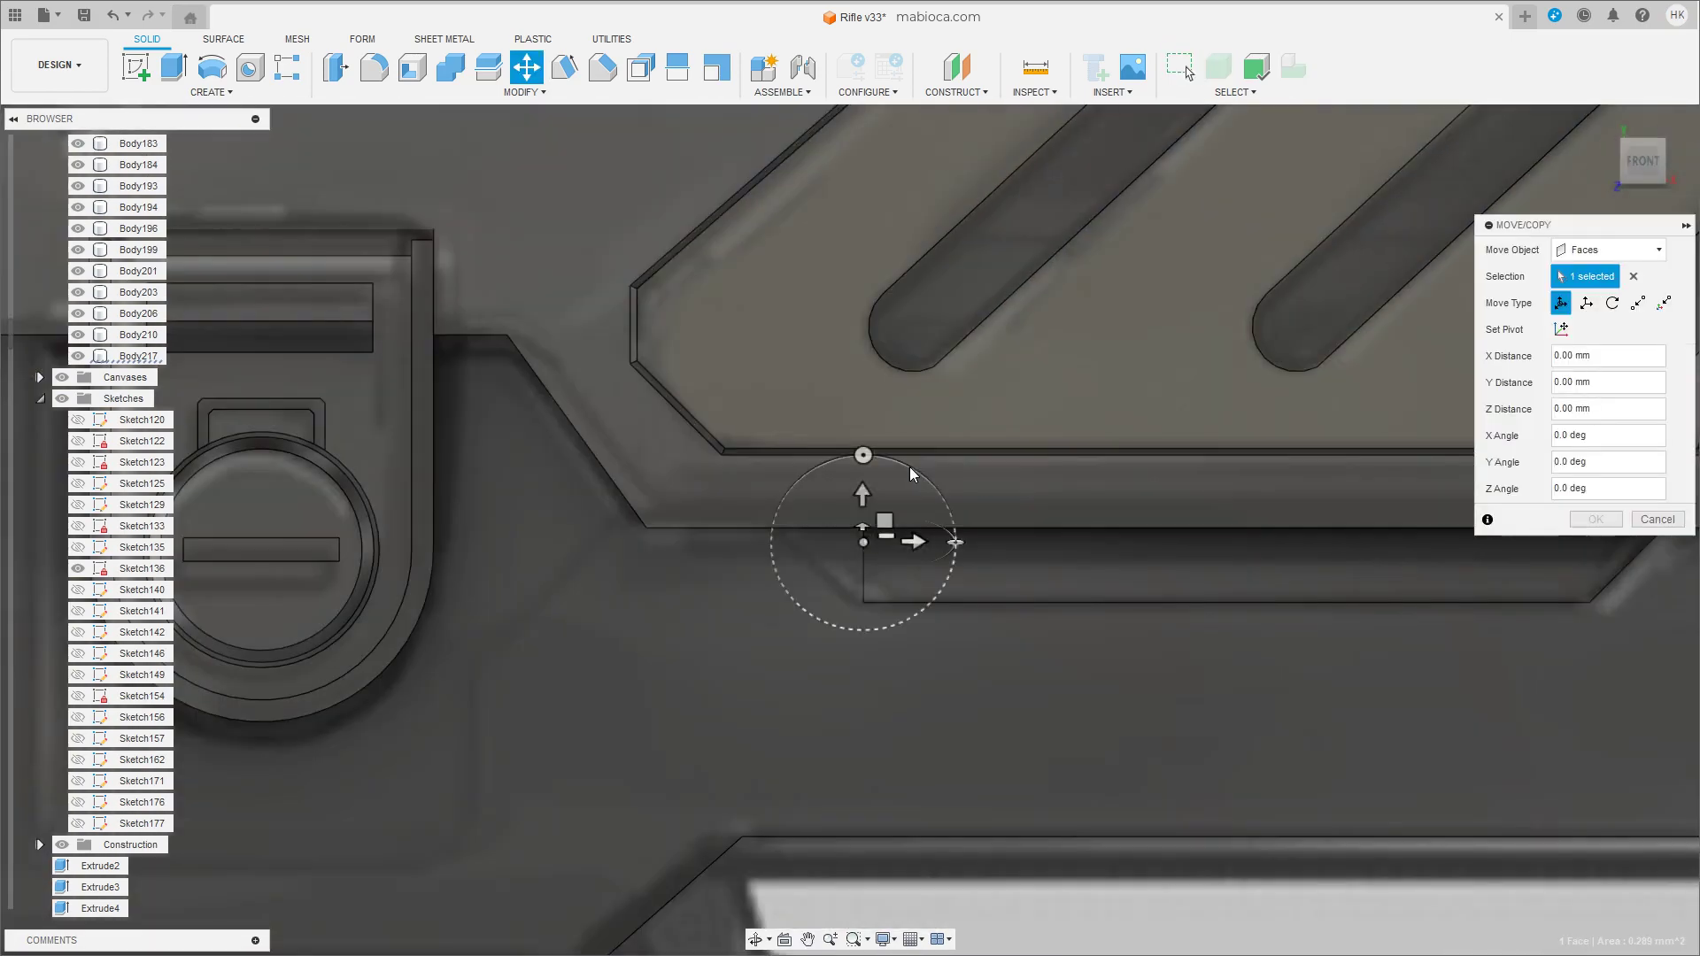
{"action": "left_click_drag", "start_coordinate": [910, 466], "coordinate": [855, 464]}
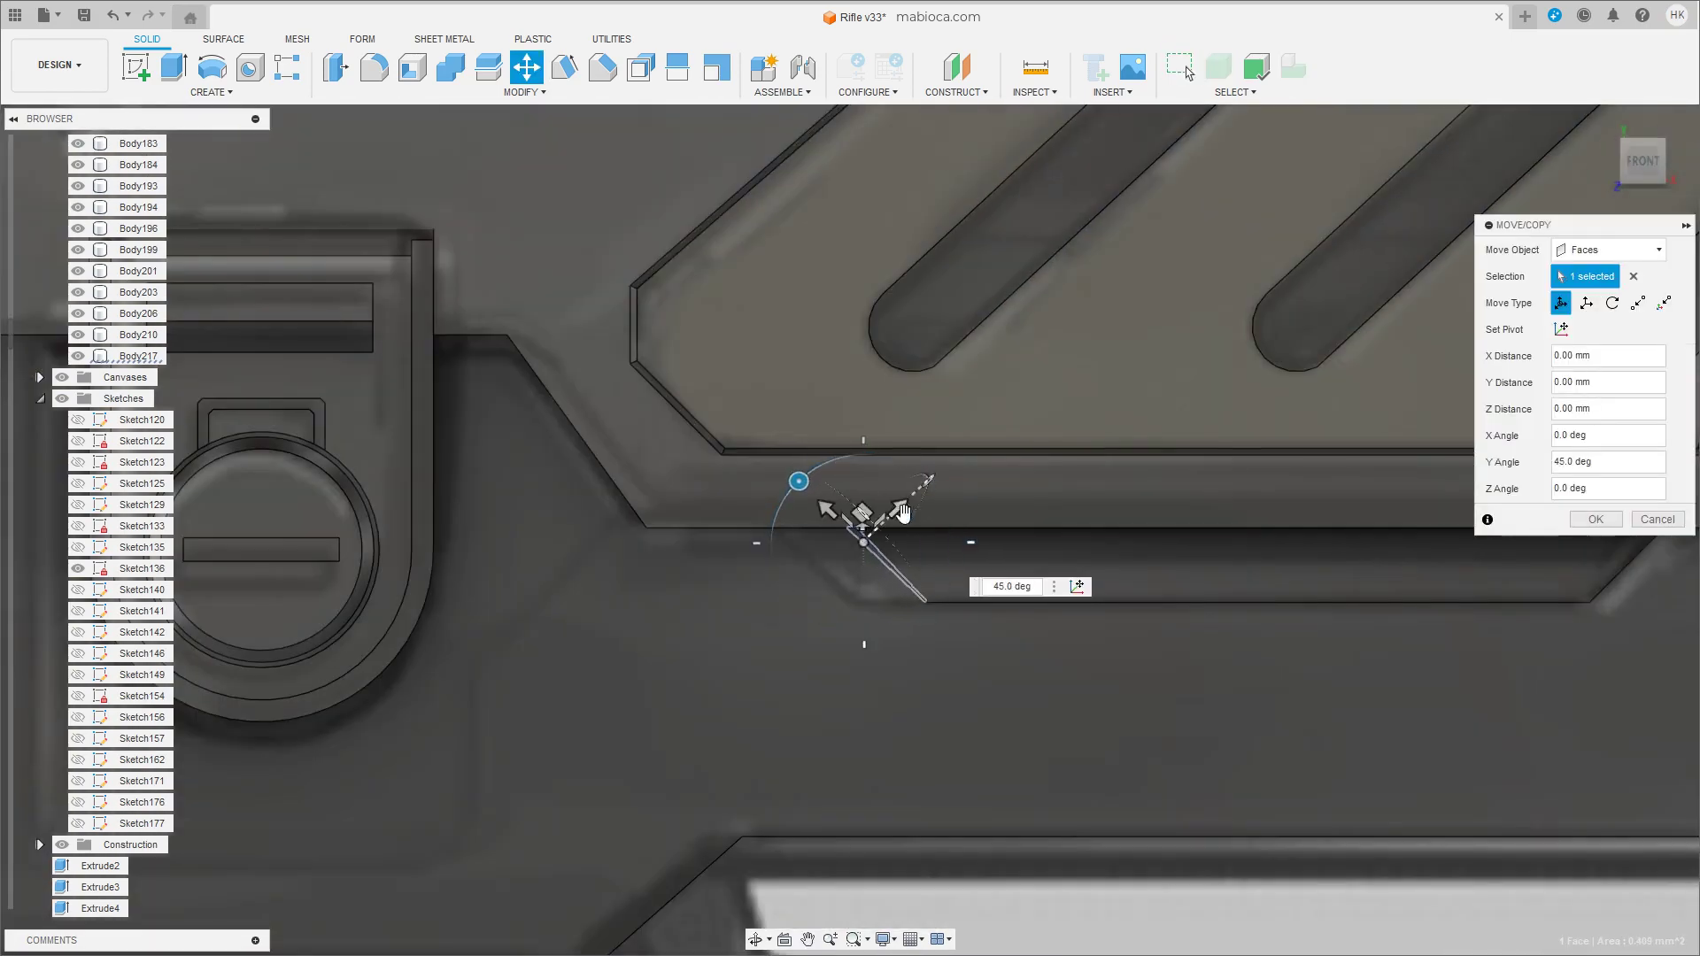
{"action": "key", "text": "Return"}
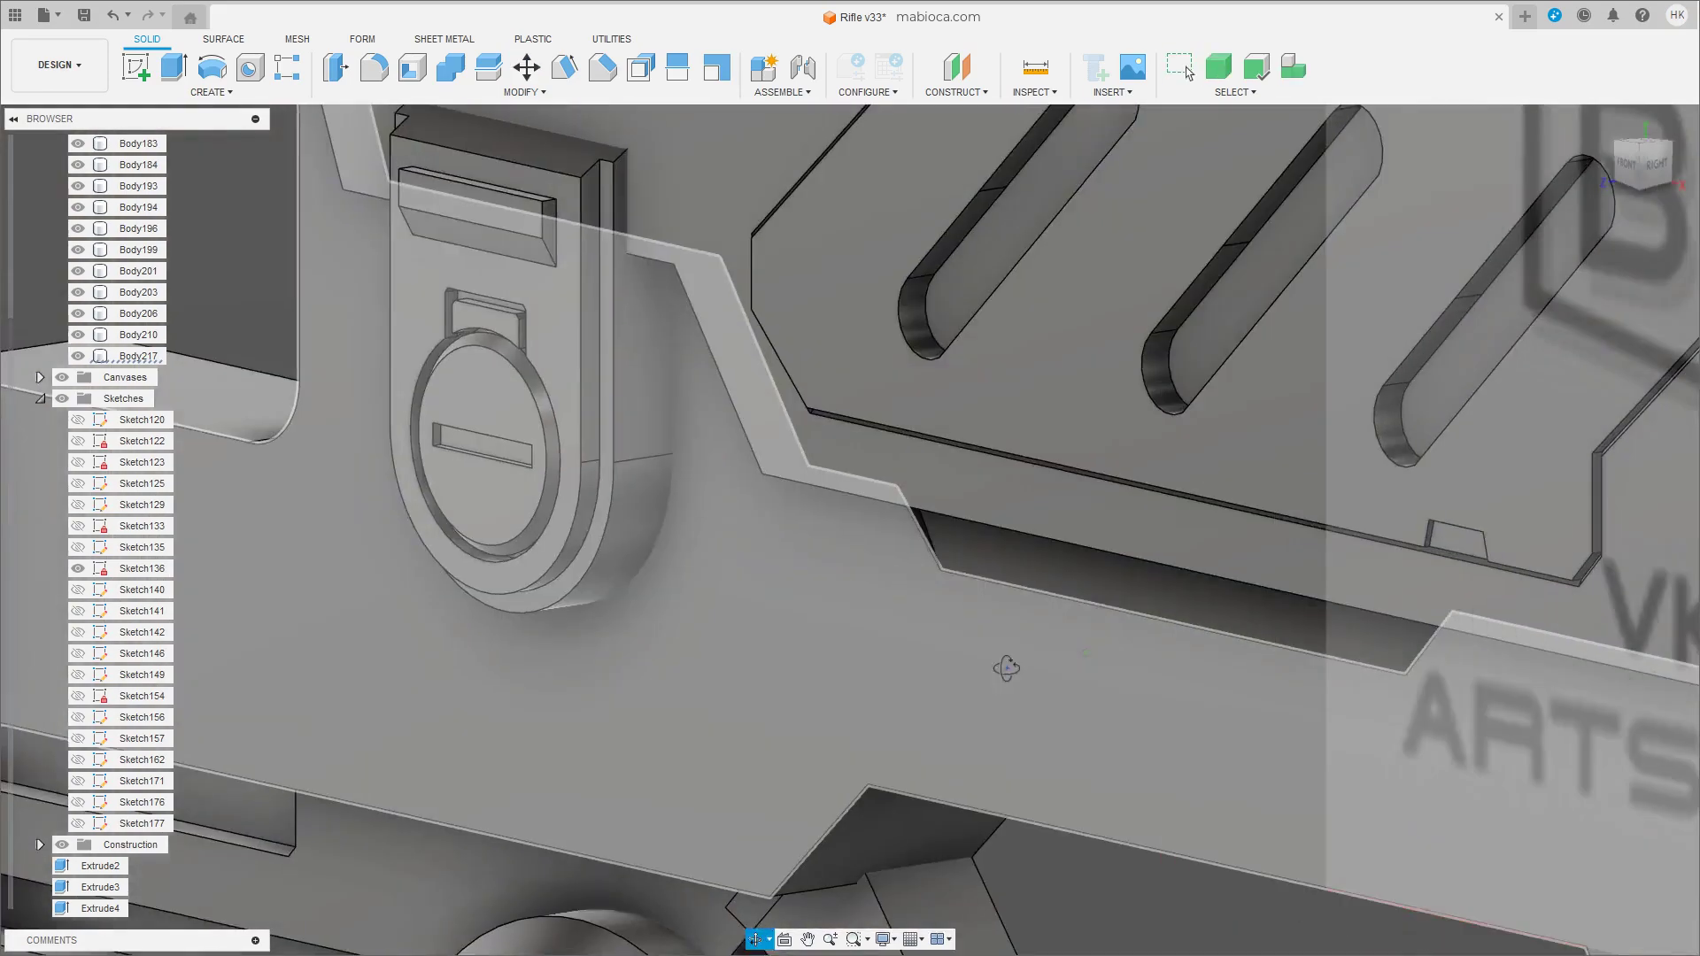
{"action": "mouse_move", "coordinate": [758, 508]}
{"action": "middle_mouse_down", "text": "shift"}
{"action": "mouse_move", "coordinate": [1138, 700]}
{"action": "mouse_move", "coordinate": [994, 609]}
{"action": "middle_mouse_up", "text": "shift"}
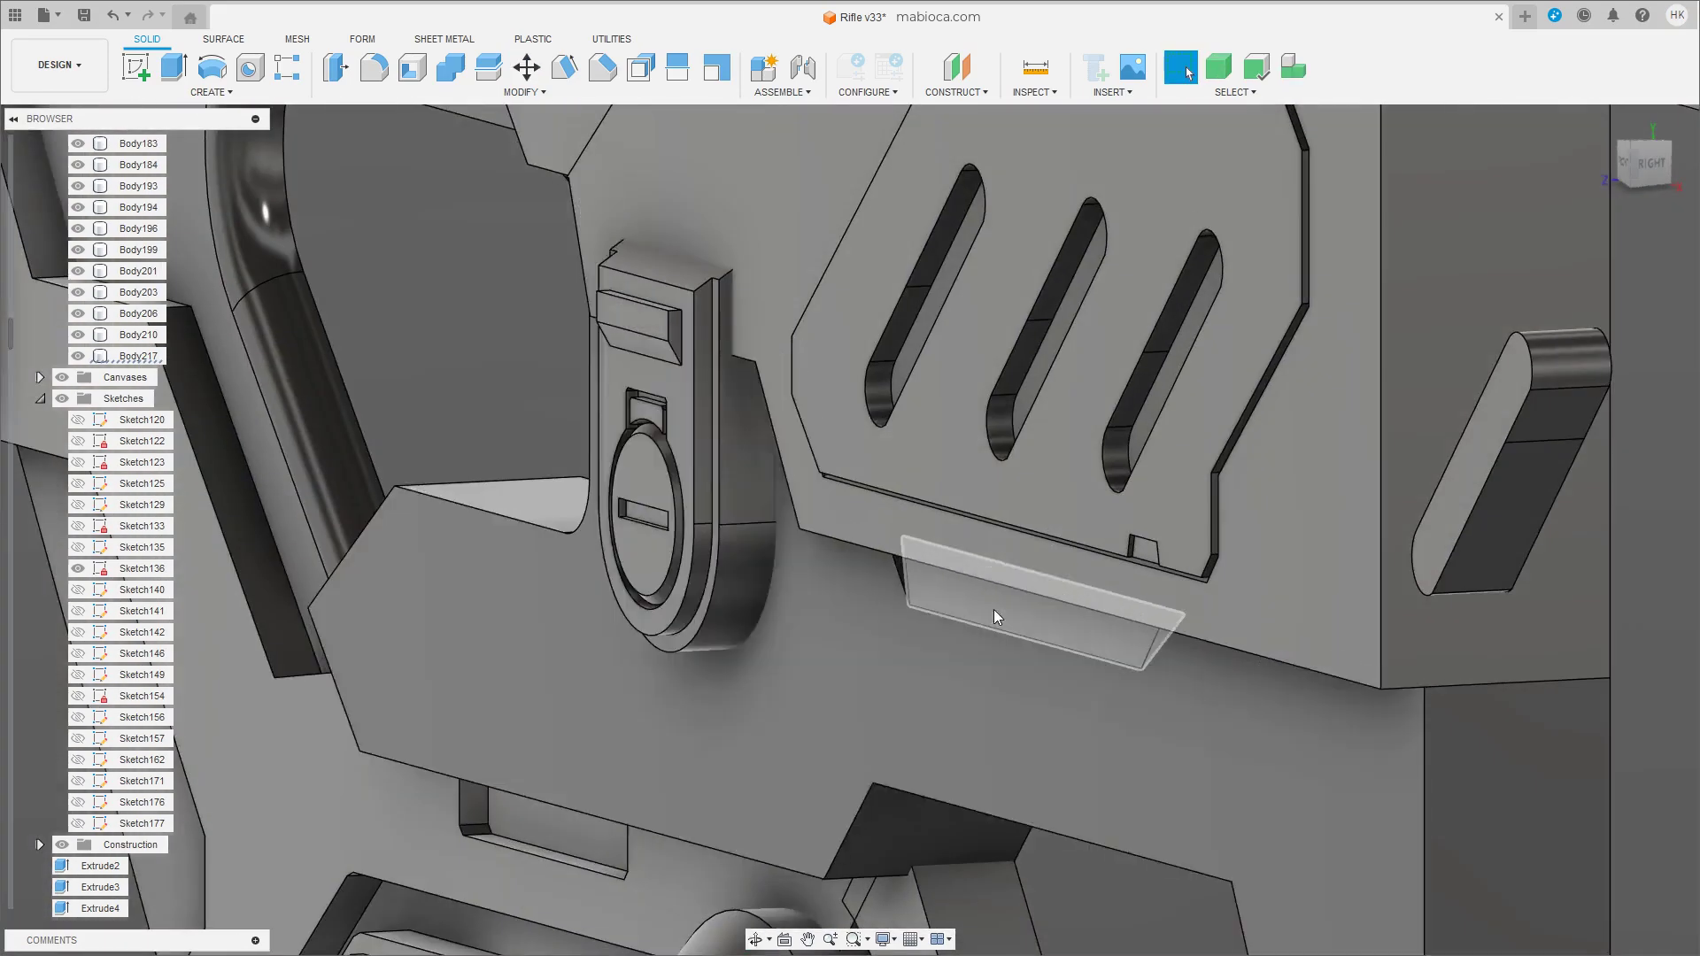
{"action": "scroll", "coordinate": [993, 610], "scroll_direction": "up", "scroll_amount": 3}
Rotate the strip's sloped face -2.7° about X.
{"action": "left_click", "coordinate": [1017, 624]}
{"action": "key", "text": "m"}
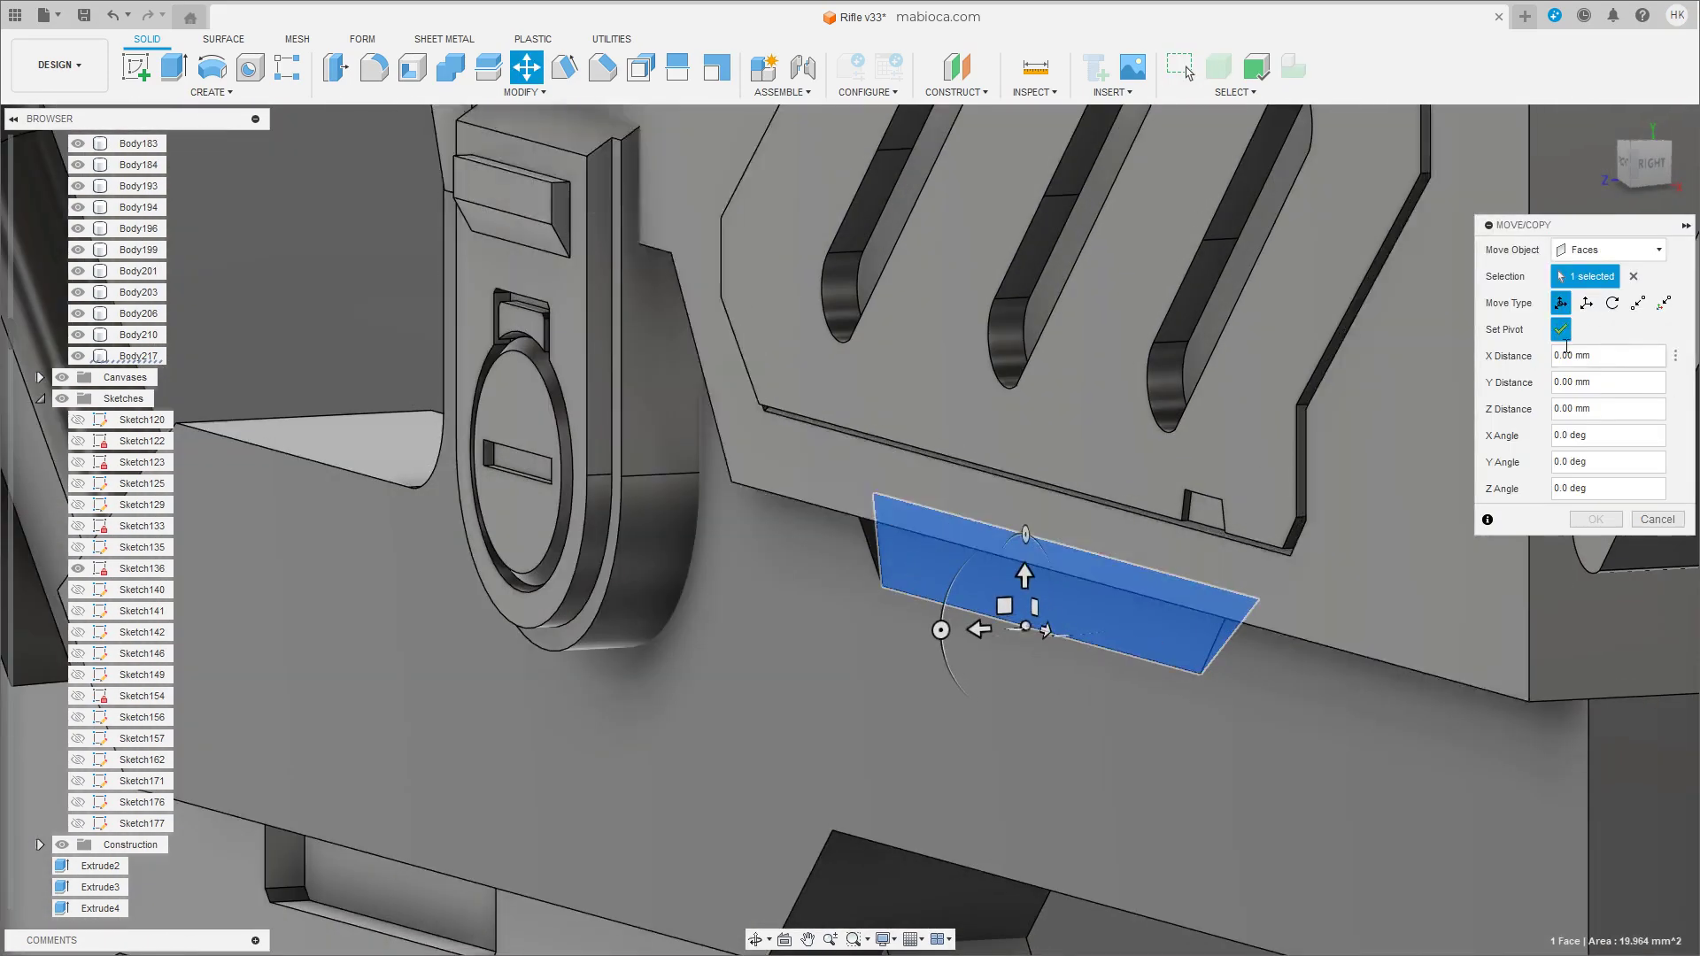
{"action": "left_click", "coordinate": [1561, 330]}
{"action": "middle_click_drag", "start_coordinate": [1018, 656], "coordinate": [831, 598], "text": "shift"}
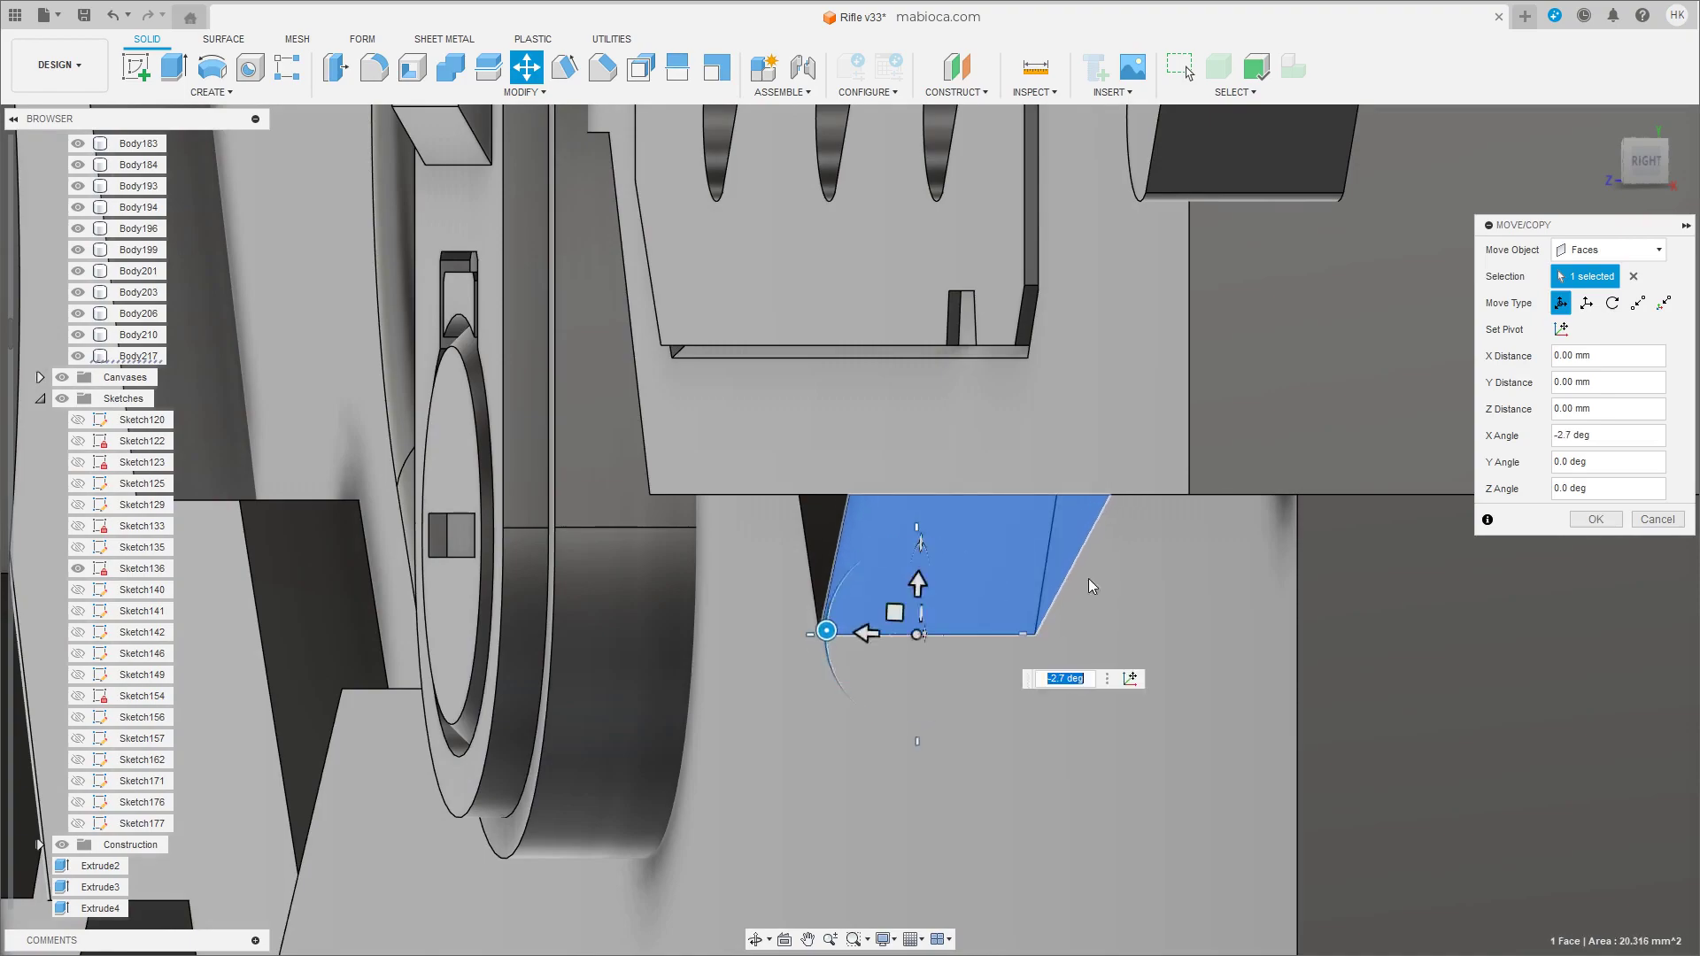
{"action": "key", "text": "Return"}
{"action": "scroll", "coordinate": [1069, 747], "scroll_direction": "down", "scroll_amount": 8}
{"action": "middle_click_drag", "start_coordinate": [415, 694], "coordinate": [1161, 754], "text": "shift"}
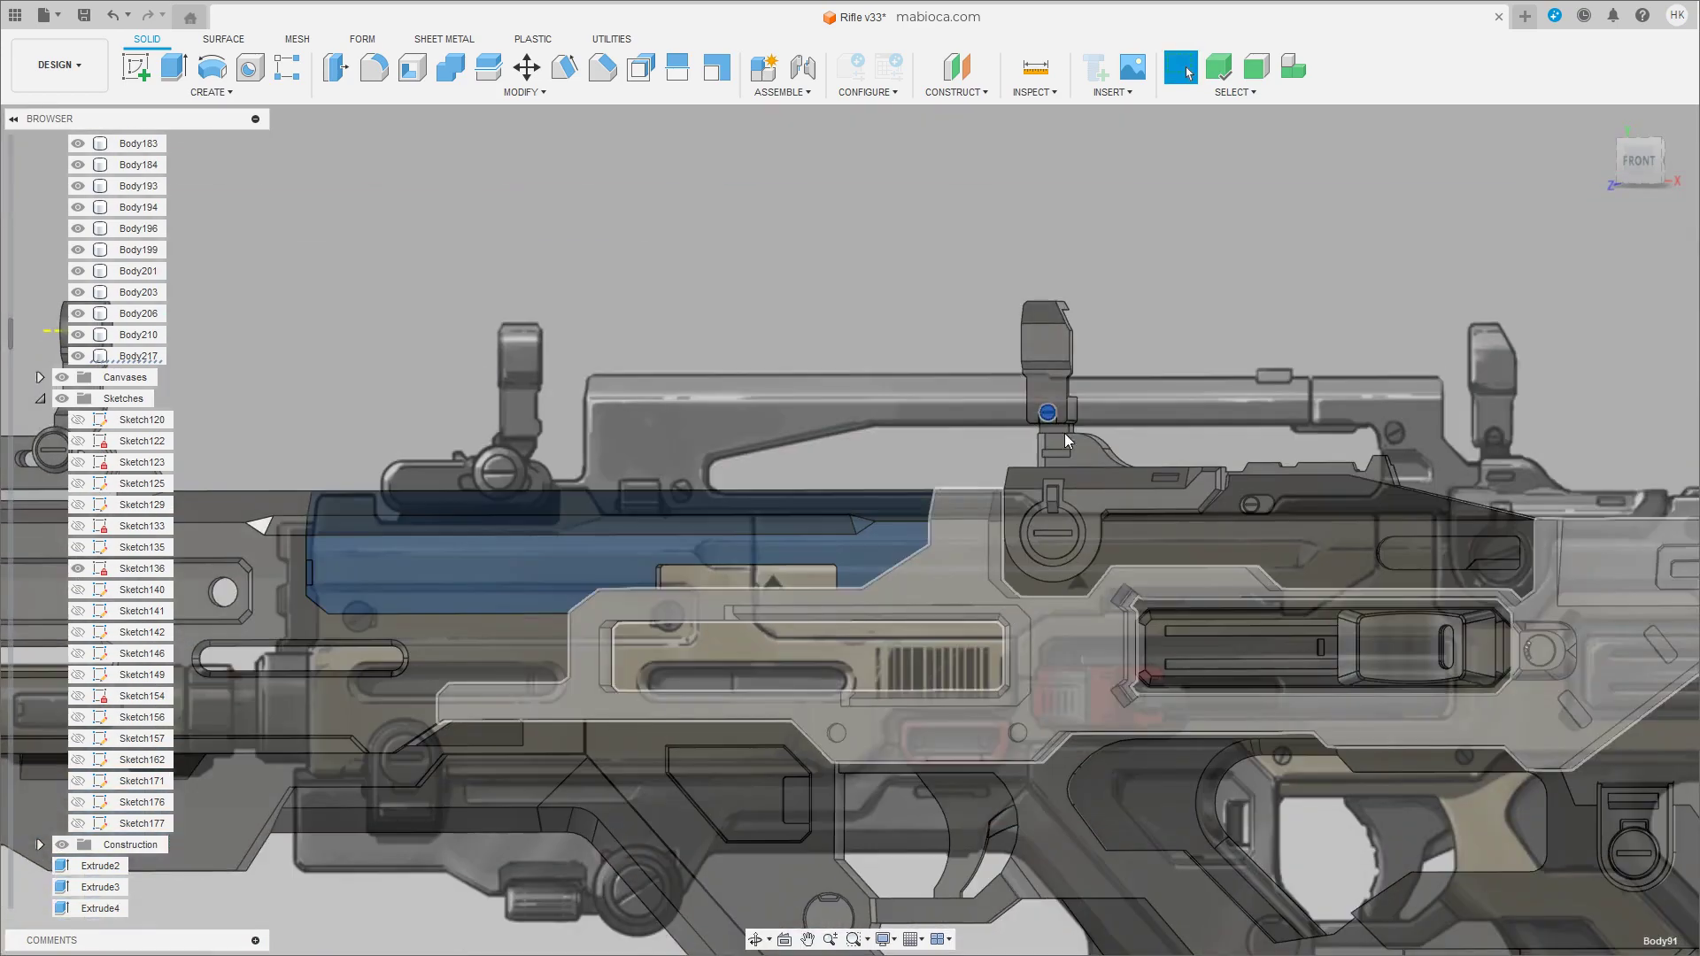
Paste the slotted screw head and centre it in its receiver hole.
{"action": "key", "text": "ctrl+v"}
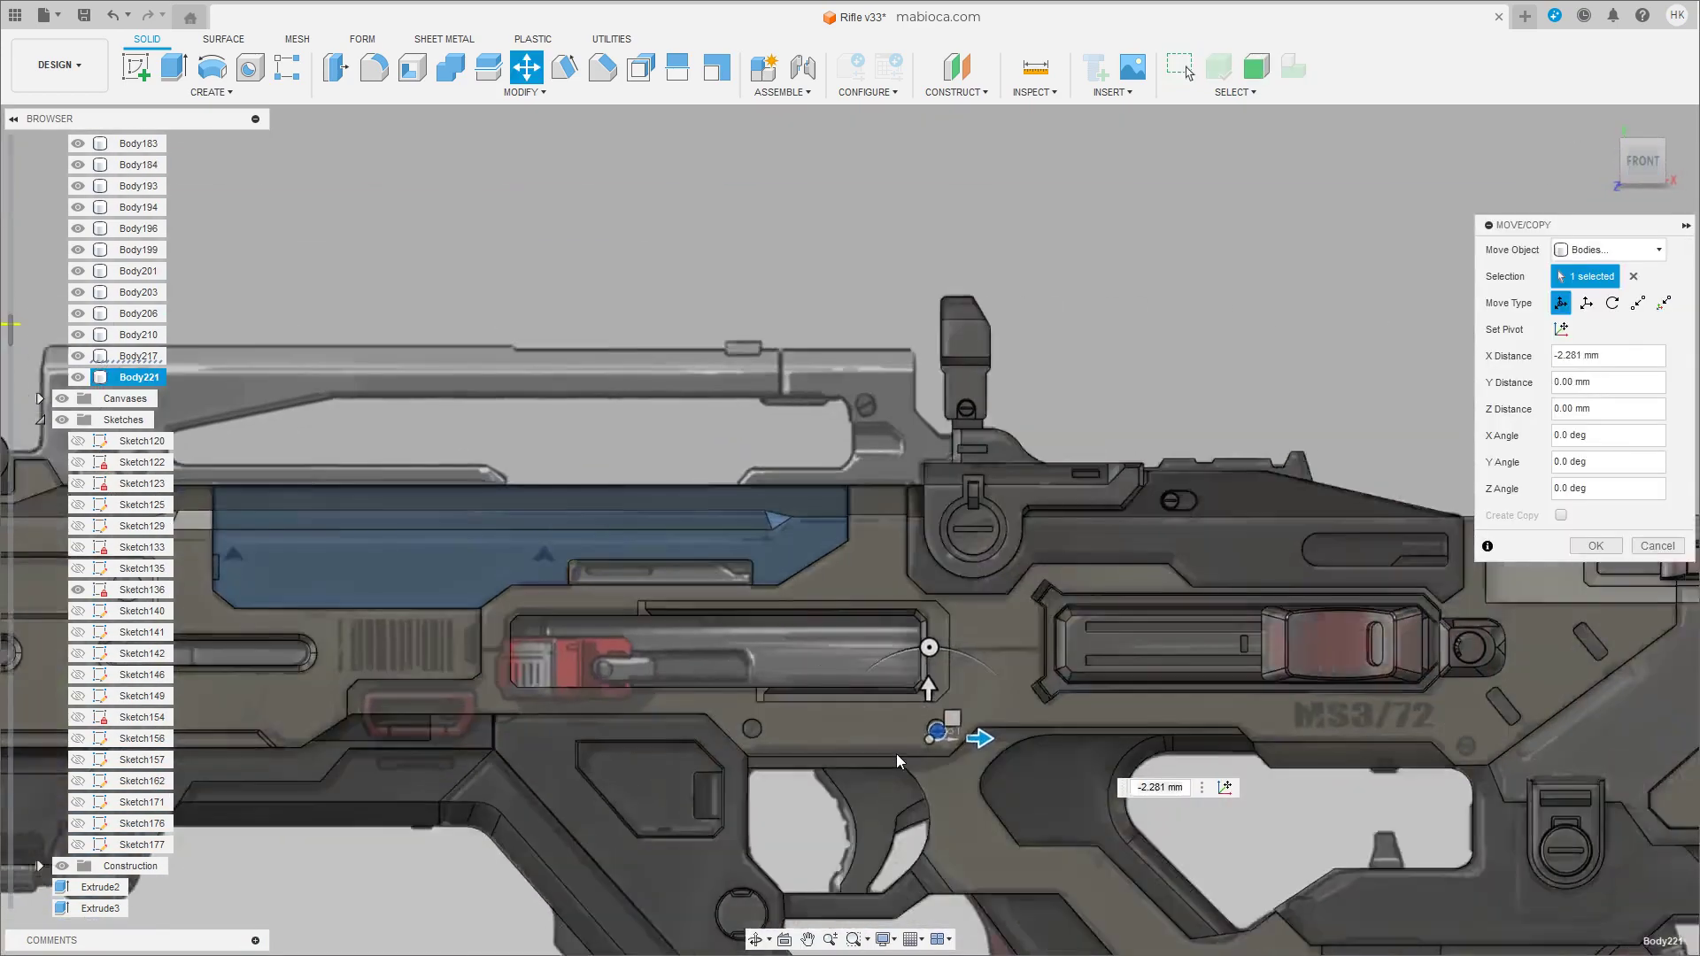
{"action": "scroll", "coordinate": [837, 733], "scroll_direction": "up", "scroll_amount": 10}
{"action": "left_click_drag", "start_coordinate": [748, 576], "coordinate": [739, 518]}
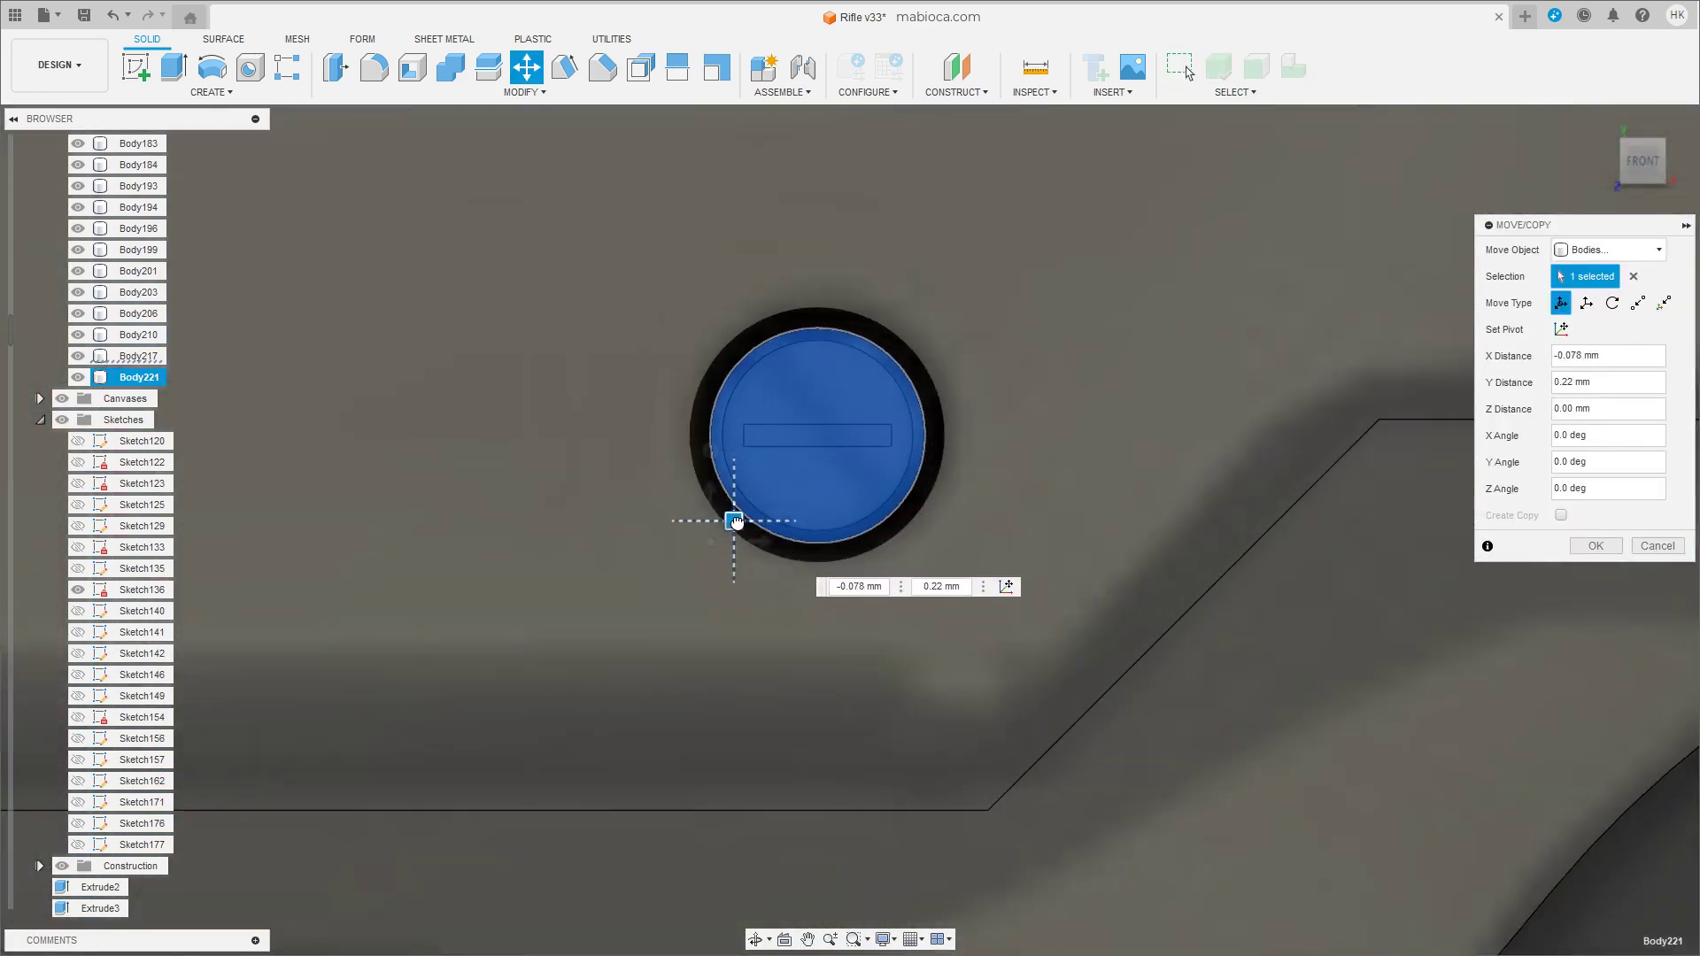
{"action": "scroll", "coordinate": [736, 522], "scroll_direction": "down", "scroll_amount": 5}
{"action": "middle_click_drag", "start_coordinate": [782, 531], "coordinate": [854, 463], "text": "shift"}
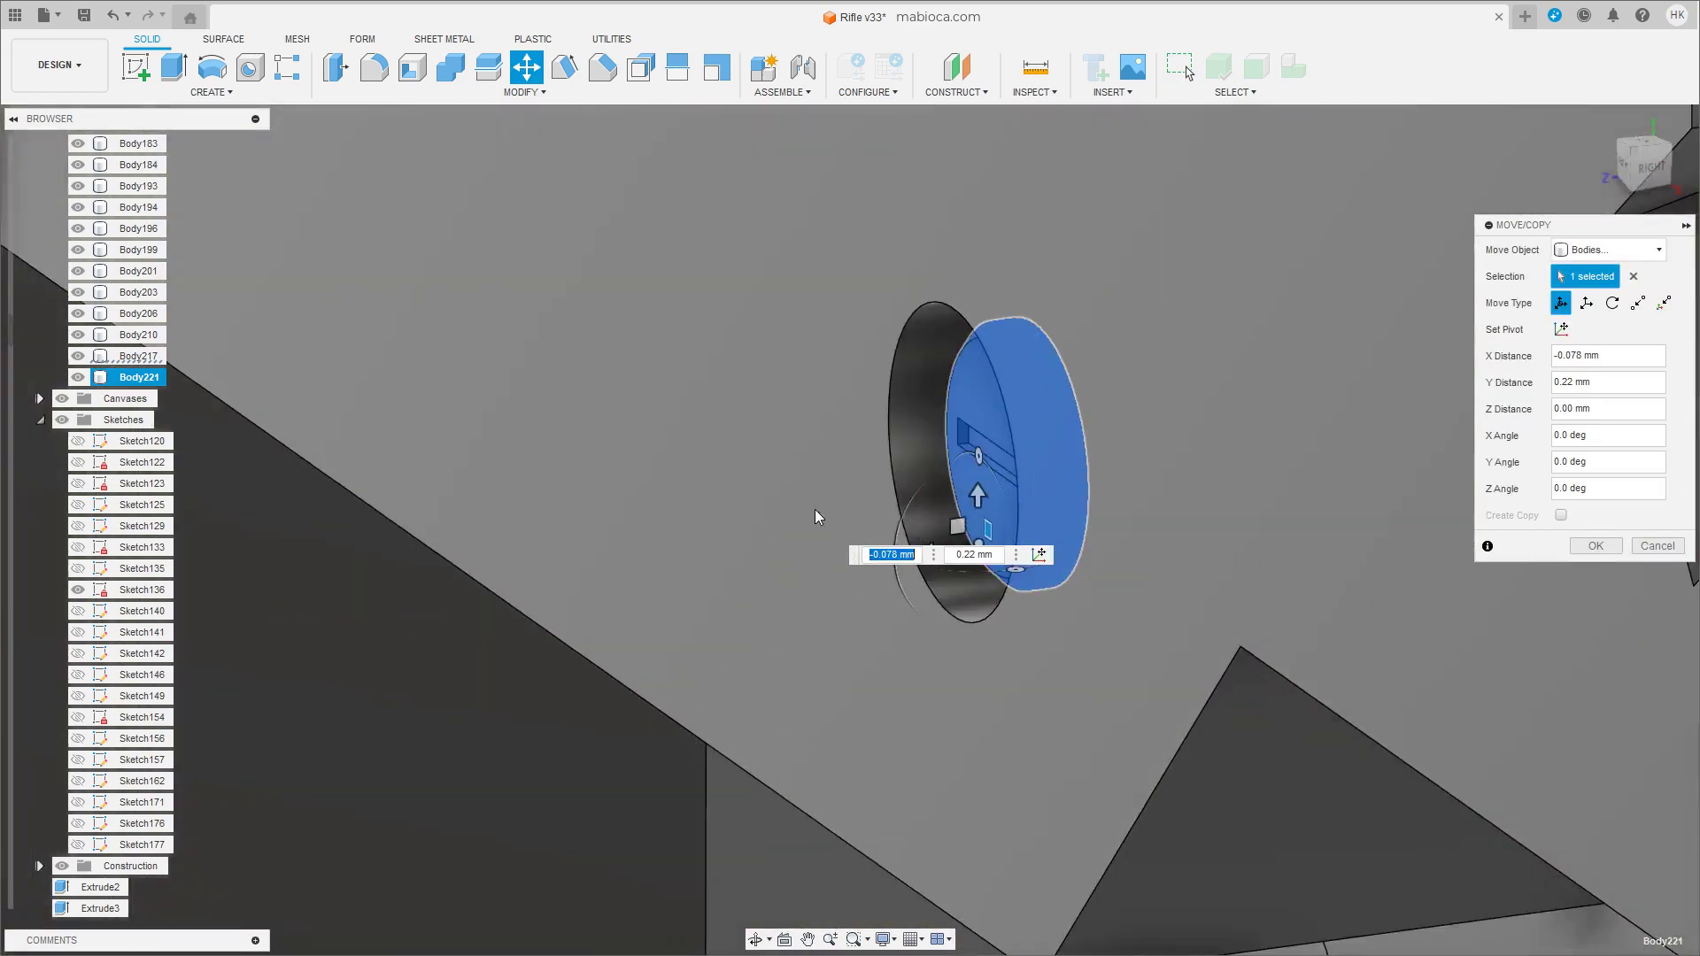
{"action": "scroll", "coordinate": [988, 519], "scroll_direction": "up", "scroll_amount": 5}
{"action": "key", "text": "Return"}
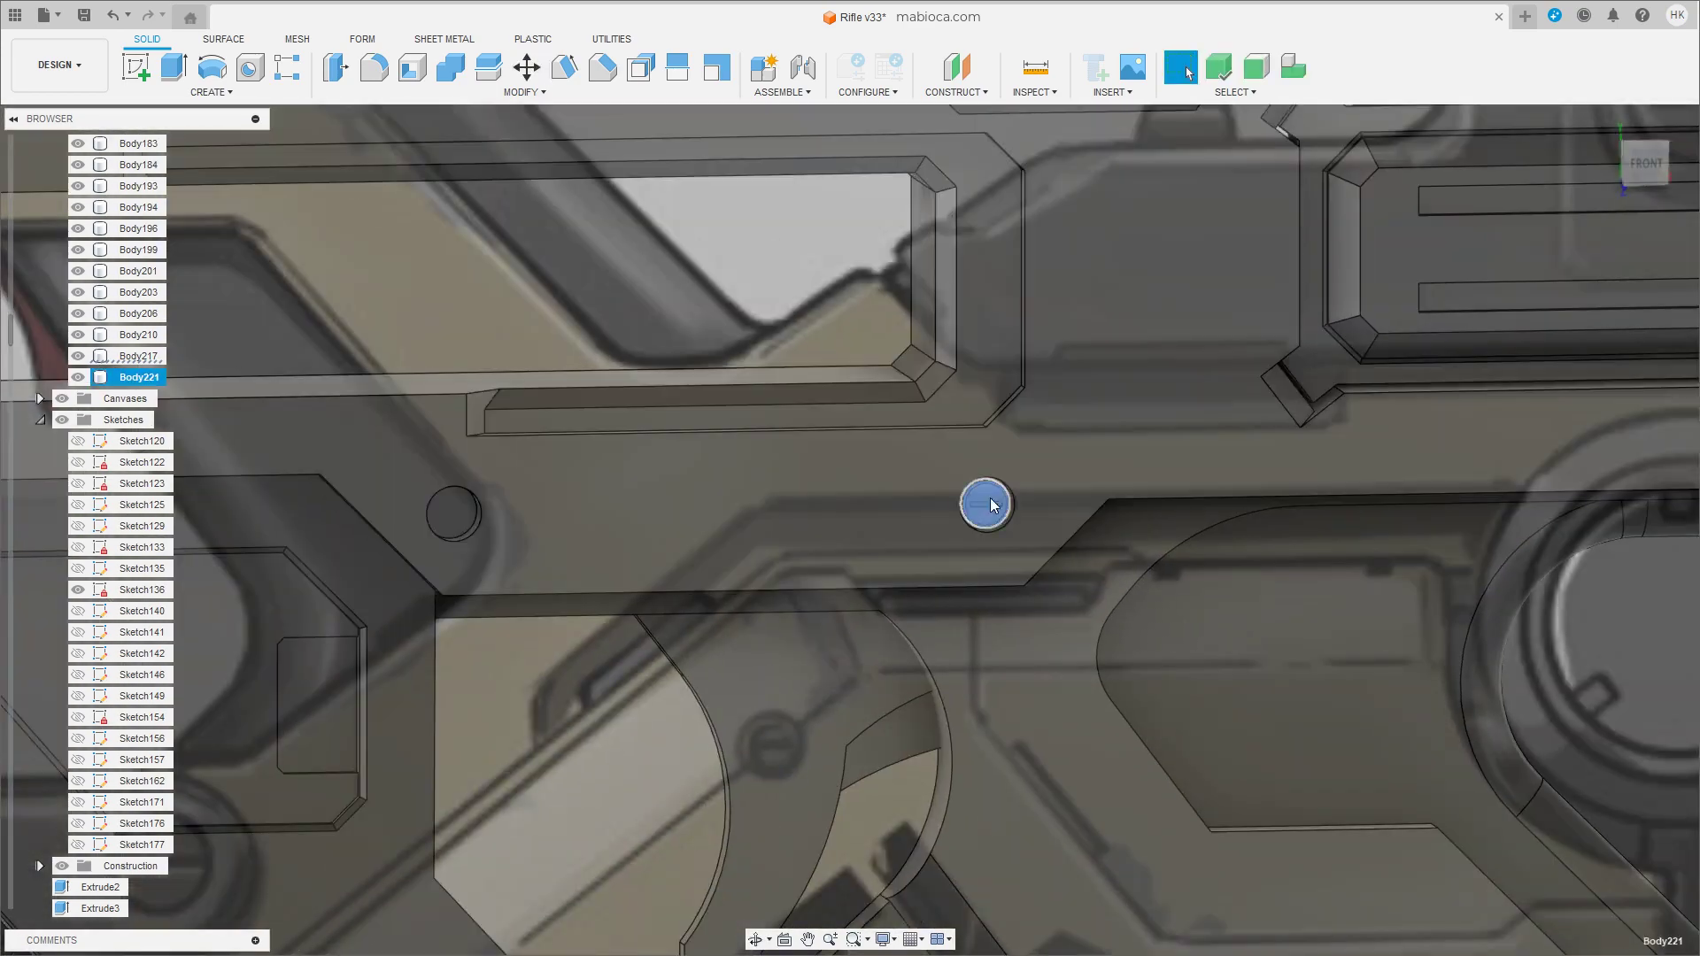
Copy the screw head into the next hole to the left as Body222.
{"action": "key", "text": "ctrl+c"}
{"action": "key", "text": "ctrl+v"}
{"action": "left_click_drag", "start_coordinate": [1001, 533], "coordinate": [488, 532]}
{"action": "left_click", "coordinate": [1638, 162]}
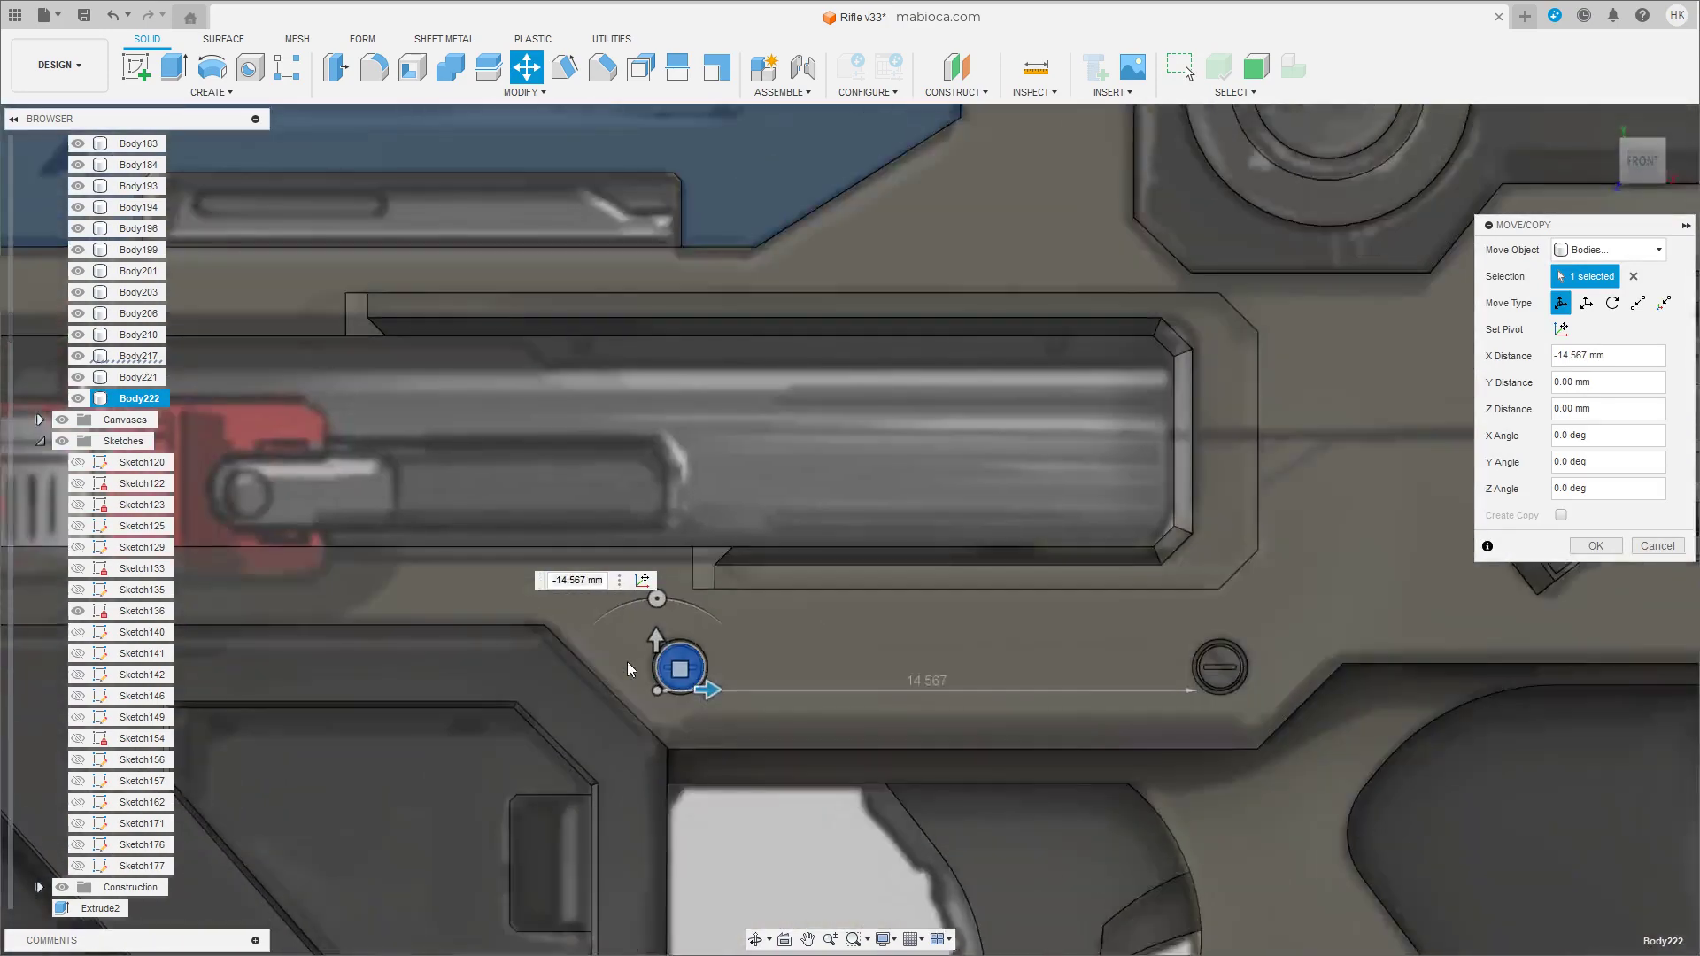
{"action": "scroll", "coordinate": [708, 726], "scroll_direction": "up", "scroll_amount": 8}
{"action": "left_click", "coordinate": [1597, 556]}
{"action": "scroll", "coordinate": [1194, 616], "scroll_direction": "down", "scroll_amount": 5}
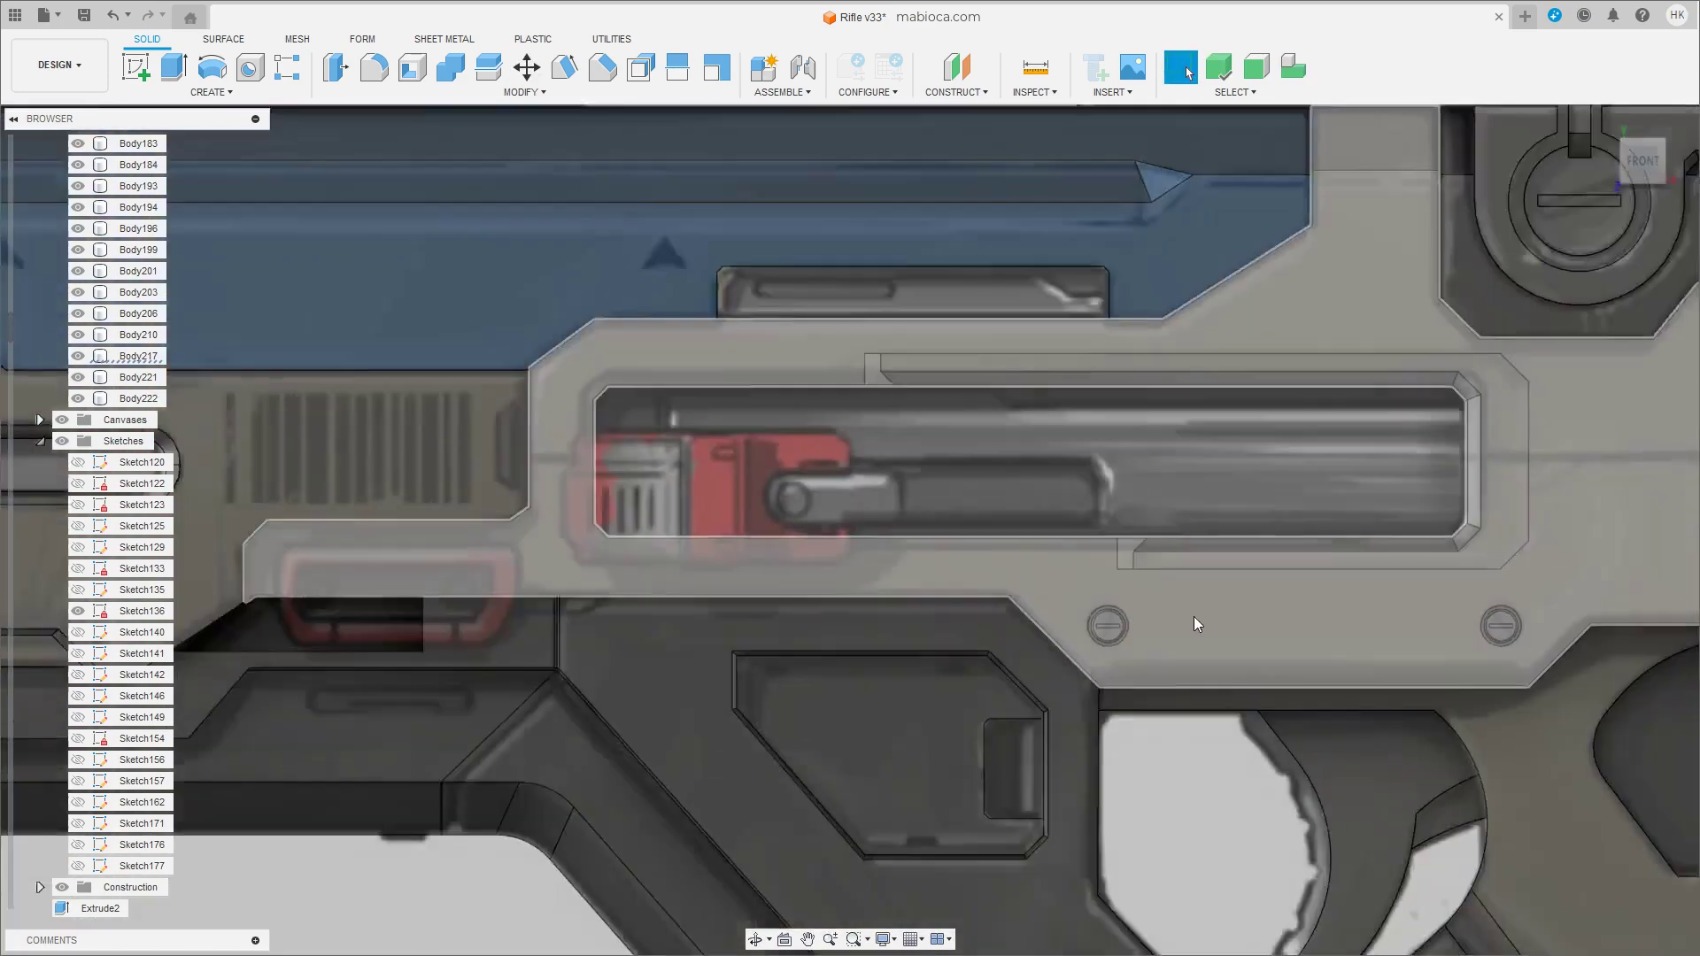
{"action": "scroll", "coordinate": [1176, 642], "scroll_direction": "down", "scroll_amount": 3}
{"action": "scroll", "coordinate": [1146, 592], "scroll_direction": "up", "scroll_amount": 8}
Paste another screw-head copy, Body223, into the front hole and begin scaling it.
{"action": "key", "text": "ctrl+c"}
{"action": "key", "text": "ctrl+v"}
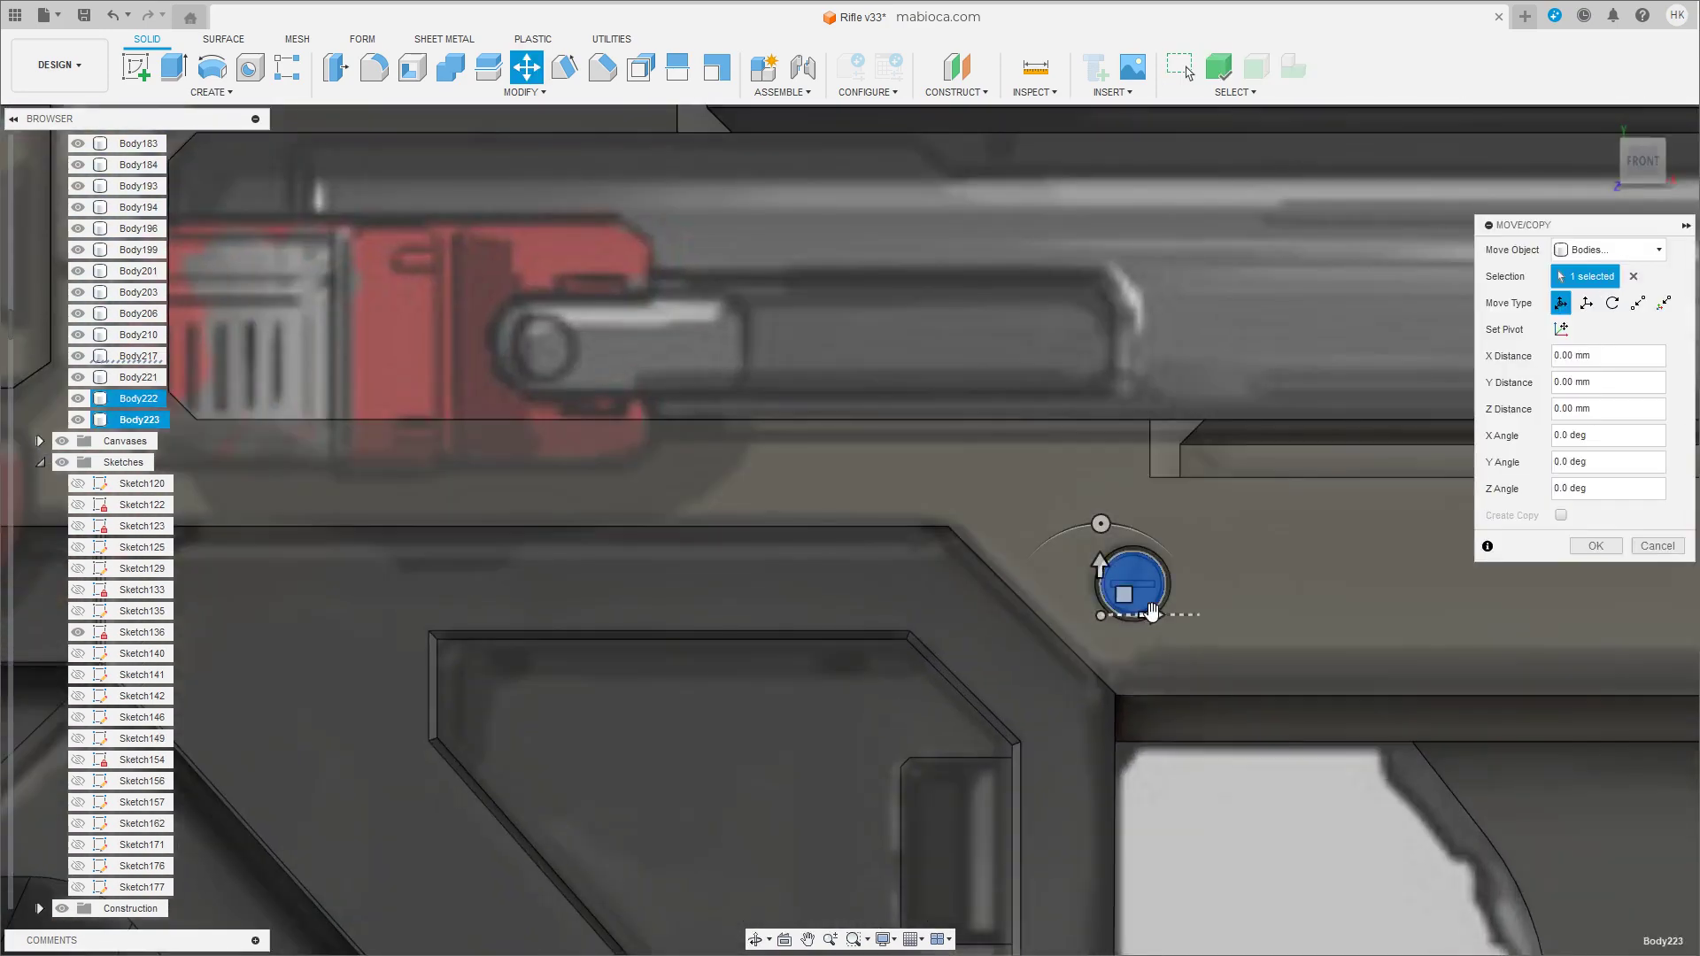
{"action": "middle_click_drag", "start_coordinate": [377, 615], "coordinate": [1361, 736]}
{"action": "middle_click_drag", "start_coordinate": [421, 602], "coordinate": [1250, 531]}
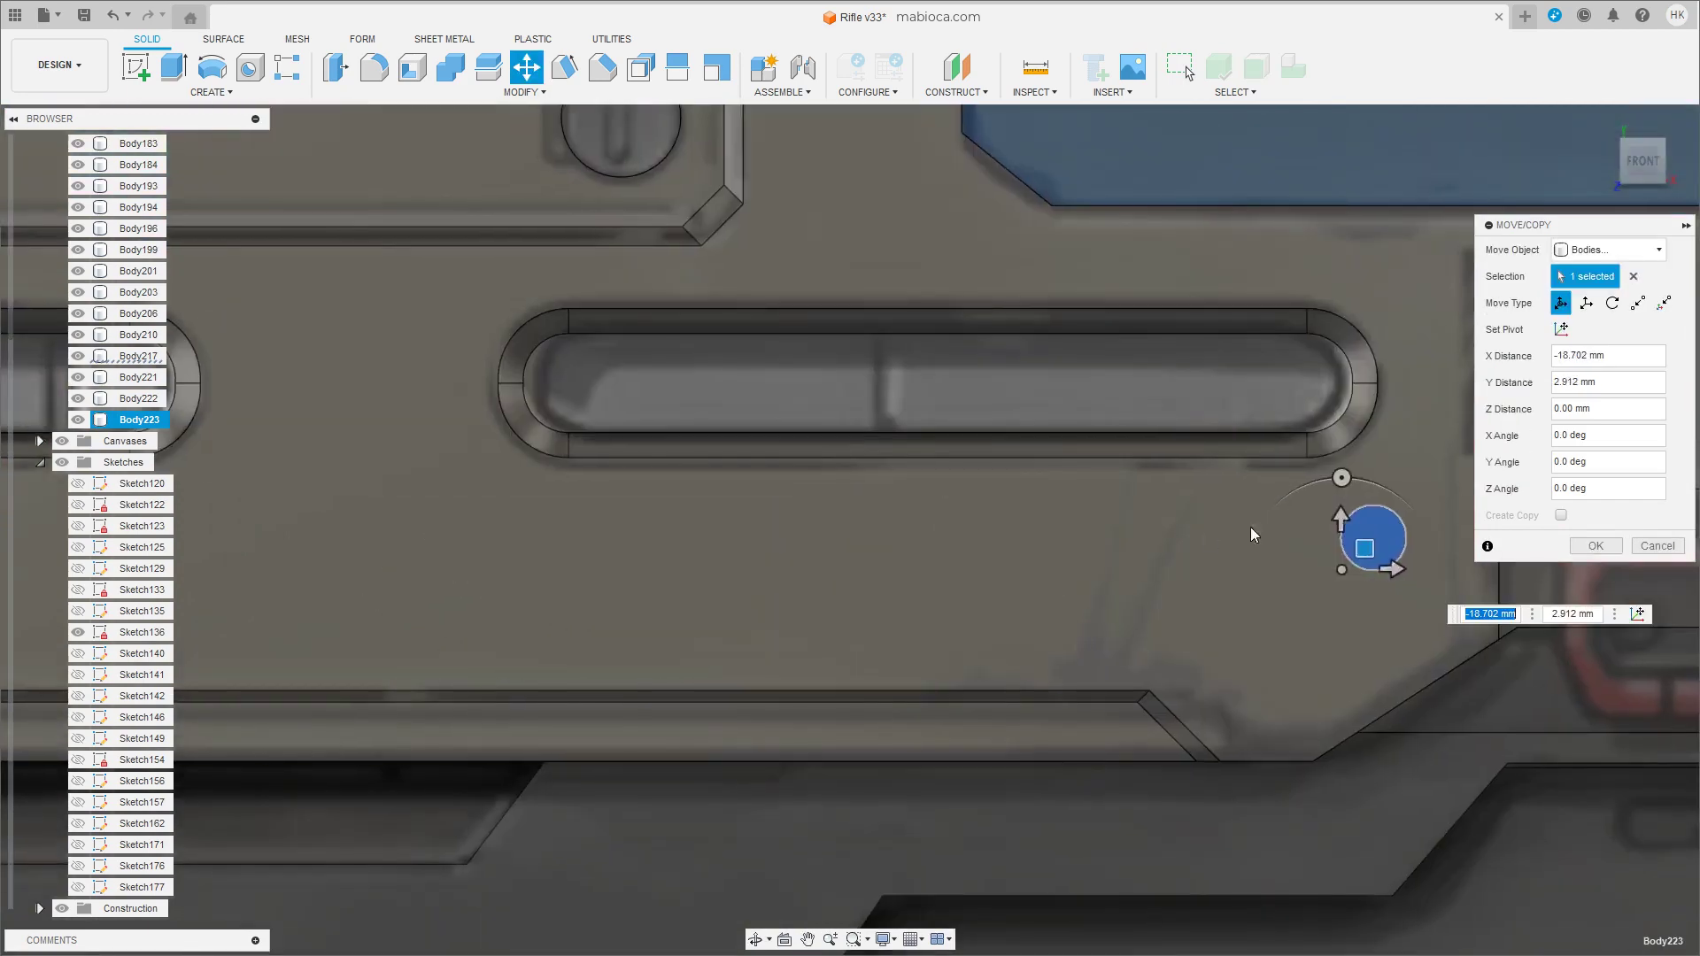
{"action": "scroll", "coordinate": [390, 394], "scroll_direction": "down", "scroll_amount": 5}
{"action": "middle_click_drag", "start_coordinate": [1066, 558], "coordinate": [868, 638]}
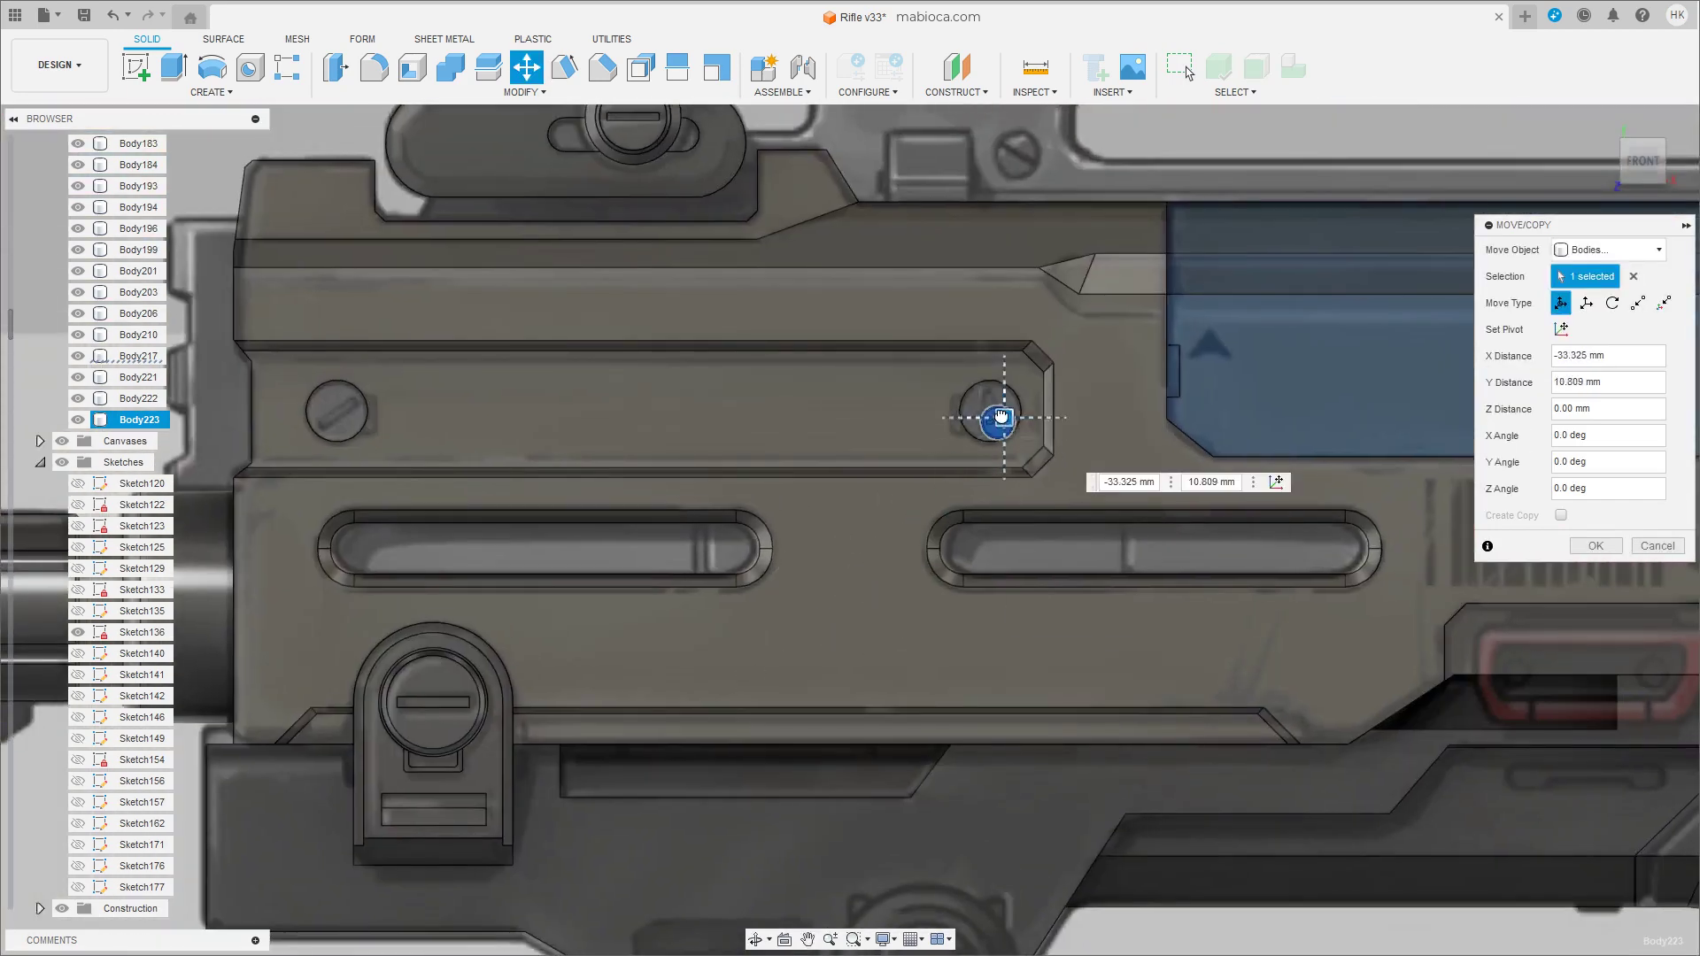
{"action": "scroll", "coordinate": [995, 407], "scroll_direction": "up", "scroll_amount": 4}
{"action": "scroll", "coordinate": [878, 478], "scroll_direction": "up", "scroll_amount": 2}
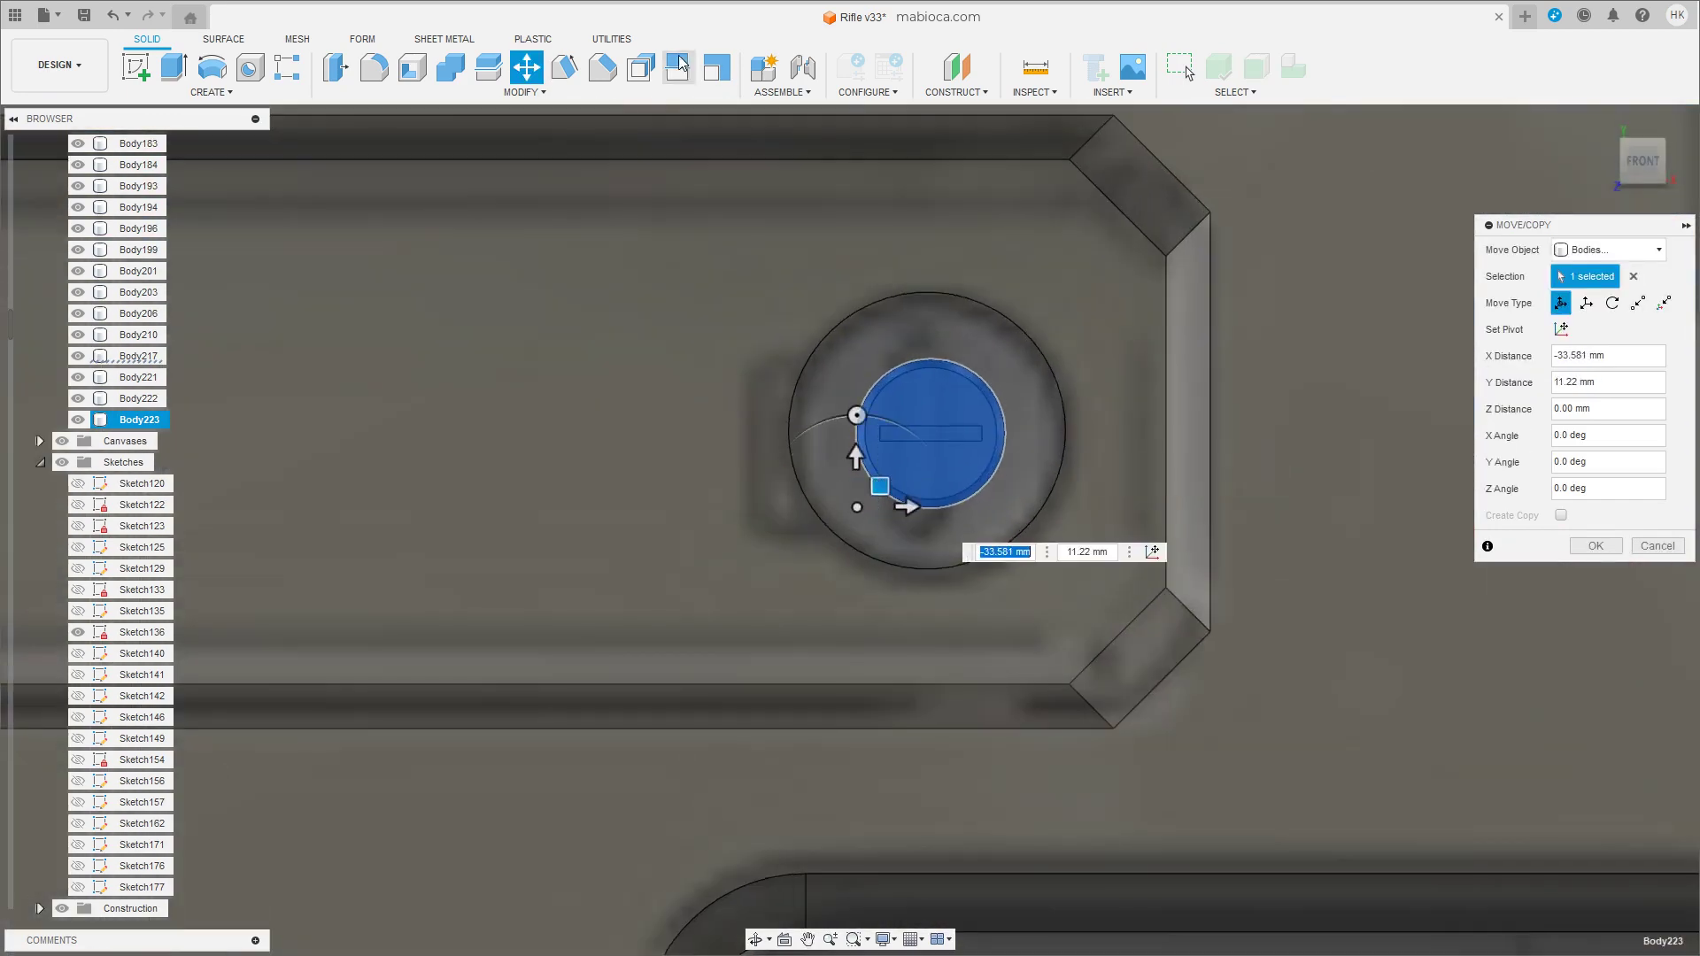
{"action": "left_click", "coordinate": [716, 66]}
{"action": "scroll", "coordinate": [581, 528], "scroll_direction": "down", "scroll_amount": 5}
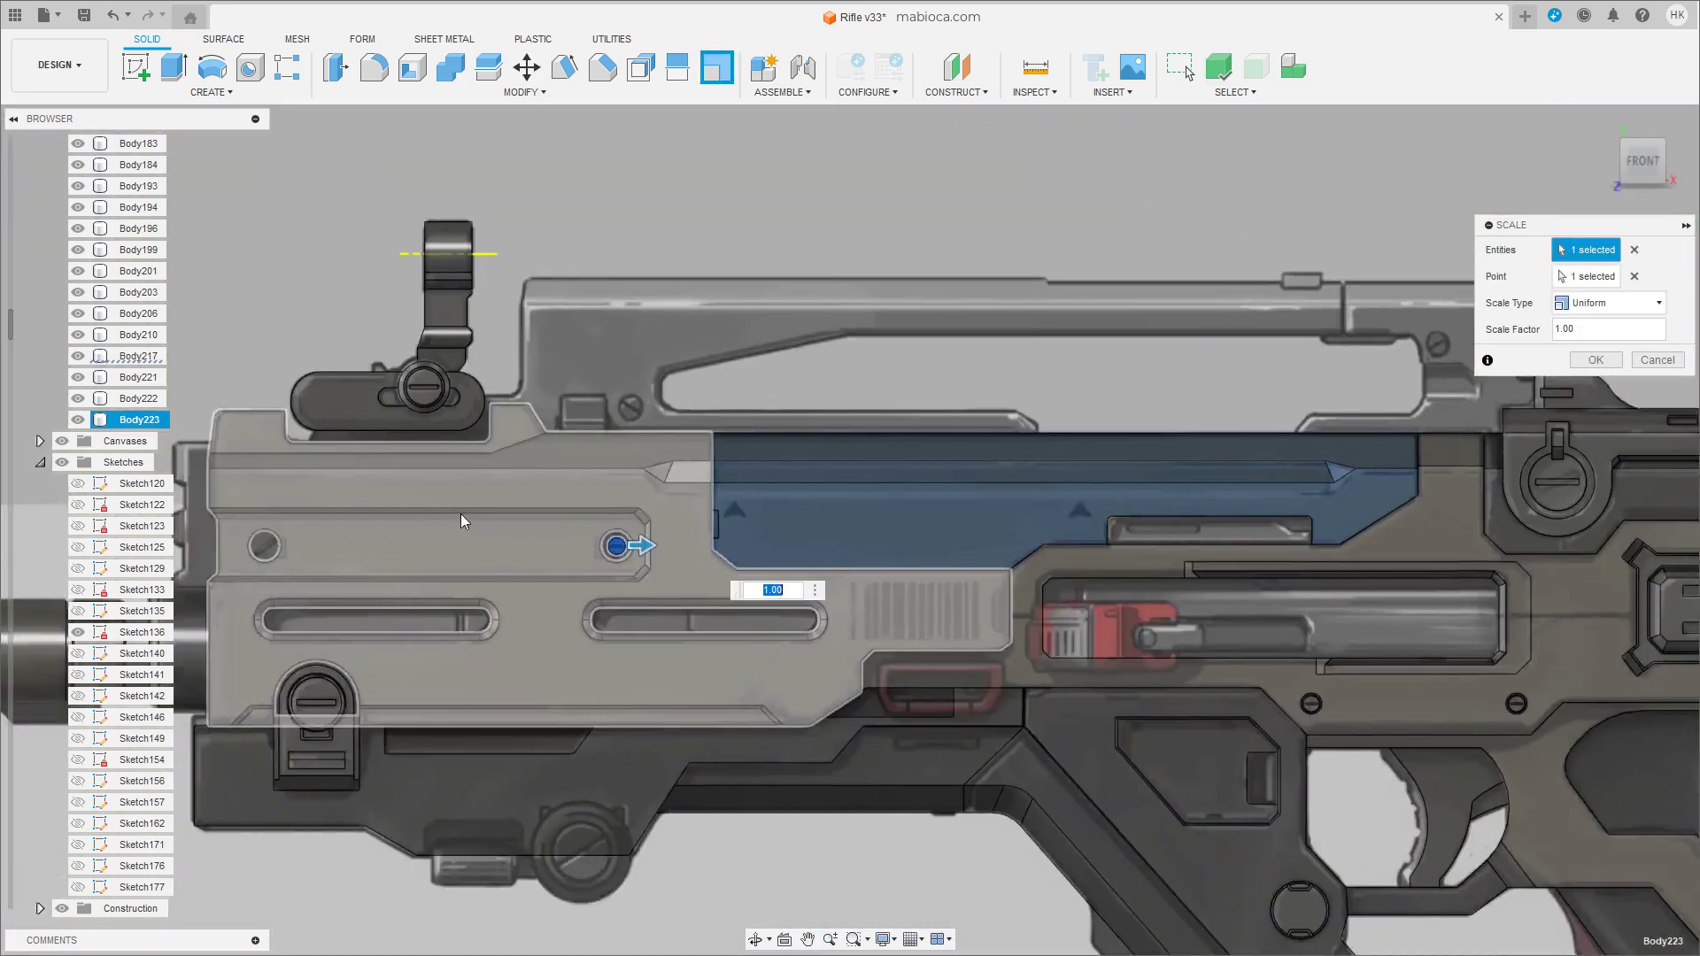
Enlarge the screw head to fill its hole and sink it 0.25 mm into the hole.
{"action": "scroll", "coordinate": [572, 540], "scroll_direction": "up", "scroll_amount": 5}
{"action": "left_click_drag", "start_coordinate": [841, 565], "coordinate": [877, 571]}
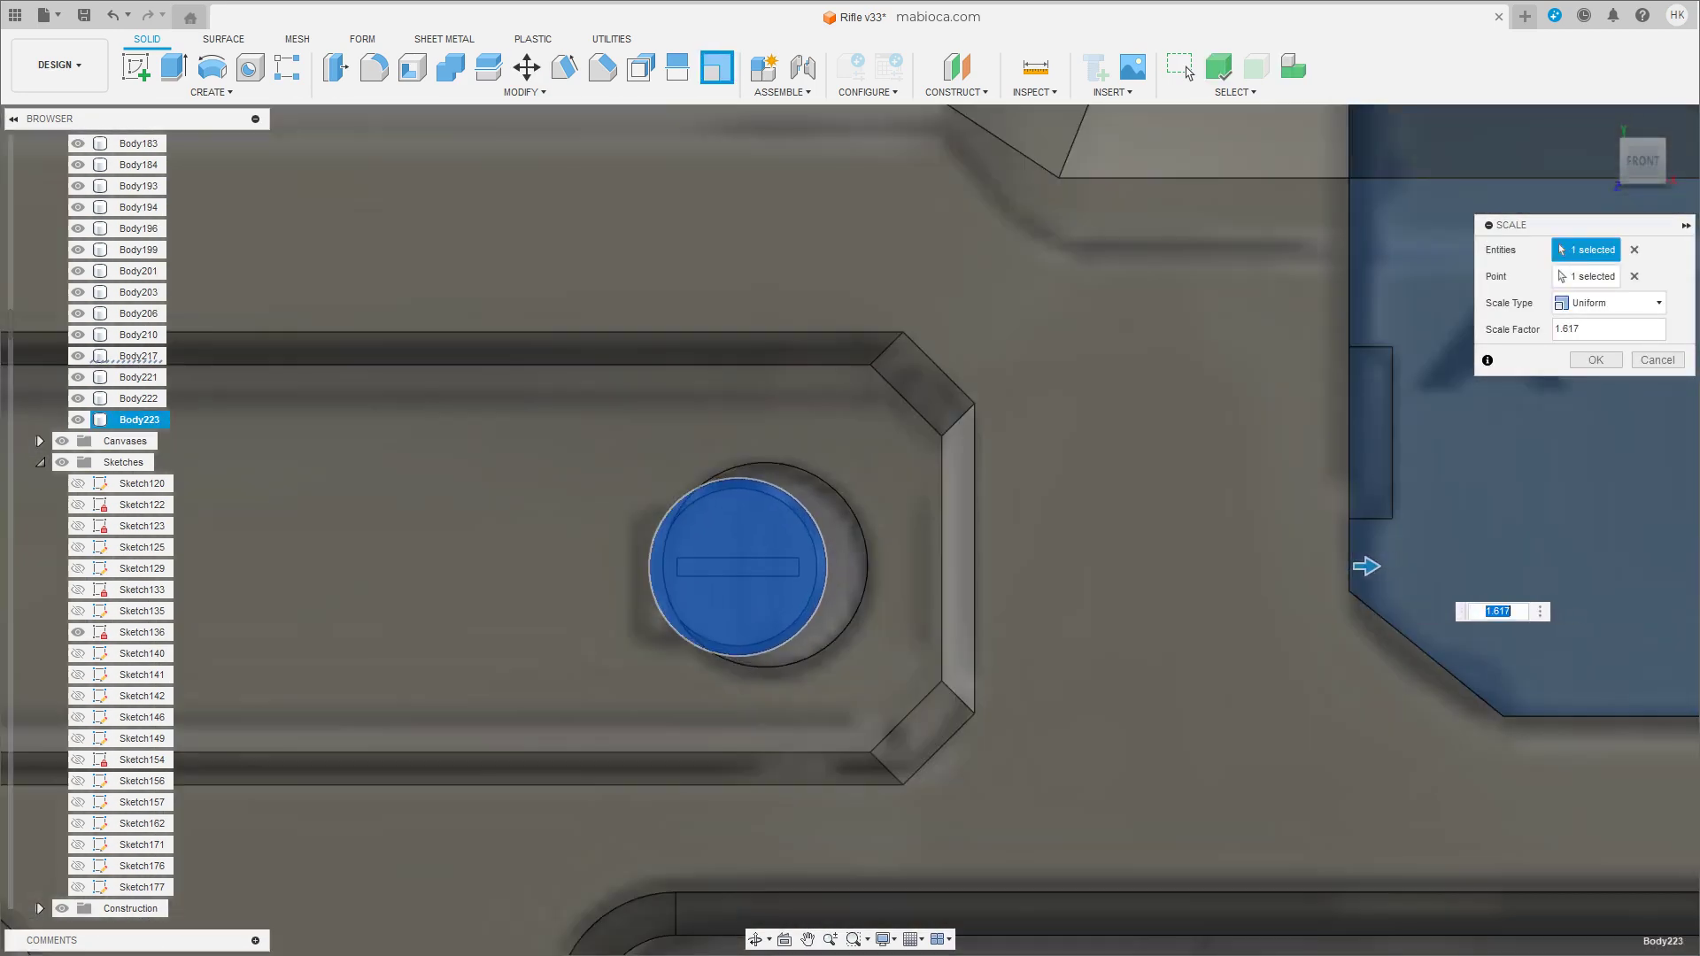
{"action": "key", "text": "Escape"}
{"action": "left_click", "coordinate": [751, 603]}
{"action": "key", "text": "m"}
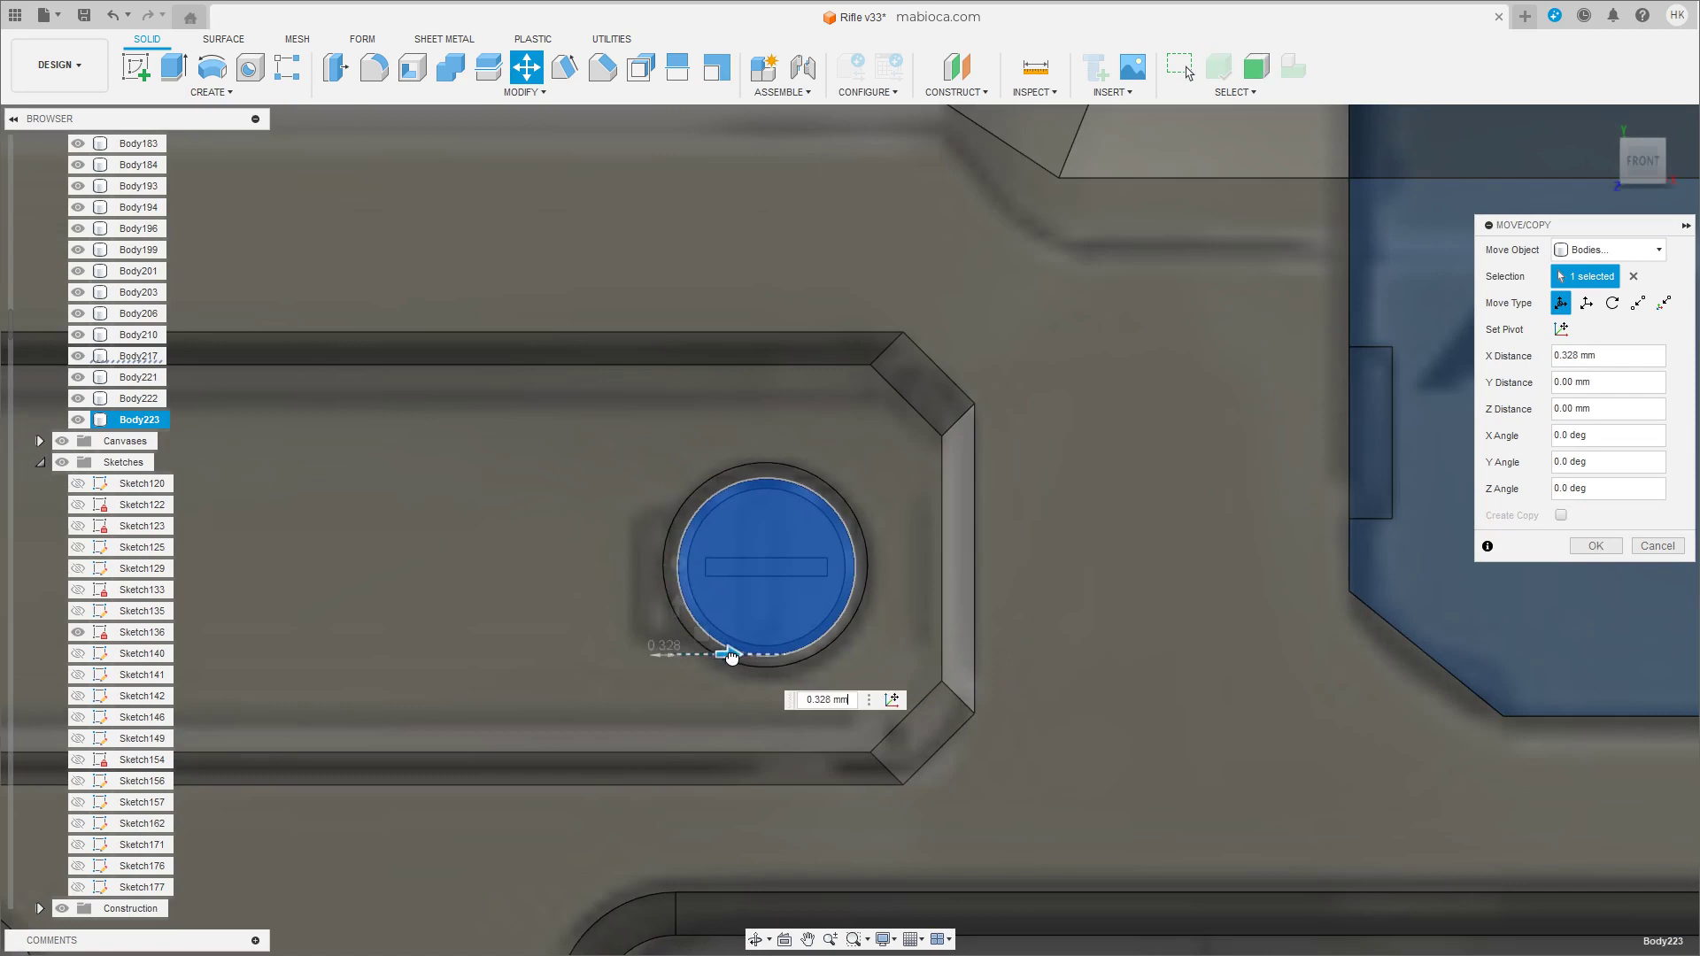
{"action": "scroll", "coordinate": [801, 633], "scroll_direction": "up", "scroll_amount": 3}
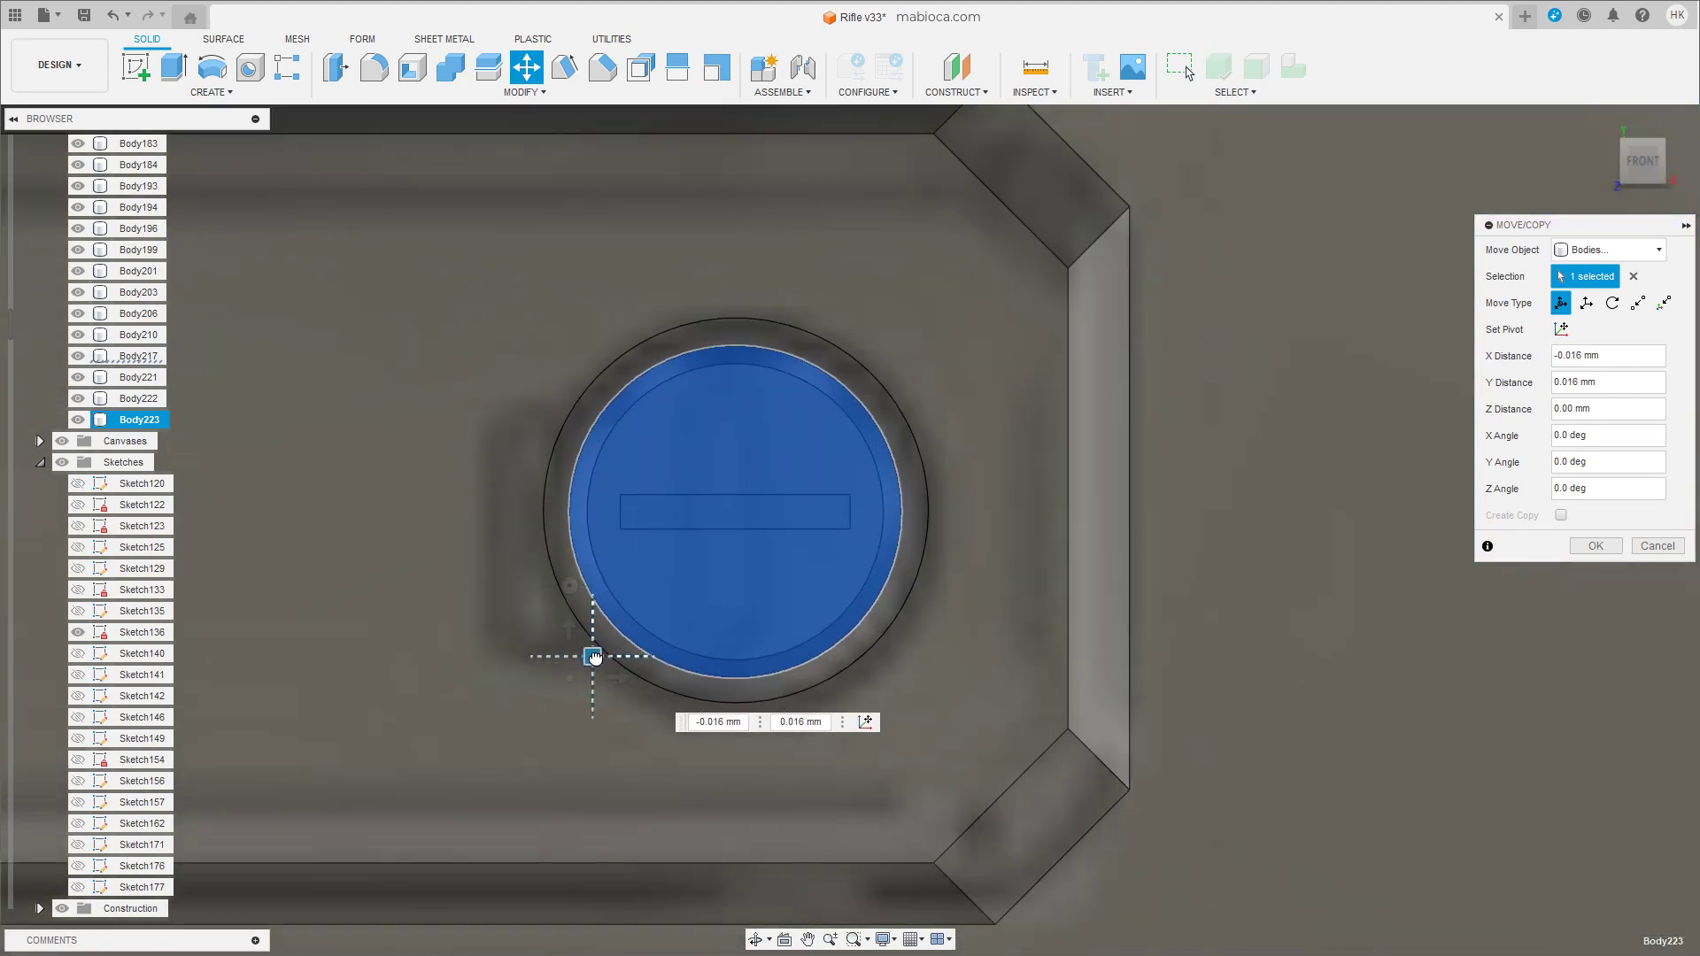
{"action": "scroll", "coordinate": [594, 656], "scroll_direction": "down", "scroll_amount": 5}
{"action": "middle_click_drag", "start_coordinate": [645, 653], "coordinate": [599, 652], "text": "shift"}
{"action": "left_click_drag", "start_coordinate": [599, 652], "coordinate": [675, 650]}
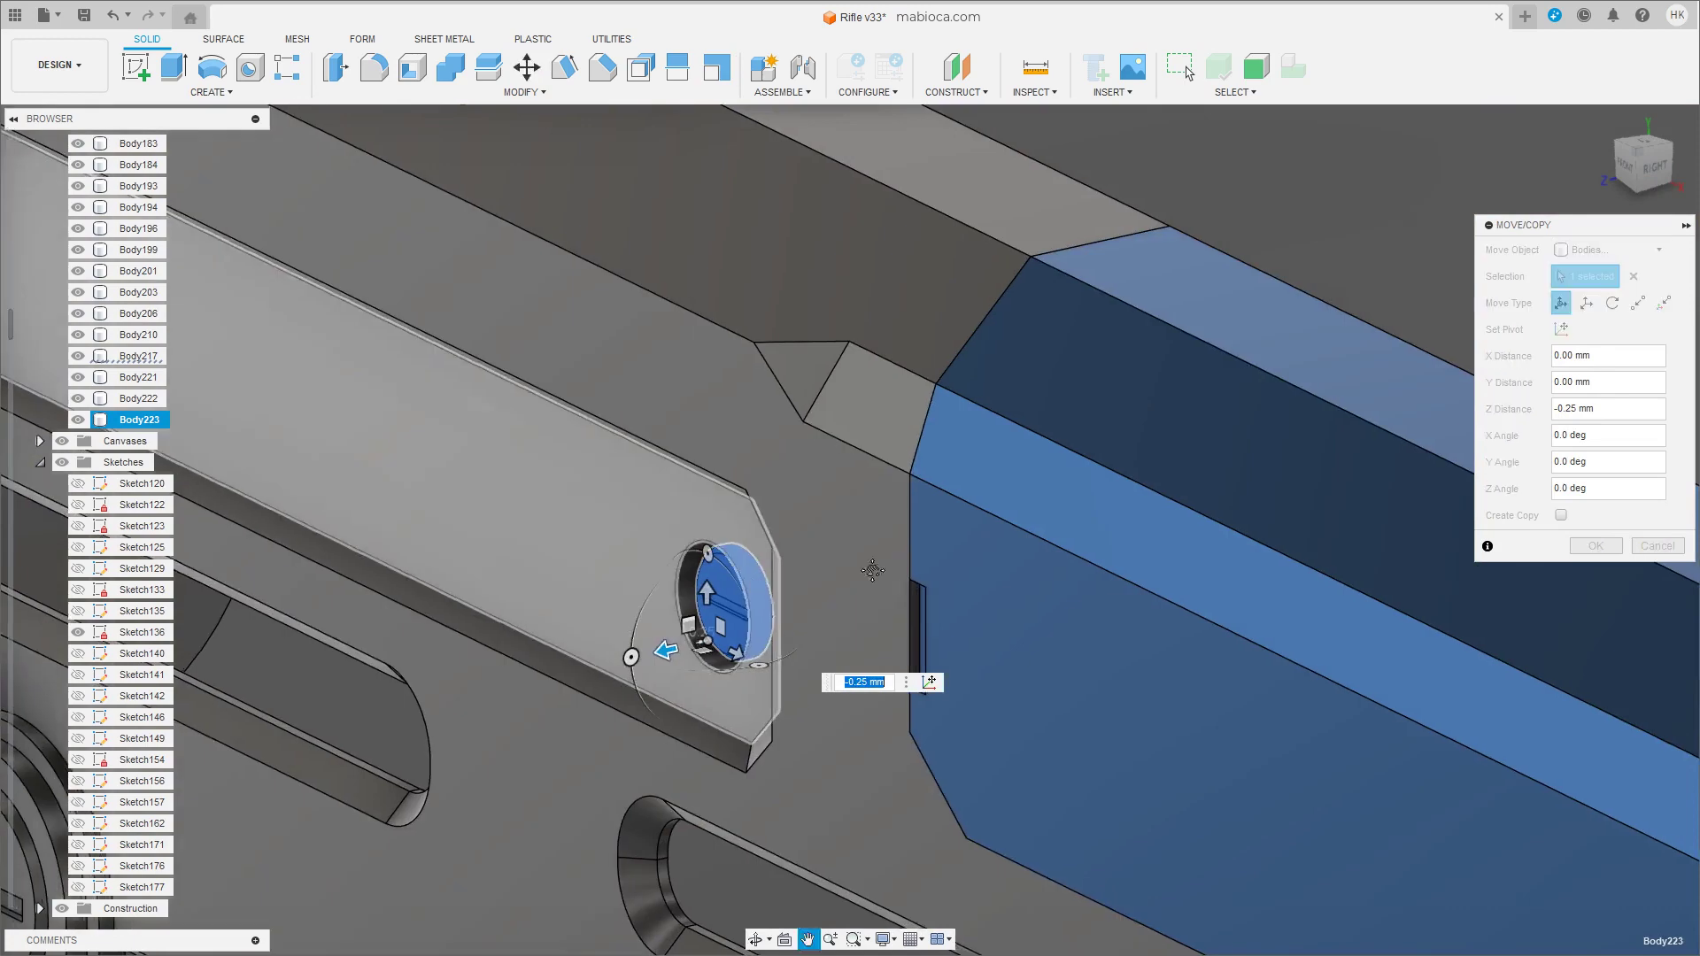
{"action": "middle_click_drag", "start_coordinate": [676, 646], "coordinate": [1085, 641], "text": "shift"}
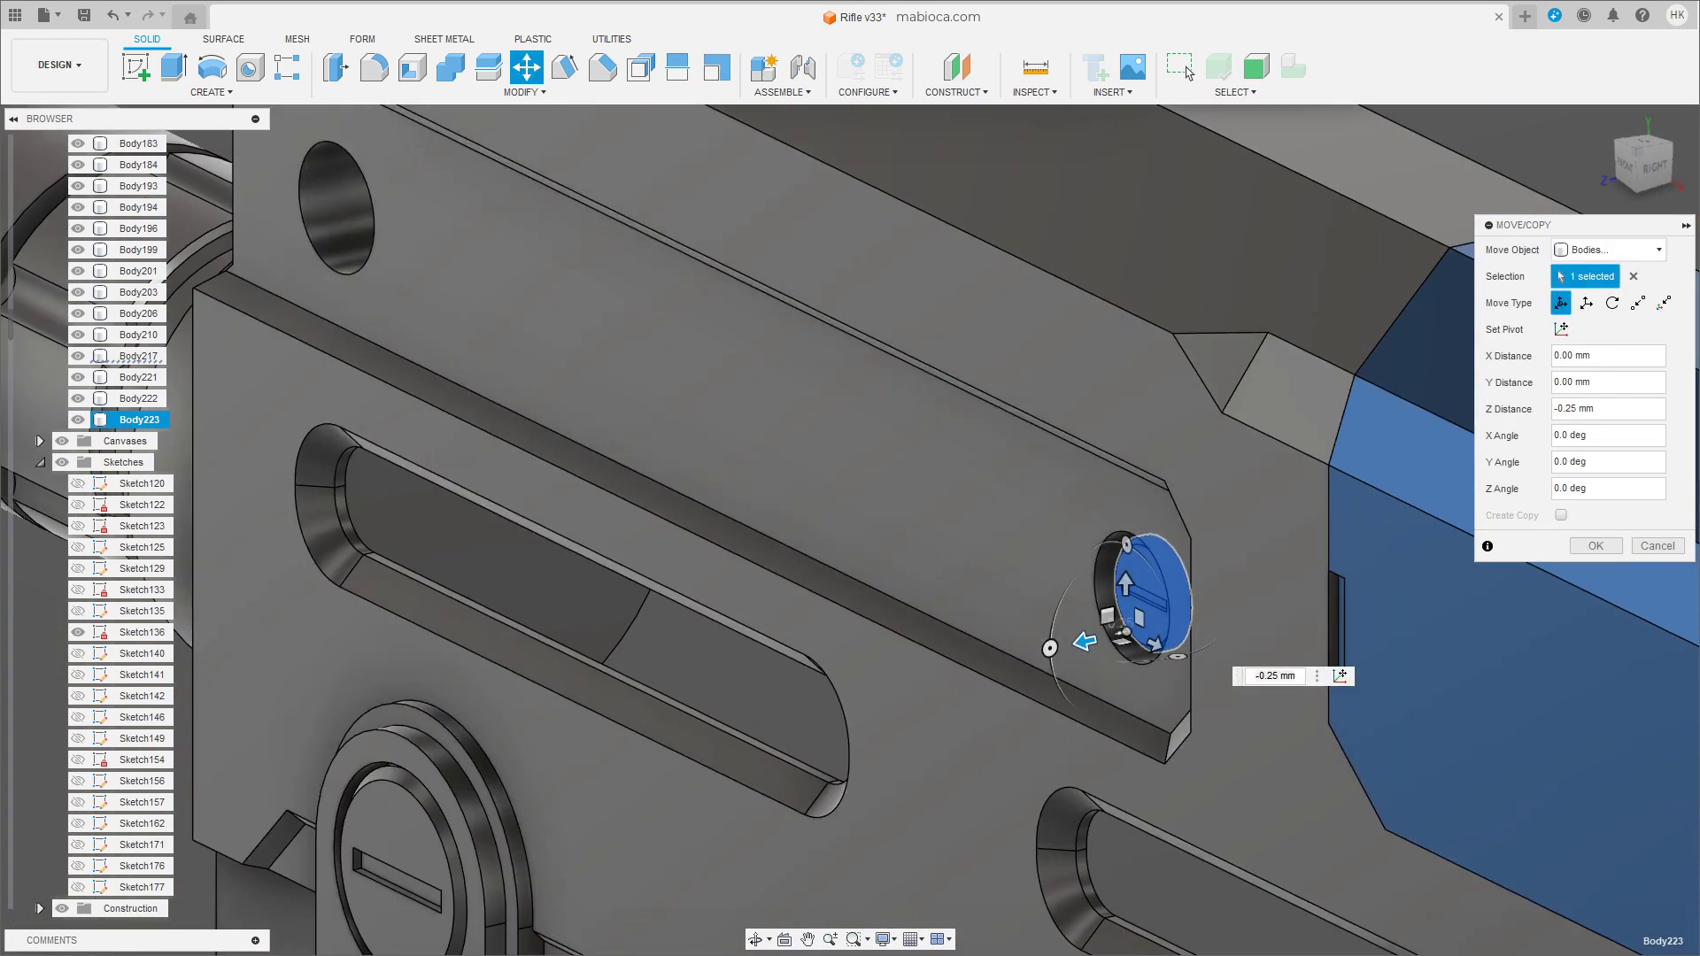
{"action": "key", "text": "Return"}
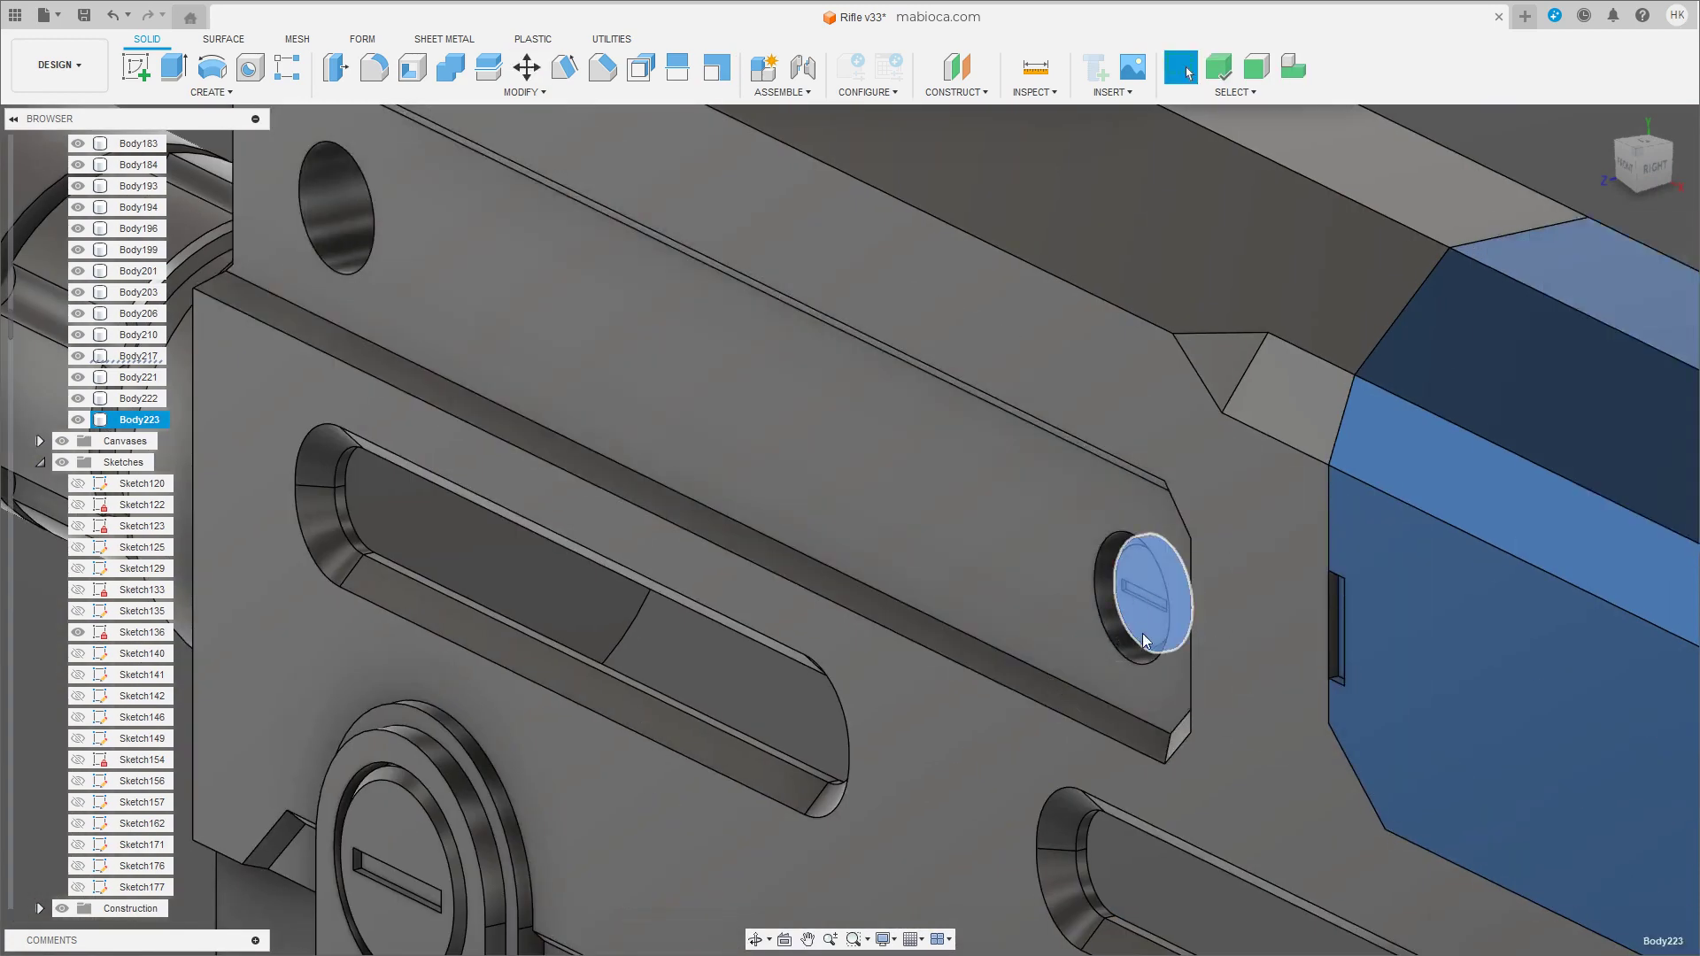
Paste another screw head copy and slide it sideways into its hole.
{"action": "key", "text": "ctrl+v"}
{"action": "left_click", "coordinate": [1623, 161]}
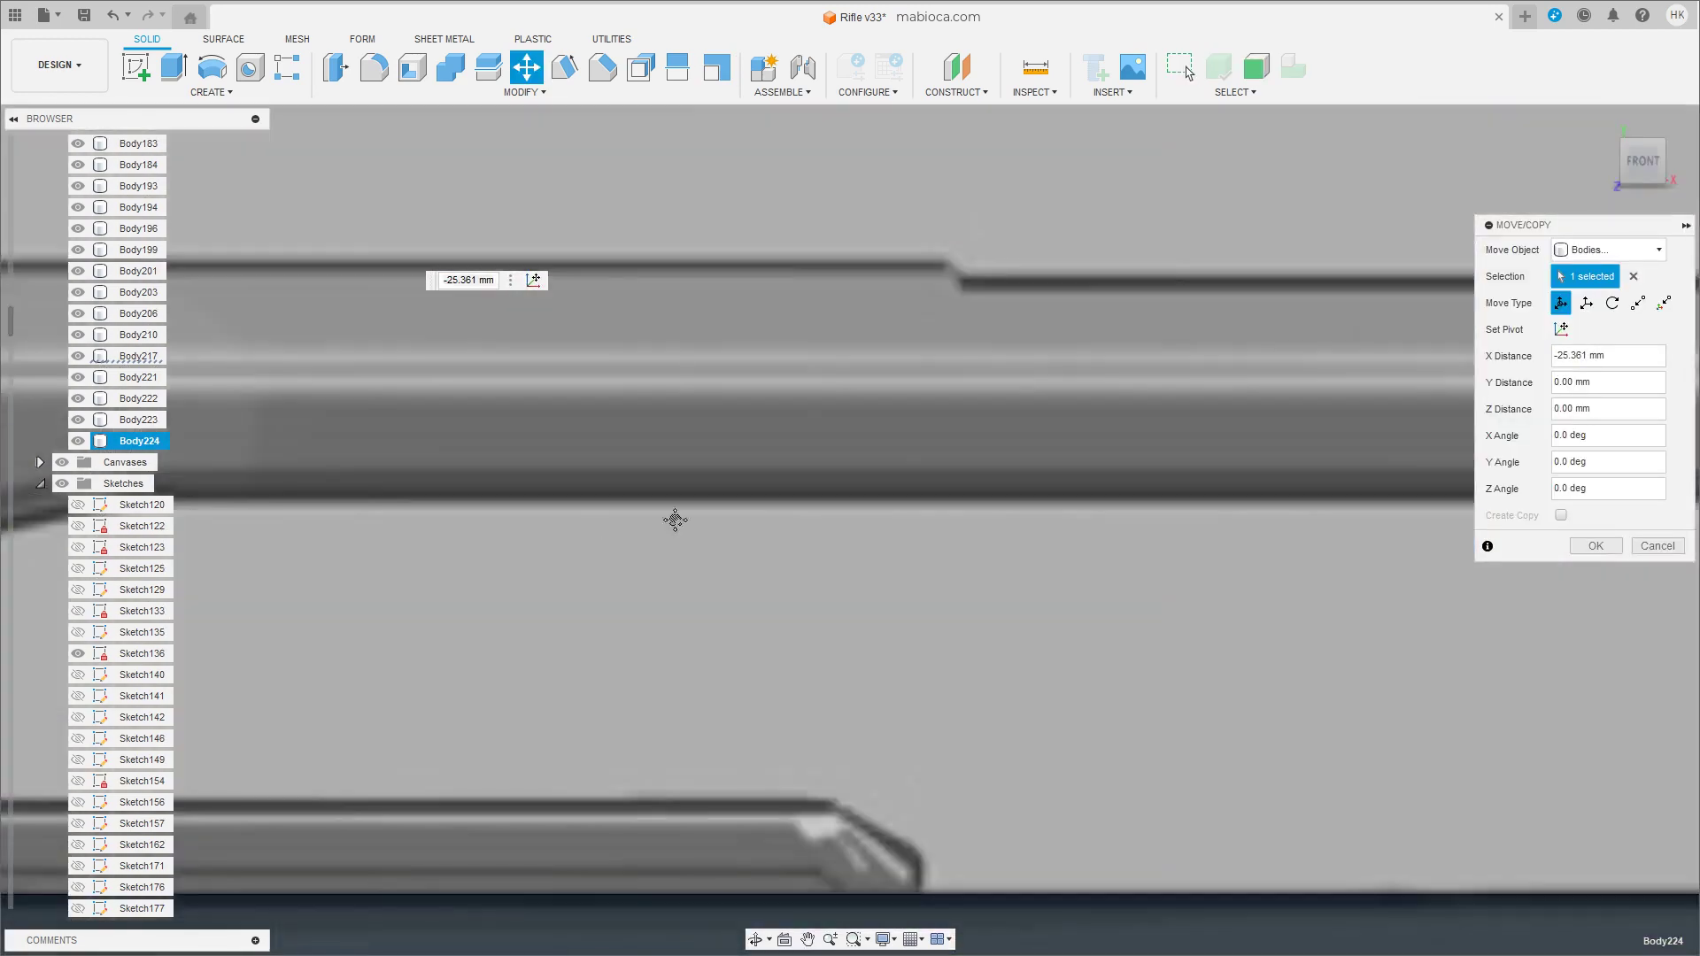
{"action": "scroll", "coordinate": [212, 668], "scroll_direction": "up", "scroll_amount": 5}
{"action": "left_click_drag", "start_coordinate": [558, 726], "coordinate": [572, 726]}
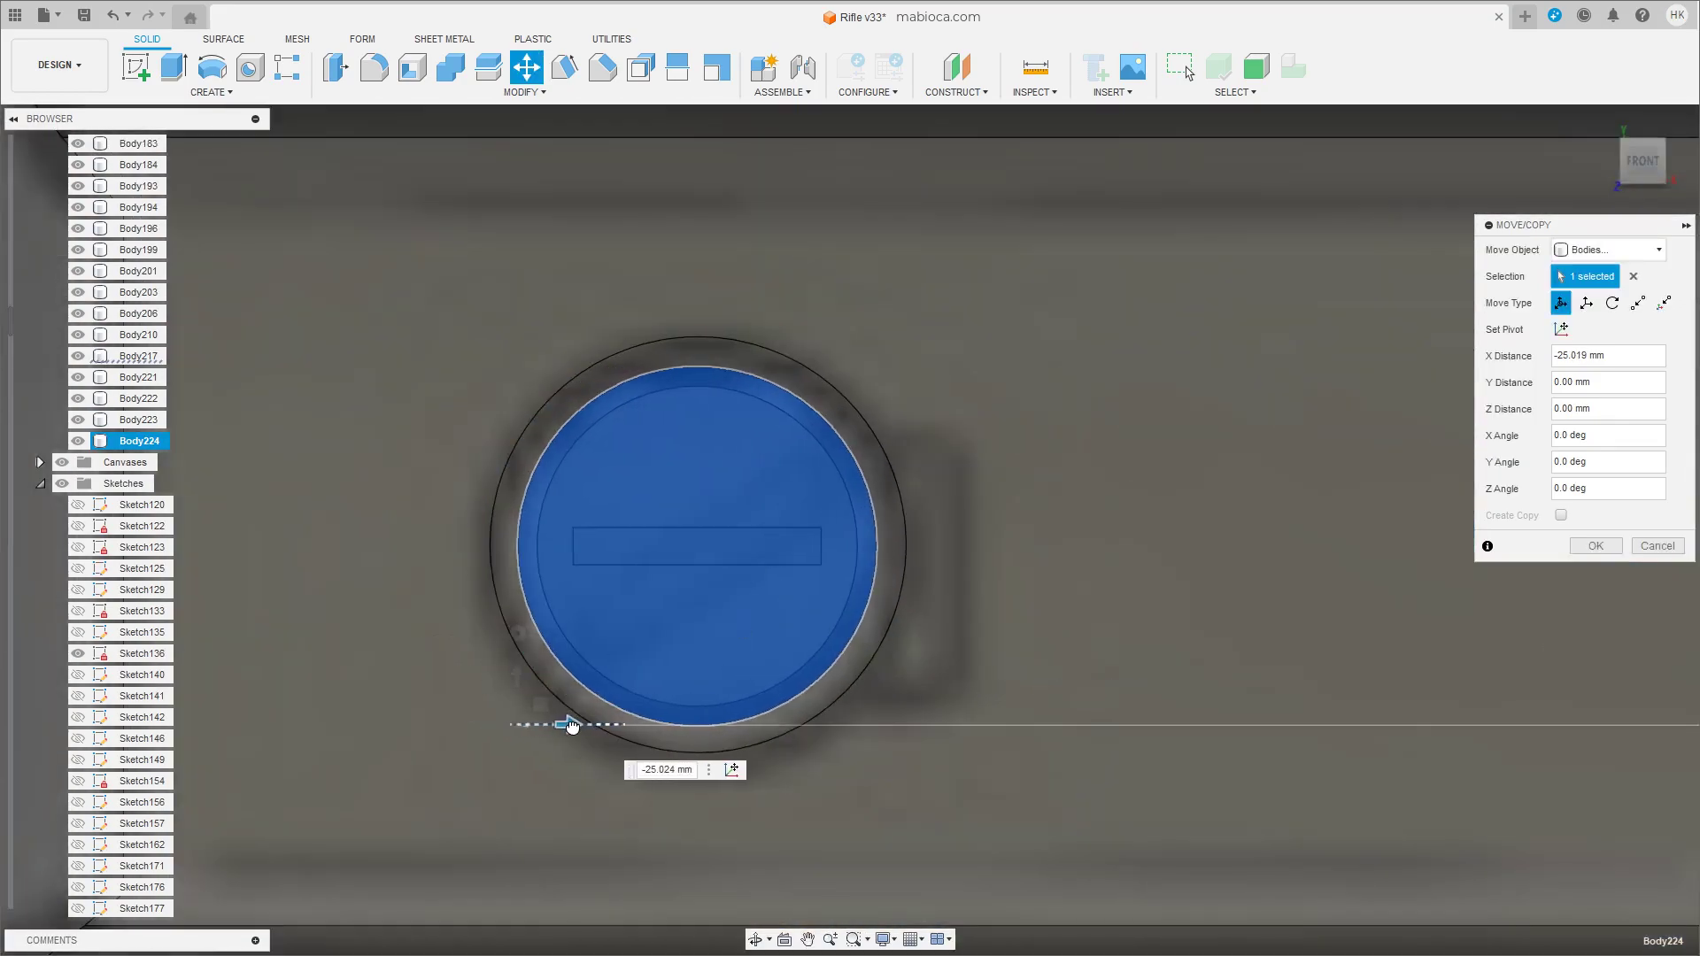
{"action": "scroll", "coordinate": [753, 635], "scroll_direction": "down", "scroll_amount": 8}
{"action": "middle_click_drag", "start_coordinate": [753, 635], "coordinate": [938, 551], "text": "shift"}
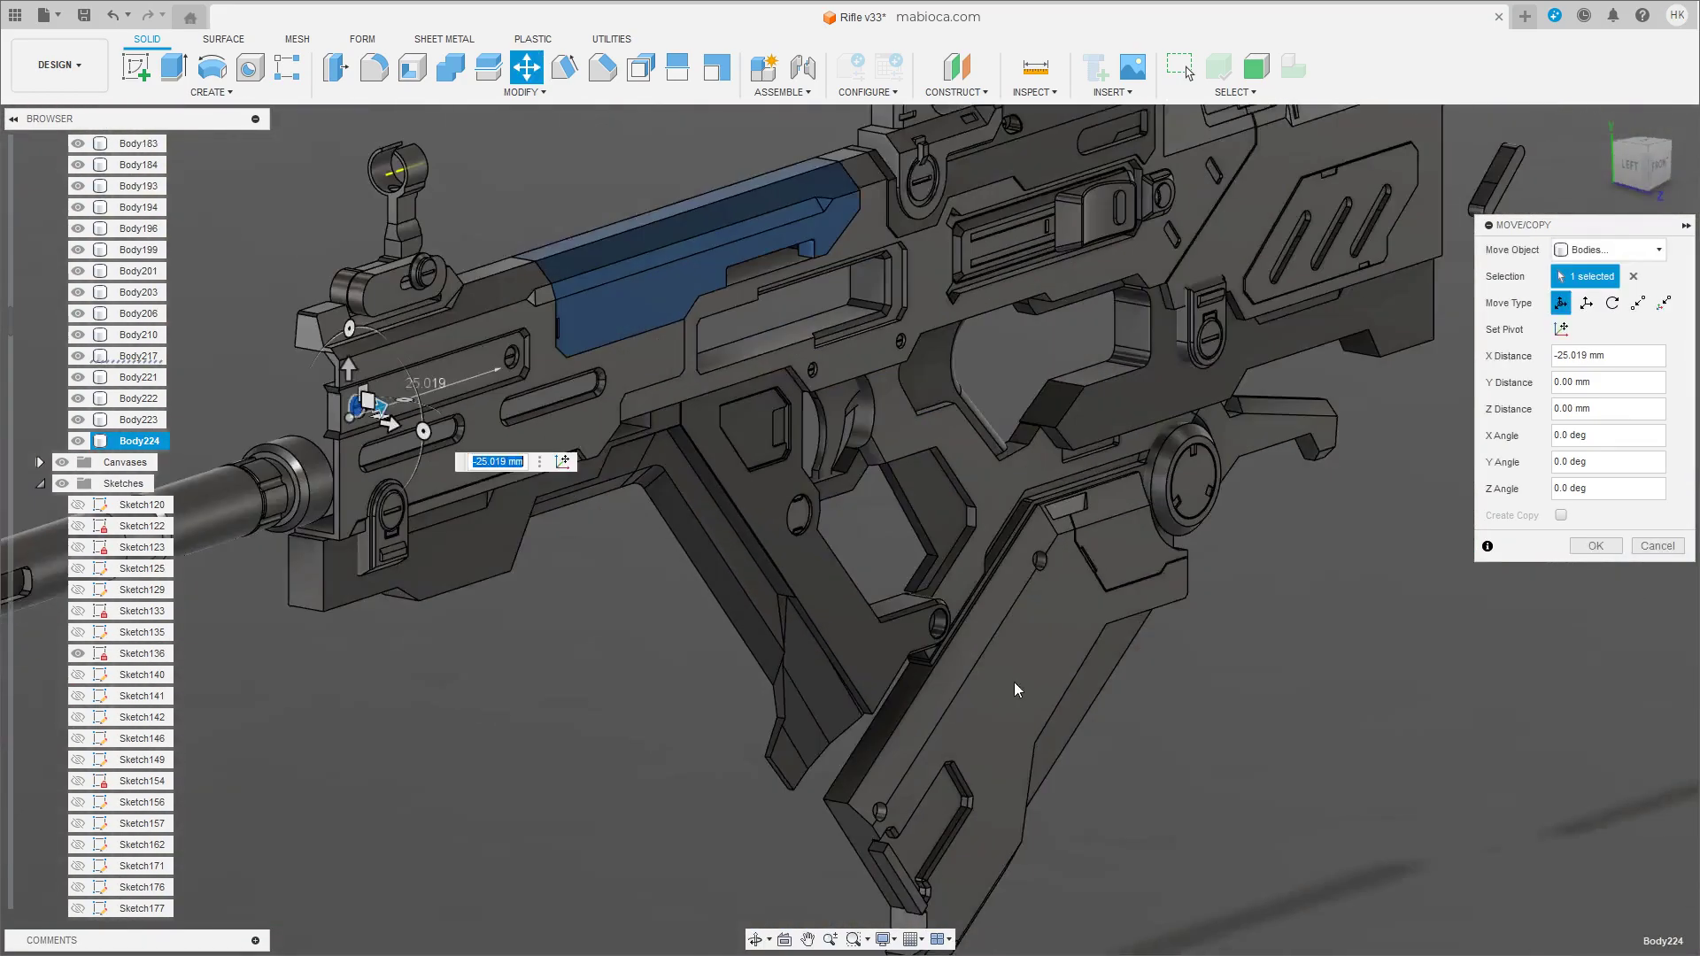
{"action": "left_click", "coordinate": [1654, 167]}
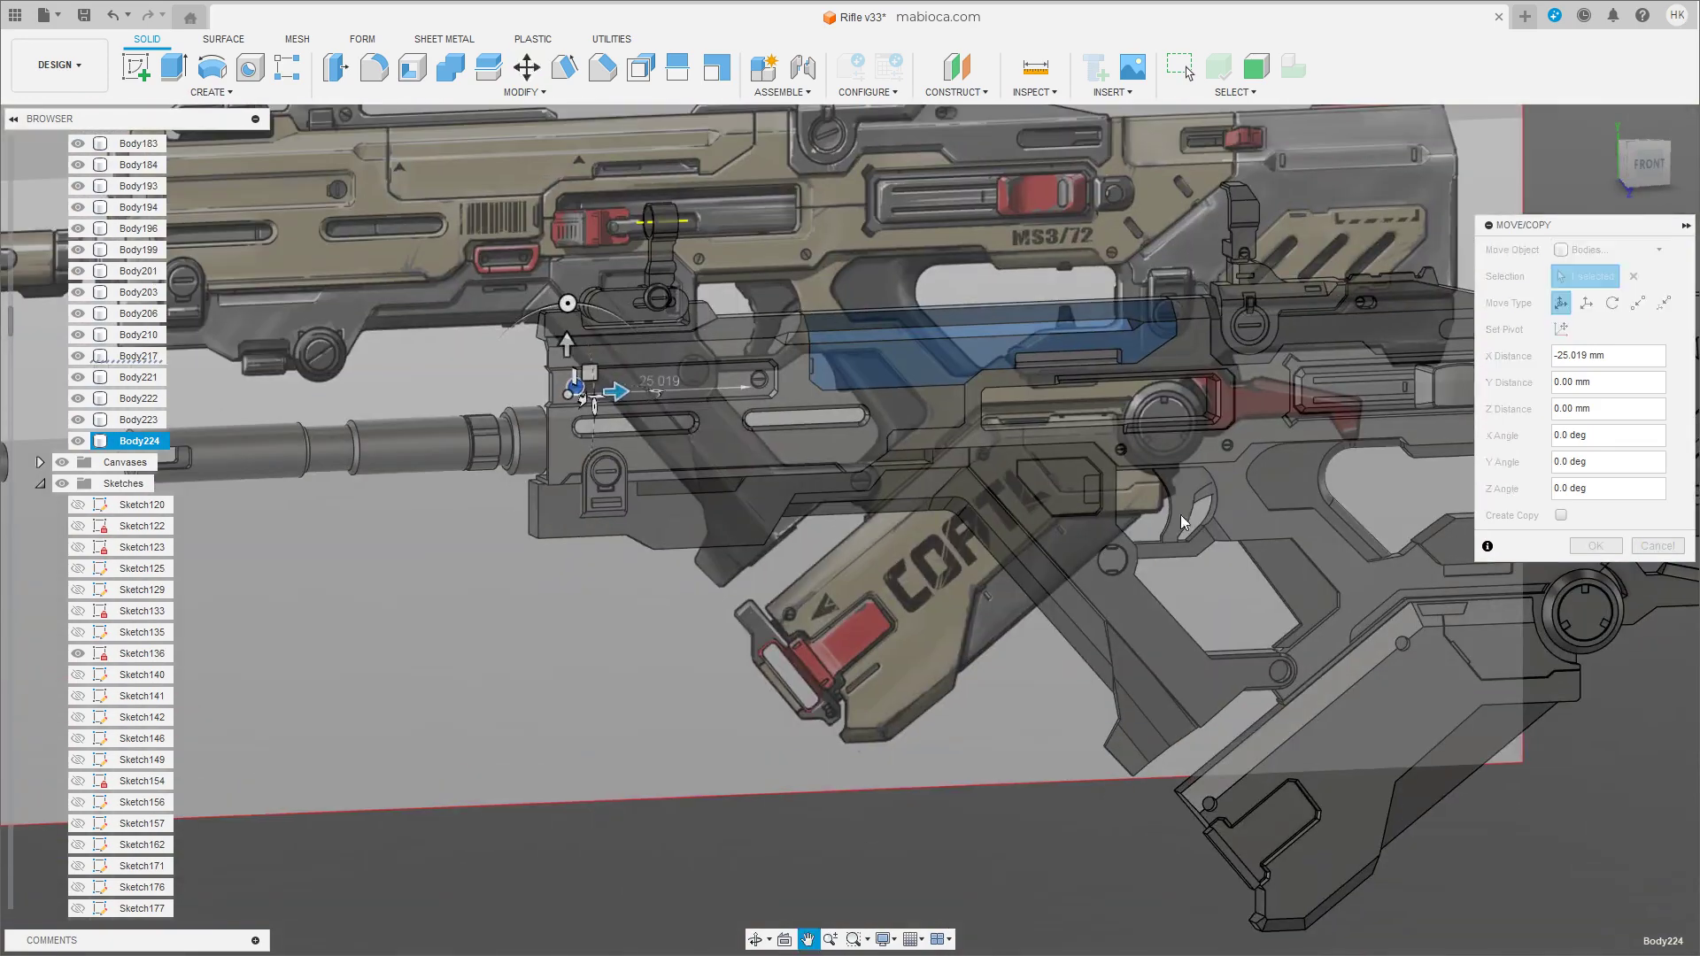
{"action": "key", "text": "Return"}
Paste a new screw head copy and centre it in the grip panel hole.
{"action": "left_click", "coordinate": [789, 386]}
{"action": "key", "text": "ctrl+v"}
{"action": "left_click_drag", "start_coordinate": [750, 389], "coordinate": [751, 481]}
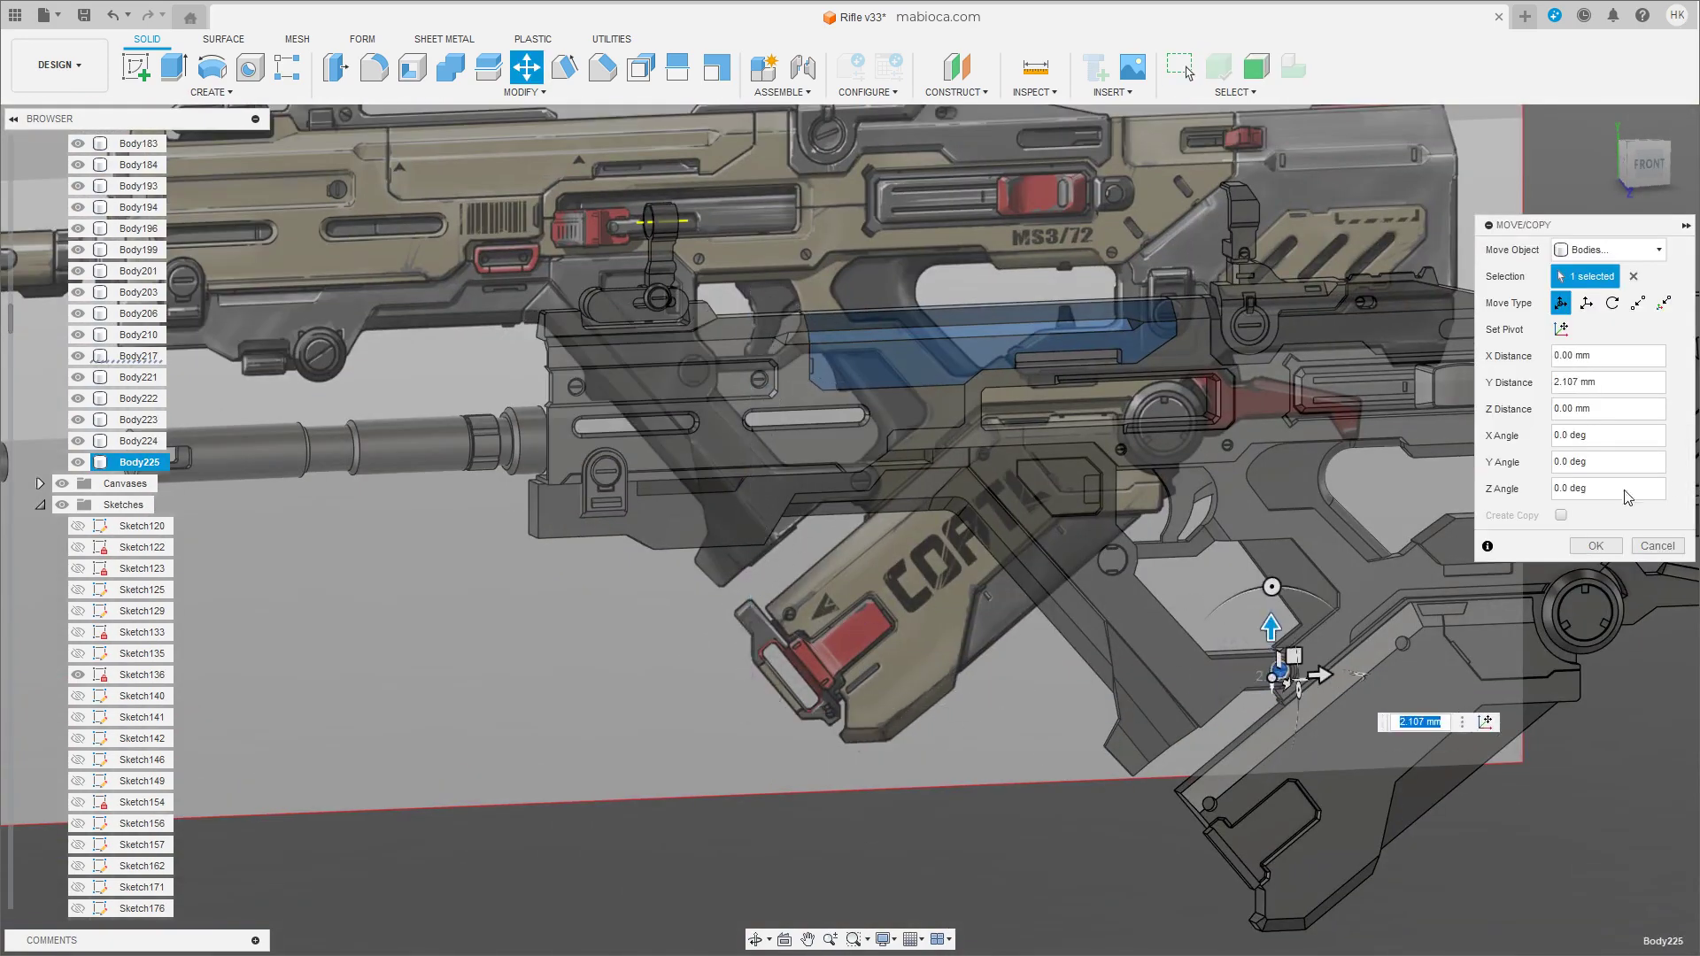
{"action": "scroll", "coordinate": [1268, 554], "scroll_direction": "down", "scroll_amount": 3}
{"action": "scroll", "coordinate": [364, 491], "scroll_direction": "up", "scroll_amount": 5}
{"action": "scroll", "coordinate": [530, 535], "scroll_direction": "up", "scroll_amount": 3}
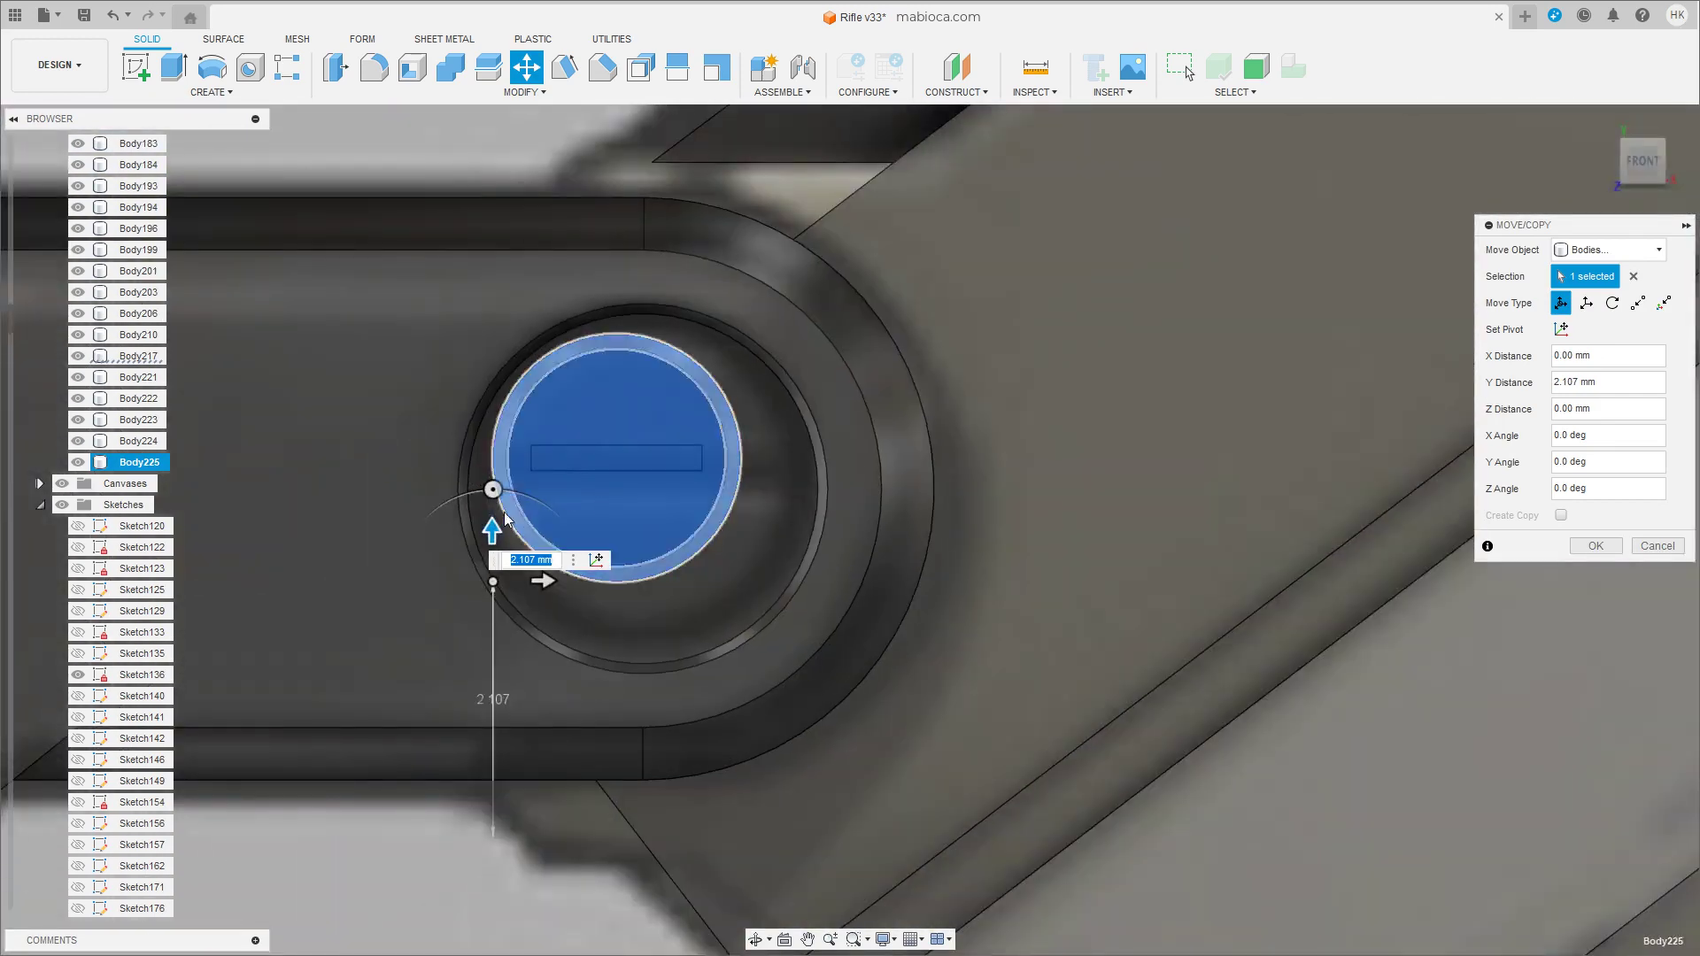
{"action": "left_click_drag", "start_coordinate": [517, 587], "coordinate": [553, 588]}
{"action": "left_click", "coordinate": [1590, 547]}
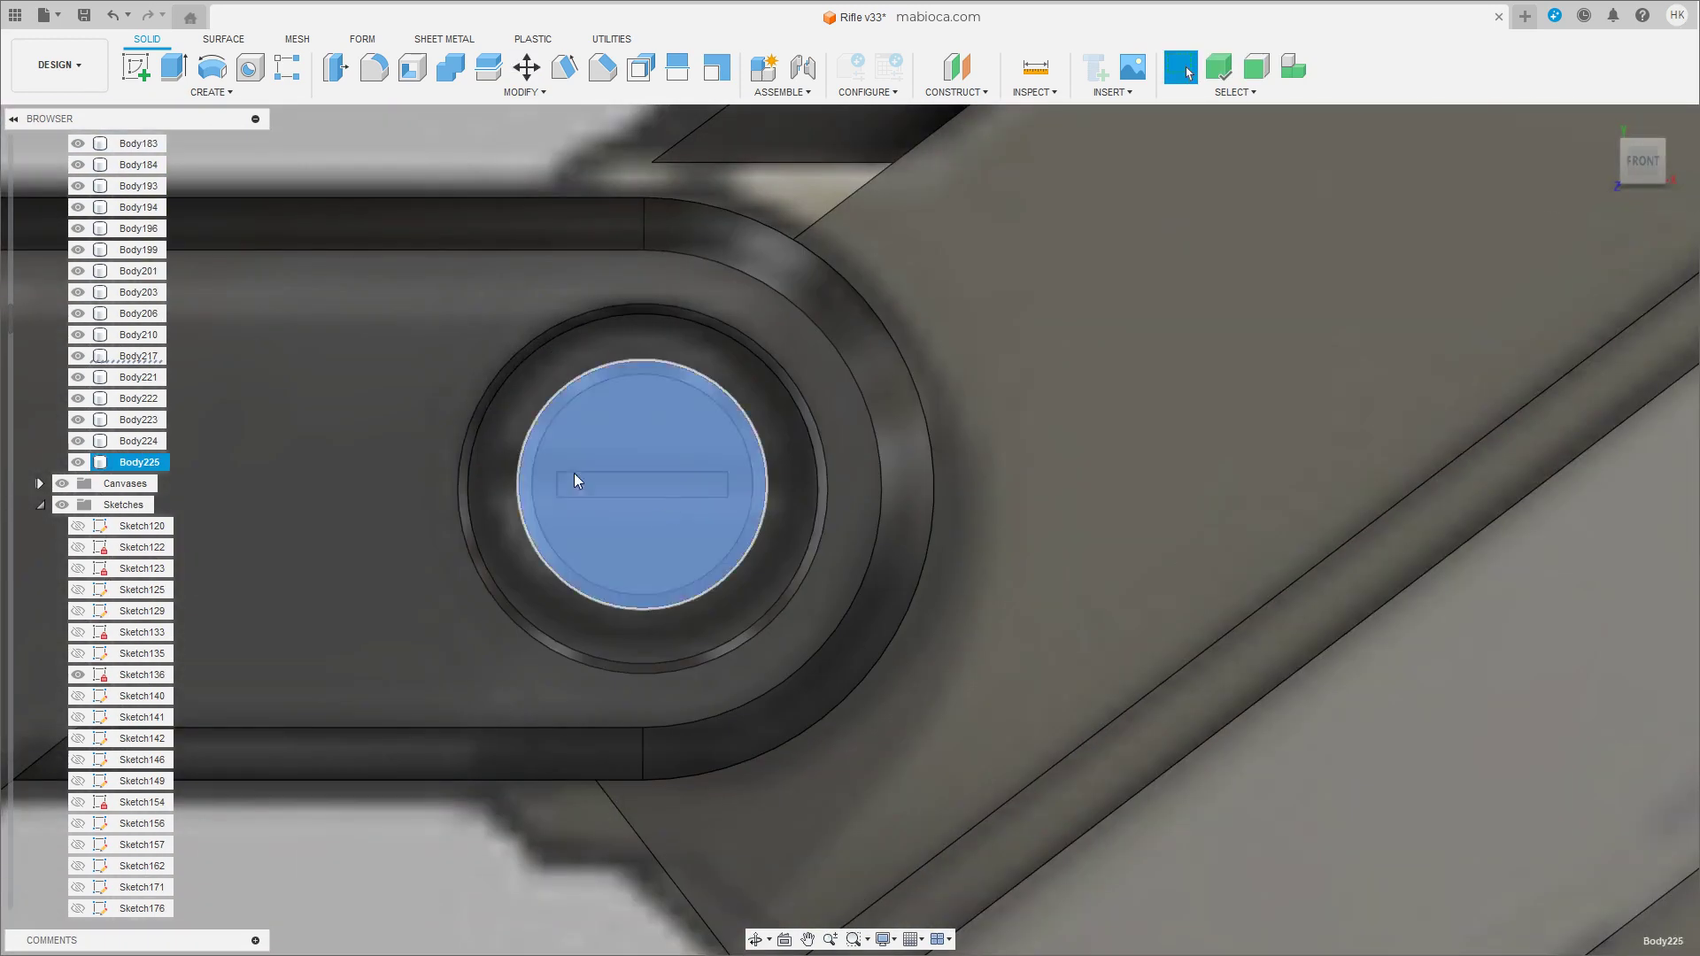
Scale that screw head 1.271 times, re-centre it and recess it into the hole.
{"action": "key", "text": "s"}
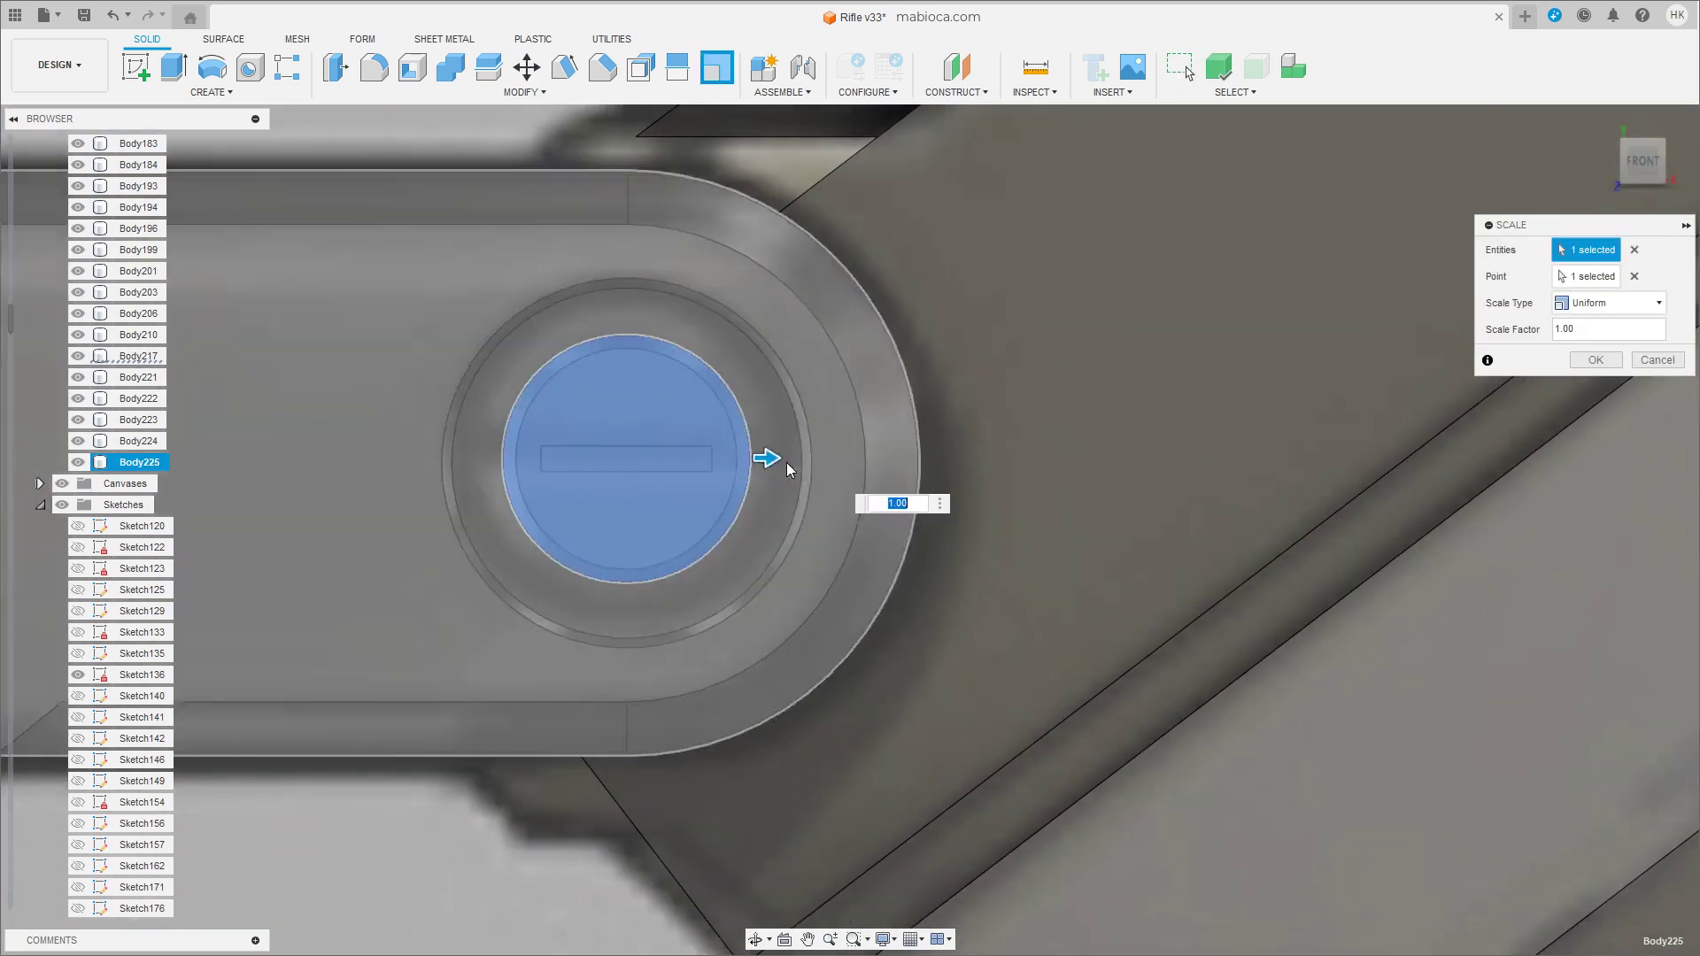
{"action": "left_click_drag", "start_coordinate": [787, 462], "coordinate": [1102, 475]}
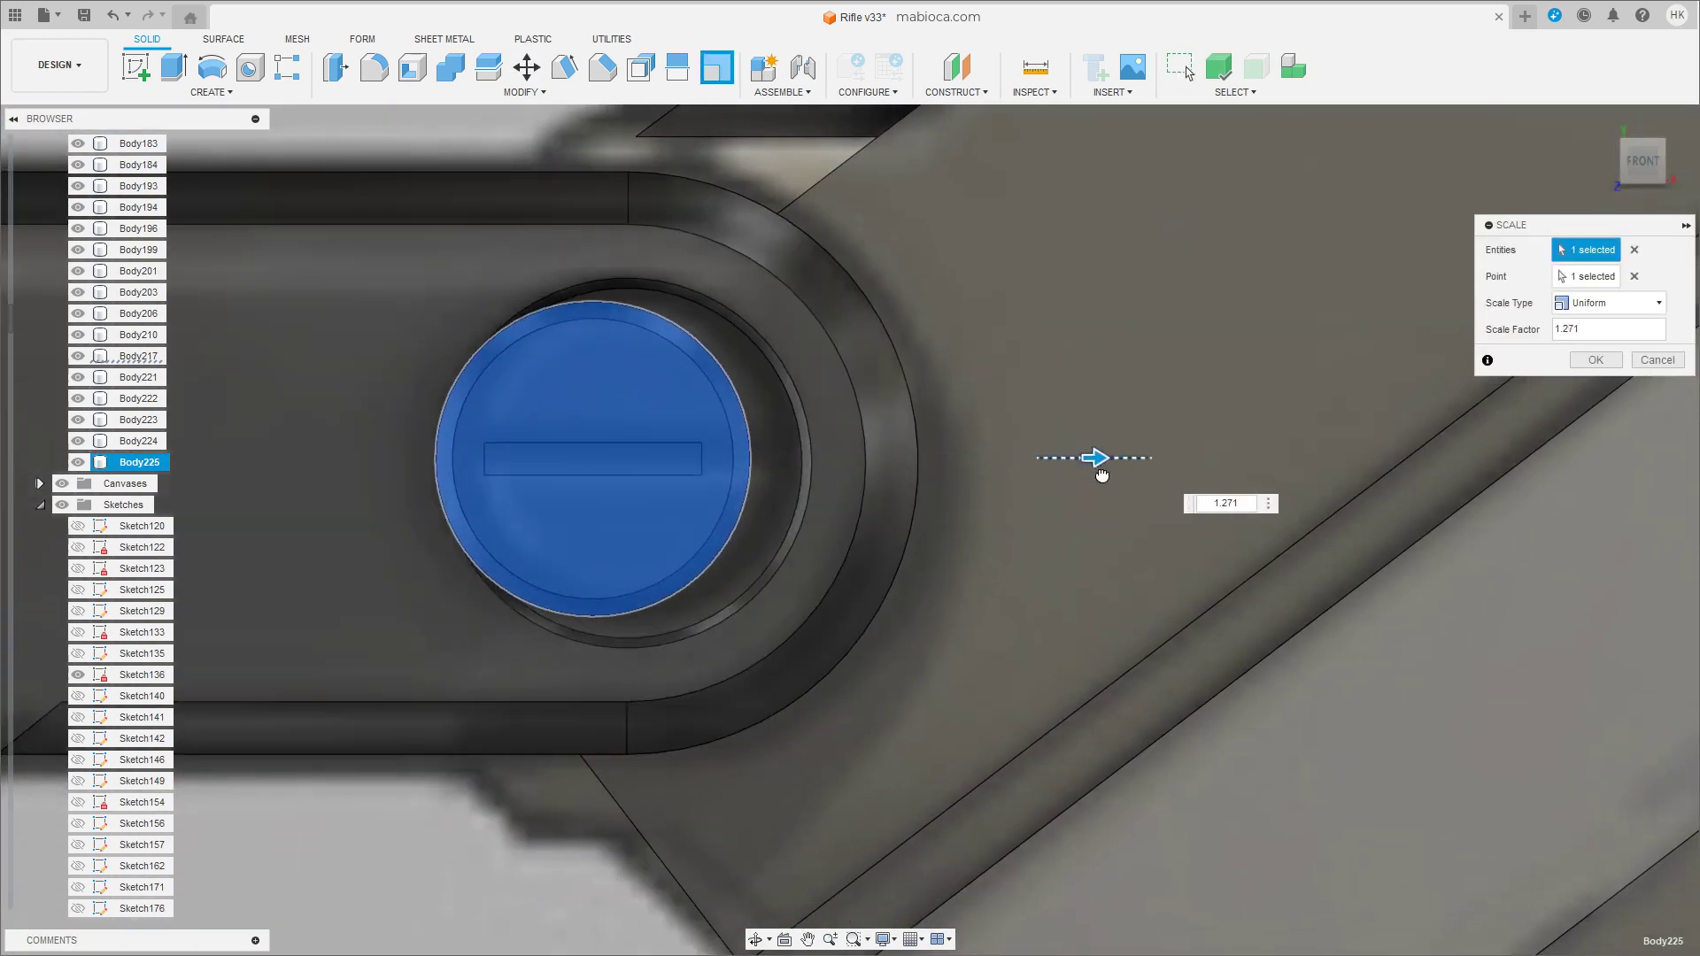
{"action": "left_click", "coordinate": [1590, 367]}
{"action": "key", "text": "m"}
{"action": "left_click_drag", "start_coordinate": [486, 615], "coordinate": [518, 618]}
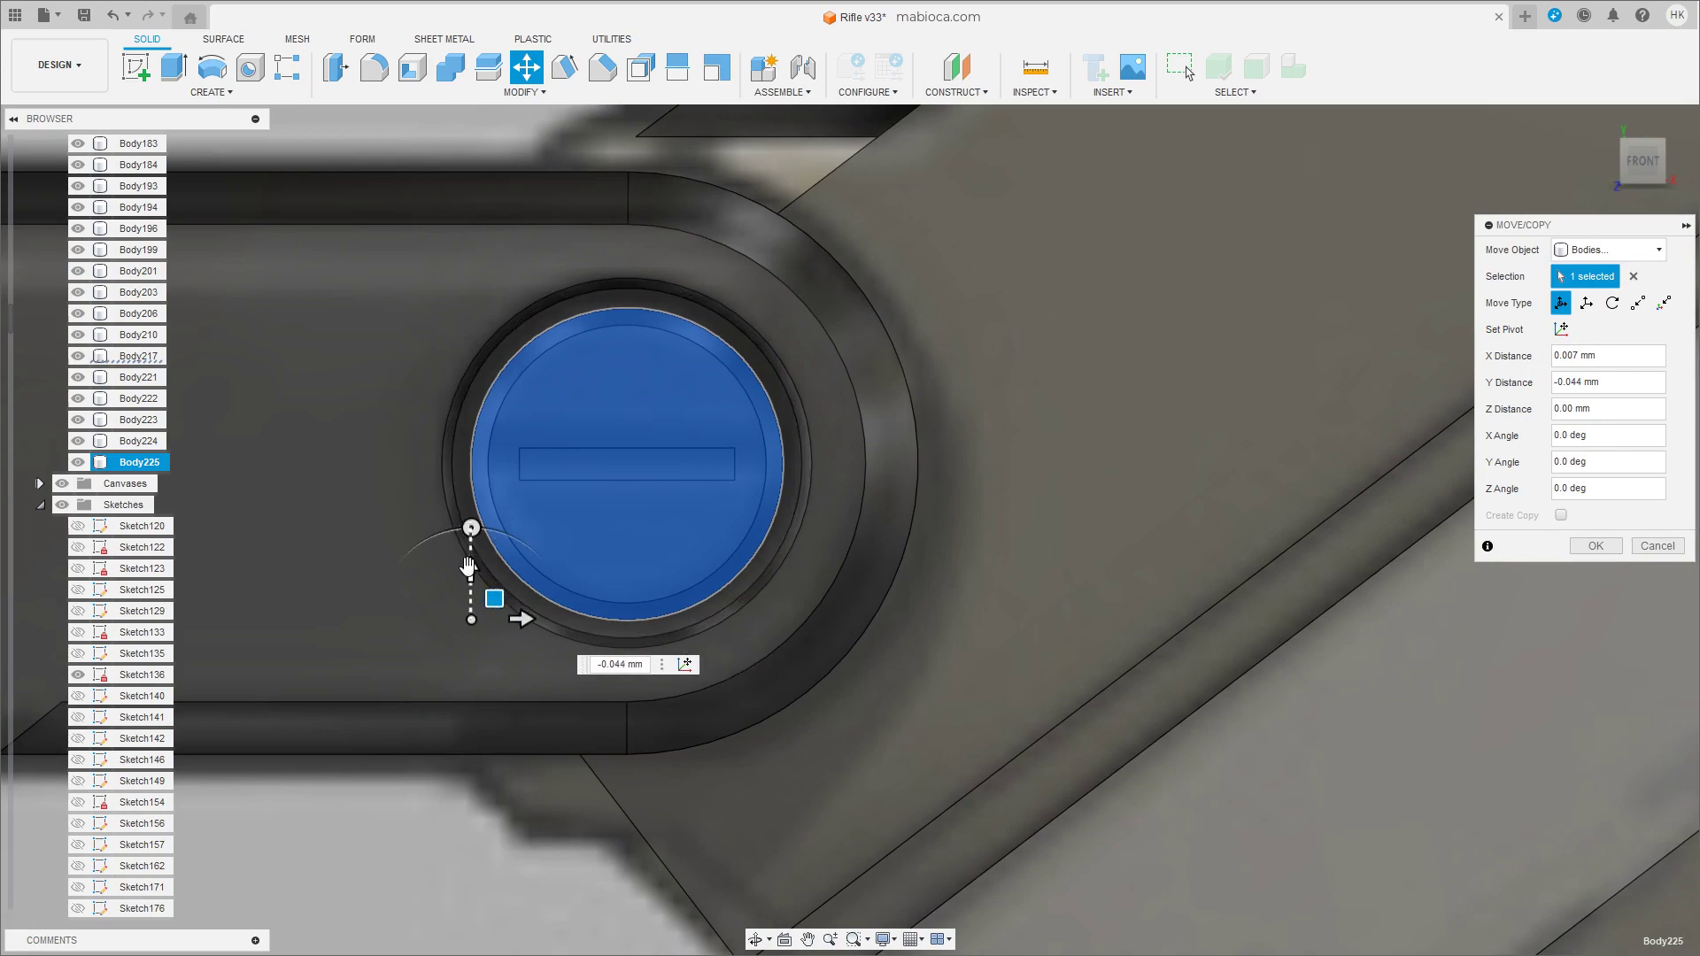
{"action": "middle_click_drag", "start_coordinate": [468, 567], "coordinate": [567, 549], "text": "shift"}
{"action": "left_click_drag", "start_coordinate": [726, 535], "coordinate": [707, 539]}
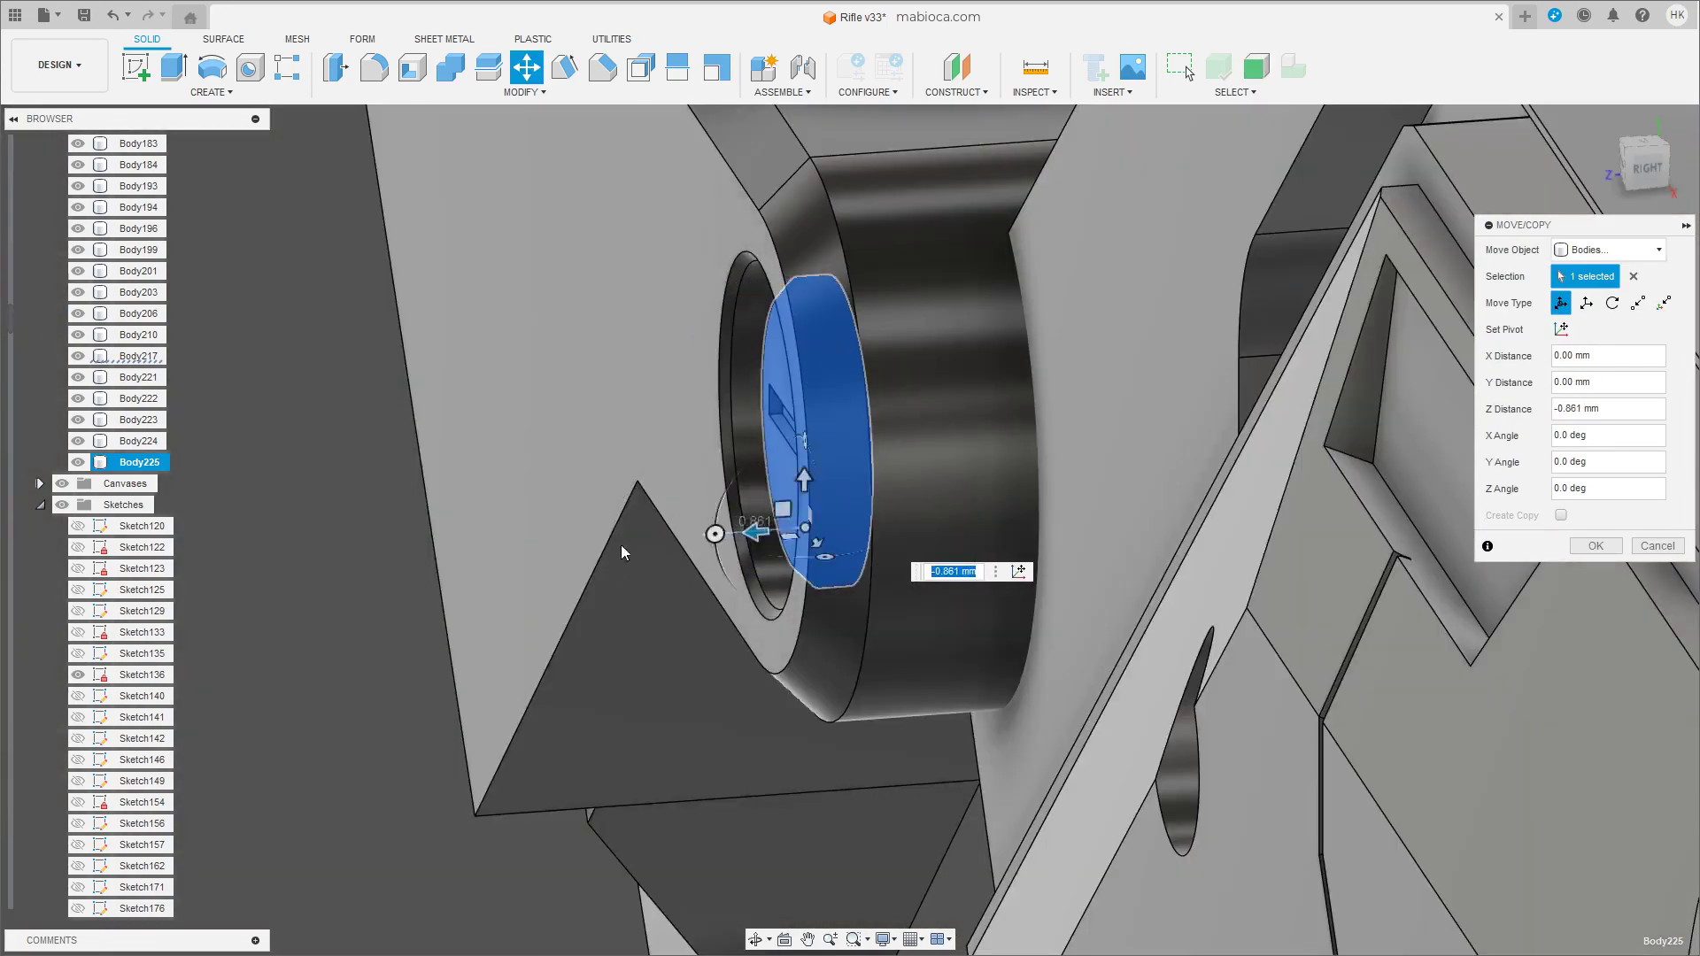
{"action": "middle_click_drag", "start_coordinate": [623, 552], "coordinate": [588, 771], "text": "shift"}
{"action": "key", "text": "Return"}
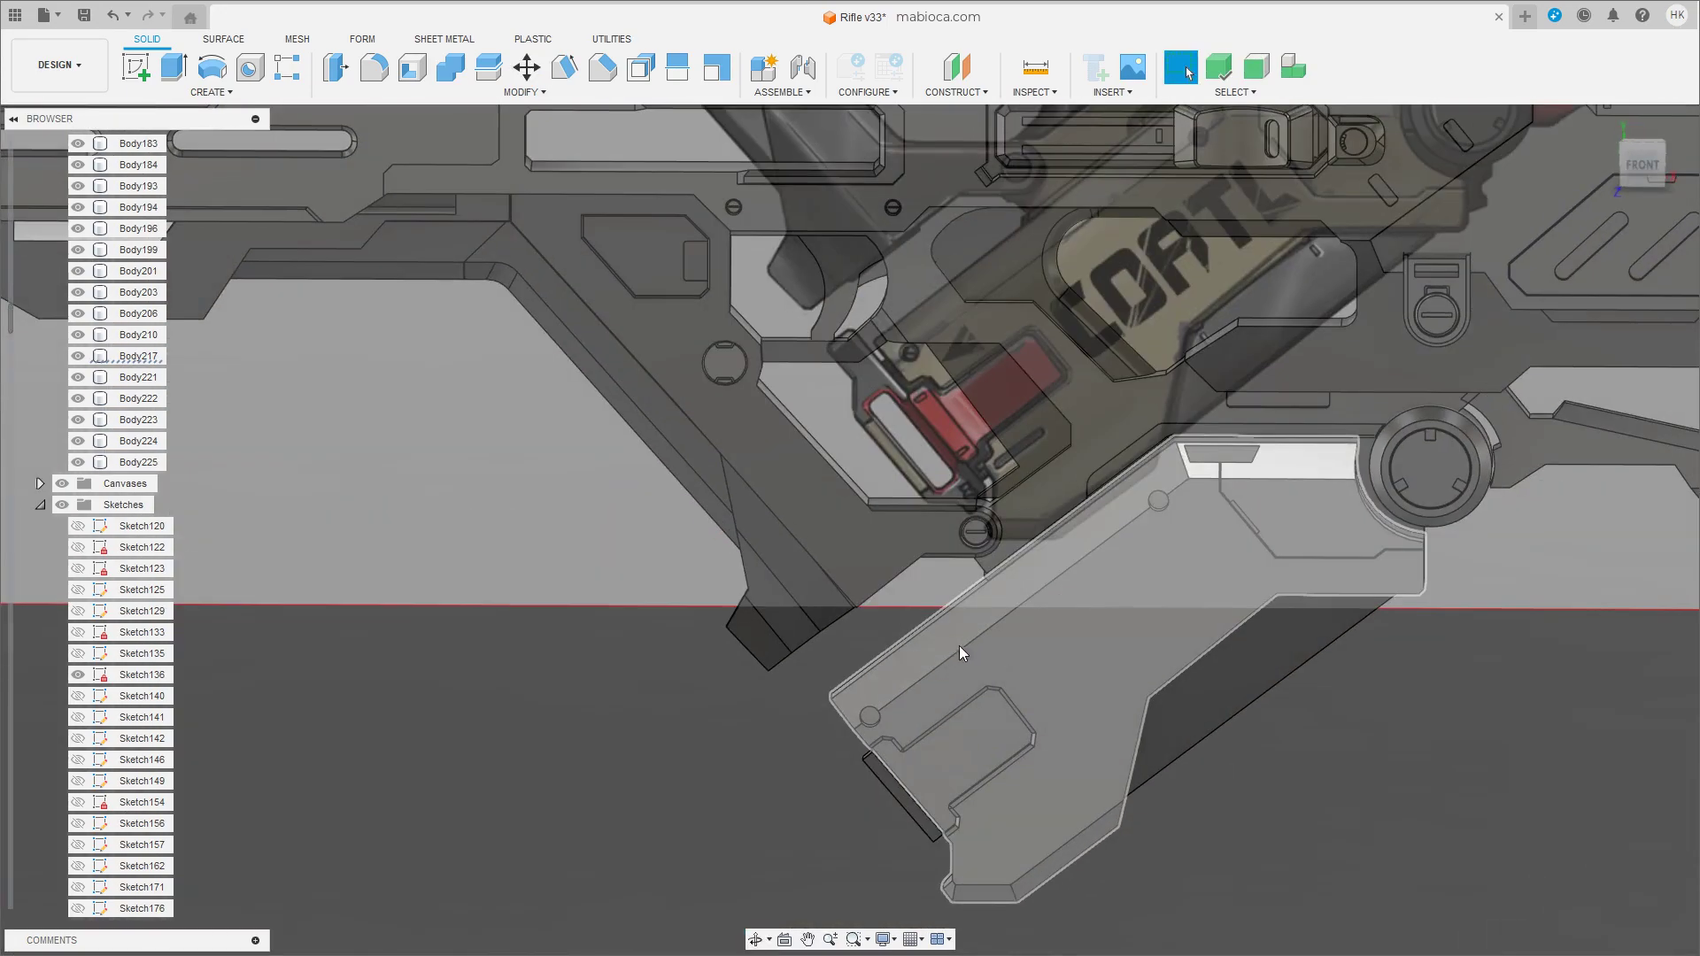
Copy a placed screw head, move the copy to the lower hole and resize it.
{"action": "scroll", "coordinate": [882, 290], "scroll_direction": "down", "scroll_amount": 3}
{"action": "scroll", "coordinate": [888, 255], "scroll_direction": "up", "scroll_amount": 5}
{"action": "left_click", "coordinate": [887, 331]}
{"action": "scroll", "coordinate": [901, 370], "scroll_direction": "up", "scroll_amount": 2}
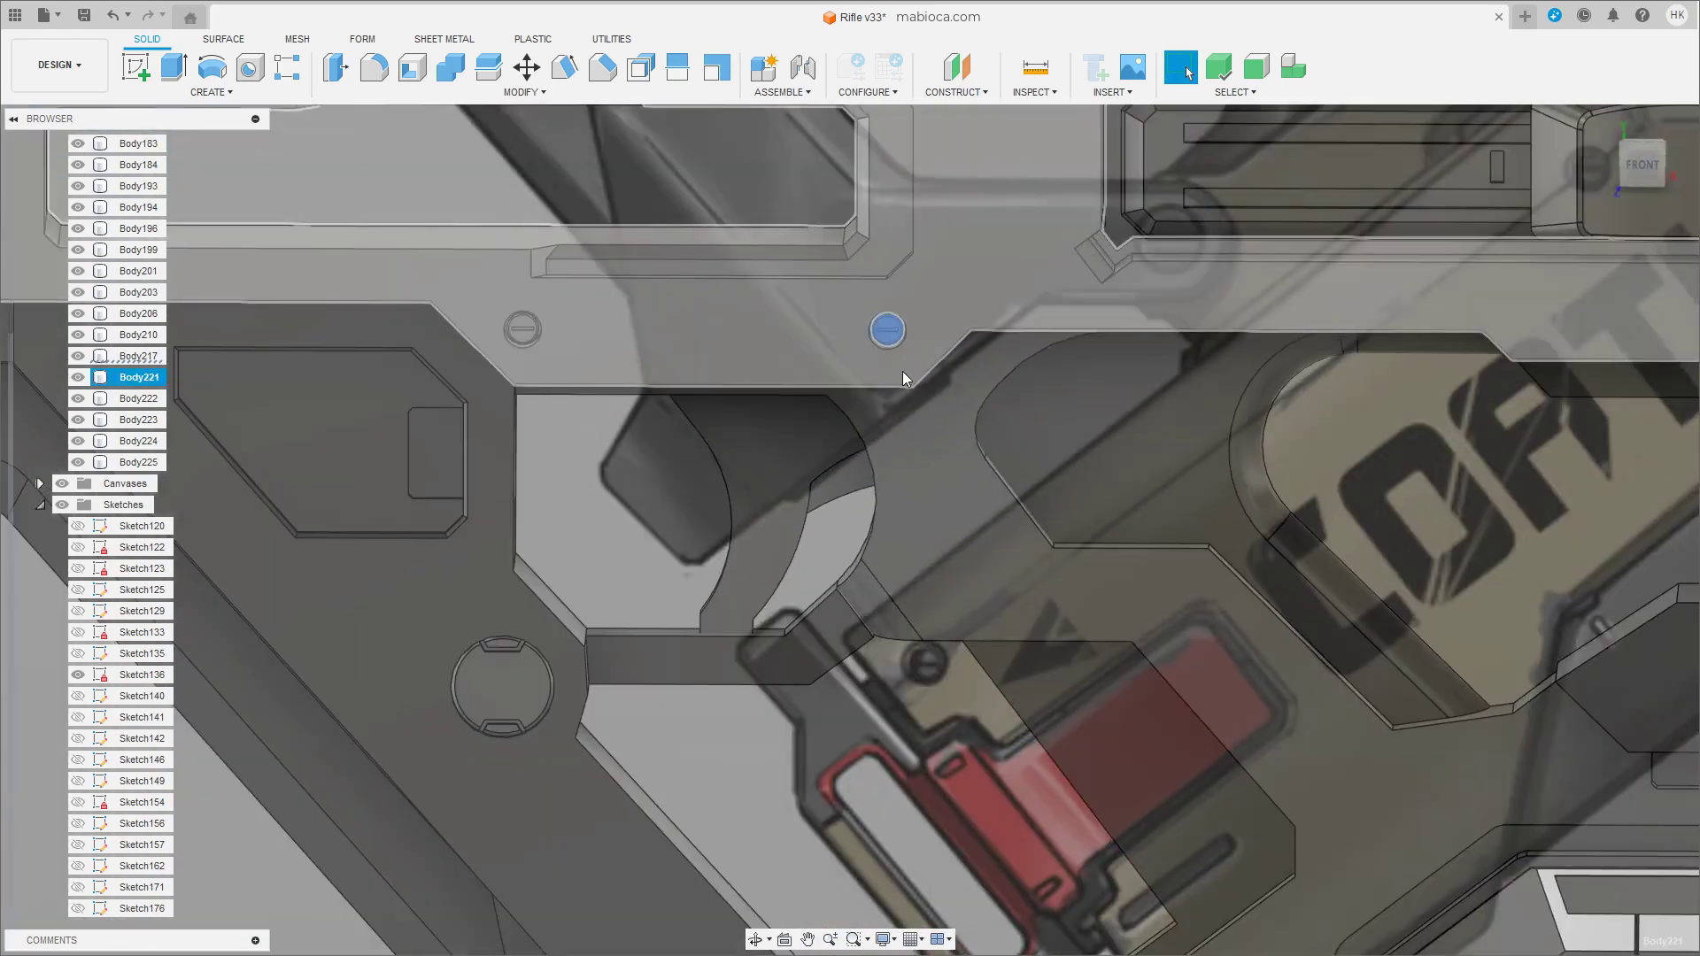
{"action": "key", "text": "ctrl+c"}
{"action": "key", "text": "ctrl+v"}
{"action": "left_click_drag", "start_coordinate": [881, 336], "coordinate": [947, 357]}
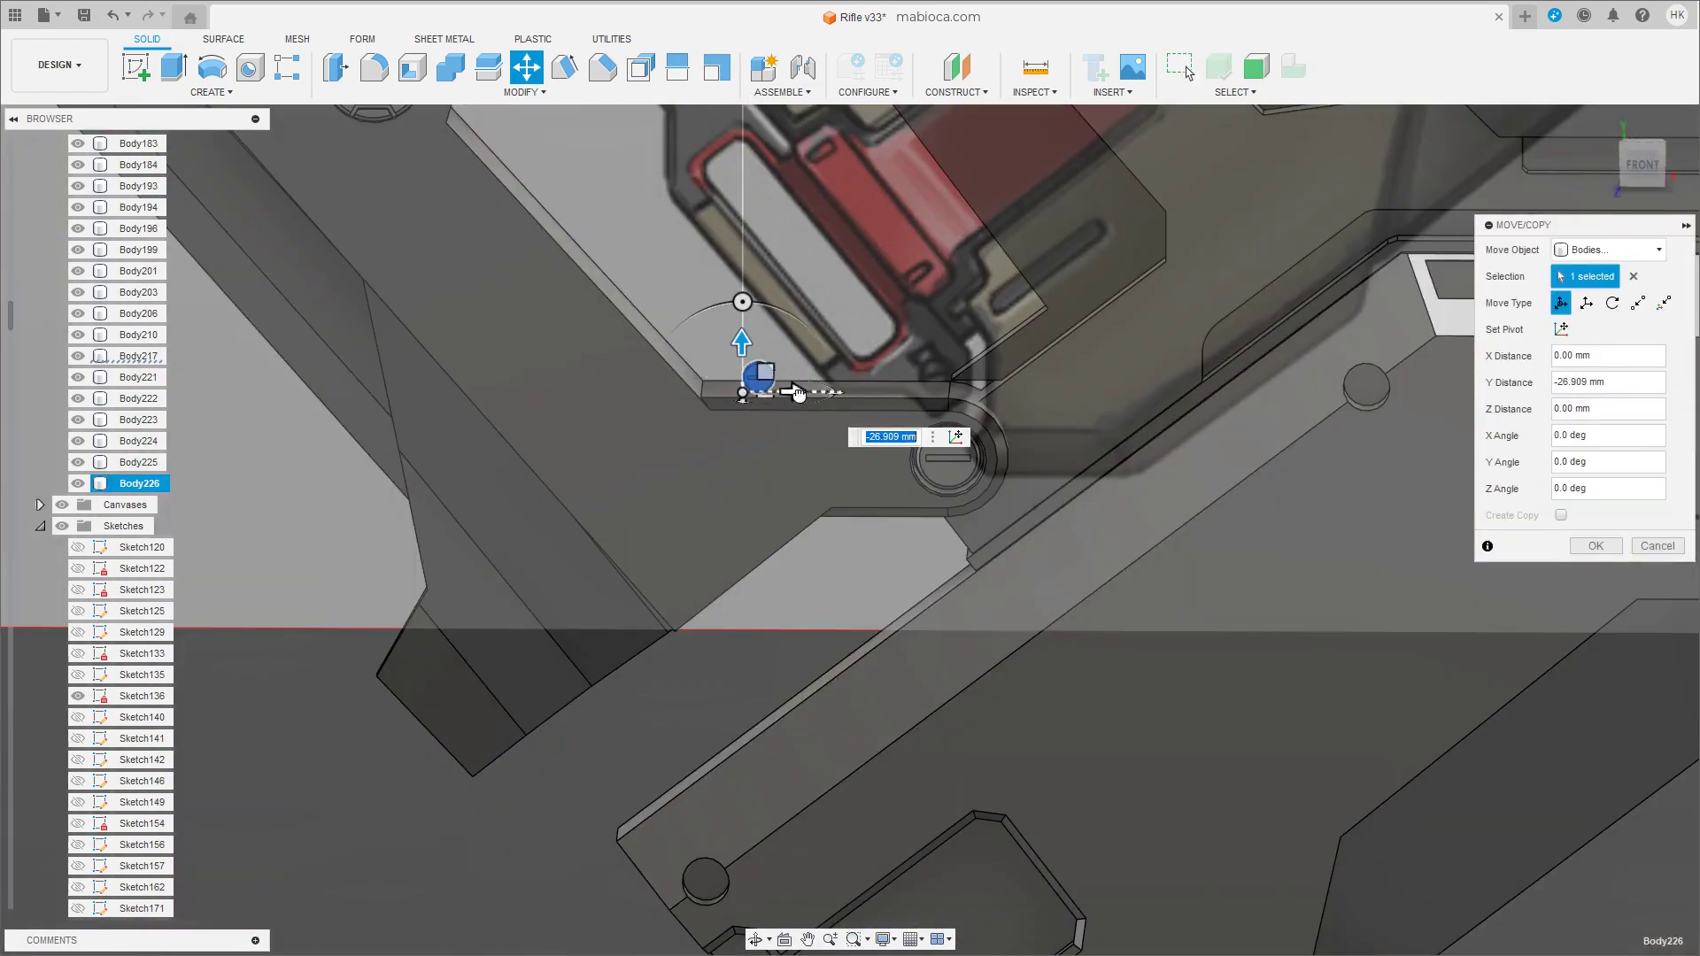
{"action": "scroll", "coordinate": [1070, 493], "scroll_direction": "up", "scroll_amount": 3}
{"action": "scroll", "coordinate": [664, 549], "scroll_direction": "up", "scroll_amount": 3}
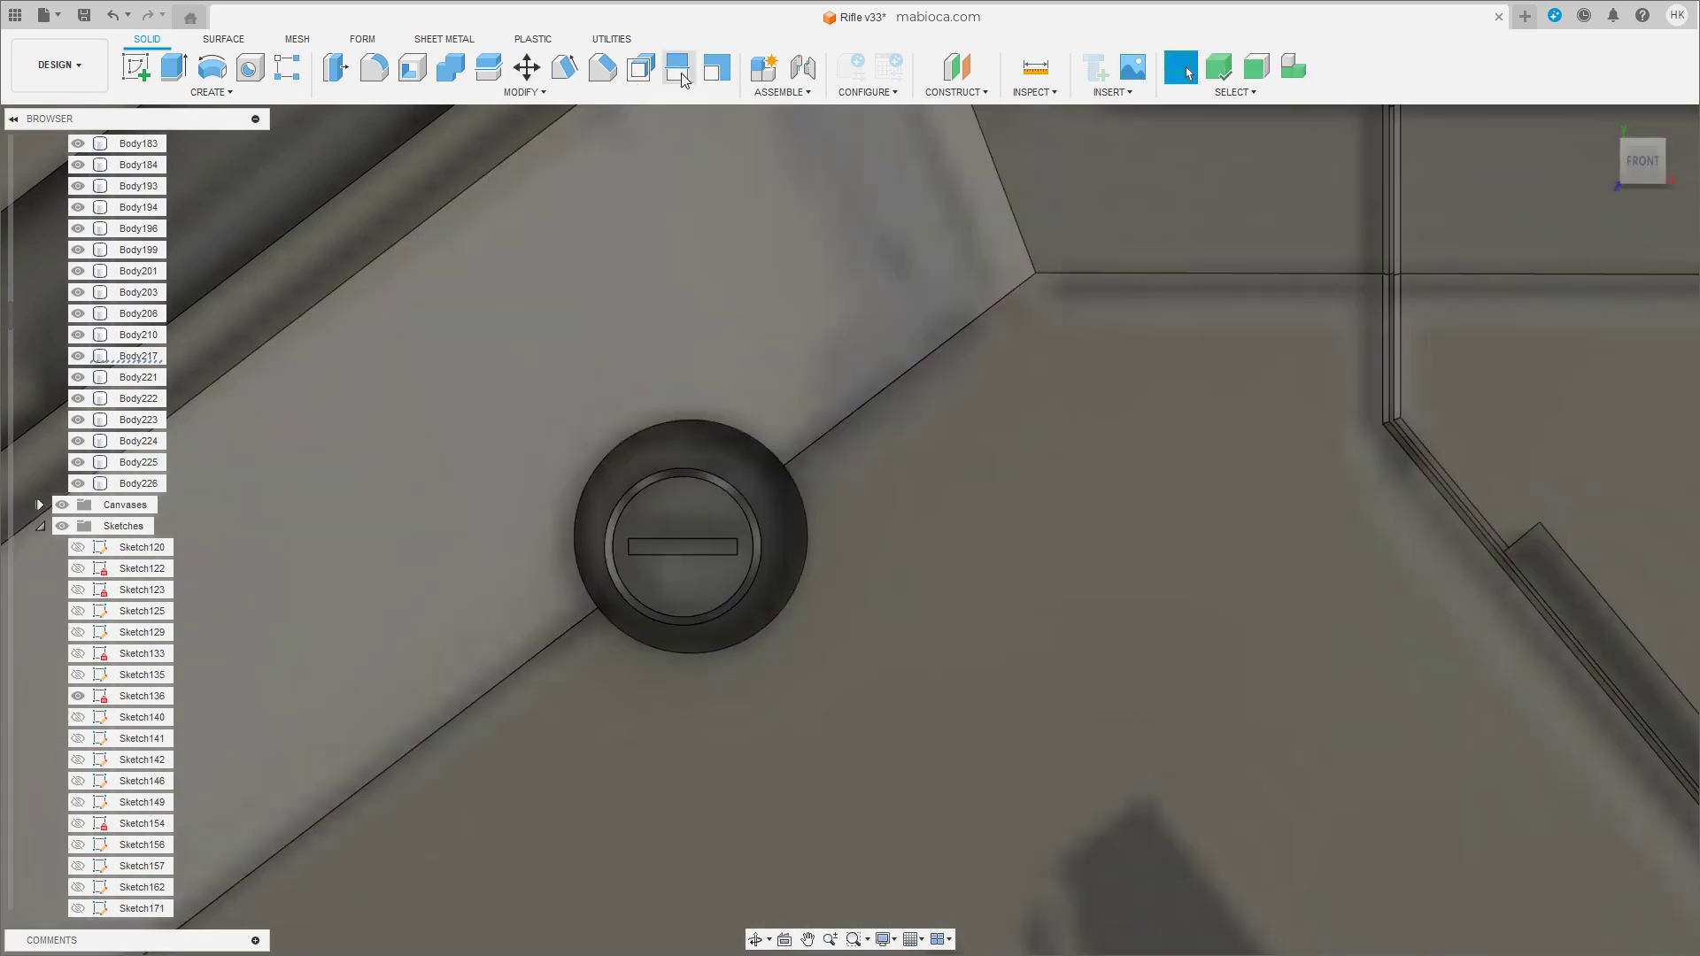
{"action": "left_click", "coordinate": [717, 69]}
{"action": "left_click", "coordinate": [644, 556]}
{"action": "key", "text": "Return"}
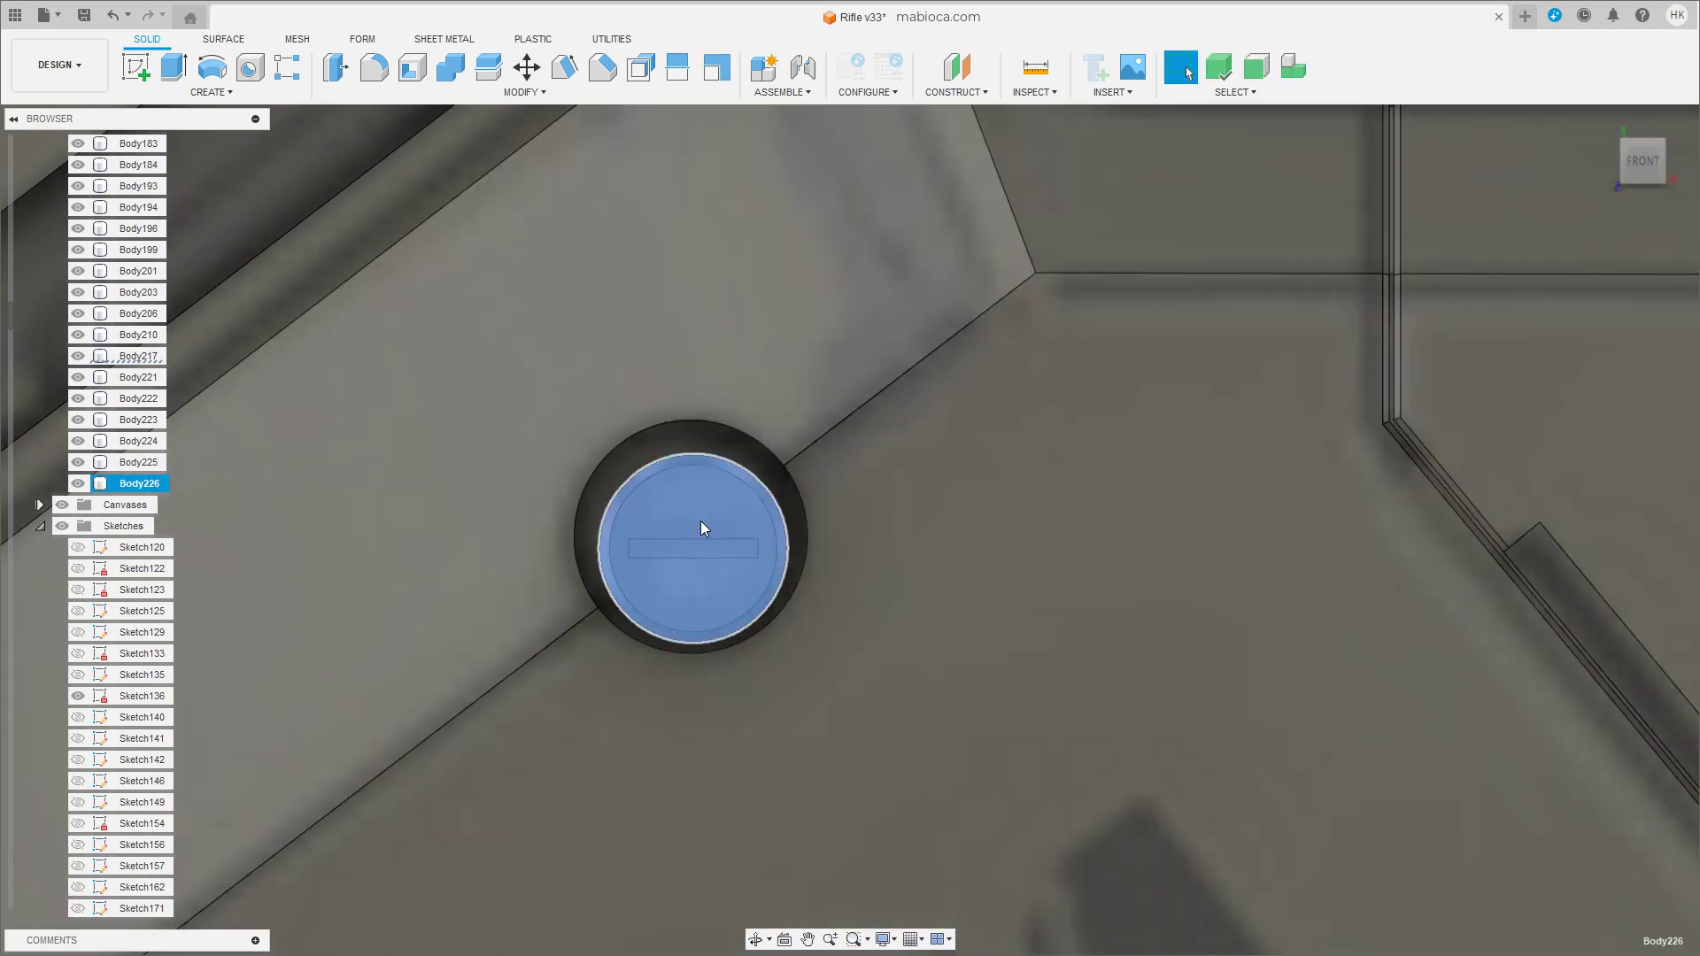
Sink the lower screw head copy slightly deeper into its hole.
{"action": "key", "text": "m"}
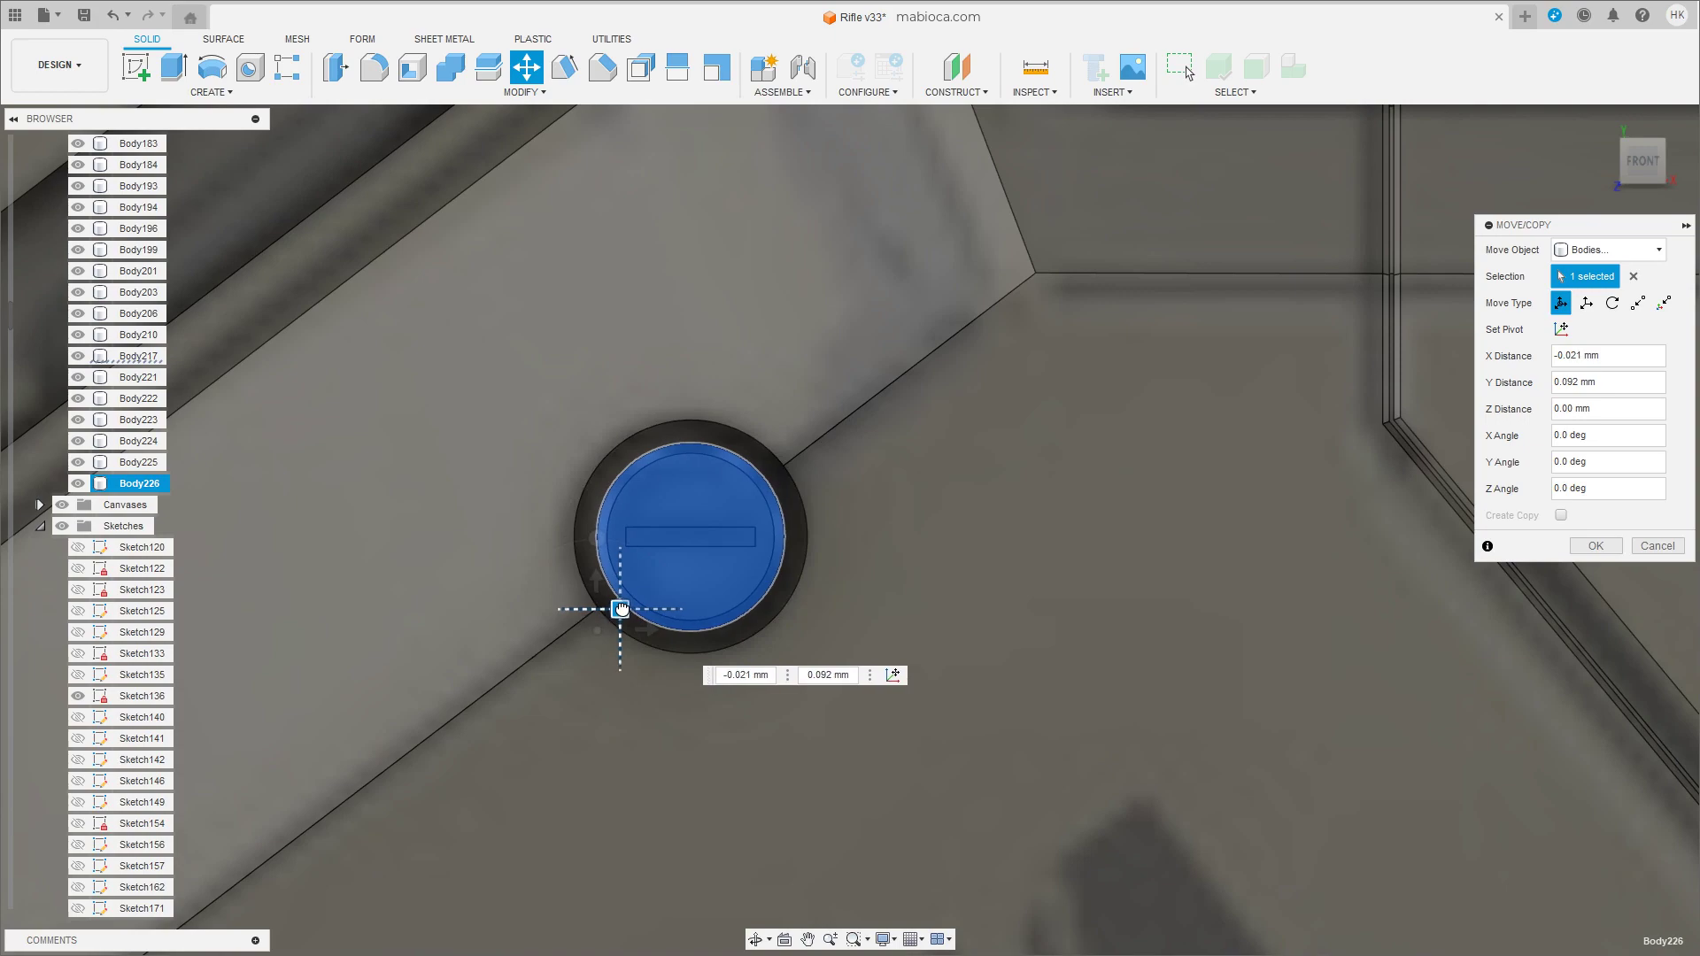
{"action": "scroll", "coordinate": [825, 661], "scroll_direction": "down", "scroll_amount": 3}
{"action": "middle_click_drag", "start_coordinate": [826, 660], "coordinate": [791, 726], "text": "shift"}
{"action": "scroll", "coordinate": [791, 726], "scroll_direction": "up", "scroll_amount": 3}
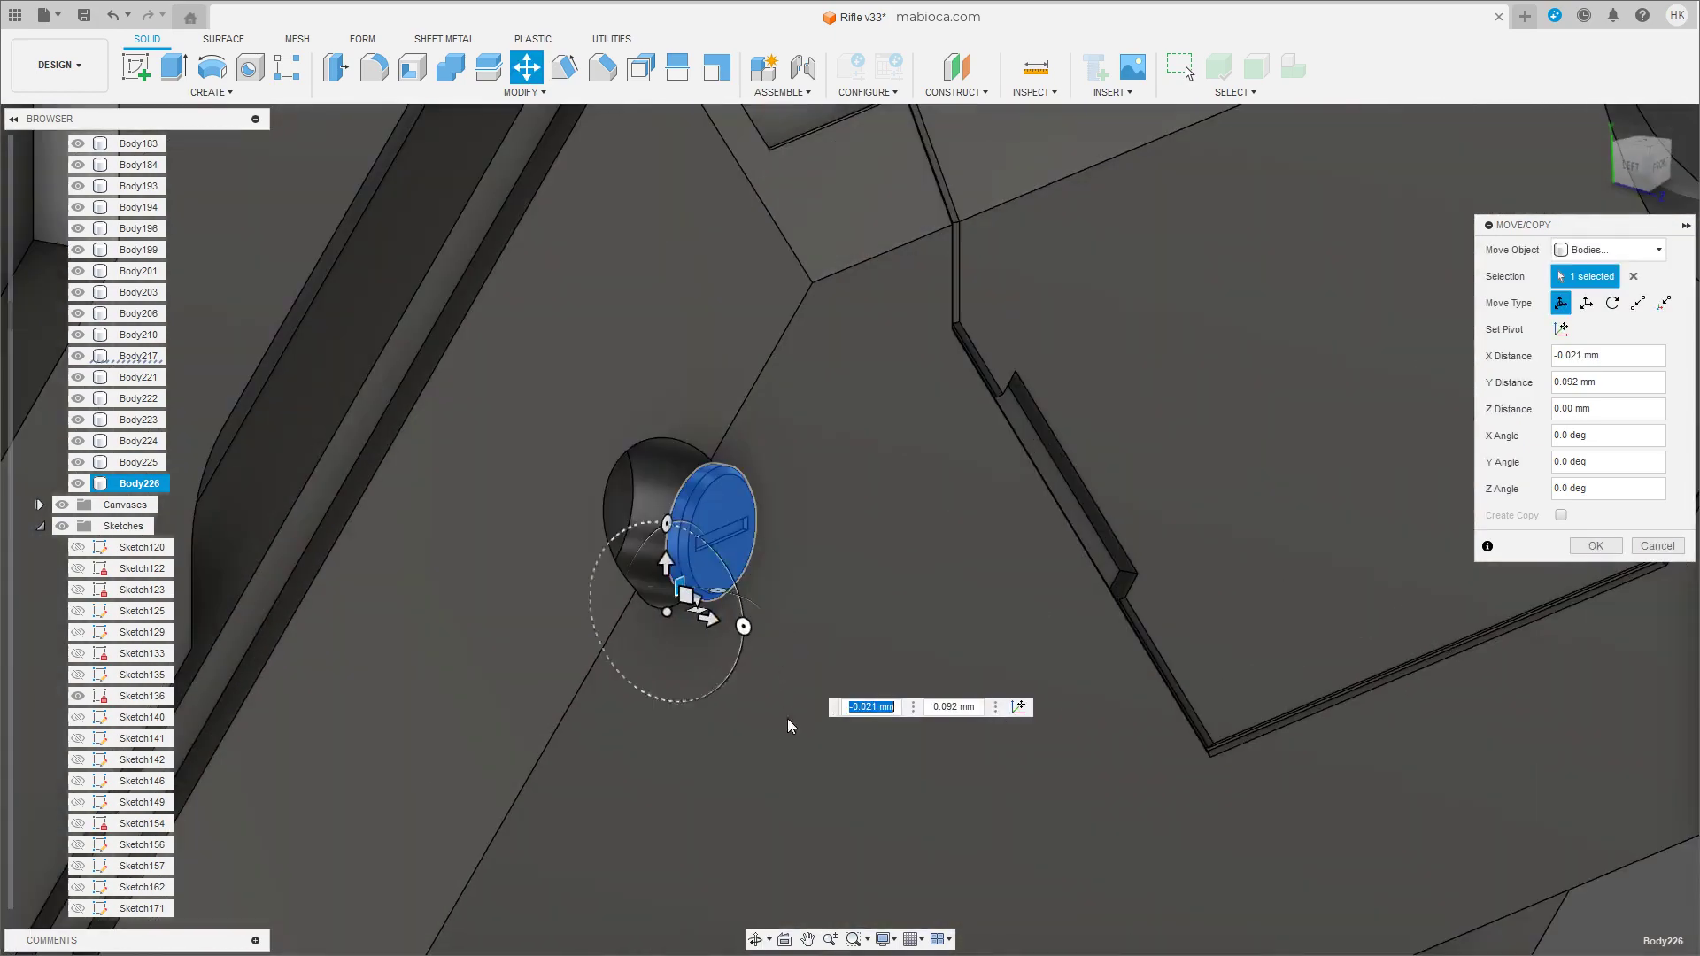
{"action": "left_click_drag", "start_coordinate": [641, 604], "coordinate": [625, 602]}
{"action": "mouse_move", "coordinate": [625, 602]}
{"action": "middle_mouse_down", "text": "shift"}
{"action": "mouse_move", "coordinate": [693, 726]}
{"action": "mouse_move", "coordinate": [1047, 592]}
{"action": "mouse_move", "coordinate": [839, 531]}
{"action": "mouse_move", "coordinate": [1066, 331]}
{"action": "mouse_move", "coordinate": [1057, 549]}
{"action": "middle_mouse_up", "text": "shift"}
{"action": "key", "text": "Return"}
Duplicate the screw head once more as Body227 at the lower grip panel spot.
{"action": "left_click", "coordinate": [1066, 331]}
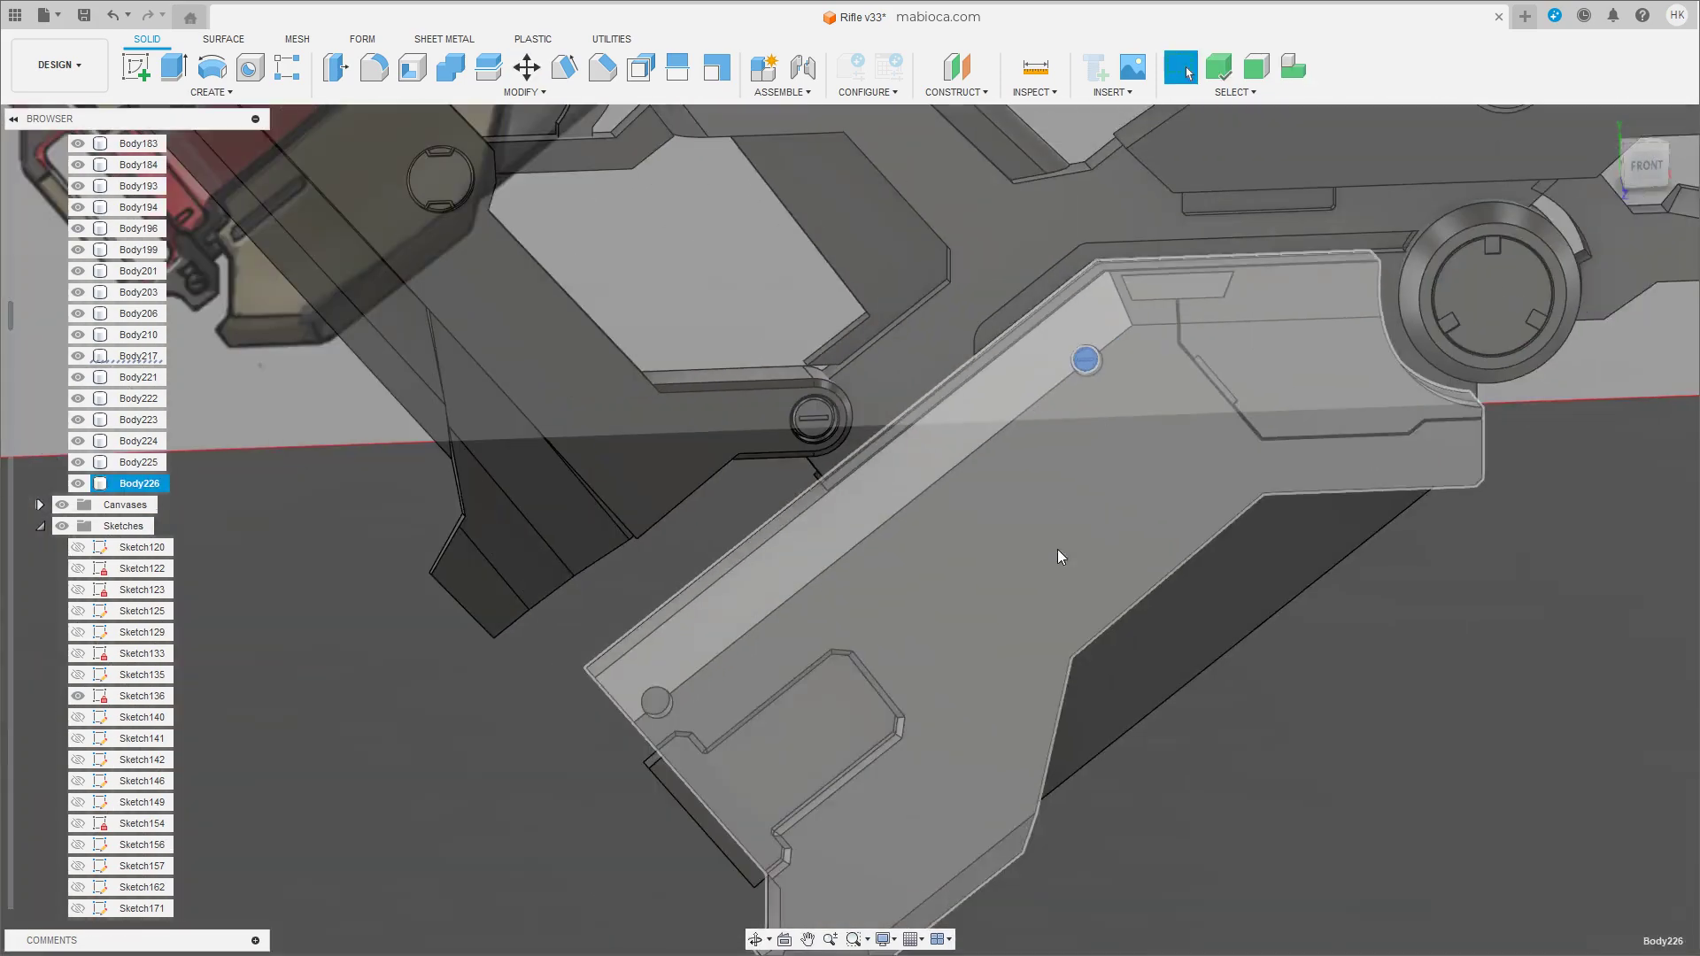
{"action": "left_click", "coordinate": [1647, 167]}
{"action": "key", "text": "ctrl+c"}
{"action": "key", "text": "ctrl+v"}
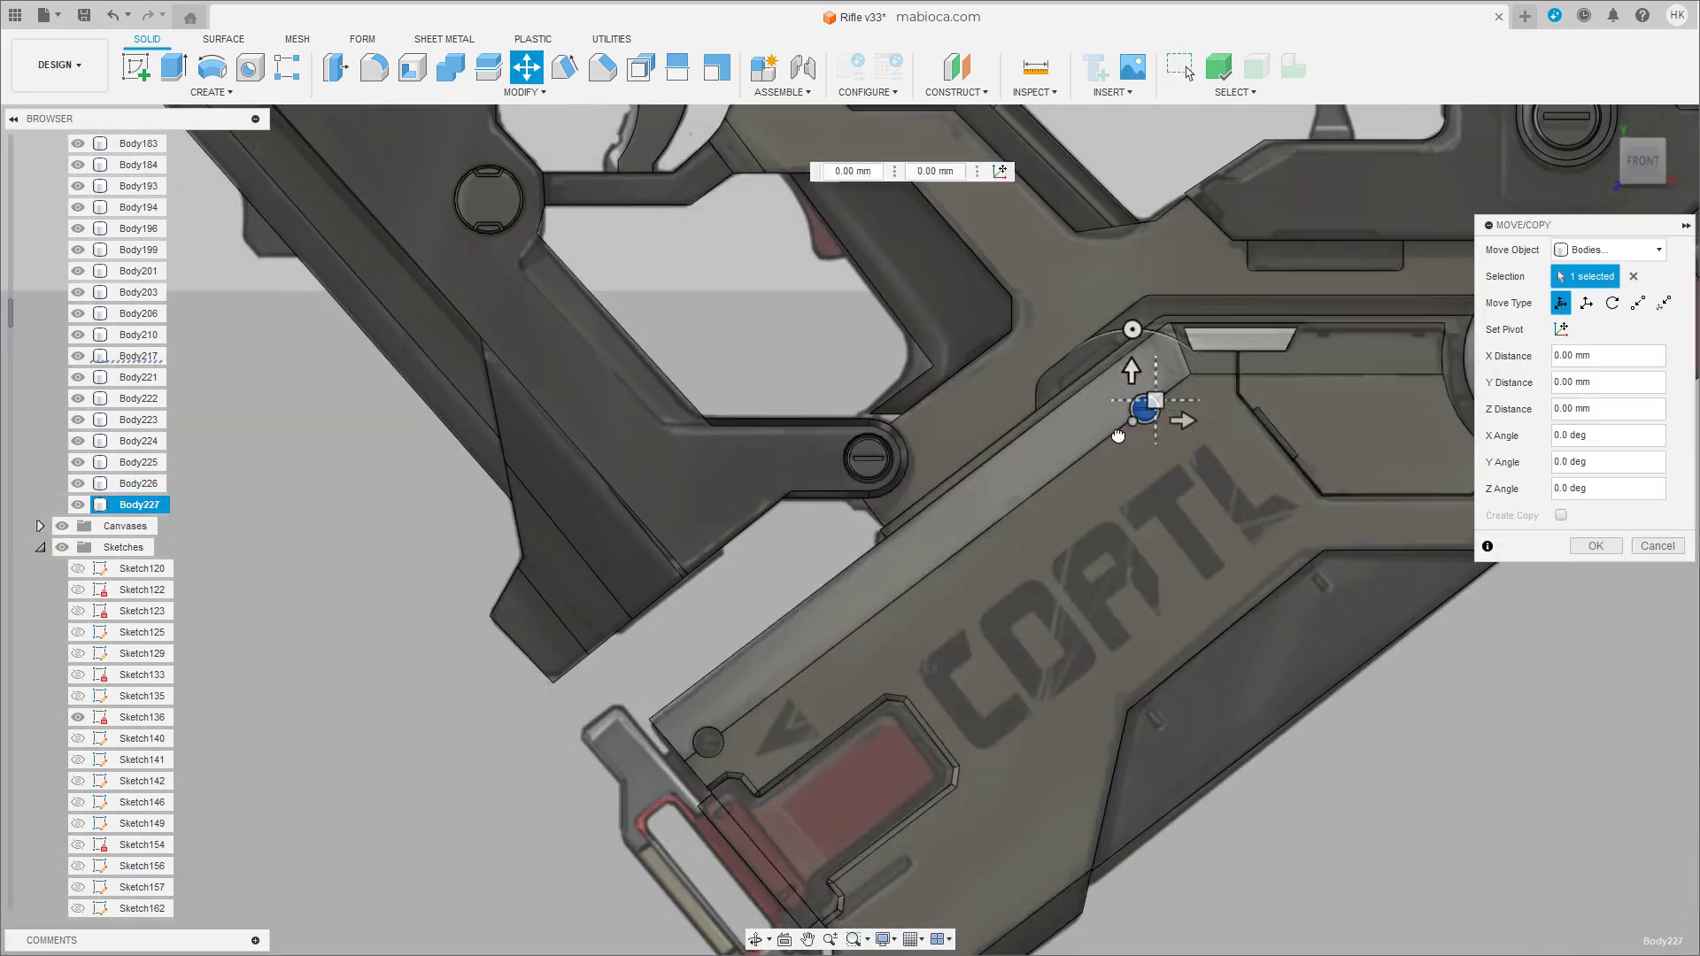
{"action": "scroll", "coordinate": [721, 733], "scroll_direction": "up", "scroll_amount": 5}
{"action": "scroll", "coordinate": [678, 785], "scroll_direction": "up", "scroll_amount": 4}
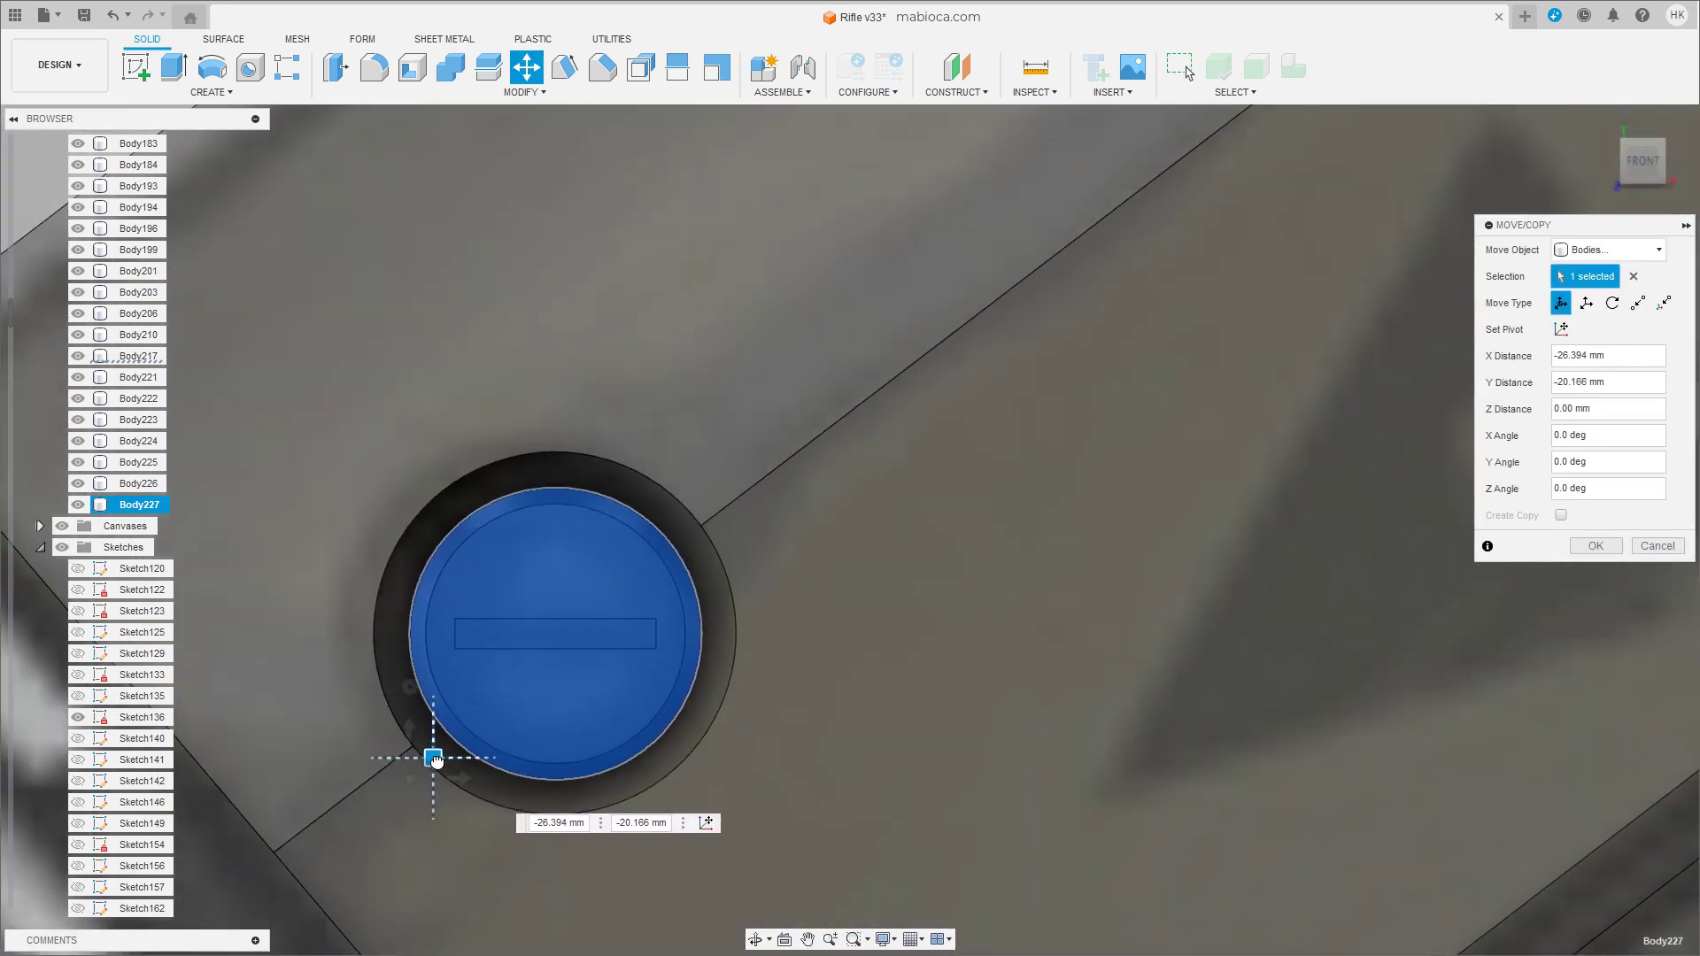
{"action": "key", "text": "Return"}
{"action": "scroll", "coordinate": [1061, 554], "scroll_direction": "down", "scroll_amount": 5}
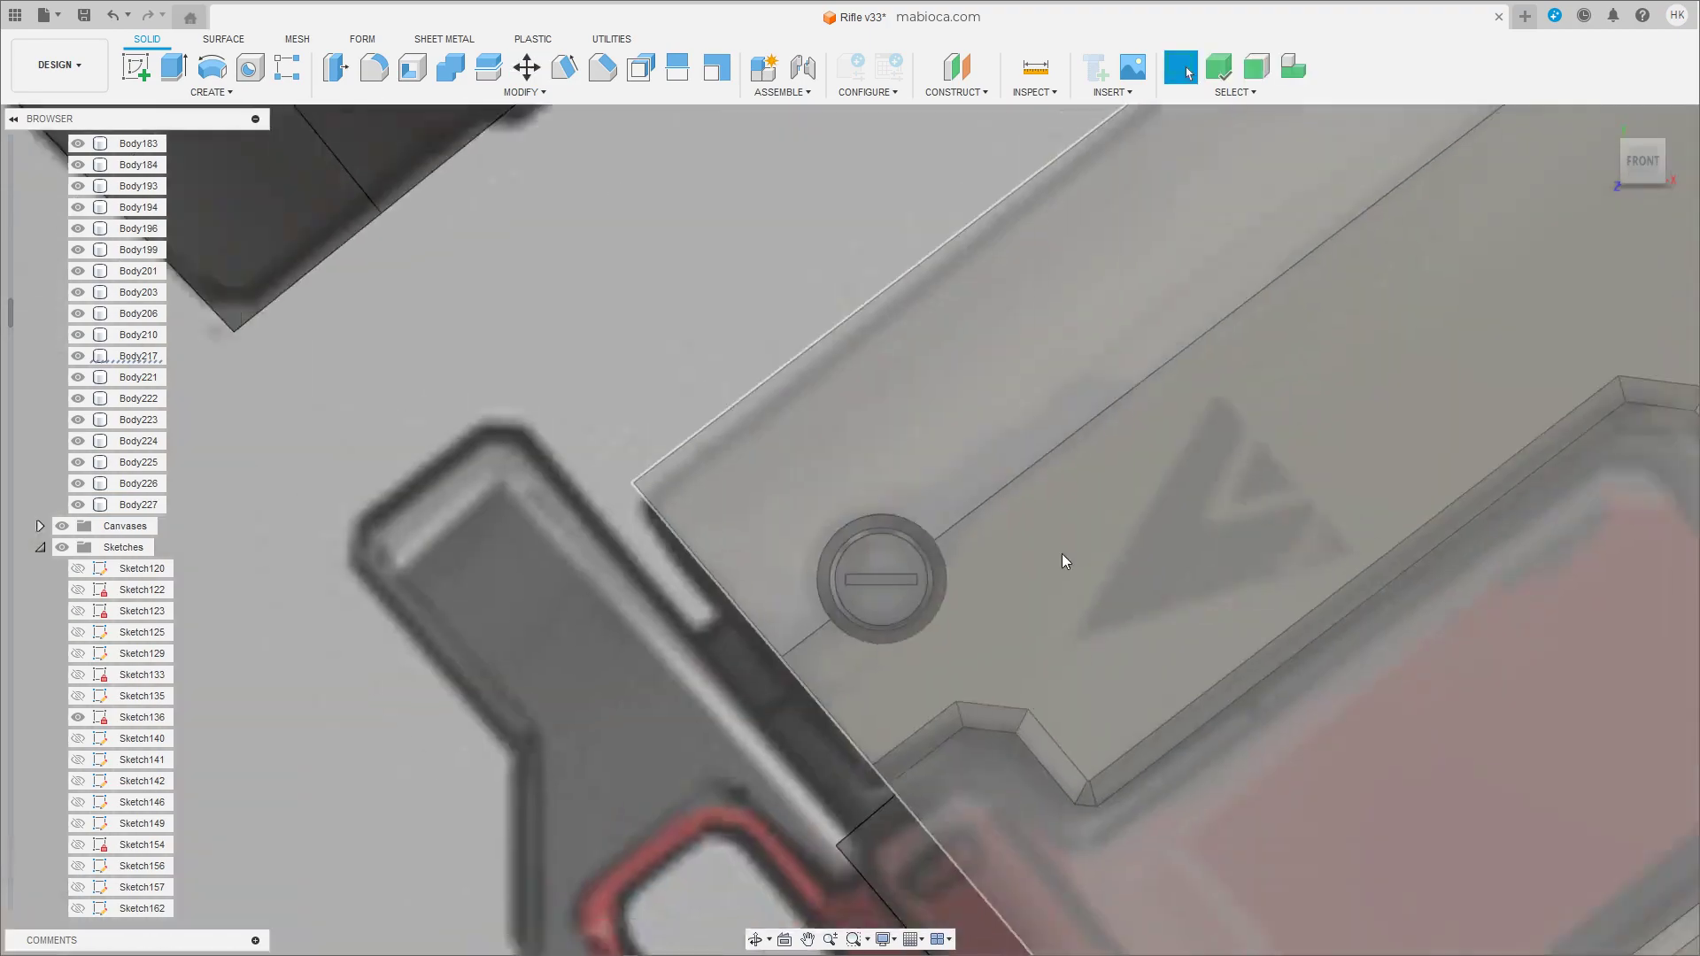
{"action": "scroll", "coordinate": [1060, 560], "scroll_direction": "down", "scroll_amount": 4}
{"action": "mouse_move", "coordinate": [1060, 560]}
{"action": "middle_mouse_down", "text": "shift"}
{"action": "mouse_move", "coordinate": [1114, 666]}
{"action": "mouse_move", "coordinate": [751, 641]}
{"action": "middle_mouse_up", "text": "shift"}
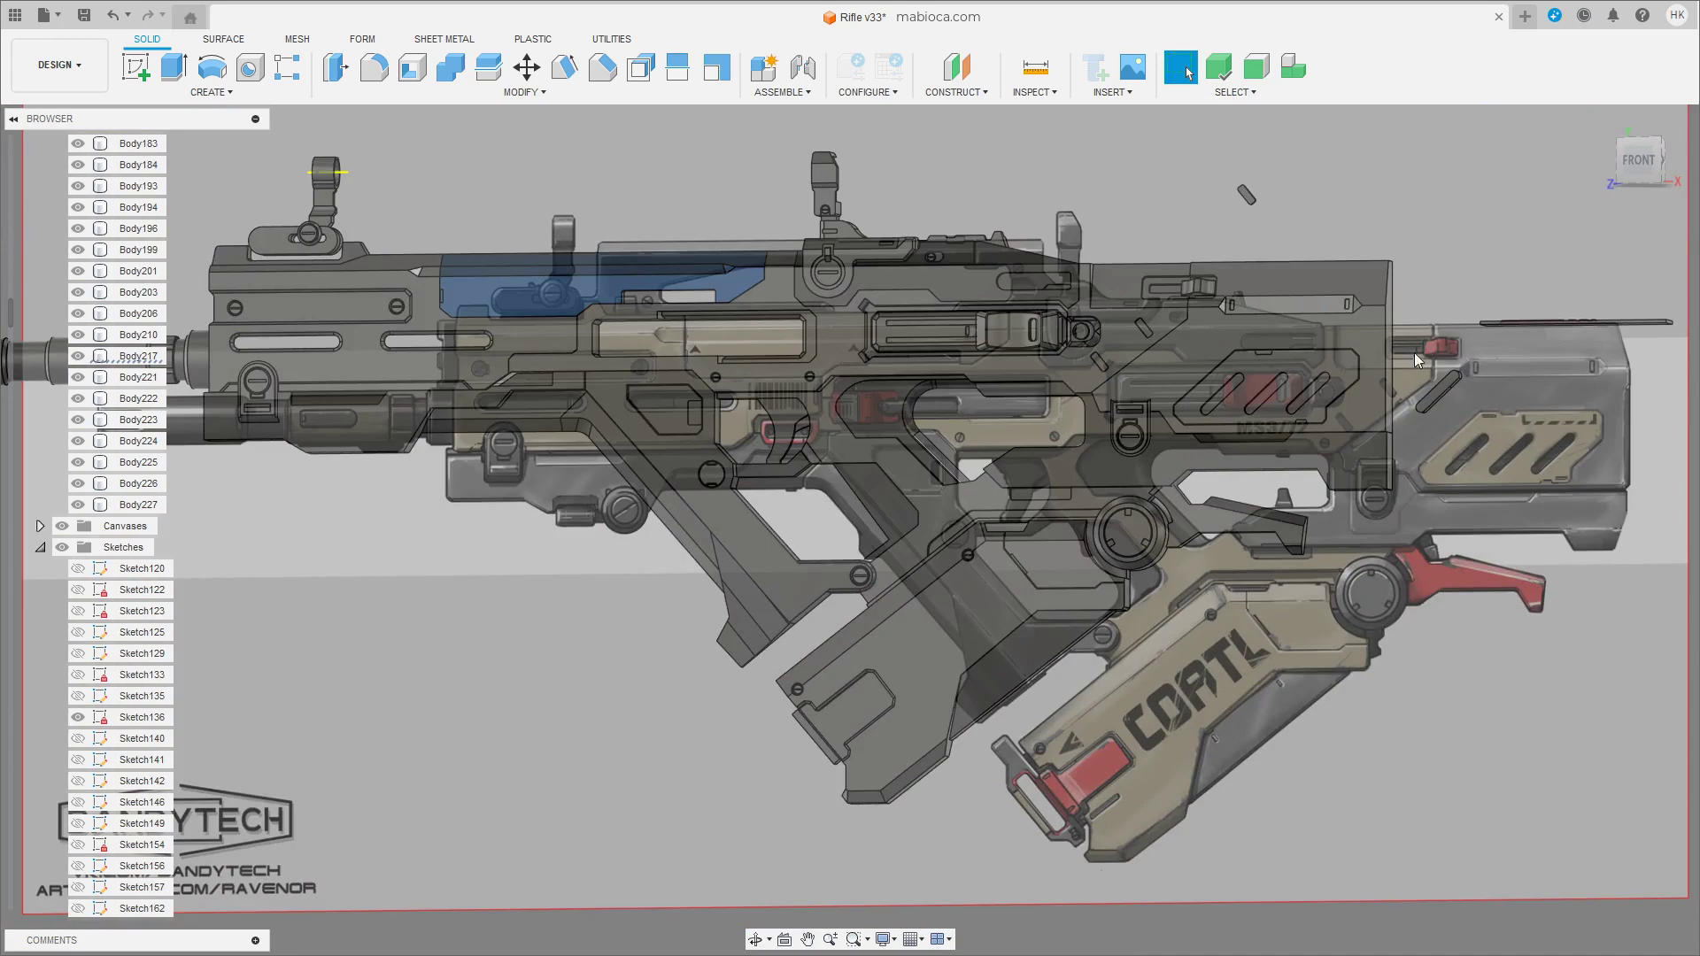
Extrude the sketch profile 18.265 mm as a new front block body at the muzzle end.
{"action": "scroll", "coordinate": [1068, 594], "scroll_direction": "up", "scroll_amount": 6}
{"action": "mouse_move", "coordinate": [1068, 576]}
{"action": "middle_mouse_down", "text": "shift"}
{"action": "mouse_move", "coordinate": [1068, 593]}
{"action": "mouse_move", "coordinate": [1250, 683]}
{"action": "mouse_move", "coordinate": [1195, 645]}
{"action": "middle_mouse_up", "text": "shift"}
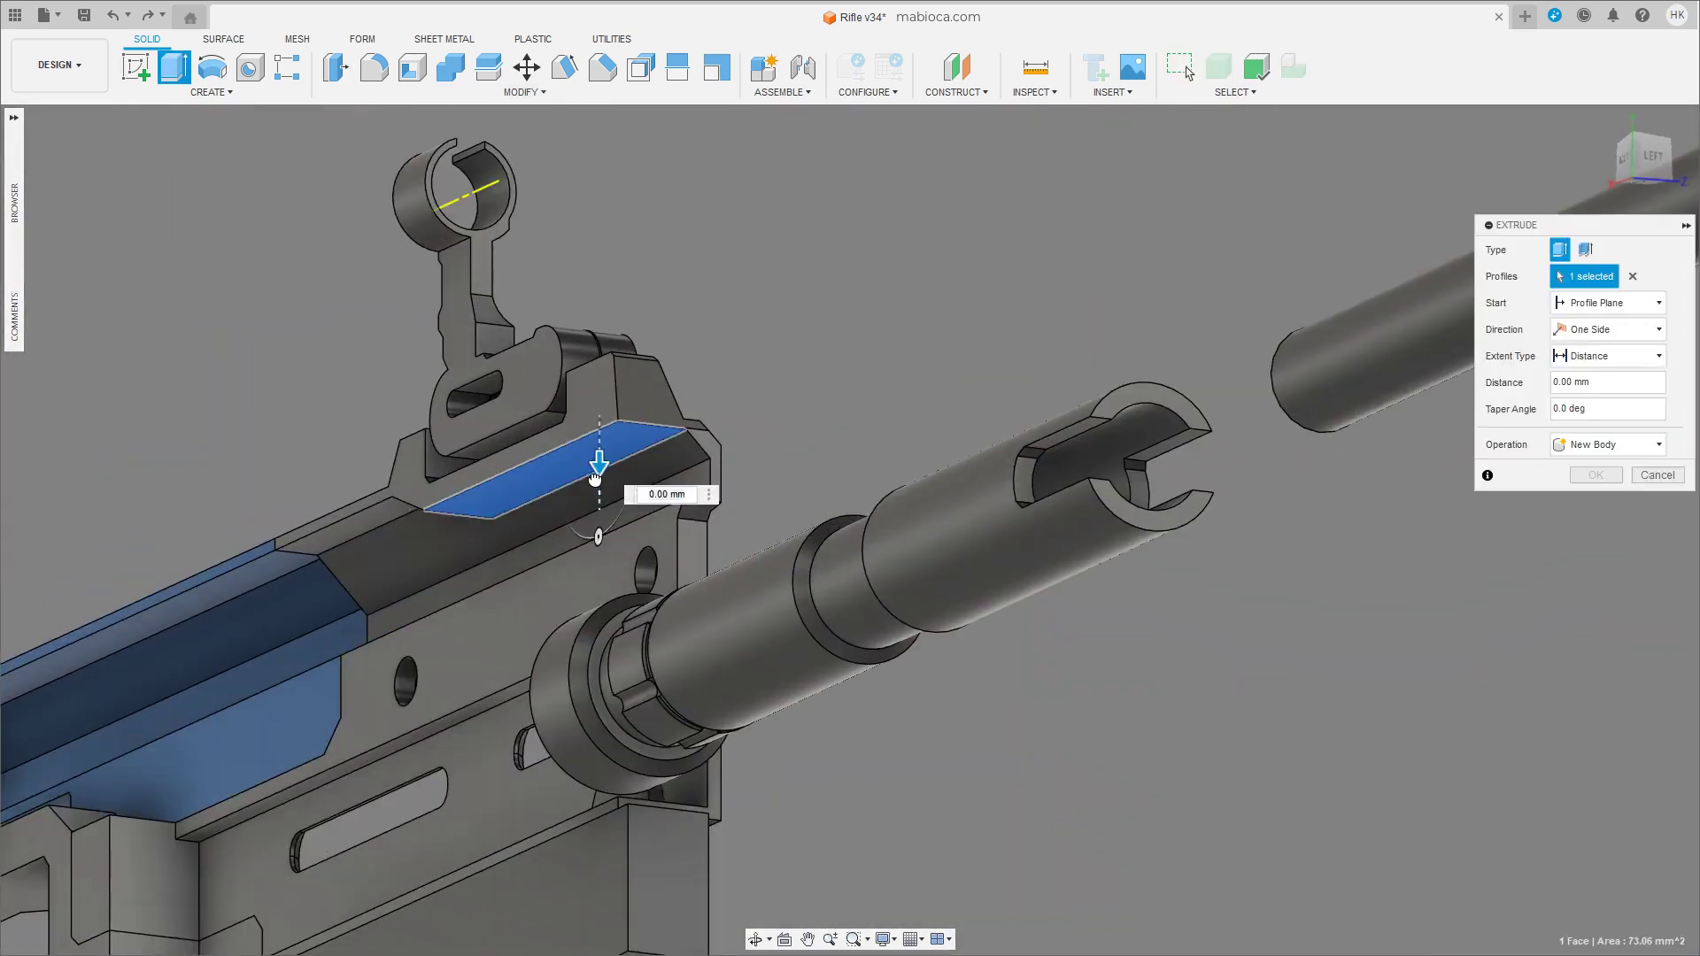
{"action": "left_click", "coordinate": [1587, 522]}
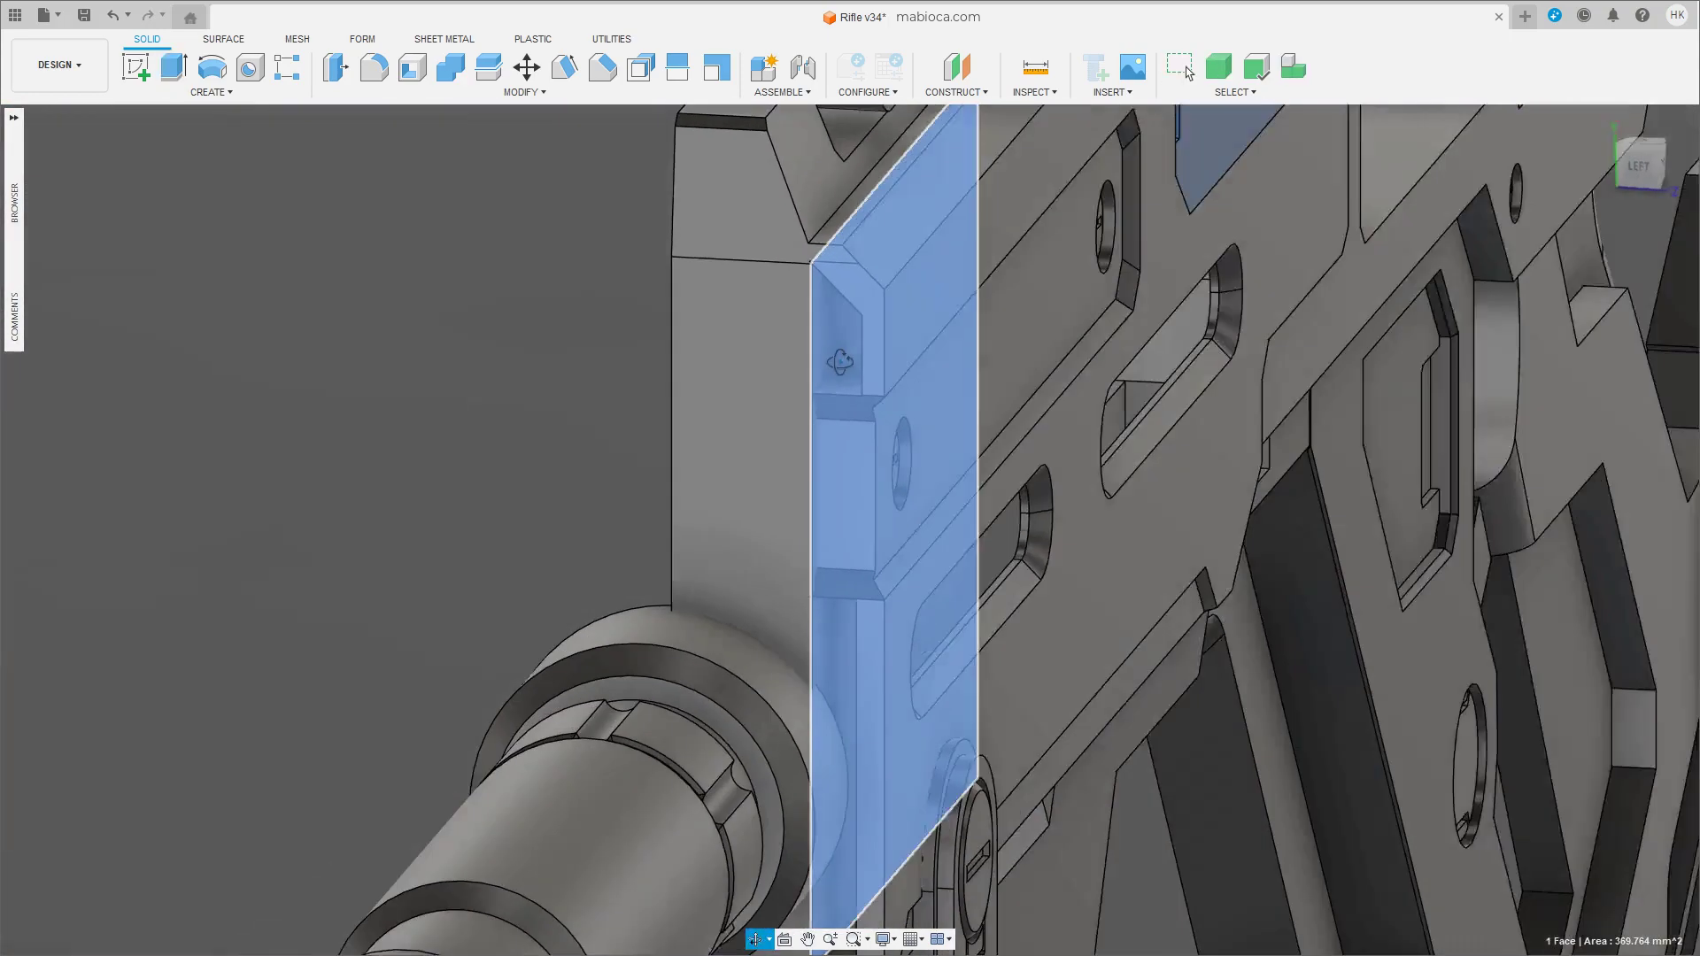
Push one face of the front block outward, then start a Split Body on it.
{"action": "middle_click_drag", "start_coordinate": [840, 361], "coordinate": [954, 267], "text": "shift"}
{"action": "key", "text": "m"}
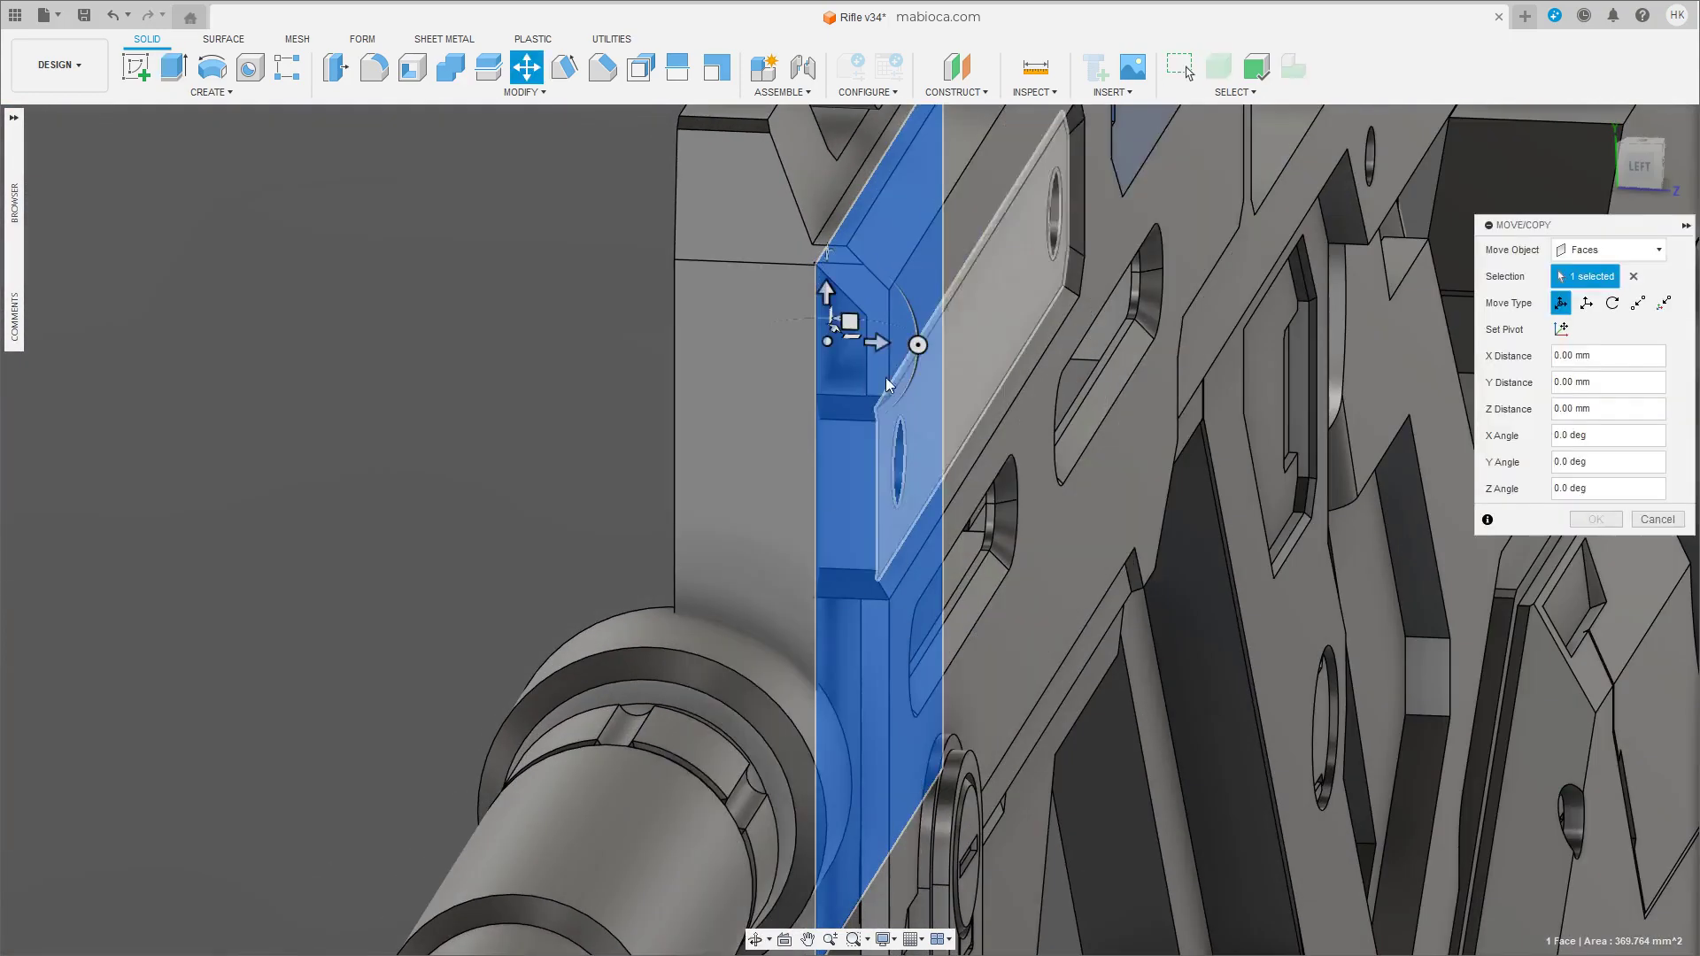
{"action": "mouse_move", "coordinate": [894, 345]}
{"action": "middle_mouse_down", "text": "shift"}
{"action": "mouse_move", "coordinate": [865, 323]}
{"action": "mouse_move", "coordinate": [880, 304]}
{"action": "mouse_move", "coordinate": [1092, 505]}
{"action": "mouse_move", "coordinate": [1445, 579]}
{"action": "middle_mouse_up", "text": "shift"}
{"action": "key", "text": "Return"}
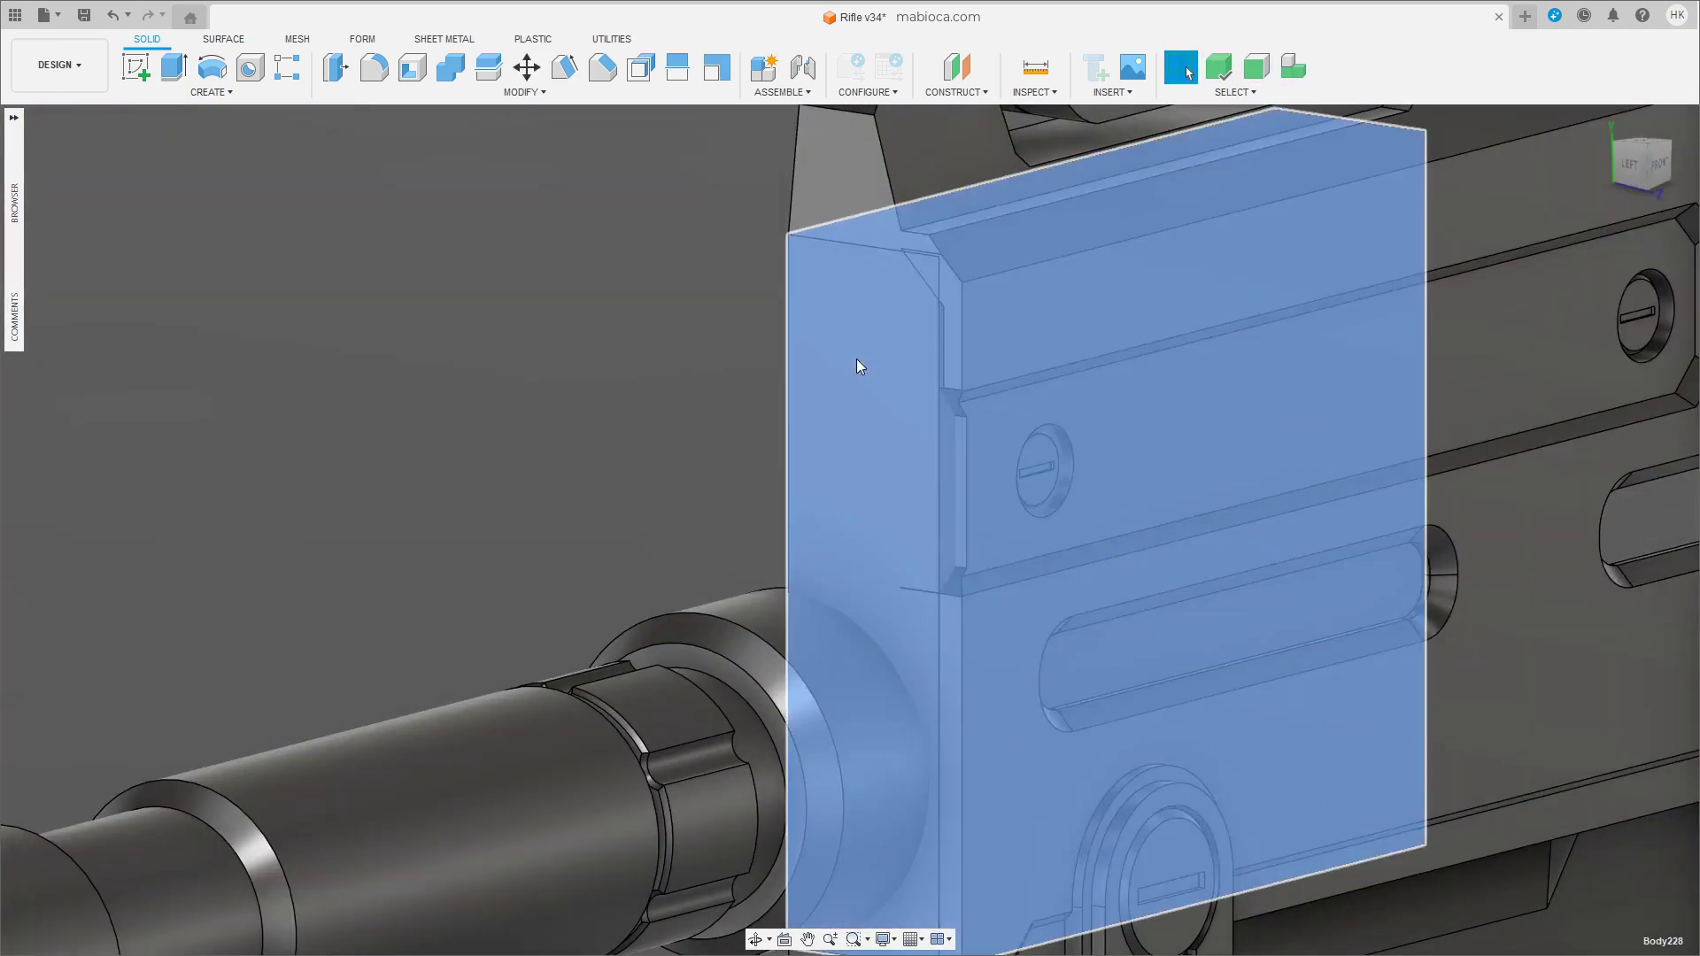
{"action": "left_click", "coordinate": [858, 359]}
{"action": "left_click", "coordinate": [488, 67]}
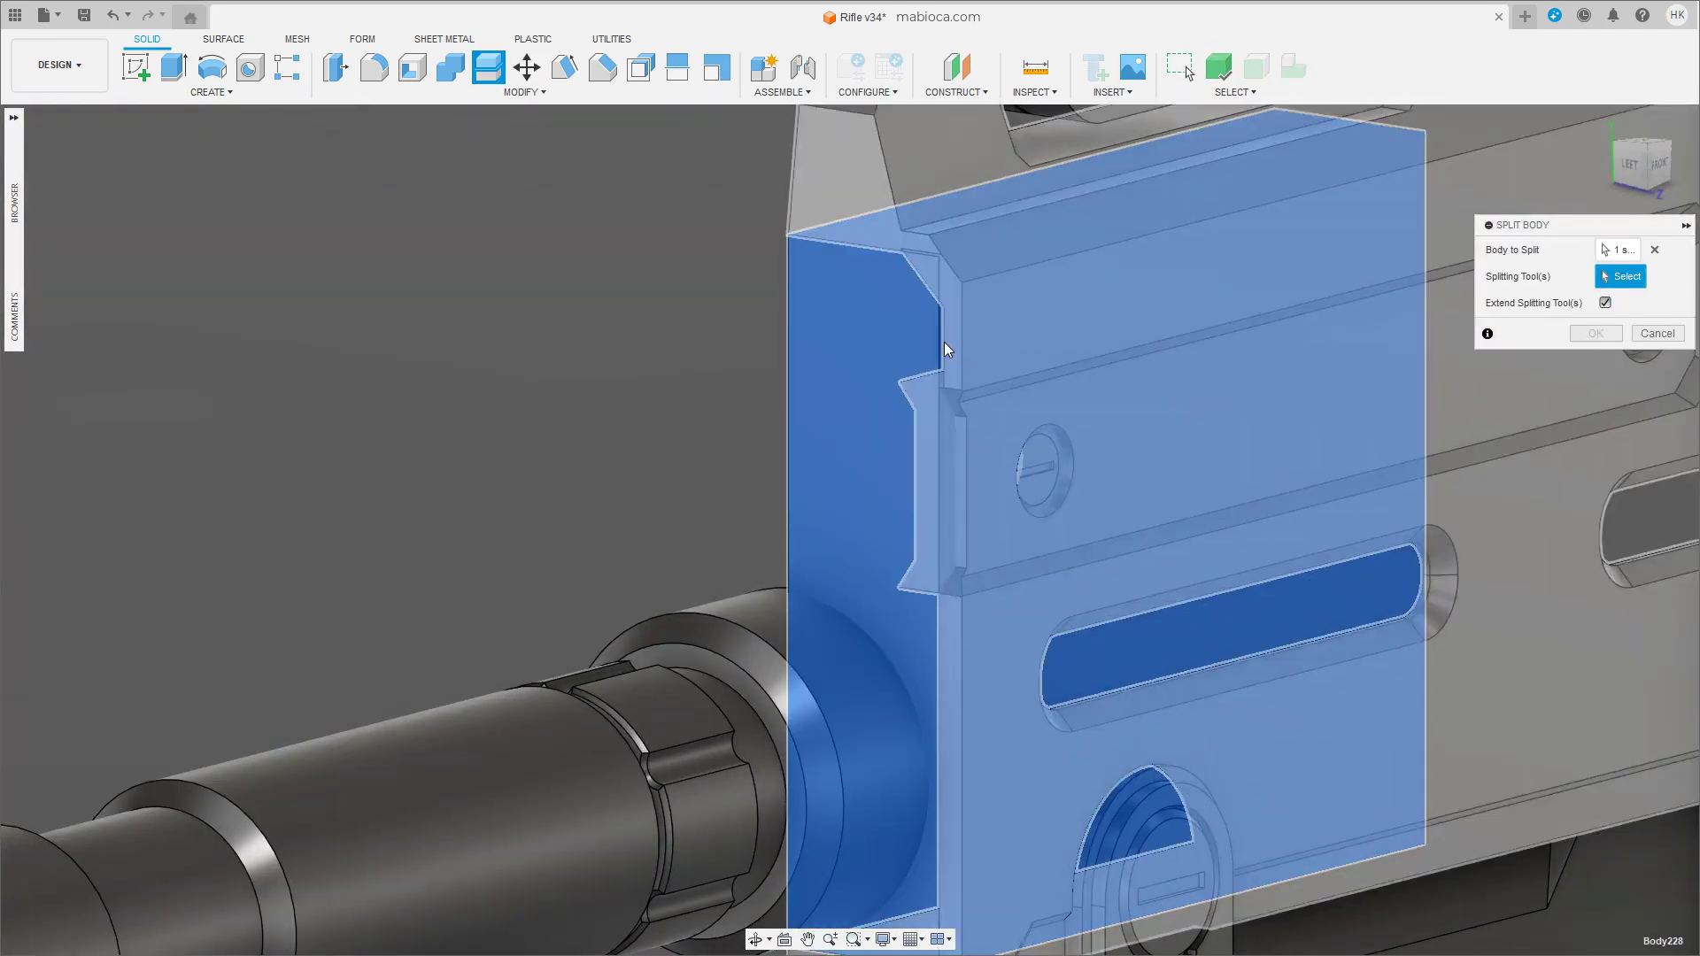
Split the front block into two halves using the chosen cutting surface.
{"action": "left_click", "coordinate": [846, 493]}
{"action": "middle_click_drag", "start_coordinate": [846, 493], "coordinate": [1464, 399], "text": "shift"}
{"action": "key", "text": "Return"}
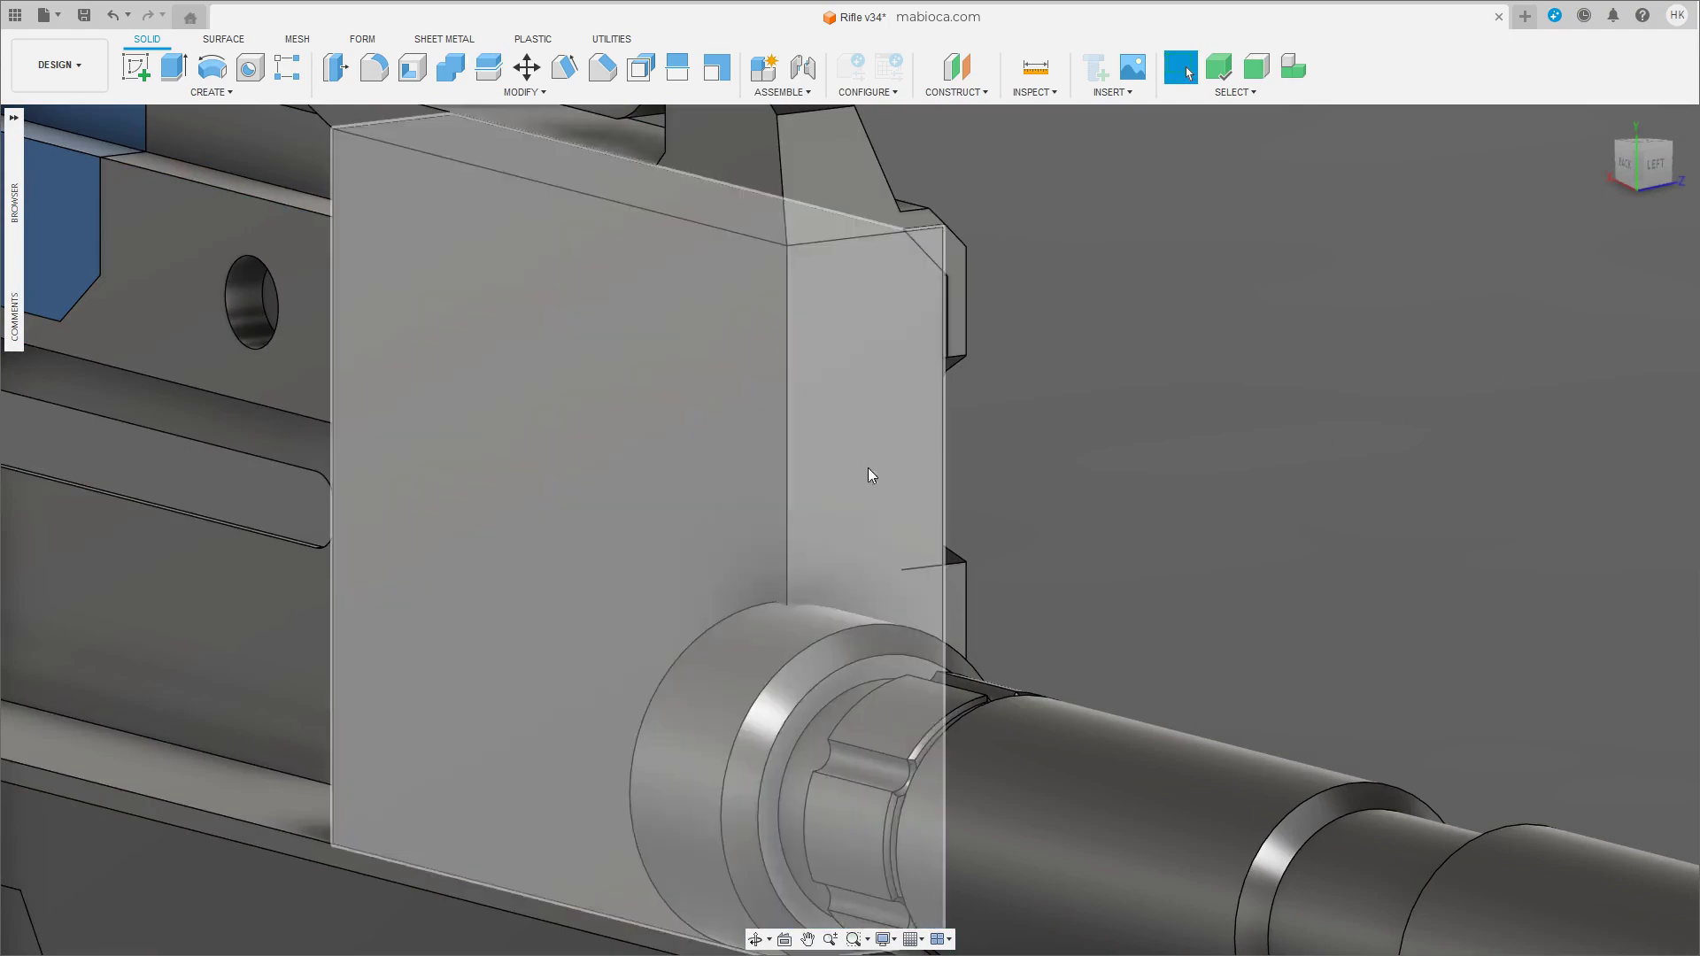
{"action": "mouse_move", "coordinate": [868, 468]}
{"action": "middle_mouse_down", "text": "shift"}
{"action": "mouse_move", "coordinate": [941, 478]}
{"action": "mouse_move", "coordinate": [901, 466]}
{"action": "middle_mouse_up", "text": "shift"}
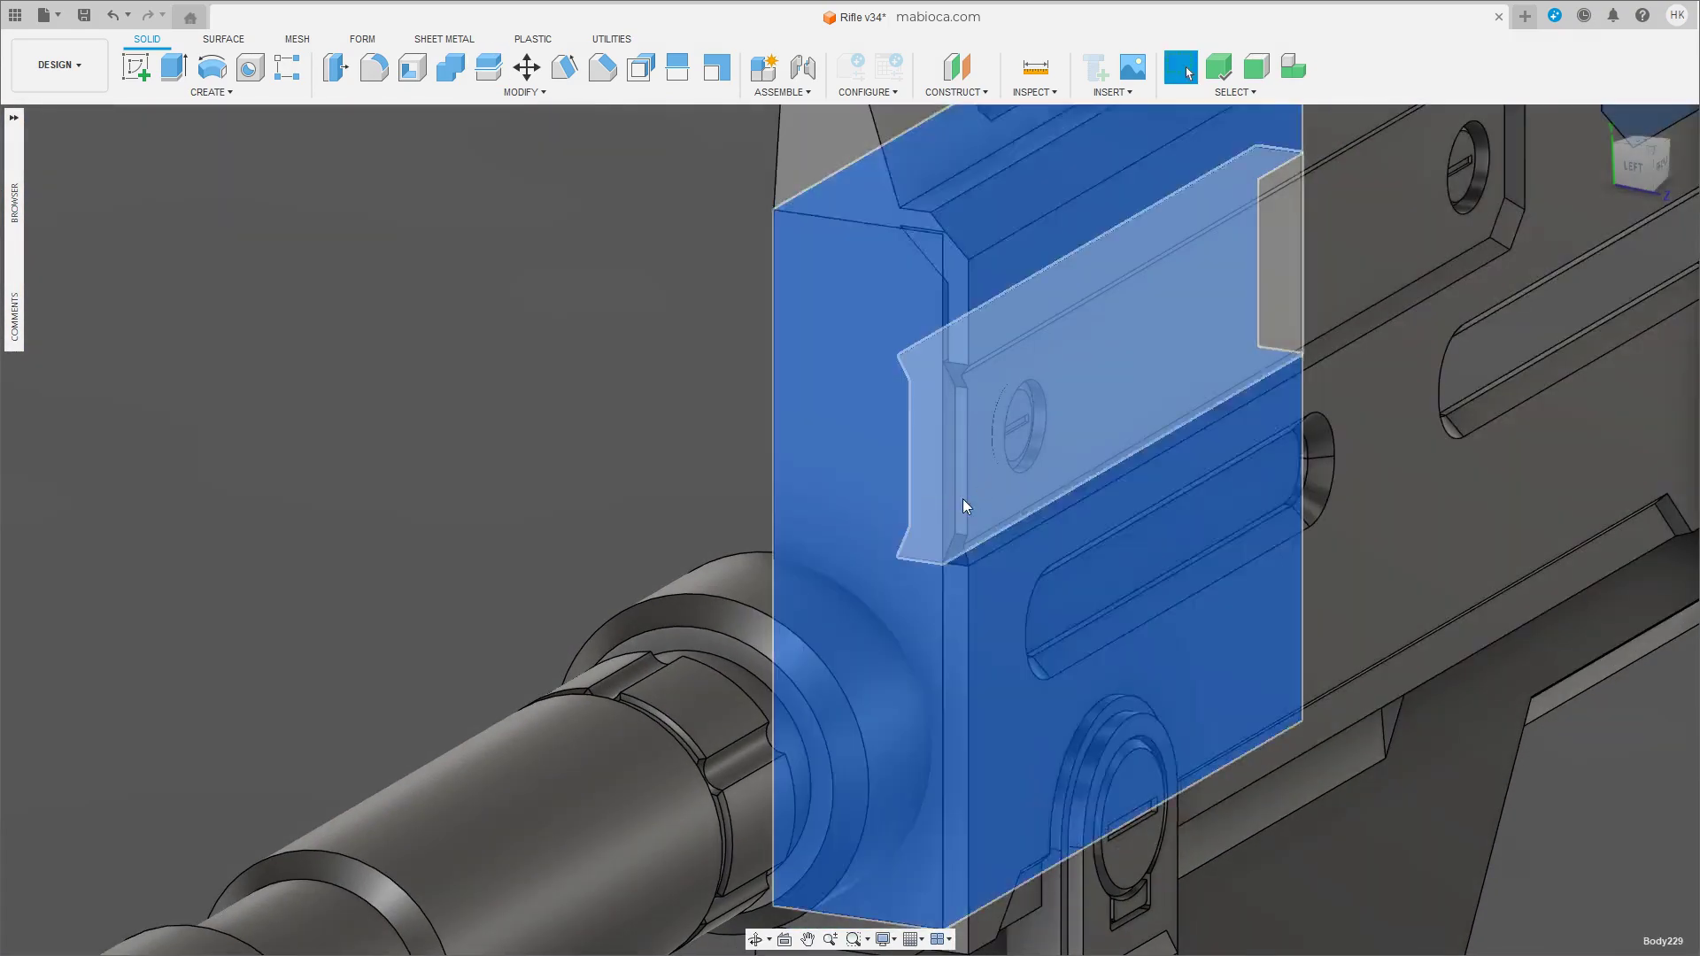
Move the split-off half Body229 -5.899 mm along Z beside the barrel.
{"action": "left_click", "coordinate": [870, 406]}
{"action": "key", "text": "m"}
{"action": "mouse_move", "coordinate": [870, 406]}
{"action": "middle_mouse_down", "text": "shift"}
{"action": "mouse_move", "coordinate": [587, 555]}
{"action": "mouse_move", "coordinate": [711, 591]}
{"action": "middle_mouse_up", "text": "shift"}
{"action": "scroll", "coordinate": [710, 592], "scroll_direction": "up", "scroll_amount": 3}
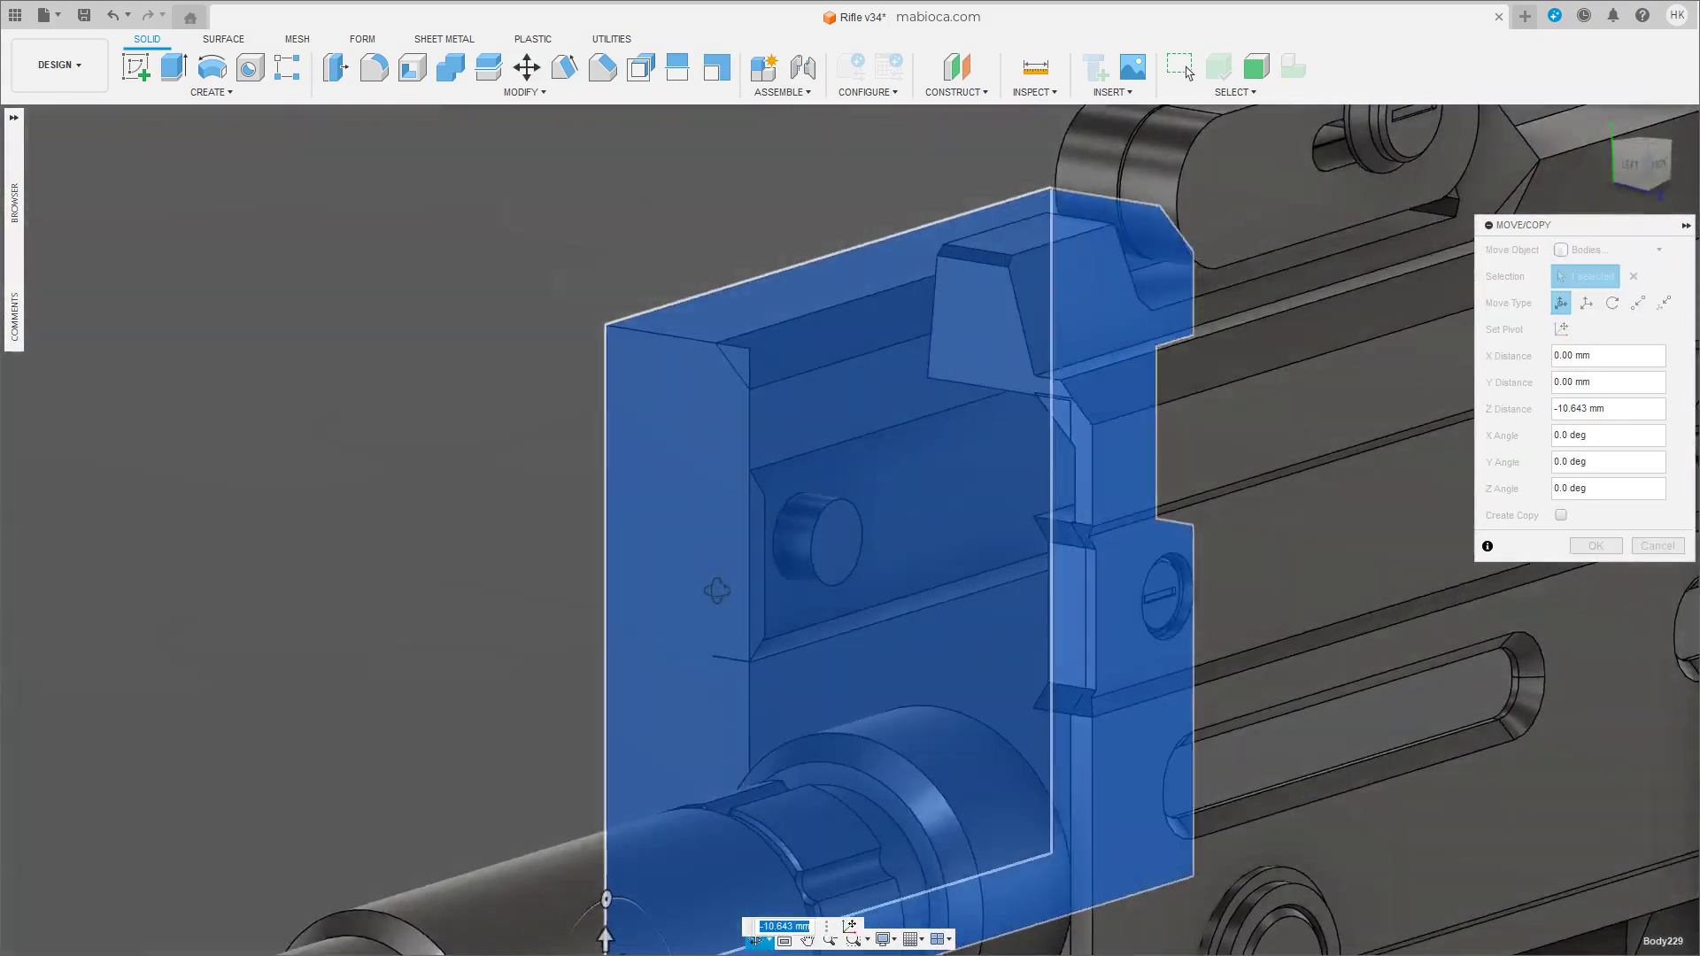
{"action": "scroll", "coordinate": [917, 534], "scroll_direction": "up", "scroll_amount": 3}
{"action": "scroll", "coordinate": [918, 535], "scroll_direction": "down", "scroll_amount": 3}
{"action": "scroll", "coordinate": [944, 592], "scroll_direction": "down", "scroll_amount": 4}
{"action": "middle_click_drag", "start_coordinate": [974, 611], "coordinate": [1029, 623], "text": "shift"}
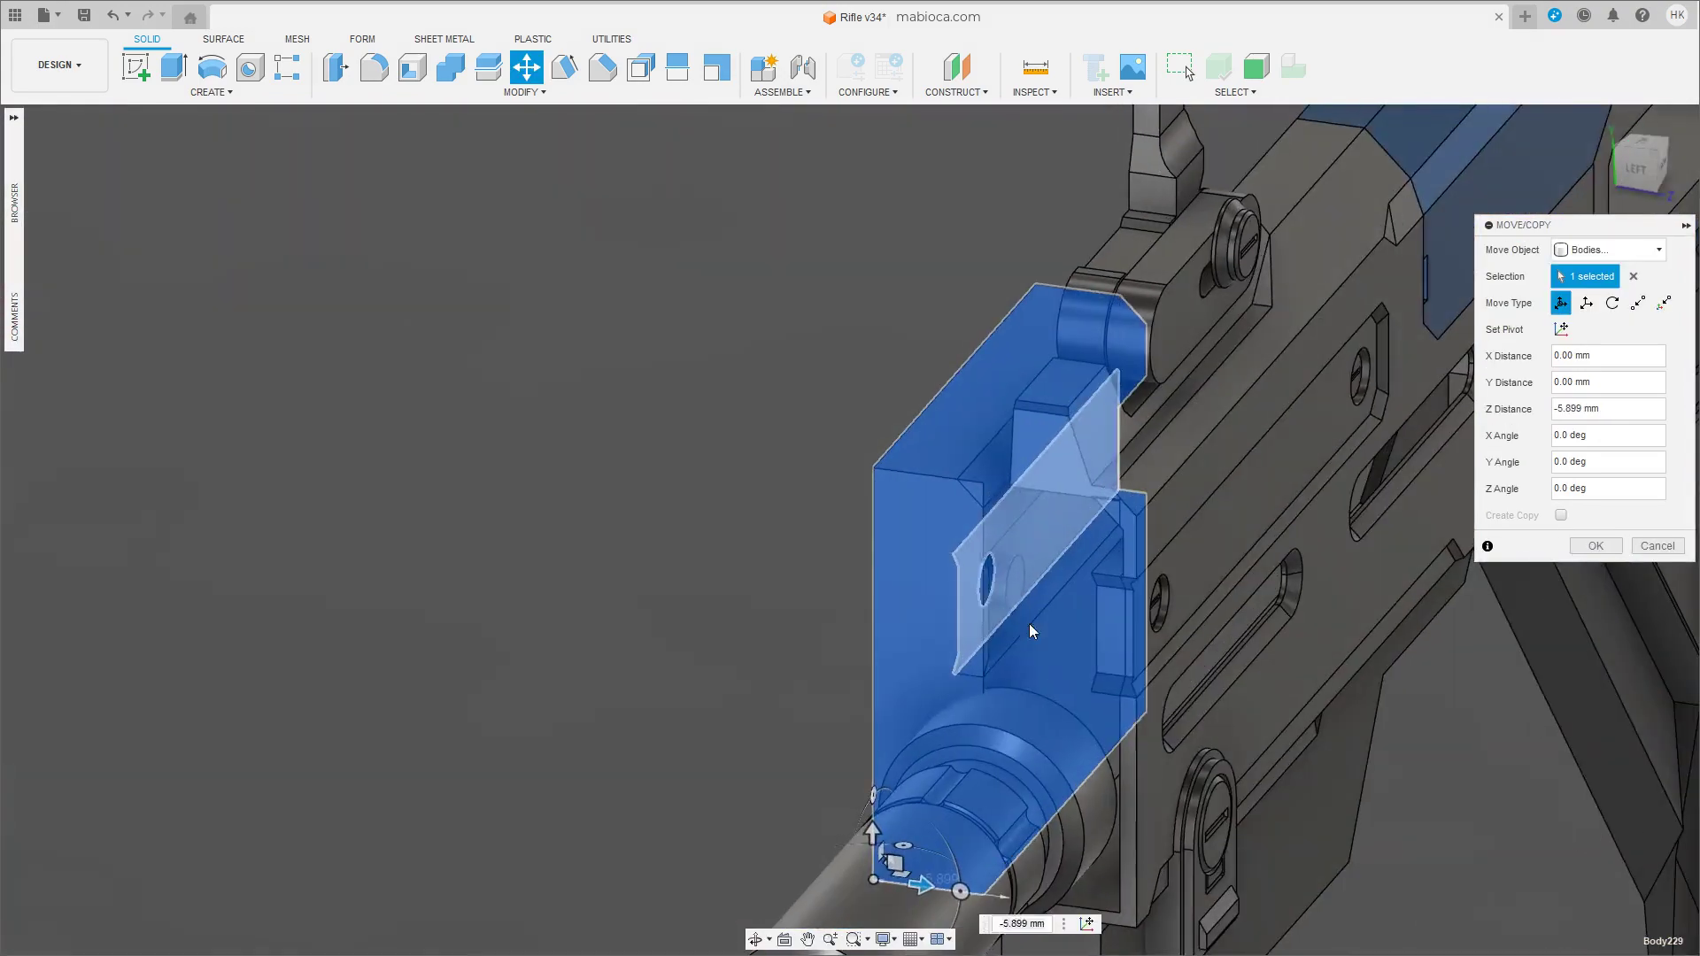
{"action": "key", "text": "Return"}
{"action": "scroll", "coordinate": [1082, 598], "scroll_direction": "up", "scroll_amount": 2}
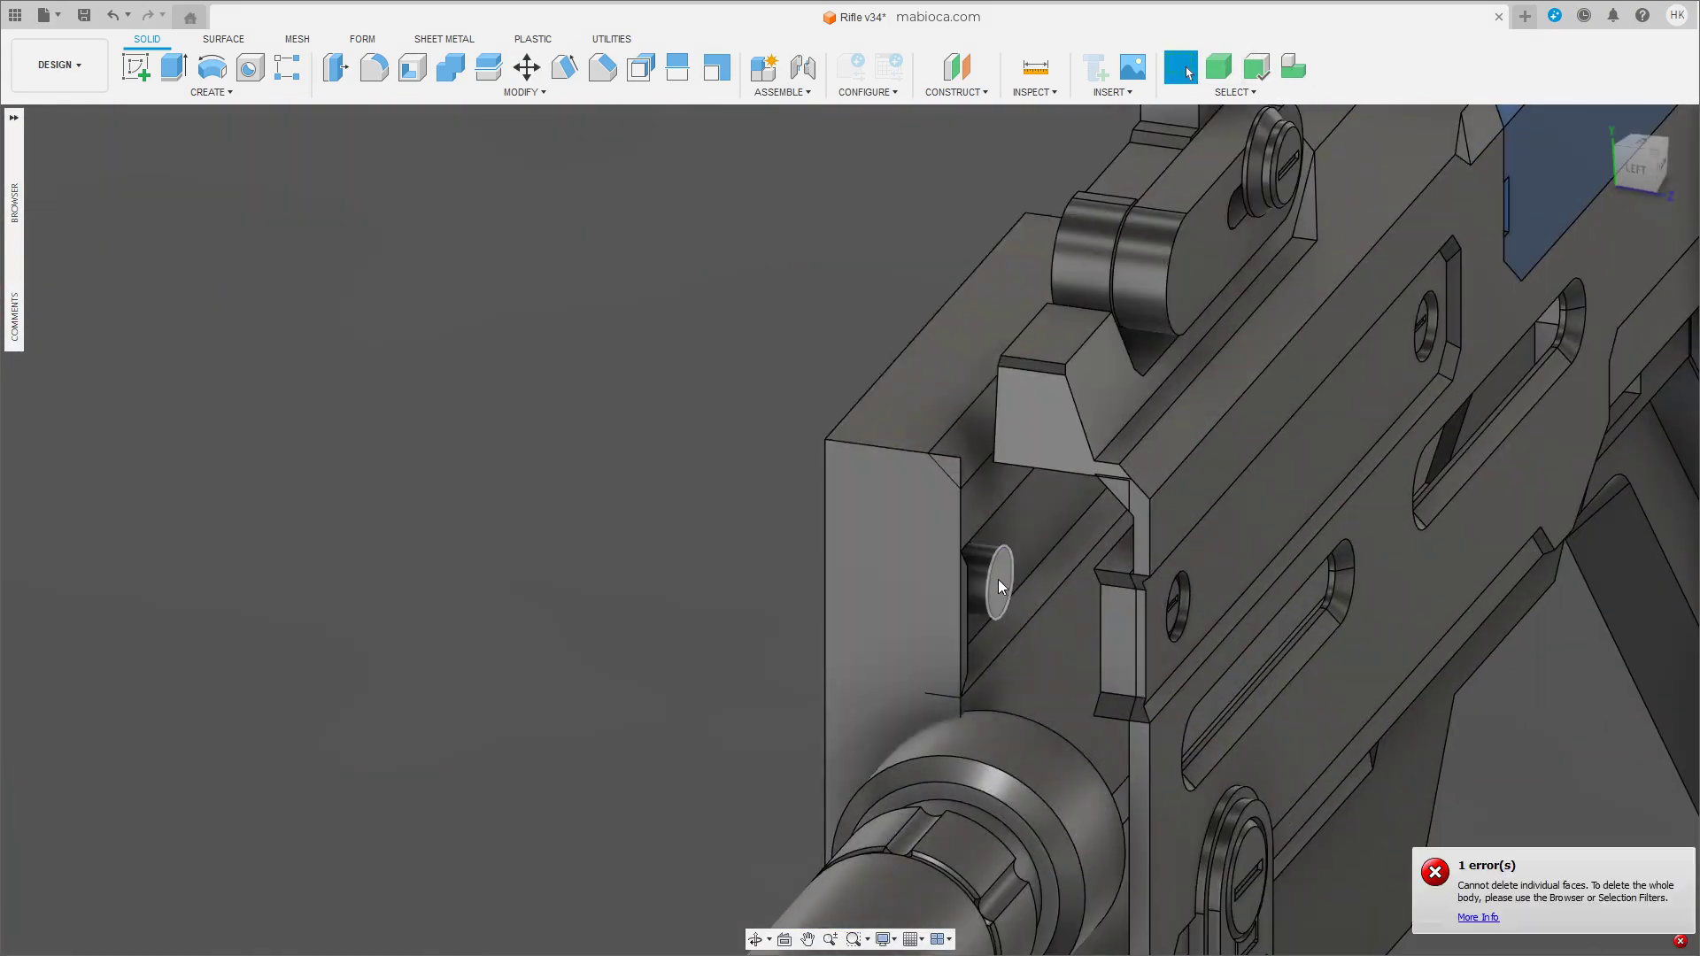
{"action": "mouse_move", "coordinate": [1022, 657]}
{"action": "middle_mouse_down", "text": "shift"}
{"action": "mouse_move", "coordinate": [886, 571]}
{"action": "mouse_move", "coordinate": [964, 438]}
{"action": "mouse_move", "coordinate": [961, 620]}
{"action": "middle_mouse_up", "text": "shift"}
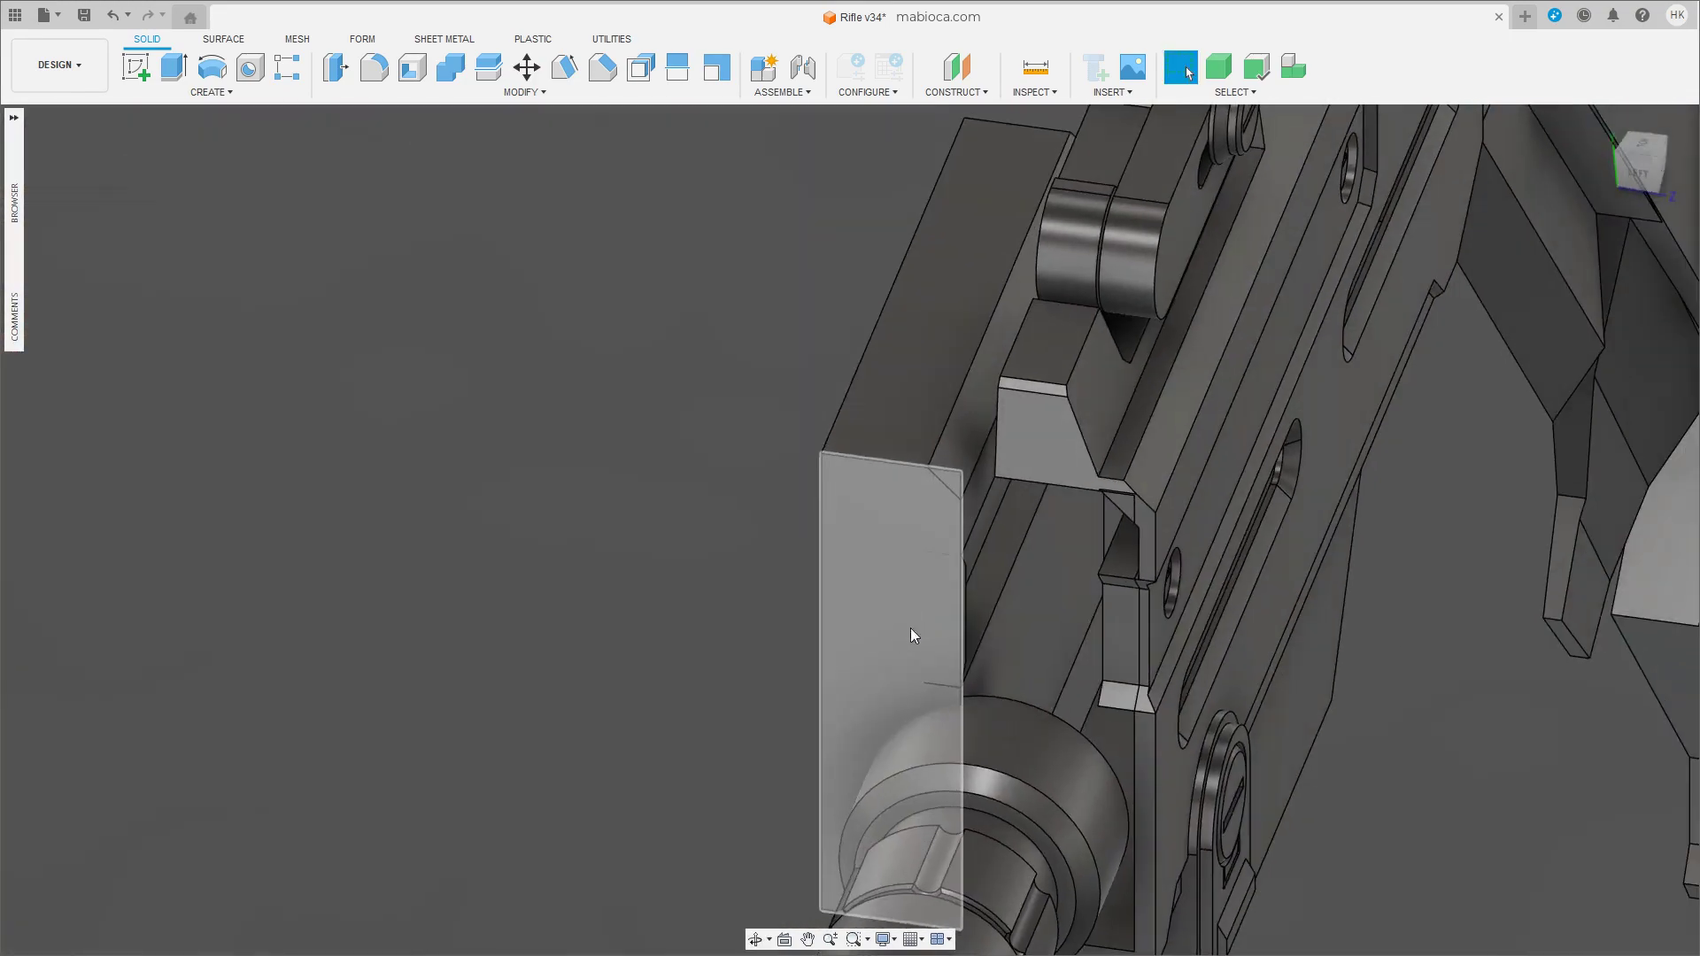
{"action": "scroll", "coordinate": [917, 536], "scroll_direction": "down", "scroll_amount": 3}
{"action": "middle_click_drag", "start_coordinate": [918, 537], "coordinate": [729, 604], "text": "shift"}
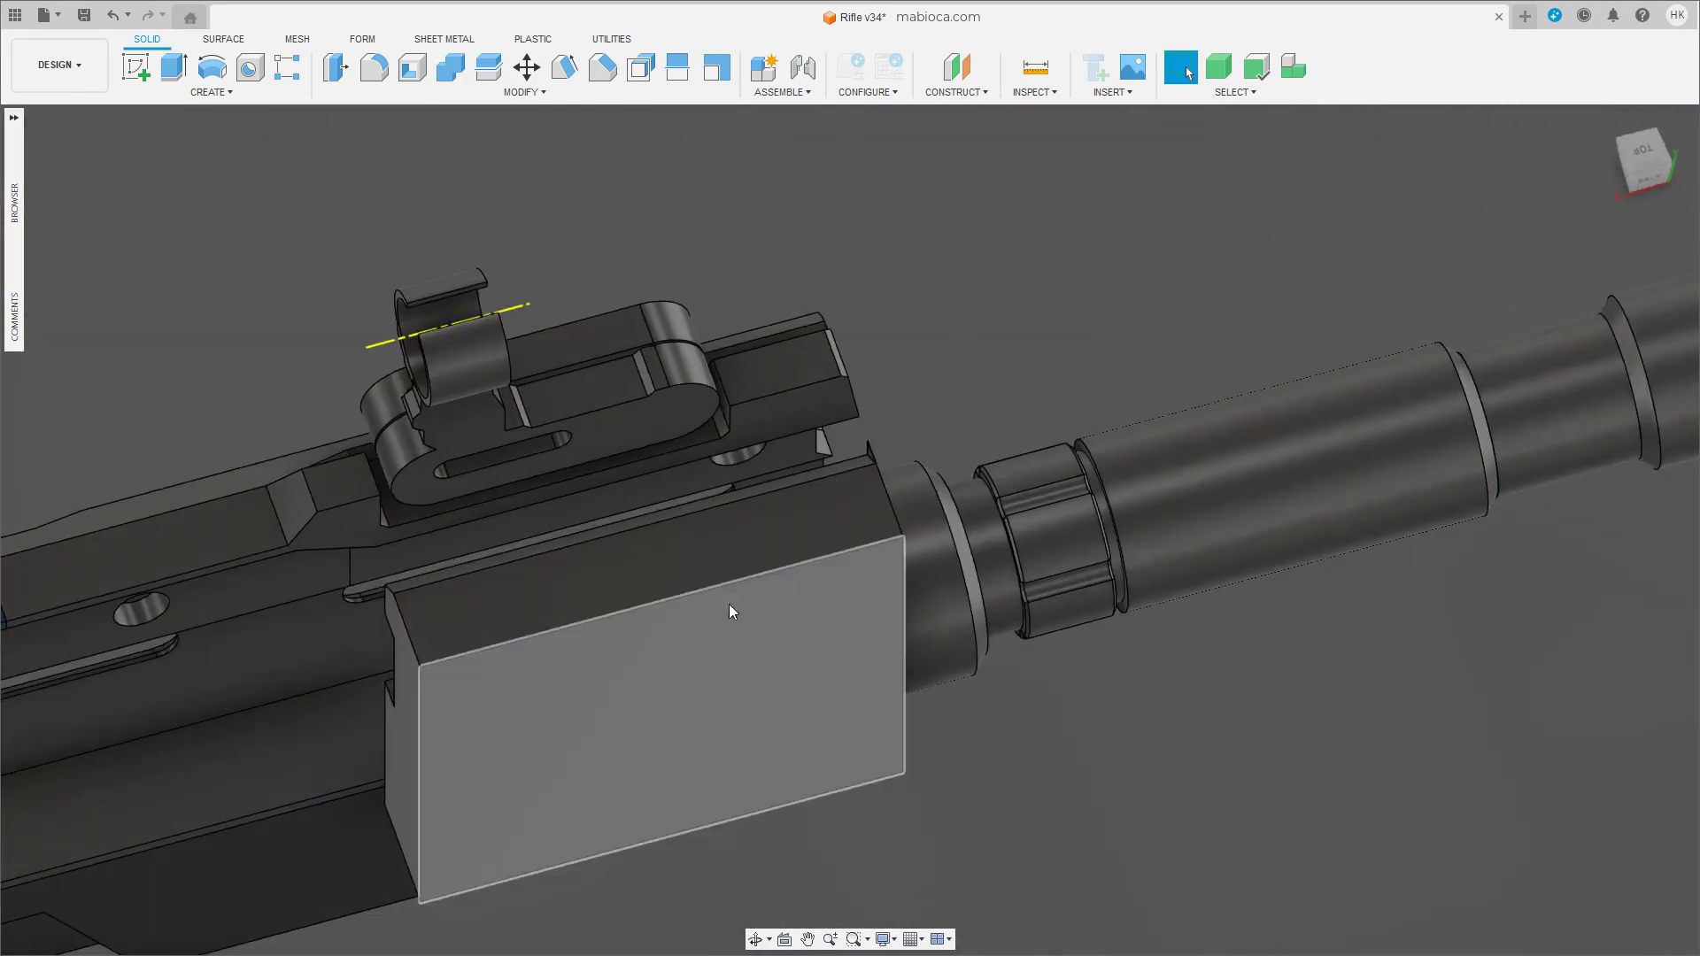
Pull the block's narrow notch face out to the block's edge.
{"action": "left_click", "coordinate": [751, 673]}
{"action": "key", "text": "m"}
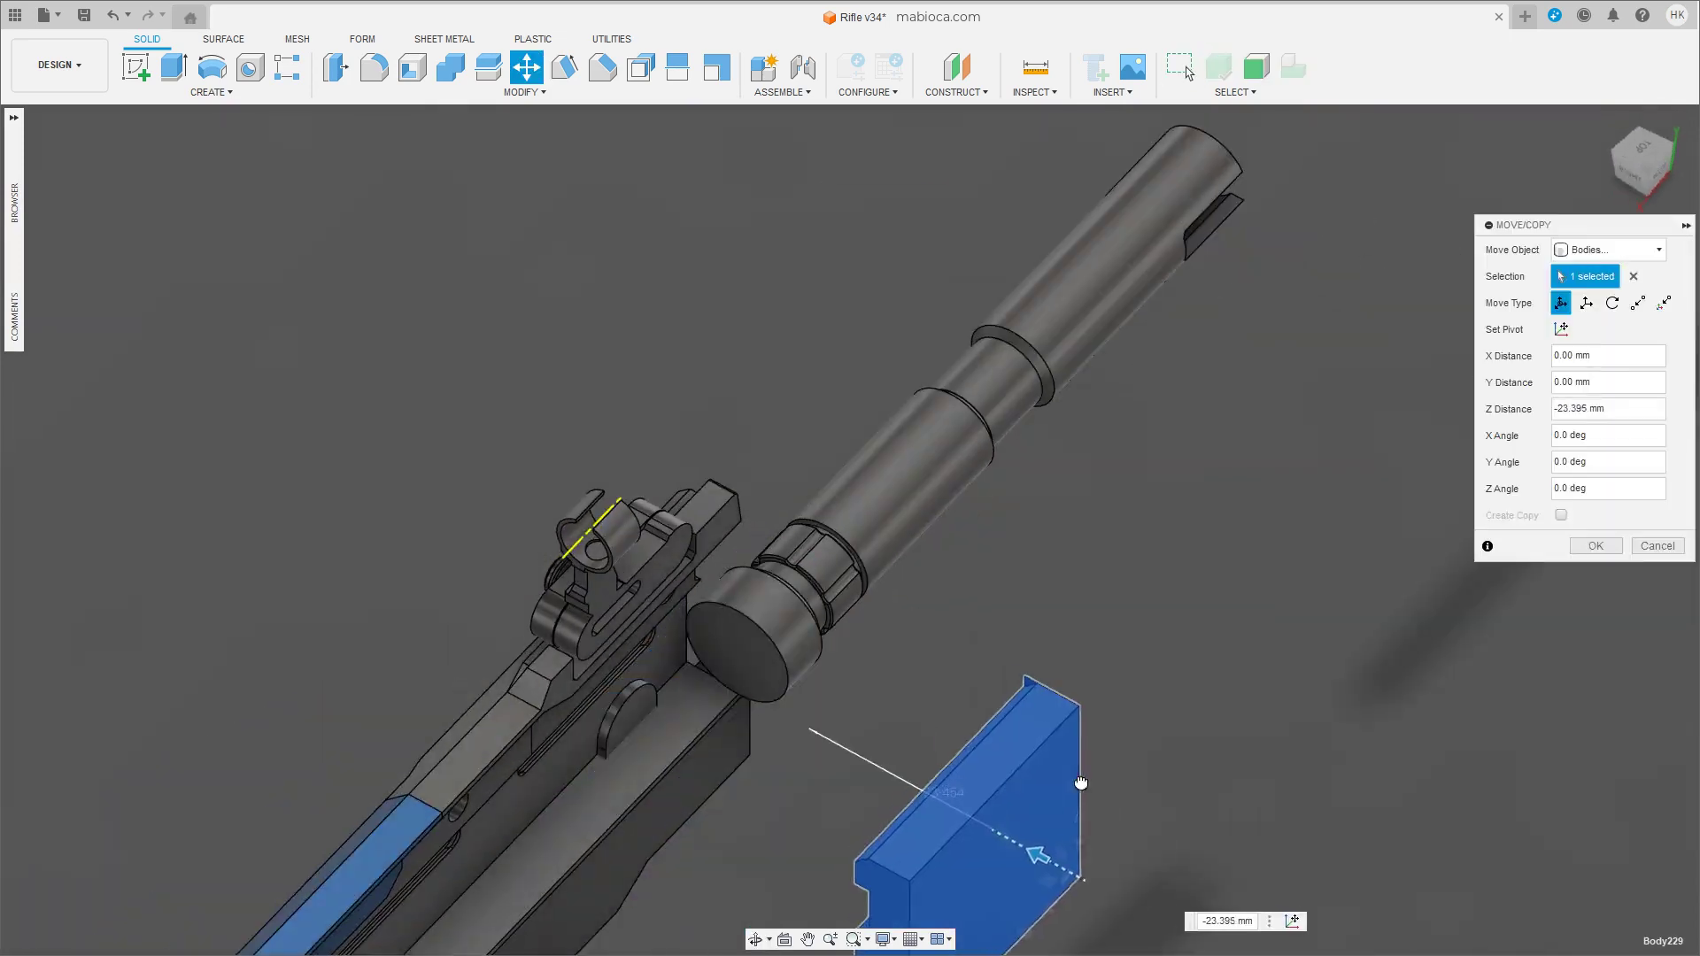
{"action": "scroll", "coordinate": [1081, 783], "scroll_direction": "up", "scroll_amount": 5}
{"action": "middle_click_drag", "start_coordinate": [965, 638], "coordinate": [912, 592], "text": "shift"}
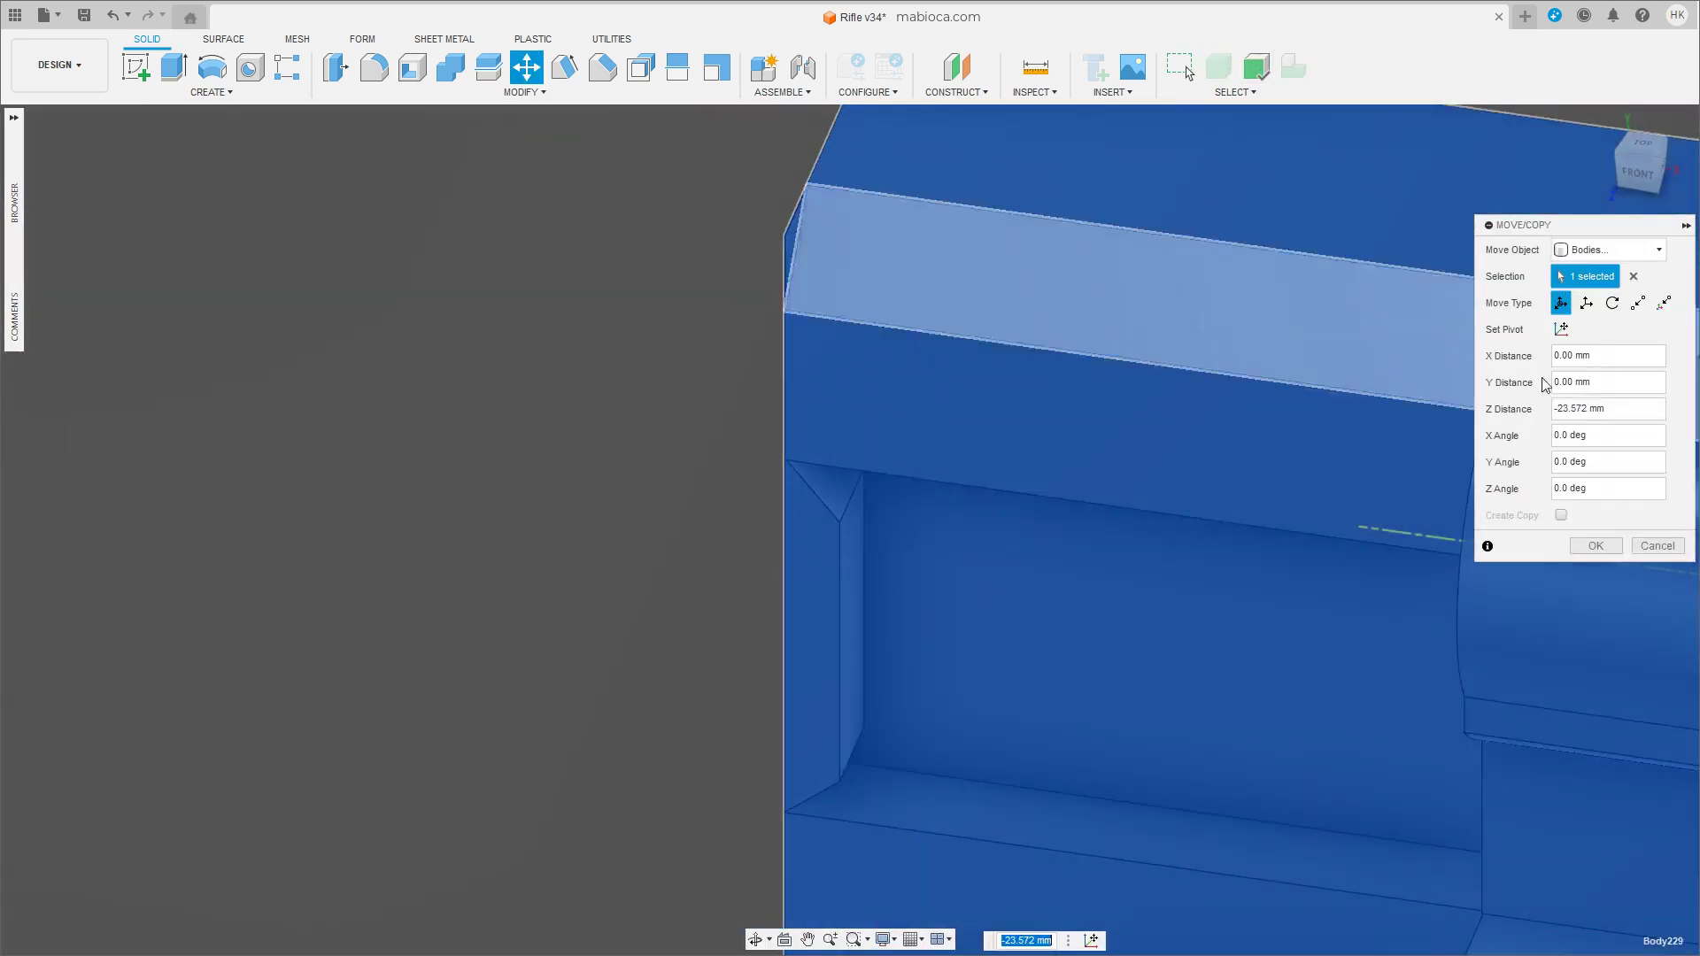
{"action": "key", "text": "Escape"}
{"action": "left_click", "coordinate": [855, 618]}
{"action": "key", "text": "m"}
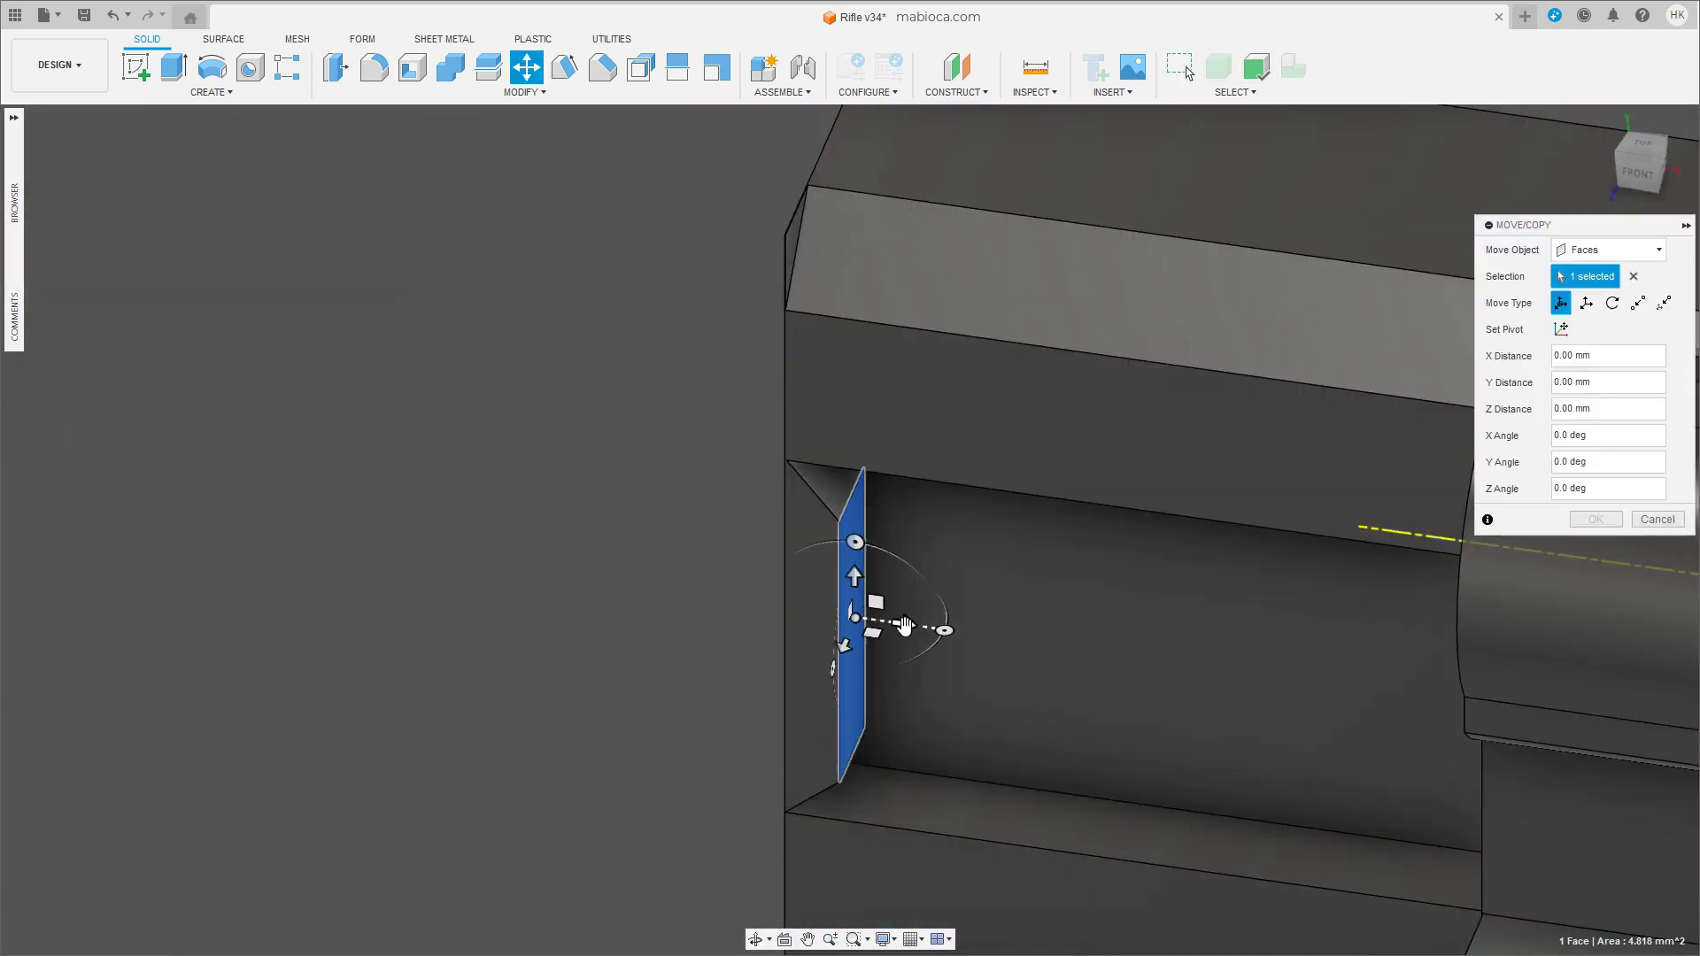
{"action": "left_click_drag", "start_coordinate": [903, 625], "coordinate": [595, 585]}
{"action": "key", "text": "Return"}
Readjust the notch face and shift a small top face flush with the block.
{"action": "left_click", "coordinate": [815, 566]}
{"action": "key", "text": "m"}
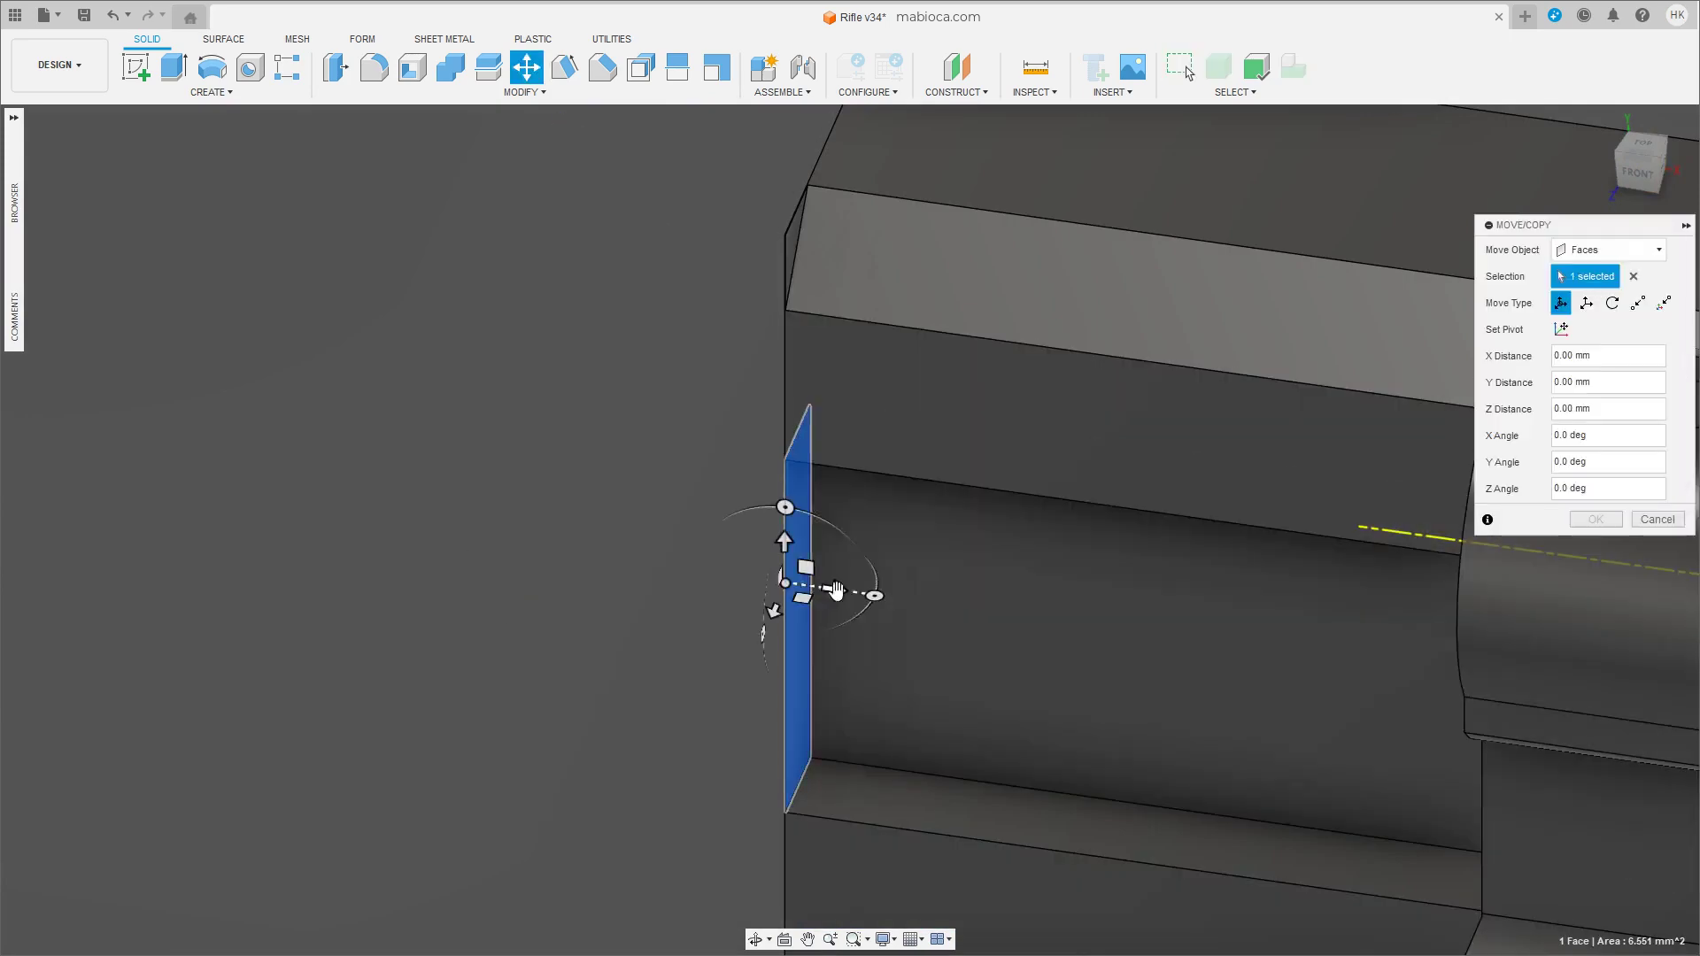
{"action": "left_click", "coordinate": [1598, 518]}
{"action": "scroll", "coordinate": [753, 443], "scroll_direction": "down", "scroll_amount": 3}
{"action": "left_click", "coordinate": [757, 416]}
{"action": "middle_click_drag", "start_coordinate": [758, 416], "coordinate": [531, 372], "text": "shift"}
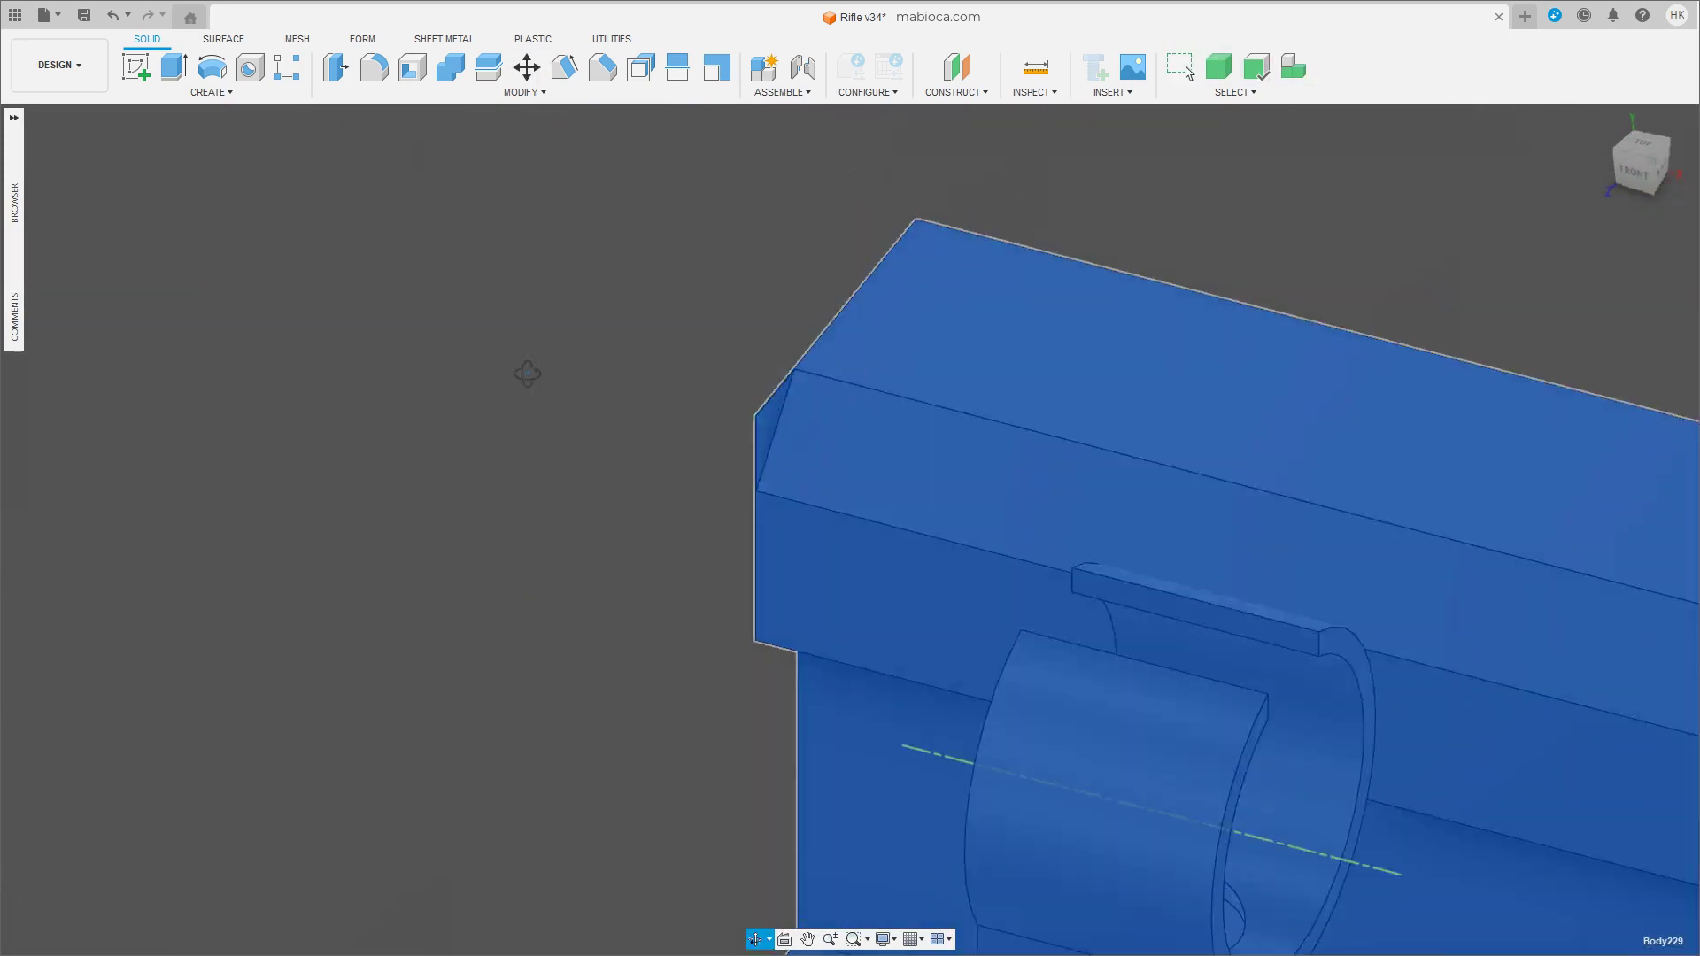
{"action": "left_click", "coordinate": [767, 428]}
{"action": "key", "text": "m"}
{"action": "left_click_drag", "start_coordinate": [780, 428], "coordinate": [682, 399]}
{"action": "key", "text": "Return"}
Set a pivot on the notched block and slide it along its arrow toward the receiver.
{"action": "scroll", "coordinate": [1105, 404], "scroll_direction": "up", "scroll_amount": 5}
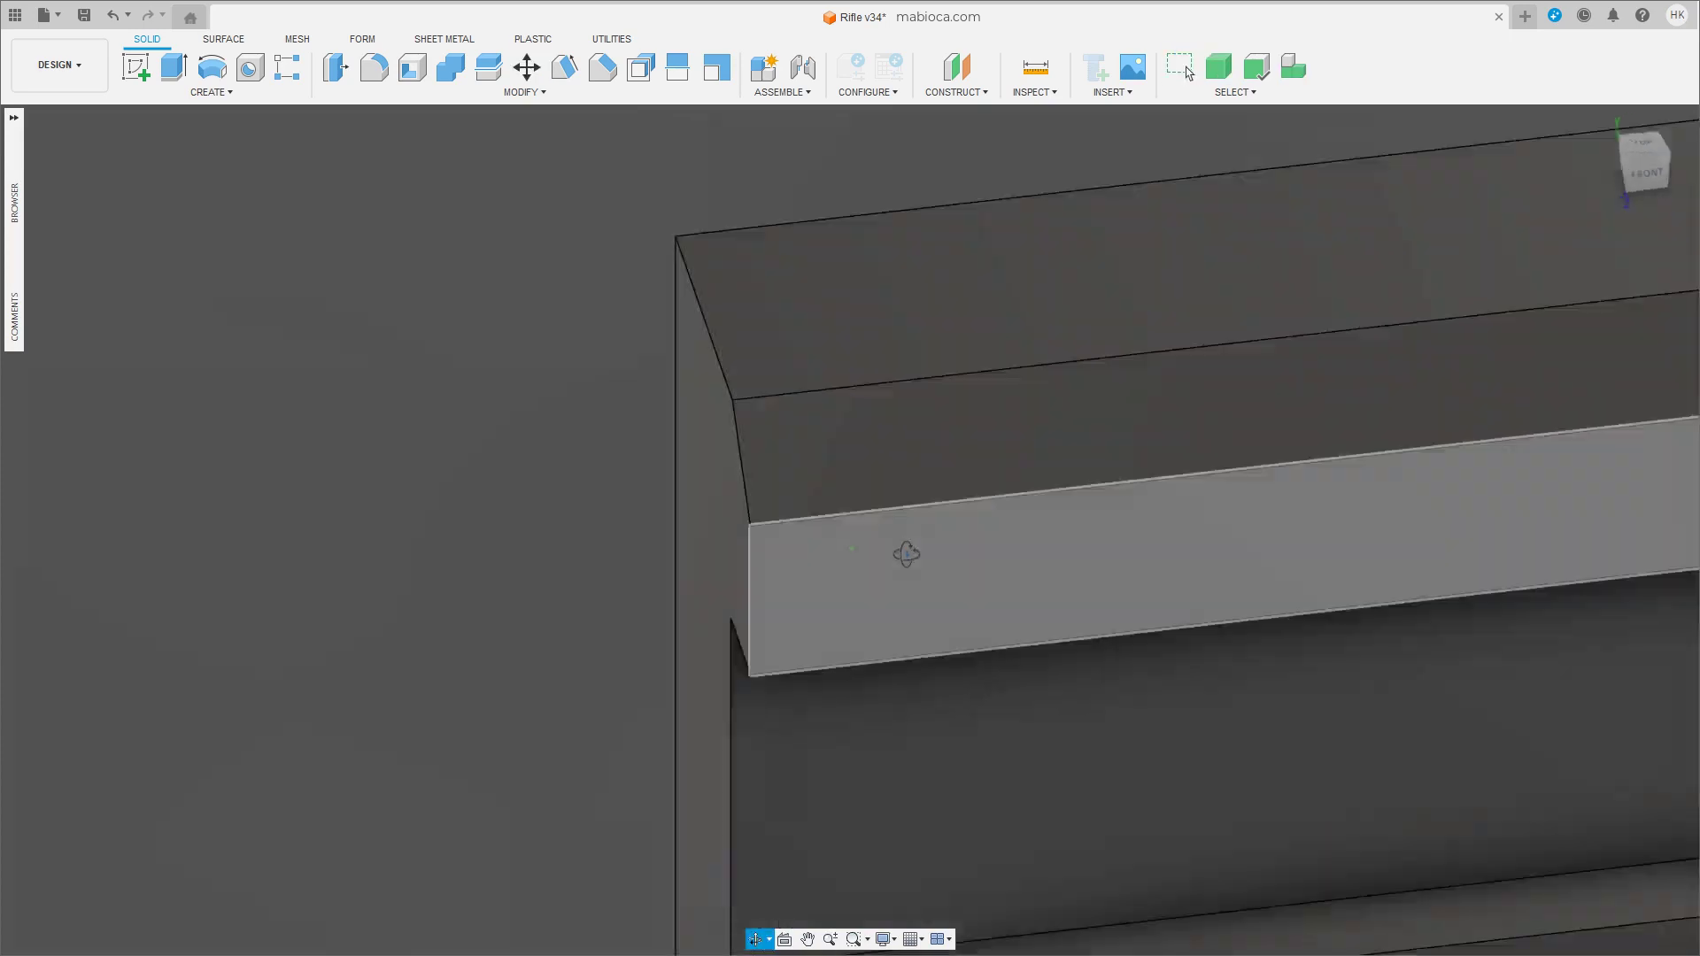
{"action": "scroll", "coordinate": [1105, 406], "scroll_direction": "down", "scroll_amount": 5}
{"action": "mouse_move", "coordinate": [1105, 405]}
{"action": "middle_mouse_down", "text": "shift"}
{"action": "mouse_move", "coordinate": [1140, 487]}
{"action": "mouse_move", "coordinate": [848, 514]}
{"action": "middle_mouse_up", "text": "shift"}
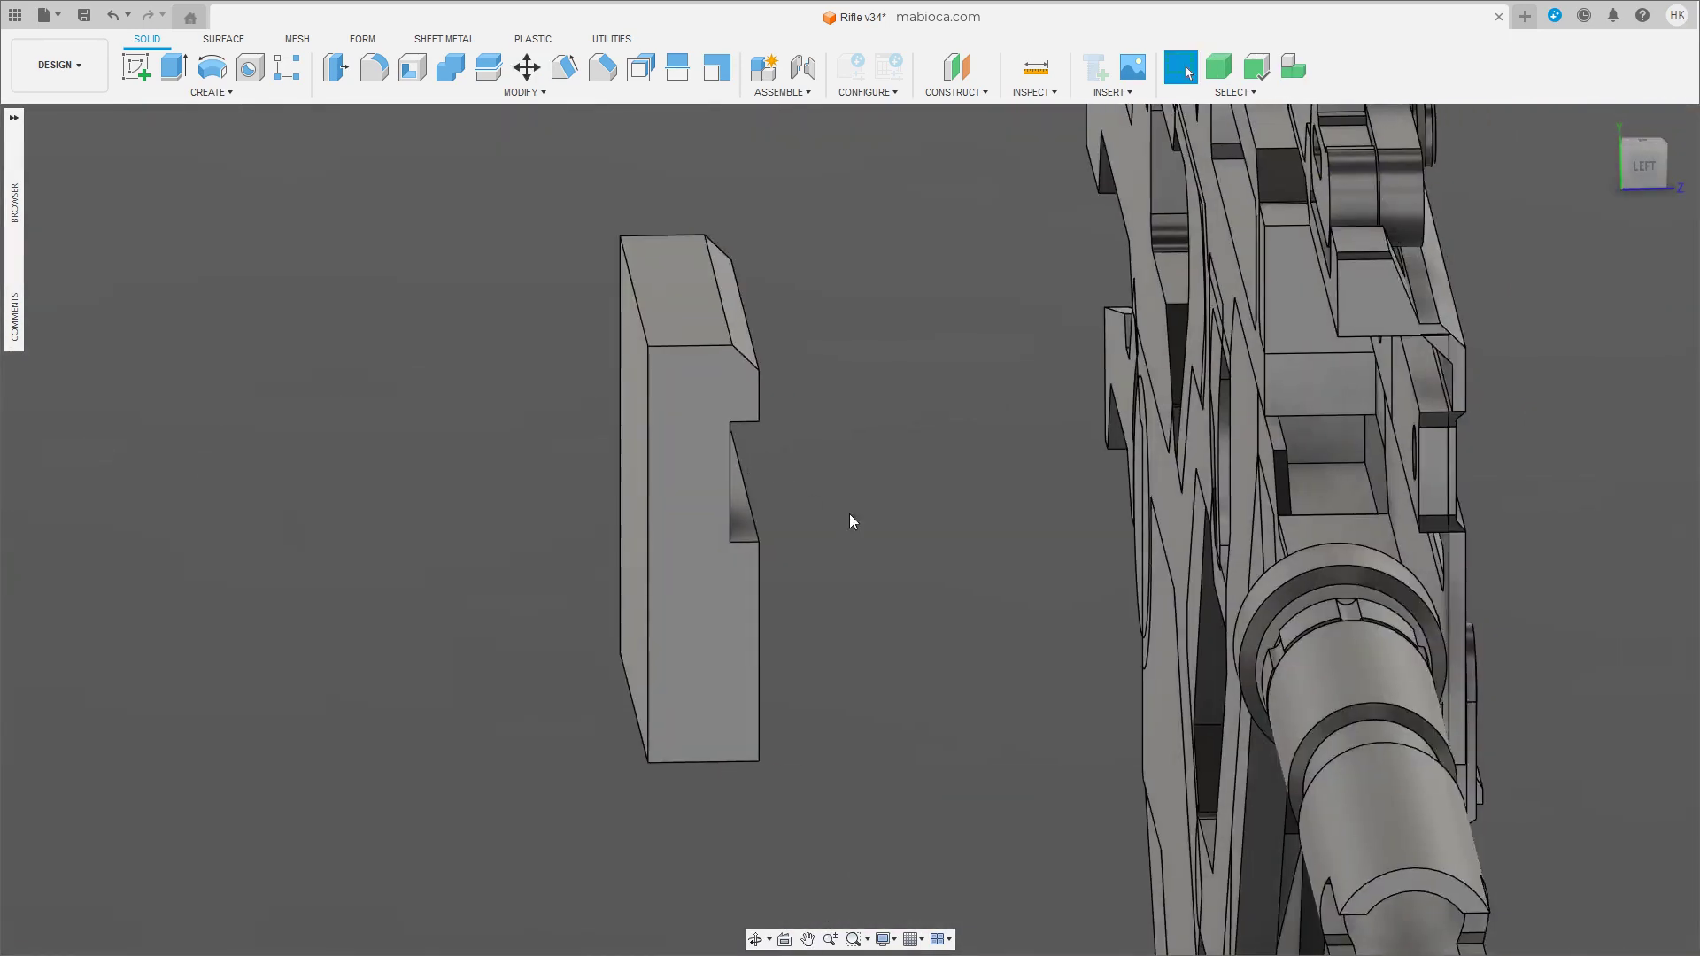
{"action": "scroll", "coordinate": [613, 497], "scroll_direction": "up", "scroll_amount": 3}
{"action": "left_click", "coordinate": [551, 581]}
{"action": "key", "text": "m"}
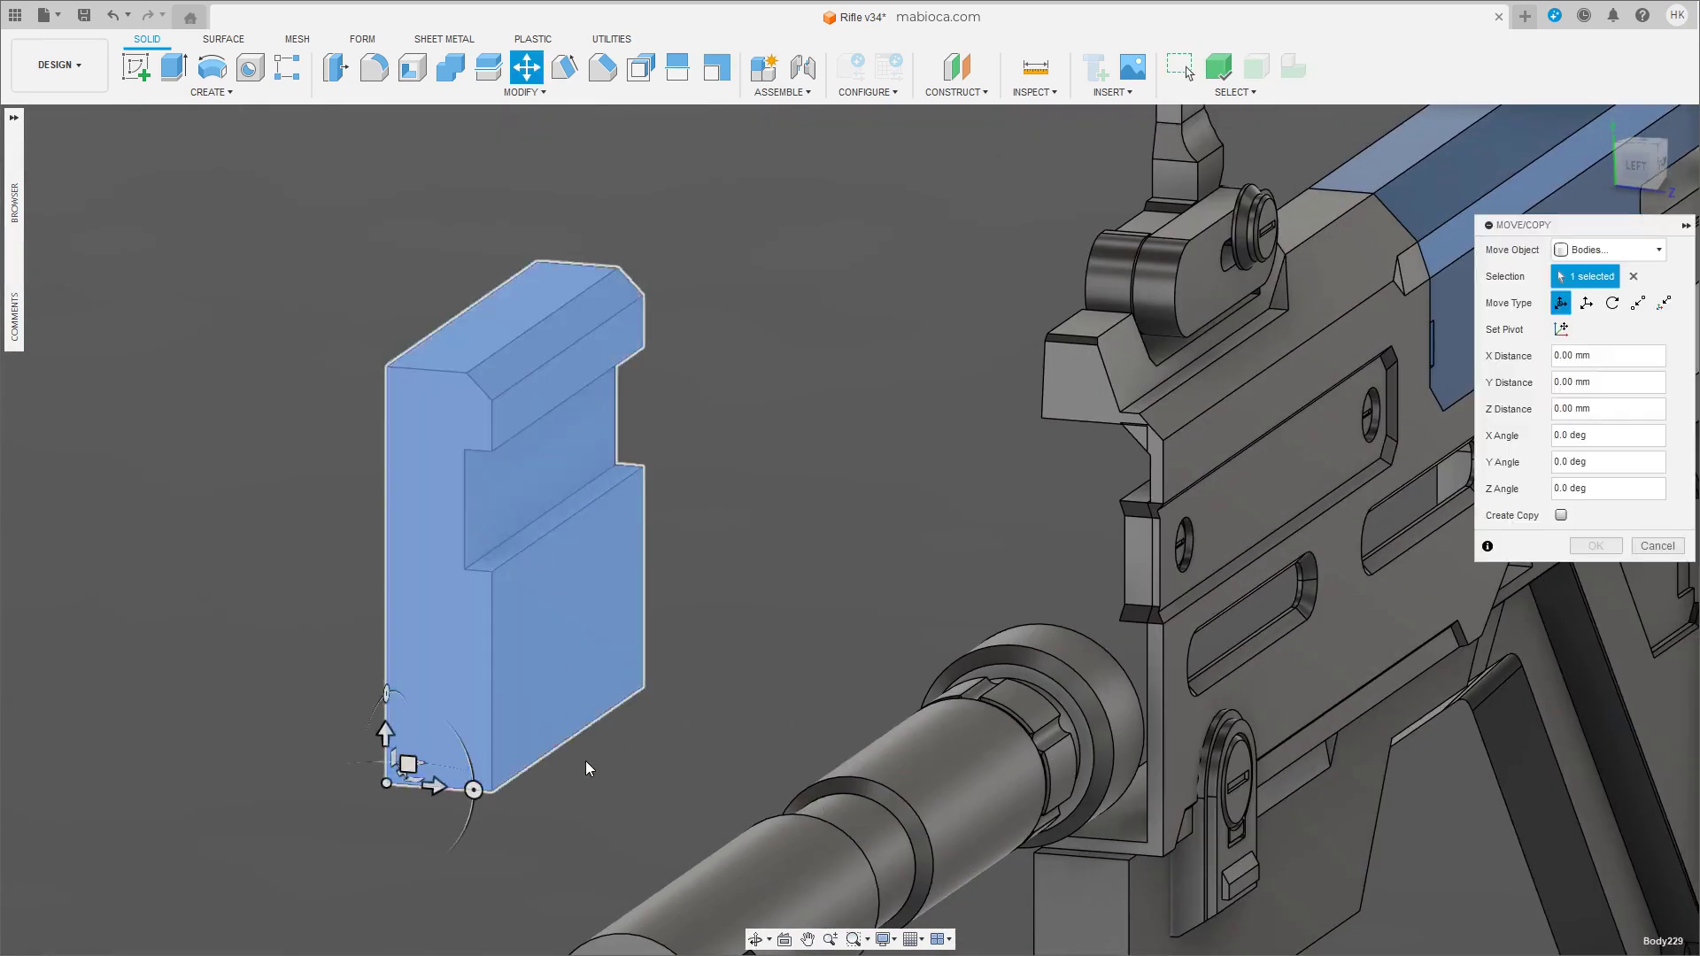
{"action": "left_click", "coordinate": [1562, 331]}
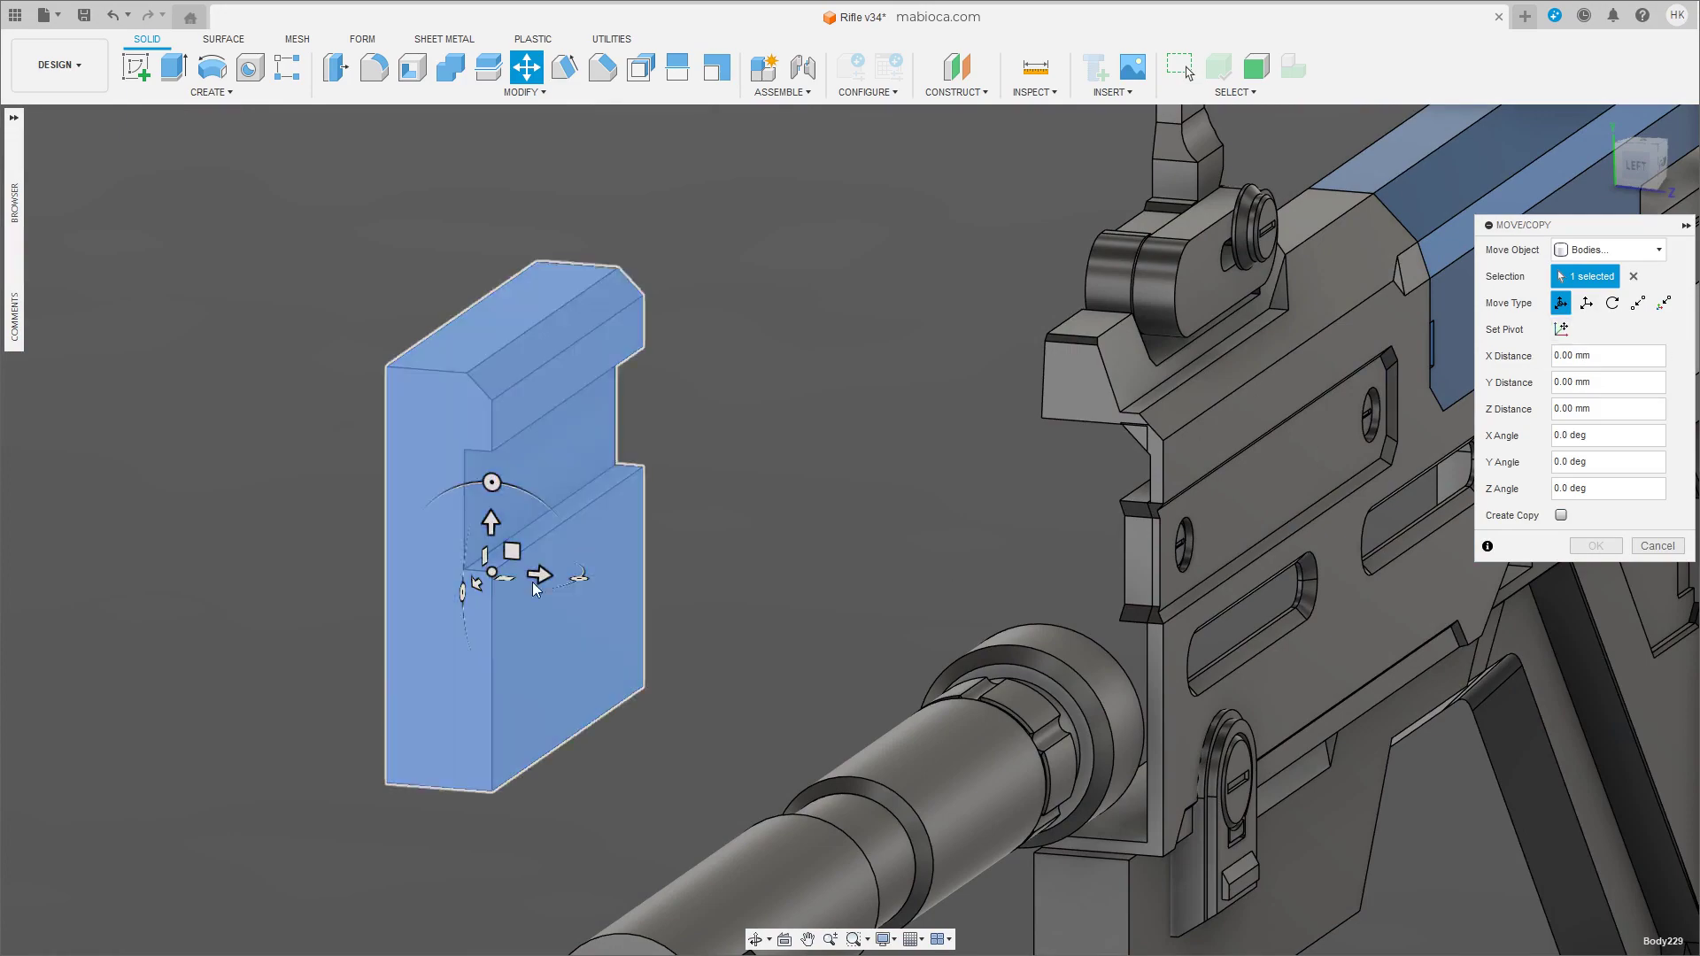
{"action": "mouse_move", "coordinate": [534, 577]}
{"action": "left_mouse_down"}
{"action": "mouse_move", "coordinate": [1146, 677]}
{"action": "mouse_move", "coordinate": [1208, 765]}
{"action": "left_mouse_up"}
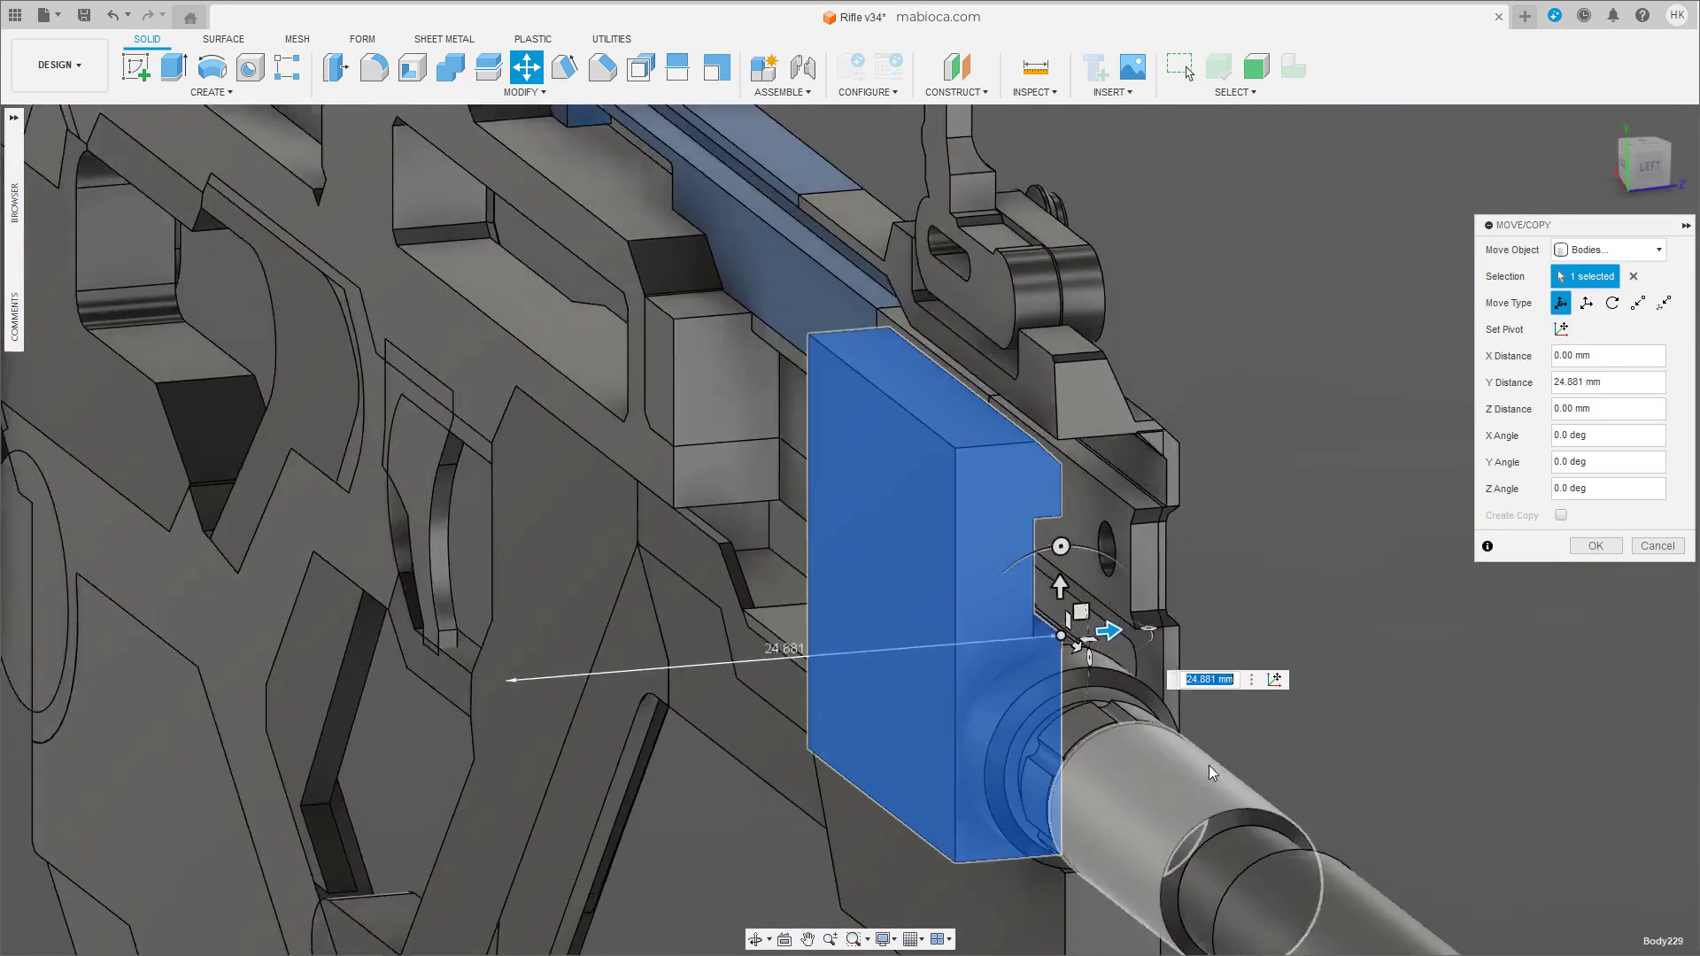
{"action": "middle_click_drag", "start_coordinate": [1208, 765], "coordinate": [1165, 636], "text": "shift"}
{"action": "scroll", "coordinate": [1166, 636], "scroll_direction": "up", "scroll_amount": 3}
{"action": "left_click", "coordinate": [1598, 549]}
{"action": "scroll", "coordinate": [599, 463], "scroll_direction": "down", "scroll_amount": 3}
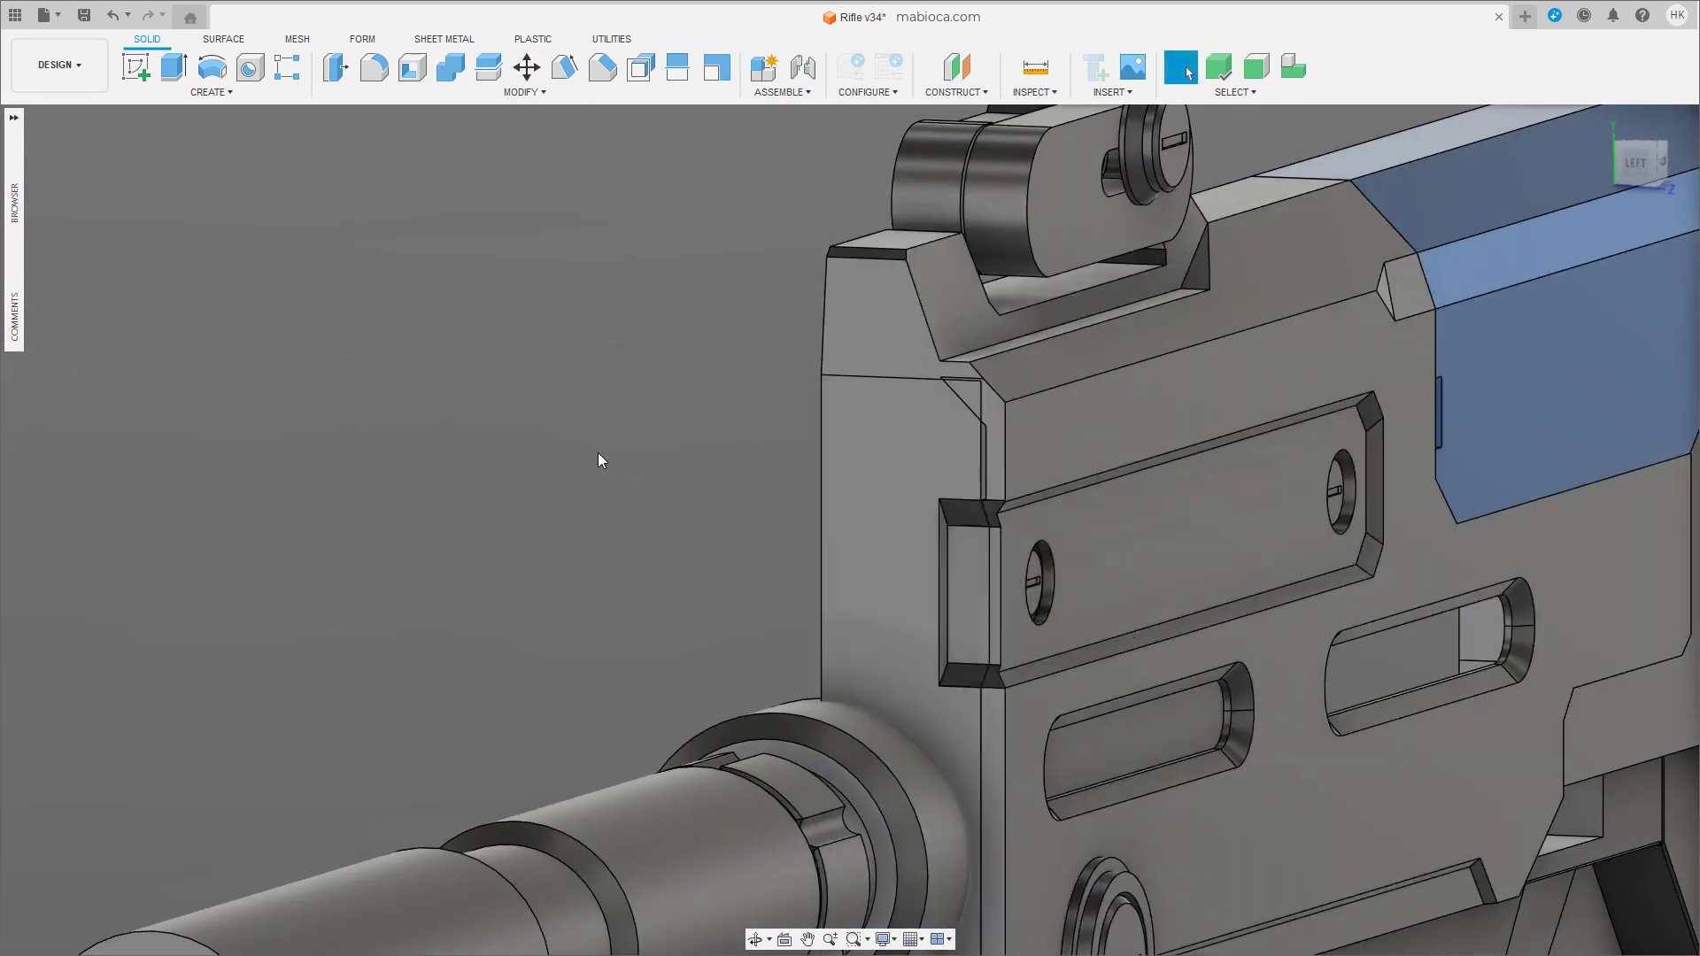
{"action": "scroll", "coordinate": [873, 429], "scroll_direction": "up", "scroll_amount": 5}
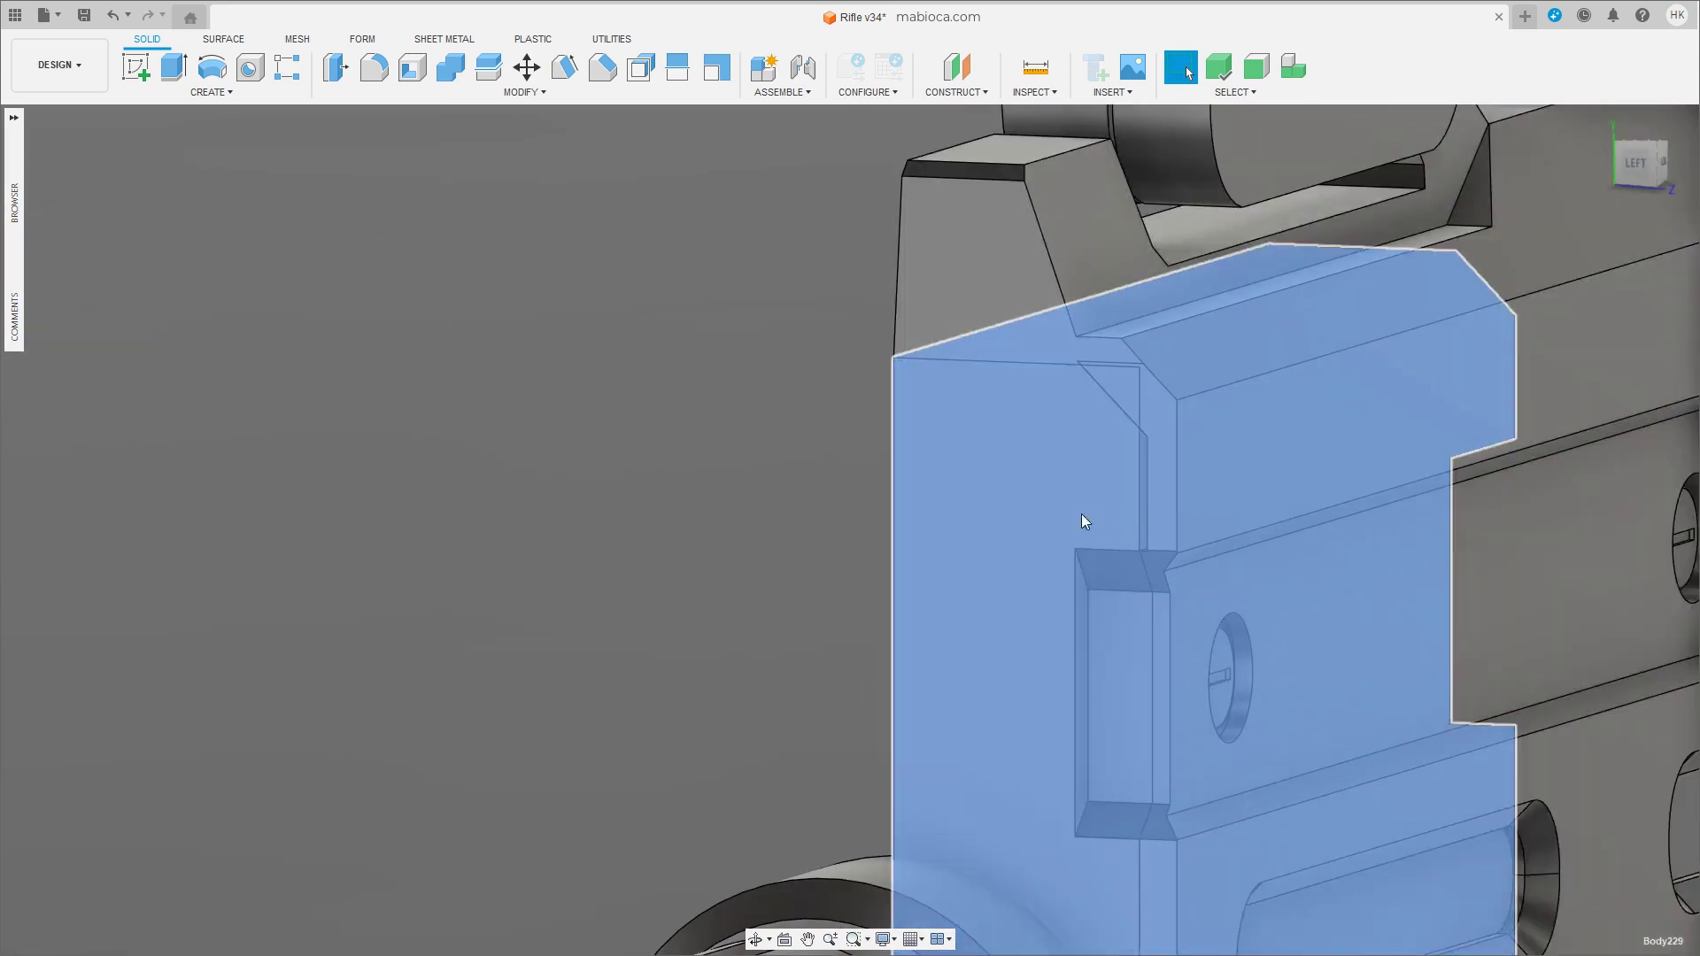
Move the notched block -13.382 mm along Z so it sits clear of the receiver front.
{"action": "mouse_move", "coordinate": [1081, 520]}
{"action": "middle_mouse_down", "text": "shift"}
{"action": "mouse_move", "coordinate": [1146, 607]}
{"action": "mouse_move", "coordinate": [956, 489]}
{"action": "mouse_move", "coordinate": [1054, 506]}
{"action": "middle_mouse_up", "text": "shift"}
{"action": "scroll", "coordinate": [1054, 506], "scroll_direction": "up", "scroll_amount": 3}
{"action": "scroll", "coordinate": [1054, 506], "scroll_direction": "down", "scroll_amount": 3}
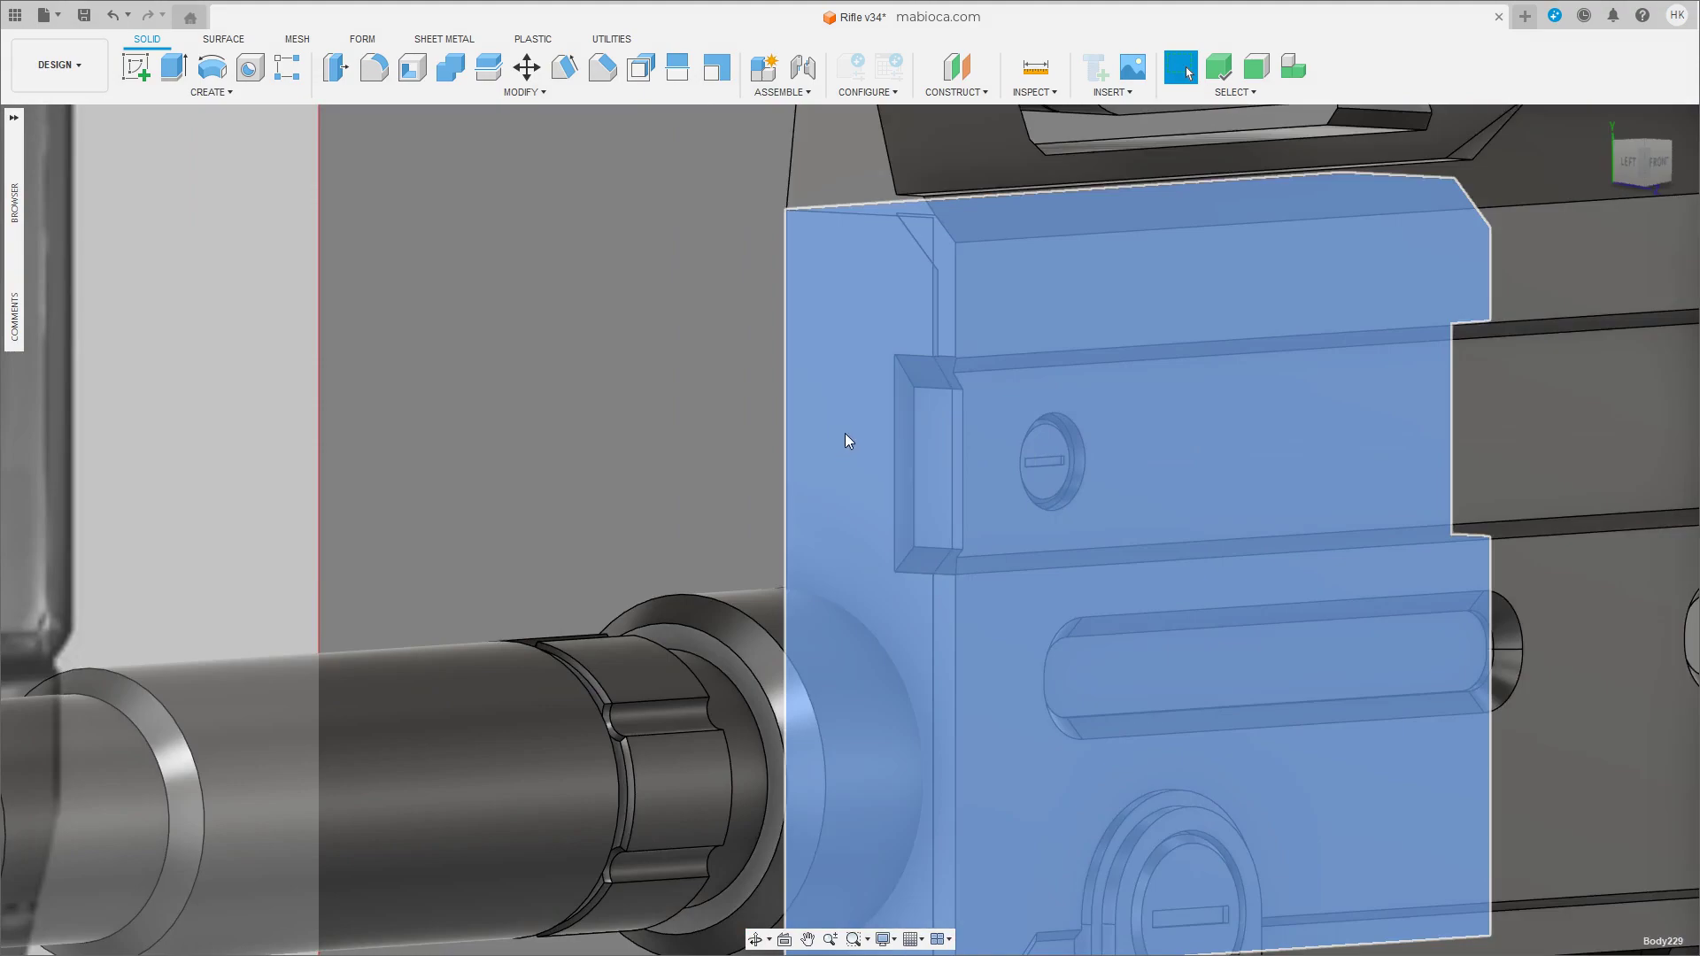
{"action": "key", "text": "m"}
{"action": "middle_click_drag", "start_coordinate": [965, 725], "coordinate": [841, 797], "text": "shift"}
{"action": "scroll", "coordinate": [841, 797], "scroll_direction": "up", "scroll_amount": 3}
{"action": "mouse_move", "coordinate": [735, 801]}
{"action": "left_mouse_down"}
{"action": "mouse_move", "coordinate": [683, 751]}
{"action": "mouse_move", "coordinate": [444, 771]}
{"action": "left_mouse_up"}
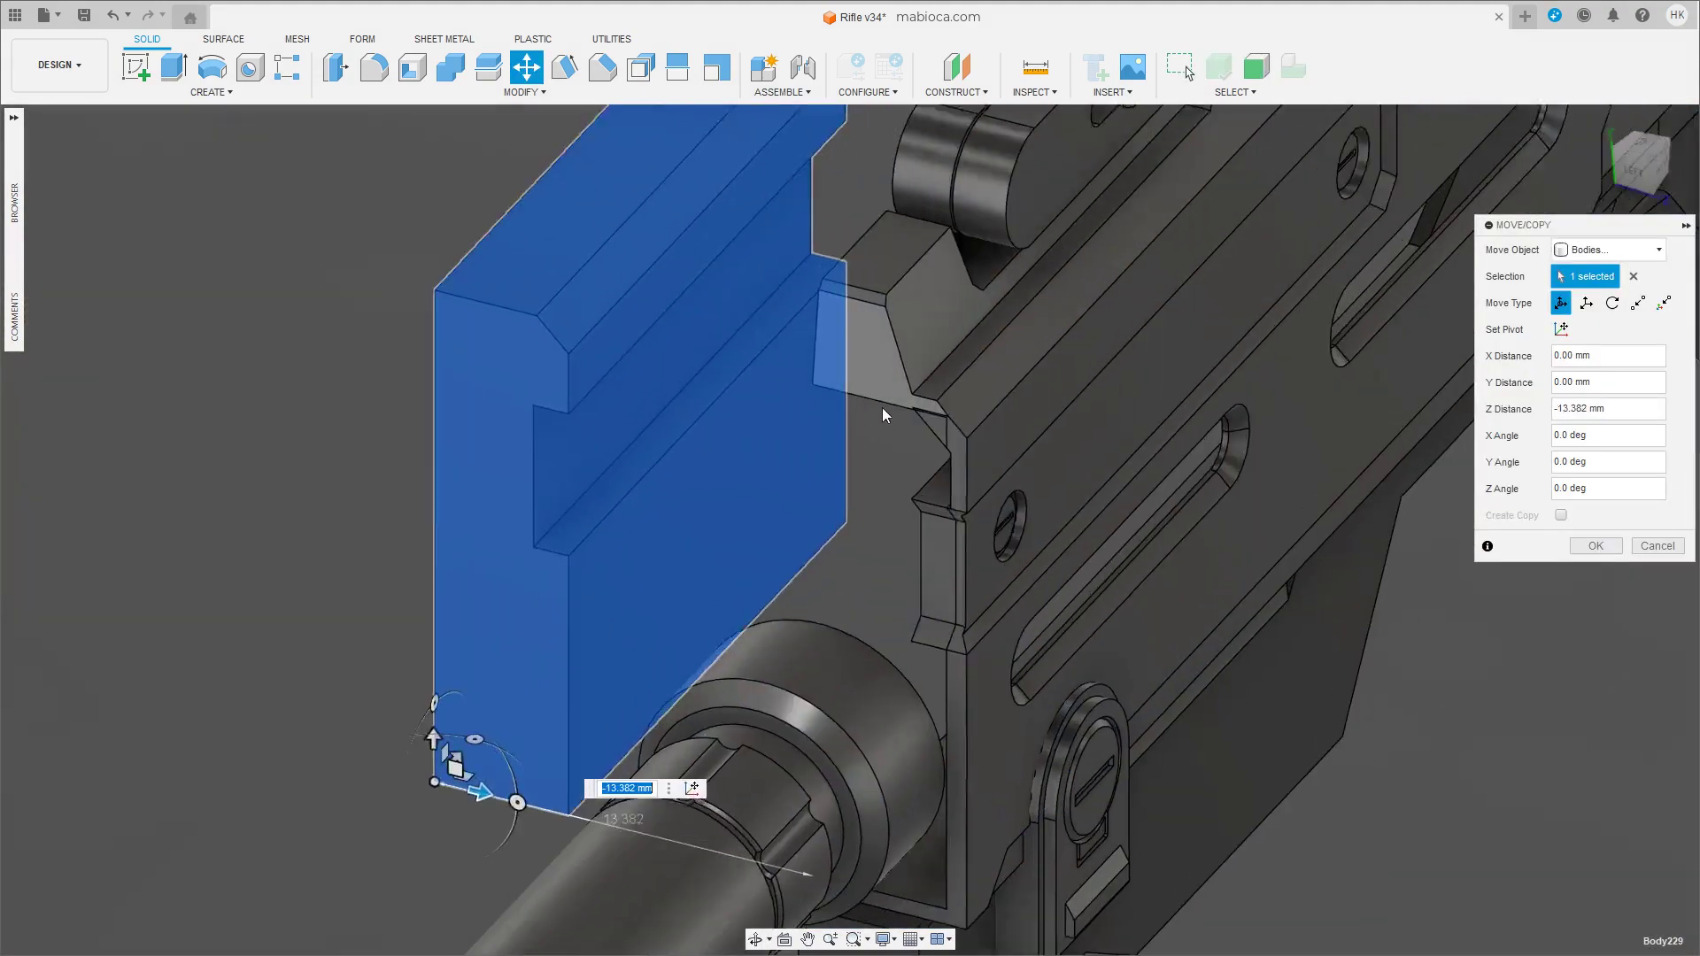
{"action": "scroll", "coordinate": [1002, 453], "scroll_direction": "up", "scroll_amount": 3}
{"action": "middle_click_drag", "start_coordinate": [1001, 453], "coordinate": [1178, 214], "text": "shift"}
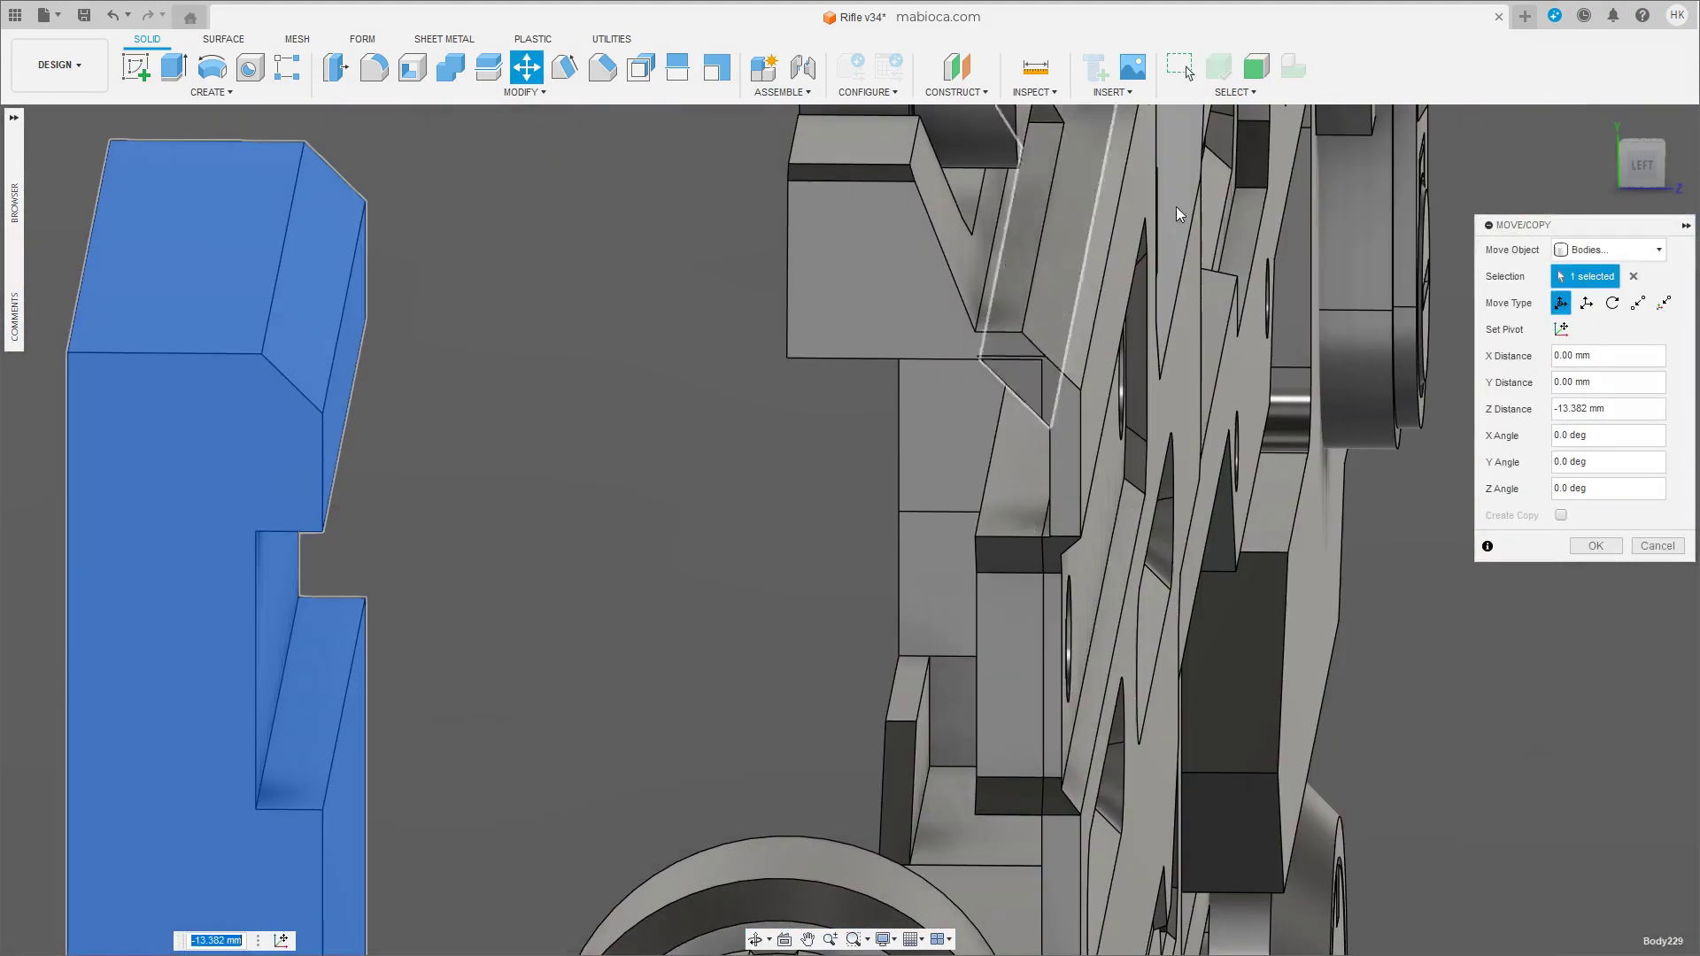
{"action": "left_click", "coordinate": [1596, 545]}
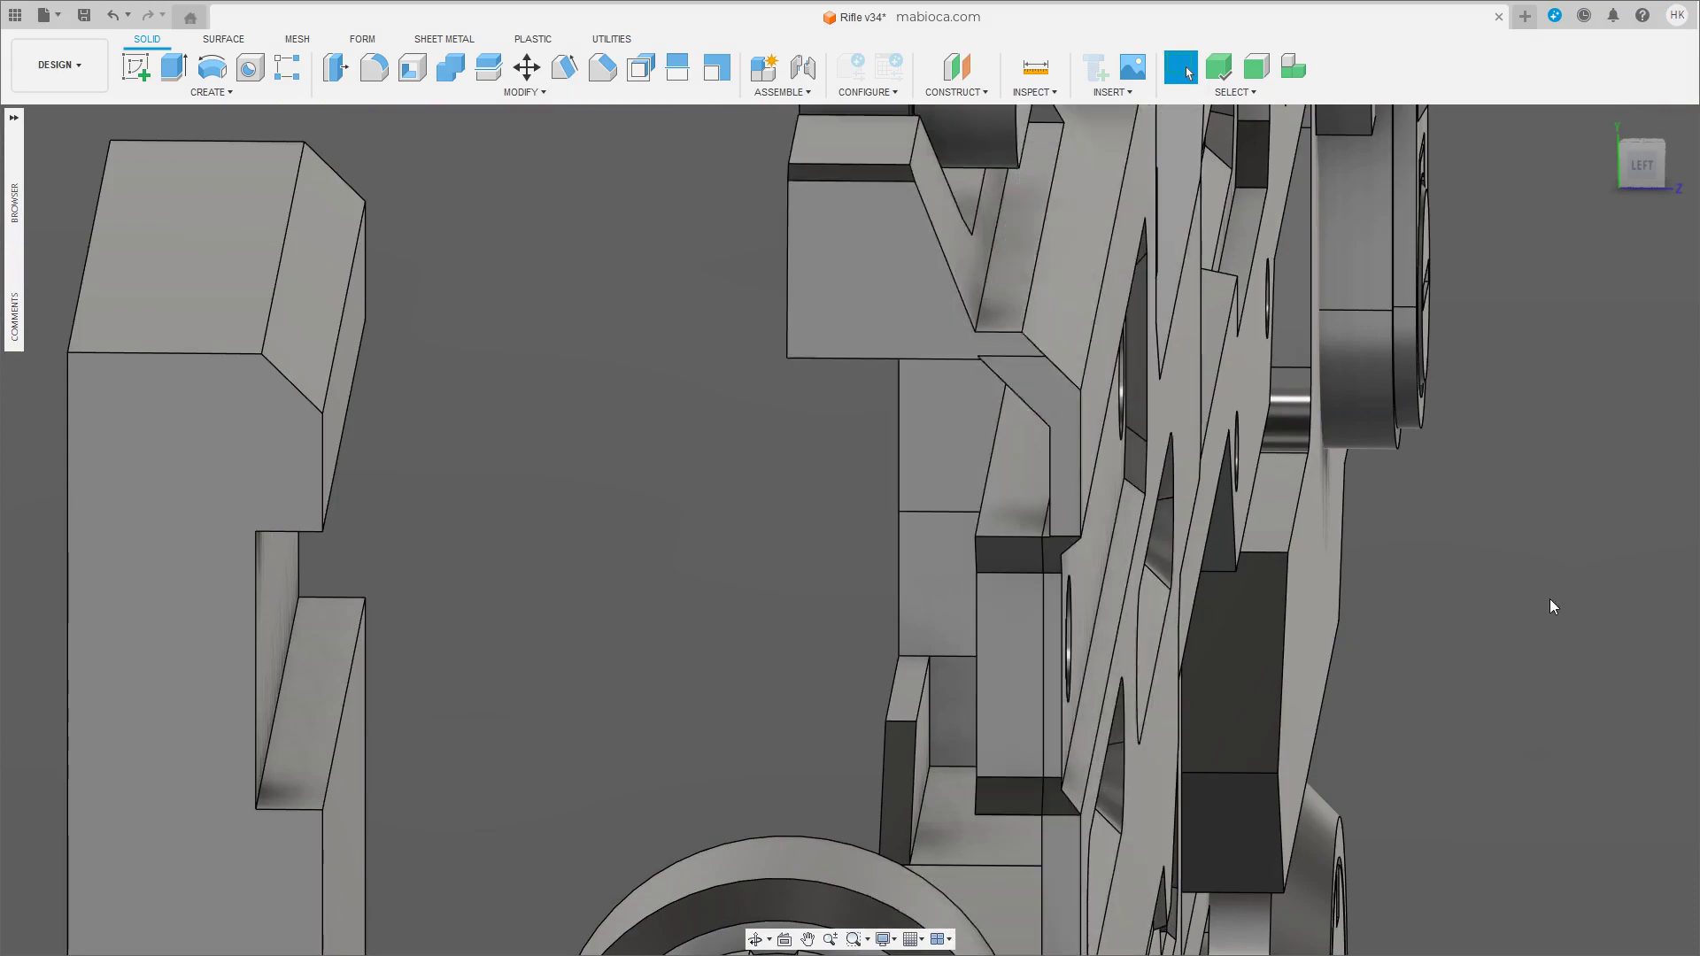
{"action": "mouse_move", "coordinate": [1550, 599]}
{"action": "middle_mouse_down", "text": "shift"}
{"action": "mouse_move", "coordinate": [1128, 566]}
{"action": "mouse_move", "coordinate": [1023, 540]}
{"action": "mouse_move", "coordinate": [1006, 556]}
{"action": "mouse_move", "coordinate": [988, 530]}
{"action": "middle_mouse_up", "text": "shift"}
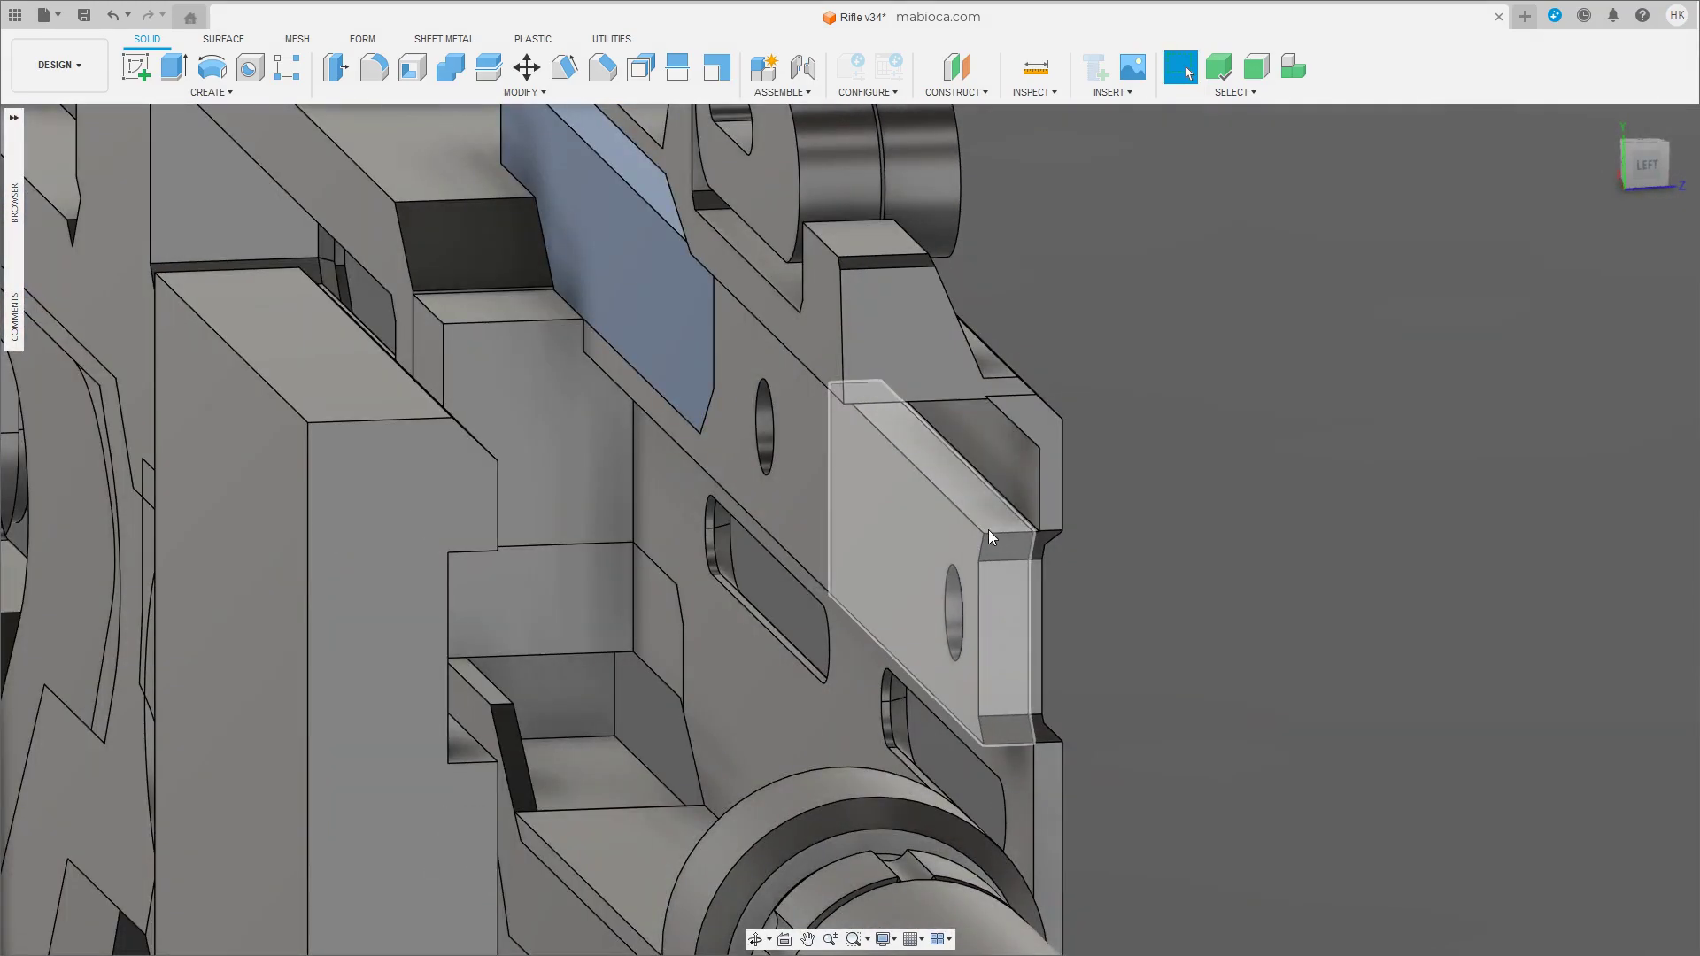
Orbit to the front block, select it and begin a Move on it.
{"action": "mouse_move", "coordinate": [1063, 619]}
{"action": "middle_mouse_down", "text": "shift"}
{"action": "mouse_move", "coordinate": [1191, 693]}
{"action": "mouse_move", "coordinate": [1376, 656]}
{"action": "mouse_move", "coordinate": [1071, 588]}
{"action": "mouse_move", "coordinate": [1087, 485]}
{"action": "middle_mouse_up", "text": "shift"}
{"action": "middle_click_drag", "start_coordinate": [1139, 584], "coordinate": [1199, 641], "text": "shift"}
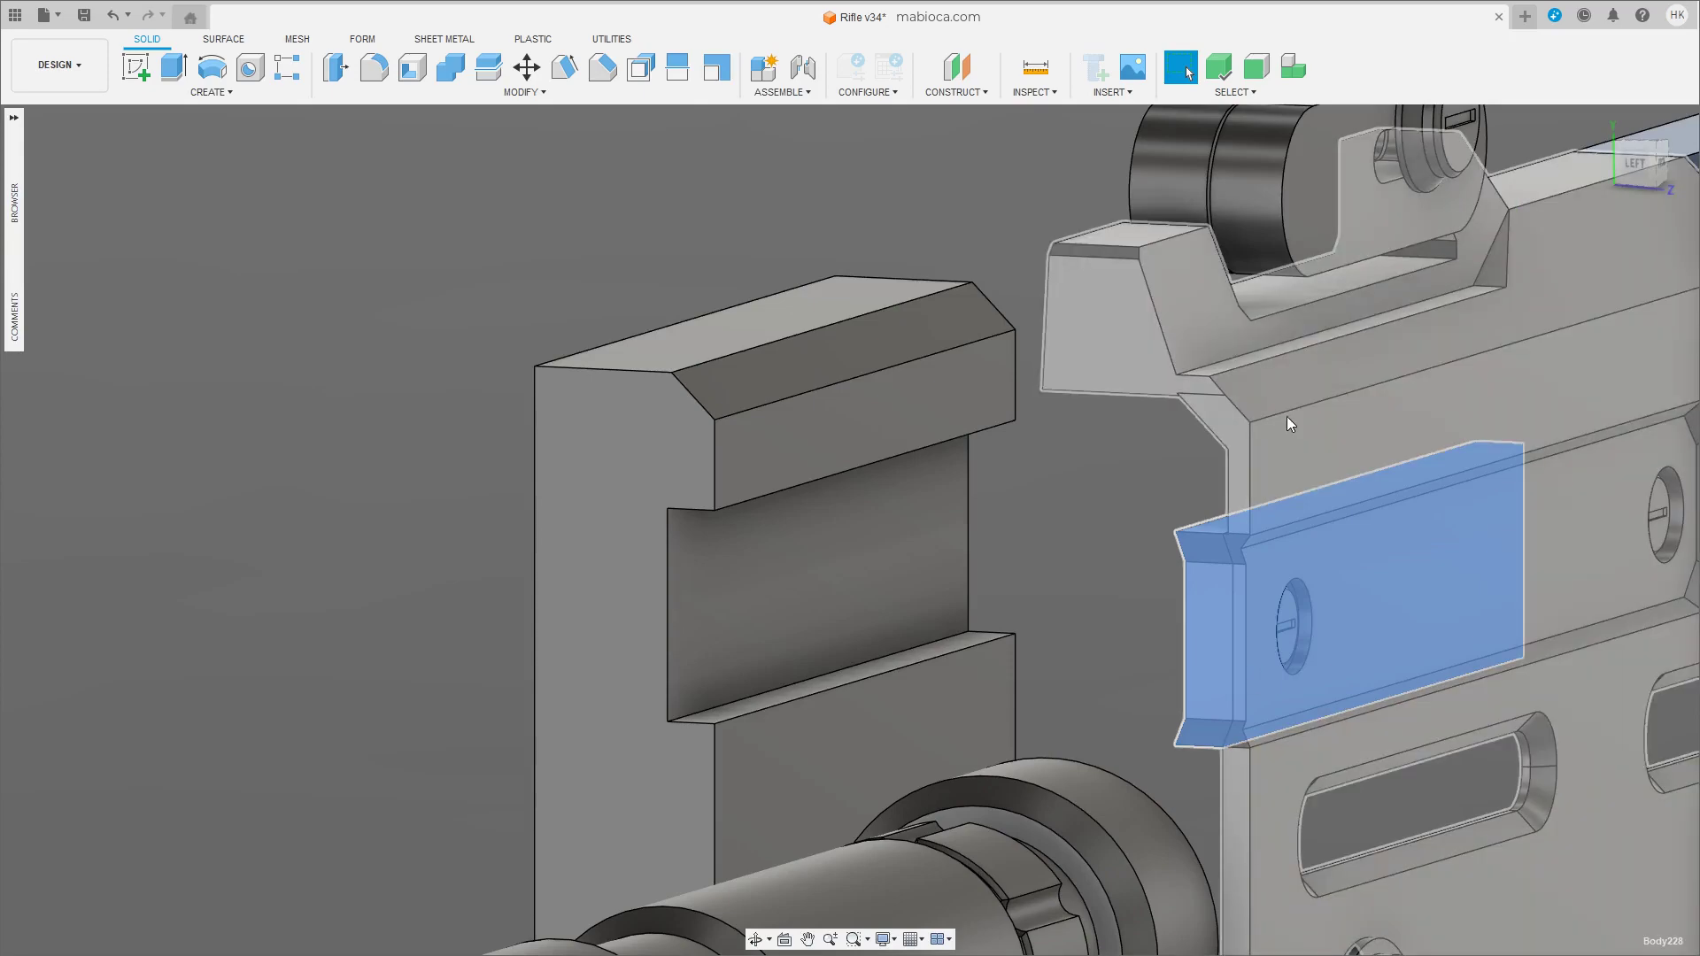
{"action": "mouse_move", "coordinate": [1299, 514]}
{"action": "middle_mouse_down"}
{"action": "mouse_move", "coordinate": [1258, 427]}
{"action": "mouse_move", "coordinate": [1294, 487]}
{"action": "mouse_move", "coordinate": [1111, 526]}
{"action": "middle_mouse_up"}
{"action": "key", "text": "Escape"}
{"action": "left_click", "coordinate": [862, 432]}
{"action": "key", "text": "m"}
{"action": "middle_click_drag", "start_coordinate": [863, 433], "coordinate": [779, 708], "text": "shift"}
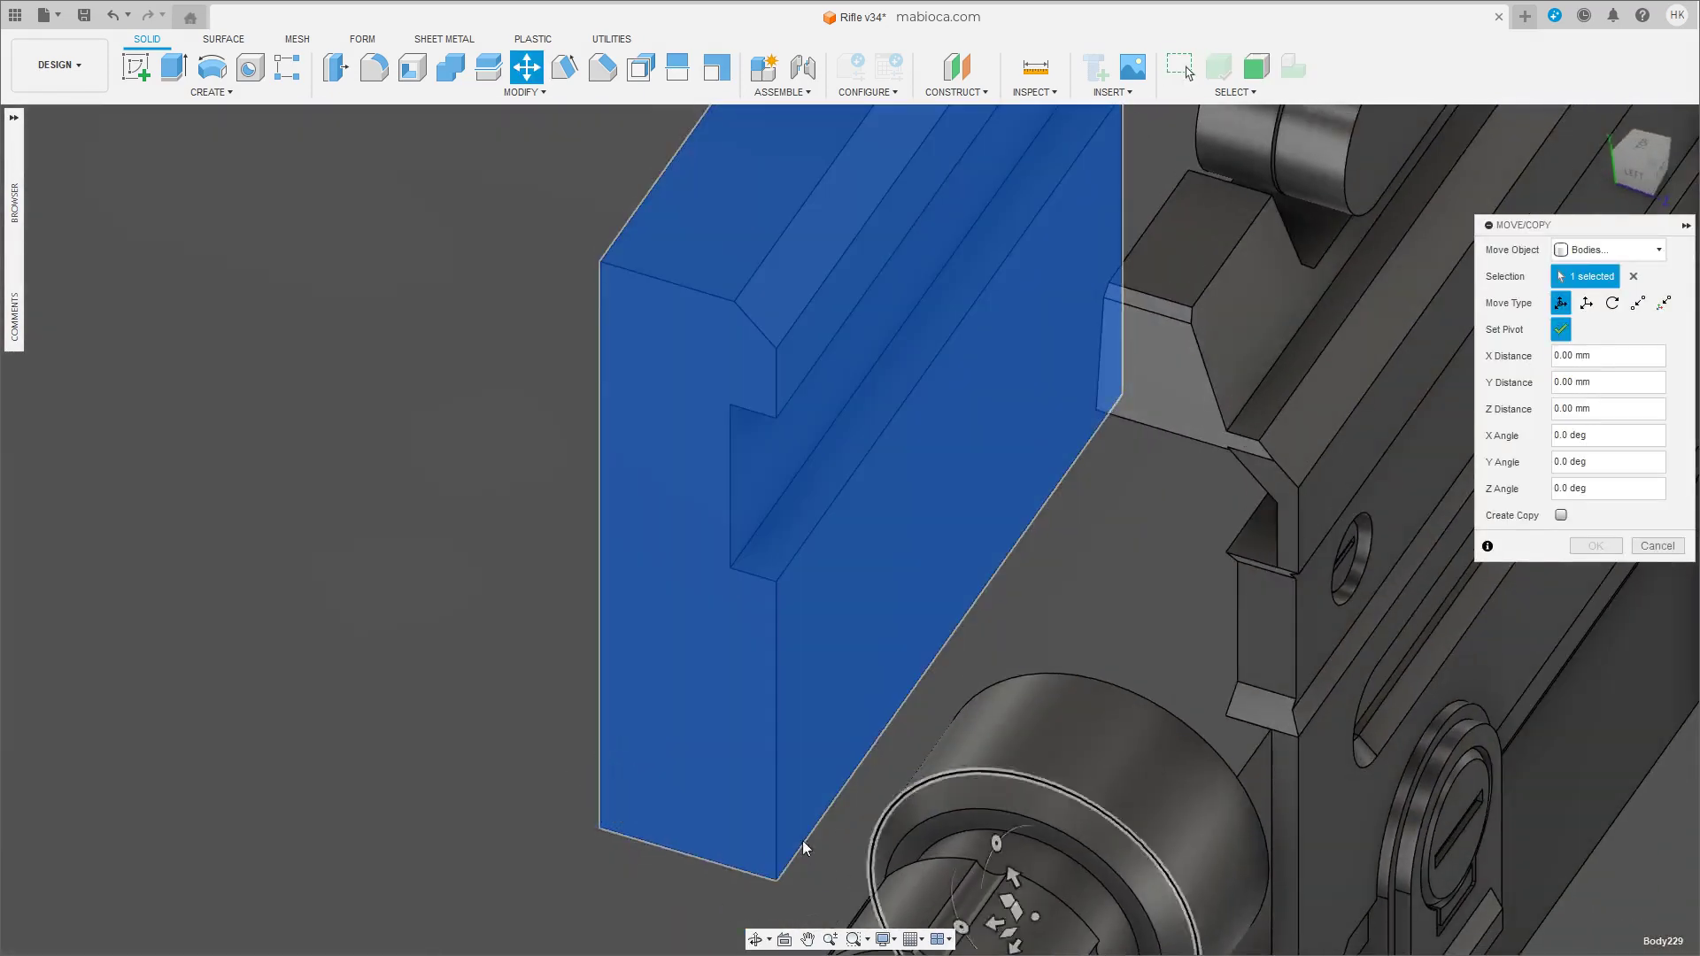
{"action": "key", "text": "Return"}
Try the block's chamfer and top faces for moving, cancelling each without changes.
{"action": "middle_click_drag", "start_coordinate": [1119, 733], "coordinate": [1289, 719], "text": "shift"}
{"action": "mouse_move", "coordinate": [1431, 815]}
{"action": "middle_mouse_down", "text": "shift"}
{"action": "mouse_move", "coordinate": [659, 544]}
{"action": "mouse_move", "coordinate": [1040, 555]}
{"action": "mouse_move", "coordinate": [1055, 512]}
{"action": "mouse_move", "coordinate": [1271, 577]}
{"action": "mouse_move", "coordinate": [1210, 622]}
{"action": "mouse_move", "coordinate": [1281, 619]}
{"action": "mouse_move", "coordinate": [1102, 463]}
{"action": "mouse_move", "coordinate": [1095, 409]}
{"action": "mouse_move", "coordinate": [1142, 639]}
{"action": "middle_mouse_up", "text": "shift"}
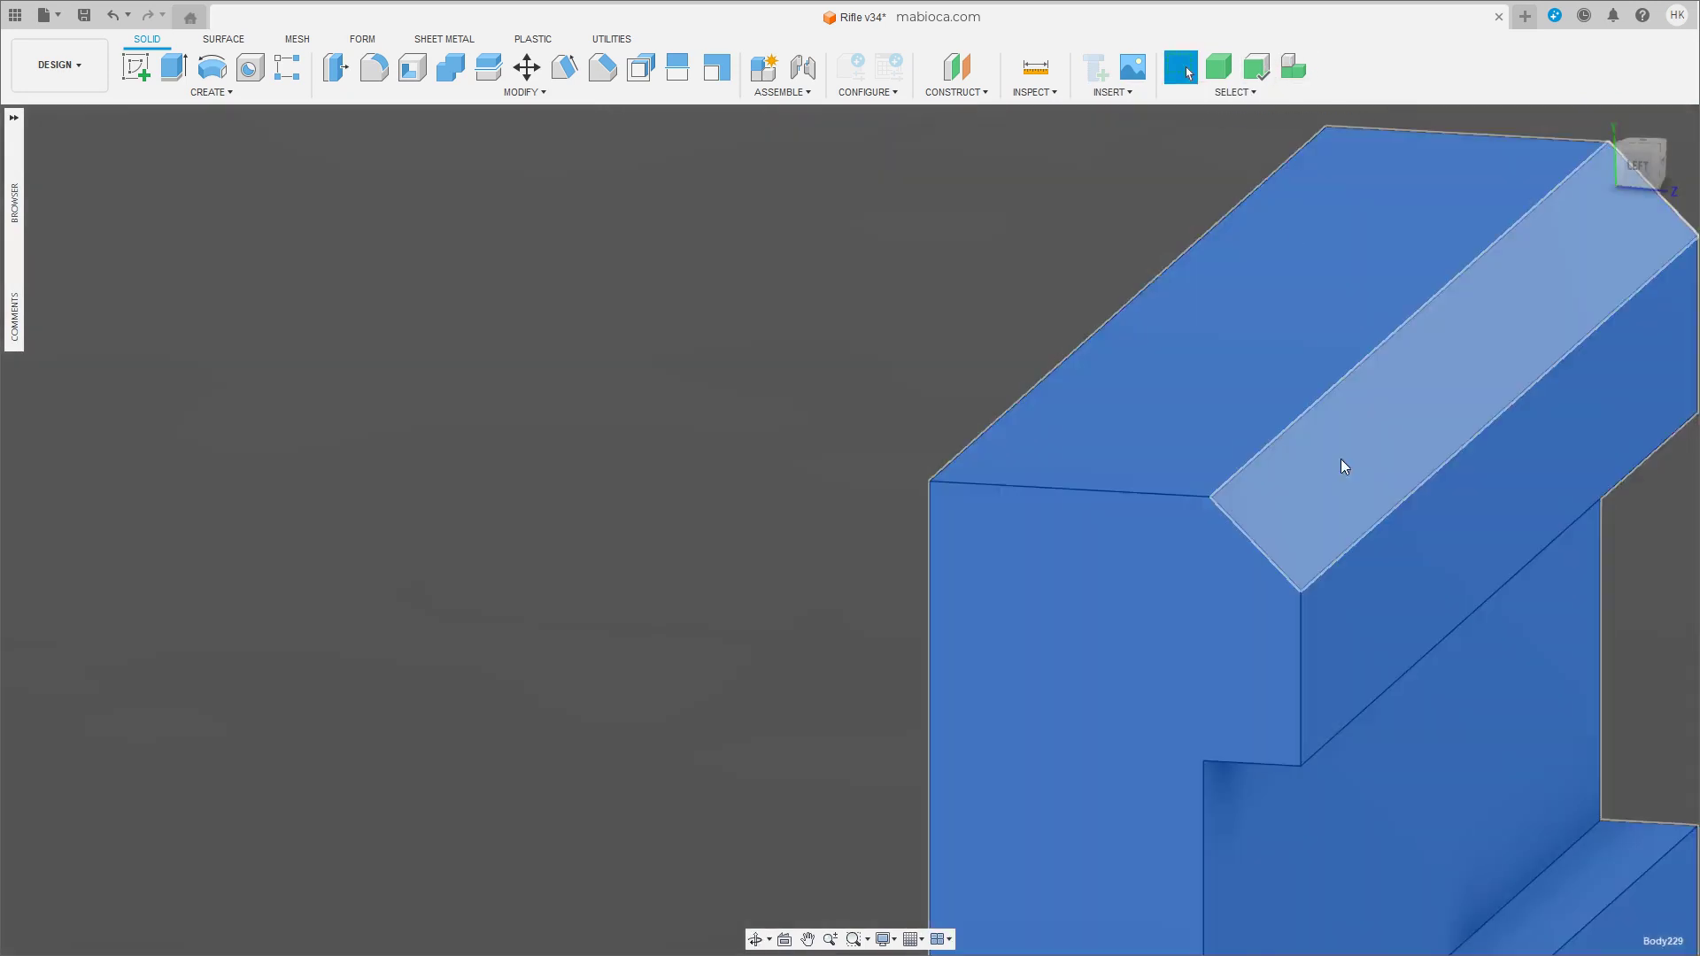
{"action": "left_click", "coordinate": [1522, 418]}
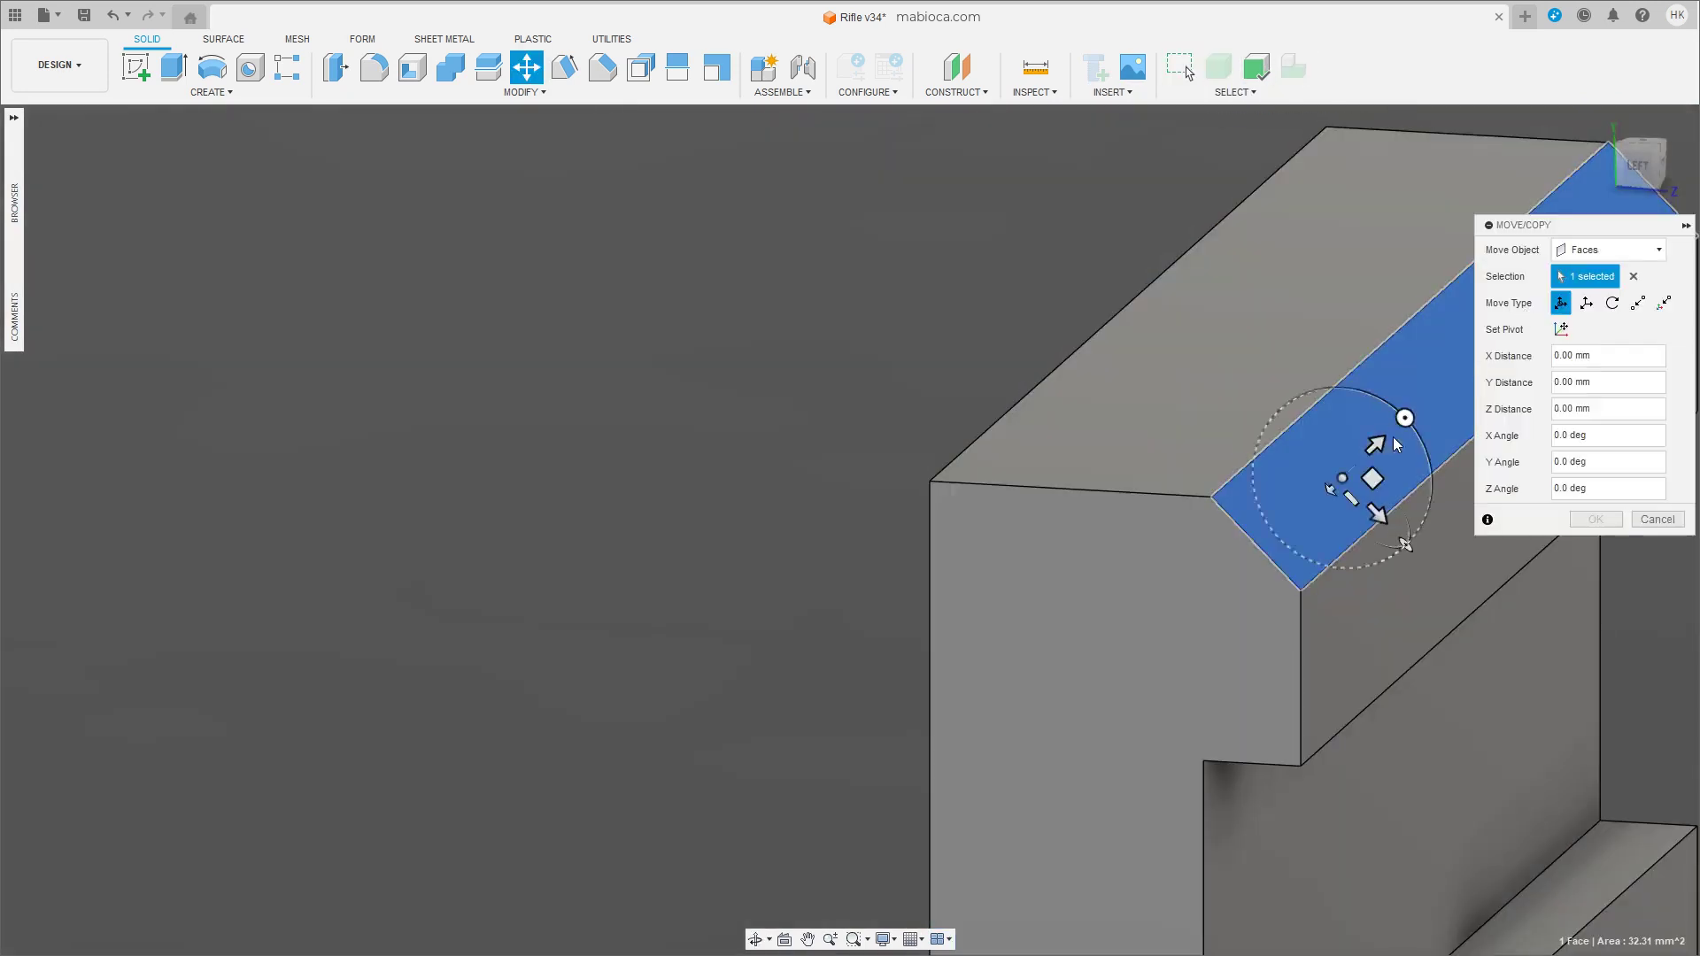
{"action": "key", "text": "Escape"}
{"action": "left_click", "coordinate": [1238, 288]}
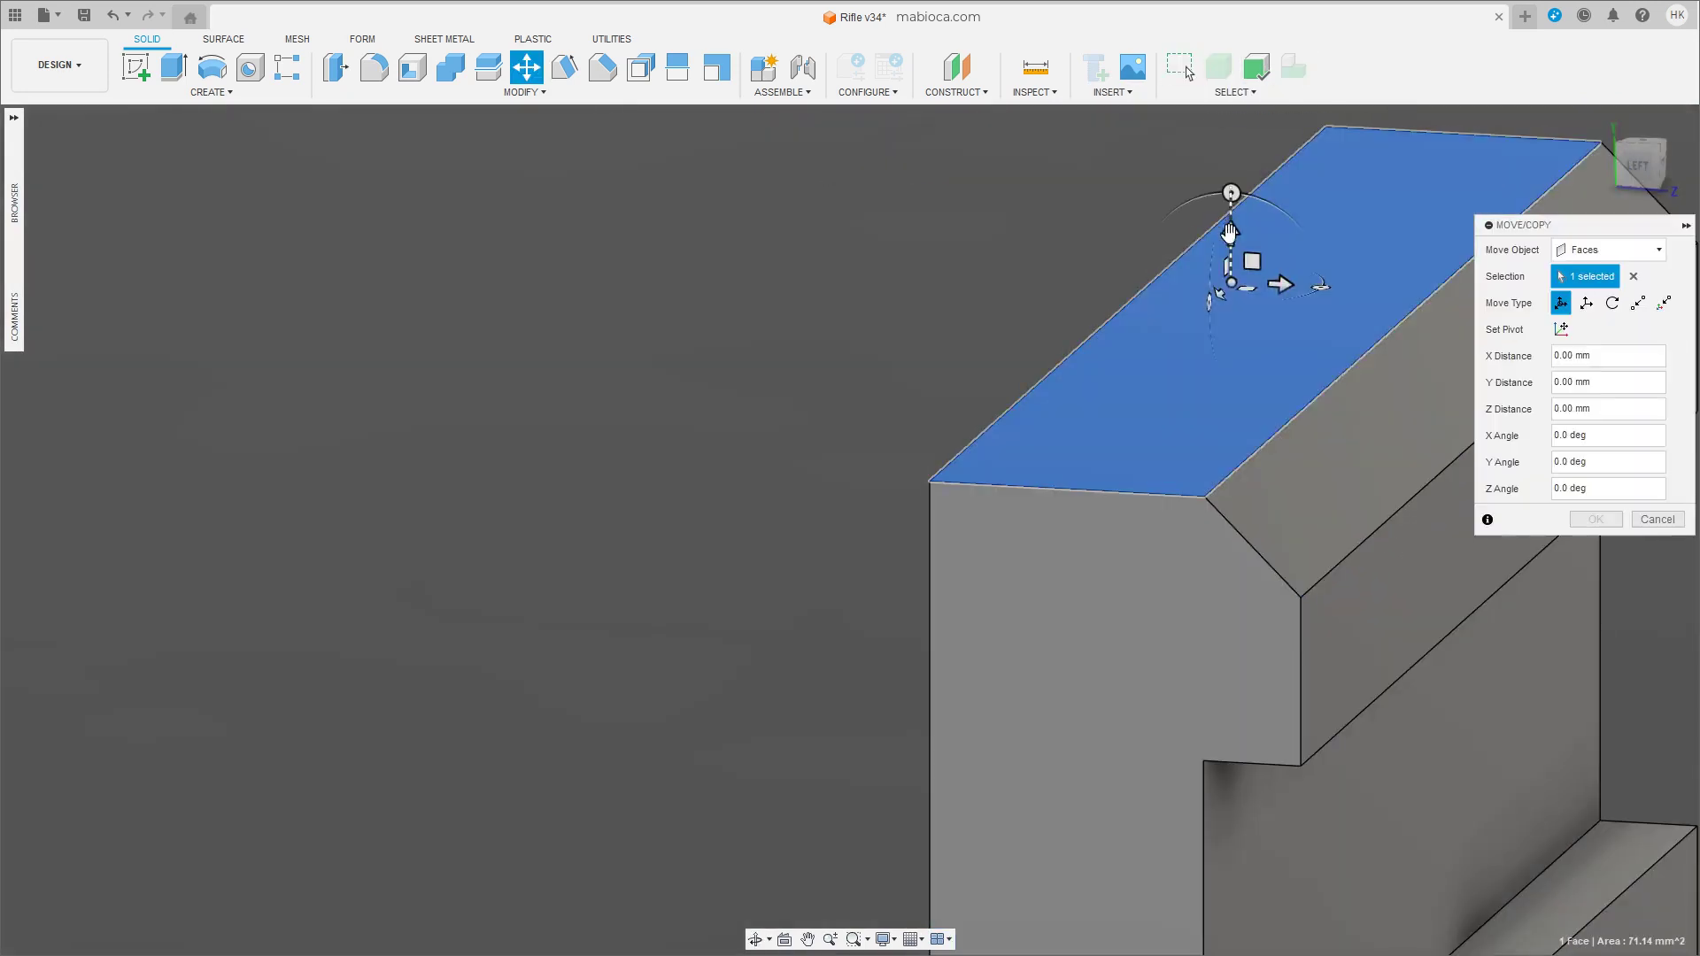
{"action": "key", "text": "Escape"}
{"action": "right_click", "coordinate": [1203, 324]}
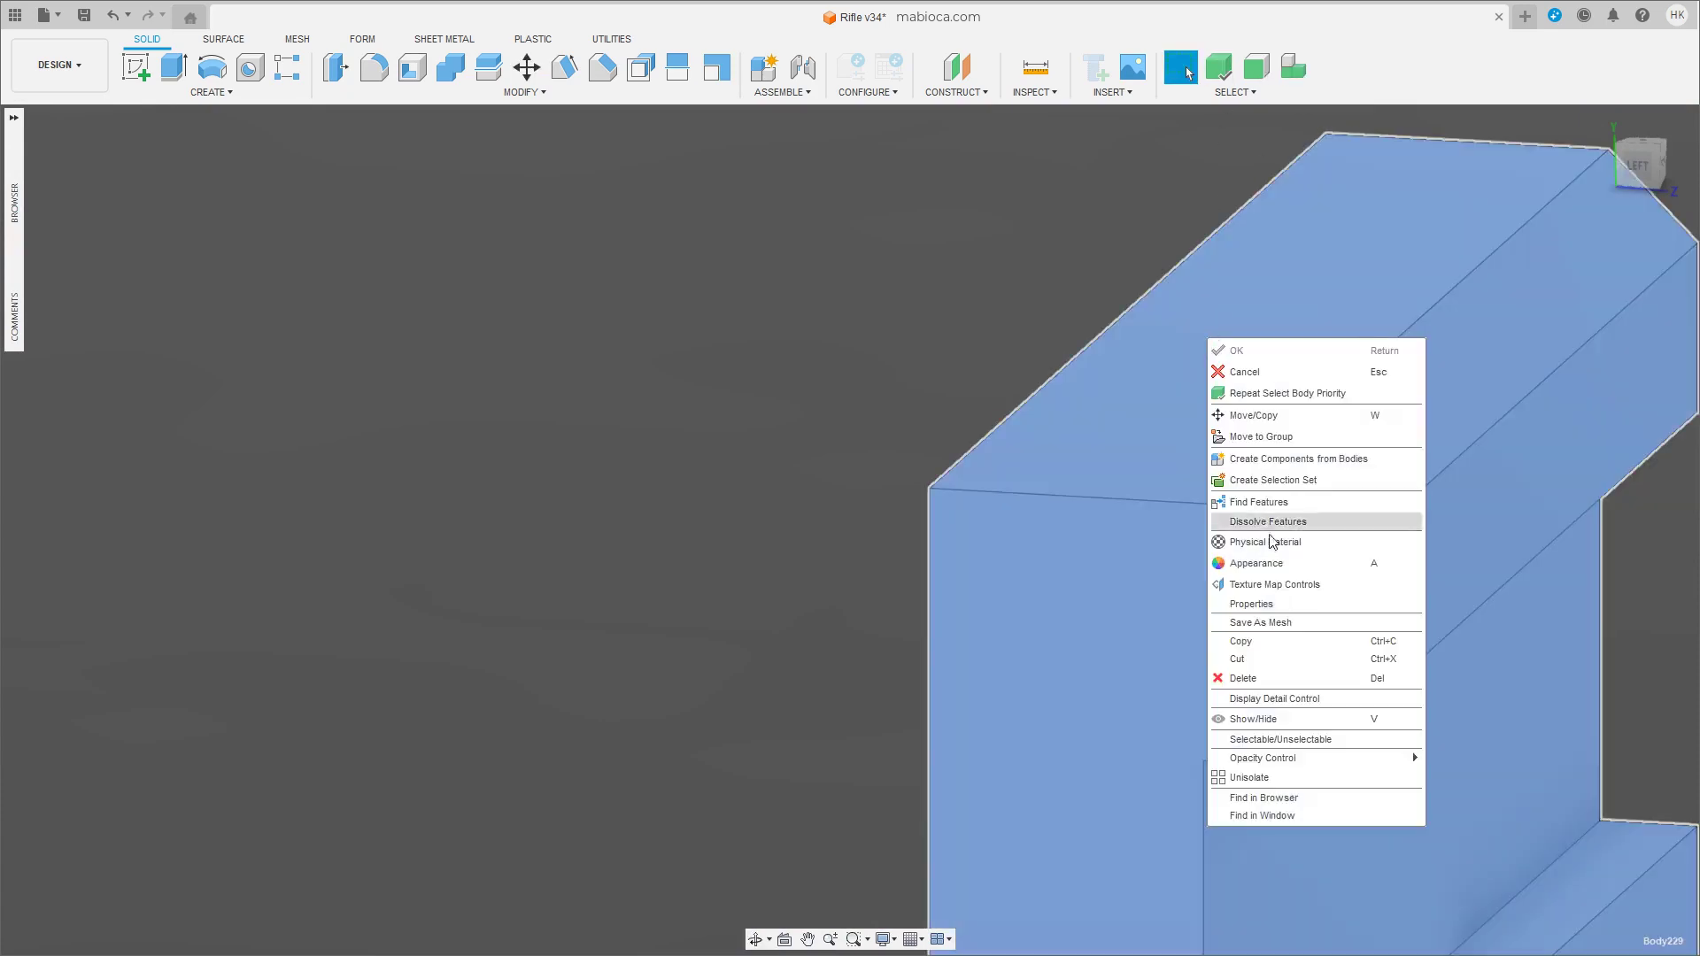
{"action": "left_click", "coordinate": [1298, 731]}
Nudge the notch's top face about -0.073 mm along Z.
{"action": "middle_click_drag", "start_coordinate": [562, 537], "coordinate": [1067, 535], "text": "shift"}
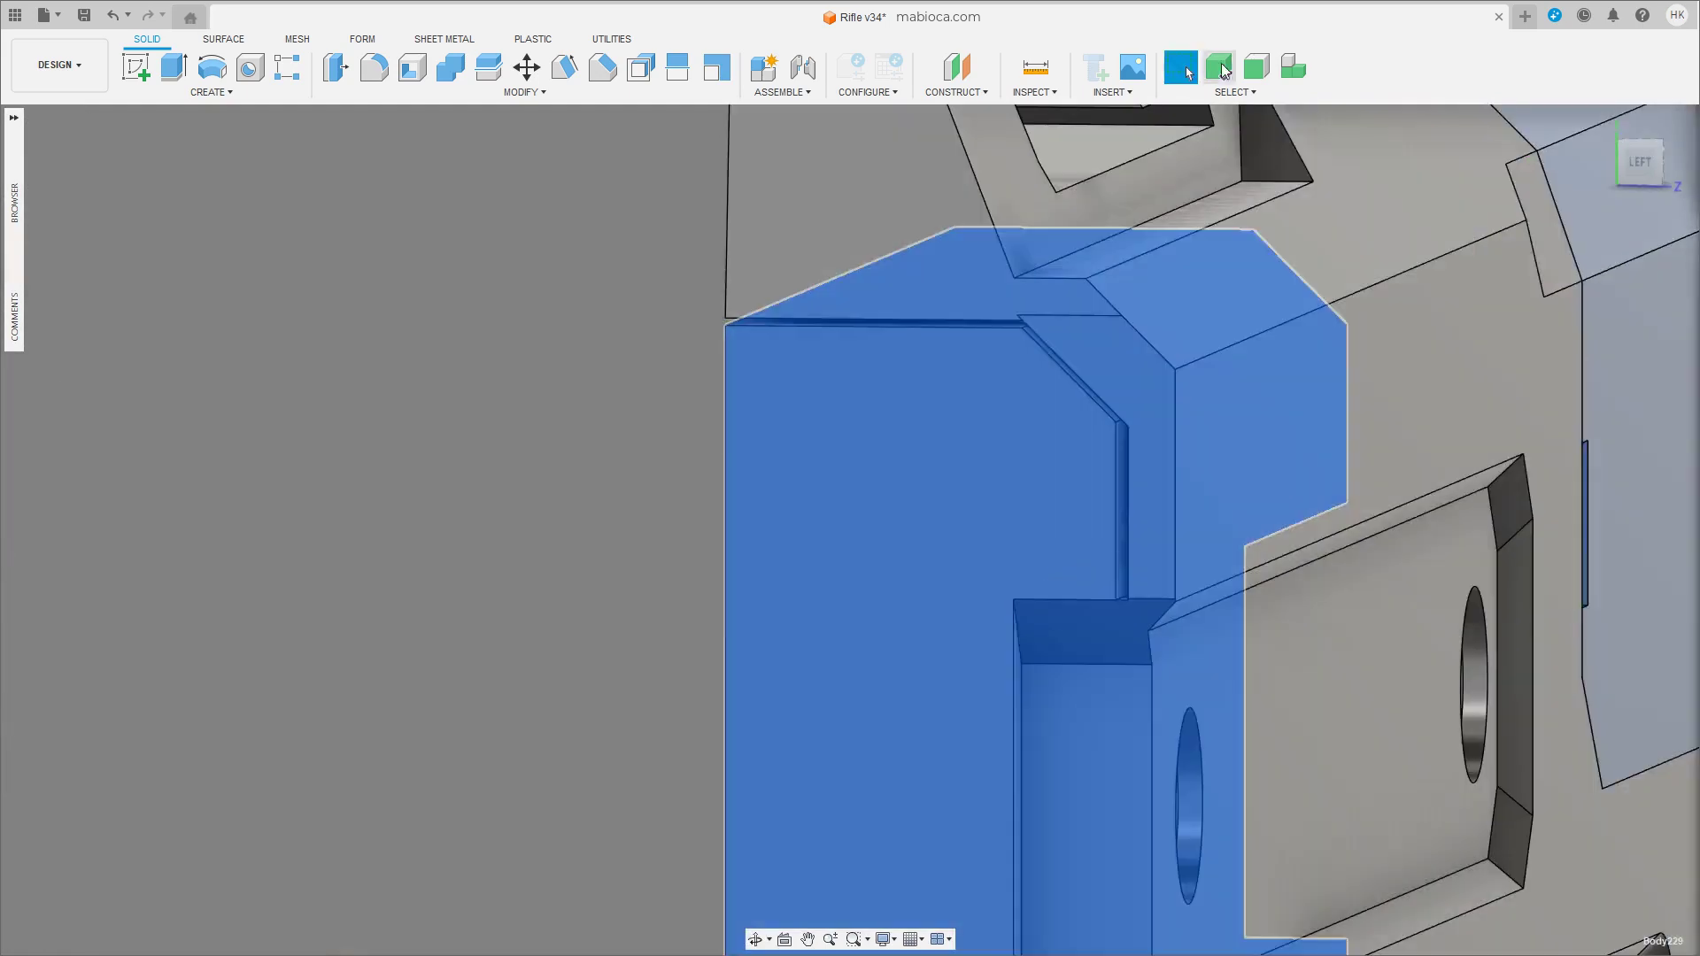
{"action": "key", "text": "m"}
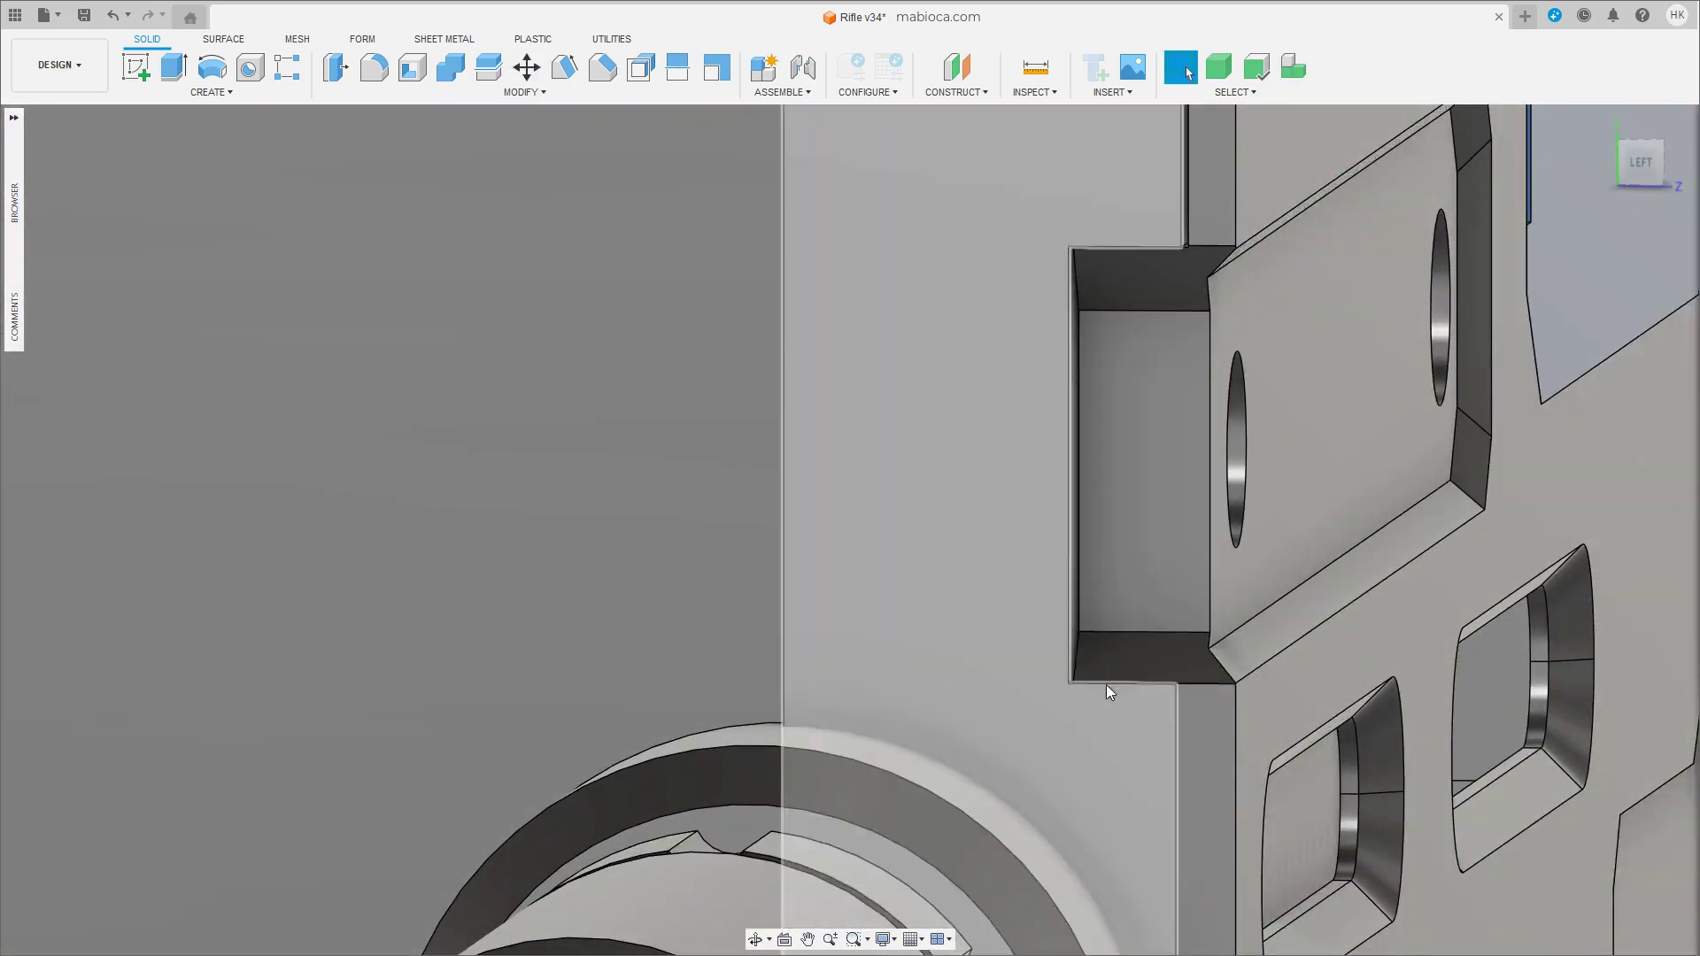
{"action": "middle_click_drag", "start_coordinate": [1061, 714], "coordinate": [943, 705], "text": "shift"}
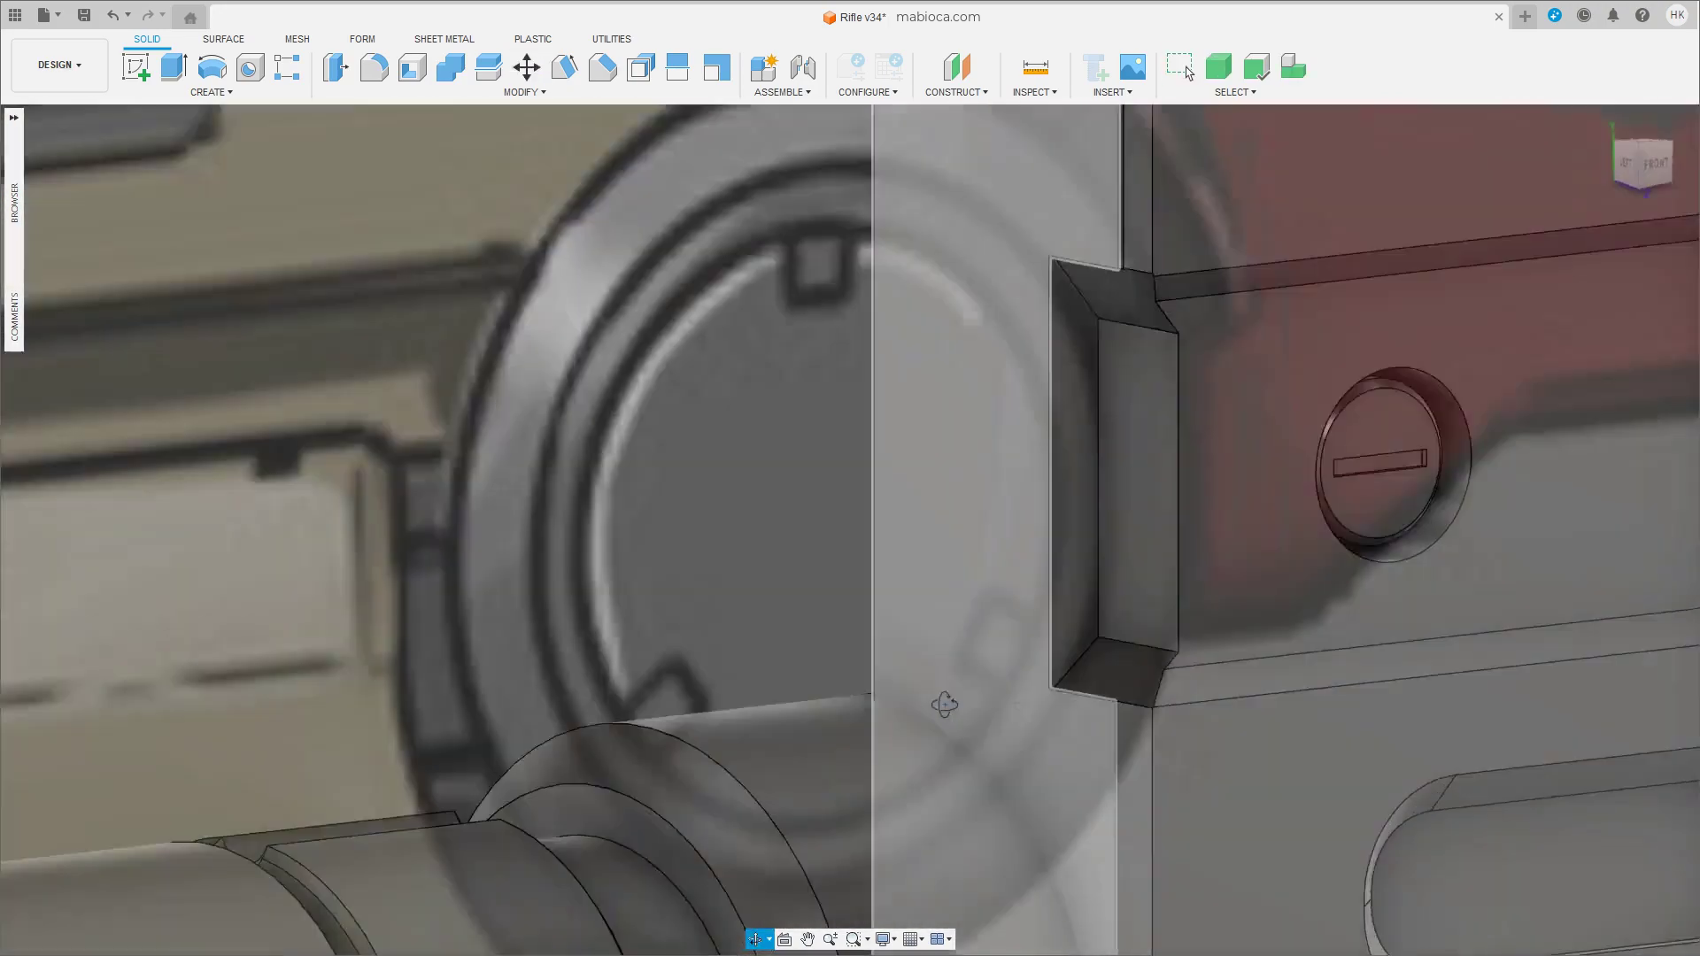
{"action": "right_click", "coordinate": [1013, 267]}
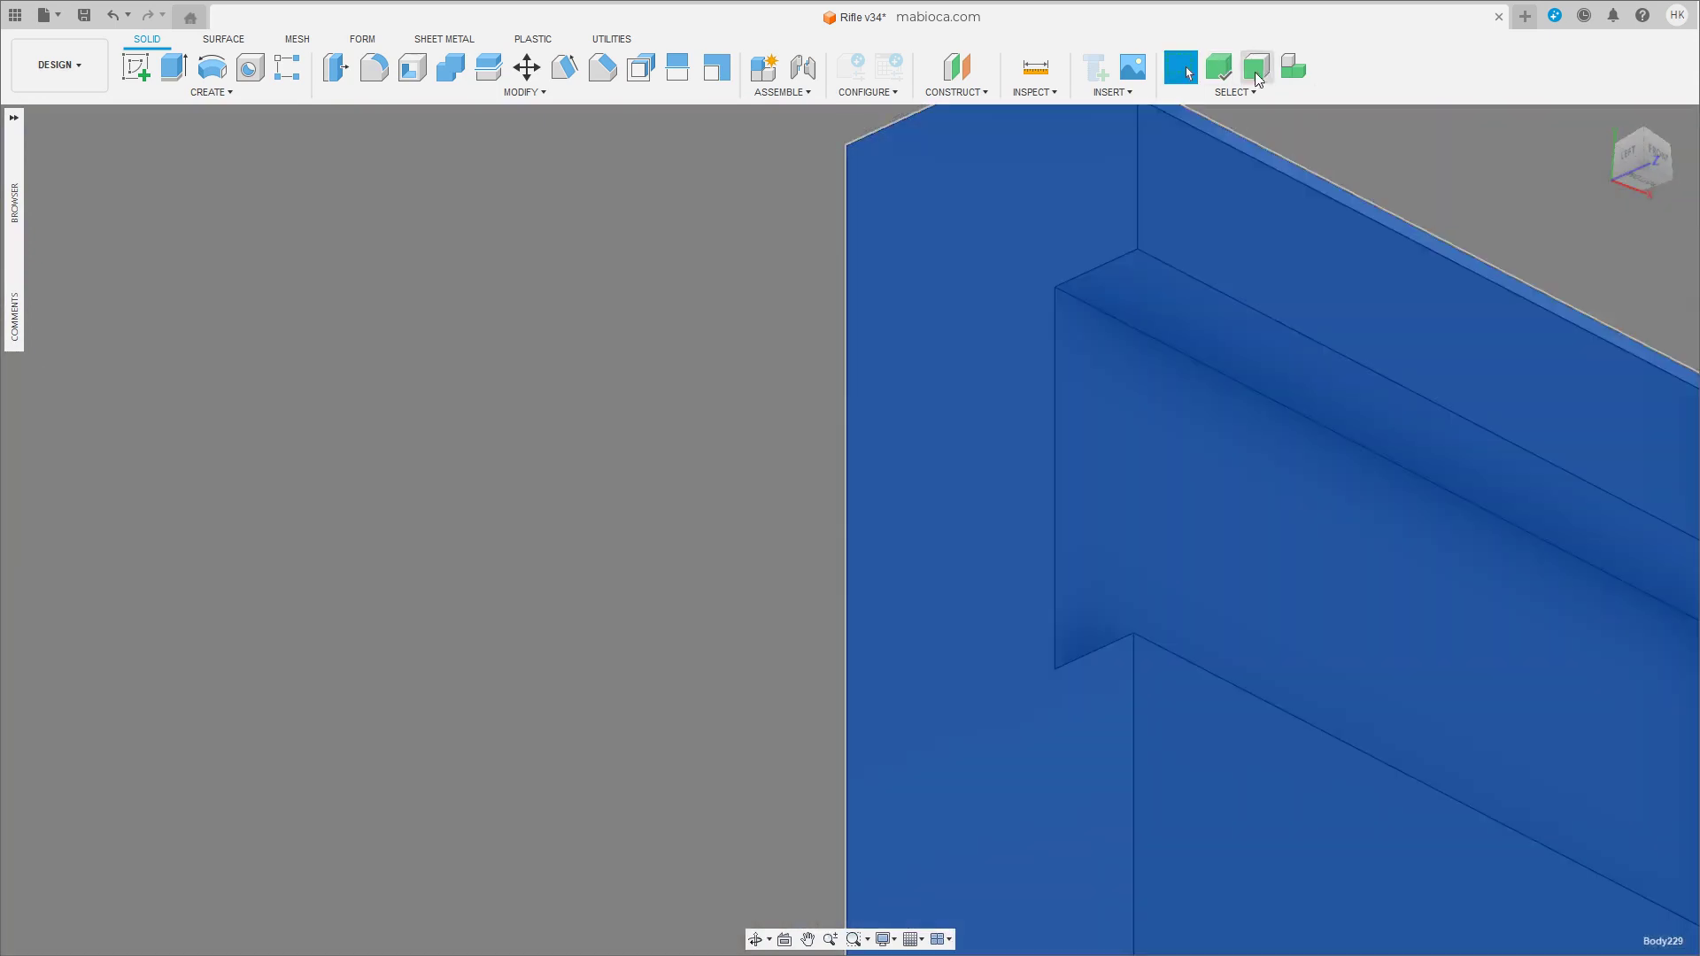
{"action": "left_click", "coordinate": [1287, 379]}
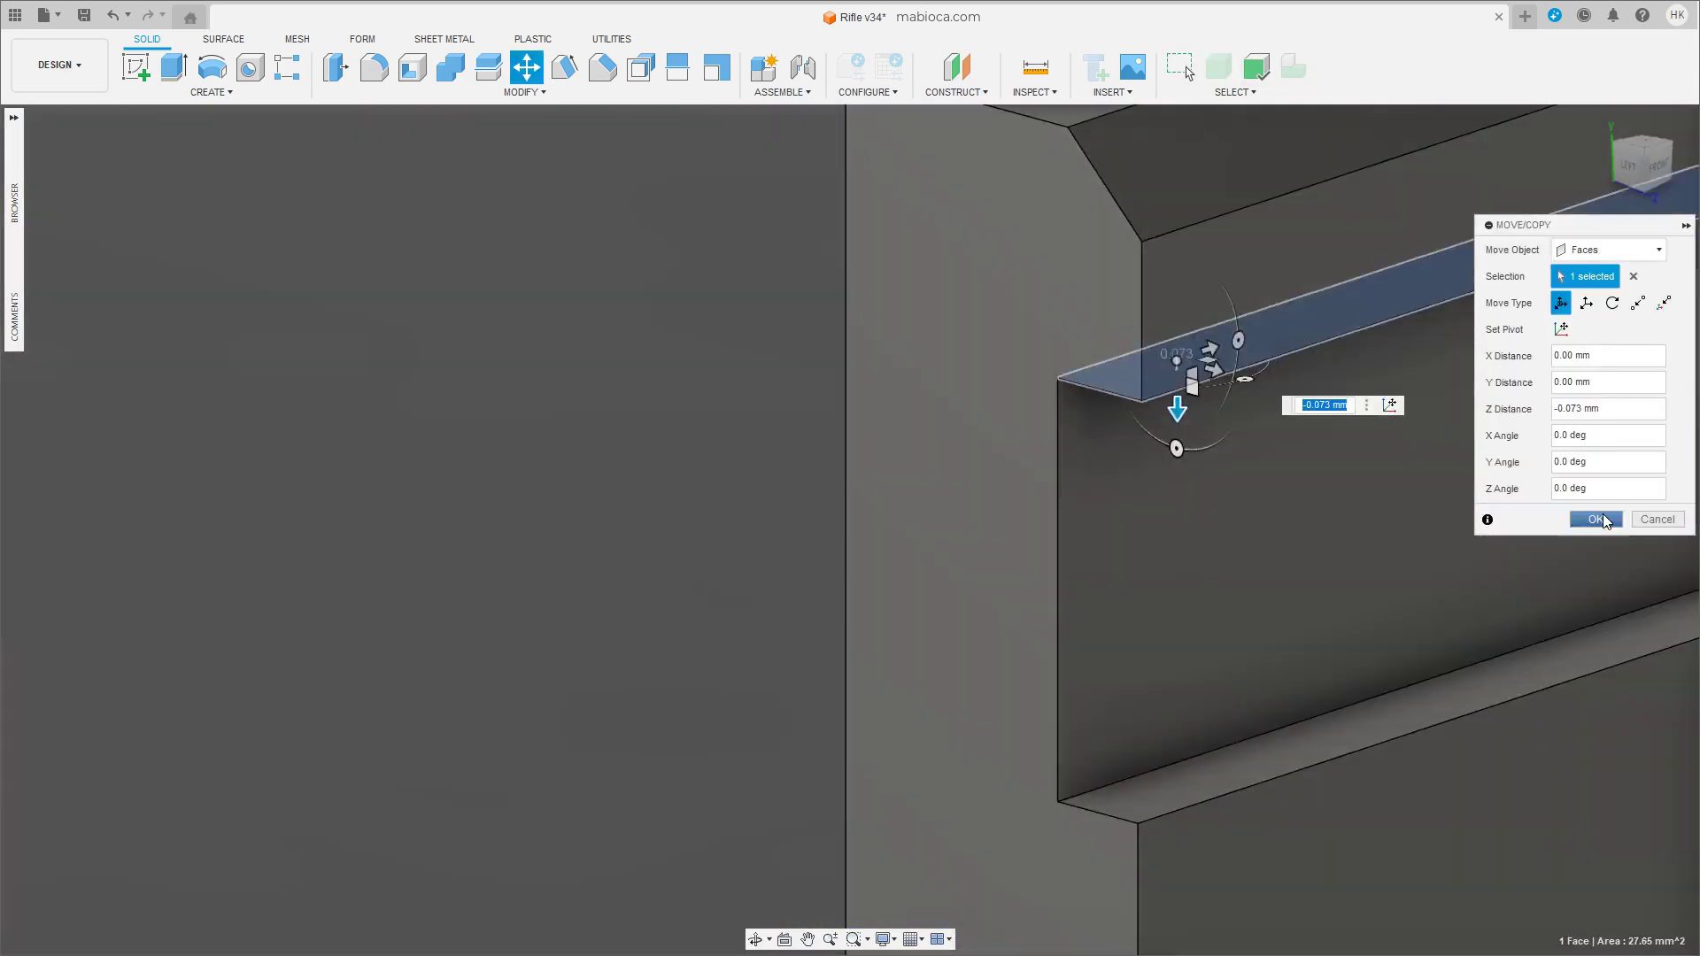
{"action": "middle_click_drag", "start_coordinate": [1187, 509], "coordinate": [1366, 682], "text": "shift"}
{"action": "left_click_drag", "start_coordinate": [1365, 682], "coordinate": [1365, 673]}
{"action": "key", "text": "Escape"}
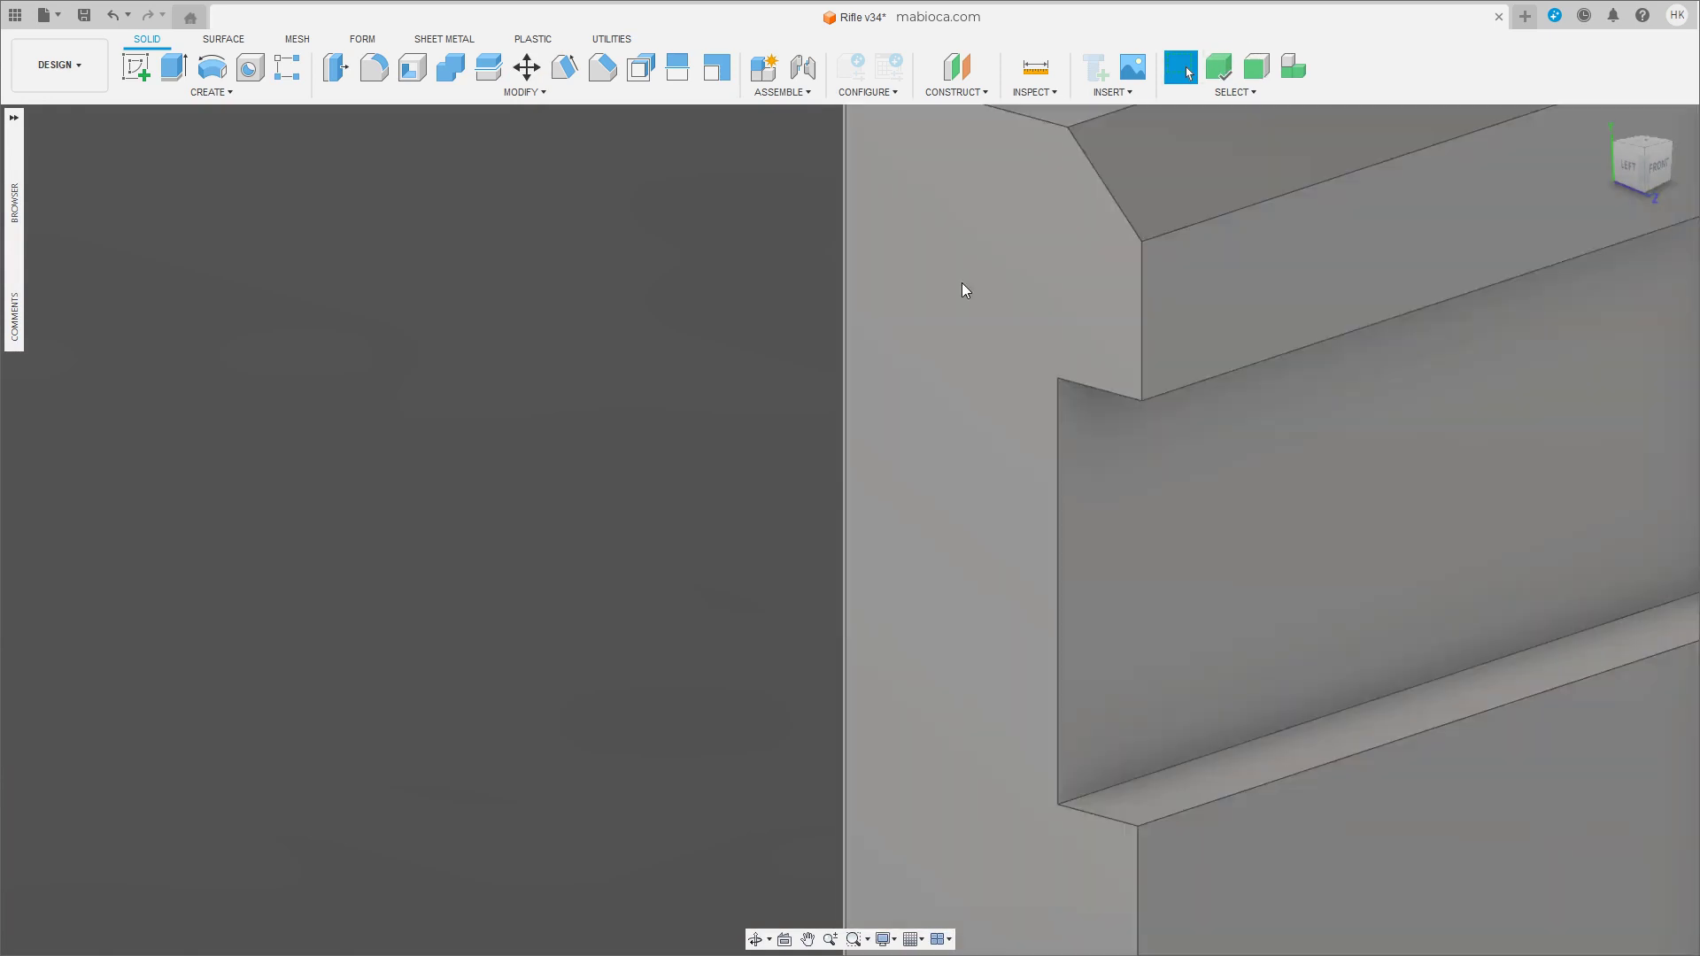
{"action": "right_click", "coordinate": [961, 283]}
{"action": "left_click", "coordinate": [1063, 702]}
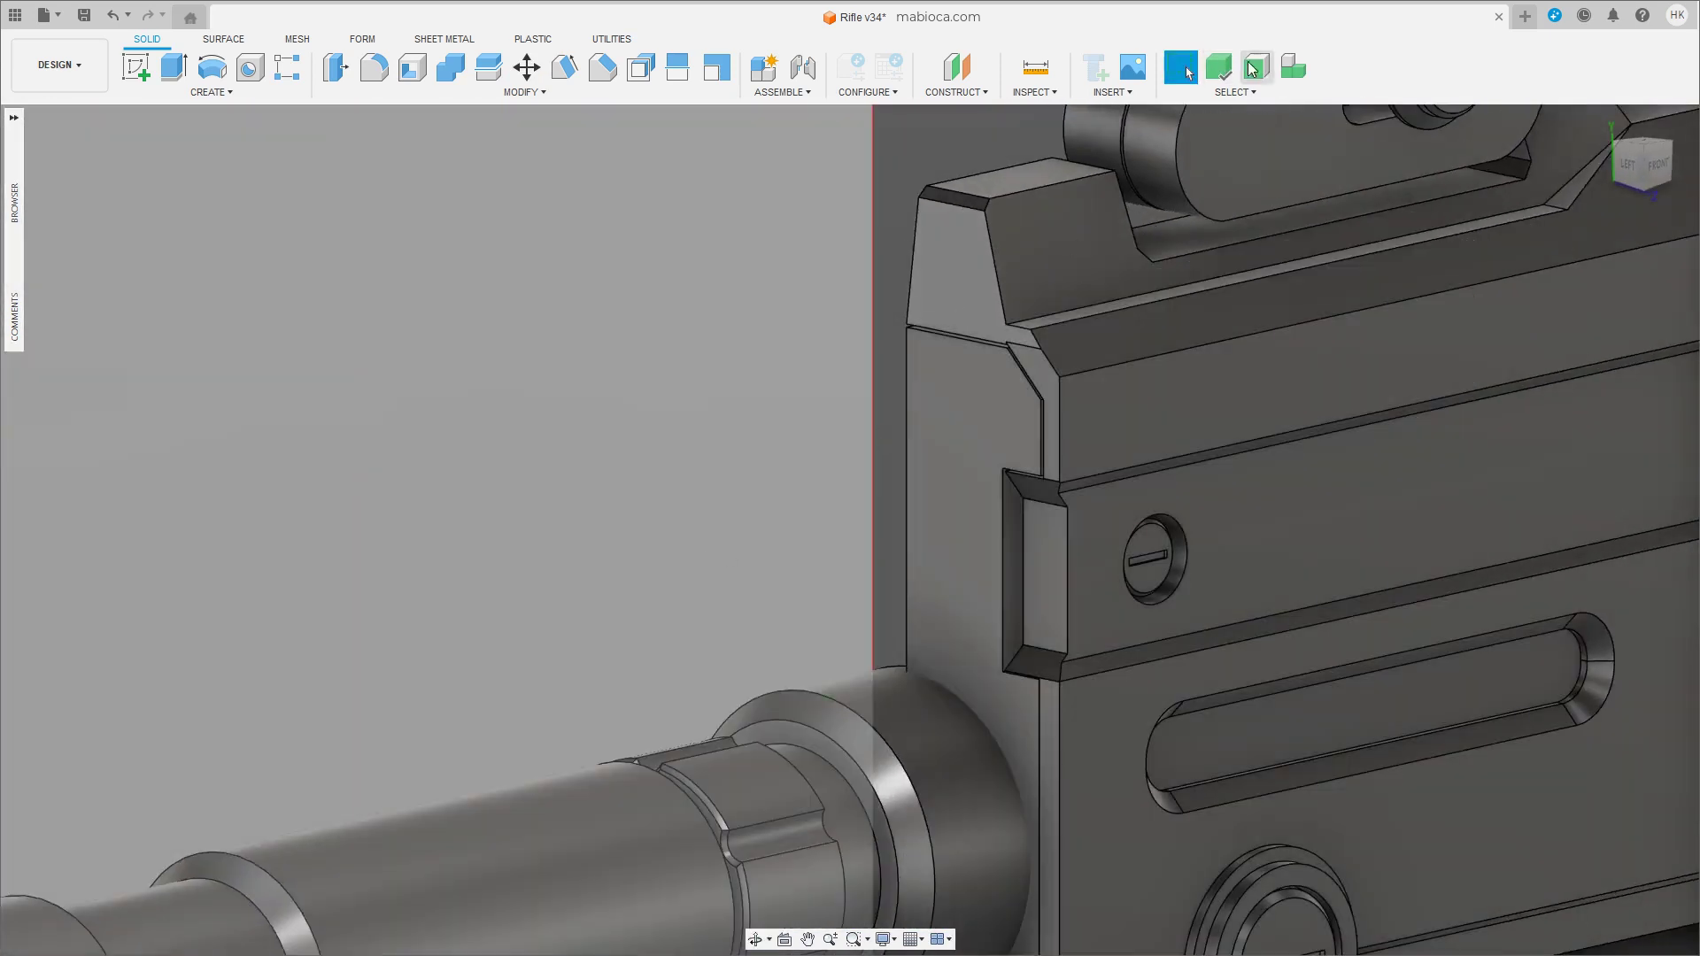
In front view, offset the receiver's front face 2.63 mm and apply a box cut.
{"action": "left_click", "coordinate": [986, 505]}
{"action": "scroll", "coordinate": [986, 505], "scroll_direction": "down", "scroll_amount": 3}
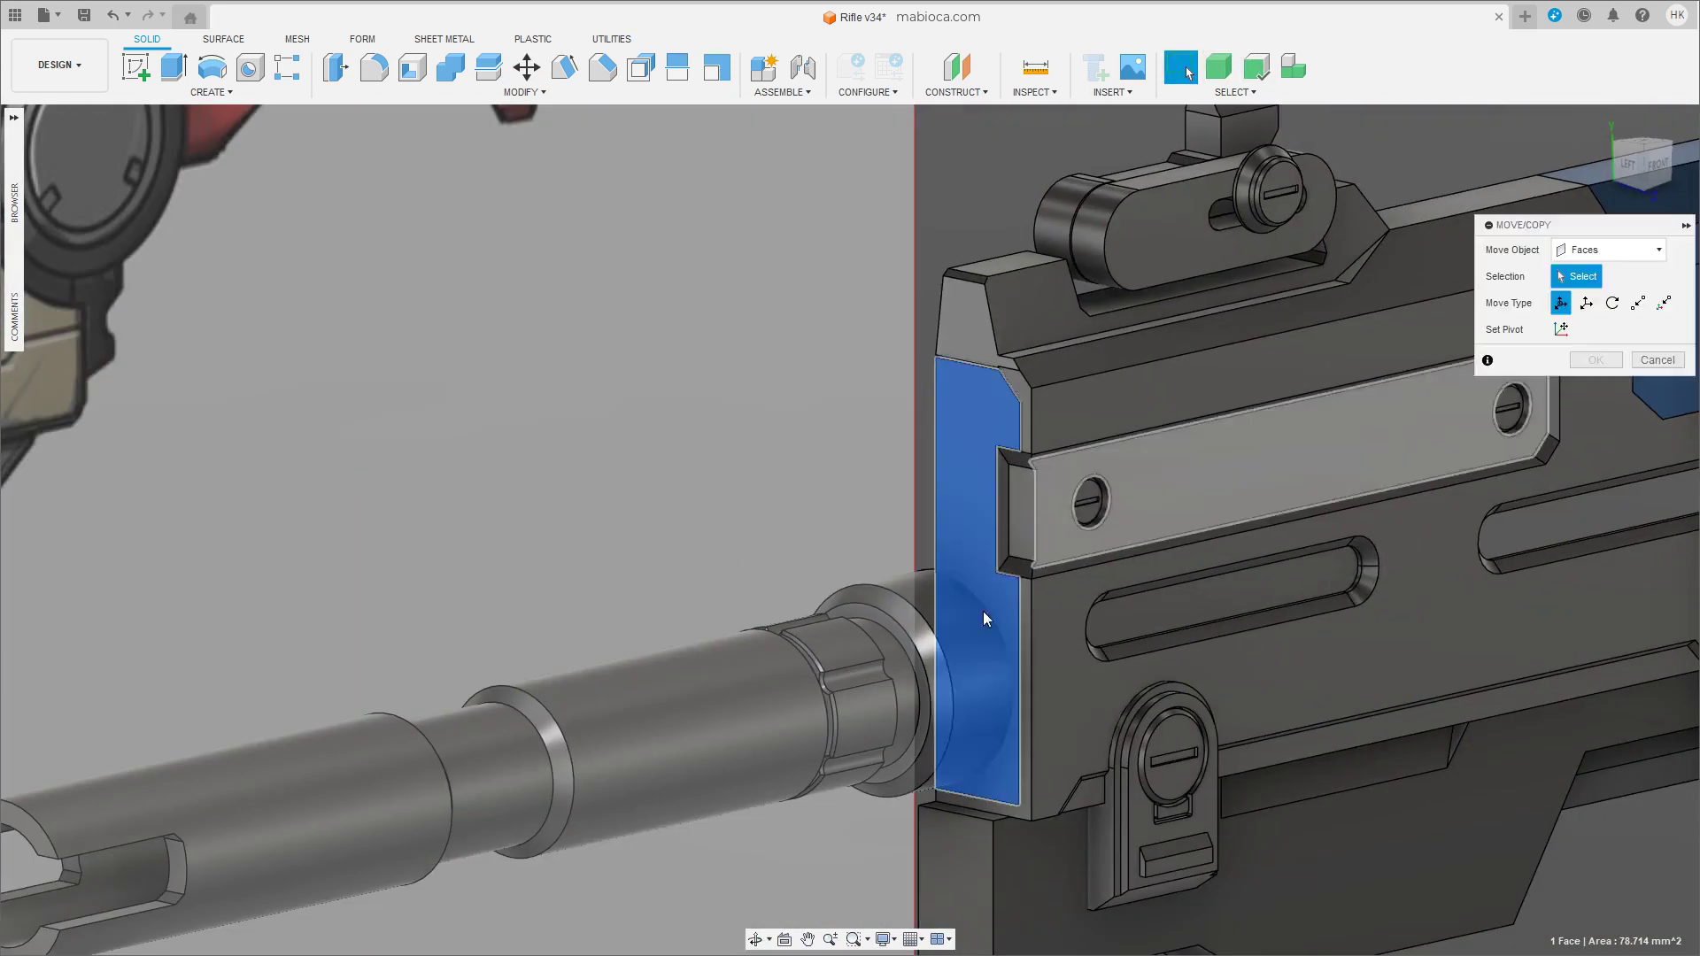
{"action": "left_click", "coordinate": [1649, 164]}
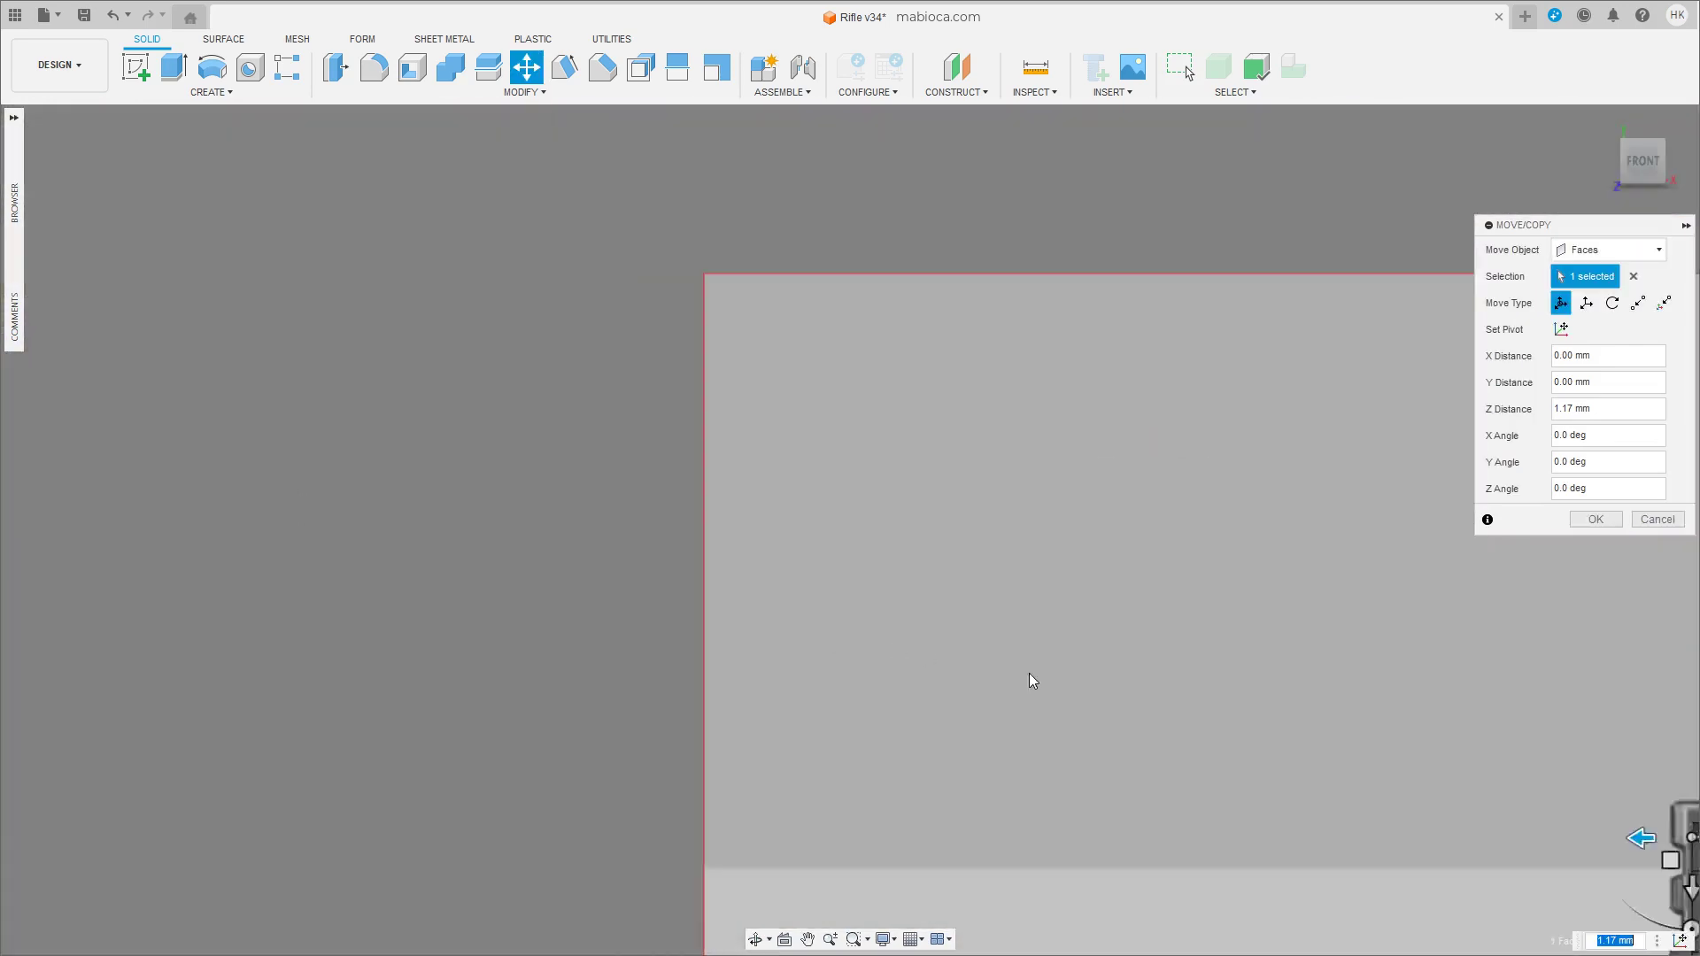
{"action": "scroll", "coordinate": [1029, 673], "scroll_direction": "up", "scroll_amount": 3}
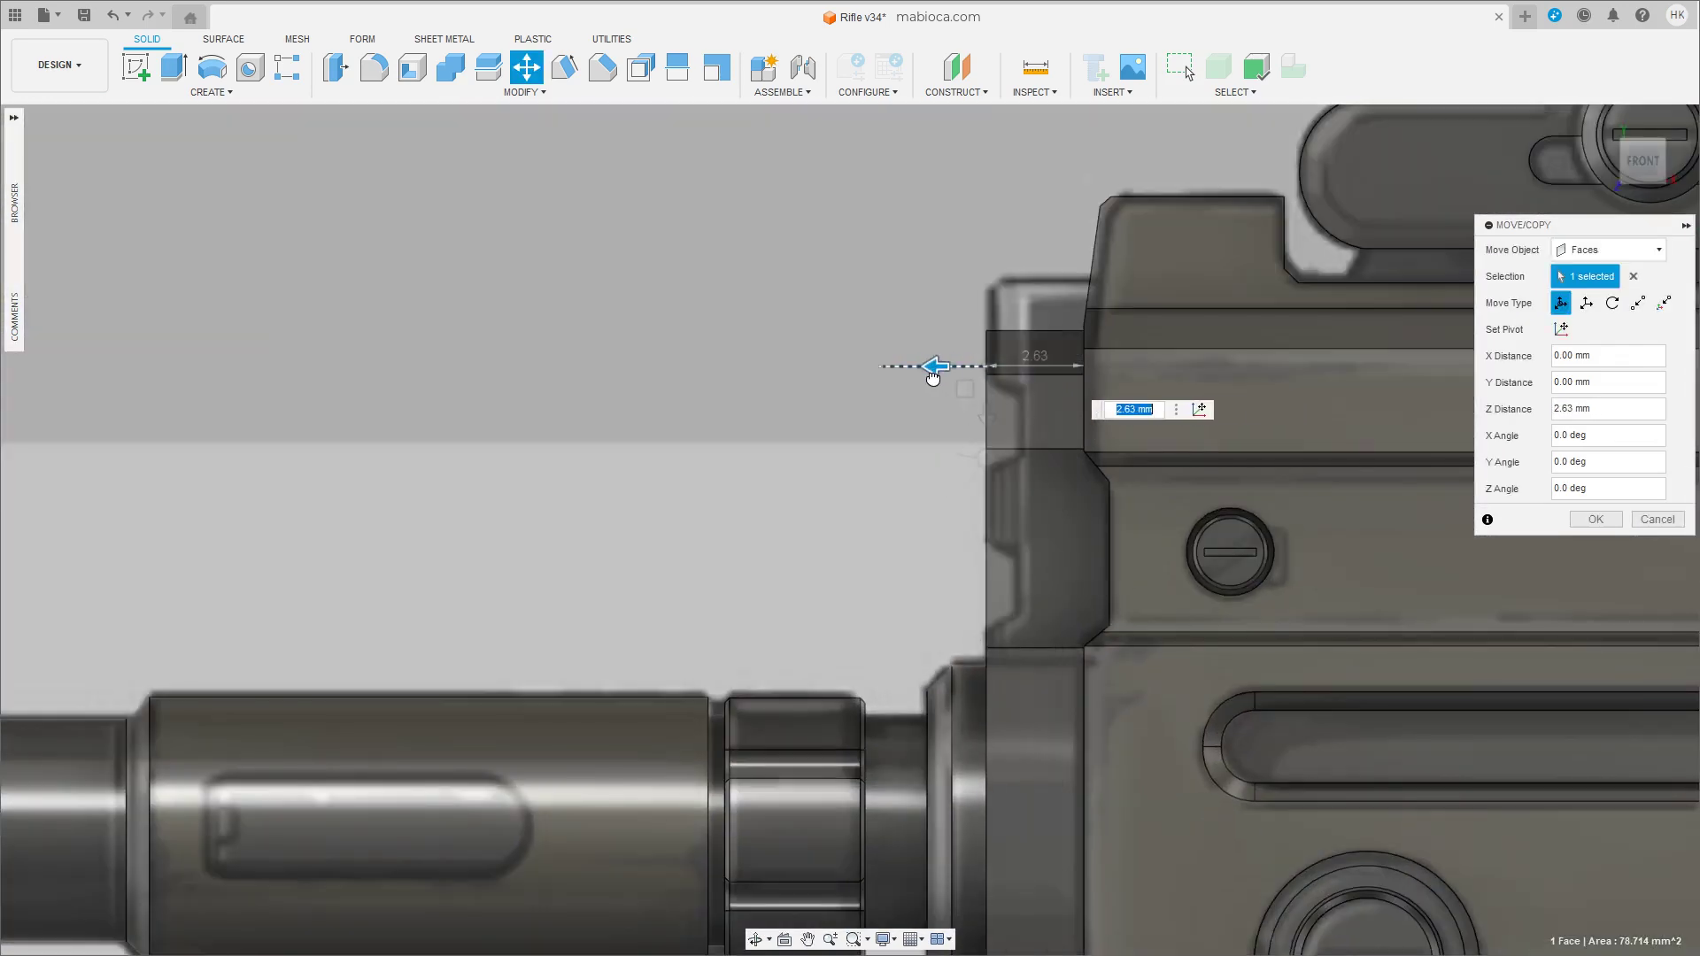
{"action": "key", "text": "Return"}
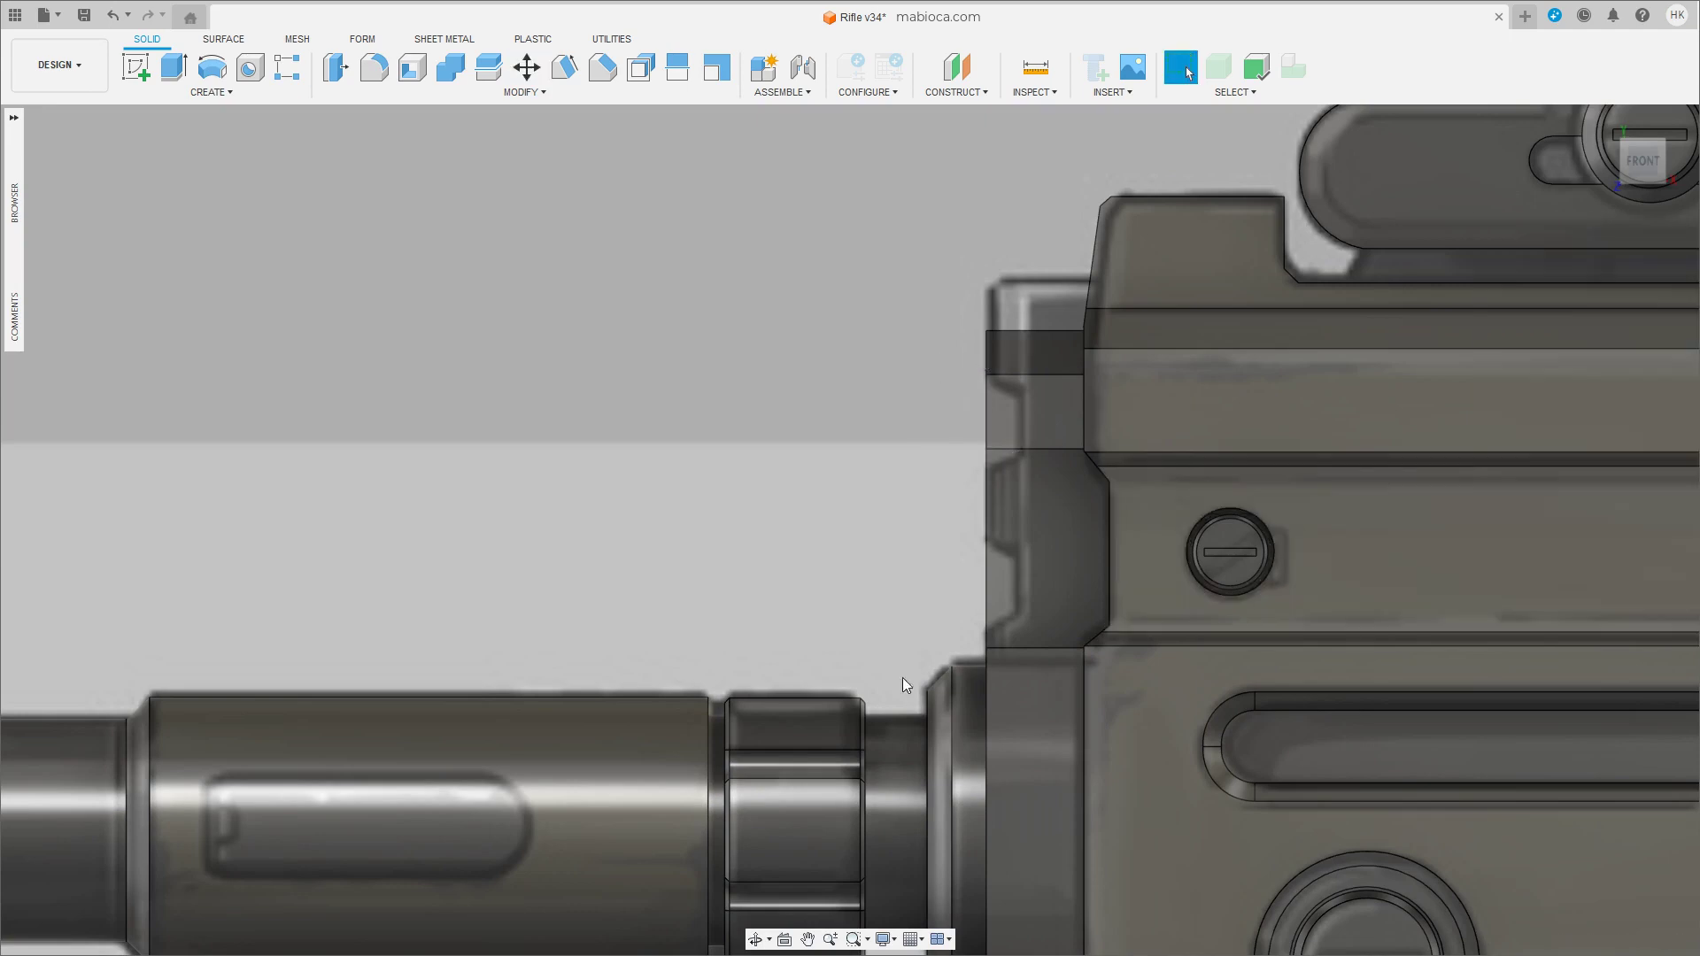
{"action": "scroll", "coordinate": [901, 677], "scroll_direction": "down", "scroll_amount": 2}
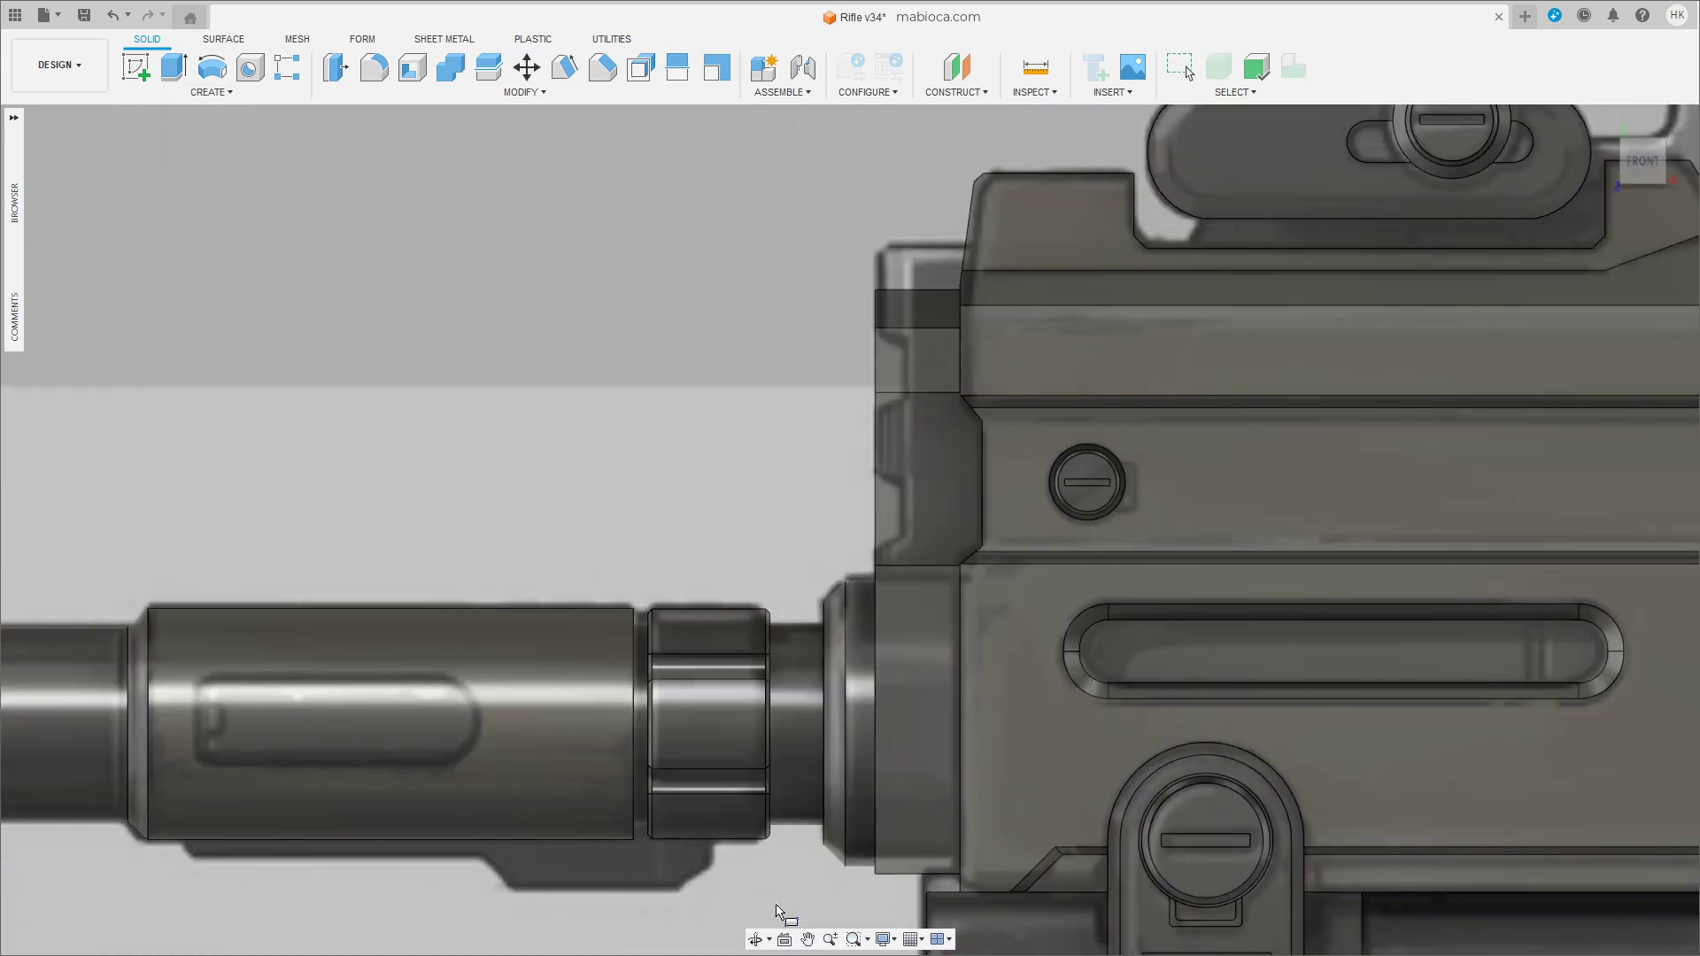
{"action": "scroll", "coordinate": [974, 565], "scroll_direction": "up", "scroll_amount": 3}
{"action": "scroll", "coordinate": [974, 565], "scroll_direction": "up", "scroll_amount": 2}
{"action": "left_click", "coordinate": [974, 560]}
{"action": "scroll", "coordinate": [905, 596], "scroll_direction": "down", "scroll_amount": 5}
{"action": "middle_click_drag", "start_coordinate": [905, 597], "coordinate": [797, 806], "text": "shift"}
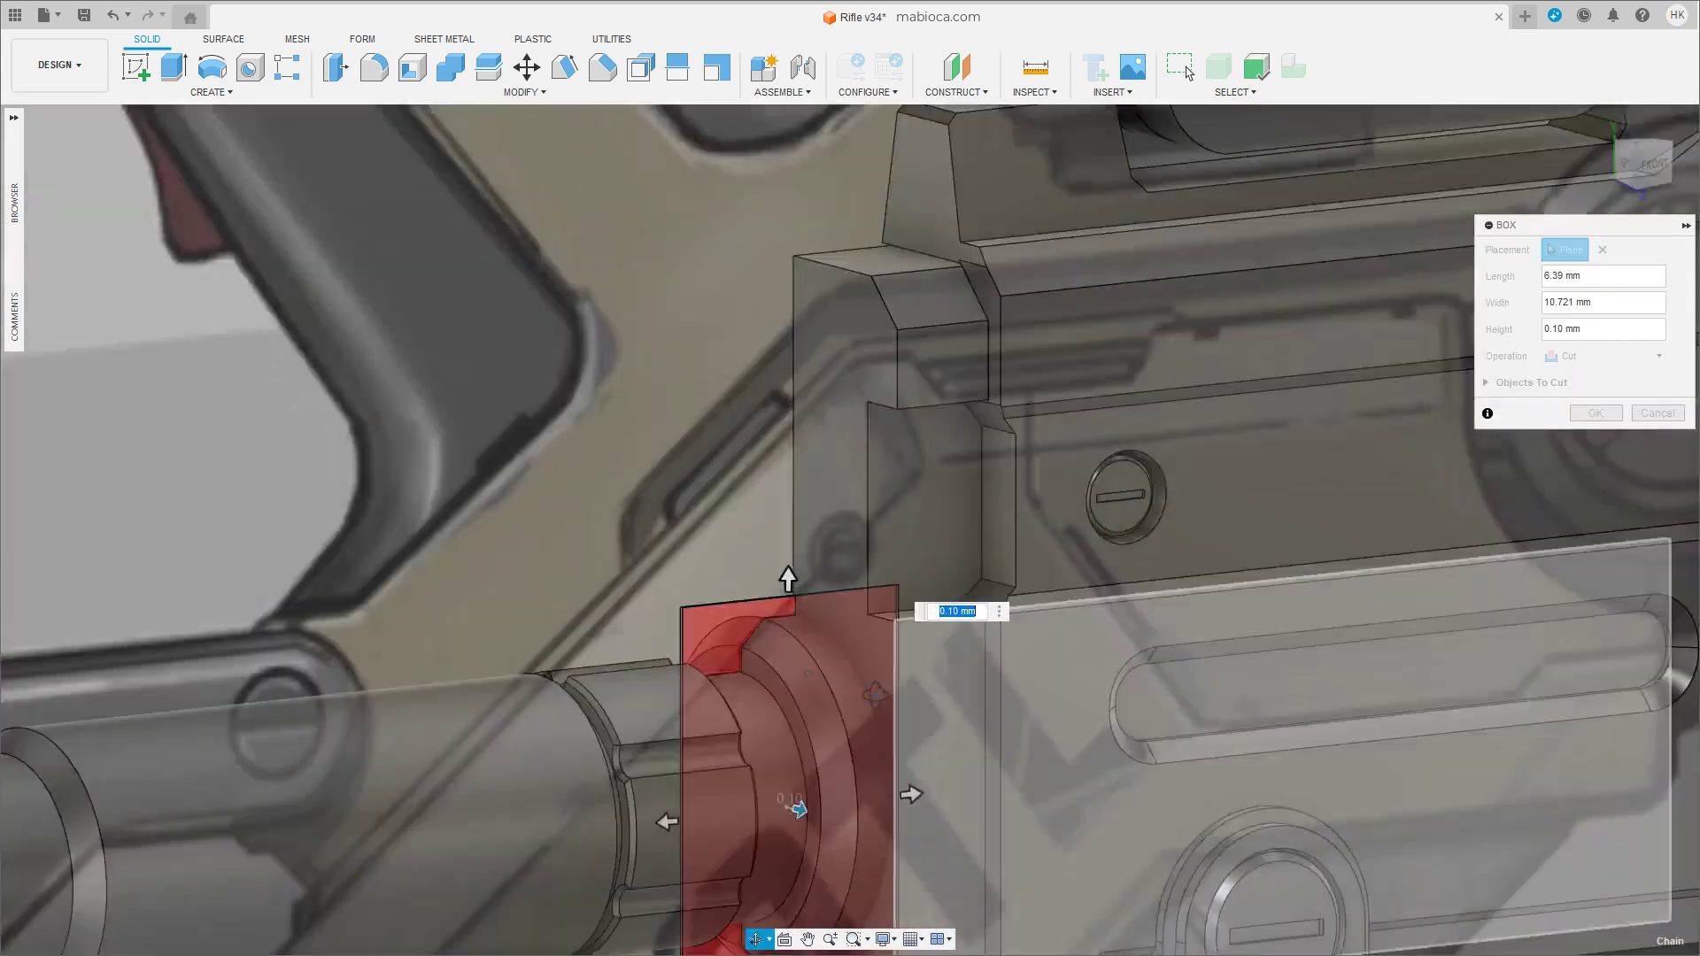
{"action": "scroll", "coordinate": [822, 804], "scroll_direction": "up", "scroll_amount": 3}
{"action": "left_click", "coordinate": [1593, 423]}
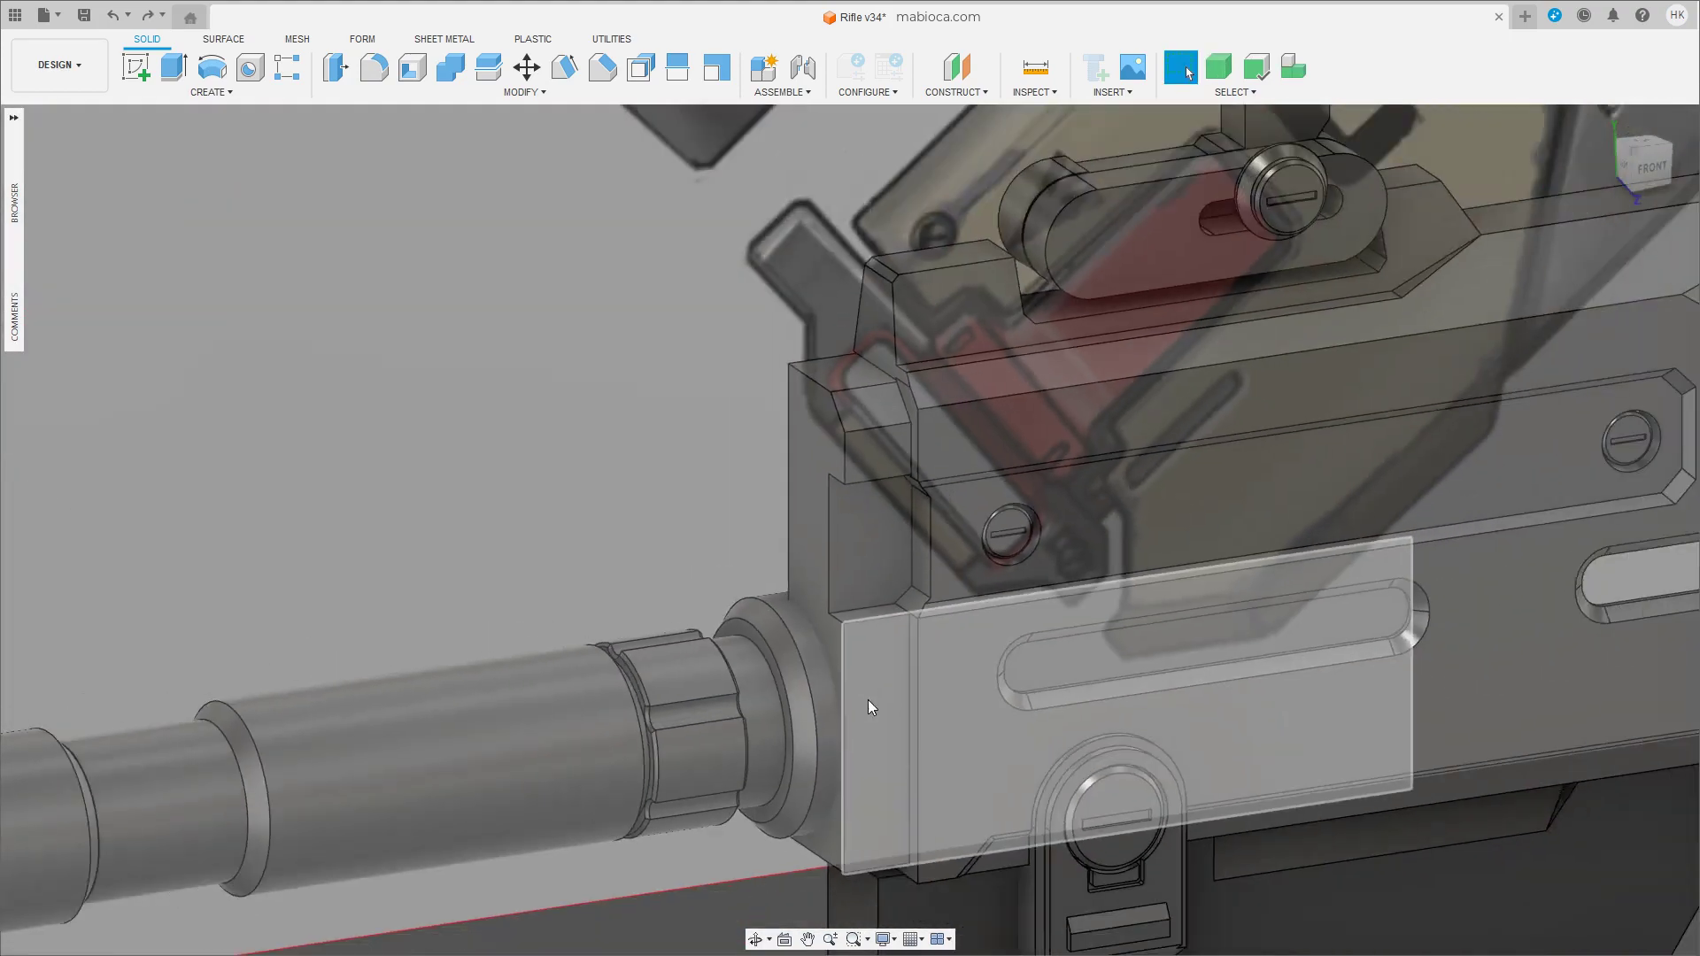
Draw a new-body box on the receiver's side face, extending its height.
{"action": "middle_click_drag", "start_coordinate": [867, 706], "coordinate": [1018, 753], "text": "shift"}
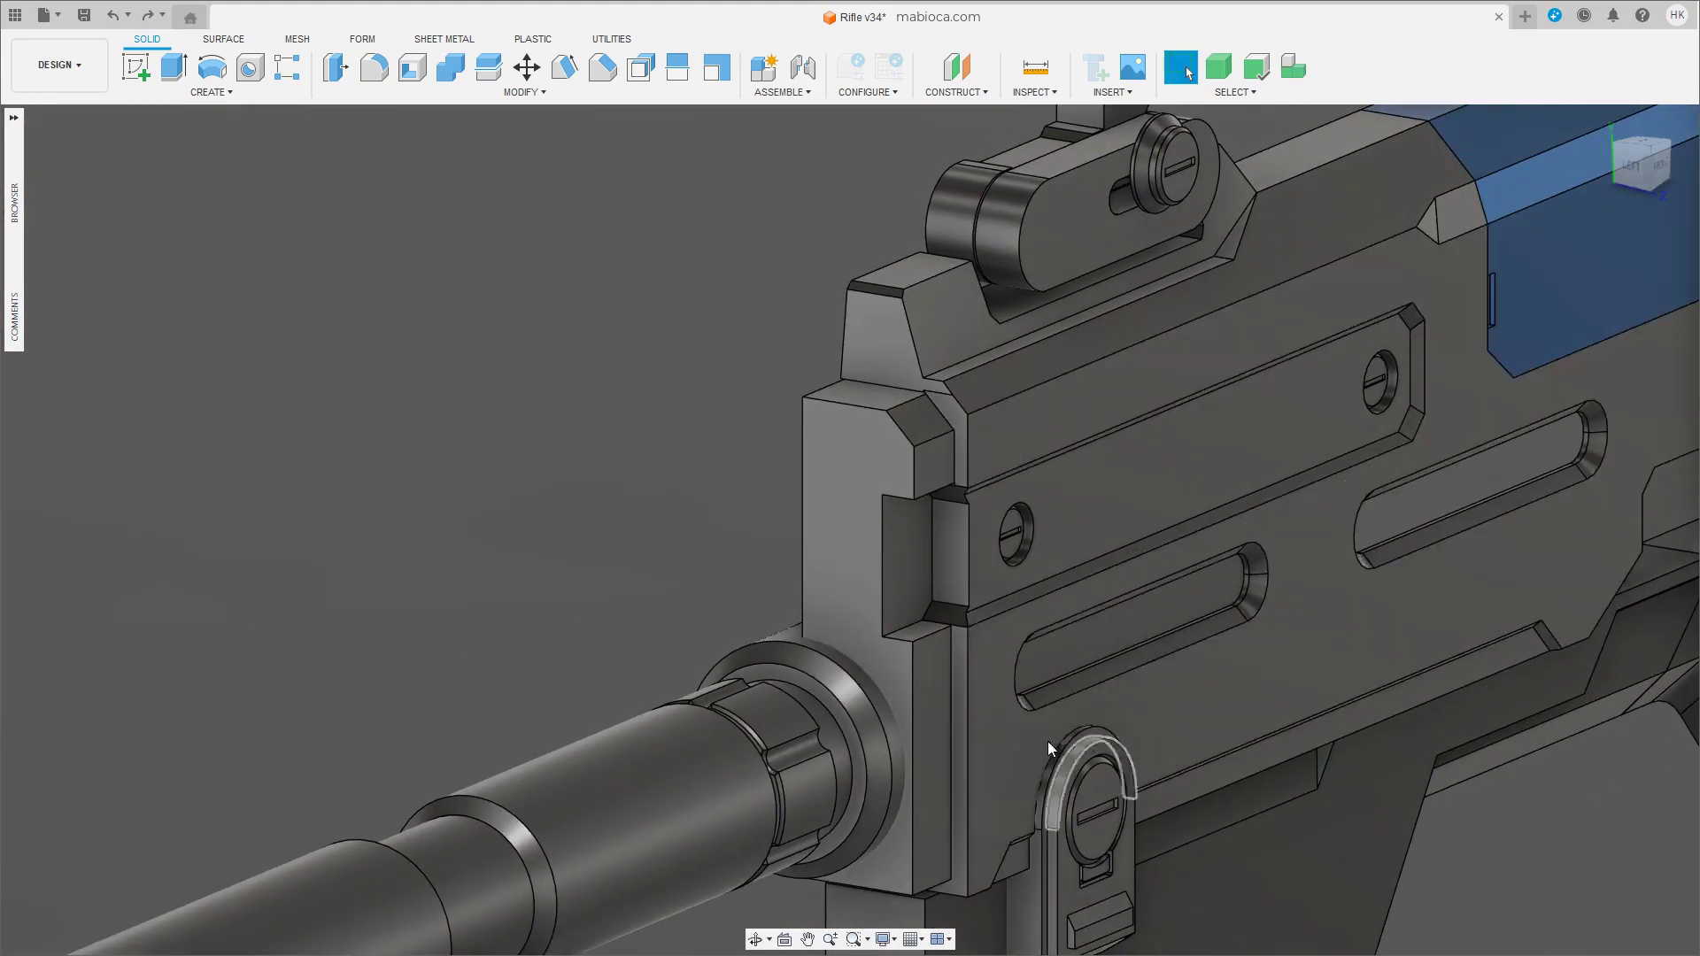
{"action": "left_click", "coordinate": [928, 677]}
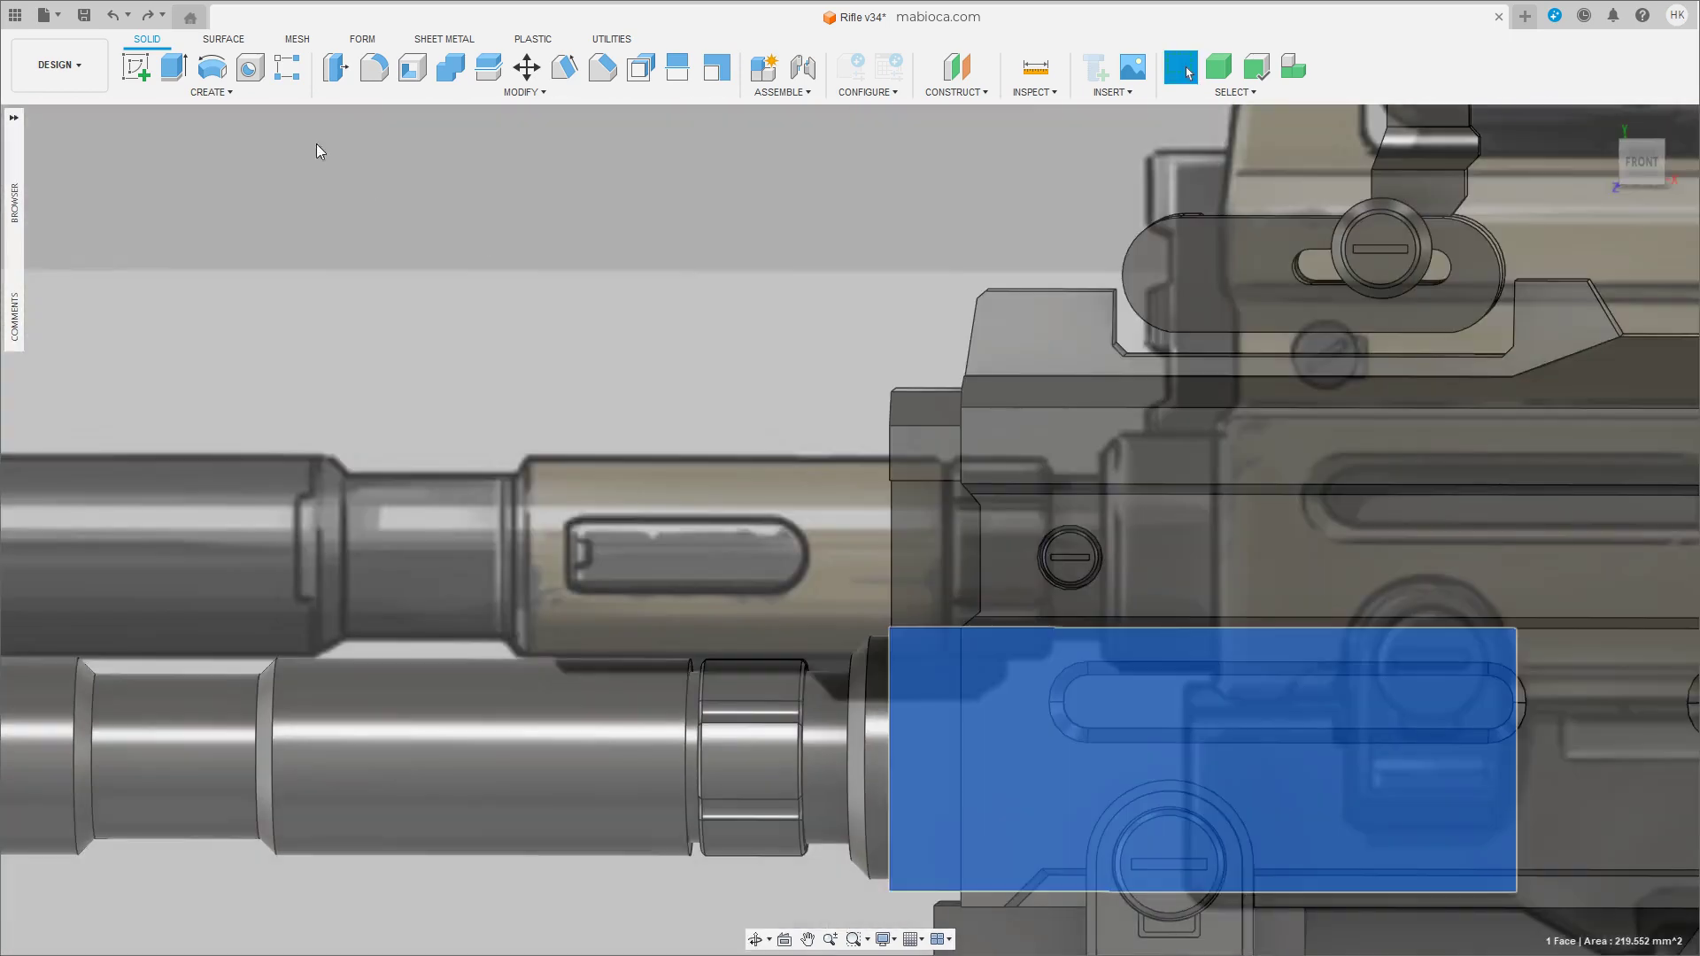
{"action": "left_click", "coordinate": [210, 92]}
{"action": "left_click", "coordinate": [162, 332]}
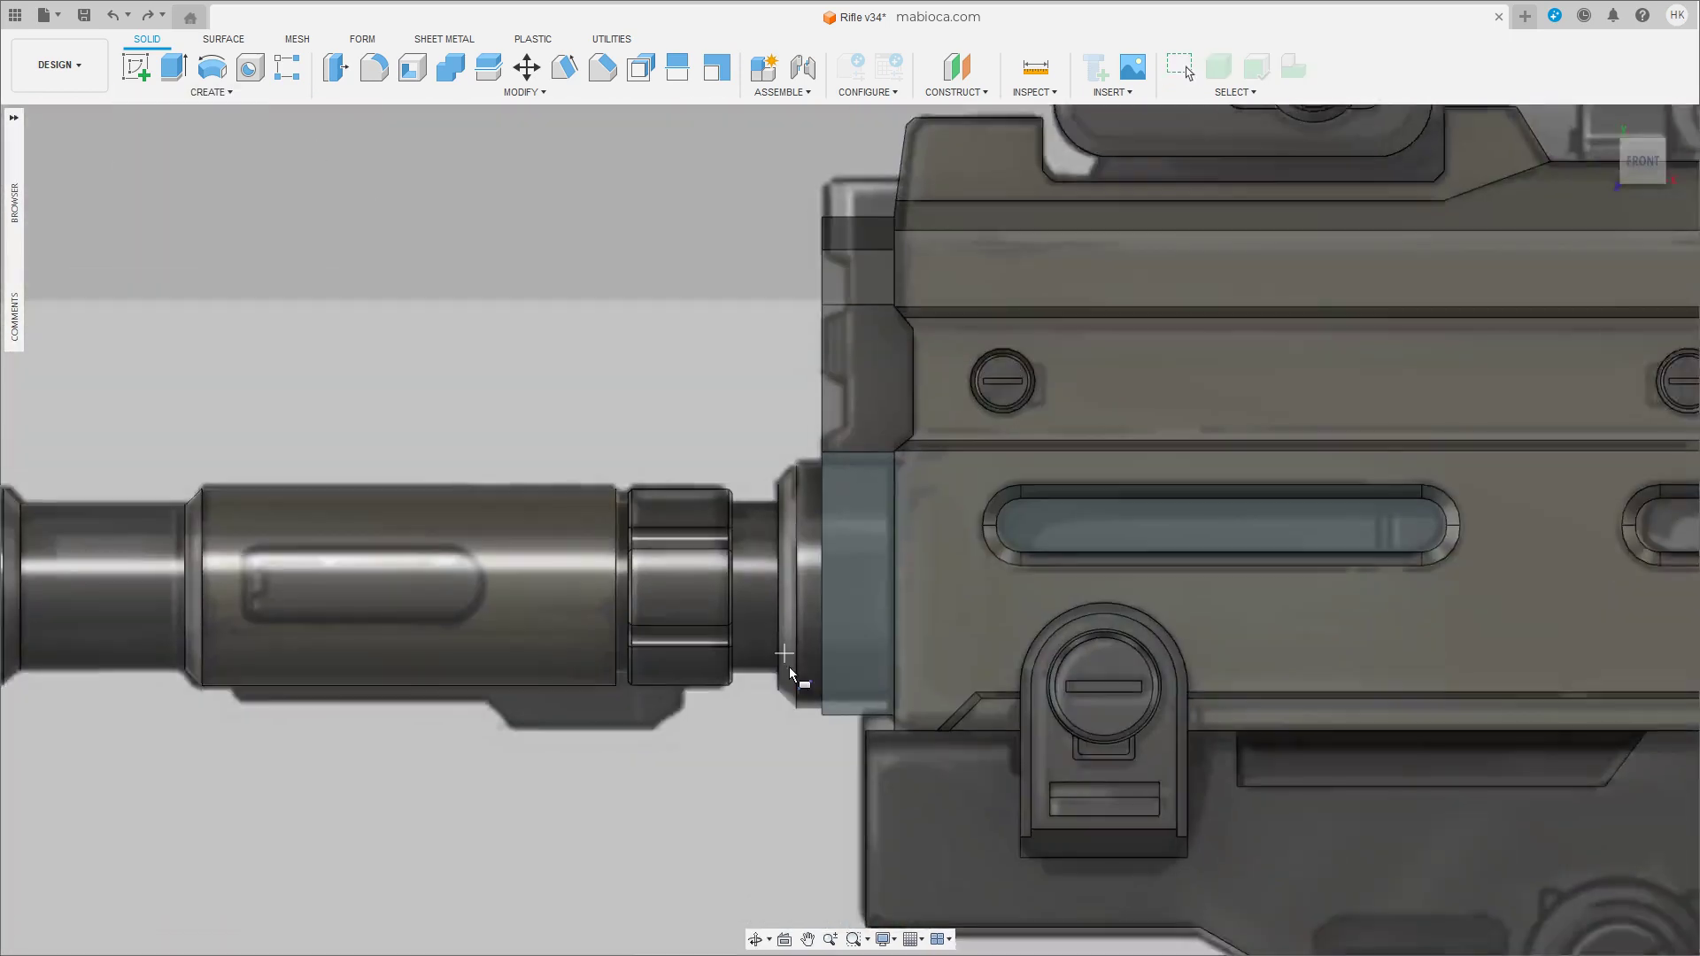
{"action": "scroll", "coordinate": [945, 420], "scroll_direction": "up", "scroll_amount": 2}
{"action": "scroll", "coordinate": [933, 397], "scroll_direction": "up", "scroll_amount": 5}
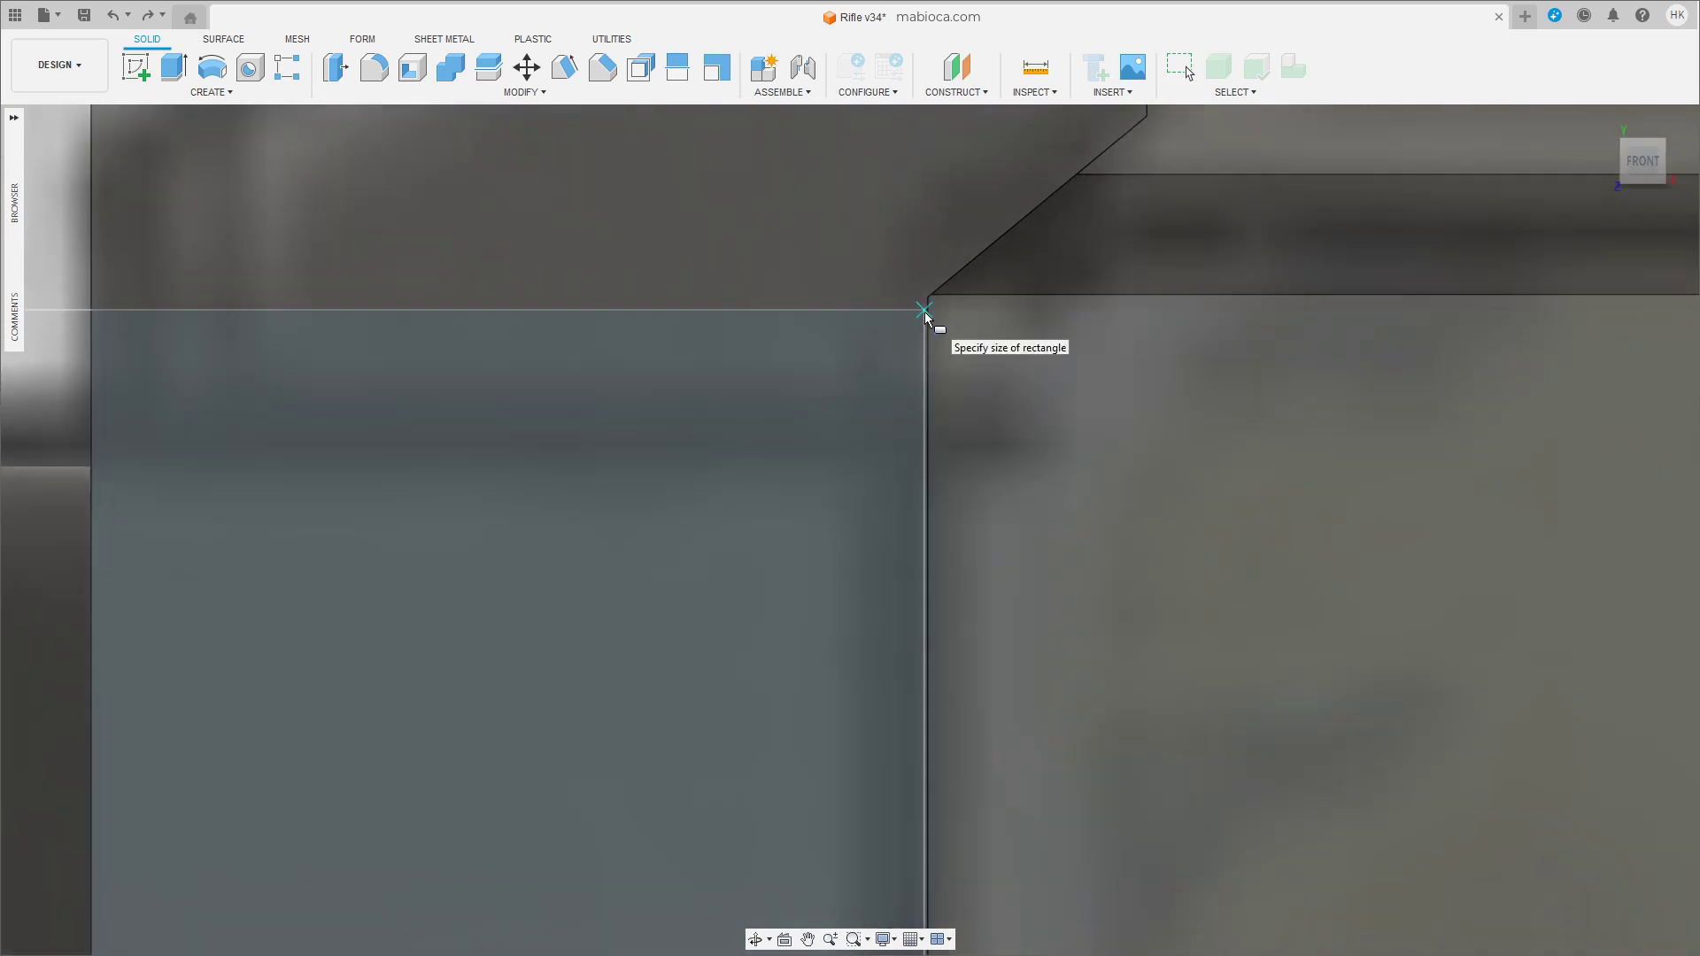
{"action": "left_click", "coordinate": [904, 314]}
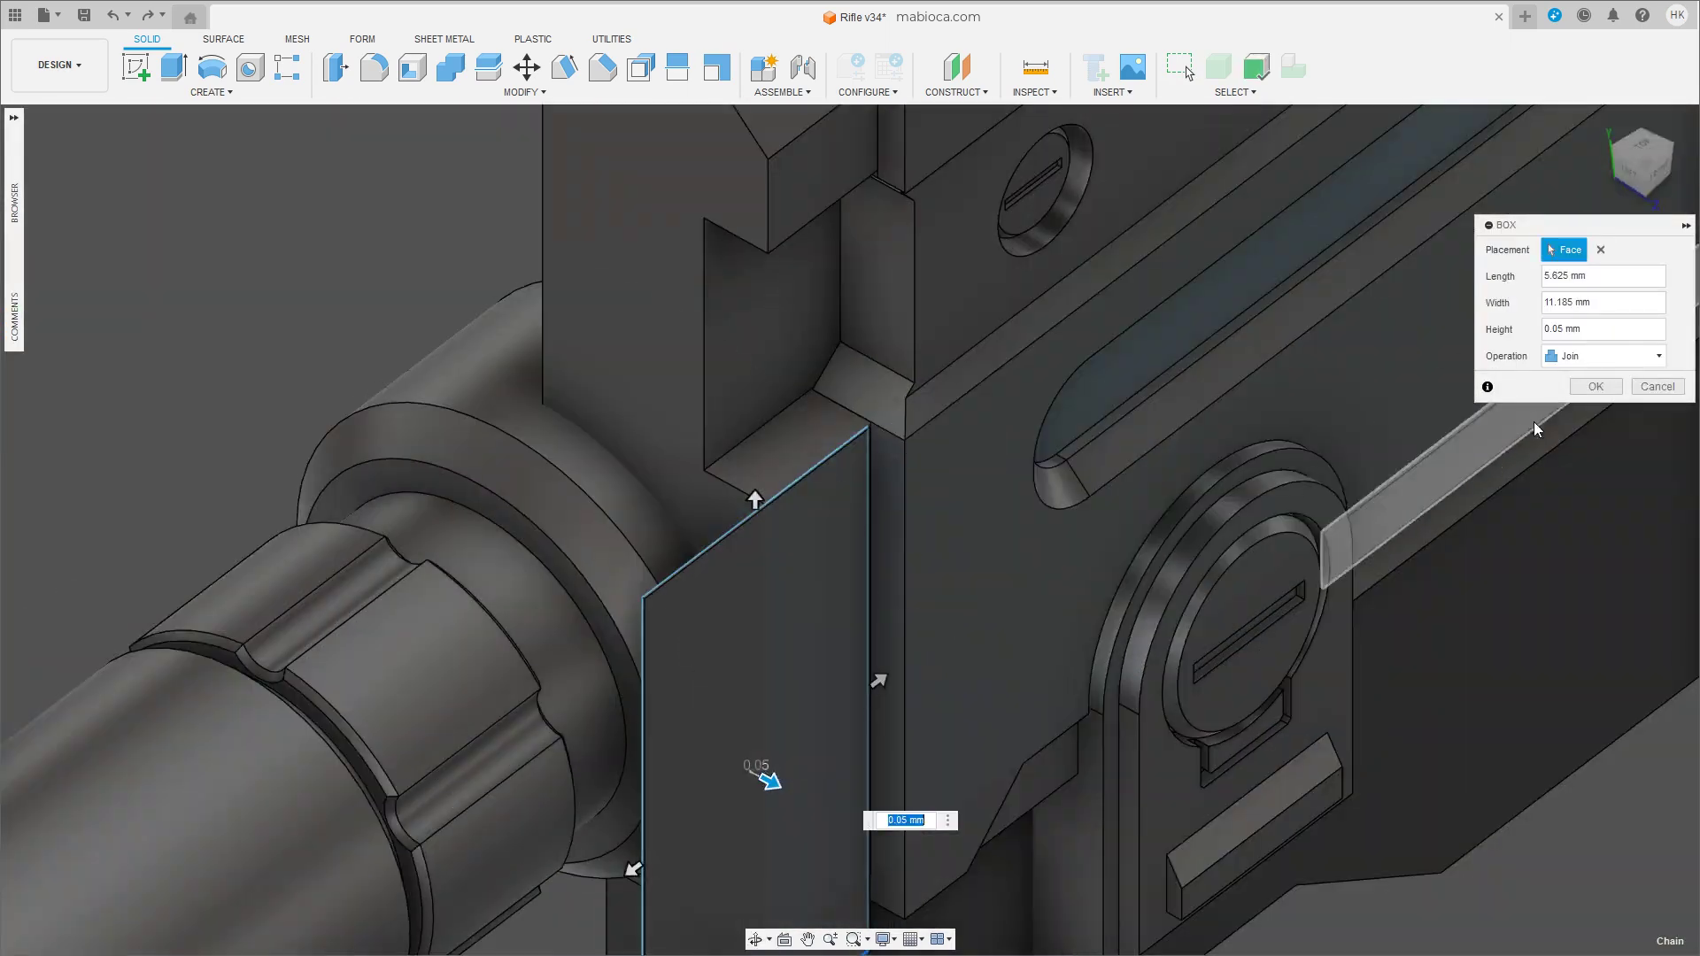
{"action": "left_click", "coordinate": [1592, 434]}
{"action": "scroll", "coordinate": [797, 664], "scroll_direction": "down", "scroll_amount": 3}
{"action": "left_click_drag", "start_coordinate": [797, 664], "coordinate": [1187, 876]}
{"action": "key", "text": "Return"}
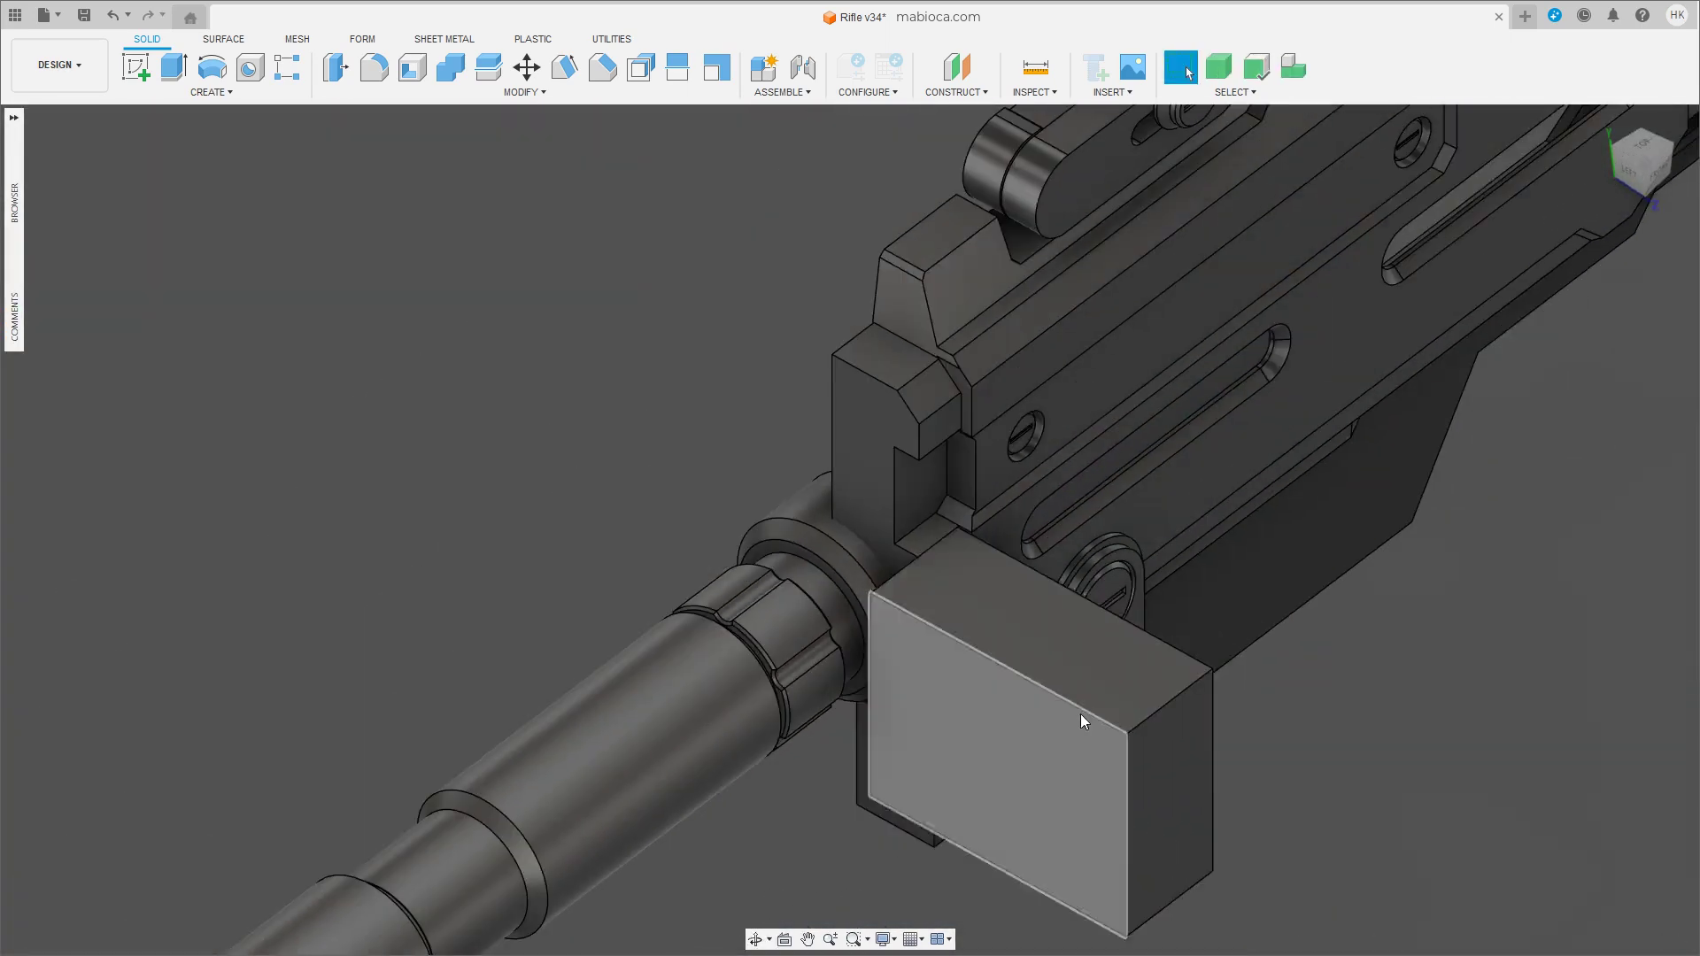
Move the box onto the rifle's front end and join it to the receiver.
{"action": "left_click", "coordinate": [1079, 788]}
{"action": "key", "text": "m"}
{"action": "left_click_drag", "start_coordinate": [973, 813], "coordinate": [779, 704]}
{"action": "key", "text": "Return"}
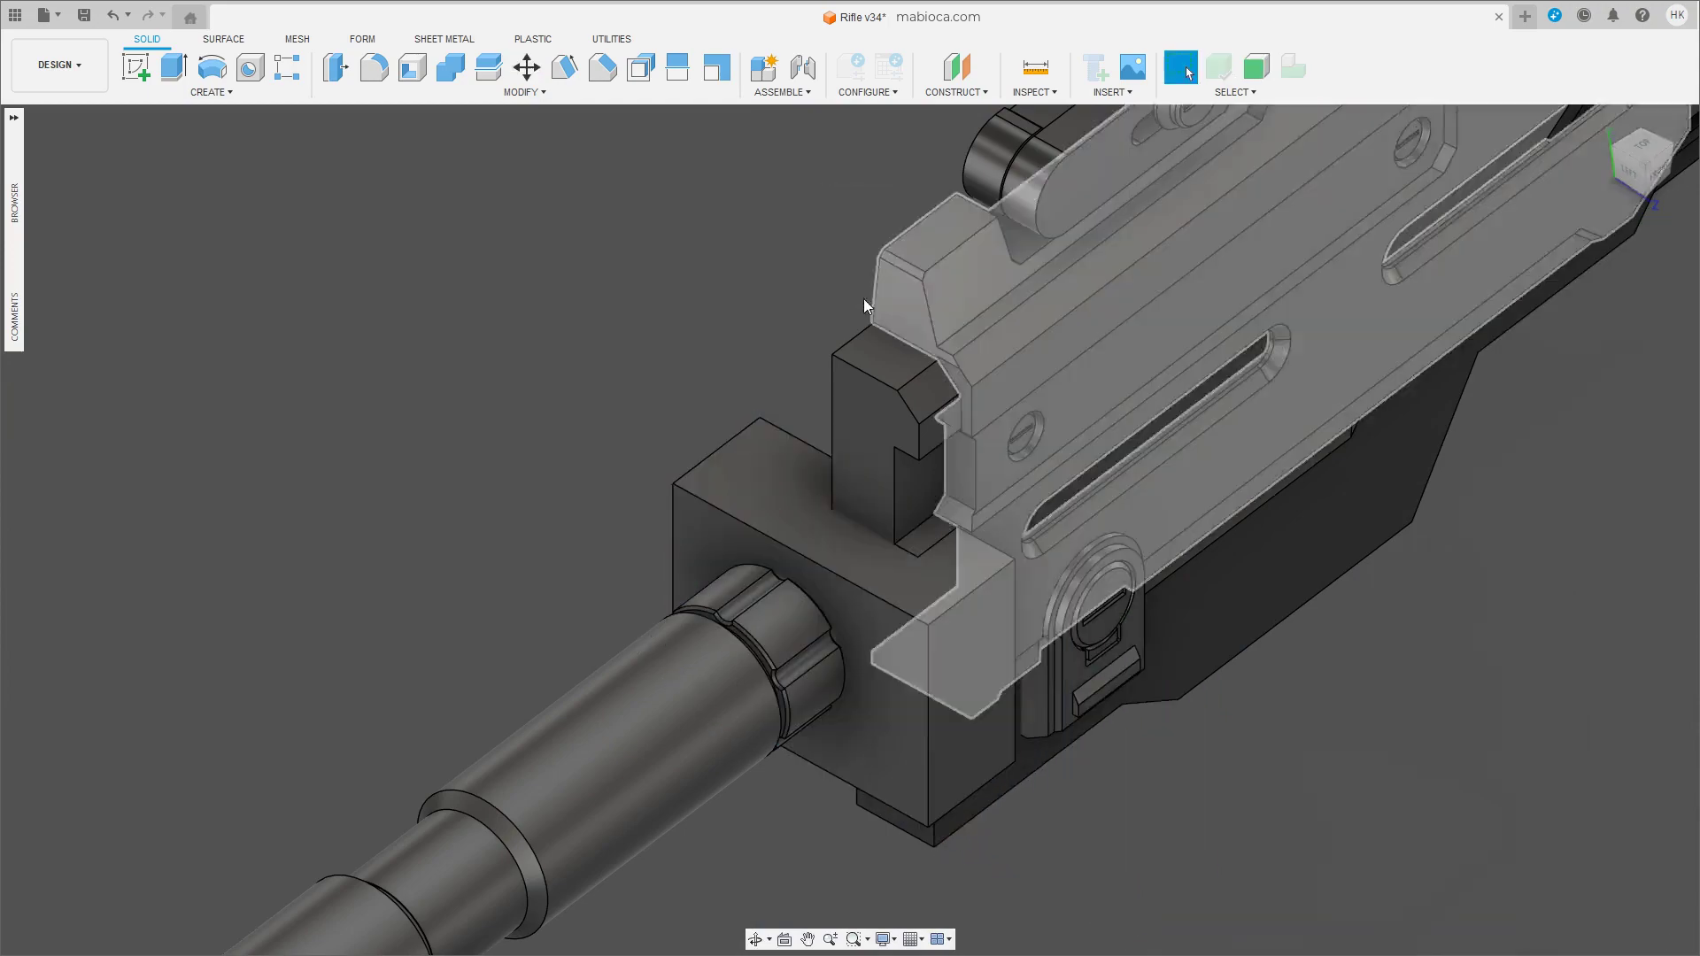
{"action": "left_click", "coordinate": [450, 67]}
{"action": "left_click", "coordinate": [884, 465]}
{"action": "left_click", "coordinate": [761, 620]}
{"action": "key", "text": "Return"}
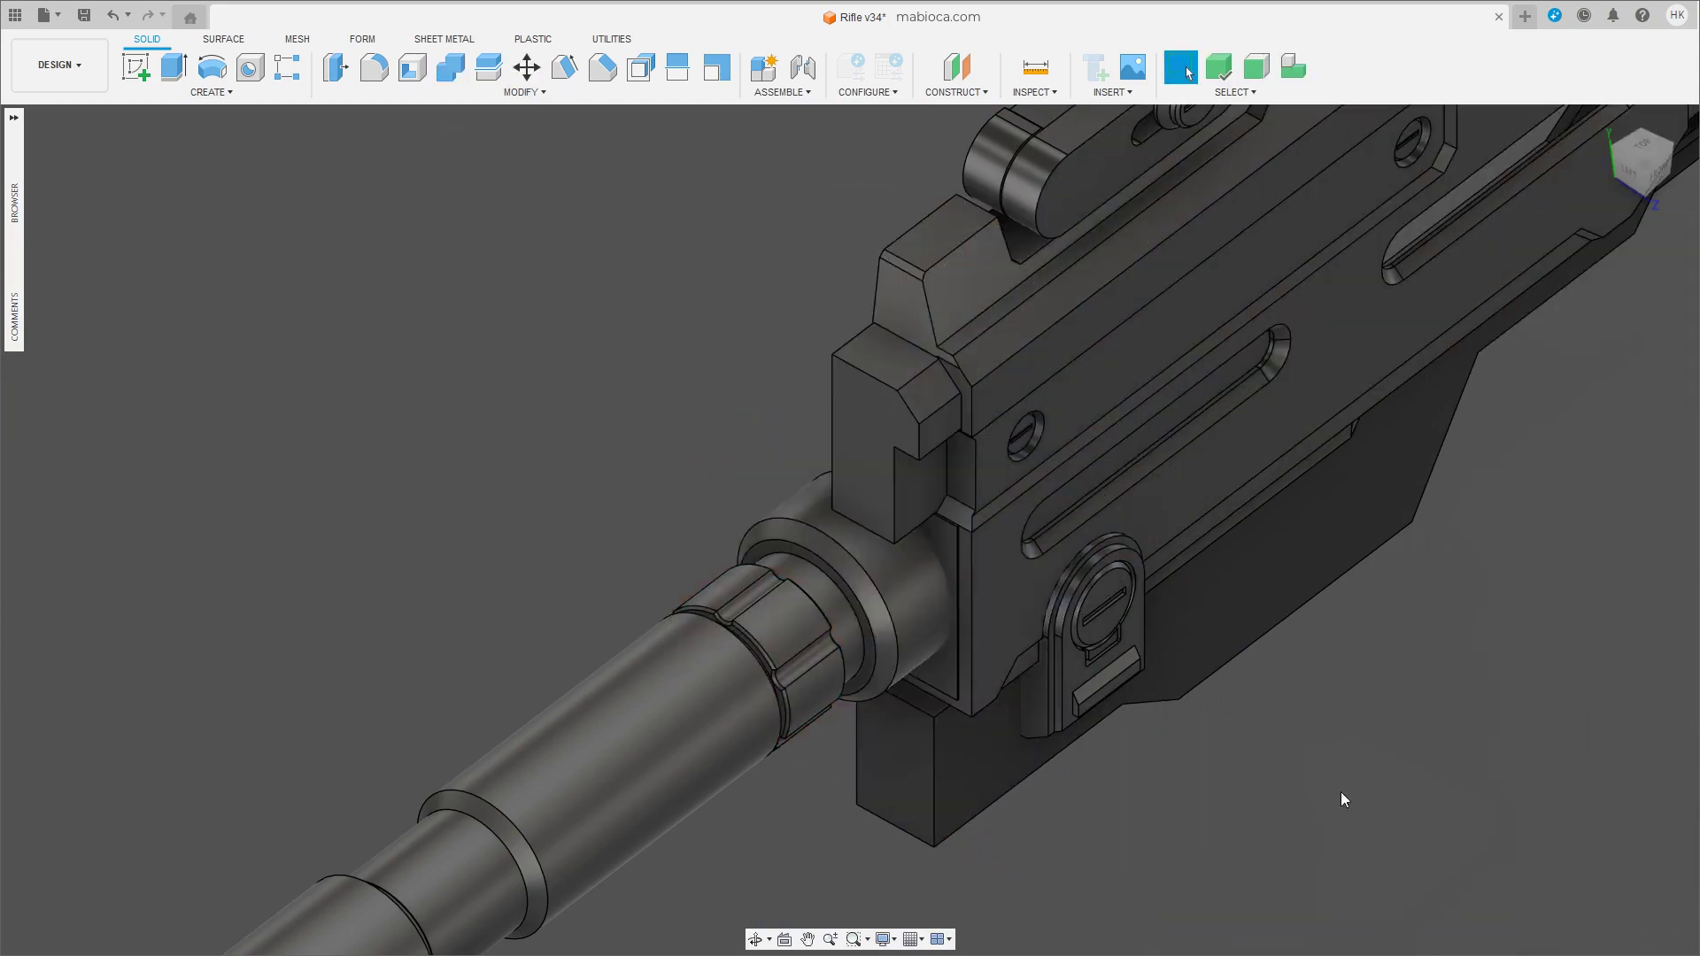
{"action": "middle_click_drag", "start_coordinate": [1340, 792], "coordinate": [1328, 709], "text": "shift"}
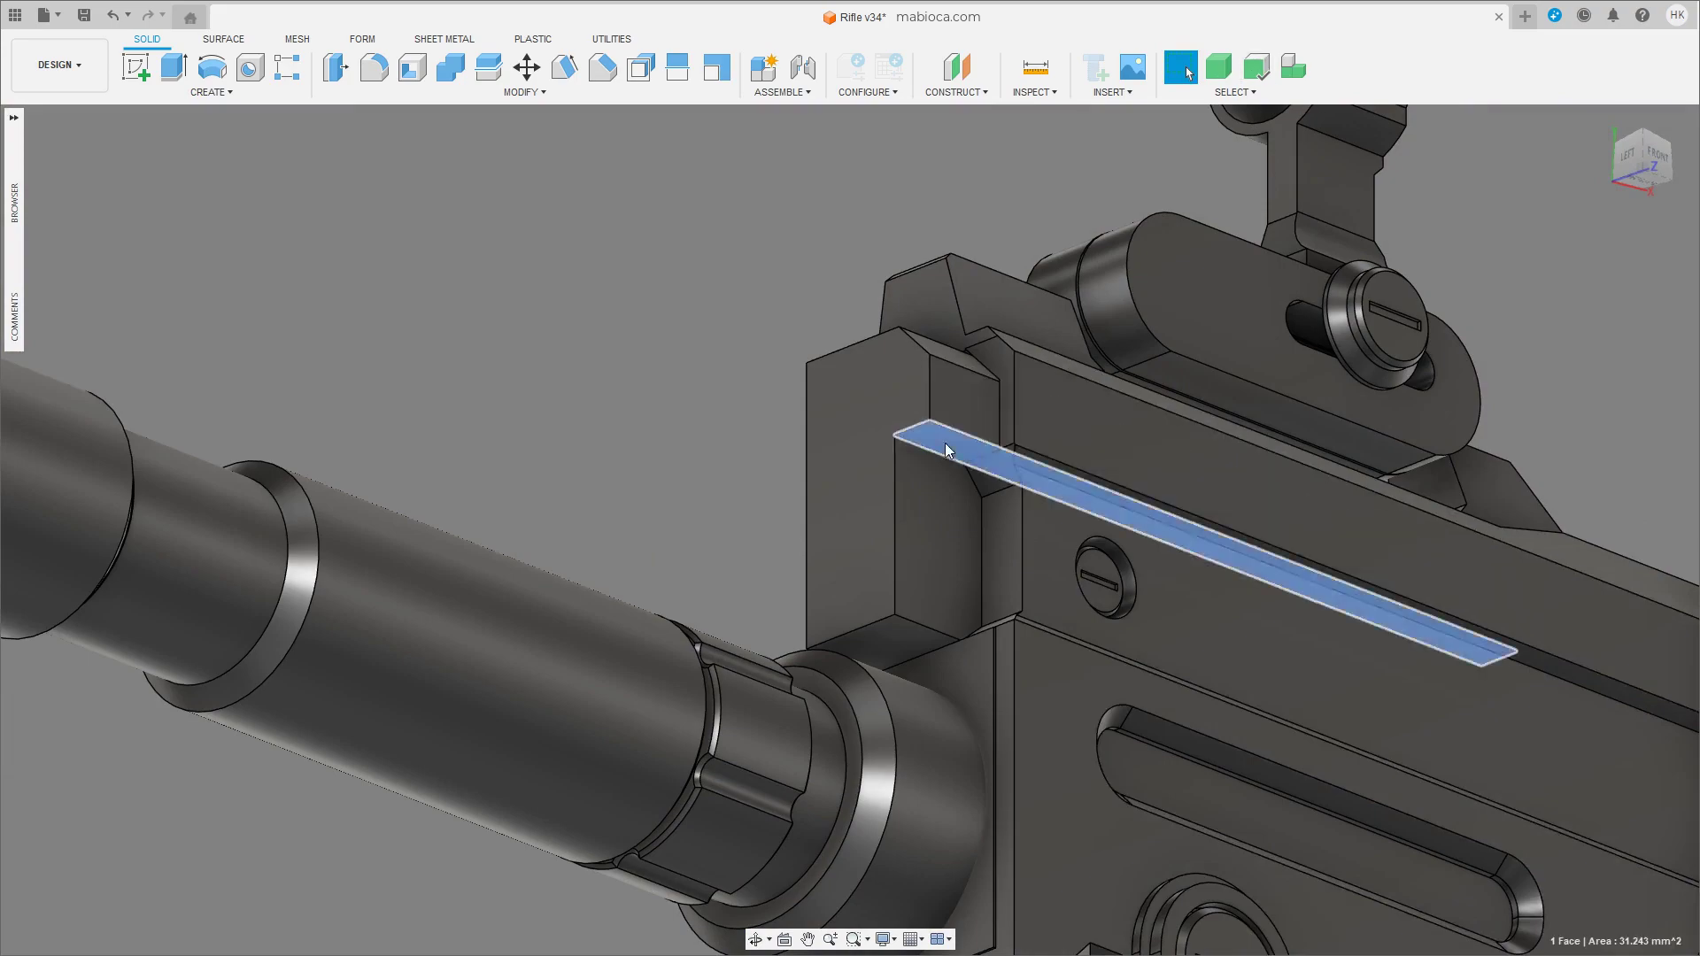
Lower the top strip face 3.185 mm and nudge the block's side face slightly inward.
{"action": "key", "text": "m"}
{"action": "left_click_drag", "start_coordinate": [930, 496], "coordinate": [929, 604]}
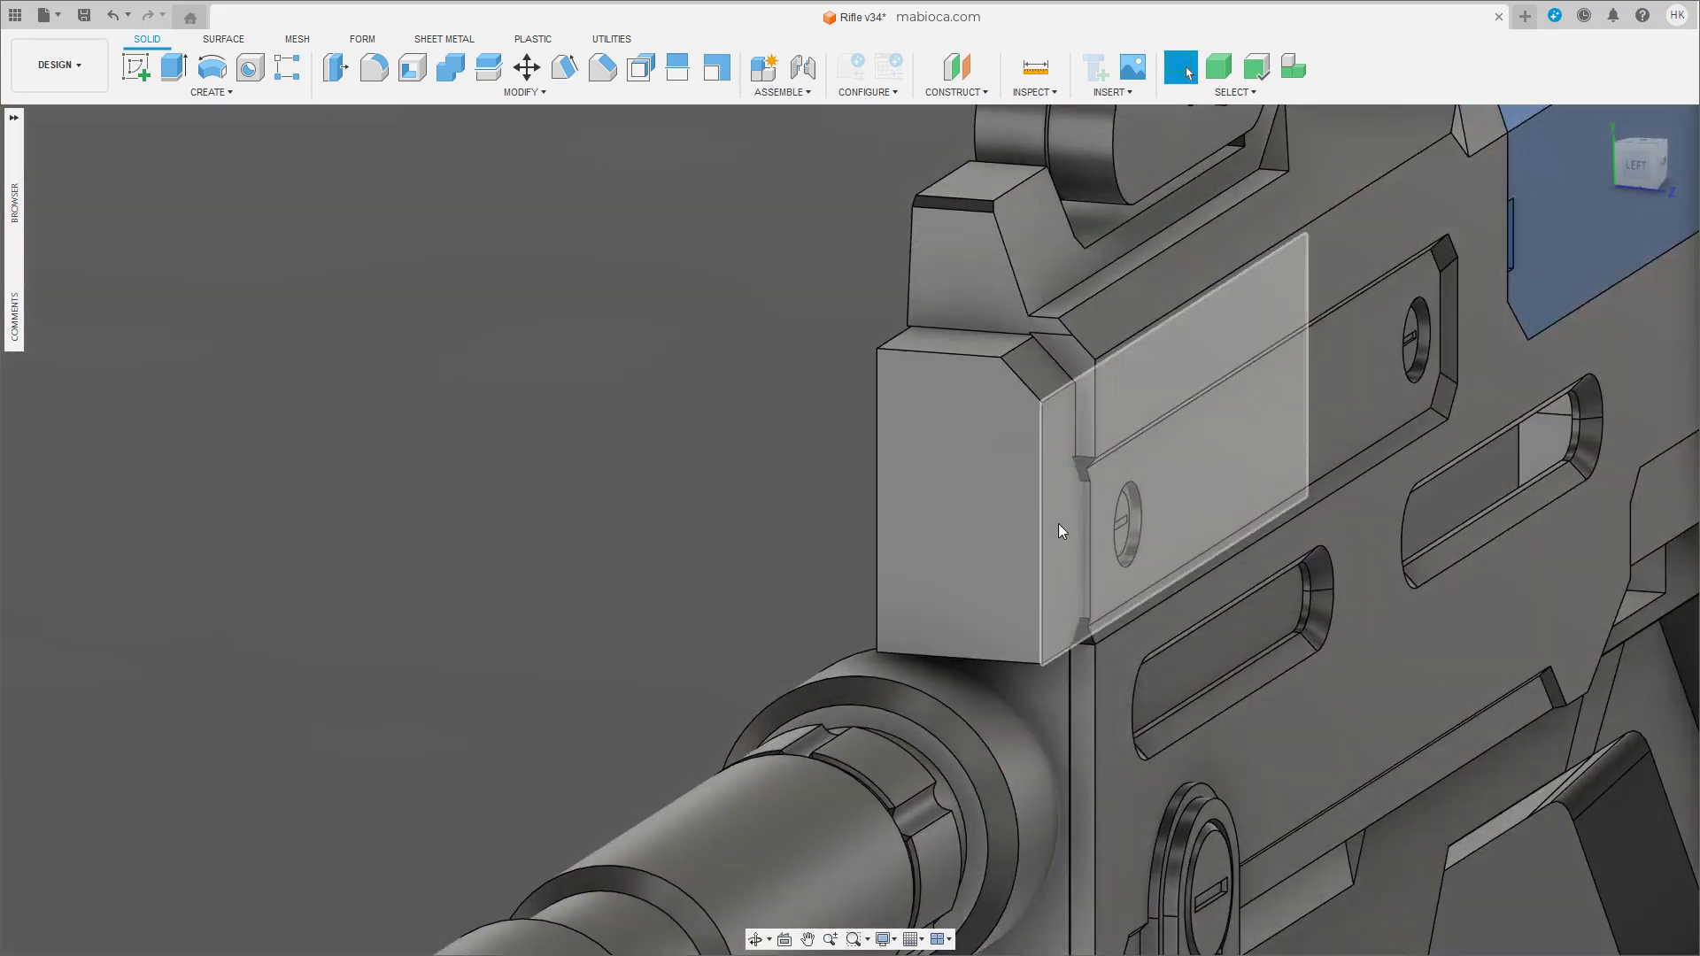
{"action": "left_click", "coordinate": [1062, 530]}
{"action": "key", "text": "m"}
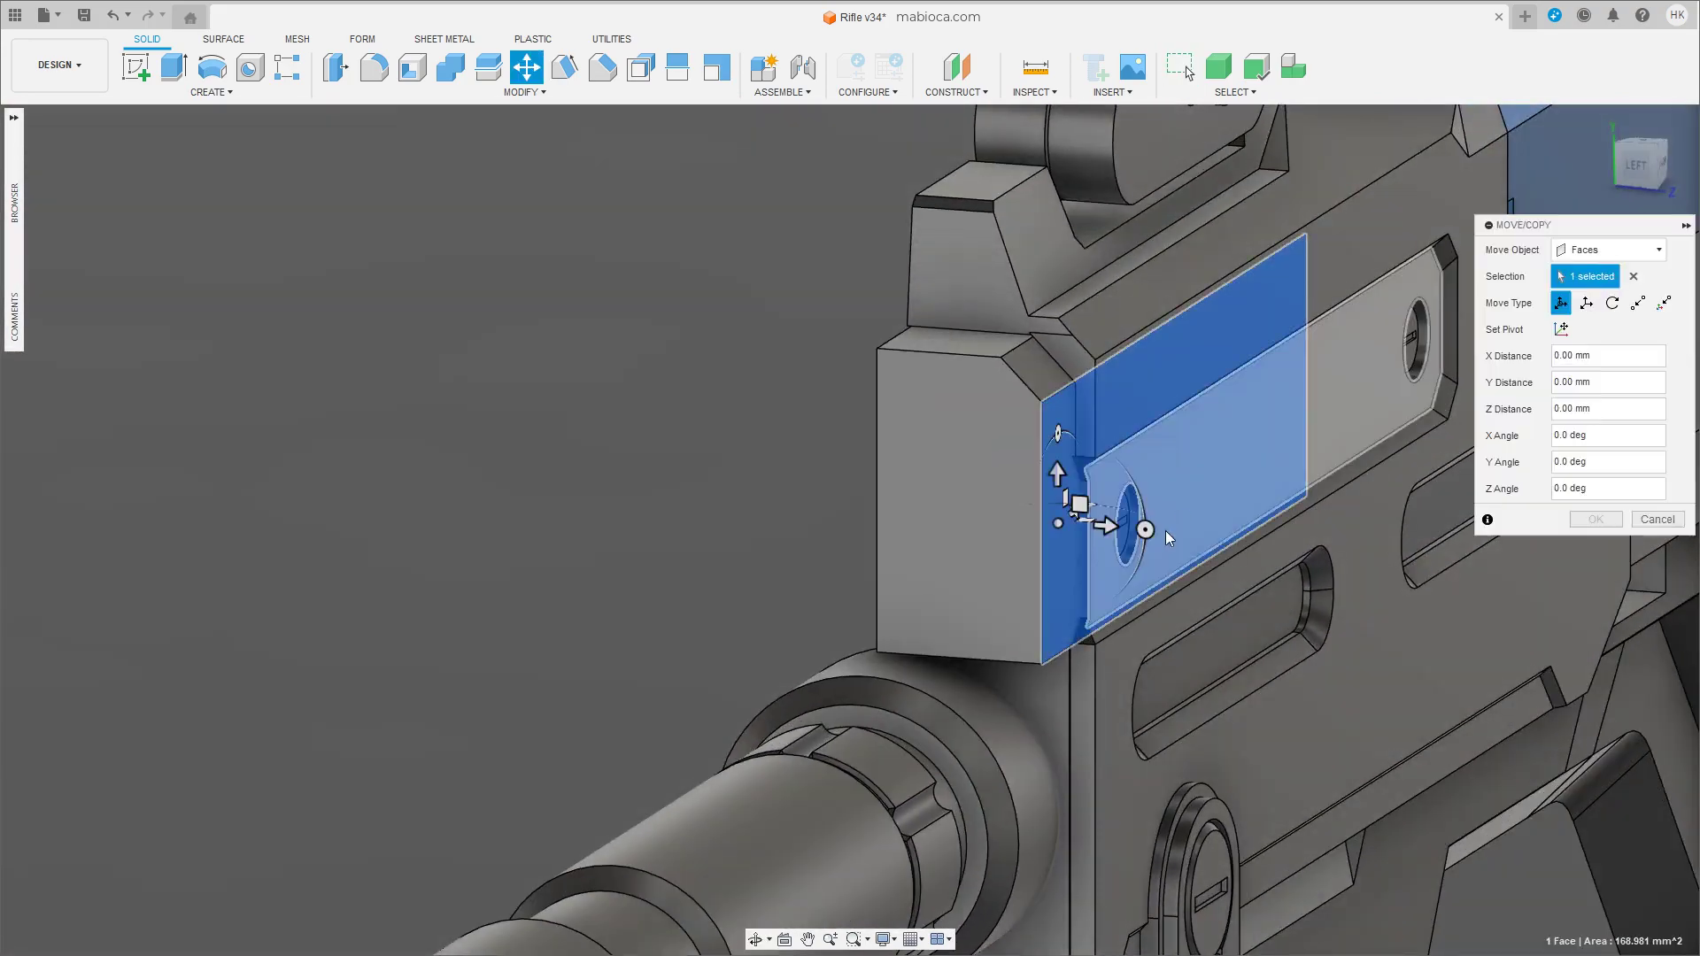
{"action": "left_click_drag", "start_coordinate": [1098, 524], "coordinate": [1102, 529]}
{"action": "key", "text": "Return"}
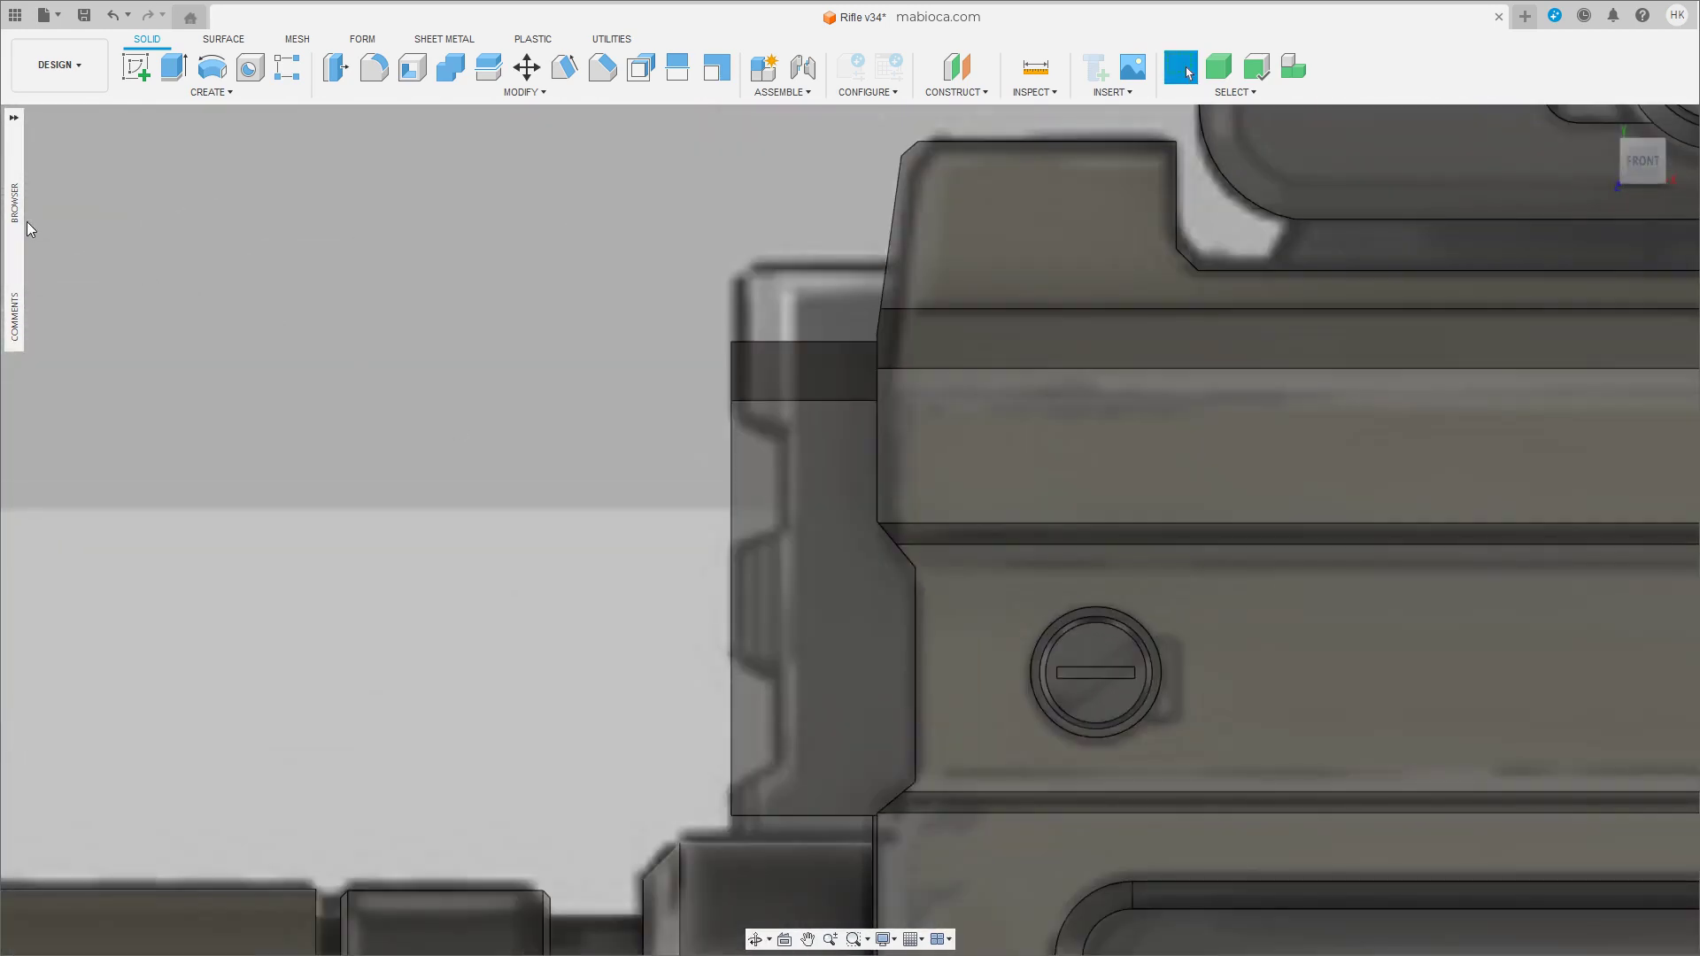
Create a line sketch on the front block's face and finish it.
{"action": "left_click", "coordinate": [135, 67]}
{"action": "left_click", "coordinate": [609, 445]}
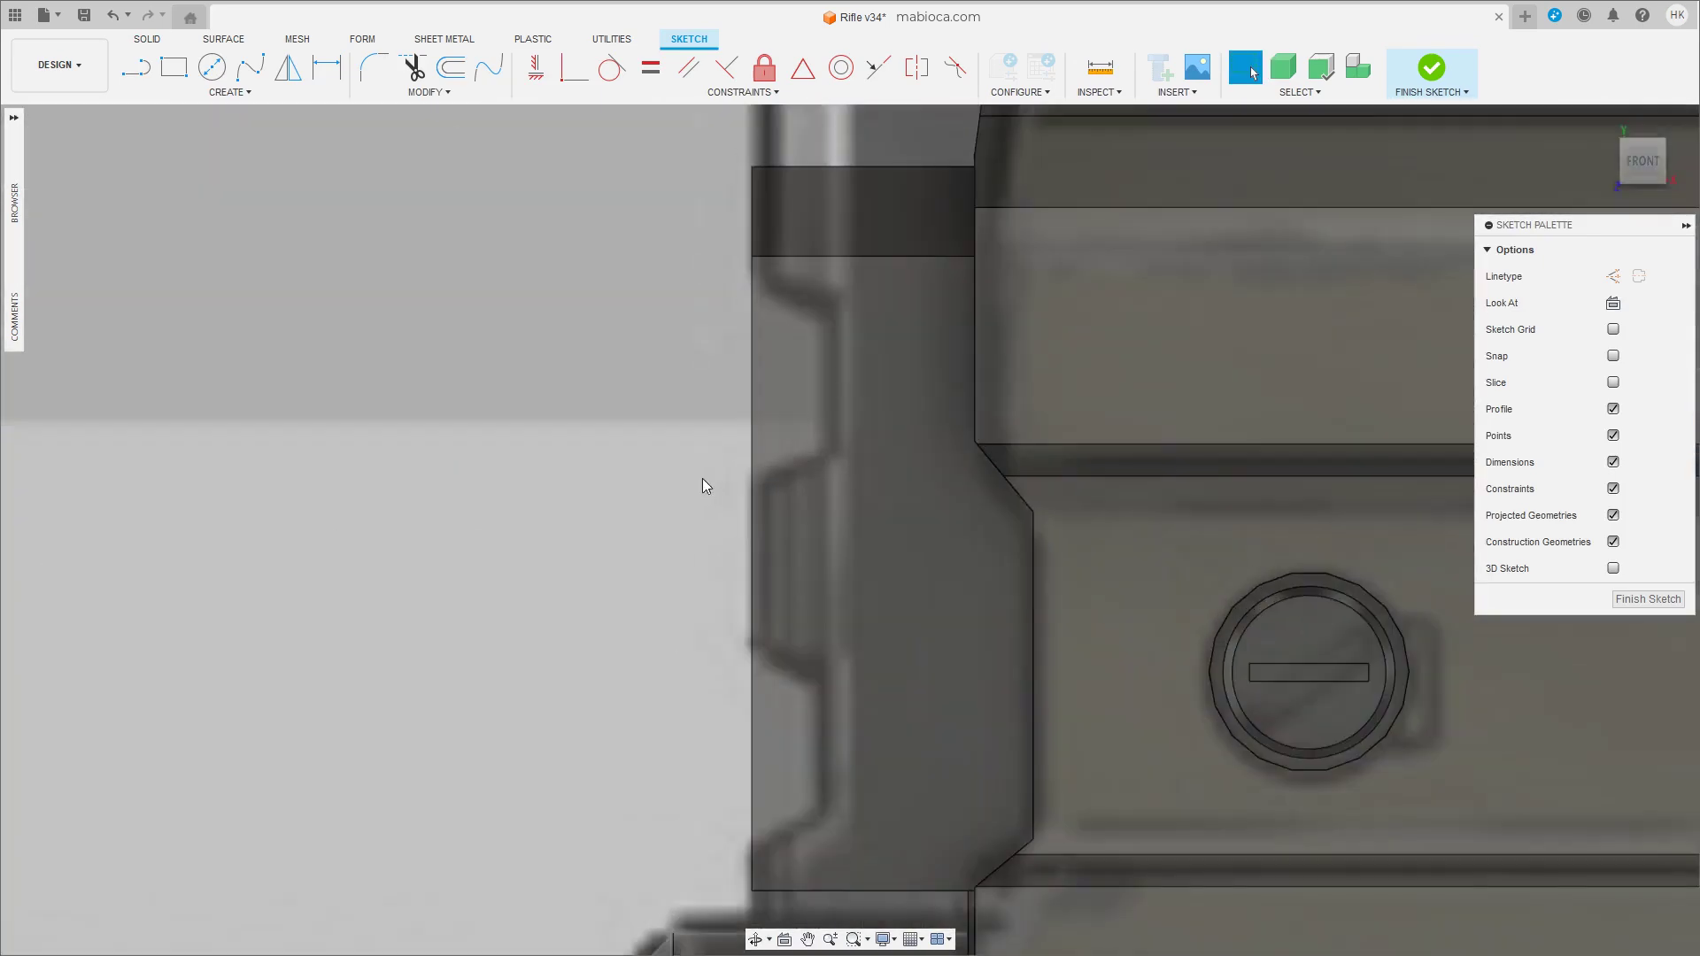
{"action": "key", "text": "l"}
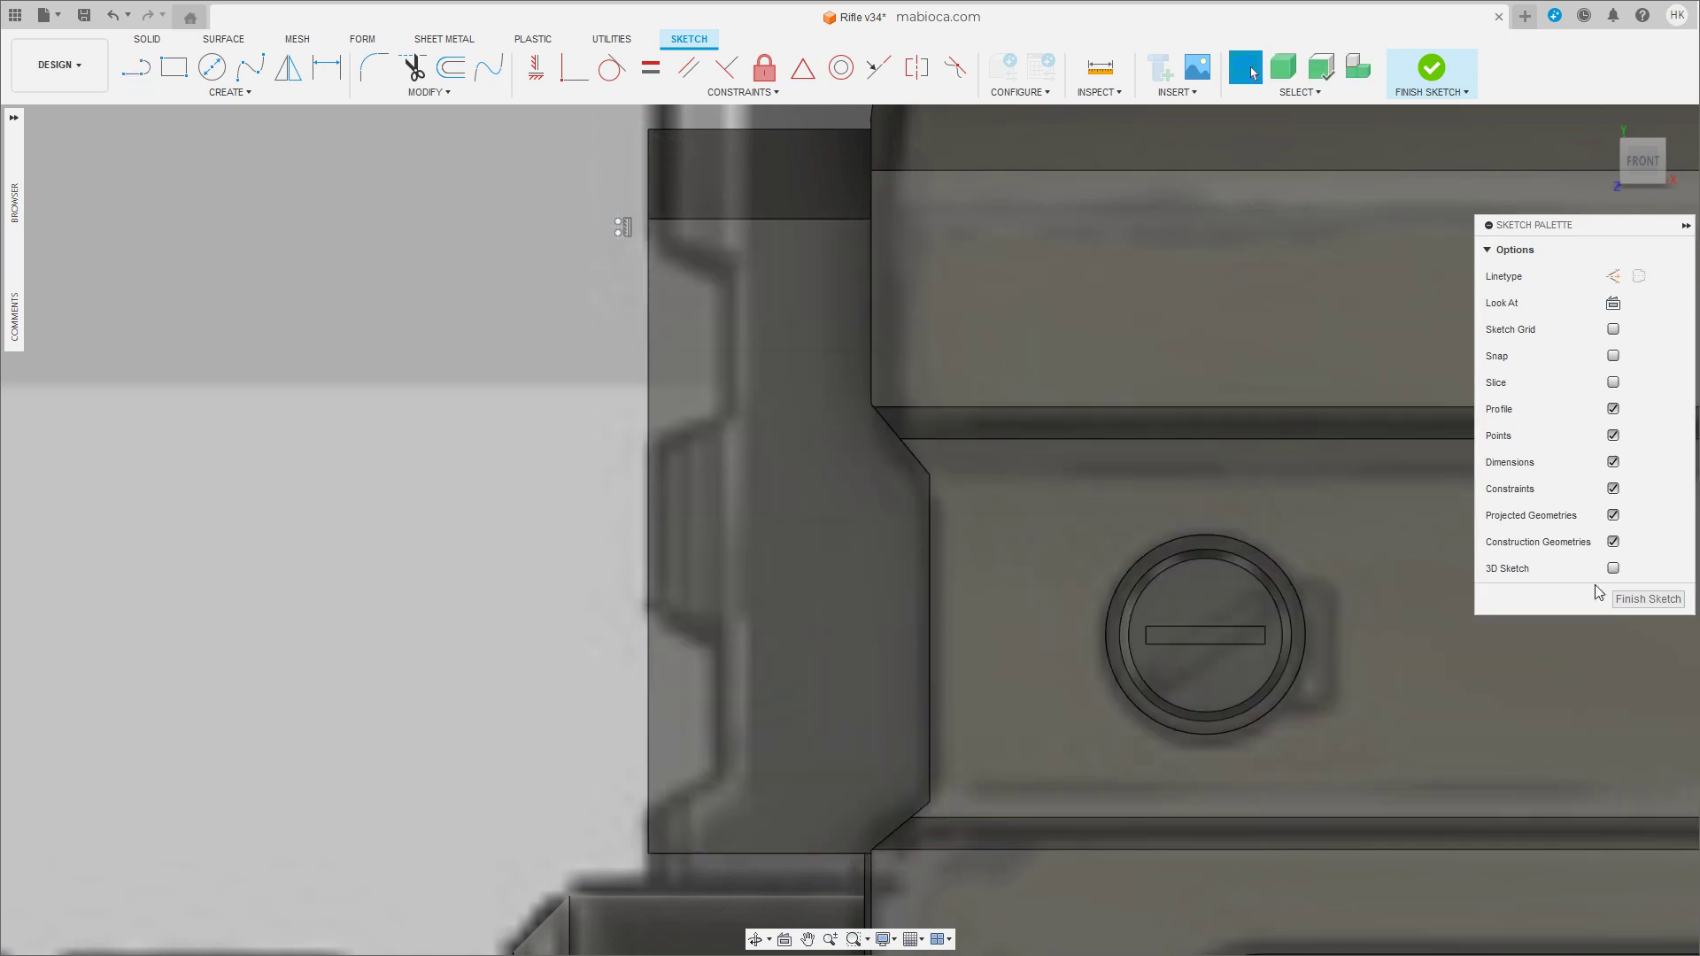
{"action": "left_click", "coordinate": [1634, 598]}
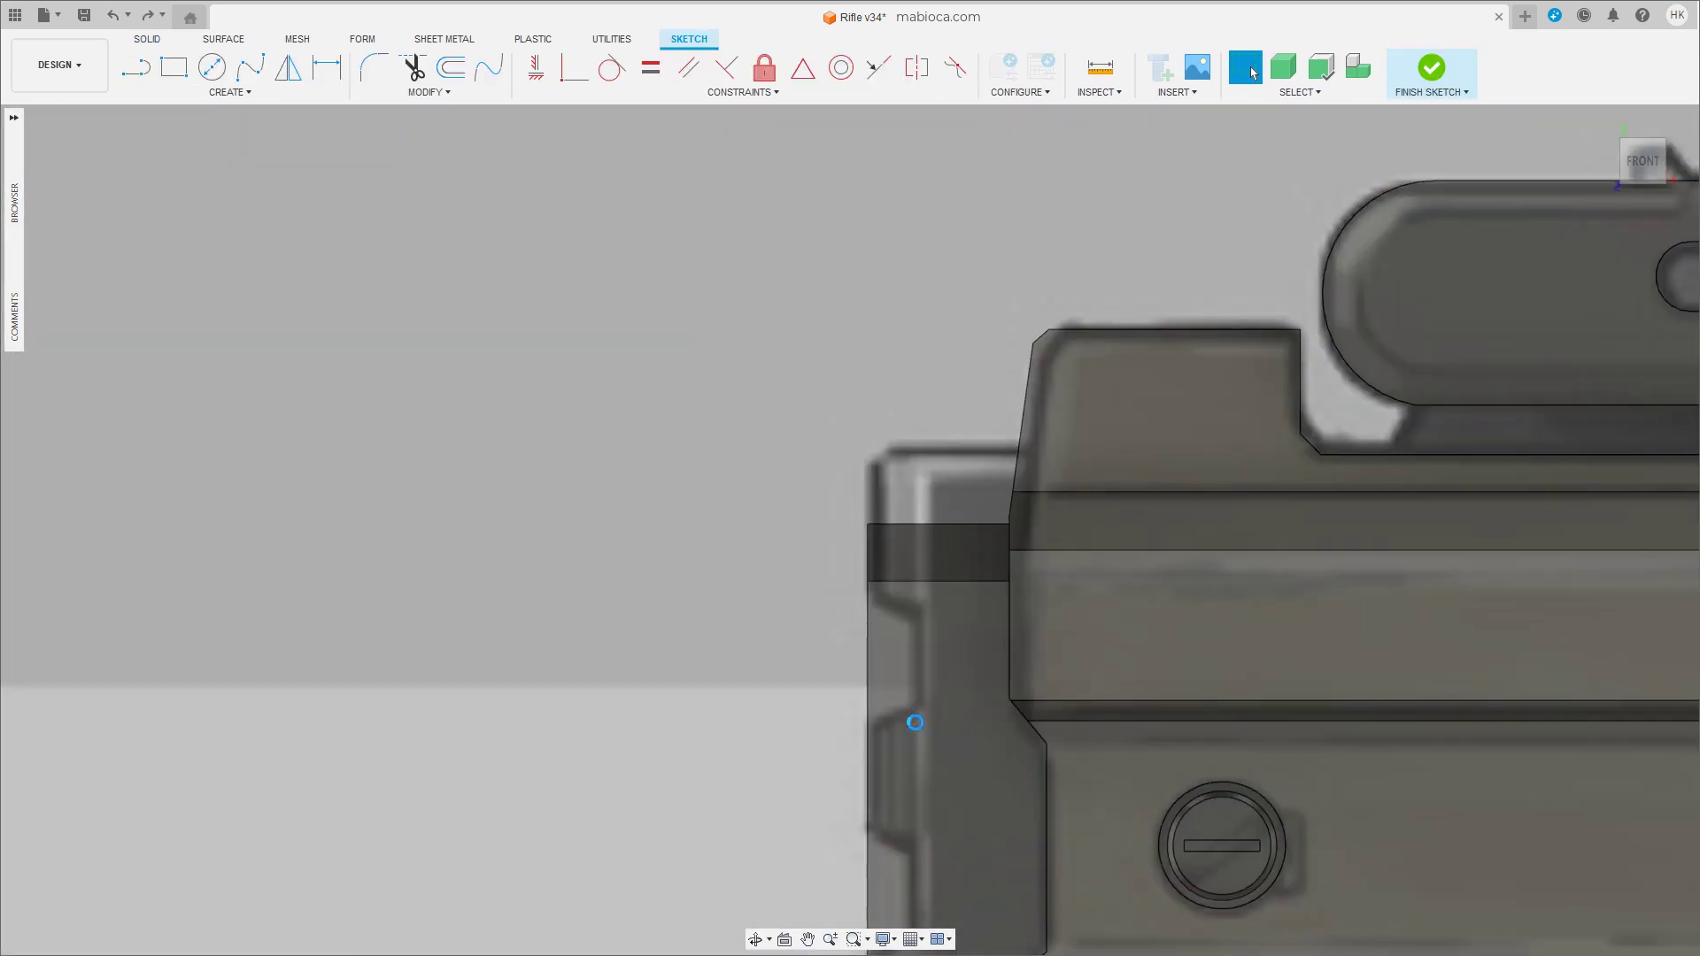
{"action": "left_click", "coordinate": [186, 94]}
{"action": "left_click", "coordinate": [168, 334]}
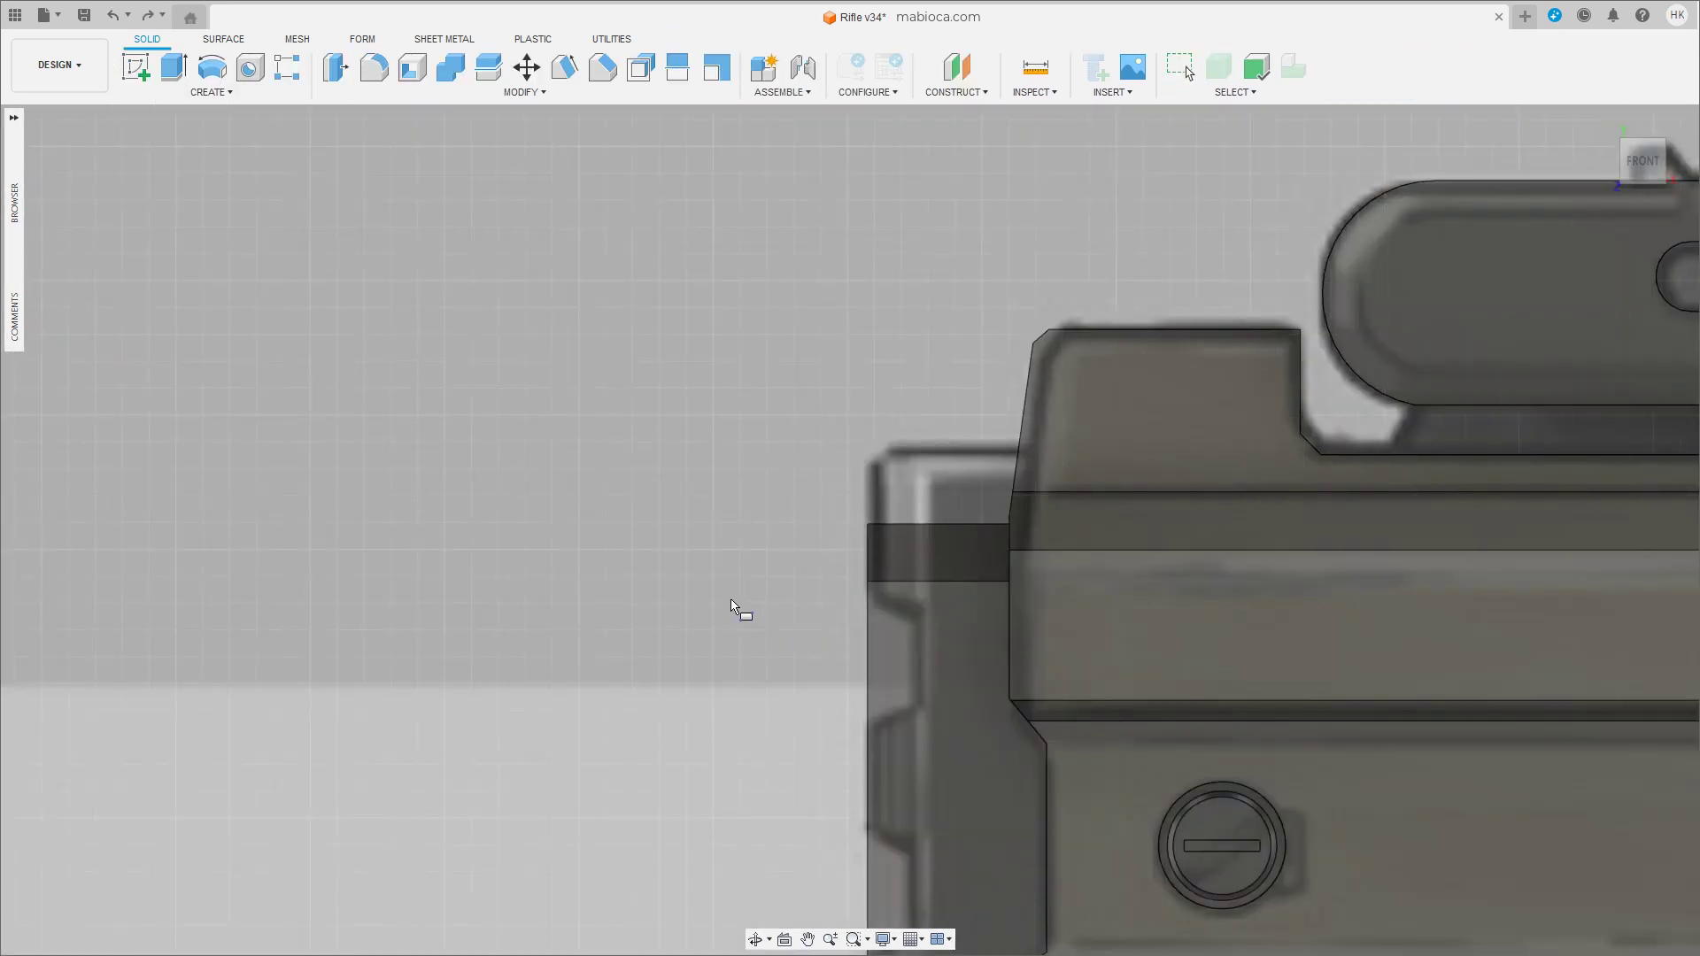
Create a new-body box beside the front block and place a second one 4.022 mm lower.
{"action": "left_click", "coordinate": [916, 709]}
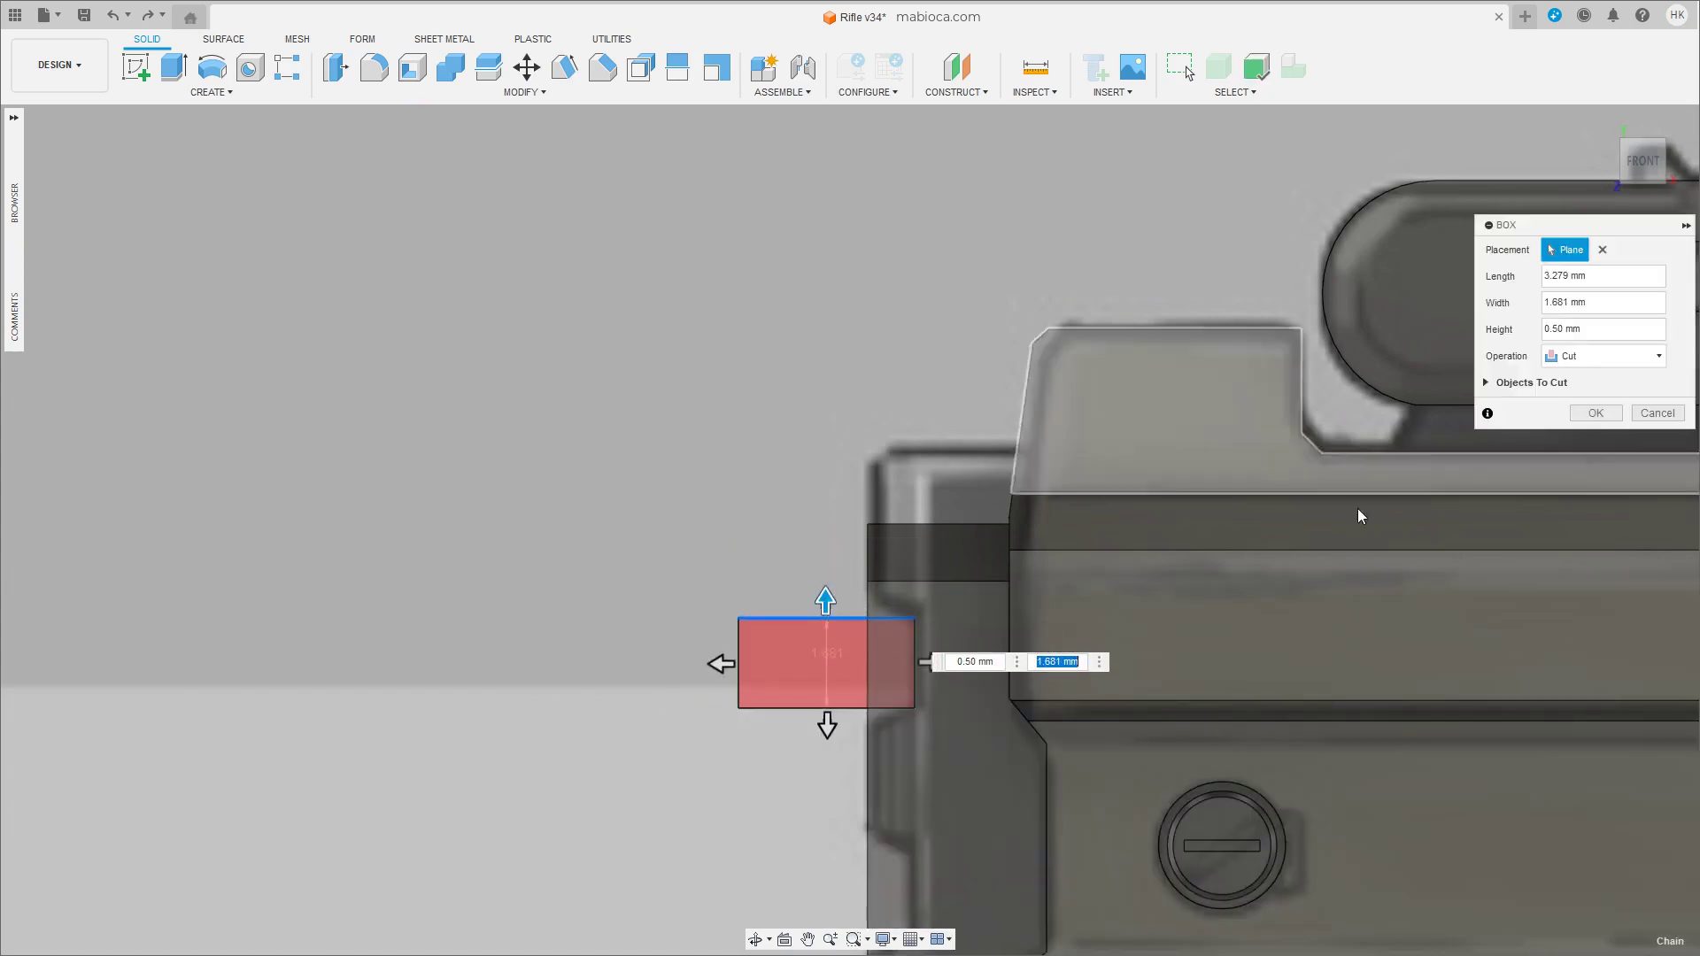
{"action": "middle_click_drag", "start_coordinate": [1357, 509], "coordinate": [1563, 403], "text": "shift"}
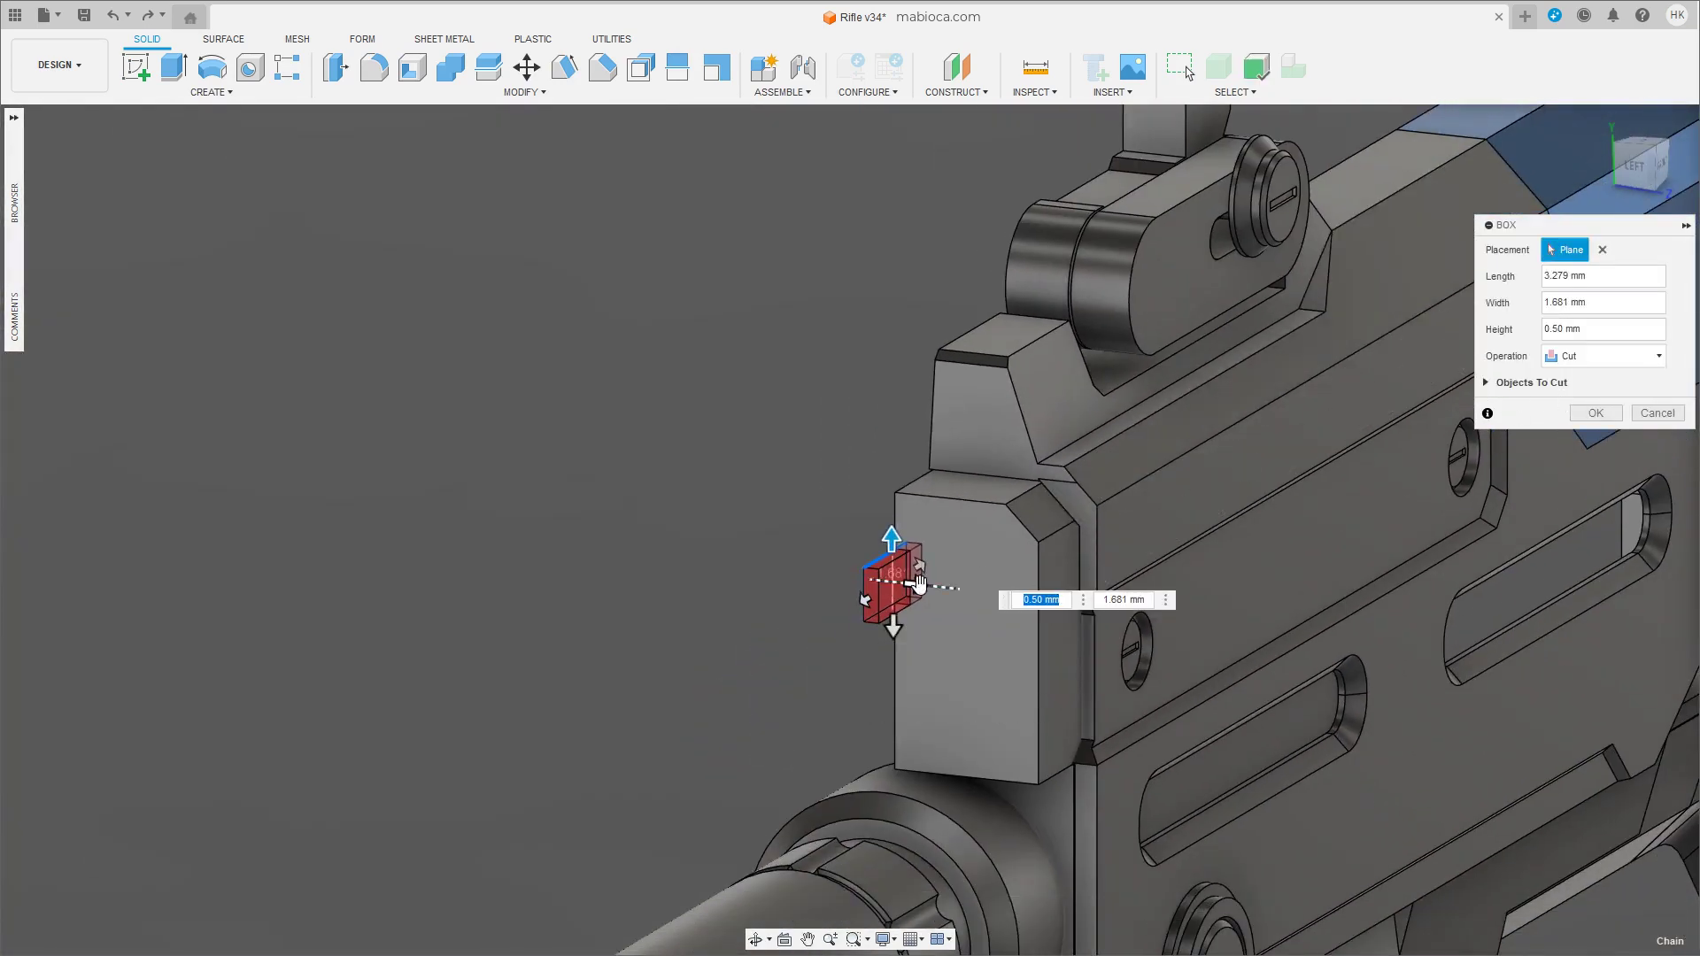
{"action": "left_click", "coordinate": [1585, 432]}
{"action": "key", "text": "Return"}
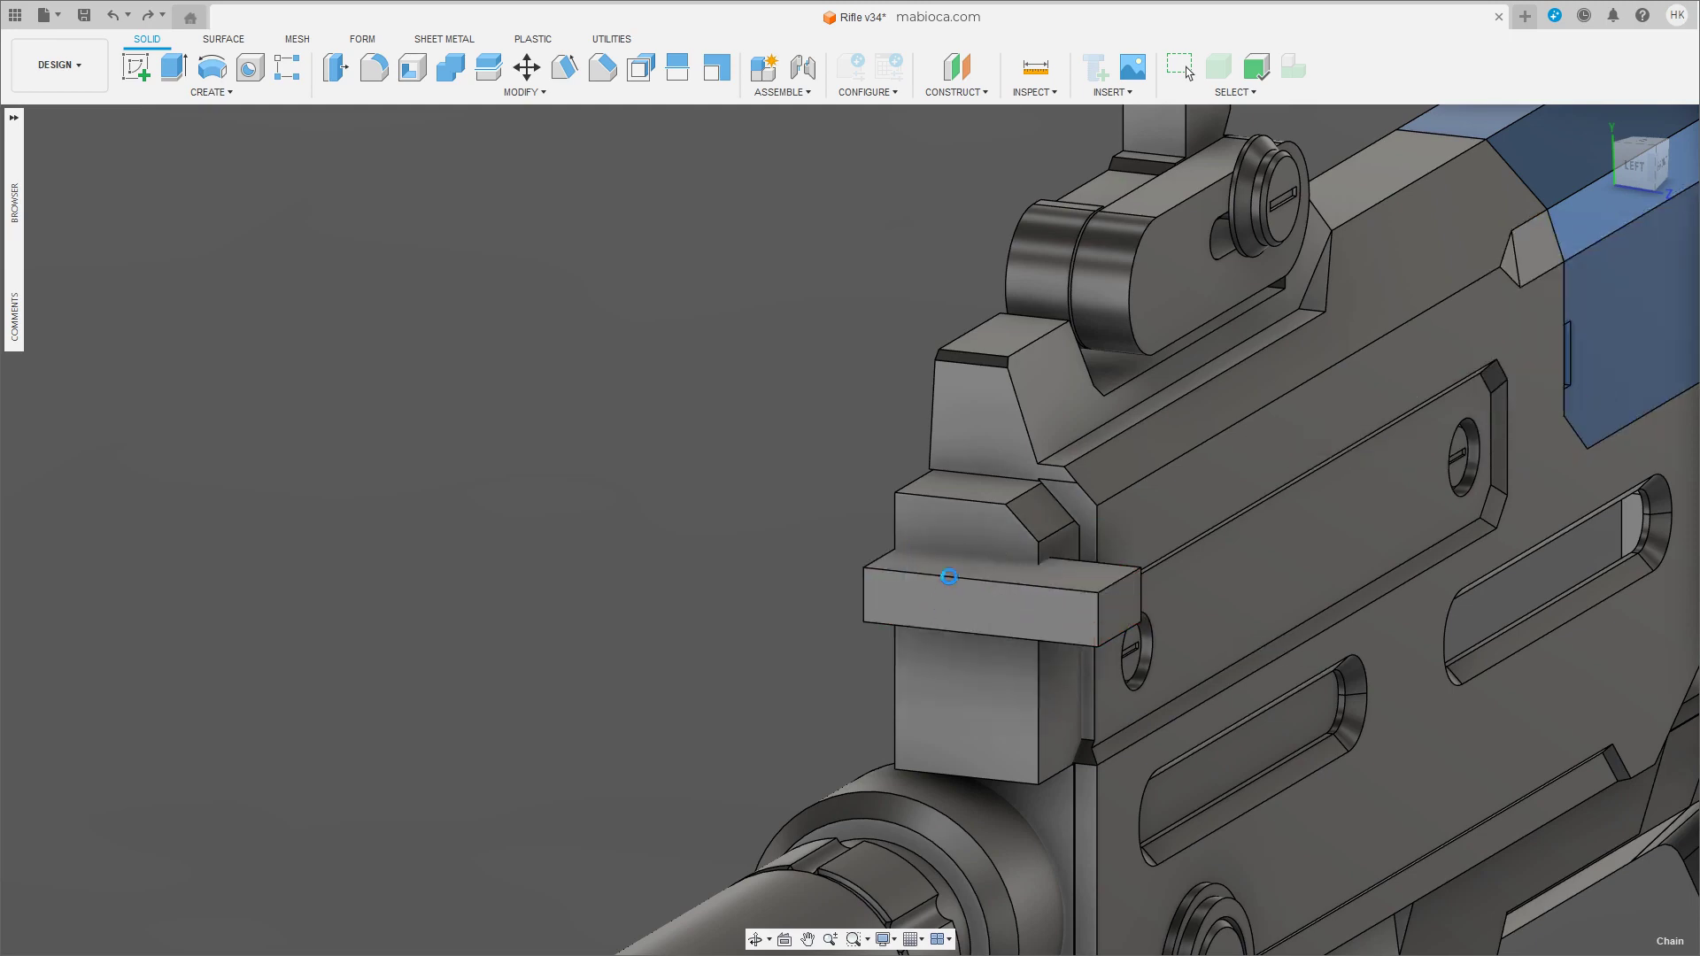
{"action": "left_click", "coordinate": [986, 591]}
{"action": "key", "text": "m"}
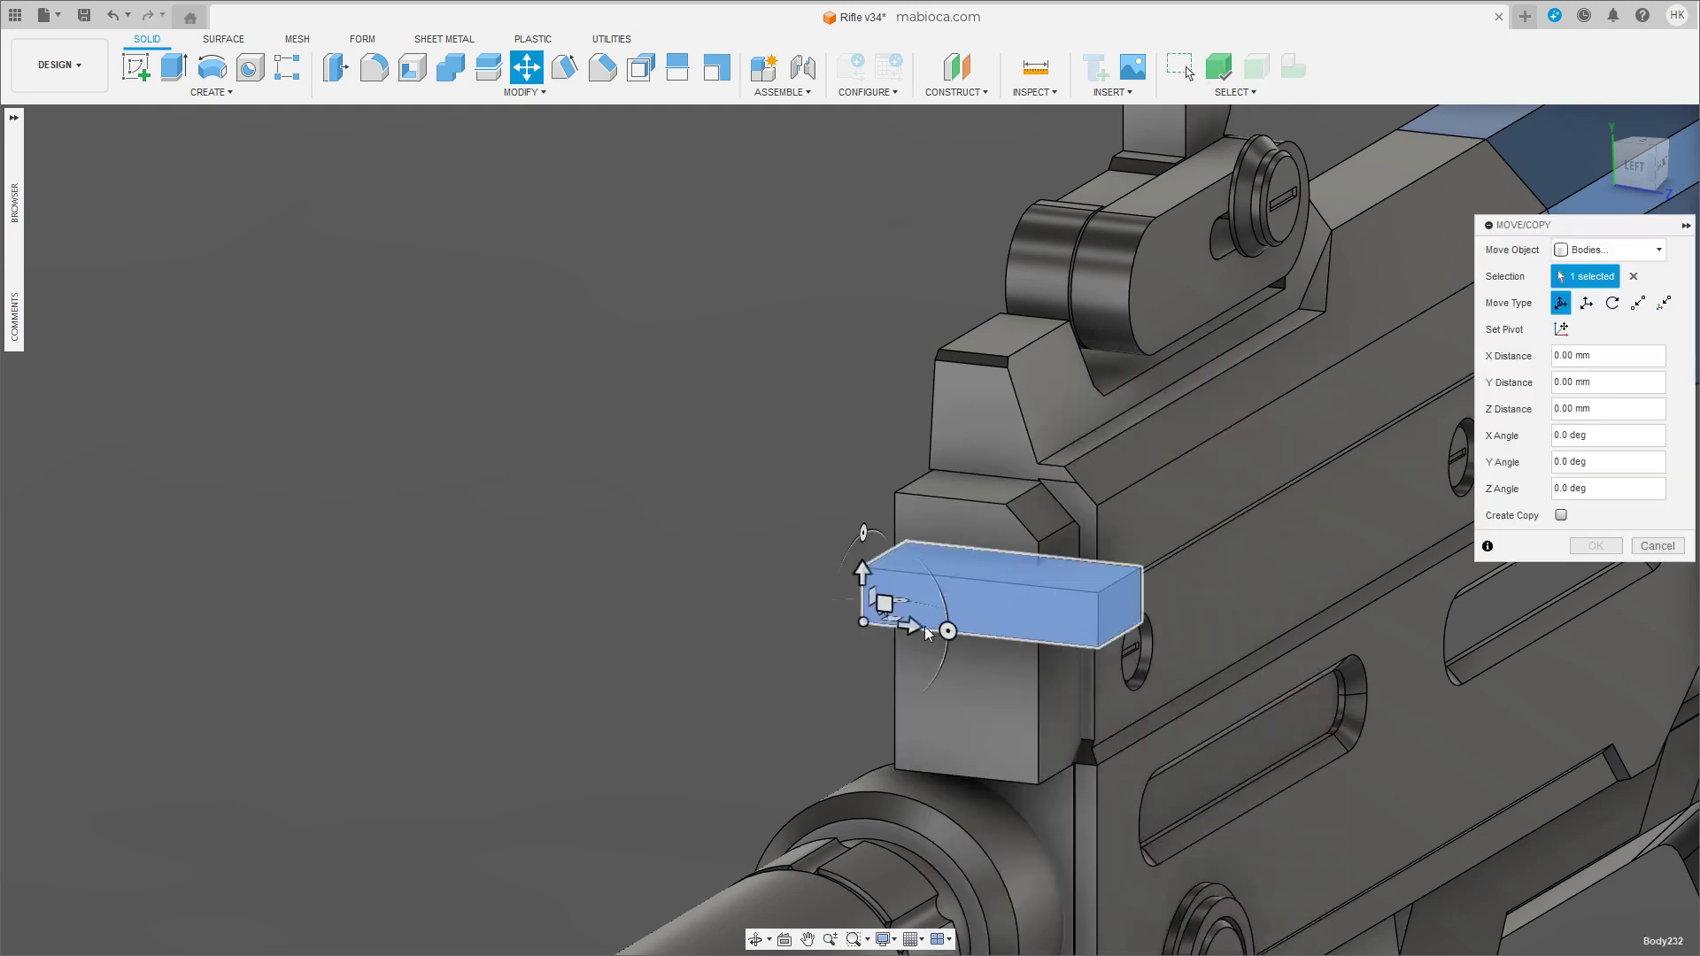
{"action": "left_click", "coordinate": [1594, 546]}
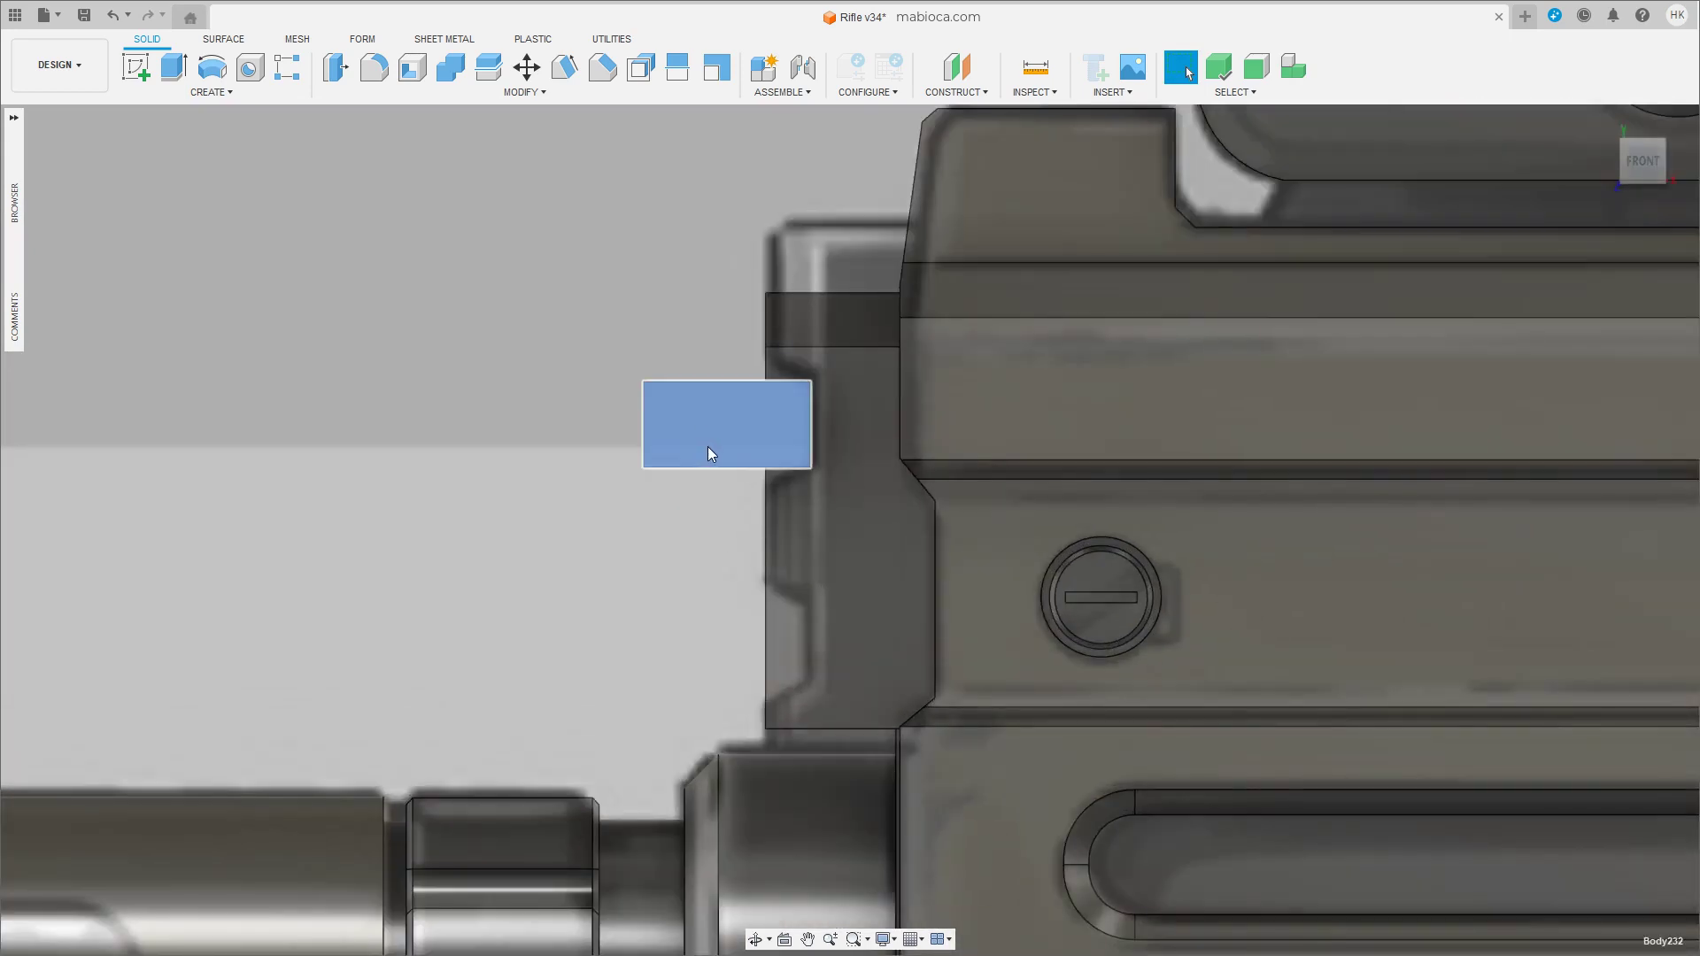
{"action": "left_click", "coordinate": [708, 447]}
{"action": "key", "text": "m"}
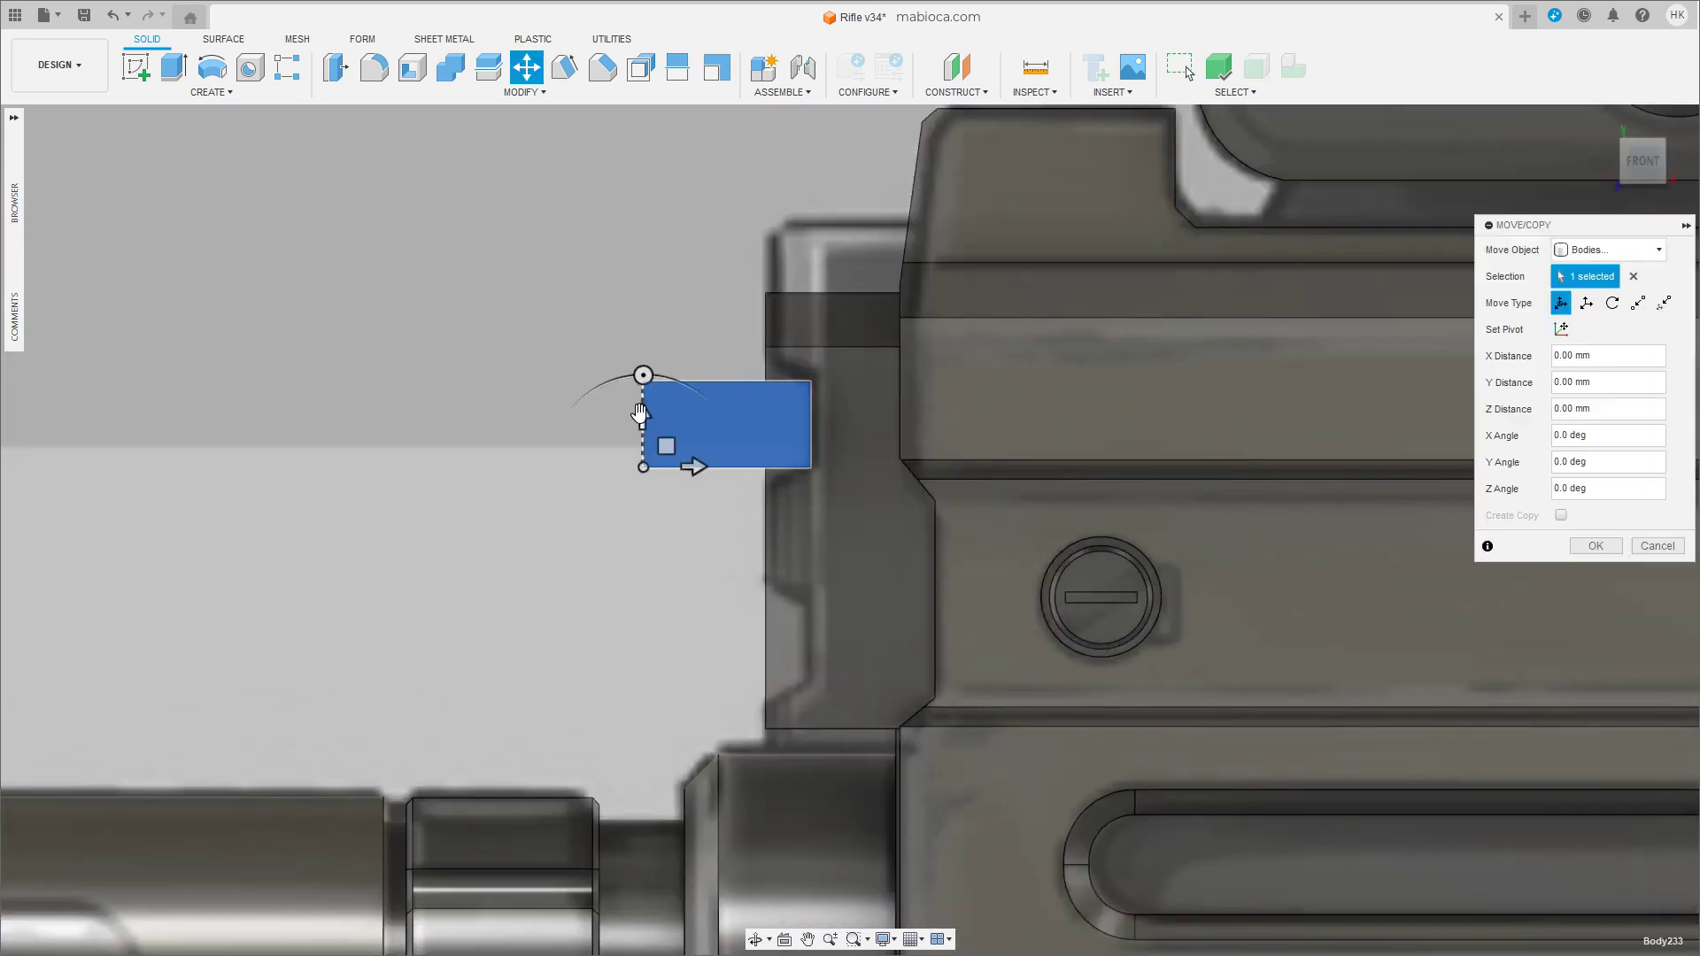
{"action": "left_click_drag", "start_coordinate": [642, 417], "coordinate": [602, 623]}
Subtract both boxes from the rifle body to cut the two notches.
{"action": "left_click", "coordinate": [1584, 546]}
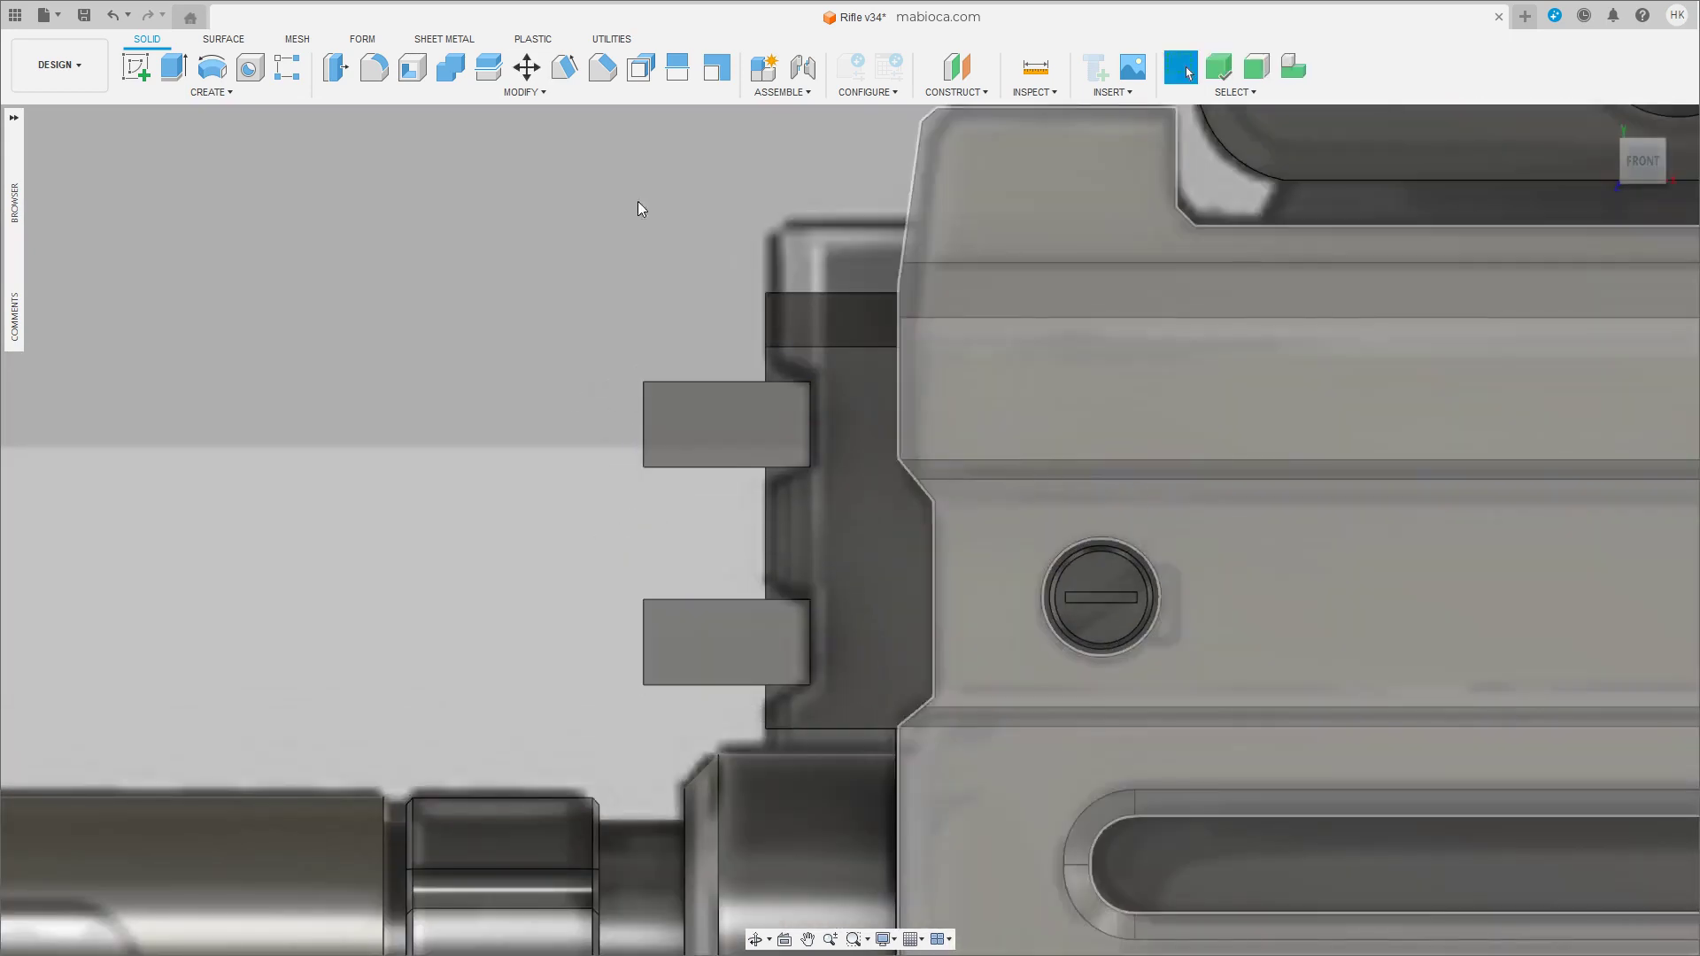
{"action": "left_click", "coordinate": [450, 66]}
{"action": "left_click", "coordinate": [843, 427]}
{"action": "left_click", "coordinate": [726, 425]}
{"action": "left_click", "coordinate": [727, 642]}
{"action": "left_click", "coordinate": [1596, 386]}
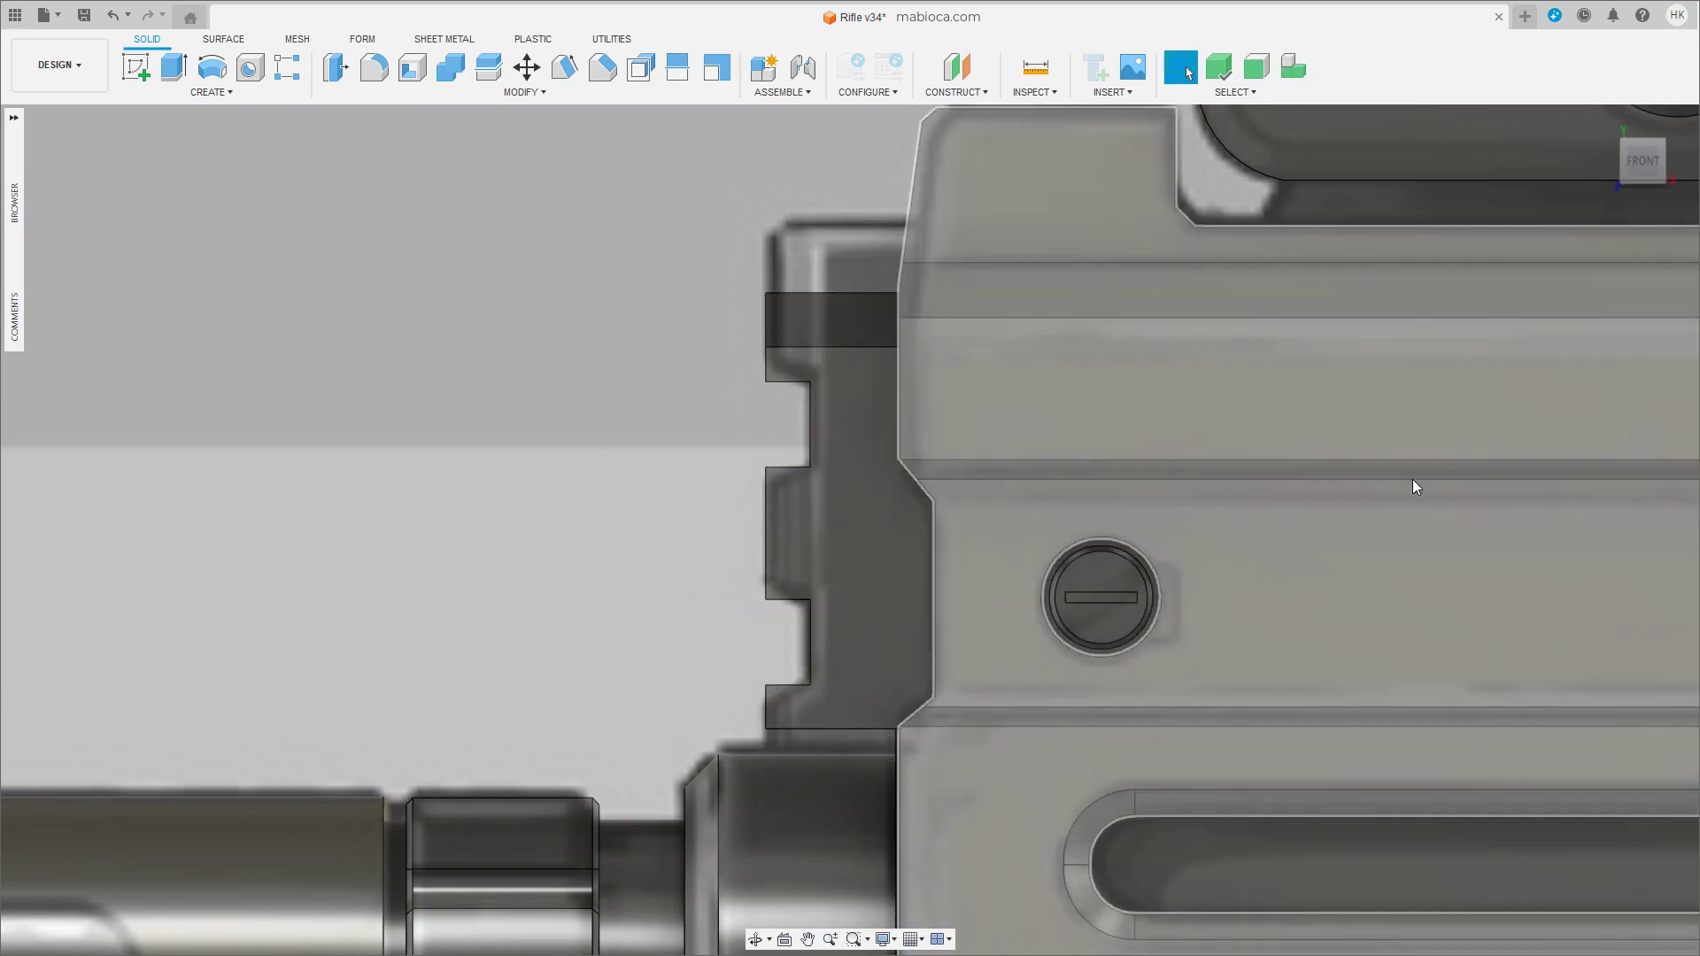
{"action": "middle_click_drag", "start_coordinate": [971, 364], "coordinate": [943, 416], "text": "shift"}
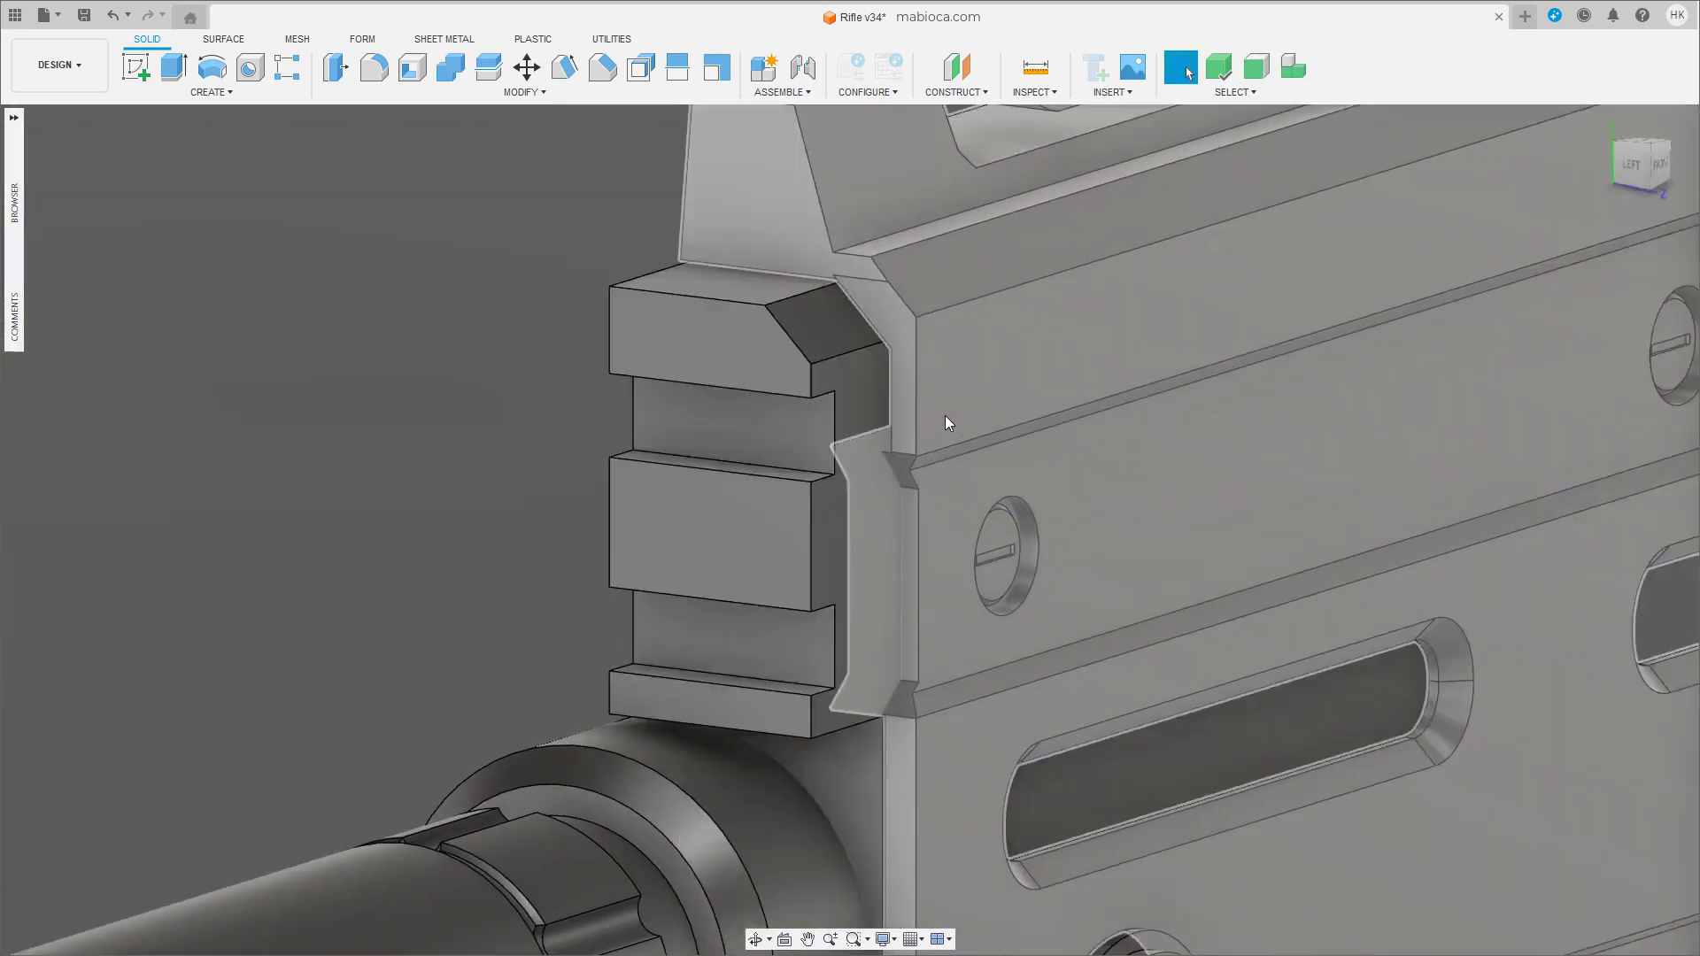
With face selection priority, shift the block's thin side face about 20.8 mm rearward.
{"action": "scroll", "coordinate": [944, 416], "scroll_direction": "down", "scroll_amount": 5}
{"action": "left_click", "coordinate": [1256, 66]}
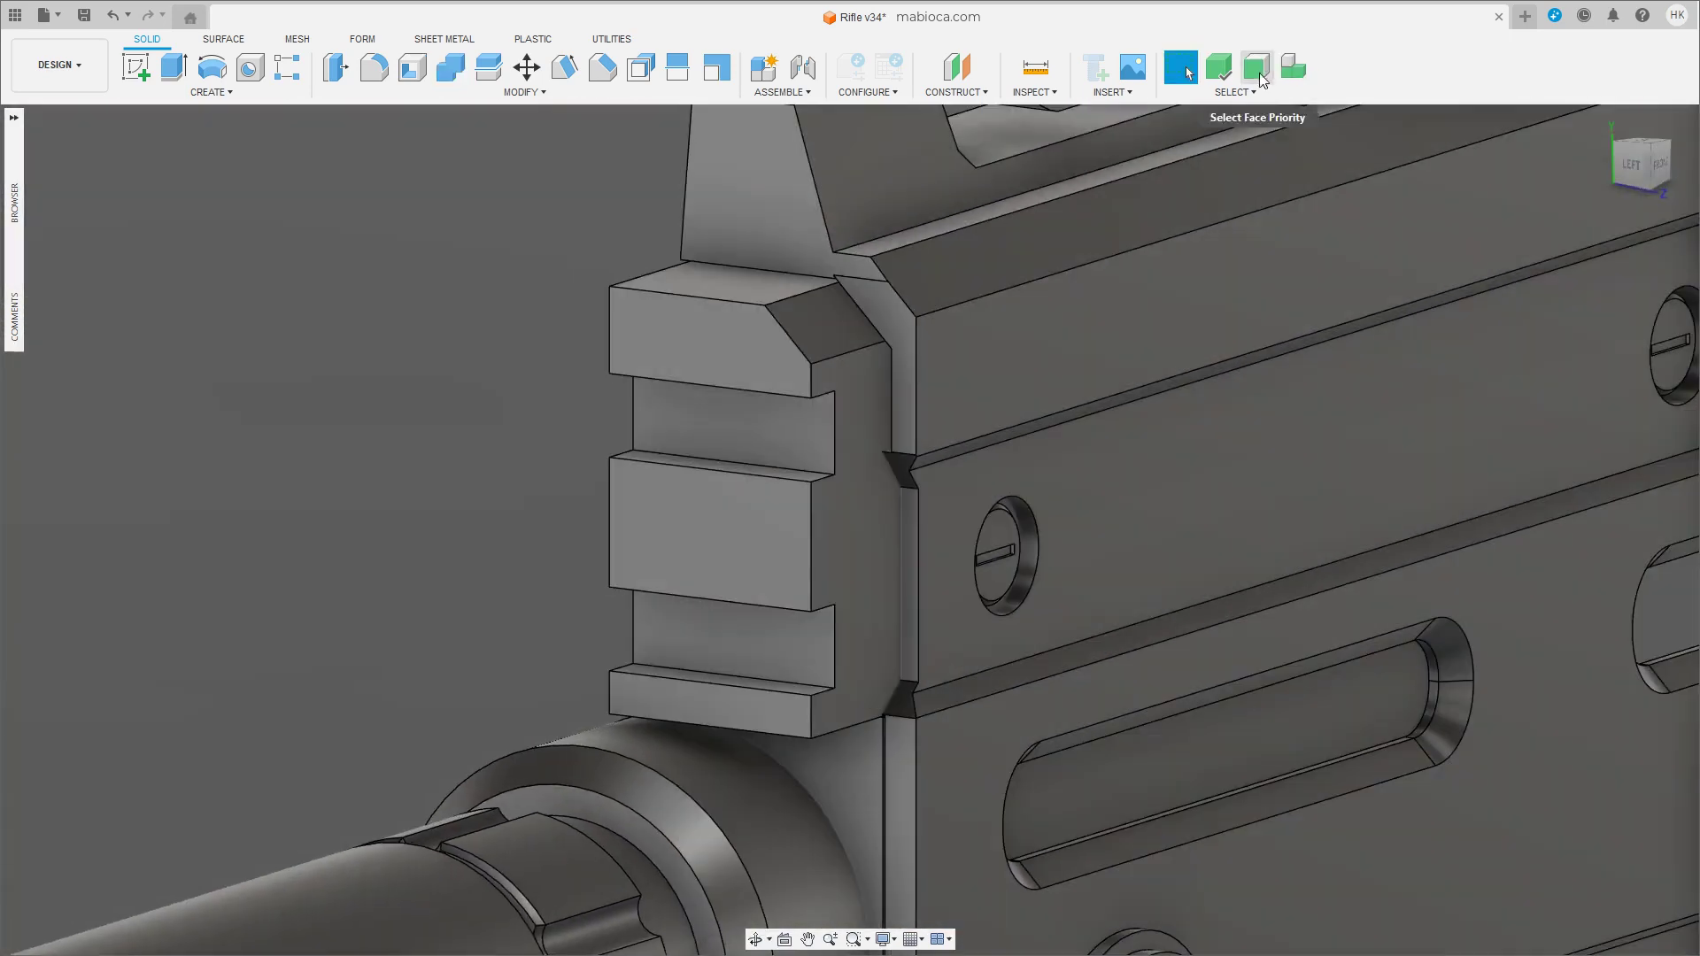
{"action": "left_click", "coordinate": [868, 347]}
{"action": "middle_click_drag", "start_coordinate": [770, 330], "coordinate": [567, 463], "text": "shift"}
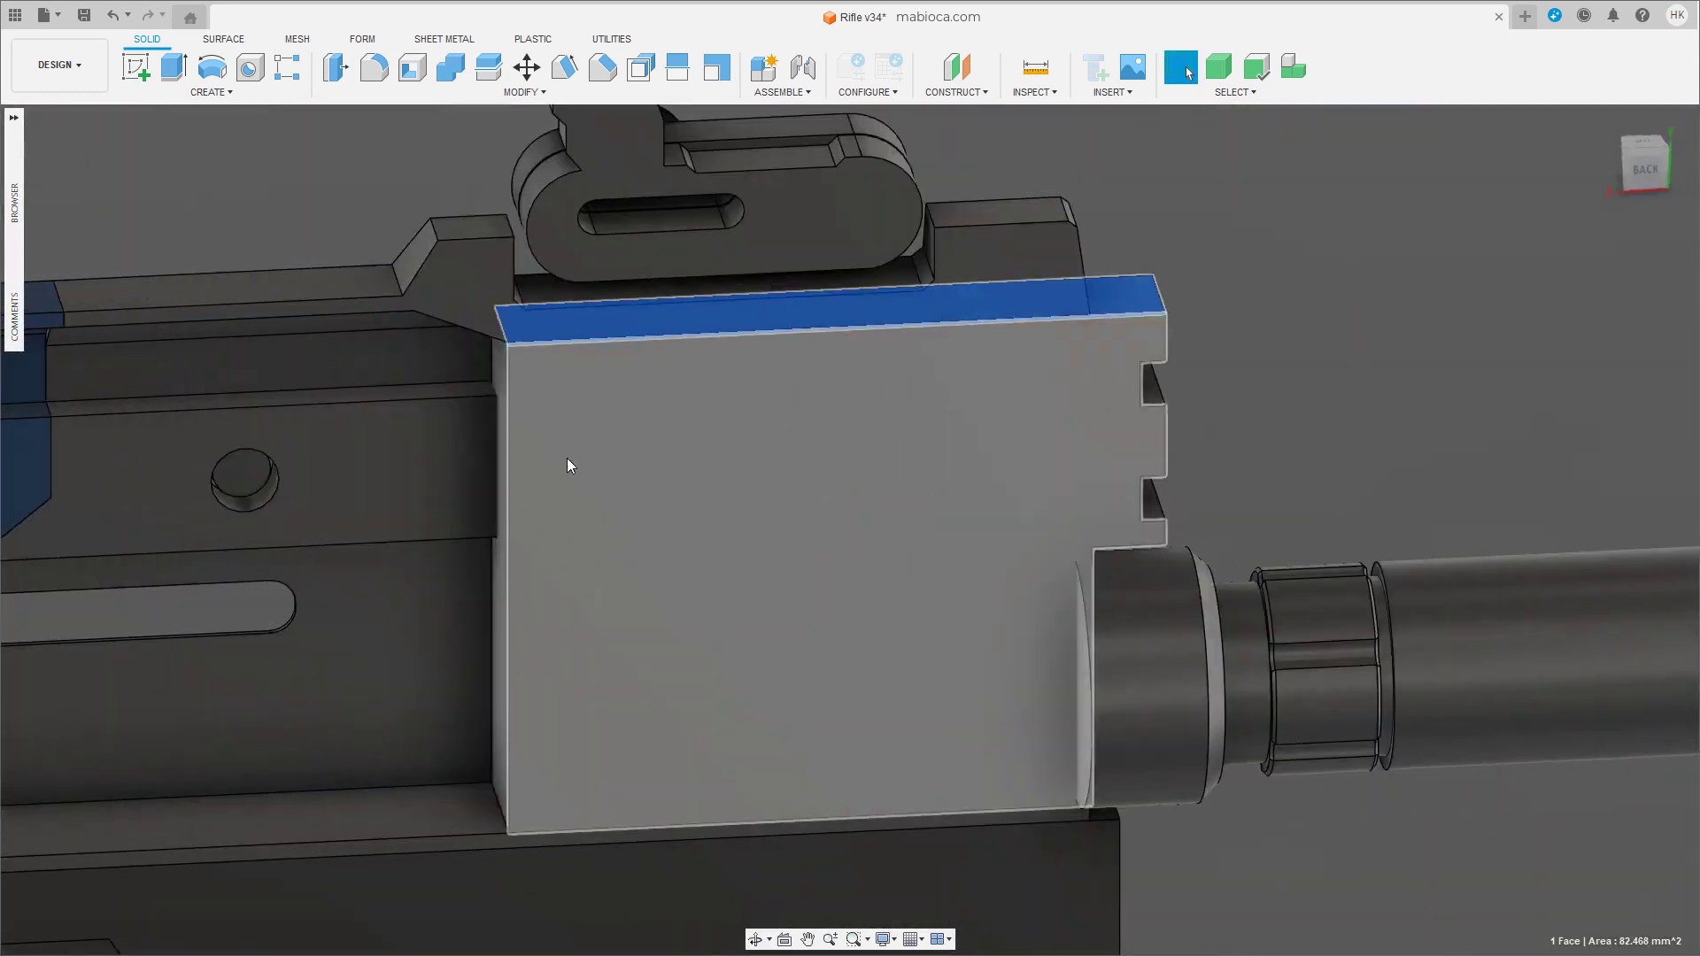
{"action": "left_click", "coordinate": [499, 425]}
{"action": "key", "text": "m"}
{"action": "middle_click_drag", "start_coordinate": [524, 565], "coordinate": [840, 432]}
{"action": "left_click_drag", "start_coordinate": [840, 432], "coordinate": [1022, 433]}
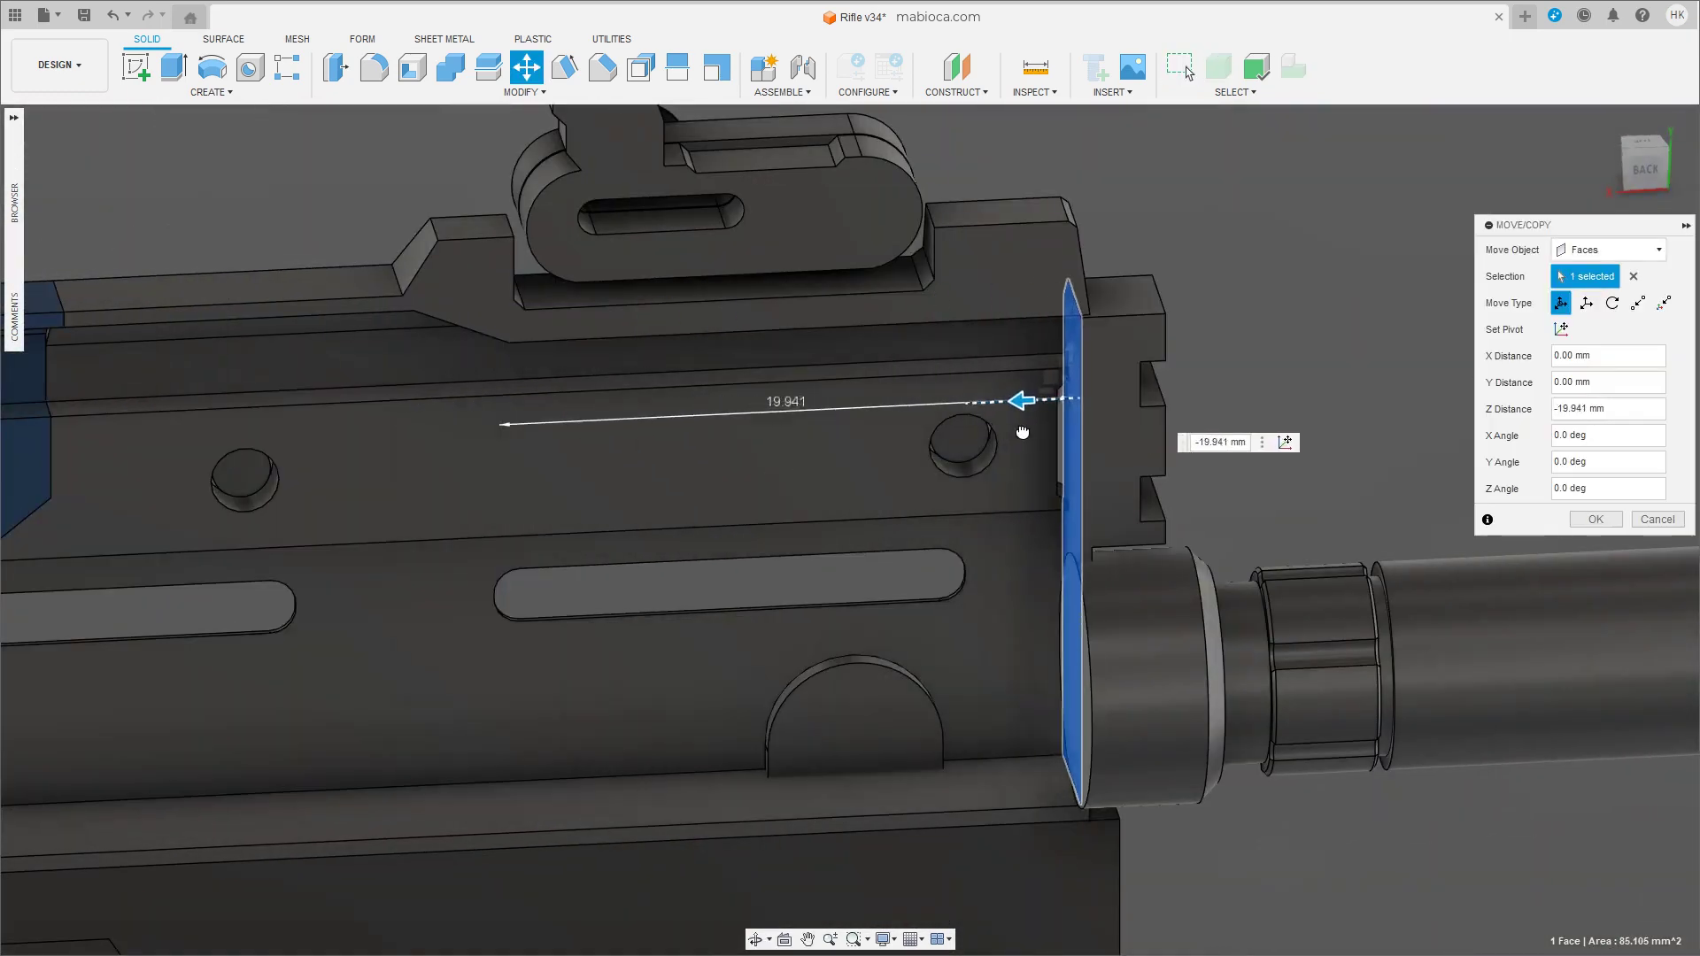
{"action": "middle_click_drag", "start_coordinate": [823, 397], "coordinate": [981, 367], "text": "shift"}
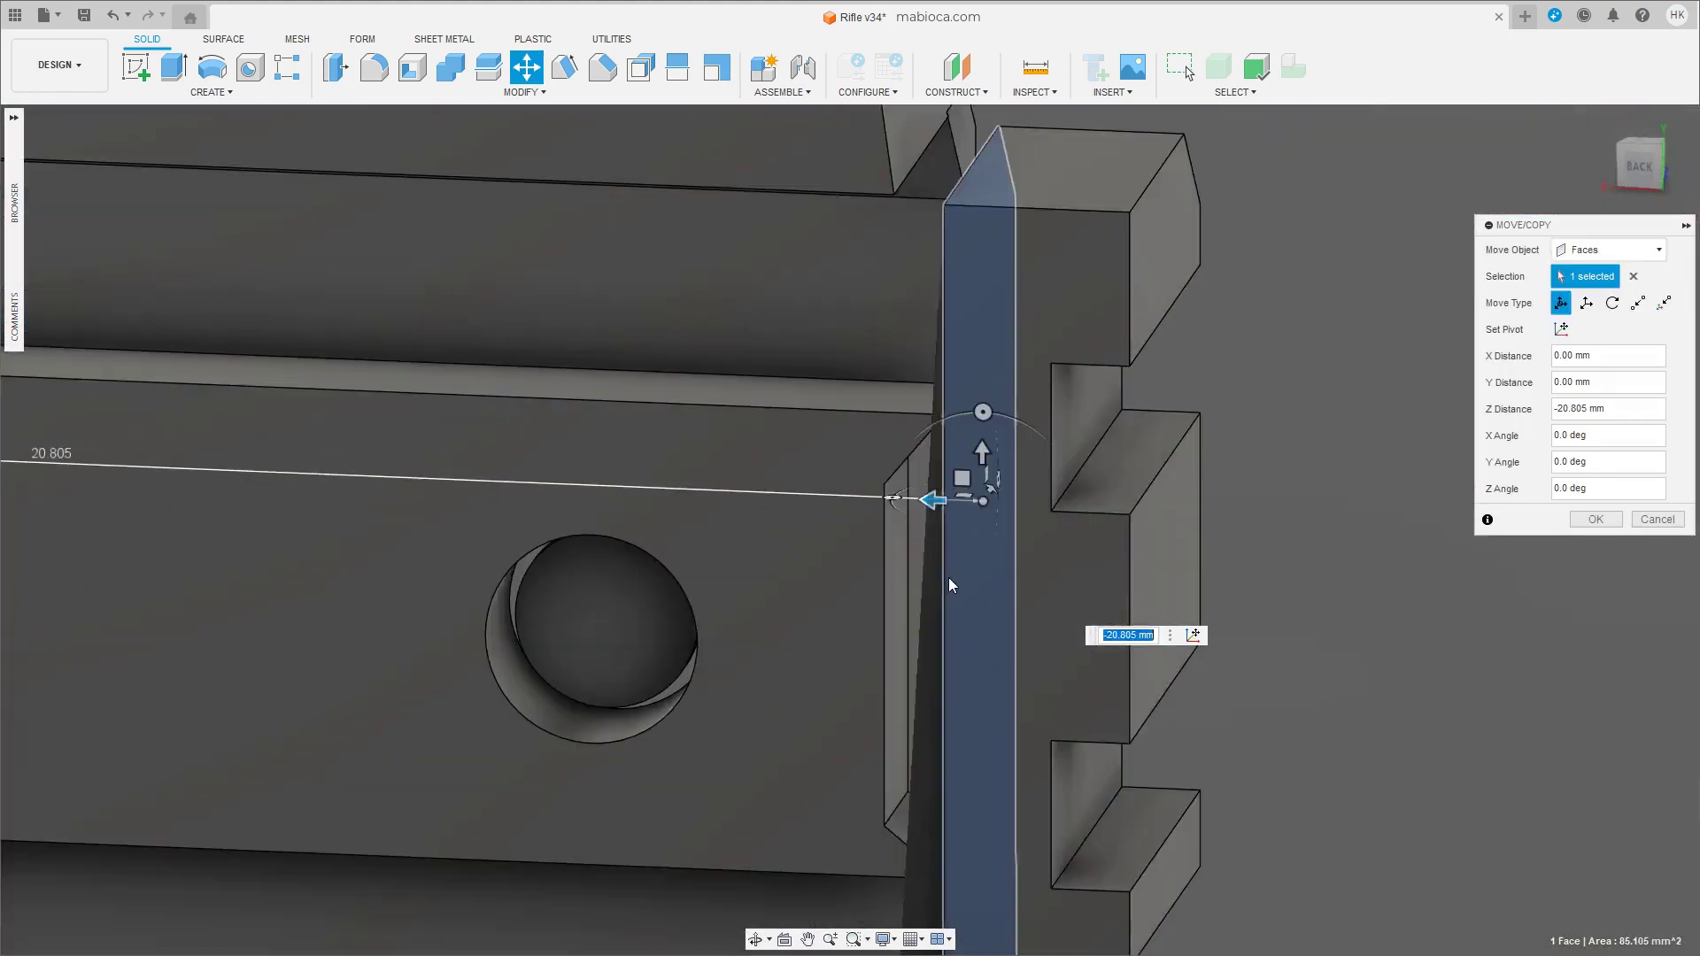
{"action": "middle_click_drag", "start_coordinate": [892, 612], "coordinate": [742, 551], "text": "shift"}
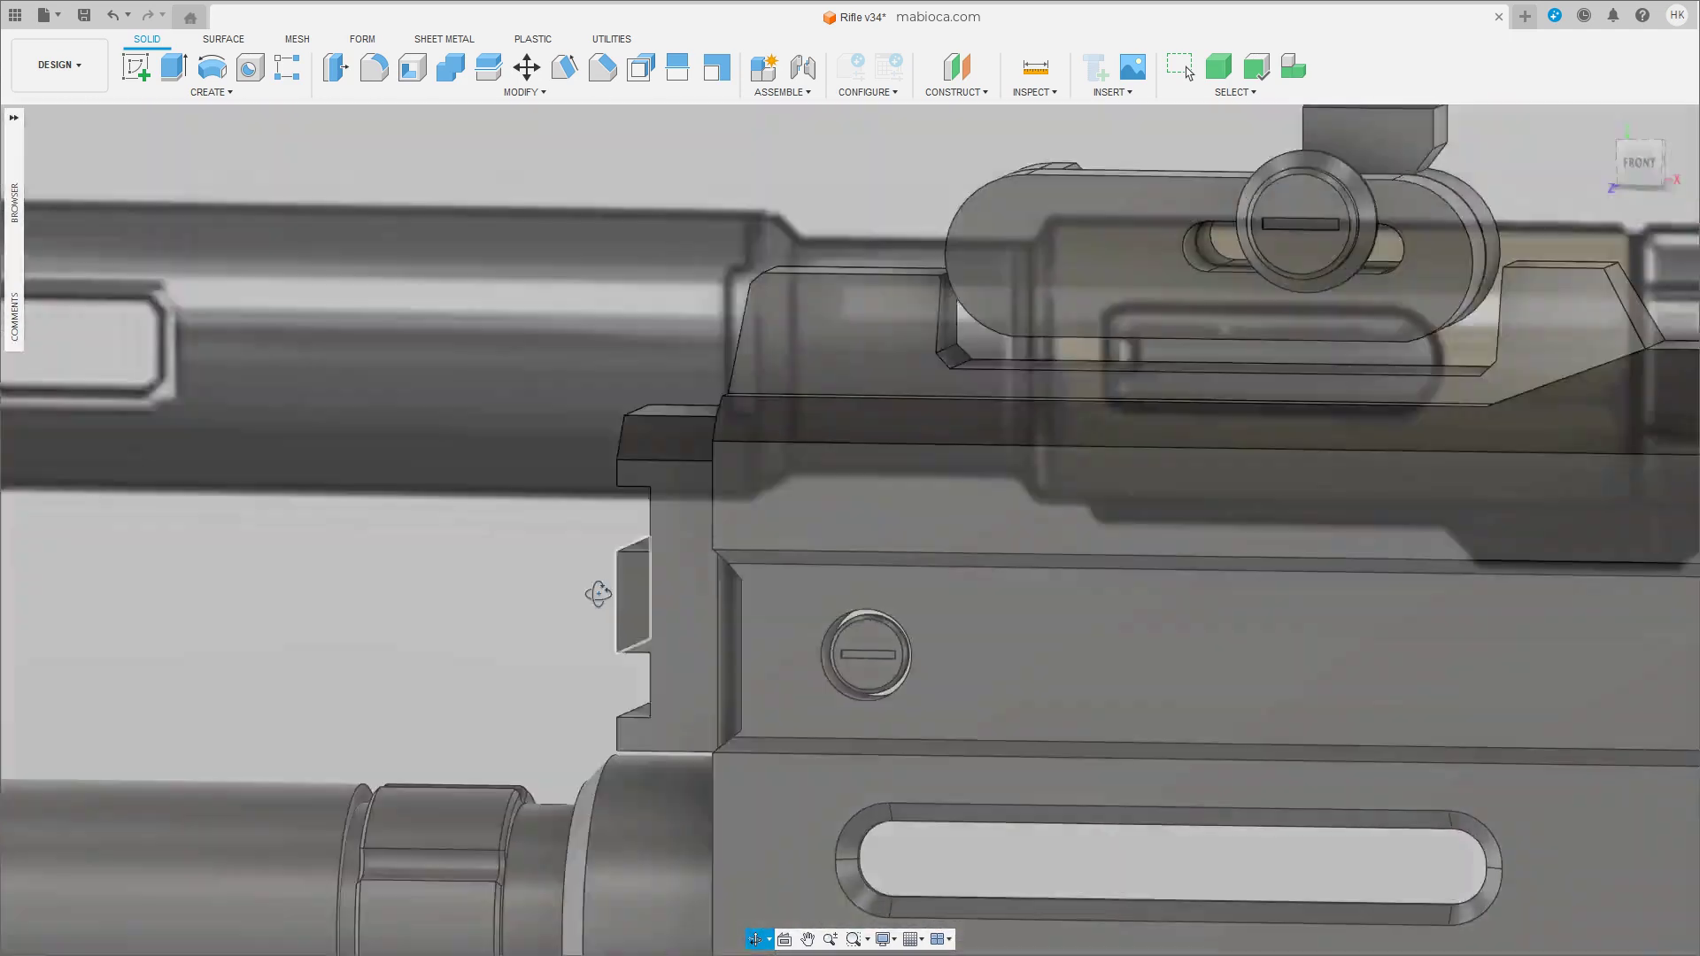
Raise the notched block's top face slightly, about 0.332 mm.
{"action": "middle_click_drag", "start_coordinate": [609, 598], "coordinate": [918, 603], "text": "shift"}
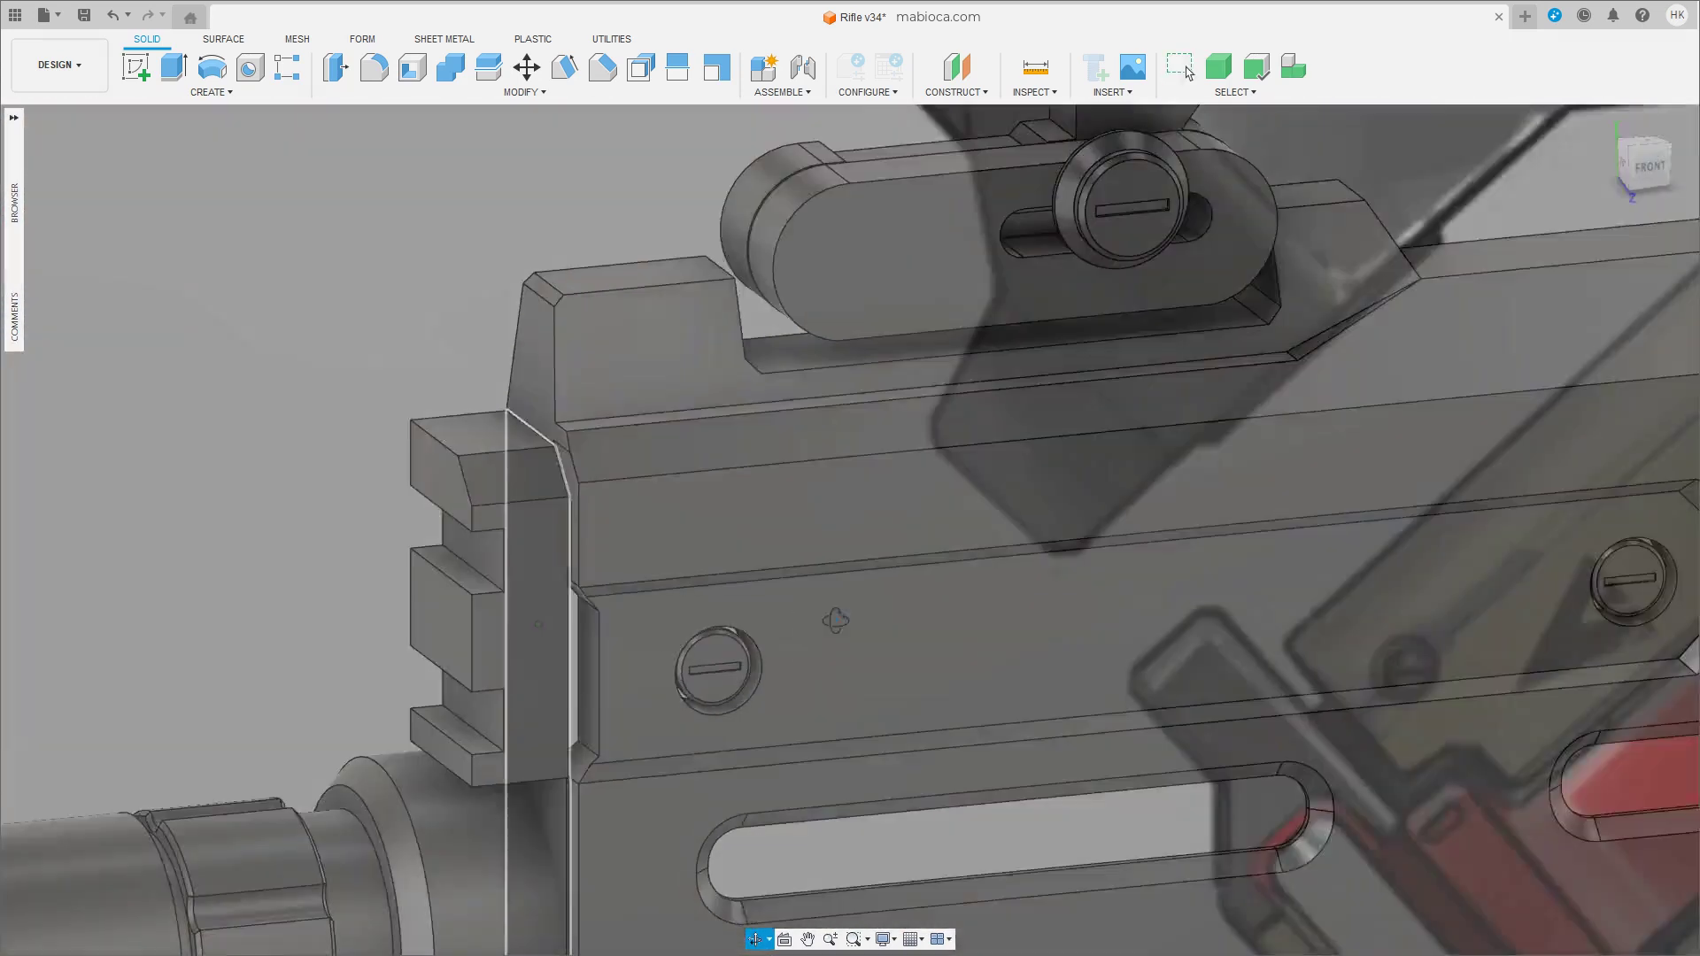
{"action": "left_click", "coordinate": [492, 444]}
{"action": "key", "text": "m"}
{"action": "left_click_drag", "start_coordinate": [465, 380], "coordinate": [617, 372]}
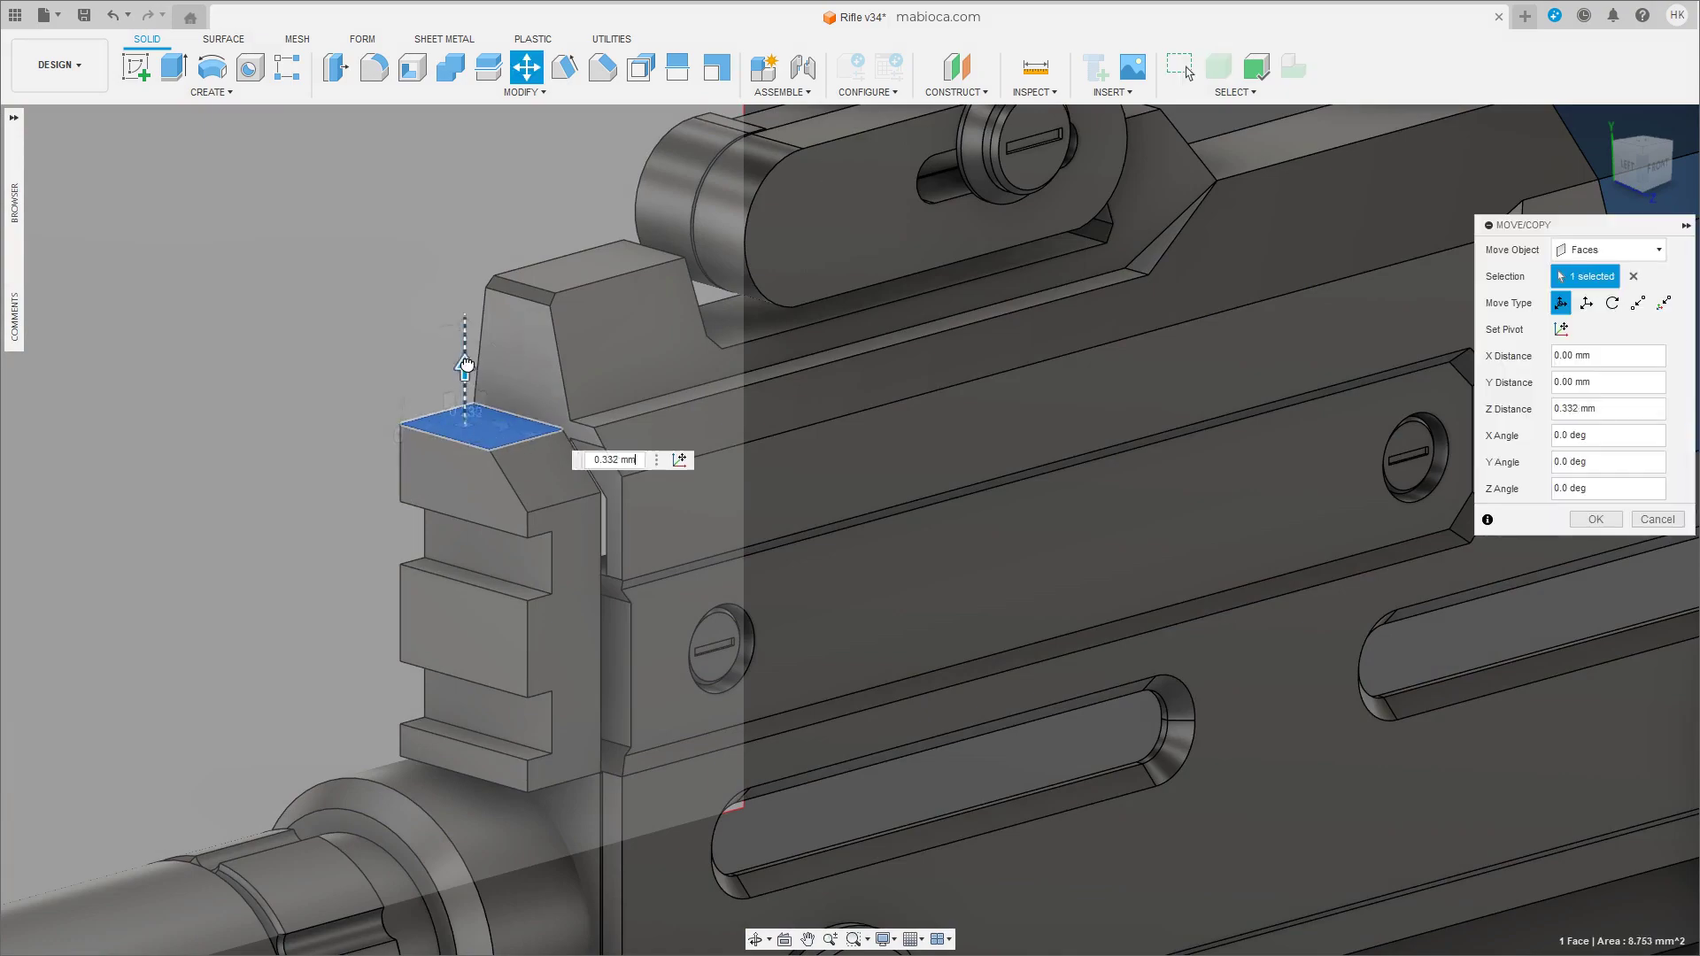
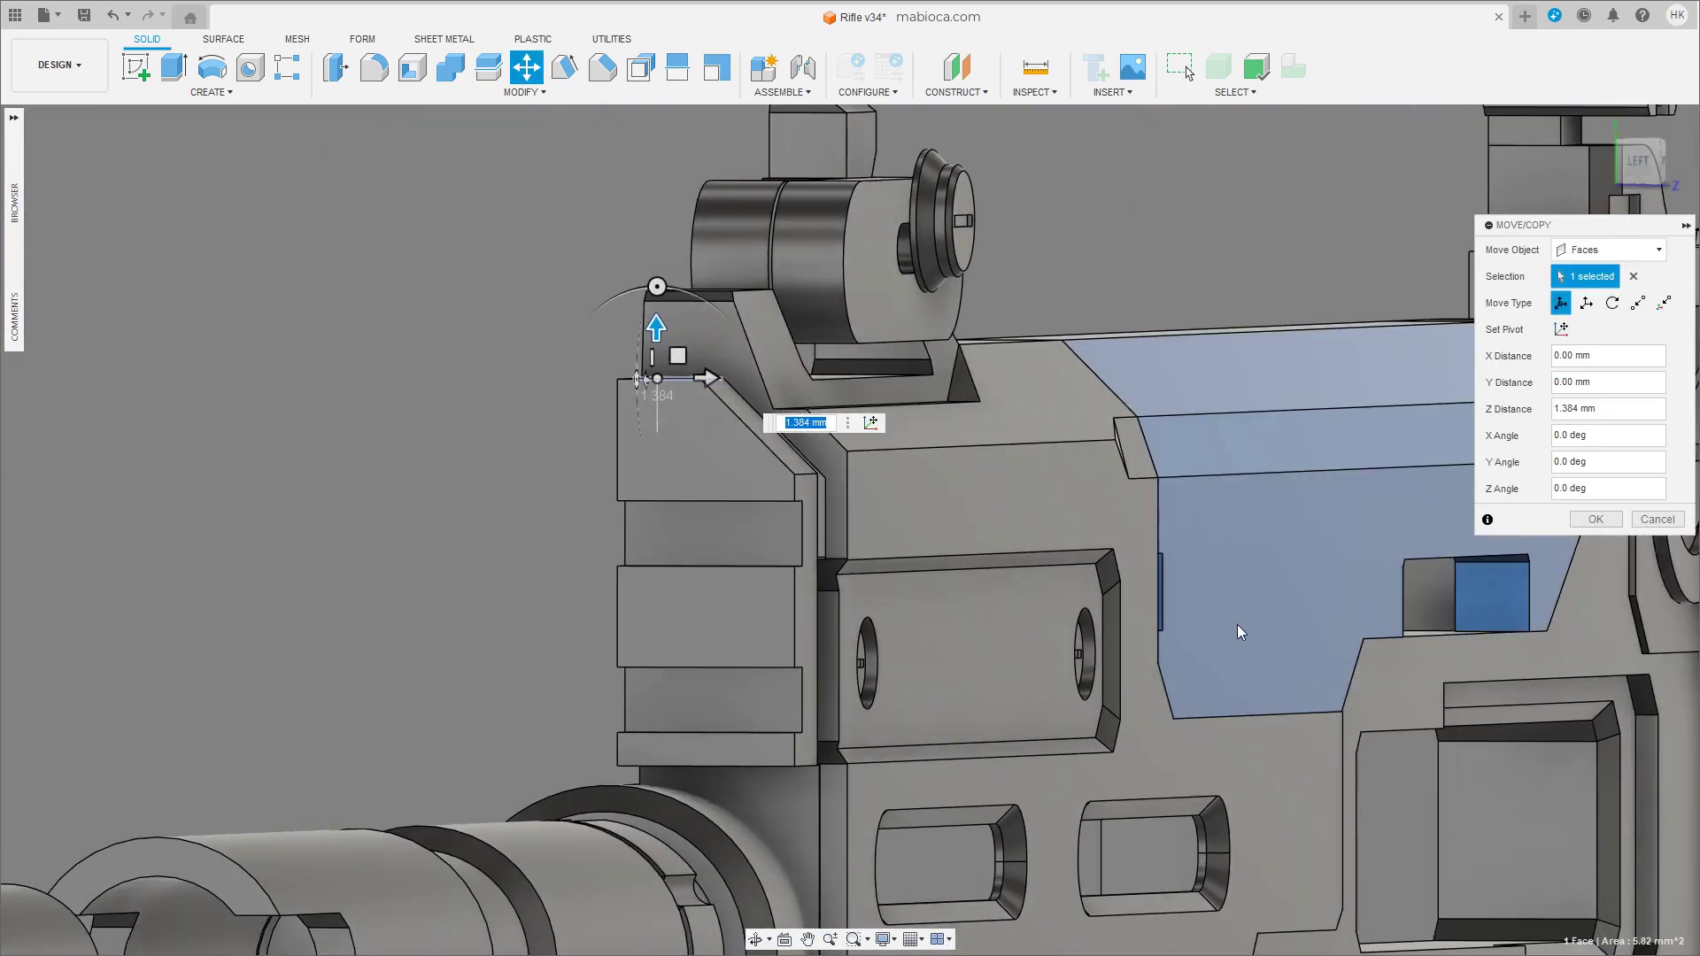
Rotate the front block's notched end face -35.6° about Y so it angles toward the receiver.
{"action": "key", "text": "Return"}
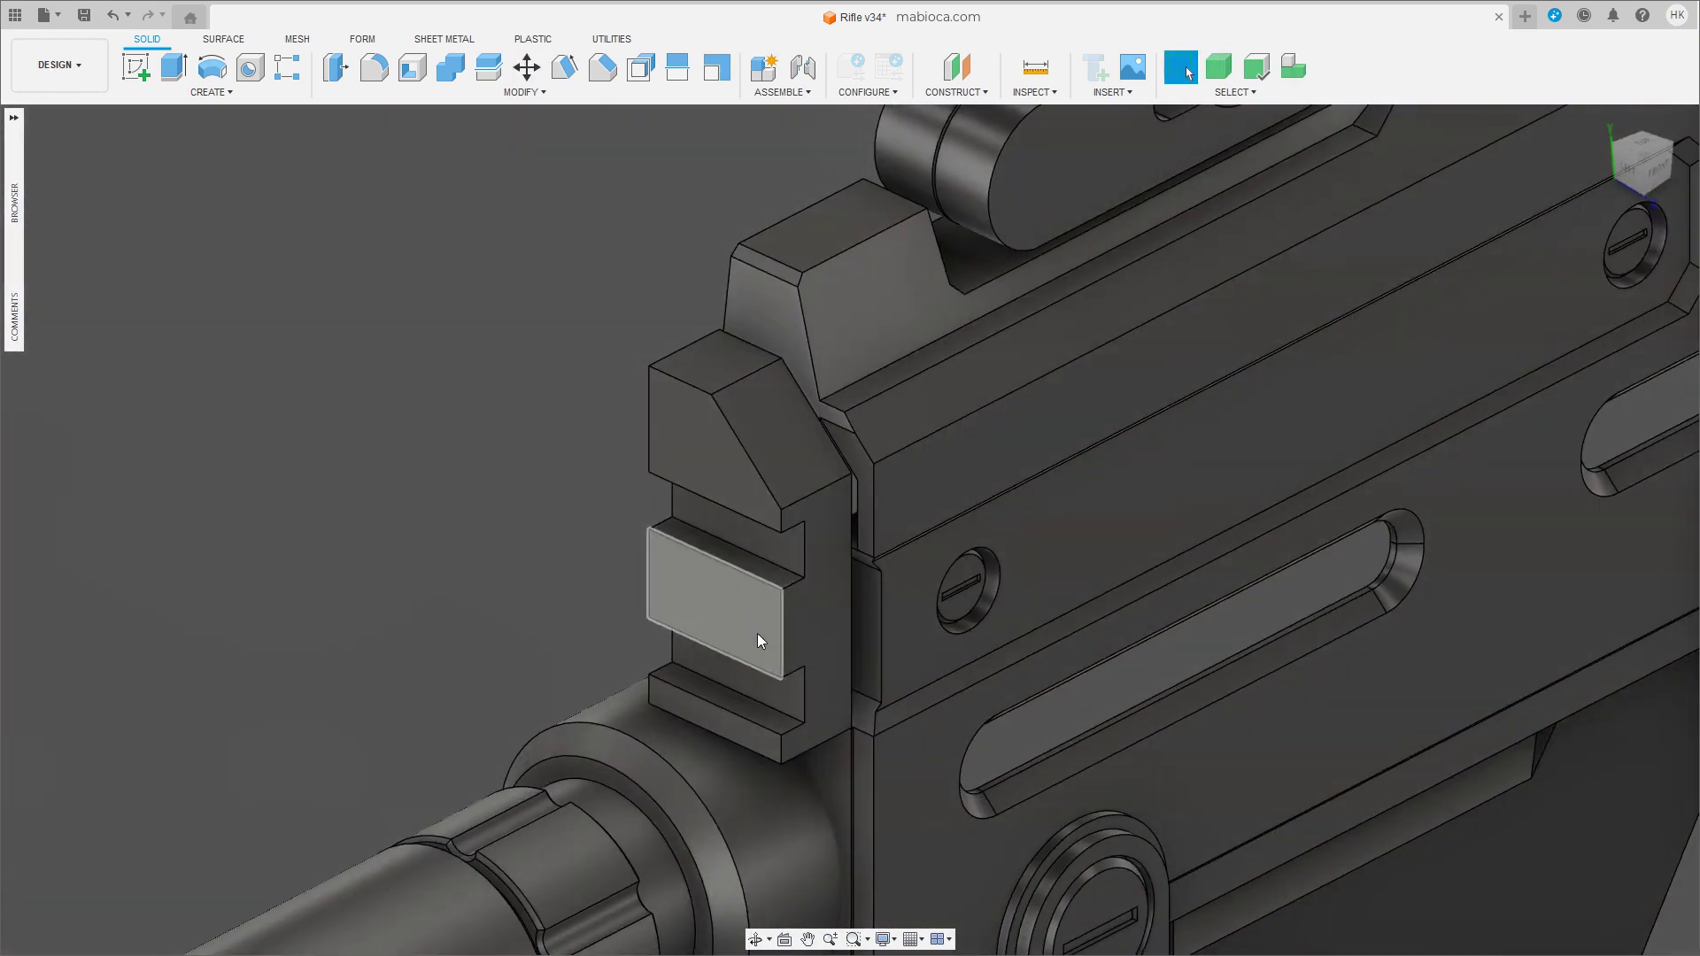
{"action": "left_click", "coordinate": [815, 630]}
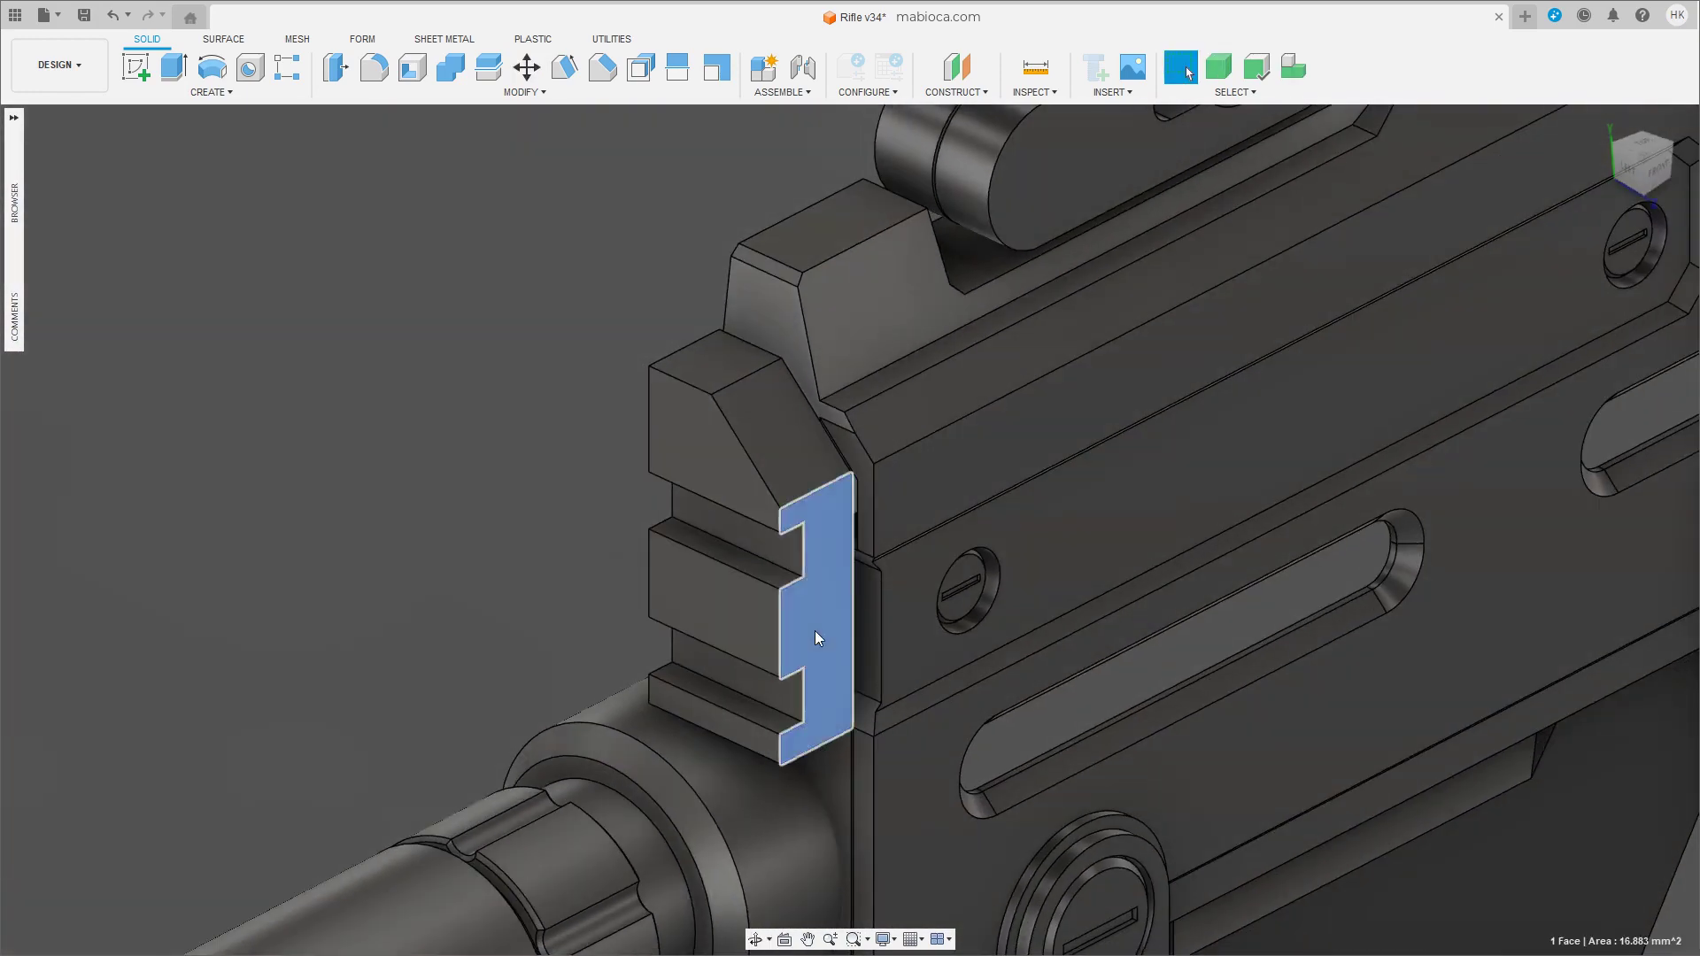
{"action": "key", "text": "m"}
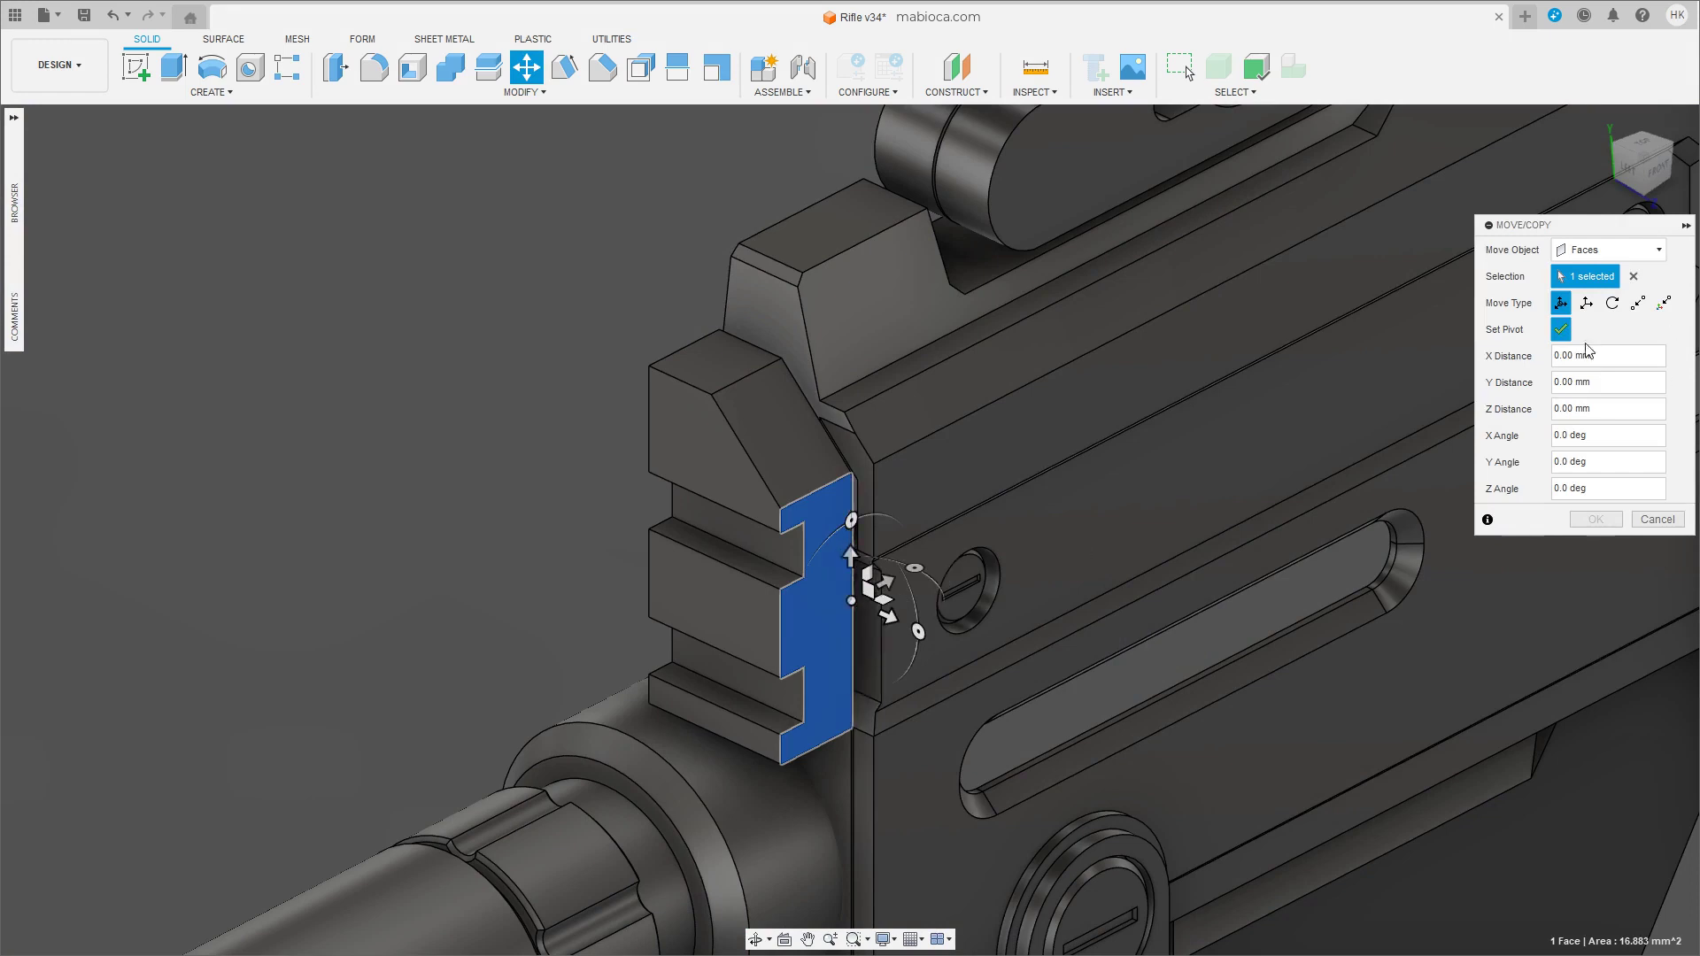
{"action": "left_click_drag", "start_coordinate": [916, 571], "coordinate": [934, 590]}
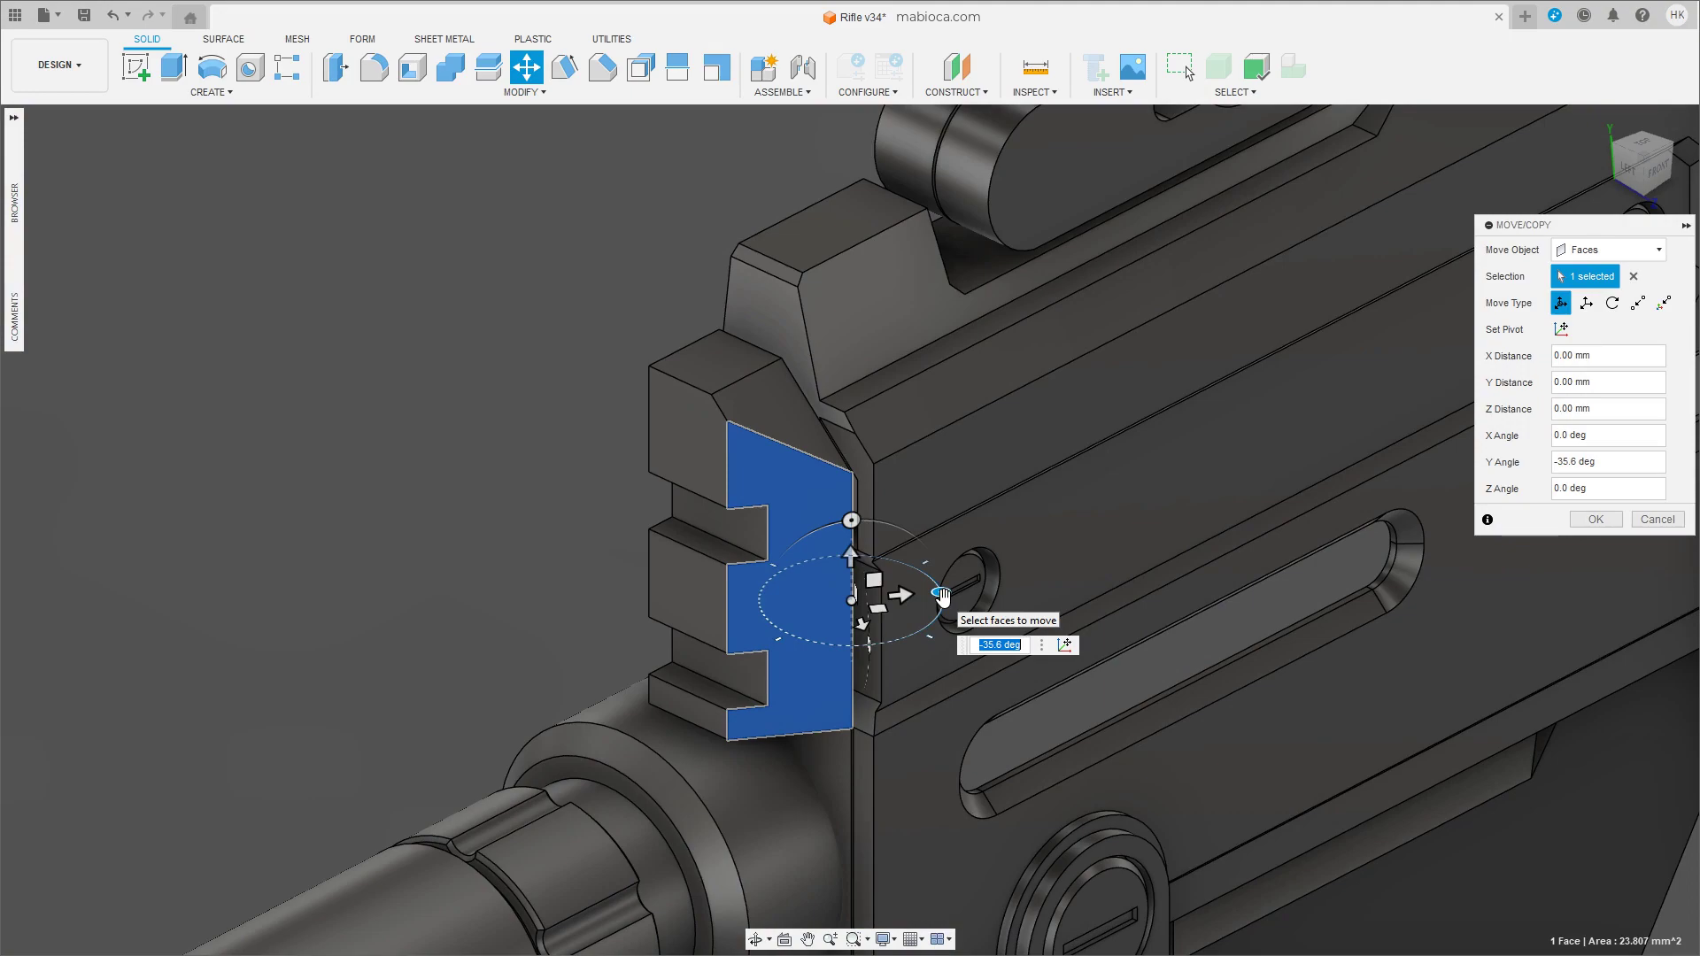
{"action": "key", "text": "Return"}
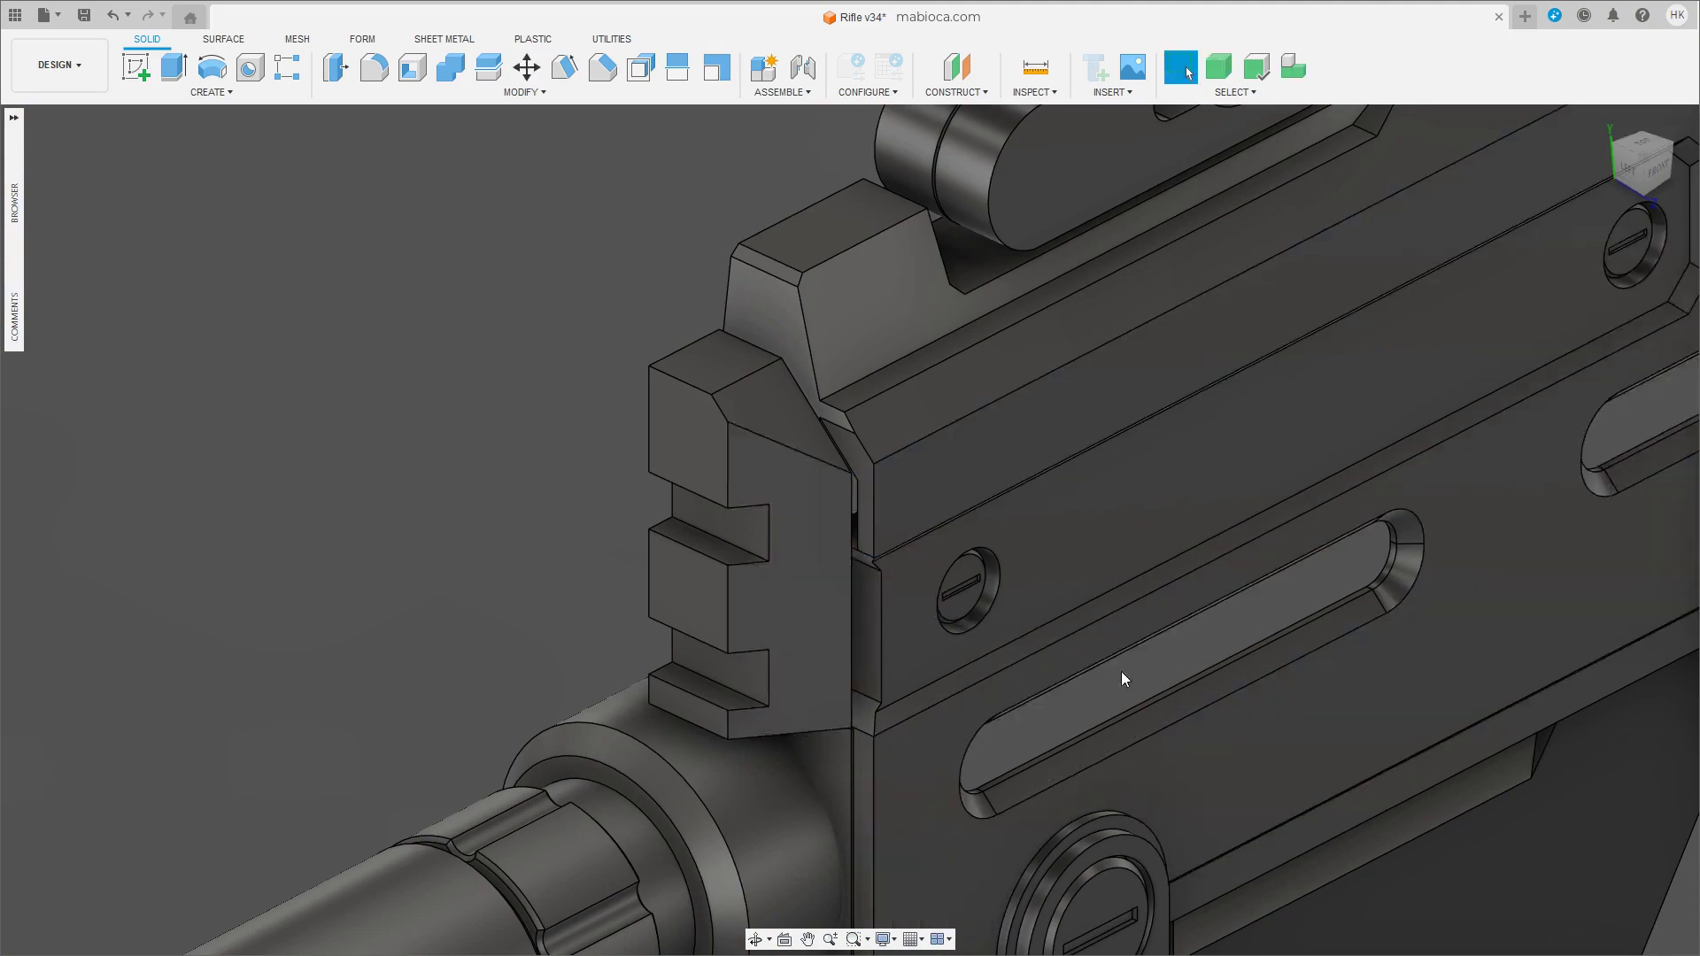
Extrude the block's angled end face outward by 0.856 mm.
{"action": "mouse_move", "coordinate": [1123, 676]}
{"action": "middle_mouse_down", "text": "shift"}
{"action": "mouse_move", "coordinate": [756, 576]}
{"action": "mouse_move", "coordinate": [751, 613]}
{"action": "mouse_move", "coordinate": [793, 680]}
{"action": "mouse_move", "coordinate": [808, 662]}
{"action": "mouse_move", "coordinate": [773, 601]}
{"action": "mouse_move", "coordinate": [873, 577]}
{"action": "mouse_move", "coordinate": [571, 607]}
{"action": "middle_mouse_up", "text": "shift"}
{"action": "left_click", "coordinate": [571, 607]}
{"action": "left_click", "coordinate": [177, 68]}
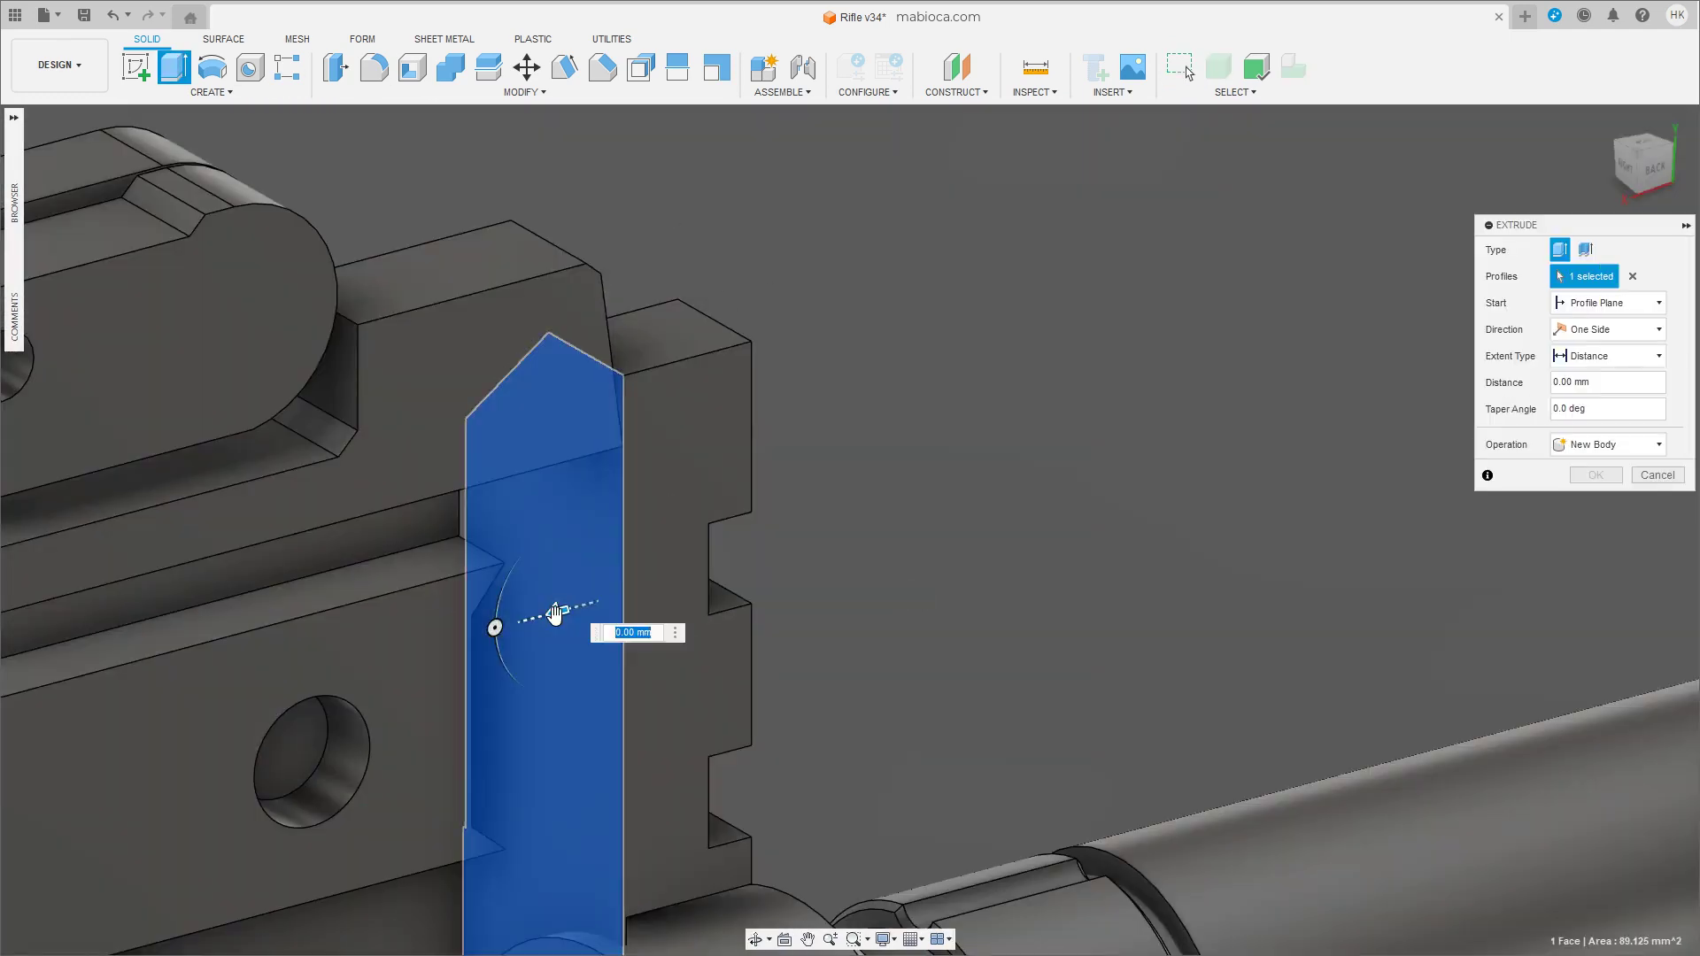
{"action": "left_click_drag", "start_coordinate": [524, 627], "coordinate": [550, 495]}
{"action": "middle_click_drag", "start_coordinate": [957, 562], "coordinate": [1018, 549], "text": "shift"}
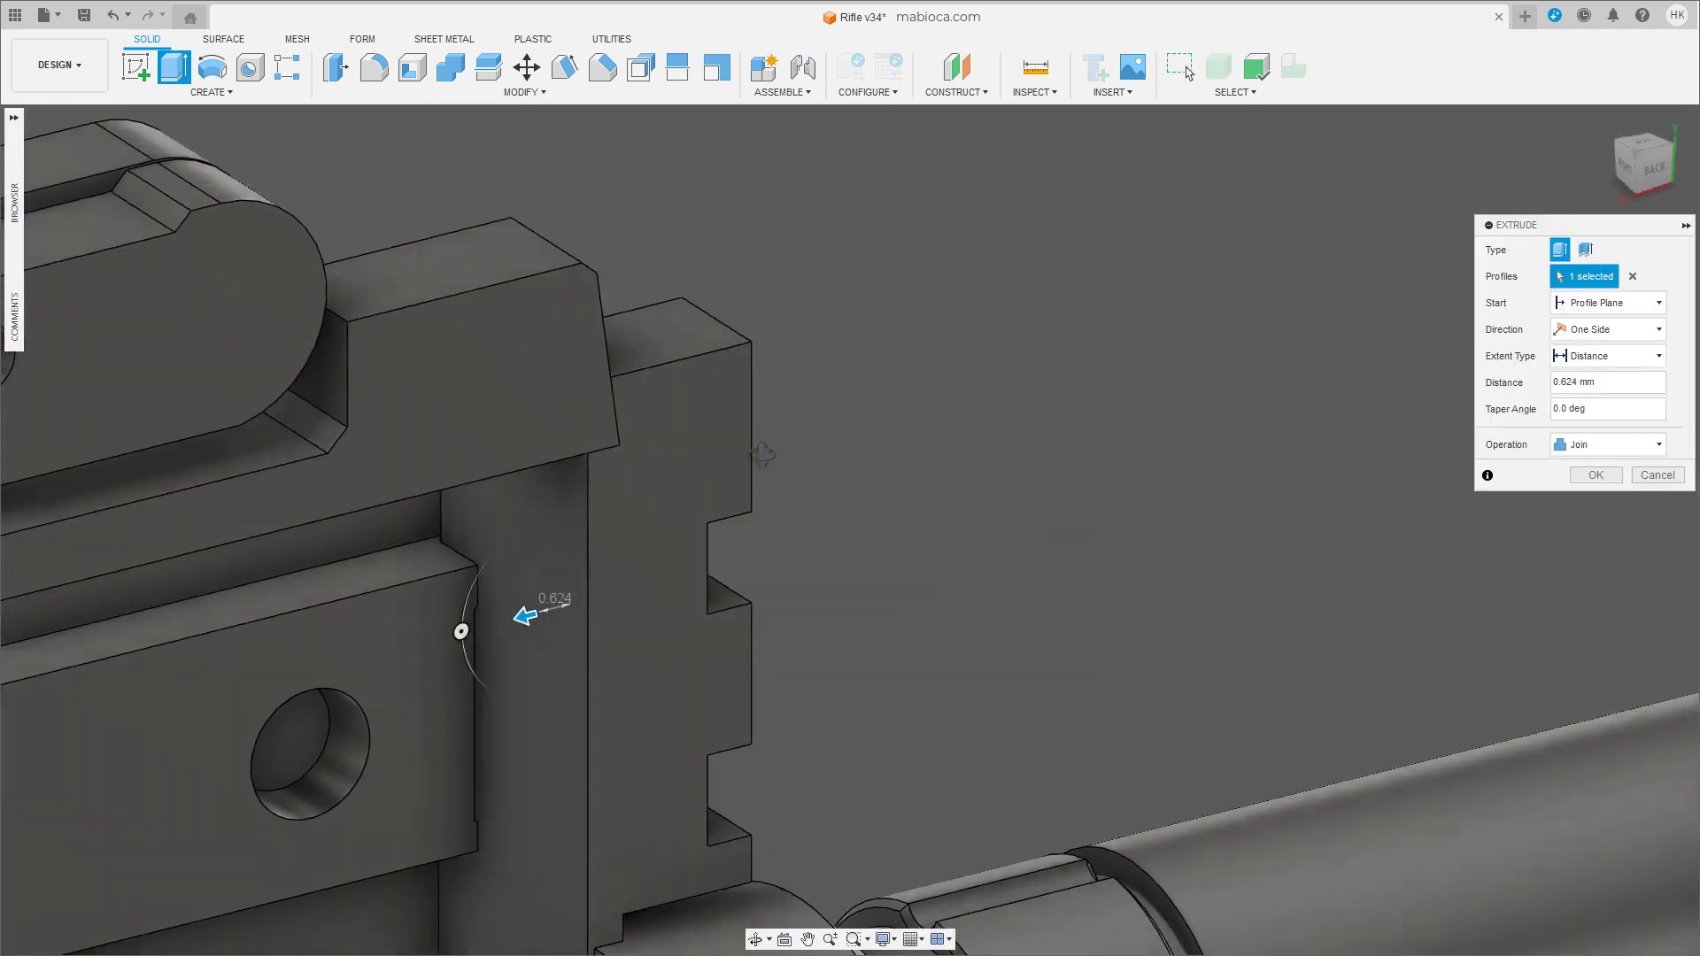
{"action": "mouse_move", "coordinate": [507, 601]}
{"action": "middle_mouse_down", "text": "shift"}
{"action": "mouse_move", "coordinate": [889, 761]}
{"action": "mouse_move", "coordinate": [700, 751]}
{"action": "middle_mouse_up", "text": "shift"}
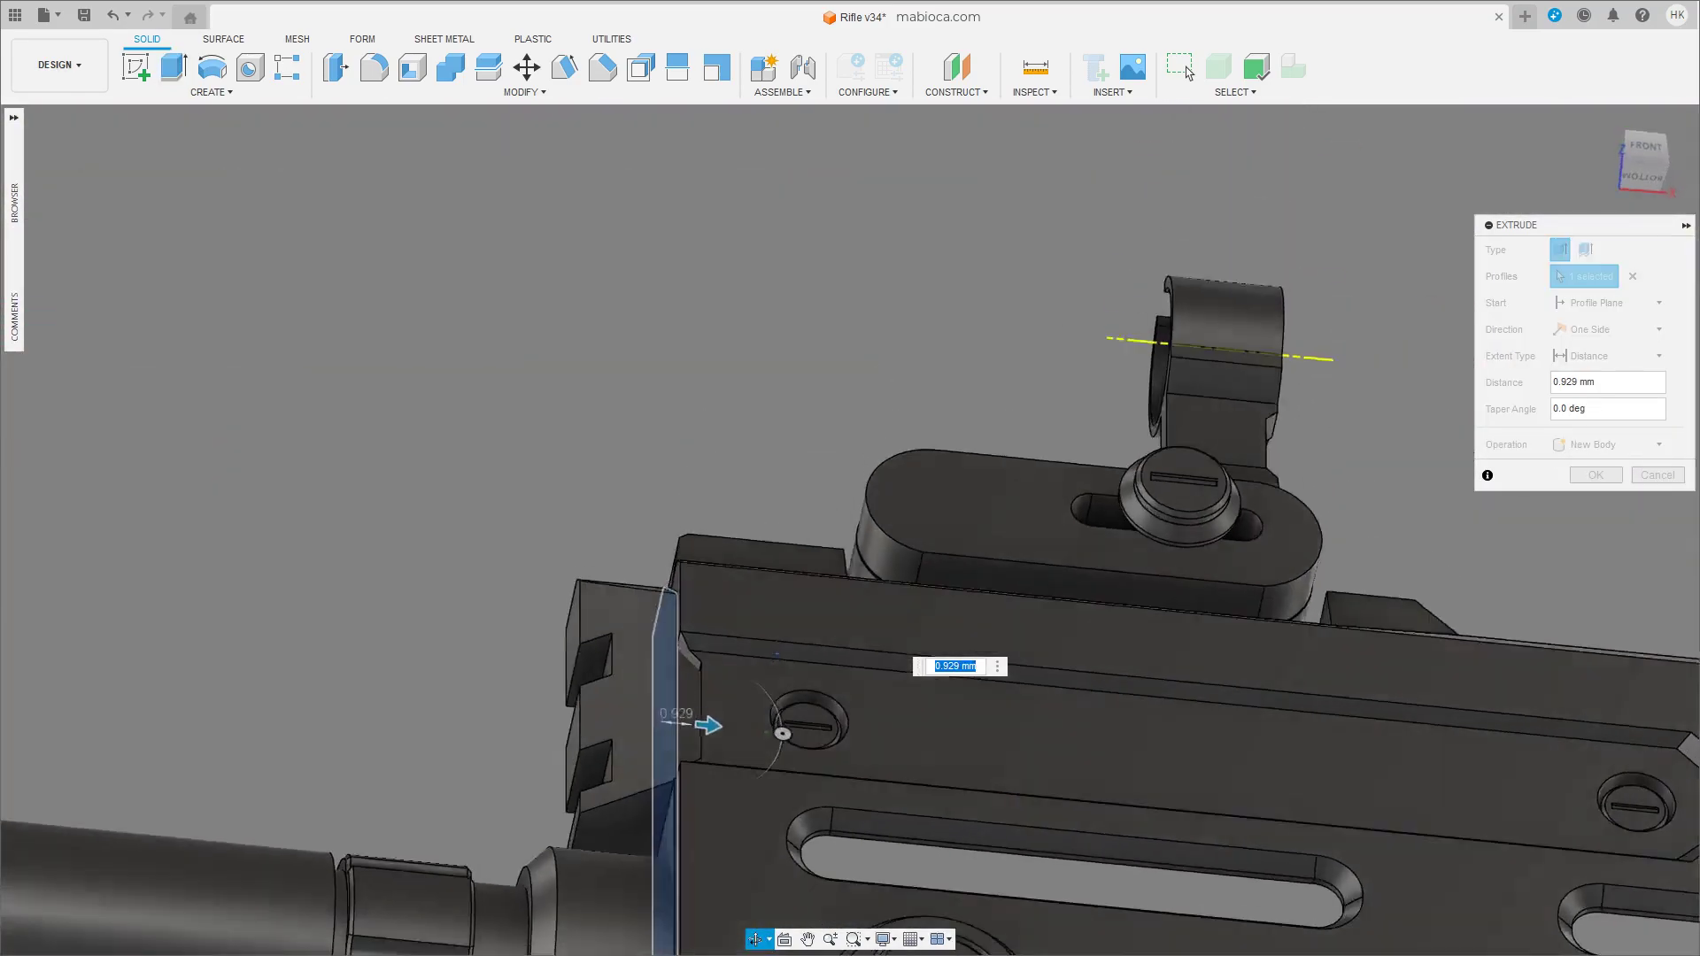
{"action": "left_click_drag", "start_coordinate": [681, 749], "coordinate": [709, 746]}
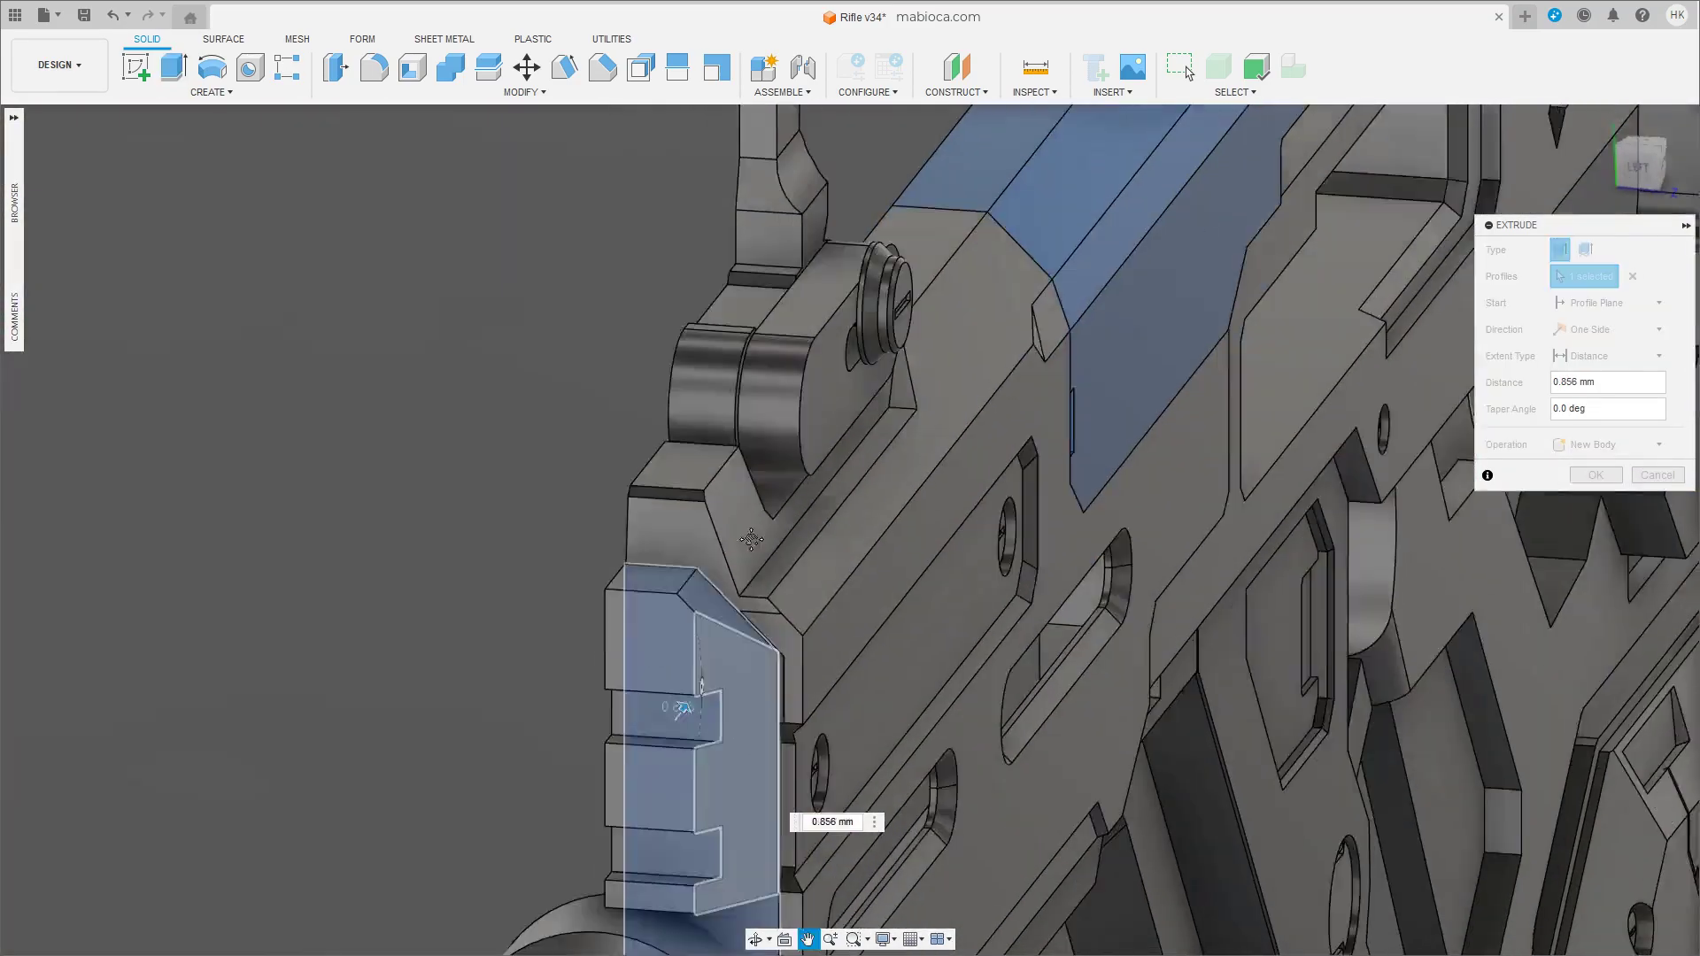
{"action": "middle_click_drag", "start_coordinate": [708, 747], "coordinate": [1328, 531], "text": "shift"}
{"action": "left_click", "coordinate": [1596, 476]}
{"action": "middle_click_drag", "start_coordinate": [486, 620], "coordinate": [1293, 791], "text": "shift"}
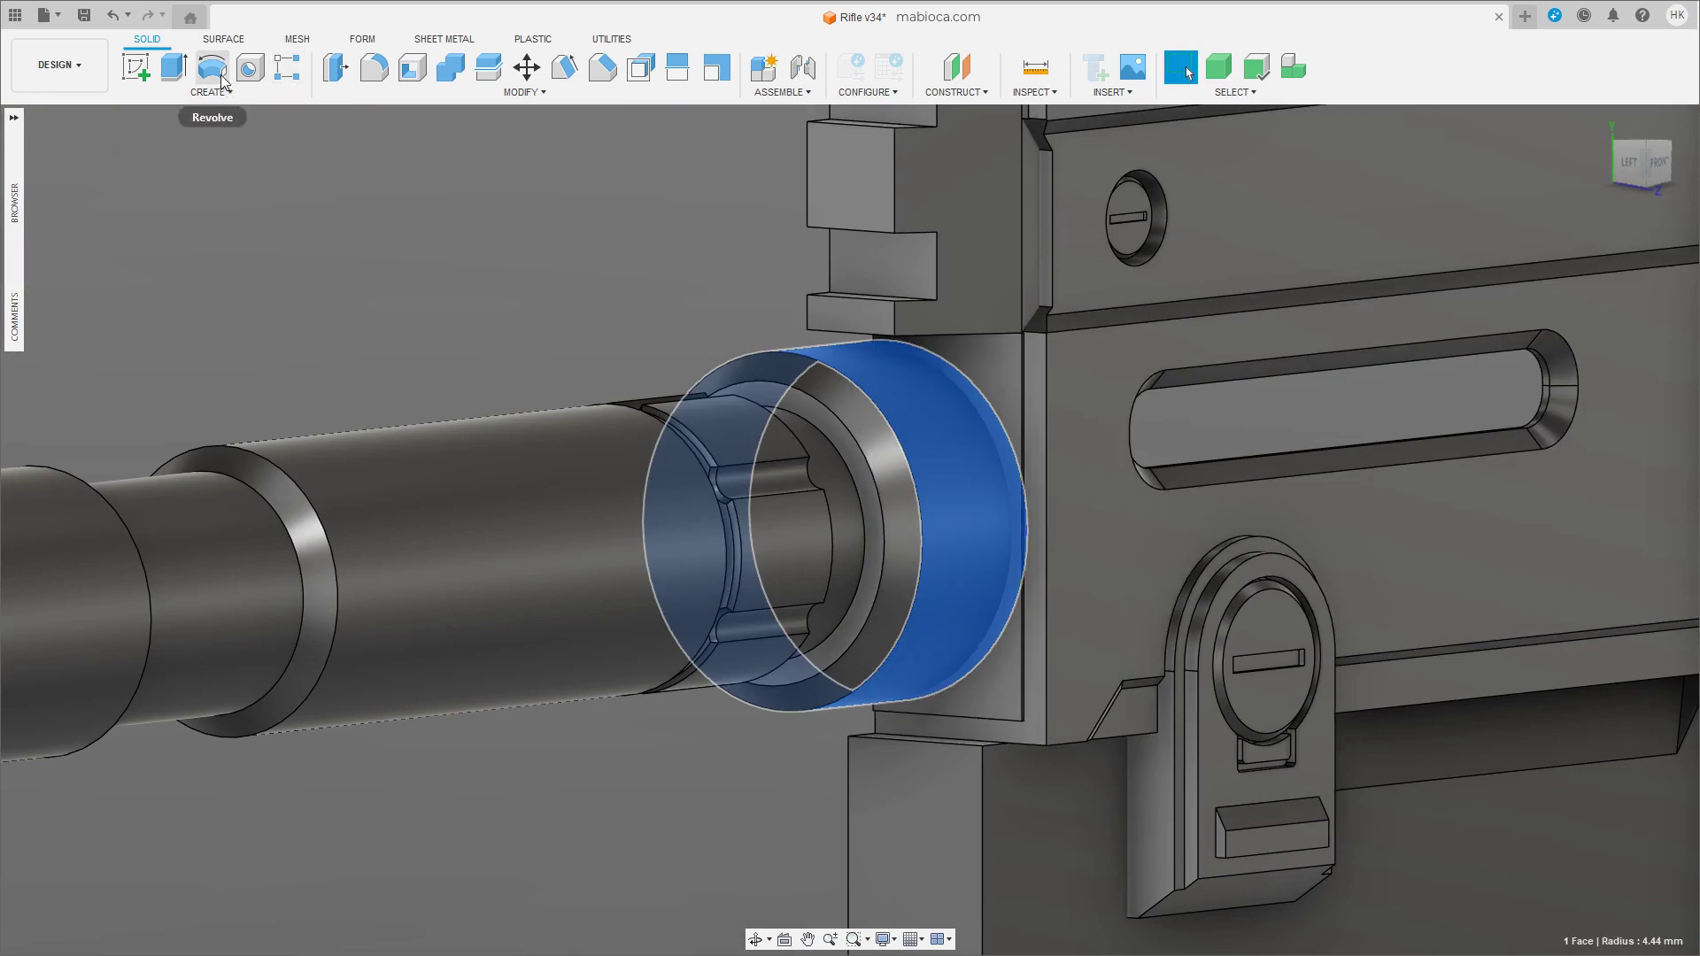
Extrude the barrel ring face 2.39 mm into a new cylinder body.
{"action": "left_click", "coordinate": [174, 67]}
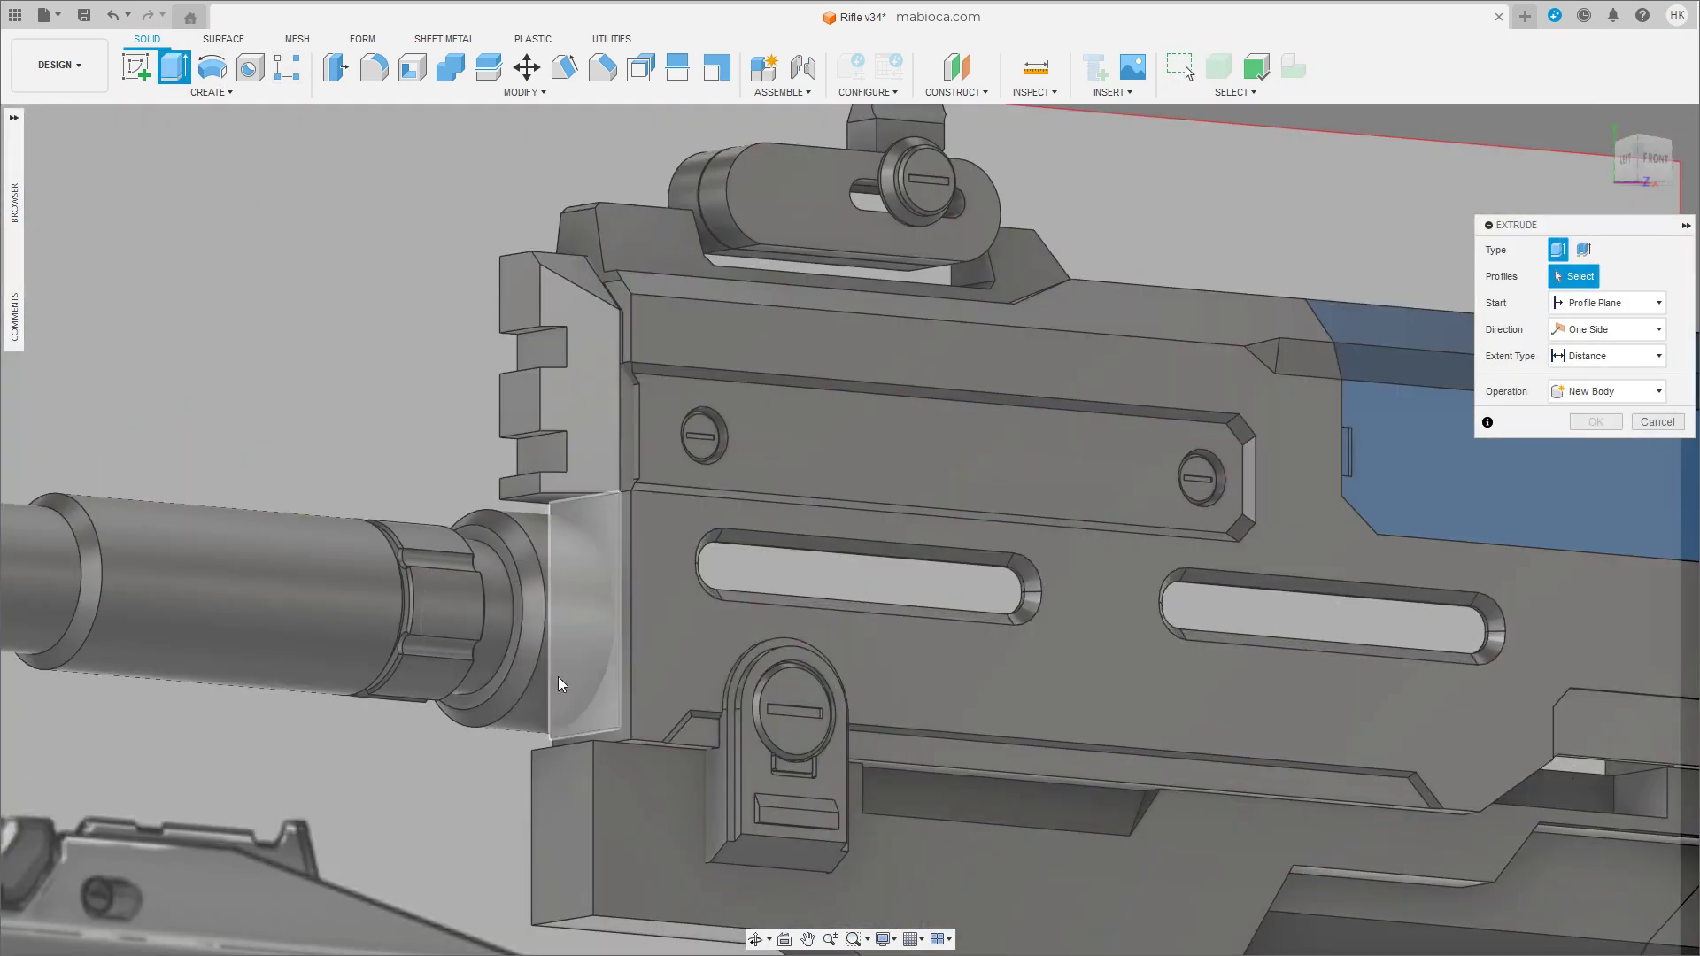
{"action": "middle_click_drag", "start_coordinate": [508, 356], "coordinate": [656, 384]}
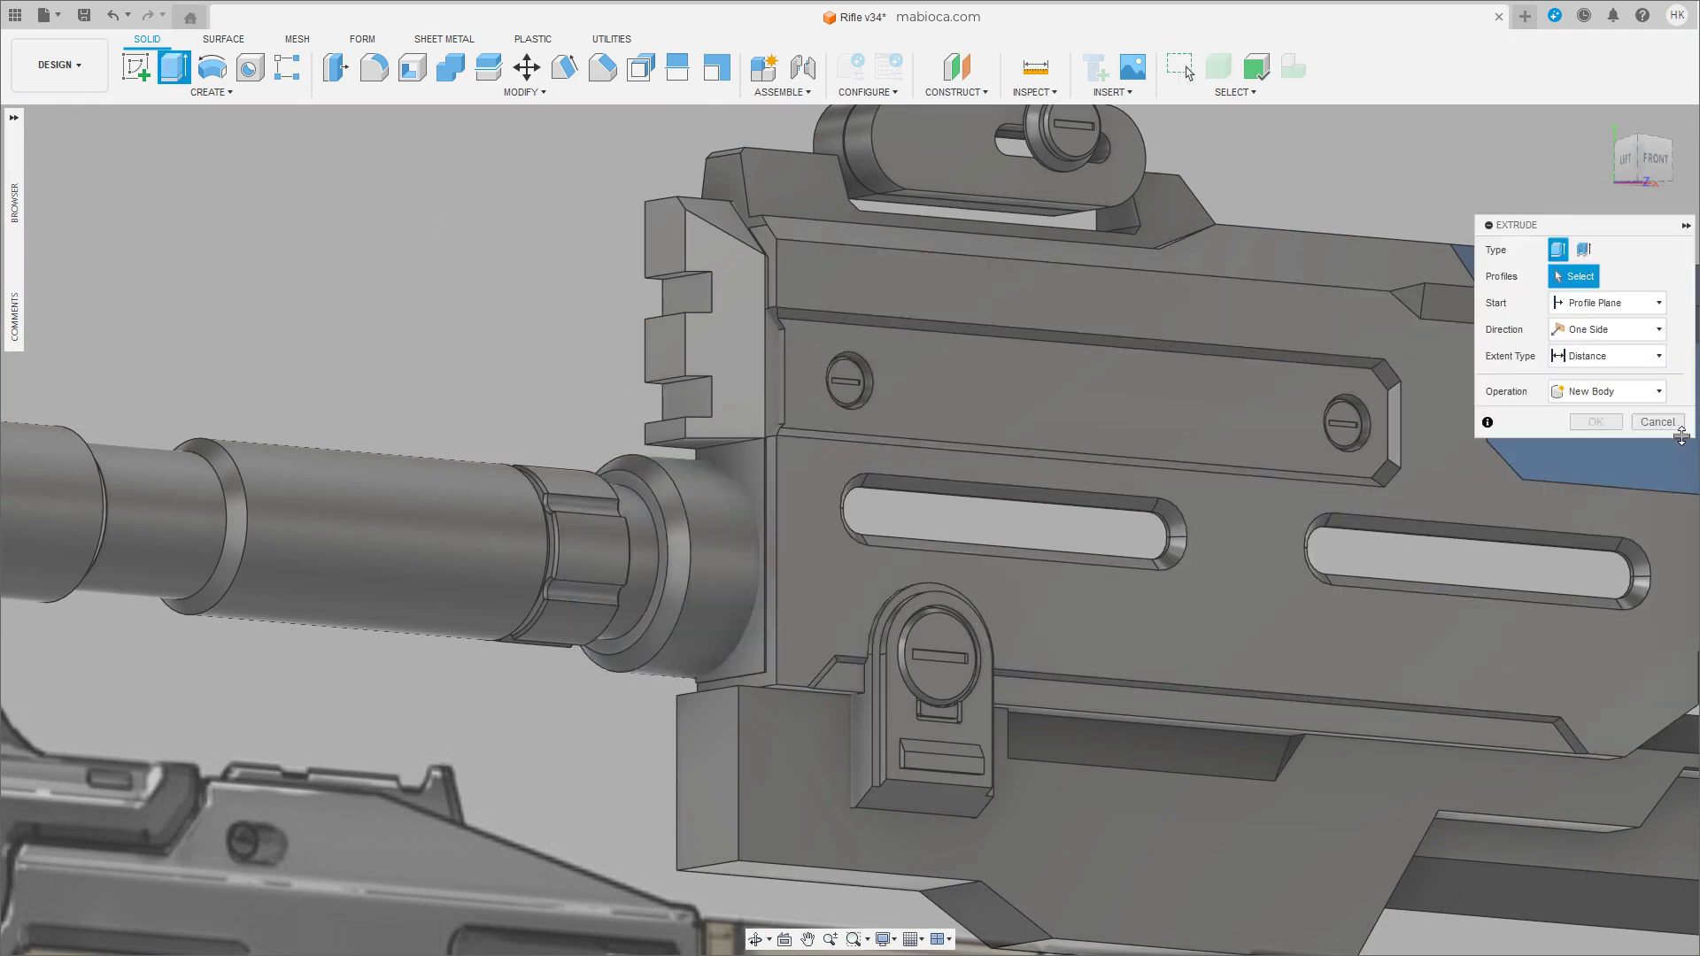
{"action": "left_click", "coordinate": [1664, 423]}
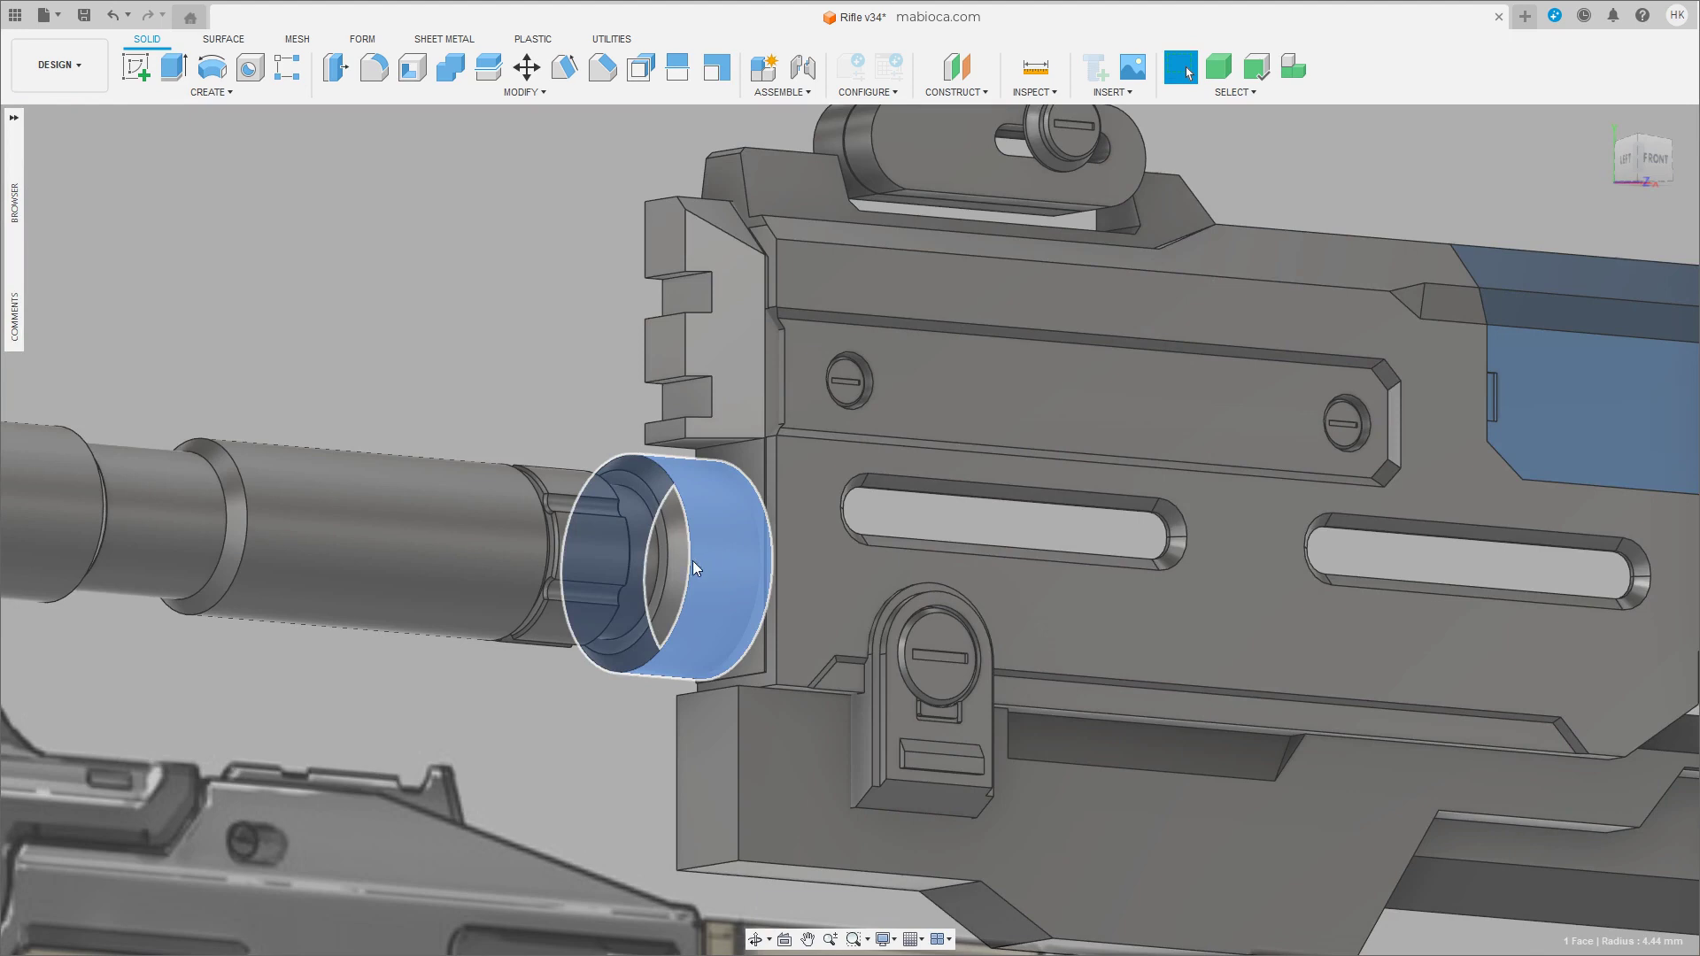
{"action": "left_click", "coordinate": [169, 71]}
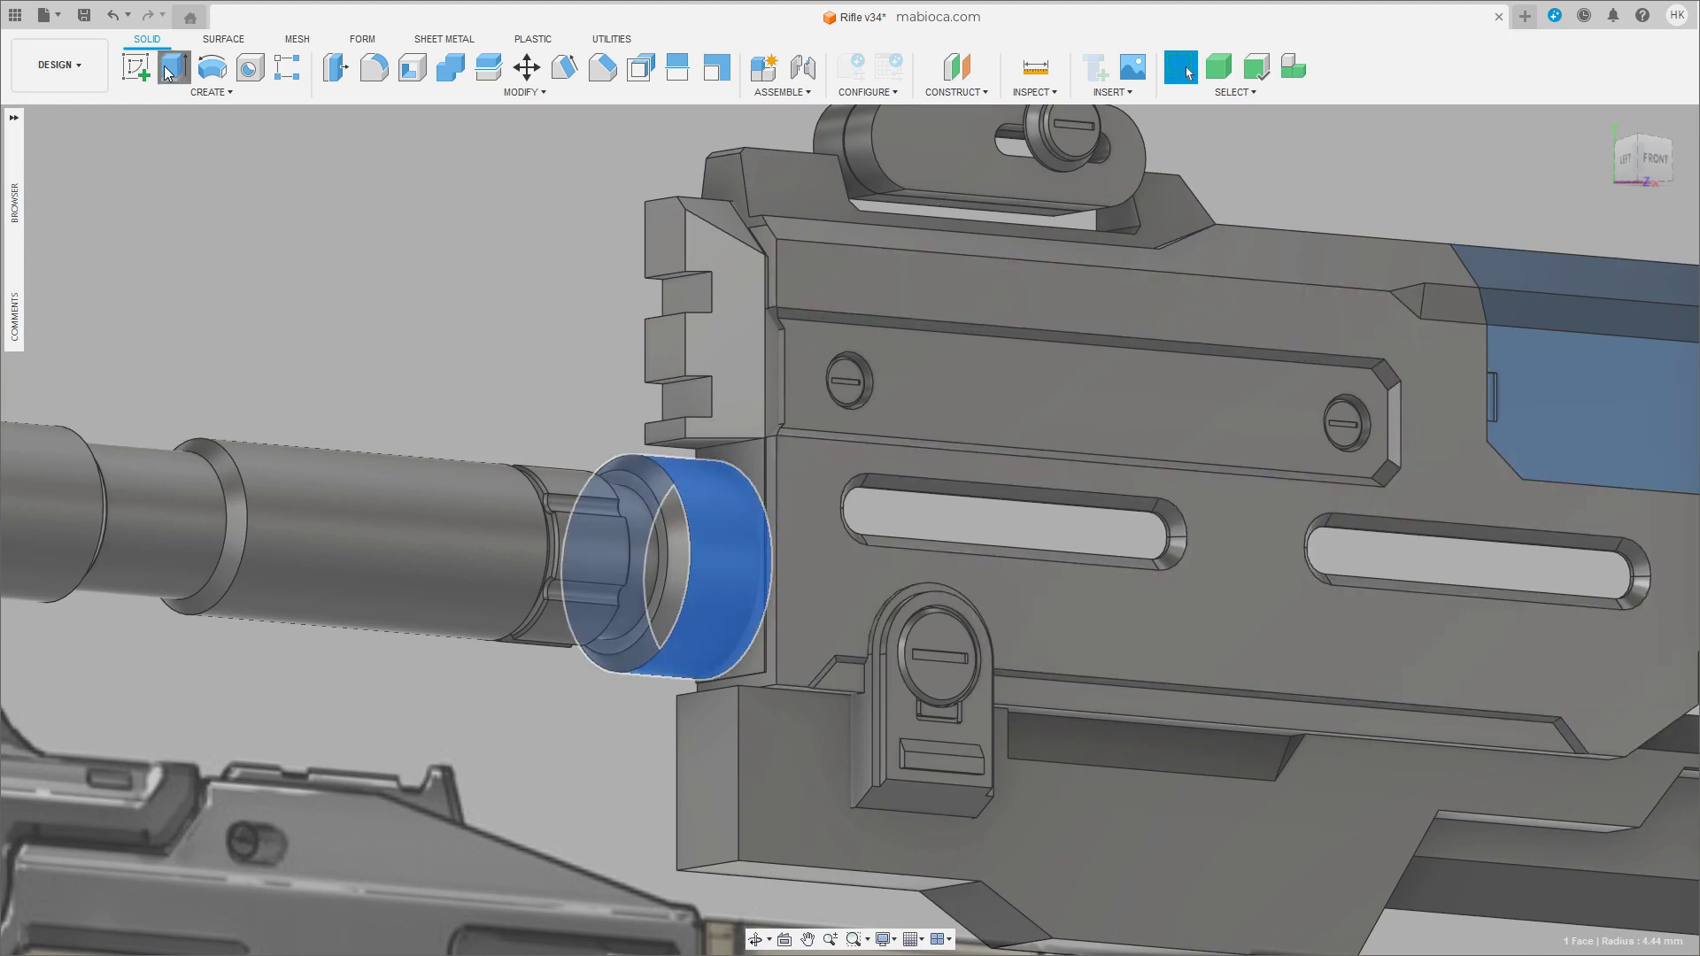
{"action": "left_click", "coordinate": [694, 572]}
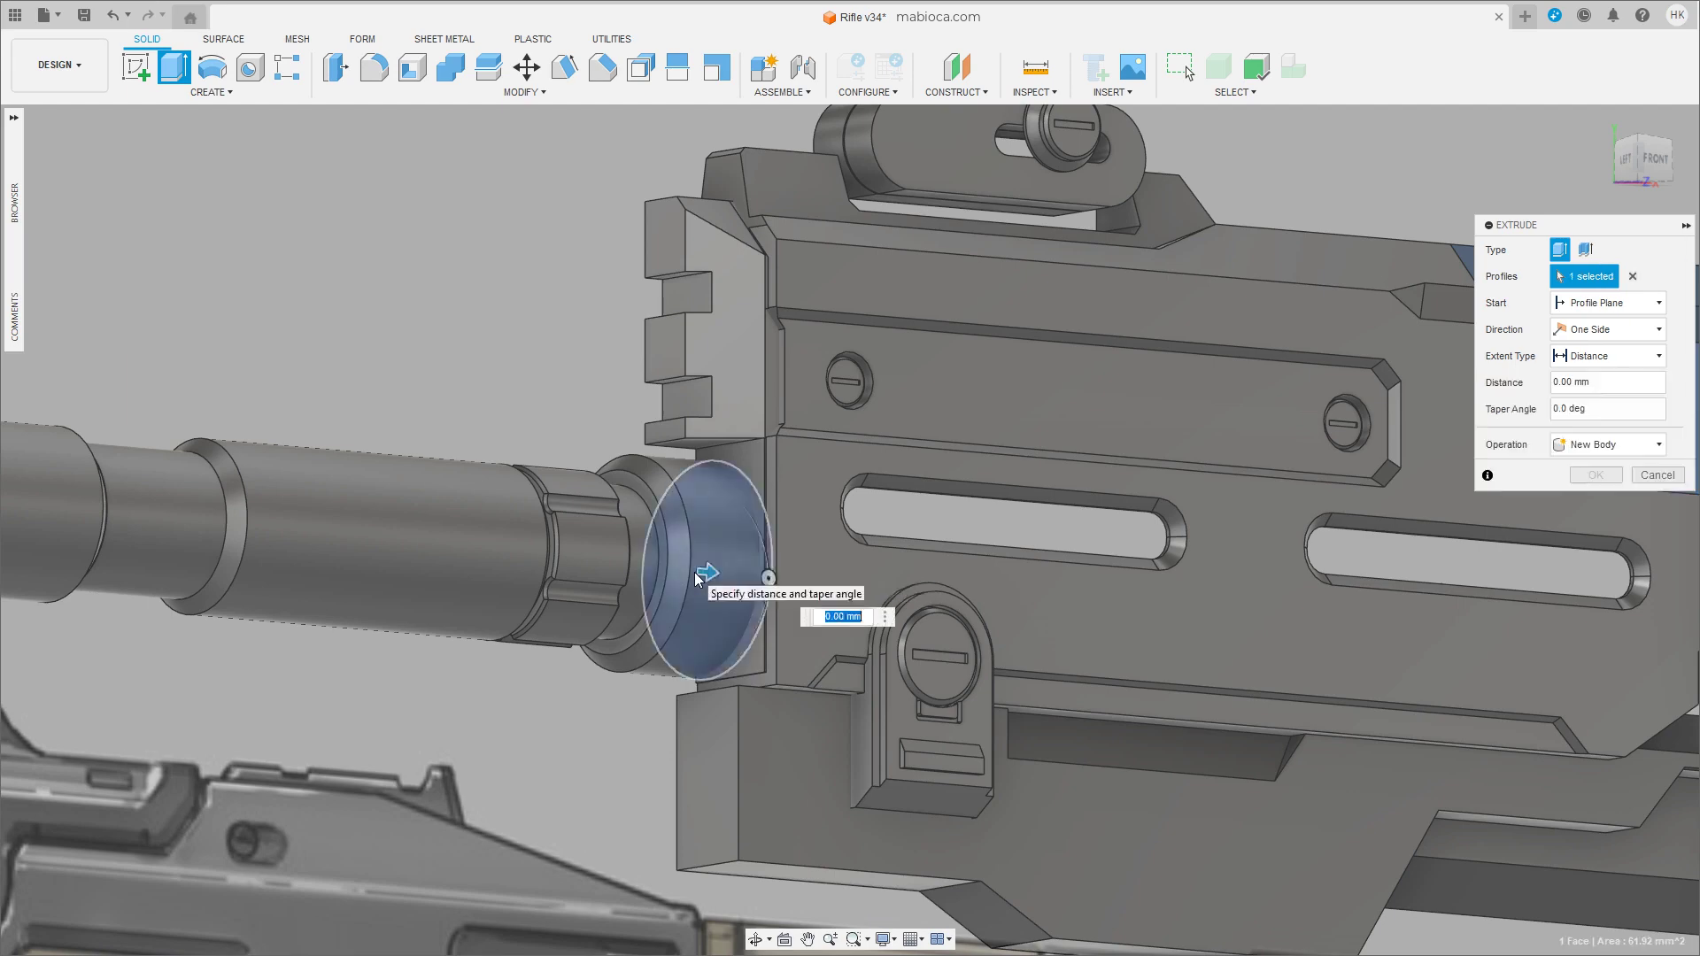
{"action": "middle_click_drag", "start_coordinate": [695, 572], "coordinate": [926, 666], "text": "shift"}
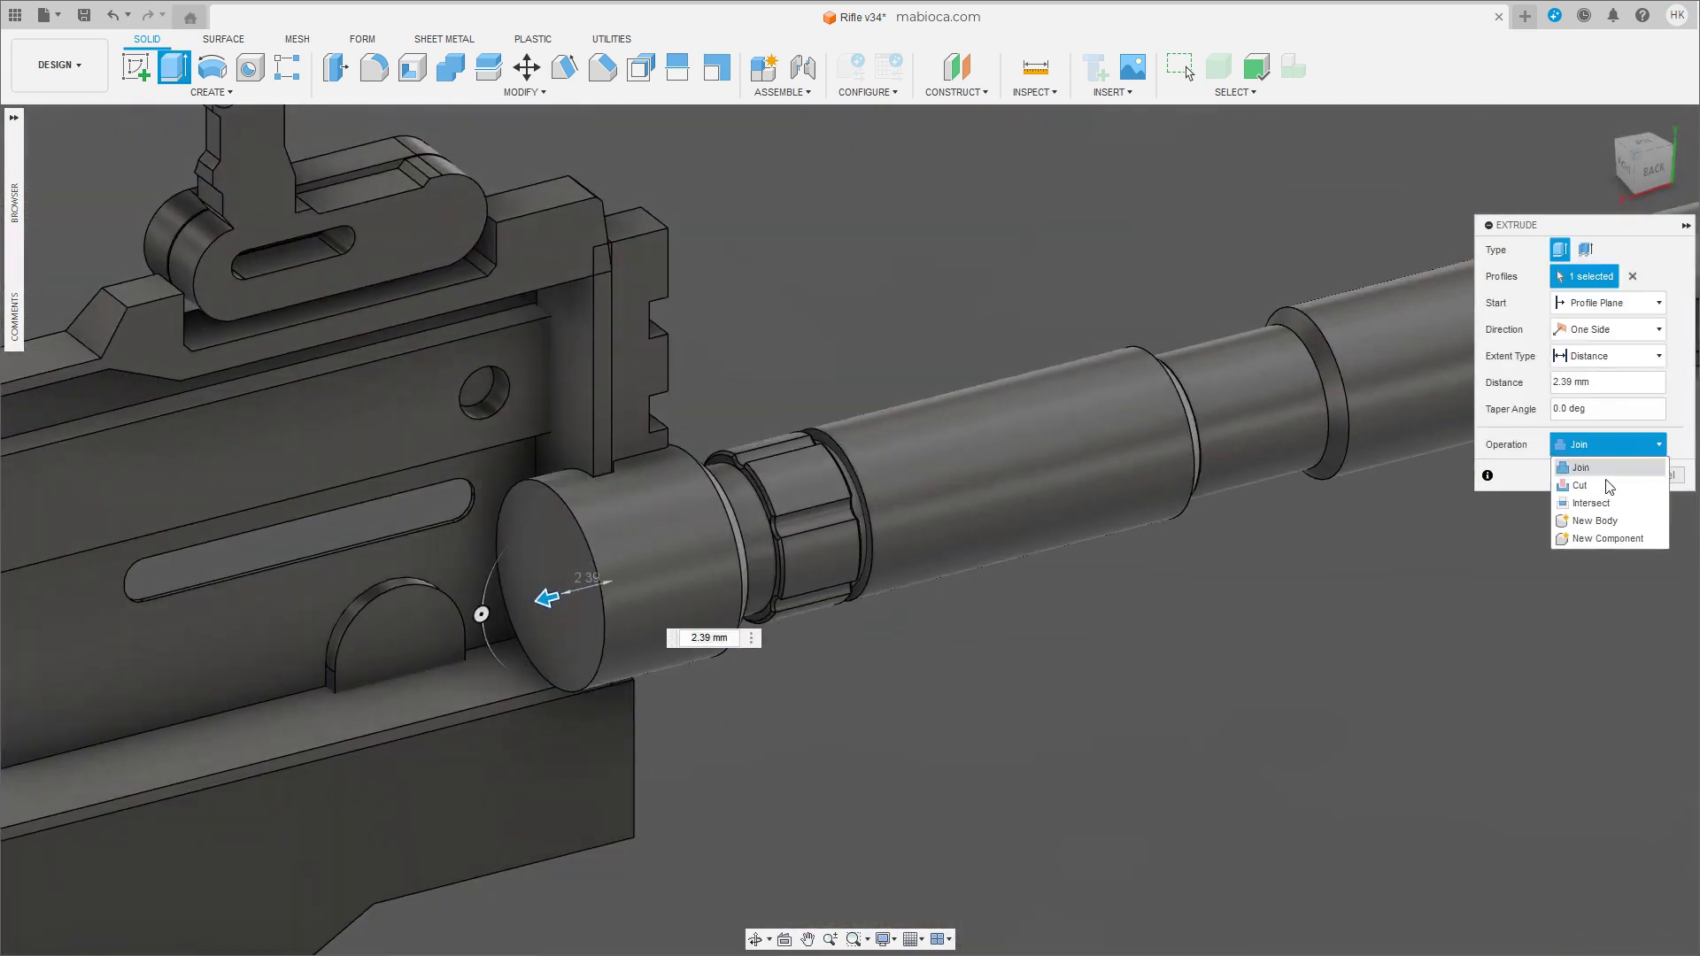
{"action": "key", "text": "Return"}
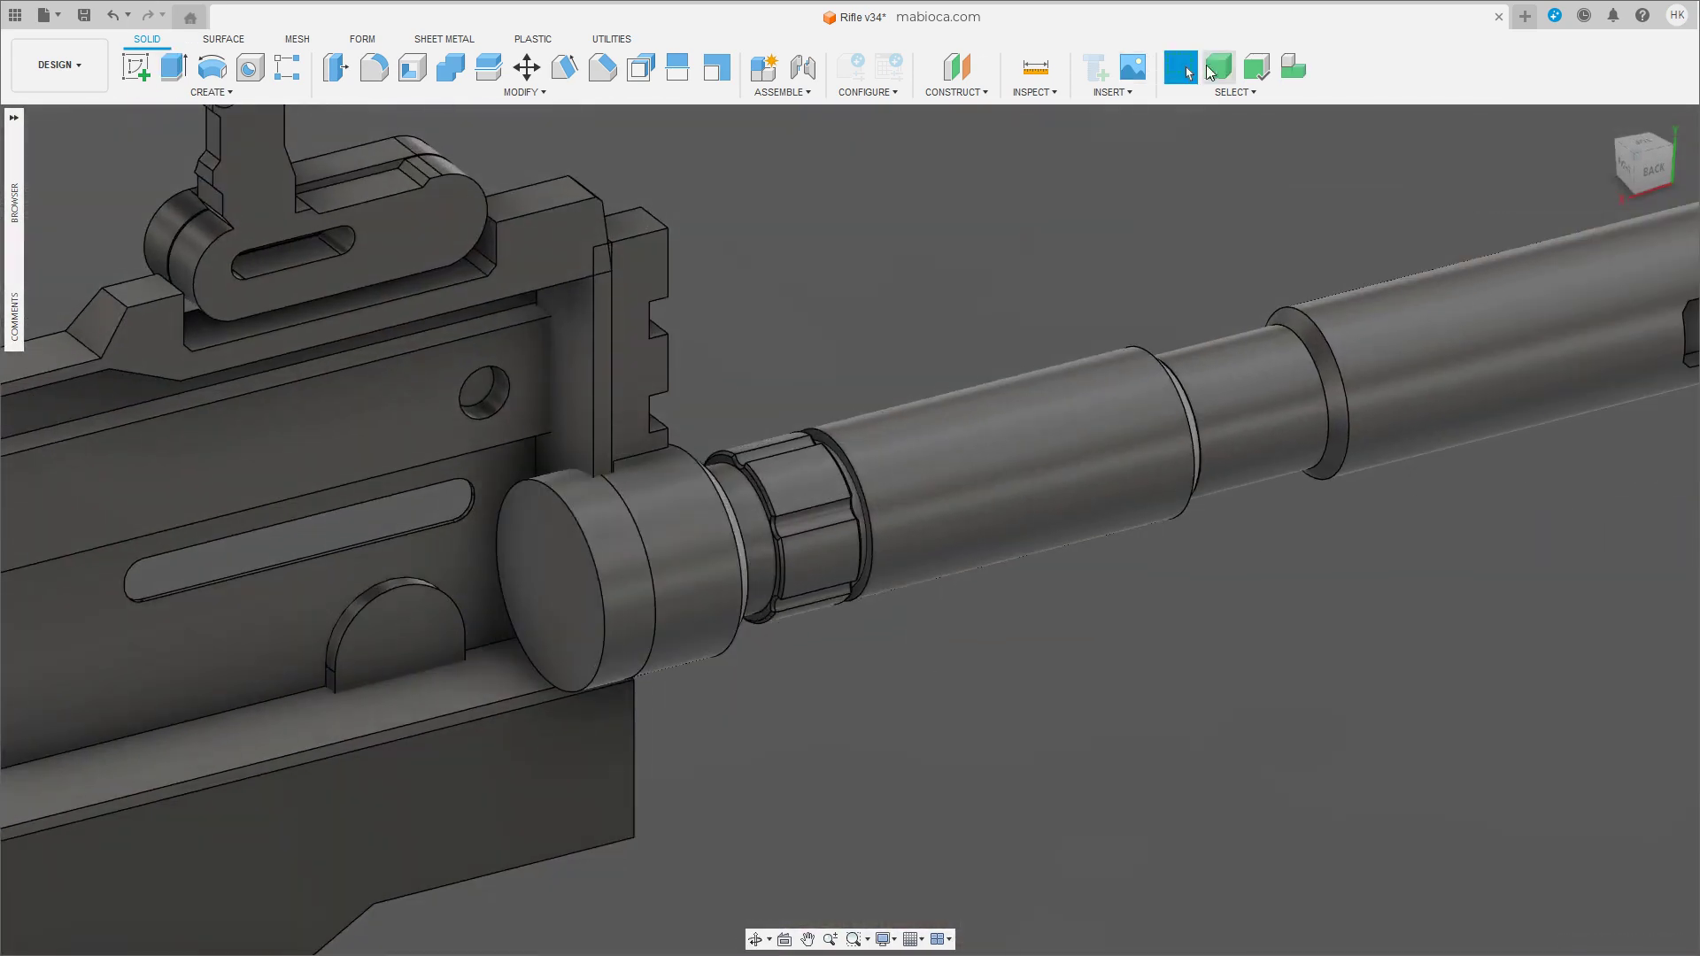
Slide the new cylinder about 17.5 mm along the barrel.
{"action": "left_click", "coordinate": [611, 555]}
{"action": "key", "text": "m"}
{"action": "left_click_drag", "start_coordinate": [655, 698], "coordinate": [985, 648]}
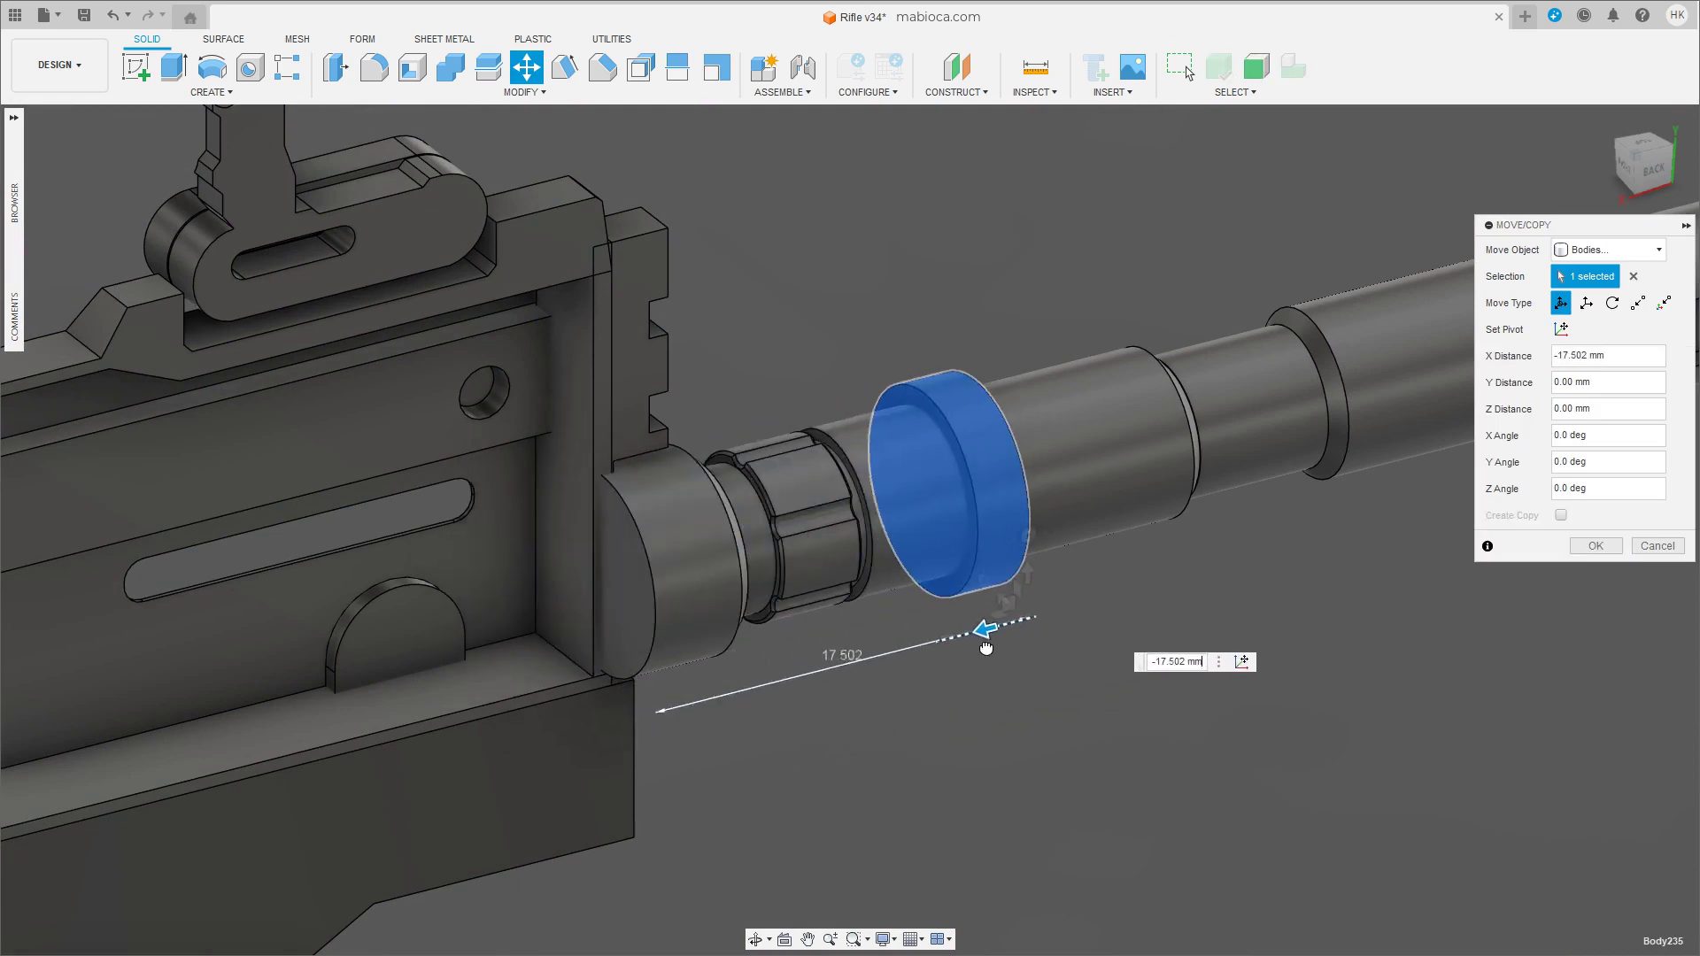
{"action": "left_click", "coordinate": [1591, 549]}
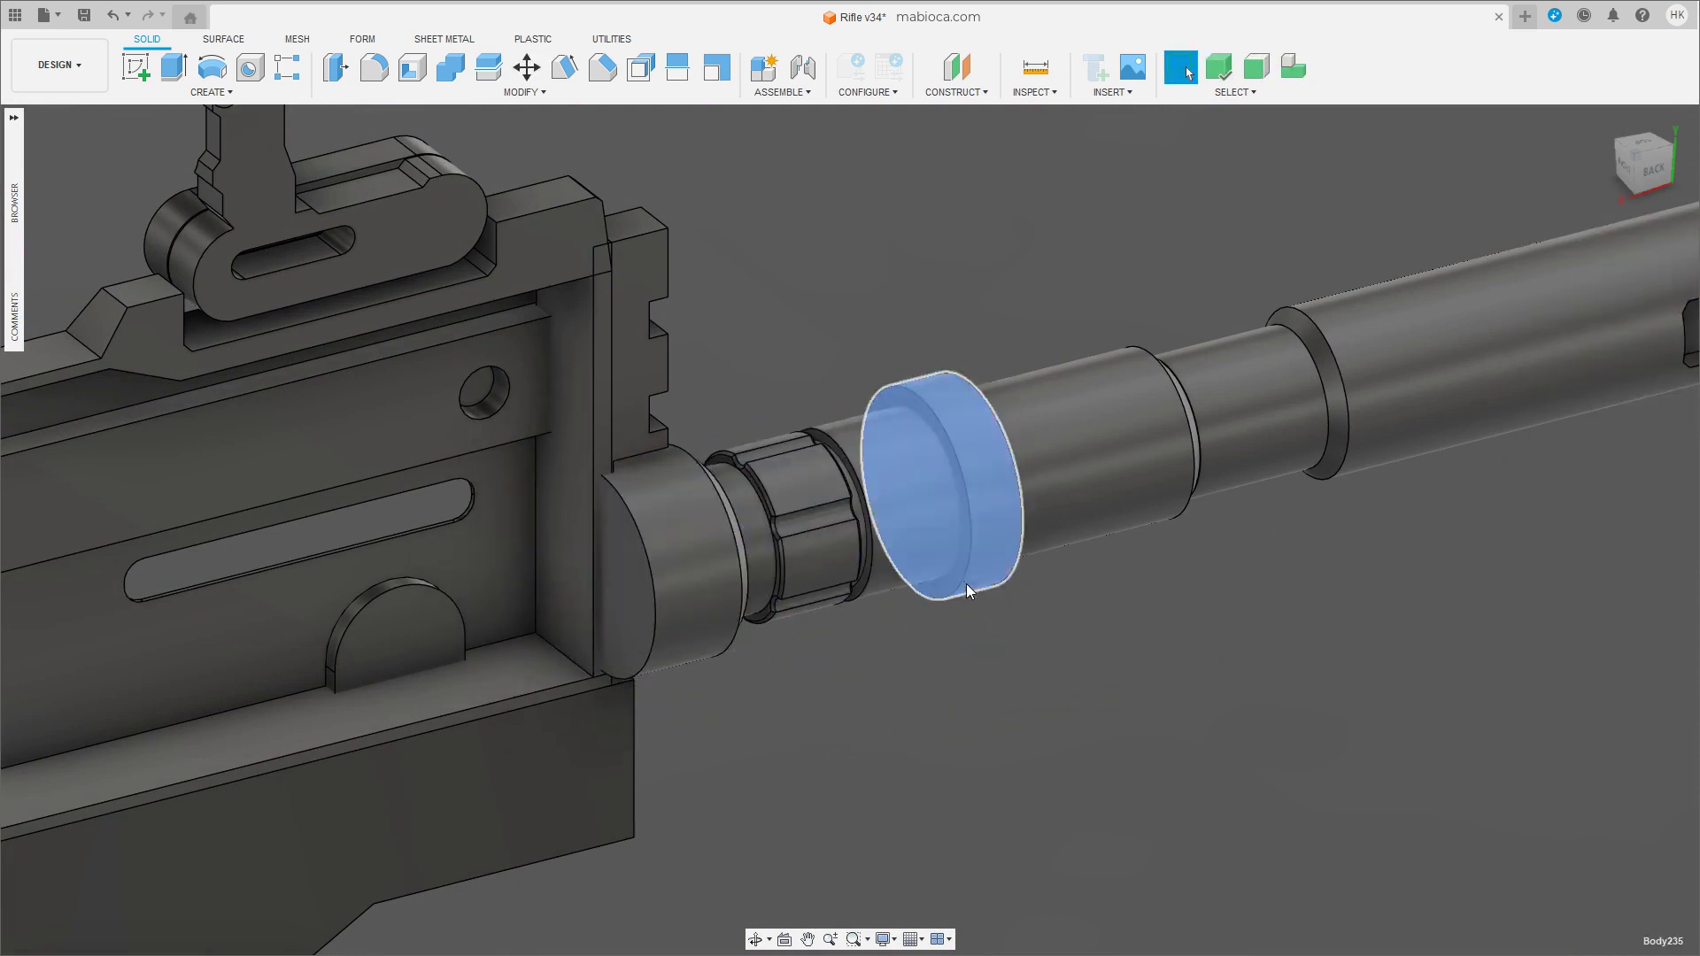
Slide the cylinder a further 14.79 mm so it seats against the receiver front.
{"action": "left_click", "coordinate": [965, 582]}
{"action": "key", "text": "m"}
{"action": "left_click", "coordinate": [928, 592]}
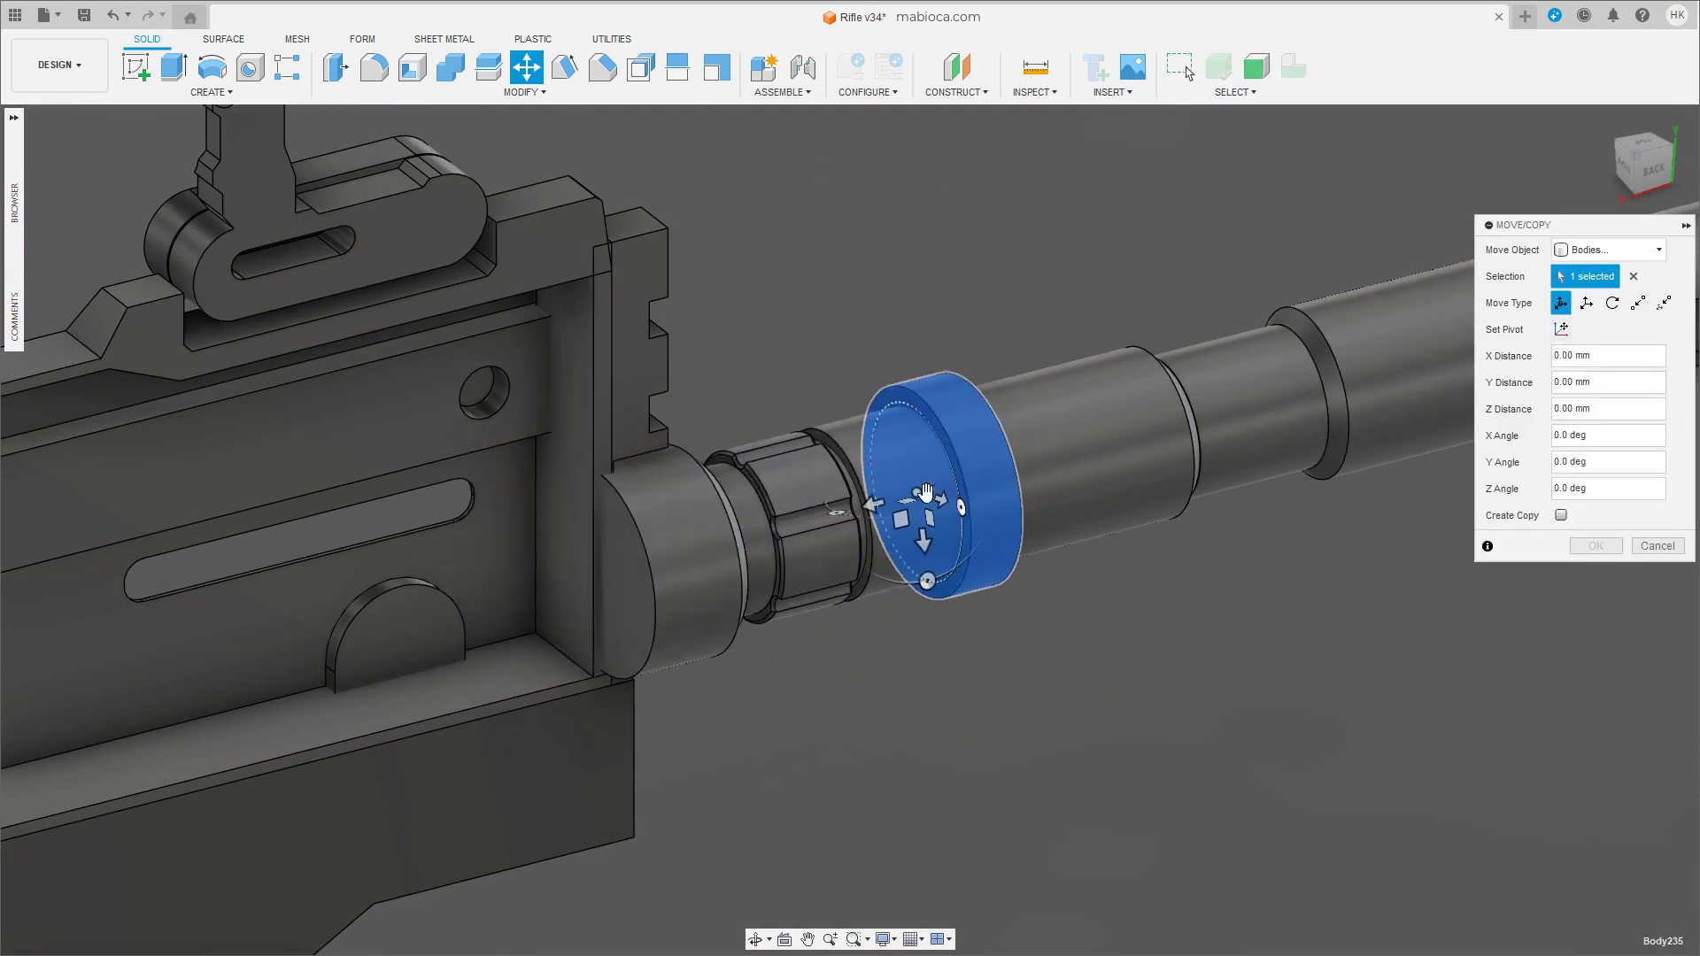
{"action": "left_click_drag", "start_coordinate": [657, 592], "coordinate": [646, 606]}
{"action": "middle_click_drag", "start_coordinate": [933, 735], "coordinate": [1591, 554], "text": "shift"}
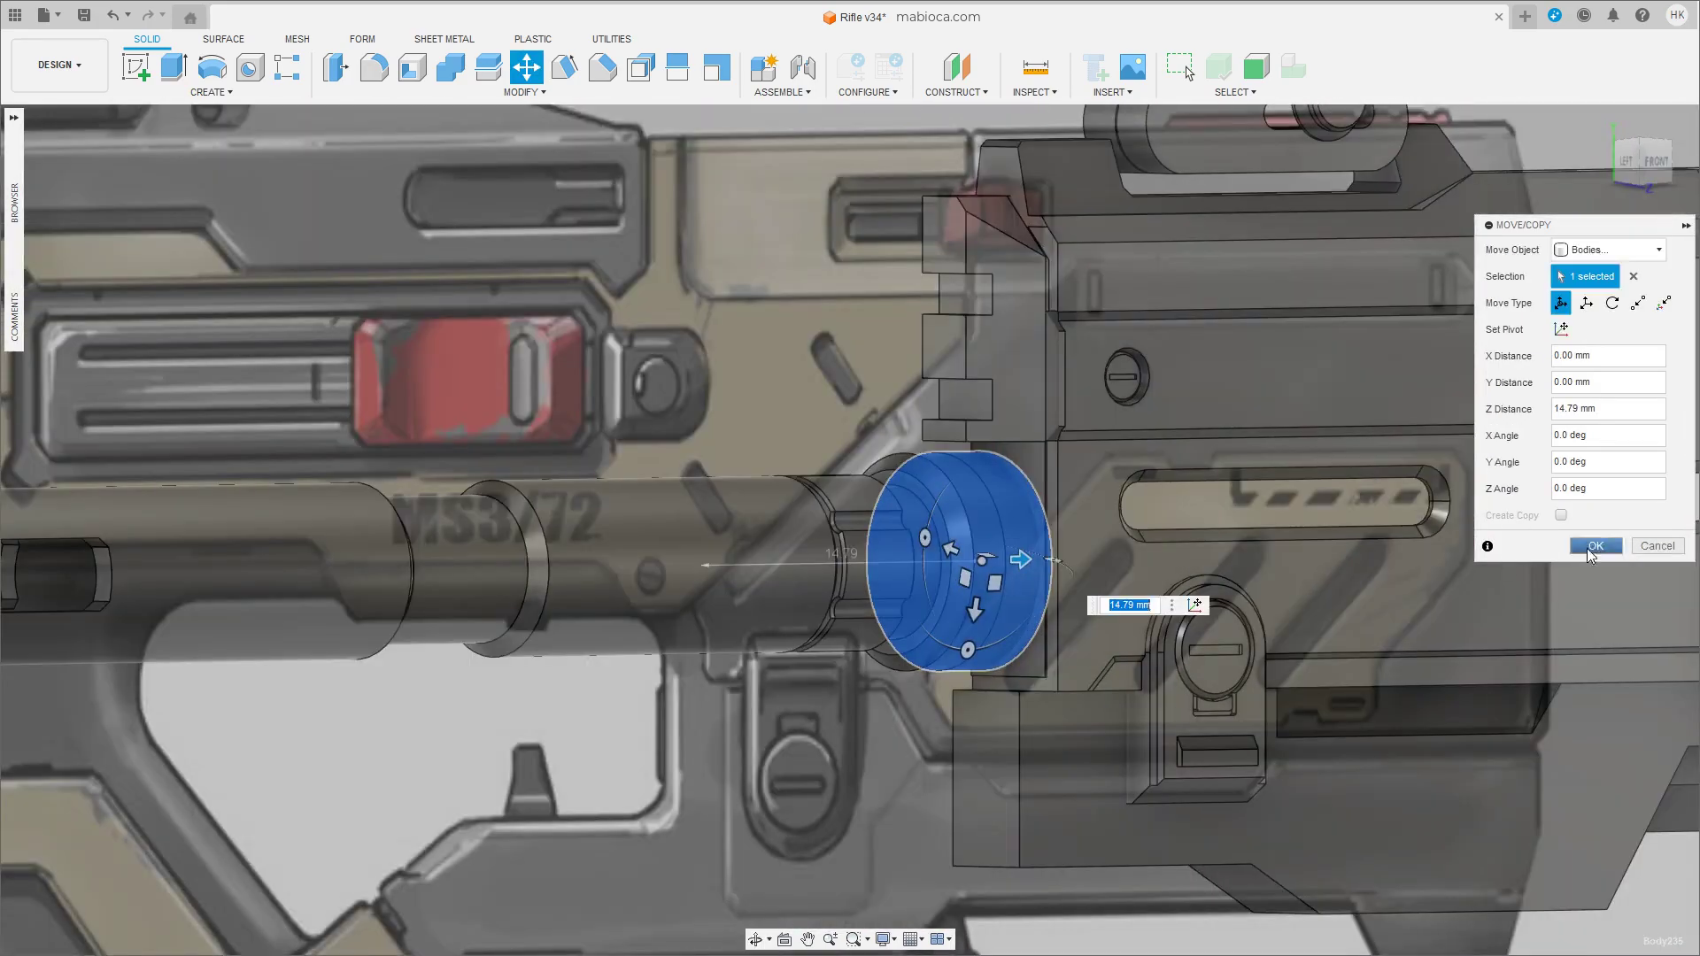
{"action": "left_click", "coordinate": [1591, 549]}
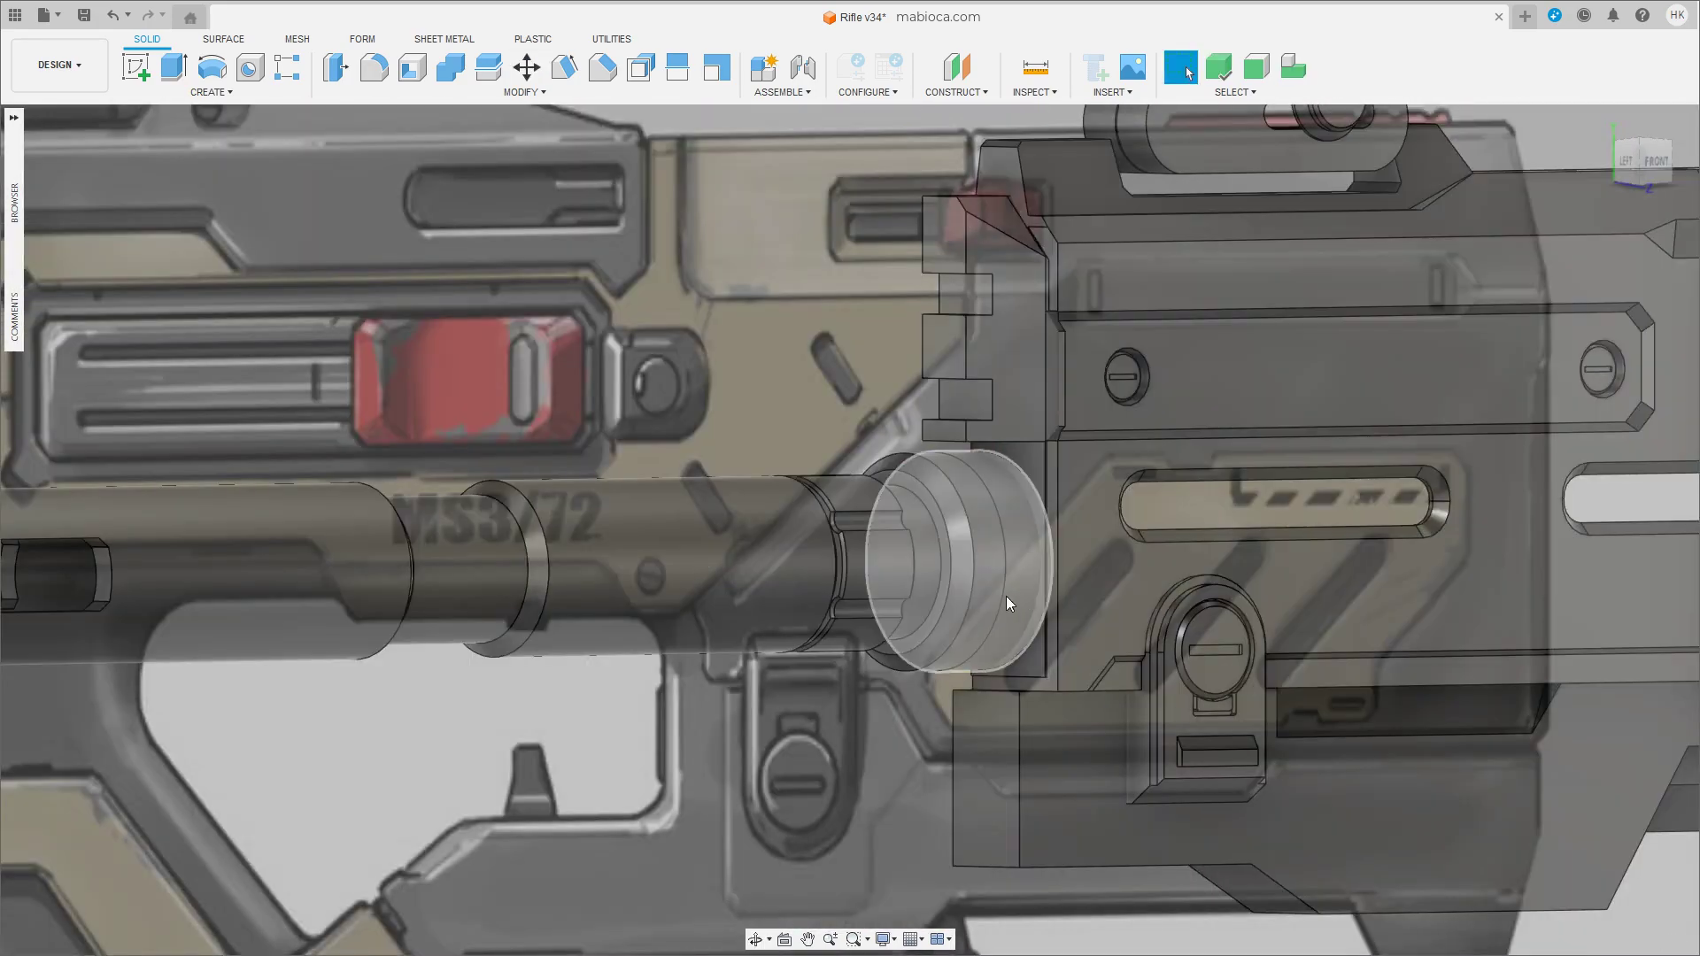
{"action": "middle_click_drag", "start_coordinate": [1006, 597], "coordinate": [1012, 598], "text": "shift"}
{"action": "left_click", "coordinate": [990, 593]}
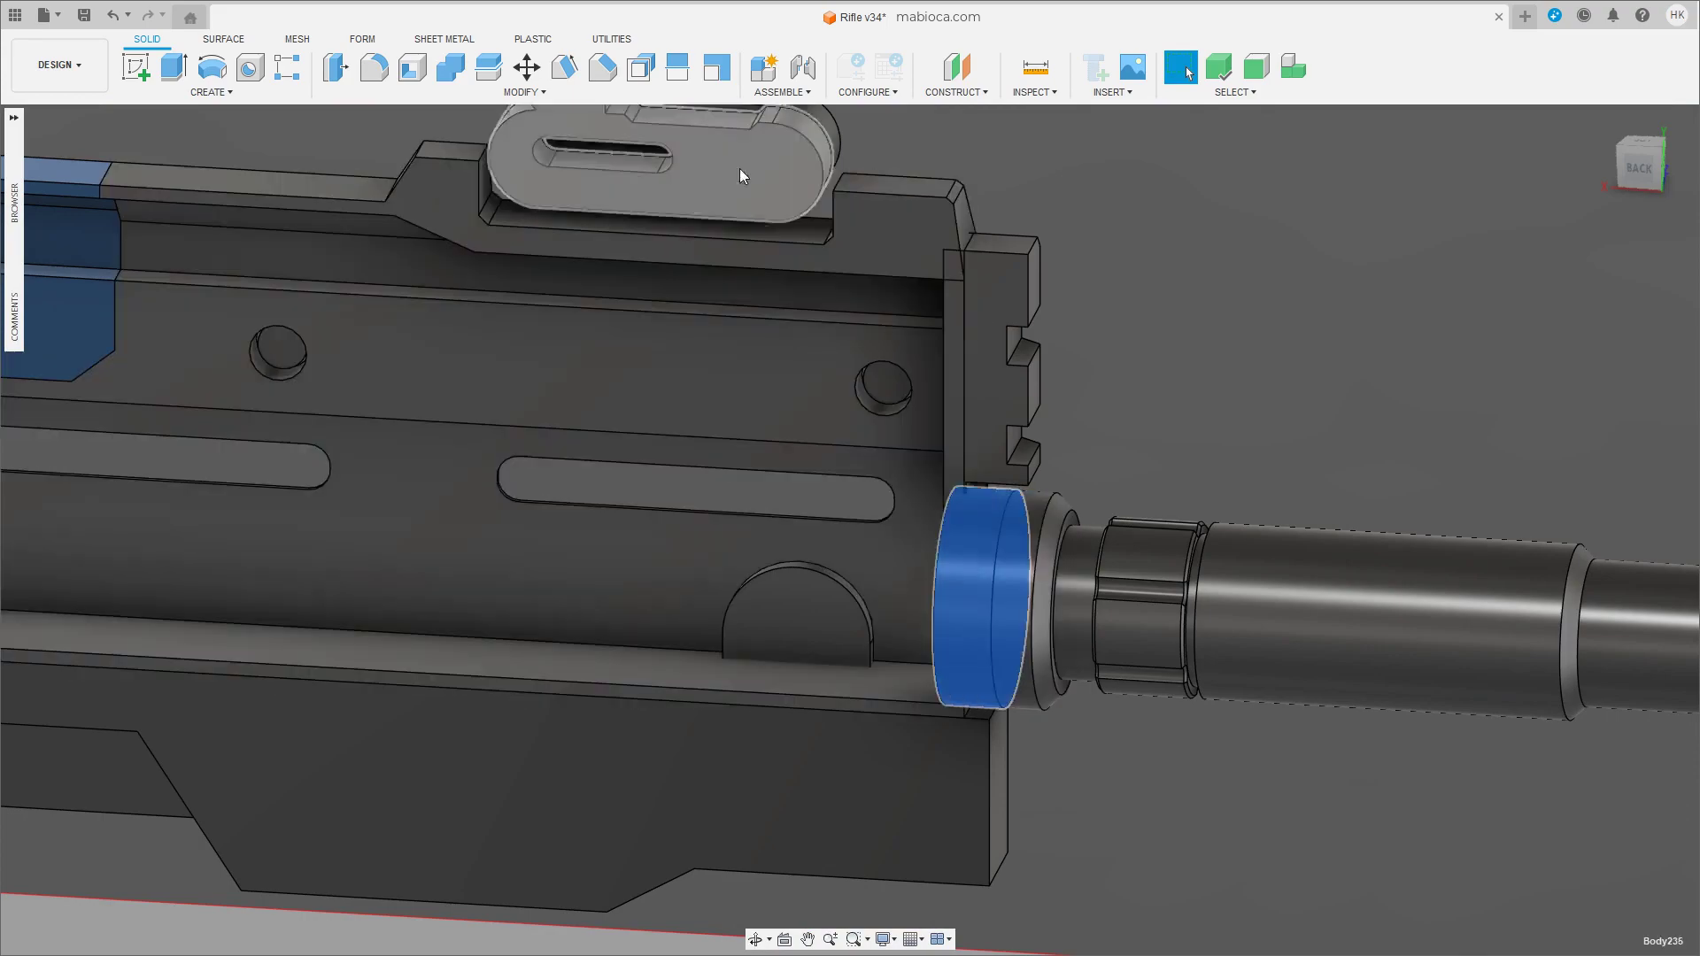
Offset the barrel ring's outer face by 5.568 mm with Press Pull into a bulkier collar.
{"action": "key", "text": "e"}
{"action": "left_click", "coordinate": [1660, 424]}
{"action": "left_click", "coordinate": [983, 602]}
{"action": "key", "text": "q"}
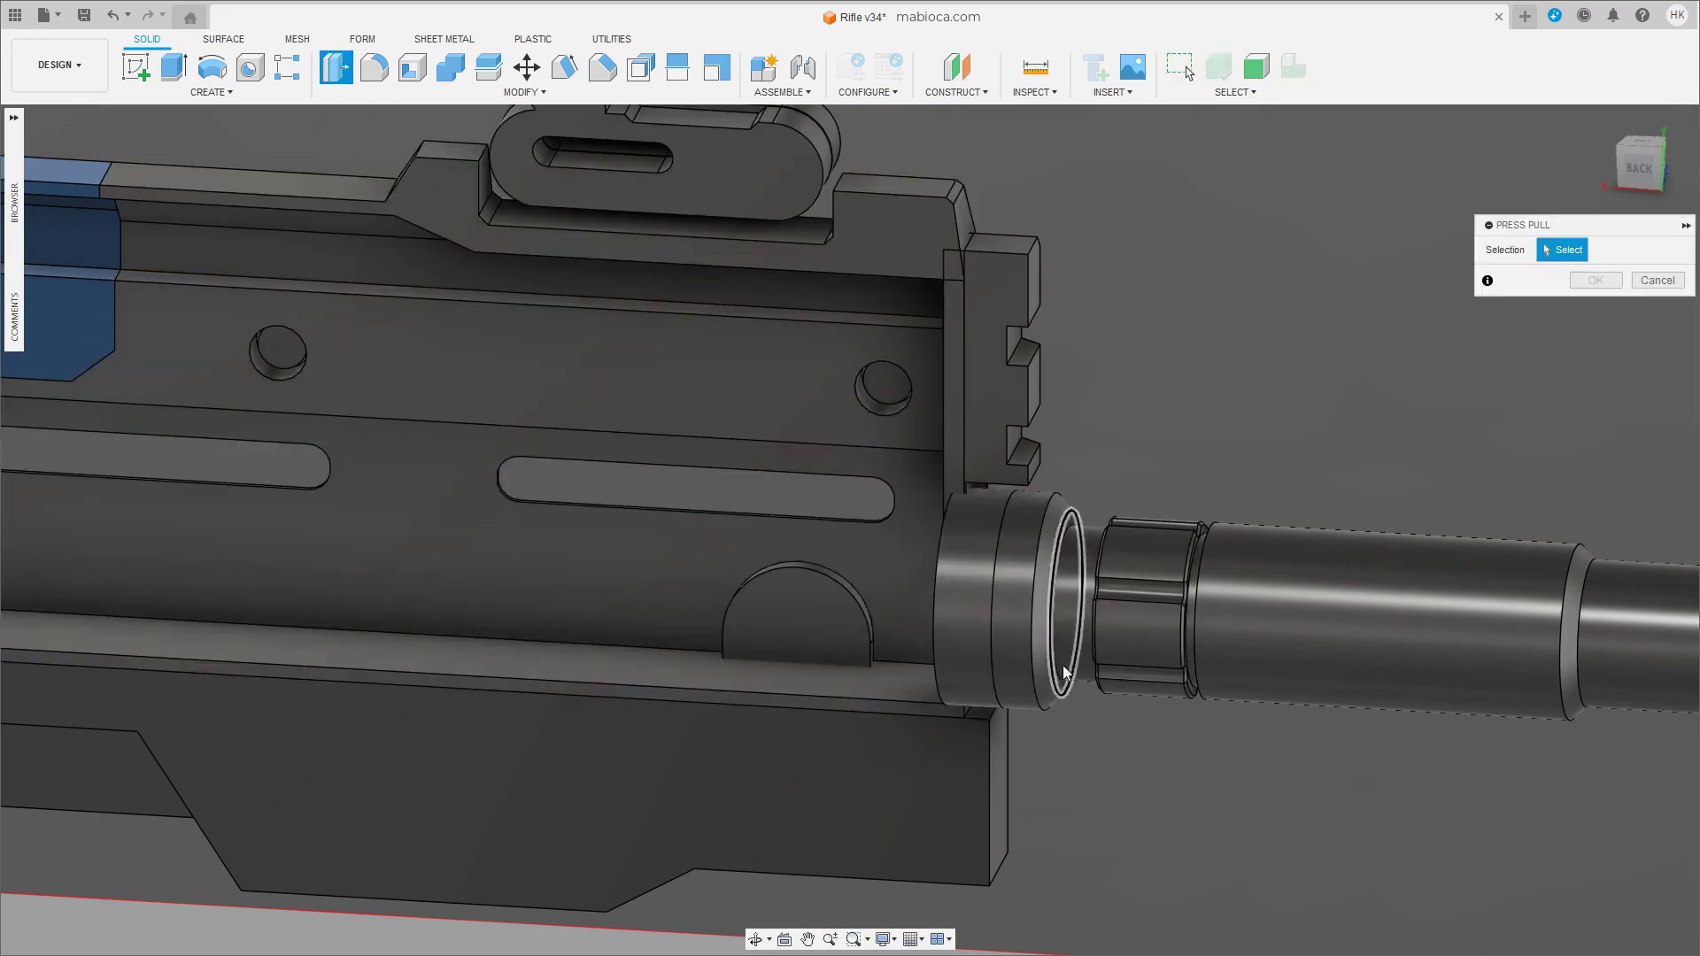
{"action": "mouse_move", "coordinate": [983, 611]}
{"action": "middle_mouse_down", "text": "shift"}
{"action": "mouse_move", "coordinate": [924, 711]}
{"action": "mouse_move", "coordinate": [1102, 624]}
{"action": "middle_mouse_up", "text": "shift"}
{"action": "scroll", "coordinate": [1101, 624], "scroll_direction": "down", "scroll_amount": 5}
{"action": "left_click", "coordinate": [1113, 657]}
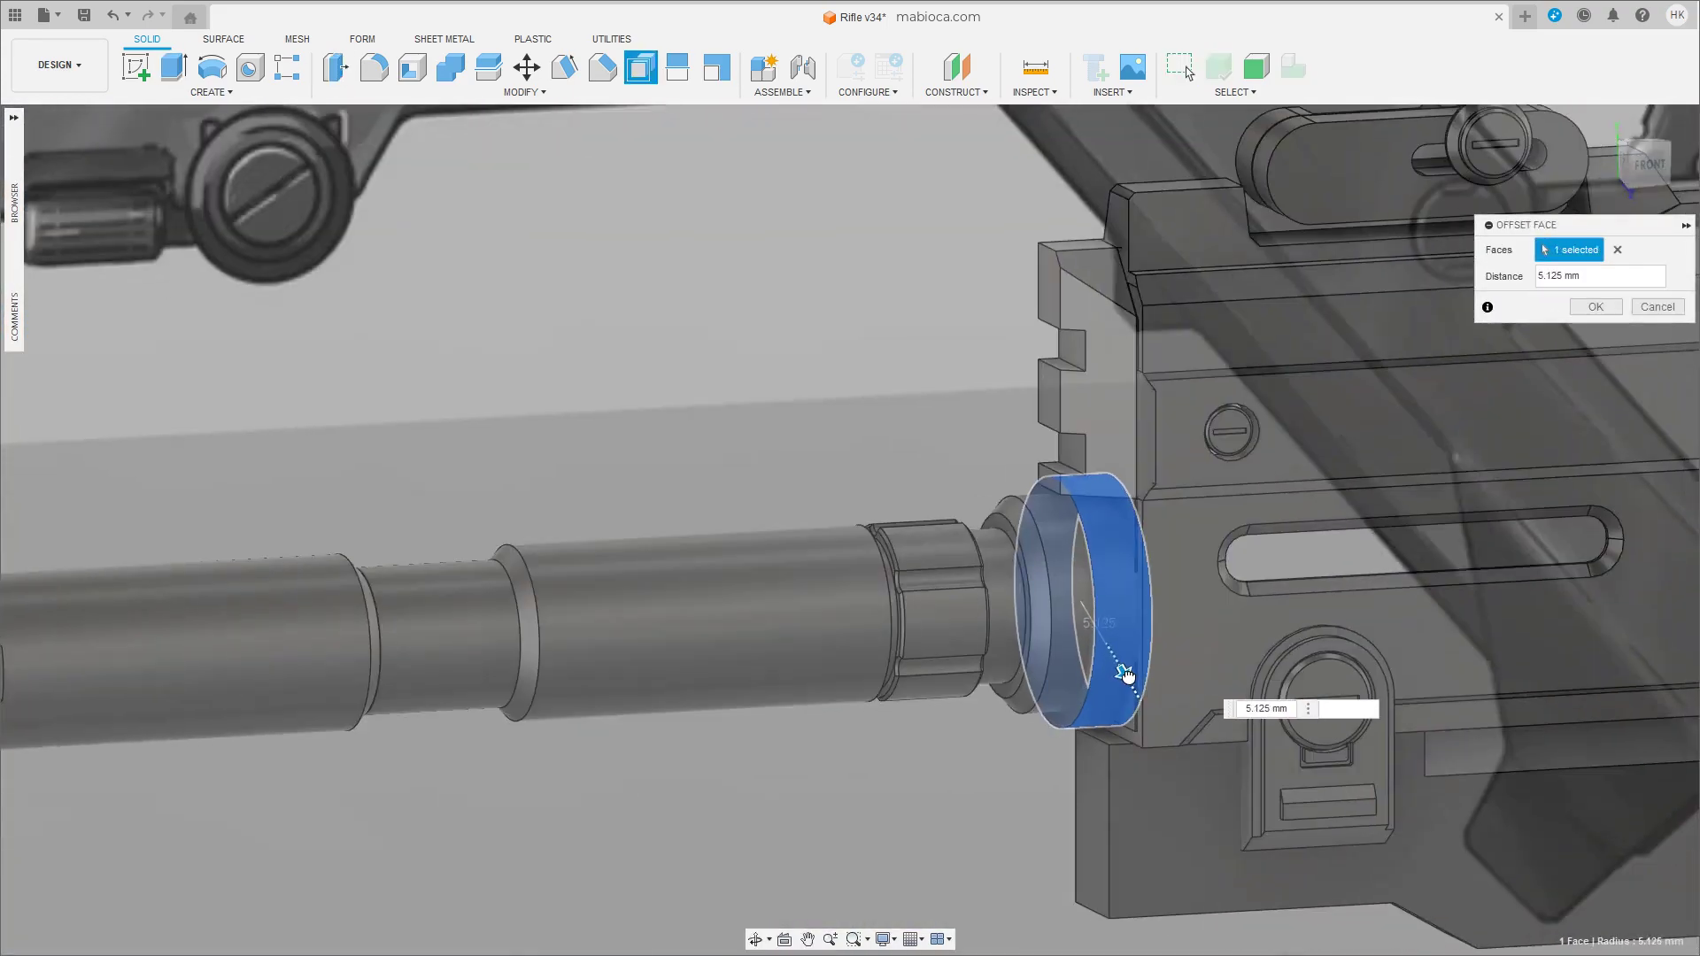
{"action": "scroll", "coordinate": [1154, 747], "scroll_direction": "up", "scroll_amount": 3}
{"action": "scroll", "coordinate": [1008, 492], "scroll_direction": "up", "scroll_amount": 3}
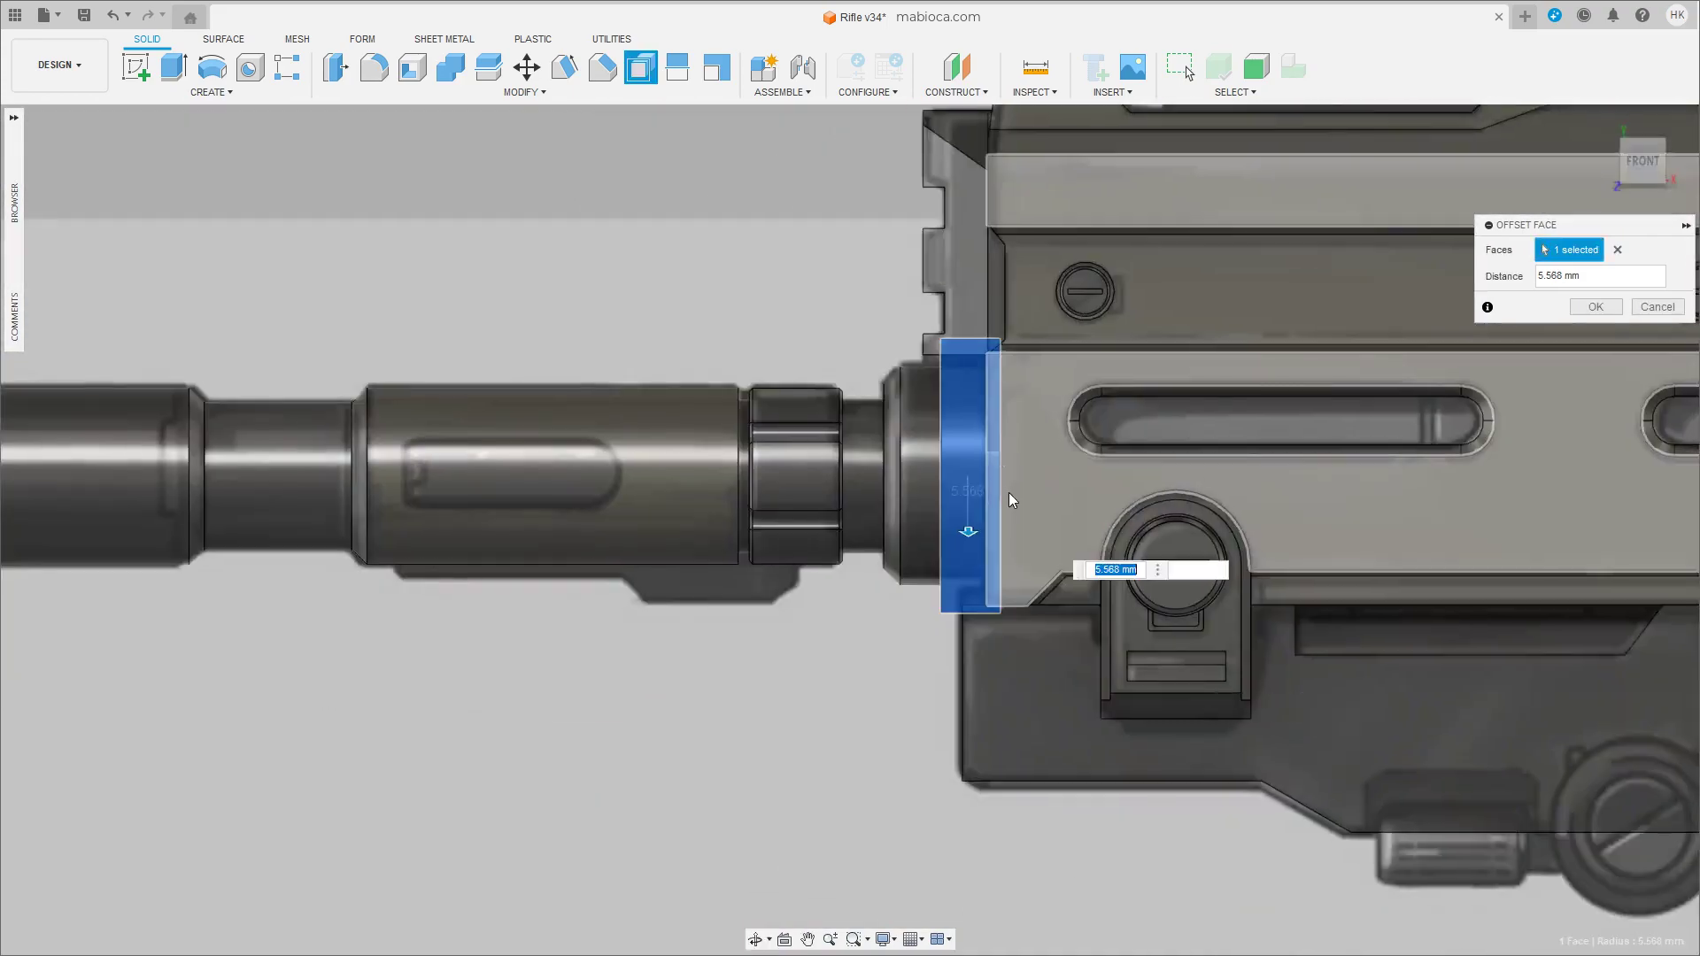
{"action": "scroll", "coordinate": [936, 555], "scroll_direction": "up", "scroll_amount": 2}
{"action": "key", "text": "Return"}
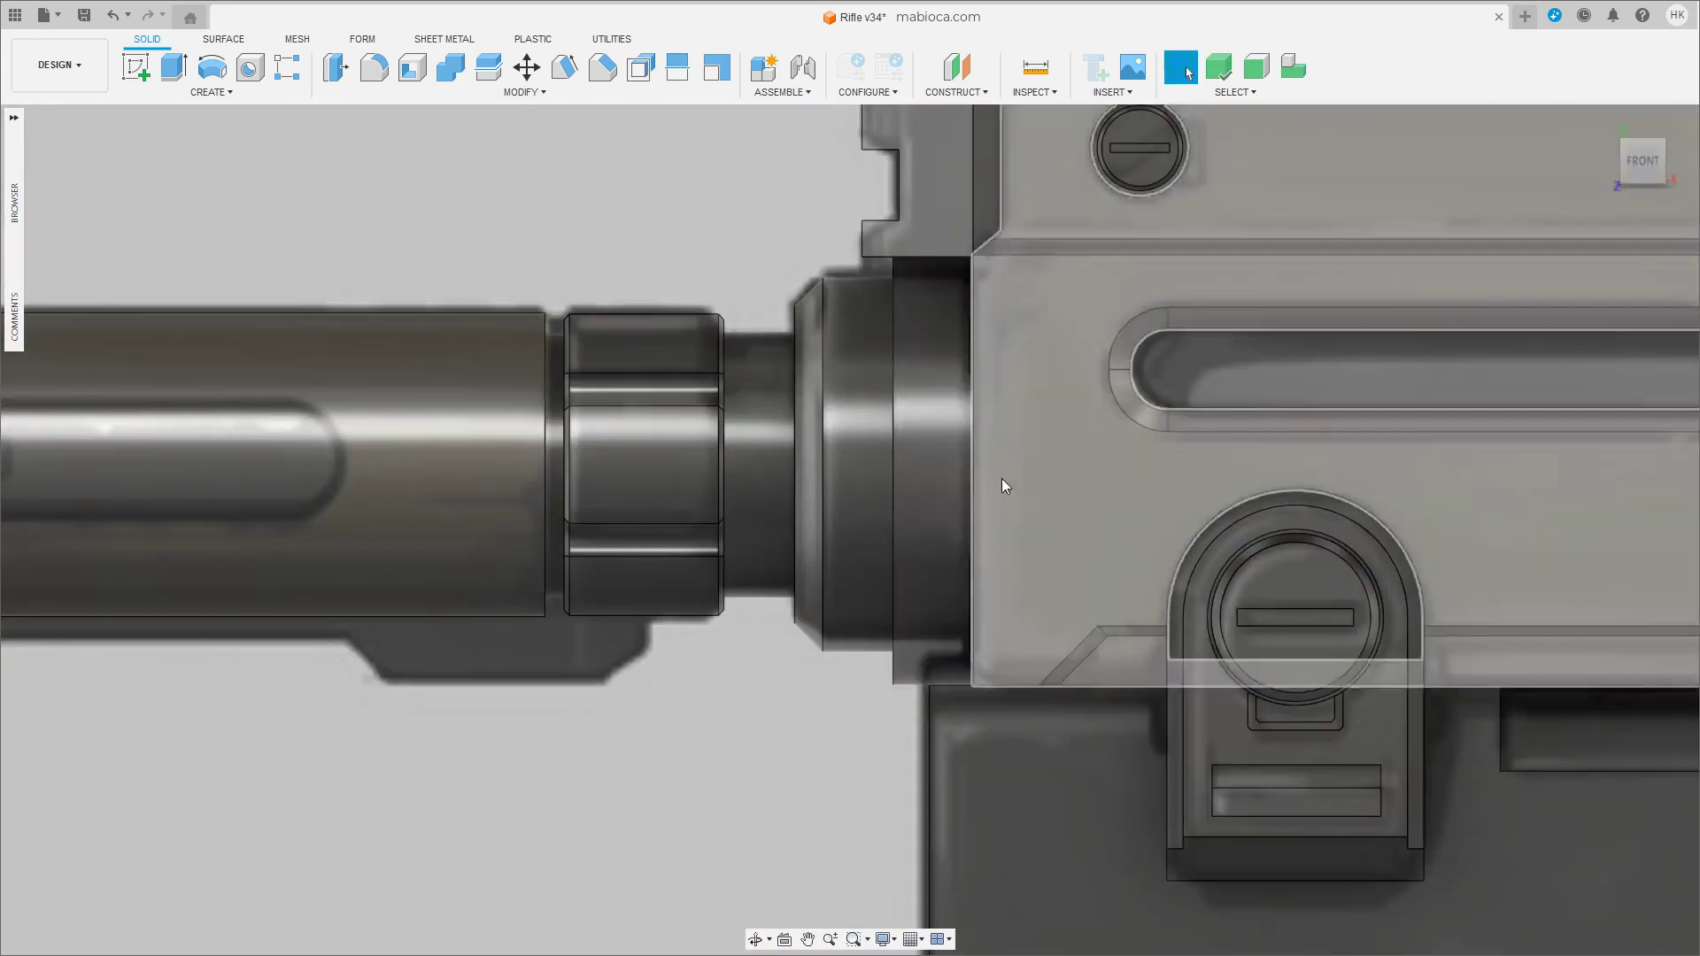
{"action": "mouse_move", "coordinate": [1001, 478]}
{"action": "middle_mouse_down", "text": "shift"}
{"action": "mouse_move", "coordinate": [1063, 482]}
{"action": "mouse_move", "coordinate": [1055, 507]}
{"action": "mouse_move", "coordinate": [1114, 534]}
{"action": "middle_mouse_up", "text": "shift"}
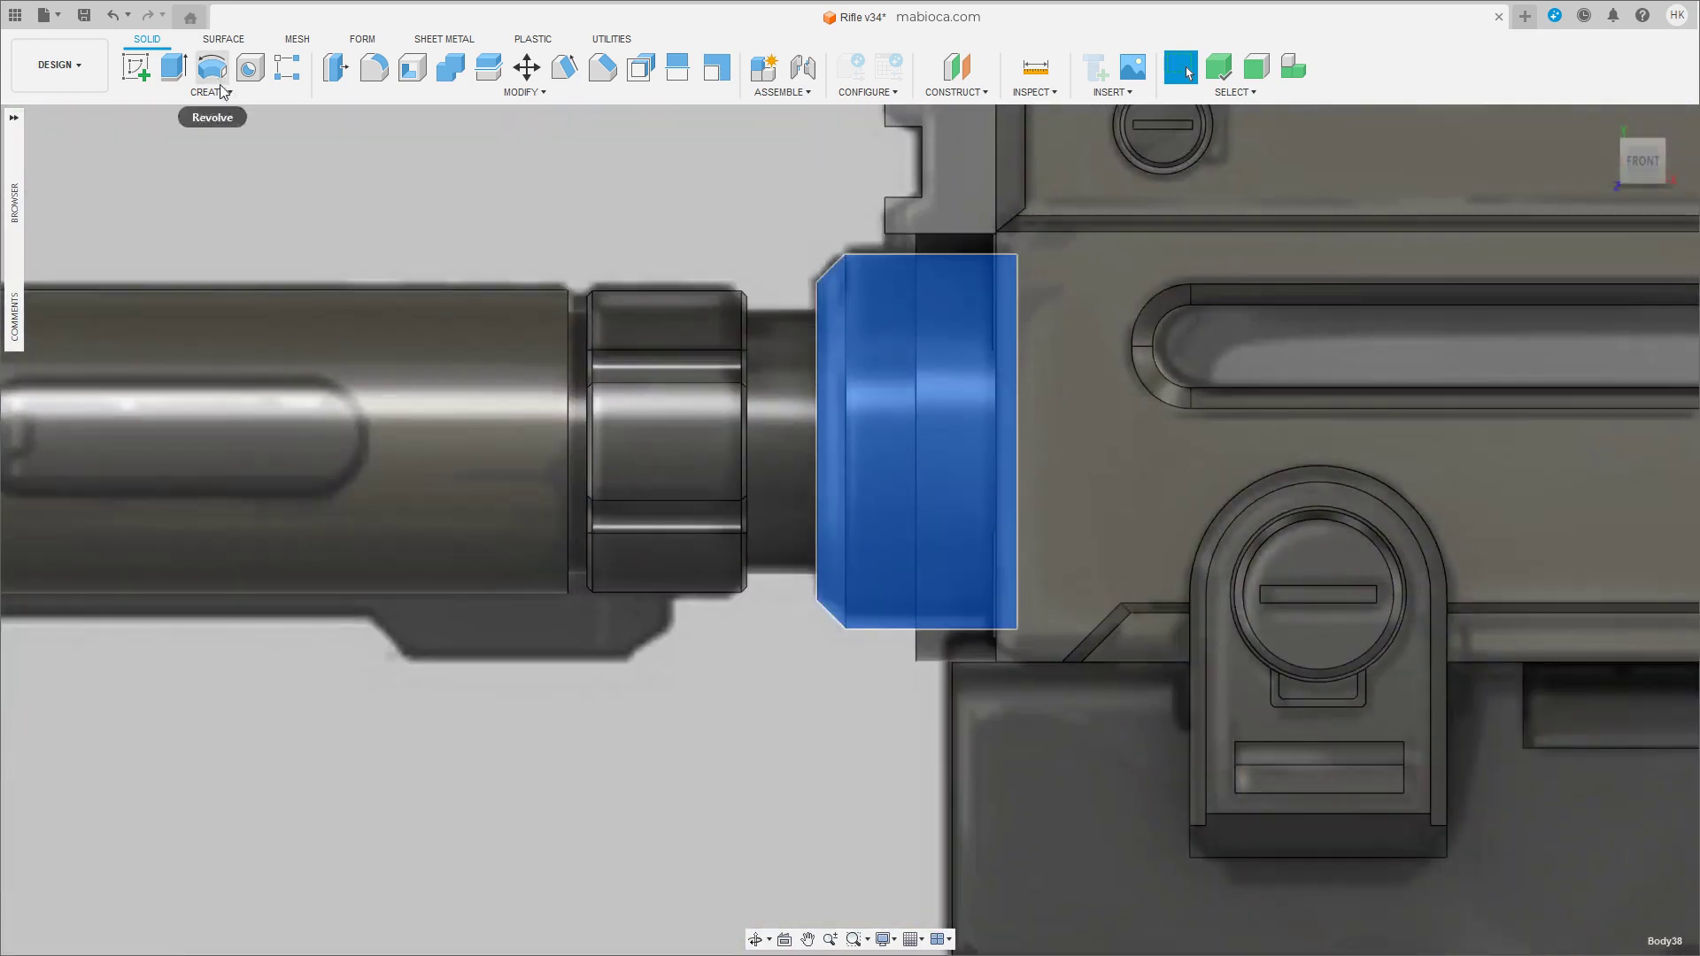
Create a new box body beside the barrel base.
{"action": "left_click", "coordinate": [1226, 499]}
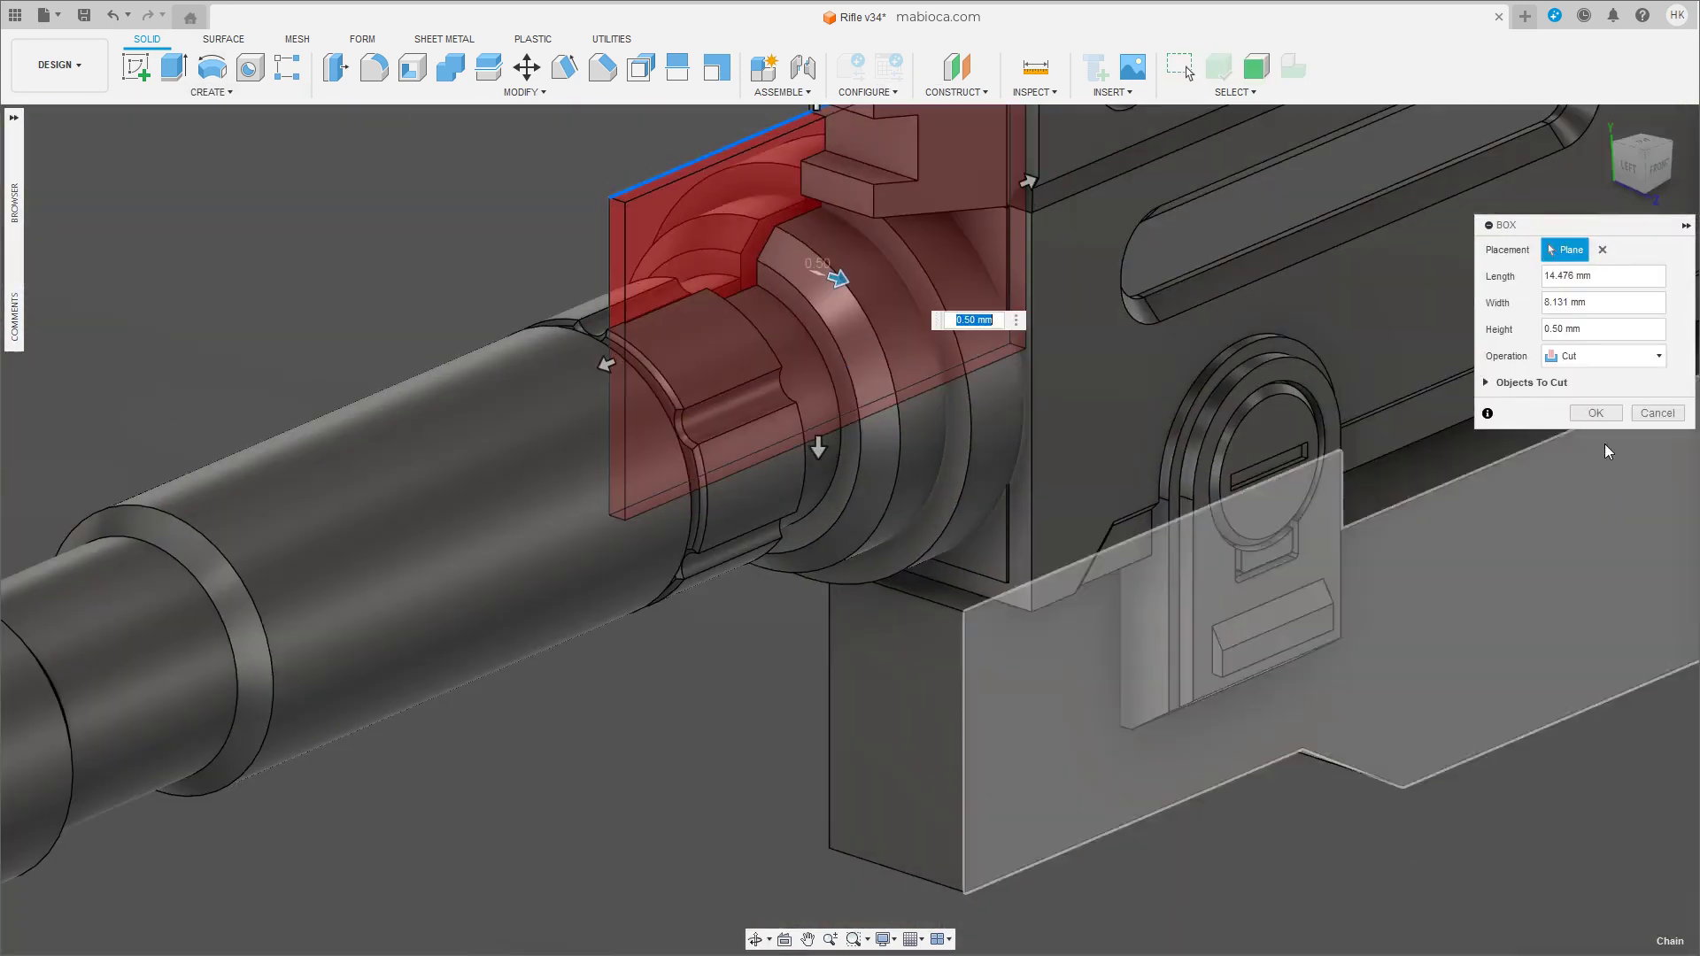
{"action": "left_click", "coordinate": [1605, 356]}
{"action": "left_click", "coordinate": [1597, 440]}
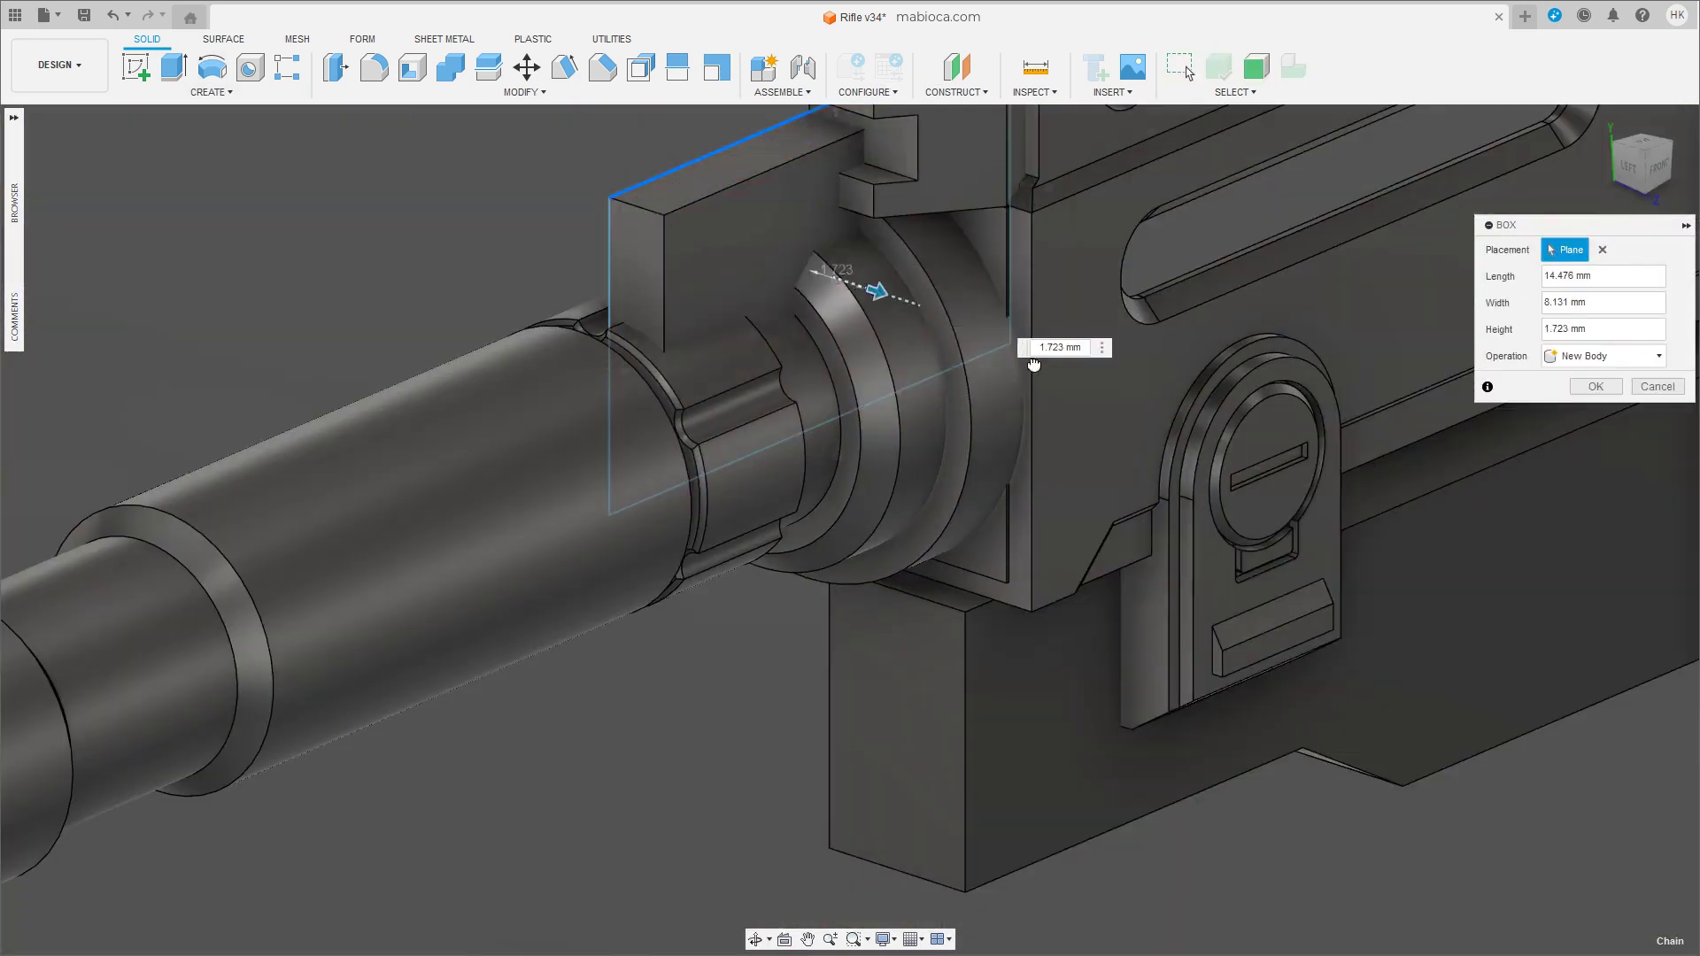
{"action": "left_click", "coordinate": [1163, 367]}
{"action": "key", "text": "m"}
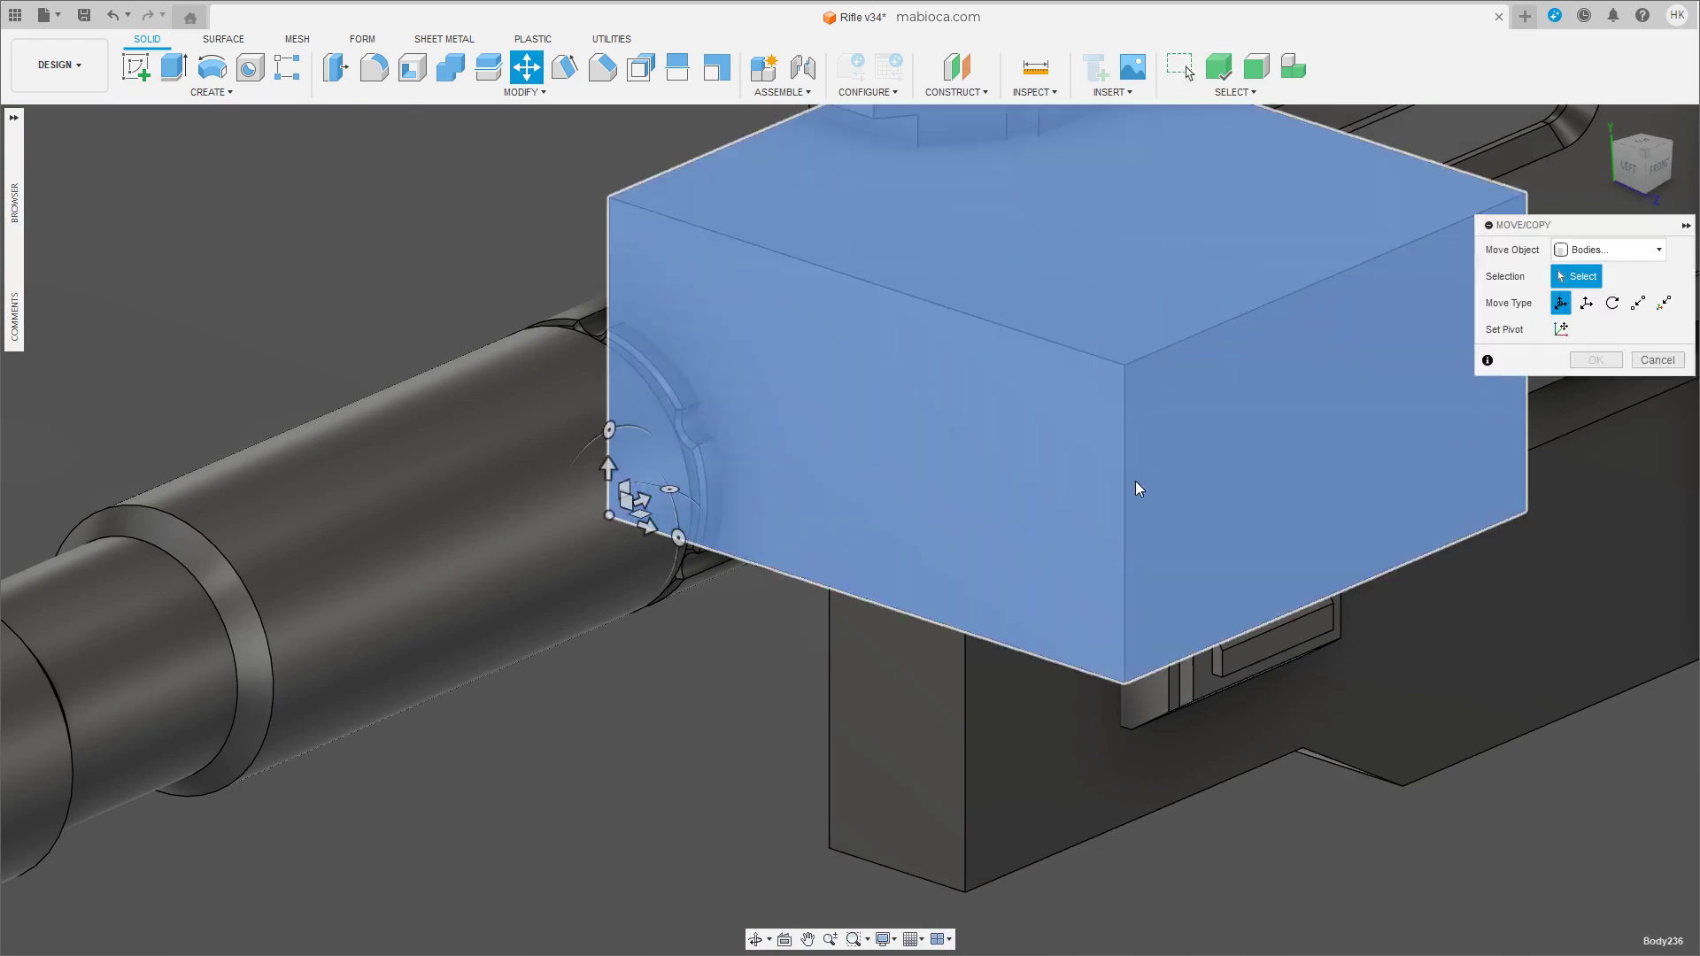
Combine the block with the half-round piece, leaving a semicircular wedge.
{"action": "key", "text": "c"}
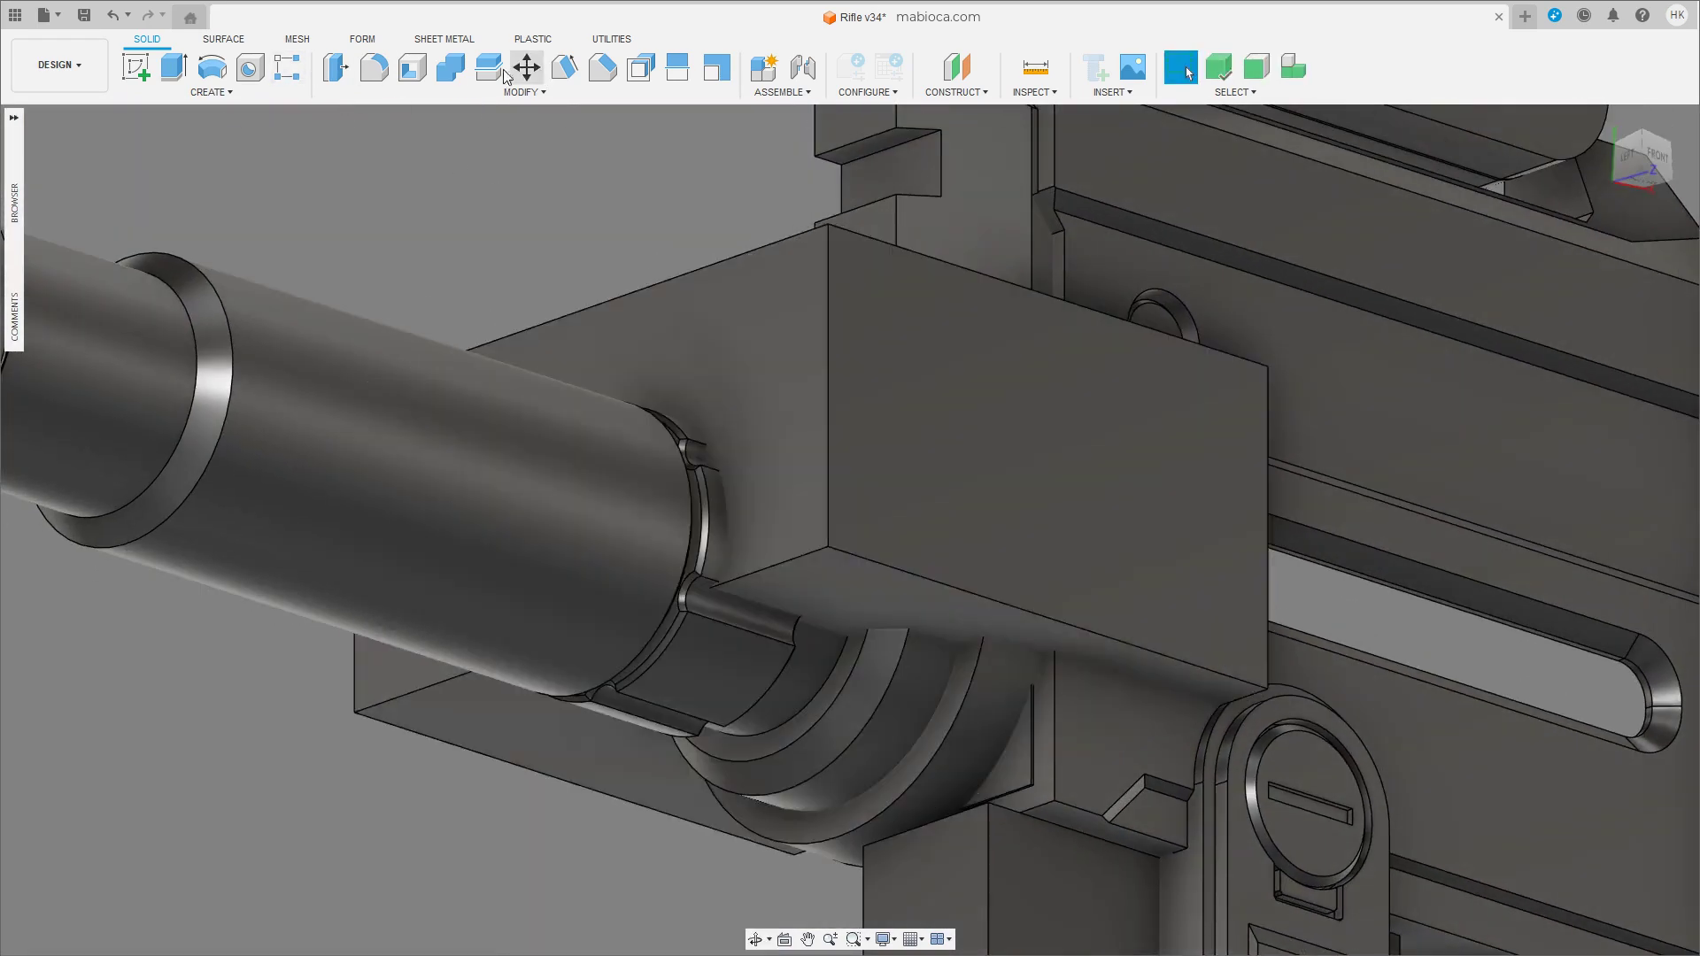
{"action": "left_click", "coordinate": [767, 832]}
{"action": "left_click", "coordinate": [1157, 505]}
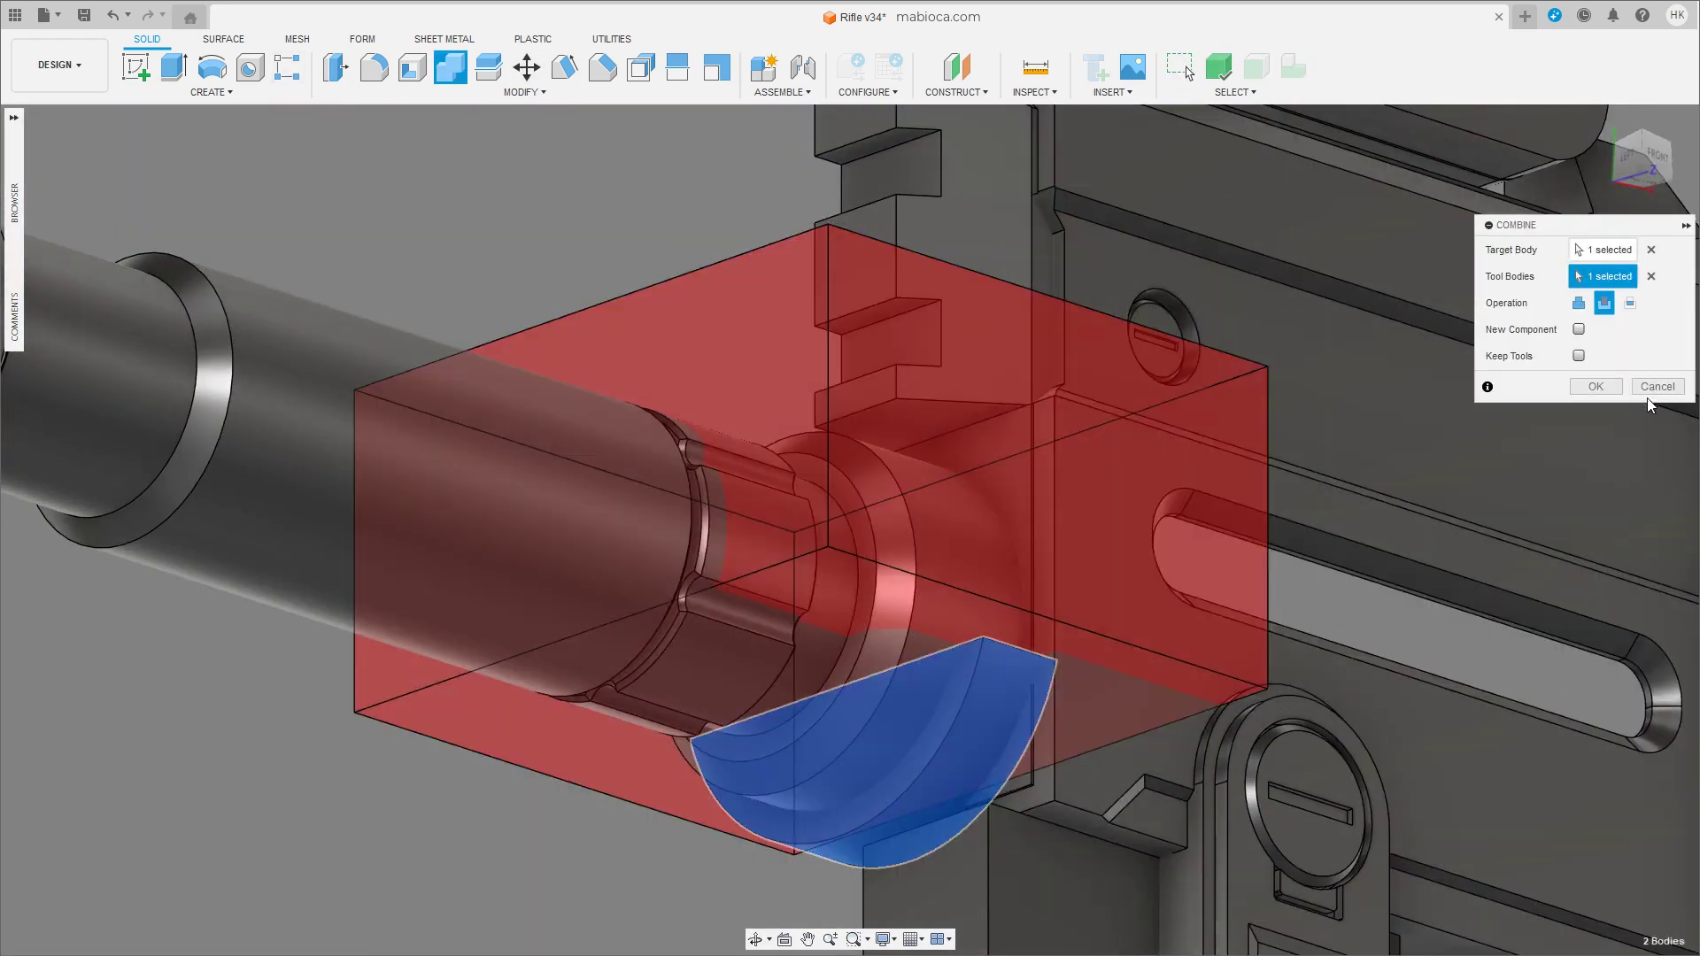
{"action": "left_click", "coordinate": [1596, 387]}
{"action": "mouse_move", "coordinate": [1060, 771]}
{"action": "middle_mouse_down", "text": "shift"}
{"action": "mouse_move", "coordinate": [1119, 802]}
{"action": "mouse_move", "coordinate": [776, 684]}
{"action": "mouse_move", "coordinate": [560, 805]}
{"action": "middle_mouse_up", "text": "shift"}
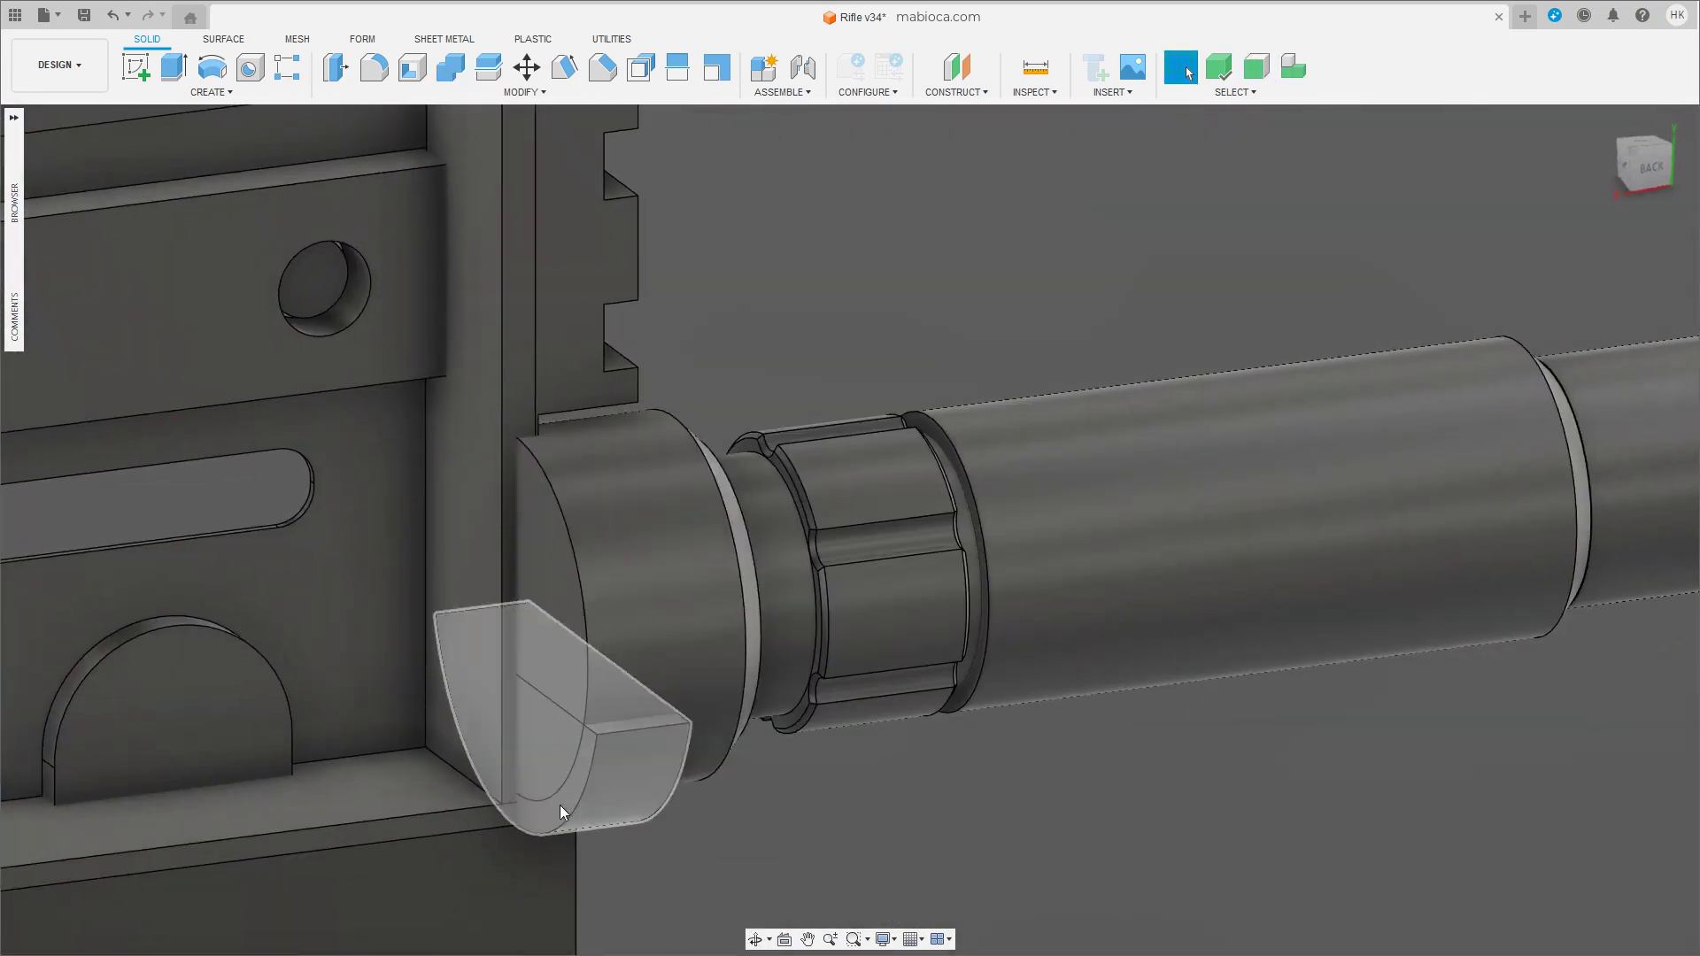
Move the wedge's cut end face inward by -0.934 mm.
{"action": "left_click", "coordinate": [564, 744]}
{"action": "left_click_drag", "start_coordinate": [493, 803], "coordinate": [490, 805]}
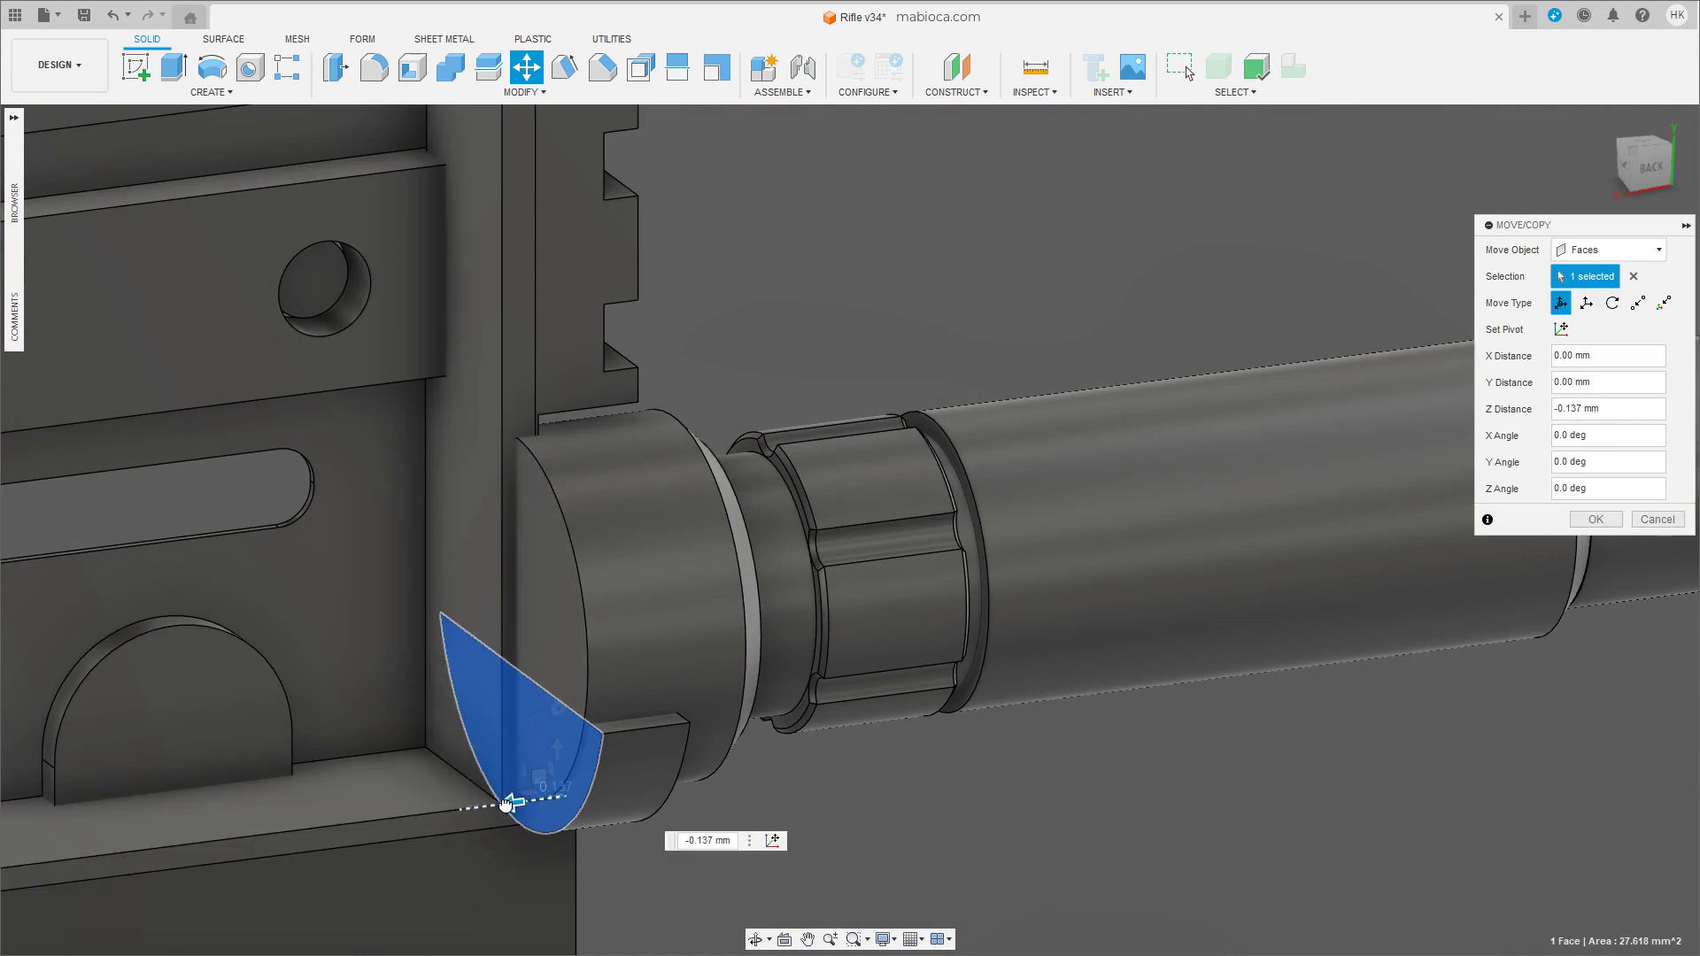
{"action": "mouse_move", "coordinate": [489, 805]}
{"action": "middle_mouse_down", "text": "shift"}
{"action": "mouse_move", "coordinate": [581, 759]}
{"action": "mouse_move", "coordinate": [790, 738]}
{"action": "mouse_move", "coordinate": [1003, 675]}
{"action": "middle_mouse_up", "text": "shift"}
{"action": "left_click_drag", "start_coordinate": [1004, 675], "coordinate": [980, 671]}
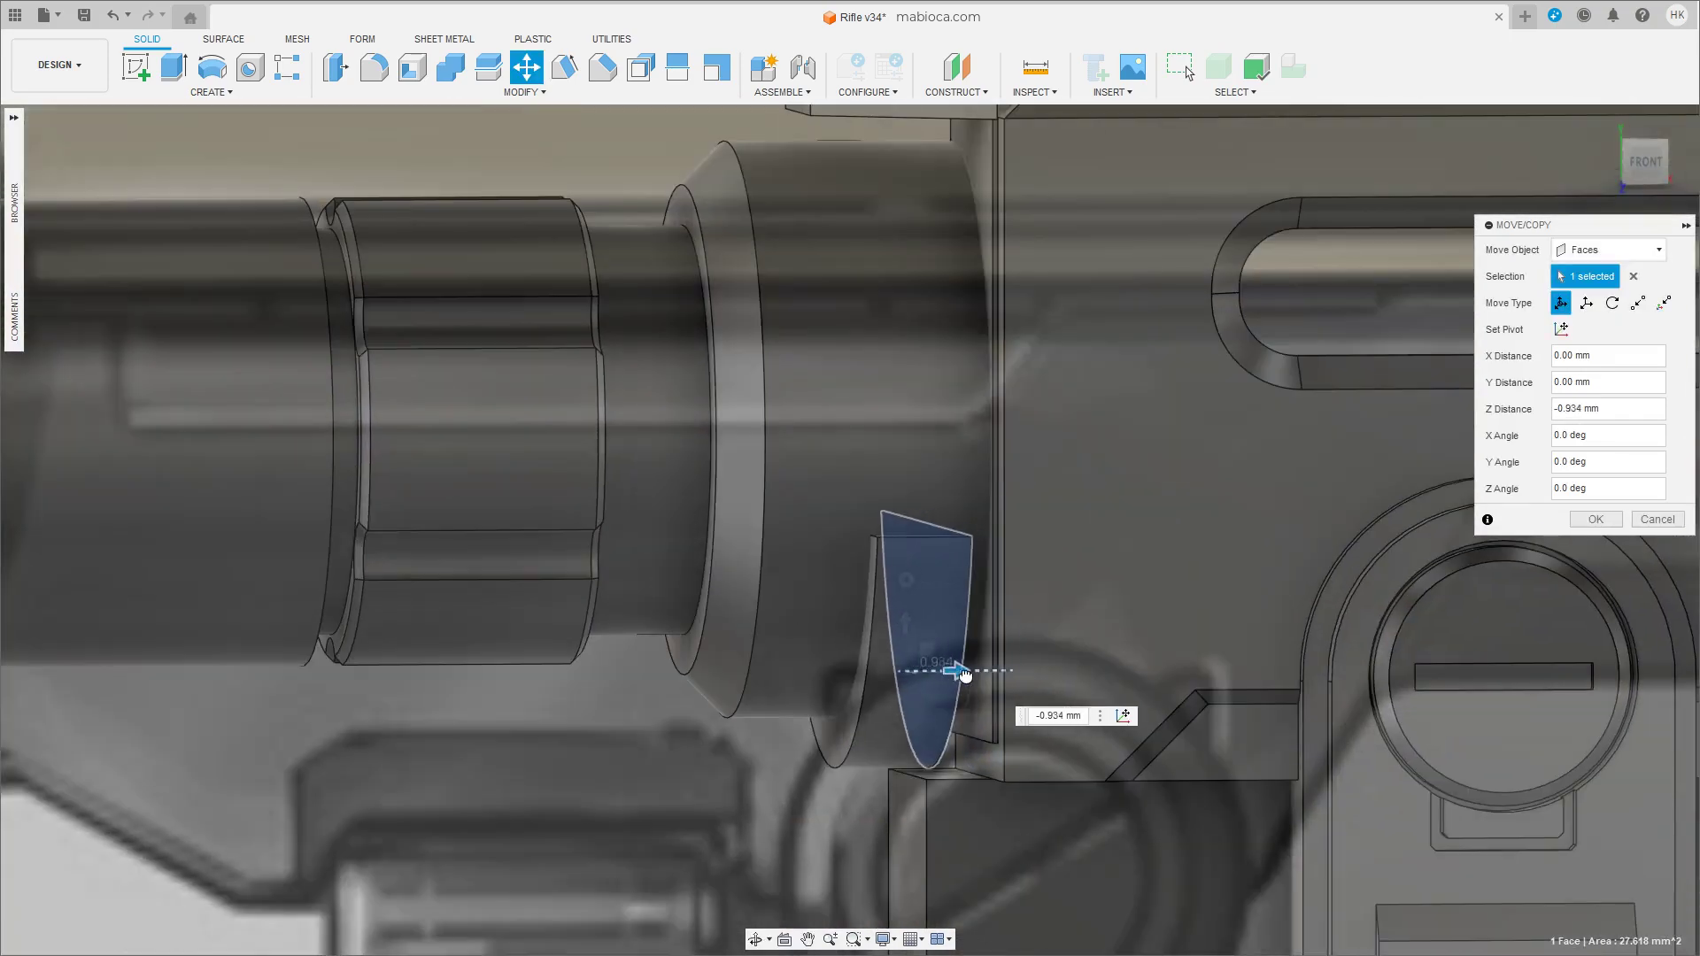
{"action": "left_click", "coordinate": [1597, 520]}
{"action": "mouse_move", "coordinate": [1598, 519]}
{"action": "middle_mouse_down", "text": "shift"}
{"action": "mouse_move", "coordinate": [1135, 709]}
{"action": "mouse_move", "coordinate": [1267, 758]}
{"action": "mouse_move", "coordinate": [1140, 728]}
{"action": "middle_mouse_up", "text": "shift"}
Start moving the wedge's other end face inward, about -2.394 mm.
{"action": "scroll", "coordinate": [1141, 728], "scroll_direction": "down", "scroll_amount": 10}
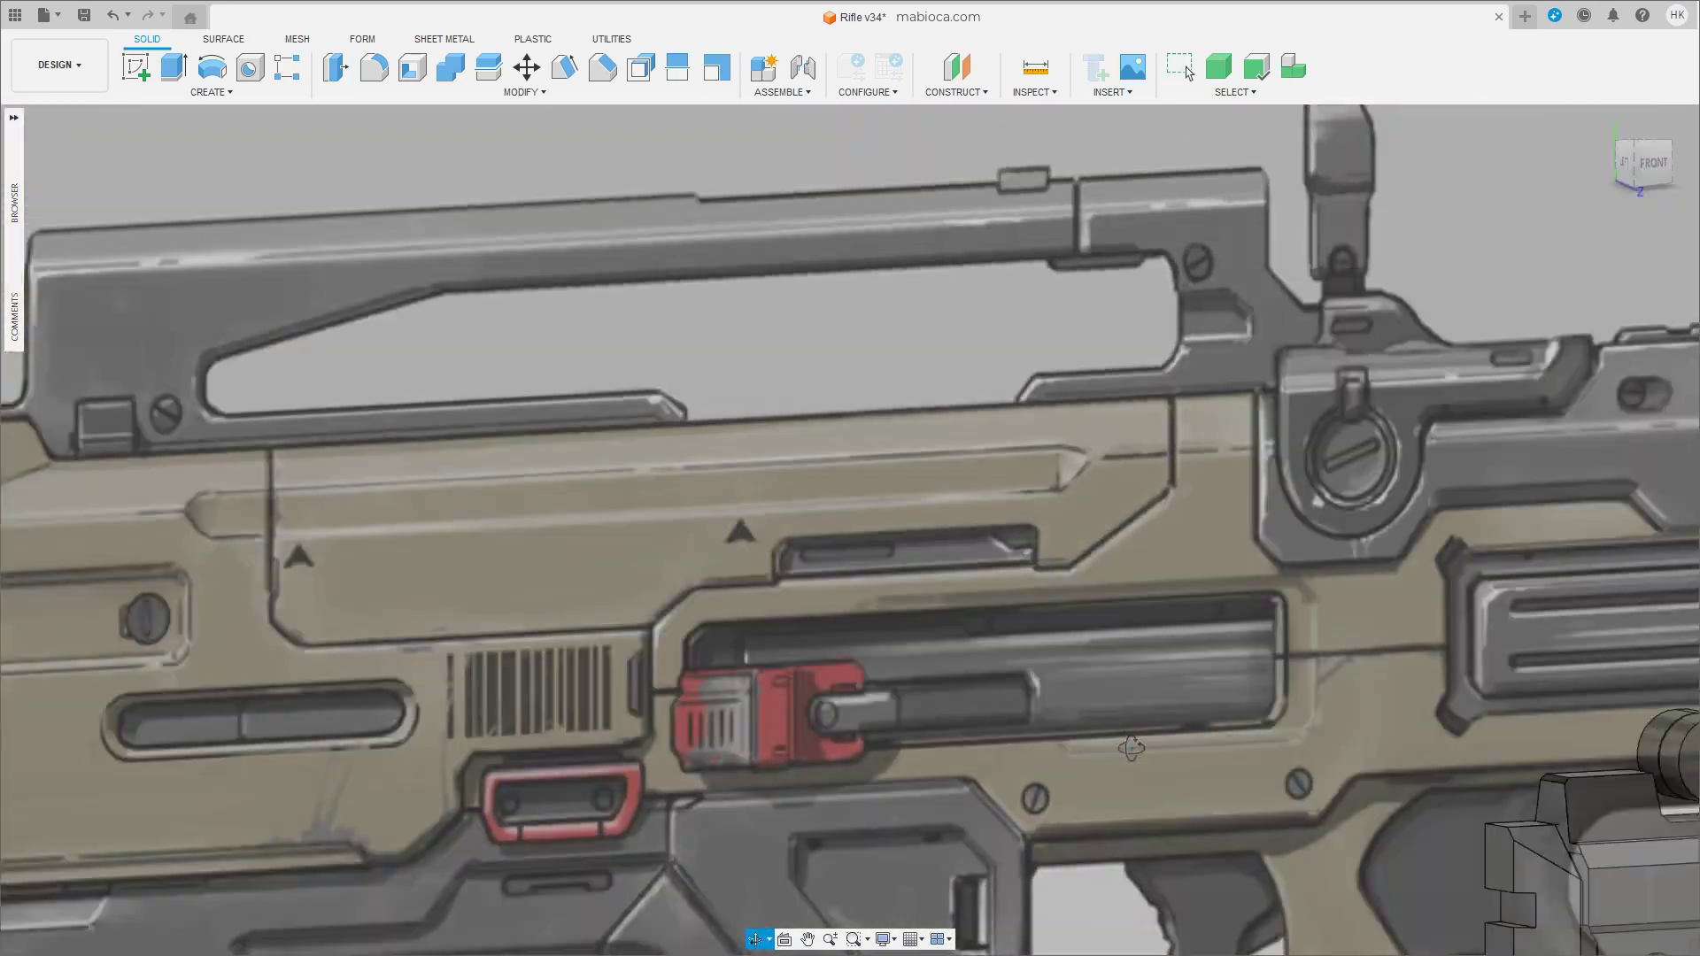
{"action": "scroll", "coordinate": [1182, 650], "scroll_direction": "up", "scroll_amount": 3}
{"action": "scroll", "coordinate": [1417, 885], "scroll_direction": "up", "scroll_amount": 3}
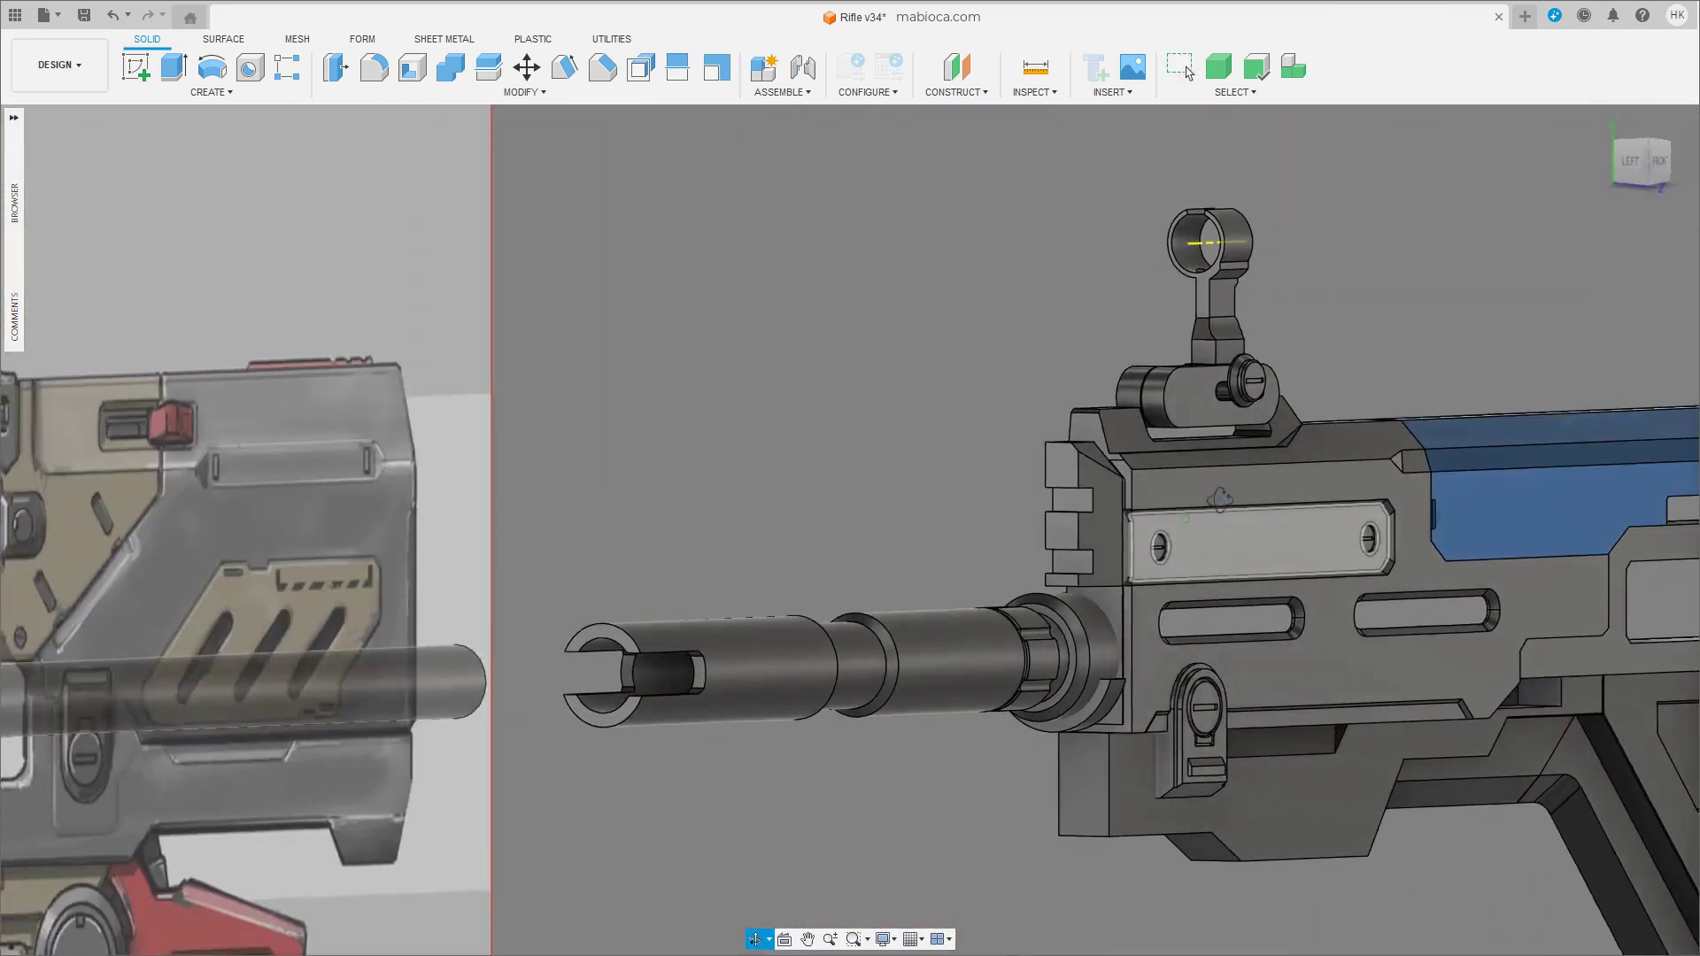
{"action": "scroll", "coordinate": [874, 814], "scroll_direction": "down", "scroll_amount": 3}
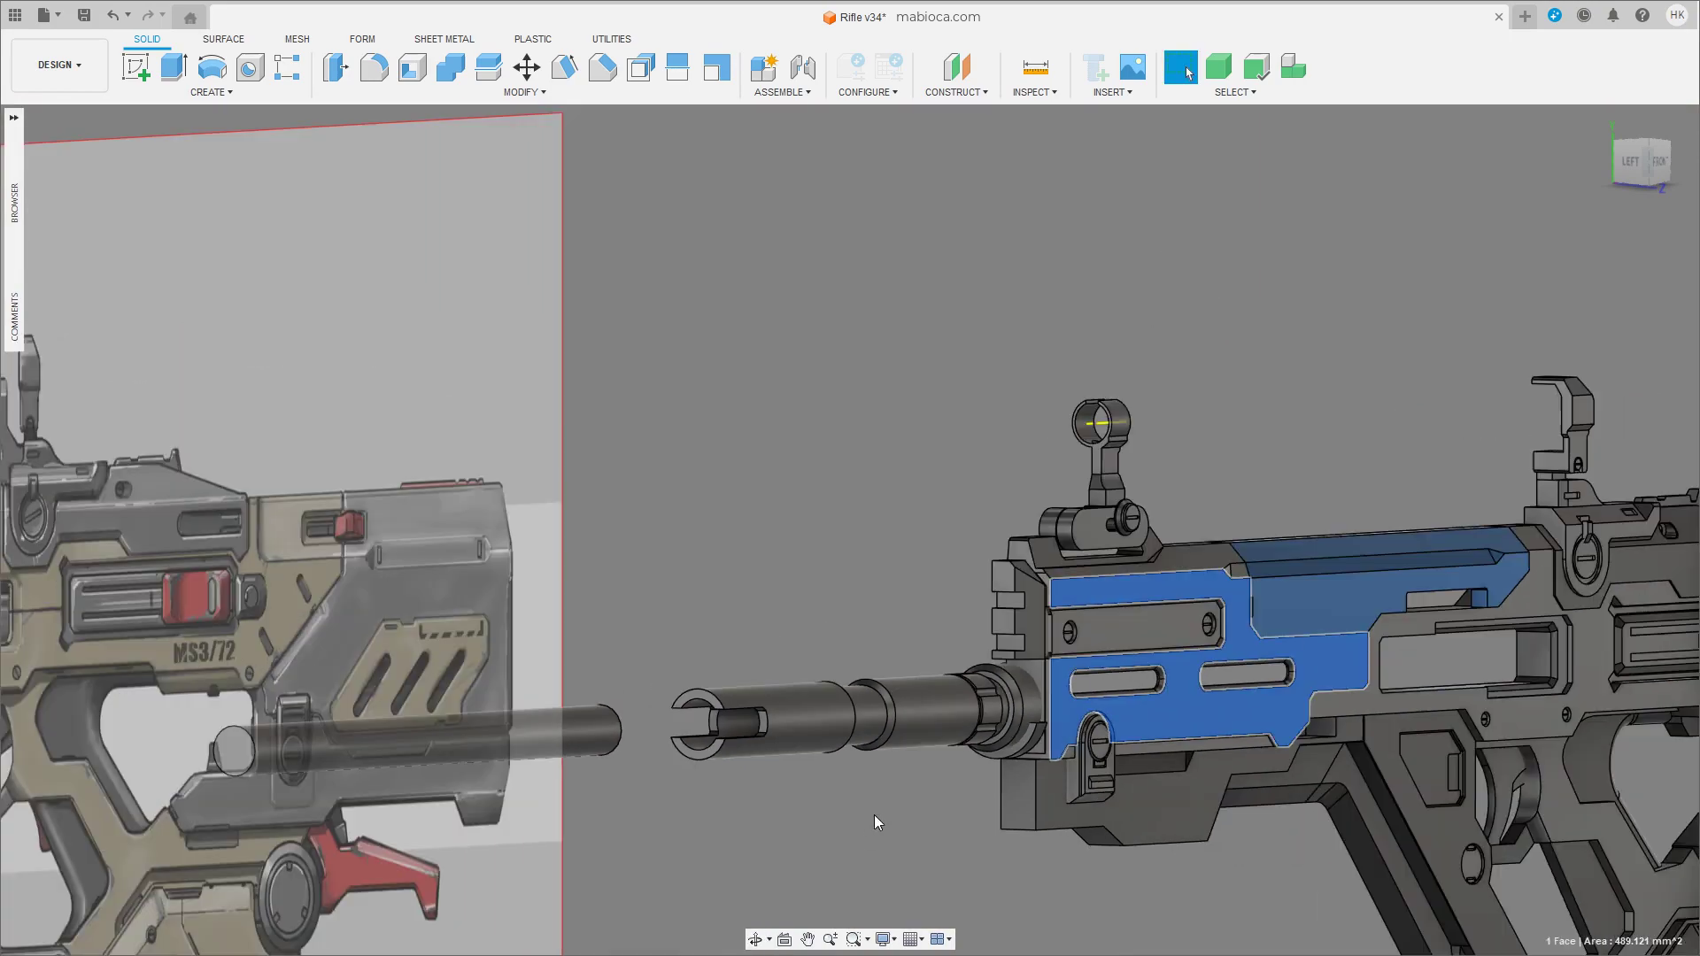
{"action": "left_click", "coordinate": [1262, 588]}
{"action": "middle_click_drag", "start_coordinate": [1236, 878], "coordinate": [1068, 785], "text": "shift"}
{"action": "scroll", "coordinate": [1123, 593], "scroll_direction": "up", "scroll_amount": 3}
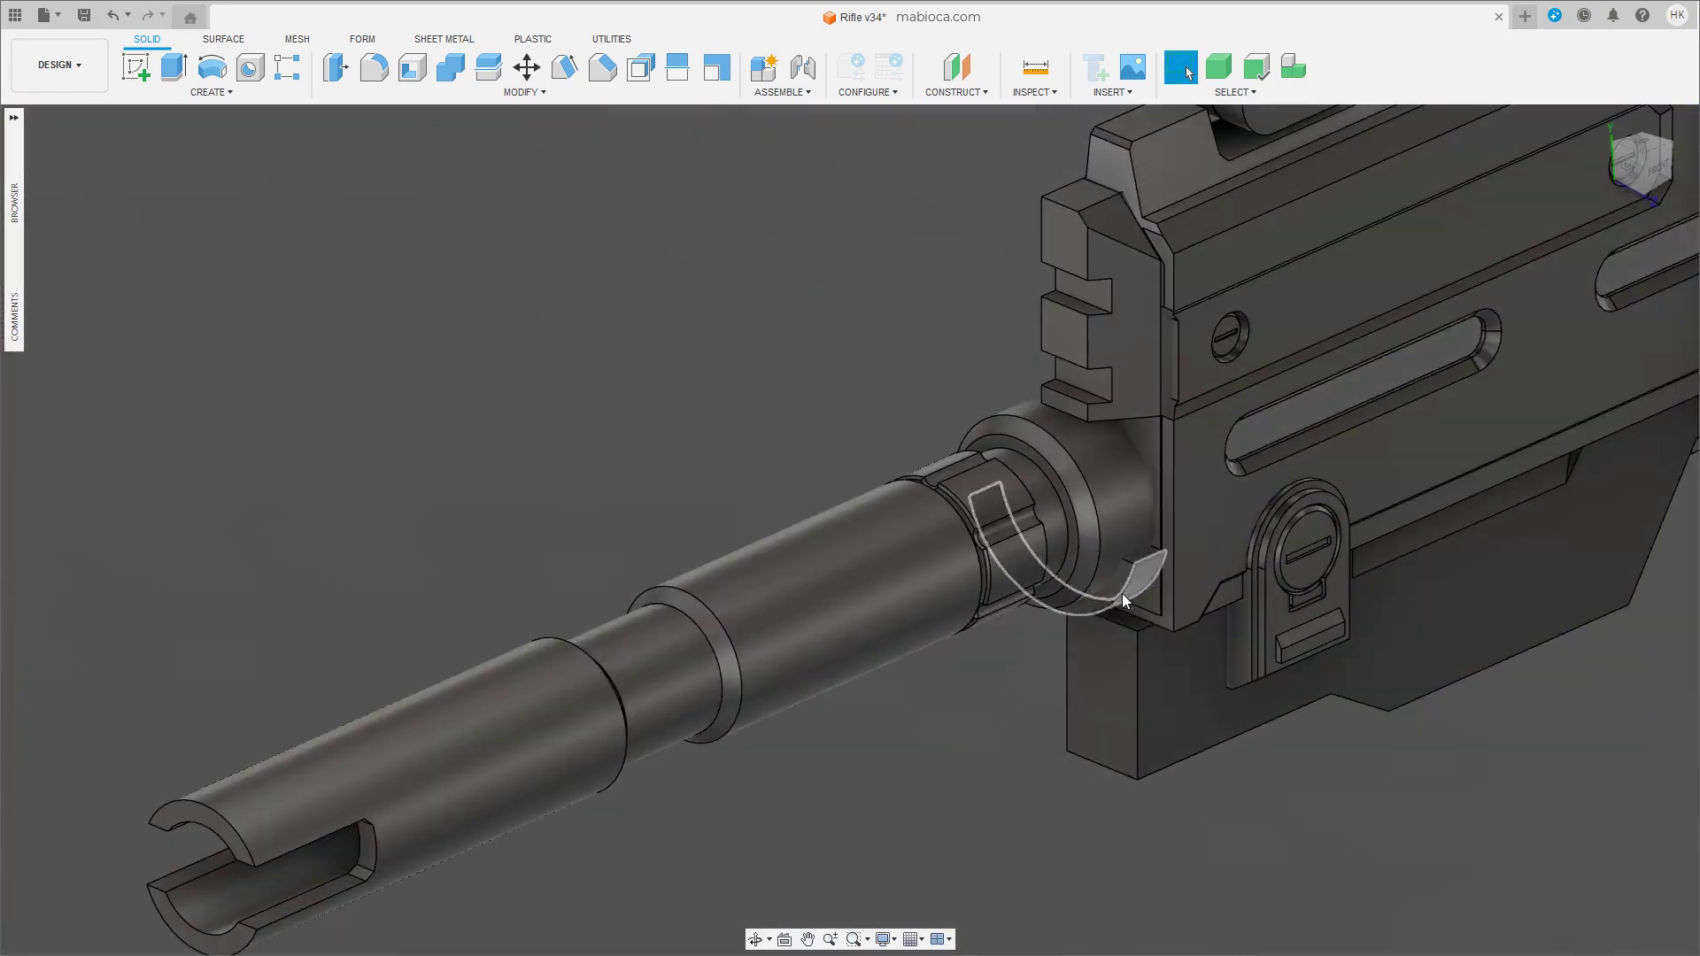
{"action": "left_click", "coordinate": [1123, 597]}
{"action": "key", "text": "m"}
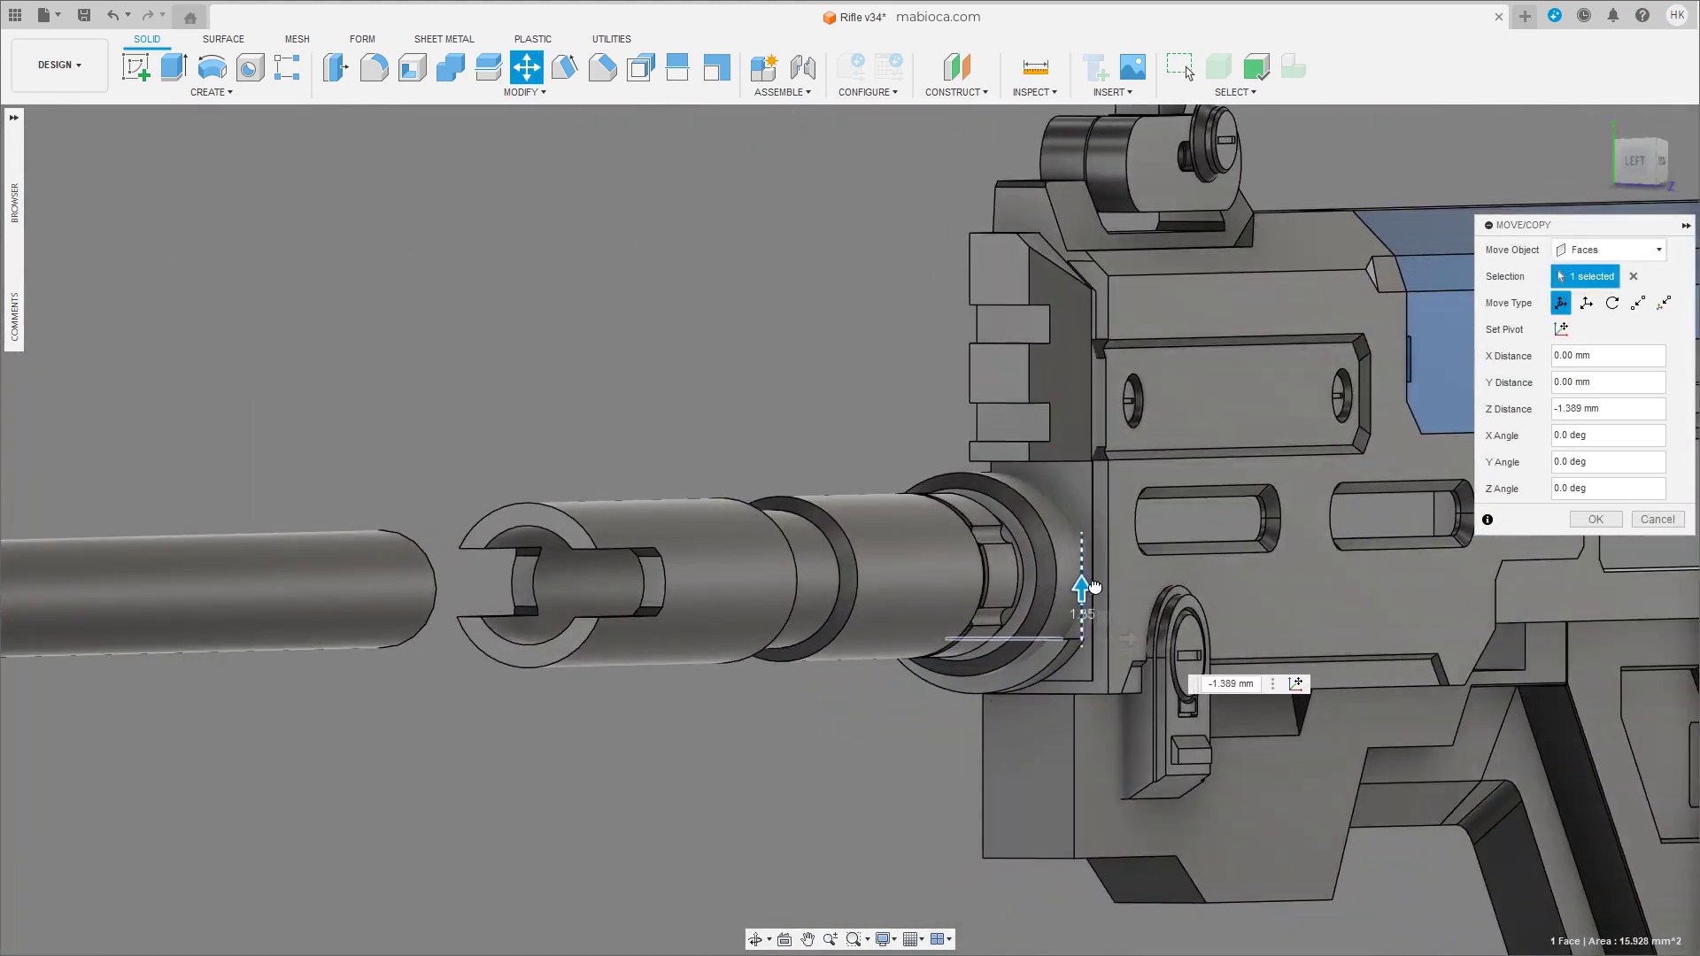
Finish the wedge face move and chamfer a wedge edge by about 1.037 mm.
{"action": "left_click", "coordinate": [1586, 520]}
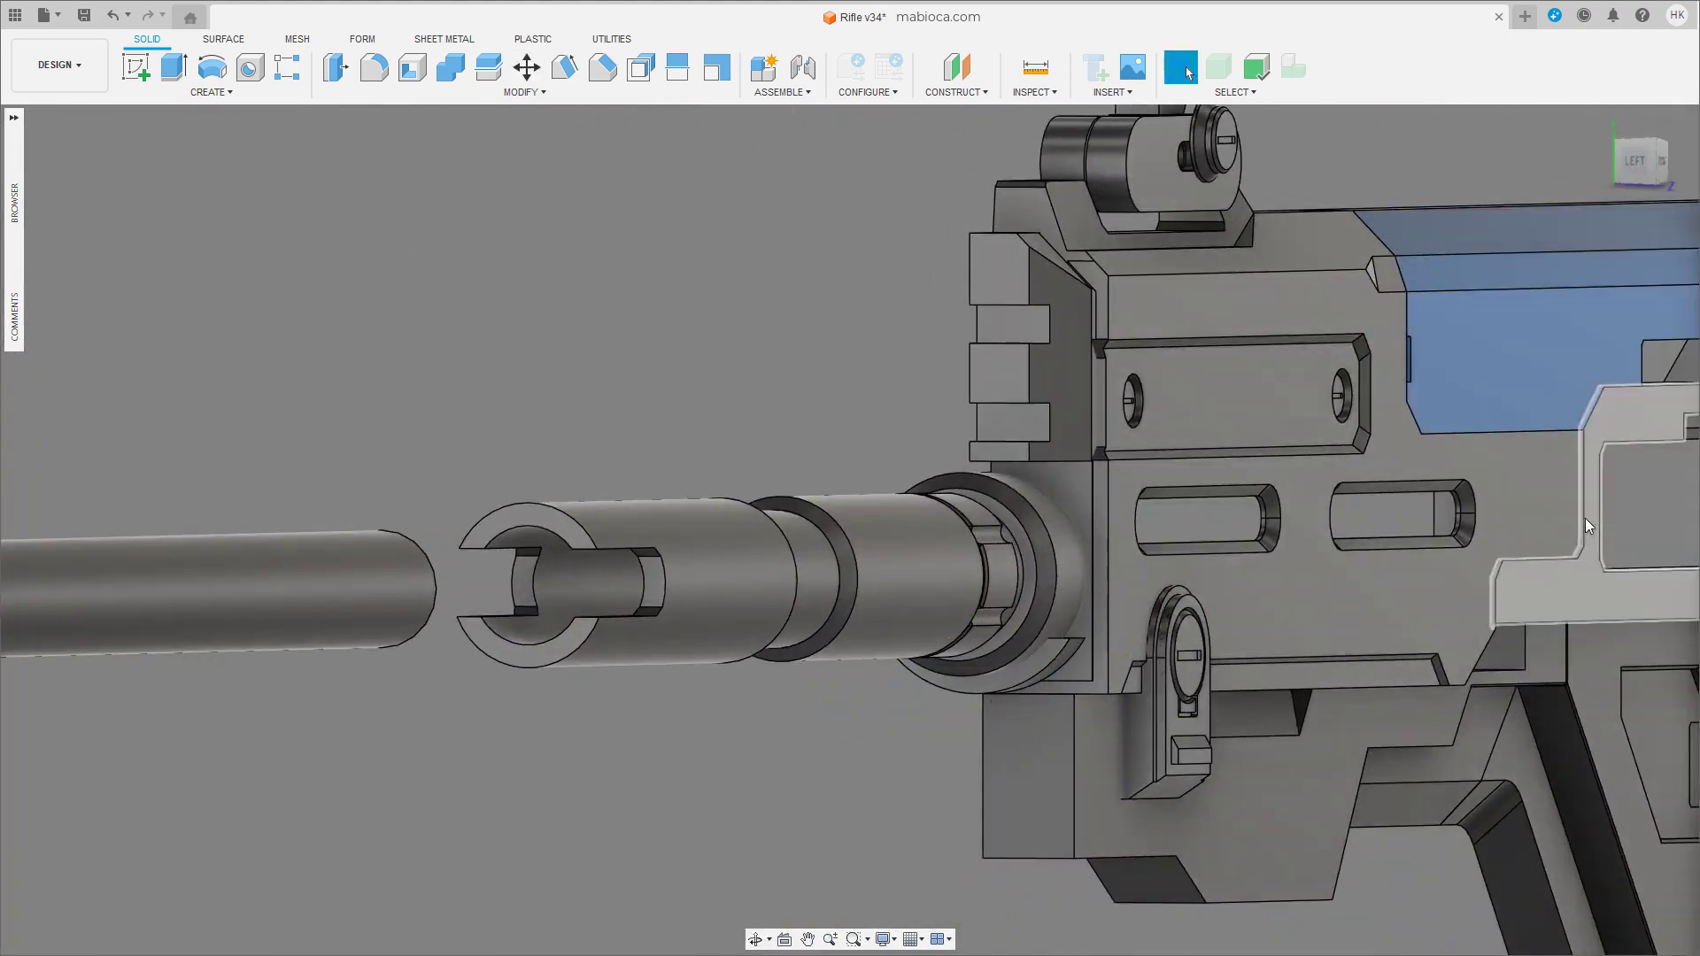
{"action": "middle_click_drag", "start_coordinate": [843, 768], "coordinate": [906, 763], "text": "shift"}
{"action": "scroll", "coordinate": [906, 763], "scroll_direction": "up", "scroll_amount": 5}
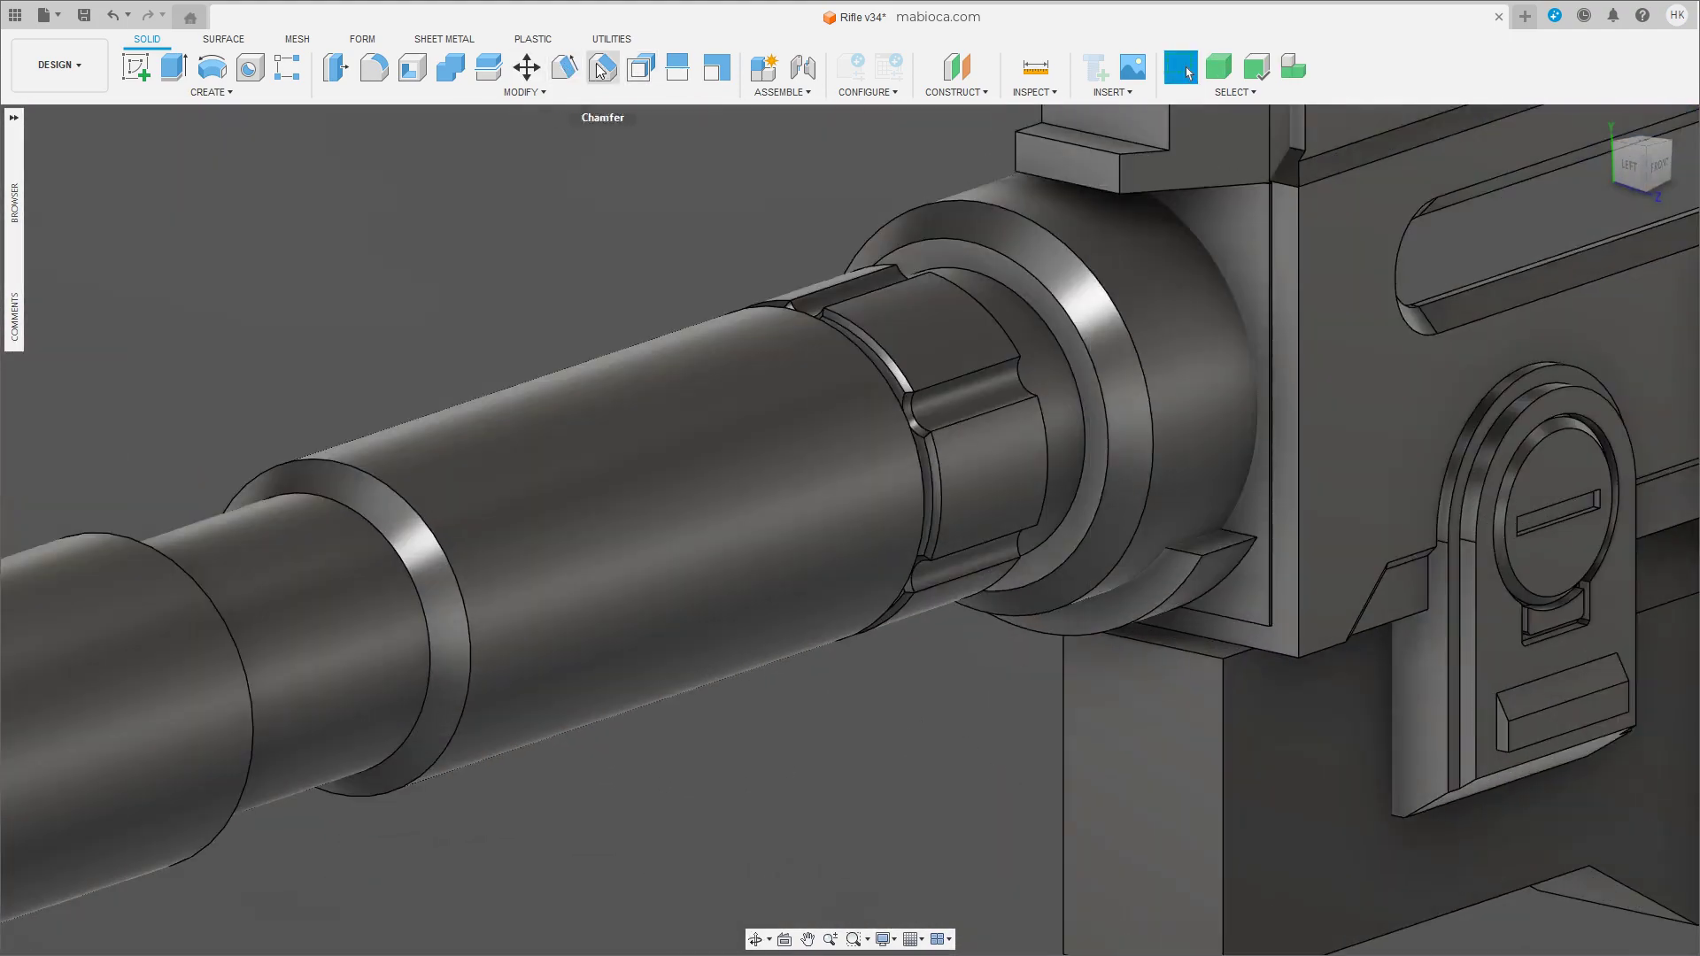
{"action": "left_click", "coordinate": [602, 71]}
{"action": "left_click", "coordinate": [1249, 544]}
{"action": "mouse_move", "coordinate": [1248, 545]}
{"action": "middle_mouse_down", "text": "shift"}
{"action": "mouse_move", "coordinate": [387, 582]}
{"action": "mouse_move", "coordinate": [1233, 590]}
{"action": "middle_mouse_up", "text": "shift"}
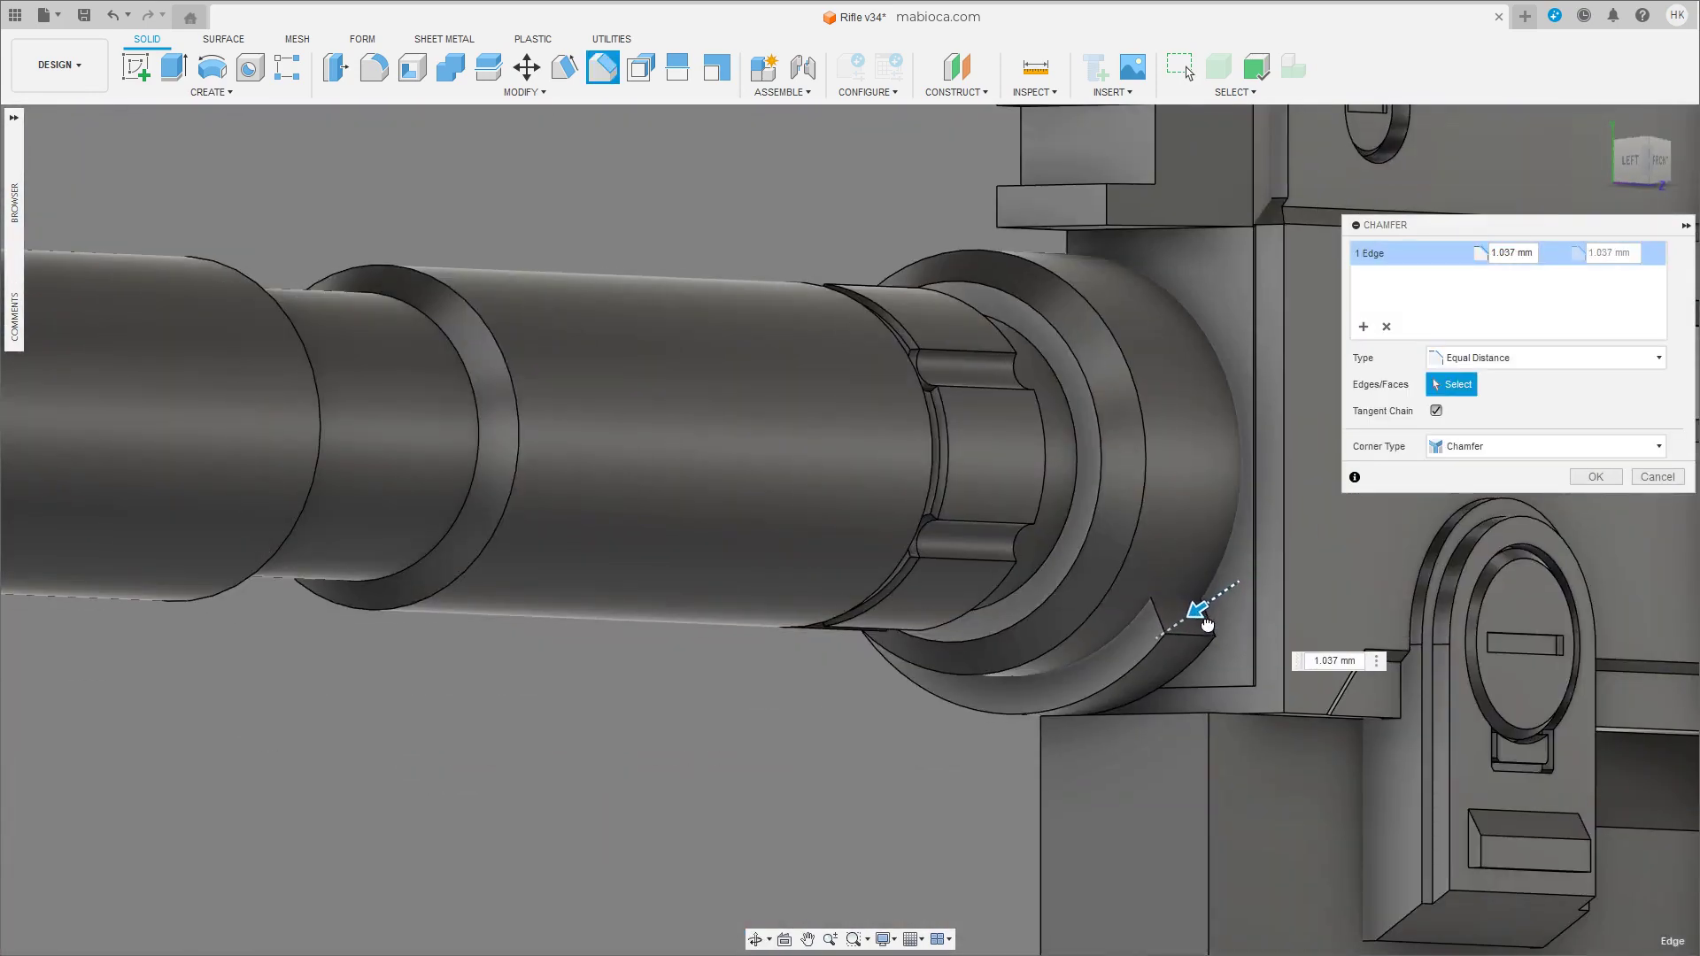
{"action": "mouse_move", "coordinate": [1197, 683]}
{"action": "middle_mouse_down", "text": "shift"}
{"action": "mouse_move", "coordinate": [1586, 485]}
{"action": "mouse_move", "coordinate": [1064, 487]}
{"action": "middle_mouse_up", "text": "shift"}
{"action": "left_click", "coordinate": [1590, 478]}
Split the wedge body using the receiver's lower face as the splitting tool.
{"action": "left_click", "coordinate": [957, 398]}
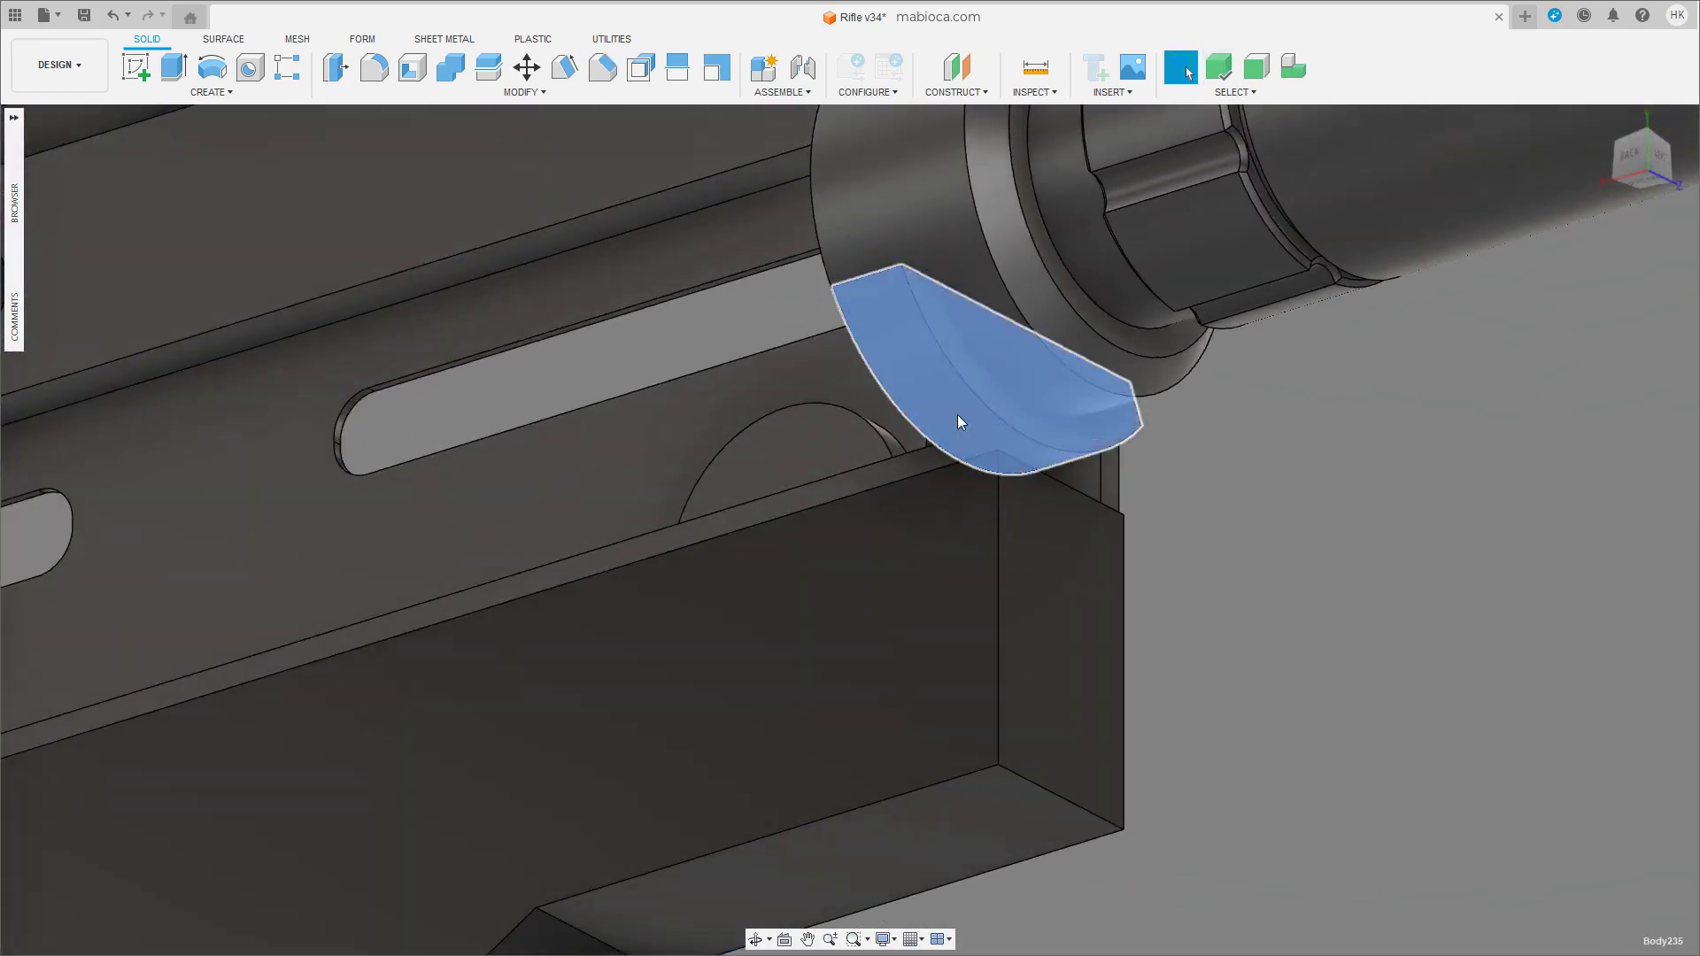
{"action": "left_click", "coordinate": [958, 414]}
{"action": "left_click", "coordinate": [488, 67]}
{"action": "left_click", "coordinate": [927, 602]}
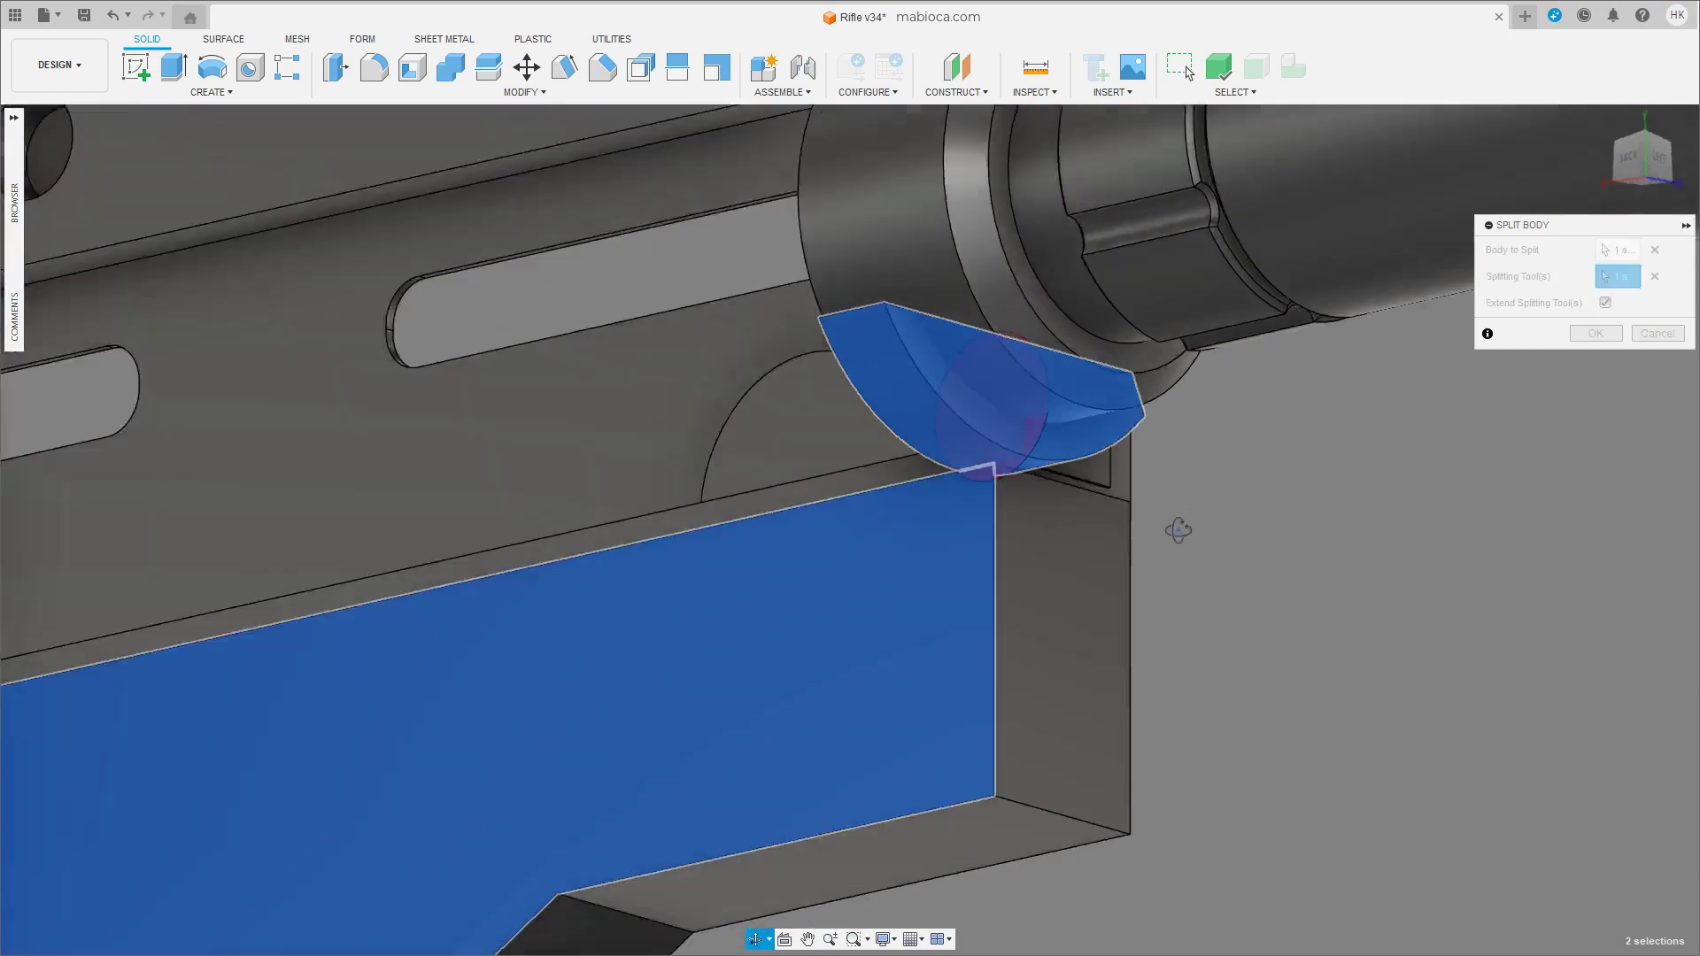
{"action": "middle_click_drag", "start_coordinate": [1176, 532], "coordinate": [1610, 375], "text": "shift"}
{"action": "left_click", "coordinate": [1596, 333]}
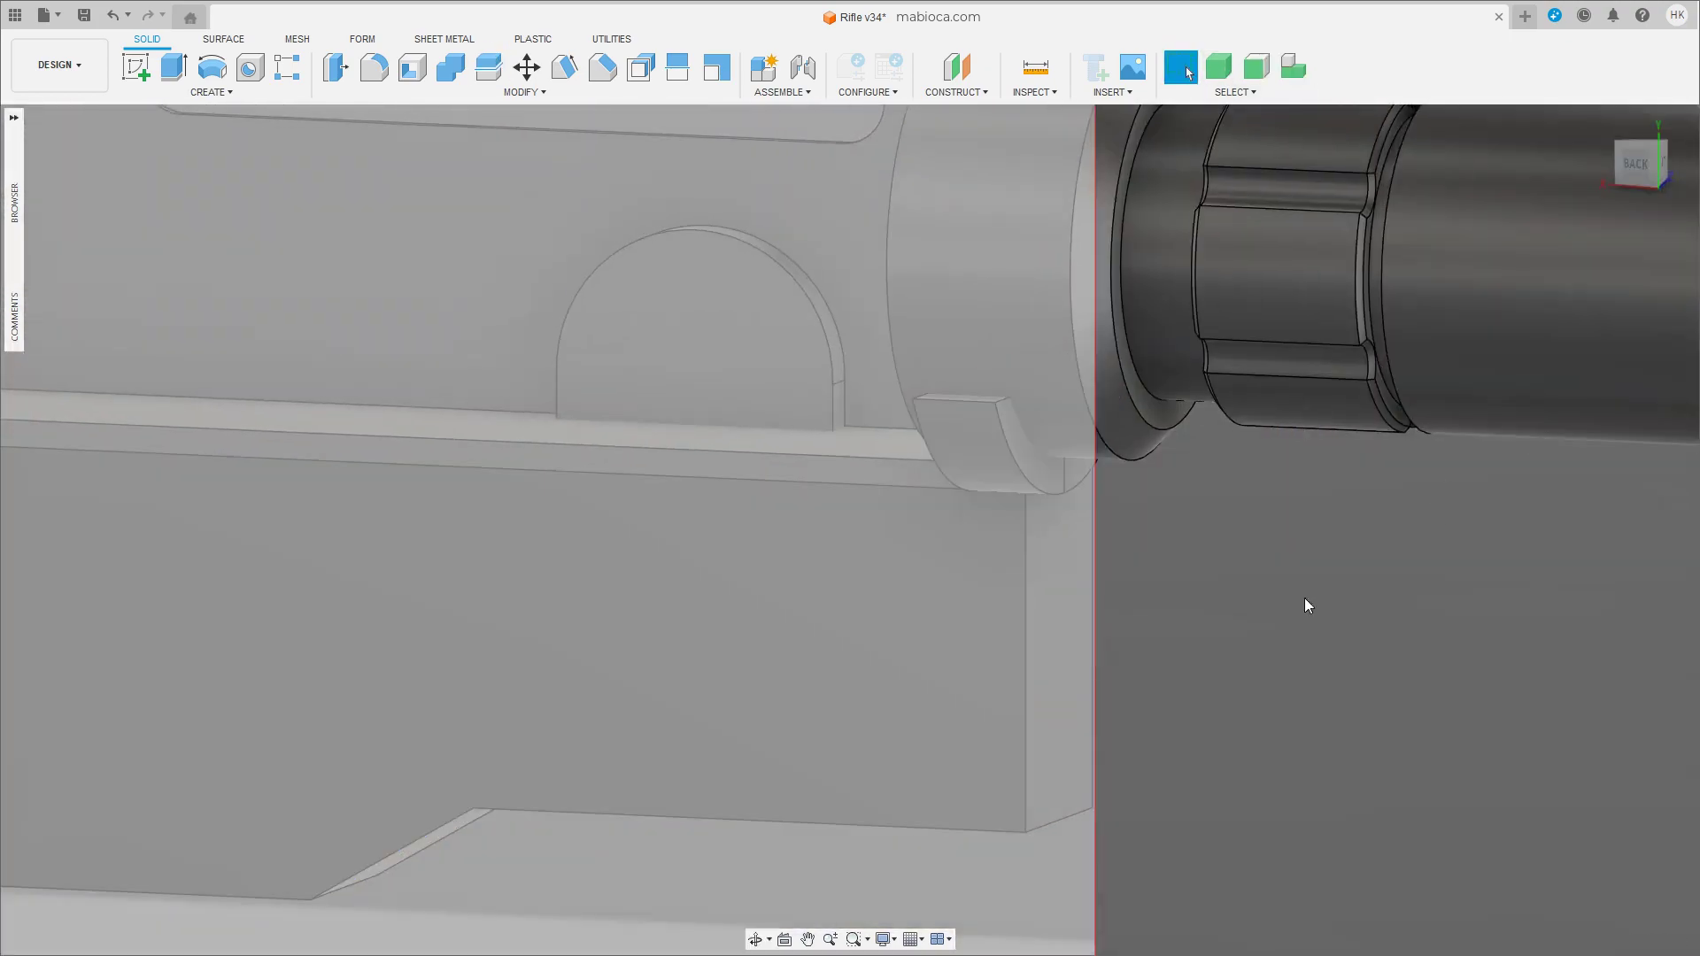
{"action": "scroll", "coordinate": [1017, 471], "scroll_direction": "down", "scroll_amount": 3}
{"action": "middle_click_drag", "start_coordinate": [1017, 531], "coordinate": [1152, 566], "text": "shift"}
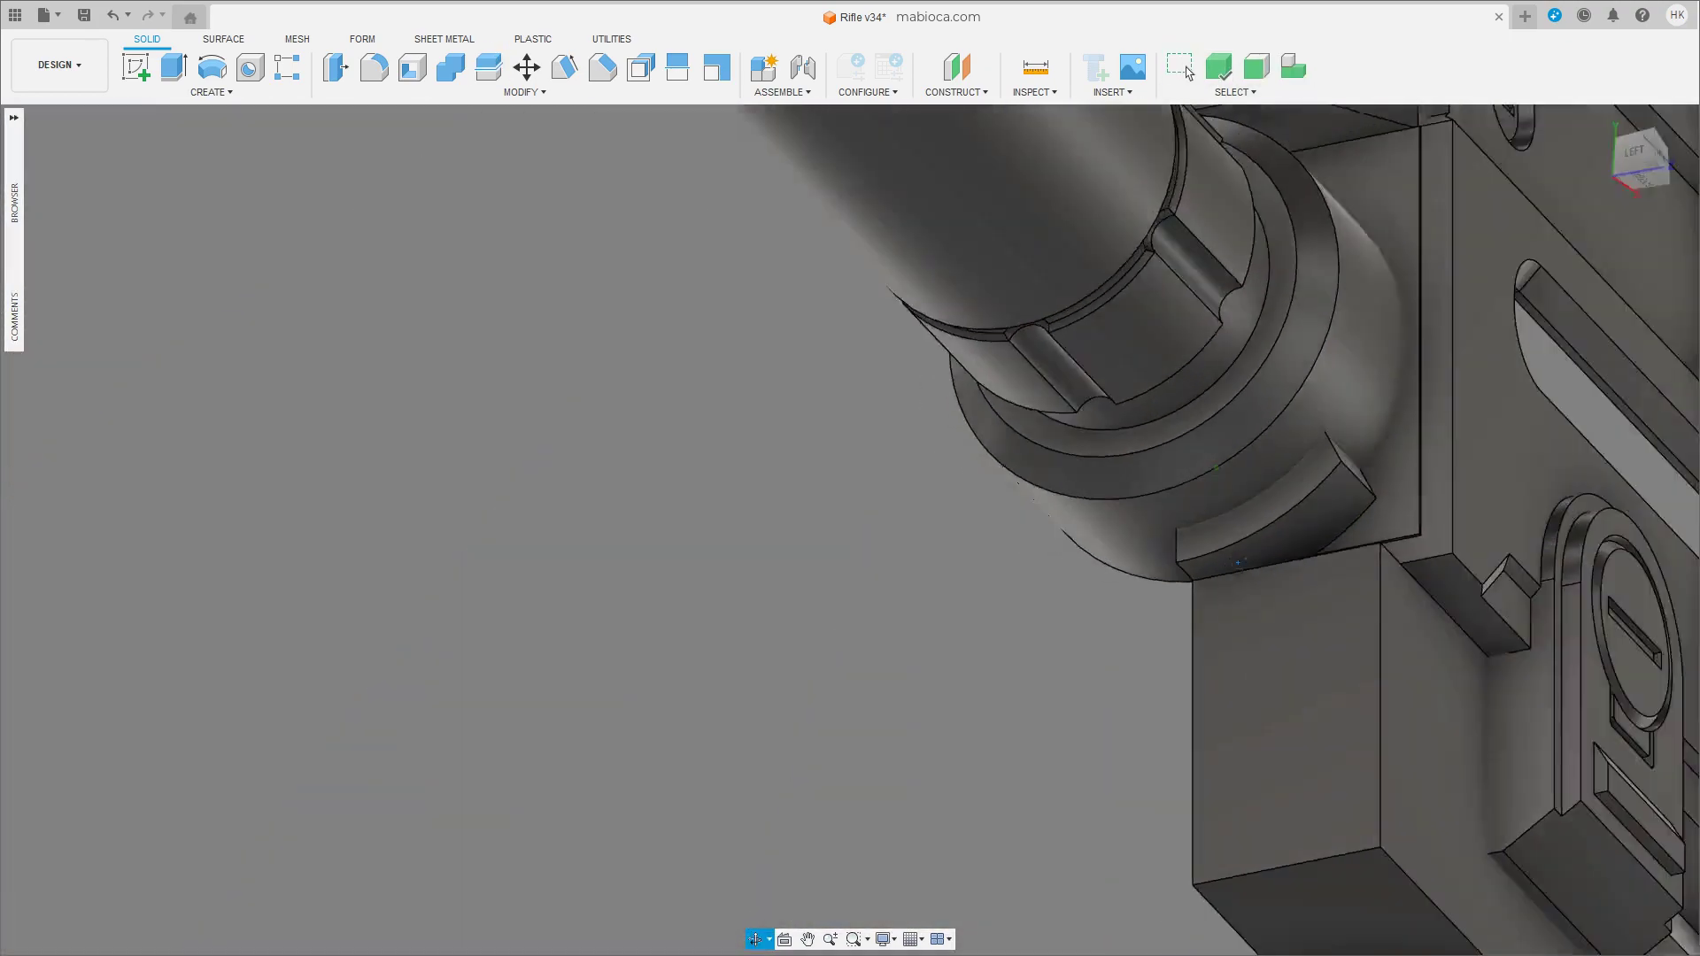
{"action": "scroll", "coordinate": [1252, 602], "scroll_direction": "down", "scroll_amount": 3}
{"action": "middle_click_drag", "start_coordinate": [1252, 602], "coordinate": [1308, 623], "text": "shift"}
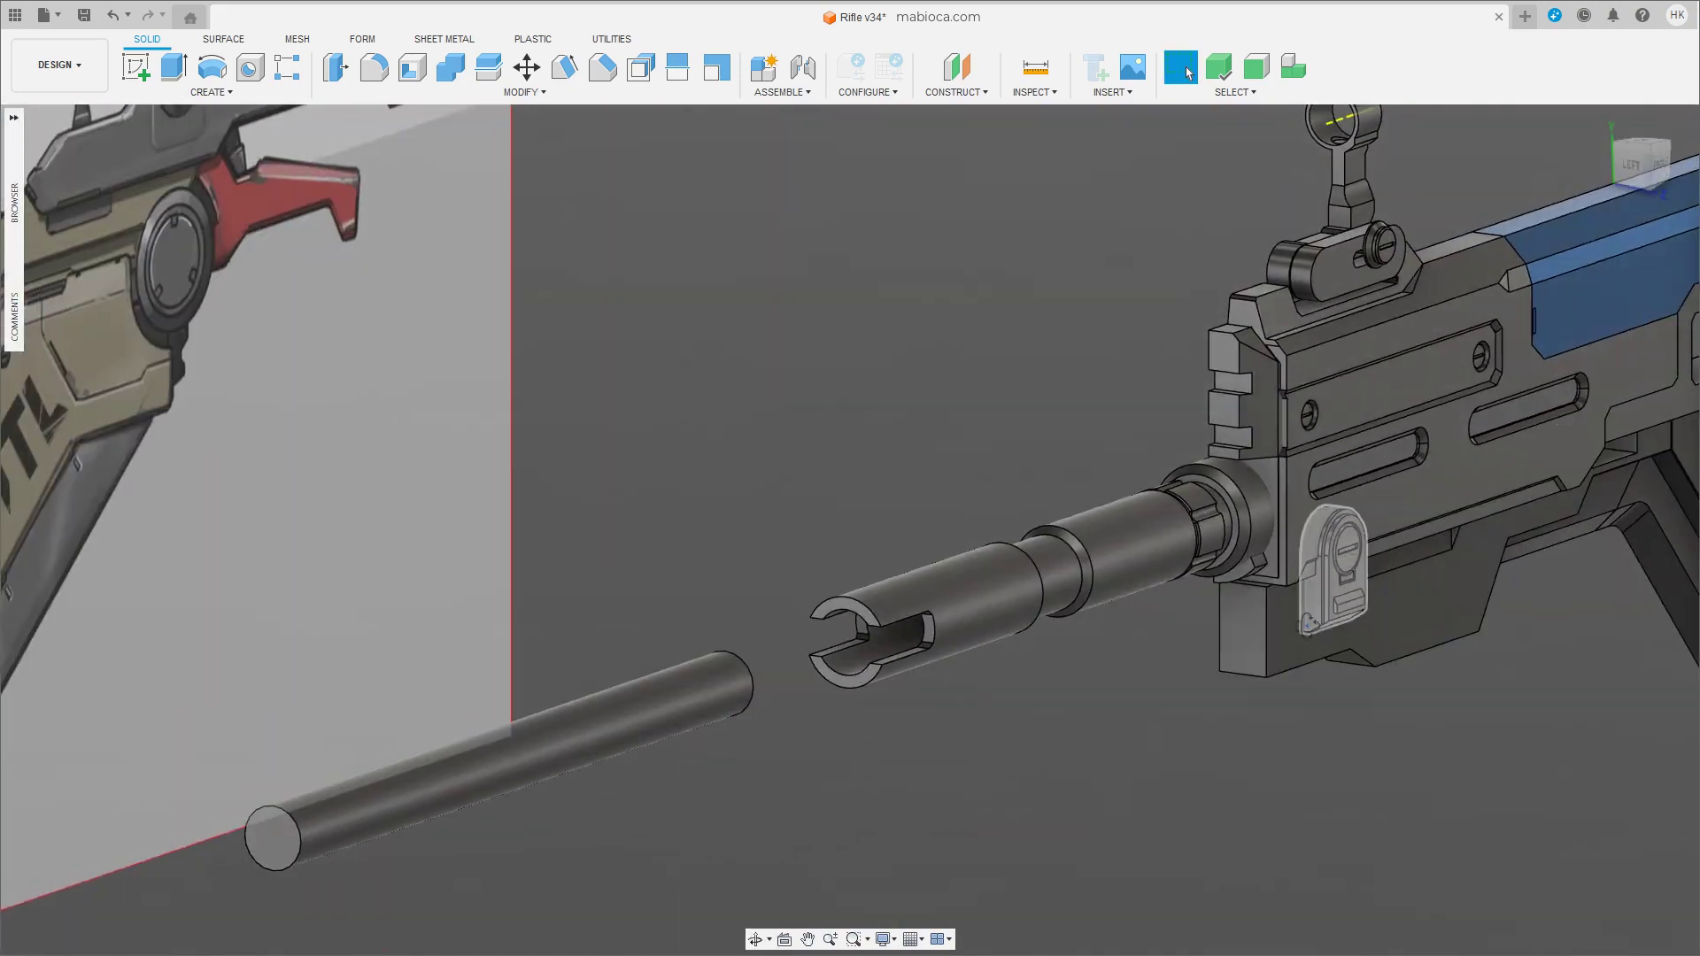
{"action": "middle_click_drag", "start_coordinate": [1518, 646], "coordinate": [1560, 811], "text": "shift"}
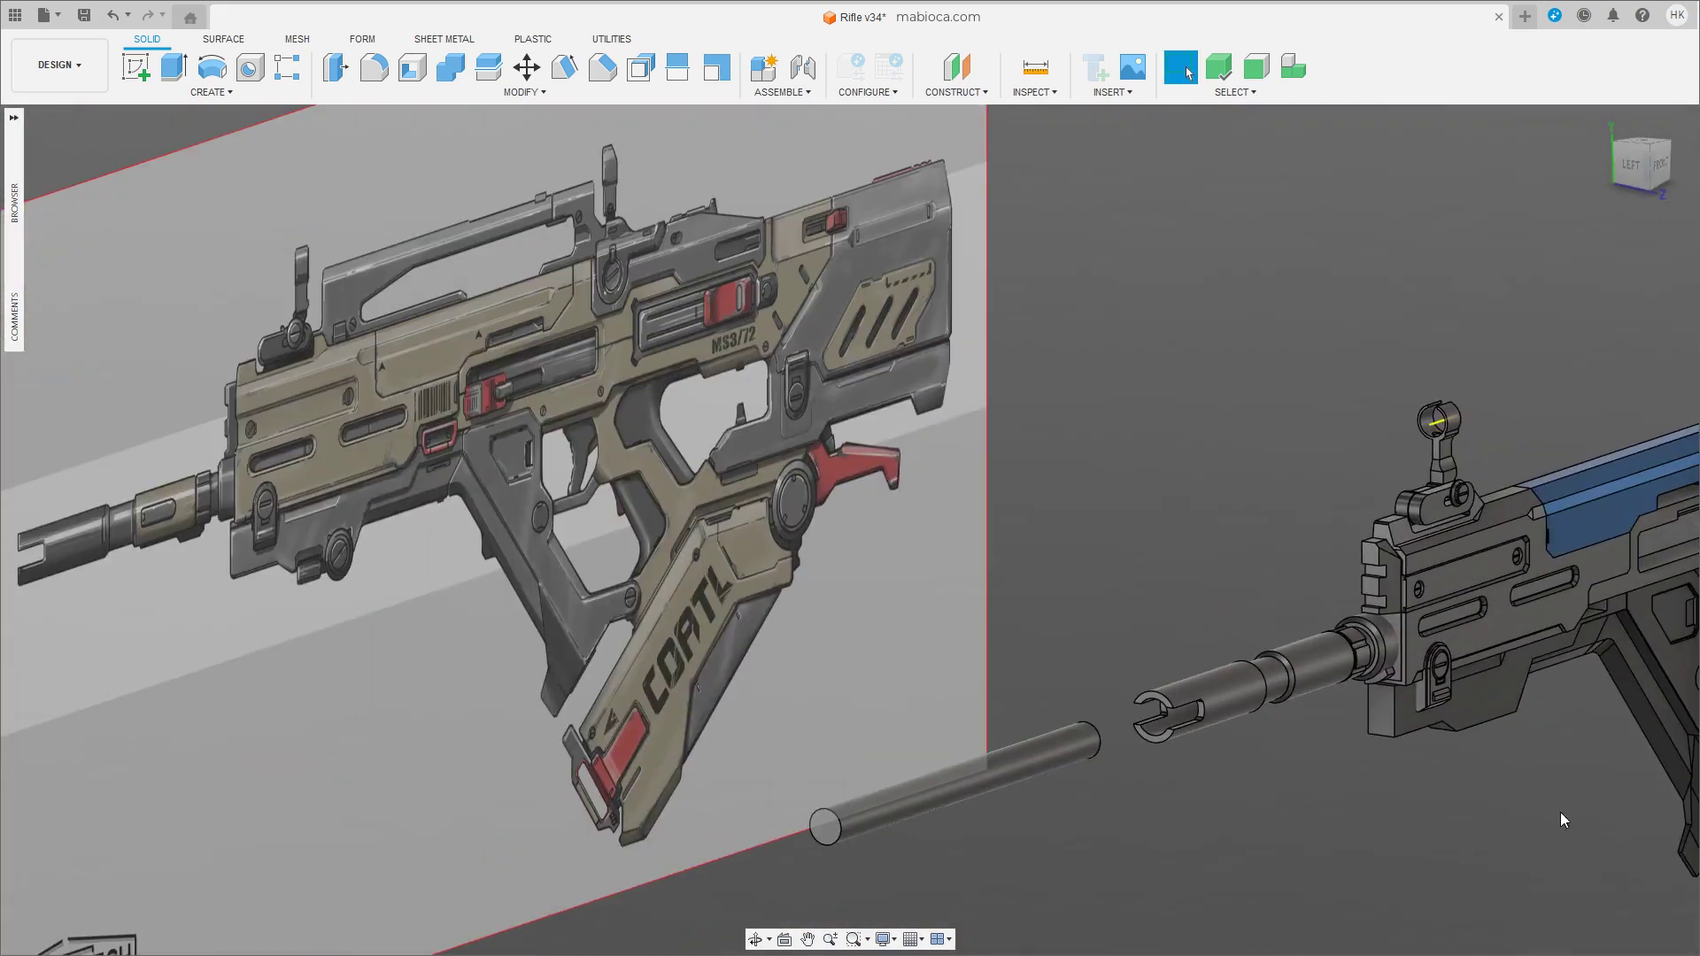
{"action": "scroll", "coordinate": [1506, 813], "scroll_direction": "up", "scroll_amount": 4}
{"action": "scroll", "coordinate": [1434, 801], "scroll_direction": "up", "scroll_amount": 1}
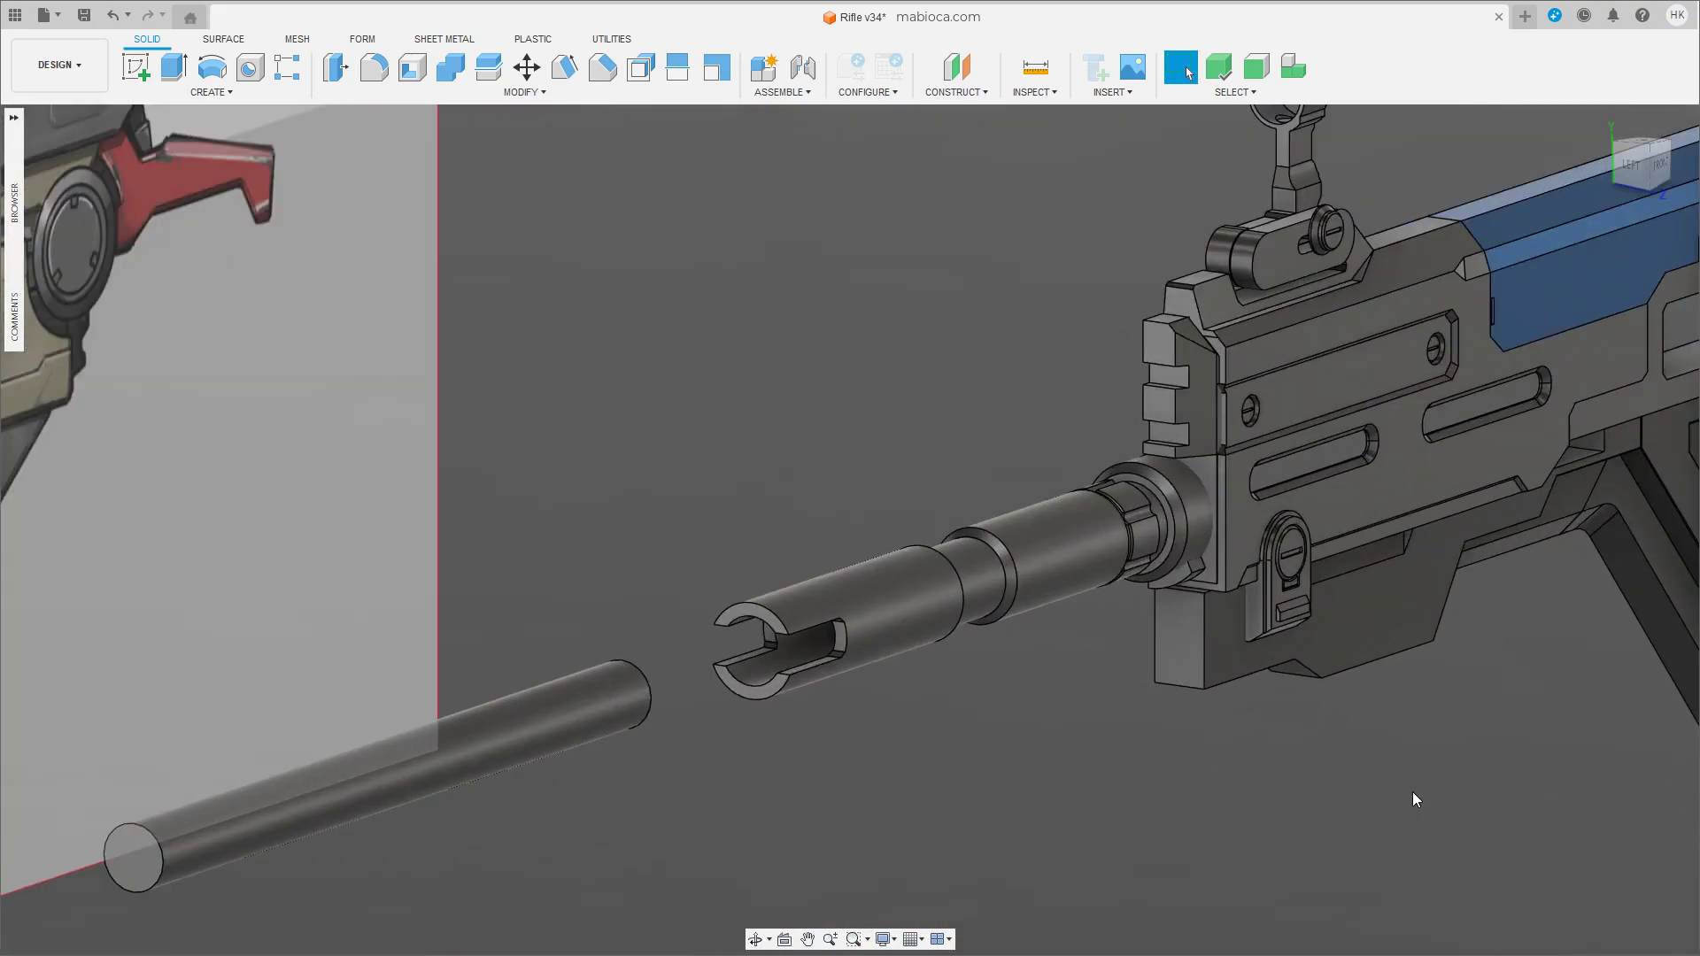
{"action": "mouse_move", "coordinate": [1413, 799]}
{"action": "middle_mouse_down", "text": "shift"}
{"action": "mouse_move", "coordinate": [1405, 759]}
{"action": "mouse_move", "coordinate": [1153, 525]}
{"action": "mouse_move", "coordinate": [786, 615]}
{"action": "mouse_move", "coordinate": [789, 597]}
{"action": "mouse_move", "coordinate": [926, 605]}
{"action": "middle_mouse_up", "text": "shift"}
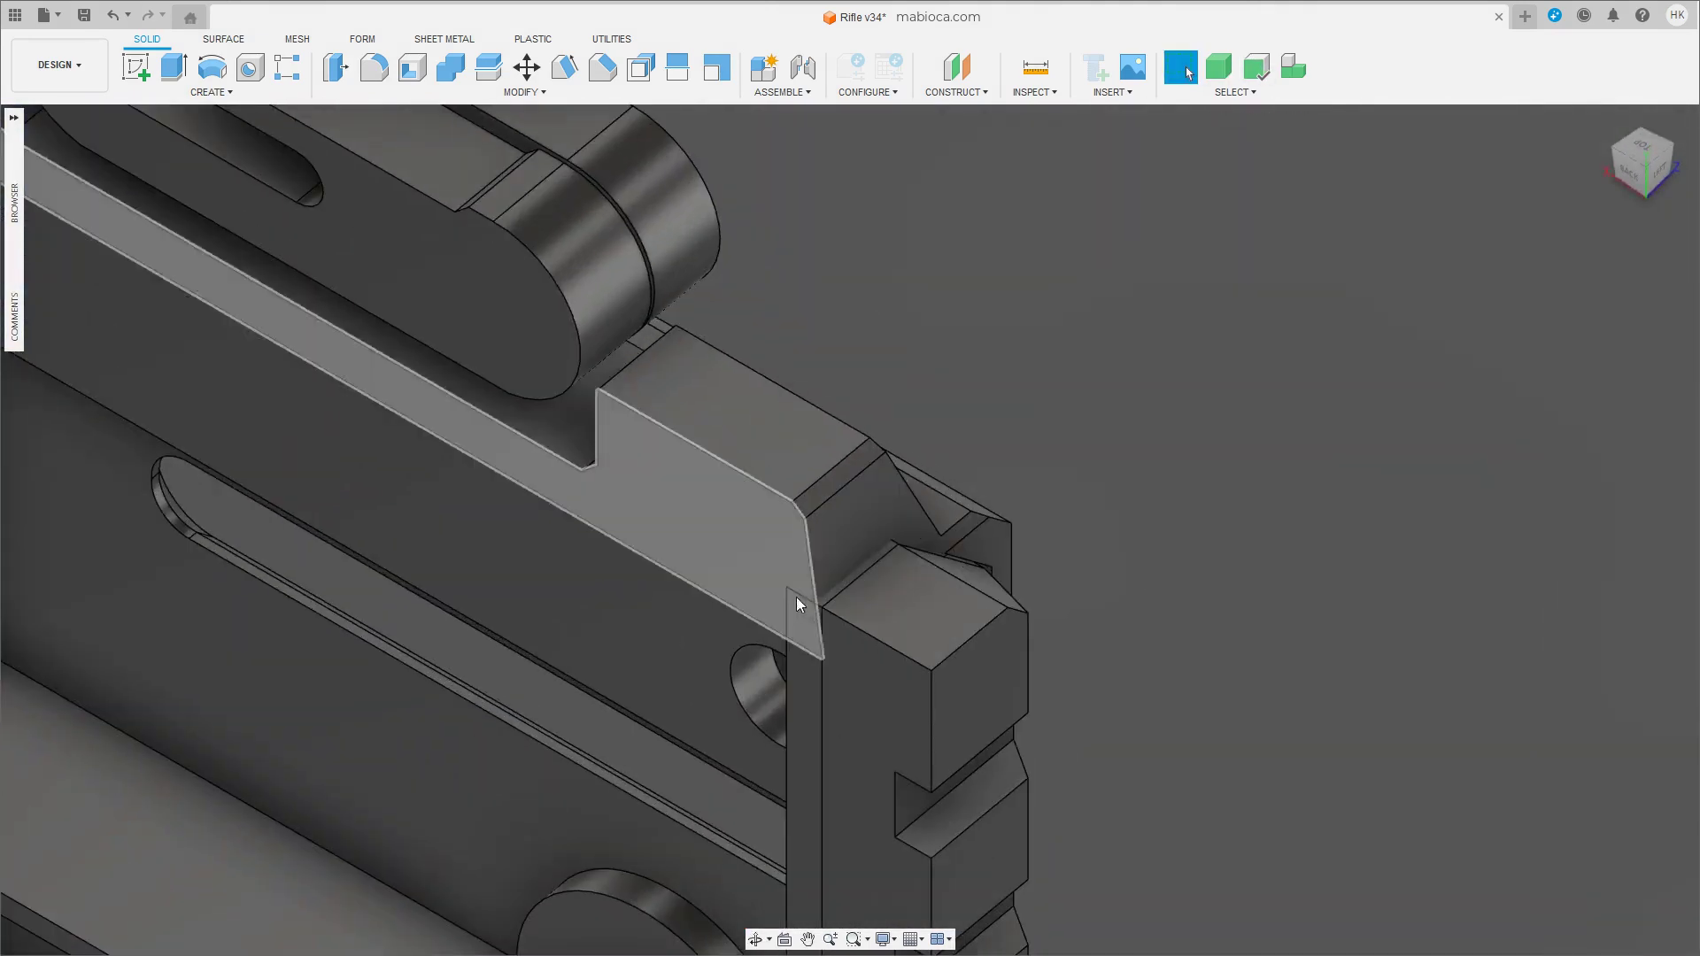
Cut the small face beside the rear-sight block down 1.338 mm.
{"action": "left_click", "coordinate": [872, 542]}
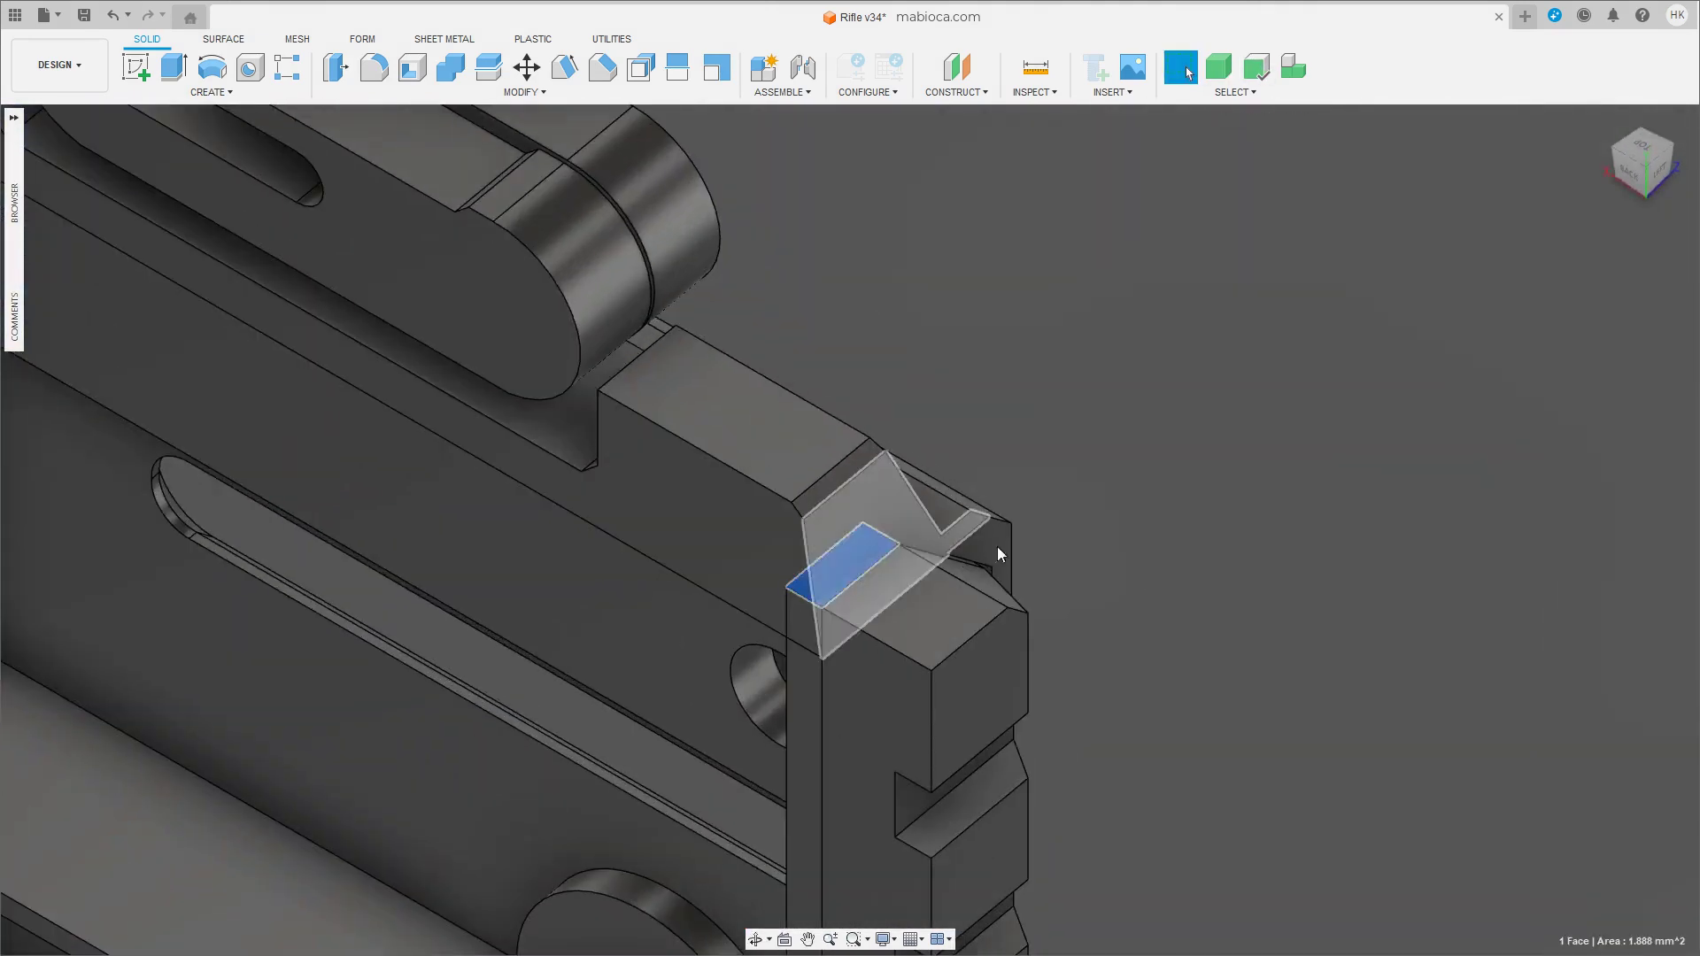
{"action": "scroll", "coordinate": [997, 545], "scroll_direction": "up", "scroll_amount": 3}
{"action": "scroll", "coordinate": [886, 542], "scroll_direction": "up", "scroll_amount": 2}
{"action": "key", "text": "e"}
{"action": "left_click_drag", "start_coordinate": [797, 488], "coordinate": [795, 574]}
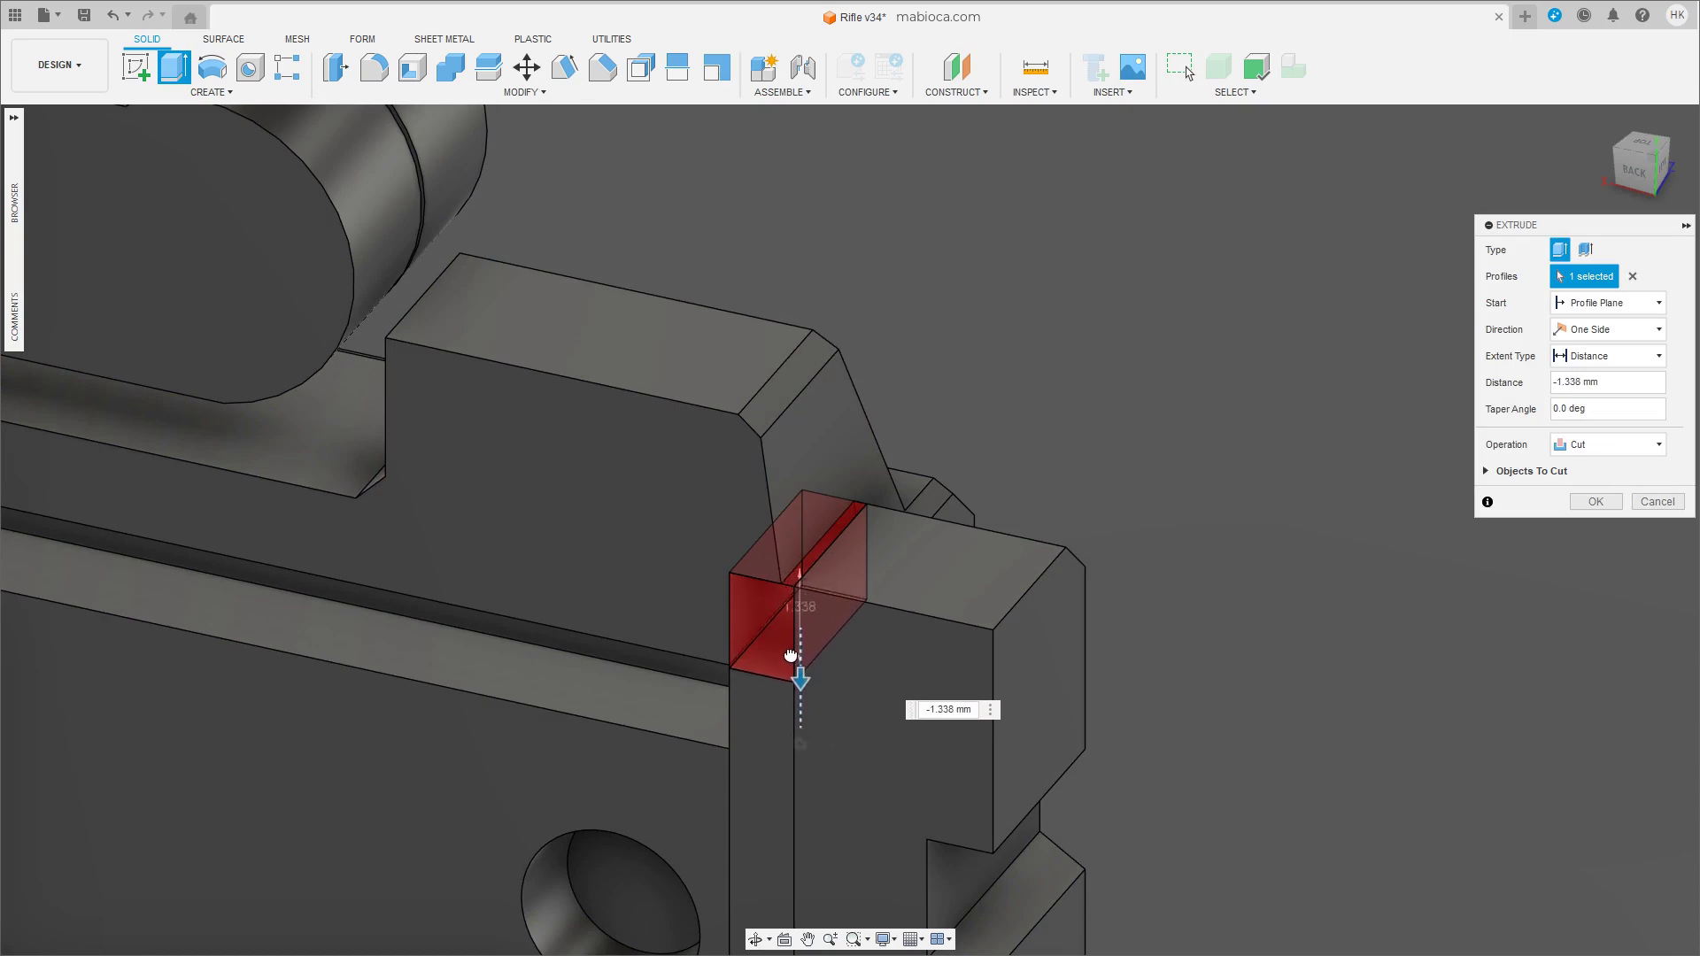
{"action": "left_click", "coordinate": [1595, 501]}
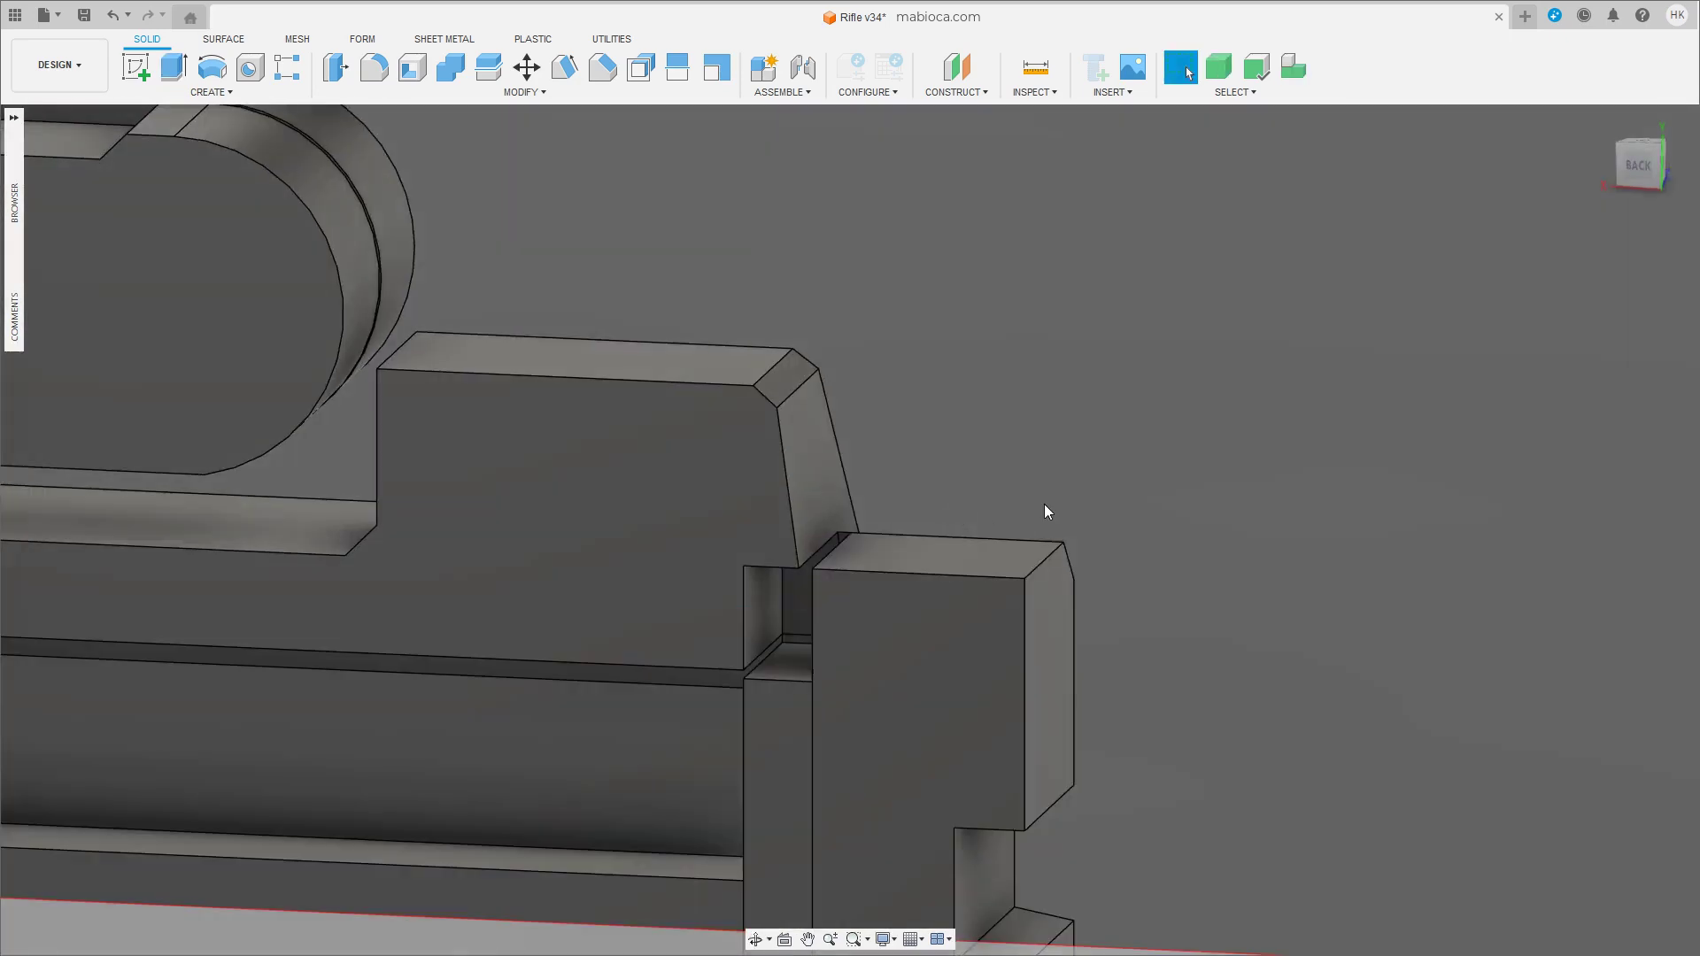
Lower the small block's slanted top face into a bevel.
{"action": "mouse_move", "coordinate": [900, 607]}
{"action": "middle_mouse_down", "text": "shift"}
{"action": "mouse_move", "coordinate": [873, 600]}
{"action": "mouse_move", "coordinate": [894, 586]}
{"action": "middle_mouse_up", "text": "shift"}
{"action": "left_click", "coordinate": [873, 601]}
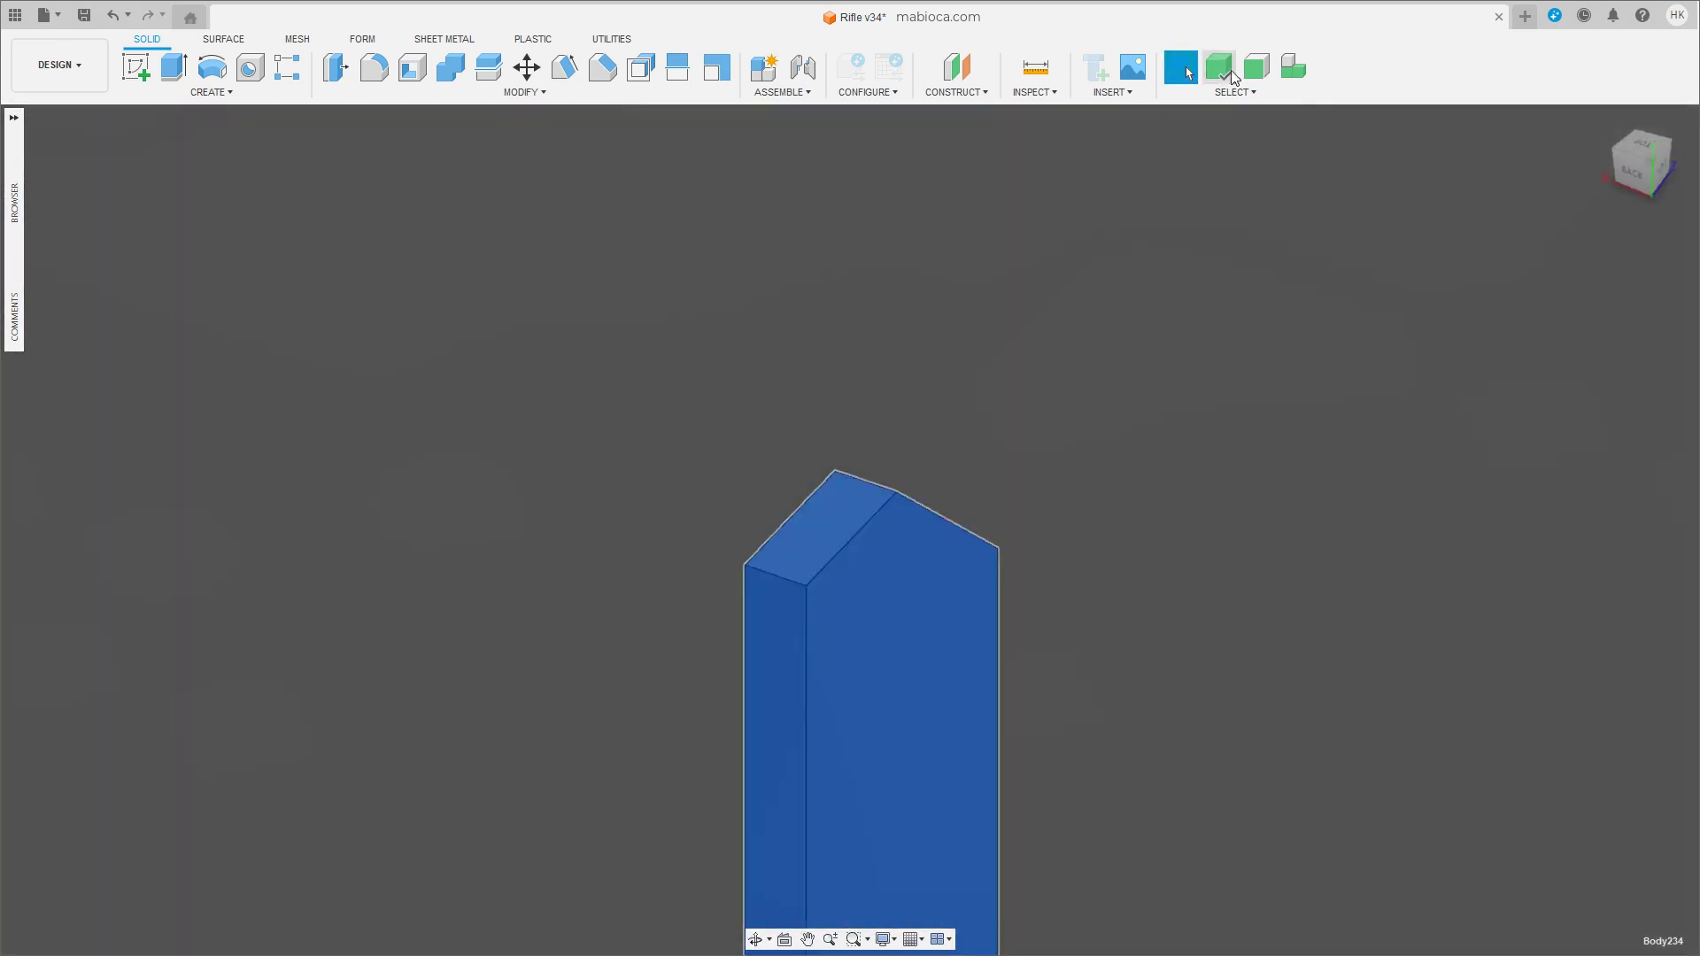
{"action": "left_click", "coordinate": [850, 512]}
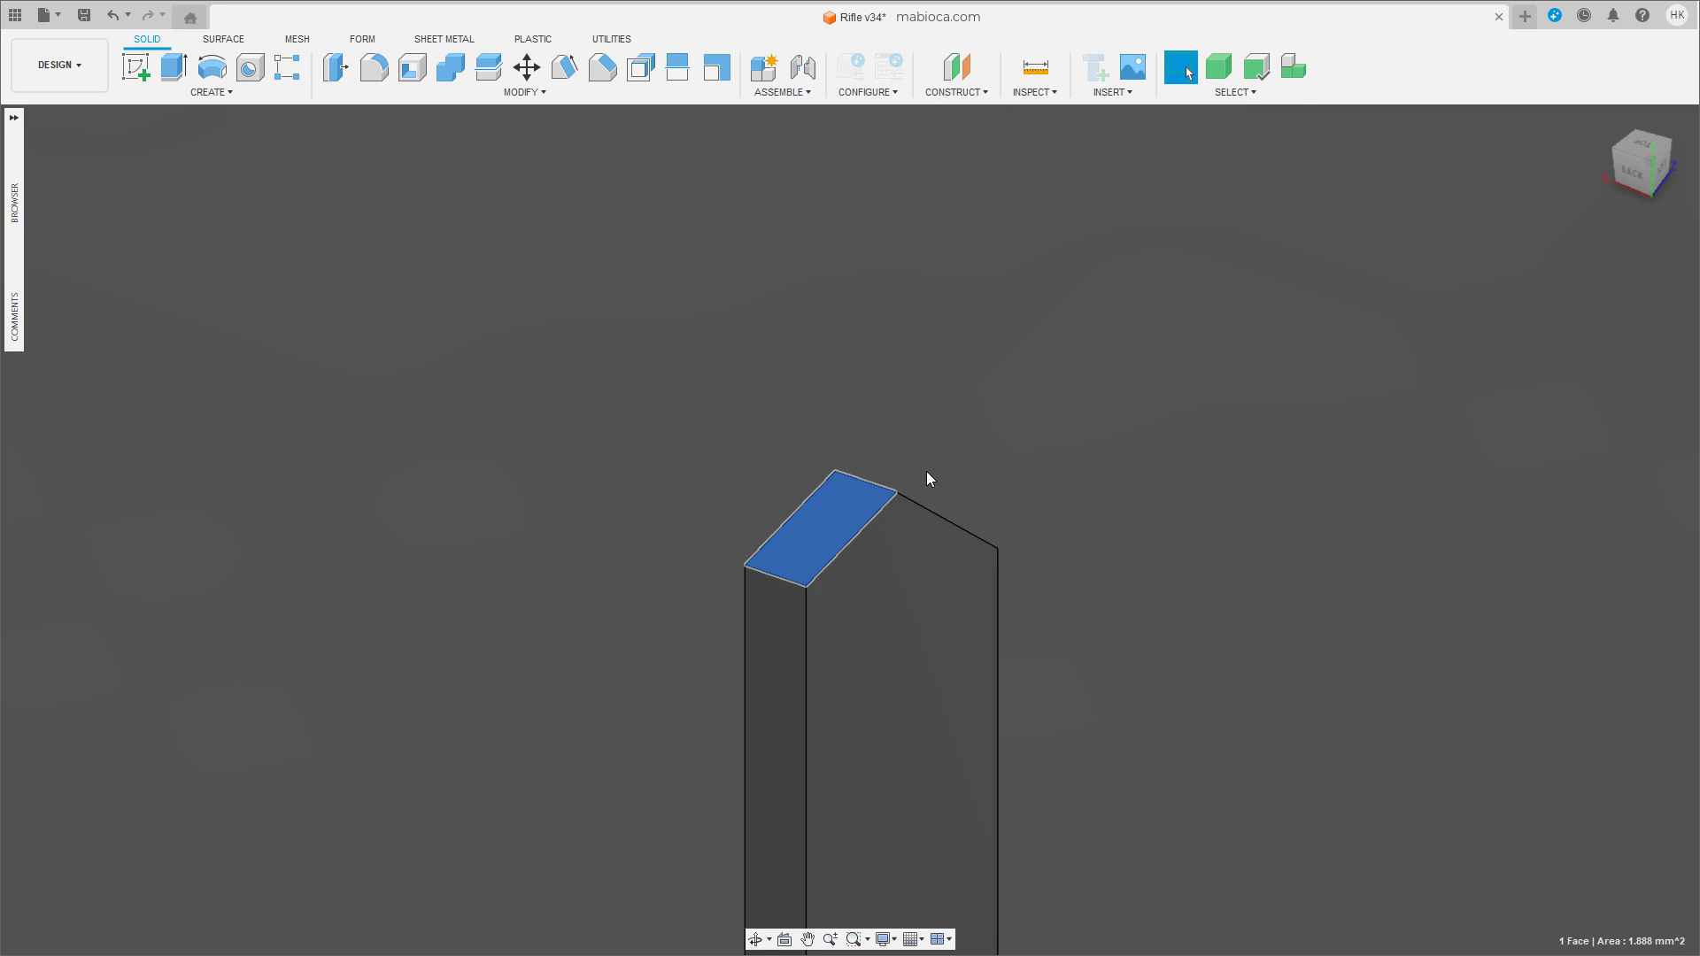
{"action": "key", "text": "m"}
{"action": "left_click_drag", "start_coordinate": [806, 580], "coordinate": [850, 637]}
{"action": "key", "text": "Return"}
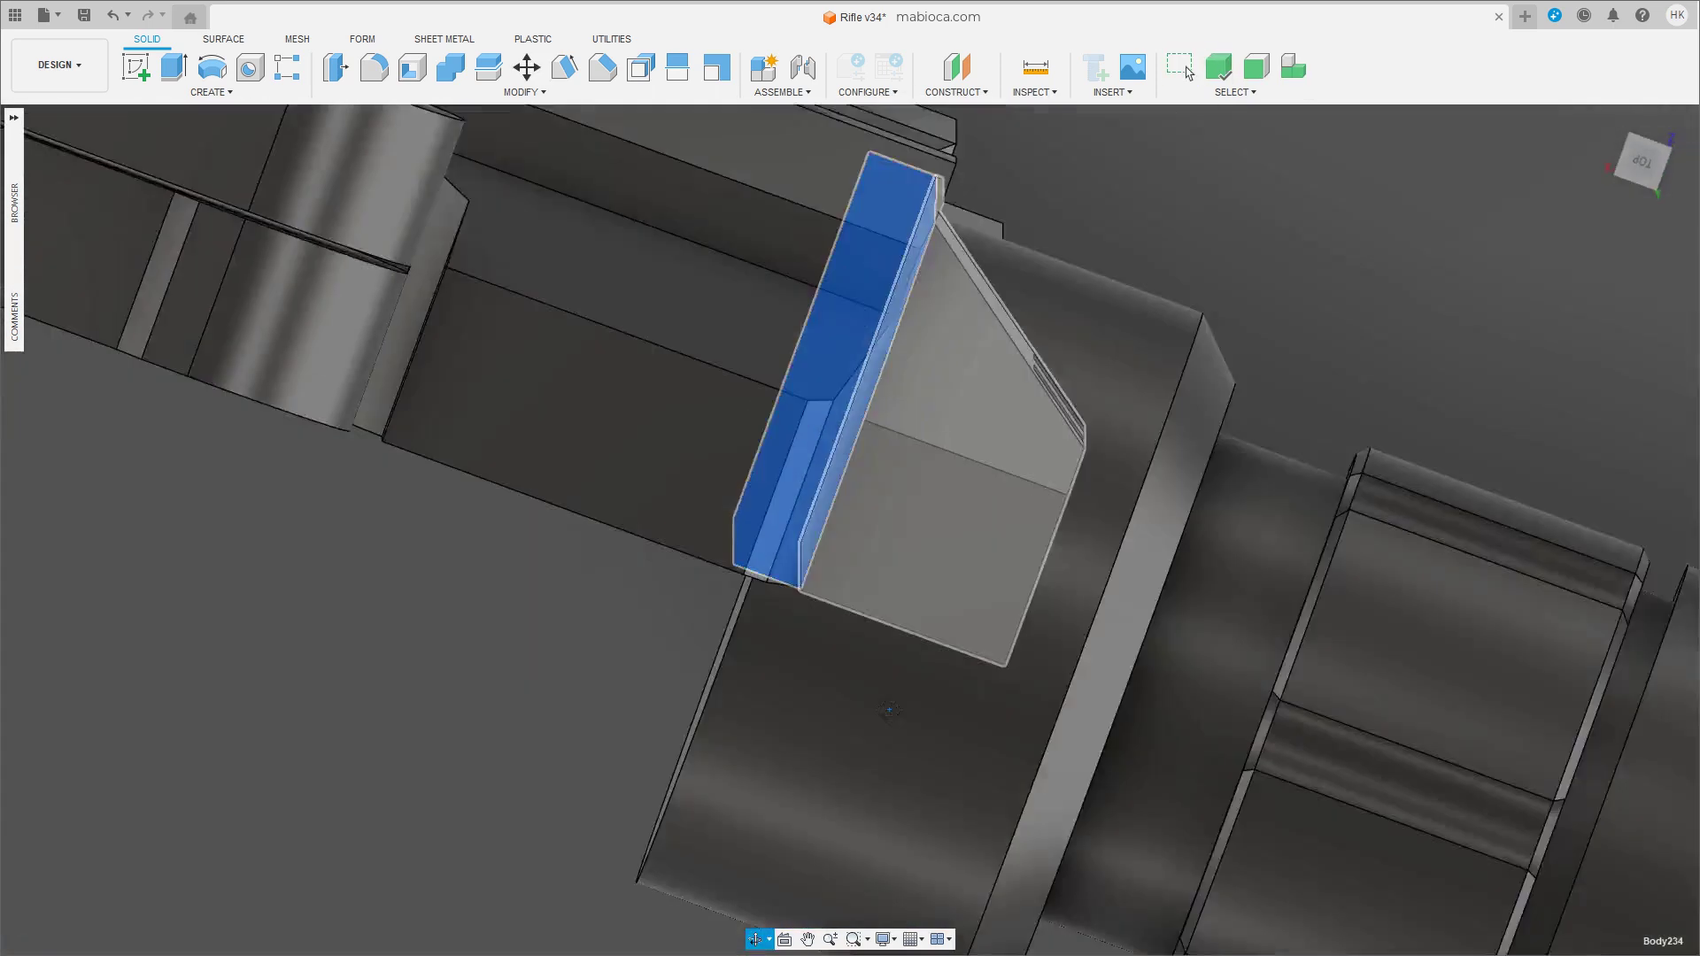
{"action": "middle_click_drag", "start_coordinate": [888, 711], "coordinate": [613, 575], "text": "shift"}
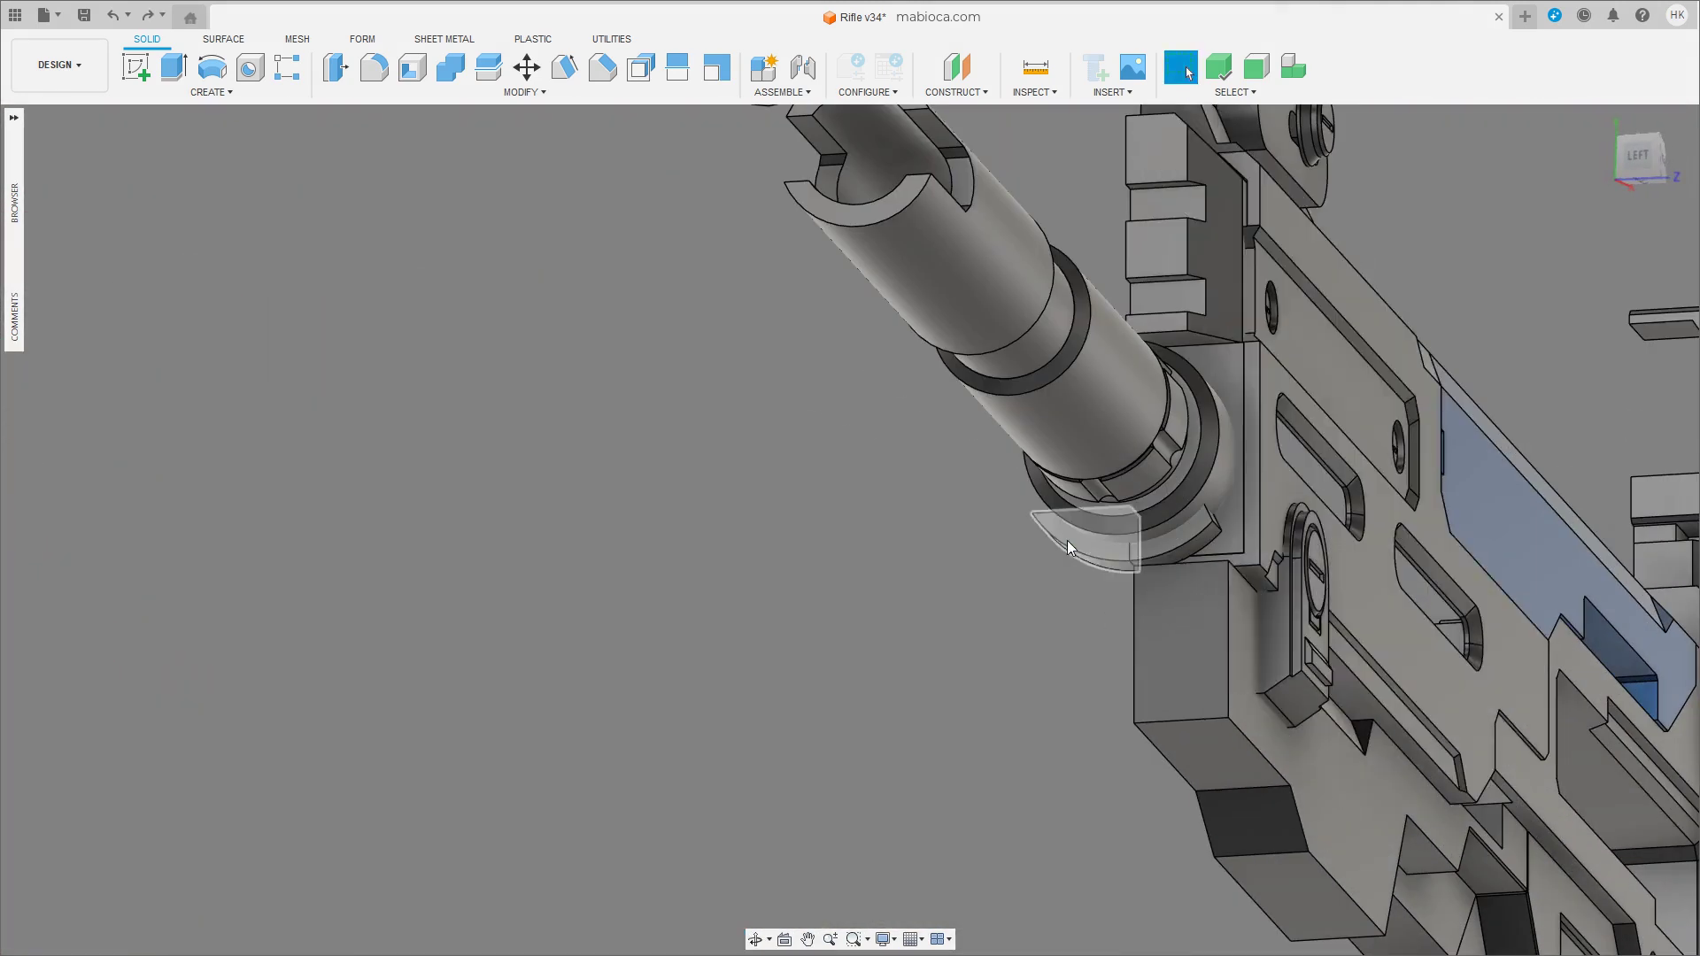
Save as Rifle v35, delete the stray rod and flat plate, and hide the magazine.
{"action": "key", "text": "ctrl+s"}
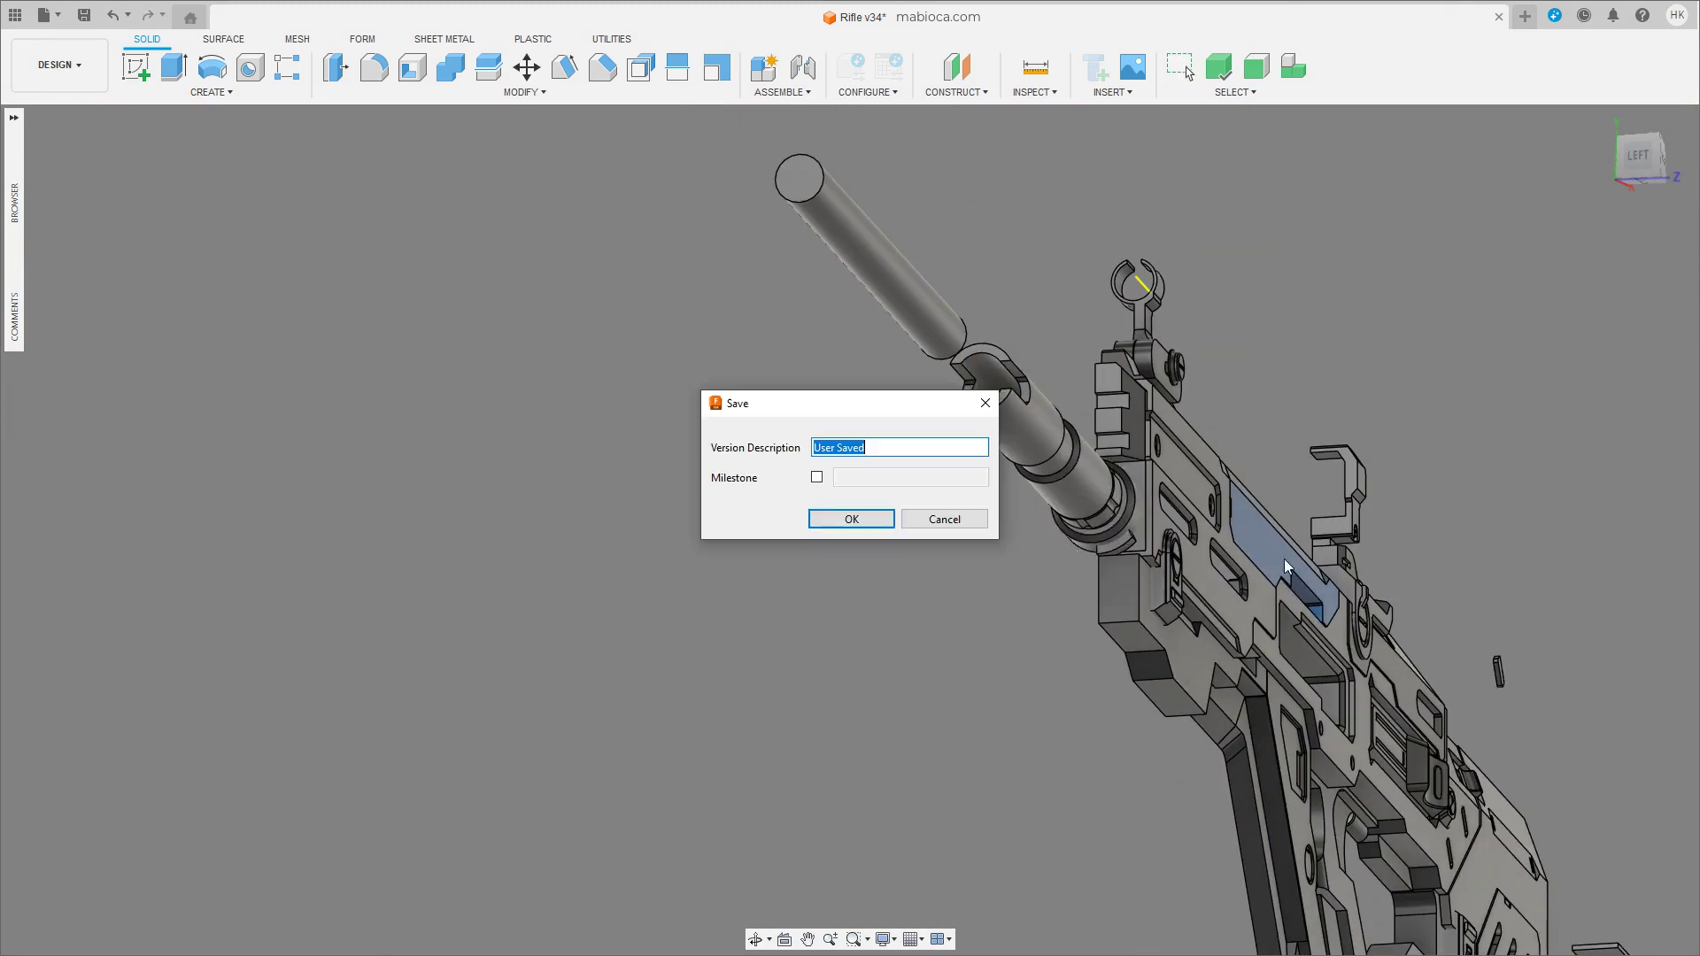
{"action": "key", "text": "Return"}
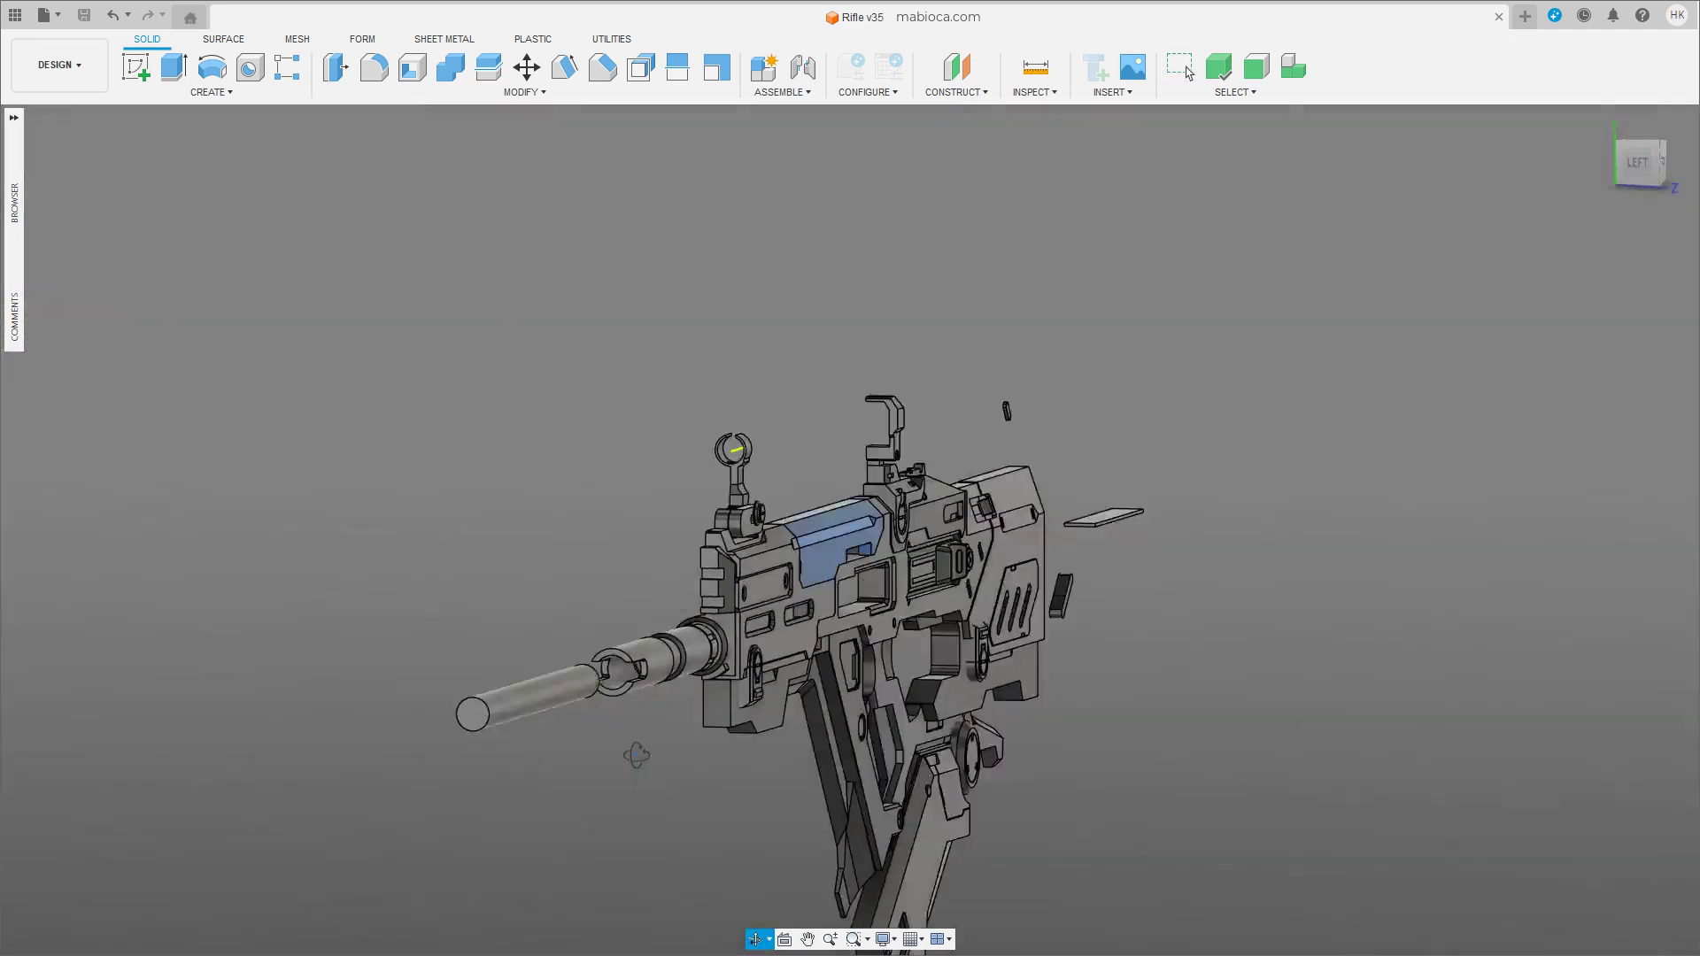
{"action": "key", "text": "Delete"}
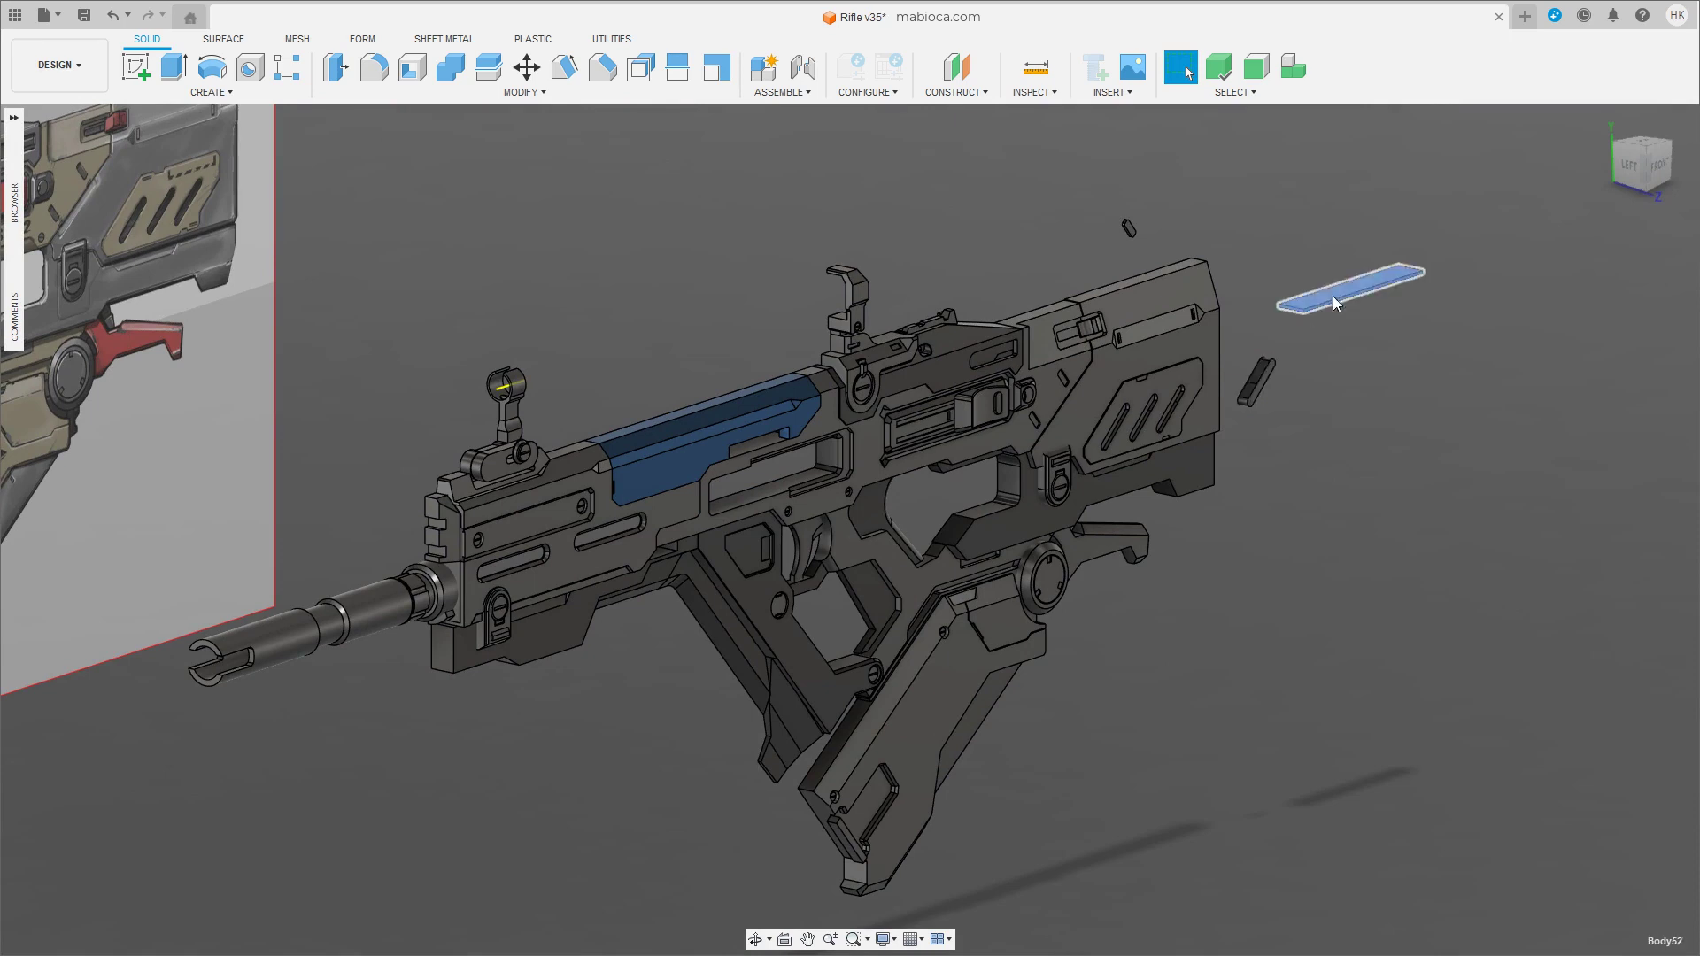
{"action": "left_click", "coordinate": [1332, 296]}
{"action": "key", "text": "Delete"}
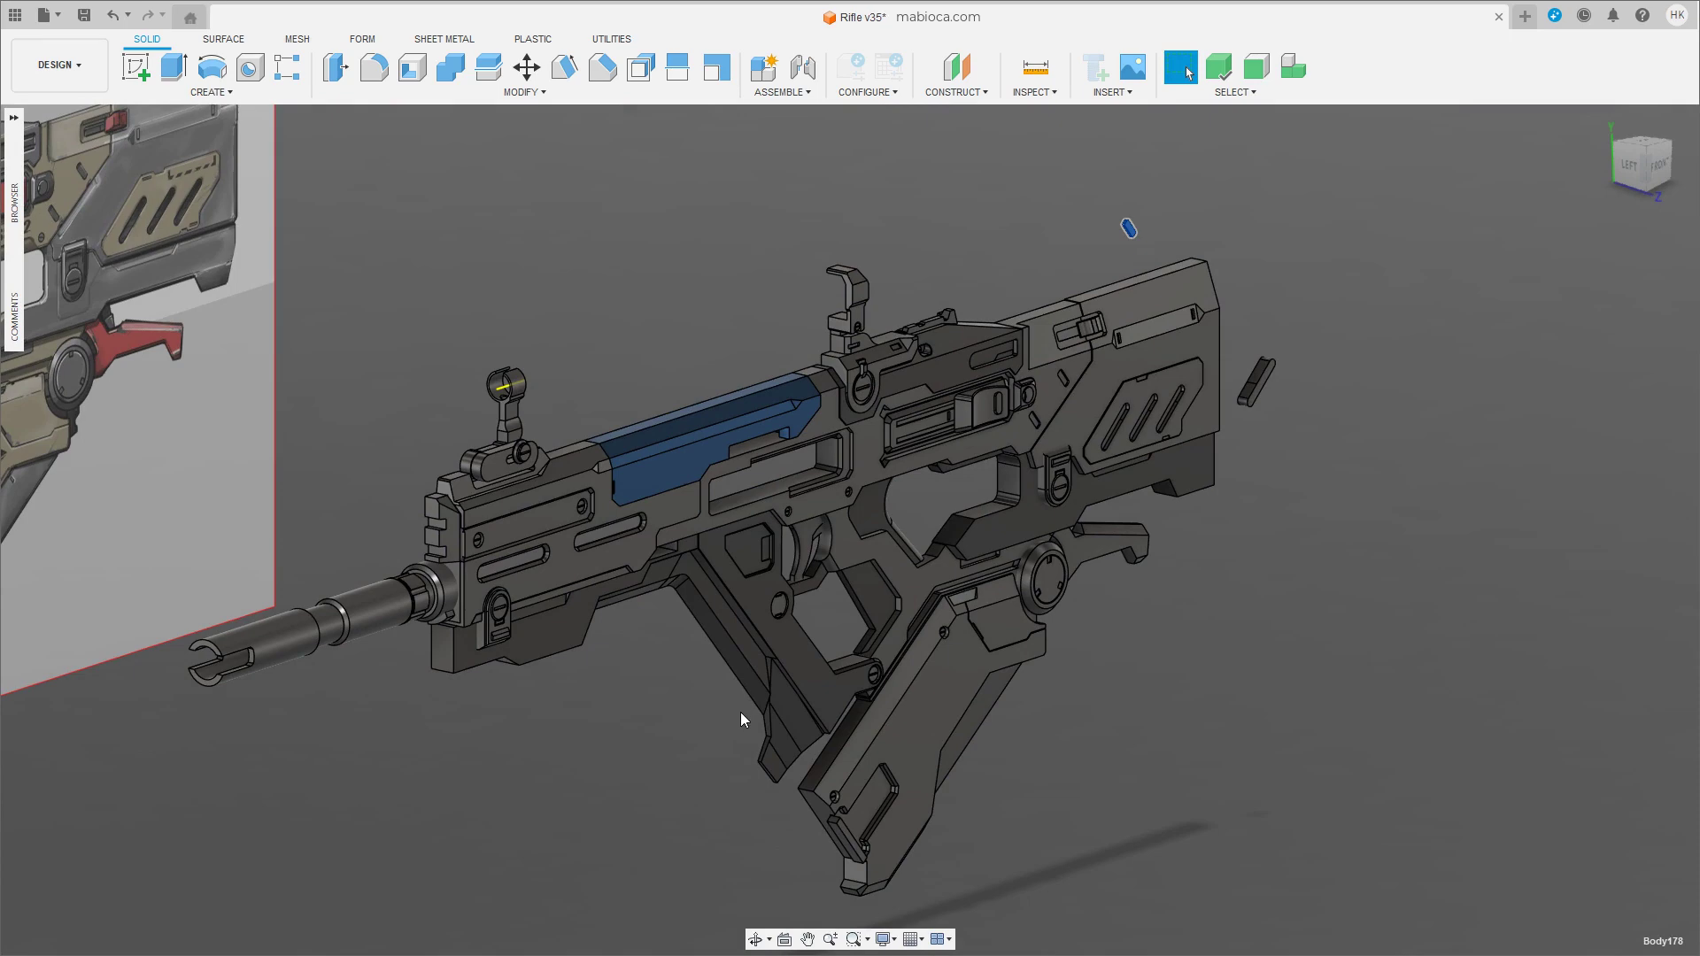
{"action": "key", "text": "v"}
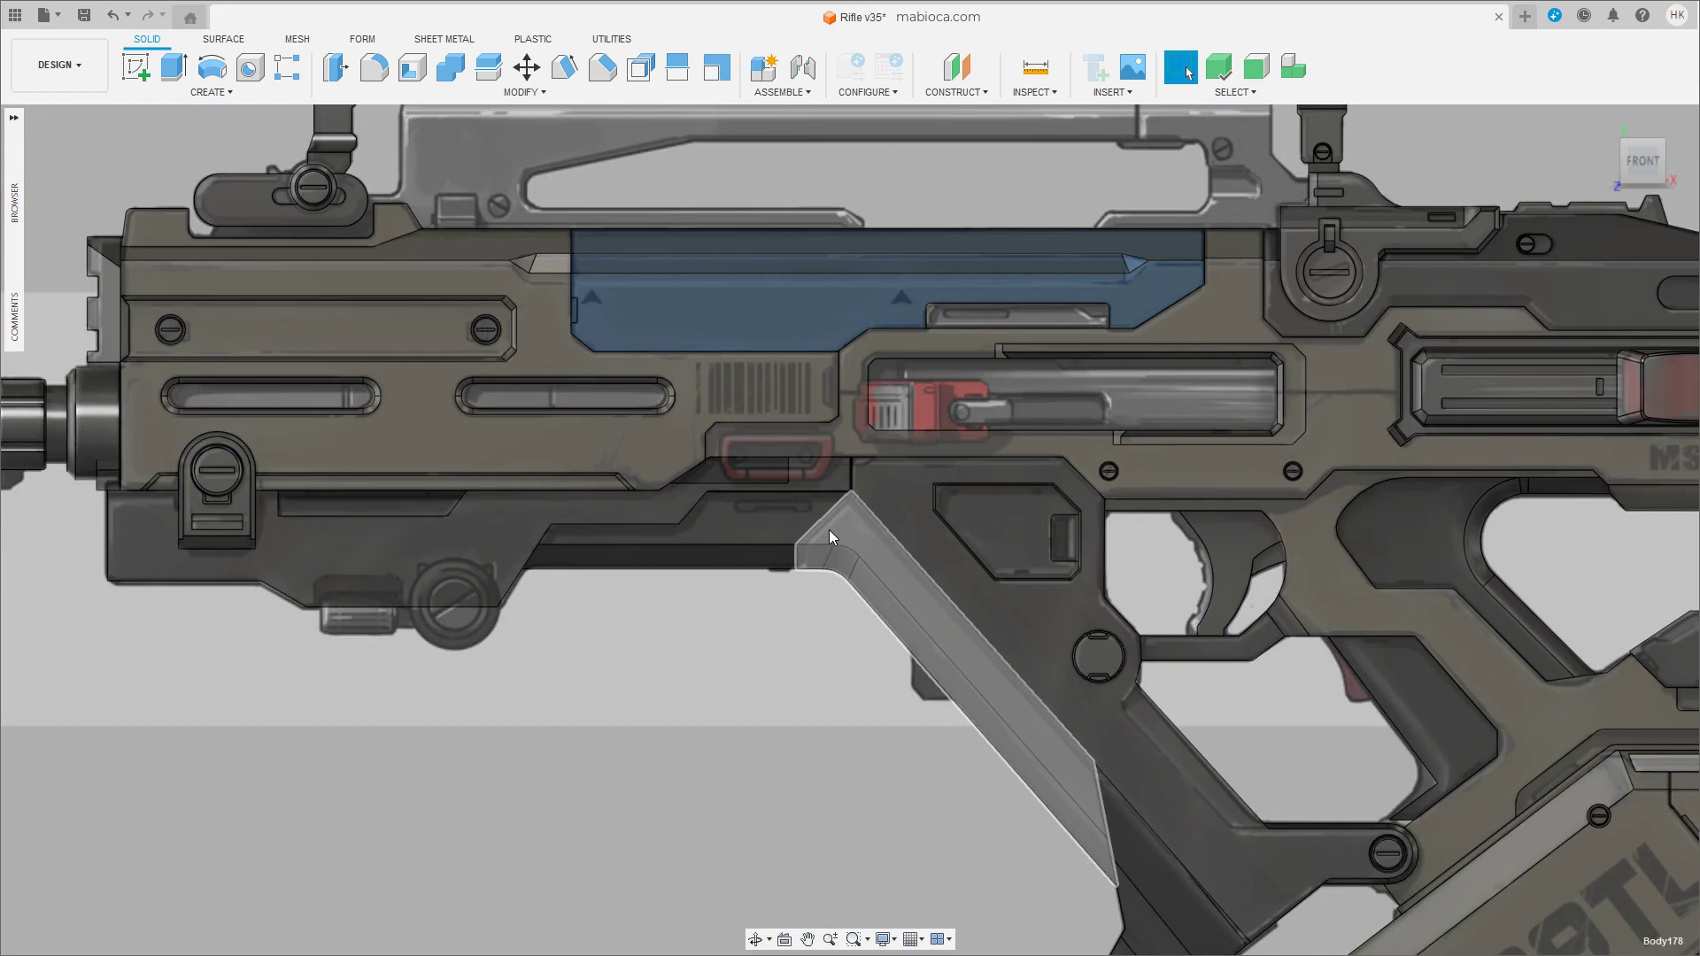
Create a 5.928 × 0.98 mm box on the angled panel as a new body.
{"action": "scroll", "coordinate": [829, 529], "scroll_direction": "up", "scroll_amount": 5}
{"action": "scroll", "coordinate": [811, 480], "scroll_direction": "up", "scroll_amount": 3}
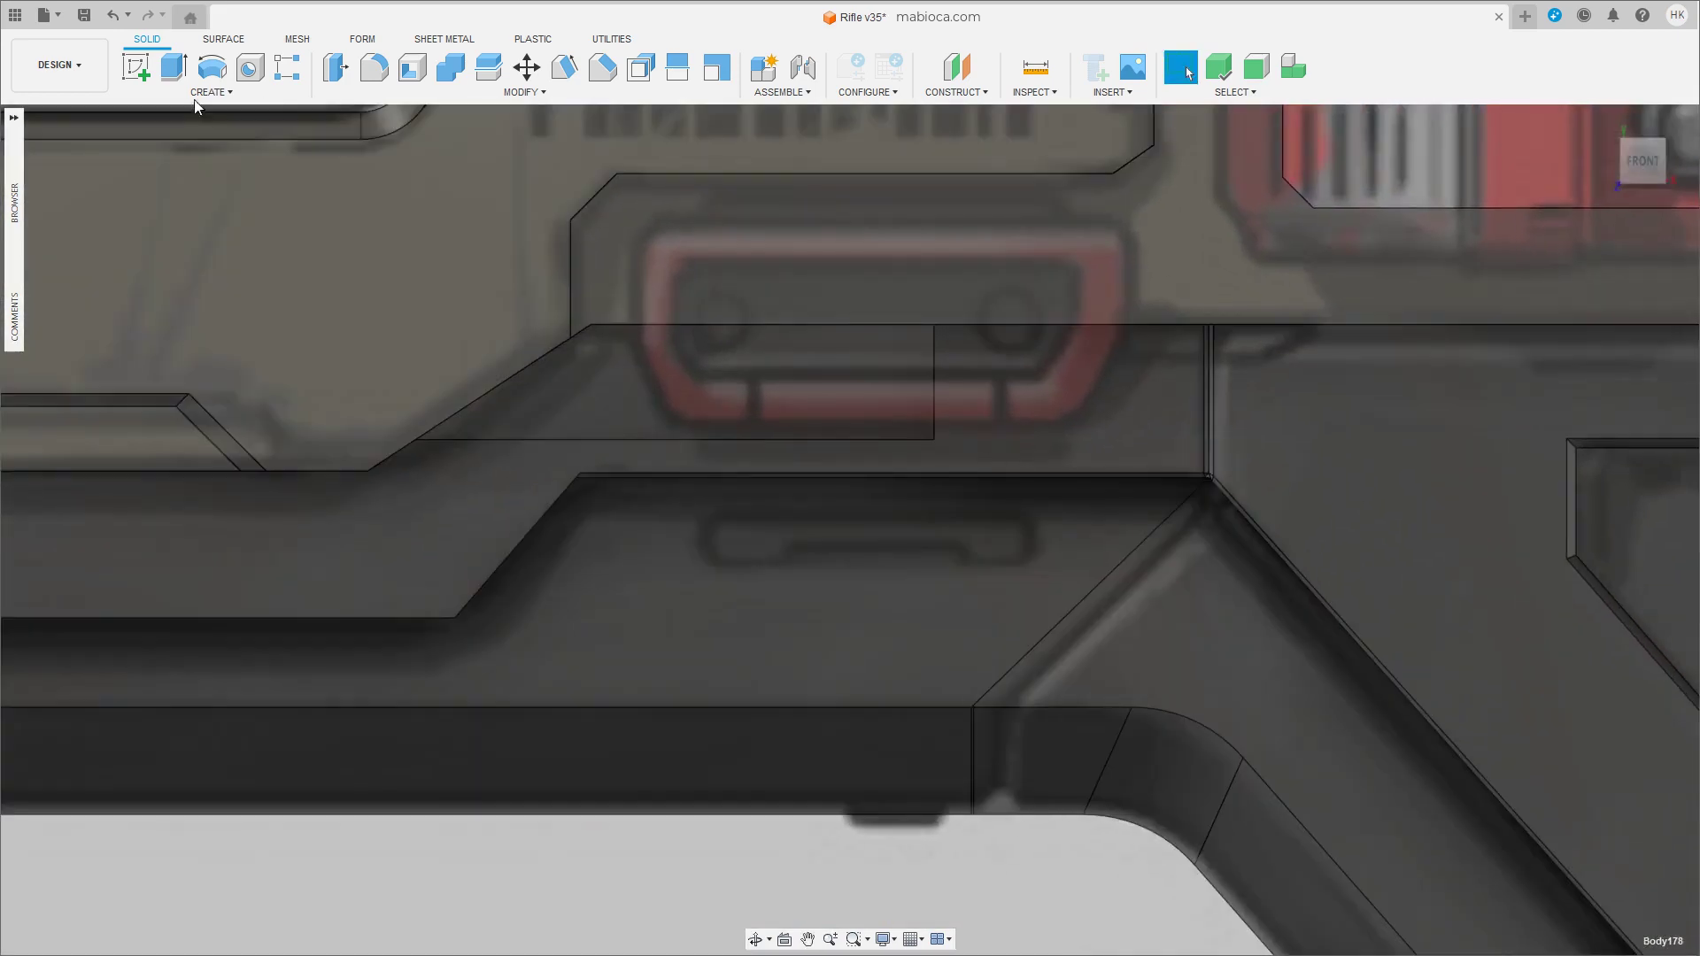
{"action": "left_click", "coordinate": [205, 92]}
{"action": "left_click", "coordinate": [190, 326]}
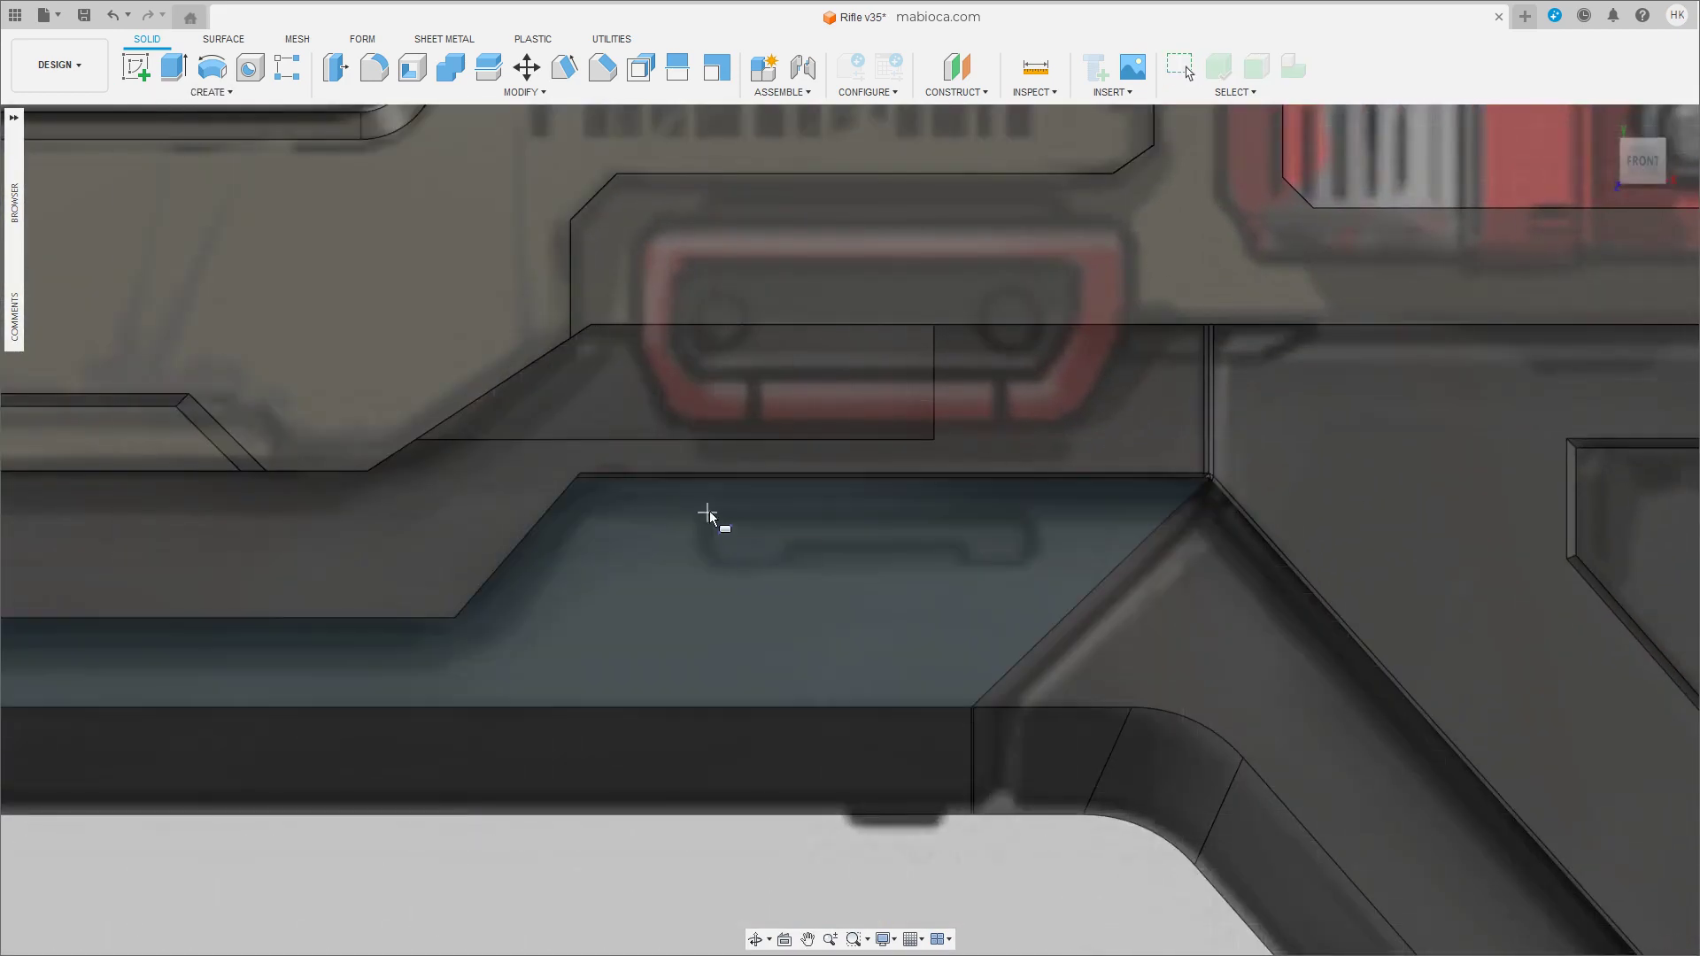
{"action": "left_click", "coordinate": [707, 511]}
{"action": "left_click", "coordinate": [1034, 566]}
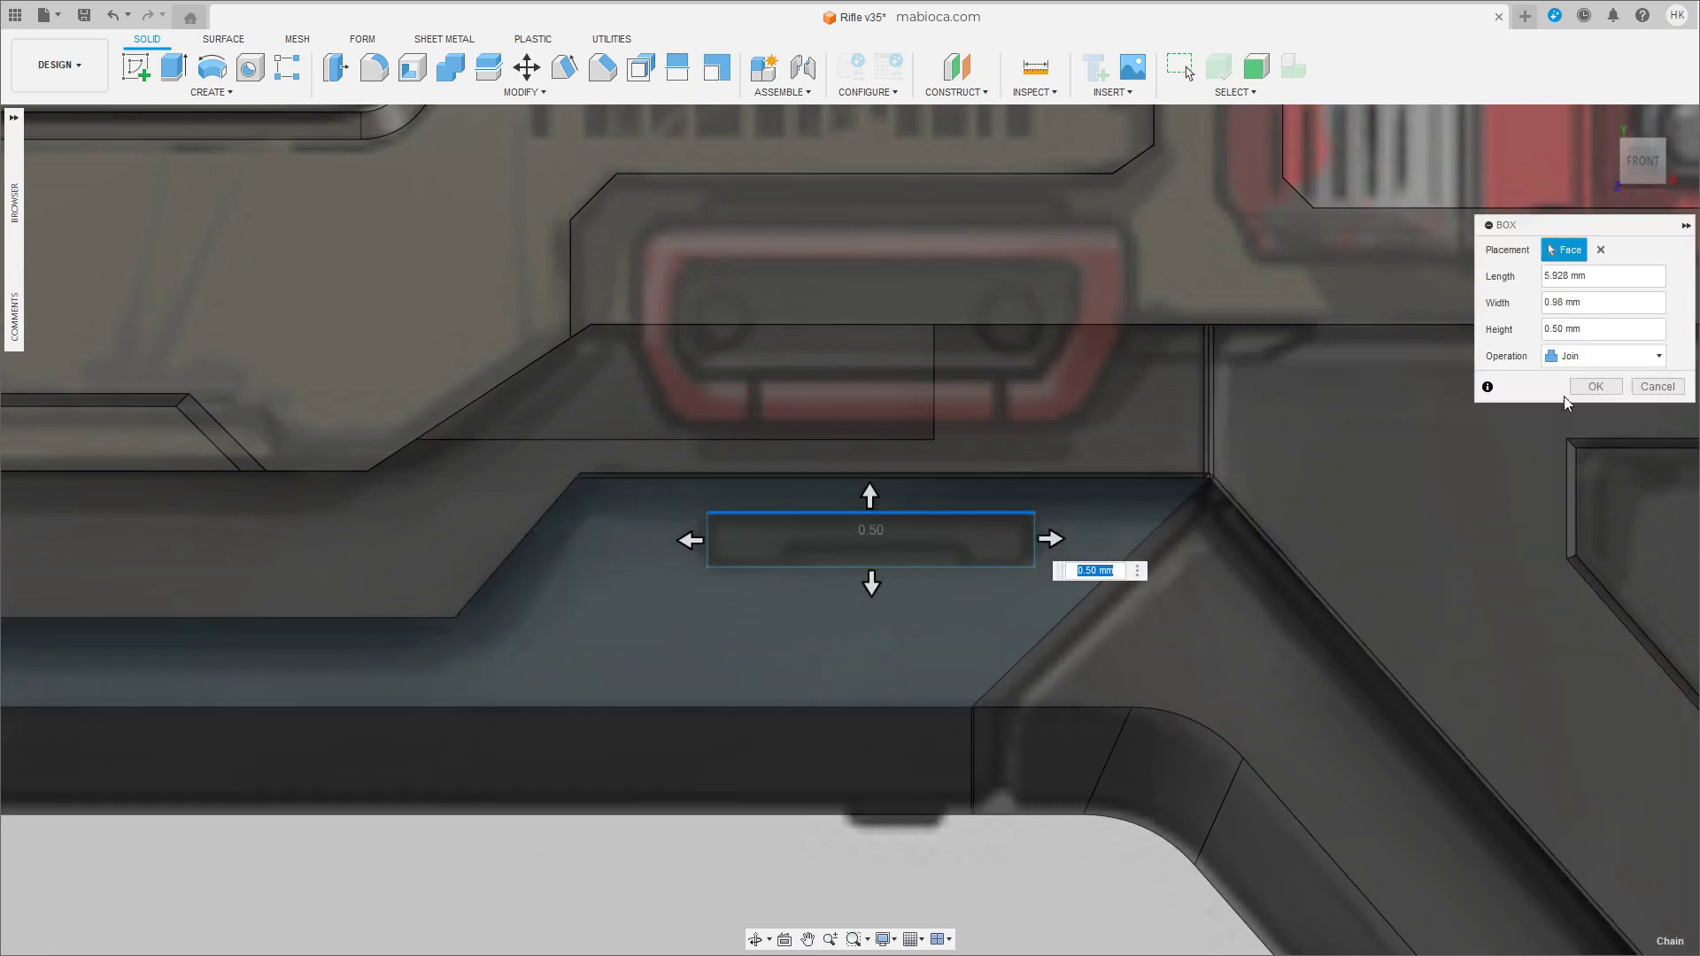
{"action": "left_click", "coordinate": [1617, 359]}
{"action": "left_click", "coordinate": [1585, 432]}
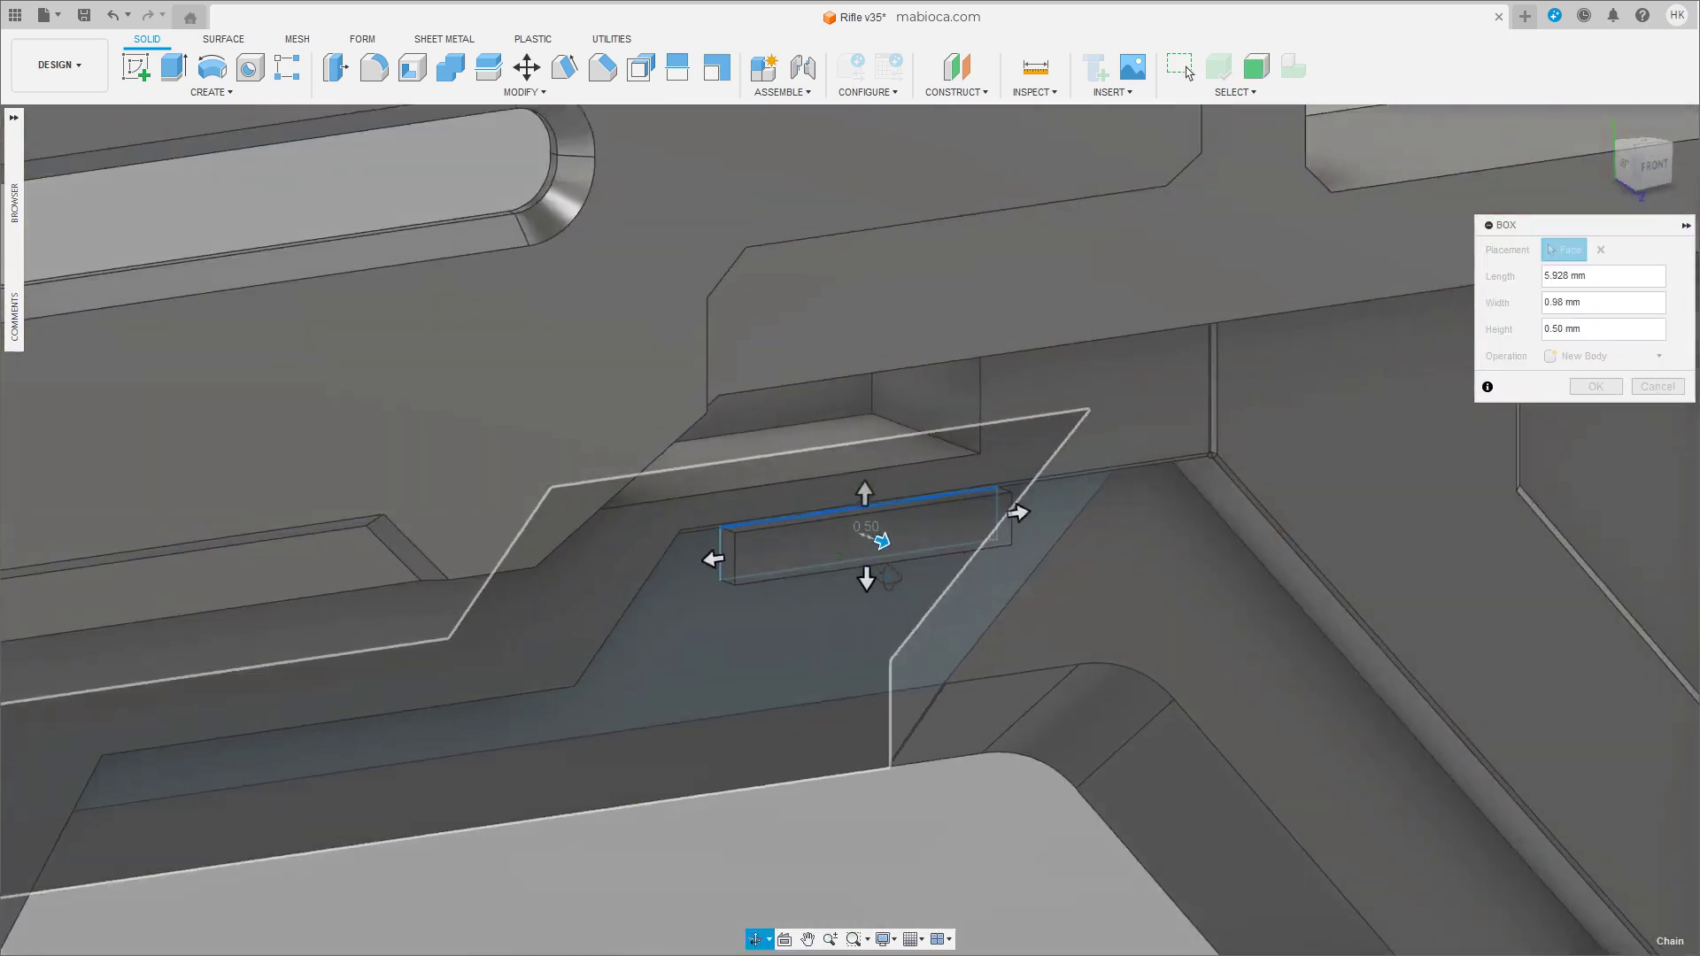
{"action": "middle_click_drag", "start_coordinate": [881, 535], "coordinate": [865, 505], "text": "shift"}
{"action": "left_click", "coordinate": [1585, 387]}
Sink the box 0.362 mm into the panel and cut it out with Combine.
{"action": "left_click", "coordinate": [836, 524]}
{"action": "key", "text": "m"}
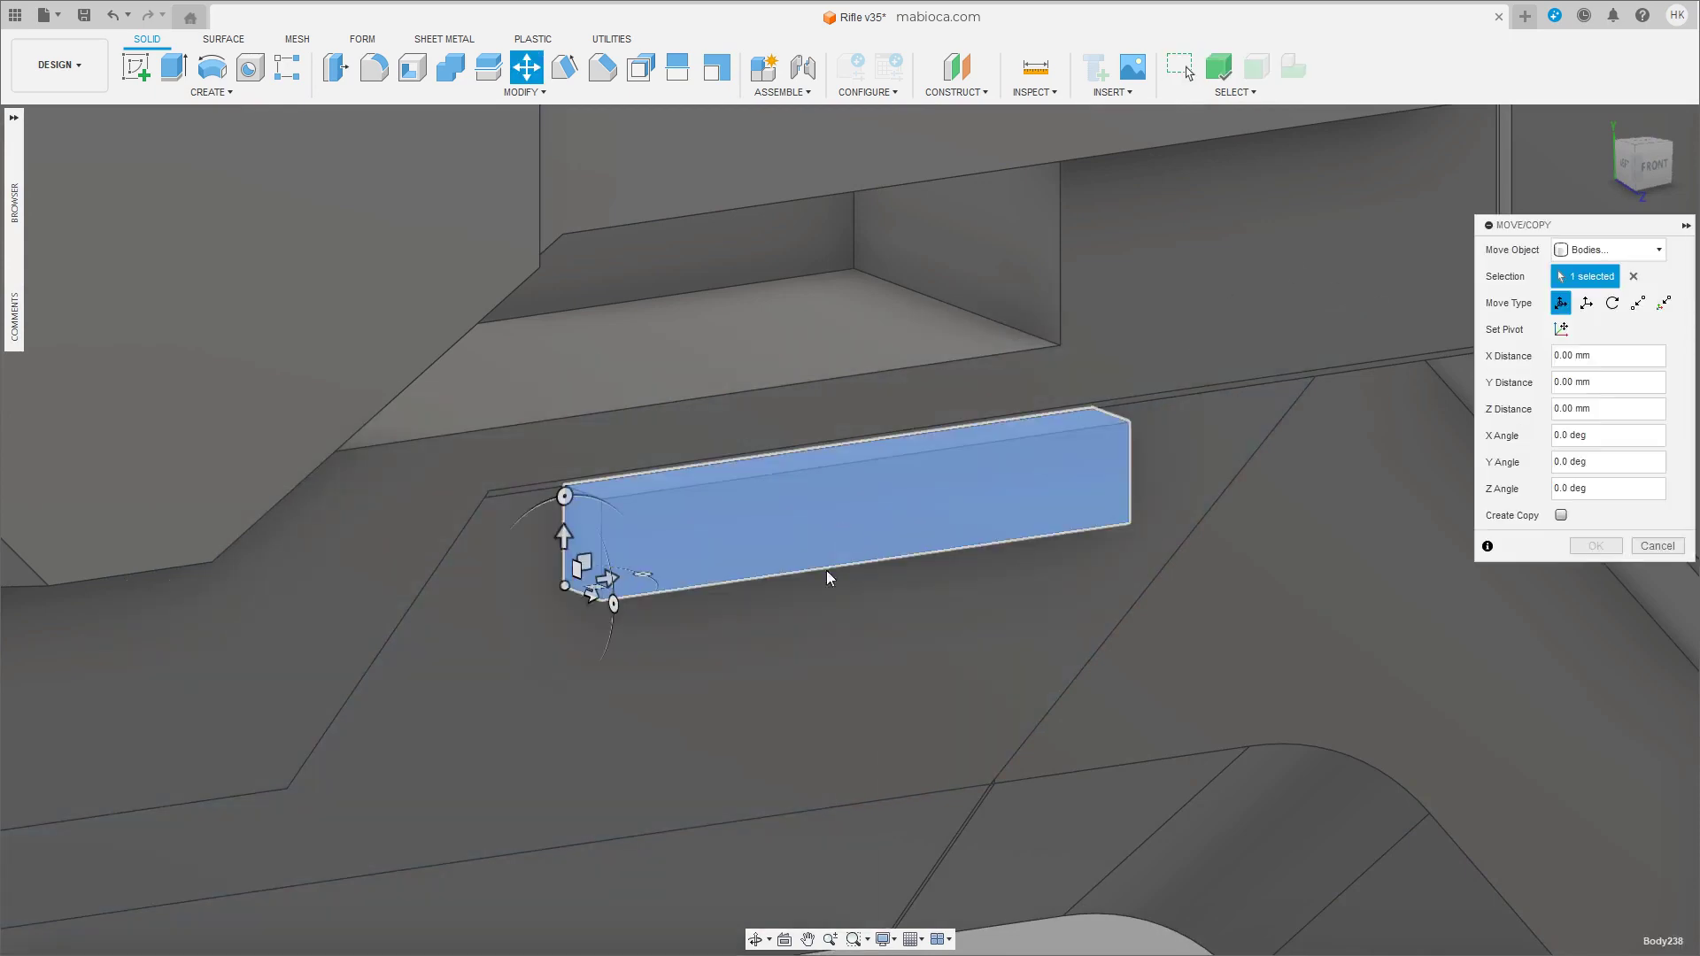
{"action": "left_click_drag", "start_coordinate": [576, 589], "coordinate": [585, 602]}
{"action": "left_click", "coordinate": [1585, 546]}
{"action": "left_click", "coordinate": [1122, 478]}
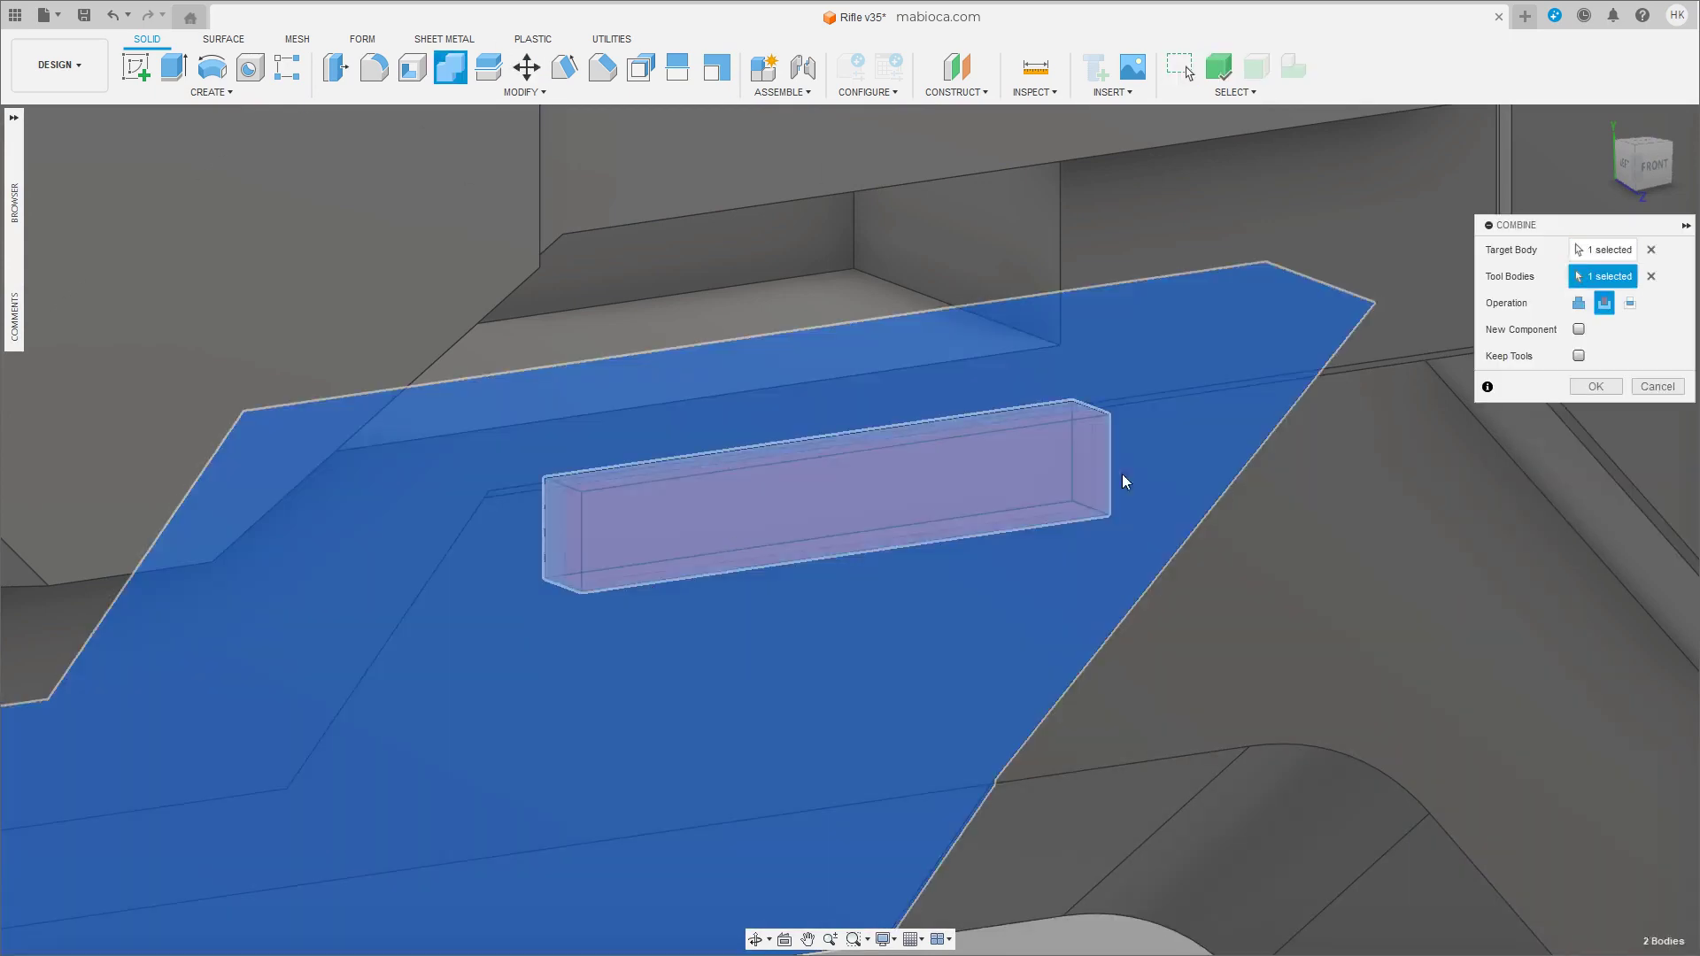
{"action": "key", "text": "Return"}
{"action": "mouse_move", "coordinate": [778, 590]}
{"action": "middle_mouse_down", "text": "shift"}
{"action": "mouse_move", "coordinate": [702, 530]}
{"action": "mouse_move", "coordinate": [822, 498]}
{"action": "mouse_move", "coordinate": [1113, 513]}
{"action": "mouse_move", "coordinate": [1048, 323]}
{"action": "mouse_move", "coordinate": [1025, 505]}
{"action": "middle_mouse_up", "text": "shift"}
Chamfer the four slot end edges by 0.221 mm.
{"action": "left_click", "coordinate": [1025, 494]}
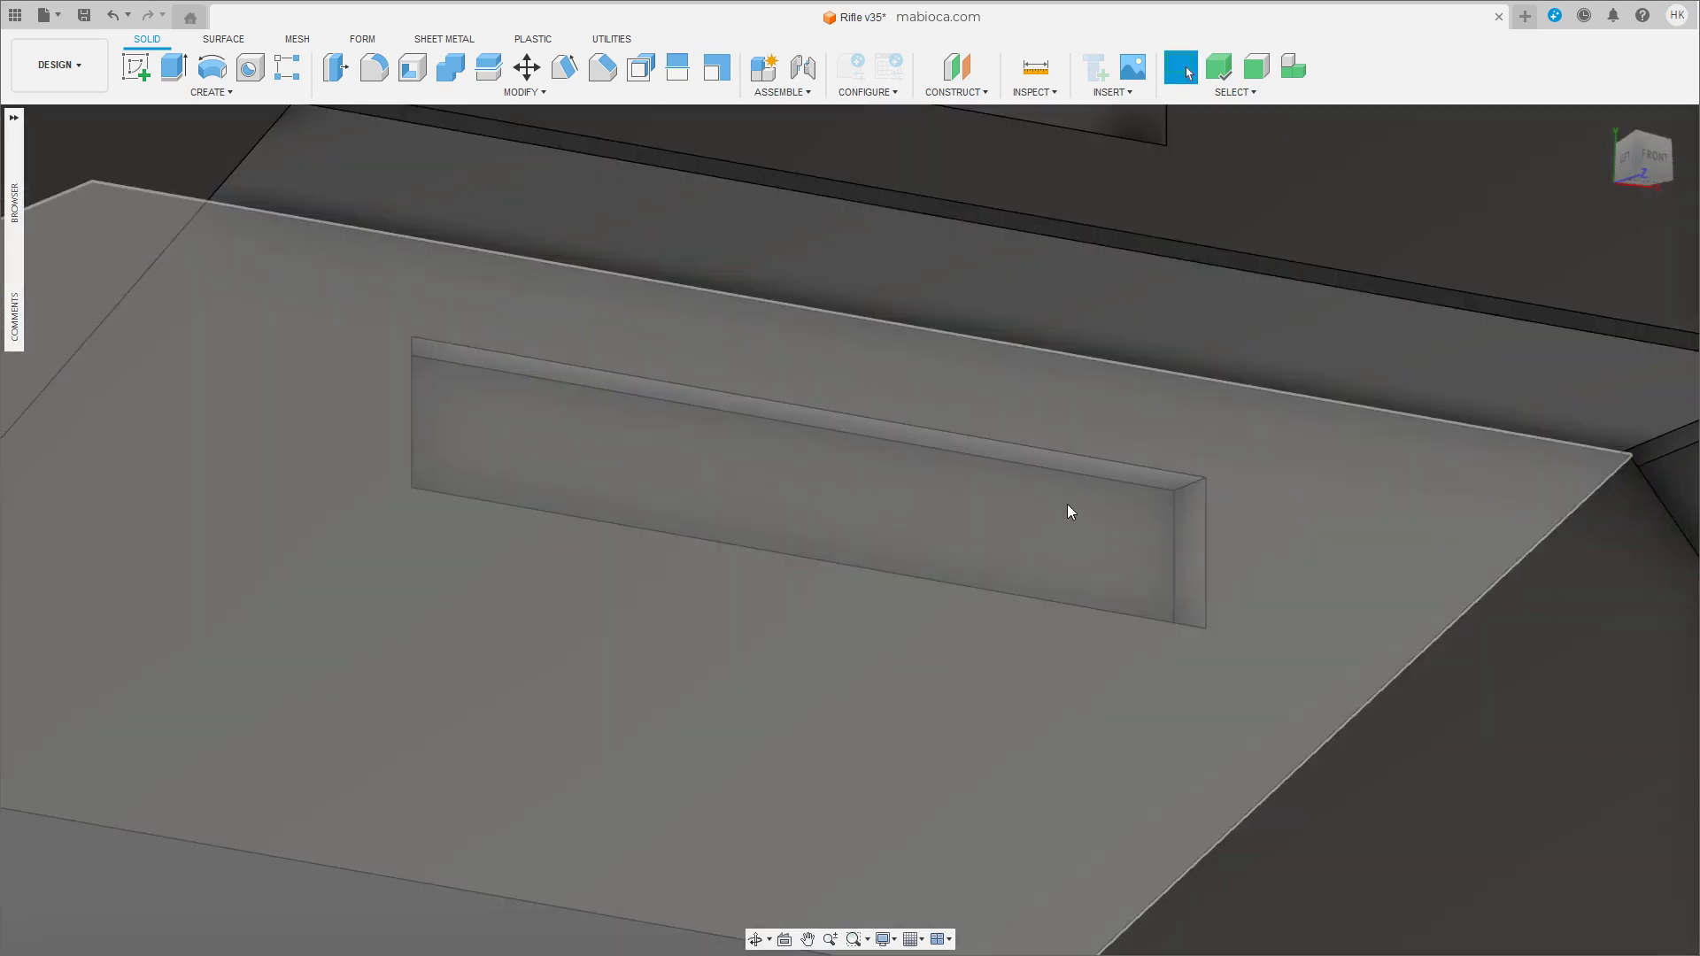
{"action": "left_click", "coordinate": [602, 66]}
{"action": "middle_click_drag", "start_coordinate": [1190, 487], "coordinate": [1151, 495], "text": "shift"}
{"action": "left_click", "coordinate": [359, 359]}
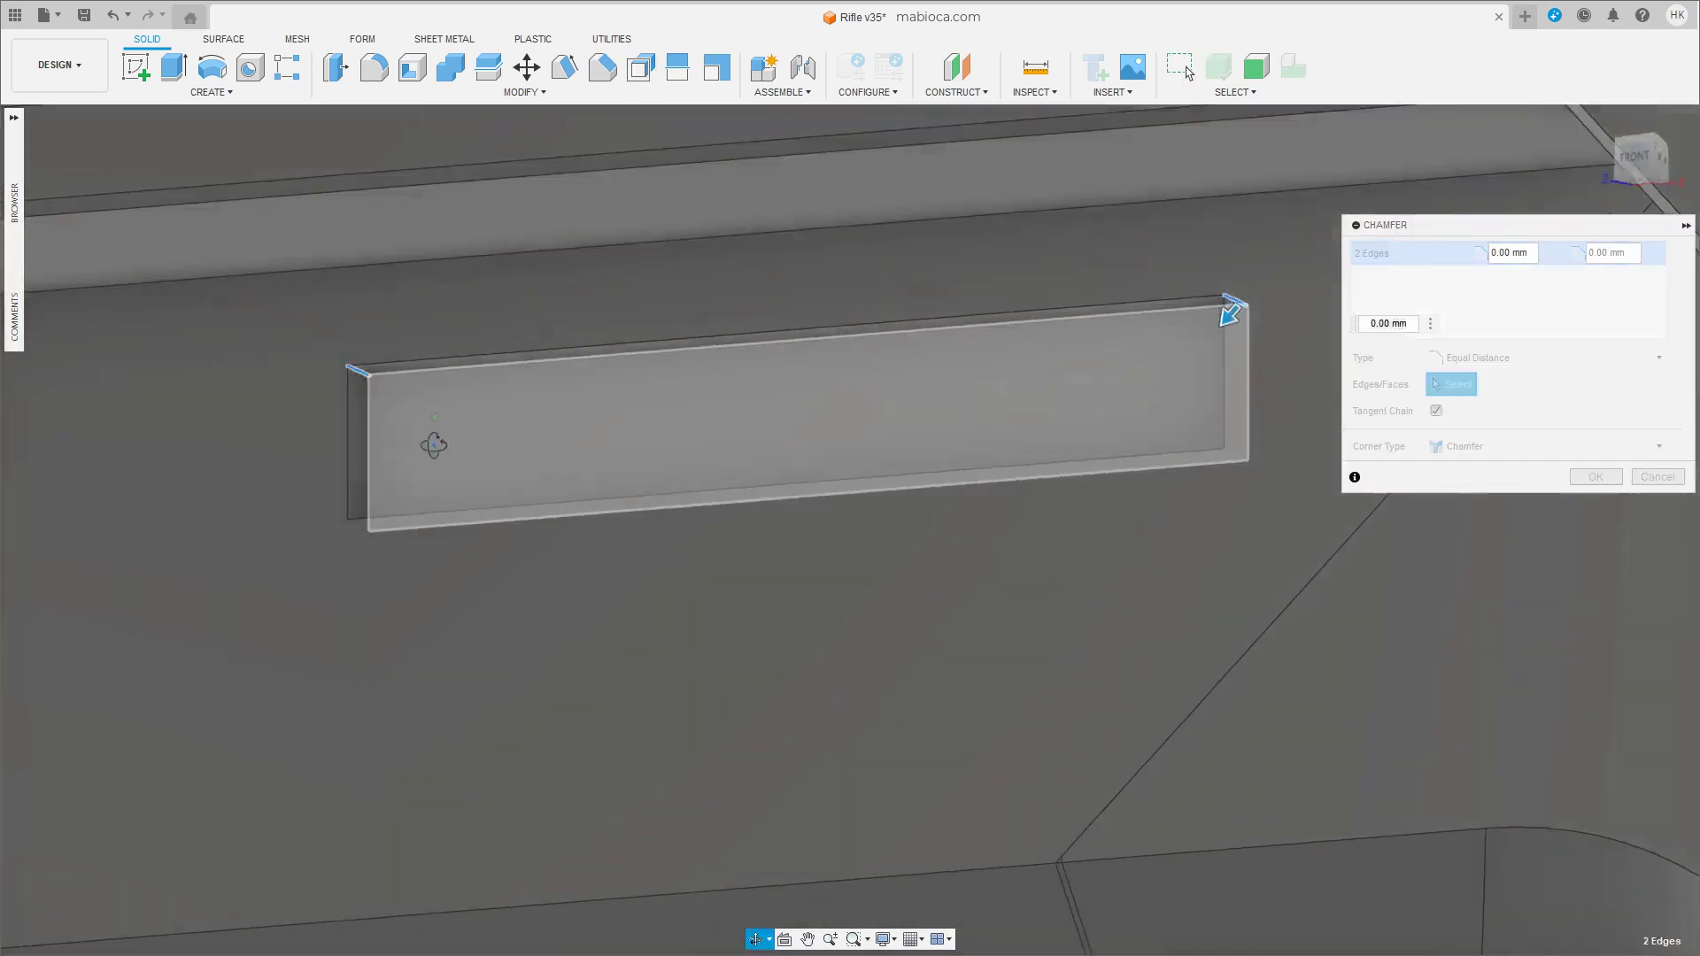
{"action": "mouse_move", "coordinate": [411, 468]}
{"action": "middle_mouse_down", "text": "shift"}
{"action": "mouse_move", "coordinate": [1092, 551]}
{"action": "mouse_move", "coordinate": [1171, 605]}
{"action": "middle_mouse_up", "text": "shift"}
{"action": "left_click", "coordinate": [1171, 605]}
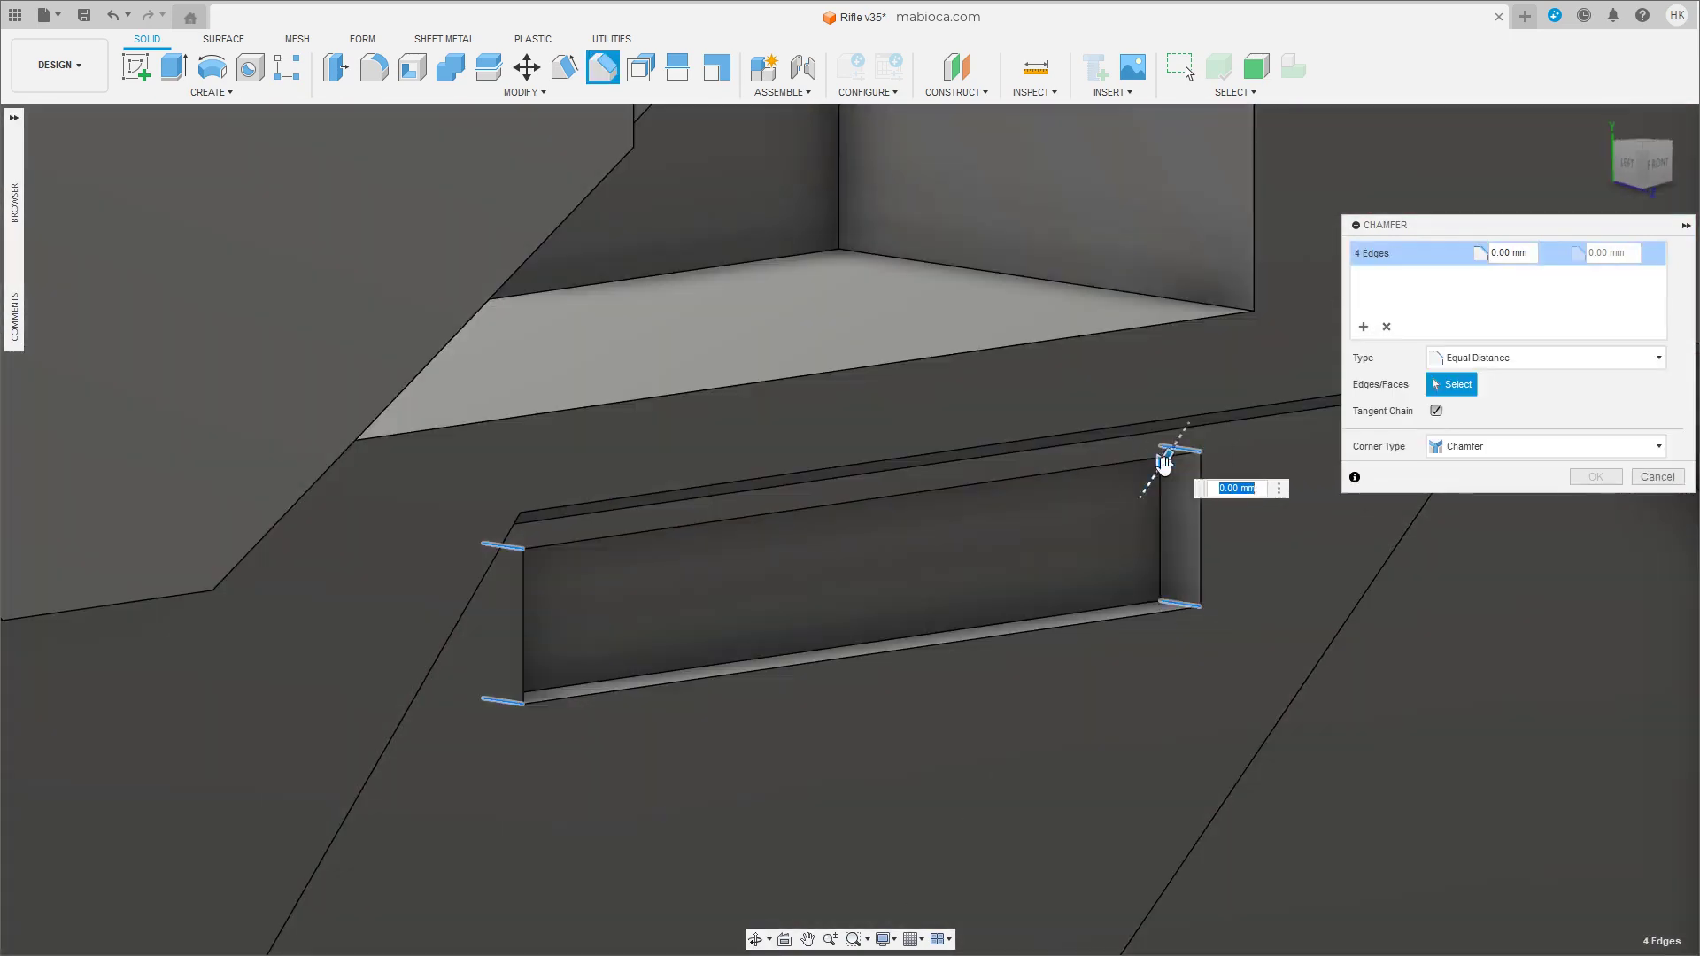
{"action": "middle_click_drag", "start_coordinate": [1151, 483], "coordinate": [1195, 492], "text": "shift"}
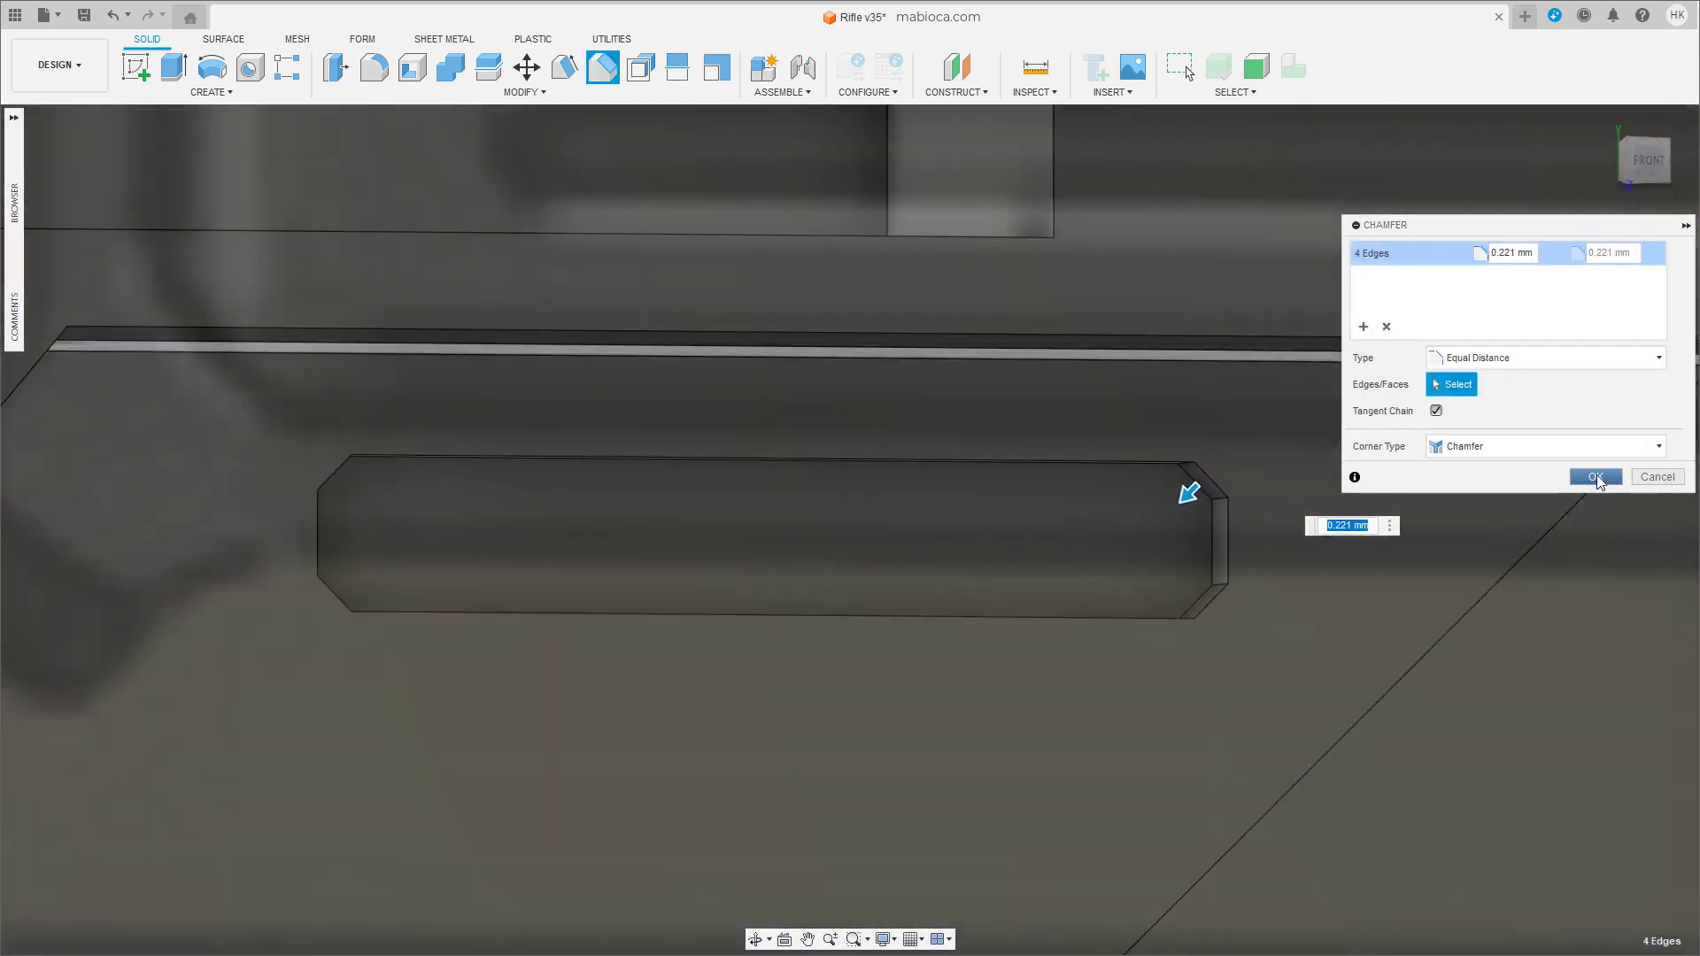
{"action": "left_click", "coordinate": [1595, 477]}
{"action": "middle_click_drag", "start_coordinate": [922, 486], "coordinate": [989, 519], "text": "shift"}
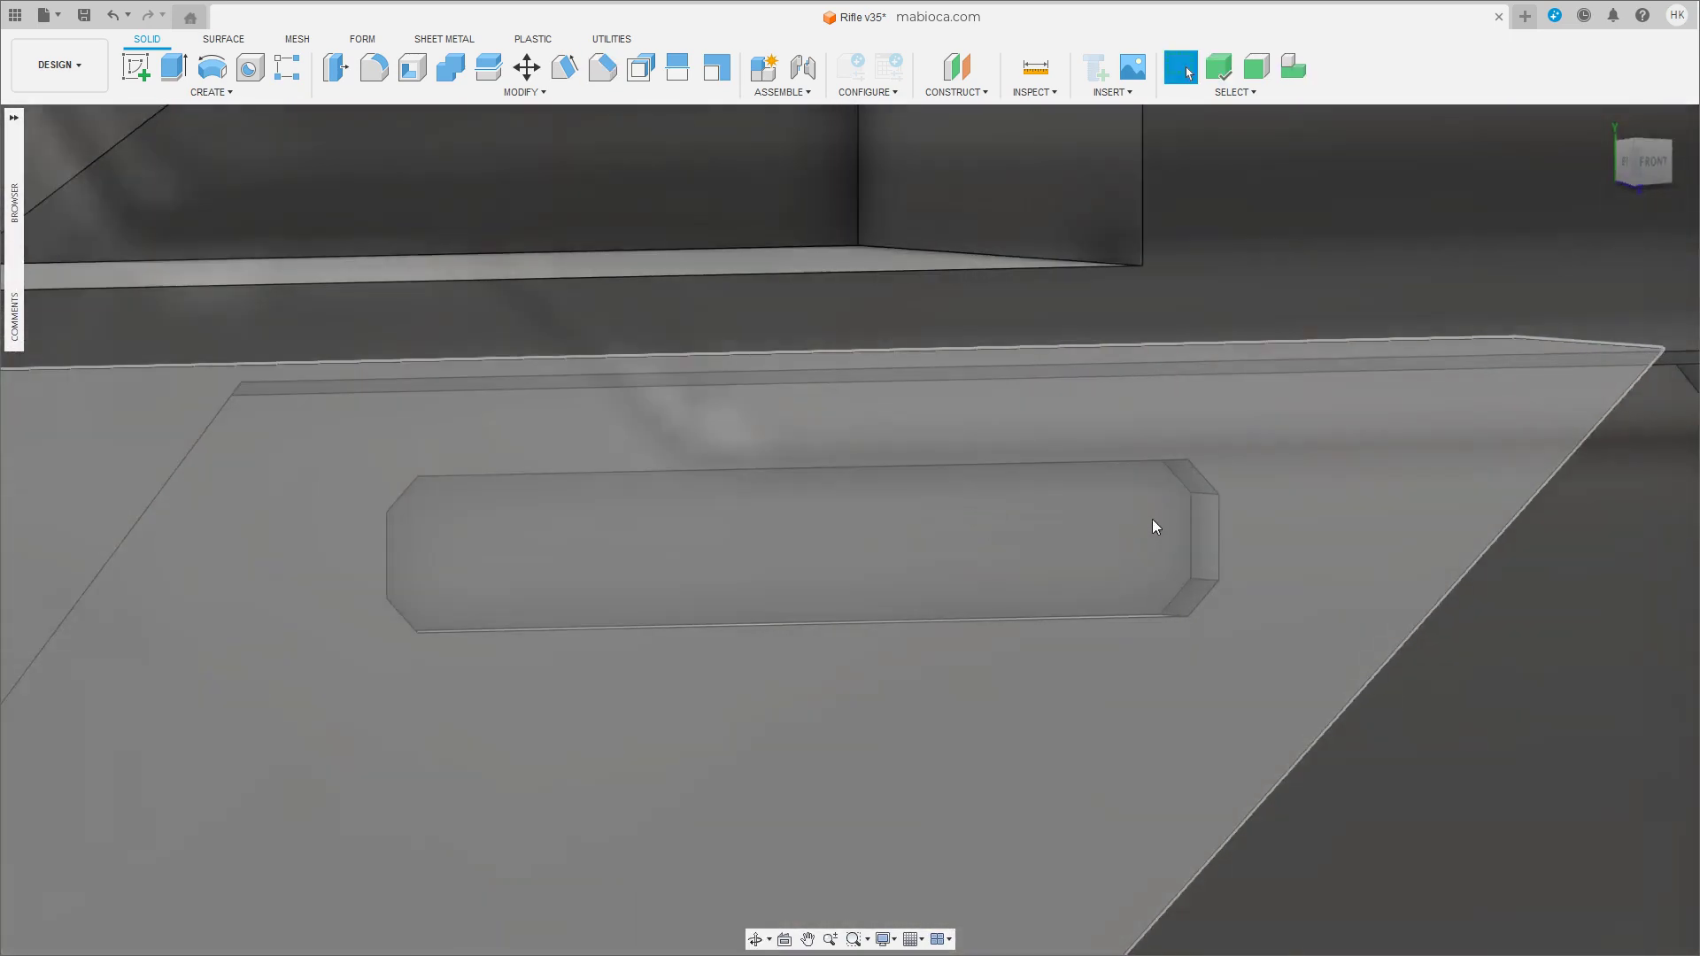
Extrude the slot floor 0.659 mm, joined to the existing part.
{"action": "key", "text": "e"}
{"action": "left_click", "coordinate": [1054, 538]}
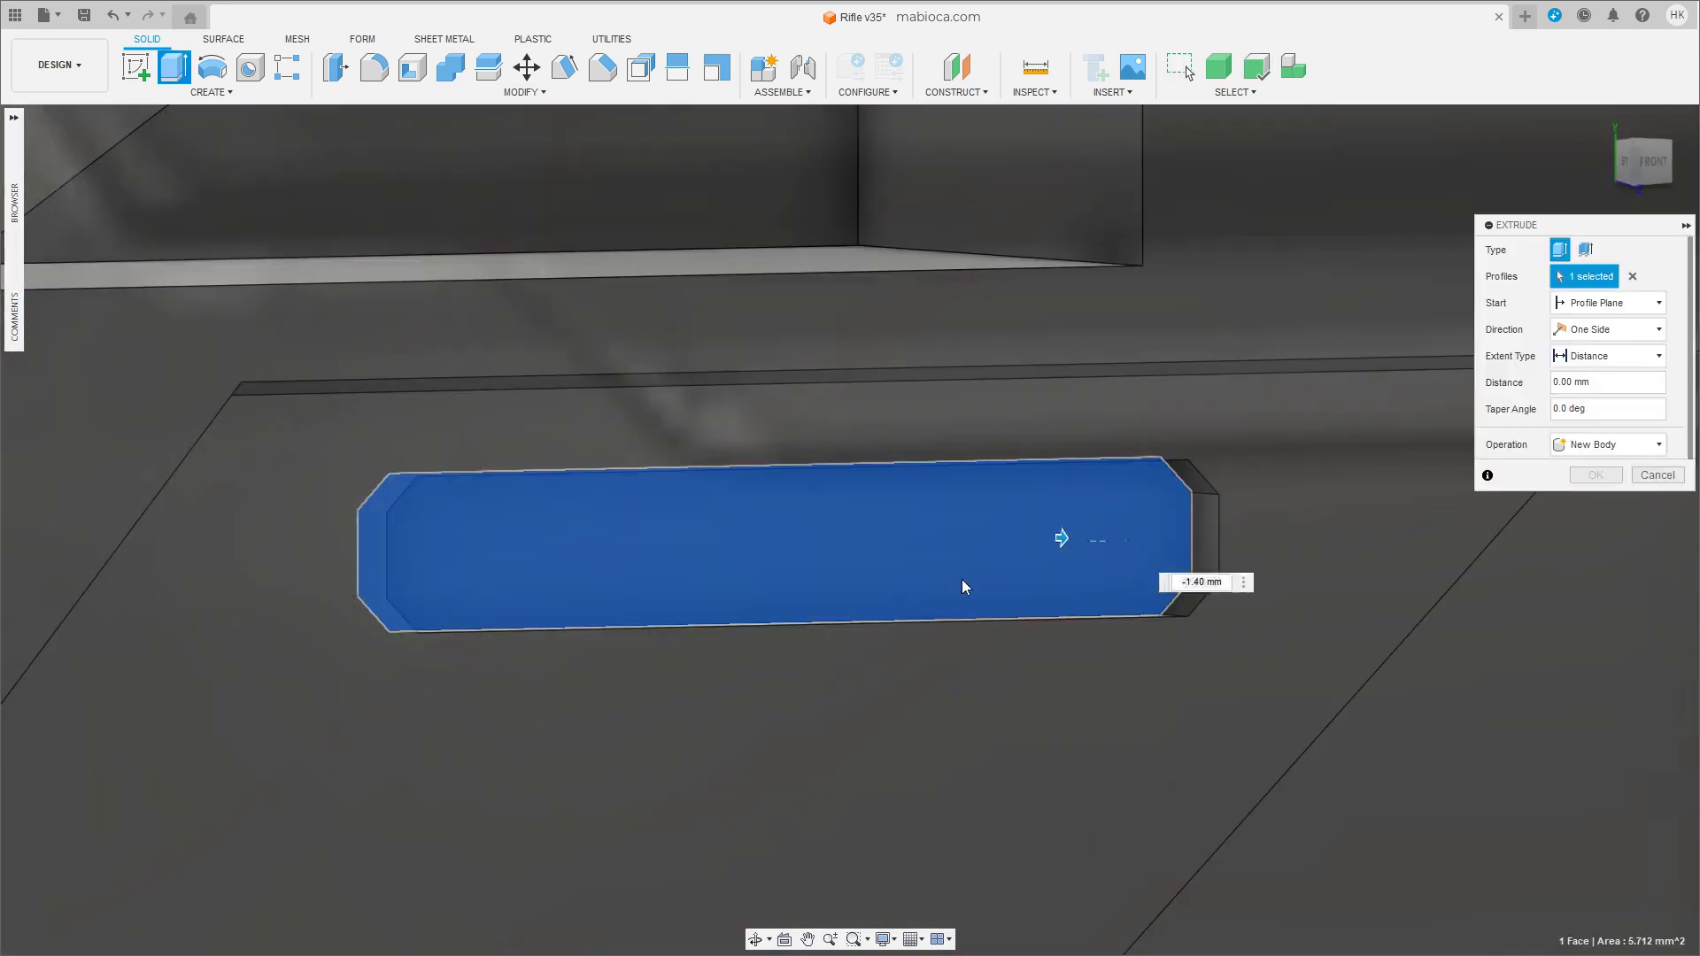
{"action": "left_click", "coordinate": [1591, 503]}
{"action": "left_click_drag", "start_coordinate": [1061, 538], "coordinate": [1109, 553]}
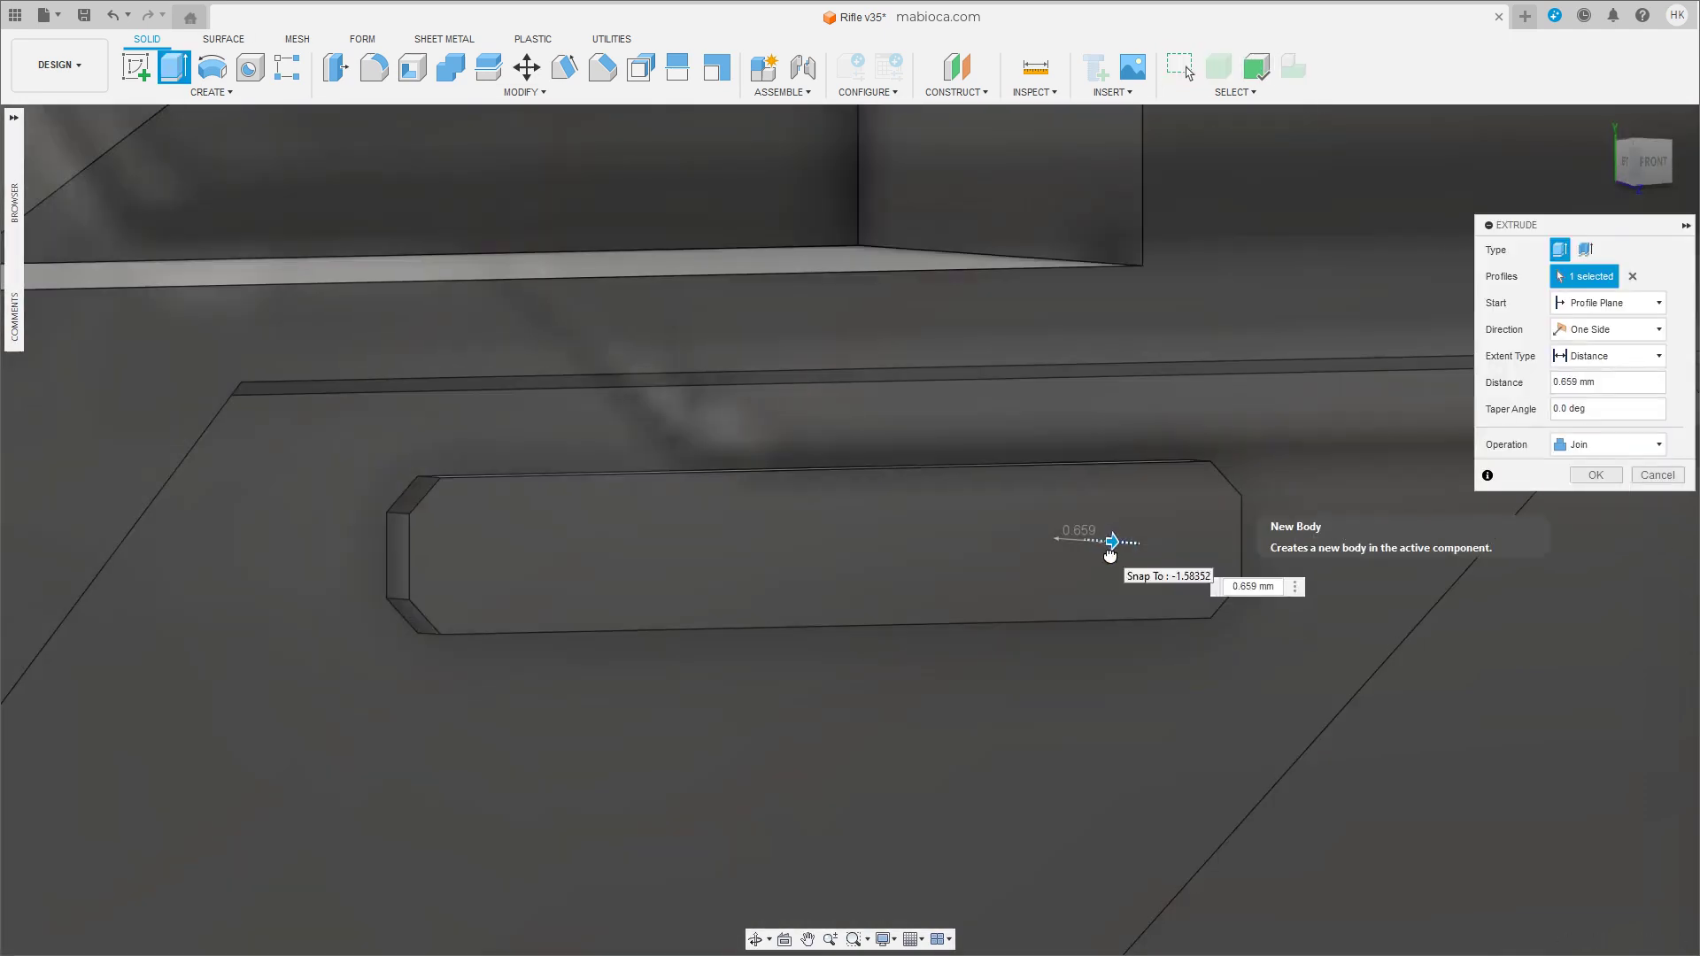
{"action": "left_click", "coordinate": [1596, 476]}
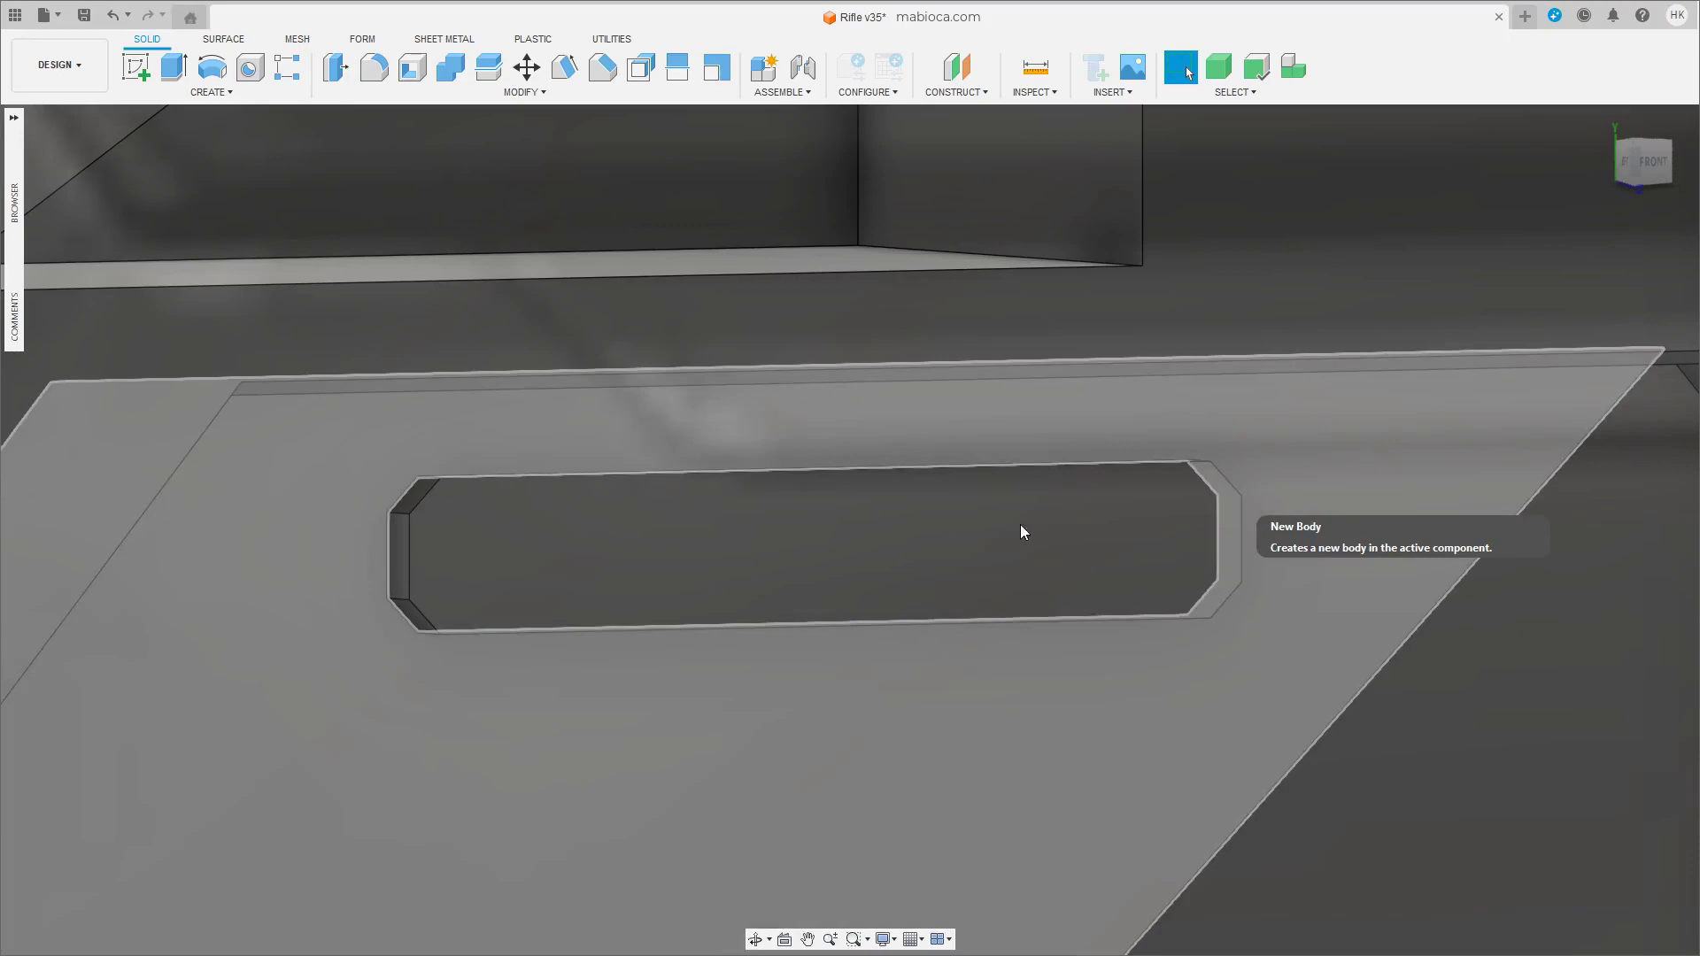
{"action": "scroll", "coordinate": [1021, 531], "scroll_direction": "down", "scroll_amount": 5}
{"action": "scroll", "coordinate": [1118, 523], "scroll_direction": "down", "scroll_amount": 3}
{"action": "scroll", "coordinate": [878, 512], "scroll_direction": "up", "scroll_amount": 8}
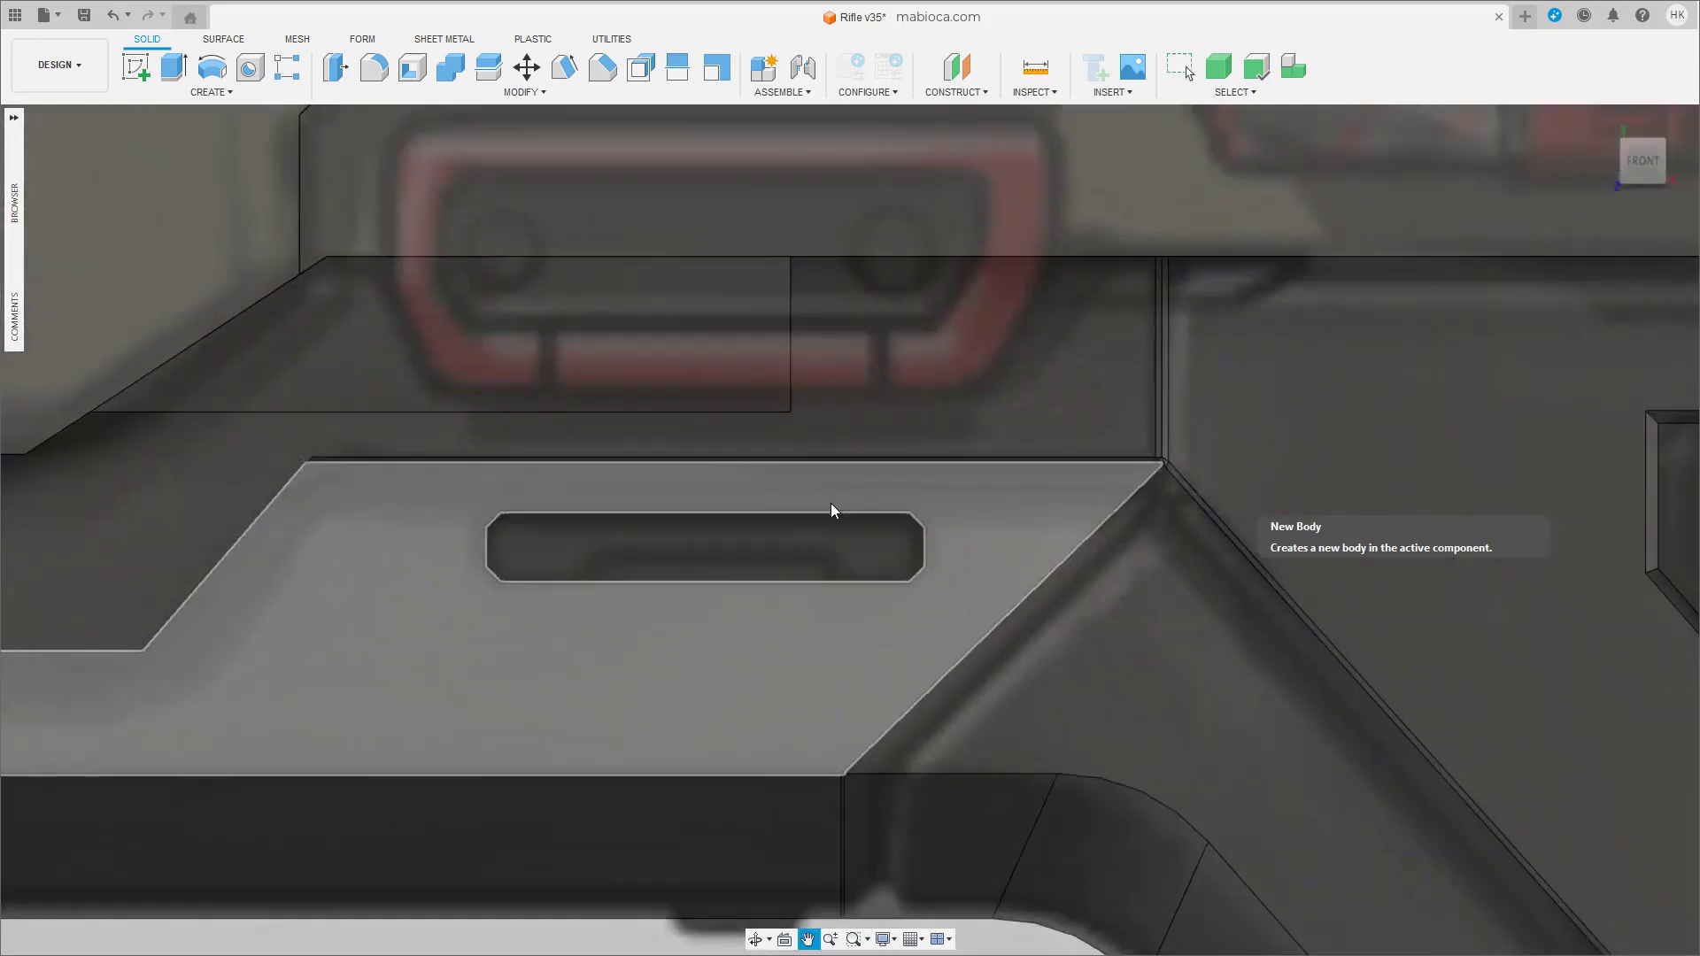
{"action": "left_click", "coordinate": [136, 67]}
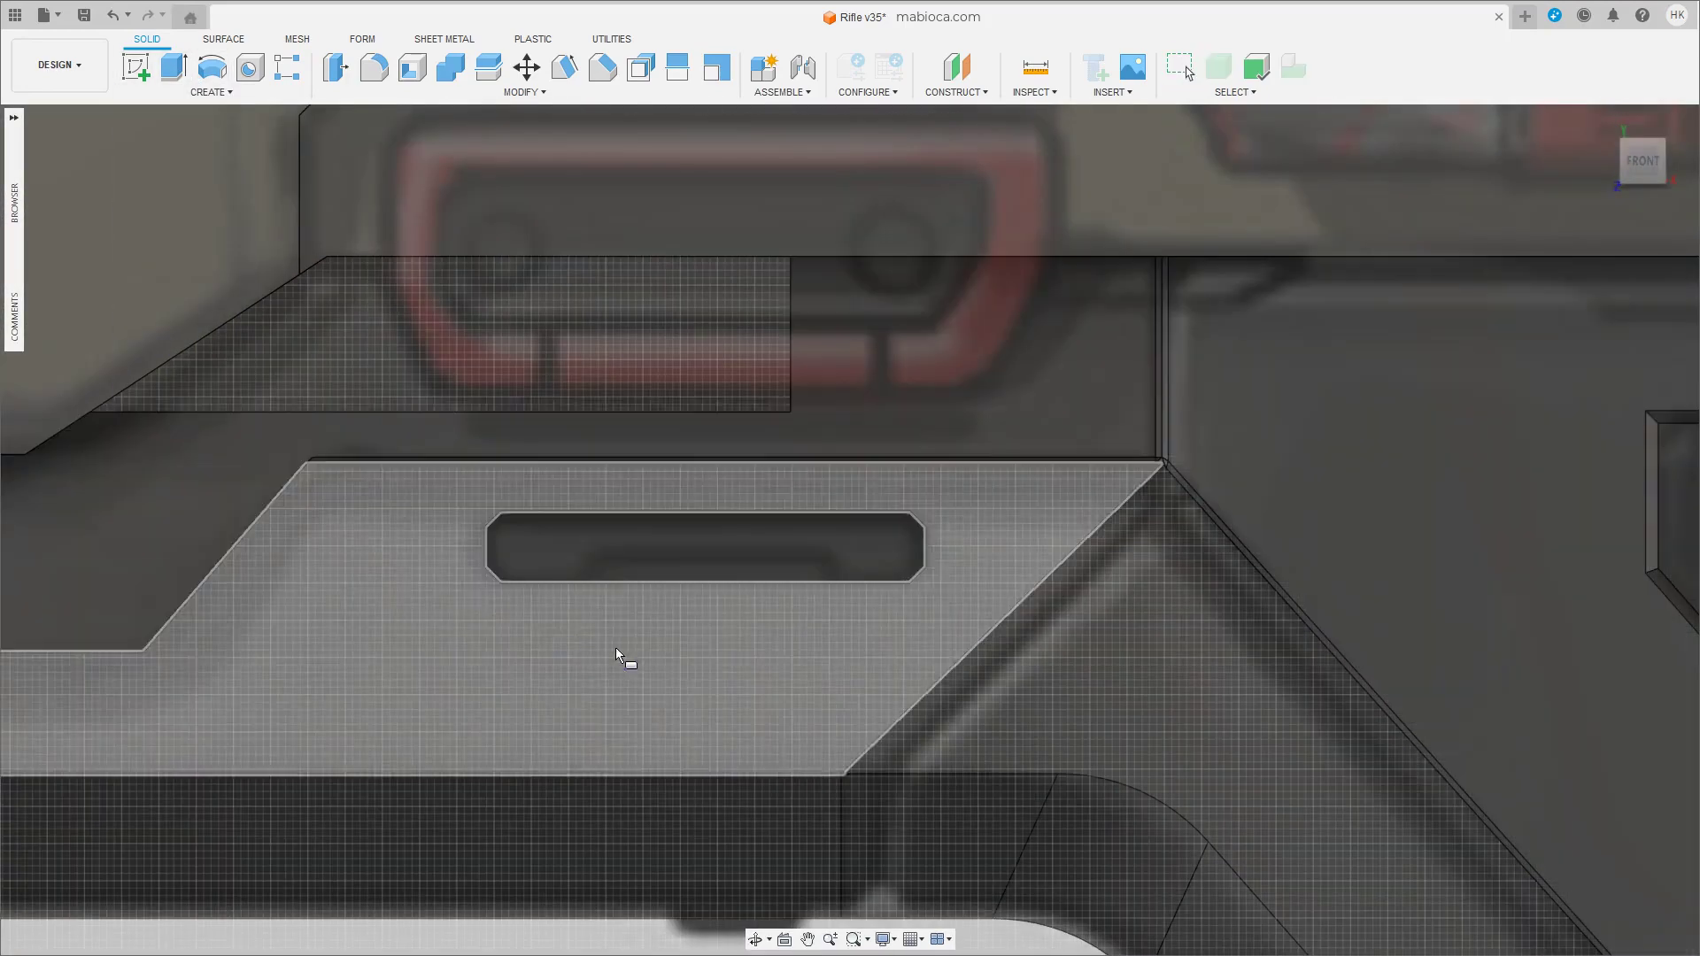
{"action": "left_click", "coordinate": [581, 664]}
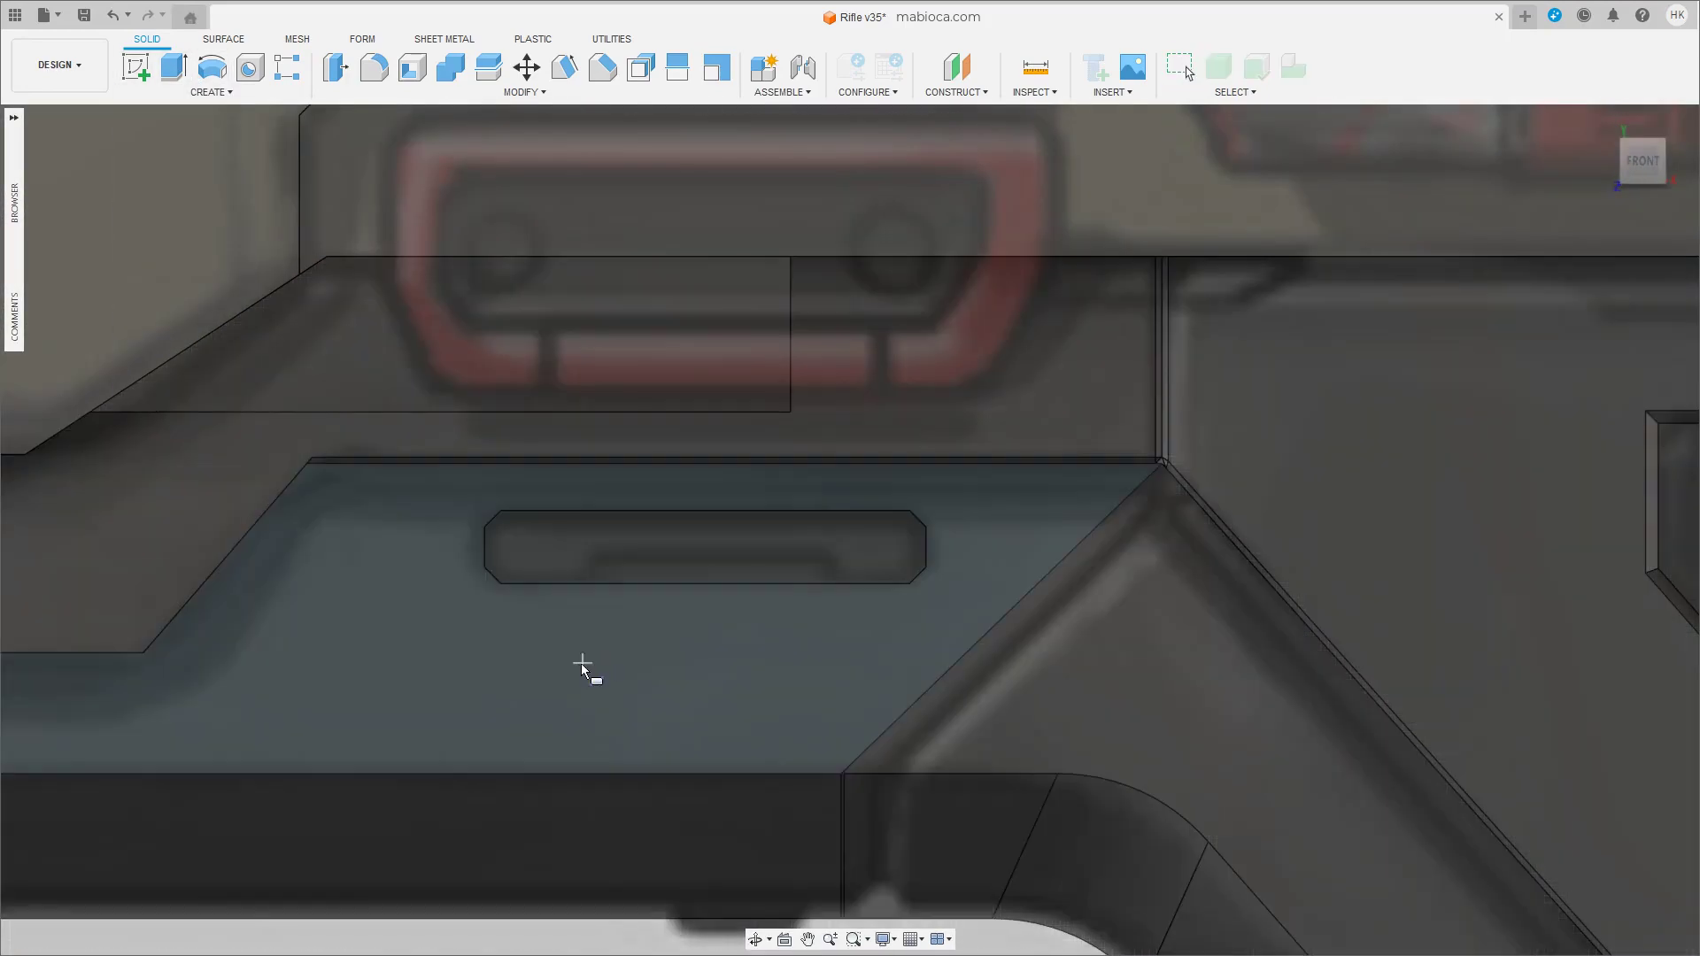
{"action": "left_click", "coordinate": [840, 550]}
{"action": "middle_click_drag", "start_coordinate": [839, 550], "coordinate": [762, 584], "text": "shift"}
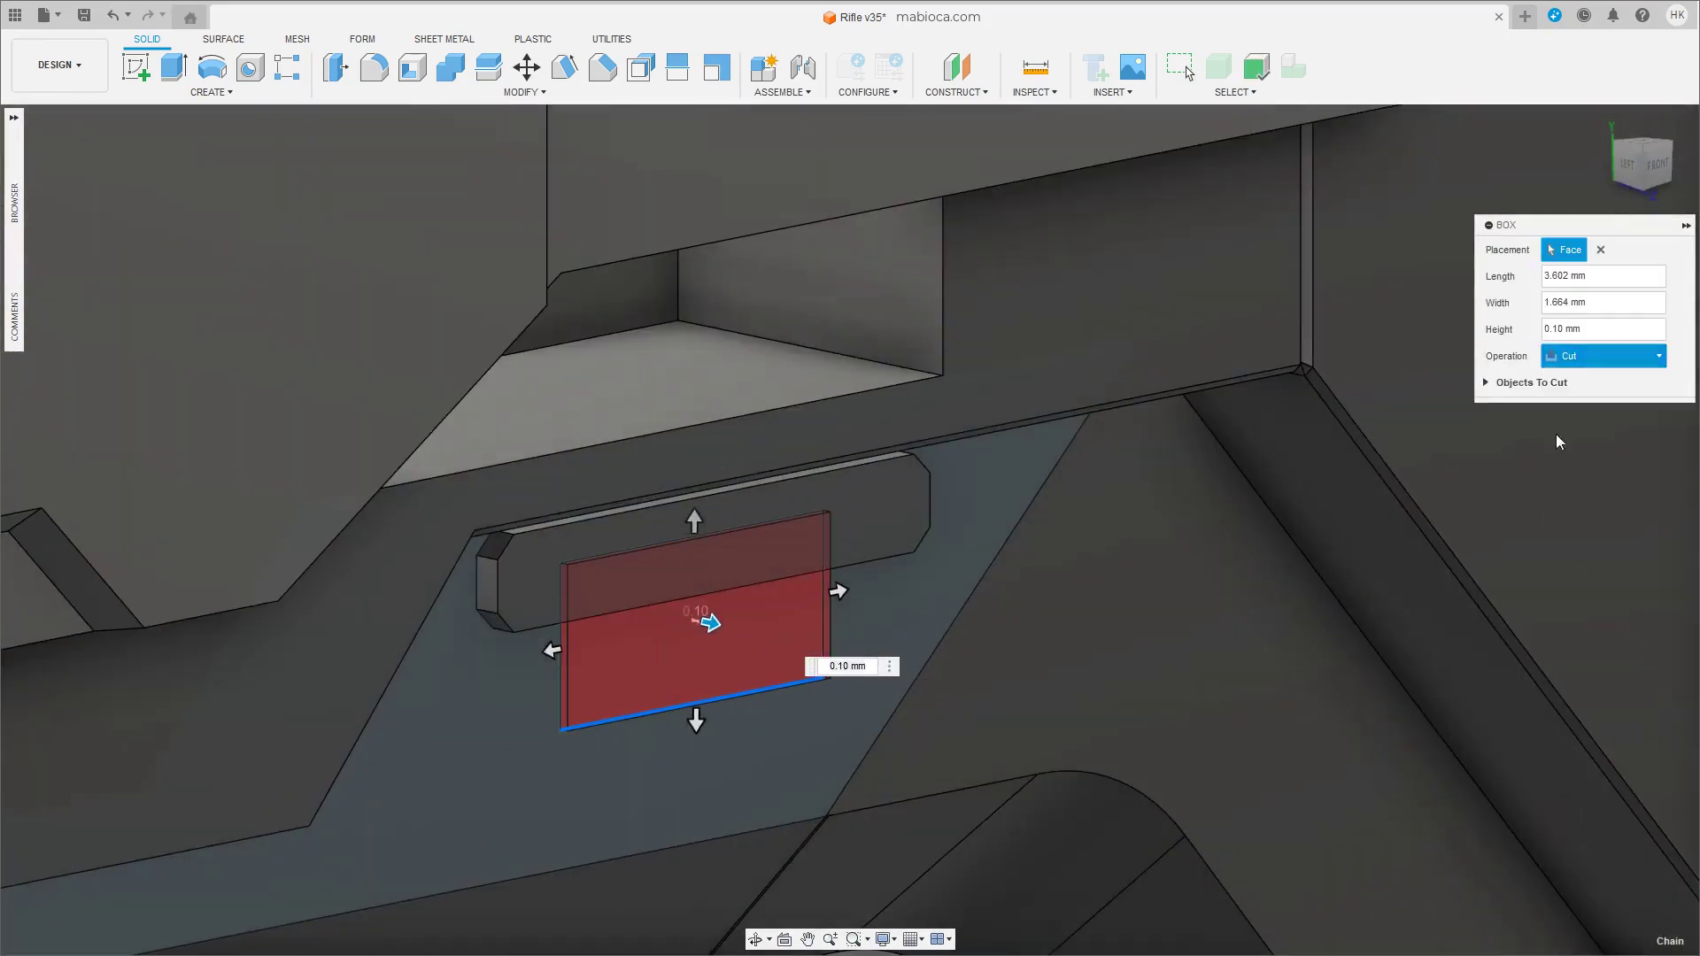
{"action": "left_click_drag", "start_coordinate": [708, 623], "coordinate": [771, 634]}
{"action": "key", "text": "Return"}
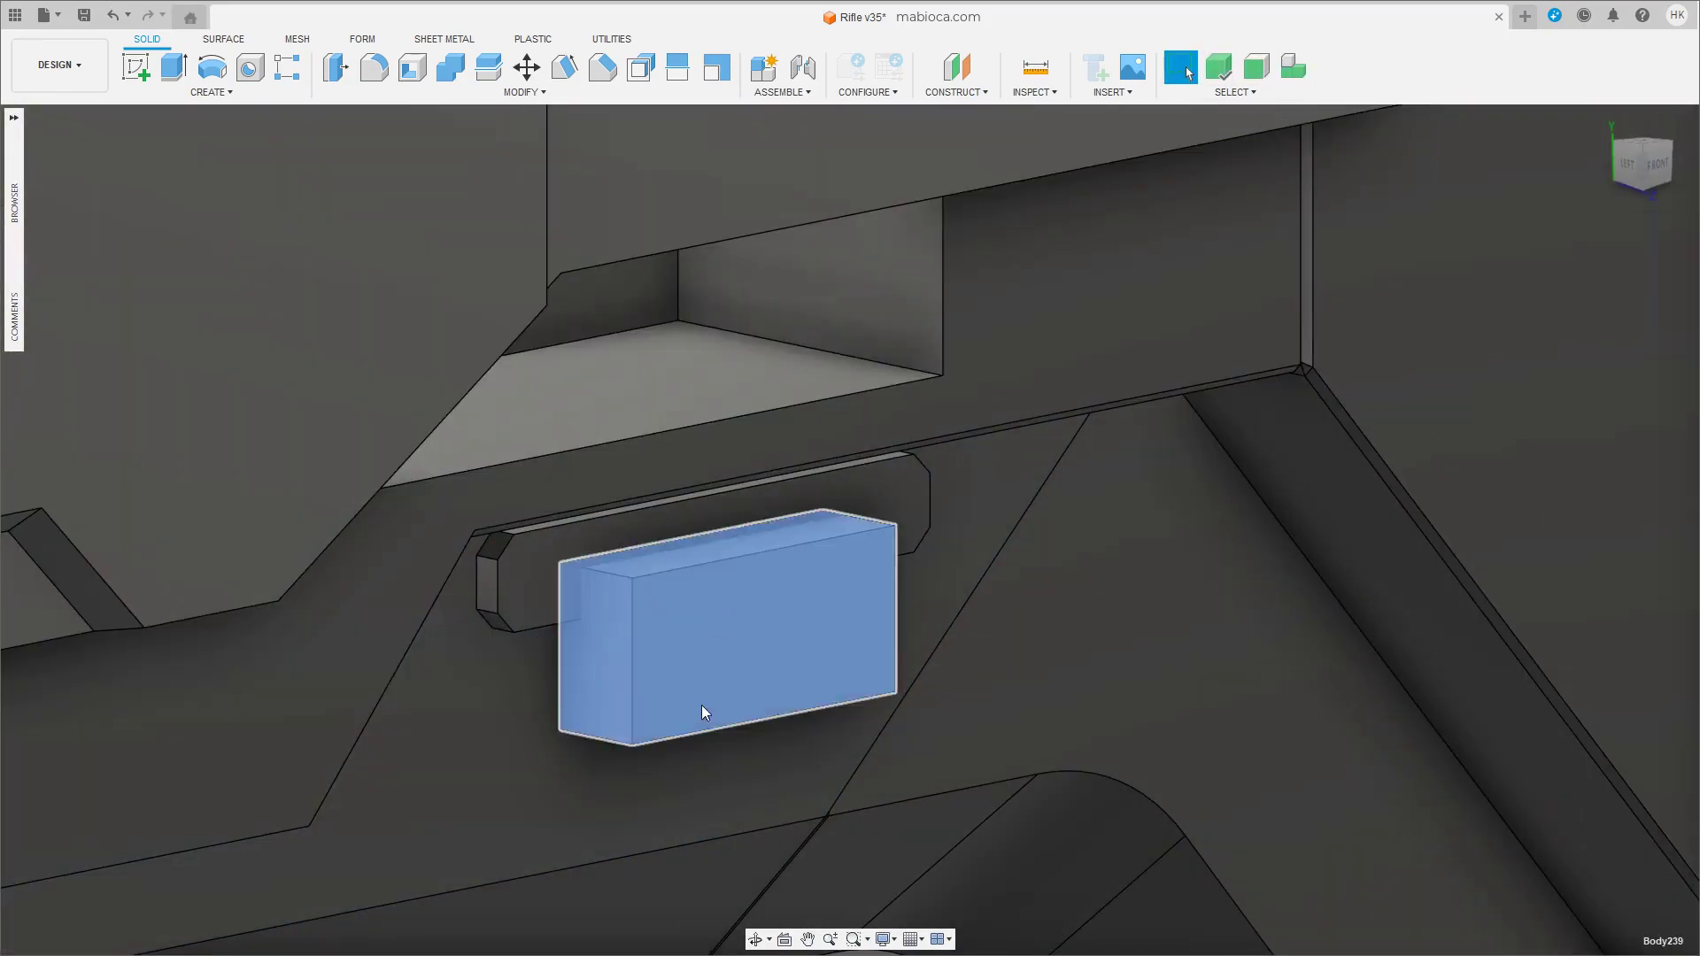
{"action": "key", "text": "m"}
{"action": "left_click", "coordinate": [451, 67]}
{"action": "left_click", "coordinate": [1004, 501]}
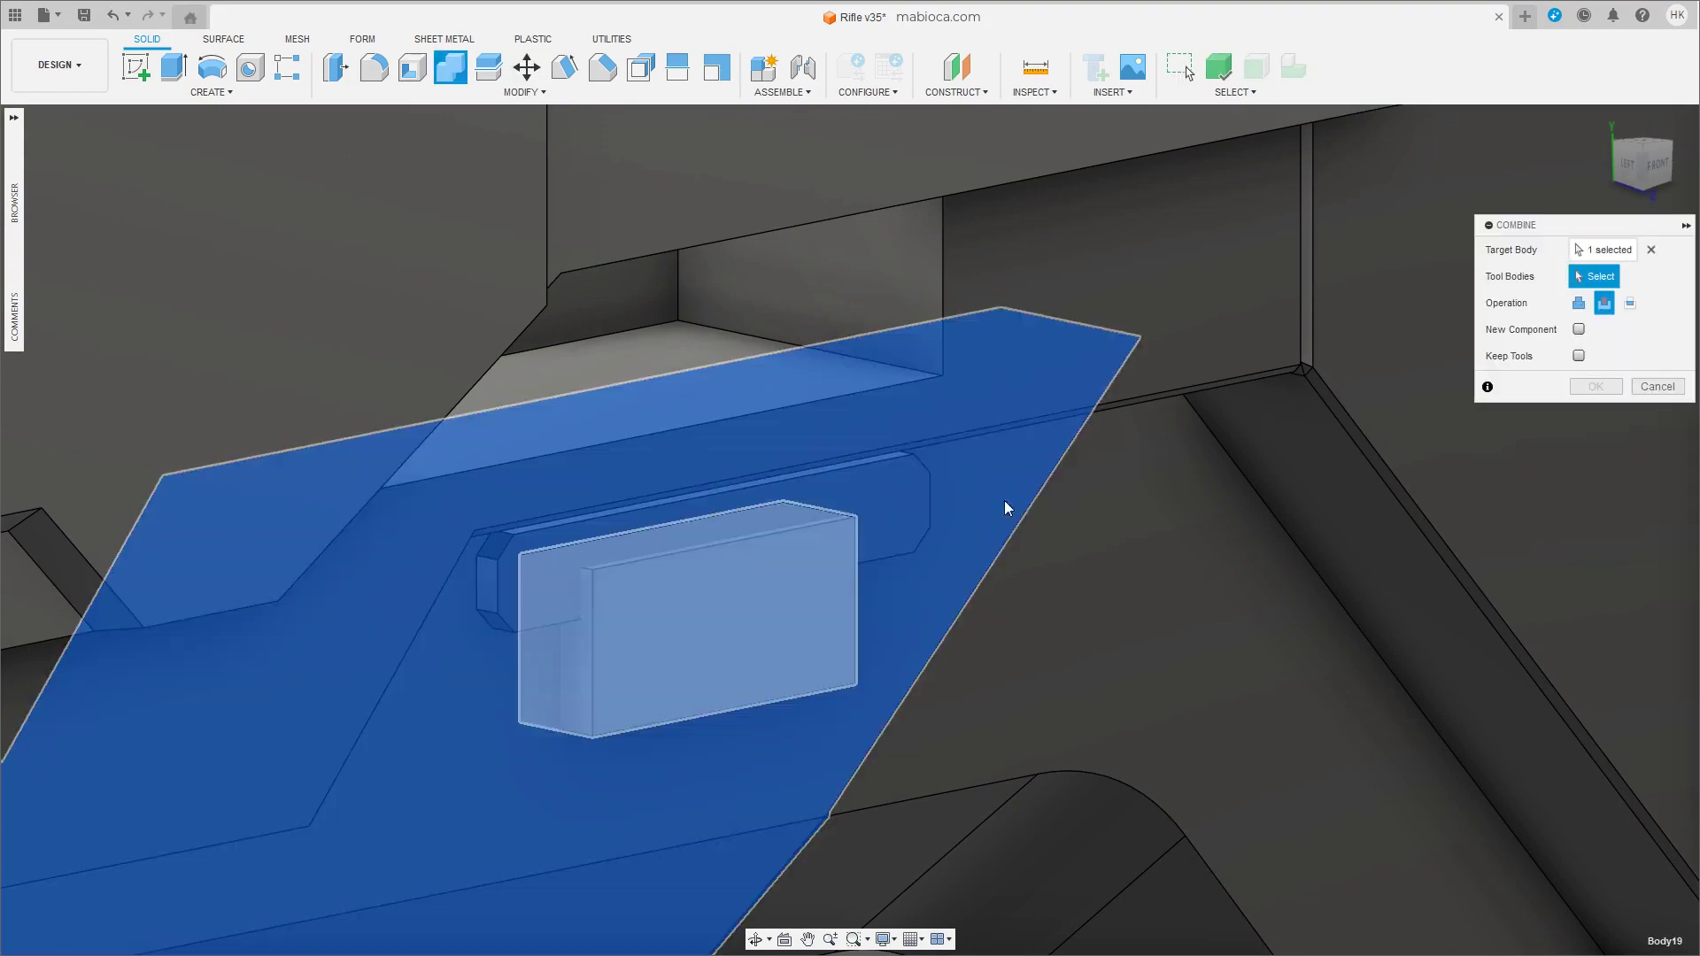
{"action": "scroll", "coordinate": [927, 535], "scroll_direction": "up", "scroll_amount": 3}
{"action": "scroll", "coordinate": [885, 490], "scroll_direction": "up", "scroll_amount": 3}
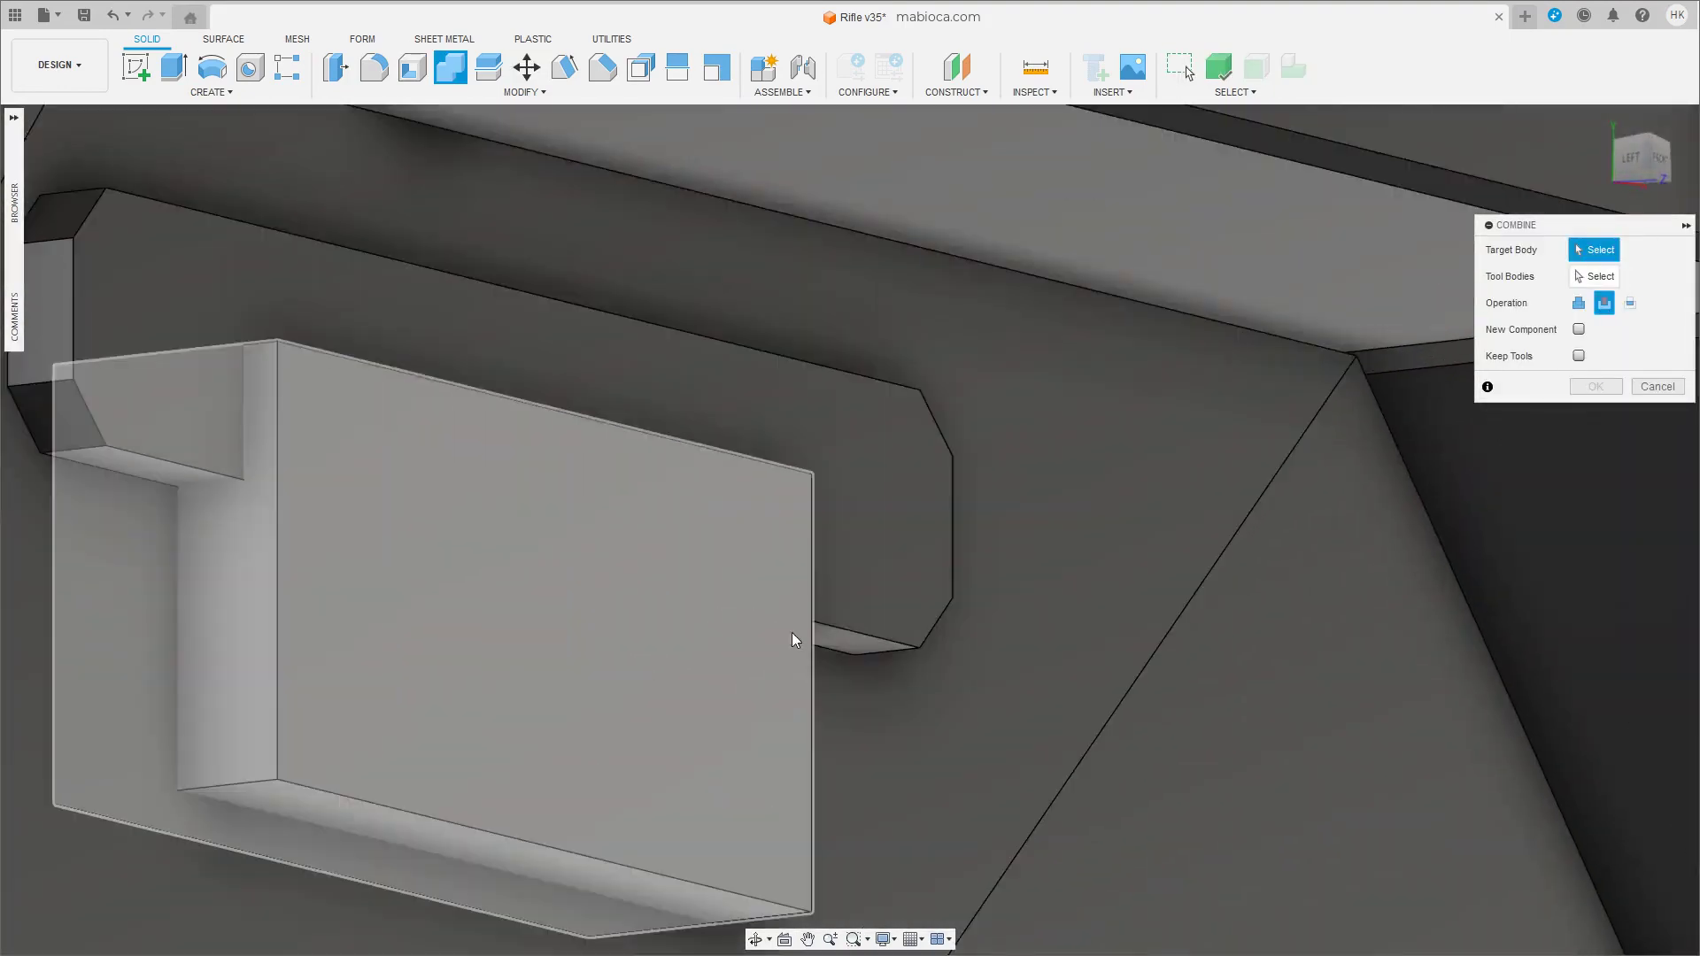
{"action": "scroll", "coordinate": [1075, 404], "scroll_direction": "down", "scroll_amount": 3}
{"action": "mouse_move", "coordinate": [1075, 403]}
{"action": "middle_mouse_down", "text": "shift"}
{"action": "mouse_move", "coordinate": [822, 475]}
{"action": "mouse_move", "coordinate": [916, 565]}
{"action": "mouse_move", "coordinate": [970, 560]}
{"action": "mouse_move", "coordinate": [1071, 614]}
{"action": "middle_mouse_up", "text": "shift"}
{"action": "key", "text": "Escape"}
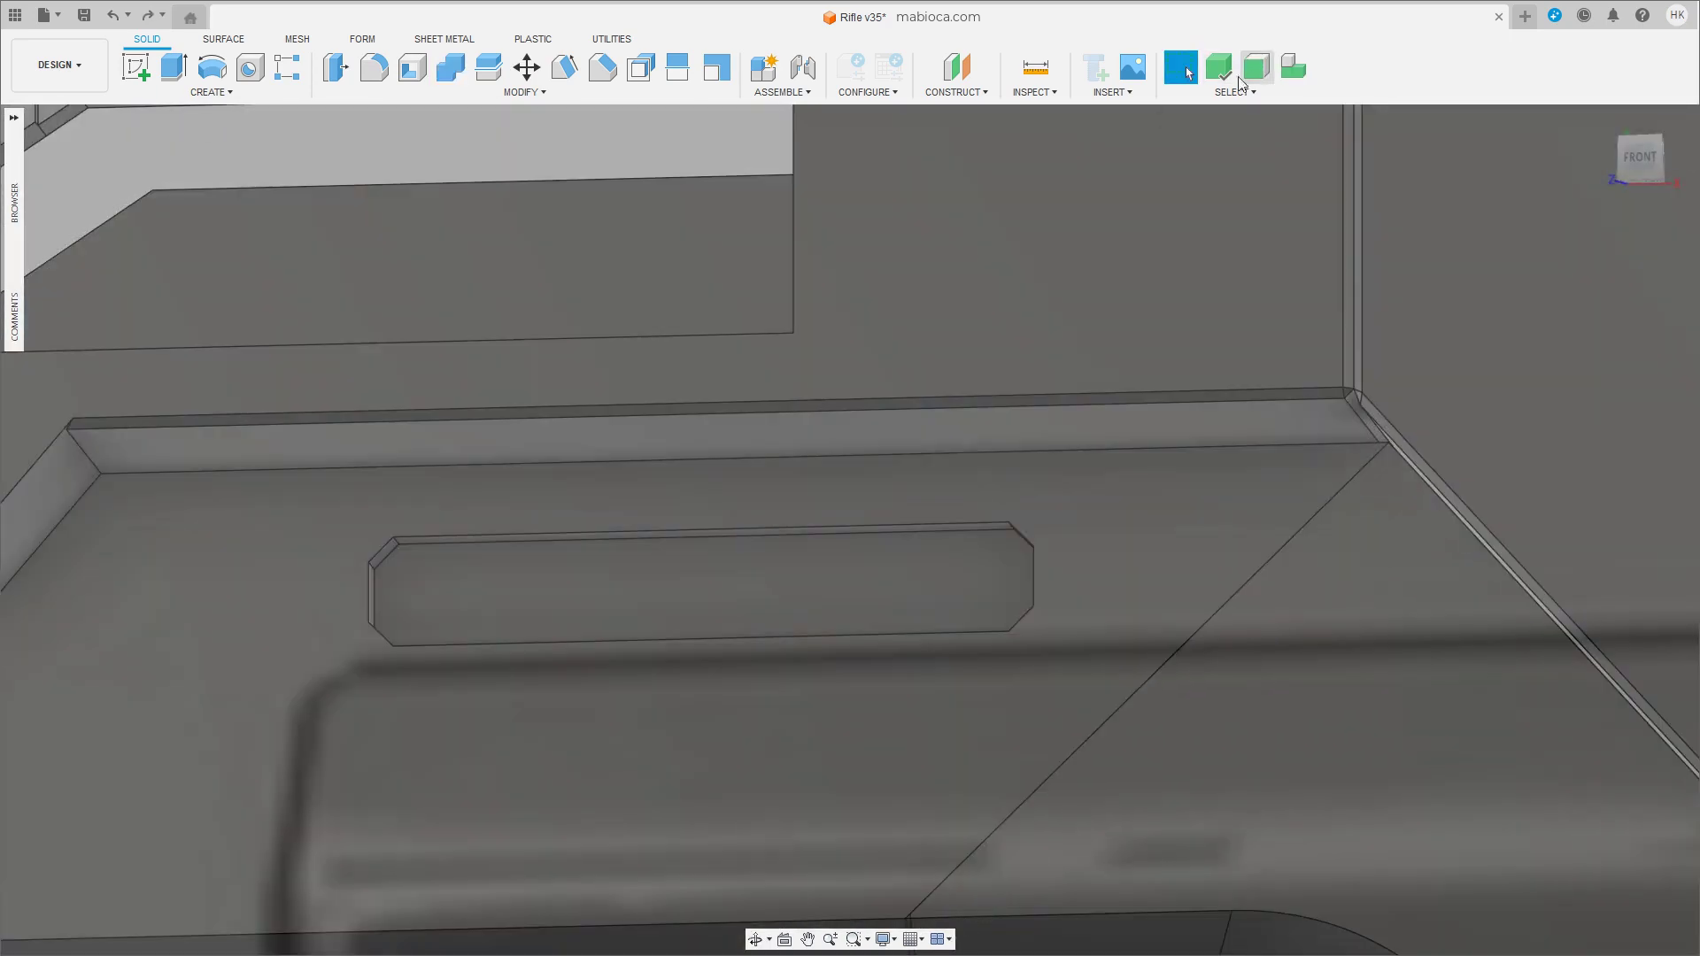
{"action": "middle_click_drag", "start_coordinate": [974, 531], "coordinate": [850, 608], "text": "shift"}
Extrude the recessed slot face by 0.516 mm.
{"action": "left_click", "coordinate": [880, 656]}
{"action": "left_click", "coordinate": [173, 67]}
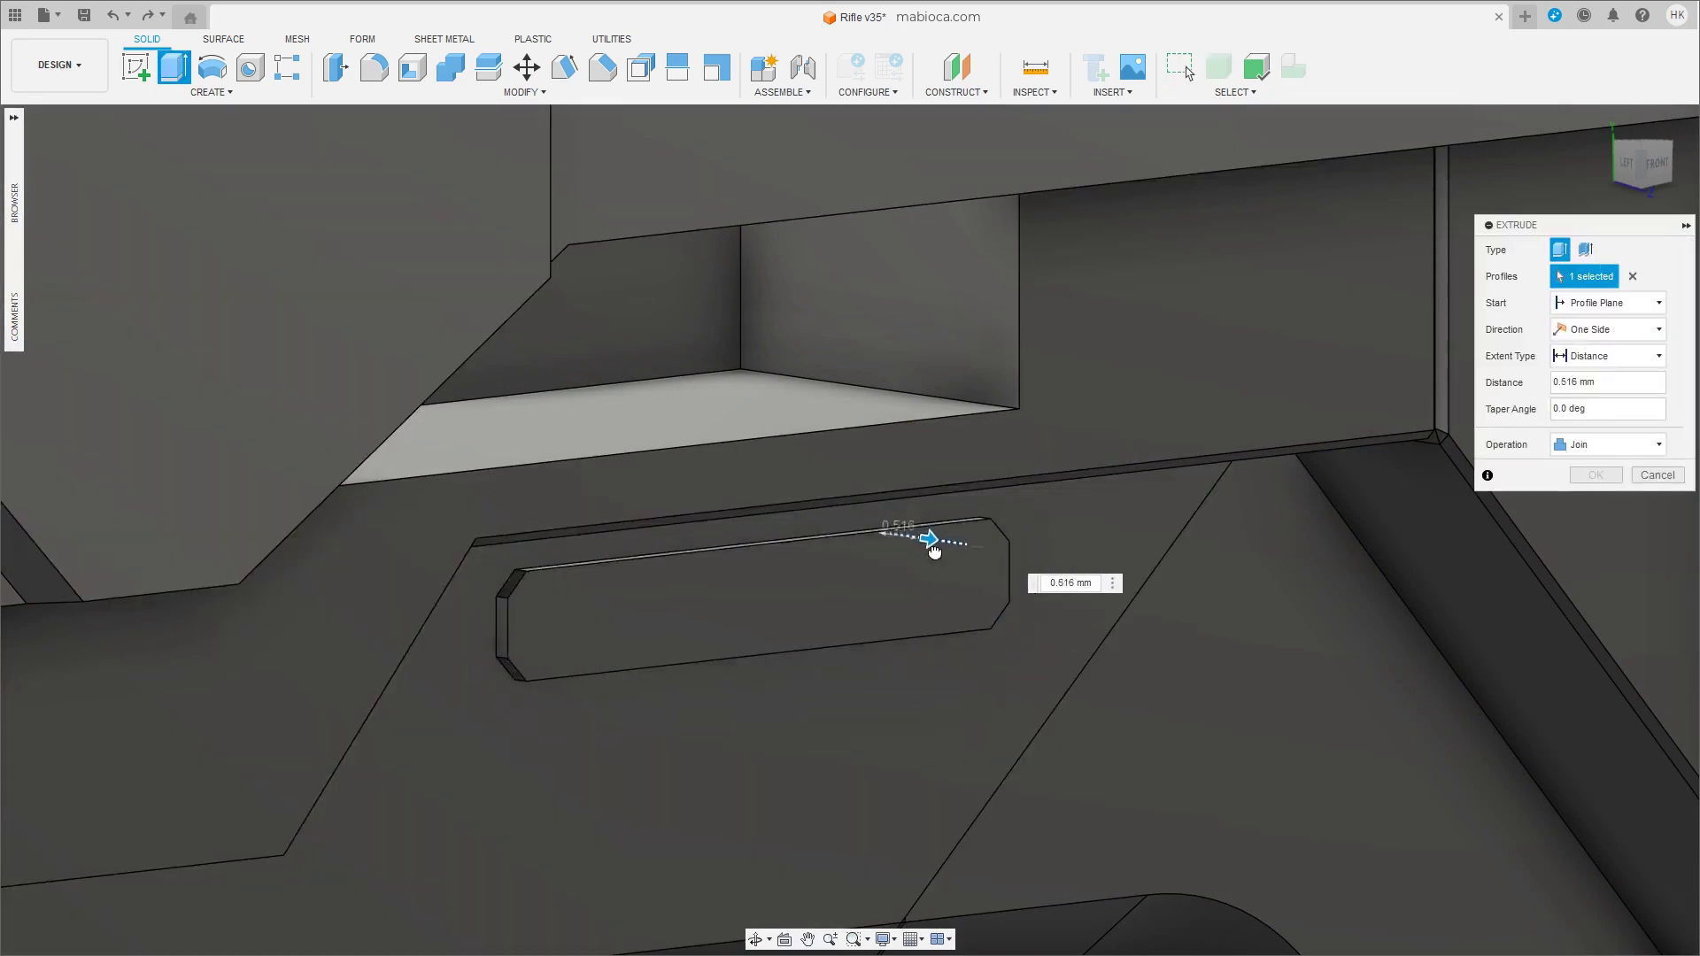
{"action": "key", "text": "Return"}
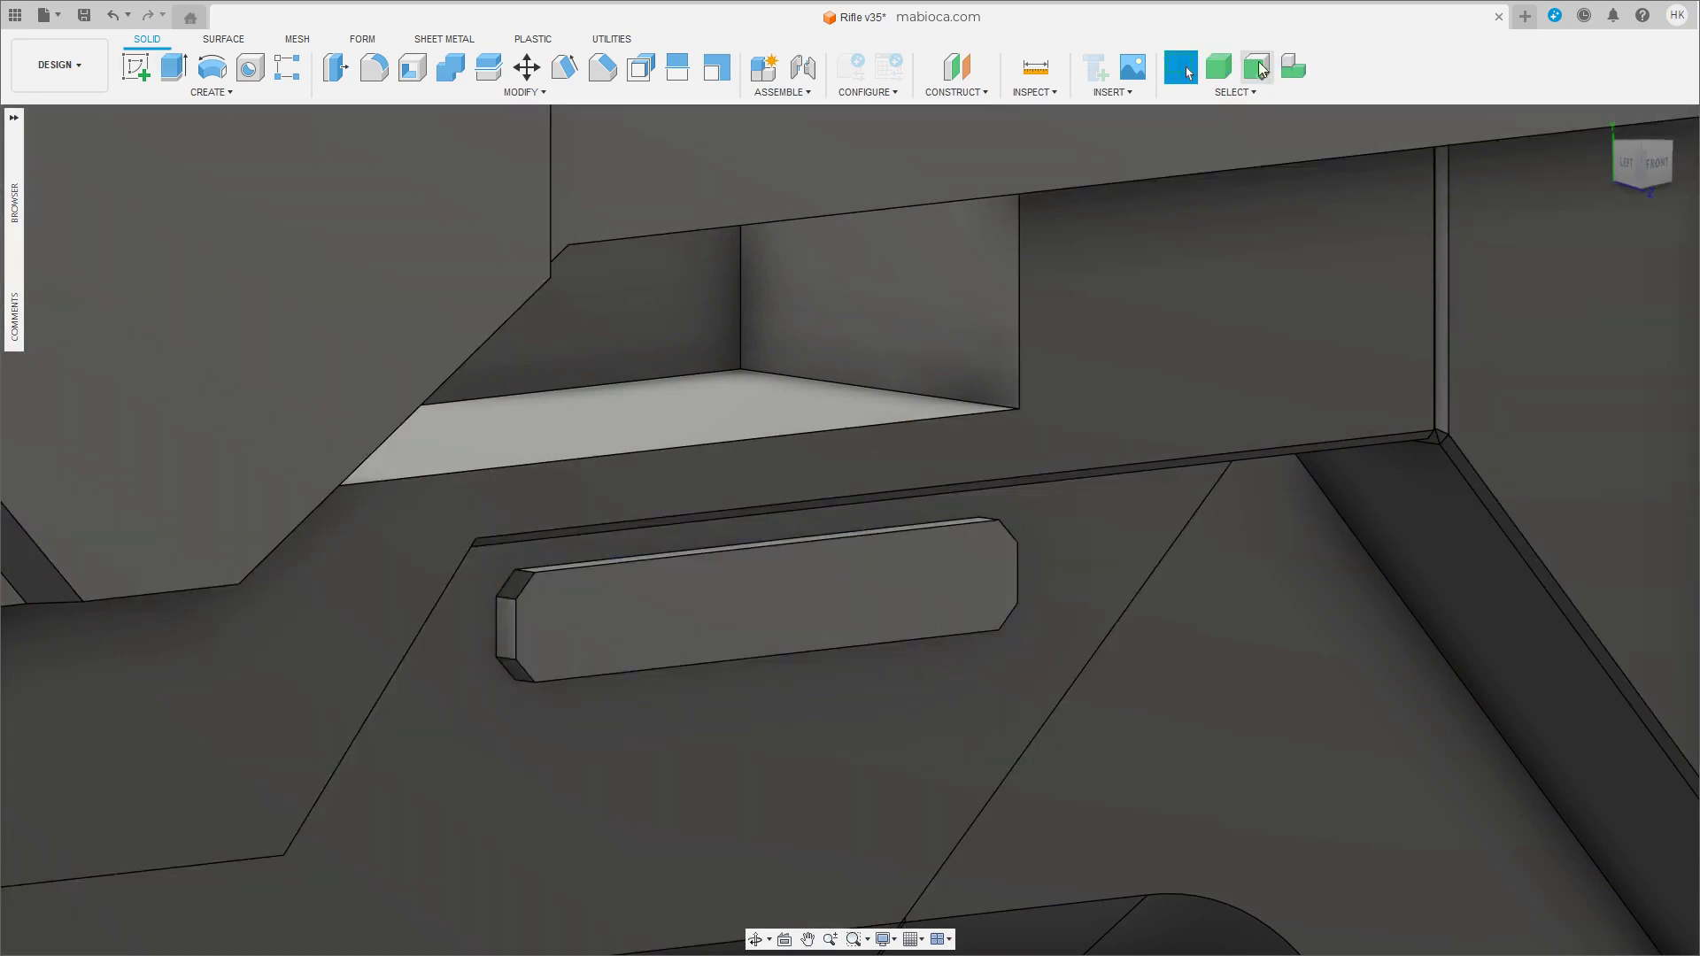
{"action": "middle_click_drag", "start_coordinate": [715, 595], "coordinate": [620, 604], "text": "shift"}
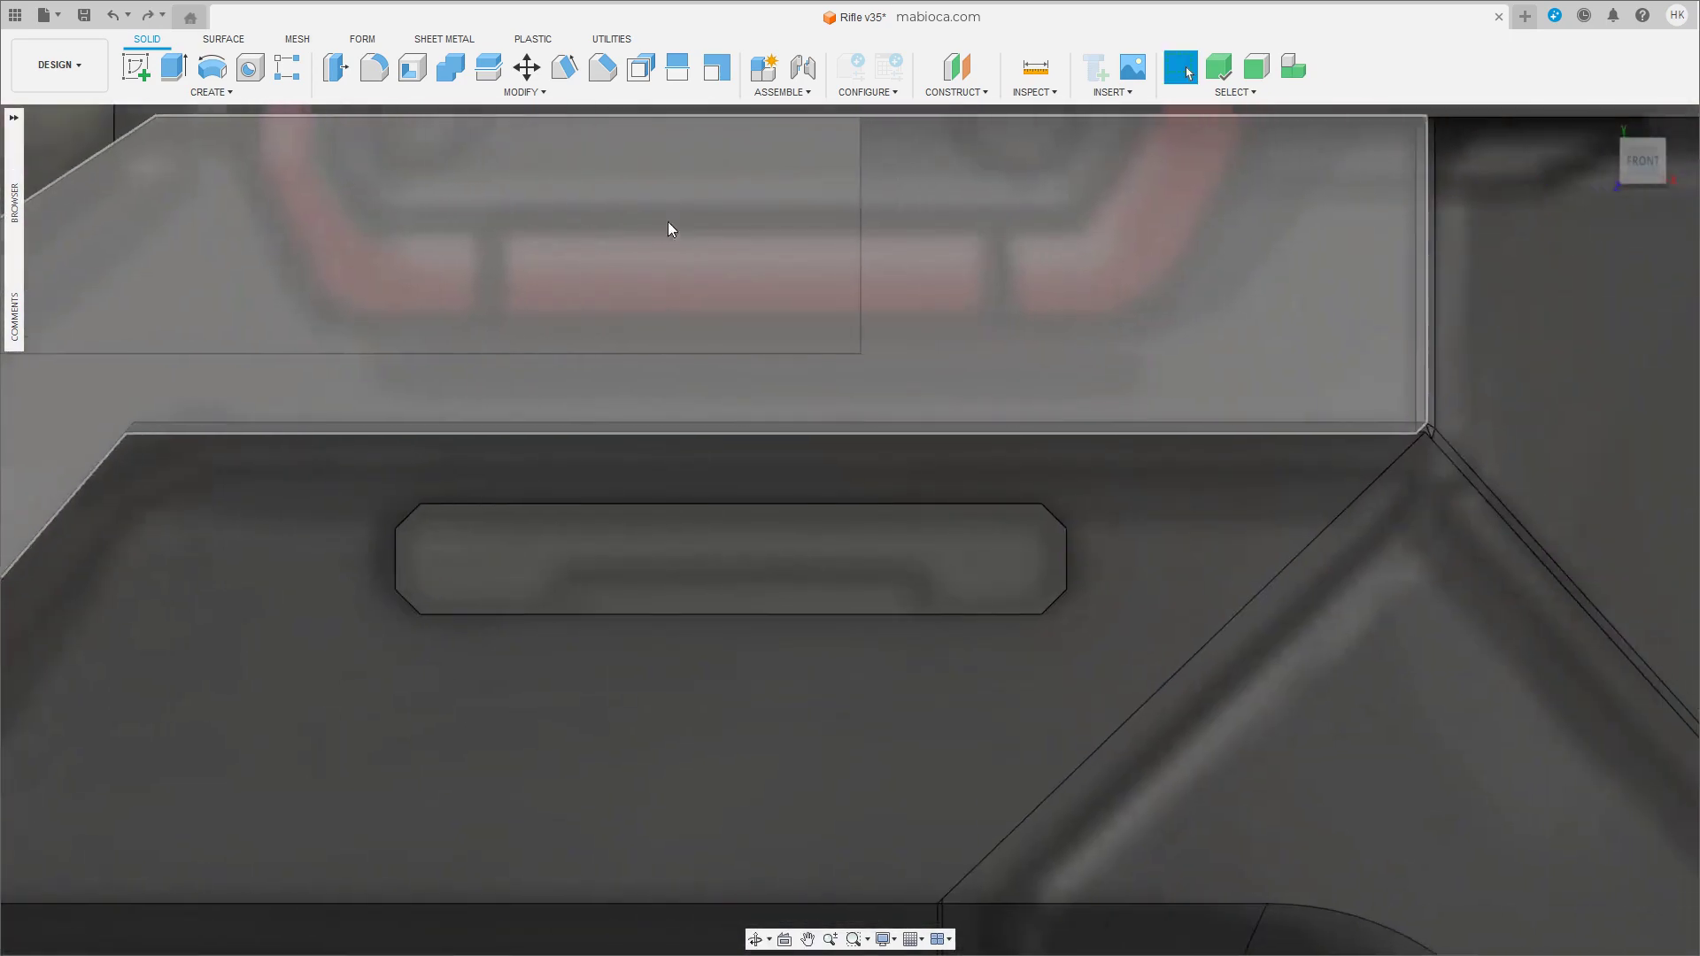
Extrude a face out into a small block.
{"action": "left_click", "coordinate": [211, 92]}
{"action": "left_click", "coordinate": [155, 344]}
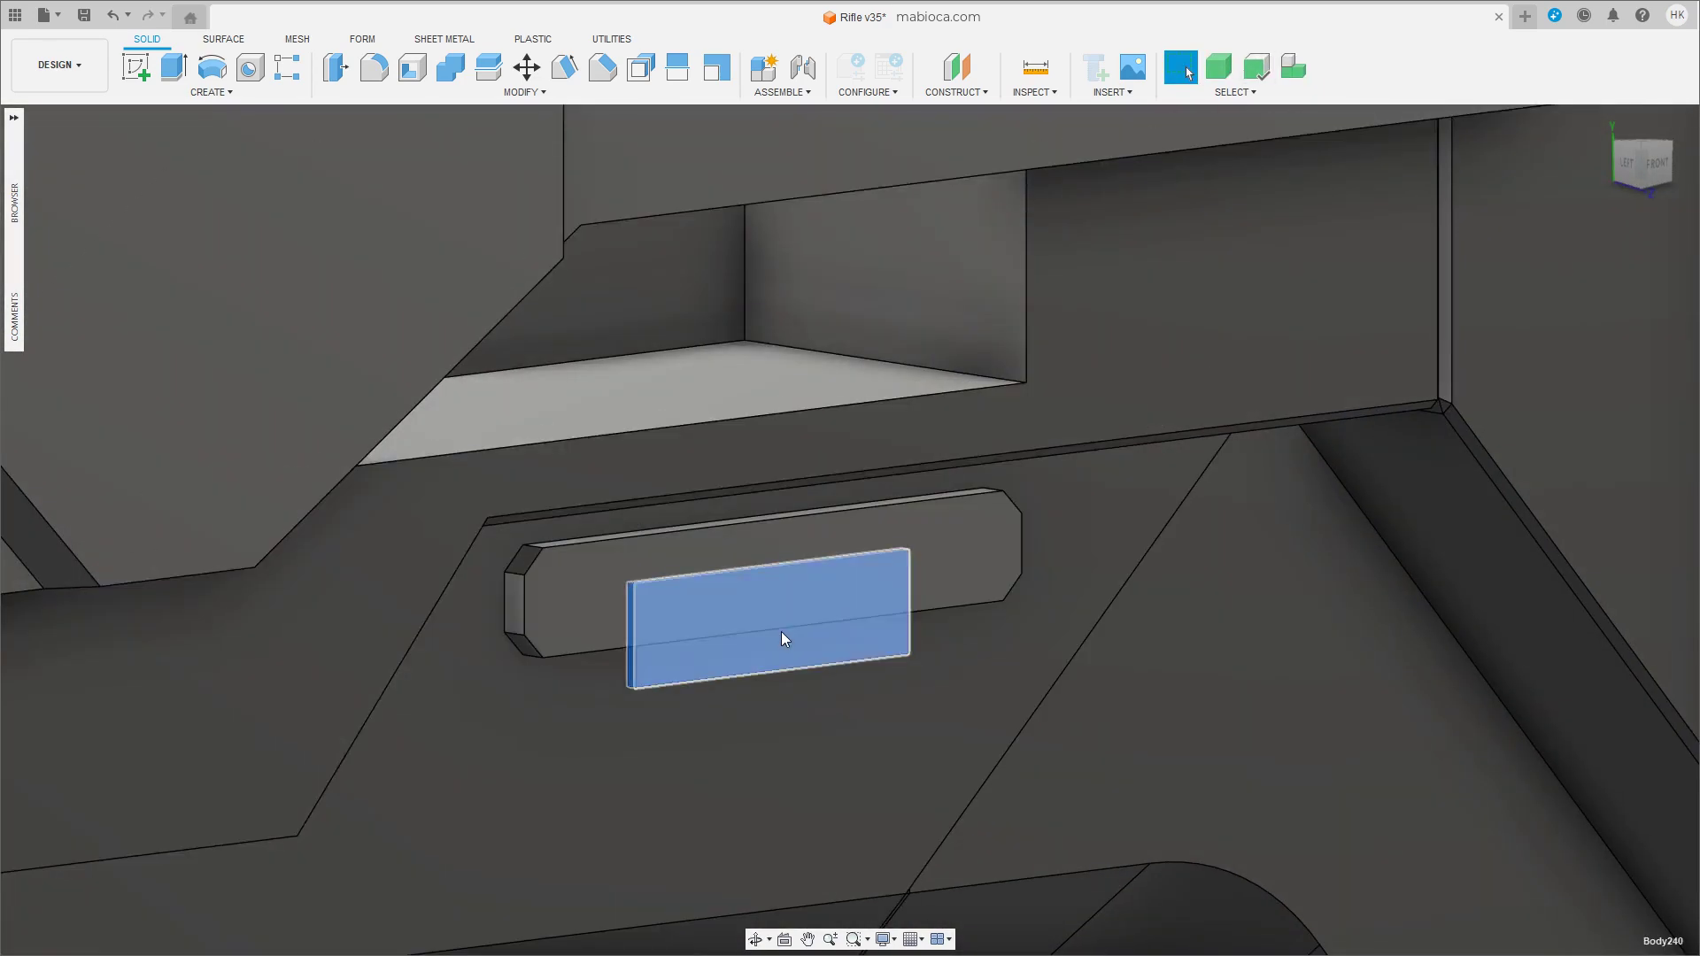
{"action": "key", "text": "e"}
{"action": "left_click_drag", "start_coordinate": [809, 638], "coordinate": [1108, 631]}
{"action": "key", "text": "Return"}
Move the block back into the part and join it to the handle body.
{"action": "left_click", "coordinate": [870, 652]}
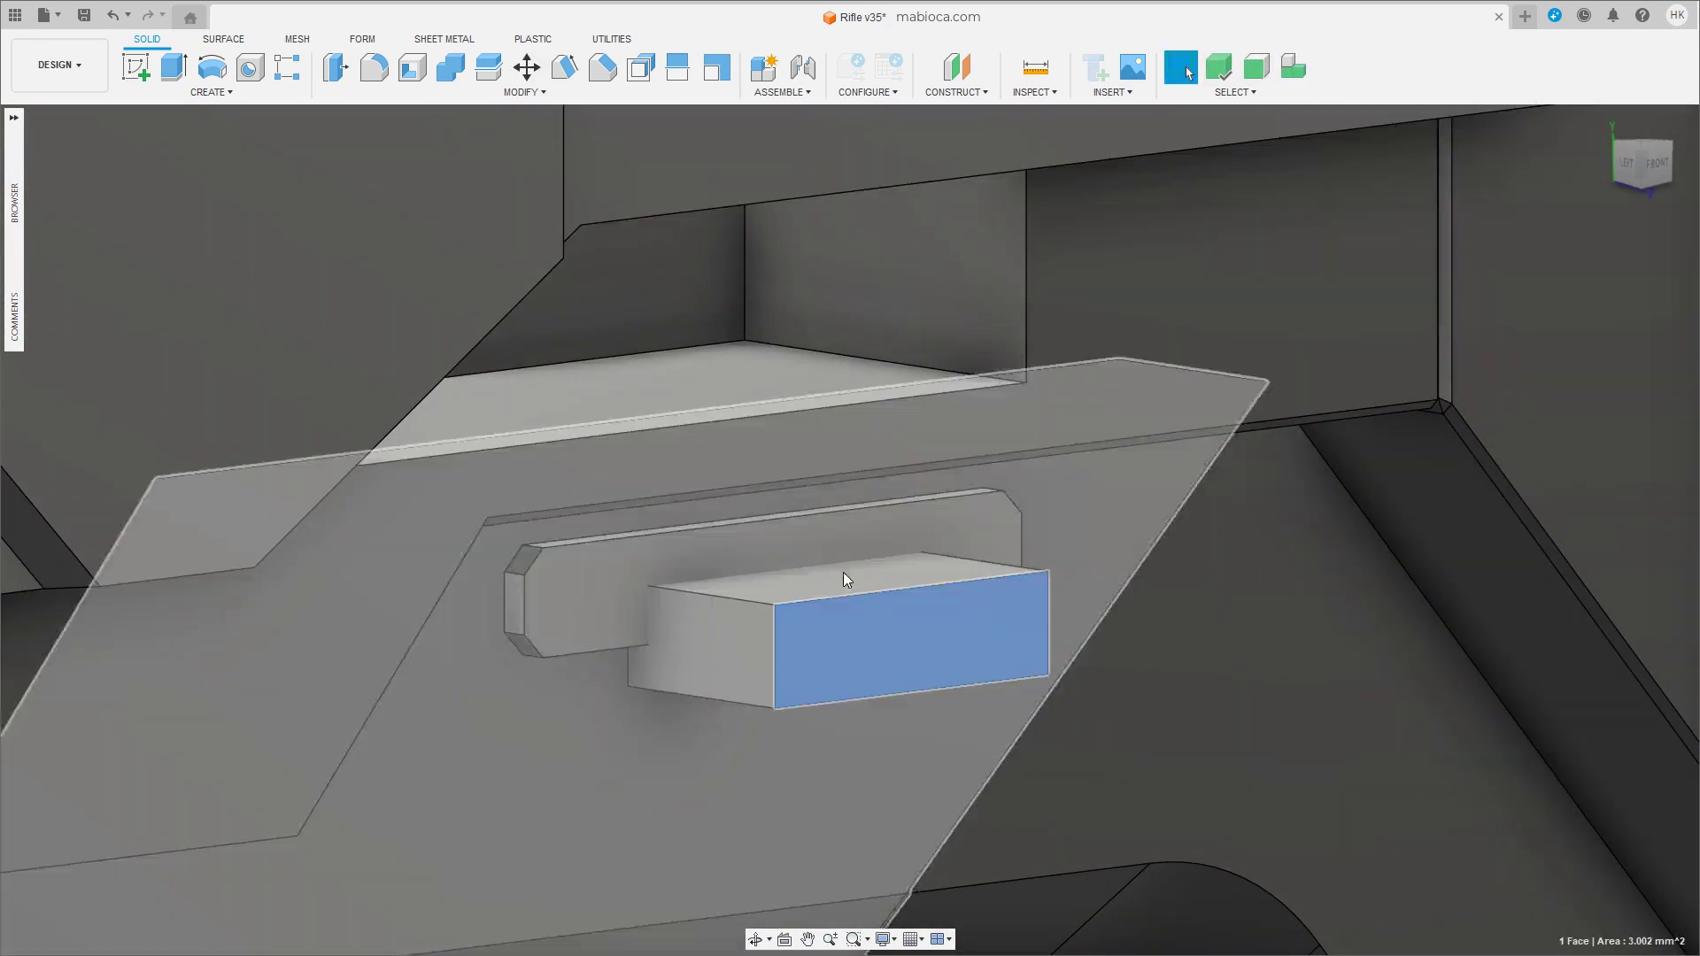
{"action": "key", "text": "m"}
{"action": "left_click_drag", "start_coordinate": [646, 687], "coordinate": [596, 683]}
{"action": "left_click", "coordinate": [1567, 537]}
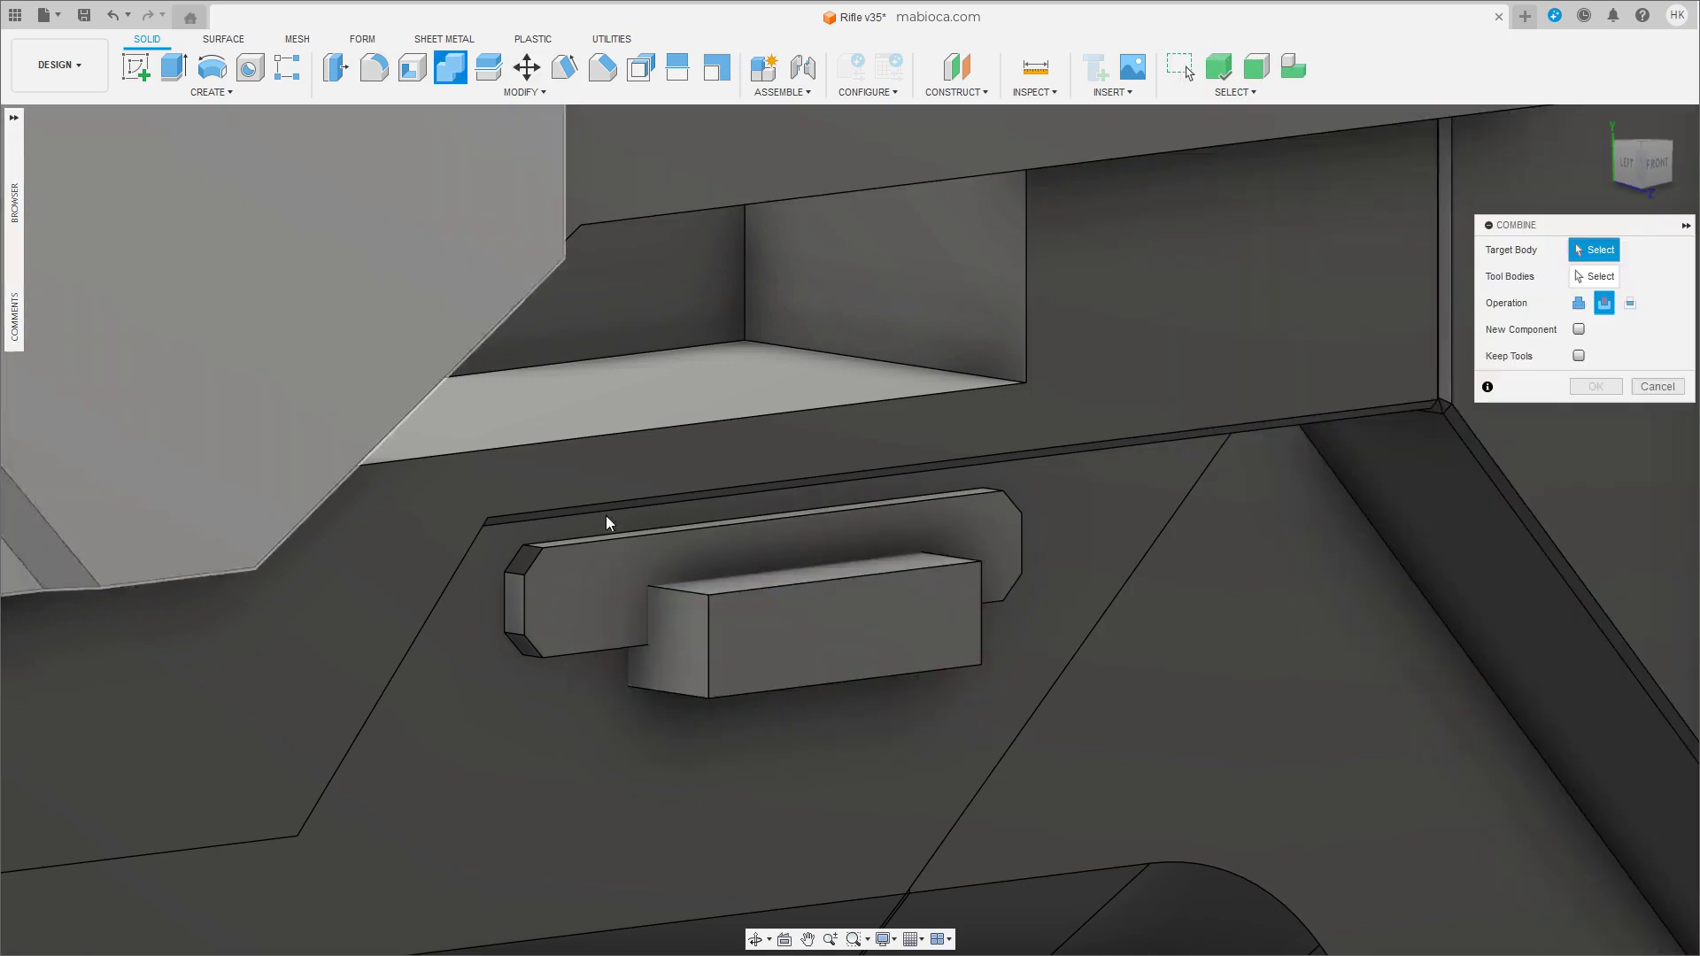
{"action": "left_click", "coordinate": [607, 523]}
{"action": "left_click", "coordinate": [774, 672]}
{"action": "key", "text": "Return"}
Select the U-shaped bracket body and begin moving it, currently offset 0.176 mm.
{"action": "scroll", "coordinate": [715, 629], "scroll_direction": "up", "scroll_amount": 2}
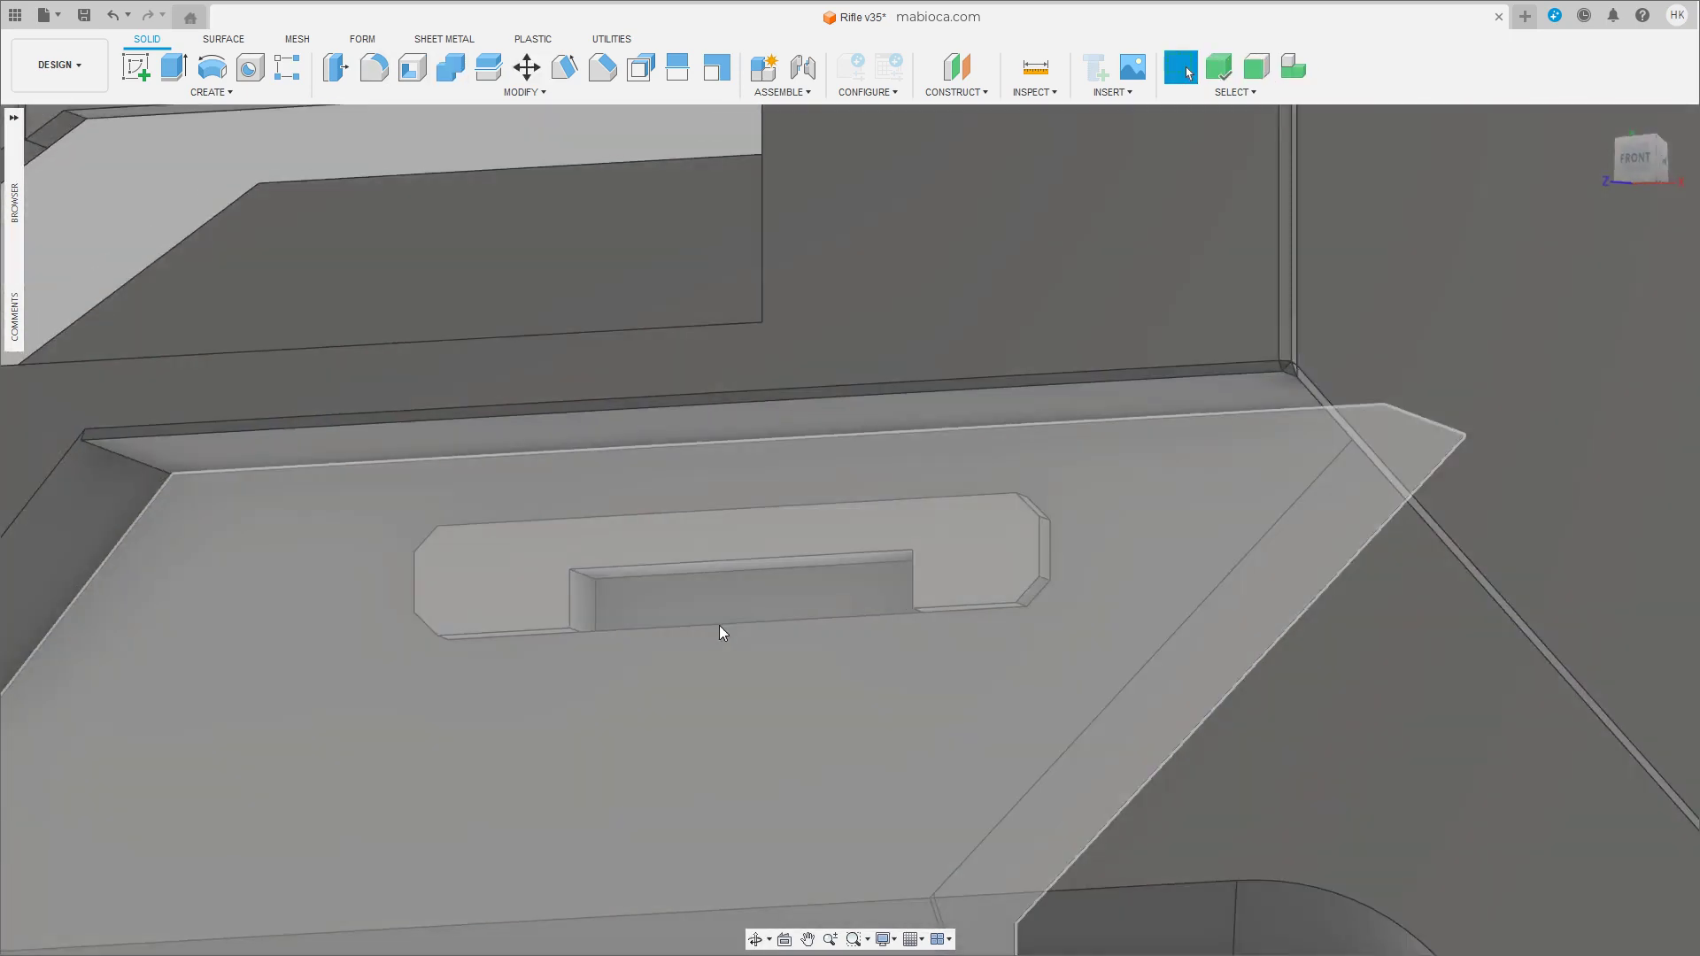
{"action": "scroll", "coordinate": [720, 626], "scroll_direction": "up", "scroll_amount": 1}
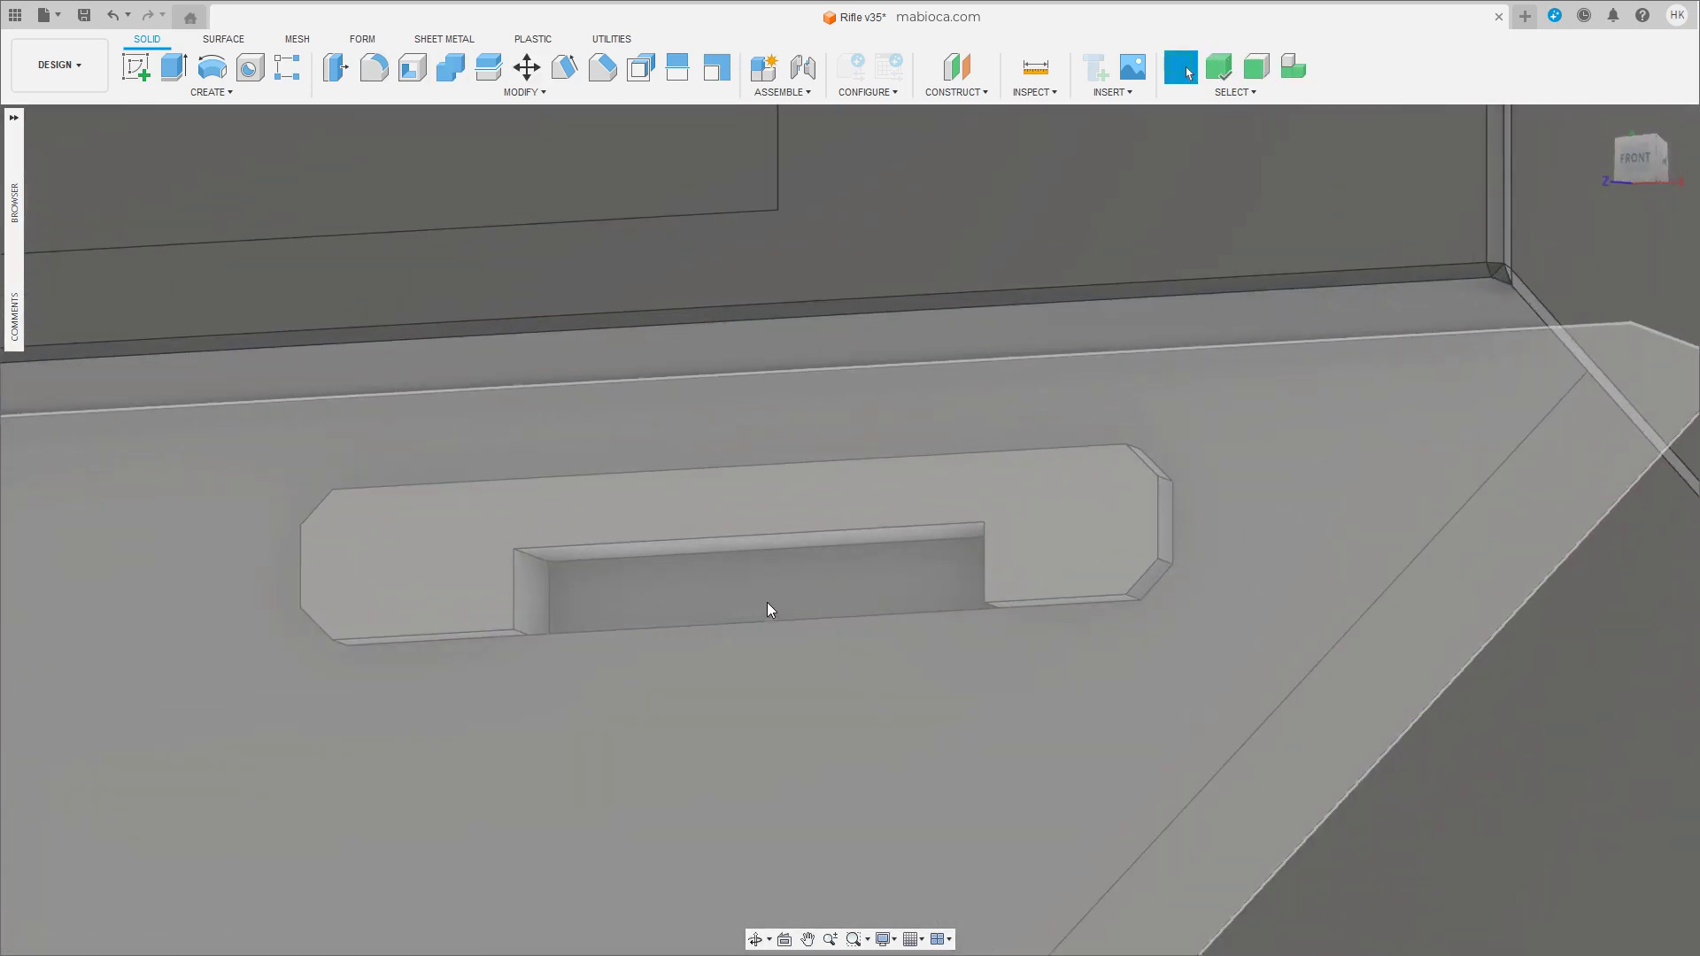
{"action": "mouse_move", "coordinate": [720, 569]}
{"action": "middle_mouse_down", "text": "shift"}
{"action": "mouse_move", "coordinate": [678, 567]}
{"action": "mouse_move", "coordinate": [797, 588]}
{"action": "mouse_move", "coordinate": [706, 558]}
{"action": "middle_mouse_up", "text": "shift"}
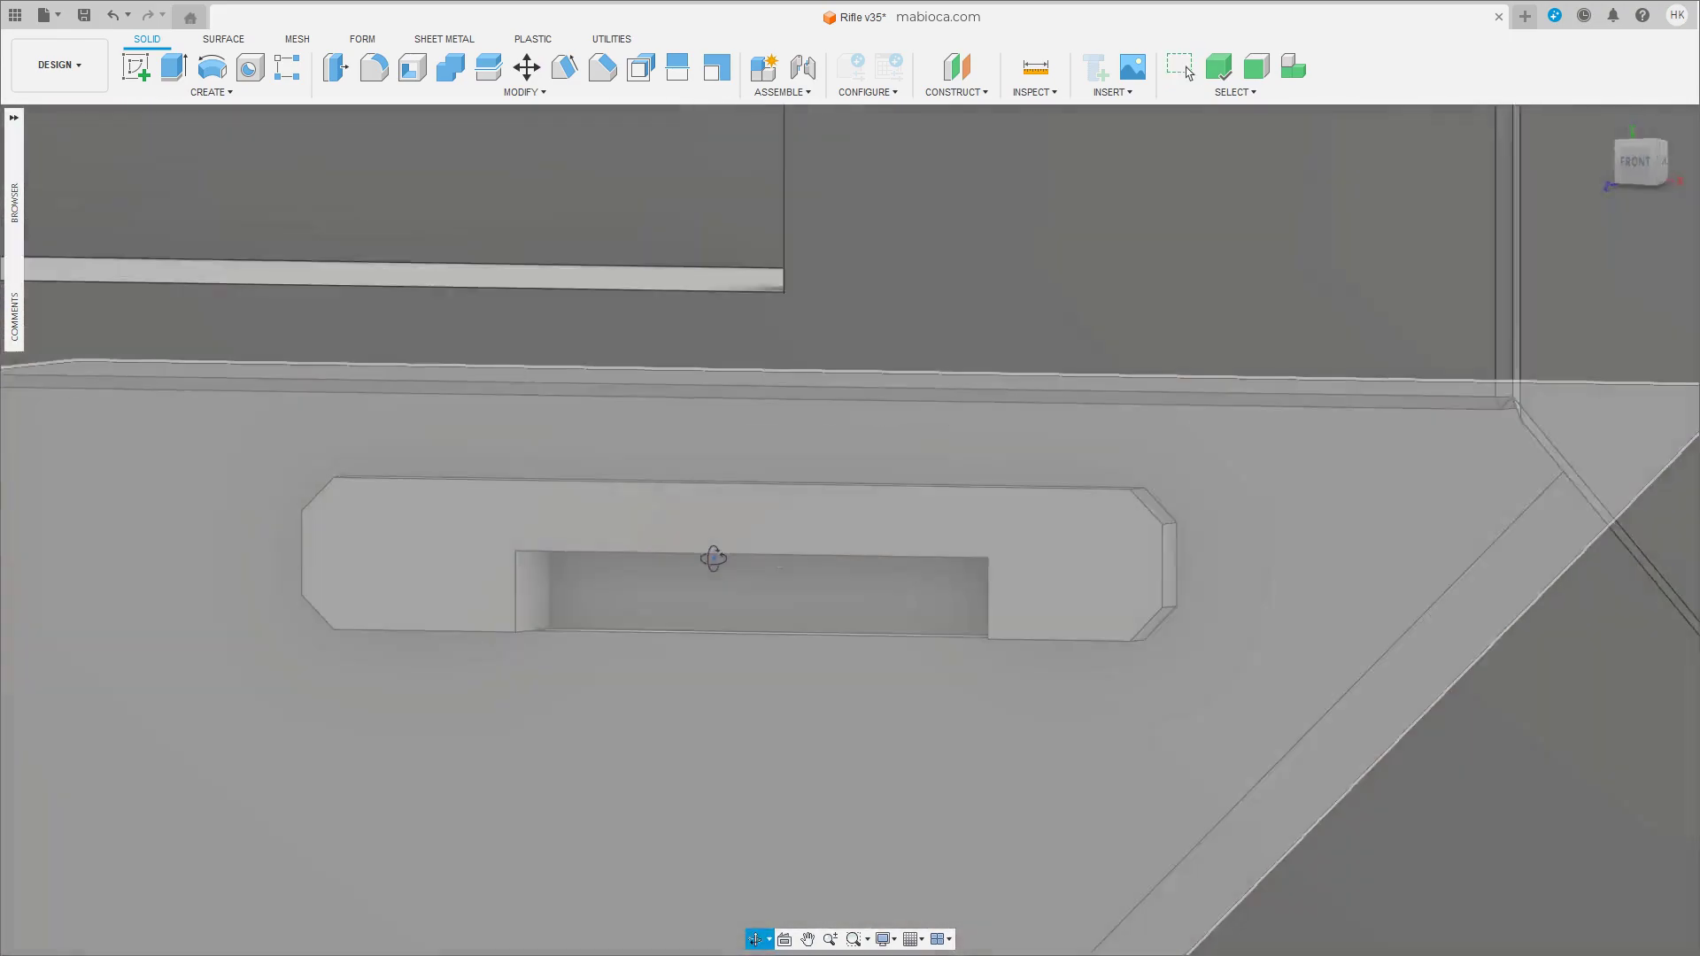
{"action": "left_click", "coordinate": [730, 529]}
{"action": "key", "text": "m"}
{"action": "middle_click_drag", "start_coordinate": [530, 671], "coordinate": [460, 715], "text": "shift"}
Finish shifting the bracket slightly along its depth axis.
{"action": "left_click_drag", "start_coordinate": [460, 715], "coordinate": [400, 709]}
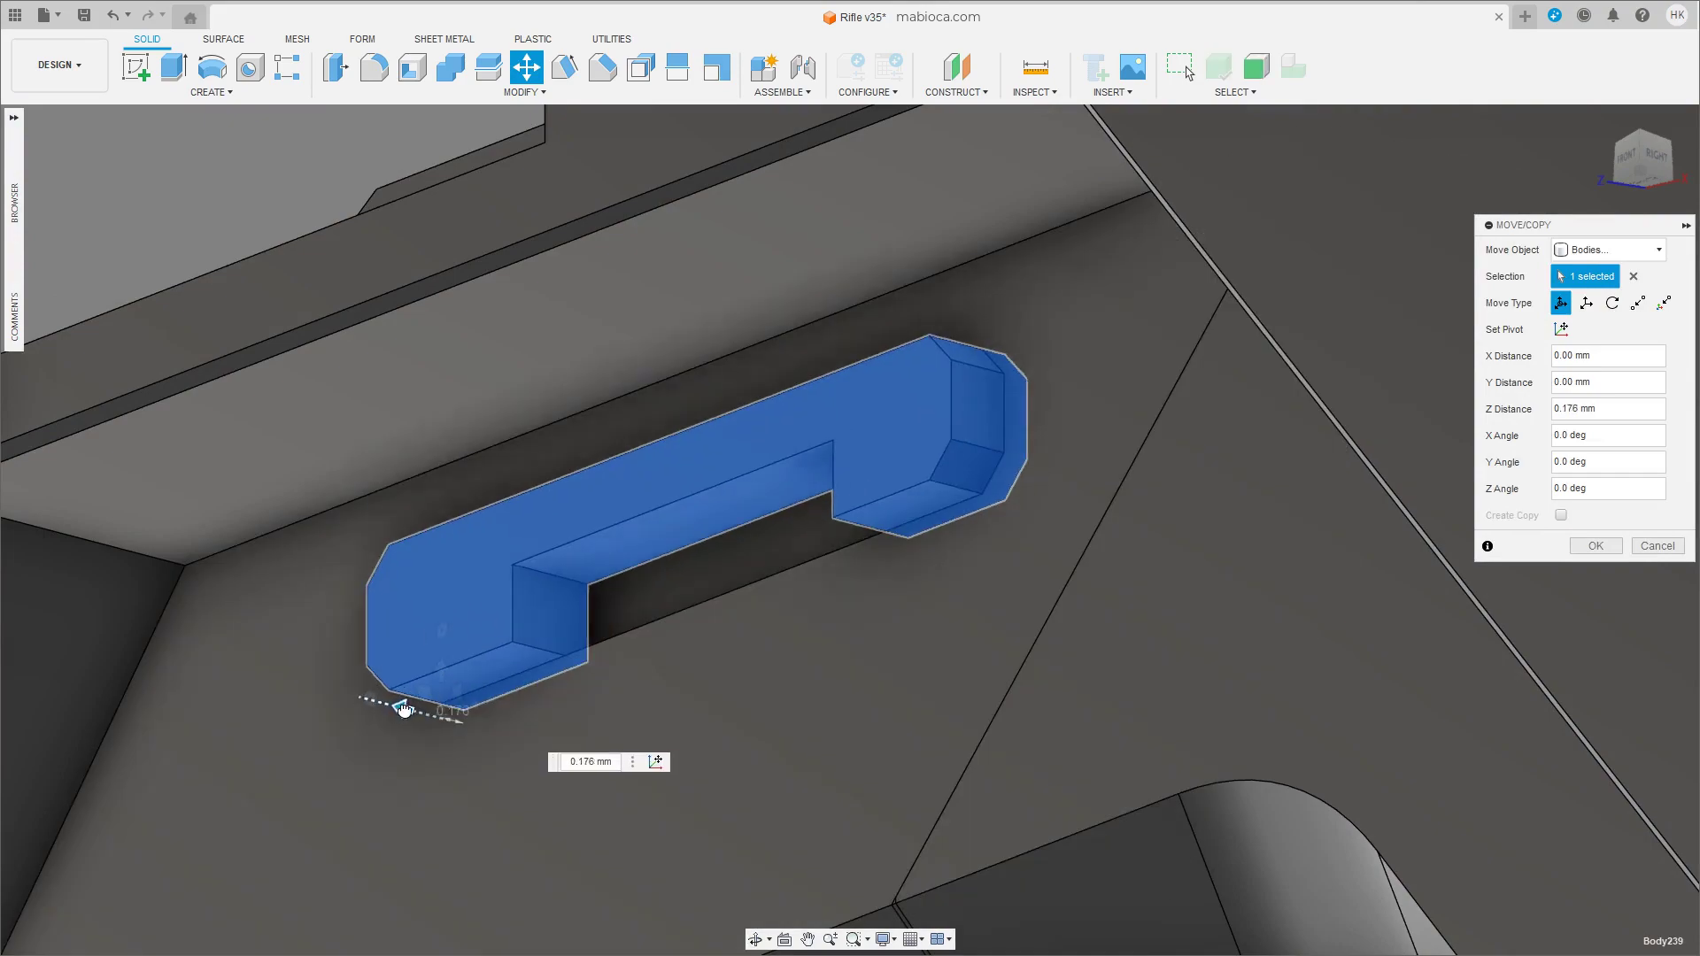
{"action": "mouse_move", "coordinate": [399, 708]}
{"action": "middle_mouse_down", "text": "shift"}
{"action": "mouse_move", "coordinate": [721, 645]}
{"action": "mouse_move", "coordinate": [763, 669]}
{"action": "mouse_move", "coordinate": [782, 594]}
{"action": "mouse_move", "coordinate": [877, 567]}
{"action": "middle_mouse_up", "text": "shift"}
{"action": "scroll", "coordinate": [877, 566], "scroll_direction": "up", "scroll_amount": 3}
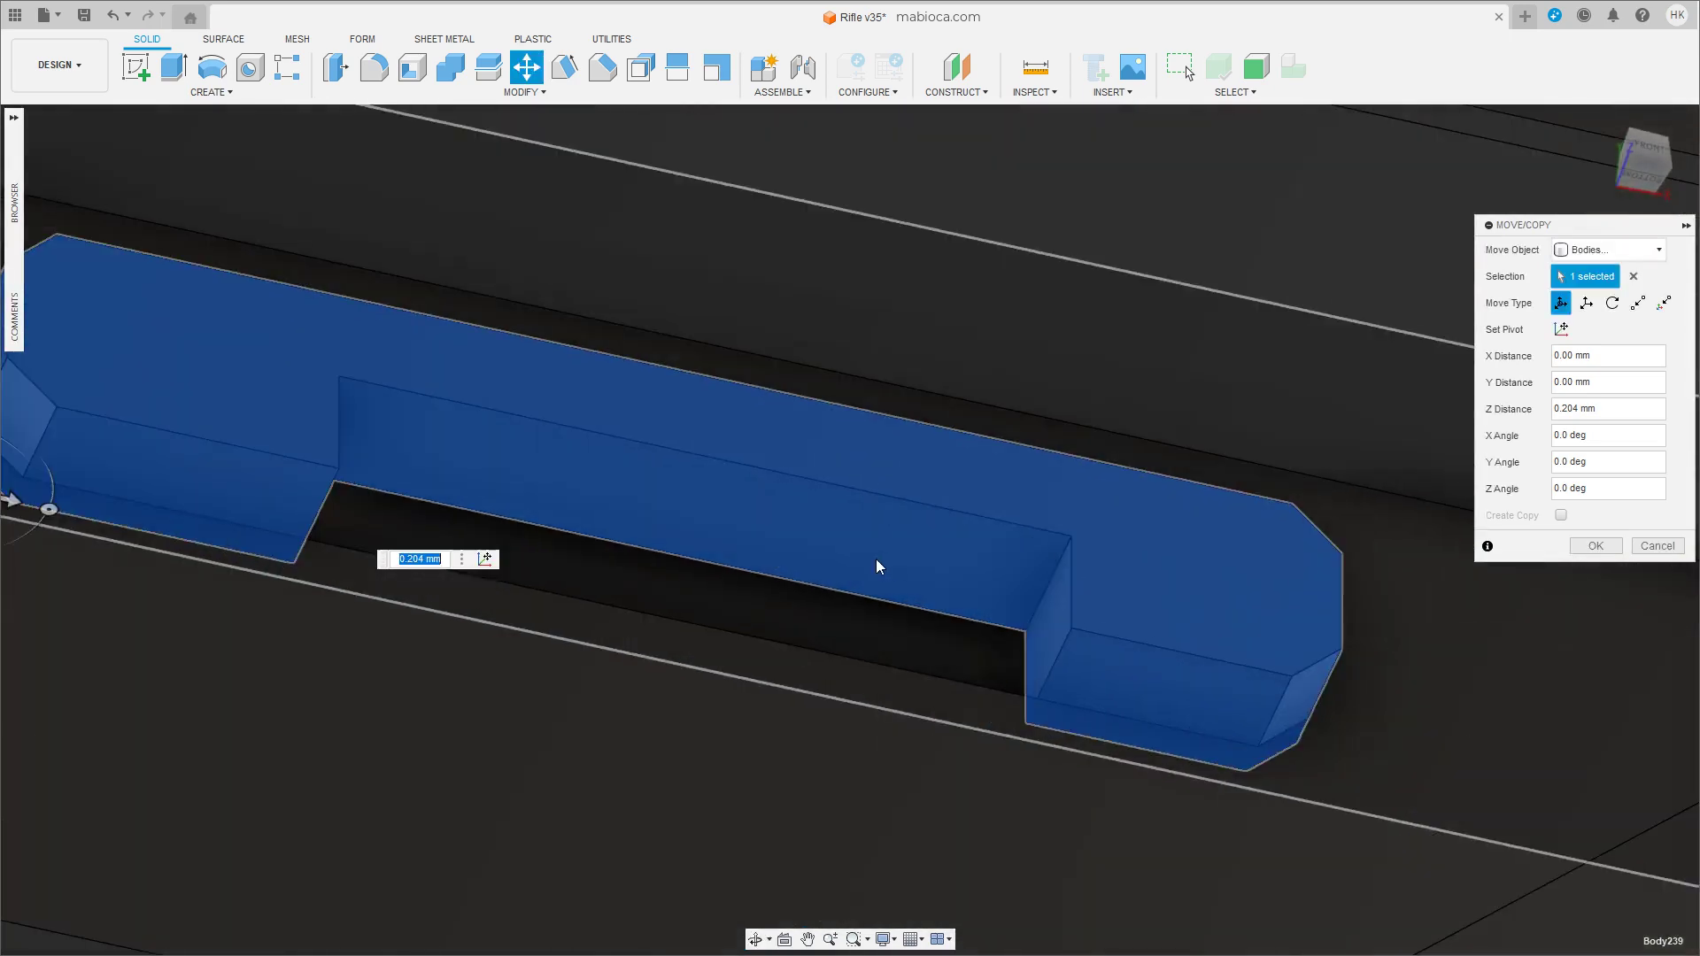
{"action": "scroll", "coordinate": [877, 611], "scroll_direction": "up", "scroll_amount": 2}
{"action": "key", "text": "Return"}
Sketch a line across the slot face to outline a thin strip.
{"action": "left_click", "coordinate": [890, 567]}
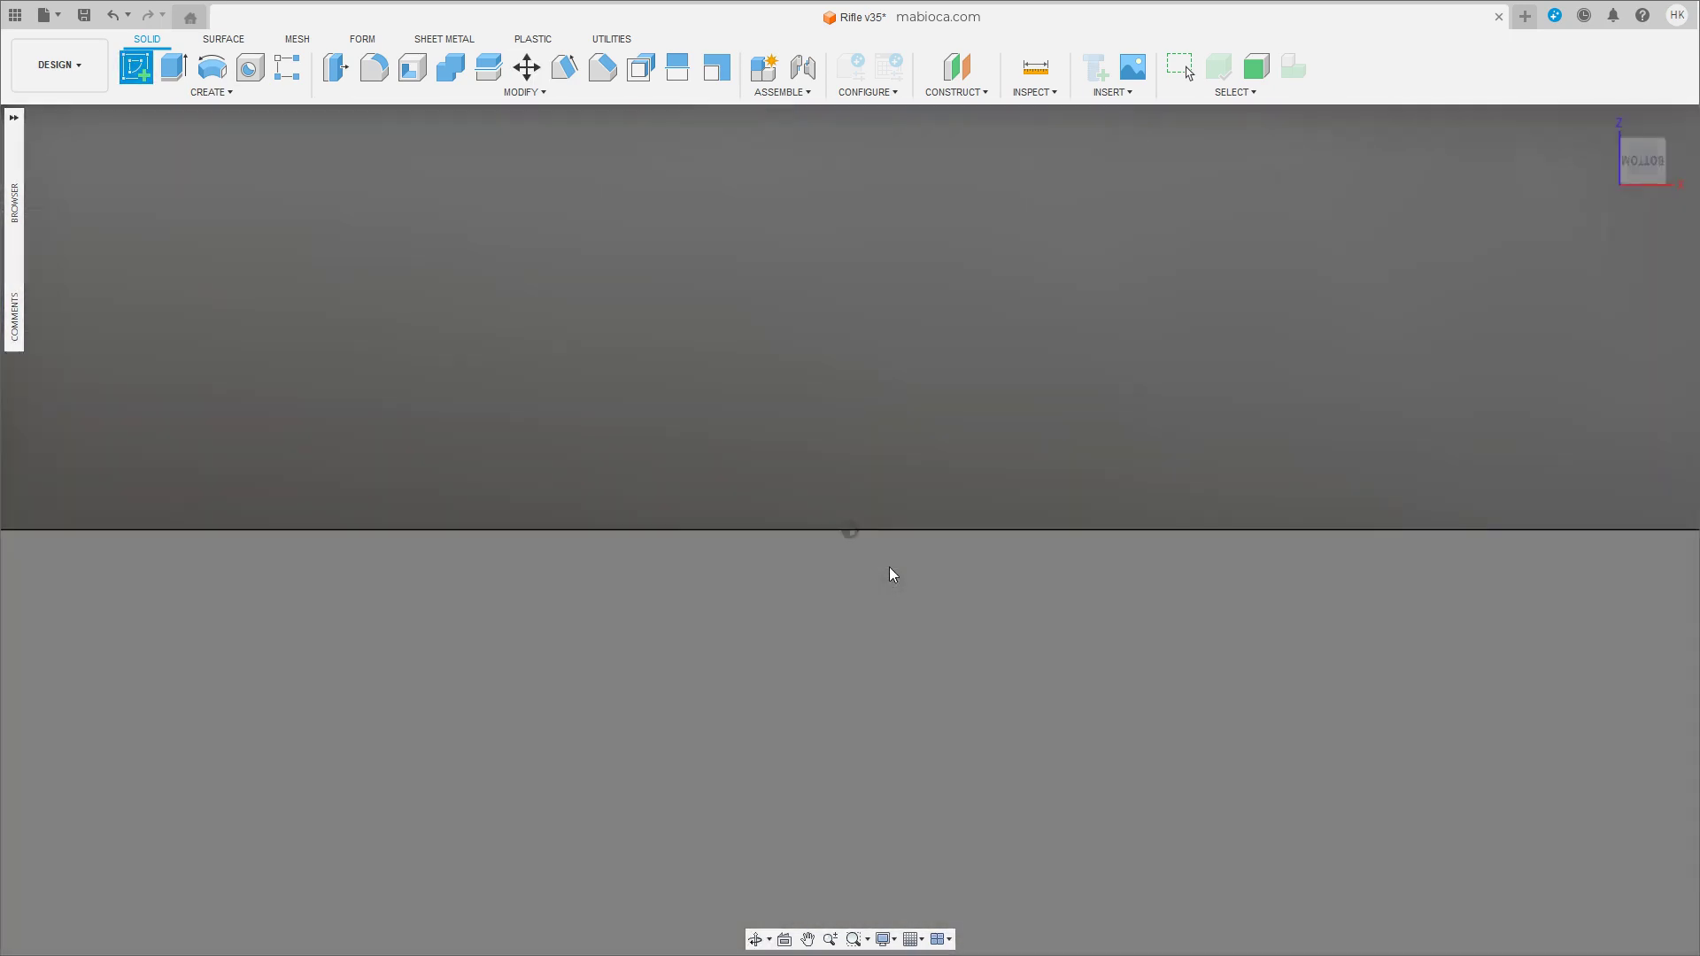
{"action": "scroll", "coordinate": [353, 502], "scroll_direction": "up", "scroll_amount": 3}
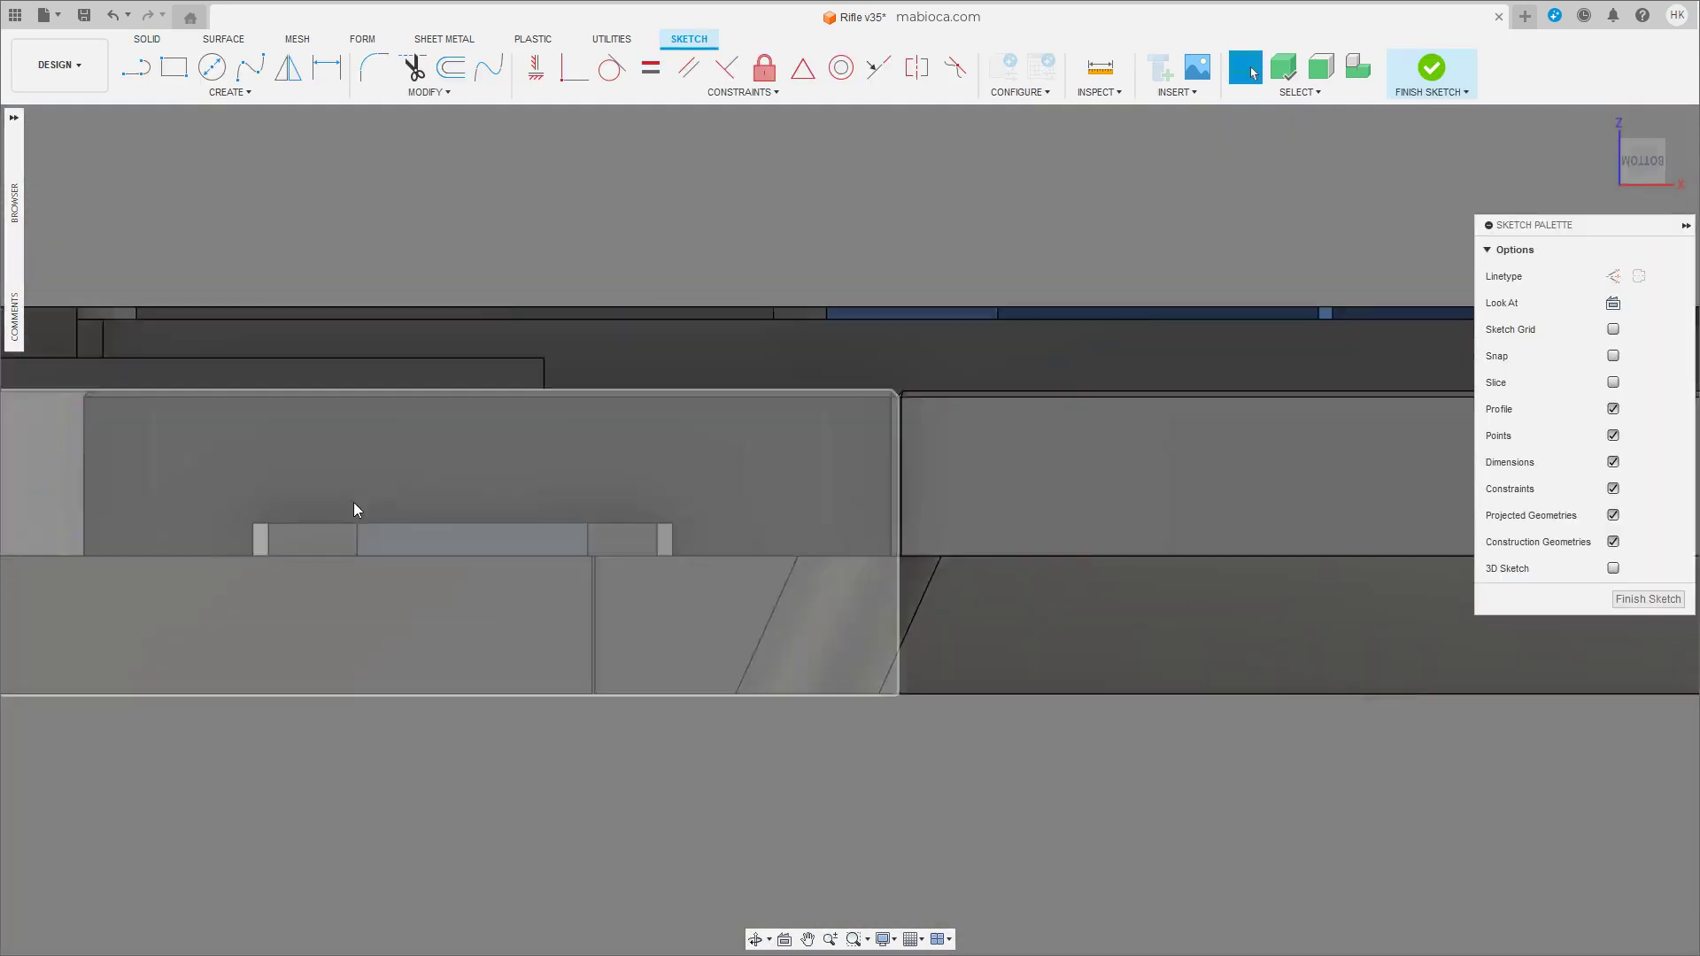
{"action": "scroll", "coordinate": [389, 456], "scroll_direction": "up", "scroll_amount": 2}
{"action": "key", "text": "l"}
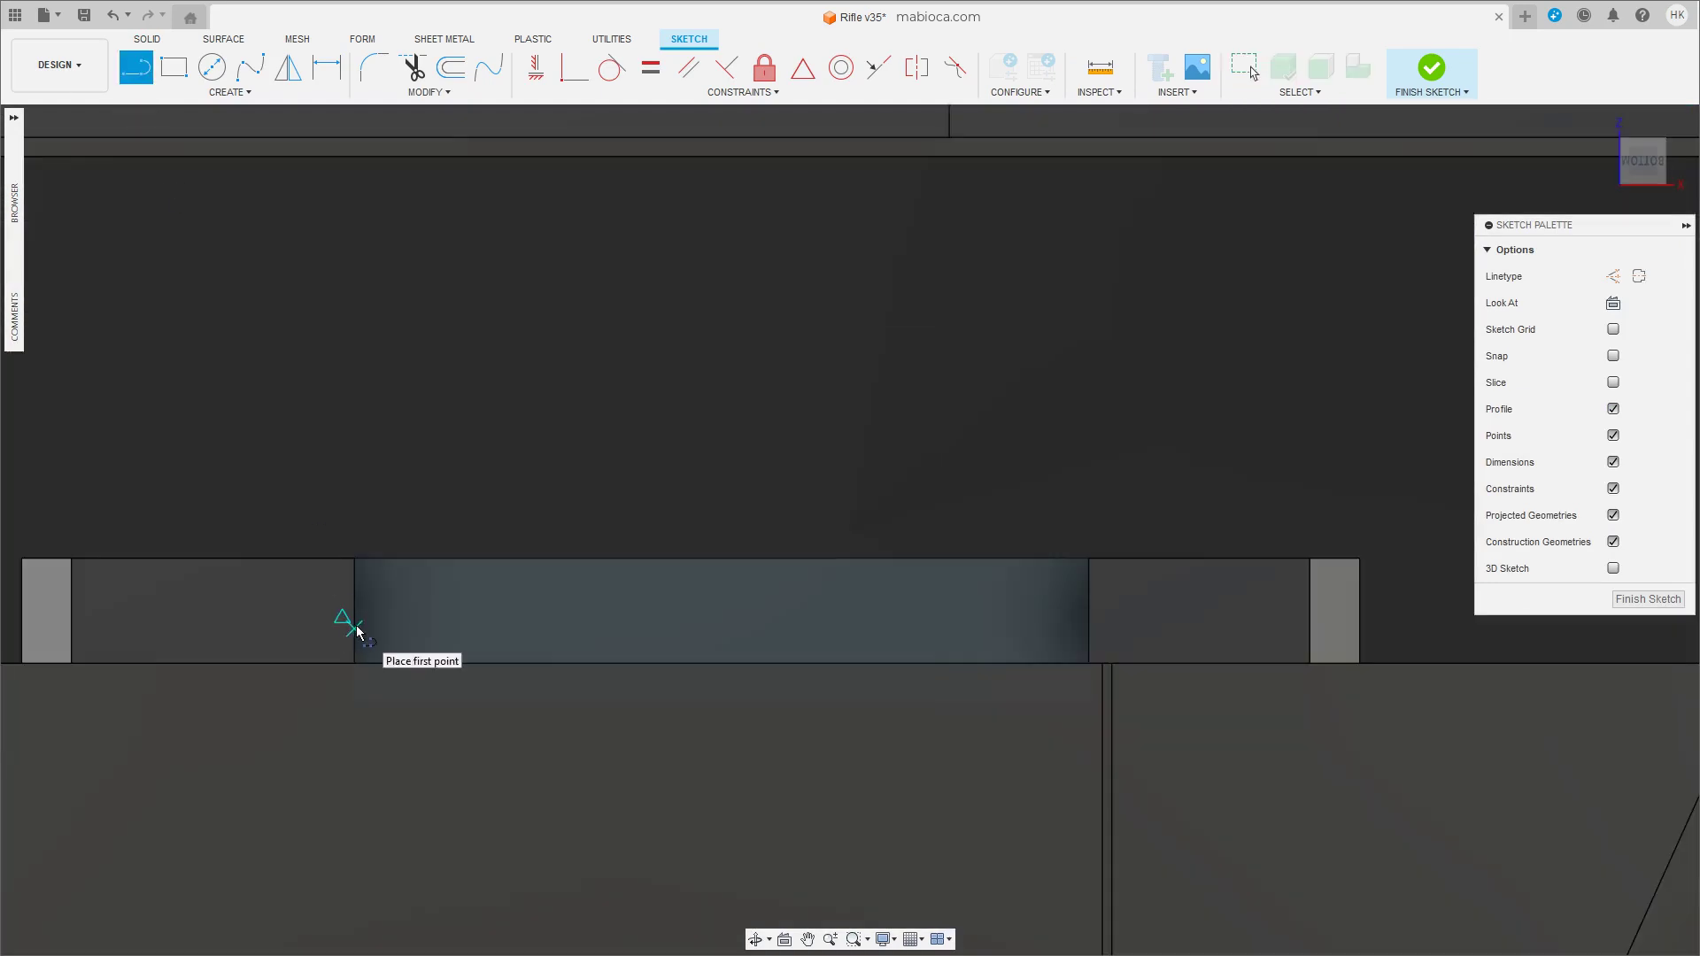
{"action": "left_click", "coordinate": [1656, 602]}
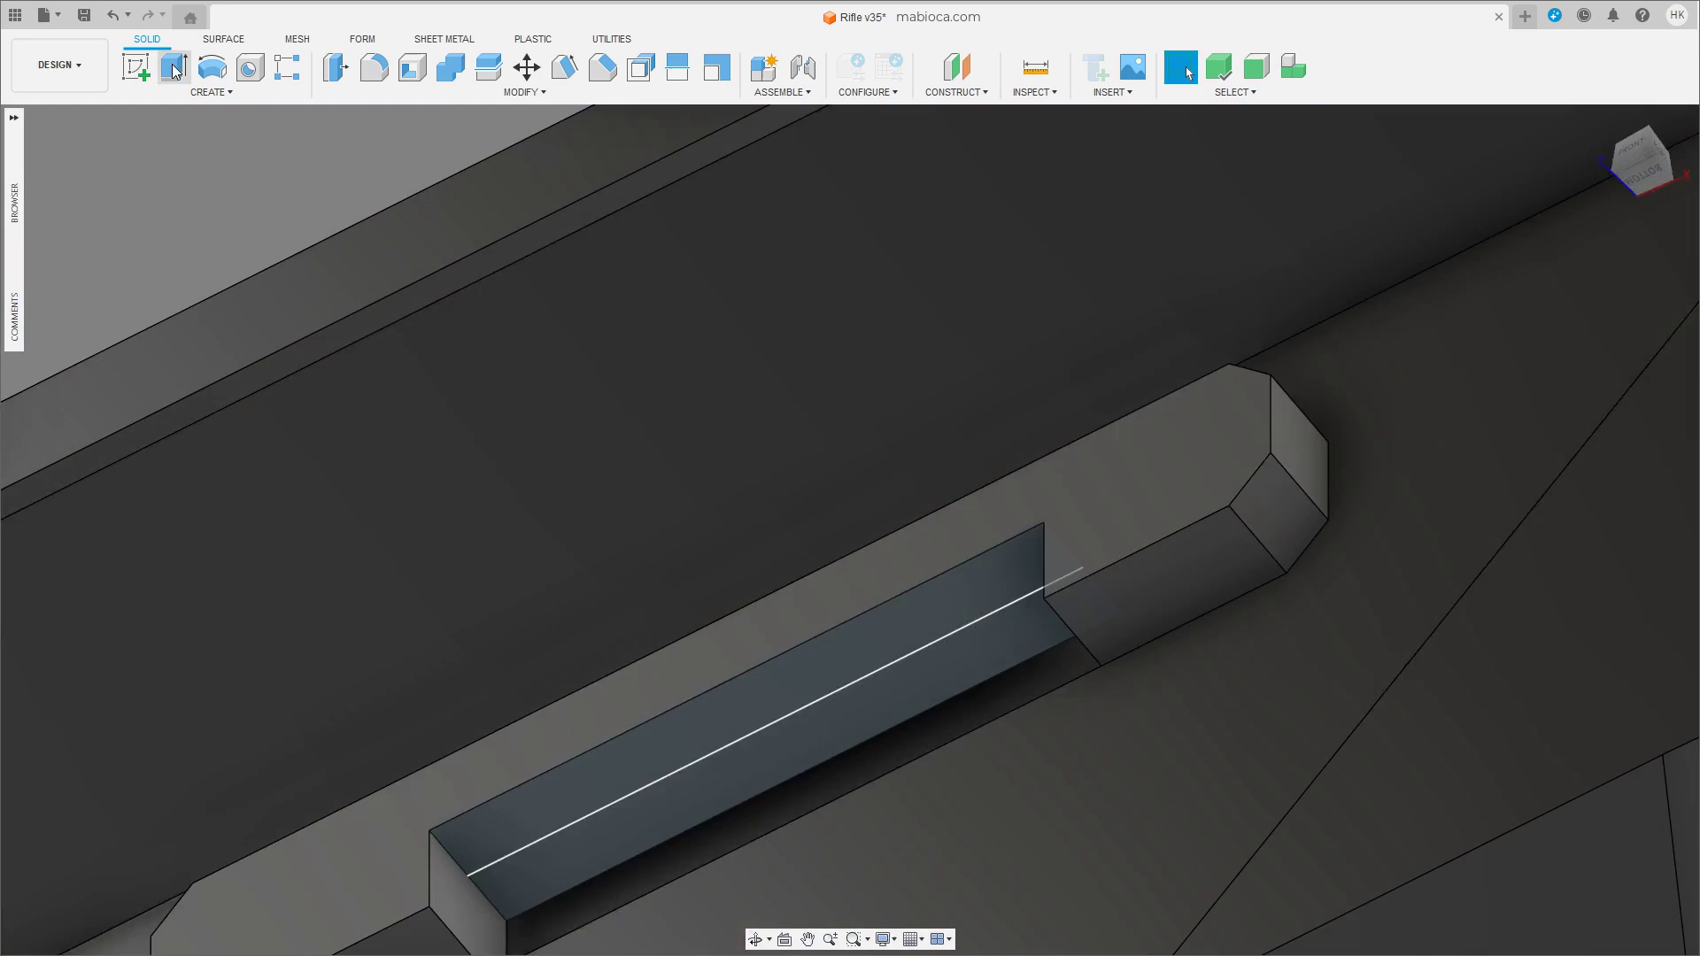
Extrude the strip profile about 0.8 mm high as a new body.
{"action": "left_click", "coordinate": [174, 71]}
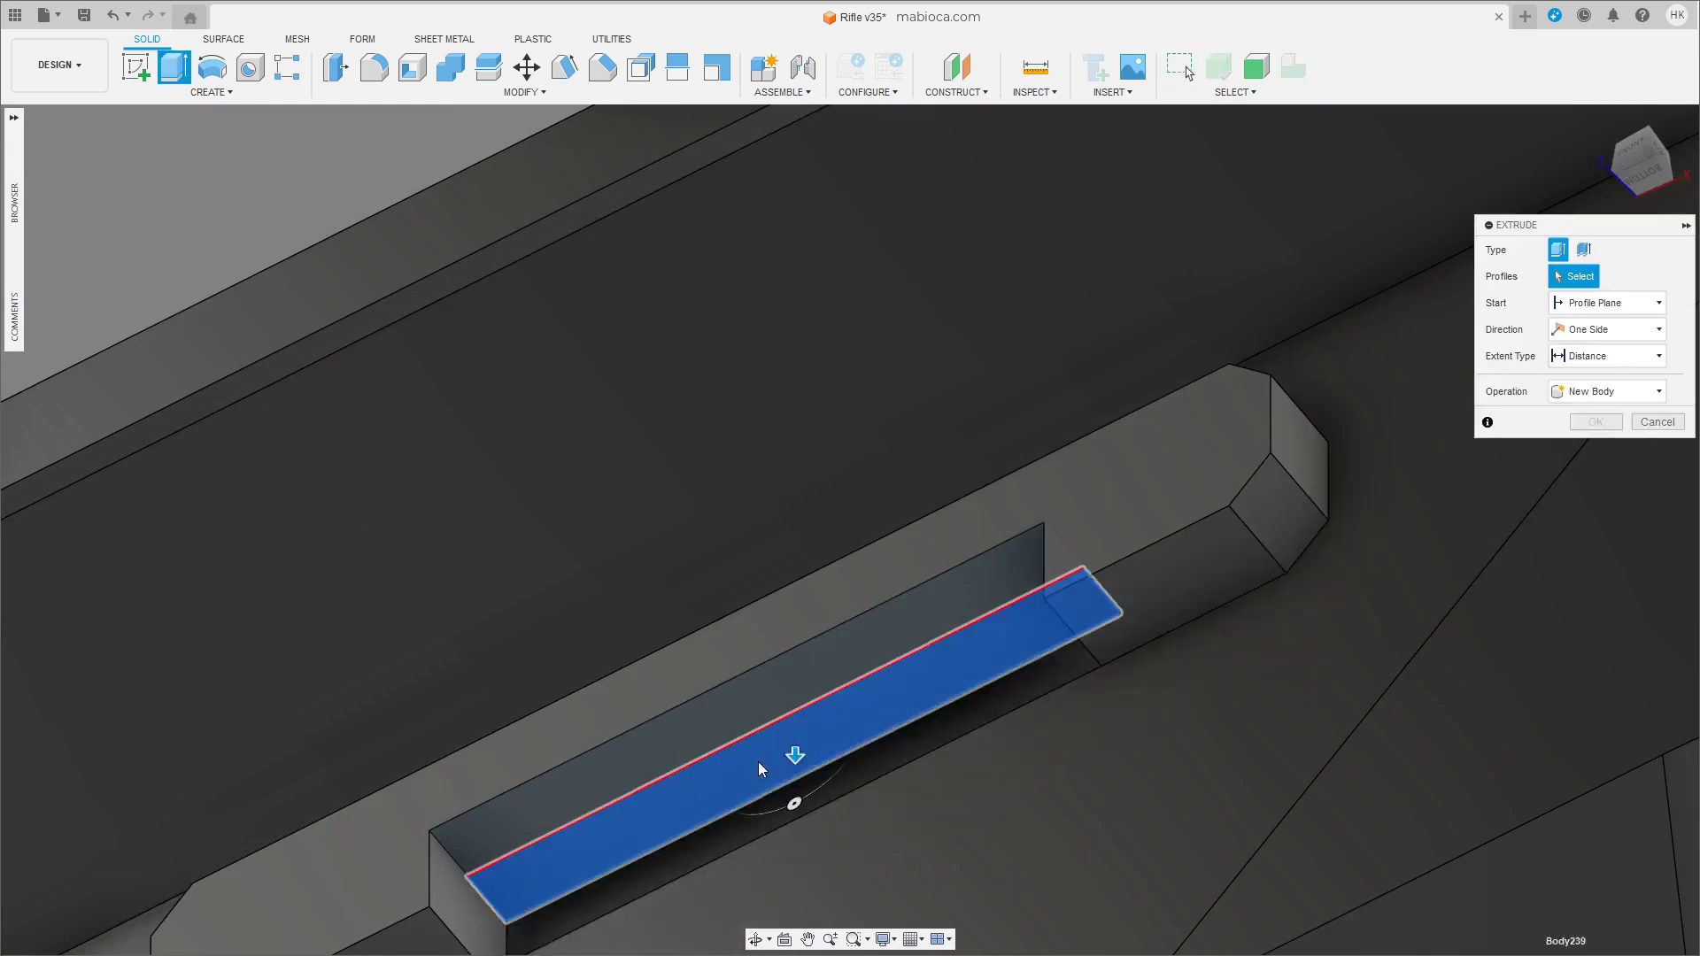
{"action": "left_click_drag", "start_coordinate": [794, 760], "coordinate": [794, 689]}
{"action": "mouse_move", "coordinate": [797, 628]}
{"action": "middle_mouse_down", "text": "shift"}
{"action": "mouse_move", "coordinate": [790, 543]}
{"action": "mouse_move", "coordinate": [786, 652]}
{"action": "middle_mouse_up", "text": "shift"}
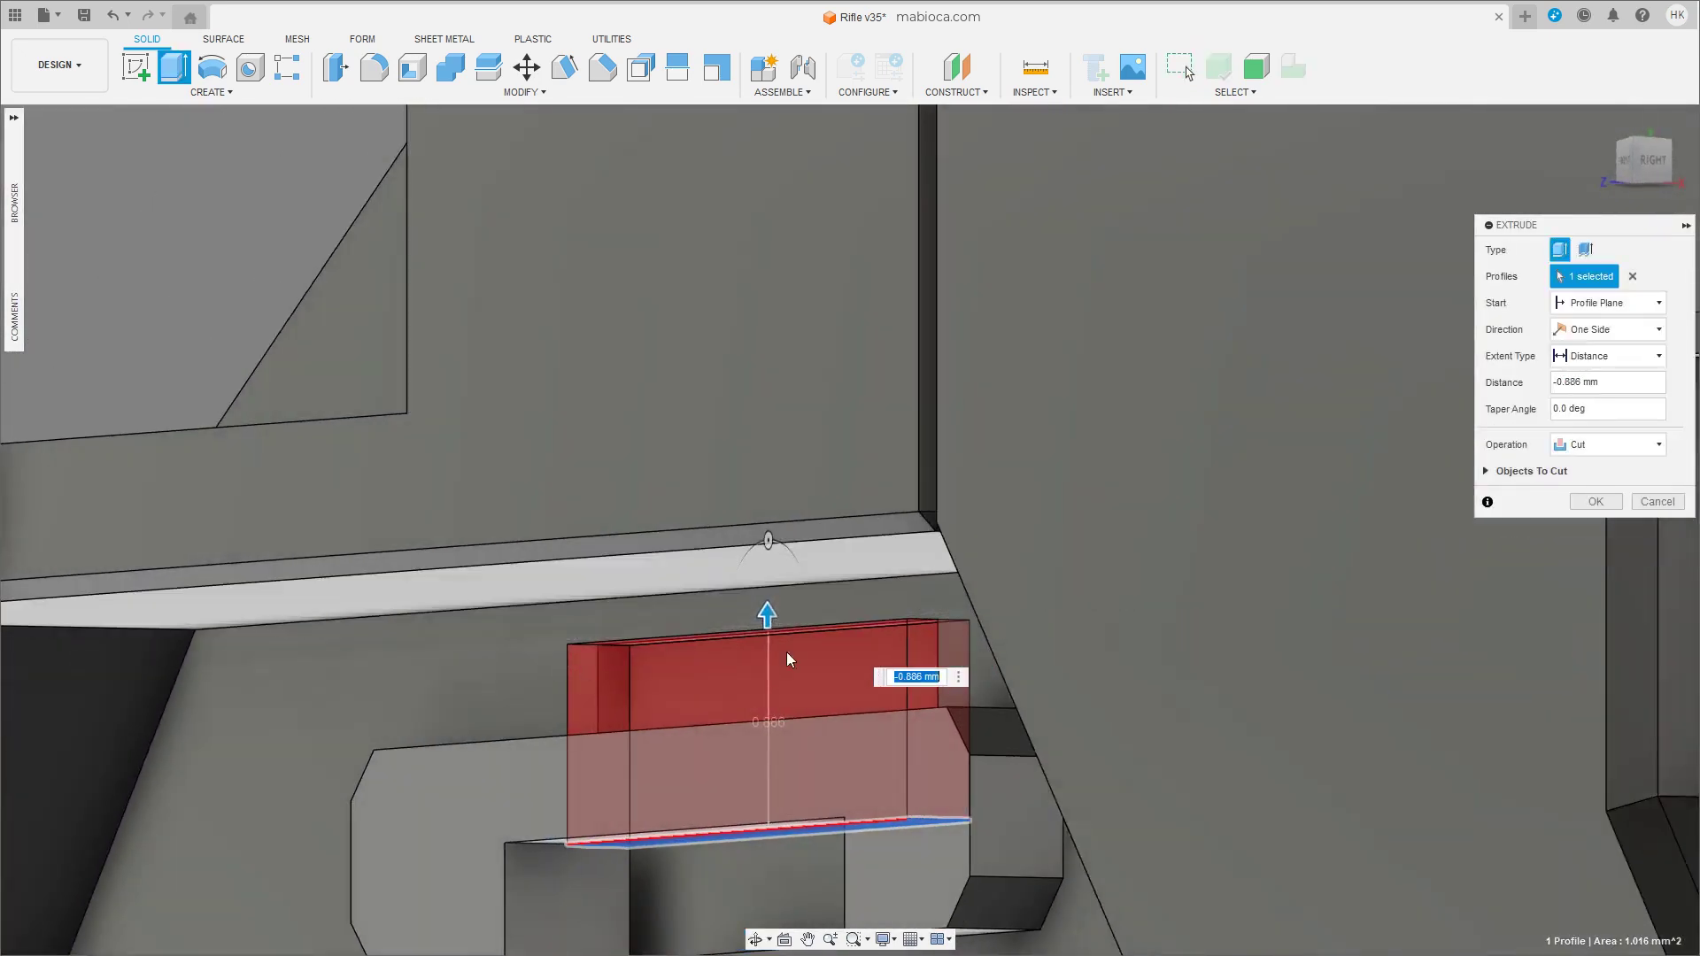
{"action": "key", "text": "Return"}
{"action": "mouse_move", "coordinate": [1475, 524]}
{"action": "middle_mouse_down", "text": "shift"}
{"action": "mouse_move", "coordinate": [797, 713]}
{"action": "mouse_move", "coordinate": [538, 510]}
{"action": "middle_mouse_up", "text": "shift"}
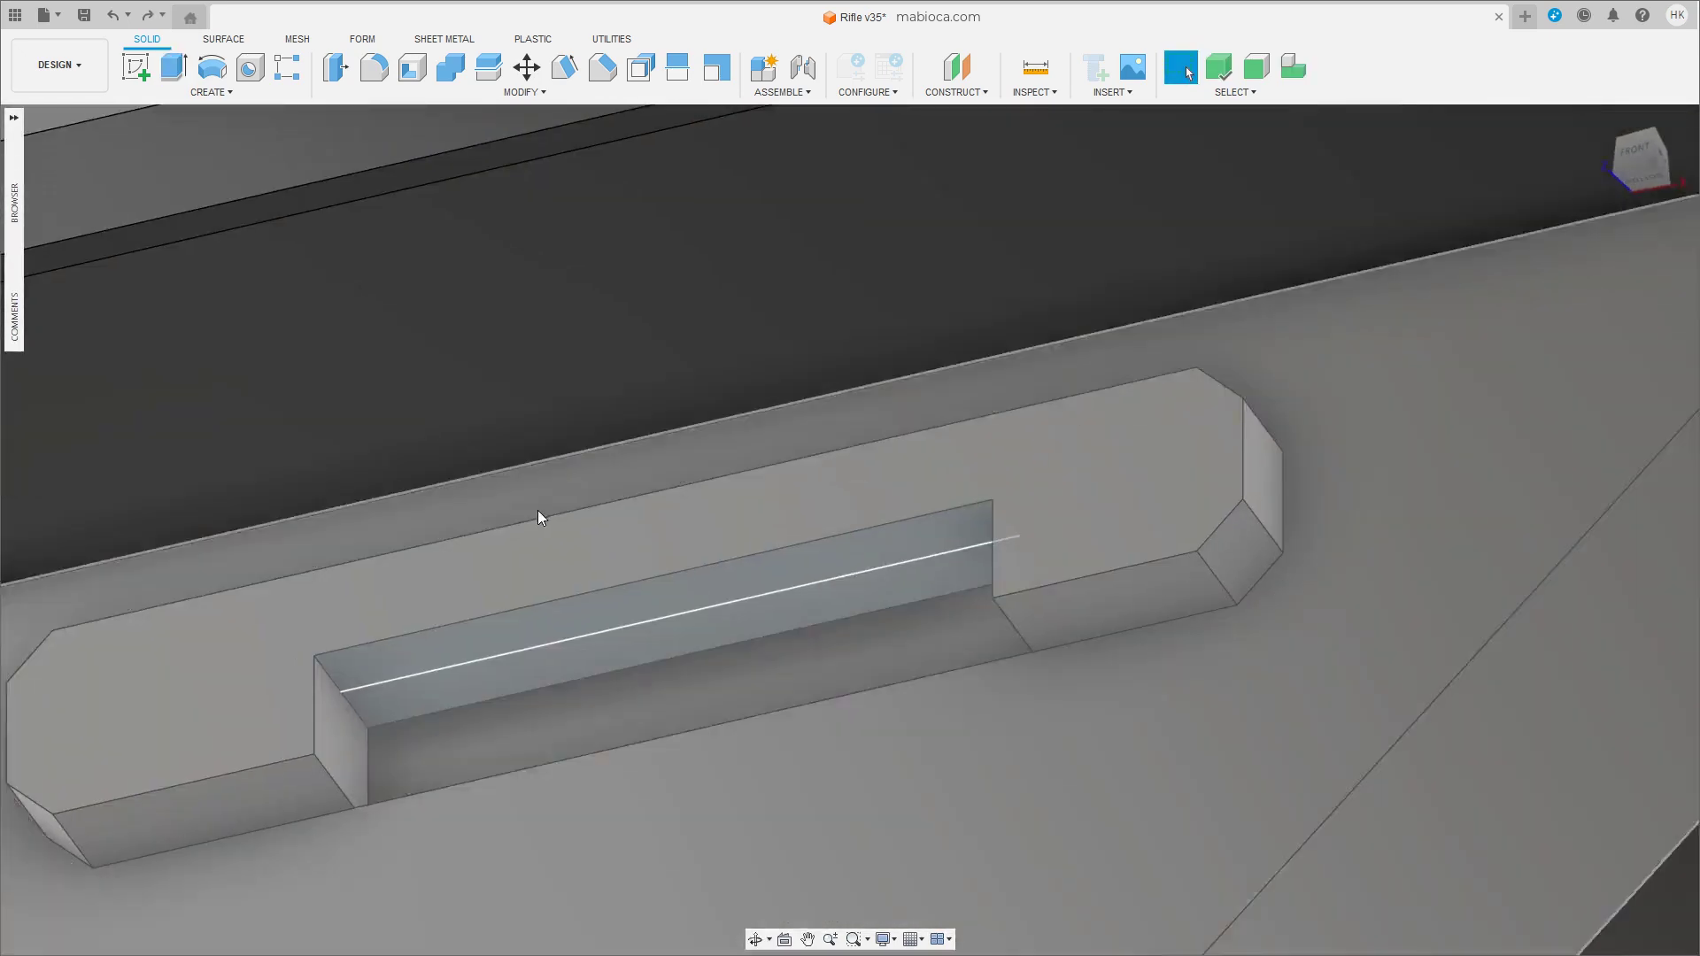
{"action": "key", "text": "e"}
{"action": "left_click_drag", "start_coordinate": [693, 620], "coordinate": [693, 467]}
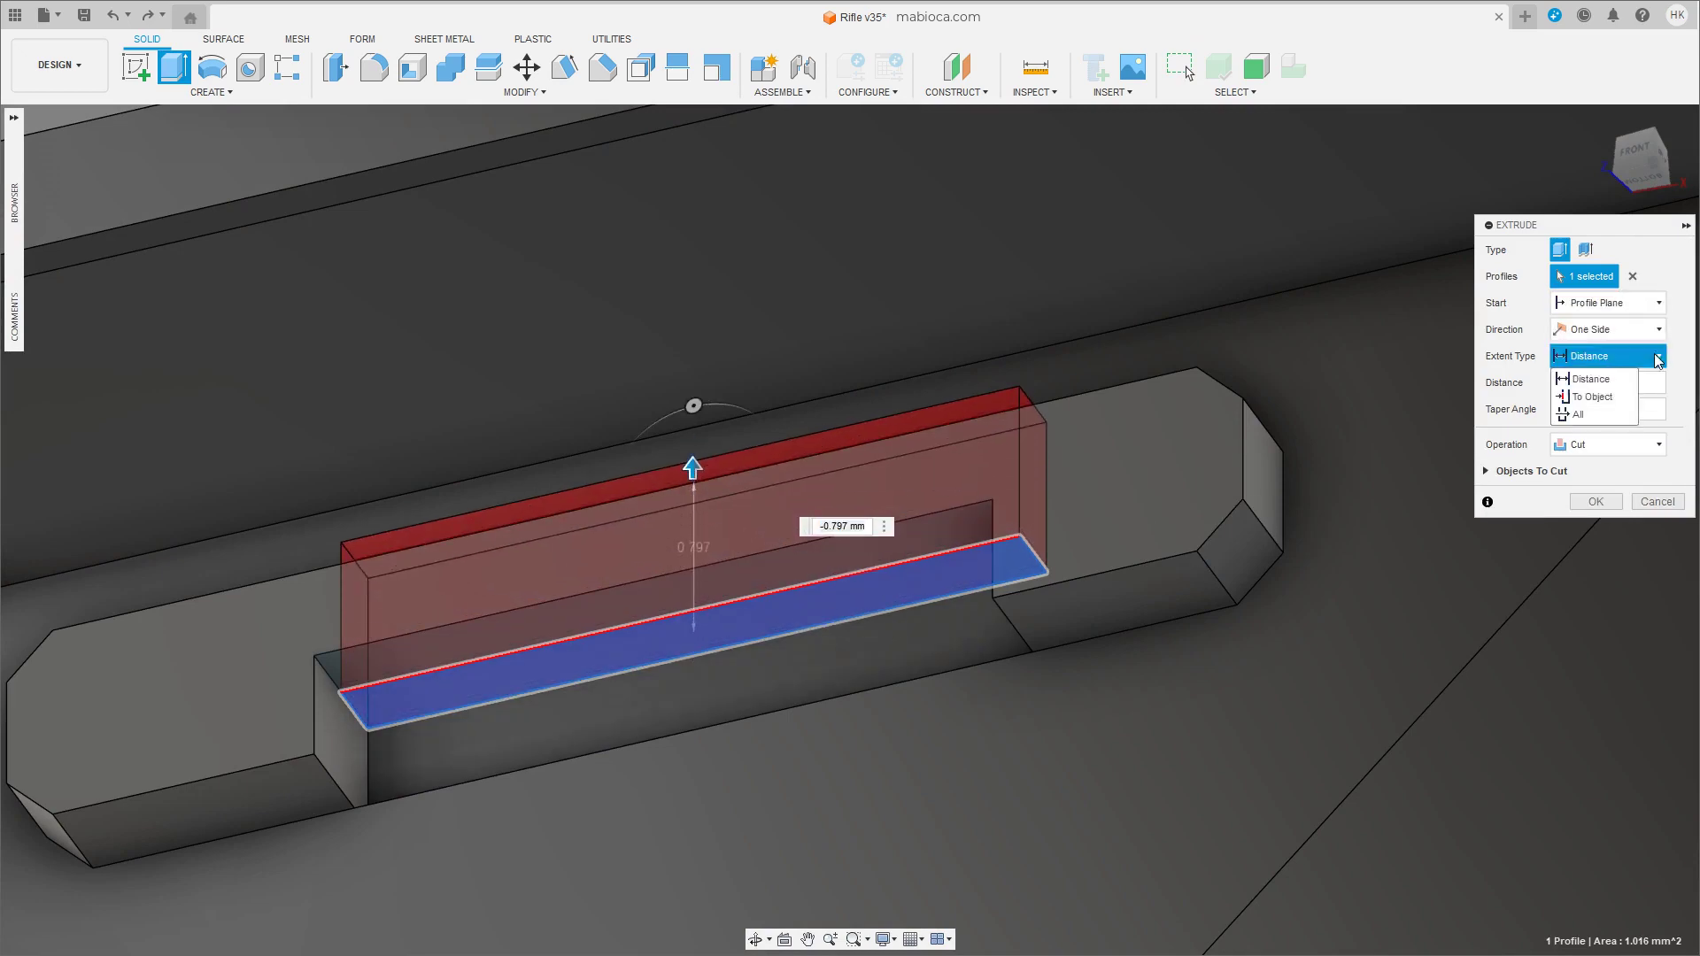
{"action": "scroll", "coordinate": [690, 702], "scroll_direction": "down", "scroll_amount": 3}
{"action": "scroll", "coordinate": [704, 620], "scroll_direction": "up", "scroll_amount": 3}
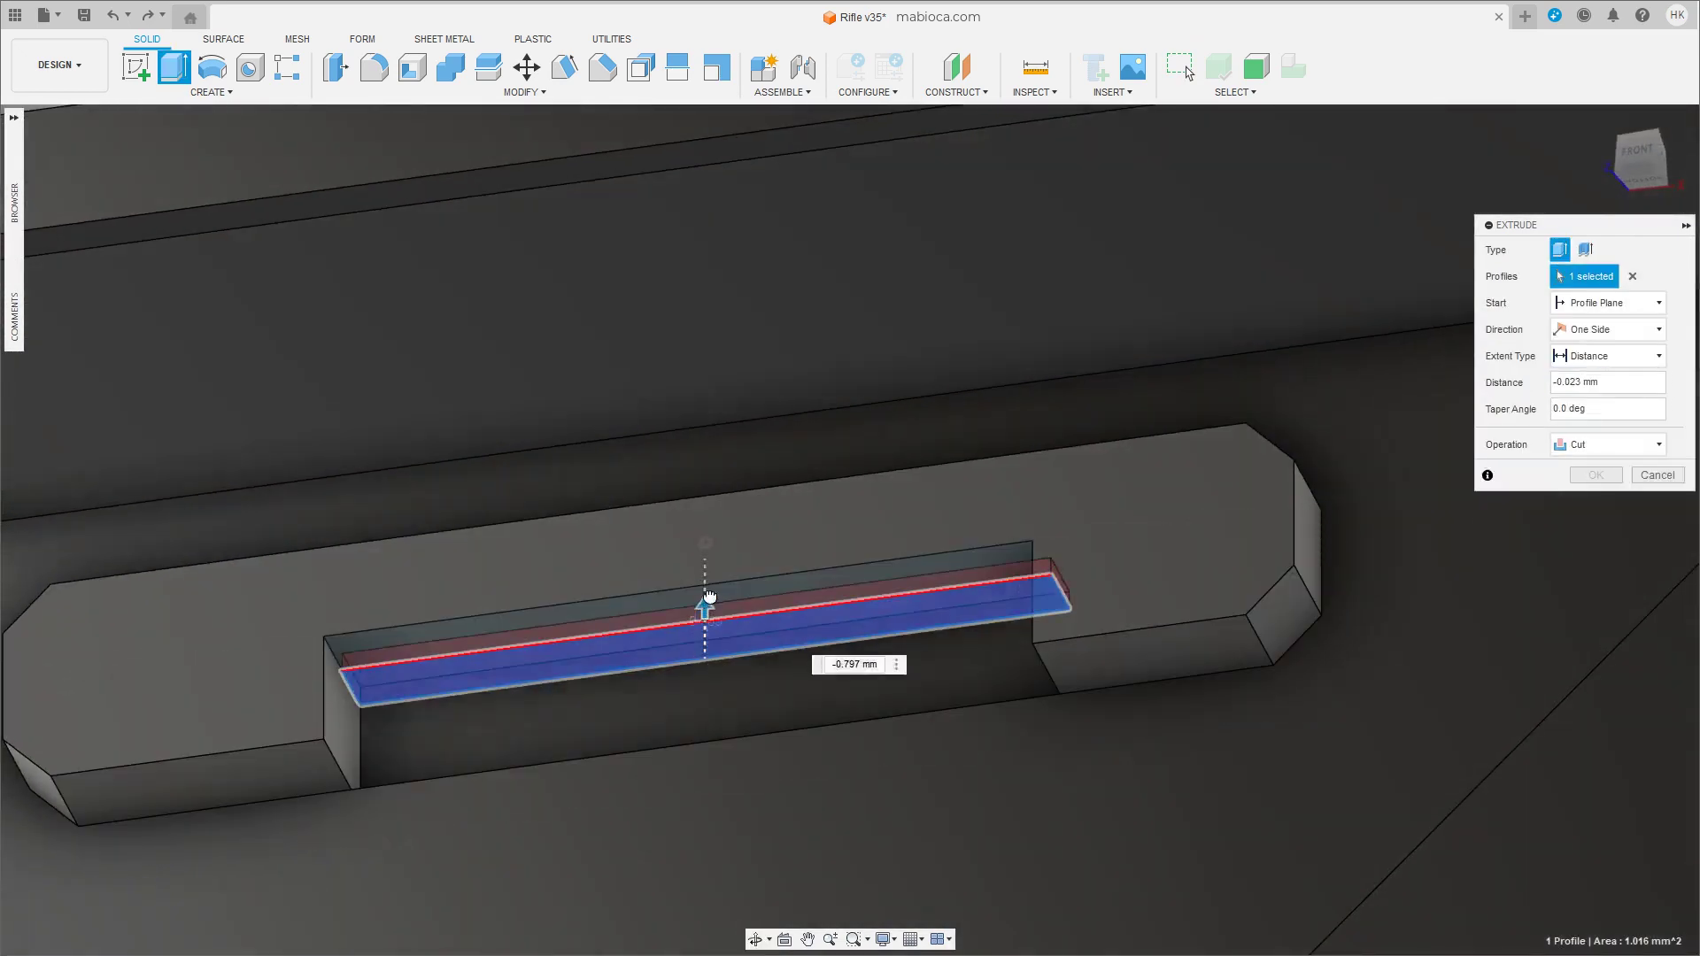
{"action": "left_click_drag", "start_coordinate": [705, 467], "coordinate": [733, 496]}
{"action": "left_click", "coordinate": [1608, 444]}
{"action": "left_click", "coordinate": [1592, 523]}
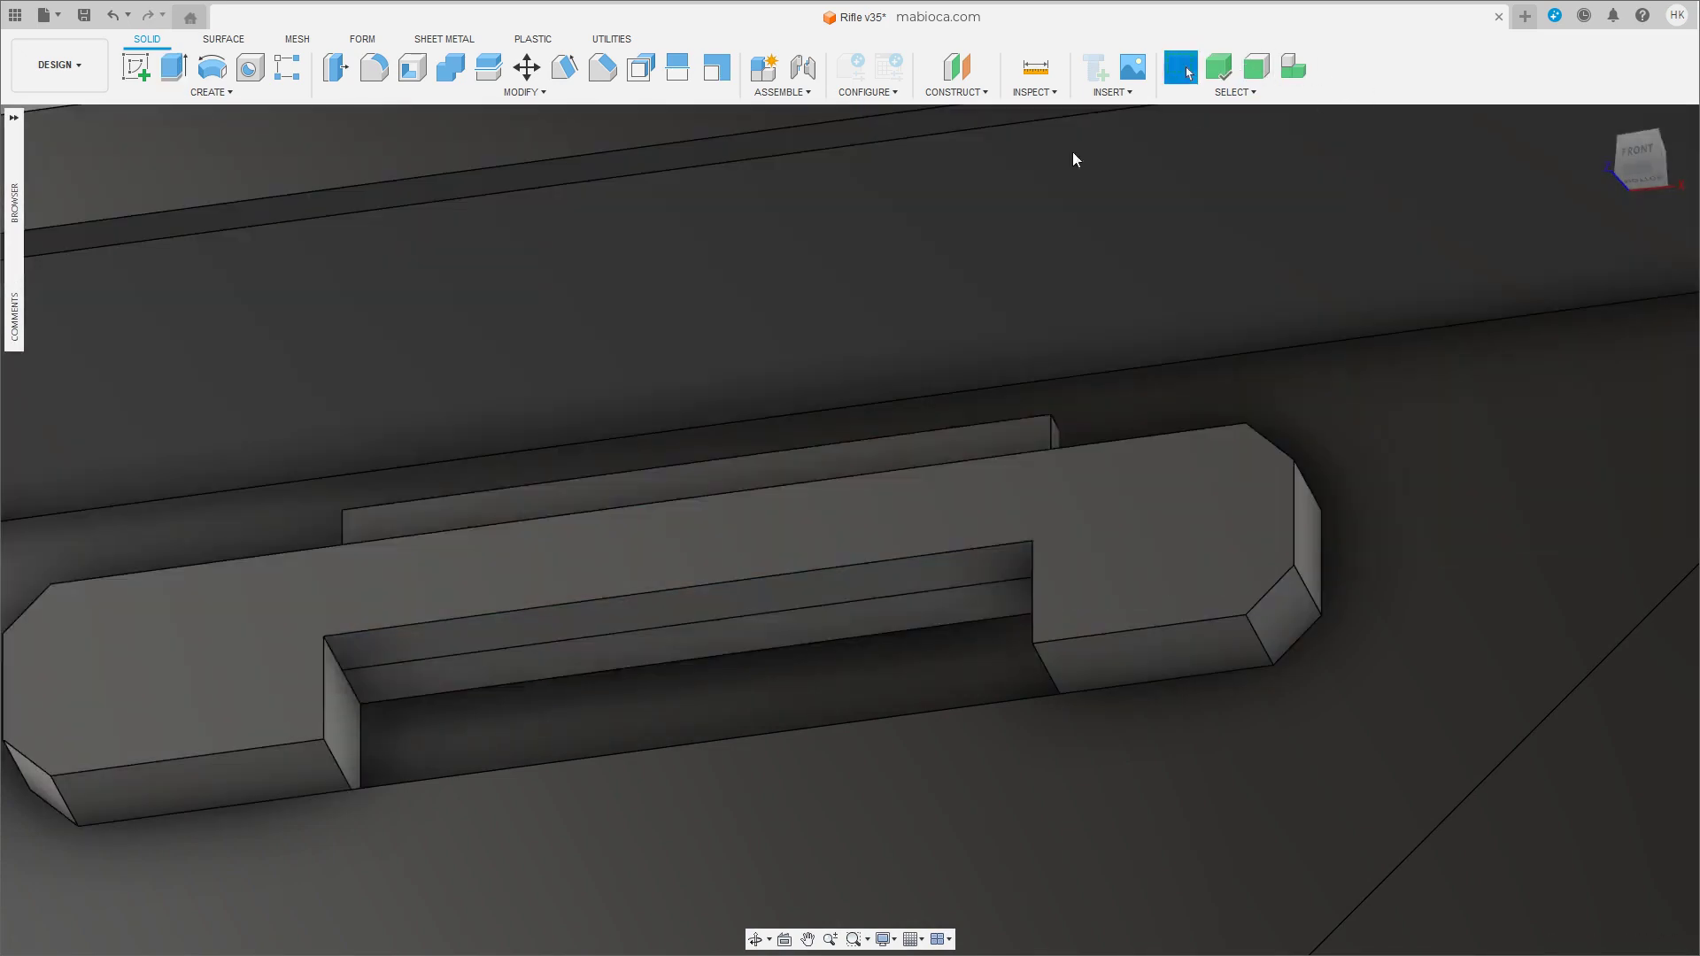
Nudge the strip body slightly and merge it into the bracket body.
{"action": "left_click", "coordinate": [663, 508]}
{"action": "key", "text": "m"}
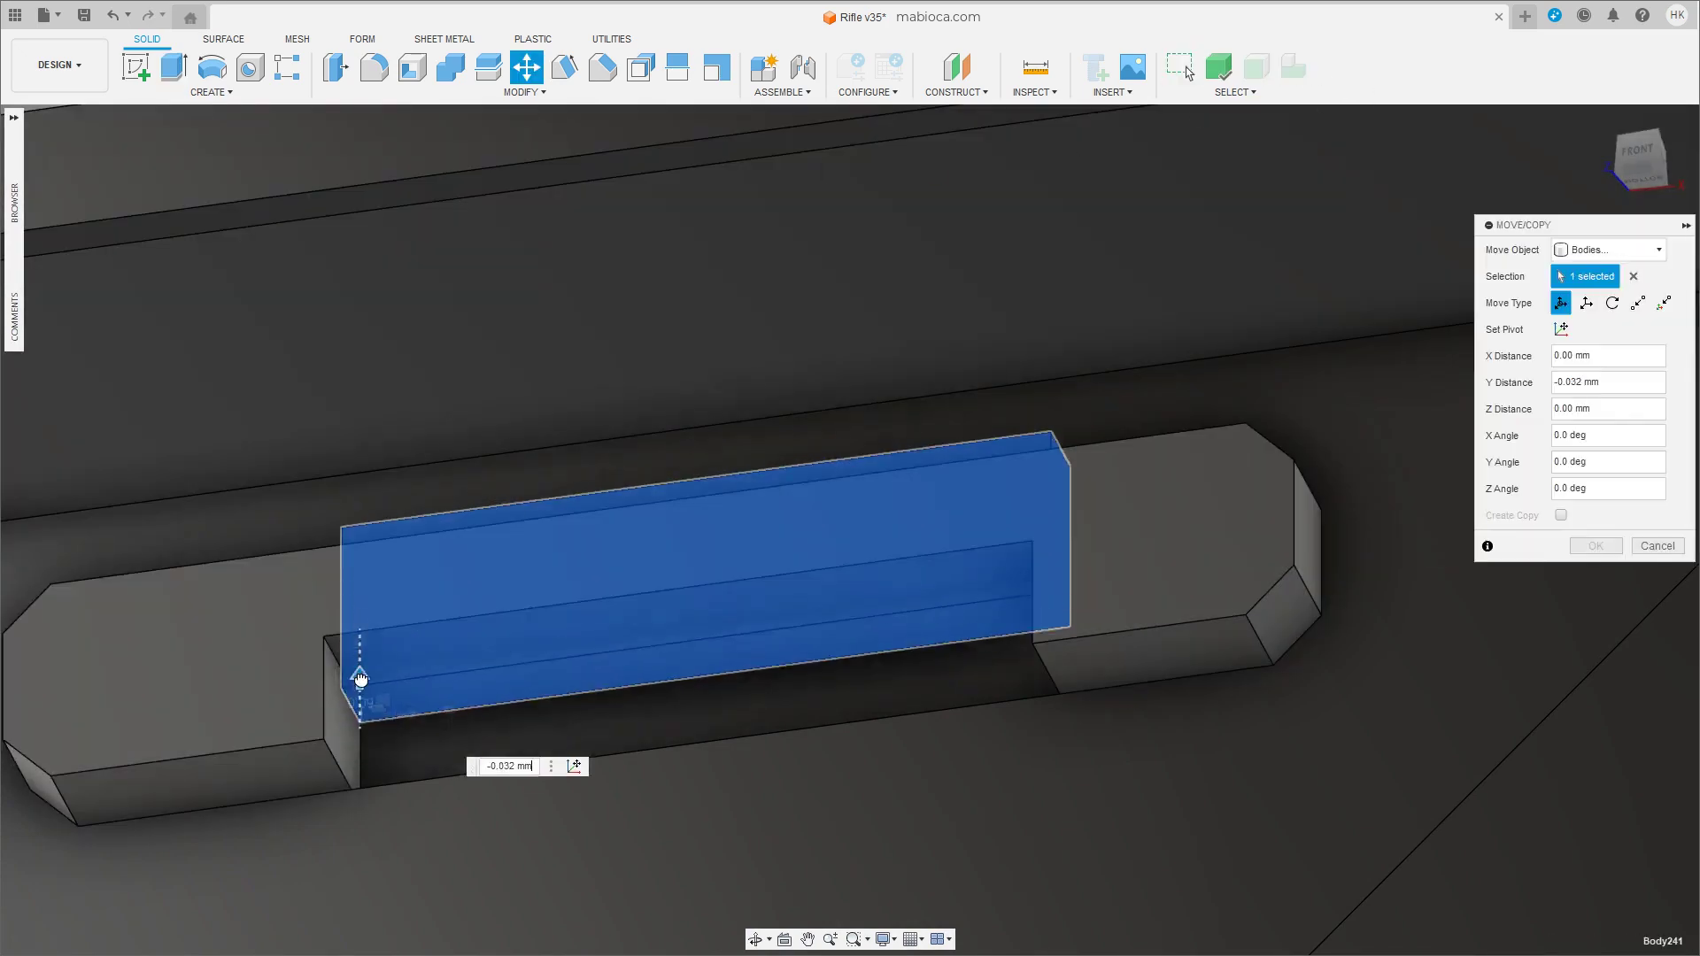
{"action": "left_click", "coordinate": [198, 629]}
{"action": "key", "text": "Return"}
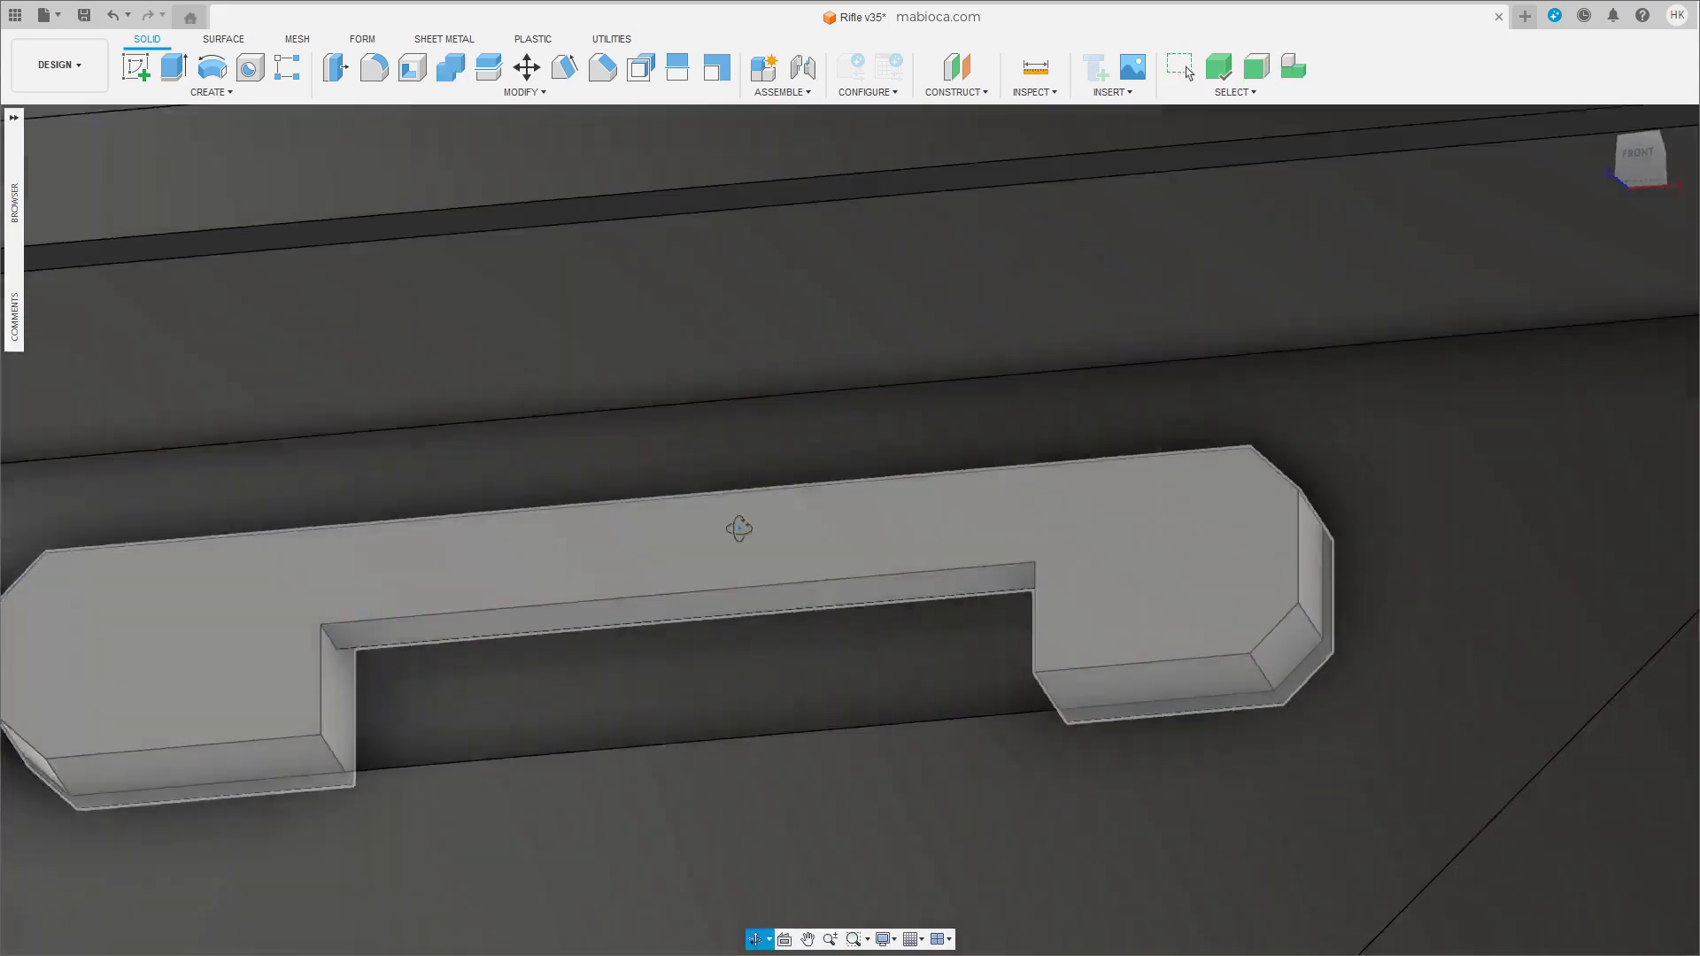
{"action": "mouse_move", "coordinate": [736, 524]}
{"action": "middle_mouse_down", "text": "shift"}
{"action": "mouse_move", "coordinate": [839, 542]}
{"action": "mouse_move", "coordinate": [793, 492]}
{"action": "mouse_move", "coordinate": [336, 571]}
{"action": "mouse_move", "coordinate": [921, 635]}
{"action": "mouse_move", "coordinate": [905, 681]}
{"action": "mouse_move", "coordinate": [691, 638]}
{"action": "mouse_move", "coordinate": [650, 608]}
{"action": "mouse_move", "coordinate": [888, 684]}
{"action": "mouse_move", "coordinate": [892, 703]}
{"action": "mouse_move", "coordinate": [789, 699]}
{"action": "mouse_move", "coordinate": [869, 762]}
{"action": "mouse_move", "coordinate": [858, 599]}
{"action": "mouse_move", "coordinate": [797, 576]}
{"action": "middle_mouse_up", "text": "shift"}
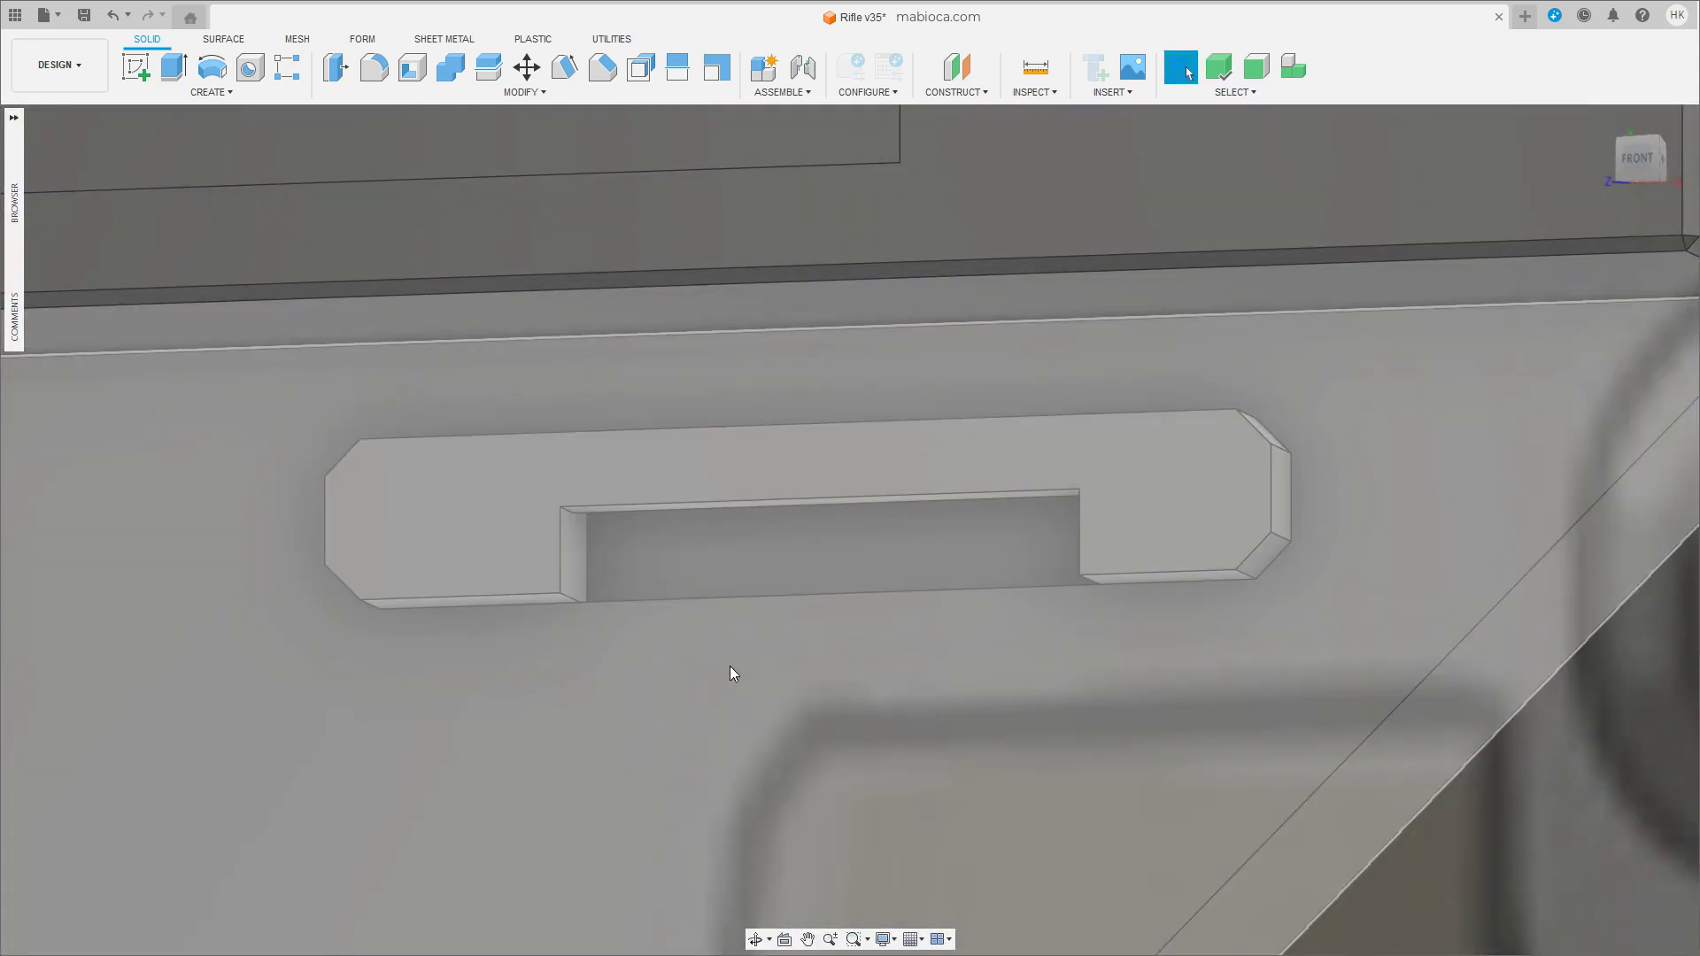
{"action": "right_click", "coordinate": [729, 665]}
Isolate the bracket body and chamfer its slot edges by a small distance.
{"action": "left_click", "coordinate": [763, 617]}
{"action": "left_click", "coordinate": [603, 69]}
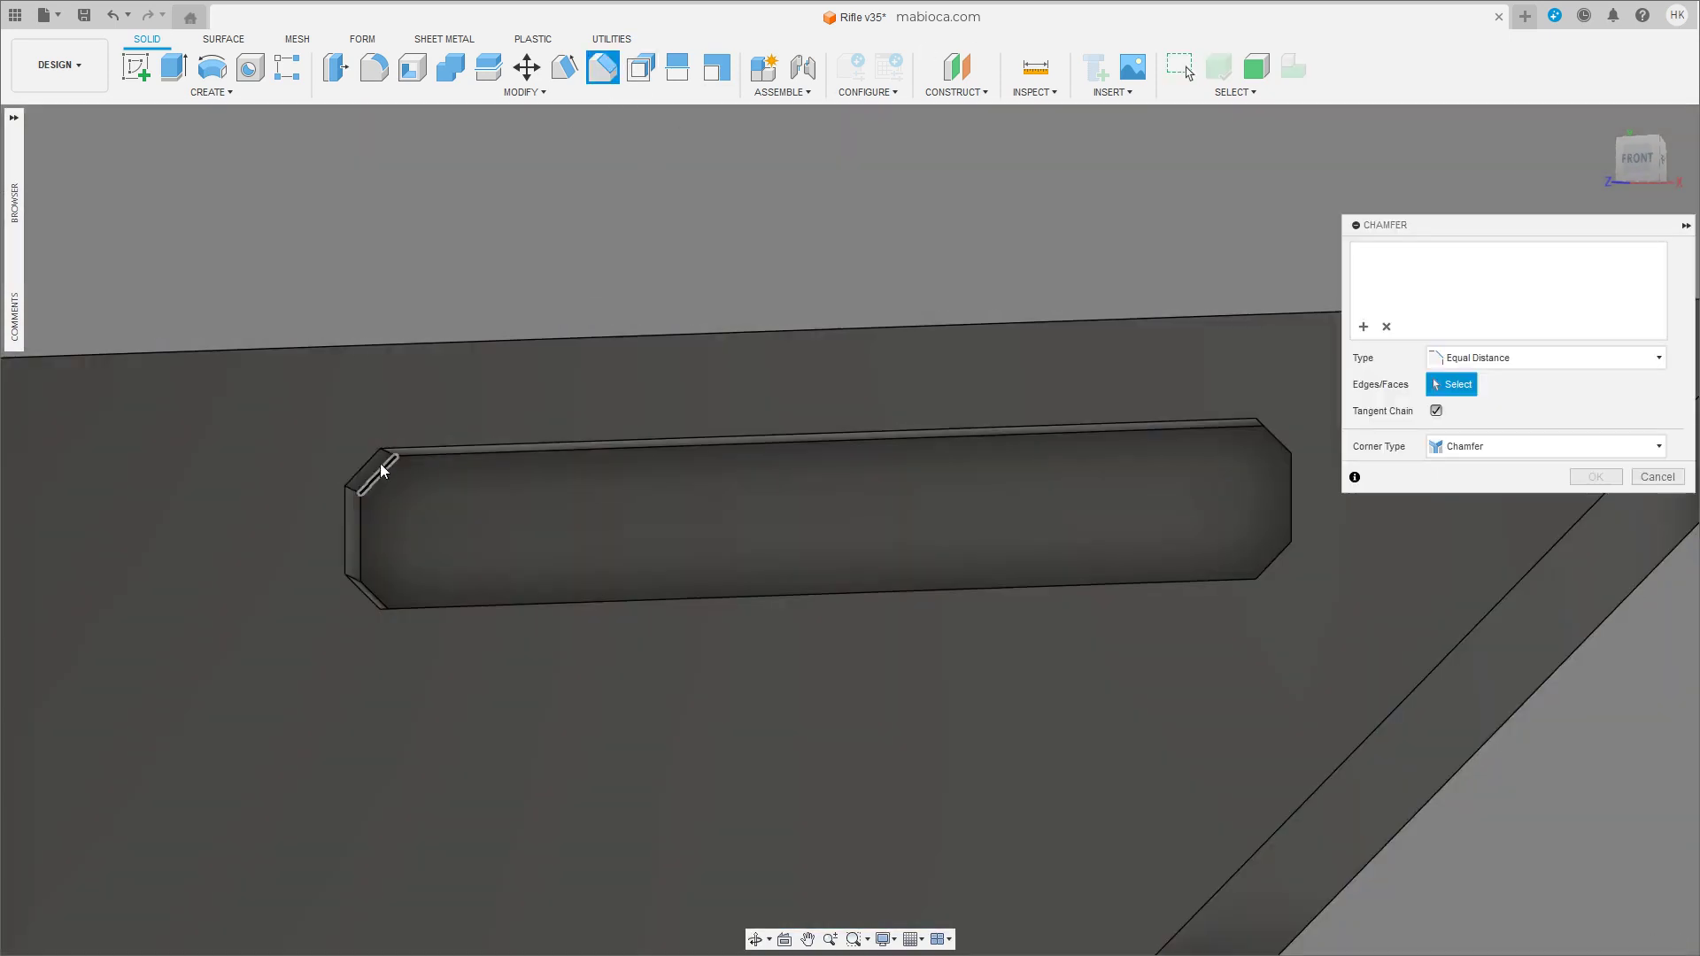
{"action": "left_click", "coordinate": [359, 577]}
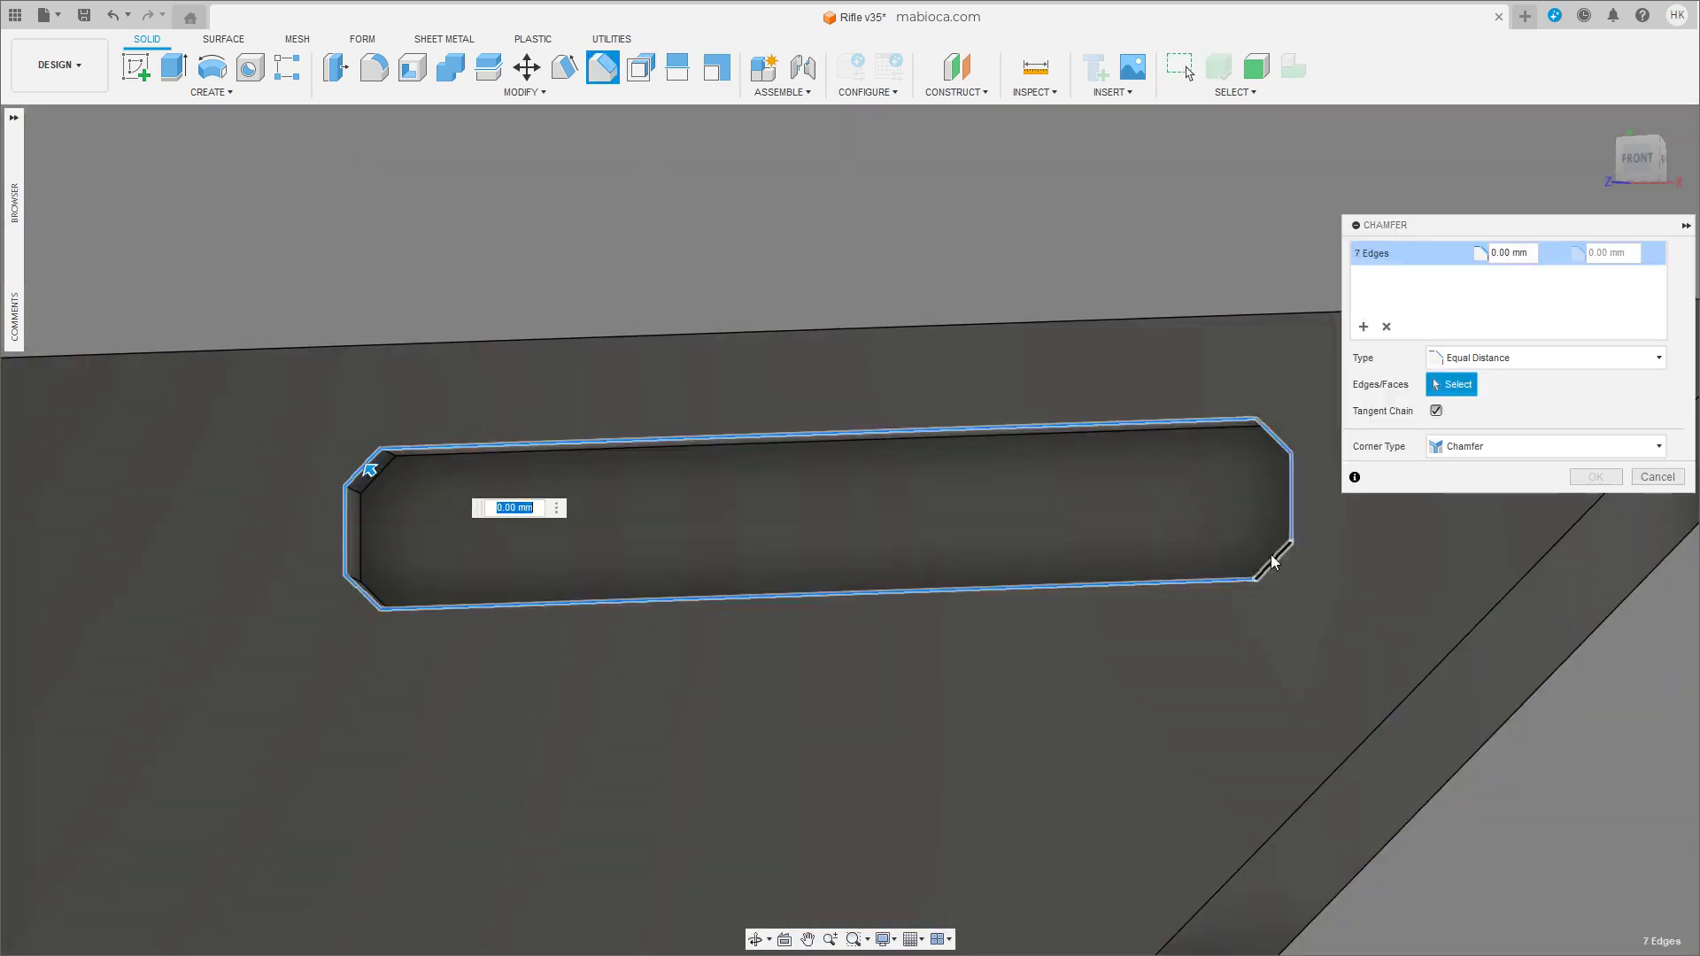
{"action": "left_click", "coordinate": [1272, 562]}
{"action": "left_click_drag", "start_coordinate": [370, 469], "coordinate": [369, 463]}
{"action": "scroll", "coordinate": [667, 609], "scroll_direction": "down", "scroll_amount": 3}
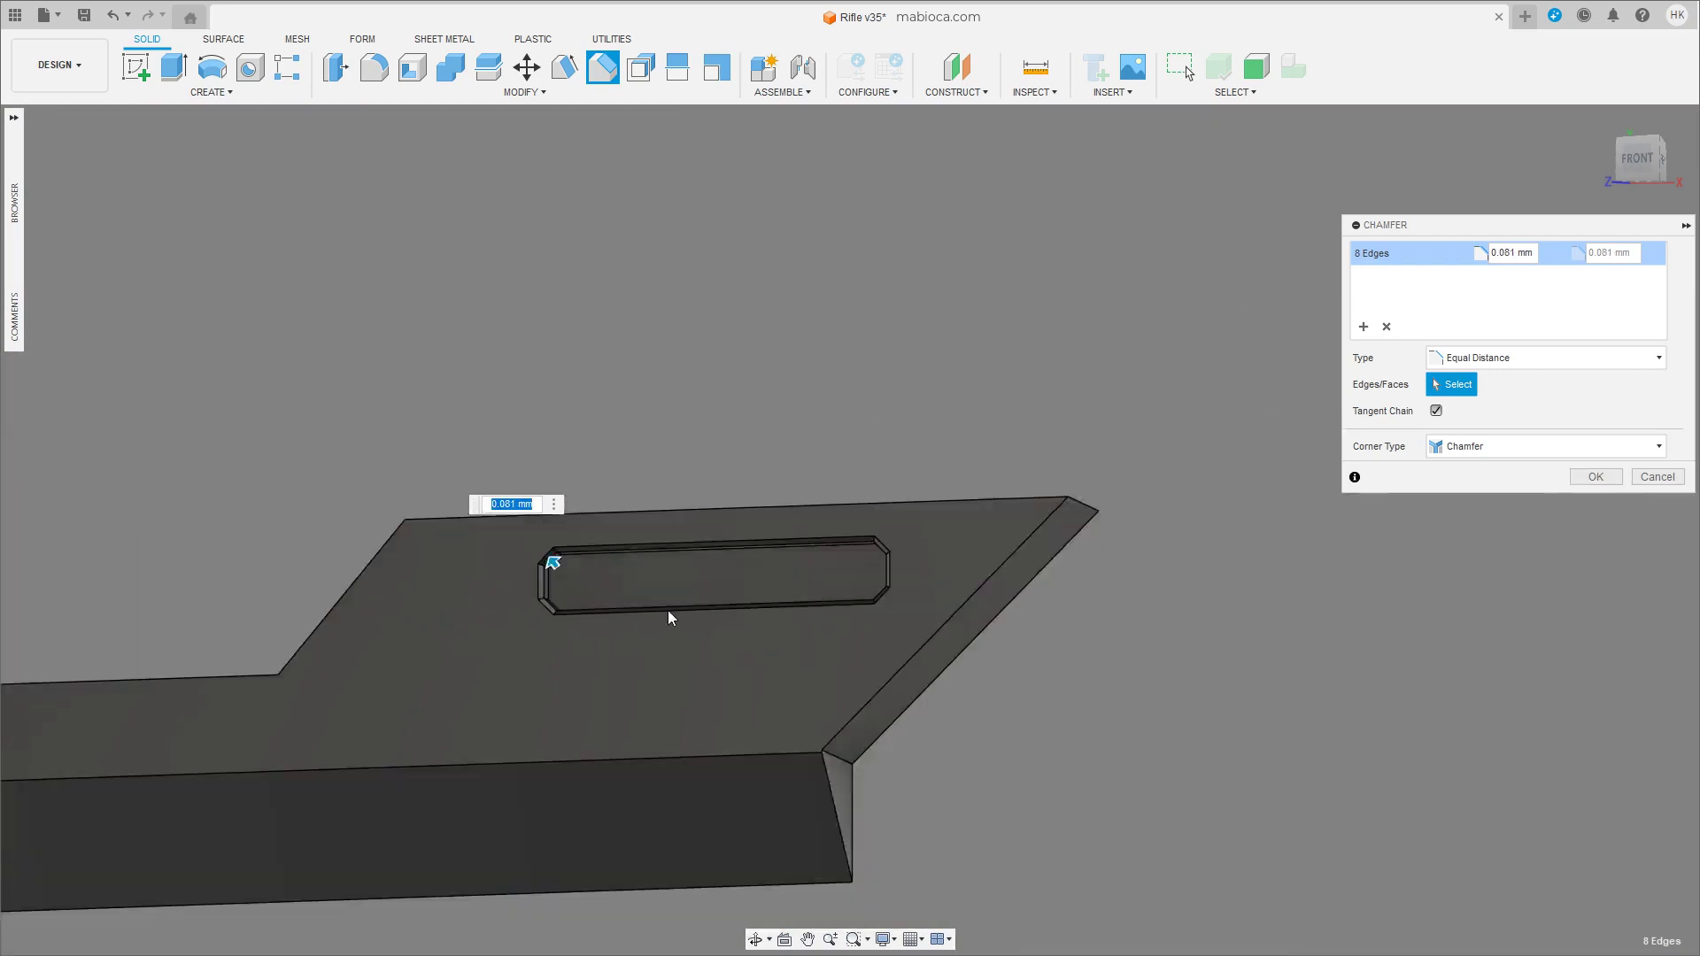
{"action": "scroll", "coordinate": [687, 619], "scroll_direction": "up", "scroll_amount": 2}
{"action": "key", "text": "Return"}
Preview a roughly 0.45 mm fillet on a bottom slot edge, then discard it.
{"action": "left_click", "coordinate": [933, 331]}
{"action": "mouse_move", "coordinate": [933, 330]}
{"action": "middle_mouse_down", "text": "shift"}
{"action": "mouse_move", "coordinate": [626, 688]}
{"action": "mouse_move", "coordinate": [700, 670]}
{"action": "mouse_move", "coordinate": [1464, 807]}
{"action": "mouse_move", "coordinate": [1123, 799]}
{"action": "mouse_move", "coordinate": [945, 732]}
{"action": "mouse_move", "coordinate": [933, 428]}
{"action": "mouse_move", "coordinate": [1034, 540]}
{"action": "middle_mouse_up", "text": "shift"}
{"action": "scroll", "coordinate": [933, 428], "scroll_direction": "up", "scroll_amount": 5}
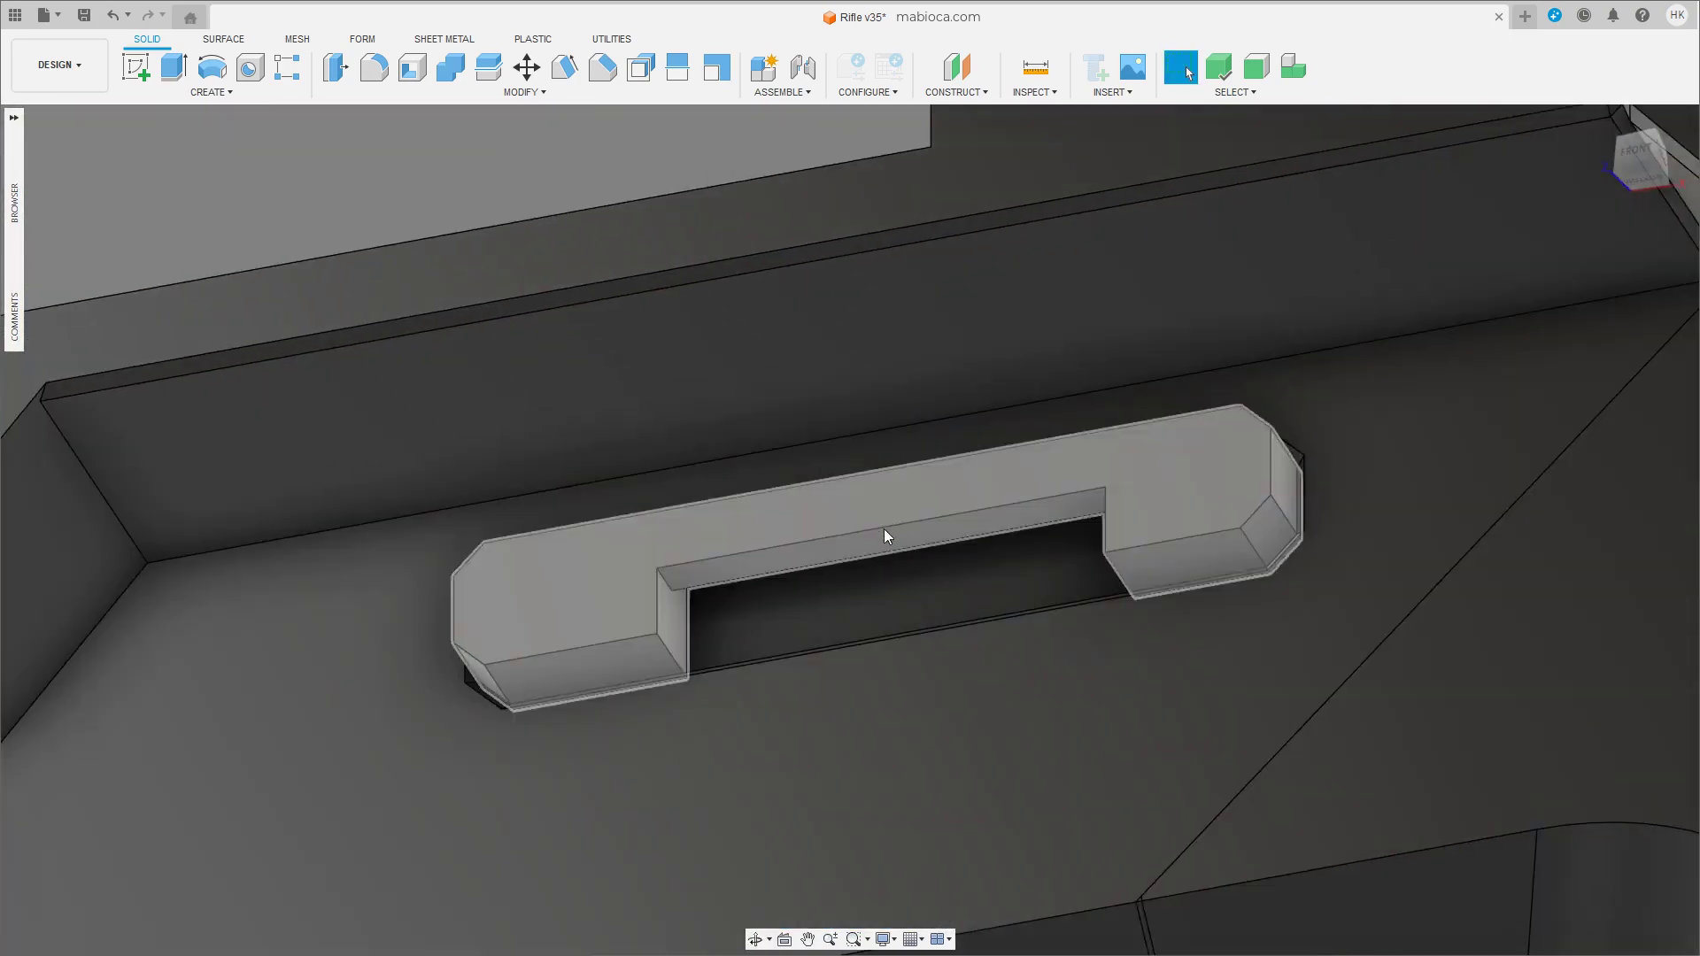
{"action": "scroll", "coordinate": [884, 528], "scroll_direction": "up", "scroll_amount": 3}
{"action": "middle_click_drag", "start_coordinate": [1259, 737], "coordinate": [974, 531], "text": "shift"}
{"action": "scroll", "coordinate": [974, 532], "scroll_direction": "up", "scroll_amount": 3}
{"action": "left_click", "coordinate": [373, 66]}
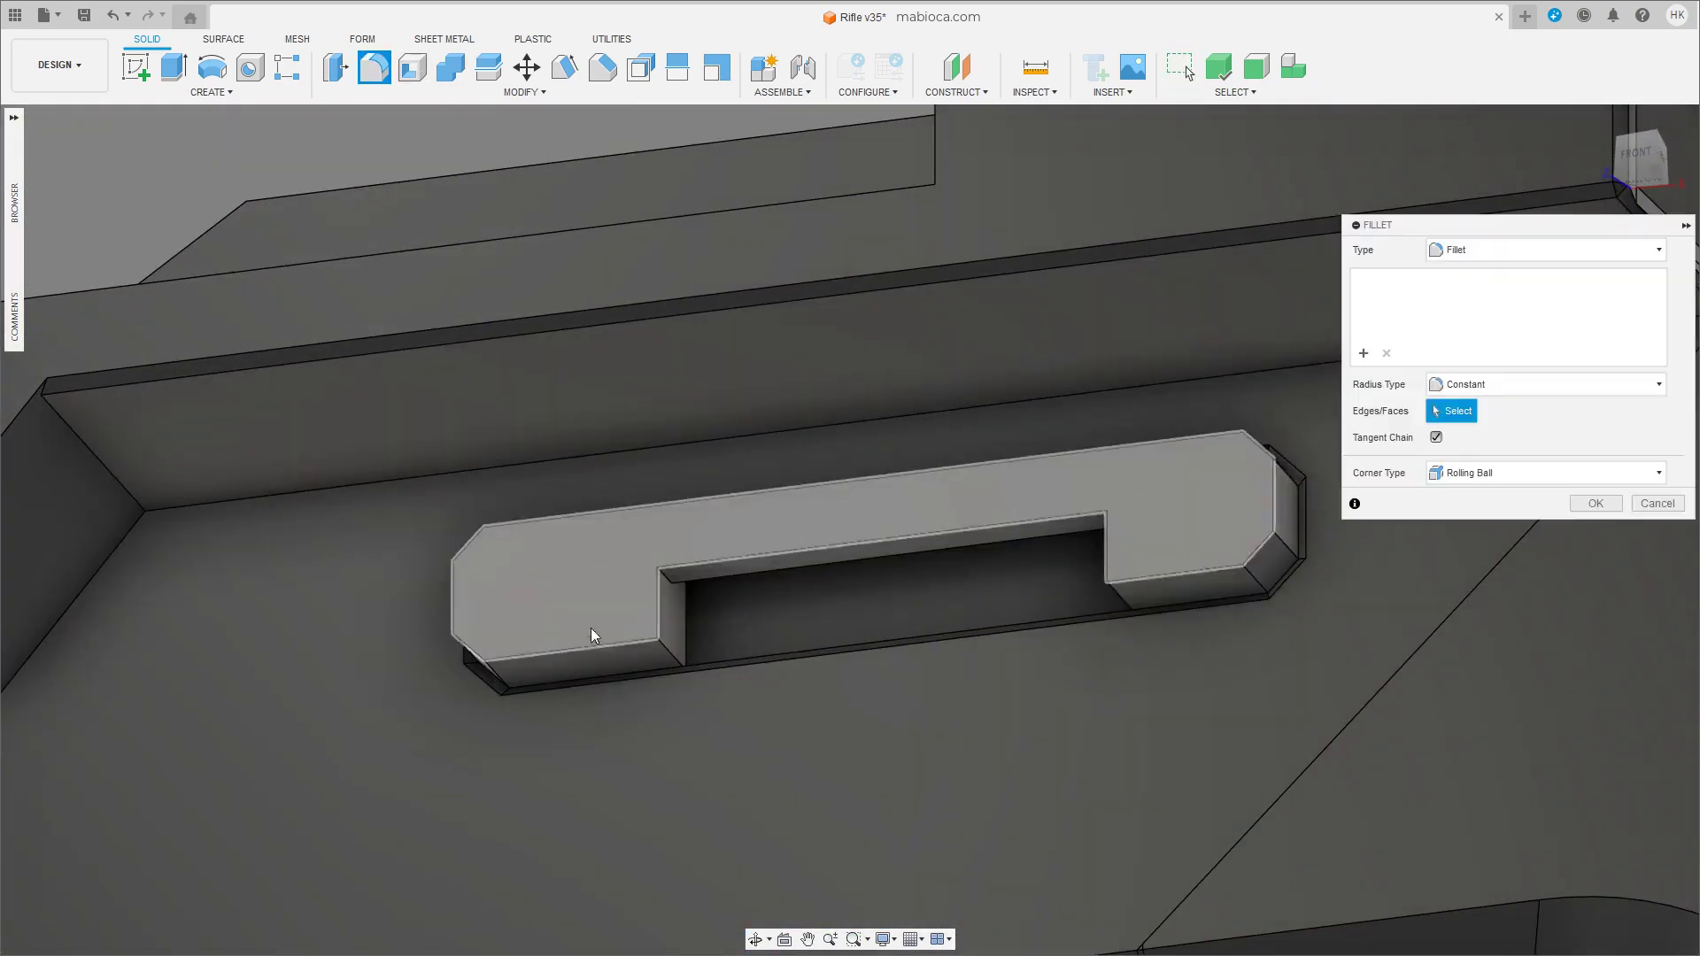
{"action": "left_click", "coordinate": [589, 645]}
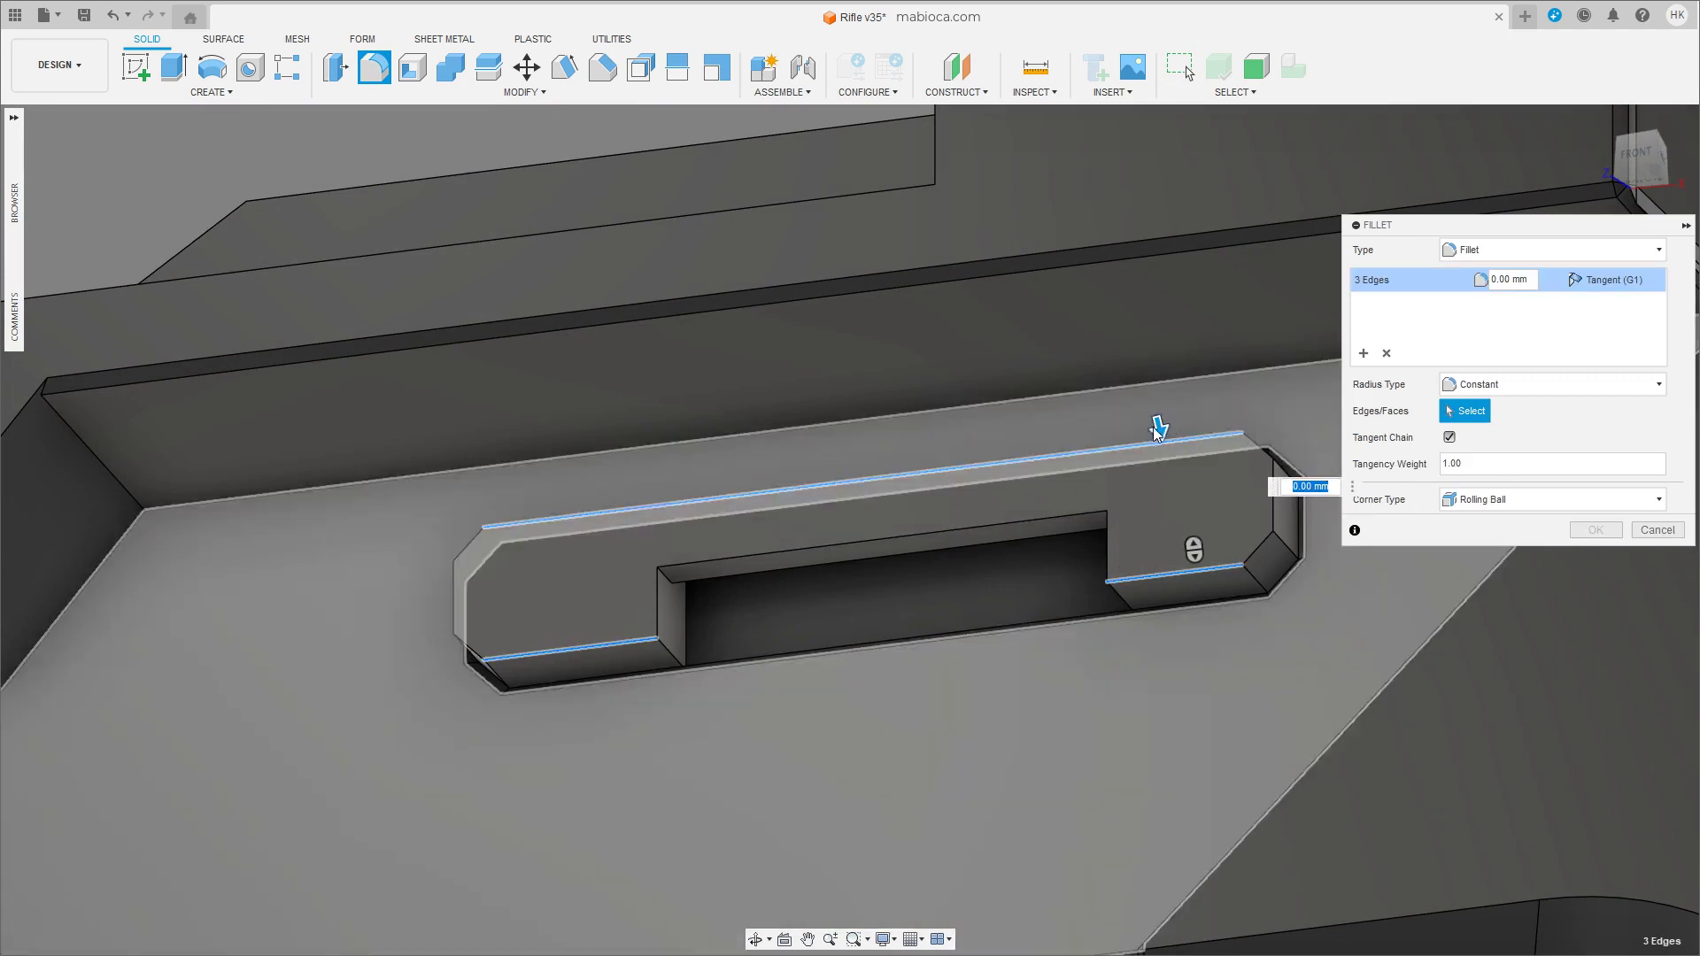
{"action": "left_click_drag", "start_coordinate": [1163, 449], "coordinate": [1165, 454]}
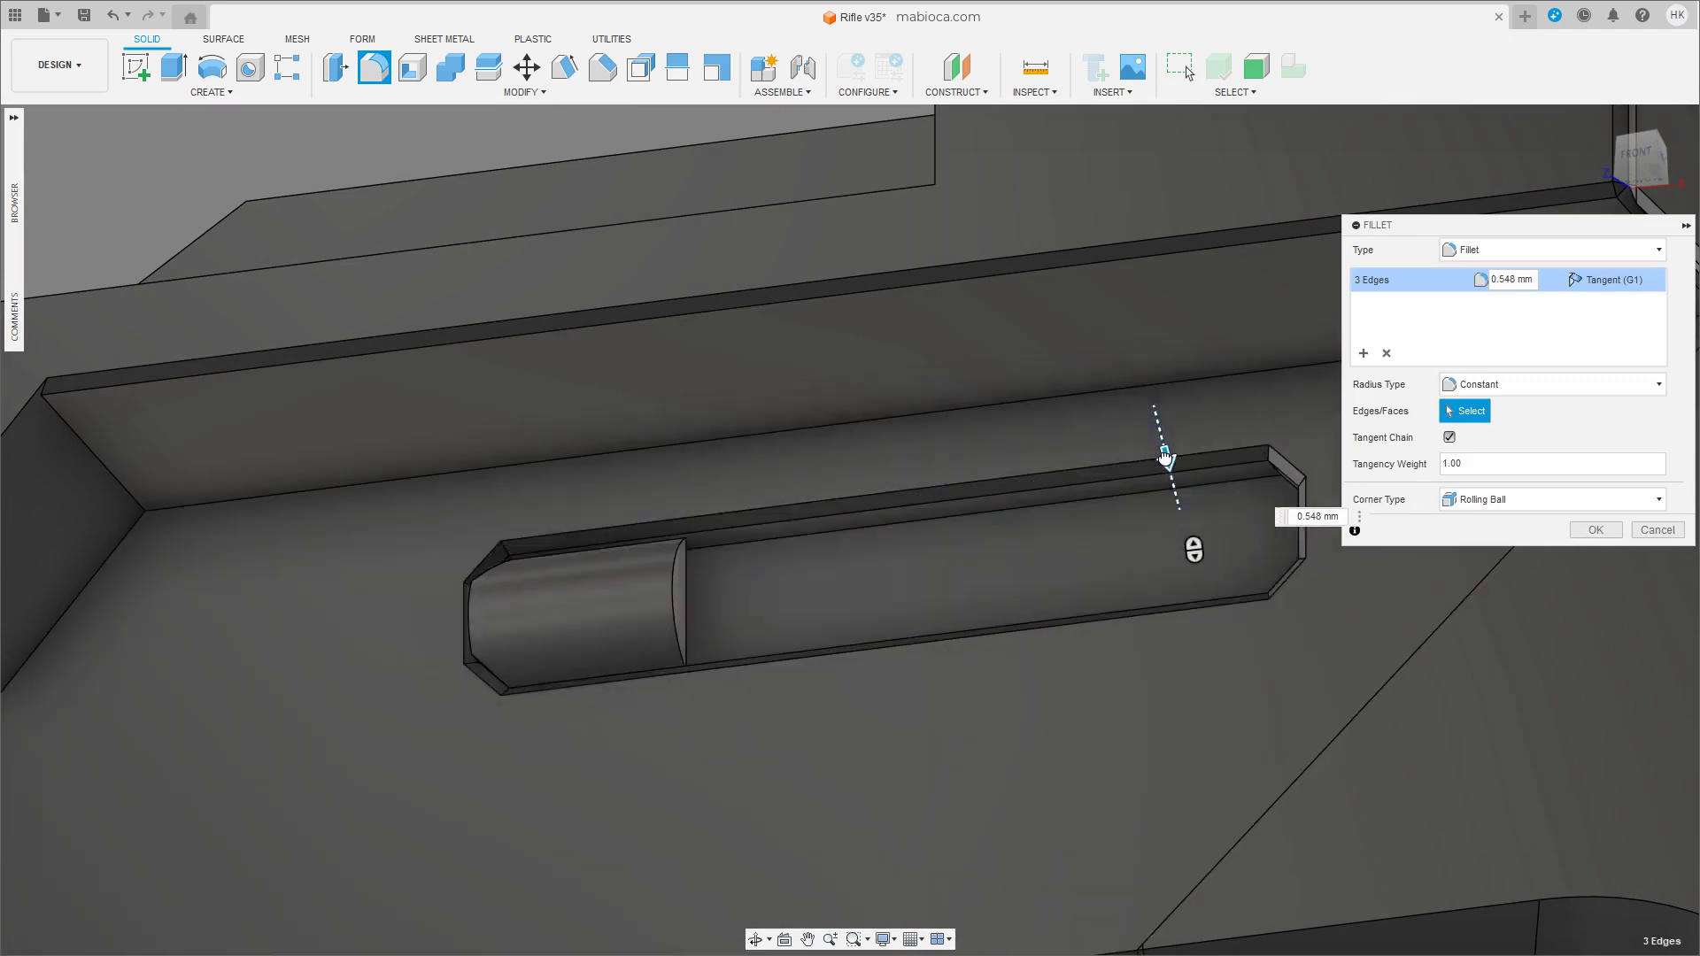
{"action": "mouse_move", "coordinate": [1142, 465]}
{"action": "middle_mouse_down", "text": "shift"}
{"action": "mouse_move", "coordinate": [974, 567]}
{"action": "mouse_move", "coordinate": [805, 525]}
{"action": "middle_mouse_up", "text": "shift"}
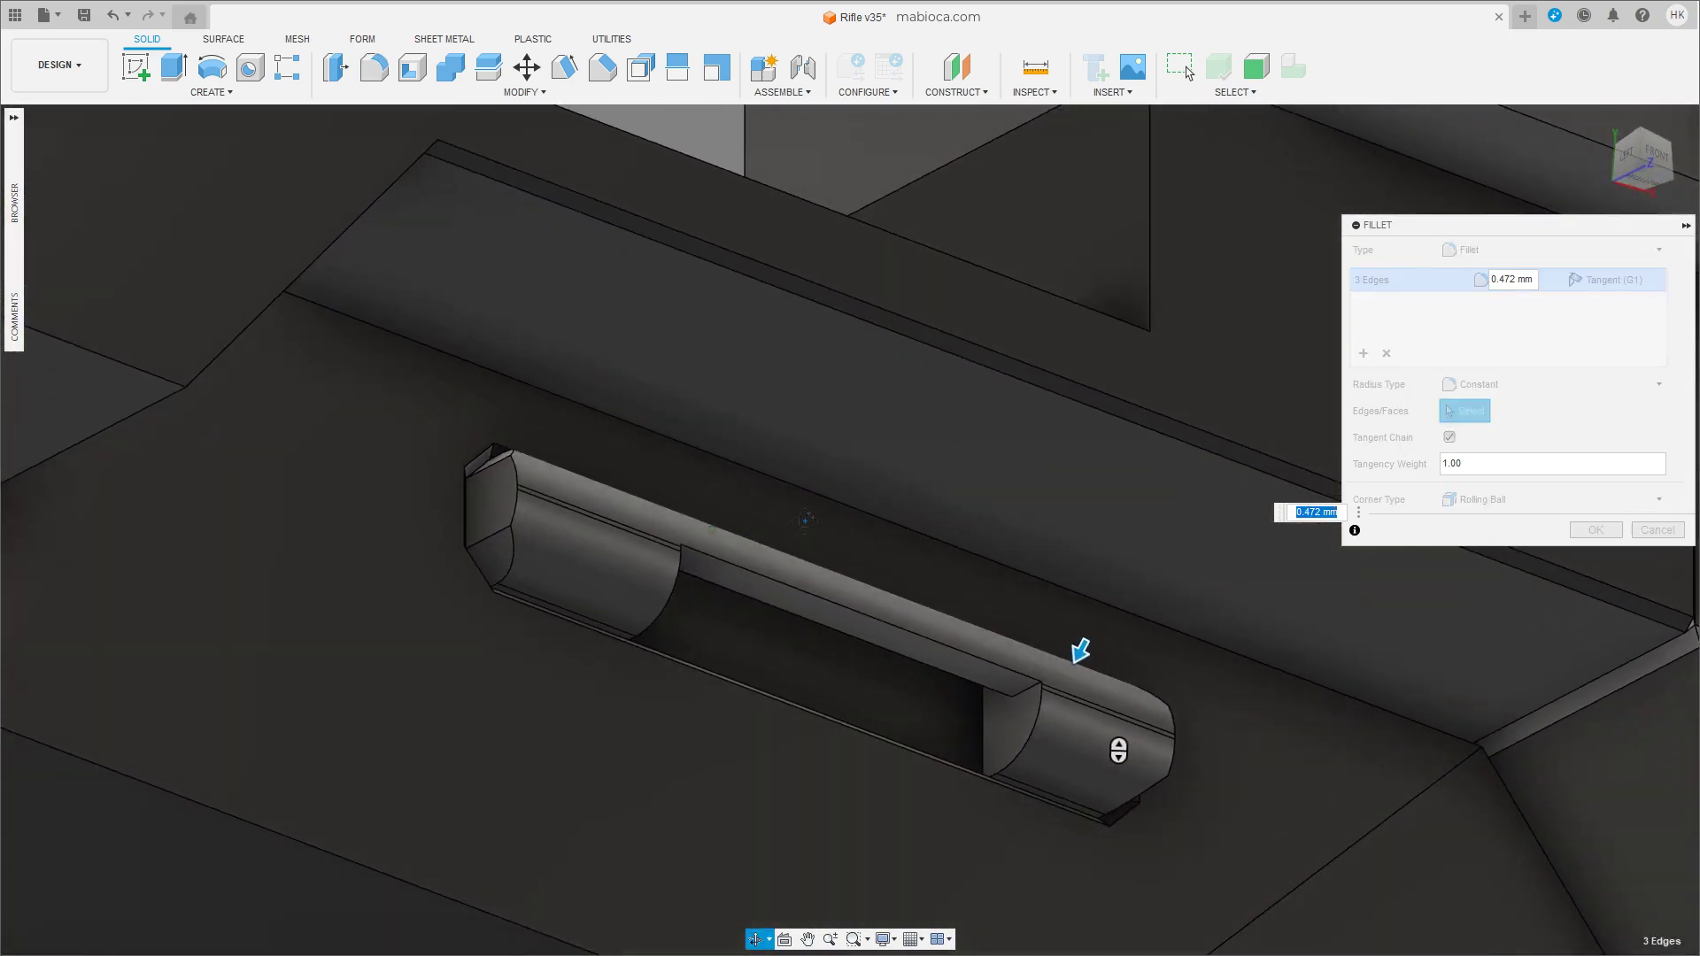
{"action": "right_click", "coordinate": [805, 524]}
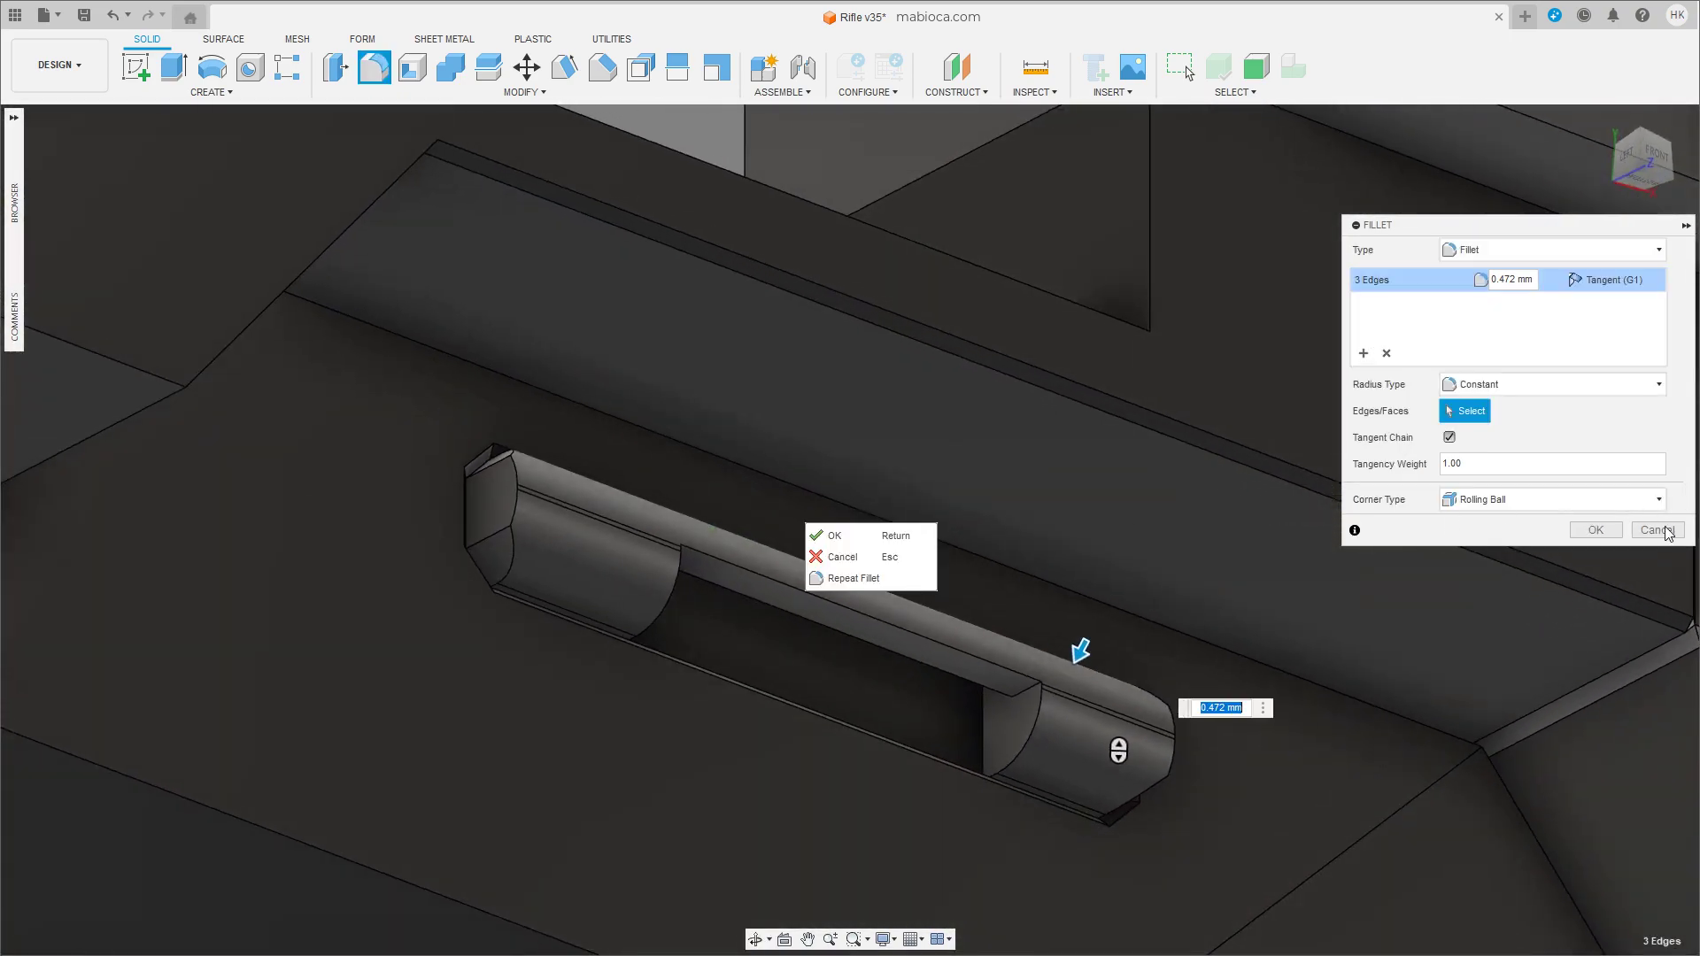
{"action": "left_click", "coordinate": [854, 578]}
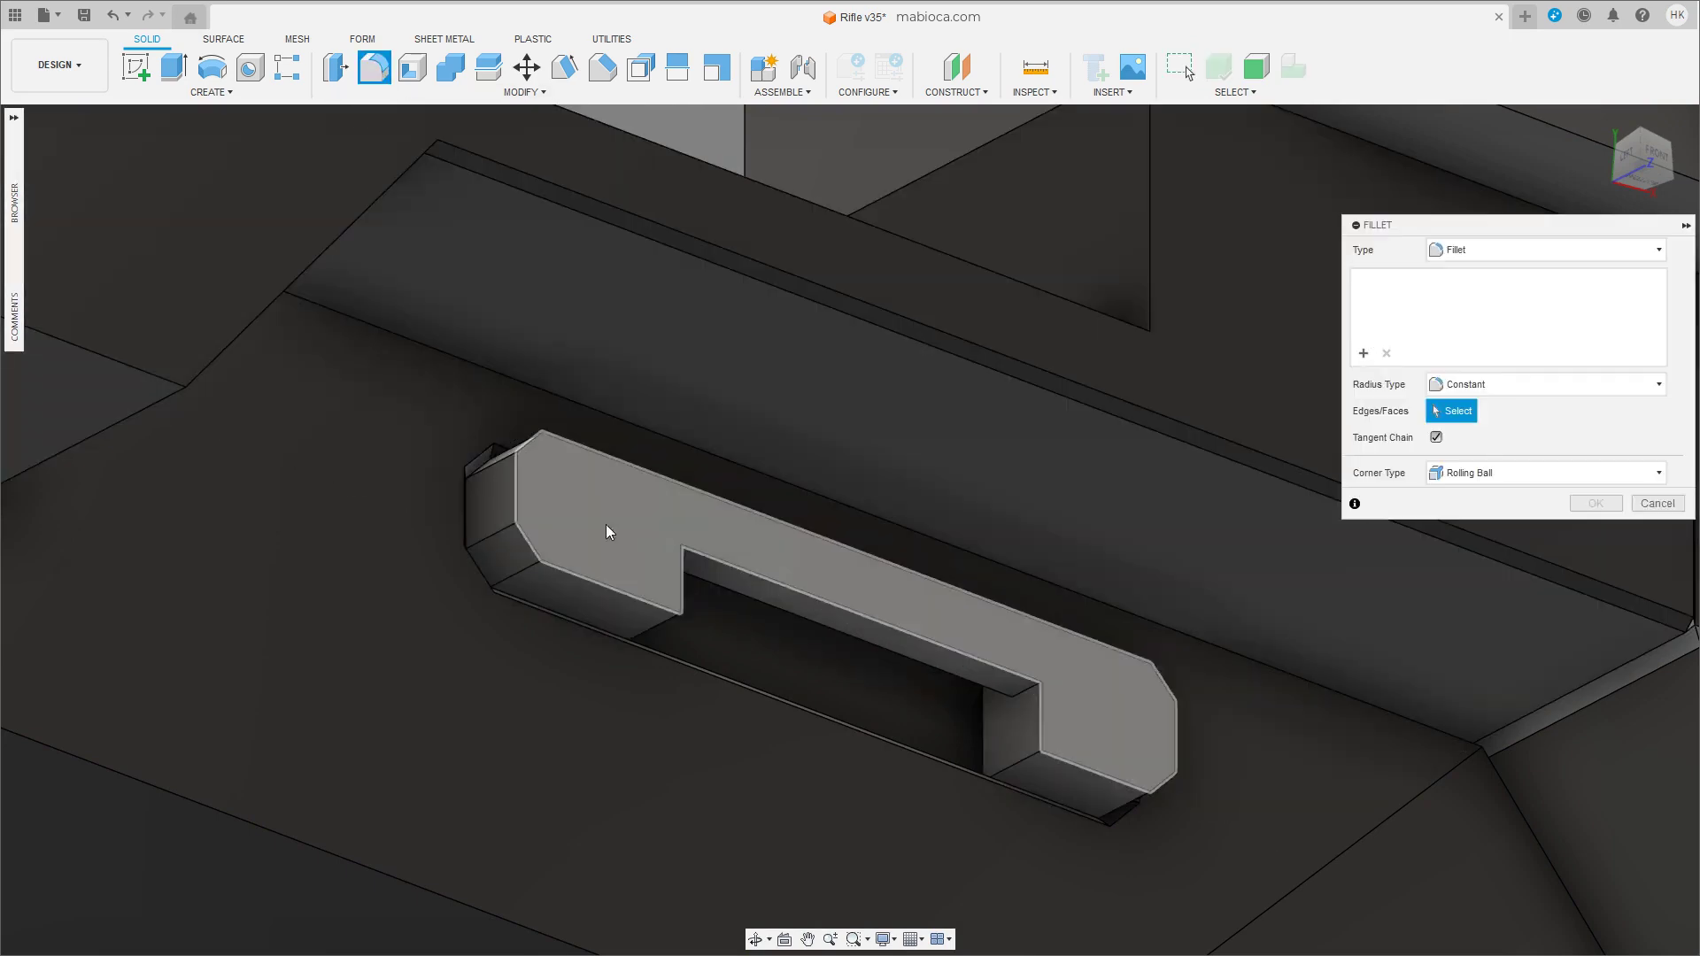
Fillet the bracket's top face with a 0.183 mm radius.
{"action": "left_click", "coordinate": [605, 531]}
{"action": "left_click_drag", "start_coordinate": [1038, 705], "coordinate": [1043, 715]}
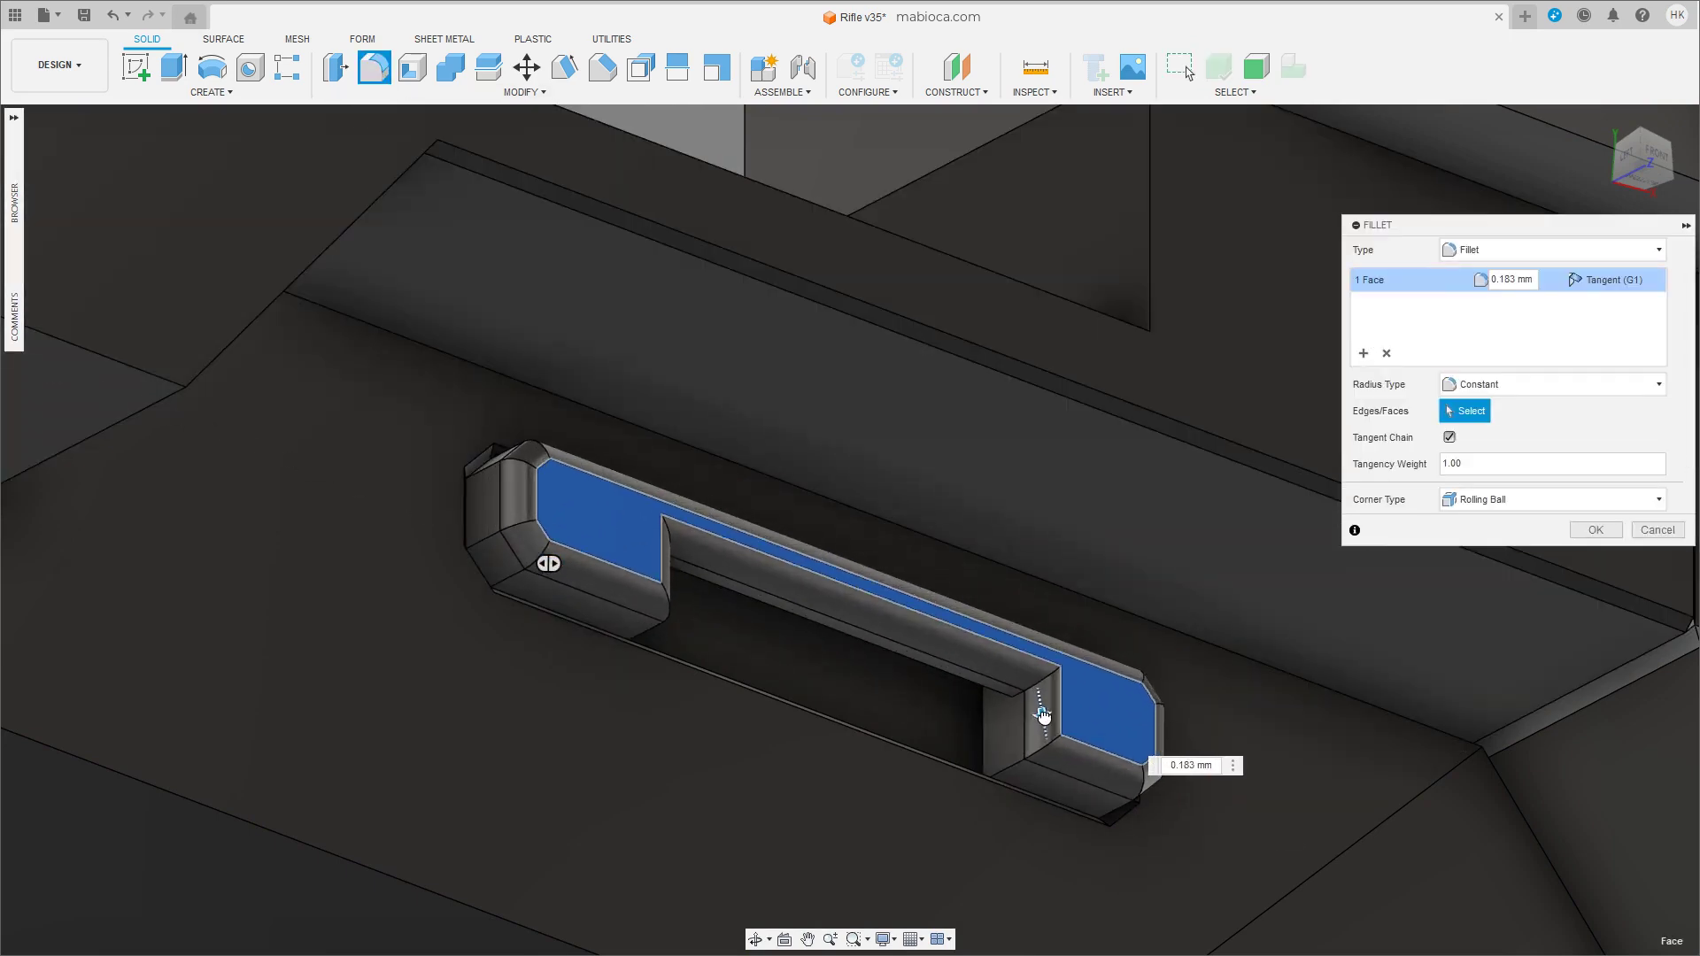
{"action": "mouse_move", "coordinate": [1043, 716]}
{"action": "middle_mouse_down", "text": "shift"}
{"action": "mouse_move", "coordinate": [1032, 691]}
{"action": "mouse_move", "coordinate": [1148, 662]}
{"action": "middle_mouse_up", "text": "shift"}
{"action": "key", "text": "Return"}
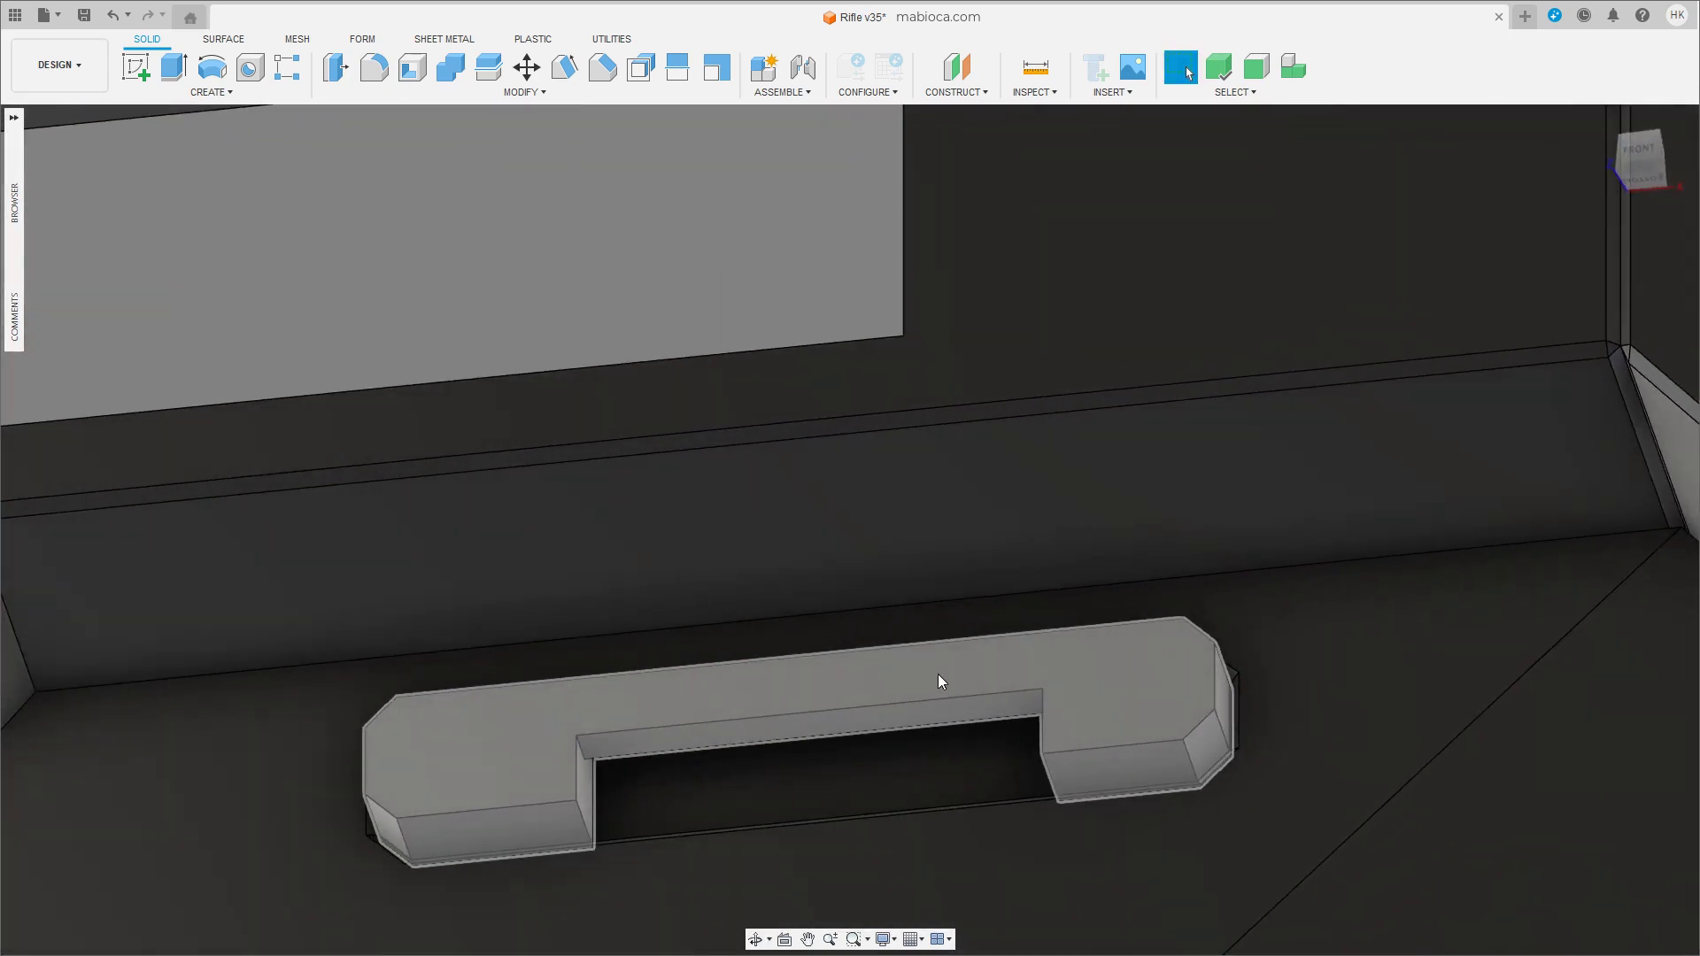
{"action": "scroll", "coordinate": [938, 673], "scroll_direction": "down", "scroll_amount": 10}
{"action": "scroll", "coordinate": [953, 688], "scroll_direction": "down", "scroll_amount": 5}
{"action": "scroll", "coordinate": [880, 856], "scroll_direction": "up", "scroll_amount": 3}
{"action": "mouse_move", "coordinate": [880, 855]}
{"action": "middle_mouse_down", "text": "shift"}
{"action": "mouse_move", "coordinate": [961, 893]}
{"action": "mouse_move", "coordinate": [922, 758]}
{"action": "middle_mouse_up", "text": "shift"}
{"action": "scroll", "coordinate": [923, 758], "scroll_direction": "up", "scroll_amount": 8}
{"action": "scroll", "coordinate": [911, 589], "scroll_direction": "up", "scroll_amount": 5}
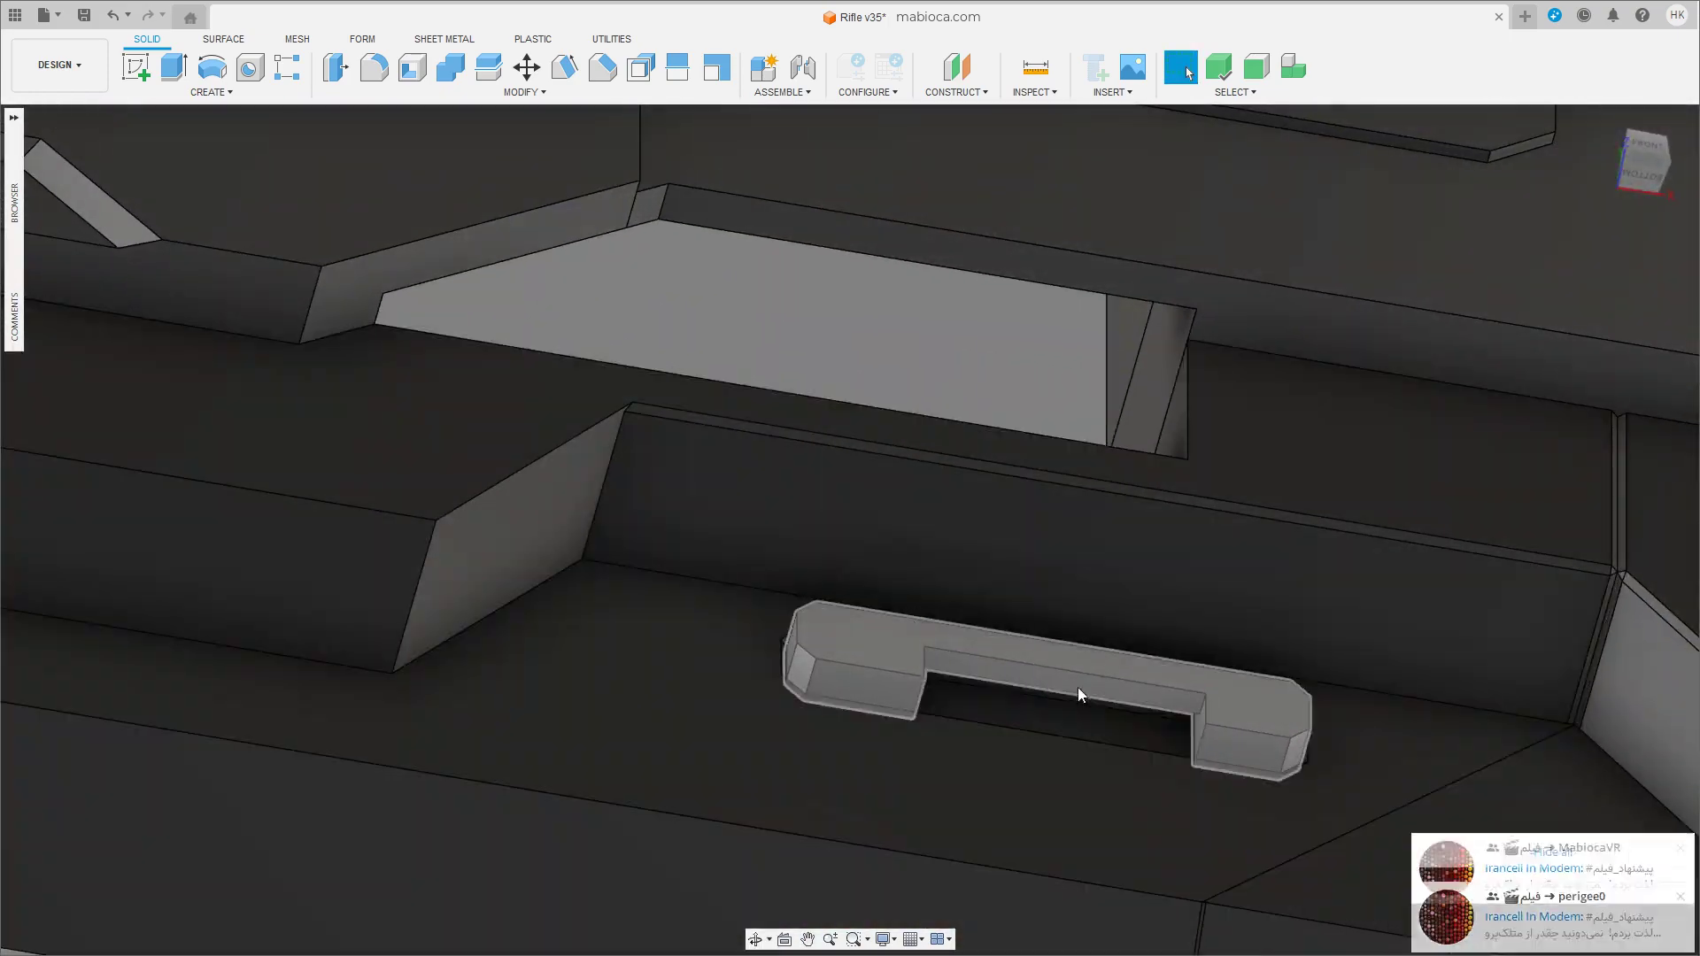
{"action": "scroll", "coordinate": [1103, 641], "scroll_direction": "up", "scroll_amount": 3}
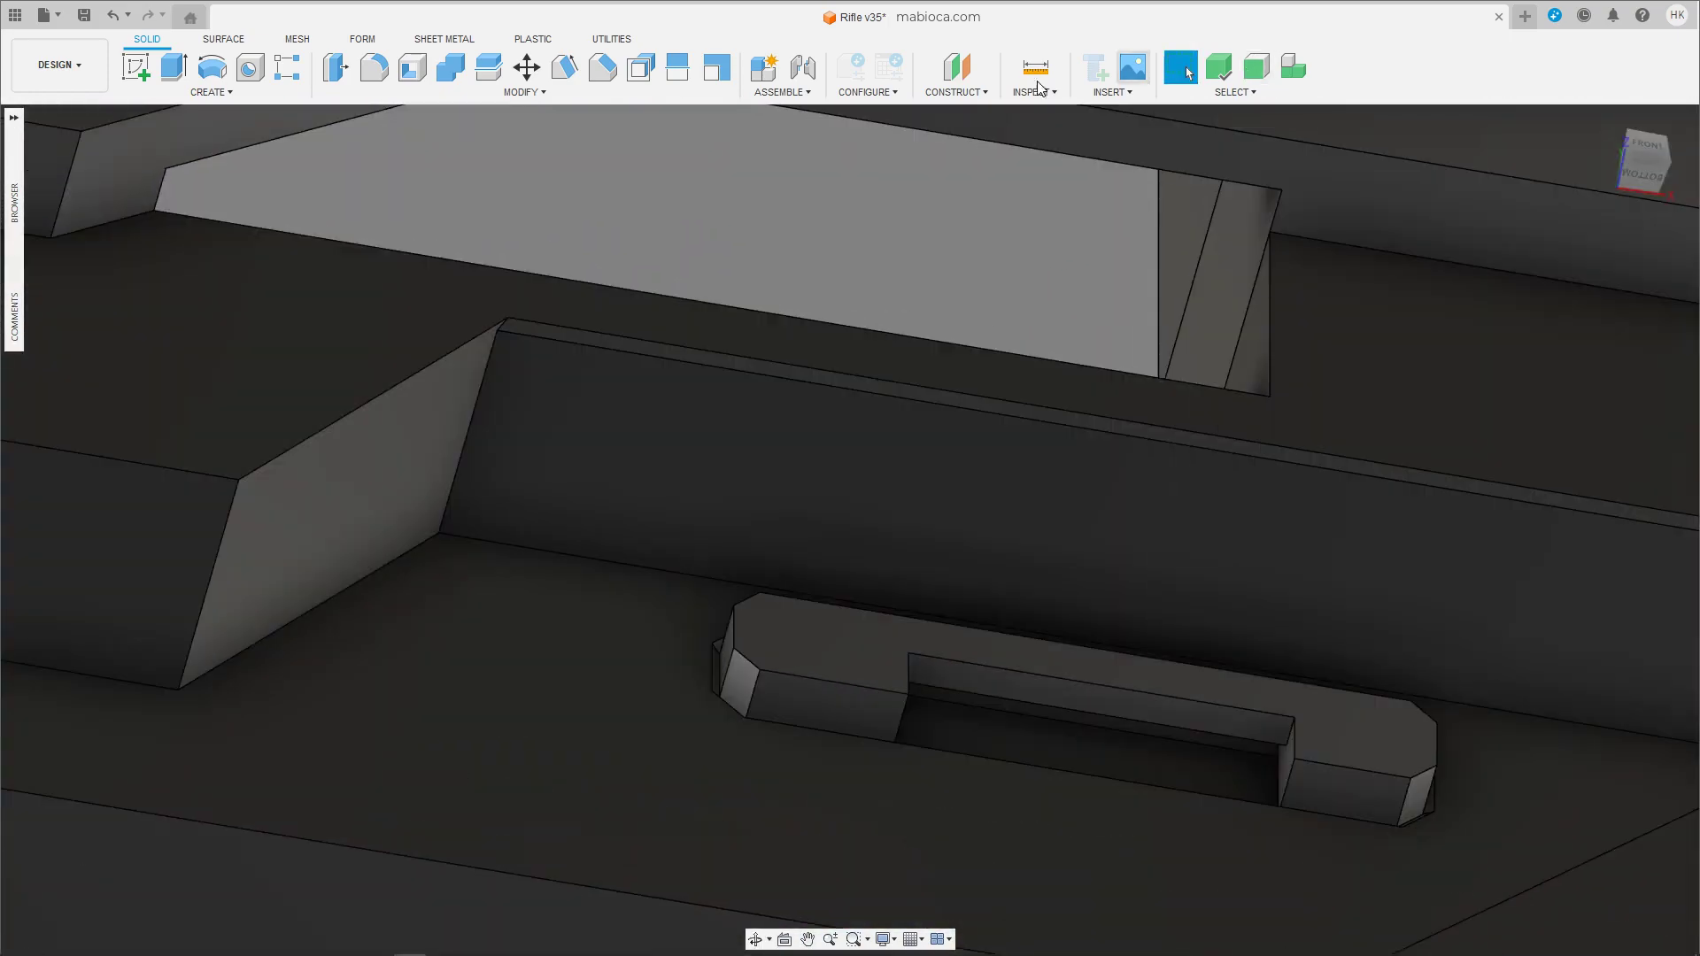
Fillet the bracket's top edges, corner edge and top face at 0.209 mm.
{"action": "key", "text": "f"}
{"action": "left_click", "coordinate": [822, 682]}
{"action": "left_click", "coordinate": [1301, 726]}
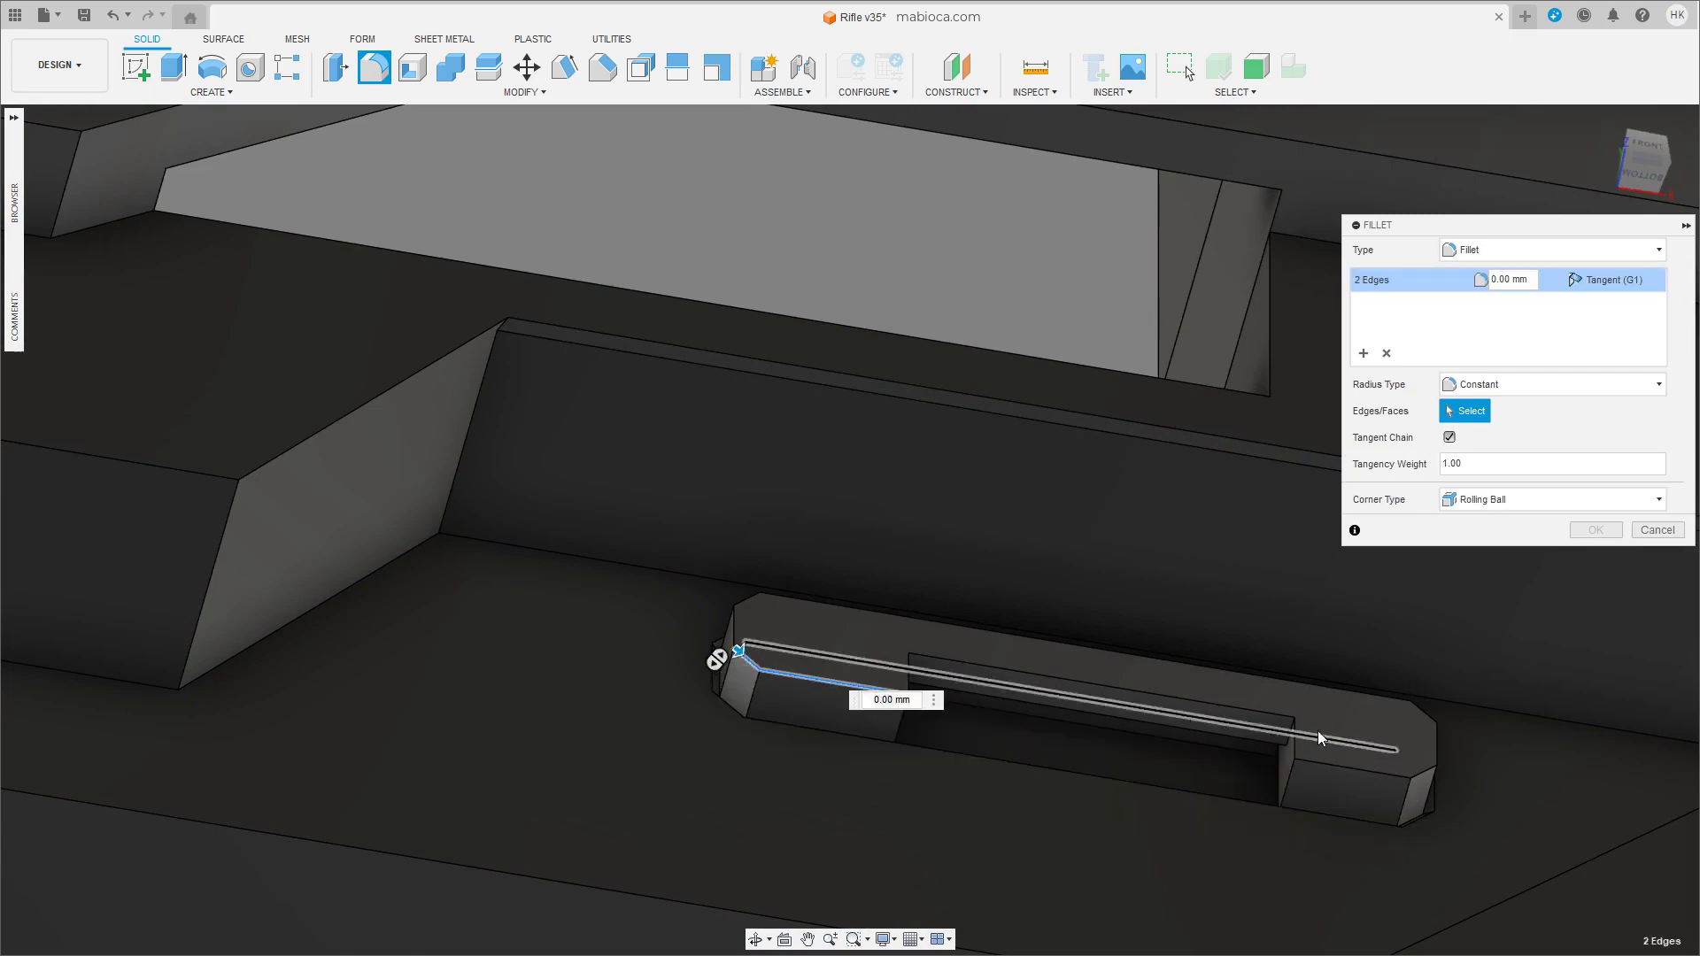
{"action": "left_click", "coordinate": [1408, 761]}
{"action": "left_click", "coordinate": [1424, 710]}
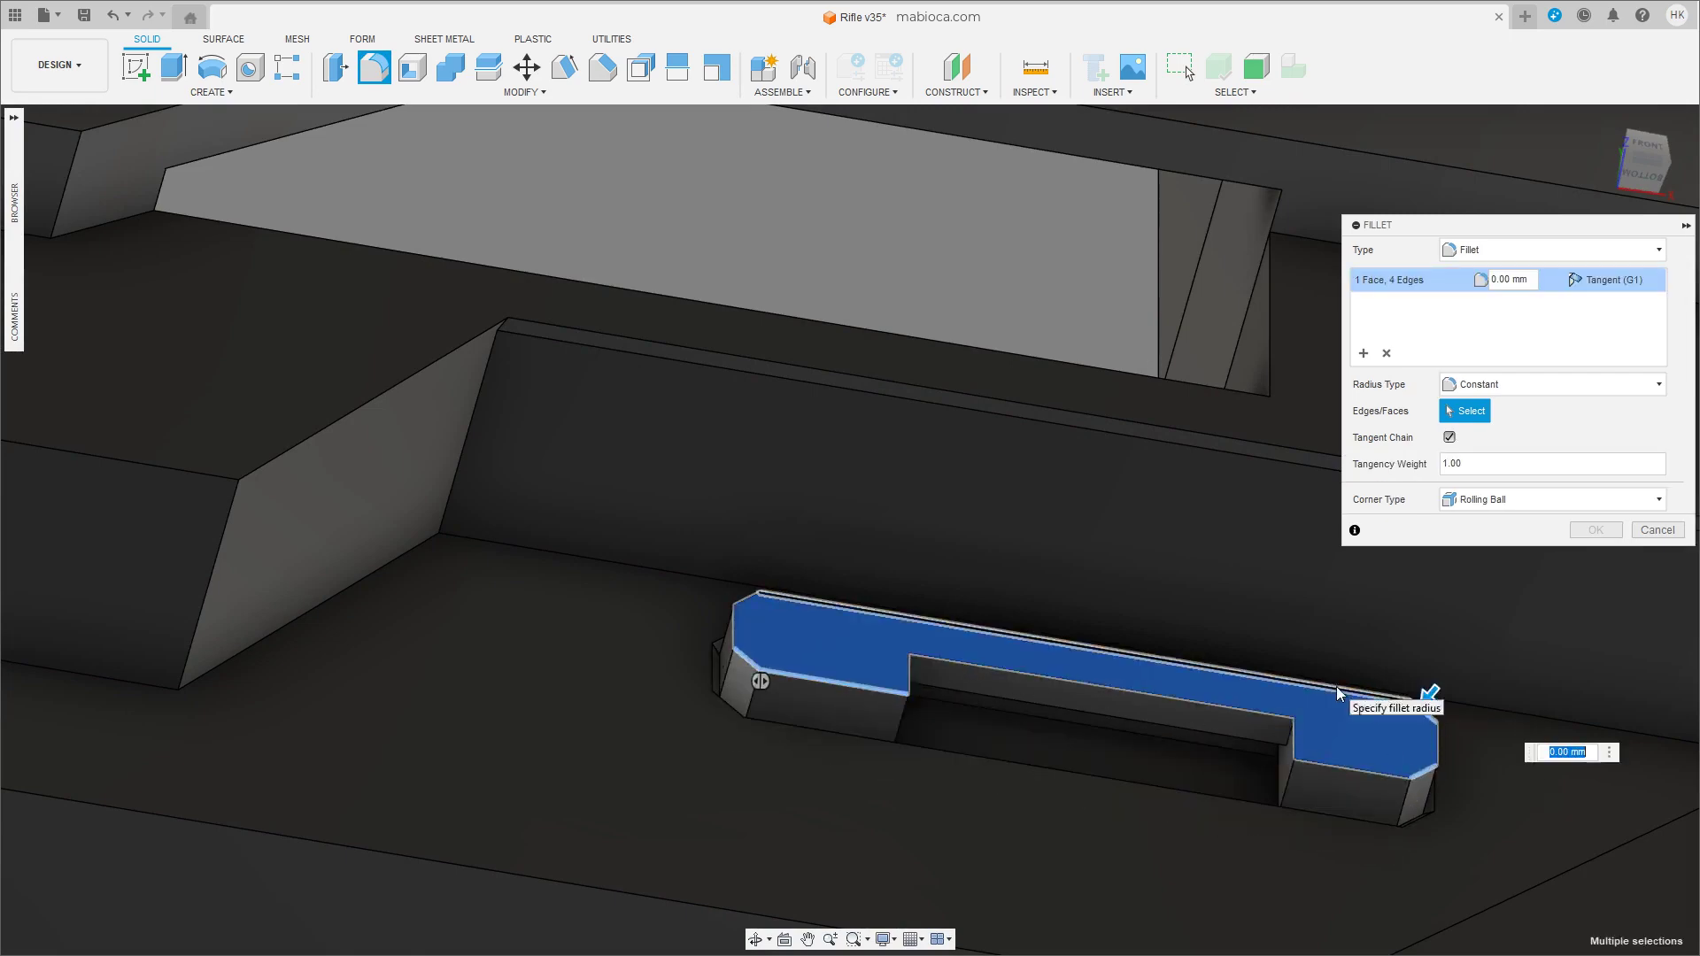
{"action": "left_click", "coordinate": [746, 598]}
{"action": "middle_click_drag", "start_coordinate": [745, 584], "coordinate": [797, 637], "text": "shift"}
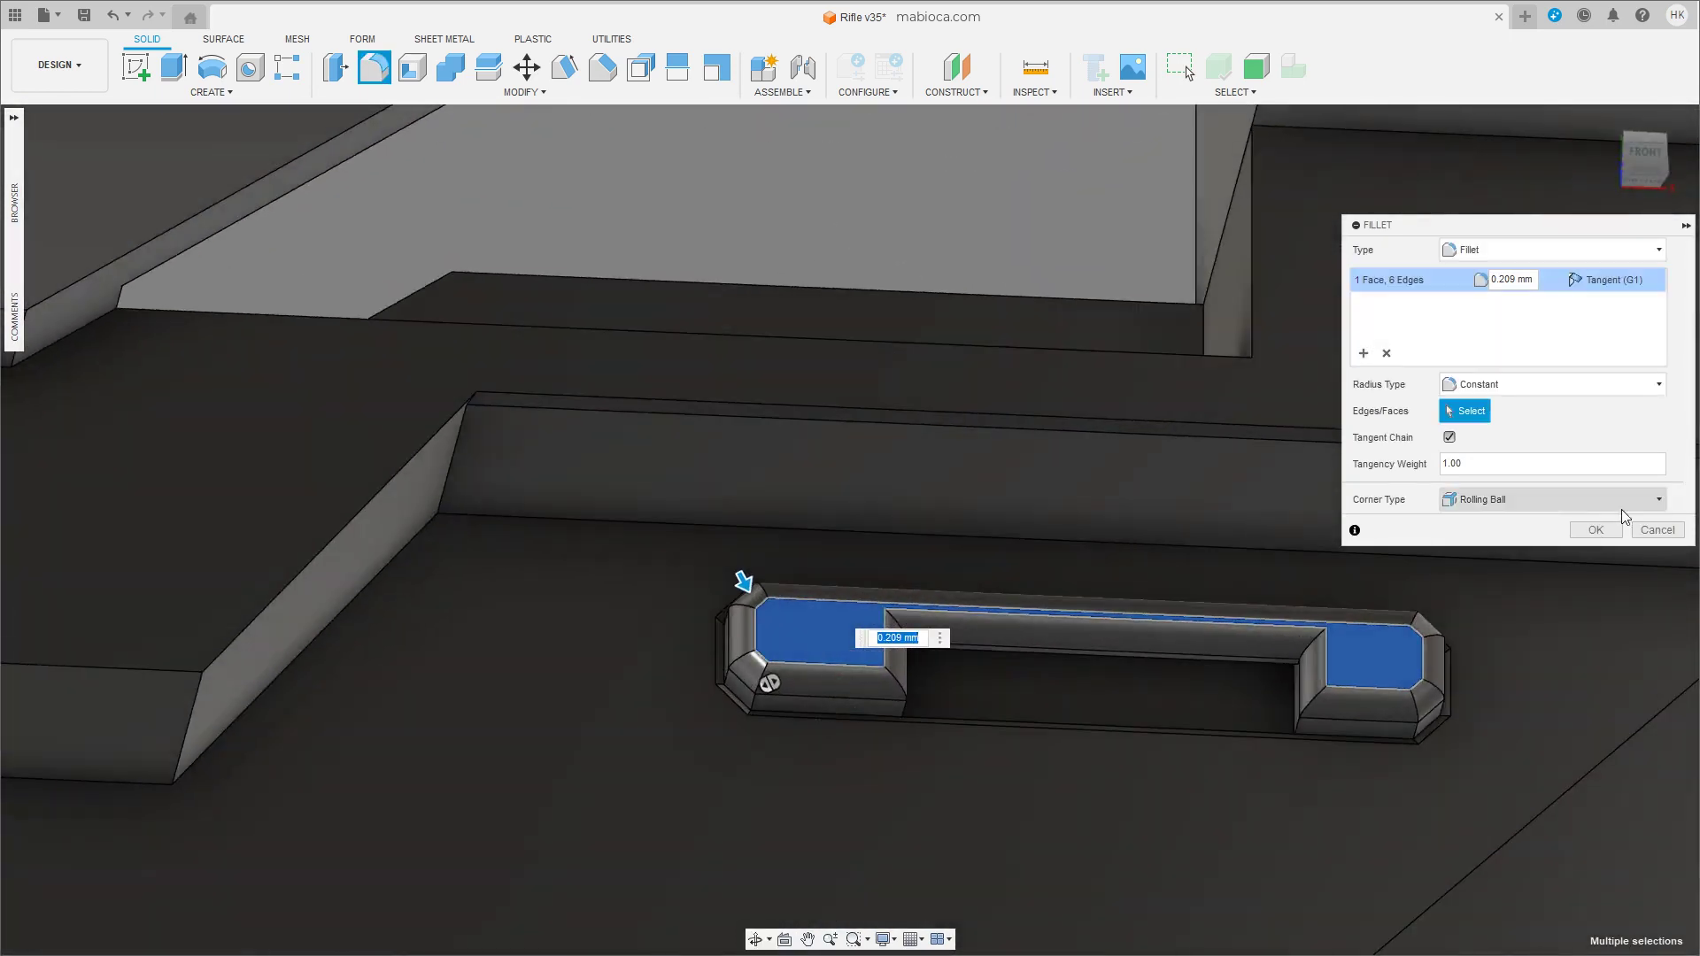
{"action": "left_click", "coordinate": [1594, 530]}
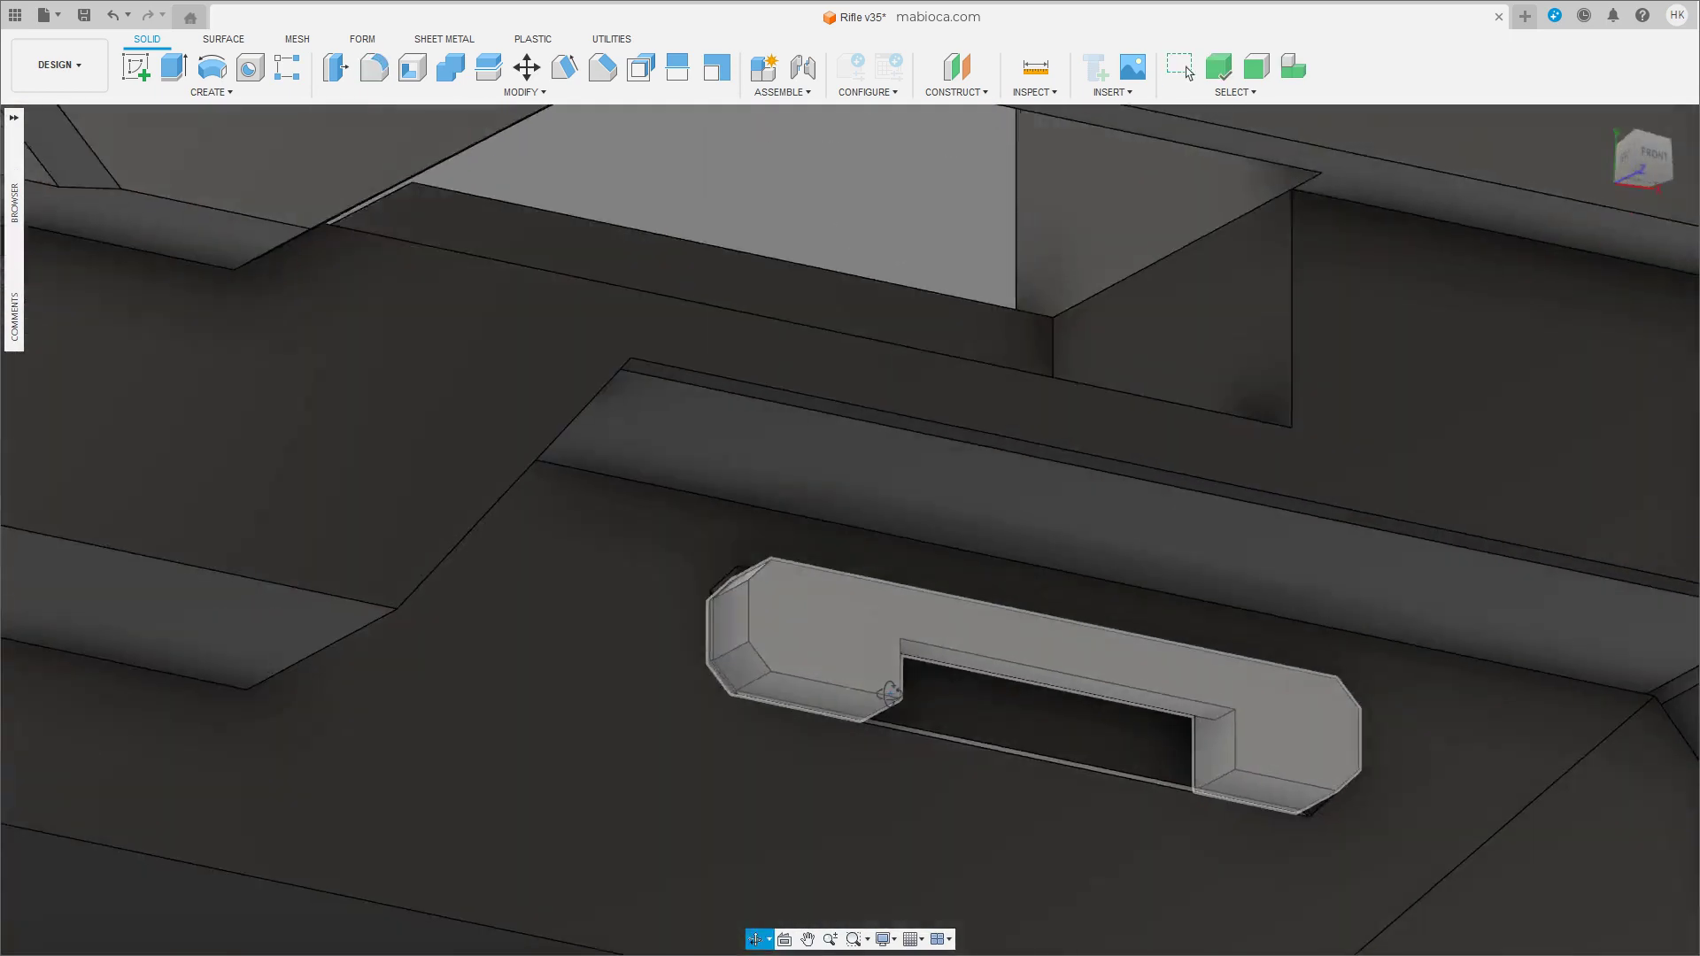
{"action": "middle_click_drag", "start_coordinate": [890, 694], "coordinate": [875, 581], "text": "shift"}
Round three long handle edges with a fillet of about 0.49 mm.
{"action": "key", "text": "f"}
{"action": "left_click", "coordinate": [823, 688]}
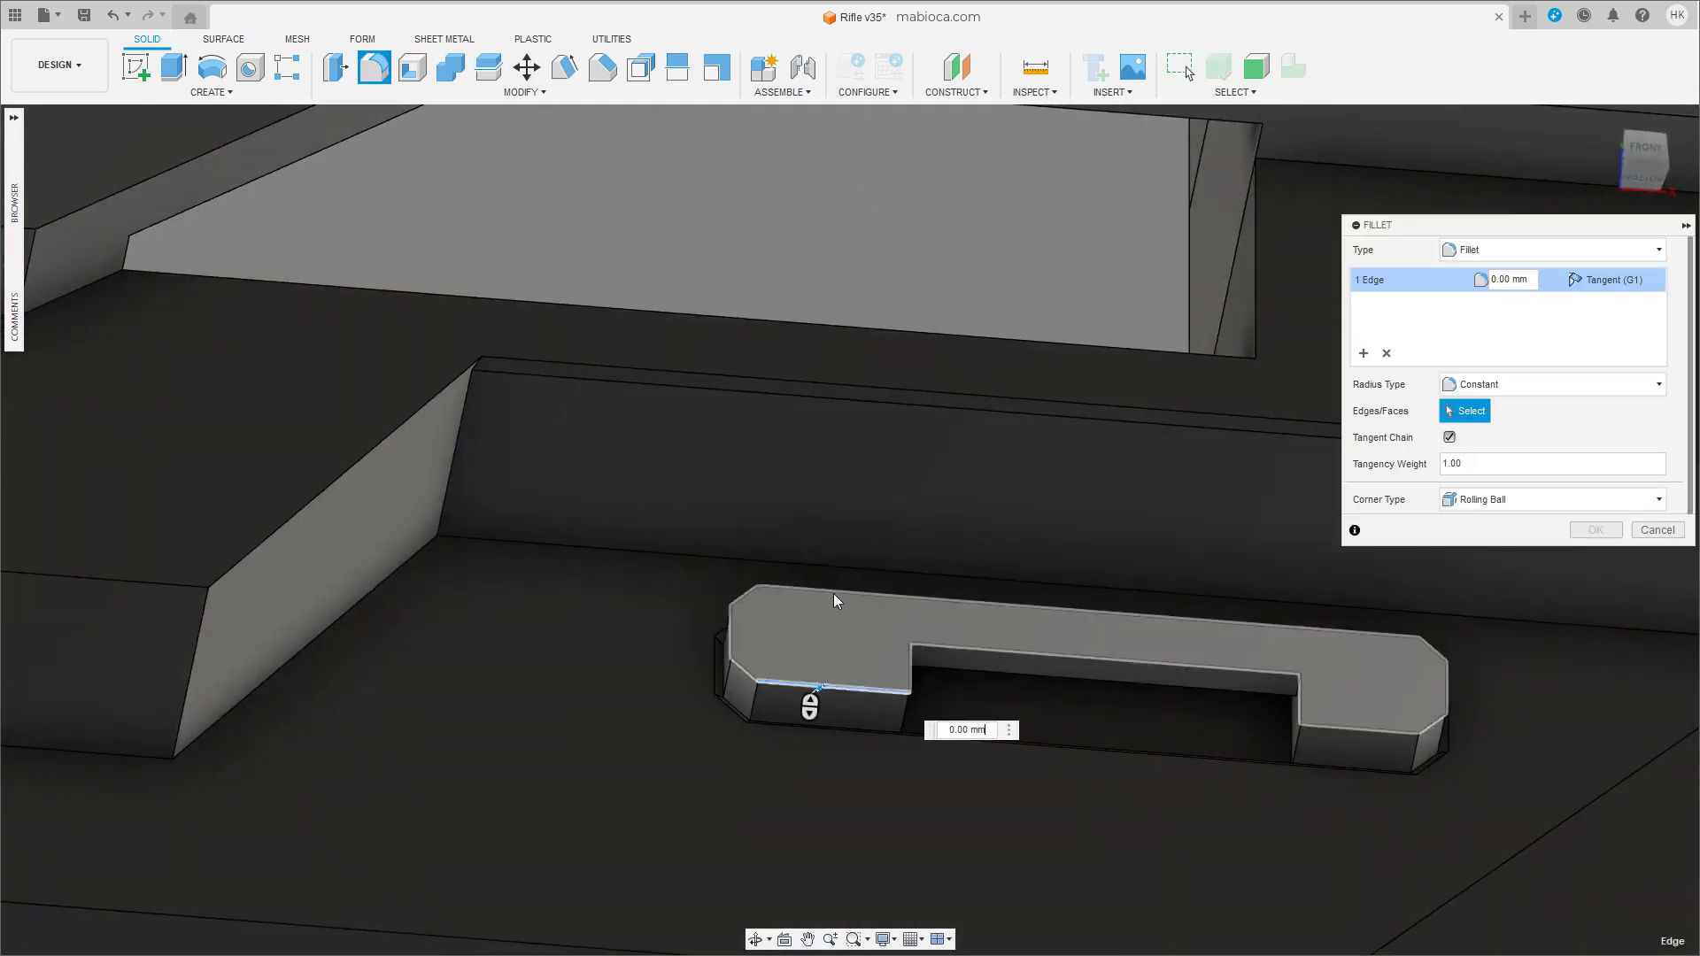
{"action": "left_click", "coordinate": [833, 592]}
{"action": "left_click", "coordinate": [1378, 732]}
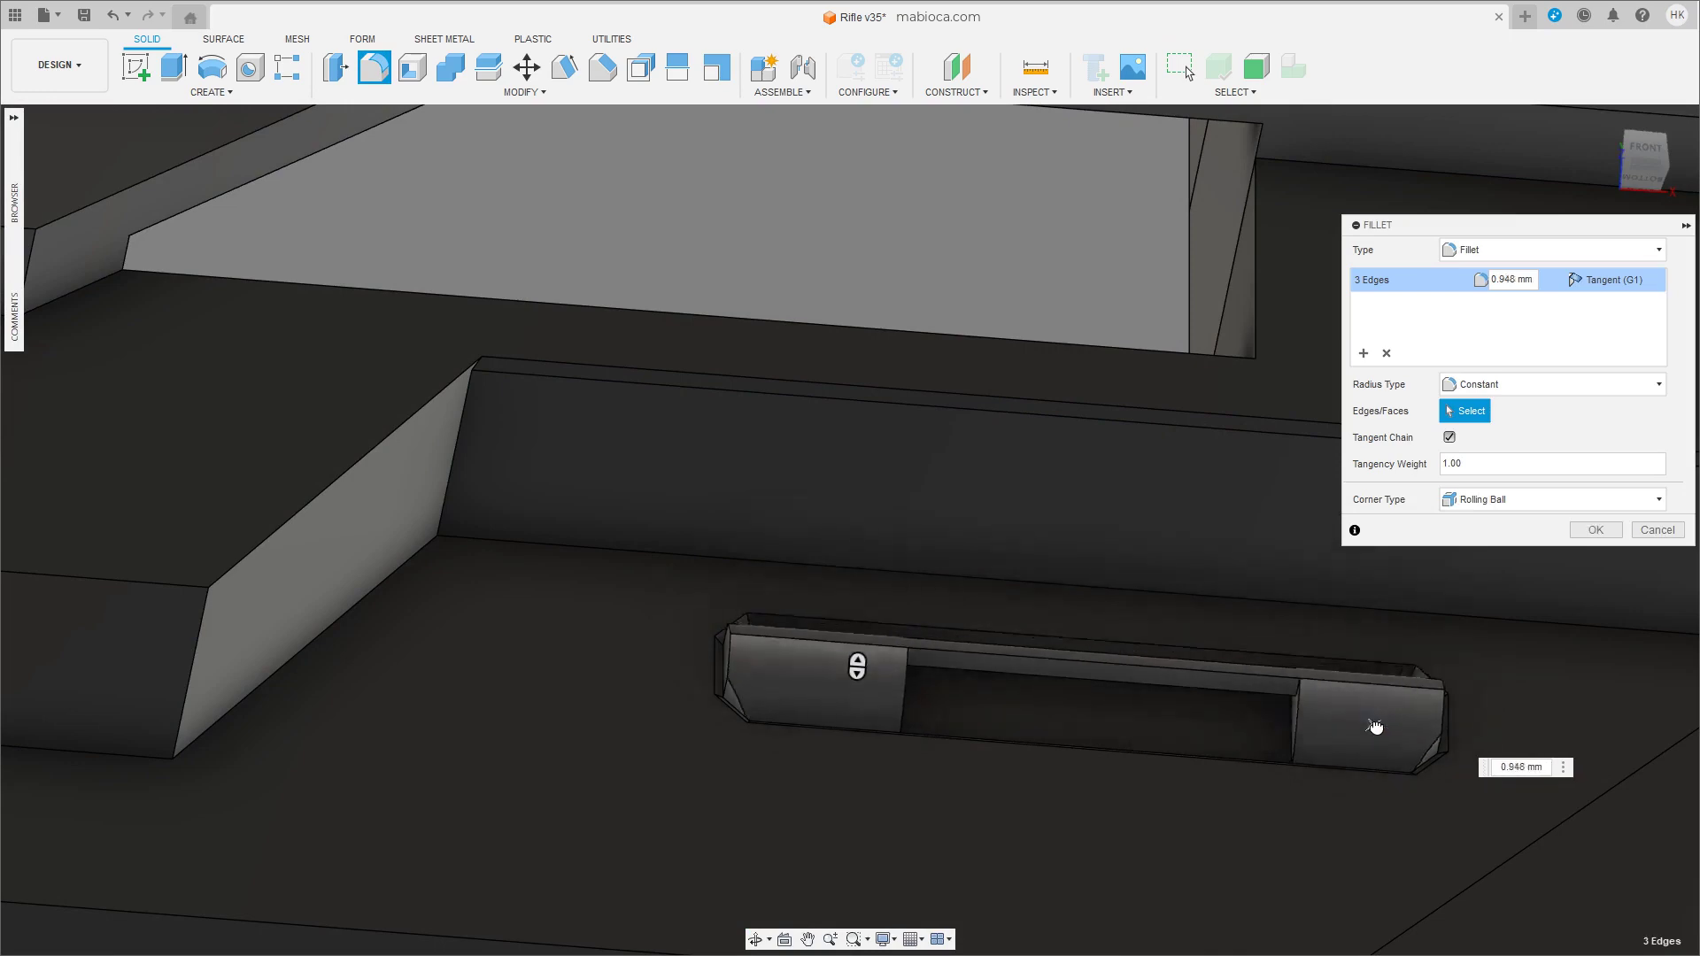
{"action": "middle_click_drag", "start_coordinate": [1383, 735], "coordinate": [1364, 740], "text": "shift"}
{"action": "left_click_drag", "start_coordinate": [1364, 740], "coordinate": [1350, 751]}
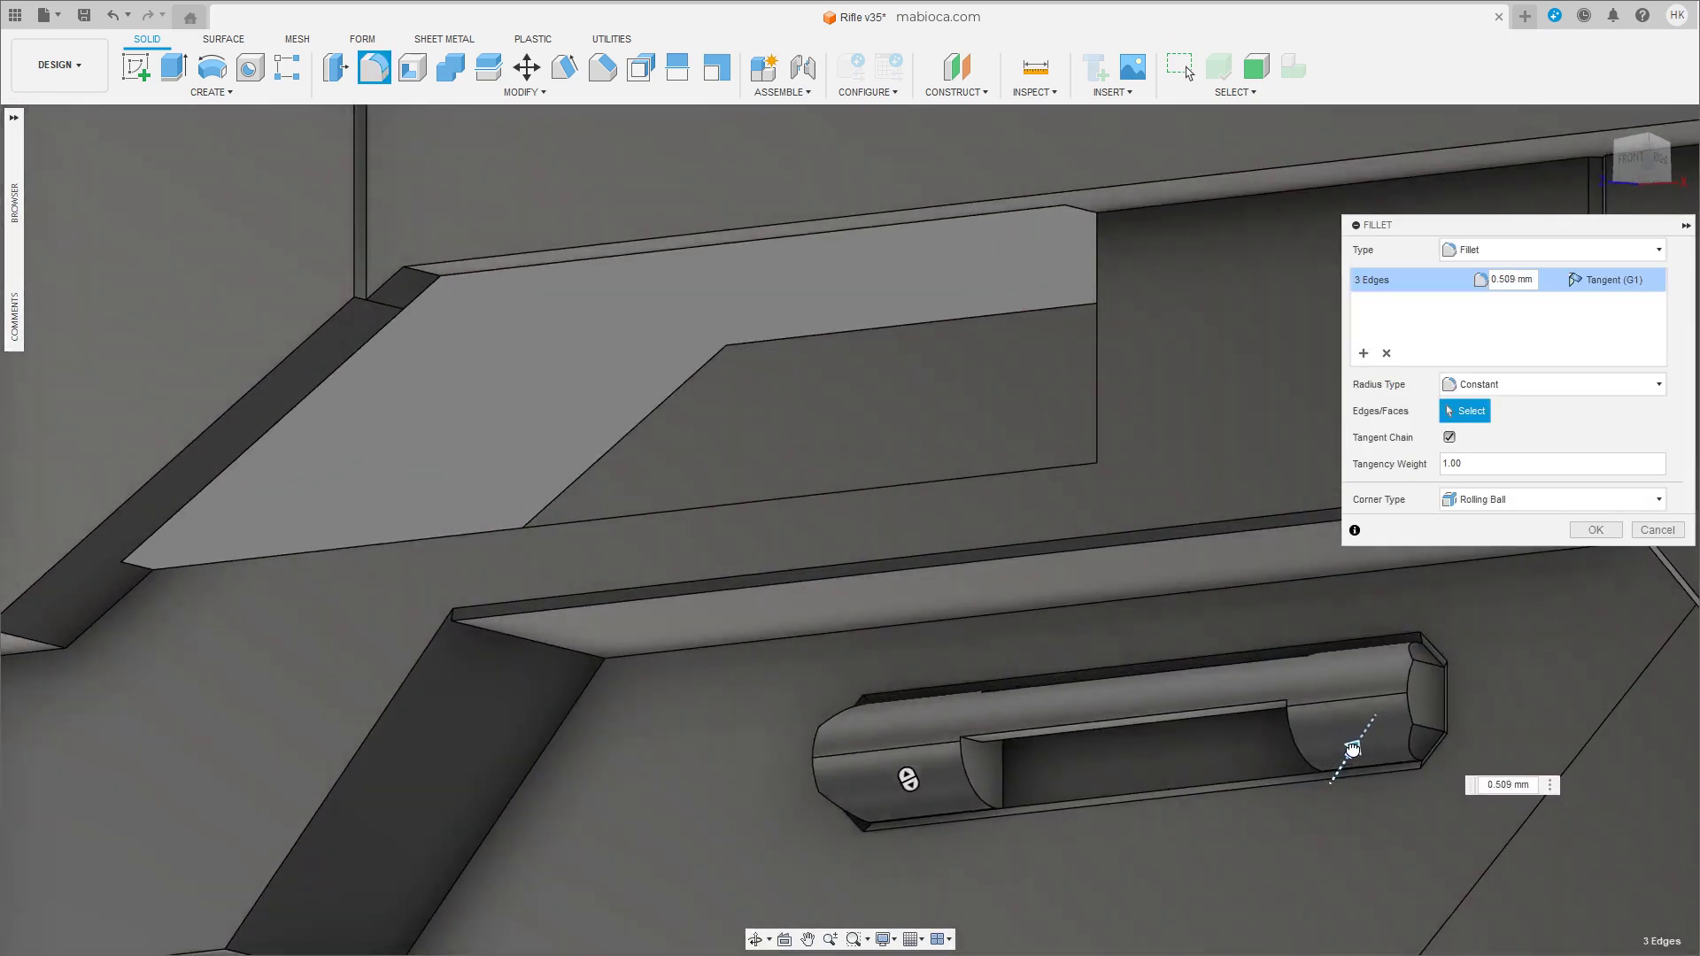
{"action": "scroll", "coordinate": [1351, 751], "scroll_direction": "up", "scroll_amount": 5}
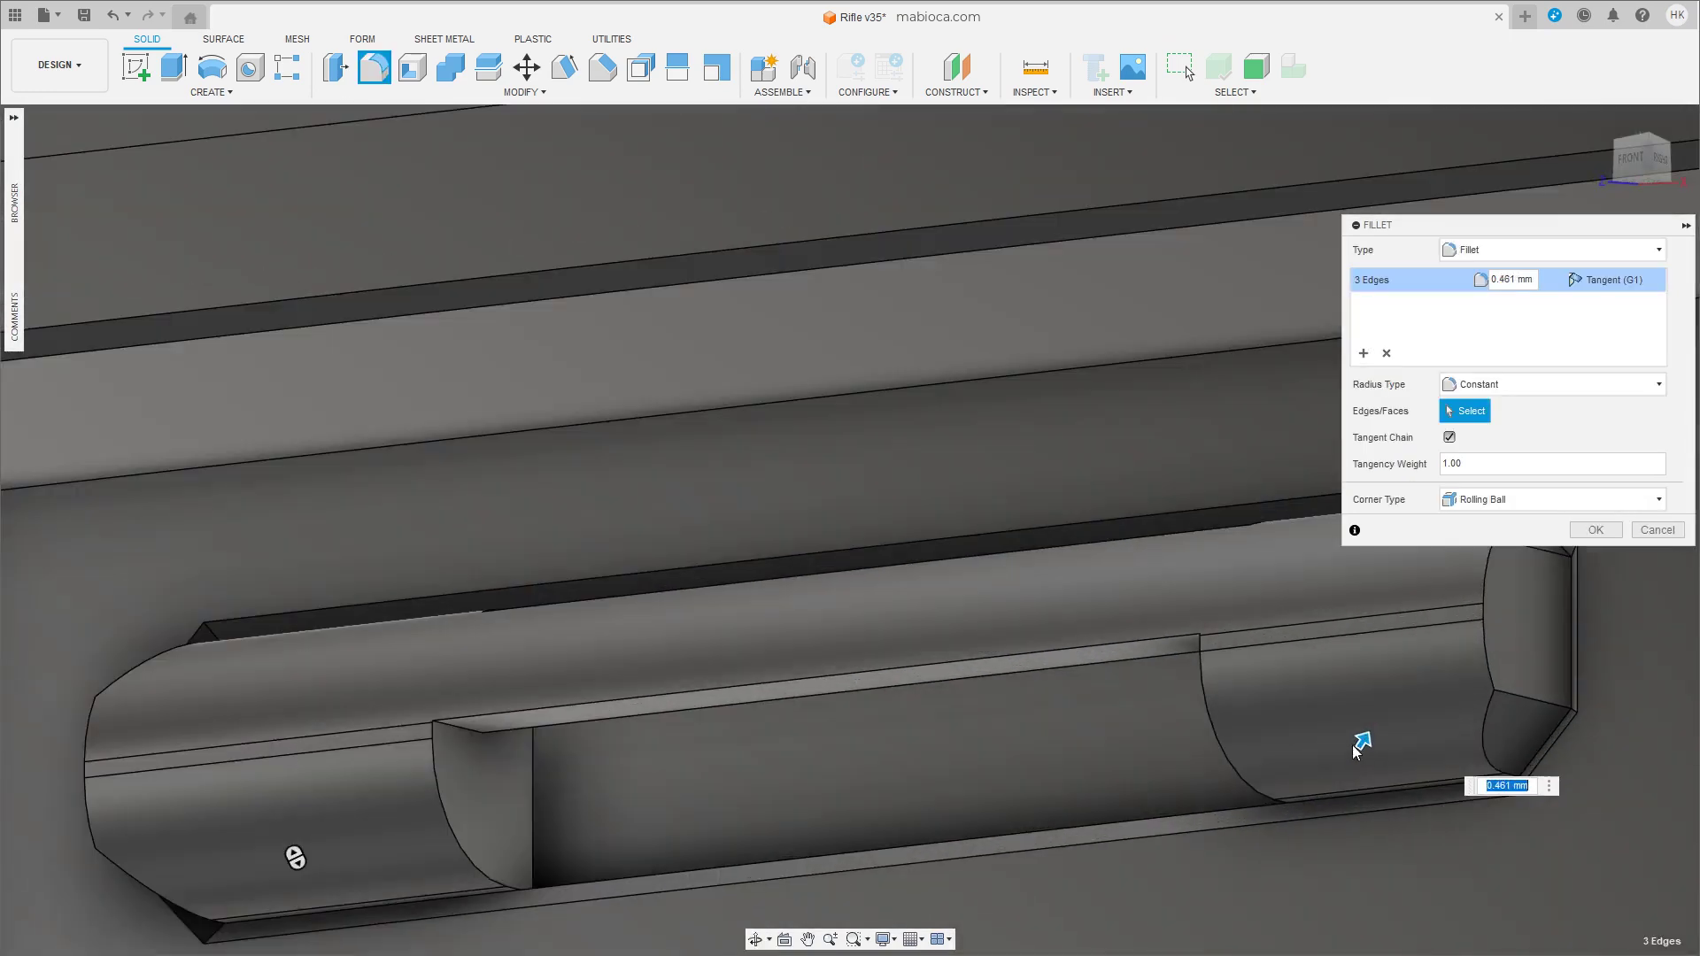
{"action": "left_click_drag", "start_coordinate": [1362, 745], "coordinate": [1362, 746]}
{"action": "scroll", "coordinate": [1357, 711], "scroll_direction": "up", "scroll_amount": 3}
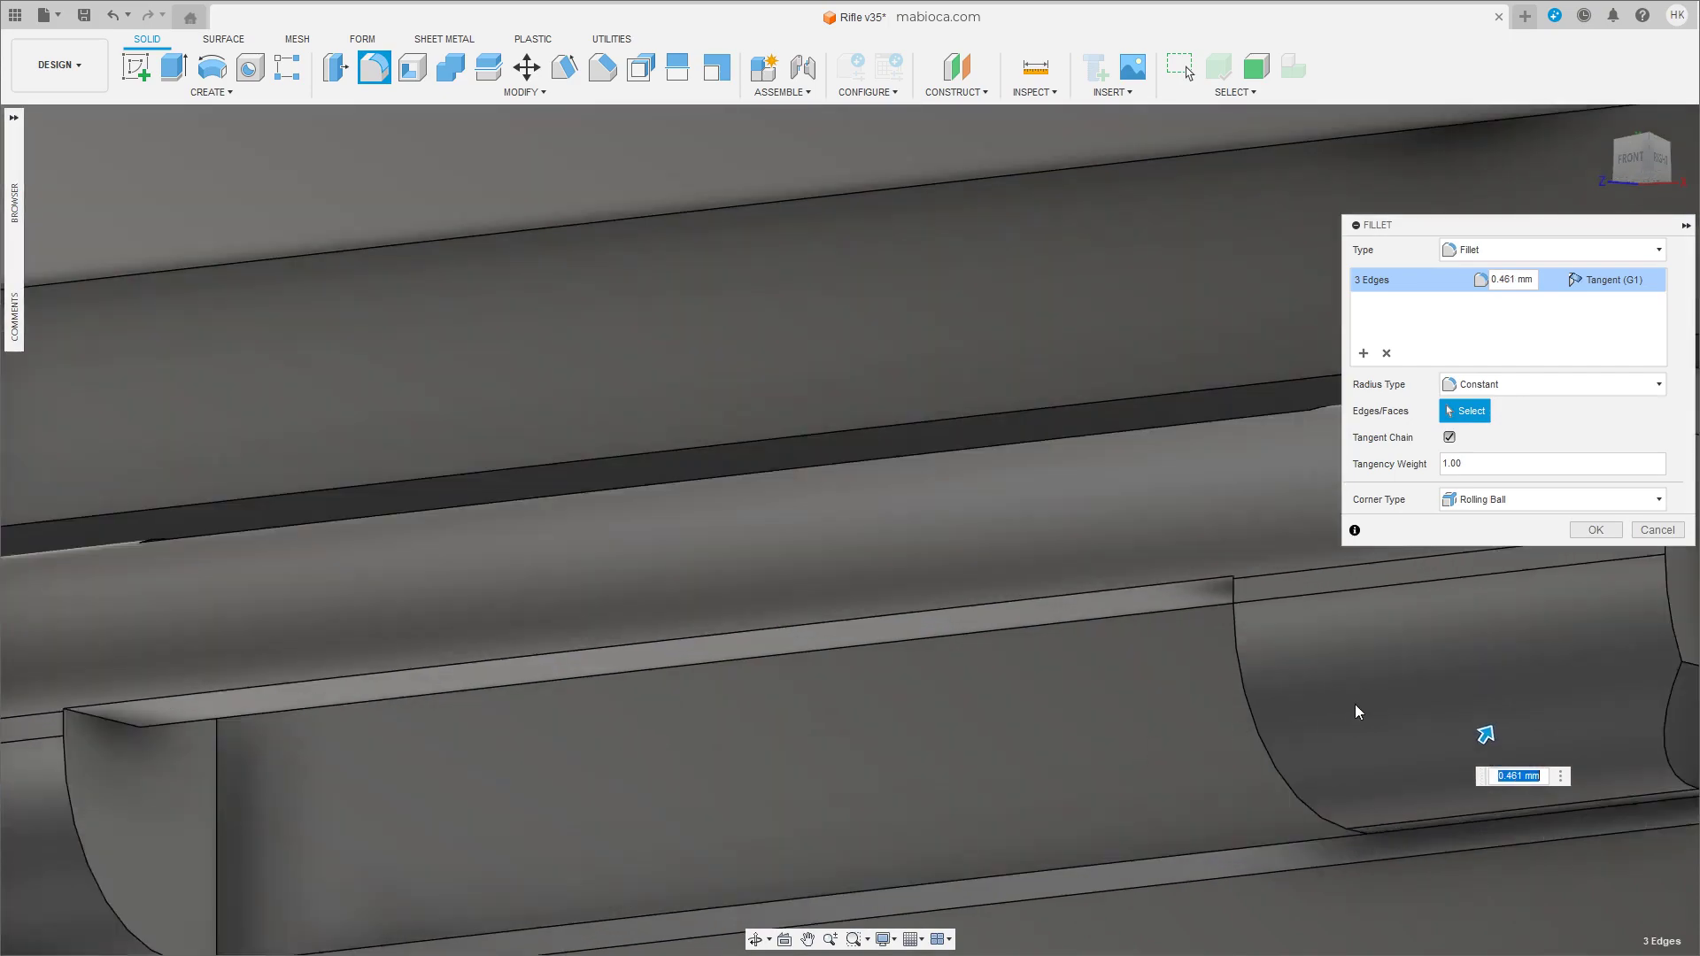
{"action": "left_click_drag", "start_coordinate": [1486, 735], "coordinate": [1485, 735]}
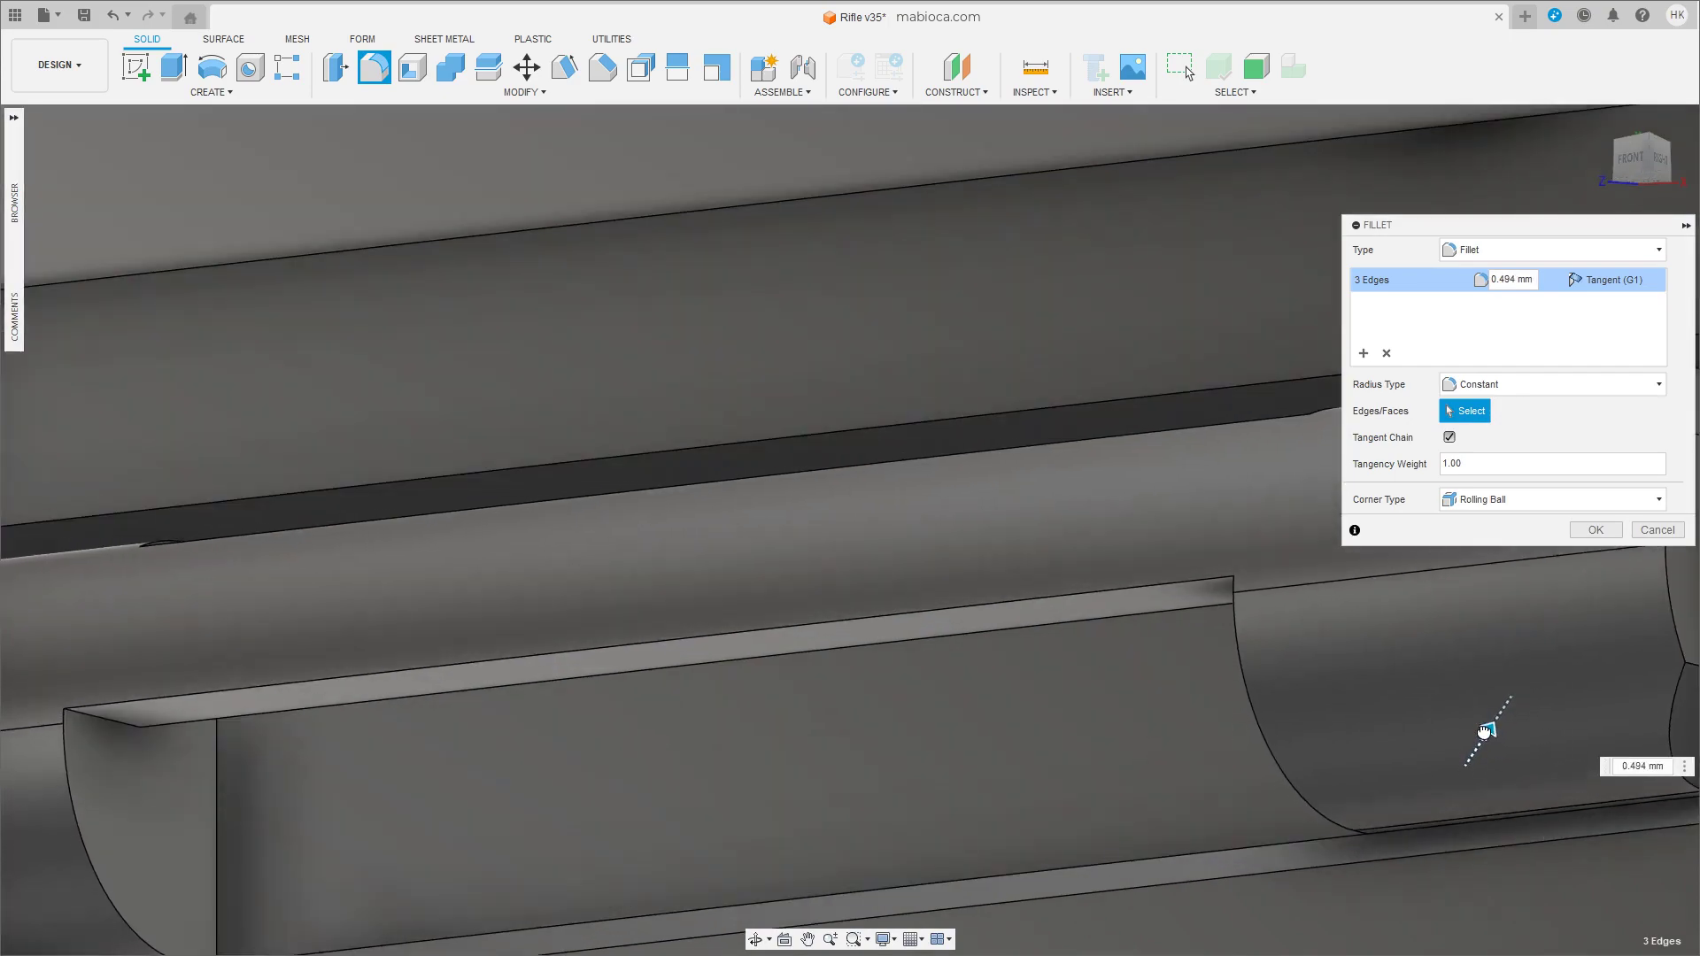
{"action": "left_click", "coordinate": [1585, 532]}
{"action": "scroll", "coordinate": [1337, 650], "scroll_direction": "down", "scroll_amount": 5}
{"action": "scroll", "coordinate": [1338, 650], "scroll_direction": "down", "scroll_amount": 3}
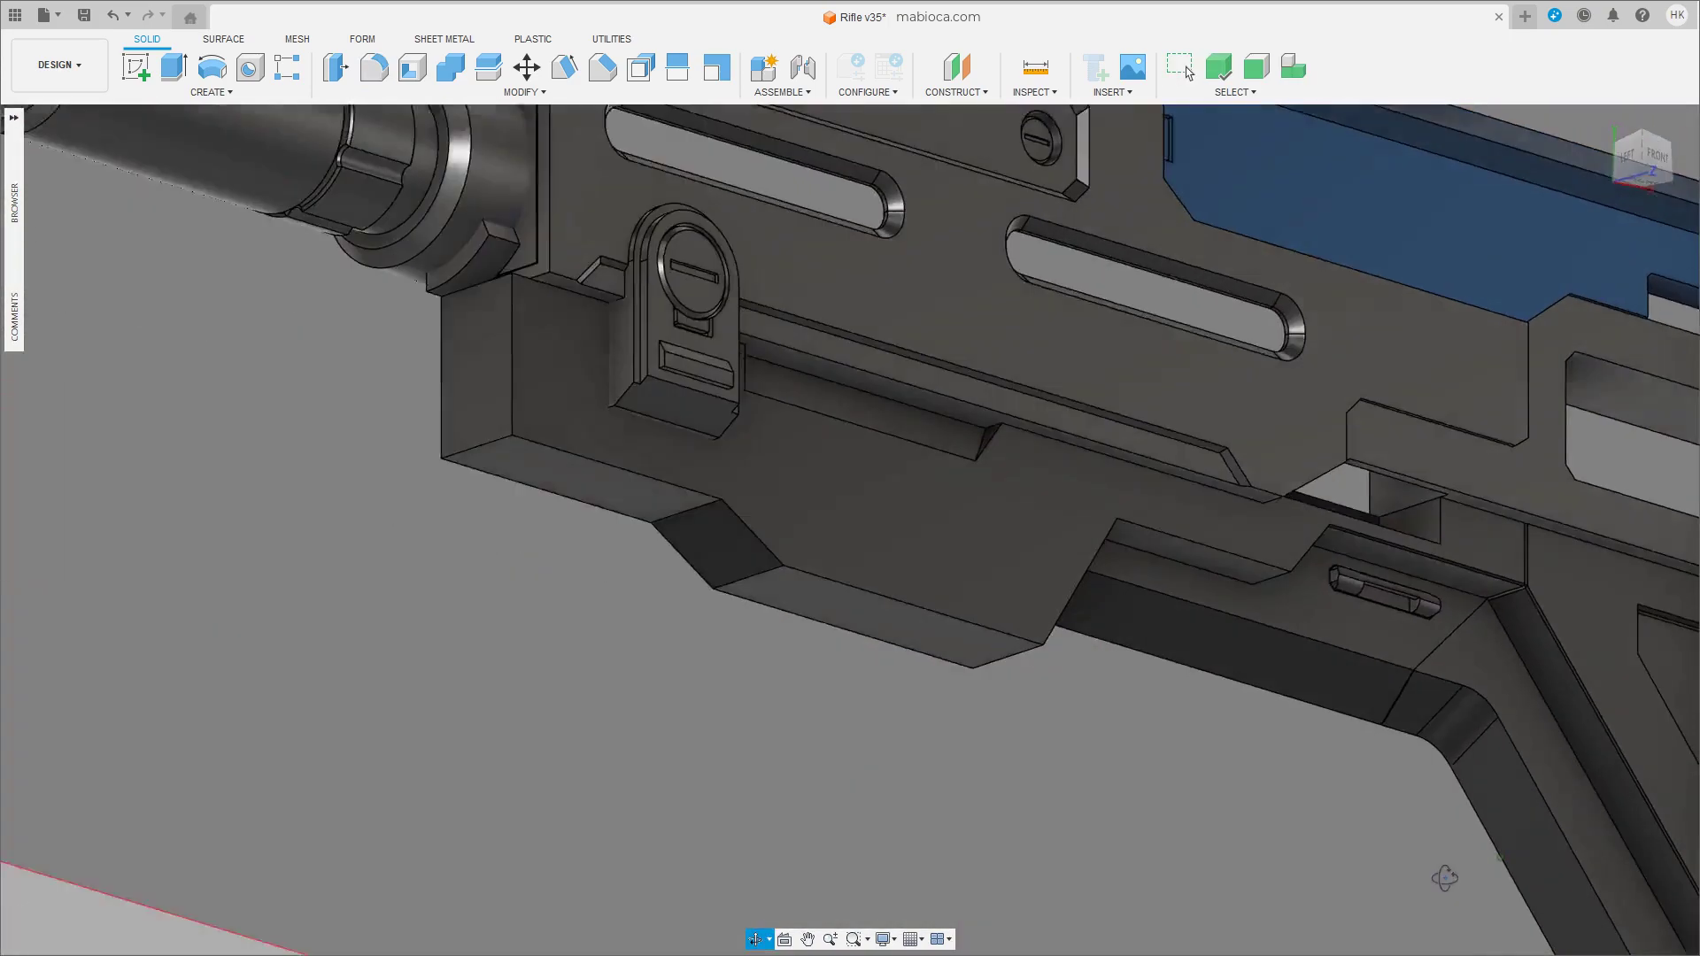
Isolate the filleted handle body so only it is shown.
{"action": "mouse_move", "coordinate": [1353, 877]}
{"action": "middle_mouse_down", "text": "shift"}
{"action": "mouse_move", "coordinate": [1449, 804]}
{"action": "mouse_move", "coordinate": [1275, 558]}
{"action": "middle_mouse_up", "text": "shift"}
{"action": "scroll", "coordinate": [1275, 557], "scroll_direction": "up", "scroll_amount": 5}
{"action": "scroll", "coordinate": [1302, 699], "scroll_direction": "up", "scroll_amount": 3}
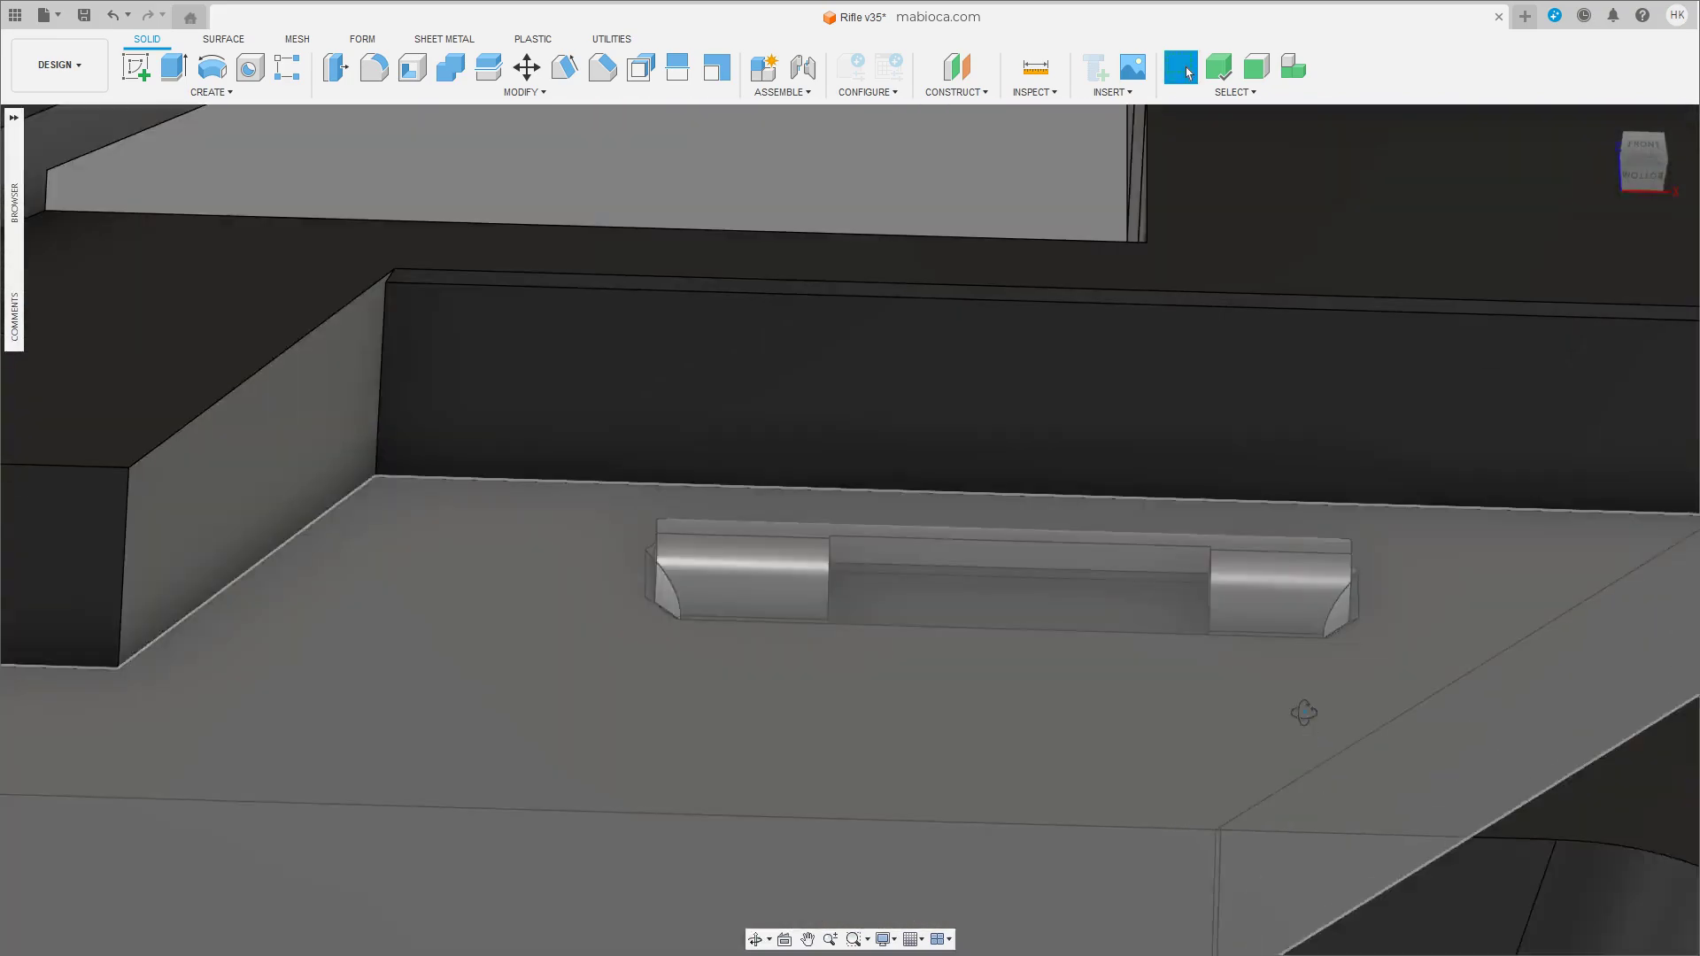
{"action": "key", "text": "Escape"}
{"action": "left_click", "coordinate": [1269, 648]}
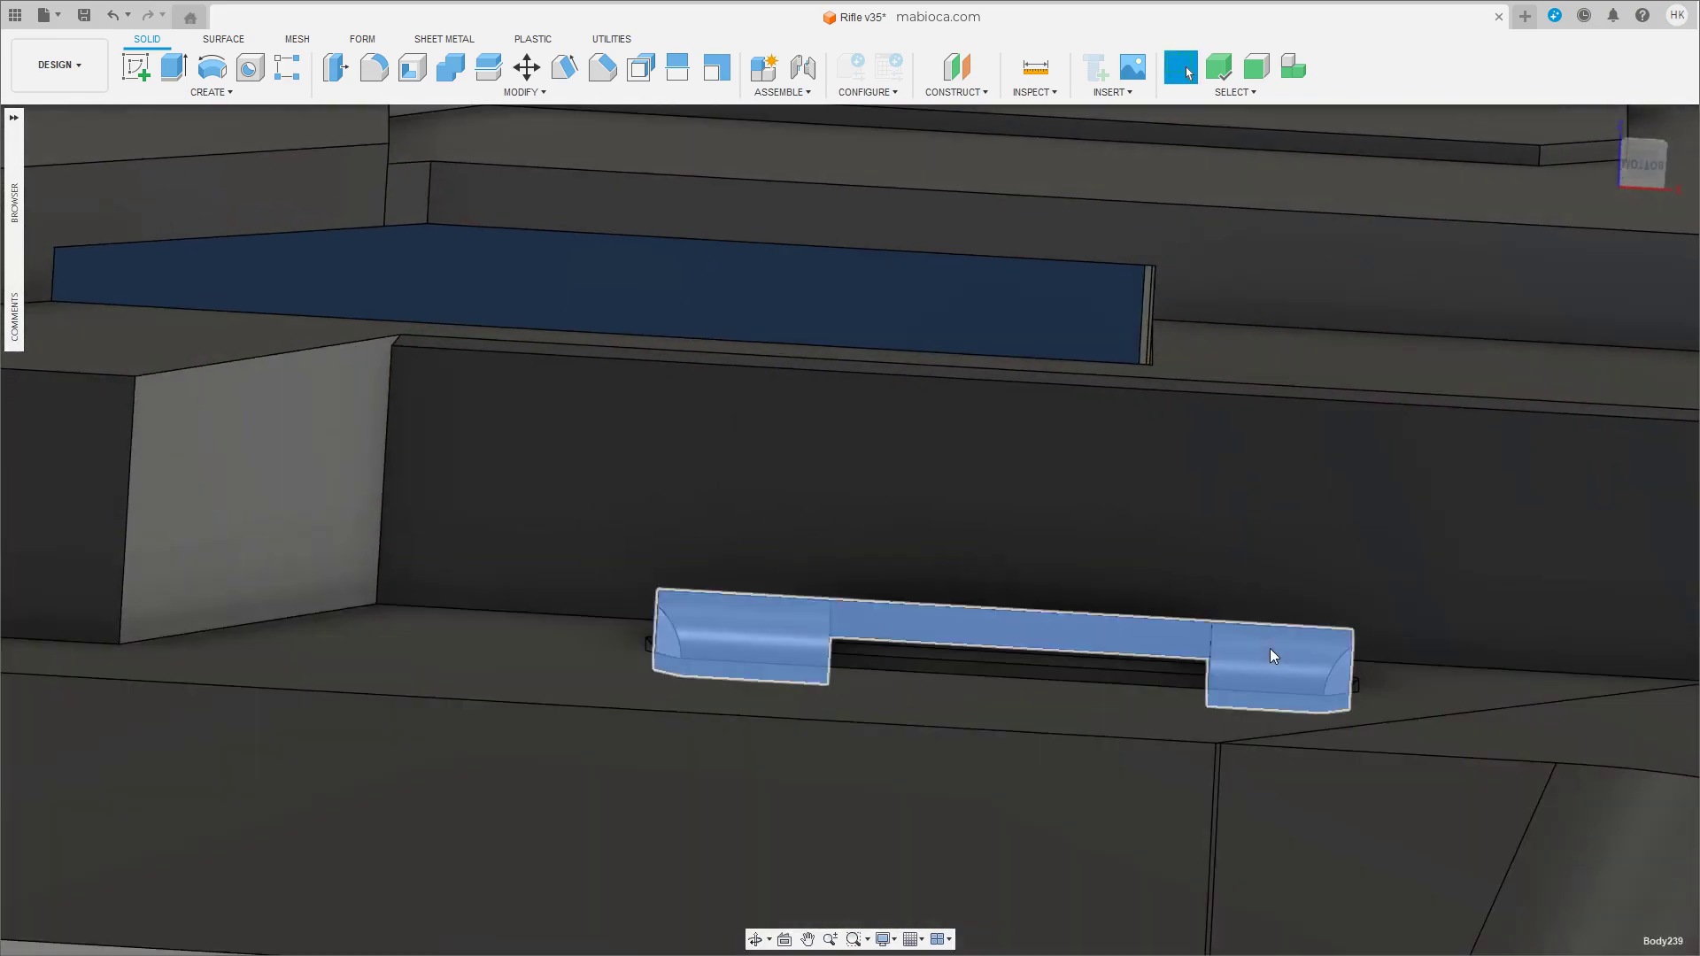
{"action": "right_click", "coordinate": [1294, 182]}
{"action": "left_click", "coordinate": [1328, 614]}
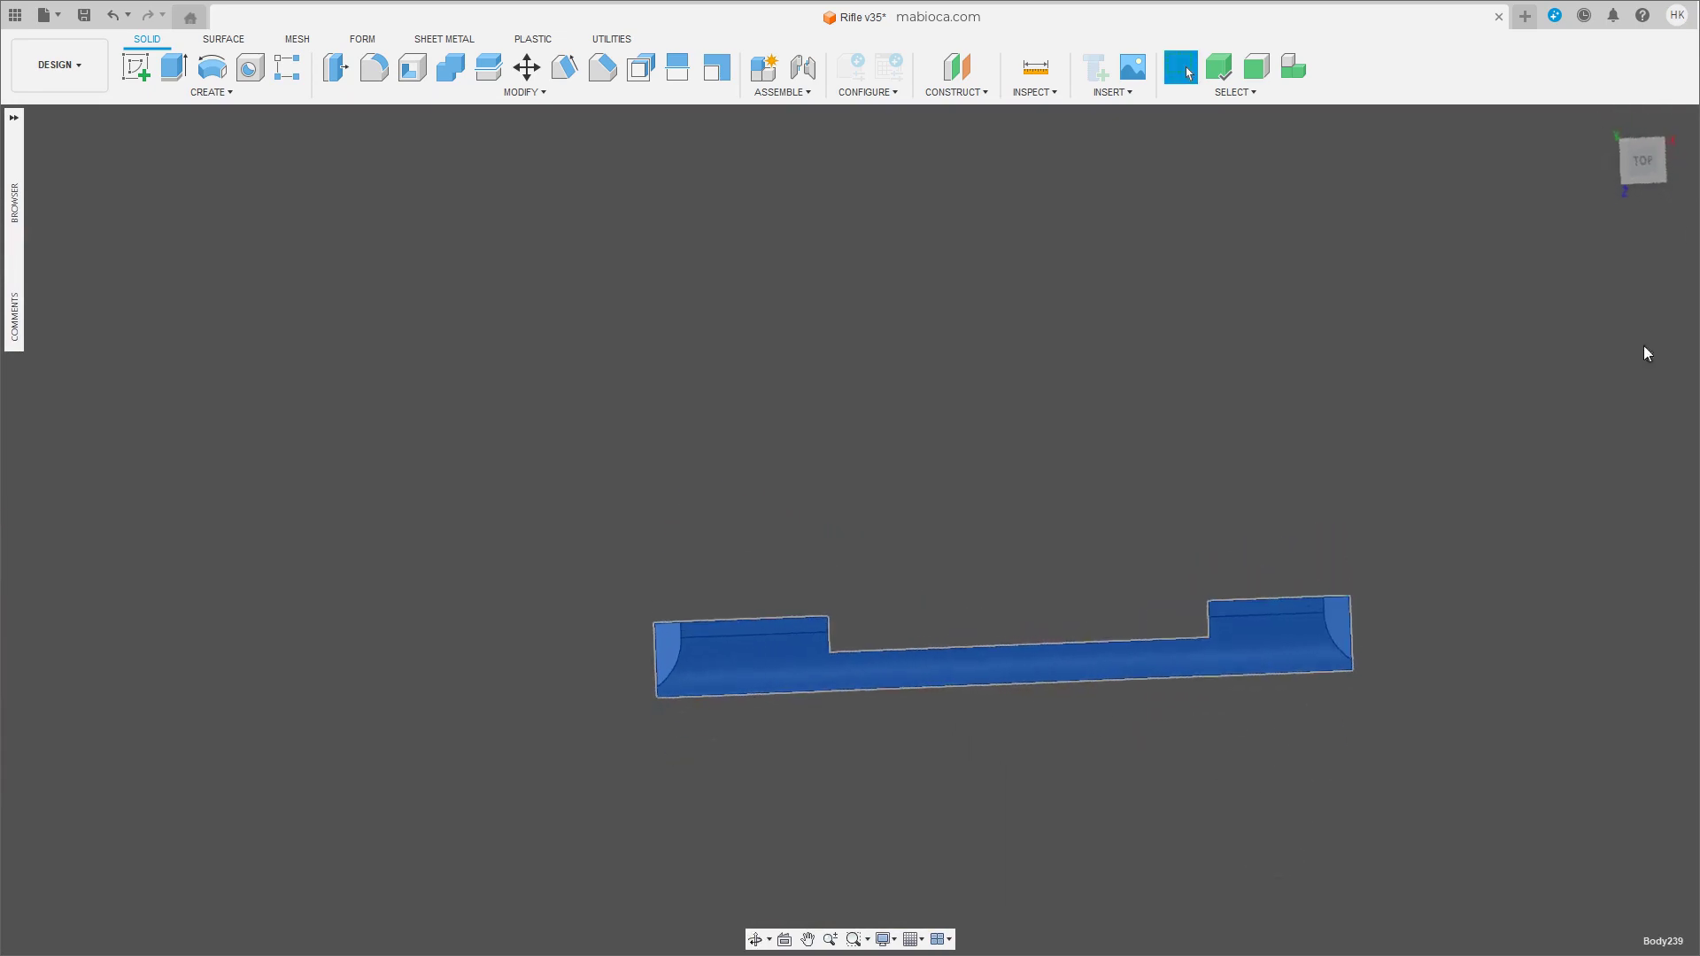
Start a sketch on the top plane and place a 2 mm circle near the handle's left end.
{"action": "left_click", "coordinate": [136, 67]}
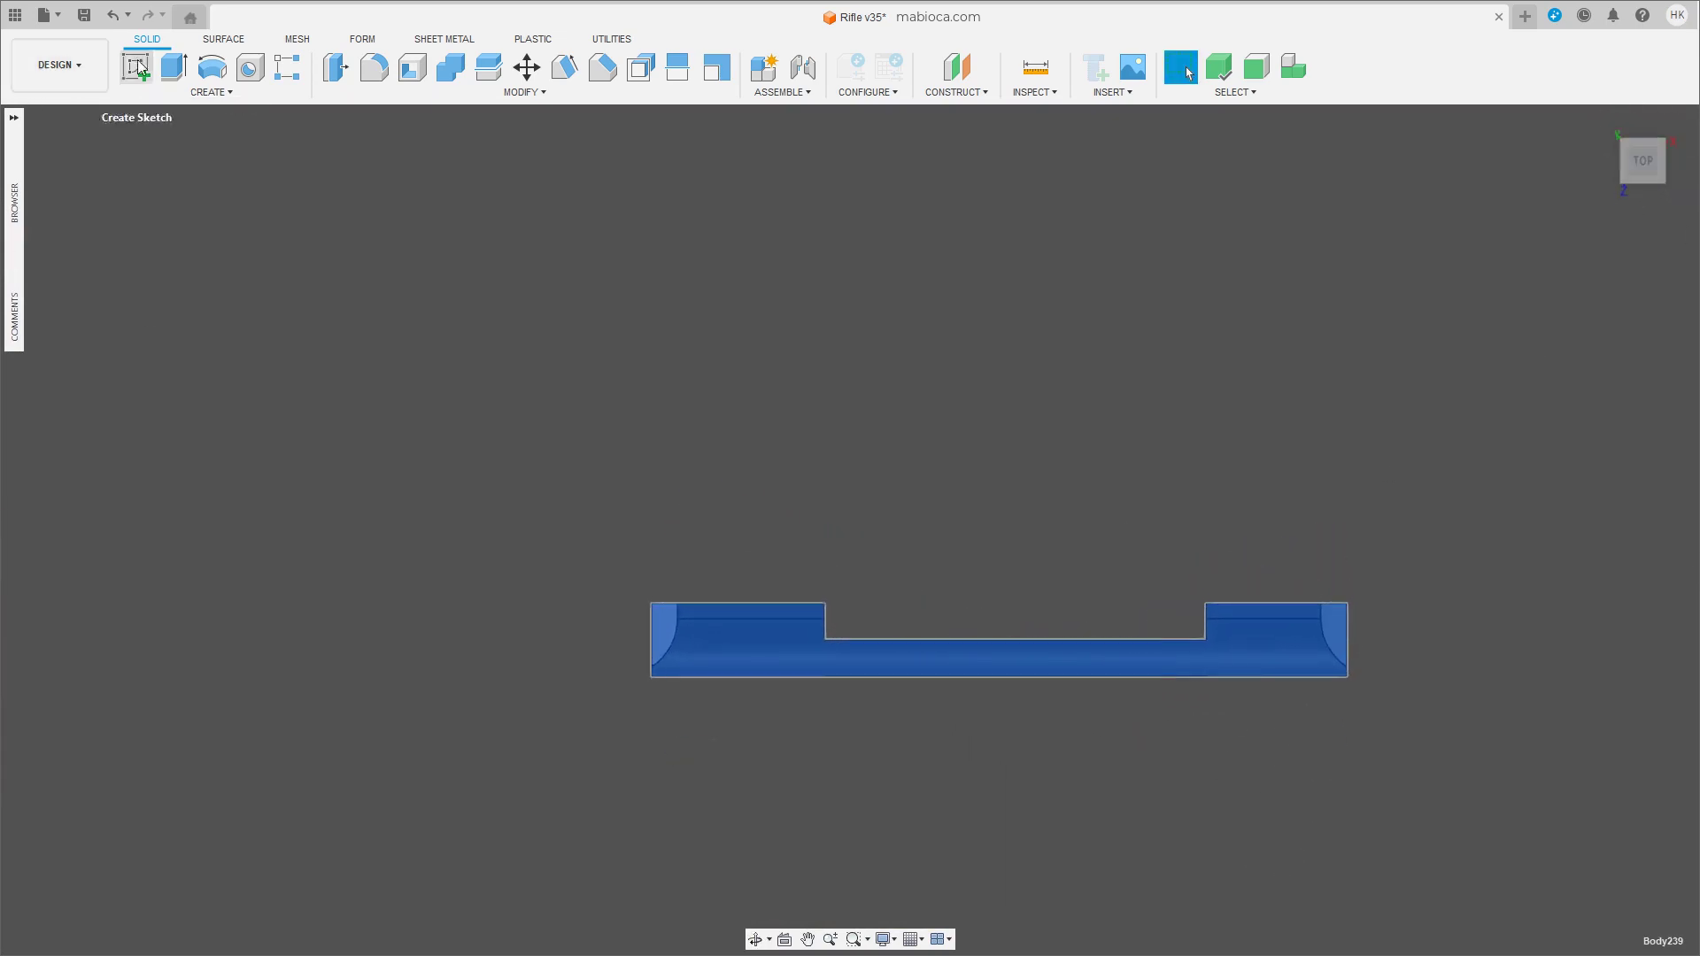
{"action": "left_click", "coordinate": [618, 567]}
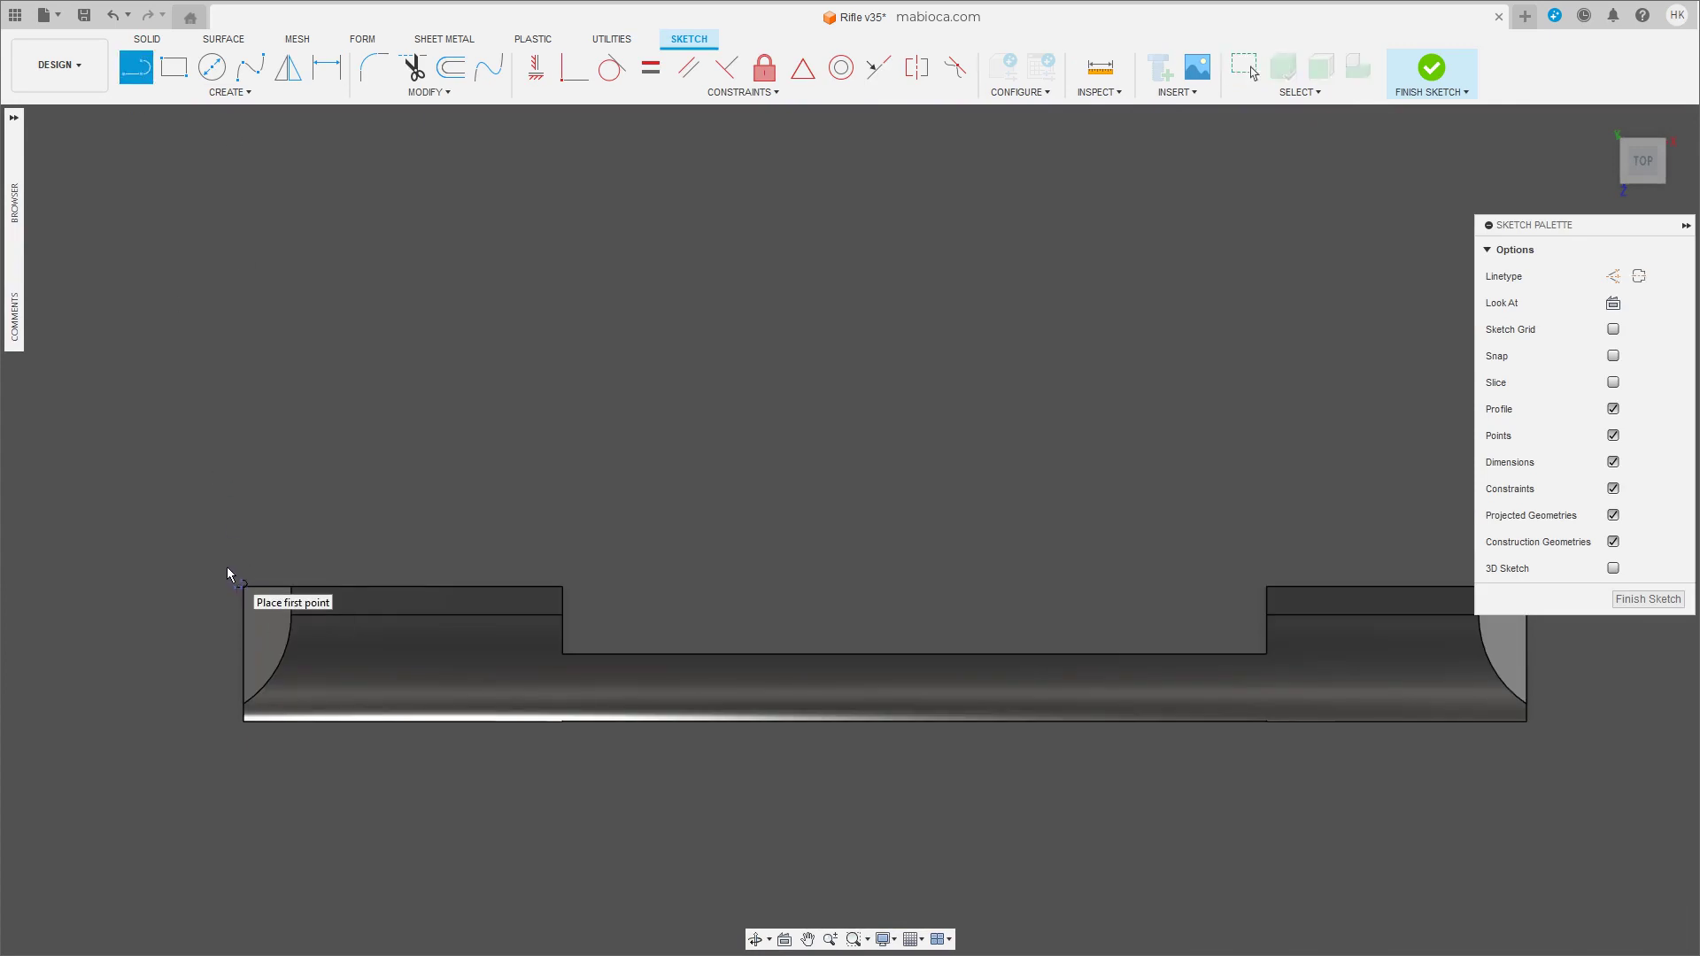
{"action": "key", "text": "c"}
{"action": "left_click", "coordinate": [411, 570]}
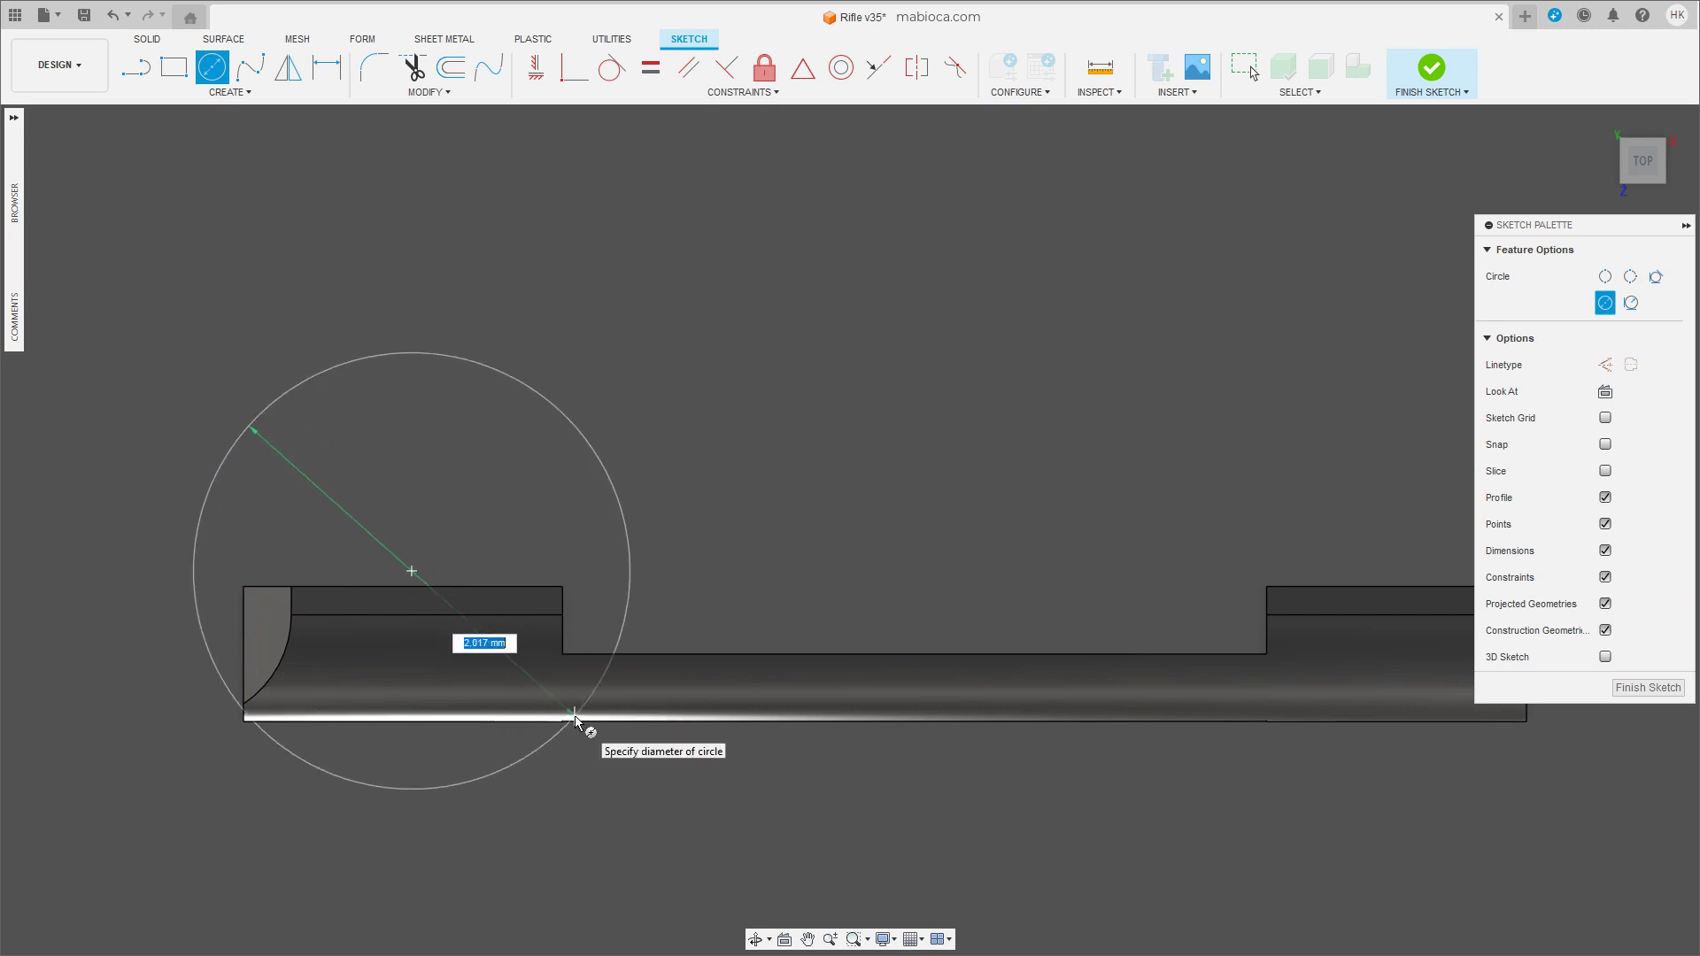
{"action": "type", "text": "2"}
{"action": "key", "text": "Return"}
{"action": "key", "text": "Escape"}
Nudge the left circle slightly sideways and frame the whole handle.
{"action": "left_click", "coordinate": [422, 352]}
{"action": "key", "text": "m"}
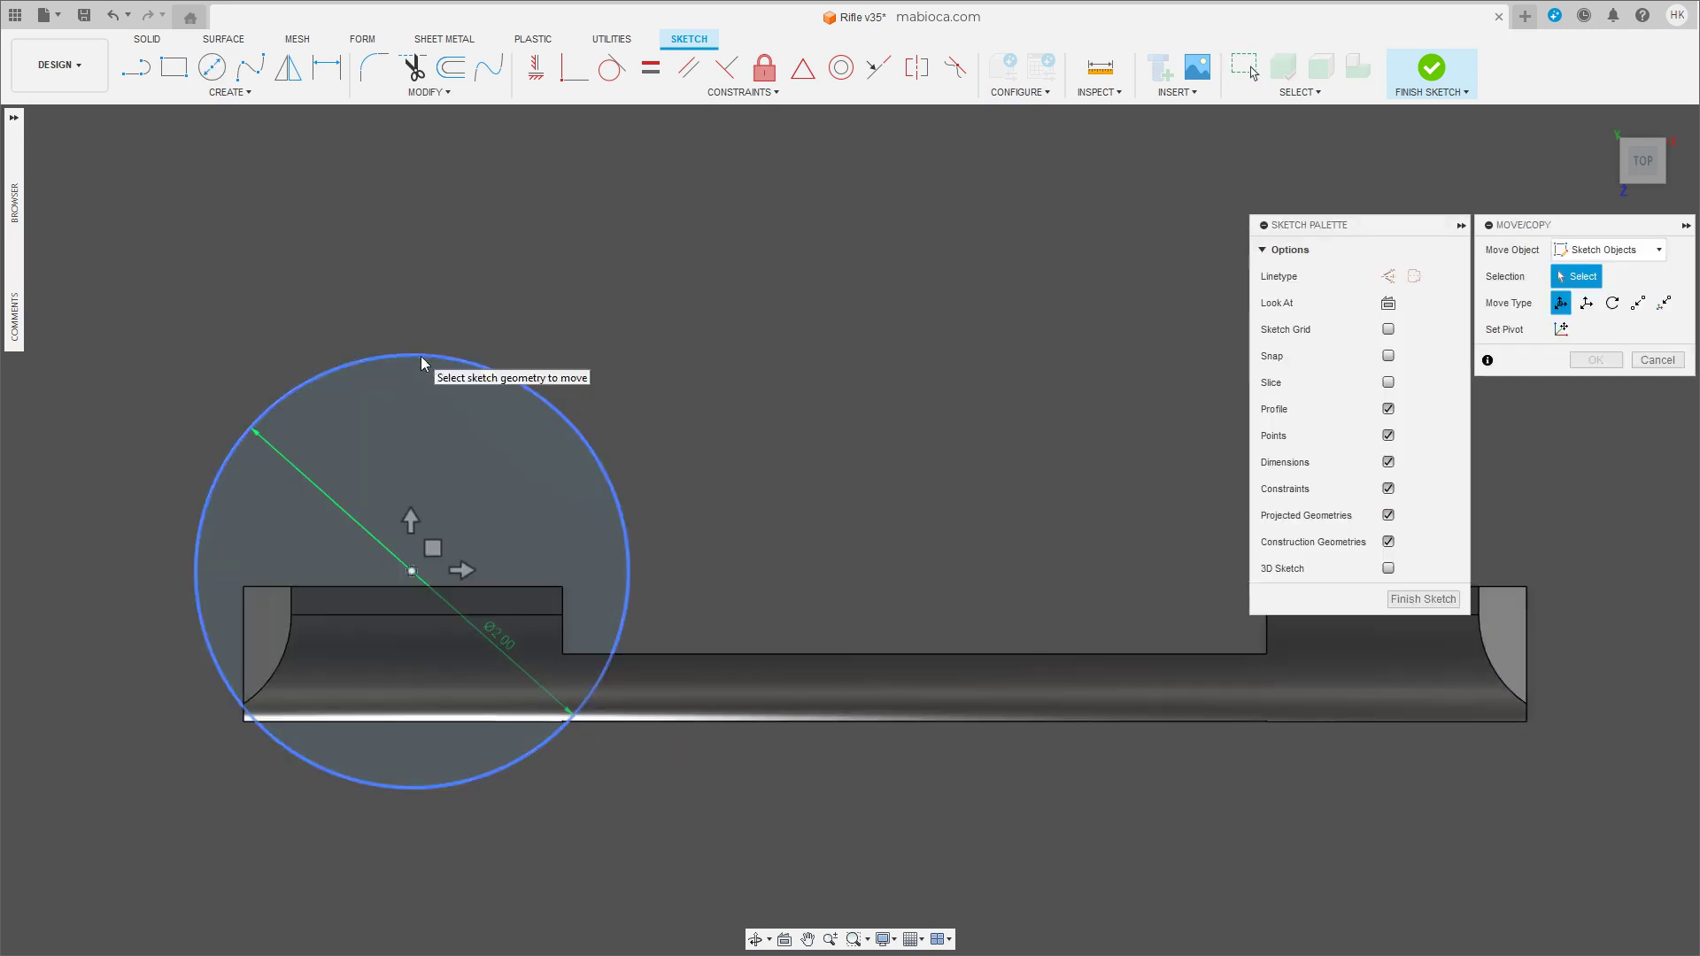
{"action": "left_click_drag", "start_coordinate": [424, 558], "coordinate": [470, 535]}
{"action": "scroll", "coordinate": [290, 549], "scroll_direction": "up", "scroll_amount": 4}
{"action": "scroll", "coordinate": [160, 624], "scroll_direction": "up", "scroll_amount": 4}
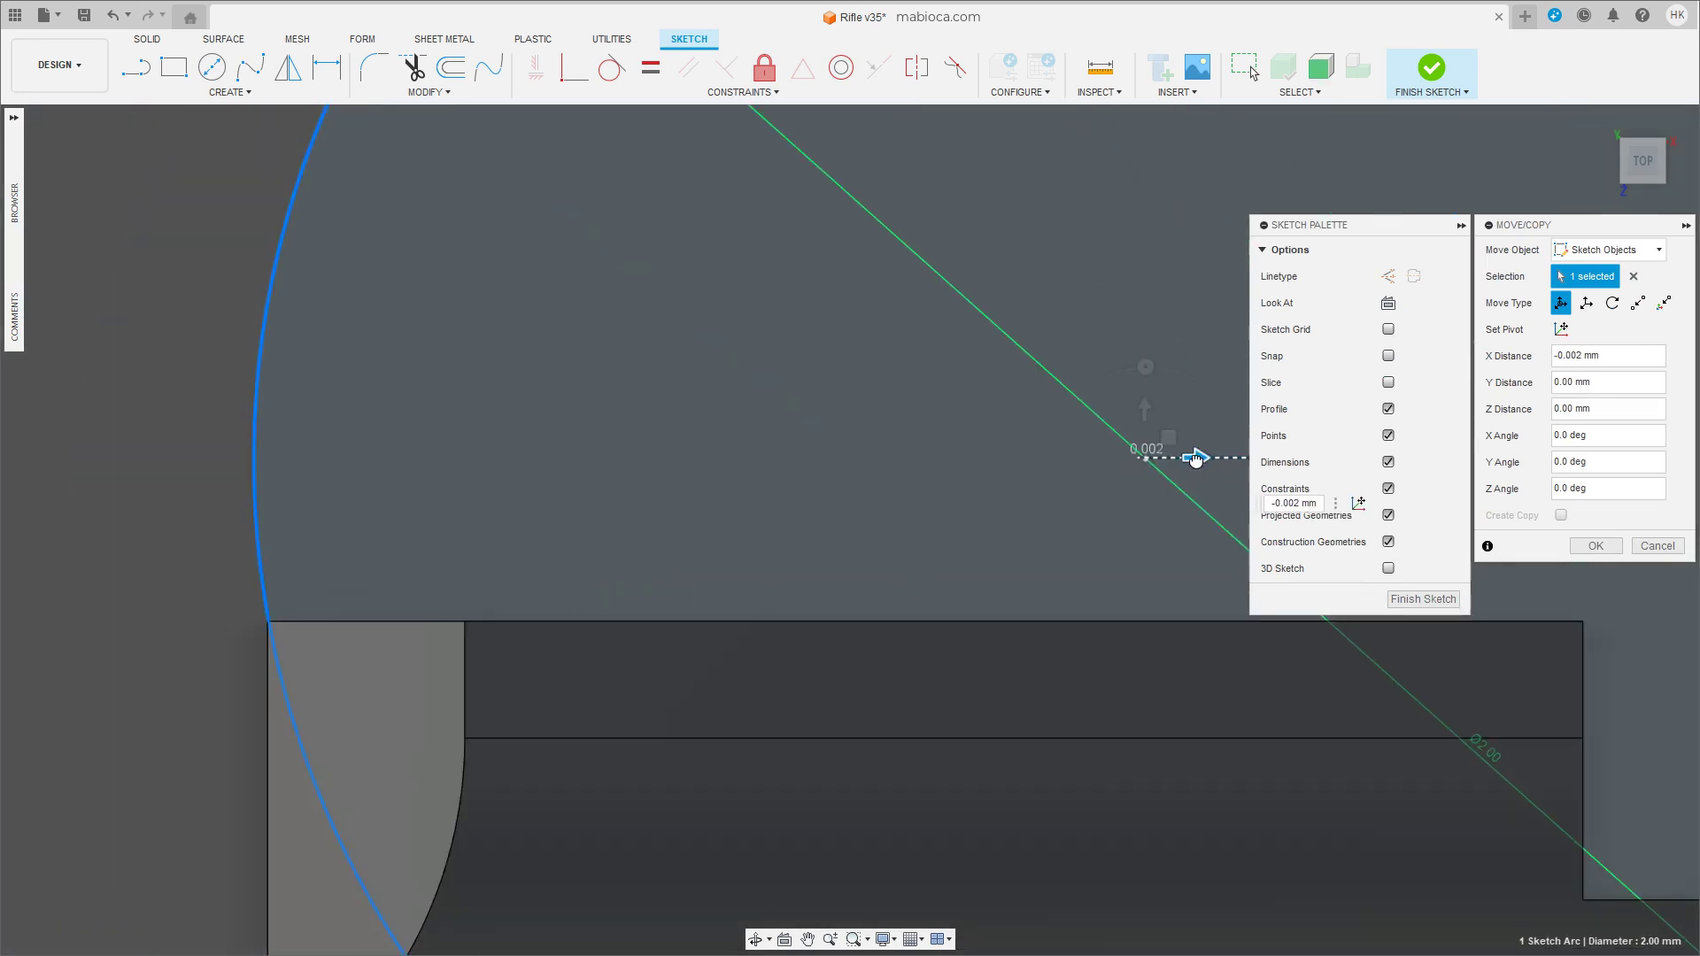
{"action": "scroll", "coordinate": [1197, 457], "scroll_direction": "down", "scroll_amount": 5}
{"action": "middle_click_drag", "start_coordinate": [1198, 458], "coordinate": [670, 572]}
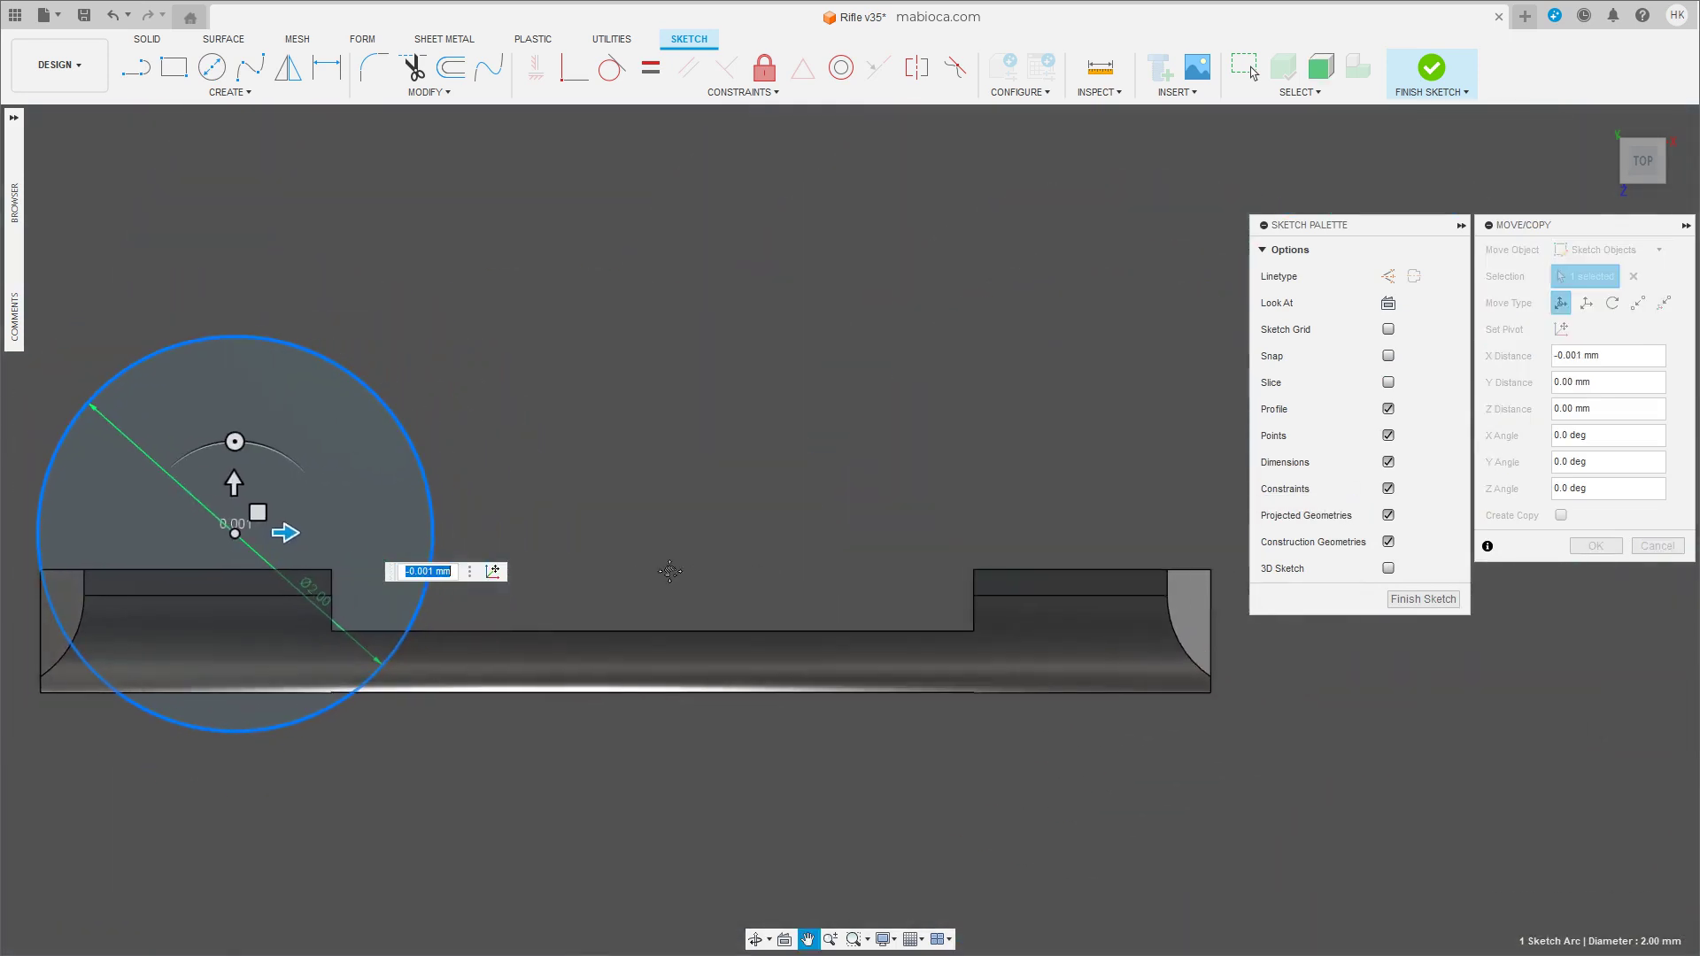
Add a second 2 mm circle above the handle's middle and move it 1.42 mm right.
{"action": "left_click", "coordinate": [213, 67]}
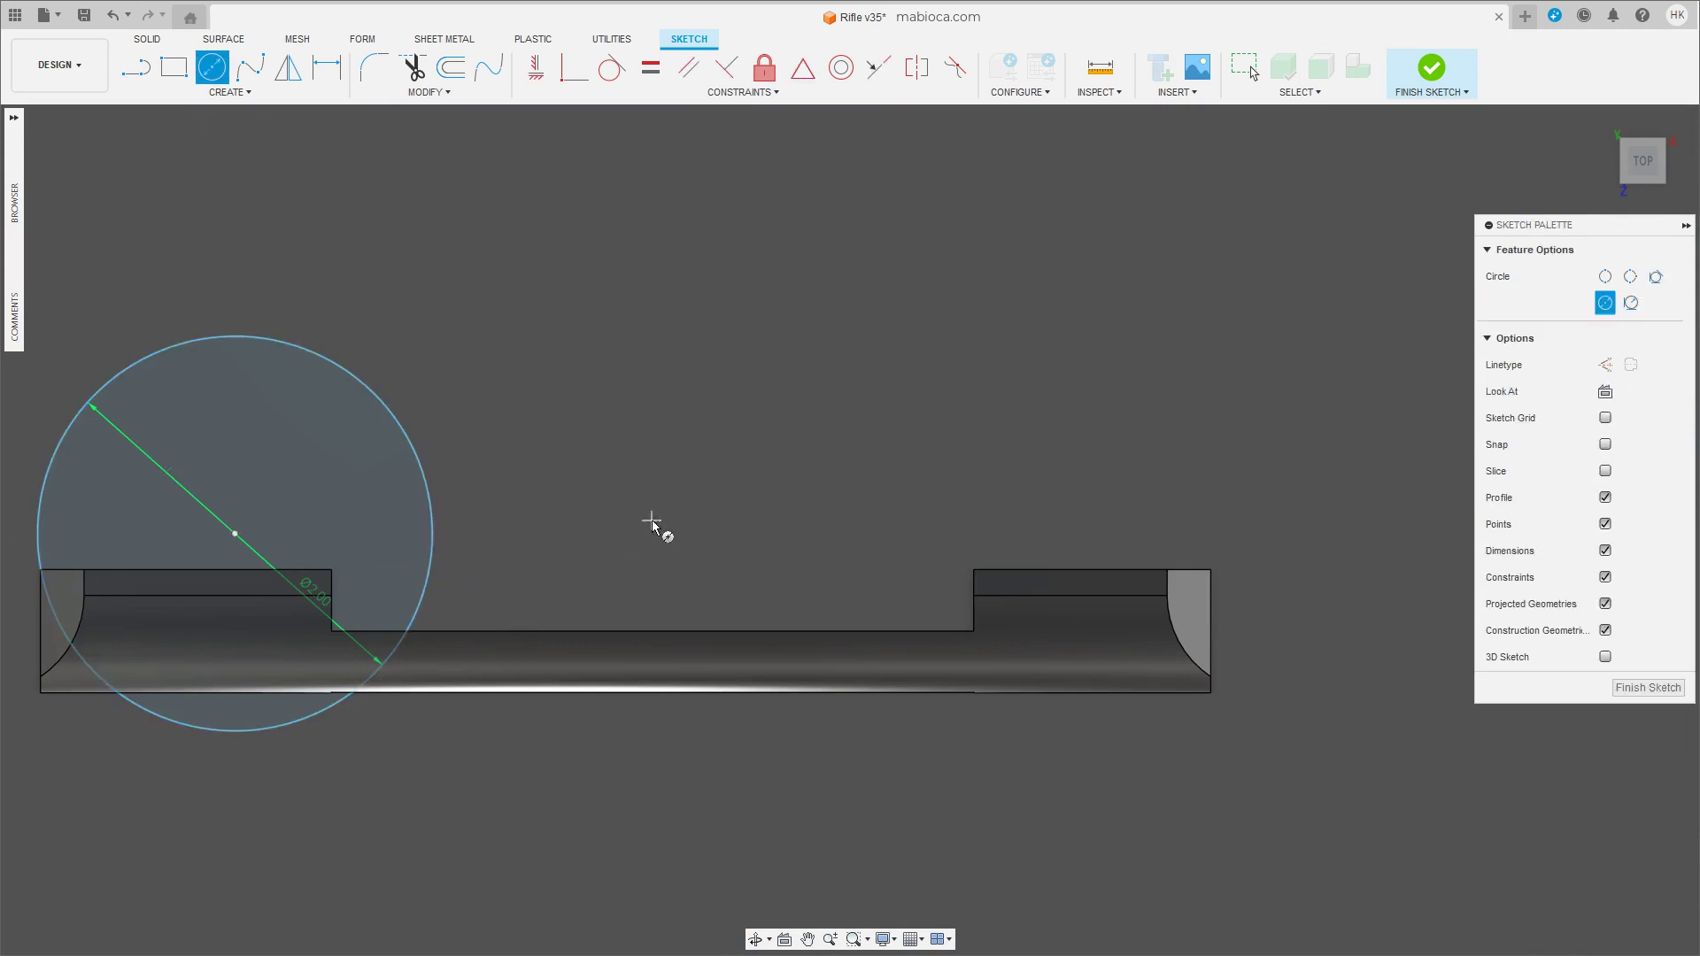
{"action": "left_click", "coordinate": [736, 533]}
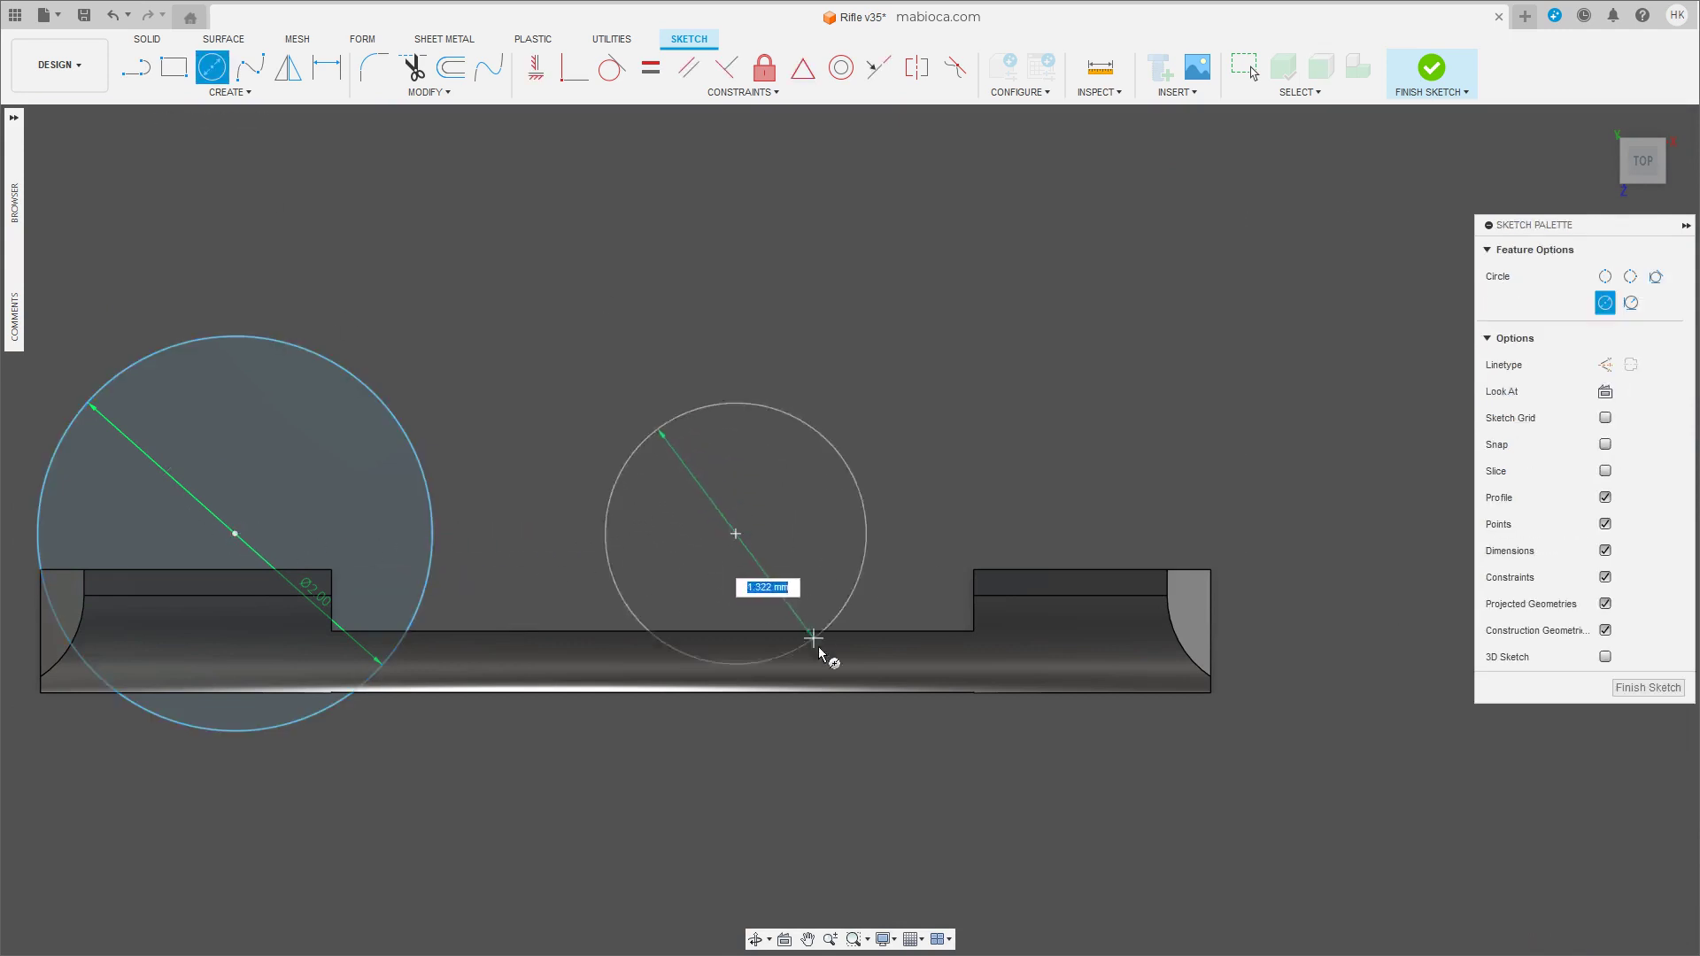
{"action": "key", "text": "m"}
{"action": "left_click", "coordinate": [763, 340]}
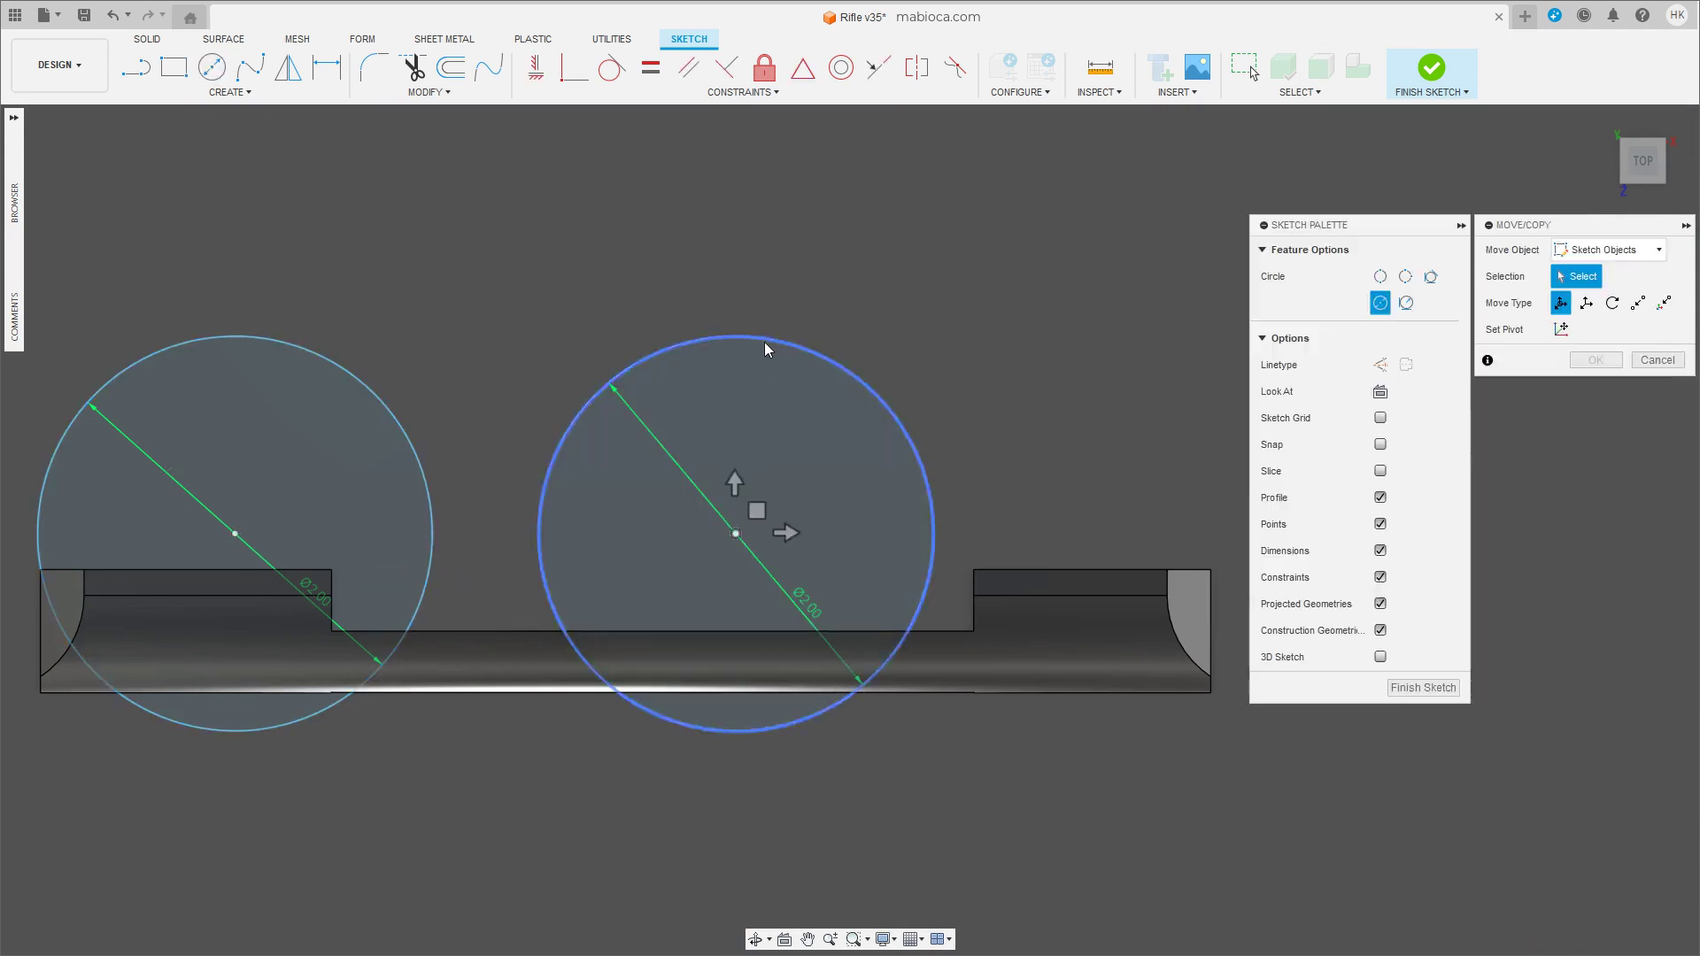
{"action": "scroll", "coordinate": [1115, 543], "scroll_direction": "up", "scroll_amount": 5}
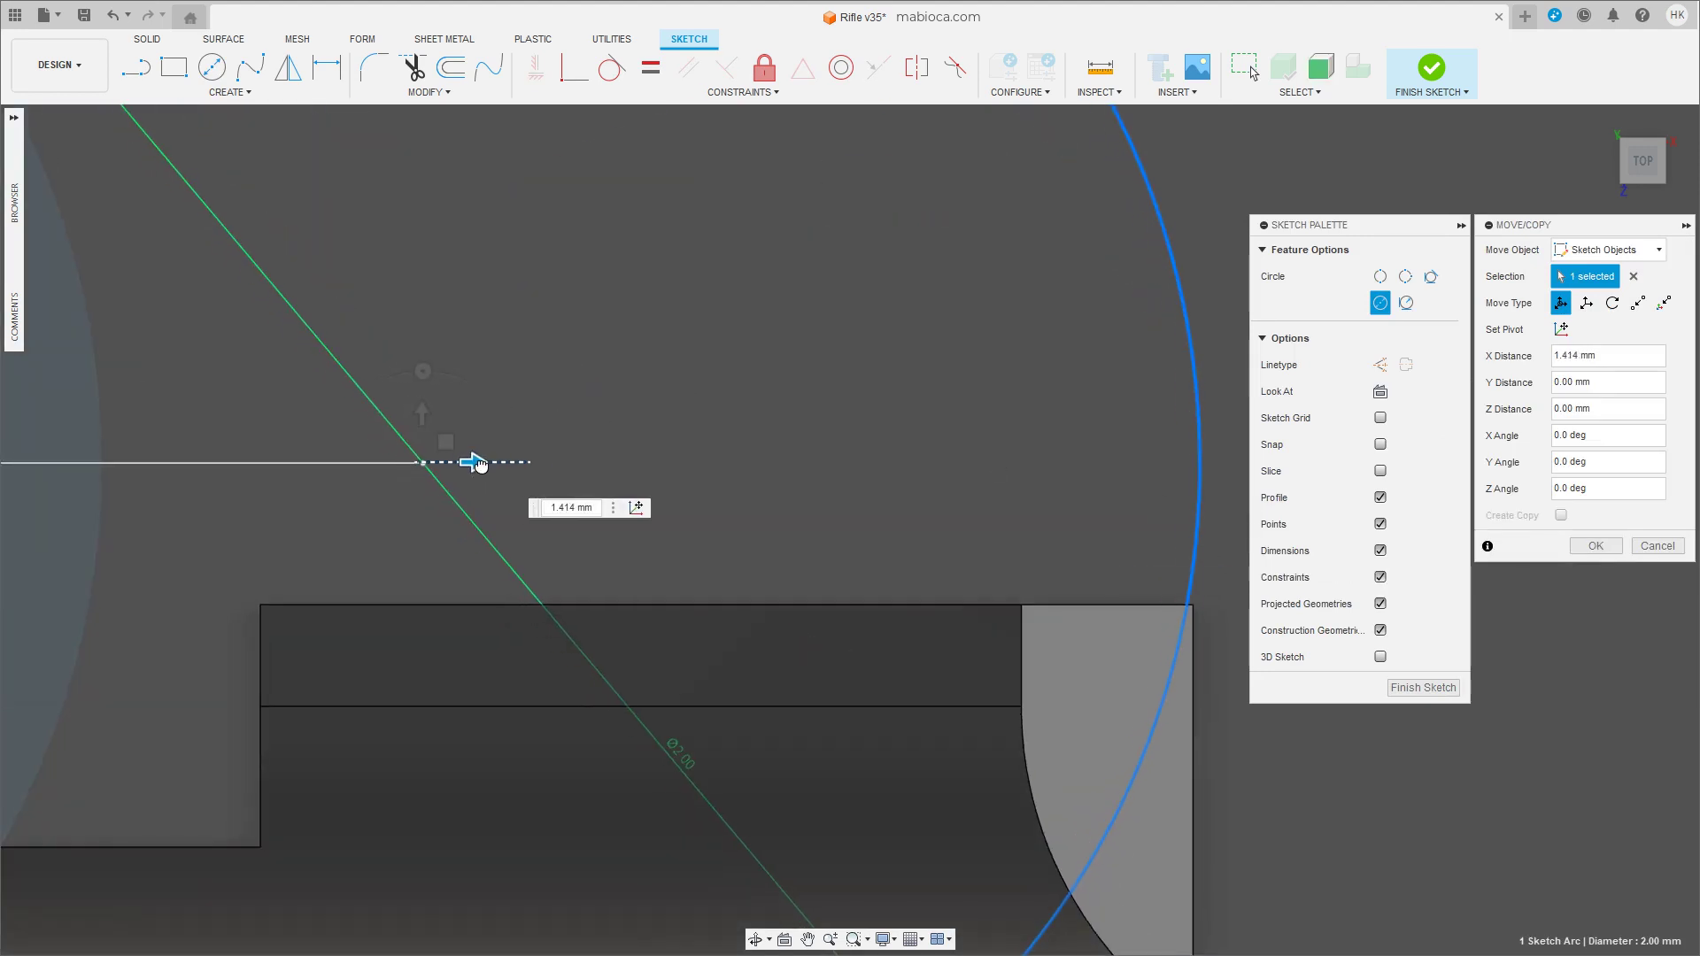
{"action": "scroll", "coordinate": [1036, 620], "scroll_direction": "up", "scroll_amount": 2}
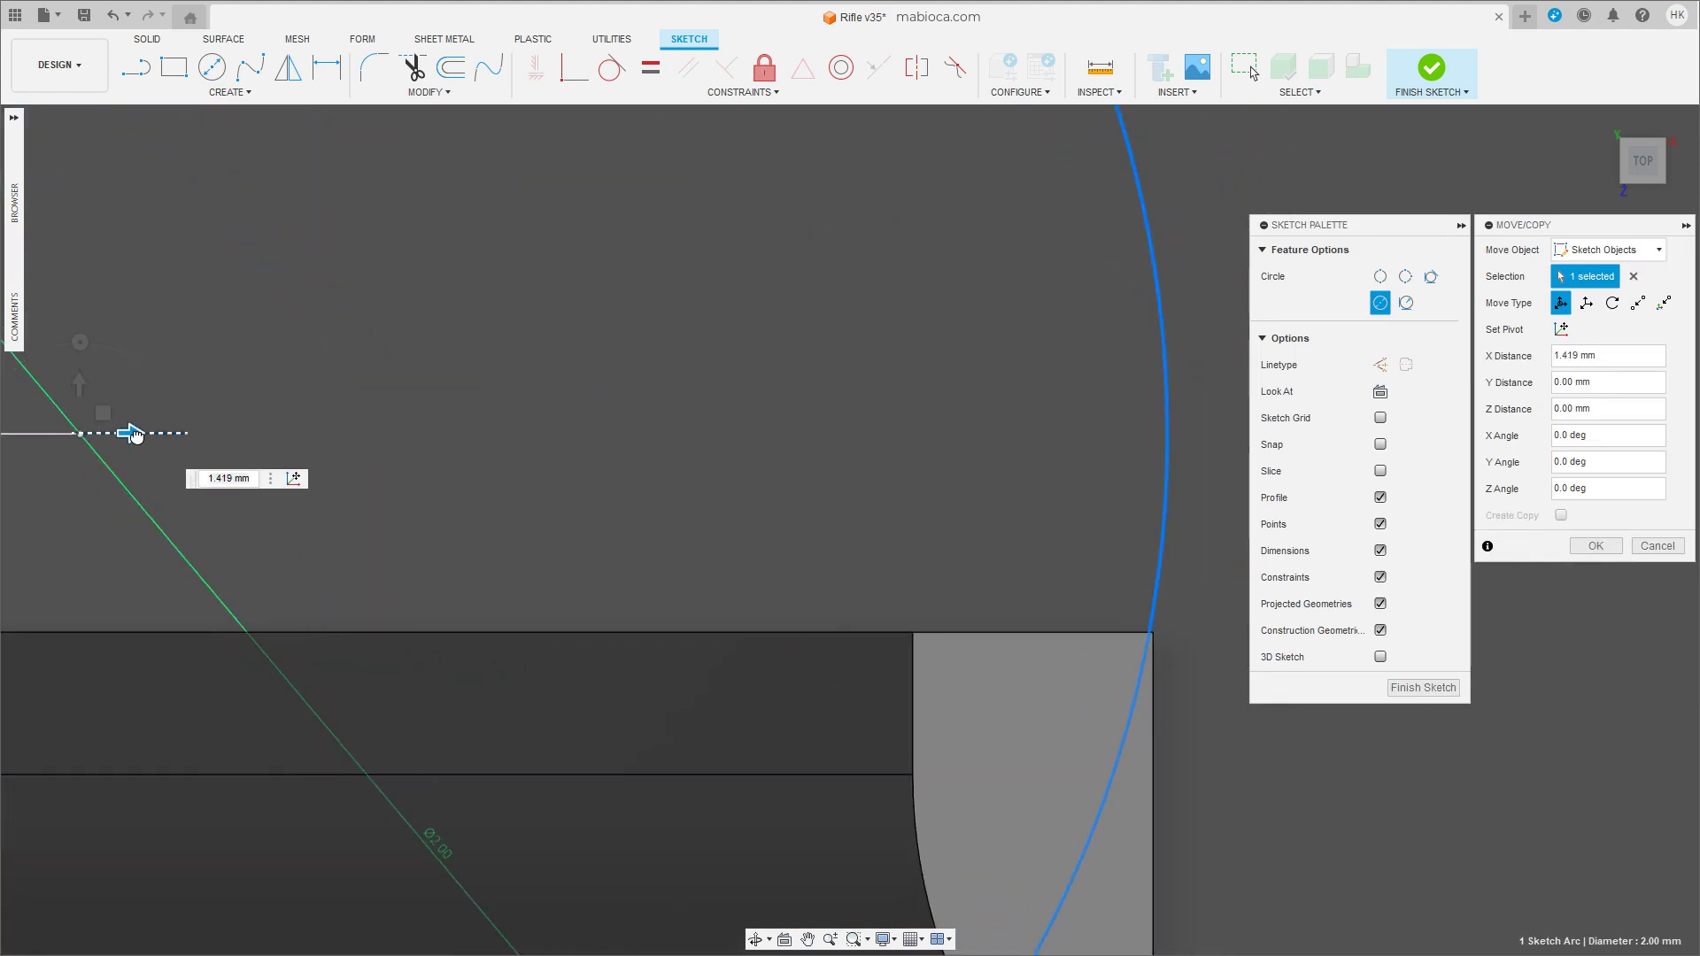
{"action": "key", "text": "F6"}
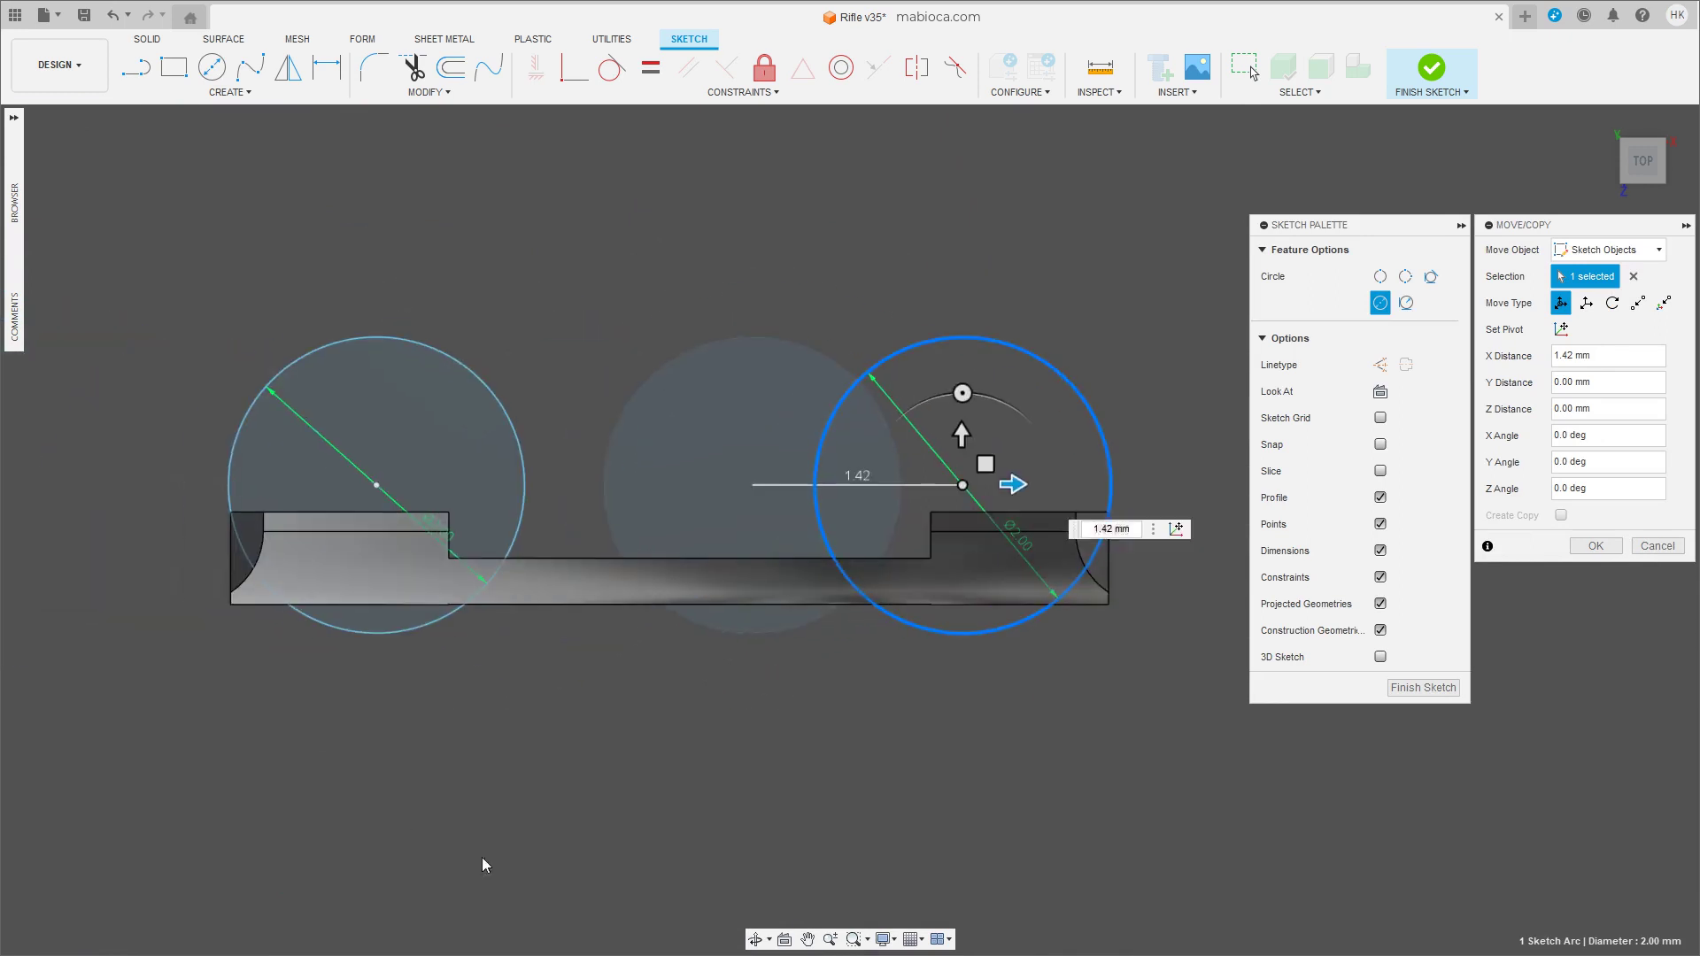
Draw the line outline, trim the left circle's upper arc, and finish the sketch.
{"action": "key", "text": "l"}
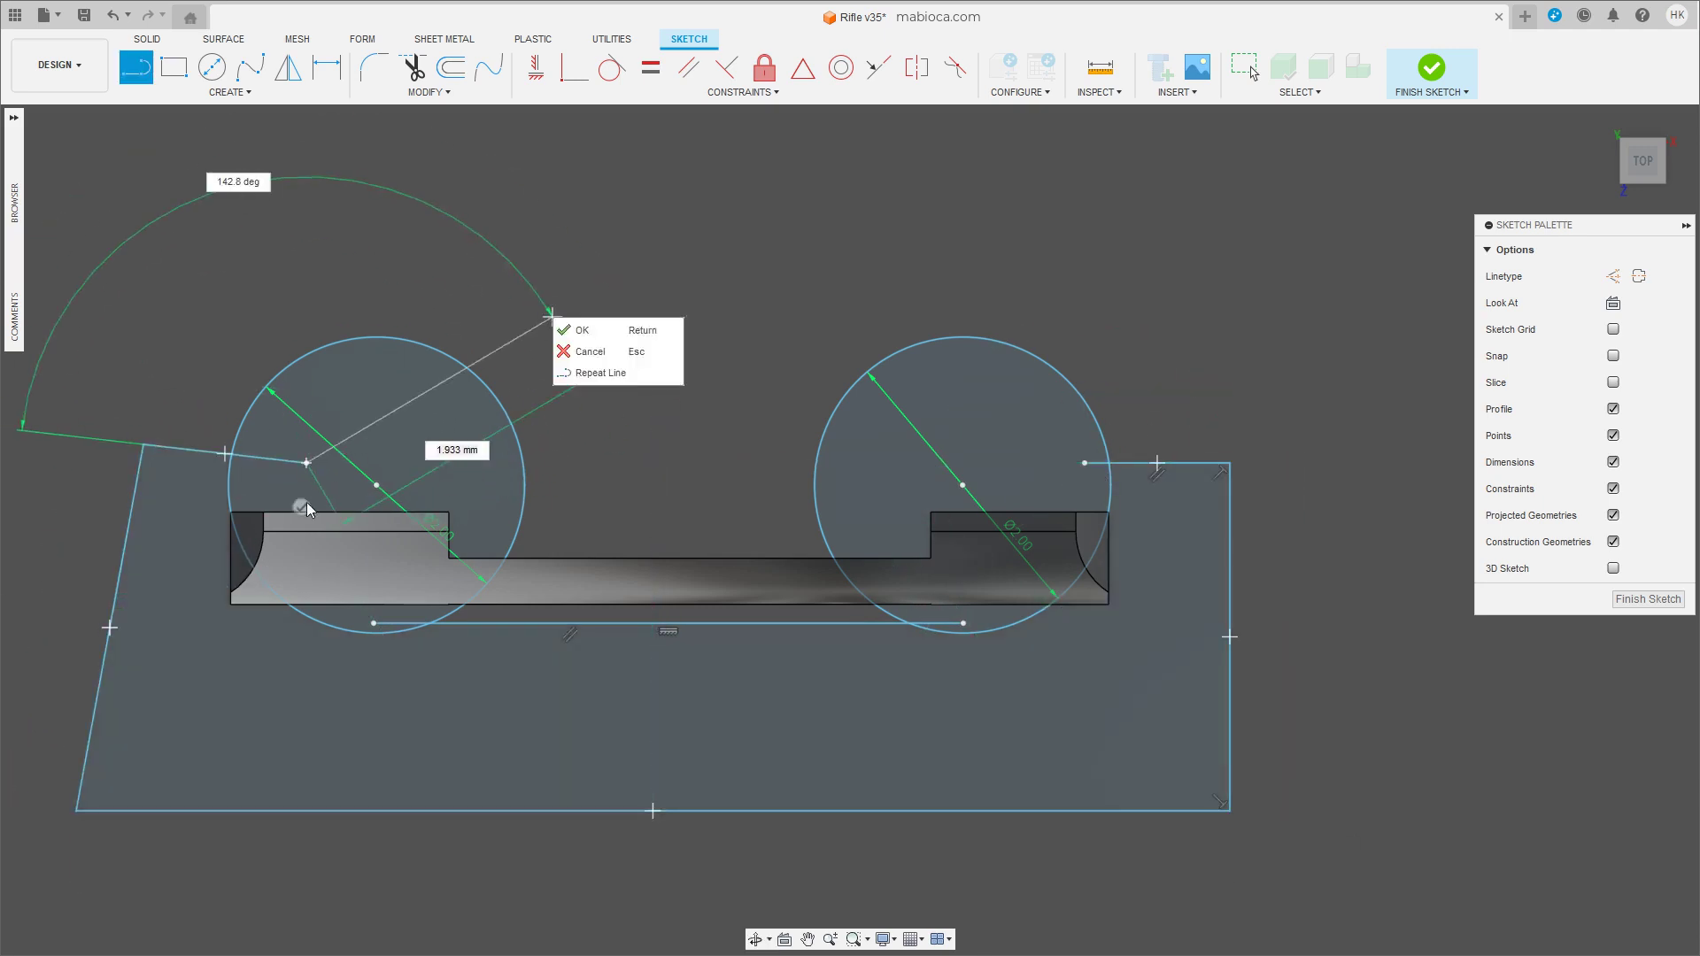
{"action": "key", "text": "Escape"}
{"action": "key", "text": "t"}
{"action": "left_click", "coordinate": [390, 338]}
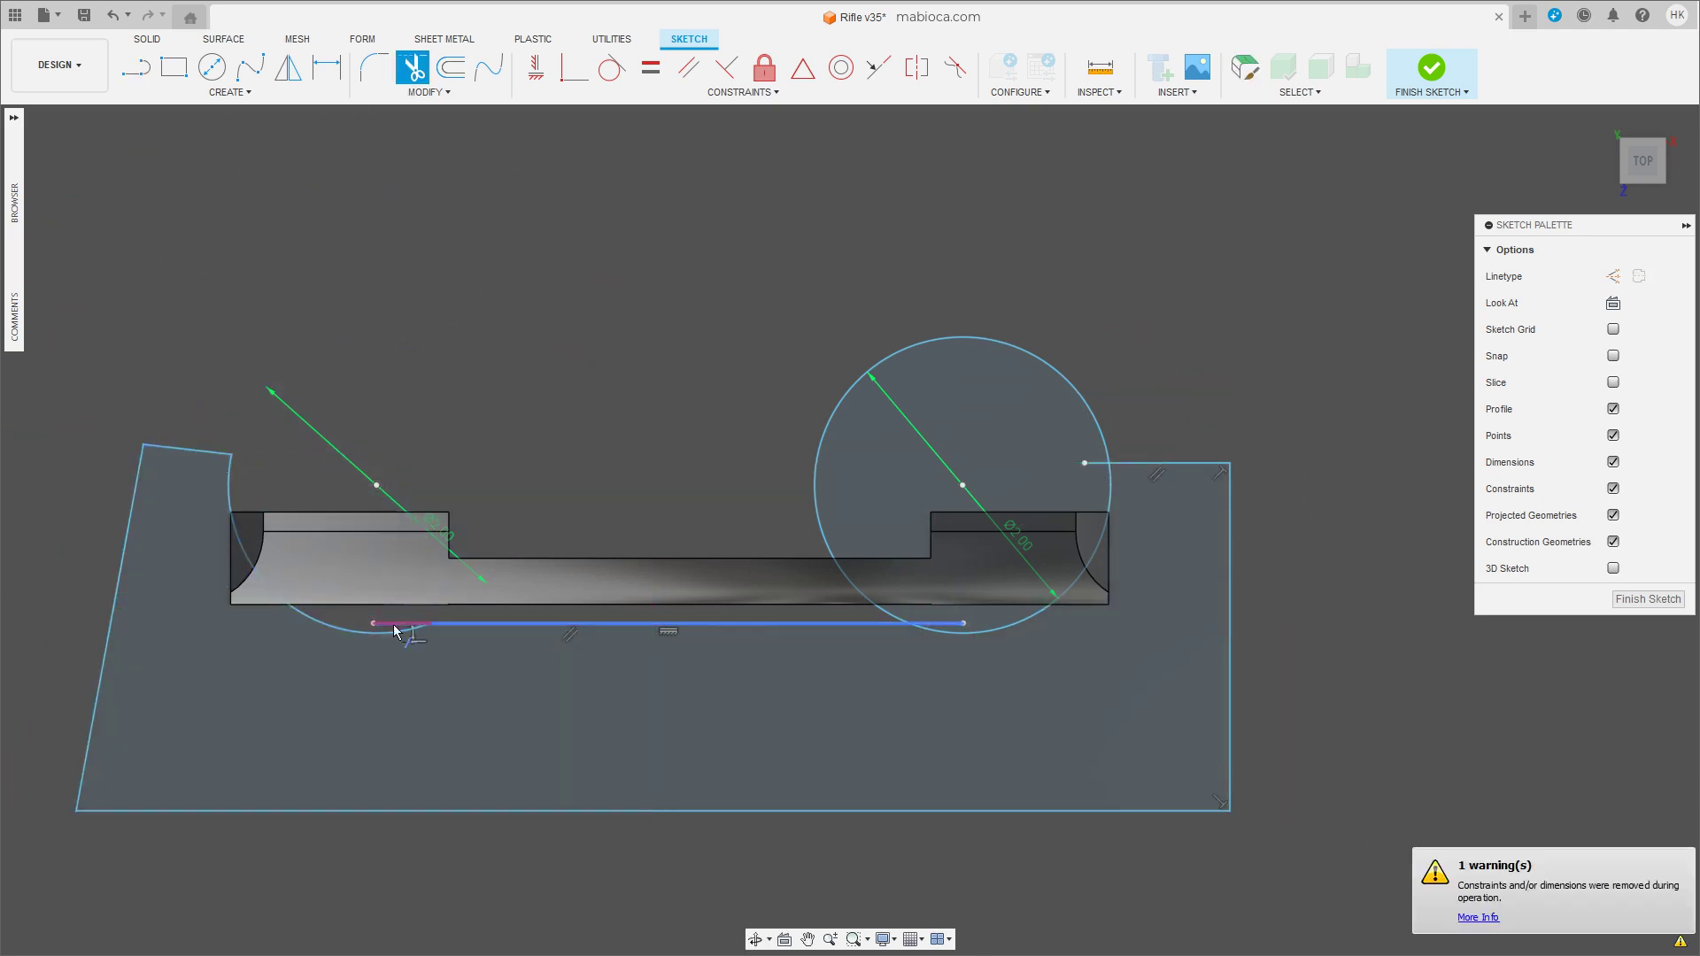
{"action": "left_click", "coordinate": [1645, 602]}
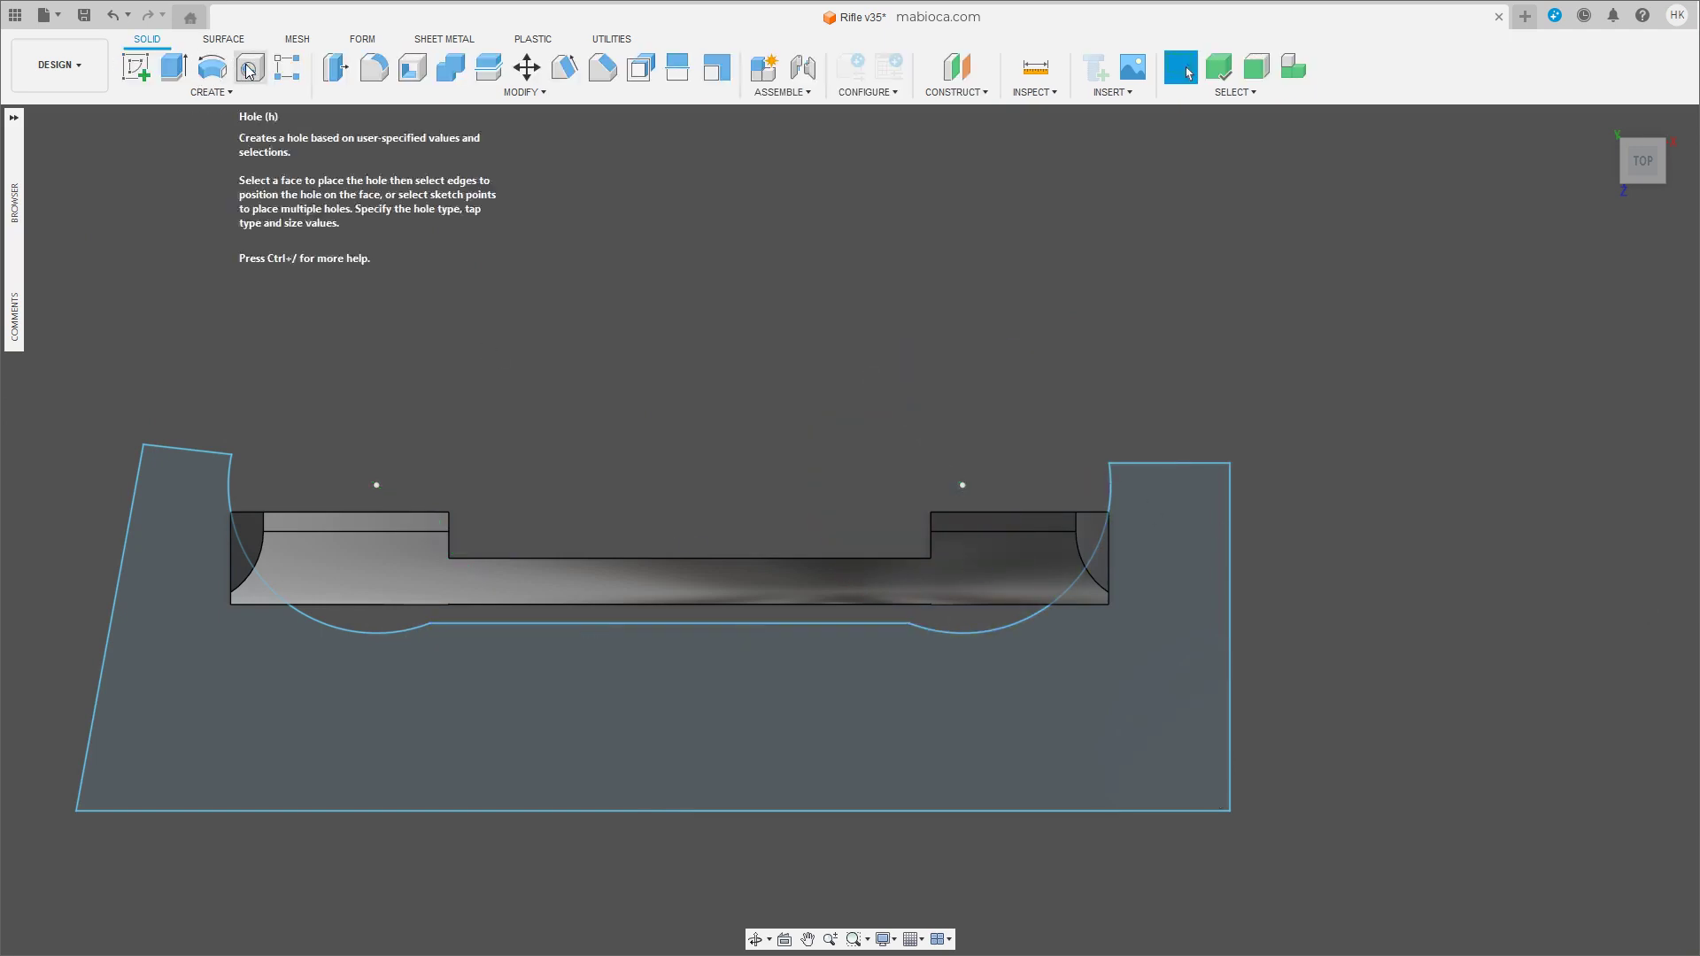
Split the handle body with the sketch outline and delete the right corner wedge.
{"action": "left_click", "coordinate": [487, 70]}
{"action": "left_click", "coordinate": [593, 537]}
{"action": "left_click", "coordinate": [994, 631]}
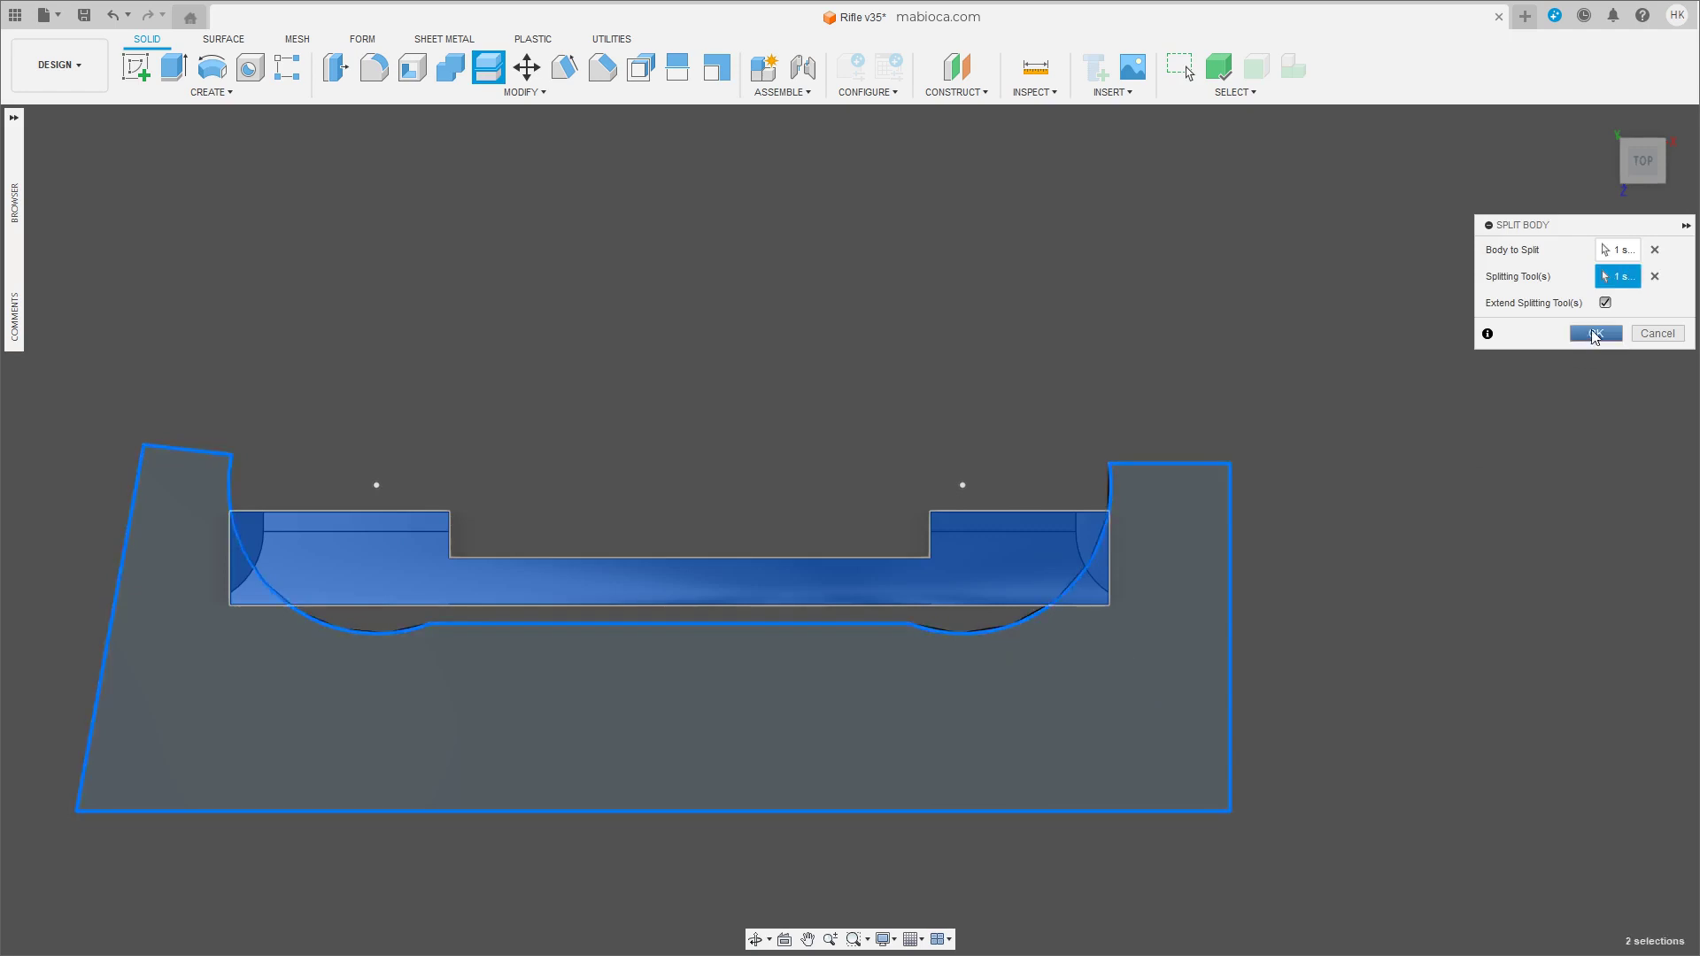
{"action": "left_click", "coordinate": [1579, 331]}
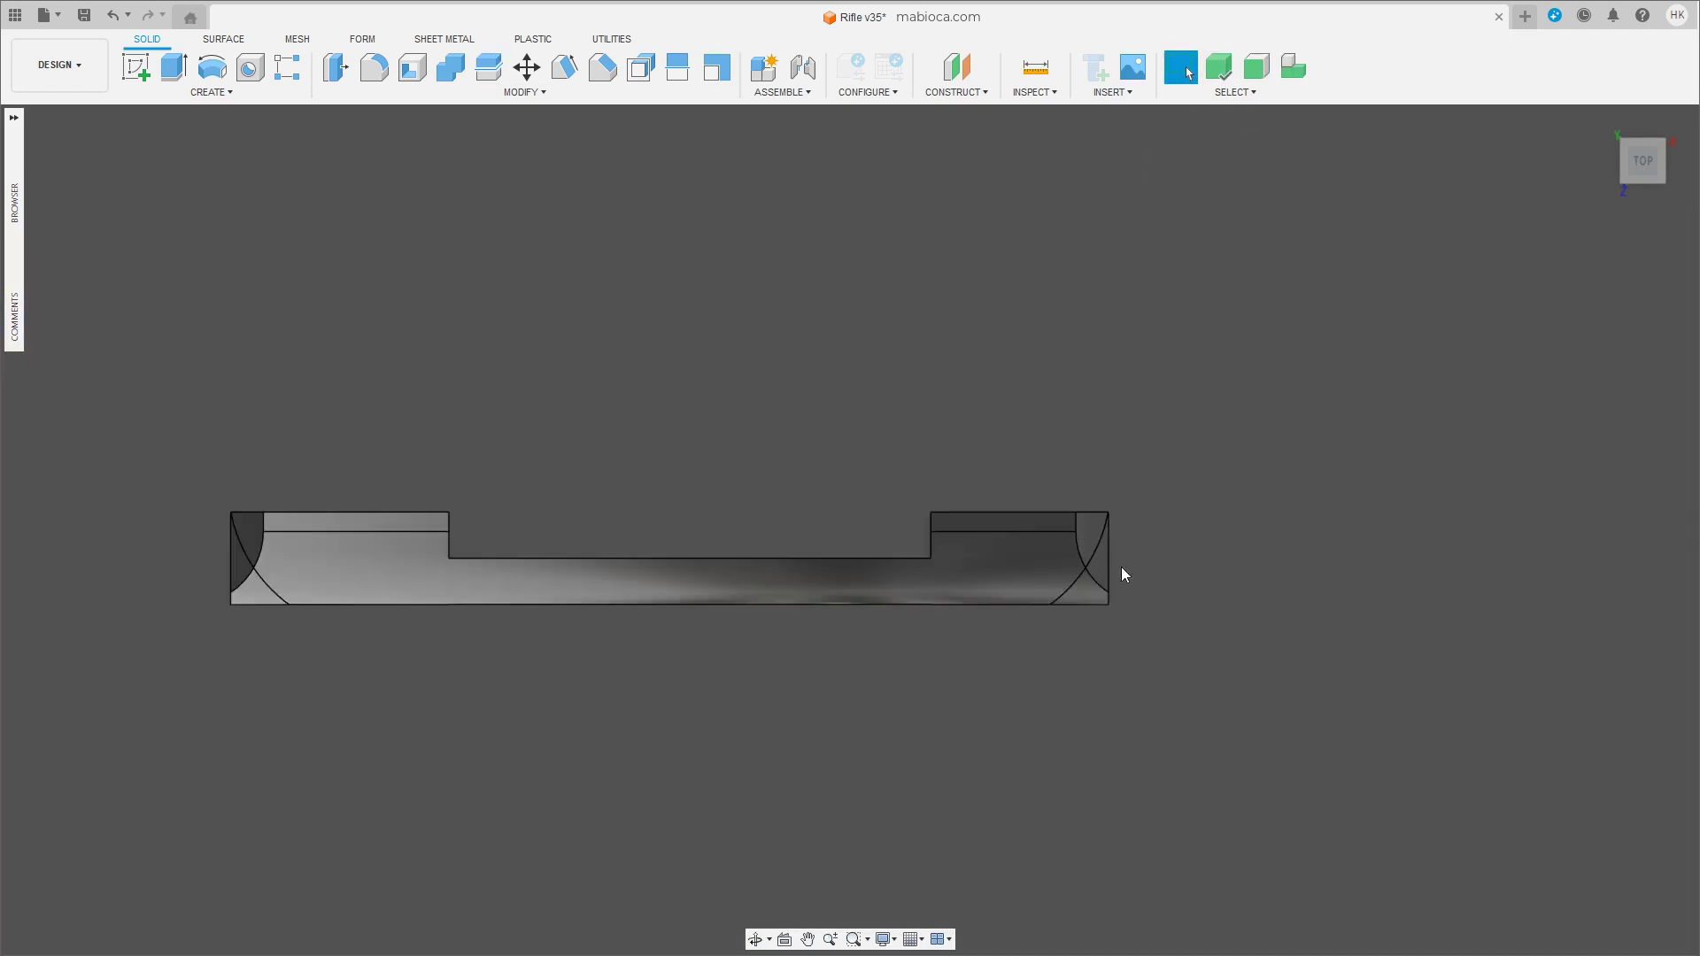
{"action": "left_click", "coordinate": [1098, 584]}
{"action": "key", "text": "Delete"}
Unisolate the bar body so all the other rifle bodies reappear around it.
{"action": "mouse_move", "coordinate": [237, 593]}
{"action": "middle_mouse_down", "text": "shift"}
{"action": "mouse_move", "coordinate": [639, 464]}
{"action": "mouse_move", "coordinate": [908, 640]}
{"action": "middle_mouse_up", "text": "shift"}
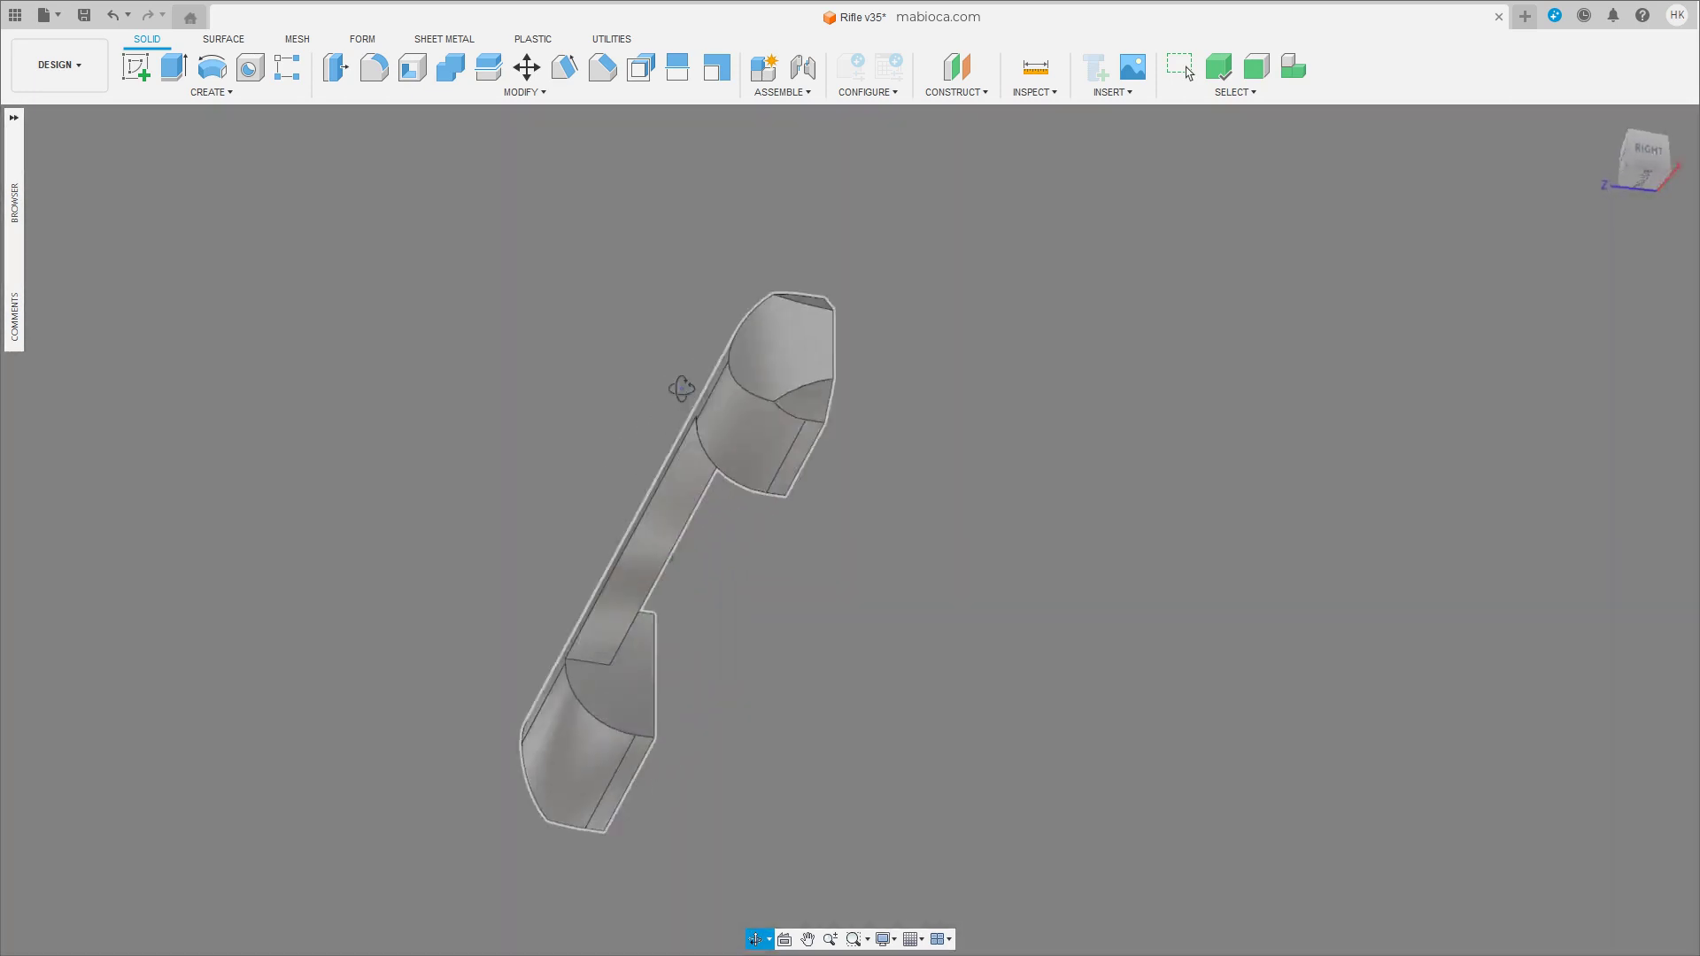
{"action": "scroll", "coordinate": [907, 639], "scroll_direction": "up", "scroll_amount": 2}
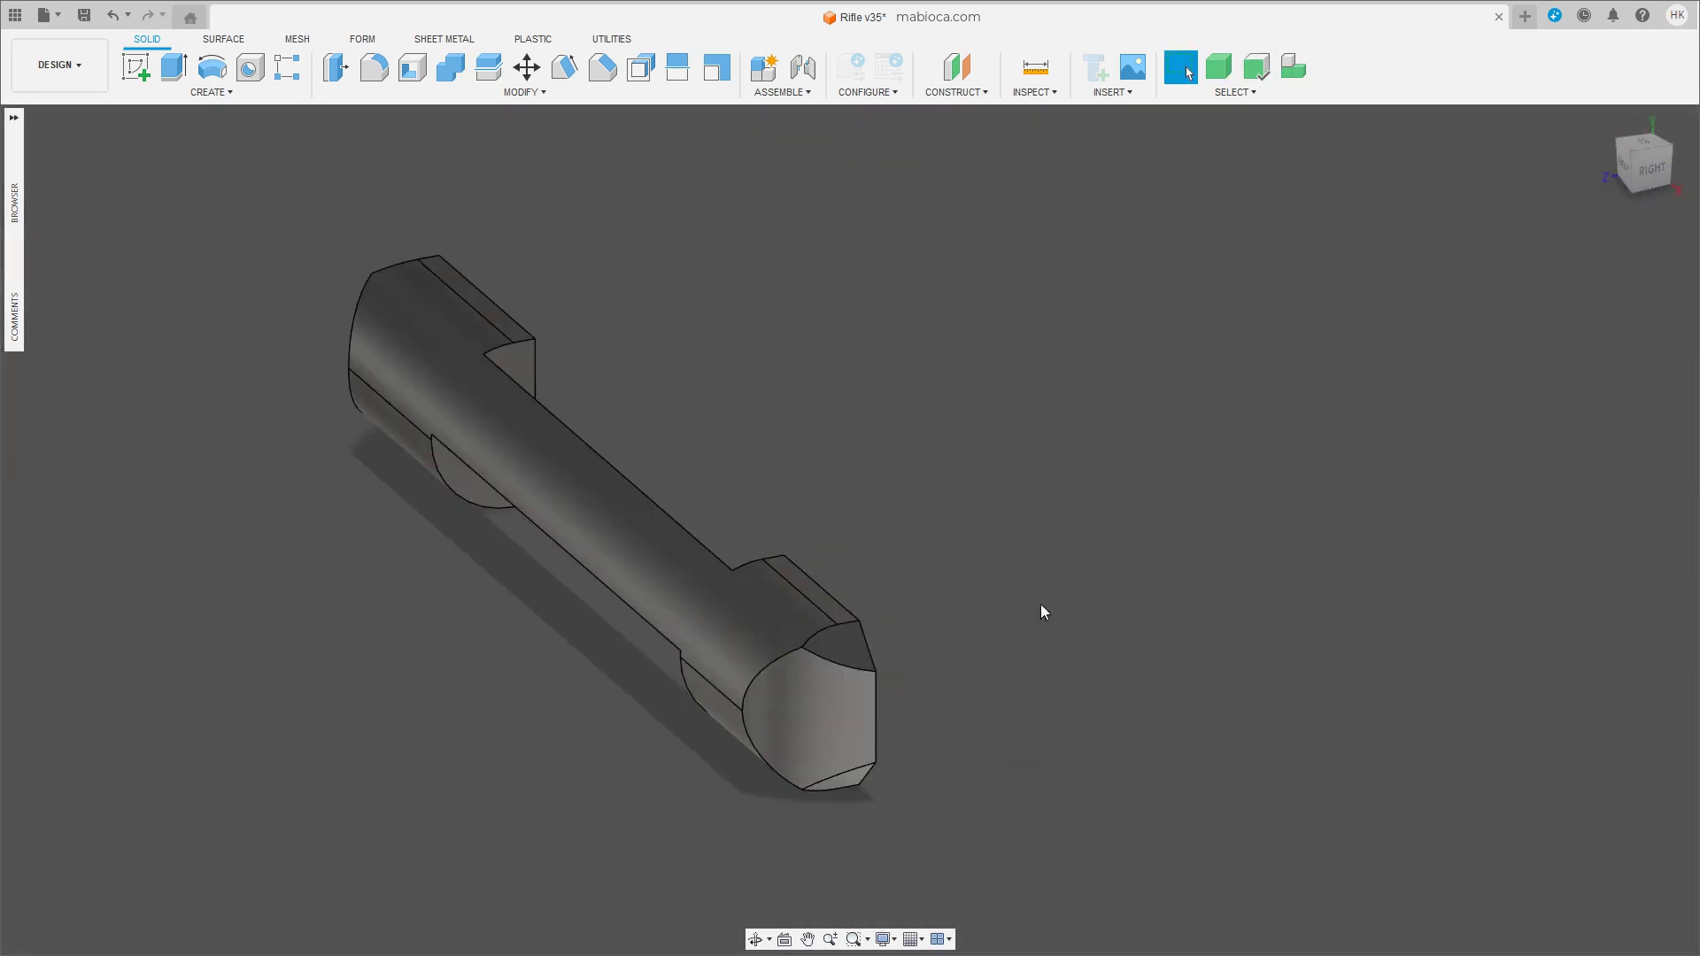
{"action": "mouse_move", "coordinate": [869, 699]}
{"action": "middle_mouse_down", "text": "shift"}
{"action": "mouse_move", "coordinate": [977, 648]}
{"action": "mouse_move", "coordinate": [1342, 134]}
{"action": "middle_mouse_up", "text": "shift"}
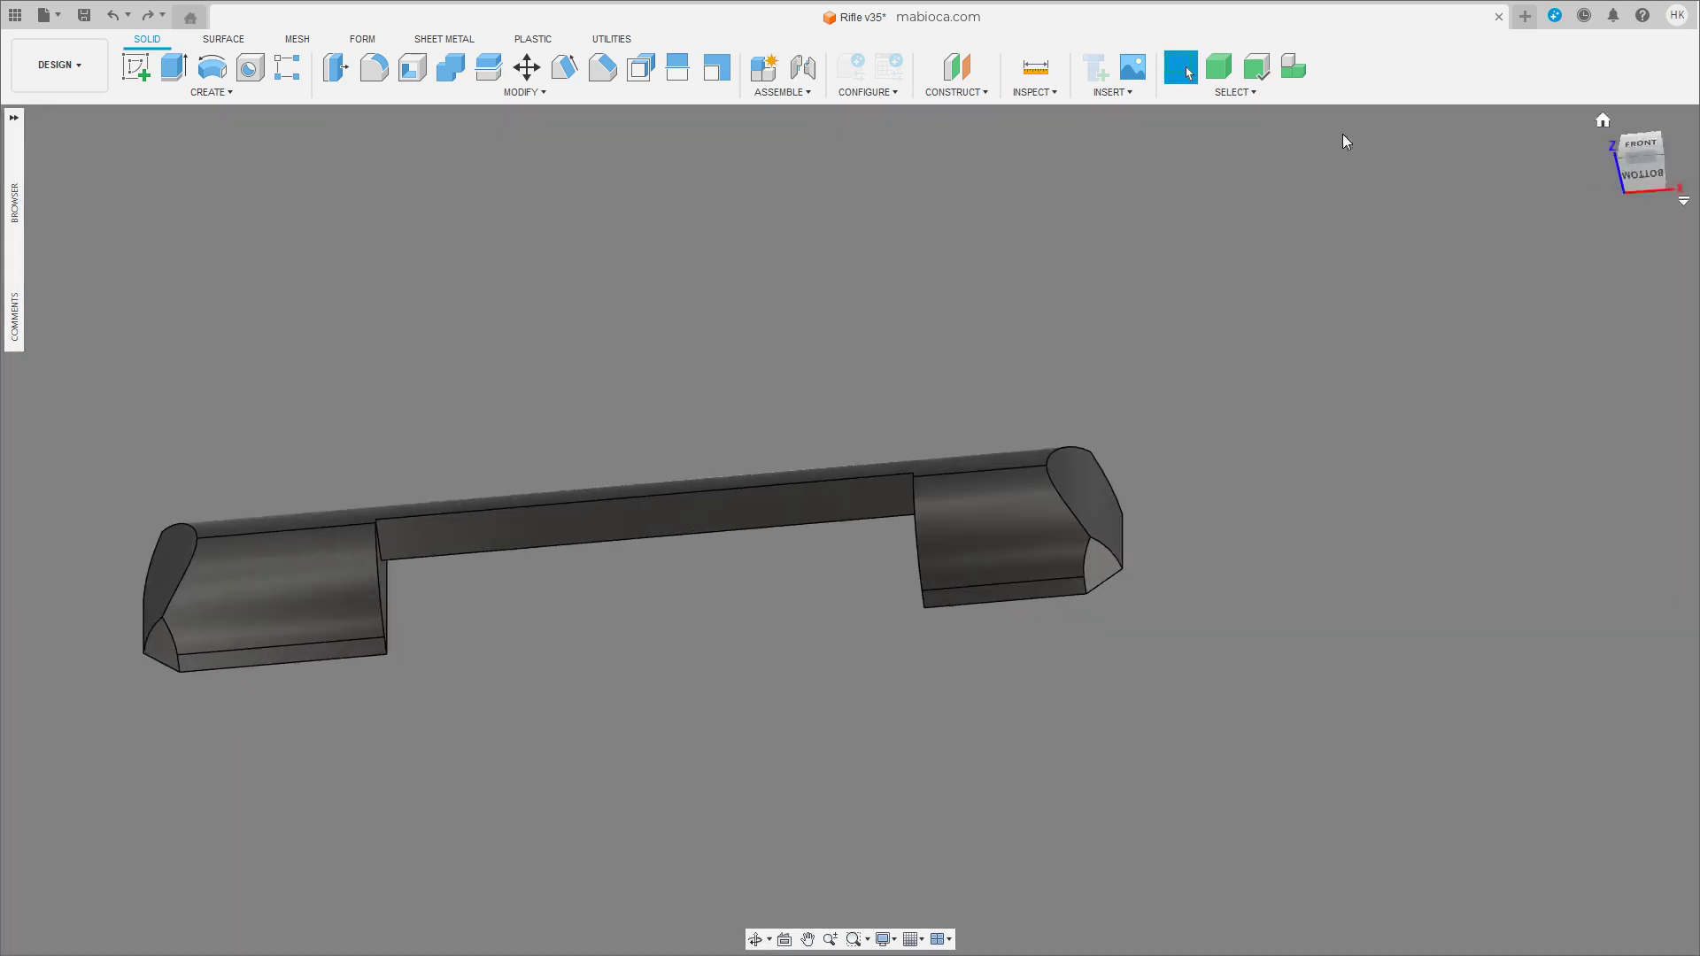
{"action": "right_click", "coordinate": [995, 555]}
{"action": "left_click", "coordinate": [1010, 565]}
{"action": "right_click", "coordinate": [1009, 567]}
{"action": "left_click", "coordinate": [1080, 516]}
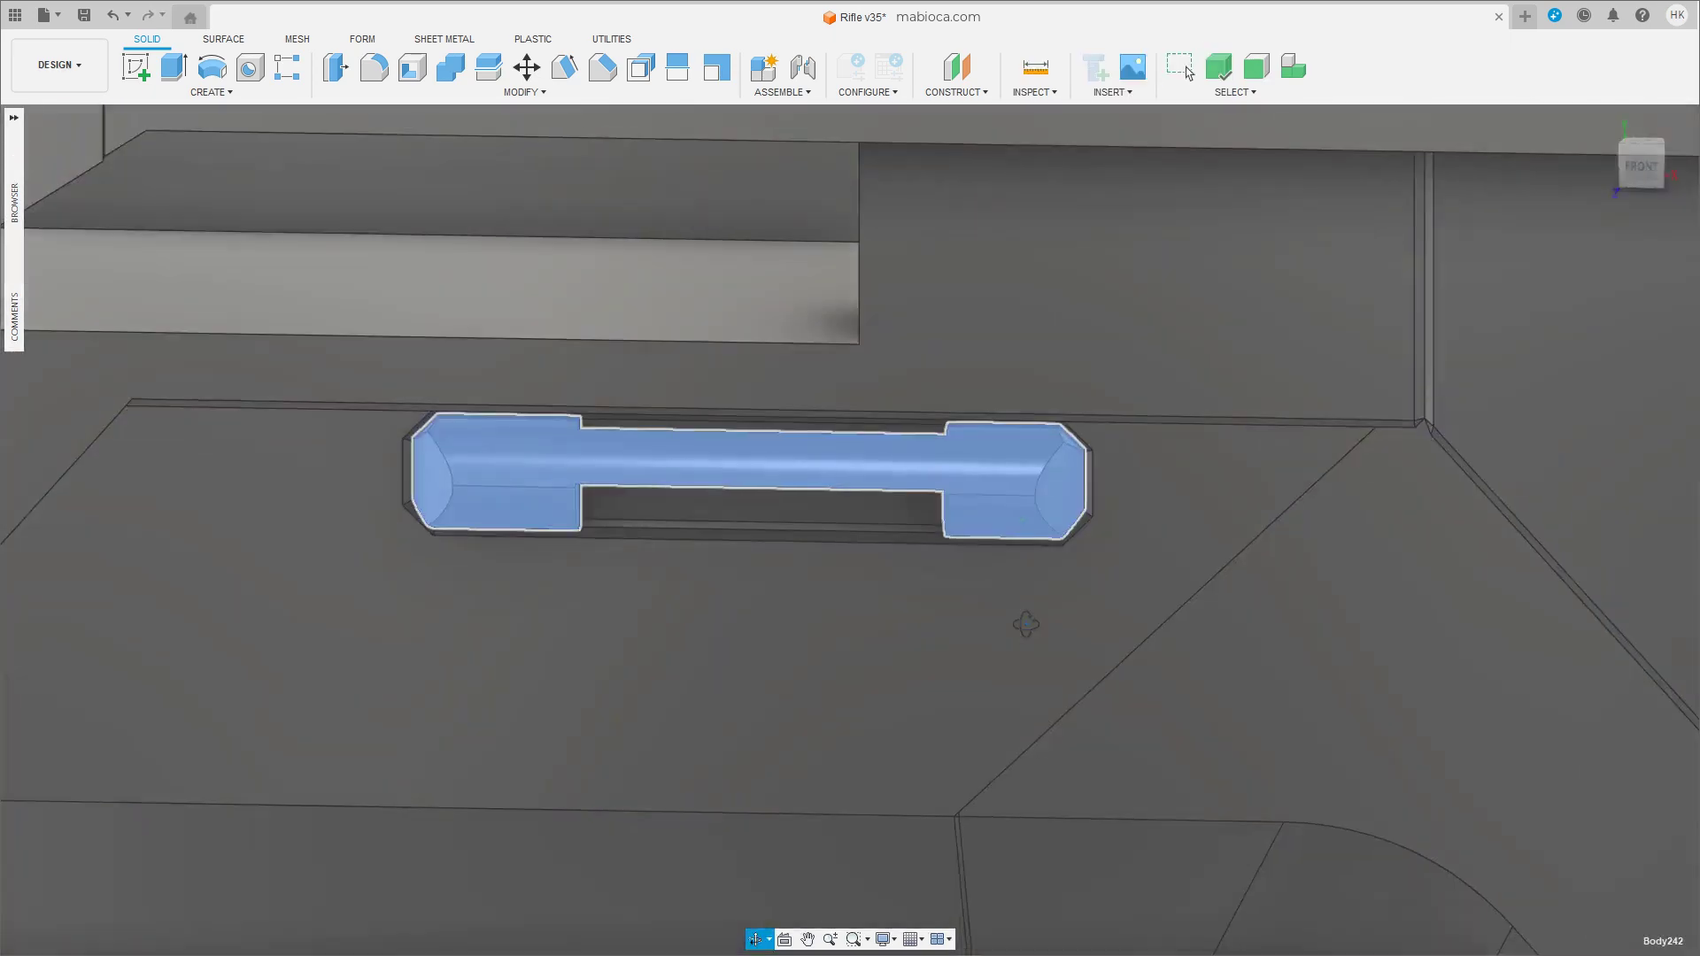
Move one end face of the bar a fraction of a millimetre into the slot.
{"action": "mouse_move", "coordinate": [915, 864]}
{"action": "middle_mouse_down", "text": "shift"}
{"action": "mouse_move", "coordinate": [979, 641]}
{"action": "mouse_move", "coordinate": [608, 748]}
{"action": "mouse_move", "coordinate": [629, 728]}
{"action": "middle_mouse_up", "text": "shift"}
{"action": "left_click", "coordinate": [614, 732]}
{"action": "scroll", "coordinate": [620, 732], "scroll_direction": "up", "scroll_amount": 3}
{"action": "key", "text": "m"}
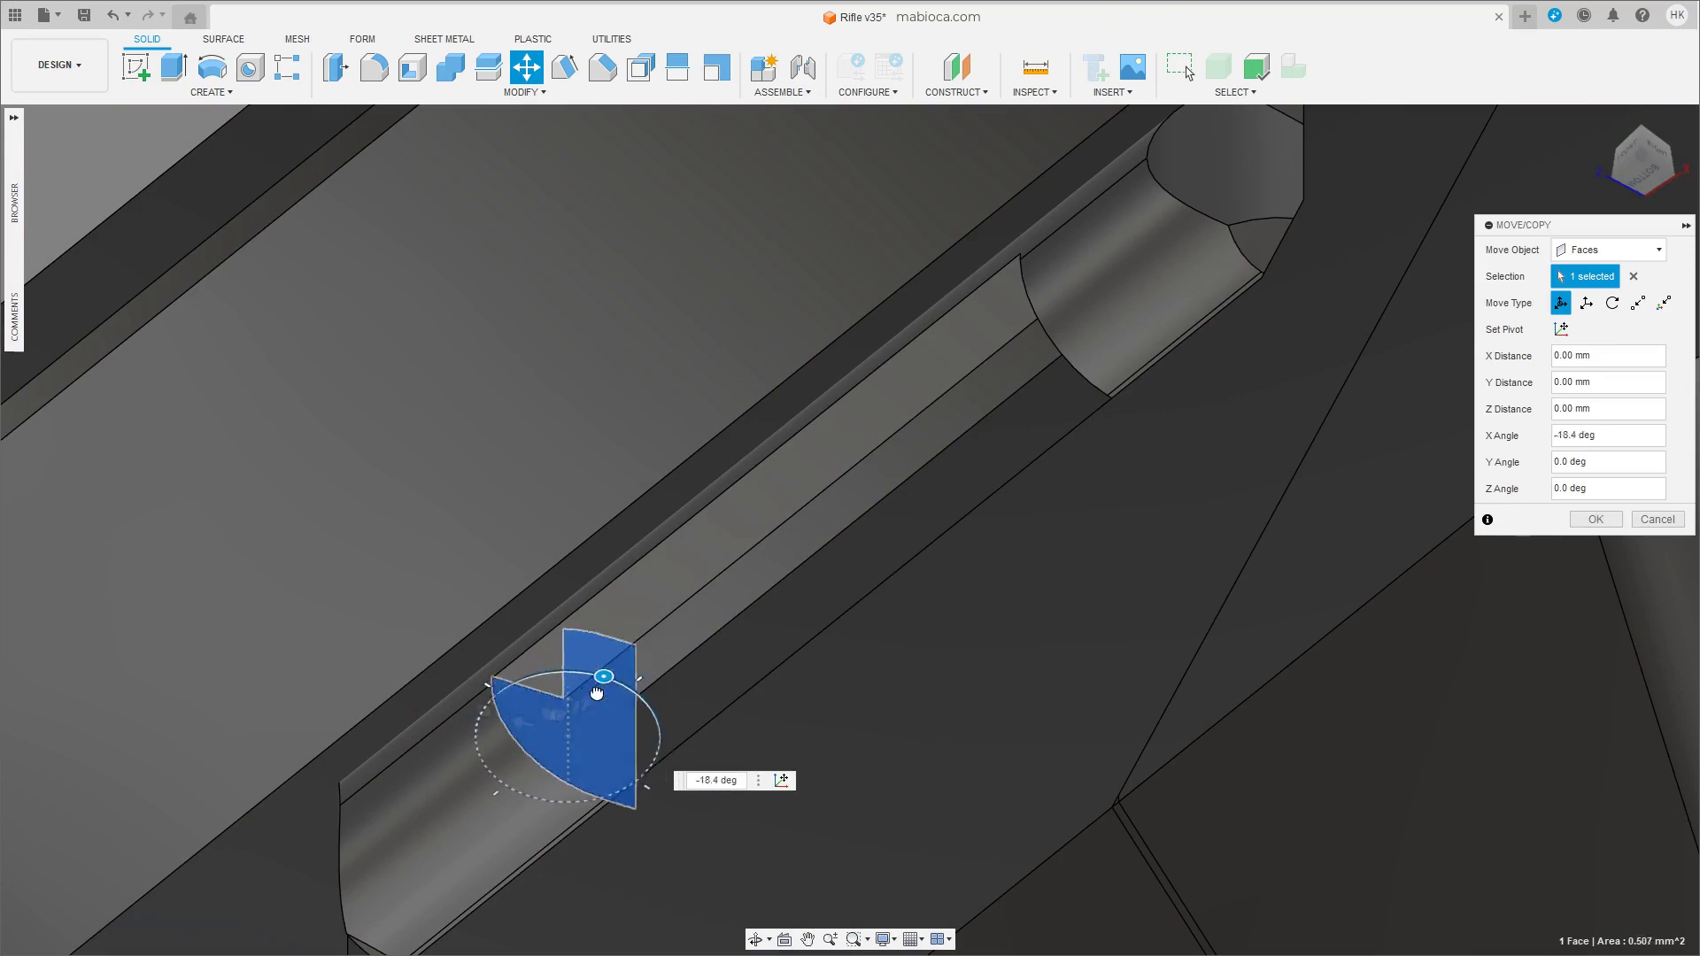
{"action": "mouse_move", "coordinate": [634, 712]}
{"action": "middle_mouse_down", "text": "shift"}
{"action": "mouse_move", "coordinate": [769, 666]}
{"action": "mouse_move", "coordinate": [765, 650]}
{"action": "middle_mouse_up", "text": "shift"}
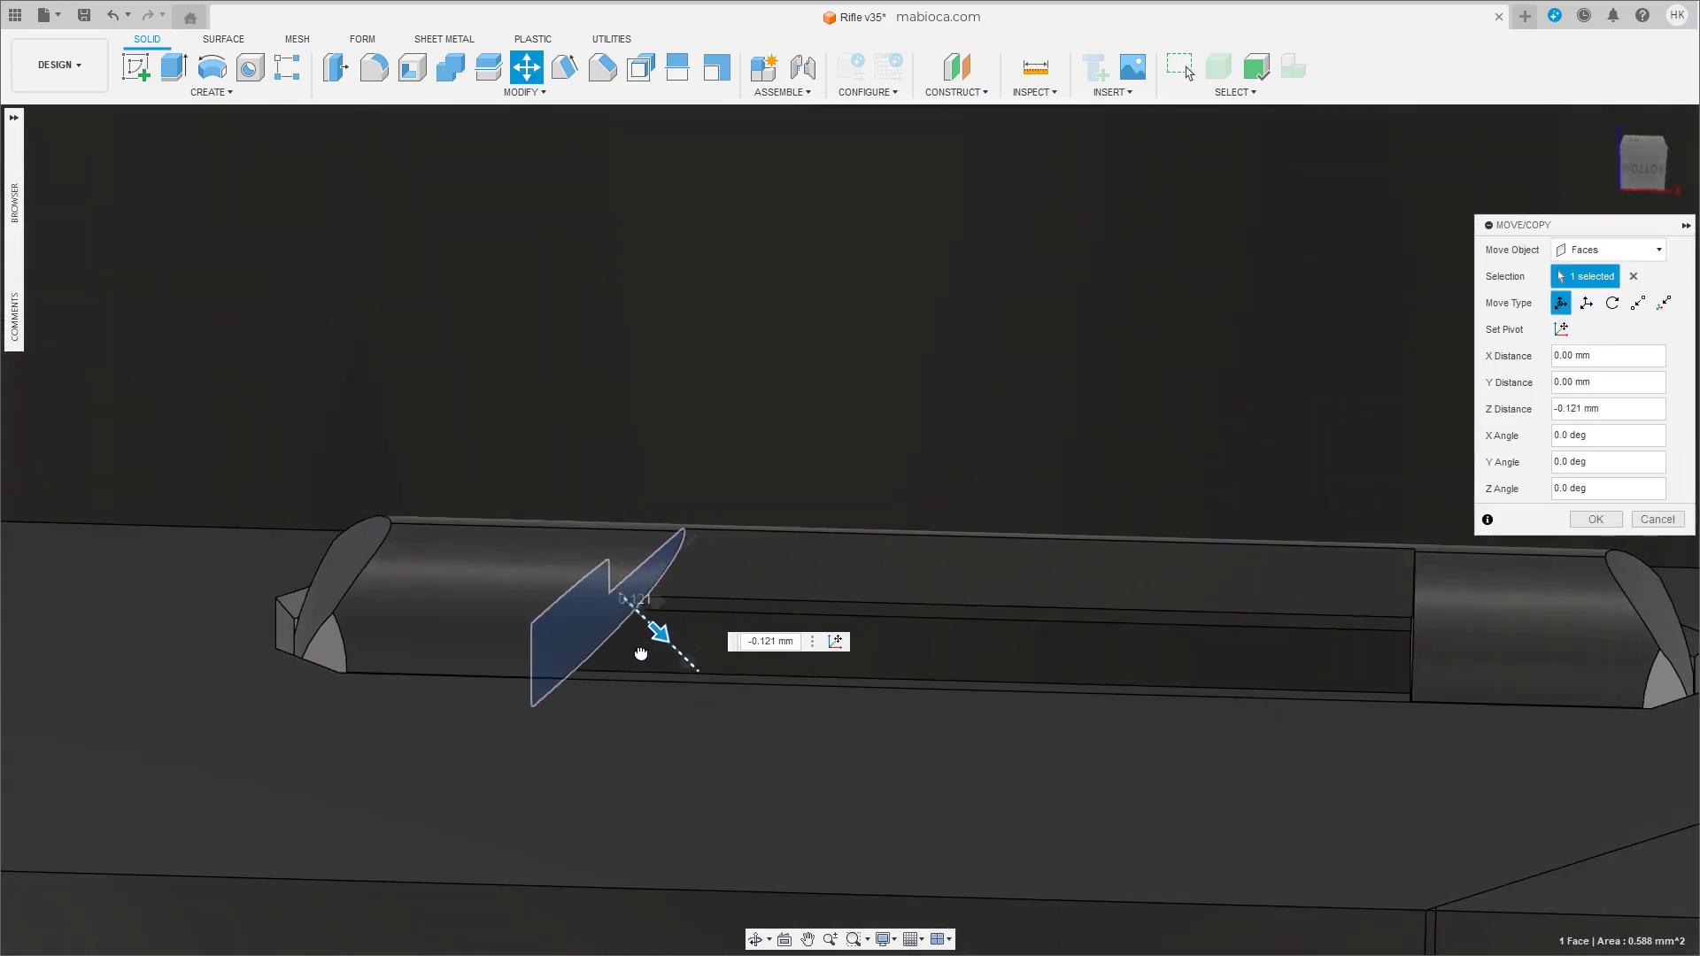
{"action": "left_click", "coordinate": [1608, 520]}
Push the opposite end face of the bar about 0.19 mm further.
{"action": "mouse_move", "coordinate": [1505, 575]}
{"action": "middle_mouse_down", "text": "shift"}
{"action": "mouse_move", "coordinate": [1406, 630]}
{"action": "mouse_move", "coordinate": [1337, 603]}
{"action": "middle_mouse_up", "text": "shift"}
{"action": "left_click", "coordinate": [1406, 630]}
{"action": "key", "text": "m"}
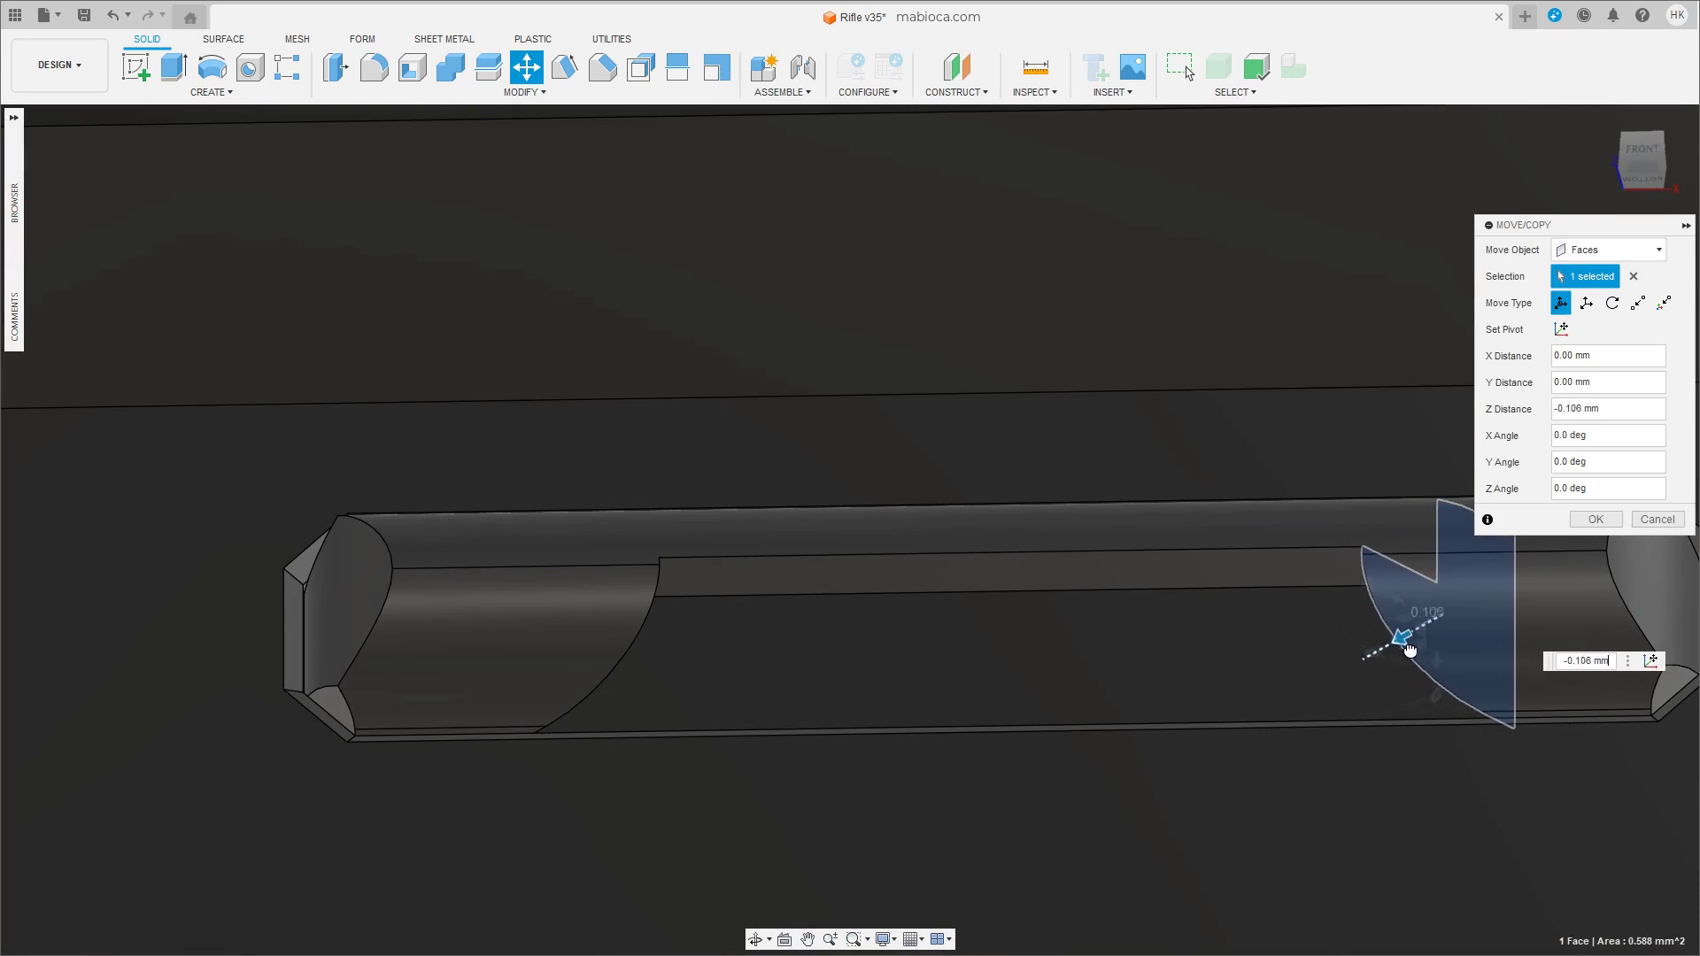
{"action": "left_click_drag", "start_coordinate": [1409, 651], "coordinate": [1425, 651]}
{"action": "scroll", "coordinate": [1427, 651], "scroll_direction": "down", "scroll_amount": 3}
{"action": "middle_click_drag", "start_coordinate": [1214, 626], "coordinate": [1484, 606], "text": "shift"}
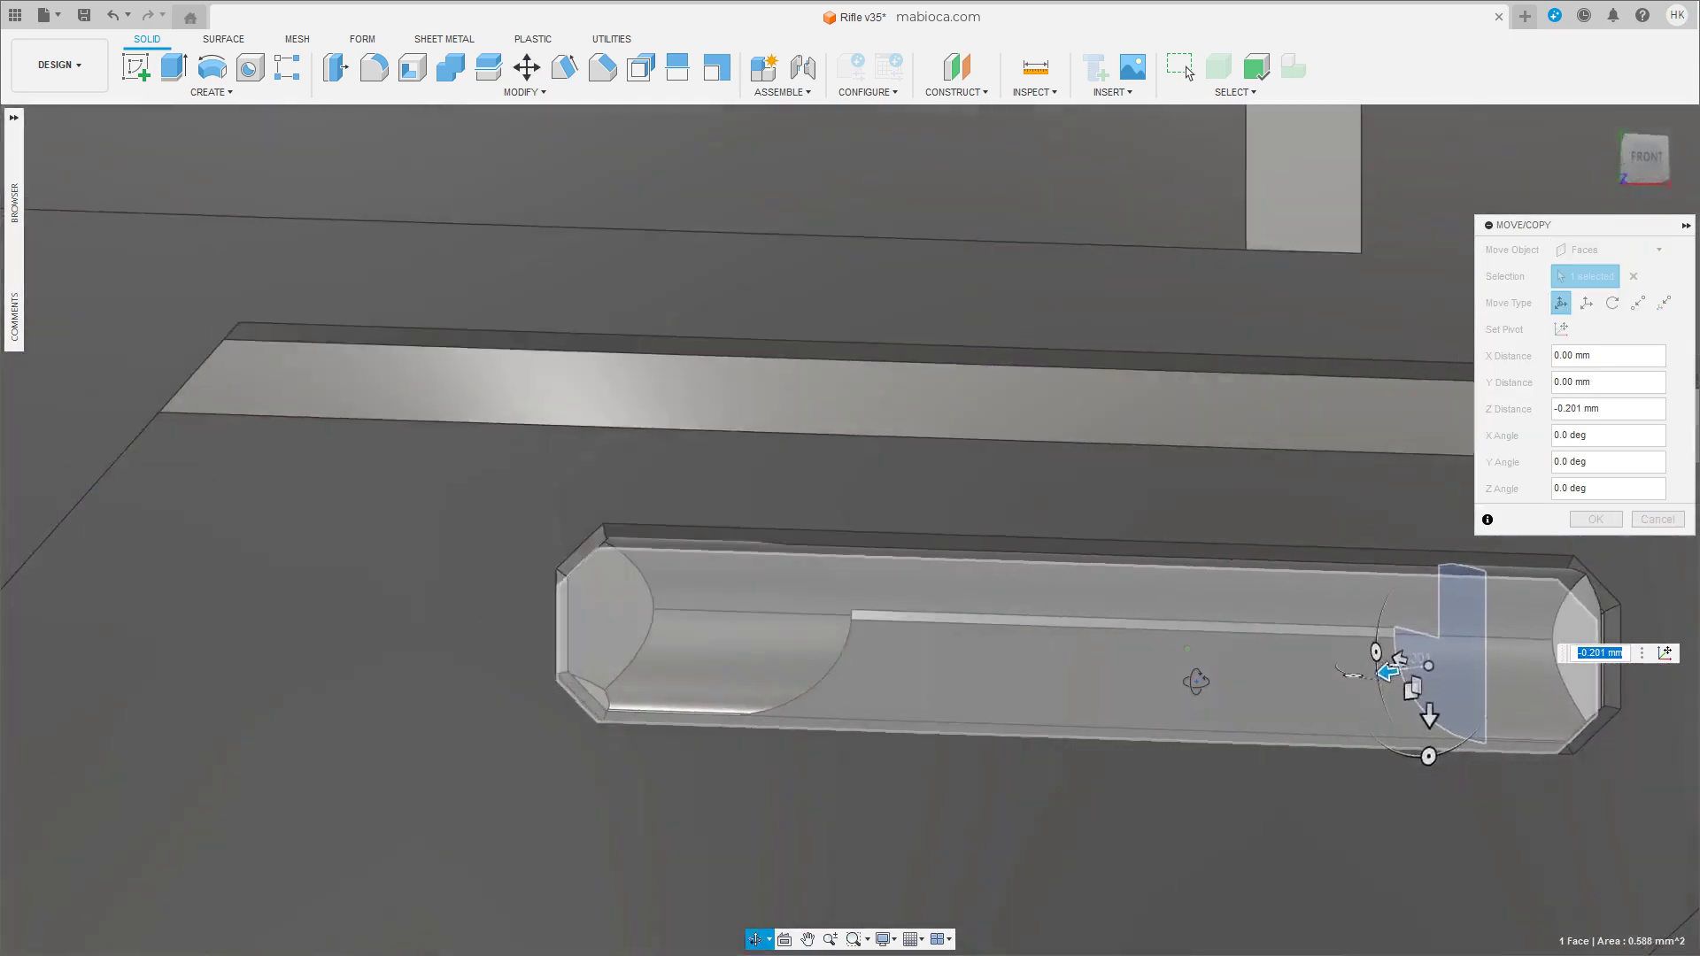
{"action": "left_click", "coordinate": [1581, 521]}
Shift another end face of the bar by a fraction of a millimetre.
{"action": "scroll", "coordinate": [1169, 699], "scroll_direction": "down", "scroll_amount": 3}
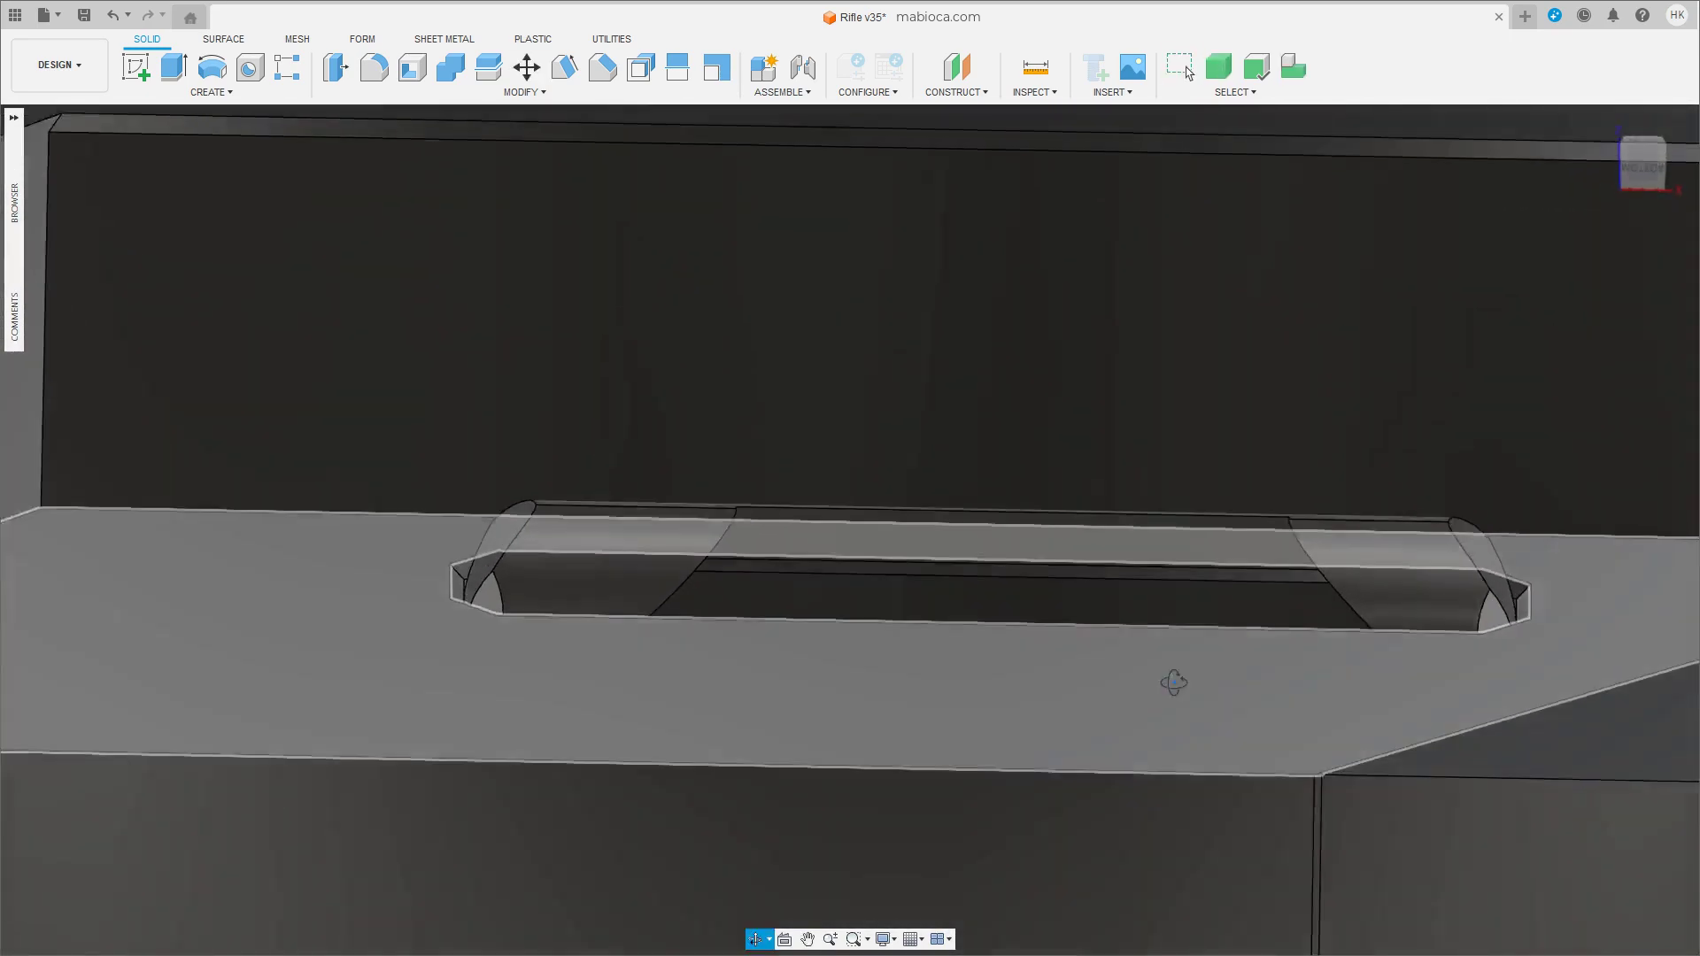
{"action": "middle_click_drag", "start_coordinate": [1169, 700], "coordinate": [1169, 702], "text": "shift"}
{"action": "scroll", "coordinate": [1292, 657], "scroll_direction": "up", "scroll_amount": 5}
{"action": "left_click", "coordinate": [1291, 657]}
{"action": "scroll", "coordinate": [1291, 657], "scroll_direction": "down", "scroll_amount": 5}
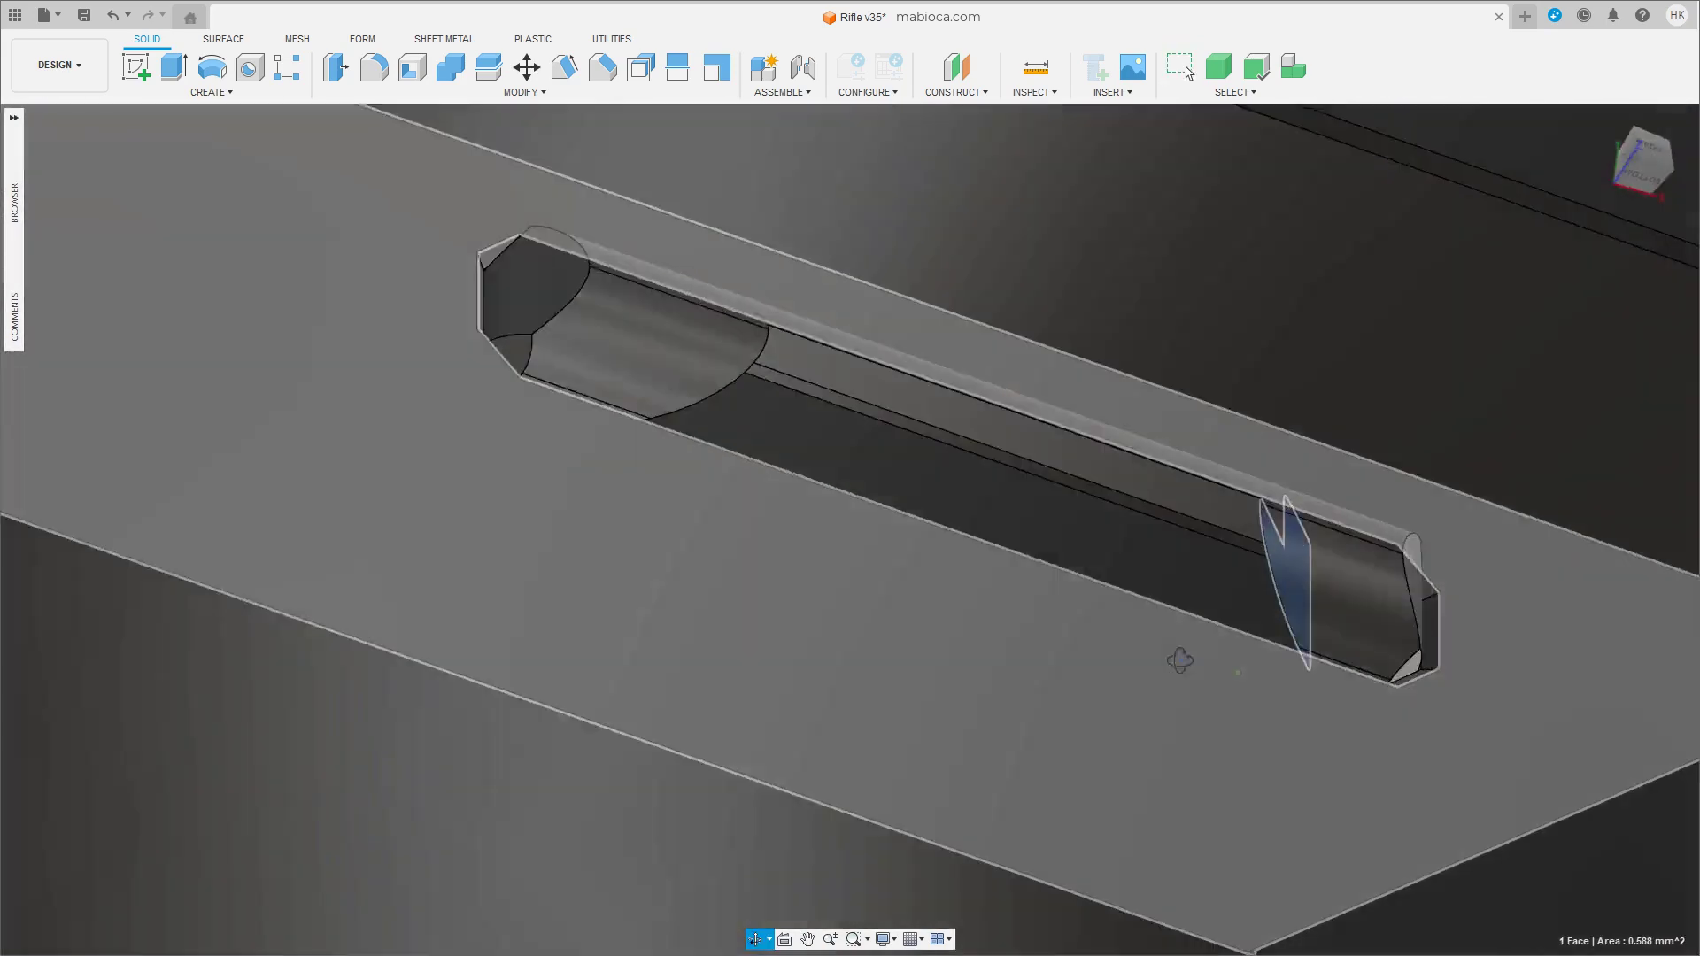
{"action": "key", "text": "m"}
{"action": "left_click_drag", "start_coordinate": [1231, 611], "coordinate": [1204, 623]}
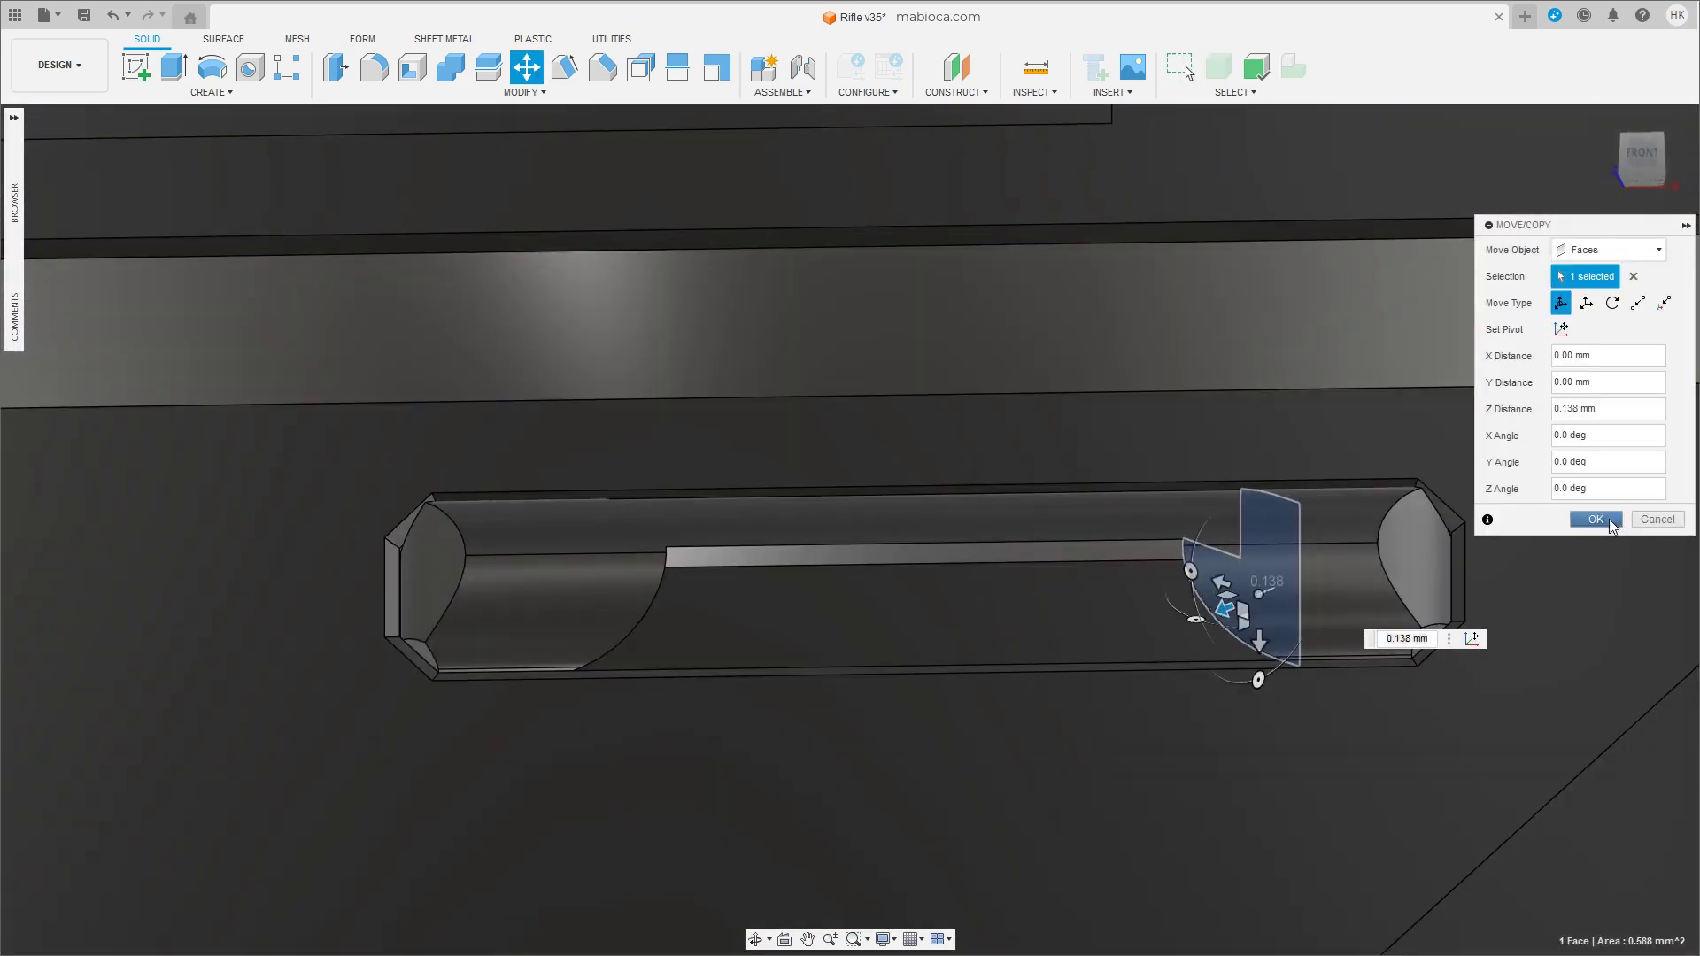
{"action": "left_click", "coordinate": [1610, 520]}
Inspect the slot, then isolate the bar body by itself.
{"action": "scroll", "coordinate": [1483, 705], "scroll_direction": "down", "scroll_amount": 5}
{"action": "mouse_move", "coordinate": [1482, 705]}
{"action": "middle_mouse_down", "text": "shift"}
{"action": "mouse_move", "coordinate": [983, 623]}
{"action": "mouse_move", "coordinate": [1021, 671]}
{"action": "mouse_move", "coordinate": [906, 560]}
{"action": "mouse_move", "coordinate": [1017, 505]}
{"action": "mouse_move", "coordinate": [857, 538]}
{"action": "mouse_move", "coordinate": [1033, 687]}
{"action": "middle_mouse_up", "text": "shift"}
{"action": "scroll", "coordinate": [980, 653], "scroll_direction": "up", "scroll_amount": 3}
{"action": "left_click", "coordinate": [930, 586]}
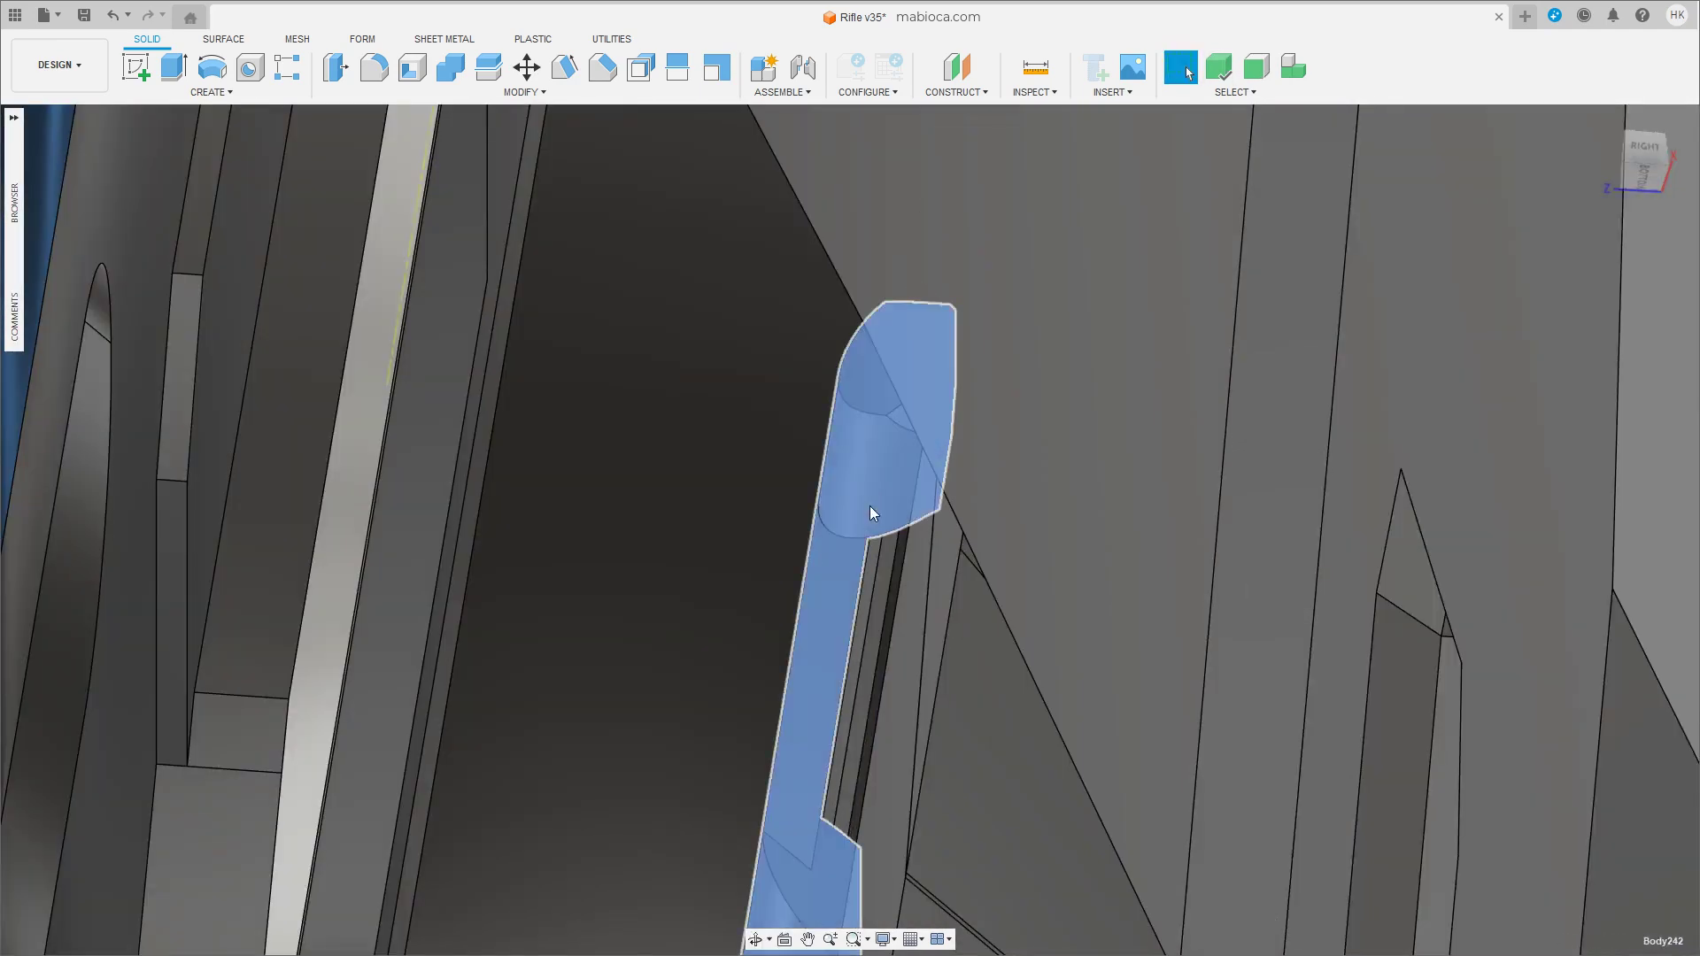
{"action": "right_click", "coordinate": [858, 478]}
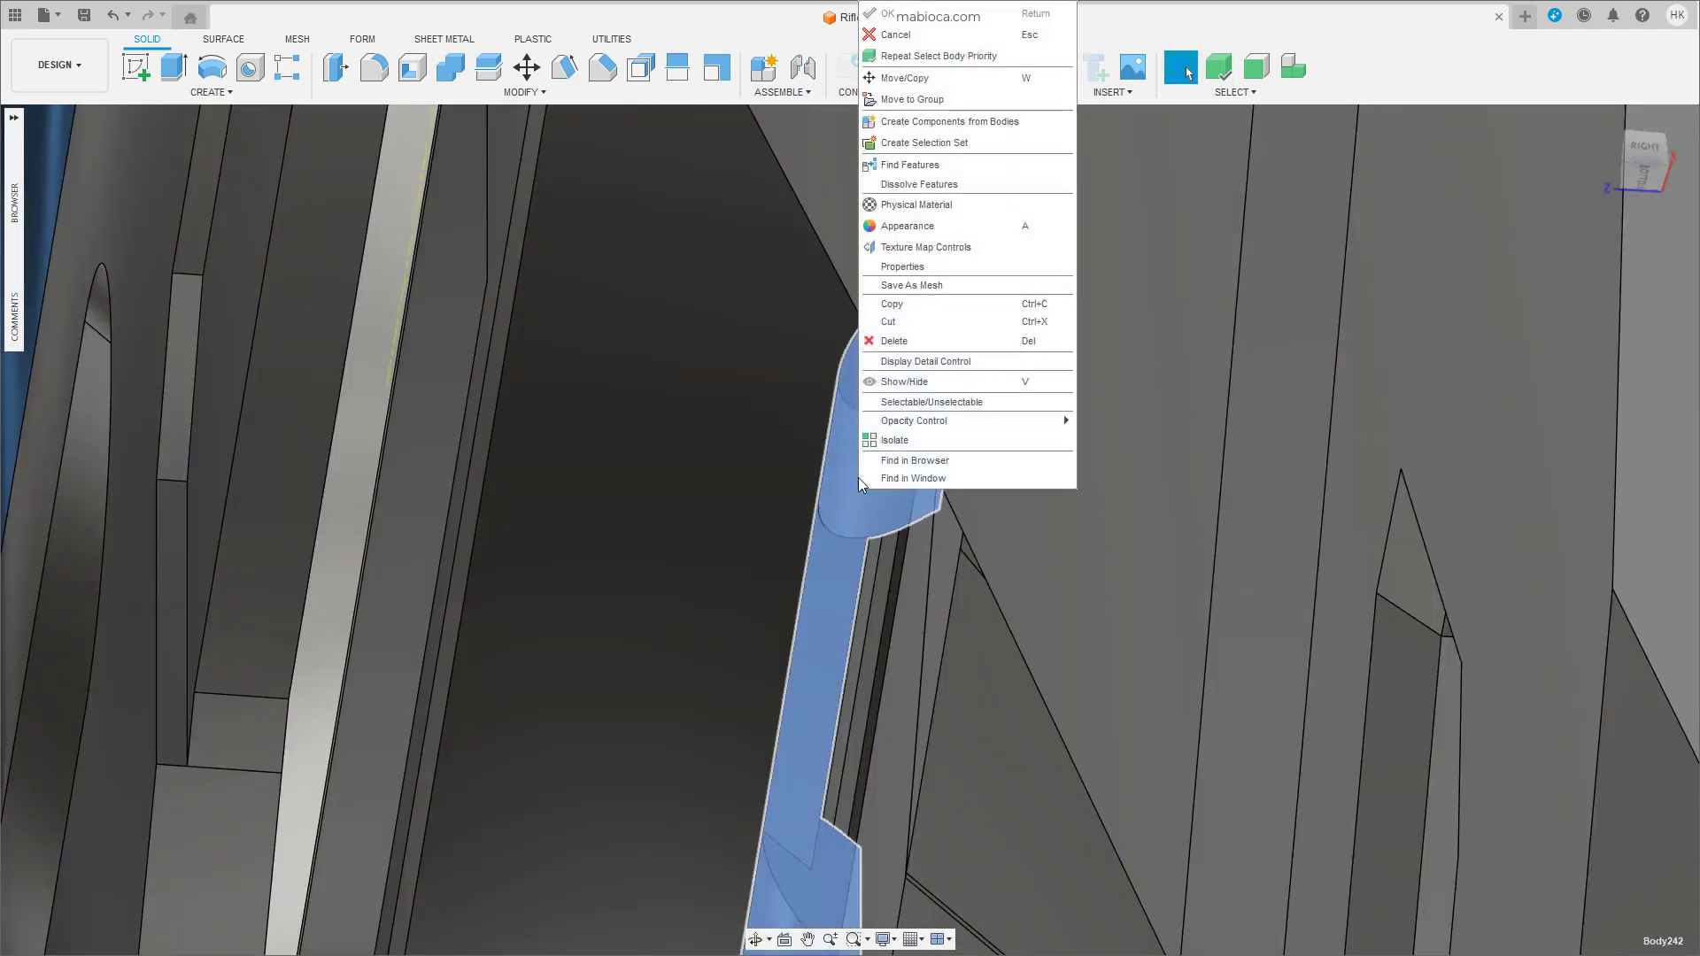
{"action": "left_click", "coordinate": [894, 440]}
Try moving a thin bar face, cancel the move, and restore the full rifle.
{"action": "mouse_move", "coordinate": [903, 690]}
{"action": "middle_mouse_down", "text": "shift"}
{"action": "mouse_move", "coordinate": [911, 774]}
{"action": "mouse_move", "coordinate": [991, 657]}
{"action": "mouse_move", "coordinate": [811, 691]}
{"action": "mouse_move", "coordinate": [886, 701]}
{"action": "mouse_move", "coordinate": [872, 719]}
{"action": "middle_mouse_up", "text": "shift"}
{"action": "left_click", "coordinate": [840, 691]}
{"action": "key", "text": "m"}
{"action": "key", "text": "Escape"}
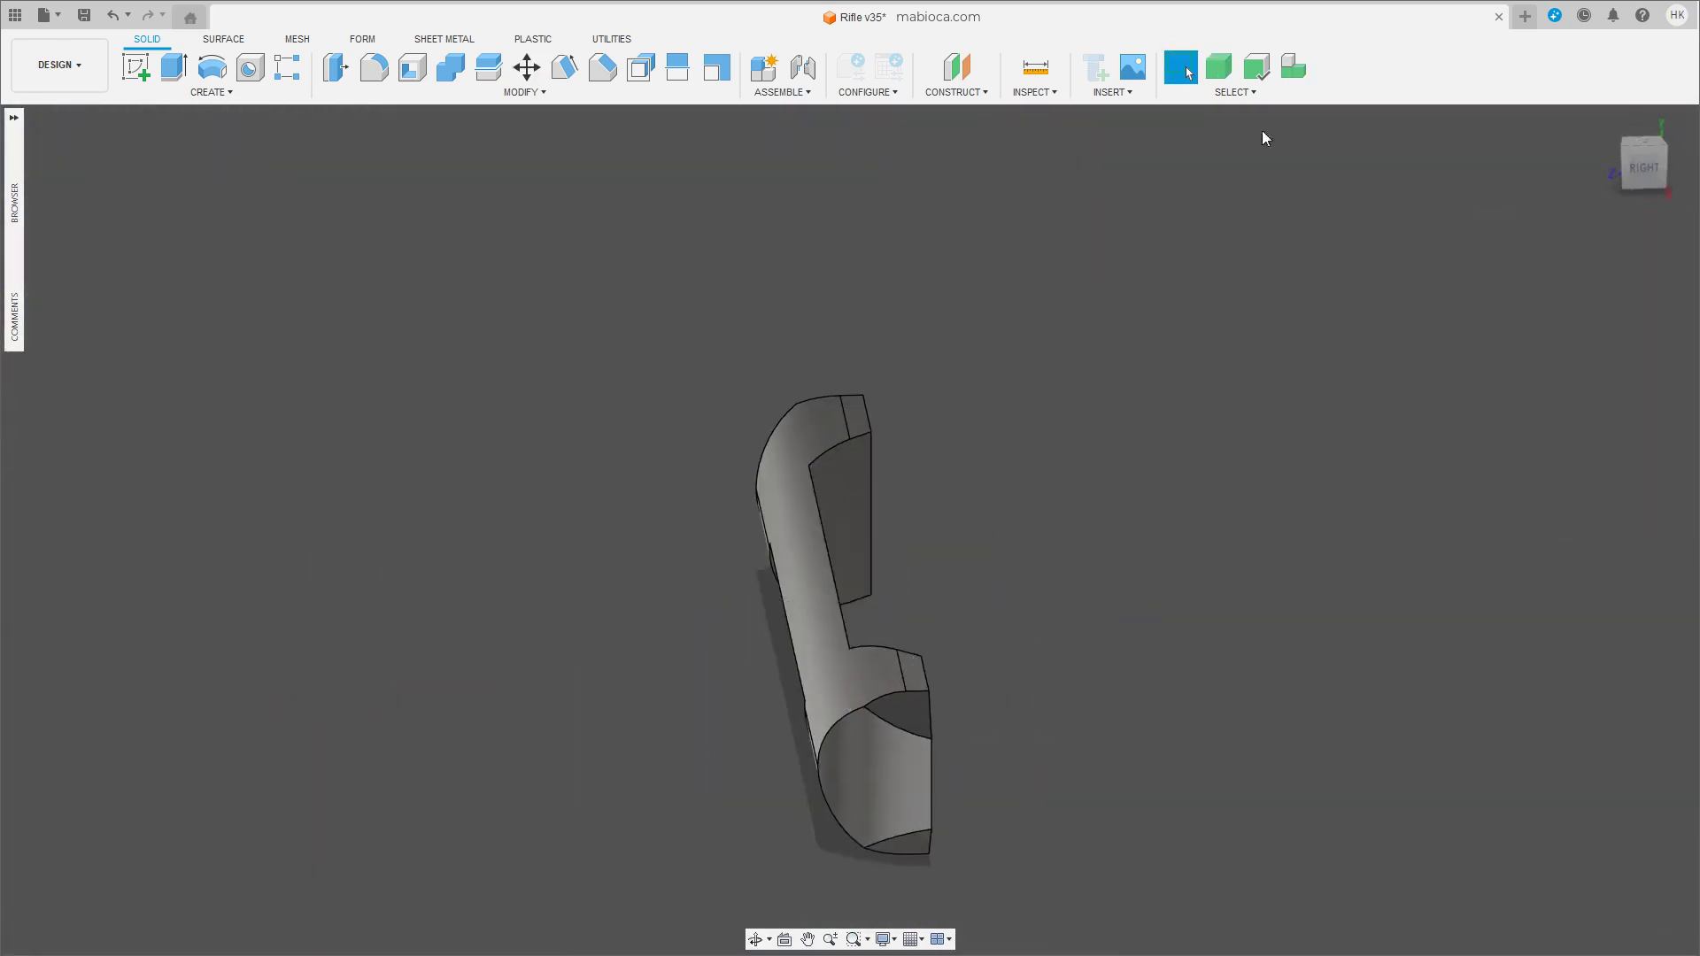
{"action": "left_click", "coordinate": [789, 486]}
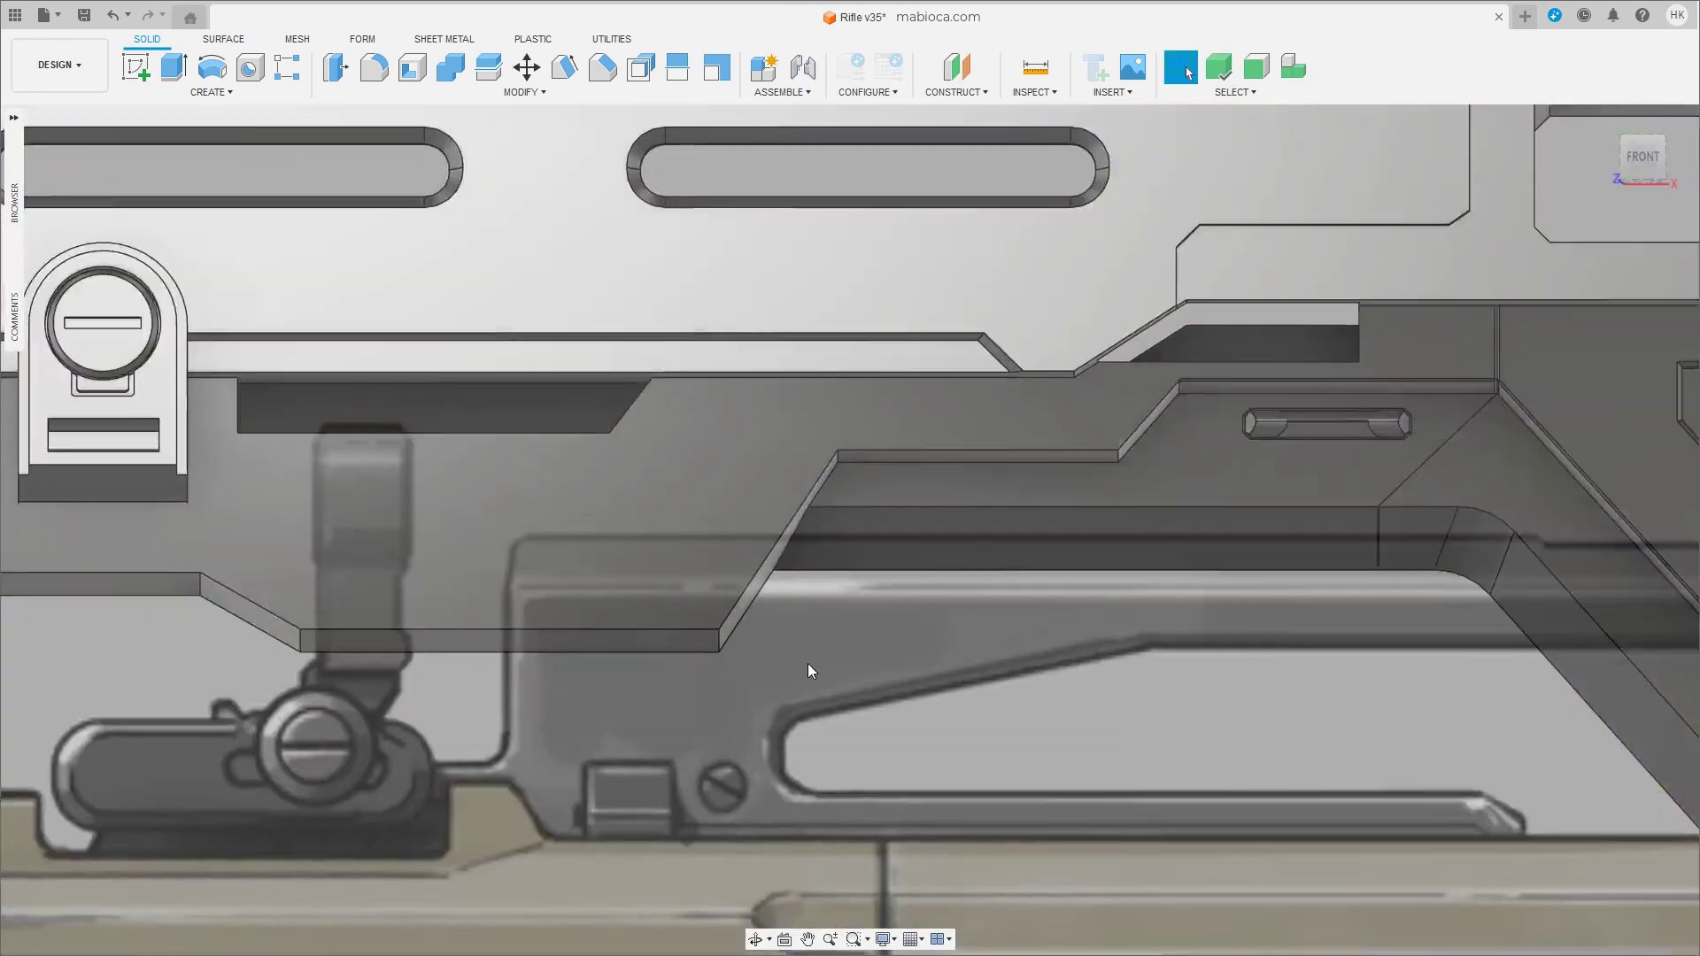
Move the screw cap -105.568 mm in X onto the reference image's round knob.
{"action": "scroll", "coordinate": [807, 670], "scroll_direction": "down", "scroll_amount": 10}
{"action": "middle_click_drag", "start_coordinate": [807, 670], "coordinate": [1086, 668], "text": "shift"}
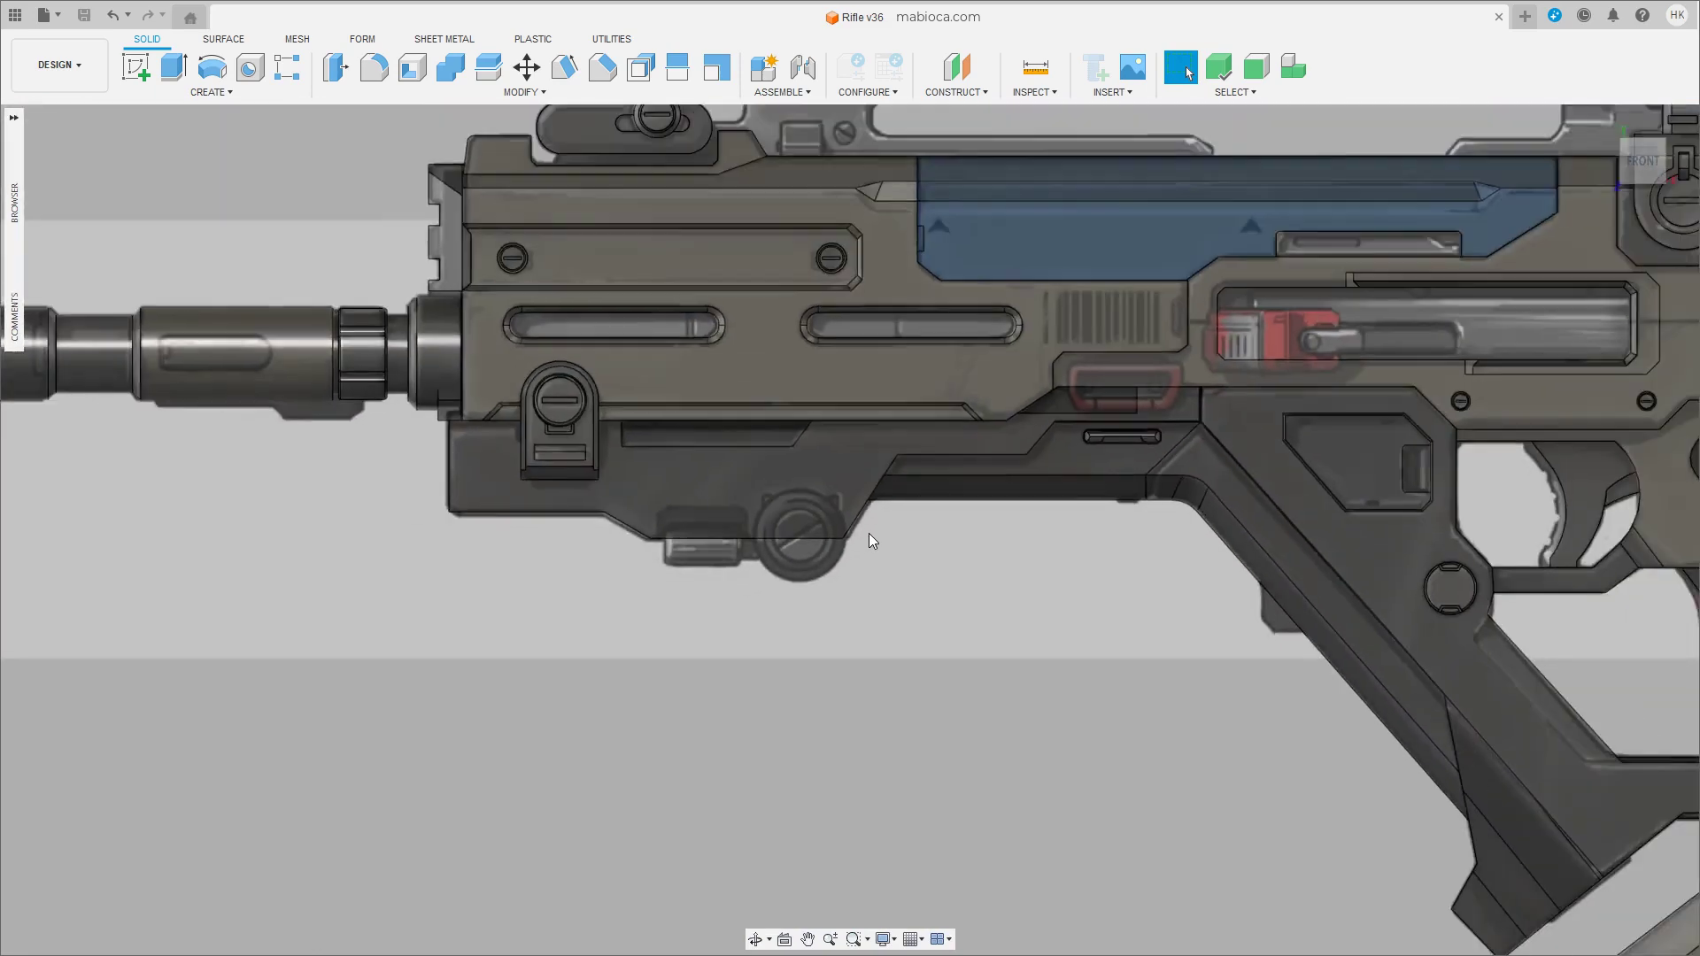
{"action": "scroll", "coordinate": [868, 533], "scroll_direction": "up", "scroll_amount": 3}
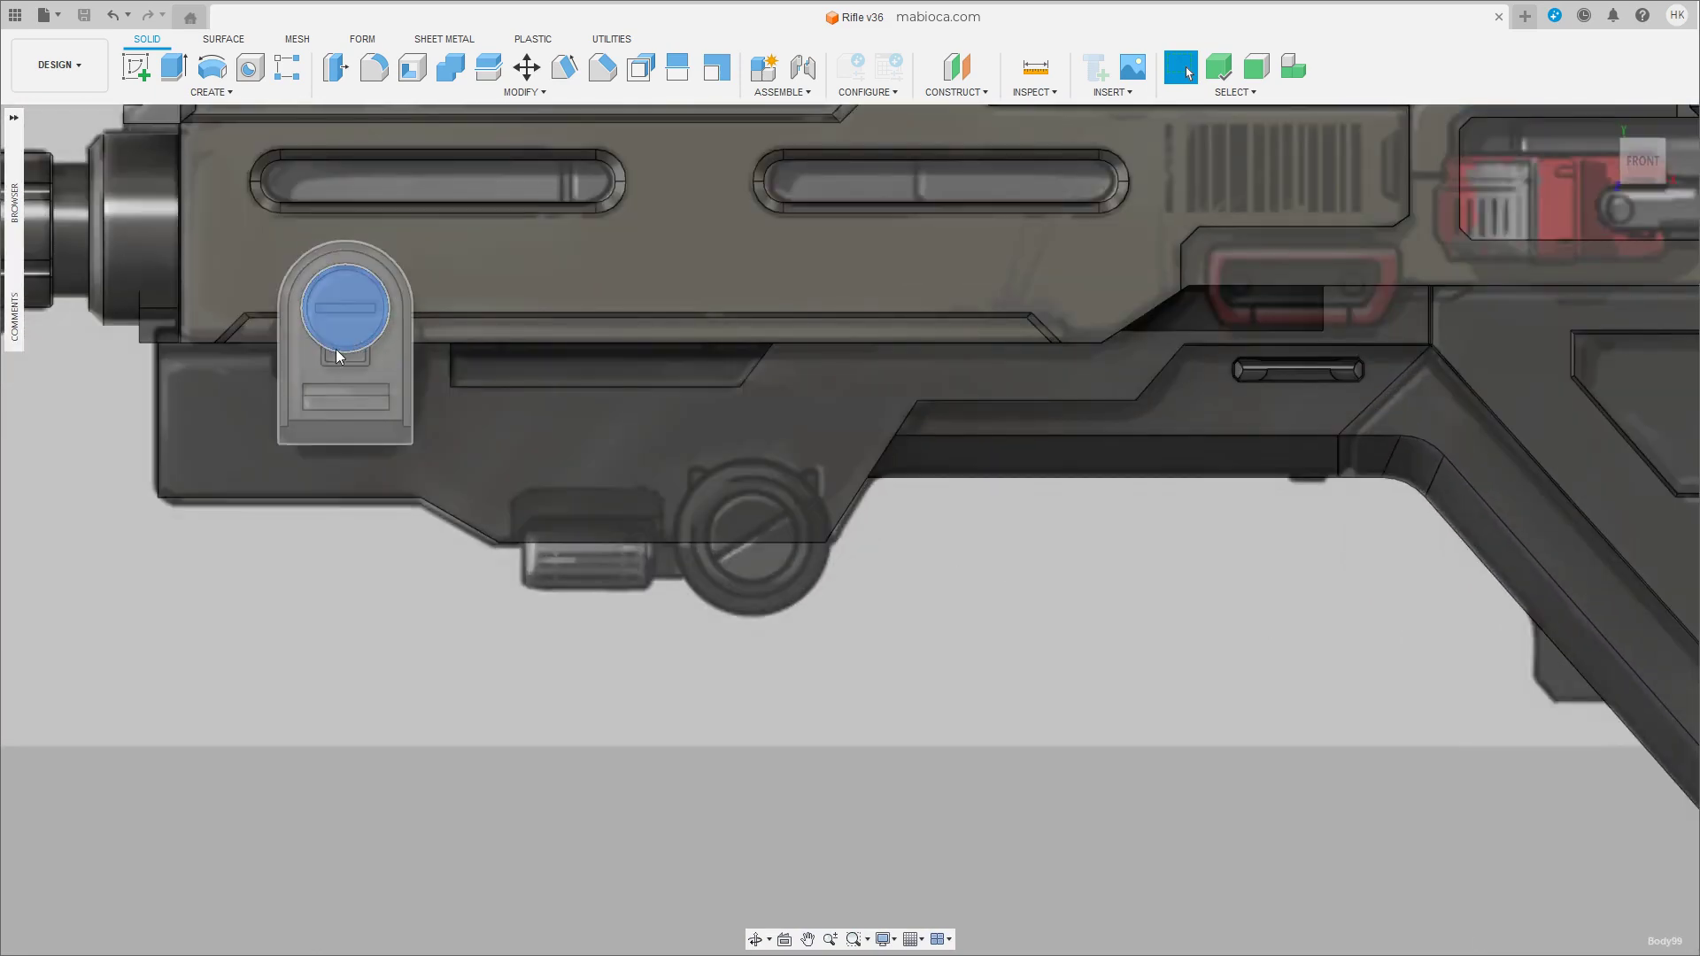
{"action": "scroll", "coordinate": [346, 348], "scroll_direction": "down", "scroll_amount": 1}
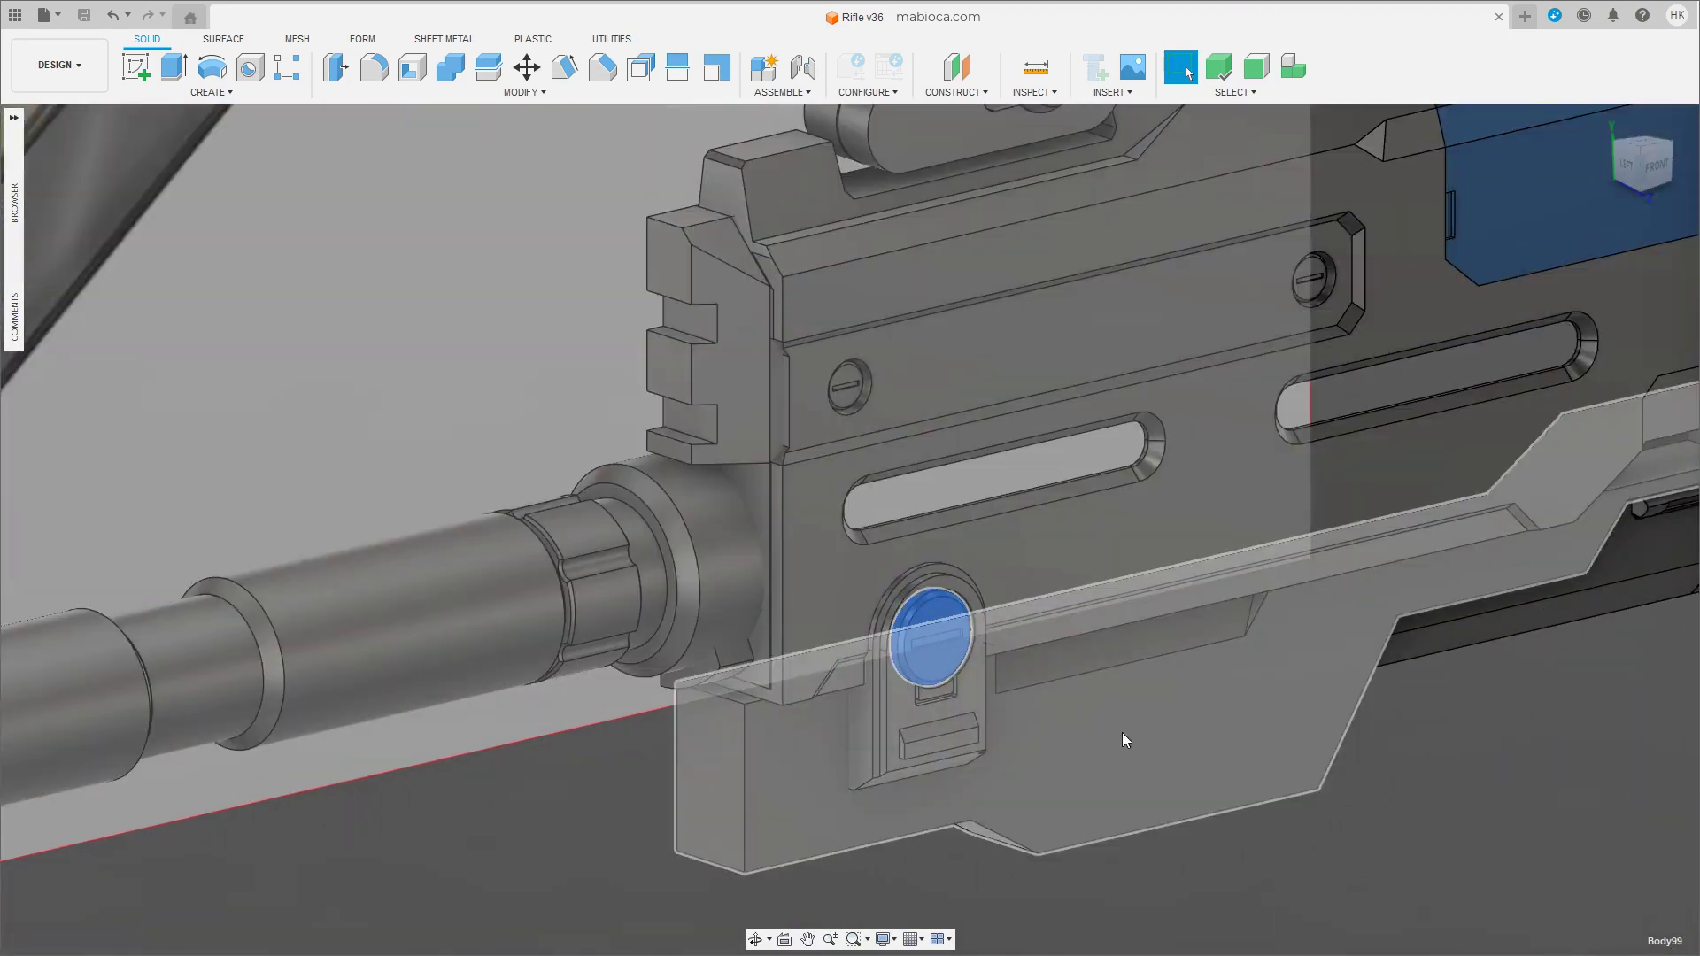
{"action": "key", "text": "m"}
{"action": "left_click_drag", "start_coordinate": [988, 680], "coordinate": [1035, 677]}
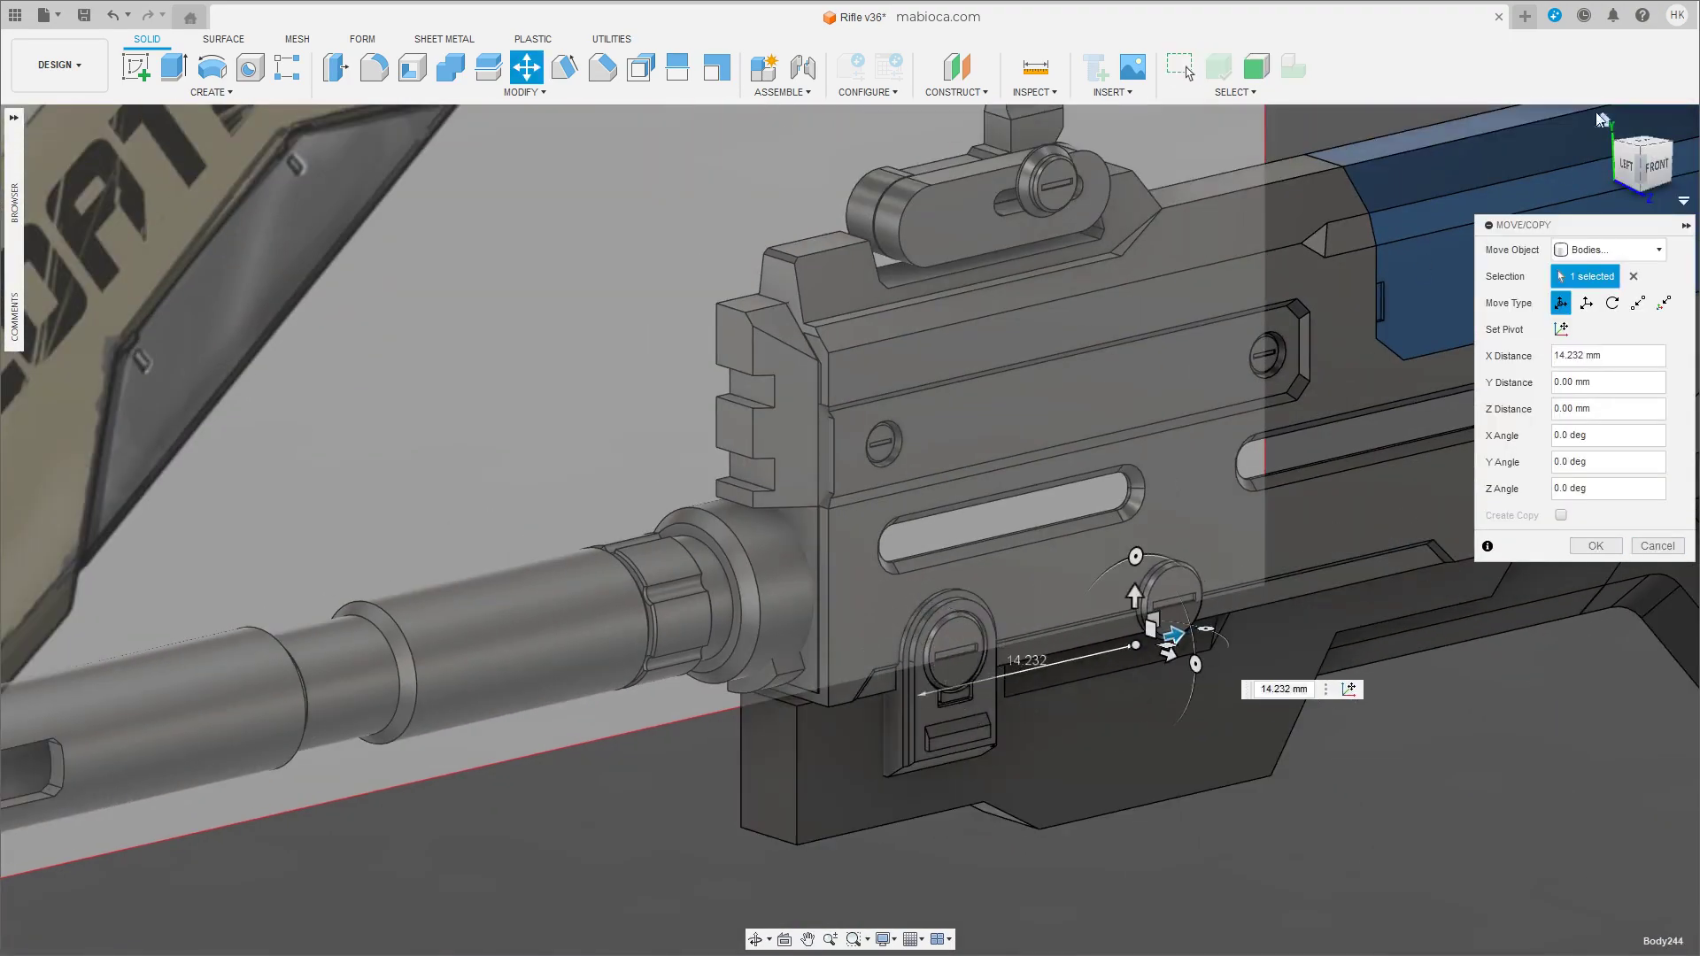
{"action": "left_click", "coordinate": [1654, 165]}
{"action": "scroll", "coordinate": [1062, 584], "scroll_direction": "up", "scroll_amount": 3}
{"action": "left_click_drag", "start_coordinate": [952, 576], "coordinate": [964, 585]}
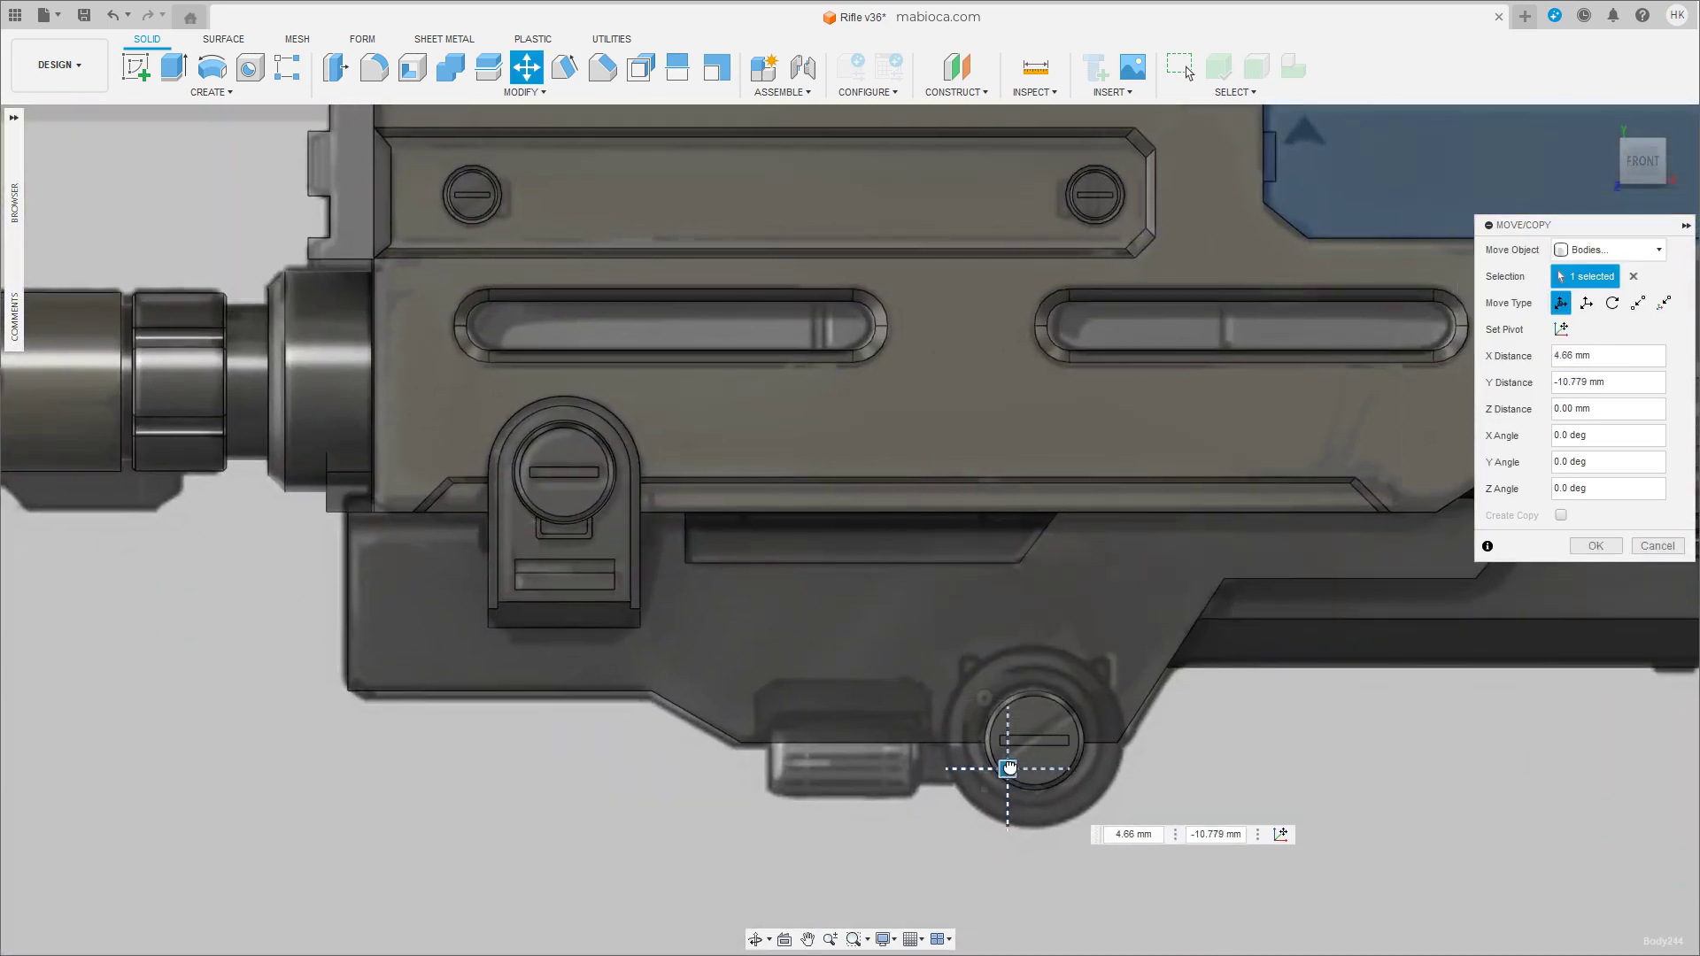
{"action": "left_click", "coordinate": [1596, 549]}
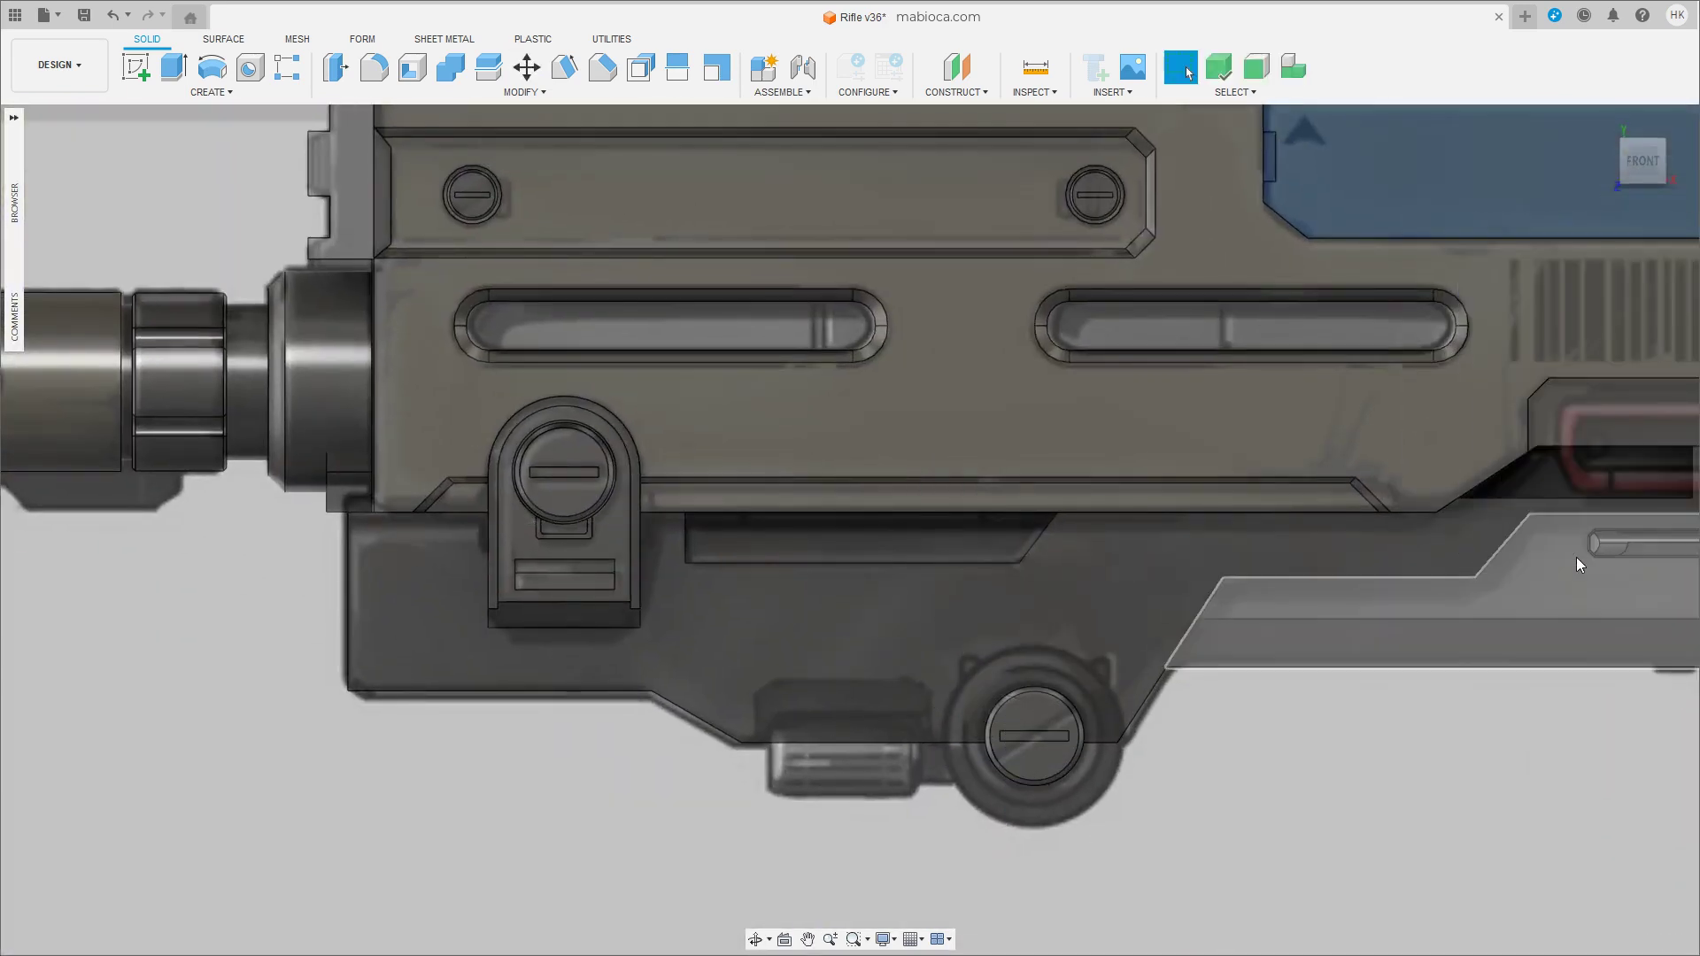
Move the ring knob body -110.541 mm in X beside the cap.
{"action": "scroll", "coordinate": [1222, 740], "scroll_direction": "up", "scroll_amount": 3}
{"action": "scroll", "coordinate": [1245, 572], "scroll_direction": "down", "scroll_amount": 5}
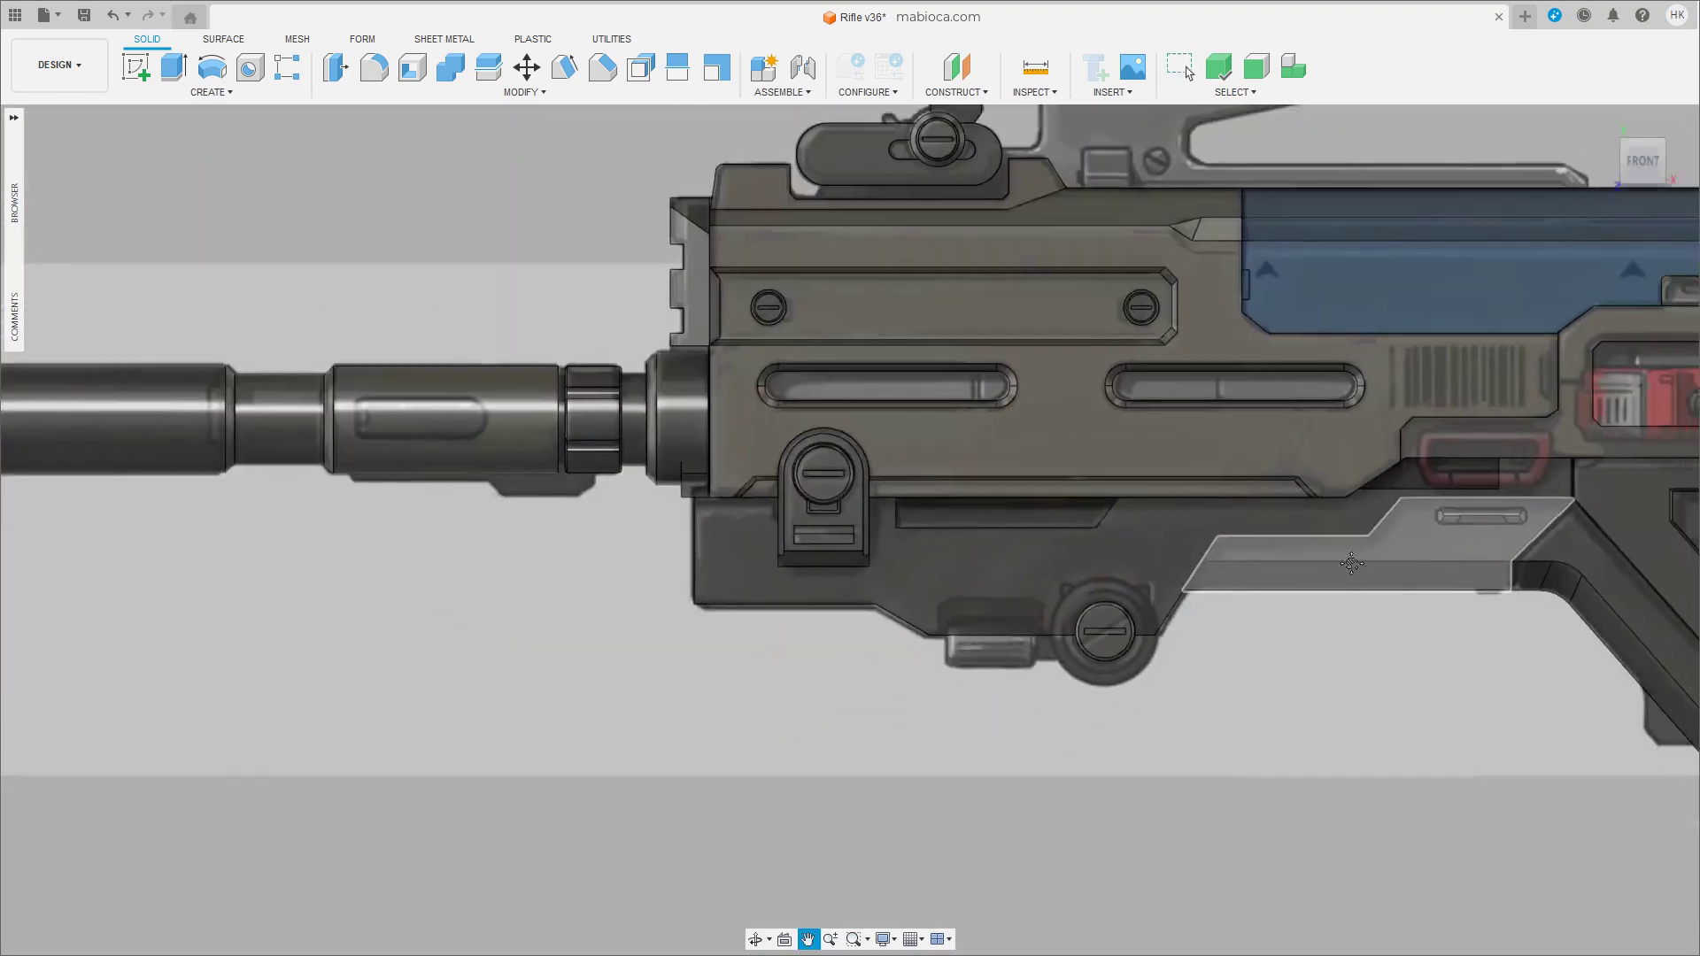
{"action": "scroll", "coordinate": [1160, 600], "scroll_direction": "up", "scroll_amount": 3}
{"action": "scroll", "coordinate": [1634, 677], "scroll_direction": "up", "scroll_amount": 2}
{"action": "mouse_move", "coordinate": [1640, 706]}
{"action": "middle_mouse_down", "text": "shift"}
{"action": "mouse_move", "coordinate": [1337, 712]}
{"action": "mouse_move", "coordinate": [1353, 699]}
{"action": "mouse_move", "coordinate": [1361, 750]}
{"action": "middle_mouse_up", "text": "shift"}
{"action": "left_click", "coordinate": [1358, 737]}
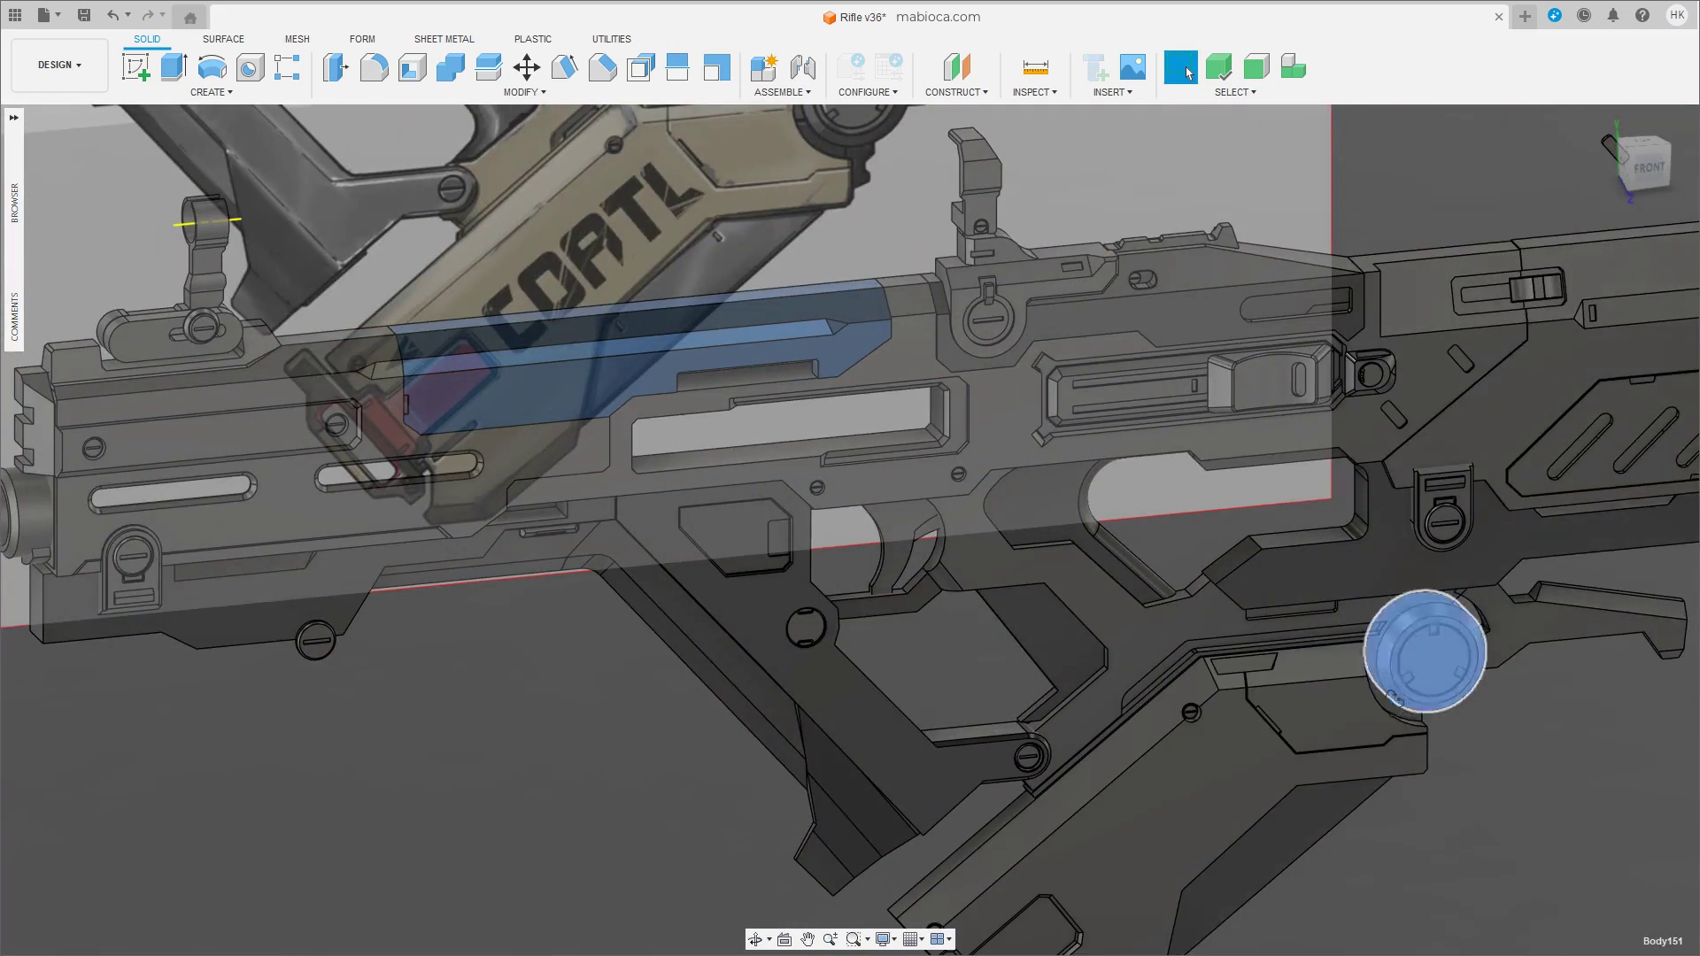
{"action": "key", "text": "m"}
{"action": "scroll", "coordinate": [373, 665], "scroll_direction": "up", "scroll_amount": 5}
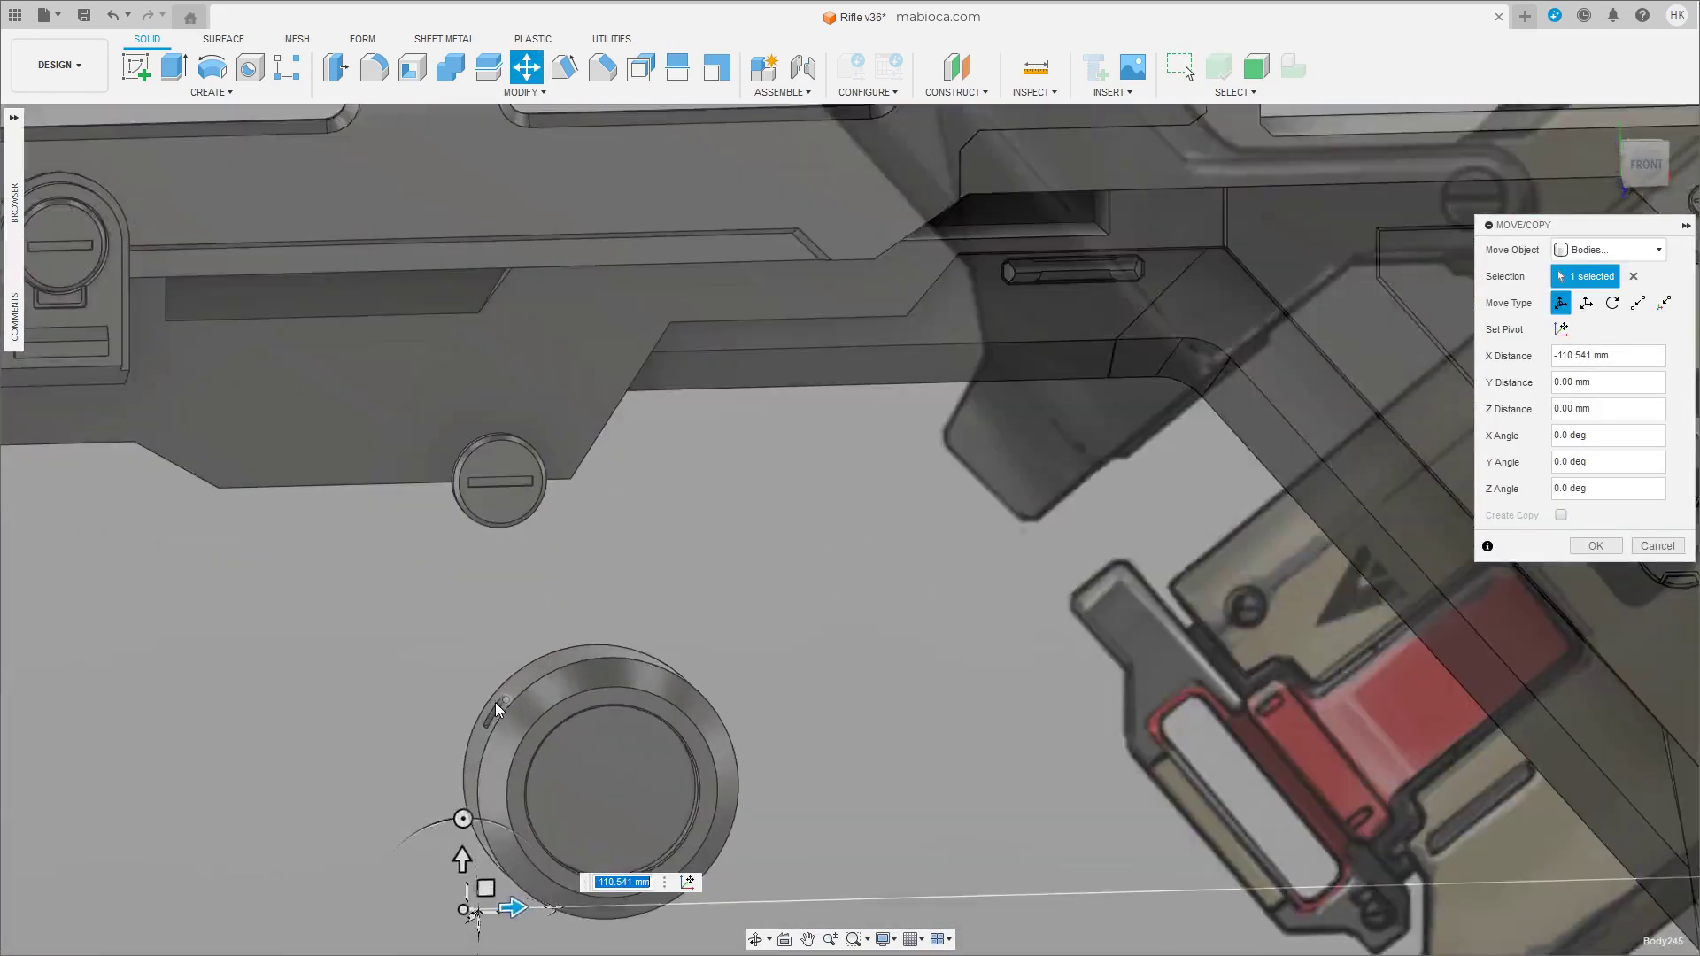
{"action": "mouse_move", "coordinate": [496, 708]}
{"action": "middle_mouse_down", "text": "shift"}
{"action": "mouse_move", "coordinate": [530, 750]}
{"action": "mouse_move", "coordinate": [455, 693]}
{"action": "middle_mouse_up", "text": "shift"}
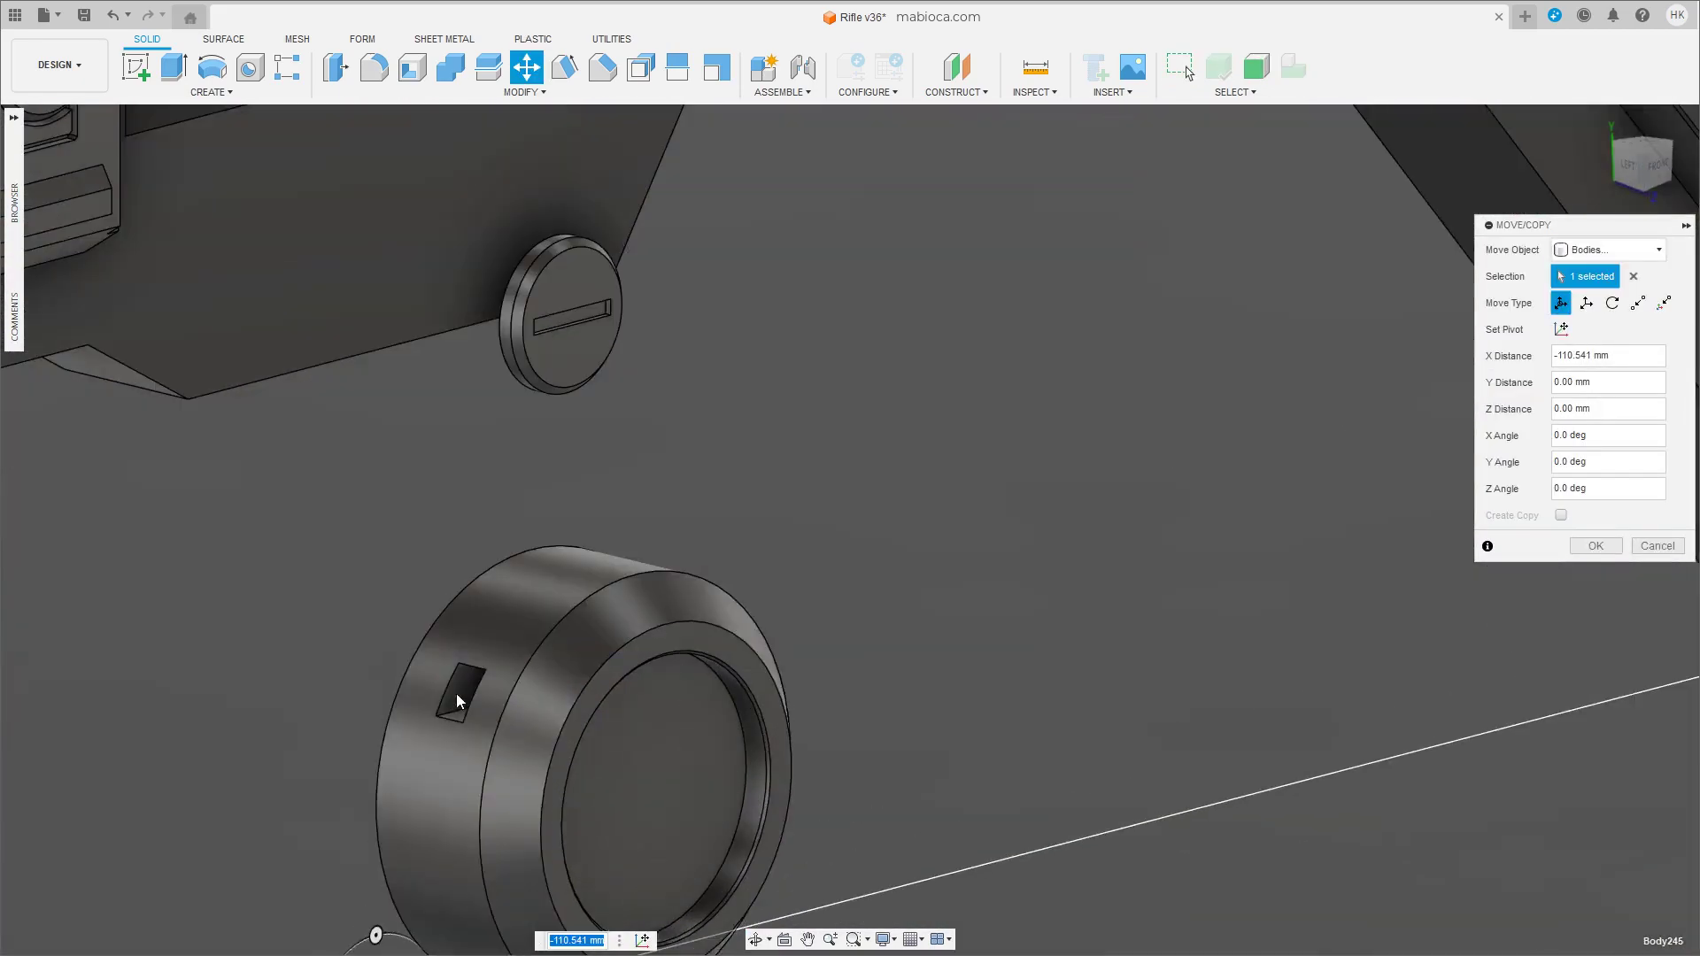
{"action": "scroll", "coordinate": [455, 693], "scroll_direction": "up", "scroll_amount": 3}
{"action": "scroll", "coordinate": [671, 552], "scroll_direction": "up", "scroll_amount": 3}
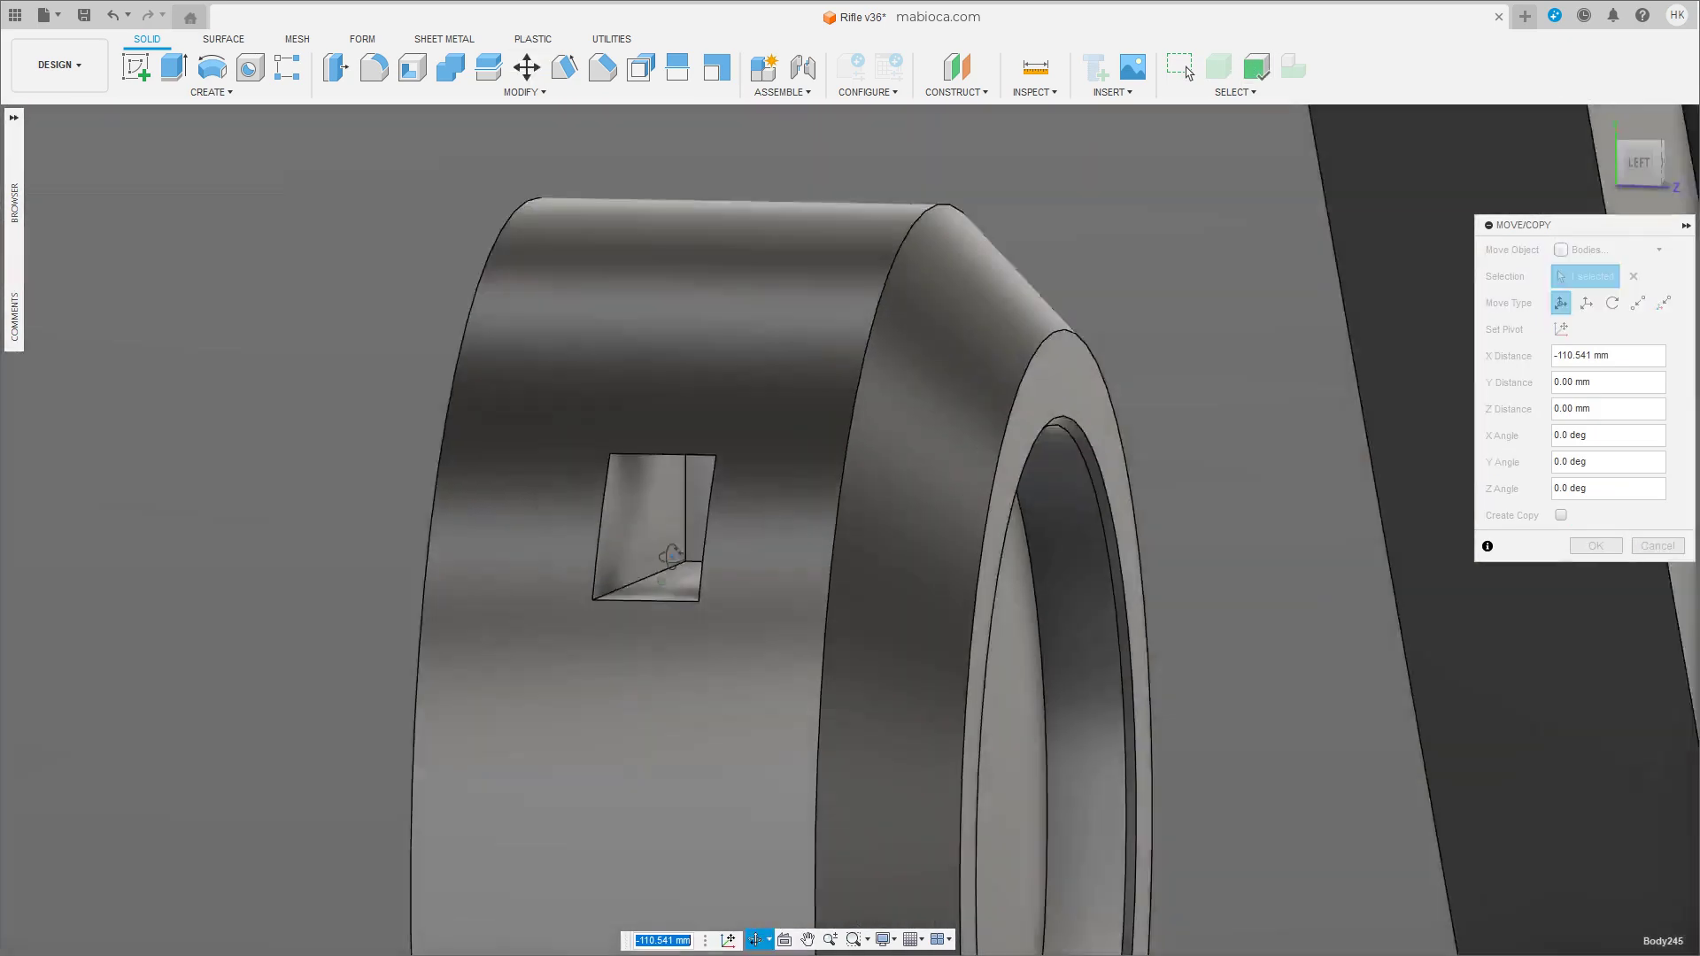
{"action": "mouse_move", "coordinate": [671, 552]}
{"action": "middle_mouse_down", "text": "shift"}
{"action": "mouse_move", "coordinate": [703, 572]}
{"action": "mouse_move", "coordinate": [726, 532]}
{"action": "mouse_move", "coordinate": [650, 523]}
{"action": "mouse_move", "coordinate": [672, 490]}
{"action": "middle_mouse_up", "text": "shift"}
{"action": "left_click", "coordinate": [1598, 546]}
Select the small notch face on the knob and inspect the cylindrical knob.
{"action": "left_click", "coordinate": [651, 498]}
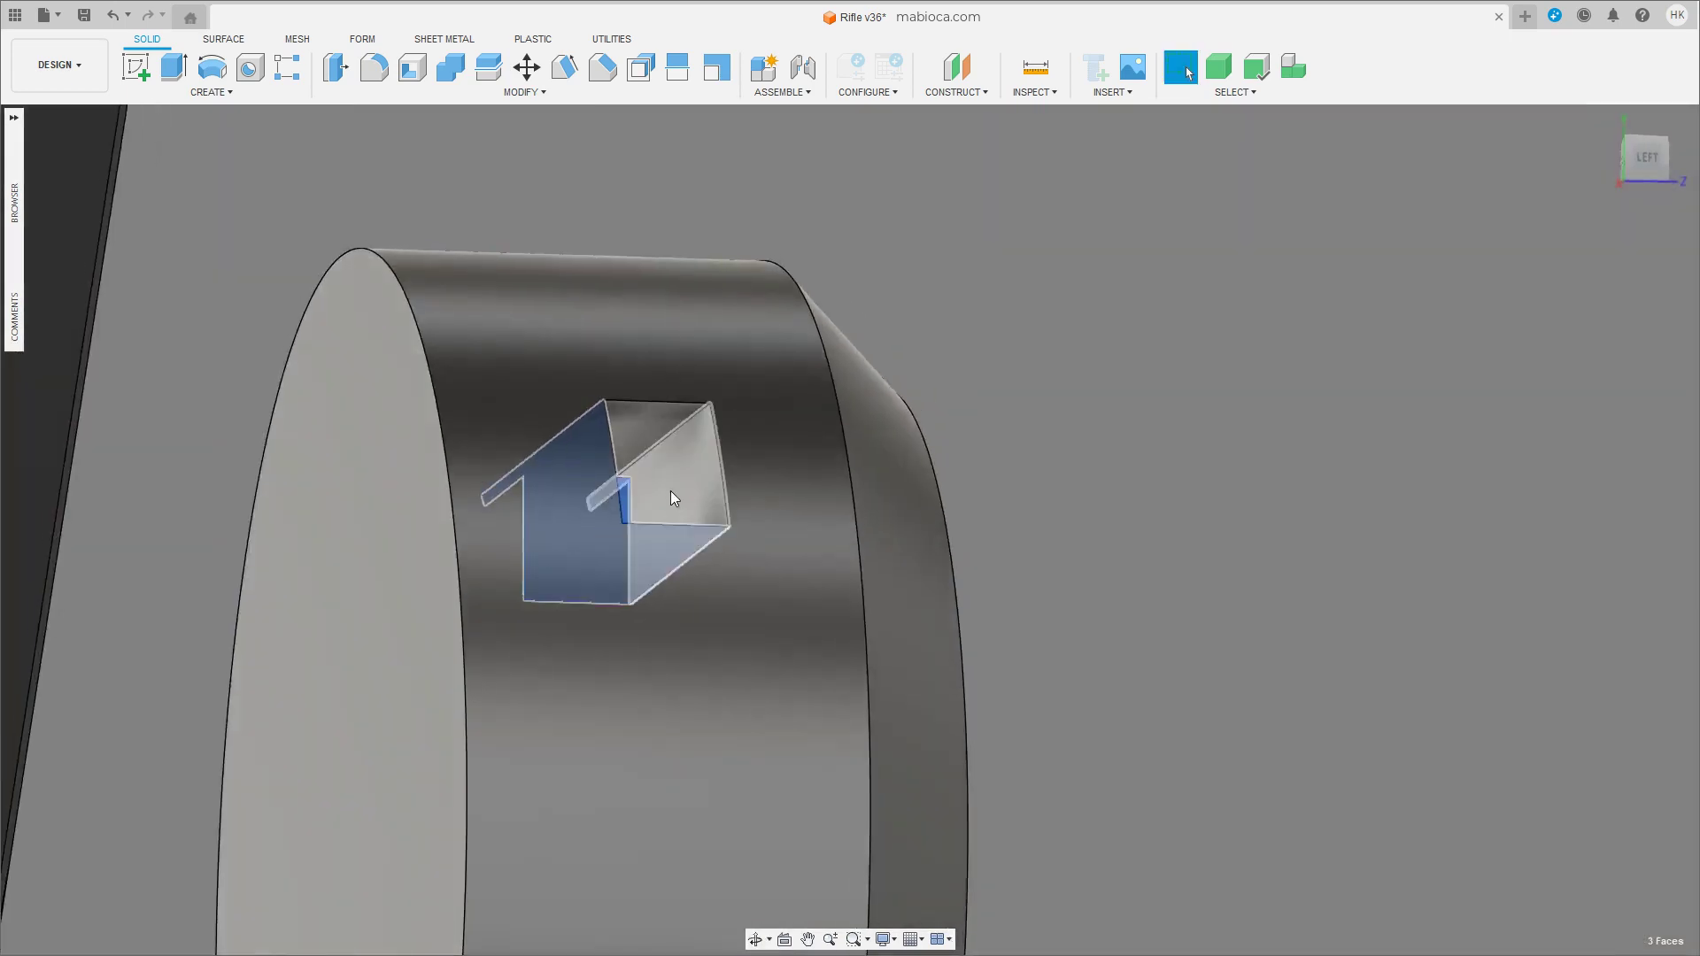
{"action": "mouse_move", "coordinate": [651, 427]}
{"action": "middle_mouse_down", "text": "shift"}
{"action": "mouse_move", "coordinate": [881, 626]}
{"action": "mouse_move", "coordinate": [767, 634]}
{"action": "mouse_move", "coordinate": [878, 623]}
{"action": "middle_mouse_up", "text": "shift"}
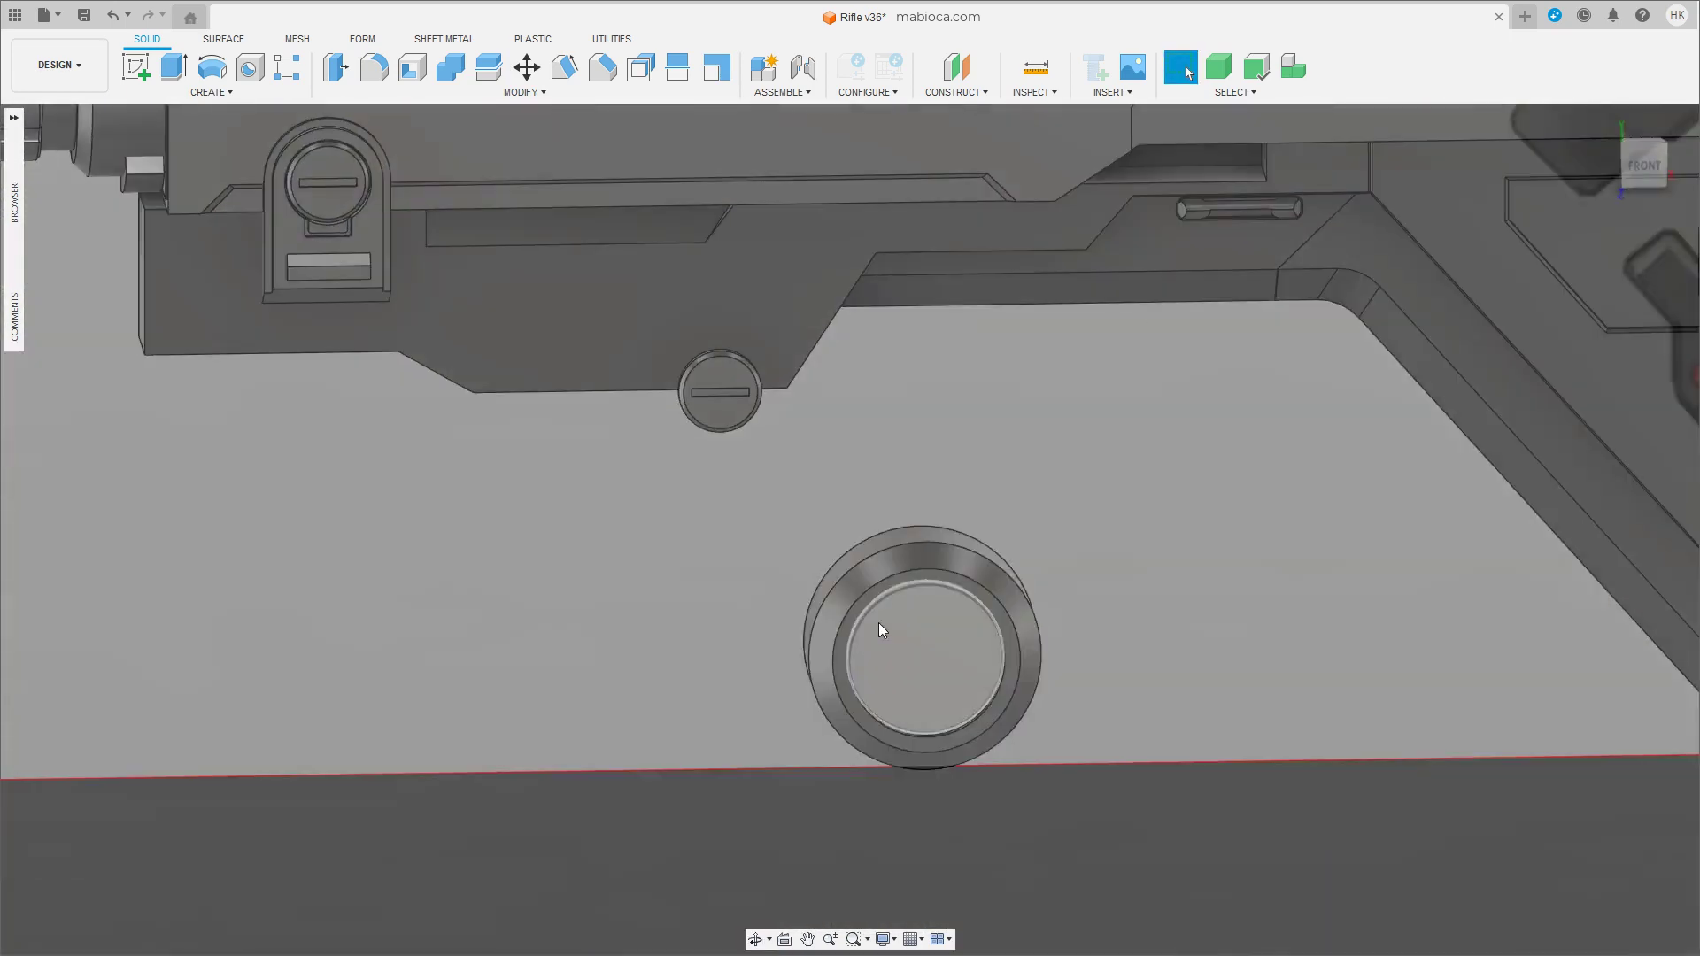
{"action": "scroll", "coordinate": [891, 620], "scroll_direction": "up", "scroll_amount": 3}
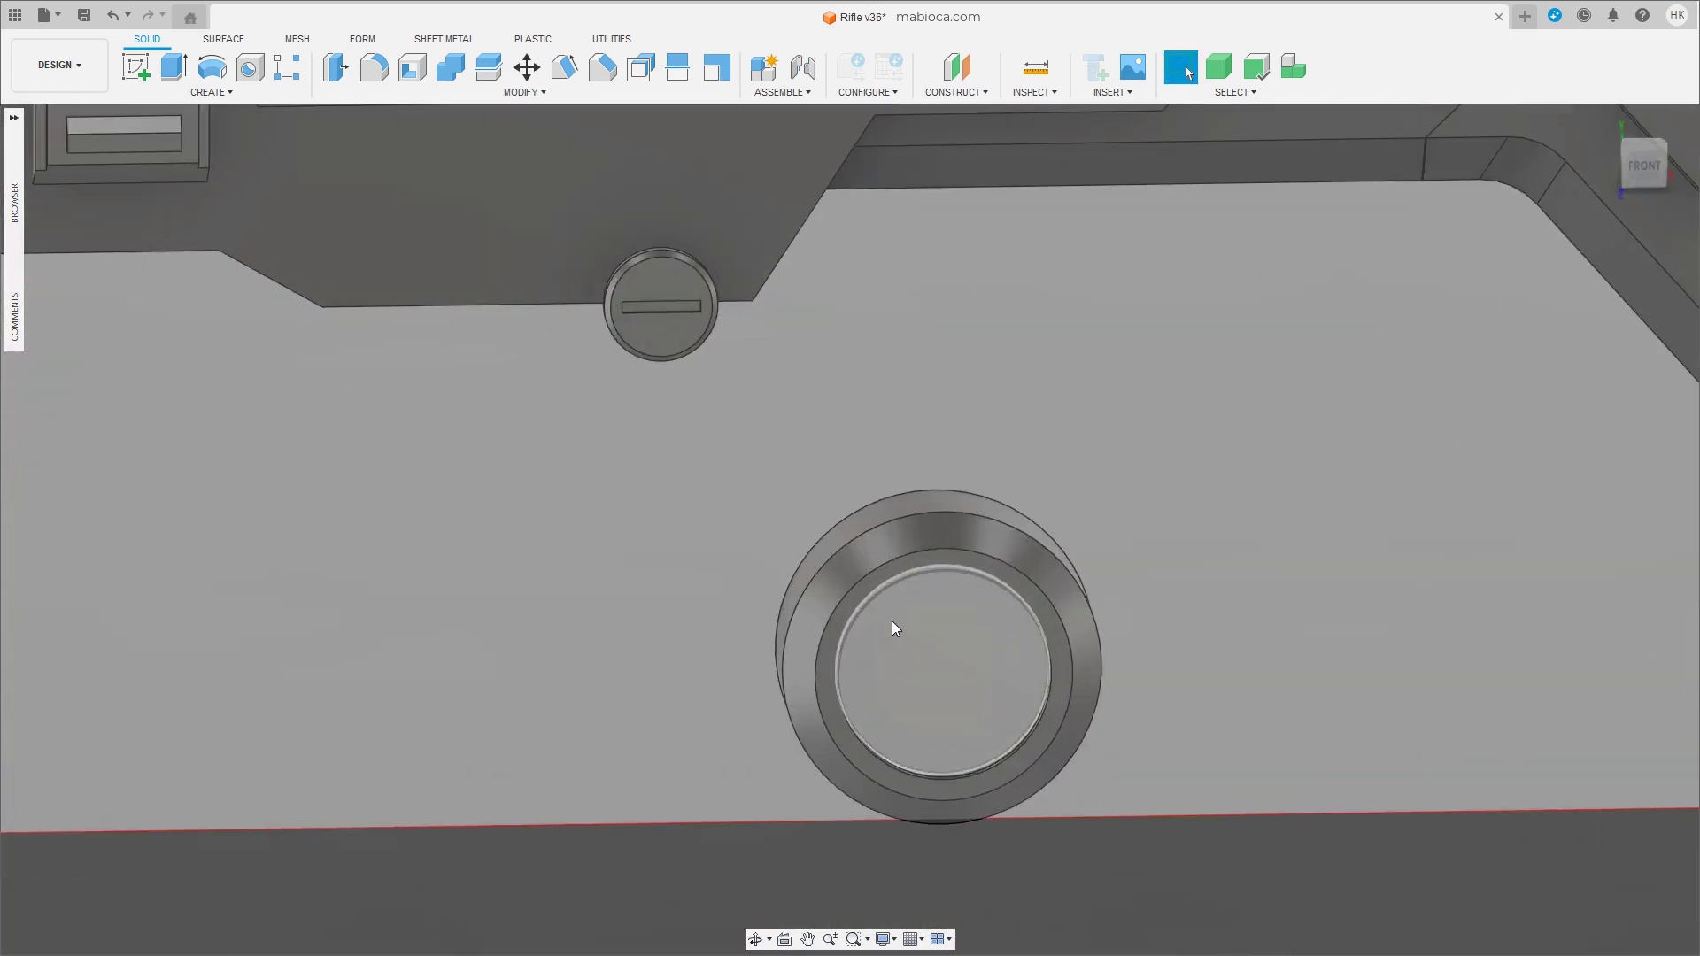
Move the ring knob over the slotted screw cap and scale it to about 0.65.
{"action": "left_click", "coordinate": [953, 547]}
{"action": "key", "text": "m"}
{"action": "scroll", "coordinate": [868, 664], "scroll_direction": "down", "scroll_amount": 3}
{"action": "left_click_drag", "start_coordinate": [858, 744], "coordinate": [653, 394]}
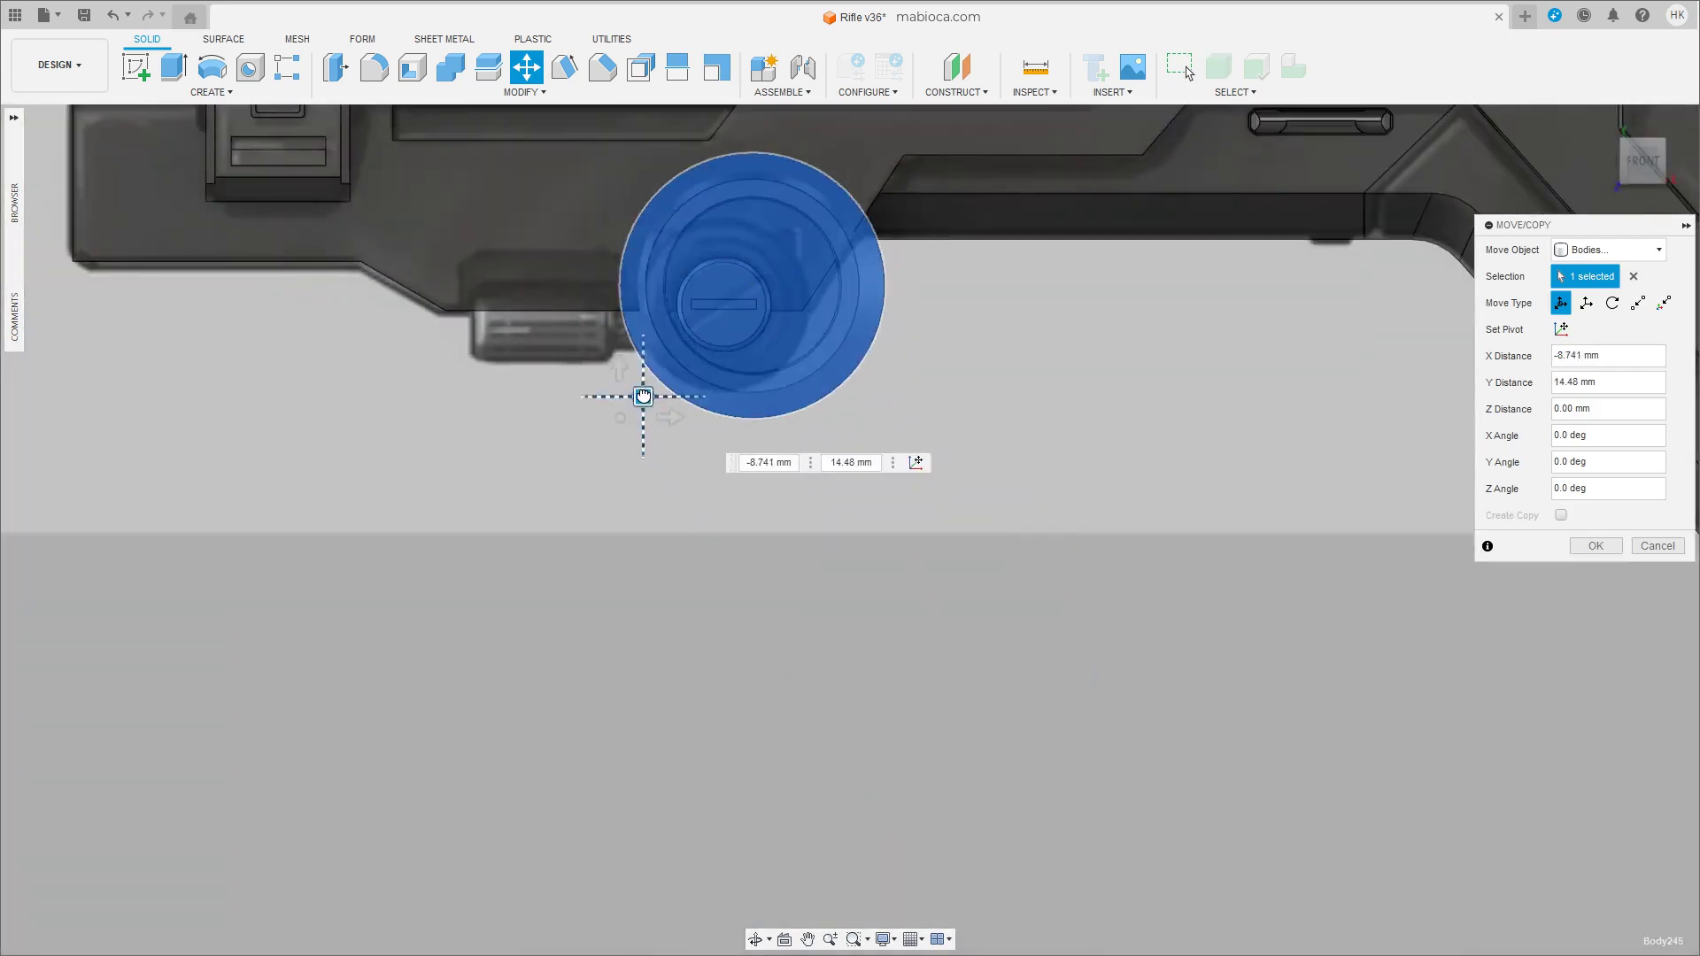
{"action": "scroll", "coordinate": [714, 334], "scroll_direction": "up", "scroll_amount": 3}
{"action": "left_click", "coordinate": [716, 69]}
{"action": "left_click", "coordinate": [630, 730]}
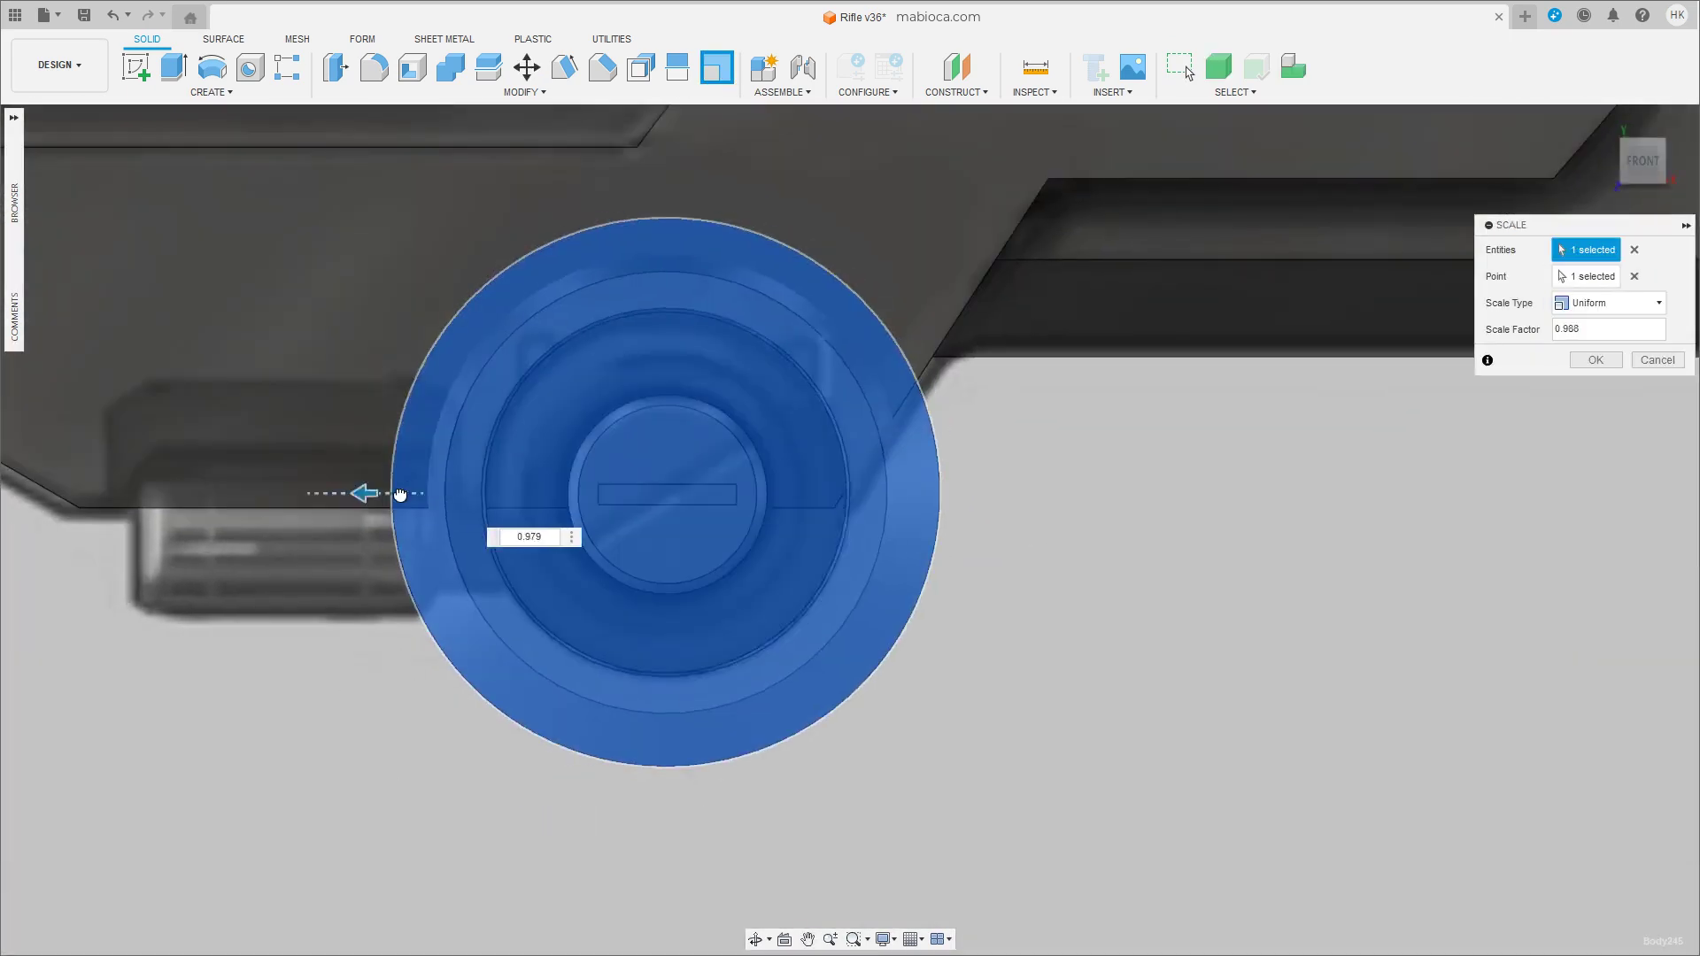
{"action": "left_click_drag", "start_coordinate": [368, 494], "coordinate": [232, 504]}
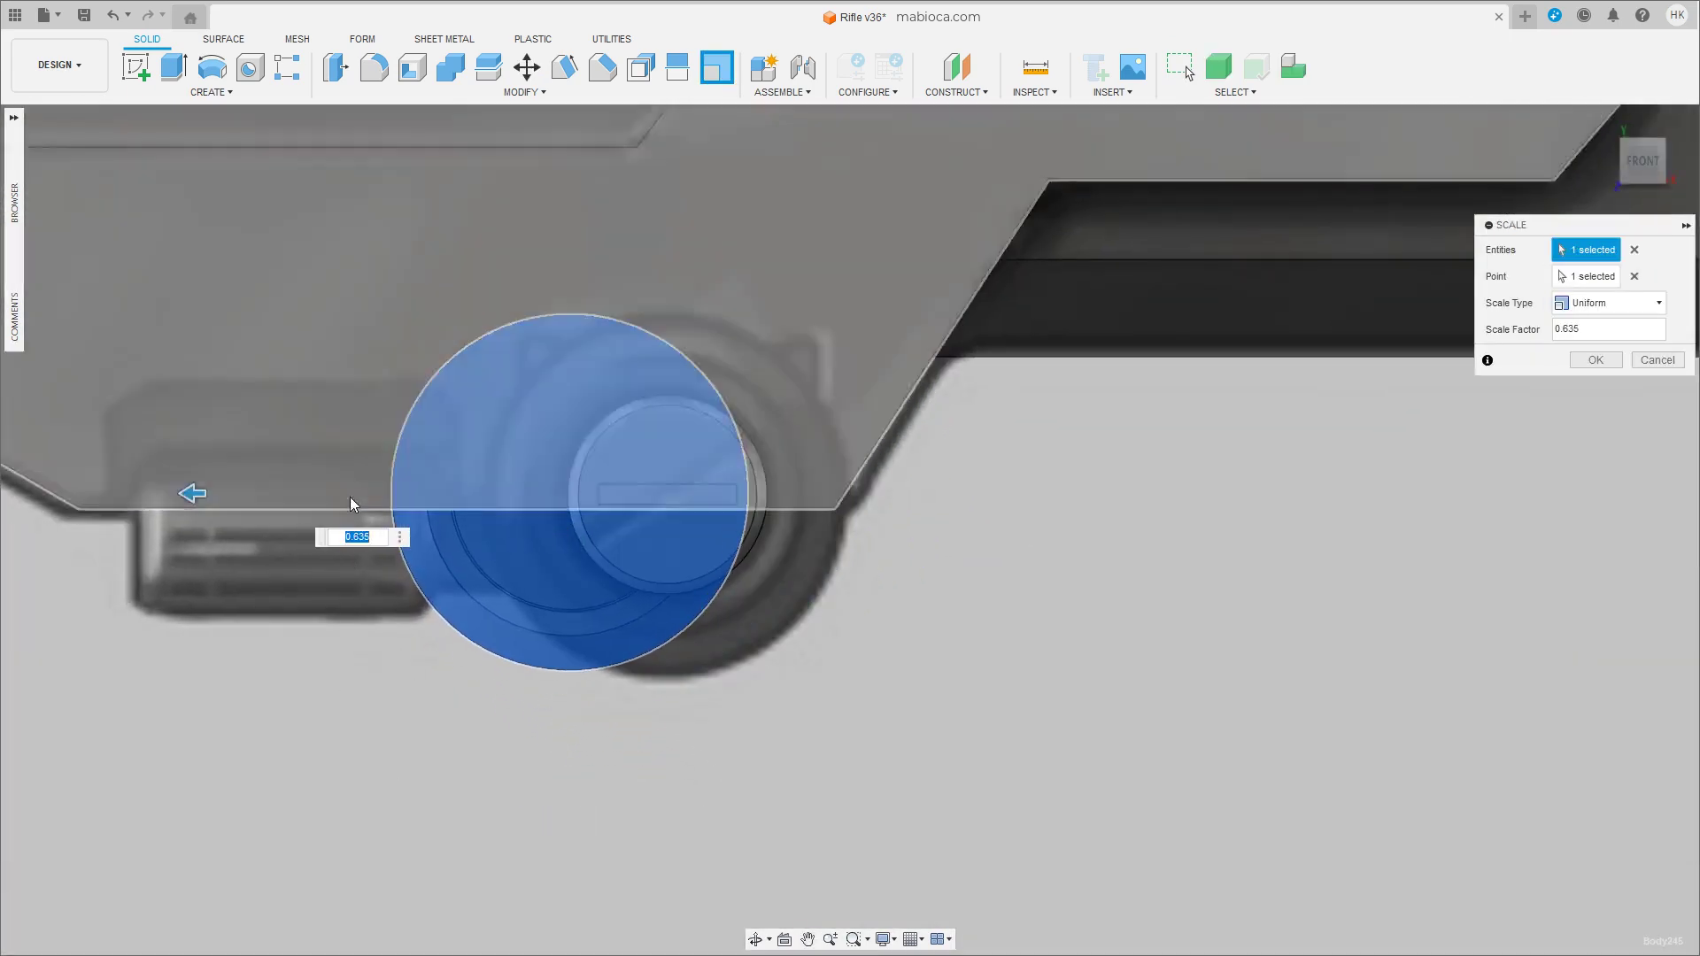
{"action": "key", "text": "Return"}
Slide the ring knob body along its axis to line it up with the cap.
{"action": "left_click", "coordinate": [536, 634]}
{"action": "key", "text": "m"}
{"action": "left_click", "coordinate": [487, 570]}
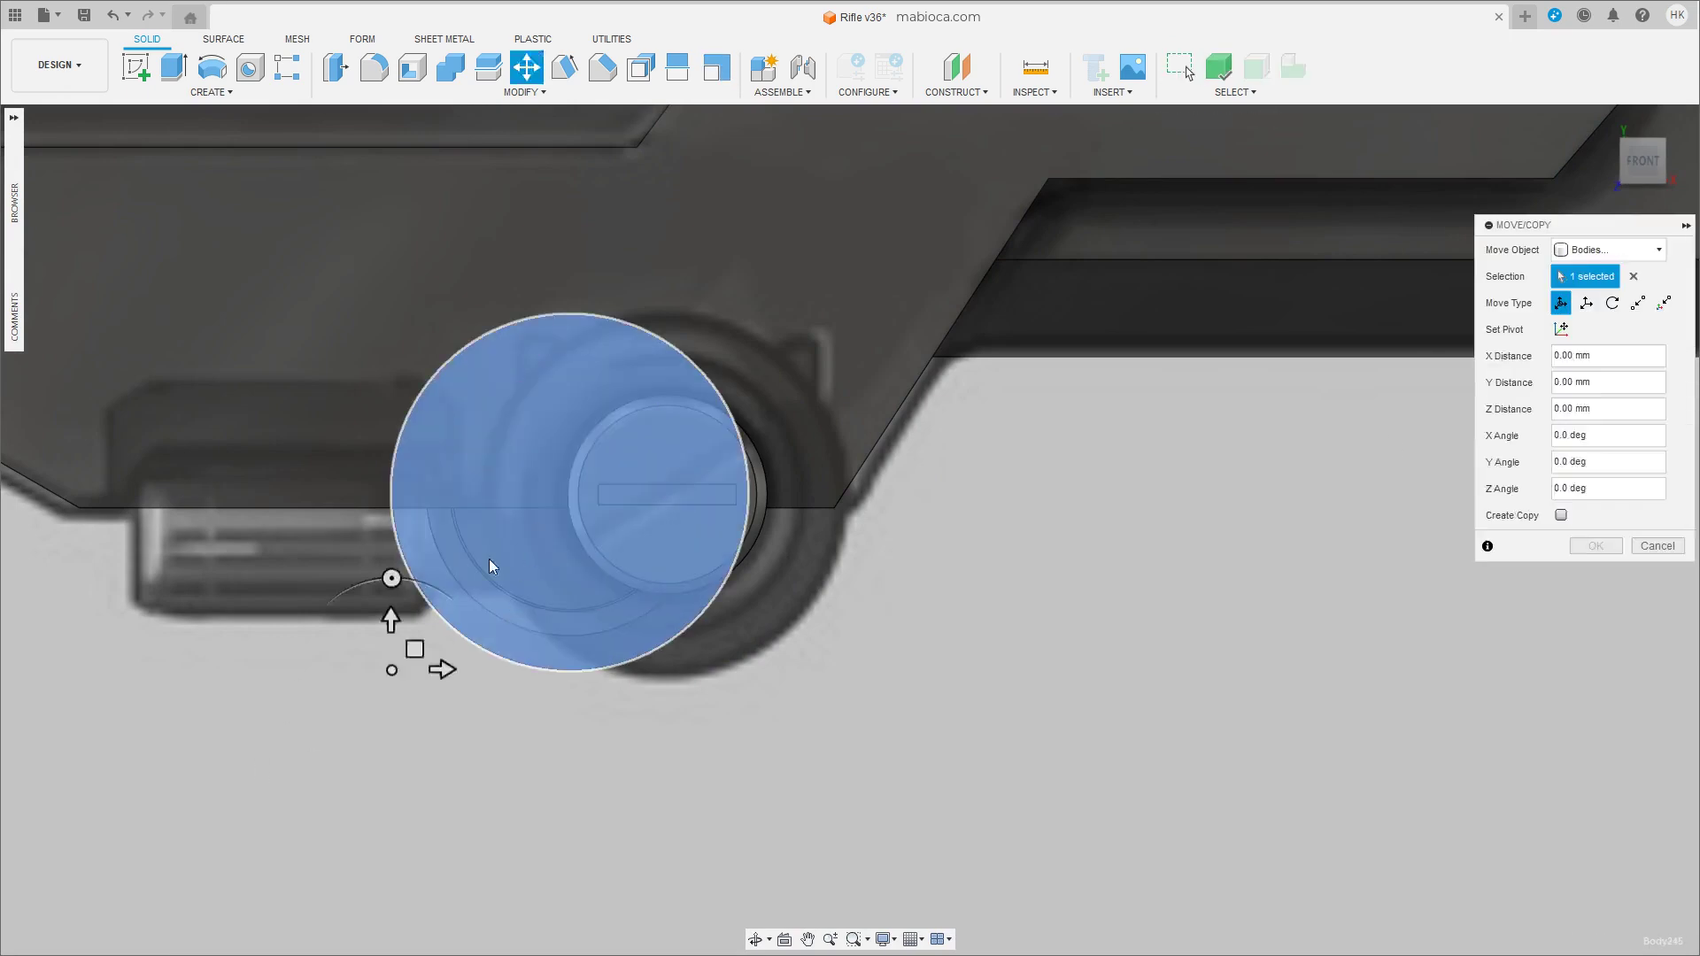
{"action": "left_click_drag", "start_coordinate": [414, 646], "coordinate": [516, 652]}
{"action": "middle_click_drag", "start_coordinate": [525, 644], "coordinate": [390, 611], "text": "shift"}
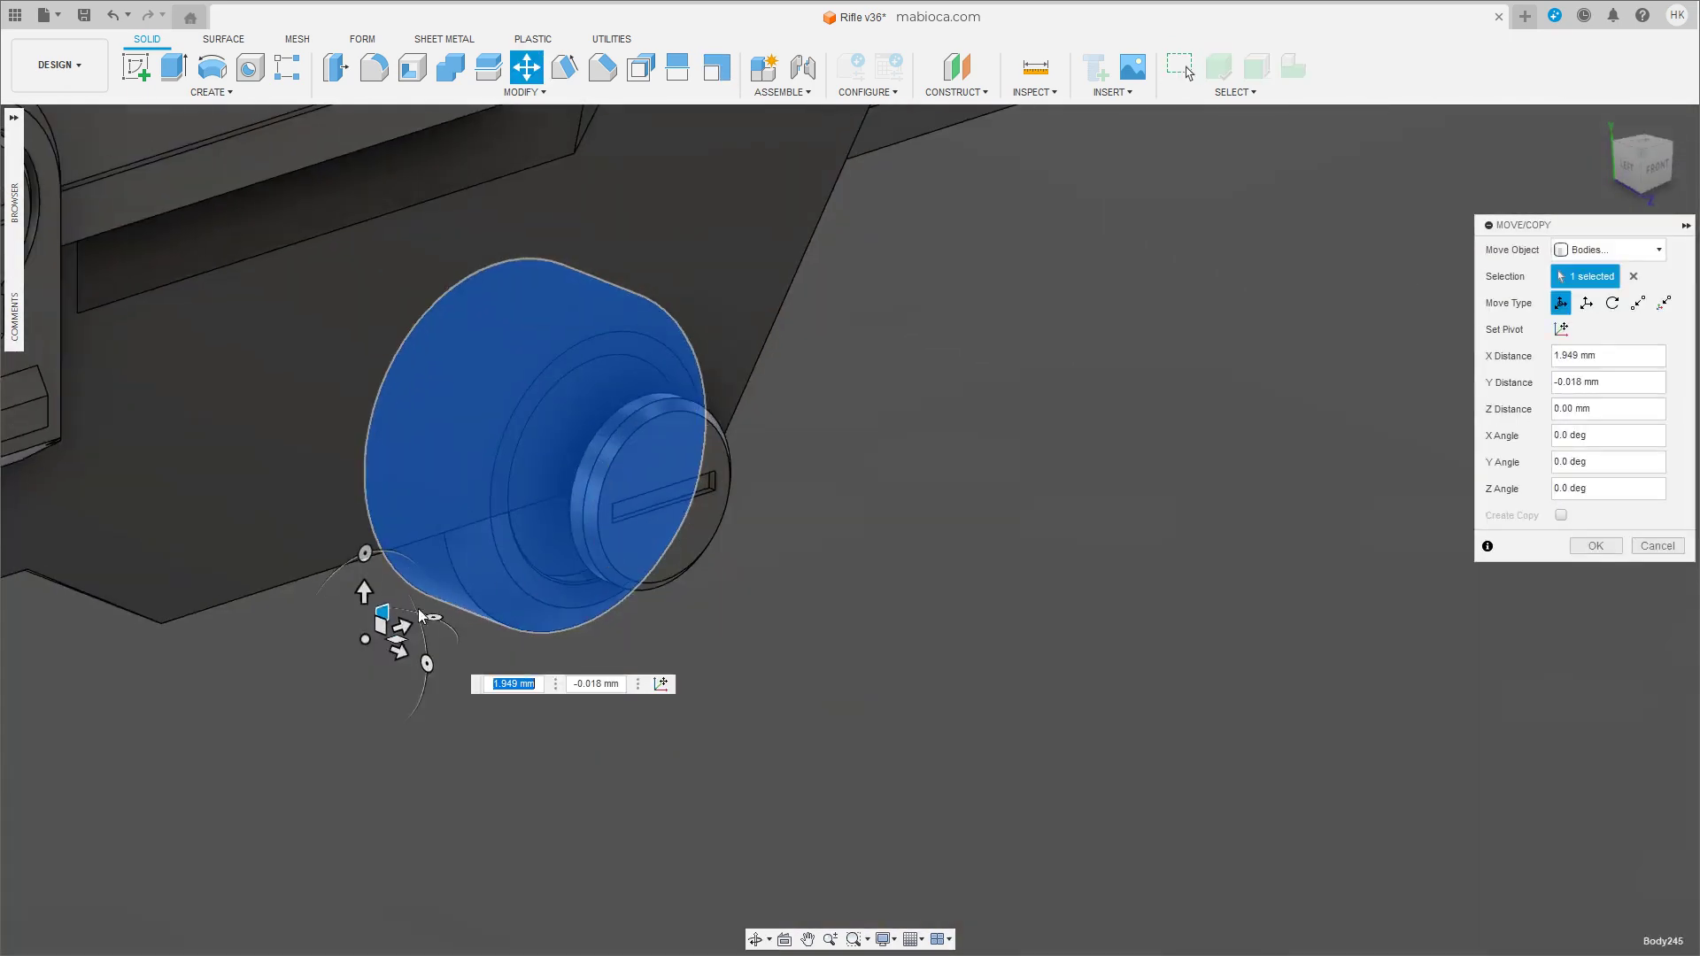
{"action": "left_click_drag", "start_coordinate": [416, 647], "coordinate": [825, 801]}
{"action": "middle_click_drag", "start_coordinate": [708, 470], "coordinate": [815, 464], "text": "shift"}
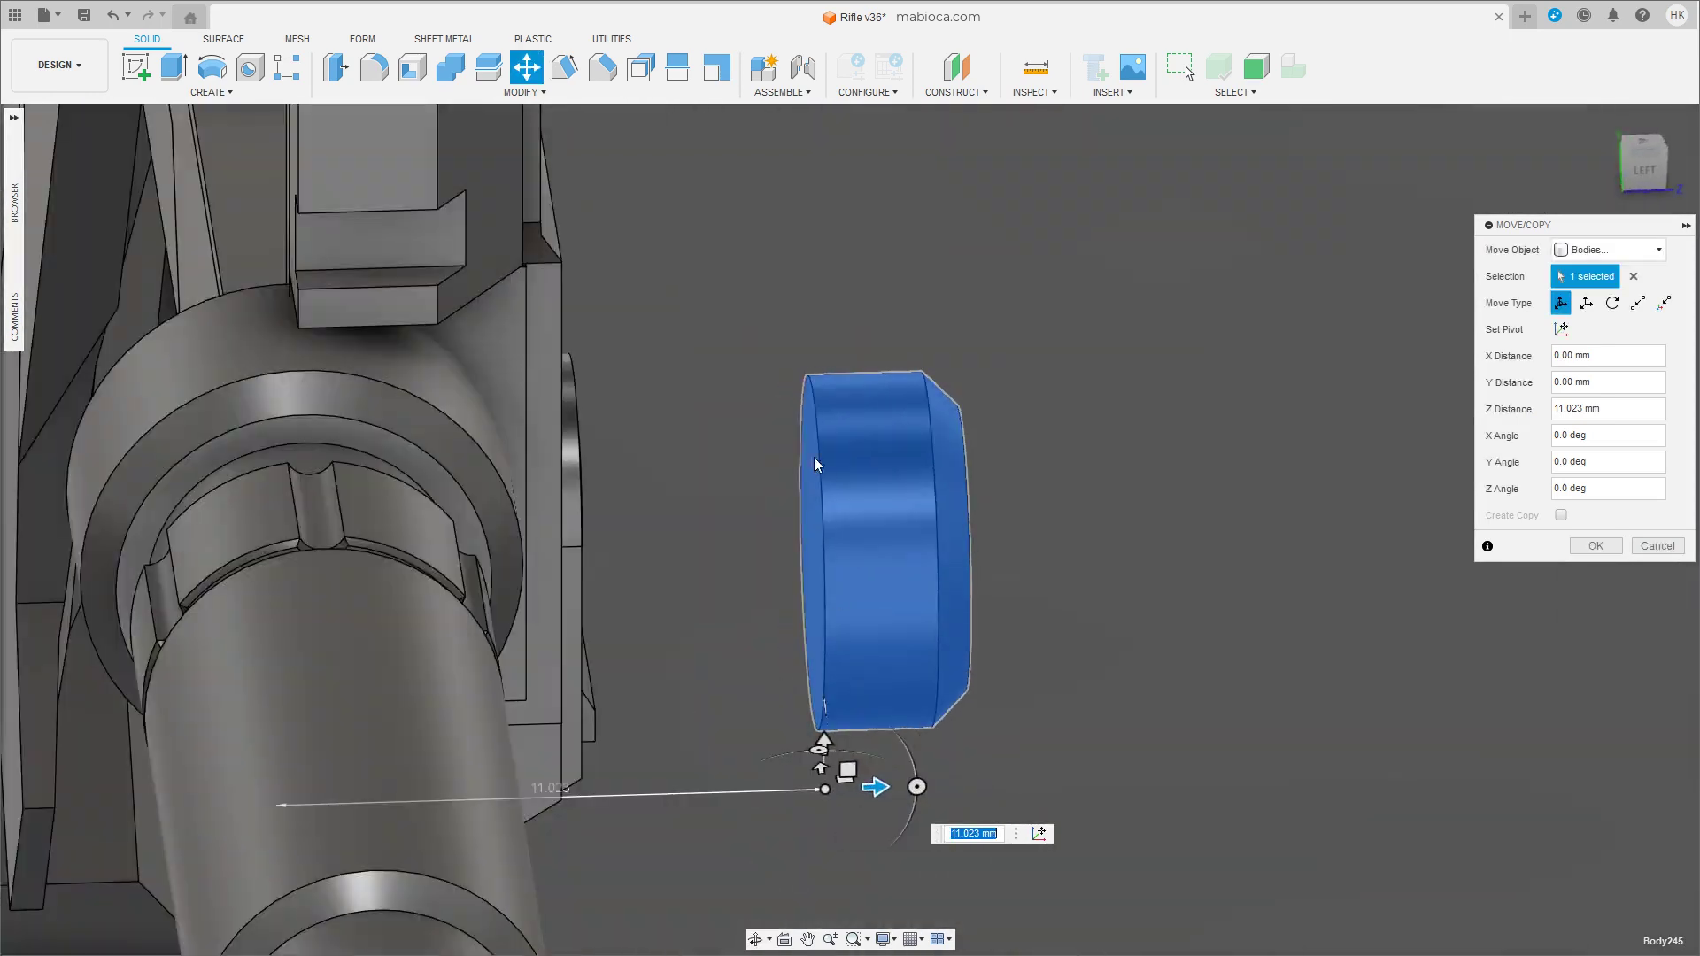
{"action": "key", "text": "Return"}
Move the knob's flat end face to trim the ring's depth.
{"action": "middle_click_drag", "start_coordinate": [757, 577], "coordinate": [797, 549], "text": "shift"}
{"action": "left_click", "coordinate": [797, 549]}
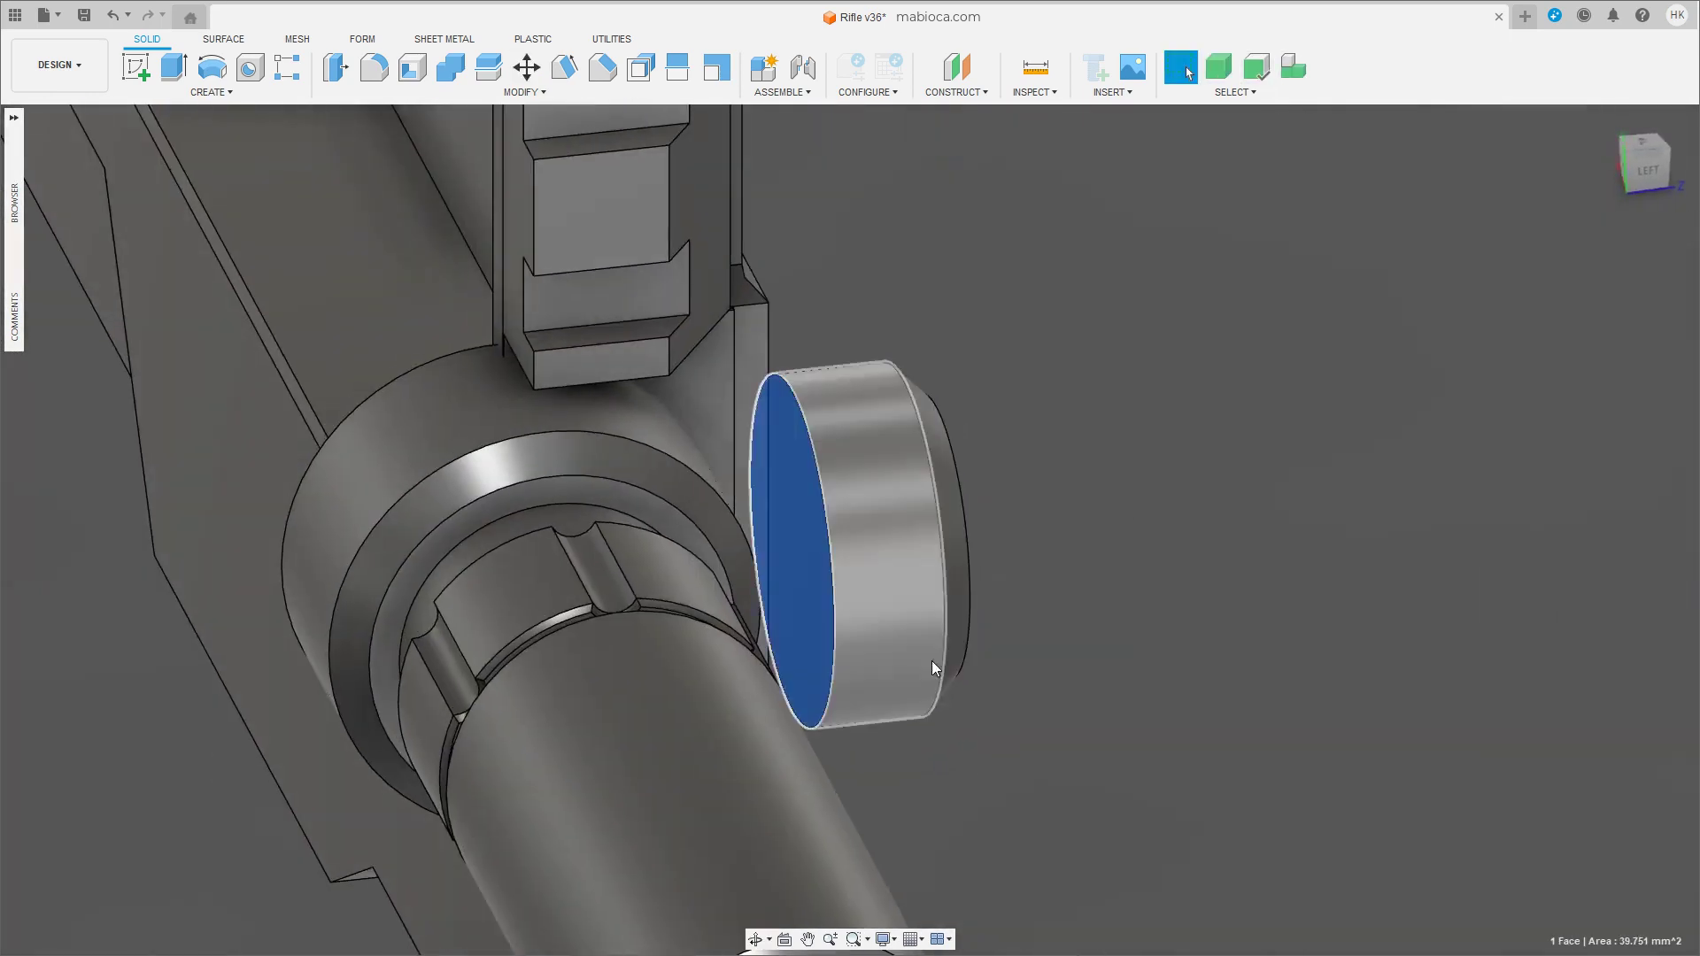
{"action": "key", "text": "m"}
{"action": "middle_click_drag", "start_coordinate": [1012, 609], "coordinate": [925, 630], "text": "shift"}
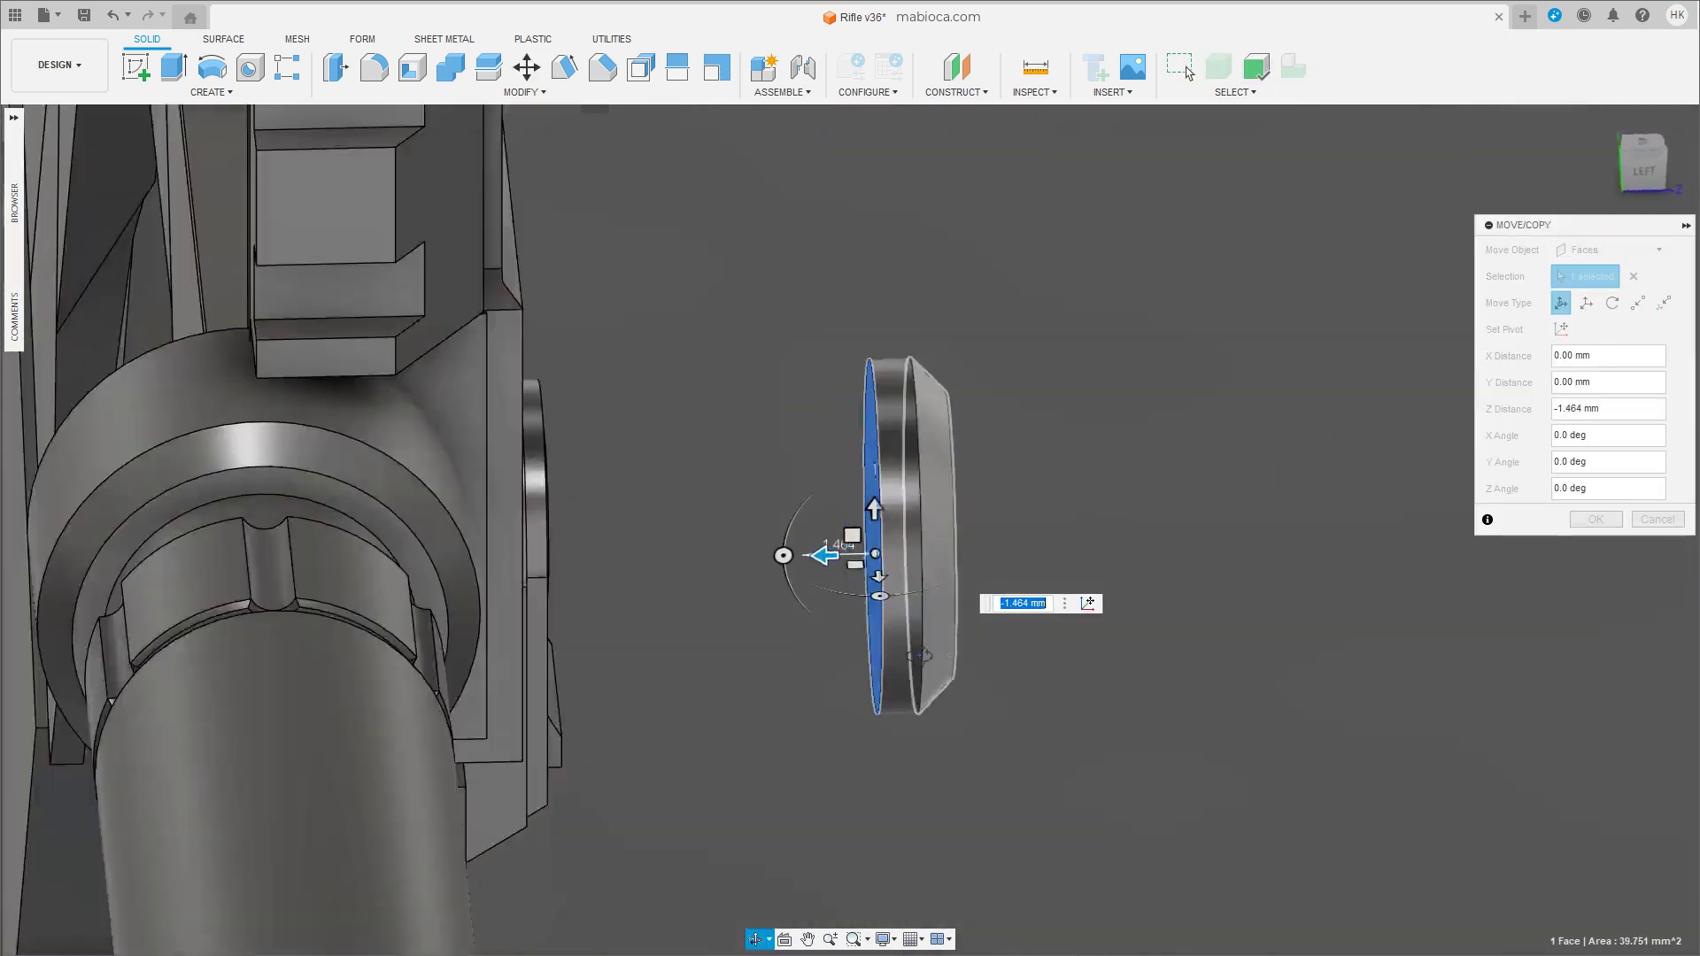
{"action": "scroll", "coordinate": [924, 631], "scroll_direction": "up", "scroll_amount": 5}
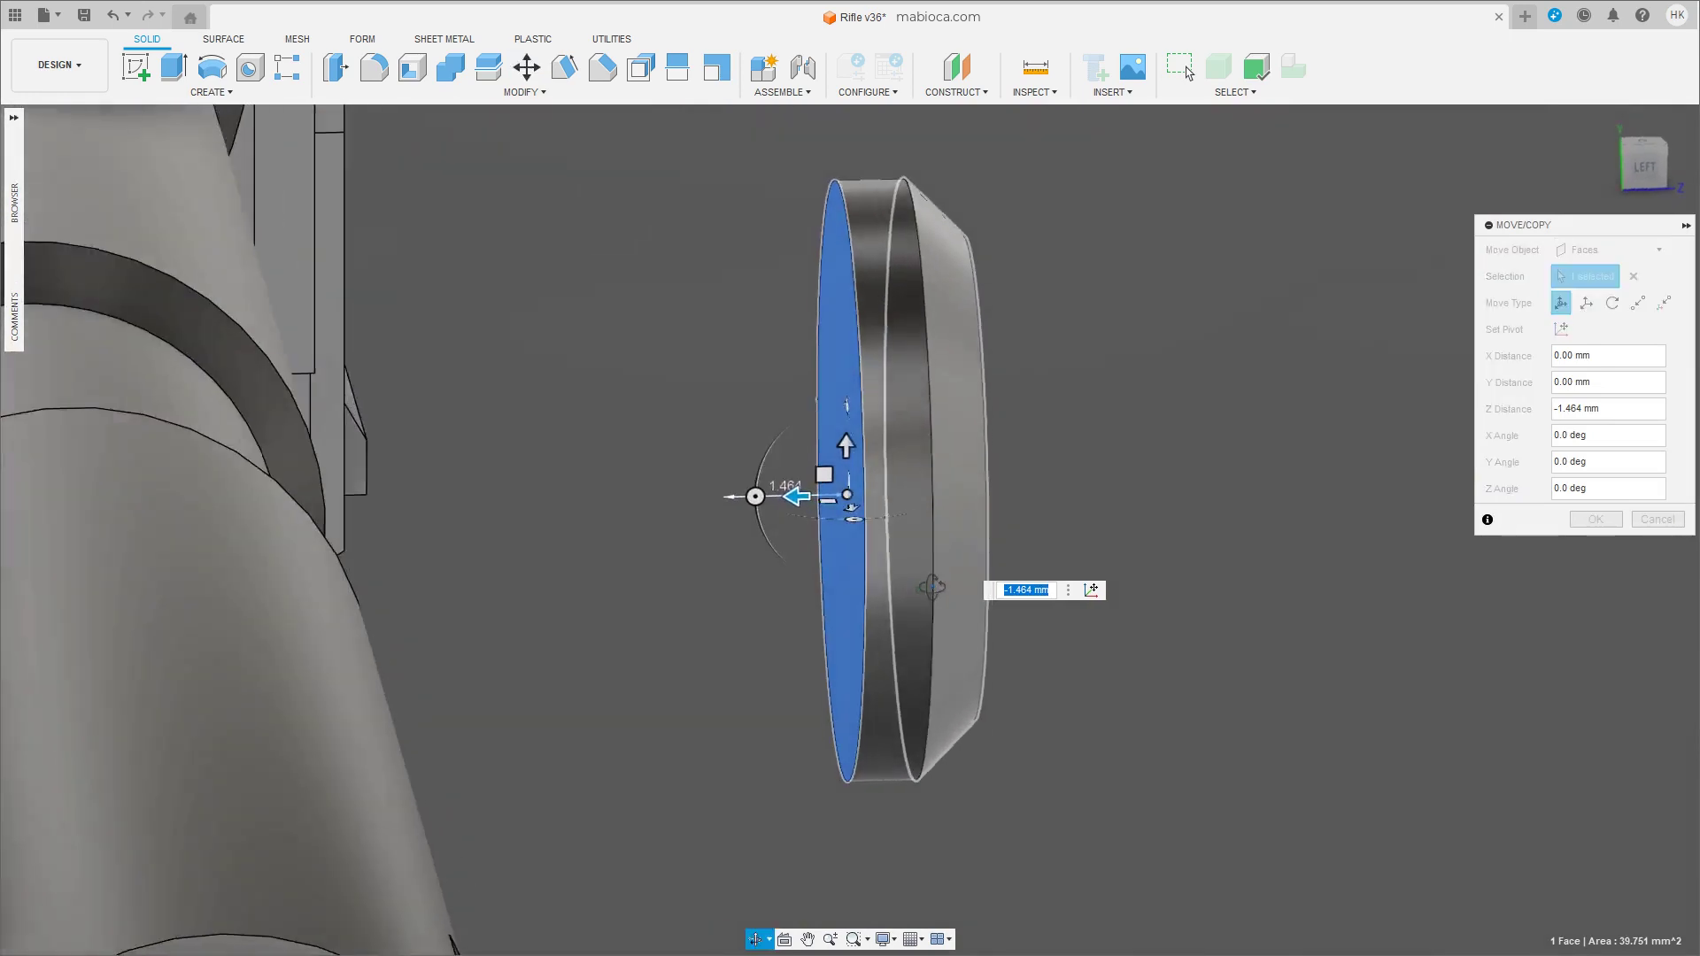
{"action": "middle_click_drag", "start_coordinate": [924, 631], "coordinate": [1023, 319], "text": "shift"}
{"action": "left_click", "coordinate": [1594, 520]}
Push the ring's inner face slightly inward and offset it so the cap fits.
{"action": "left_click", "coordinate": [1036, 426]}
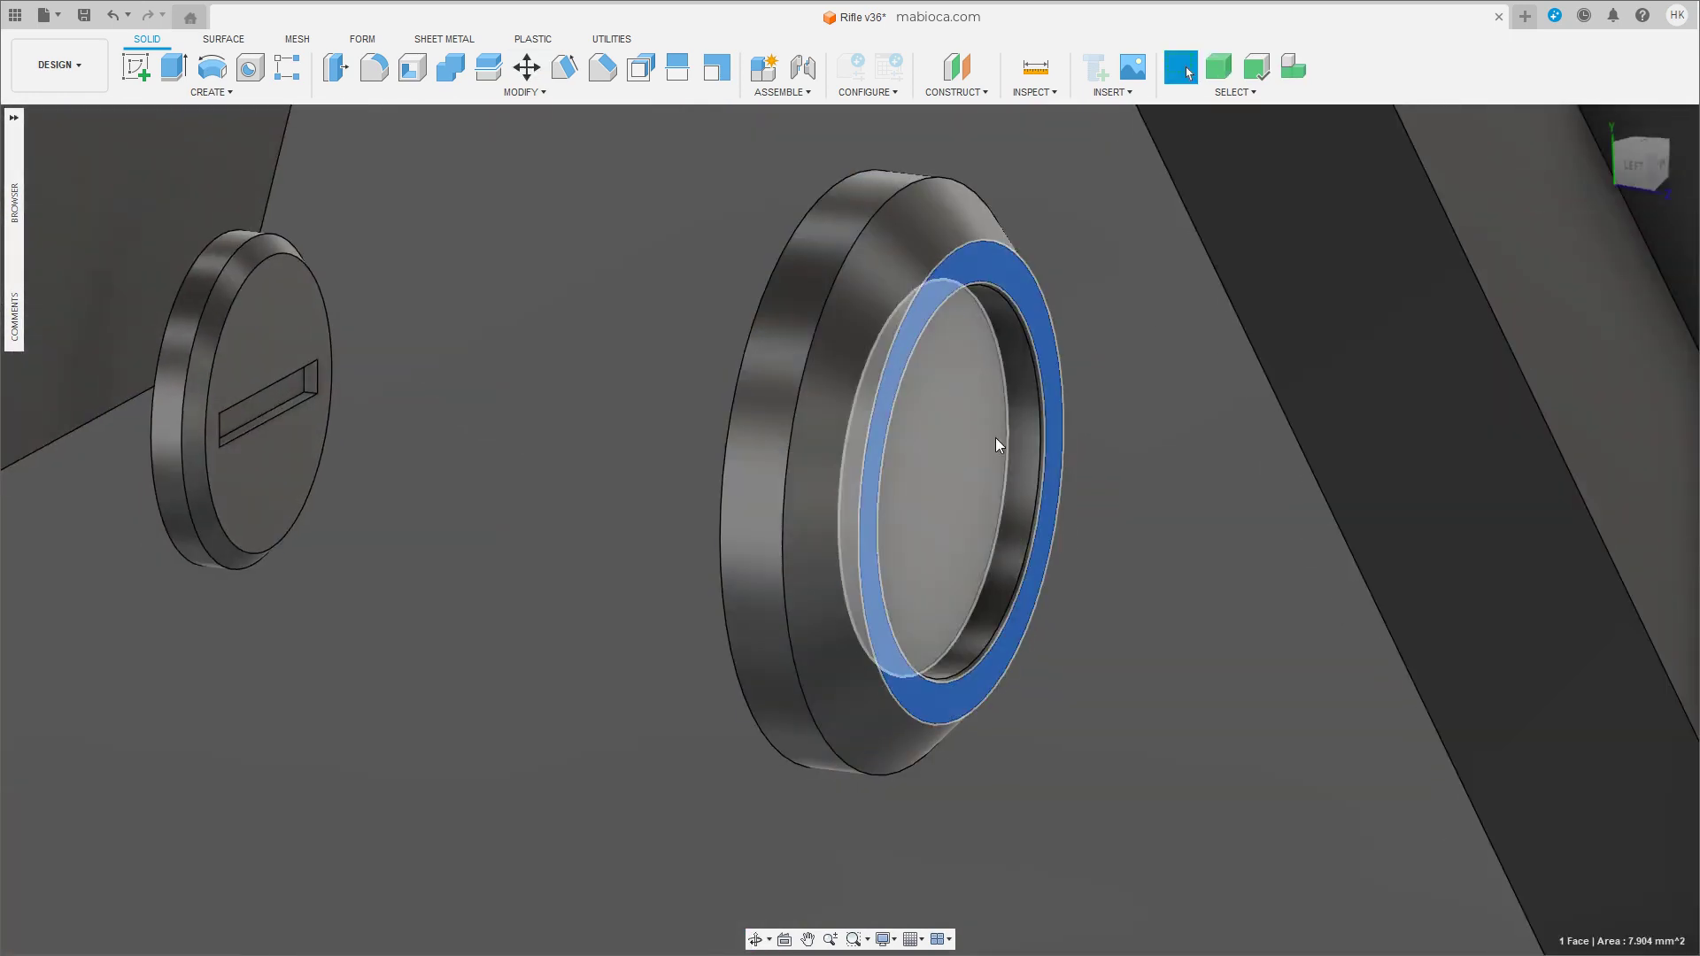
{"action": "key", "text": "m"}
{"action": "left_click_drag", "start_coordinate": [1006, 501], "coordinate": [992, 494]}
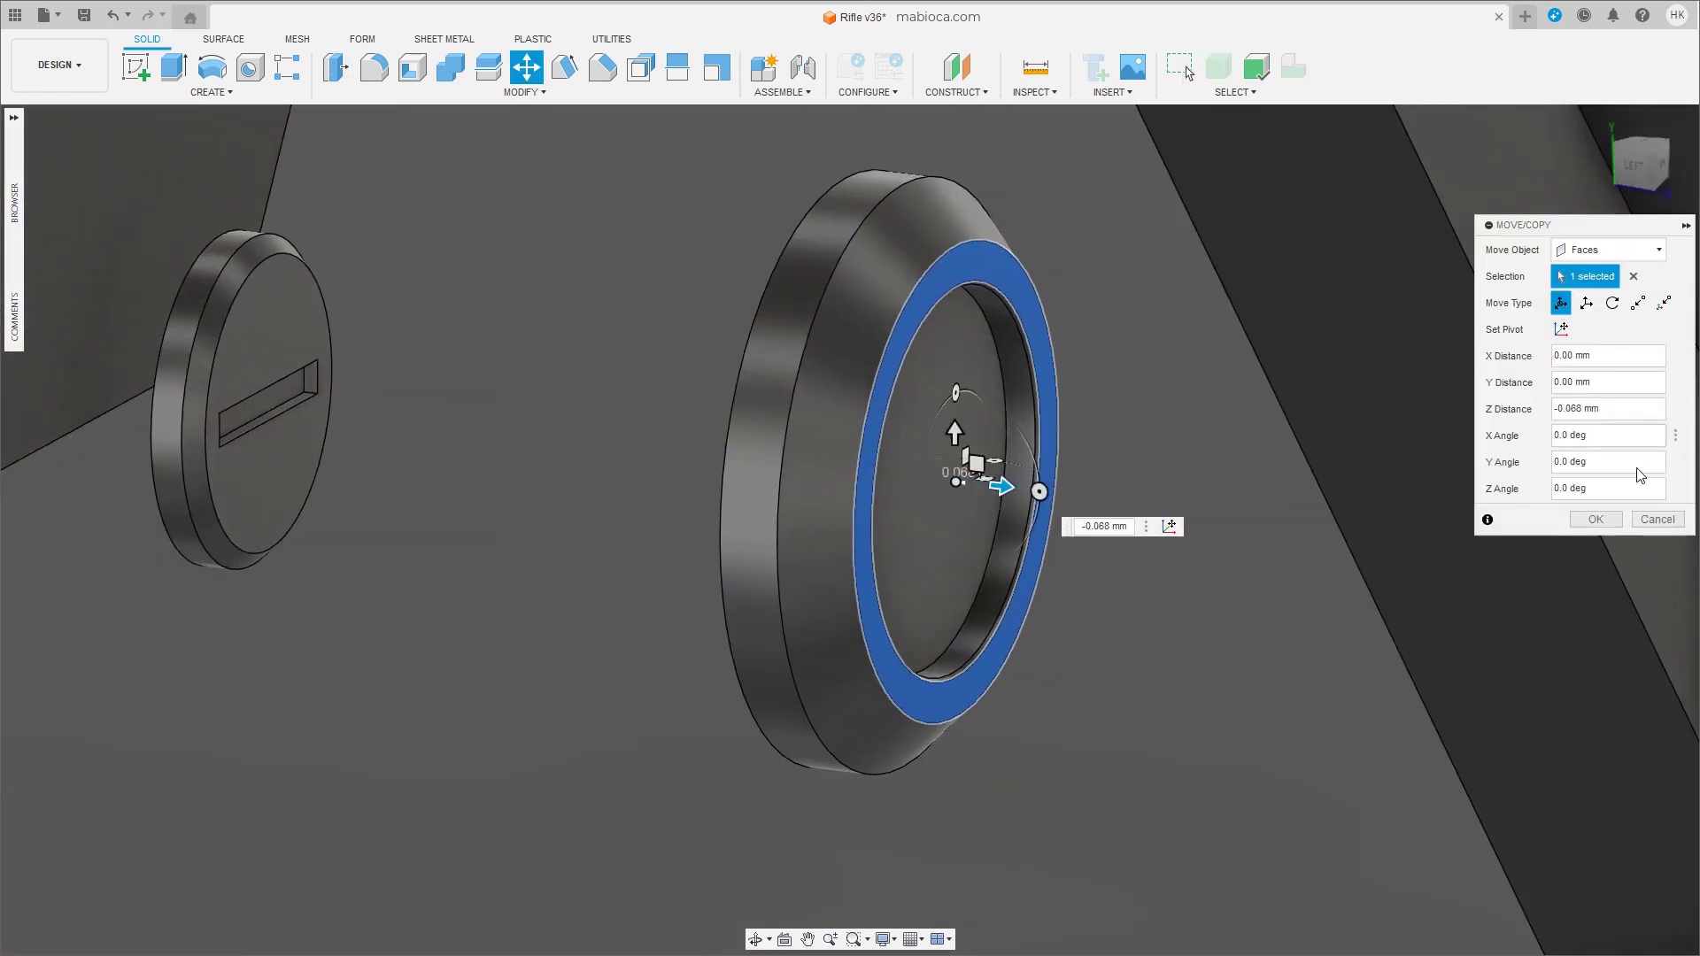
{"action": "left_click", "coordinate": [1595, 520]}
{"action": "left_click", "coordinate": [882, 409]}
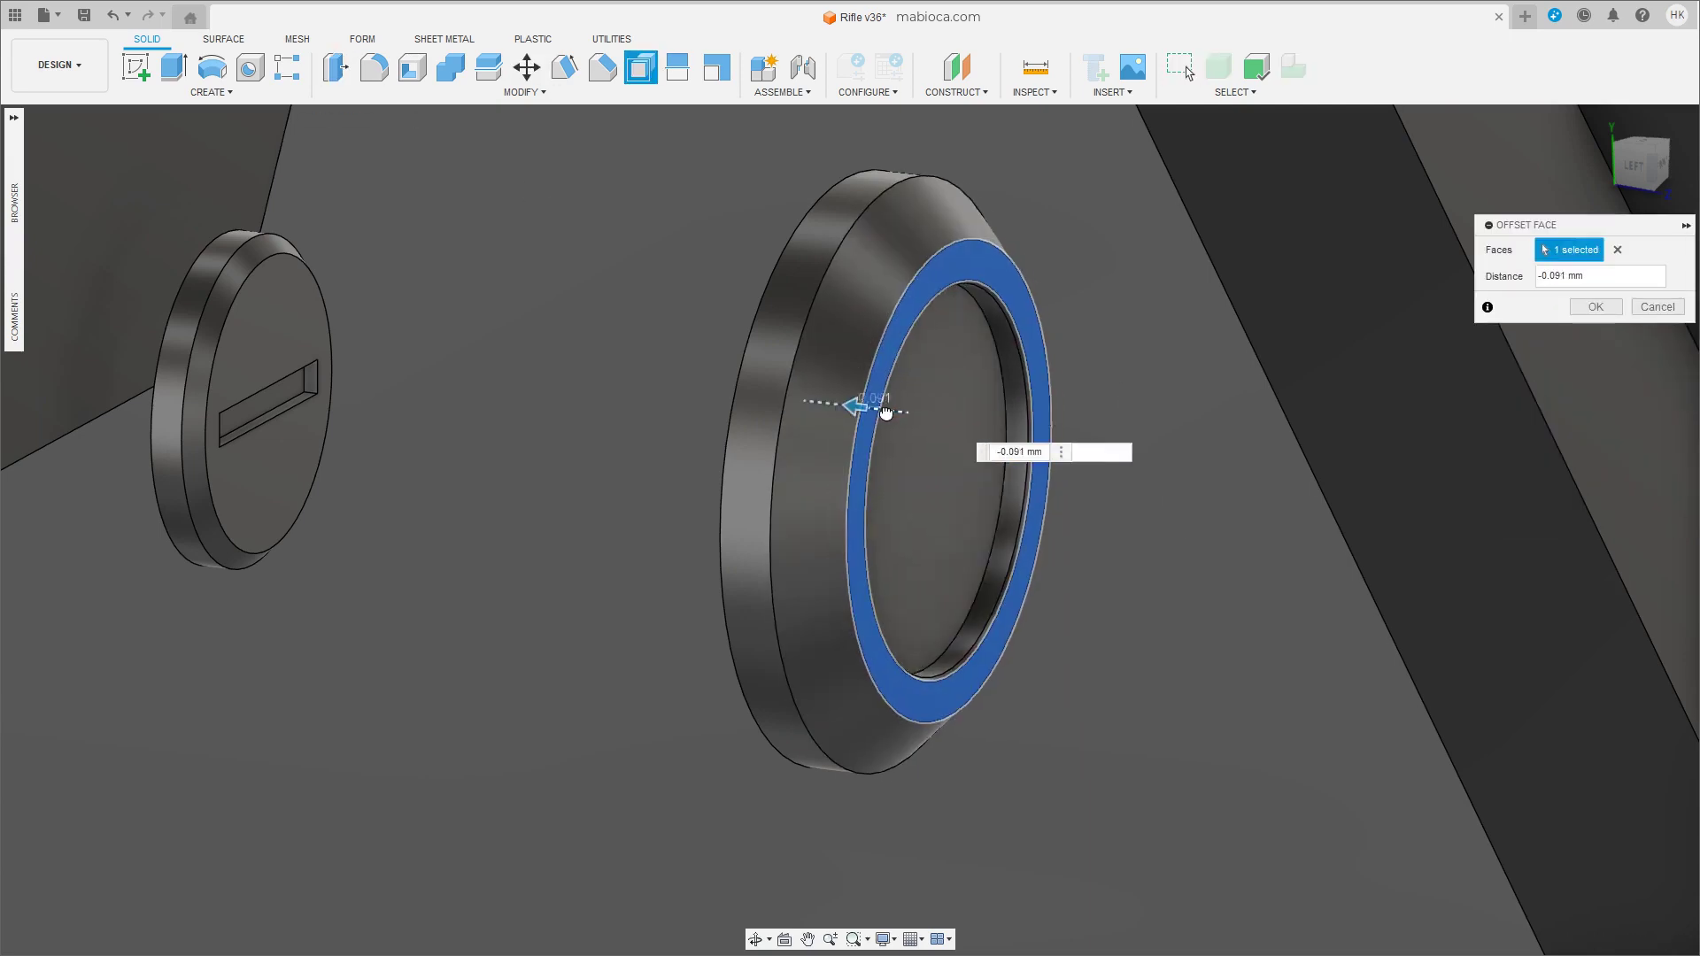
{"action": "key", "text": "Return"}
Move the screw cap 9.134 mm along Z, centred in the ring from the Front view.
{"action": "left_click", "coordinate": [1645, 162]}
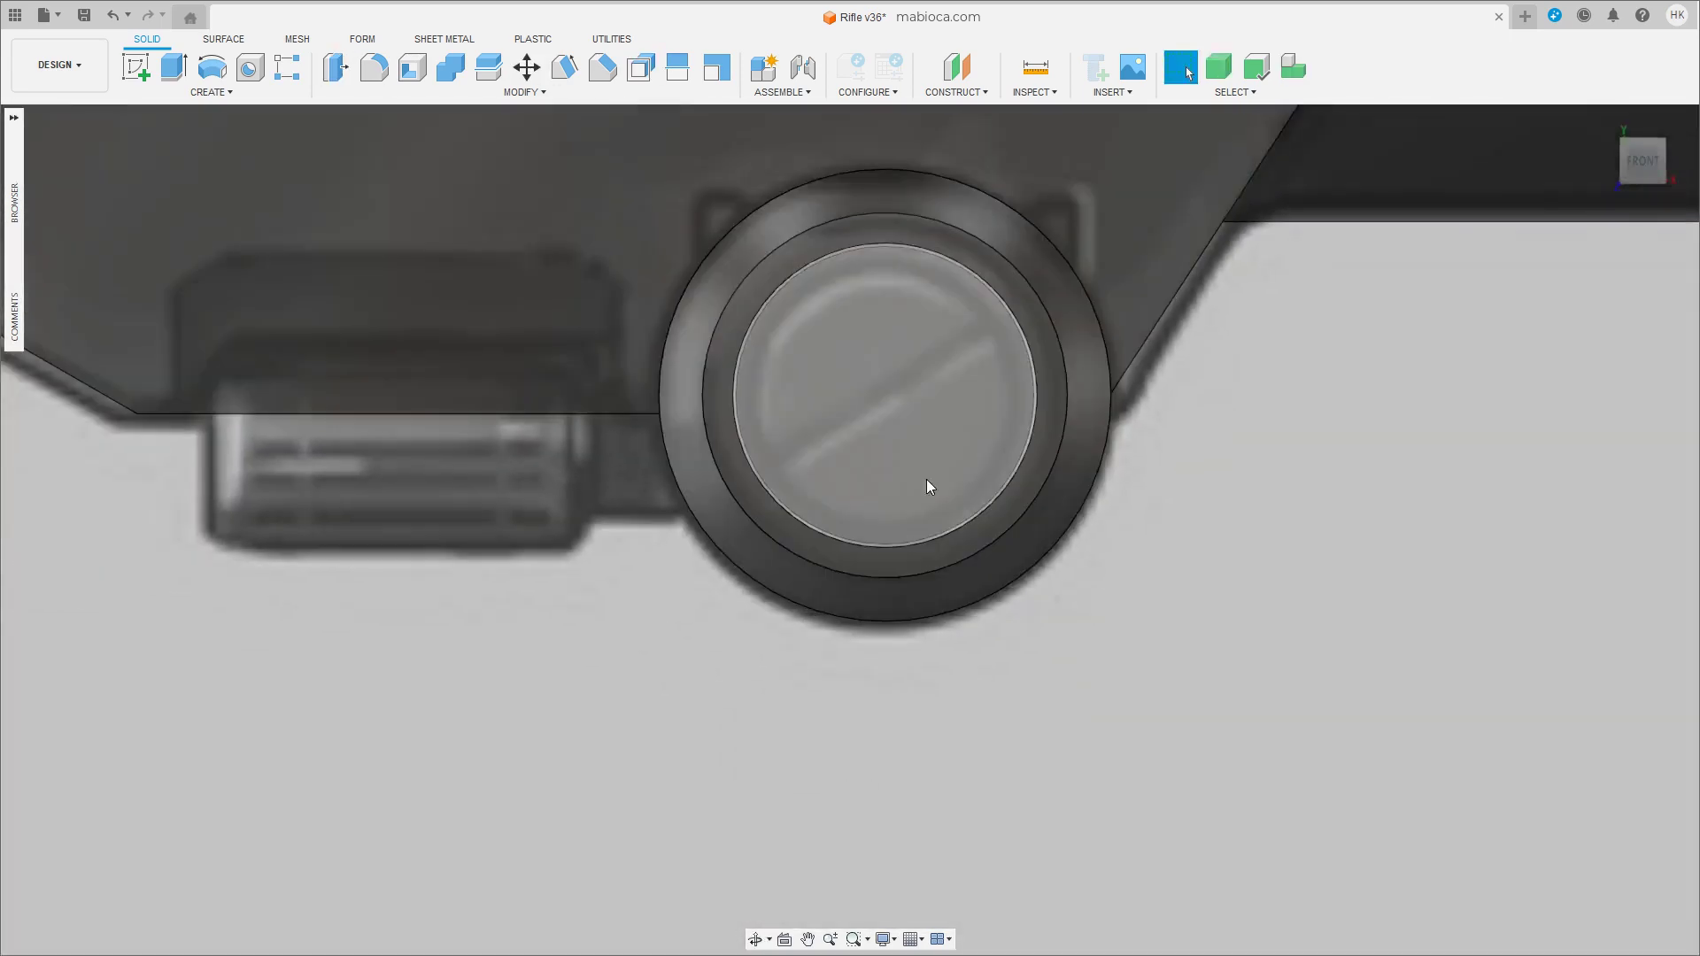
{"action": "middle_click_drag", "start_coordinate": [926, 480], "coordinate": [538, 316], "text": "shift"}
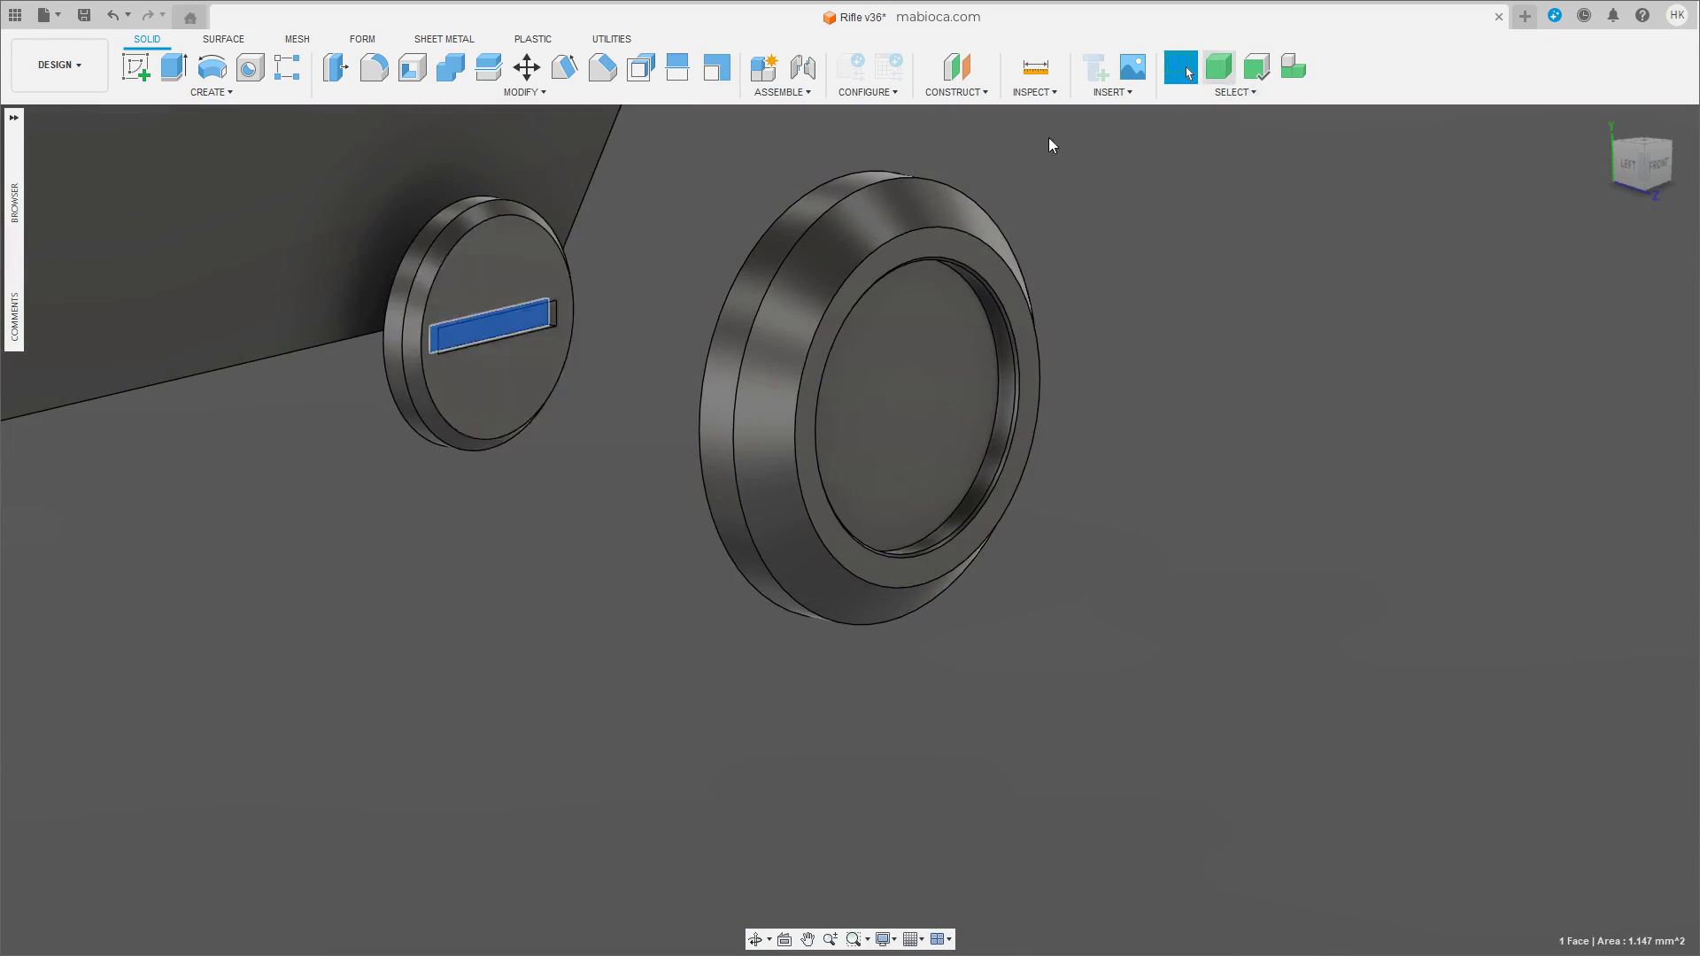
{"action": "left_click", "coordinate": [496, 372]}
{"action": "key", "text": "m"}
{"action": "left_click_drag", "start_coordinate": [408, 448], "coordinate": [1102, 571]}
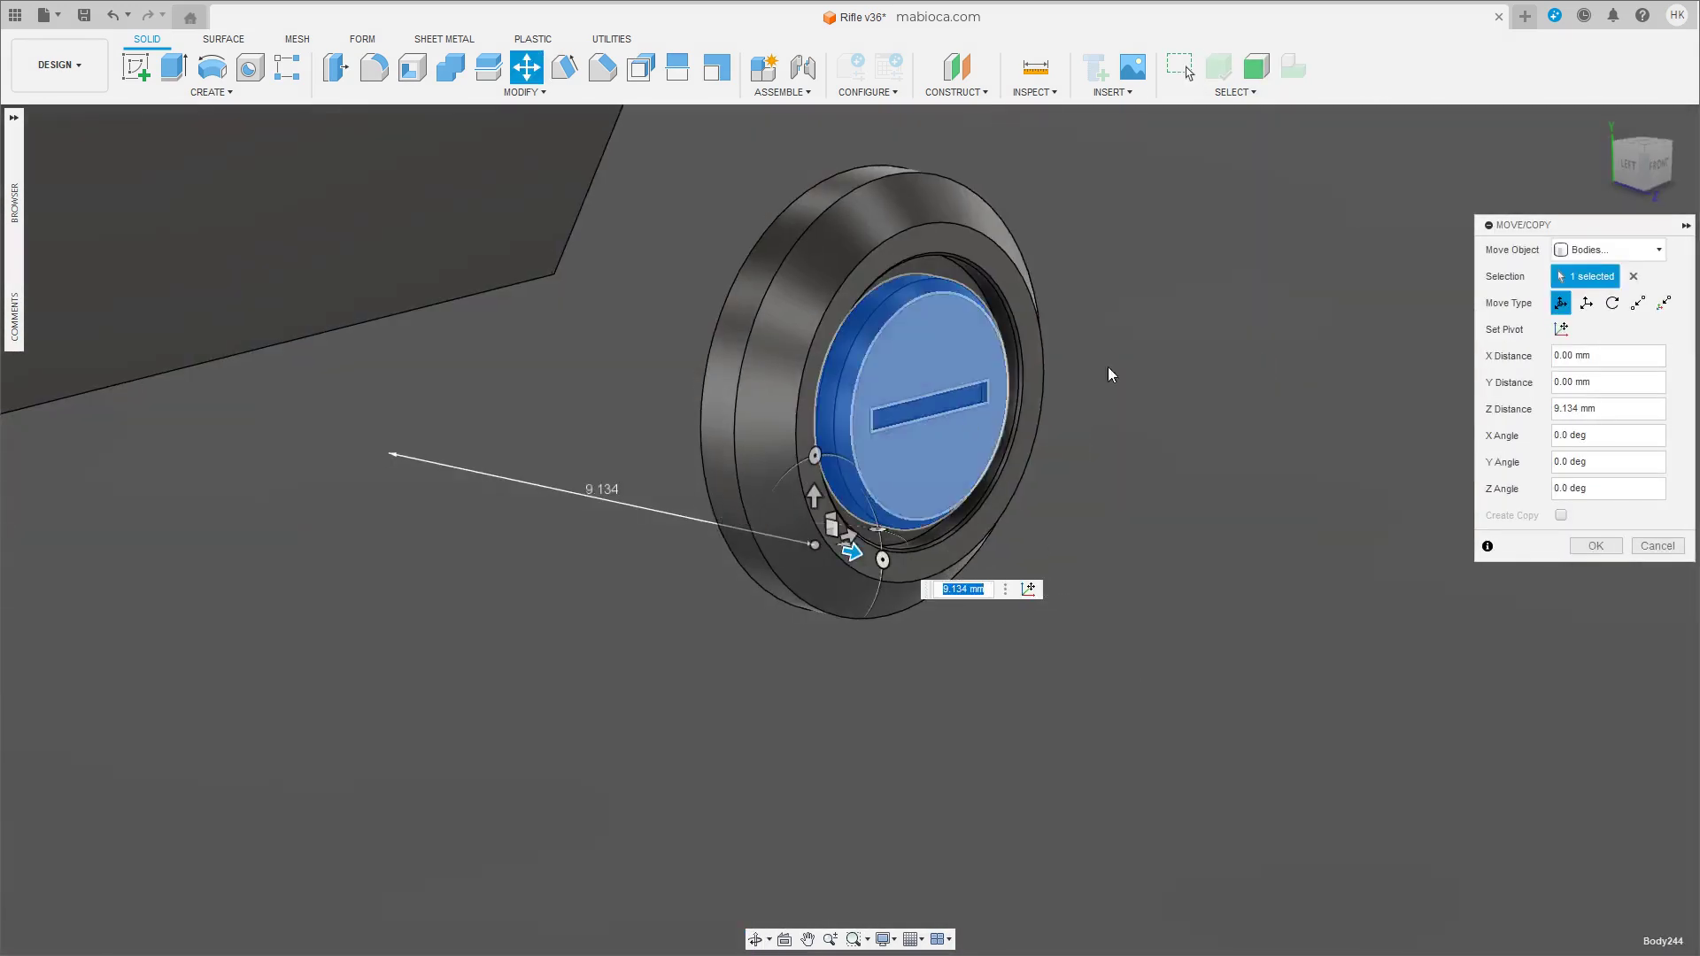
{"action": "left_click", "coordinate": [1656, 164]}
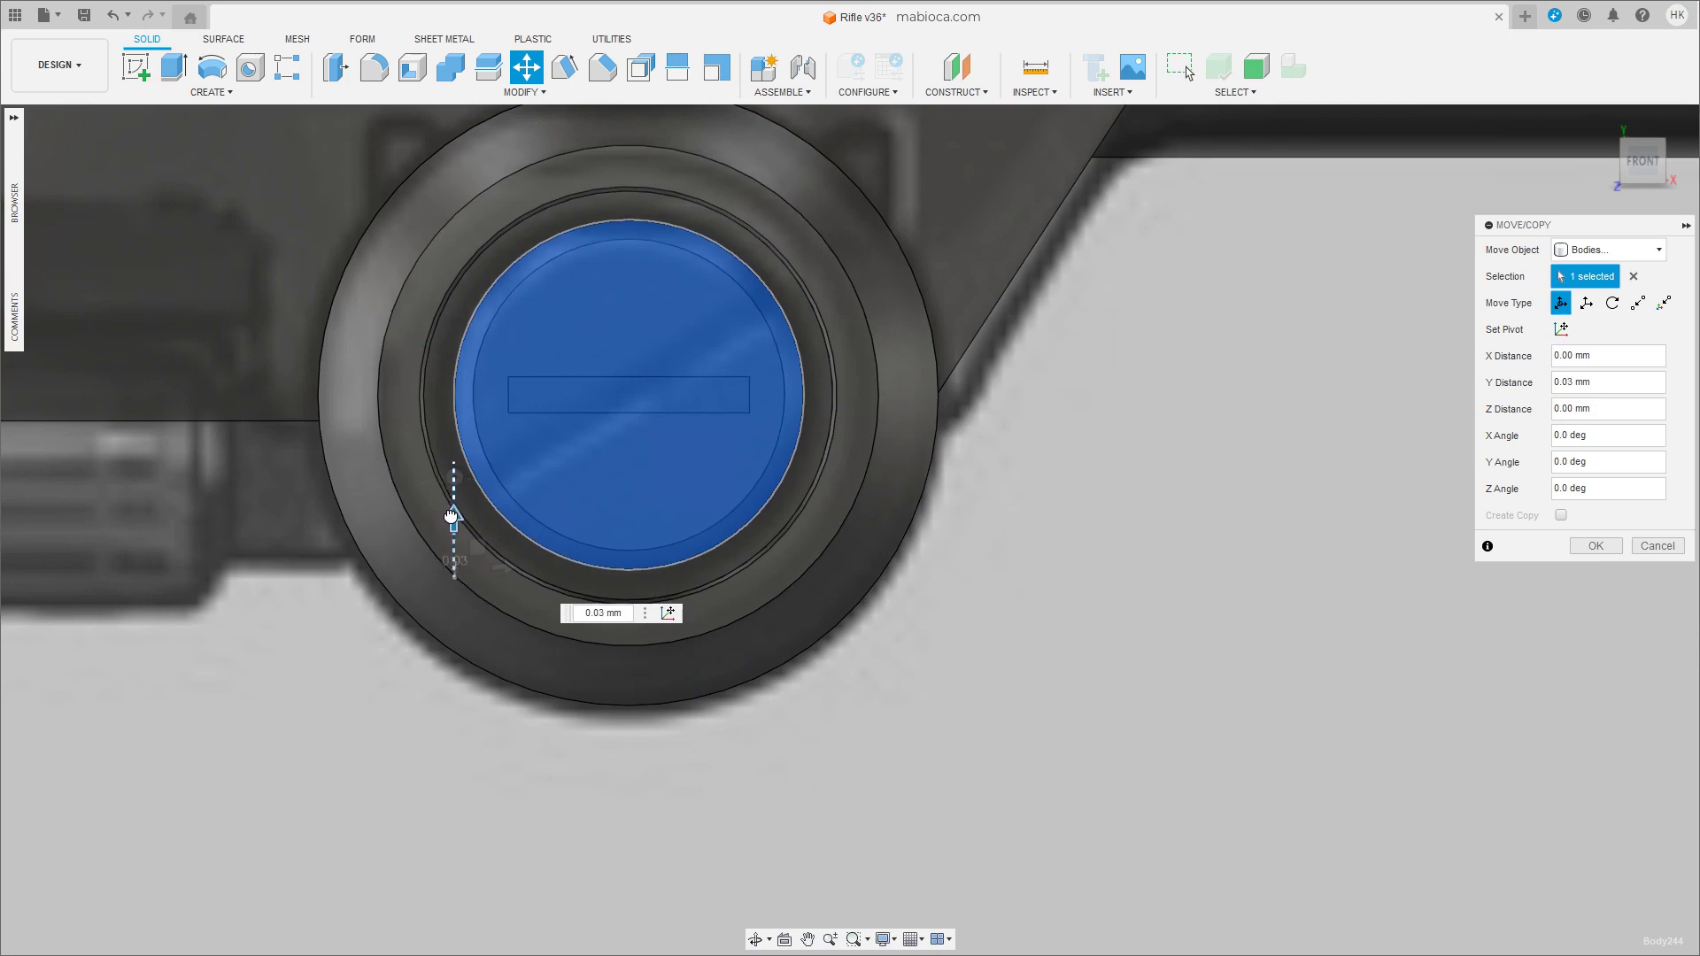
{"action": "left_click", "coordinate": [1607, 549]}
{"action": "middle_click_drag", "start_coordinate": [1151, 531], "coordinate": [816, 528], "text": "shift"}
{"action": "scroll", "coordinate": [816, 527], "scroll_direction": "down", "scroll_amount": 5}
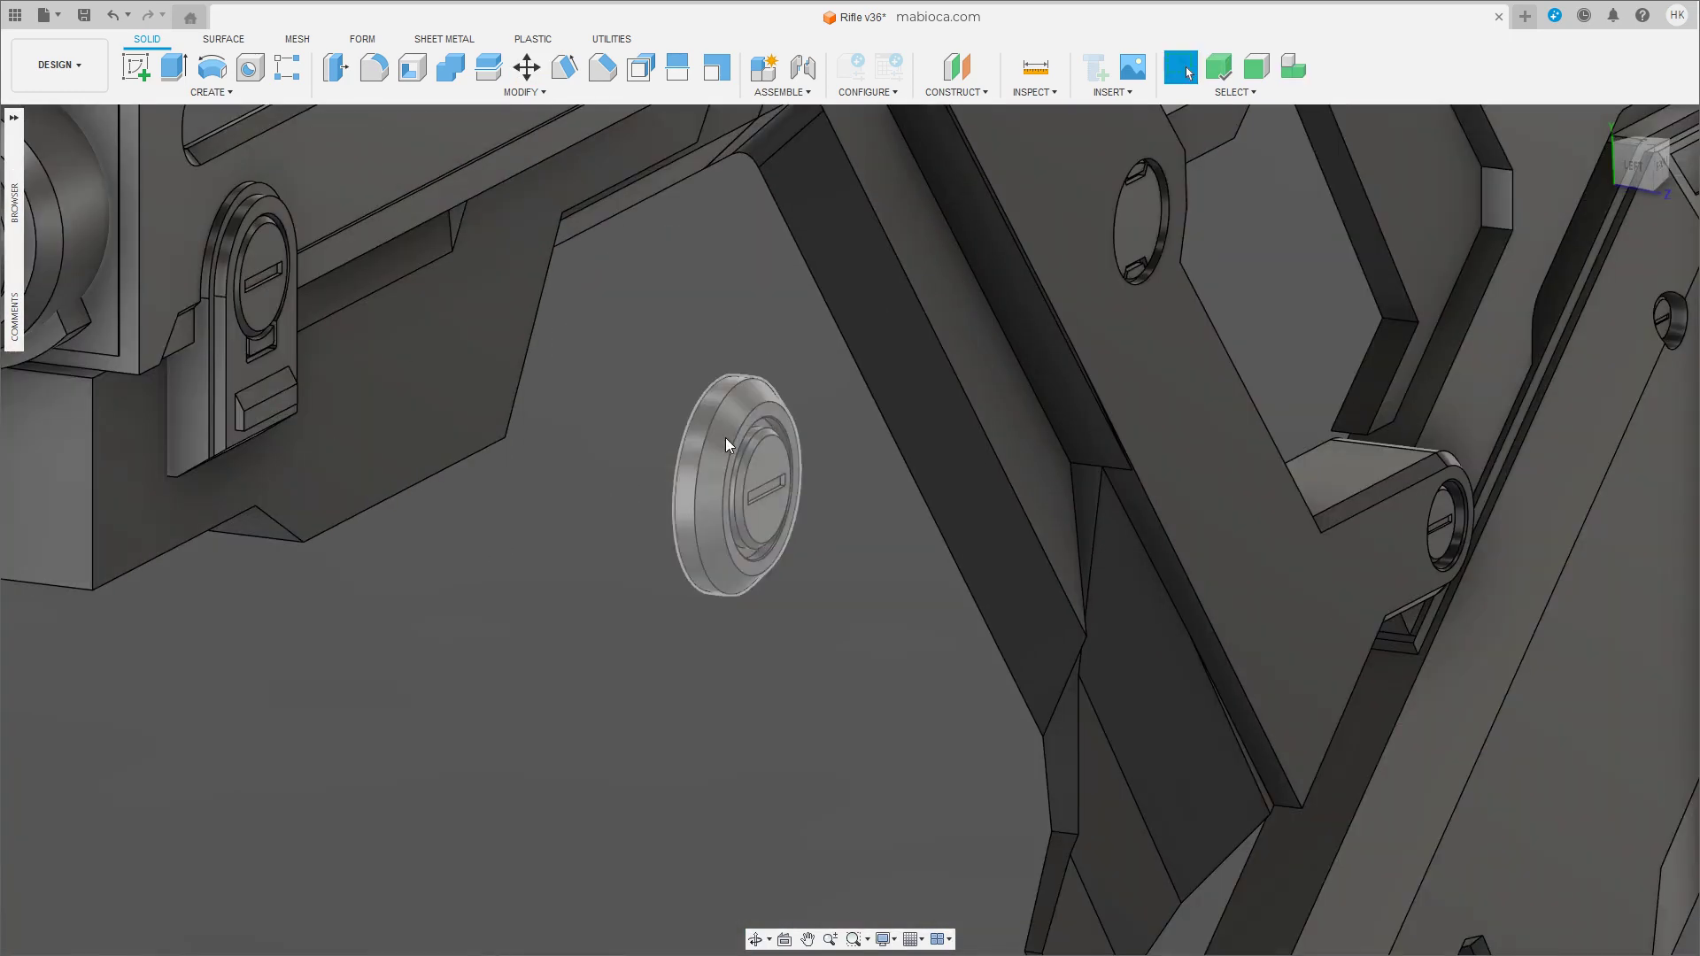
Move the cap and ring together -9.719 mm in Z against the rifle side.
{"action": "left_click", "coordinate": [780, 486]}
{"action": "key", "text": "m"}
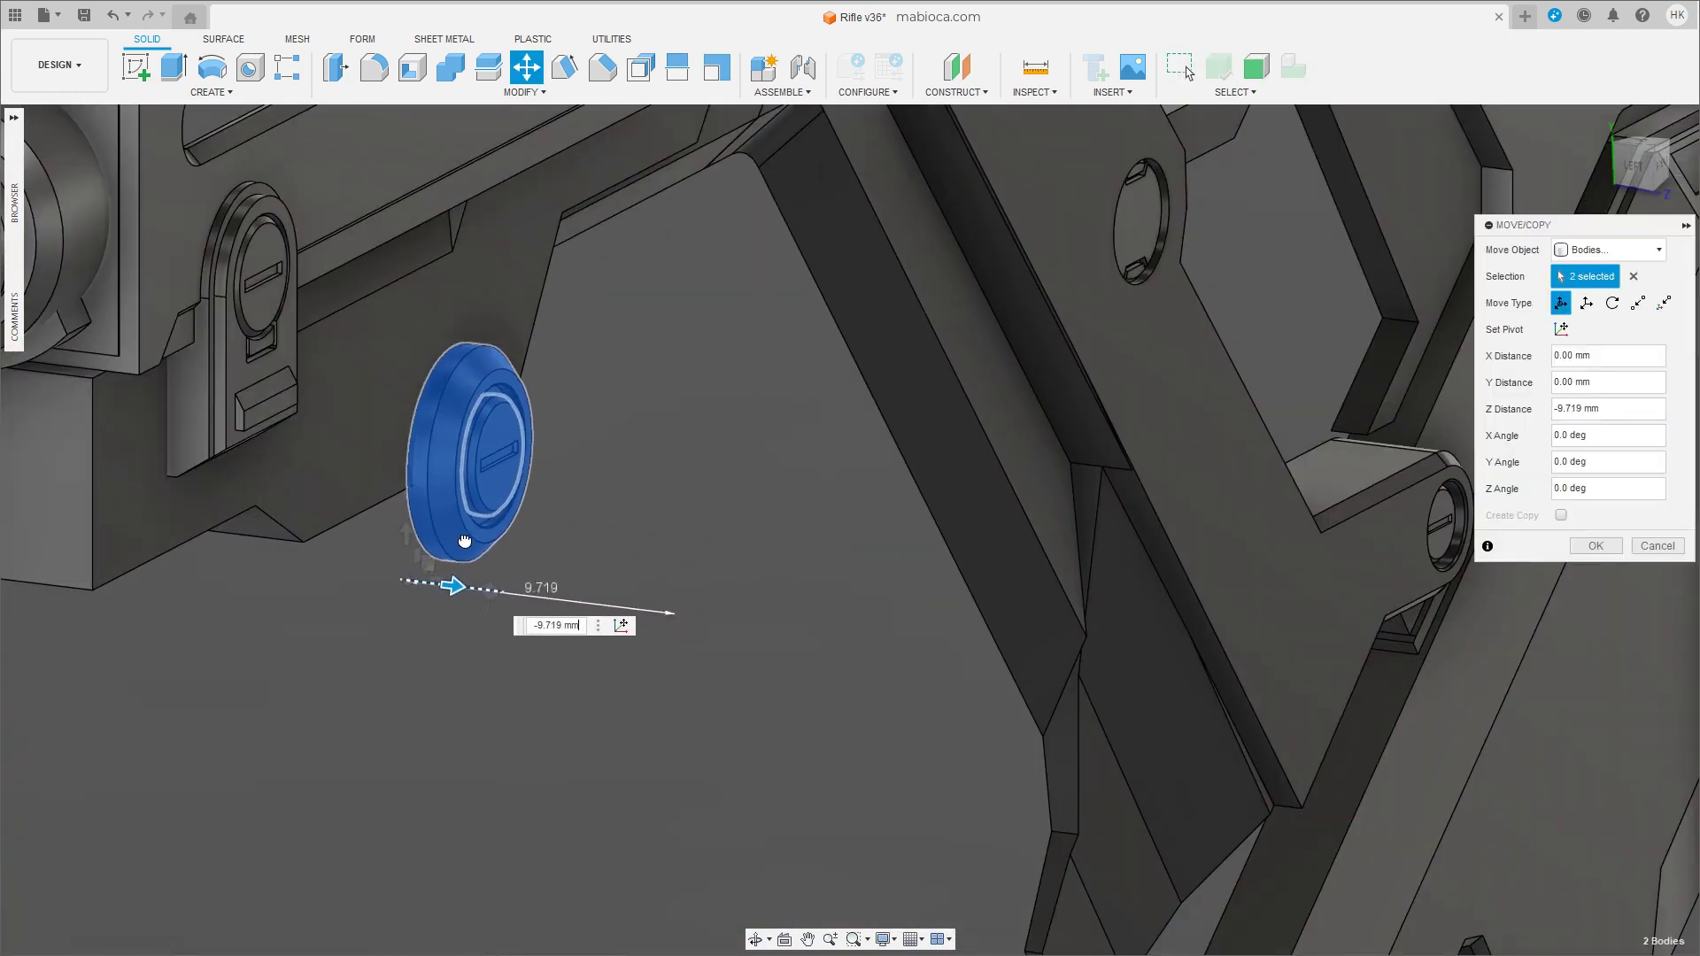
{"action": "left_click", "coordinate": [1596, 545]}
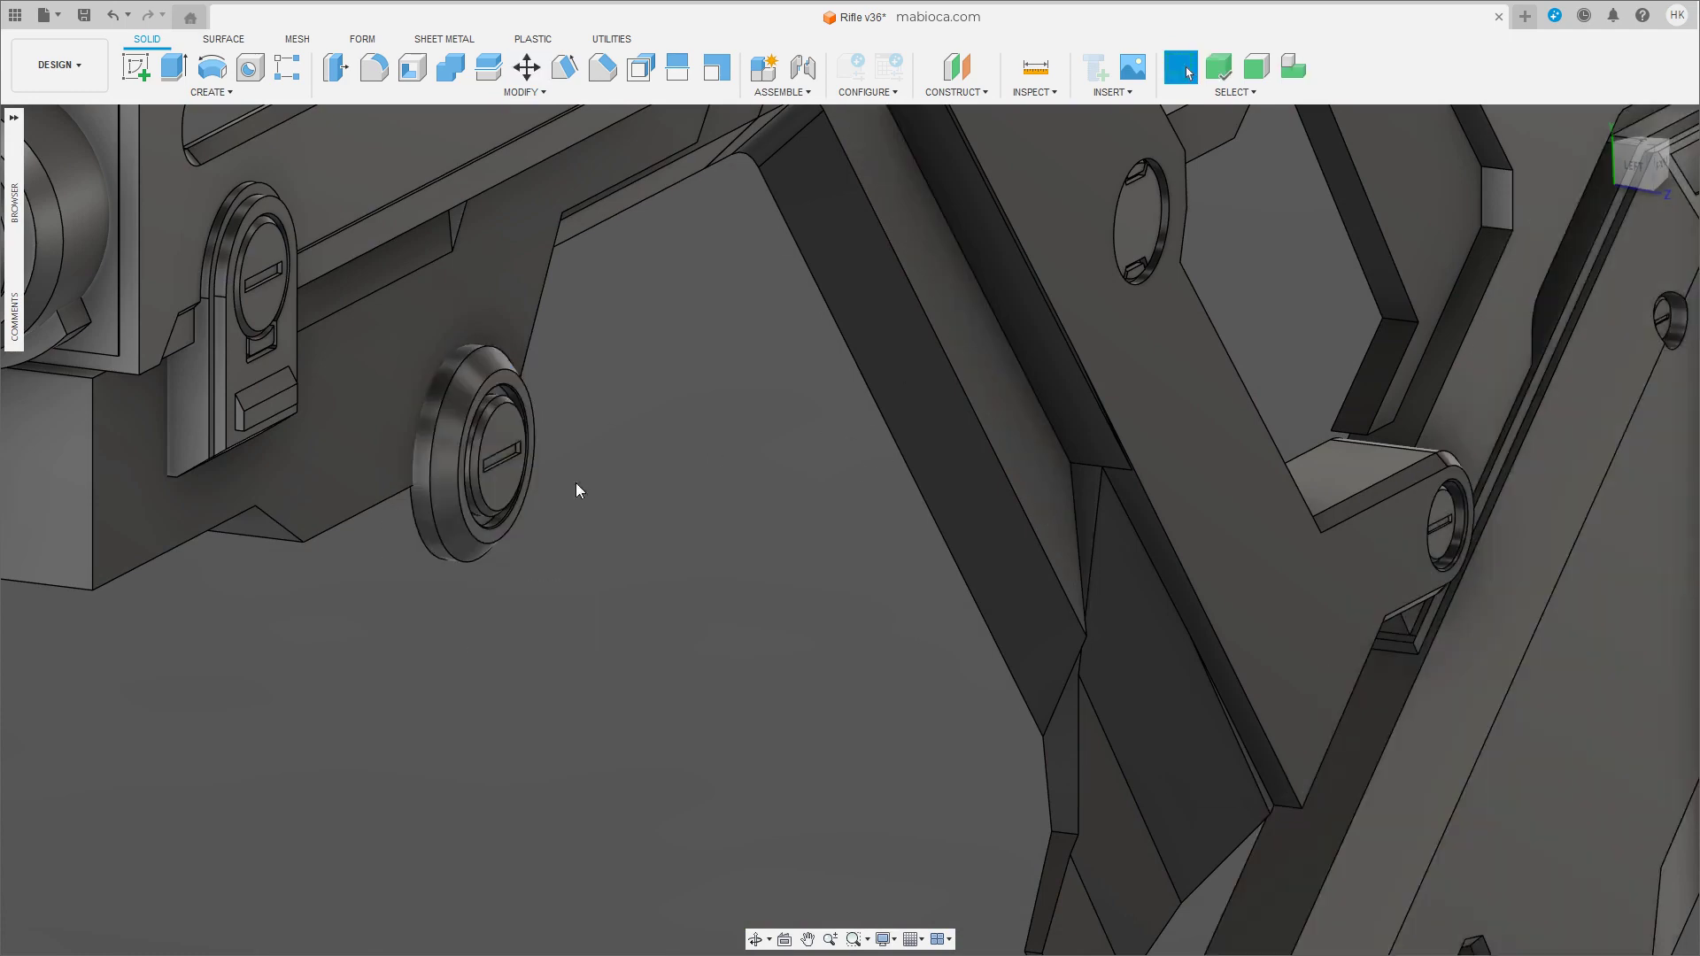
{"action": "scroll", "coordinate": [575, 481], "scroll_direction": "up", "scroll_amount": 5}
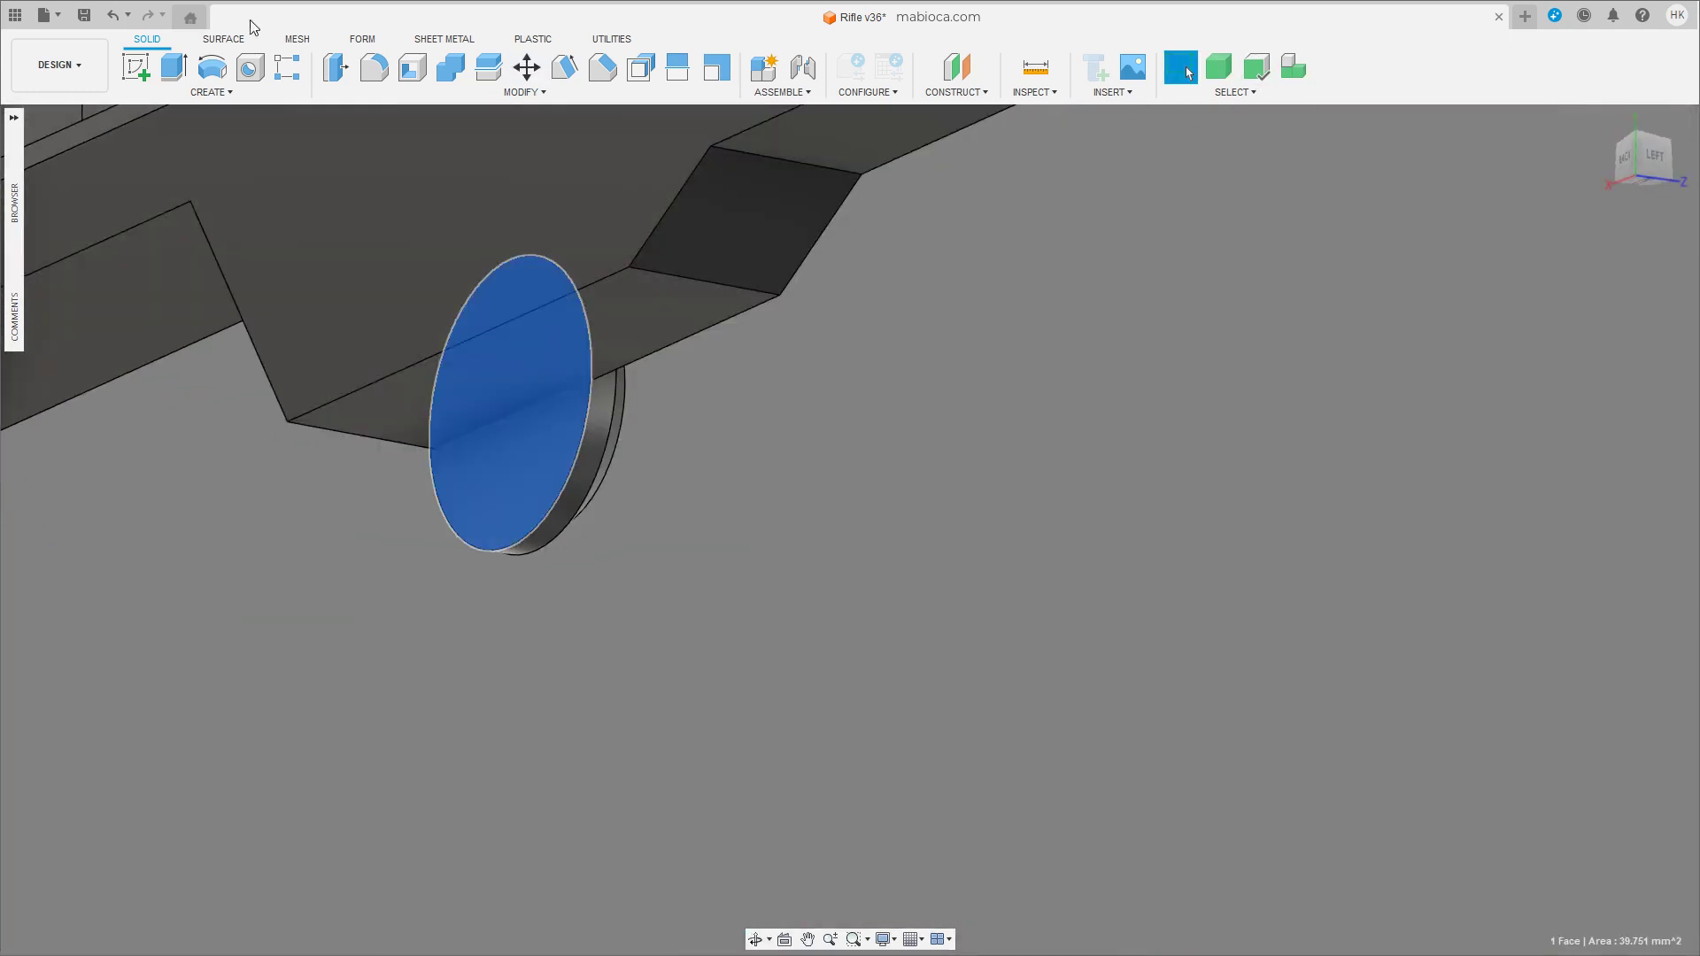
Extrude the knob's back disc 5.433 mm into a new cylinder body.
{"action": "left_click", "coordinate": [193, 66]}
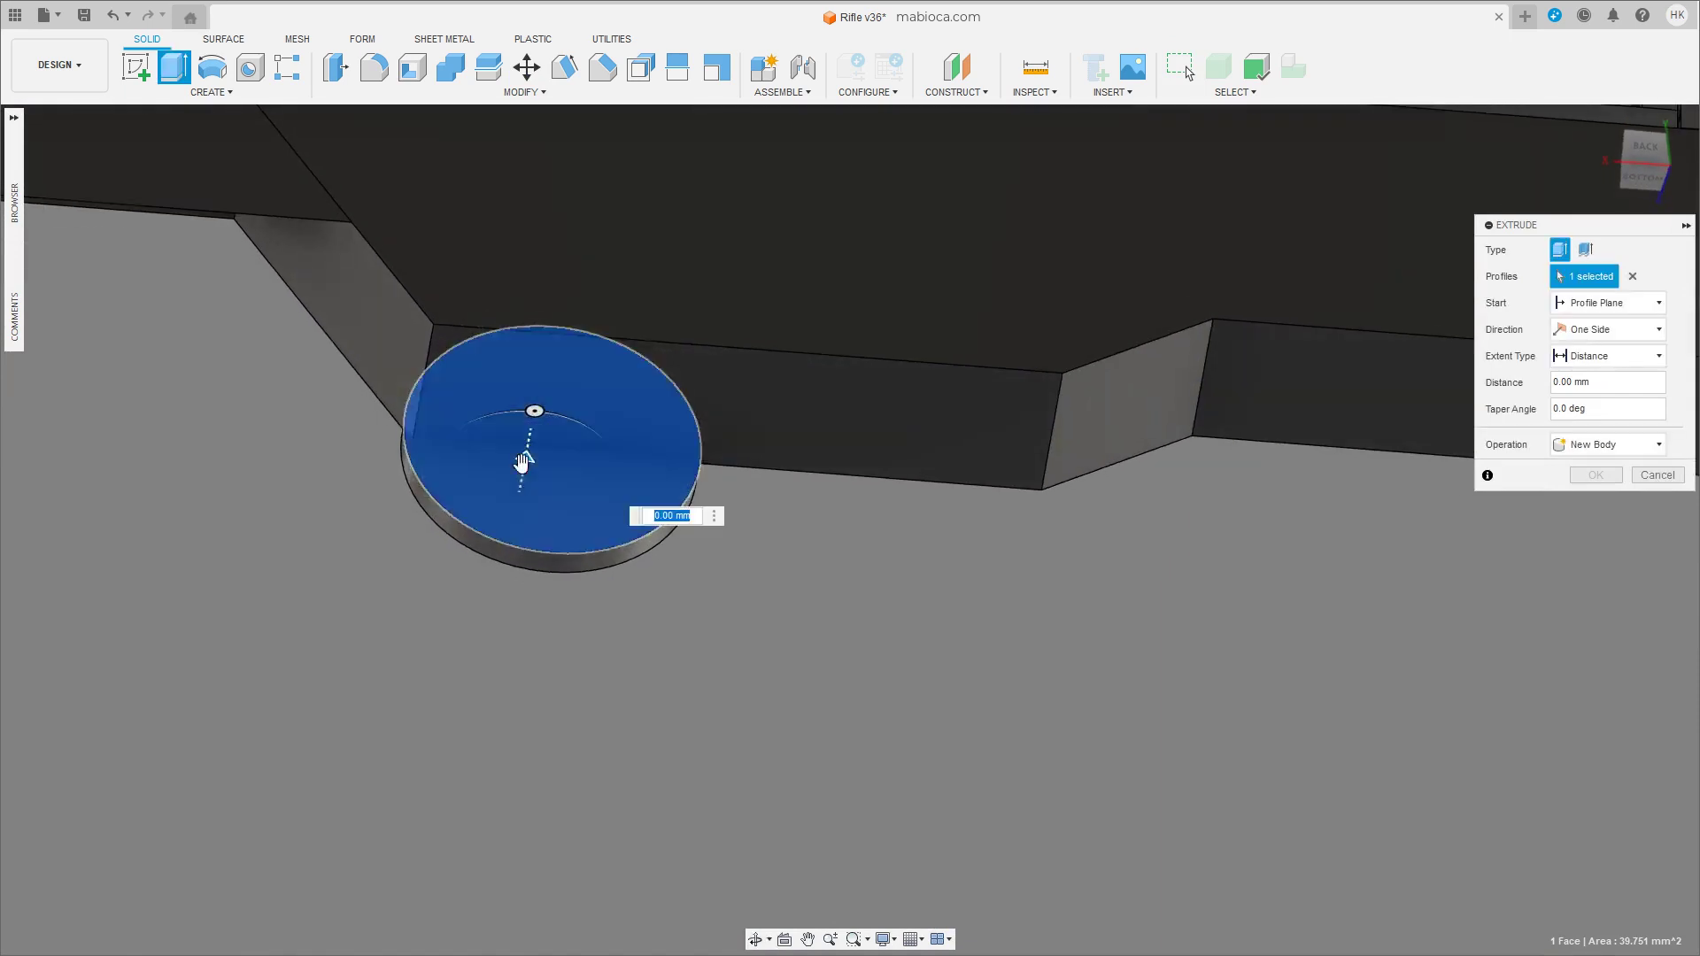
{"action": "left_click_drag", "start_coordinate": [523, 456], "coordinate": [551, 311]}
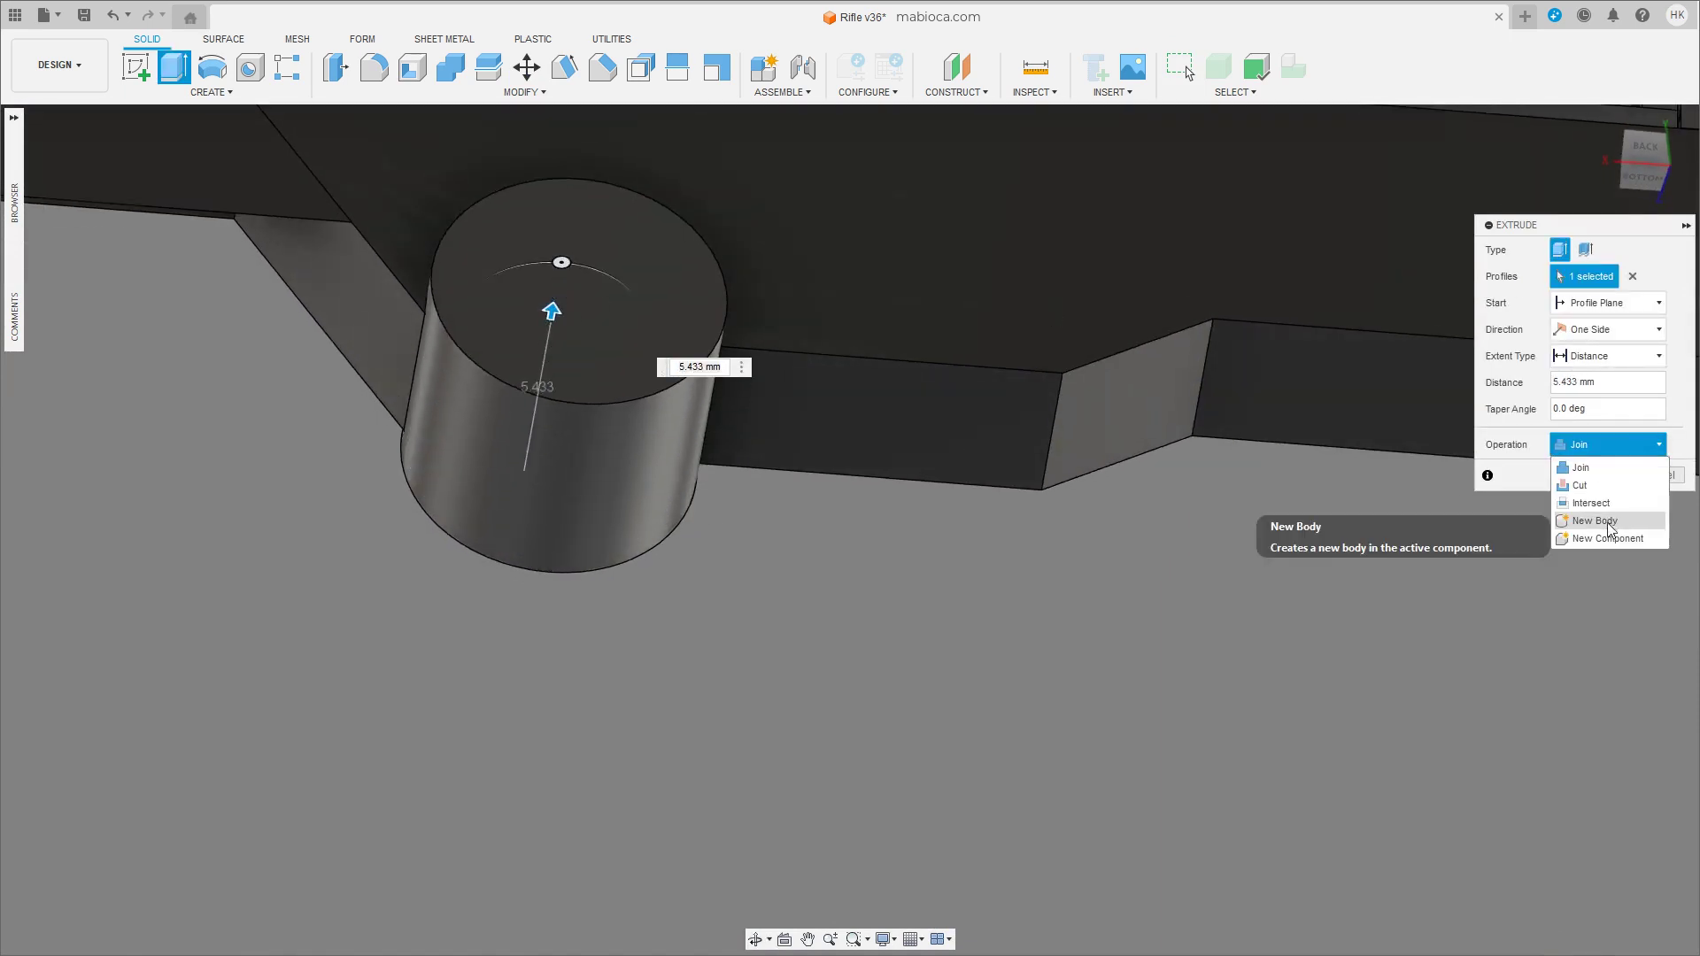
{"action": "left_click", "coordinate": [1609, 522]}
{"action": "left_click", "coordinate": [1649, 475]}
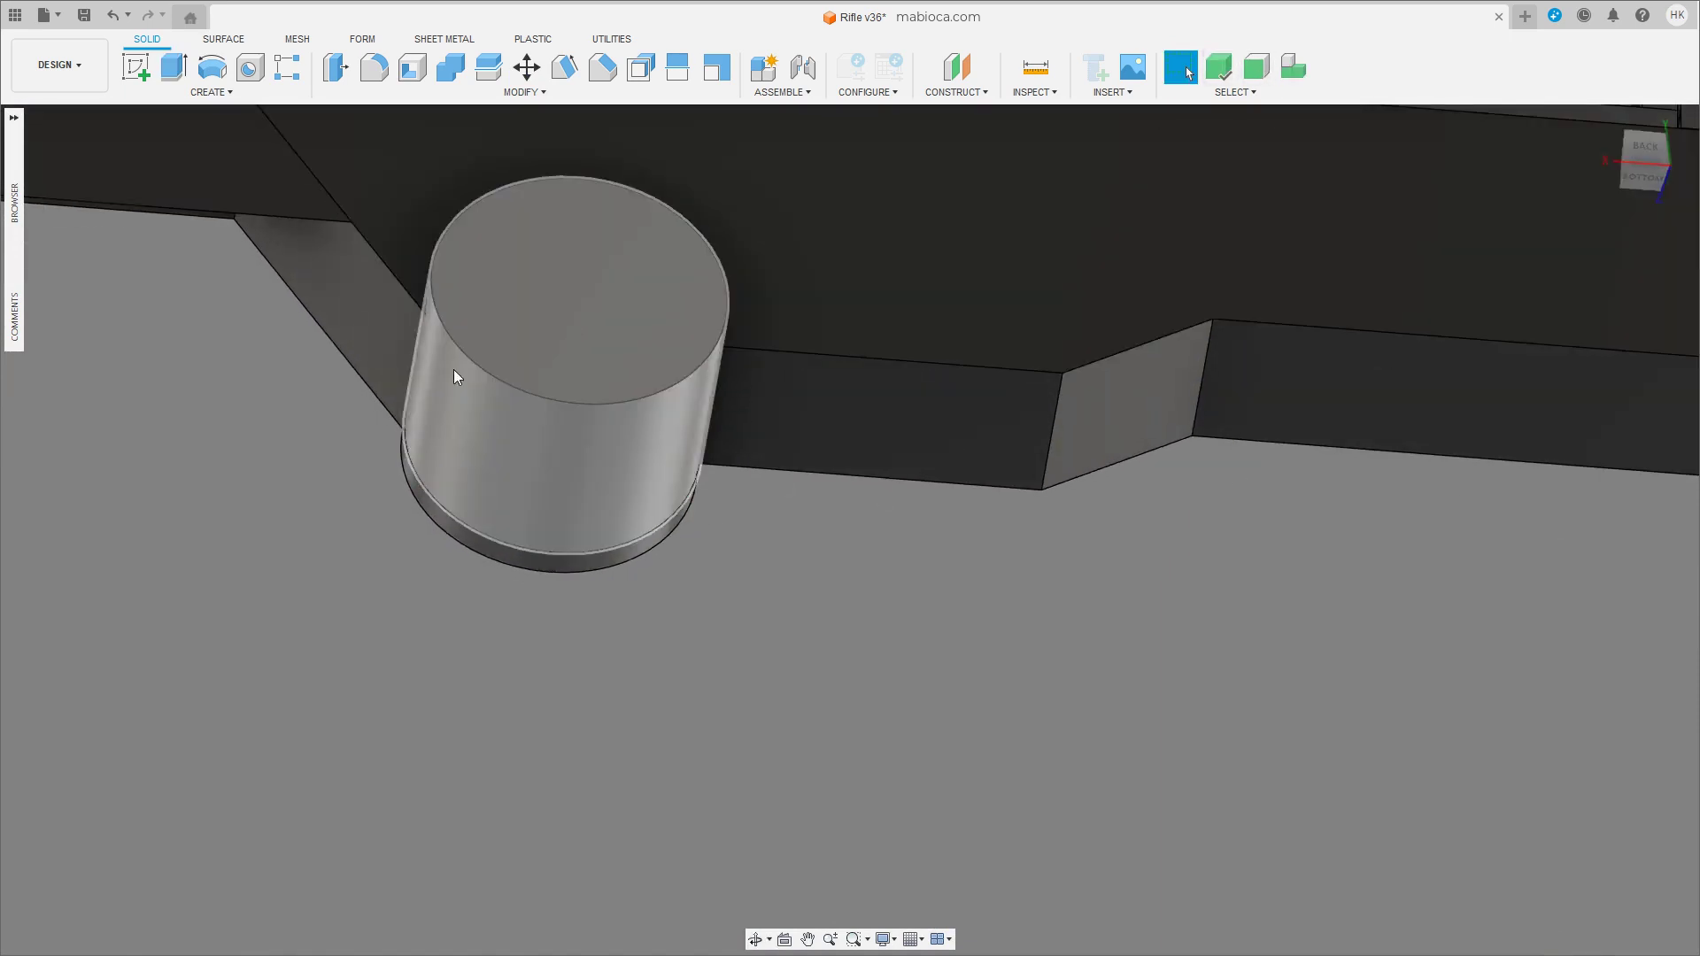
{"action": "middle_click_drag", "start_coordinate": [453, 370], "coordinate": [605, 345], "text": "shift"}
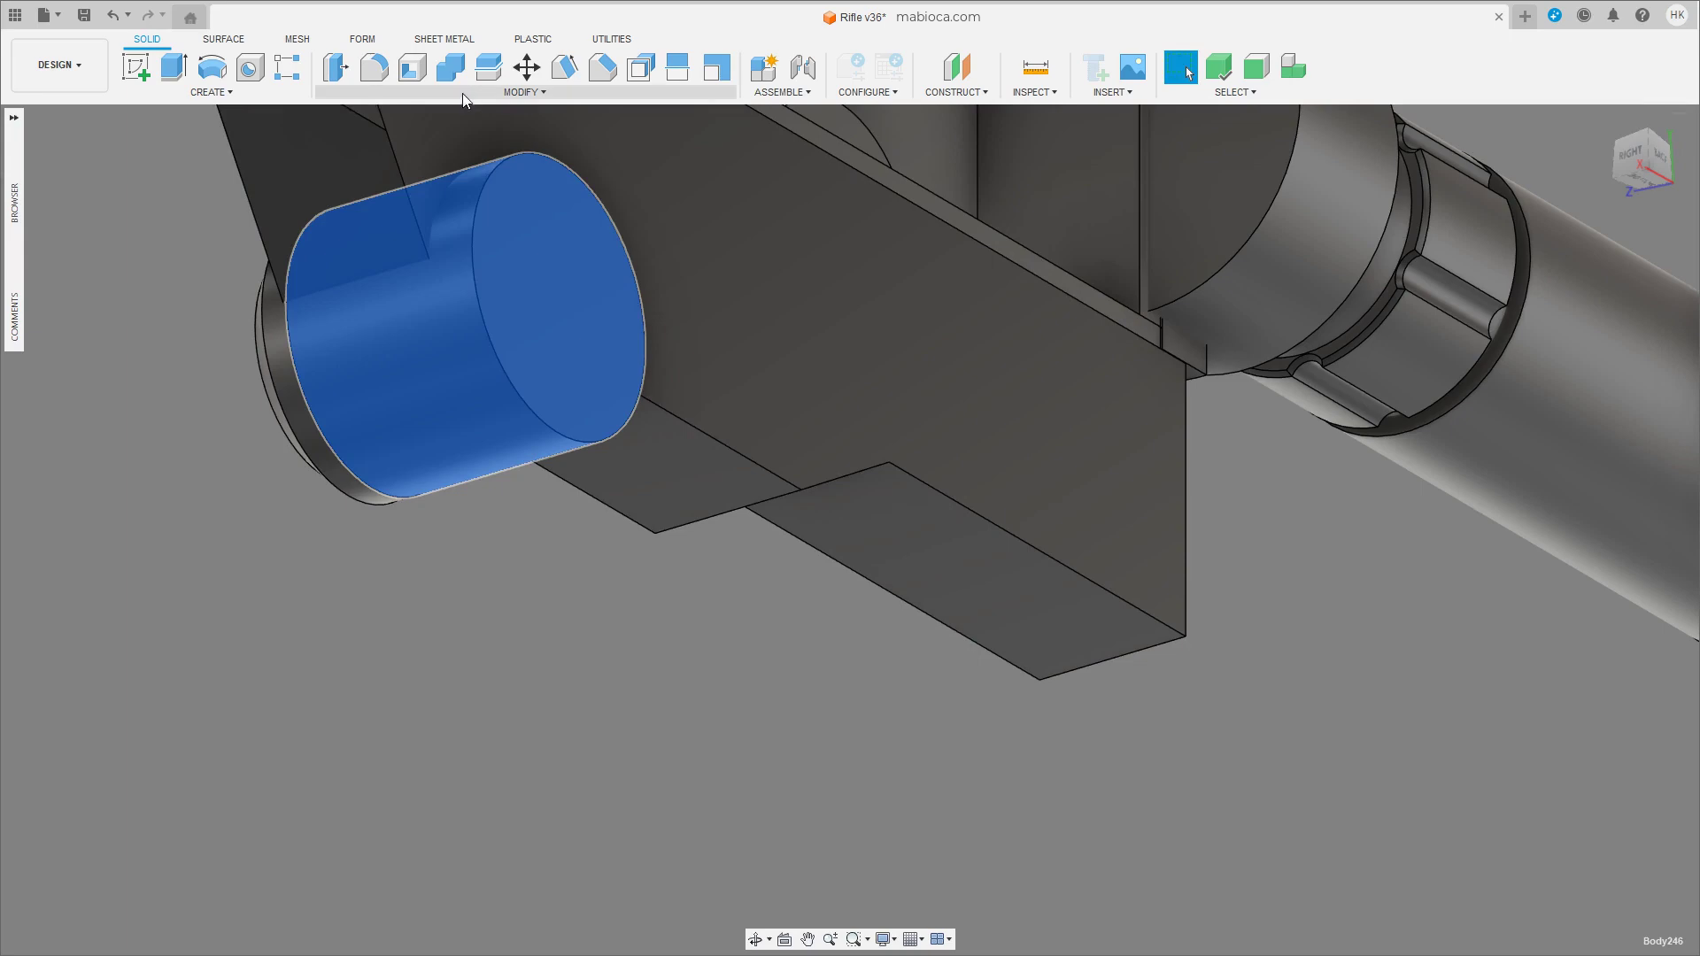
Offset the cylinder's round side face to make the post slimmer.
{"action": "key", "text": "q"}
{"action": "left_click", "coordinate": [447, 345]}
{"action": "middle_click_drag", "start_coordinate": [429, 342], "coordinate": [452, 341], "text": "shift"}
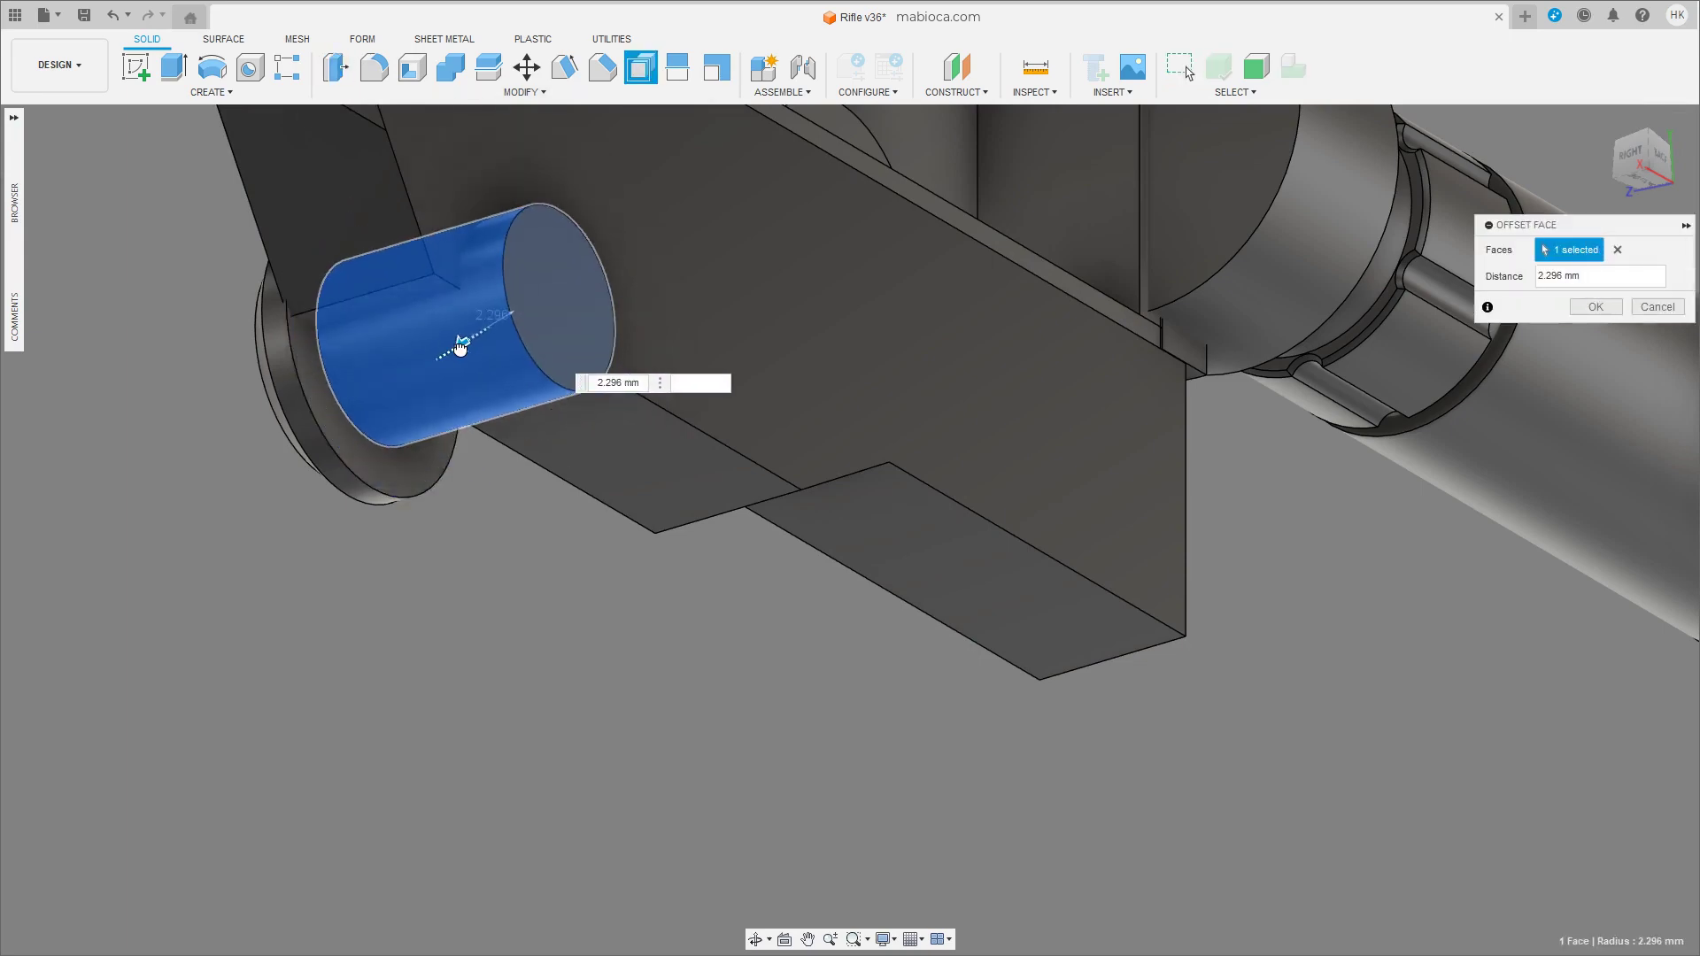
{"action": "mouse_move", "coordinate": [323, 328]}
{"action": "middle_mouse_down", "text": "shift"}
{"action": "mouse_move", "coordinate": [228, 379]}
{"action": "mouse_move", "coordinate": [339, 353]}
{"action": "middle_mouse_up", "text": "shift"}
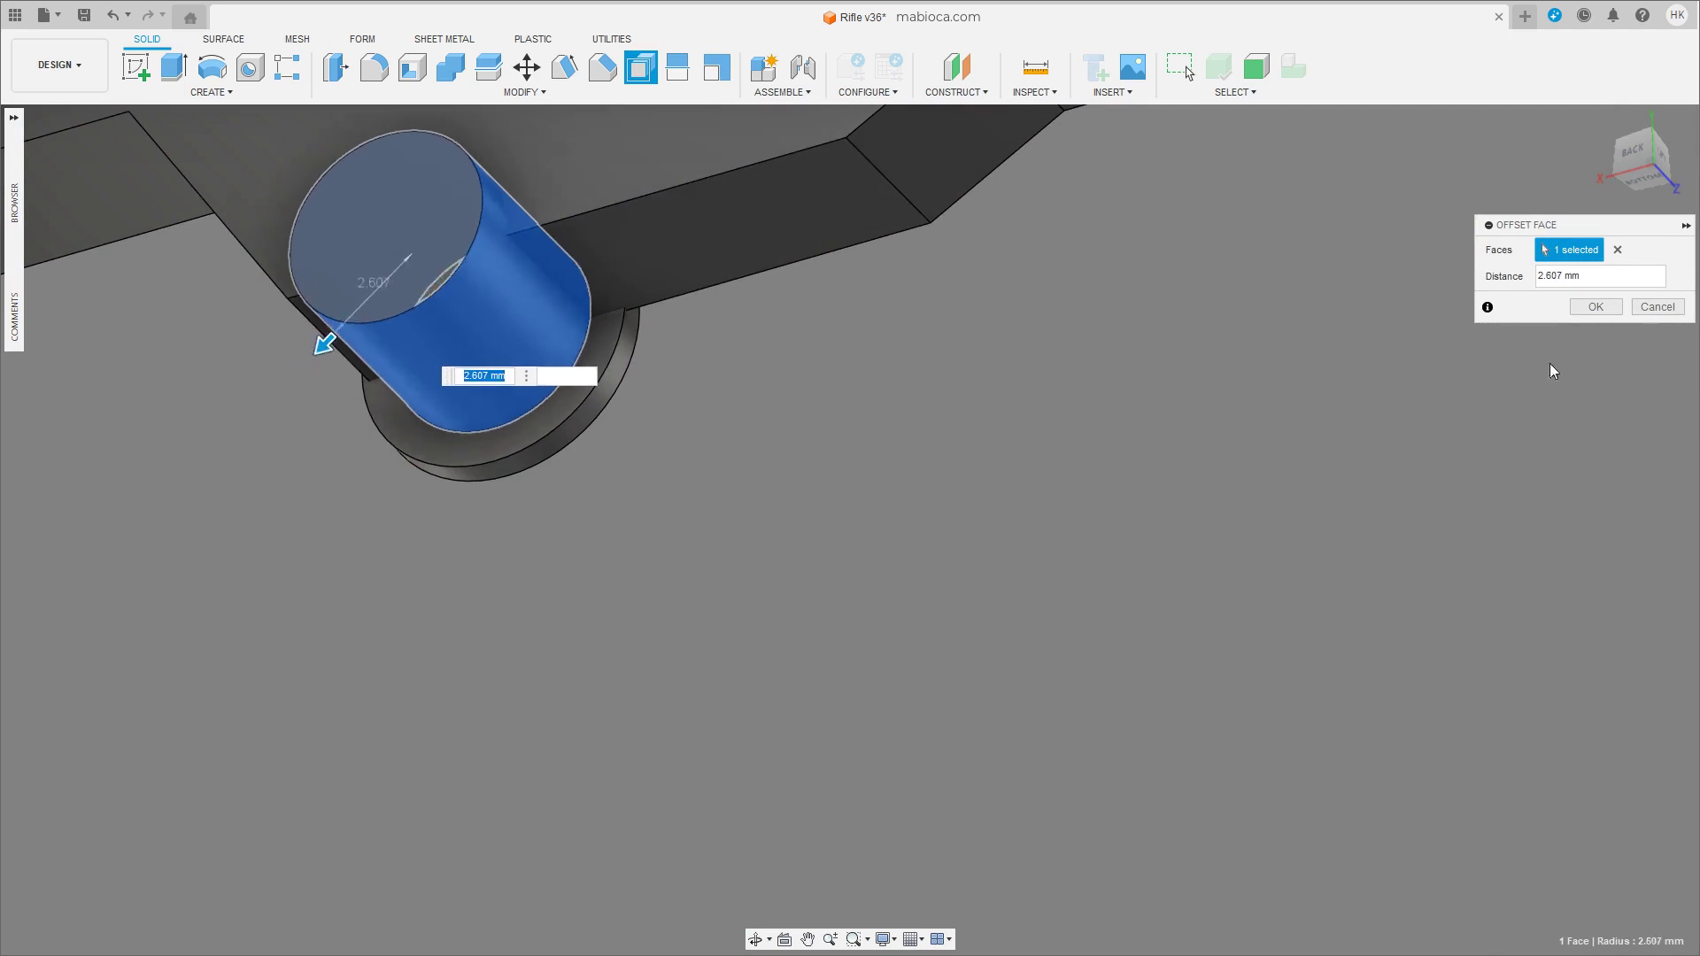
{"action": "key", "text": "Return"}
Shift the cylinder's end face 2.12 mm along its axis.
{"action": "left_click", "coordinate": [508, 364]}
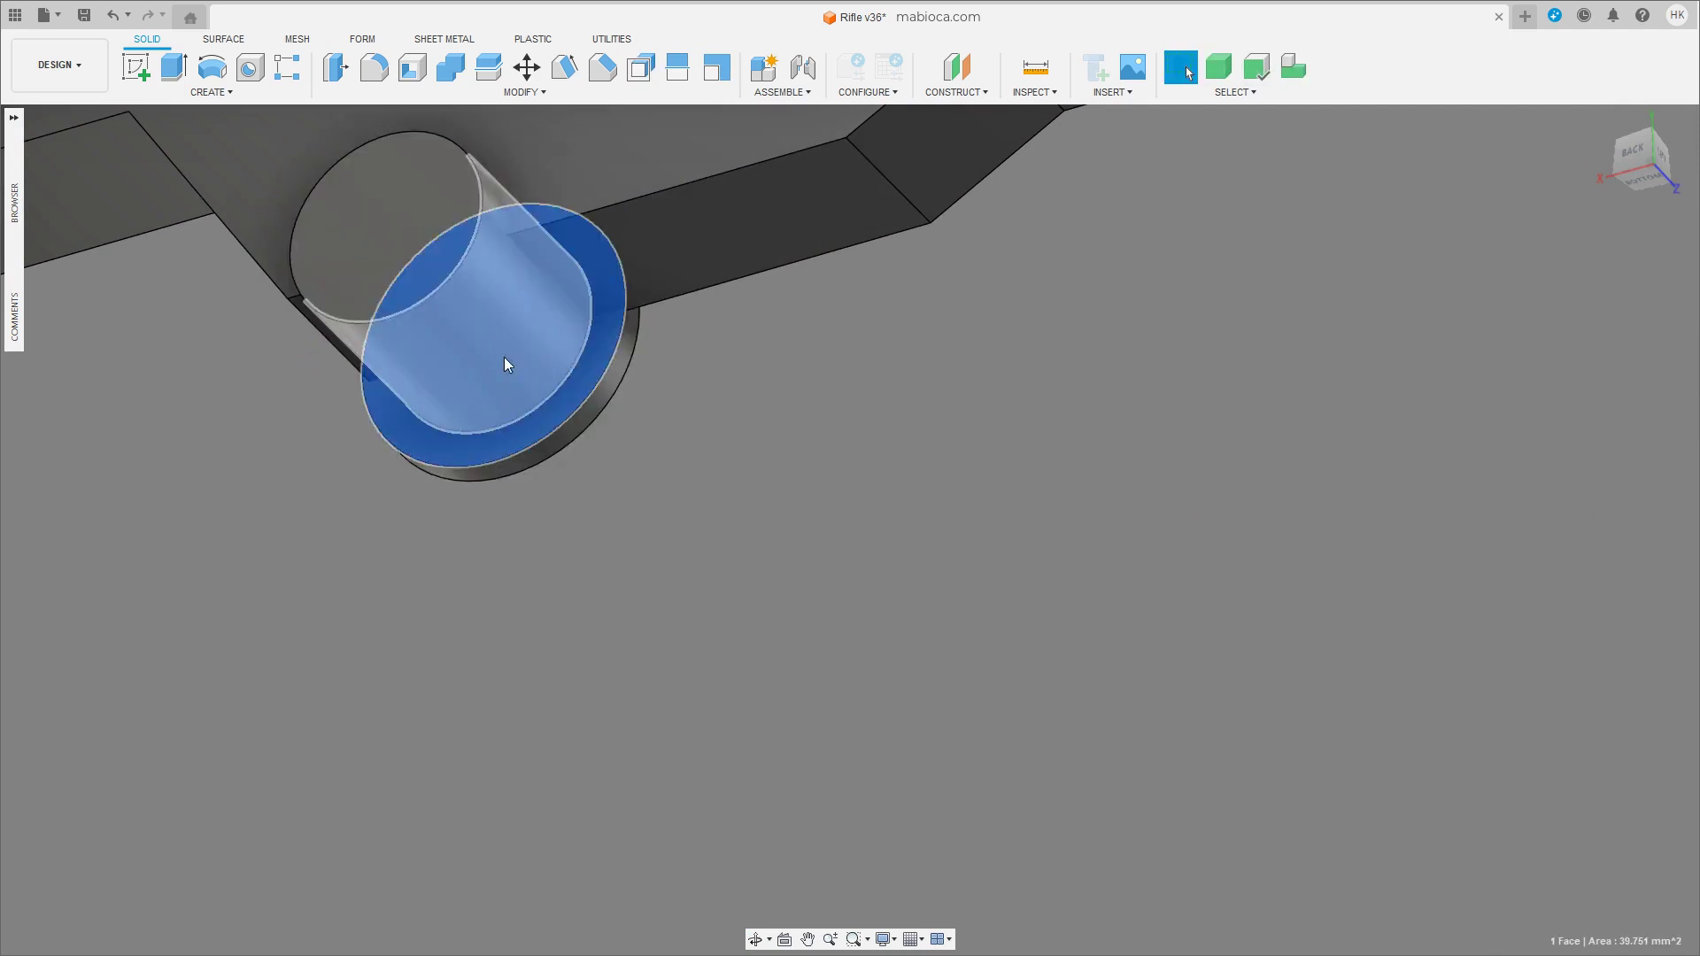
{"action": "key", "text": "m"}
{"action": "left_click_drag", "start_coordinate": [574, 341], "coordinate": [528, 327]}
{"action": "middle_click_drag", "start_coordinate": [492, 311], "coordinate": [549, 350], "text": "shift"}
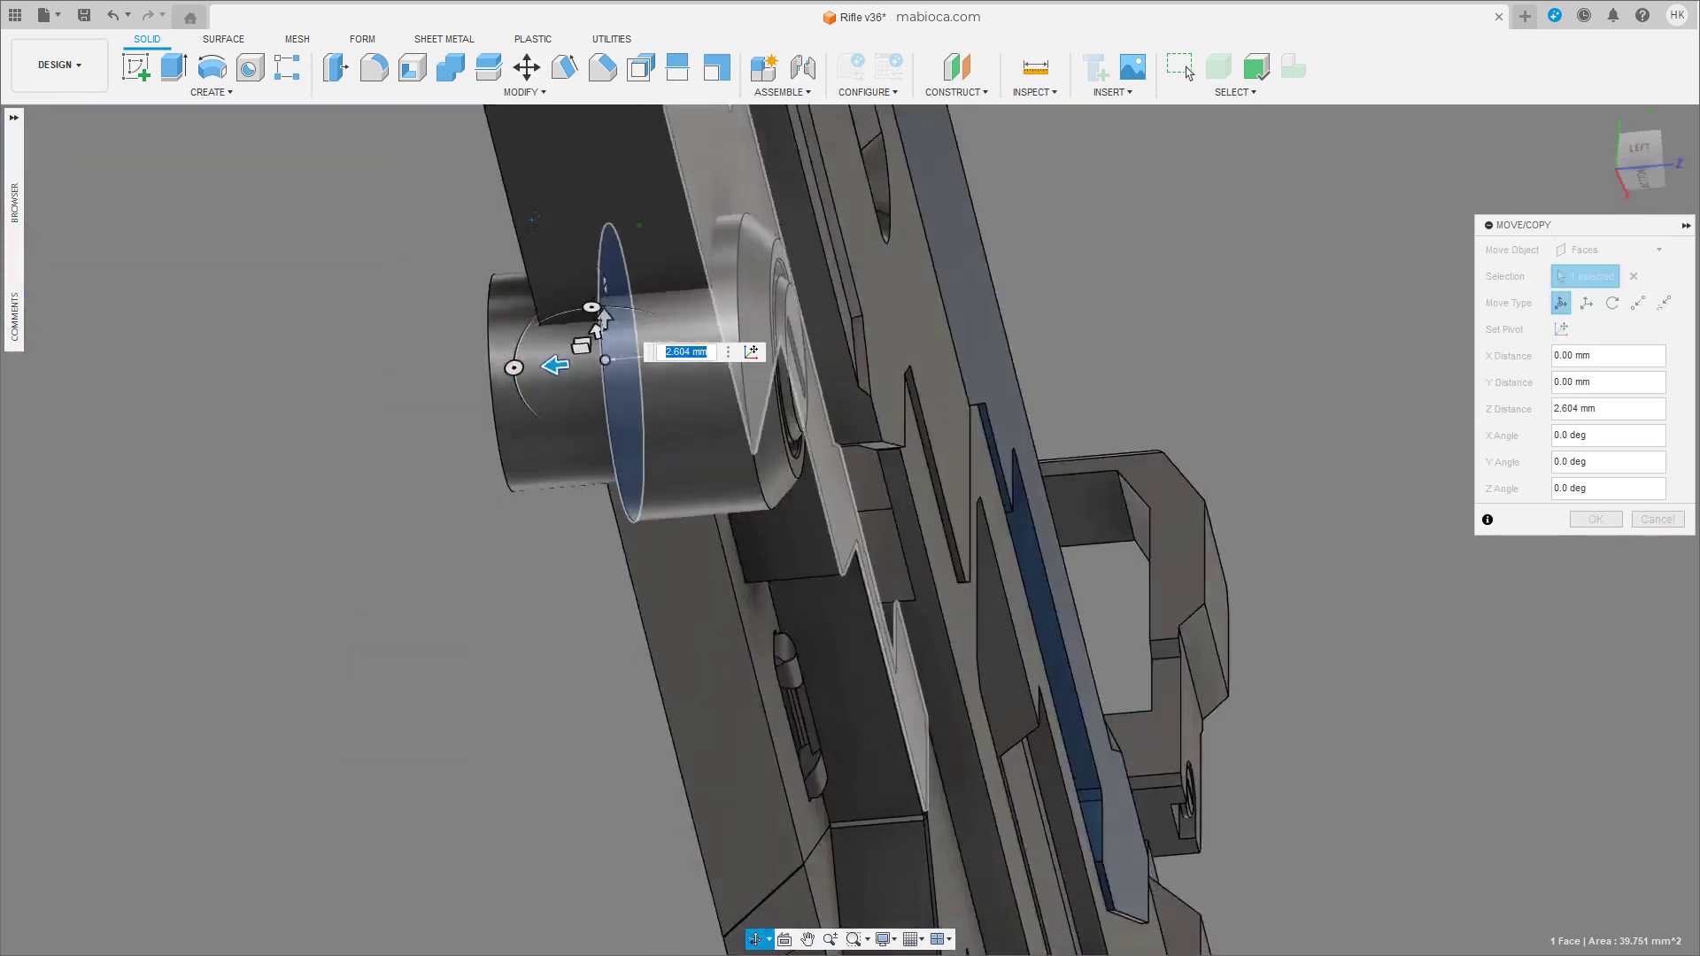
{"action": "left_click_drag", "start_coordinate": [575, 353], "coordinate": [555, 354]}
{"action": "scroll", "coordinate": [589, 339], "scroll_direction": "down", "scroll_amount": 3}
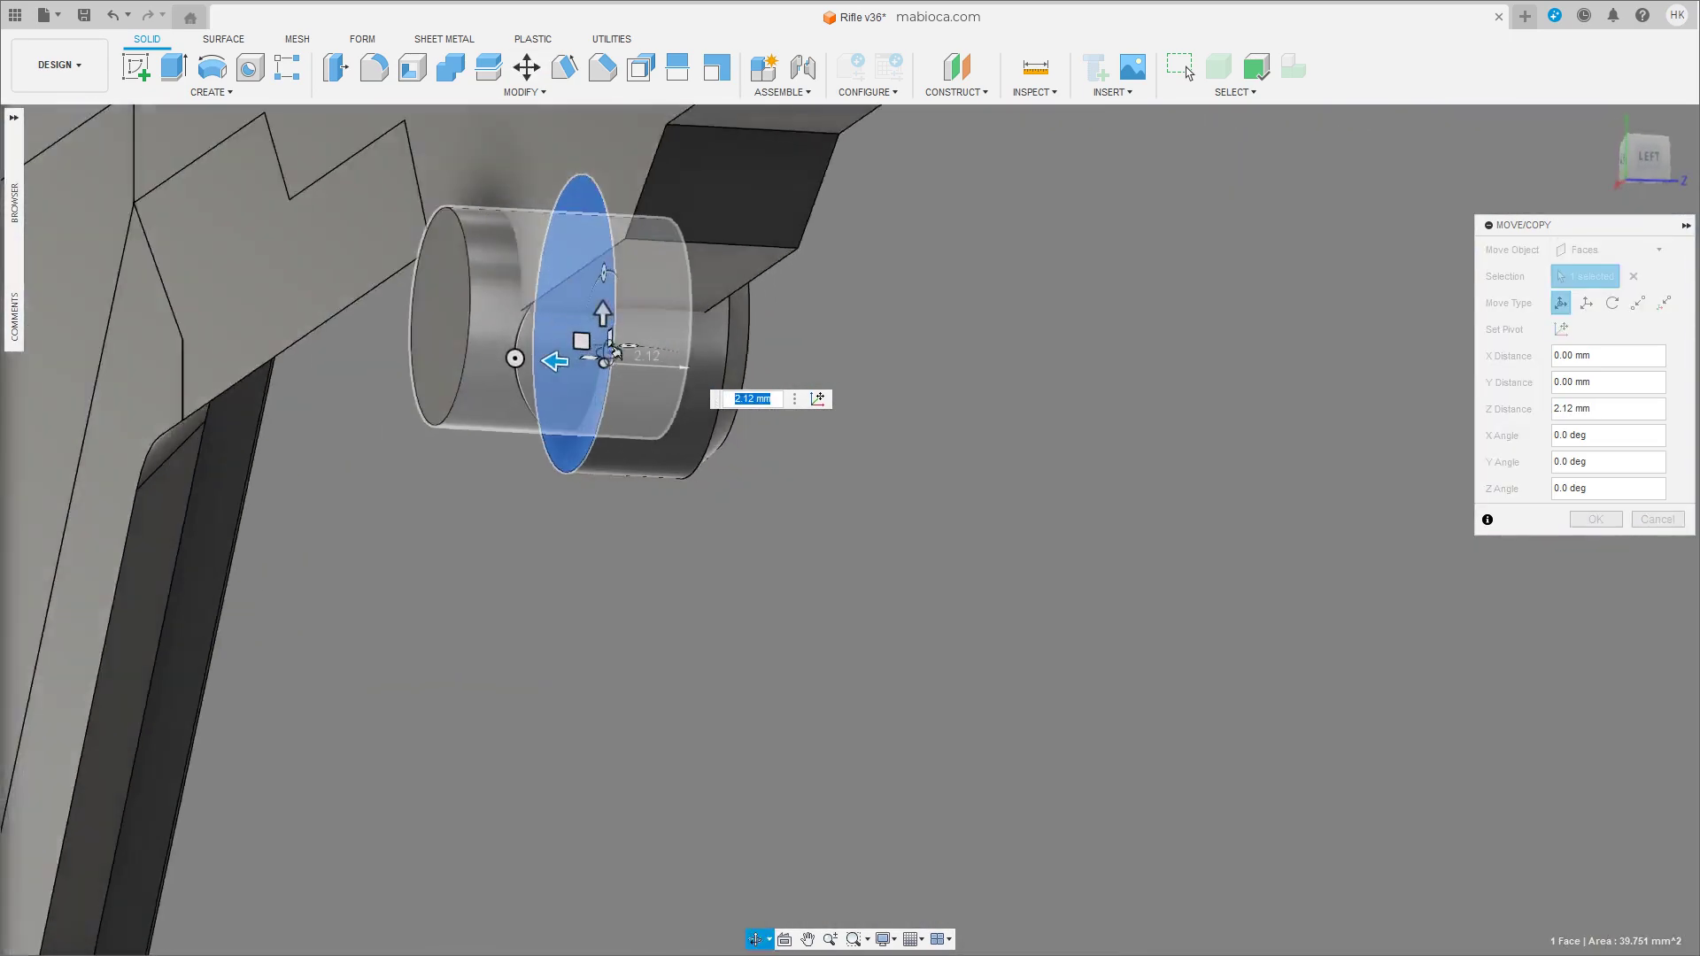
{"action": "scroll", "coordinate": [915, 444], "scroll_direction": "down", "scroll_amount": 3}
{"action": "key", "text": "Return"}
{"action": "scroll", "coordinate": [597, 352], "scroll_direction": "up", "scroll_amount": 5}
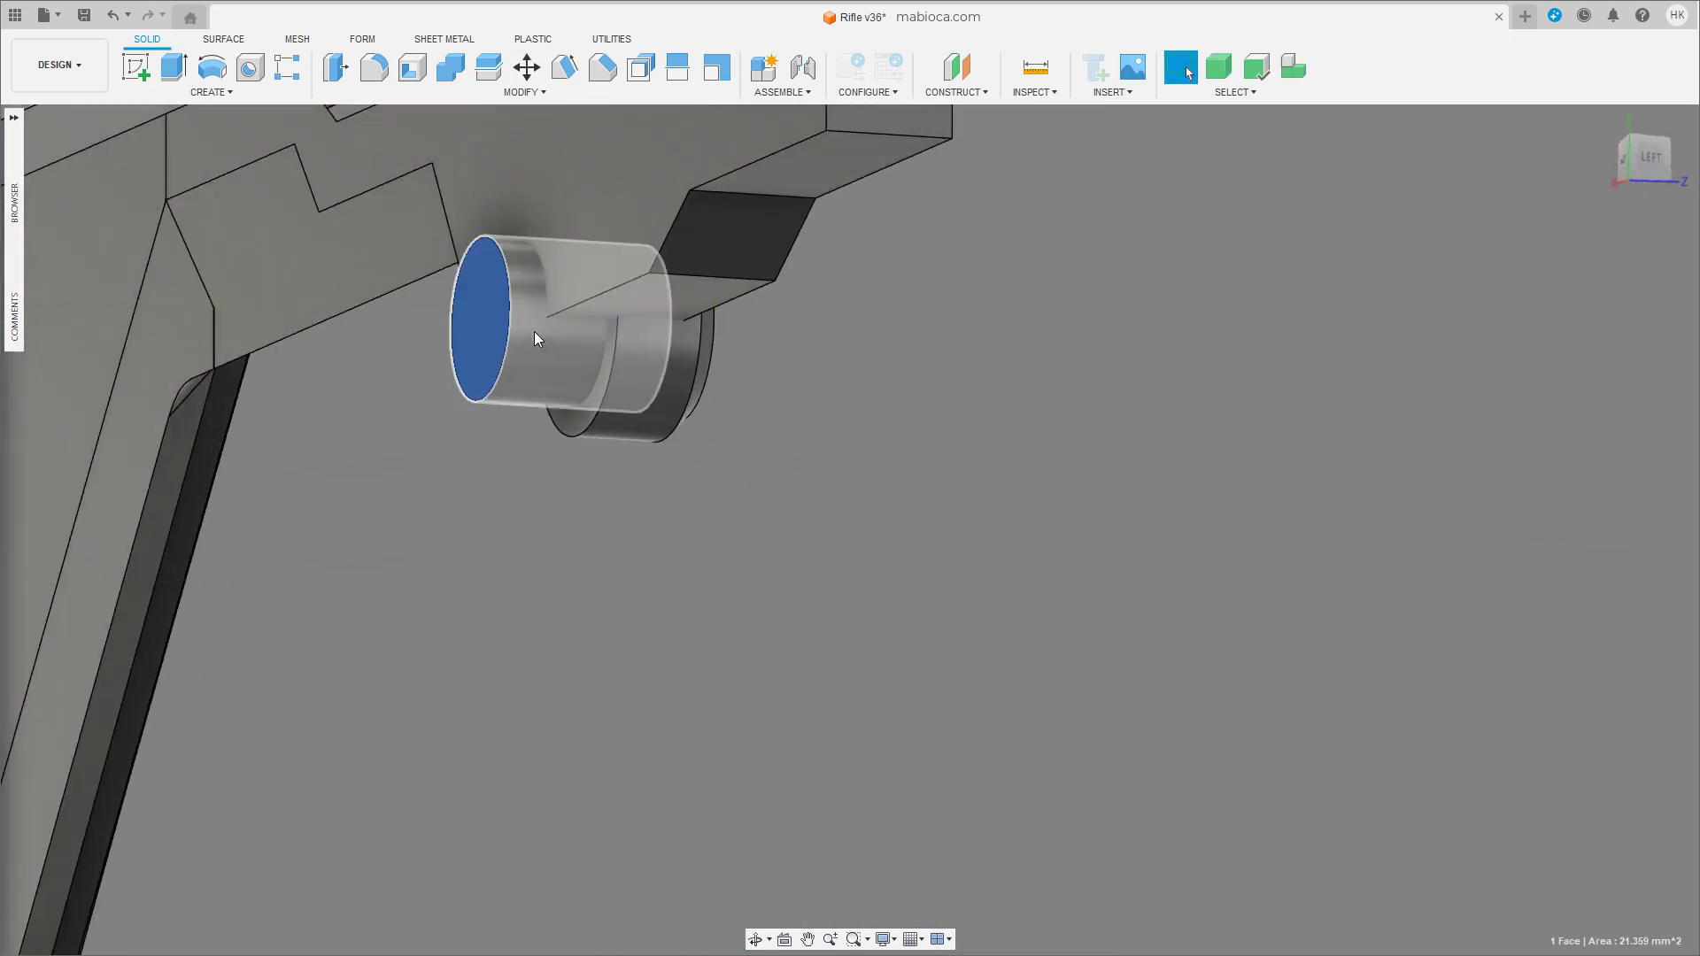
Push the end face further along the axis, then cancel a second end-face move.
{"action": "key", "text": "m"}
{"action": "left_click_drag", "start_coordinate": [579, 279], "coordinate": [632, 293]}
{"action": "key", "text": "Return"}
{"action": "mouse_move", "coordinate": [632, 293]}
{"action": "middle_mouse_down", "text": "shift"}
{"action": "mouse_move", "coordinate": [889, 445]}
{"action": "mouse_move", "coordinate": [783, 442]}
{"action": "middle_mouse_up", "text": "shift"}
{"action": "left_click", "coordinate": [784, 443]}
{"action": "key", "text": "m"}
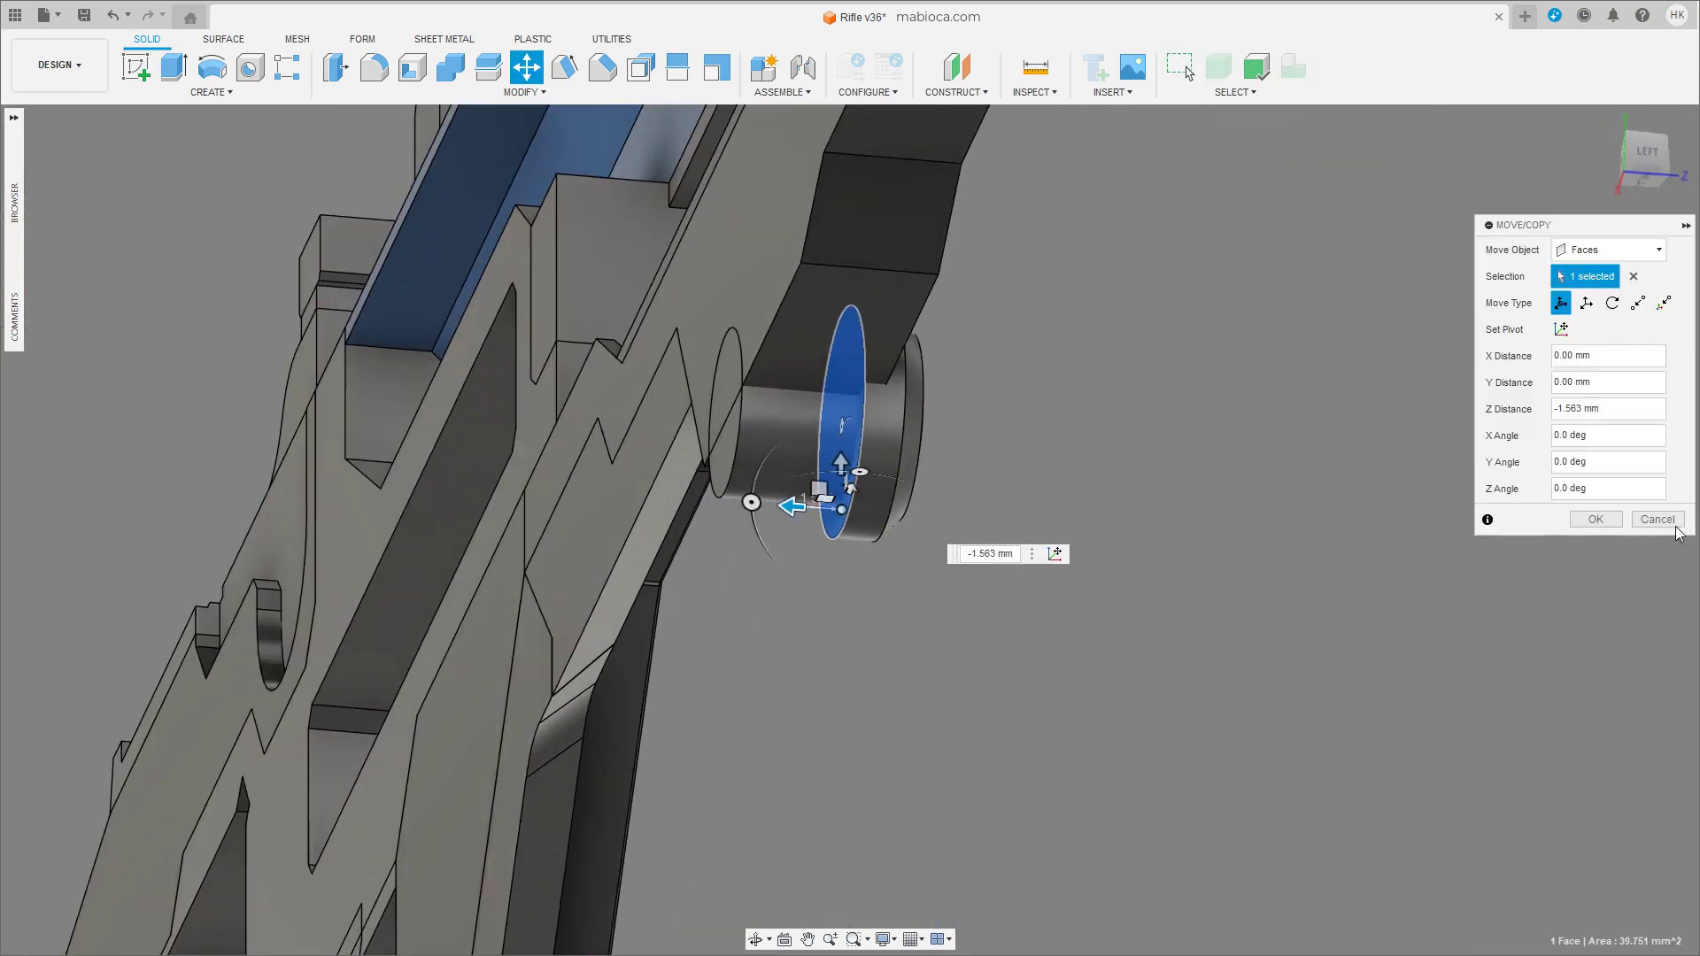
{"action": "left_click", "coordinate": [1674, 524]}
{"action": "mouse_move", "coordinate": [1002, 436]}
{"action": "middle_mouse_down", "text": "shift"}
{"action": "mouse_move", "coordinate": [728, 611]}
{"action": "mouse_move", "coordinate": [816, 631]}
{"action": "middle_mouse_up", "text": "shift"}
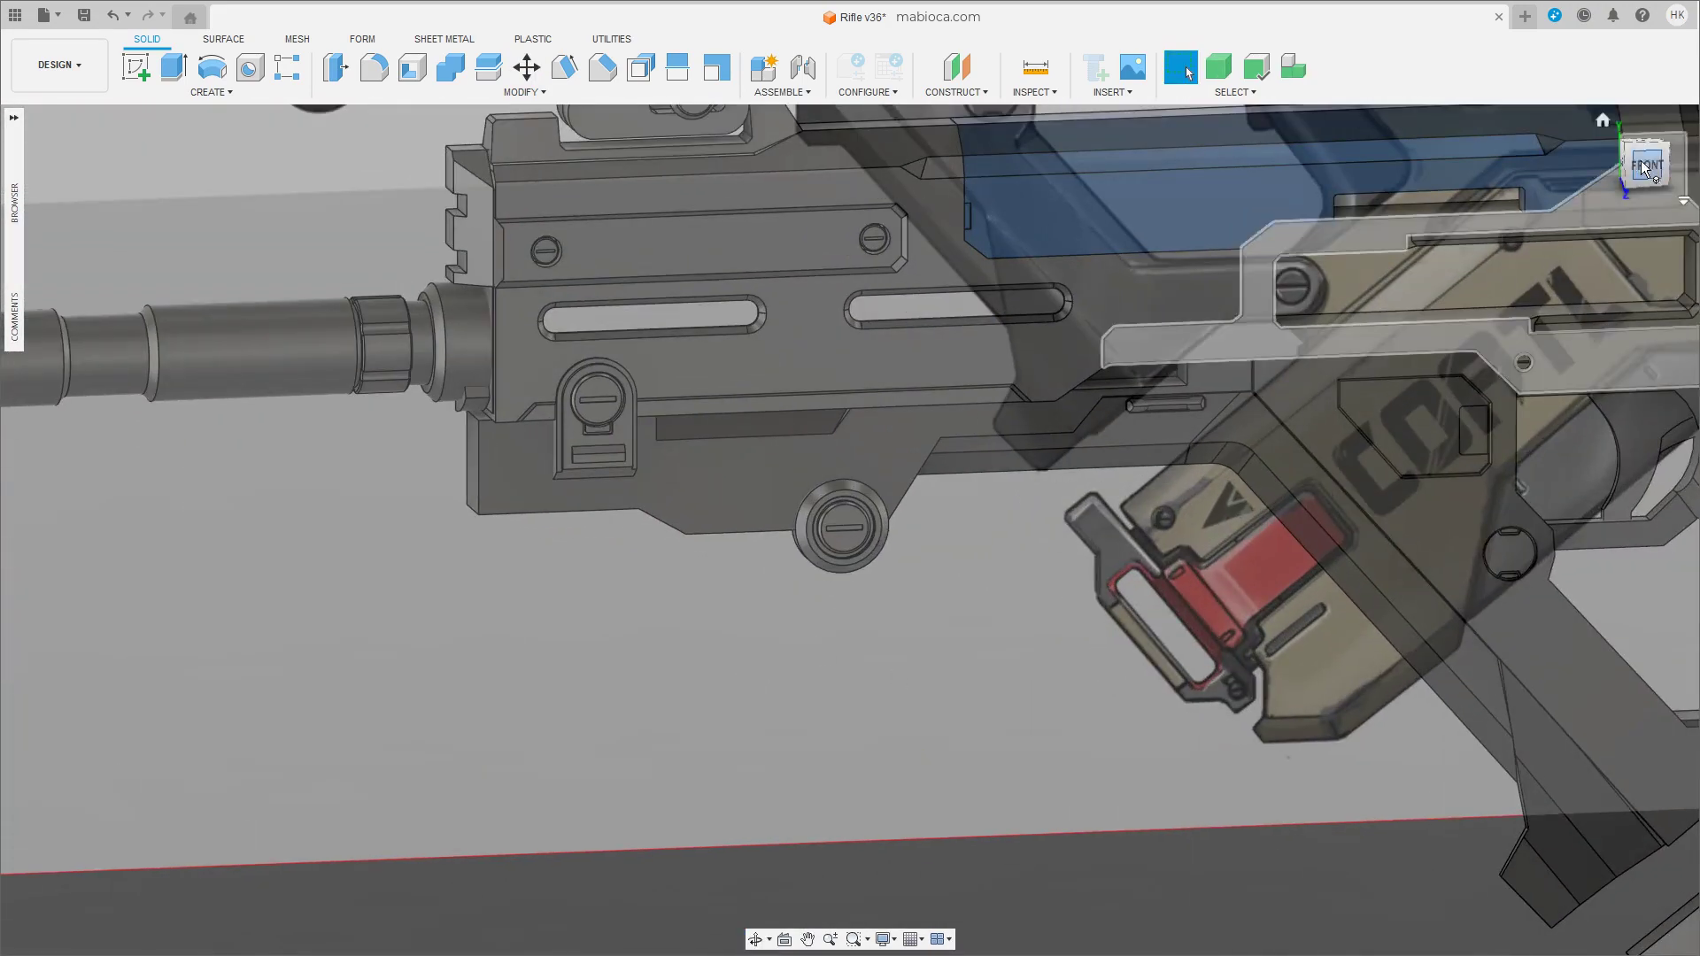
Create a box around the knob from the Front view as a new body.
{"action": "left_click", "coordinate": [1640, 161]}
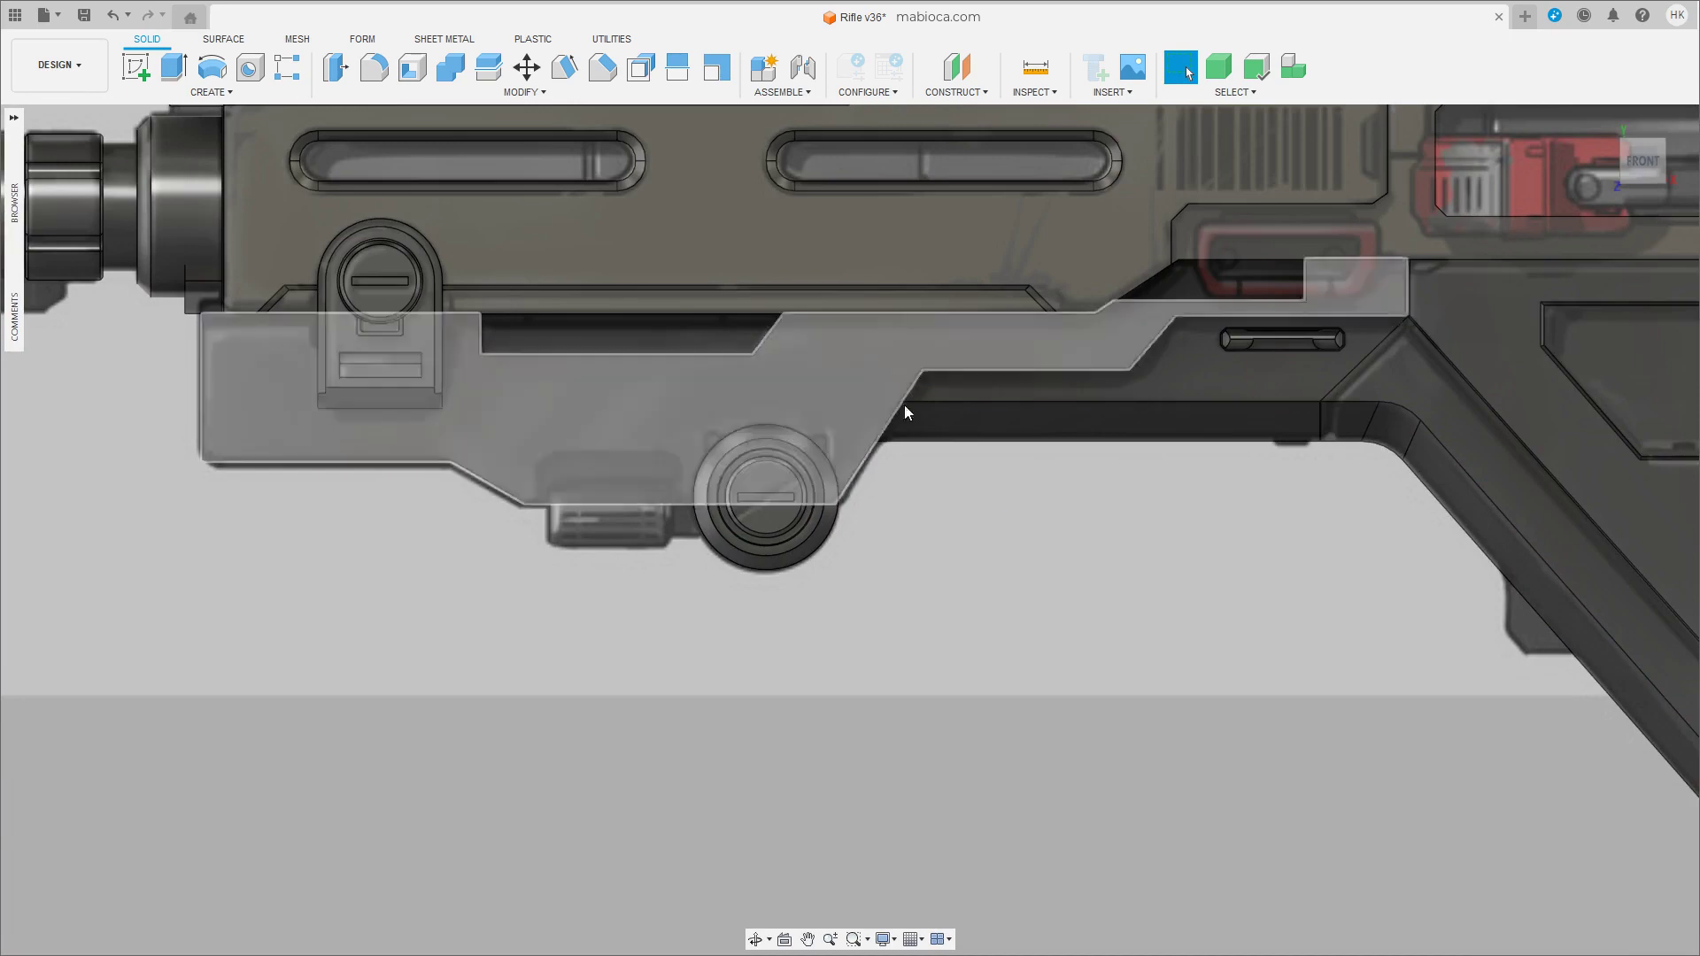
{"action": "scroll", "coordinate": [905, 406], "scroll_direction": "up", "scroll_amount": 3}
{"action": "left_click", "coordinate": [192, 92]}
{"action": "left_click", "coordinate": [190, 328]}
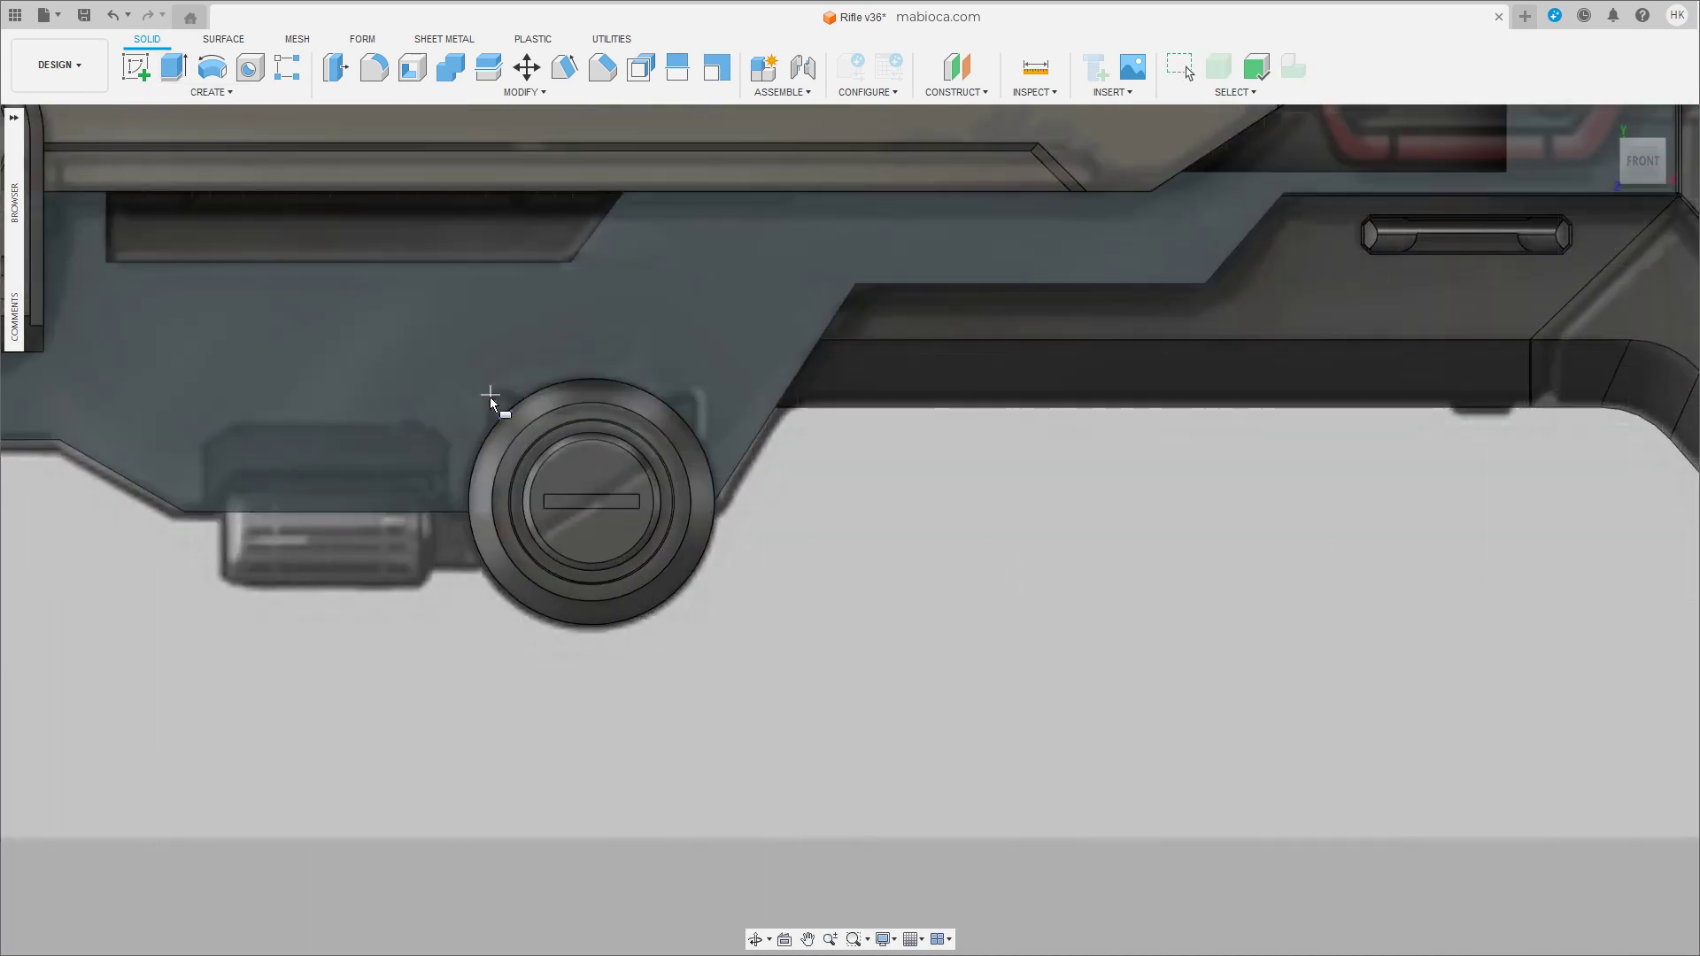
{"action": "left_click", "coordinate": [489, 392]}
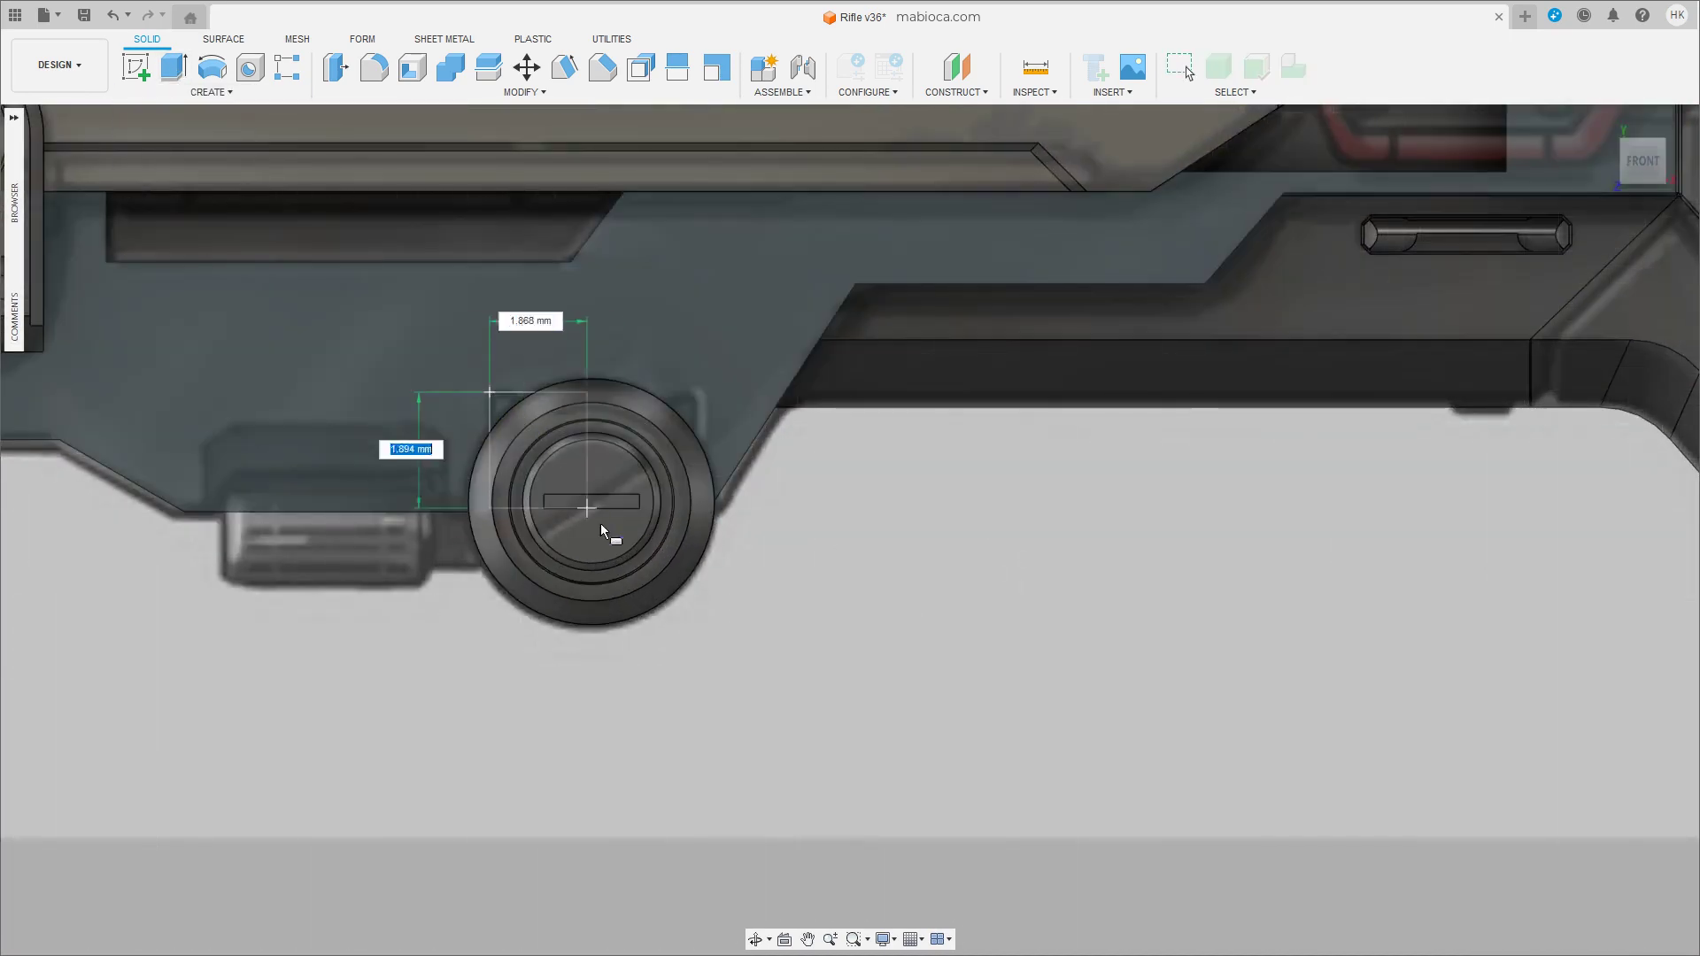
{"action": "left_click", "coordinate": [702, 577]}
{"action": "middle_click_drag", "start_coordinate": [790, 551], "coordinate": [752, 306], "text": "shift"}
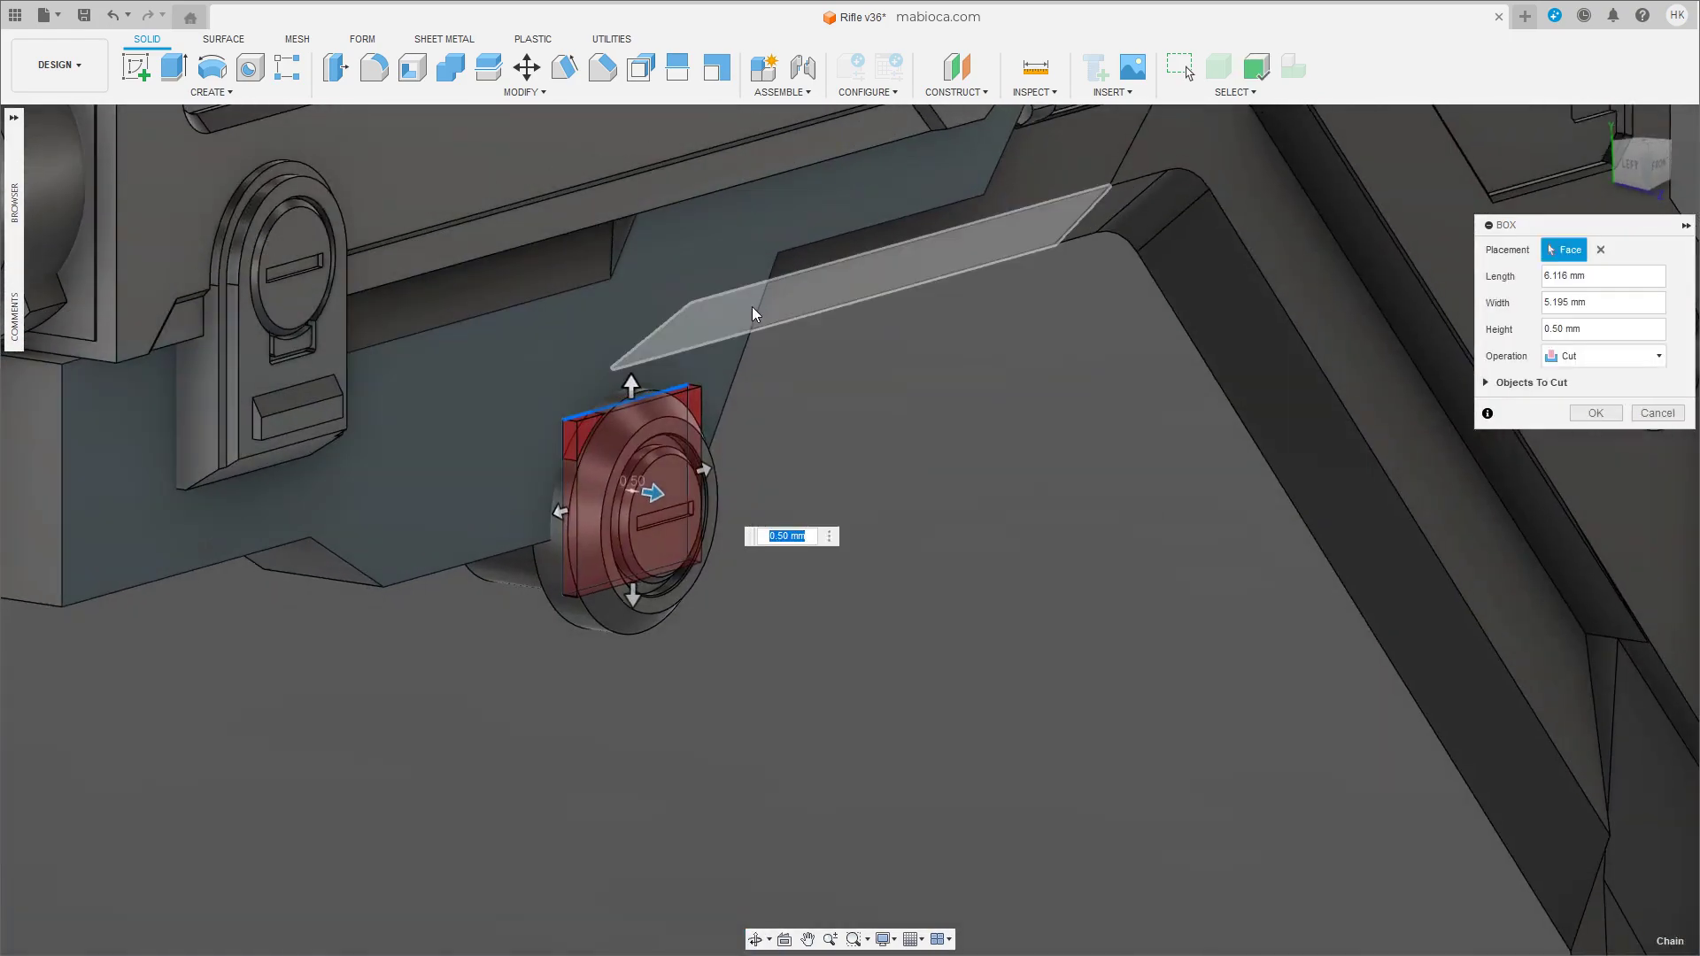
{"action": "left_click", "coordinate": [1602, 356]}
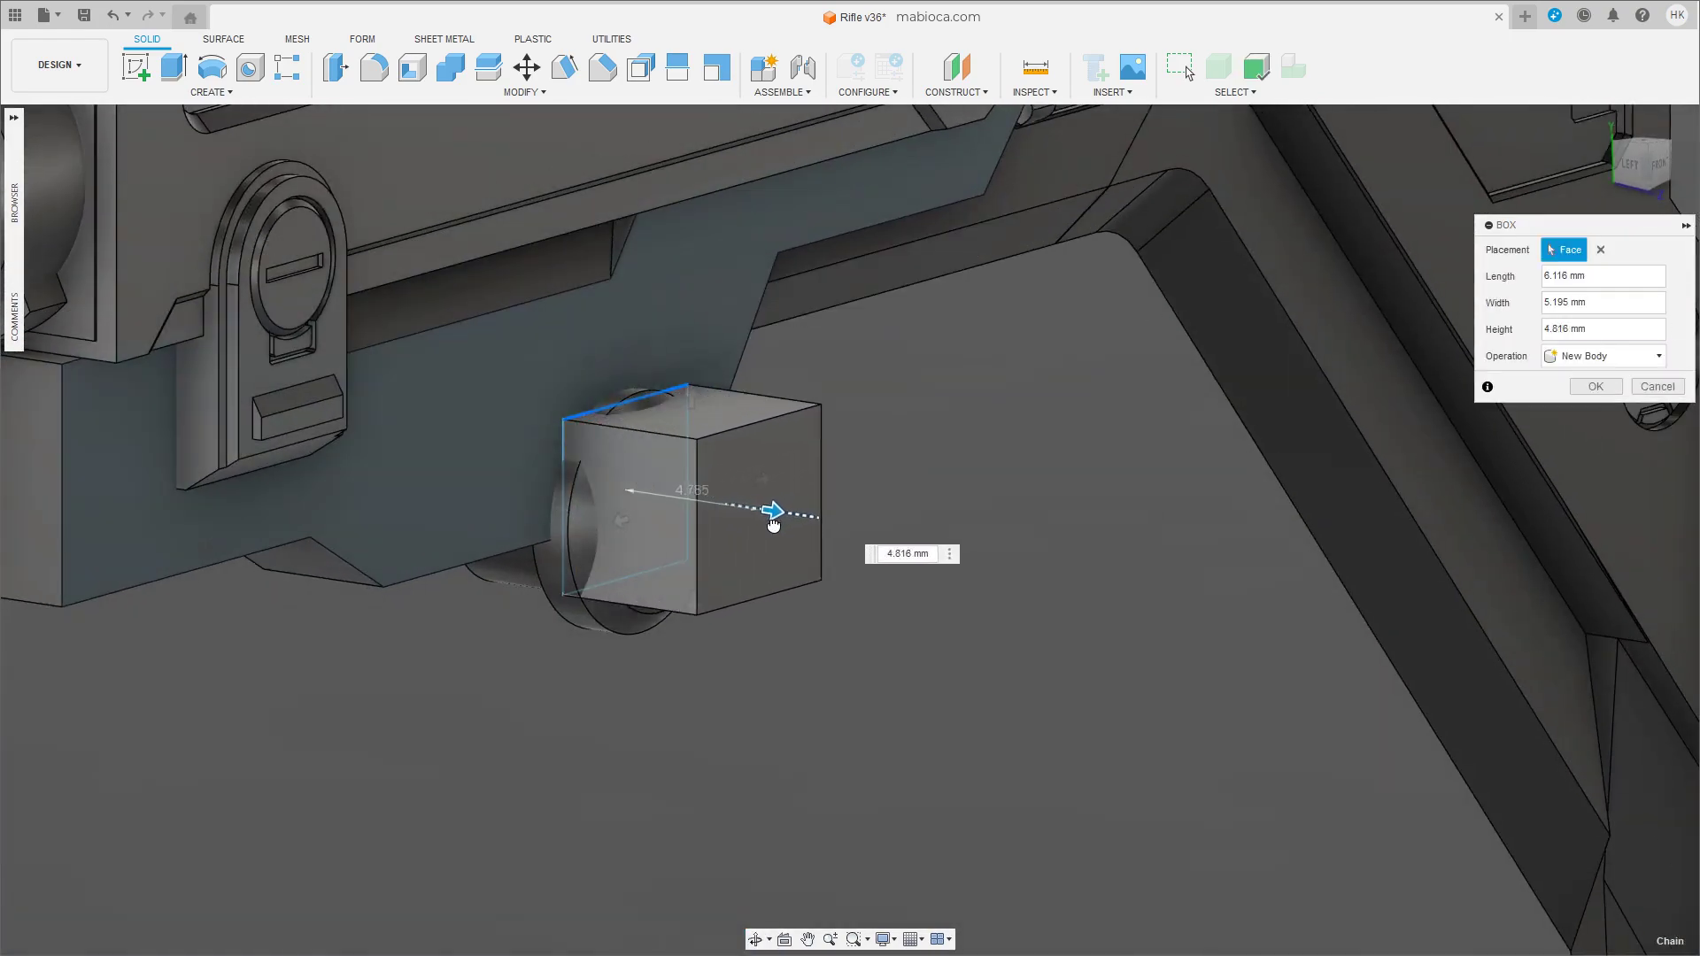
{"action": "middle_click_drag", "start_coordinate": [770, 525], "coordinate": [974, 443], "text": "shift"}
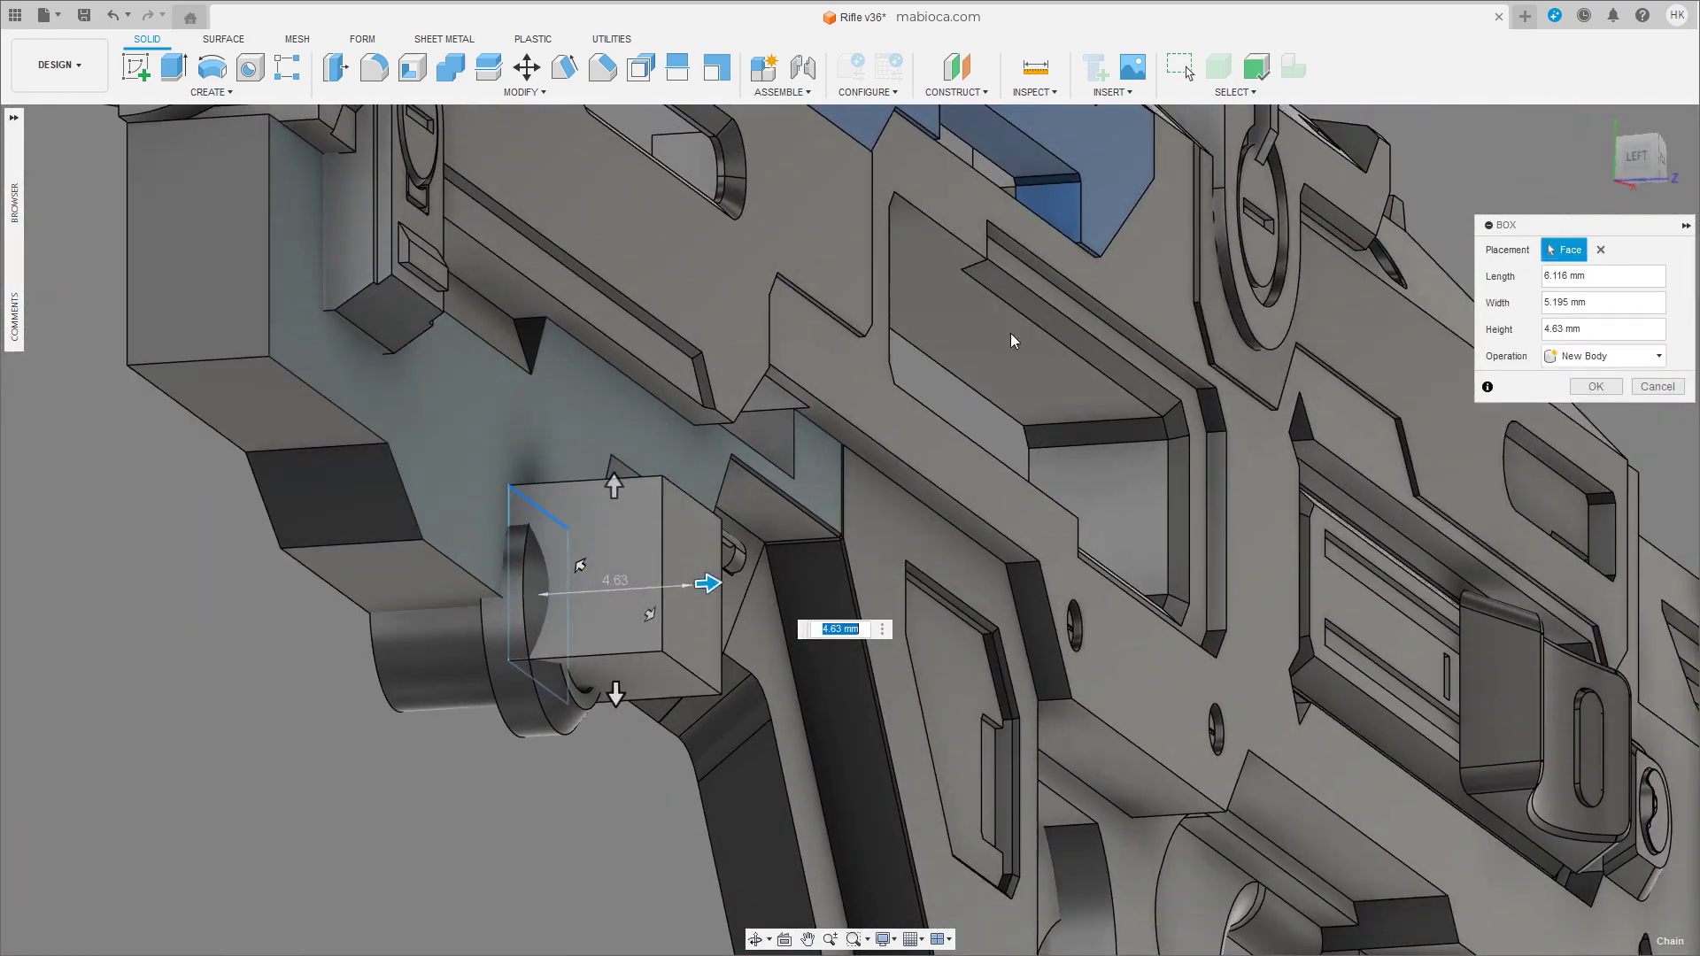
{"action": "left_click", "coordinate": [1596, 386]}
Move the box about -0.66 mm along Z.
{"action": "left_click", "coordinate": [655, 503]}
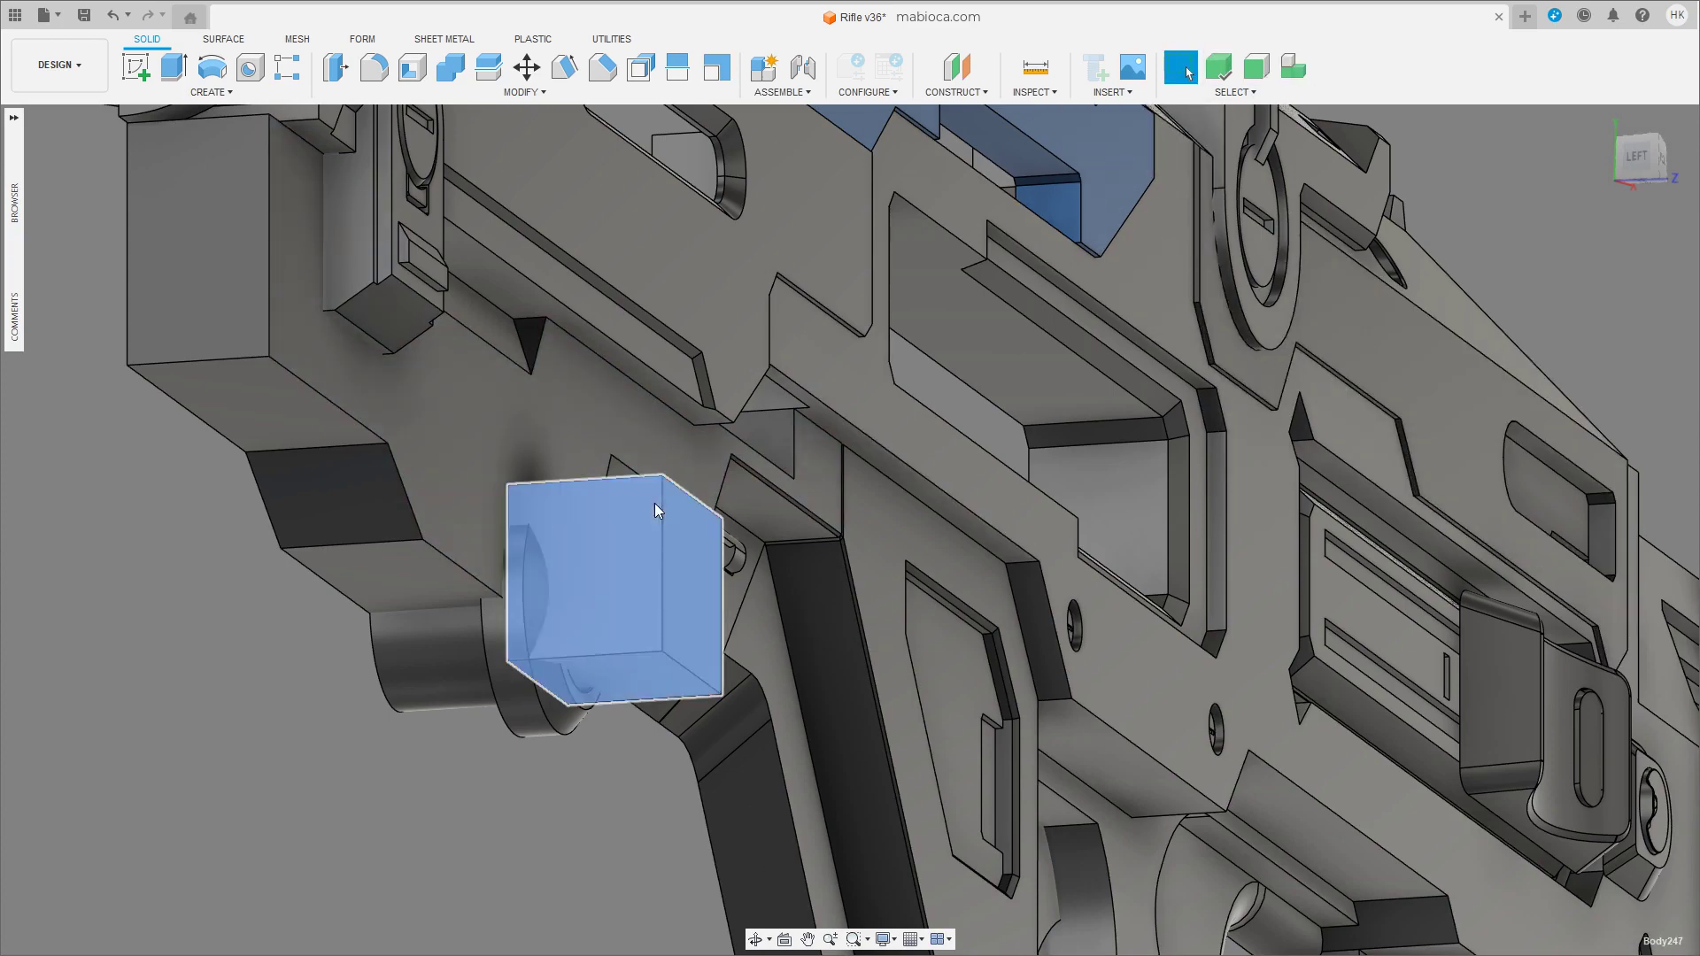
{"action": "key", "text": "m"}
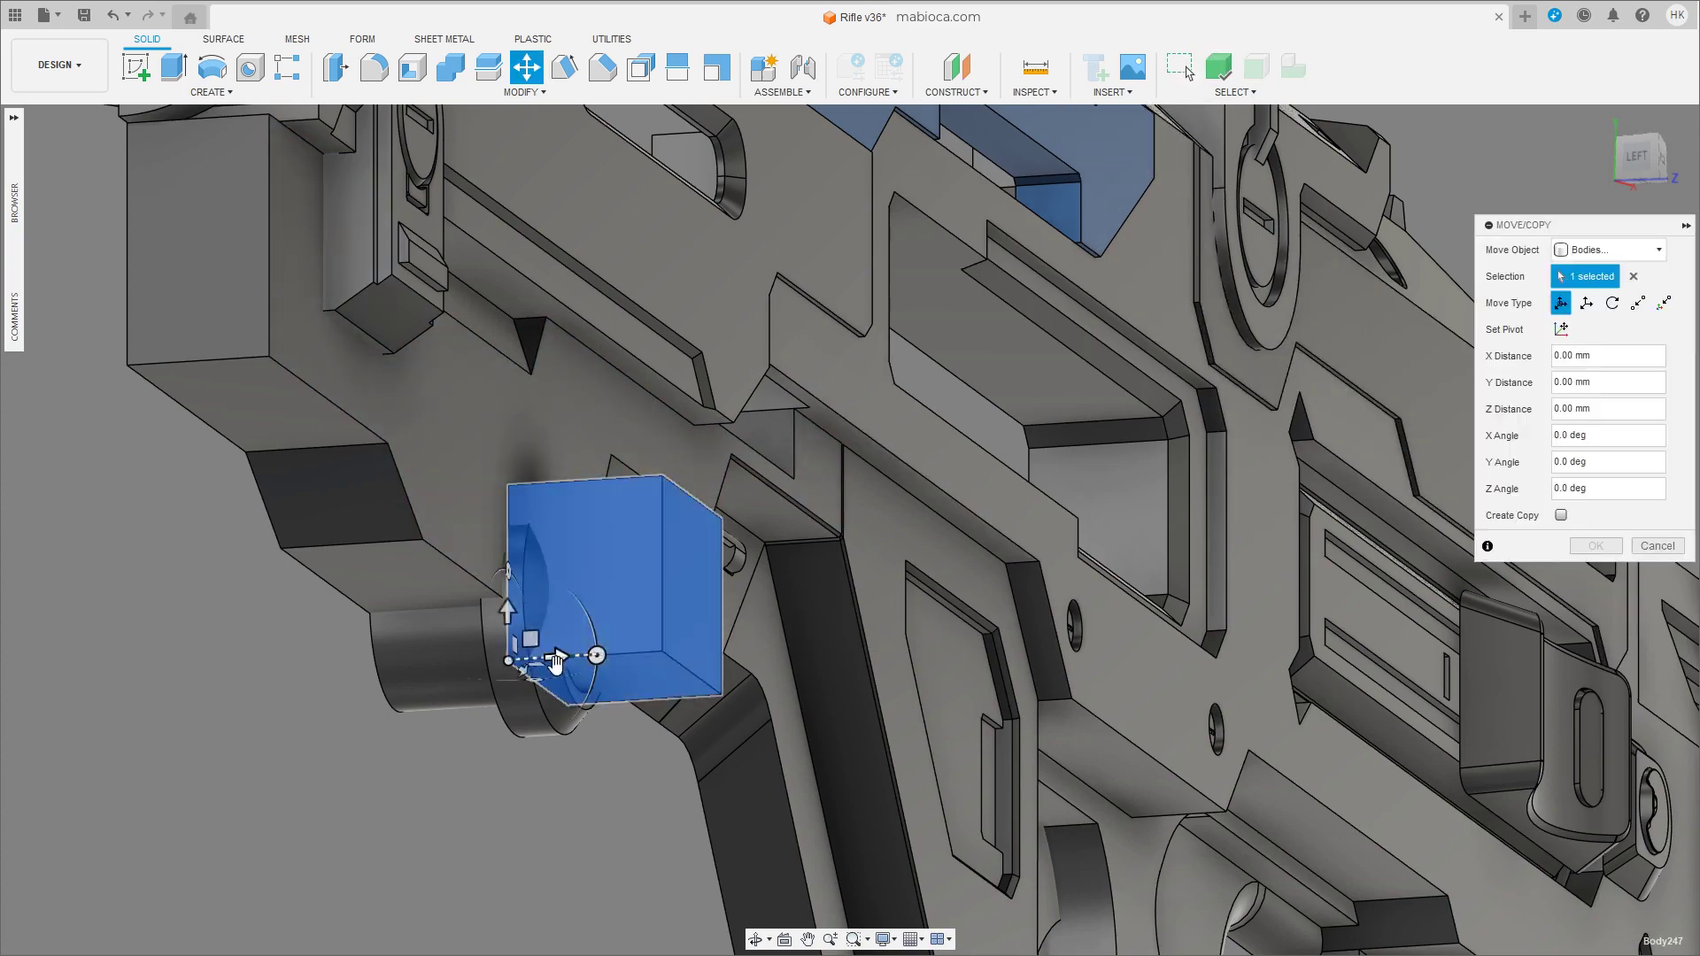
{"action": "left_click_drag", "start_coordinate": [557, 657], "coordinate": [505, 660]}
{"action": "middle_click_drag", "start_coordinate": [505, 660], "coordinate": [574, 560], "text": "shift"}
{"action": "scroll", "coordinate": [531, 619], "scroll_direction": "up", "scroll_amount": 5}
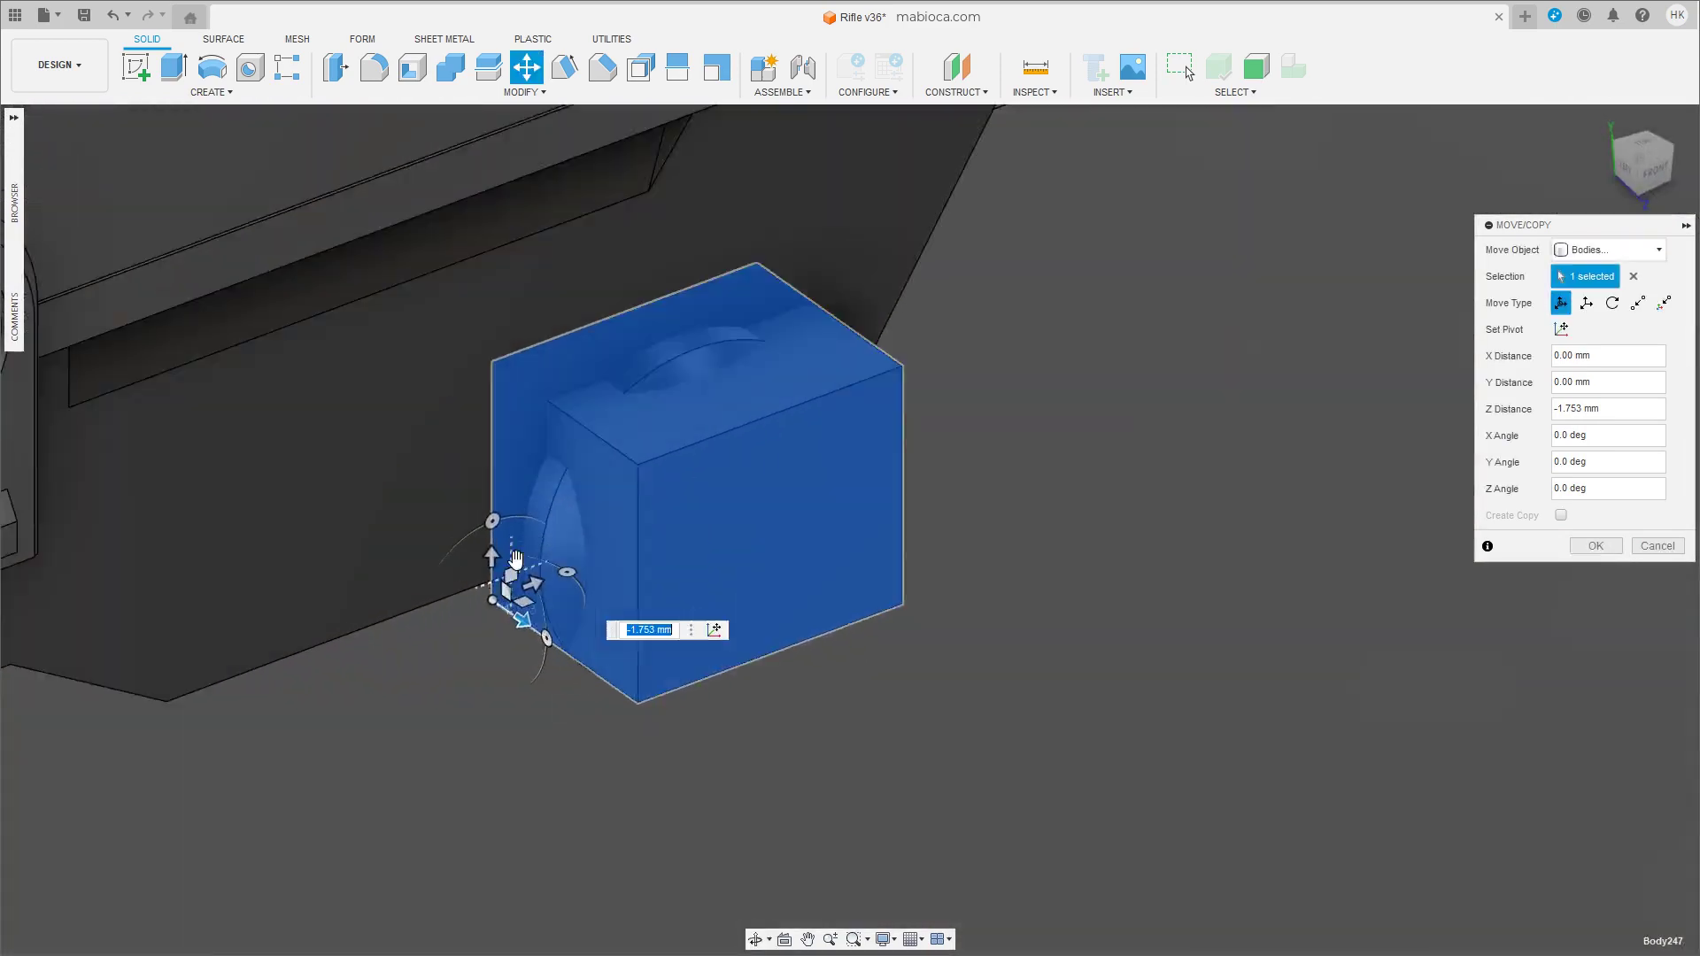
{"action": "scroll", "coordinate": [532, 619], "scroll_direction": "up", "scroll_amount": 3}
{"action": "mouse_move", "coordinate": [531, 651]}
{"action": "left_mouse_down"}
{"action": "mouse_move", "coordinate": [553, 661]}
{"action": "mouse_move", "coordinate": [567, 620]}
{"action": "left_mouse_up"}
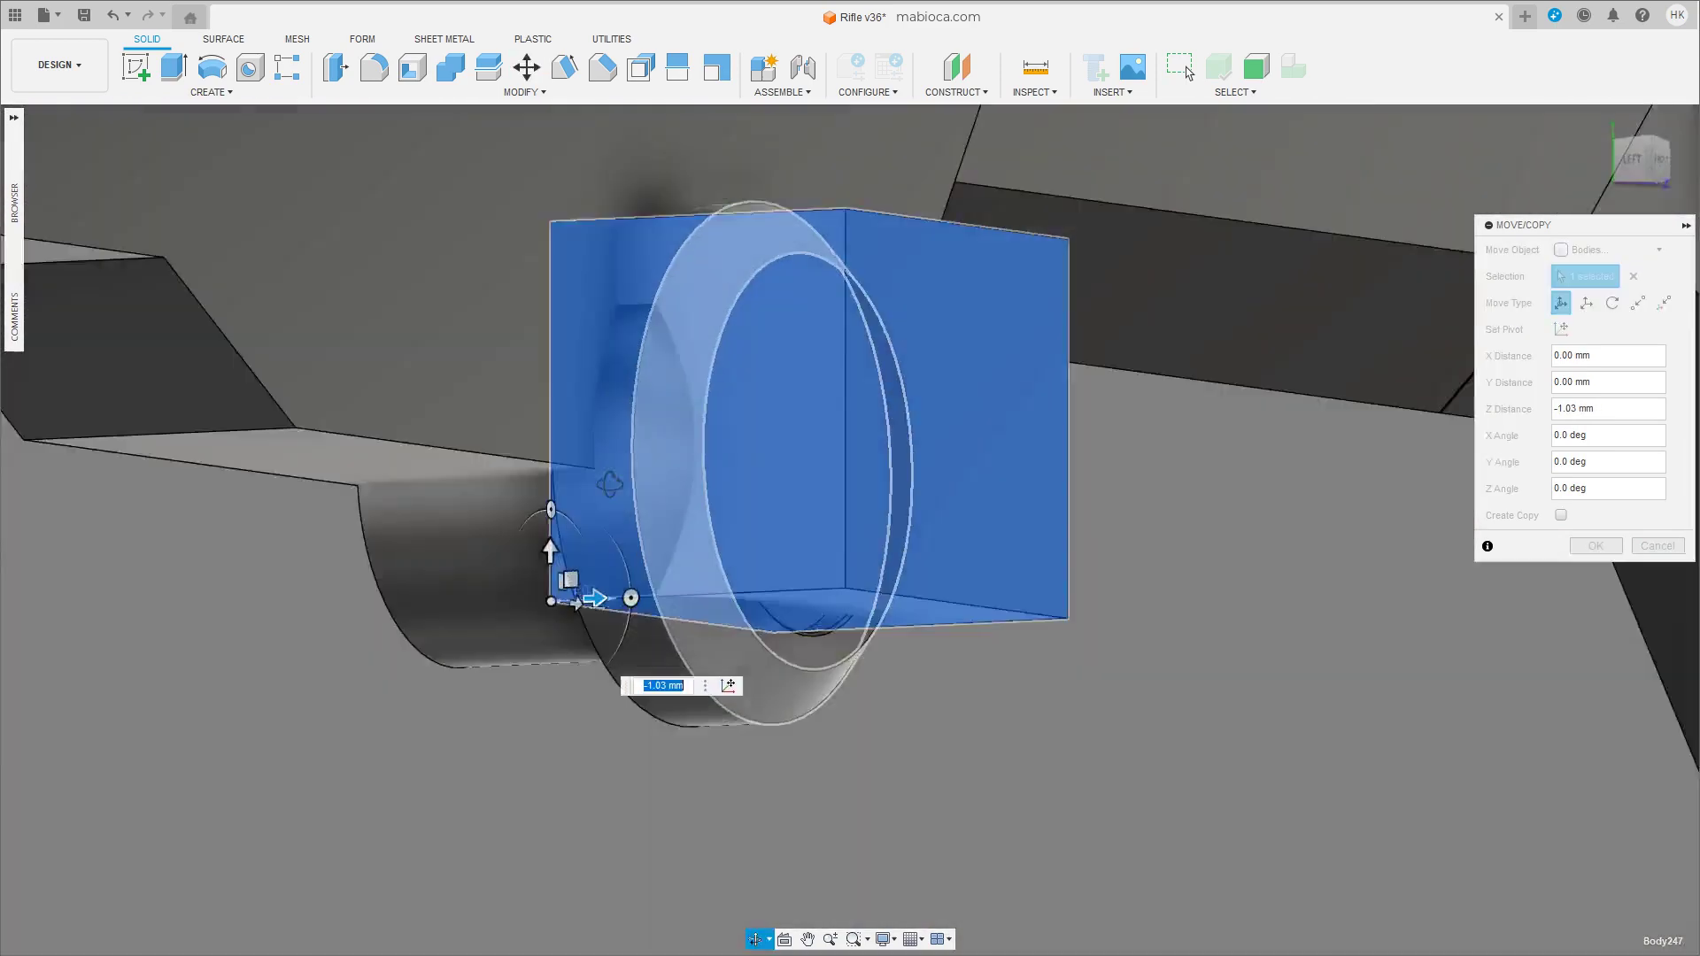
{"action": "mouse_move", "coordinate": [567, 620]}
{"action": "middle_mouse_down", "text": "shift"}
{"action": "mouse_move", "coordinate": [606, 571]}
{"action": "mouse_move", "coordinate": [1115, 751]}
{"action": "mouse_move", "coordinate": [1019, 620]}
{"action": "mouse_move", "coordinate": [901, 378]}
{"action": "middle_mouse_up", "text": "shift"}
{"action": "key", "text": "Return"}
Combine the box with the rifle body using Cut to trim the overlap.
{"action": "key", "text": "c"}
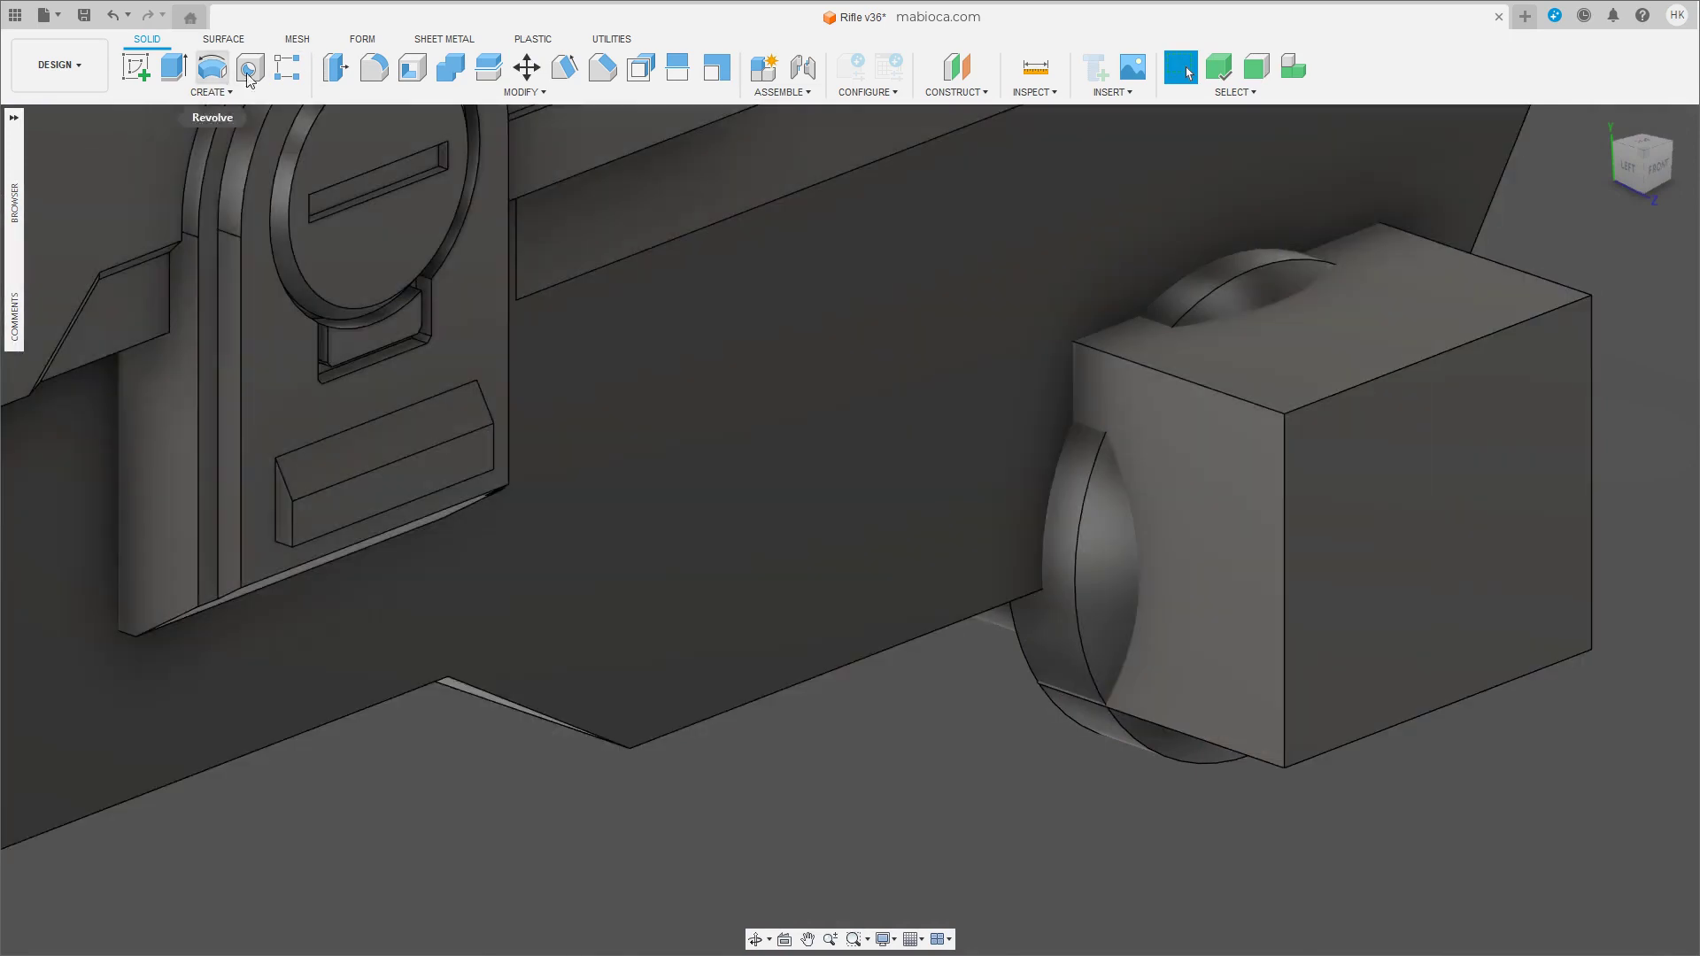
{"action": "left_click", "coordinate": [774, 364]}
{"action": "left_click", "coordinate": [1263, 582]}
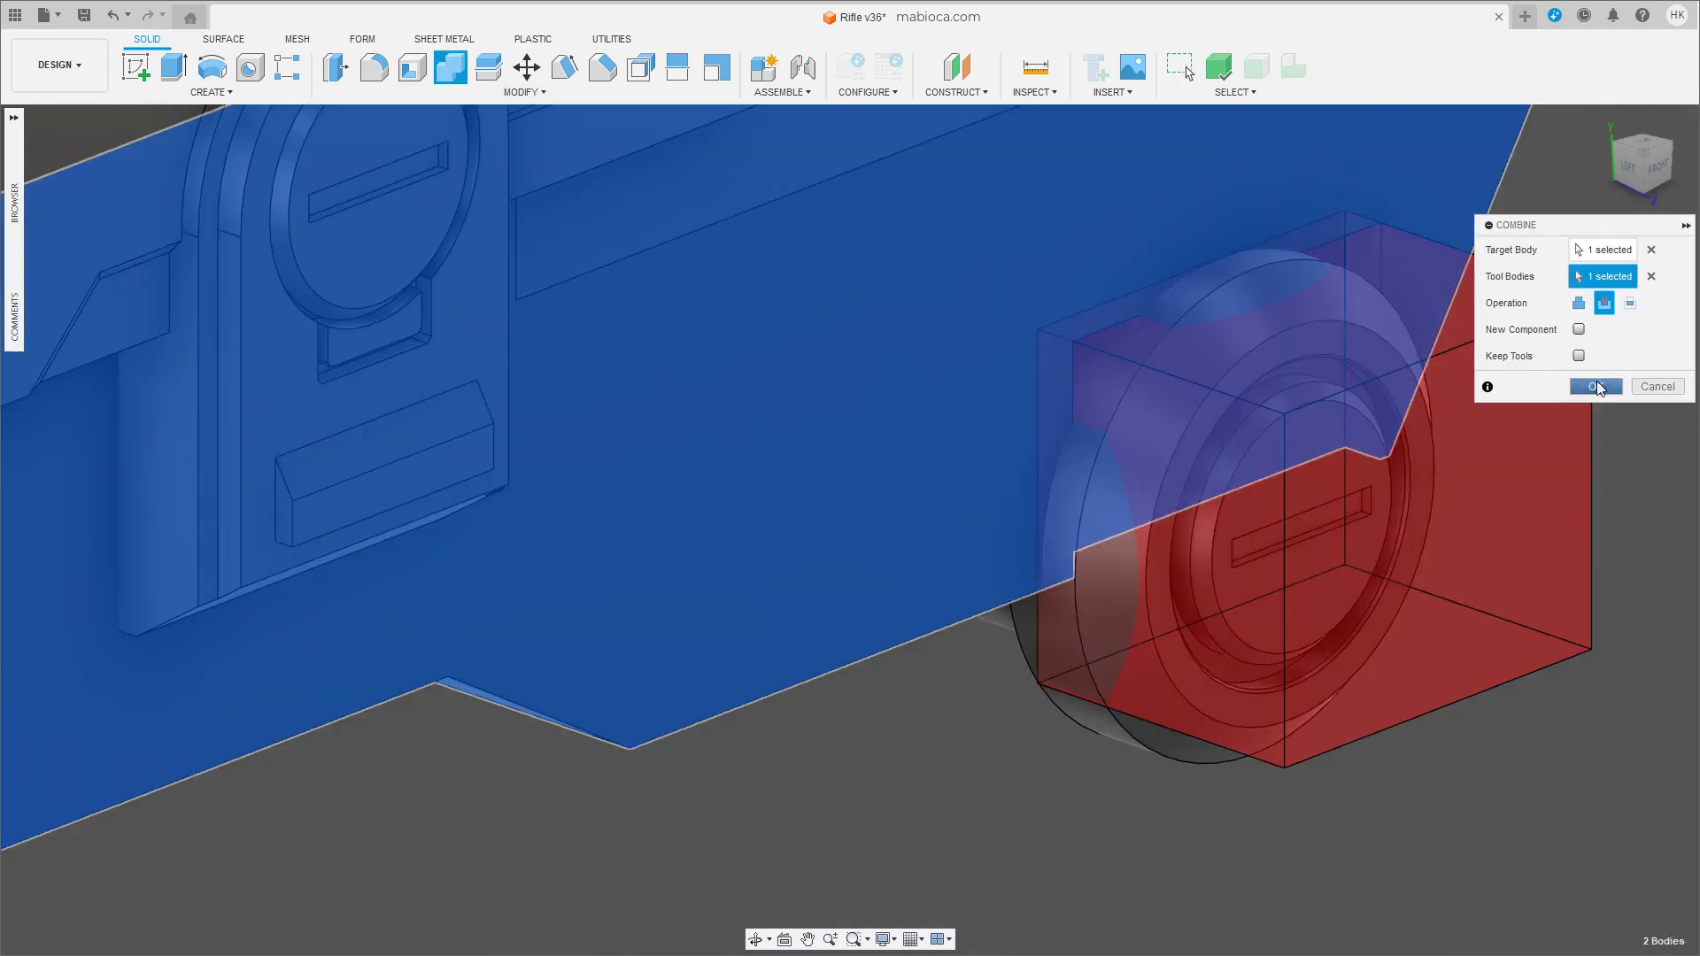
{"action": "left_click", "coordinate": [1598, 388]}
{"action": "mouse_move", "coordinate": [1658, 384]}
{"action": "middle_mouse_down", "text": "shift"}
{"action": "mouse_move", "coordinate": [1321, 516]}
{"action": "mouse_move", "coordinate": [767, 465]}
{"action": "middle_mouse_up", "text": "shift"}
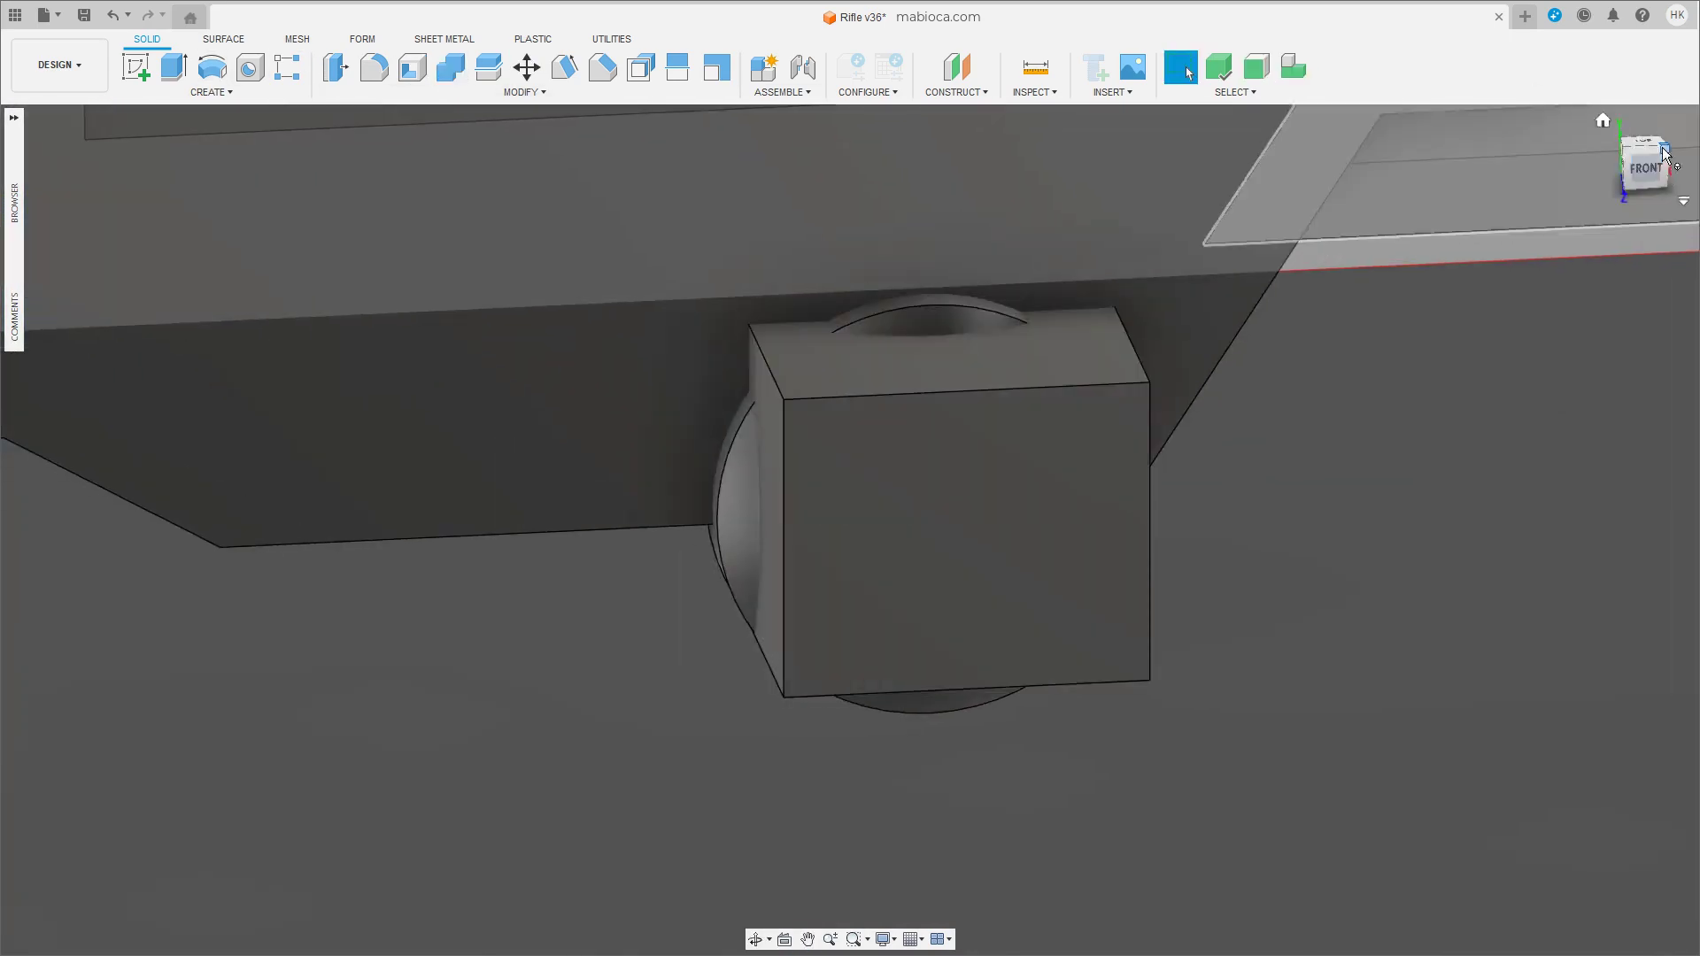
Cut a shallow 0.5 mm box notch into the knob block from the Front view.
{"action": "left_click", "coordinate": [1665, 155]}
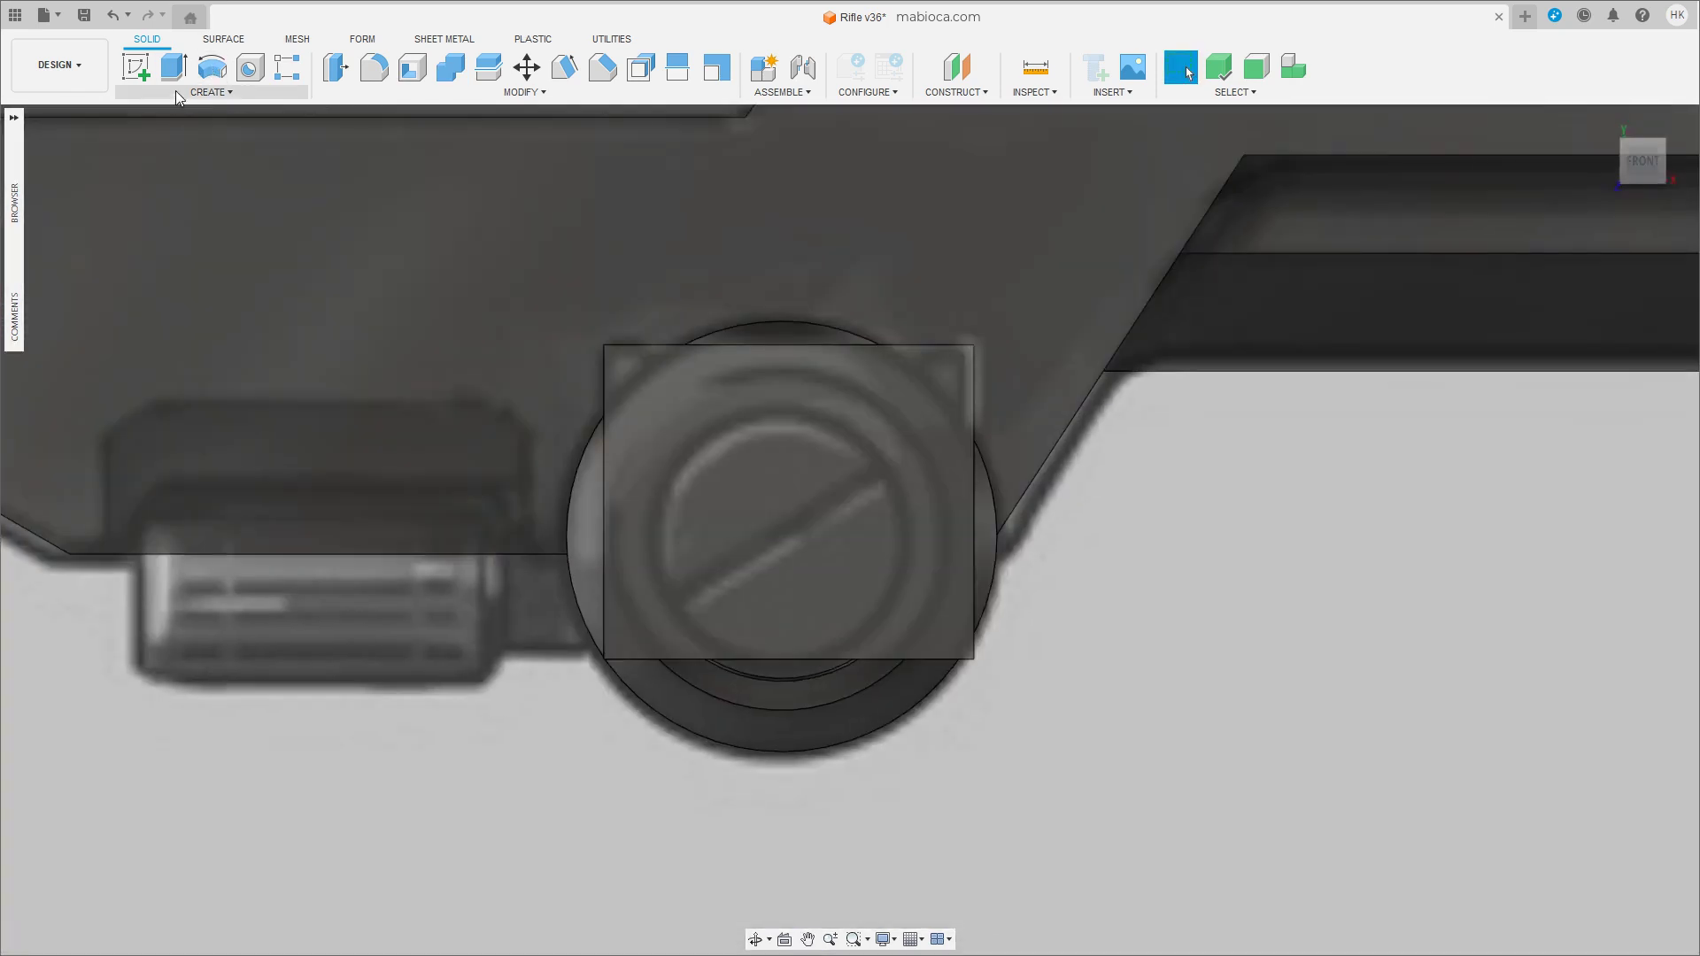
{"action": "left_click", "coordinate": [177, 92]}
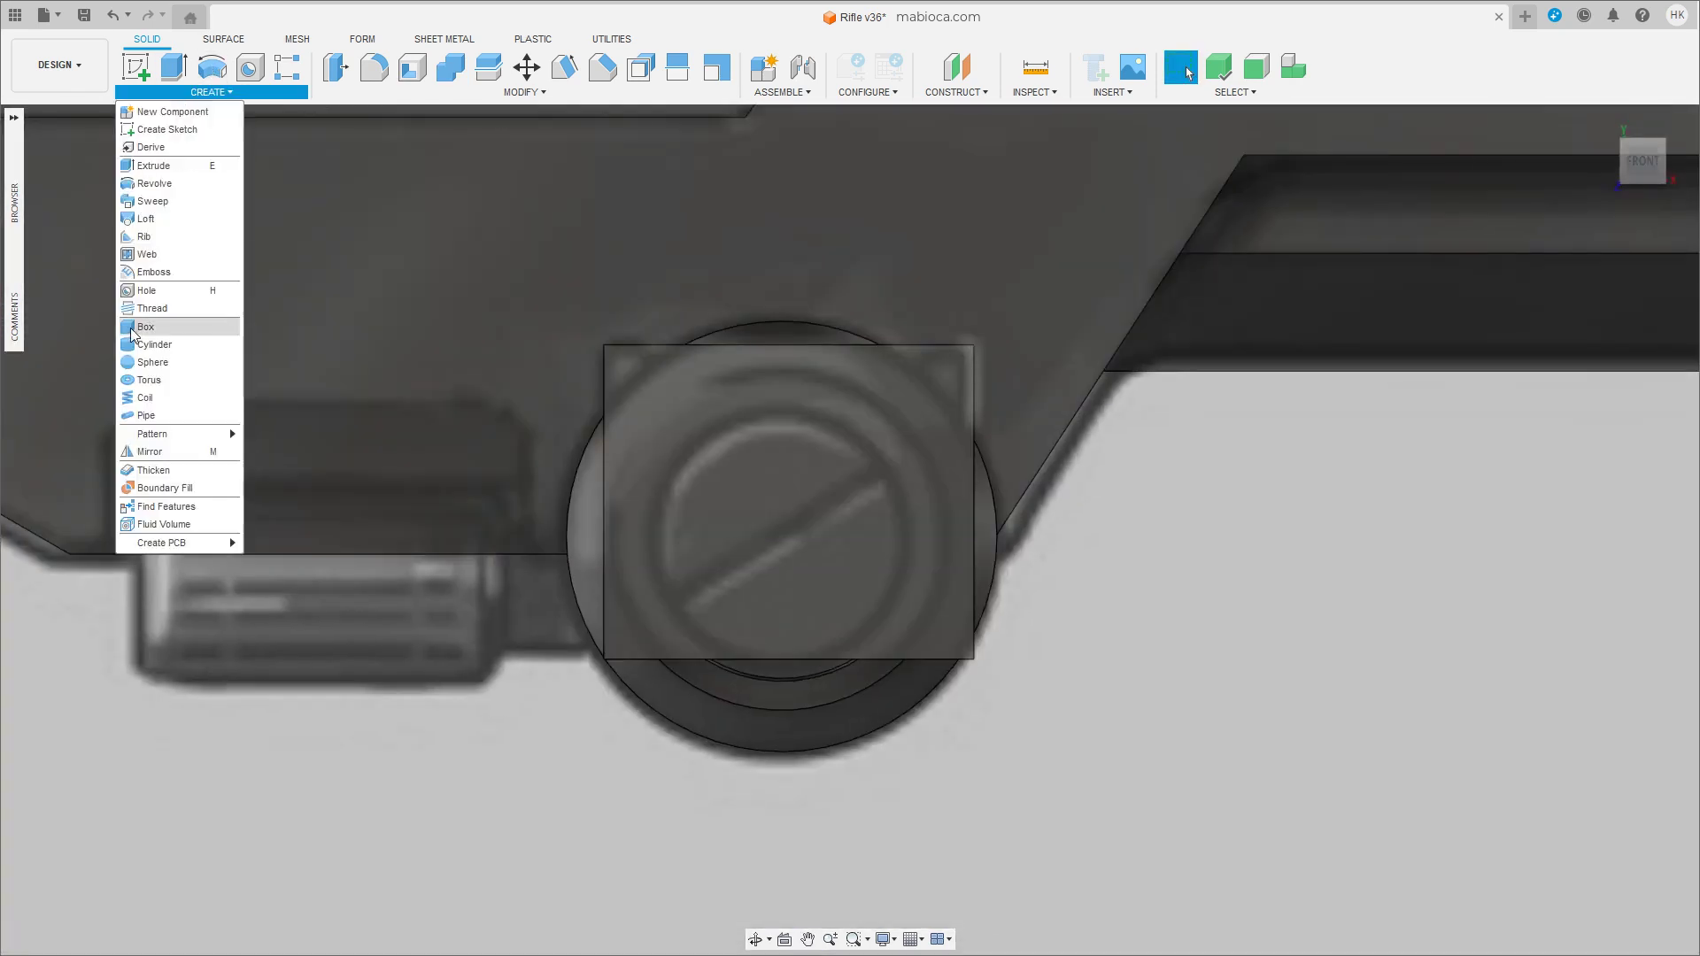
{"action": "left_click", "coordinate": [142, 327]}
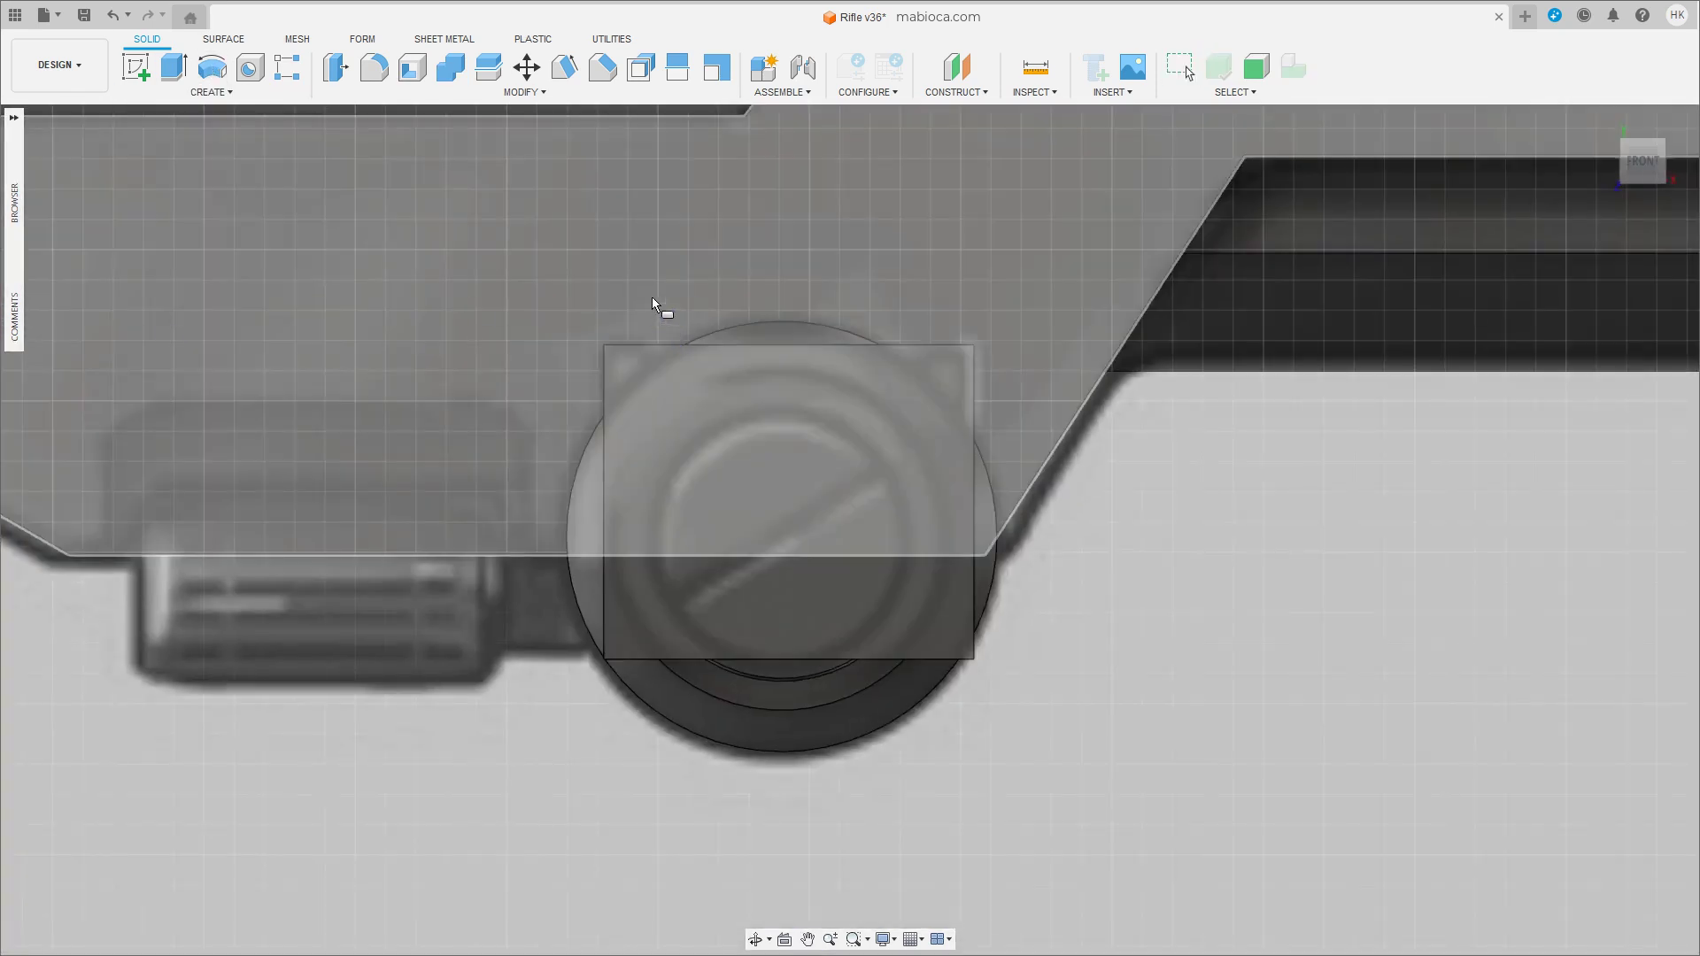
{"action": "left_click", "coordinate": [653, 300]}
{"action": "left_click", "coordinate": [645, 292]}
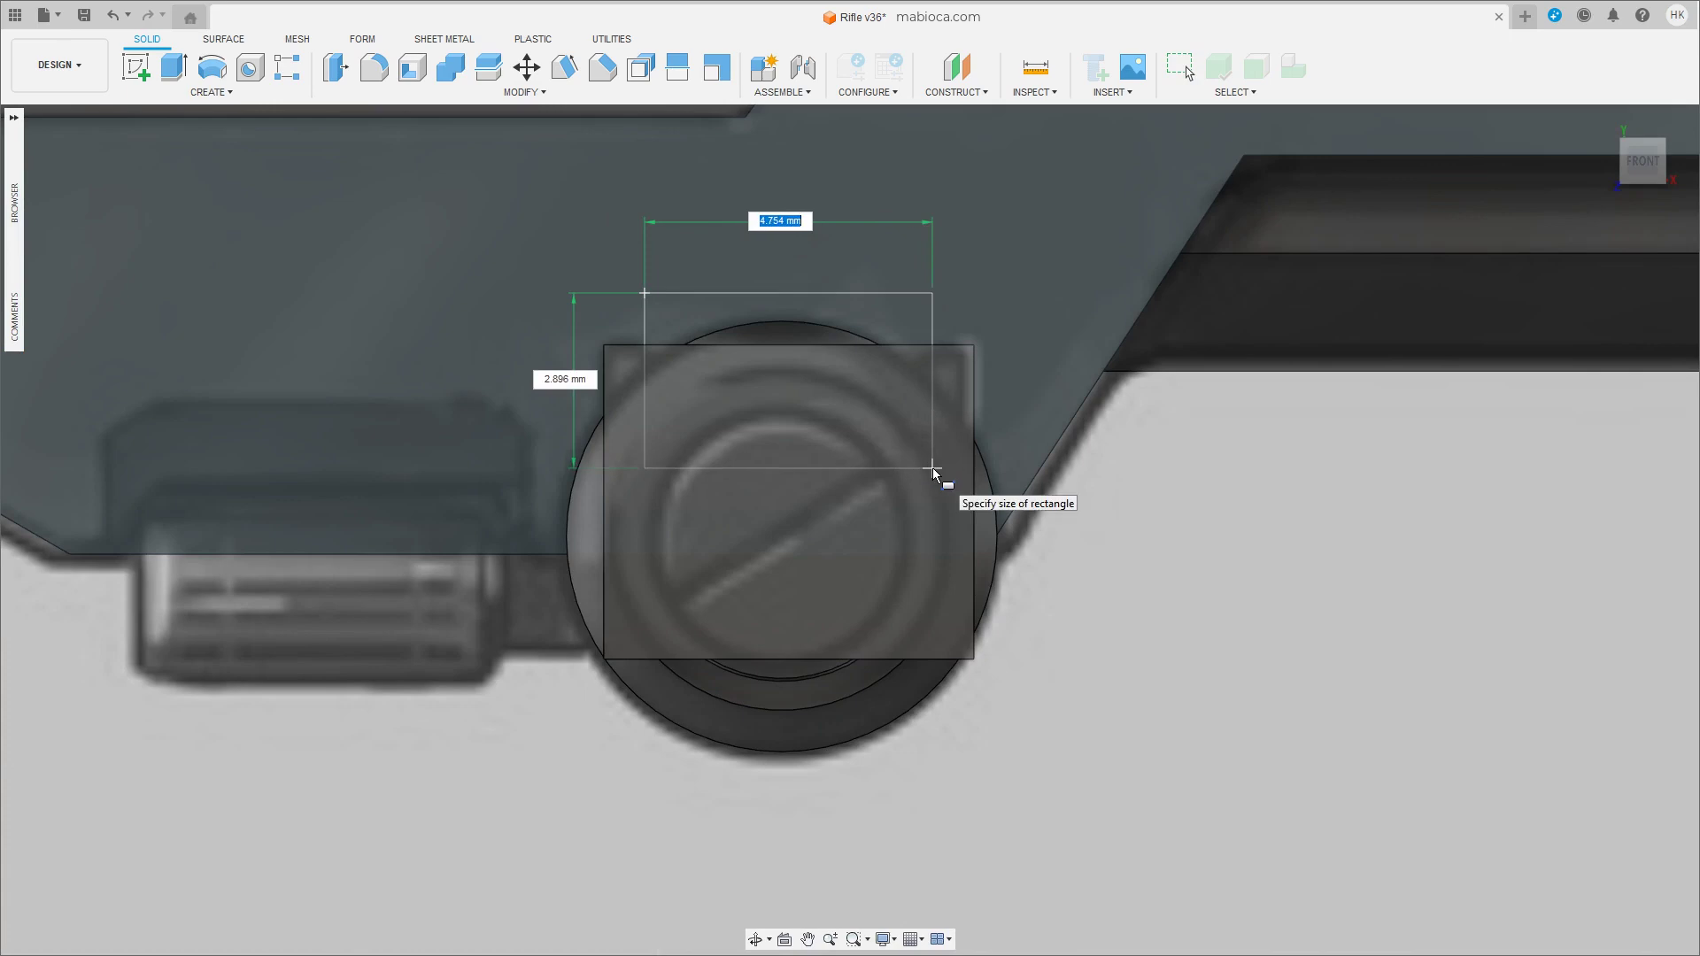
{"action": "left_click", "coordinate": [932, 468]}
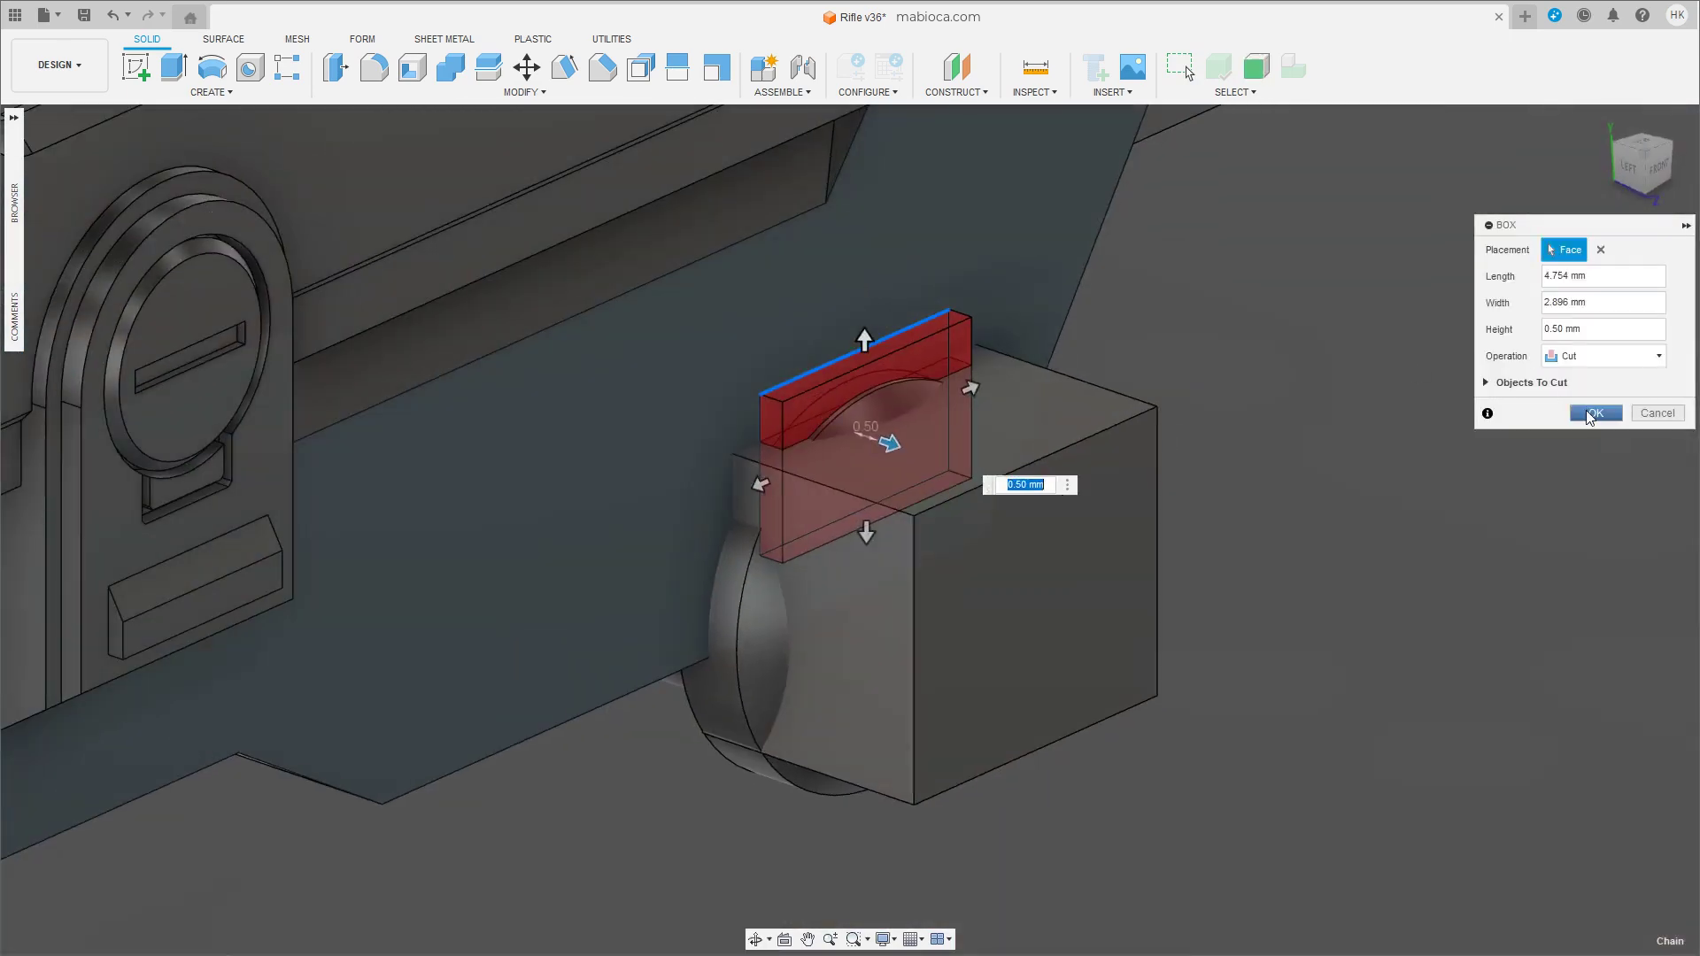
{"action": "key", "text": "Return"}
{"action": "middle_click_drag", "start_coordinate": [1043, 354], "coordinate": [1351, 254], "text": "shift"}
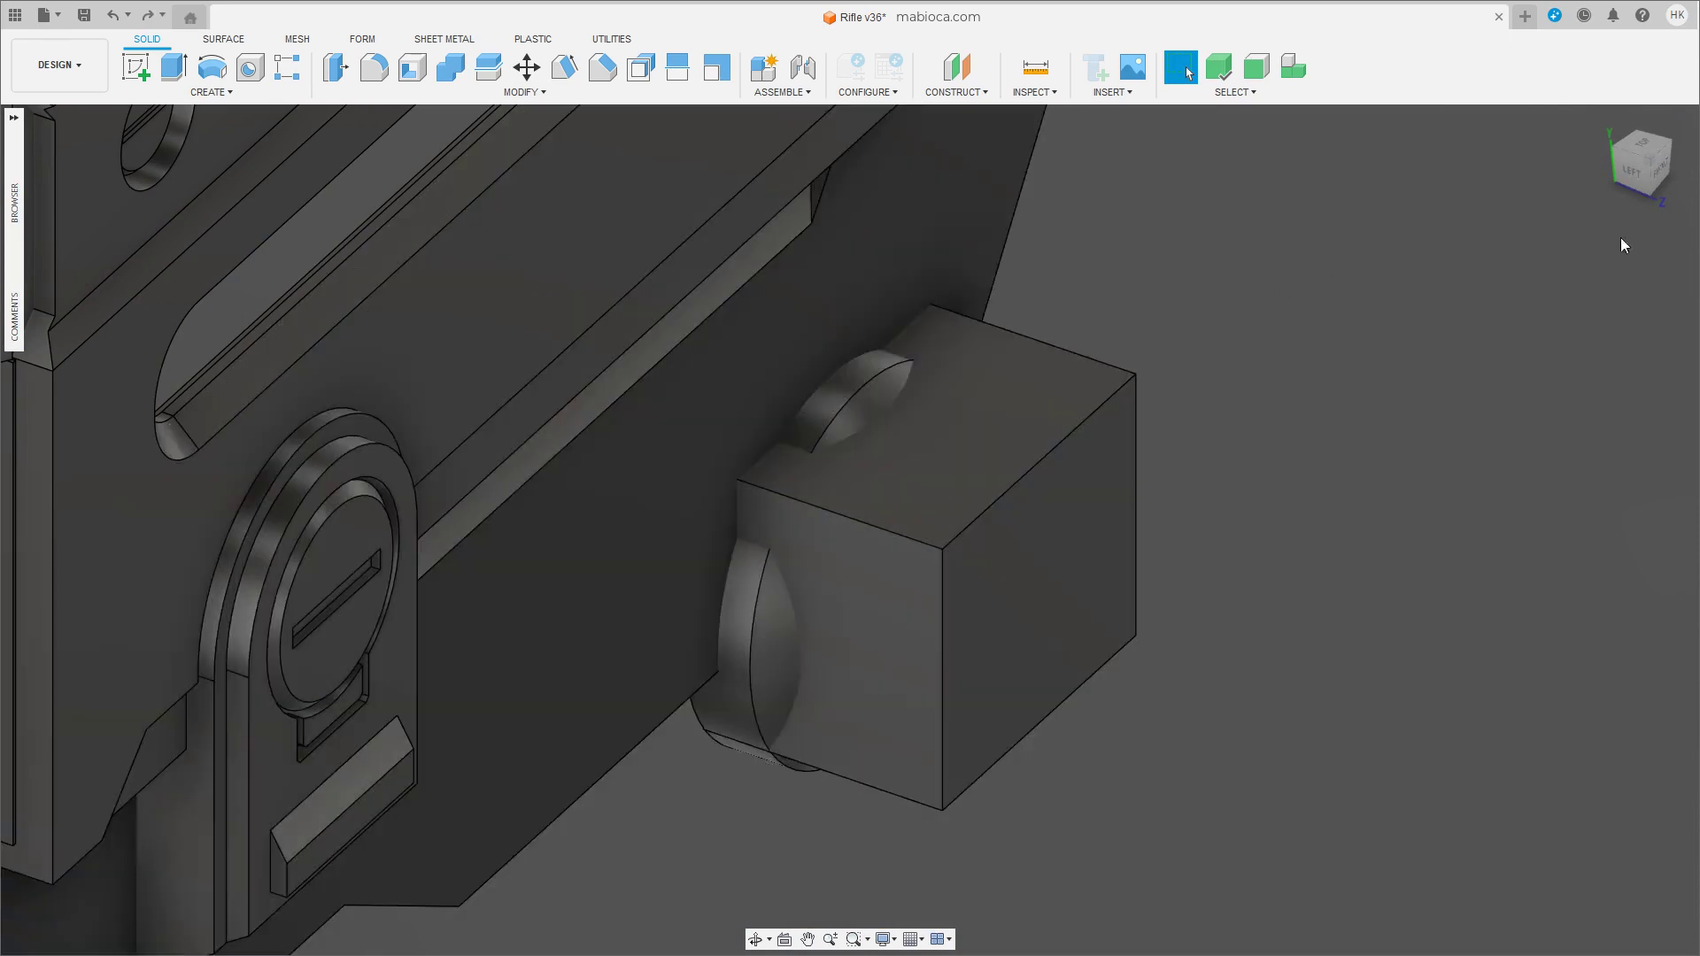
Create a long slot box as a new body across the block.
{"action": "left_click", "coordinate": [1656, 166]}
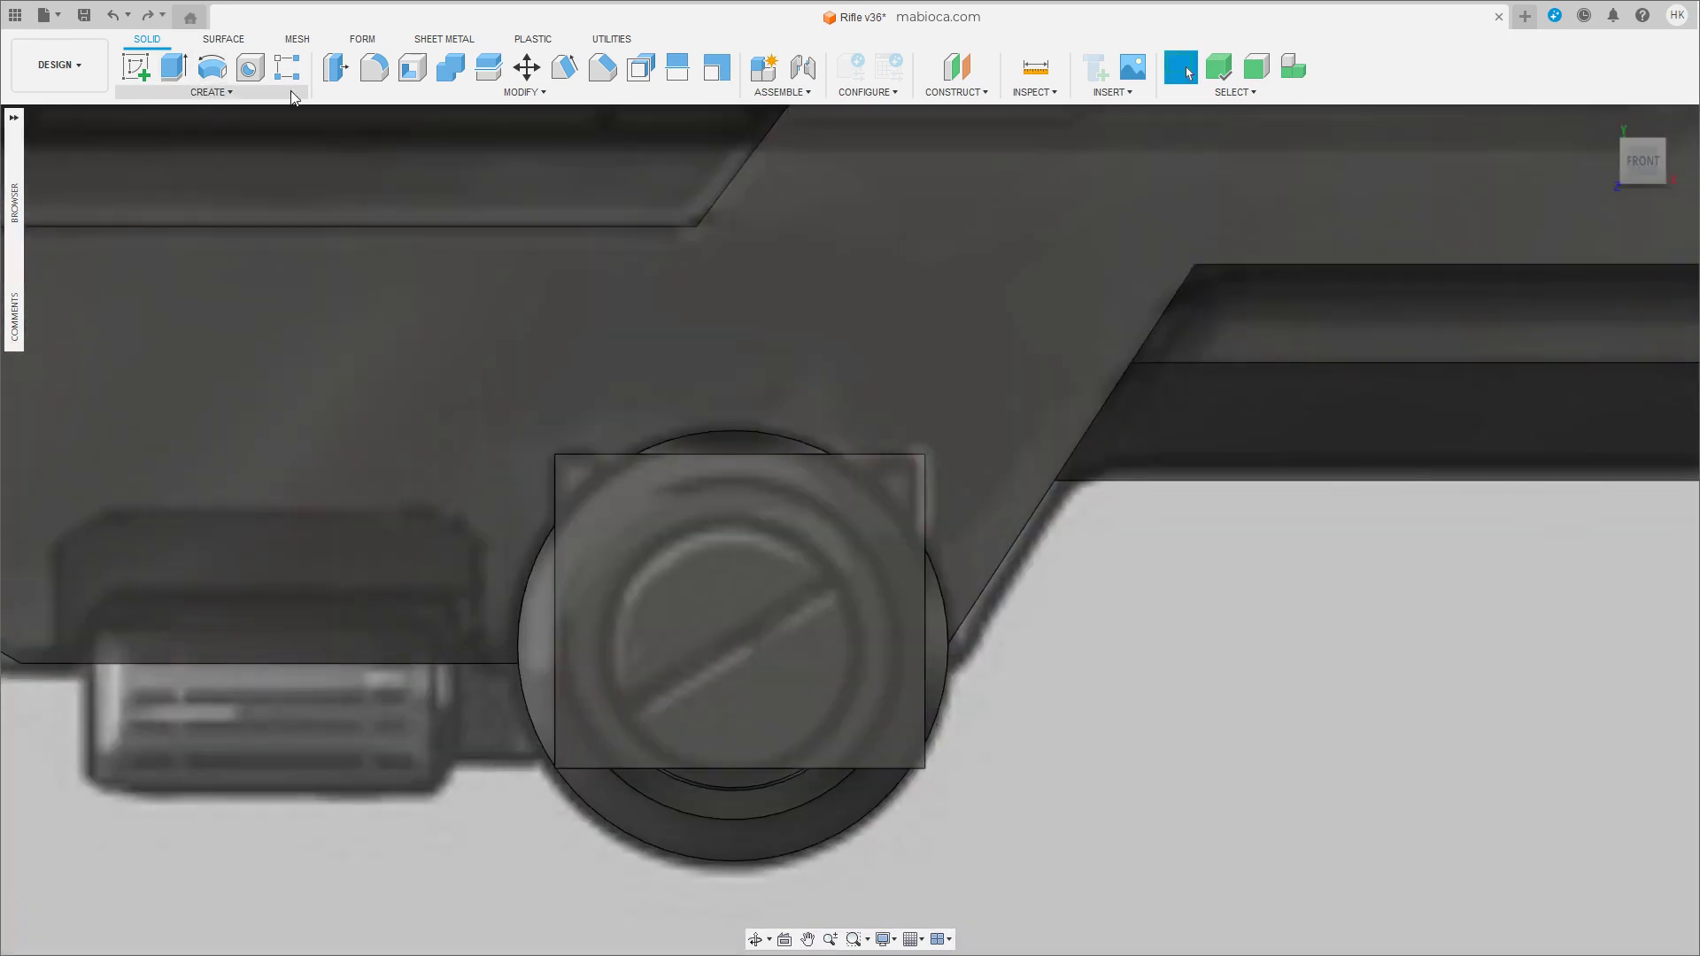
{"action": "left_click", "coordinate": [211, 92]}
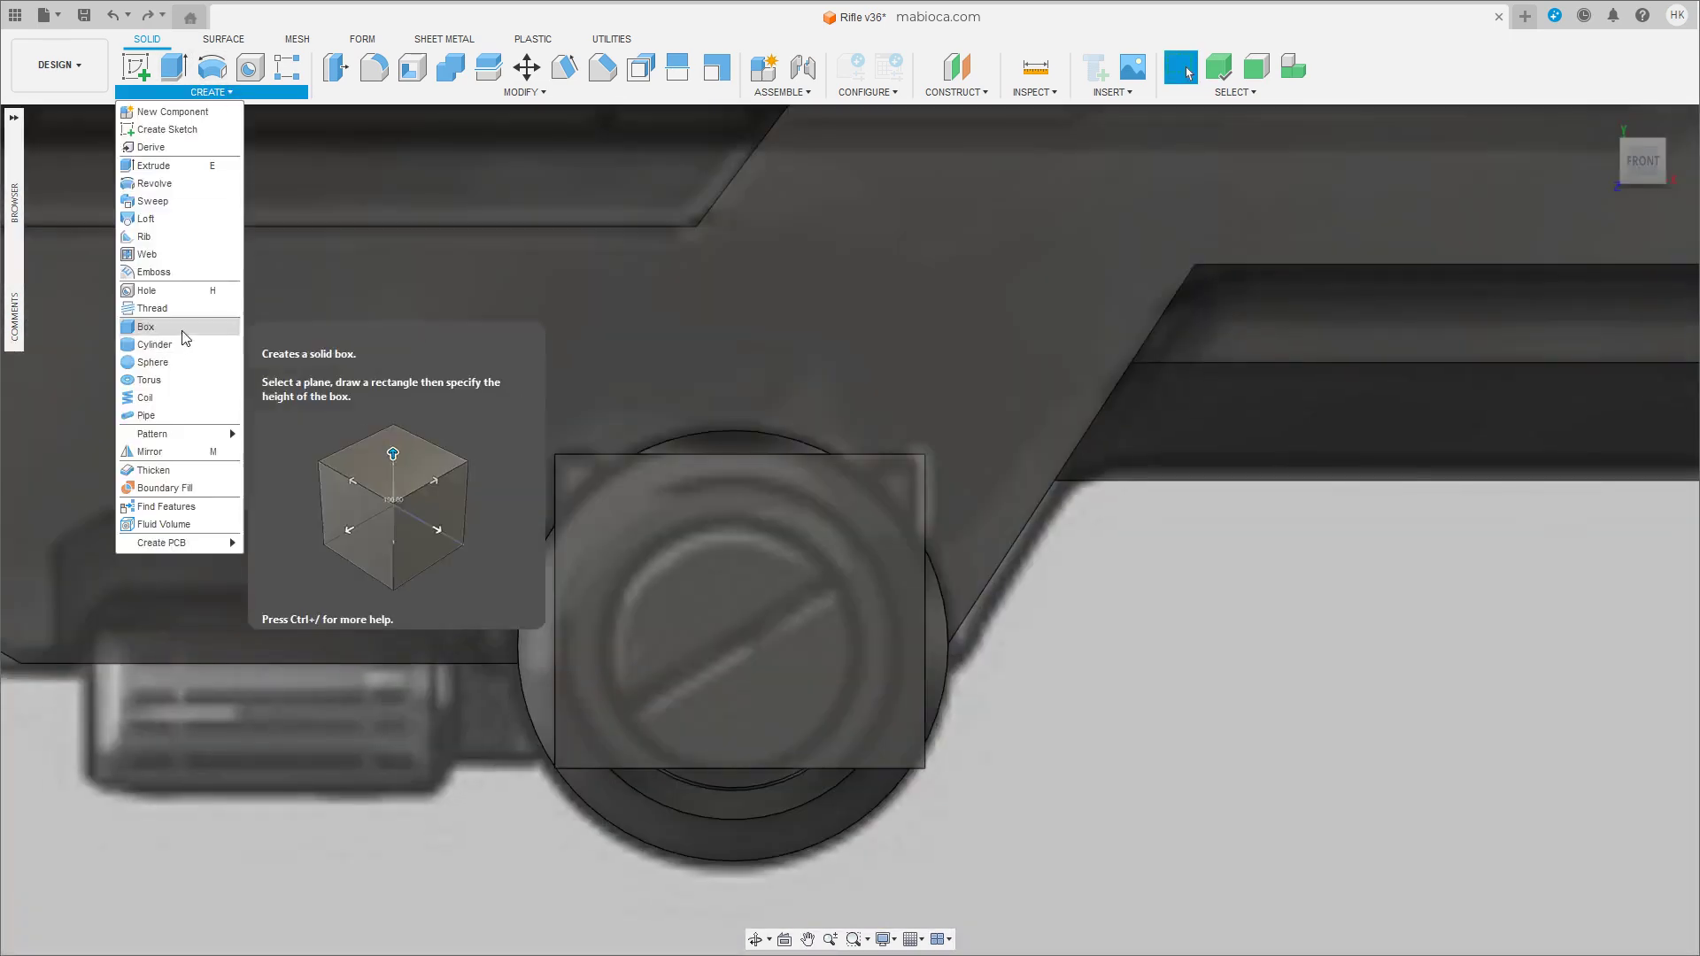
{"action": "left_click", "coordinate": [150, 332]}
{"action": "left_click", "coordinate": [599, 417]}
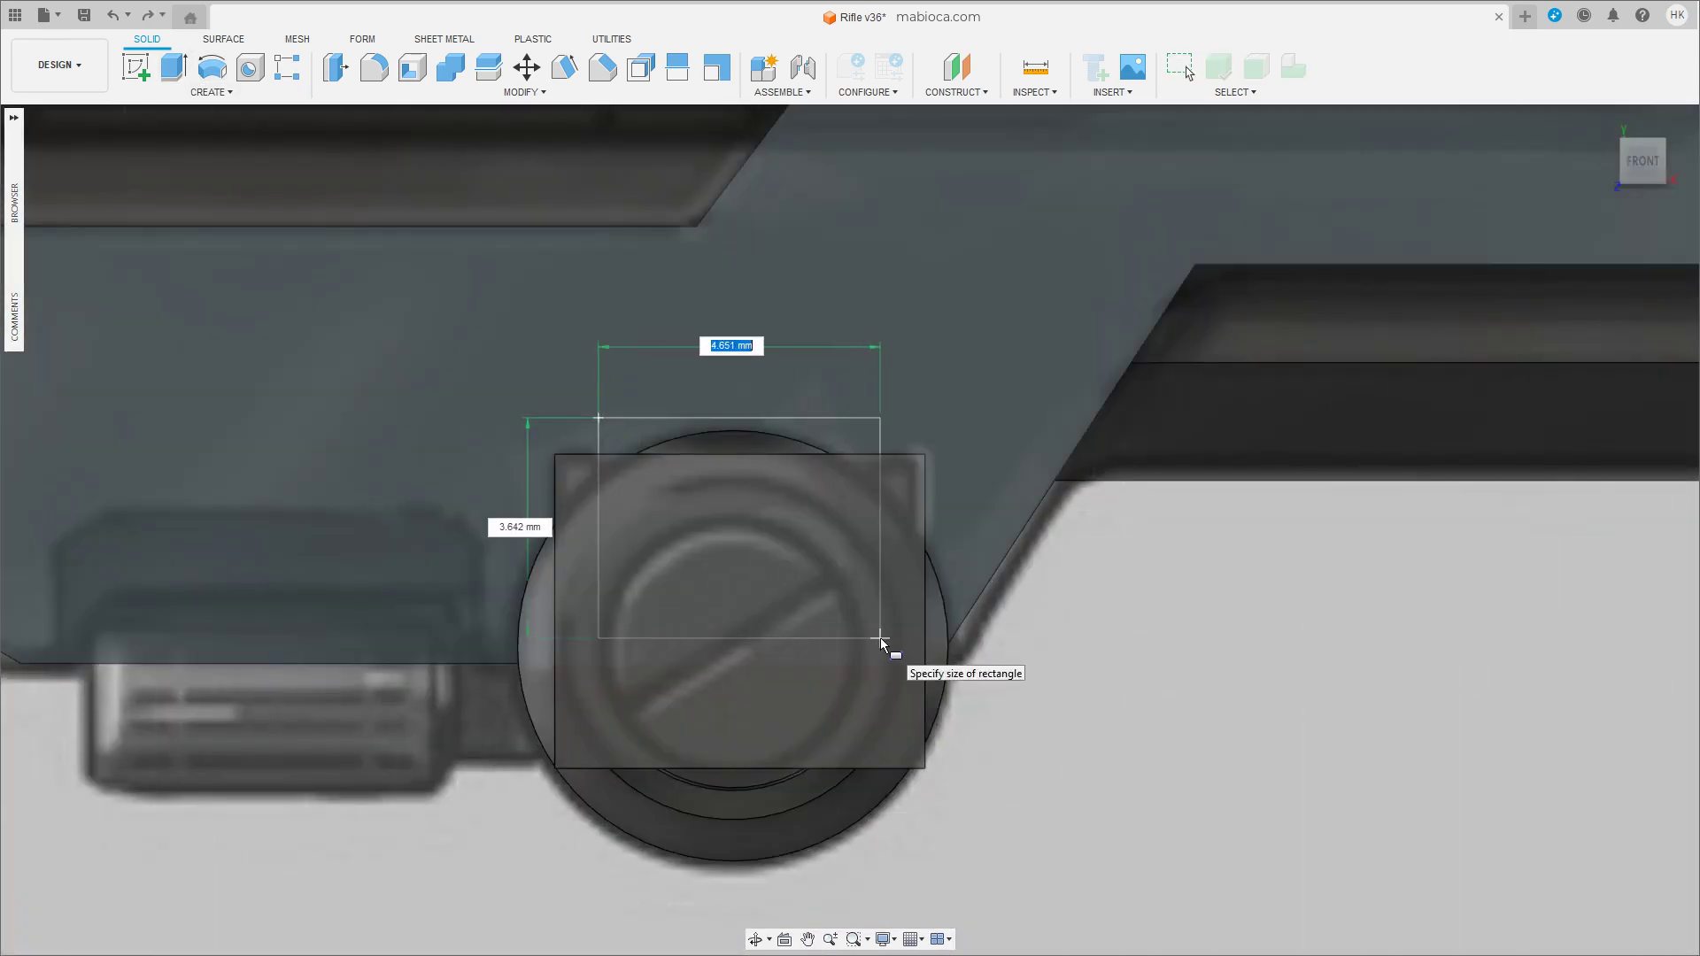
{"action": "left_click", "coordinate": [880, 637]}
{"action": "left_click", "coordinate": [1594, 356]}
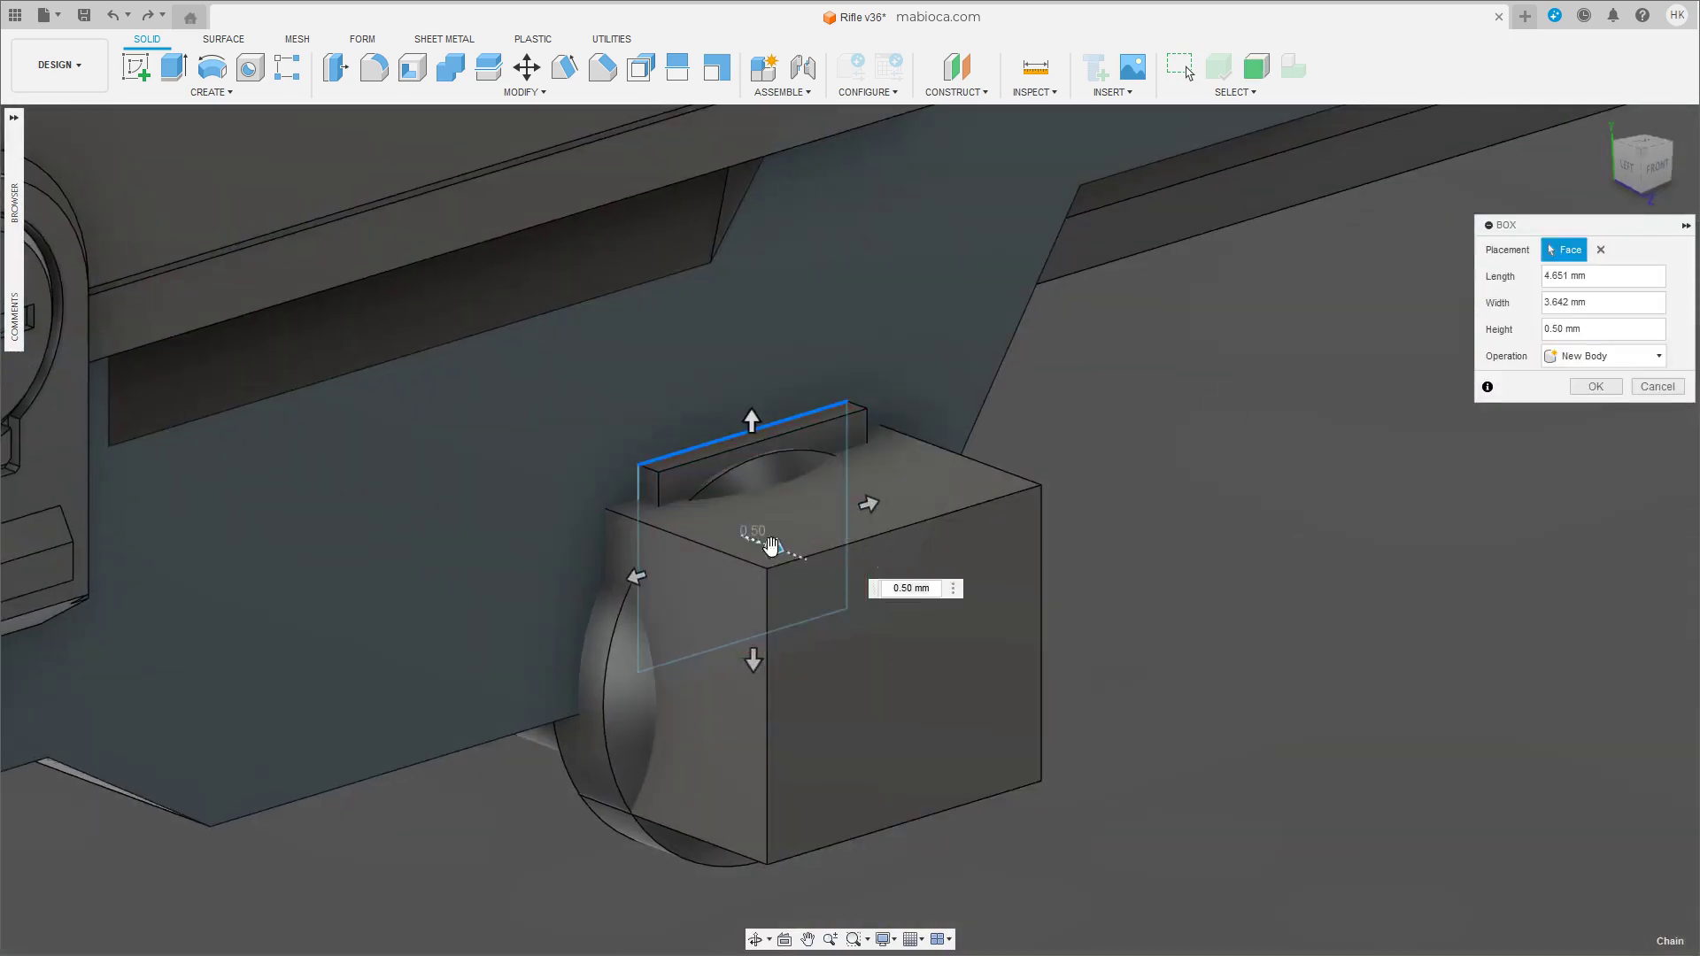
{"action": "left_click_drag", "start_coordinate": [771, 546], "coordinate": [1272, 729]}
{"action": "left_click", "coordinate": [1595, 386]}
Slide the long block back and cut it from the knob block, leaving a U-shaped bracket.
{"action": "left_click", "coordinate": [1002, 596]}
{"action": "key", "text": "m"}
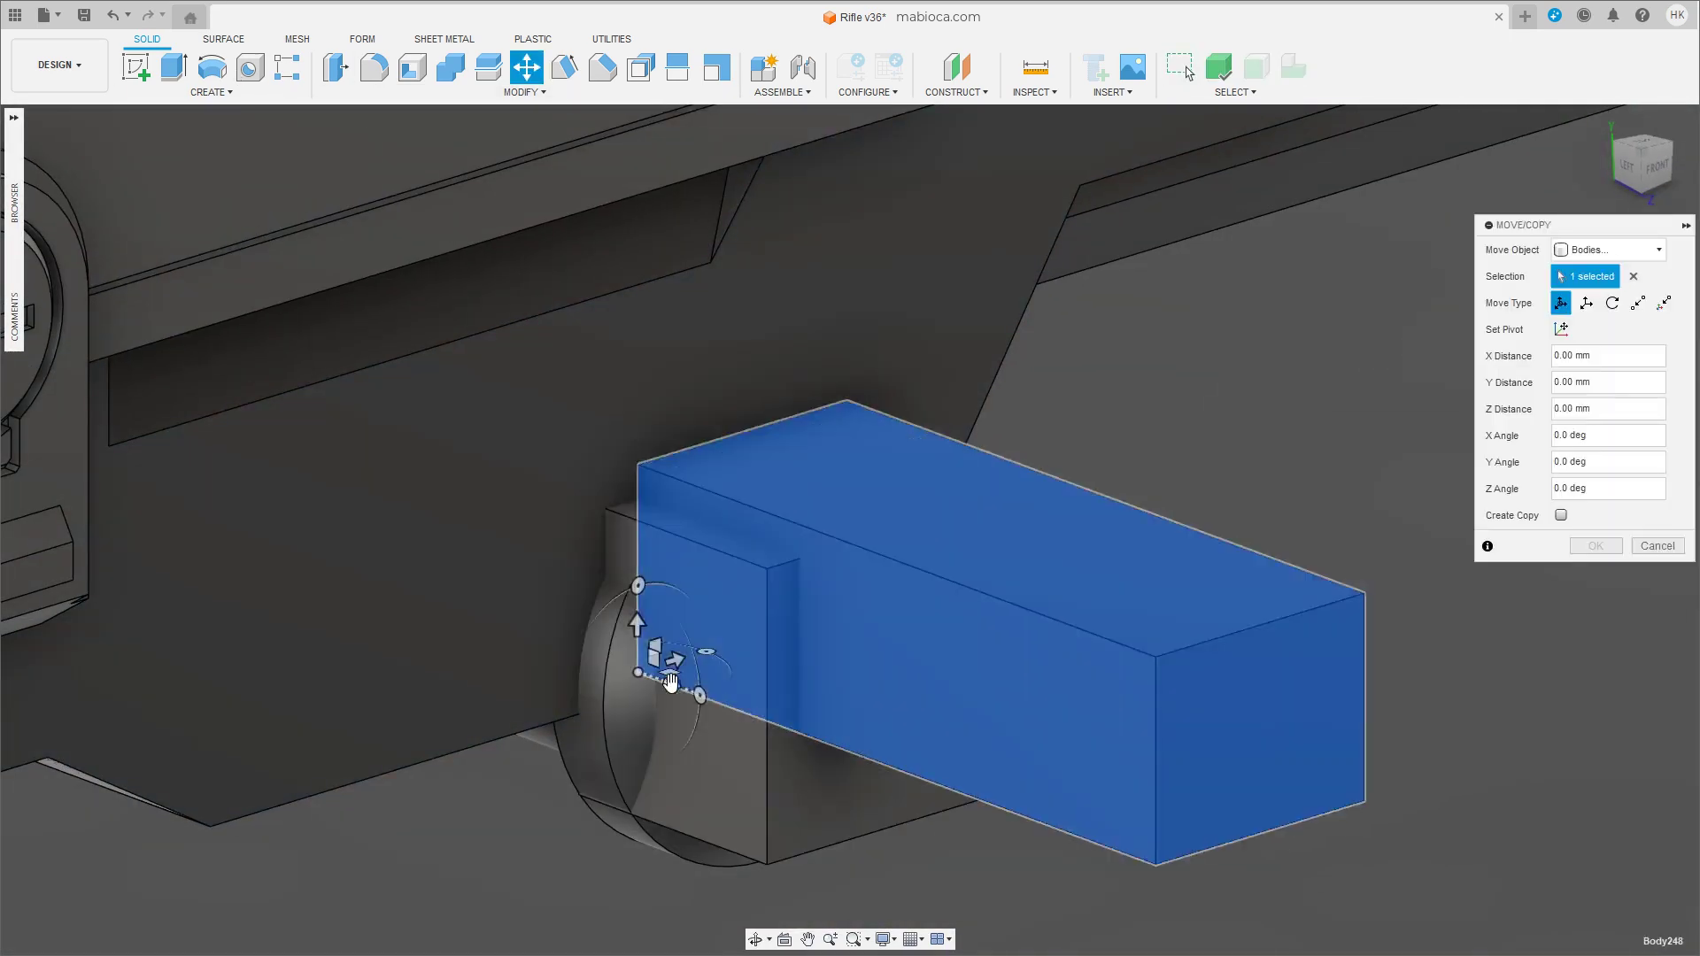
{"action": "left_click_drag", "start_coordinate": [670, 681], "coordinate": [468, 642]}
{"action": "left_click", "coordinate": [1596, 545]}
{"action": "left_click", "coordinate": [451, 67]}
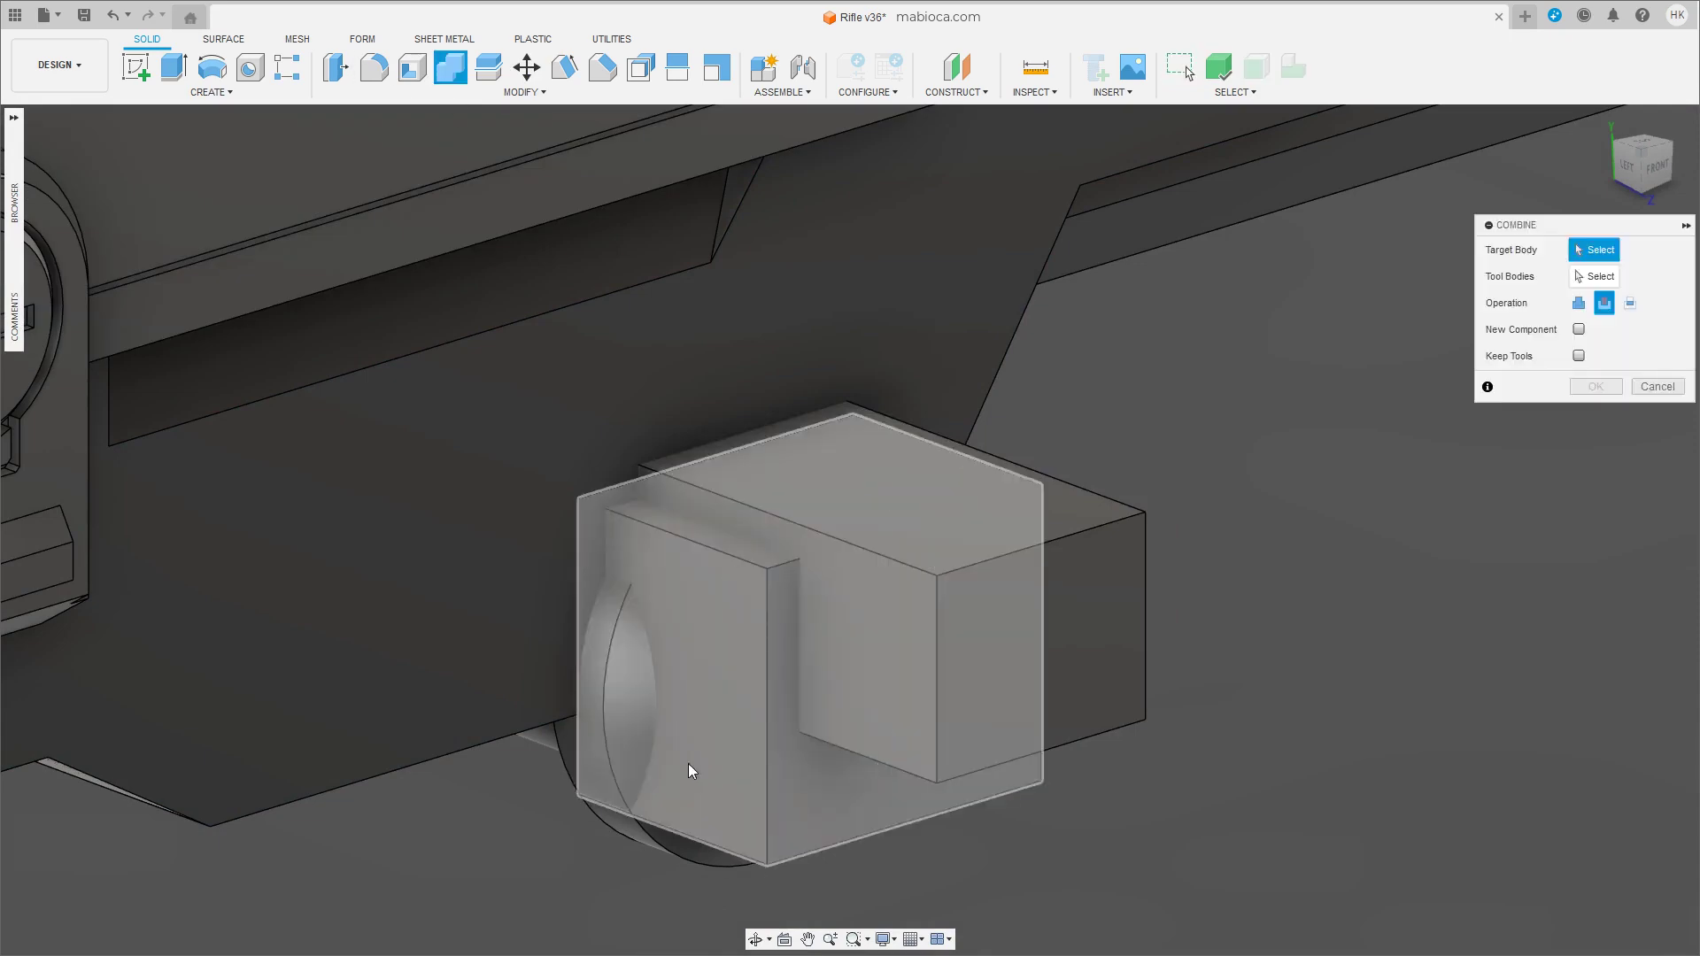
{"action": "left_click", "coordinate": [688, 763]}
{"action": "left_click", "coordinate": [1098, 620]}
{"action": "left_click", "coordinate": [1596, 386]}
{"action": "left_click", "coordinate": [953, 725]}
{"action": "middle_click_drag", "start_coordinate": [952, 724], "coordinate": [843, 721], "text": "shift"}
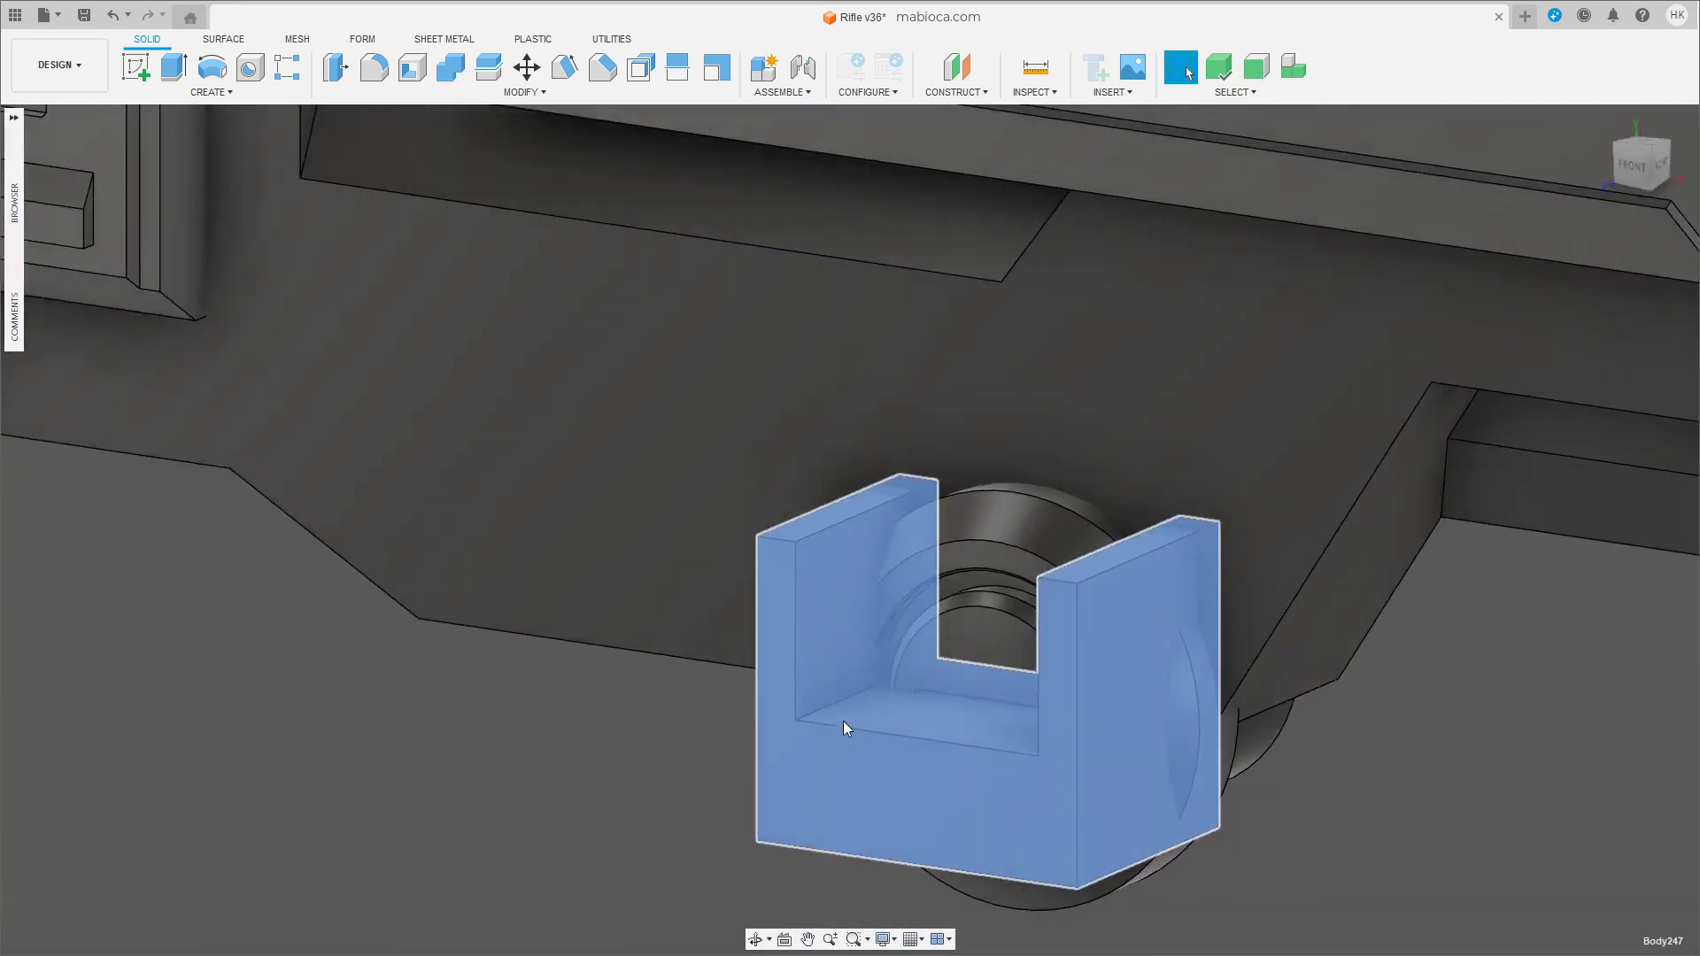
Cut the U-shaped bracket against the rifle body.
{"action": "left_click", "coordinate": [450, 66]}
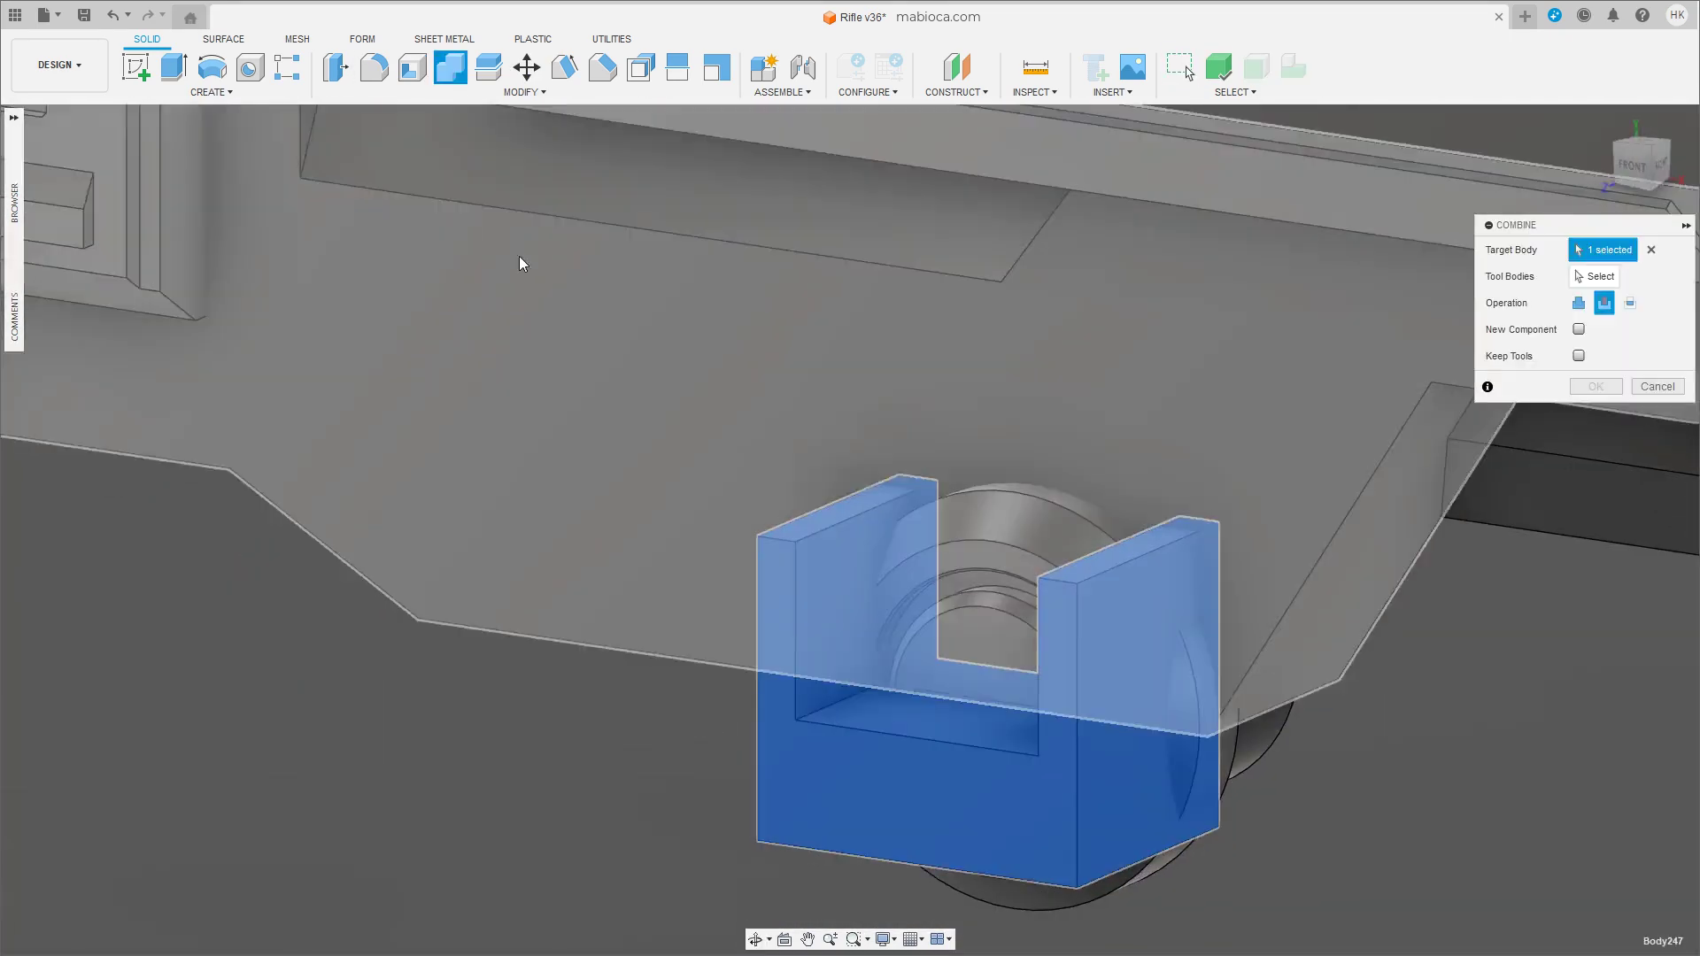
{"action": "left_click", "coordinate": [521, 264]}
{"action": "key", "text": "Return"}
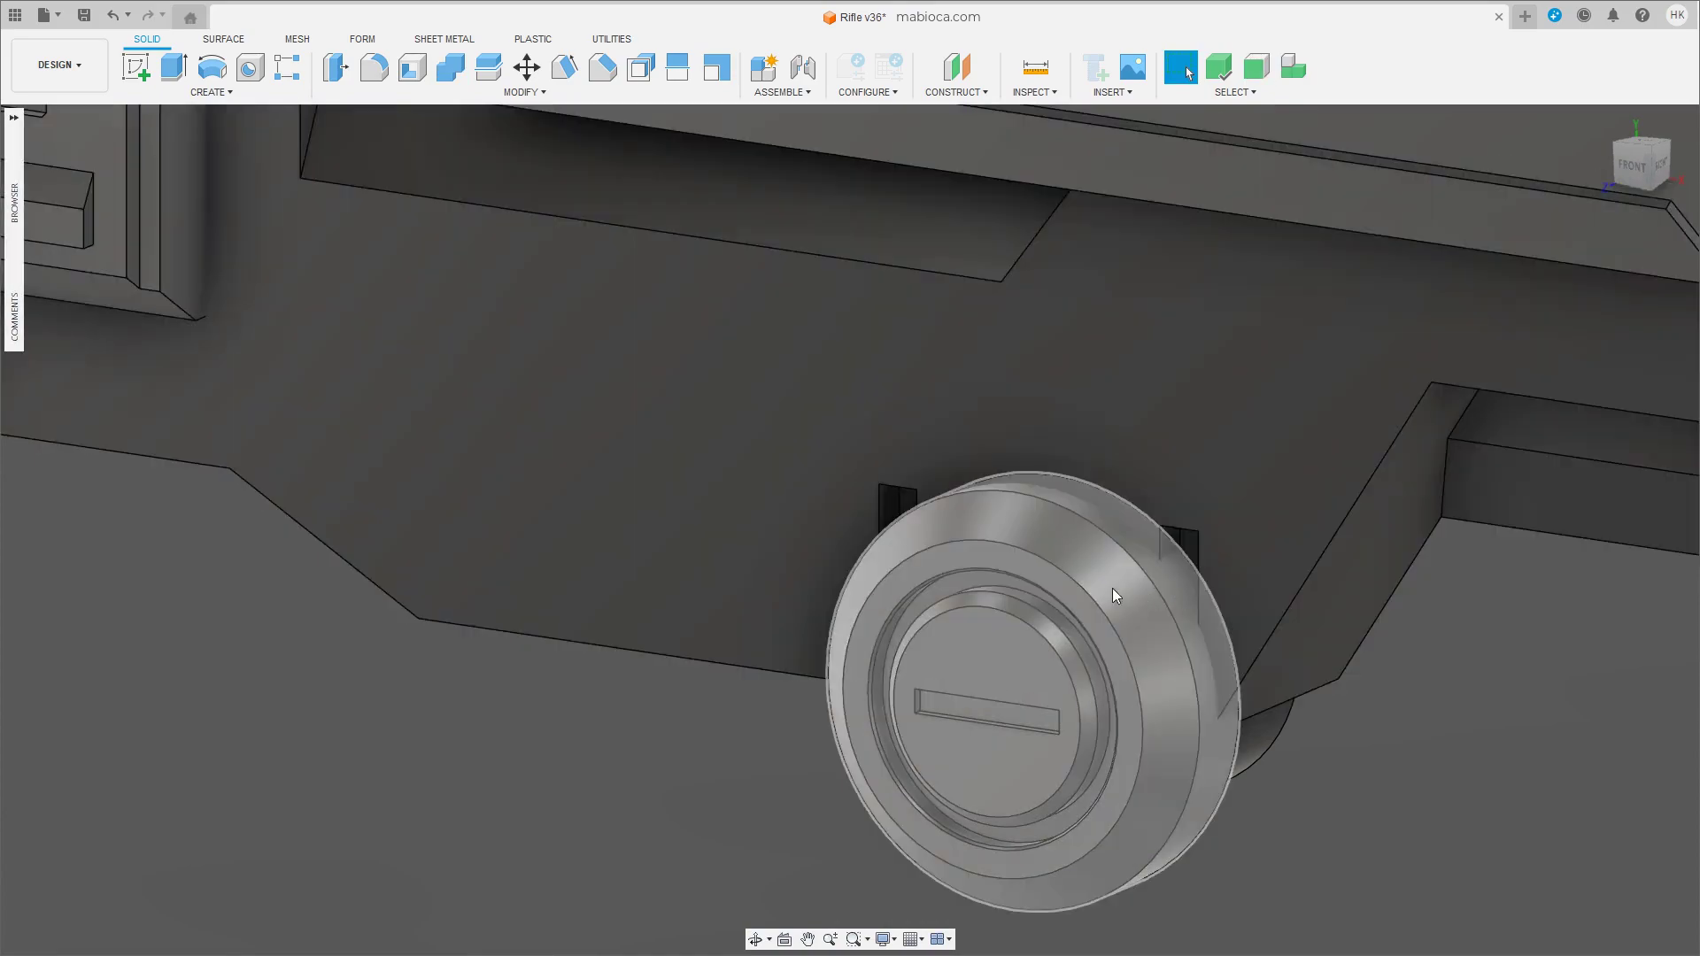
{"action": "scroll", "coordinate": [705, 680], "scroll_direction": "up", "scroll_amount": 2}
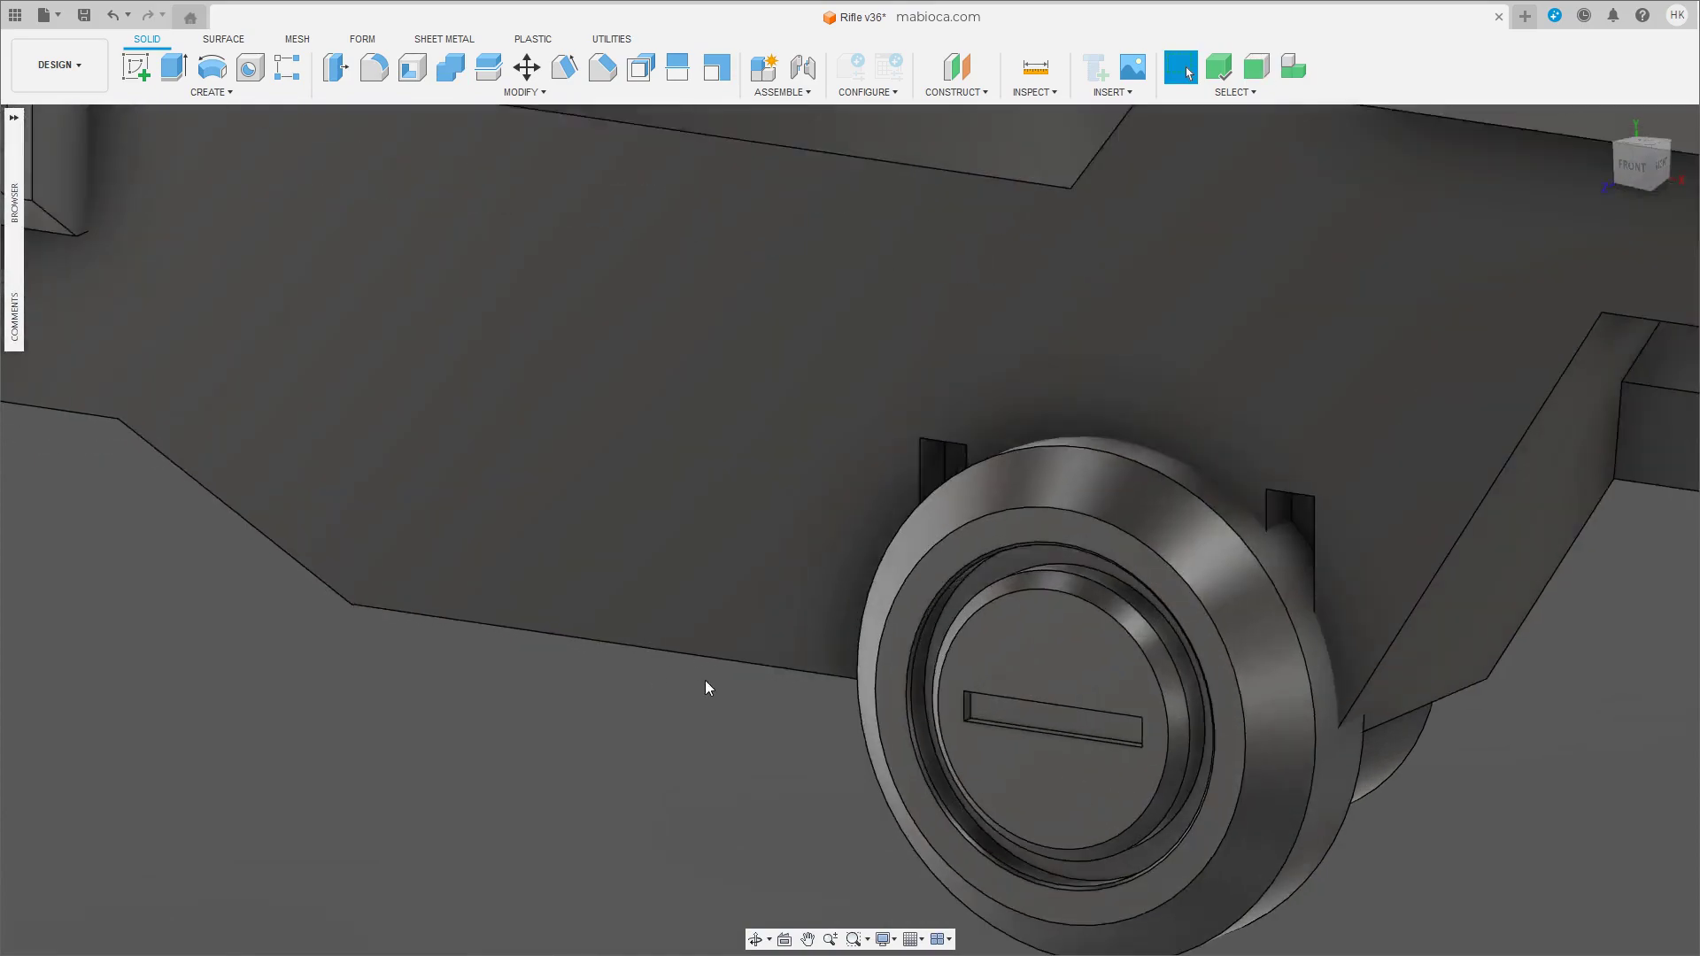
{"action": "mouse_move", "coordinate": [705, 680]}
{"action": "middle_mouse_down", "text": "shift"}
{"action": "mouse_move", "coordinate": [886, 641]}
{"action": "mouse_move", "coordinate": [895, 675]}
{"action": "middle_mouse_up", "text": "shift"}
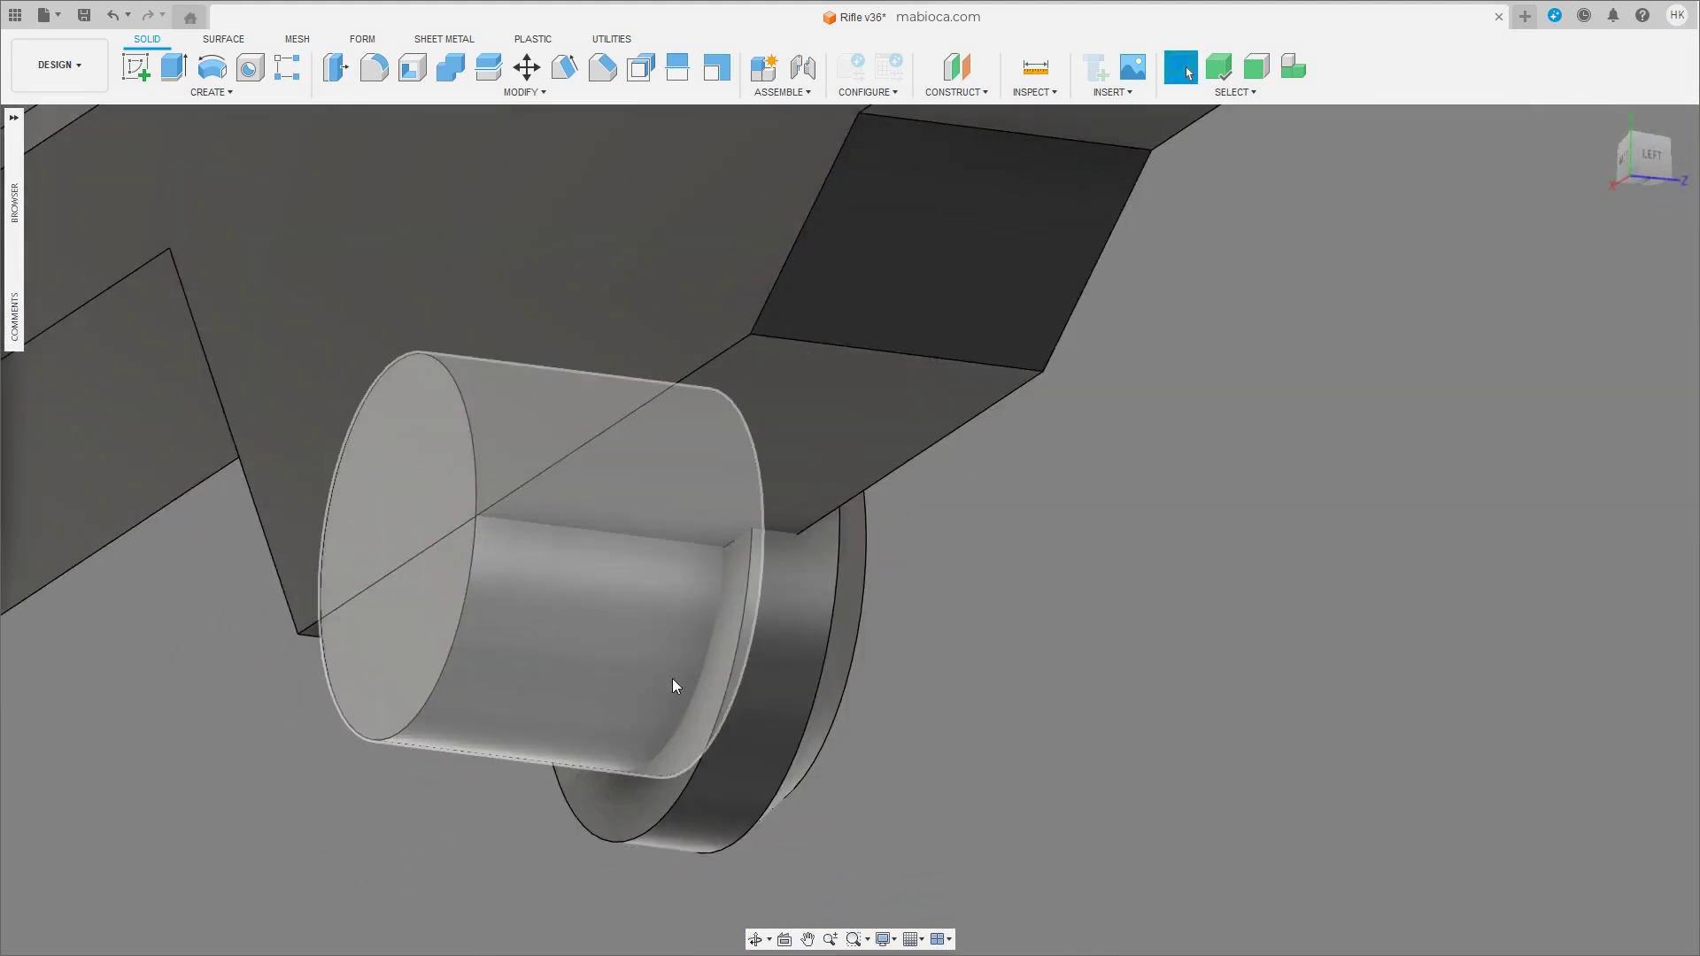
{"action": "mouse_move", "coordinate": [672, 678]}
{"action": "middle_mouse_down", "text": "shift"}
{"action": "mouse_move", "coordinate": [637, 675]}
{"action": "mouse_move", "coordinate": [1161, 611]}
{"action": "mouse_move", "coordinate": [979, 645]}
{"action": "middle_mouse_up", "text": "shift"}
{"action": "middle_click_drag", "start_coordinate": [977, 757], "coordinate": [555, 737], "text": "shift"}
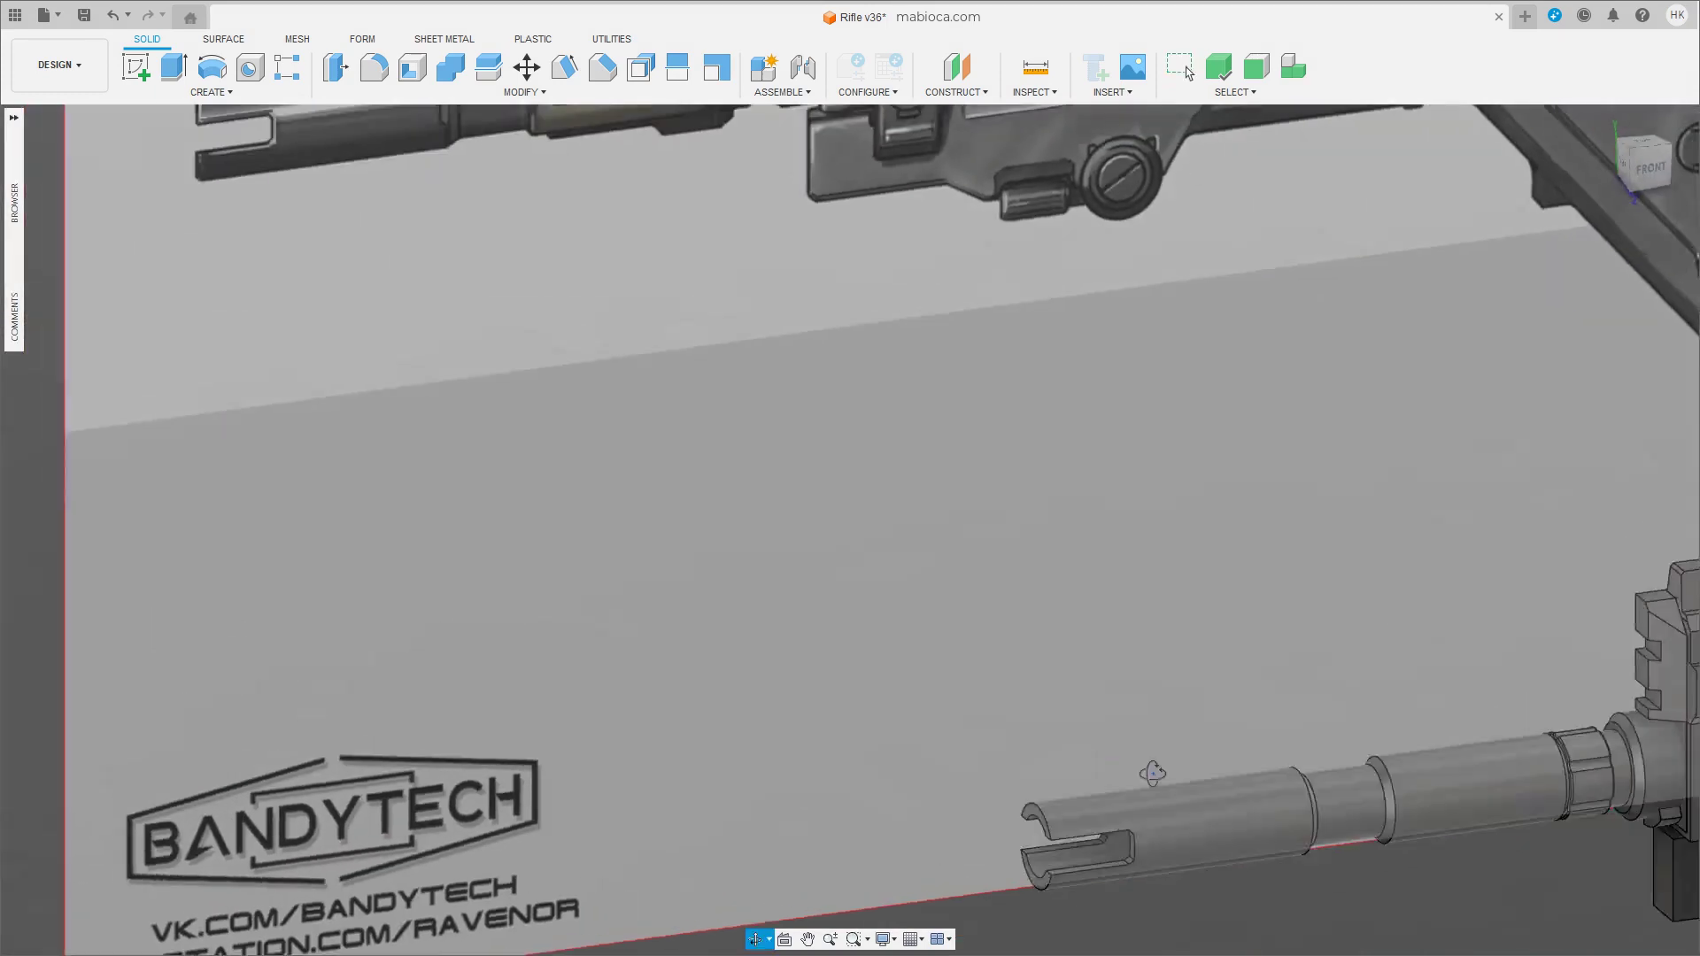
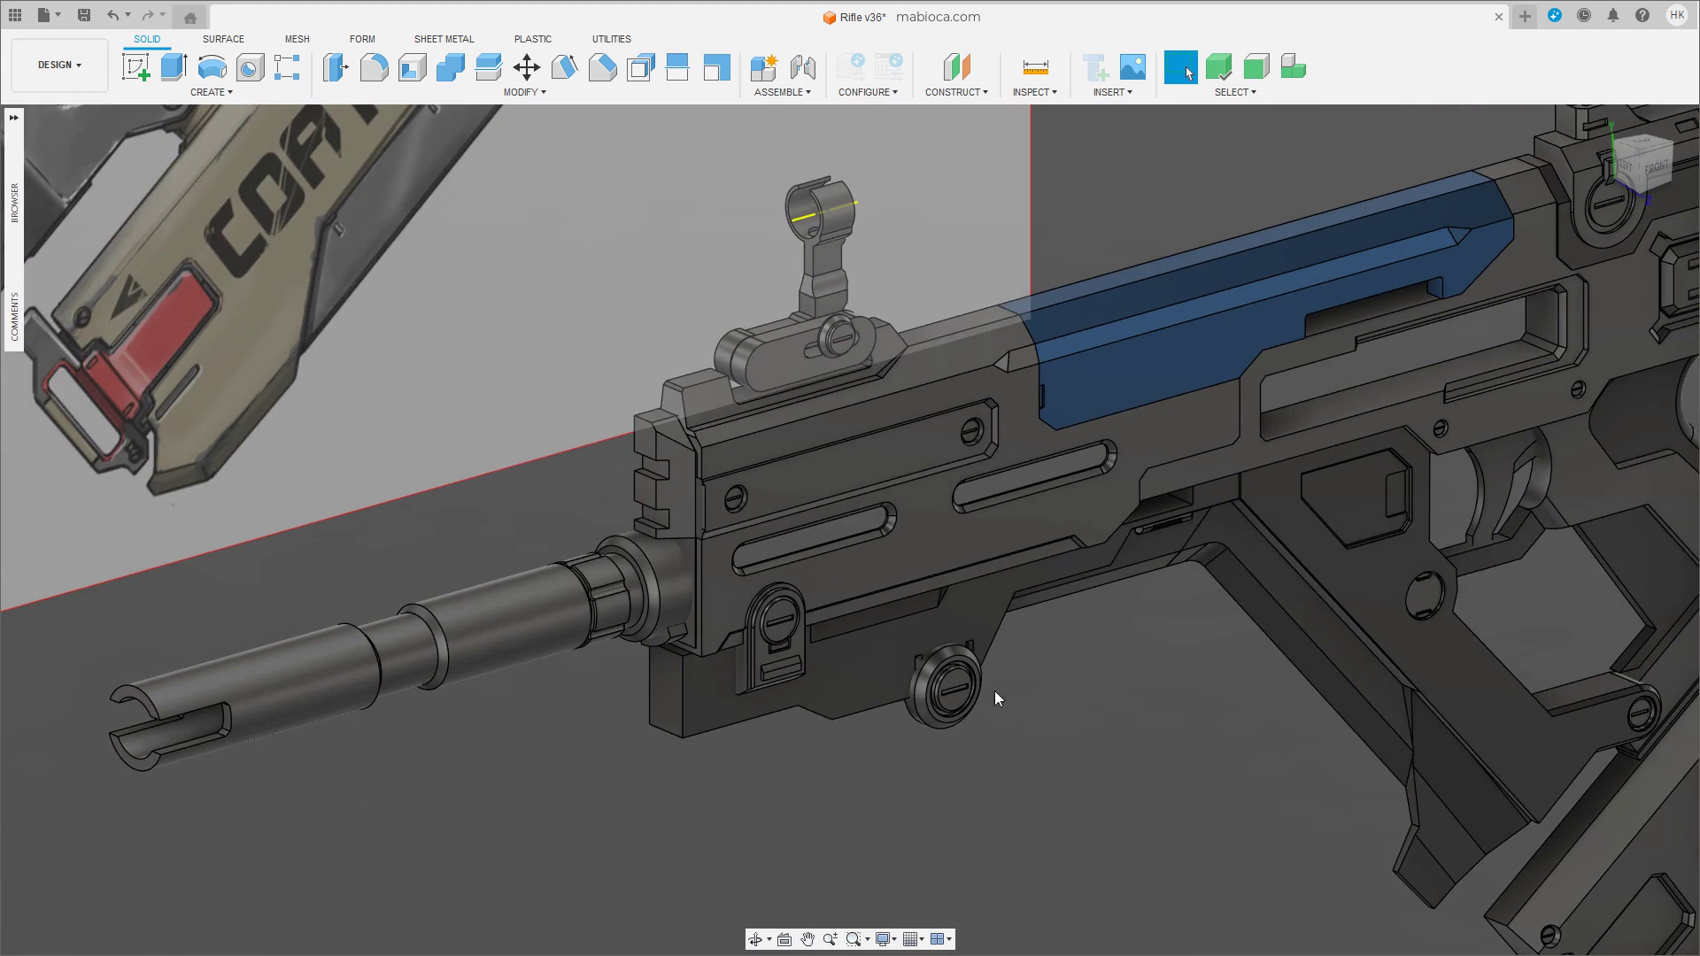
Draw a box about 7.1 × 5.1 mm and 2 mm tall on the receiver's side, left of the knob.
{"action": "mouse_move", "coordinate": [996, 691]}
{"action": "middle_mouse_down", "text": "shift"}
{"action": "mouse_move", "coordinate": [1353, 408]}
{"action": "mouse_move", "coordinate": [837, 604]}
{"action": "middle_mouse_up", "text": "shift"}
{"action": "scroll", "coordinate": [837, 604], "scroll_direction": "up", "scroll_amount": 5}
{"action": "key", "text": "r"}
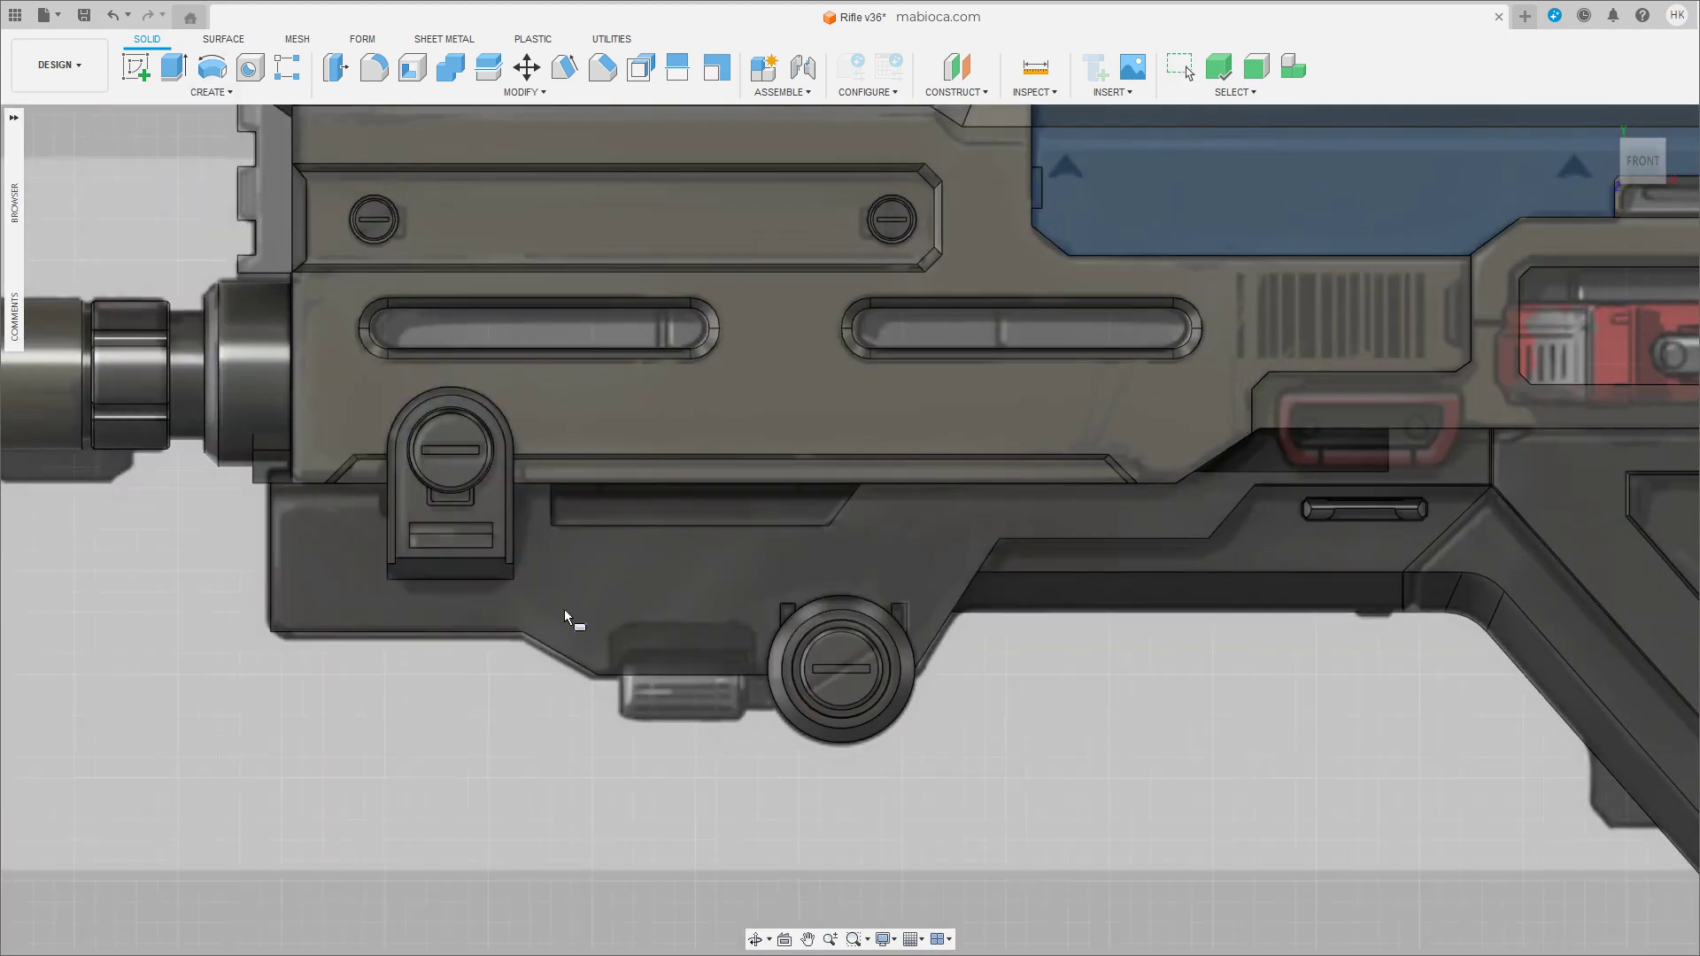
{"action": "scroll", "coordinate": [626, 638], "scroll_direction": "up", "scroll_amount": 2}
{"action": "left_click", "coordinate": [604, 617]}
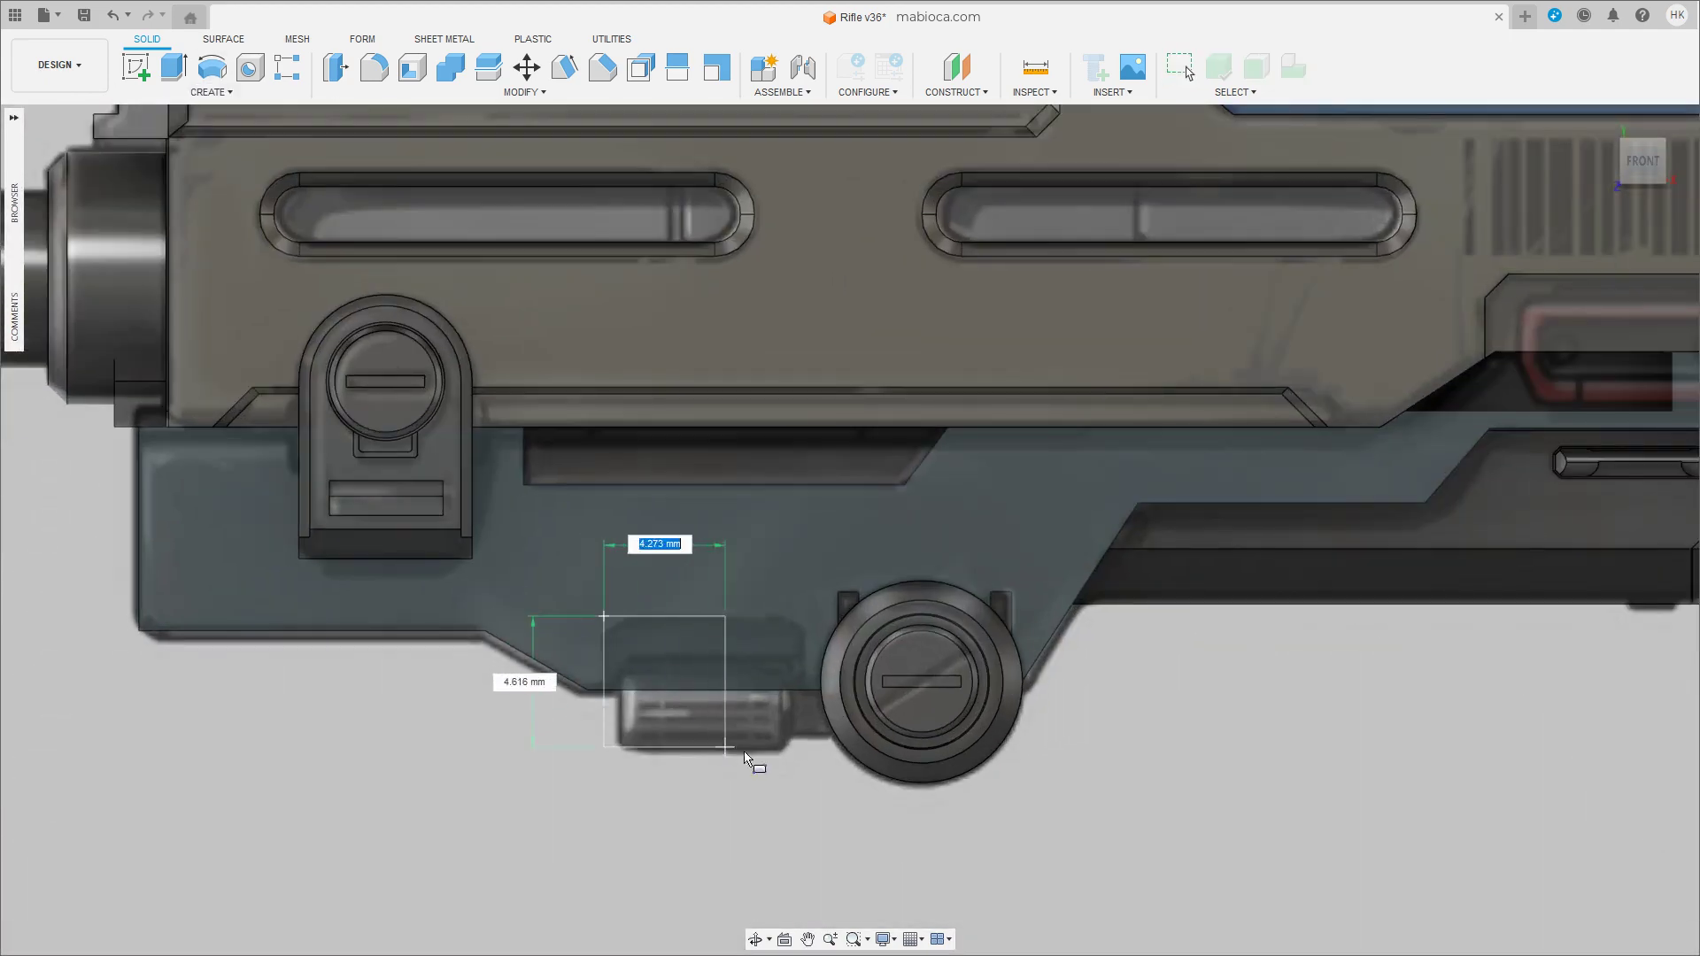
{"action": "left_click", "coordinate": [807, 767]}
{"action": "middle_click_drag", "start_coordinate": [807, 767], "coordinate": [824, 708], "text": "shift"}
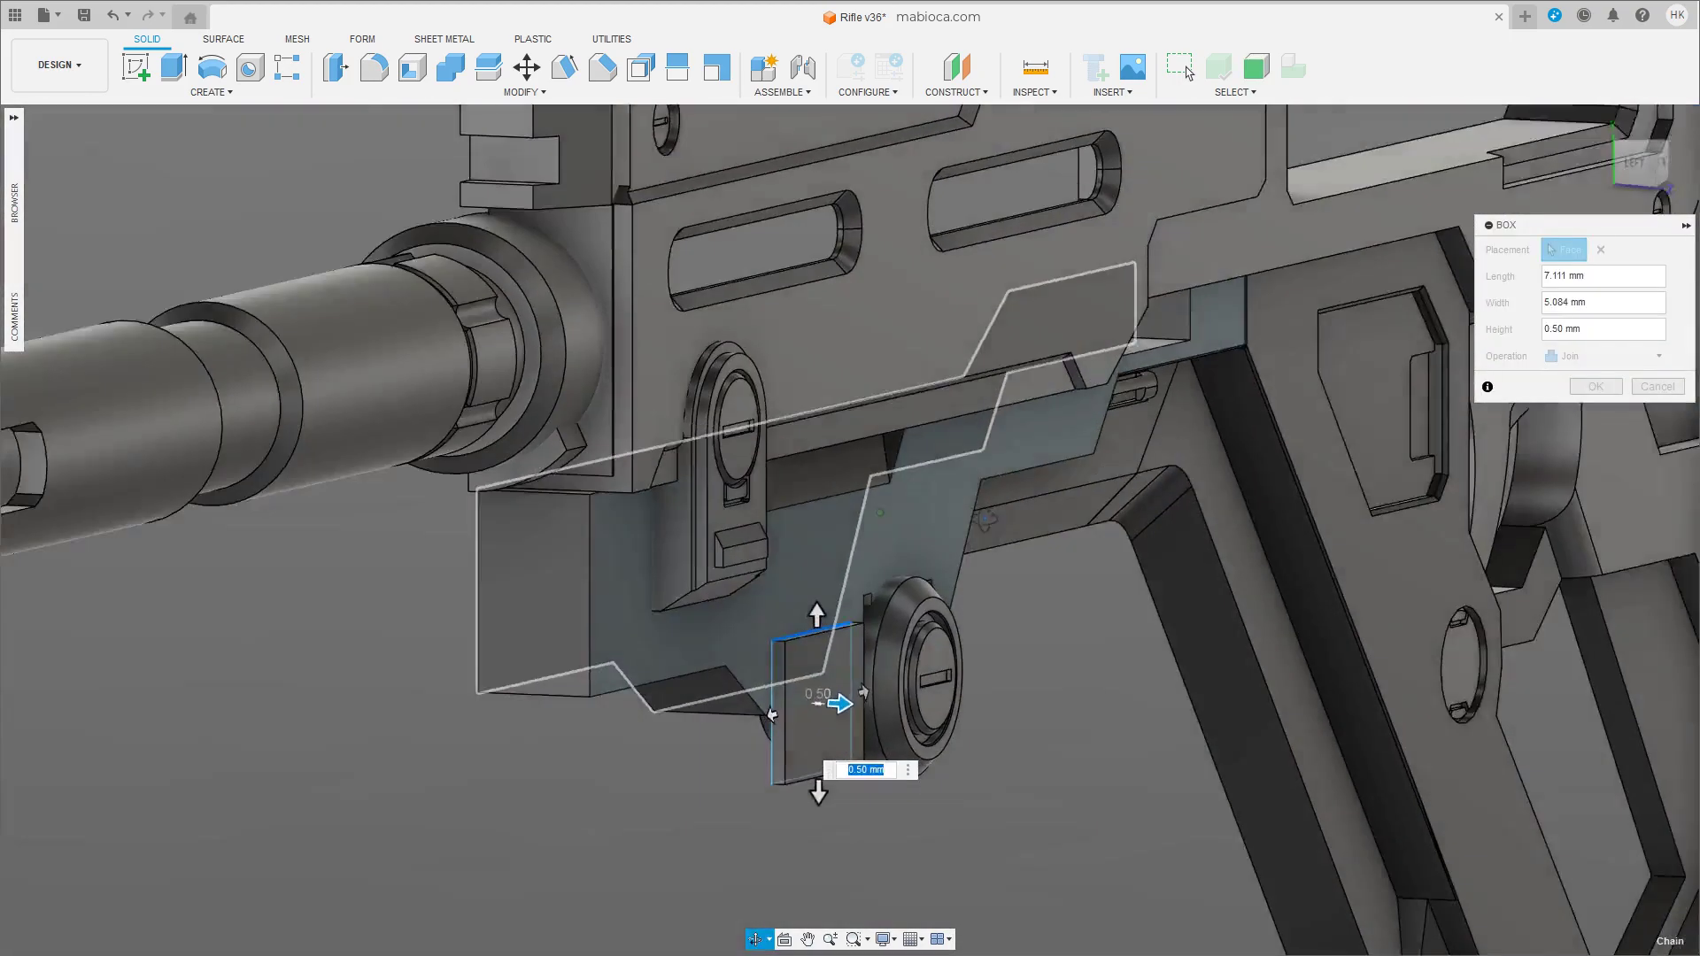
{"action": "scroll", "coordinate": [823, 709], "scroll_direction": "up", "scroll_amount": 2}
{"action": "type", "text": "26"}
{"action": "key", "text": "Return"}
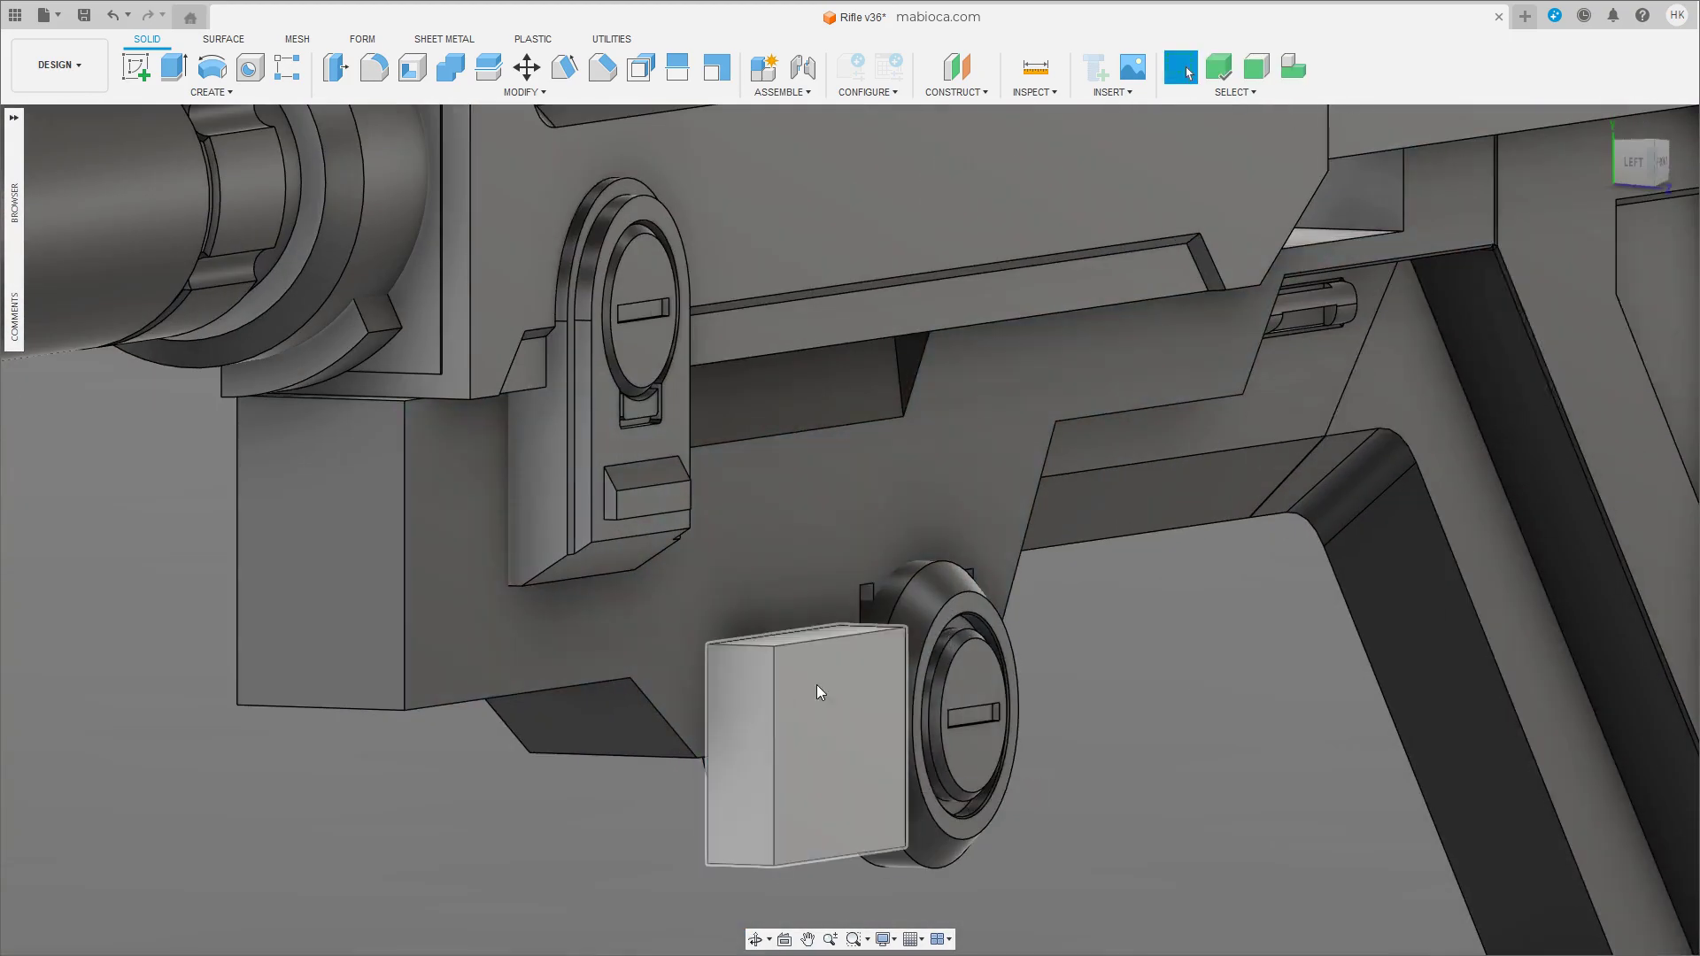
Push the box slightly into the receiver and cut it from the receiver body.
{"action": "key", "text": "m"}
{"action": "left_click_drag", "start_coordinate": [754, 866], "coordinate": [744, 869]}
{"action": "left_click", "coordinate": [1595, 546]}
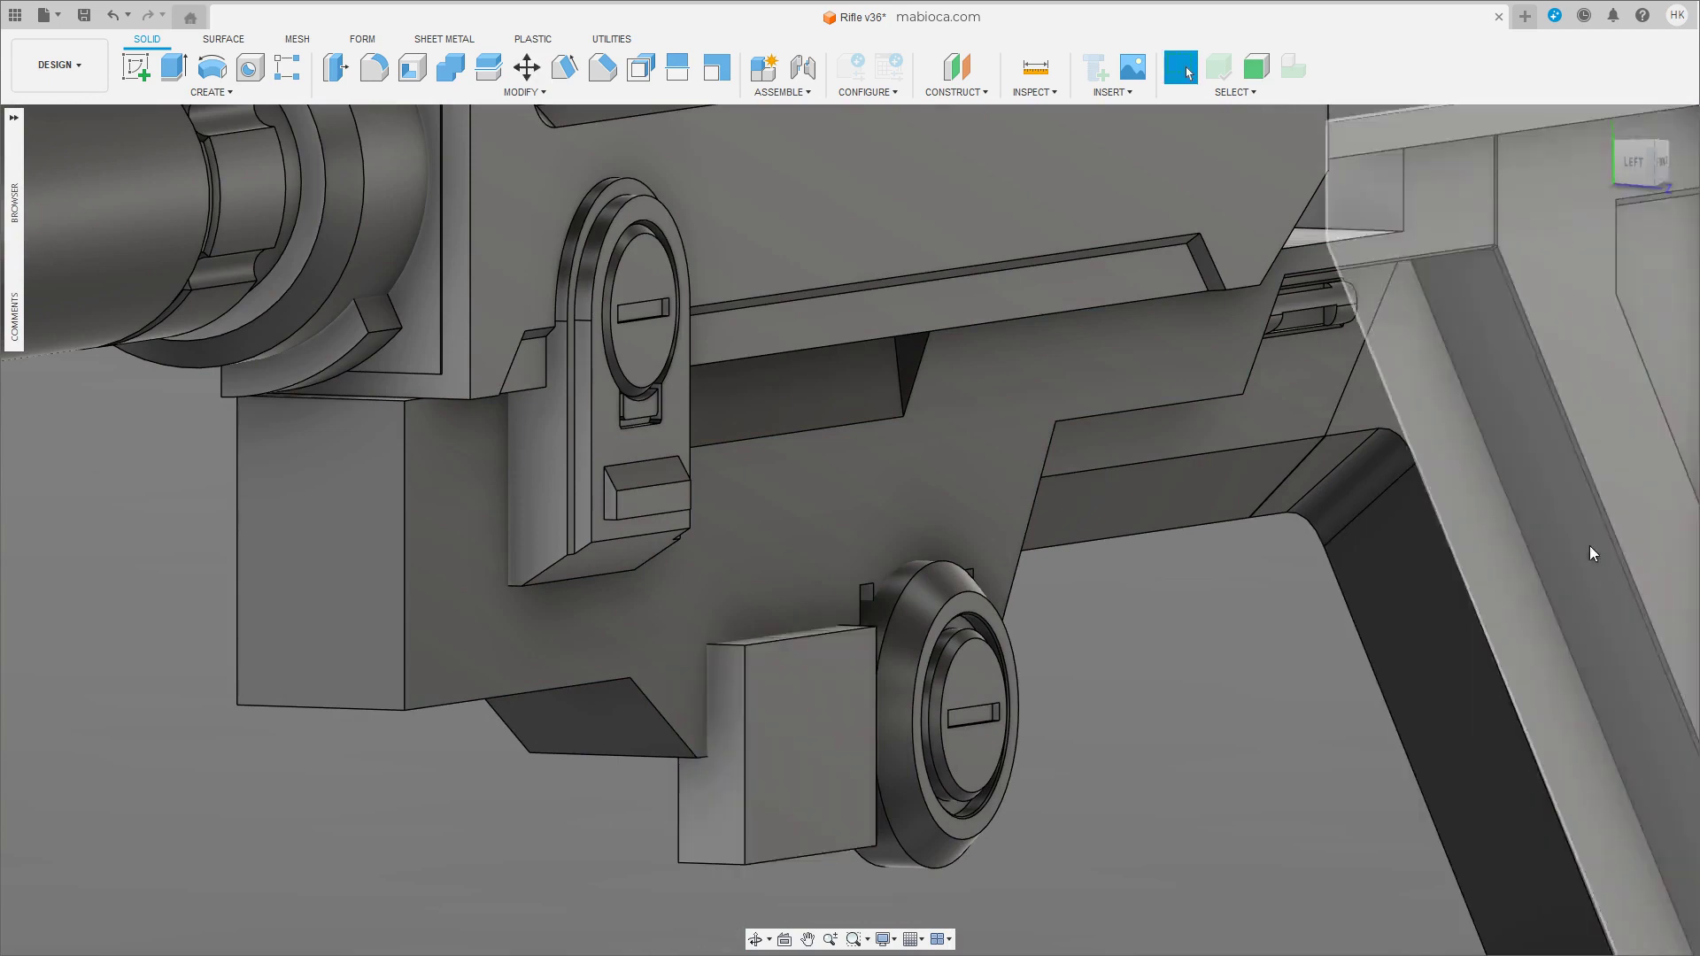
{"action": "left_click", "coordinate": [443, 69]}
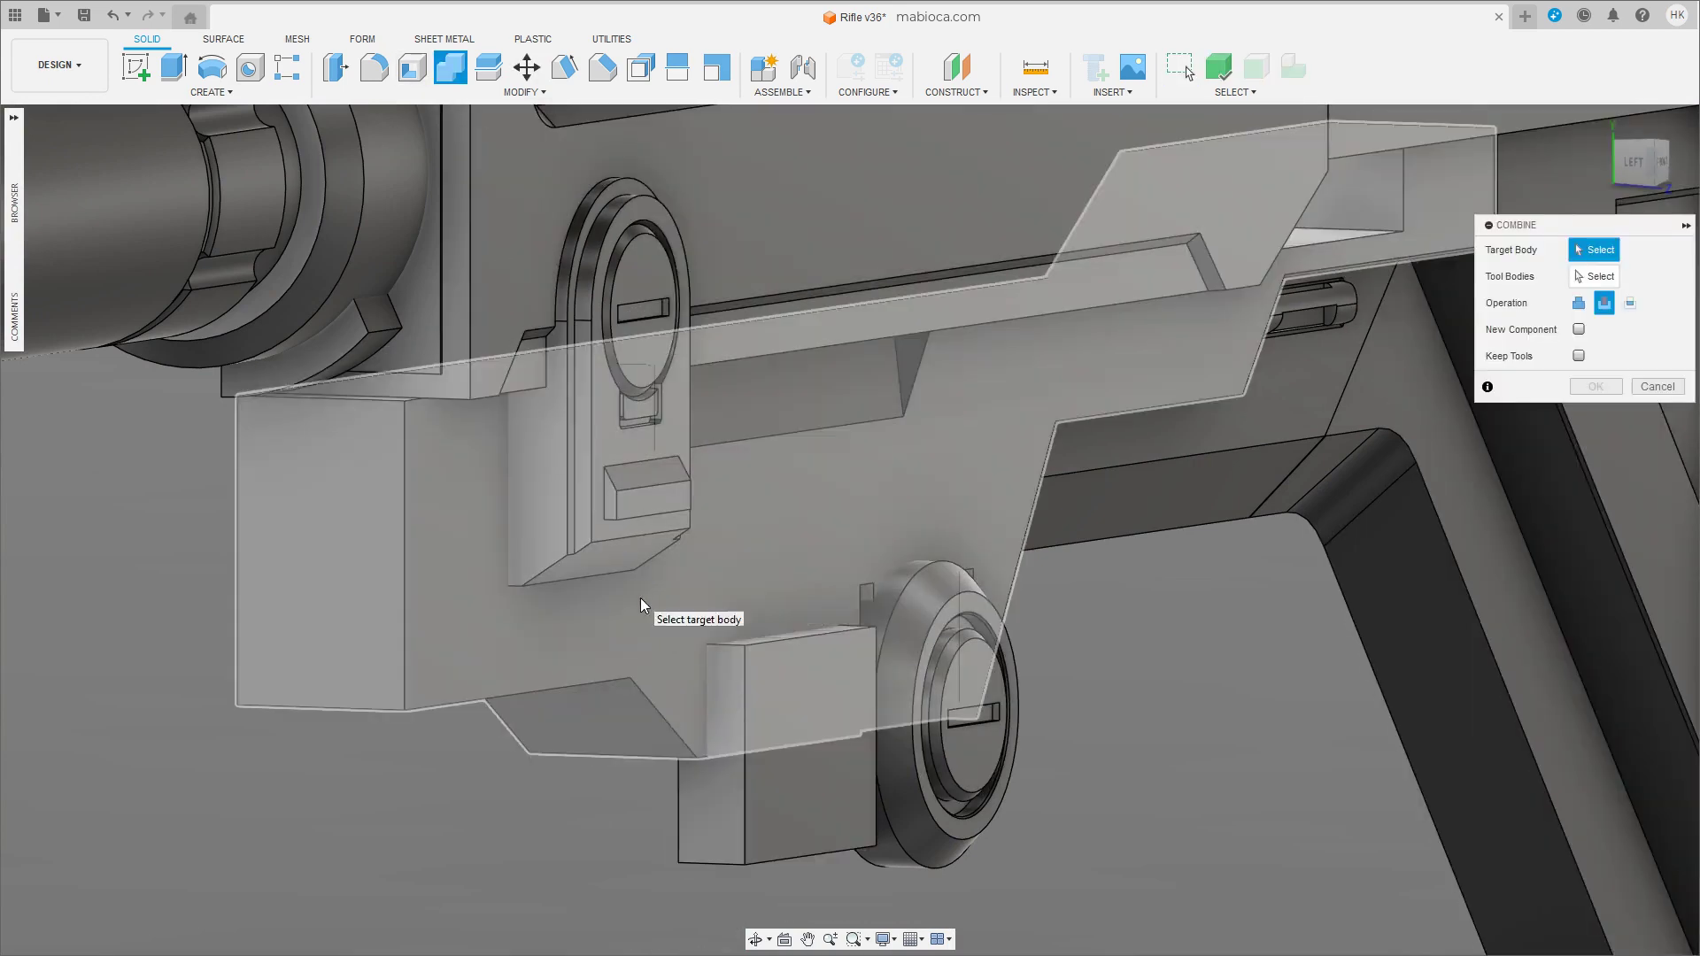
{"action": "left_click", "coordinate": [640, 604]}
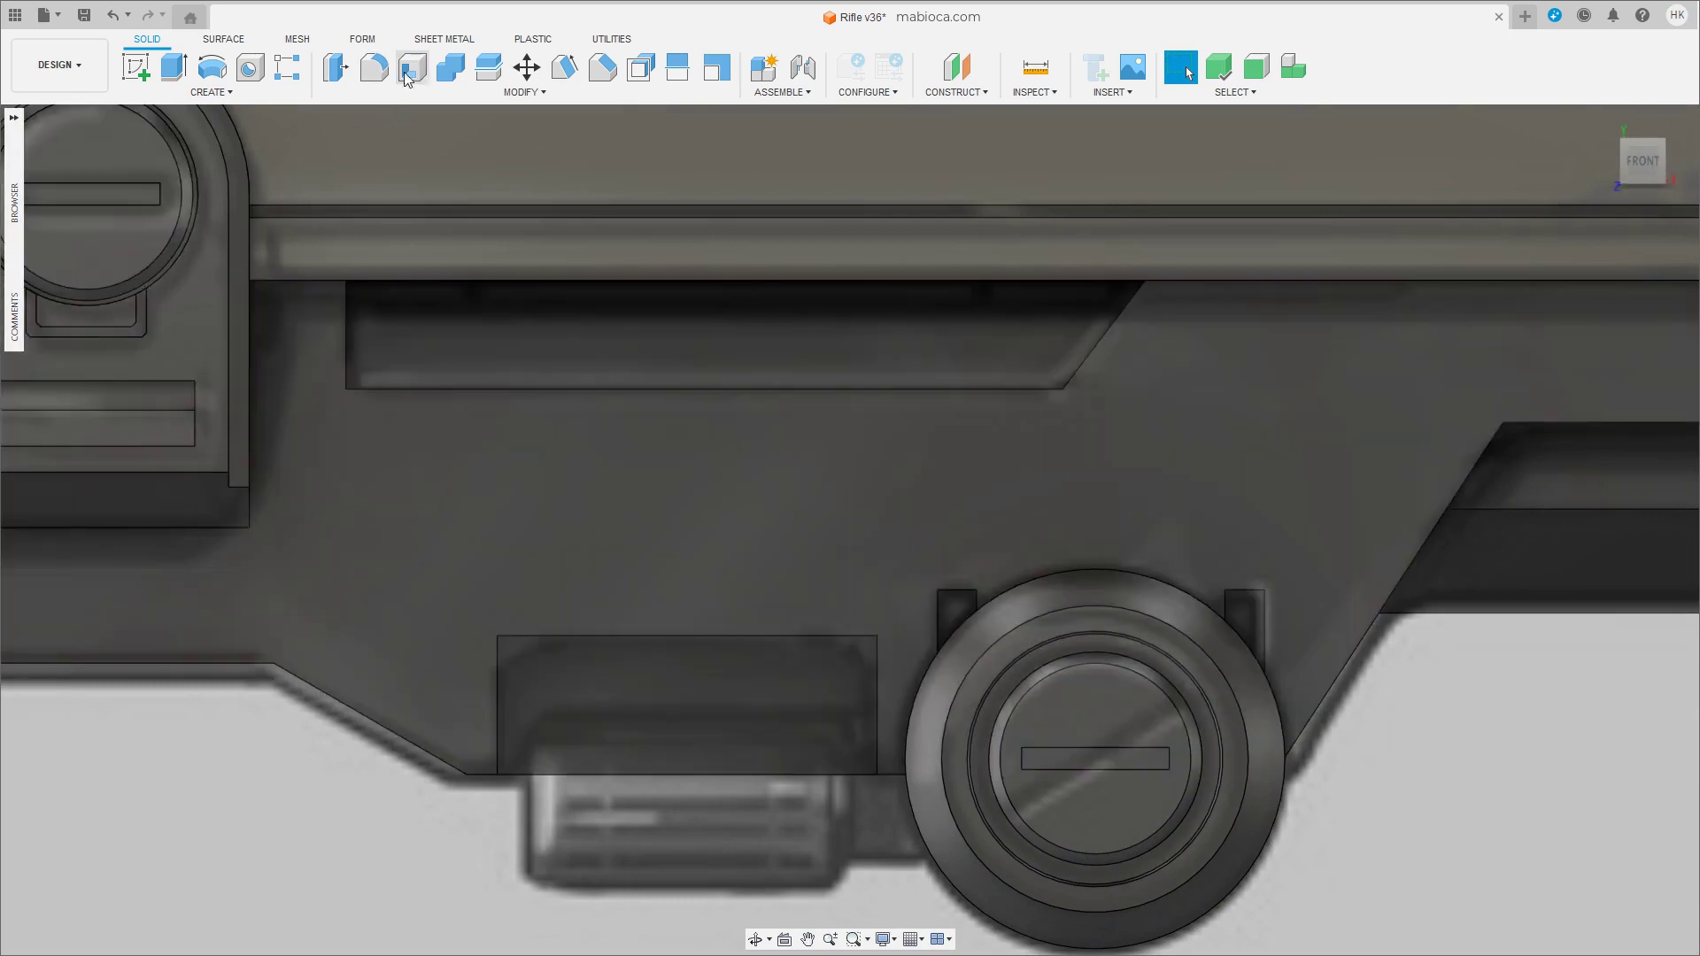
Create a separate new-body box inside the slot.
{"action": "left_click", "coordinate": [210, 92]}
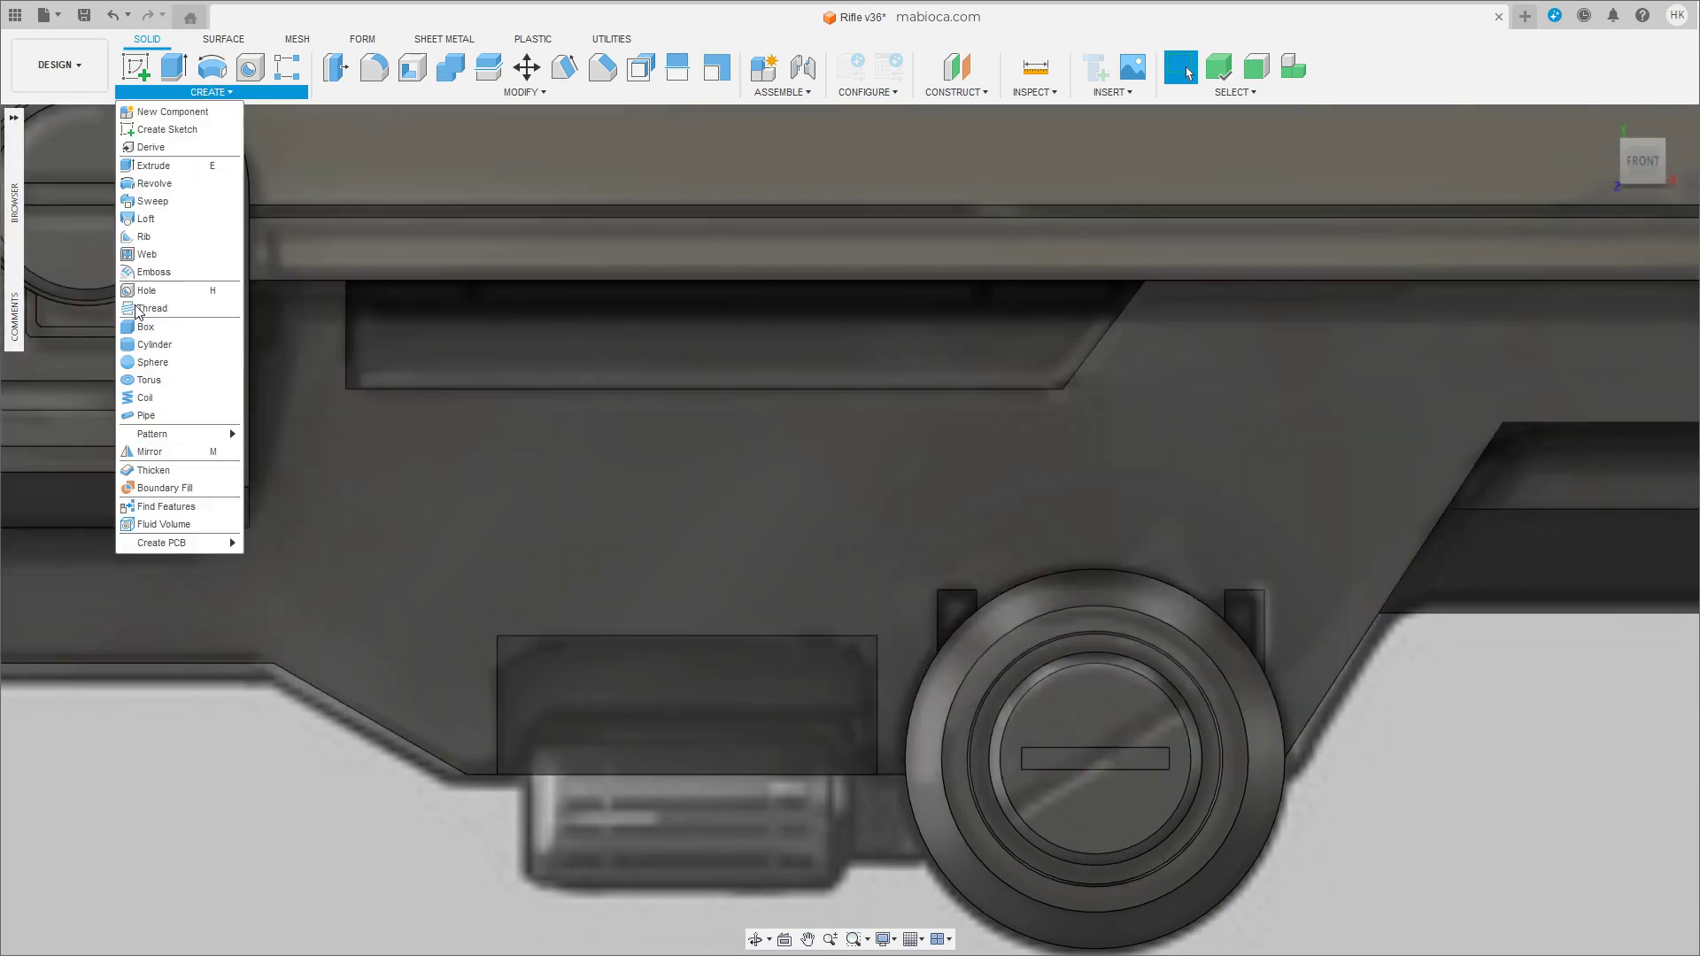
{"action": "left_click", "coordinate": [159, 135]}
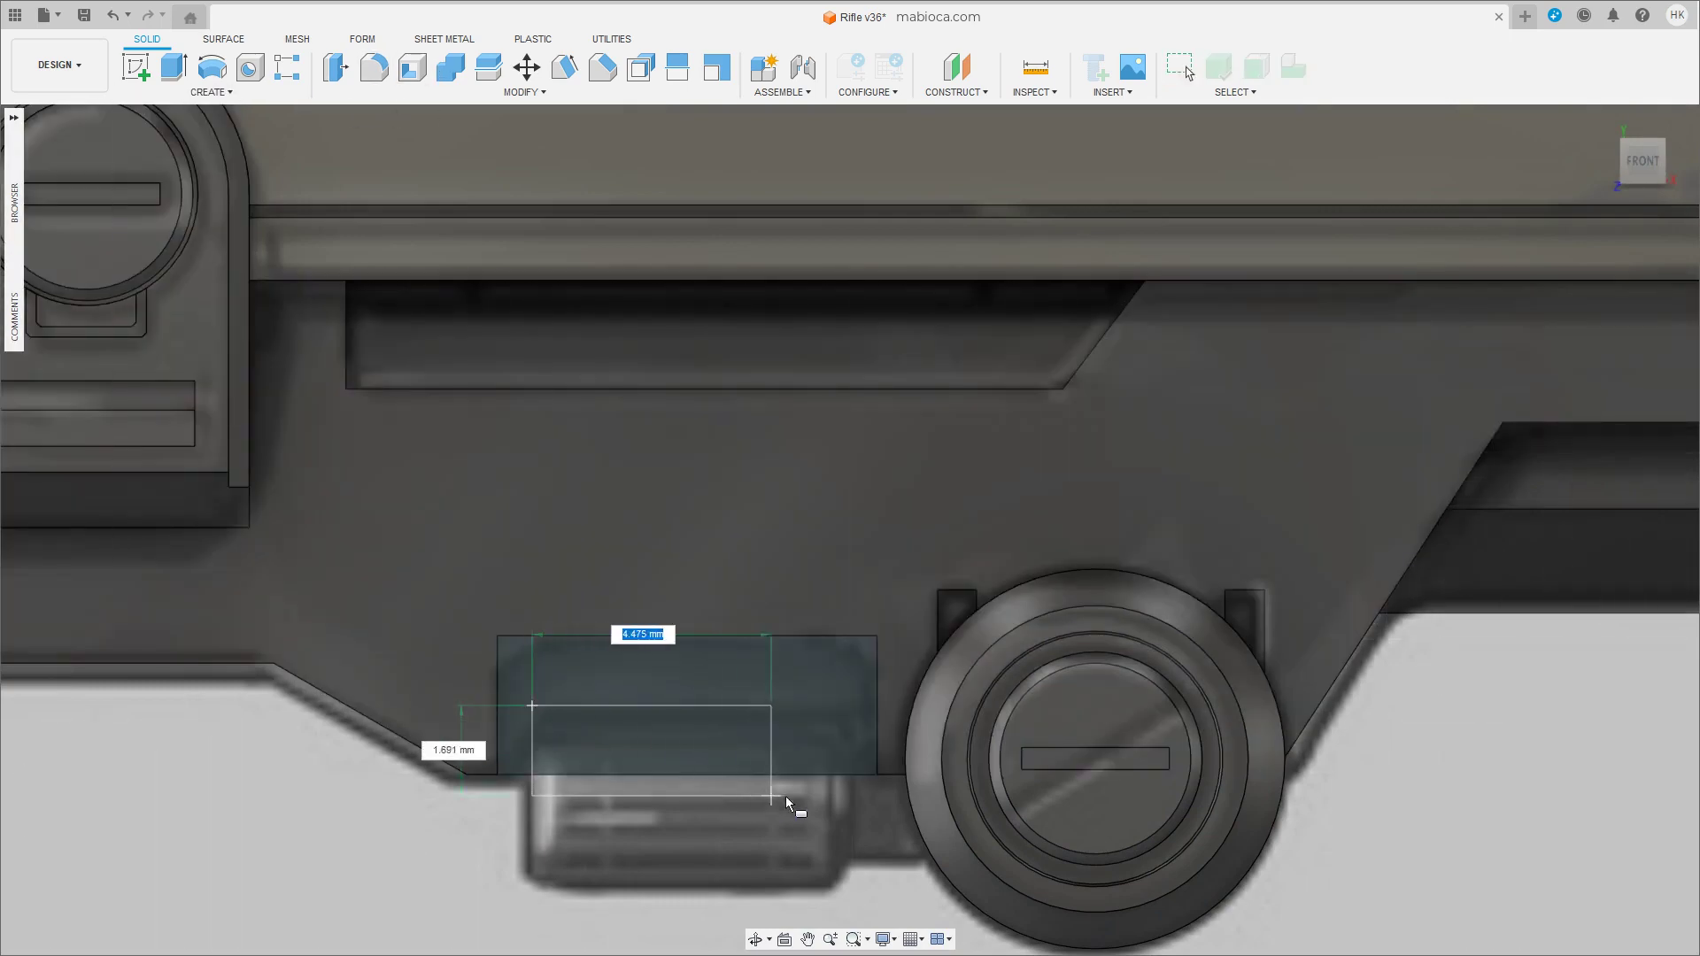
{"action": "left_click", "coordinate": [843, 795]}
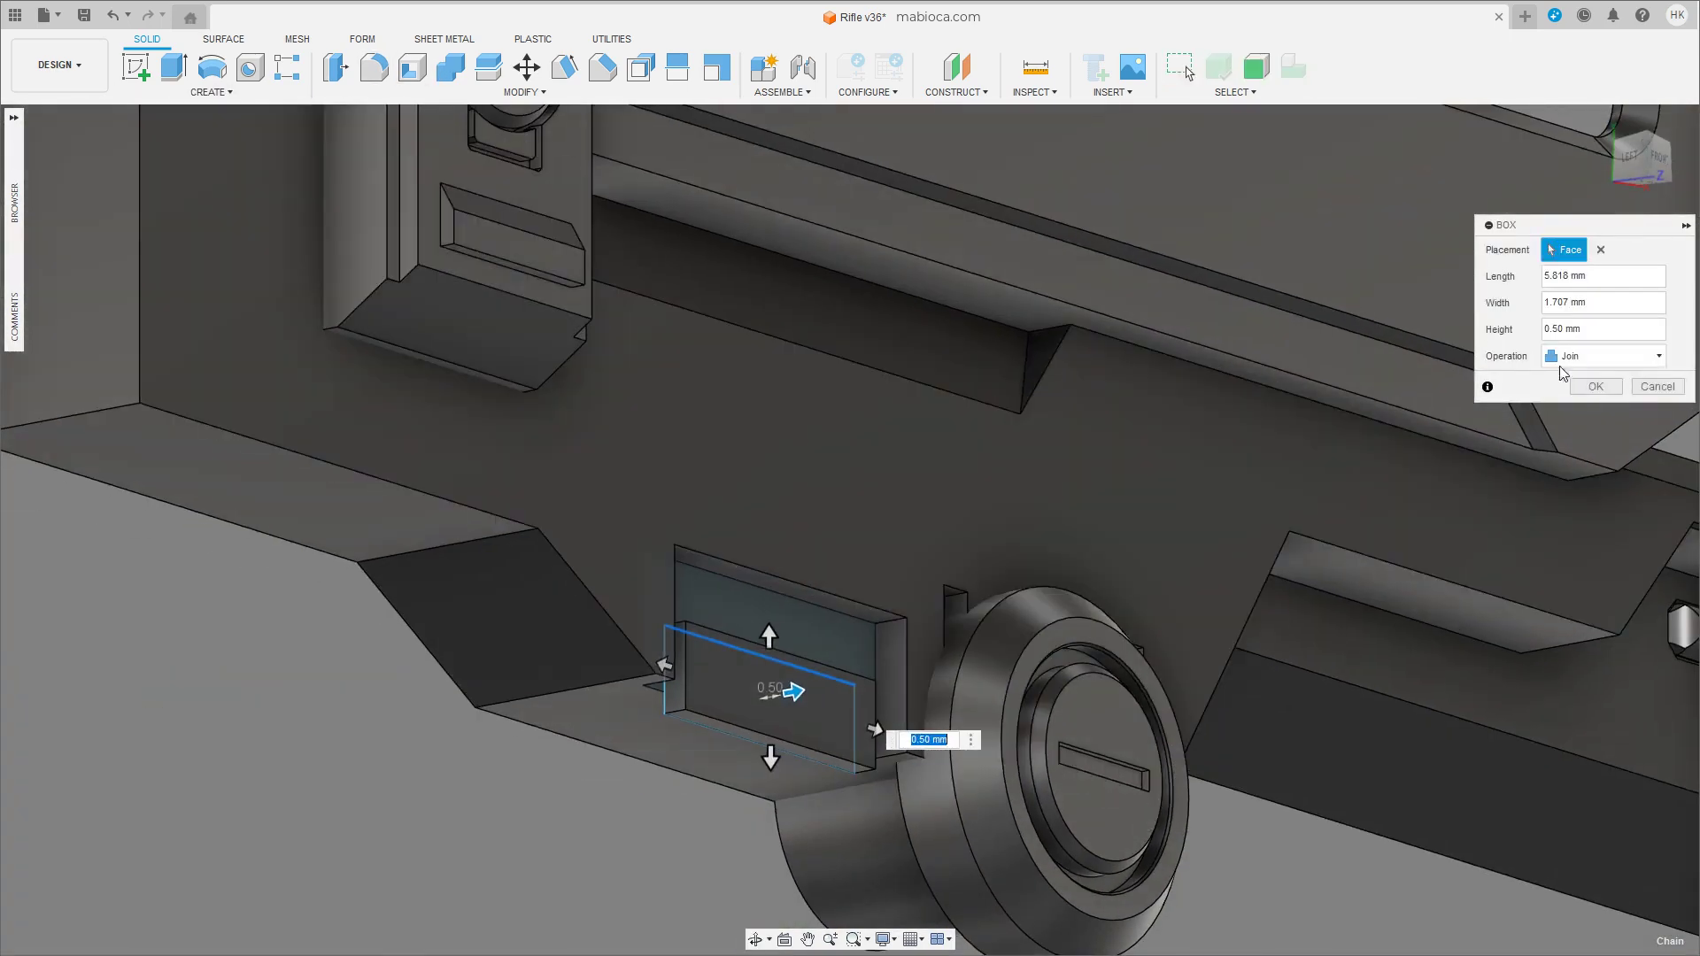
{"action": "left_click", "coordinate": [1605, 356]}
{"action": "left_click", "coordinate": [1585, 432]}
{"action": "left_click", "coordinate": [1625, 387]}
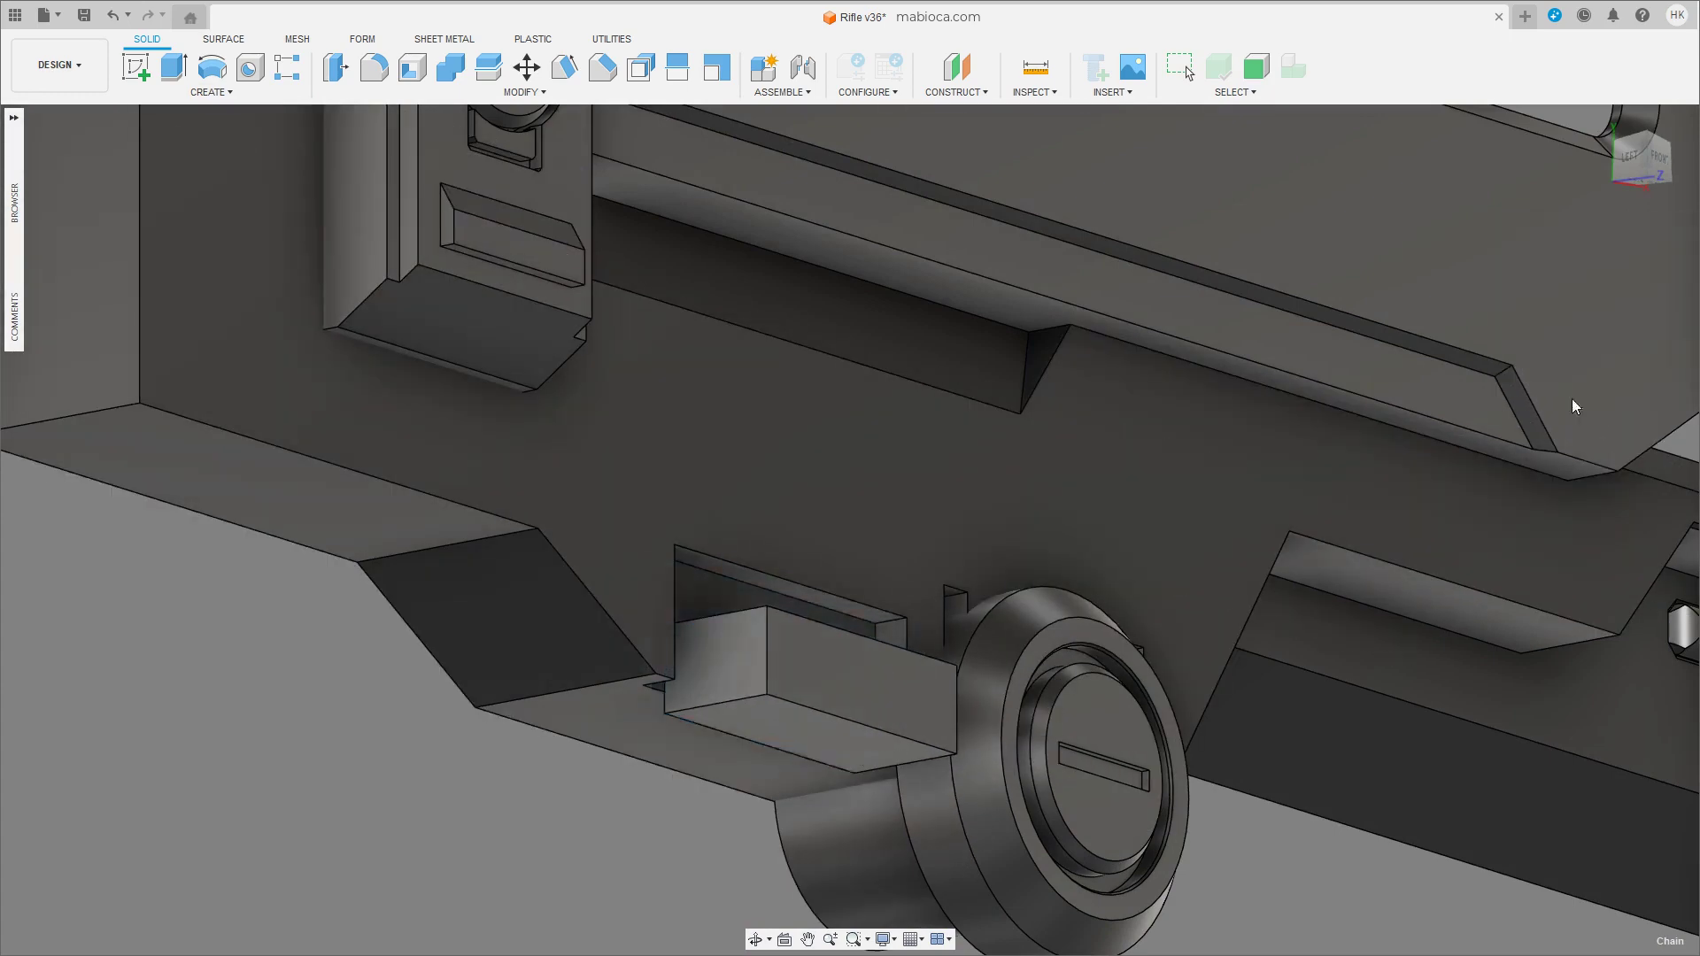
Lower the box into the slot and join it to the receiver as a ledge.
{"action": "key", "text": "m"}
{"action": "left_click_drag", "start_coordinate": [781, 724], "coordinate": [933, 653]}
{"action": "key", "text": "Return"}
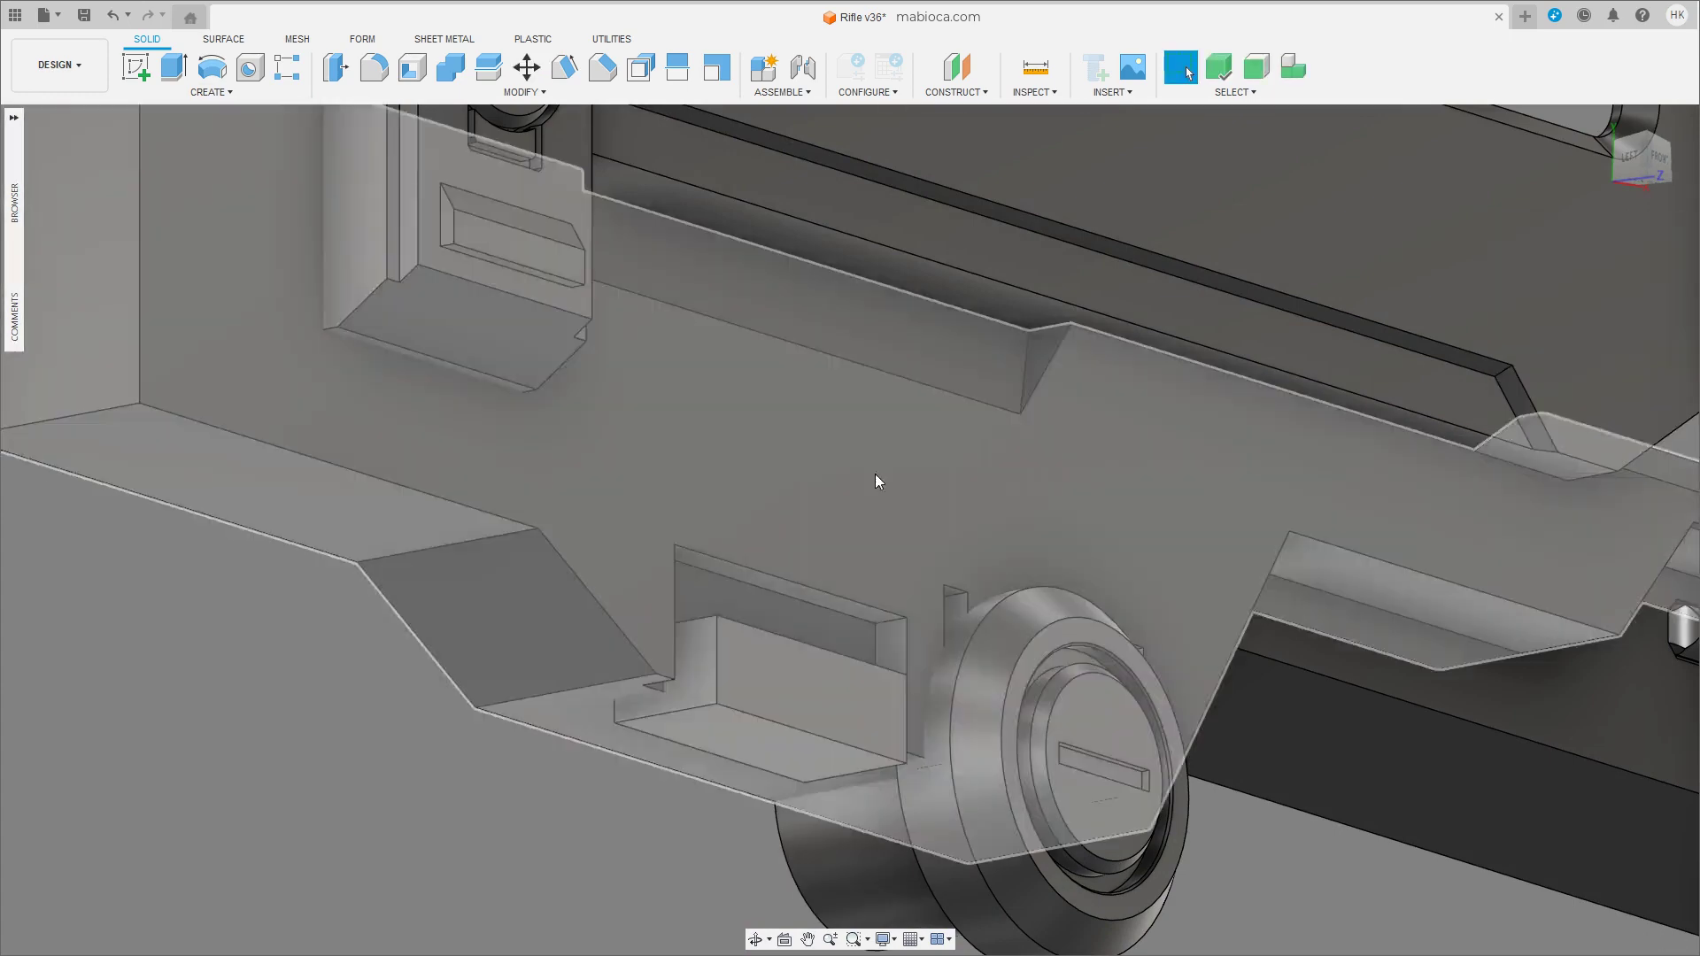
{"action": "left_click", "coordinate": [590, 613]}
{"action": "left_click", "coordinate": [762, 673]}
{"action": "left_click", "coordinate": [1596, 387]}
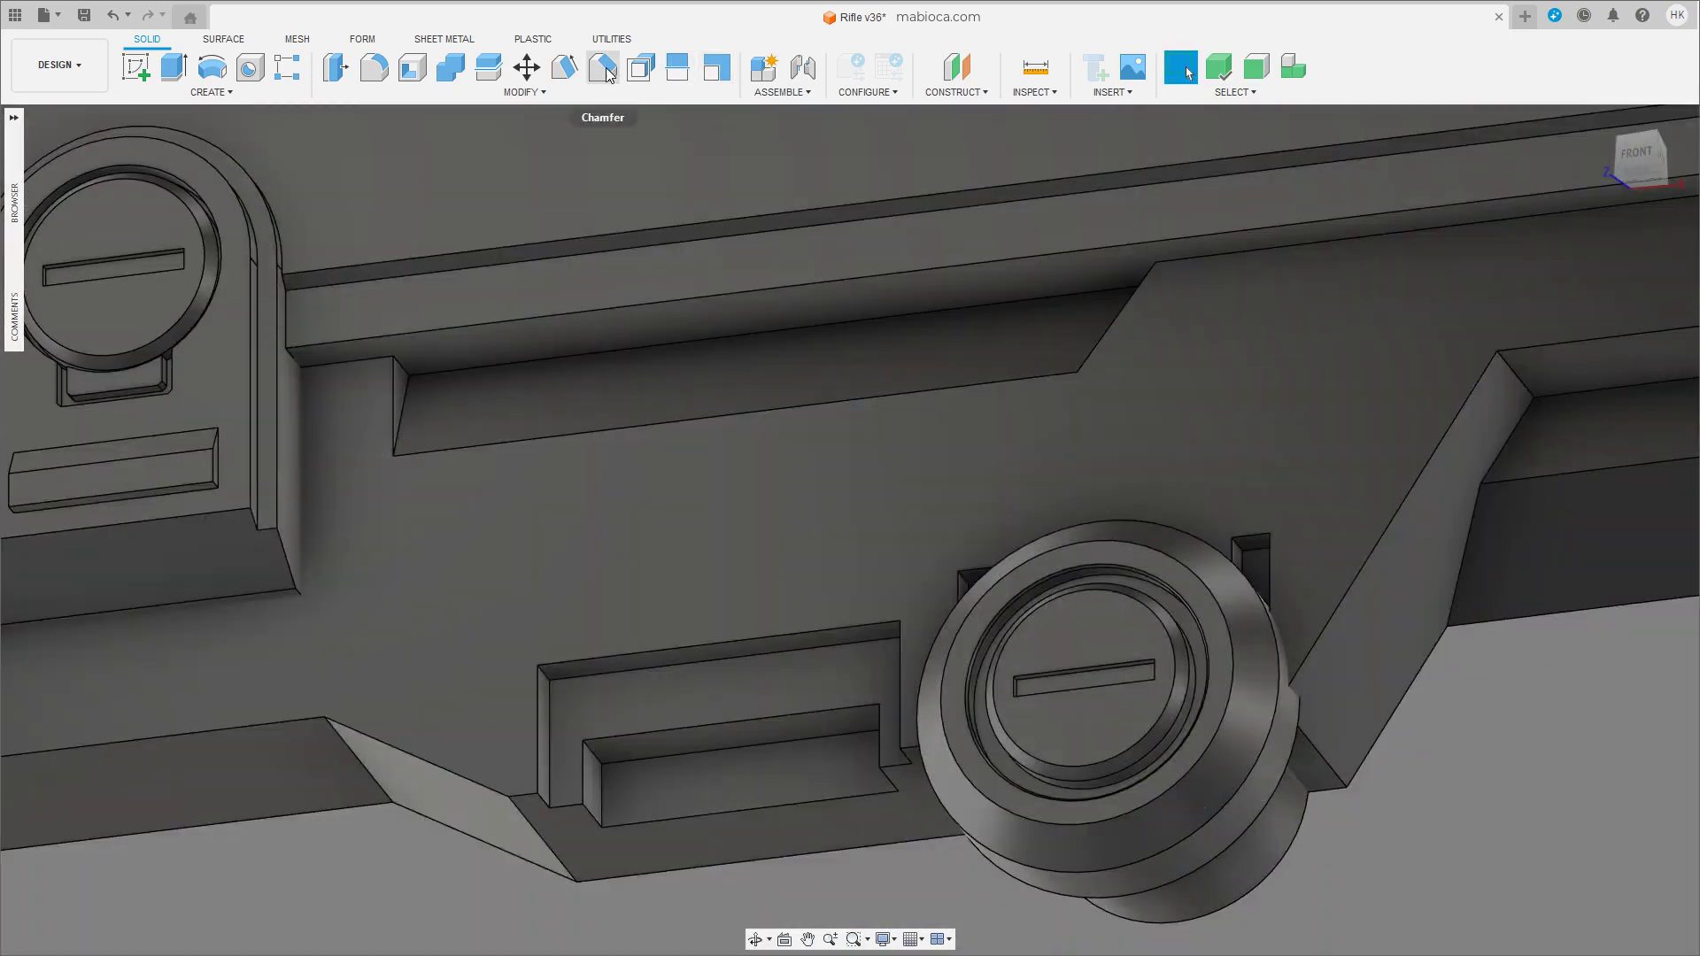
Chamfer the slot's top corner edges by 0.559 mm.
{"action": "left_click", "coordinate": [602, 67]}
{"action": "left_click", "coordinate": [571, 631]}
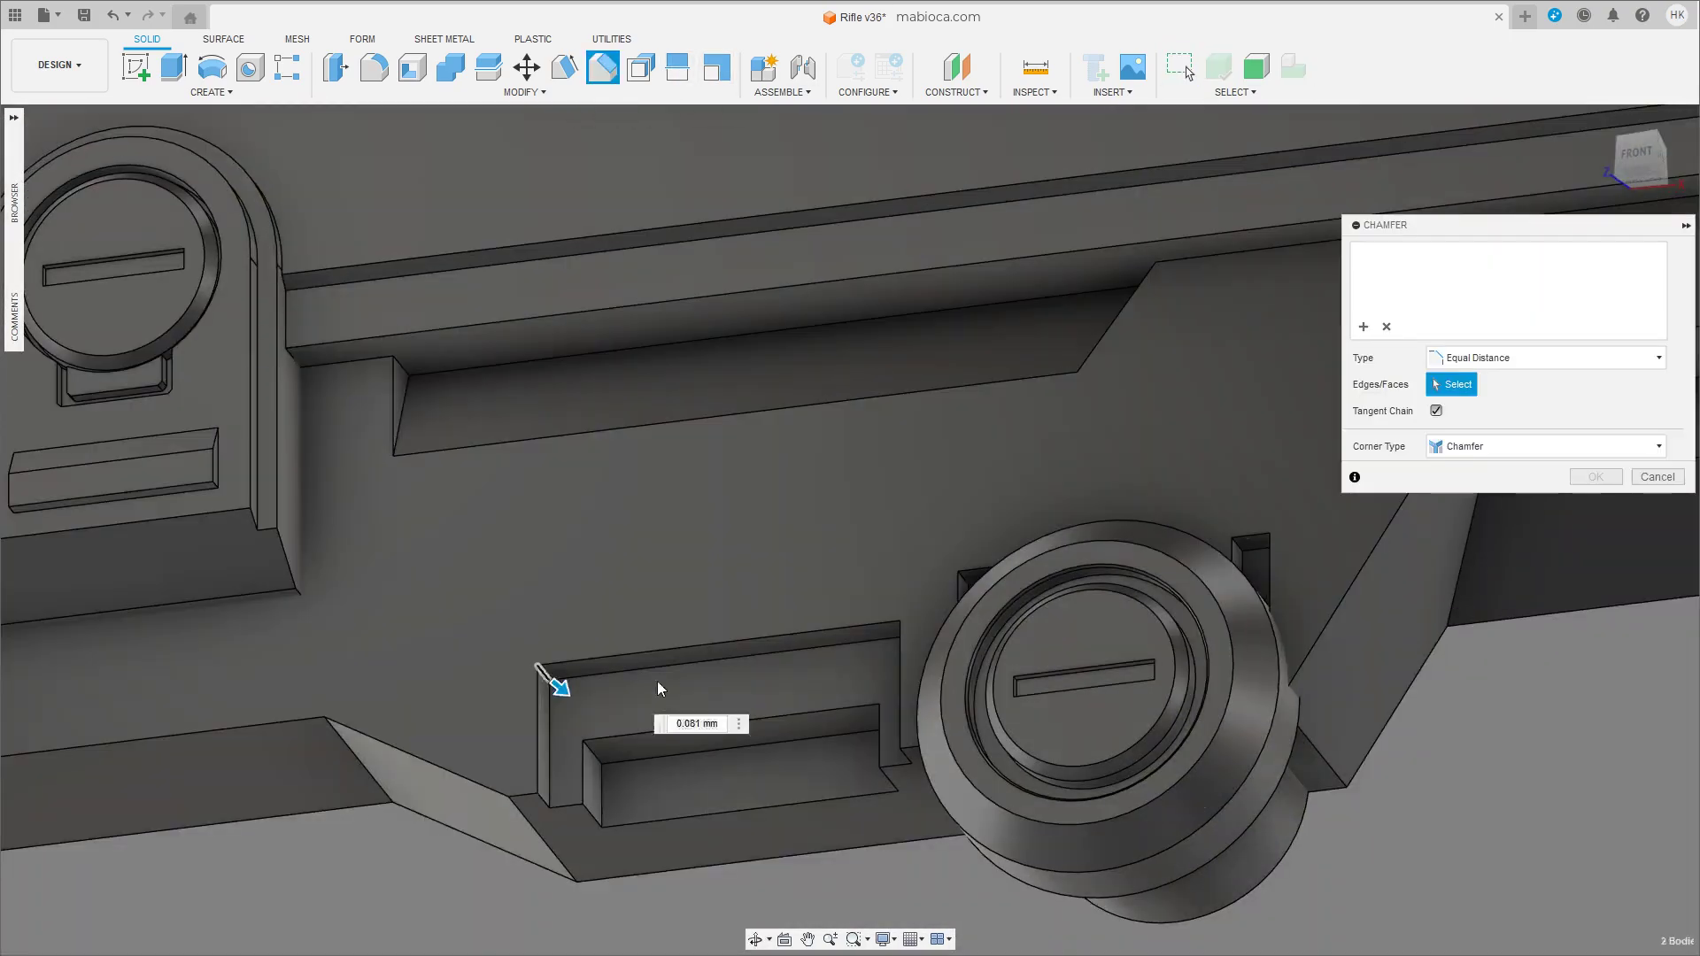
{"action": "scroll", "coordinate": [657, 682], "scroll_direction": "up", "scroll_amount": 2}
{"action": "left_click_drag", "start_coordinate": [577, 660], "coordinate": [637, 683]}
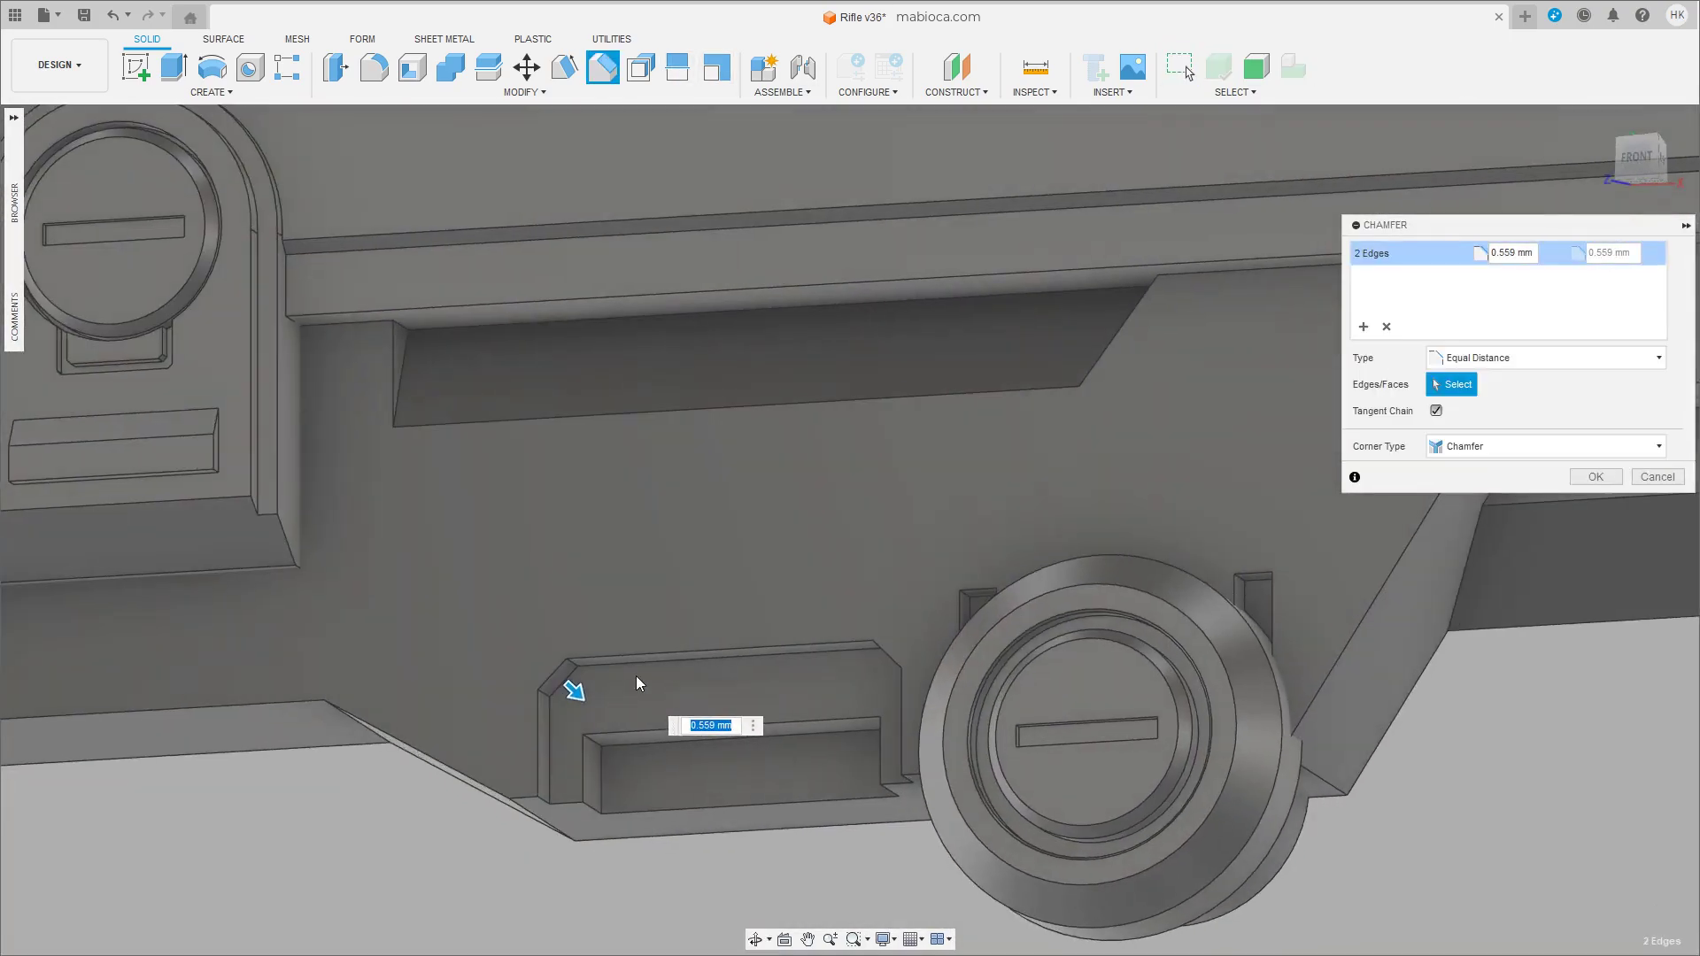
{"action": "left_click", "coordinate": [1592, 478]}
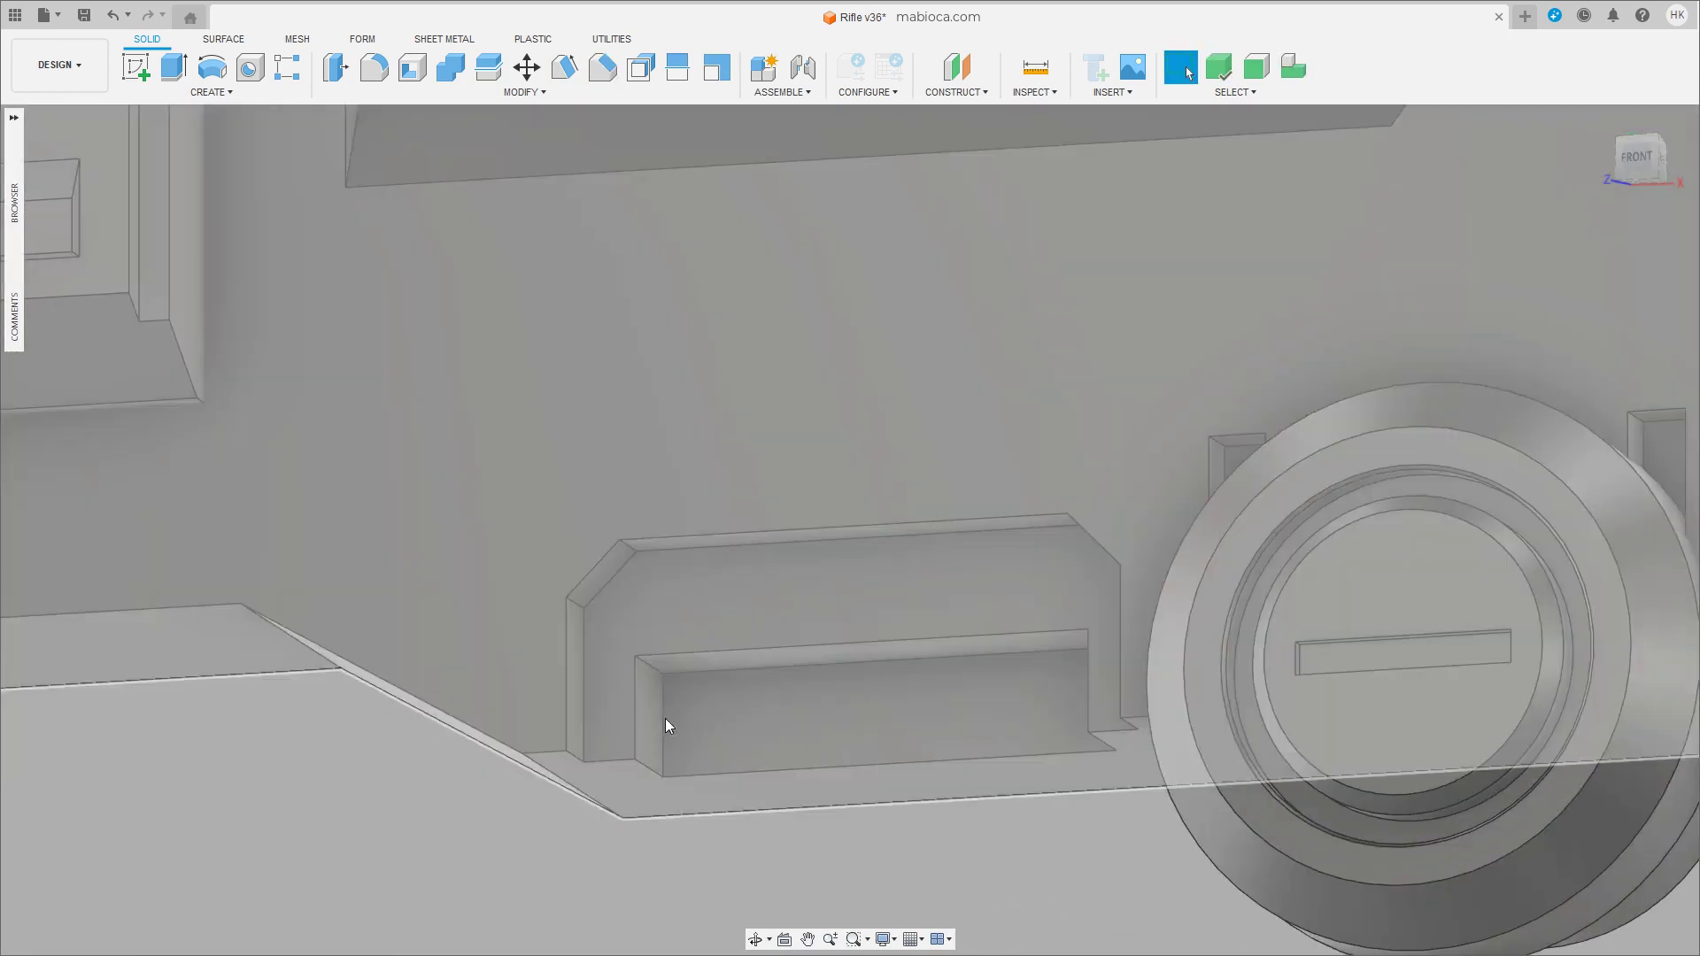
Tilt both the left and right slot end walls inward about 20°.
{"action": "left_click", "coordinate": [651, 711]}
{"action": "key", "text": "m"}
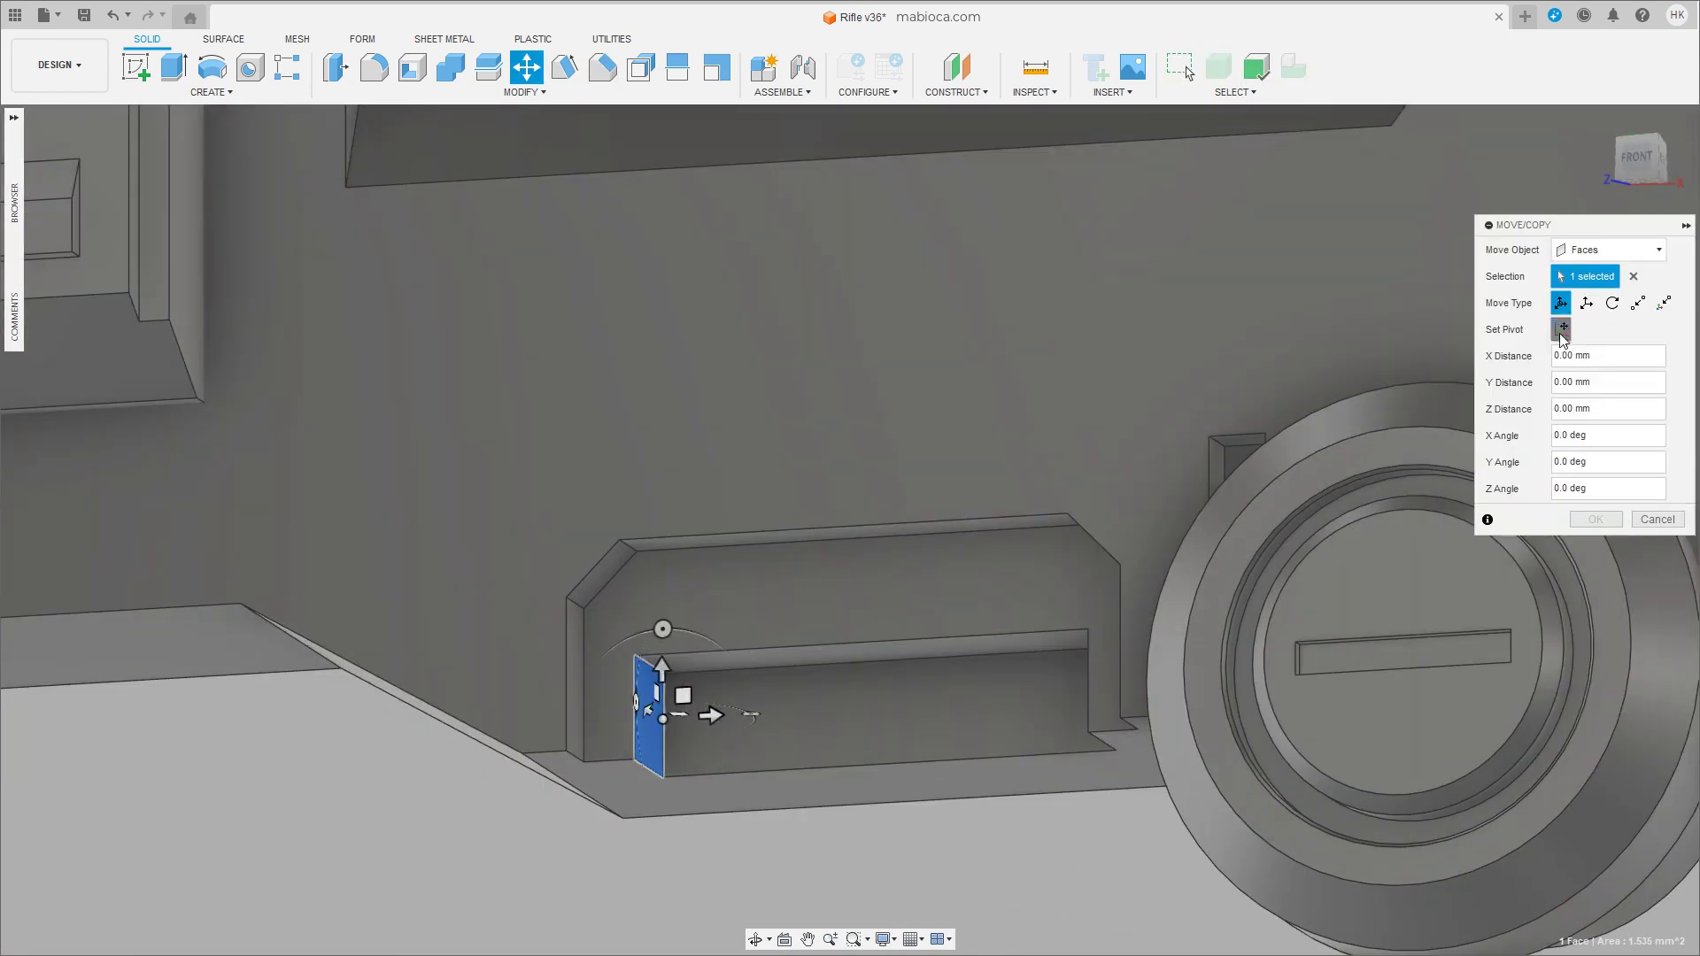
{"action": "left_click", "coordinate": [650, 668]}
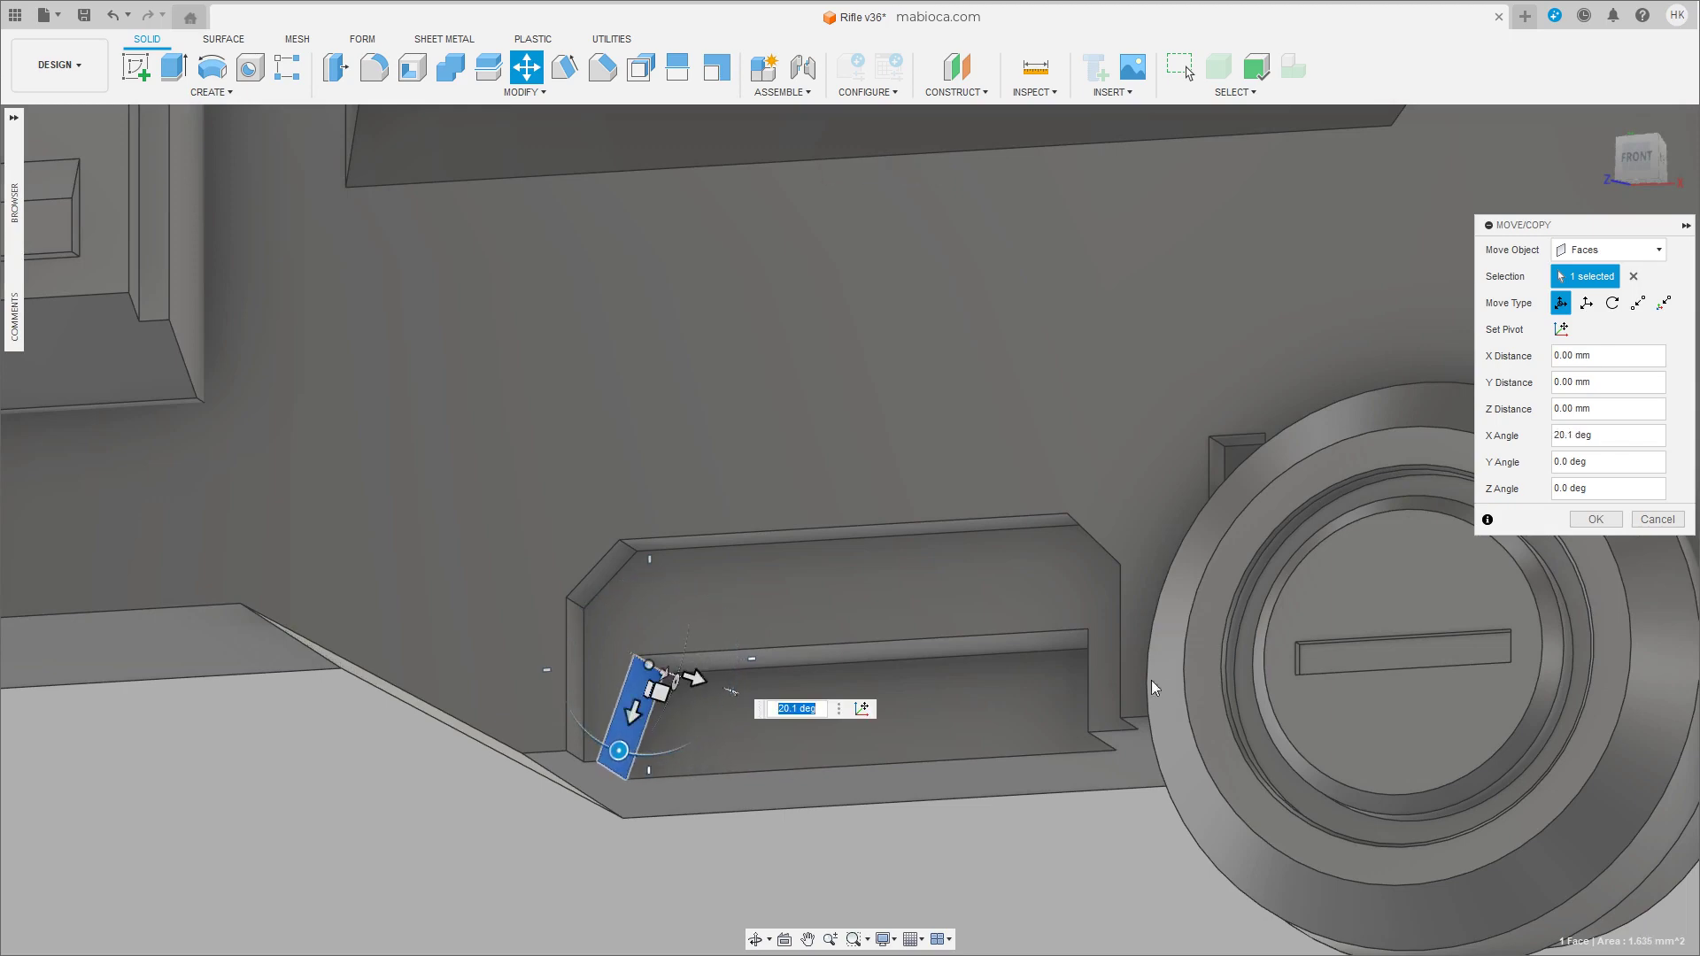
{"action": "left_click", "coordinate": [1594, 519]}
{"action": "left_click", "coordinate": [1116, 726]}
{"action": "key", "text": "m"}
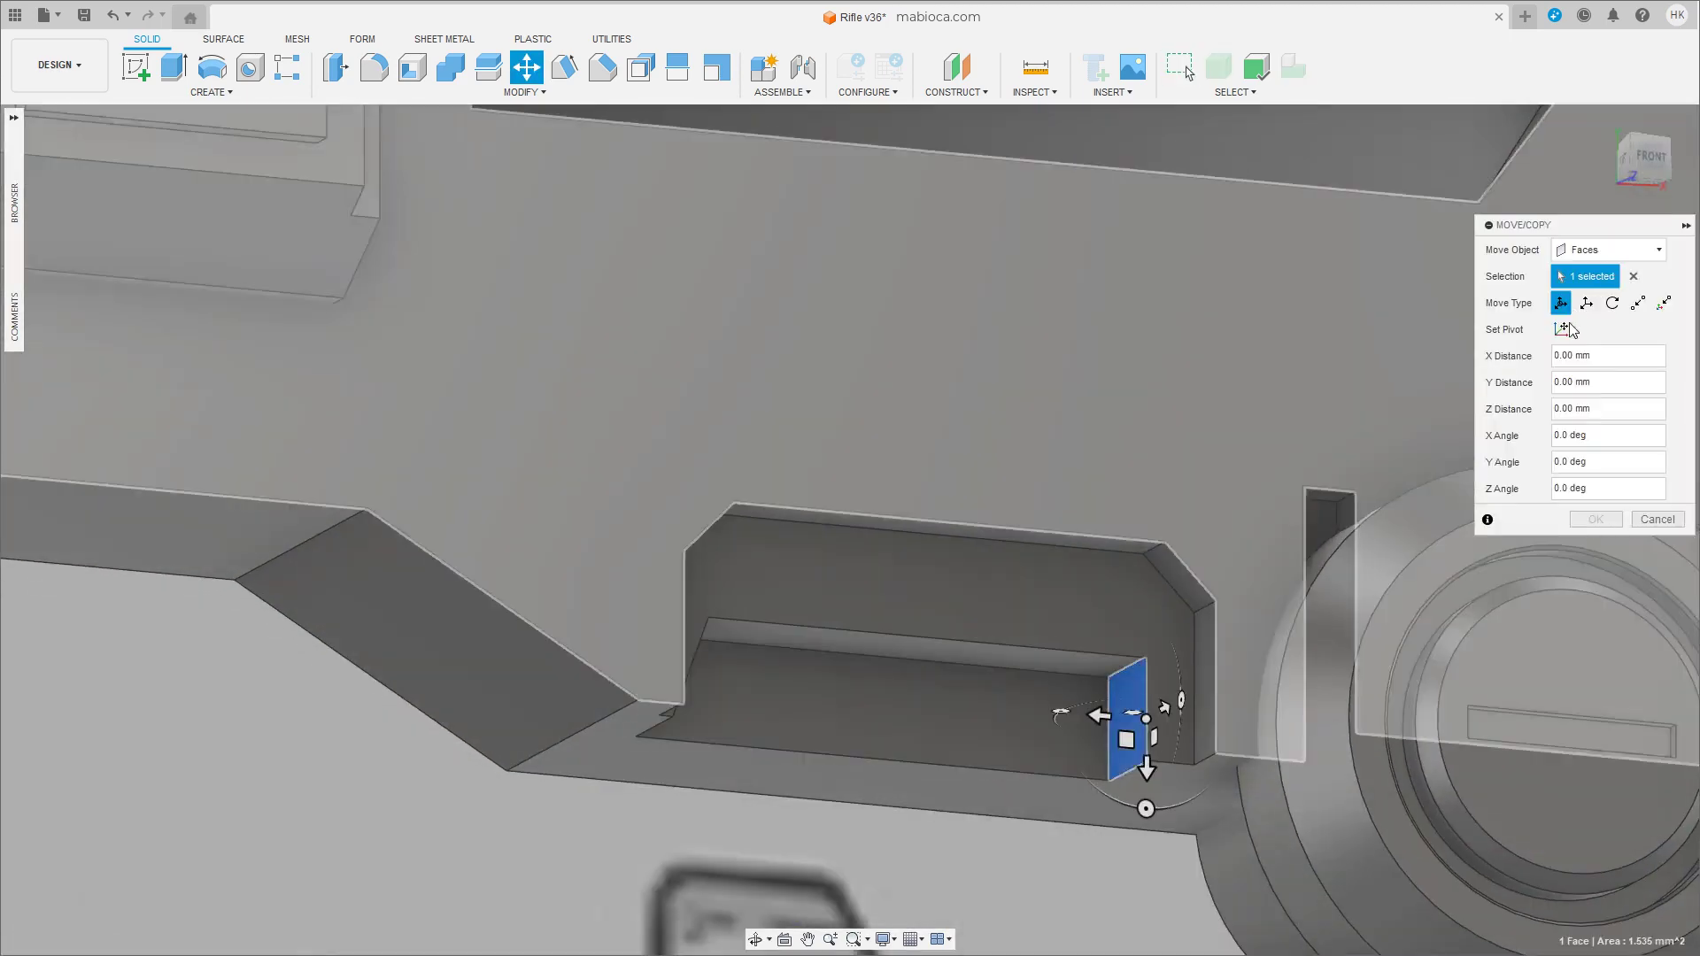
{"action": "left_click", "coordinate": [1563, 329]}
{"action": "left_click_drag", "start_coordinate": [1049, 715], "coordinate": [1034, 682]}
{"action": "left_click", "coordinate": [1561, 330]}
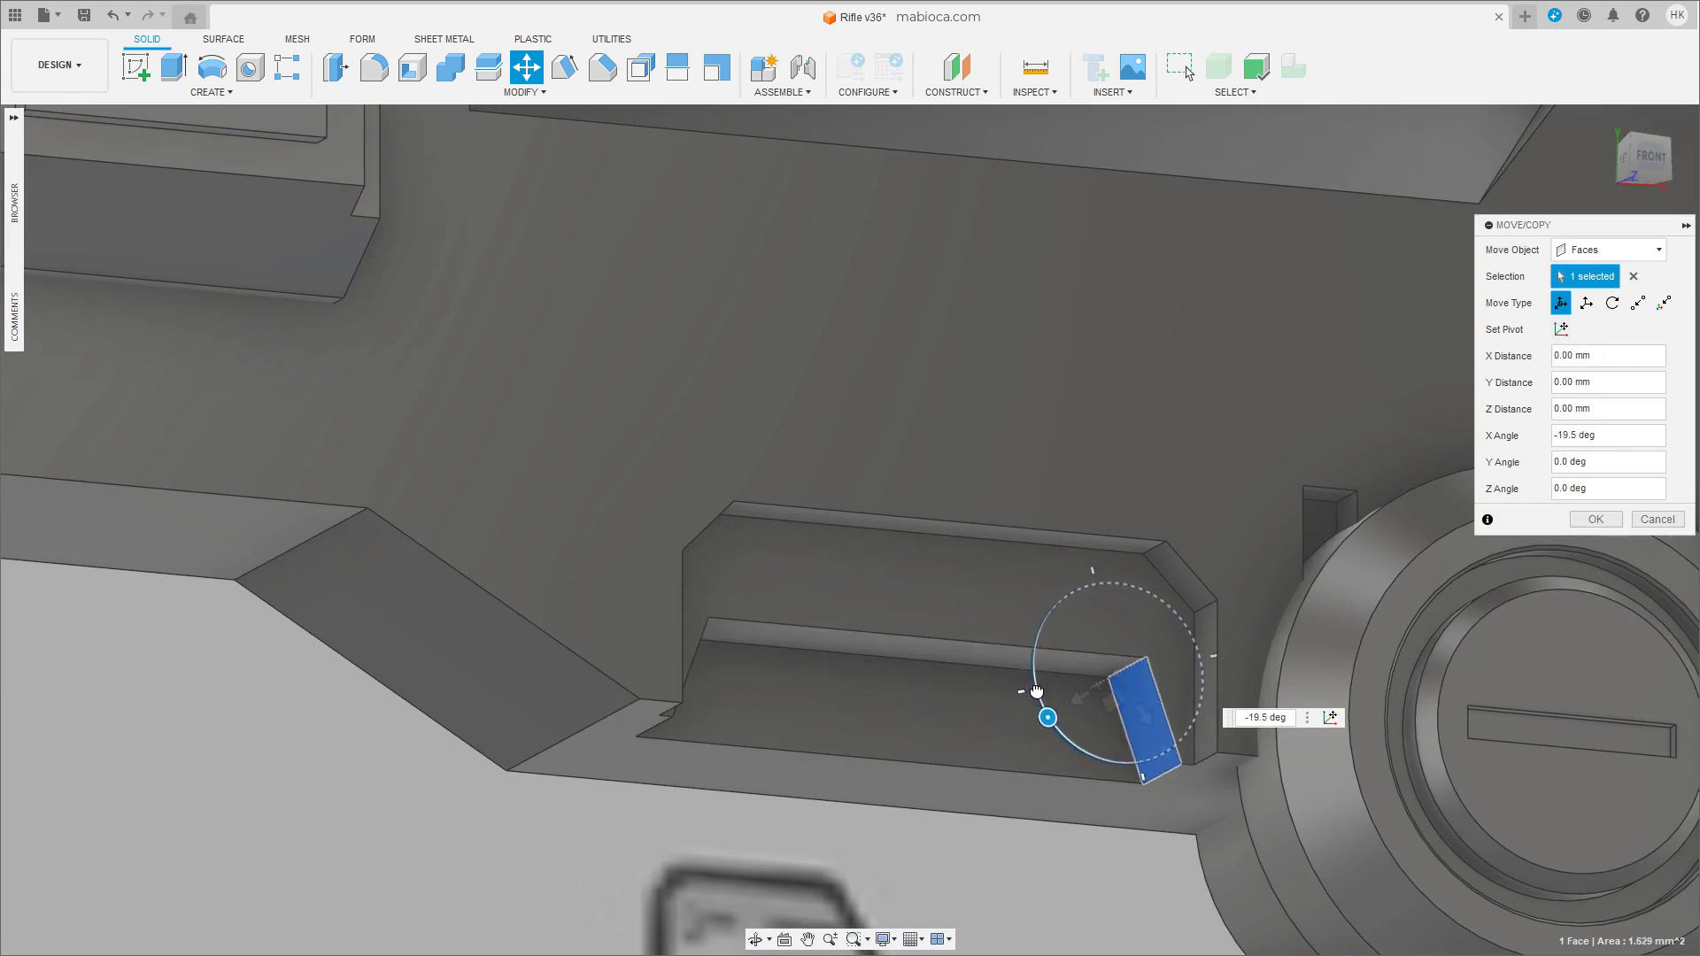
{"action": "left_click", "coordinate": [1595, 520]}
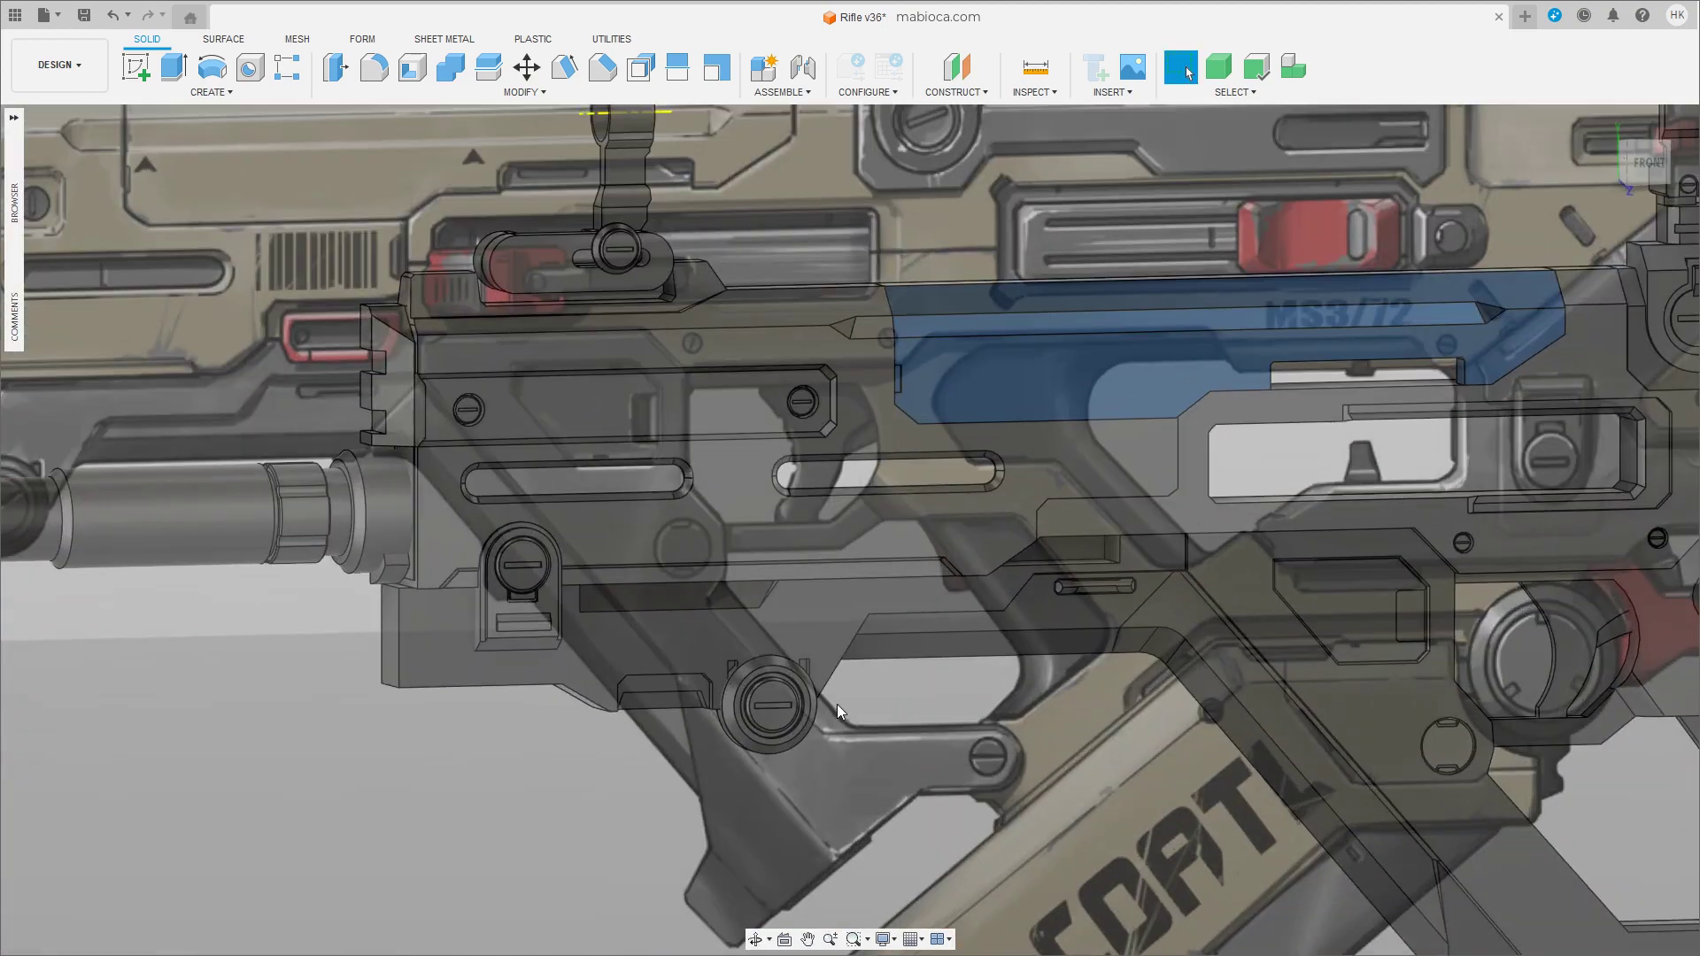
Create a small cylinder in the slot and slide it left along the slot.
{"action": "left_click", "coordinate": [210, 92]}
{"action": "left_click", "coordinate": [152, 344]}
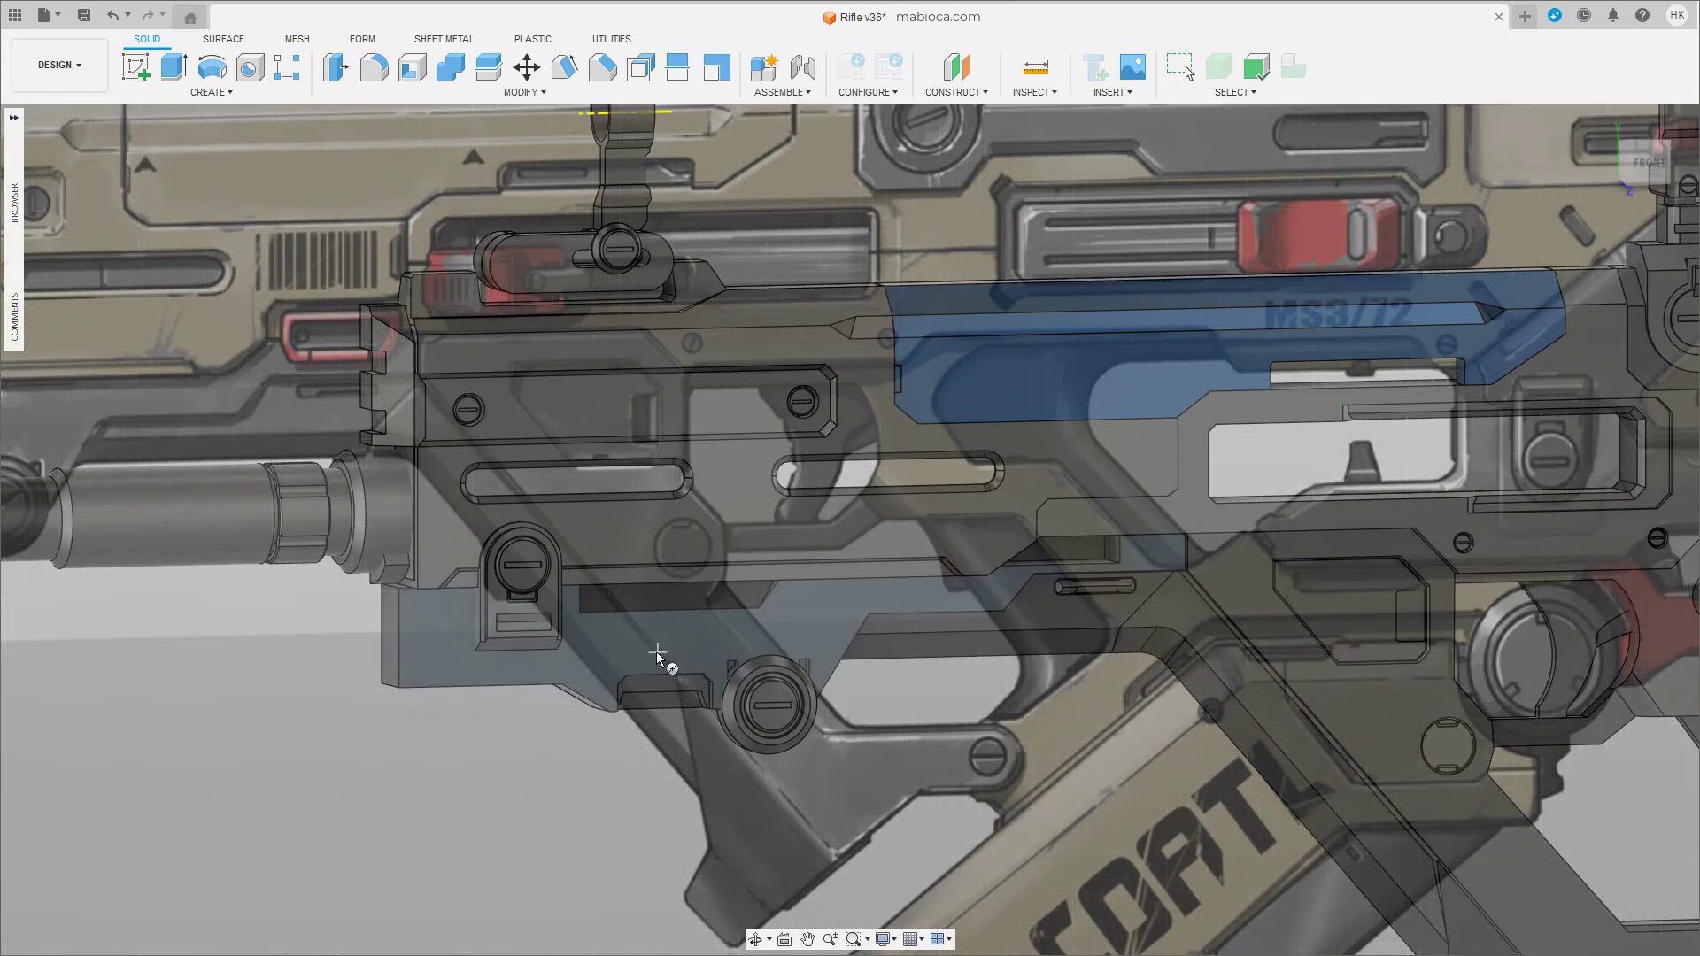
{"action": "left_click", "coordinate": [665, 660]}
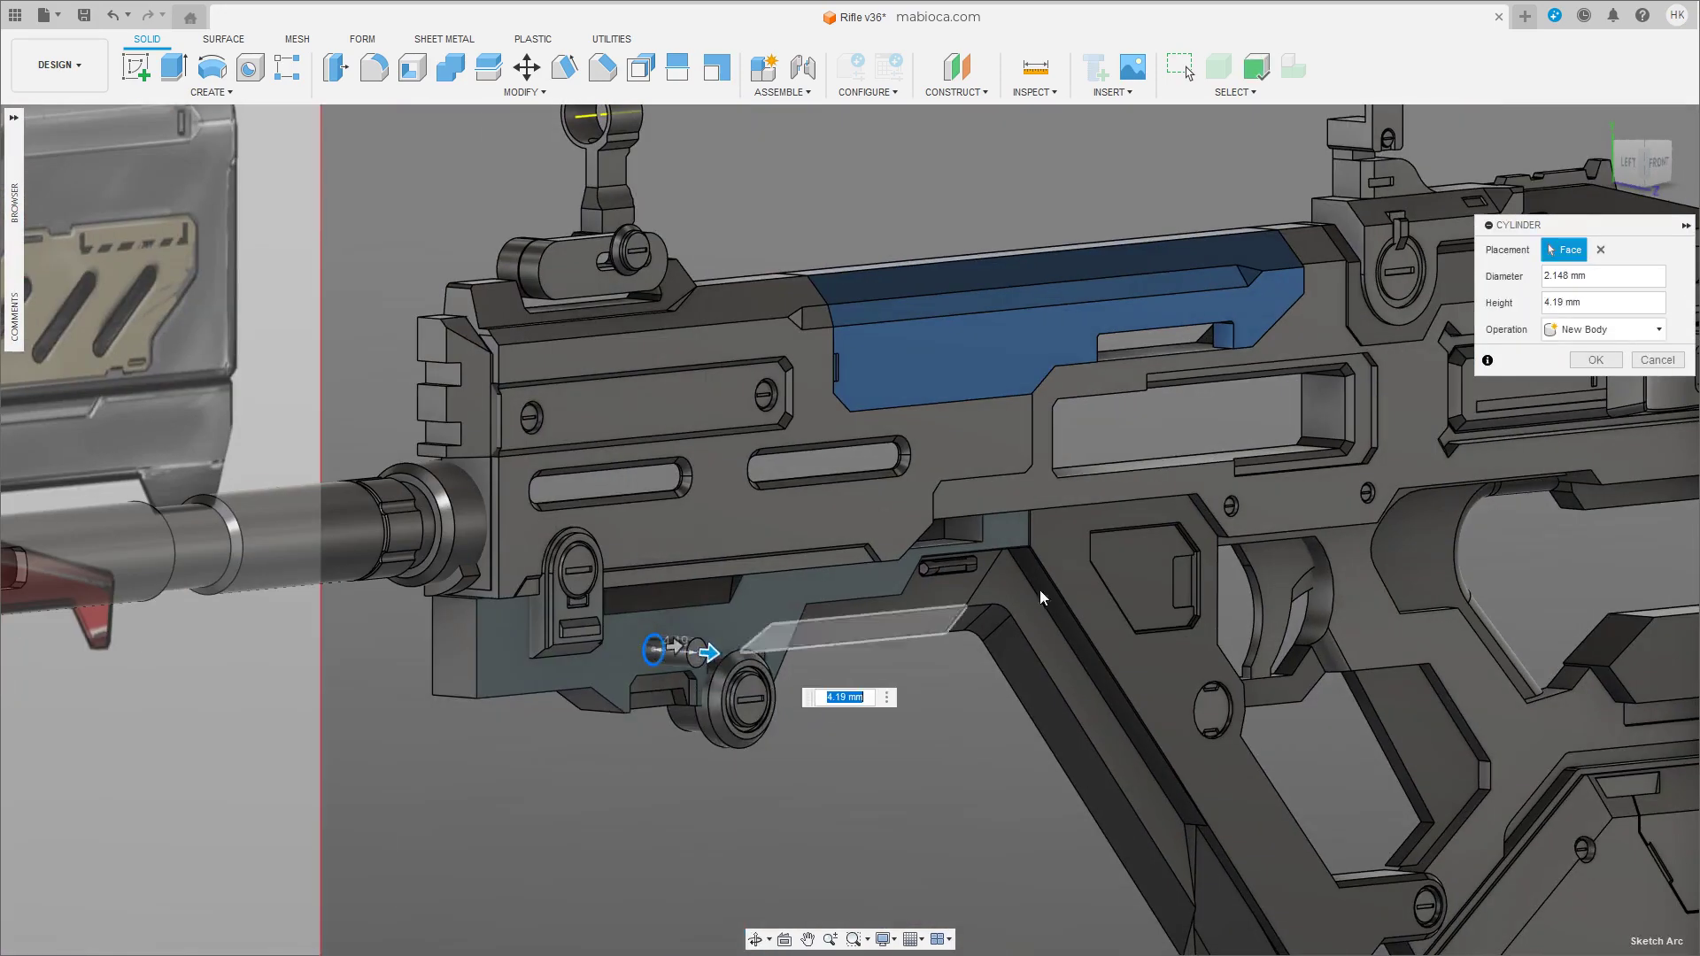
{"action": "left_click", "coordinate": [1595, 359]}
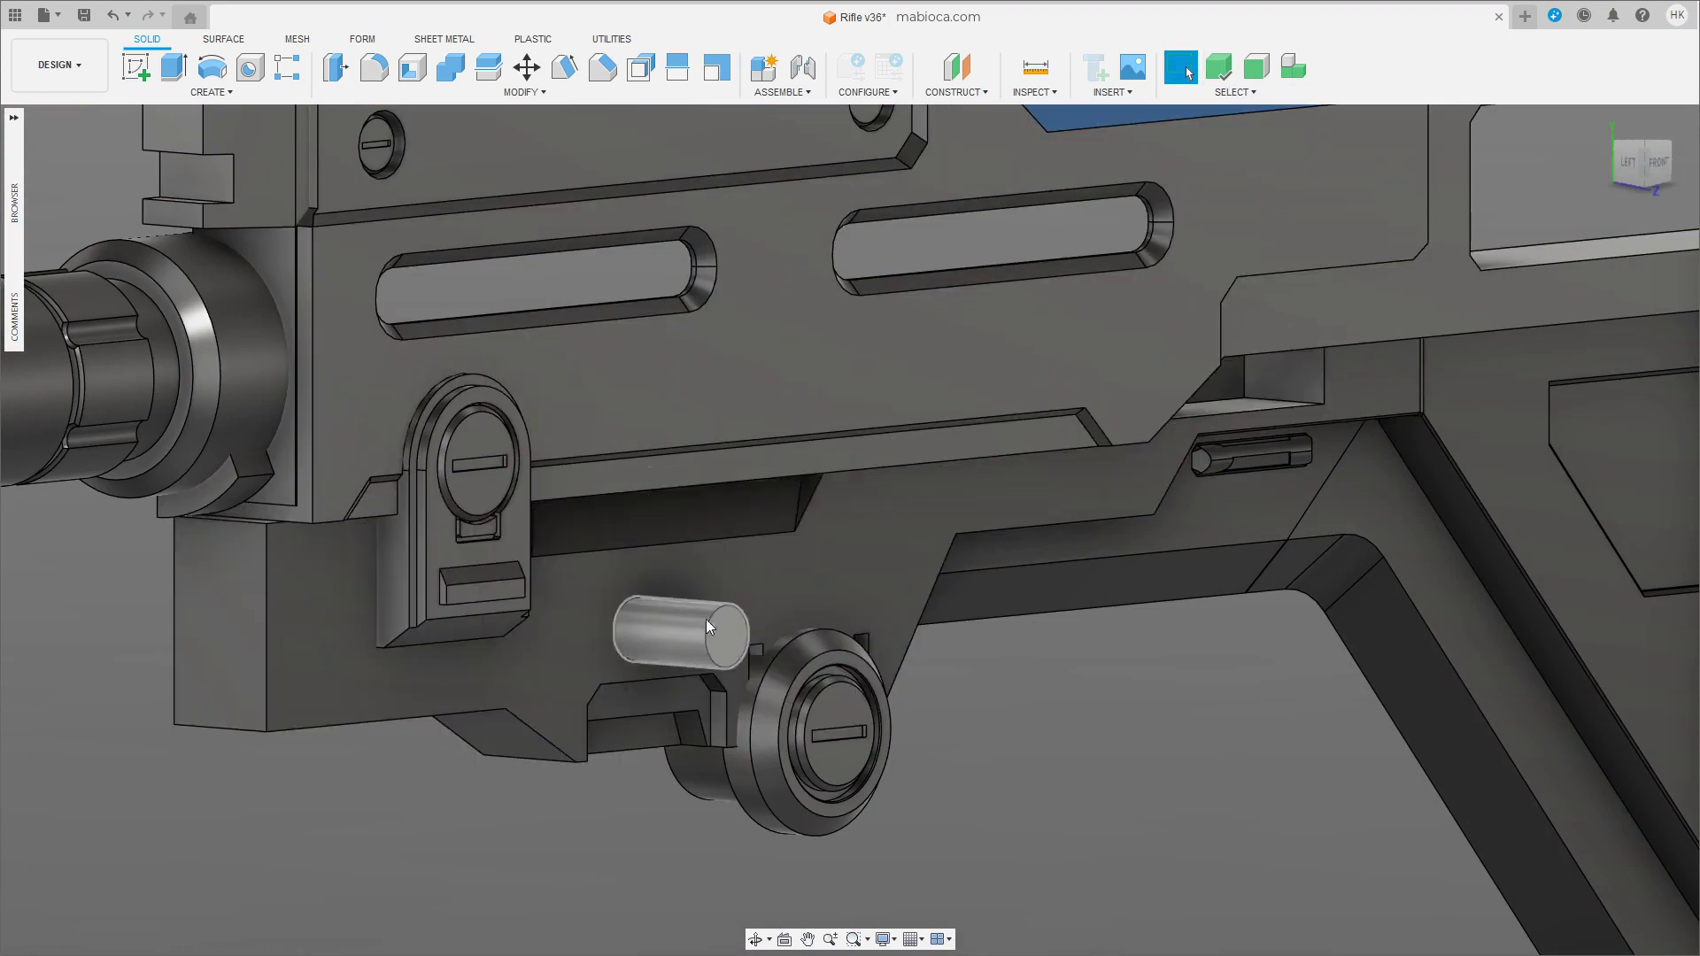
{"action": "left_click", "coordinate": [672, 626]}
{"action": "key", "text": "m"}
{"action": "middle_click_drag", "start_coordinate": [634, 696], "coordinate": [660, 728], "text": "shift"}
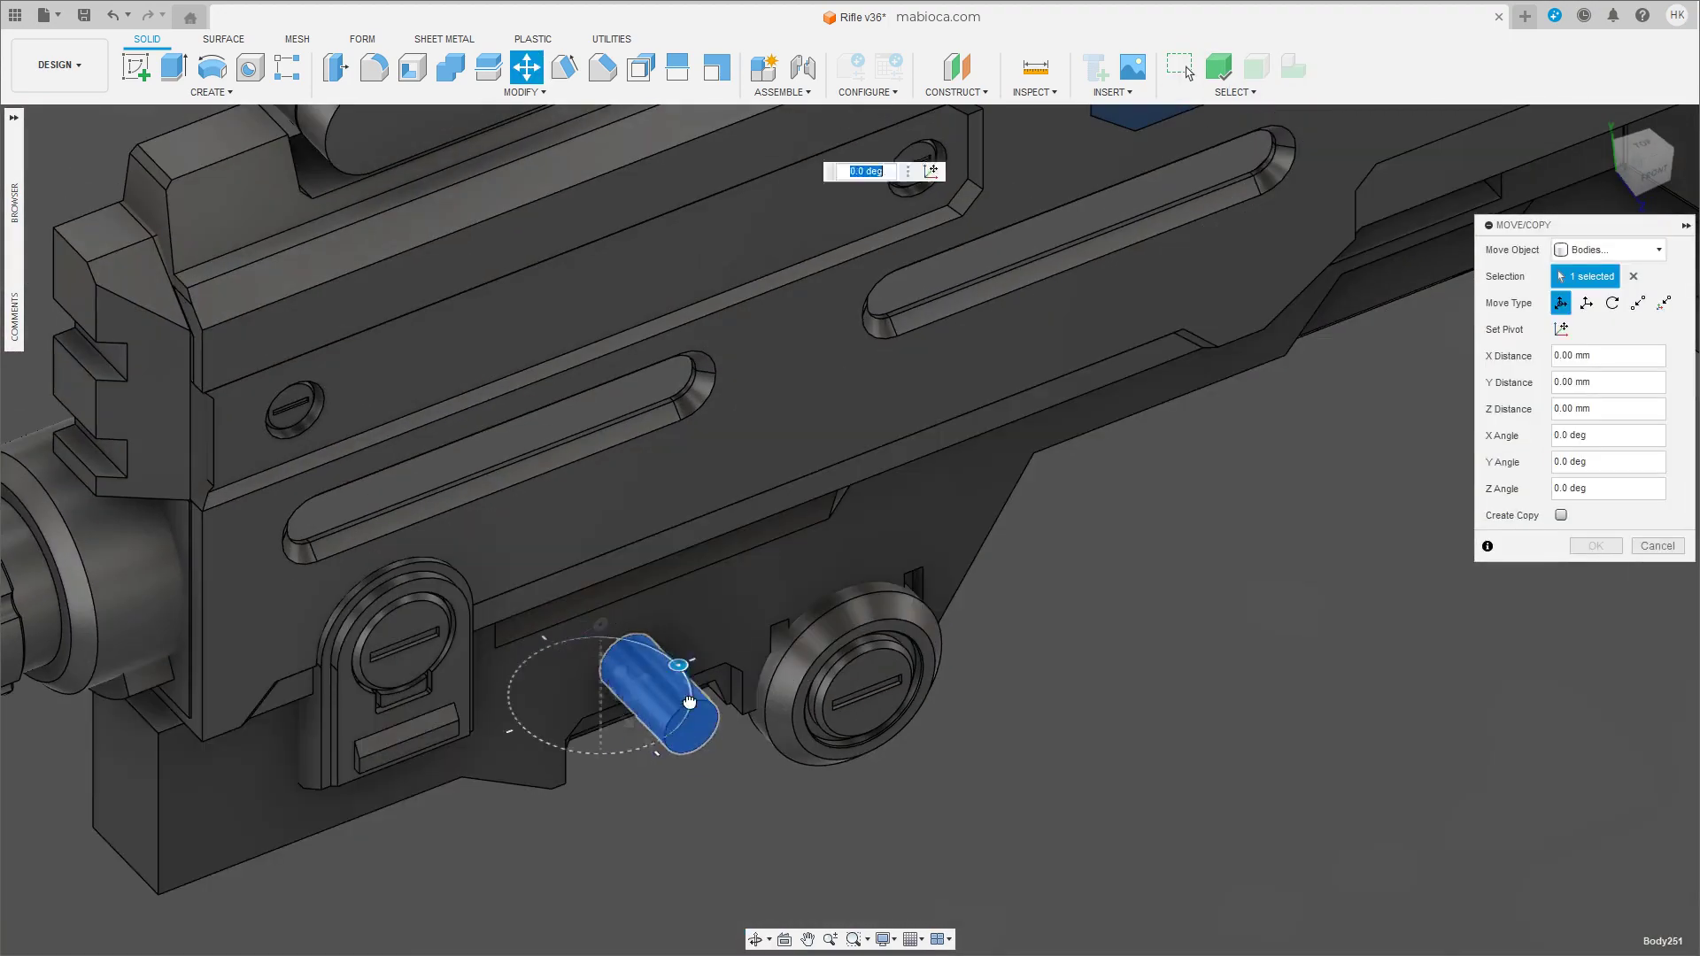
{"action": "left_click_drag", "start_coordinate": [688, 701], "coordinate": [770, 758]}
{"action": "key", "text": "Return"}
{"action": "scroll", "coordinate": [726, 710], "scroll_direction": "up", "scroll_amount": 5}
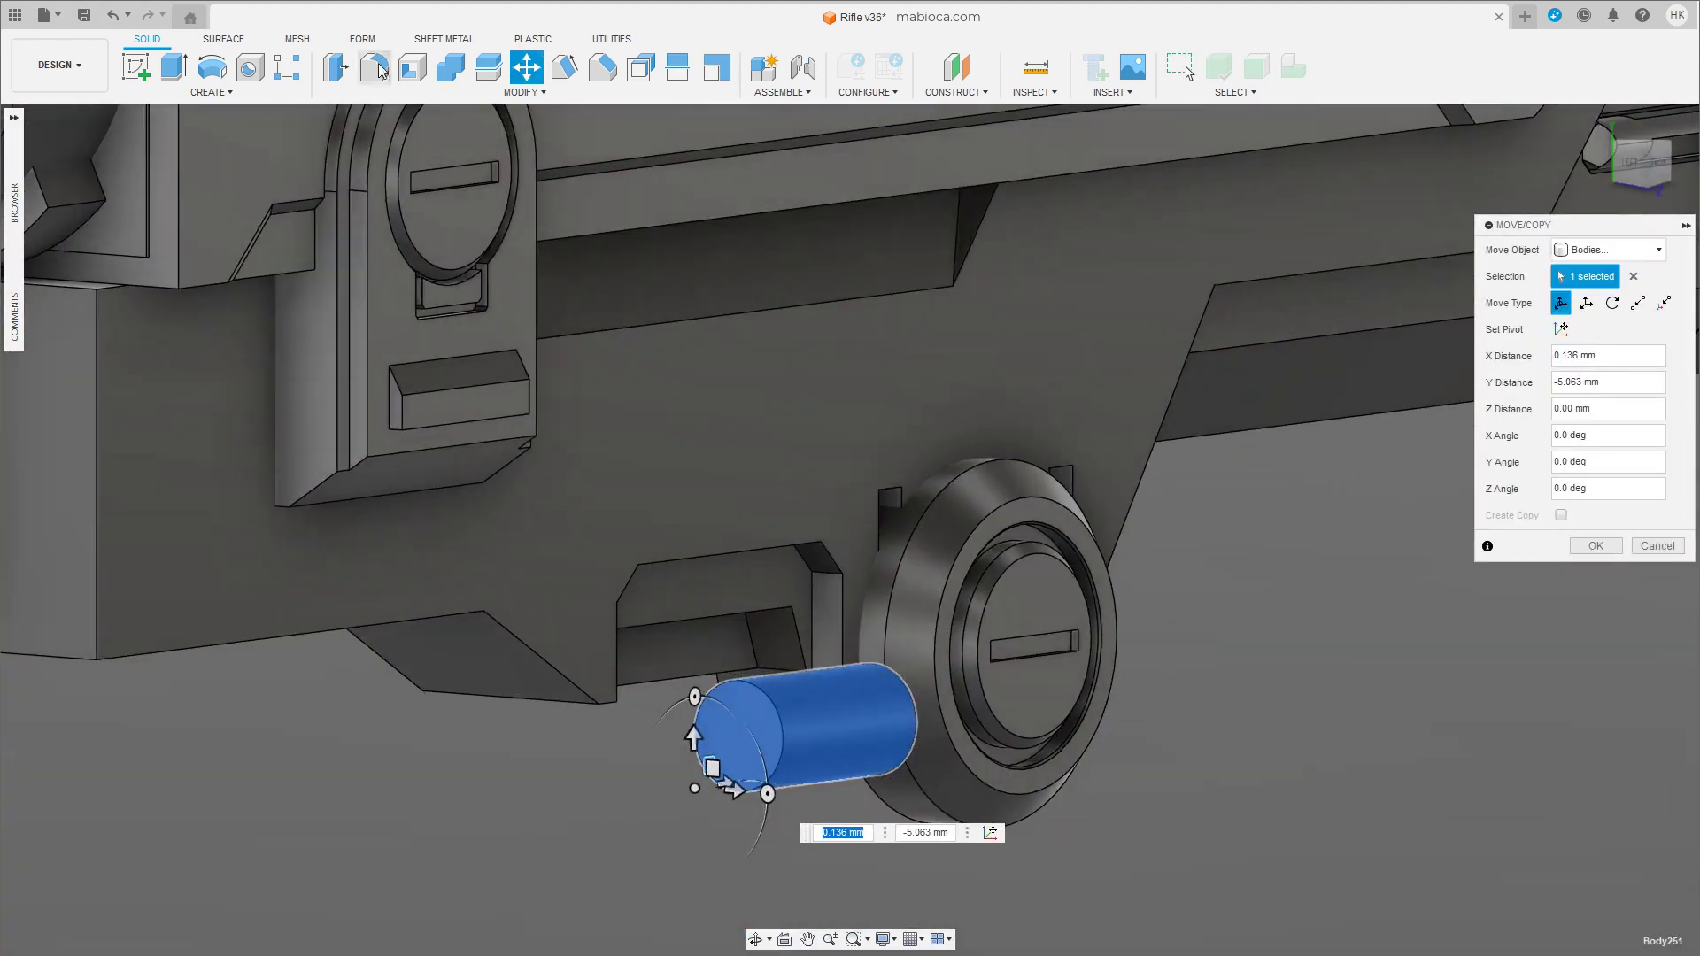
Lengthen the cylinder by offsetting and moving out one end face.
{"action": "key", "text": "q"}
{"action": "left_click", "coordinate": [849, 703]}
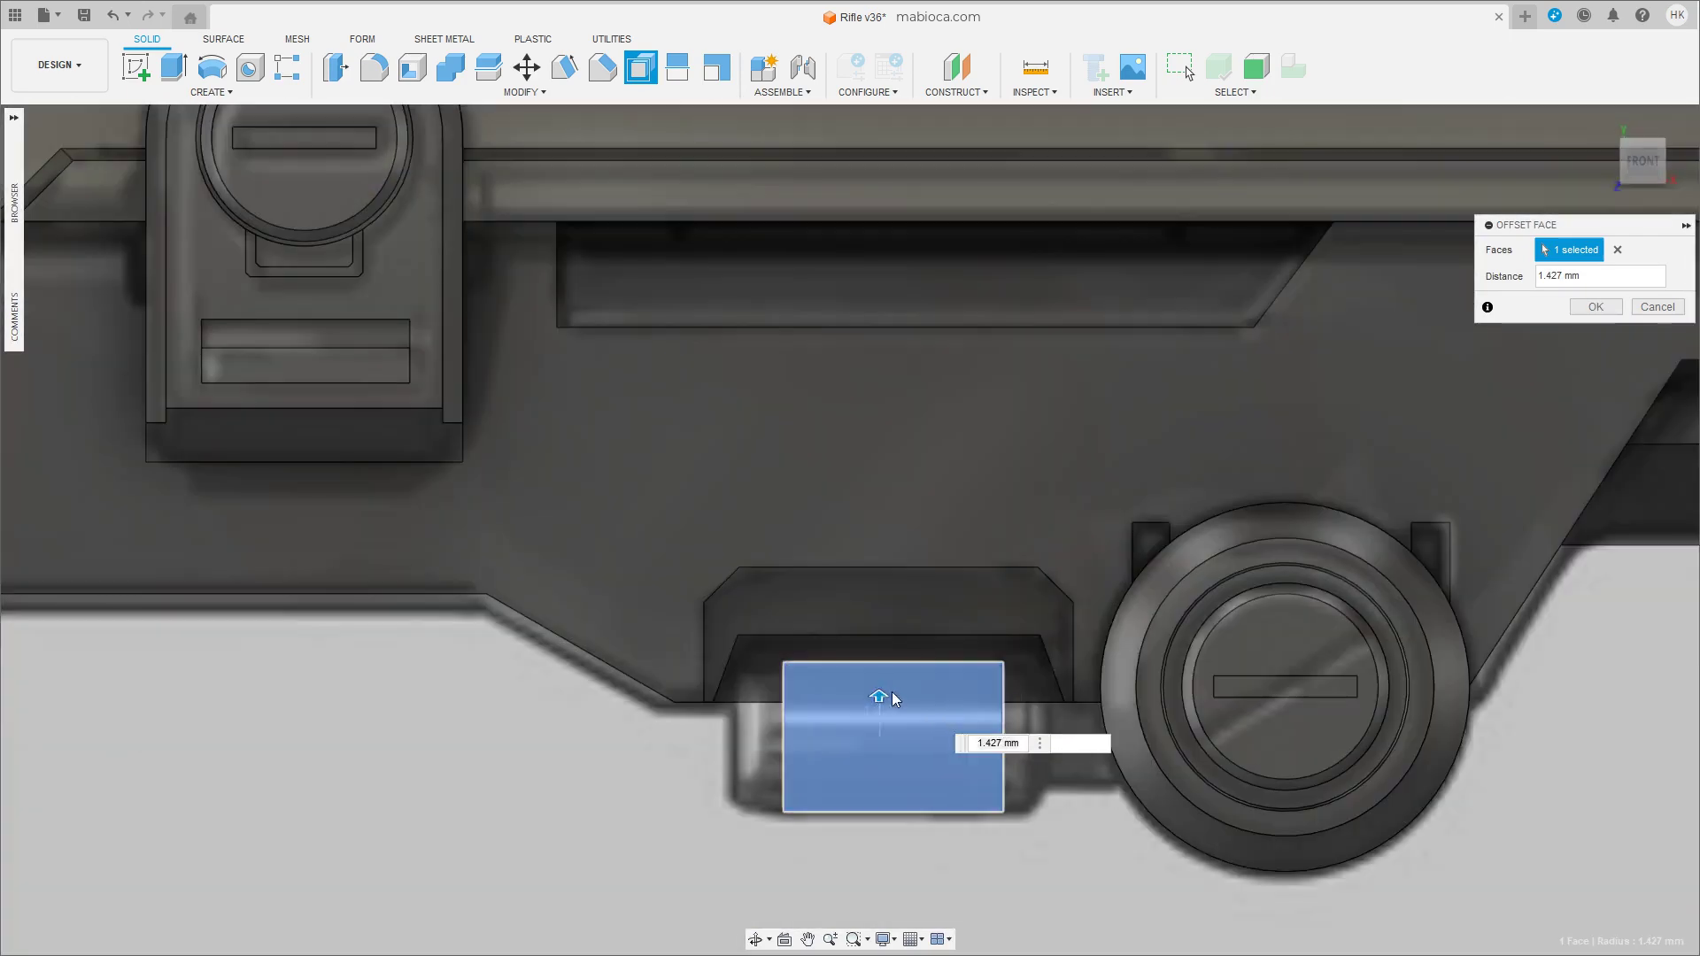
{"action": "left_click_drag", "start_coordinate": [882, 697], "coordinate": [883, 694]}
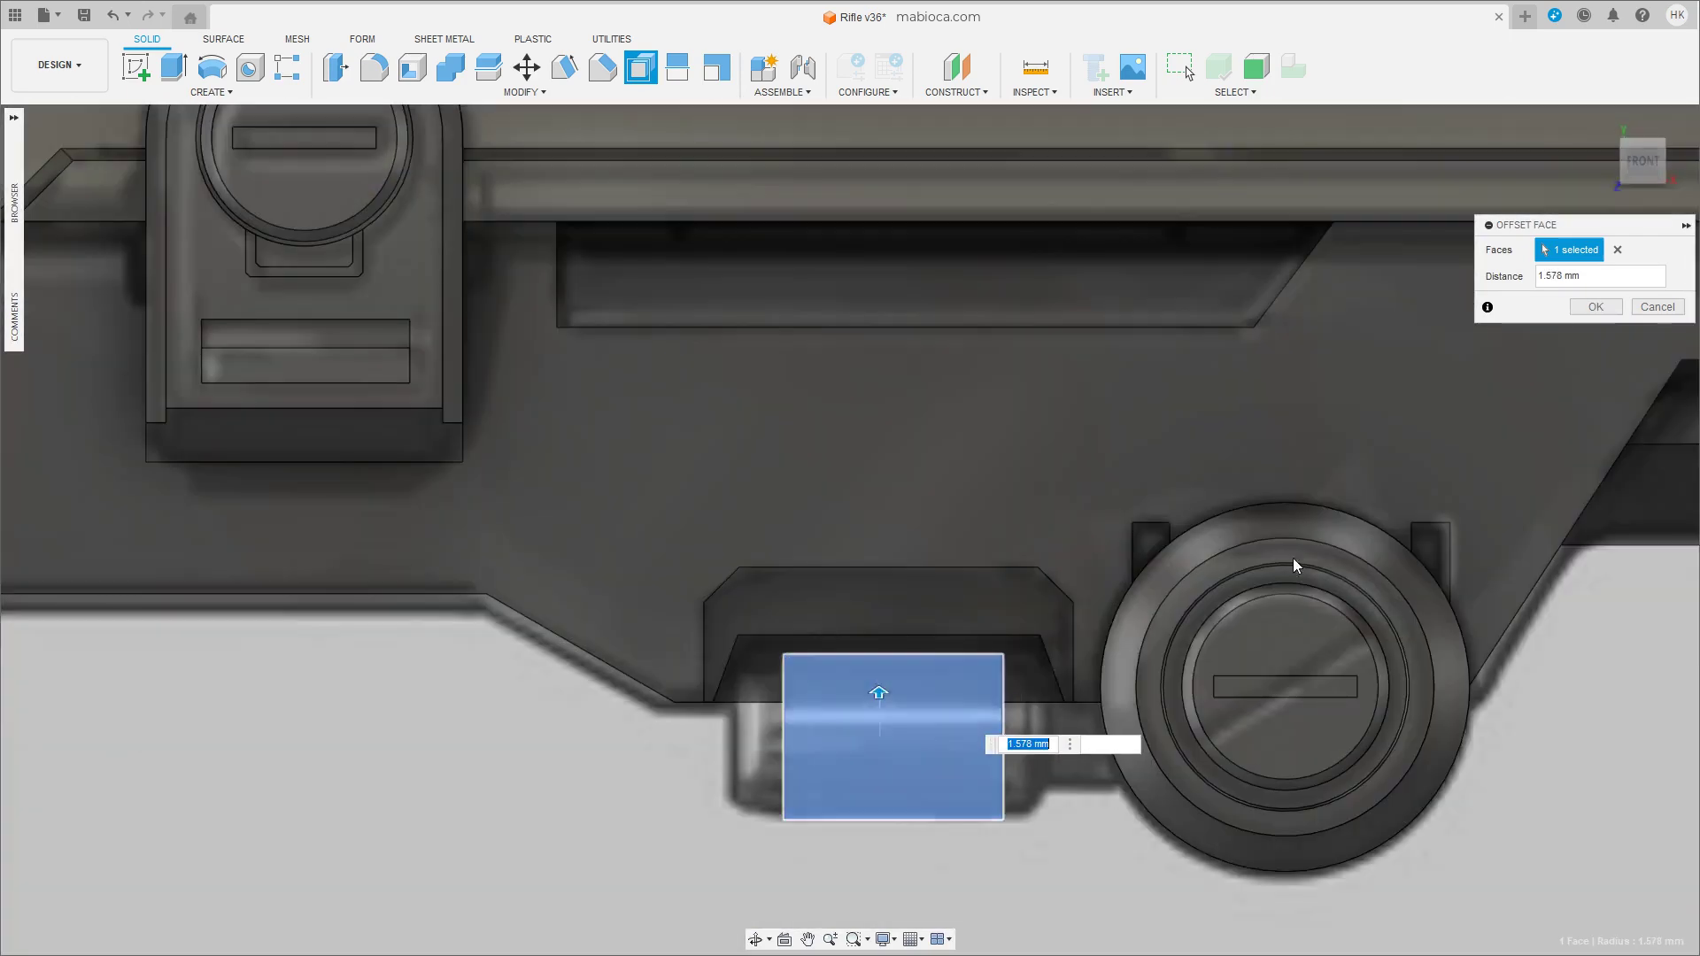
{"action": "key", "text": "Return"}
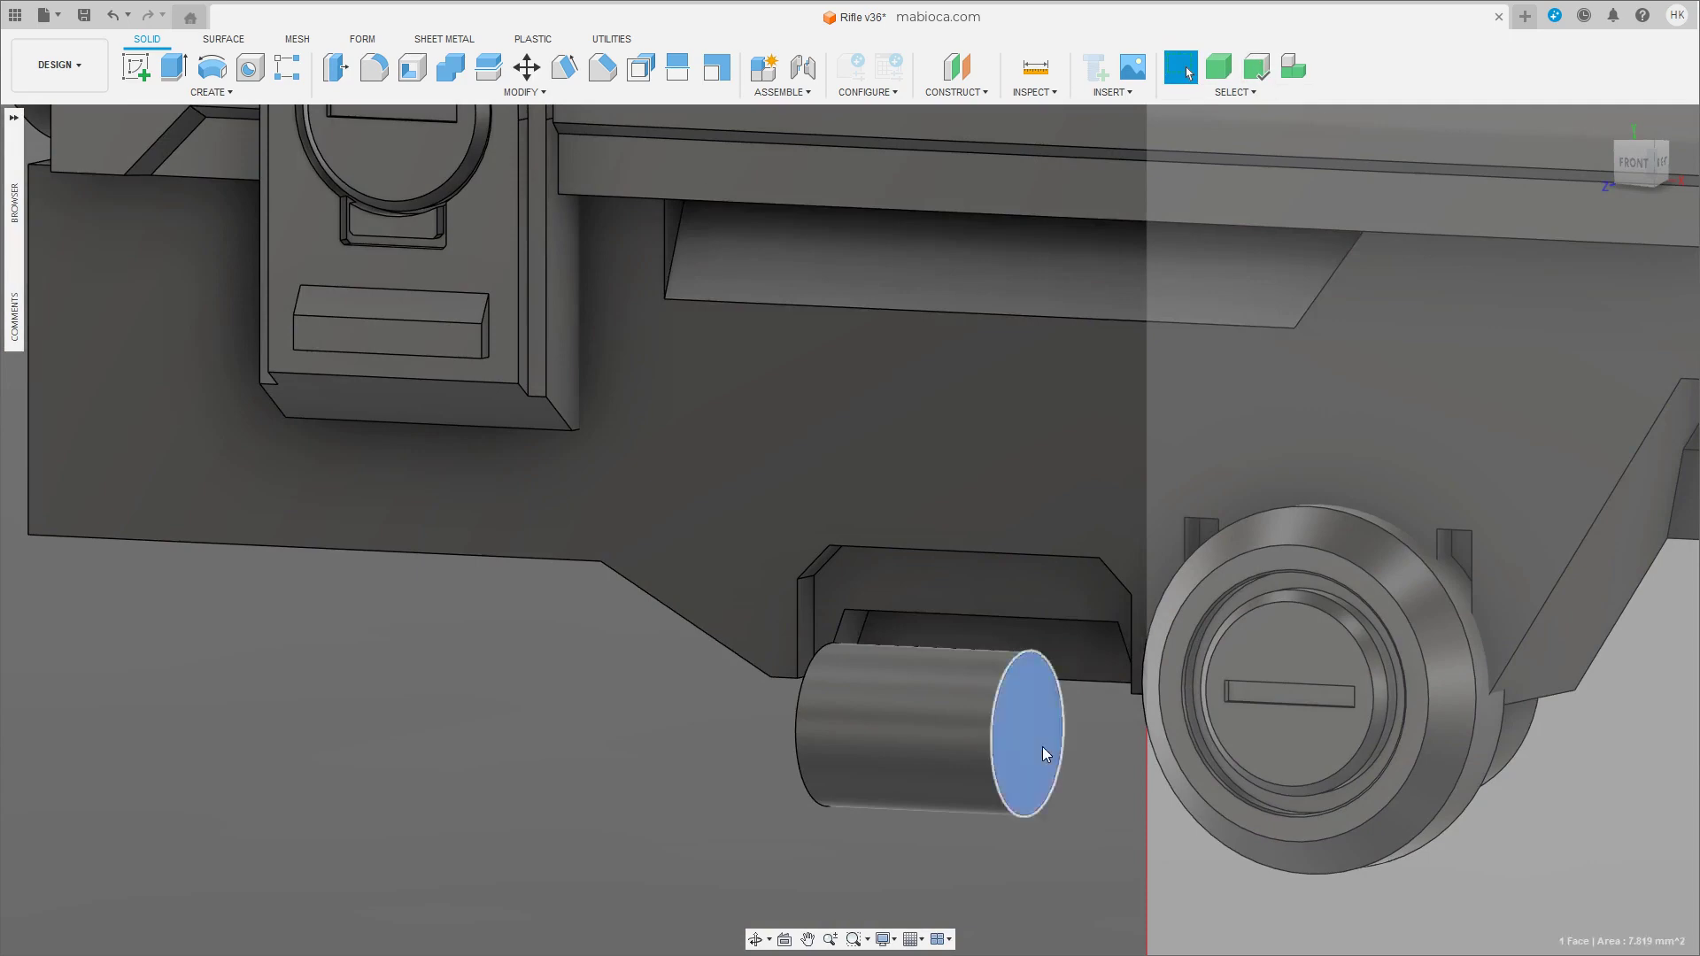
{"action": "key", "text": "m"}
{"action": "left_click_drag", "start_coordinate": [1076, 748], "coordinate": [1066, 738]}
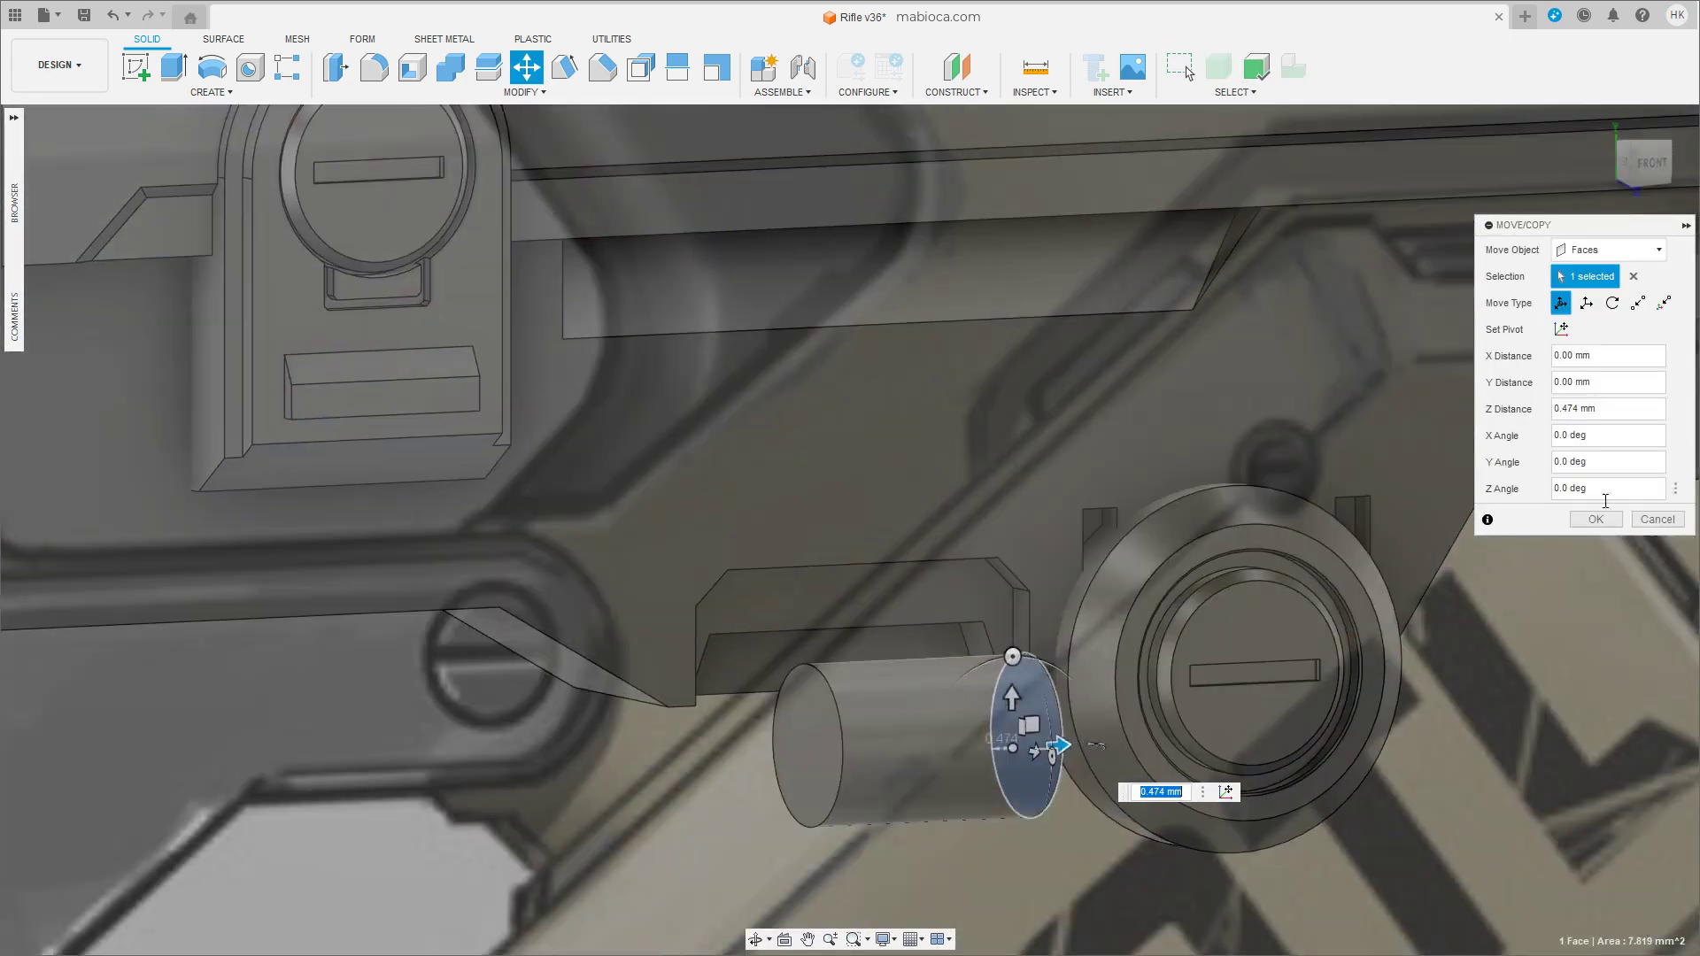
{"action": "key", "text": "Return"}
Push the cylinder's left end face outward and pull its right end face out 0.341 mm.
{"action": "left_click", "coordinate": [812, 744]}
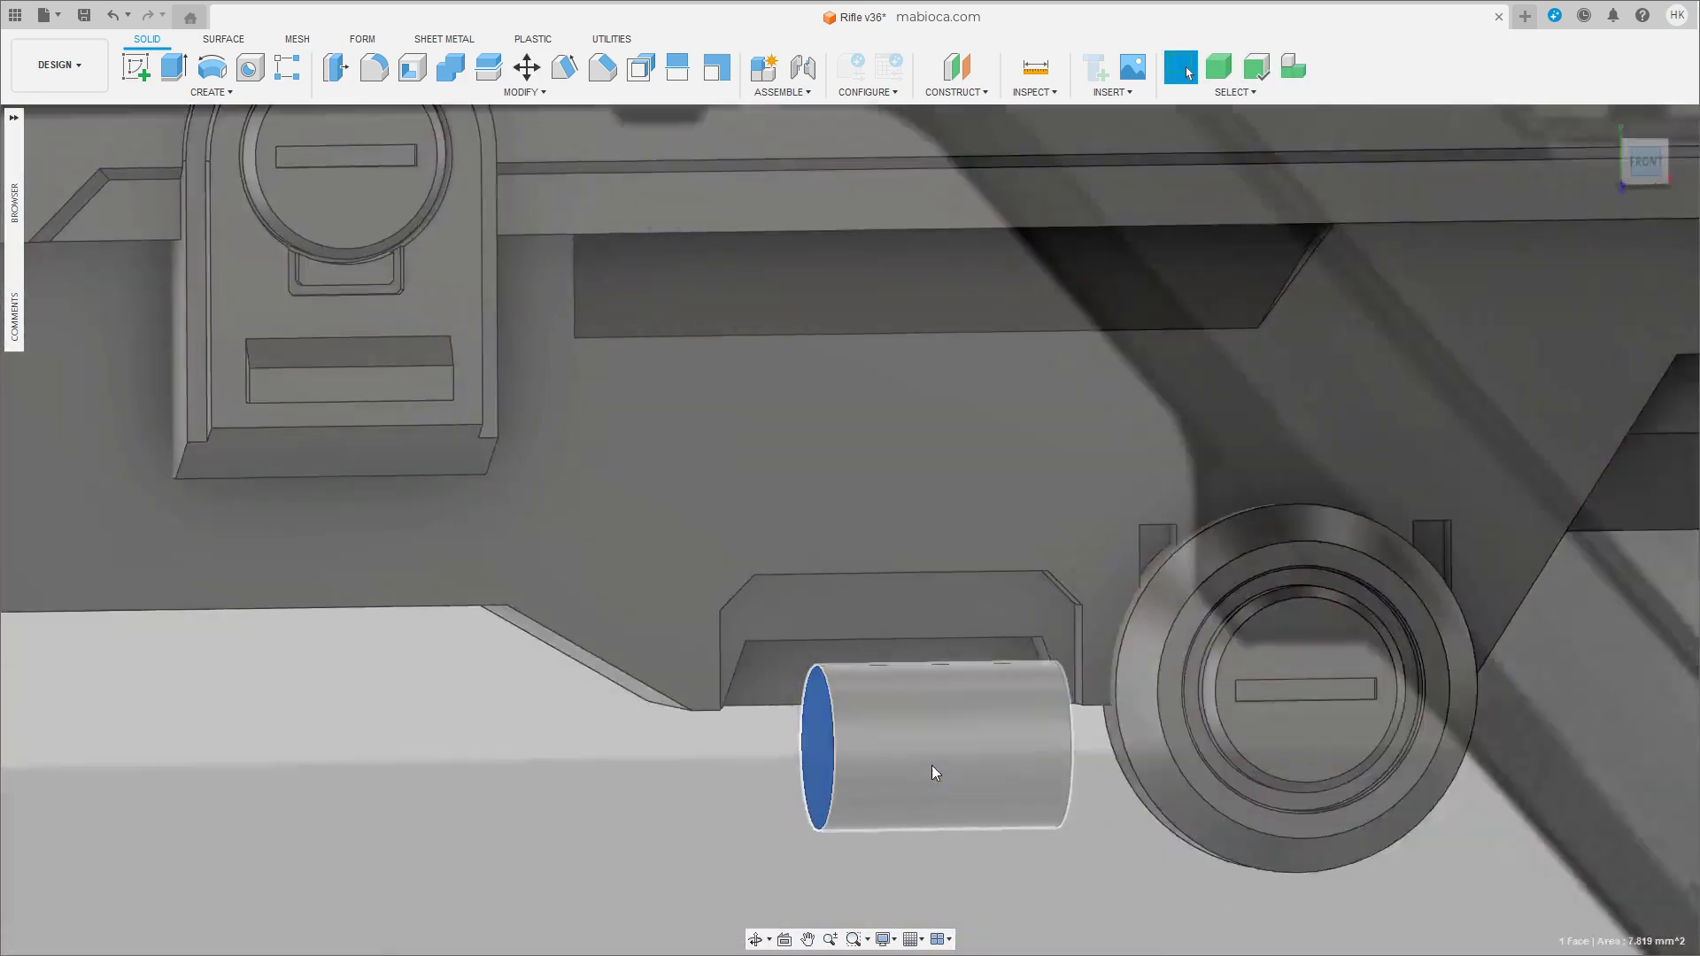
{"action": "key", "text": "m"}
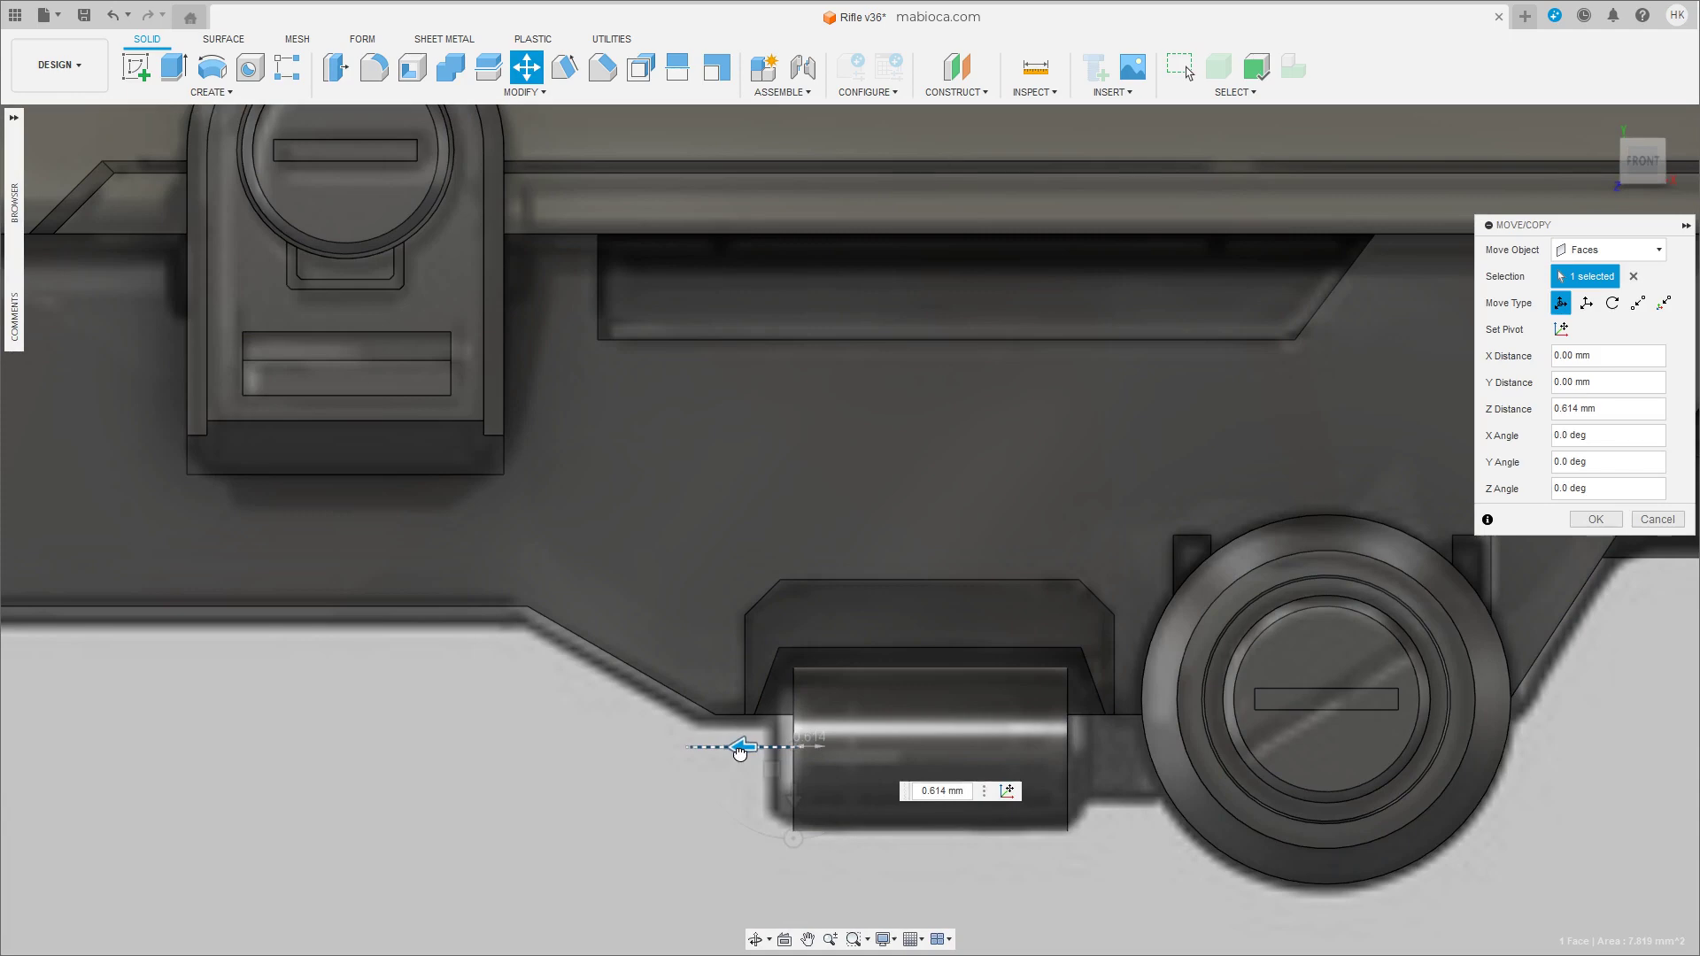
{"action": "left_click_drag", "start_coordinate": [751, 746], "coordinate": [720, 749]}
{"action": "key", "text": "Return"}
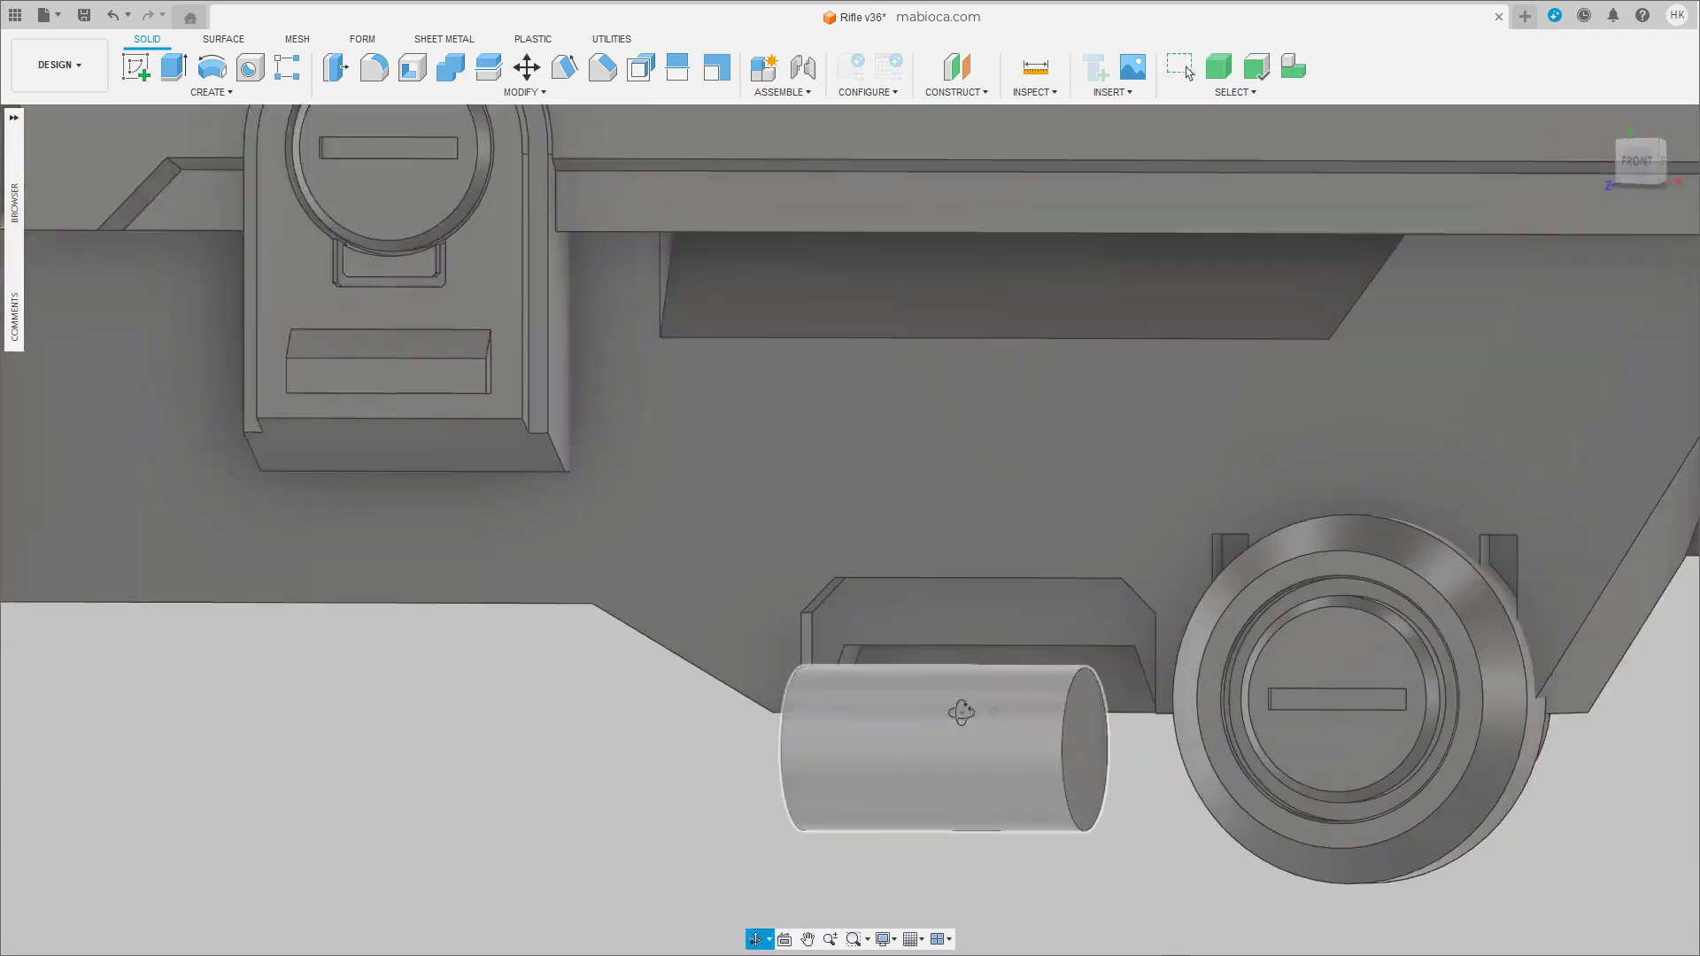
{"action": "left_click", "coordinate": [1063, 753]}
{"action": "key", "text": "m"}
{"action": "left_click_drag", "start_coordinate": [1119, 748], "coordinate": [1137, 748]}
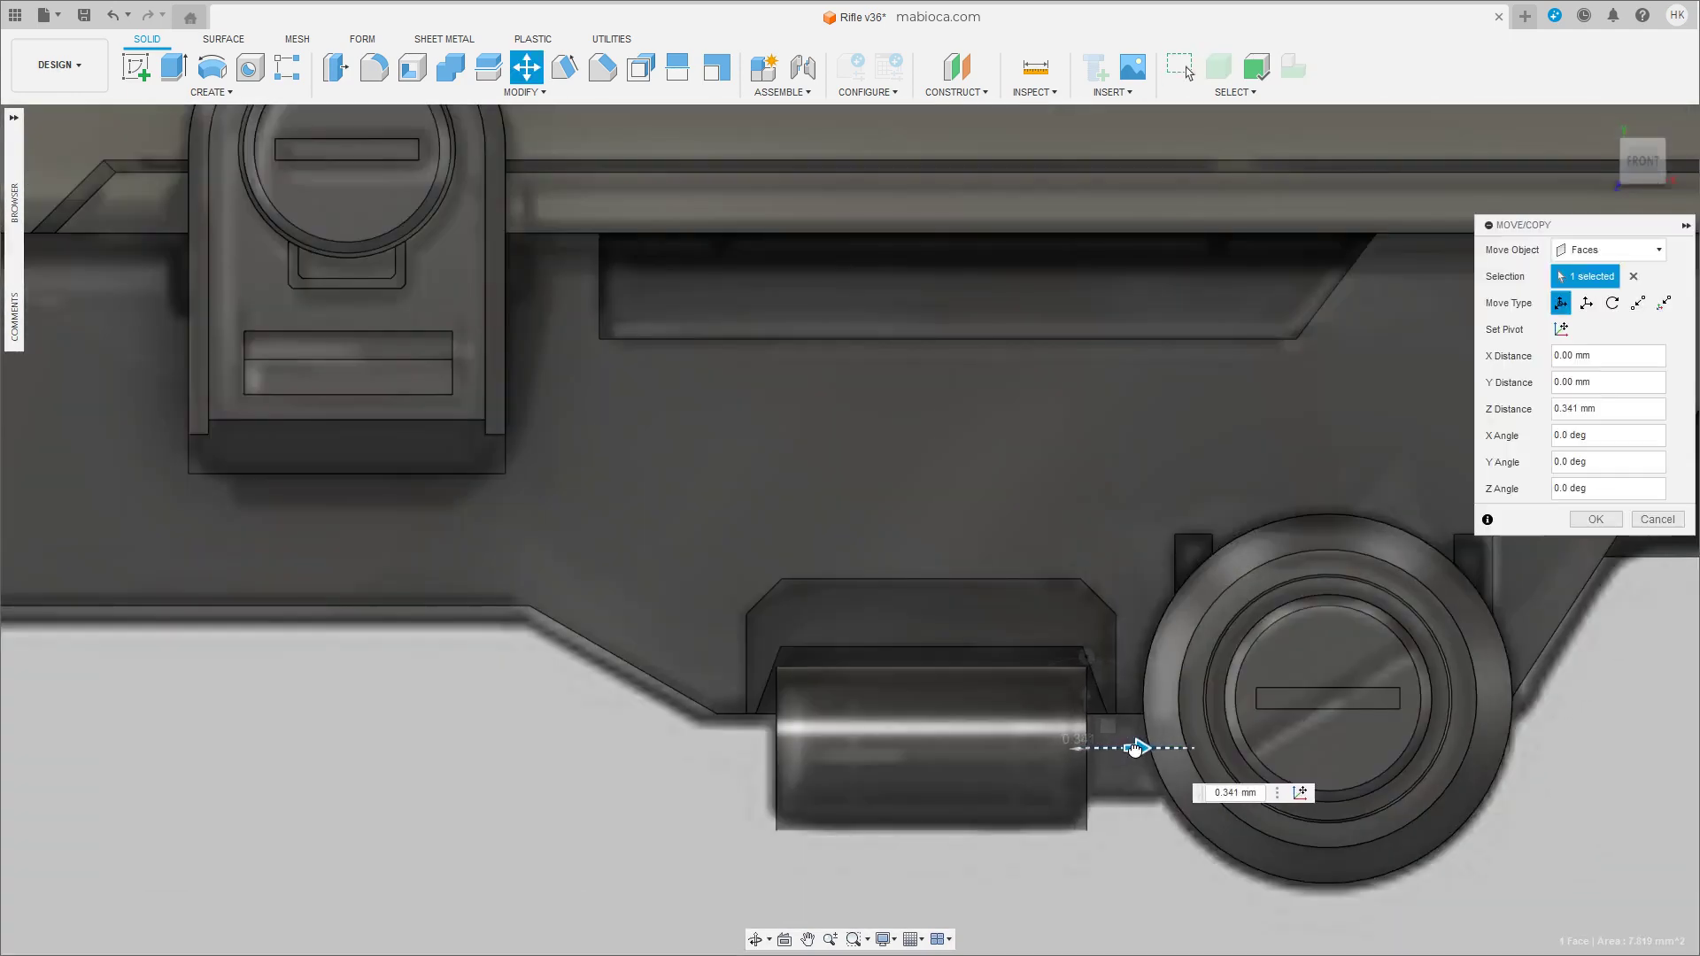
{"action": "key", "text": "Return"}
{"action": "mouse_move", "coordinate": [1151, 678]}
{"action": "middle_mouse_down", "text": "shift"}
{"action": "mouse_move", "coordinate": [811, 779]}
{"action": "mouse_move", "coordinate": [1107, 752]}
{"action": "middle_mouse_up", "text": "shift"}
Chamfer both cylinder end faces by 0.395 mm.
{"action": "key", "text": "c"}
{"action": "left_click", "coordinate": [811, 780]}
{"action": "left_click", "coordinate": [1111, 748]}
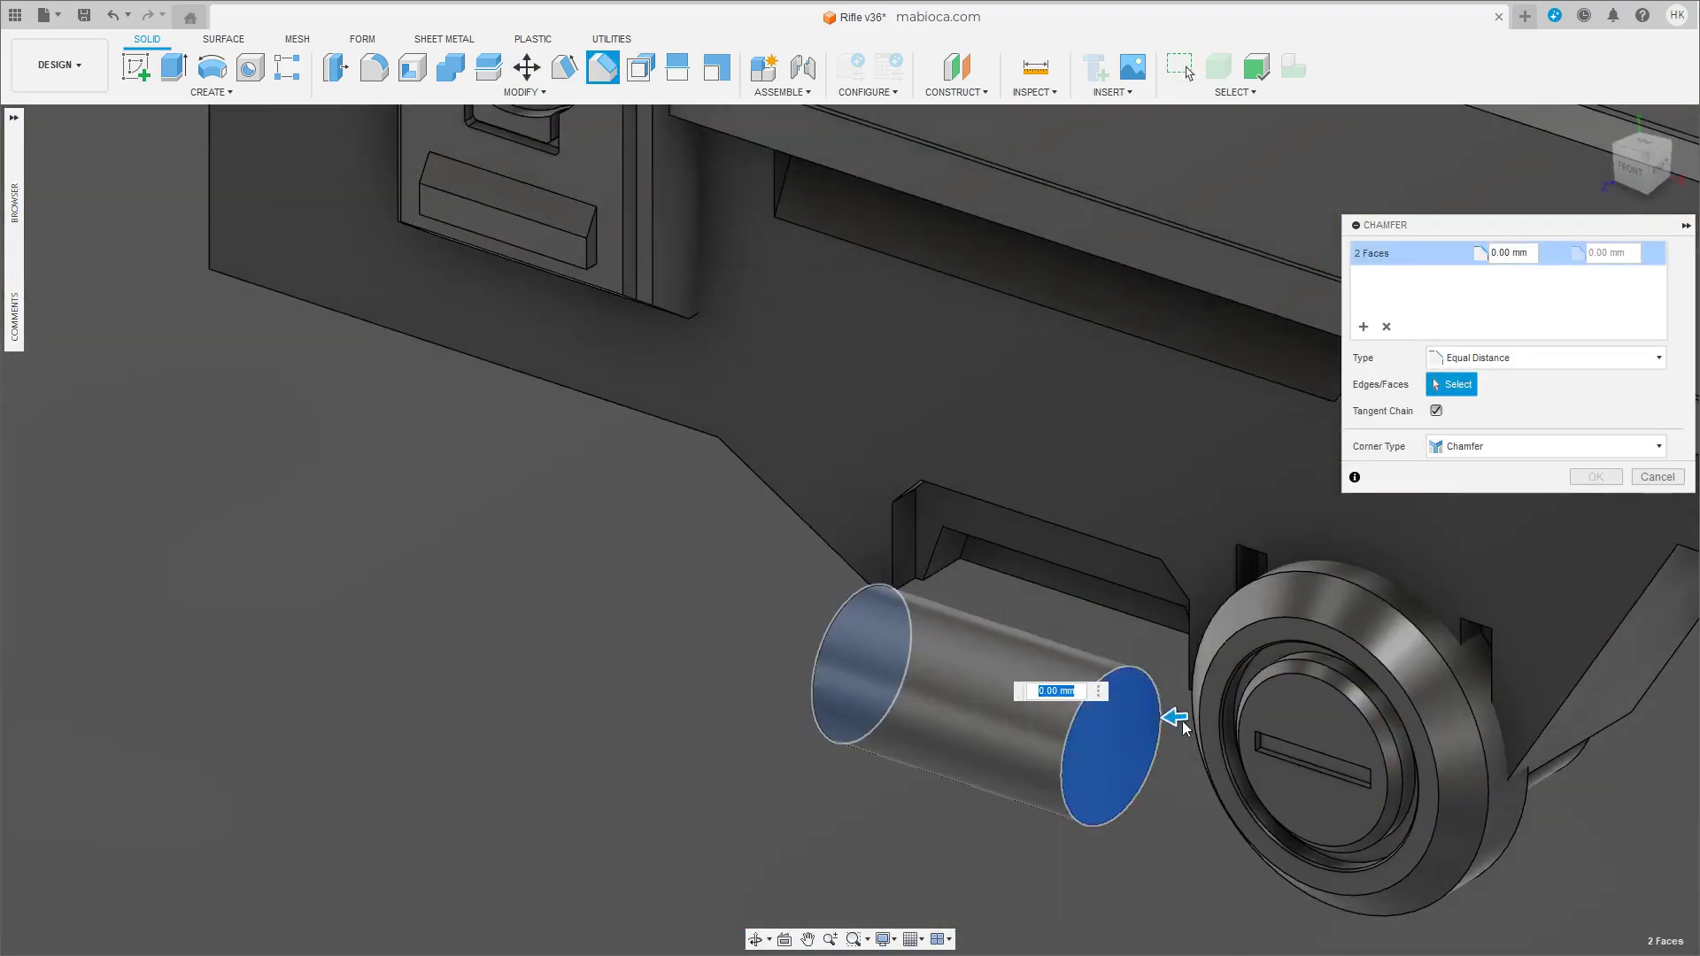
{"action": "left_click", "coordinate": [1625, 180]}
{"action": "type", "text": "0.395"}
{"action": "key", "text": "Return"}
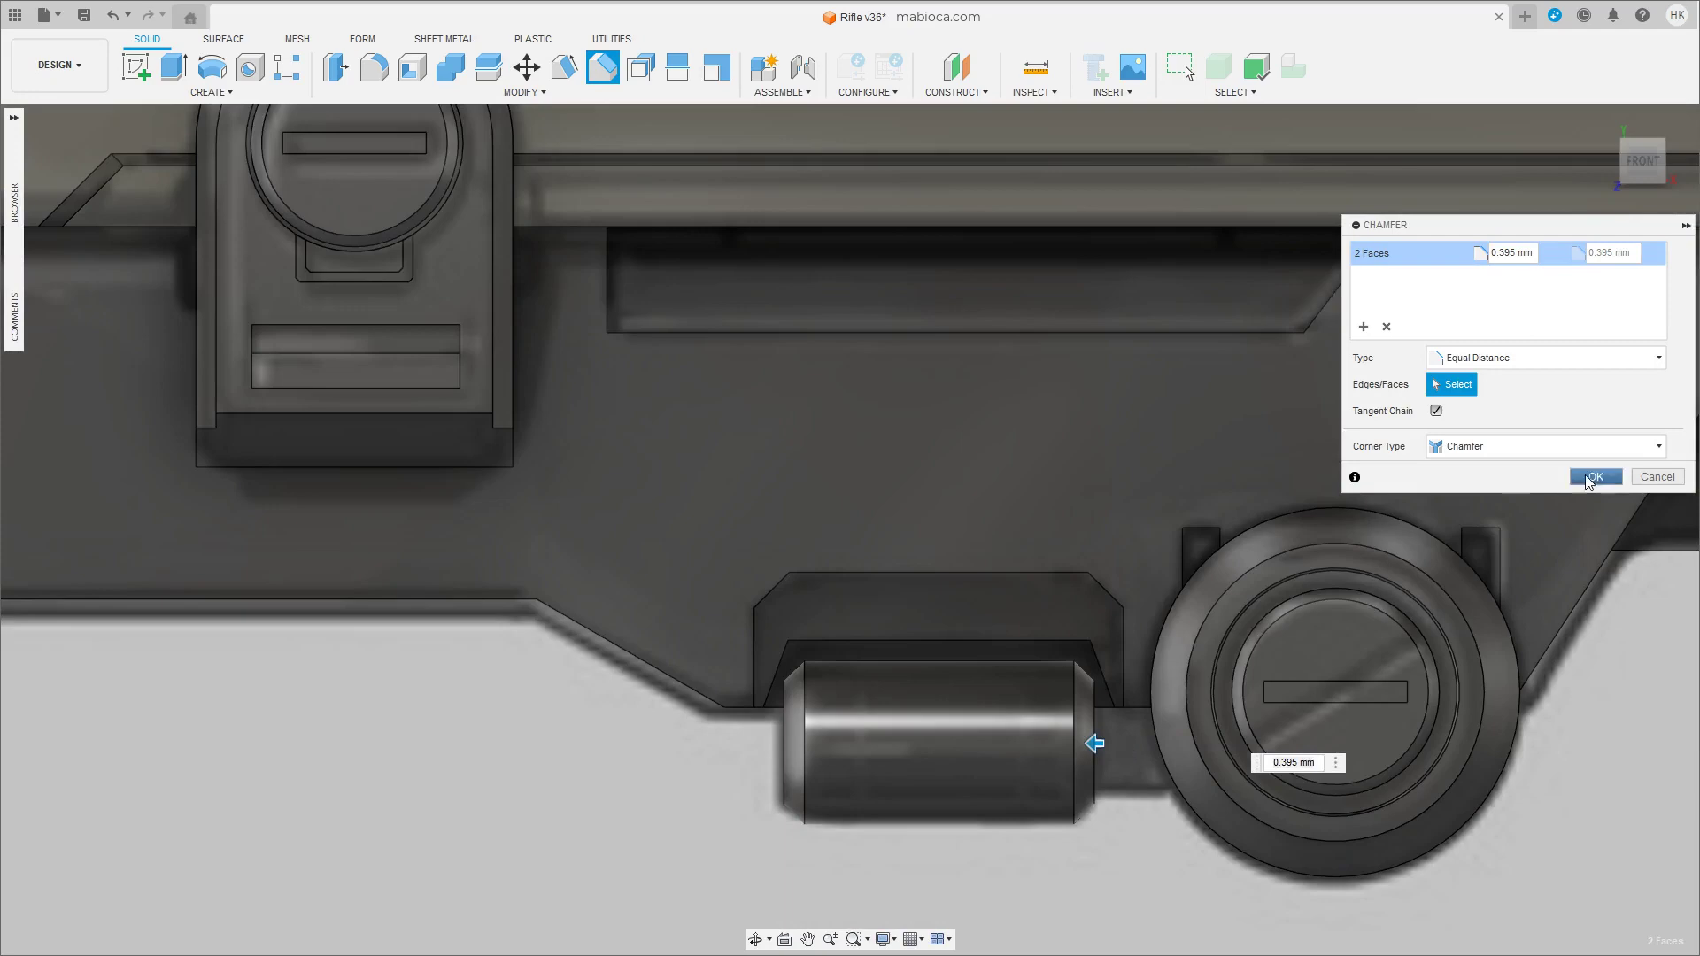
{"action": "mouse_move", "coordinate": [1128, 742]}
{"action": "middle_mouse_down", "text": "shift"}
{"action": "mouse_move", "coordinate": [996, 789]}
{"action": "mouse_move", "coordinate": [1067, 835]}
{"action": "mouse_move", "coordinate": [1071, 815]}
{"action": "middle_mouse_up", "text": "shift"}
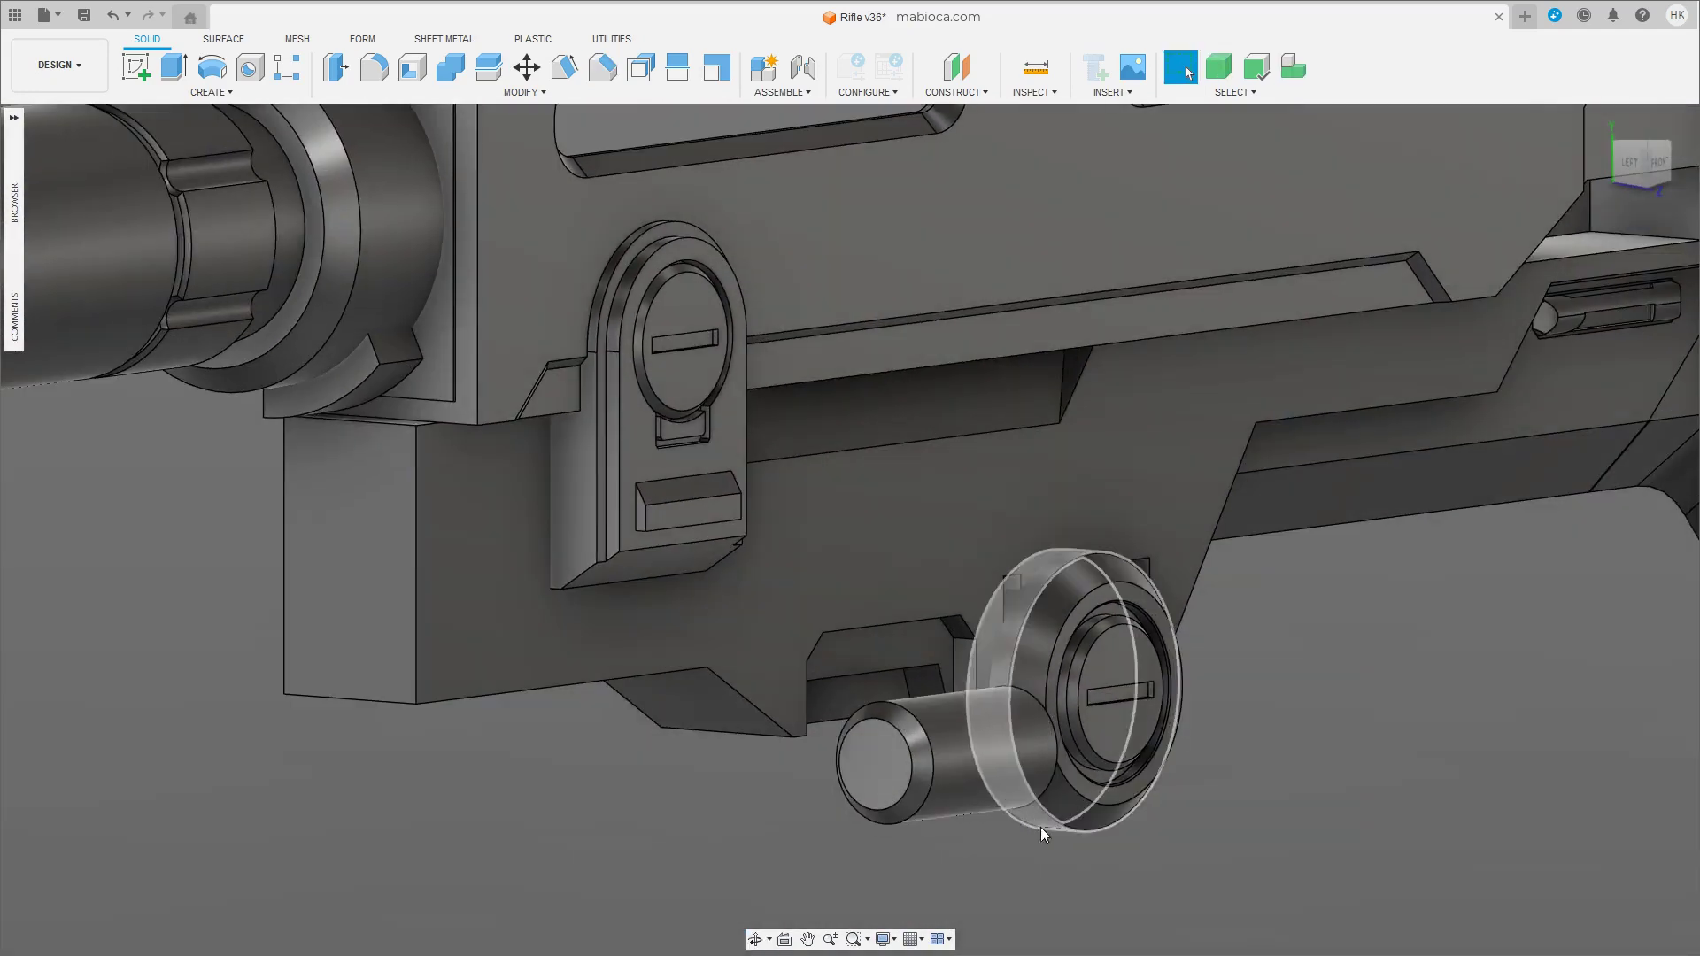
{"action": "left_click", "coordinate": [210, 92]}
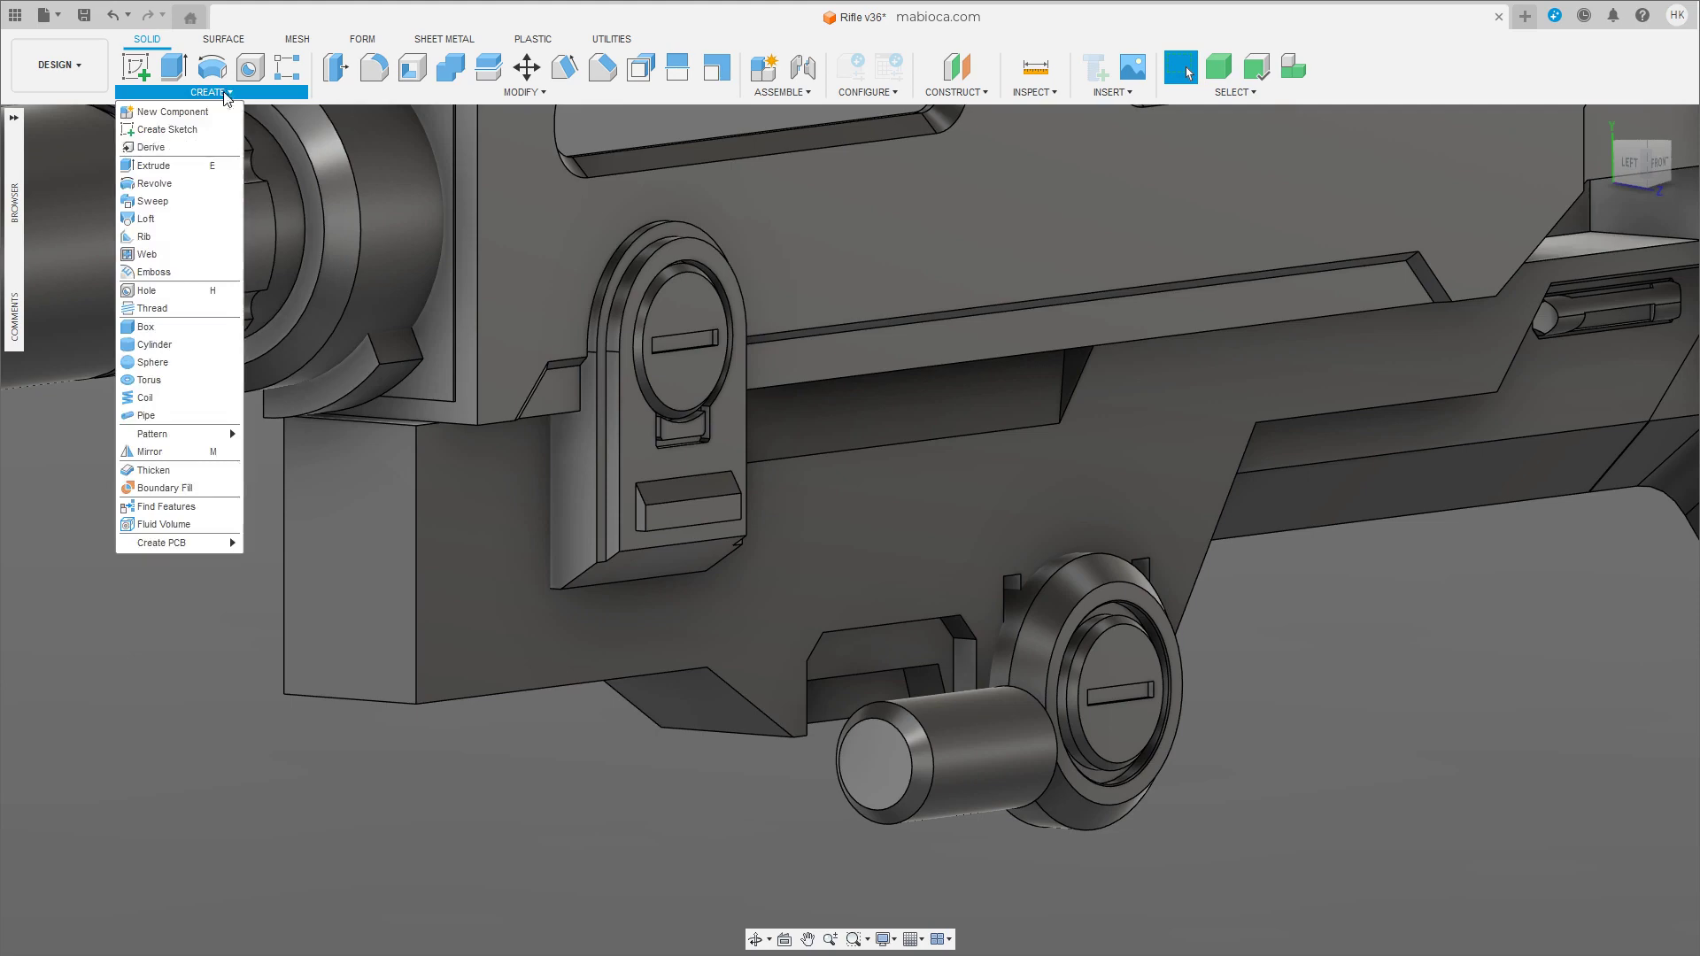
Start a sketch on the cylinder's circular end face and draw a narrow centre rectangle.
{"action": "left_click", "coordinate": [166, 130]}
{"action": "left_click", "coordinate": [775, 689]}
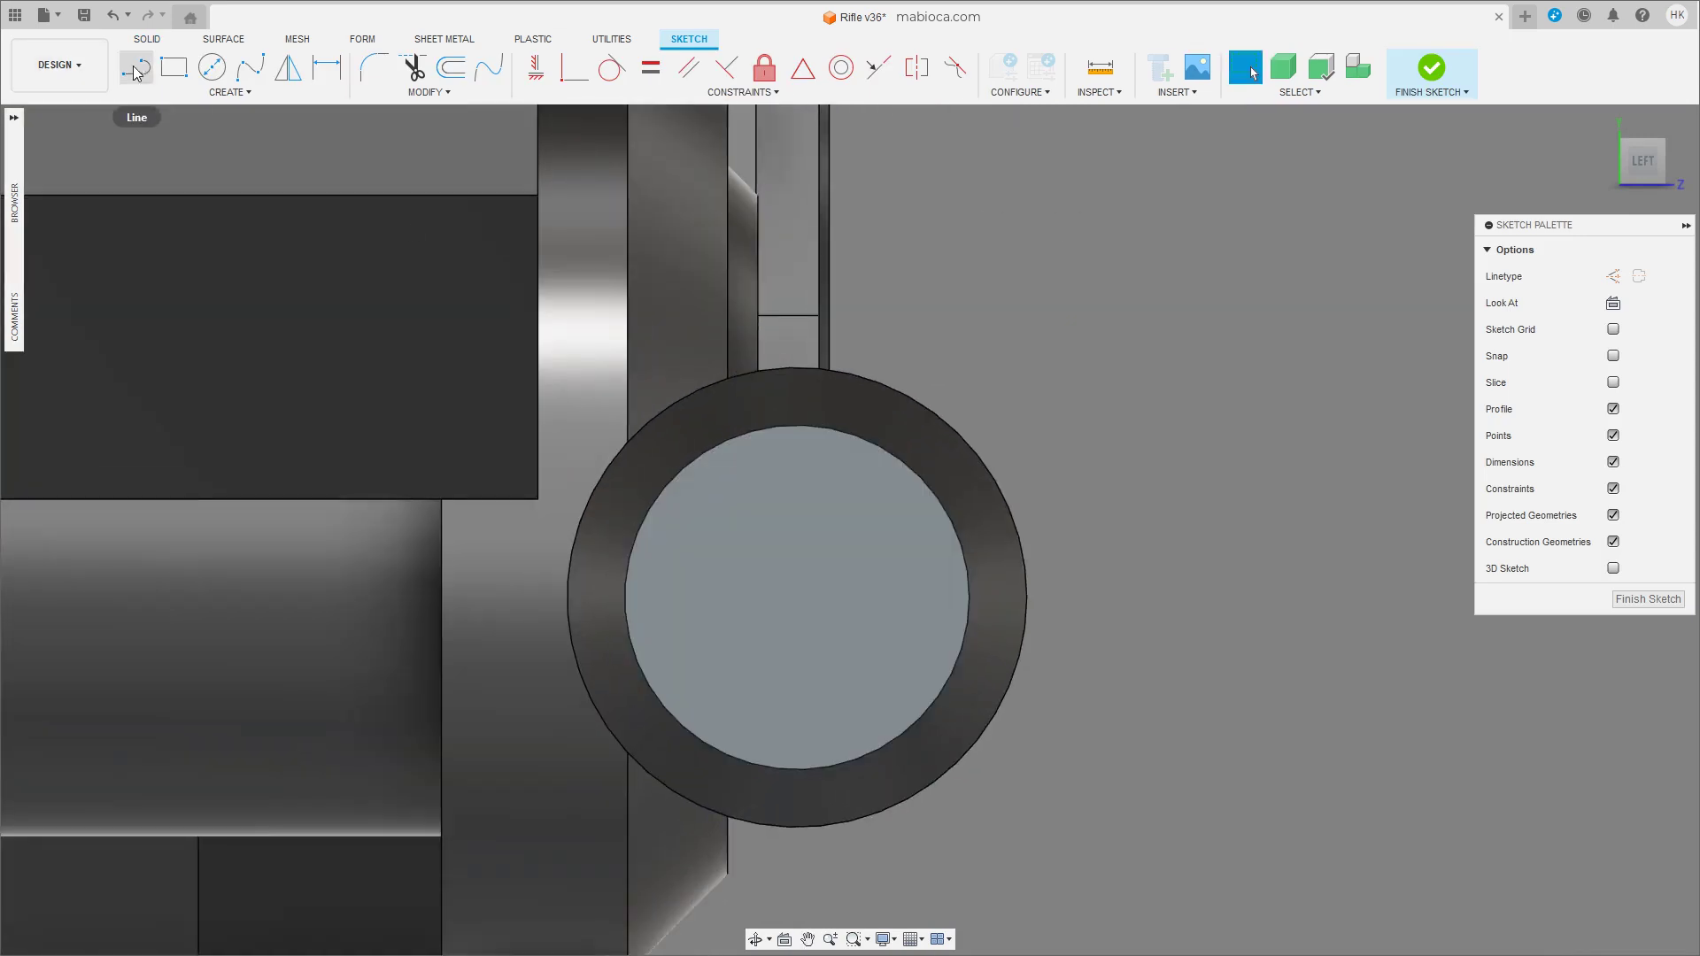
{"action": "left_click", "coordinate": [136, 69]}
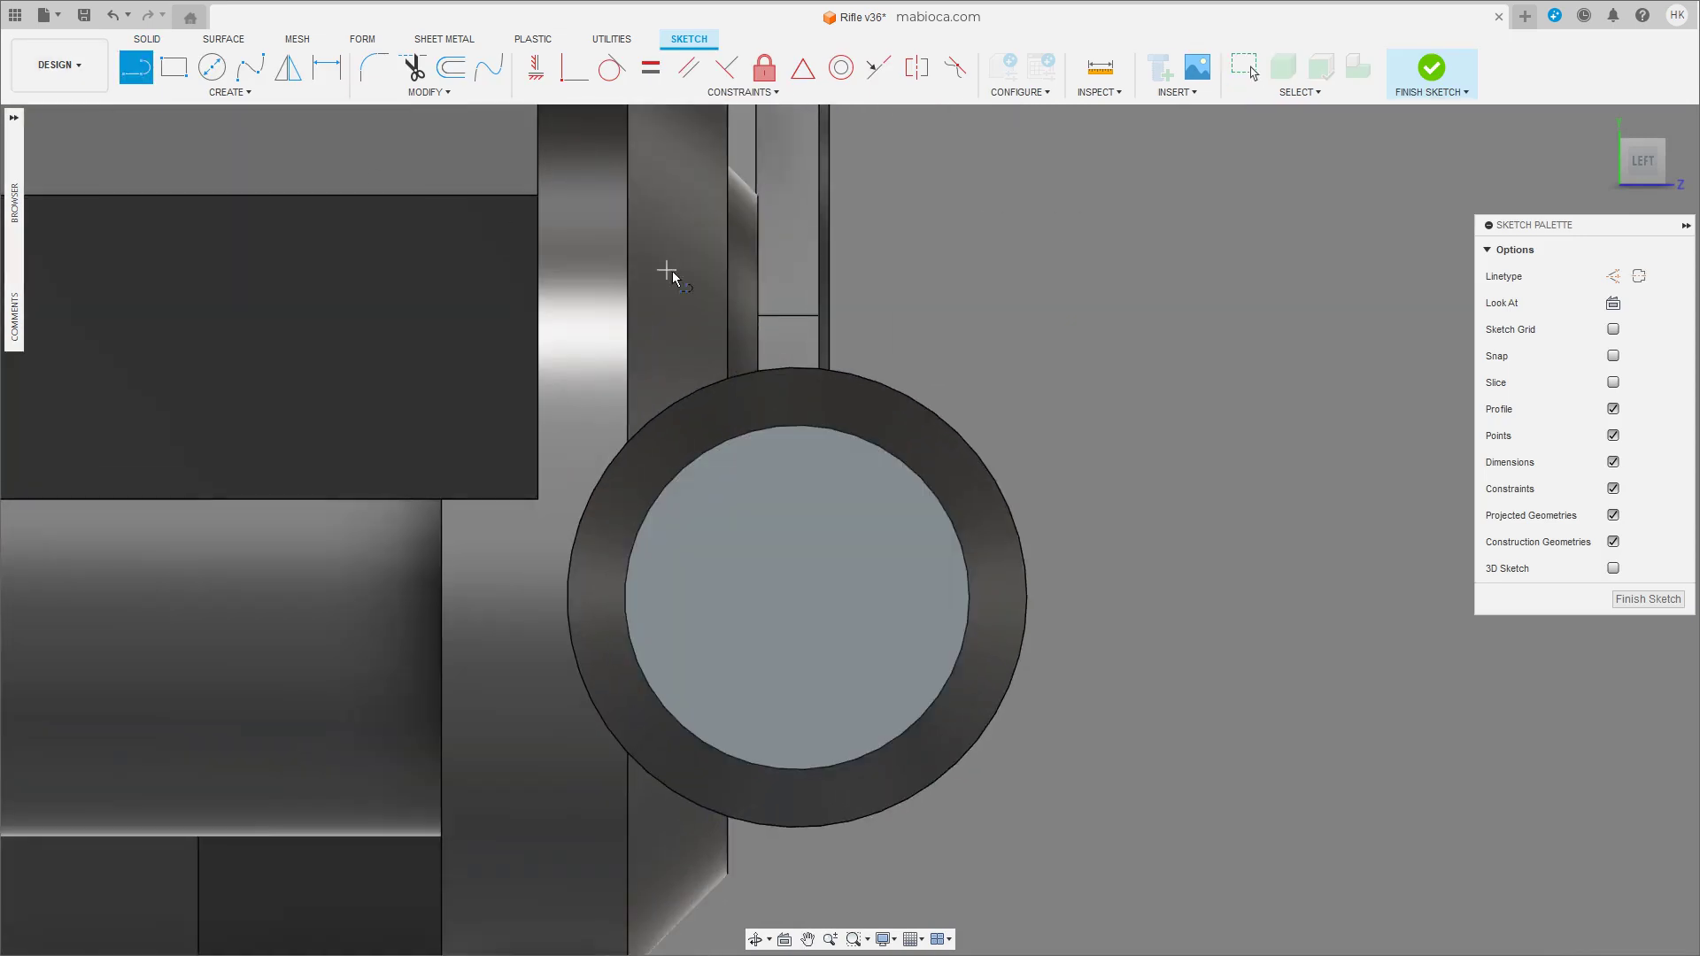
{"action": "left_click", "coordinate": [798, 597]}
{"action": "key", "text": "r"}
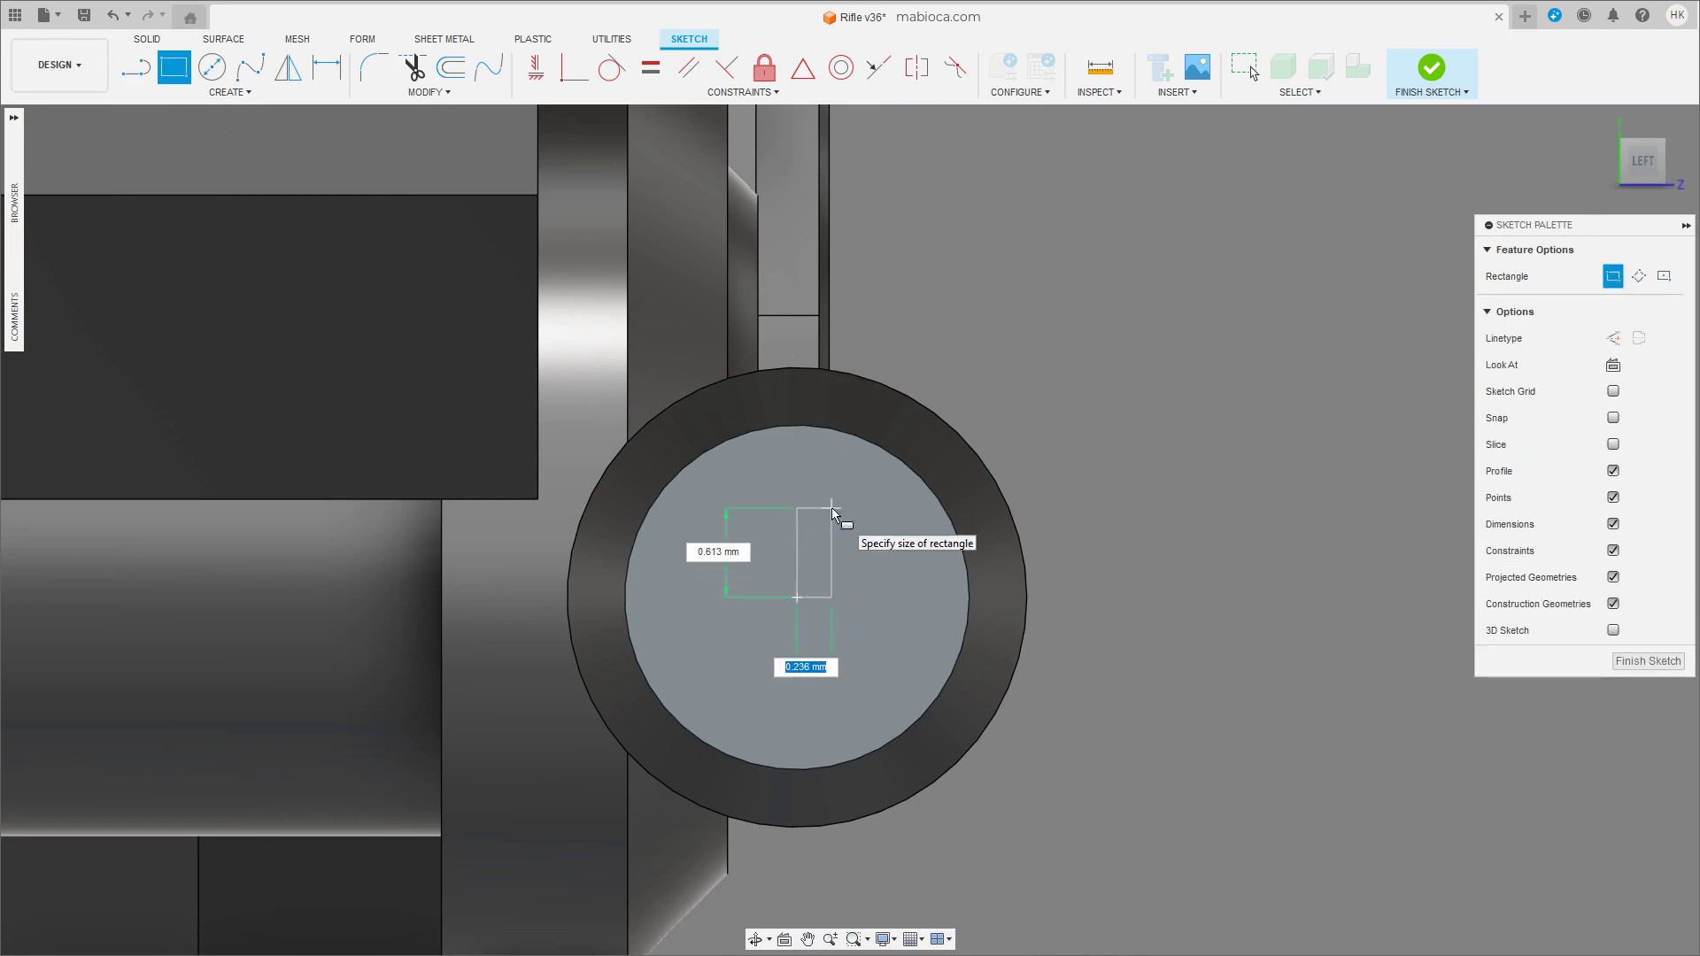
{"action": "key", "text": "Escape"}
{"action": "left_click", "coordinate": [229, 92]}
{"action": "mouse_move", "coordinate": [160, 129]}
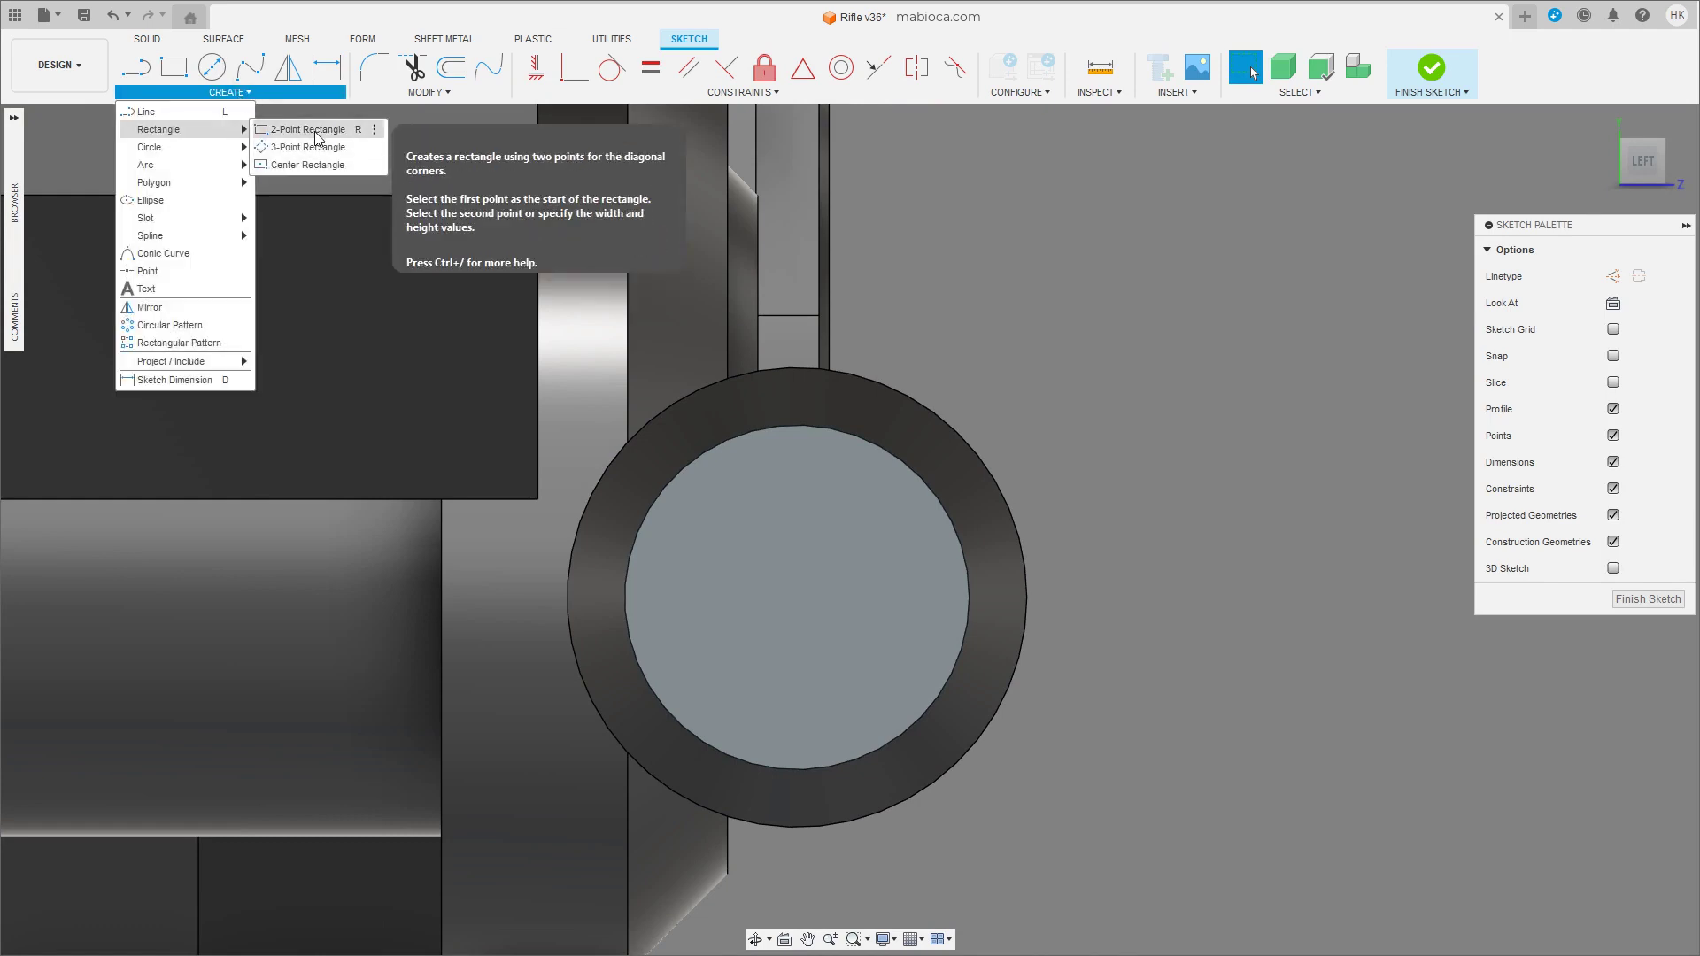
{"action": "left_click", "coordinate": [307, 165]}
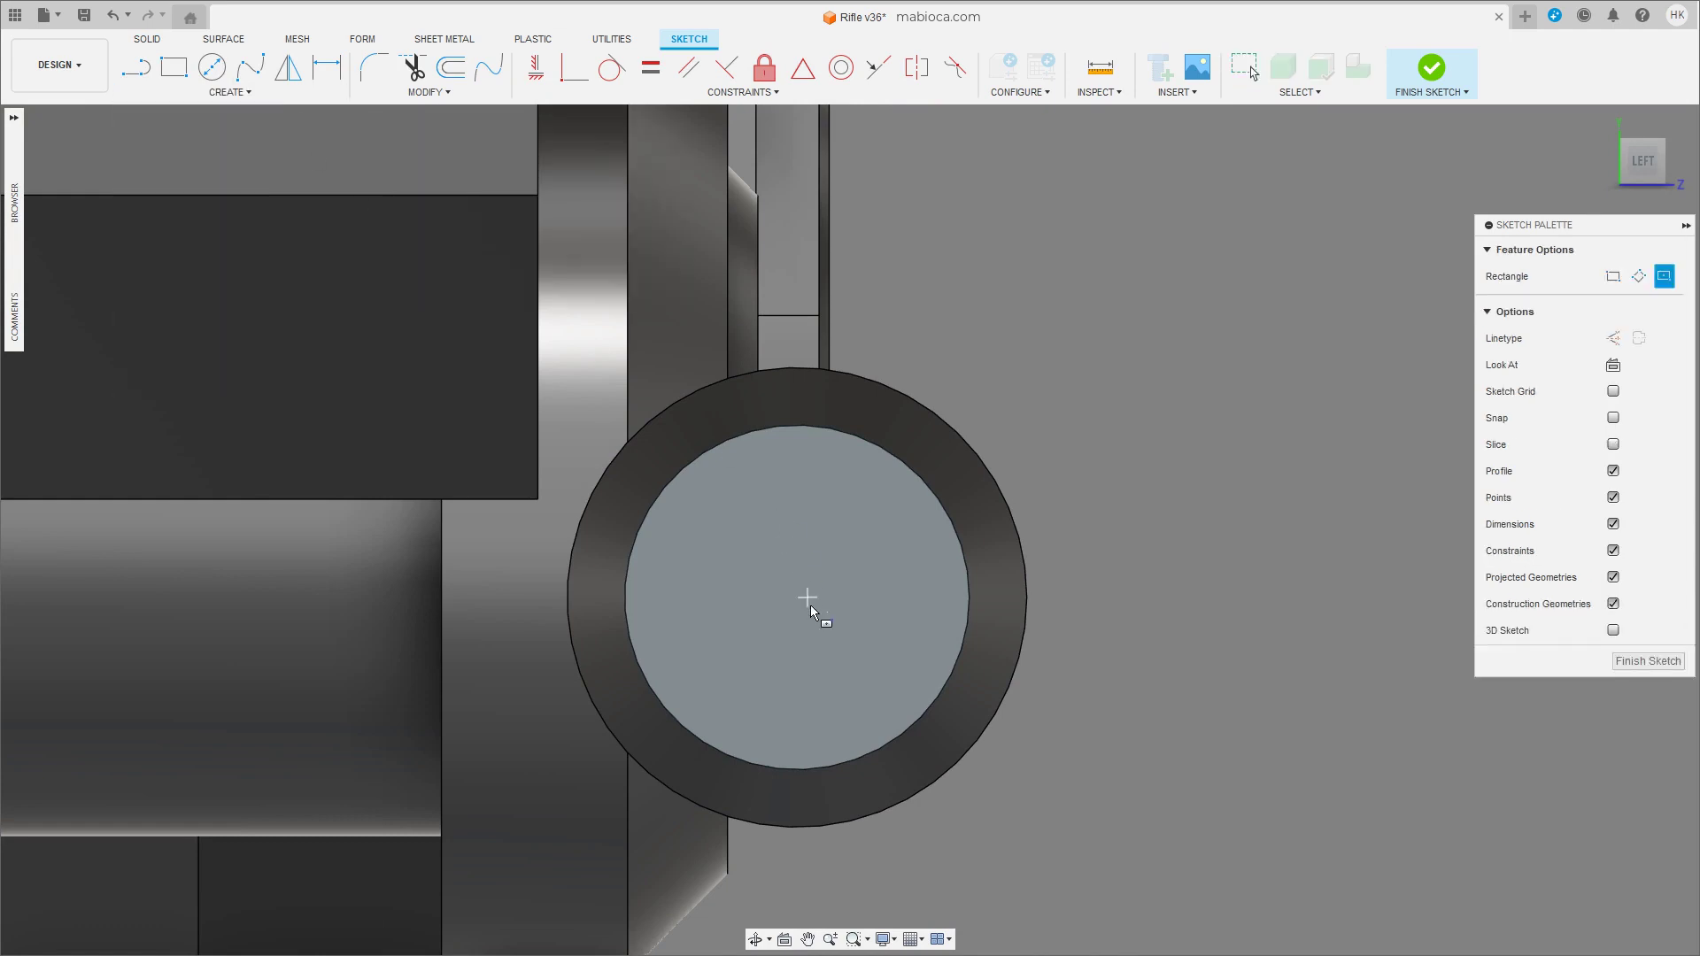
{"action": "left_click", "coordinate": [811, 531]}
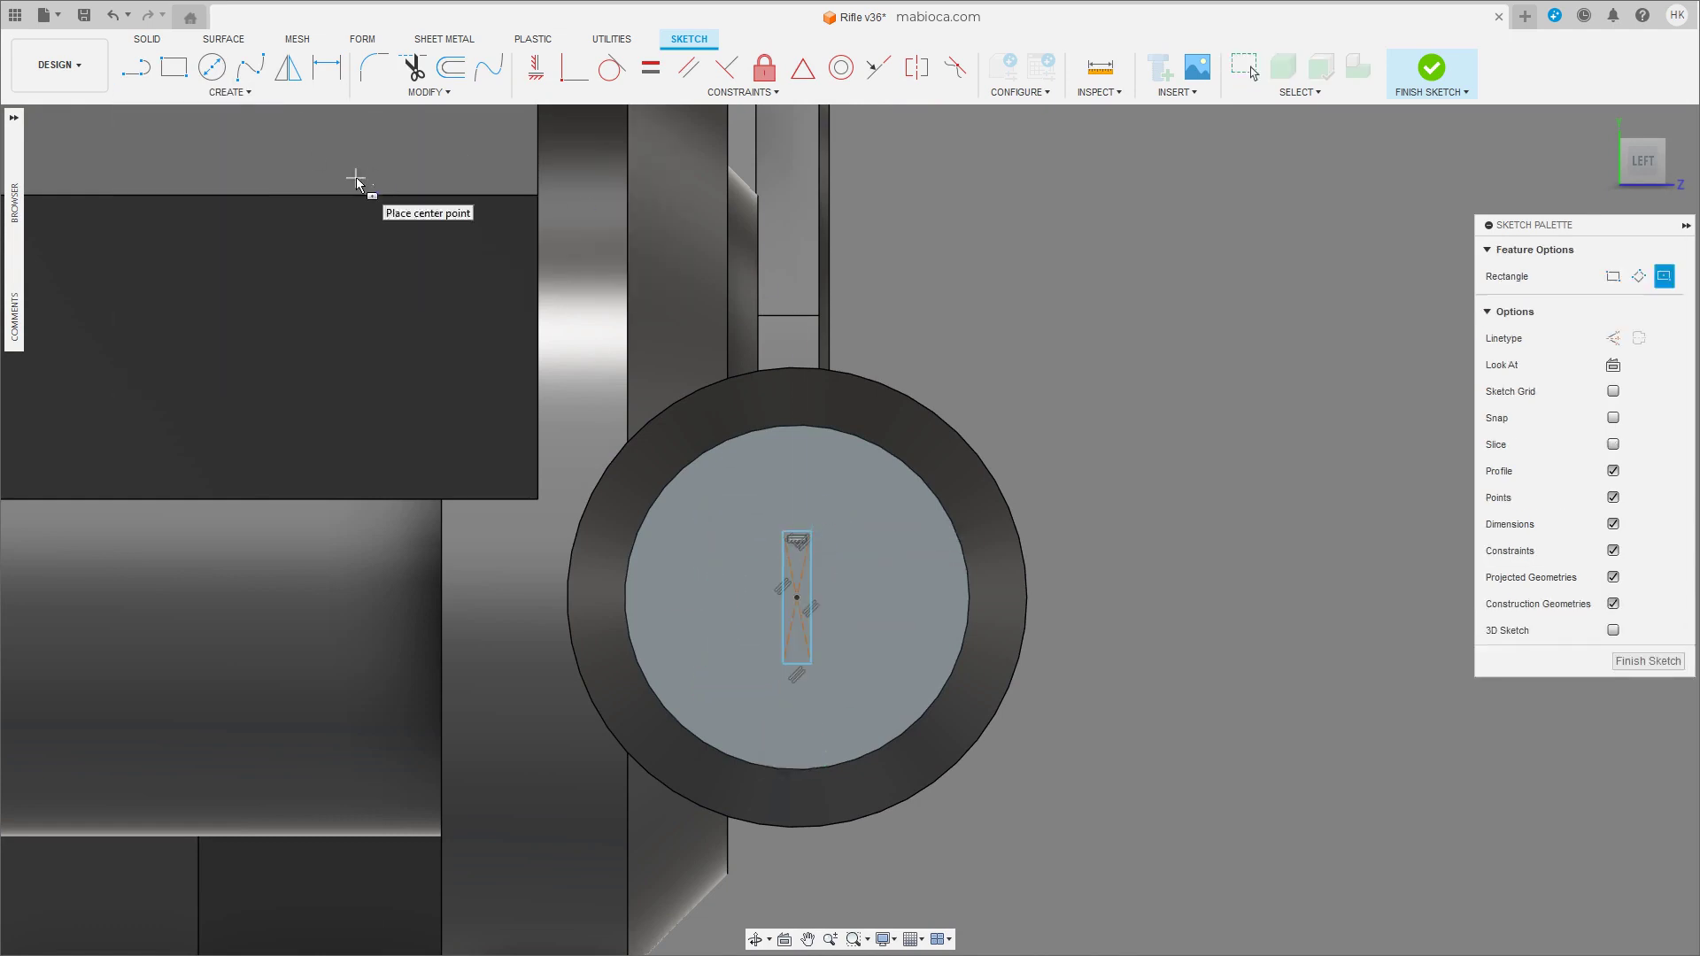
Shift the rectangle geometry upward and finish the sketch.
{"action": "key", "text": "m"}
{"action": "left_click", "coordinate": [801, 540]}
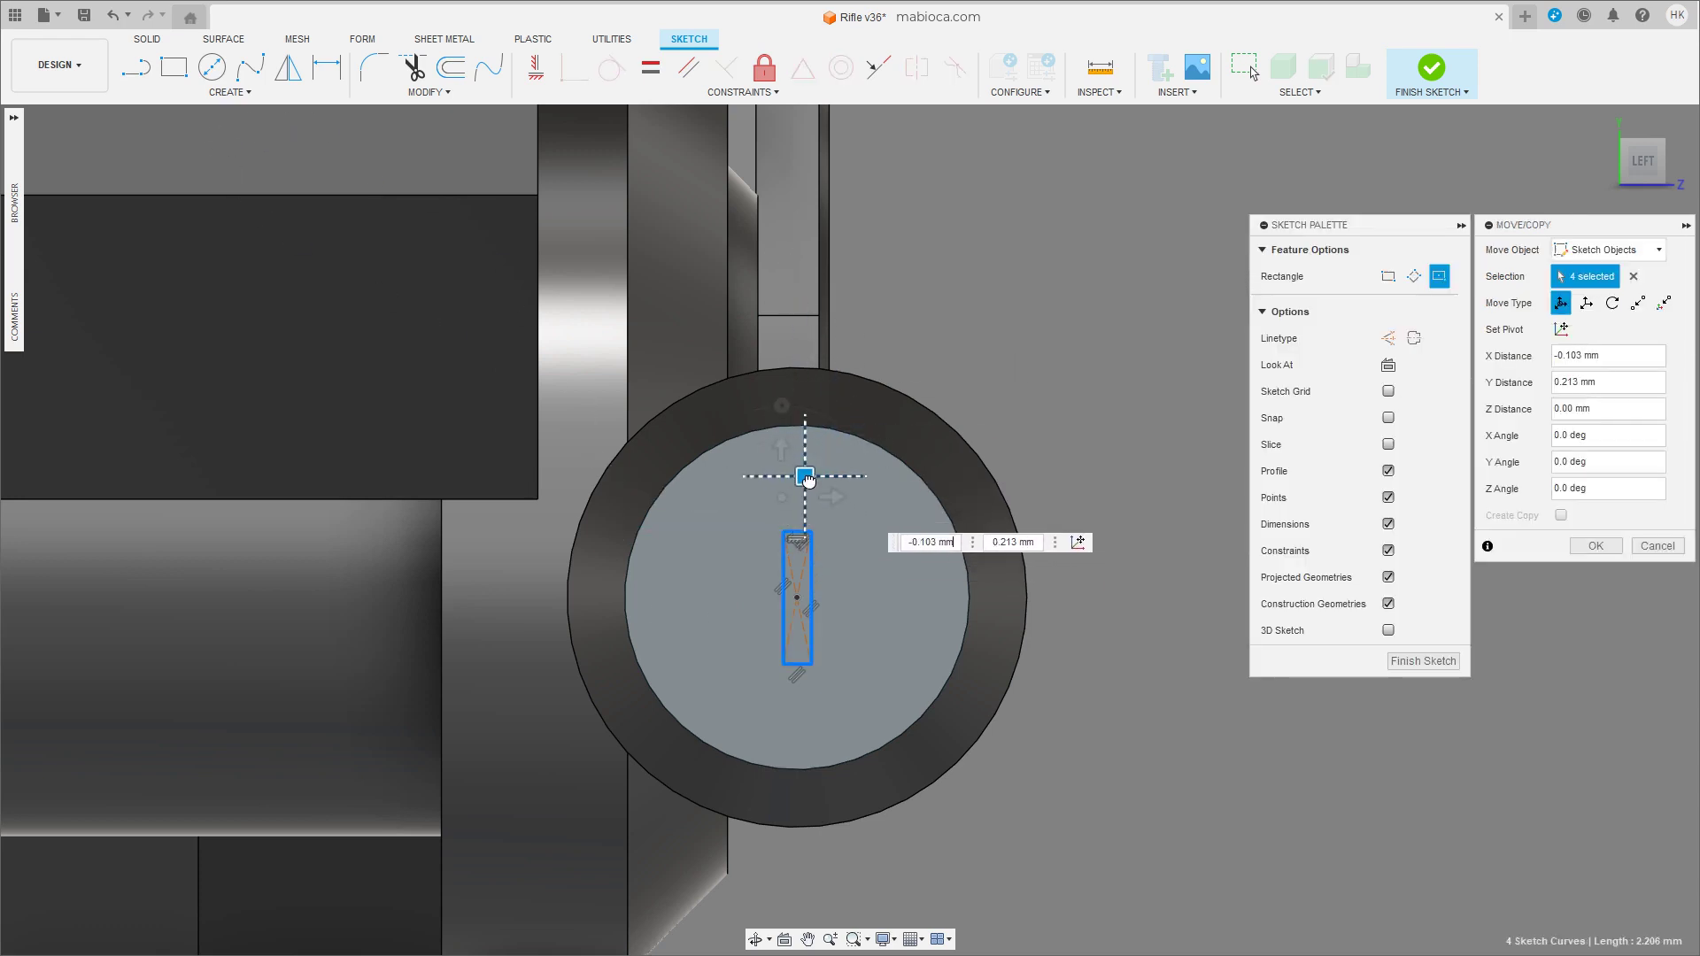
{"action": "left_click", "coordinate": [801, 602]}
{"action": "left_click_drag", "start_coordinate": [822, 478], "coordinate": [833, 507]}
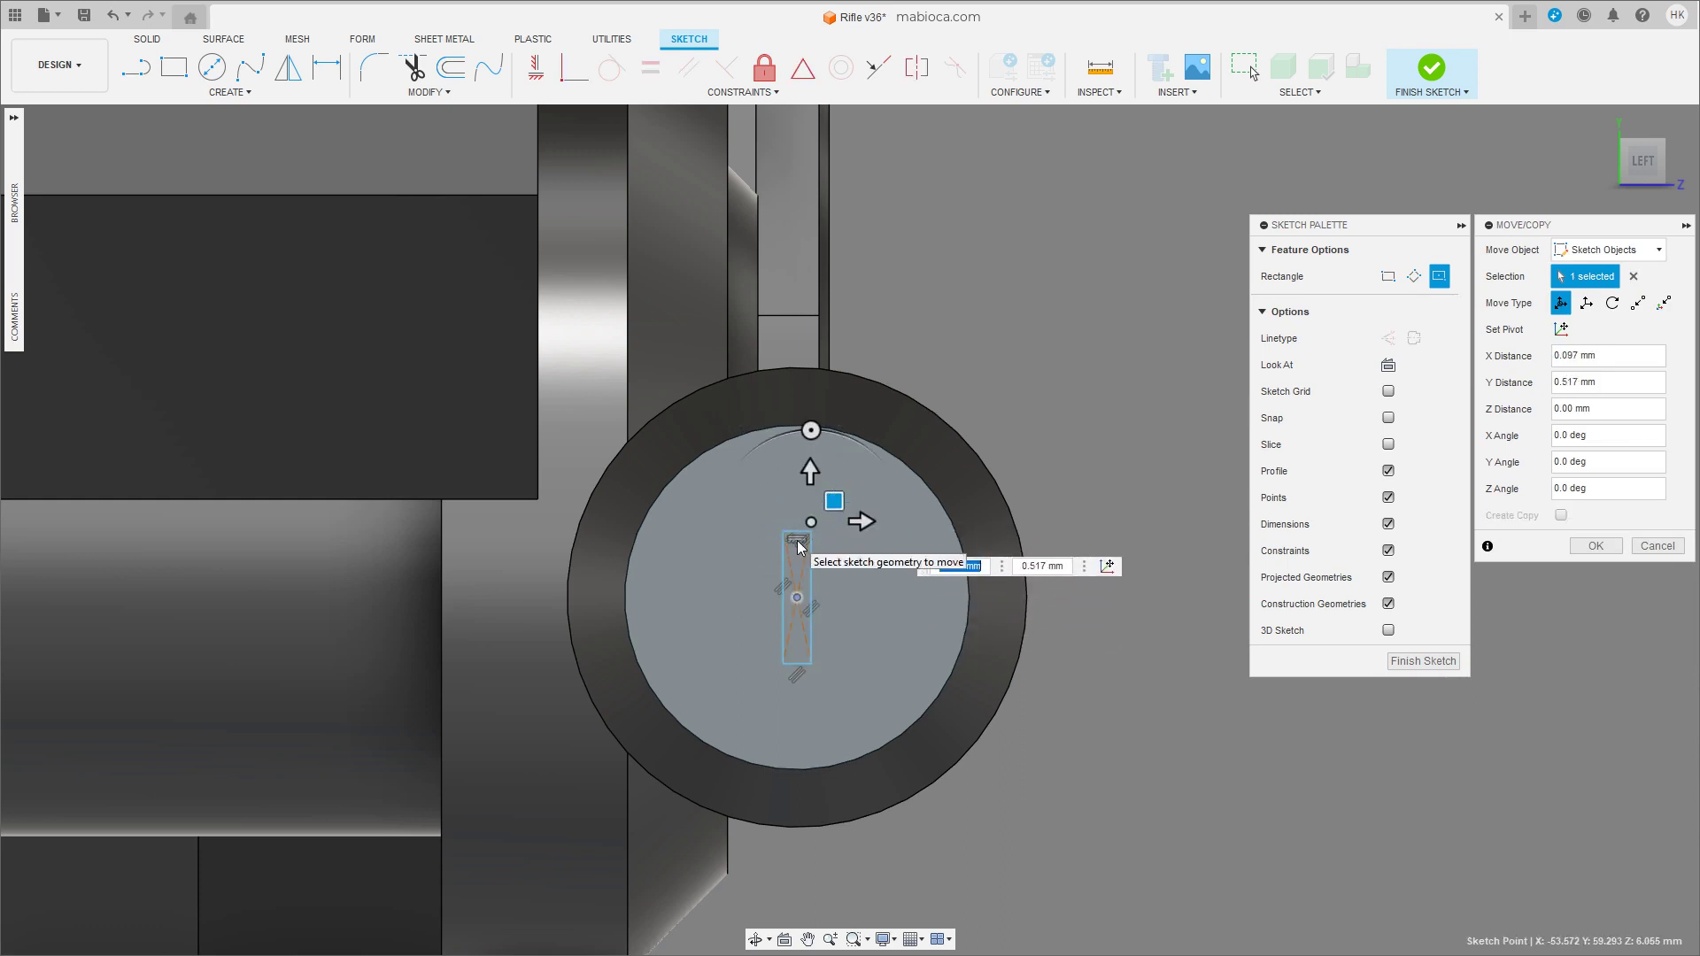
{"action": "key", "text": "Return"}
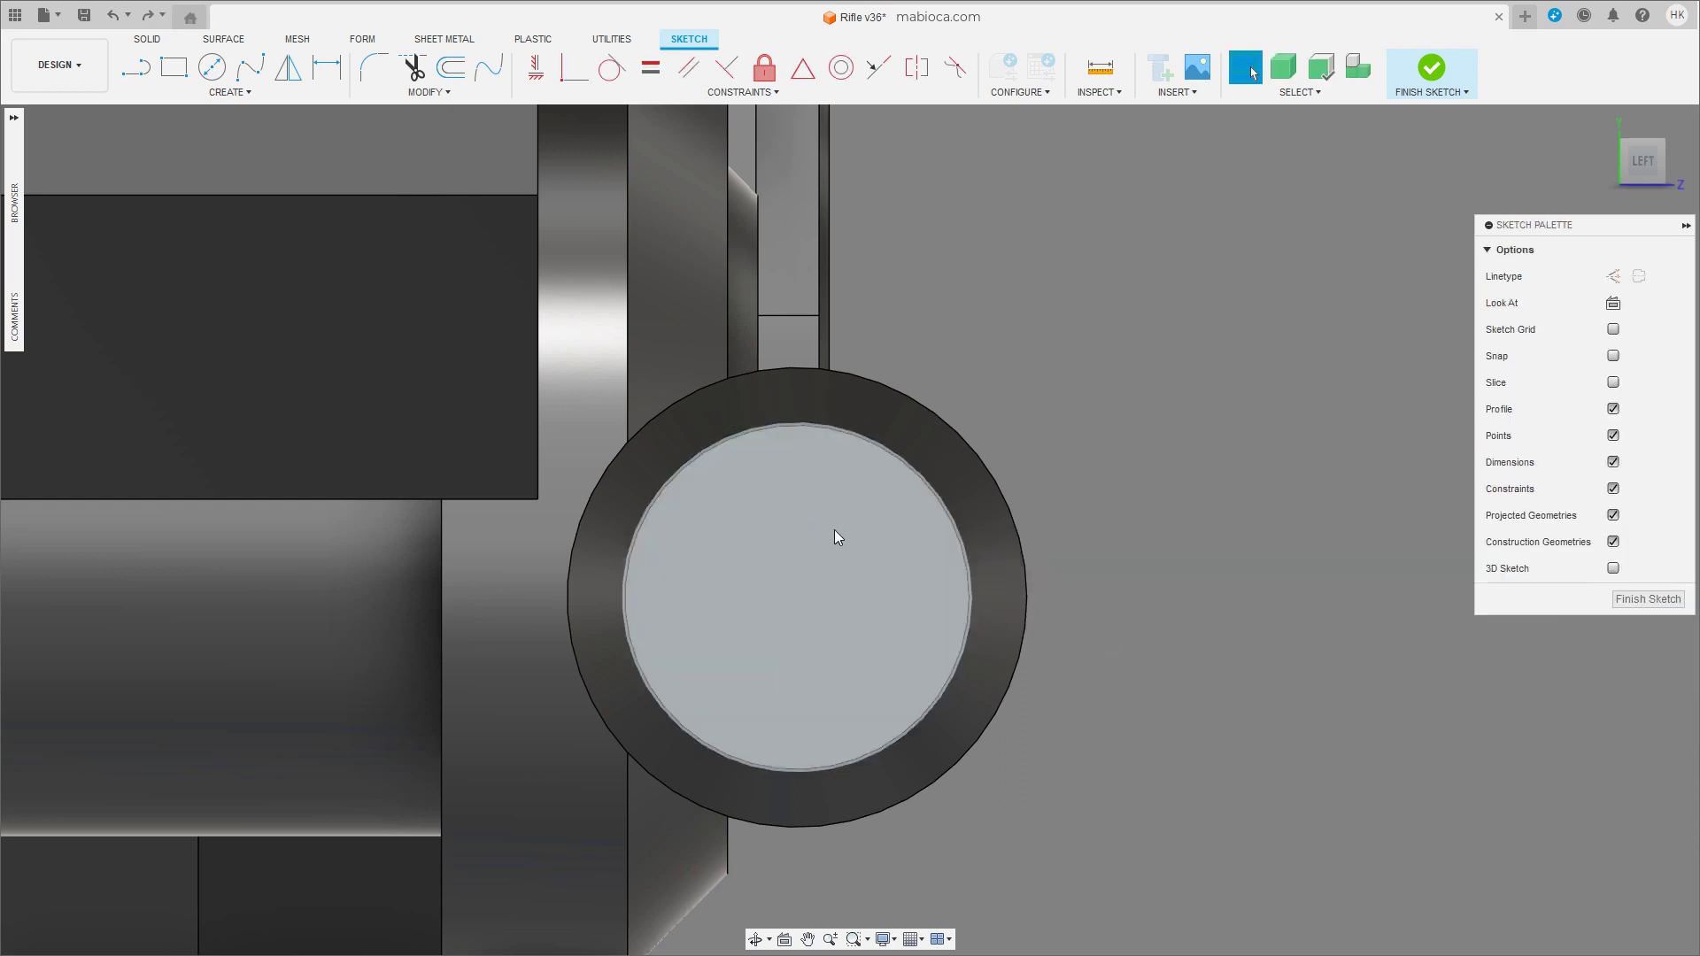
{"action": "left_click", "coordinate": [1648, 598]}
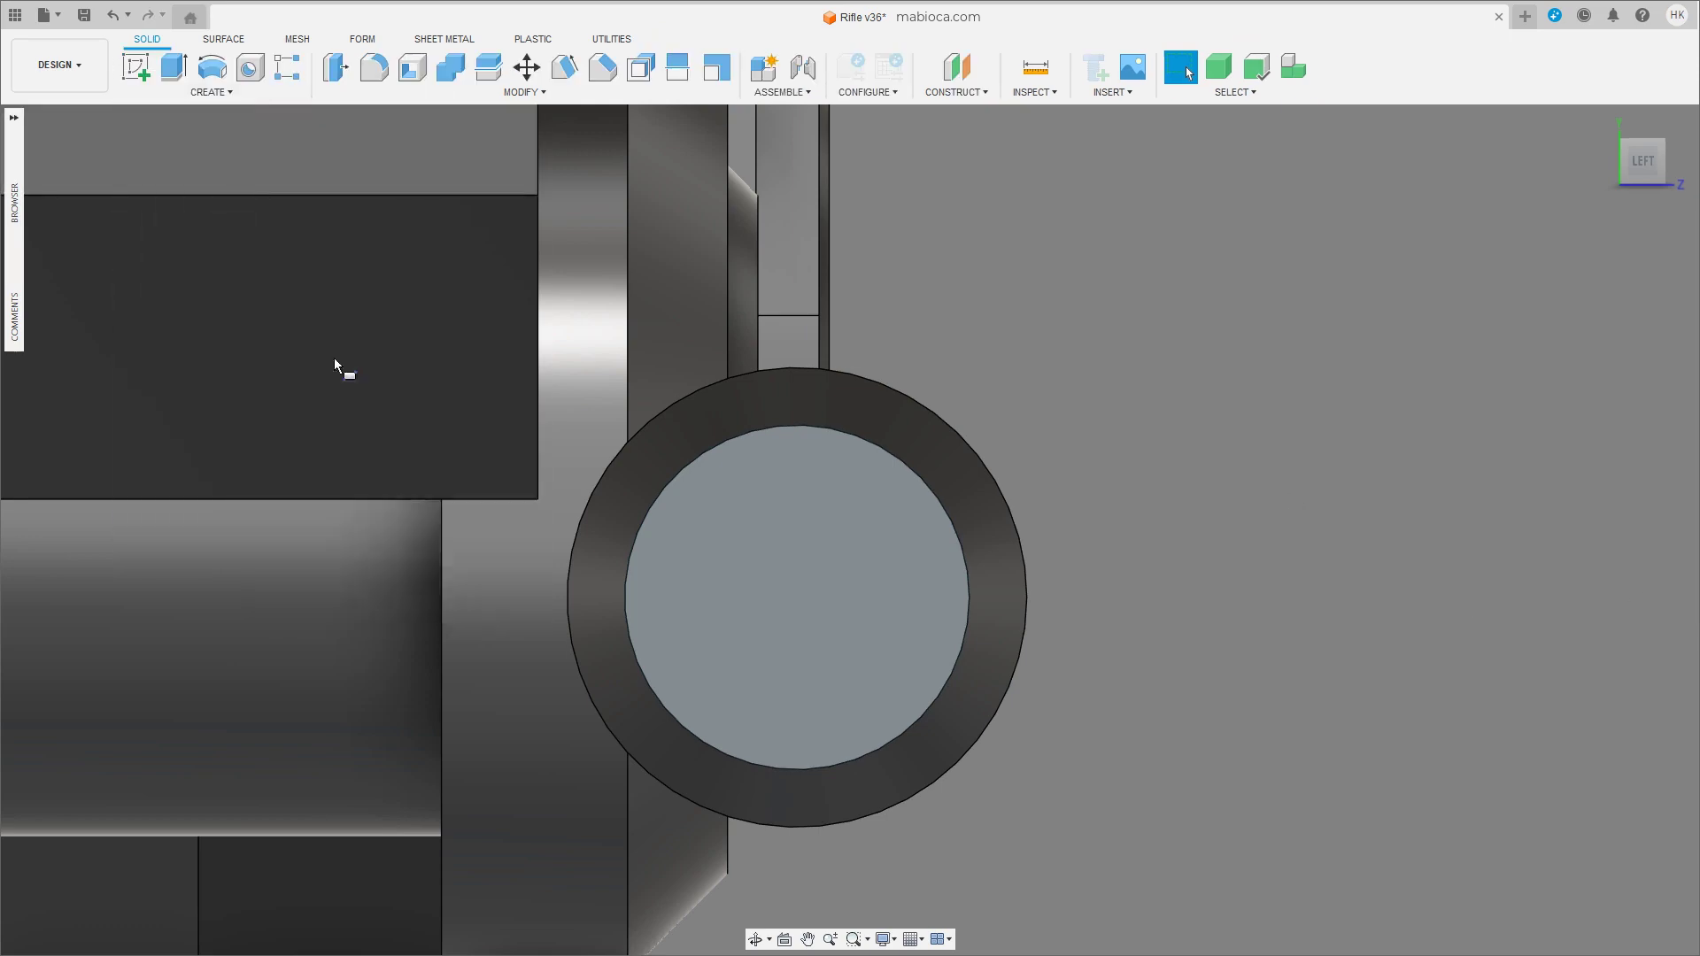
Create a new-body box on the circular end face, stretched upward.
{"action": "left_click", "coordinate": [790, 471]}
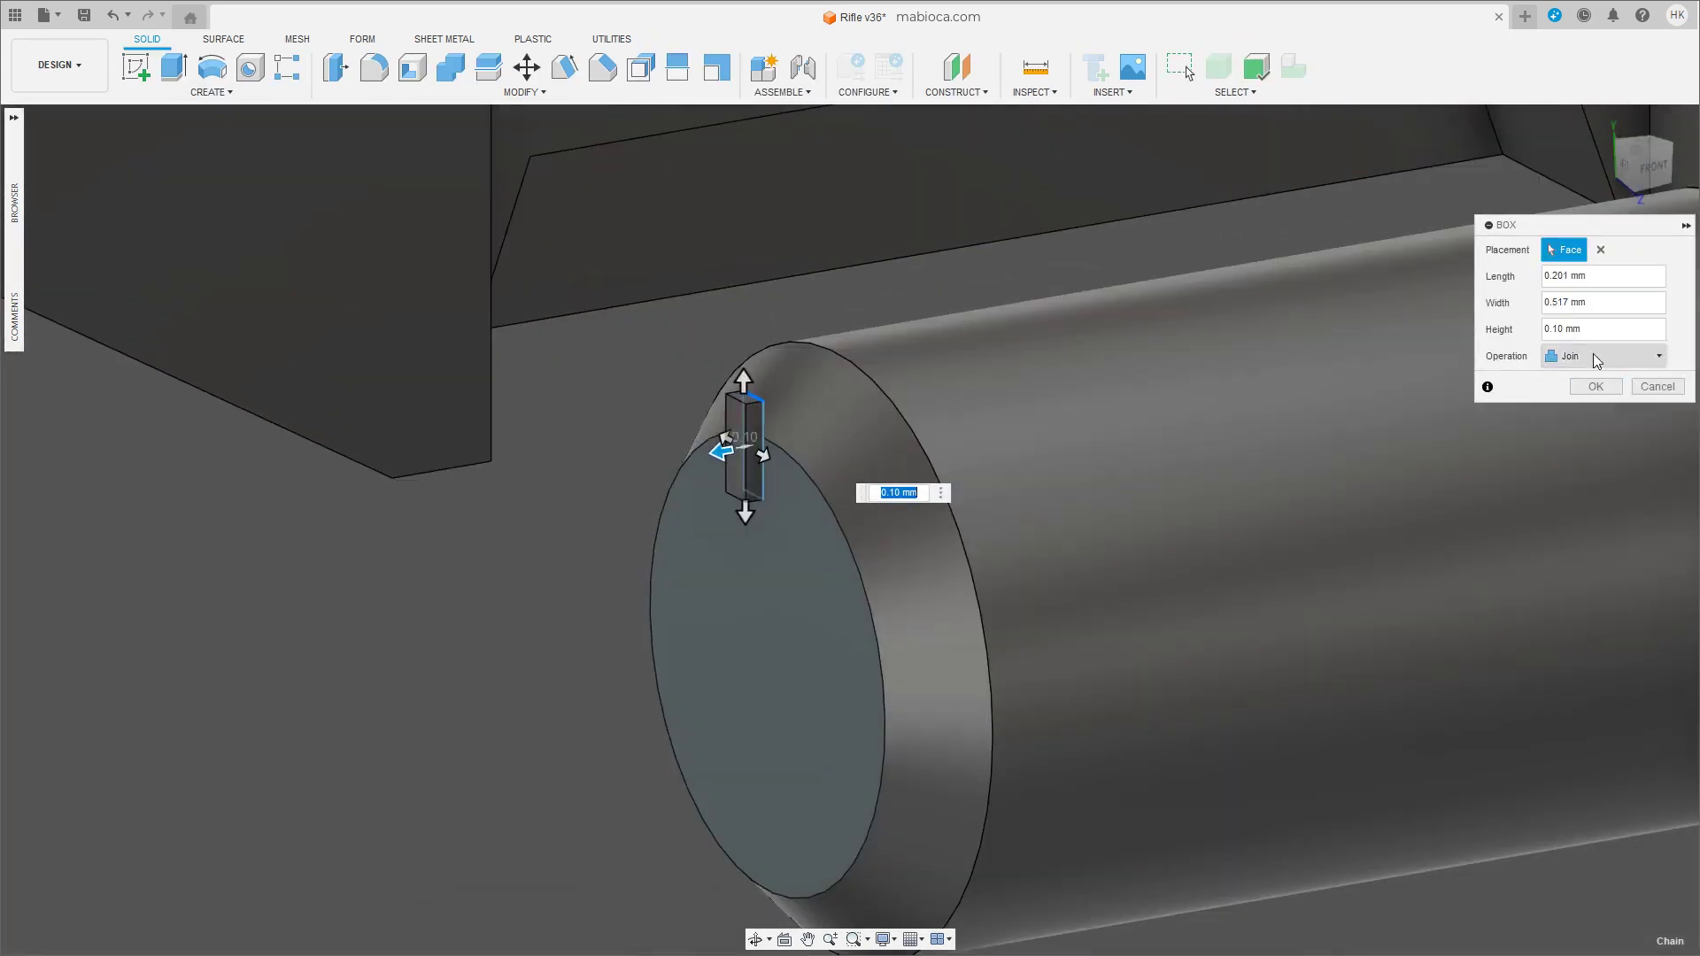
{"action": "left_click", "coordinate": [1607, 356]}
{"action": "left_click", "coordinate": [1571, 427]}
{"action": "left_click_drag", "start_coordinate": [744, 381], "coordinate": [747, 292]}
{"action": "middle_click_drag", "start_coordinate": [774, 460], "coordinate": [793, 413], "text": "shift"}
{"action": "key", "text": "Return"}
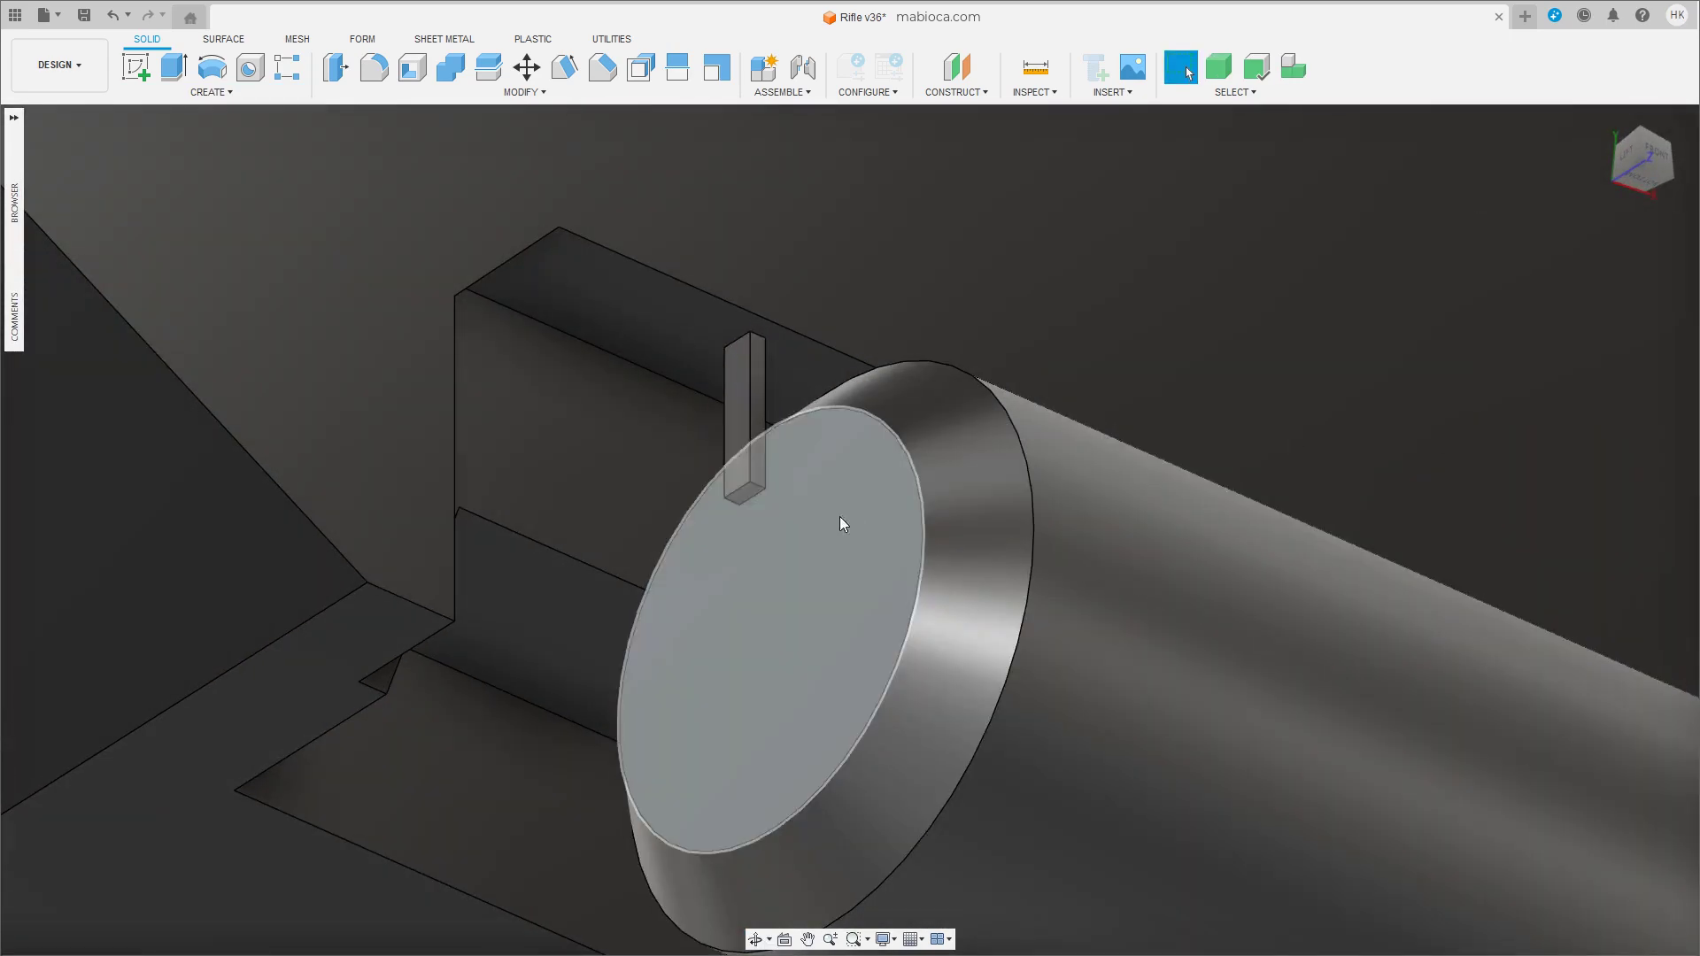
Extend the box about 6 mm along the cylinder into a thin bar.
{"action": "left_click", "coordinate": [748, 492]}
{"action": "key", "text": "m"}
{"action": "middle_click_drag", "start_coordinate": [739, 434], "coordinate": [721, 514], "text": "shift"}
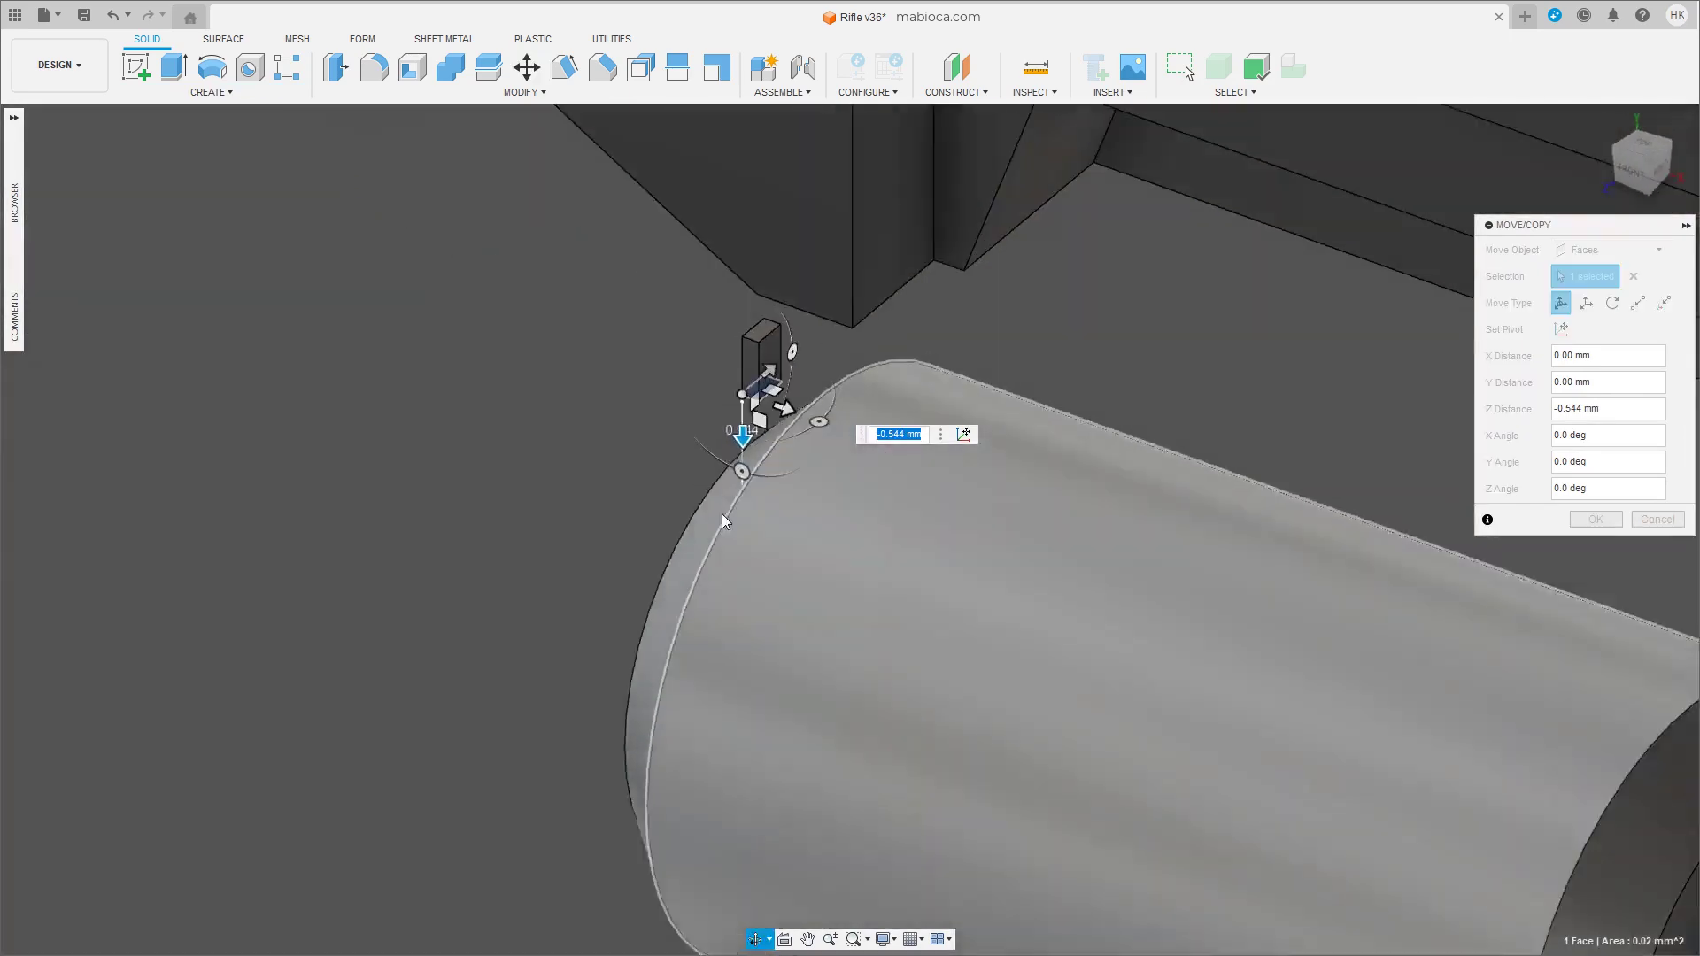
{"action": "key", "text": "Escape"}
{"action": "left_click", "coordinate": [775, 370]}
{"action": "key", "text": "m"}
{"action": "left_click_drag", "start_coordinate": [823, 339], "coordinate": [1665, 638]}
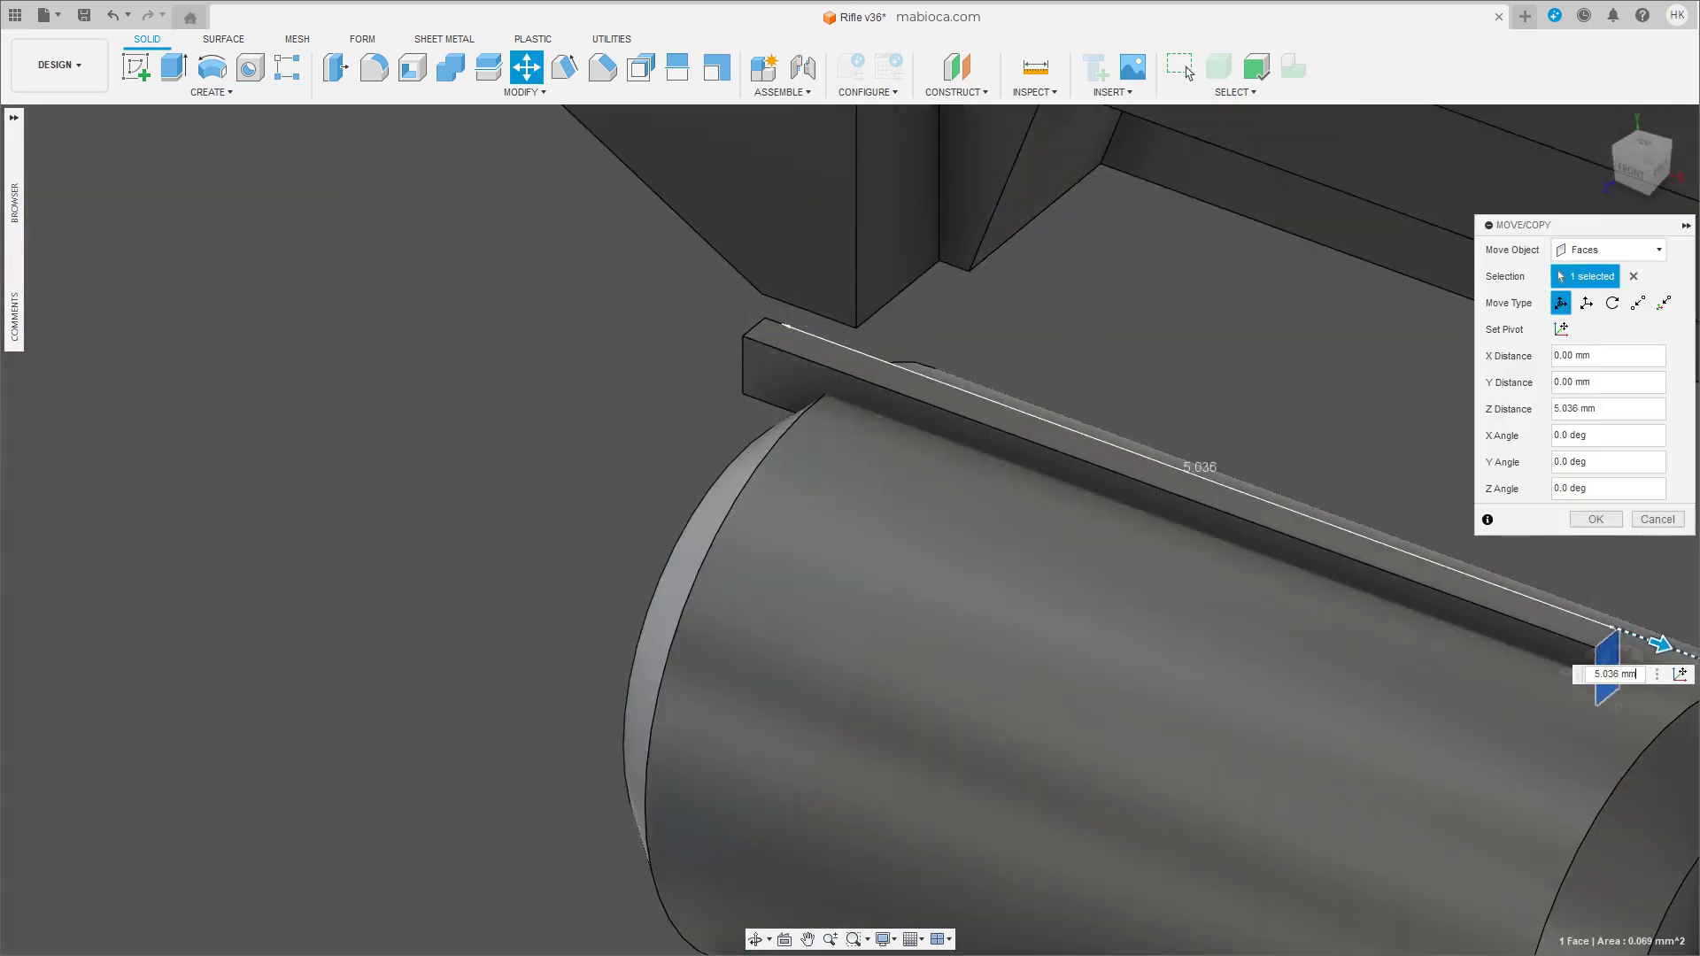
{"action": "mouse_move", "coordinate": [1665, 637]}
{"action": "middle_mouse_down"}
{"action": "mouse_move", "coordinate": [513, 486]}
{"action": "mouse_move", "coordinate": [741, 391]}
{"action": "mouse_move", "coordinate": [832, 540]}
{"action": "mouse_move", "coordinate": [755, 499]}
{"action": "middle_mouse_up"}
{"action": "key", "text": "Return"}
Tilt one side face of the bar so it starts to taper.
{"action": "left_click", "coordinate": [754, 499]}
{"action": "key", "text": "m"}
{"action": "left_click_drag", "start_coordinate": [839, 478], "coordinate": [836, 440]}
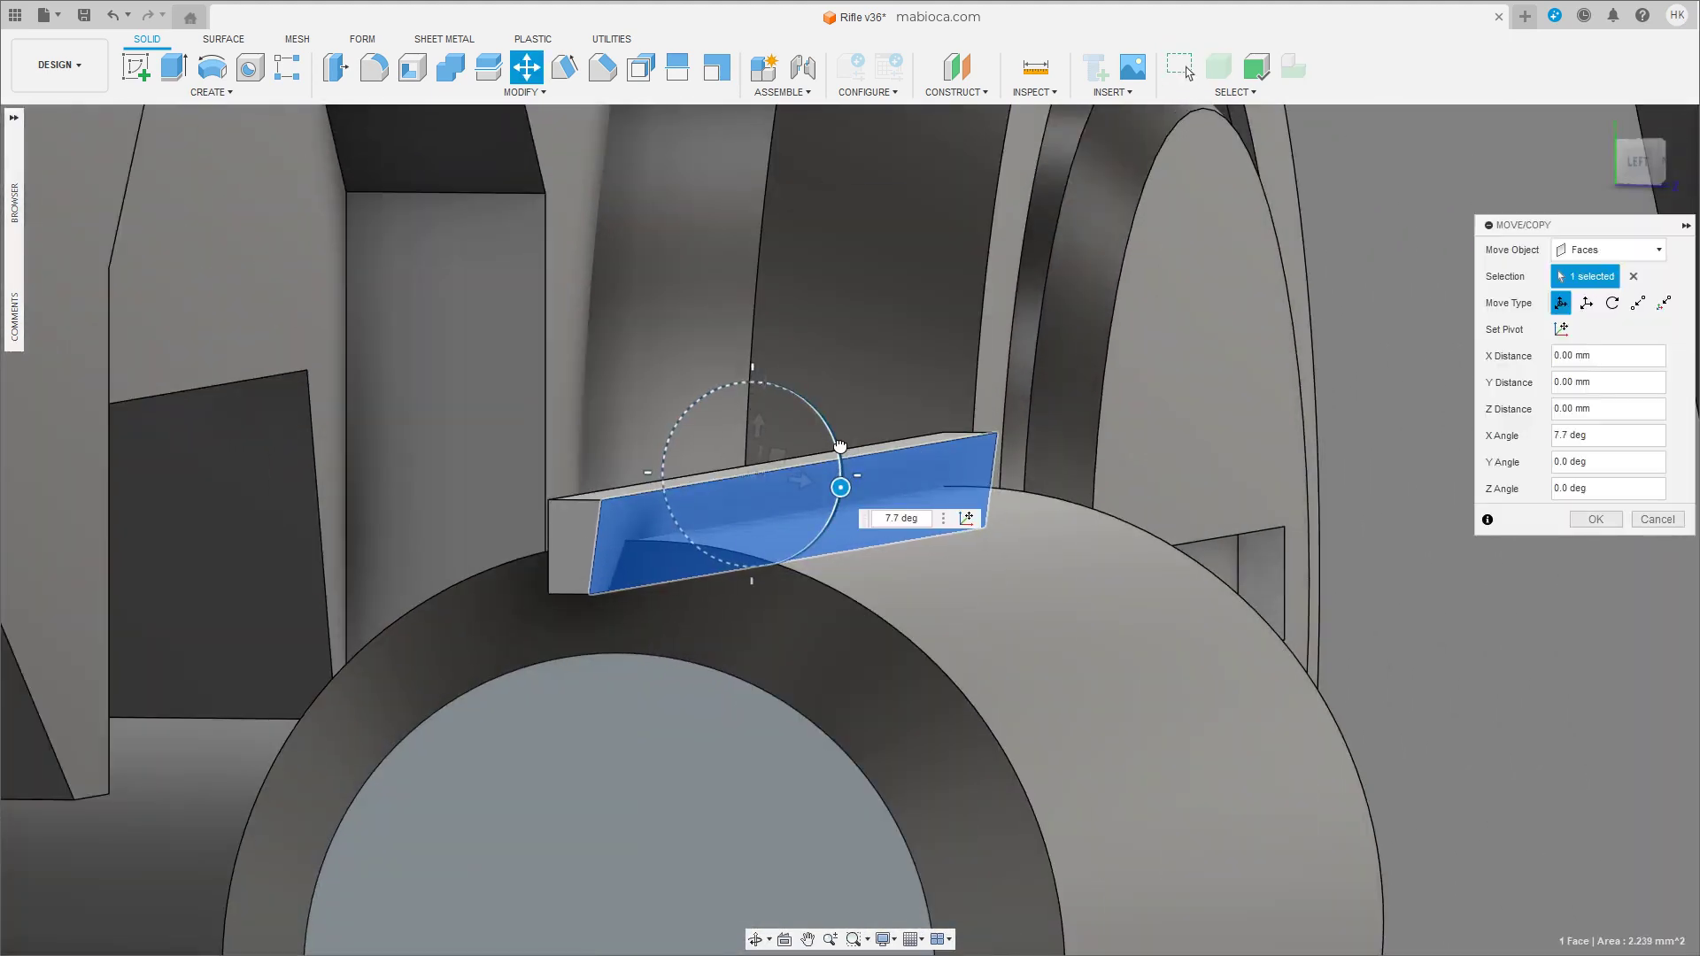
{"action": "key", "text": "Return"}
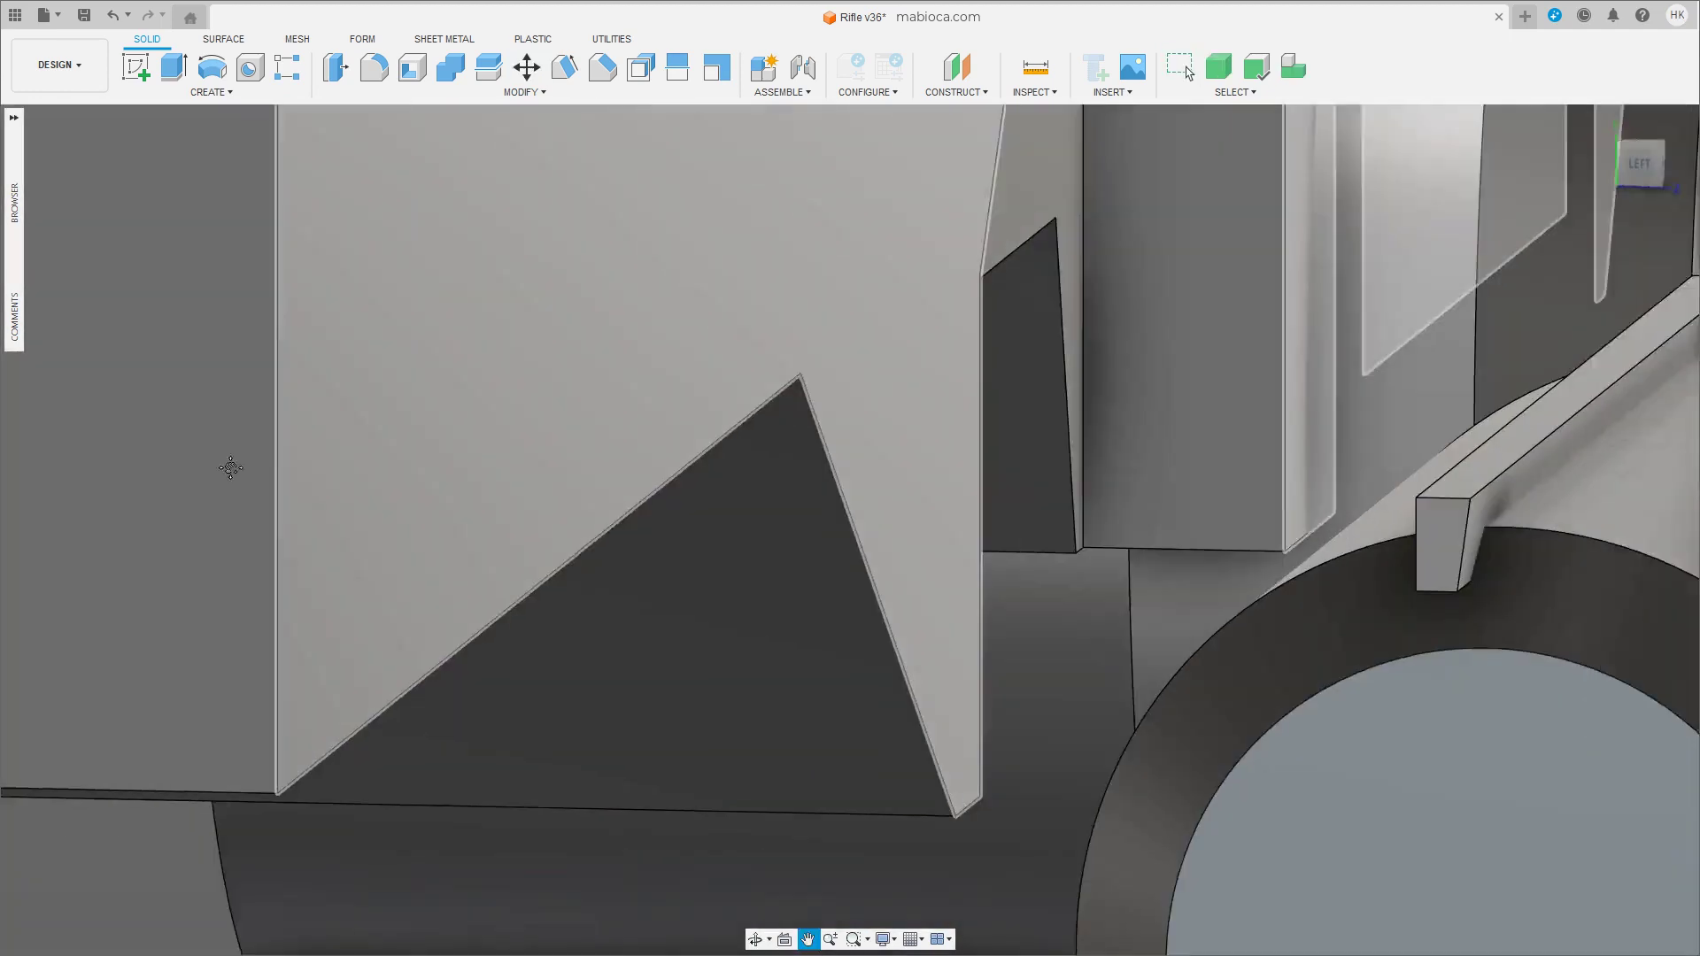
{"action": "middle_click_drag", "start_coordinate": [675, 519], "coordinate": [368, 456]}
{"action": "key", "text": "Escape"}
{"action": "scroll", "coordinate": [801, 523], "scroll_direction": "down", "scroll_amount": 5}
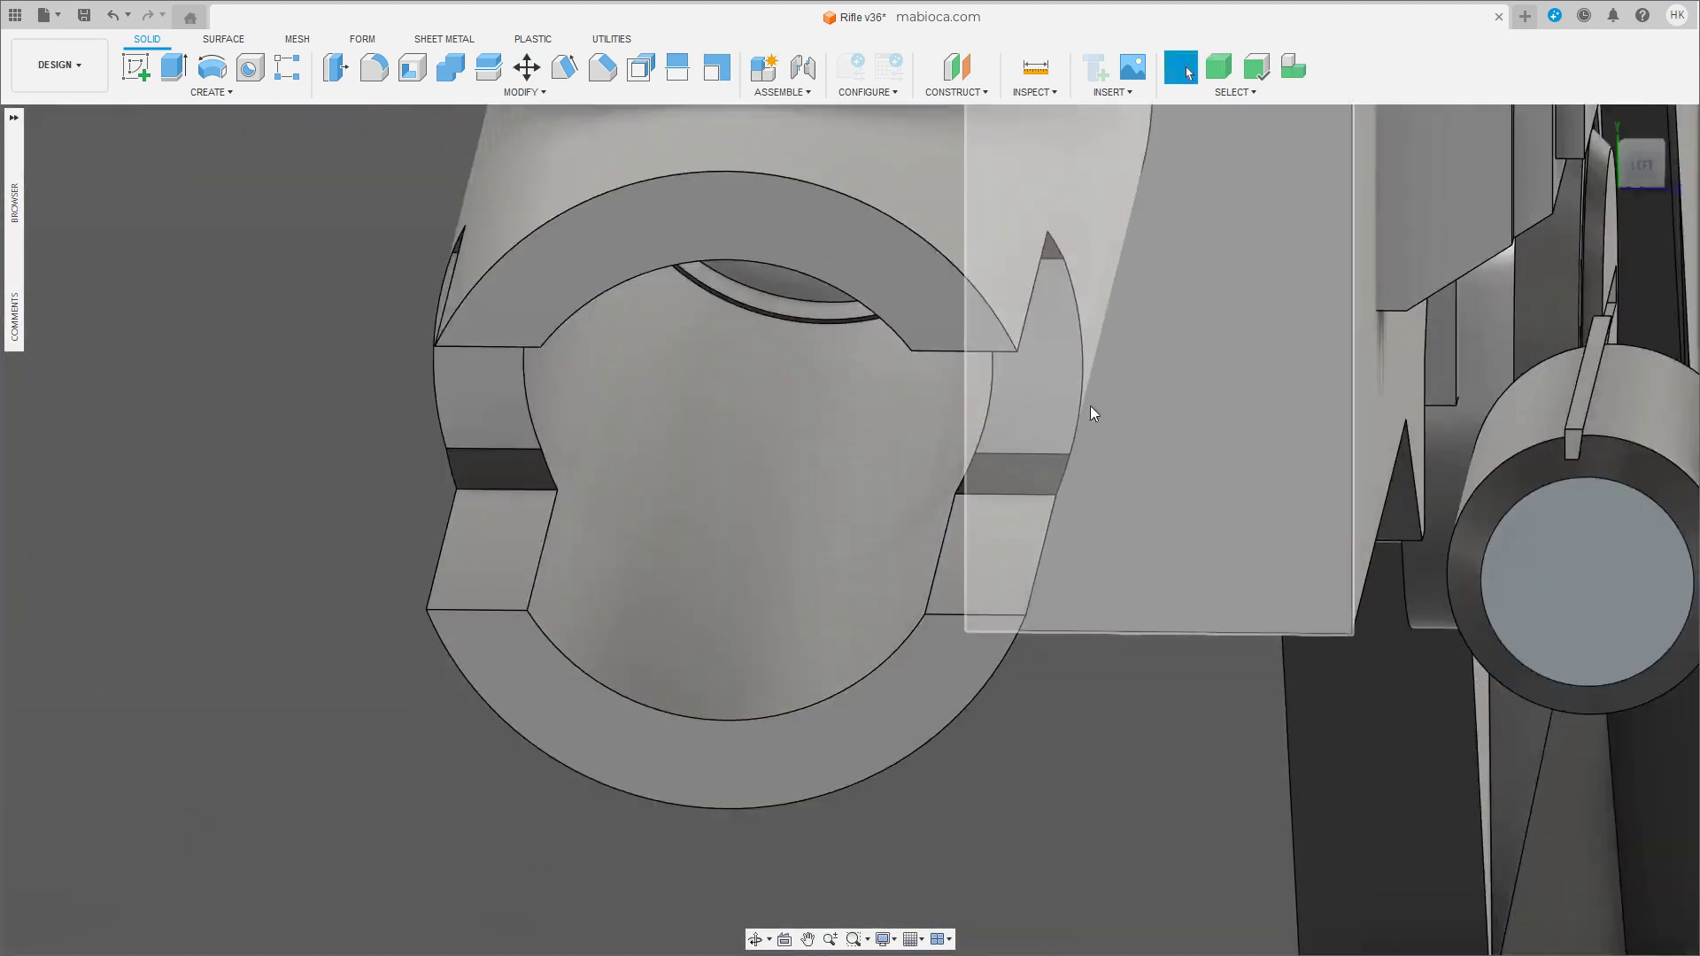
{"action": "scroll", "coordinate": [895, 546], "scroll_direction": "up", "scroll_amount": 3}
{"action": "scroll", "coordinate": [760, 526], "scroll_direction": "down", "scroll_amount": 1}
Tilt the bar's other side face 10° and begin shifting the bar toward the ring's upper edge.
{"action": "key", "text": "m"}
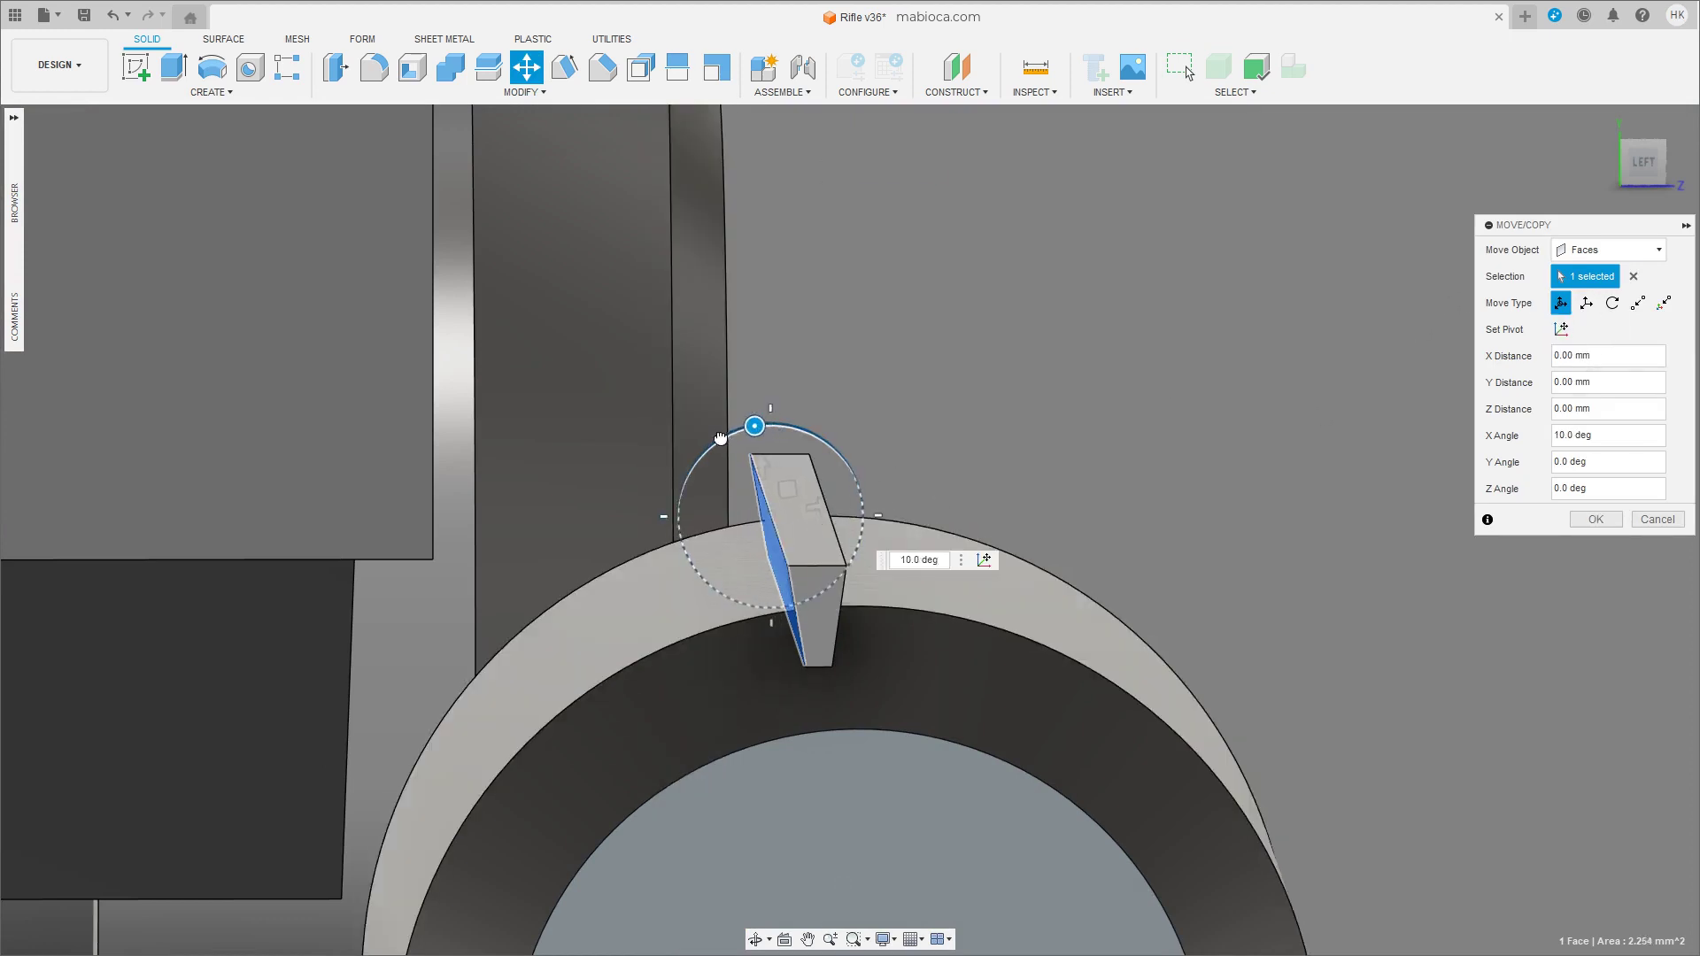
{"action": "key", "text": "Return"}
{"action": "scroll", "coordinate": [873, 531], "scroll_direction": "down", "scroll_amount": 2}
{"action": "left_click", "coordinate": [1643, 161]}
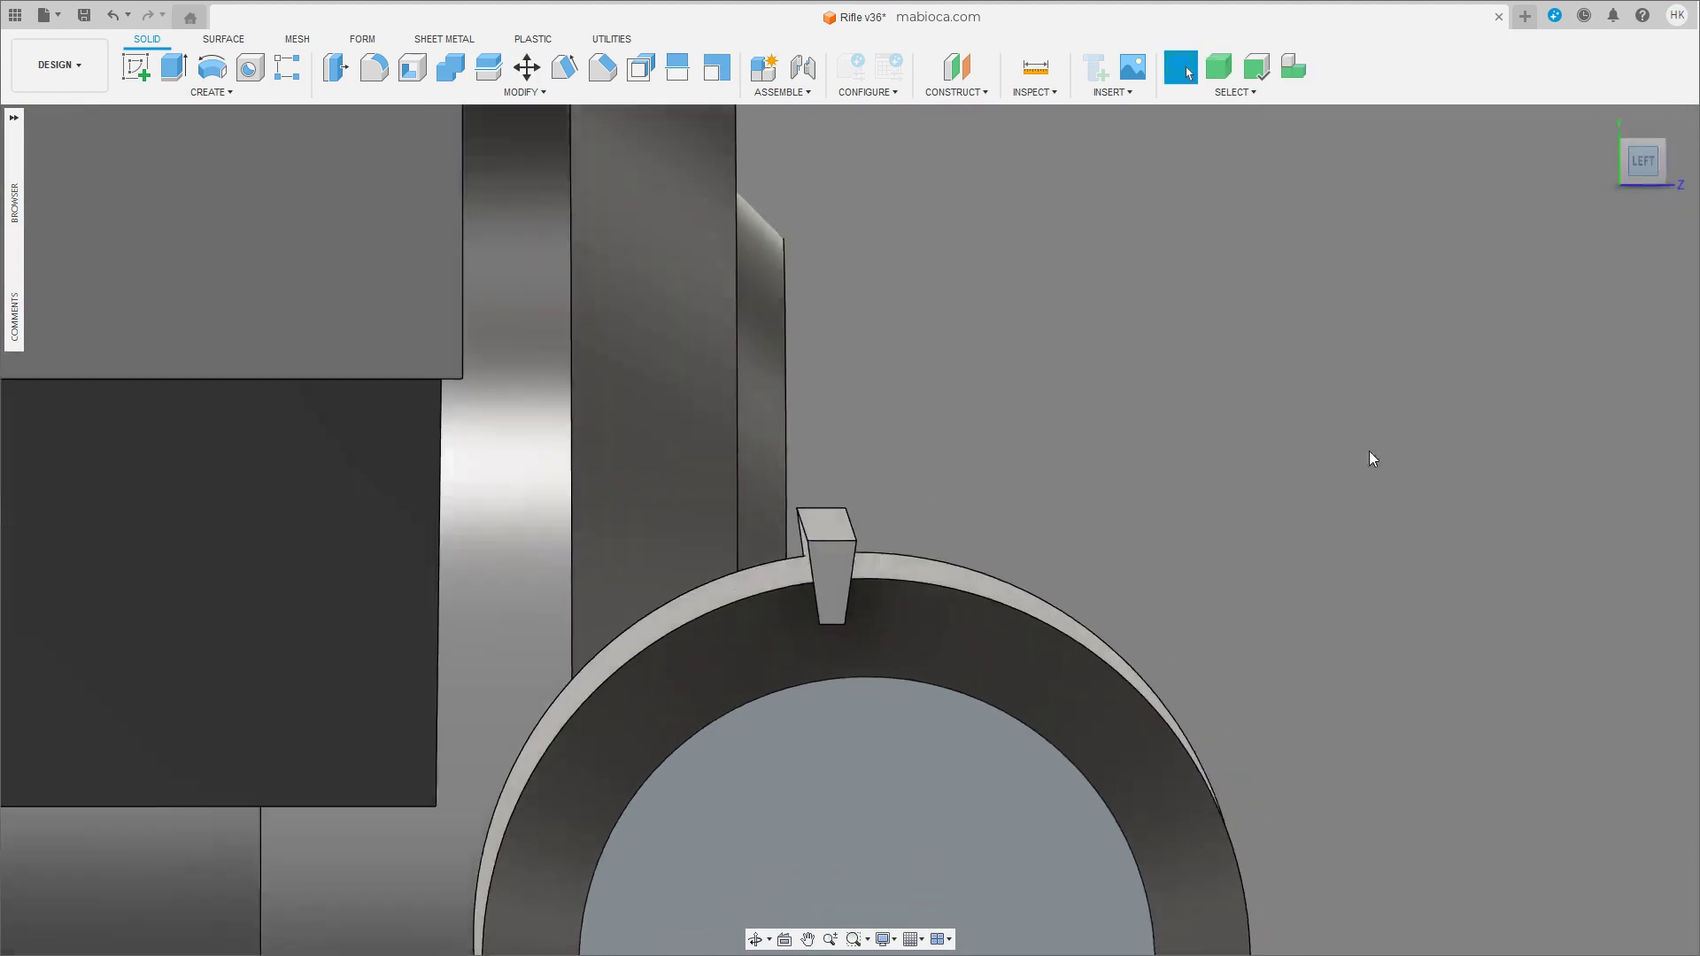
{"action": "key", "text": "m"}
{"action": "mouse_move", "coordinate": [832, 265]}
{"action": "left_mouse_down"}
{"action": "mouse_move", "coordinate": [844, 252]}
{"action": "mouse_move", "coordinate": [844, 272]}
{"action": "left_mouse_up"}
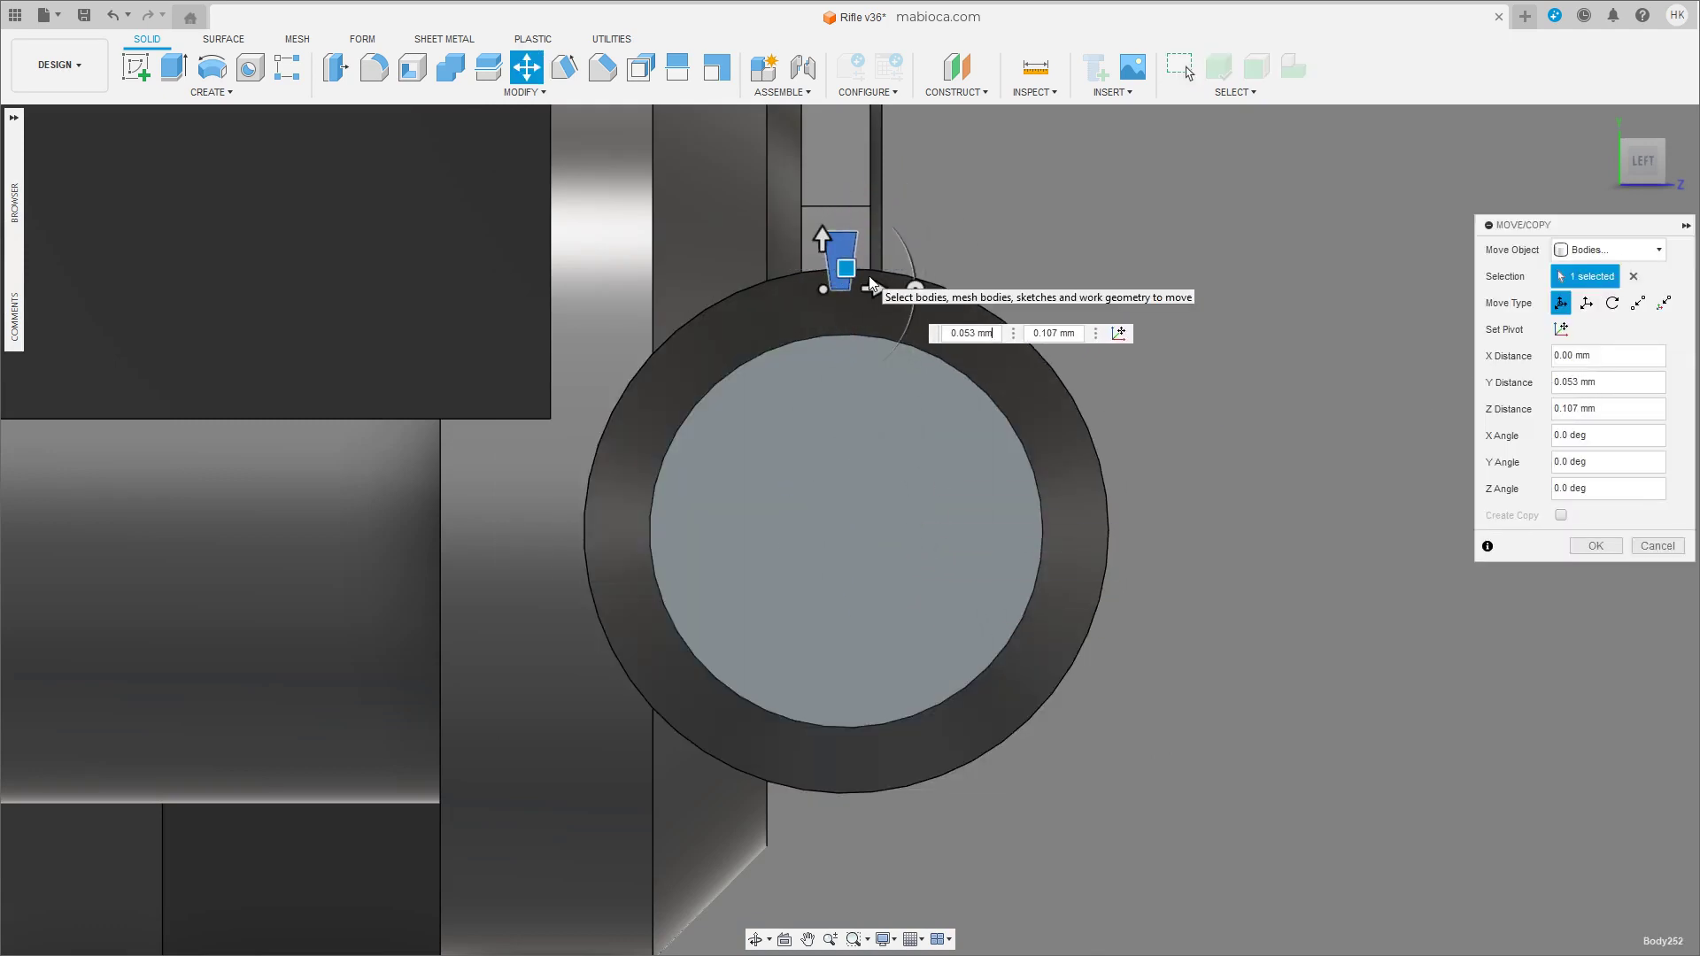
Nudge the tapered bar into place along the vertical axis.
{"action": "left_click_drag", "start_coordinate": [822, 238], "coordinate": [821, 245]}
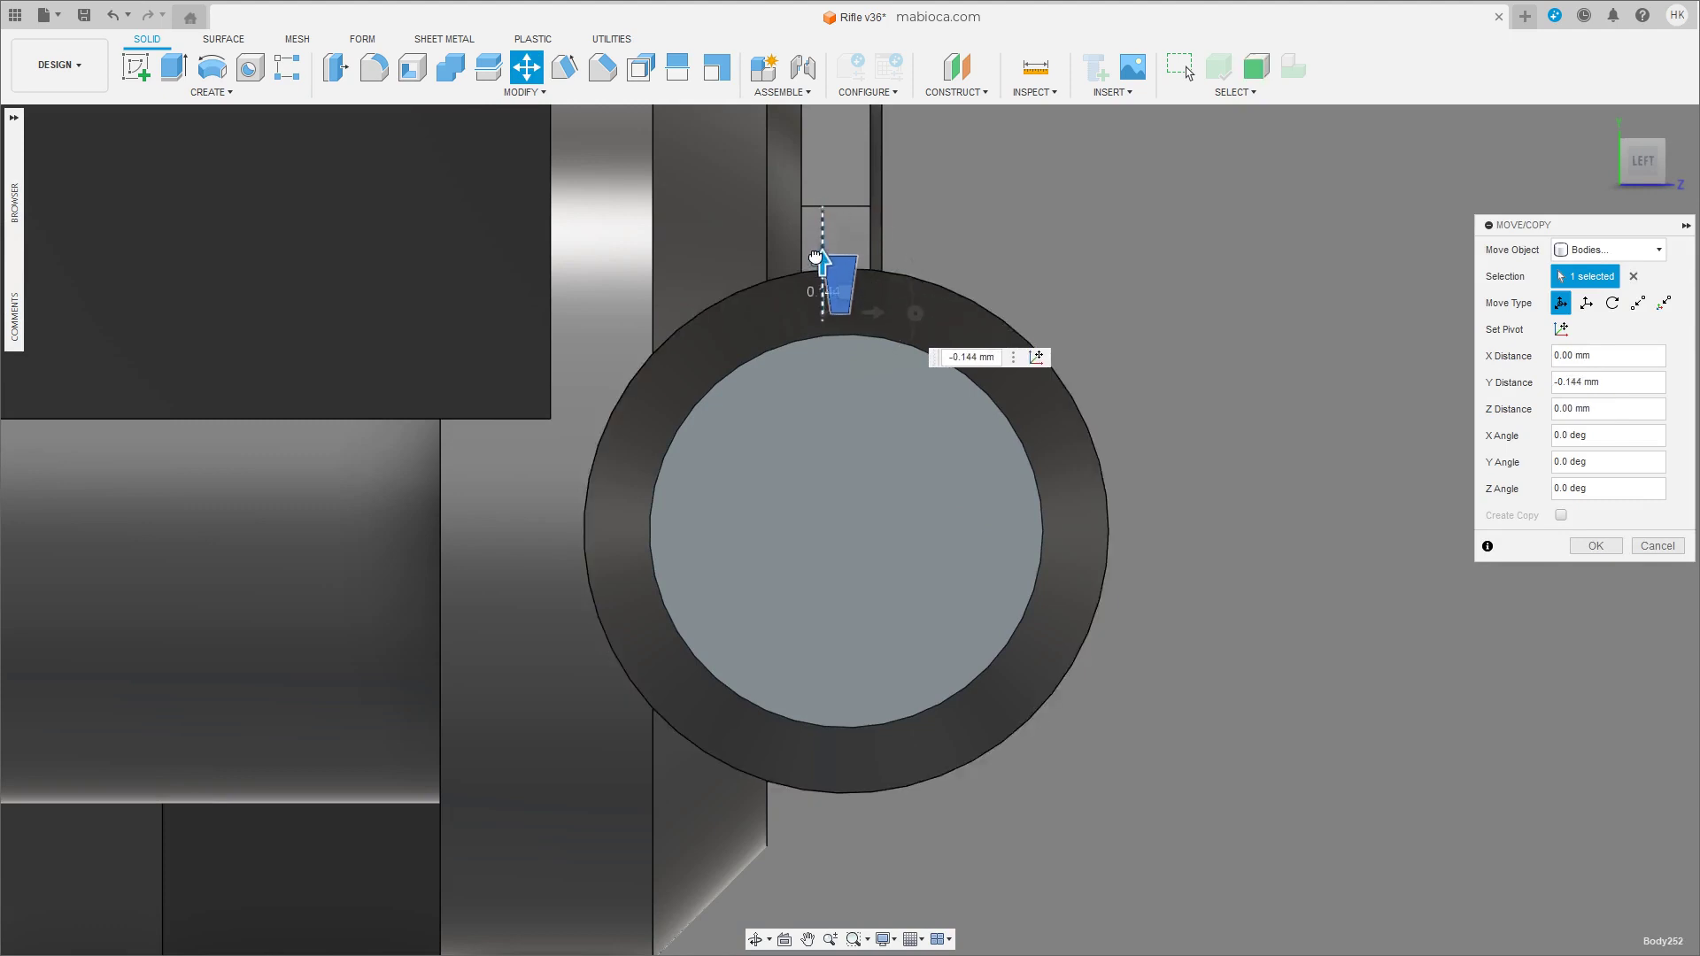
{"action": "left_click", "coordinate": [1561, 329]}
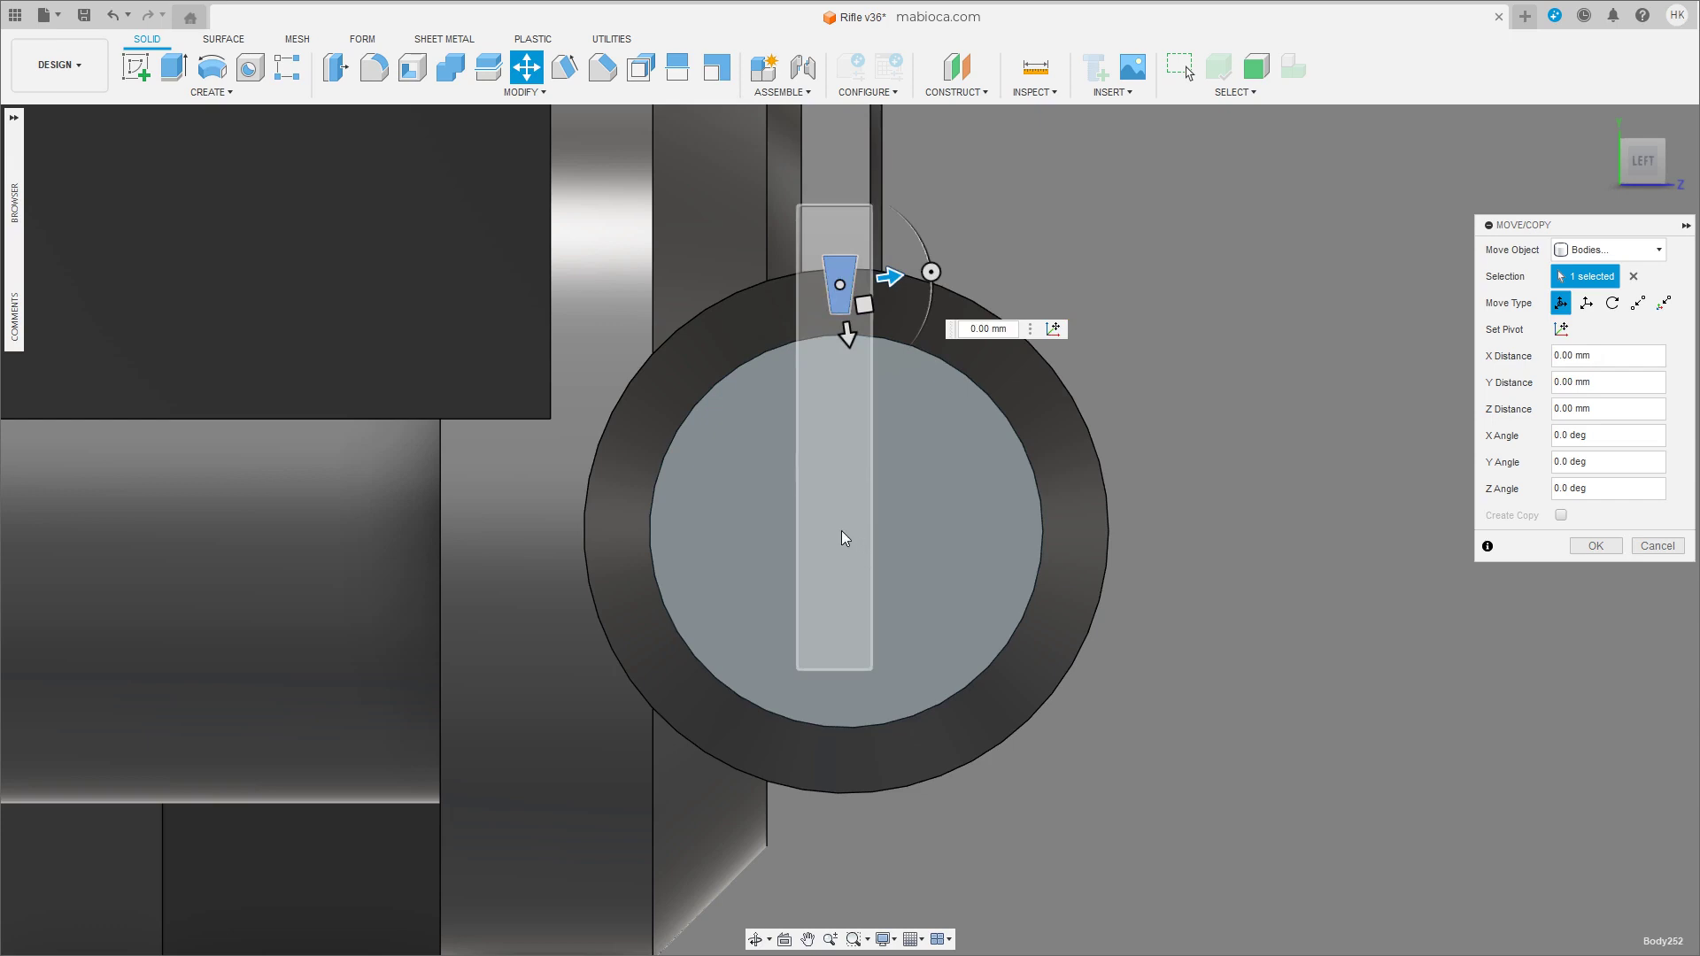
{"action": "left_click", "coordinate": [1596, 546]}
Circular-pattern the wedge body 15 times around the knob's round edge.
{"action": "left_click", "coordinate": [211, 92]}
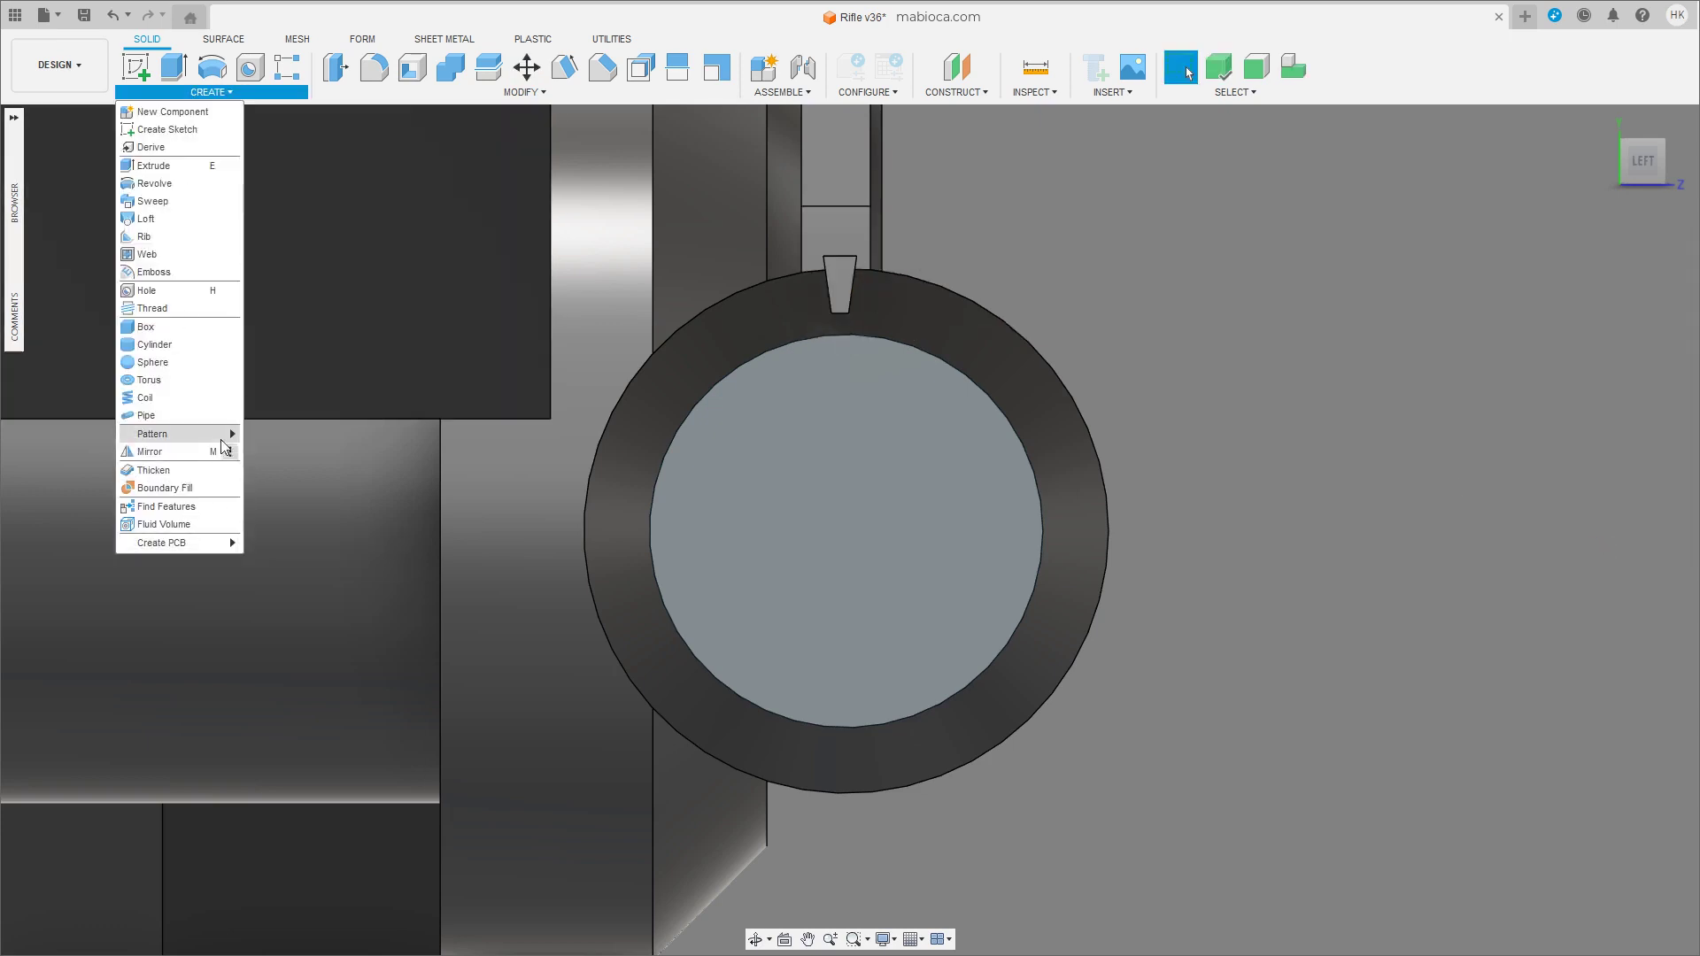
{"action": "left_click", "coordinate": [367, 450]}
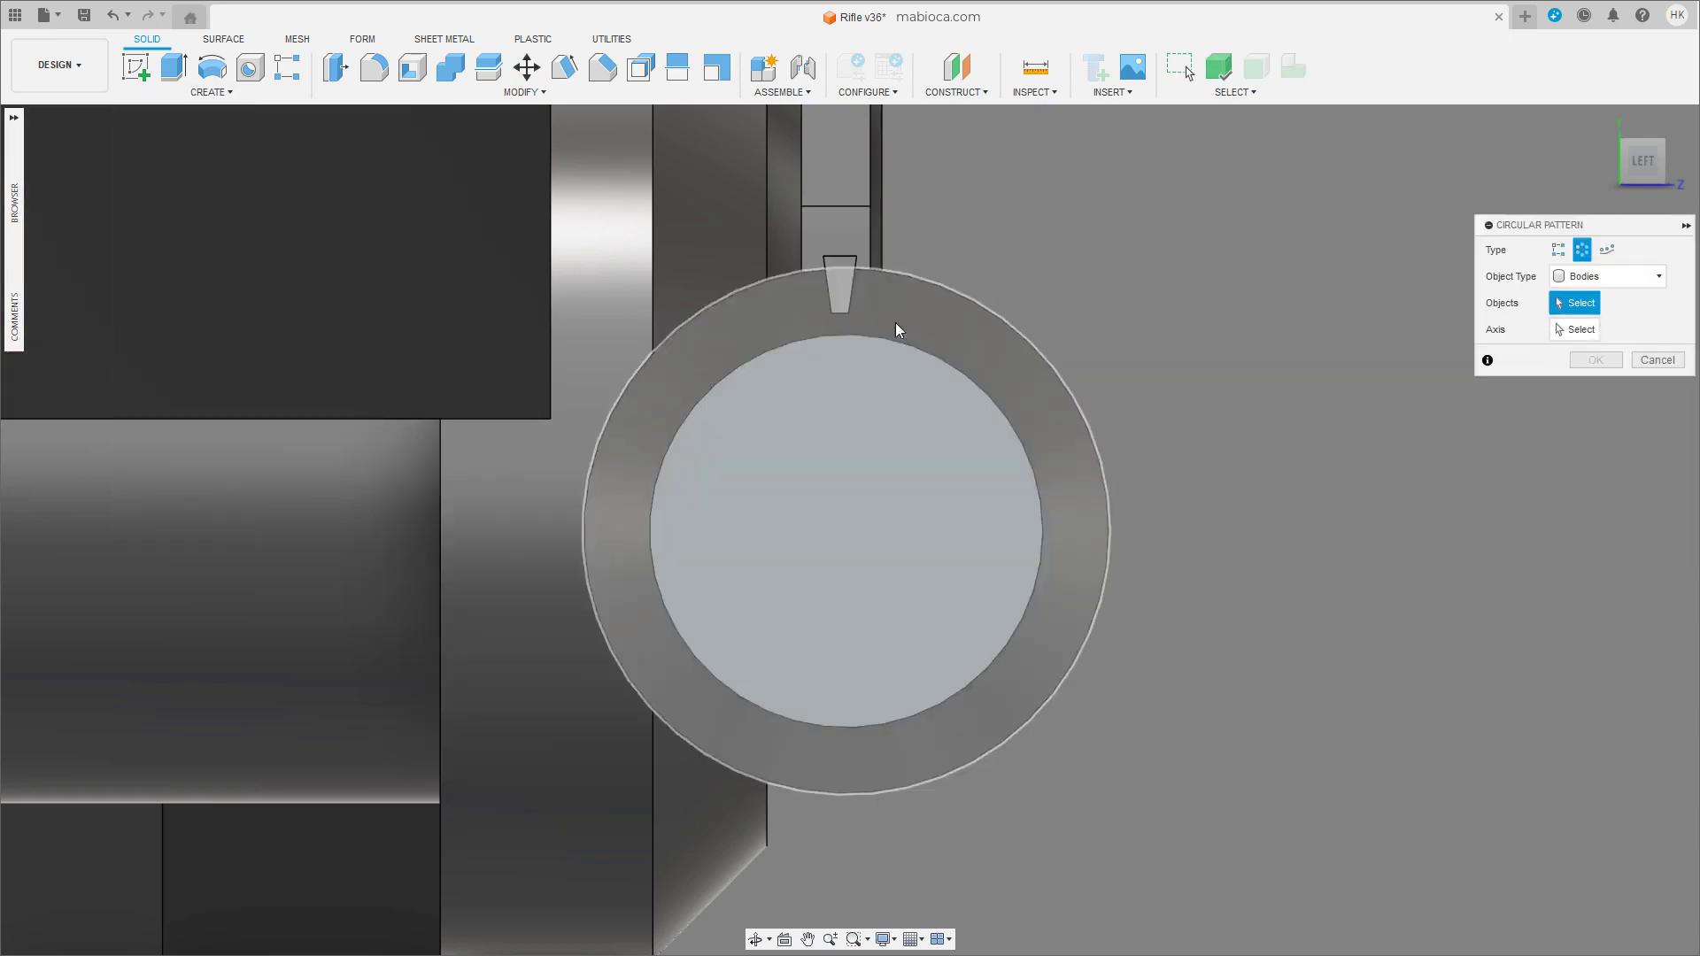
{"action": "left_click", "coordinate": [840, 285]}
{"action": "left_click", "coordinate": [1575, 329]}
{"action": "left_click", "coordinate": [956, 376]}
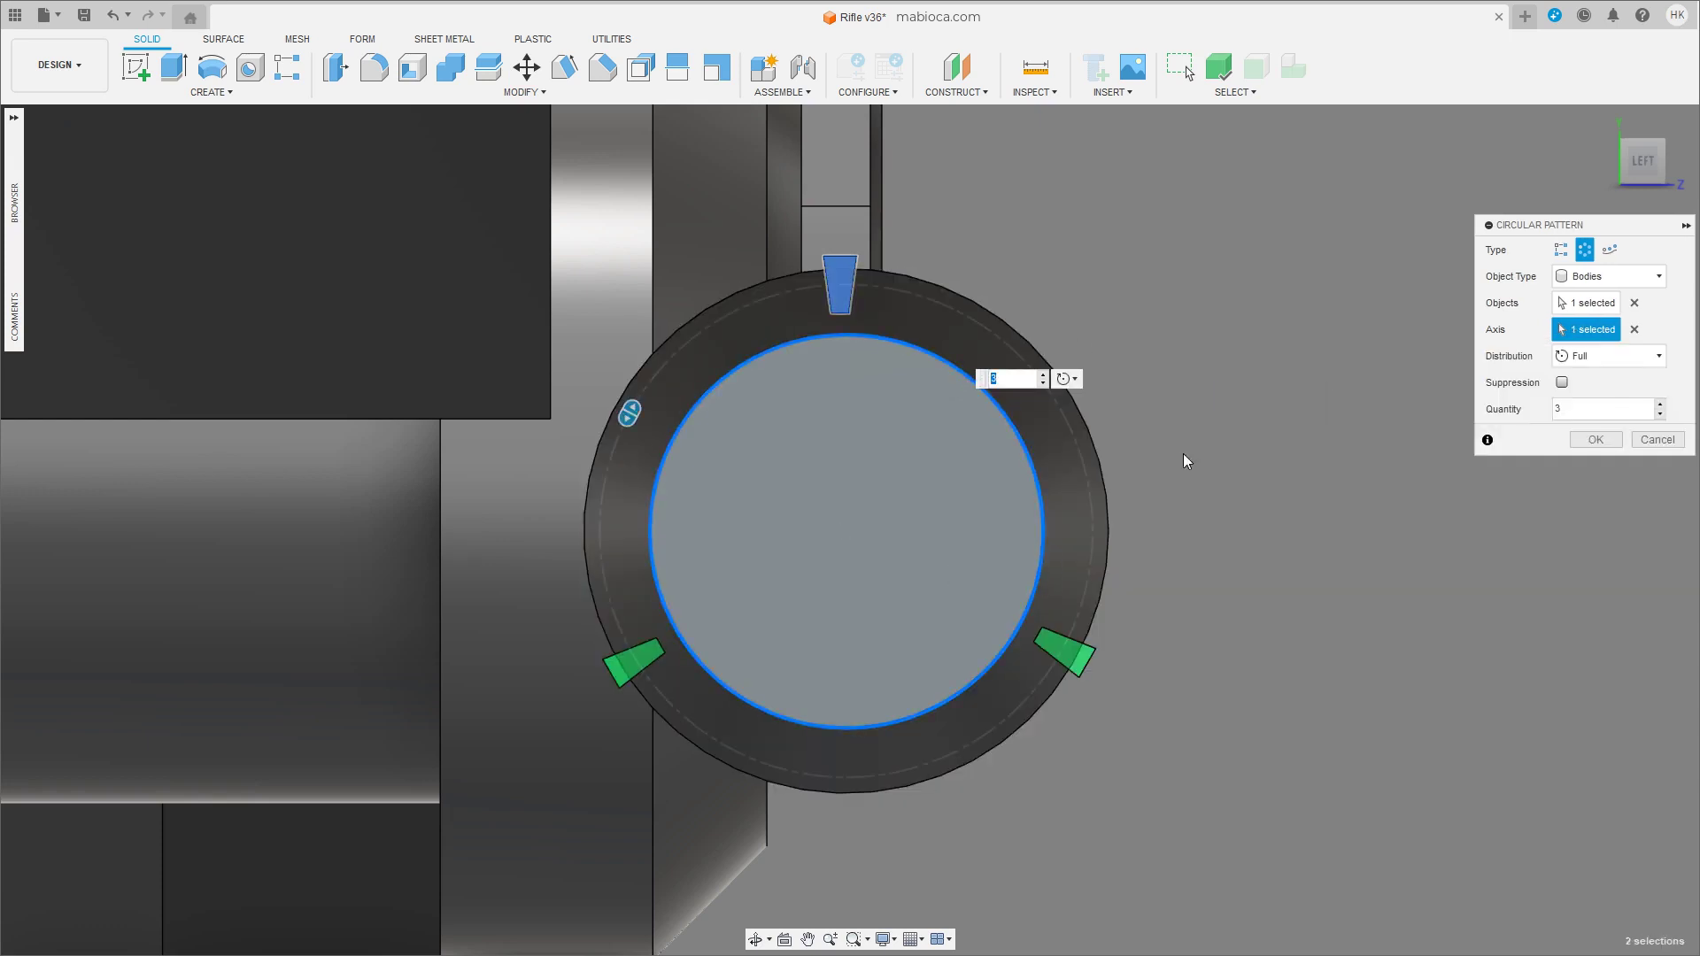
{"action": "type", "text": "15"}
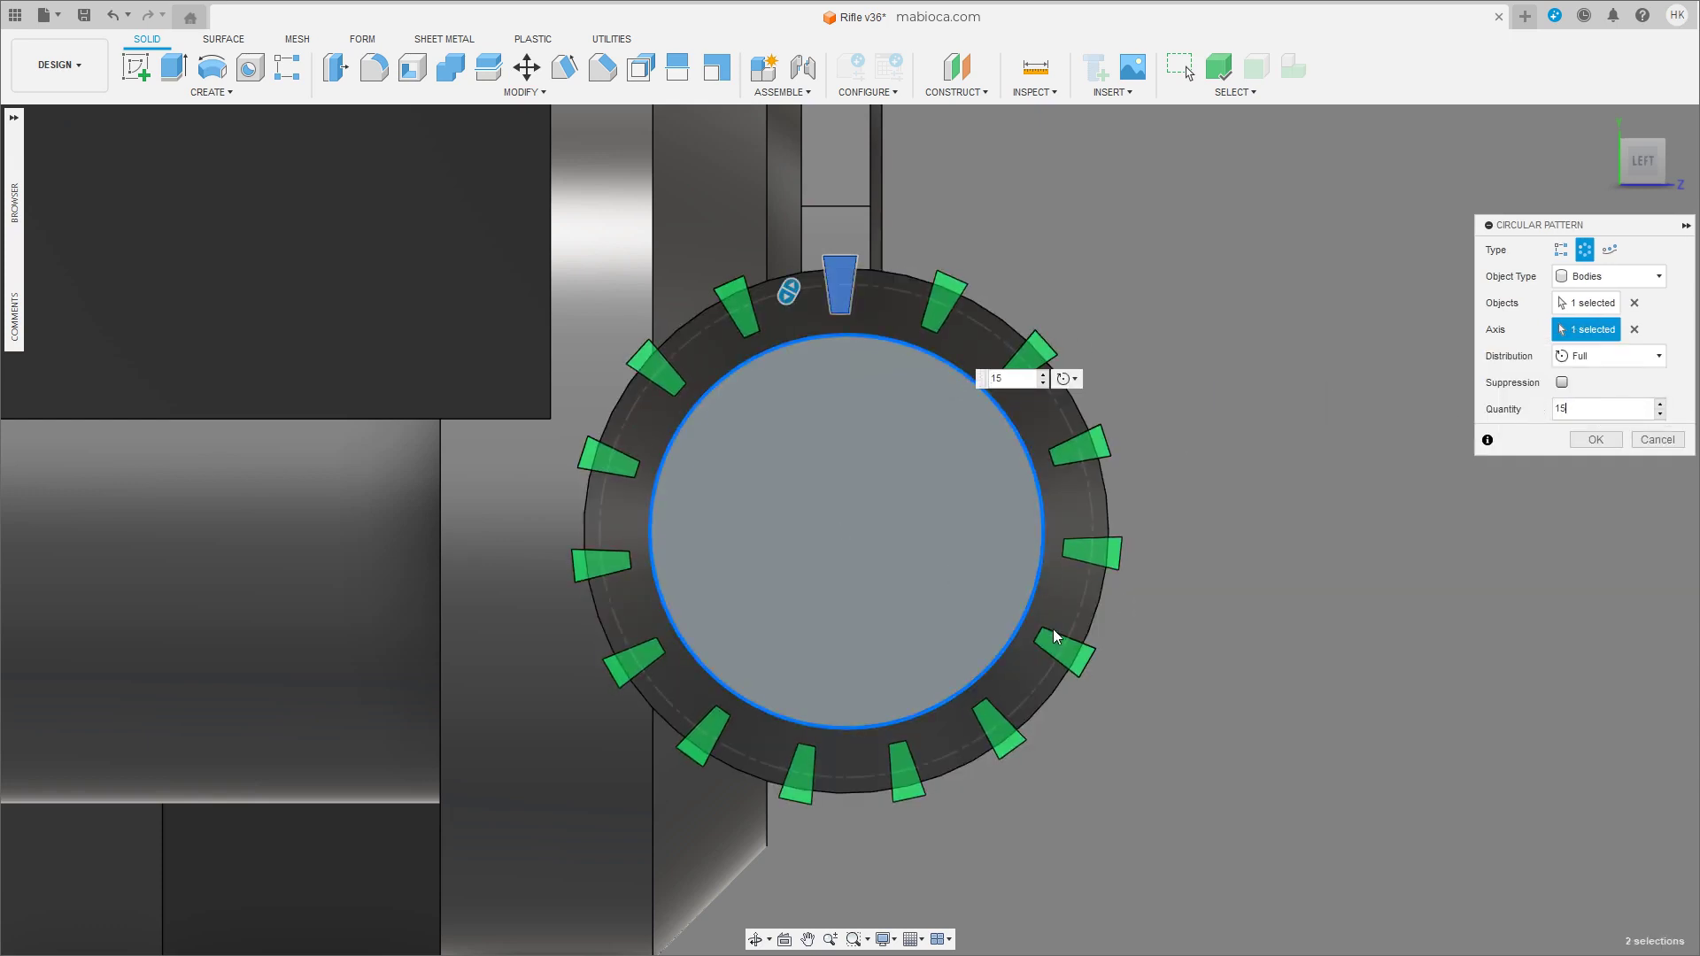
{"action": "middle_click_drag", "start_coordinate": [1054, 636], "coordinate": [1047, 546], "text": "shift"}
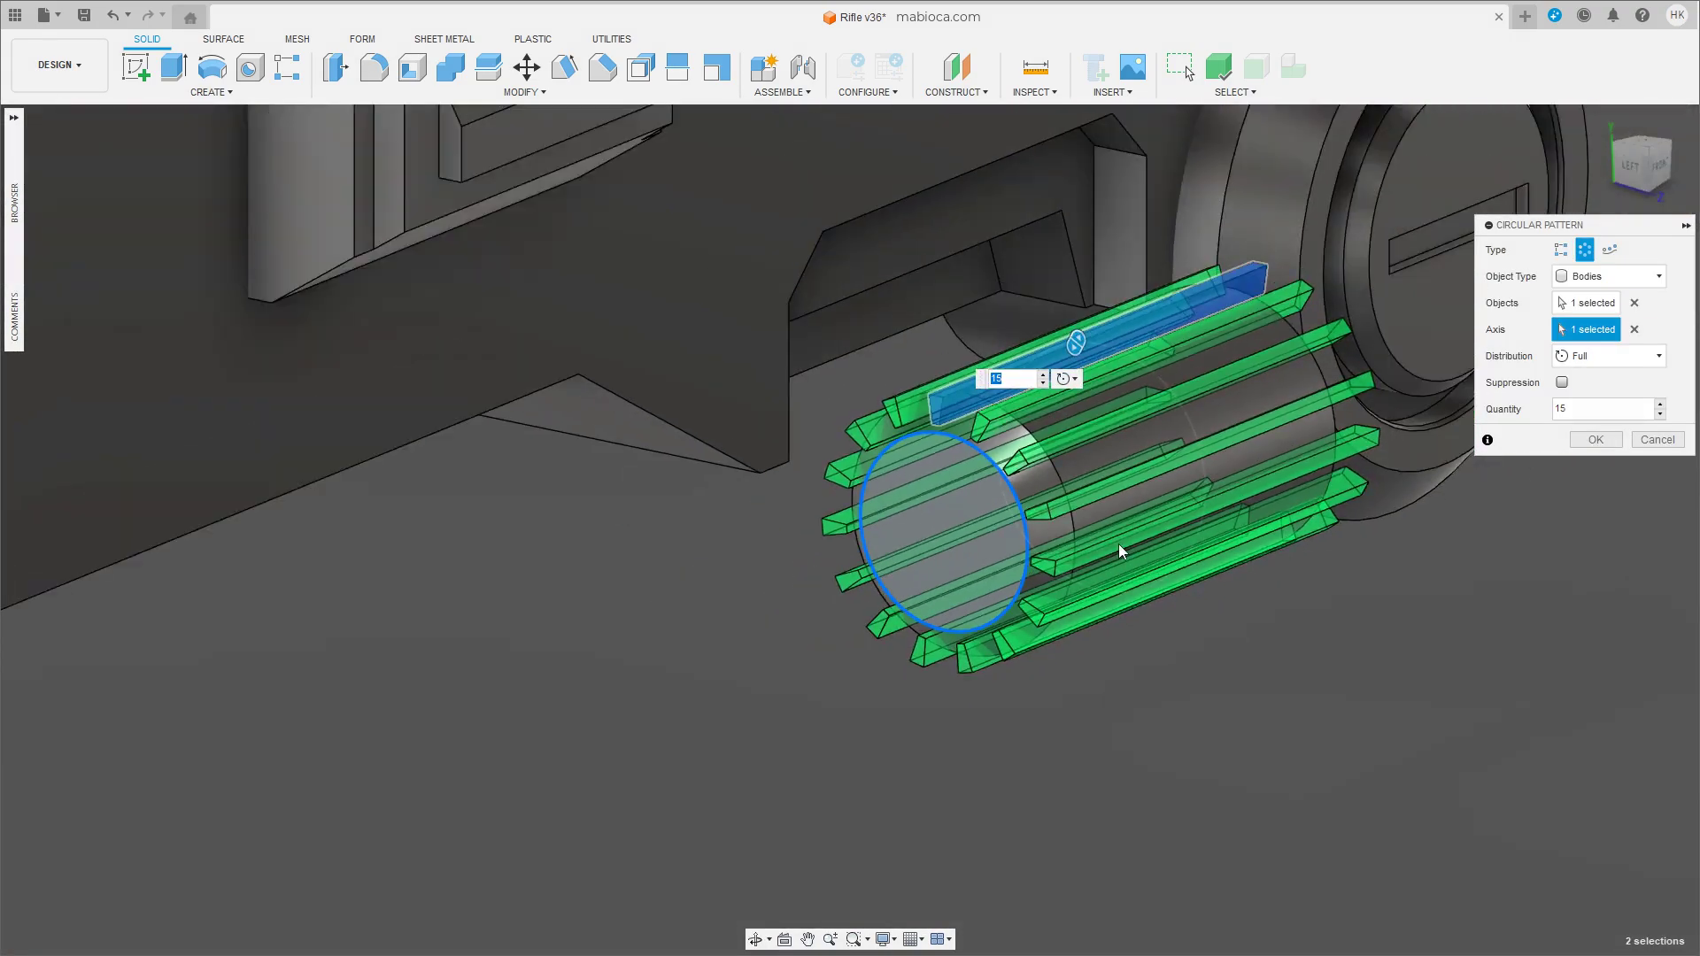
{"action": "left_click", "coordinate": [1640, 161]}
{"action": "left_click", "coordinate": [1591, 408]}
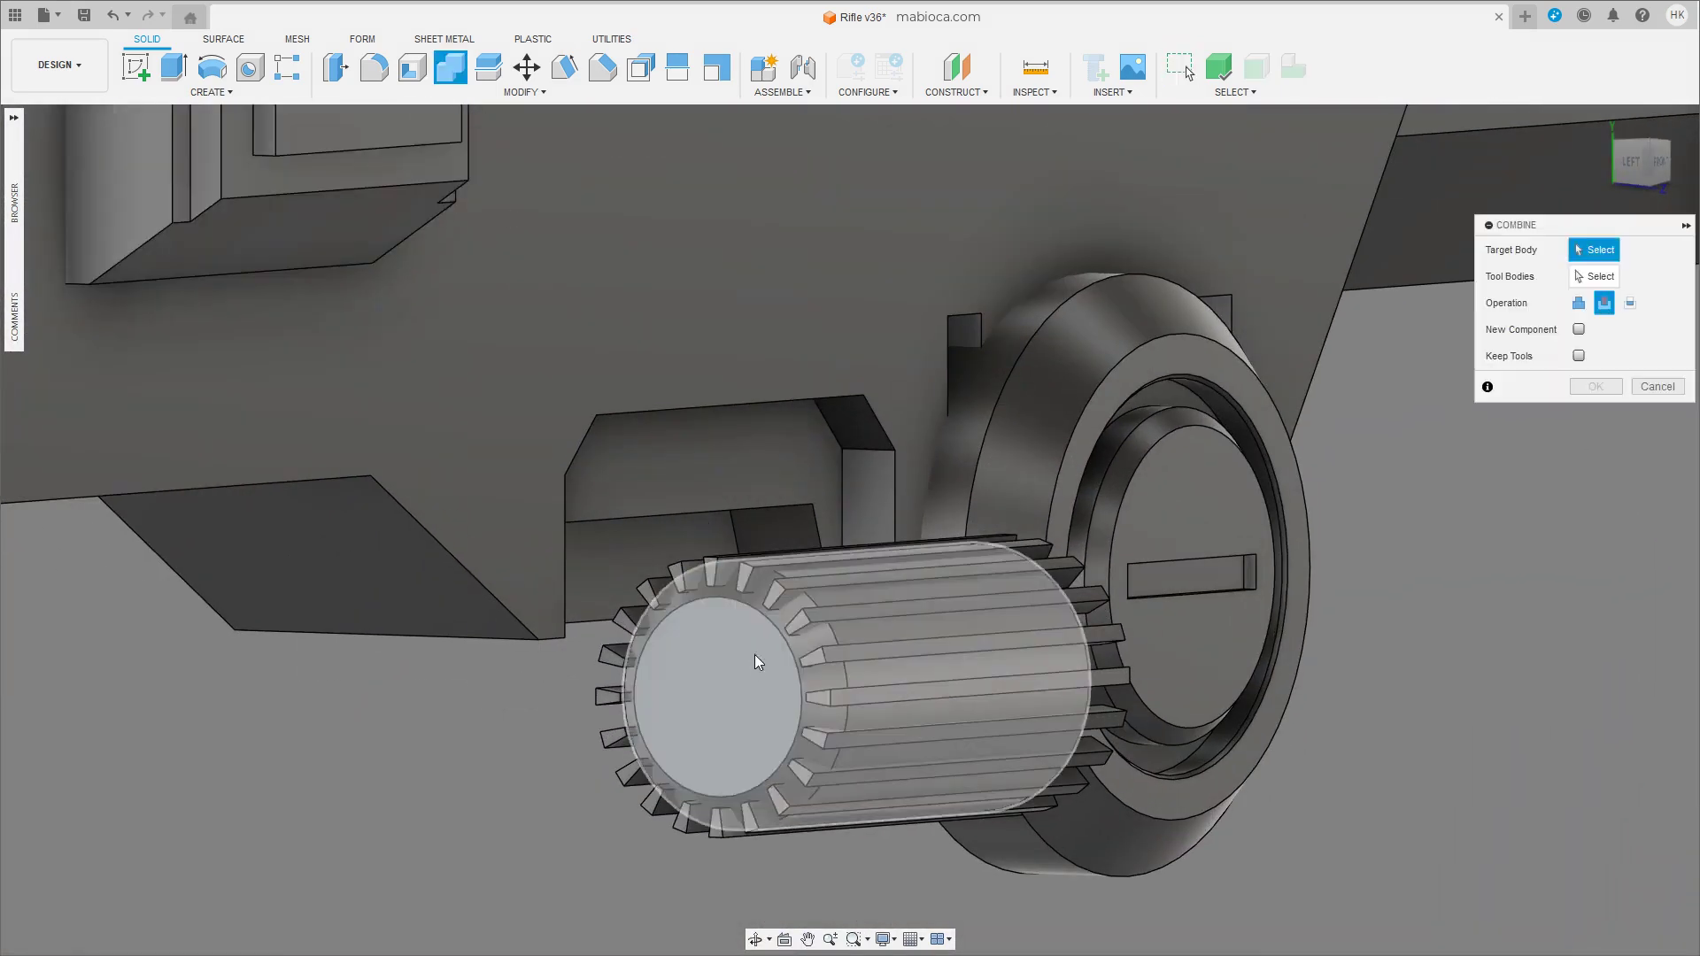
Combine-cut all the ridge bodies out of the knob cylinder to knurl it.
{"action": "left_click", "coordinate": [755, 655]}
{"action": "mouse_move", "coordinate": [746, 571]}
{"action": "left_mouse_down"}
{"action": "mouse_move", "coordinate": [625, 602]}
{"action": "mouse_move", "coordinate": [617, 740]}
{"action": "mouse_move", "coordinate": [743, 833]}
{"action": "left_mouse_up"}
{"action": "middle_click_drag", "start_coordinate": [744, 833], "coordinate": [950, 801], "text": "shift"}
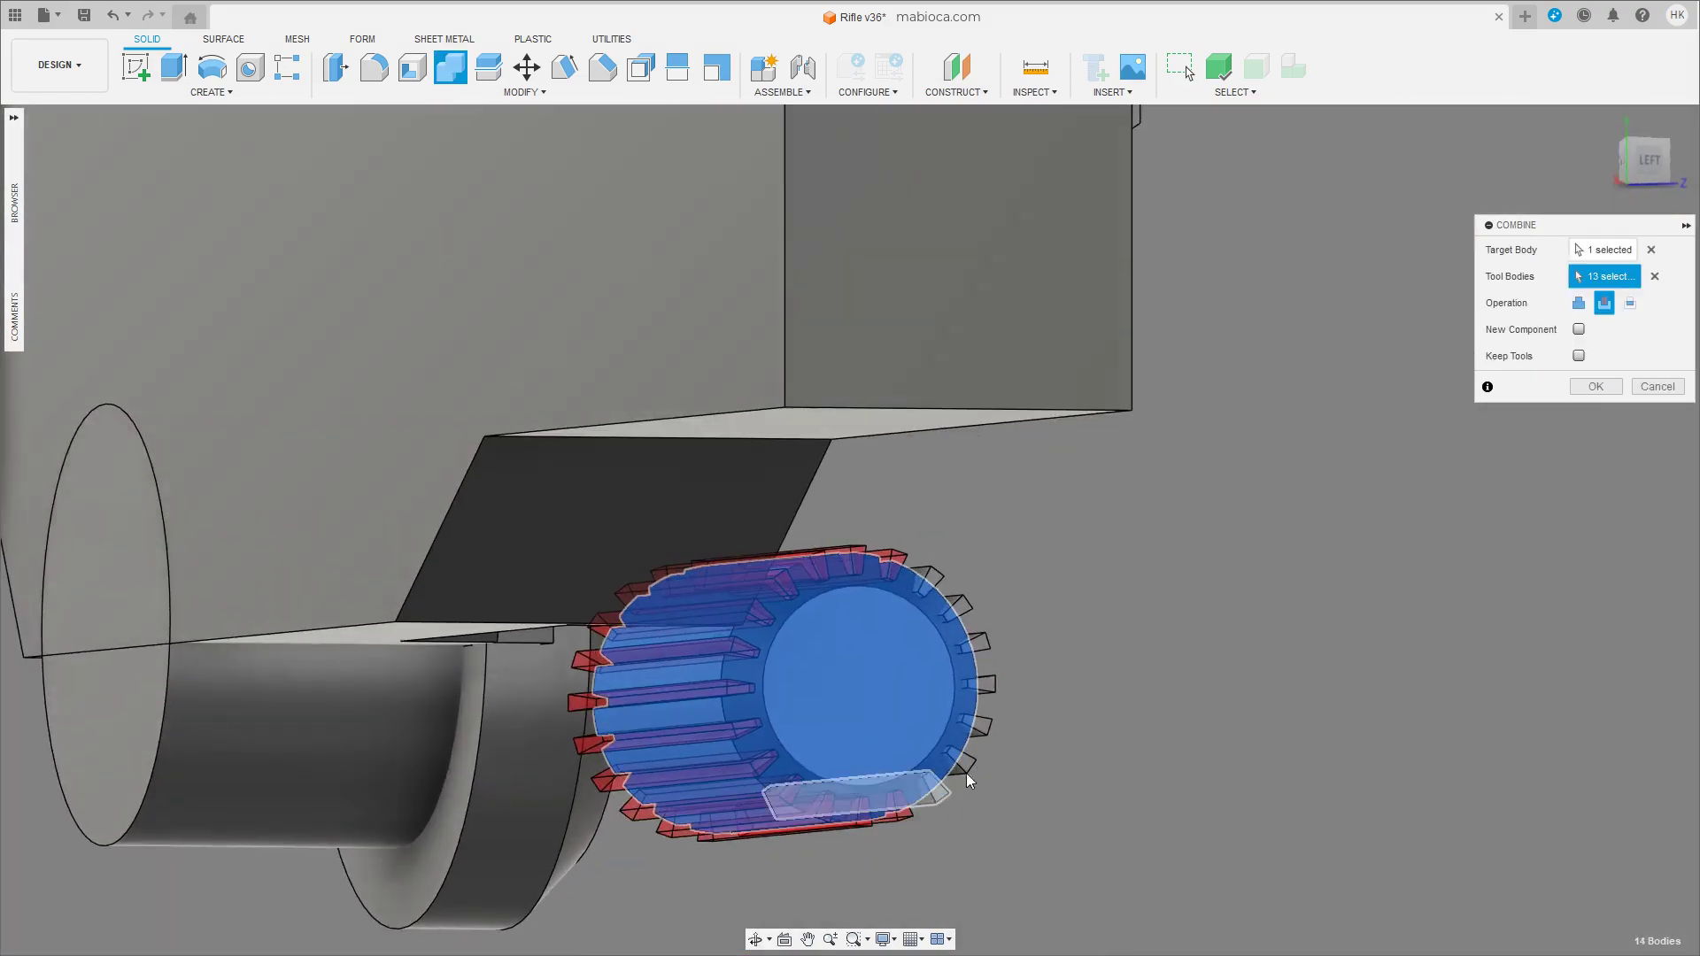
{"action": "left_click_drag", "start_coordinate": [967, 780], "coordinate": [991, 689]}
{"action": "left_click", "coordinate": [1596, 386]}
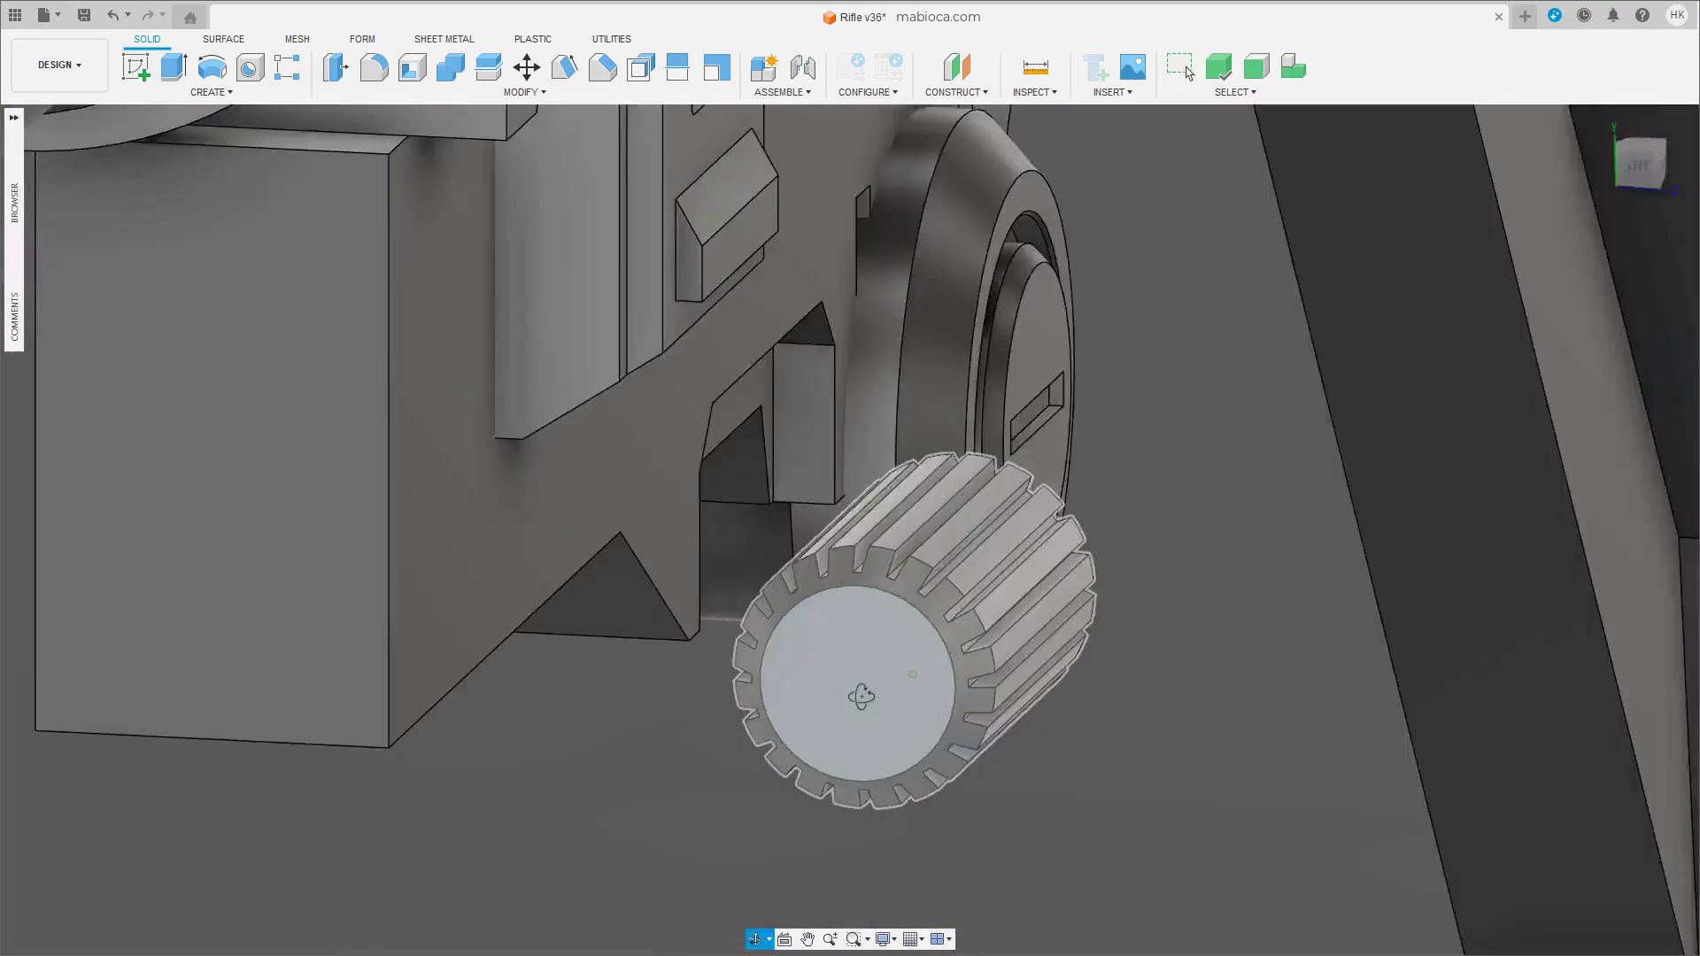
{"action": "mouse_move", "coordinate": [885, 673]}
{"action": "middle_mouse_down", "text": "shift"}
{"action": "mouse_move", "coordinate": [778, 740]}
{"action": "mouse_move", "coordinate": [680, 734]}
{"action": "middle_mouse_up", "text": "shift"}
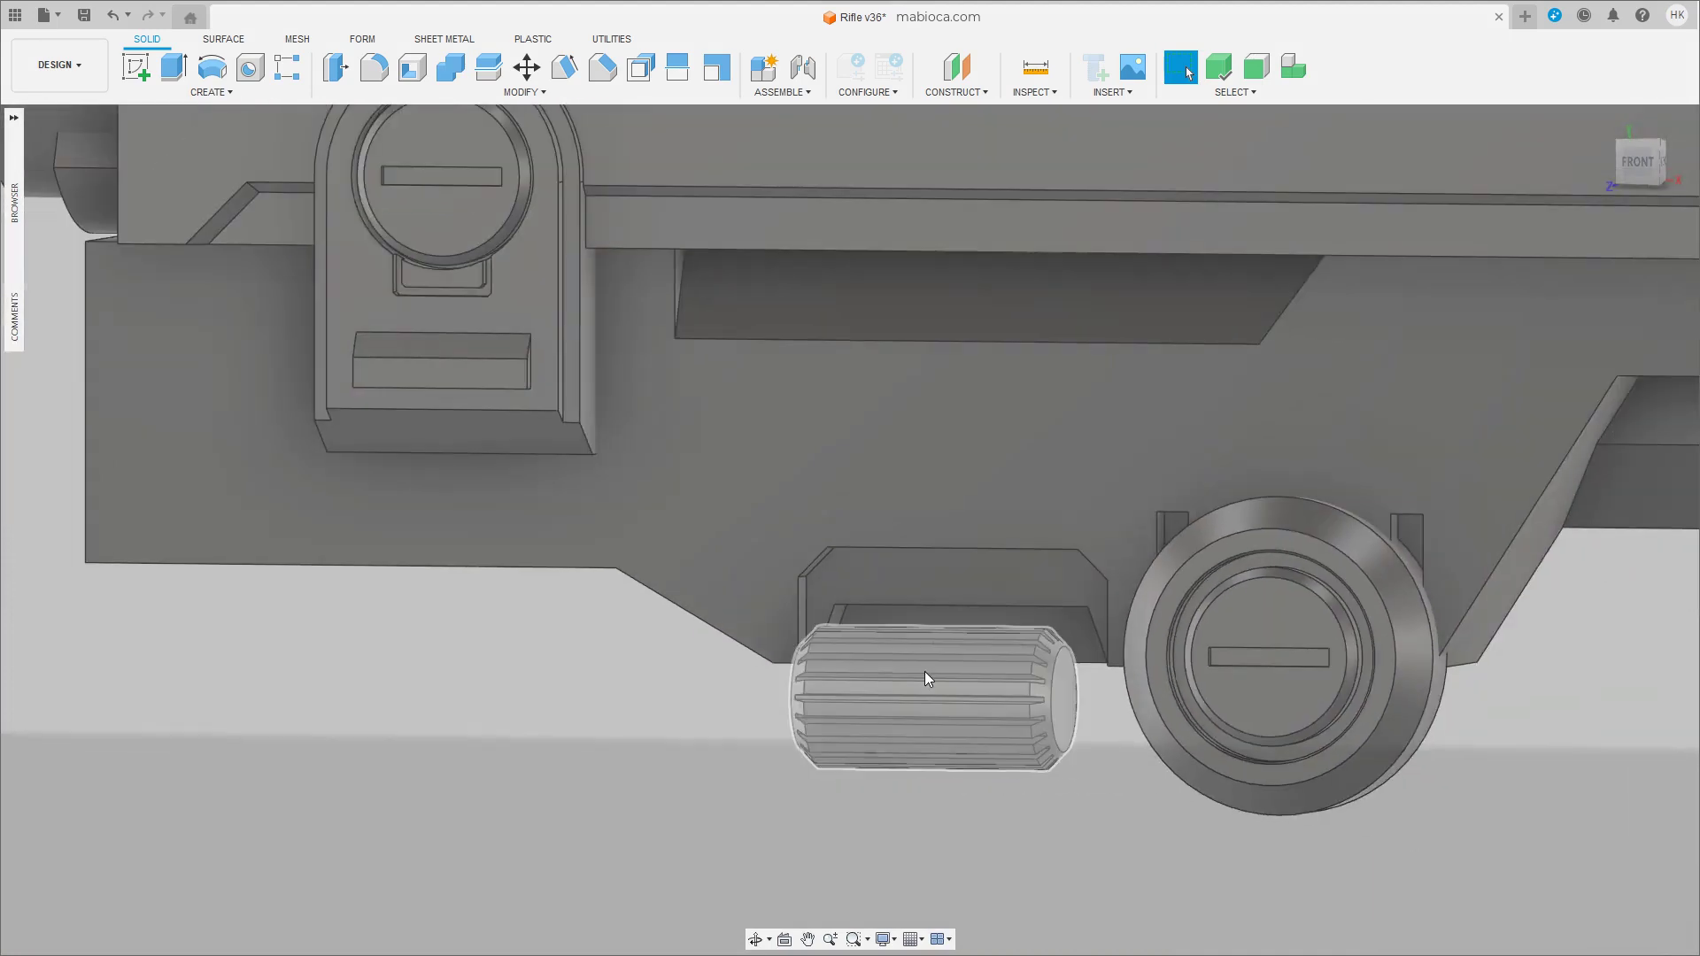
Move the knurled knob -2.575 mm along Z.
{"action": "left_click", "coordinate": [925, 678]}
{"action": "key", "text": "m"}
{"action": "middle_click_drag", "start_coordinate": [925, 679], "coordinate": [802, 741], "text": "shift"}
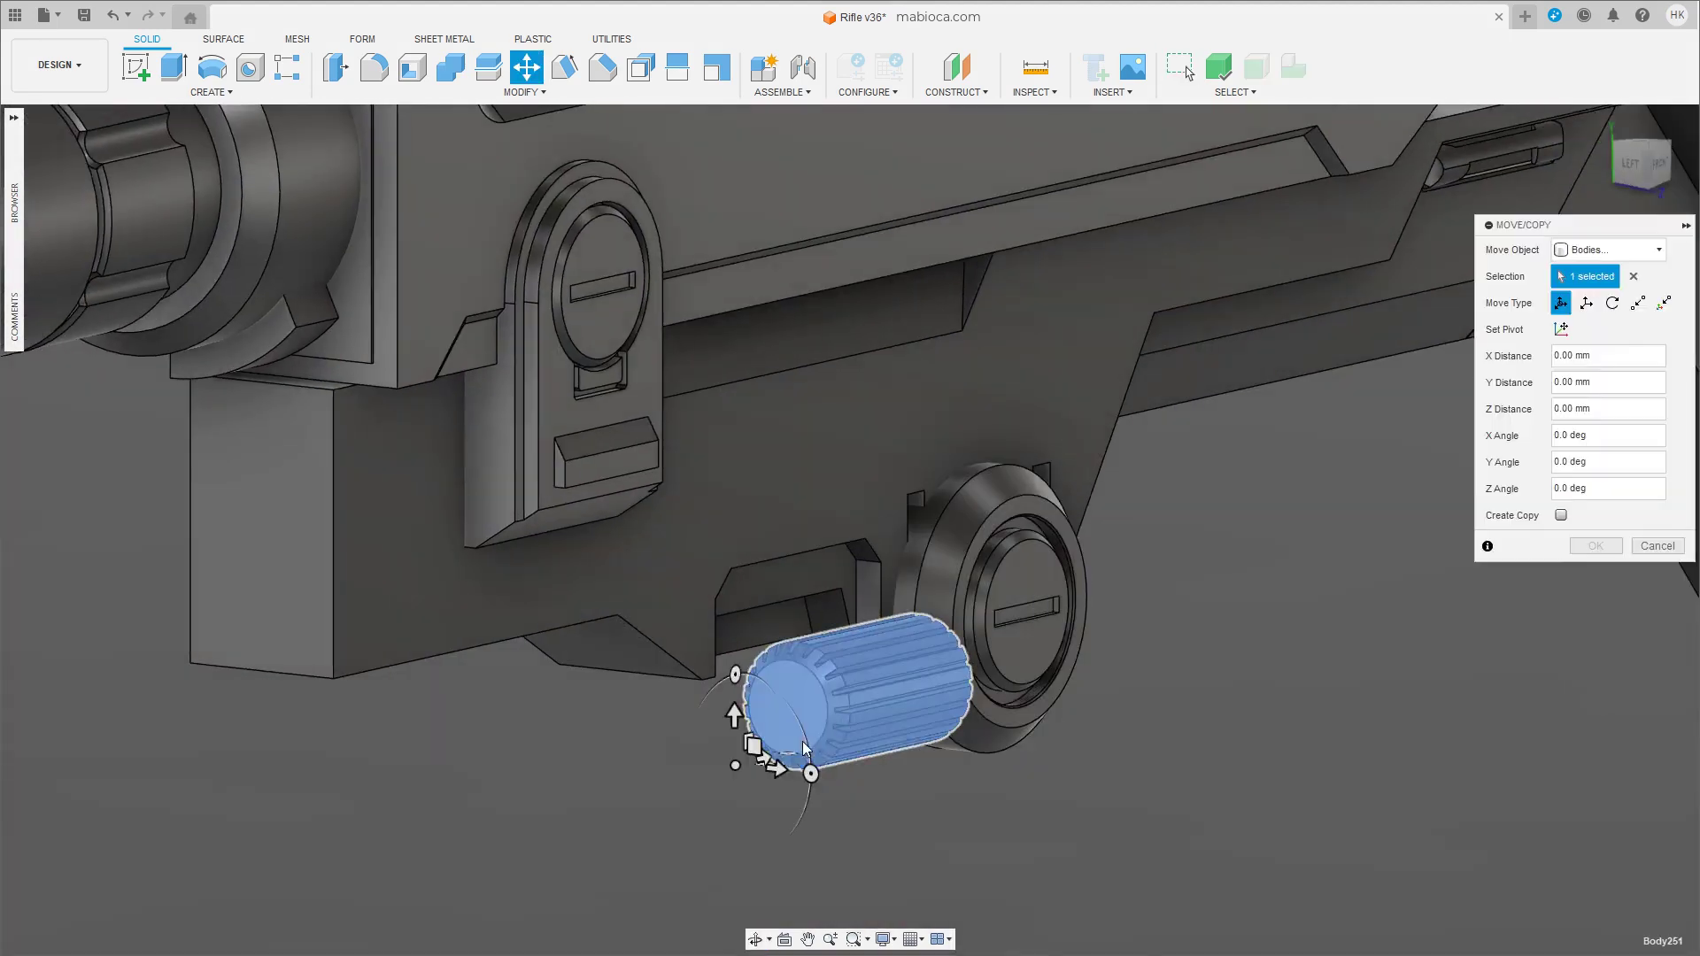
{"action": "left_click_drag", "start_coordinate": [802, 741], "coordinate": [687, 751]}
{"action": "mouse_move", "coordinate": [687, 751]}
{"action": "middle_mouse_down", "text": "shift"}
{"action": "mouse_move", "coordinate": [395, 517]}
{"action": "mouse_move", "coordinate": [809, 673]}
{"action": "mouse_move", "coordinate": [1328, 354]}
{"action": "middle_mouse_up", "text": "shift"}
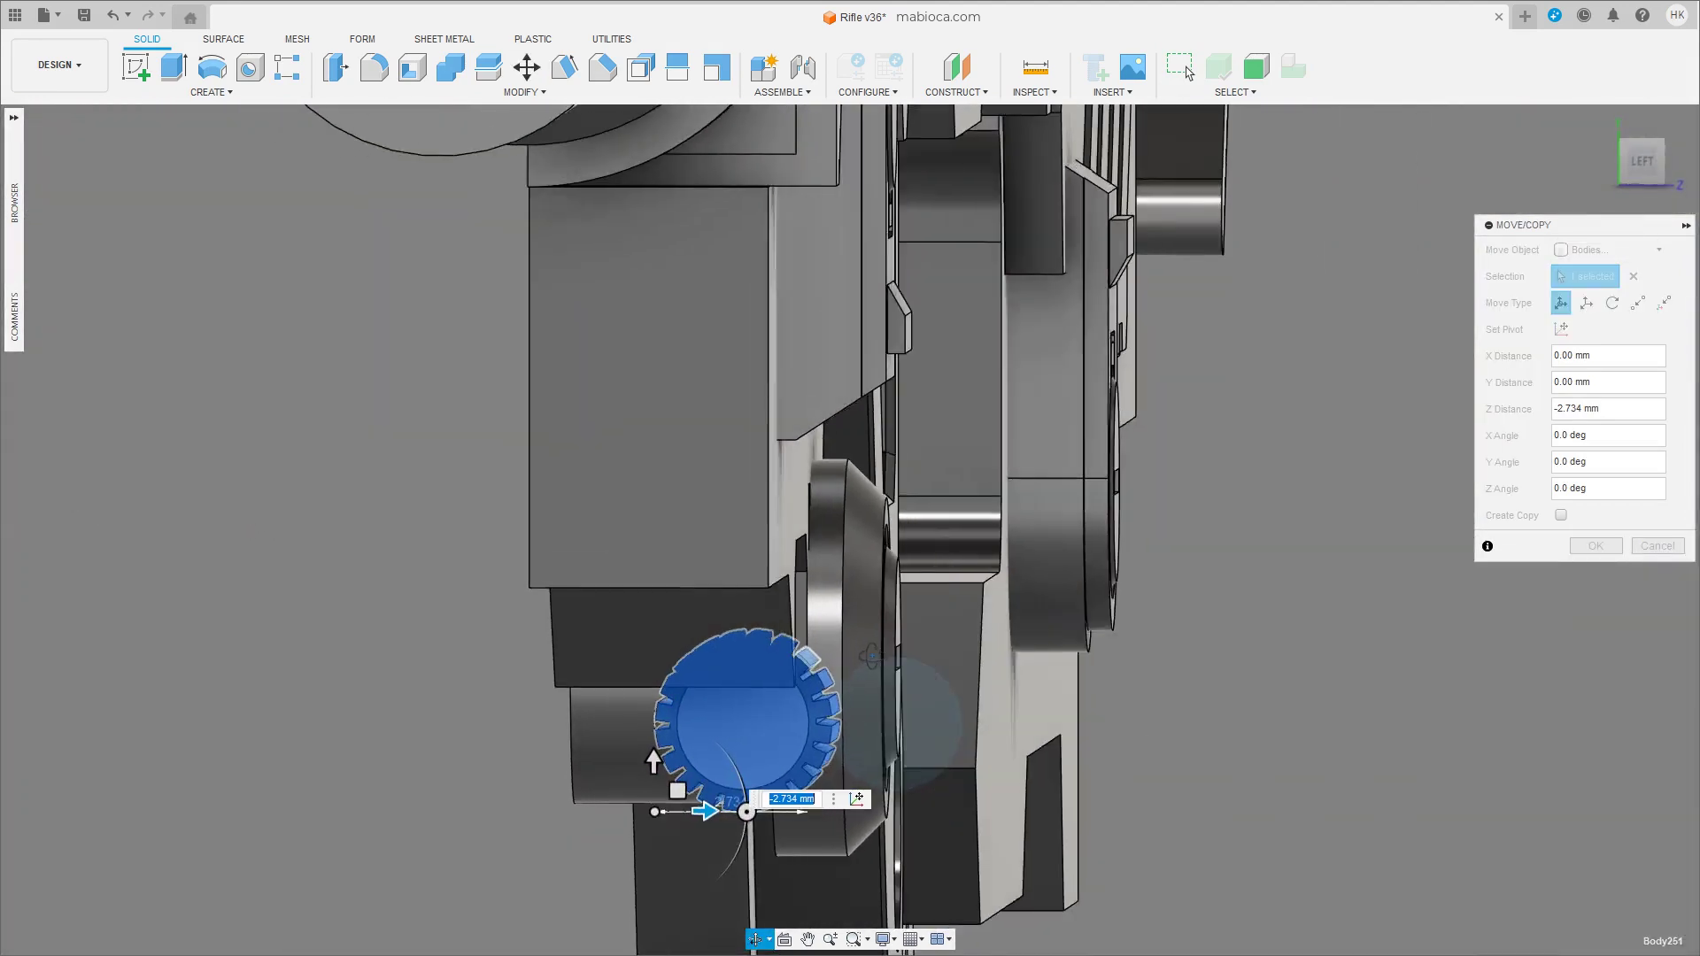
{"action": "left_click", "coordinate": [1643, 160]}
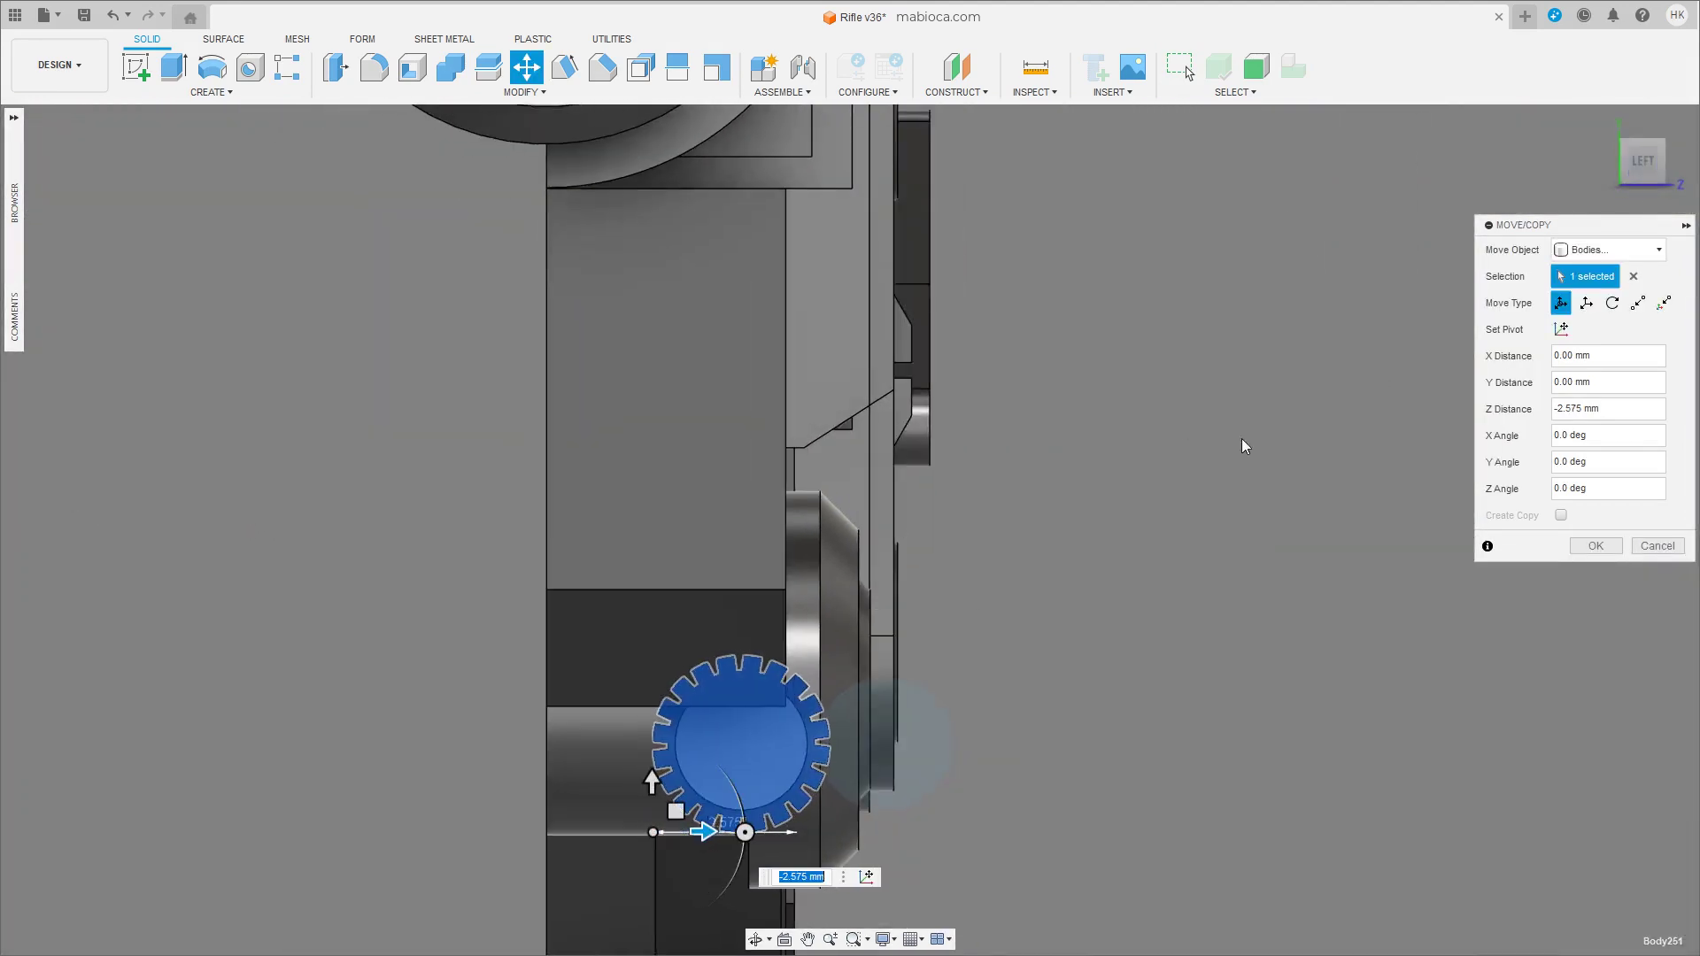
{"action": "key", "text": "Return"}
{"action": "key", "text": "F6"}
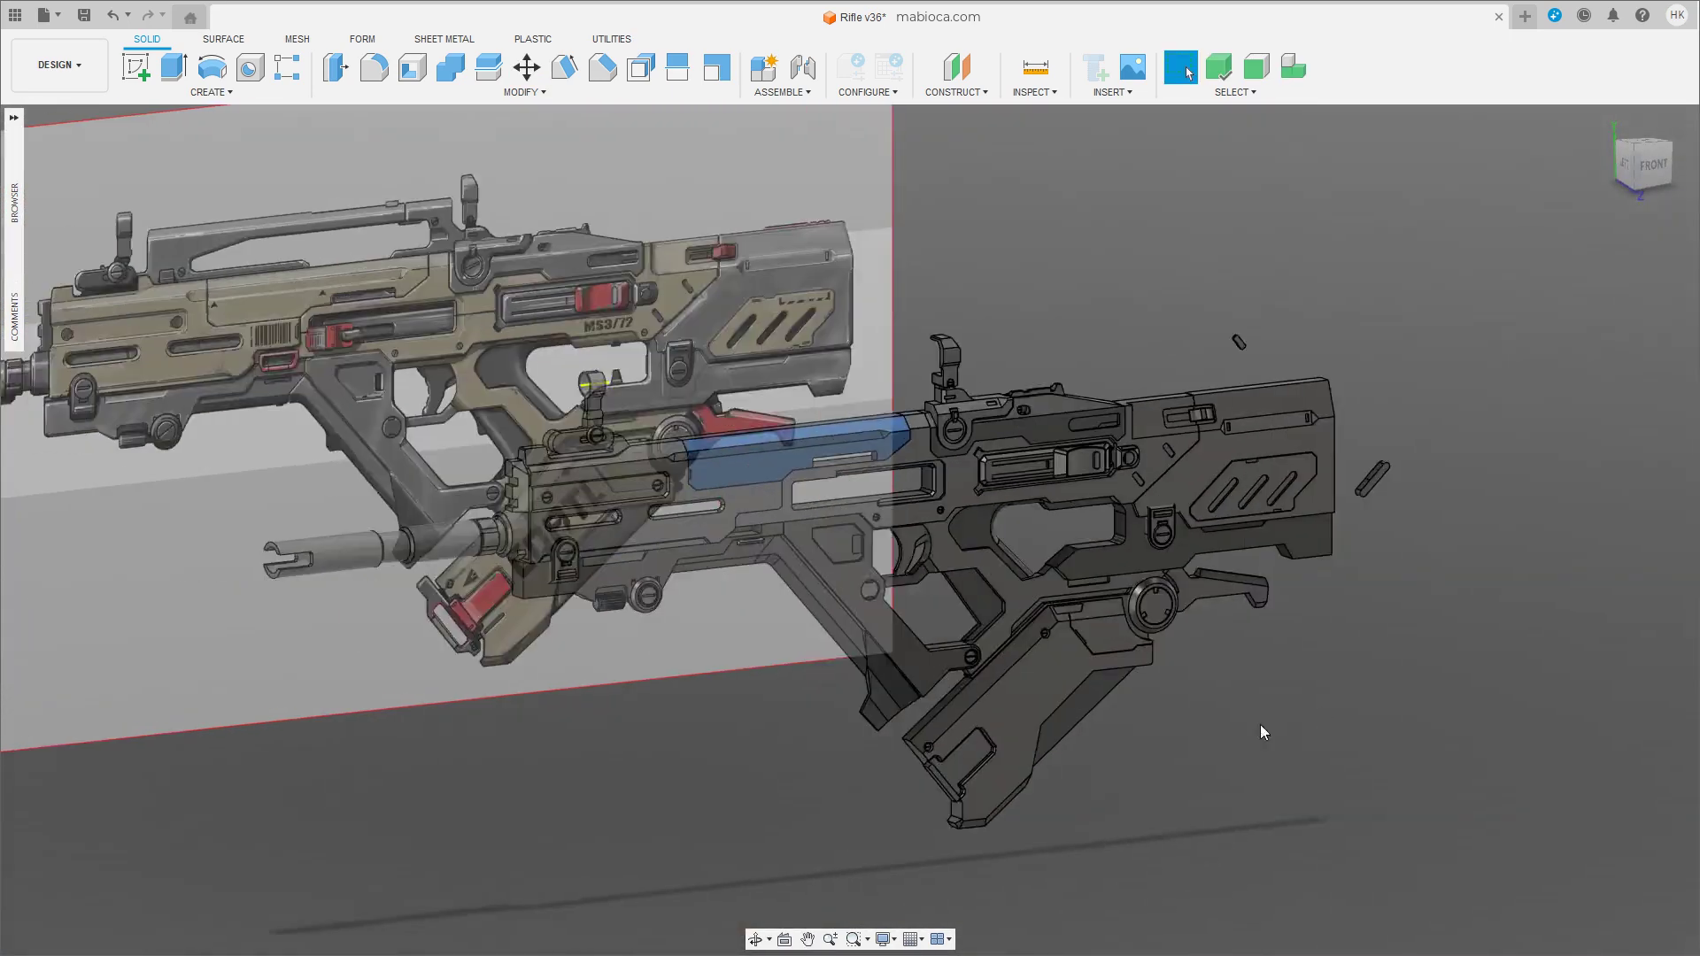
Save the design as version 37 with the description 'User Saved'.
{"action": "key", "text": "ctrl+s"}
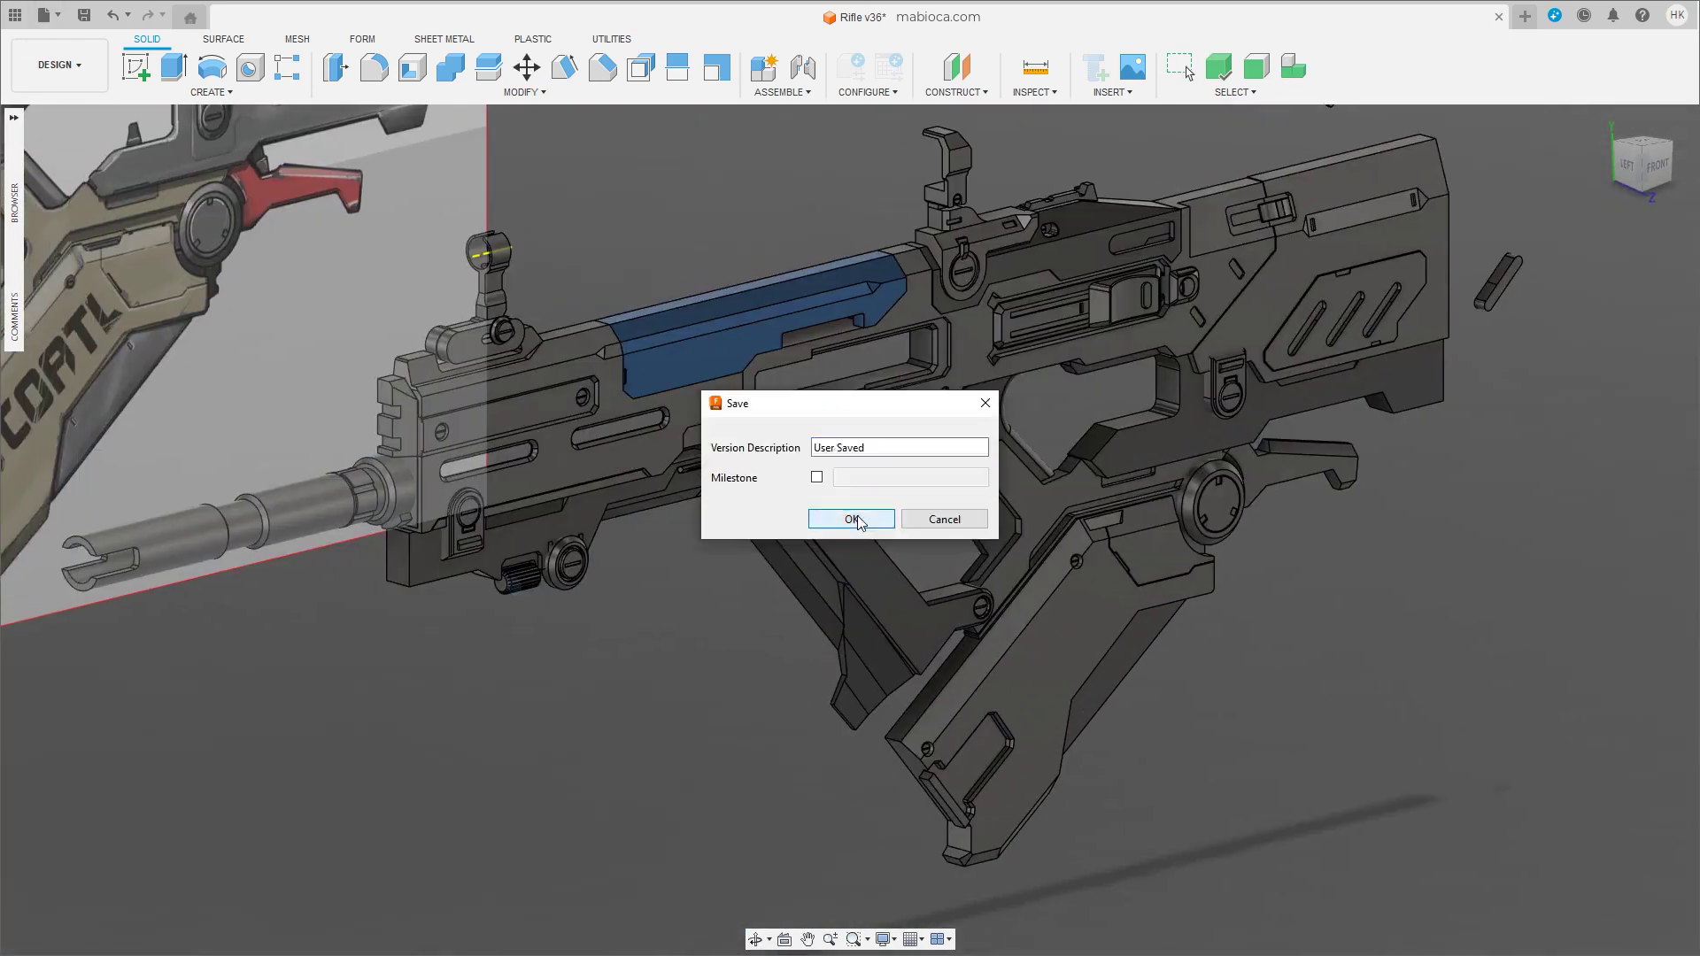
{"action": "left_click", "coordinate": [859, 520]}
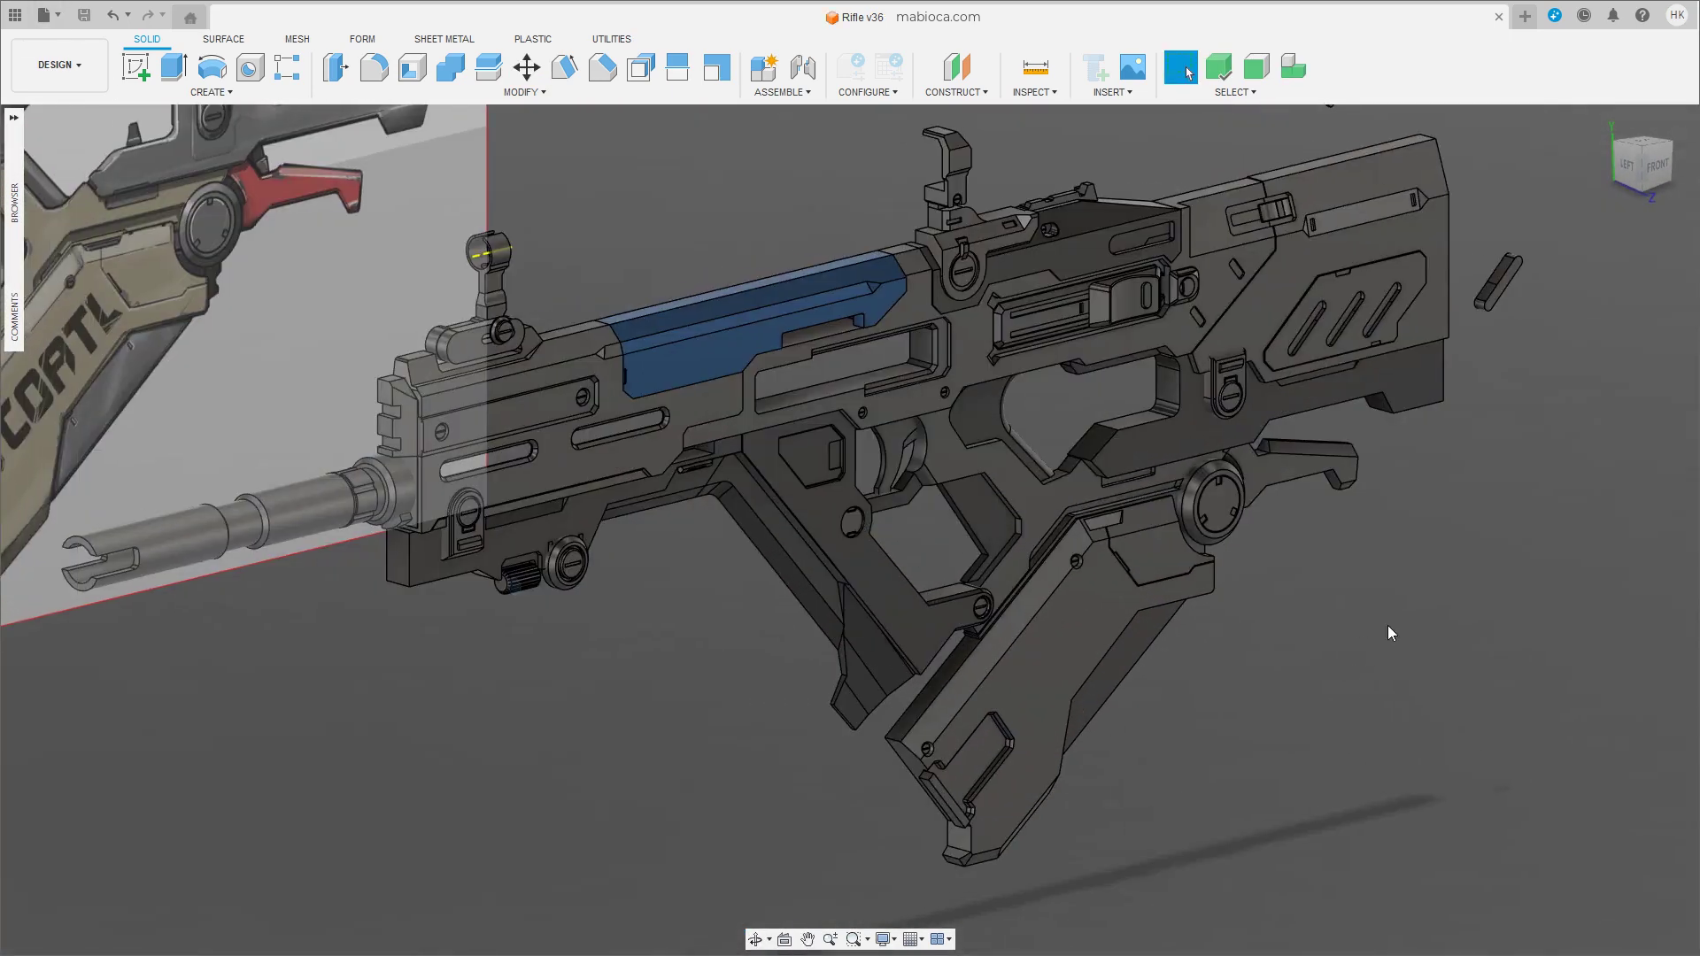
{"action": "mouse_move", "coordinate": [938, 774]}
{"action": "middle_mouse_down", "text": "shift"}
{"action": "mouse_move", "coordinate": [571, 650]}
{"action": "mouse_move", "coordinate": [506, 699]}
{"action": "middle_mouse_up", "text": "shift"}
{"action": "scroll", "coordinate": [560, 661], "scroll_direction": "up", "scroll_amount": 5}
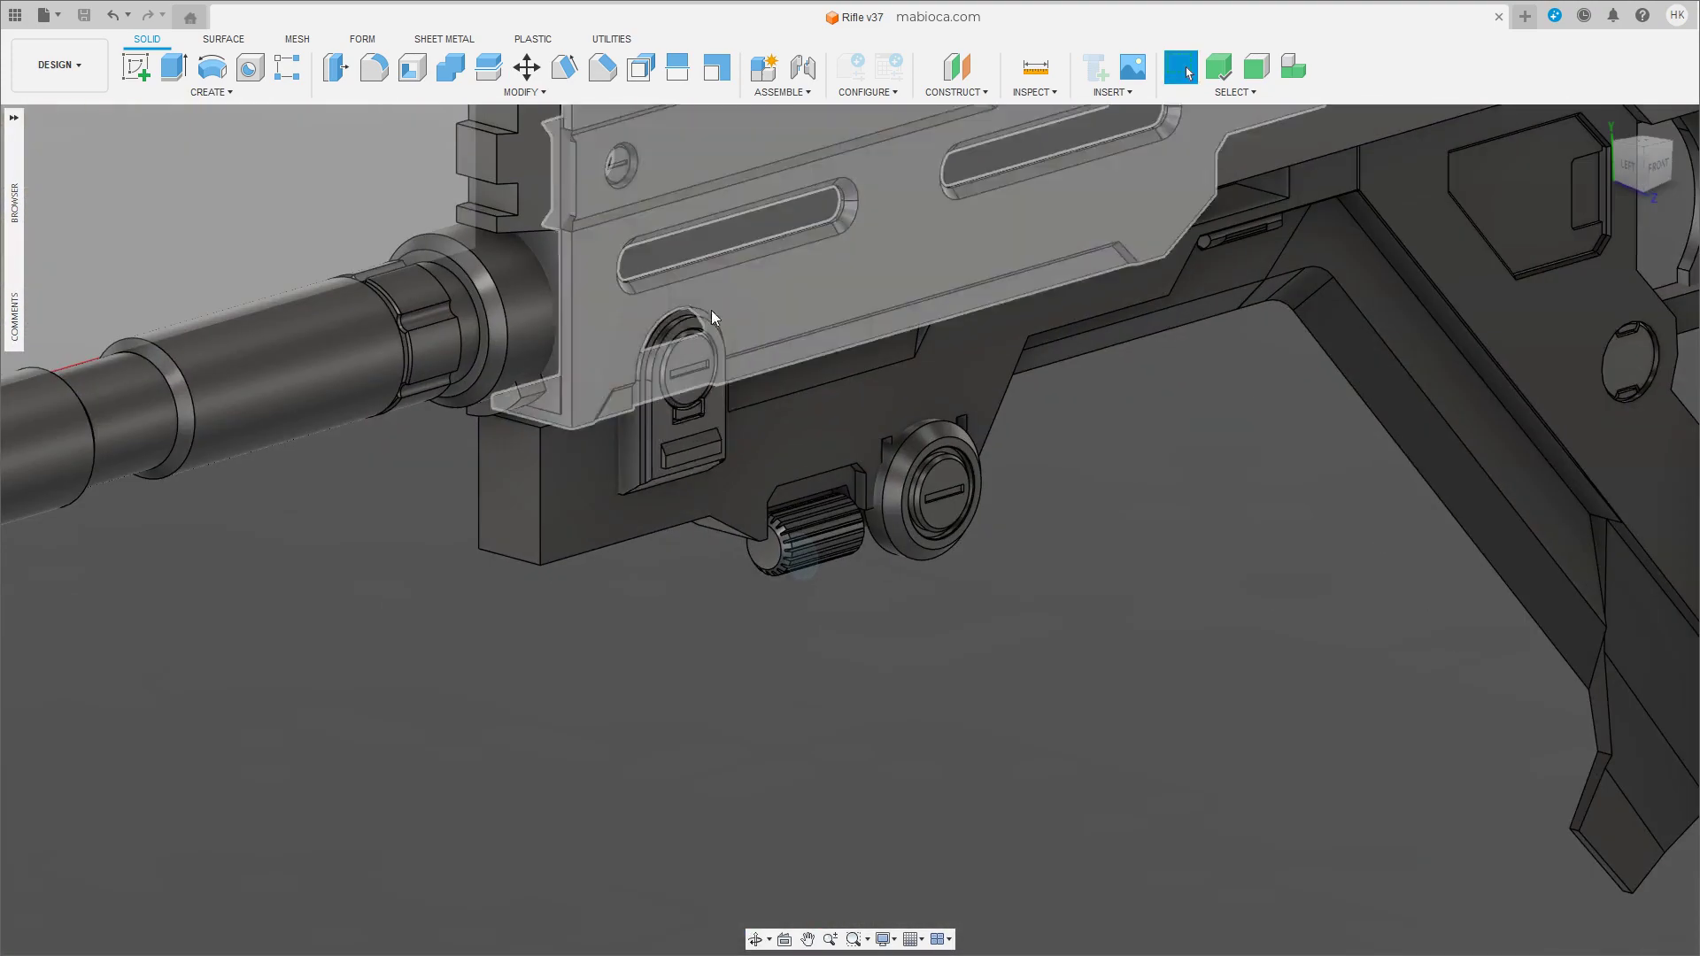
{"action": "key", "text": "c"}
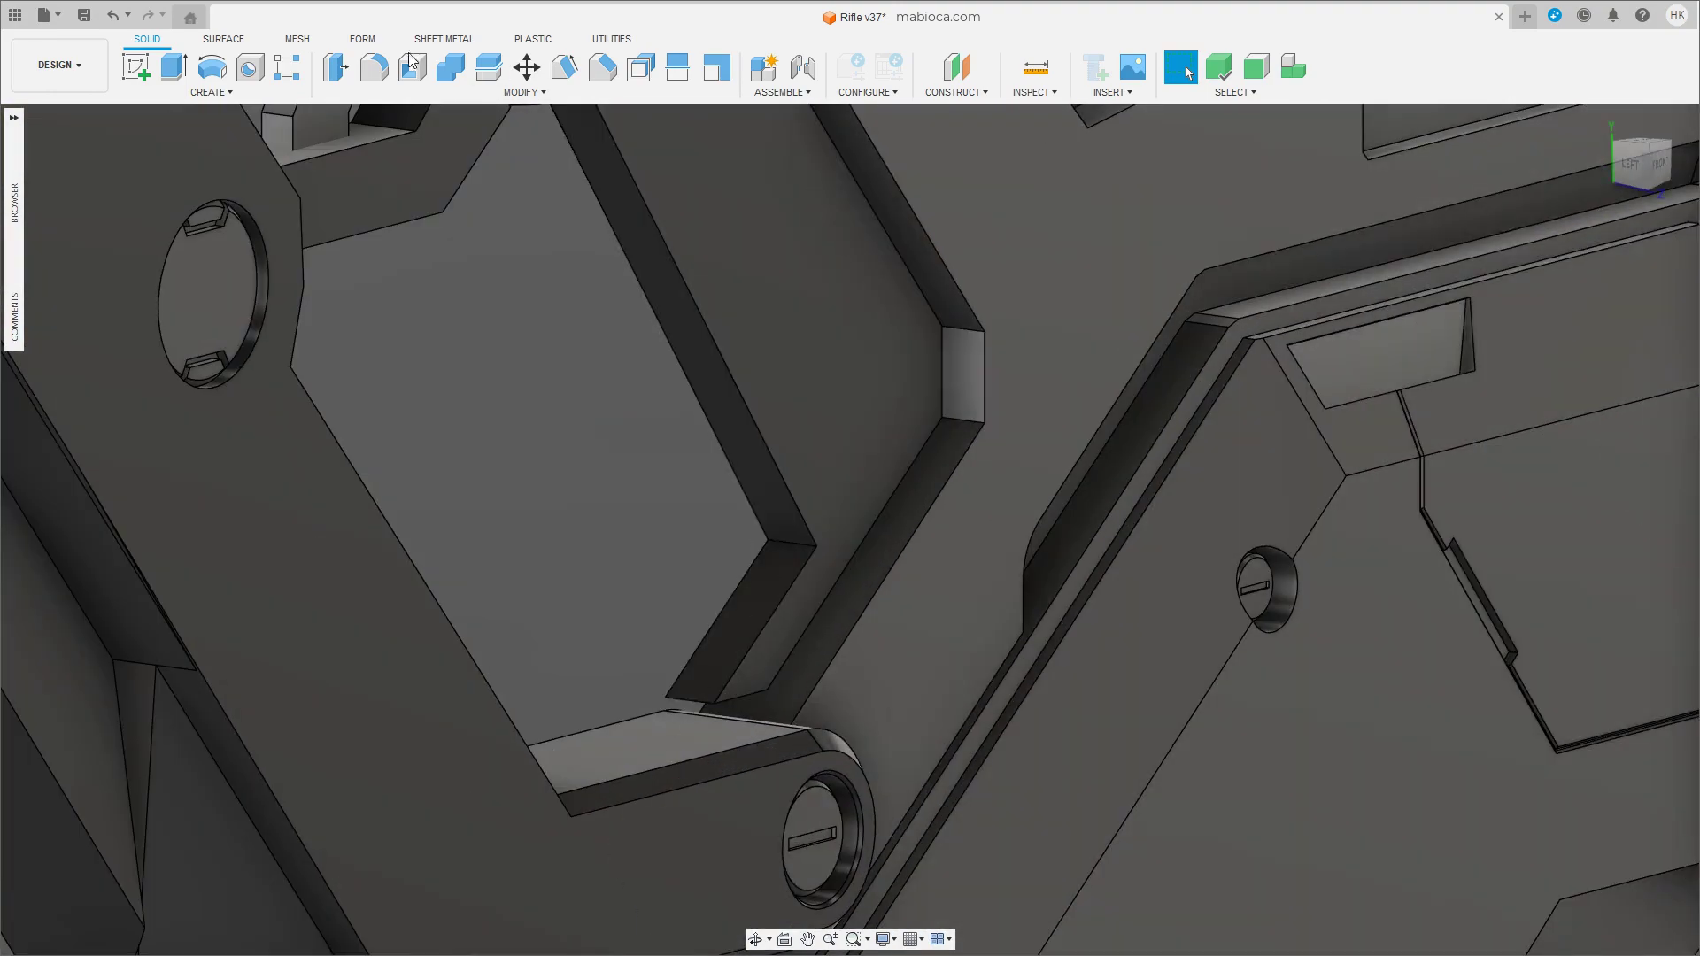
Fillet the frame opening's inner corner near the trigger at about 3.469 mm radius.
{"action": "key", "text": "f"}
{"action": "left_click", "coordinate": [803, 547]}
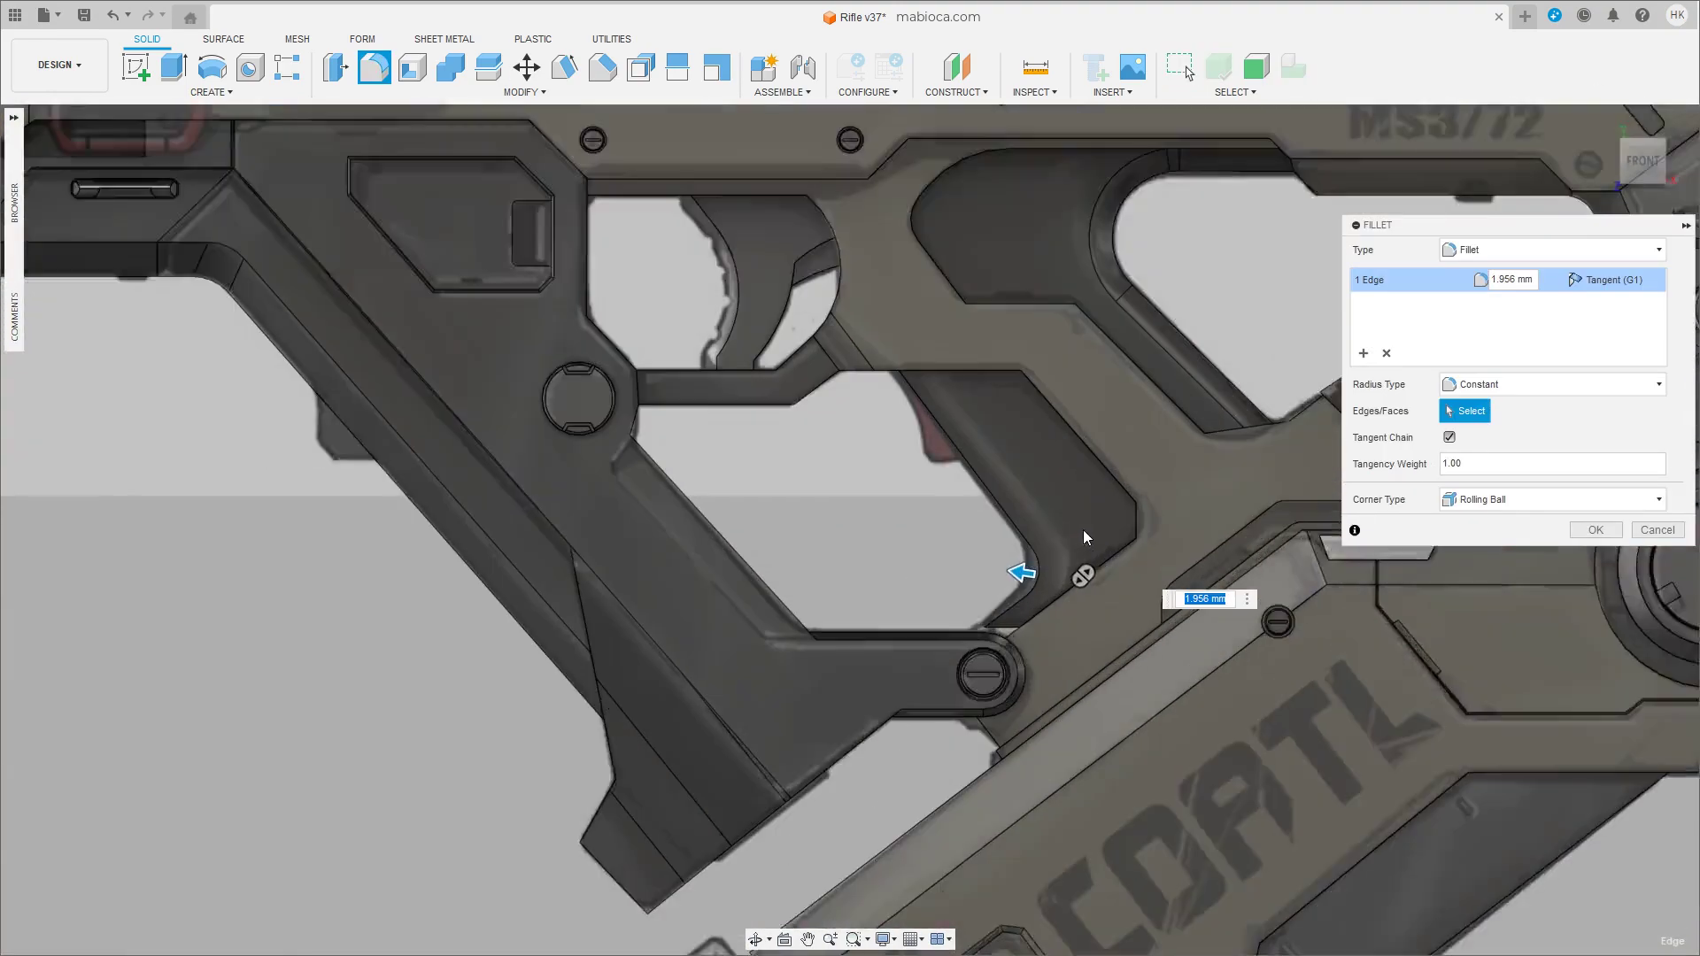
{"action": "left_click_drag", "start_coordinate": [1024, 580], "coordinate": [991, 589]}
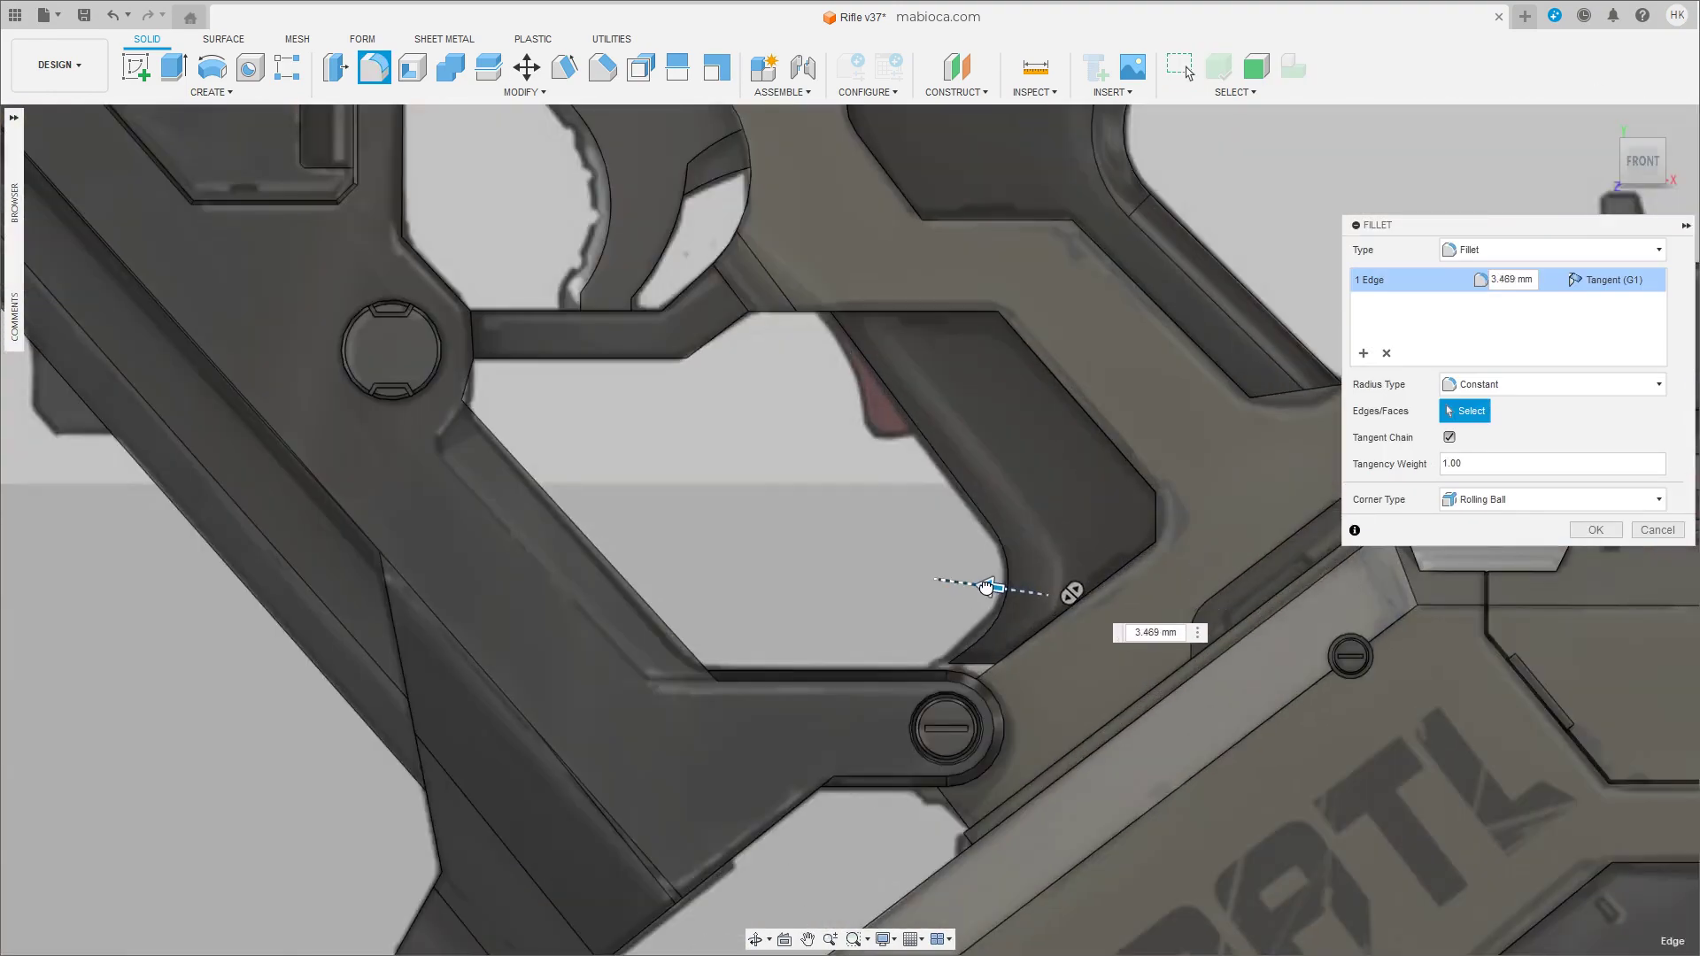
{"action": "key", "text": "Return"}
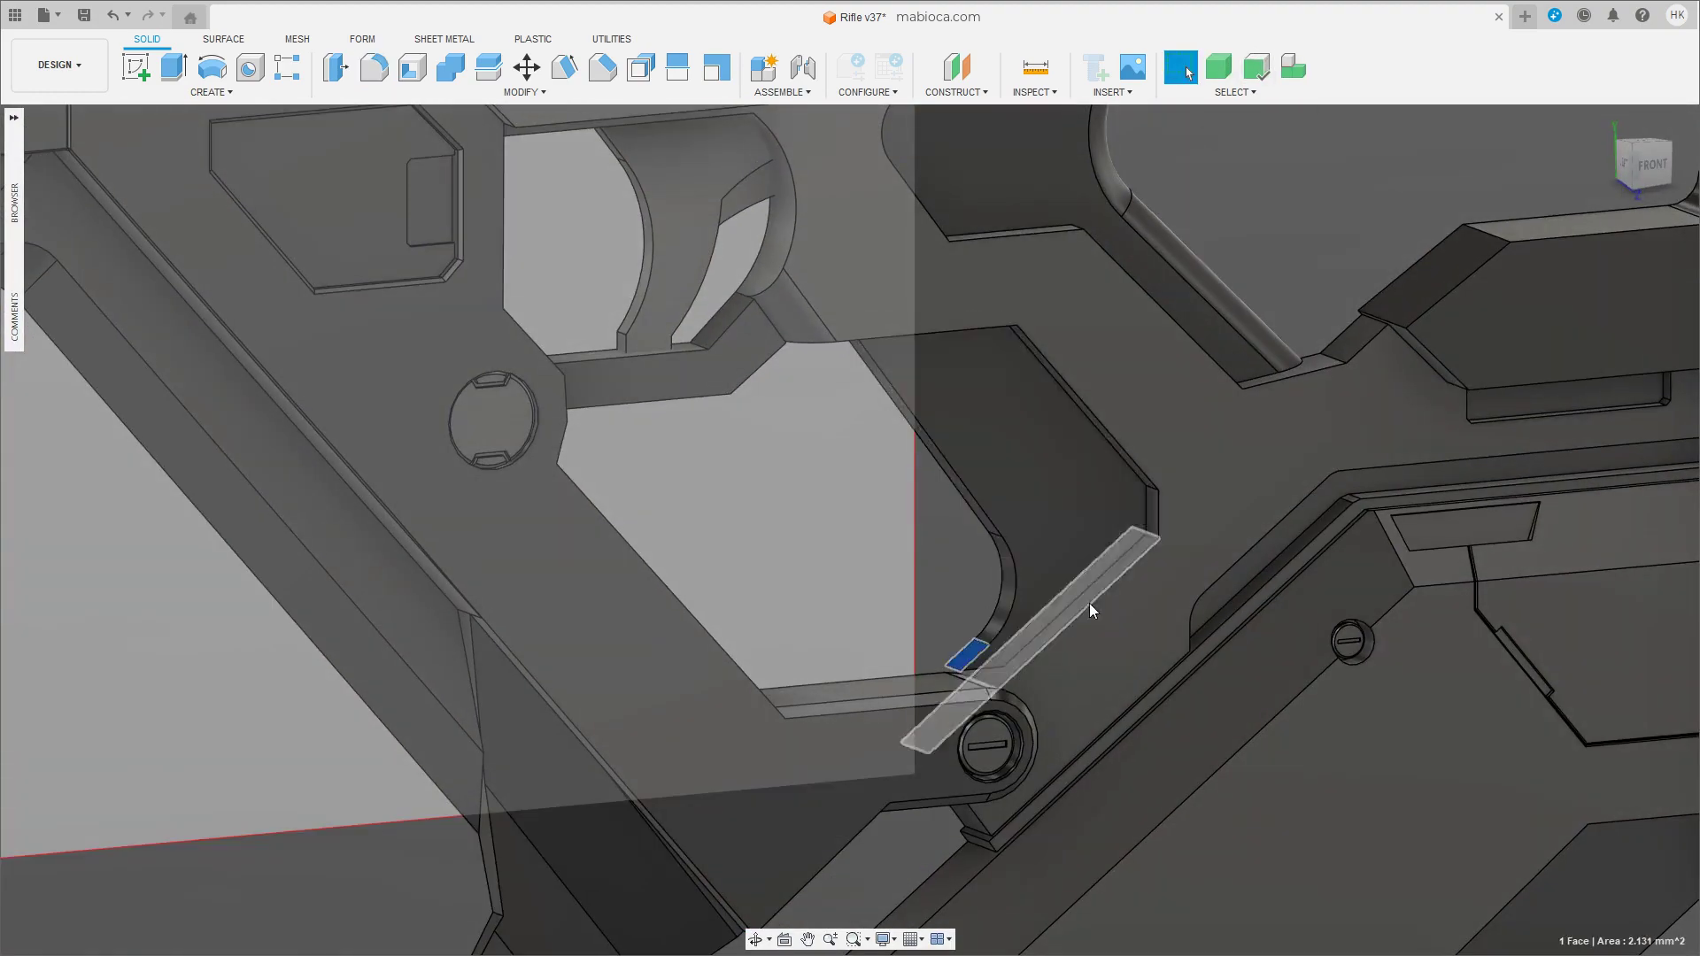
Nudge two small panel faces by fractions of a millimetre, one about -0.193 mm.
{"action": "key", "text": "m"}
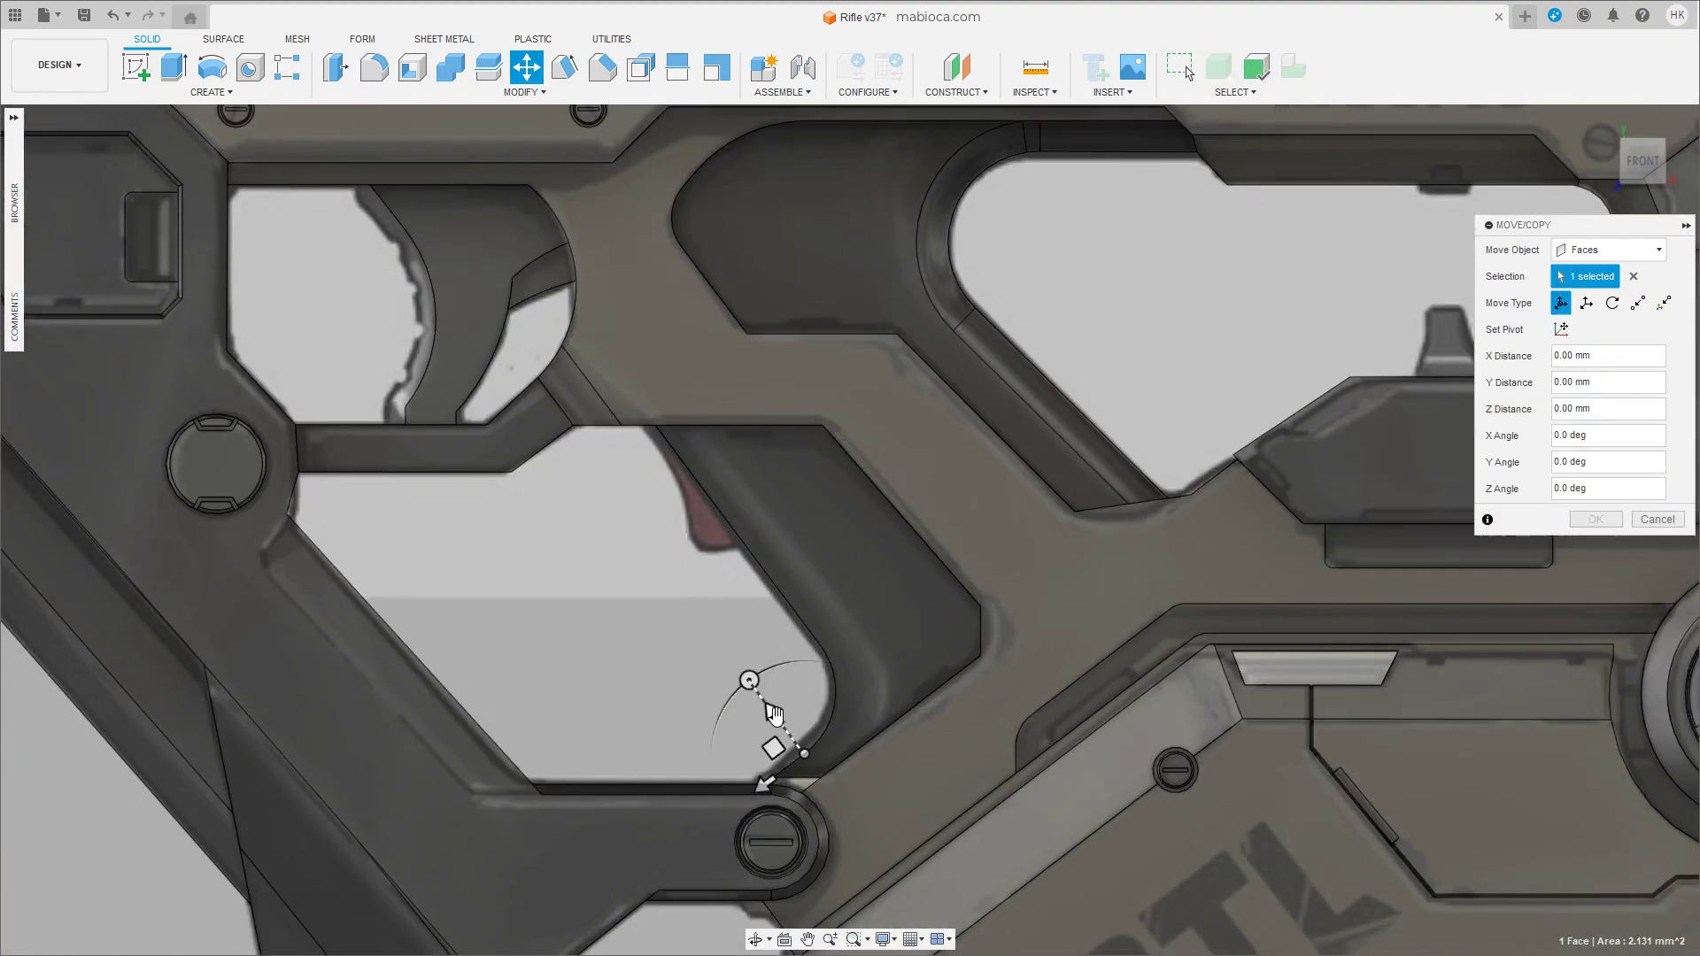
{"action": "left_click_drag", "start_coordinate": [770, 723], "coordinate": [765, 715]}
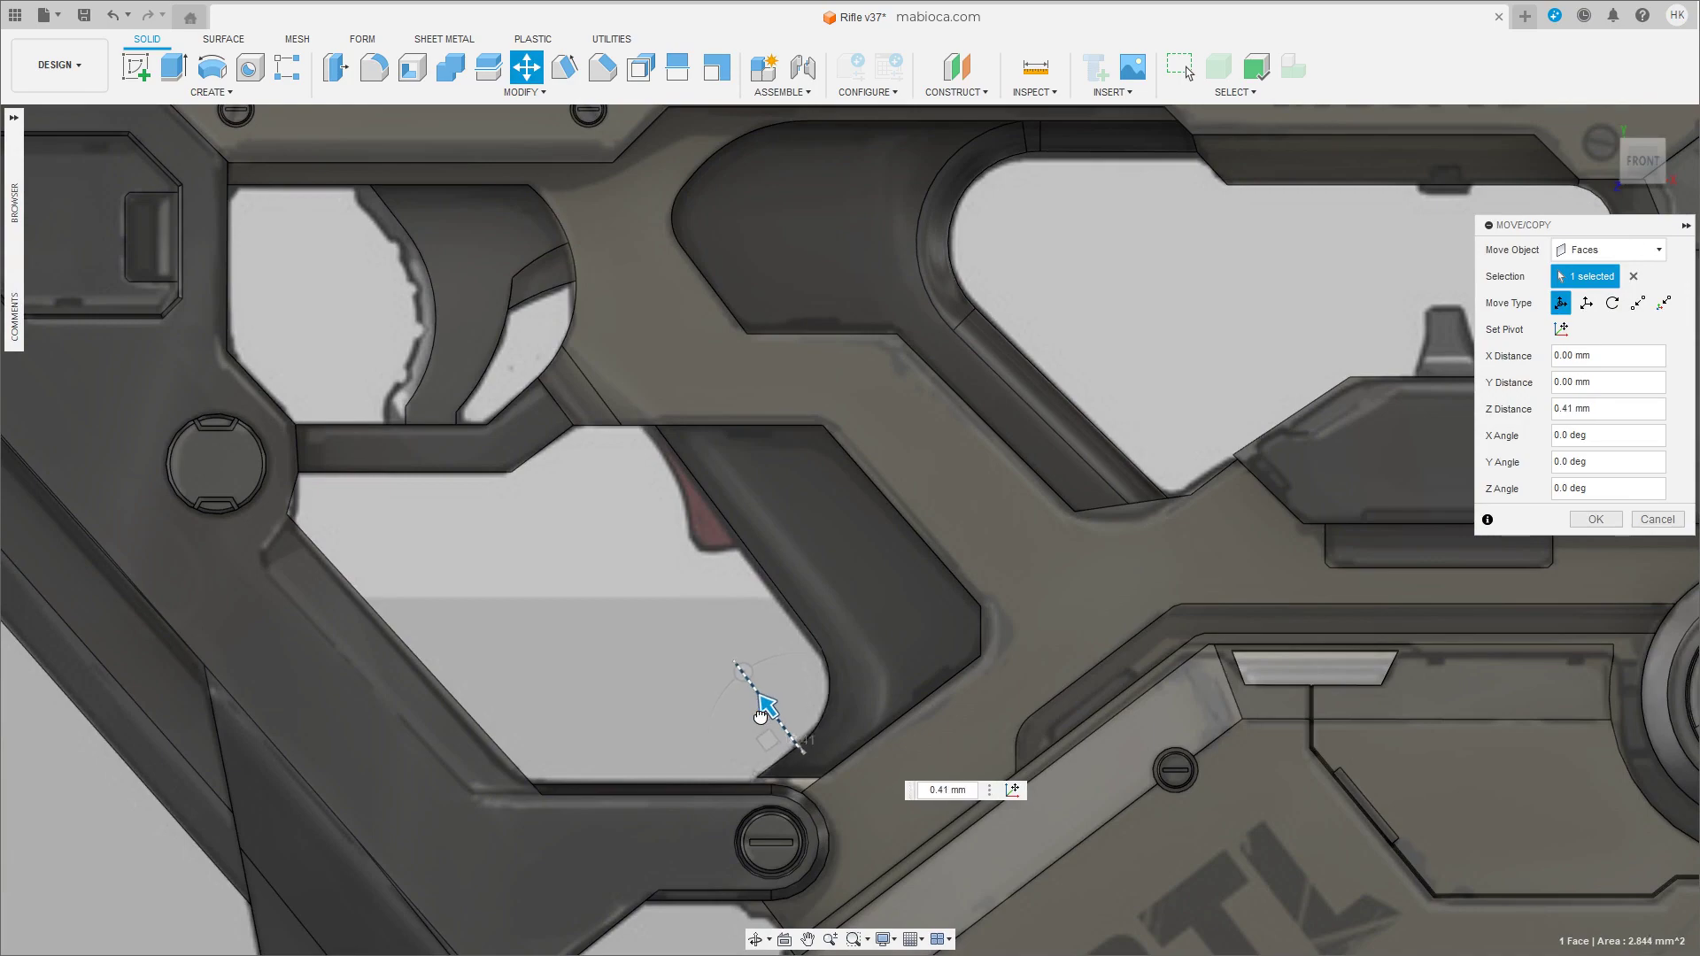
{"action": "left_click", "coordinate": [1592, 521]}
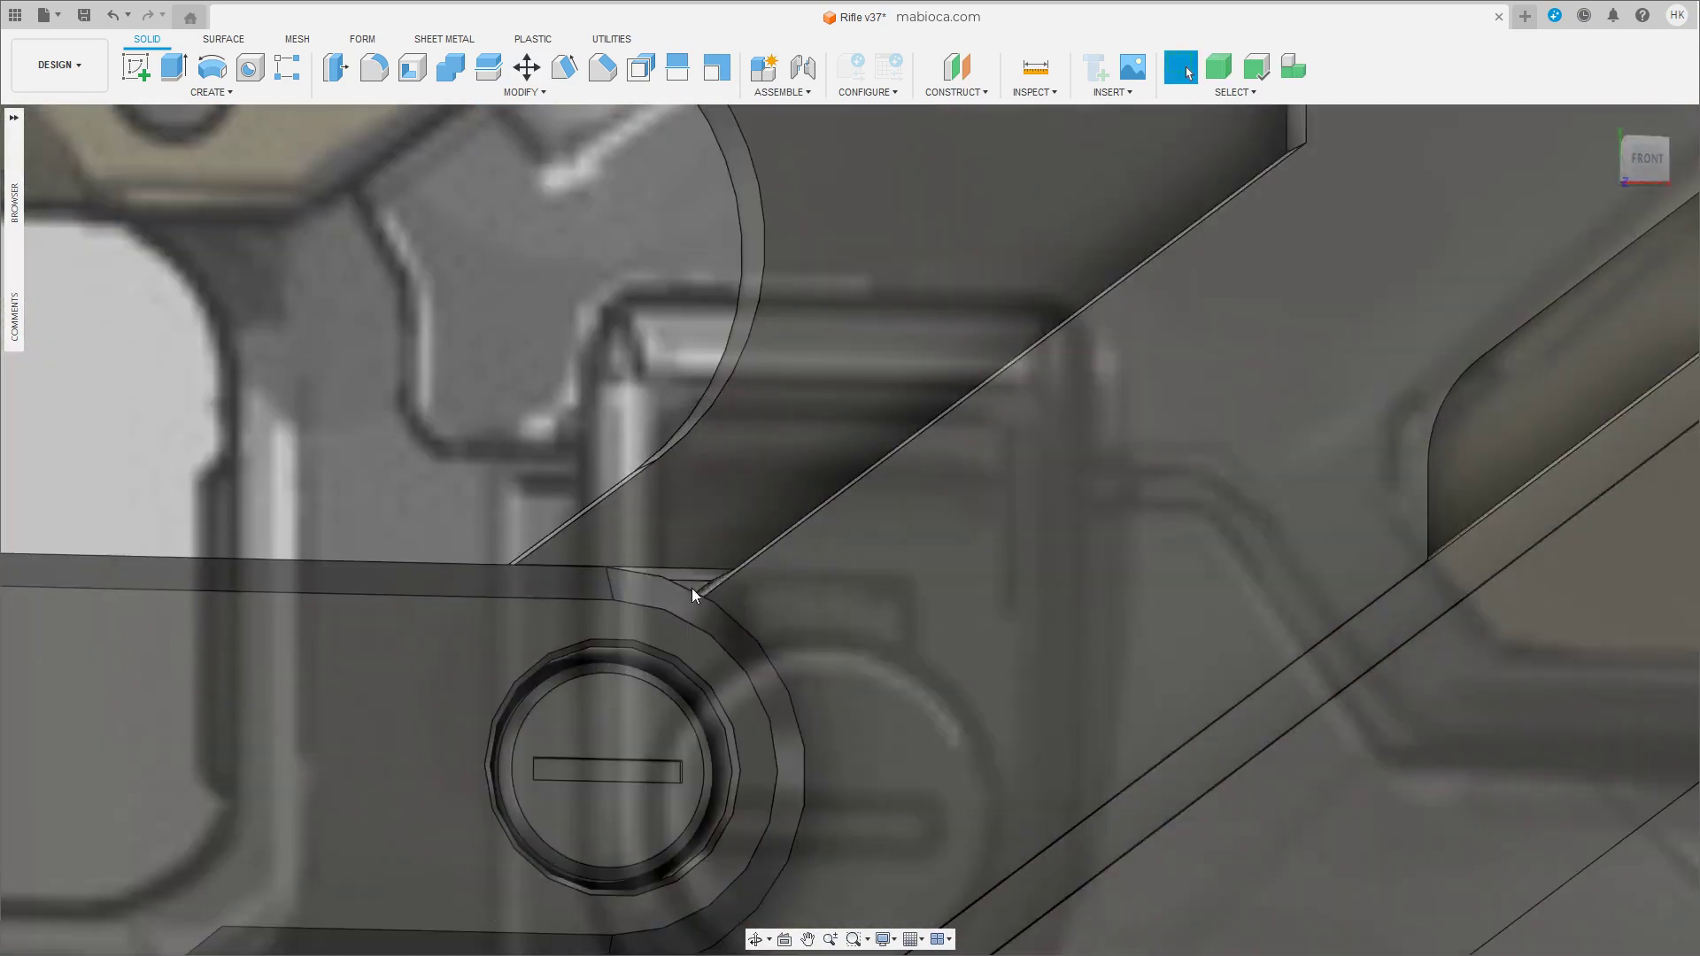
{"action": "left_click", "coordinate": [682, 573]}
{"action": "key", "text": "m"}
{"action": "left_click_drag", "start_coordinate": [687, 611], "coordinate": [687, 620]}
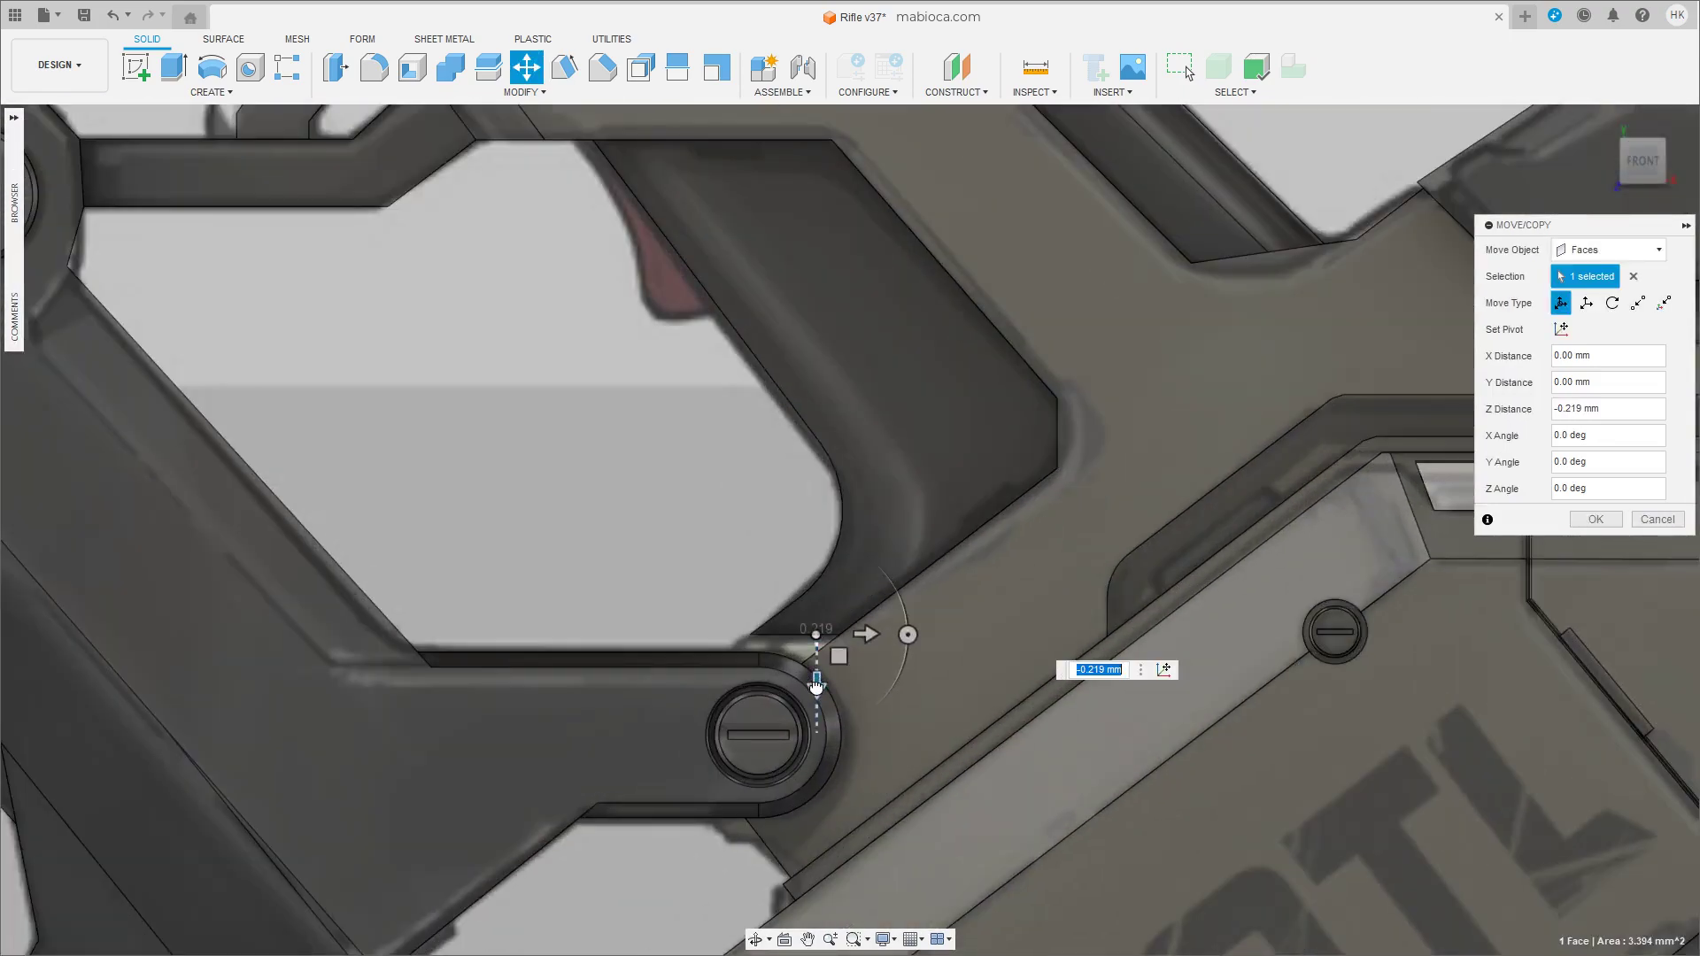
{"action": "left_click_drag", "start_coordinate": [816, 675], "coordinate": [816, 684]}
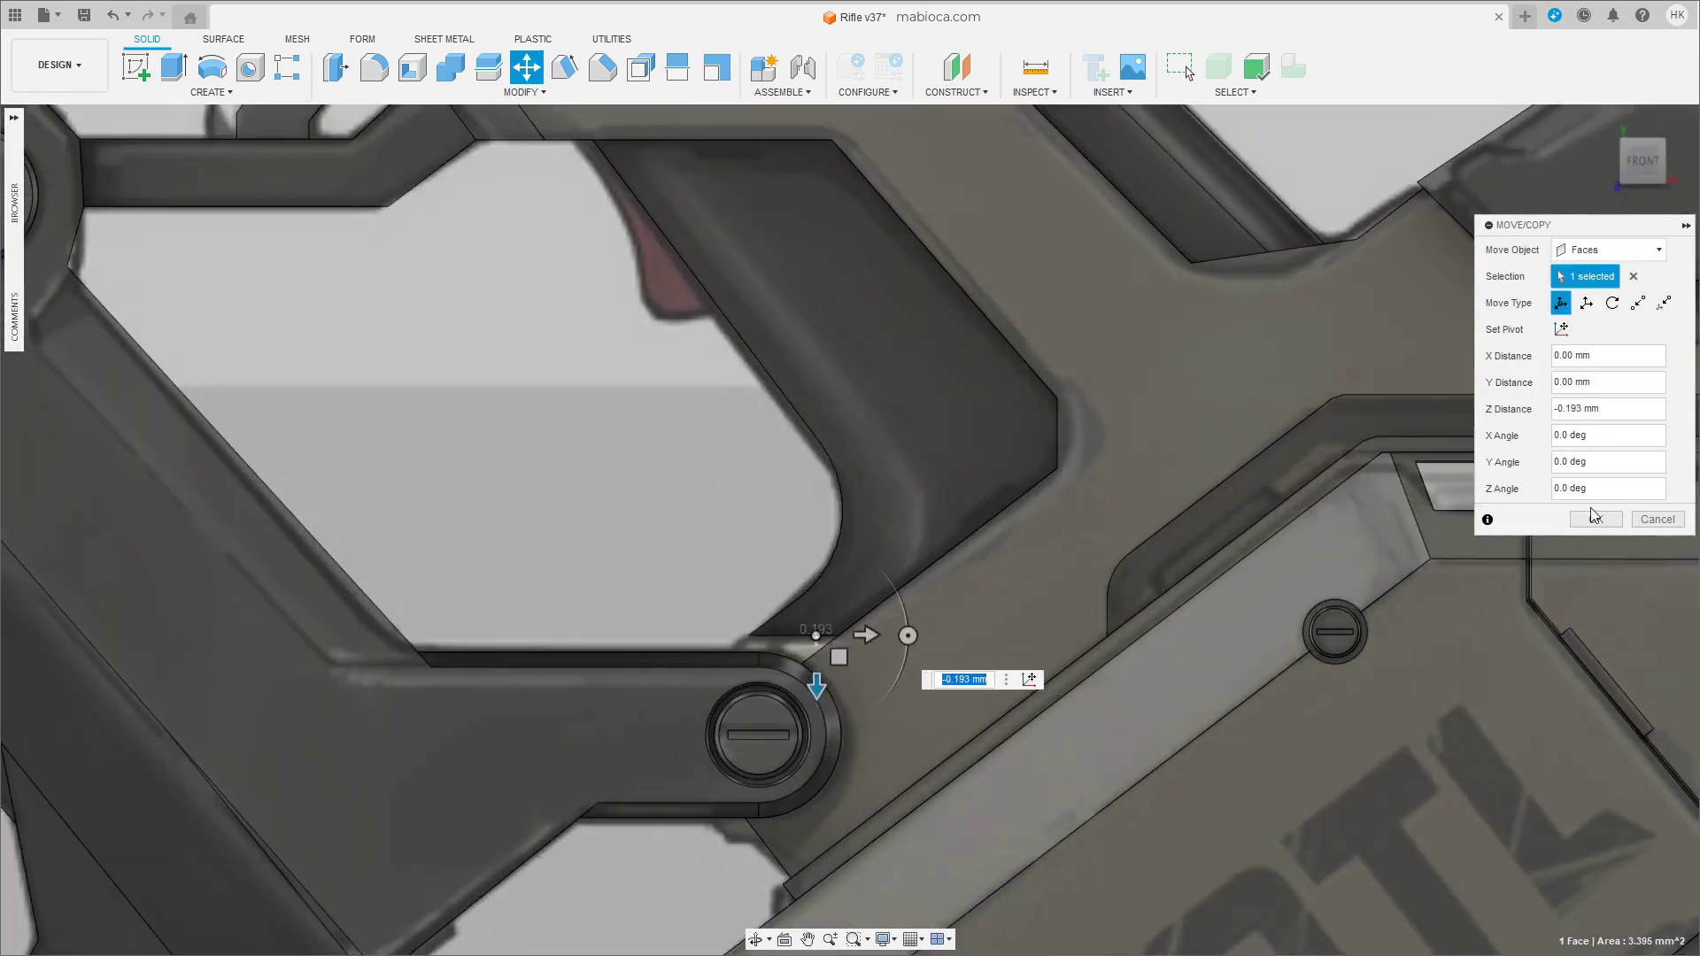
{"action": "left_click", "coordinate": [1595, 518]}
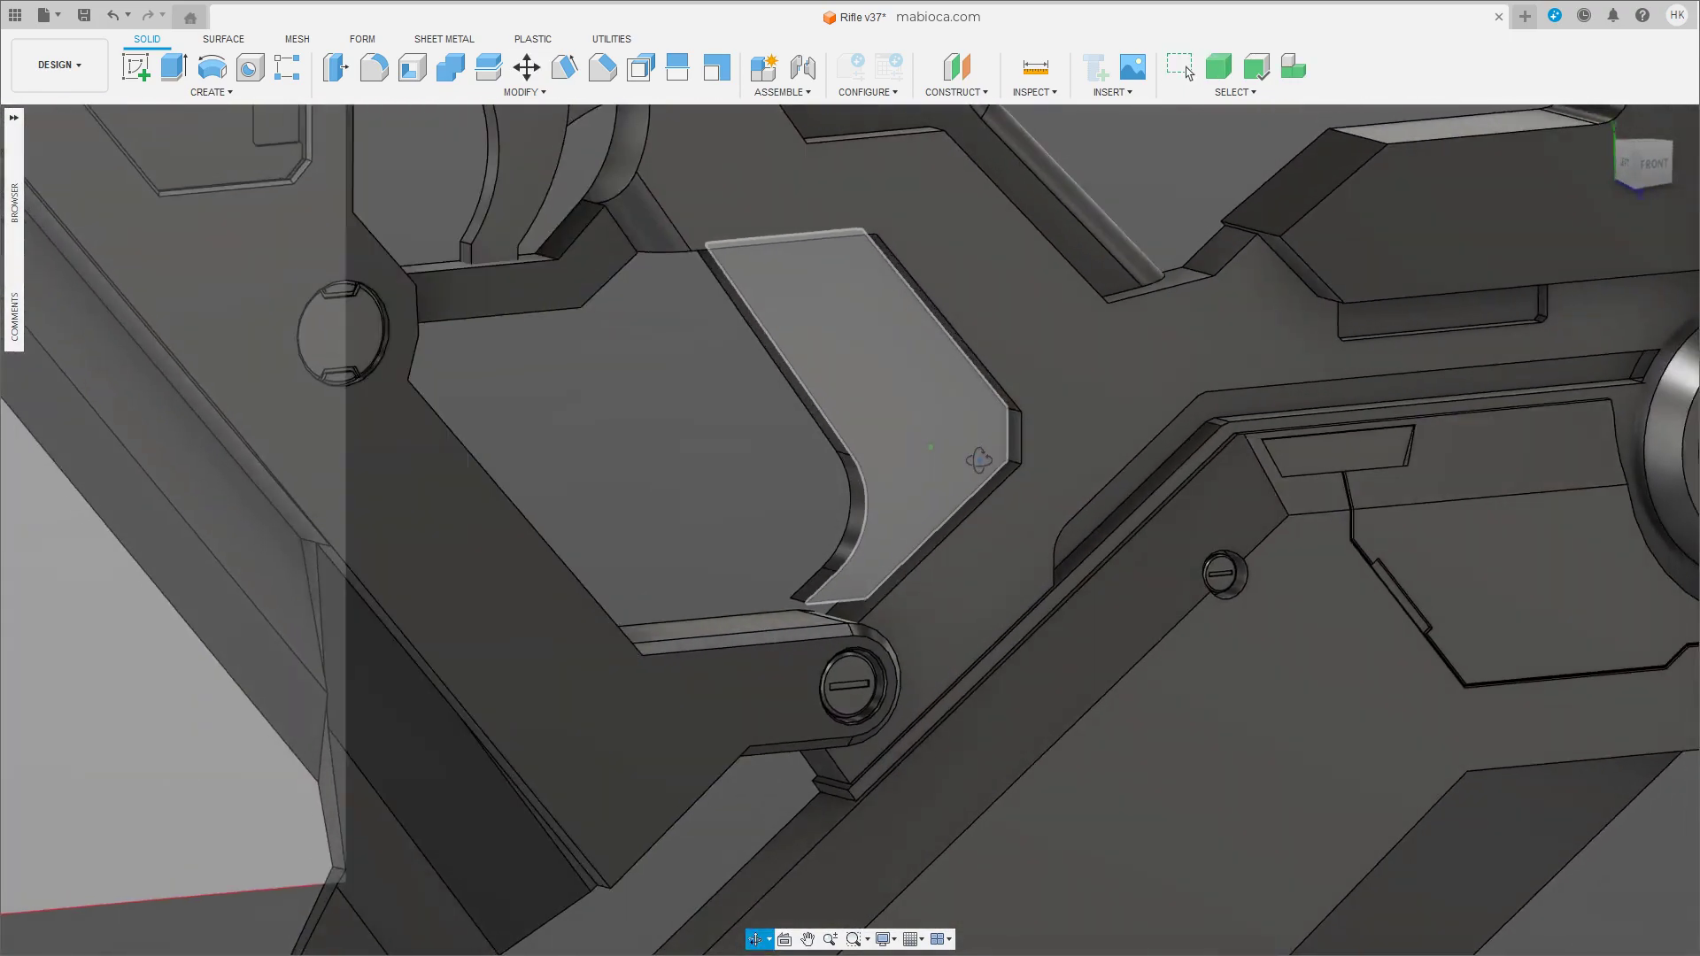
Pick a small end face's inner corner edge and preview a 1.702 mm fillet.
{"action": "middle_click_drag", "start_coordinate": [979, 459], "coordinate": [1009, 425], "text": "shift"}
{"action": "scroll", "coordinate": [1009, 425], "scroll_direction": "up", "scroll_amount": 5}
{"action": "left_click", "coordinate": [1010, 443]}
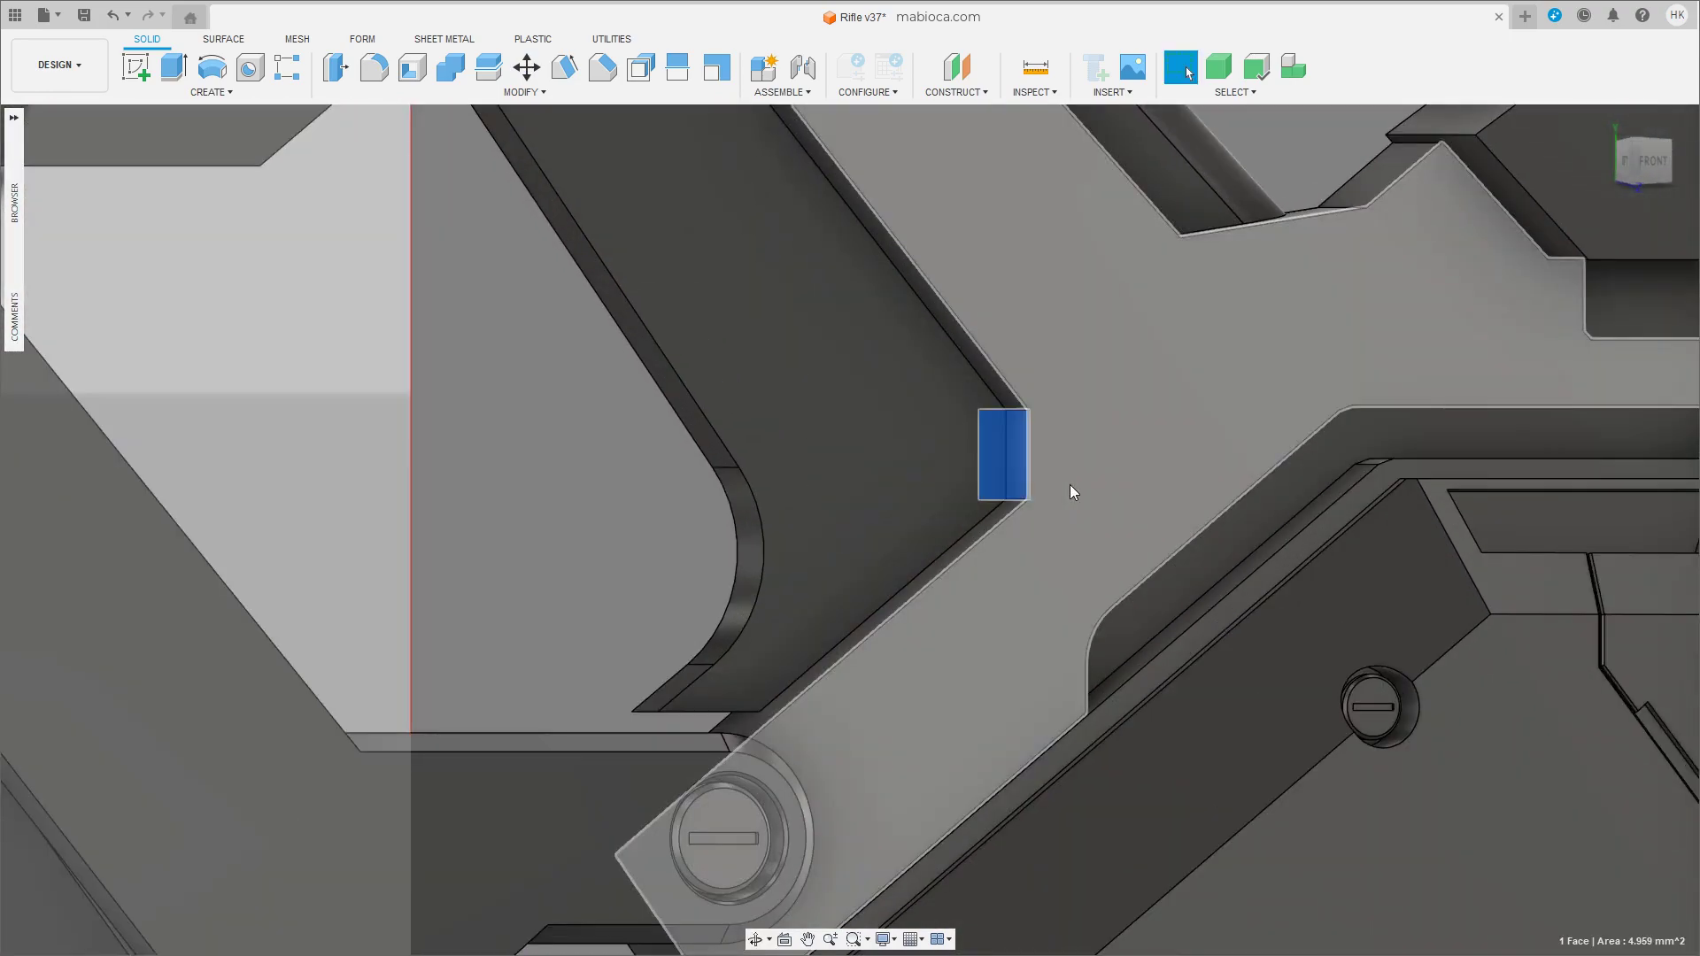
{"action": "key", "text": "Escape"}
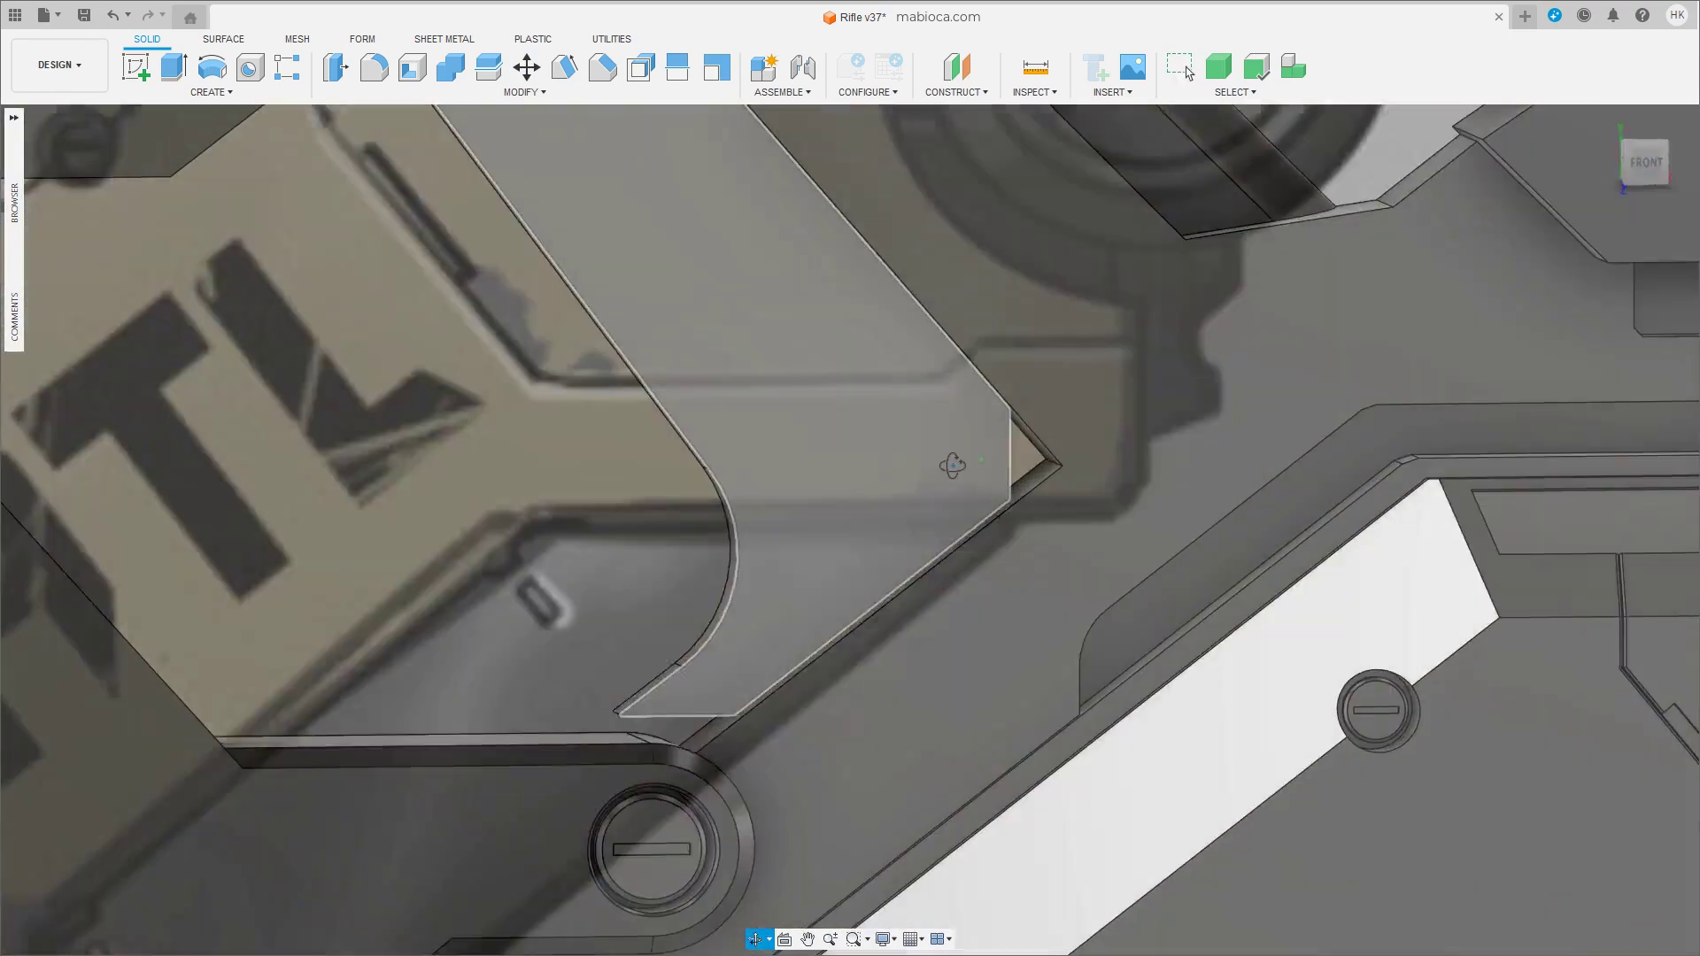
{"action": "left_click", "coordinate": [858, 667]}
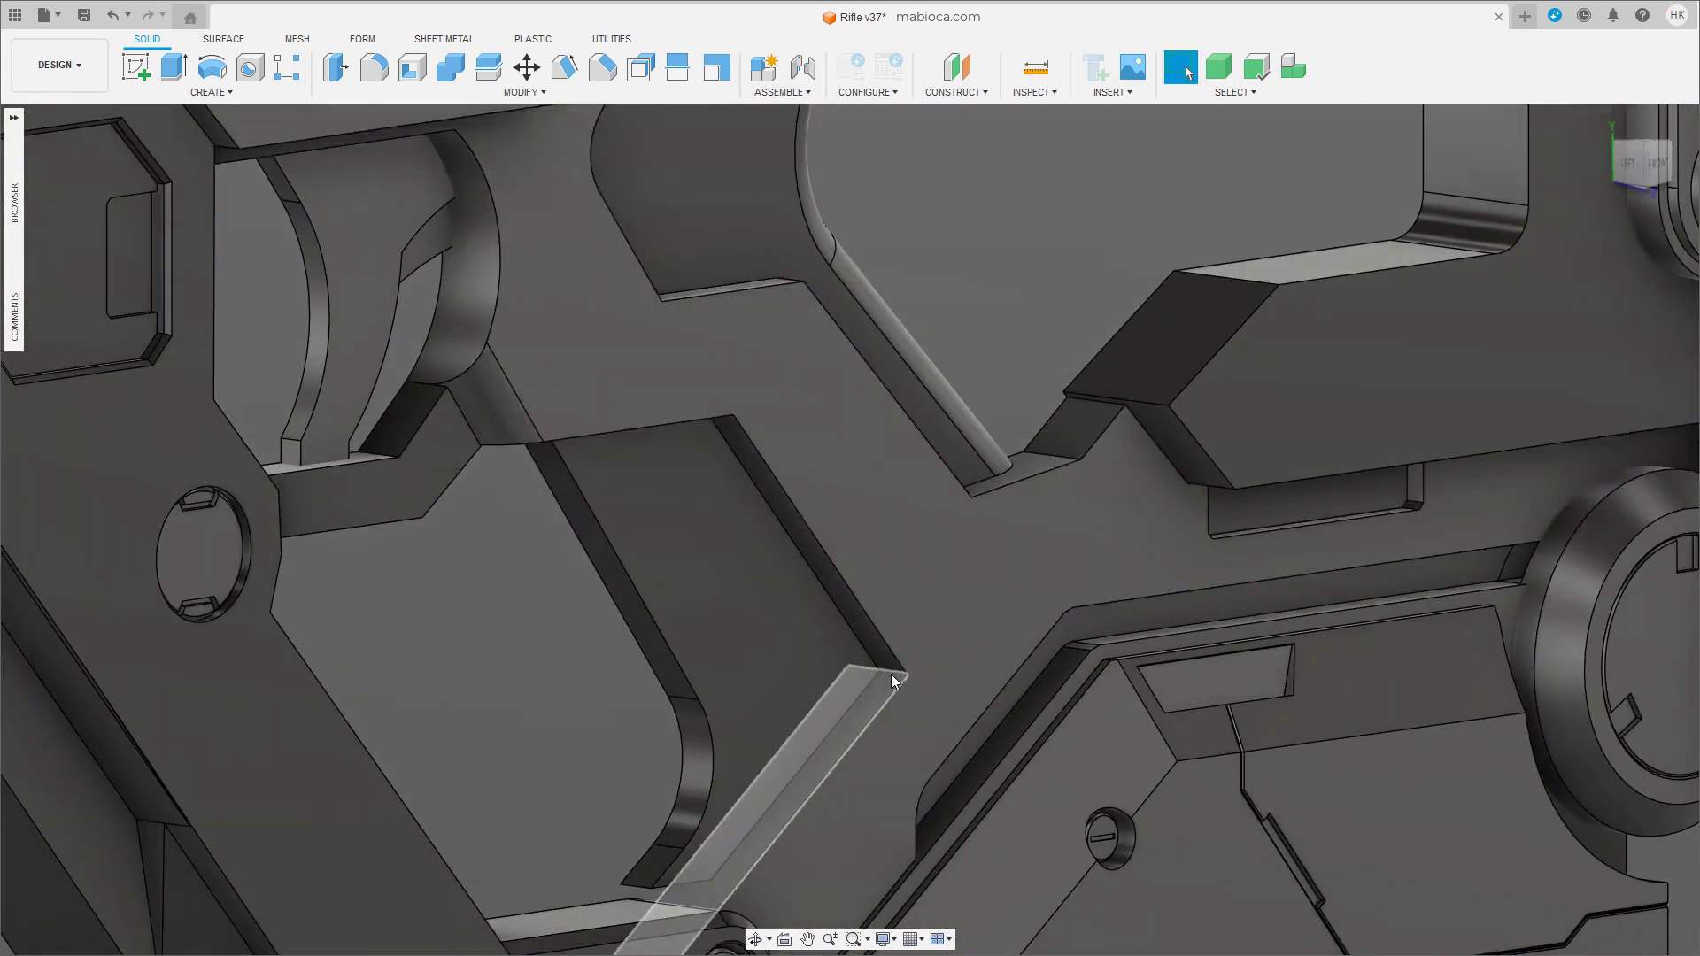
{"action": "key", "text": "f"}
{"action": "left_click", "coordinate": [891, 675]}
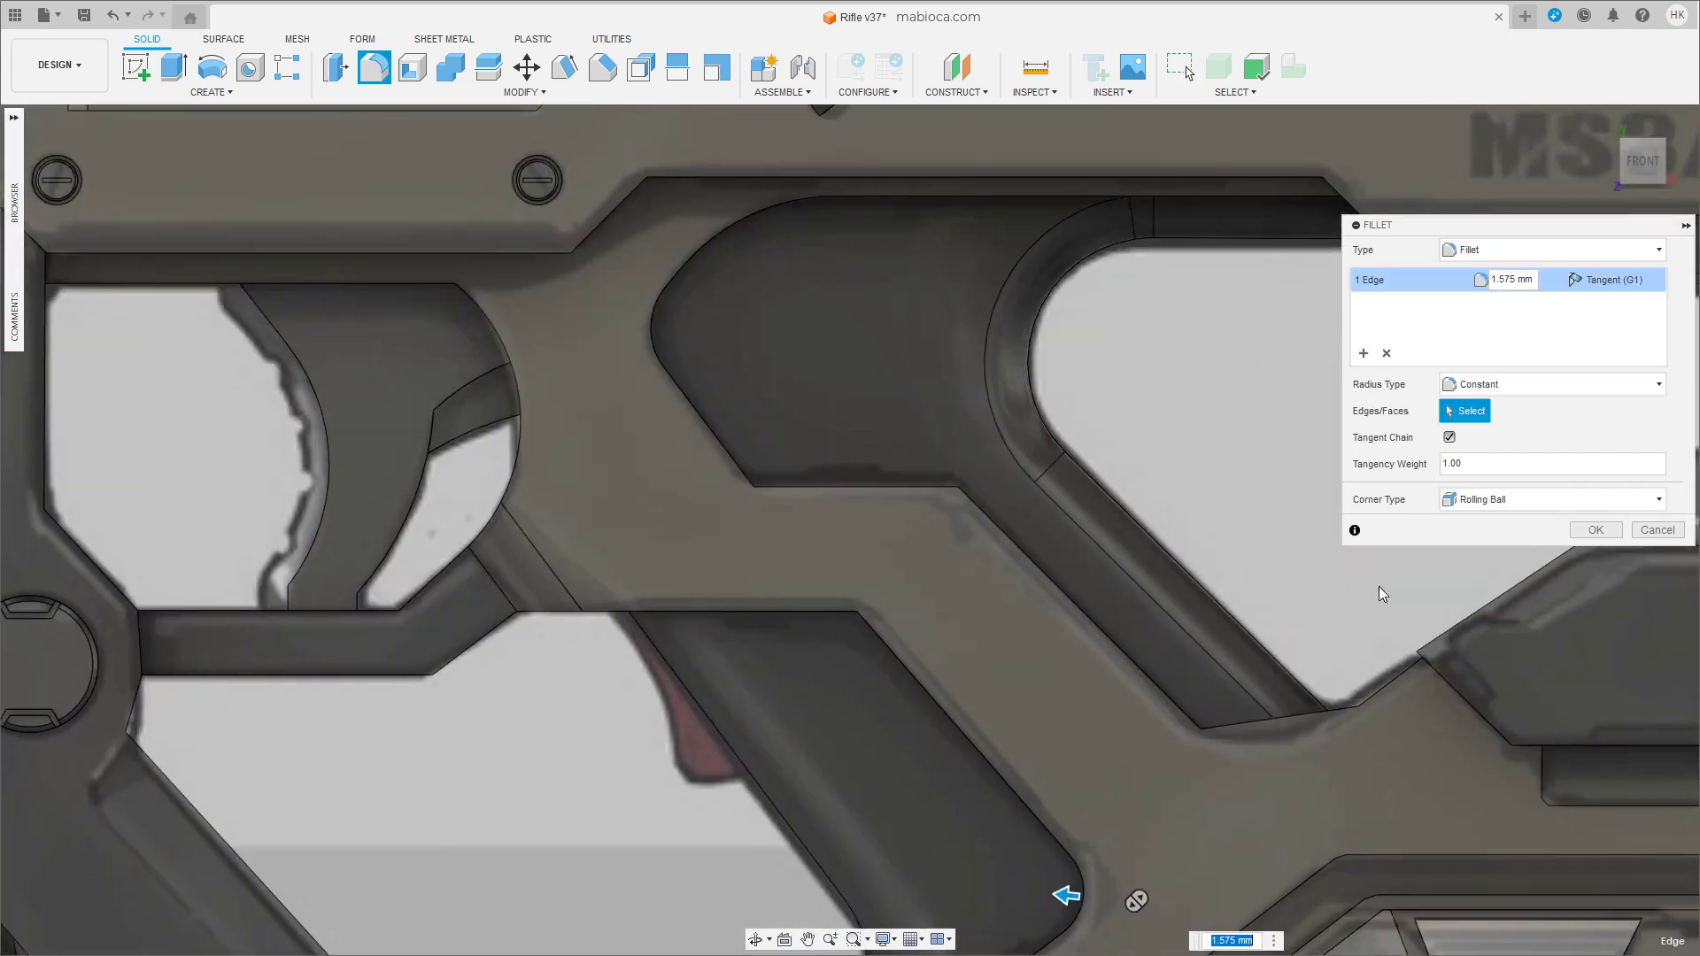
Apply the corner fillet and round a window edge, about 3.005 mm.
{"action": "left_click", "coordinate": [1594, 530]}
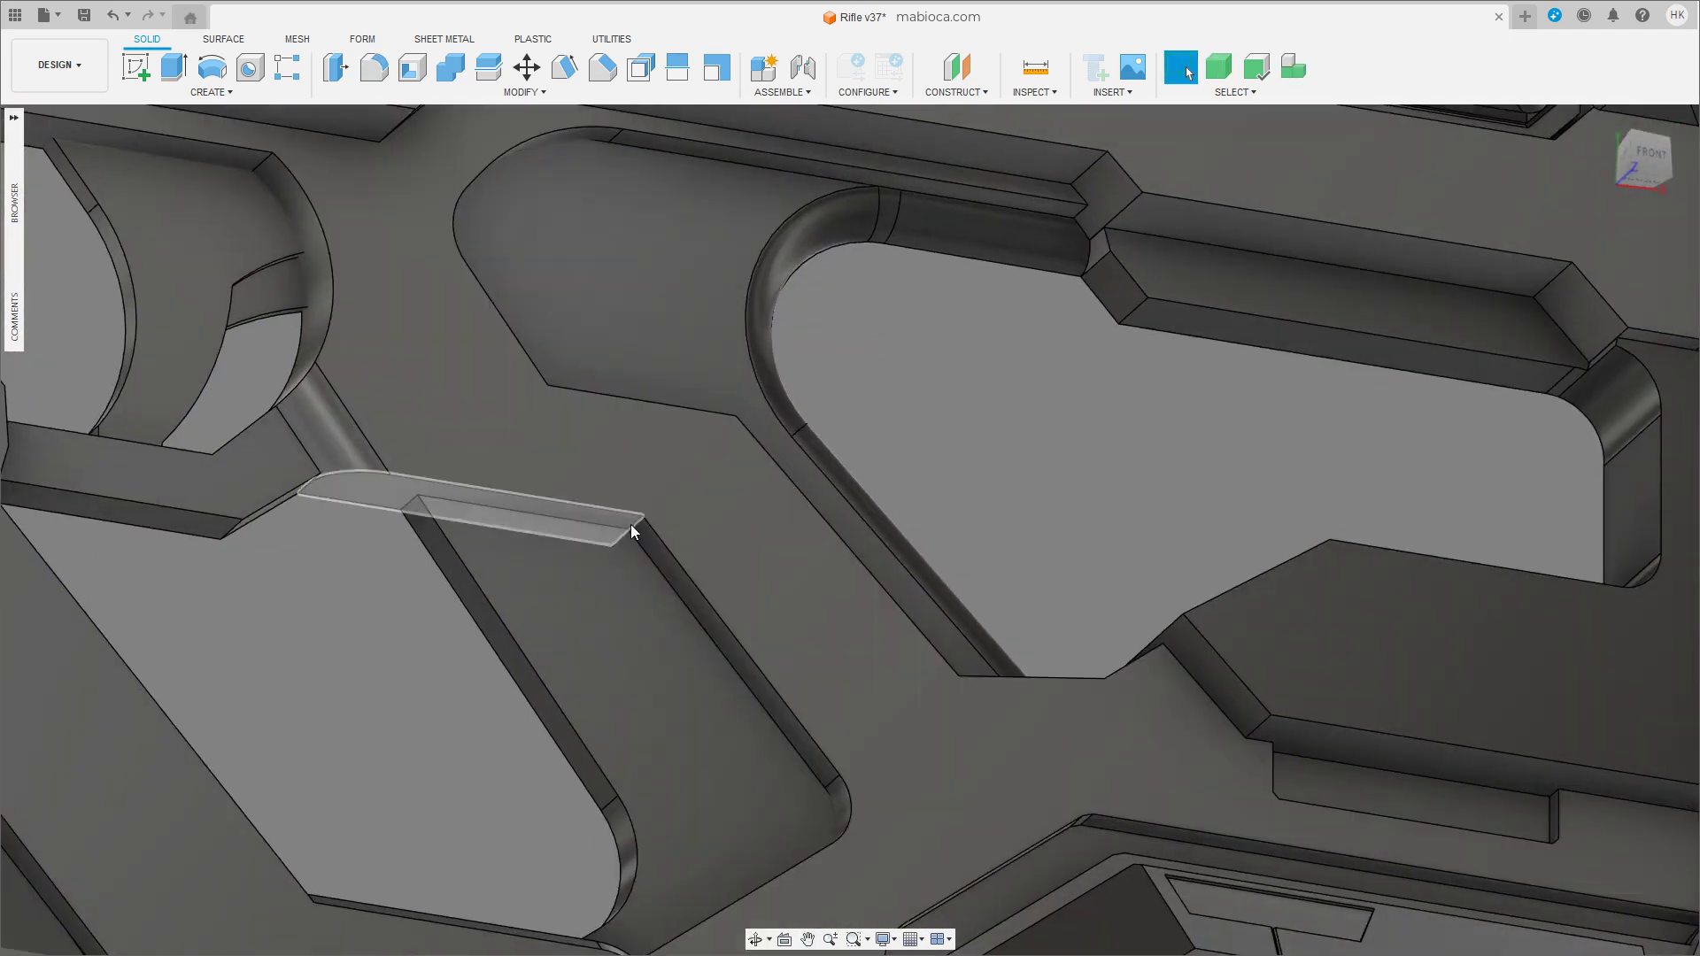
{"action": "key", "text": "f"}
{"action": "left_click", "coordinate": [636, 528]}
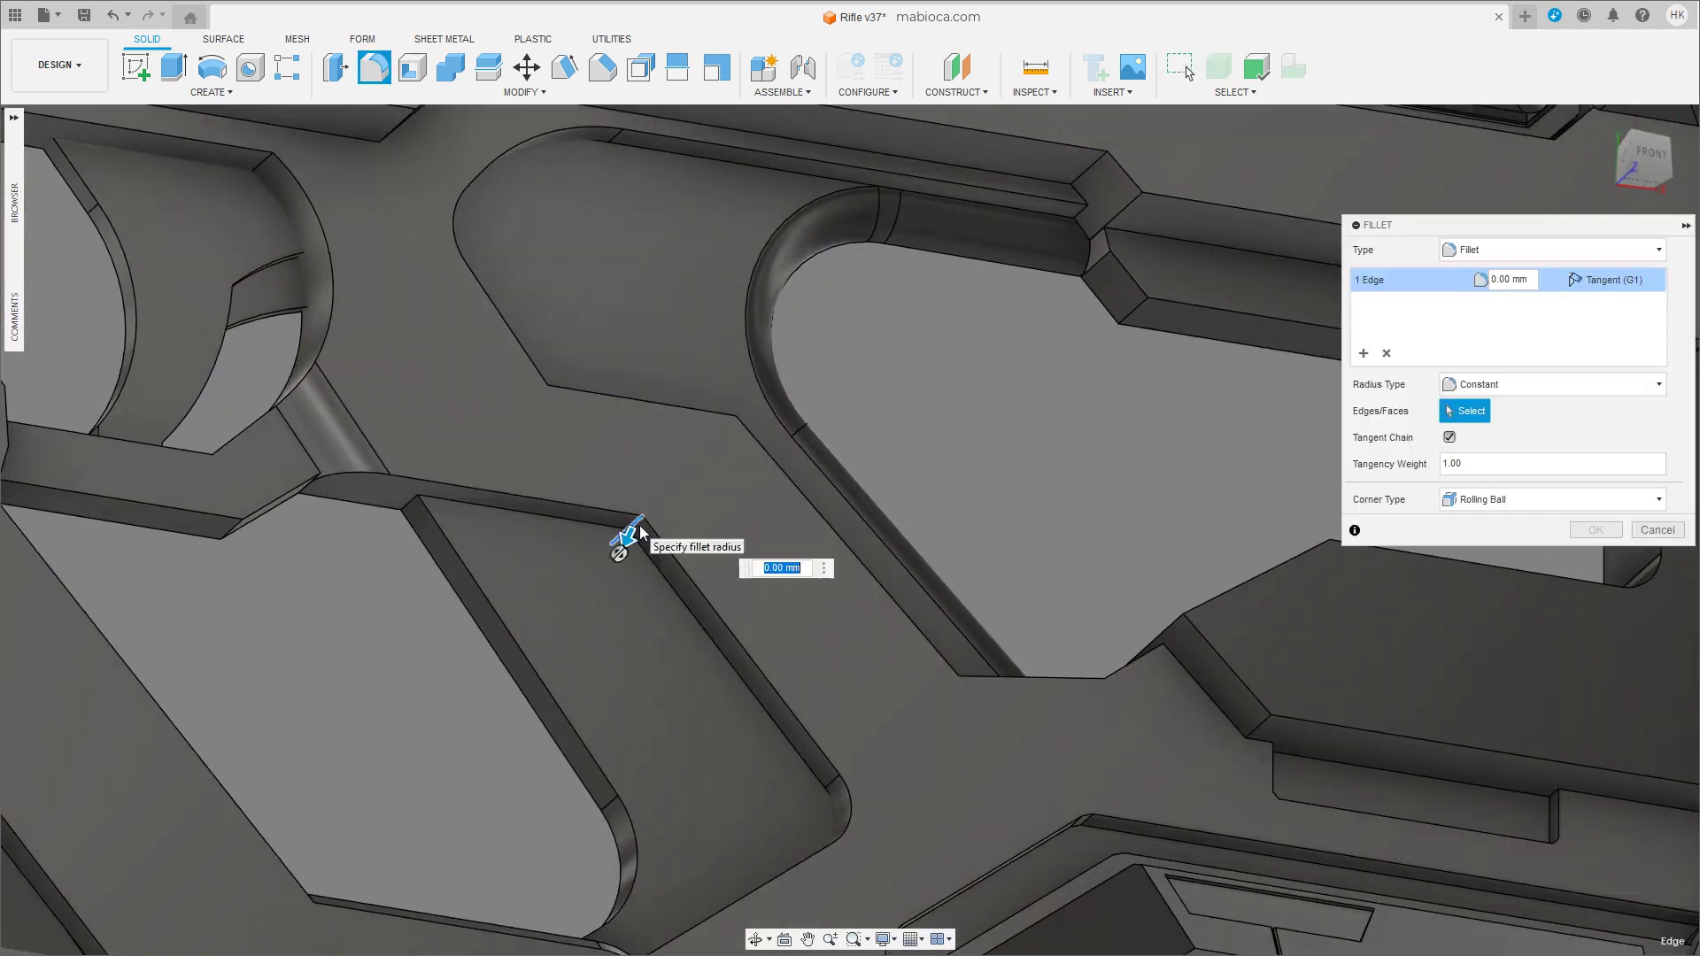
{"action": "key", "text": "Return"}
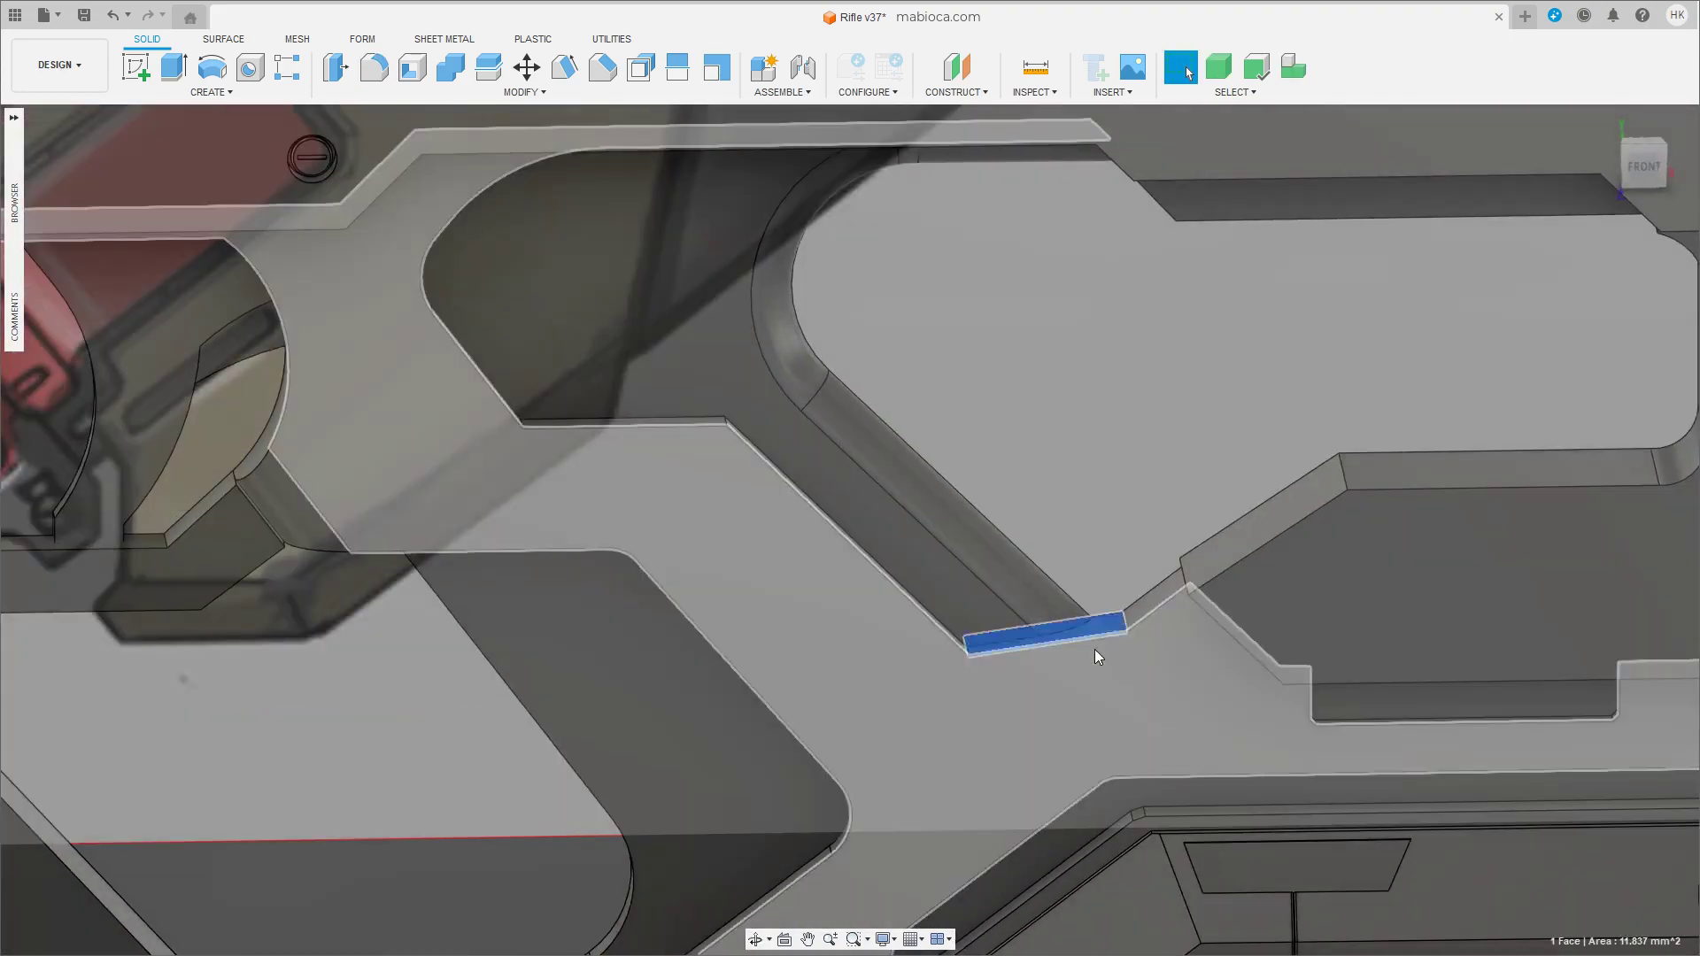
Push the frame's angled face down about 1.035 mm.
{"action": "key", "text": "f"}
{"action": "left_click", "coordinate": [1018, 687]}
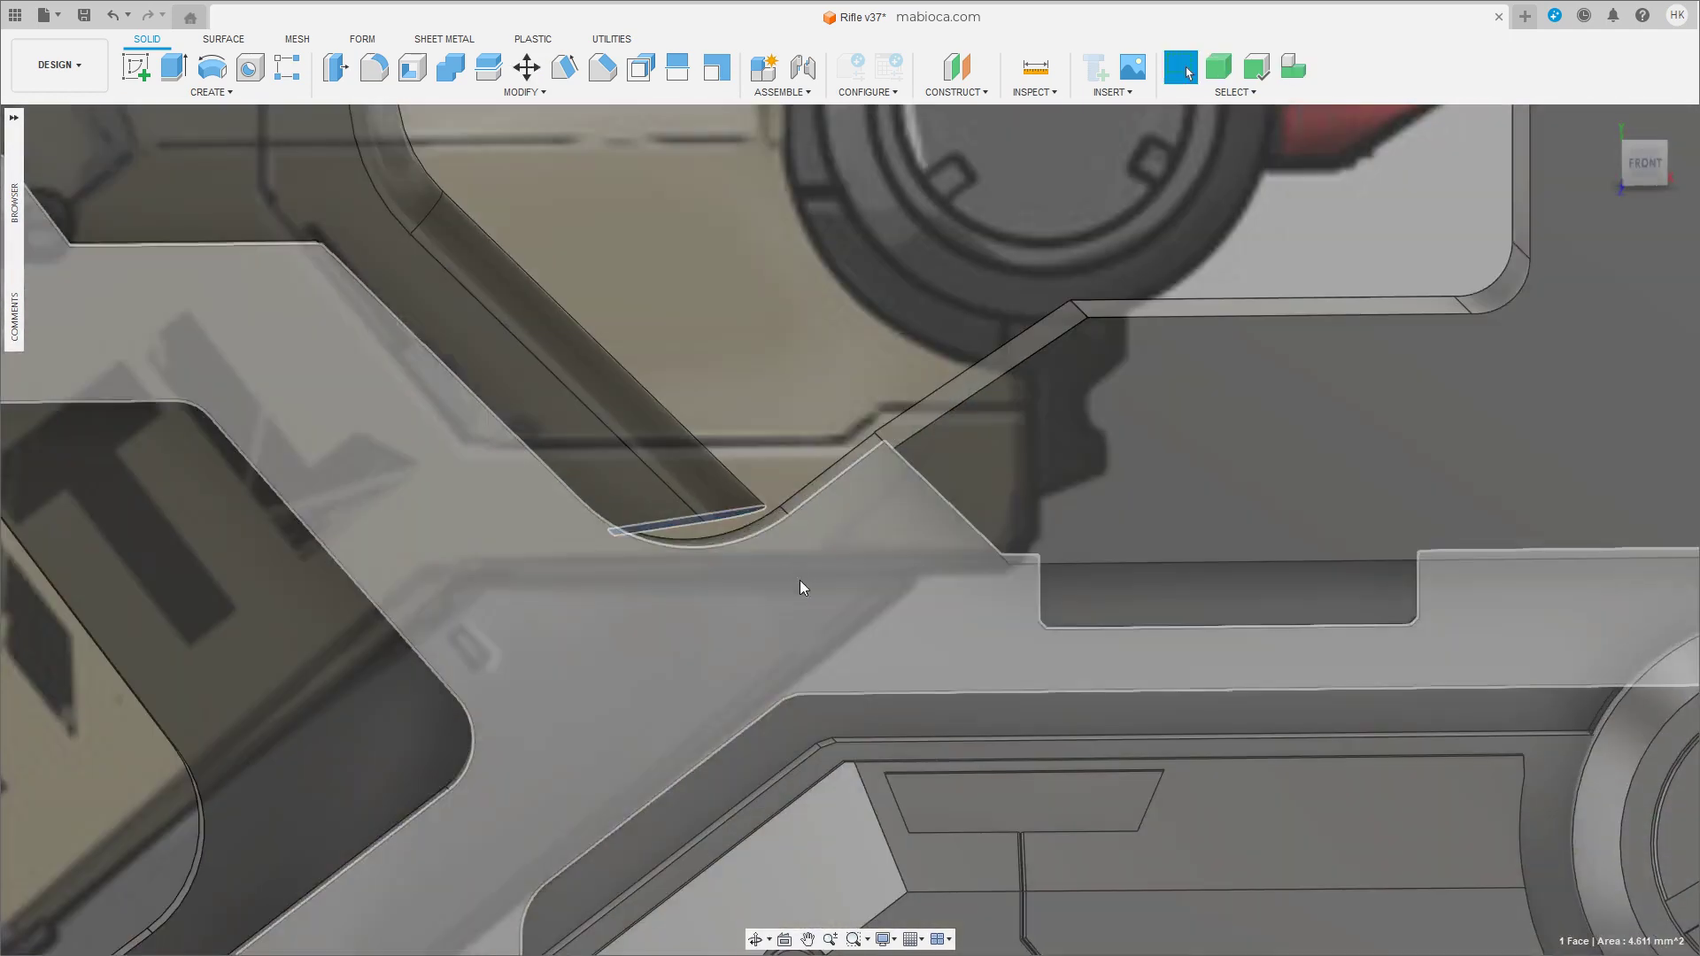
{"action": "key", "text": "m"}
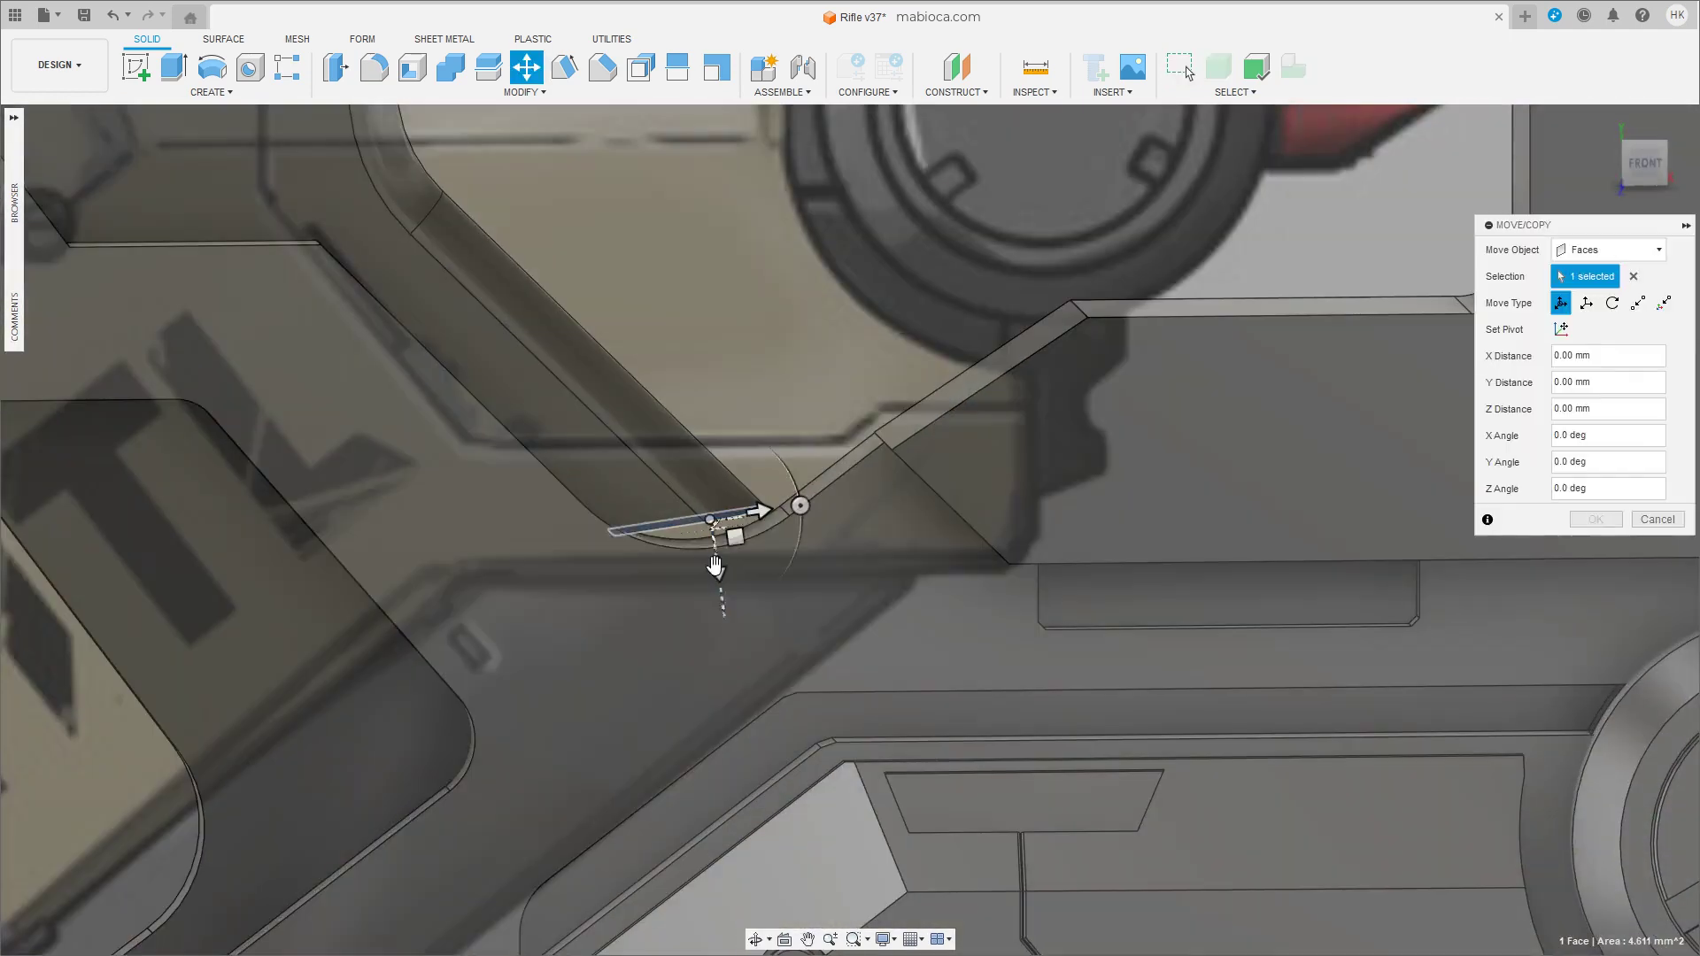
{"action": "left_click_drag", "start_coordinate": [728, 571], "coordinate": [724, 611]}
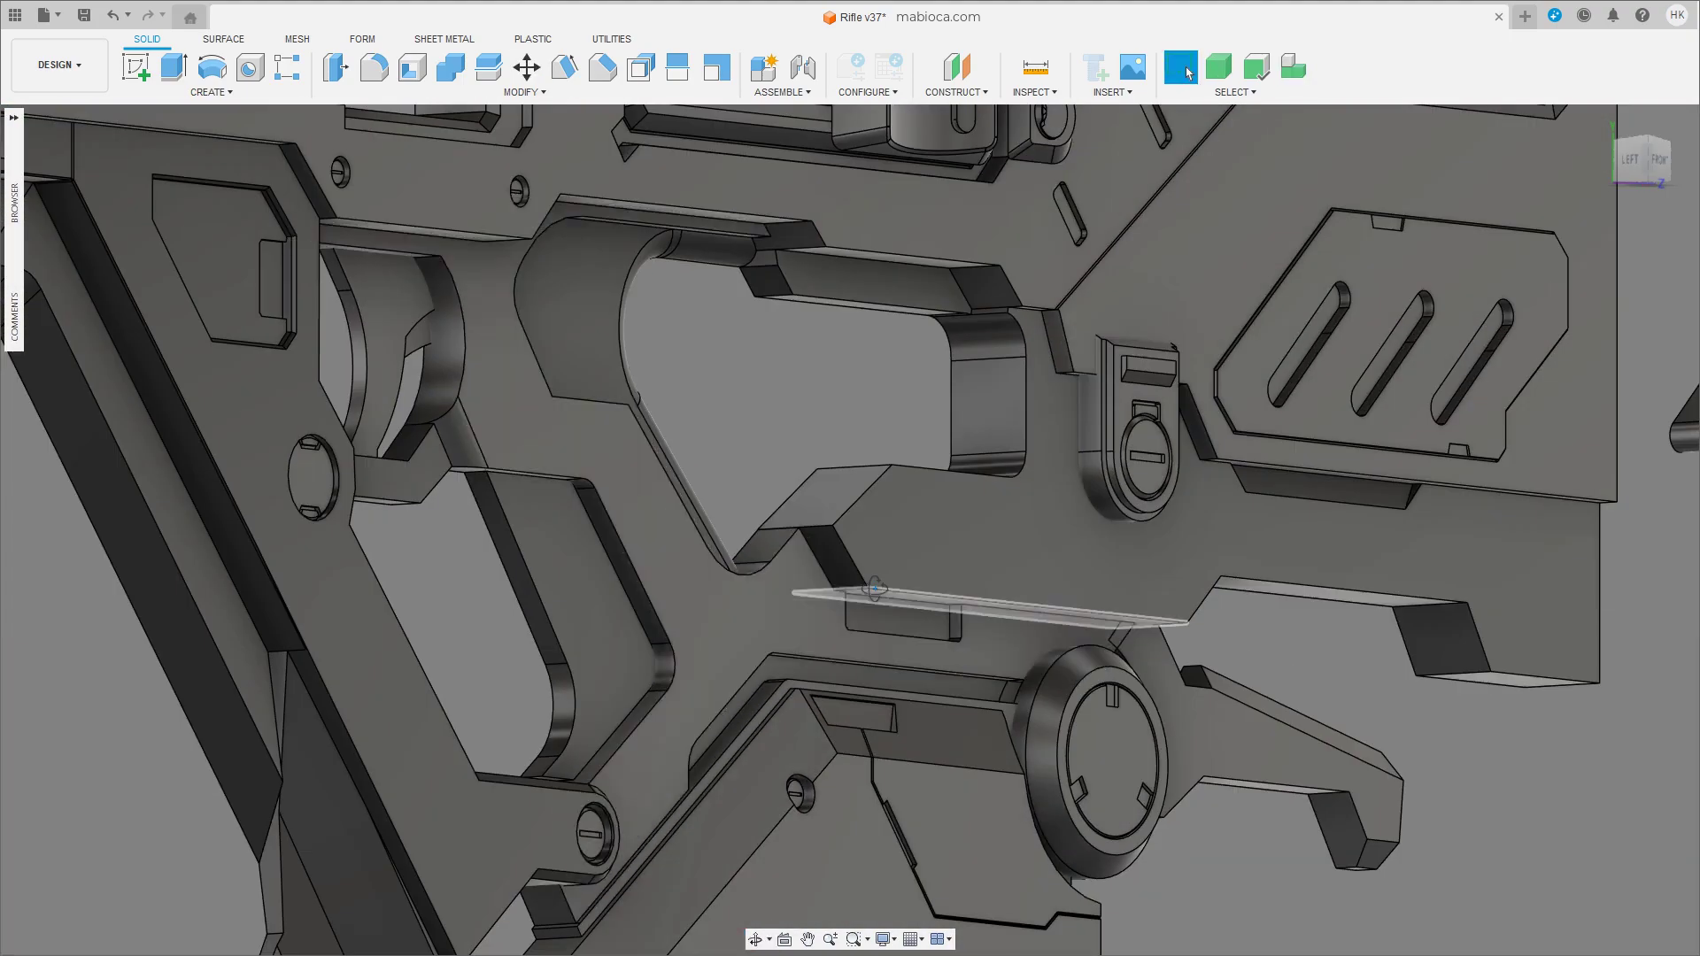
Chamfer the angled edge beneath the frame window by about 1.471 mm.
{"action": "left_click", "coordinate": [603, 68]}
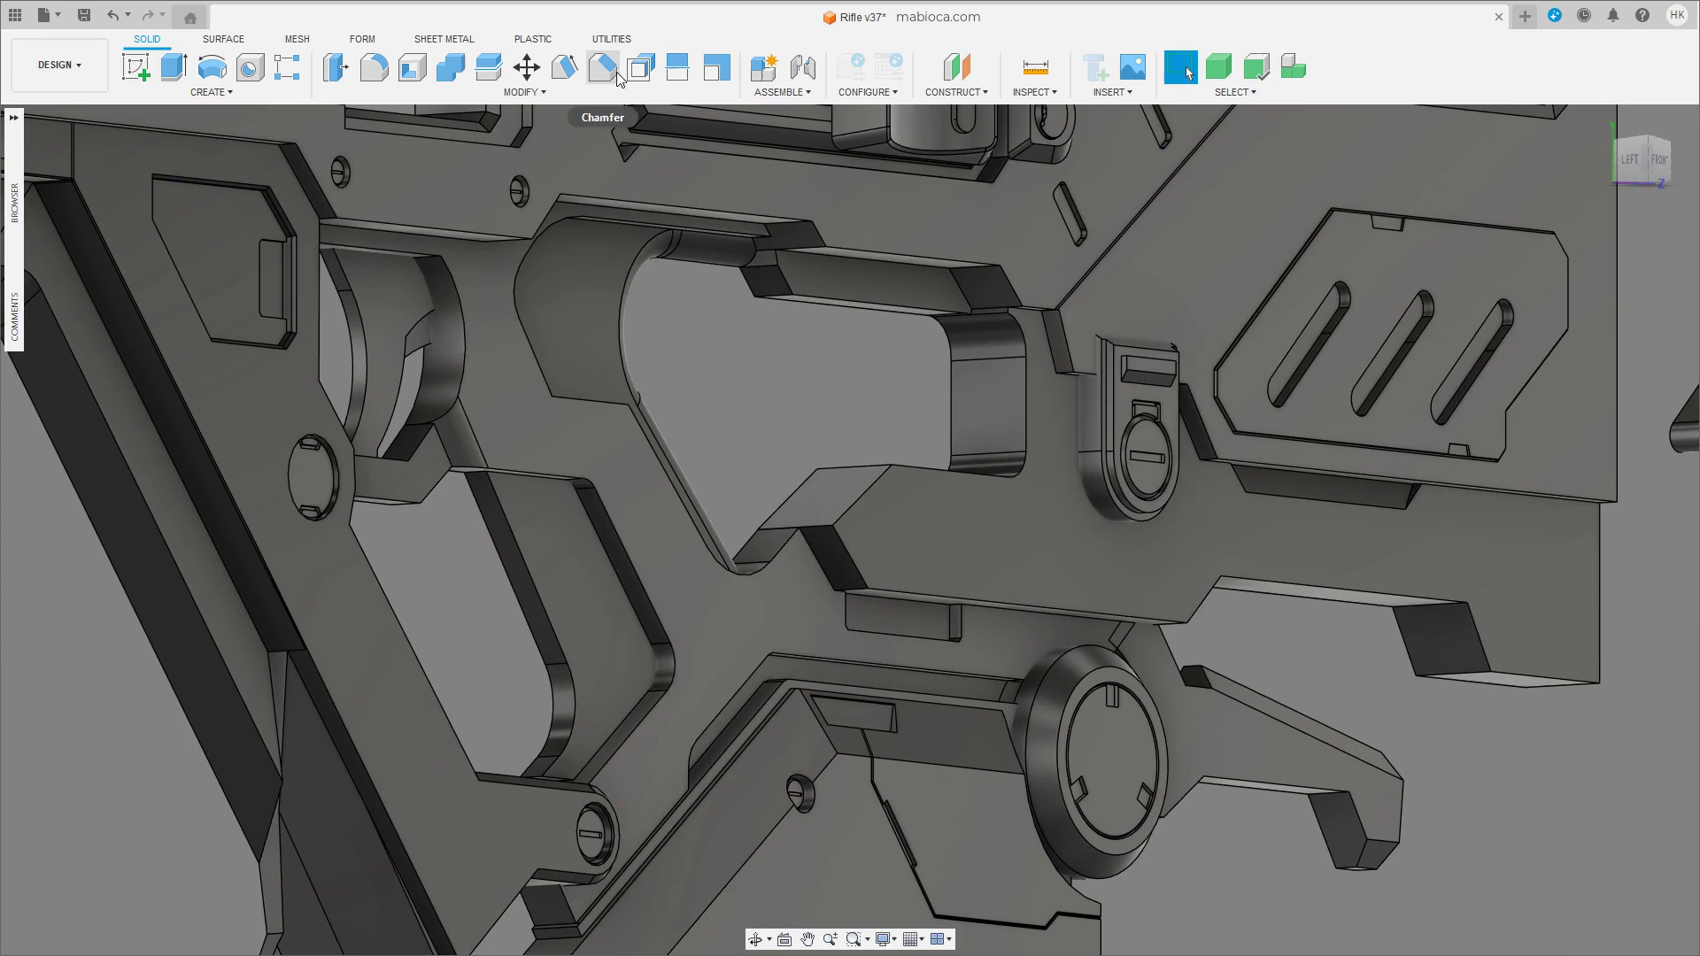
{"action": "left_click", "coordinate": [848, 561]}
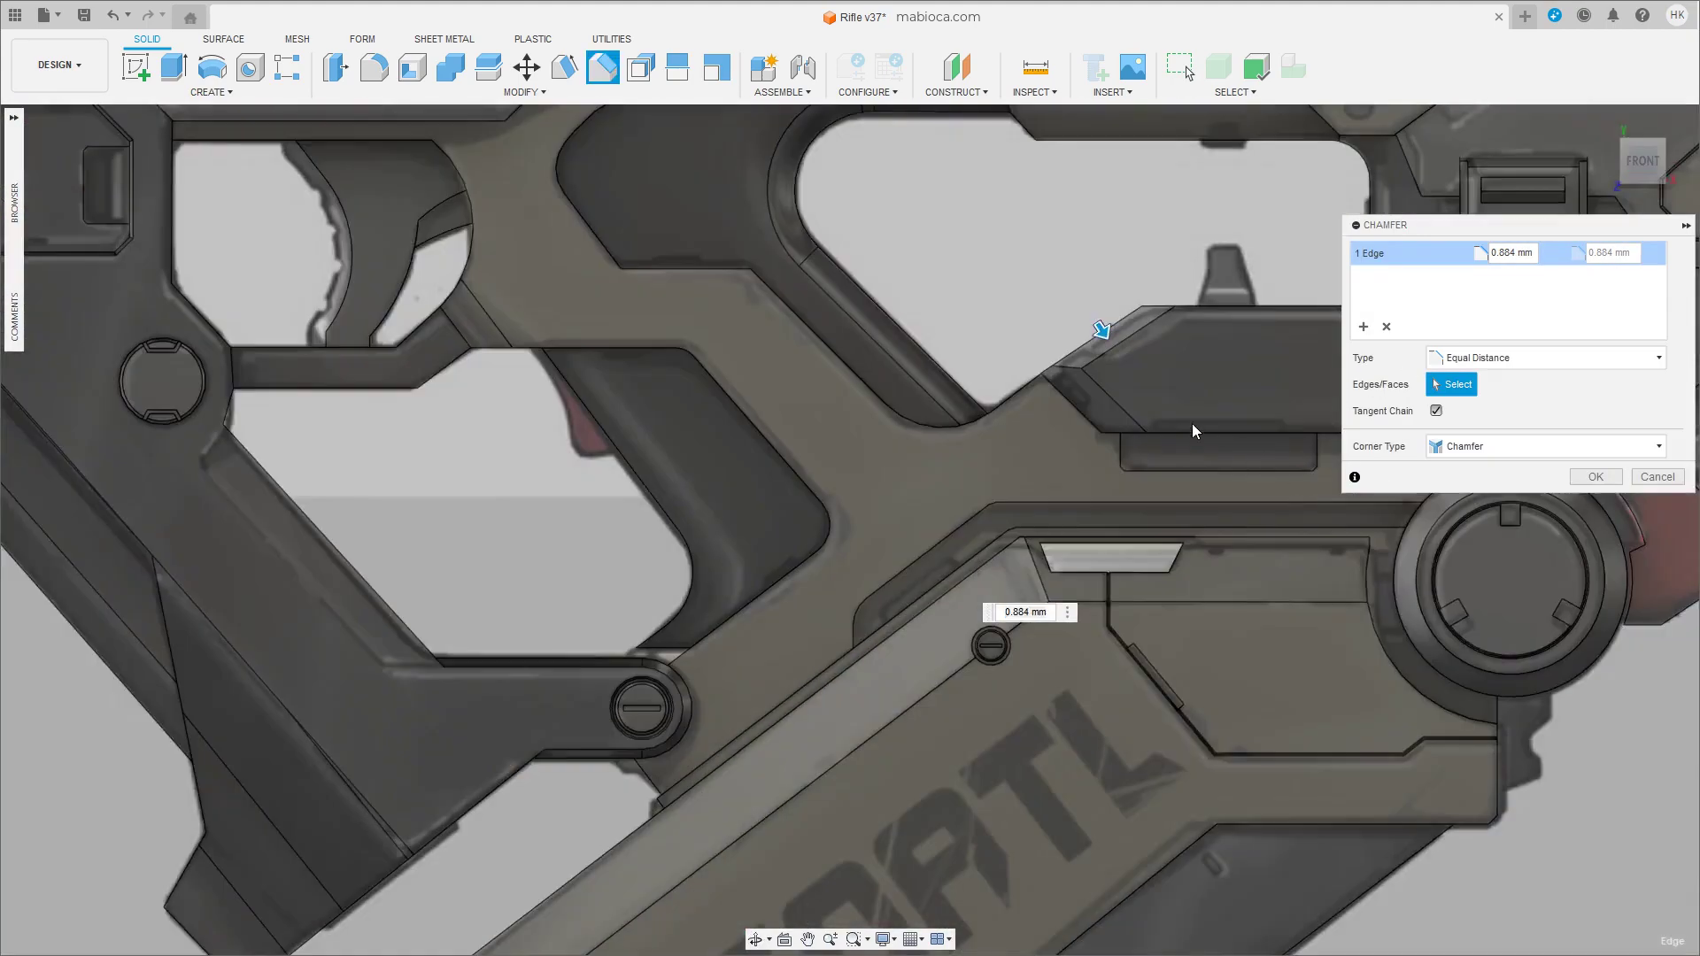
{"action": "middle_click_drag", "start_coordinate": [1192, 431], "coordinate": [843, 478]}
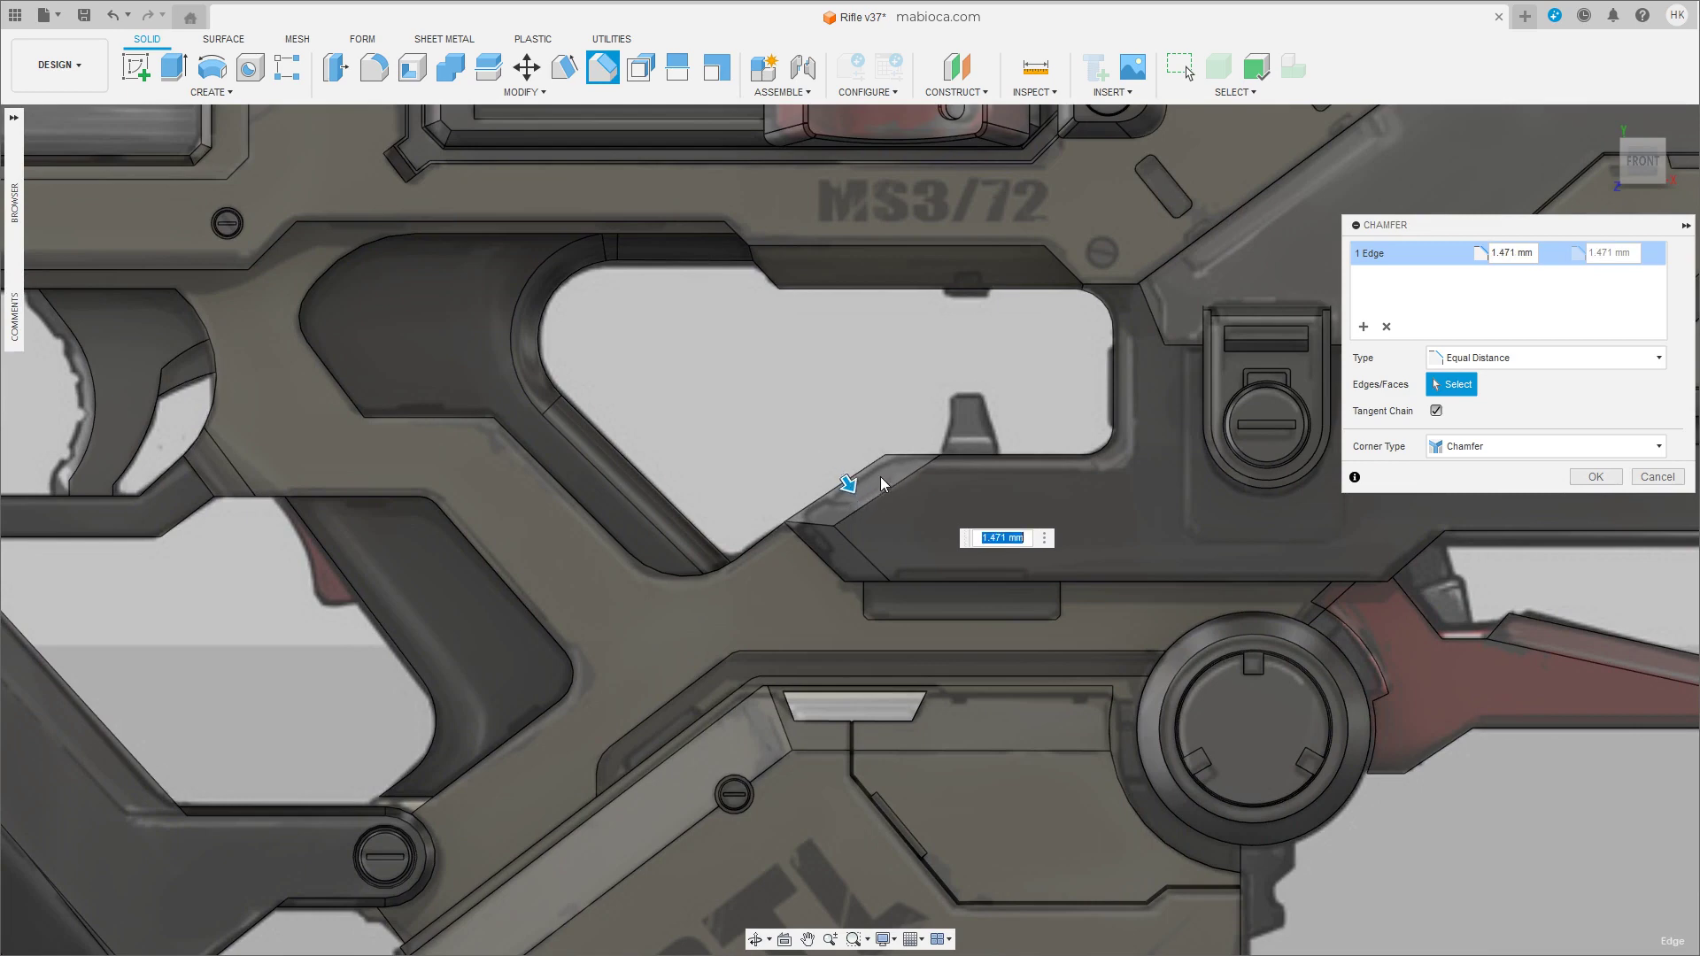
{"action": "left_click", "coordinate": [1669, 478]}
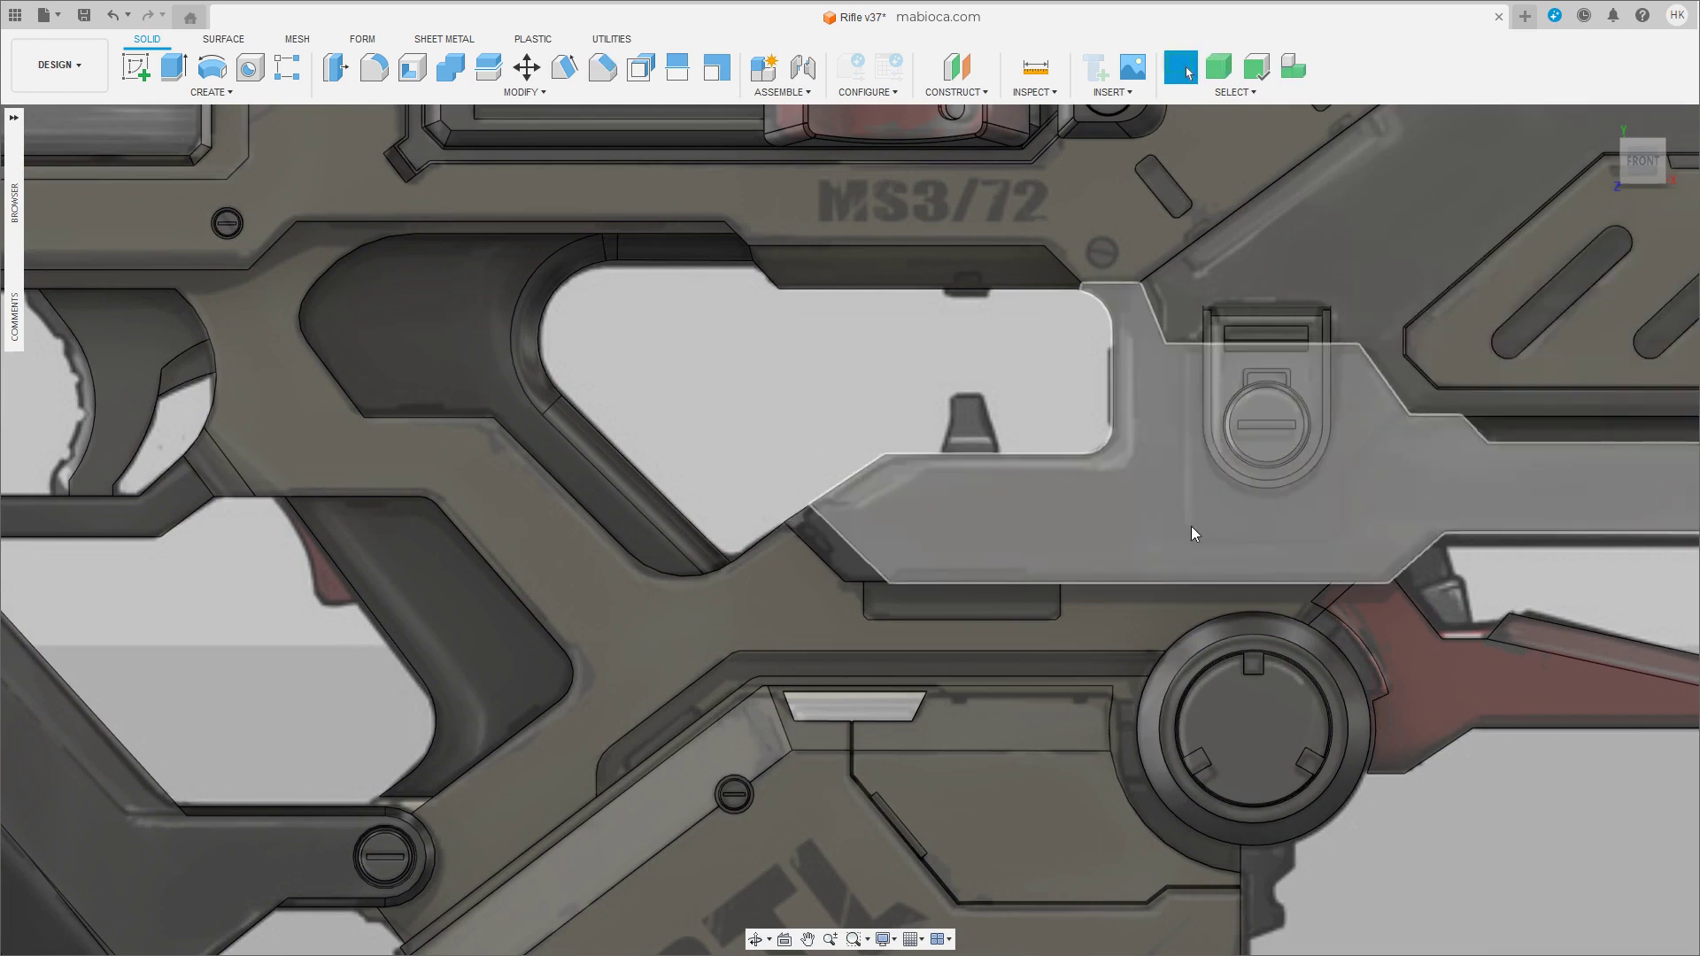
Move the frame's front end face -0.439 mm to match the reference image.
{"action": "middle_click_drag", "start_coordinate": [1028, 549], "coordinate": [583, 563]}
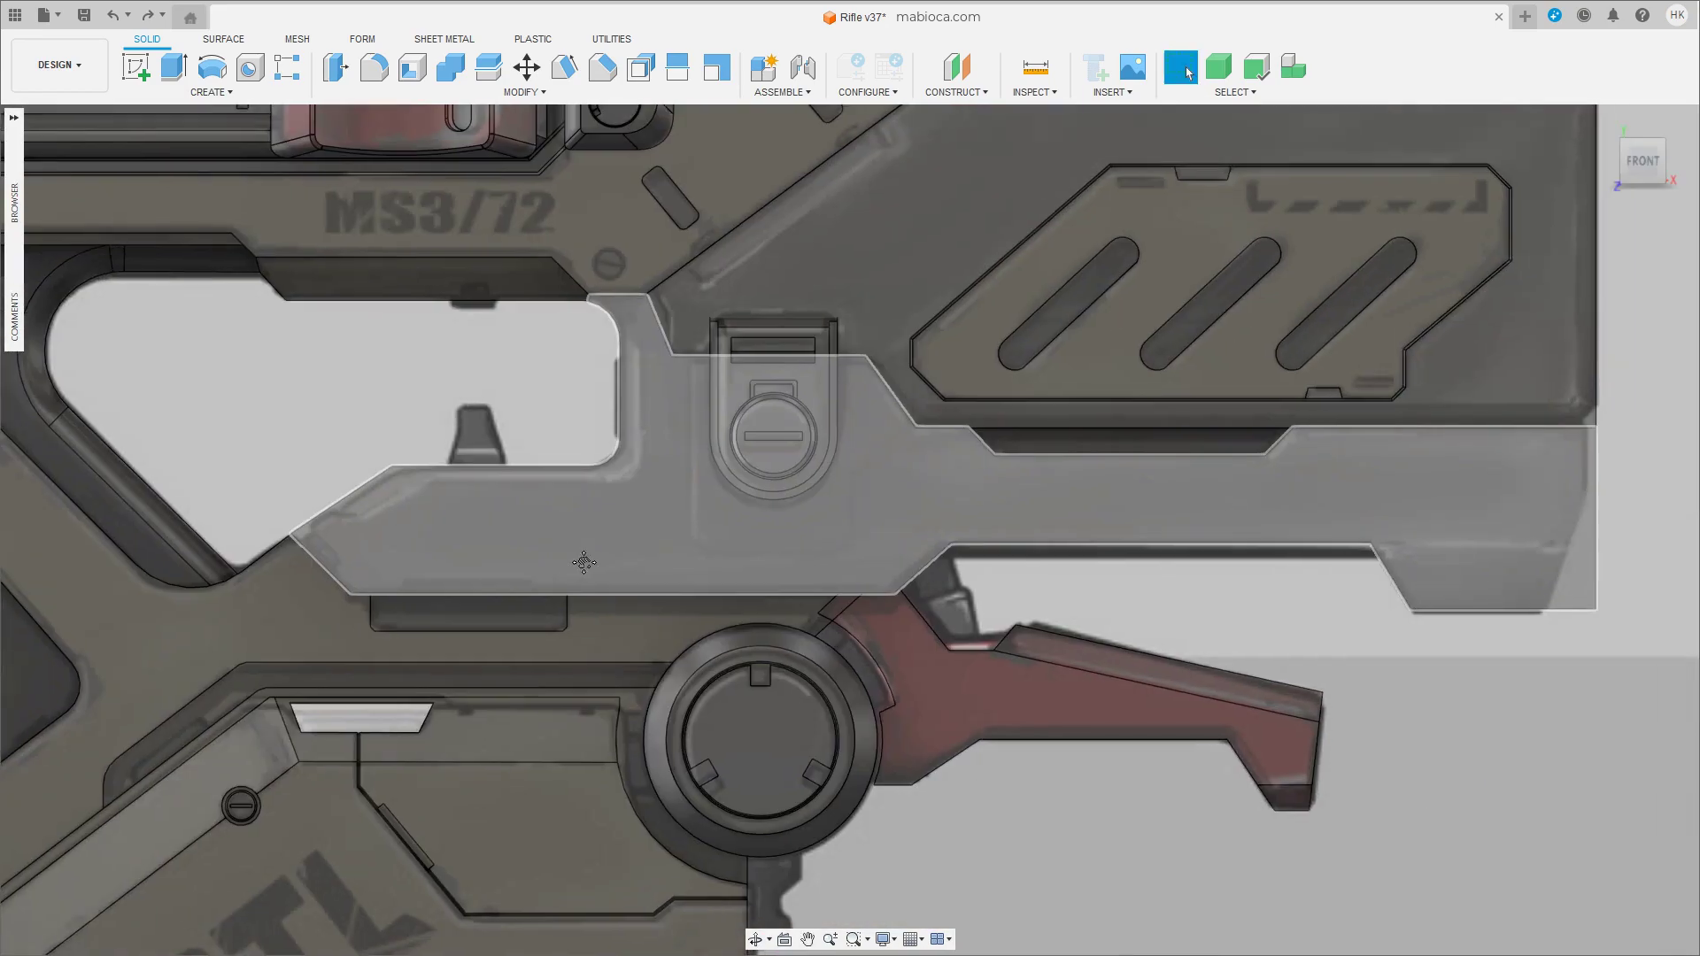
{"action": "mouse_move", "coordinate": [1139, 478]}
{"action": "middle_mouse_down"}
{"action": "mouse_move", "coordinate": [583, 486]}
{"action": "mouse_move", "coordinate": [1264, 501]}
{"action": "mouse_move", "coordinate": [1016, 651]}
{"action": "middle_mouse_up"}
{"action": "middle_click_drag", "start_coordinate": [885, 651], "coordinate": [1682, 540]}
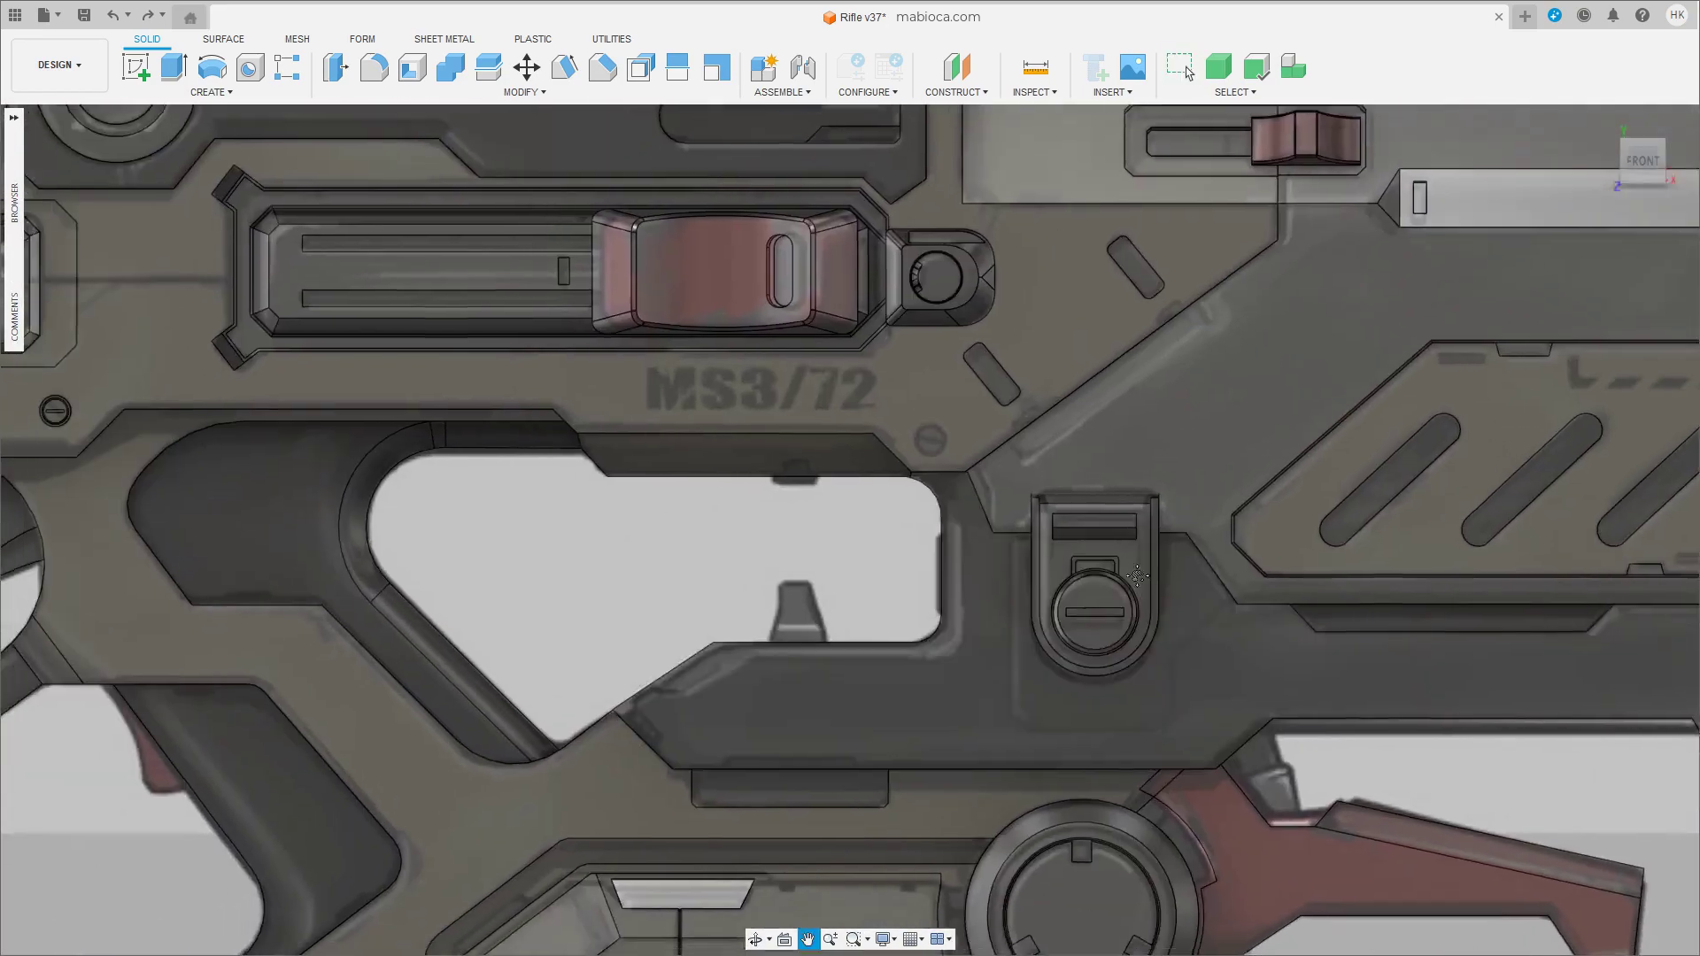
{"action": "mouse_move", "coordinate": [1417, 735]}
{"action": "middle_mouse_down"}
{"action": "mouse_move", "coordinate": [1367, 505]}
{"action": "mouse_move", "coordinate": [1380, 559]}
{"action": "middle_mouse_up"}
{"action": "scroll", "coordinate": [1367, 505], "scroll_direction": "up", "scroll_amount": 2}
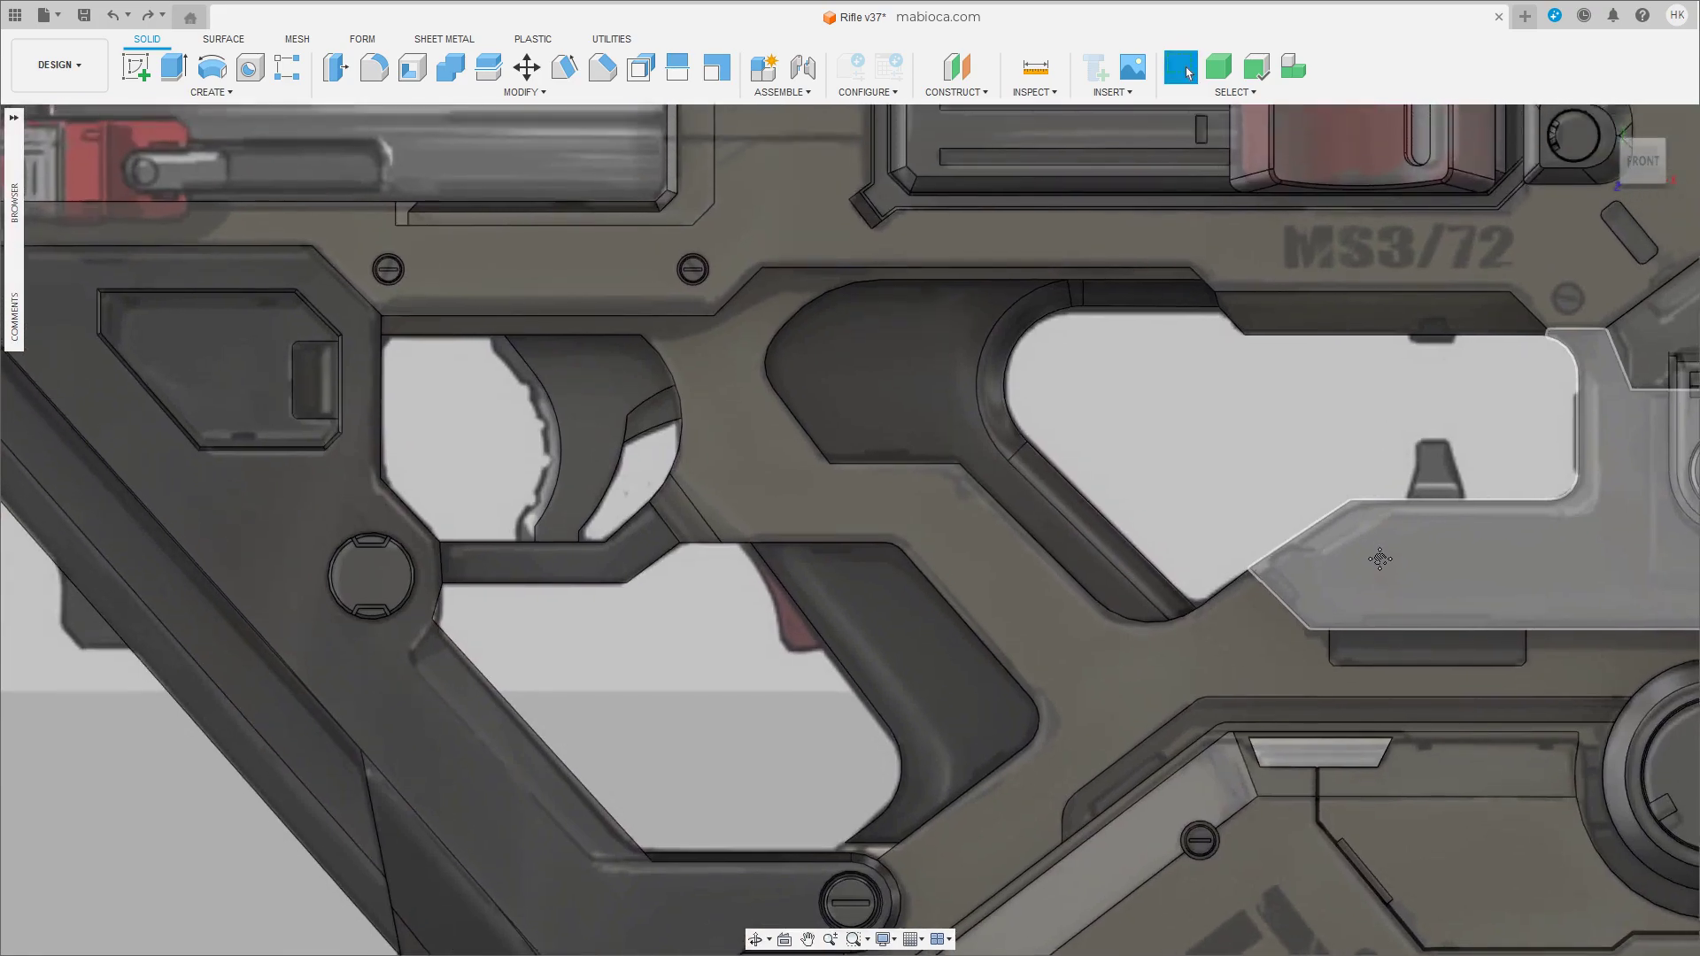
{"action": "scroll", "coordinate": [1380, 559], "scroll_direction": "down", "scroll_amount": 3}
{"action": "middle_click_drag", "start_coordinate": [1327, 609], "coordinate": [1031, 555]}
{"action": "scroll", "coordinate": [1089, 620], "scroll_direction": "up", "scroll_amount": 2}
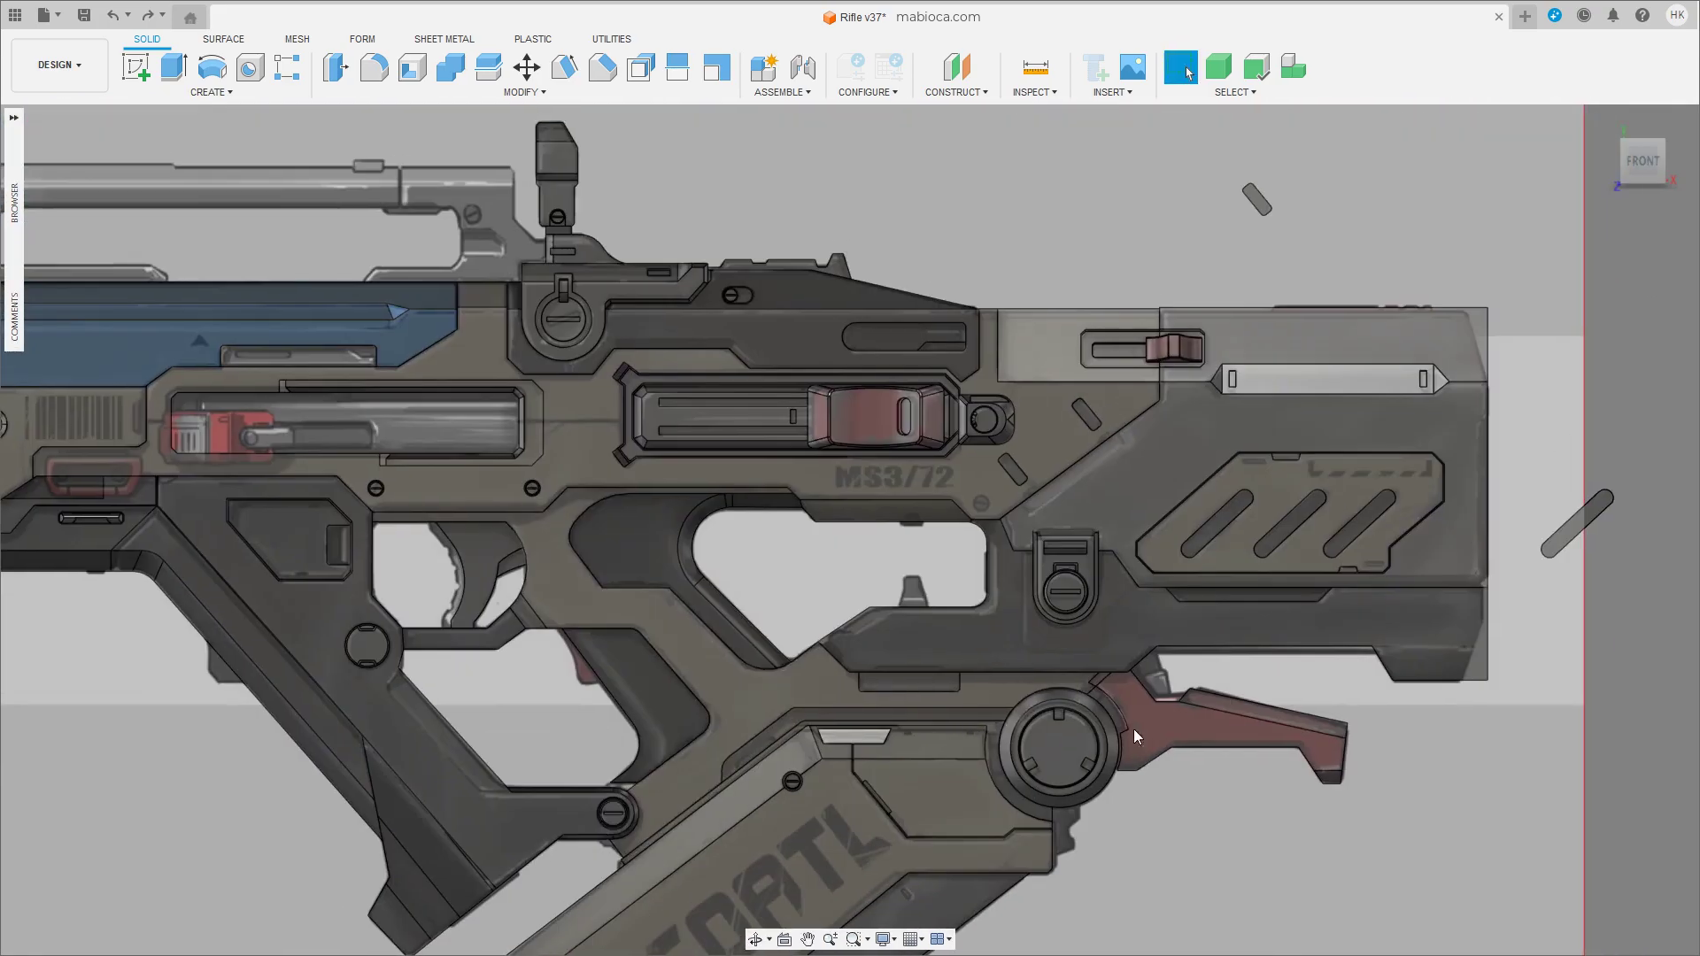
{"action": "scroll", "coordinate": [1367, 767], "scroll_direction": "up", "scroll_amount": 1}
{"action": "middle_click_drag", "start_coordinate": [1372, 549], "coordinate": [1144, 604]}
{"action": "scroll", "coordinate": [1144, 604], "scroll_direction": "up", "scroll_amount": 2}
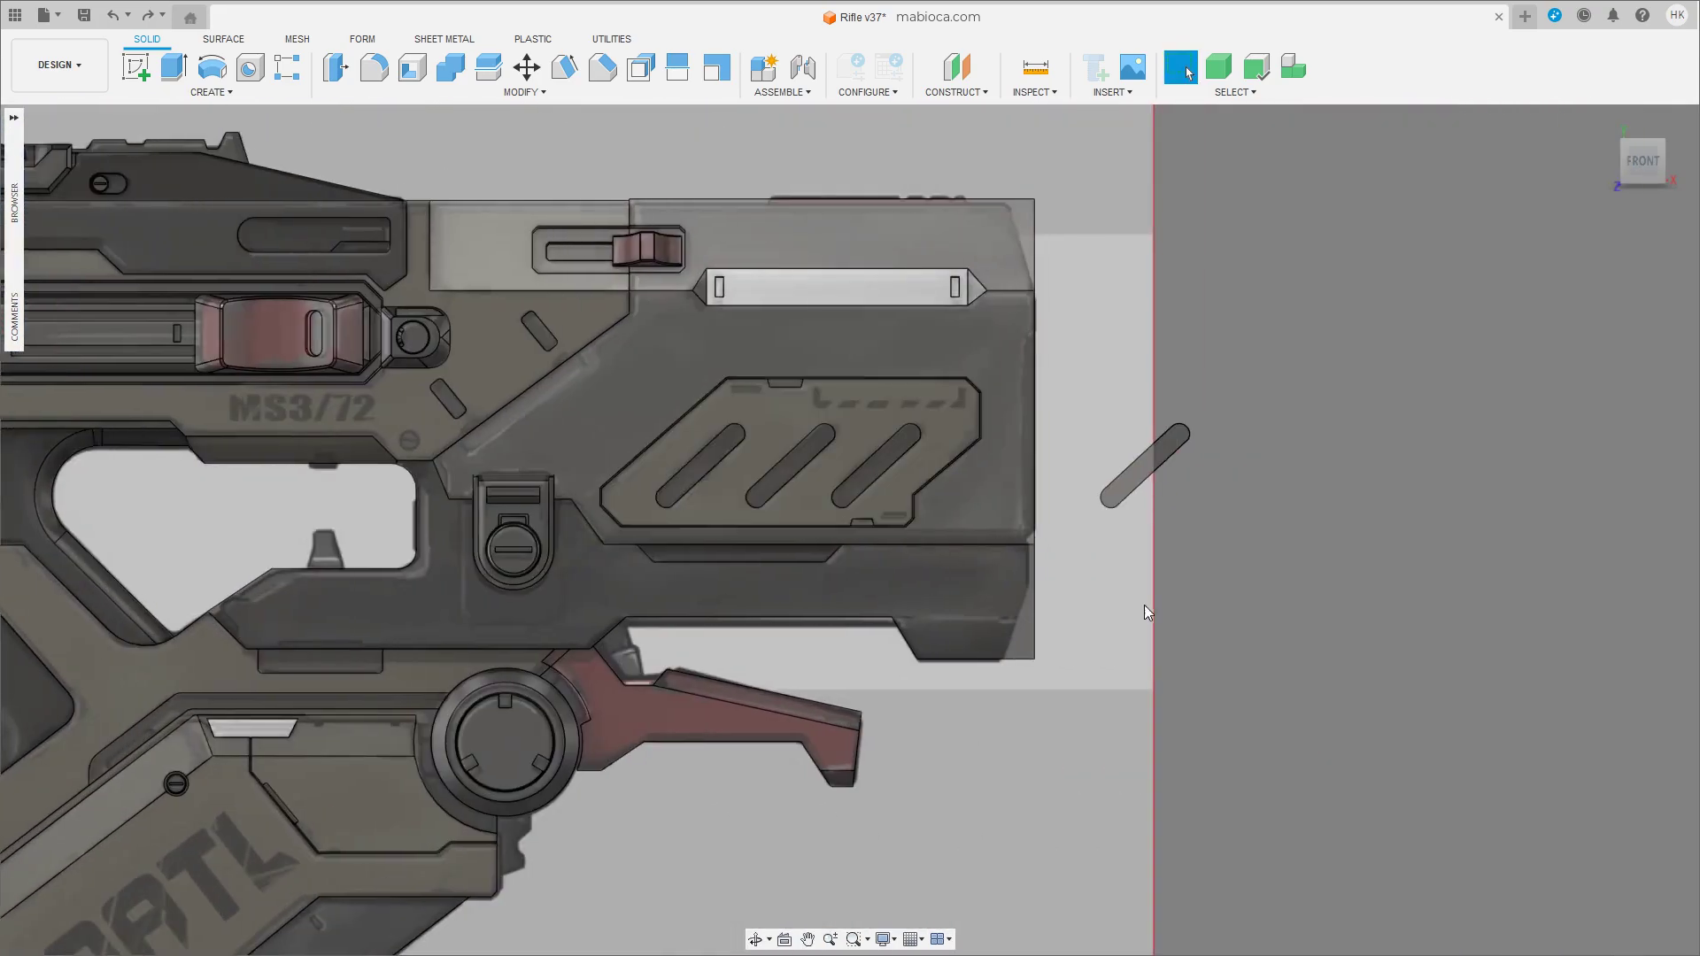
{"action": "middle_click_drag", "start_coordinate": [975, 597], "coordinate": [942, 604], "text": "shift"}
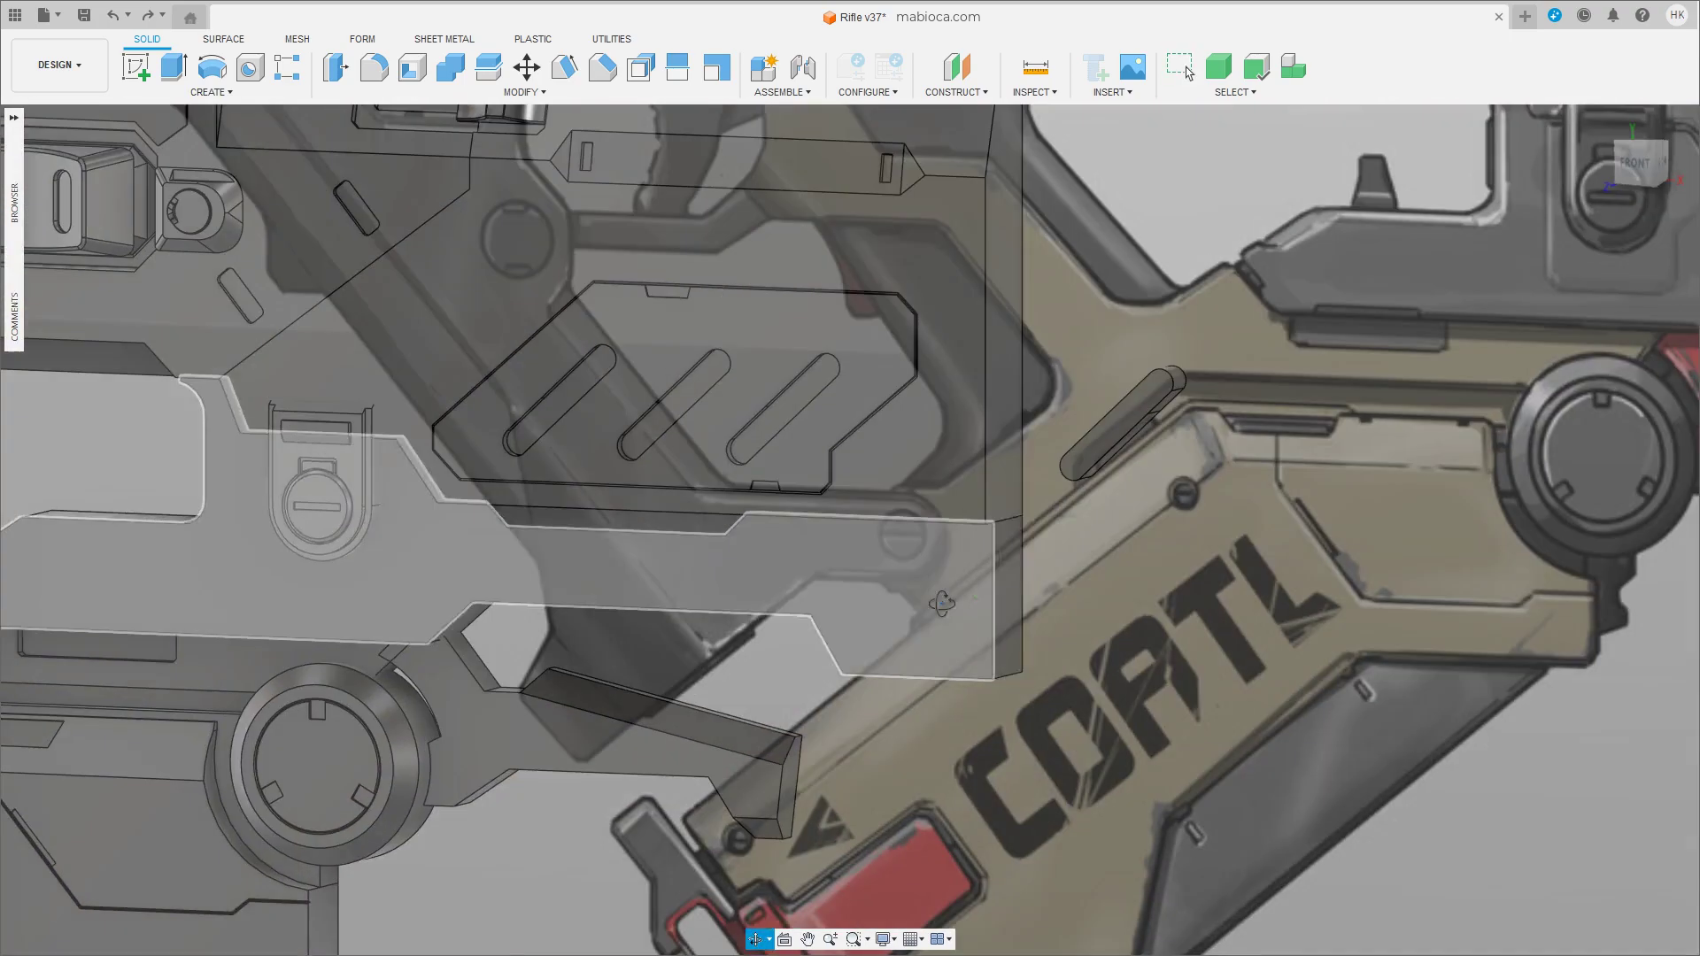
{"action": "left_click", "coordinate": [1007, 620]}
{"action": "left_click", "coordinate": [1640, 164]}
{"action": "key", "text": "m"}
{"action": "left_click_drag", "start_coordinate": [742, 666], "coordinate": [734, 666]}
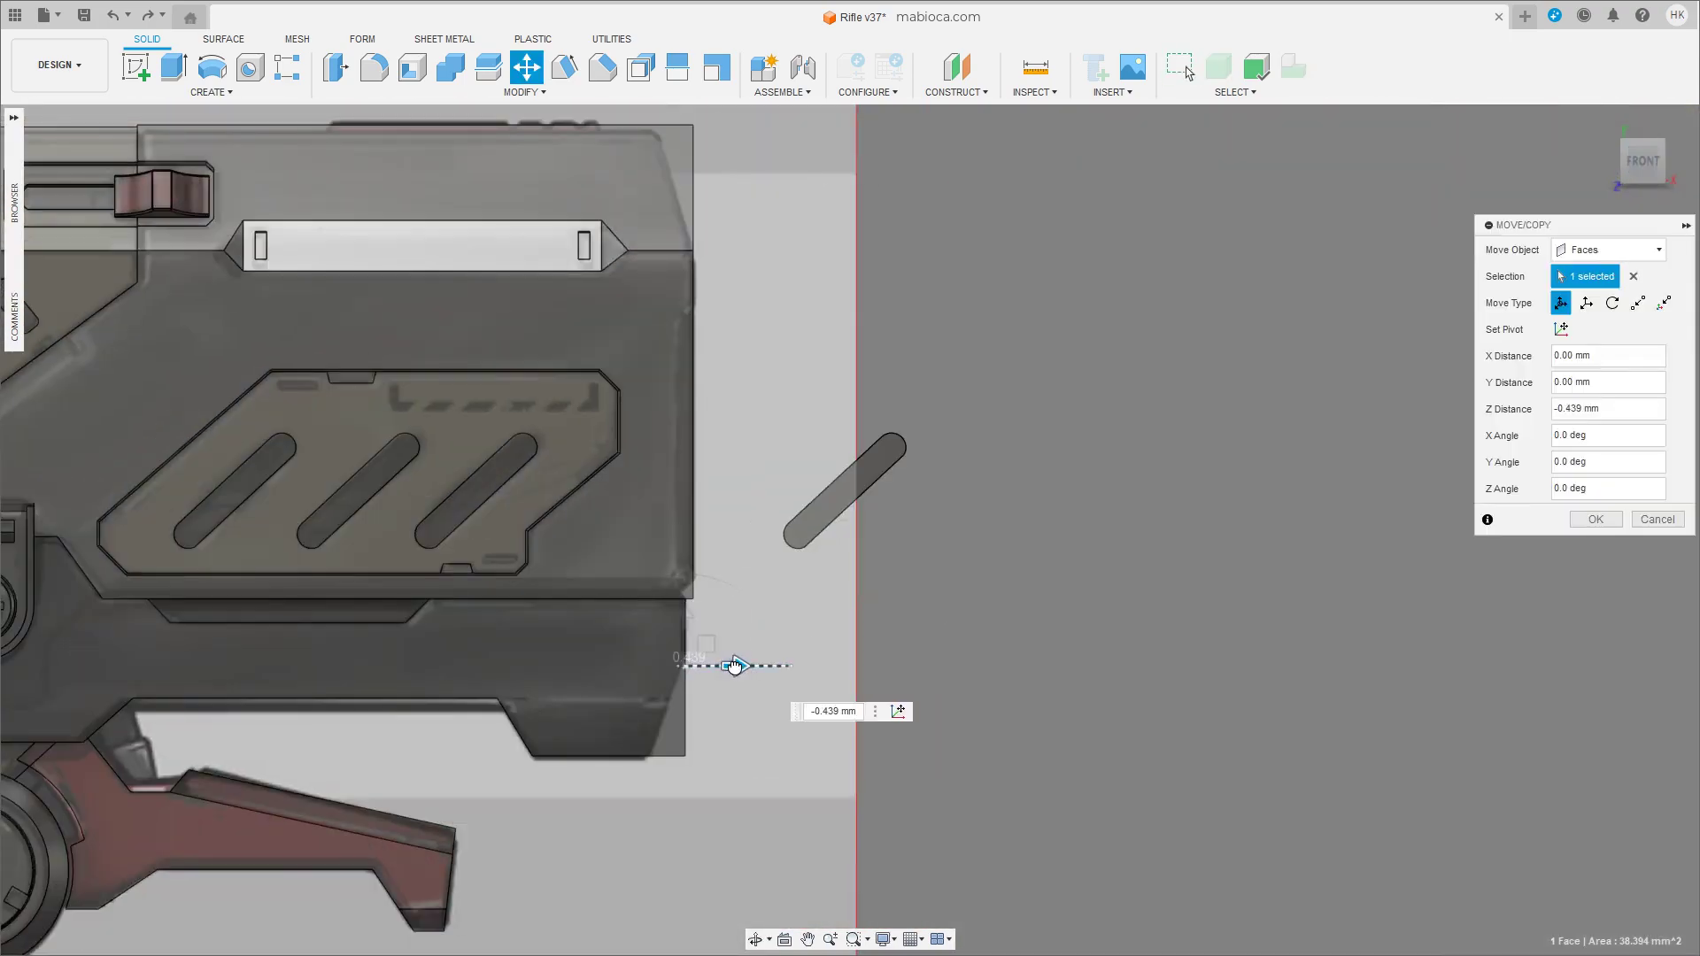
{"action": "key", "text": "Return"}
Lower the front step's bottom face about 2.718 mm.
{"action": "scroll", "coordinate": [1013, 518], "scroll_direction": "up", "scroll_amount": 2}
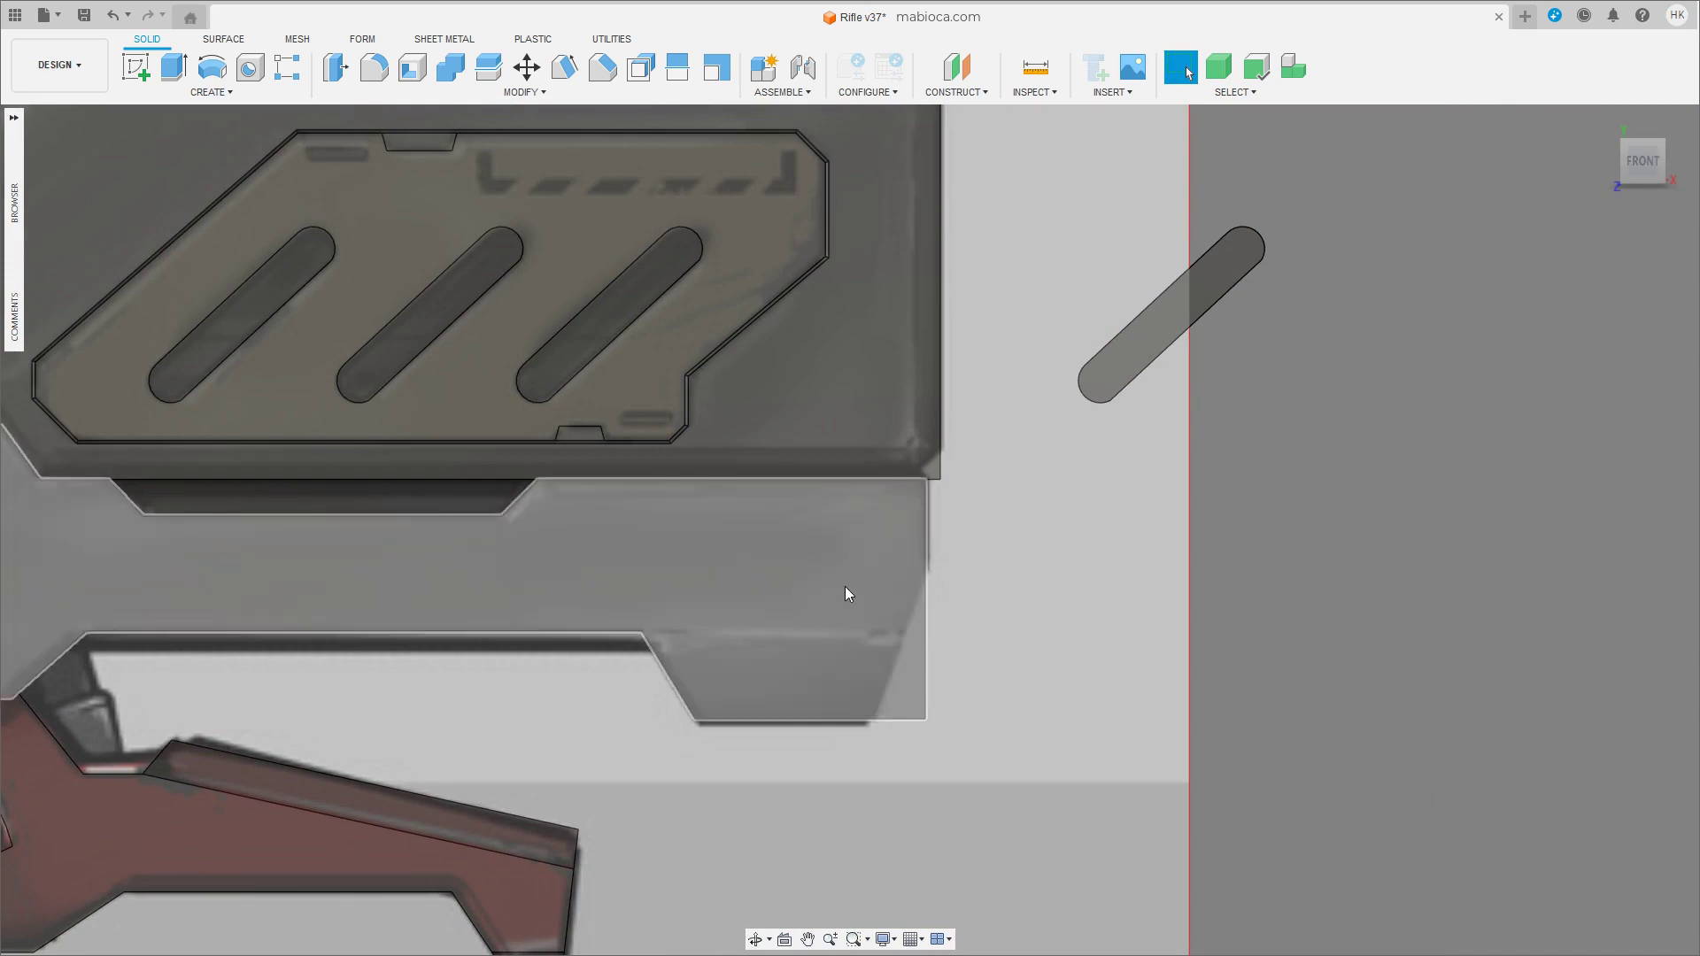
{"action": "middle_click_drag", "start_coordinate": [832, 671], "coordinate": [802, 735], "text": "shift"}
{"action": "left_click", "coordinate": [802, 735]}
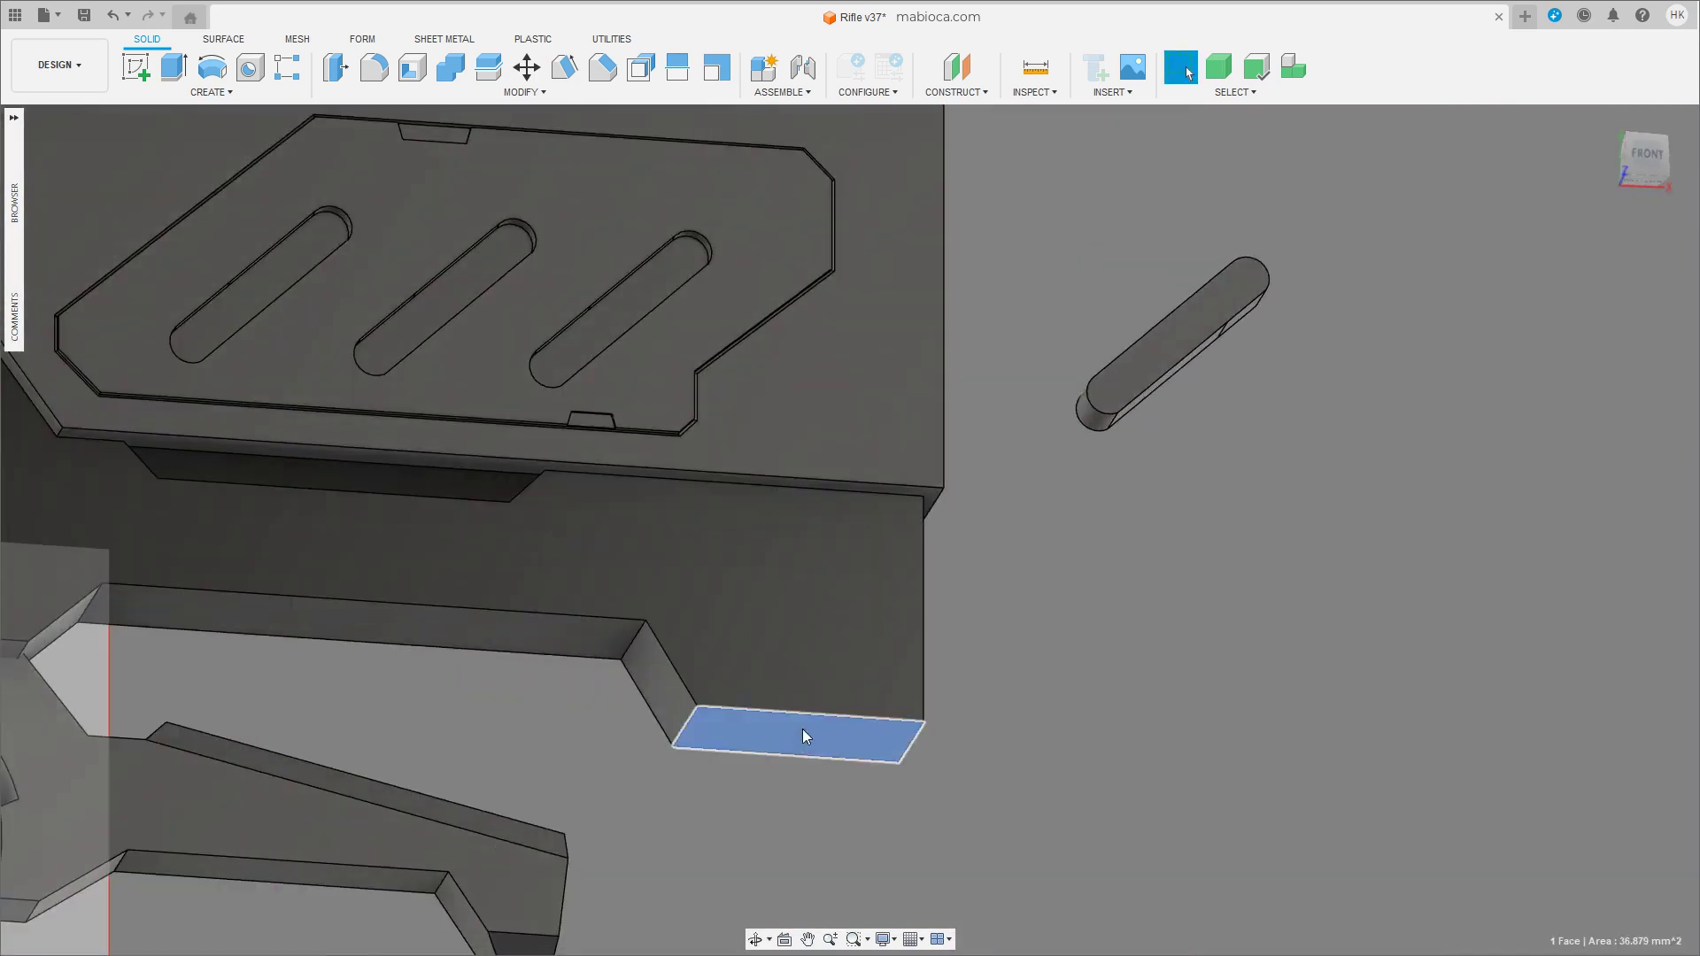
{"action": "scroll", "coordinate": [802, 726], "scroll_direction": "down", "scroll_amount": 5}
{"action": "scroll", "coordinate": [886, 762], "scroll_direction": "down", "scroll_amount": 2}
{"action": "middle_click_drag", "start_coordinate": [892, 768], "coordinate": [763, 725], "text": "shift"}
{"action": "key", "text": "m"}
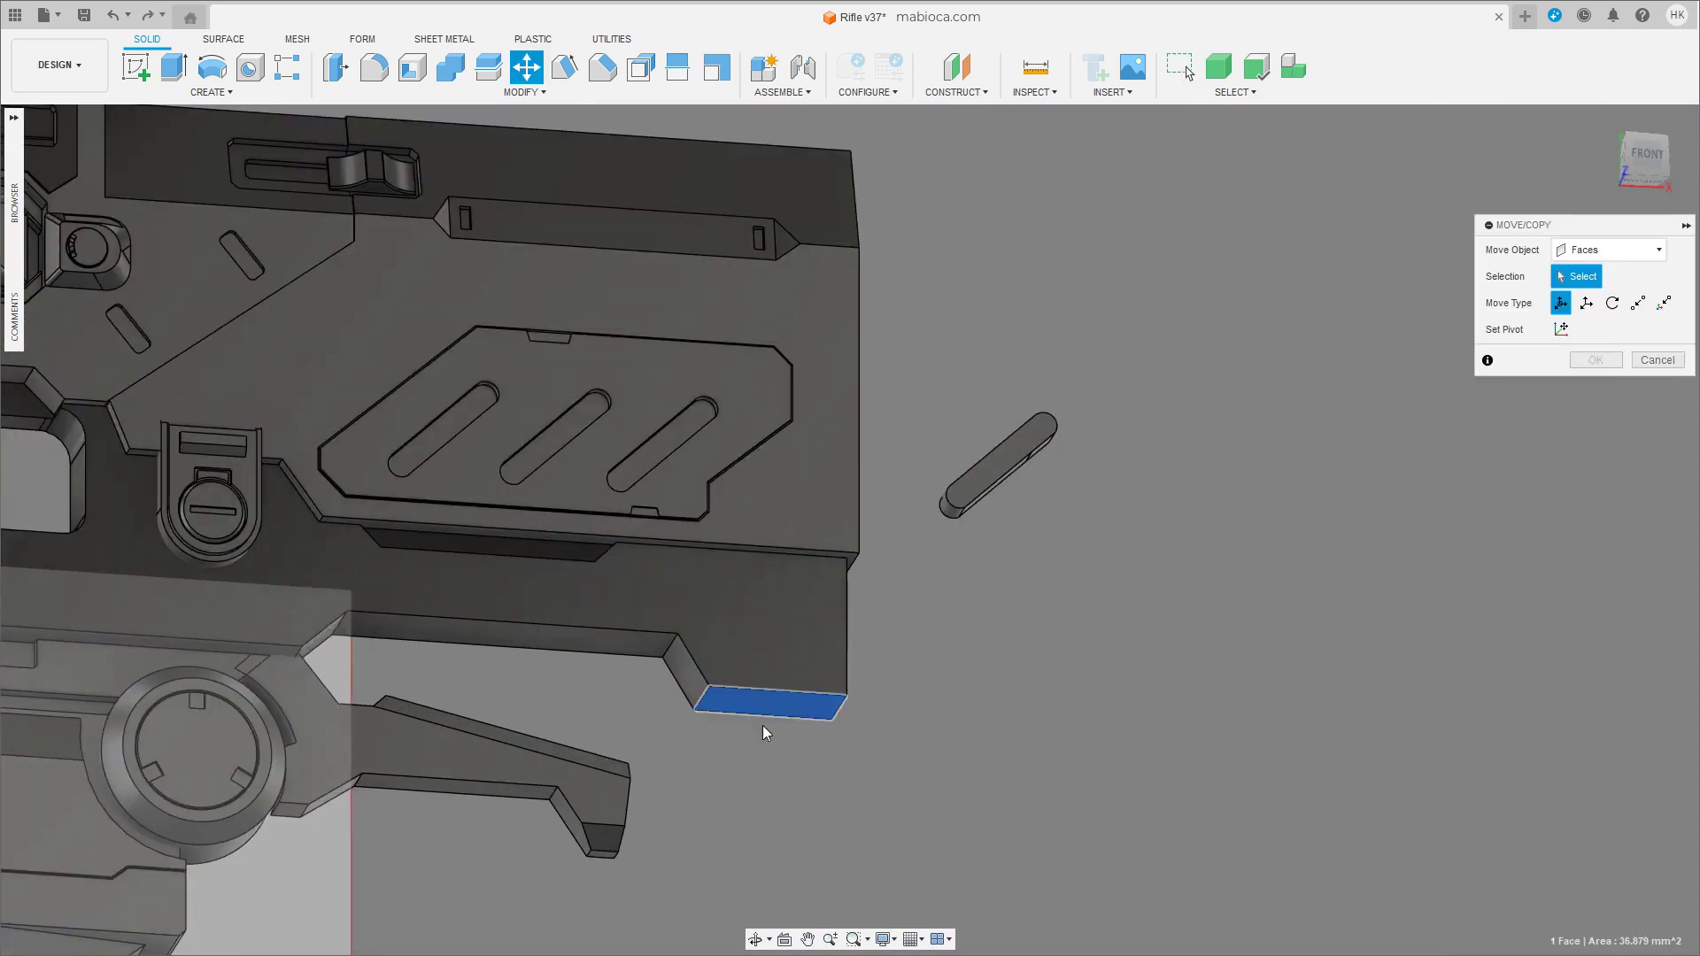
{"action": "scroll", "coordinate": [729, 687], "scroll_direction": "up", "scroll_amount": 3}
{"action": "scroll", "coordinate": [841, 646], "scroll_direction": "up", "scroll_amount": 2}
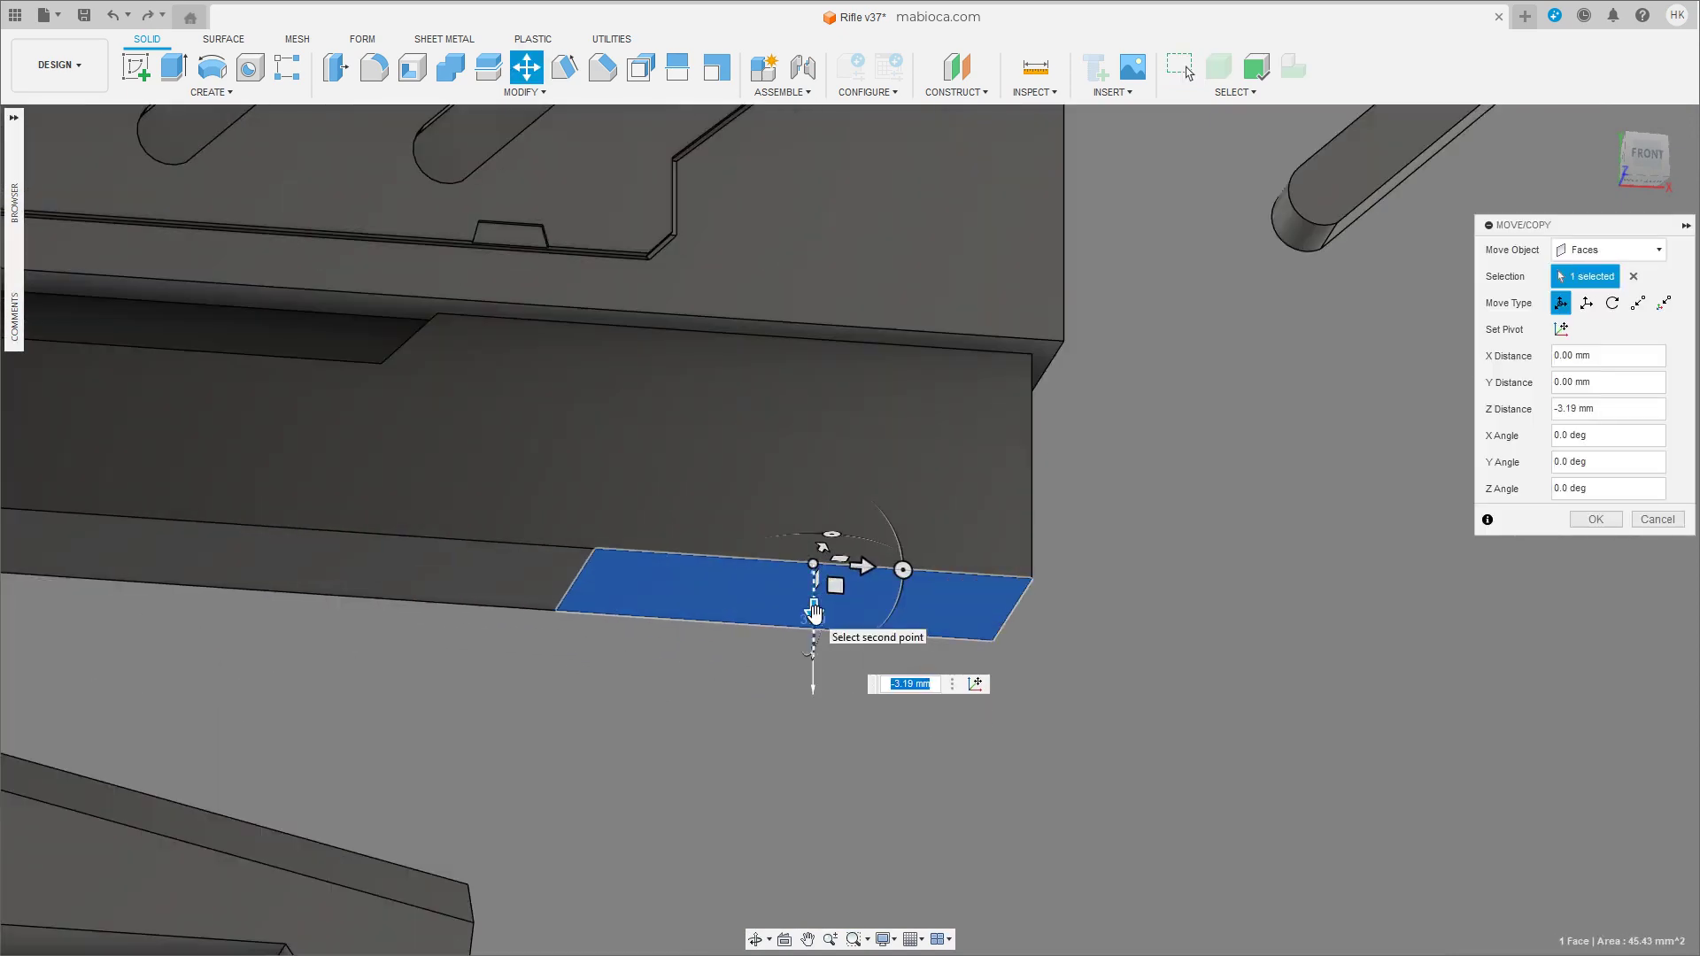
{"action": "left_click", "coordinate": [173, 74]}
{"action": "key", "text": "Escape"}
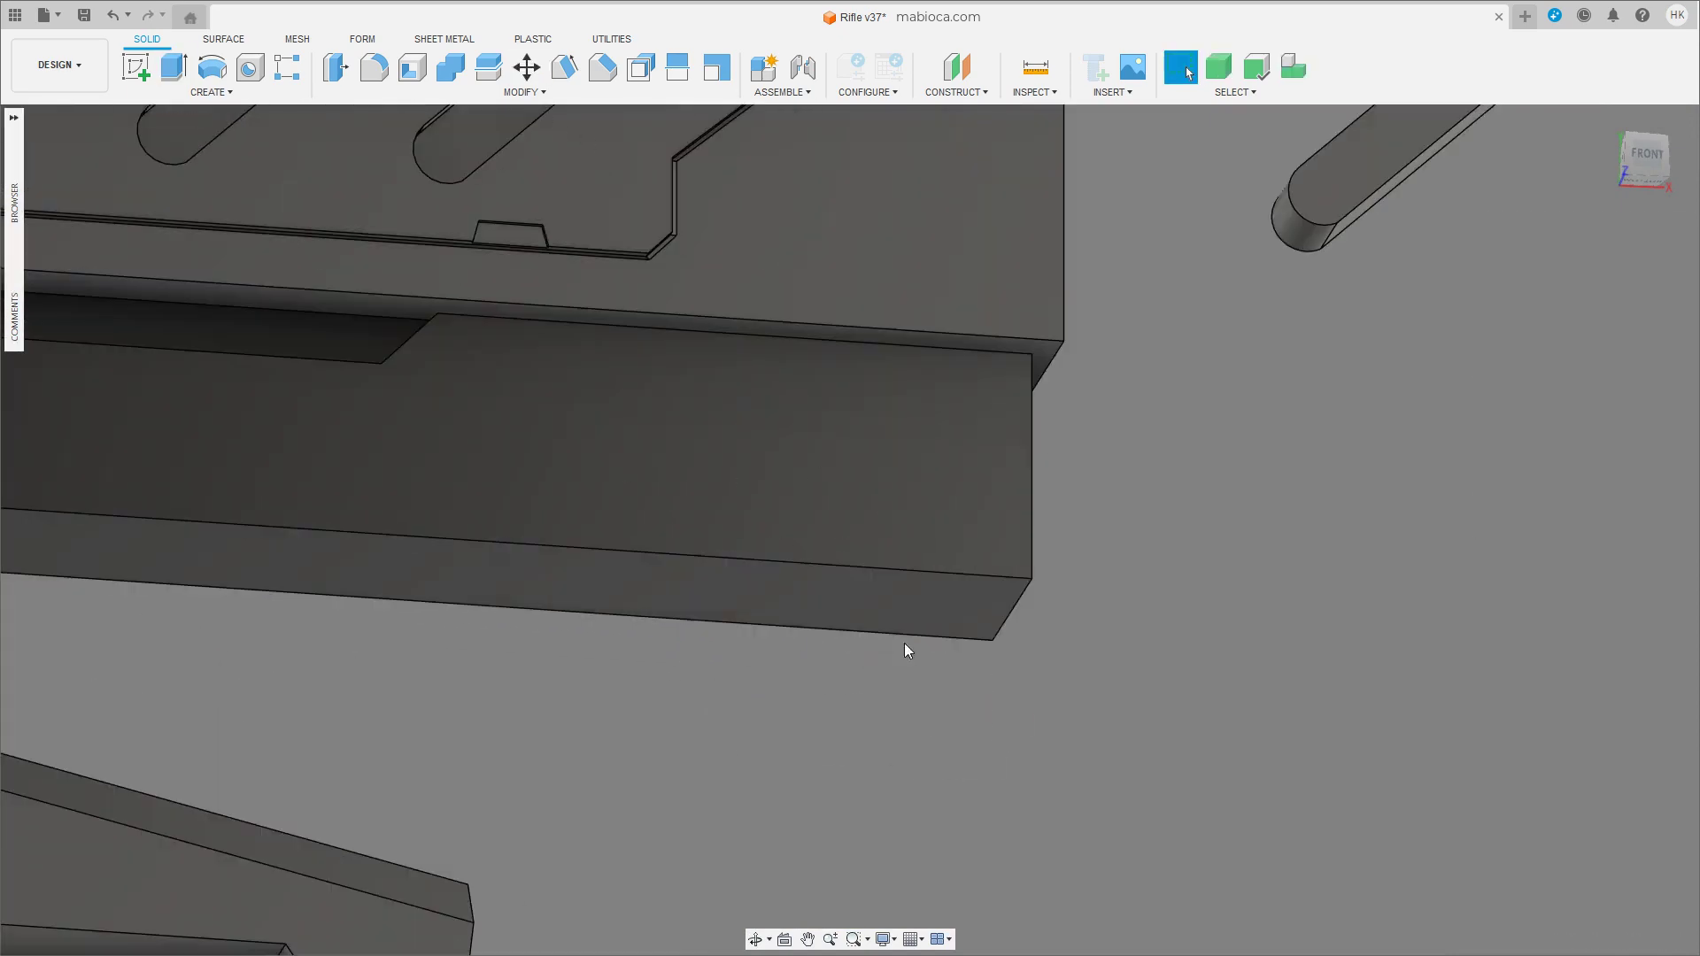
{"action": "left_click", "coordinate": [820, 708]}
{"action": "key", "text": "m"}
{"action": "left_click_drag", "start_coordinate": [816, 718], "coordinate": [815, 611]}
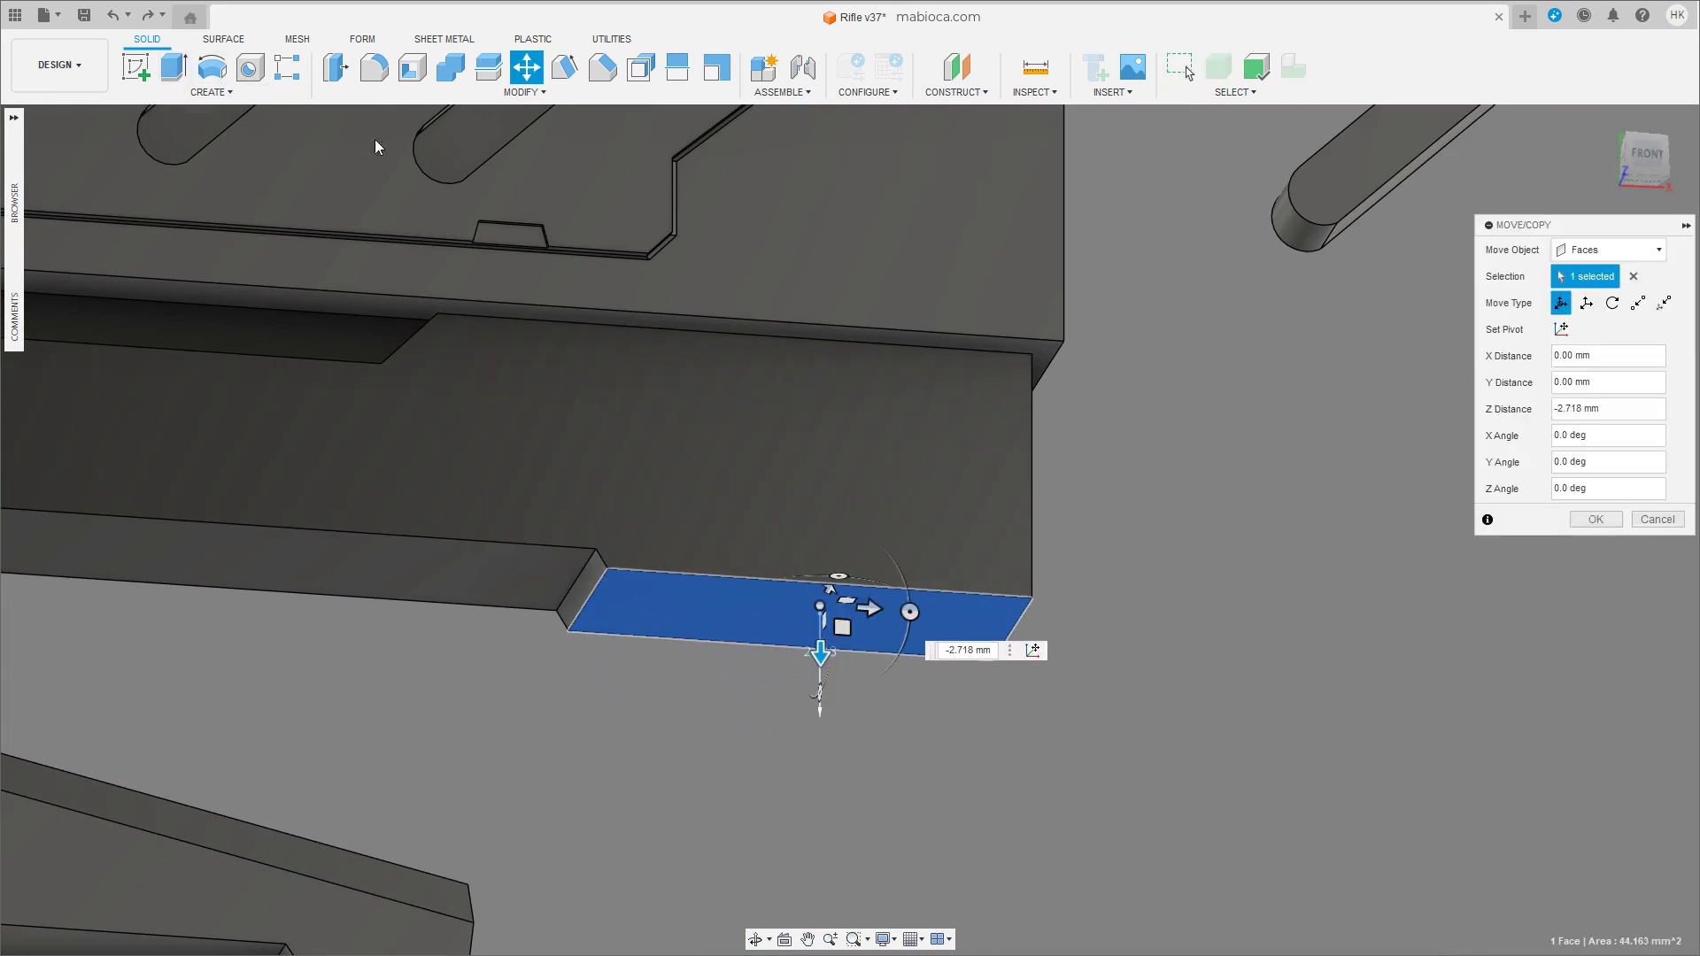
{"action": "key", "text": "Return"}
Extrude the bottom face downward about 2.028 mm.
{"action": "key", "text": "e"}
{"action": "key", "text": "Escape"}
{"action": "left_click", "coordinate": [844, 571]}
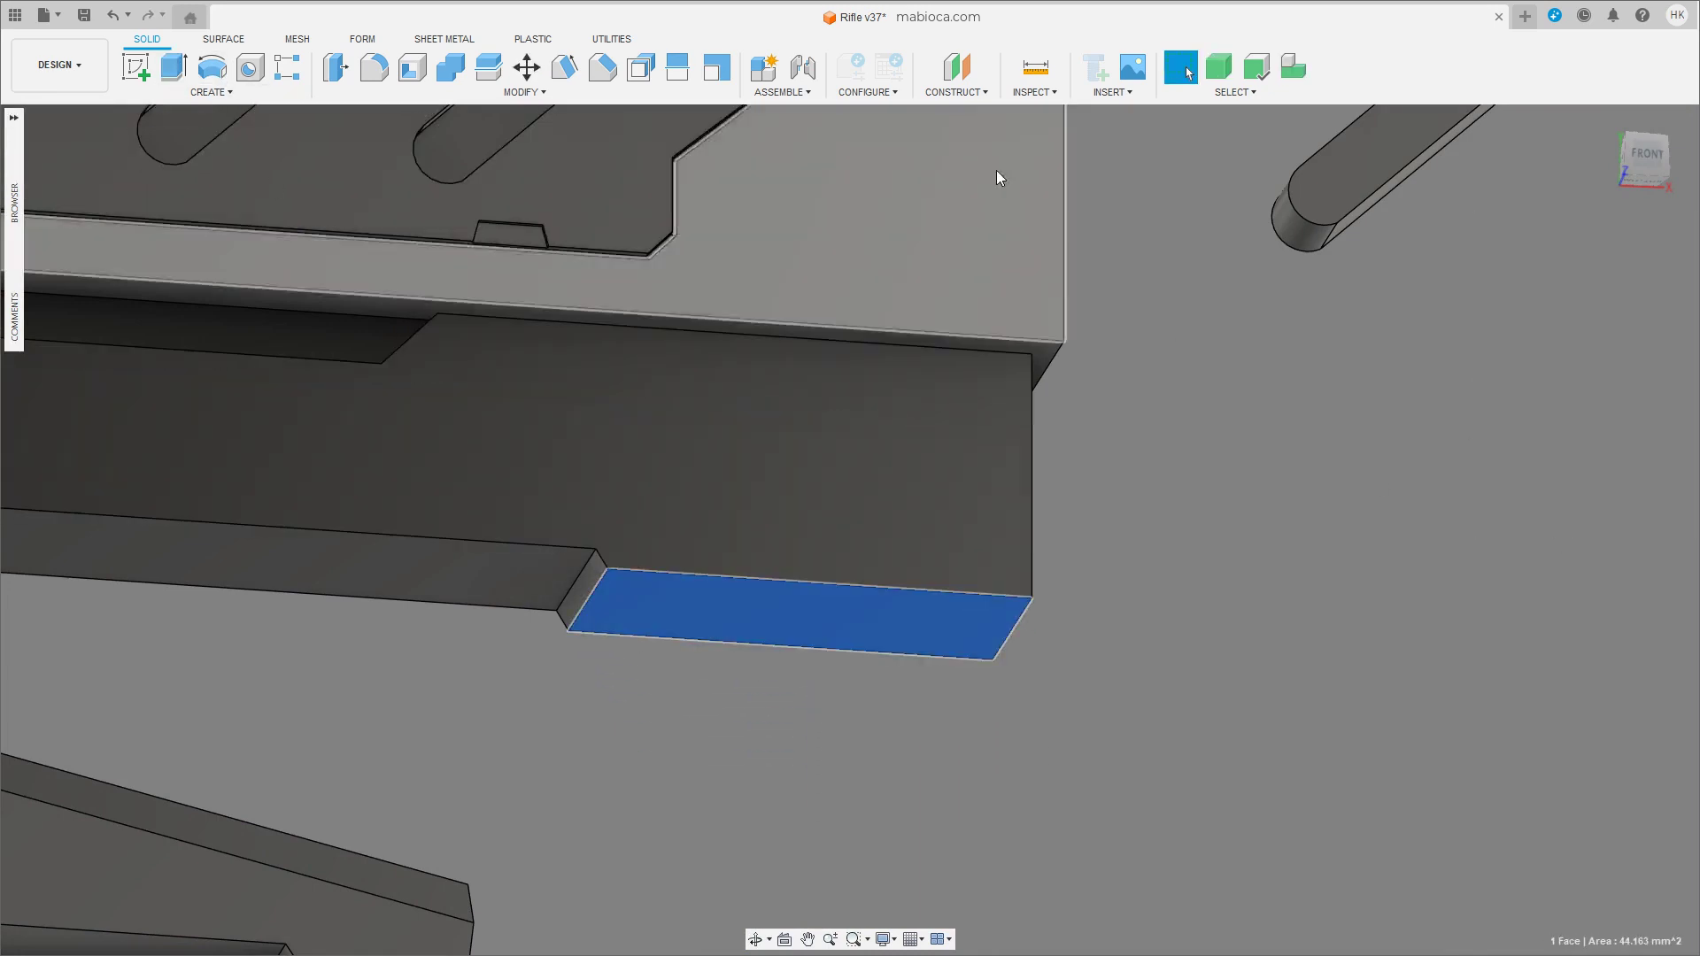
{"action": "key", "text": "e"}
{"action": "left_click_drag", "start_coordinate": [715, 604], "coordinate": [722, 727]}
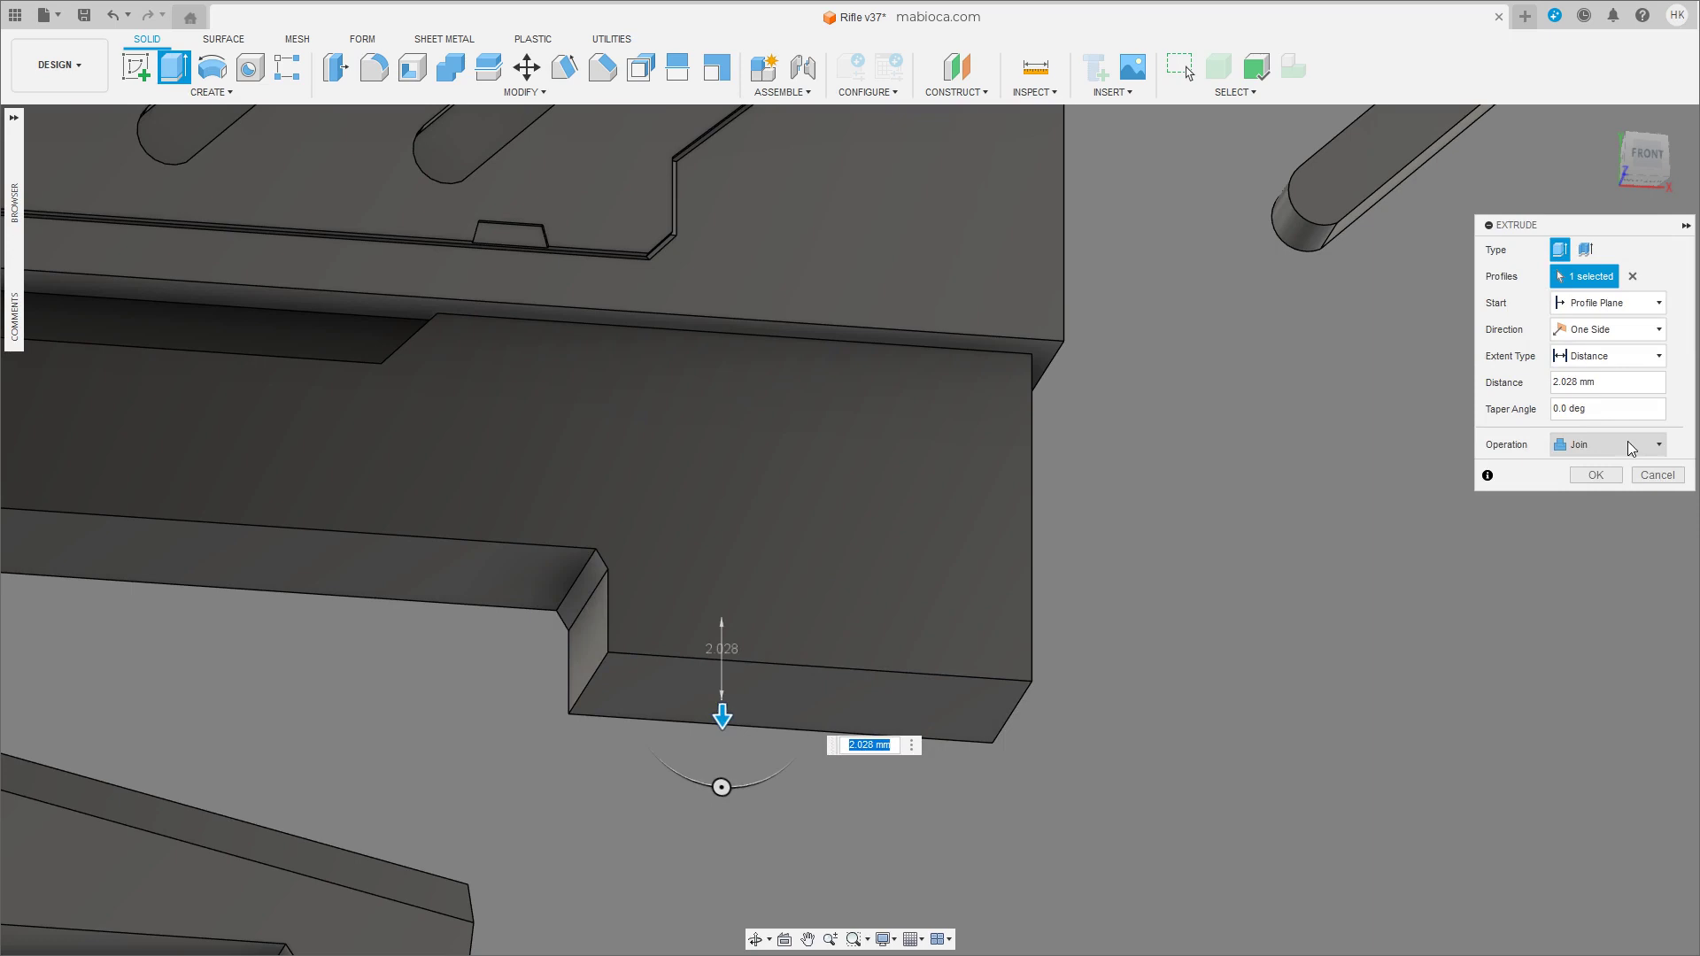
Make the extrusion a separate new body and lower the new block.
{"action": "left_click", "coordinate": [1630, 447]}
{"action": "left_click", "coordinate": [1585, 511]}
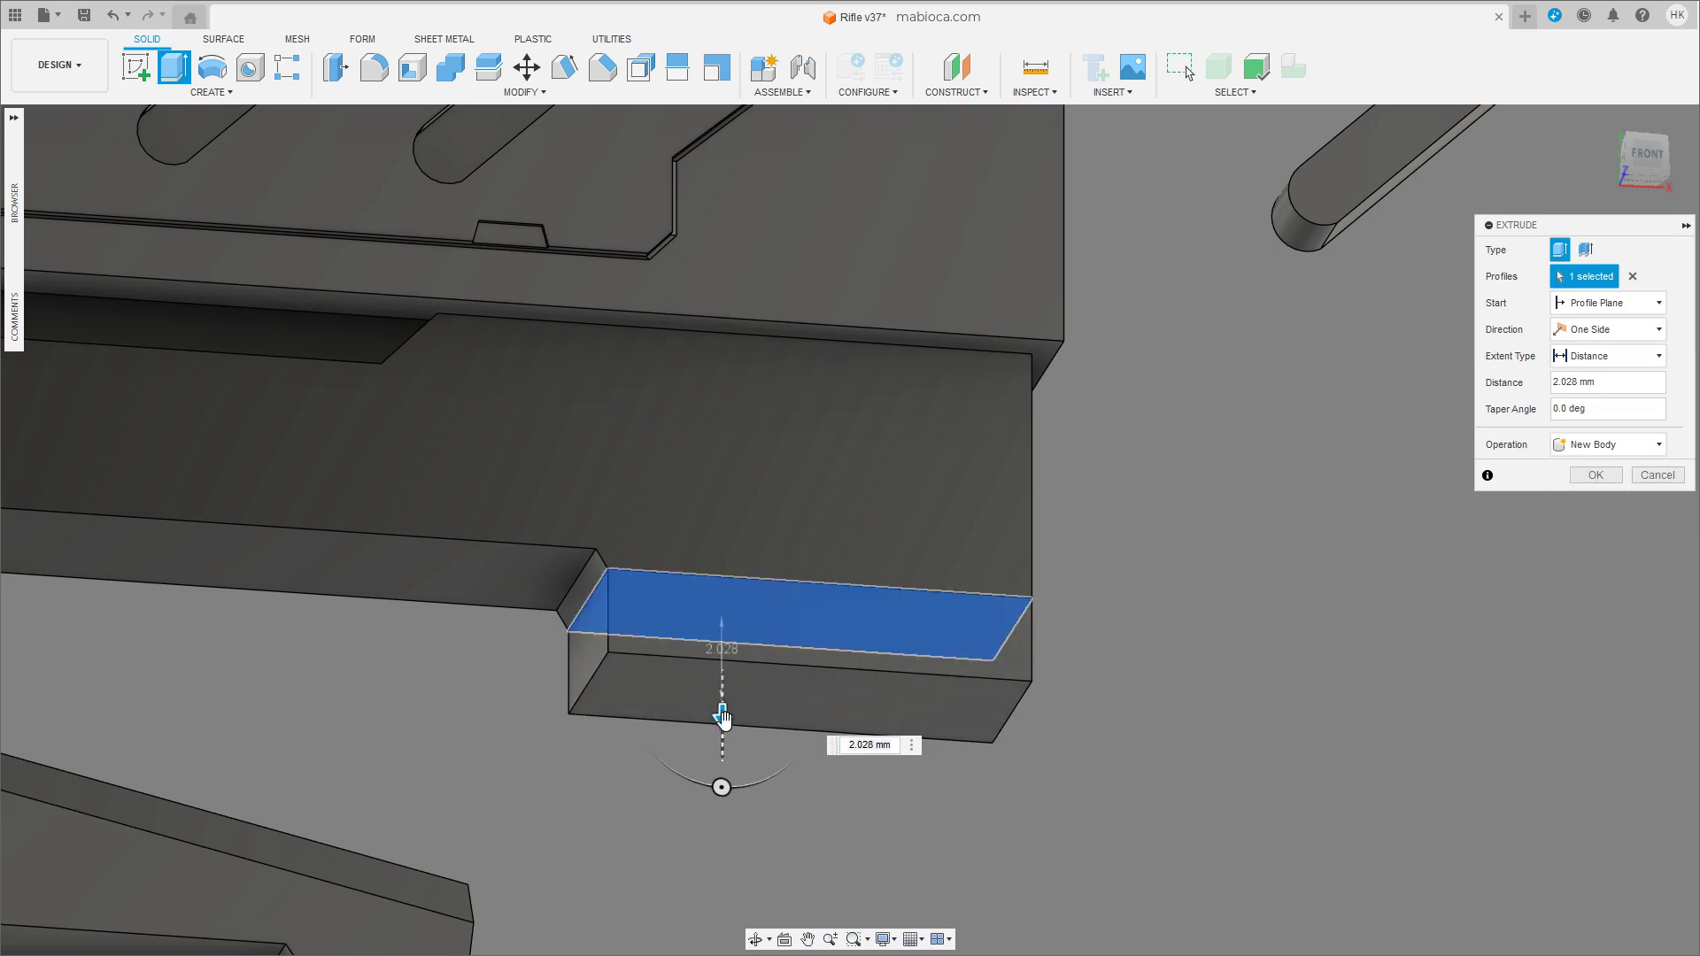
{"action": "left_click", "coordinate": [1596, 481]}
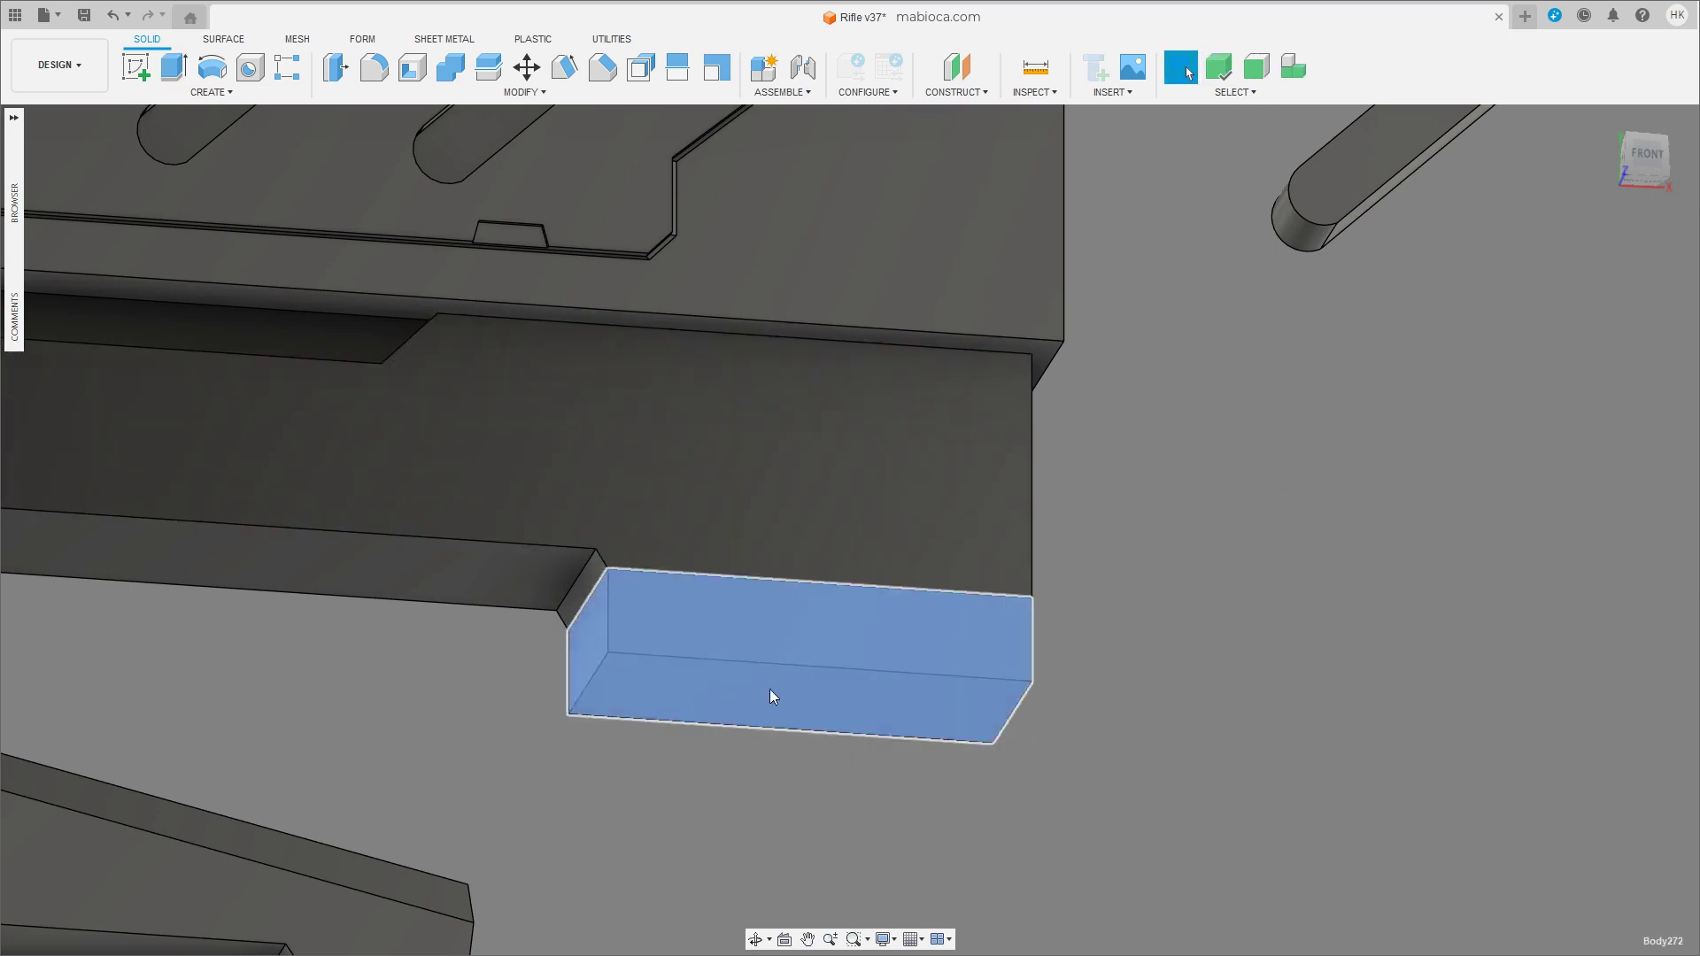
{"action": "key", "text": "m"}
{"action": "left_click_drag", "start_coordinate": [569, 695], "coordinate": [570, 790]}
{"action": "left_click", "coordinate": [1597, 546]}
Push the frame's lower face down about 0.47 mm.
{"action": "left_click", "coordinate": [752, 609]}
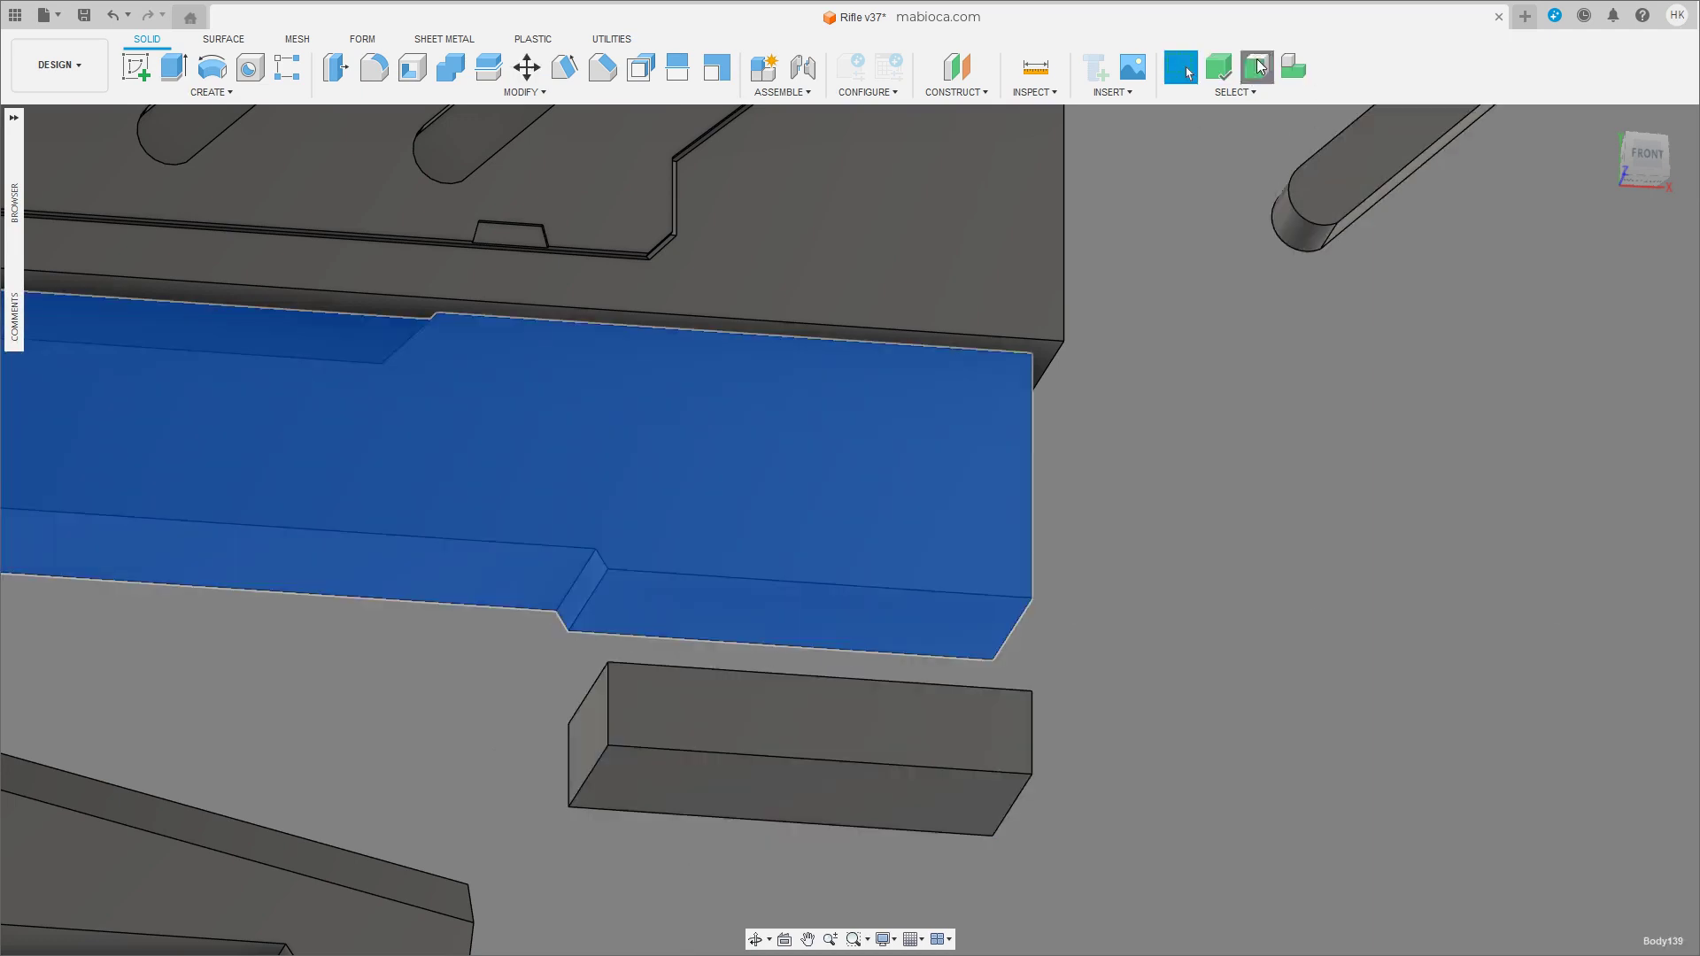
{"action": "left_click", "coordinate": [691, 620]}
{"action": "key", "text": "m"}
{"action": "left_click_drag", "start_coordinate": [806, 639], "coordinate": [806, 660]}
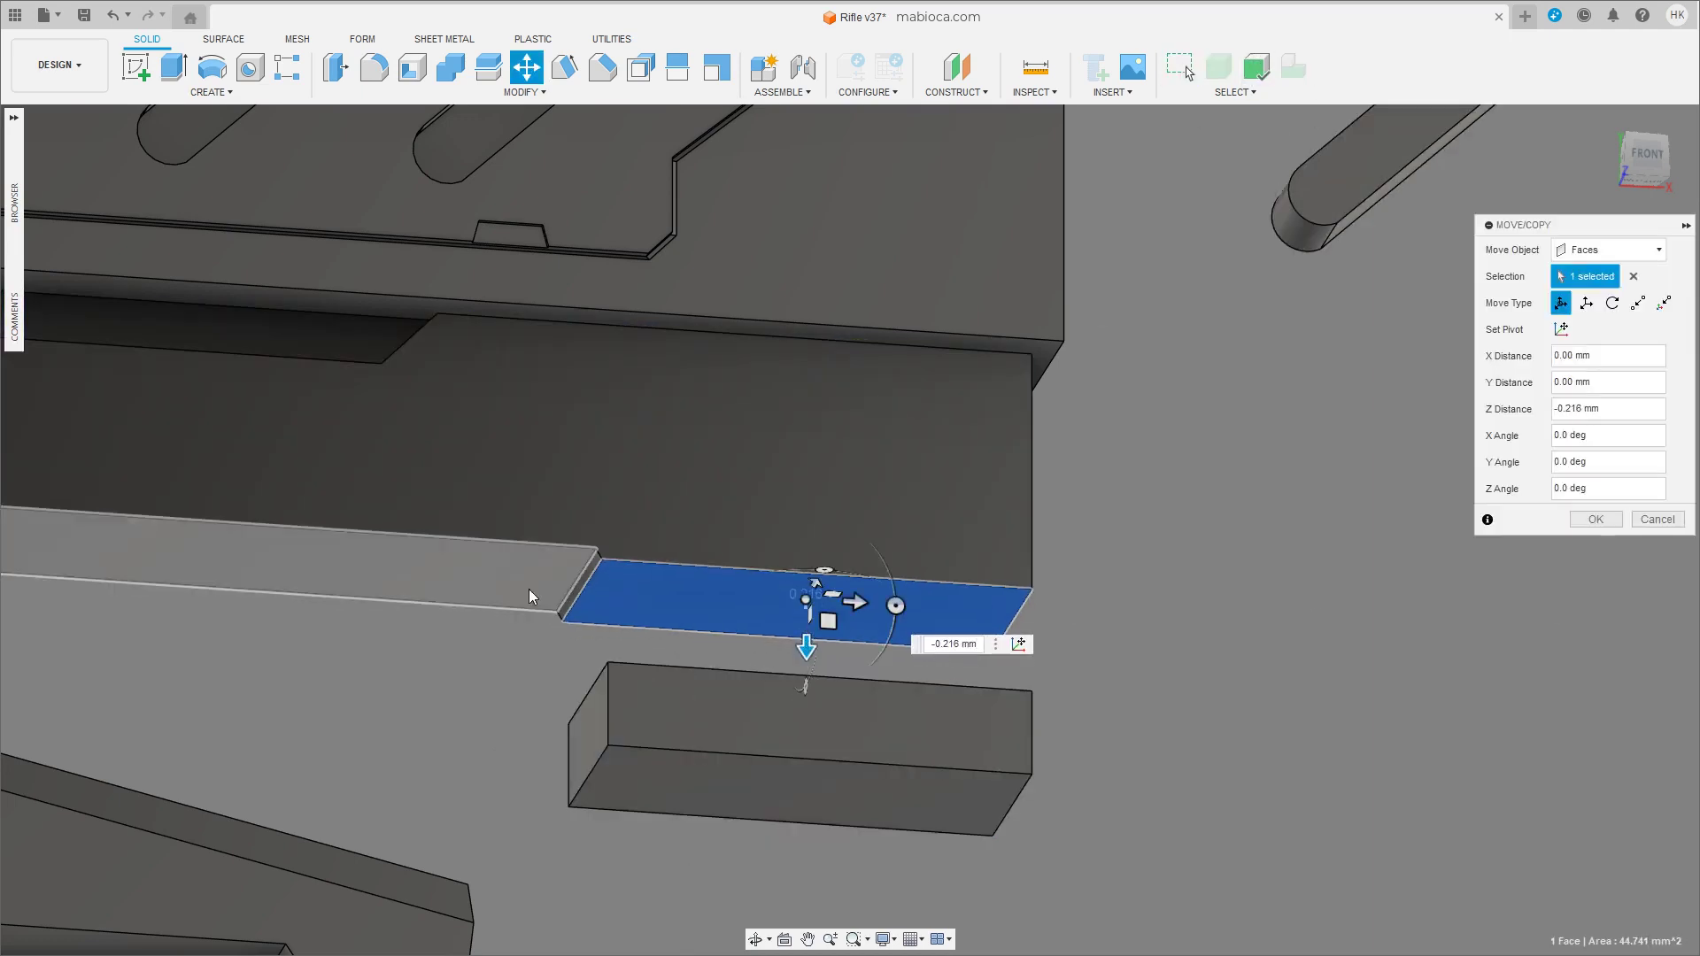
{"action": "left_click", "coordinate": [1597, 519]}
Reposition the block's pivot and slide it up under the receiver, about 2.737 mm along X.
{"action": "middle_click_drag", "start_coordinate": [974, 443], "coordinate": [974, 496], "text": "shift"}
{"action": "left_click", "coordinate": [733, 661]}
{"action": "key", "text": "m"}
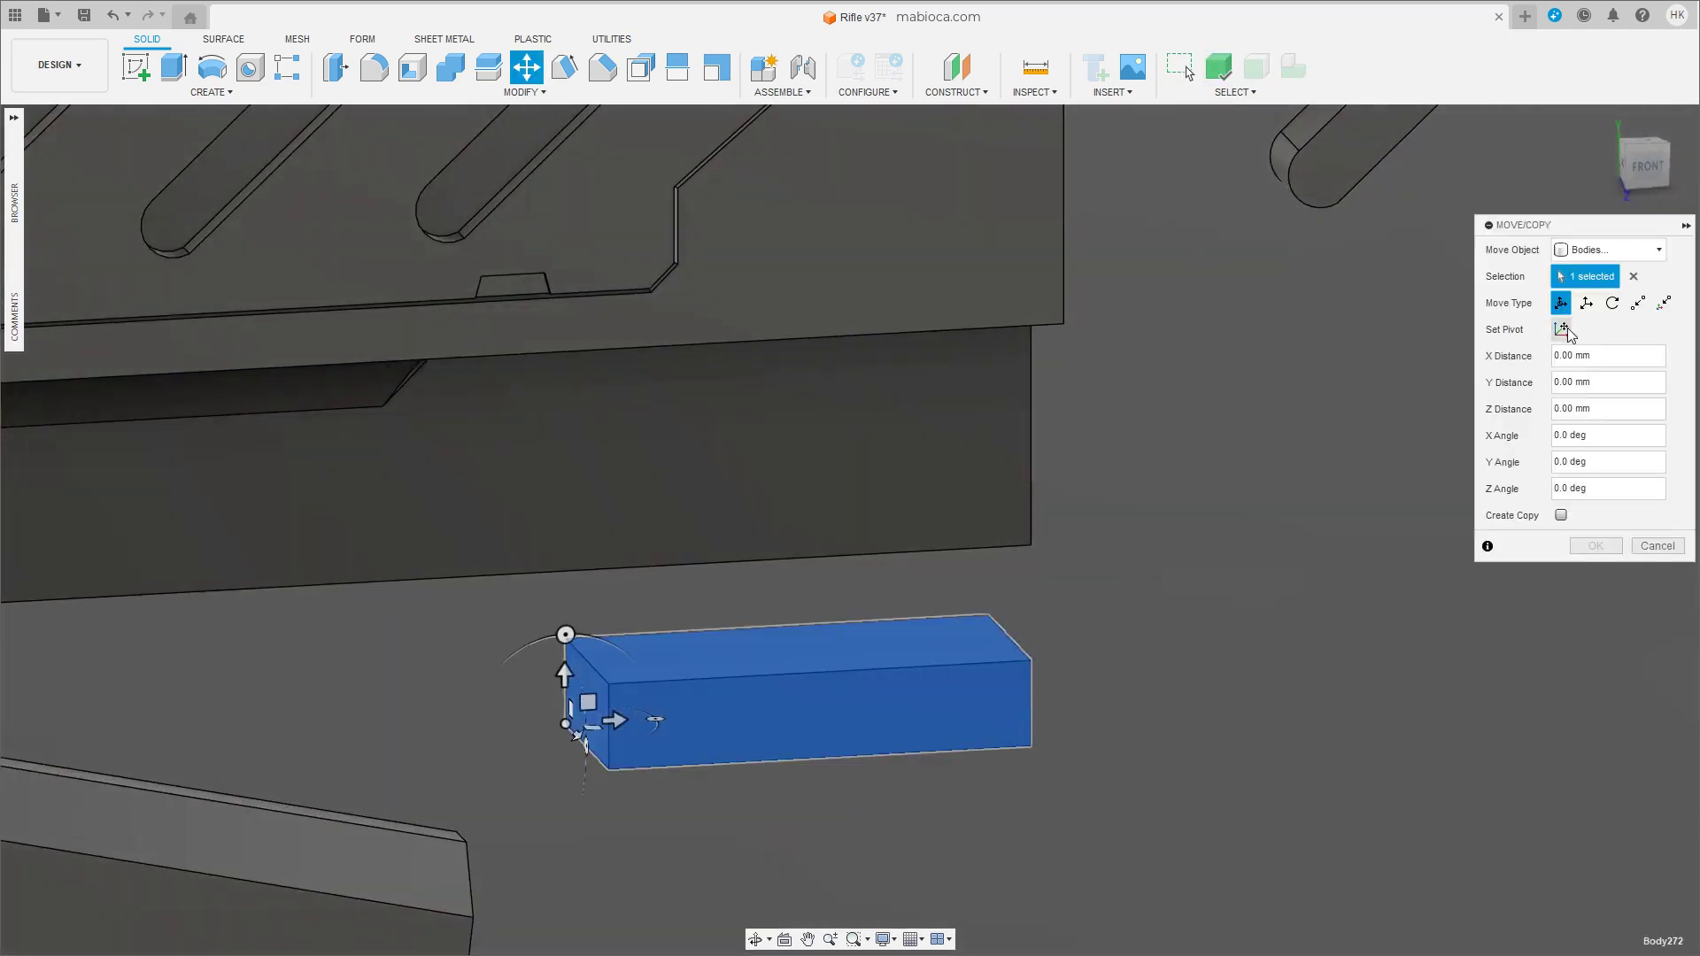
{"action": "left_click_drag", "start_coordinate": [988, 662], "coordinate": [988, 632]}
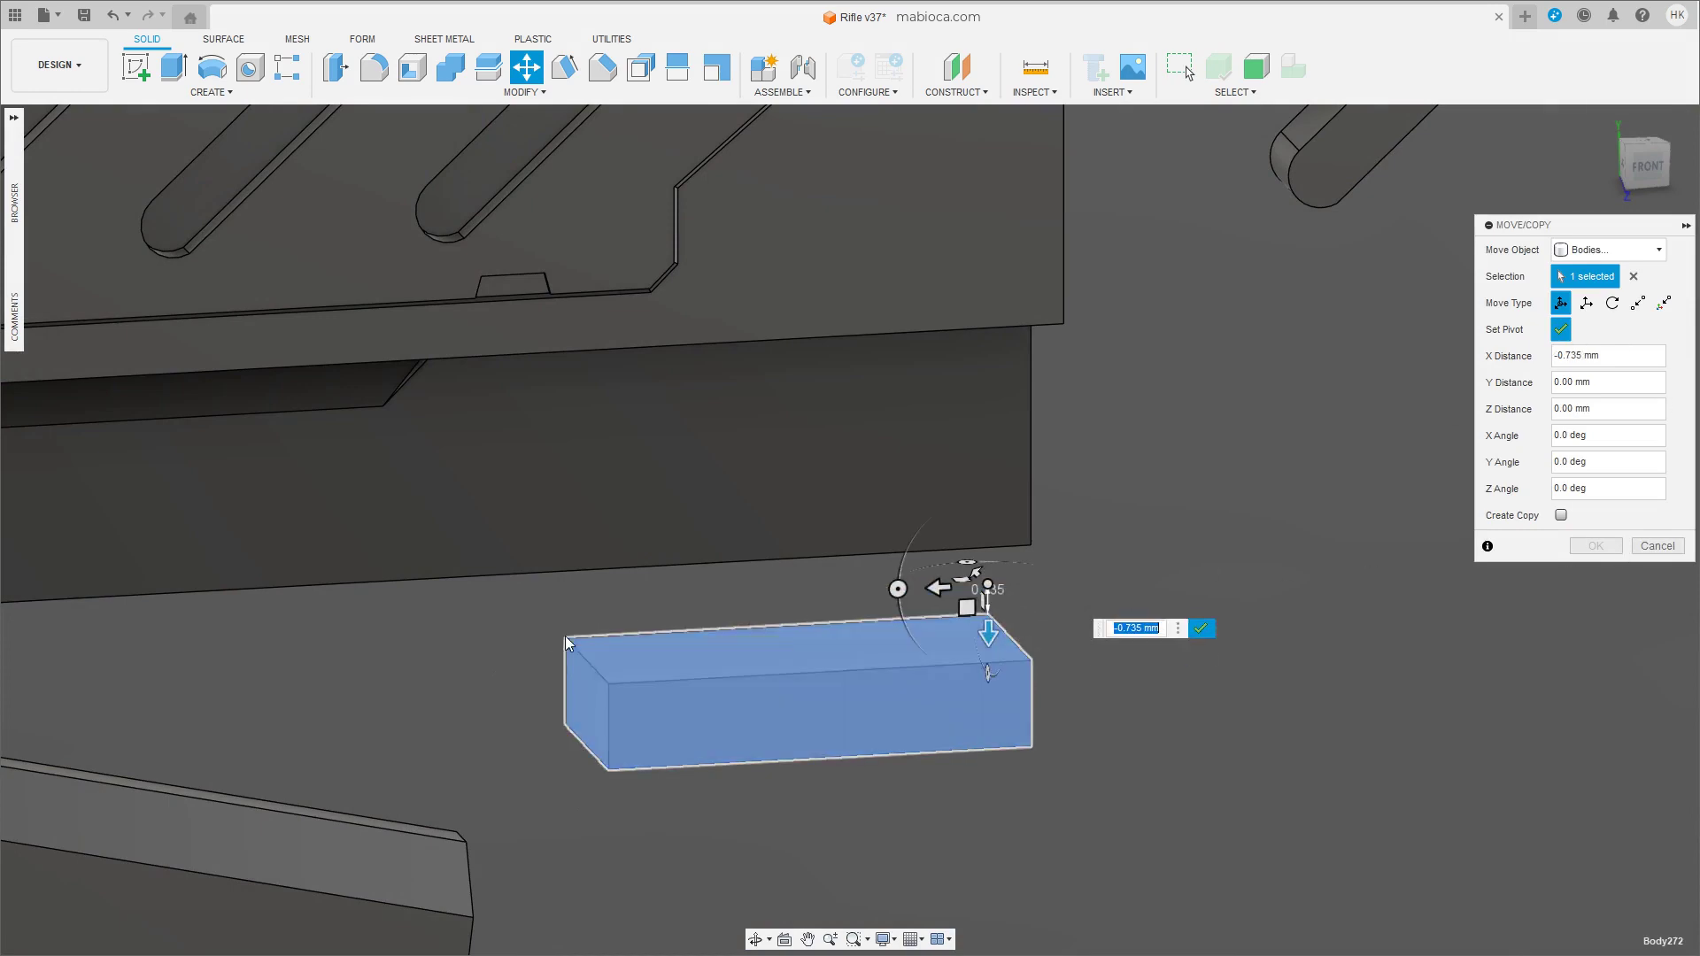
{"action": "left_click", "coordinate": [1561, 331]}
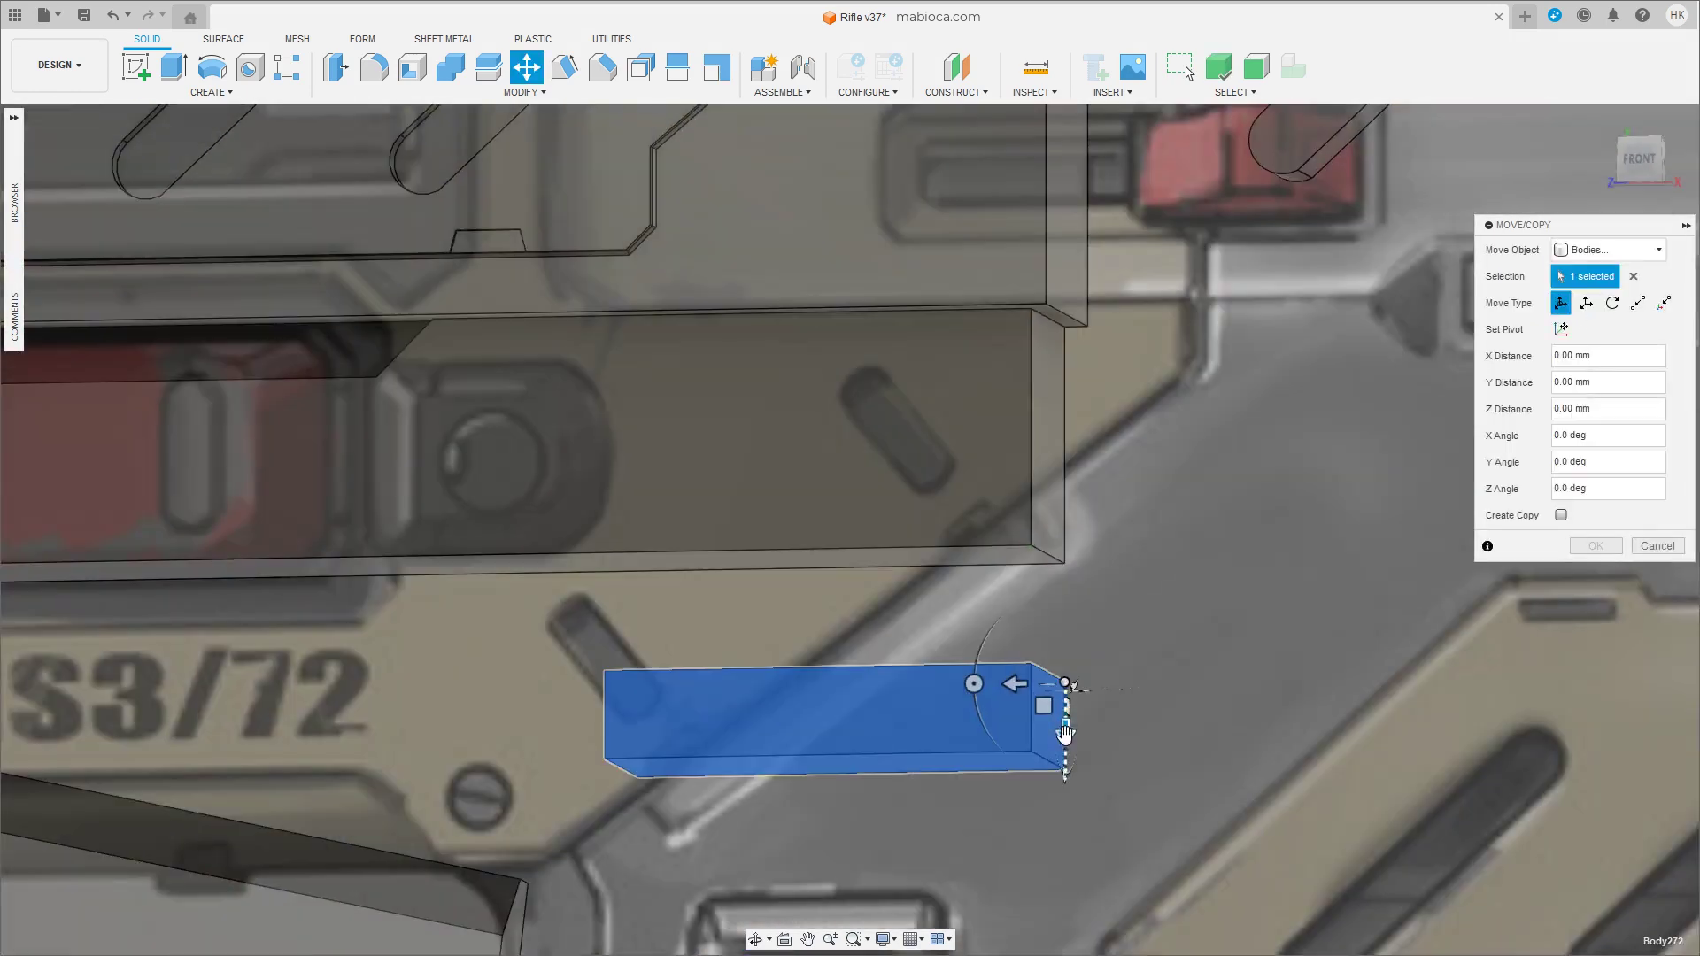
{"action": "left_click_drag", "start_coordinate": [1071, 690], "coordinate": [1072, 588]}
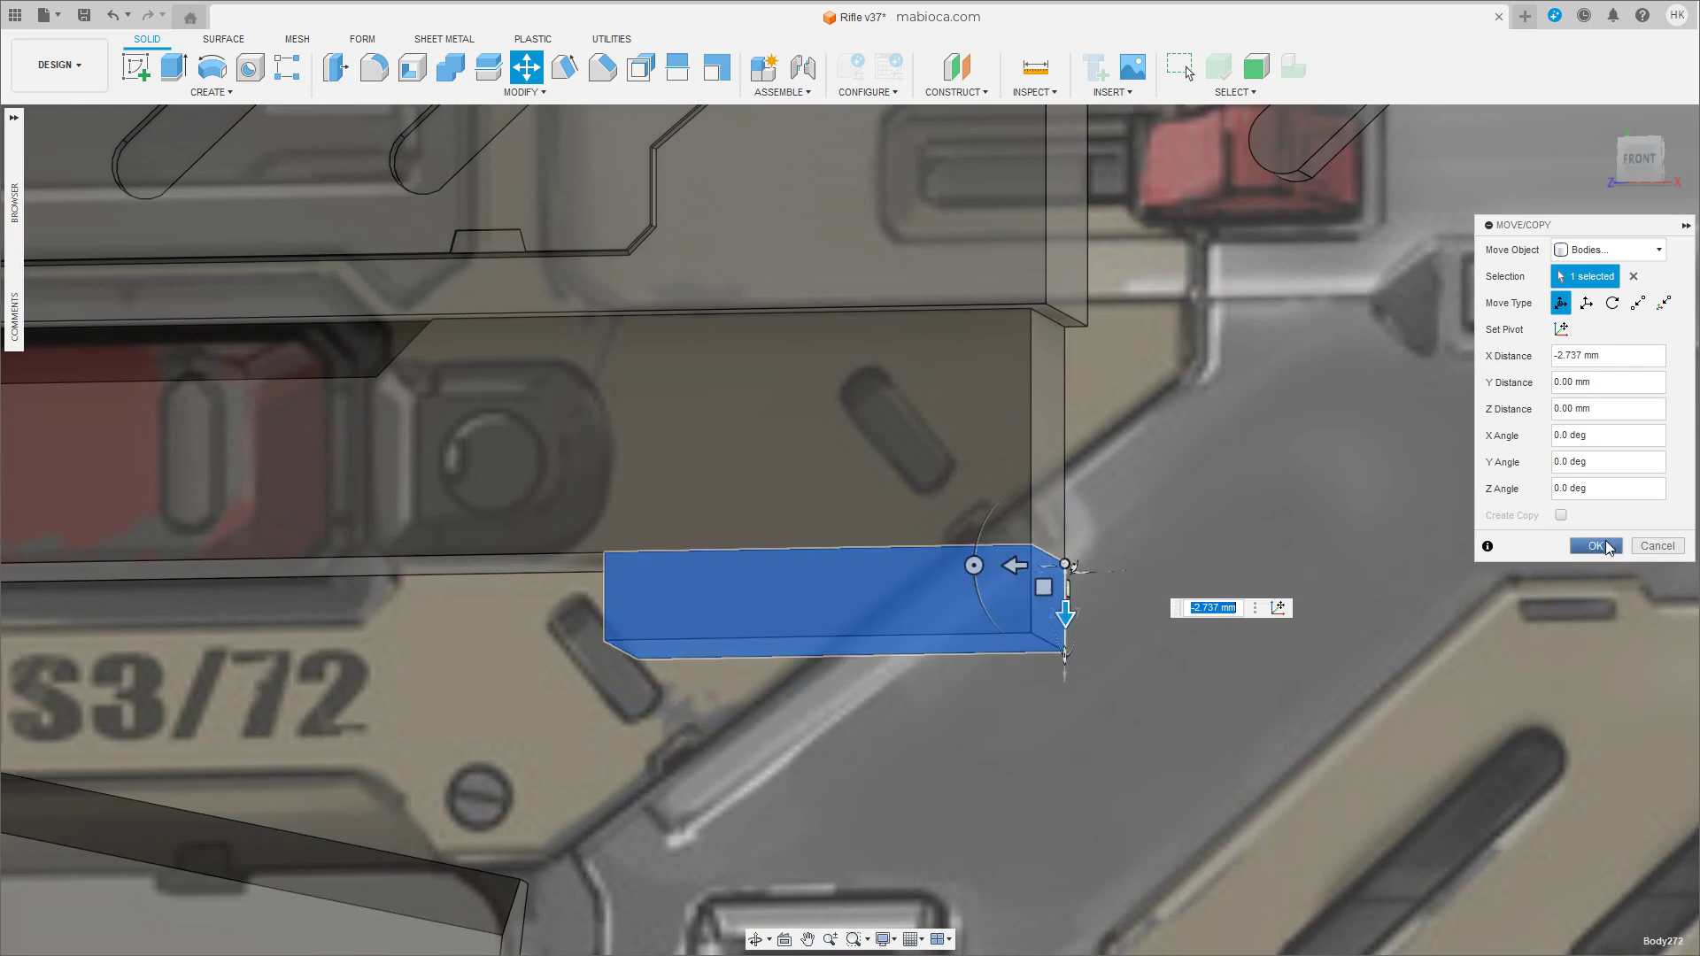
{"action": "key", "text": "Return"}
{"action": "middle_click_drag", "start_coordinate": [1195, 577], "coordinate": [893, 596], "text": "shift"}
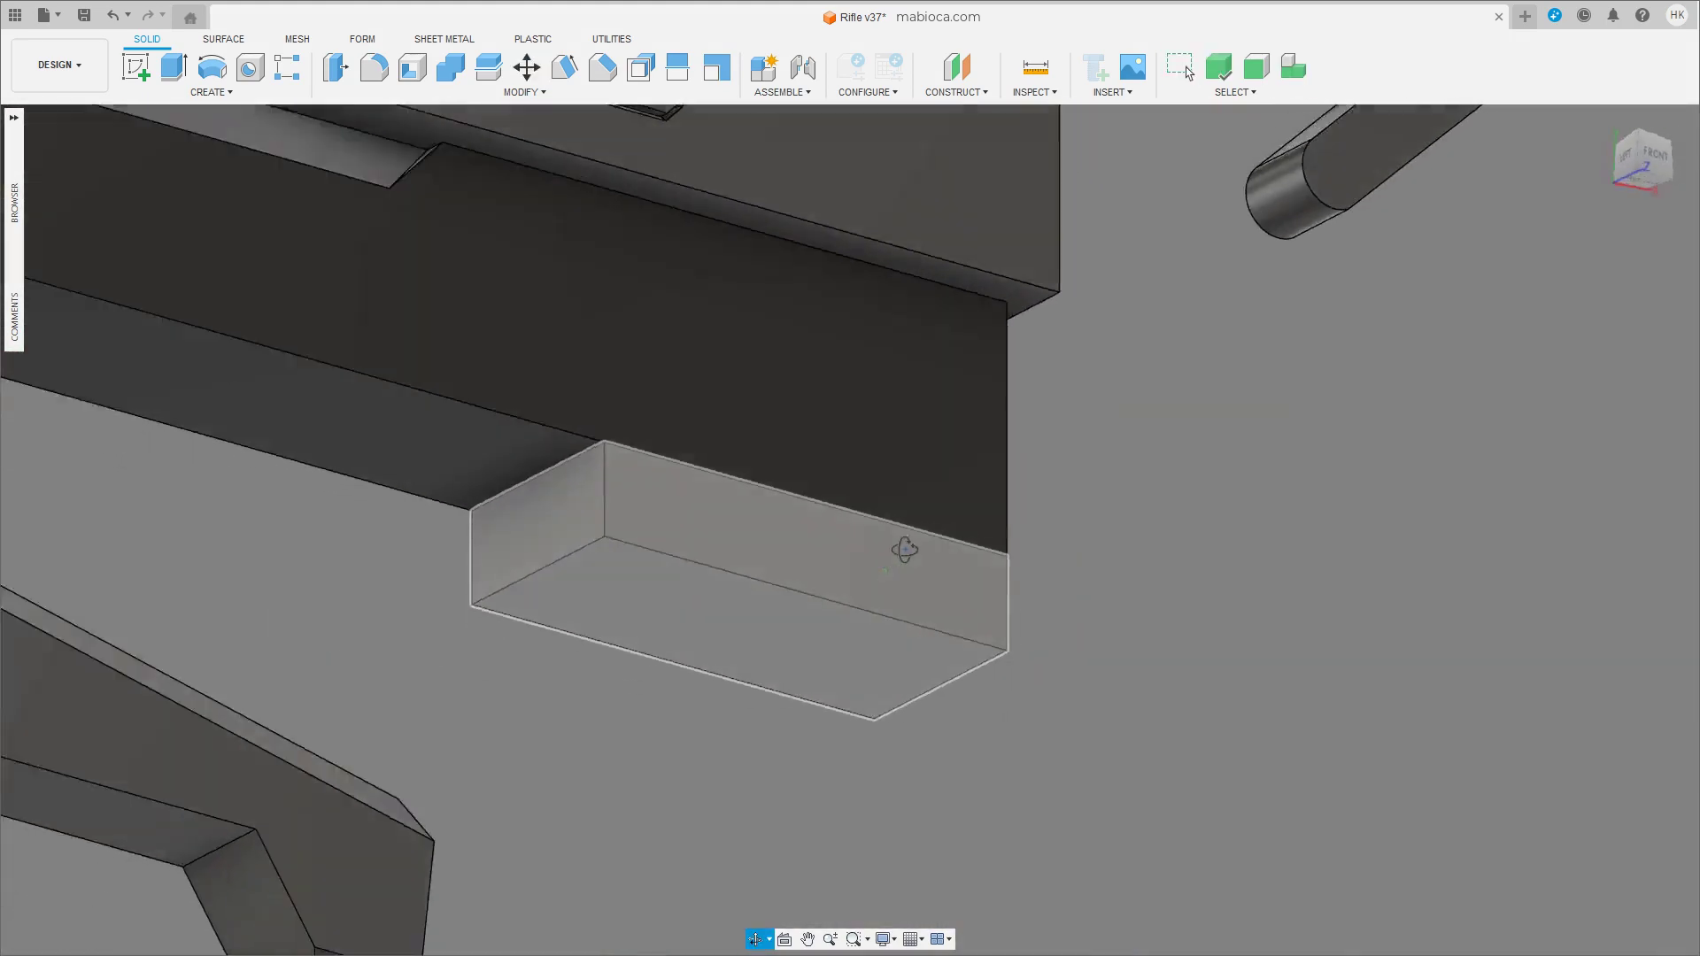
Extend the block's bottom face down about 1.3 mm.
{"action": "left_click", "coordinate": [754, 623]}
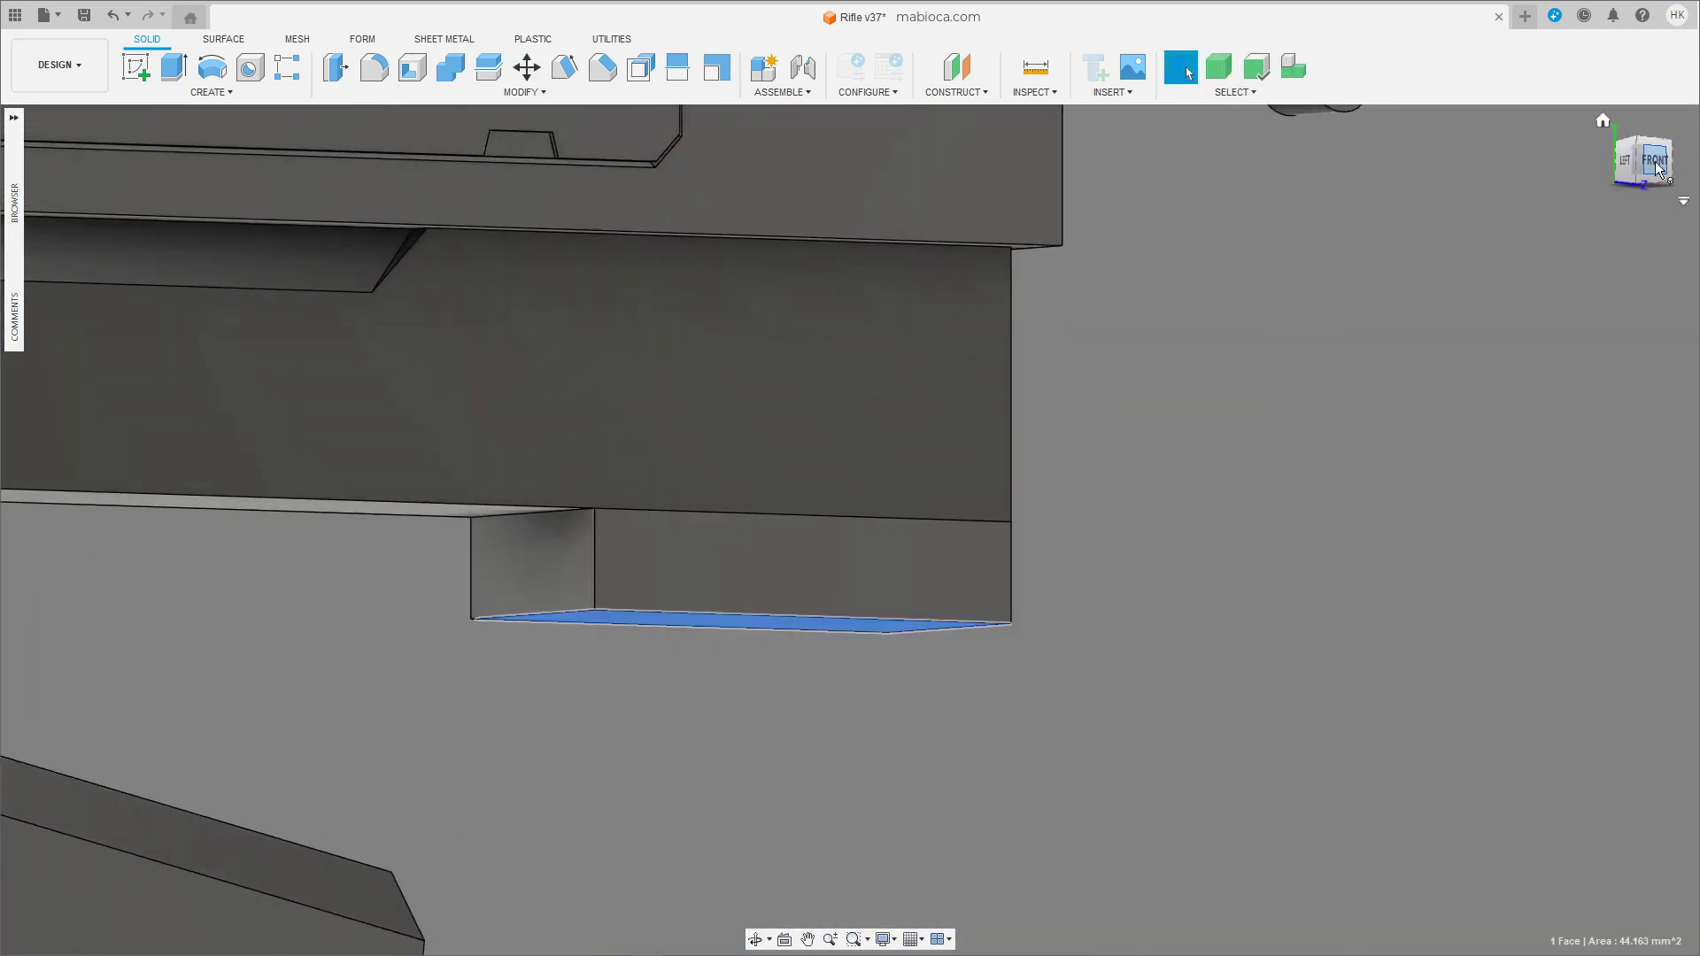
{"action": "left_click_drag", "start_coordinate": [580, 496], "coordinate": [313, 496]}
{"action": "key", "text": "m"}
{"action": "left_click_drag", "start_coordinate": [814, 634], "coordinate": [815, 673]}
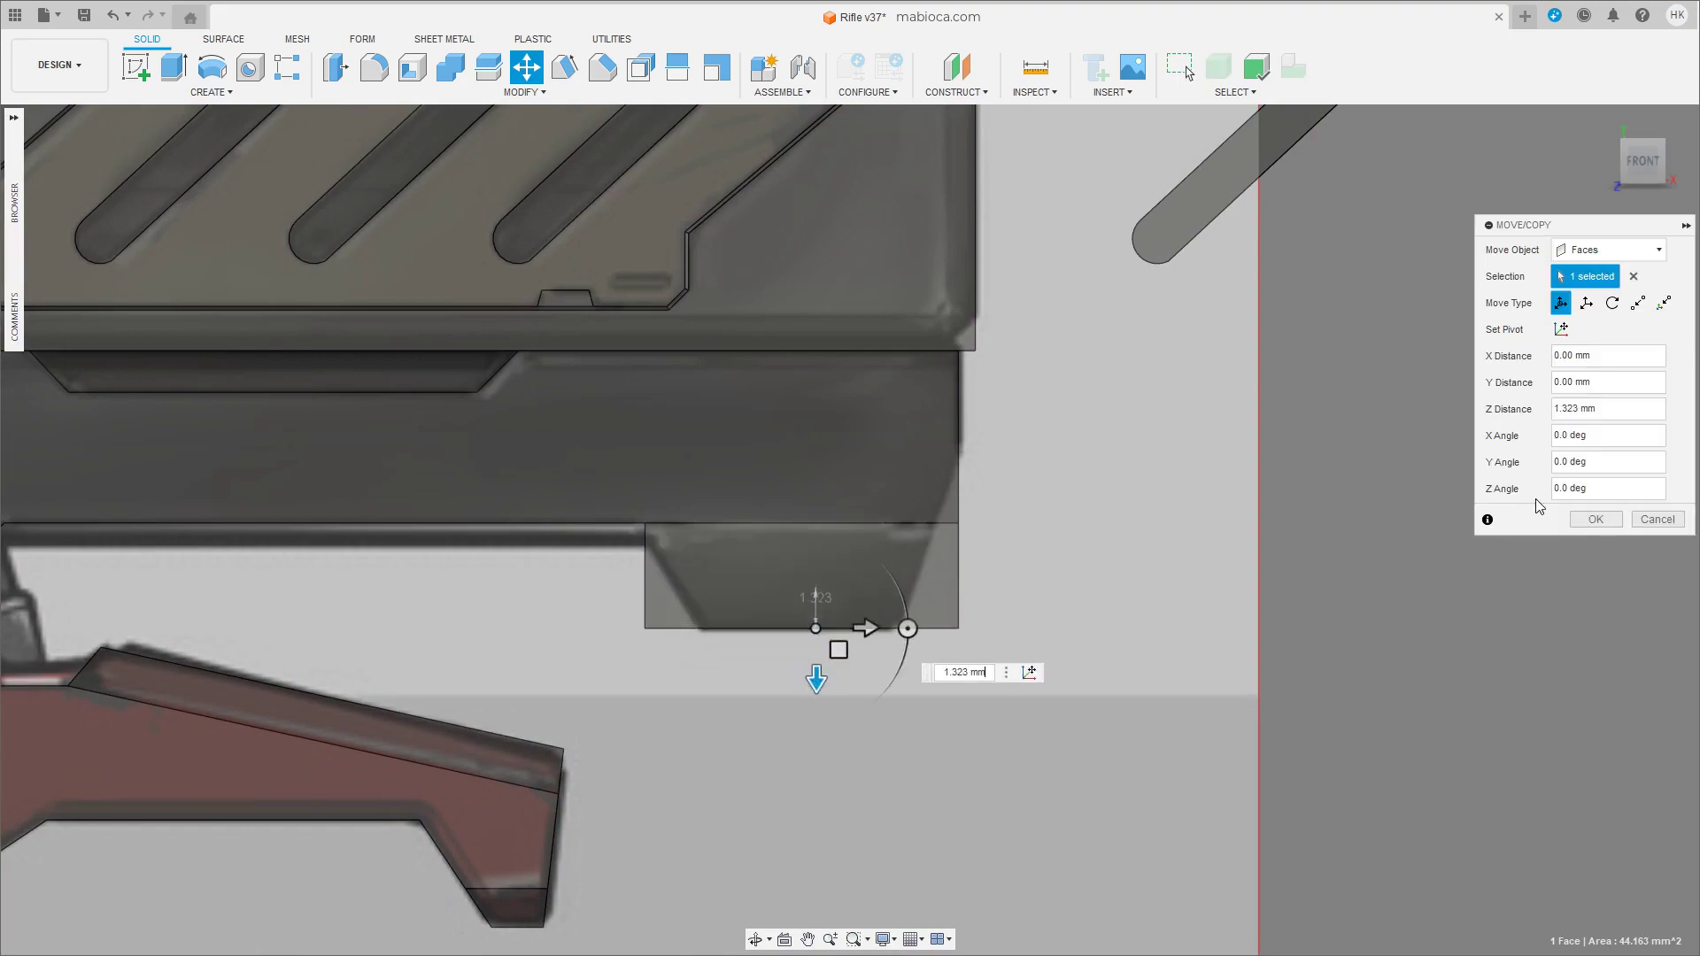
{"action": "left_click", "coordinate": [1594, 519]}
Slant the block's left end face into a taper and begin a sketch on its side face.
{"action": "scroll", "coordinate": [510, 513], "scroll_direction": "down", "scroll_amount": 2}
{"action": "left_click", "coordinate": [789, 527]}
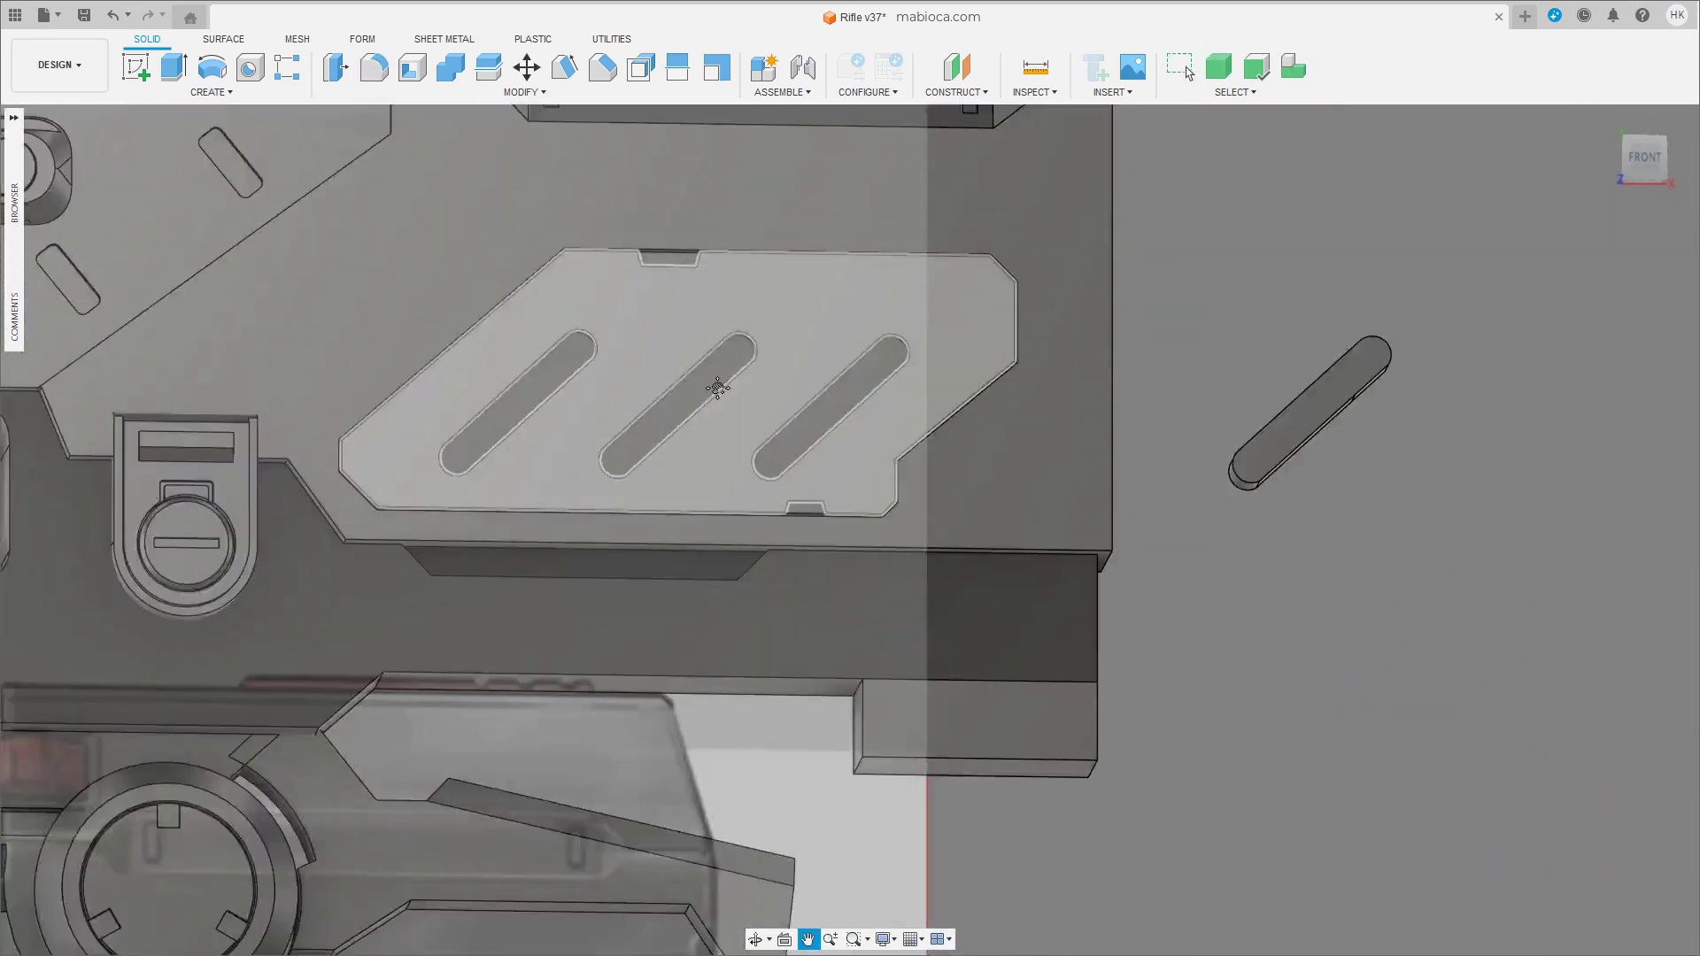
{"action": "mouse_move", "coordinate": [791, 552]}
{"action": "middle_mouse_down", "text": "shift"}
{"action": "mouse_move", "coordinate": [746, 495]}
{"action": "mouse_move", "coordinate": [826, 640]}
{"action": "middle_mouse_up", "text": "shift"}
{"action": "left_click", "coordinate": [826, 640]}
{"action": "key", "text": "m"}
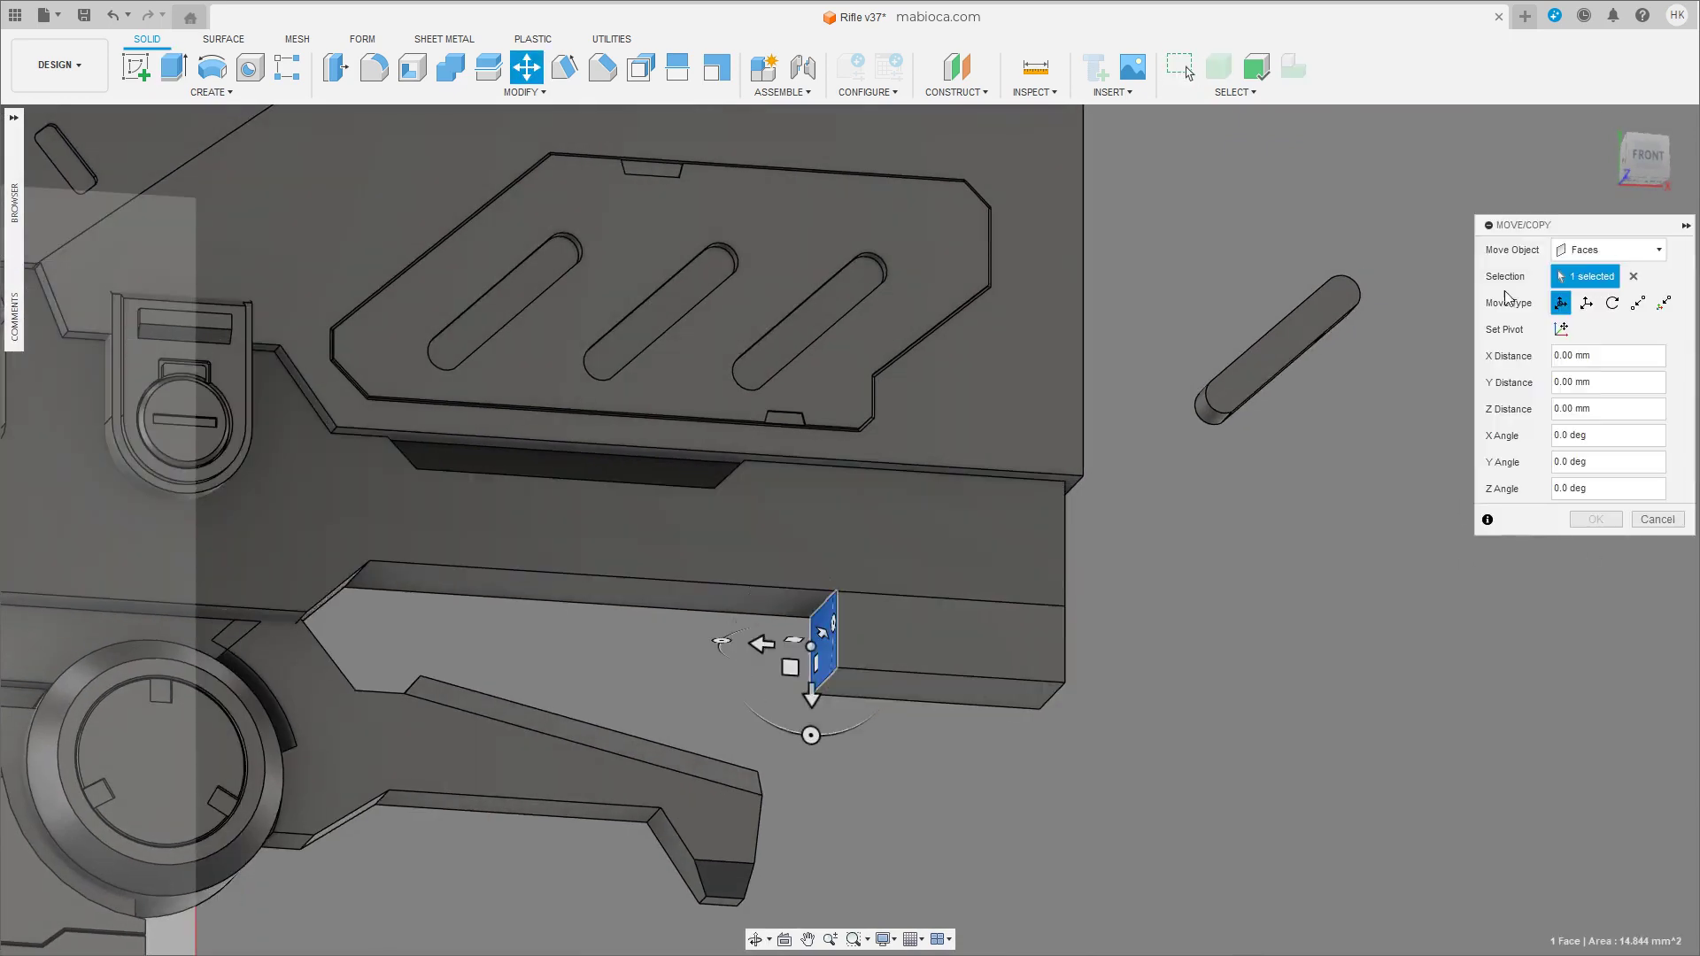
{"action": "left_click", "coordinate": [1646, 158]}
{"action": "scroll", "coordinate": [801, 549], "scroll_direction": "up", "scroll_amount": 3}
{"action": "left_click_drag", "start_coordinate": [713, 611], "coordinate": [790, 582]}
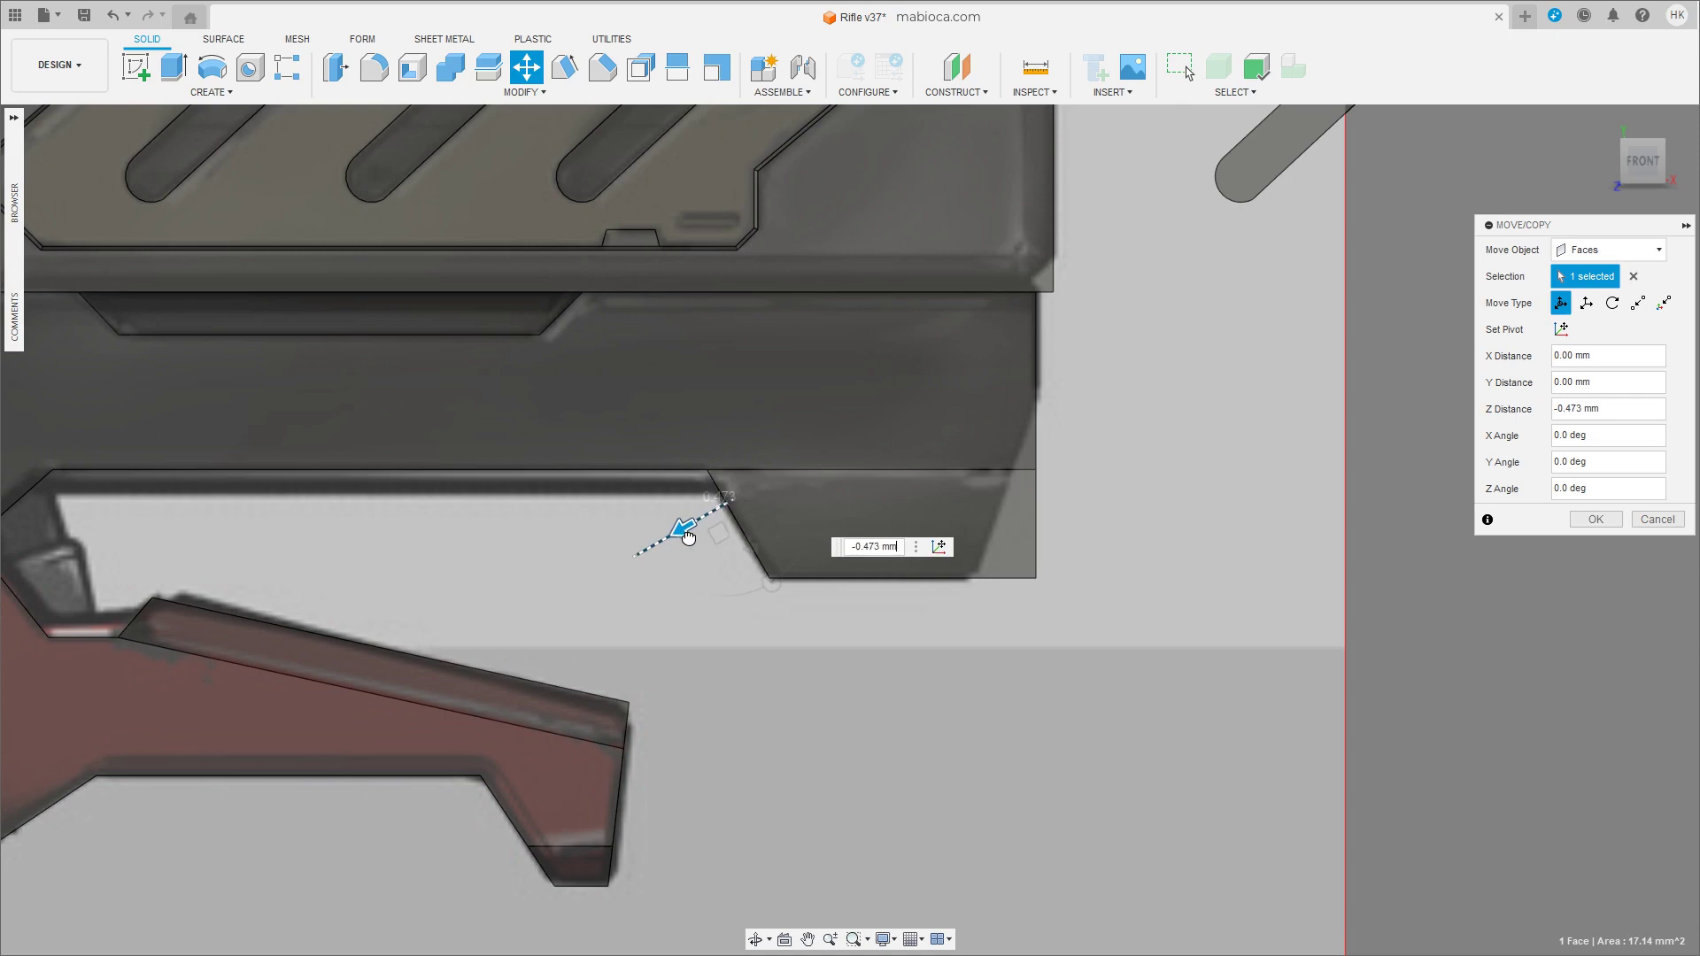
{"action": "left_click", "coordinate": [1591, 521]}
{"action": "left_click", "coordinate": [137, 67]}
{"action": "left_click", "coordinate": [951, 459]}
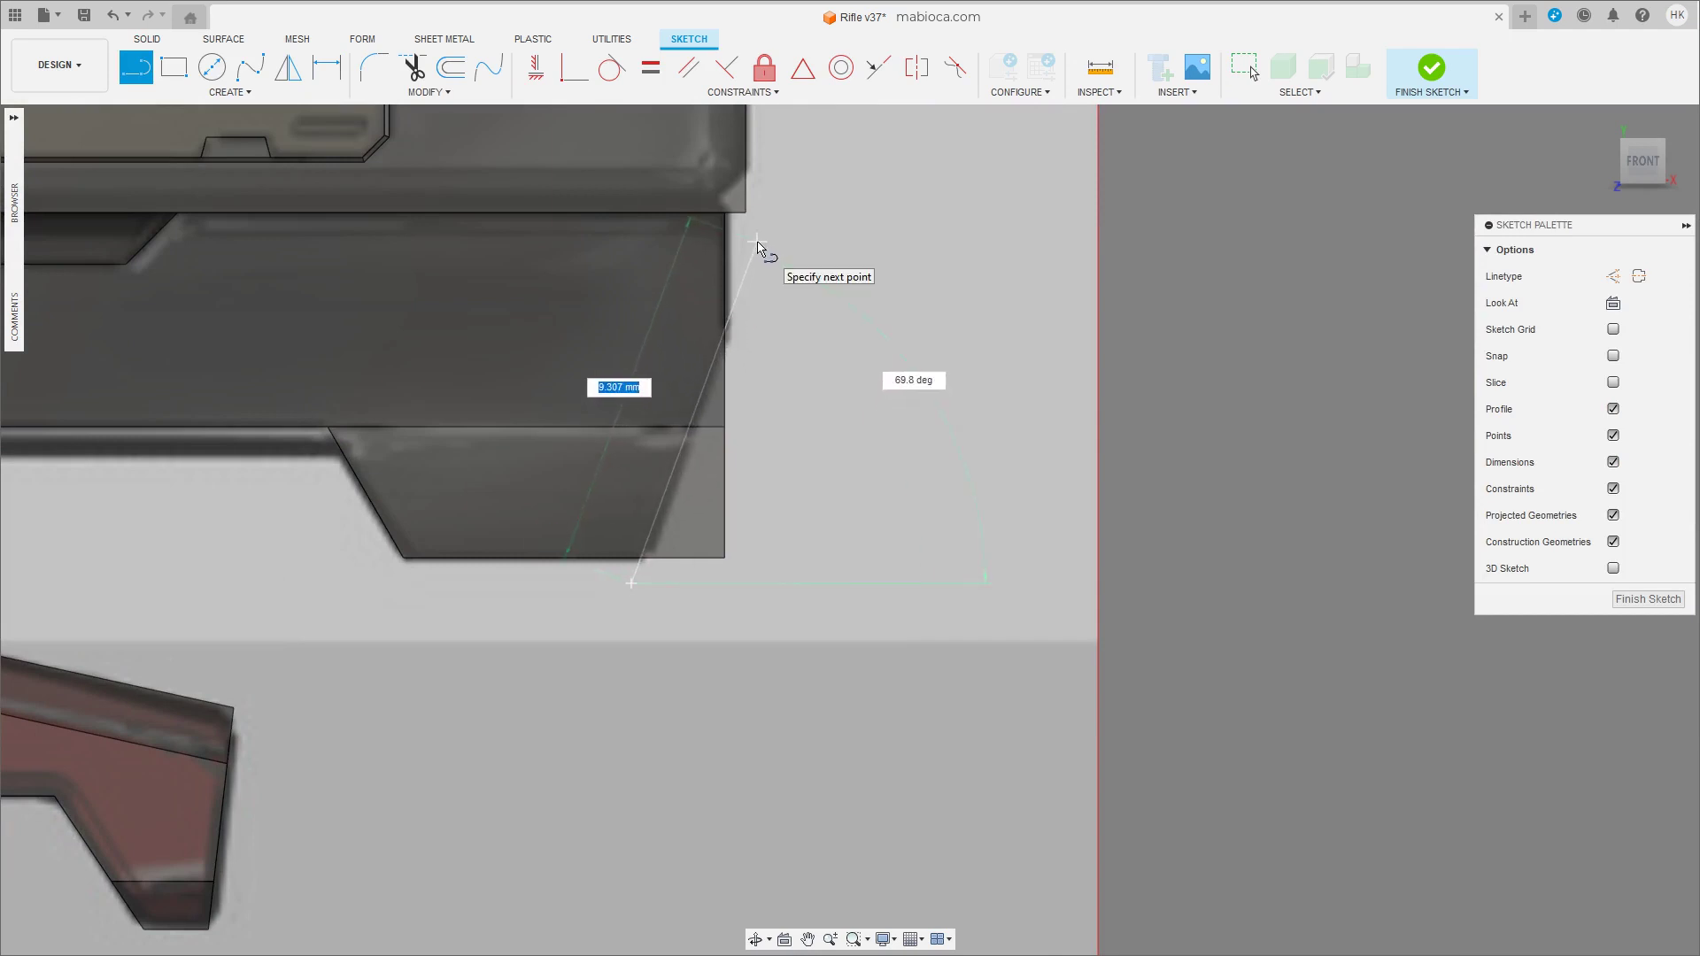
Sketch a short horizontal line plus an angled line, nudged slightly right.
{"action": "left_click", "coordinate": [585, 584]}
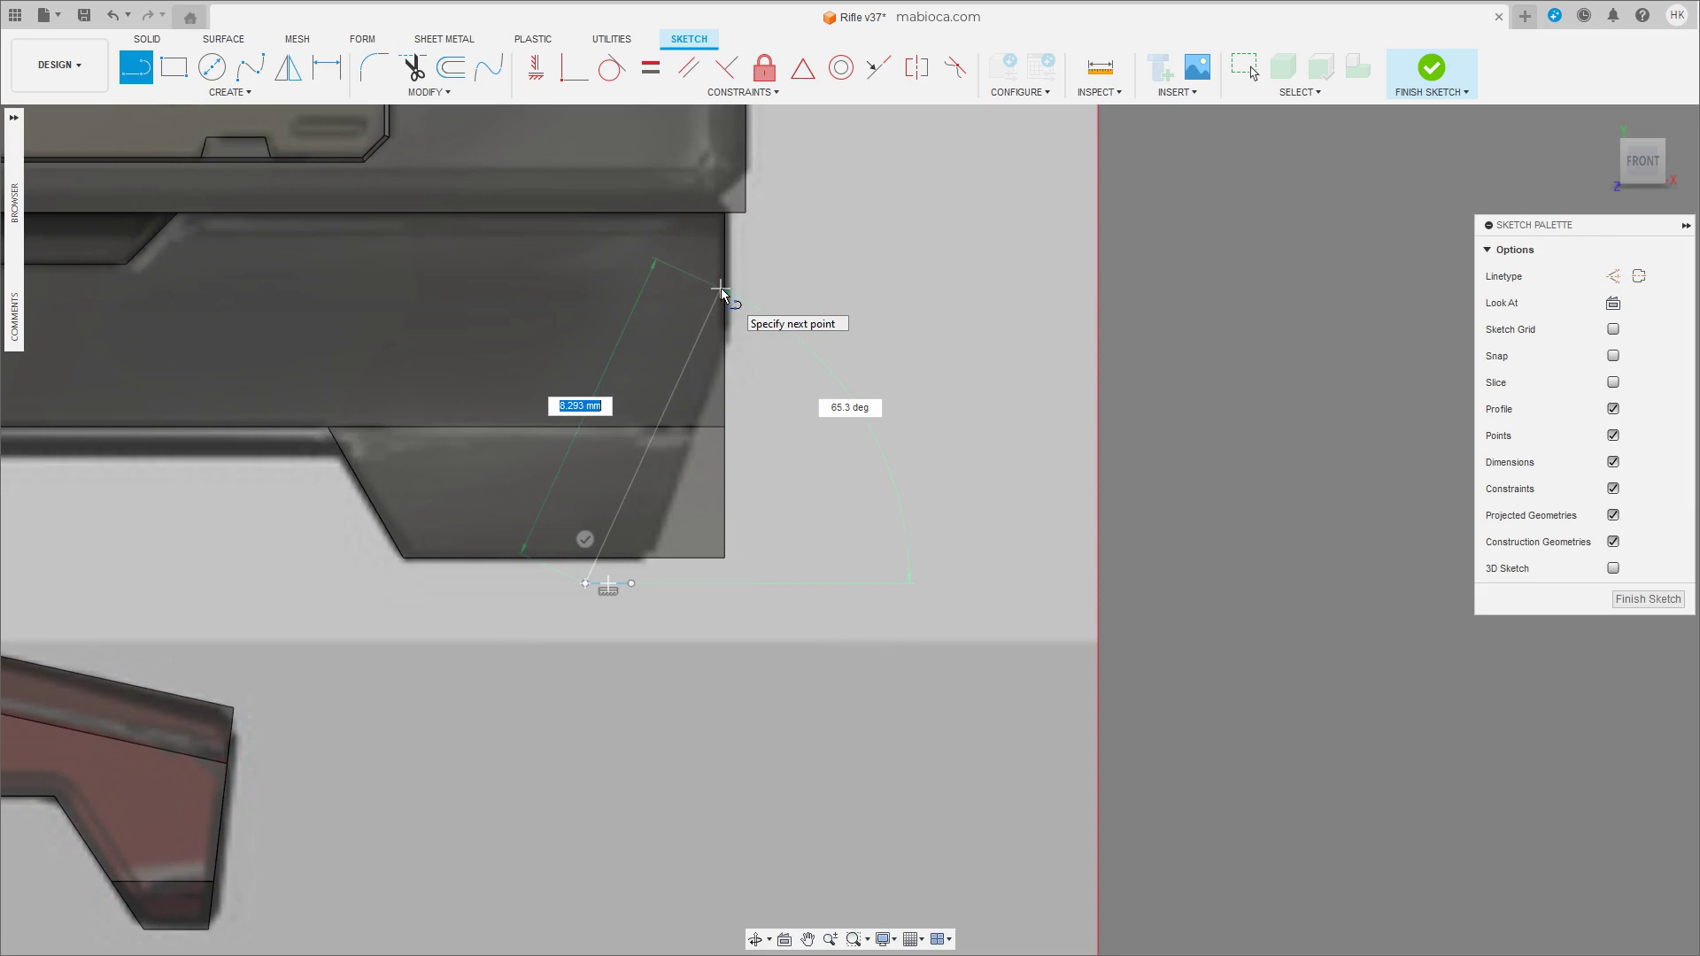
{"action": "key", "text": "Escape"}
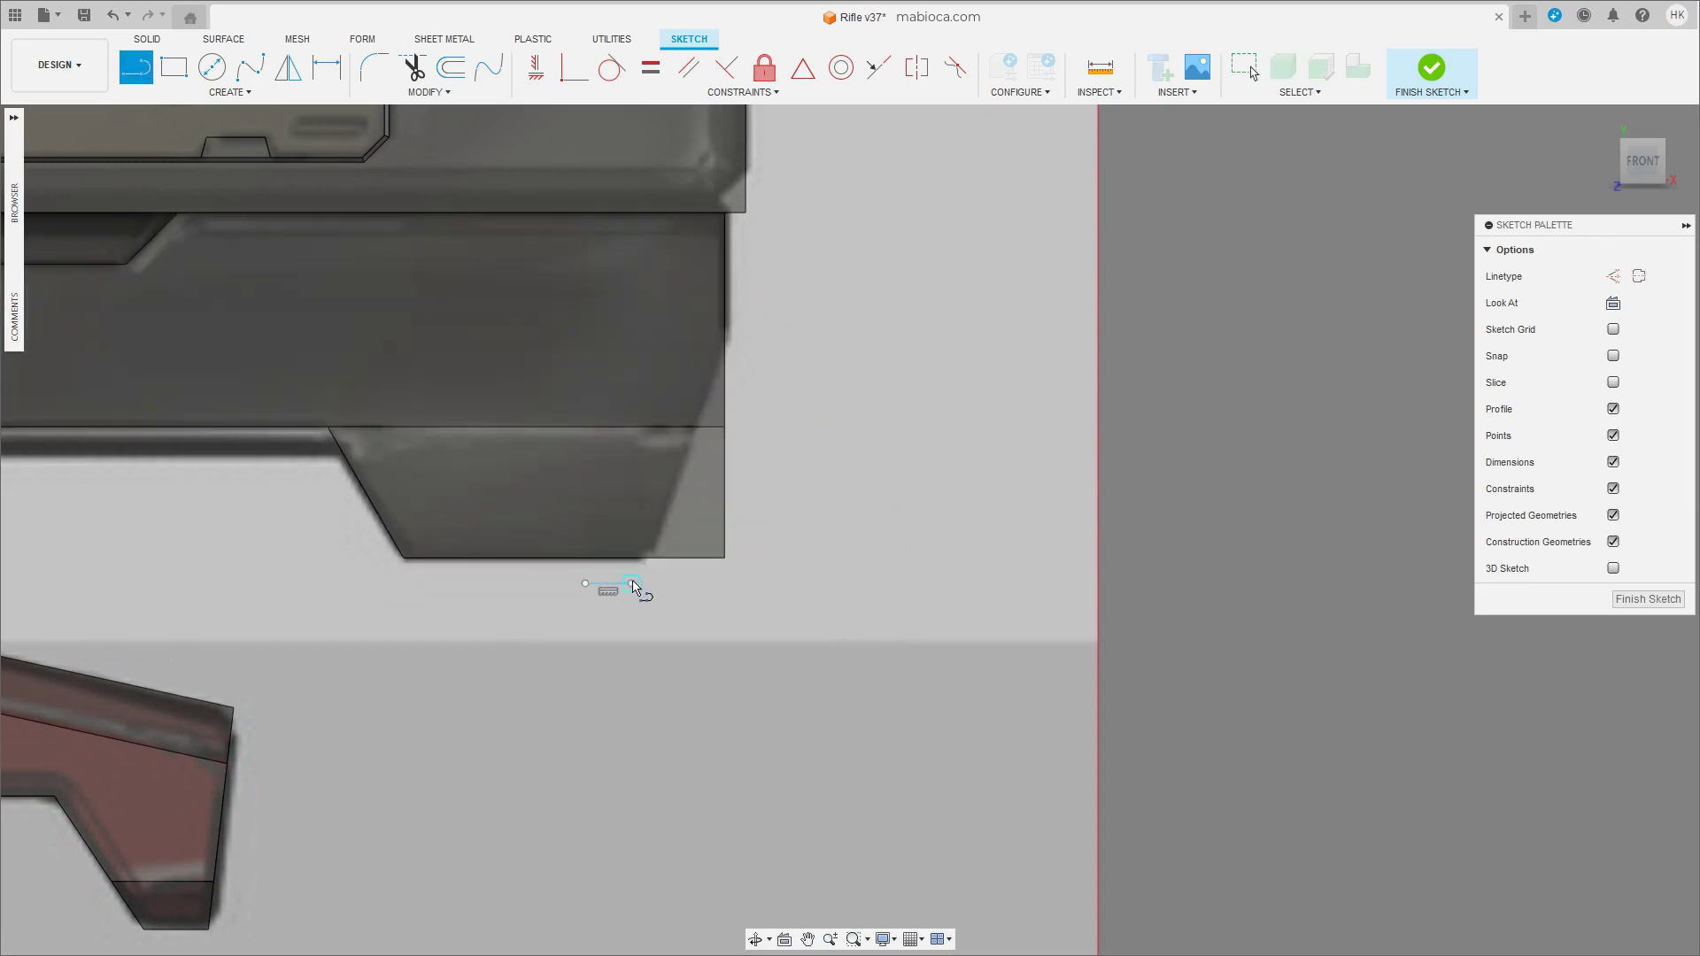
{"action": "left_click", "coordinate": [632, 585]}
{"action": "key", "text": "Escape"}
{"action": "left_click", "coordinate": [711, 375]}
{"action": "key", "text": "m"}
{"action": "left_click_drag", "start_coordinate": [732, 436], "coordinate": [742, 436]}
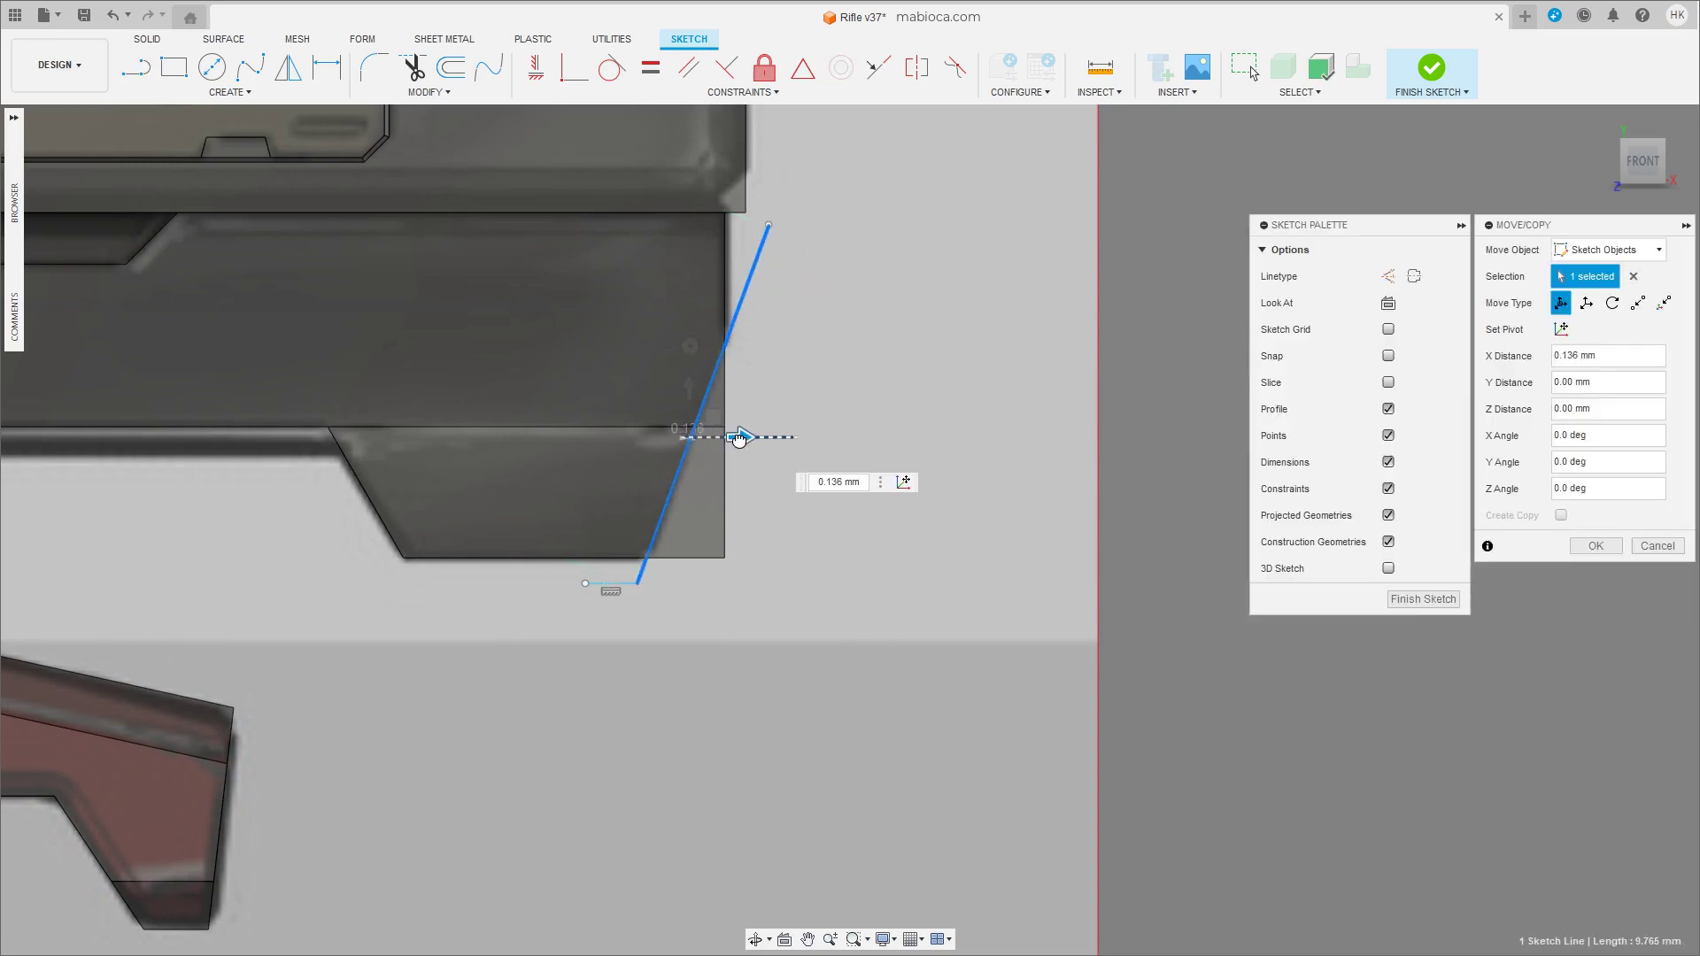
Split the frame and the small block beneath it along the angled sketch line.
{"action": "key", "text": "Return"}
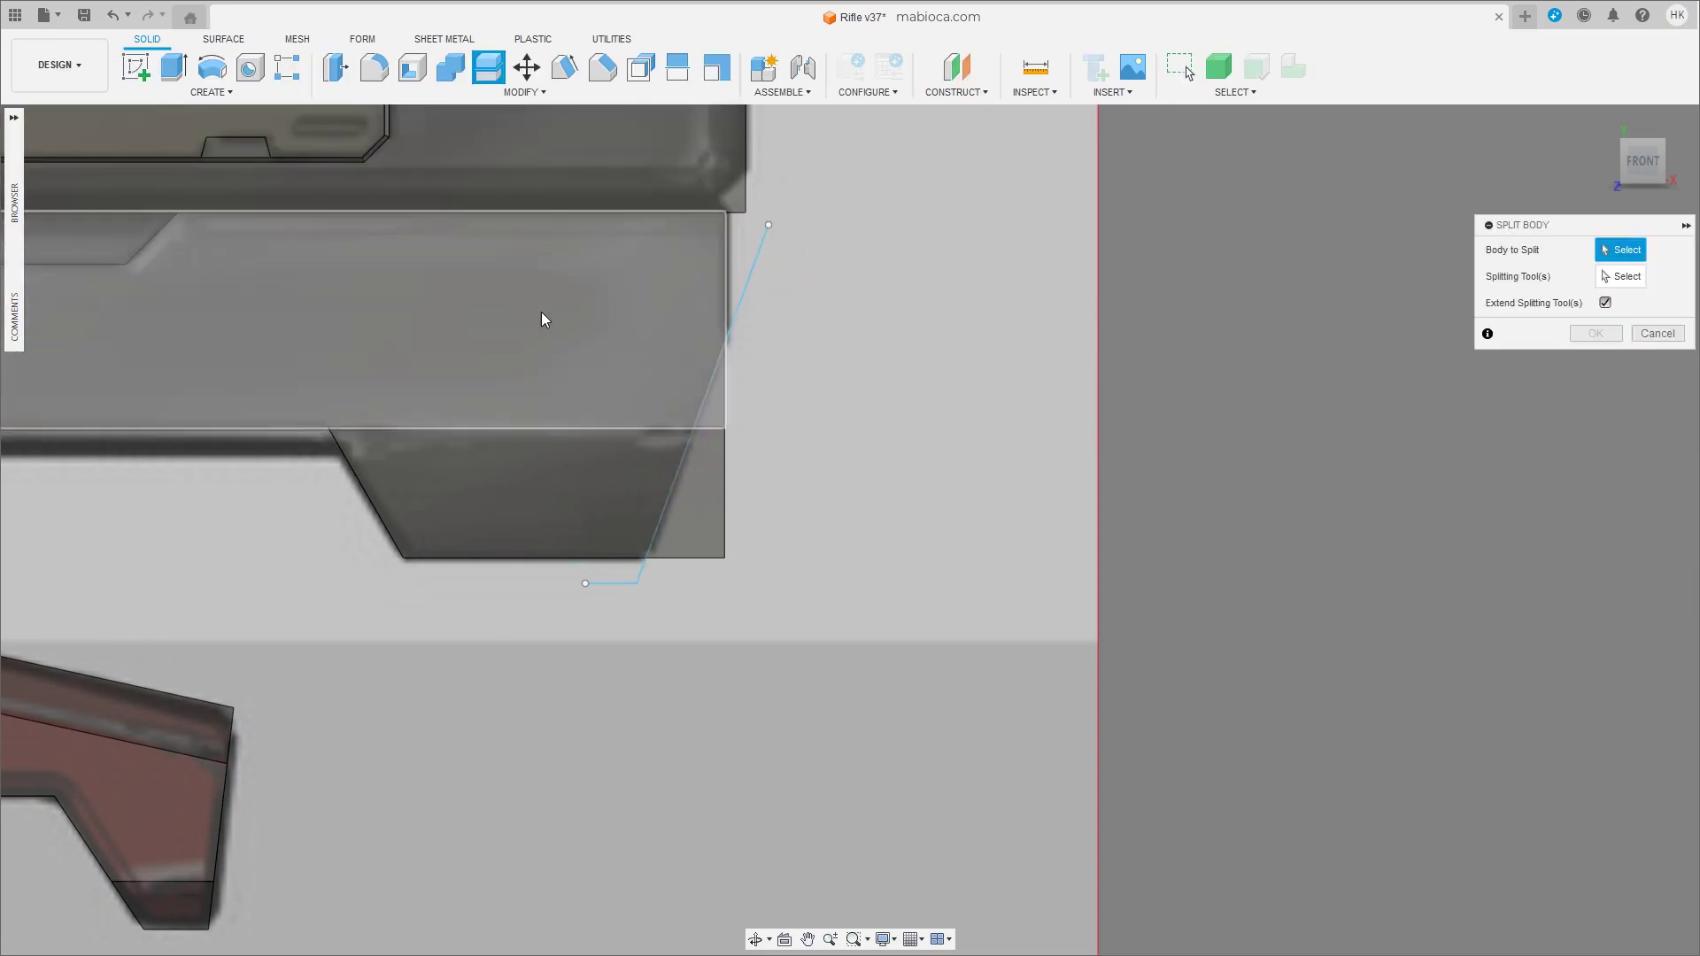
{"action": "left_click", "coordinate": [543, 319]}
{"action": "left_click", "coordinate": [516, 501]}
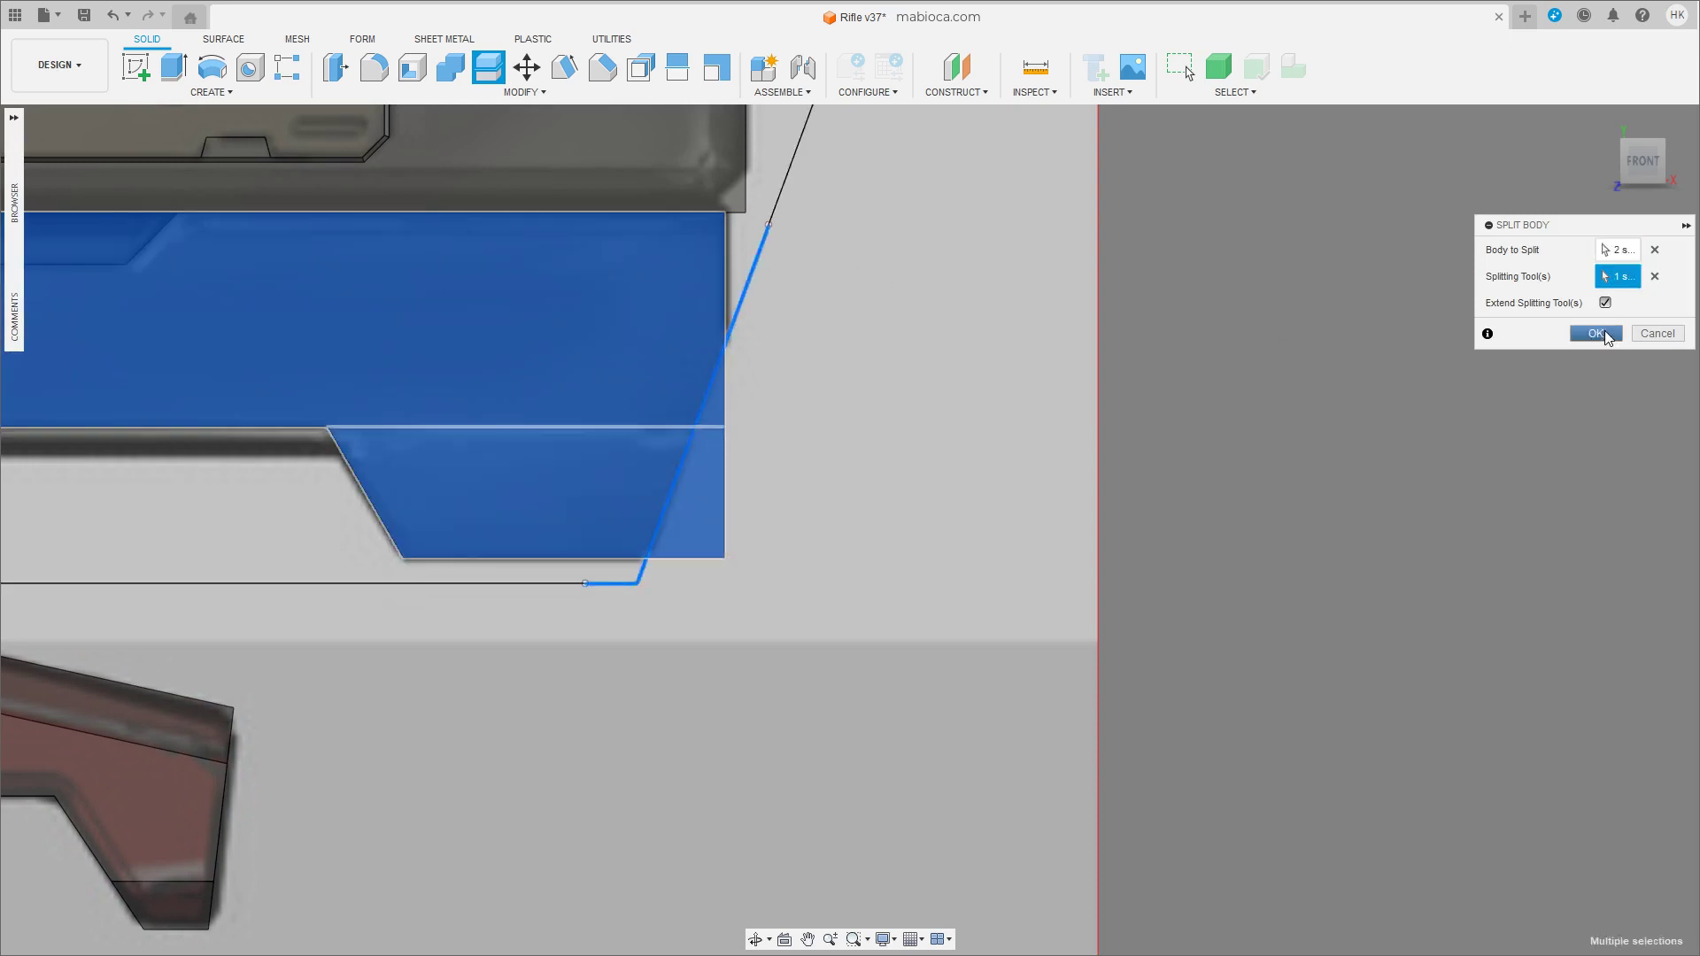
{"action": "left_click", "coordinate": [1597, 334]}
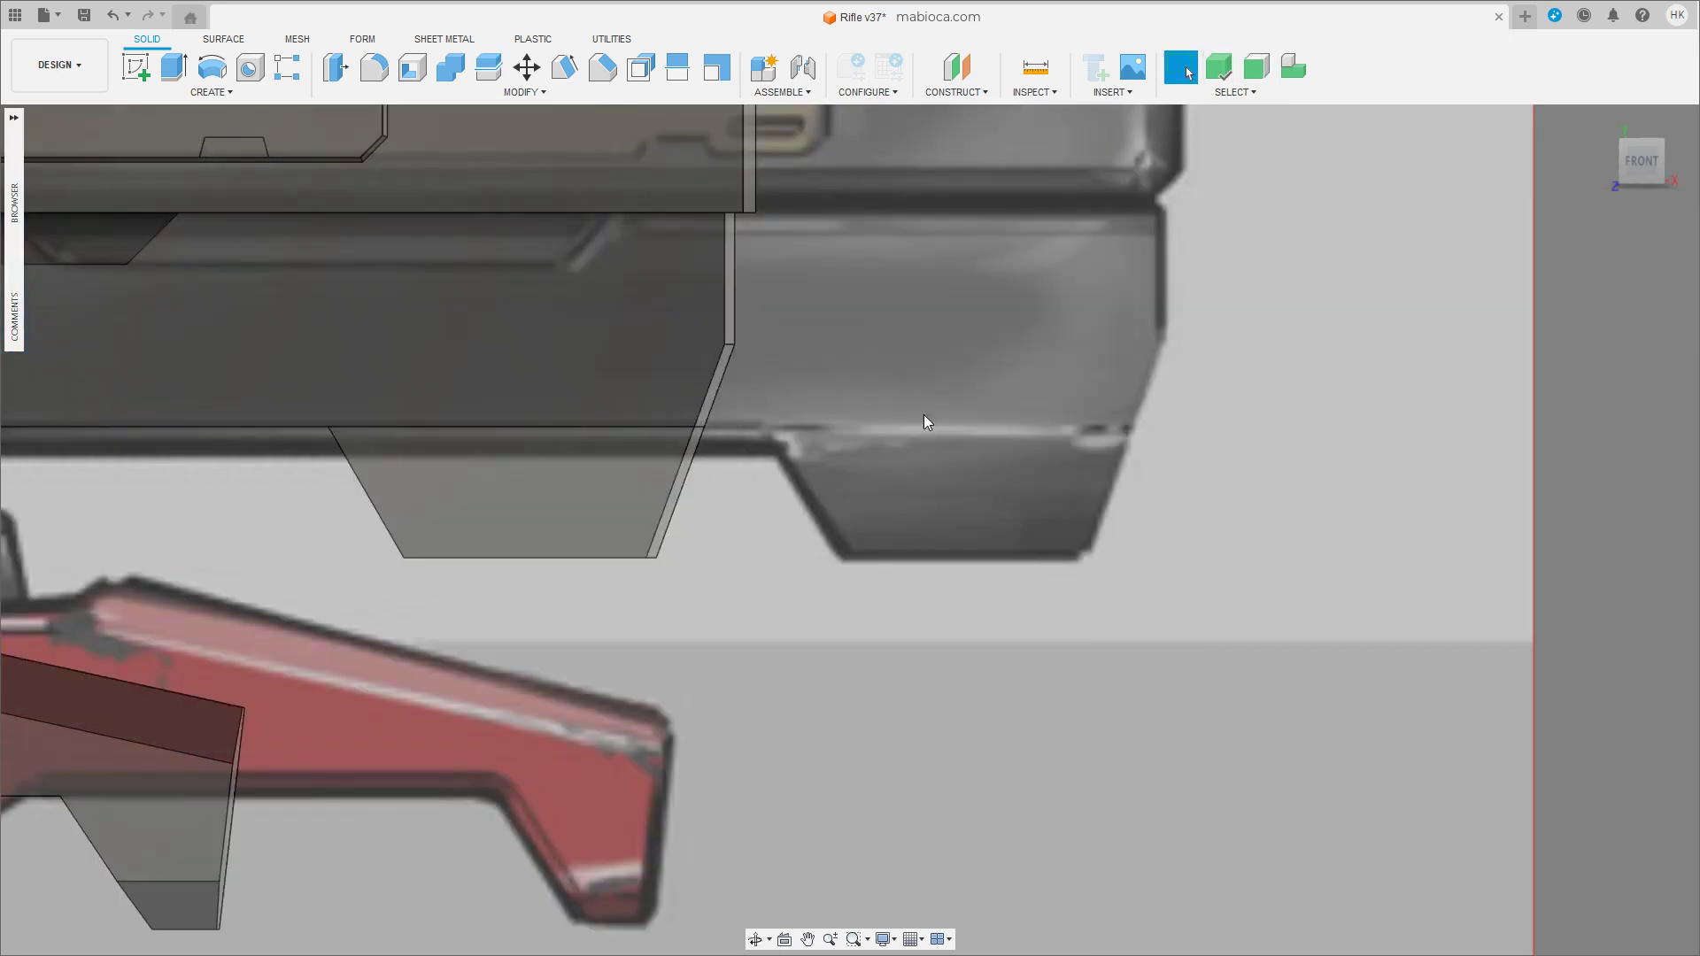
{"action": "scroll", "coordinate": [752, 531], "scroll_direction": "up", "scroll_amount": 5}
Chamfer the receiver's single lower corner edge by 0.988 mm.
{"action": "key", "text": "c"}
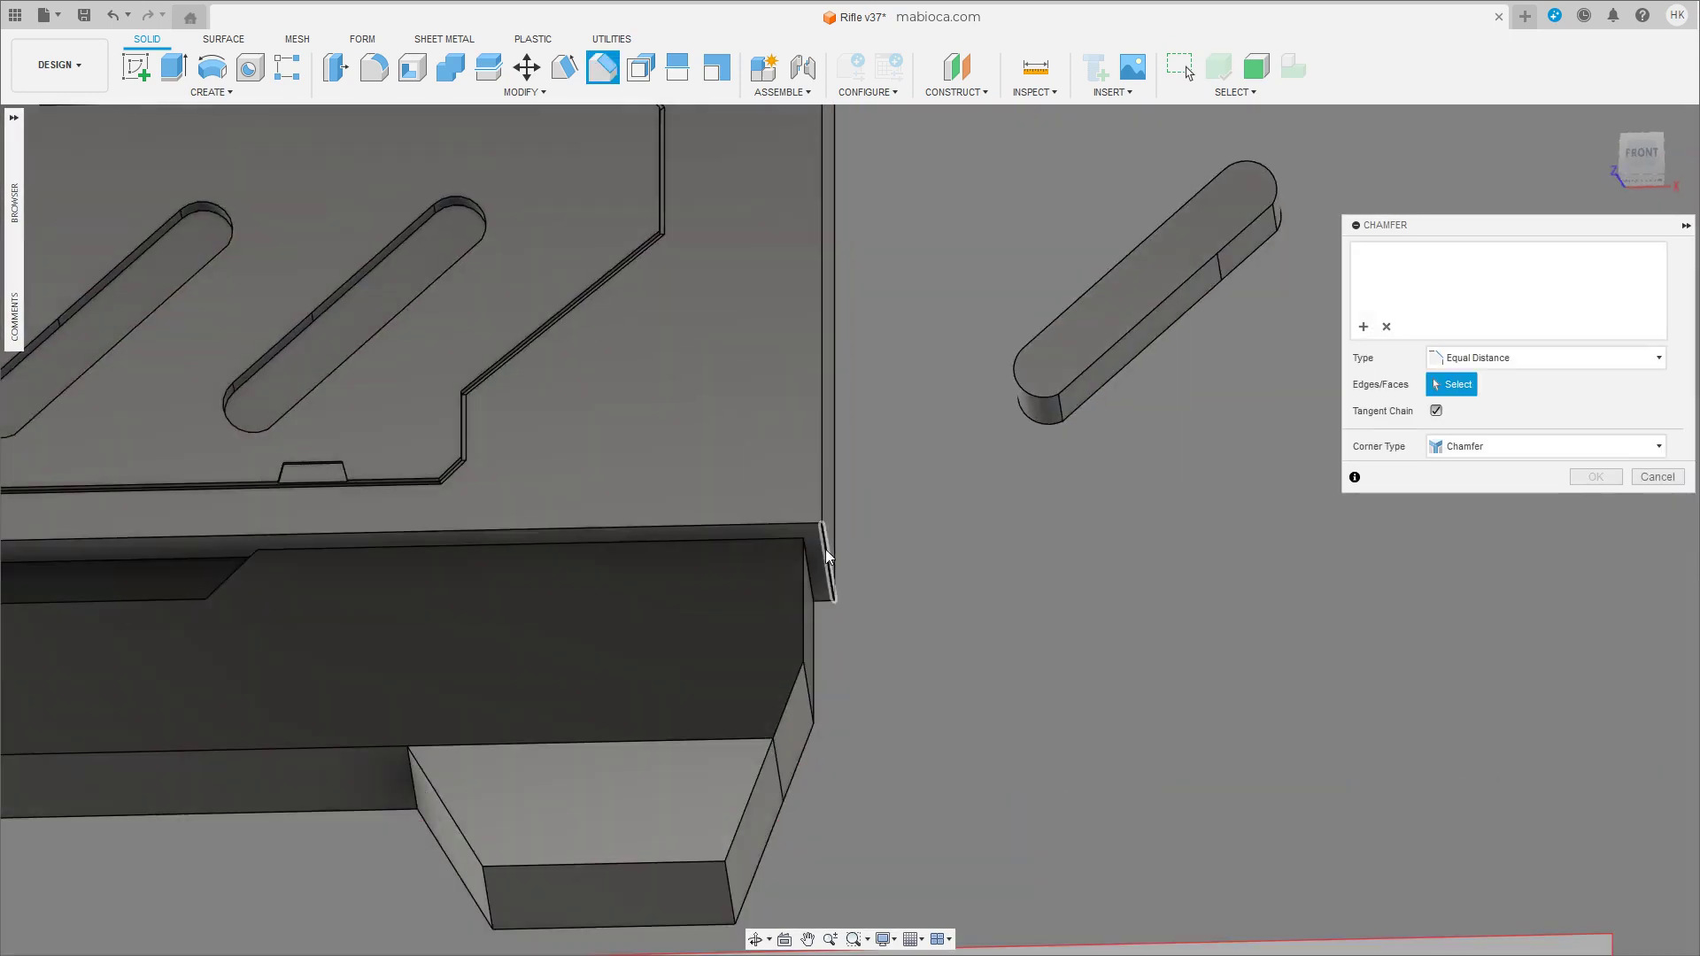
{"action": "left_click", "coordinate": [827, 554]}
{"action": "key", "text": "Escape"}
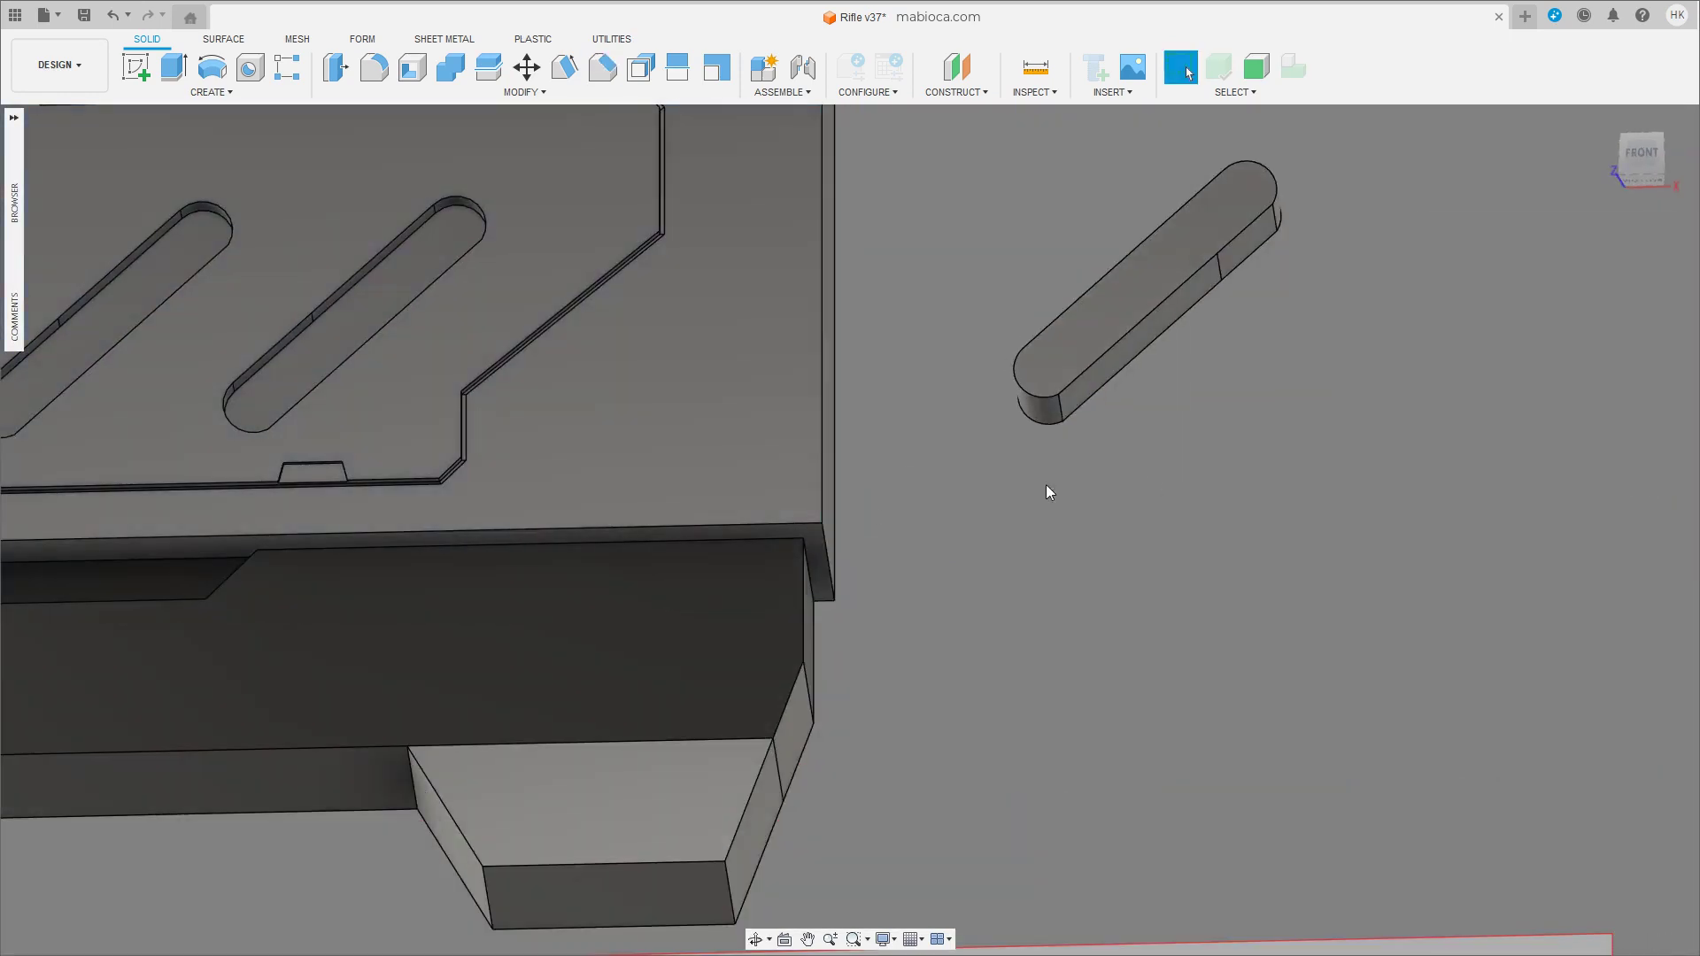
{"action": "key", "text": "c"}
{"action": "left_click", "coordinate": [832, 542]}
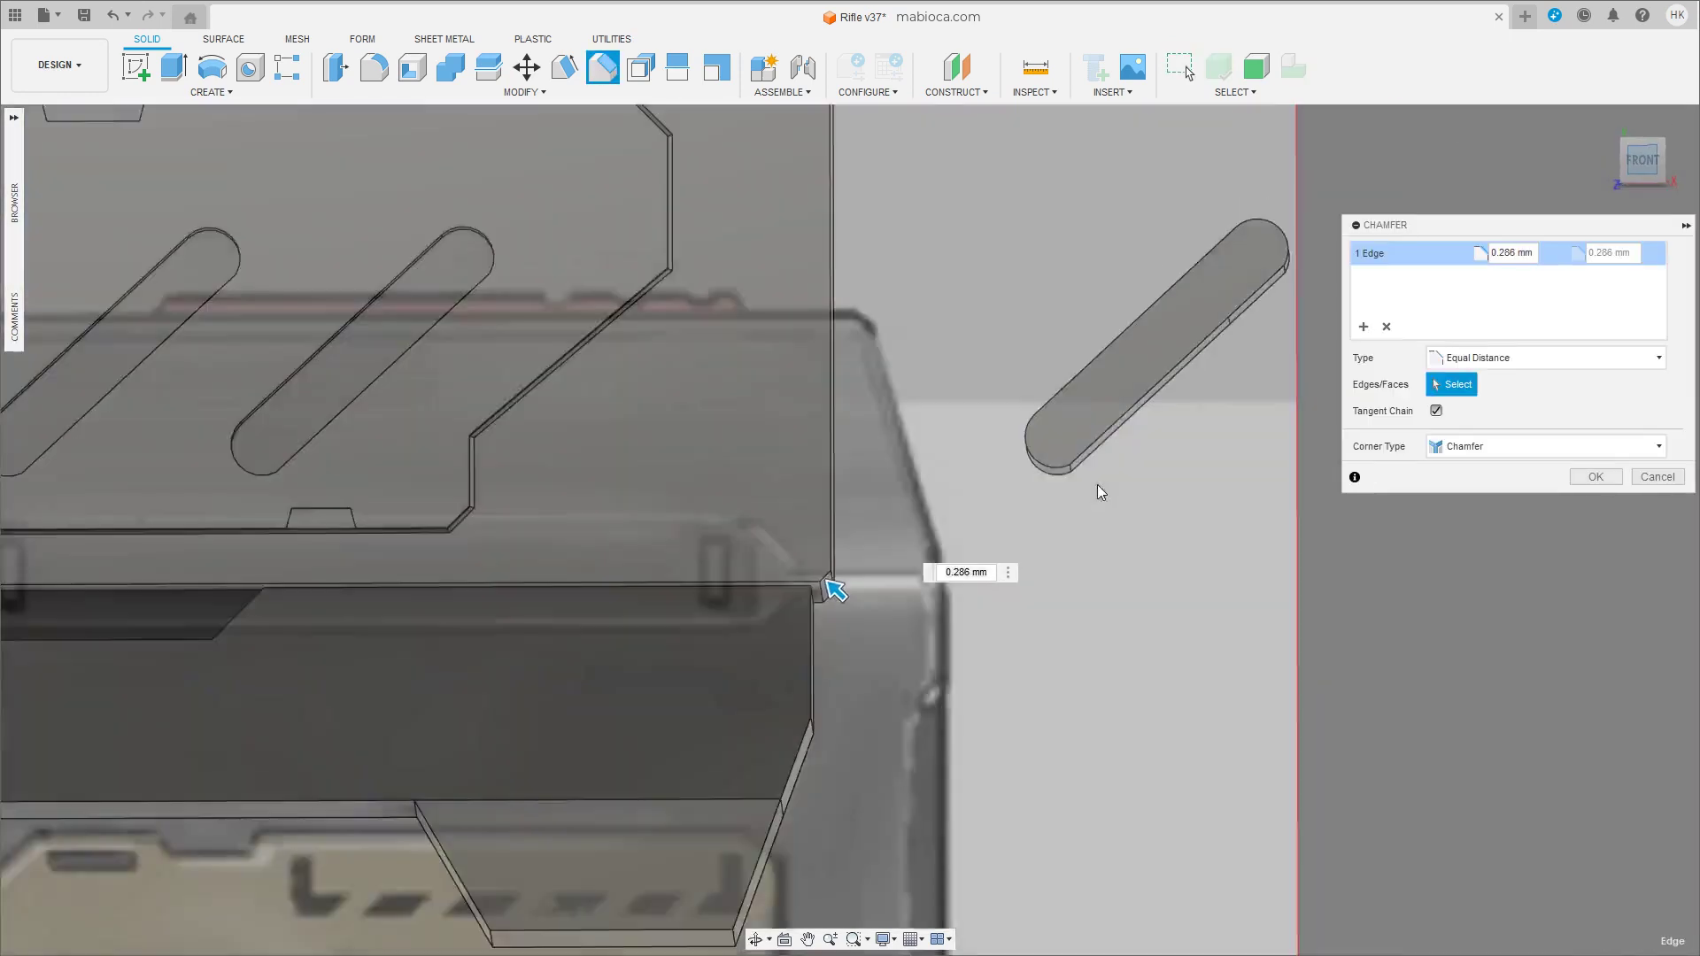
{"action": "scroll", "coordinate": [823, 596], "scroll_direction": "down", "scroll_amount": 2}
{"action": "scroll", "coordinate": [881, 522], "scroll_direction": "down", "scroll_amount": 2}
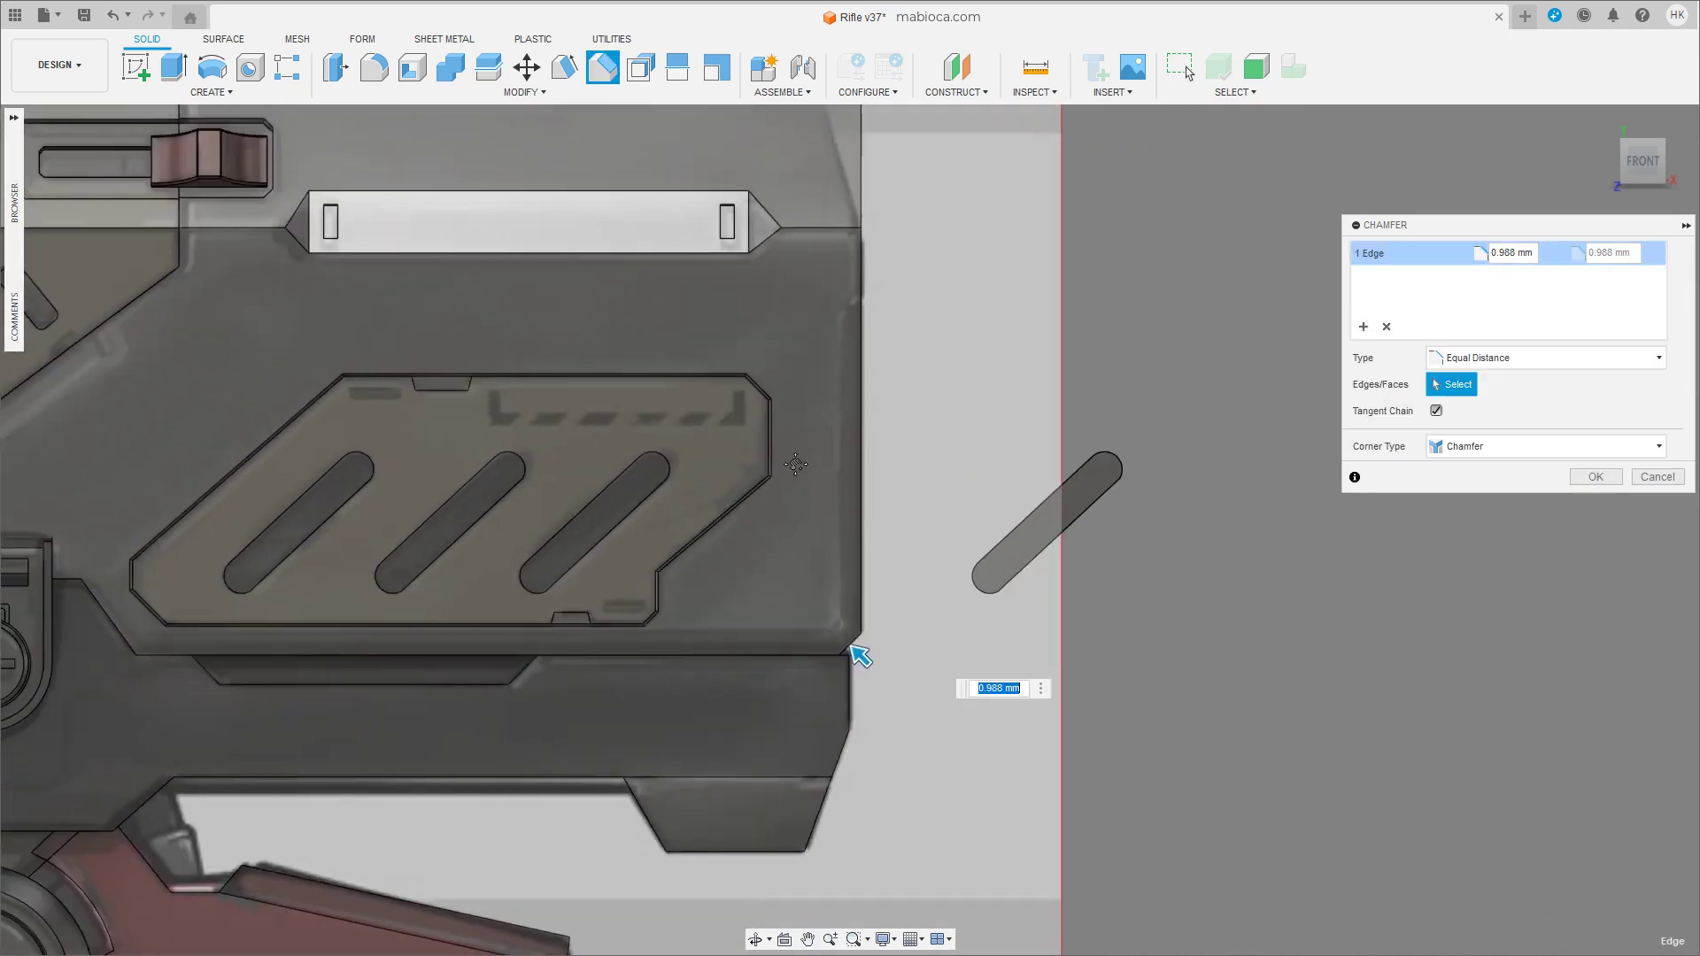
{"action": "scroll", "coordinate": [974, 549], "scroll_direction": "down", "scroll_amount": 2}
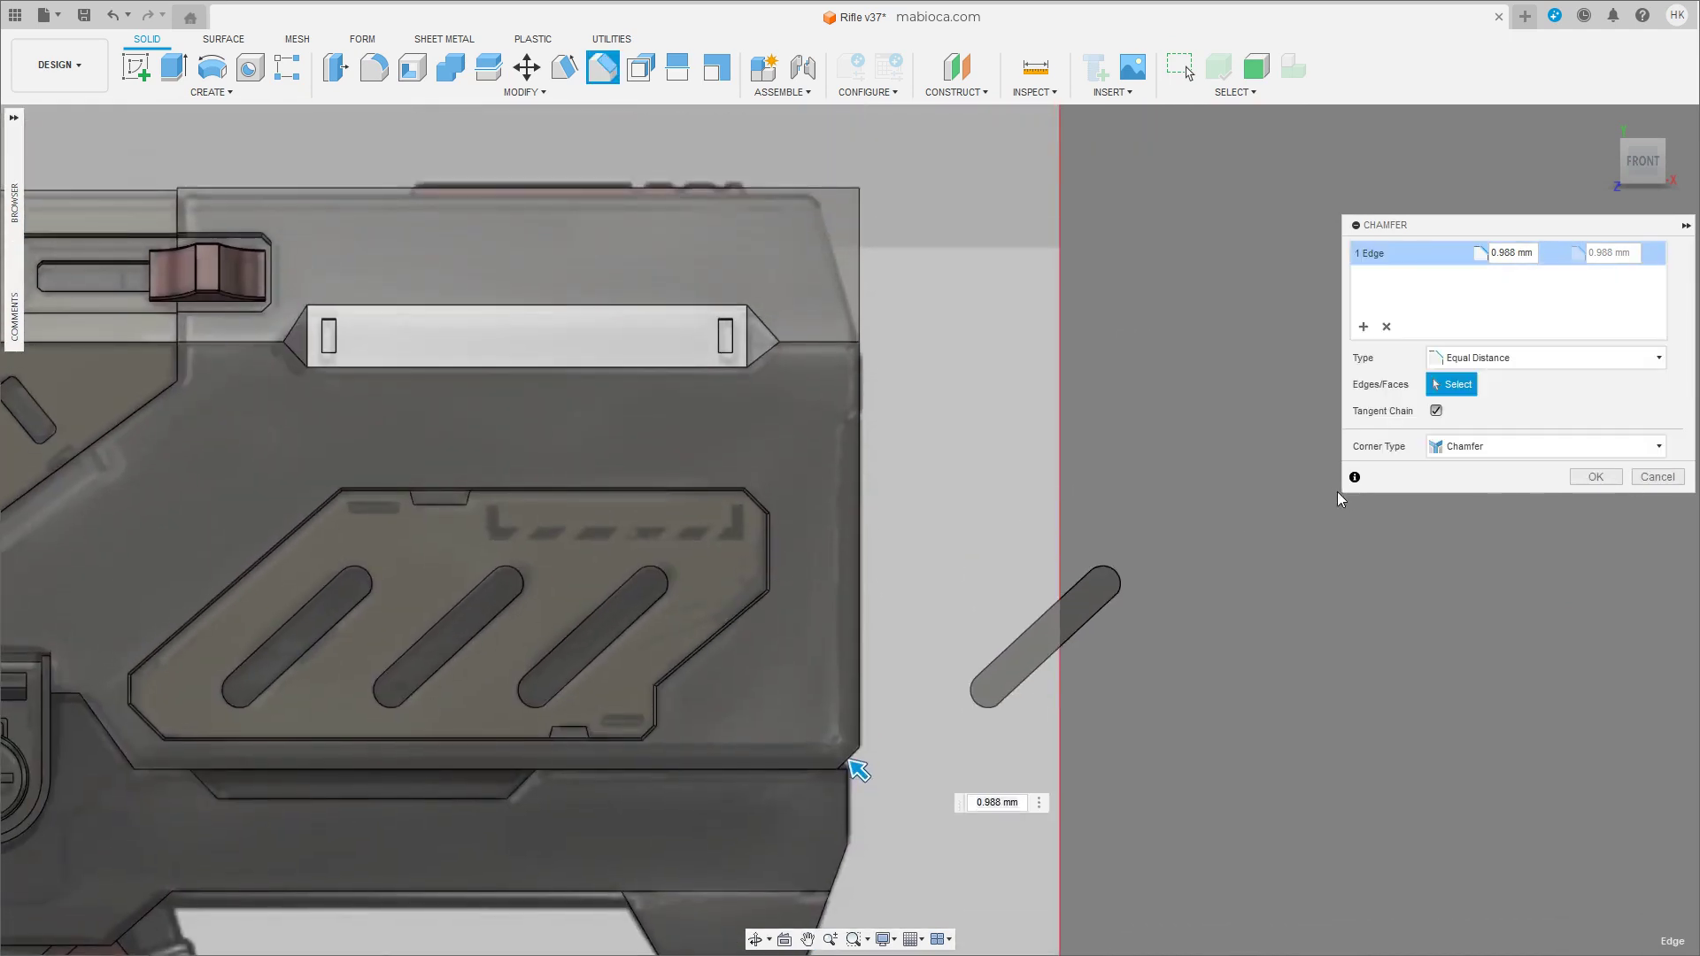
{"action": "left_click", "coordinate": [1596, 477]}
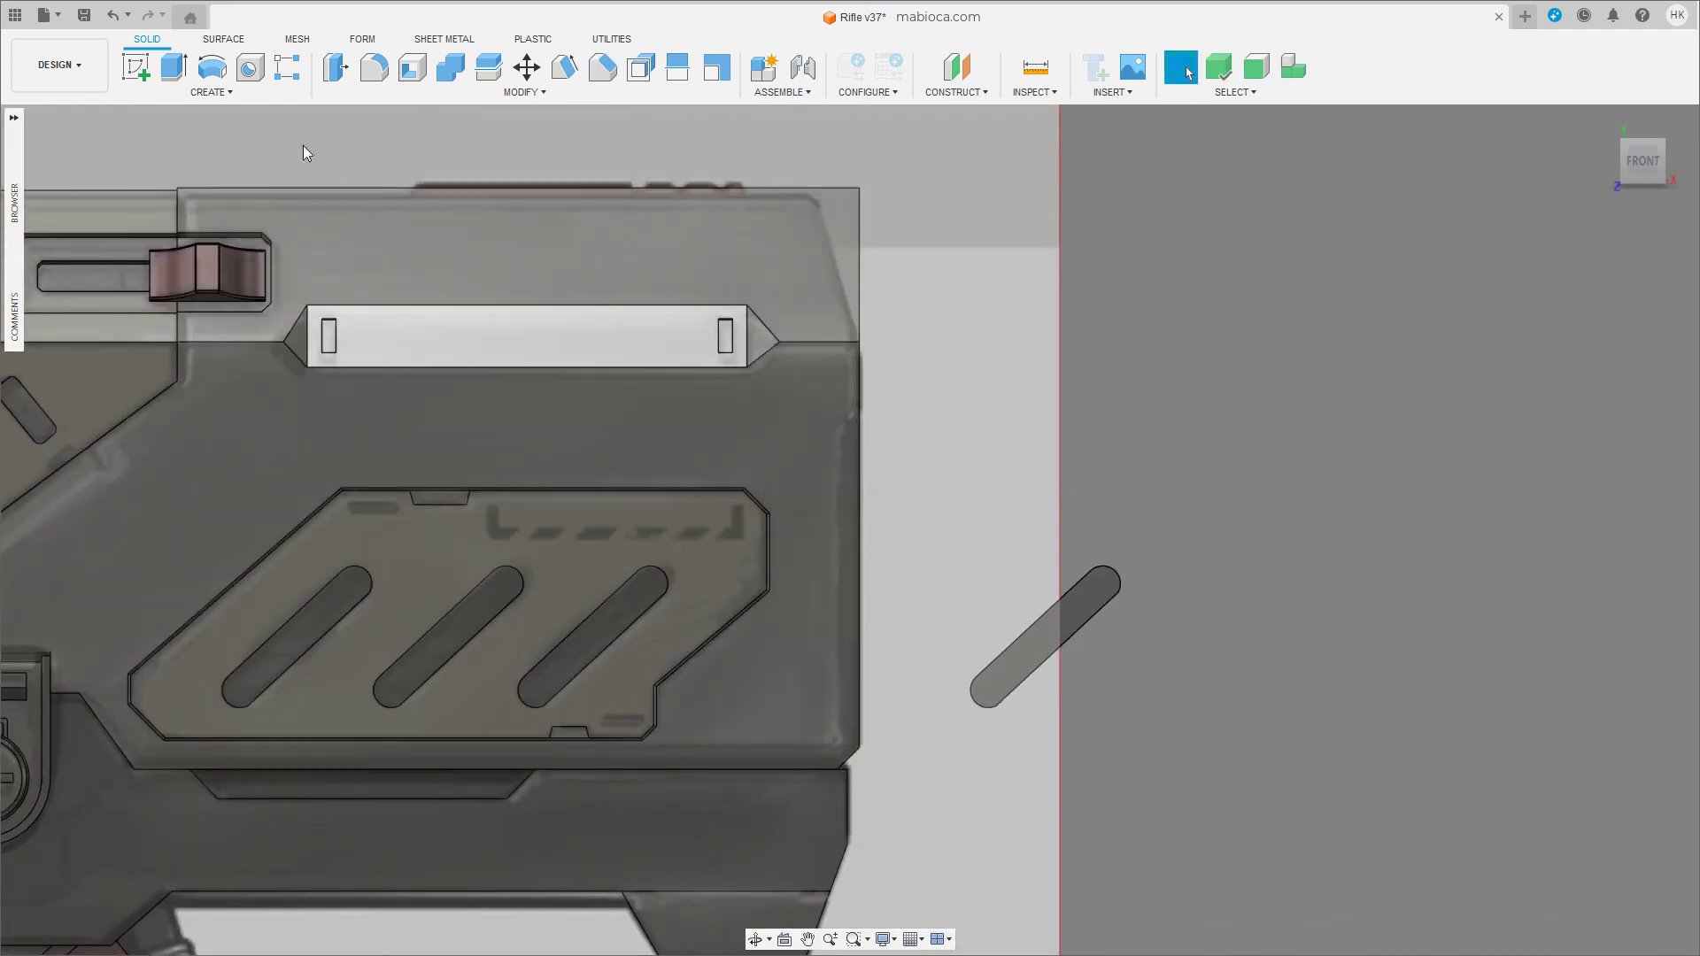
{"action": "left_click", "coordinate": [232, 92]}
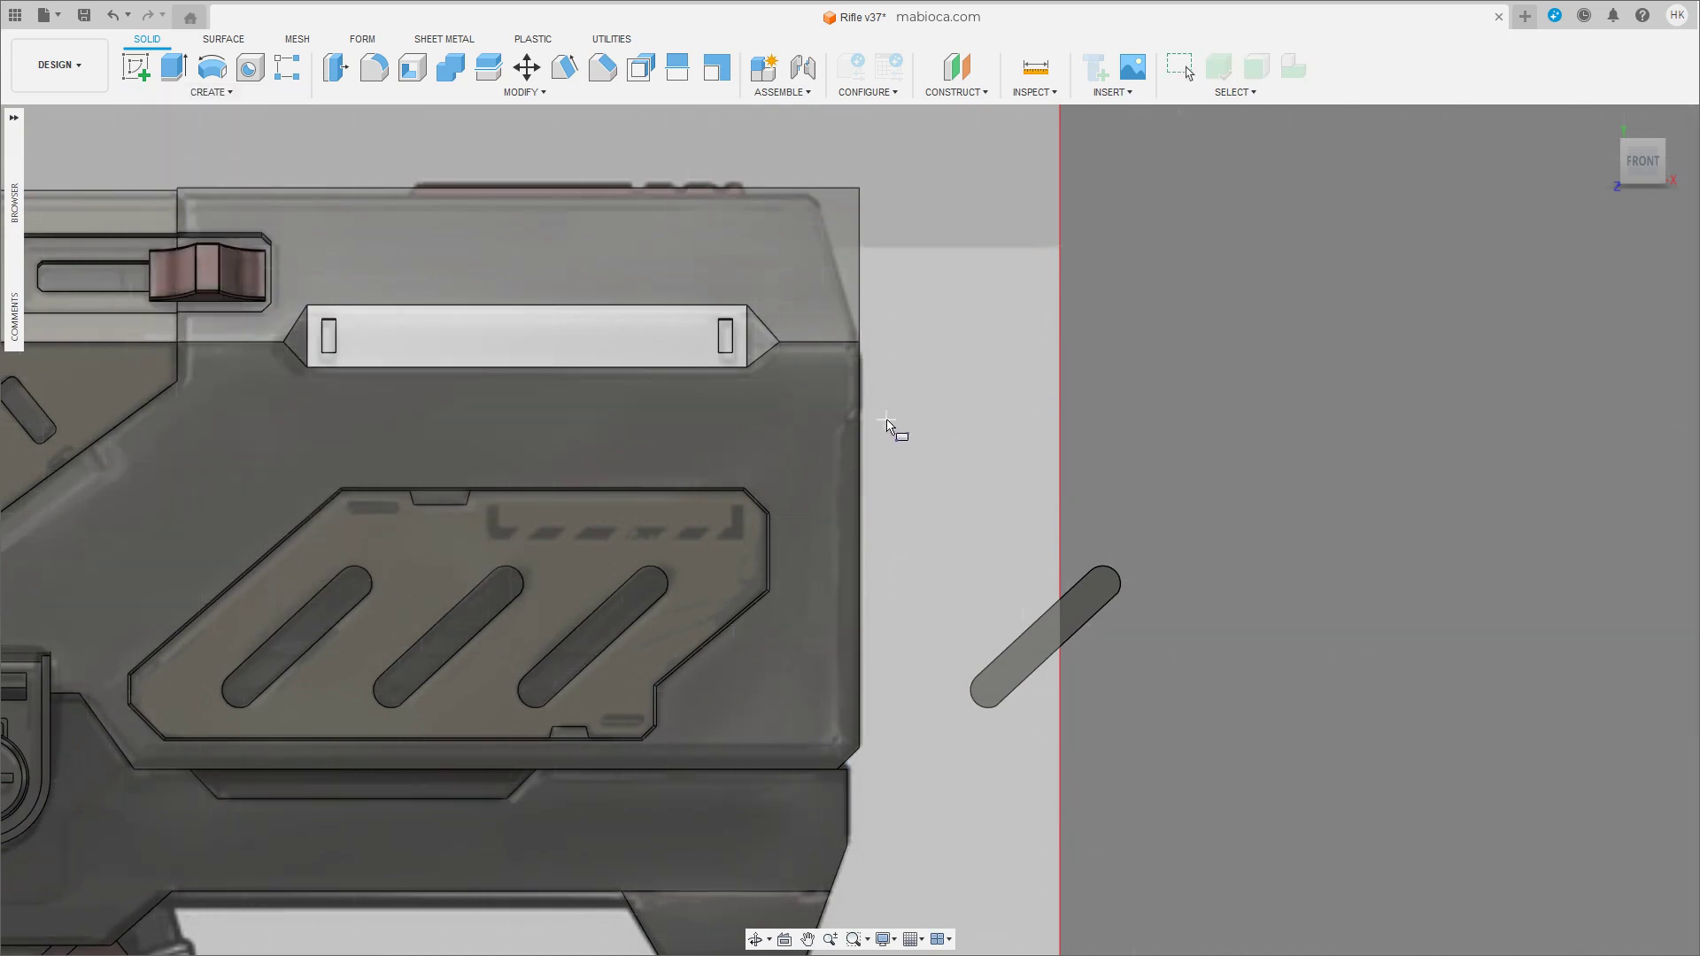
Create a new box body 3.455 mm tall beside the receiver's front end.
{"action": "left_click", "coordinate": [924, 819]}
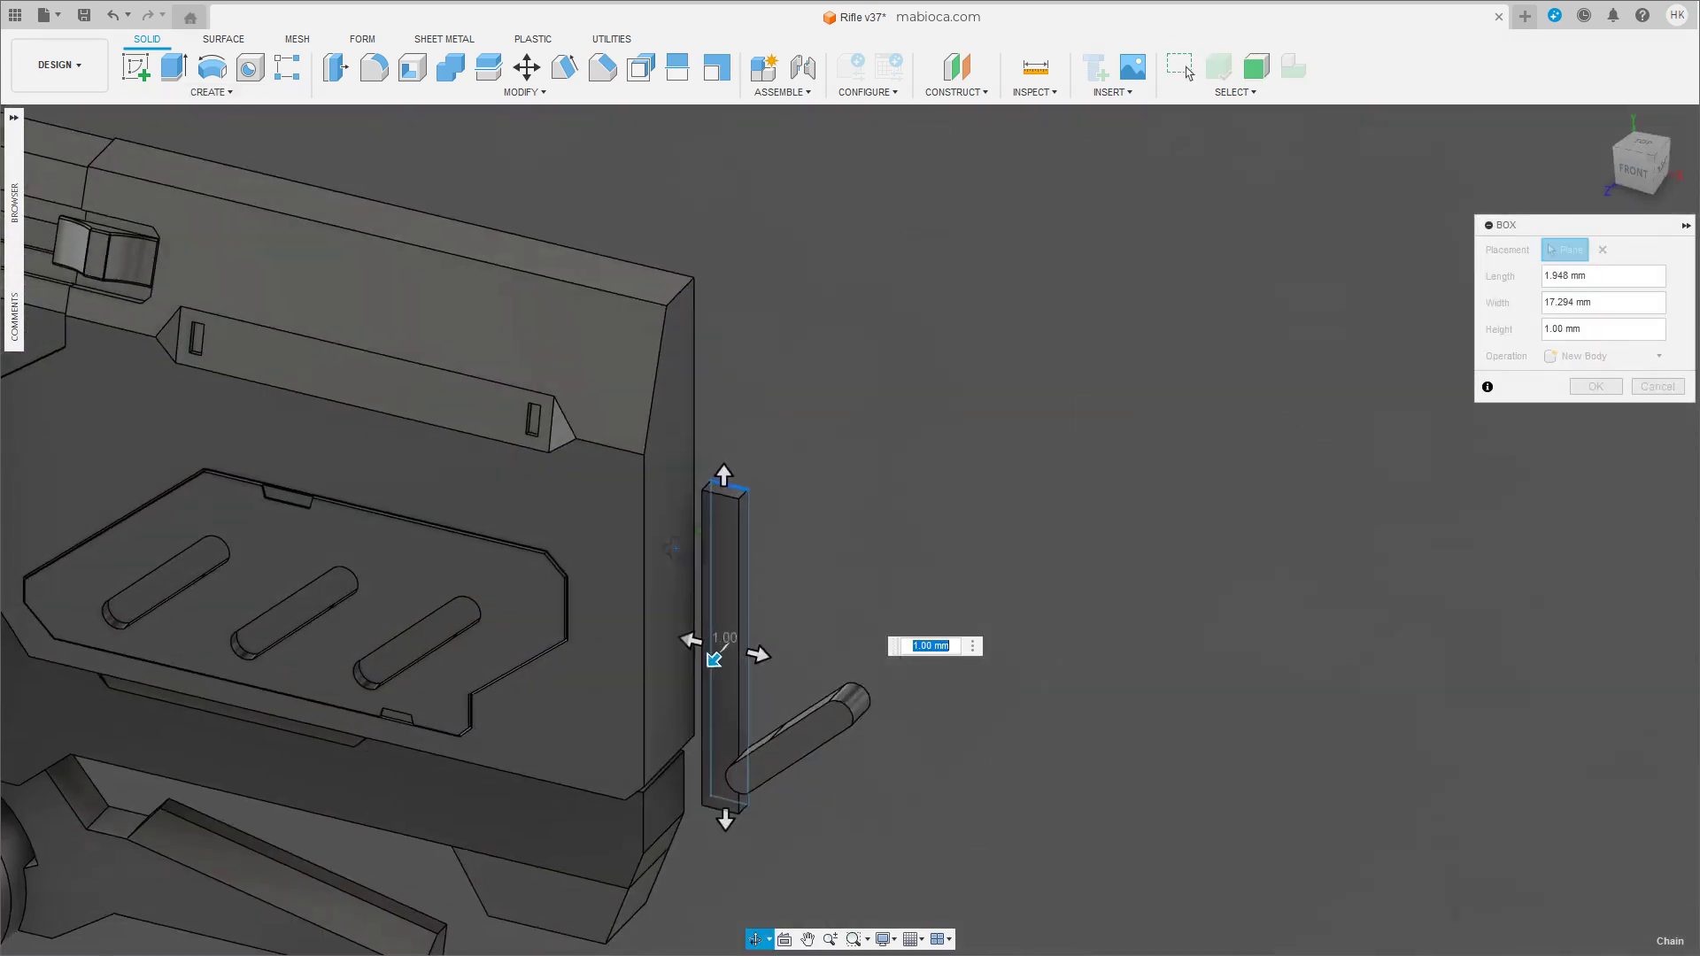
{"action": "left_click_drag", "start_coordinate": [713, 660], "coordinate": [691, 683]}
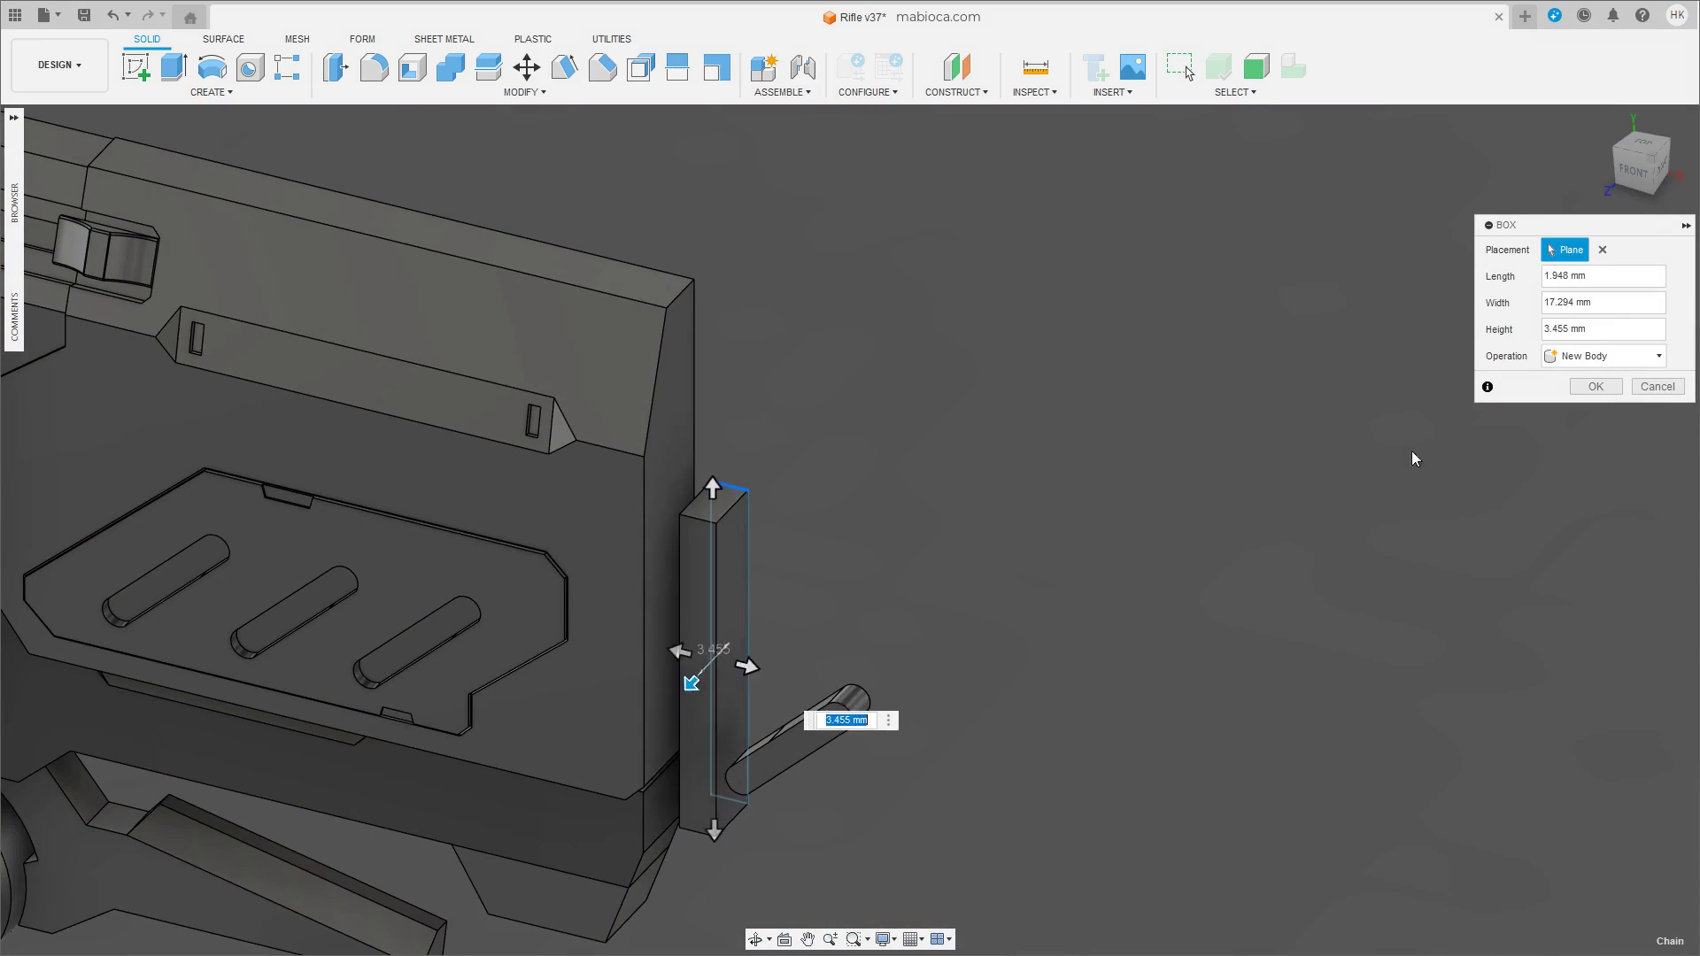
{"action": "left_click", "coordinate": [1610, 390]}
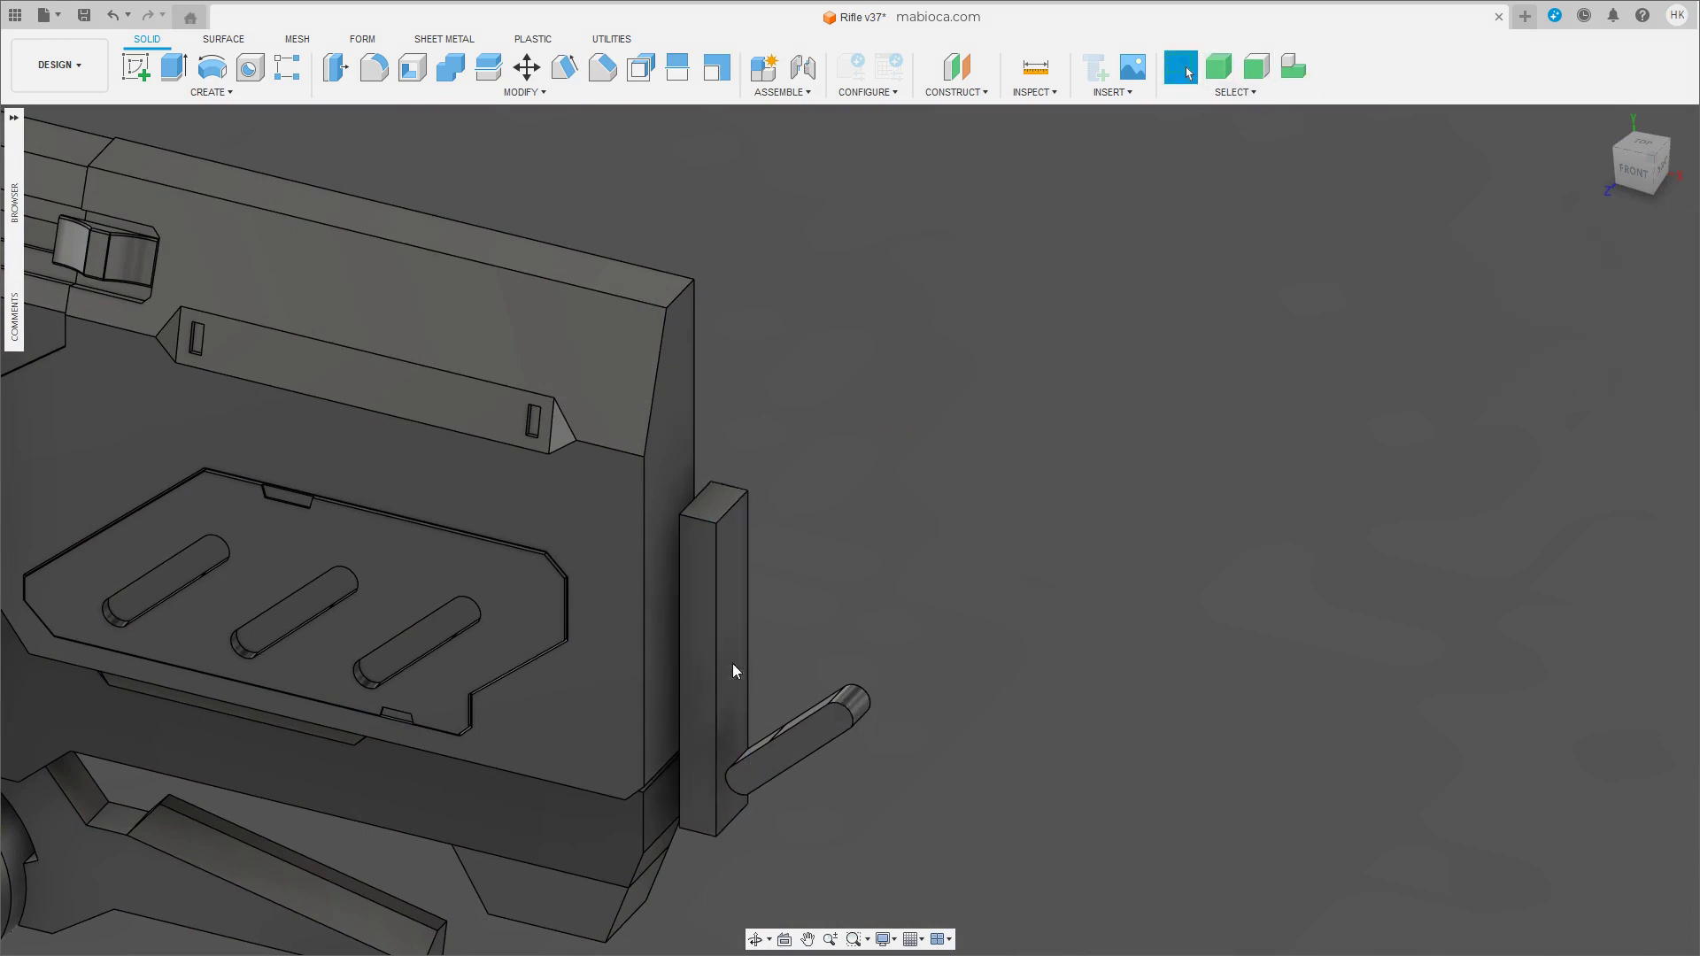
Move the box to 5.464 mm depth and shift it left toward the receiver.
{"action": "left_click", "coordinate": [744, 580]}
{"action": "key", "text": "m"}
{"action": "left_click_drag", "start_coordinate": [751, 805], "coordinate": [567, 886]}
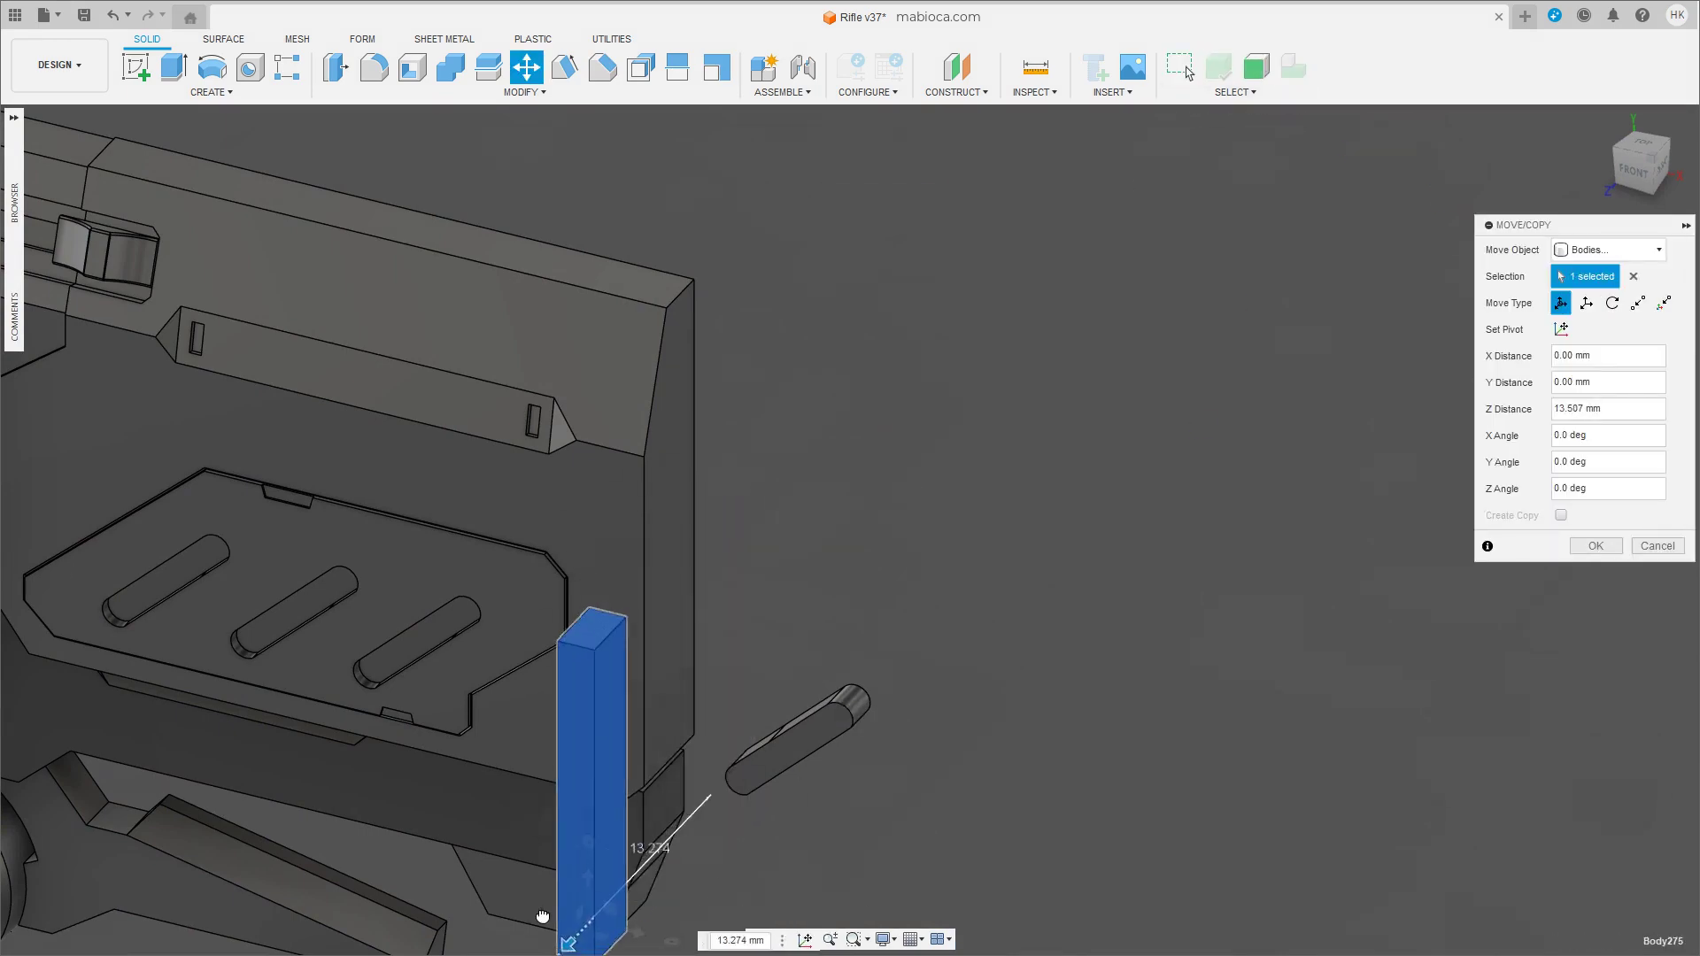
{"action": "middle_click_drag", "start_coordinate": [567, 885], "coordinate": [682, 603], "text": "shift"}
{"action": "left_click_drag", "start_coordinate": [421, 871], "coordinate": [557, 817]}
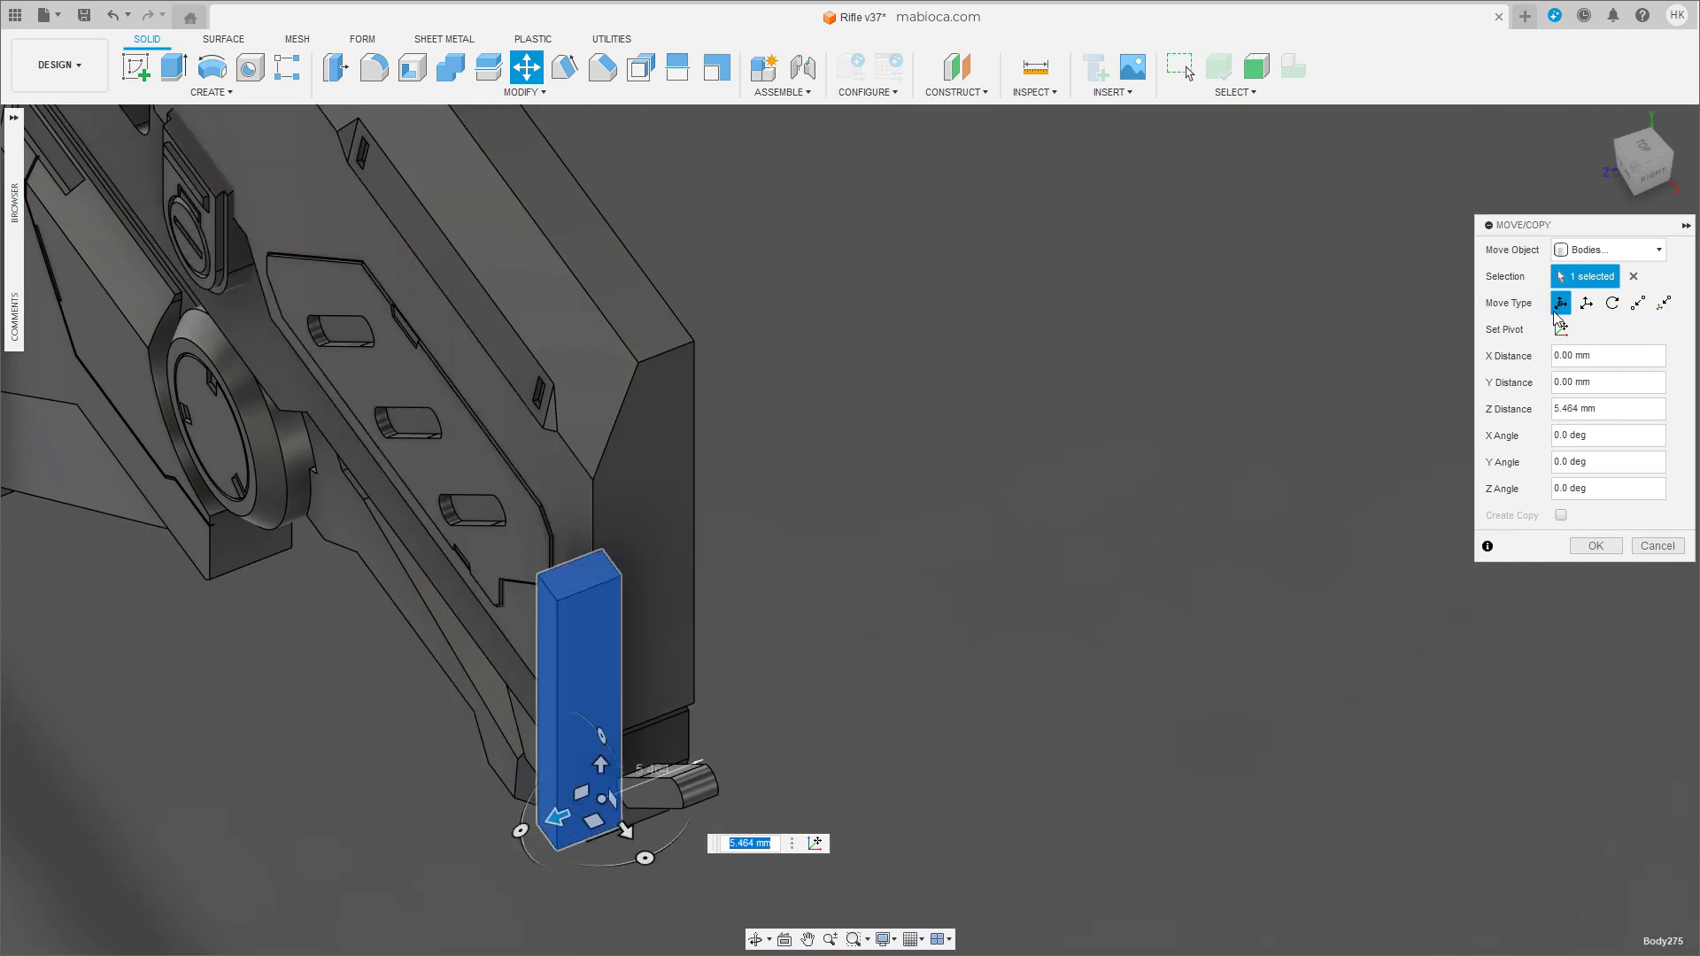
{"action": "left_click", "coordinate": [1629, 169]}
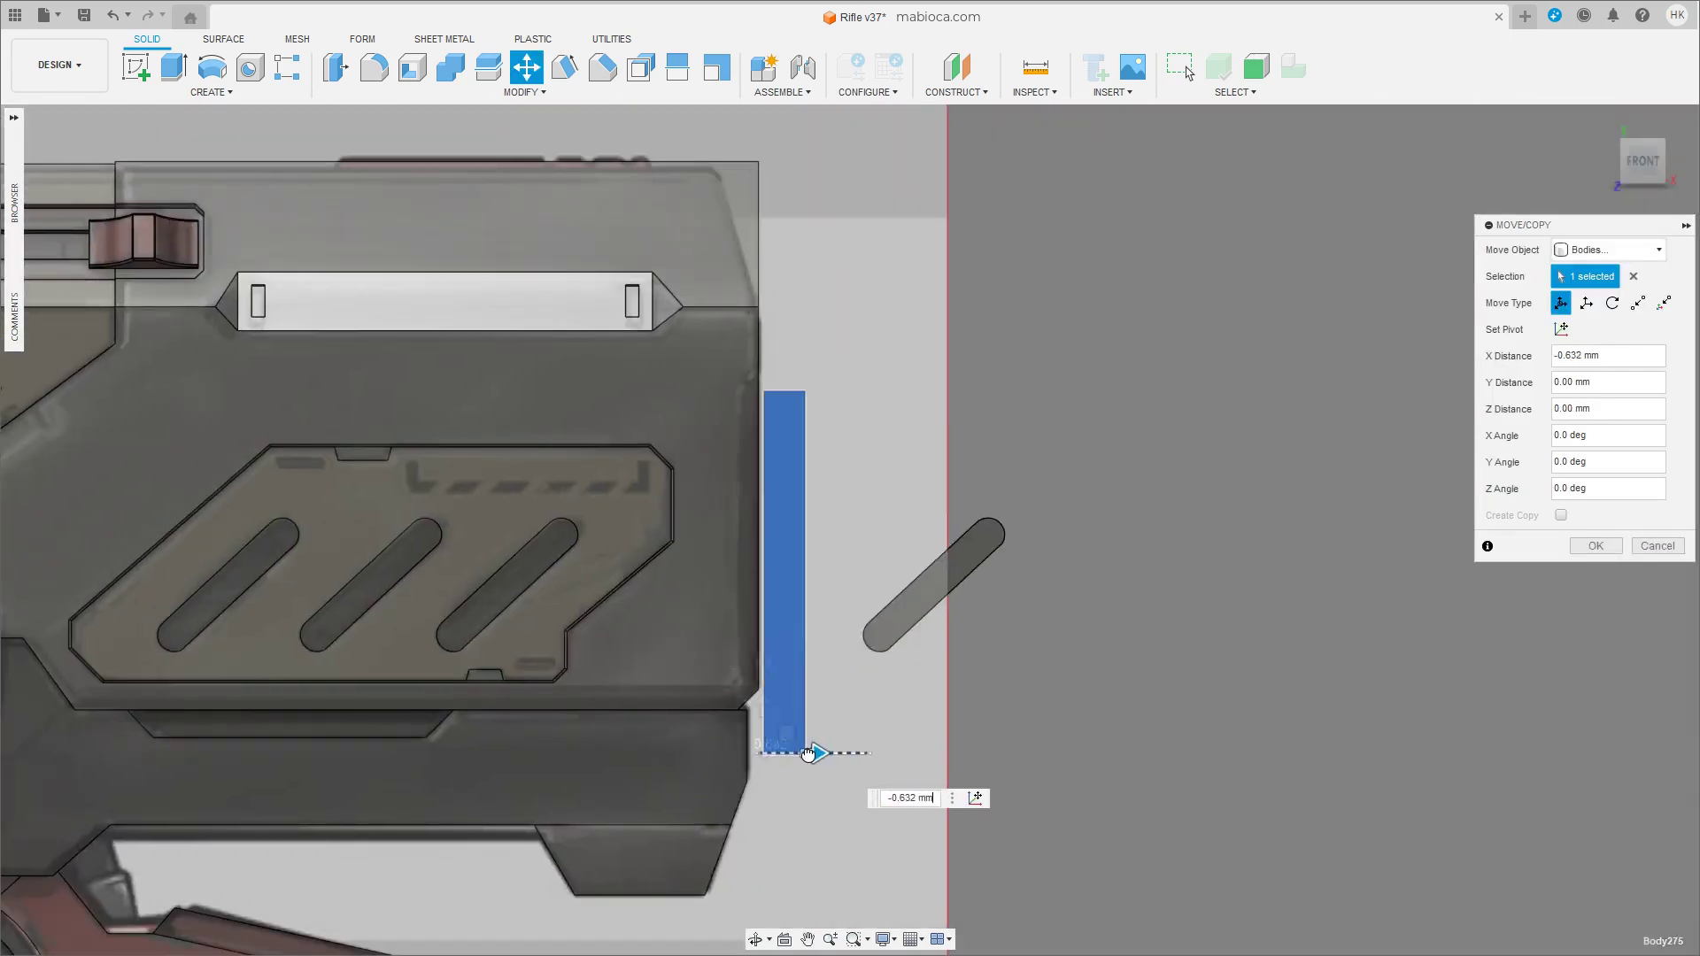
{"action": "left_click_drag", "start_coordinate": [808, 753], "coordinate": [785, 754]}
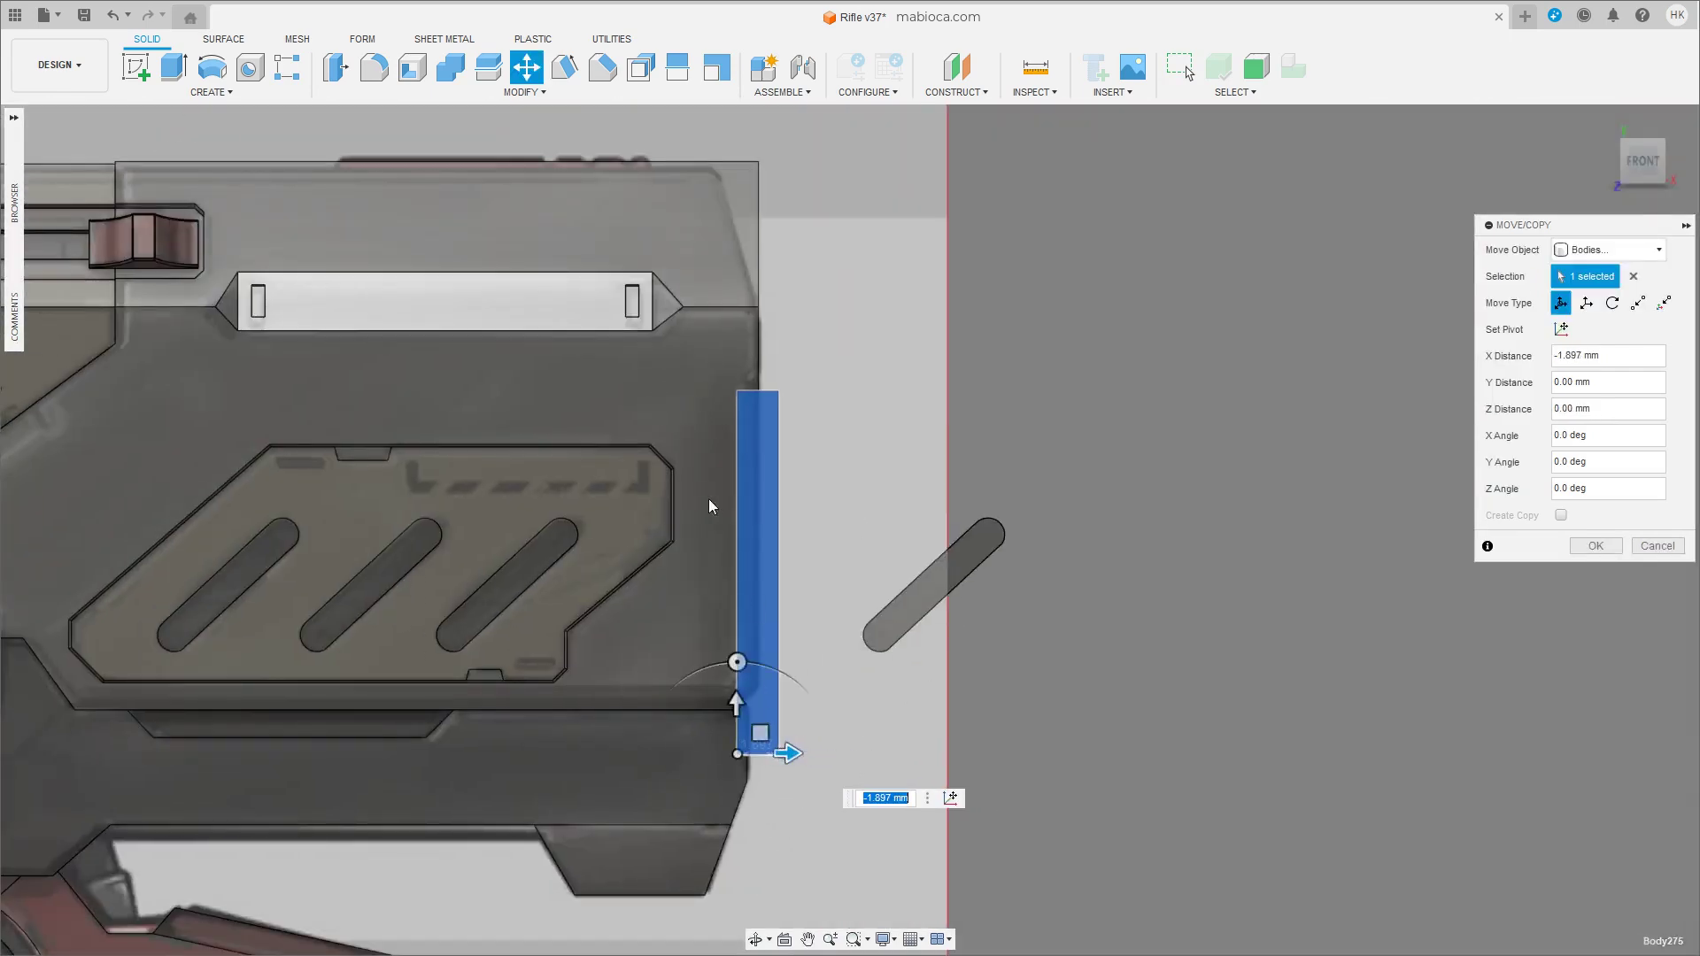
Rotate the box 45 degrees about its vertical axis and commit the move.
{"action": "mouse_move", "coordinate": [708, 506]}
{"action": "middle_mouse_down", "text": "shift"}
{"action": "mouse_move", "coordinate": [765, 533]}
{"action": "mouse_move", "coordinate": [918, 469]}
{"action": "middle_mouse_up", "text": "shift"}
{"action": "left_click_drag", "start_coordinate": [917, 470], "coordinate": [930, 531]}
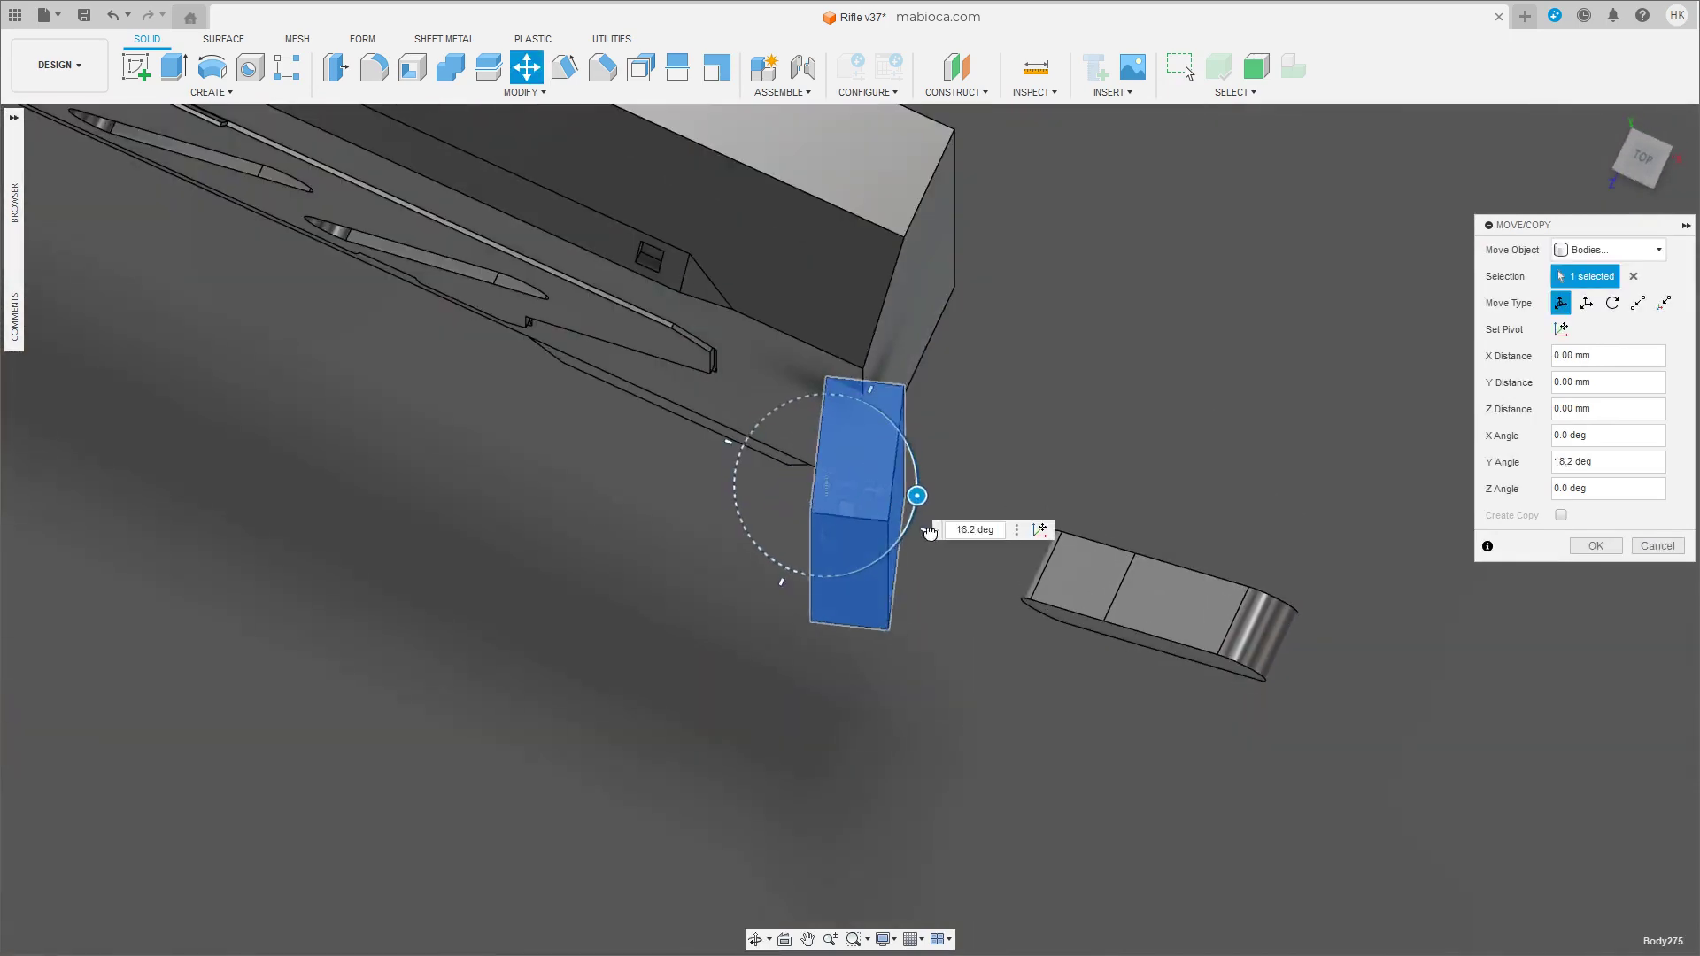
{"action": "type", "text": "30"}
{"action": "left_click", "coordinate": [1668, 158]}
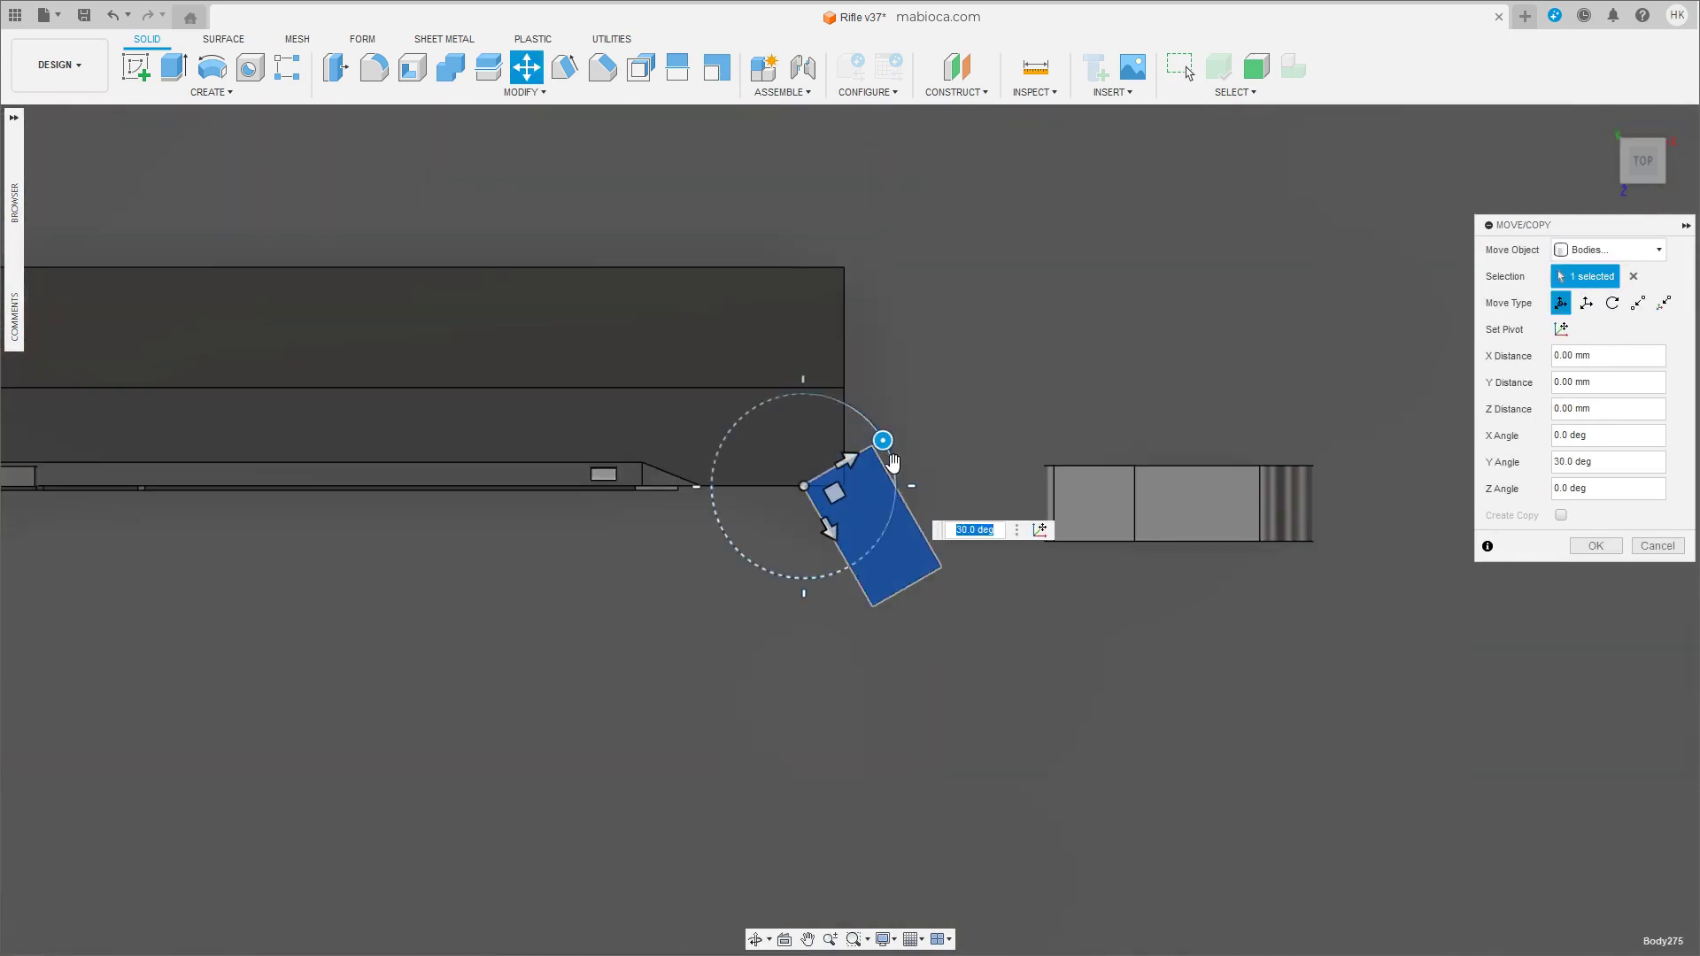
{"action": "left_click_drag", "start_coordinate": [893, 455], "coordinate": [885, 447]}
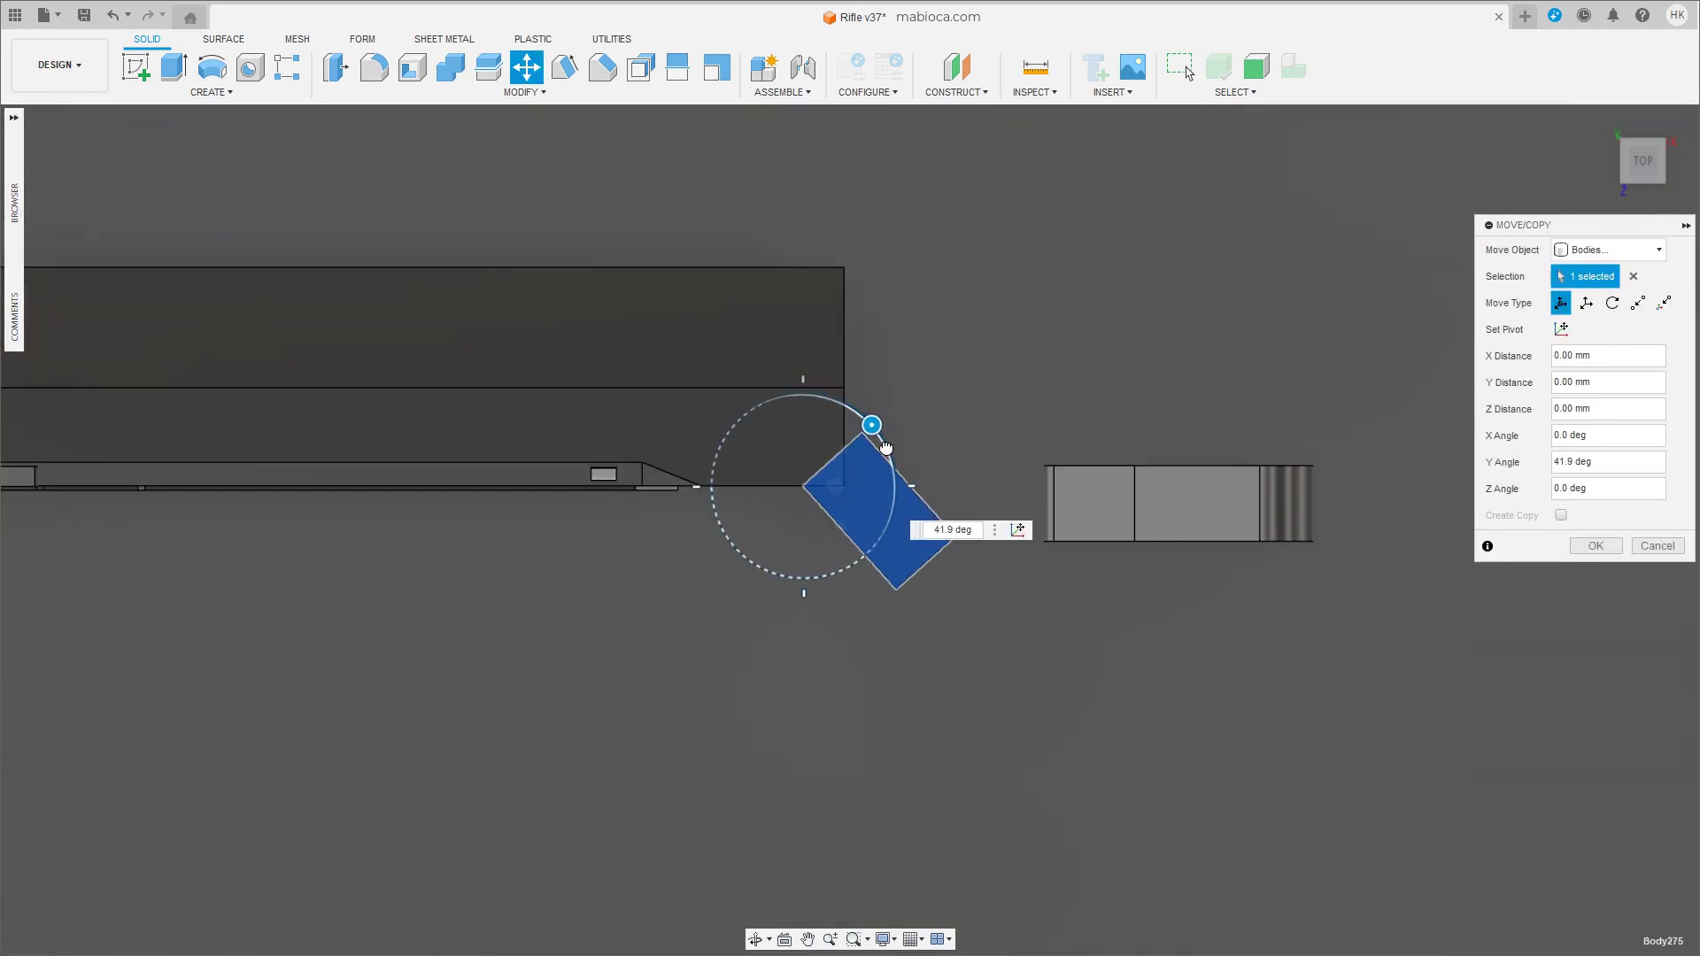
{"action": "left_click", "coordinate": [1606, 546]}
{"action": "mouse_move", "coordinate": [1134, 480]}
{"action": "middle_mouse_down", "text": "shift"}
{"action": "mouse_move", "coordinate": [781, 521]}
{"action": "mouse_move", "coordinate": [410, 74]}
{"action": "middle_mouse_up", "text": "shift"}
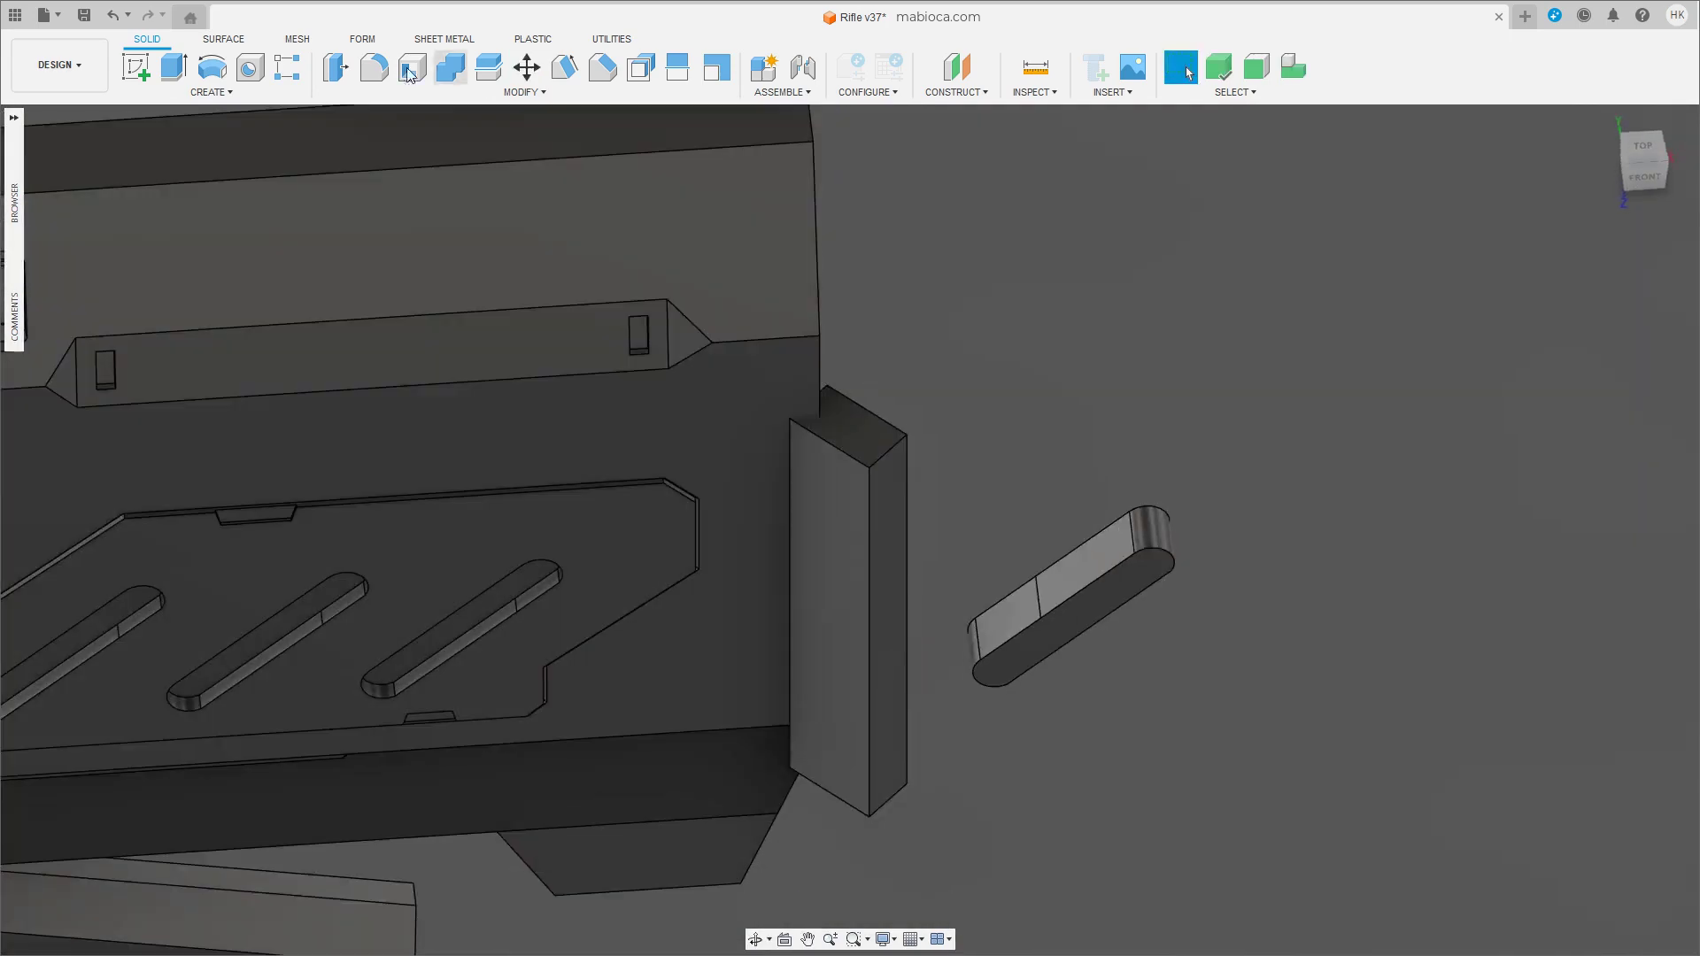
Rotate the upright box's triangular top face 60 degrees about Y in Front view.
{"action": "left_click", "coordinate": [459, 68]}
{"action": "key", "text": "Escape"}
{"action": "middle_click_drag", "start_coordinate": [1541, 410], "coordinate": [1258, 265], "text": "shift"}
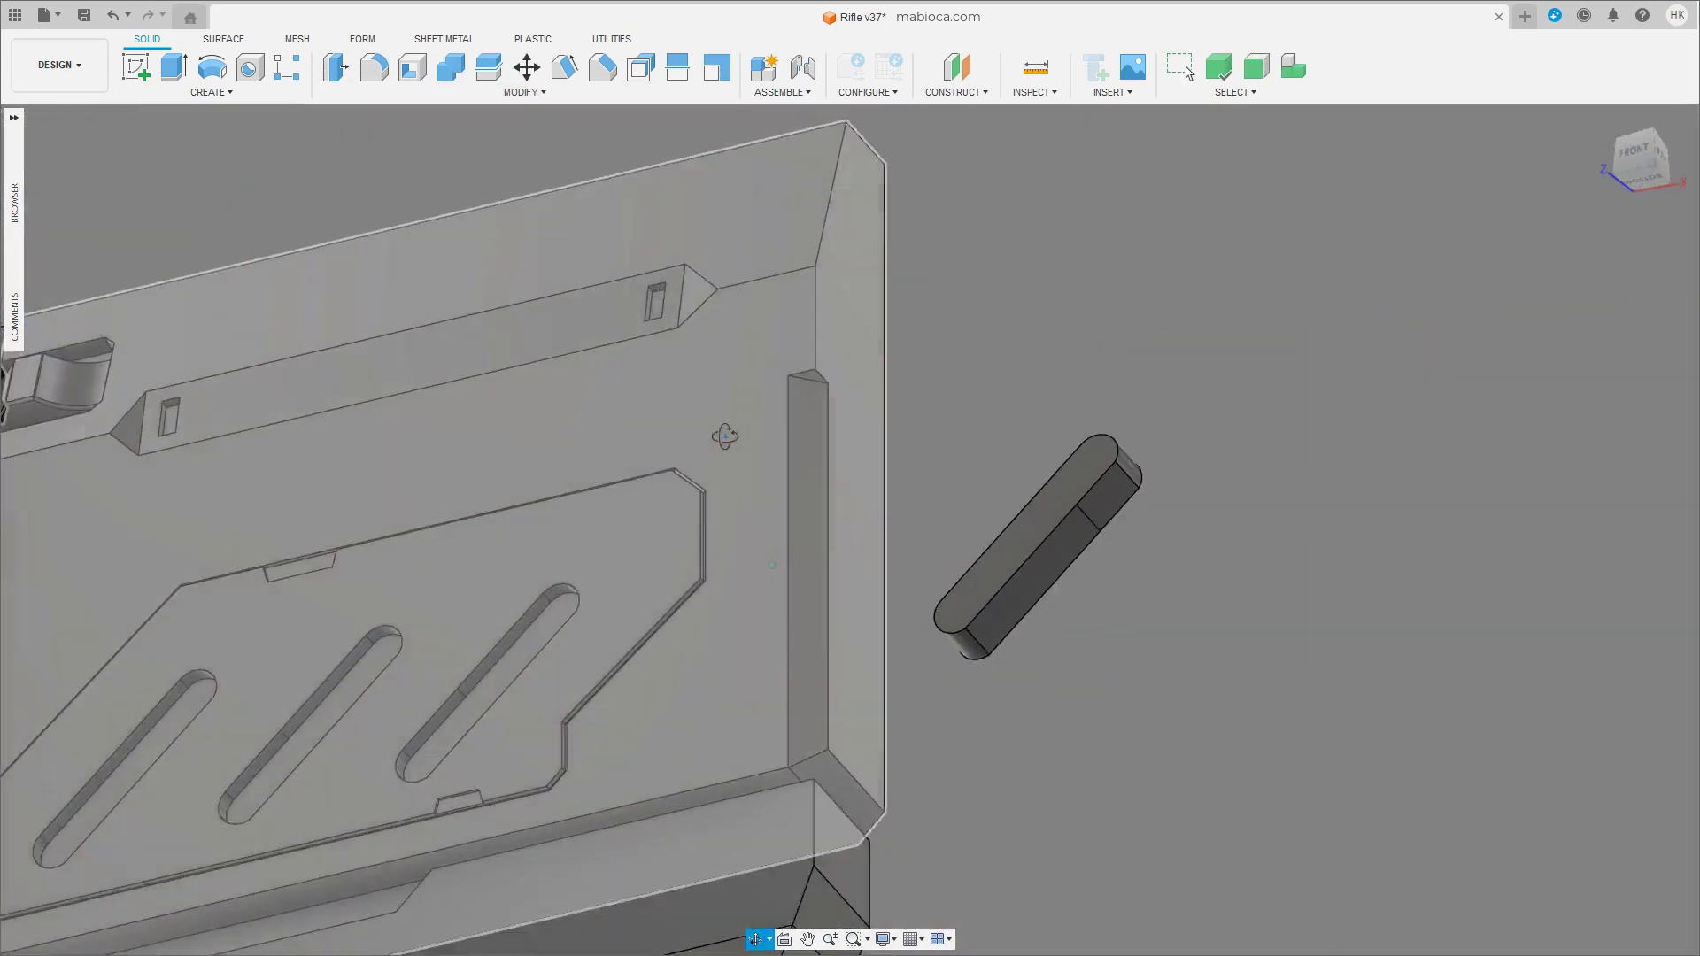
{"action": "key", "text": "m"}
{"action": "left_click", "coordinate": [824, 378]}
{"action": "scroll", "coordinate": [841, 377], "scroll_direction": "up", "scroll_amount": 4}
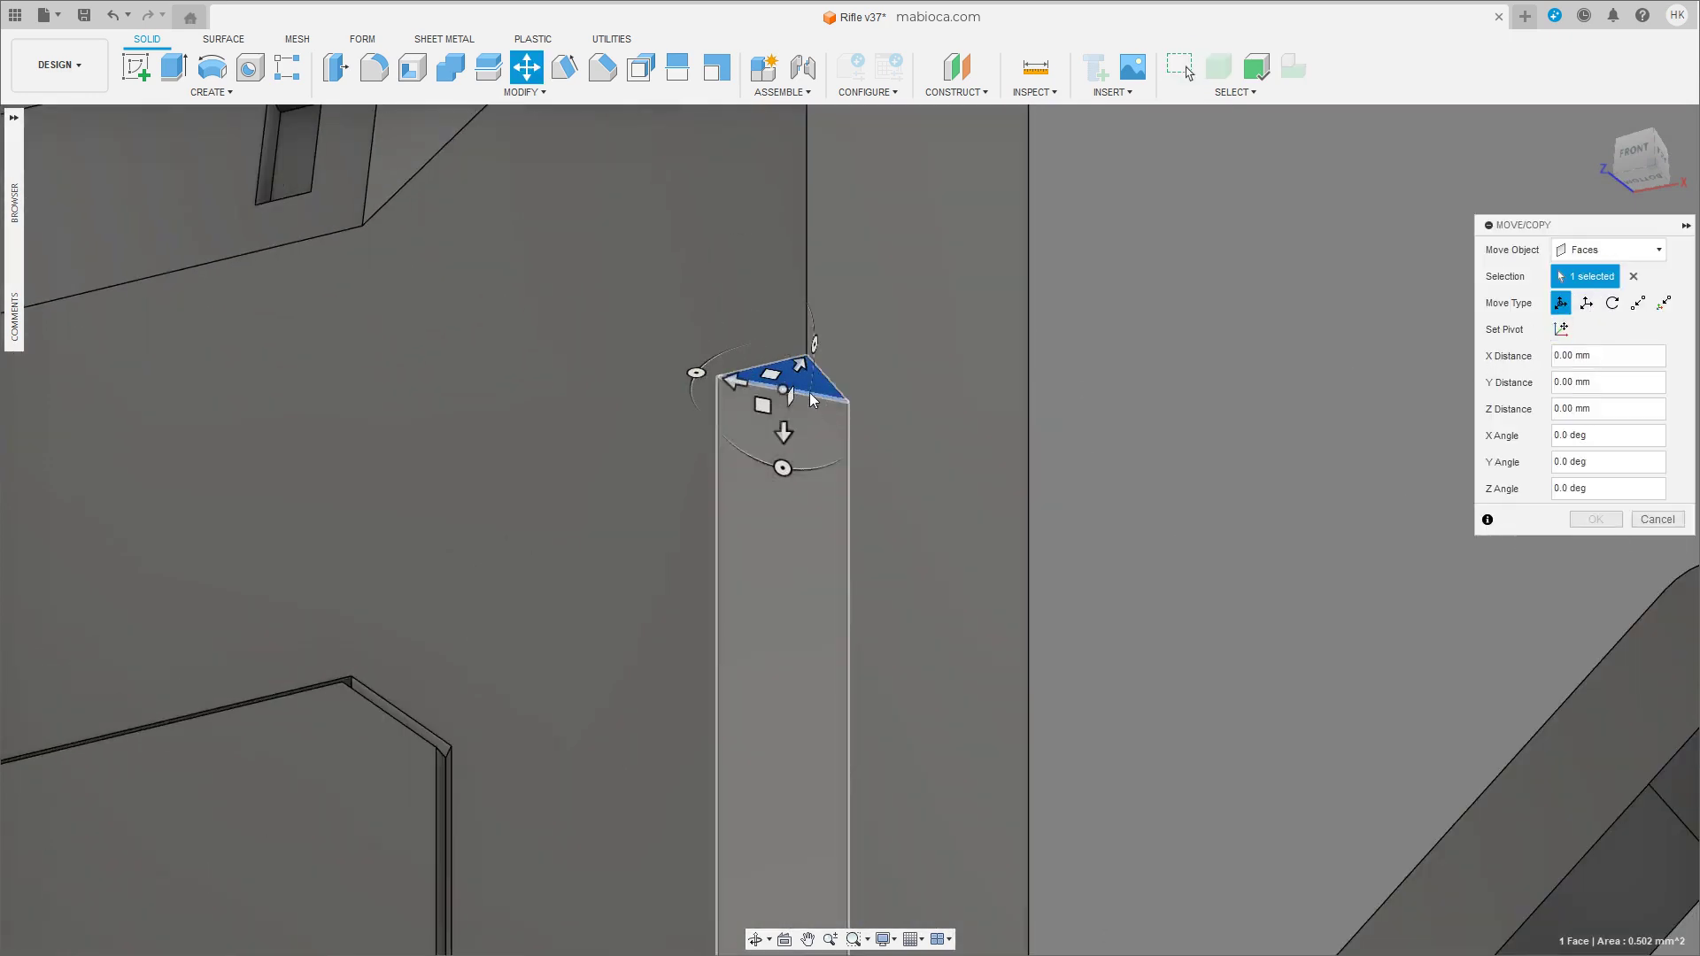
{"action": "left_click", "coordinate": [1624, 160]}
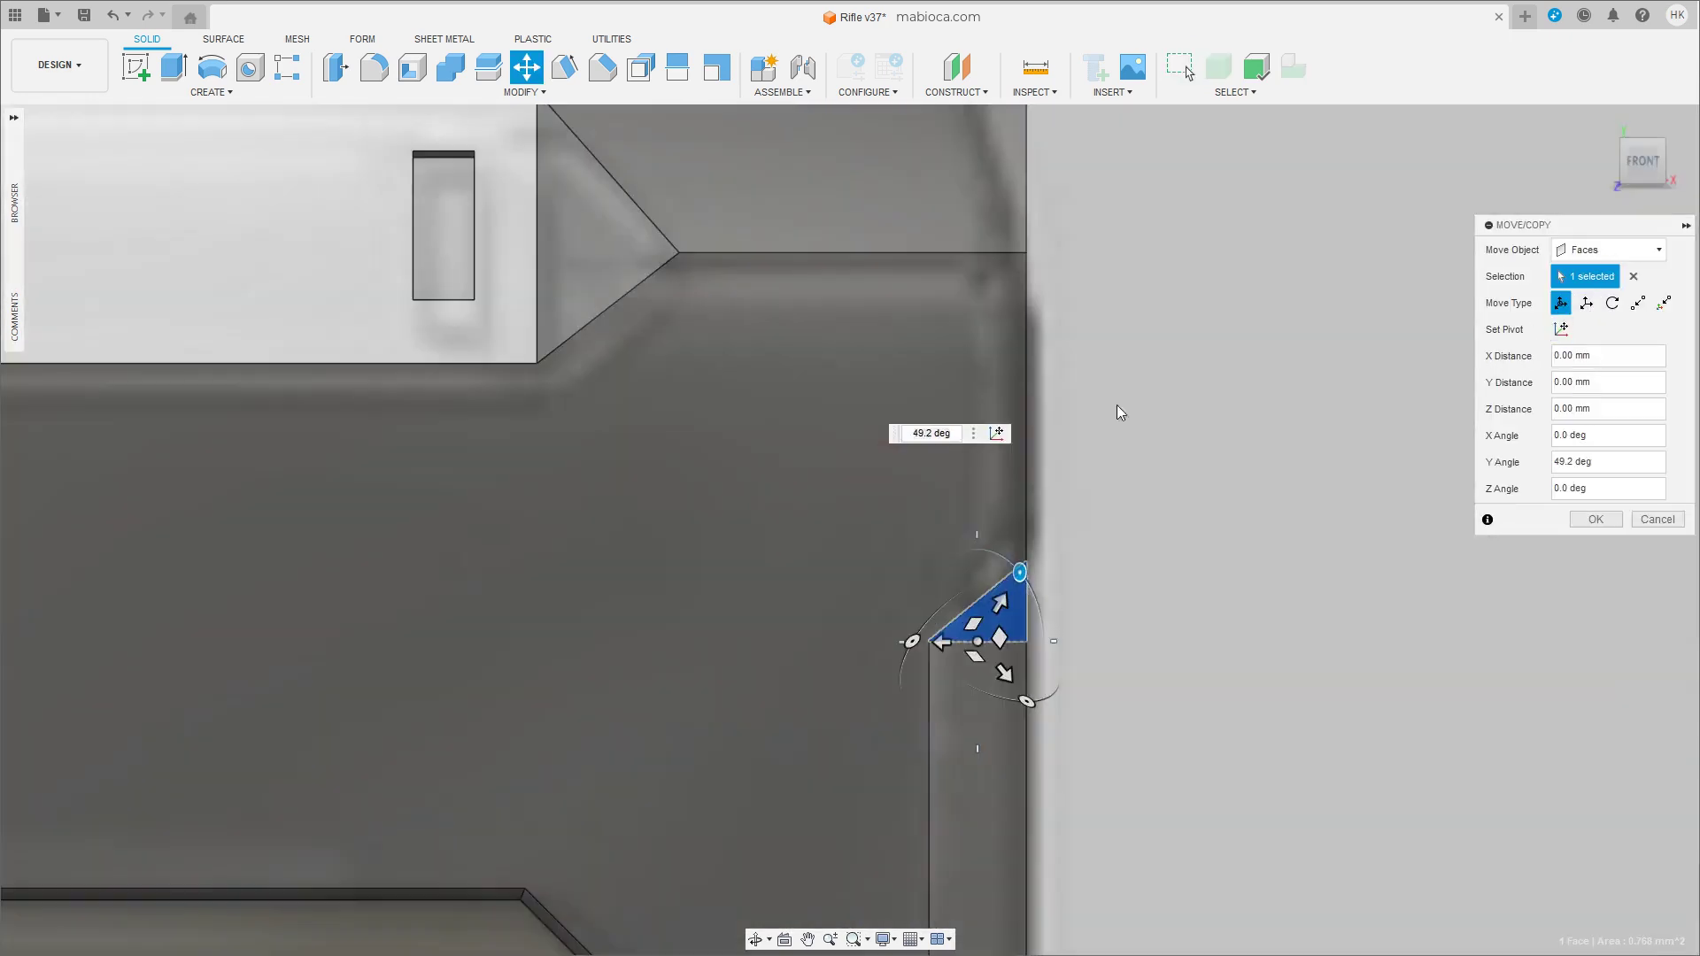
{"action": "left_click_drag", "start_coordinate": [1036, 600], "coordinate": [1027, 587]}
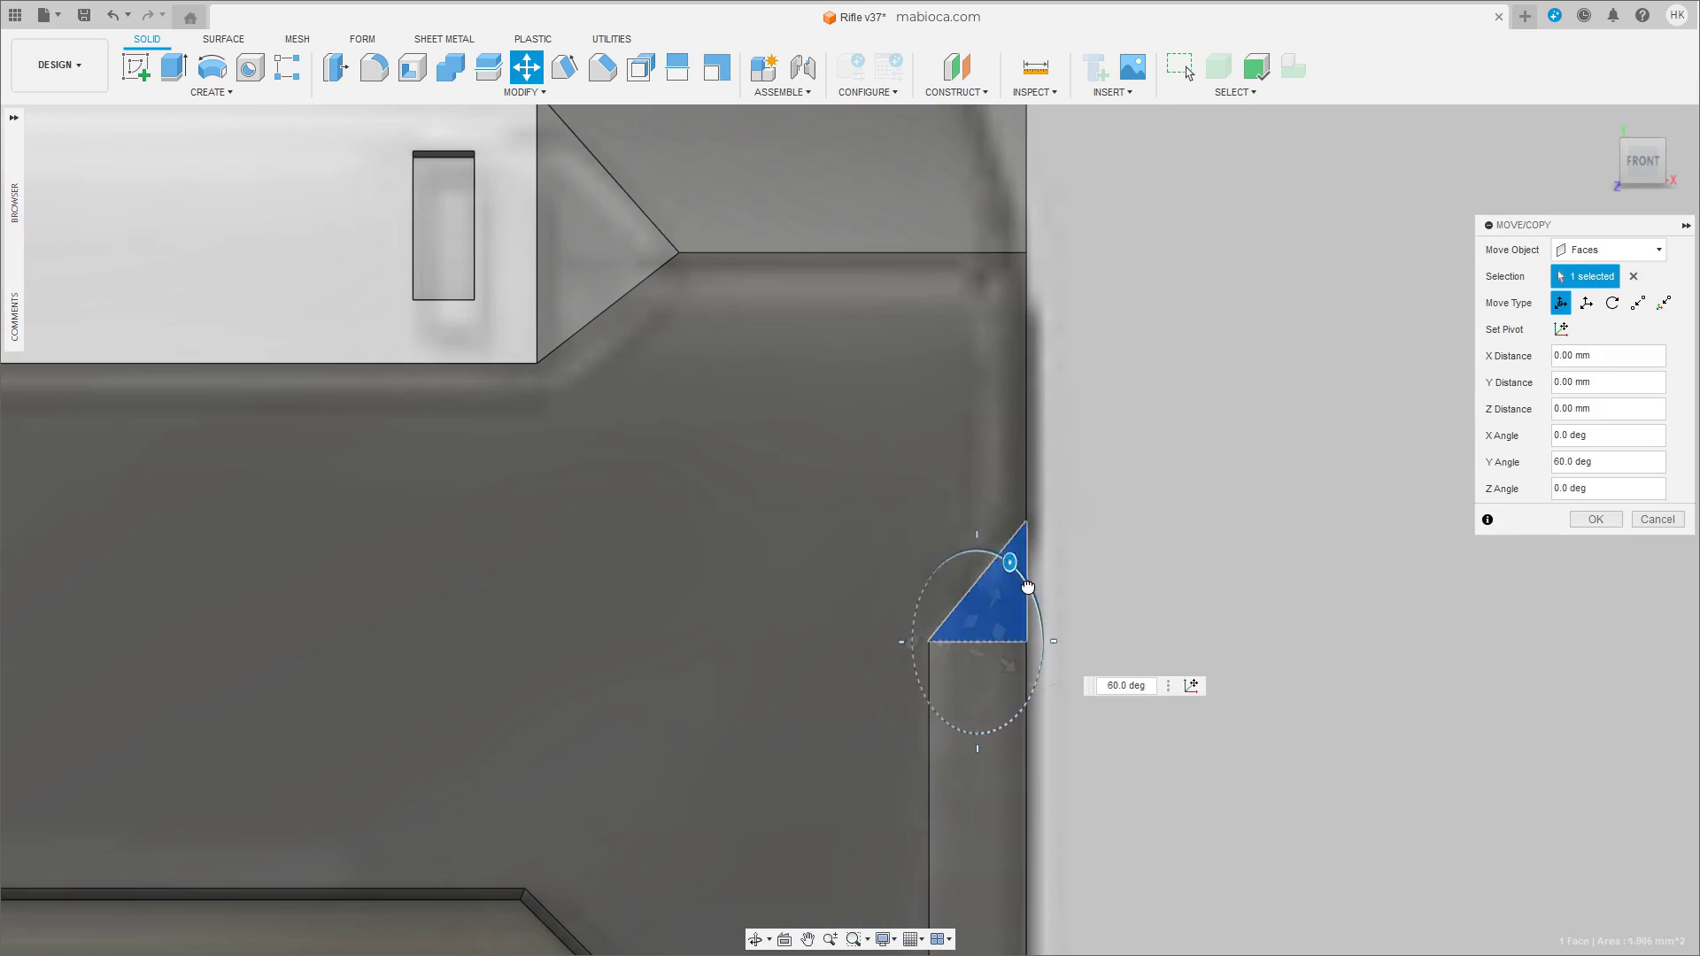
{"action": "left_click", "coordinate": [1595, 522]}
{"action": "scroll", "coordinate": [1155, 567], "scroll_direction": "down", "scroll_amount": 2}
{"action": "scroll", "coordinate": [779, 434], "scroll_direction": "up", "scroll_amount": 3}
On the handle frame's face, sketch an angled line ending at the lower corner.
{"action": "scroll", "coordinate": [689, 671], "scroll_direction": "up", "scroll_amount": 2}
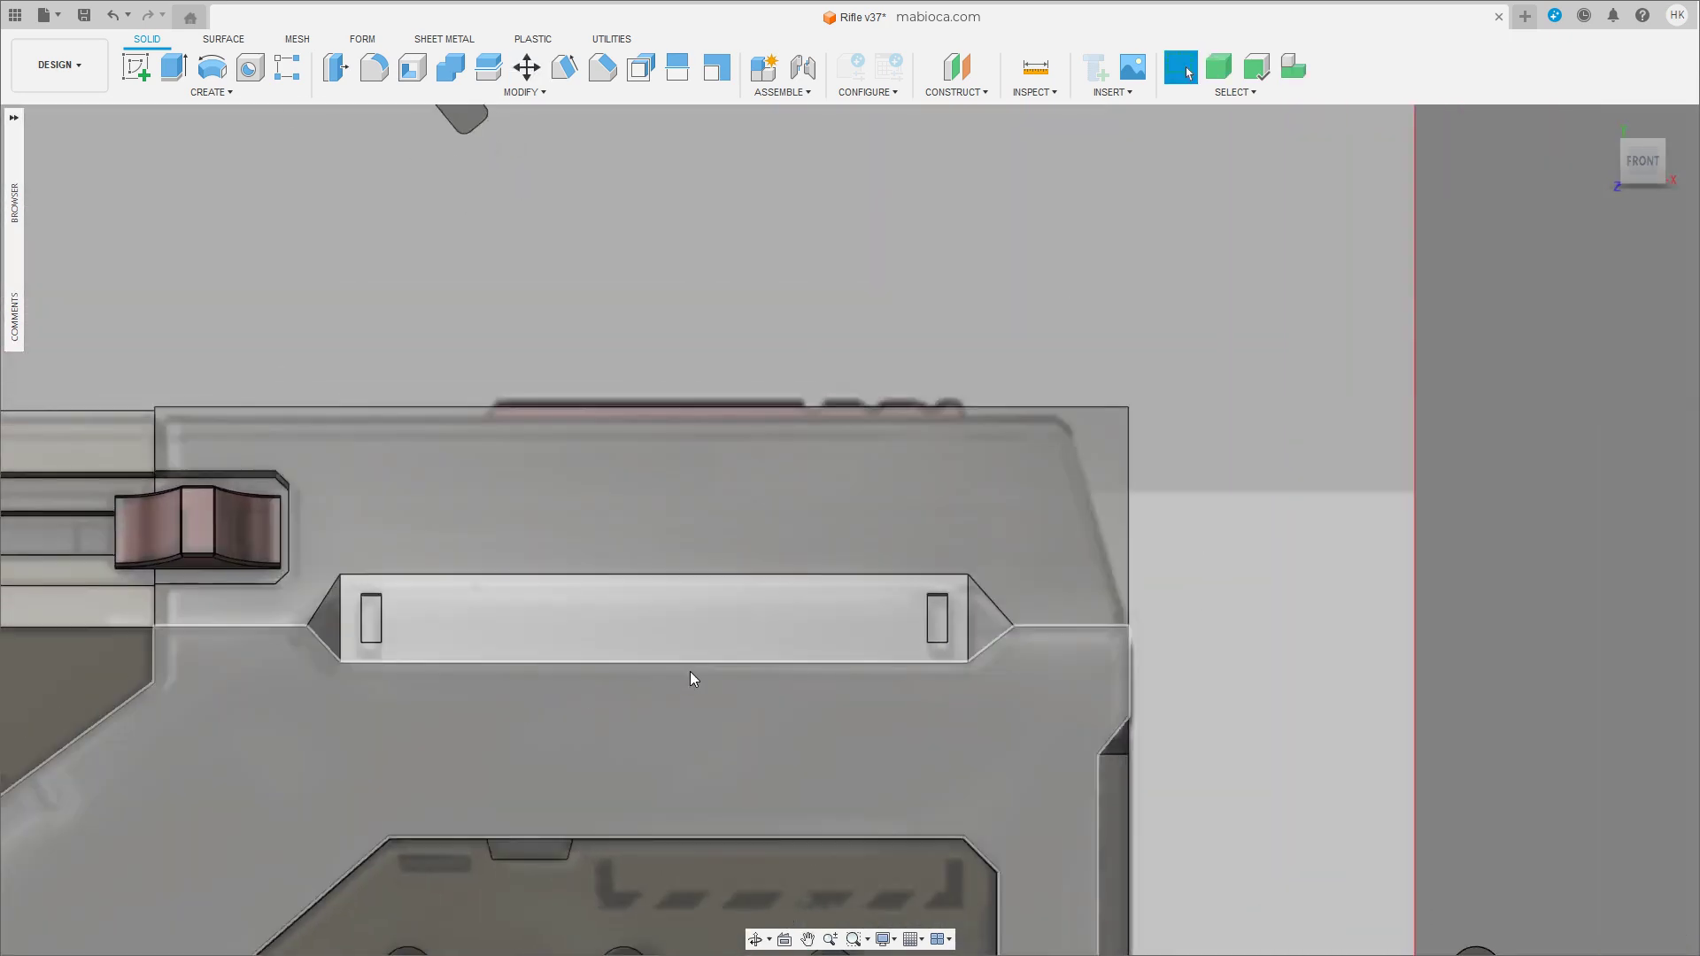
{"action": "scroll", "coordinate": [1268, 475], "scroll_direction": "up", "scroll_amount": 2}
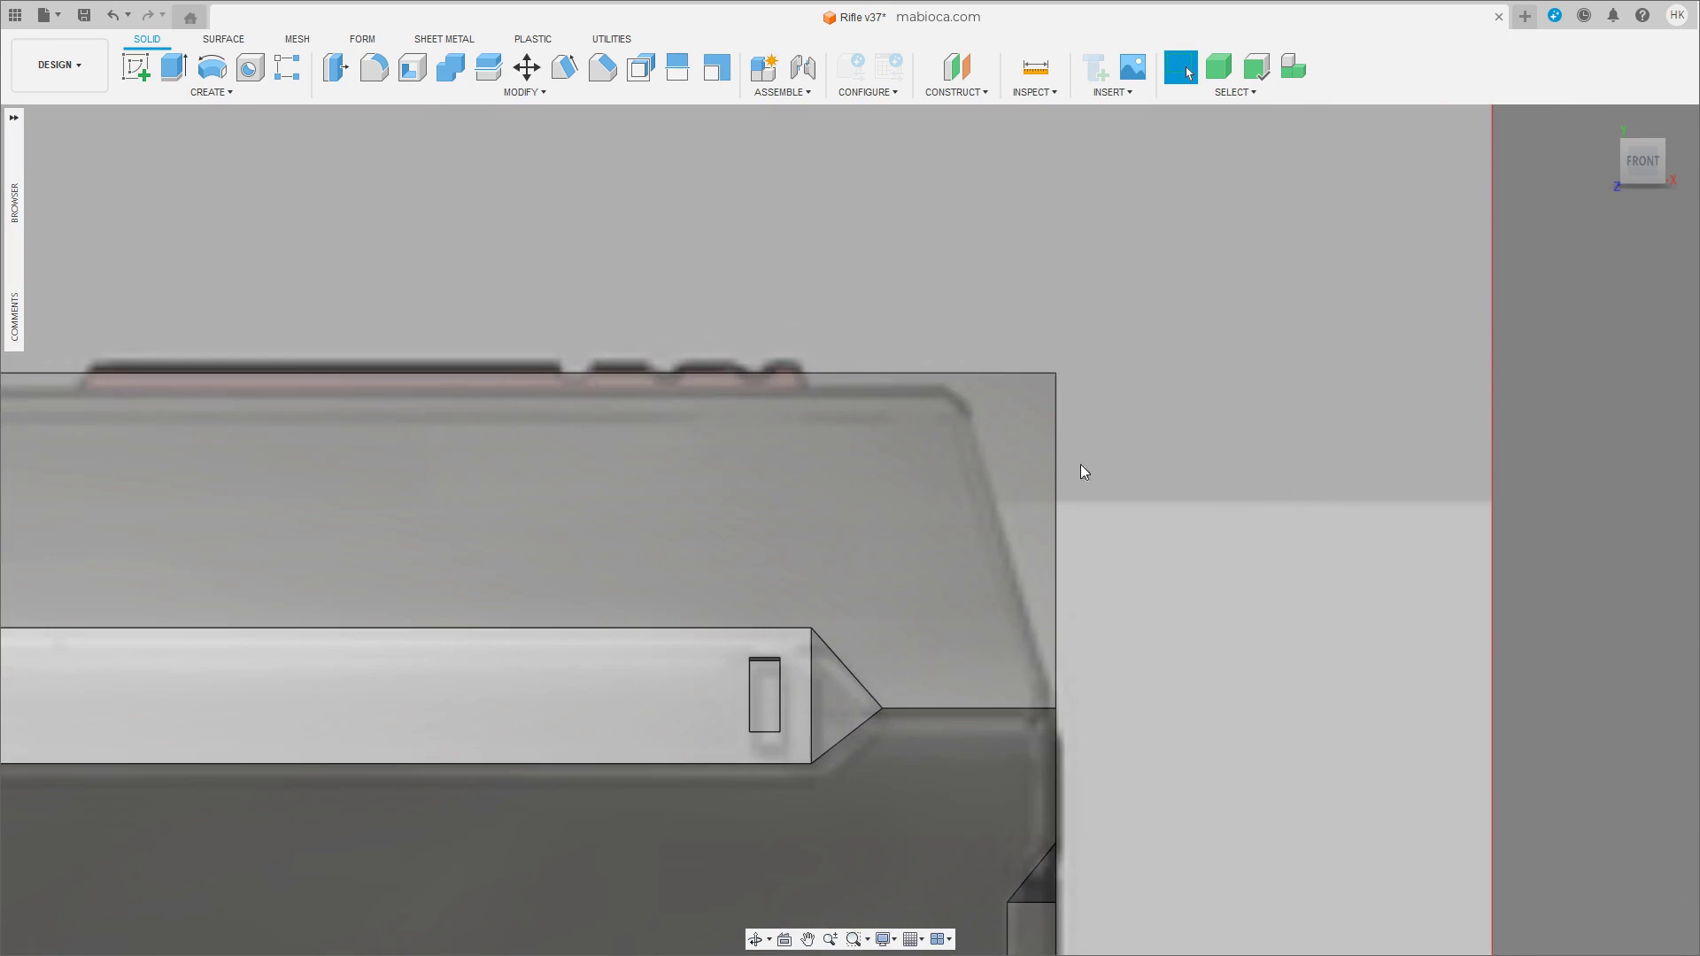
{"action": "left_click", "coordinate": [699, 492]}
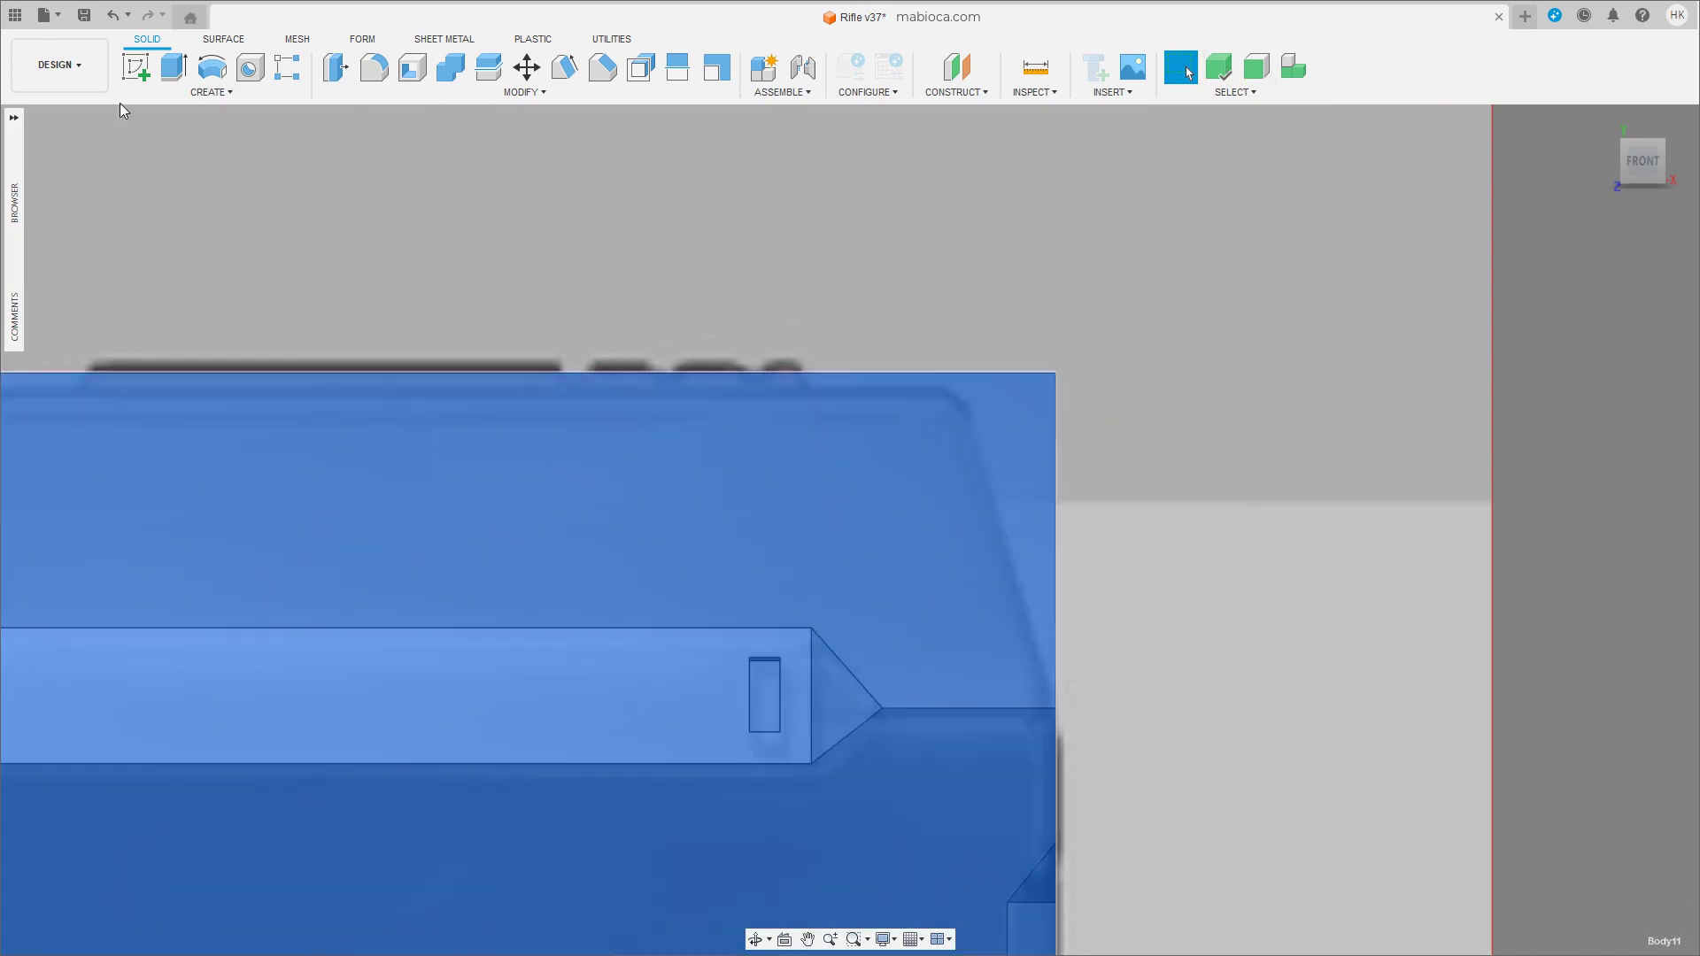
{"action": "left_click", "coordinate": [136, 66]}
{"action": "left_click", "coordinate": [1013, 558]}
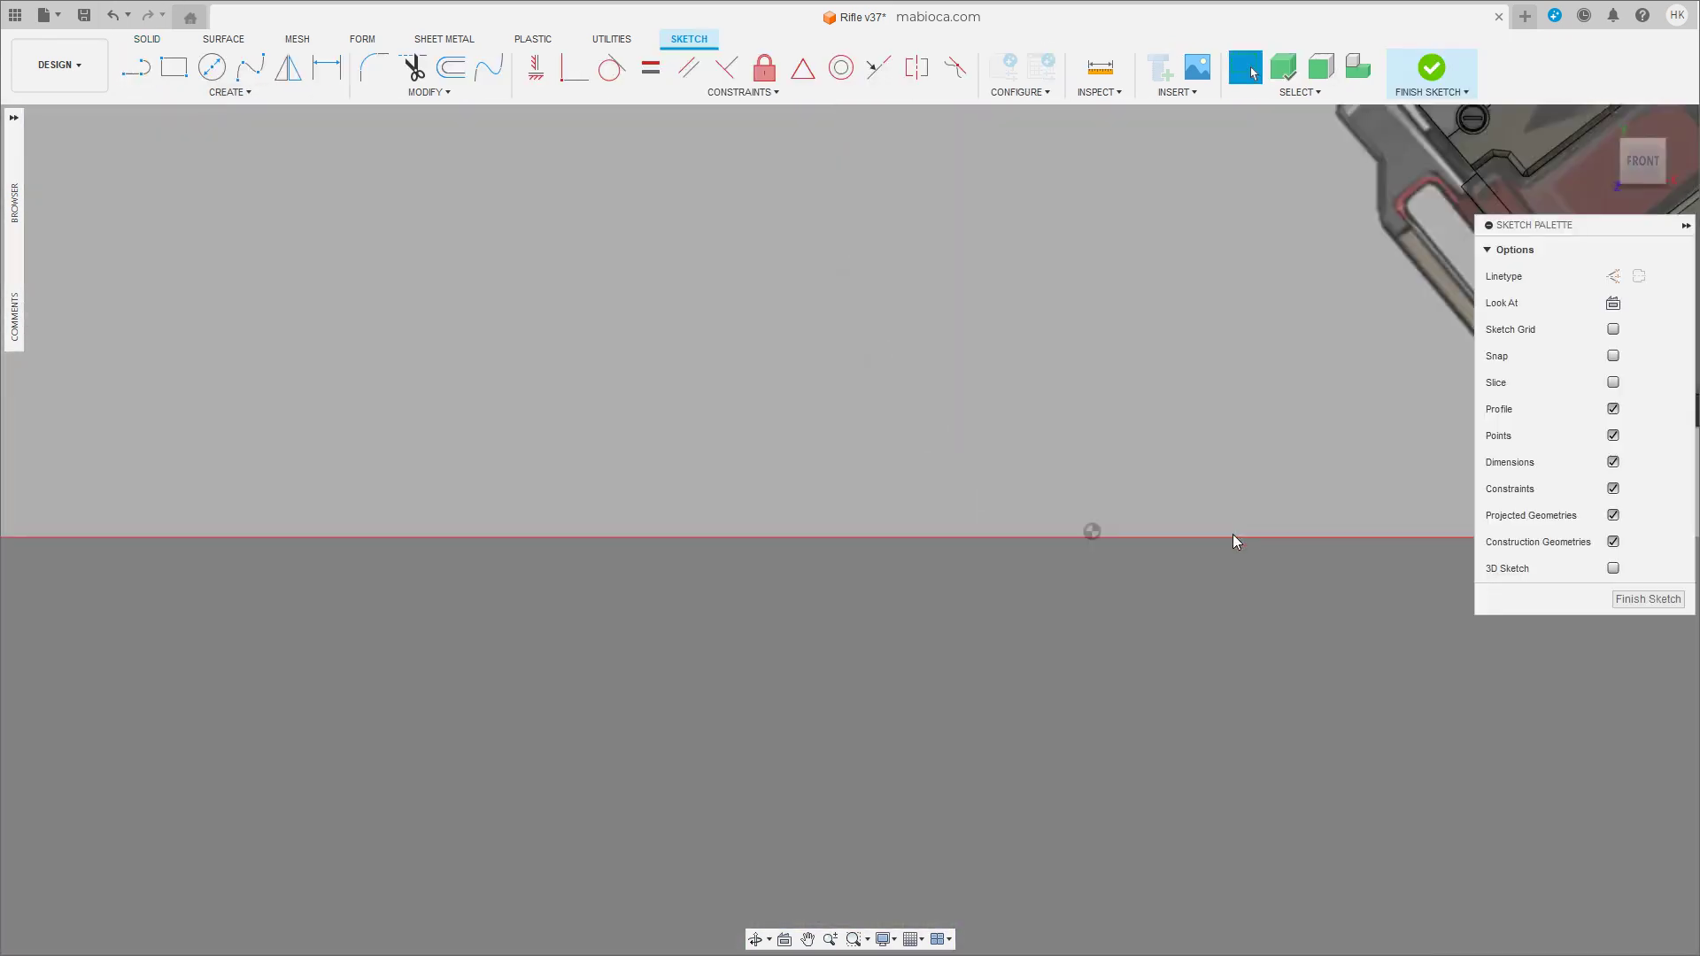
{"action": "scroll", "coordinate": [1130, 595], "scroll_direction": "up", "scroll_amount": 3}
{"action": "scroll", "coordinate": [1130, 595], "scroll_direction": "up", "scroll_amount": 3}
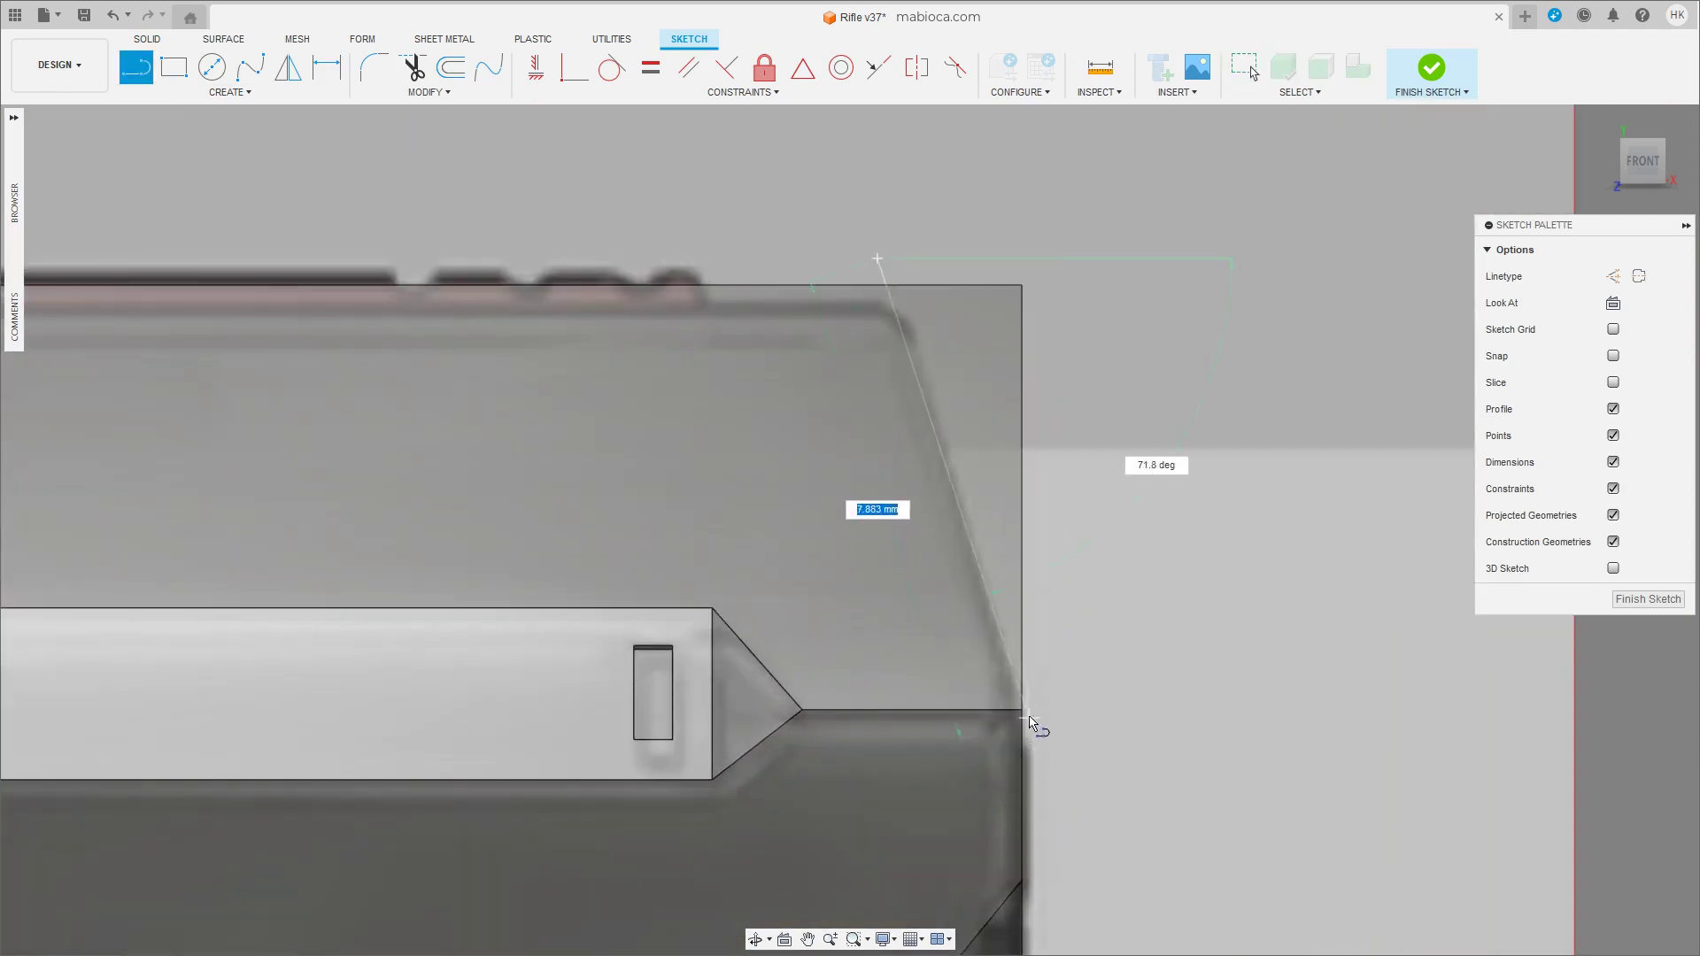
{"action": "scroll", "coordinate": [1029, 721], "scroll_direction": "up", "scroll_amount": 5}
{"action": "scroll", "coordinate": [989, 709], "scroll_direction": "down", "scroll_amount": 3}
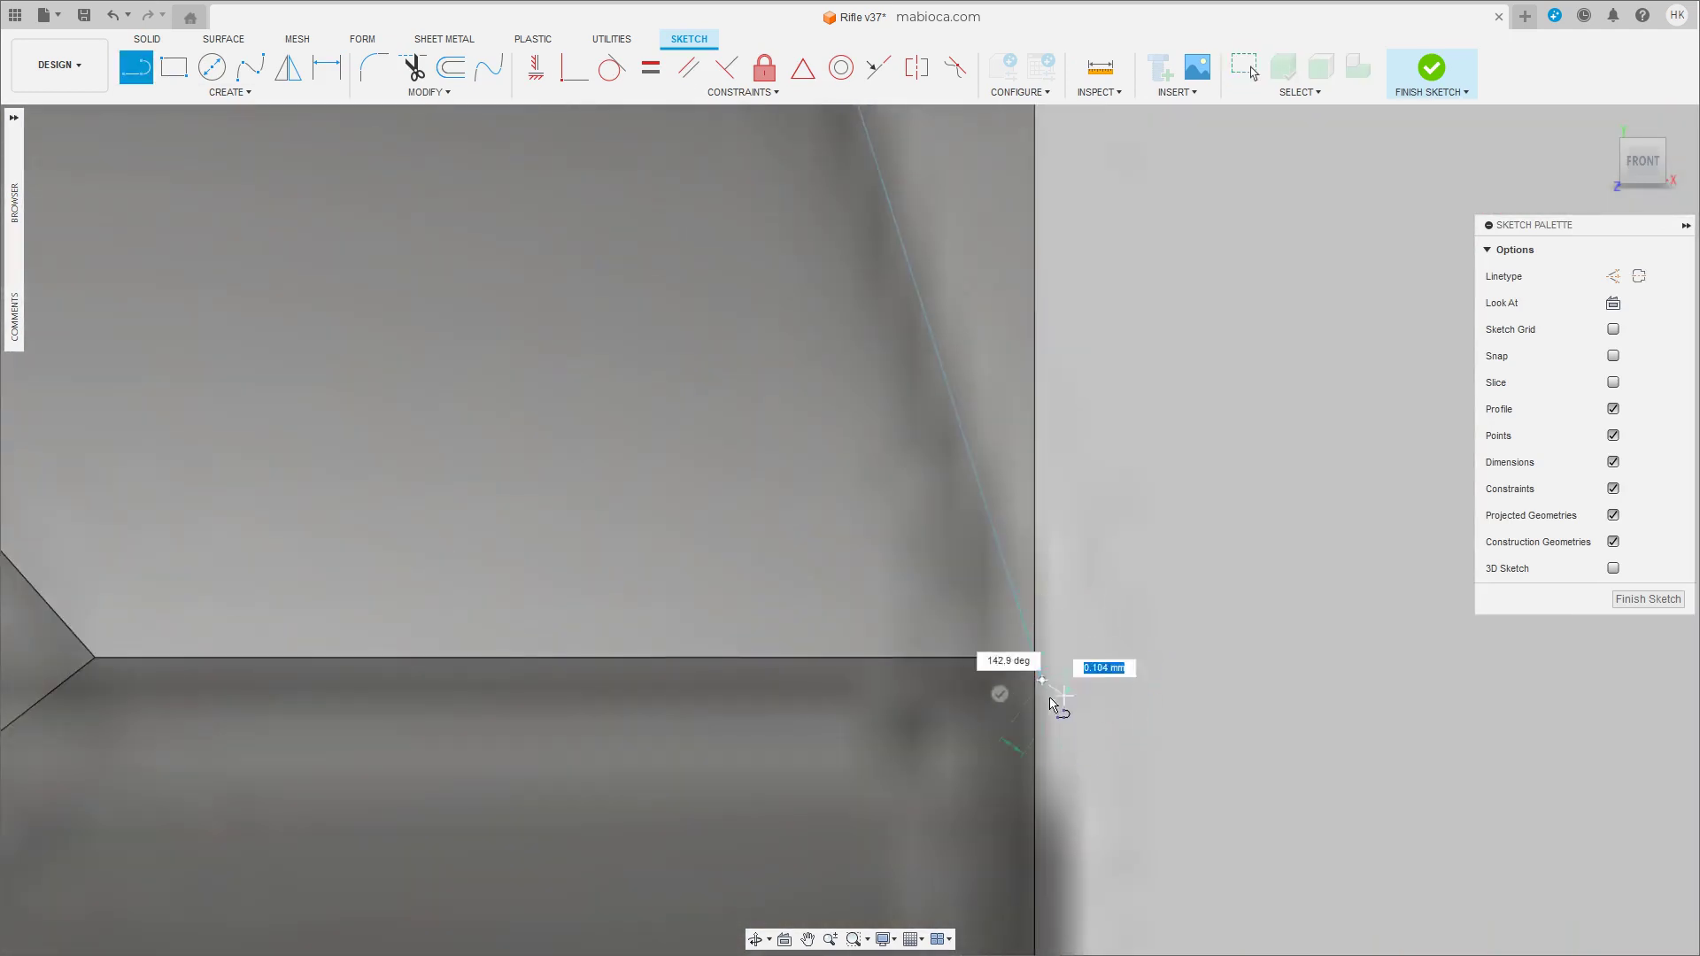
{"action": "scroll", "coordinate": [1001, 700], "scroll_direction": "down", "scroll_amount": 3}
{"action": "left_click", "coordinate": [1006, 691]}
{"action": "left_click", "coordinate": [1648, 600]}
Split the frame body along the sloped line and delete the triangle piece.
{"action": "left_click", "coordinate": [490, 67]}
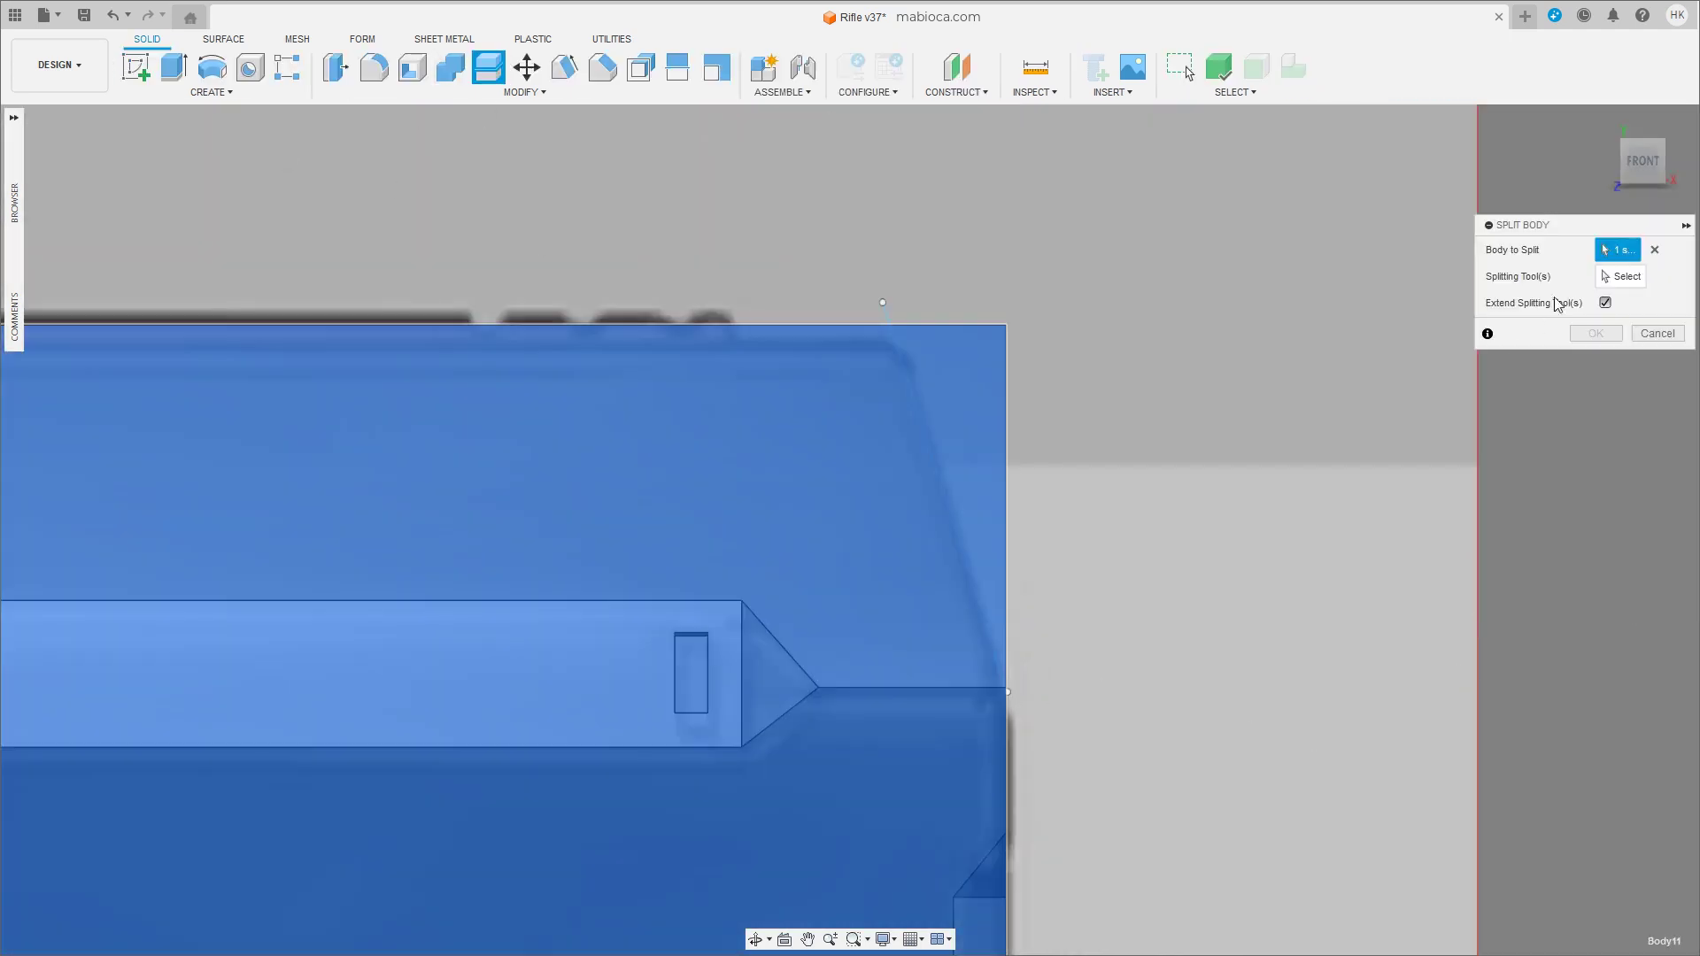
{"action": "left_click", "coordinate": [890, 321]}
{"action": "left_click", "coordinate": [1596, 333]}
{"action": "left_click", "coordinate": [1180, 67]}
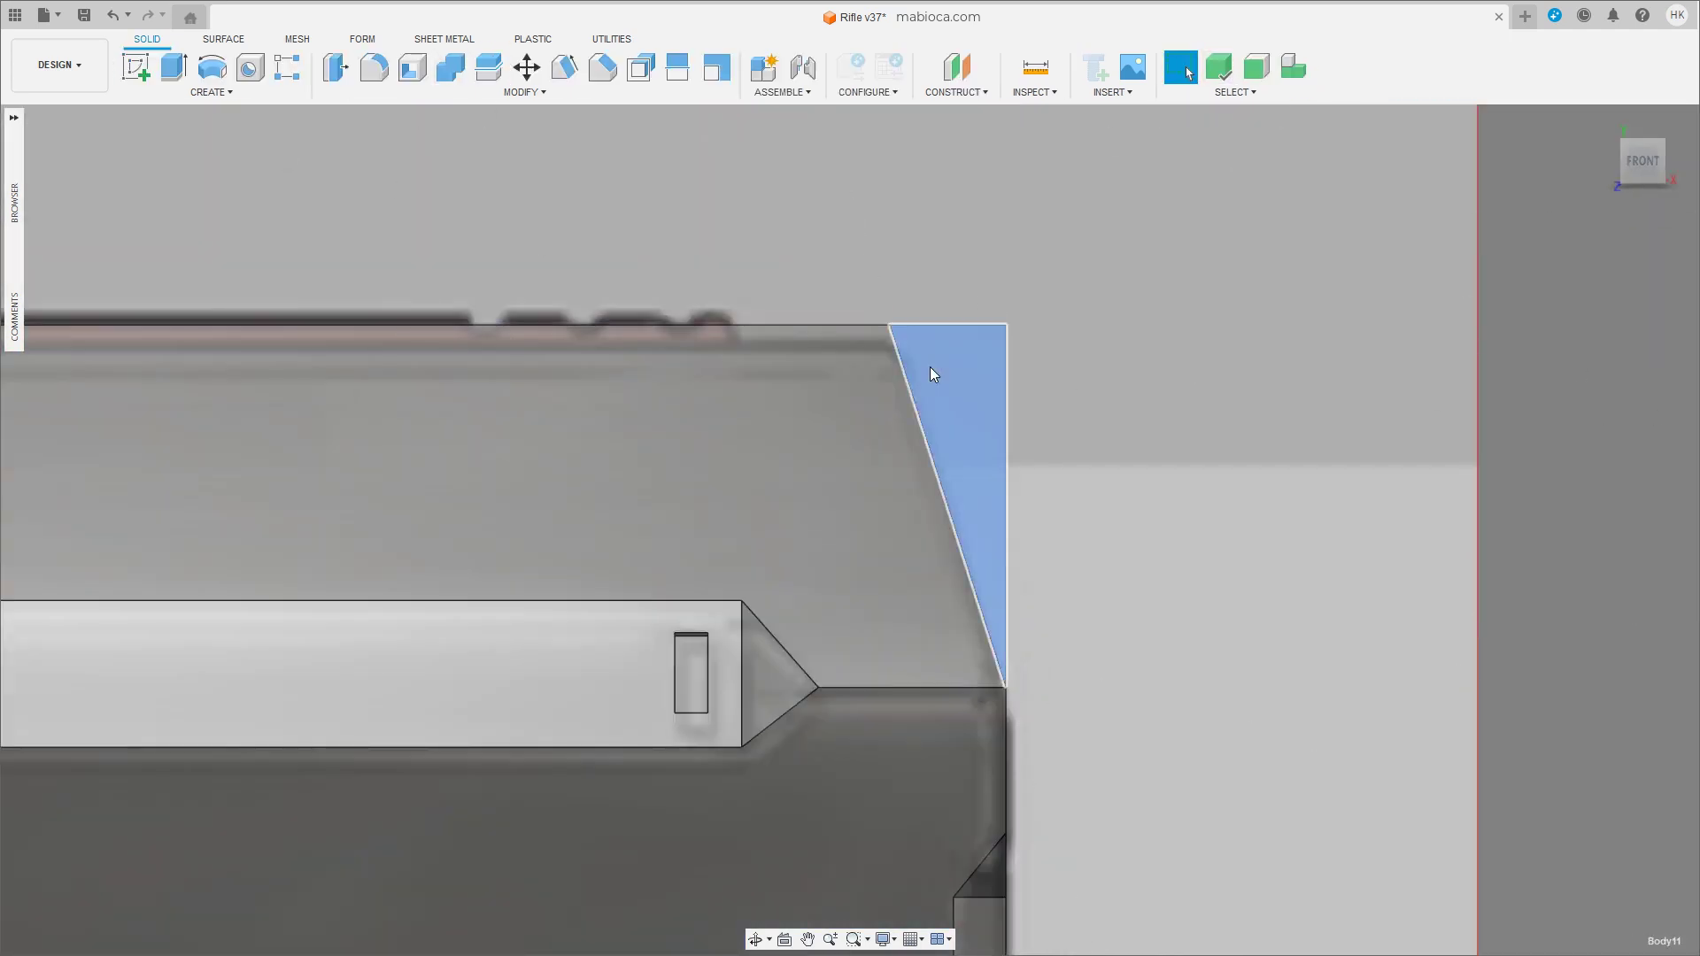
{"action": "left_click", "coordinate": [930, 367]}
{"action": "key", "text": "Delete"}
Chamfer the frame's top edge by 0.37 mm.
{"action": "scroll", "coordinate": [926, 365], "scroll_direction": "down", "scroll_amount": 3}
{"action": "scroll", "coordinate": [926, 365], "scroll_direction": "down", "scroll_amount": 3}
{"action": "scroll", "coordinate": [955, 350], "scroll_direction": "up", "scroll_amount": 5}
{"action": "middle_click_drag", "start_coordinate": [955, 350], "coordinate": [843, 338], "text": "shift"}
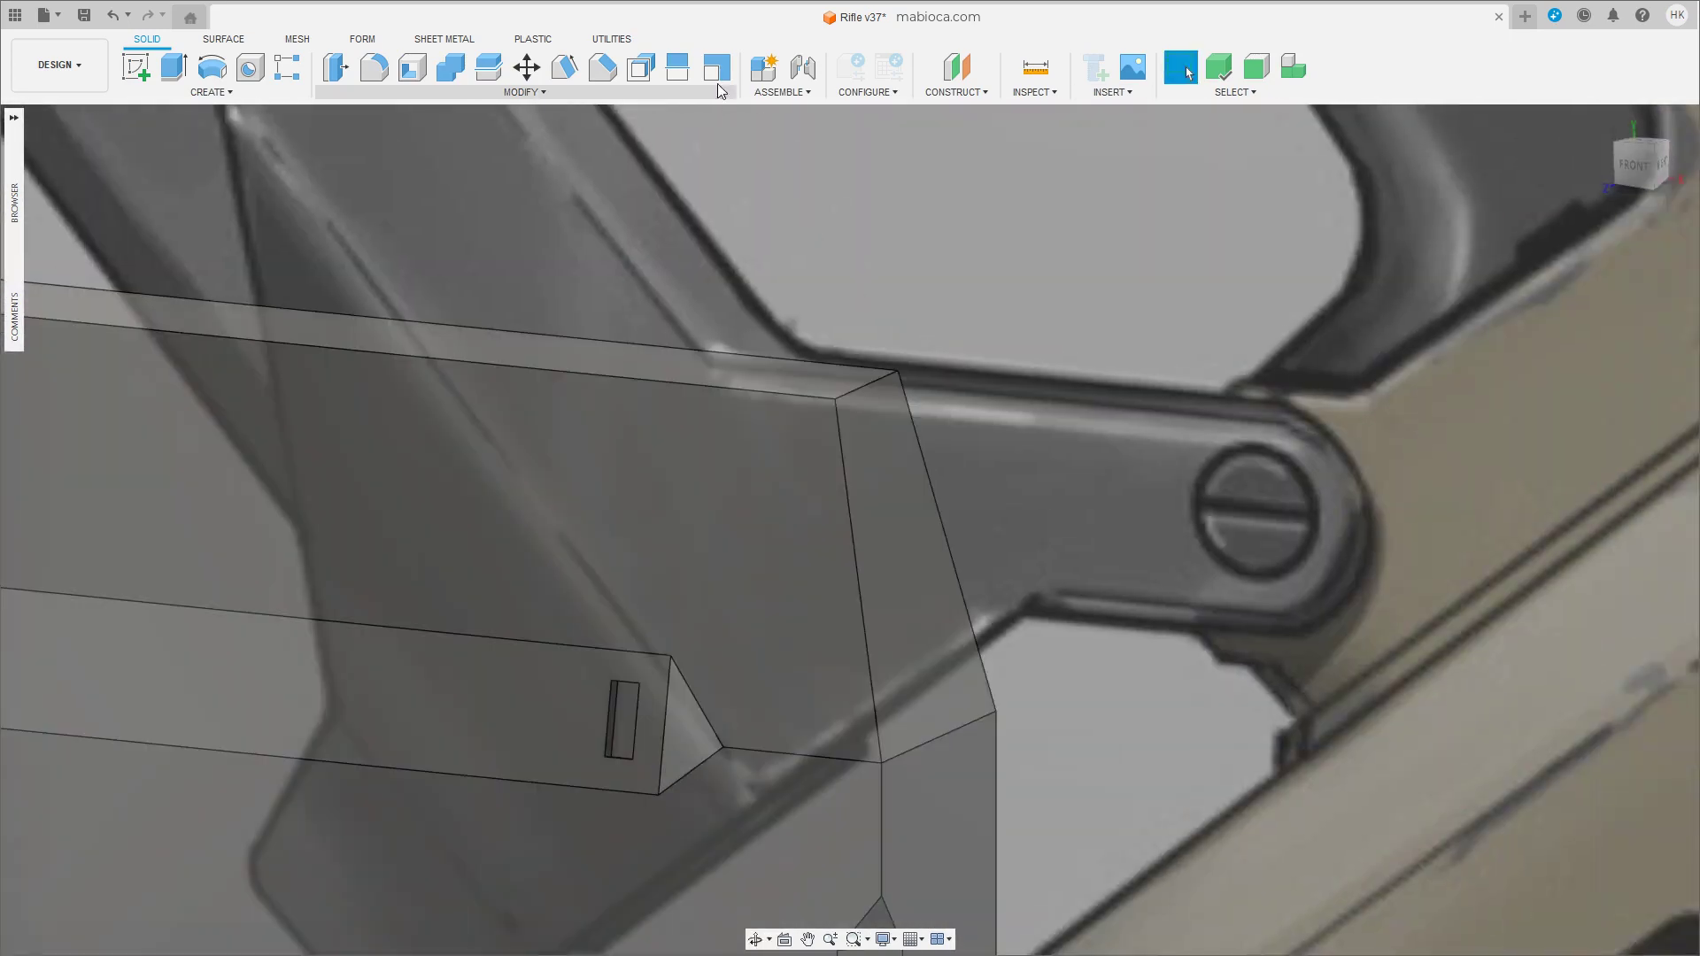
{"action": "key", "text": "c"}
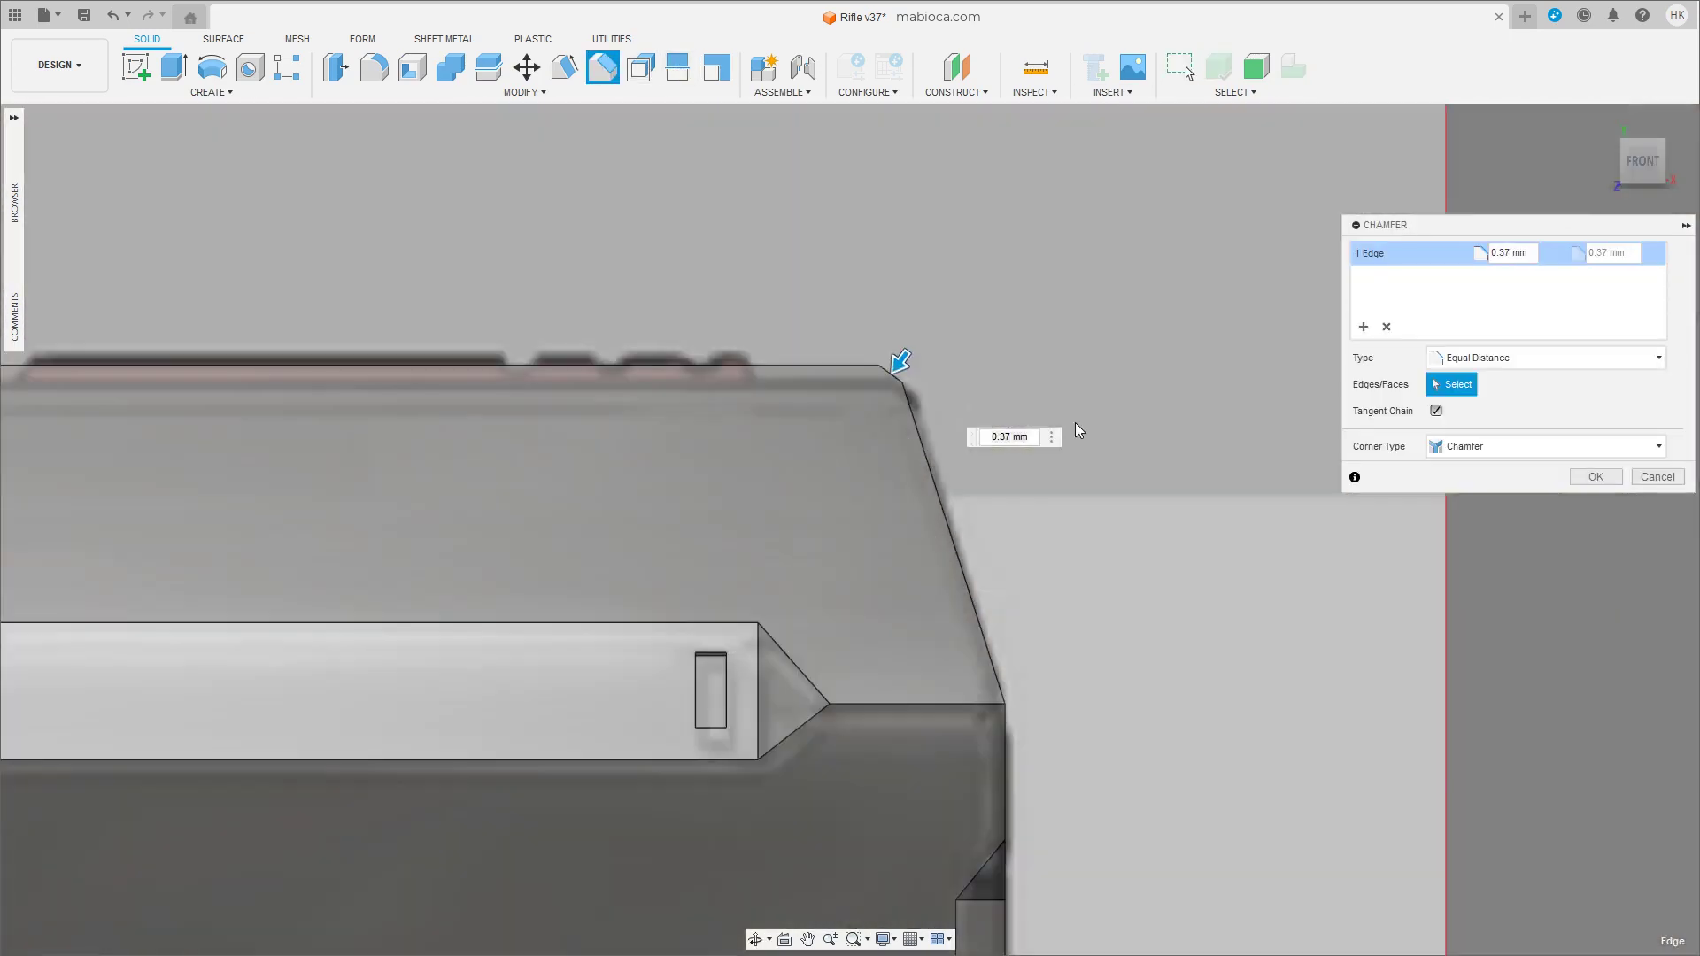
{"action": "left_click", "coordinate": [1600, 479]}
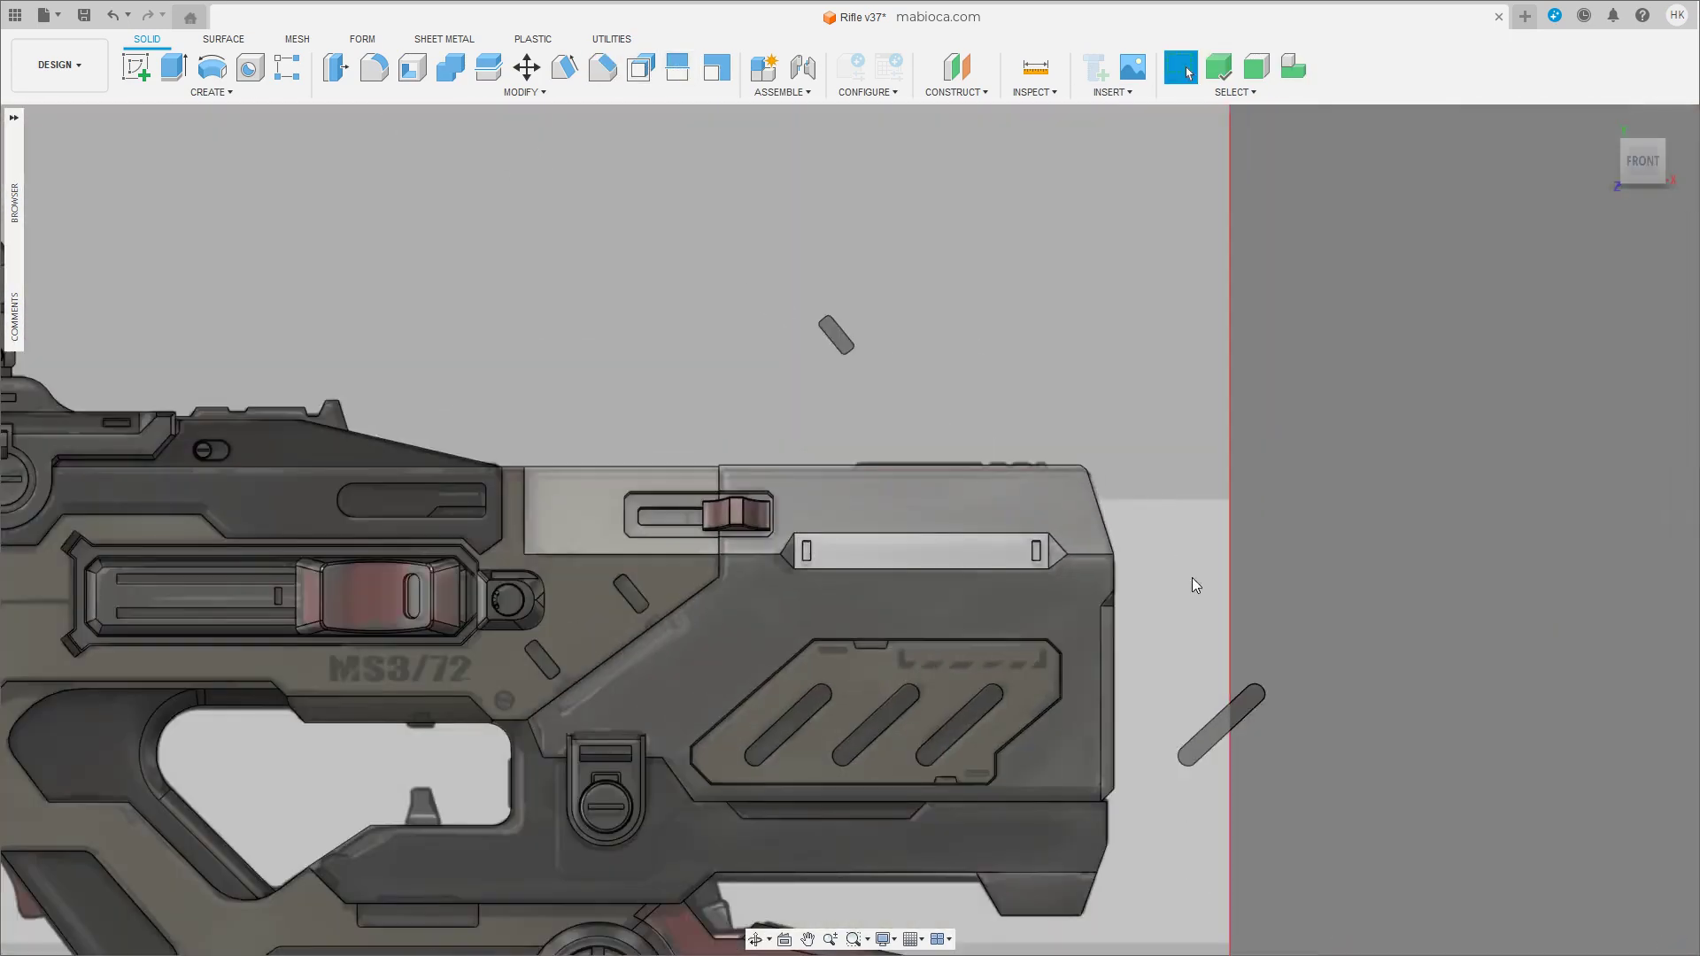
{"action": "scroll", "coordinate": [1192, 577], "scroll_direction": "down", "scroll_amount": 3}
{"action": "scroll", "coordinate": [1296, 400], "scroll_direction": "up", "scroll_amount": 1}
{"action": "middle_click_drag", "start_coordinate": [1297, 407], "coordinate": [719, 463], "text": "shift"}
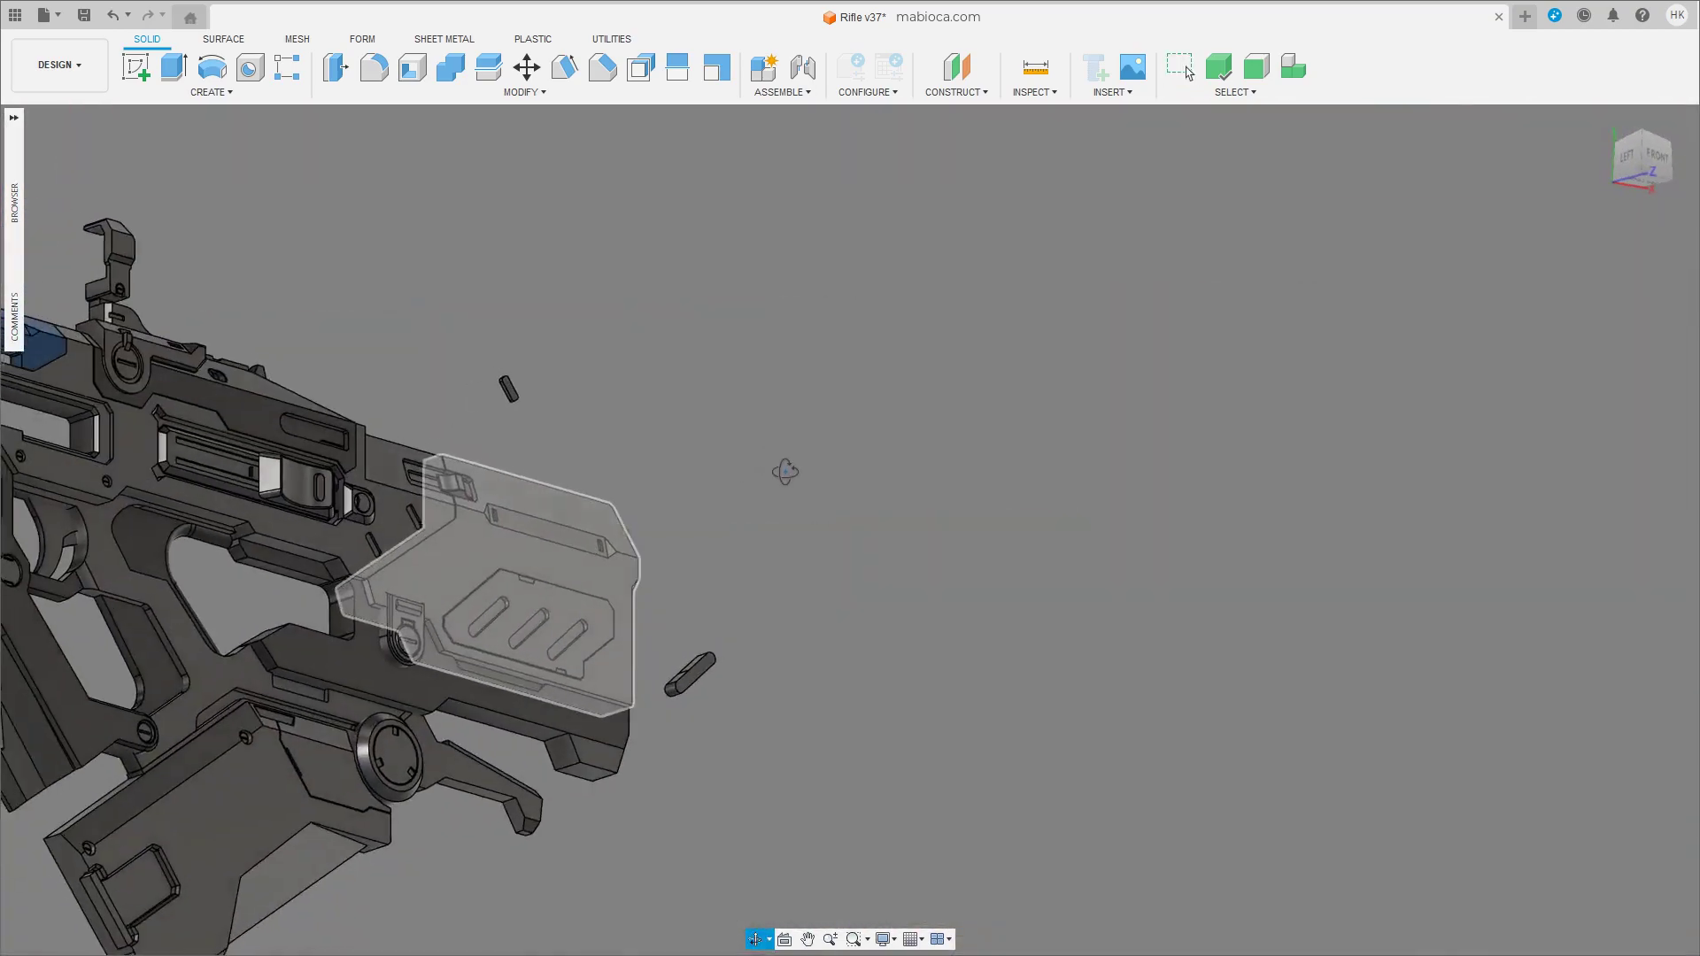
{"action": "middle_click_drag", "start_coordinate": [719, 463], "coordinate": [721, 459], "text": "shift"}
{"action": "scroll", "coordinate": [631, 672], "scroll_direction": "up", "scroll_amount": 3}
Tilt the lower block's end face to a 45 degree angle.
{"action": "scroll", "coordinate": [659, 650], "scroll_direction": "up", "scroll_amount": 2}
{"action": "left_click", "coordinate": [629, 642]}
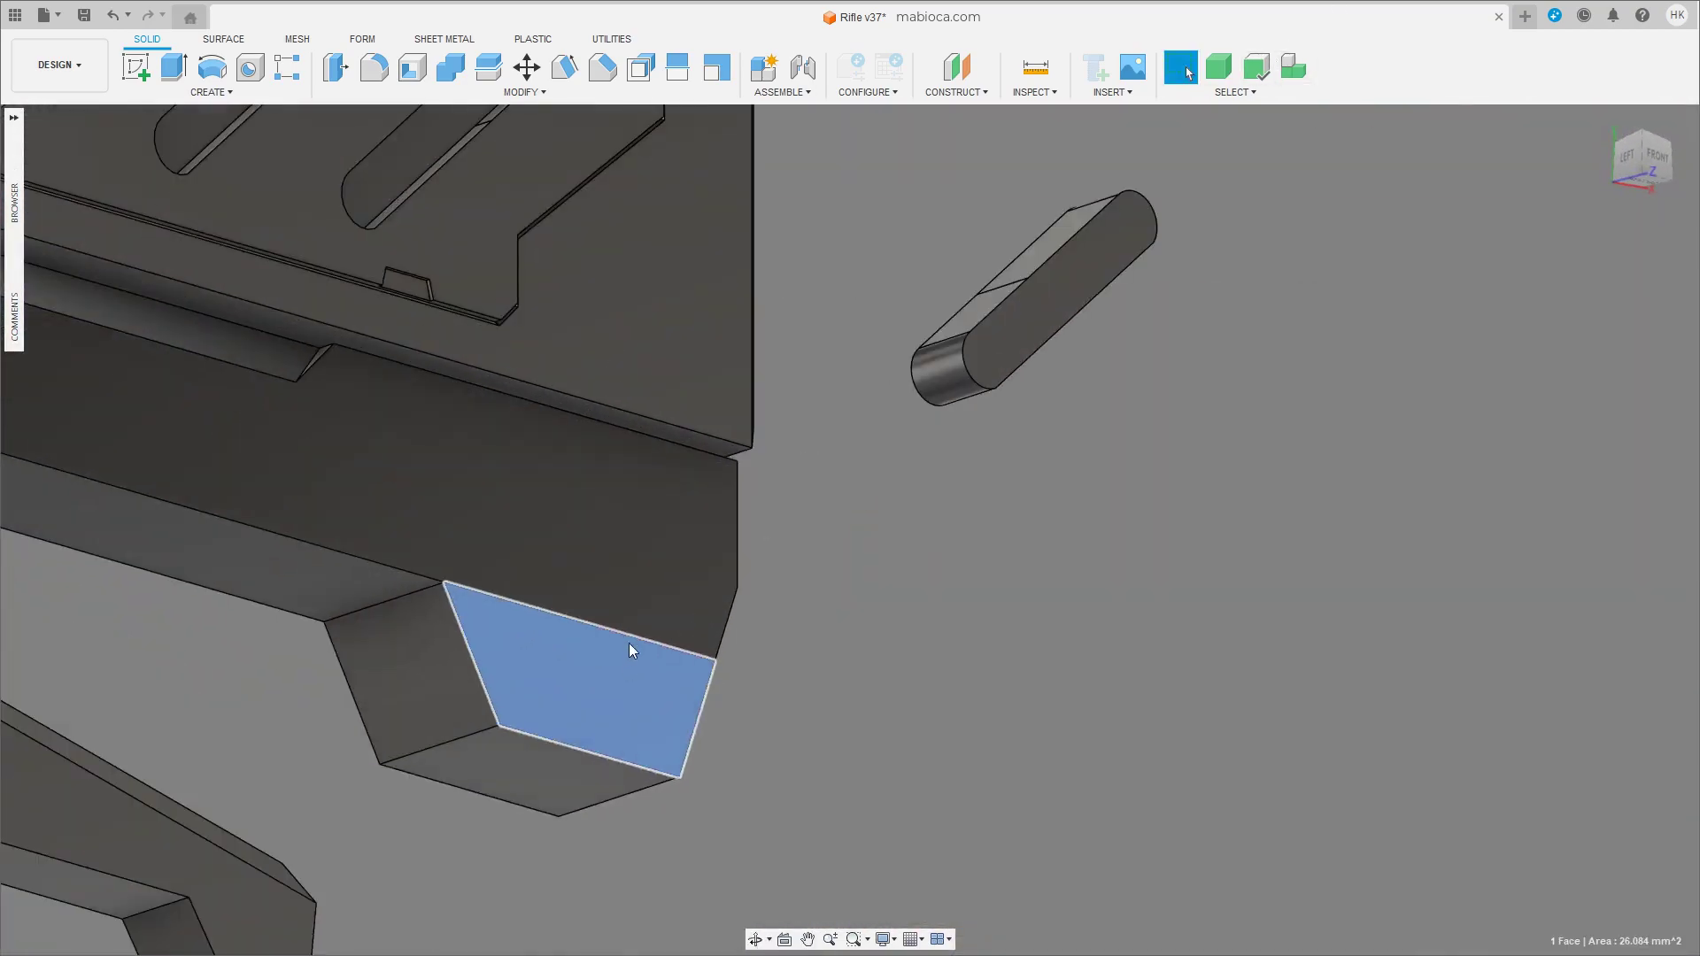
{"action": "key", "text": "m"}
{"action": "left_click_drag", "start_coordinate": [641, 622], "coordinate": [634, 647]}
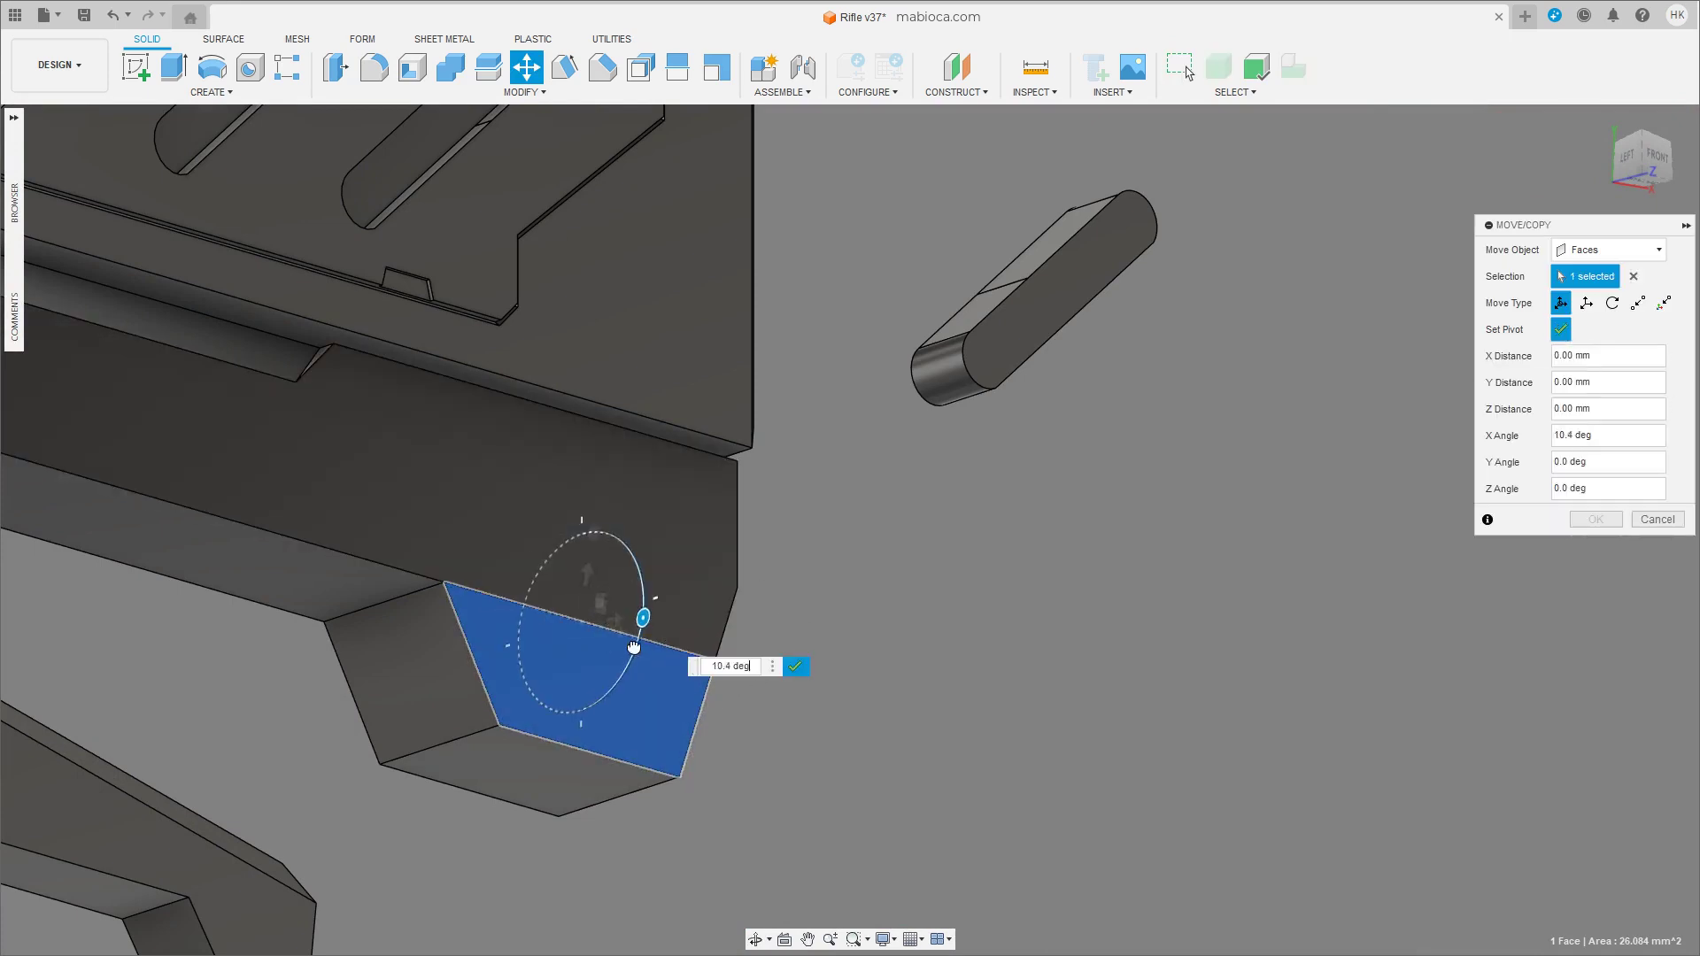
{"action": "middle_click_drag", "start_coordinate": [638, 664], "coordinate": [673, 656], "text": "shift"}
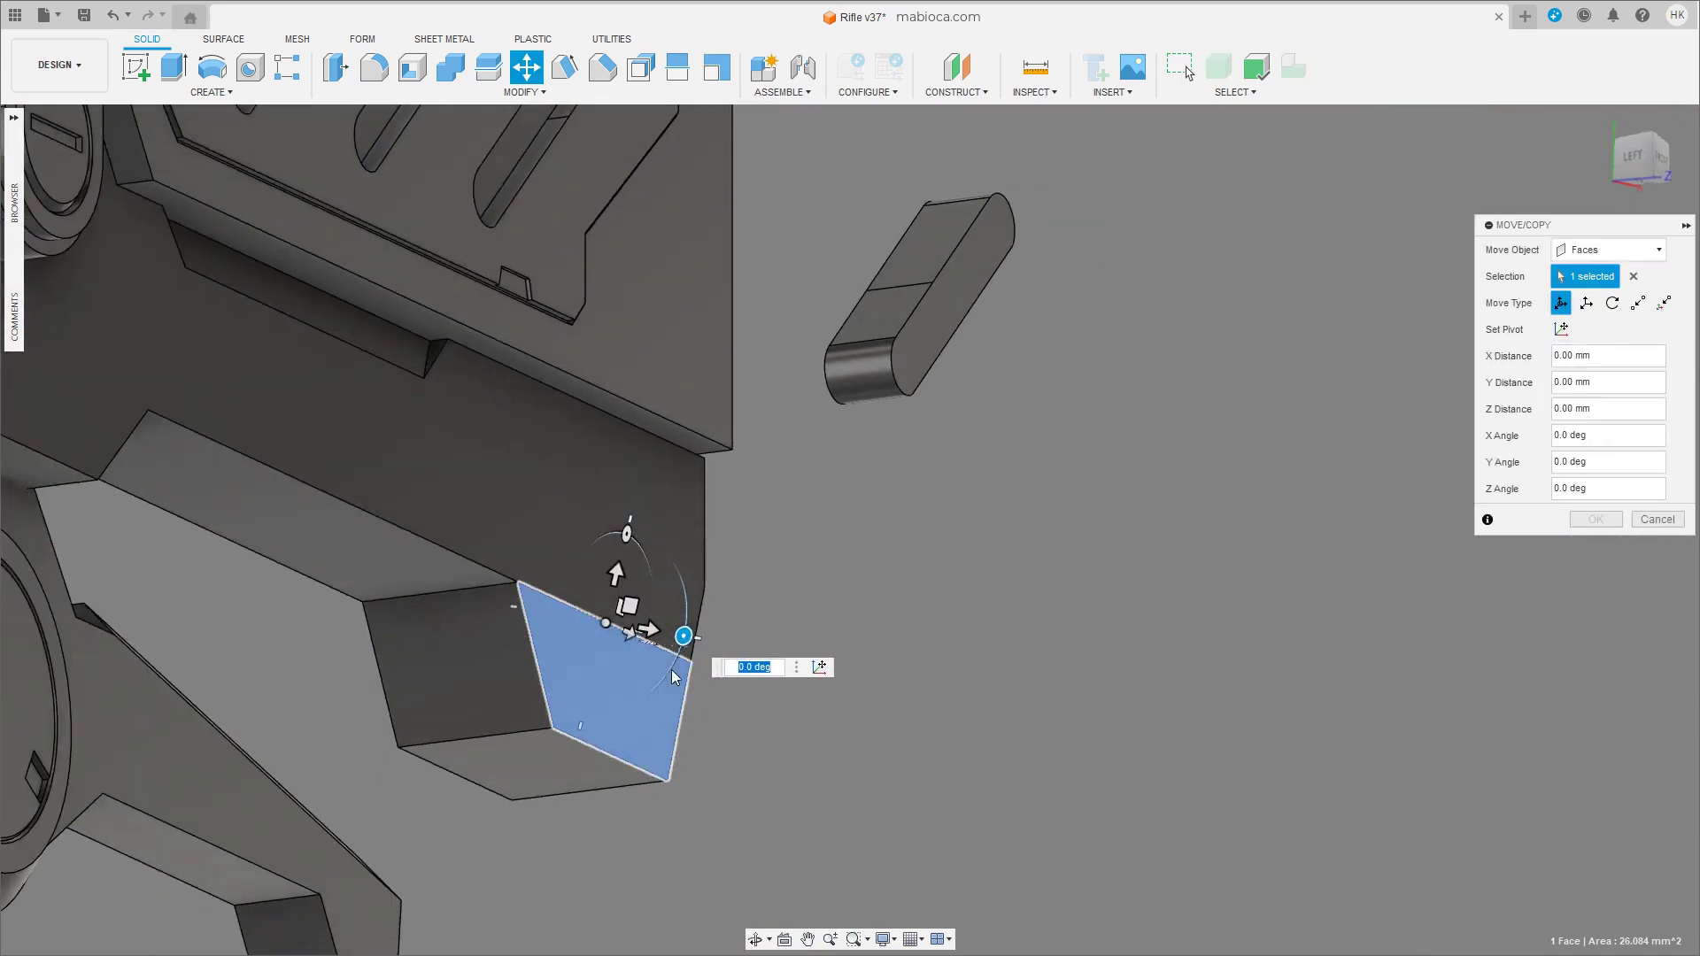
{"action": "left_click_drag", "start_coordinate": [683, 646], "coordinate": [633, 693]}
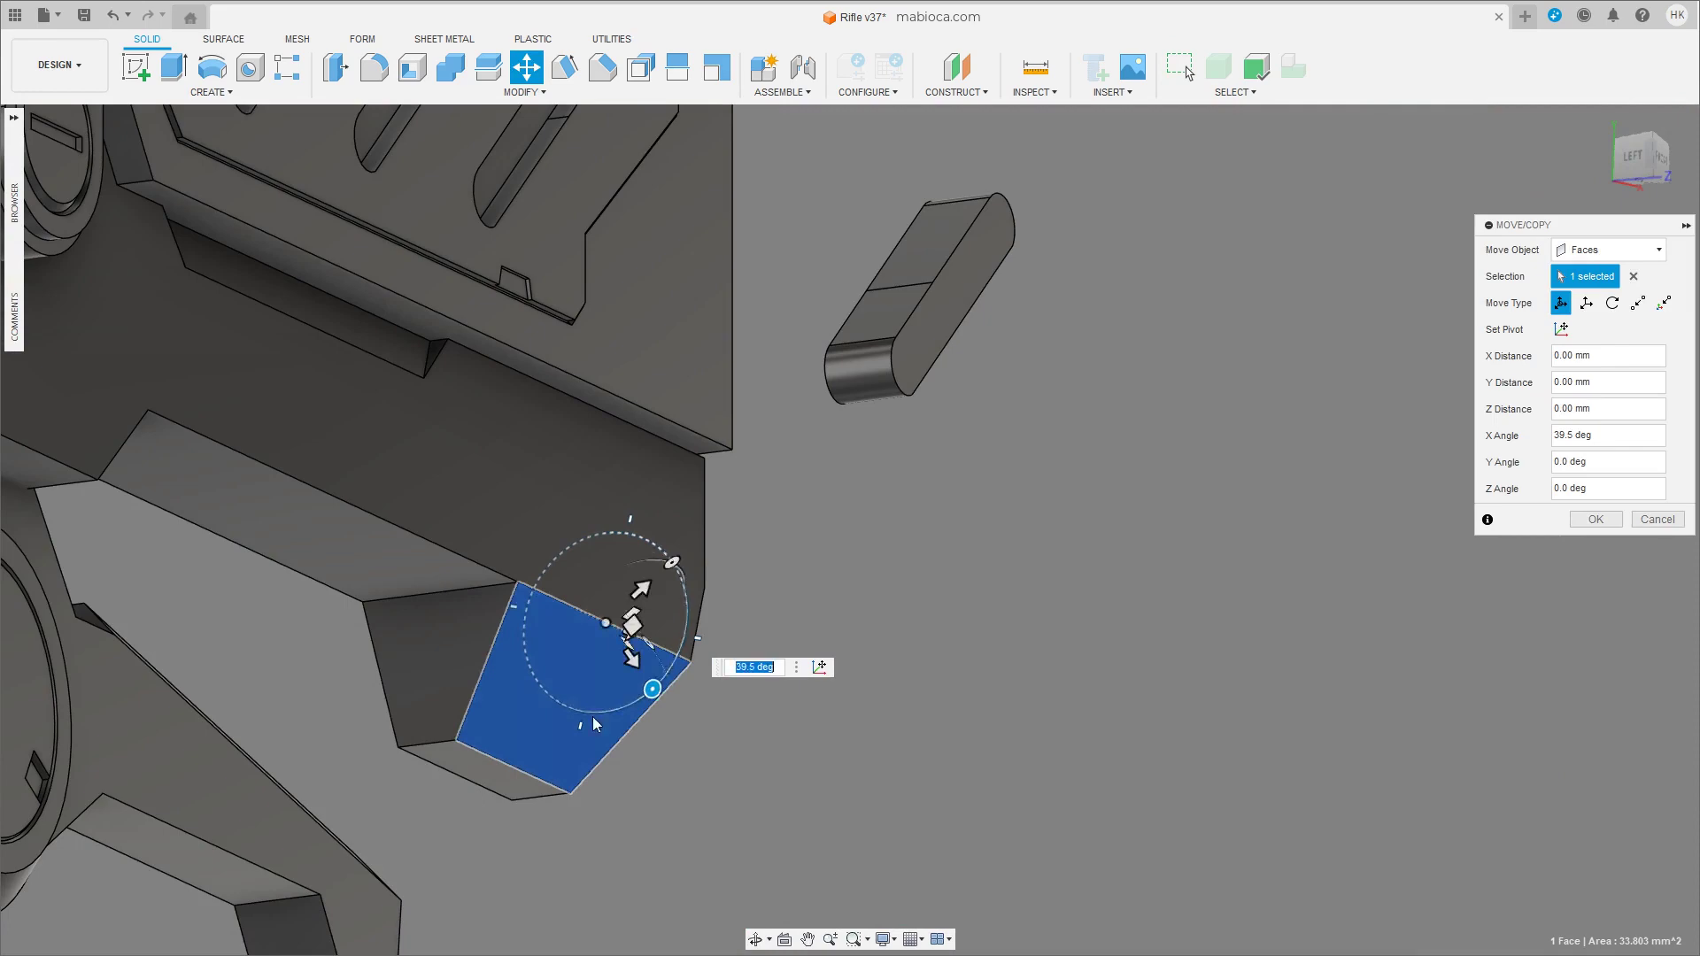
{"action": "mouse_move", "coordinate": [593, 715]}
{"action": "middle_mouse_down", "text": "shift"}
{"action": "mouse_move", "coordinate": [808, 692]}
{"action": "mouse_move", "coordinate": [587, 560]}
{"action": "middle_mouse_up", "text": "shift"}
{"action": "type", "text": "5"}
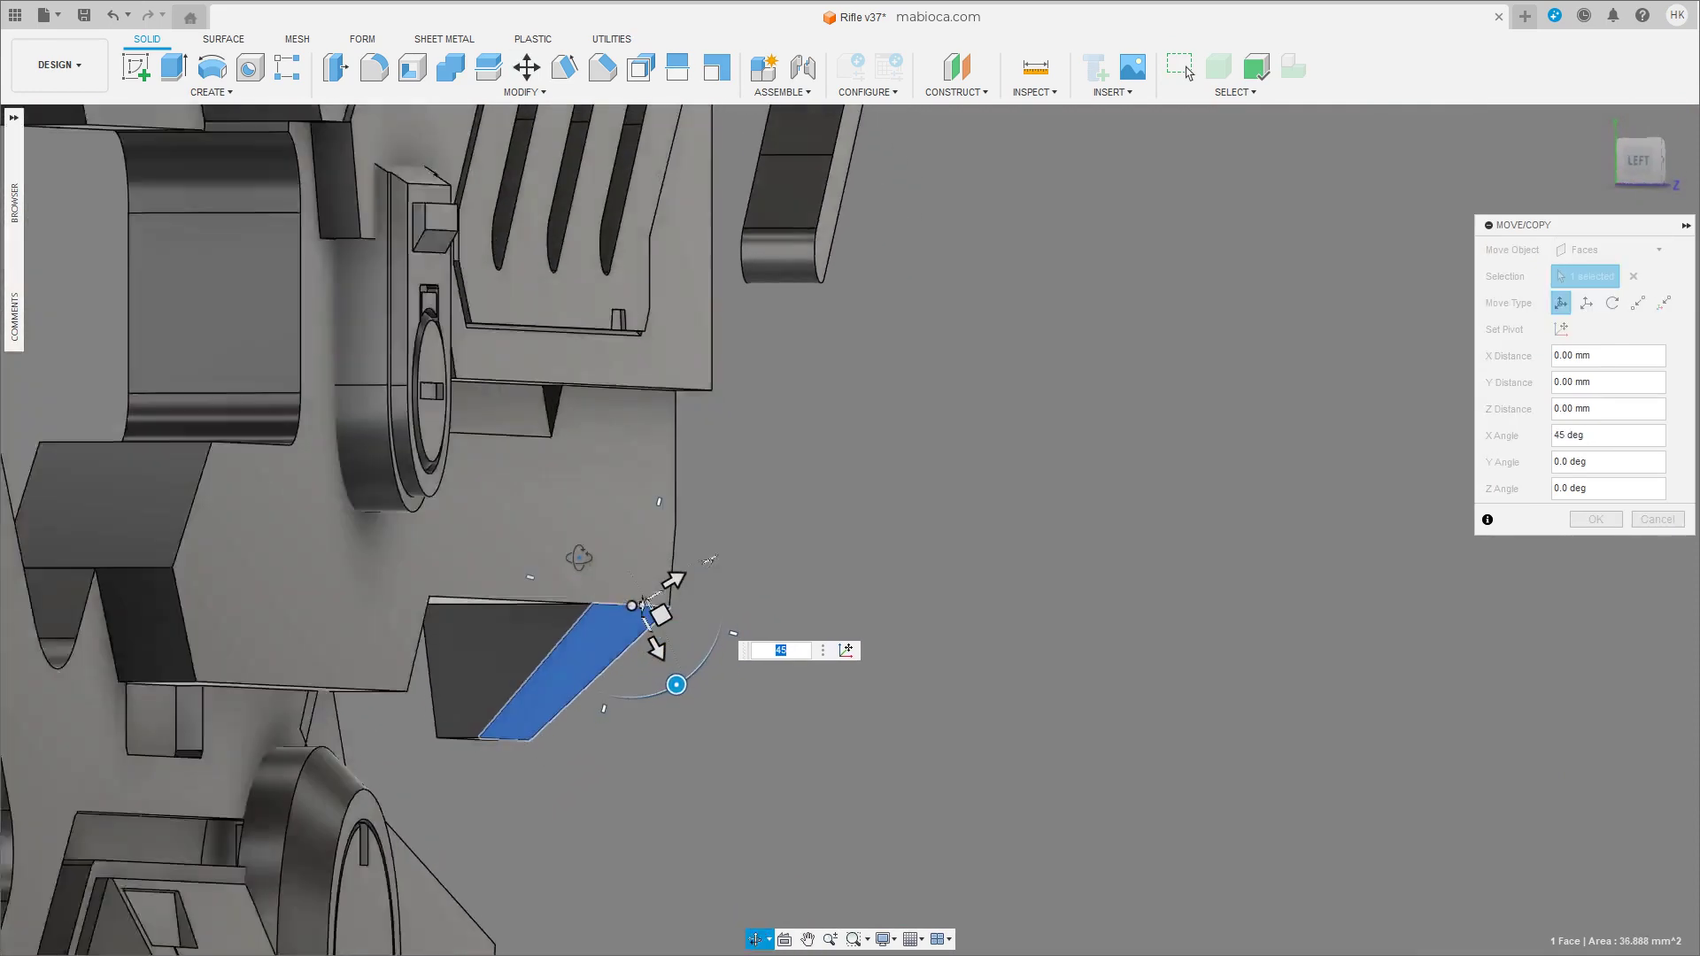
{"action": "key", "text": "Return"}
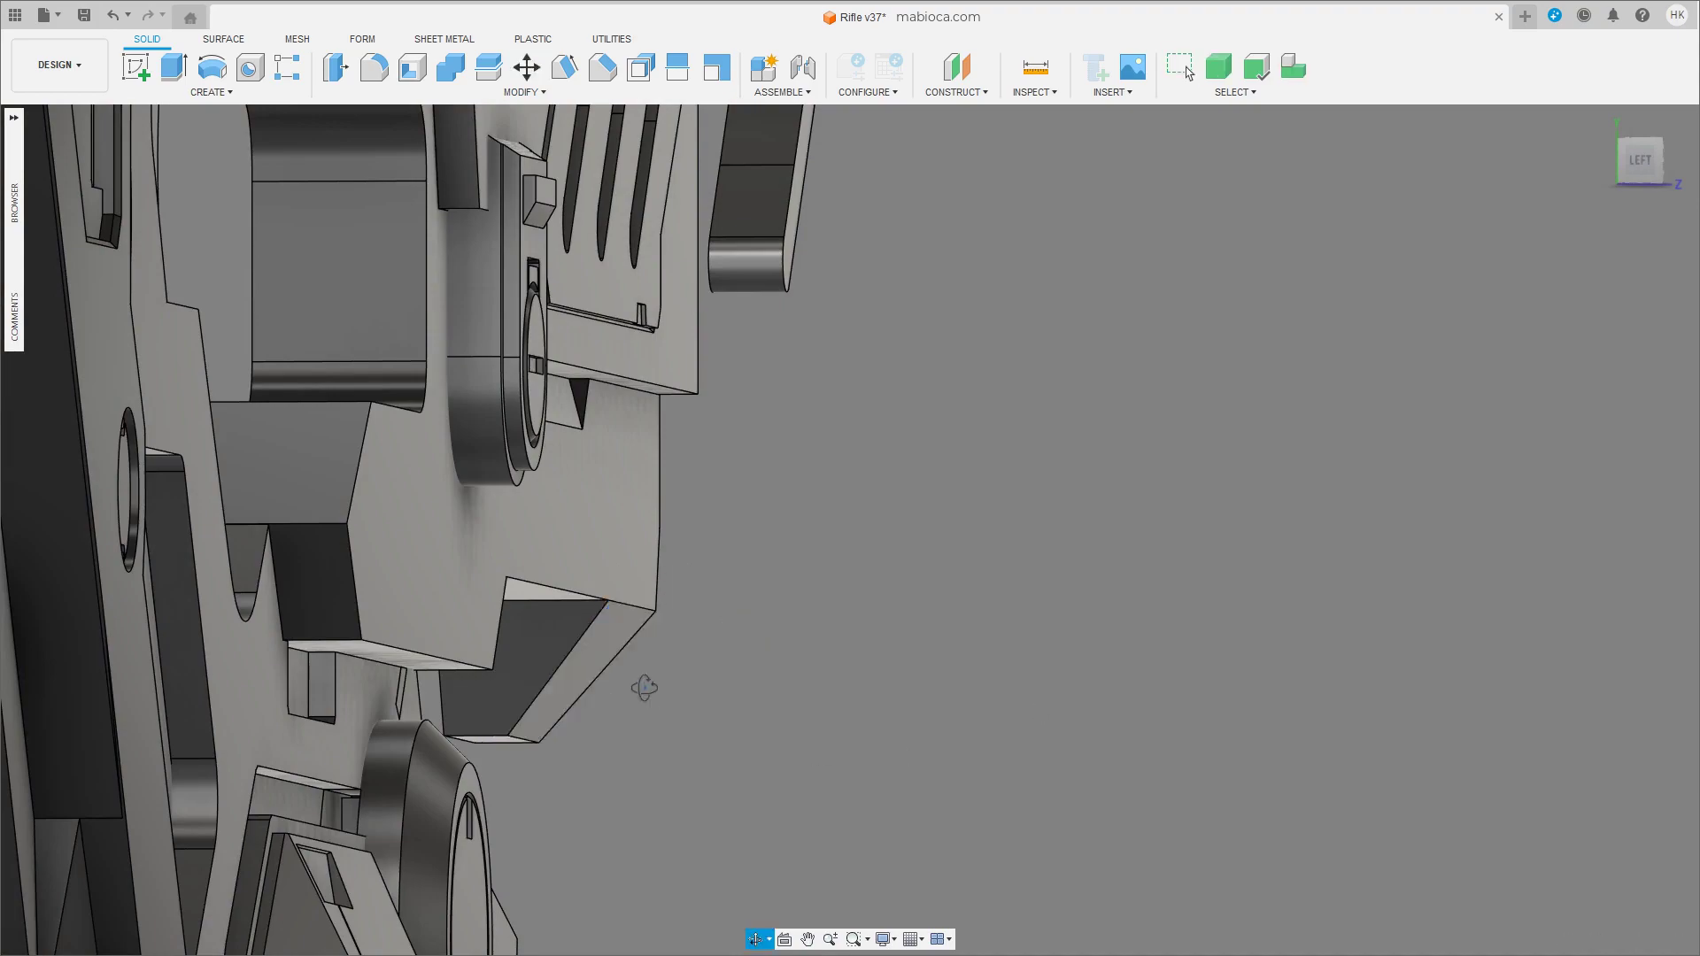
{"action": "middle_click_drag", "start_coordinate": [645, 688], "coordinate": [707, 719], "text": "shift"}
{"action": "mouse_move", "coordinate": [700, 602]}
{"action": "middle_mouse_down", "text": "shift"}
{"action": "mouse_move", "coordinate": [486, 582]}
{"action": "mouse_move", "coordinate": [877, 257]}
{"action": "middle_mouse_up", "text": "shift"}
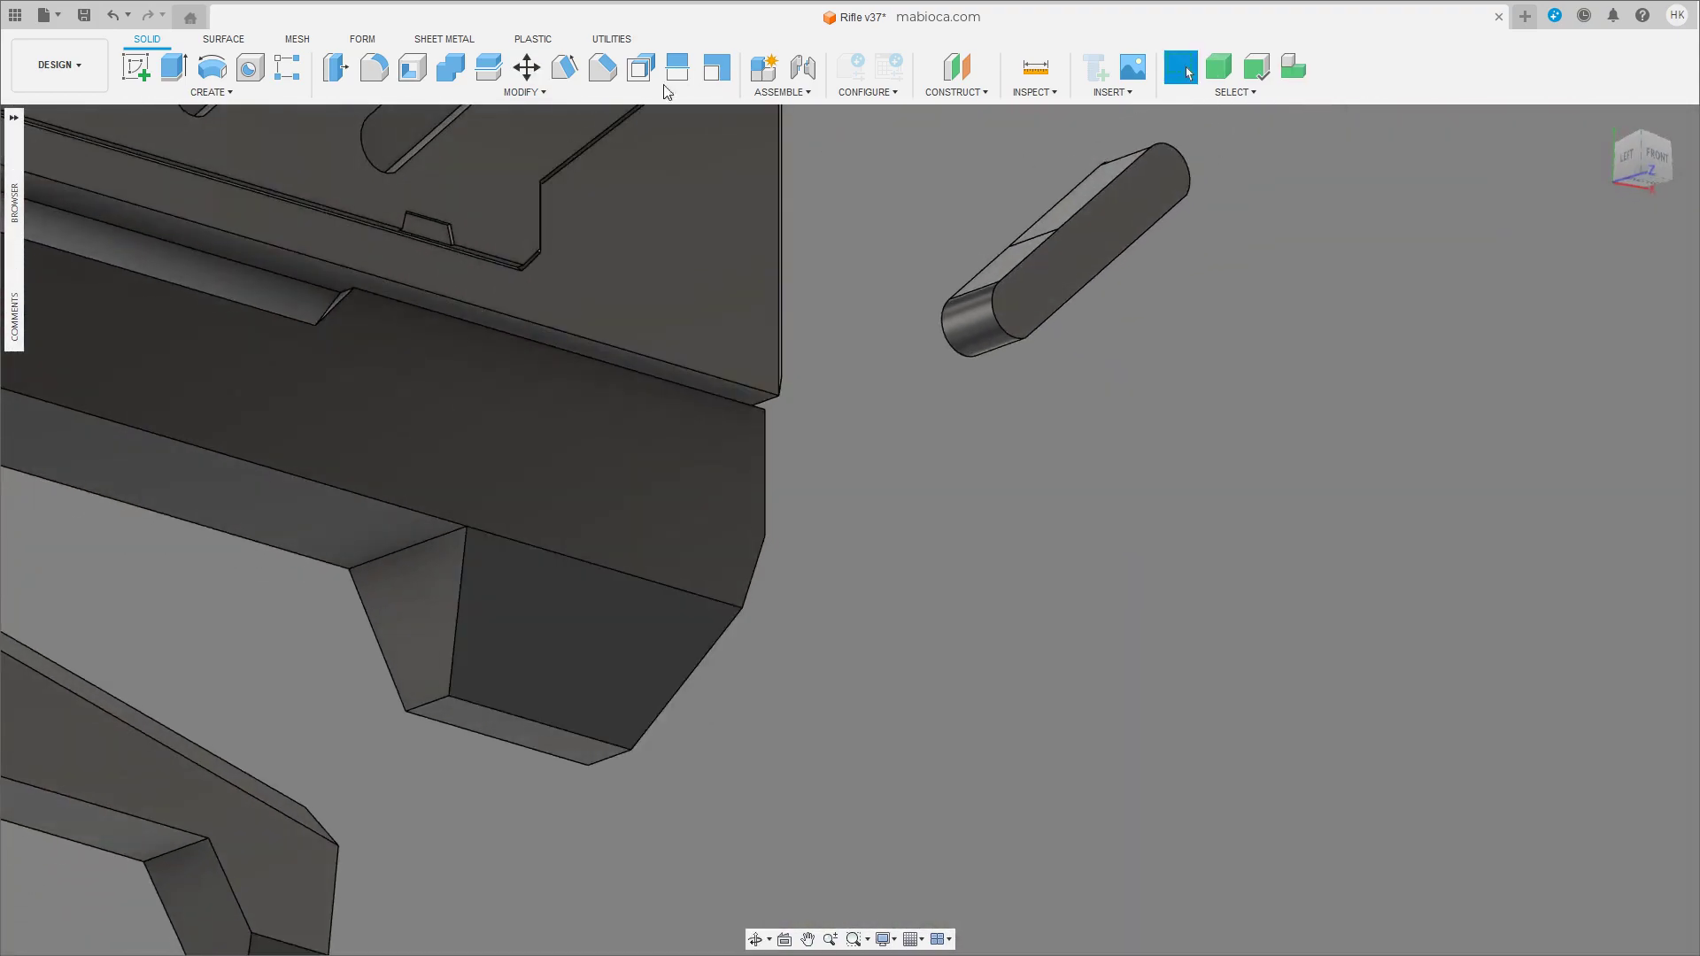
Fillet the lower block's bottom edge at about 2.9 mm.
{"action": "key", "text": "f"}
{"action": "left_click", "coordinate": [502, 721]}
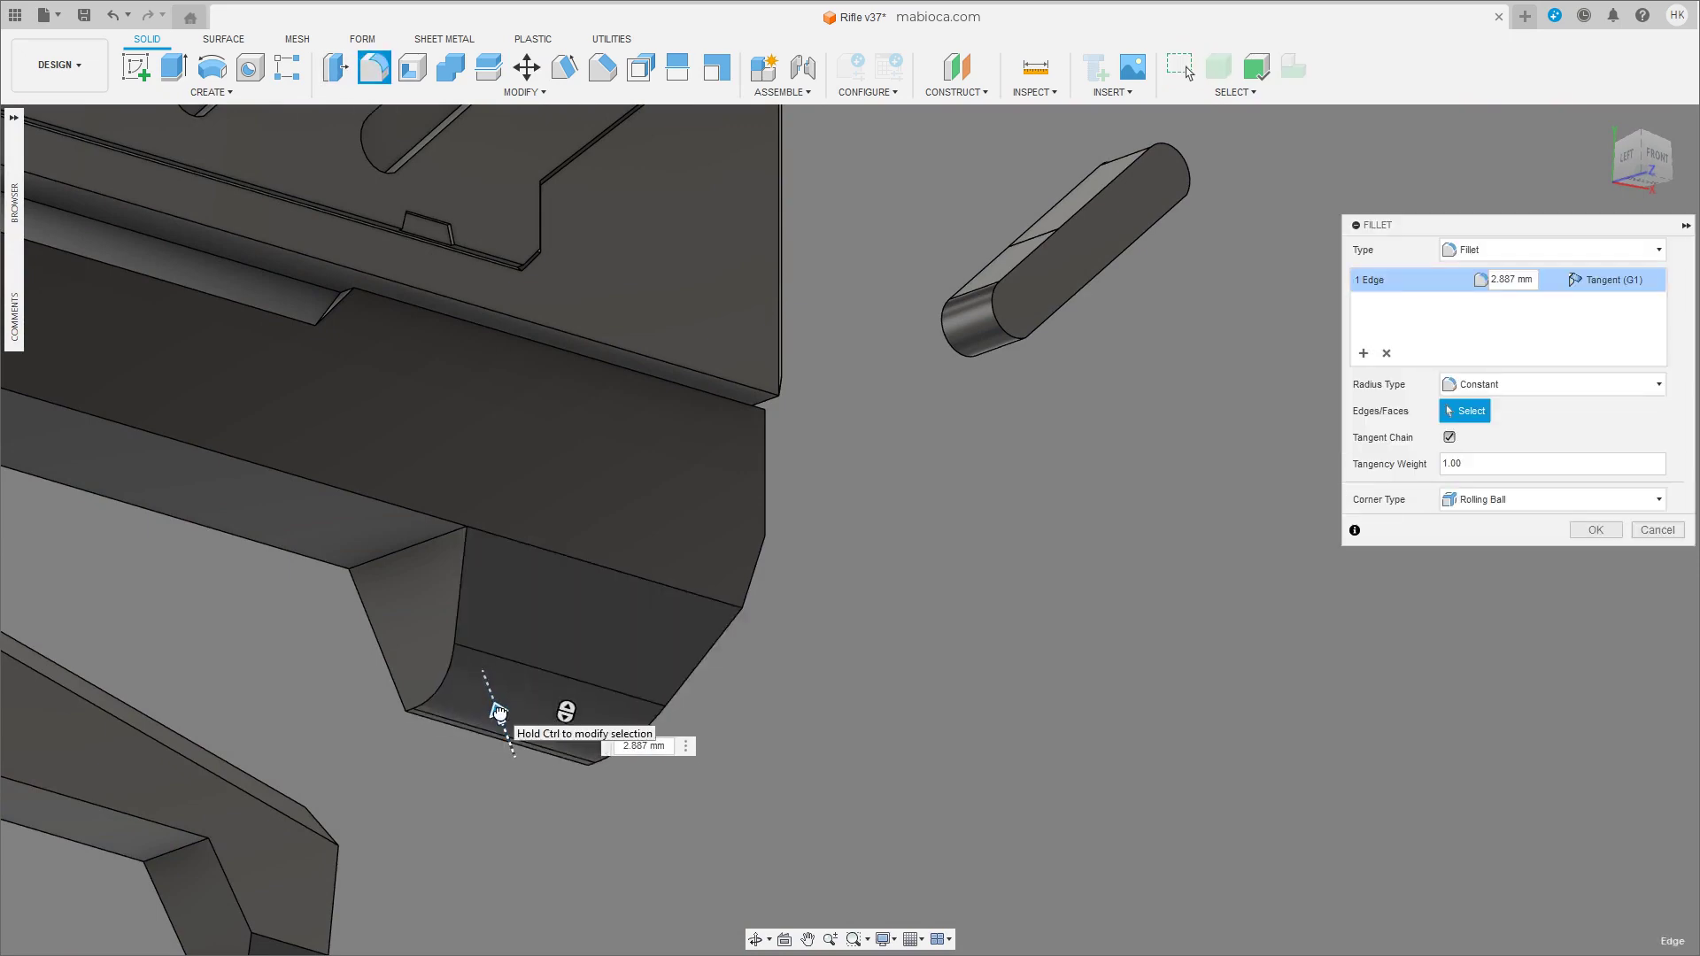
{"action": "middle_click_drag", "start_coordinate": [497, 712], "coordinate": [650, 612], "text": "shift"}
{"action": "key", "text": "Return"}
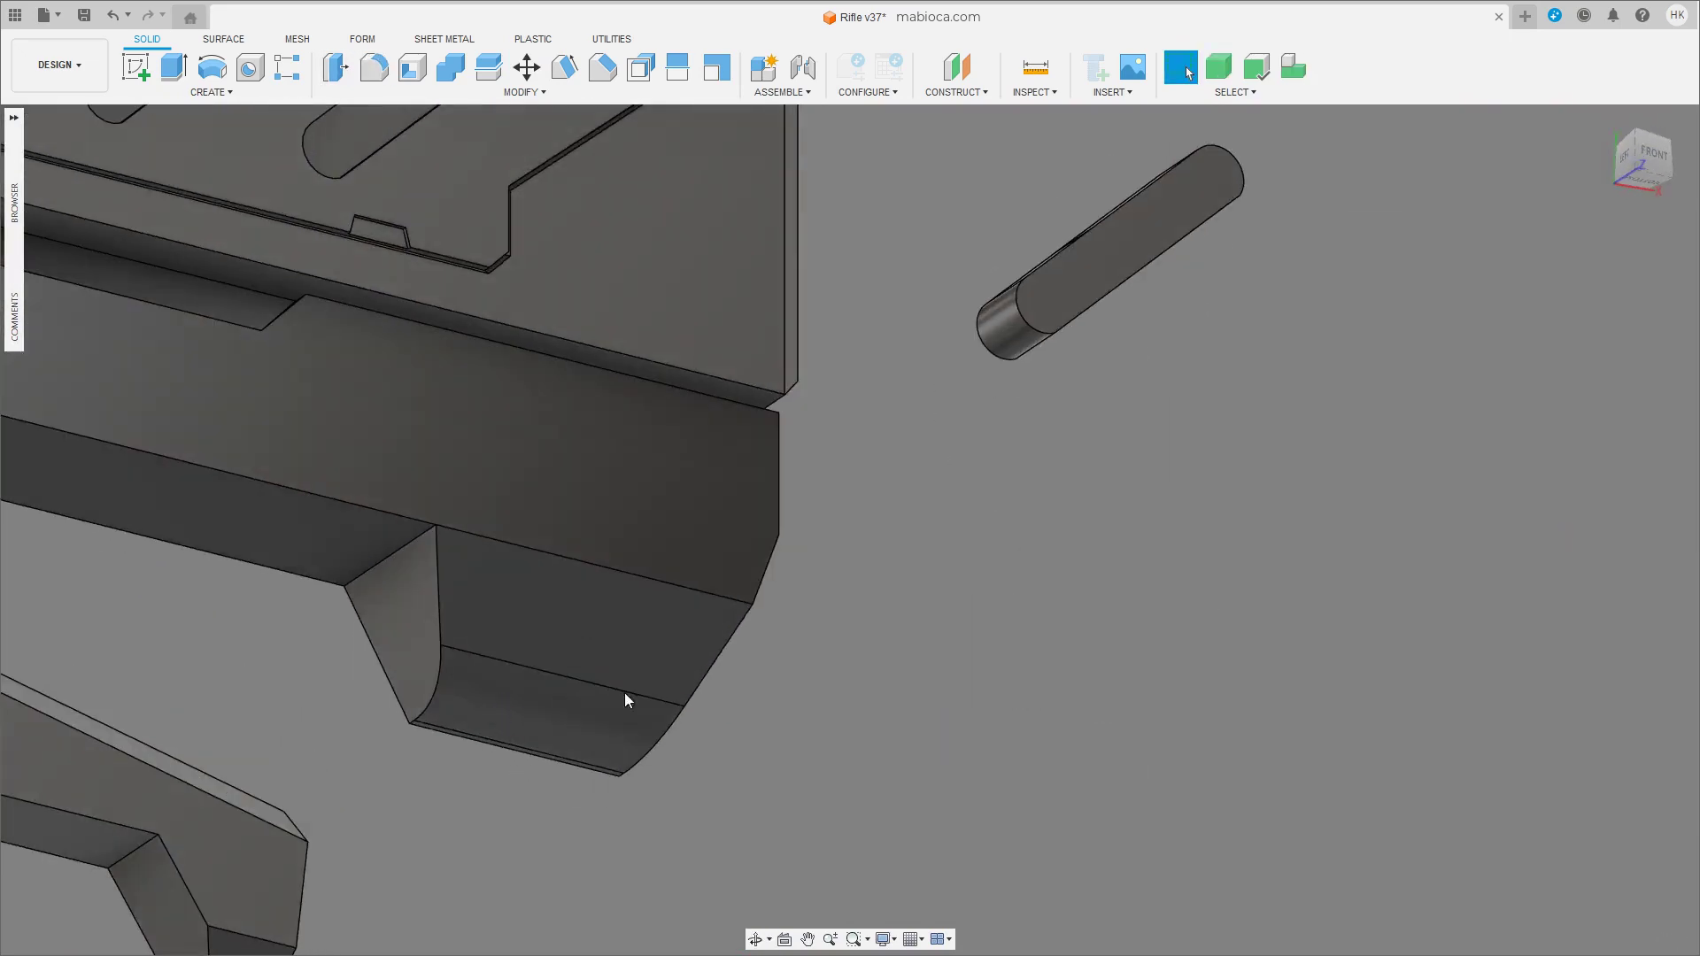
Join the lower block to the main body with Combine.
{"action": "left_click", "coordinate": [450, 66]}
{"action": "left_click", "coordinate": [476, 466]}
{"action": "left_click", "coordinate": [549, 682]}
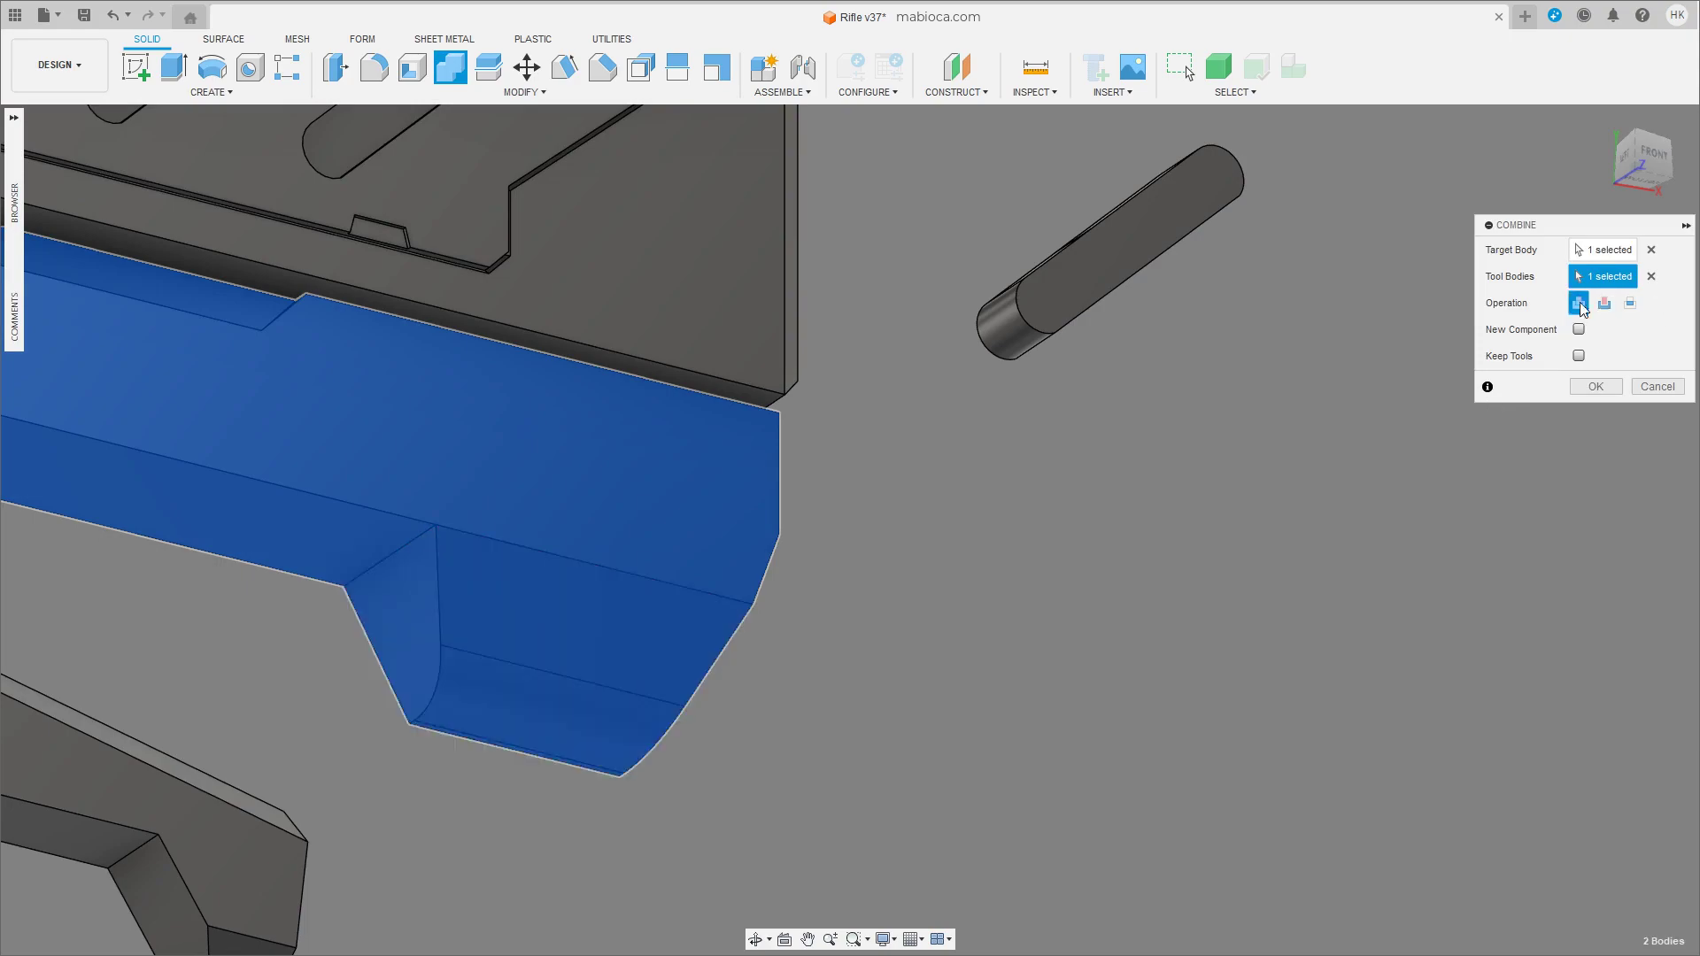
{"action": "key", "text": "Return"}
{"action": "mouse_move", "coordinate": [880, 621]}
{"action": "middle_mouse_down", "text": "shift"}
{"action": "mouse_move", "coordinate": [821, 645]}
{"action": "mouse_move", "coordinate": [766, 396]}
{"action": "middle_mouse_up", "text": "shift"}
Chamfer another edge of the frame, checked from the front view.
{"action": "key", "text": "c"}
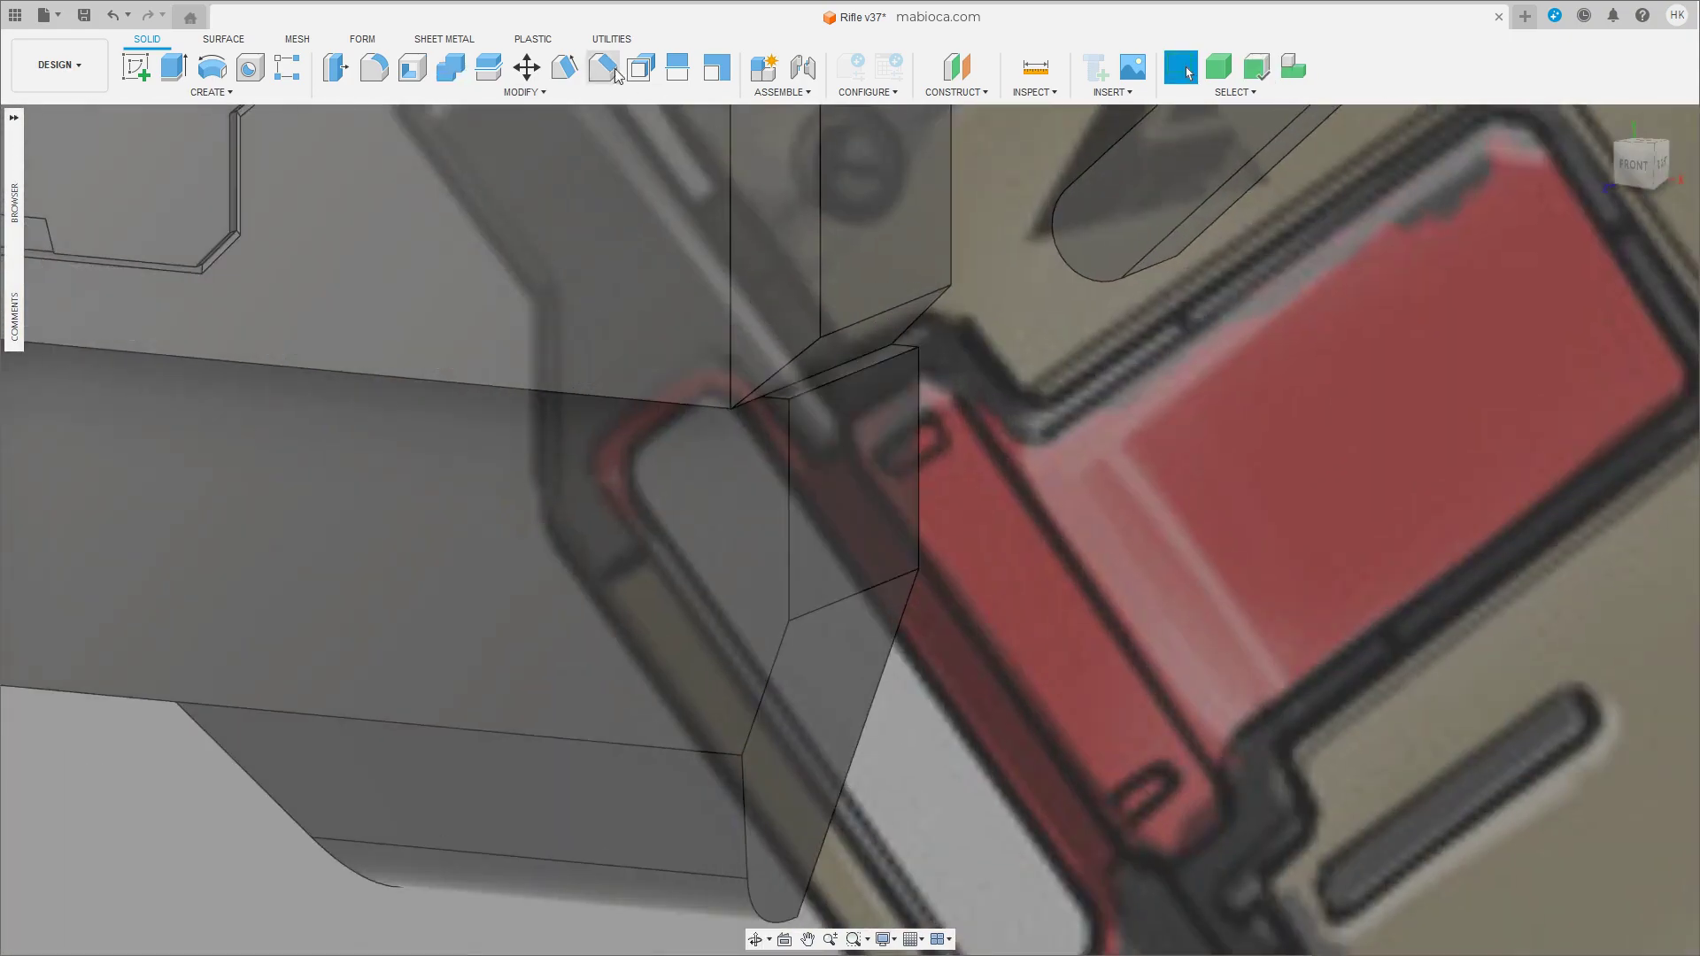
{"action": "left_click", "coordinate": [848, 381]}
{"action": "left_click", "coordinate": [1637, 165]}
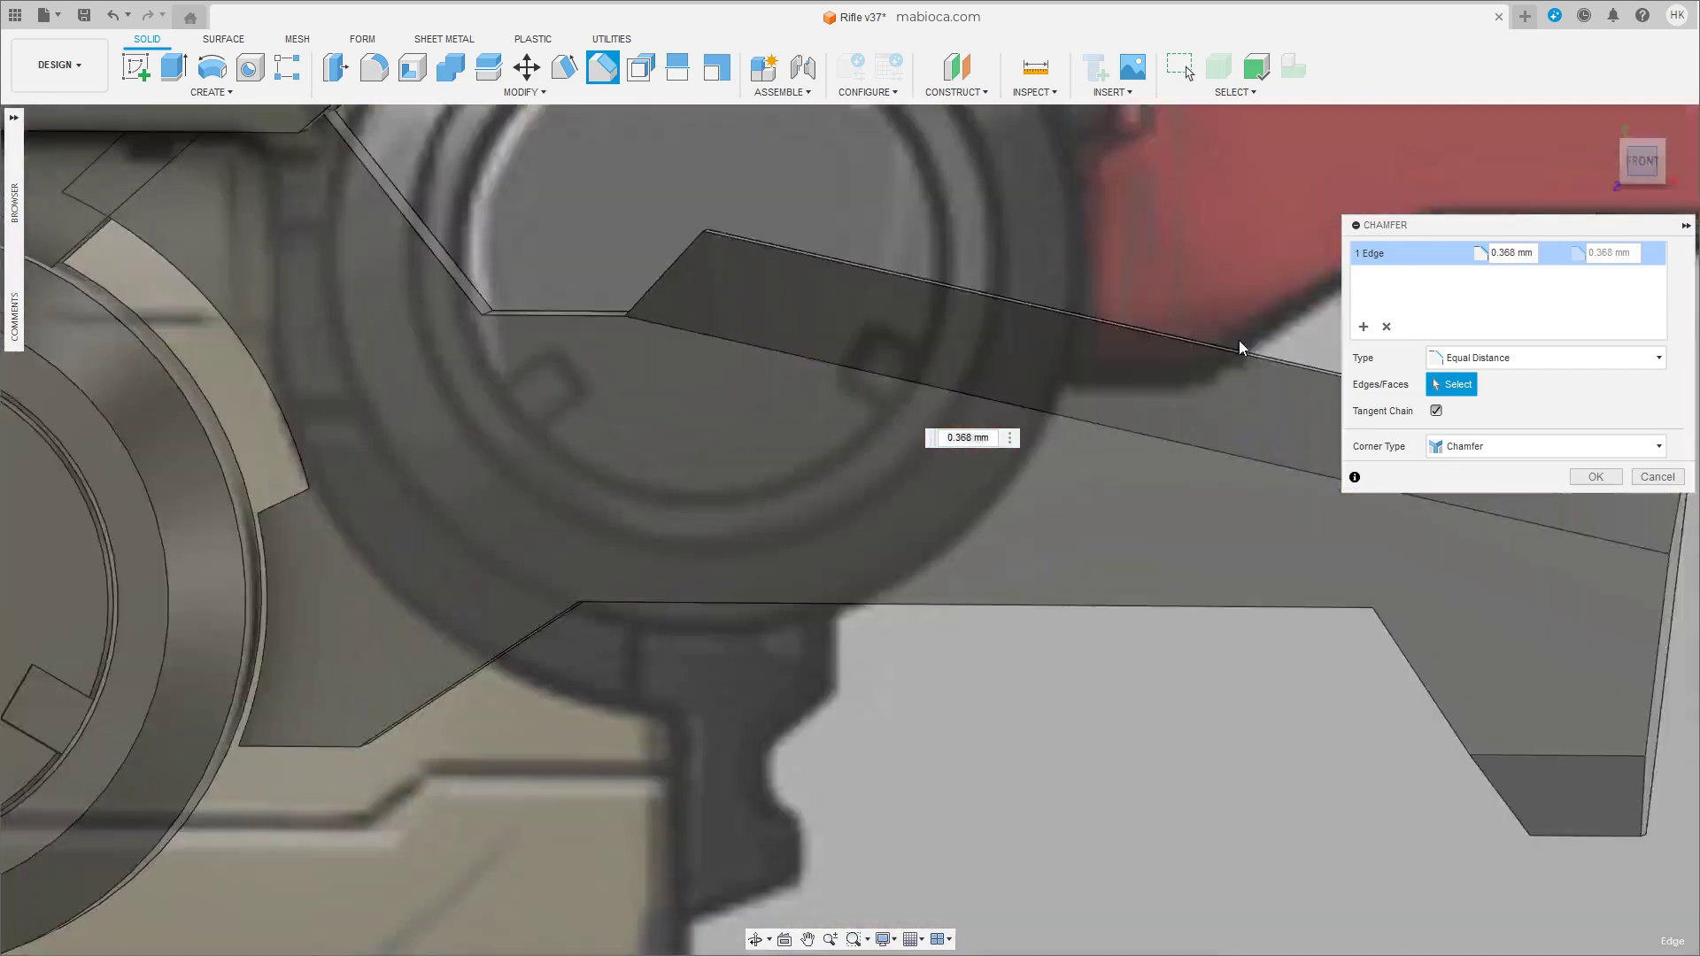
{"action": "scroll", "coordinate": [1018, 533], "scroll_direction": "up", "scroll_amount": 5}
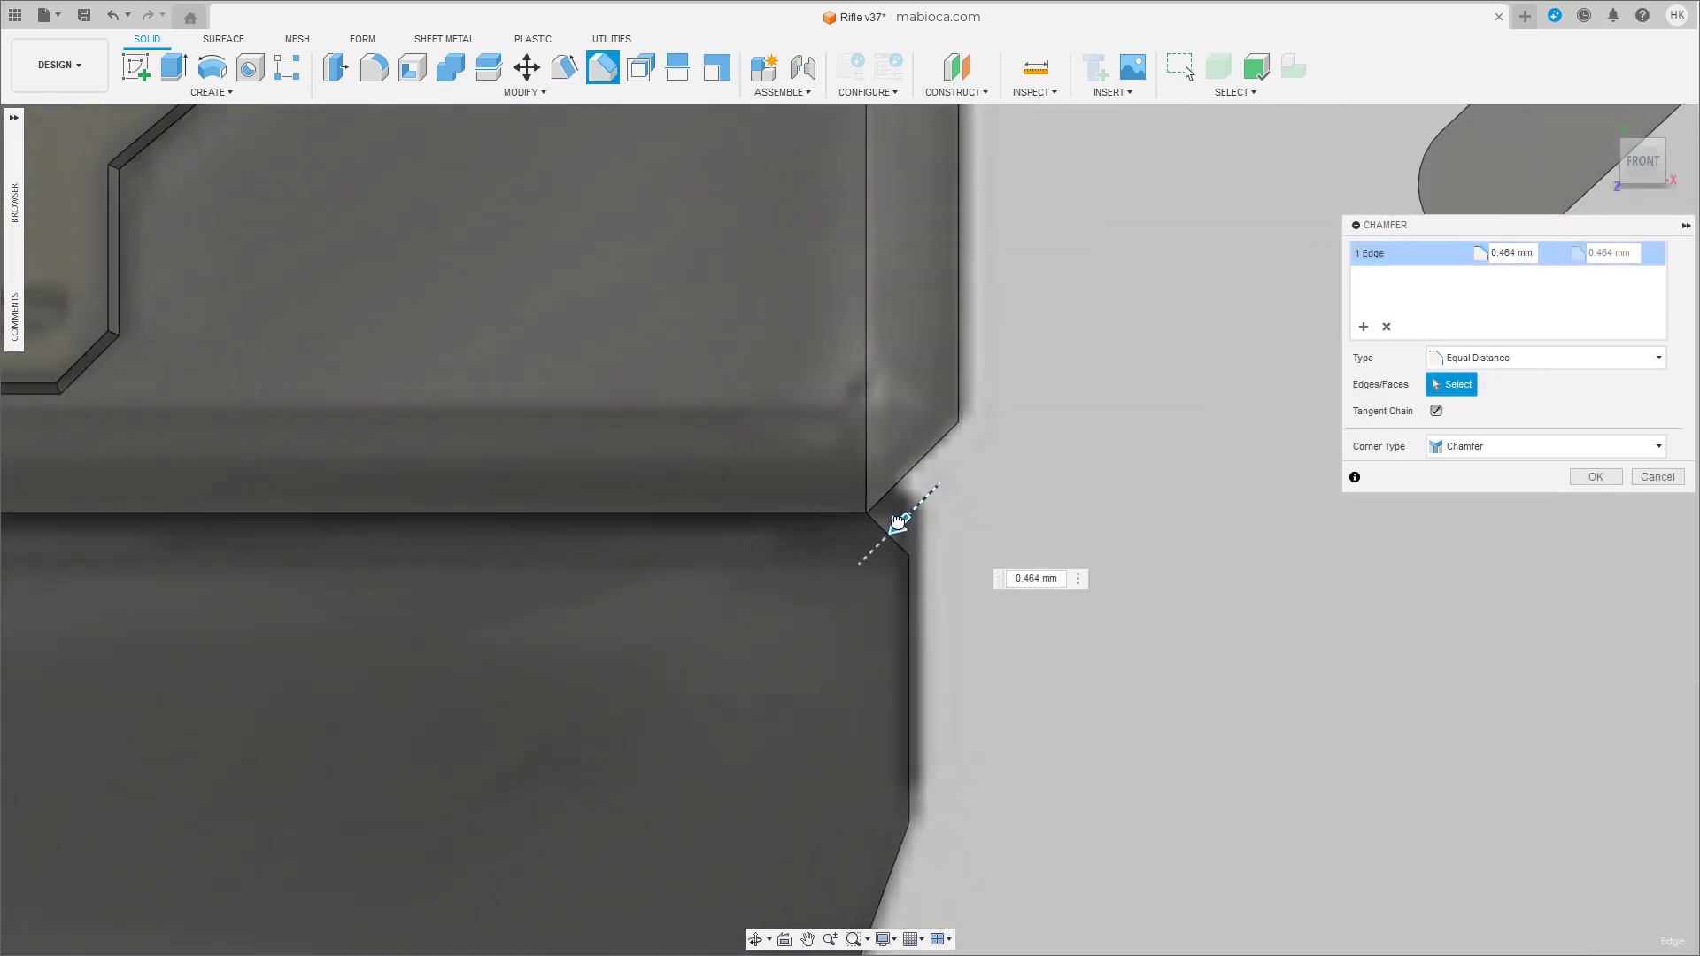
{"action": "left_click", "coordinate": [1624, 478]}
{"action": "scroll", "coordinate": [1114, 650], "scroll_direction": "down", "scroll_amount": 5}
{"action": "scroll", "coordinate": [1114, 650], "scroll_direction": "down", "scroll_amount": 3}
{"action": "scroll", "coordinate": [1077, 502], "scroll_direction": "down", "scroll_amount": 3}
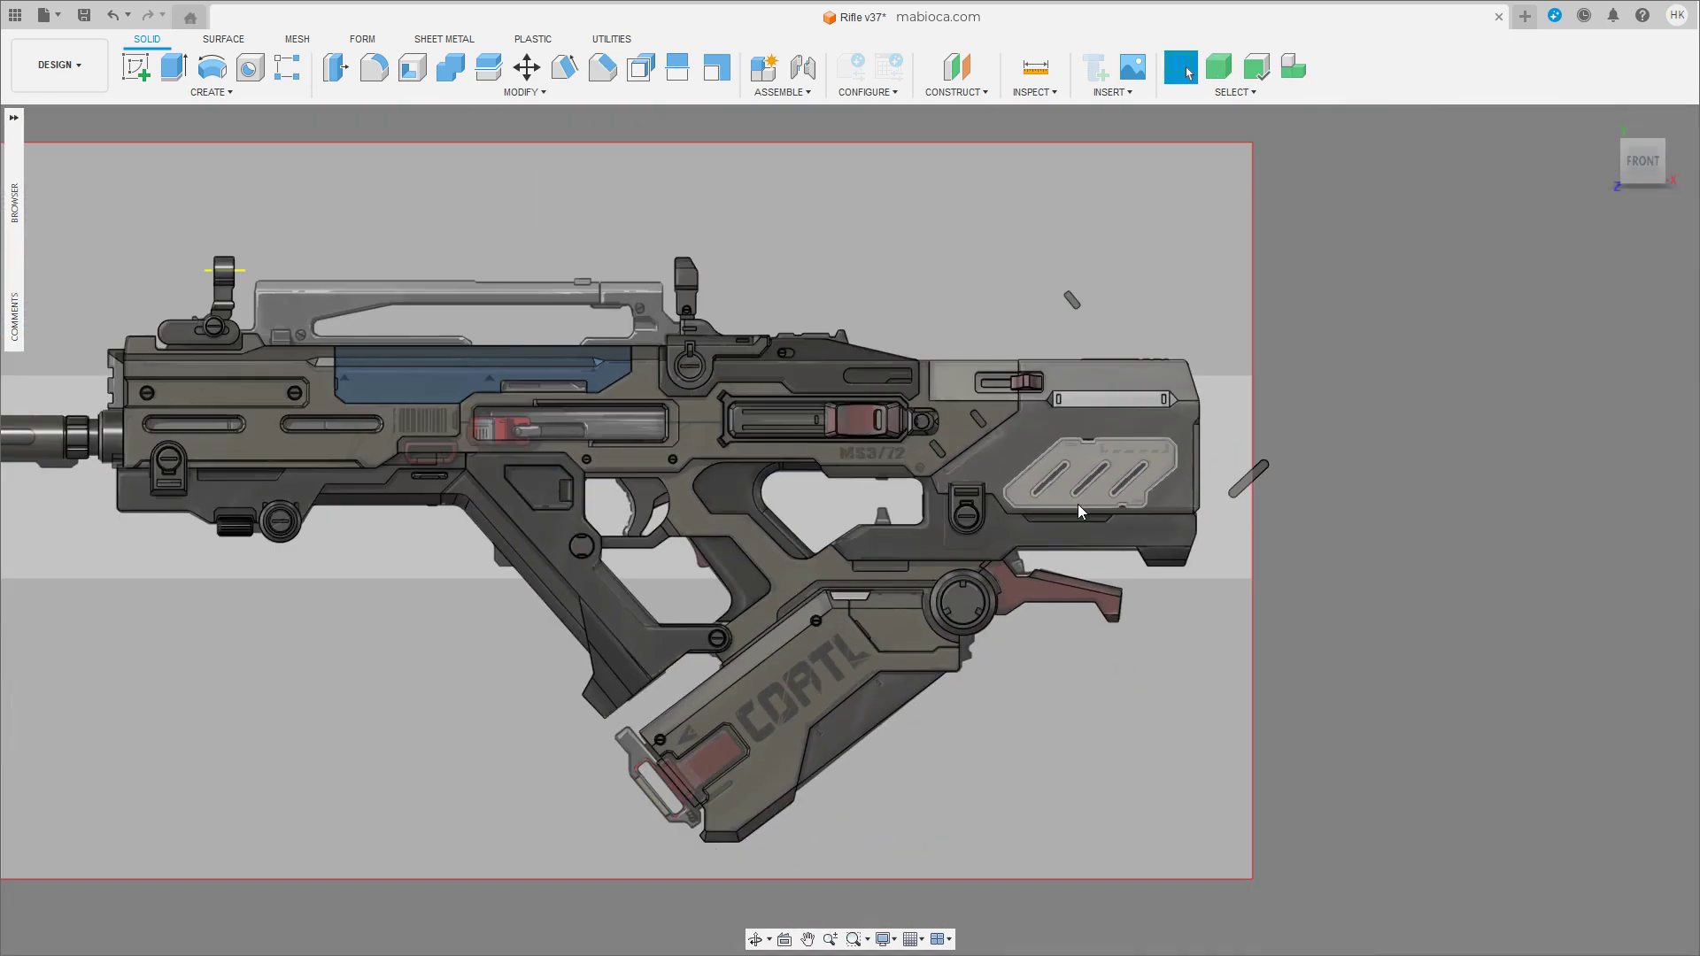
Save the design as new version Rifle v38.
{"action": "key", "text": "ctrl+s"}
{"action": "key", "text": "Return"}
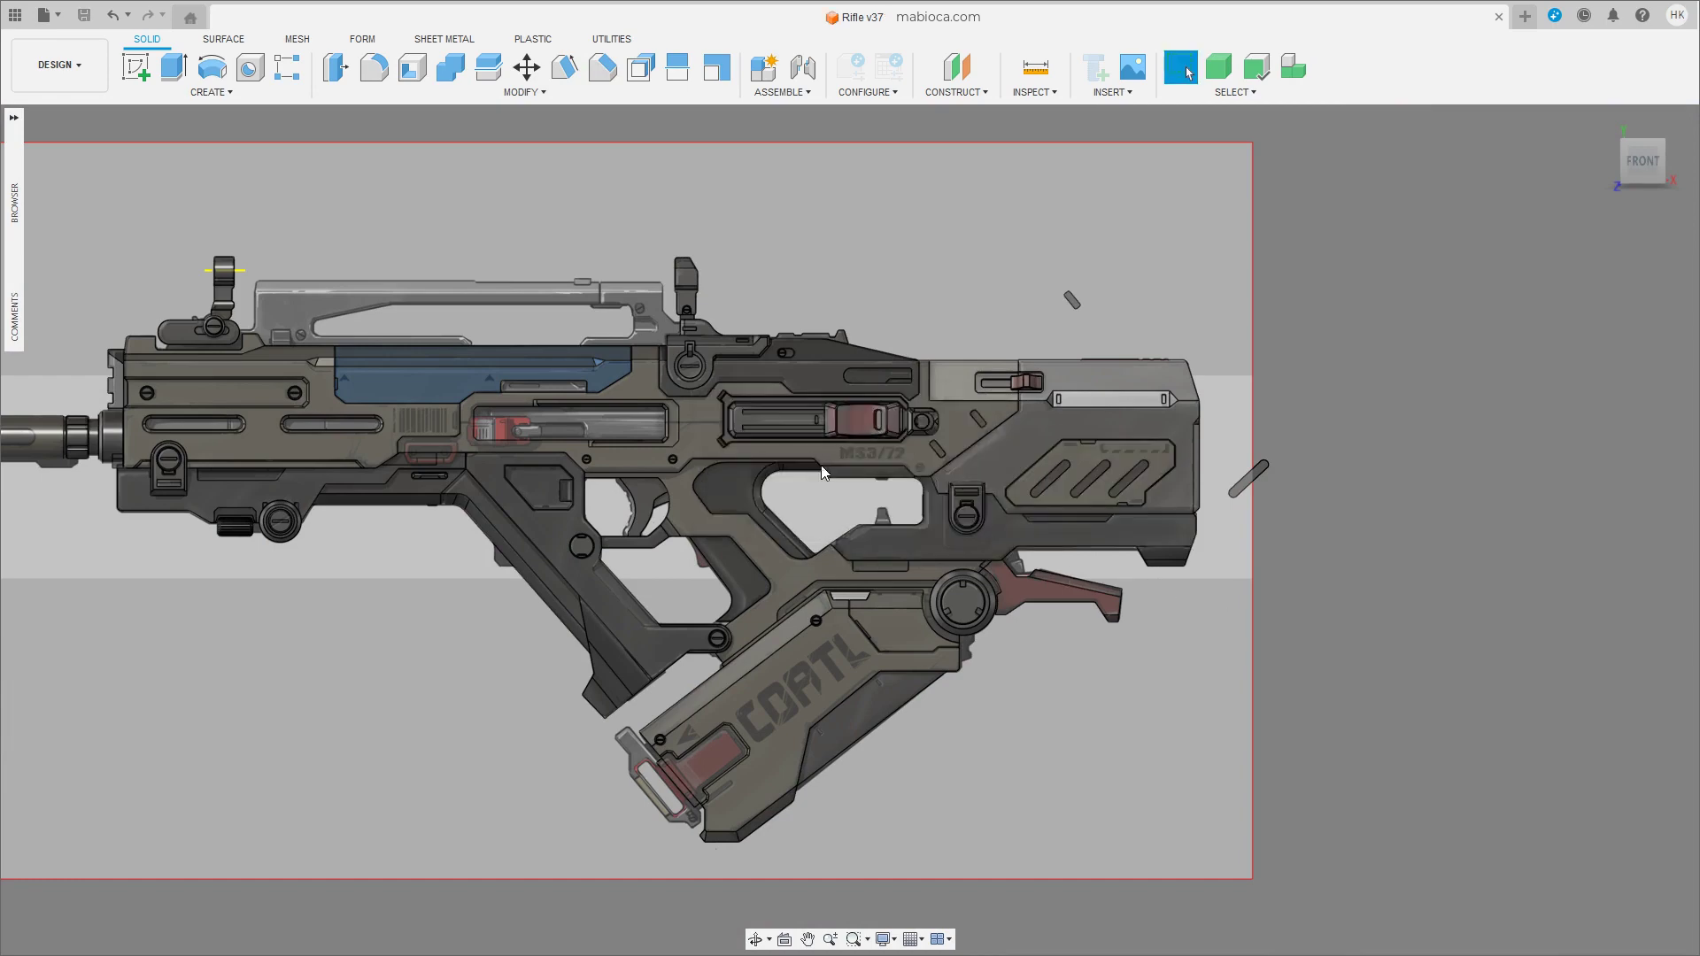
{"action": "middle_click_drag", "start_coordinate": [820, 471], "coordinate": [899, 450], "text": "shift"}
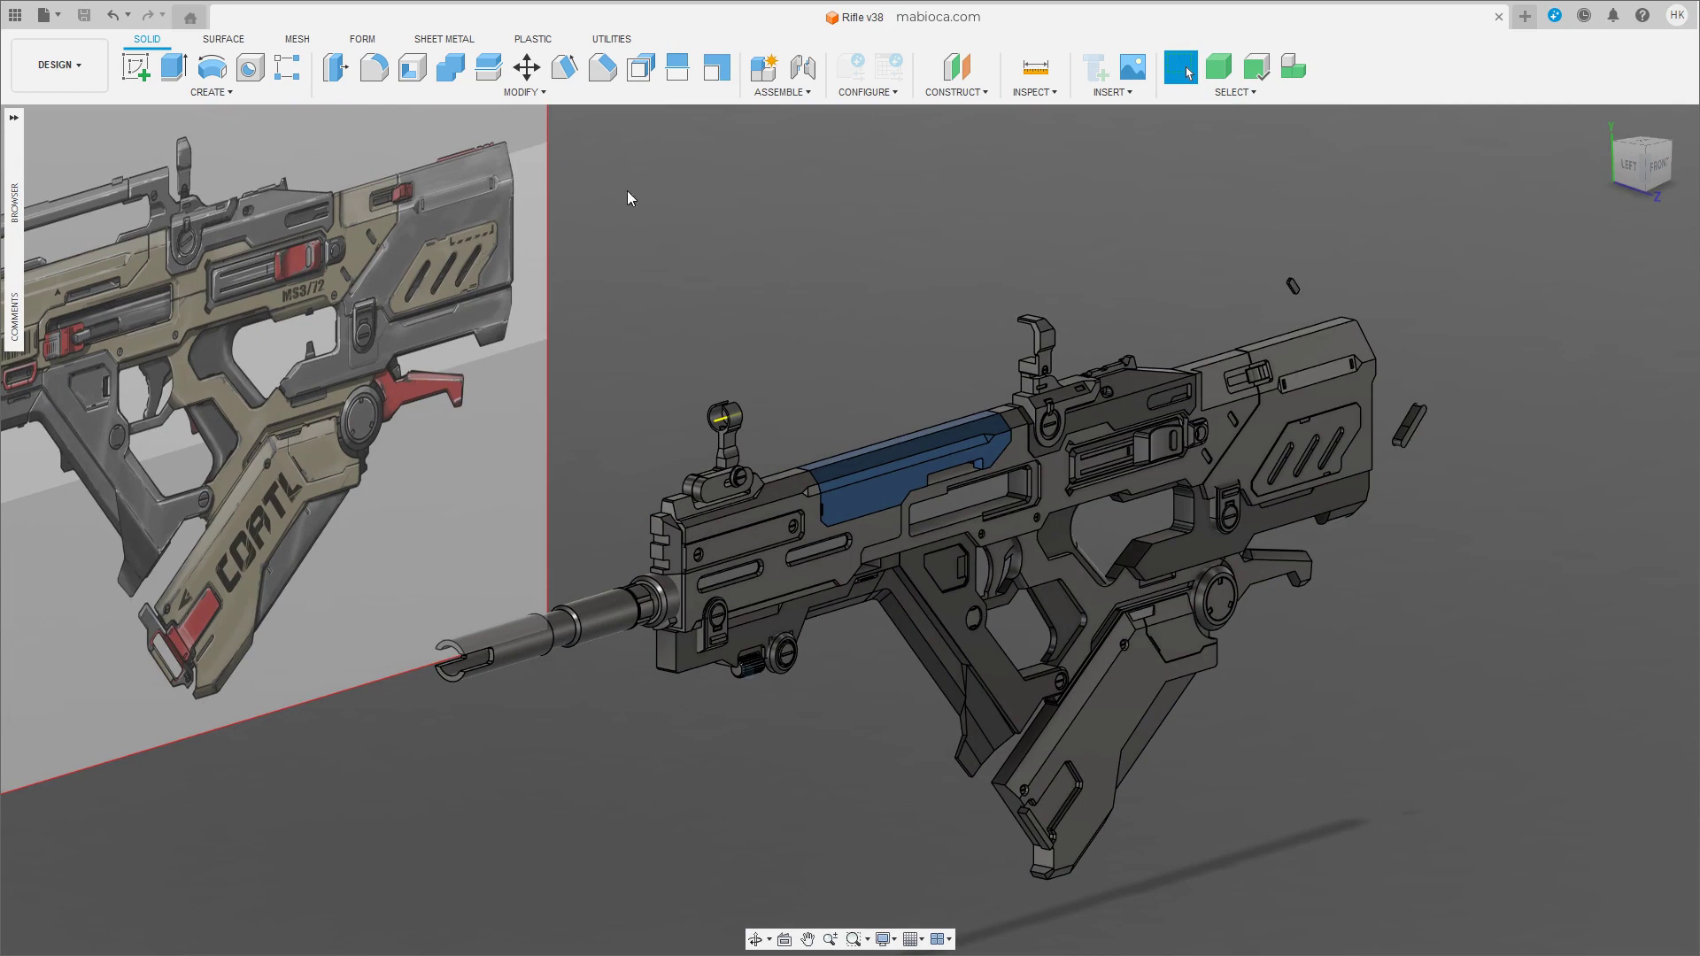
Draw a new box body over the carry handle outline, about 3.255 mm thick.
{"action": "left_click", "coordinate": [1643, 167]}
{"action": "scroll", "coordinate": [647, 436], "scroll_direction": "up", "scroll_amount": 5}
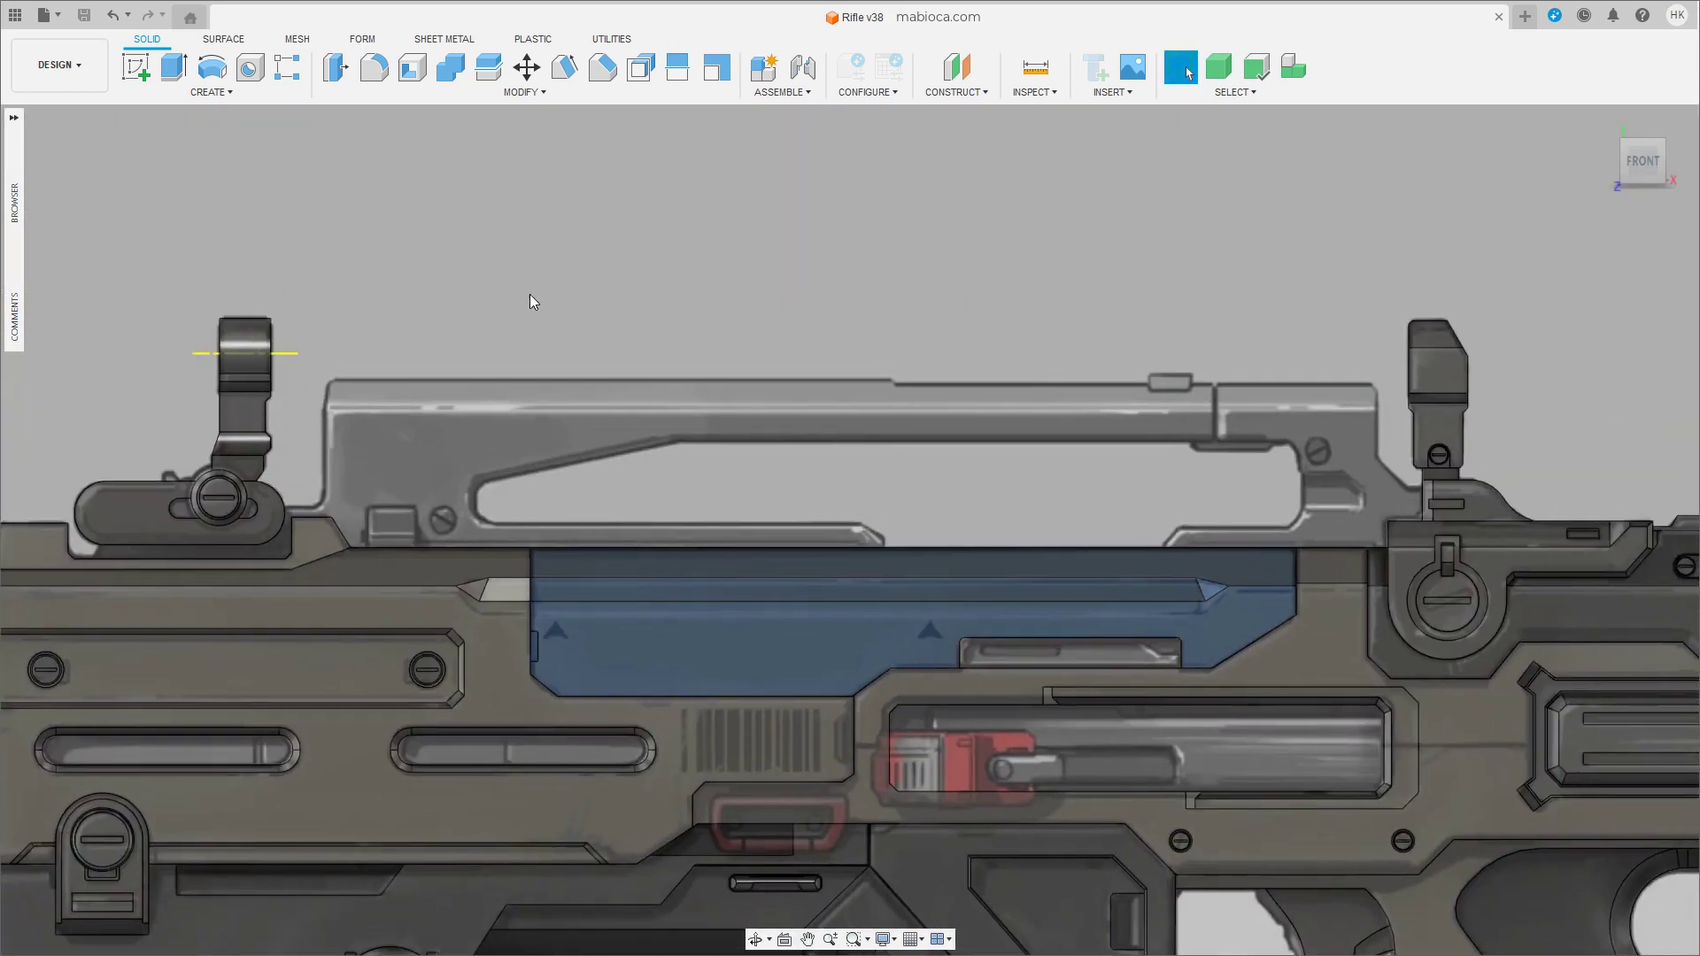
{"action": "left_click", "coordinate": [211, 92]}
{"action": "left_click", "coordinate": [168, 310]}
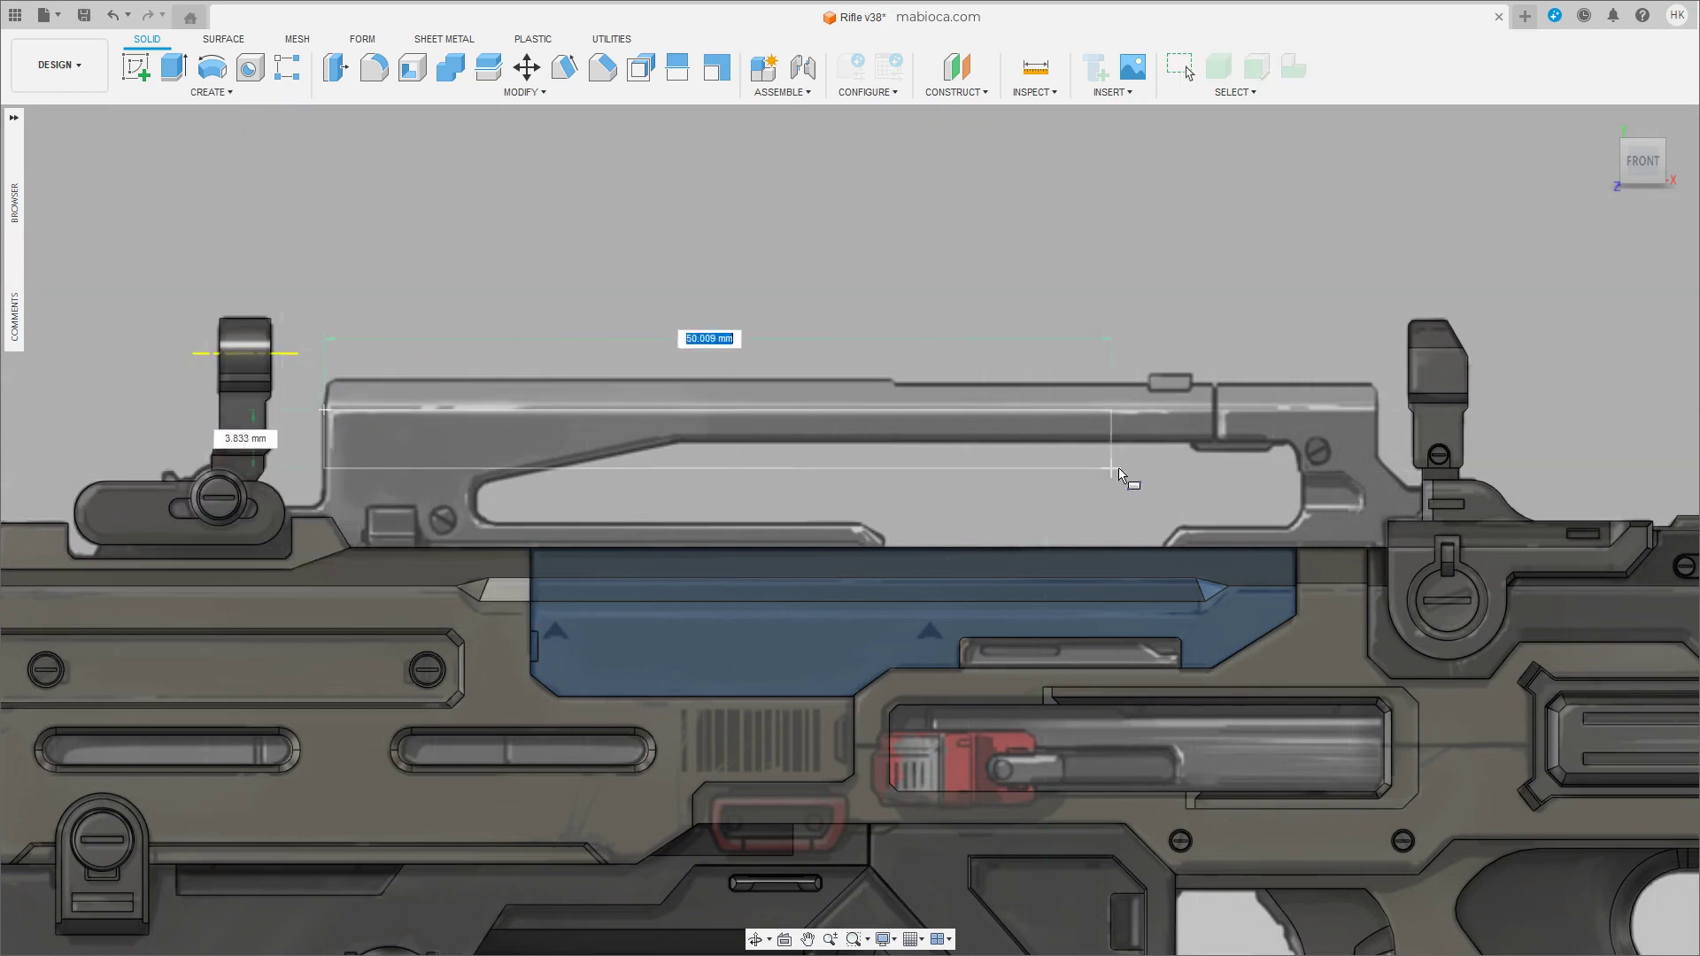
{"action": "left_click", "coordinate": [1422, 523]}
{"action": "middle_click_drag", "start_coordinate": [1166, 455], "coordinate": [885, 399], "text": "shift"}
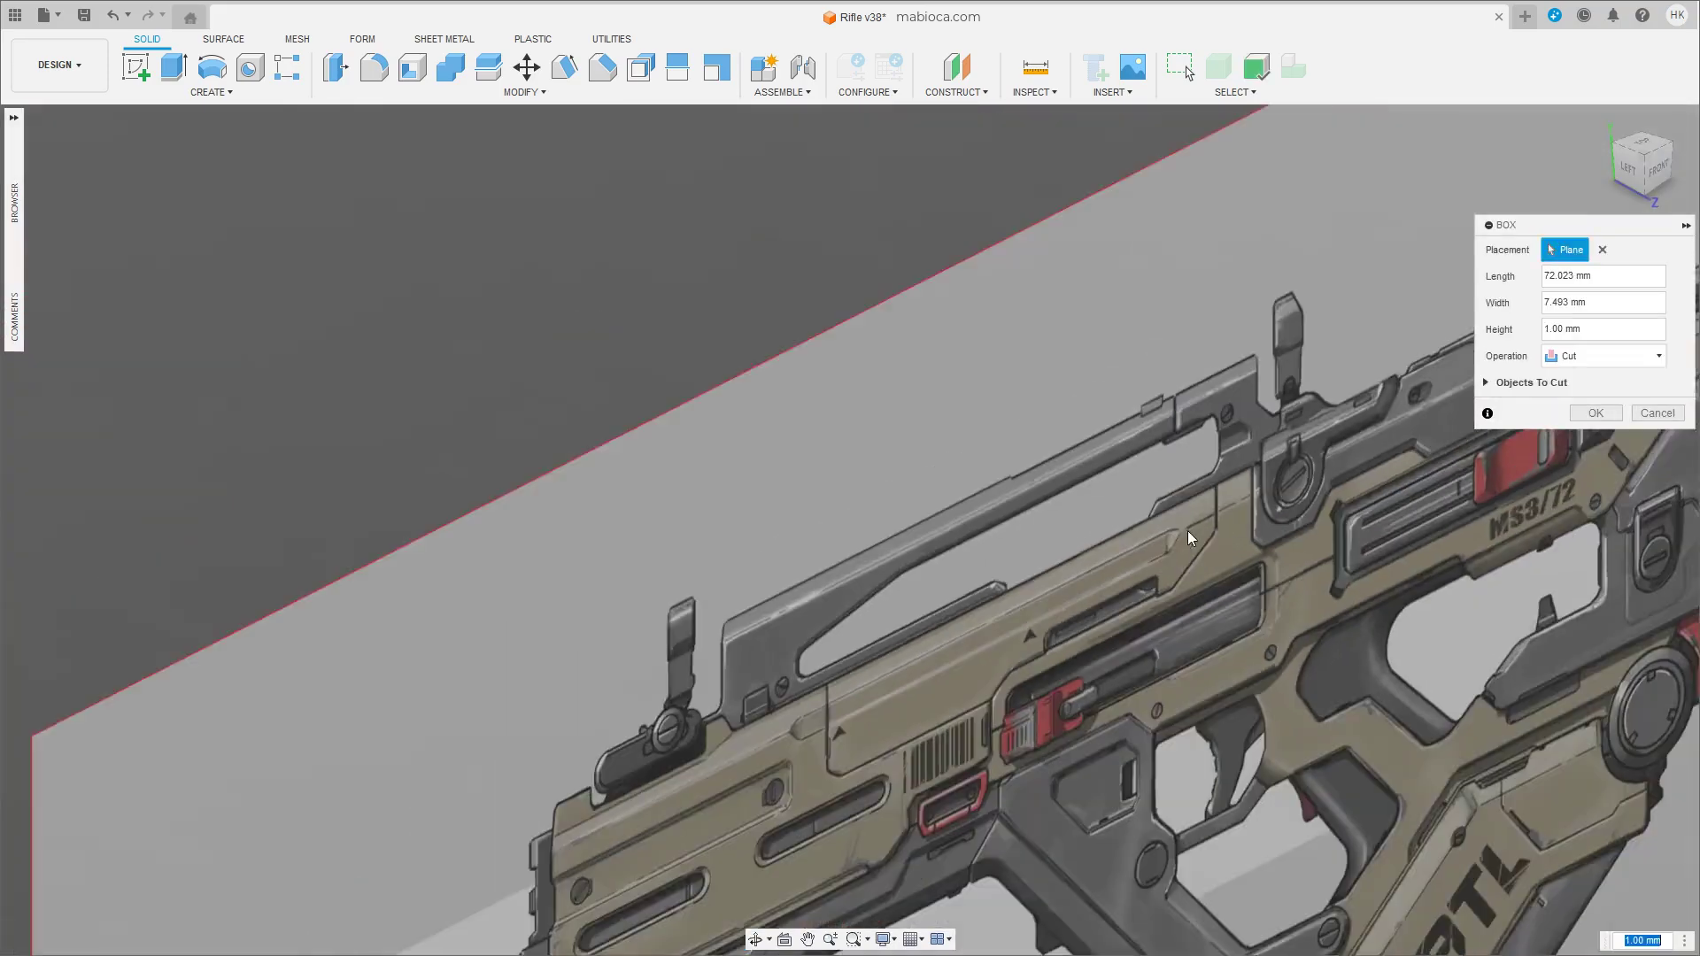
{"action": "left_click", "coordinate": [1602, 356]}
{"action": "left_click", "coordinate": [1577, 427]}
{"action": "middle_click_drag", "start_coordinate": [1041, 548], "coordinate": [1142, 525], "text": "shift"}
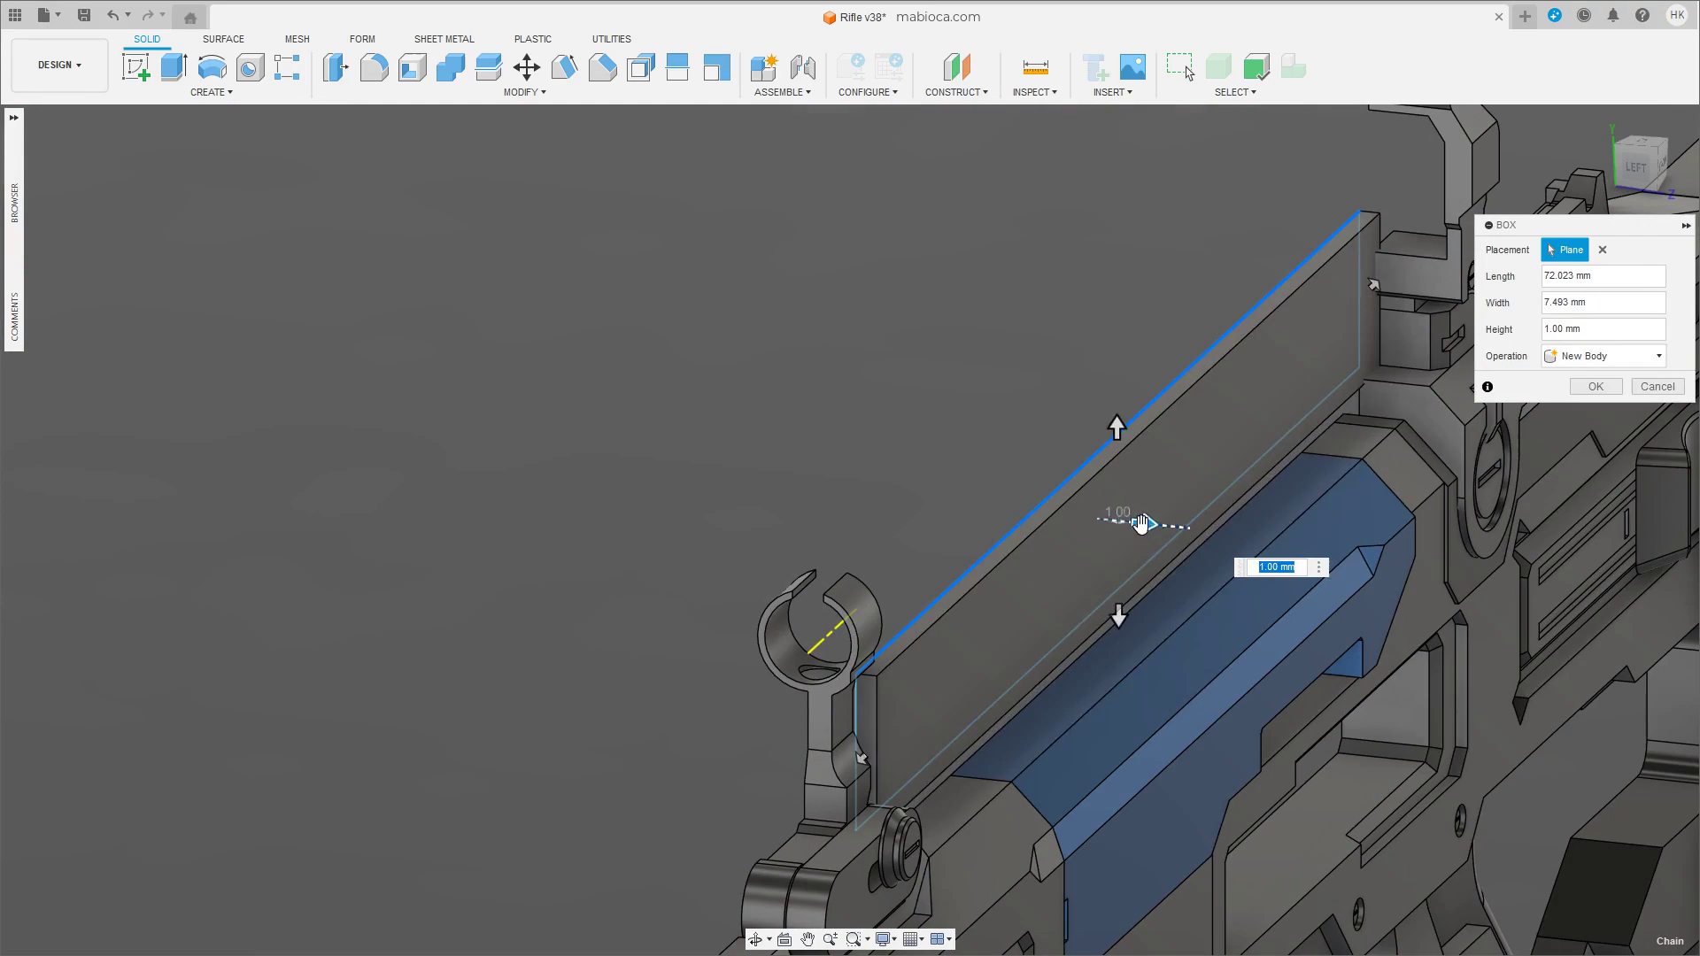
{"action": "left_click_drag", "start_coordinate": [1142, 524], "coordinate": [1188, 539]}
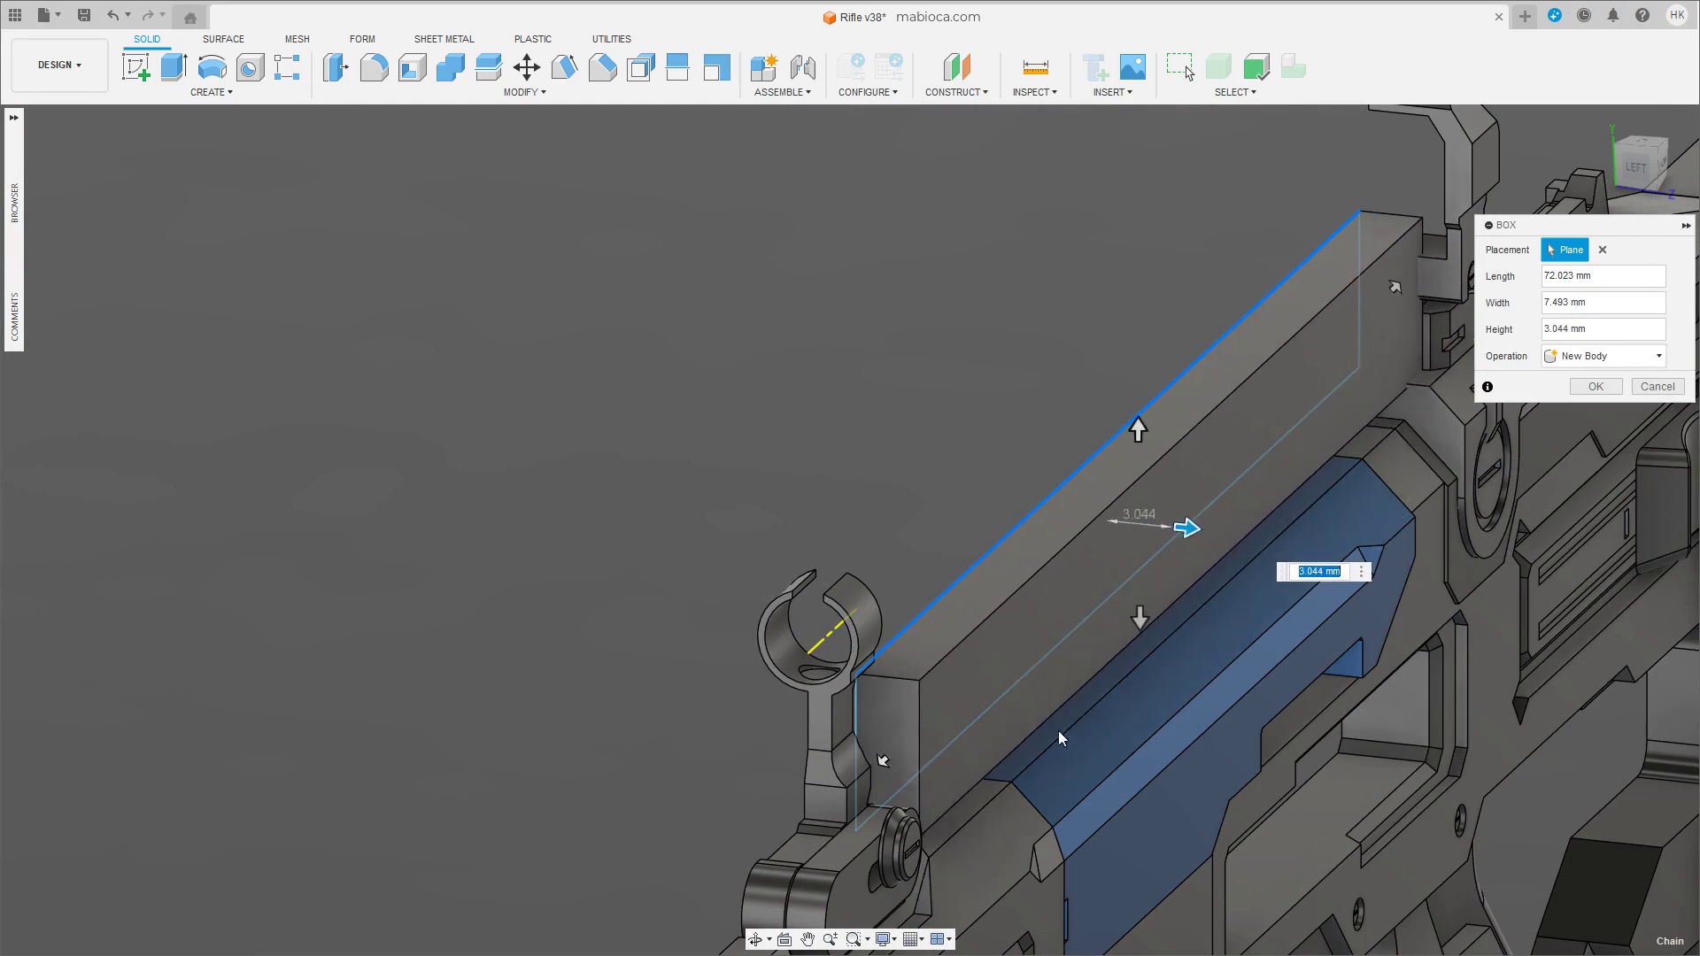
{"action": "mouse_move", "coordinate": [1059, 738]}
{"action": "middle_mouse_down", "text": "shift"}
{"action": "mouse_move", "coordinate": [481, 650]}
{"action": "mouse_move", "coordinate": [831, 732]}
{"action": "mouse_move", "coordinate": [567, 733]}
{"action": "mouse_move", "coordinate": [603, 765]}
{"action": "mouse_move", "coordinate": [1157, 622]}
{"action": "middle_mouse_up", "text": "shift"}
{"action": "key", "text": "Return"}
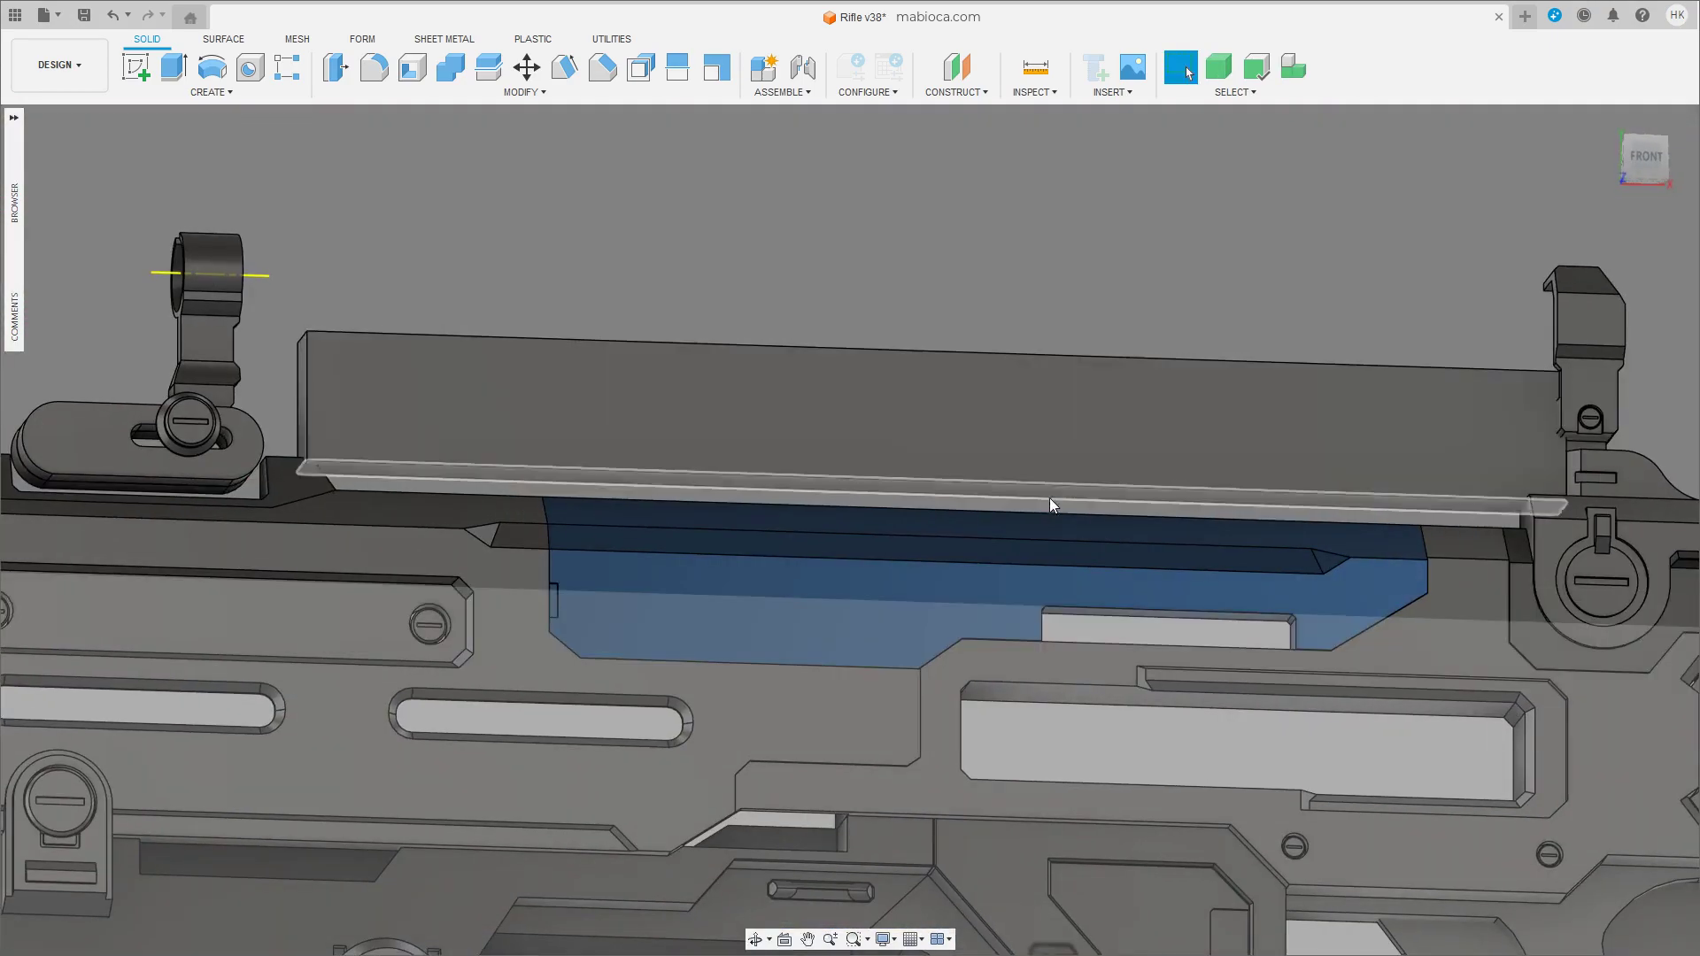
Lower the block's bottom face by 1.544 mm.
{"action": "left_click", "coordinate": [1048, 492]}
{"action": "middle_click_drag", "start_coordinate": [1066, 397], "coordinate": [914, 564], "text": "shift"}
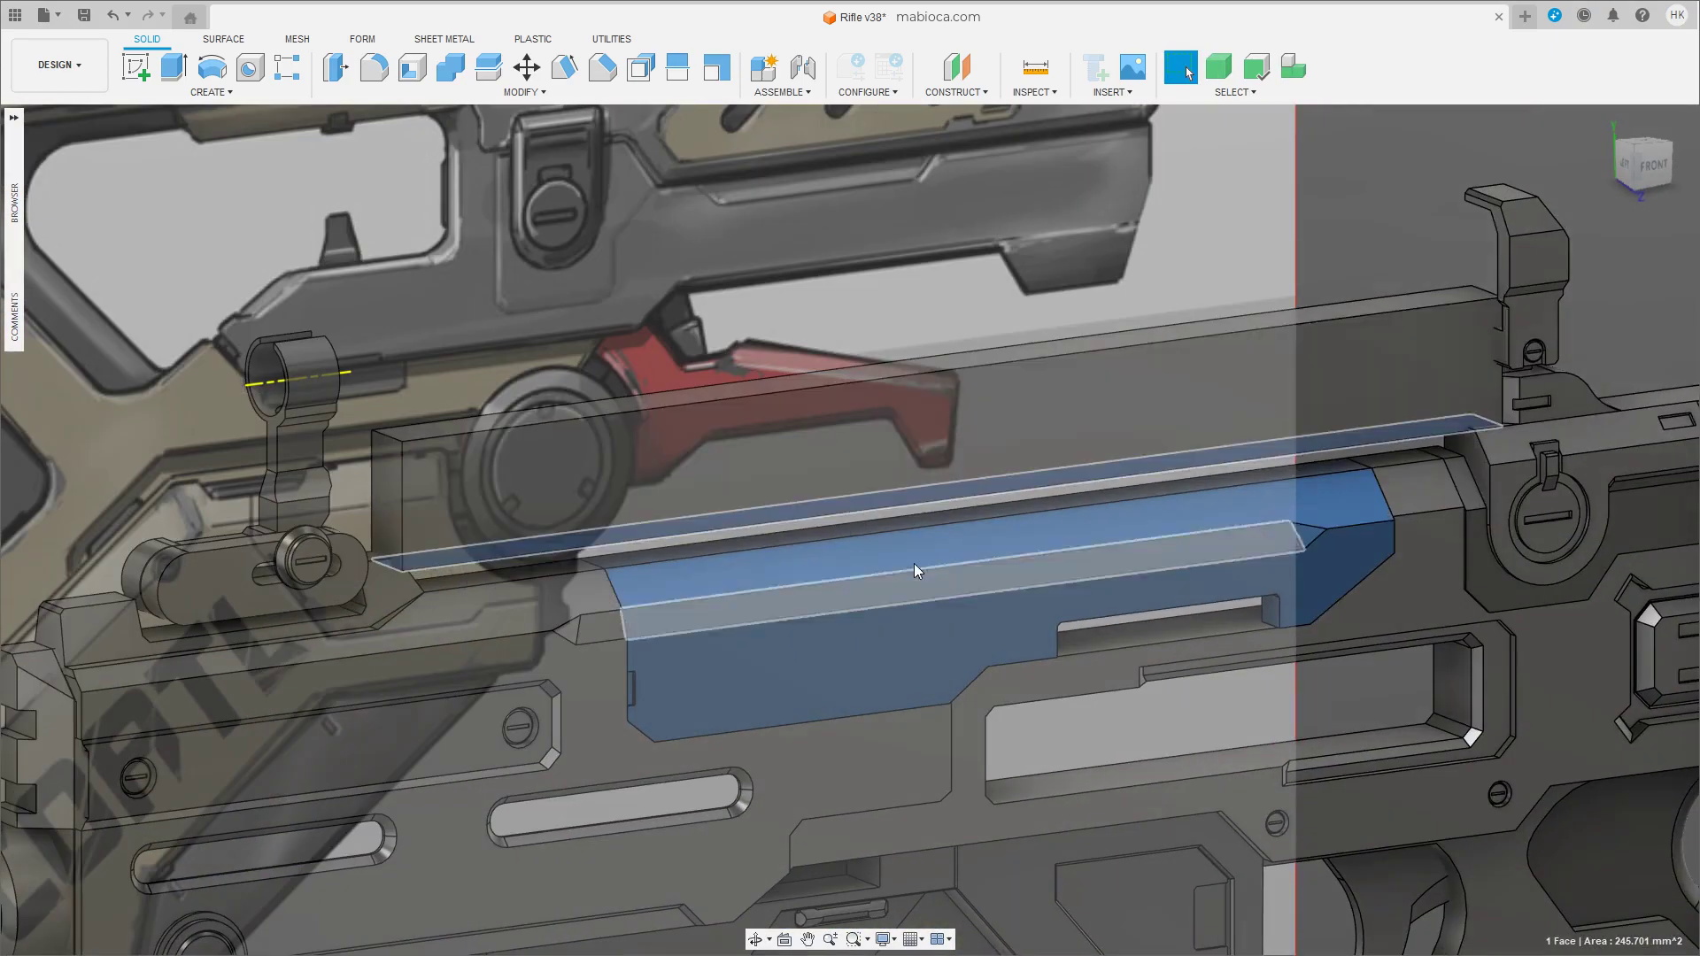
{"action": "key", "text": "m"}
{"action": "left_click_drag", "start_coordinate": [1024, 525], "coordinate": [1027, 551]}
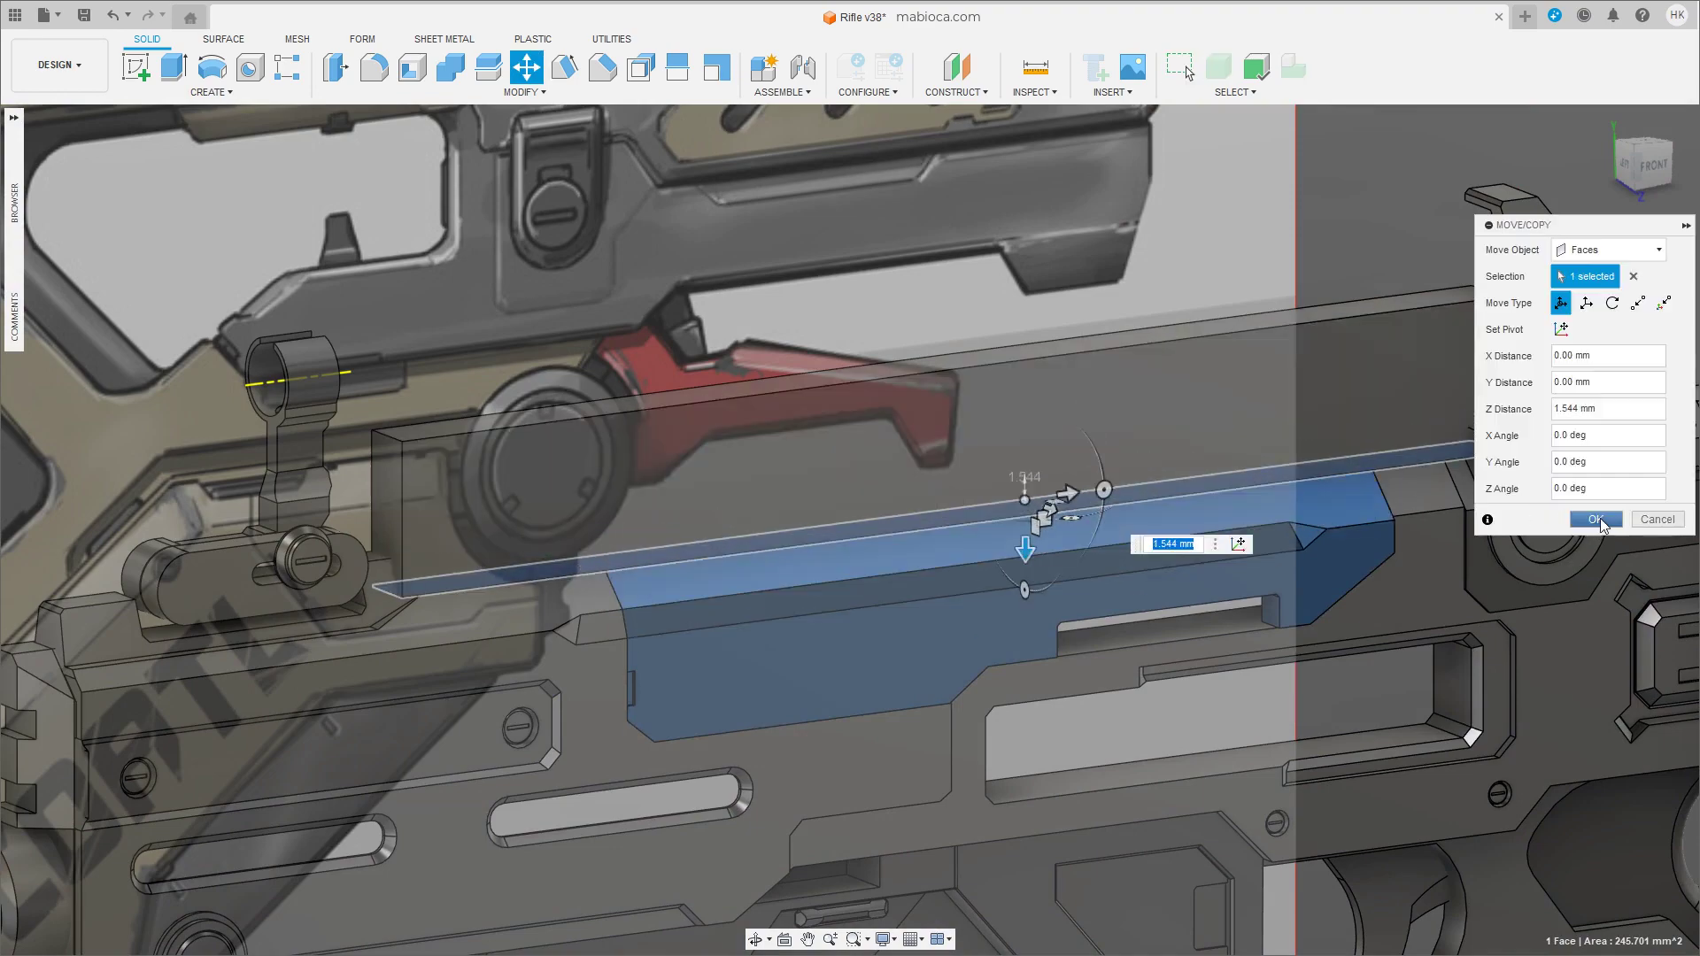
{"action": "left_click", "coordinate": [1599, 520]}
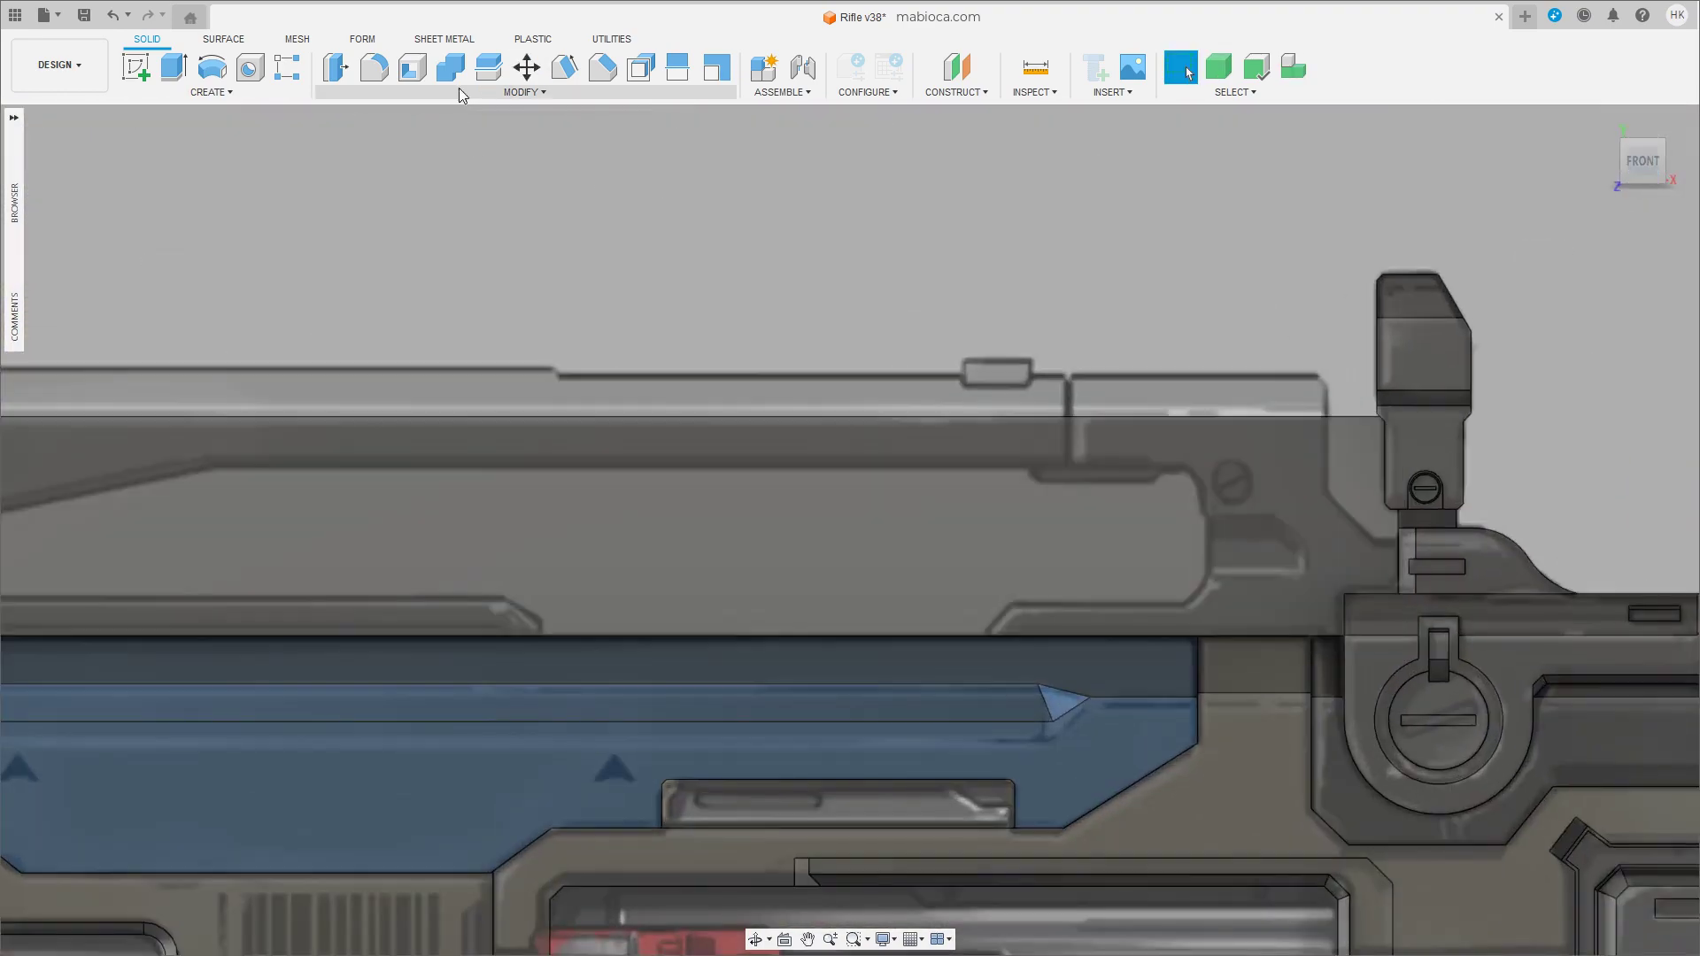
Create a small new-body box at the underside of the handle block.
{"action": "left_click", "coordinate": [211, 92]}
{"action": "left_click", "coordinate": [168, 327]}
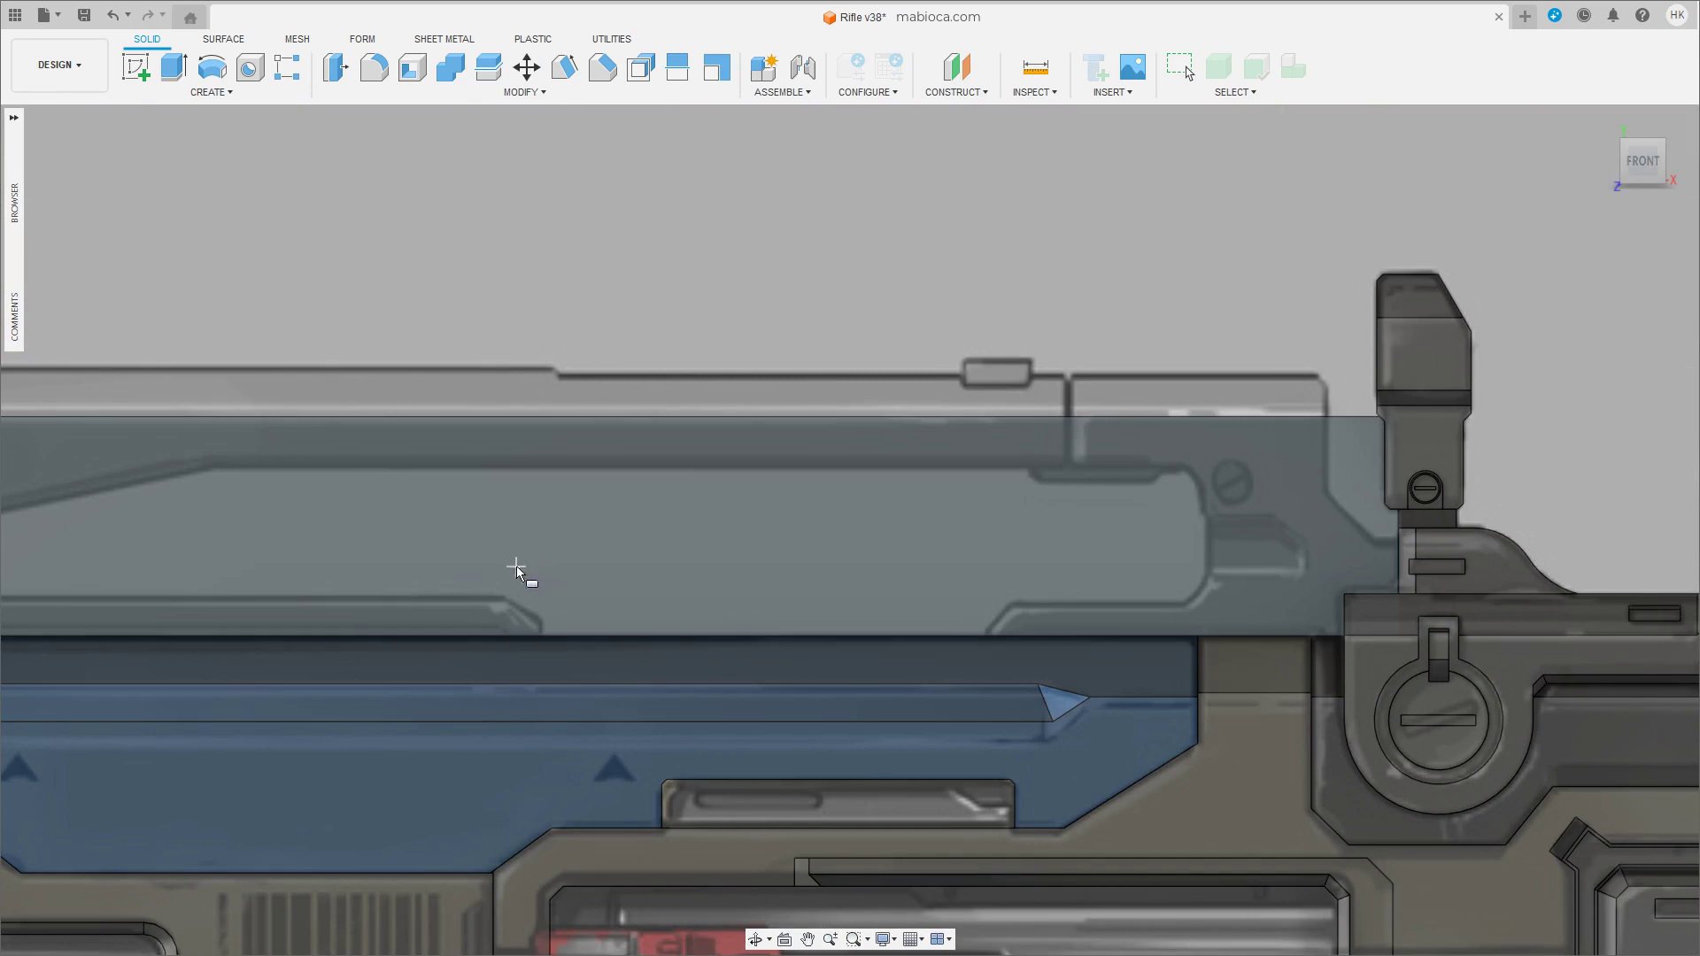
{"action": "left_click", "coordinate": [987, 685]}
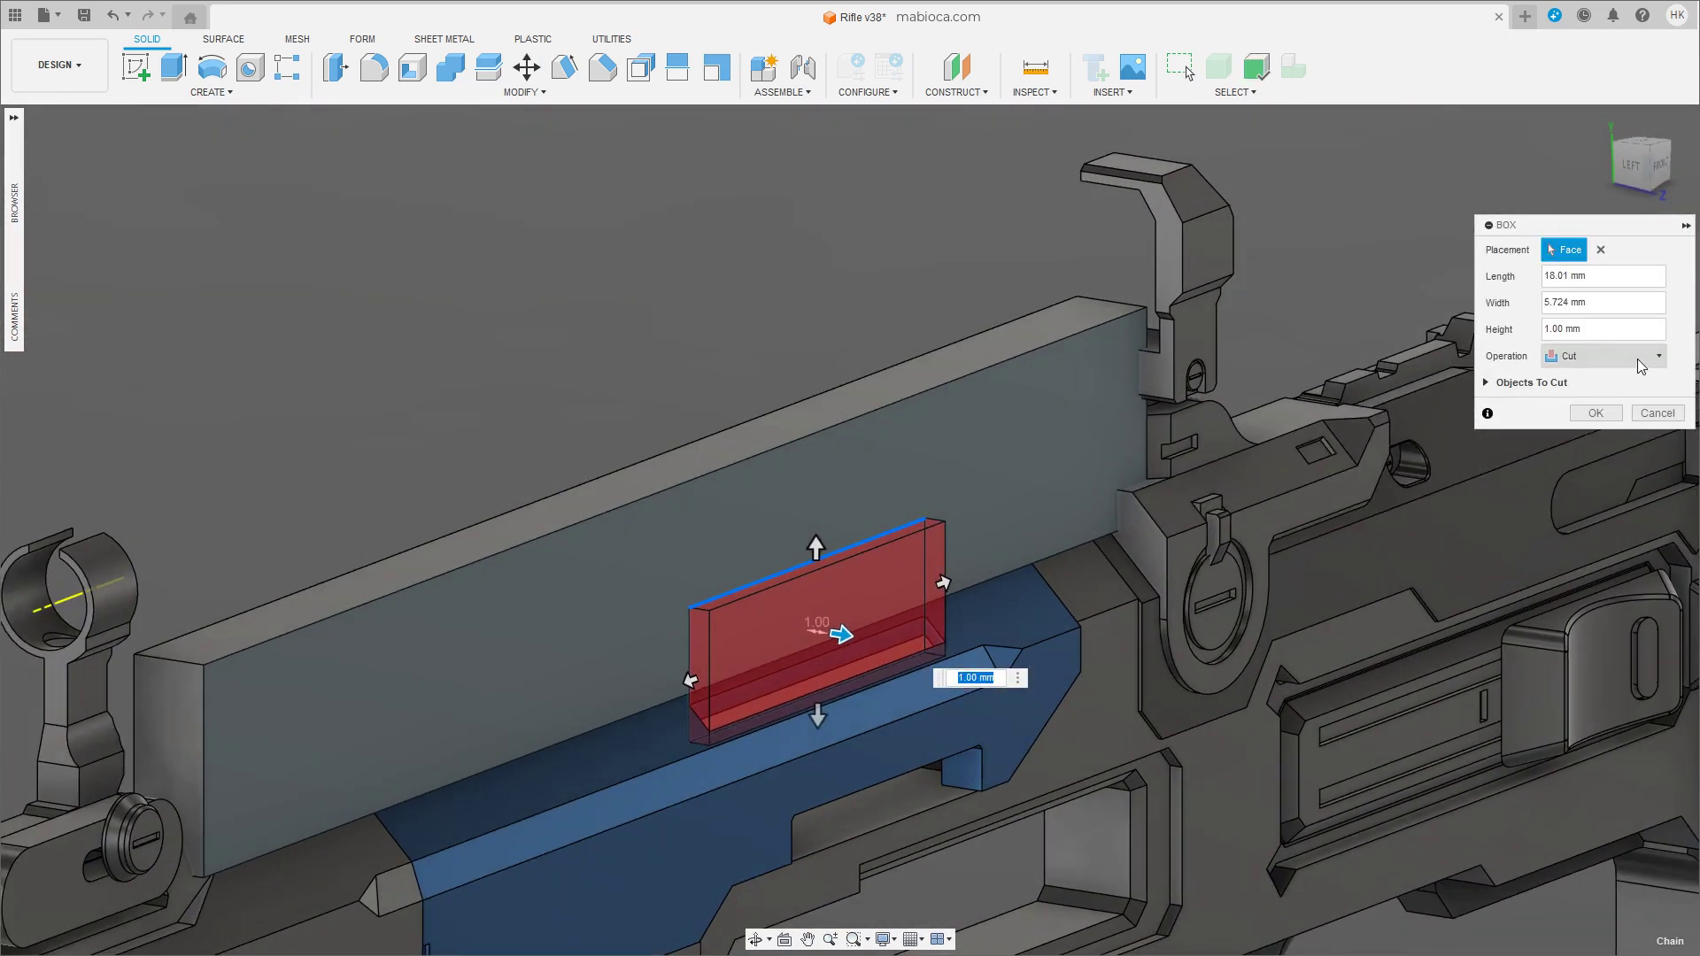
{"action": "left_click", "coordinate": [1642, 356]}
{"action": "left_click", "coordinate": [1576, 432]}
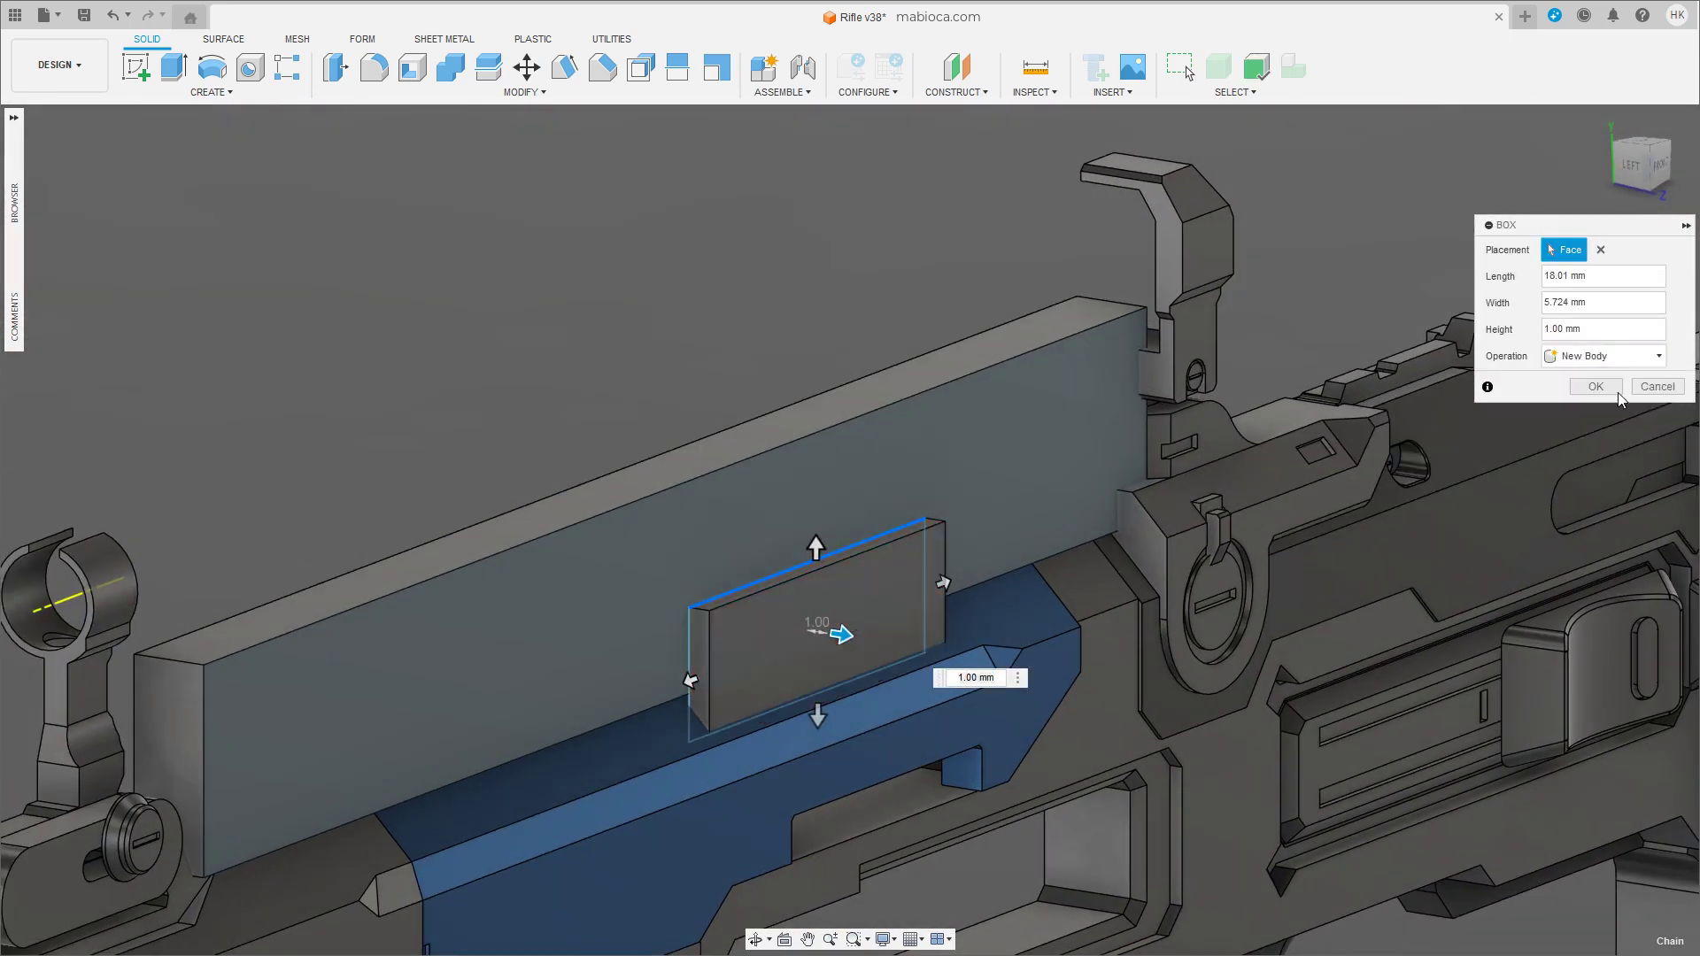
Extend the small box's front face 10.569 mm and shift the box 8.342 mm sideways.
{"action": "key", "text": "Return"}
{"action": "left_click", "coordinate": [846, 654]}
{"action": "key", "text": "m"}
{"action": "left_click_drag", "start_coordinate": [843, 656], "coordinate": [1177, 645]}
{"action": "key", "text": "Return"}
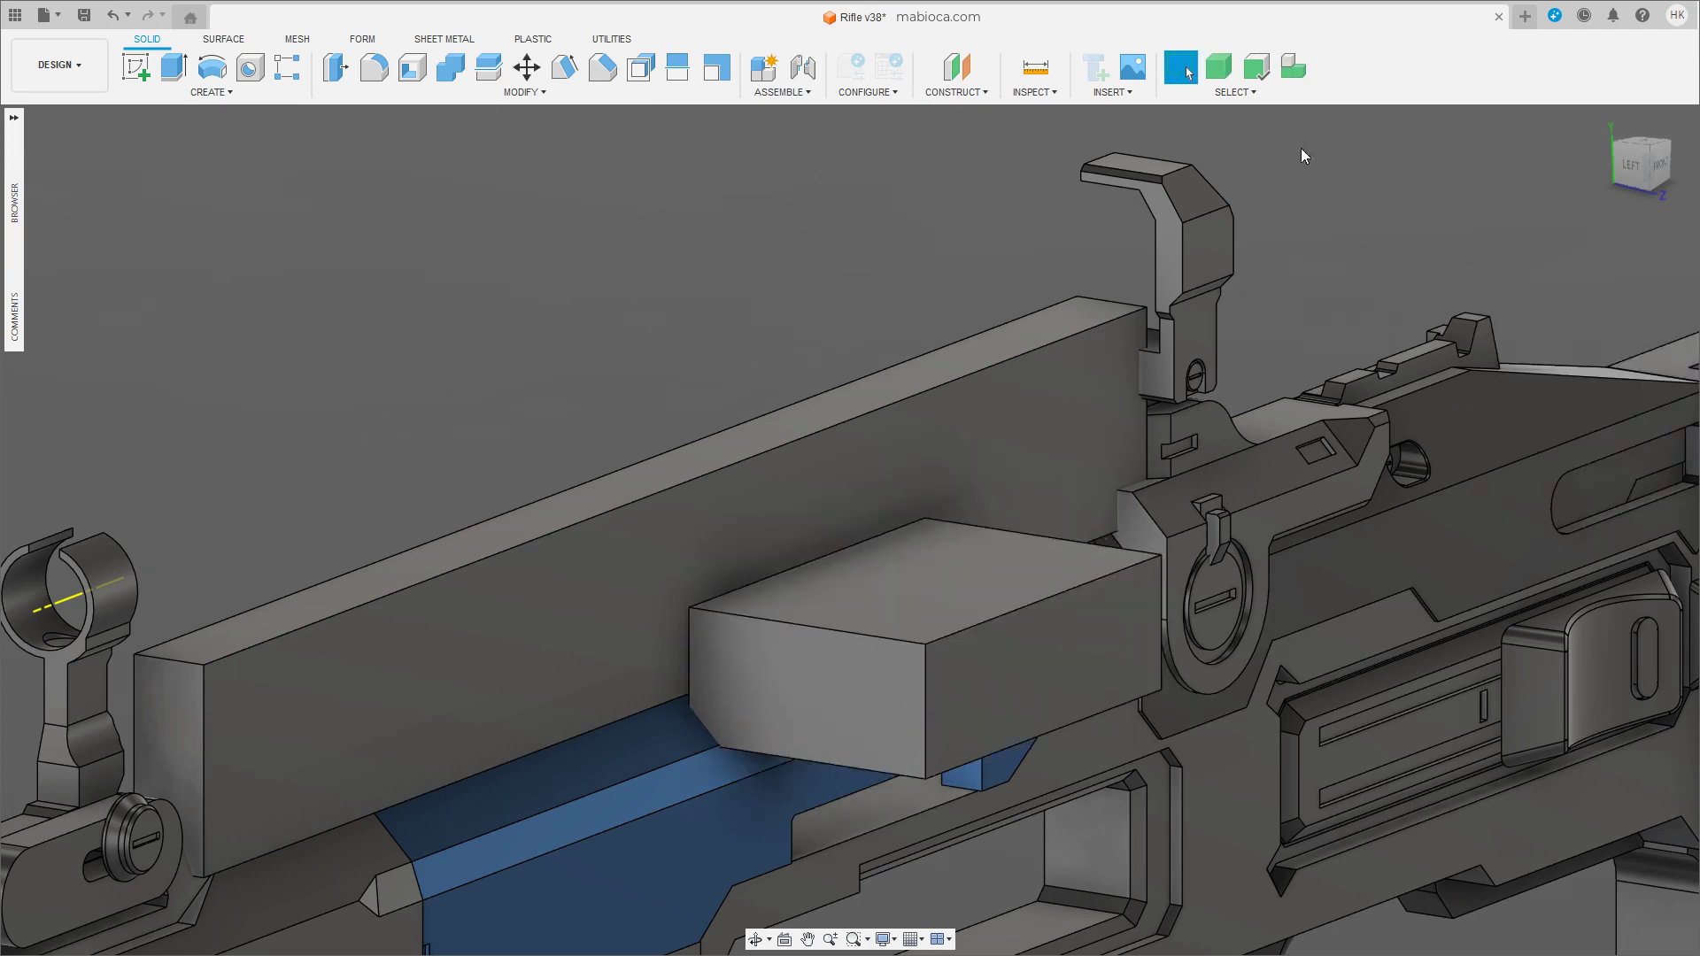
{"action": "left_click", "coordinate": [912, 637]}
{"action": "key", "text": "m"}
{"action": "left_click_drag", "start_coordinate": [735, 719], "coordinate": [561, 721]}
{"action": "left_click", "coordinate": [1595, 546]}
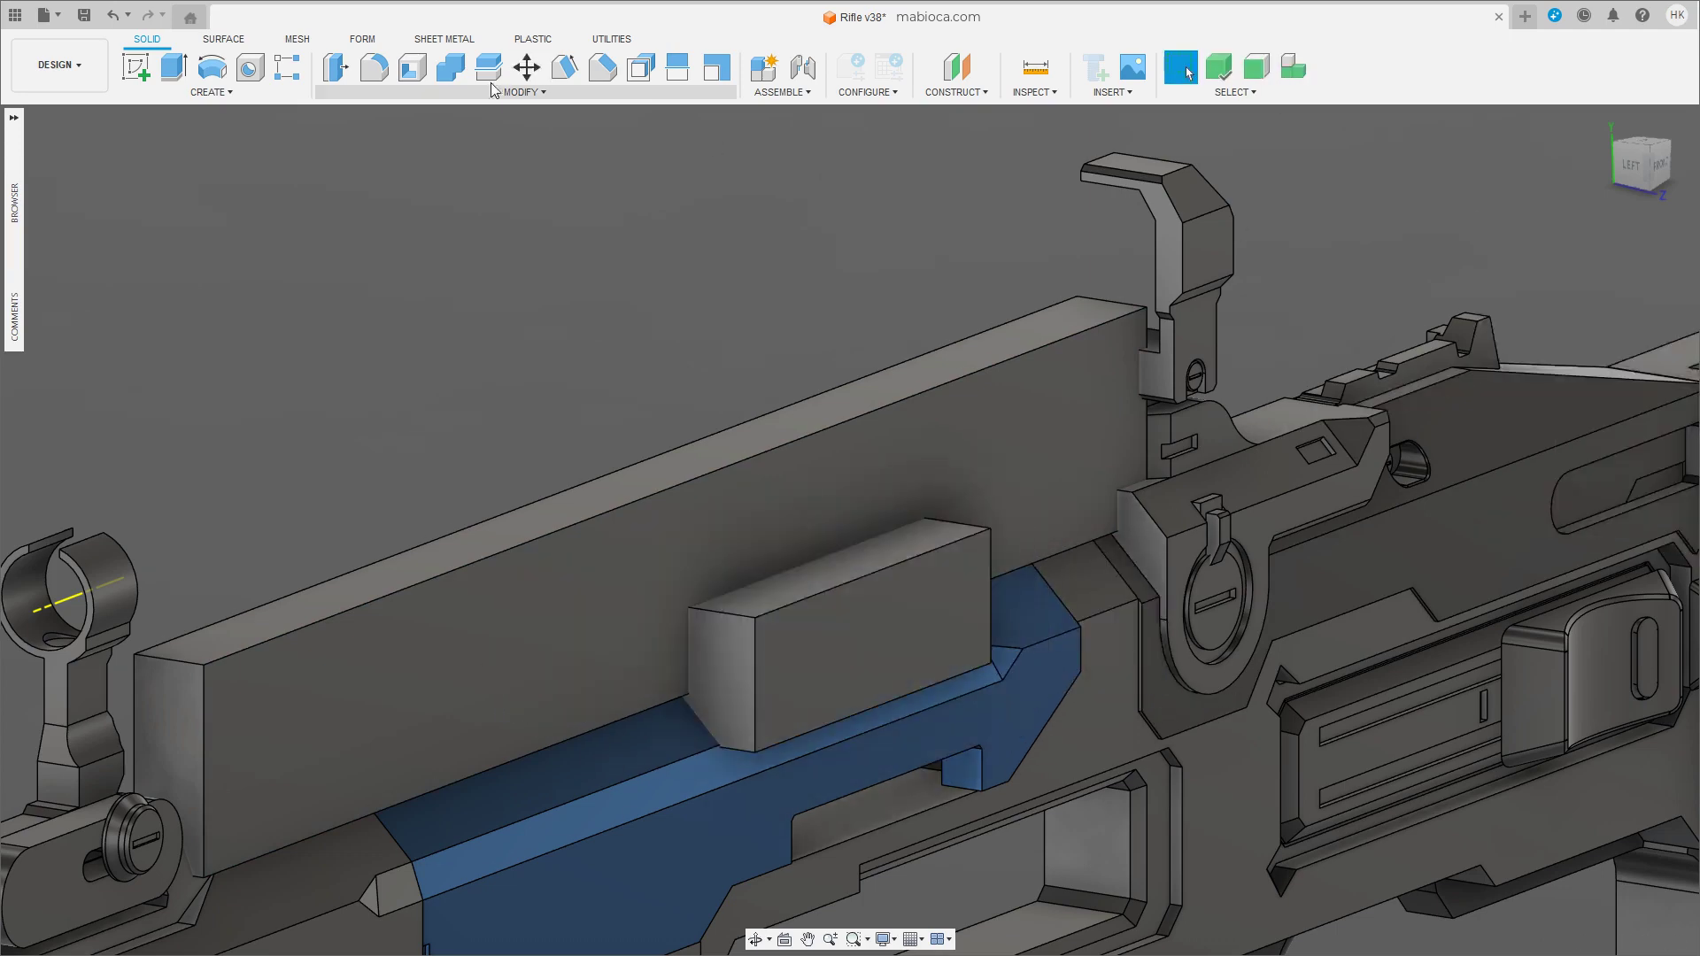
Cut the small box from the handle block to form the rectangular notch.
{"action": "left_click", "coordinate": [450, 66]}
{"action": "left_click", "coordinate": [620, 460]}
{"action": "left_click", "coordinate": [841, 638]}
{"action": "left_click", "coordinate": [1604, 303]}
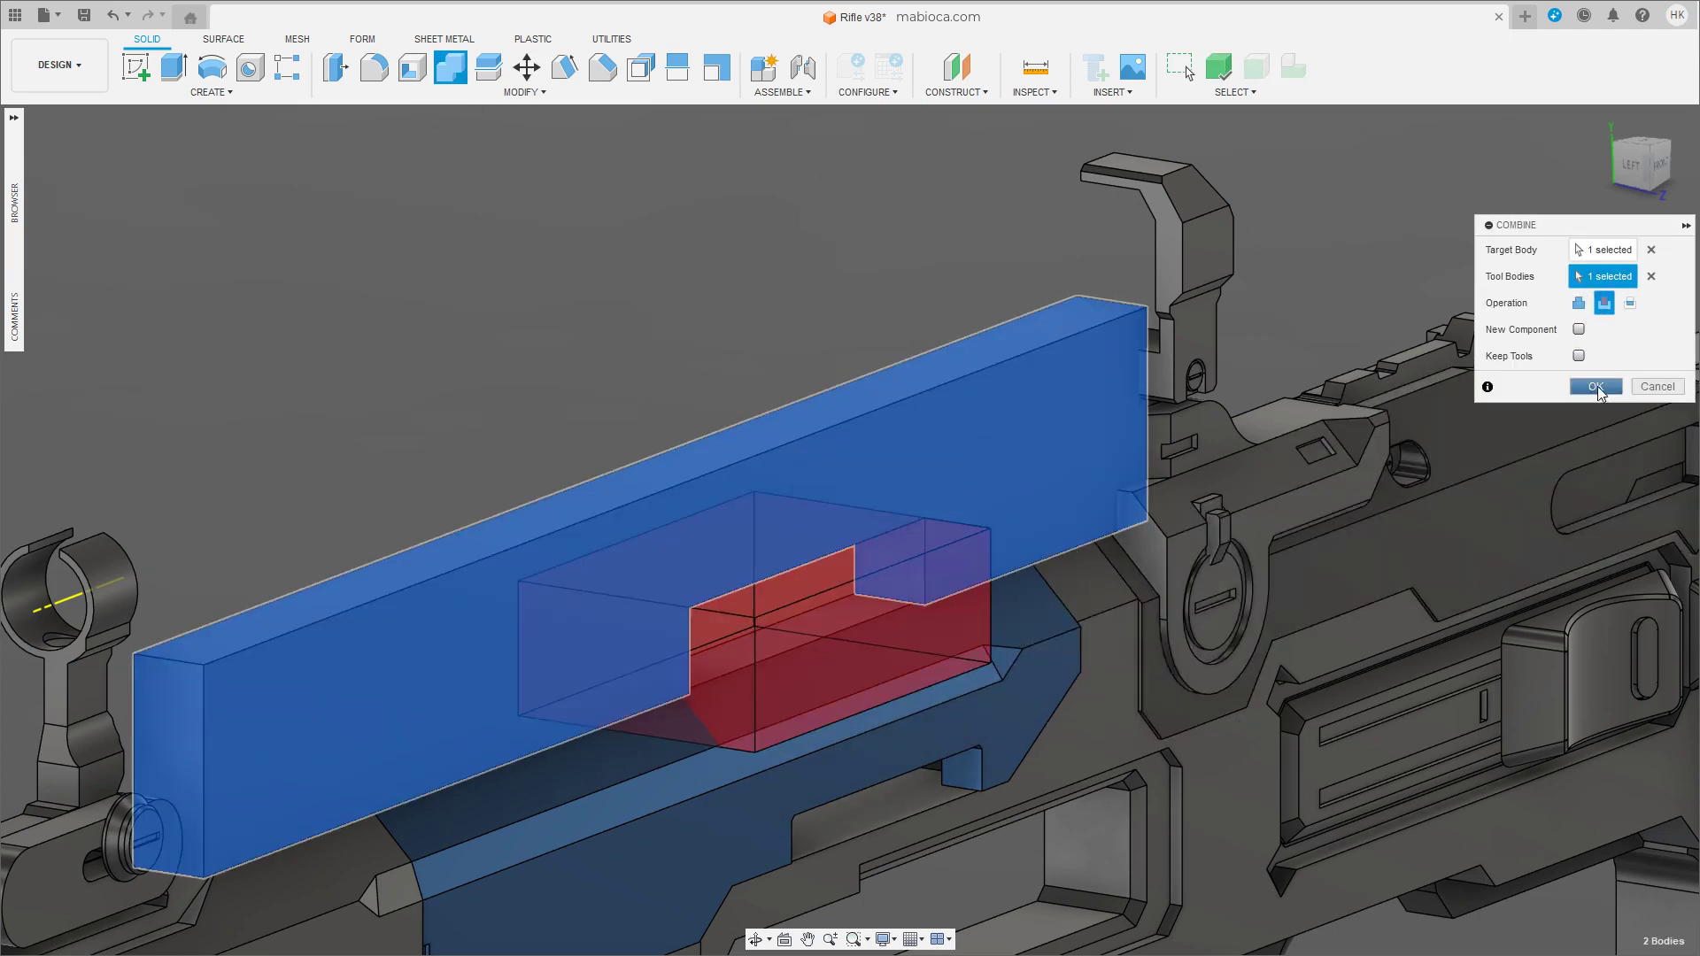
{"action": "left_click", "coordinate": [1604, 387]}
Join a thin 54.578 × 5.87 × 1 mm box onto the block's side face.
{"action": "mouse_move", "coordinate": [1328, 316]}
{"action": "middle_mouse_down", "text": "shift"}
{"action": "mouse_move", "coordinate": [680, 475]}
{"action": "mouse_move", "coordinate": [832, 381]}
{"action": "middle_mouse_up", "text": "shift"}
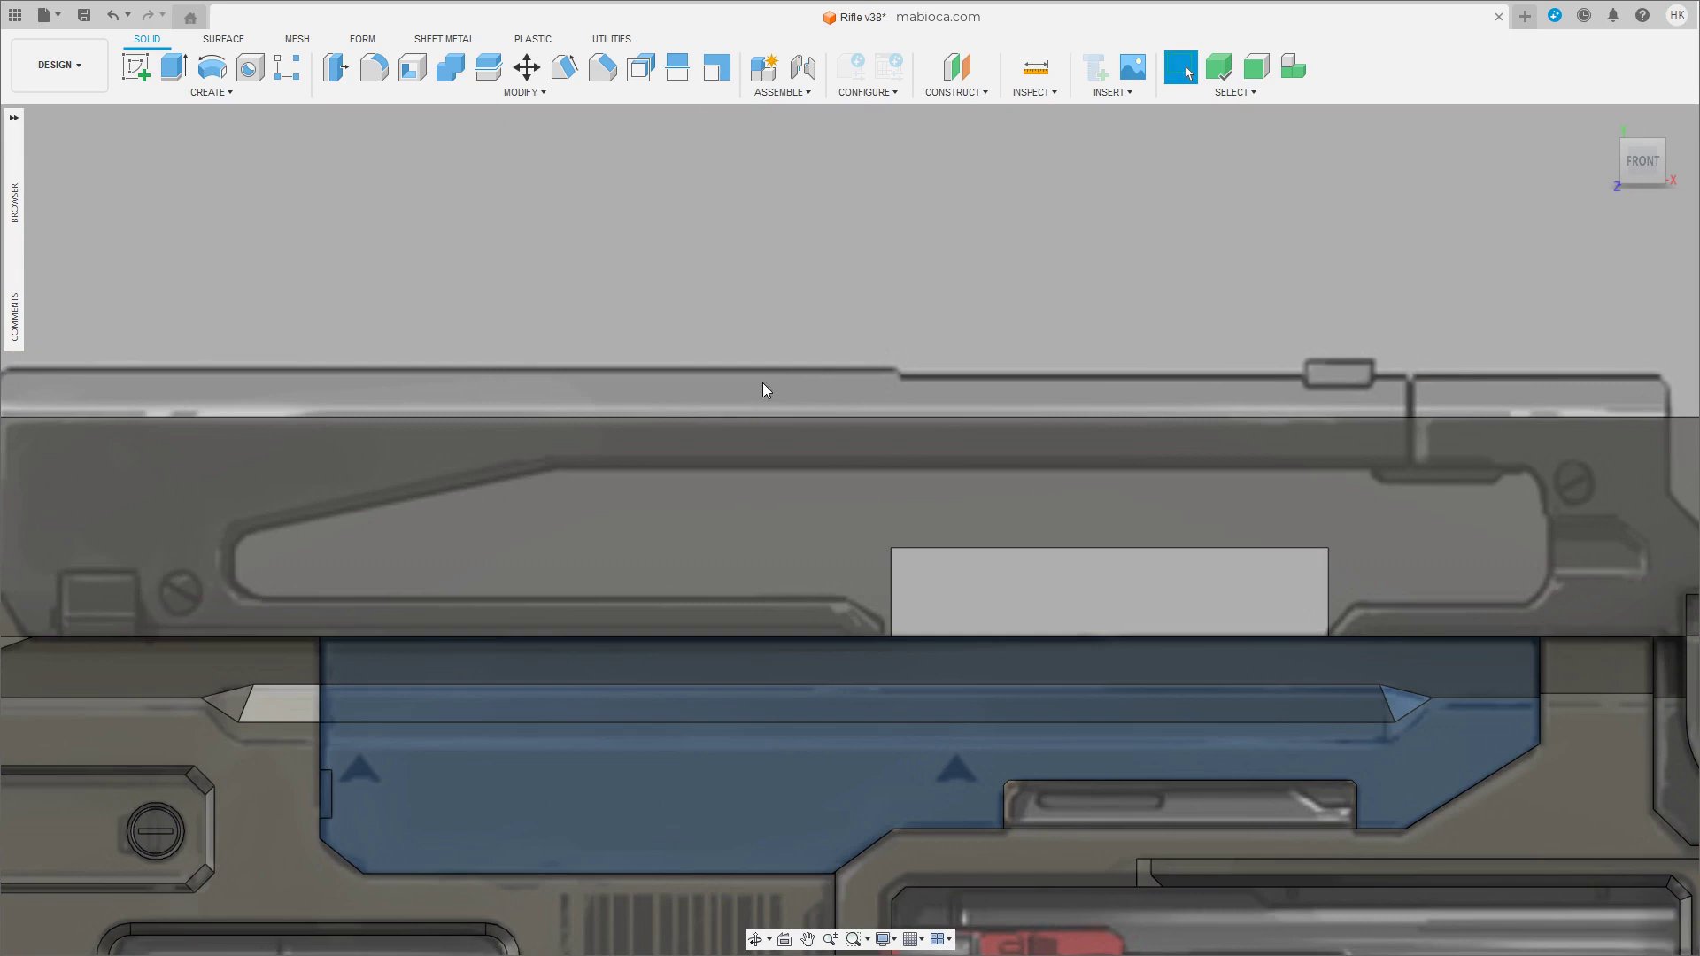
{"action": "left_click", "coordinate": [1546, 460]}
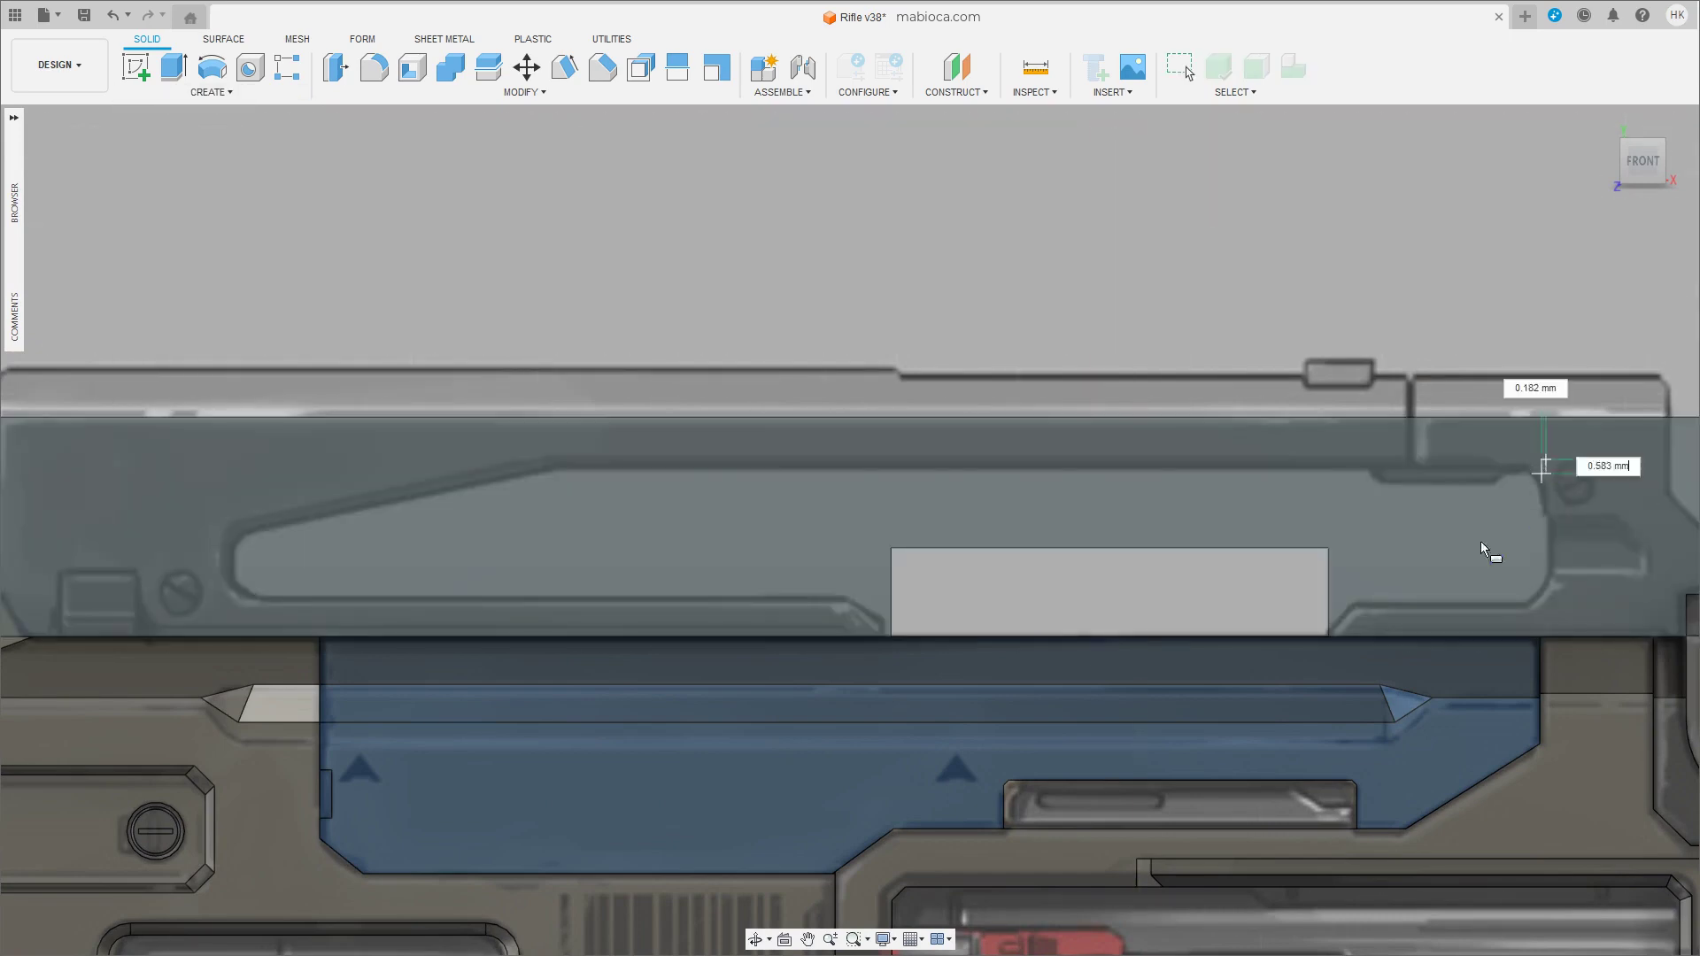
{"action": "left_click", "coordinate": [221, 603]}
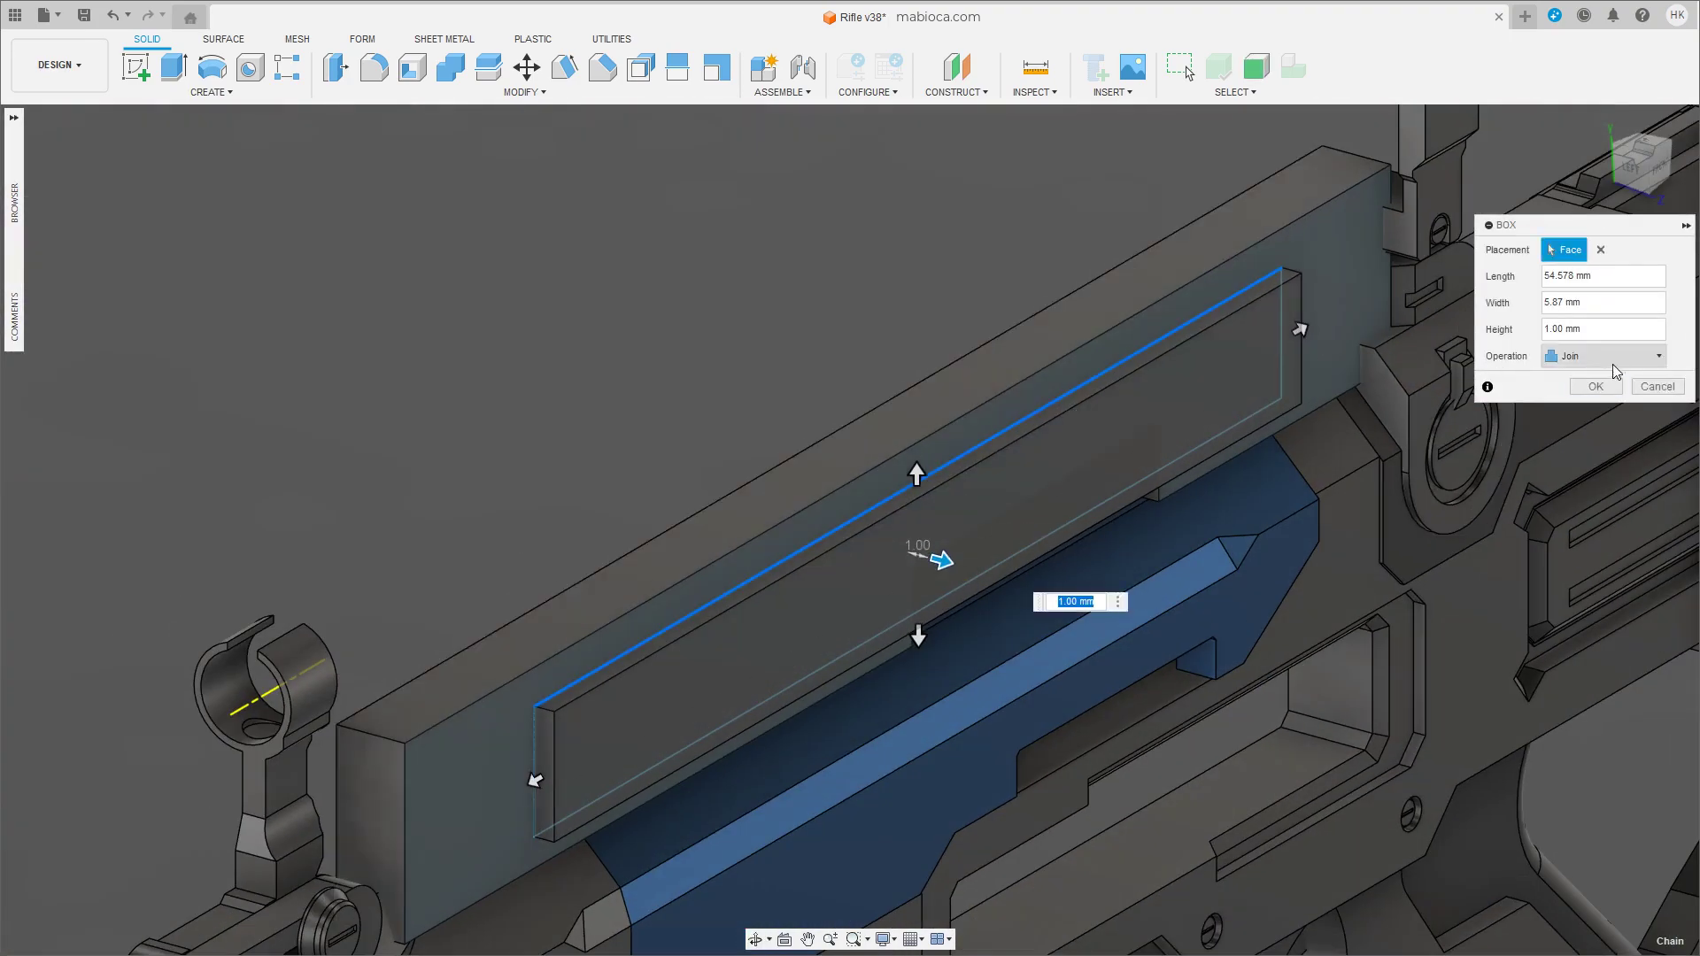
{"action": "left_click", "coordinate": [1608, 356]}
{"action": "left_click", "coordinate": [1572, 388]}
{"action": "left_click", "coordinate": [1608, 356]}
{"action": "left_click", "coordinate": [1576, 418]}
{"action": "key", "text": "Return"}
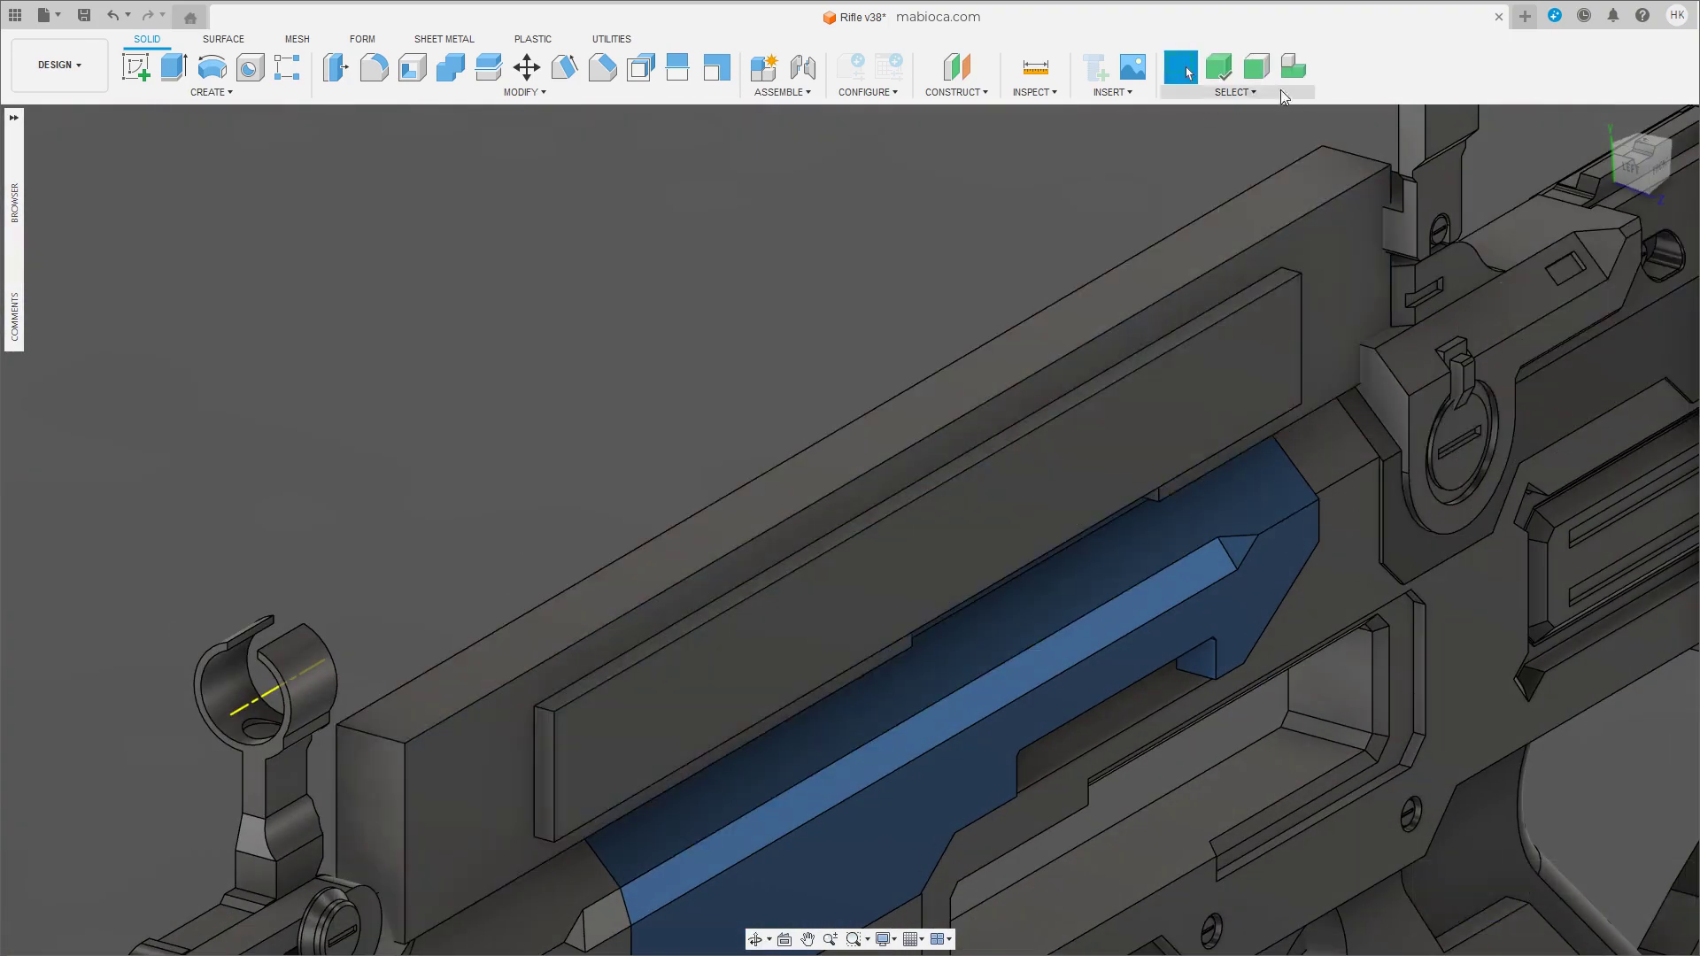
Extend the thin plate through the block, reposition it, and cut it out as a window.
{"action": "left_click", "coordinate": [958, 593]}
{"action": "key", "text": "m"}
{"action": "left_click_drag", "start_coordinate": [1032, 554], "coordinate": [1253, 594]}
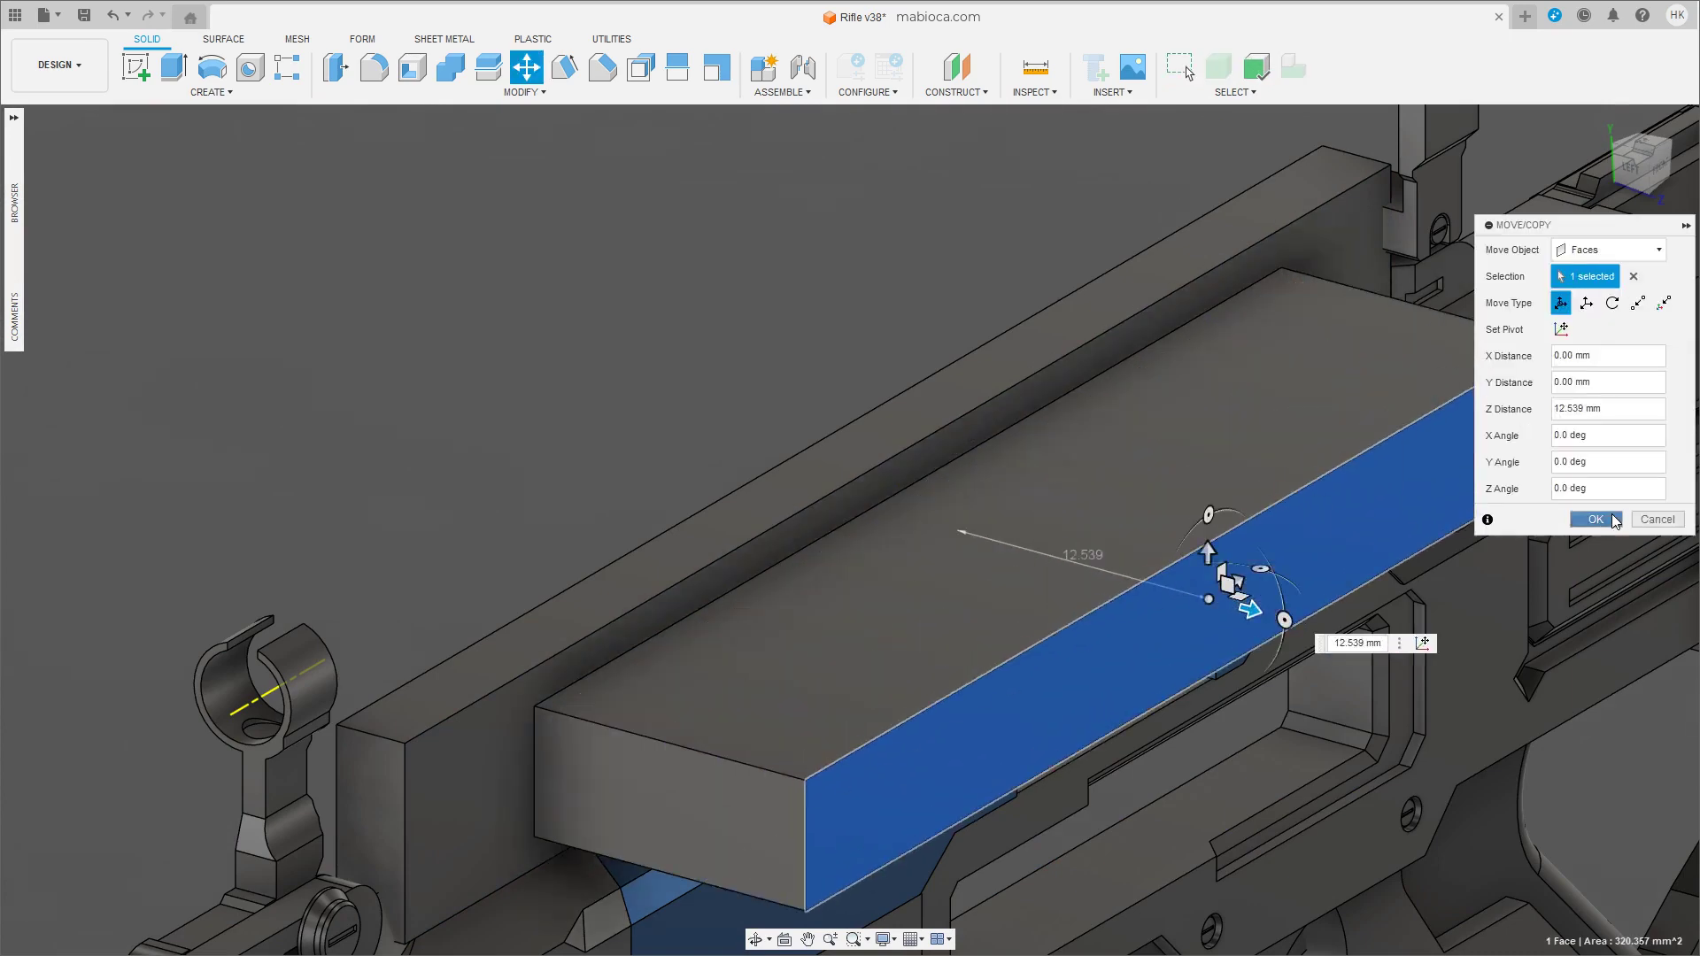
{"action": "key", "text": "Return"}
{"action": "left_click", "coordinate": [1160, 404]}
{"action": "key", "text": "m"}
{"action": "left_click_drag", "start_coordinate": [549, 813], "coordinate": [442, 816]}
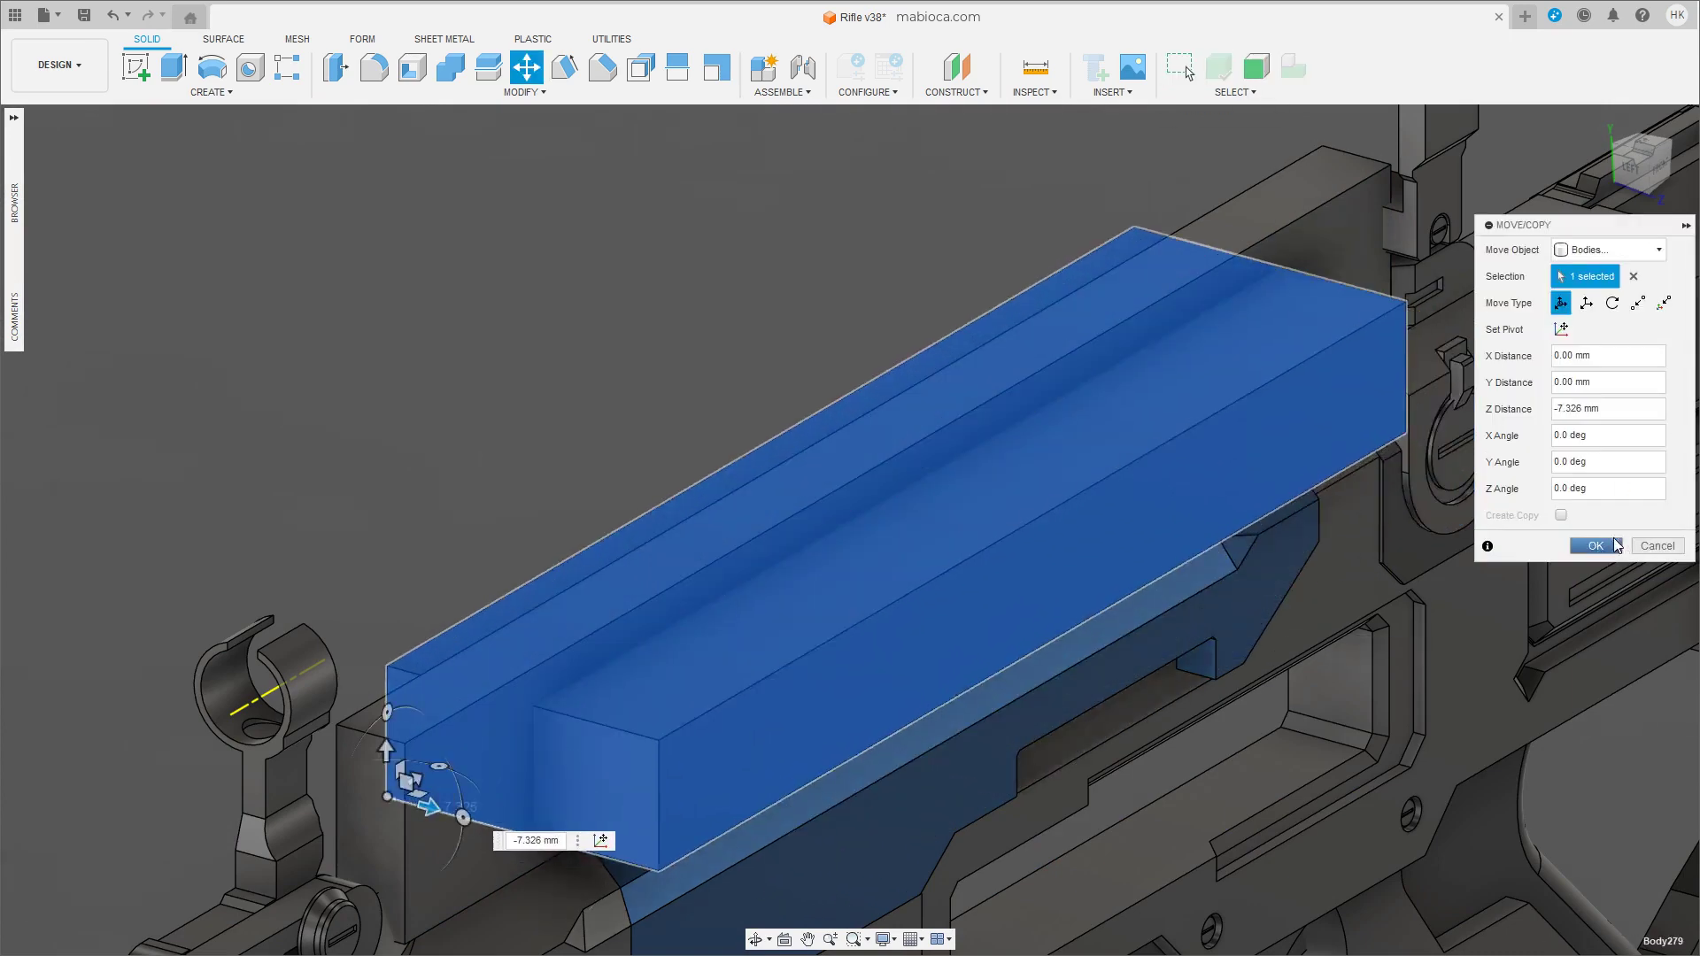
{"action": "key", "text": "Return"}
{"action": "left_click", "coordinate": [451, 66]}
{"action": "left_click", "coordinate": [581, 746]}
{"action": "key", "text": "Return"}
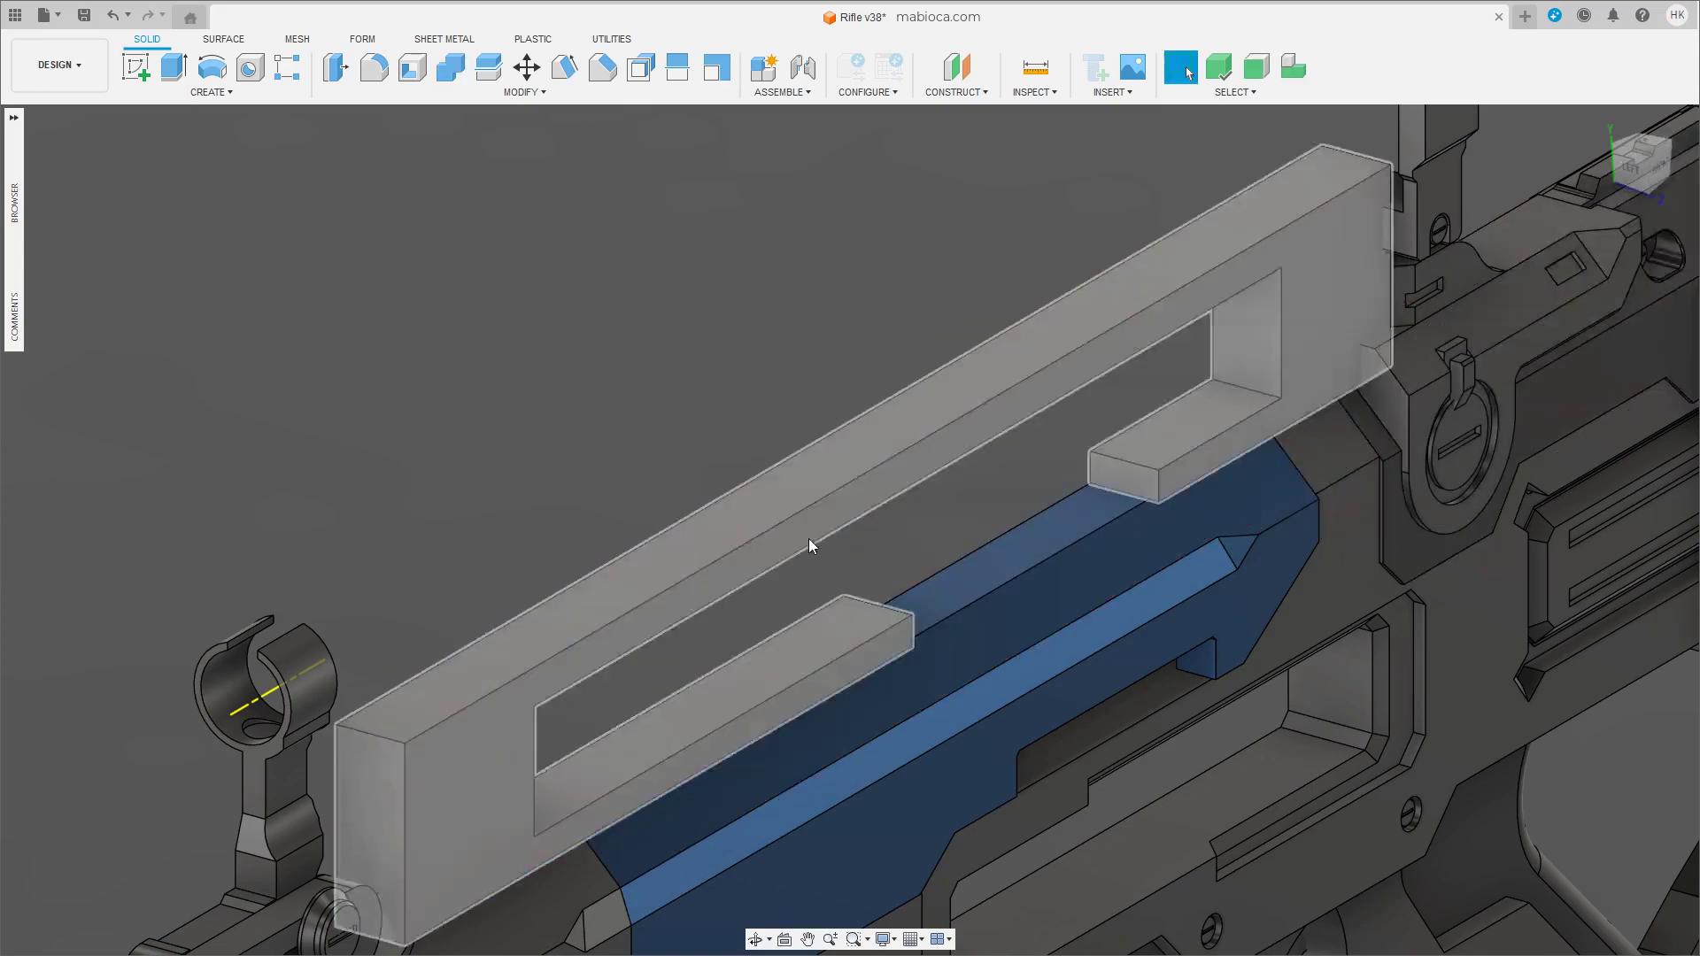
Push the frame's large side face about 1.7 mm inward to thin it.
{"action": "middle_click_drag", "start_coordinate": [809, 539], "coordinate": [646, 493], "text": "shift"}
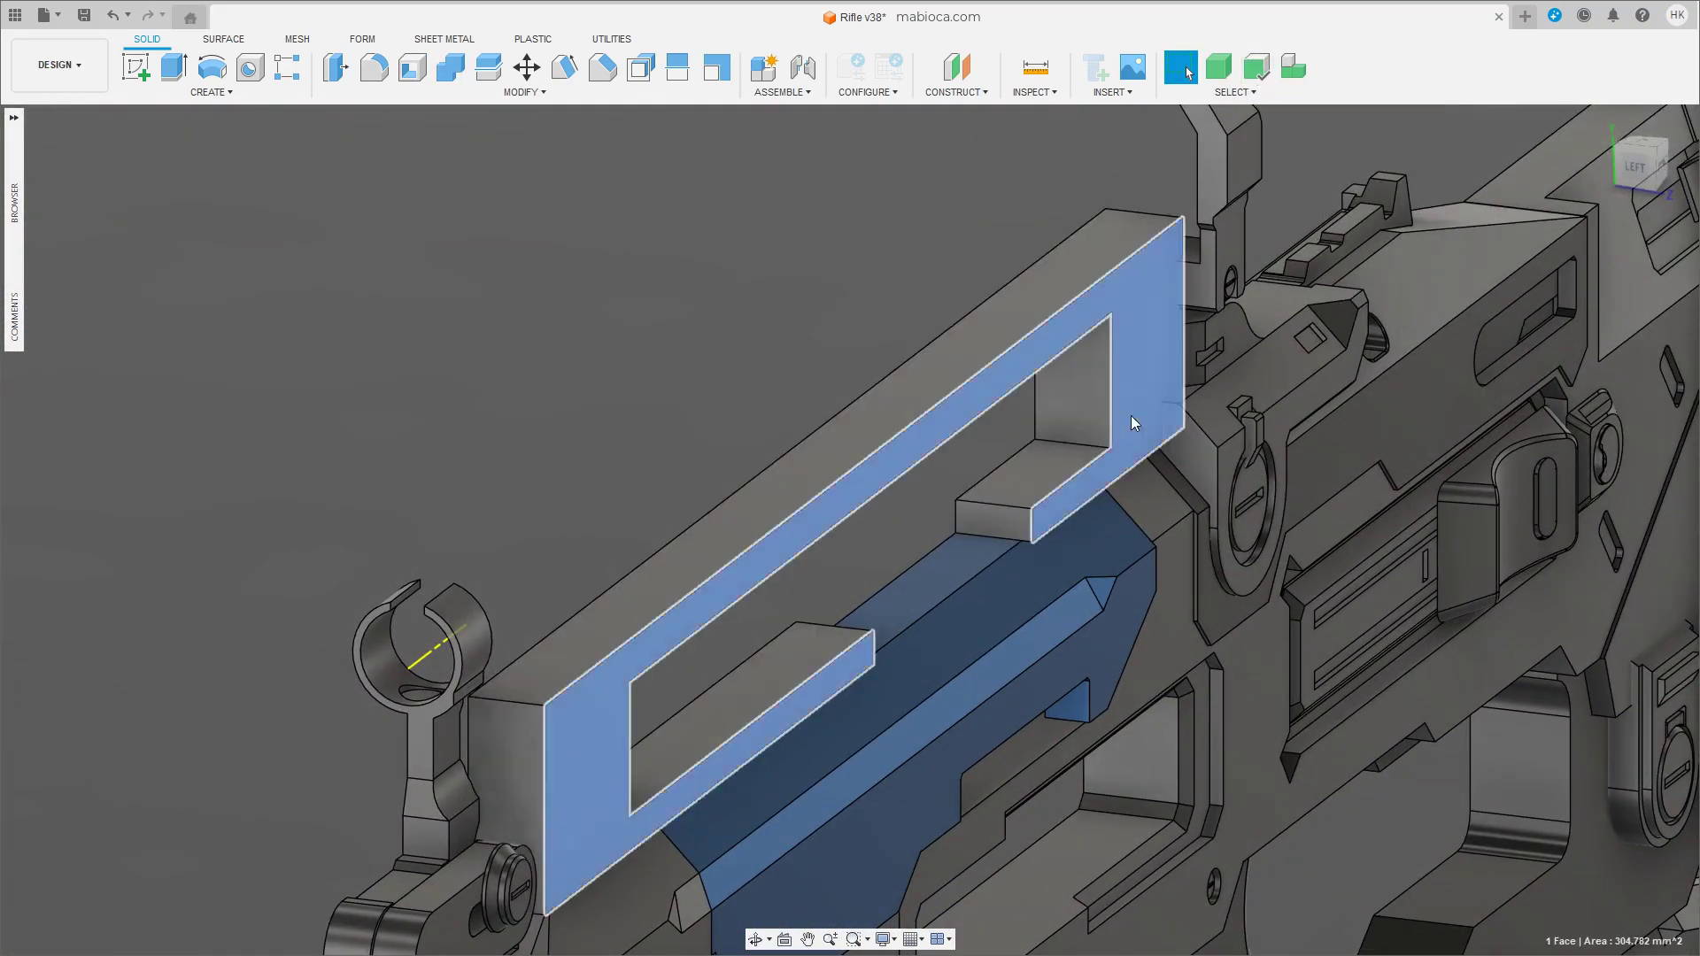
{"action": "left_click", "coordinate": [1130, 417]}
{"action": "key", "text": "m"}
{"action": "left_click_drag", "start_coordinate": [1192, 391], "coordinate": [1156, 396]}
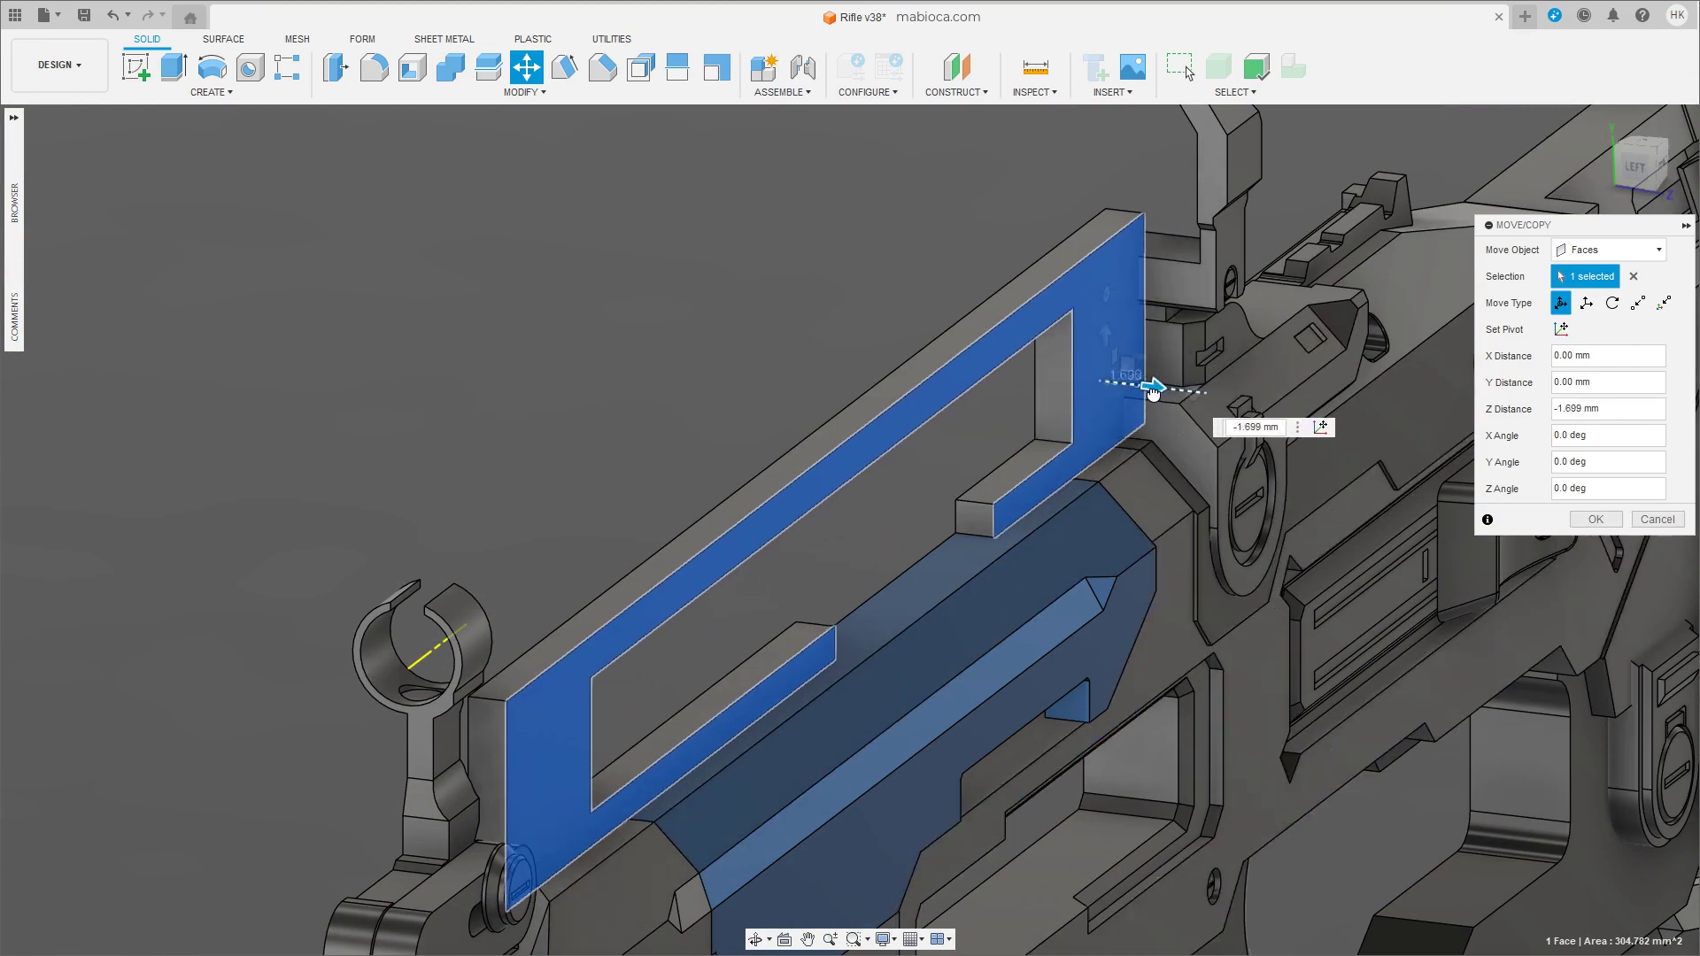
{"action": "key", "text": "Return"}
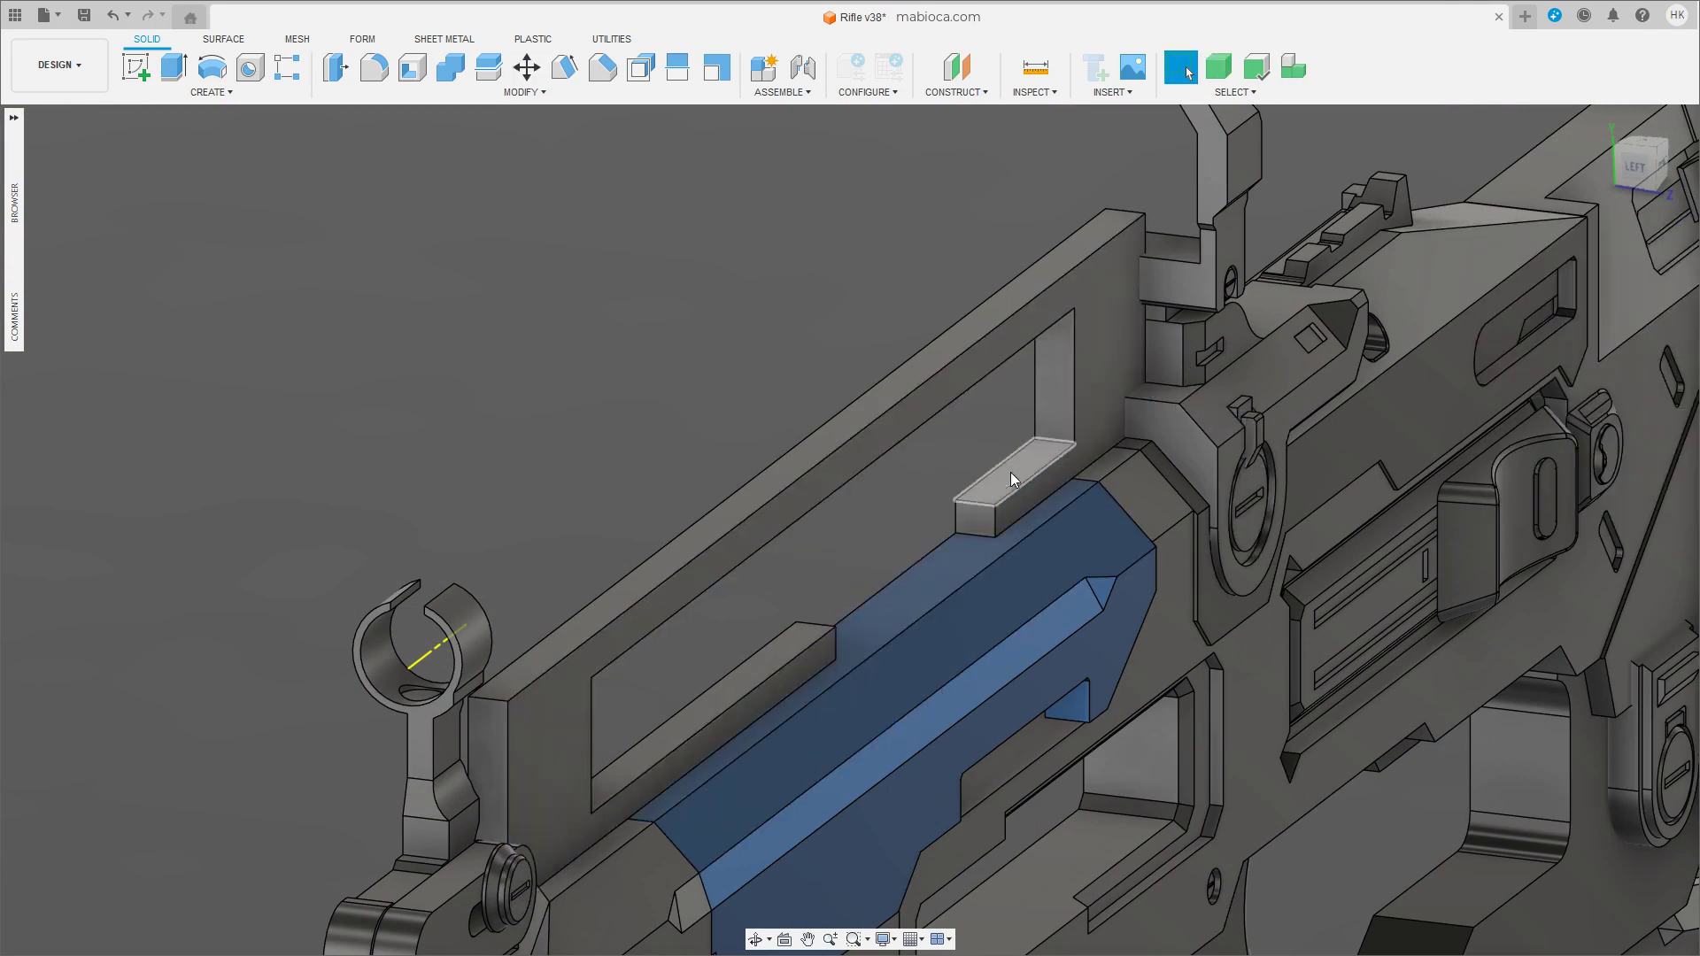
{"action": "left_click", "coordinate": [972, 326]}
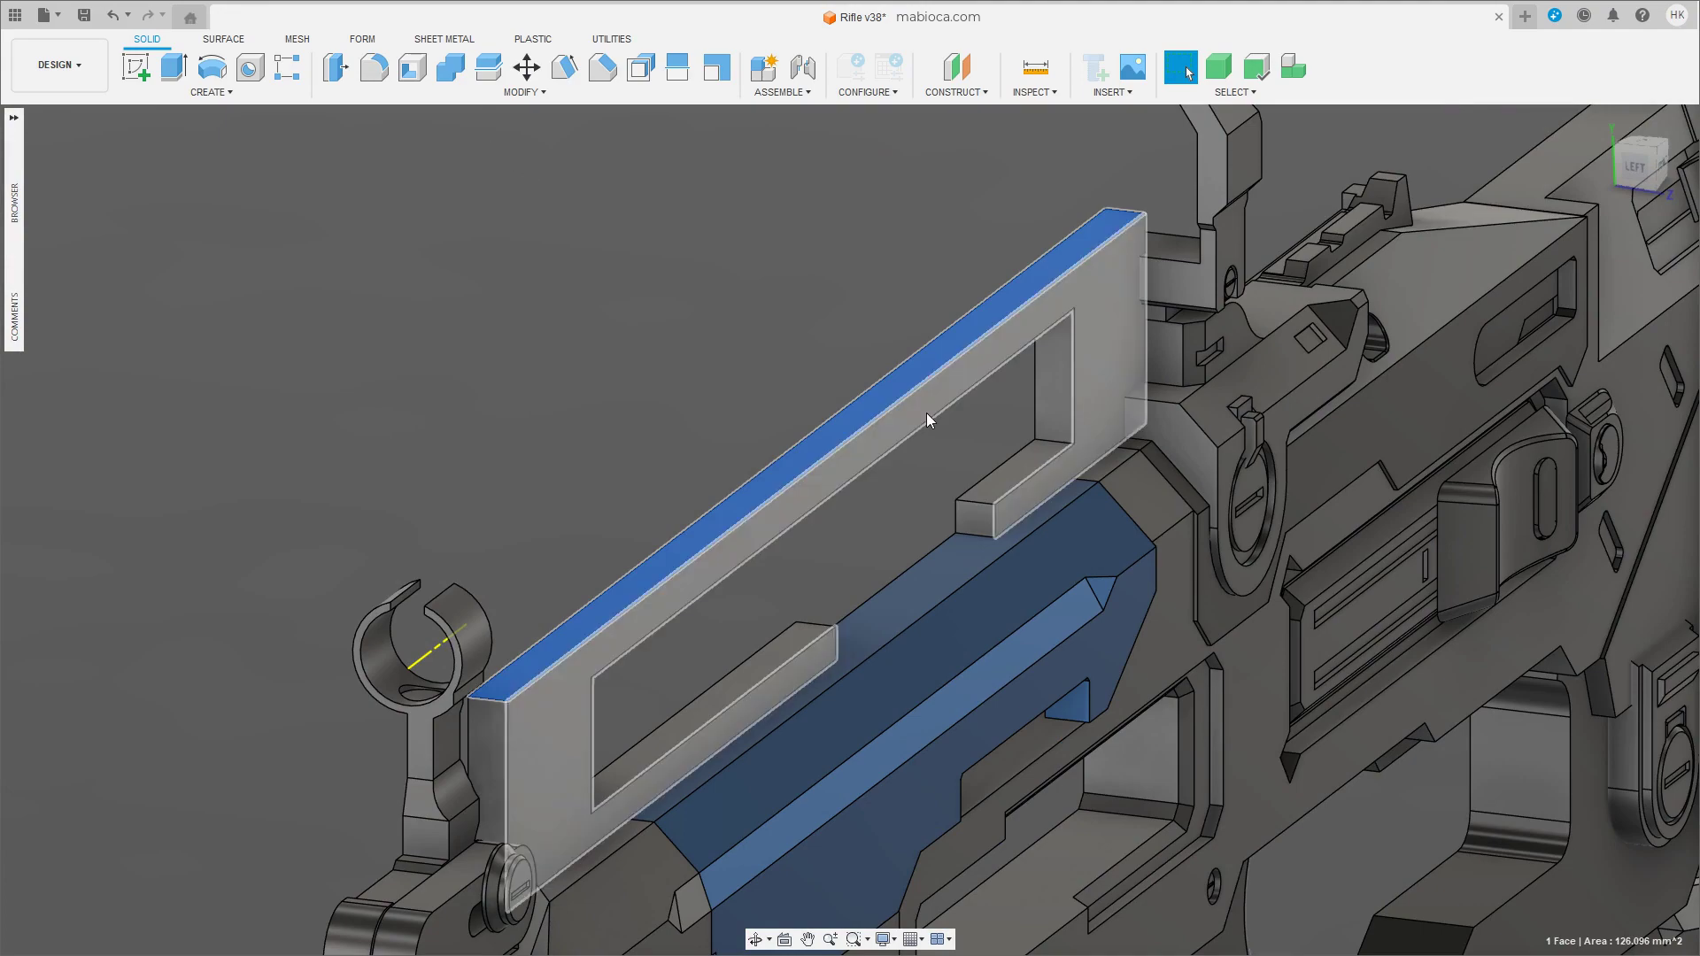
Rotate the handle's top face -90° about X so the frame stands upright, then inspect it.
{"action": "left_click", "coordinate": [1658, 163]}
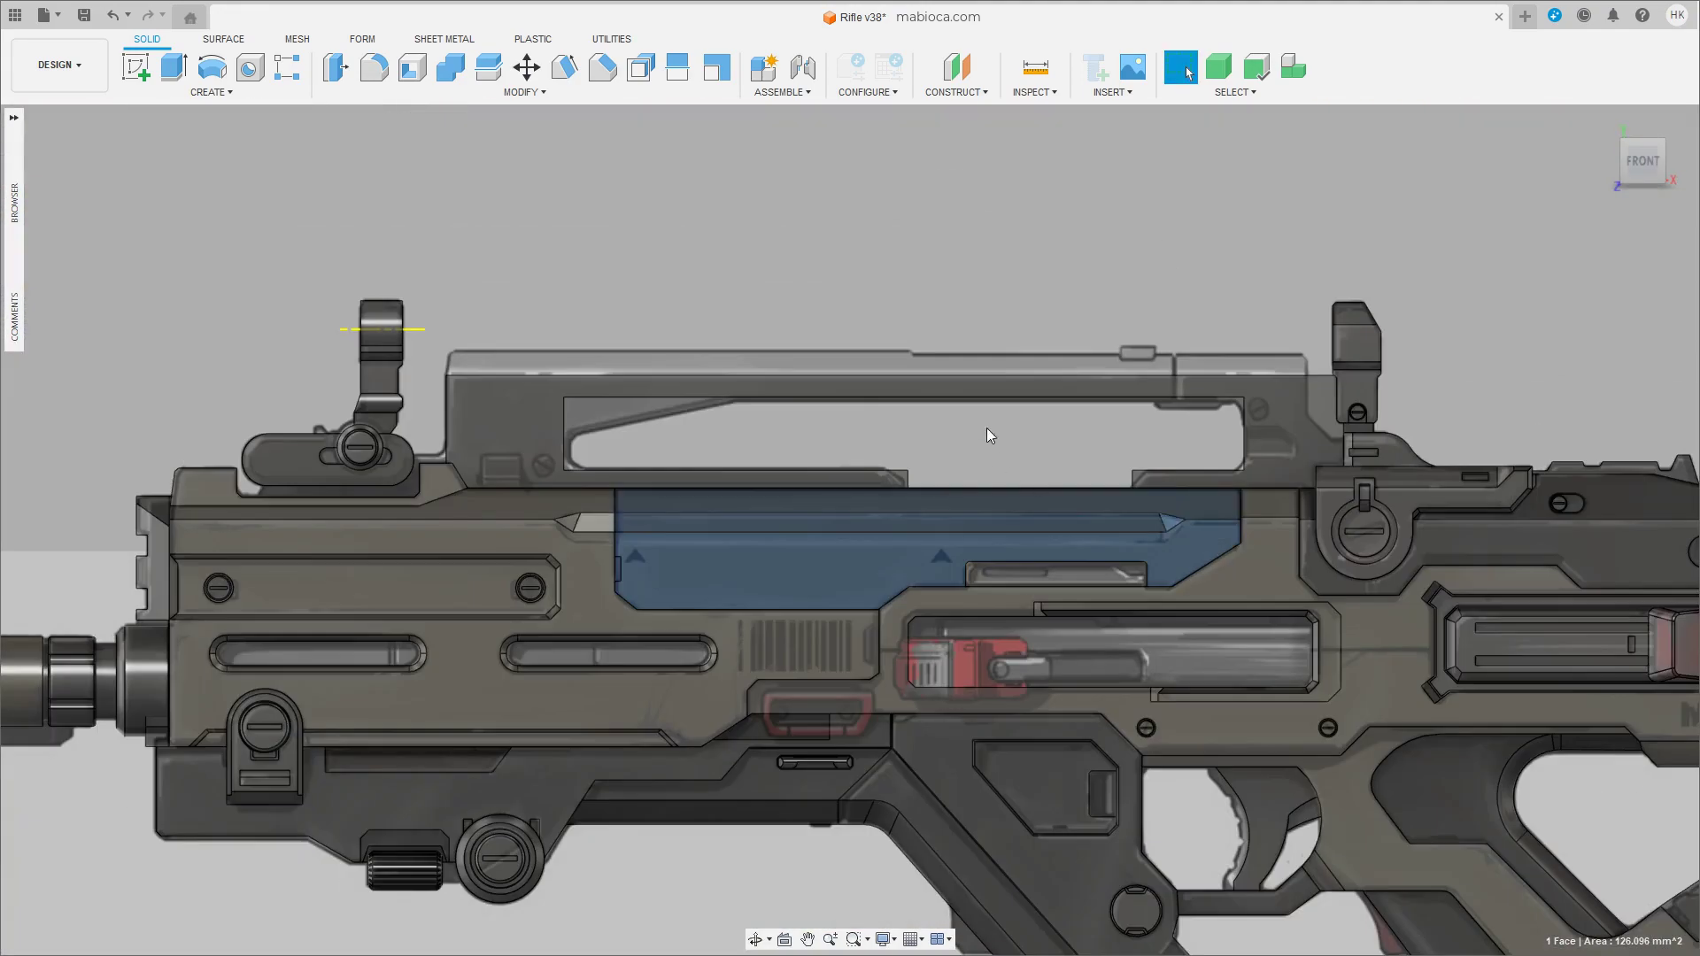
{"action": "middle_click_drag", "start_coordinate": [806, 381], "coordinate": [932, 354], "text": "shift"}
{"action": "key", "text": "m"}
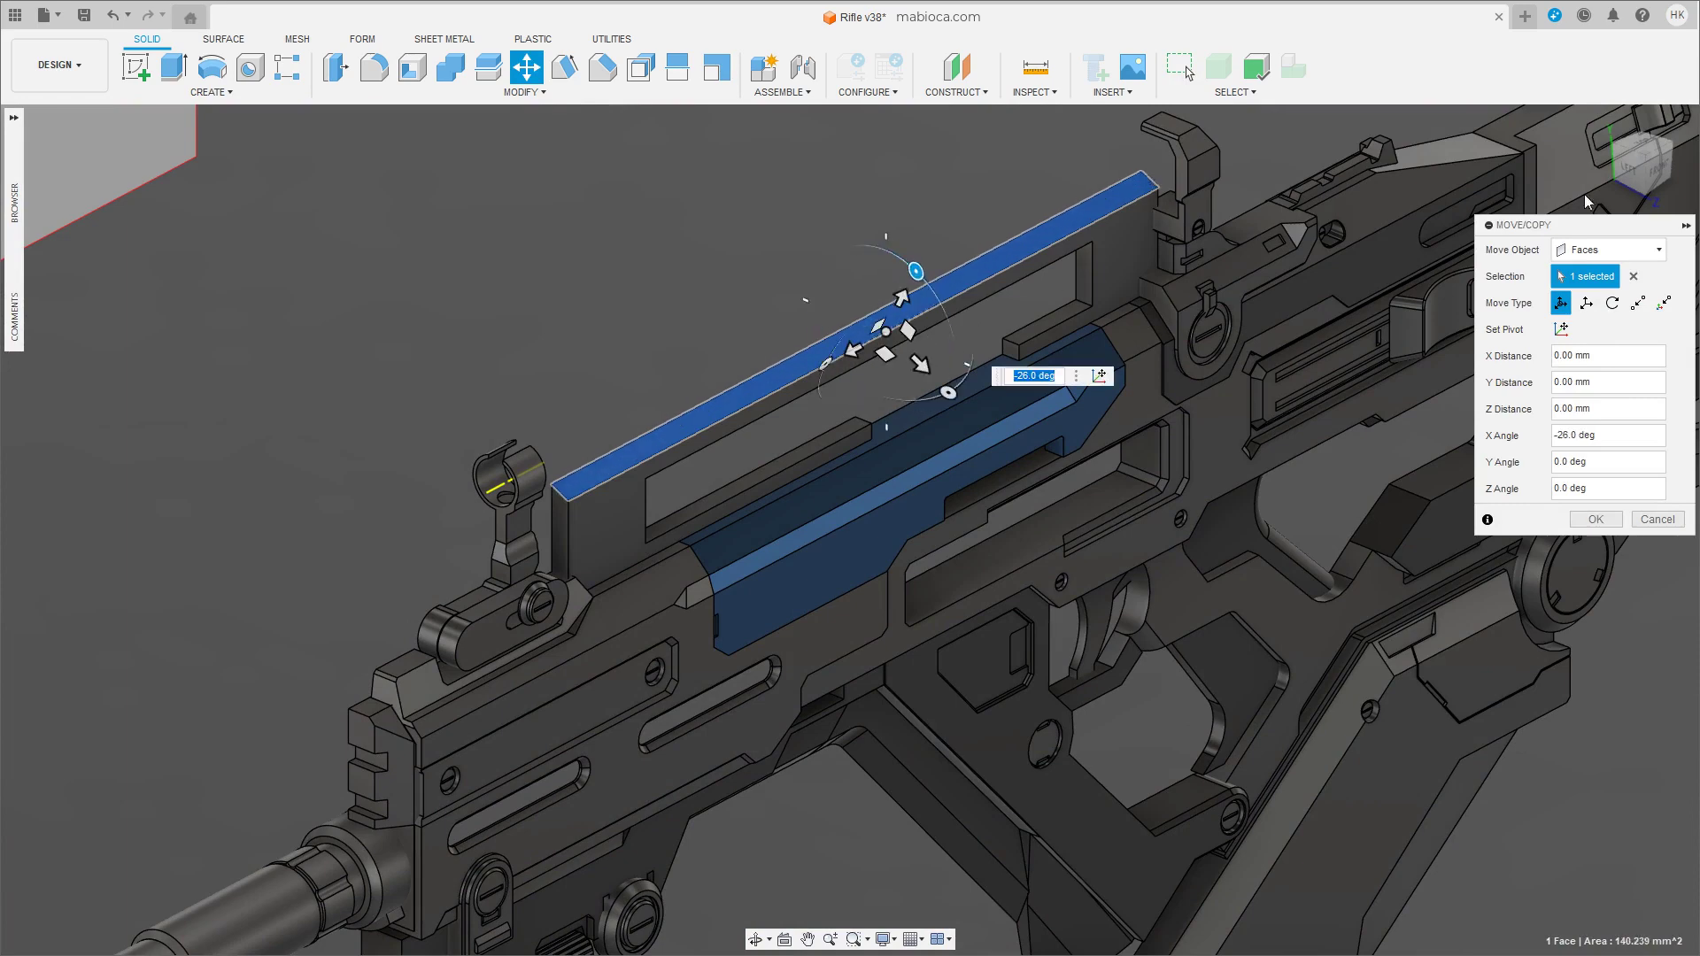
{"action": "left_click", "coordinate": [1647, 166]}
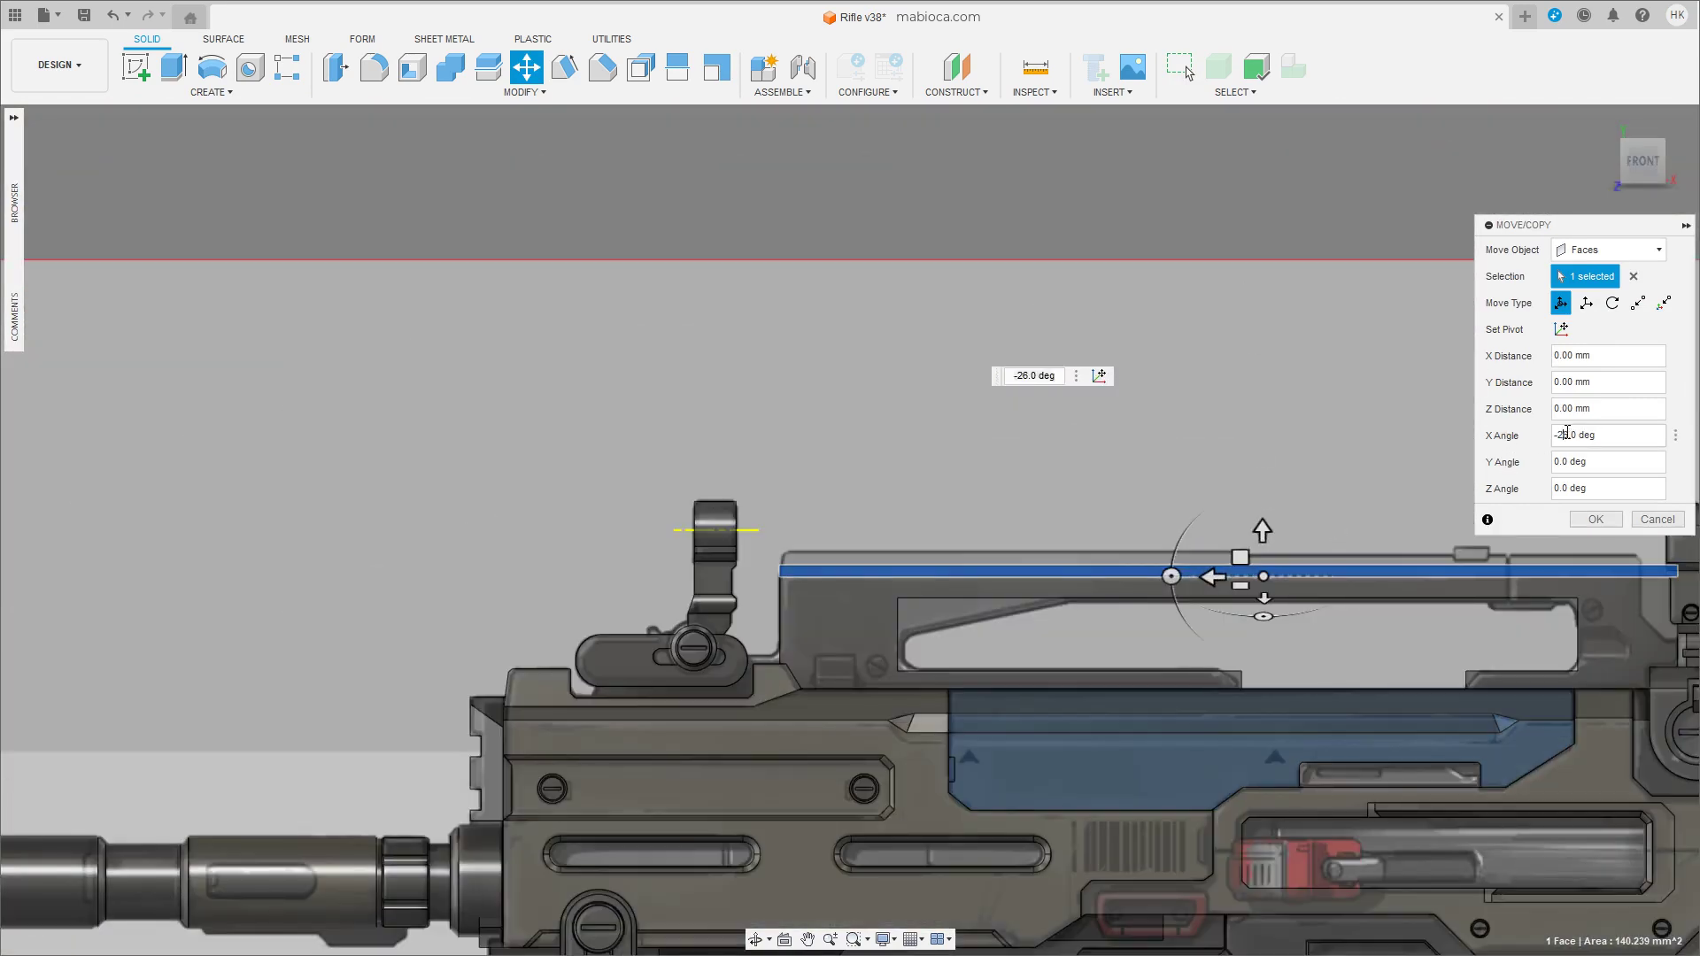
{"action": "type", "text": "3"}
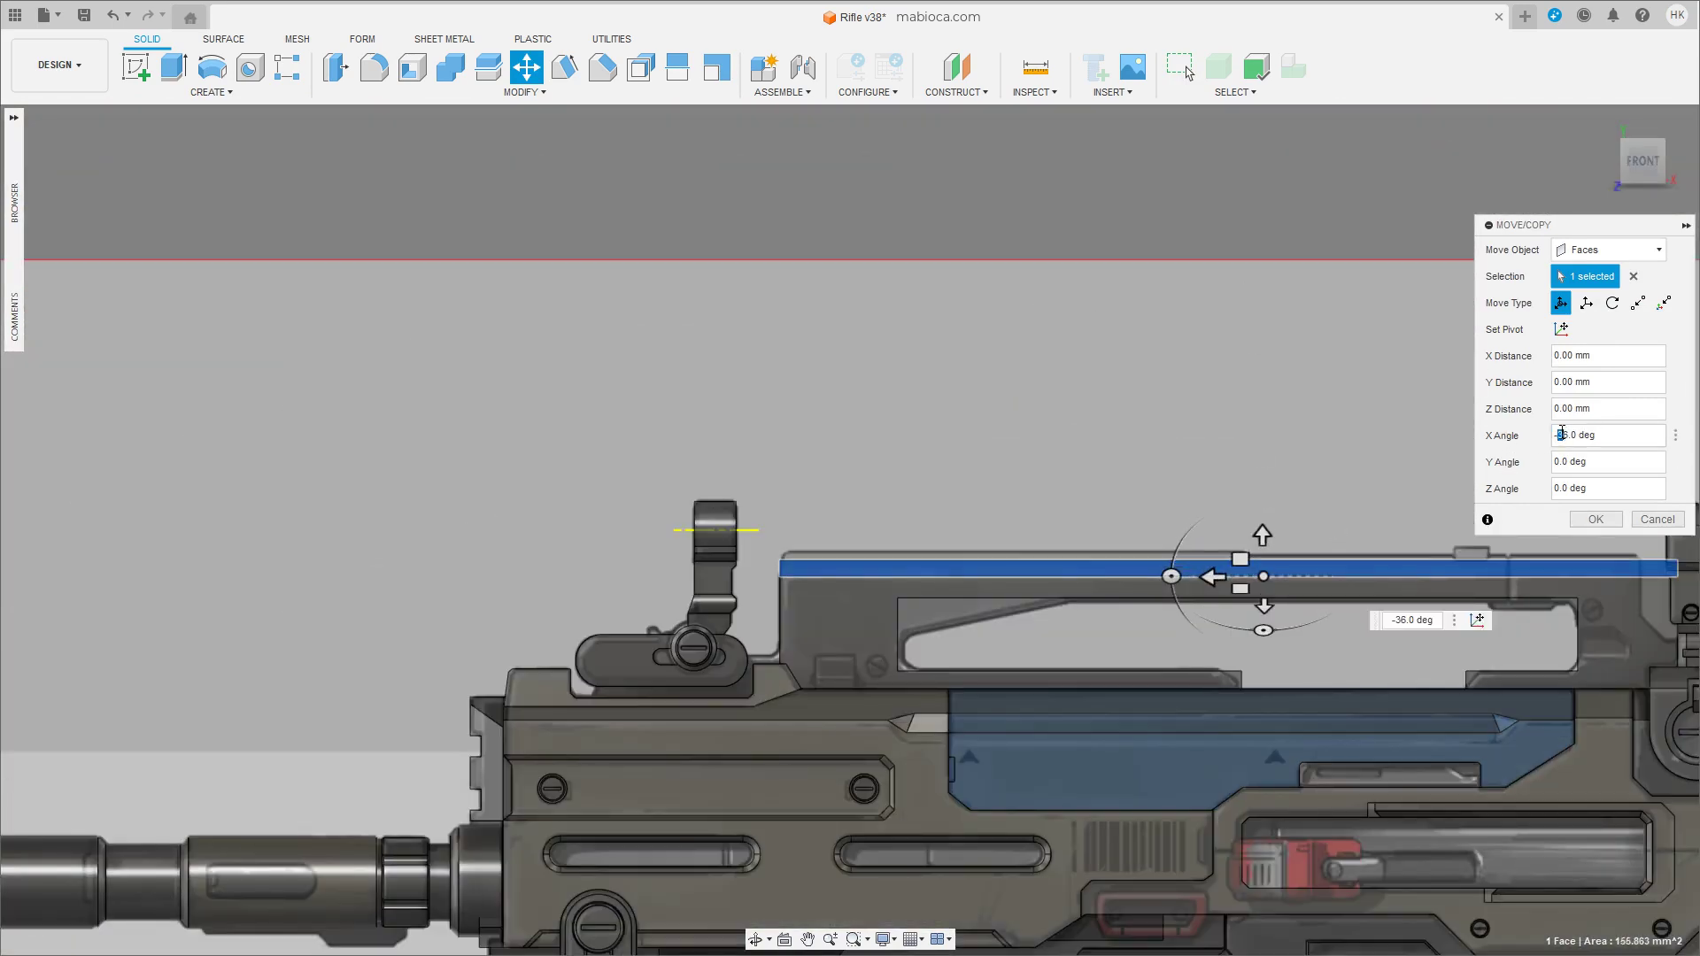
{"action": "type", "text": "80"}
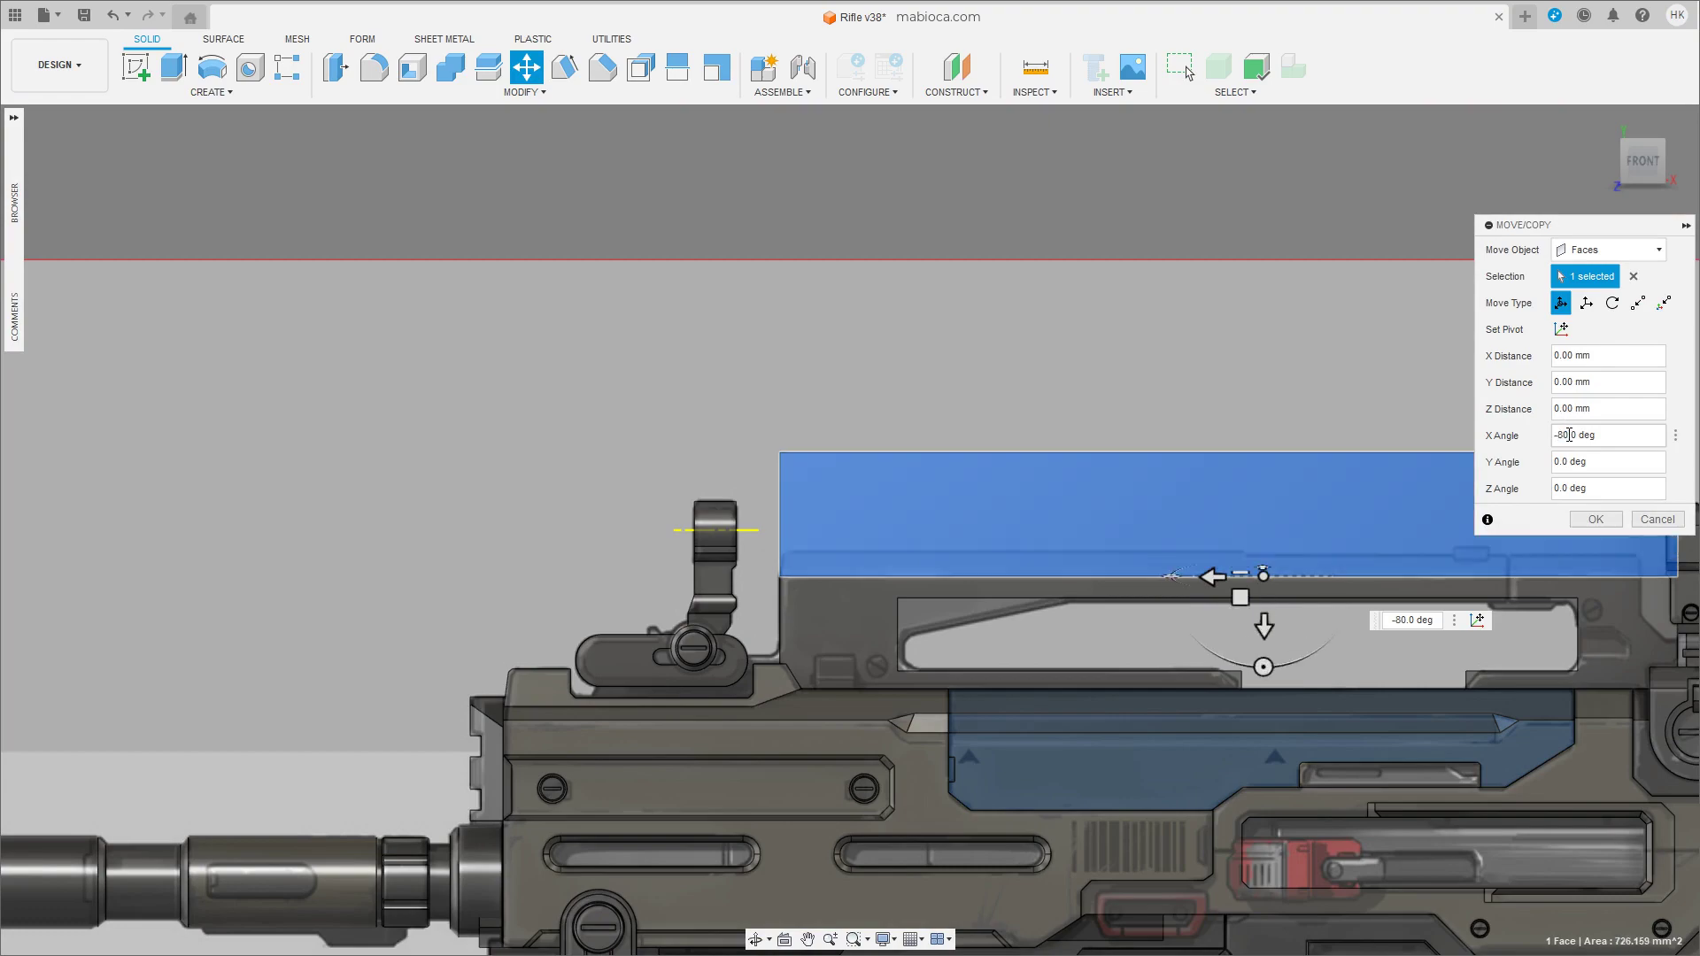
{"action": "key", "text": "BackSpace"}
{"action": "type", "text": "9"}
{"action": "left_click", "coordinate": [1594, 518]}
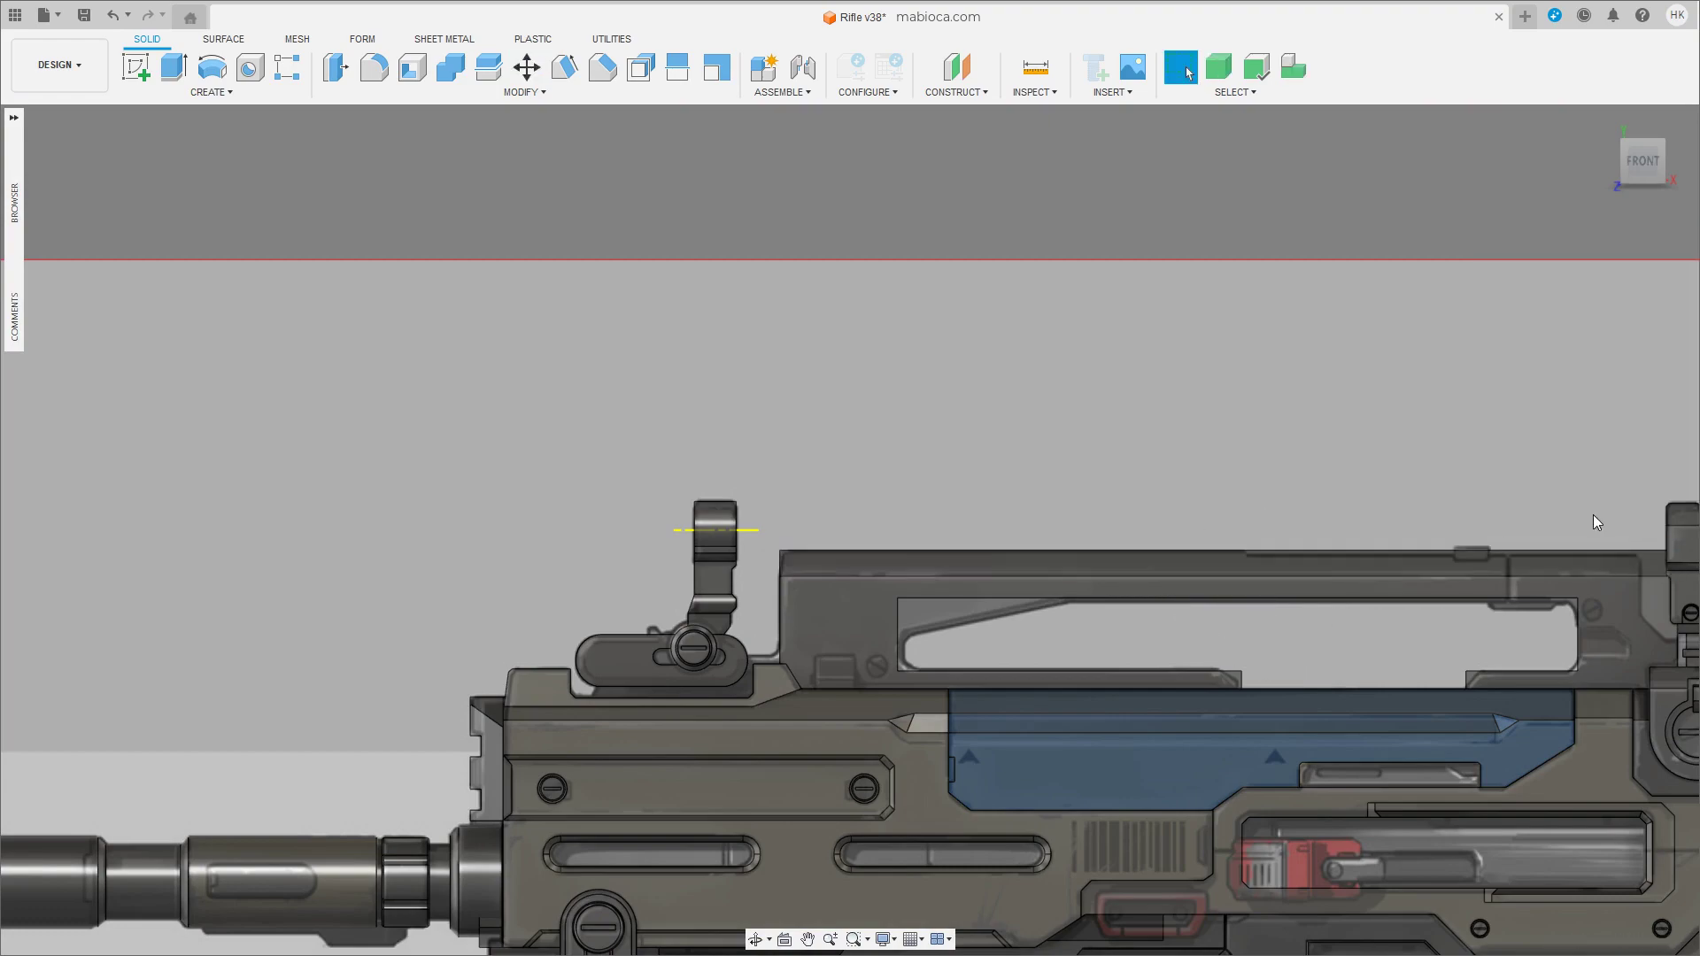
{"action": "middle_click_drag", "start_coordinate": [923, 609], "coordinate": [974, 619], "text": "shift"}
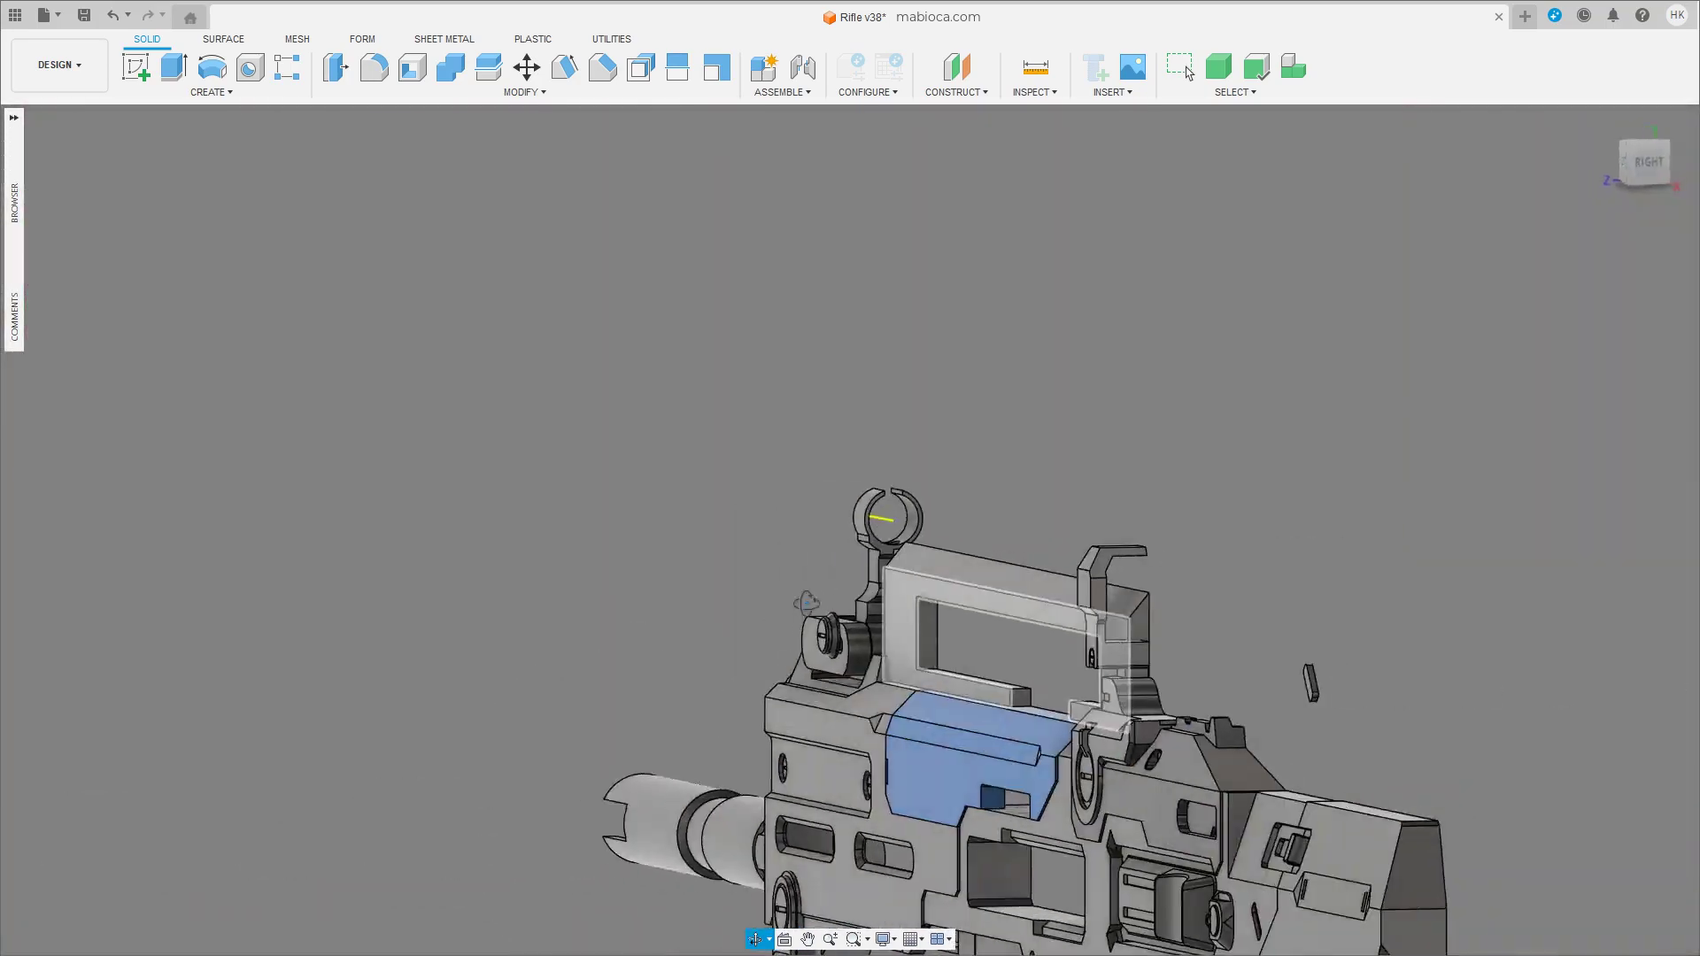
{"action": "middle_click_drag", "start_coordinate": [850, 532], "coordinate": [766, 465], "text": "shift"}
{"action": "scroll", "coordinate": [882, 644], "scroll_direction": "up", "scroll_amount": 2}
Chamfer the edges of both small ledges on the carry handle.
{"action": "middle_click_drag", "start_coordinate": [873, 641], "coordinate": [708, 354], "text": "shift"}
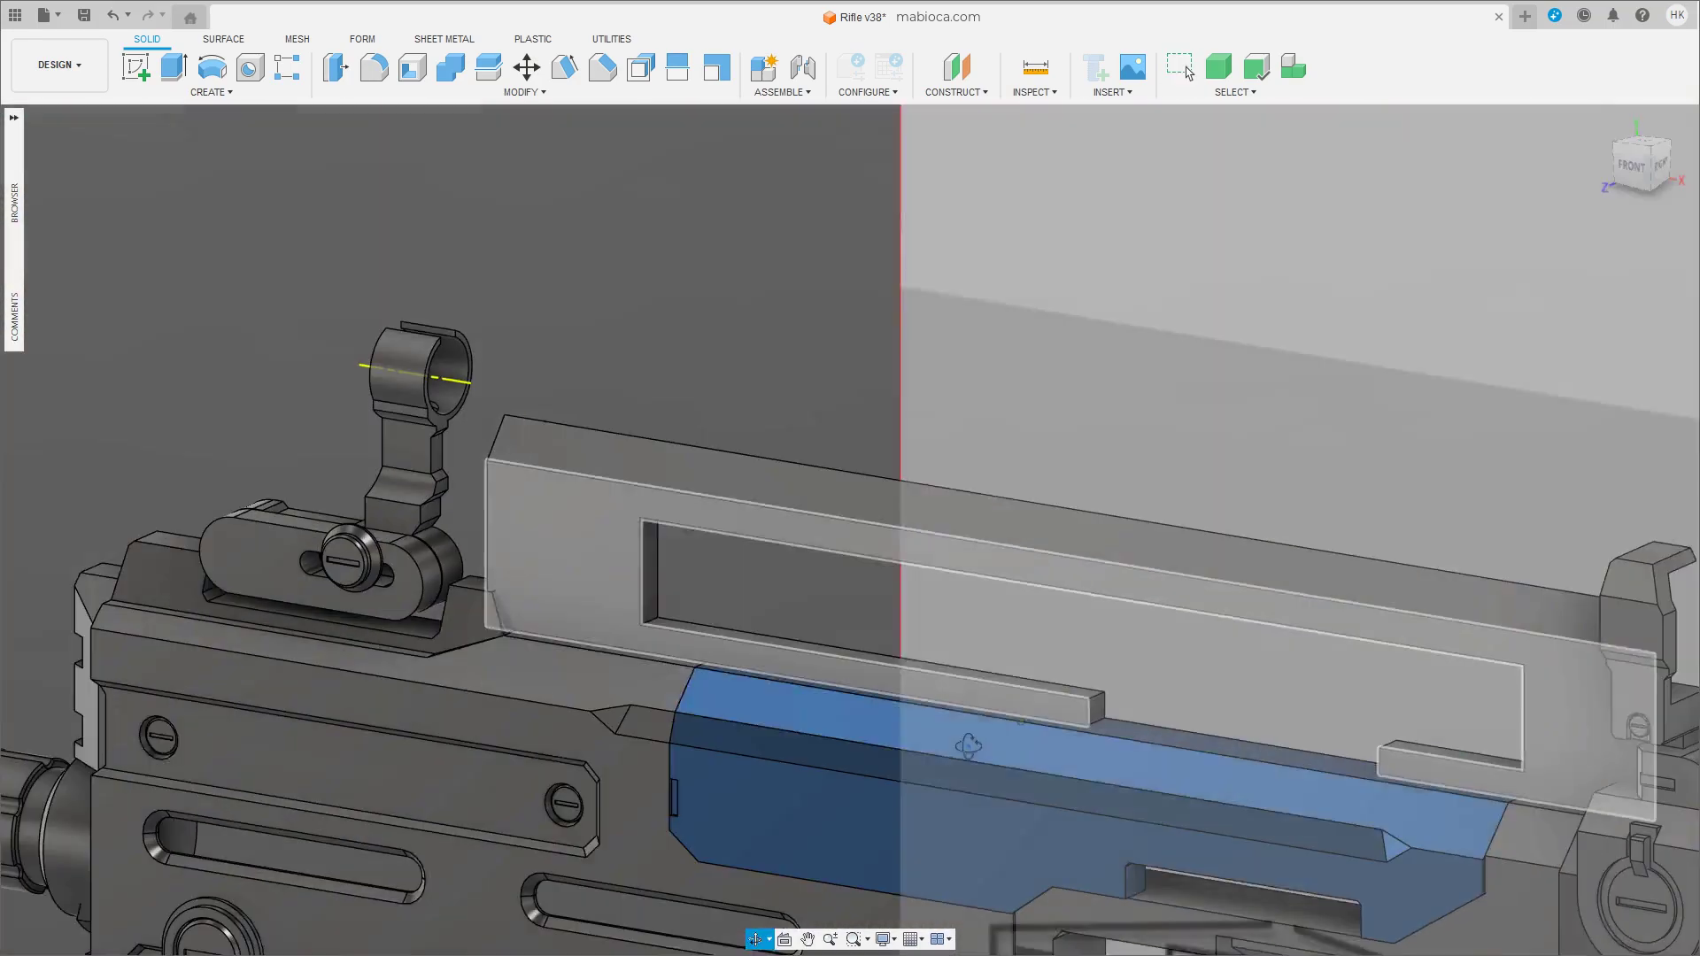
{"action": "left_click", "coordinate": [602, 66]}
{"action": "left_click", "coordinate": [1098, 695]}
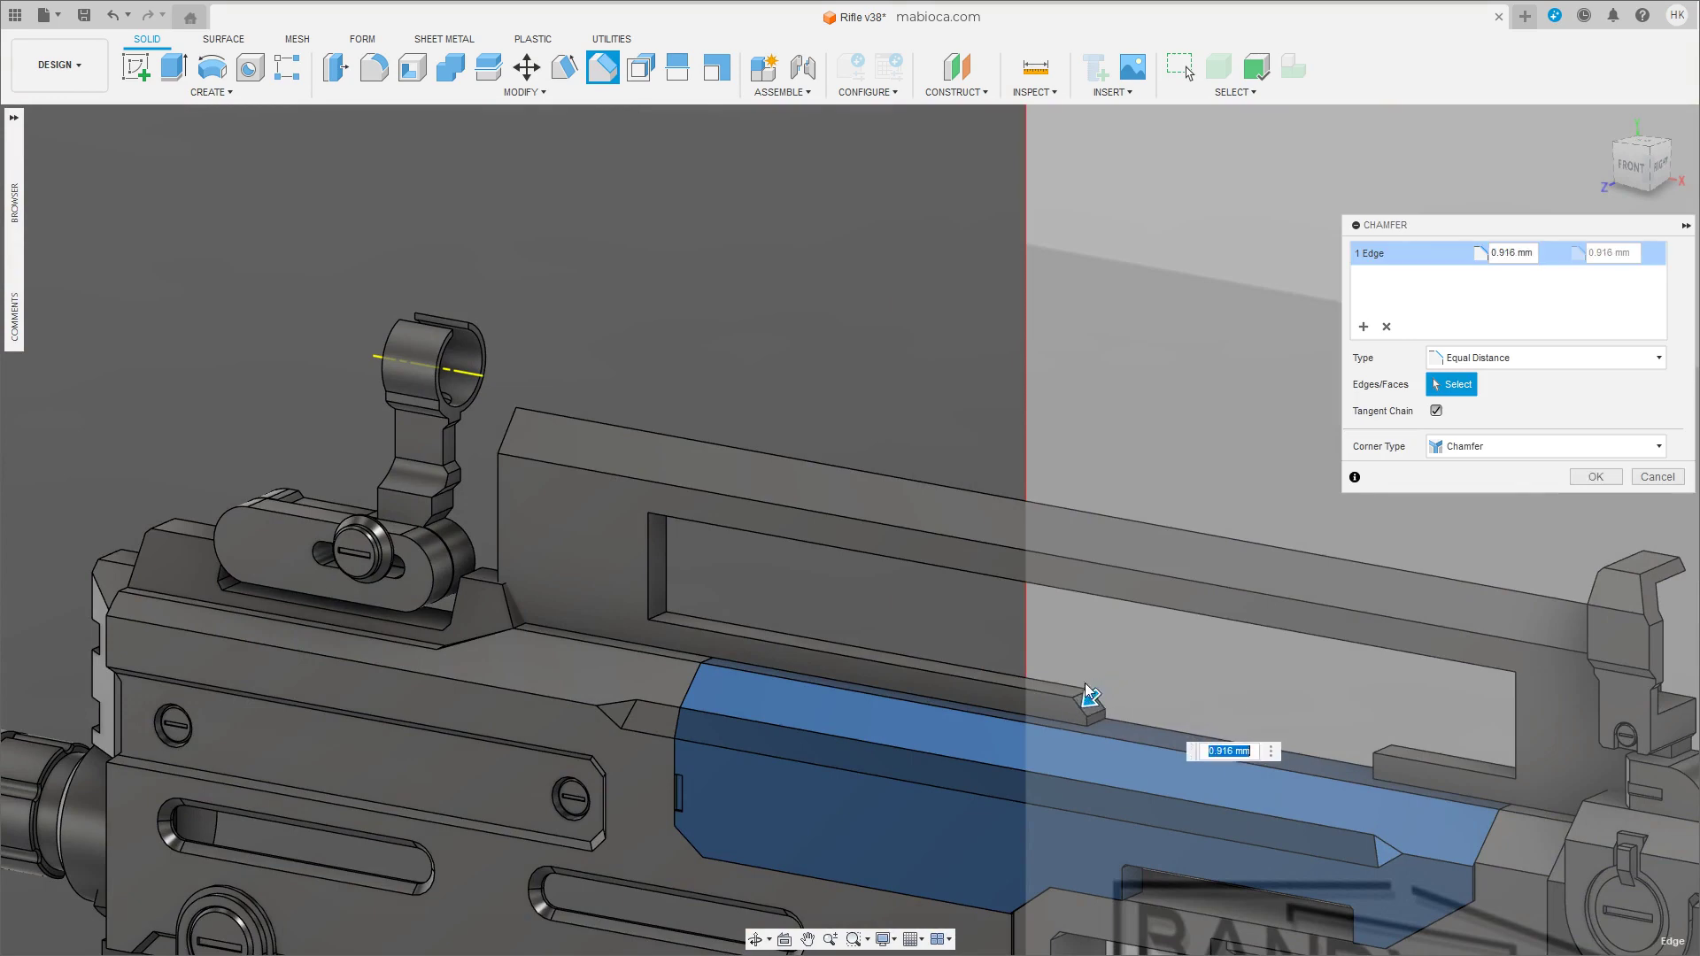
{"action": "left_click", "coordinate": [1586, 482]}
{"action": "middle_click_drag", "start_coordinate": [1585, 483], "coordinate": [1416, 732], "text": "shift"}
{"action": "left_click", "coordinate": [1402, 723]}
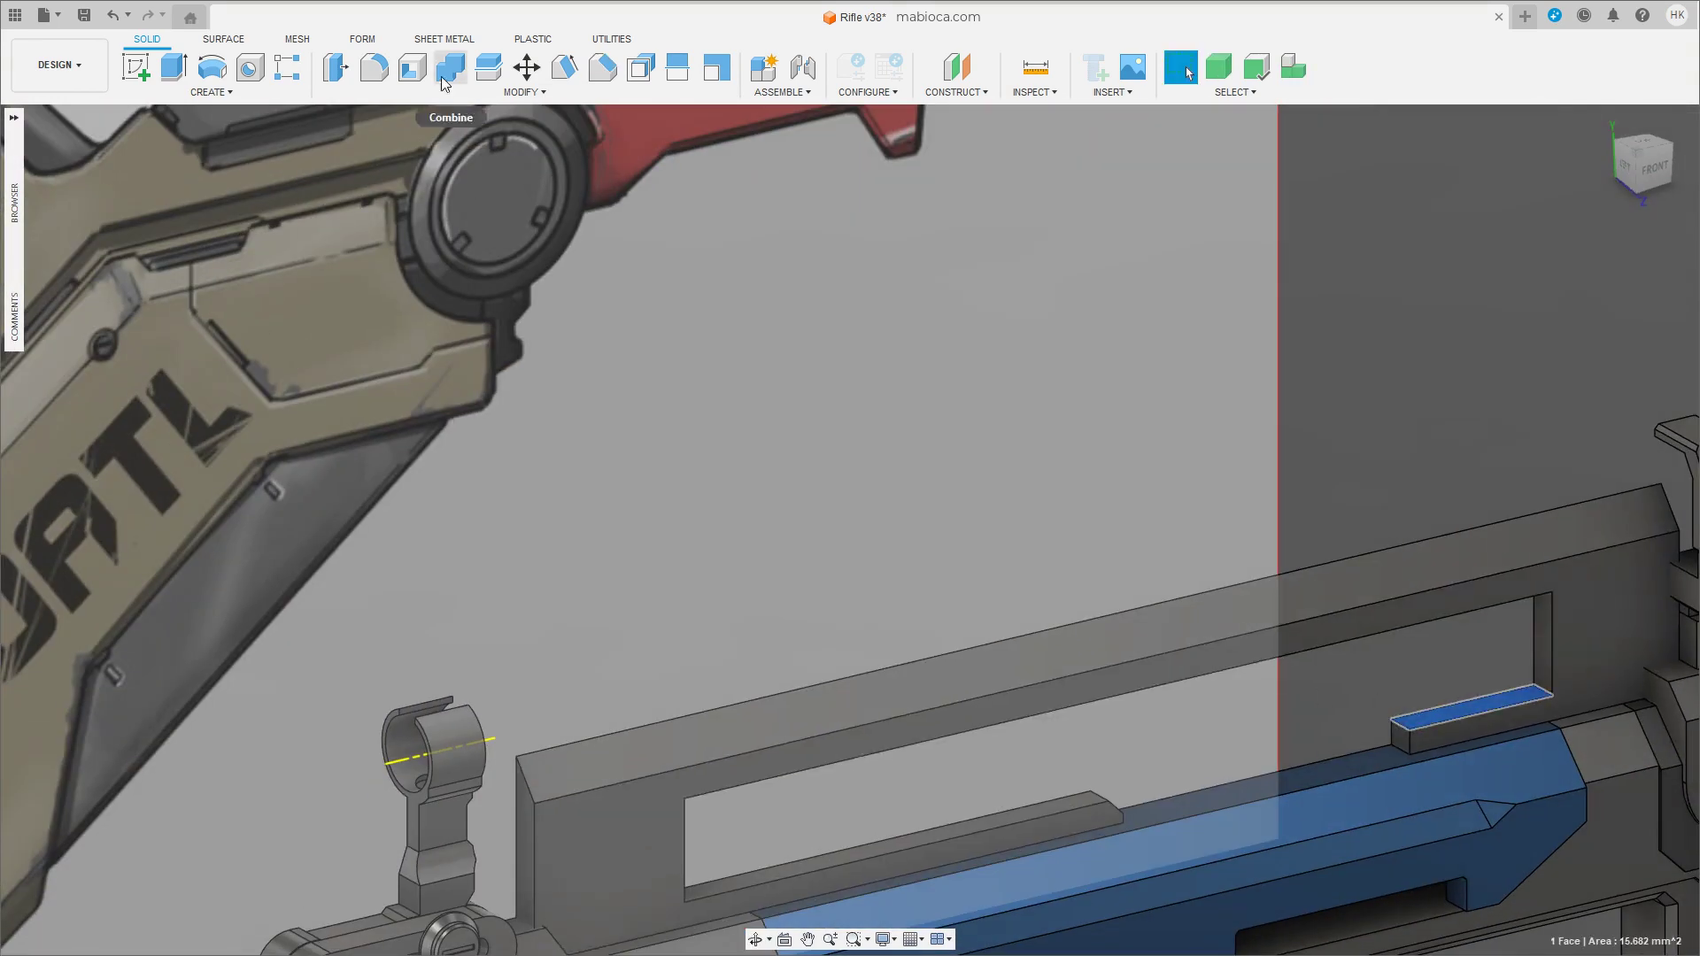
{"action": "right_click", "coordinate": [1422, 715]}
{"action": "left_click", "coordinate": [1470, 393]}
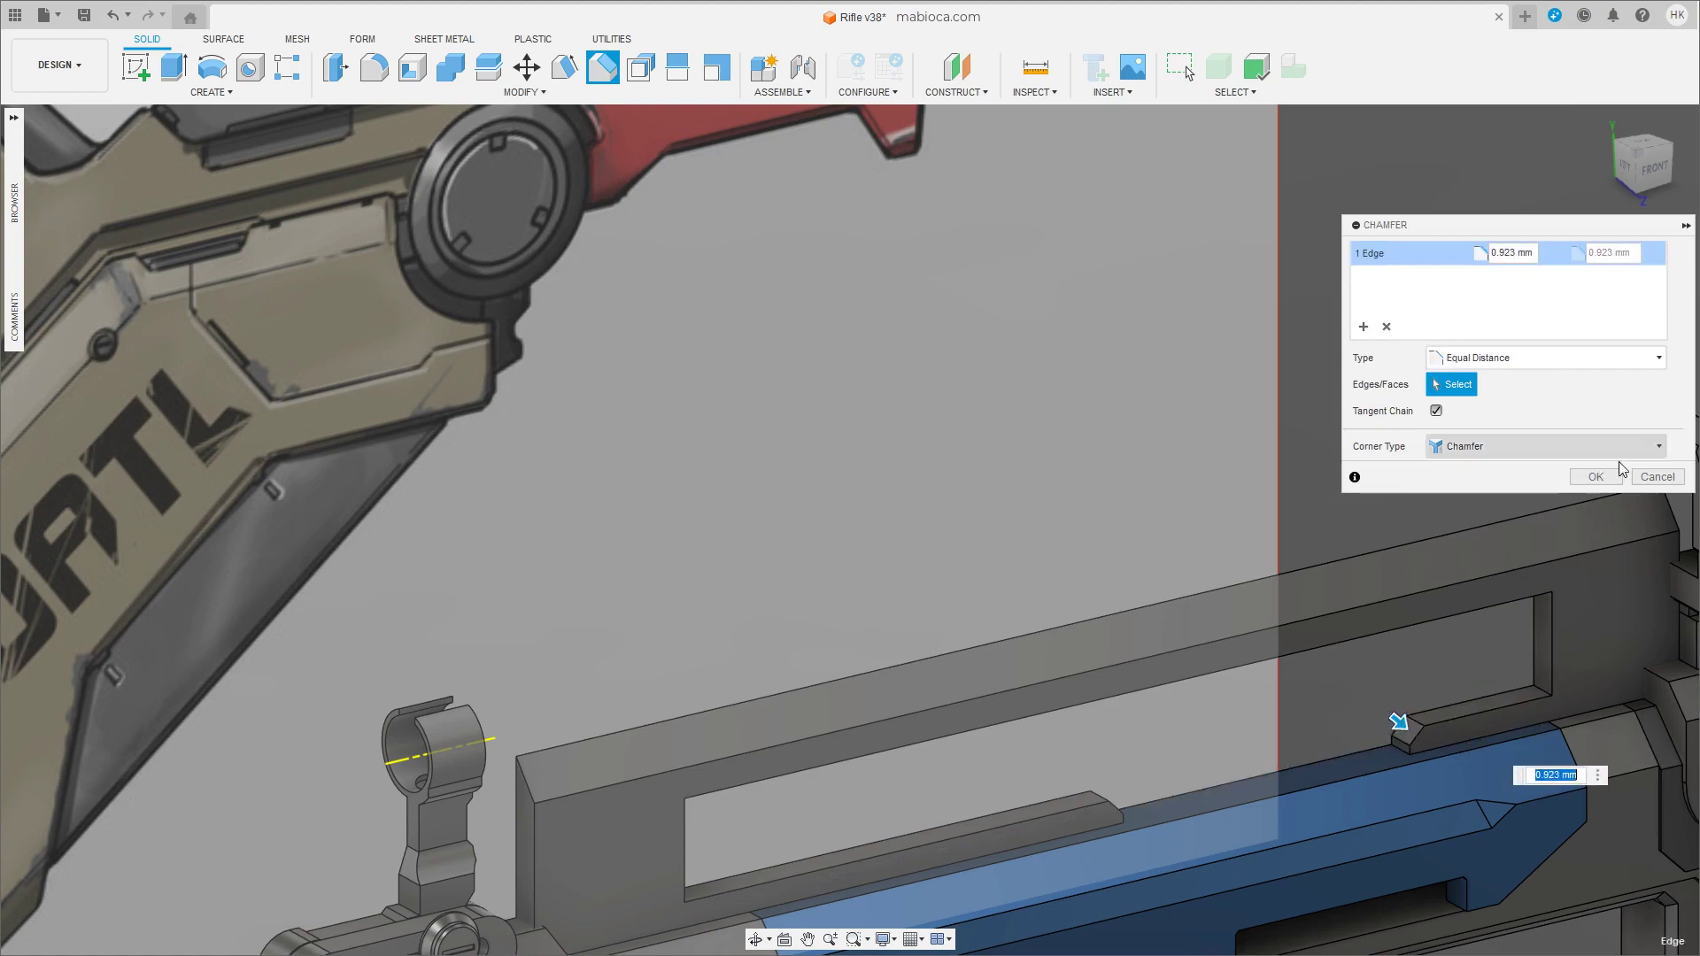
{"action": "left_click", "coordinate": [1617, 473]}
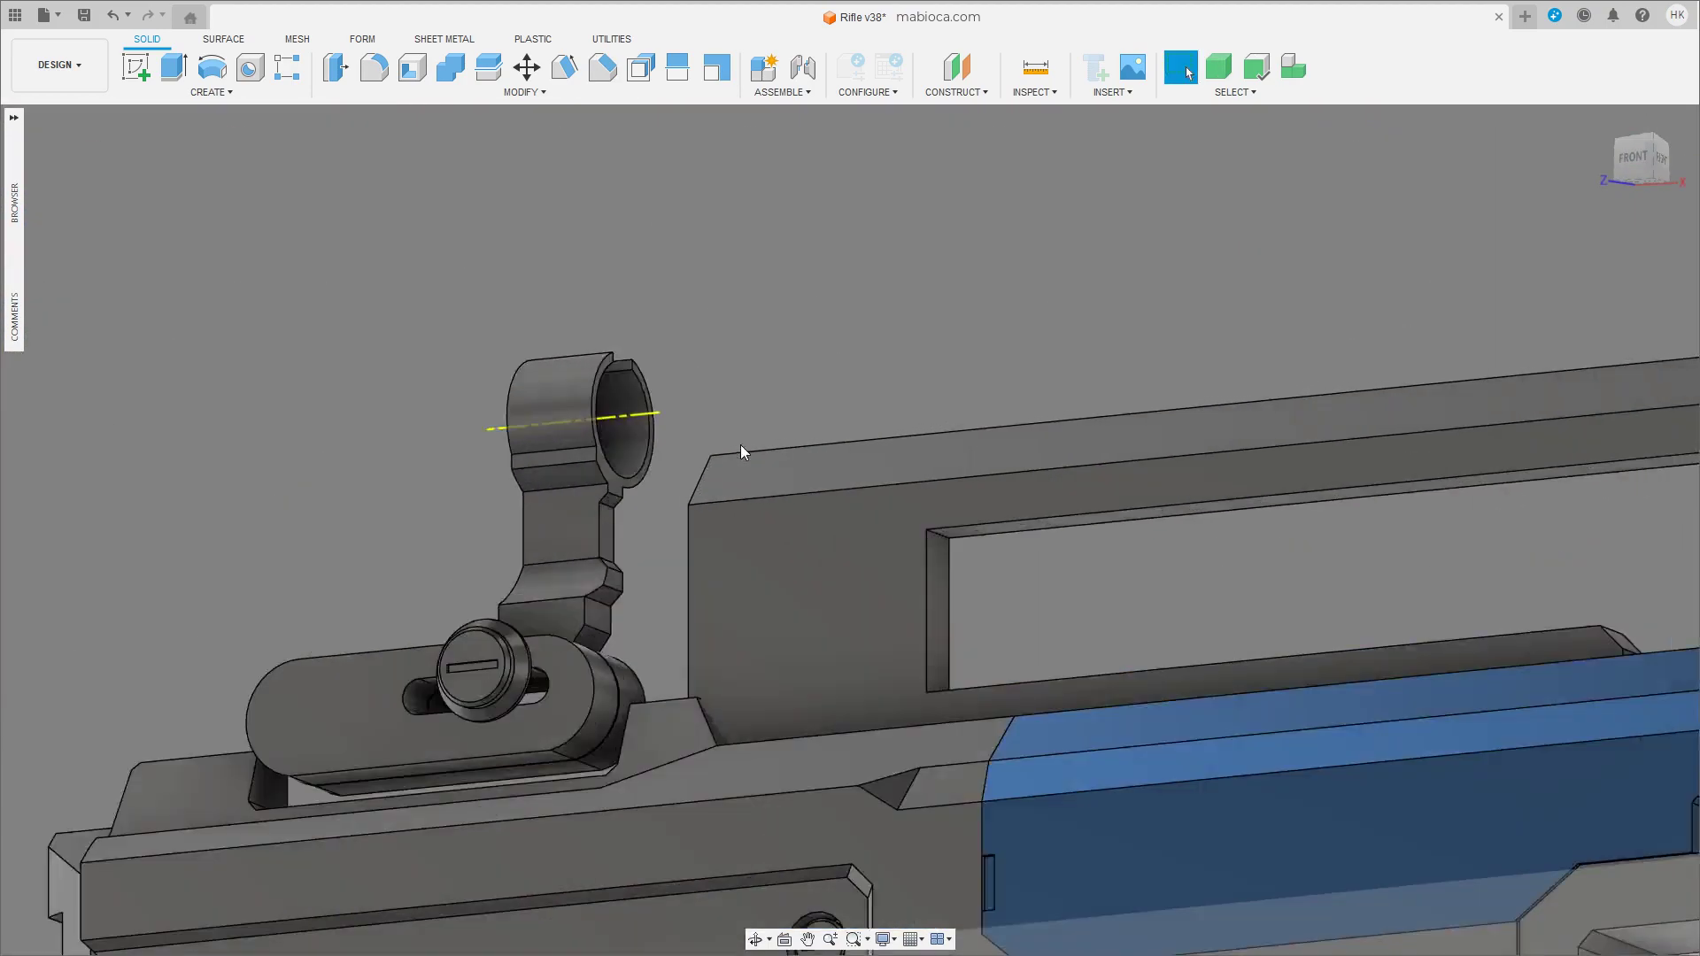
Chamfer the window's upper and lower inner corner edges.
{"action": "scroll", "coordinate": [1032, 588], "scroll_direction": "up", "scroll_amount": 2}
{"action": "right_click", "coordinate": [1032, 600]}
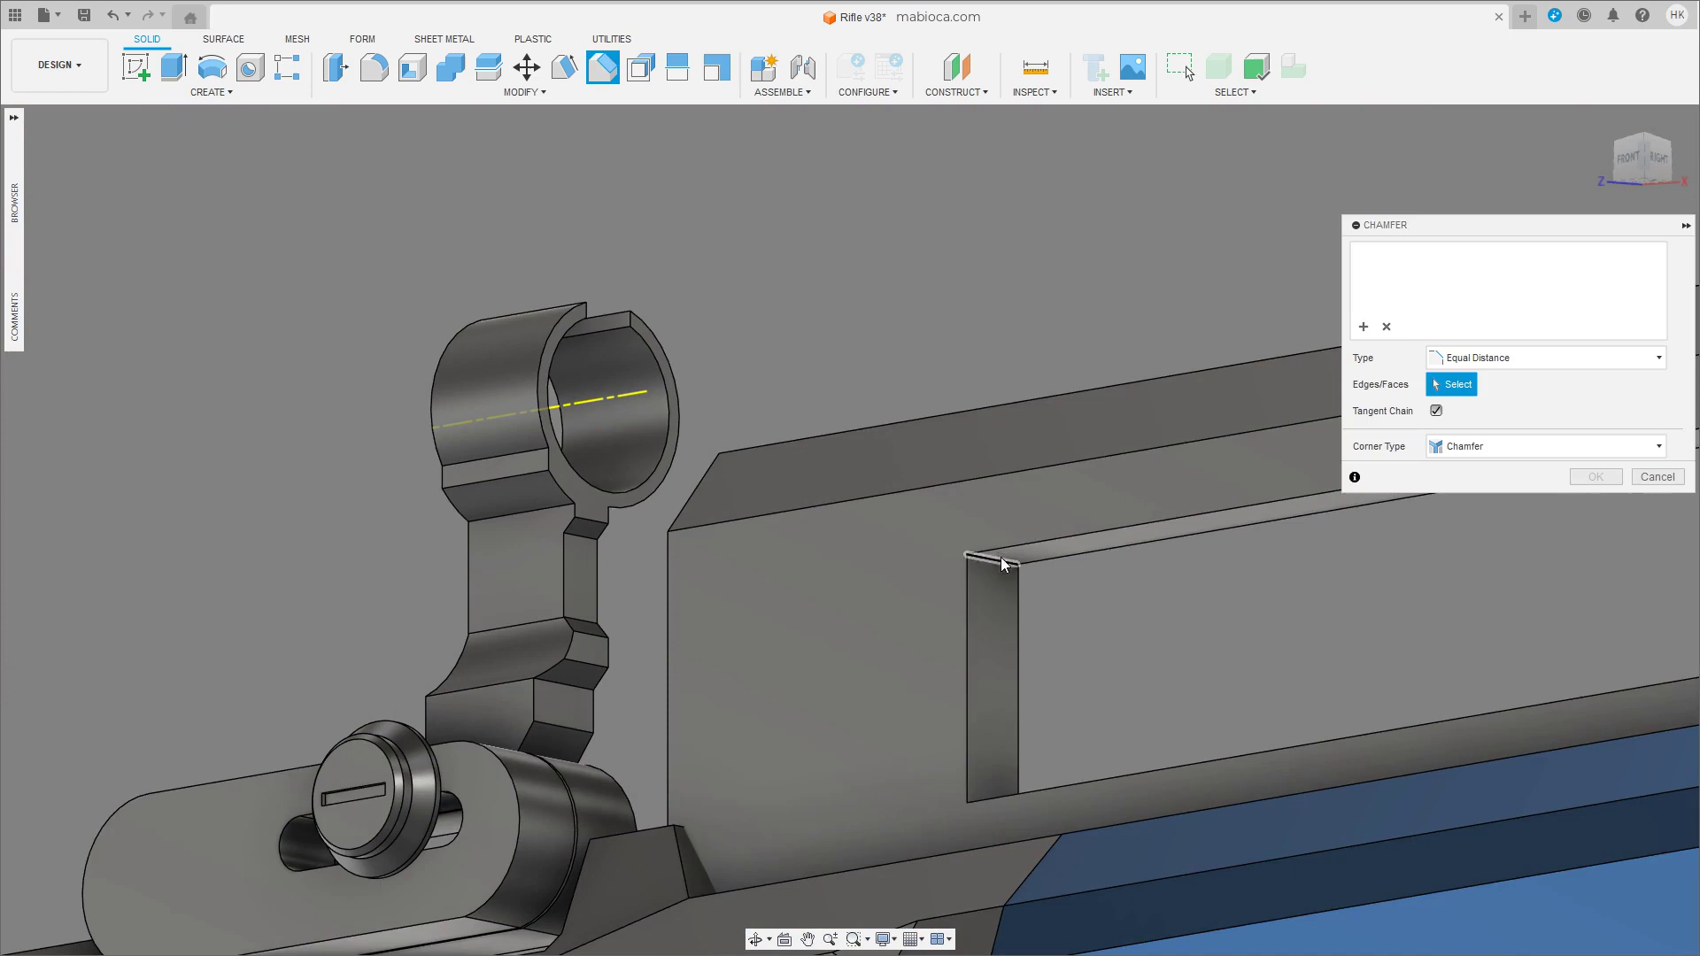
{"action": "left_click", "coordinate": [1002, 564]}
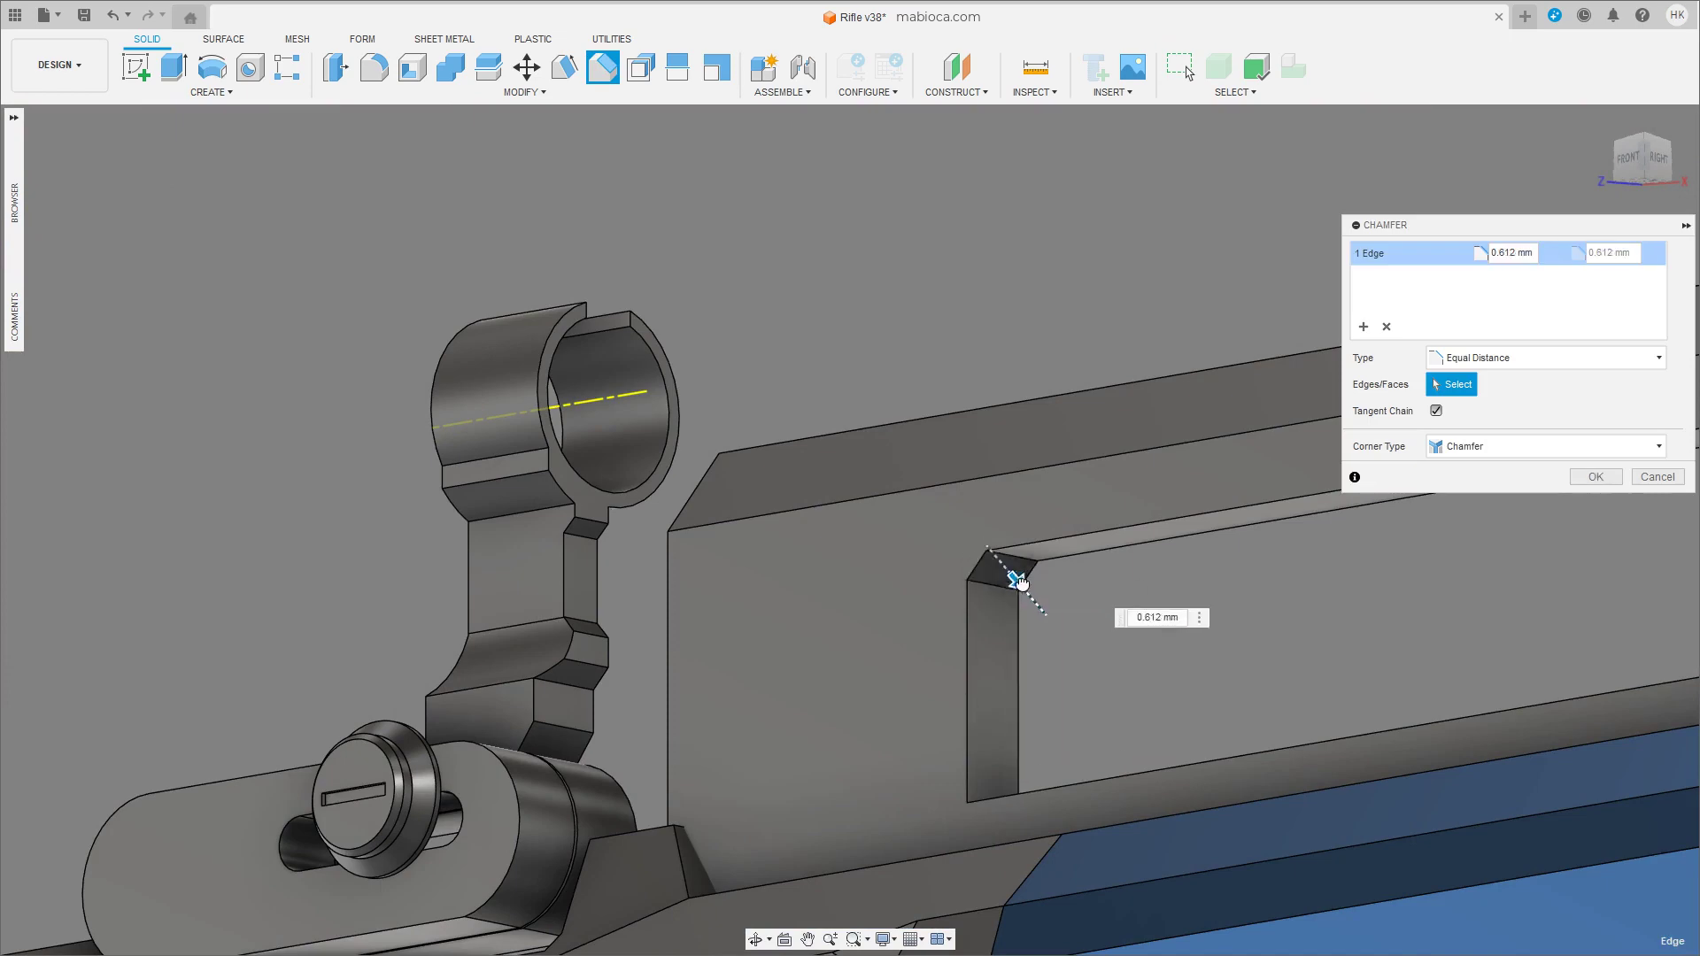
{"action": "left_click_drag", "start_coordinate": [1017, 569], "coordinate": [1064, 619]}
{"action": "key", "text": "Return"}
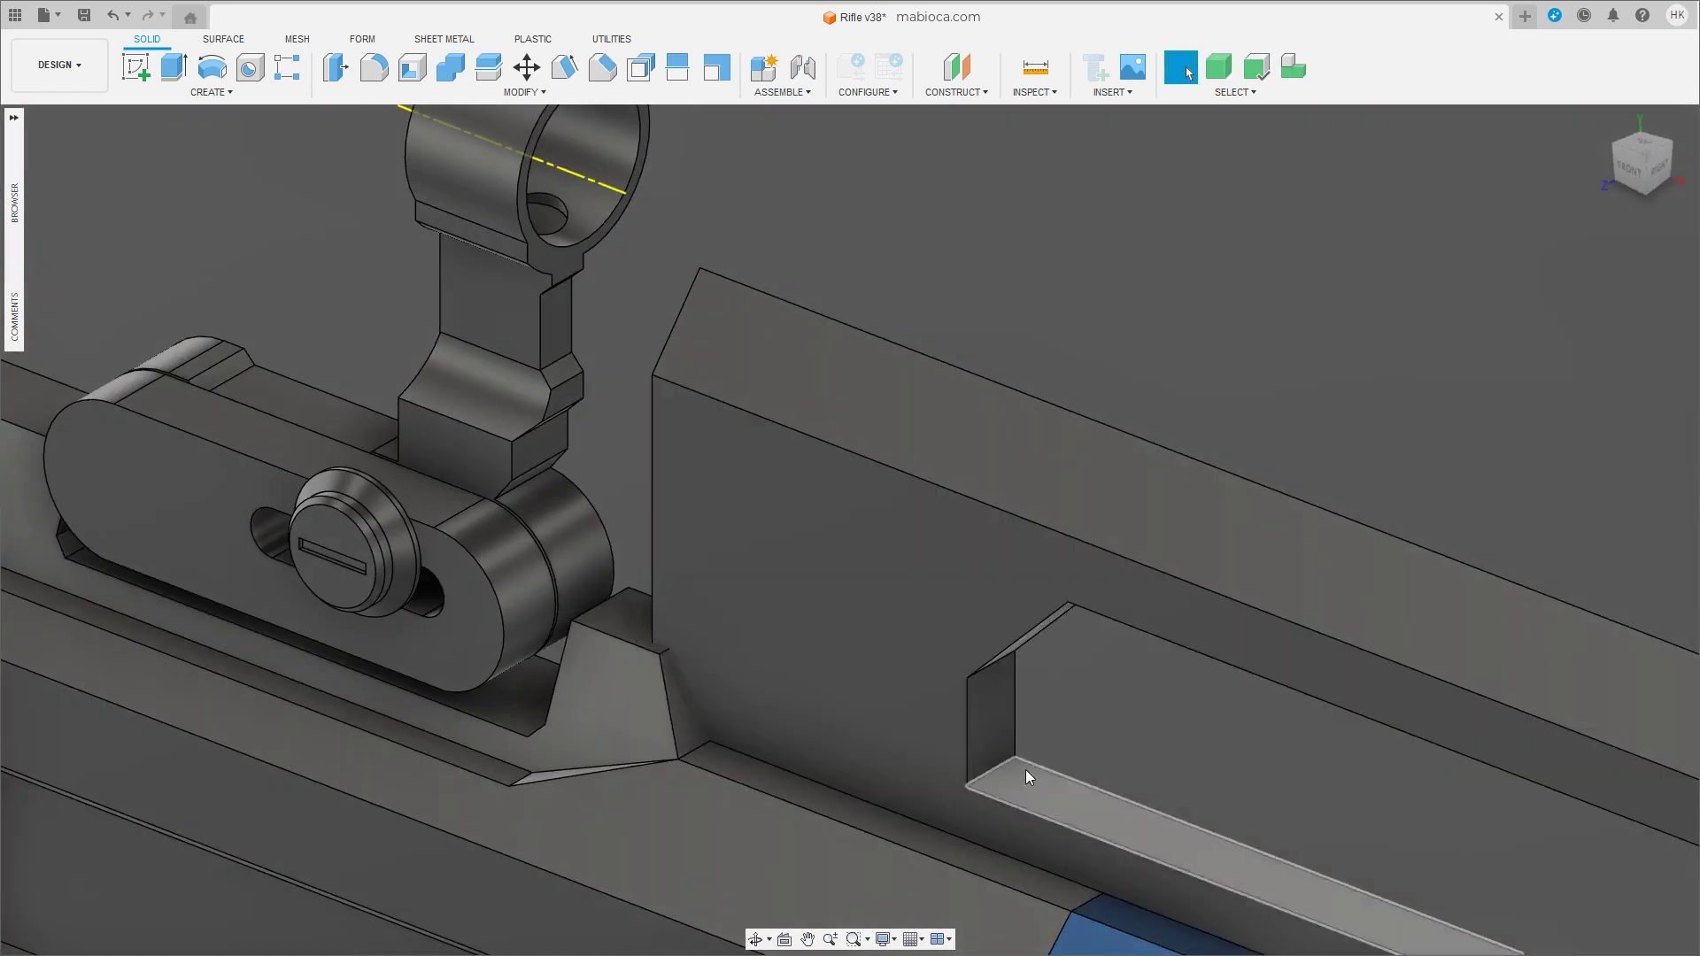
{"action": "left_click", "coordinate": [1007, 760]}
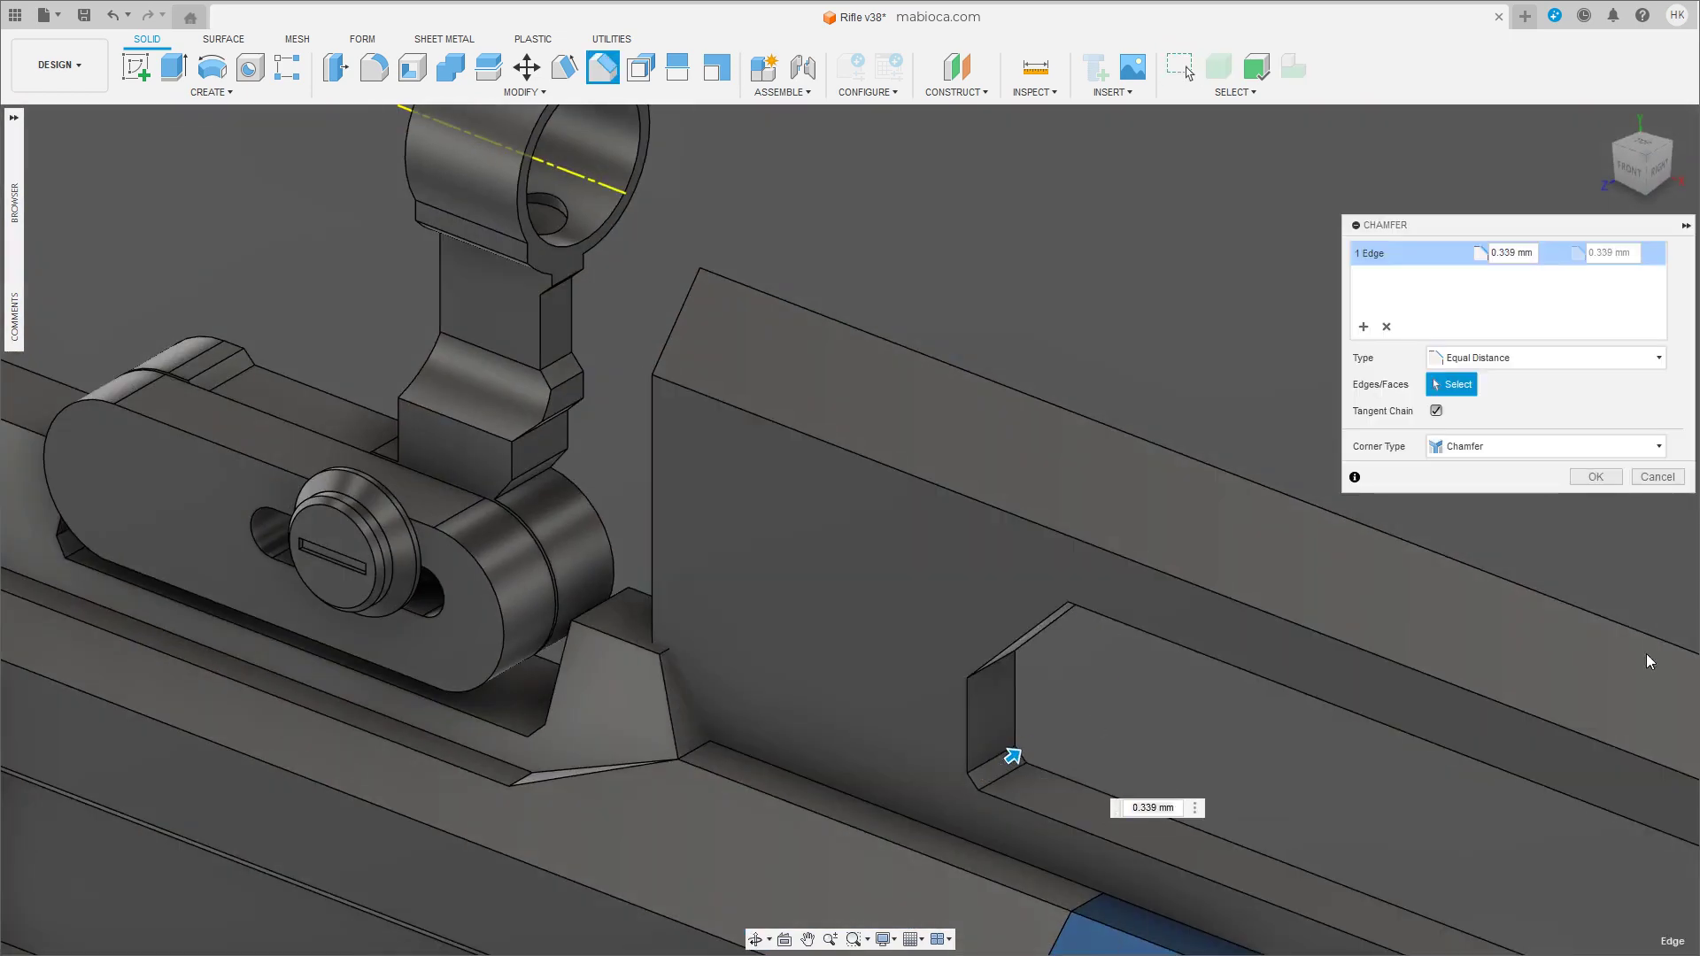
{"action": "left_click", "coordinate": [1595, 477]}
{"action": "left_click", "coordinate": [1070, 694]}
{"action": "key", "text": "e"}
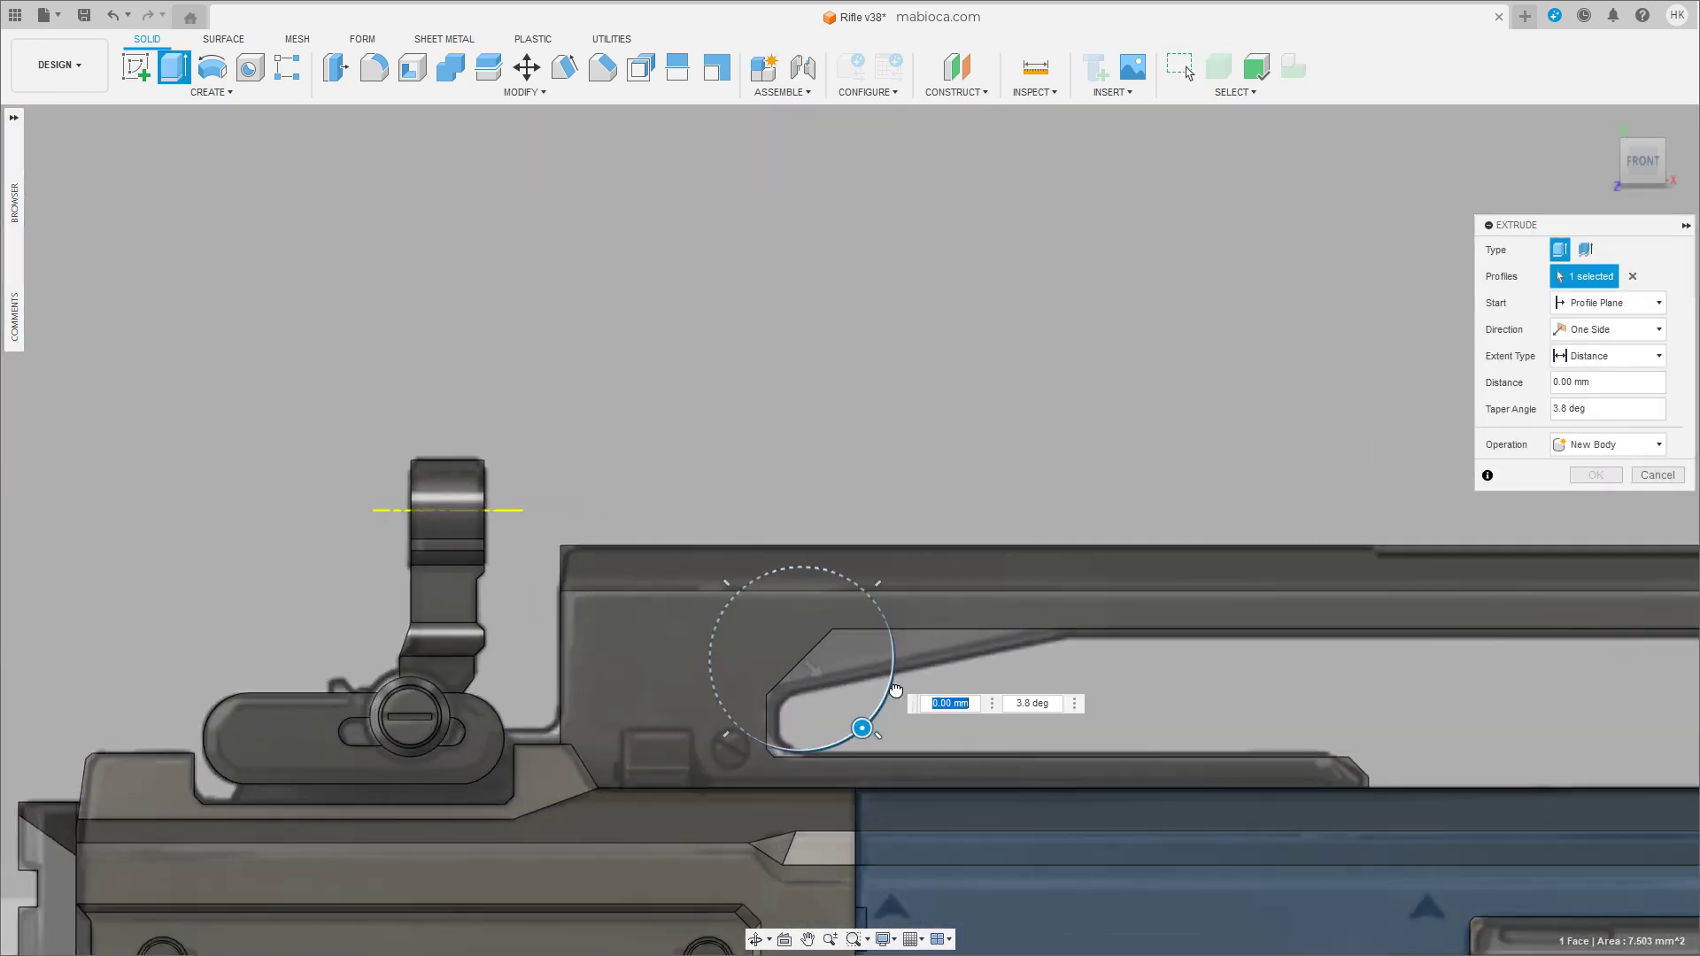
Drop the extrude and shift the window's end face along its axis.
{"action": "left_click", "coordinate": [1658, 475]}
{"action": "left_click_drag", "start_coordinate": [1643, 159], "coordinate": [1663, 165]}
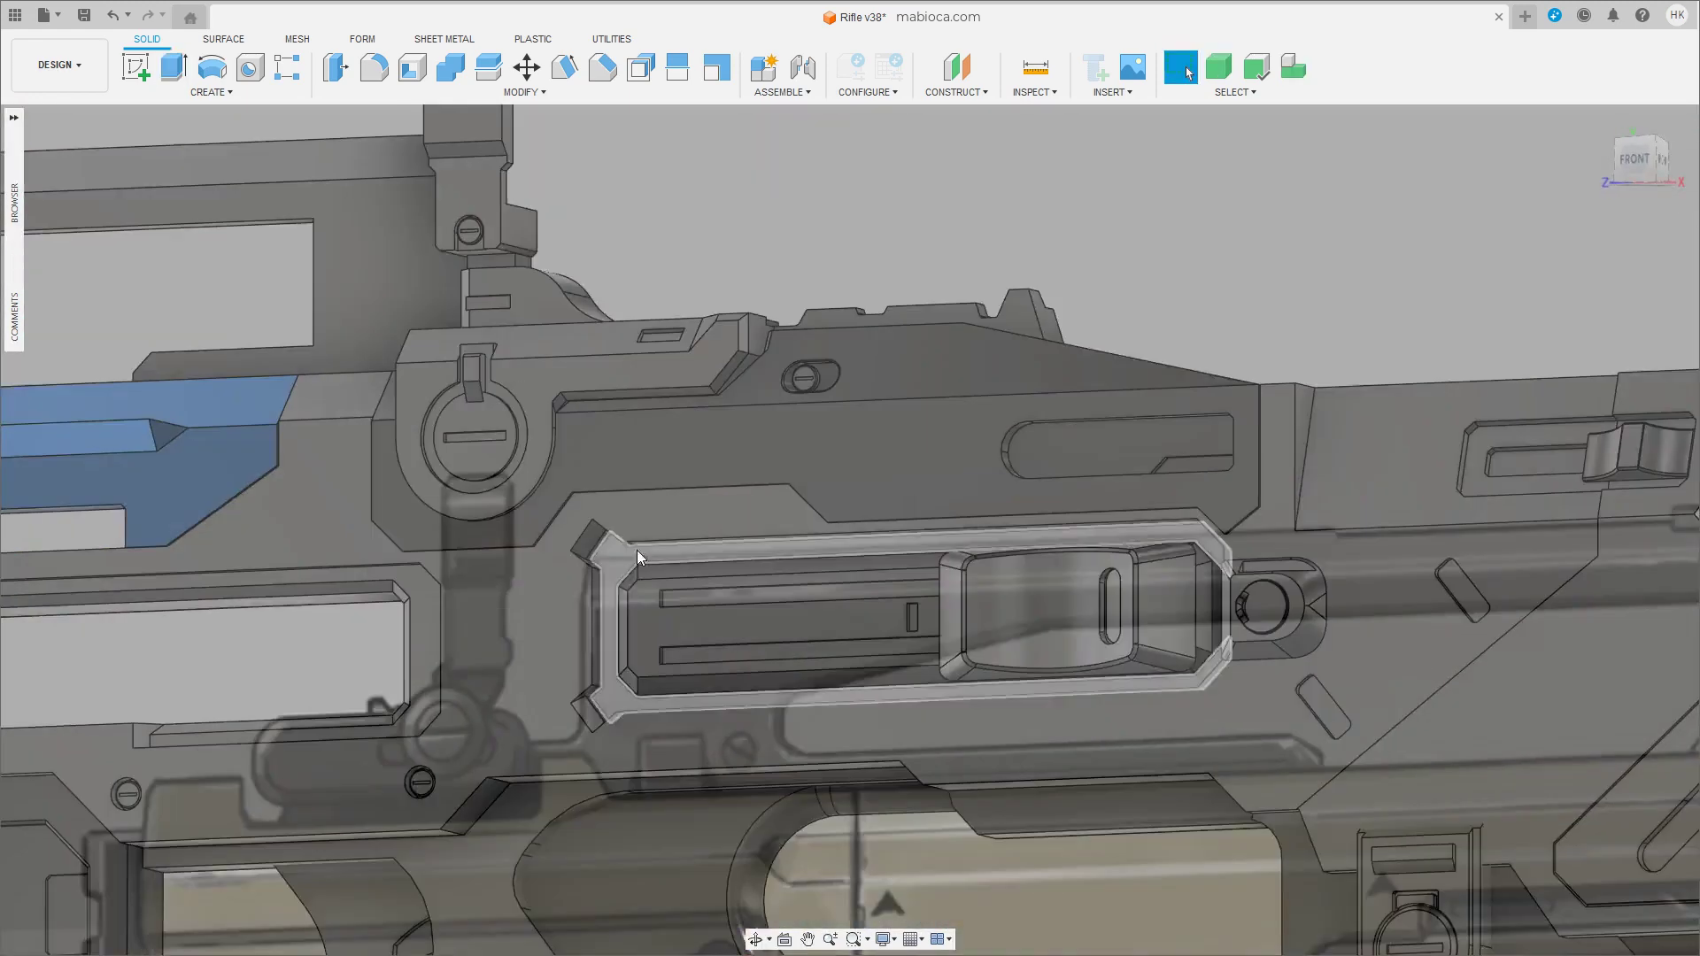
{"action": "key", "text": "m"}
{"action": "left_click", "coordinate": [1663, 164]}
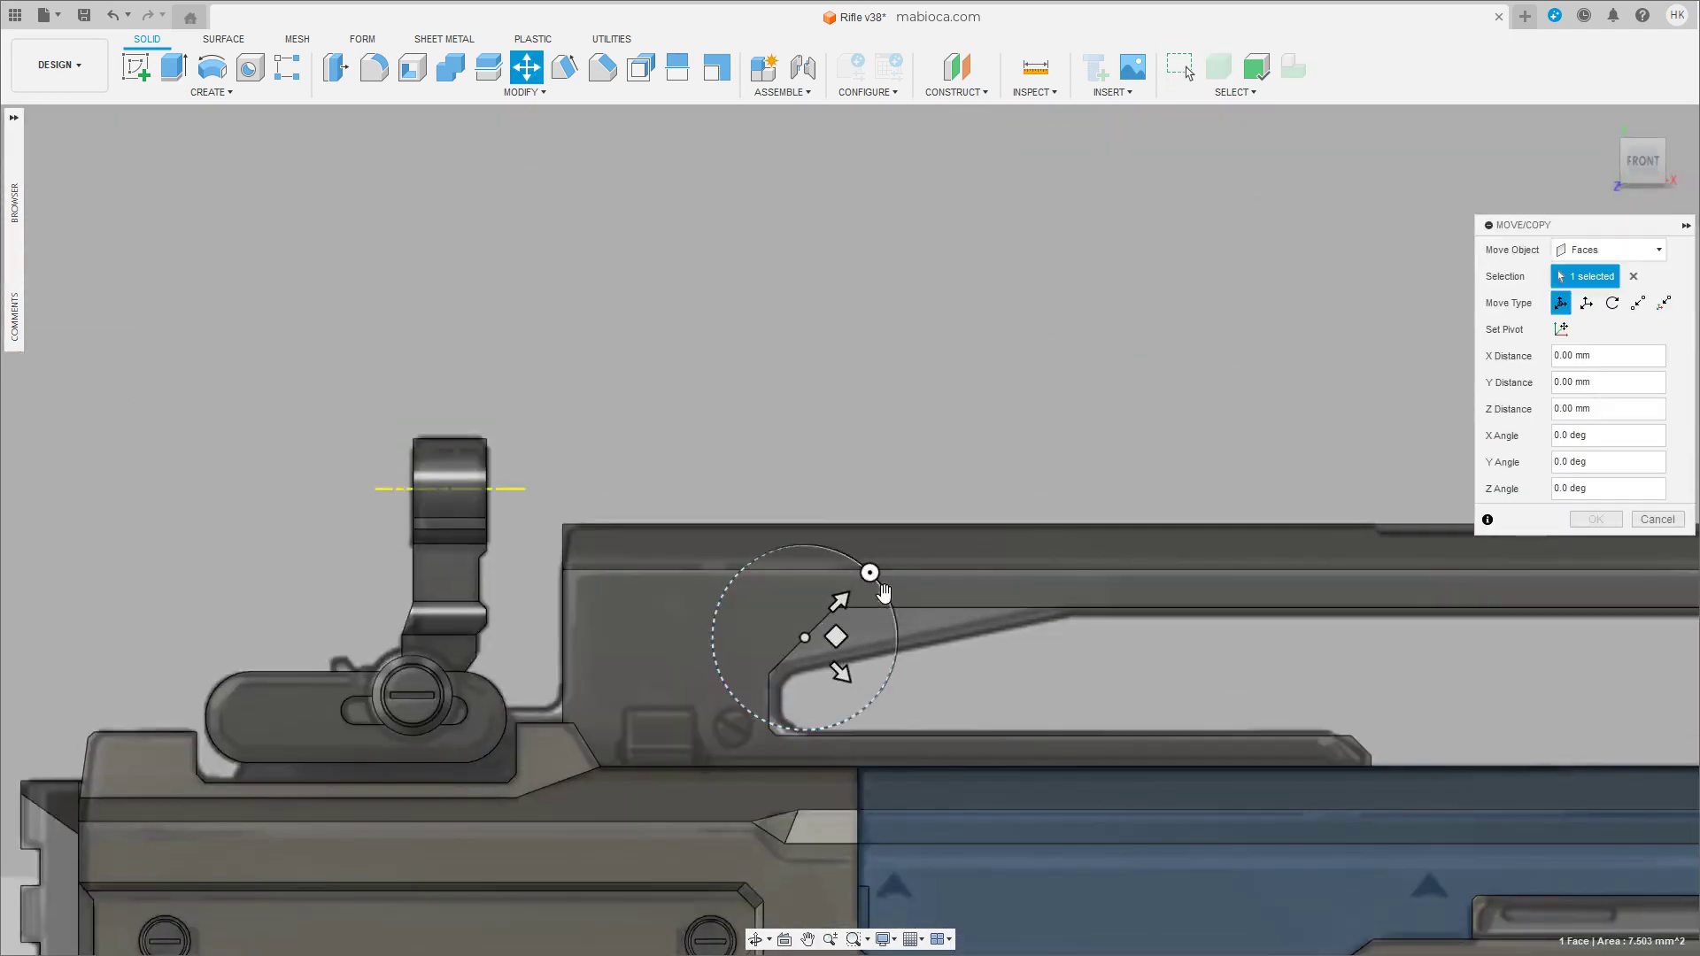
{"action": "left_click_drag", "start_coordinate": [816, 684], "coordinate": [824, 706]}
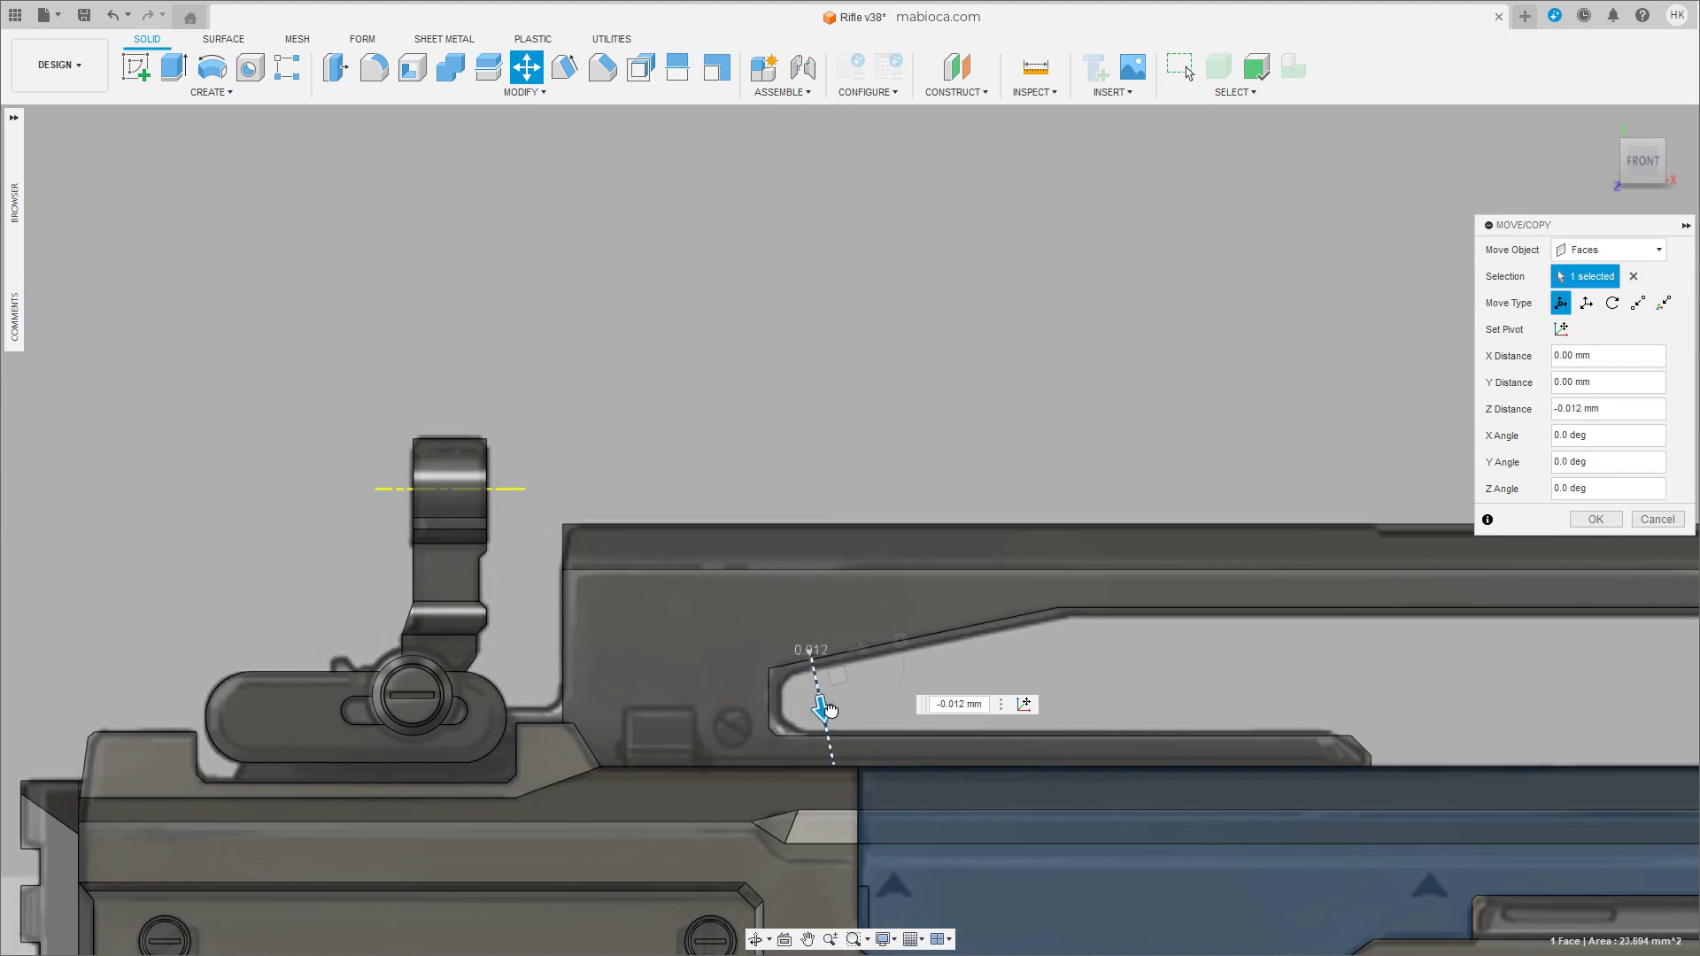
{"action": "key", "text": "Return"}
Push the small end face about 0.4 mm and adjust another window face.
{"action": "middle_click_drag", "start_coordinate": [843, 680], "coordinate": [787, 728], "text": "shift"}
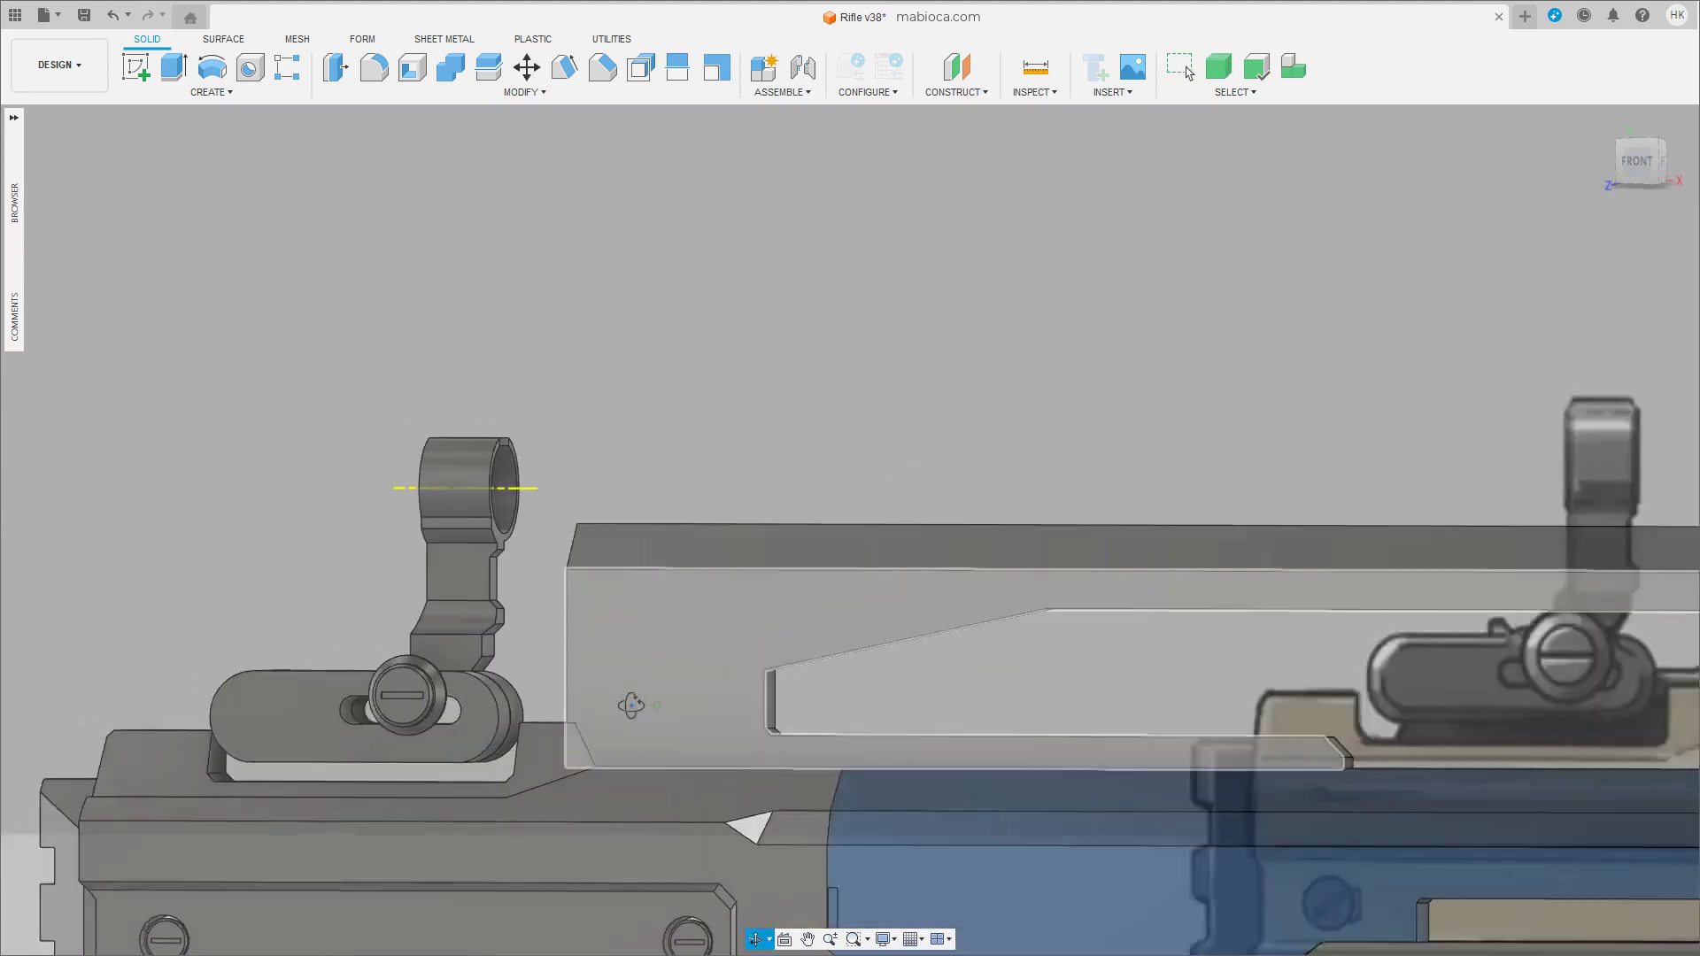
{"action": "key", "text": "m"}
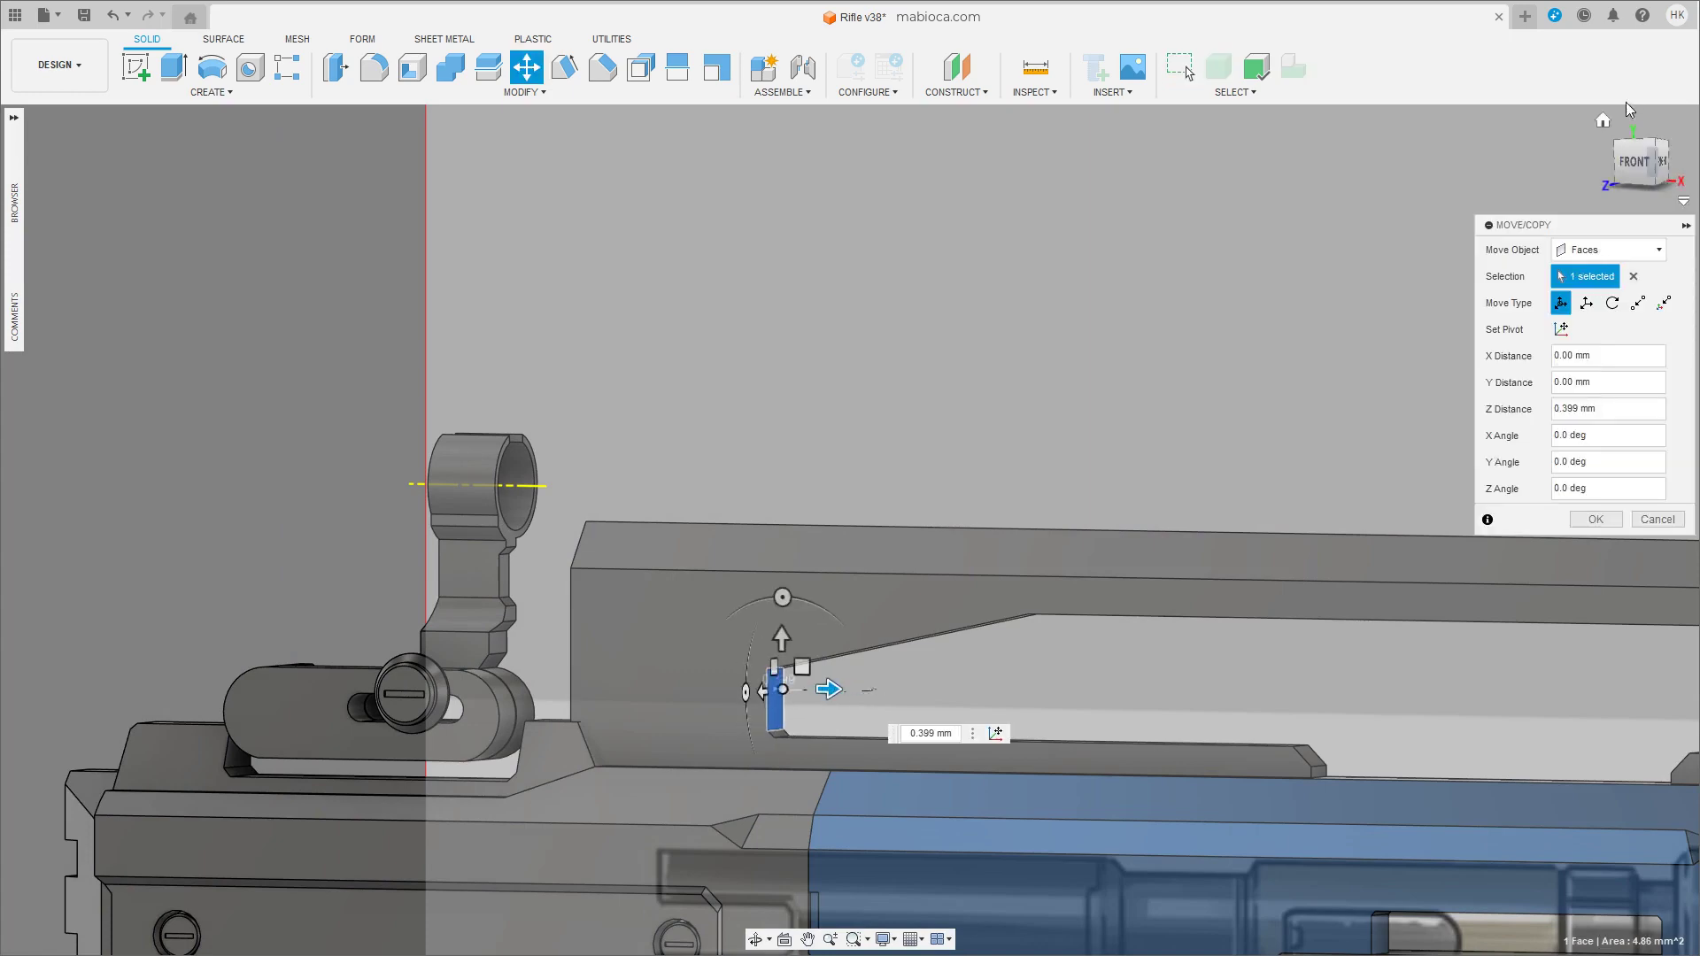
{"action": "mouse_move", "coordinate": [801, 656]}
{"action": "middle_mouse_down", "text": "shift"}
{"action": "mouse_move", "coordinate": [1213, 572]}
{"action": "mouse_move", "coordinate": [857, 486]}
{"action": "mouse_move", "coordinate": [496, 483]}
{"action": "middle_mouse_up", "text": "shift"}
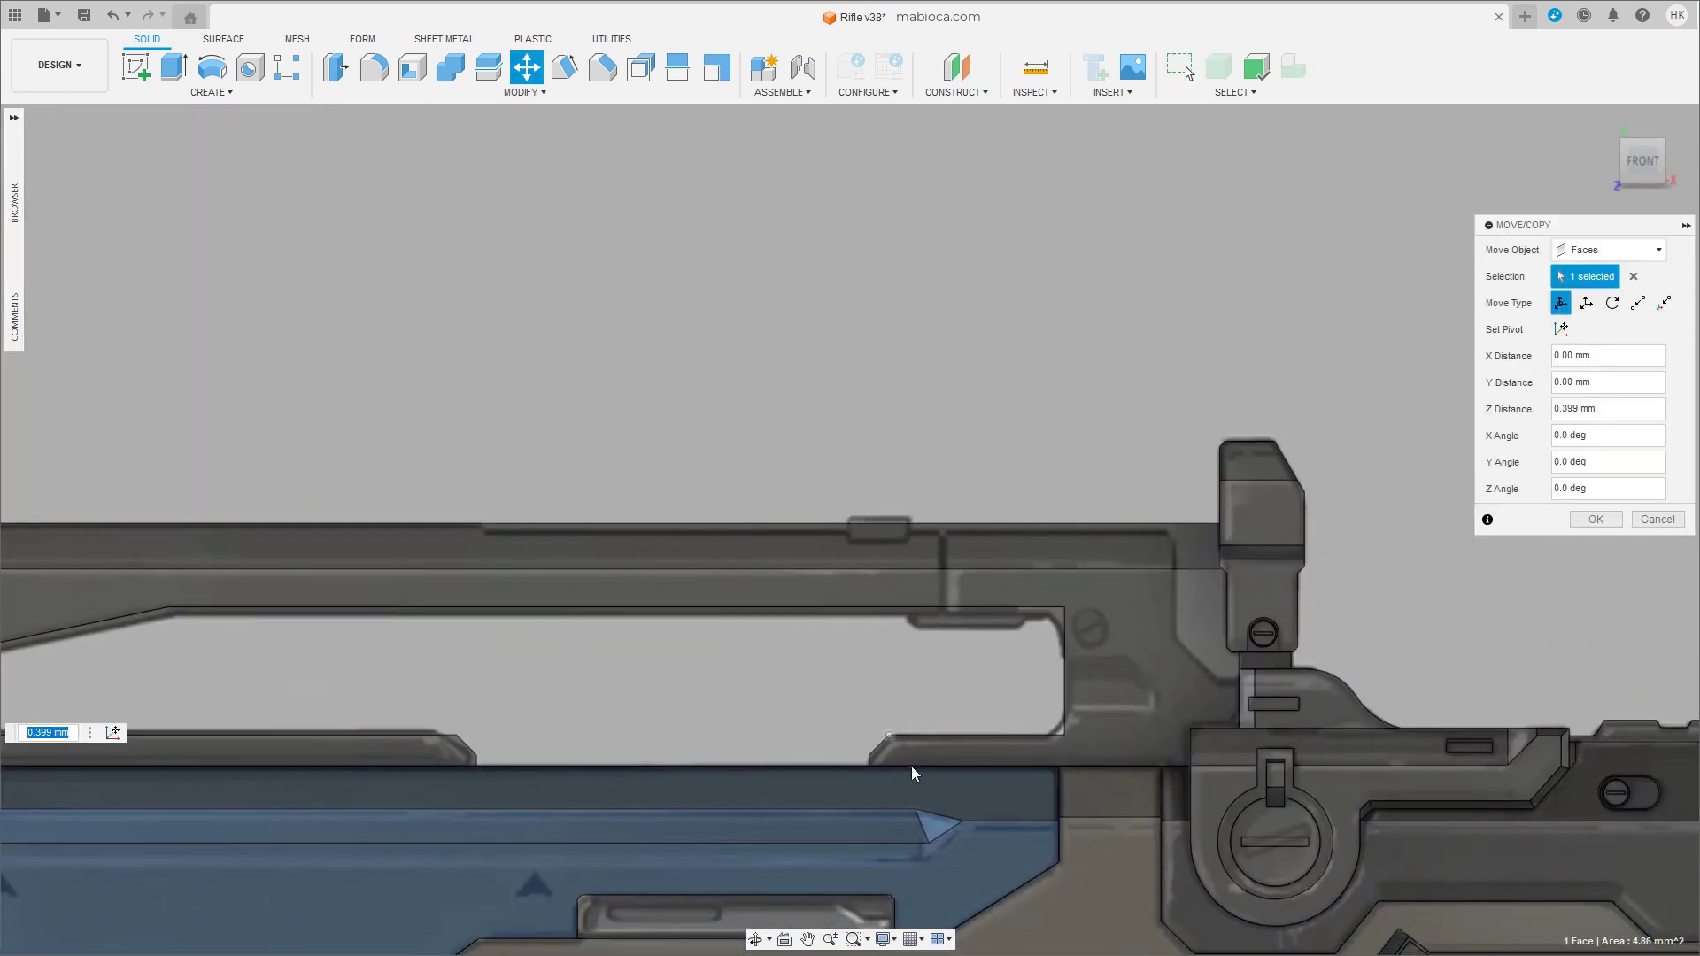
{"action": "key", "text": "Return"}
{"action": "key", "text": "m"}
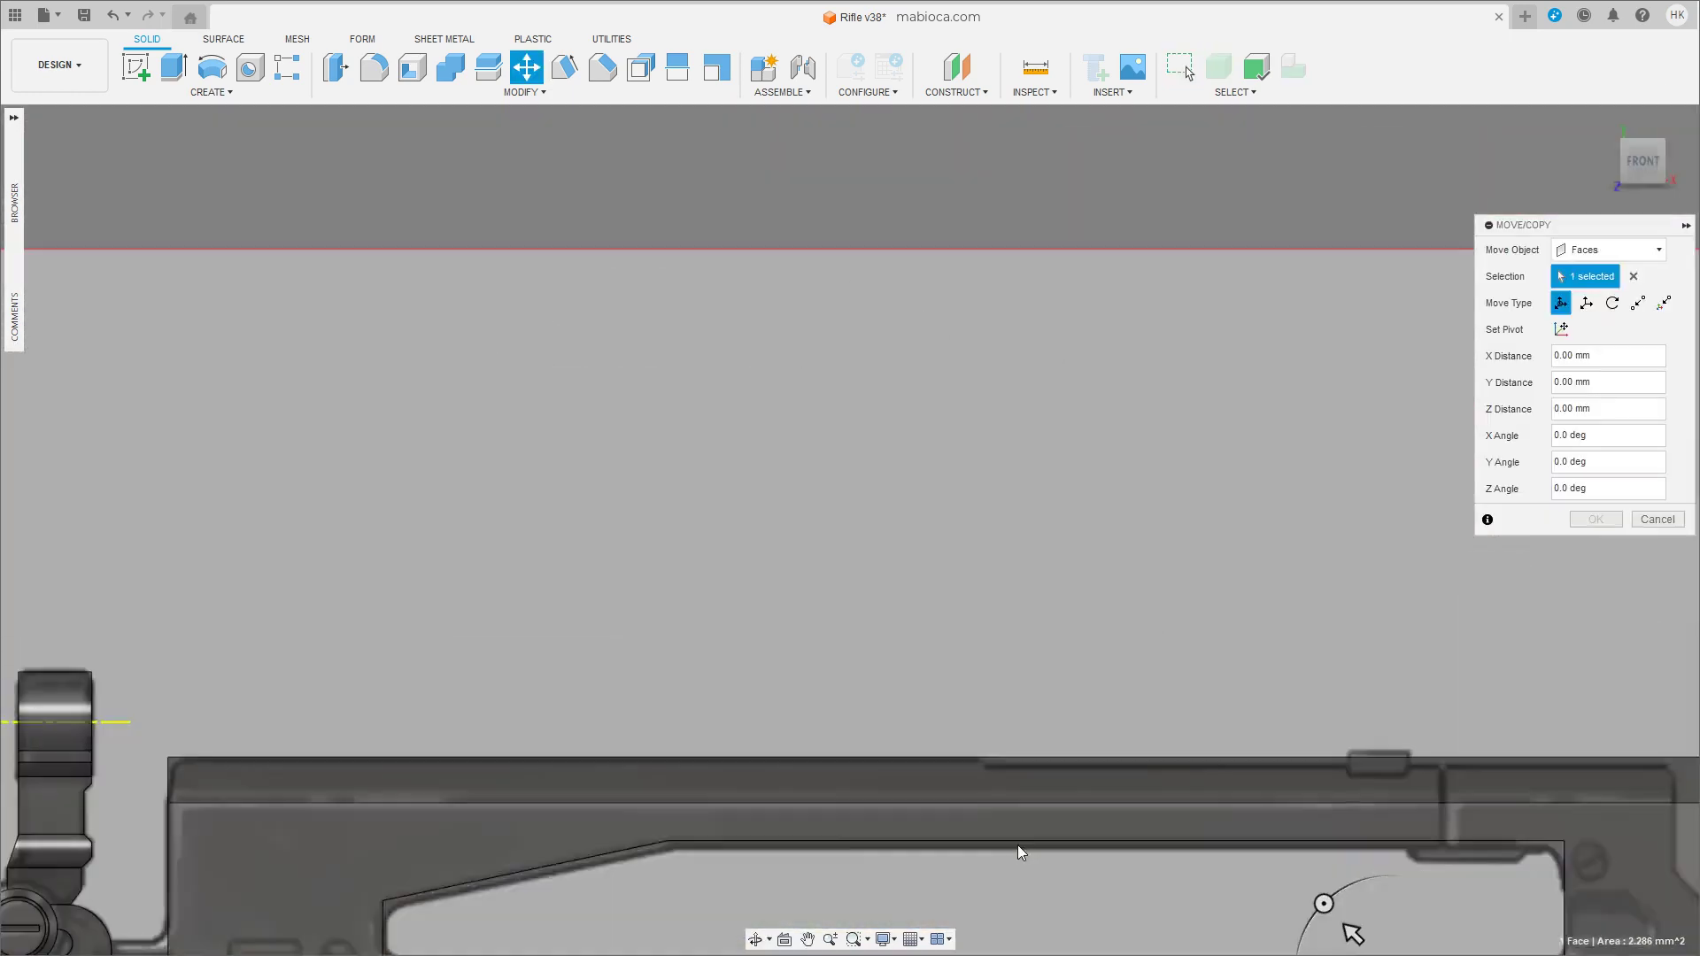
{"action": "middle_click_drag", "start_coordinate": [1355, 929], "coordinate": [896, 546]}
{"action": "key", "text": "Return"}
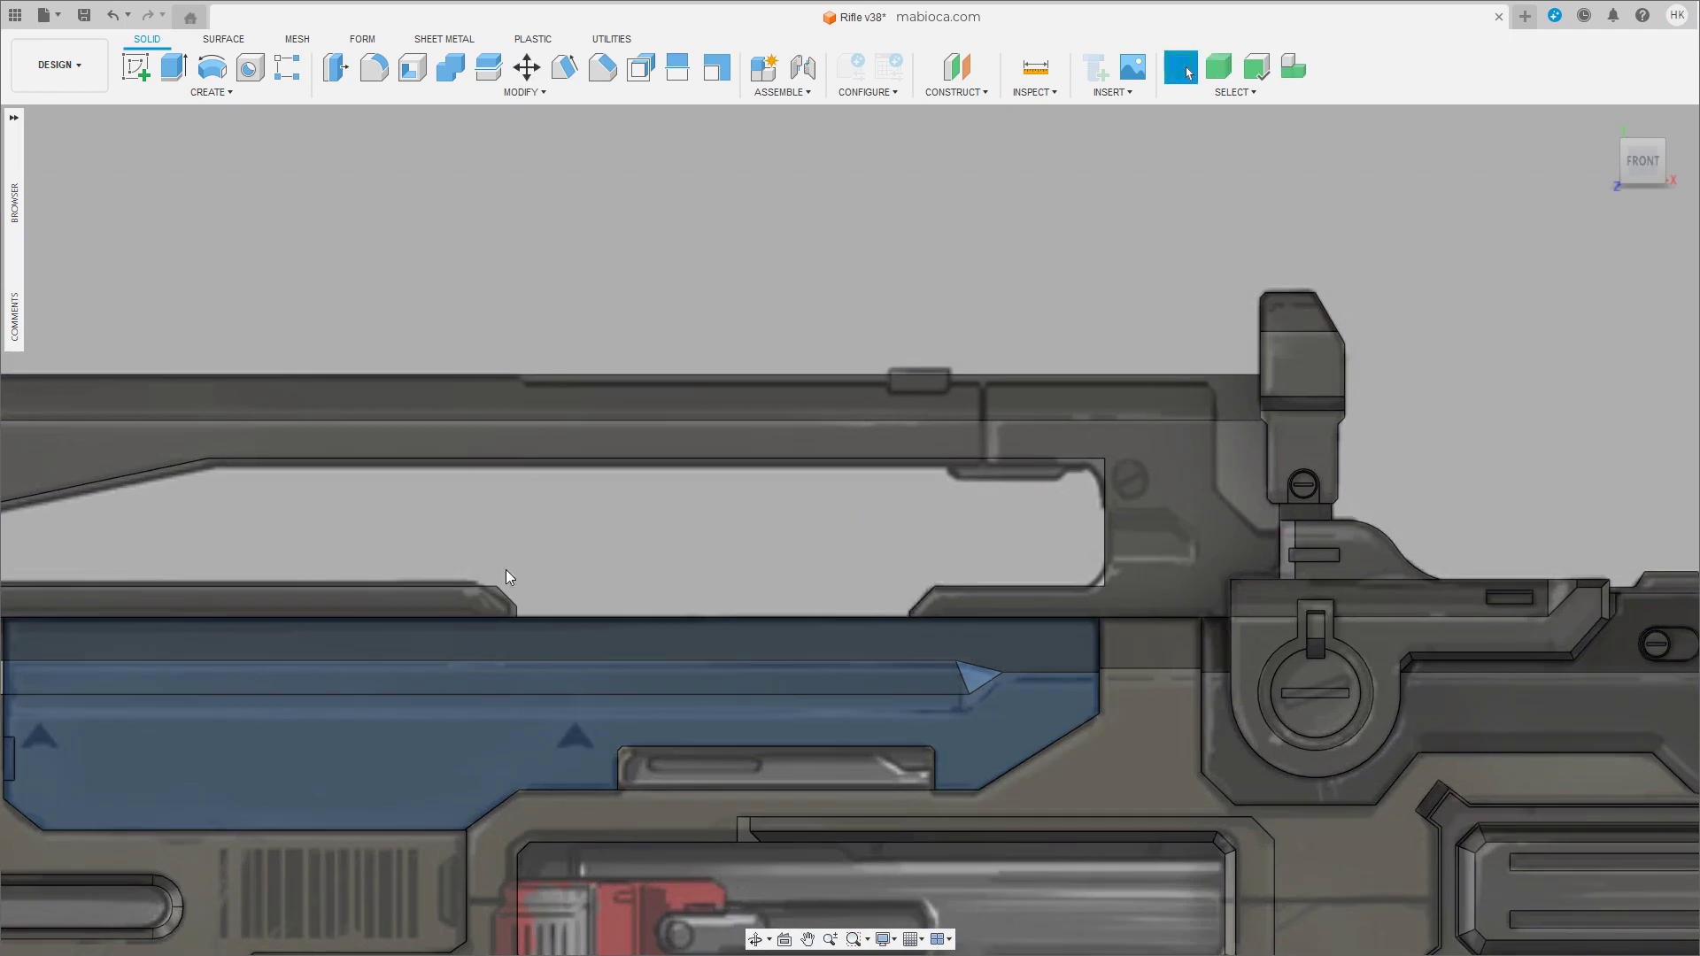
Nudge the window's two lower ledge faces slightly inward.
{"action": "middle_click_drag", "start_coordinate": [380, 540], "coordinate": [821, 592]}
{"action": "scroll", "coordinate": [874, 641], "scroll_direction": "up", "scroll_amount": 5}
{"action": "scroll", "coordinate": [976, 386], "scroll_direction": "up", "scroll_amount": 5}
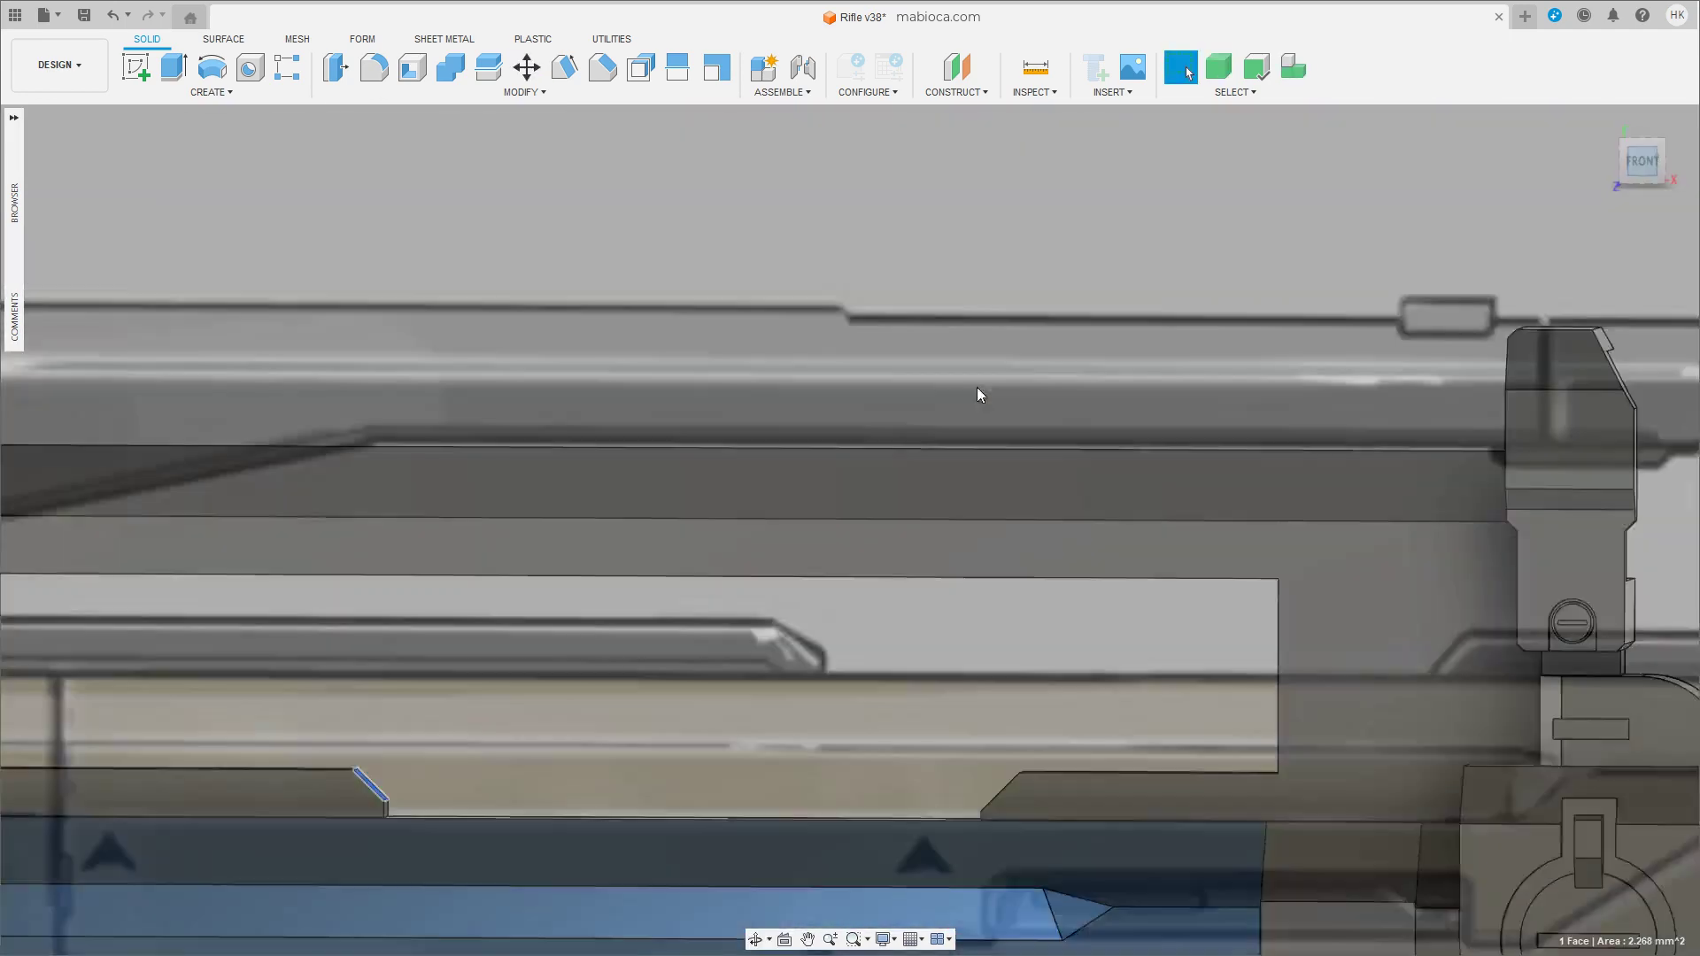
{"action": "scroll", "coordinate": [896, 586], "scroll_direction": "up", "scroll_amount": 3}
{"action": "key", "text": "m"}
{"action": "left_click_drag", "start_coordinate": [713, 607], "coordinate": [708, 611]}
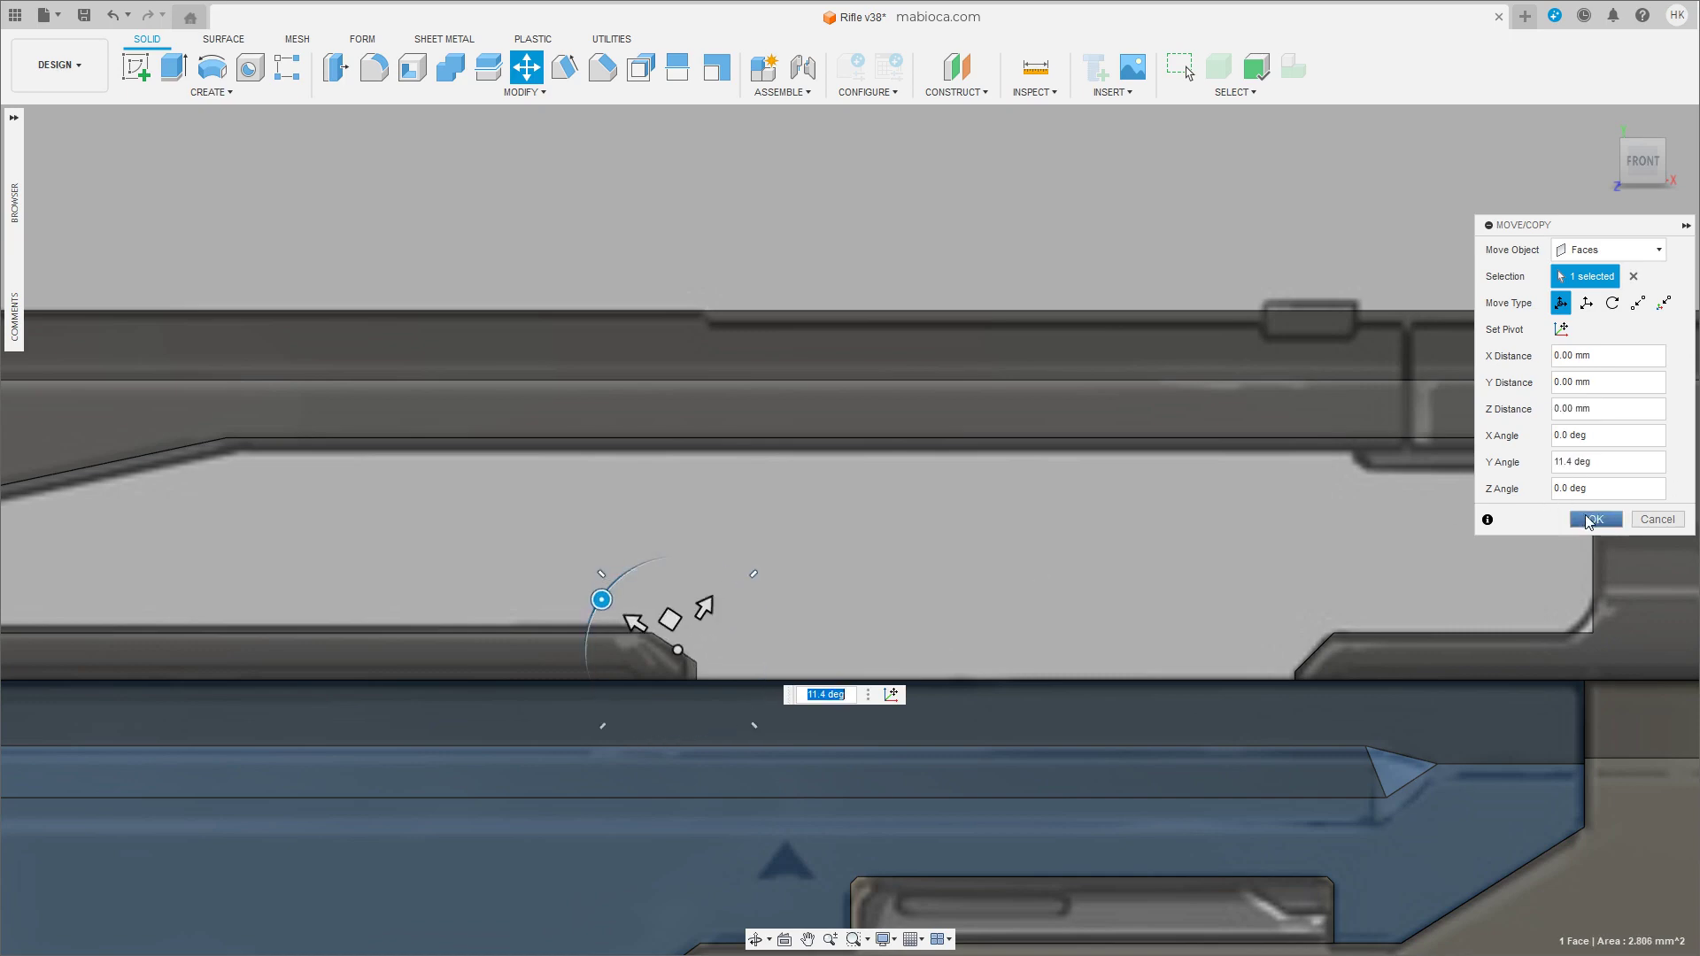
{"action": "left_click", "coordinate": [1590, 521]}
{"action": "scroll", "coordinate": [703, 668], "scroll_direction": "down", "scroll_amount": 5}
{"action": "key", "text": "m"}
{"action": "left_click", "coordinate": [703, 668]}
{"action": "scroll", "coordinate": [740, 696], "scroll_direction": "up", "scroll_amount": 3}
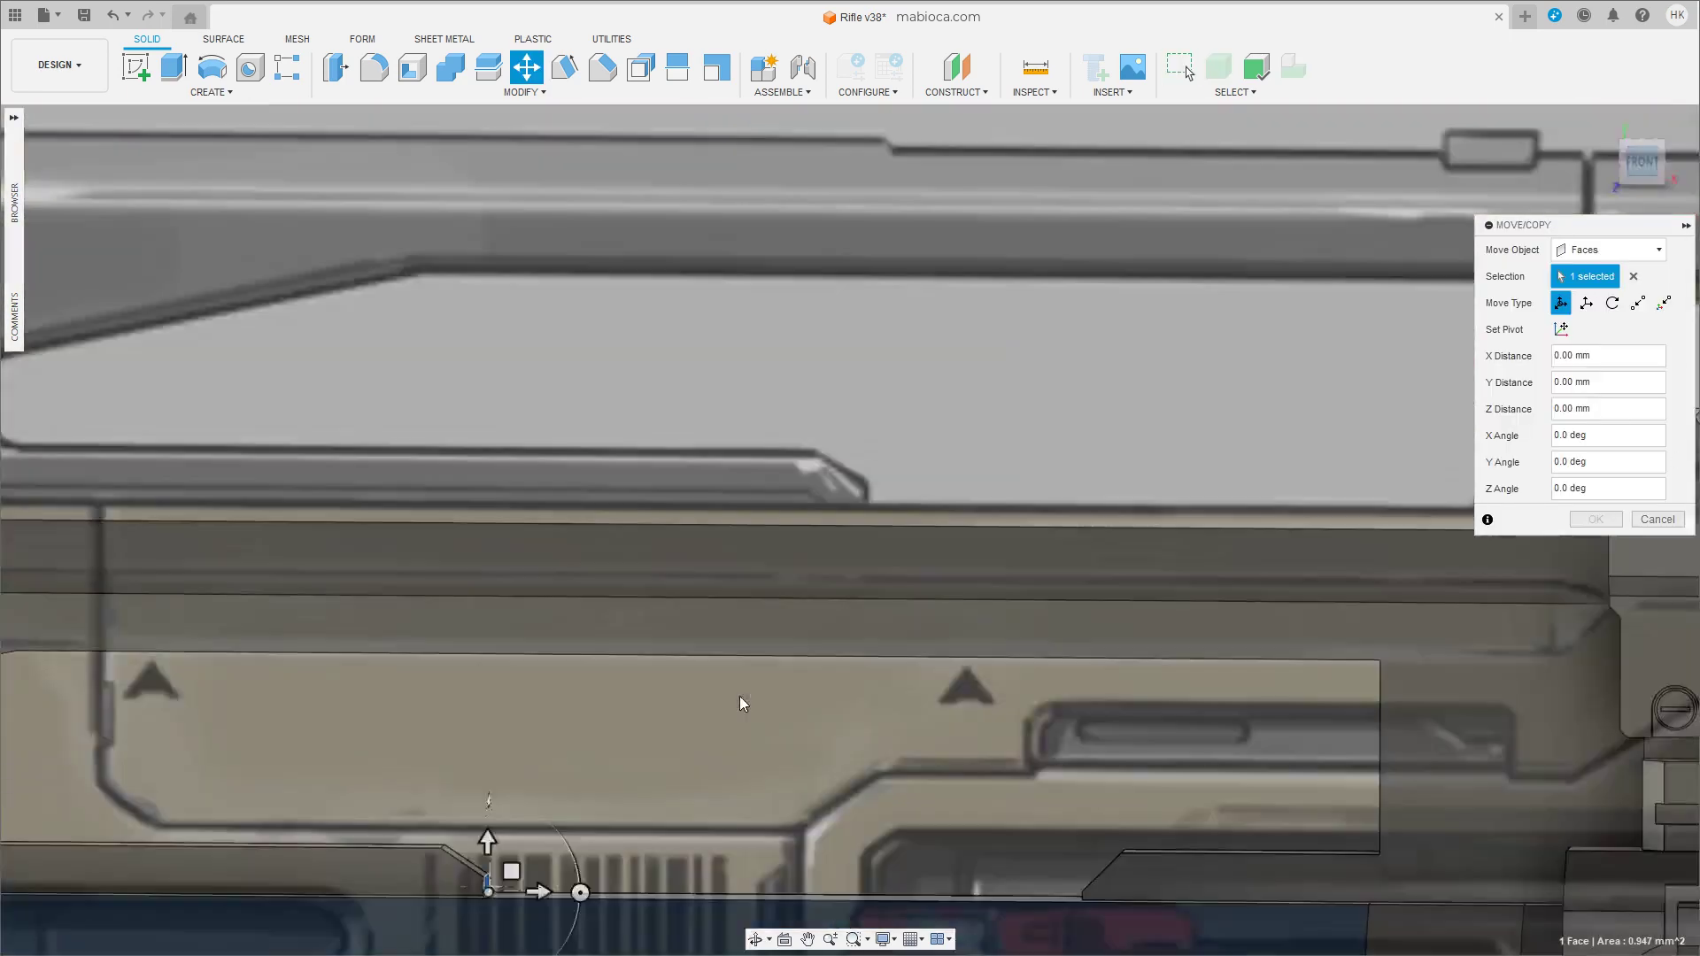
{"action": "middle_click_drag", "start_coordinate": [740, 696], "coordinate": [844, 411]}
{"action": "left_click", "coordinate": [1596, 519]}
{"action": "scroll", "coordinate": [1127, 523], "scroll_direction": "down", "scroll_amount": 3}
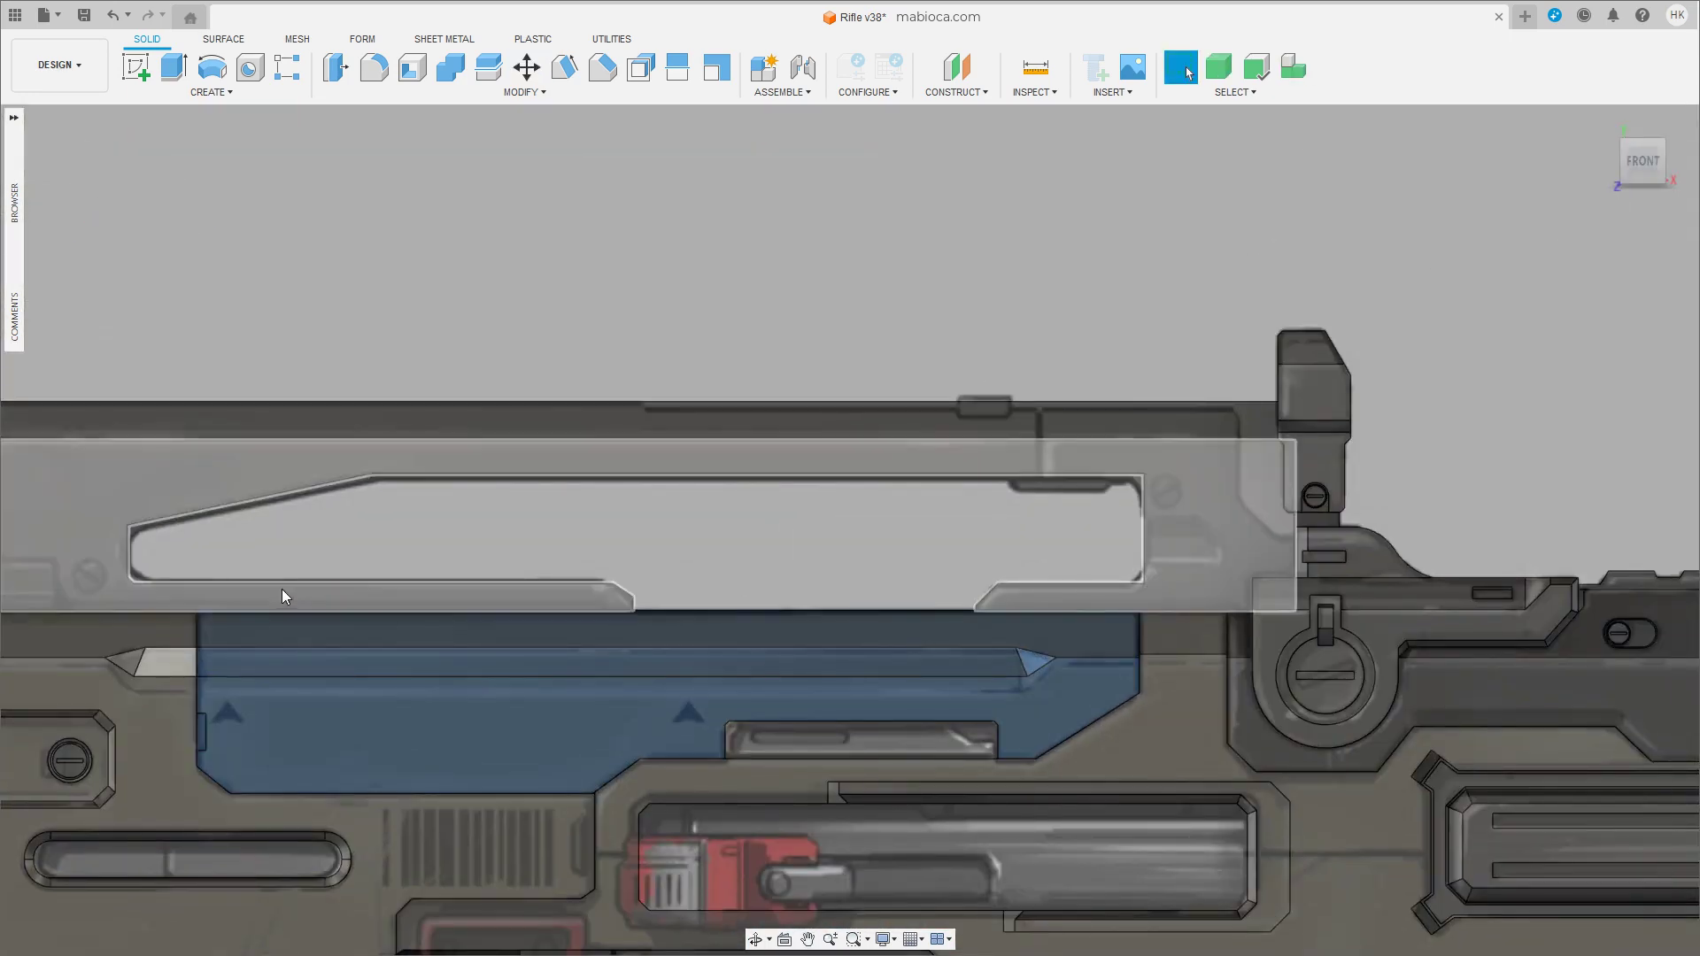
Shift the window's left corner face about 0.345 mm.
{"action": "middle_click_drag", "start_coordinate": [296, 572], "coordinate": [672, 562]}
{"action": "scroll", "coordinate": [672, 567], "scroll_direction": "up", "scroll_amount": 3}
{"action": "scroll", "coordinate": [772, 613], "scroll_direction": "up", "scroll_amount": 2}
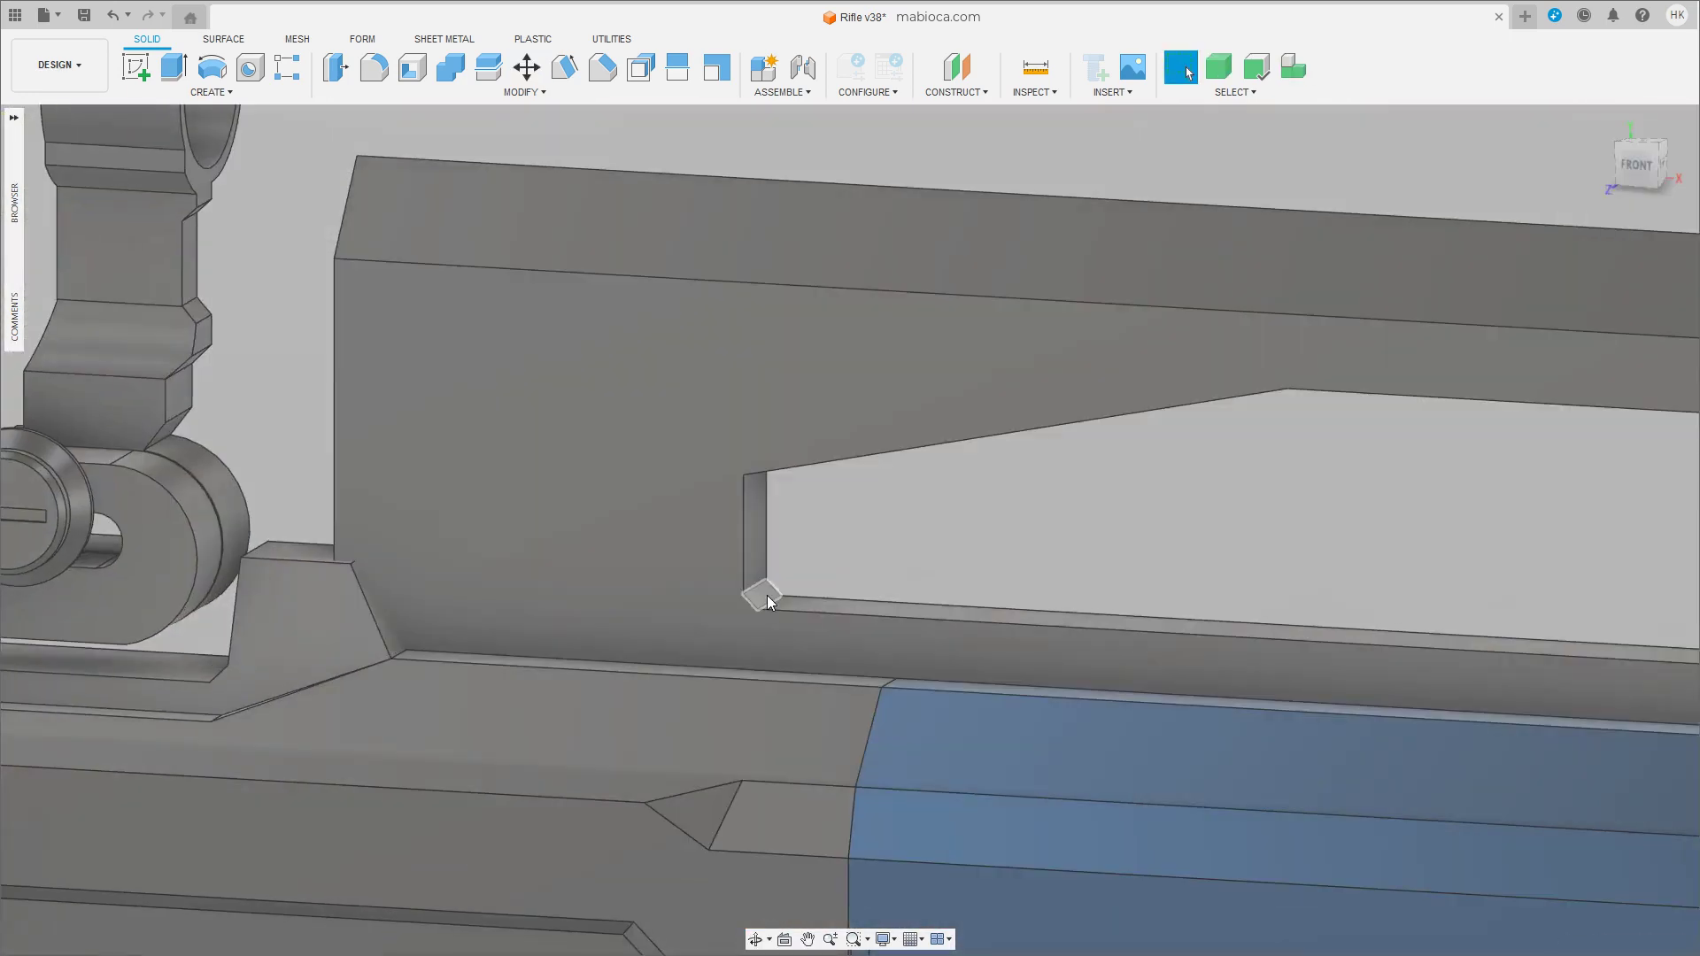
{"action": "left_click", "coordinate": [759, 589]}
{"action": "key", "text": "m"}
{"action": "scroll", "coordinate": [1343, 115], "scroll_direction": "down", "scroll_amount": 2}
{"action": "left_click", "coordinate": [681, 504]}
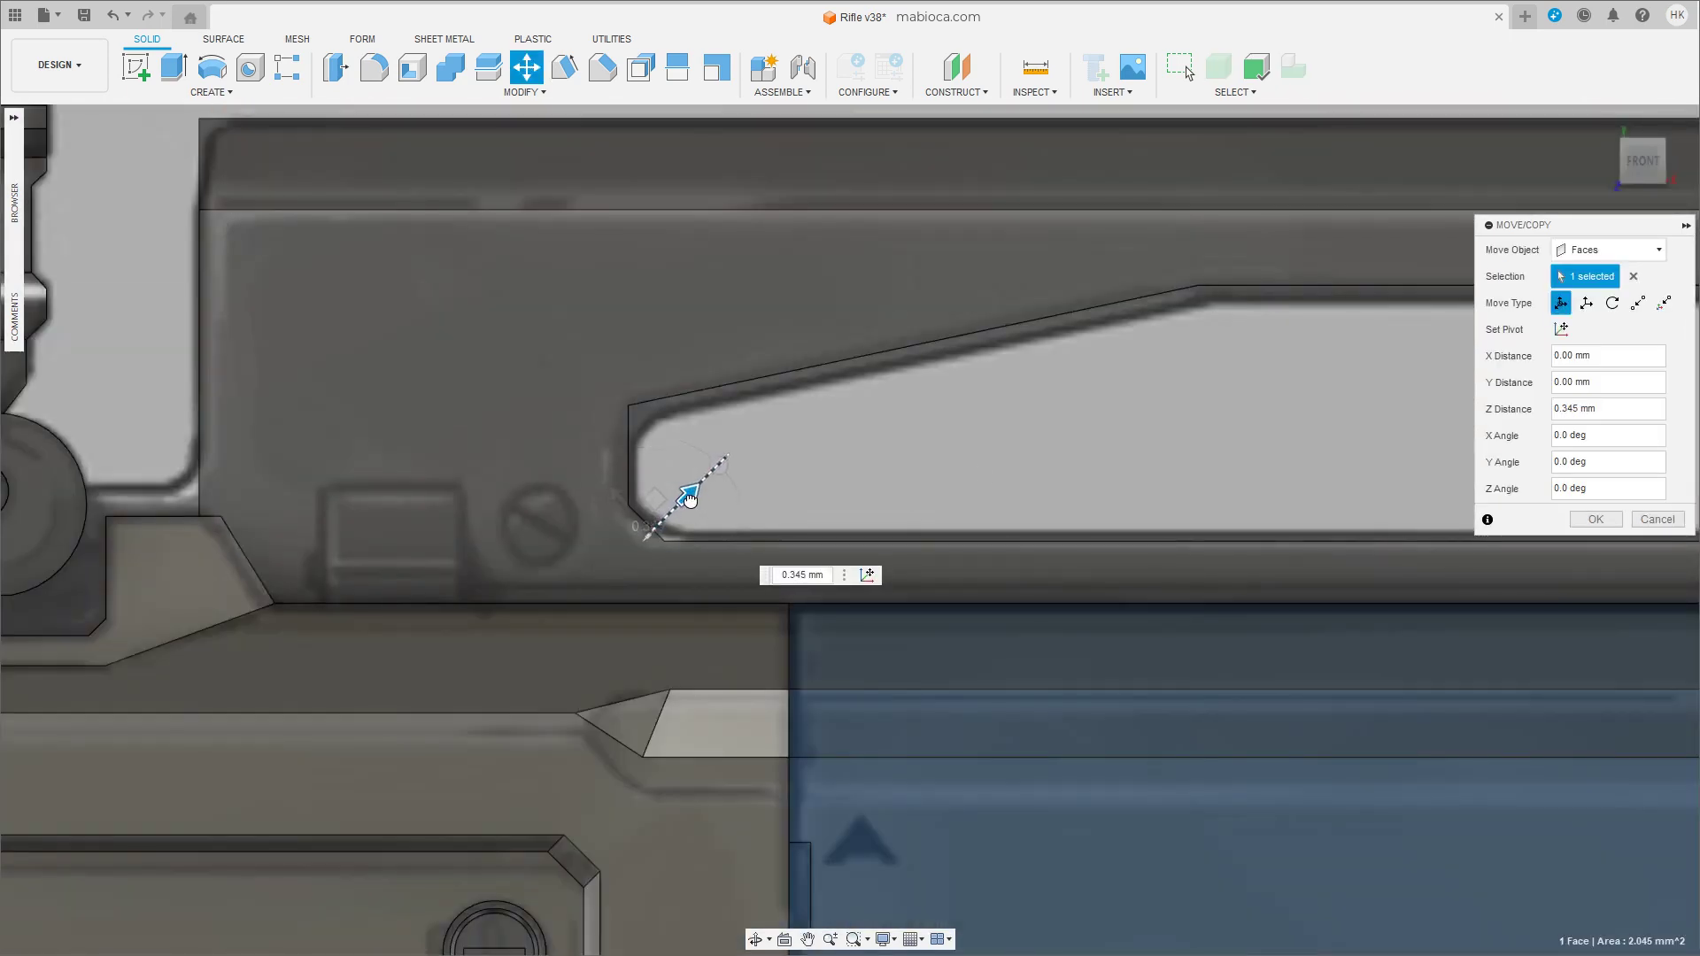
{"action": "left_click", "coordinate": [1595, 519]}
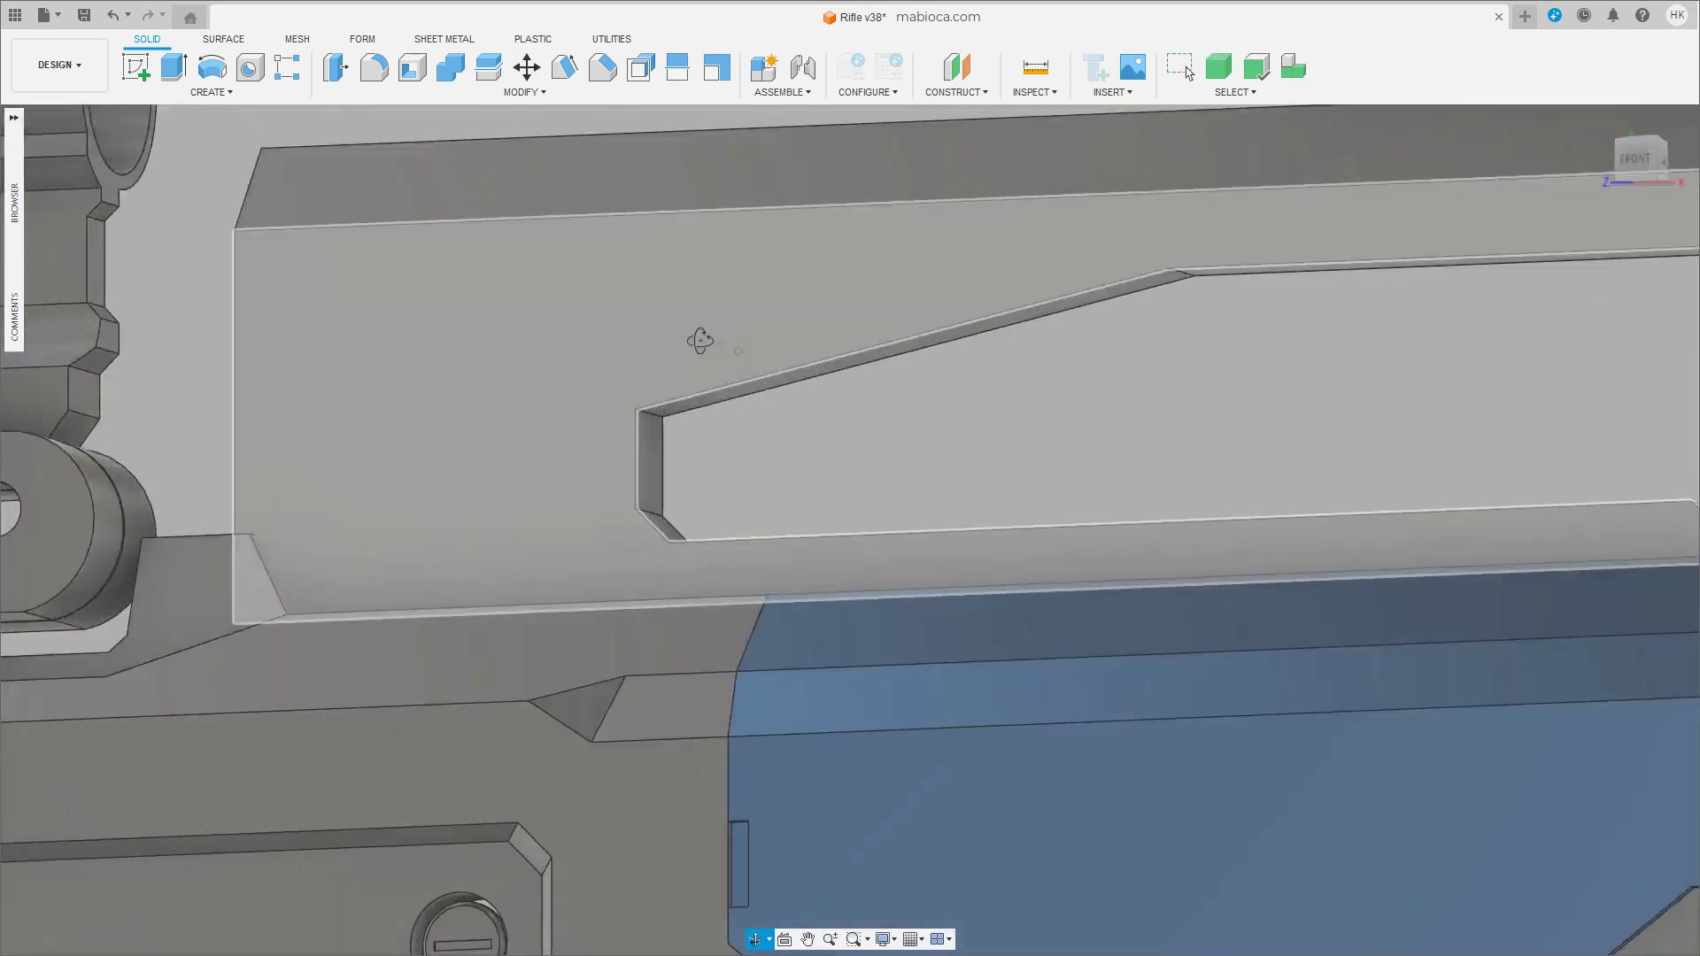
Chamfer the window's upper-left corner edge, previewing at 0.724 mm.
{"action": "middle_click_drag", "start_coordinate": [797, 531], "coordinate": [873, 467], "text": "shift"}
{"action": "right_click", "coordinate": [873, 466]}
{"action": "left_click", "coordinate": [599, 66]}
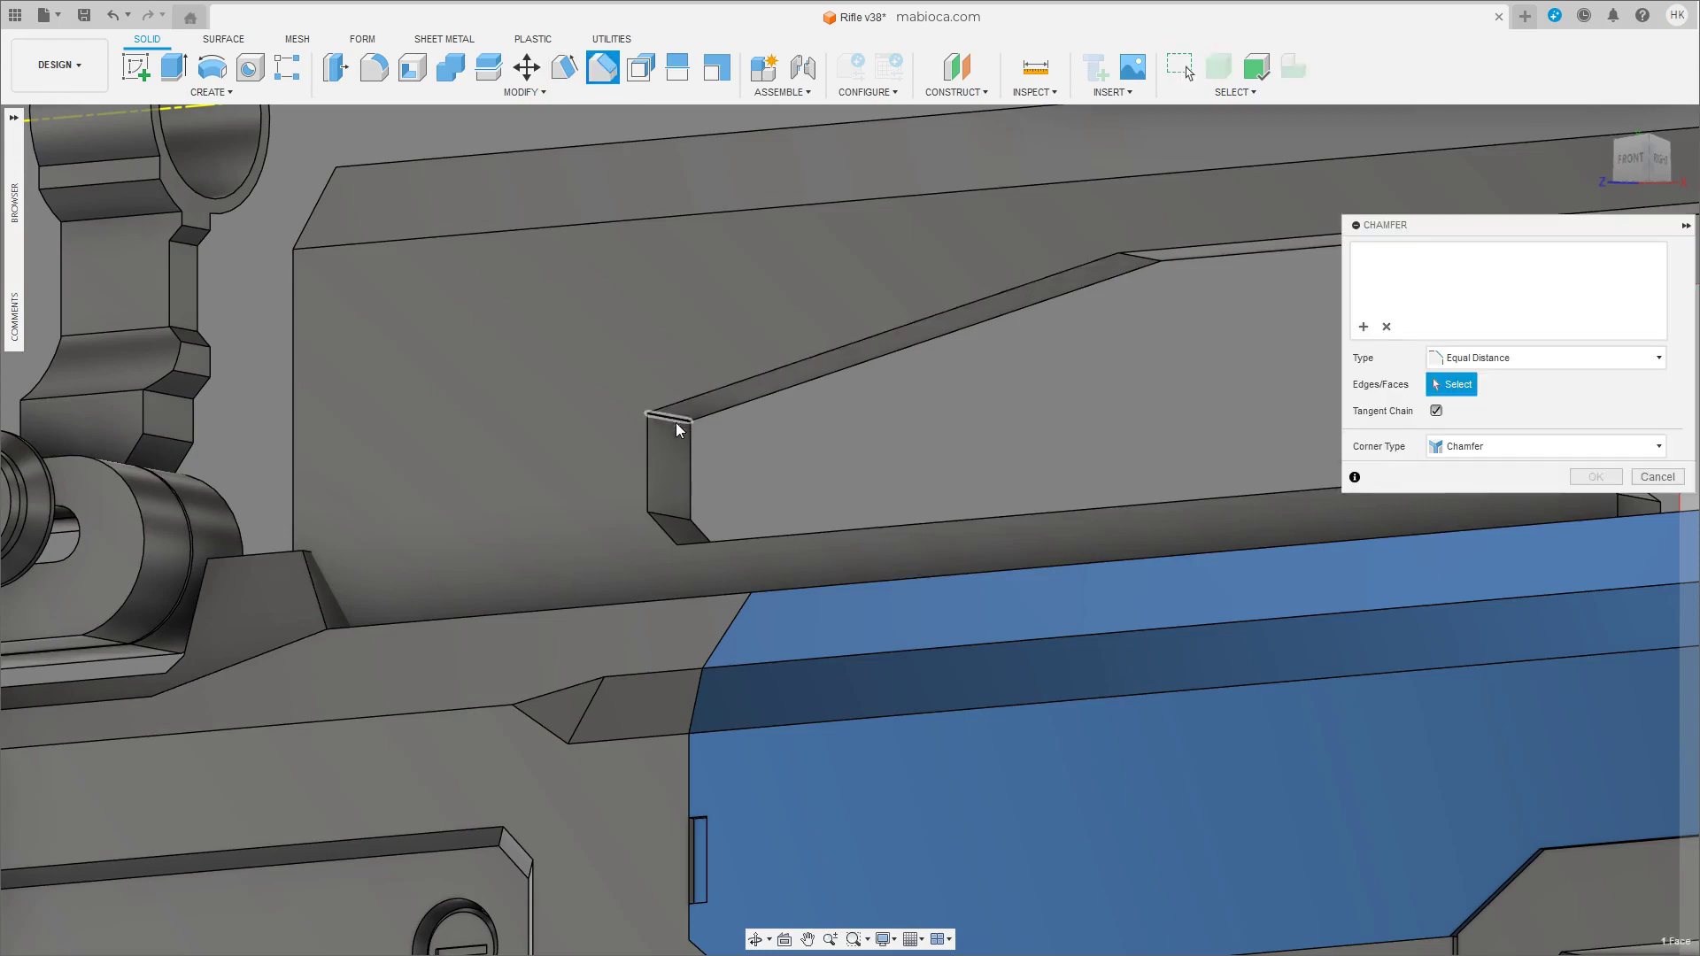
{"action": "left_click", "coordinate": [698, 435]}
{"action": "left_click", "coordinate": [1638, 165]}
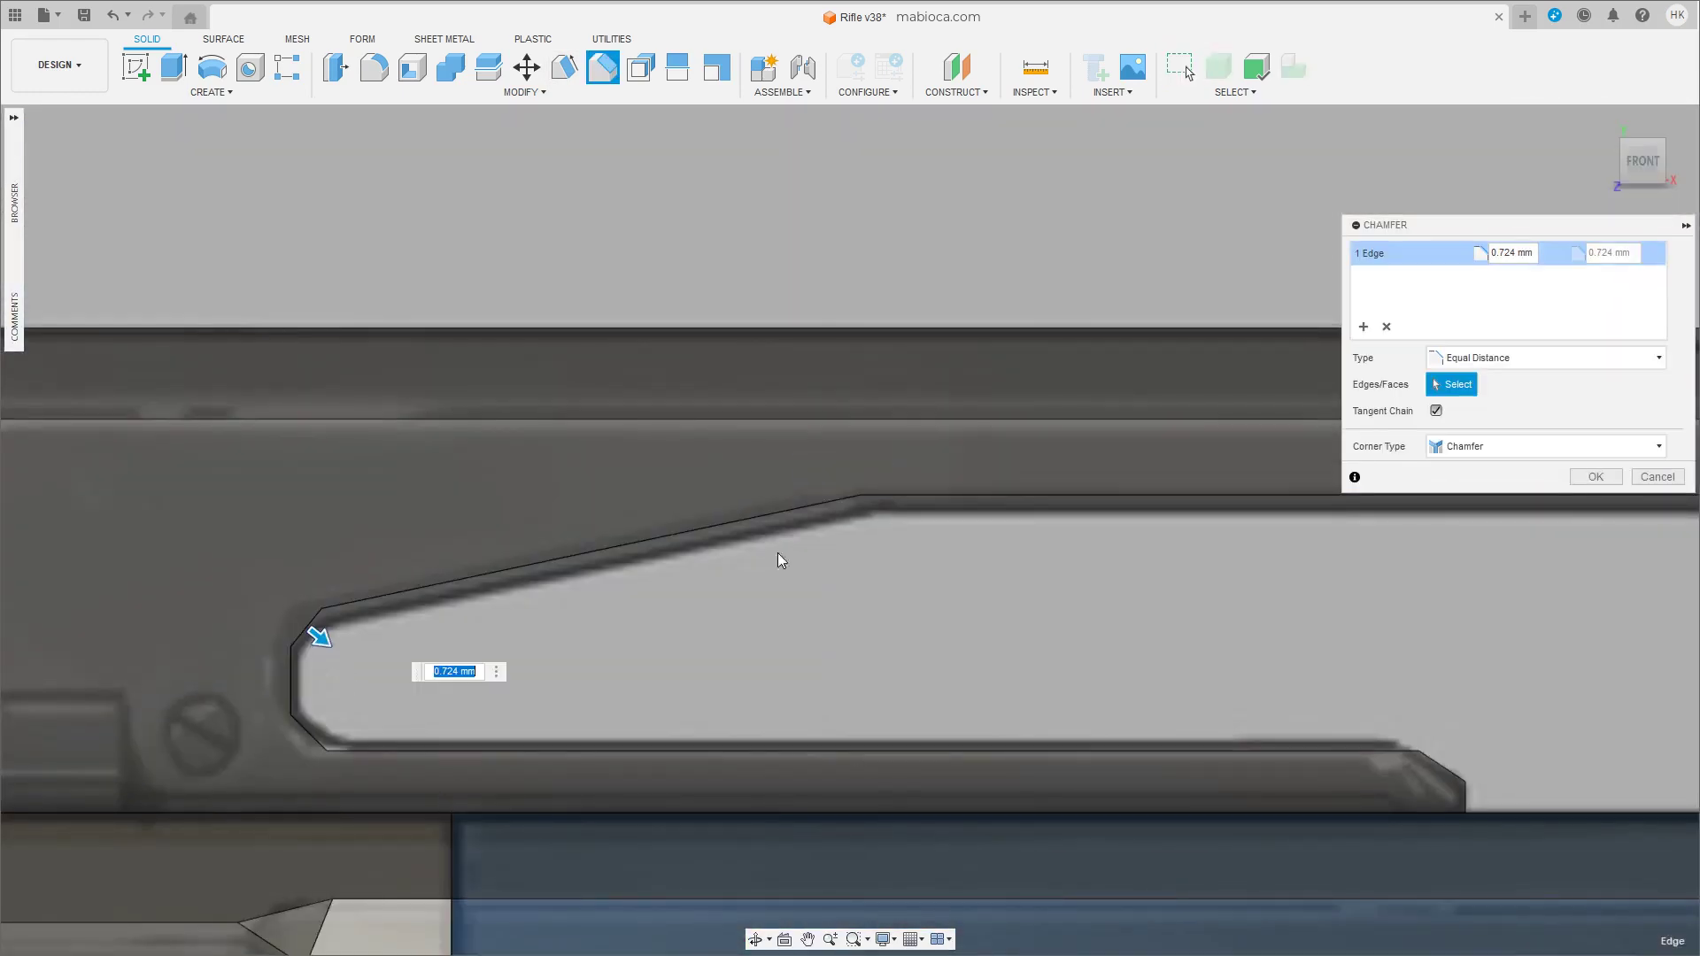
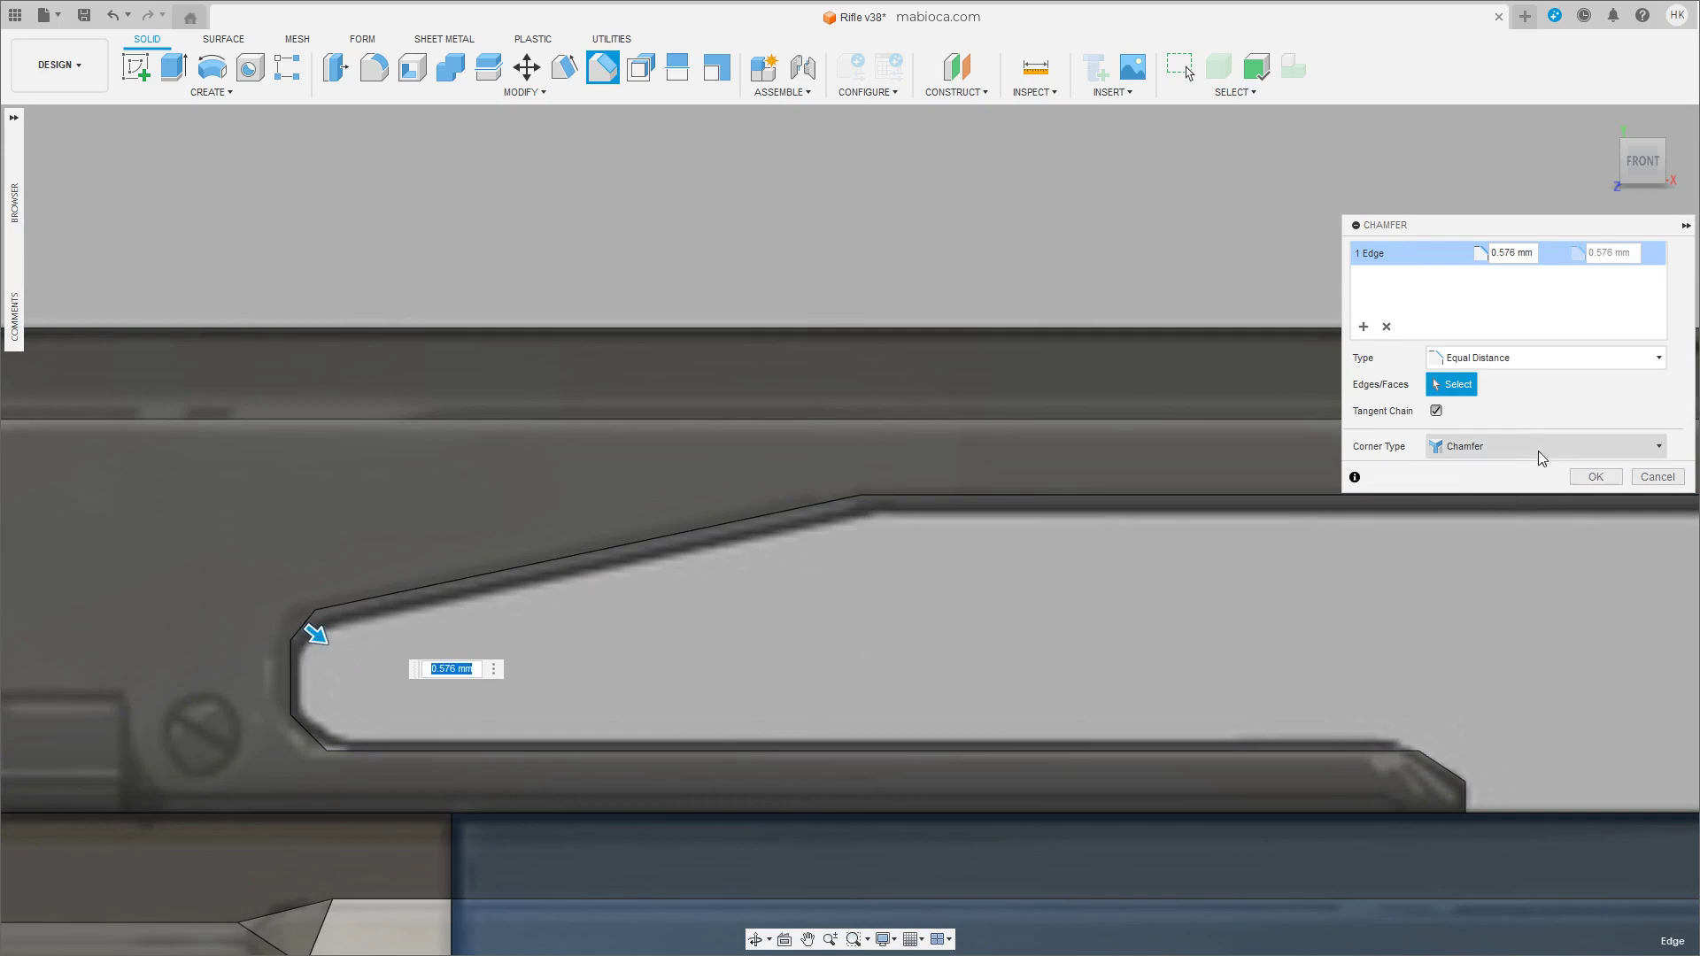
Chamfer the window opening's rear inner corner edge by 0.734 mm.
{"action": "key", "text": "Return"}
{"action": "scroll", "coordinate": [1296, 587], "scroll_direction": "down", "scroll_amount": 5}
{"action": "mouse_move", "coordinate": [1296, 587]}
{"action": "middle_mouse_down", "text": "shift"}
{"action": "mouse_move", "coordinate": [1054, 473]}
{"action": "mouse_move", "coordinate": [1142, 498]}
{"action": "mouse_move", "coordinate": [1097, 455]}
{"action": "mouse_move", "coordinate": [1118, 482]}
{"action": "middle_mouse_up", "text": "shift"}
{"action": "right_click", "coordinate": [1097, 455]}
{"action": "left_click", "coordinate": [1128, 467]}
{"action": "left_click", "coordinate": [1118, 482]}
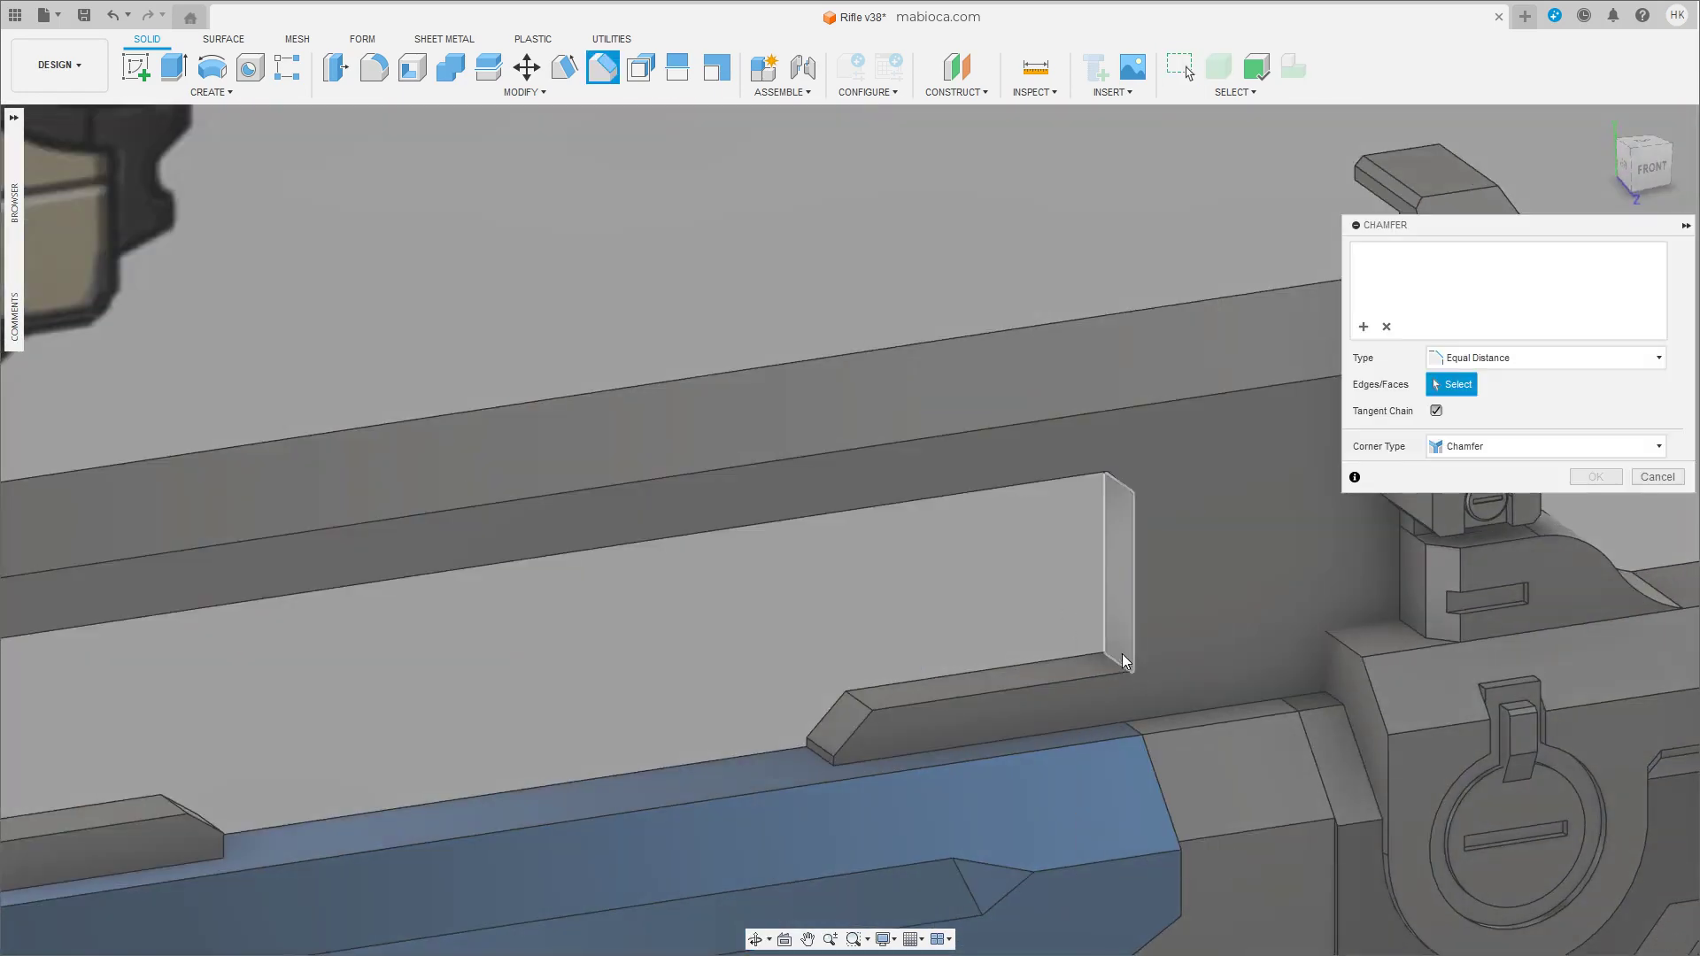
{"action": "left_click", "coordinate": [1123, 660]}
{"action": "middle_click_drag", "start_coordinate": [1138, 663], "coordinate": [1210, 559], "text": "shift"}
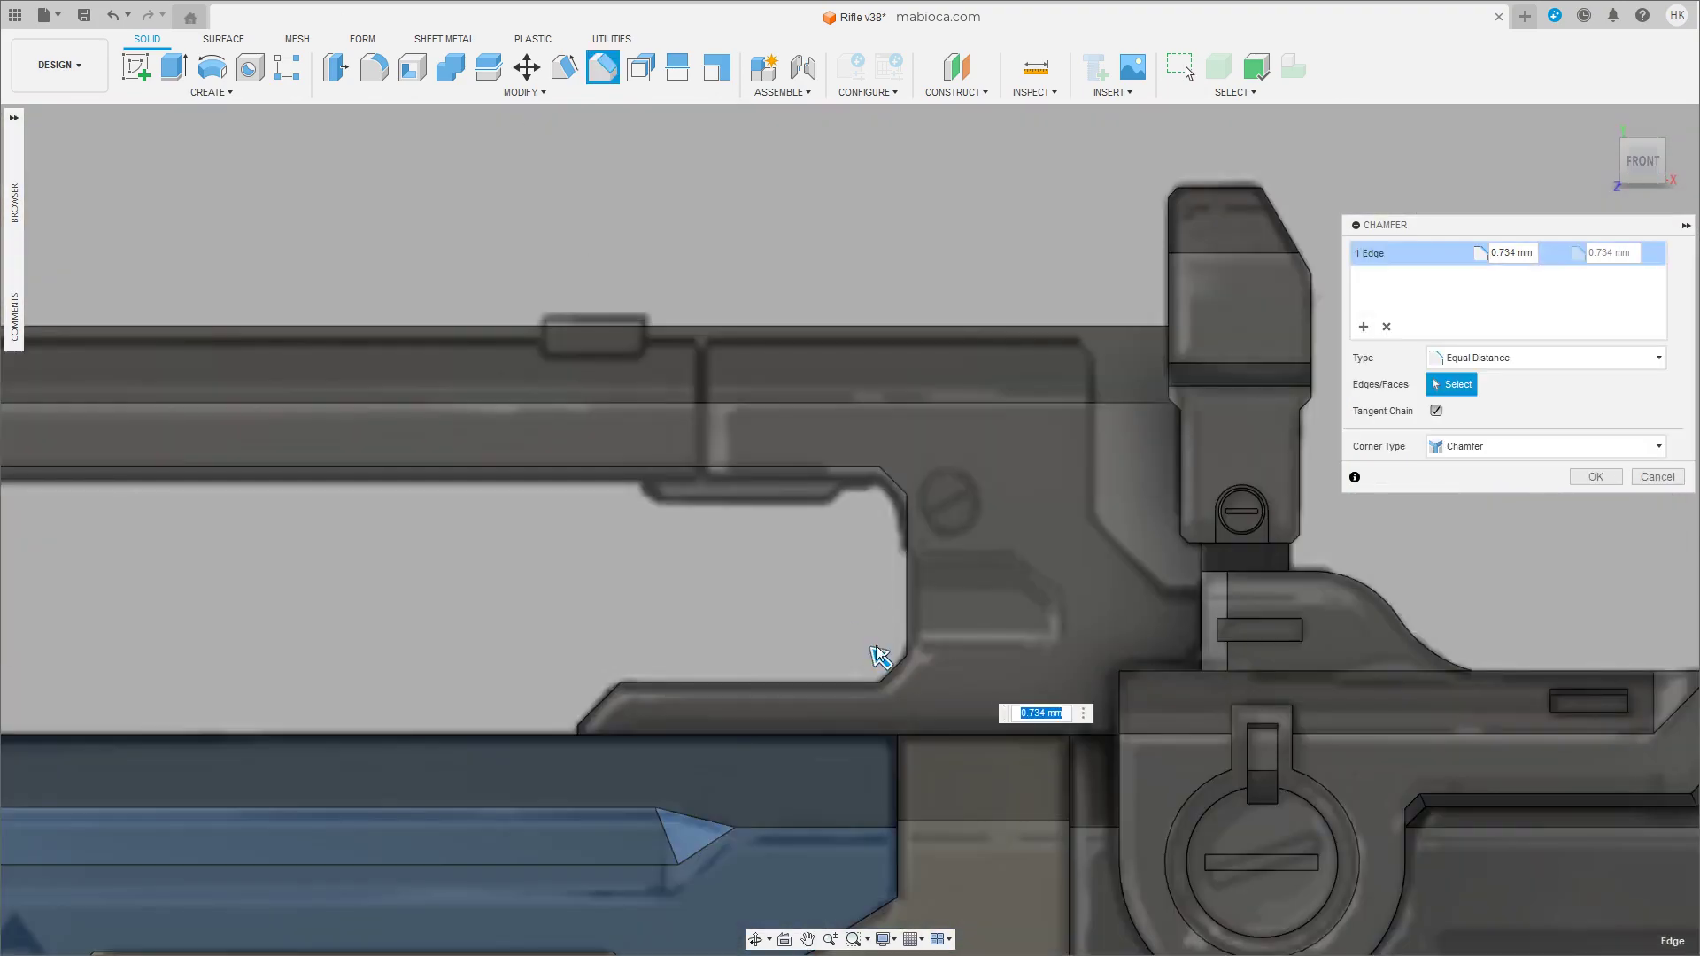
{"action": "key", "text": "Return"}
Shift the window opening's rear end face, then pan over to the sight and receiver.
{"action": "mouse_move", "coordinate": [1525, 483]}
{"action": "middle_mouse_down", "text": "shift"}
{"action": "mouse_move", "coordinate": [1516, 534]}
{"action": "mouse_move", "coordinate": [1323, 547]}
{"action": "middle_mouse_up", "text": "shift"}
{"action": "key", "text": "m"}
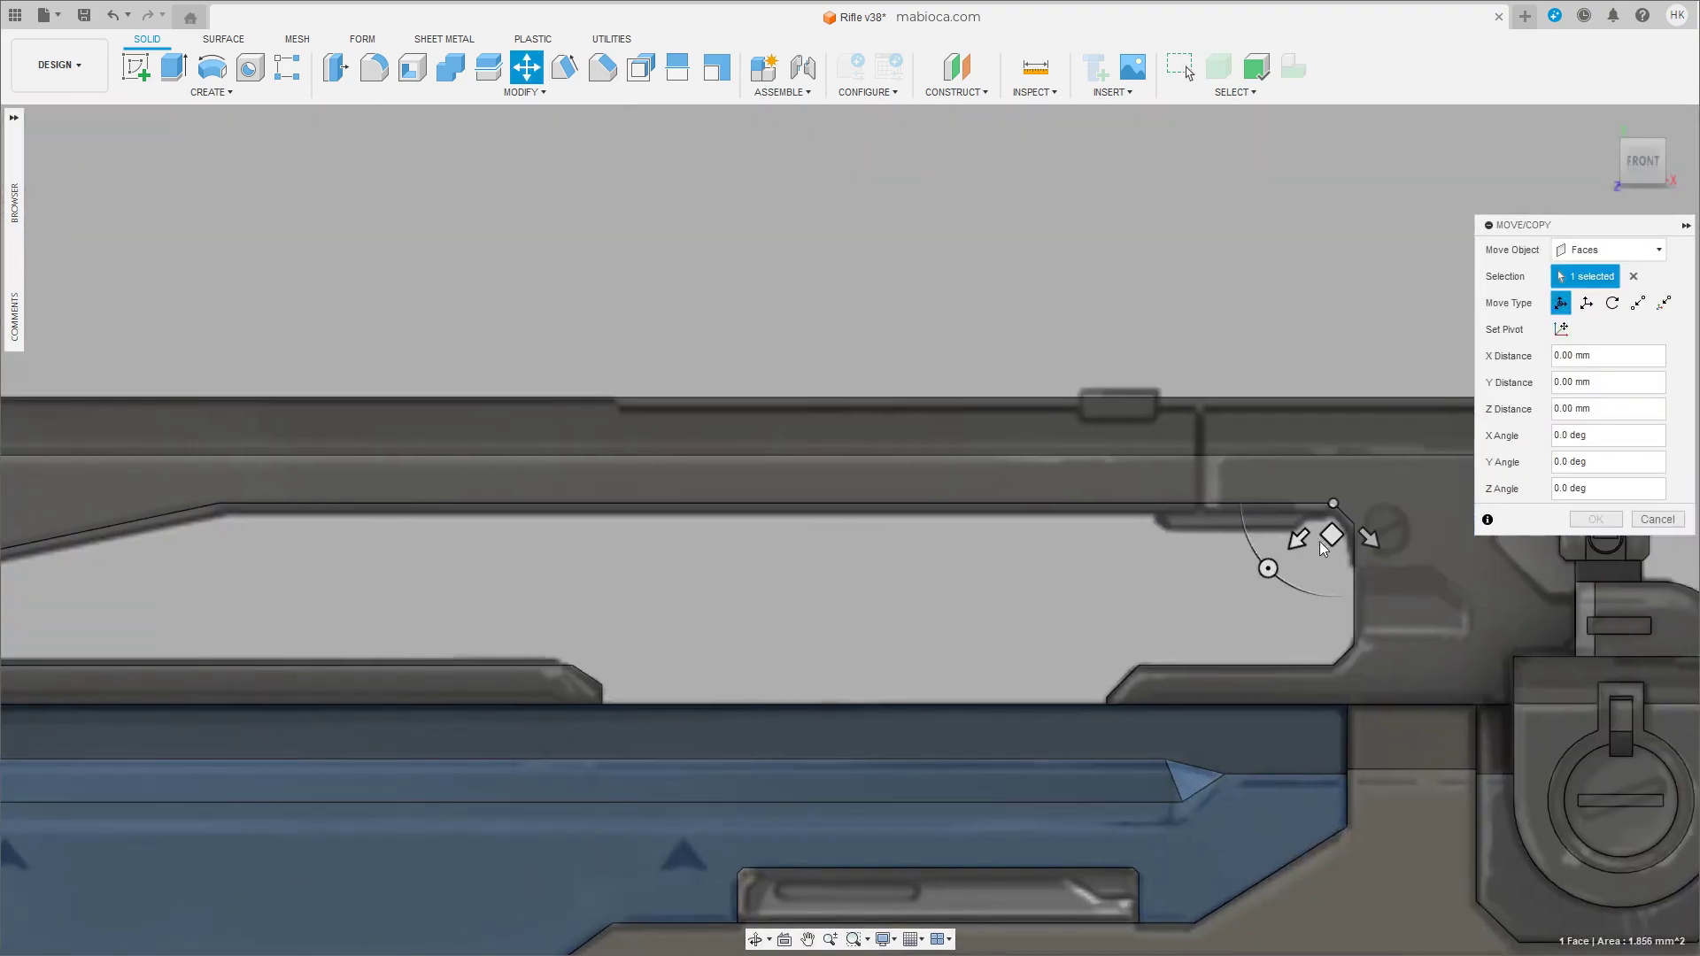
{"action": "left_click", "coordinate": [1584, 523]}
{"action": "scroll", "coordinate": [870, 505], "scroll_direction": "down", "scroll_amount": 2}
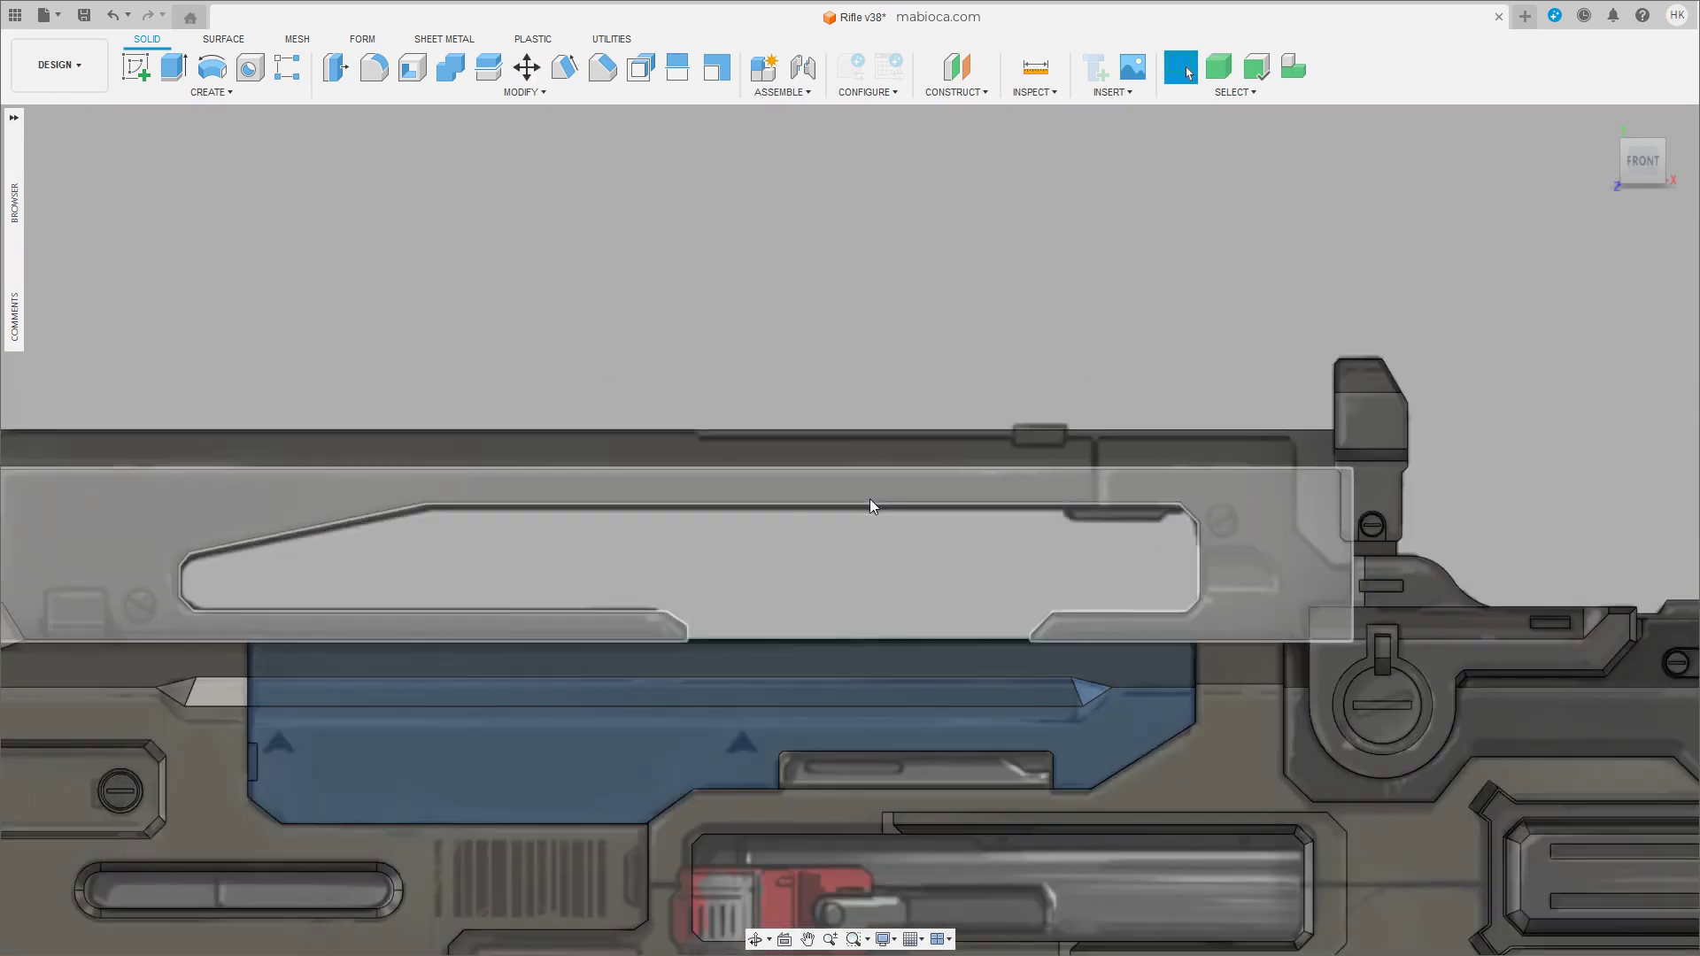
{"action": "scroll", "coordinate": [870, 493], "scroll_direction": "up", "scroll_amount": 2}
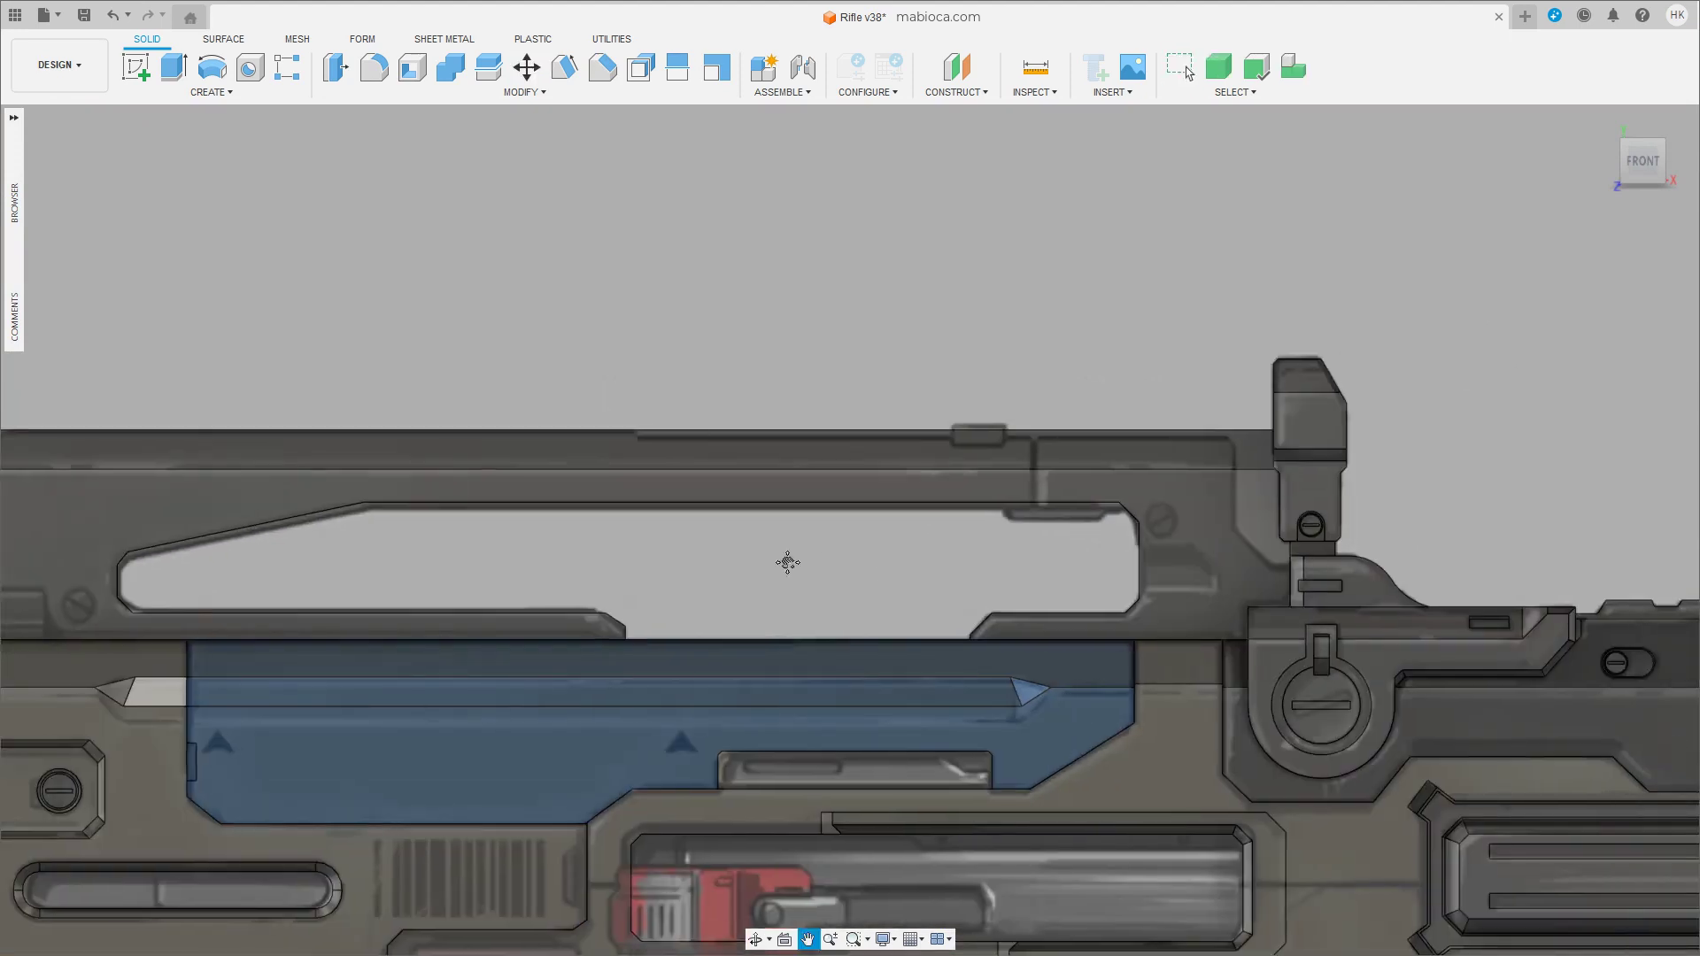
{"action": "middle_click_drag", "start_coordinate": [790, 562], "coordinate": [753, 563]}
{"action": "middle_click_drag", "start_coordinate": [915, 534], "coordinate": [770, 422]}
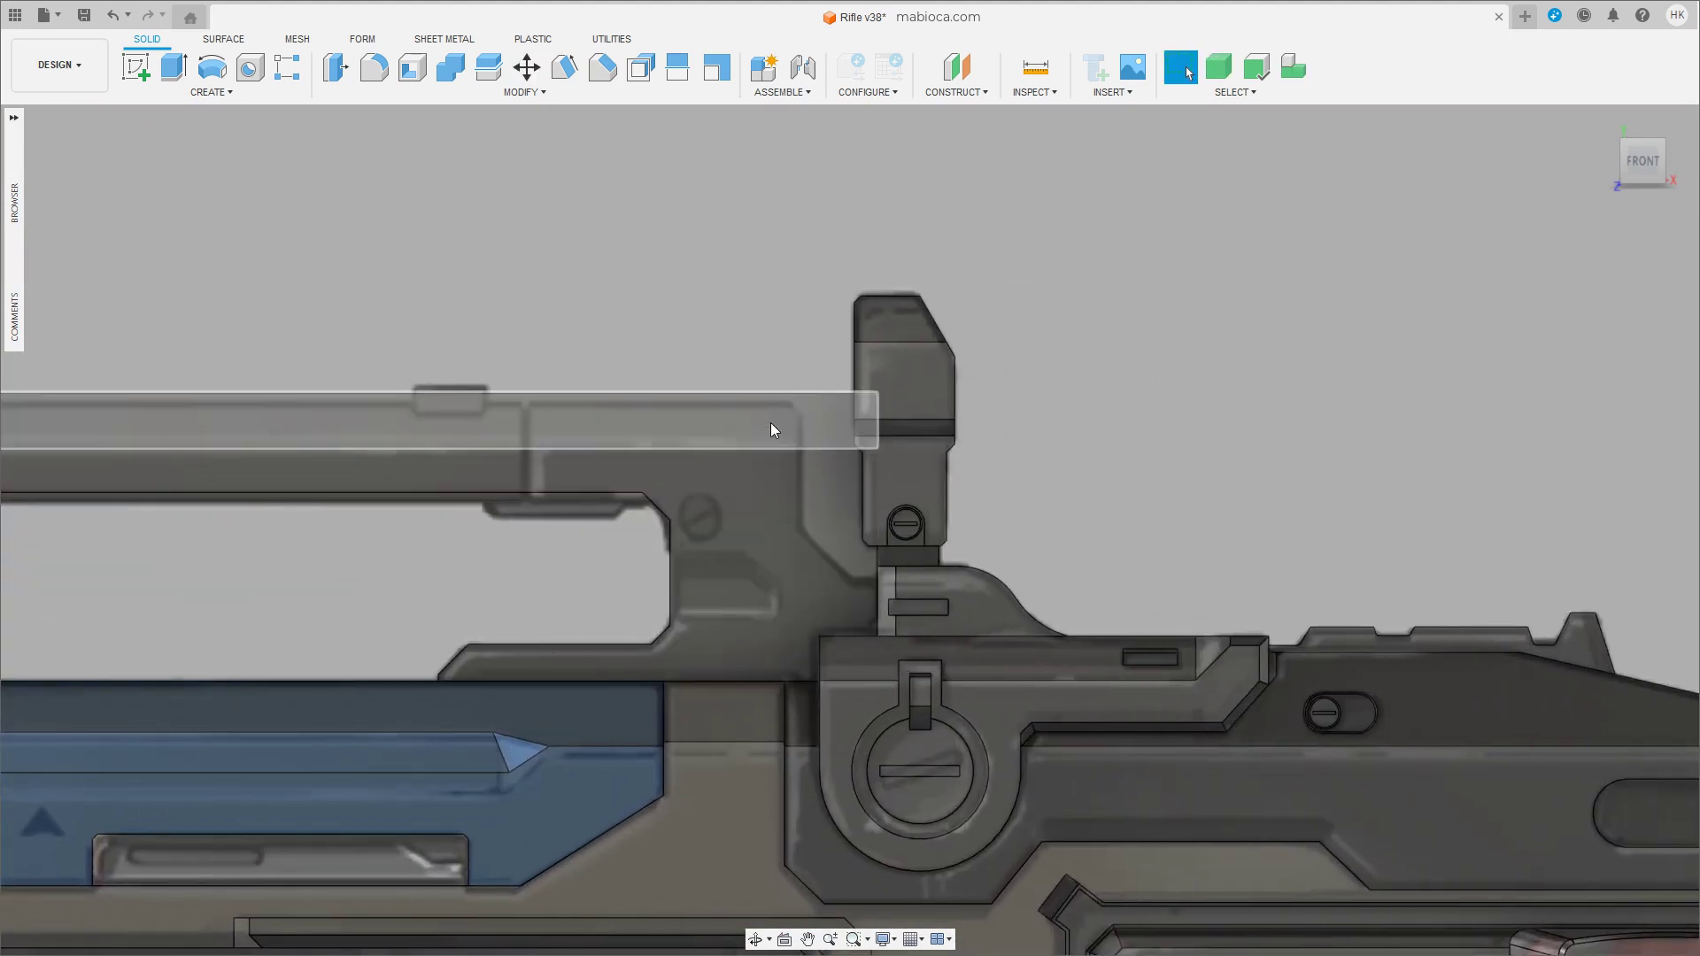
{"action": "mouse_move", "coordinate": [540, 301]}
{"action": "middle_mouse_down"}
{"action": "mouse_move", "coordinate": [1252, 304]}
{"action": "mouse_move", "coordinate": [326, 347]}
{"action": "middle_mouse_up"}
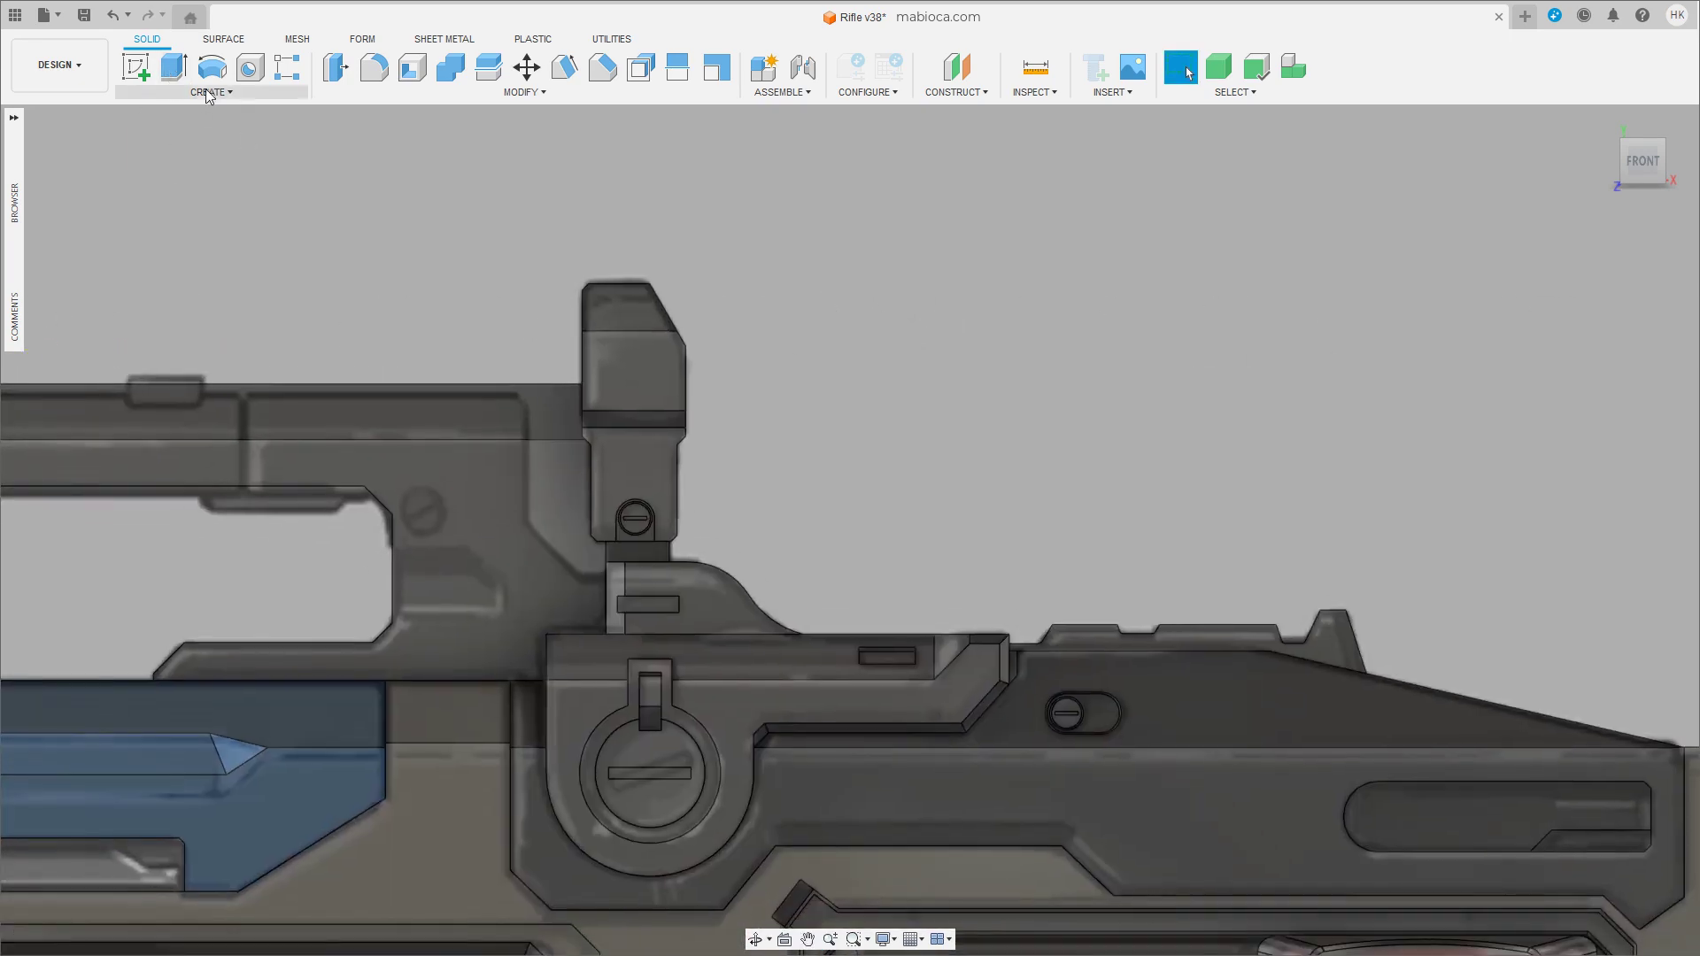
Add an about 8 mm tall box for the rear sight base and join it to the receiver.
{"action": "left_click", "coordinate": [528, 354]}
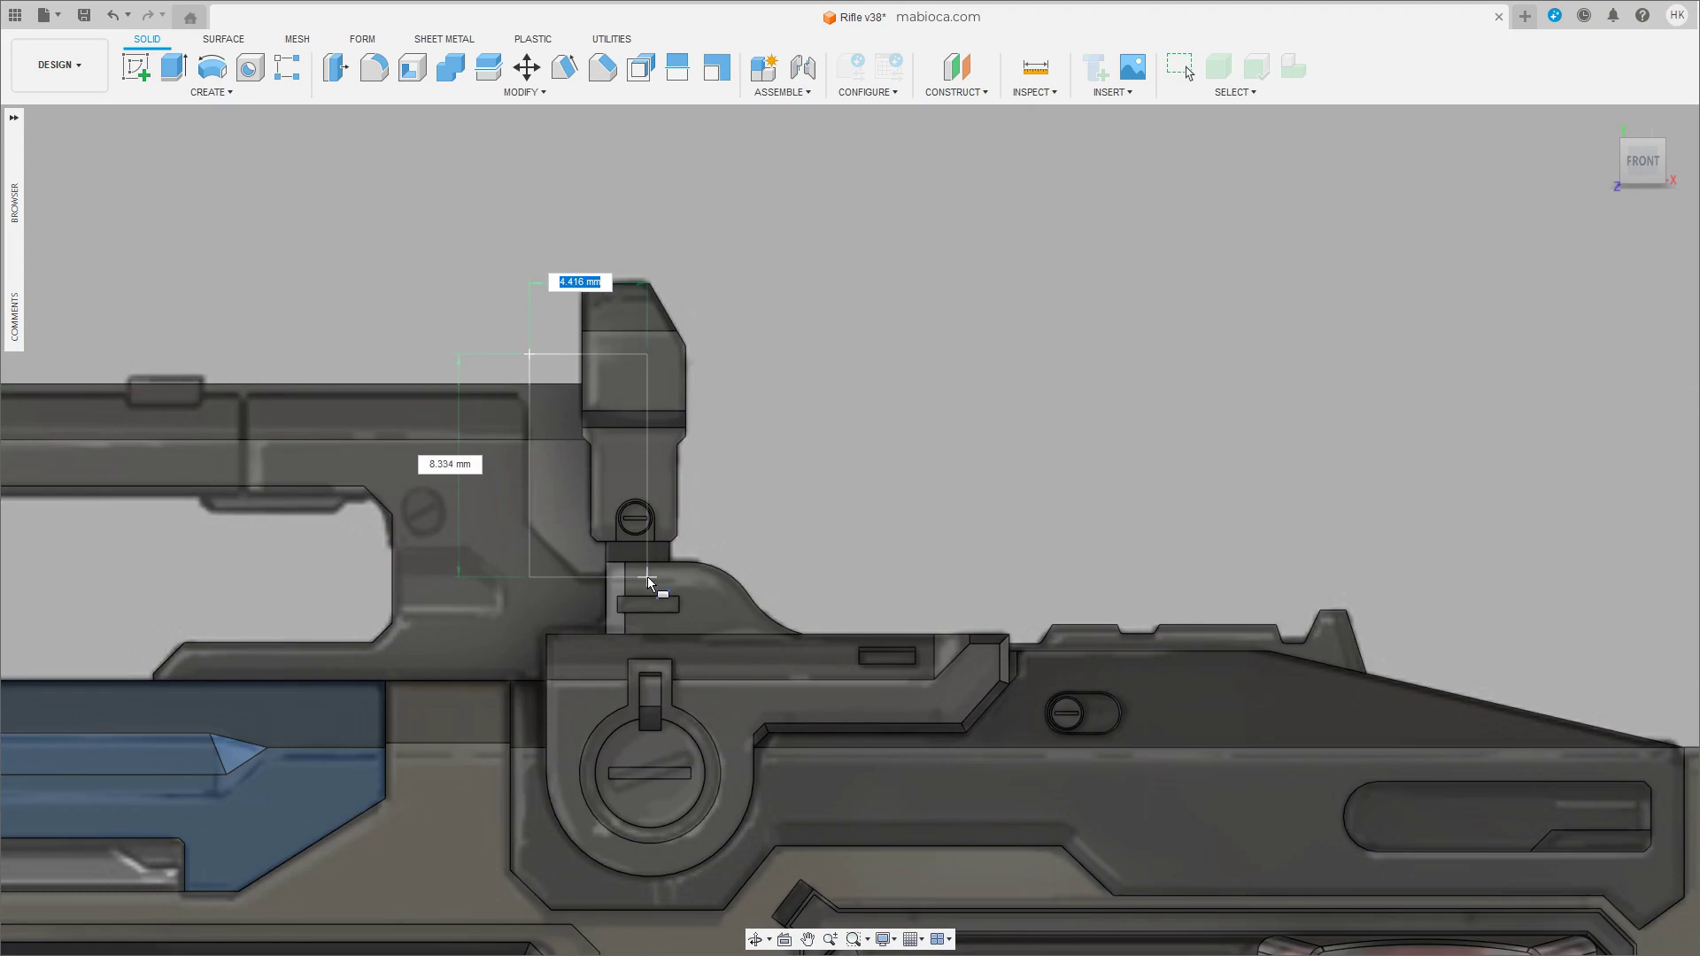
{"action": "left_click", "coordinate": [647, 584]}
{"action": "middle_click_drag", "start_coordinate": [647, 583], "coordinate": [1426, 355], "text": "shift"}
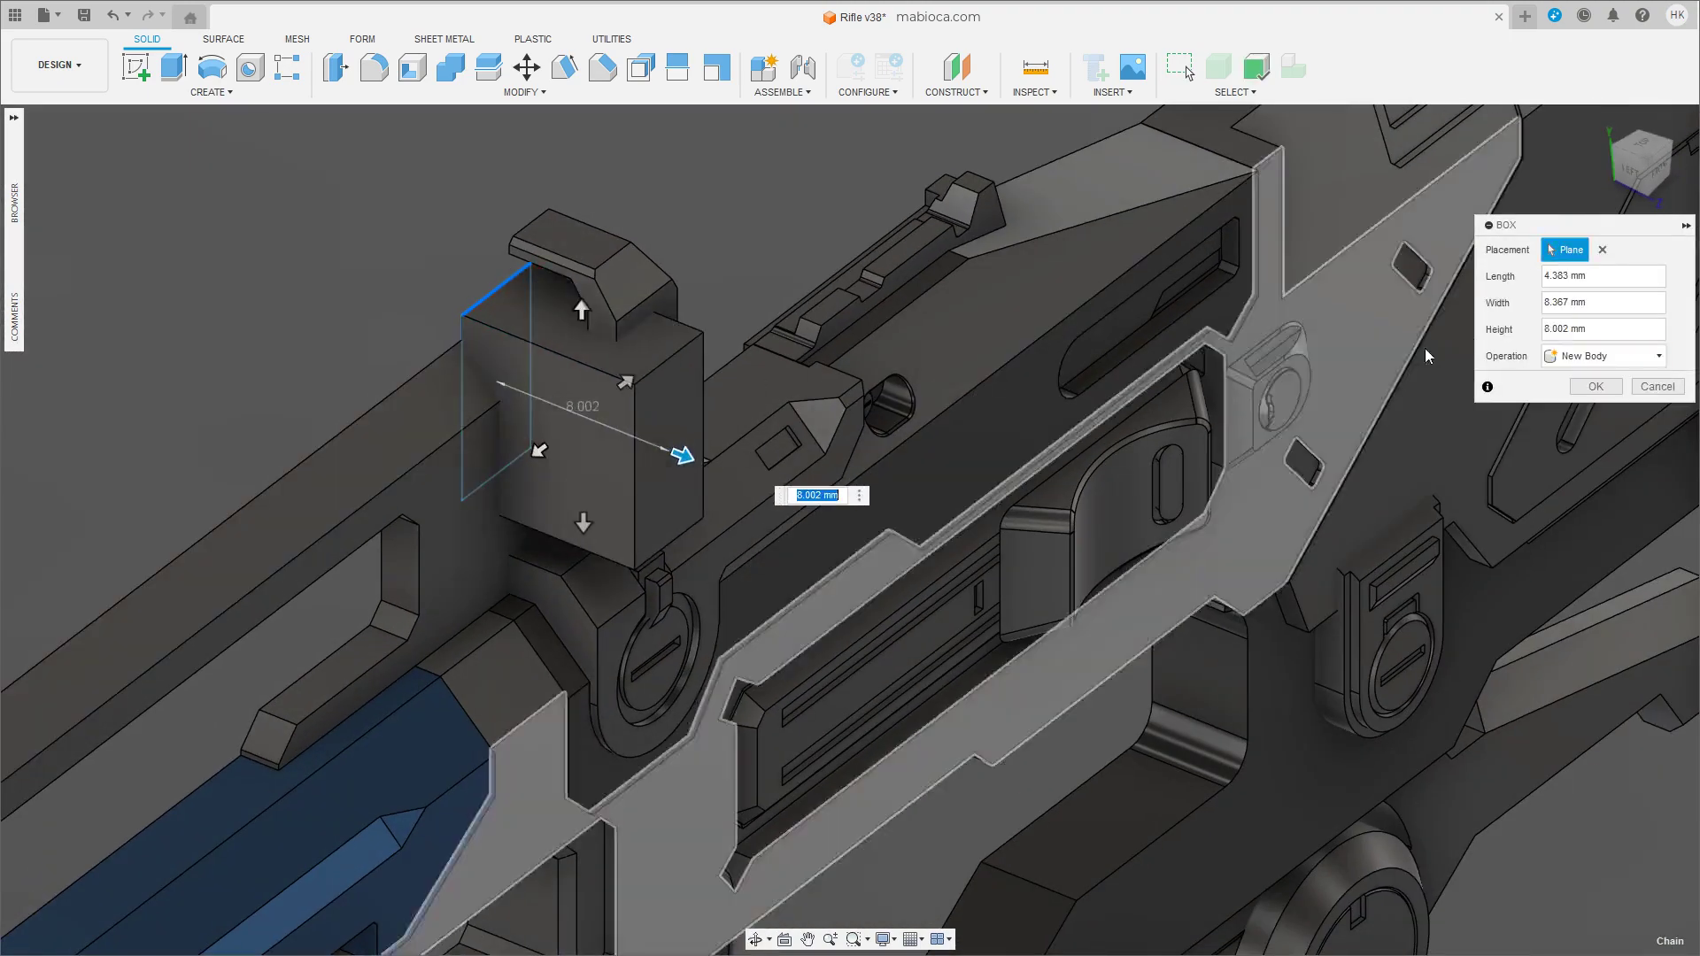
{"action": "left_click", "coordinate": [1595, 386]}
{"action": "left_click", "coordinate": [455, 323]}
{"action": "left_click", "coordinate": [626, 387]}
{"action": "left_click", "coordinate": [1581, 389]}
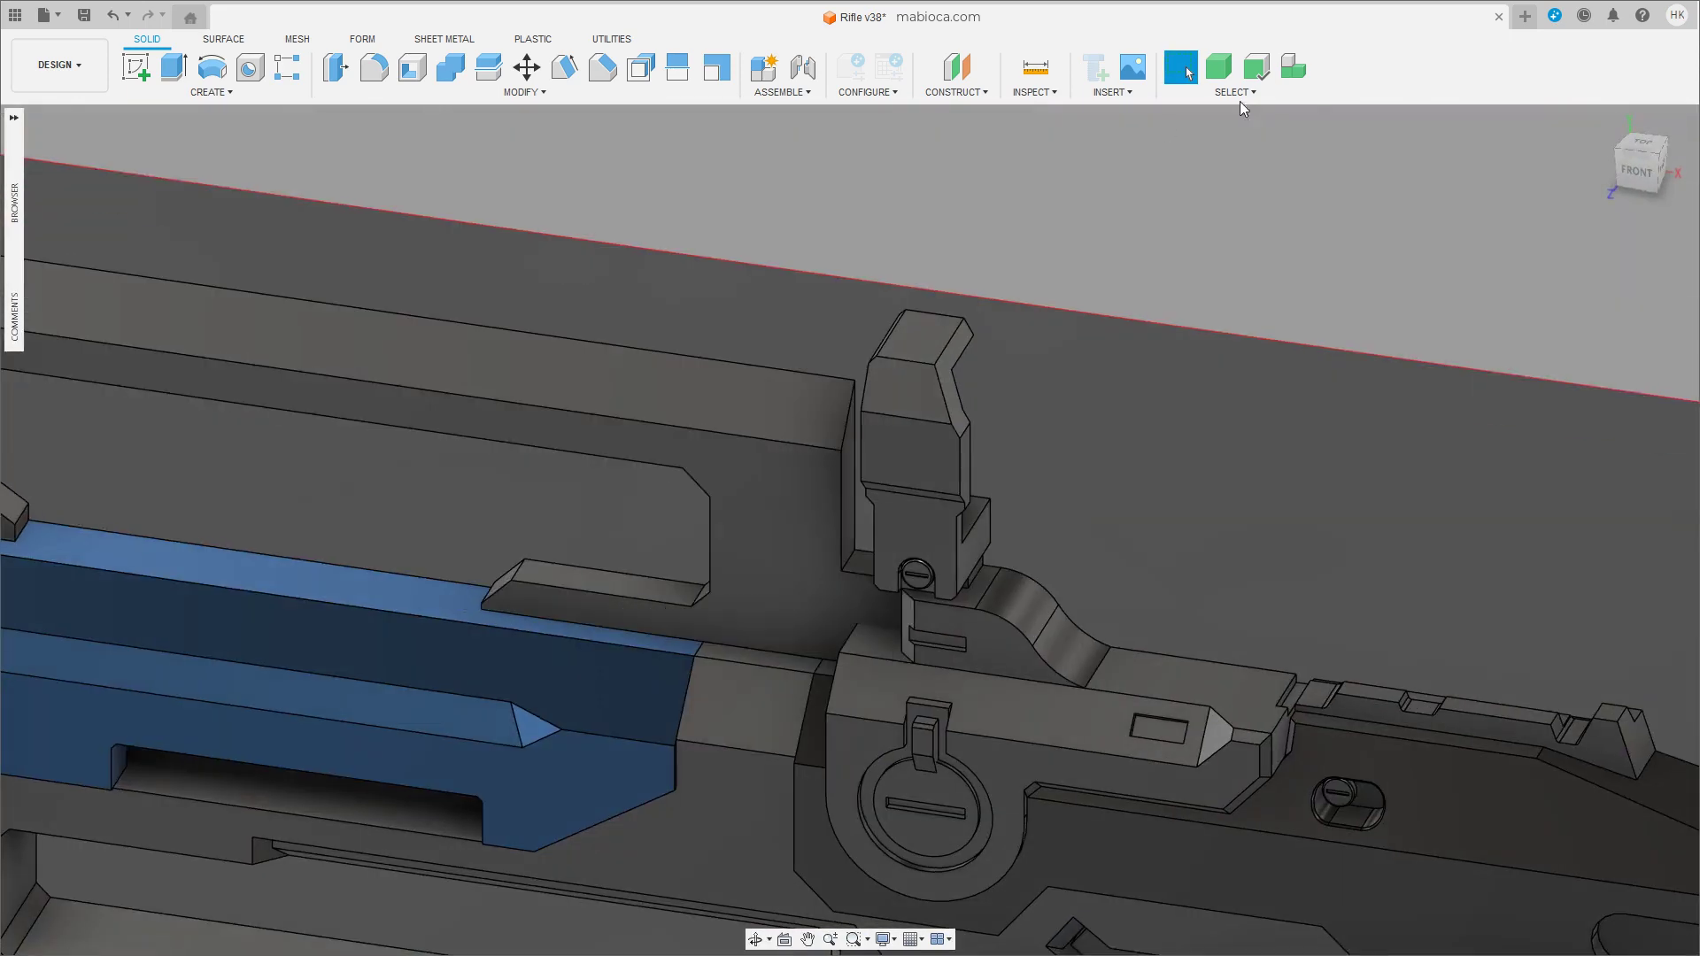
Chamfer the sight base edge by 1.83 mm.
{"action": "left_click", "coordinate": [610, 68]}
{"action": "left_click", "coordinate": [859, 551]}
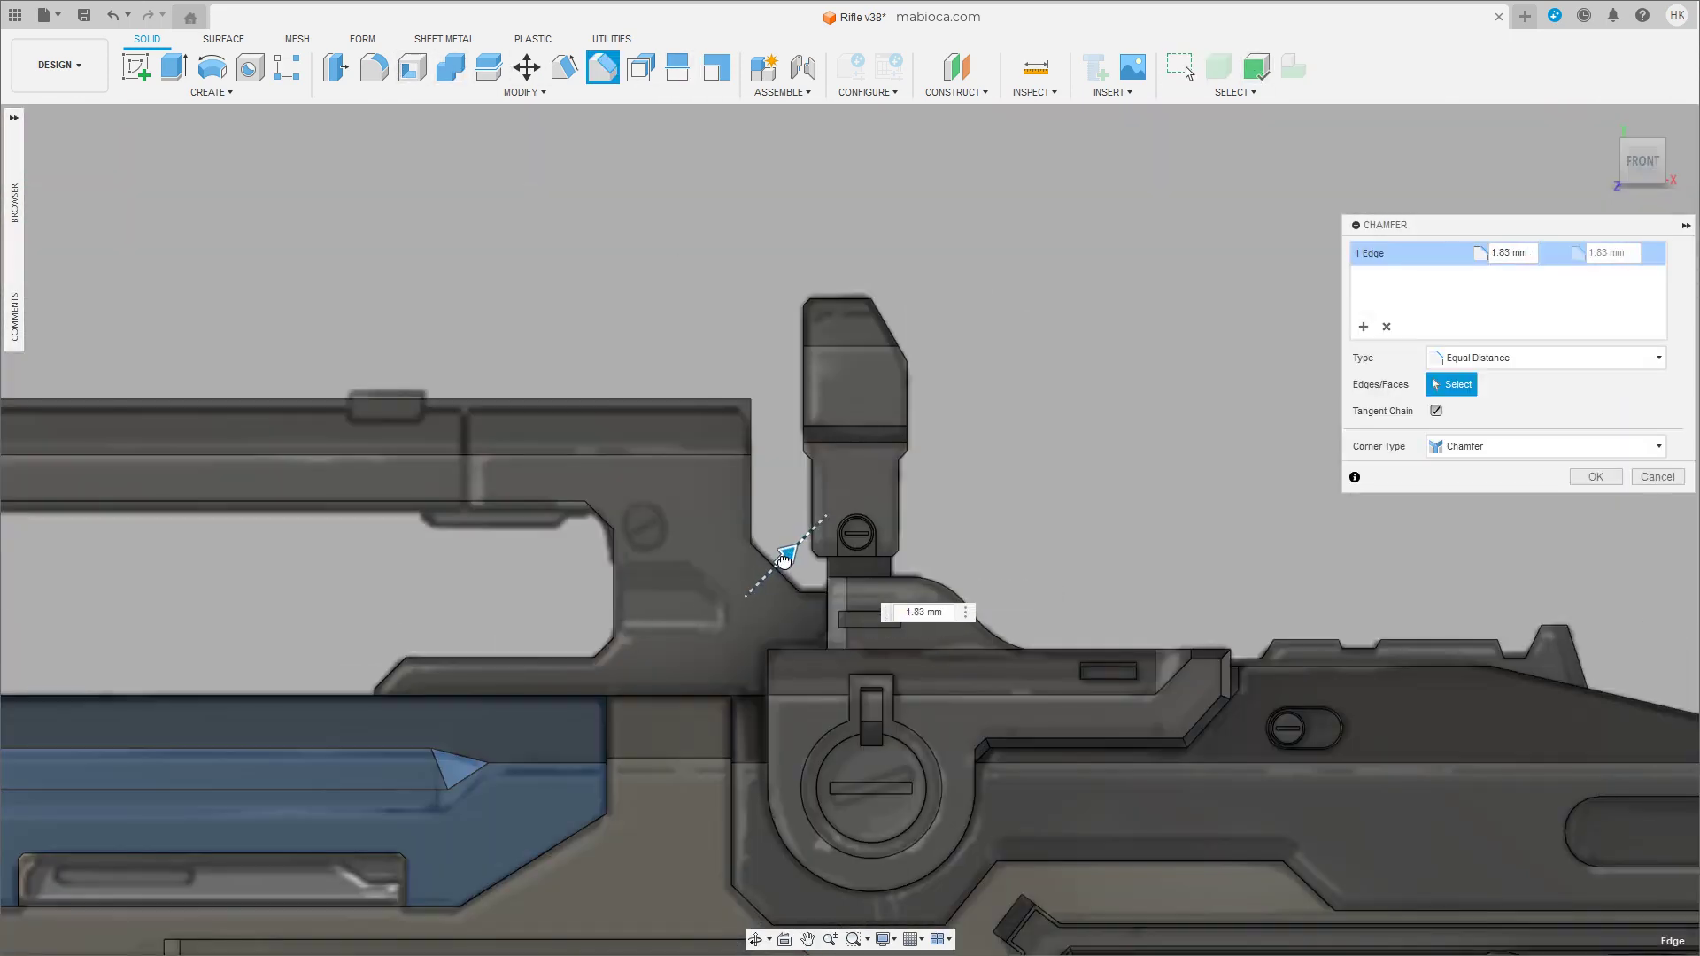
{"action": "key", "text": "Return"}
{"action": "scroll", "coordinate": [880, 623], "scroll_direction": "up", "scroll_amount": 5}
{"action": "scroll", "coordinate": [843, 604], "scroll_direction": "down", "scroll_amount": 5}
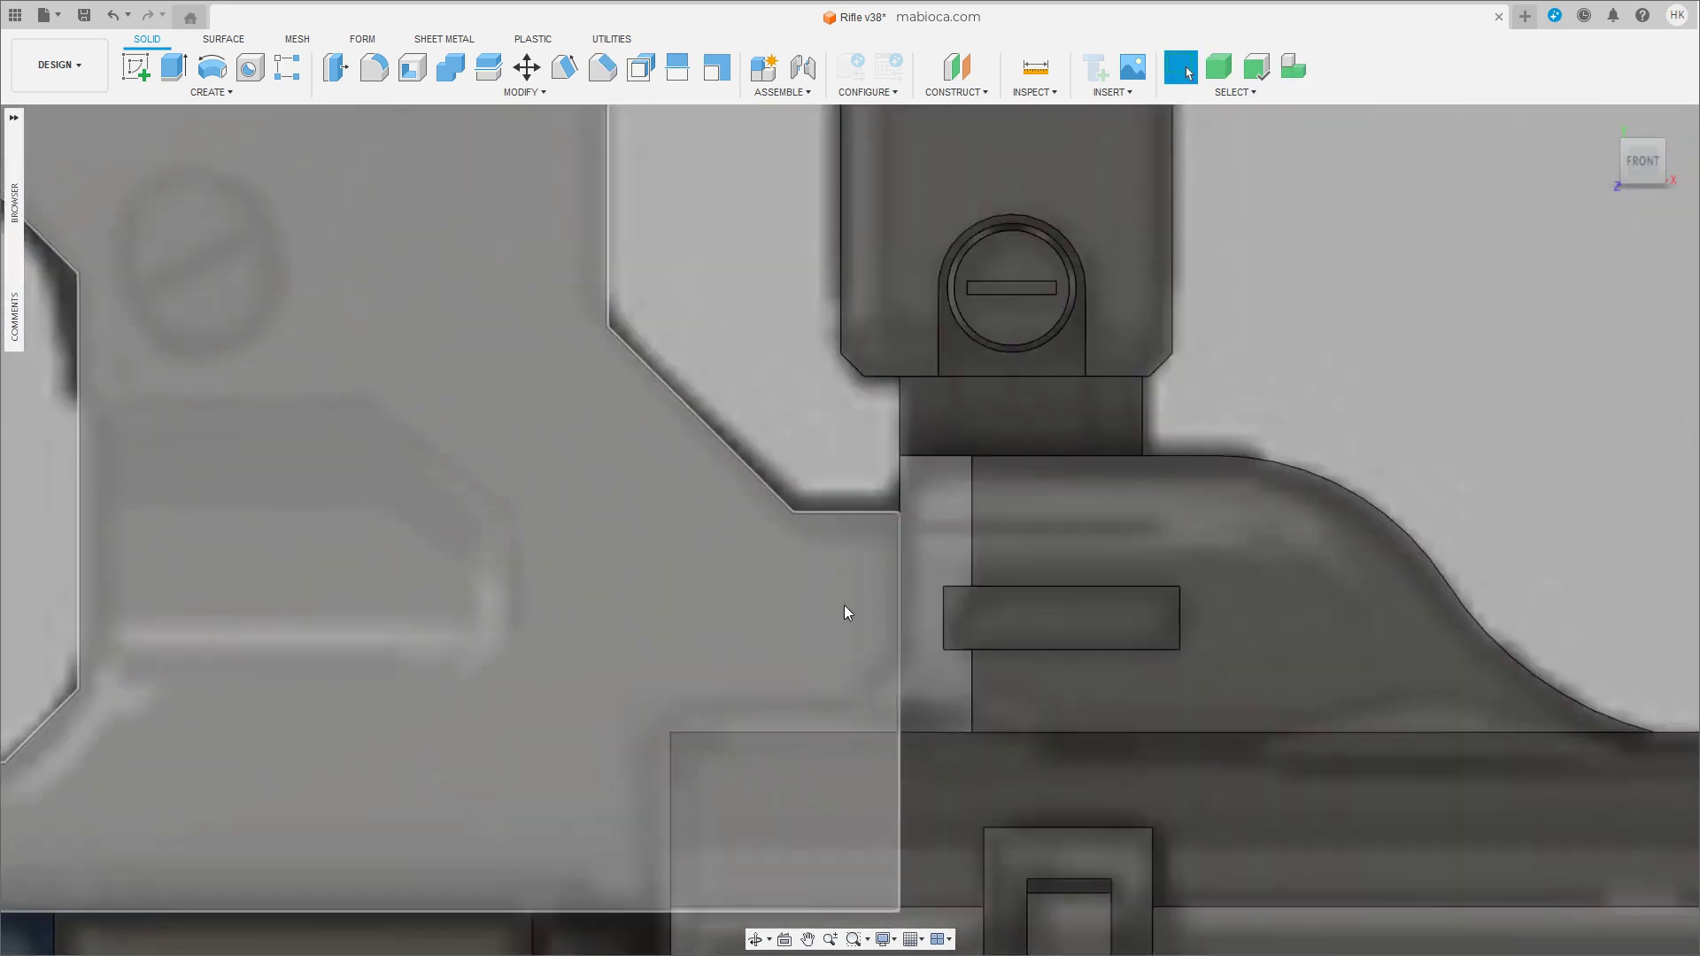
{"action": "scroll", "coordinate": [954, 620], "scroll_direction": "up", "scroll_amount": 3}
Add a 1.638 mm diameter pin, sink it flush with the face, and join it to the receiver.
{"action": "left_click", "coordinate": [202, 92]}
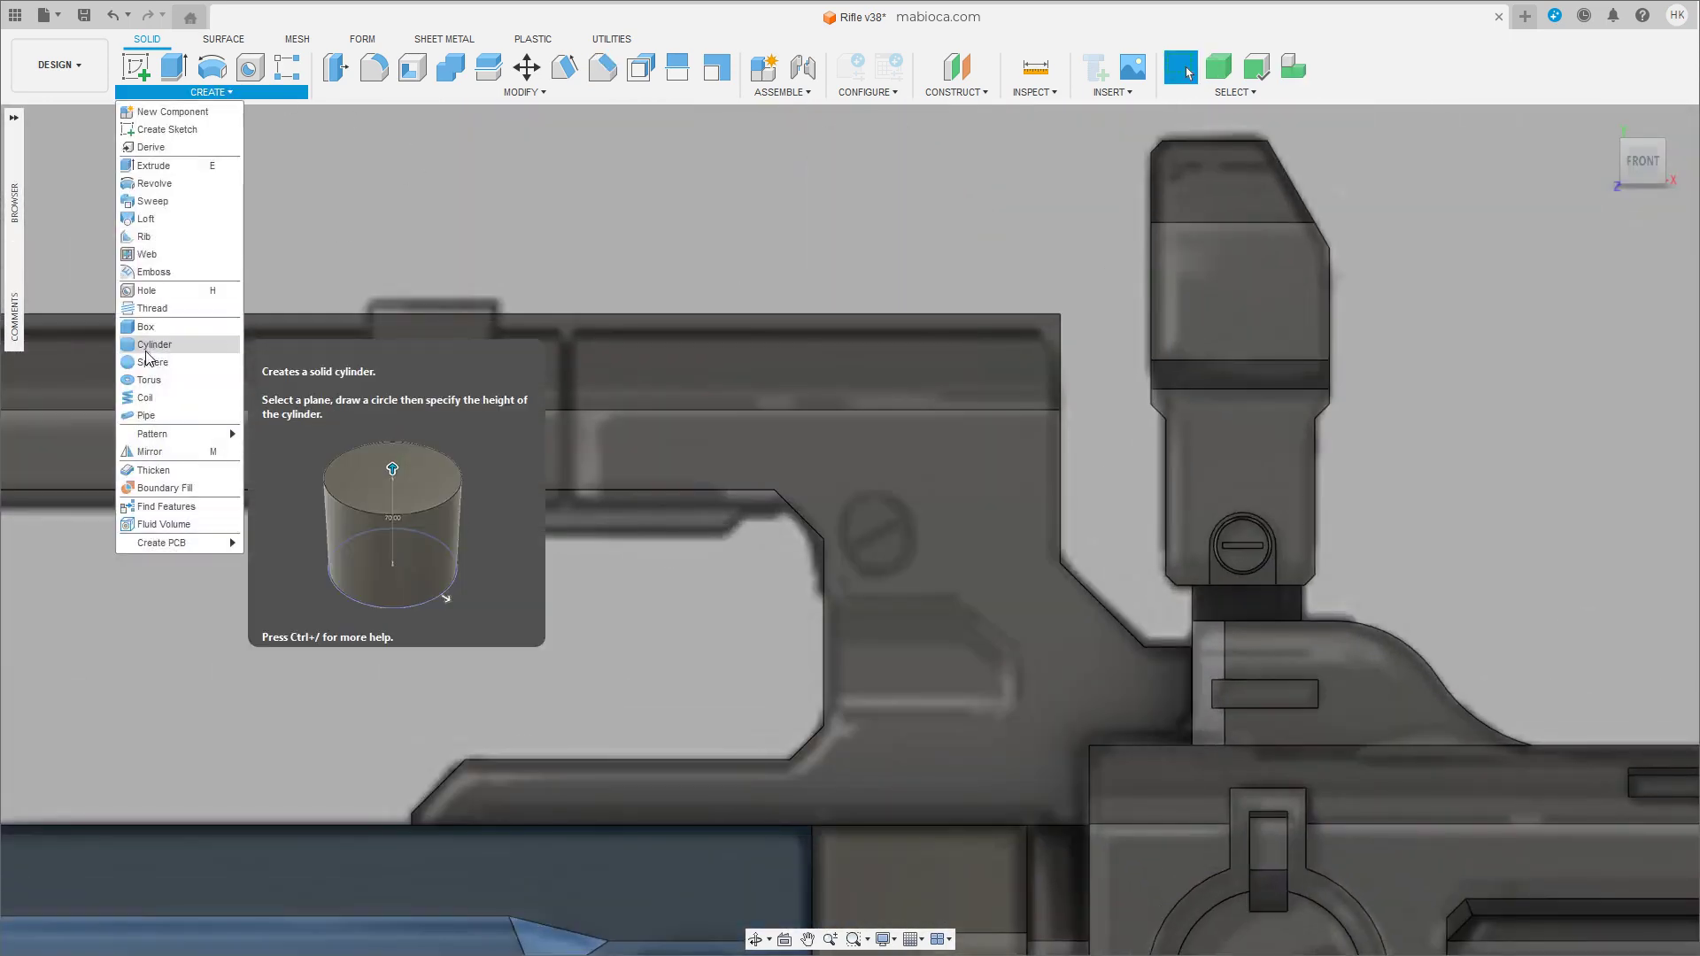
{"action": "left_click", "coordinate": [164, 338]}
{"action": "left_click", "coordinate": [873, 533]}
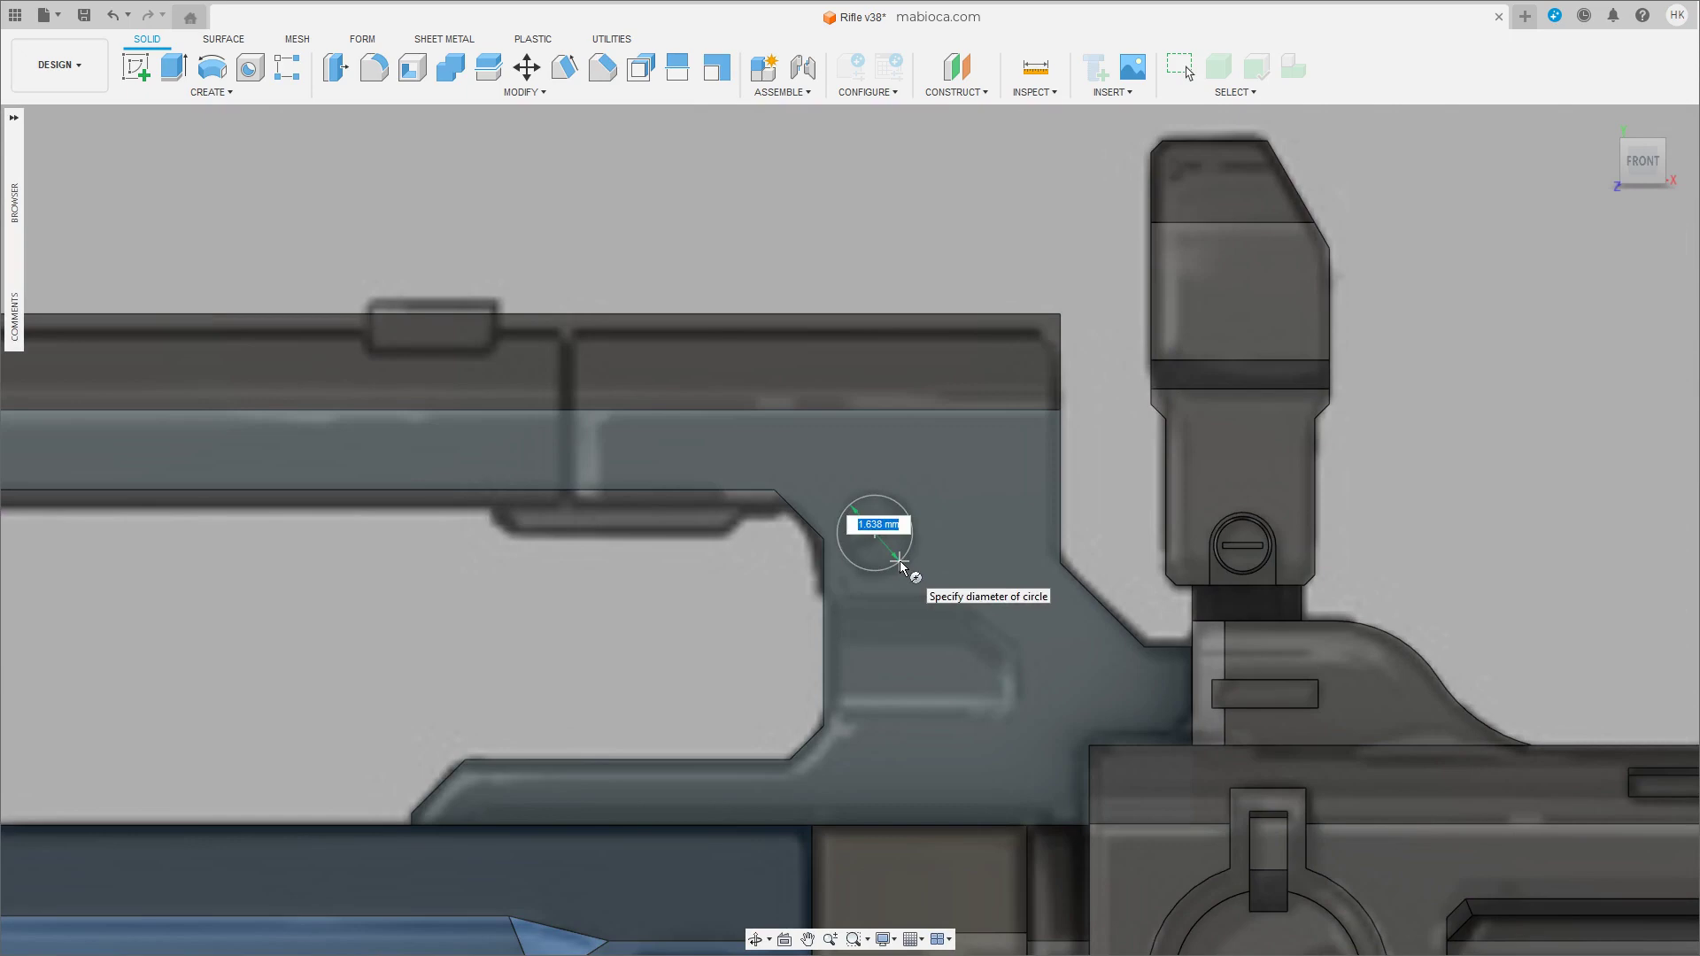
{"action": "left_click", "coordinate": [900, 560]}
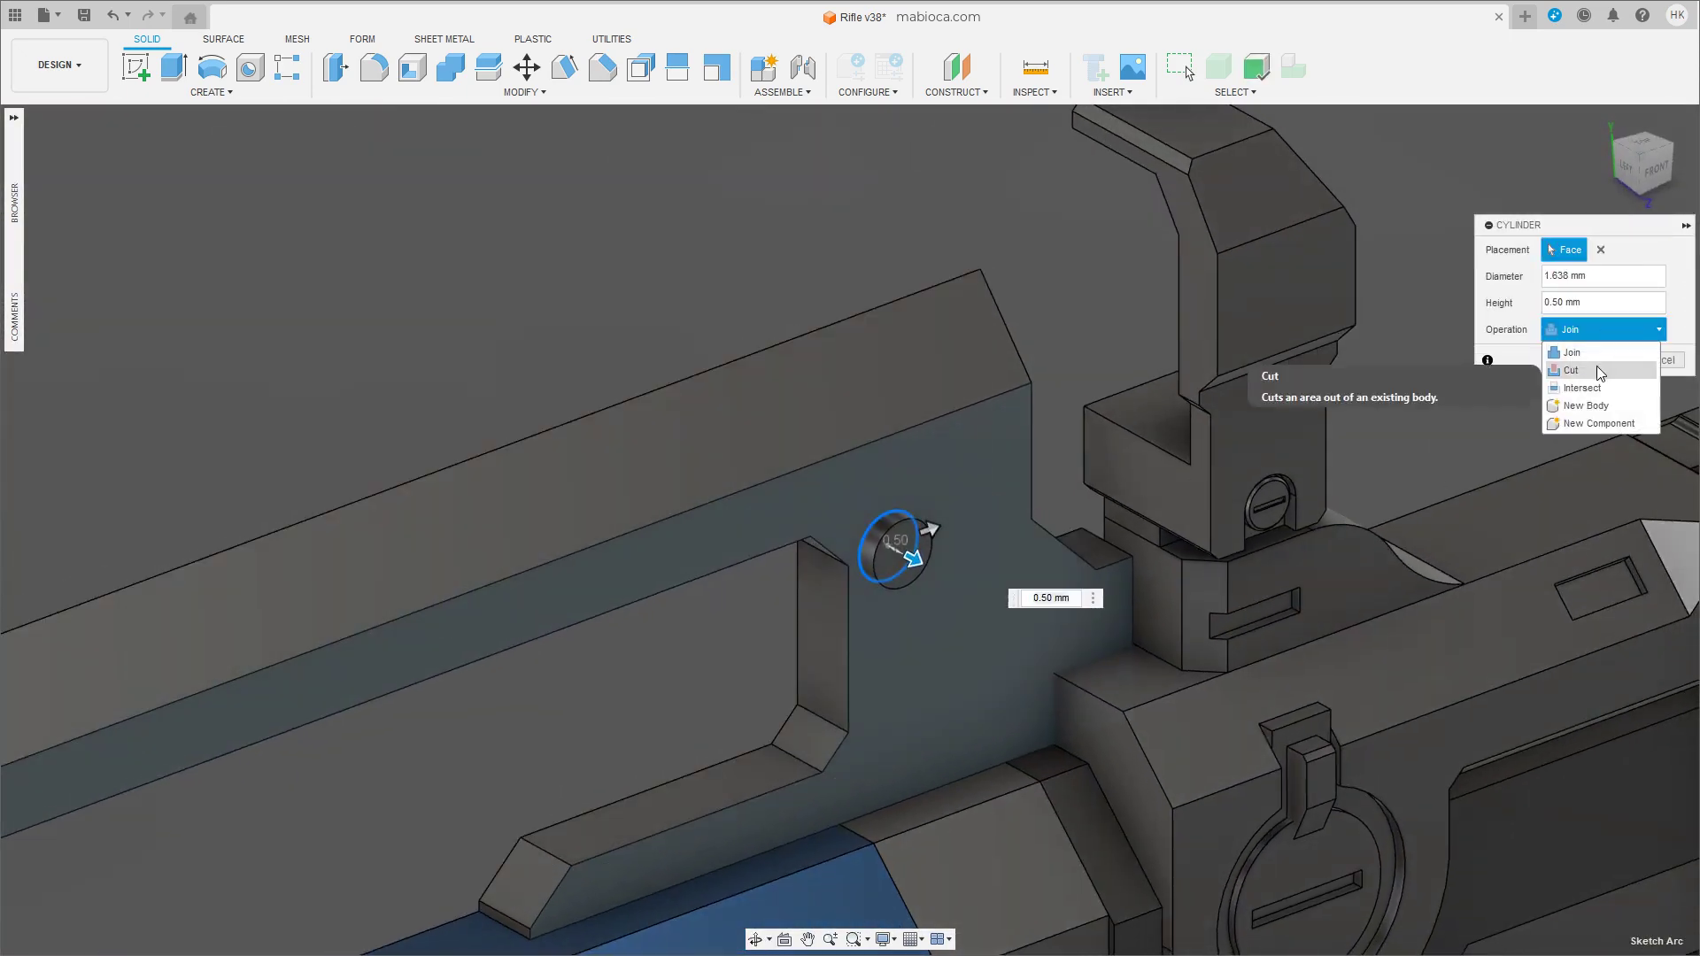
{"action": "left_click", "coordinate": [1599, 372]}
{"action": "key", "text": "Return"}
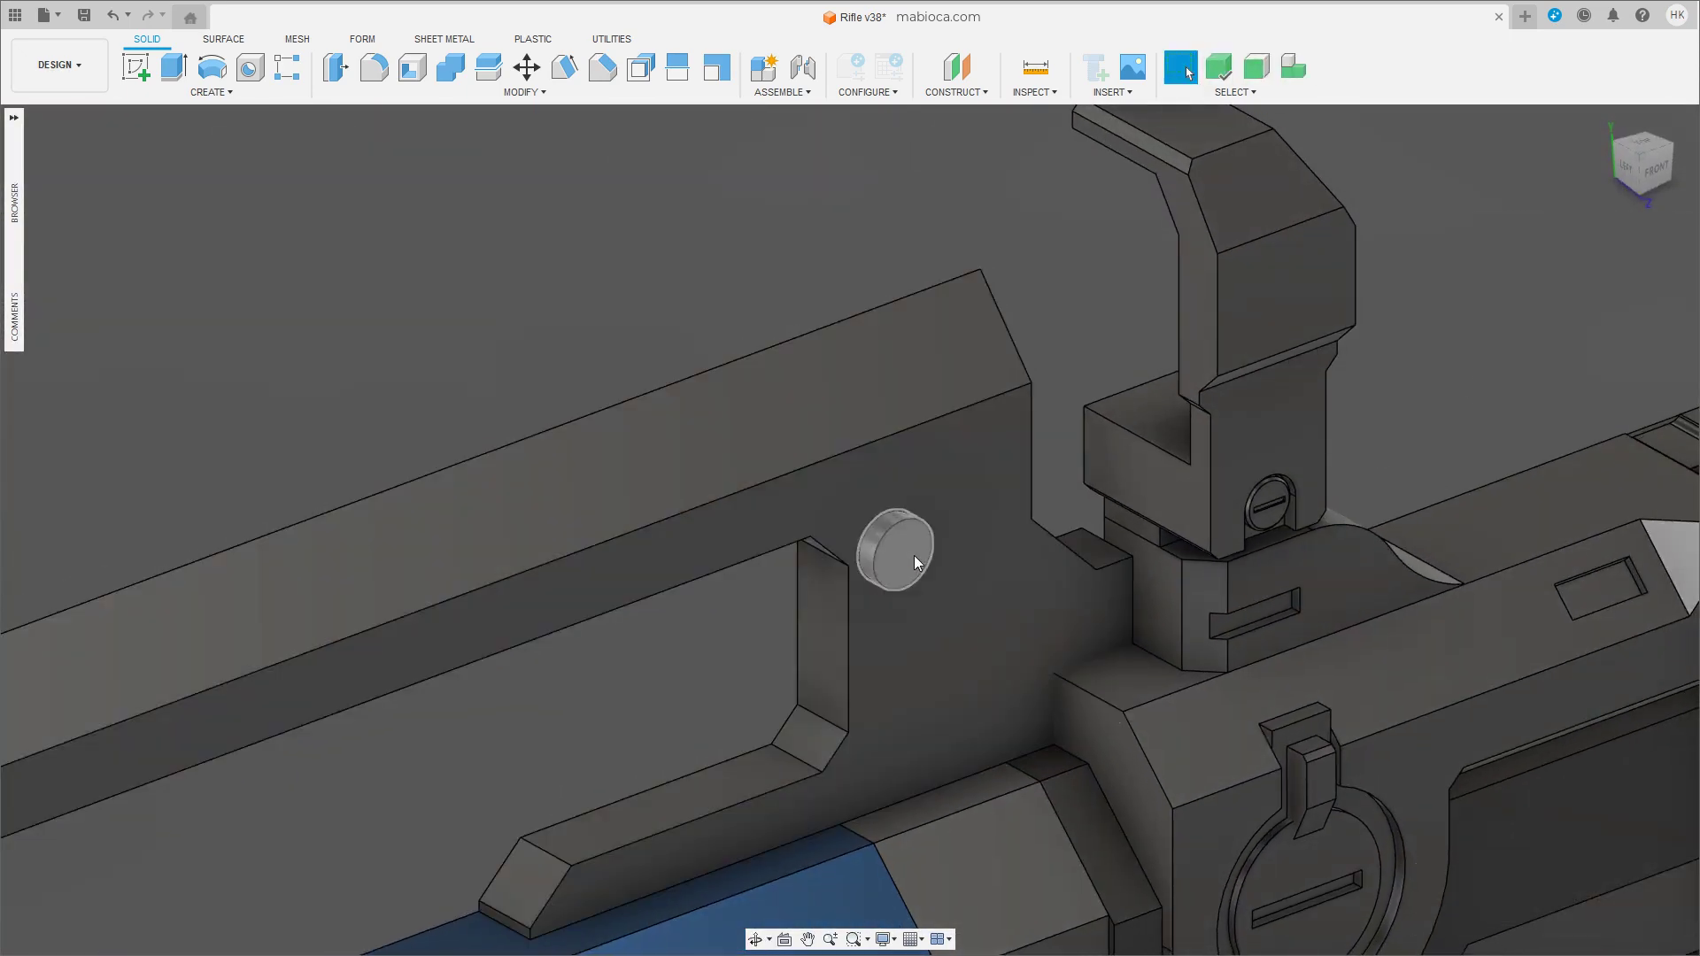
{"action": "left_click", "coordinate": [914, 562]}
{"action": "key", "text": "m"}
{"action": "key", "text": "Return"}
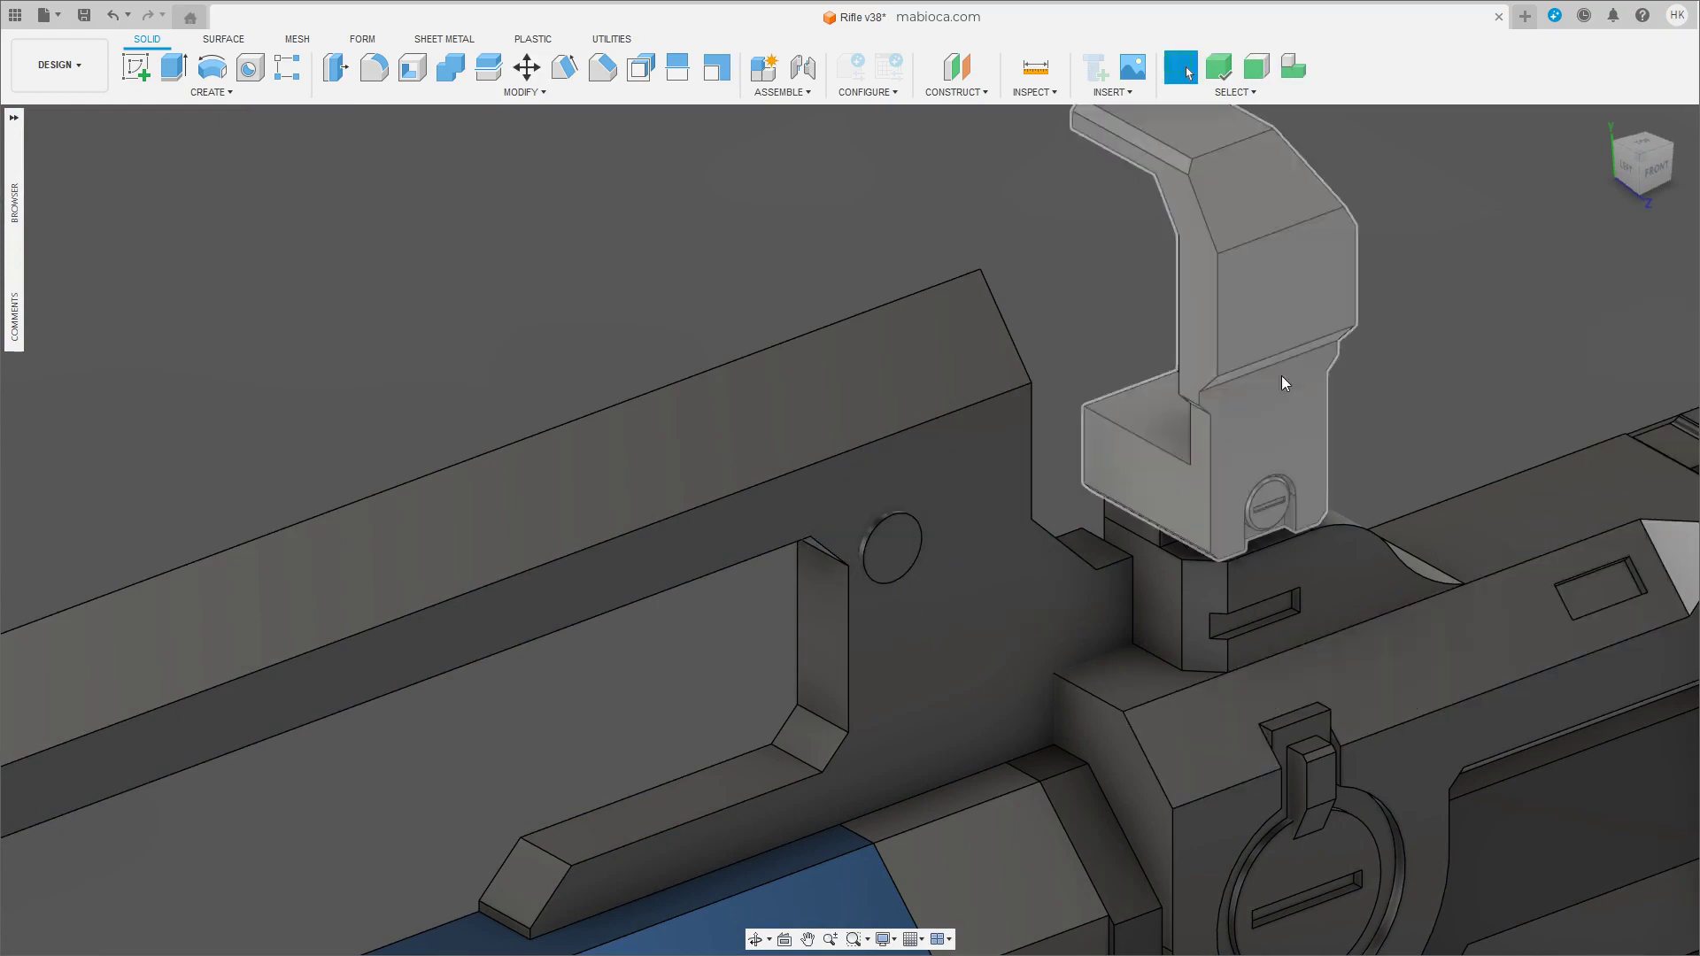
{"action": "left_click", "coordinate": [646, 543]}
{"action": "left_click", "coordinate": [881, 535]}
{"action": "key", "text": "Return"}
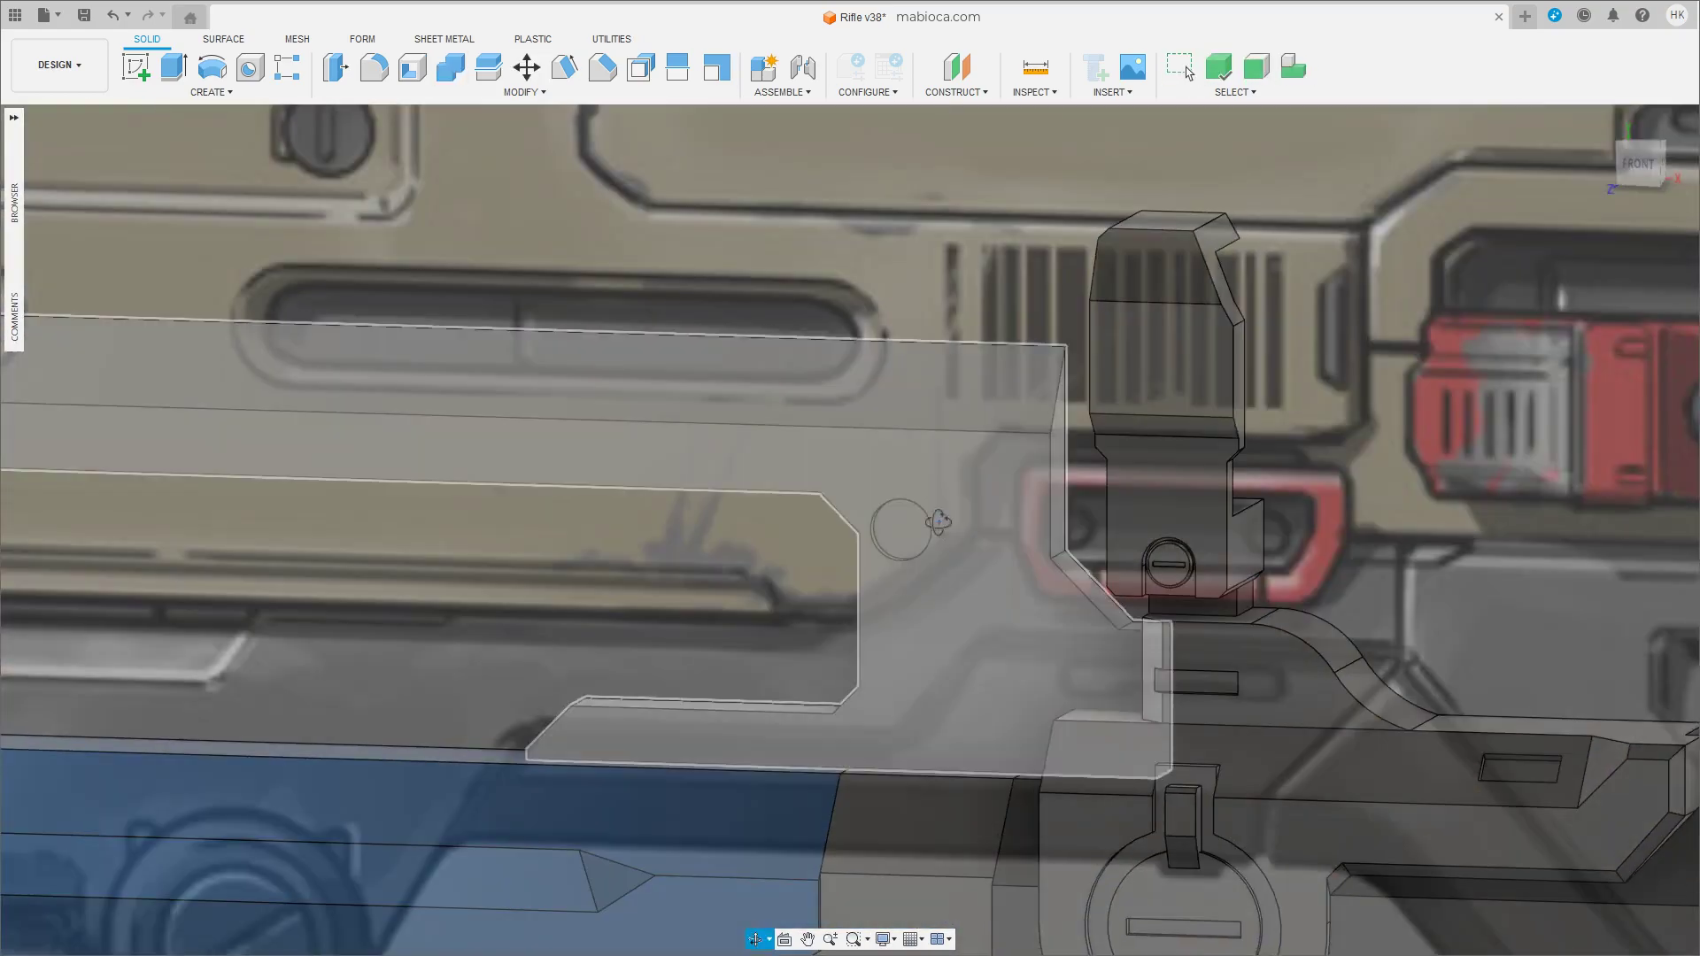
Draw a second box on the receiver face as a separate new body.
{"action": "middle_click_drag", "start_coordinate": [871, 595], "coordinate": [1225, 425], "text": "shift"}
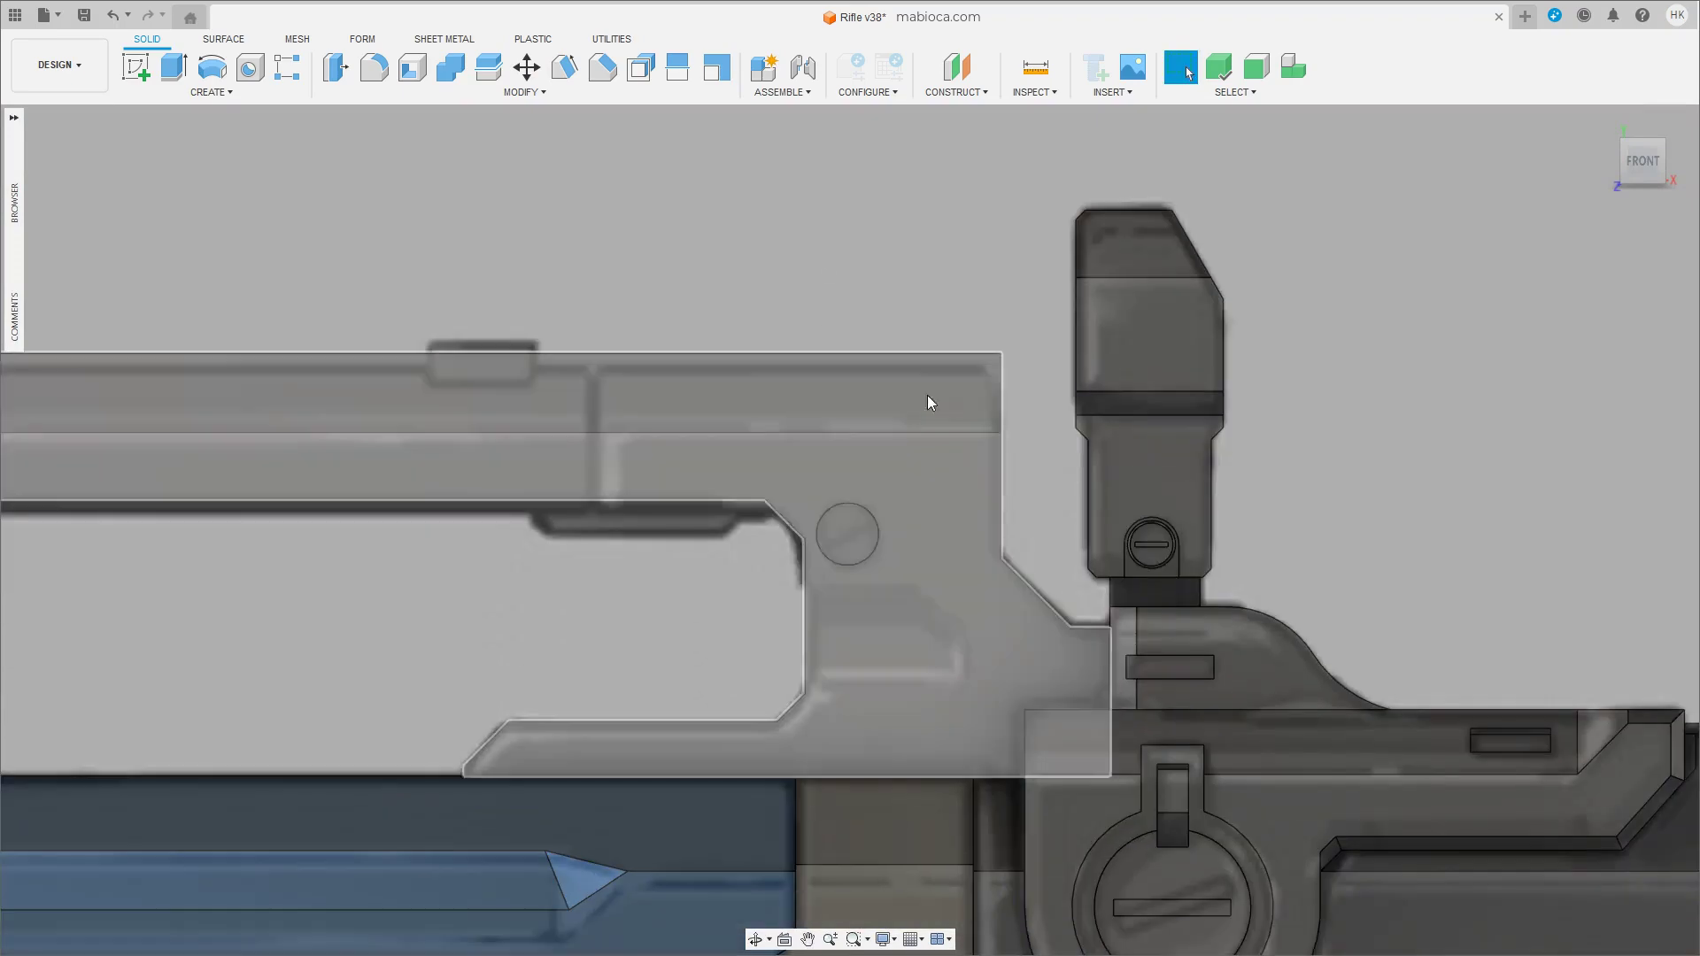
{"action": "left_click", "coordinate": [211, 92]}
{"action": "left_click", "coordinate": [182, 171]}
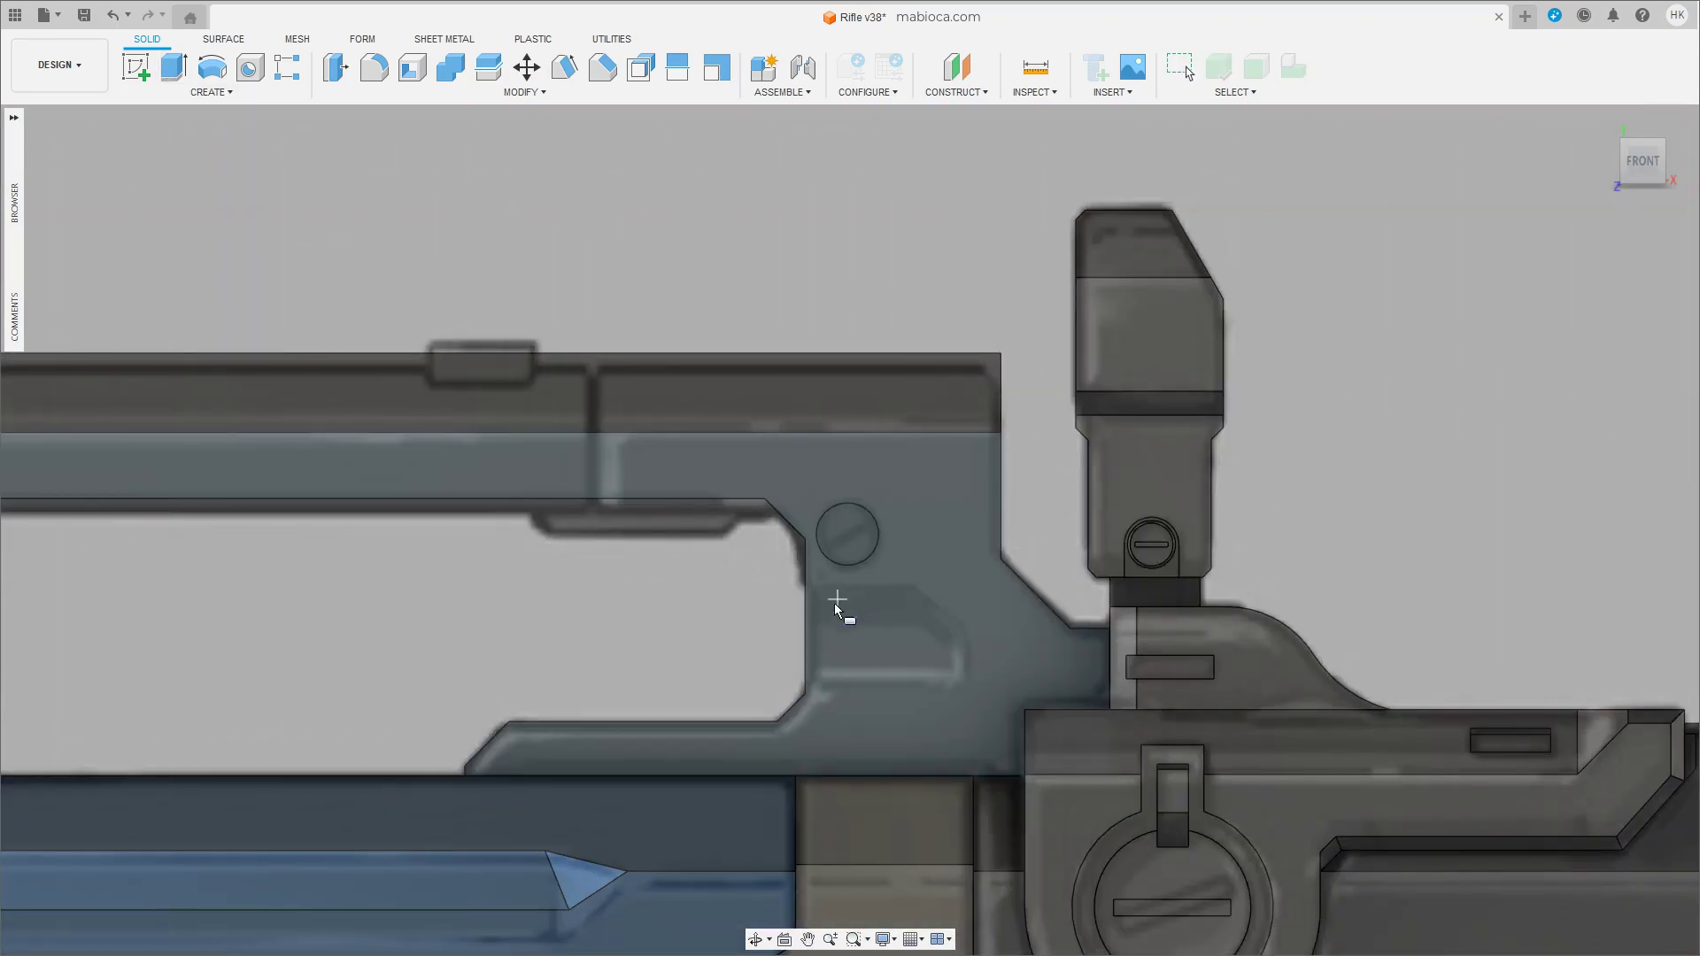
{"action": "left_click", "coordinate": [770, 680]}
{"action": "left_click", "coordinate": [1603, 356]}
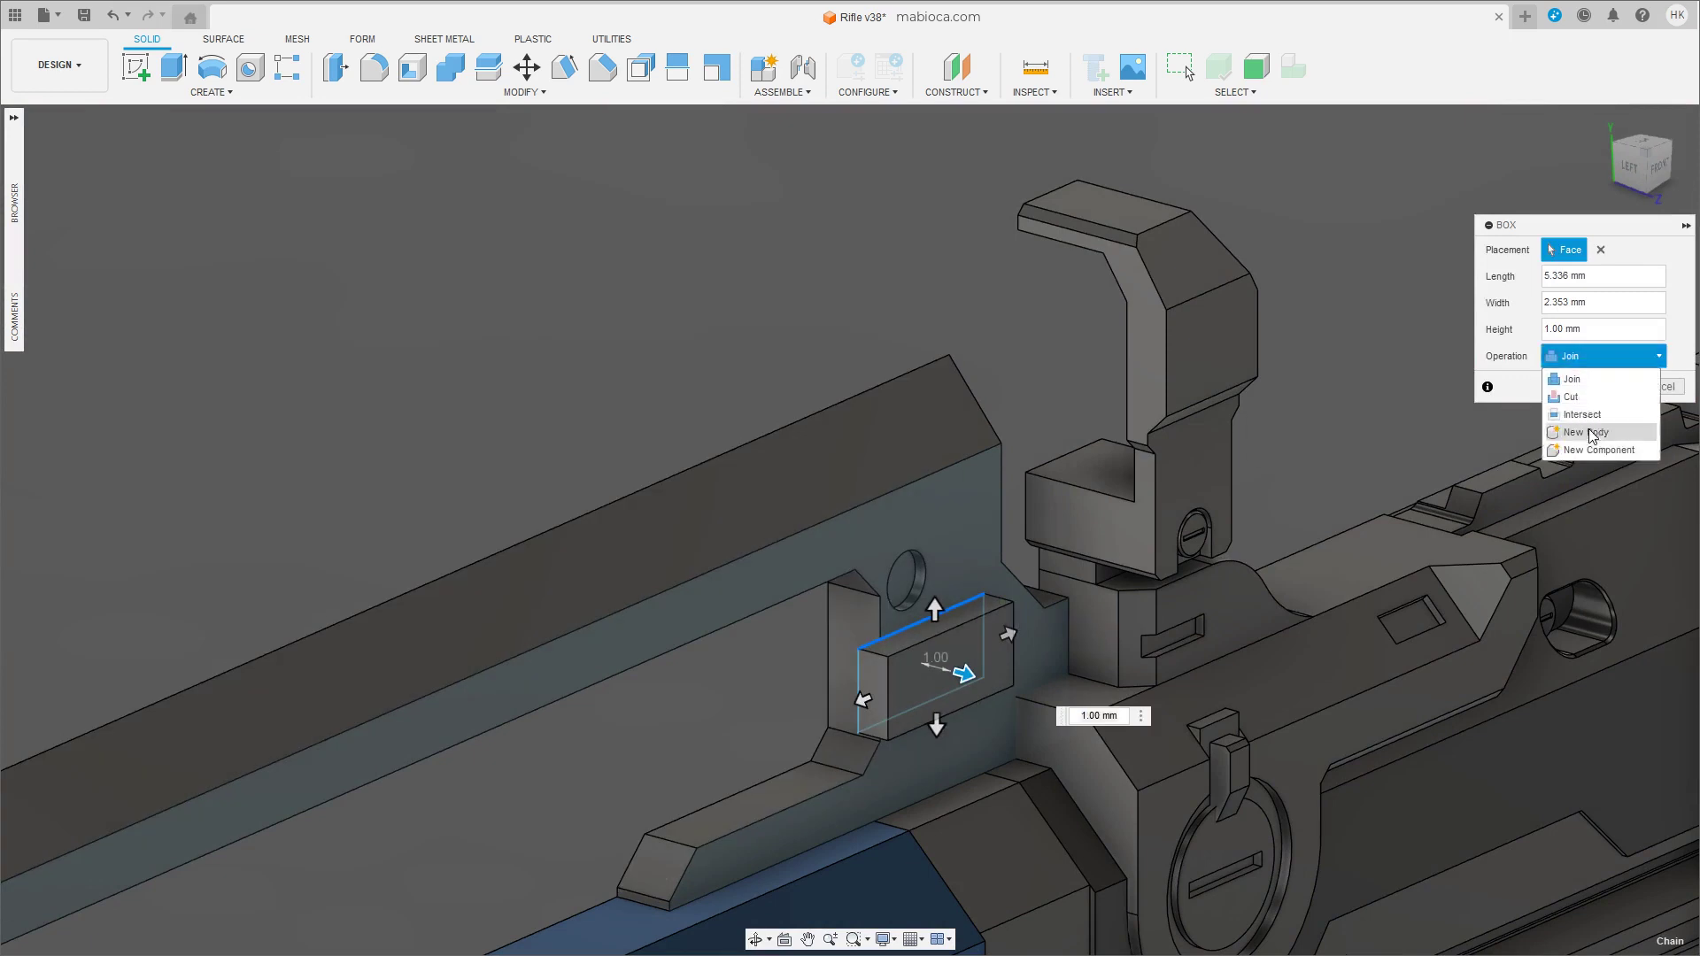
{"action": "left_click", "coordinate": [1586, 440]}
{"action": "key", "text": "Return"}
Push the box 0.723 mm into the receiver and cut it out as a pocket.
{"action": "left_click", "coordinate": [928, 643]}
{"action": "key", "text": "m"}
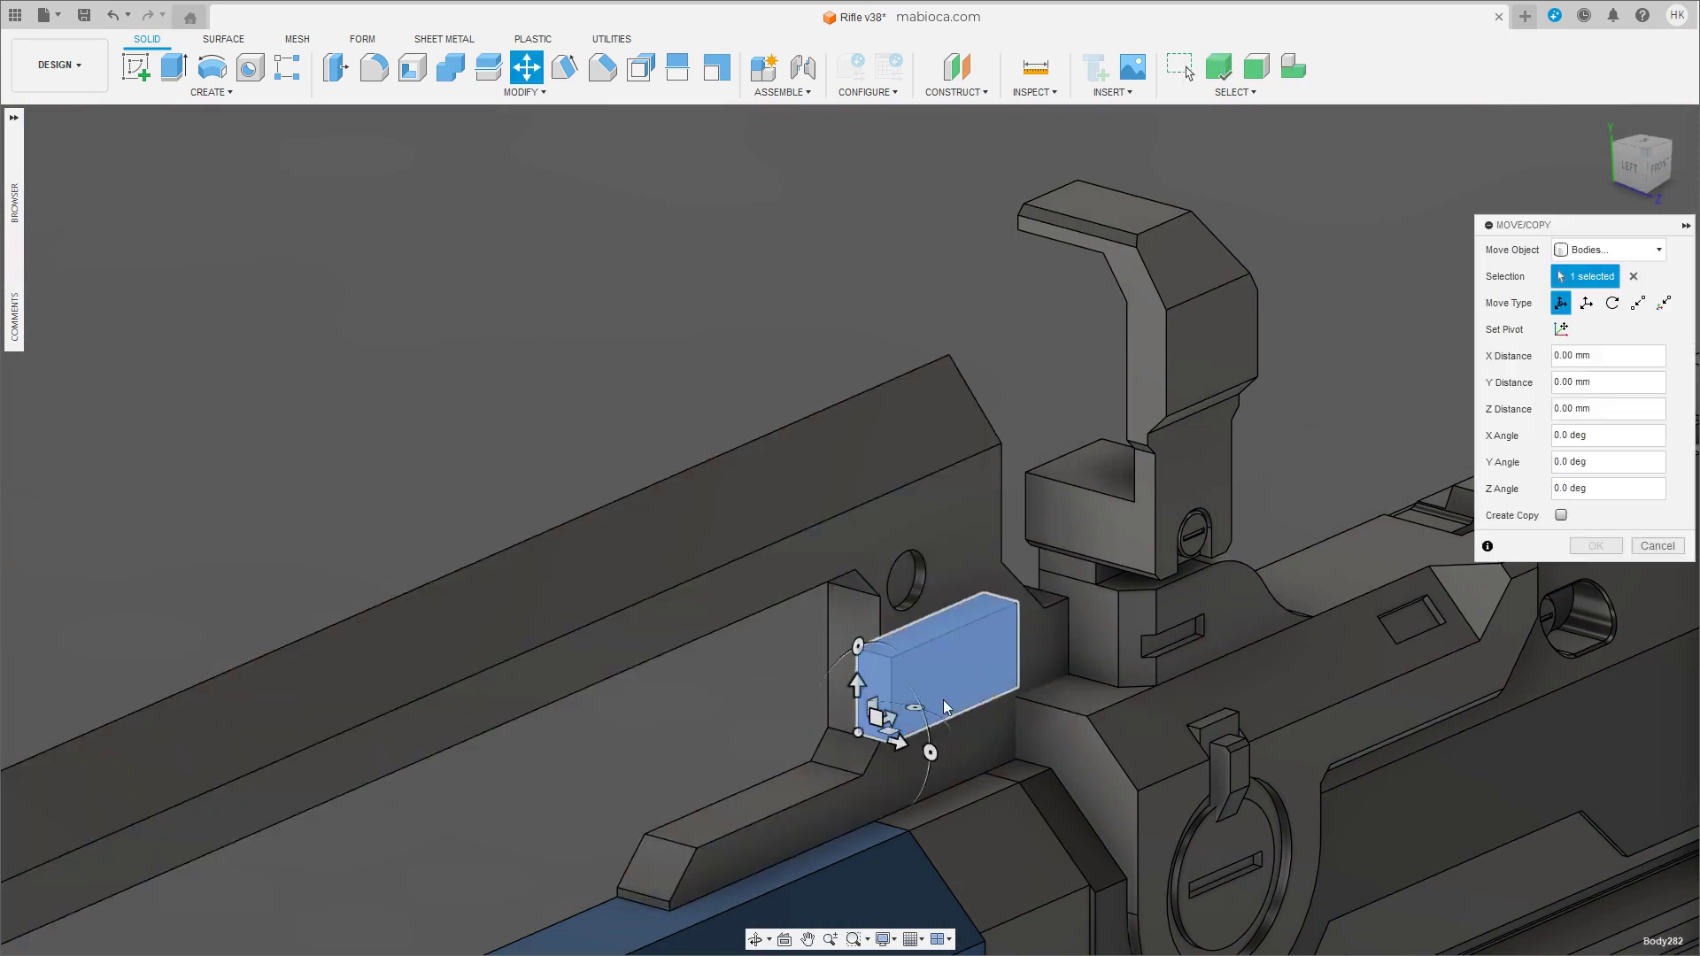
{"action": "left_click_drag", "start_coordinate": [930, 744], "coordinate": [880, 740]}
{"action": "key", "text": "Return"}
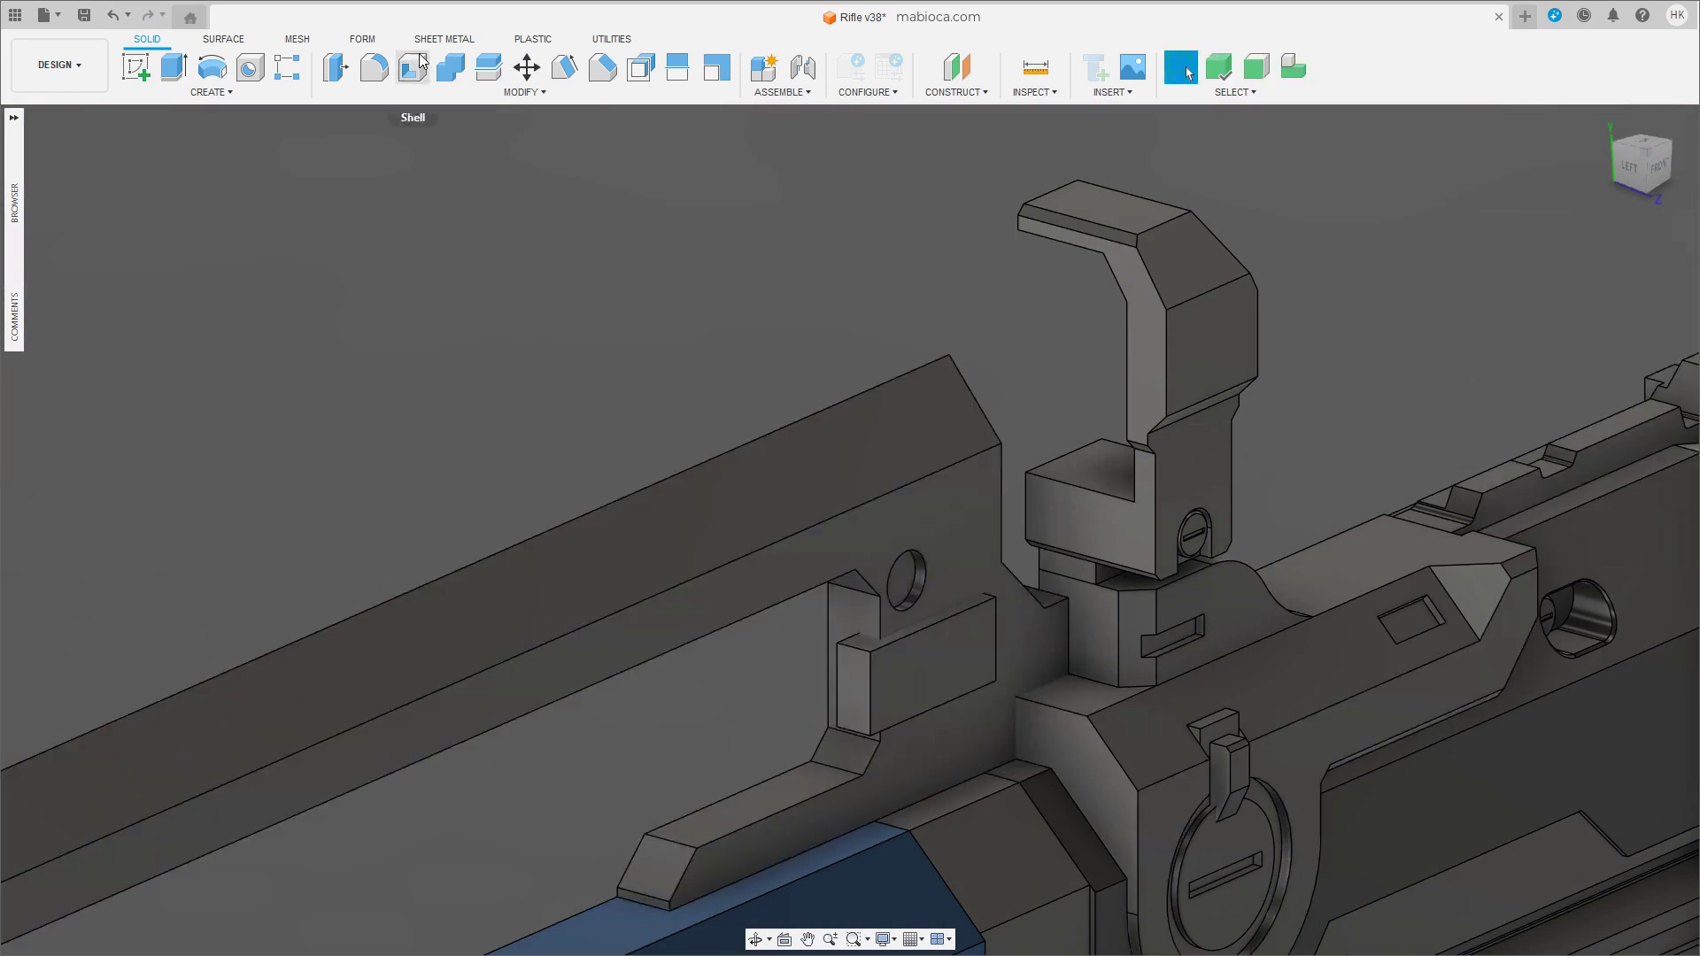
{"action": "left_click", "coordinate": [451, 66]}
{"action": "left_click", "coordinate": [974, 549]}
{"action": "left_click", "coordinate": [949, 645]}
{"action": "left_click", "coordinate": [1597, 387]}
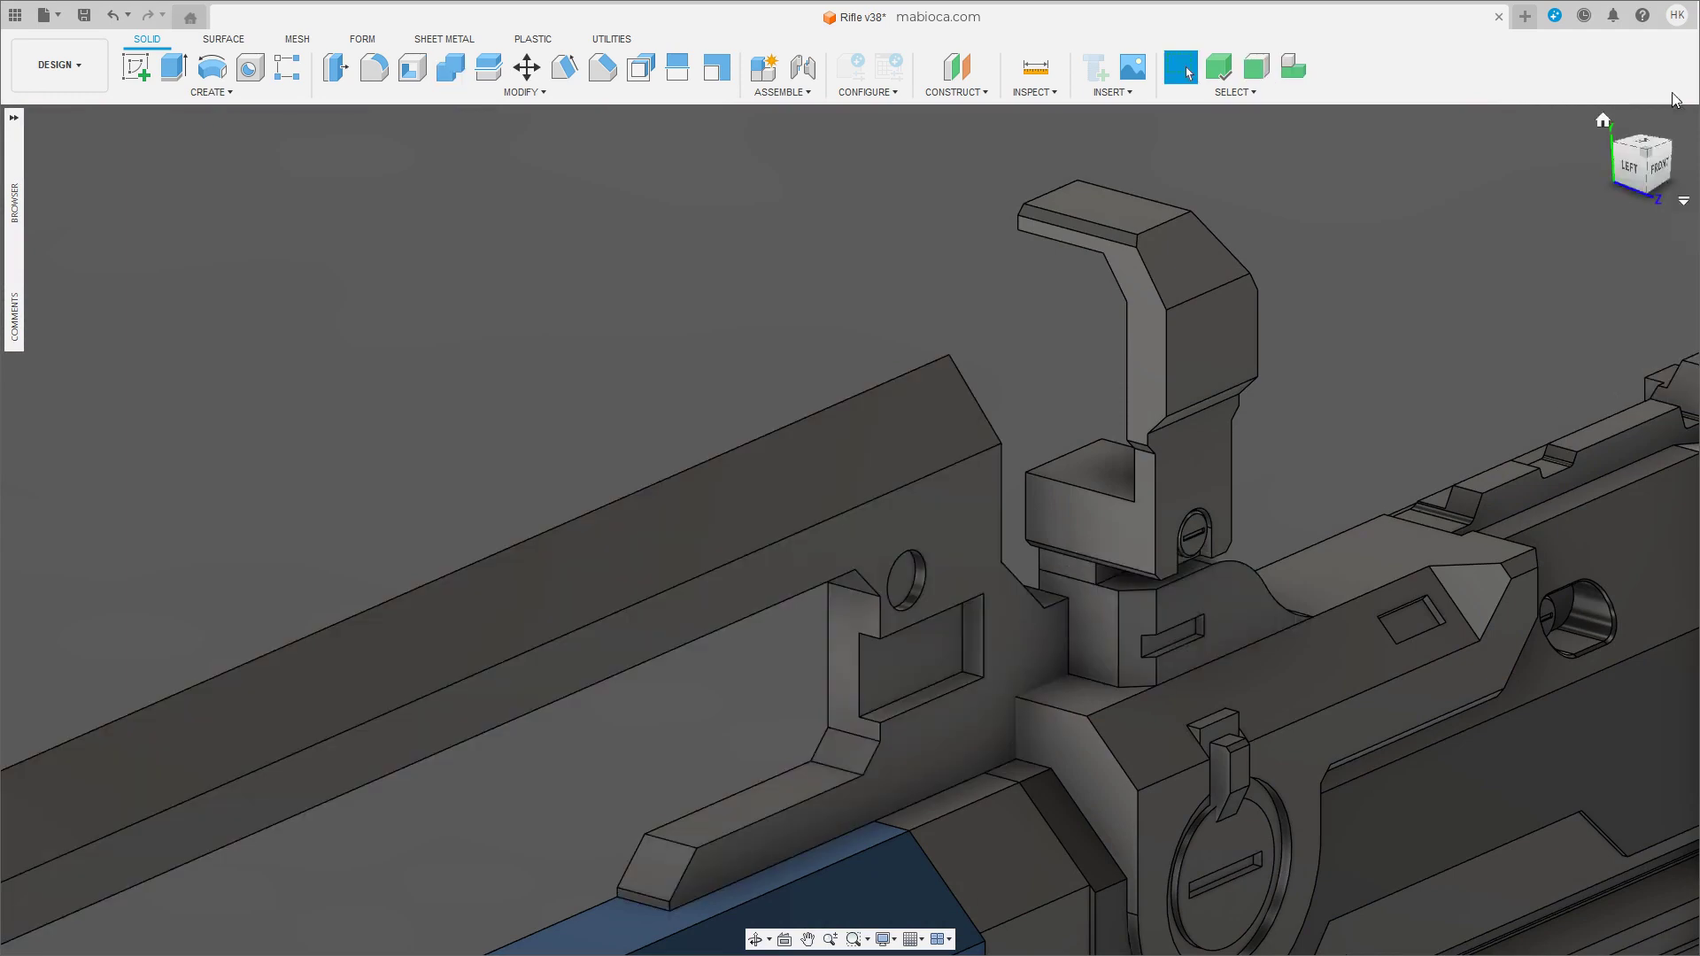
Chamfer the pocket edge by 1.345 mm.
{"action": "left_click", "coordinate": [1660, 167]}
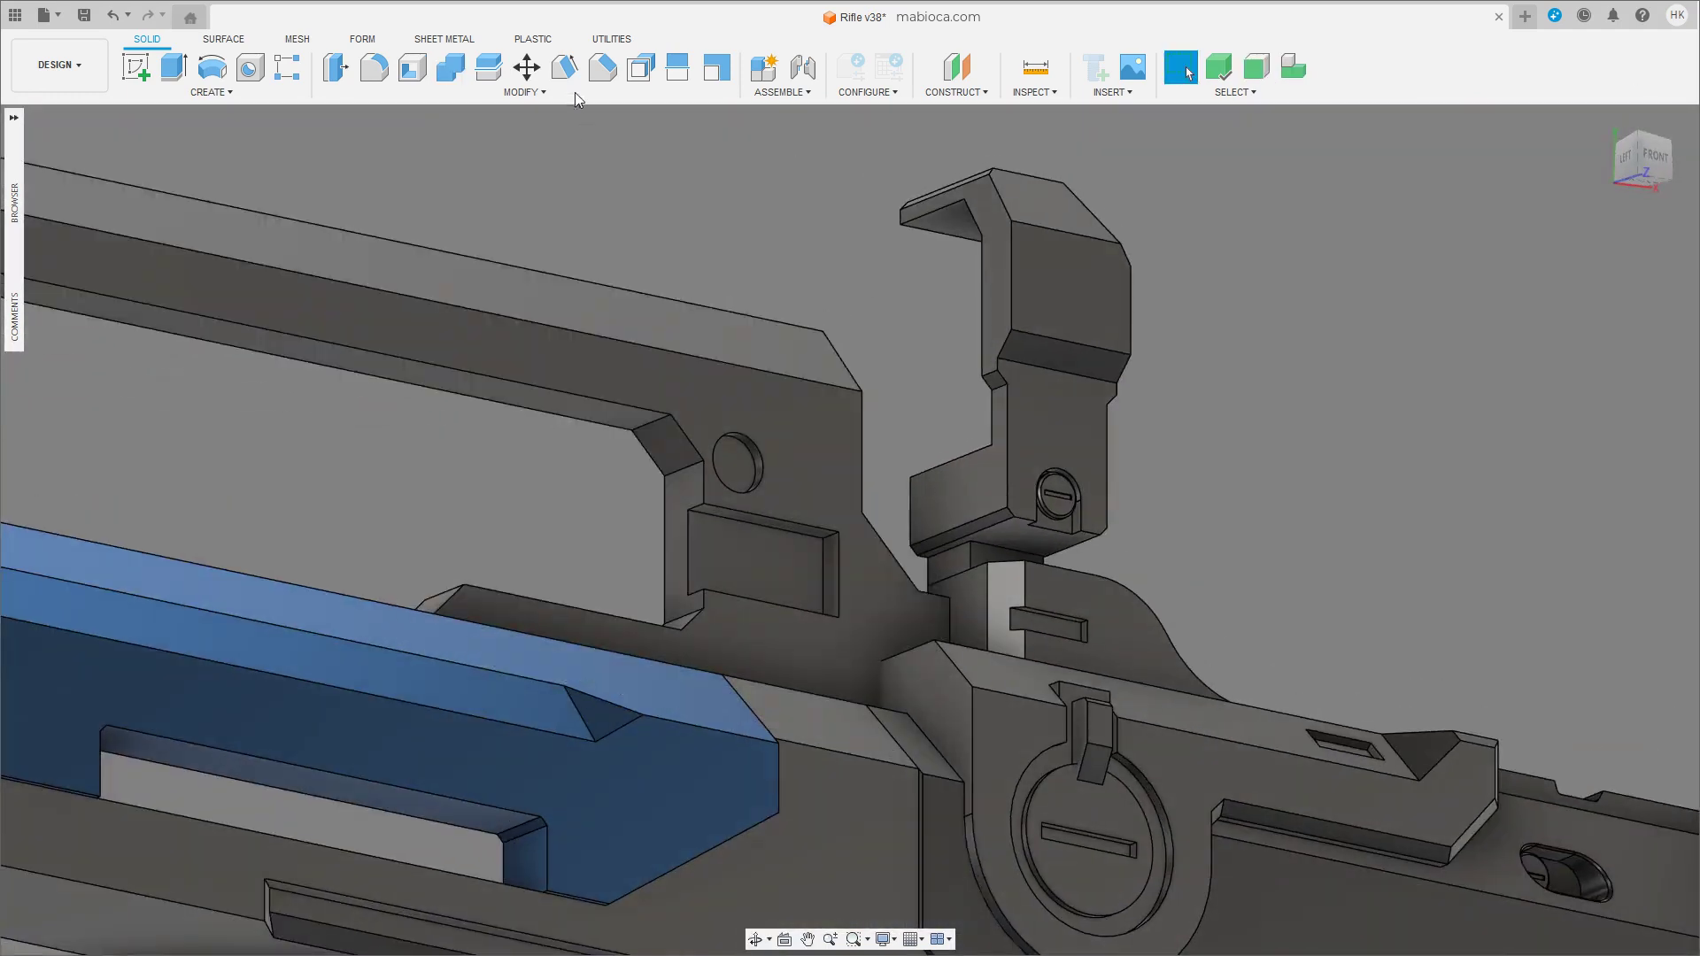
{"action": "left_click", "coordinate": [602, 67]}
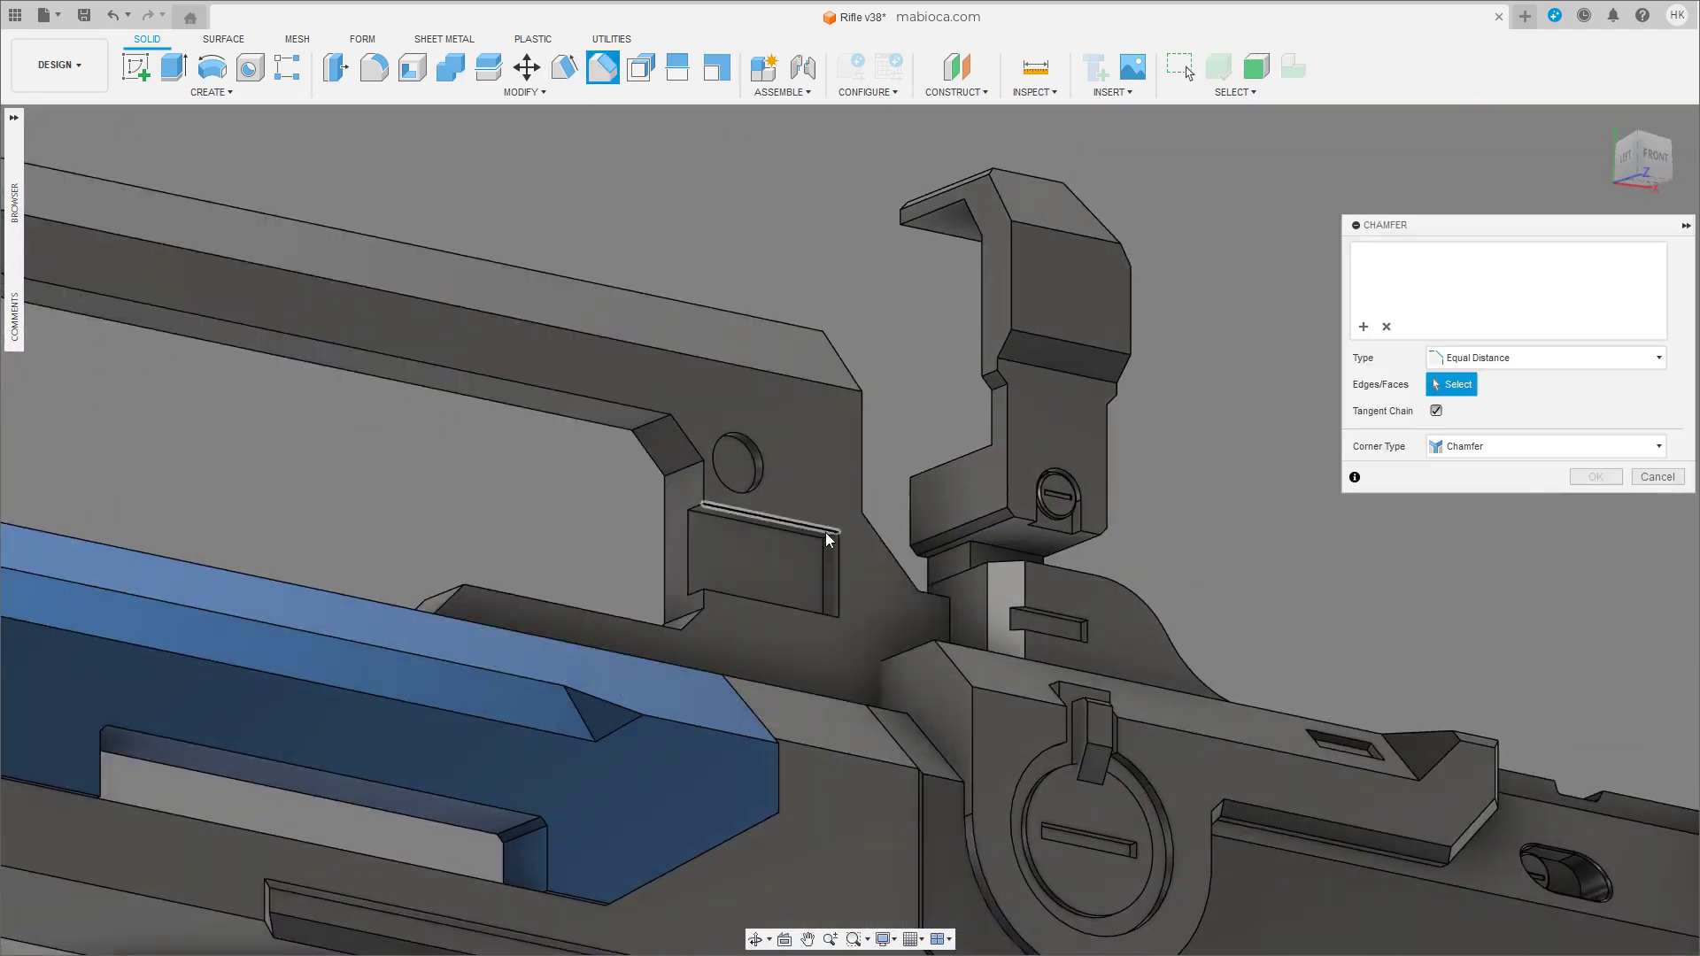
{"action": "left_click", "coordinate": [1652, 158]}
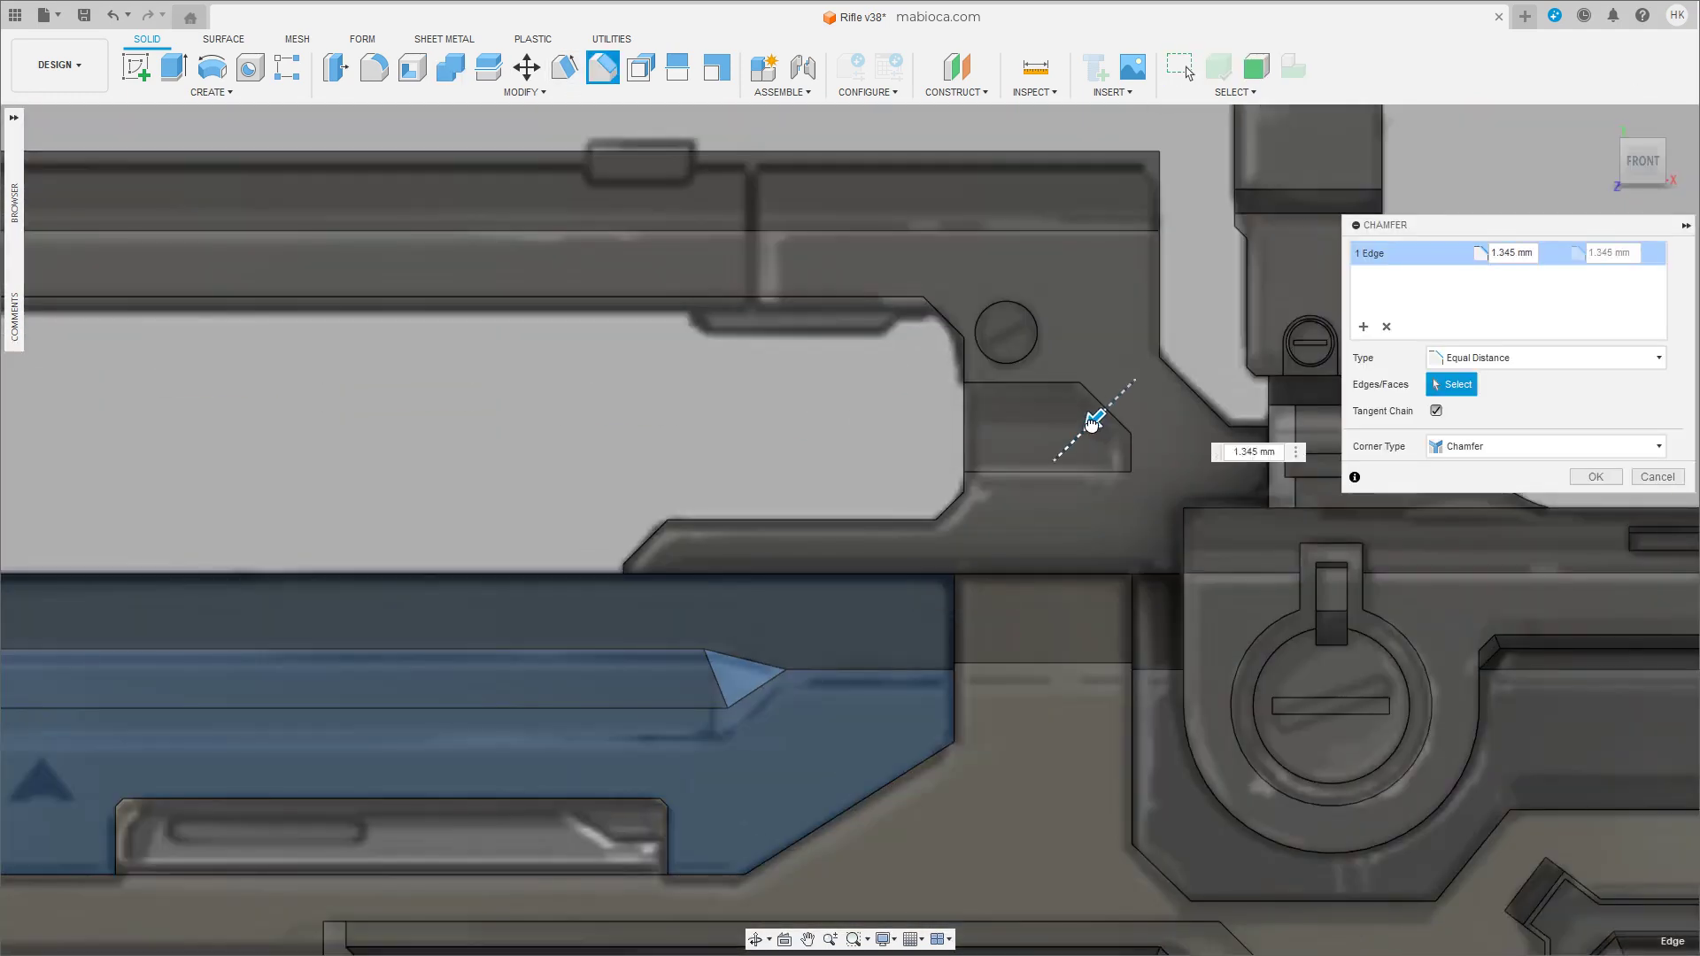
{"action": "key", "text": "Escape"}
Shift the small face inside the pocket 0.324 mm sideways.
{"action": "middle_click_drag", "start_coordinate": [1437, 475], "coordinate": [1134, 453], "text": "shift"}
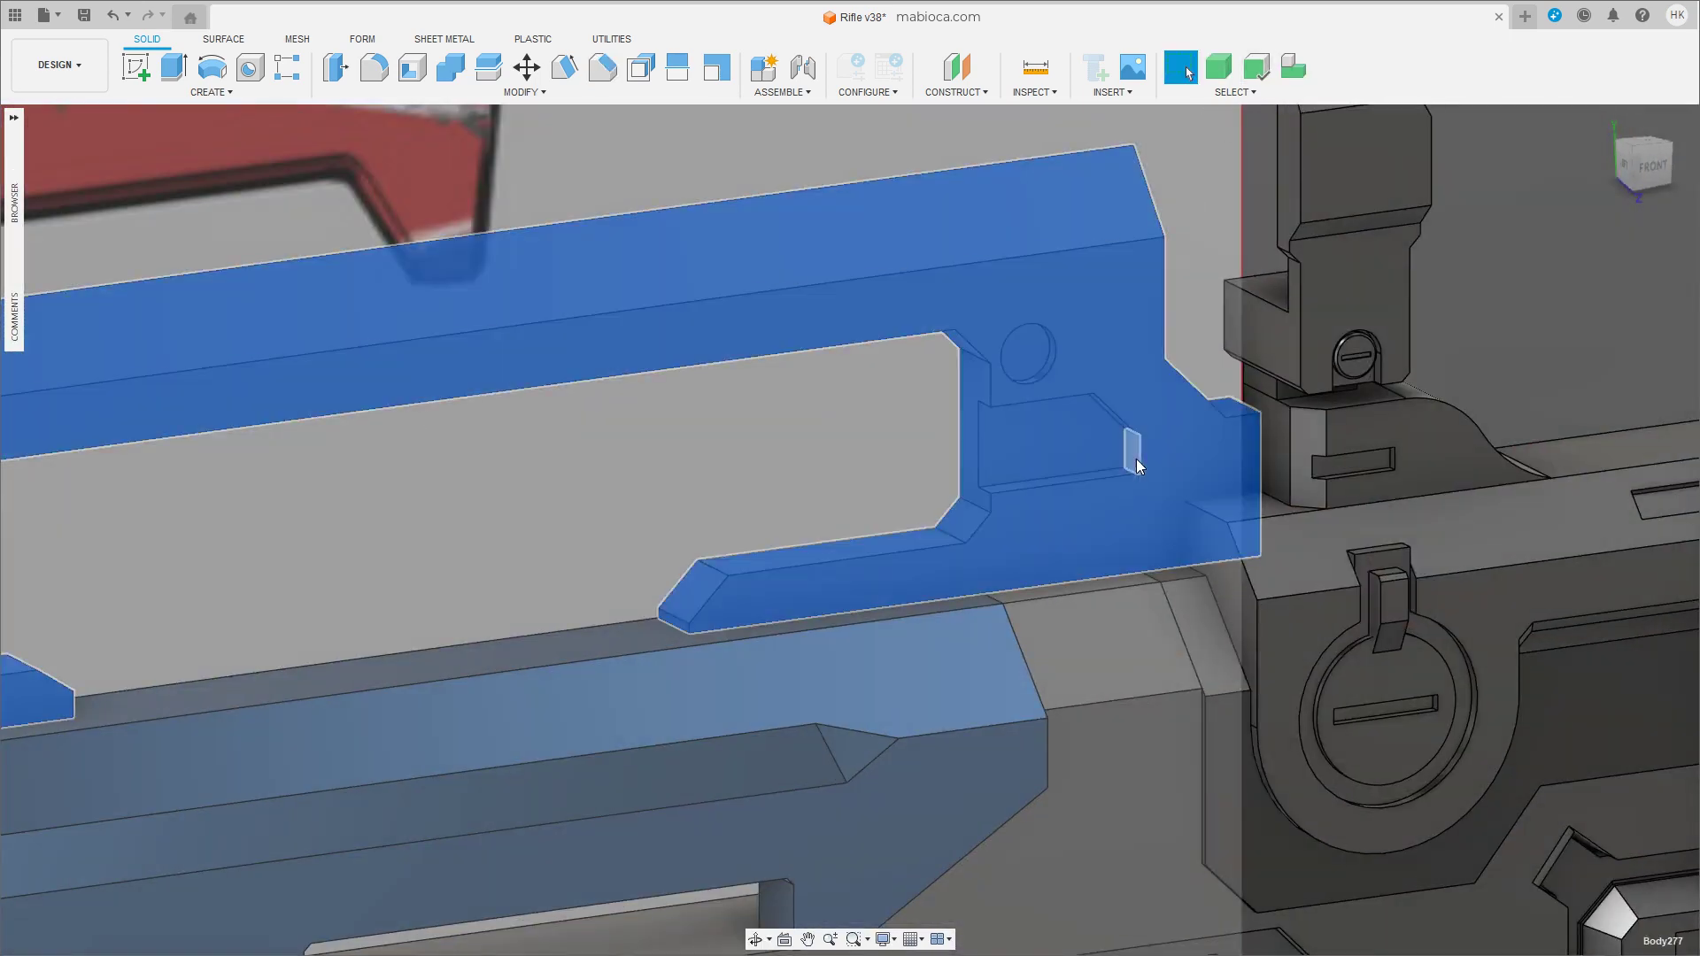
{"action": "left_click", "coordinate": [1135, 454]}
{"action": "key", "text": "m"}
{"action": "left_click_drag", "start_coordinate": [1095, 481], "coordinate": [1080, 483]}
{"action": "left_click", "coordinate": [1646, 176]}
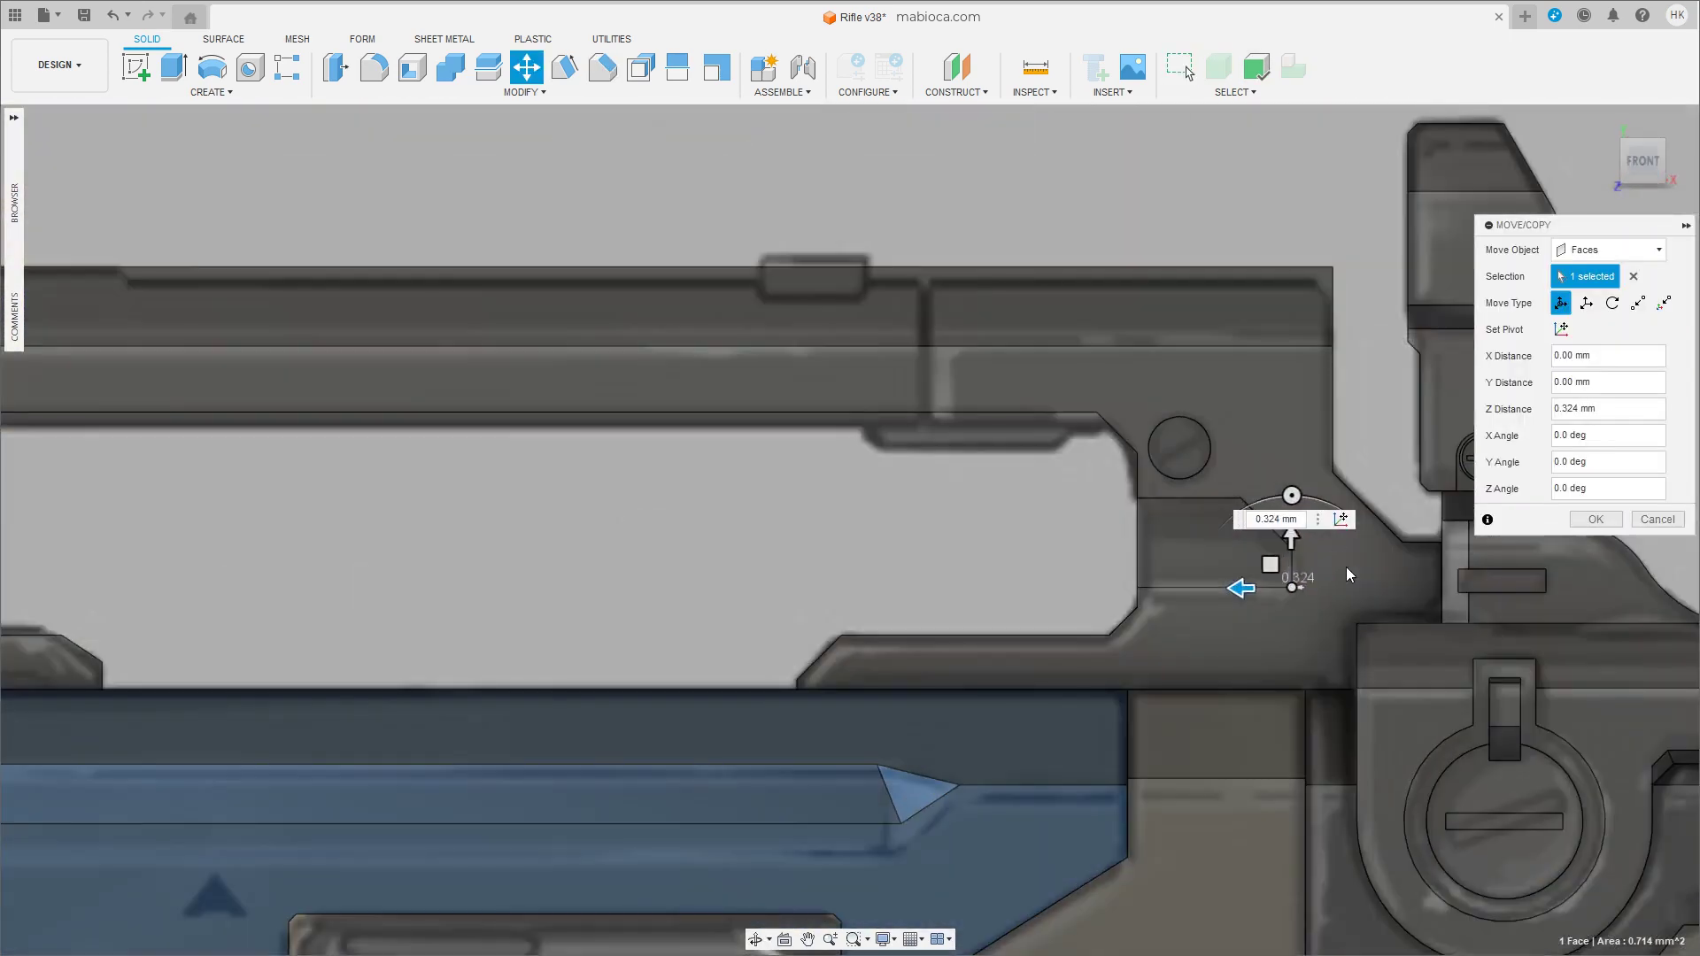
{"action": "left_click", "coordinate": [1597, 520]}
{"action": "scroll", "coordinate": [1155, 455], "scroll_direction": "down", "scroll_amount": 5}
Save the design as version v39.
{"action": "key", "text": "ctrl+s"}
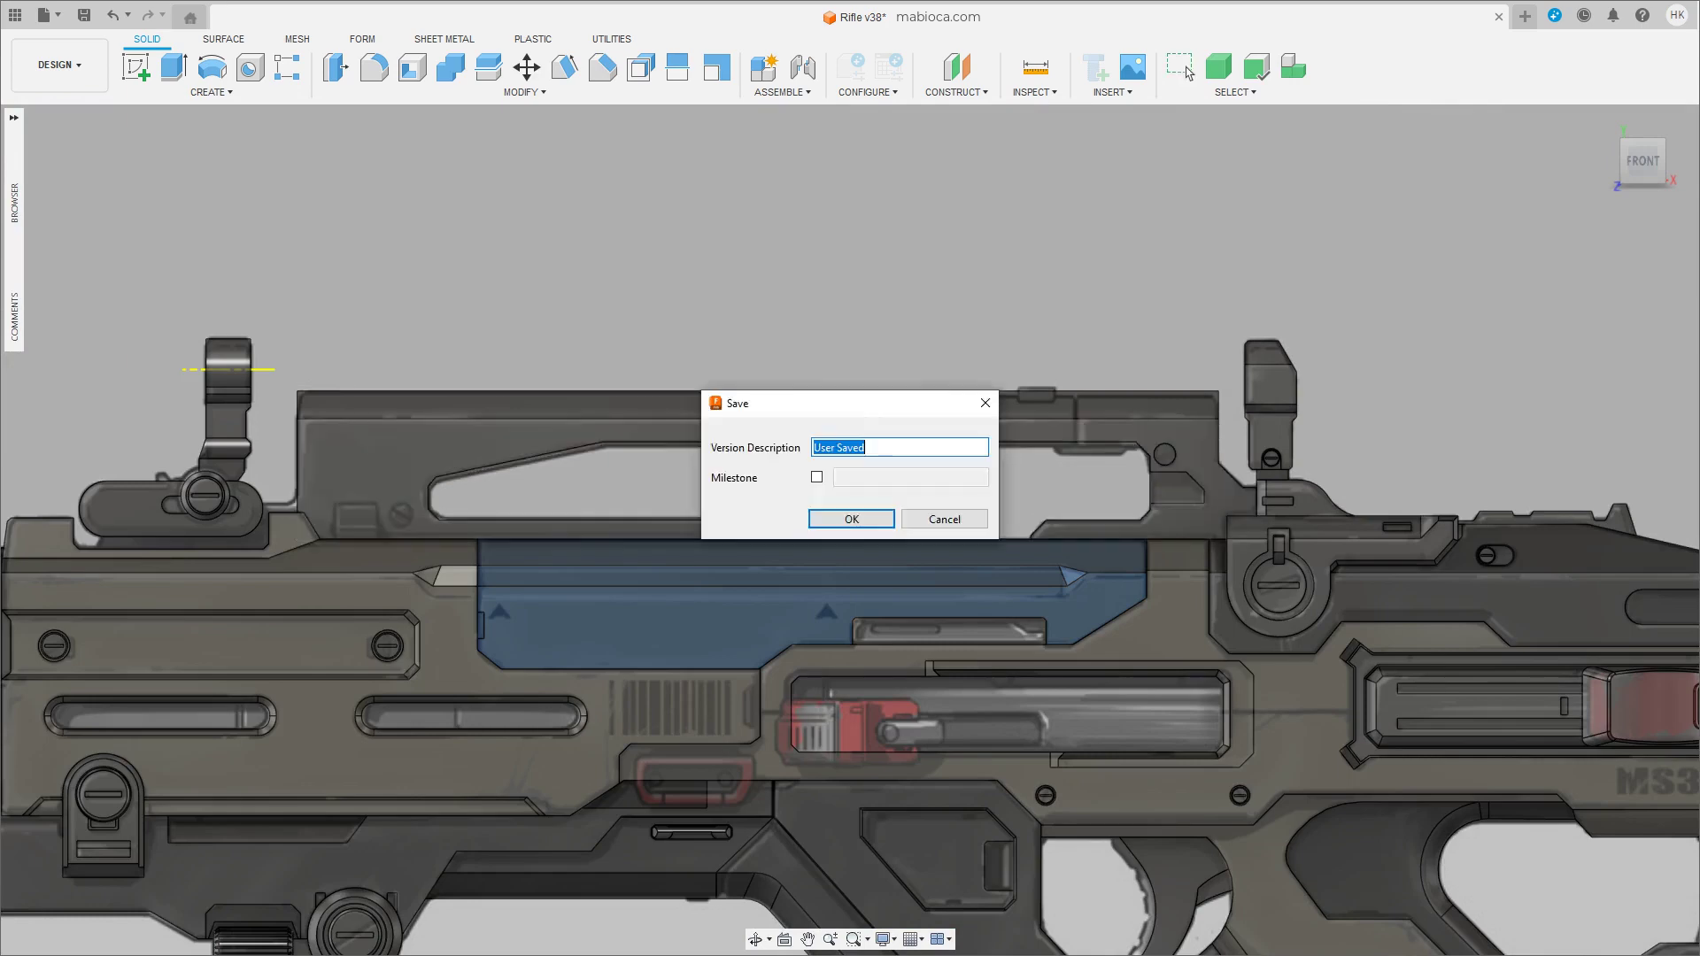
{"action": "key", "text": "Return"}
{"action": "scroll", "coordinate": [926, 569], "scroll_direction": "up", "scroll_amount": 2}
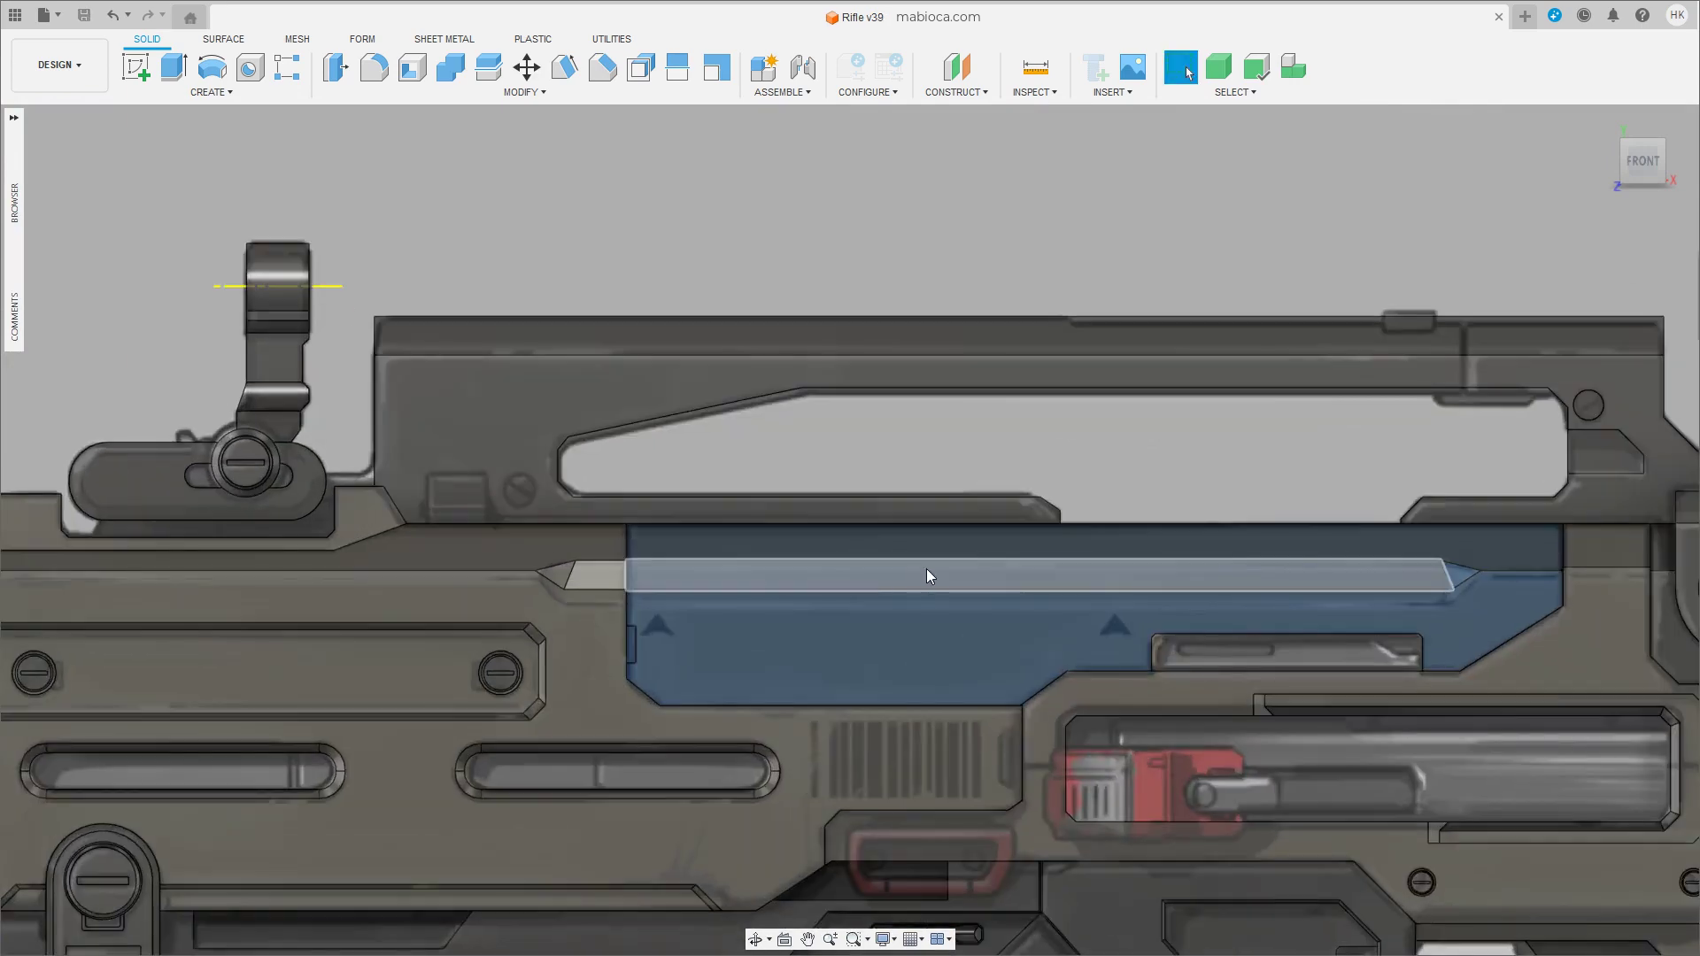
{"action": "scroll", "coordinate": [926, 569], "scroll_direction": "up", "scroll_amount": 3}
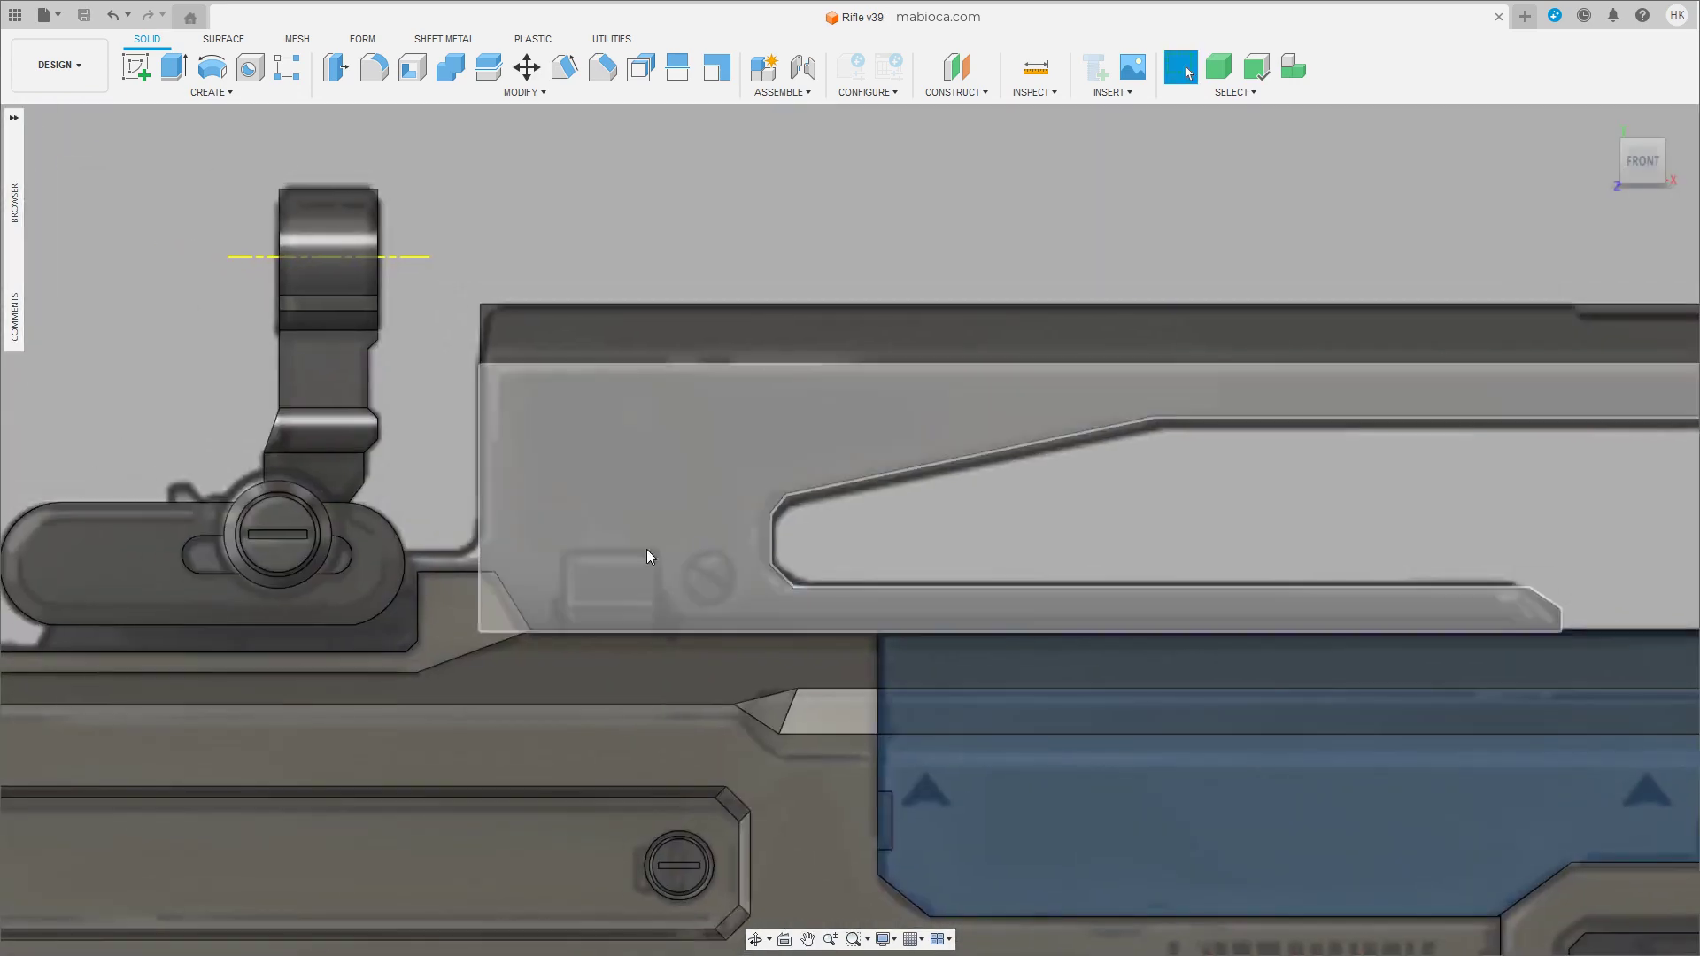
Create a small round pin cylinder on the receiver face.
{"action": "left_click", "coordinate": [211, 92]}
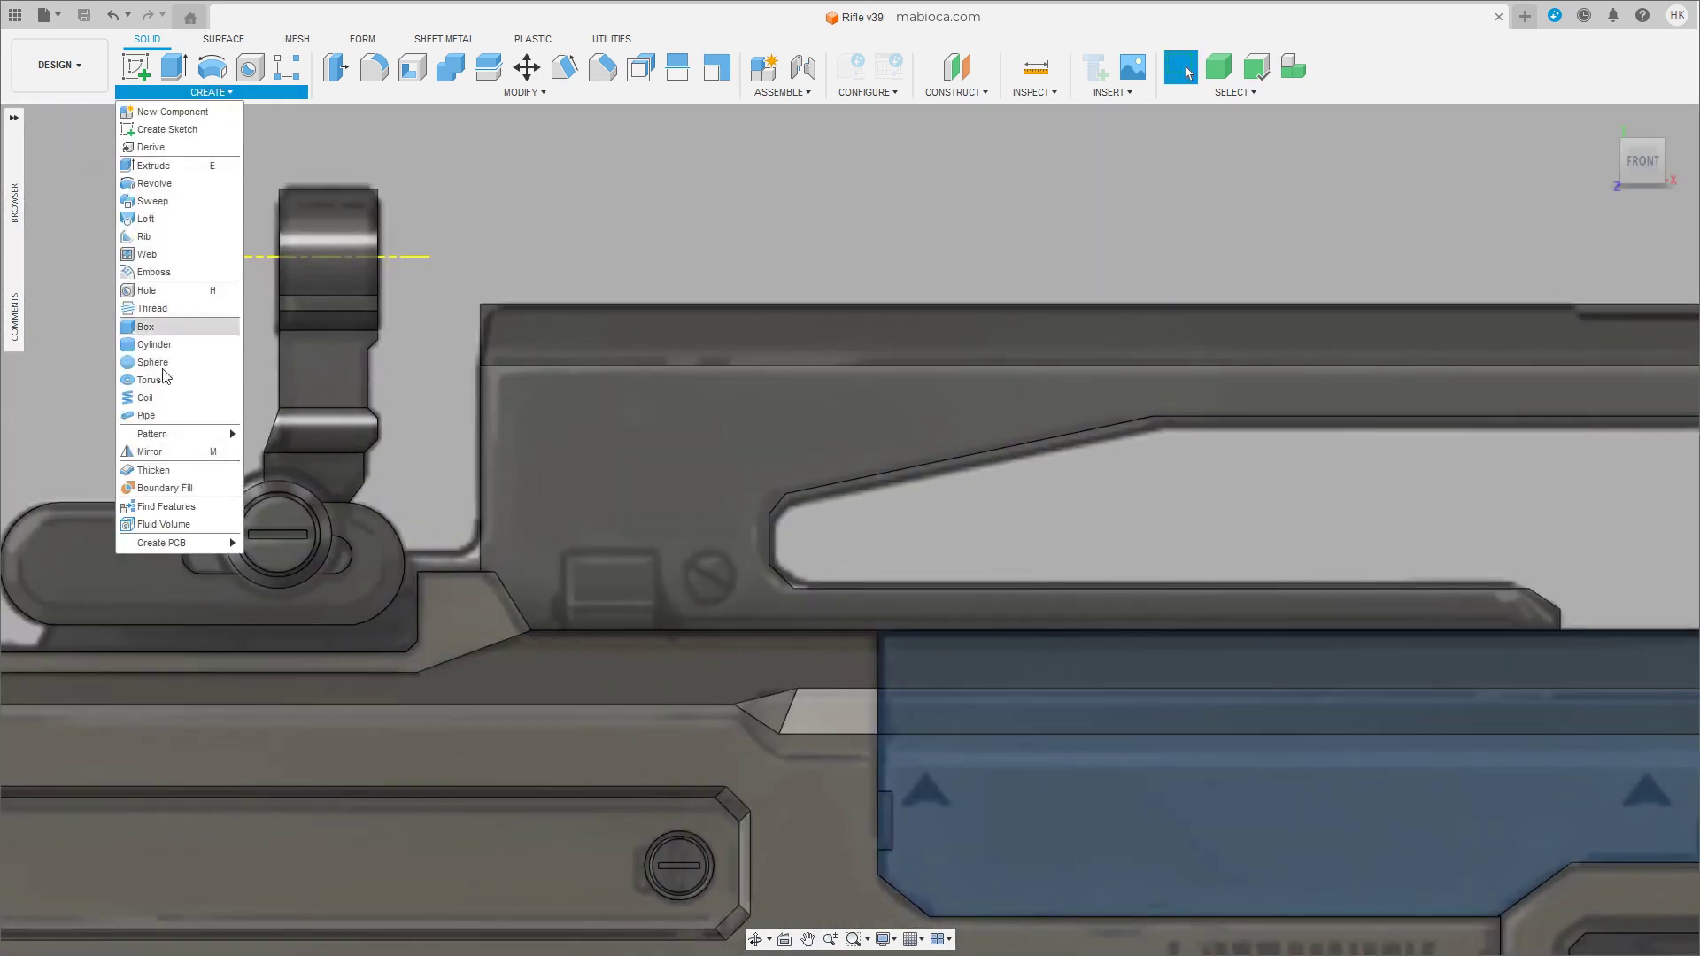
{"action": "left_click", "coordinate": [177, 377]}
{"action": "left_click", "coordinate": [710, 576]}
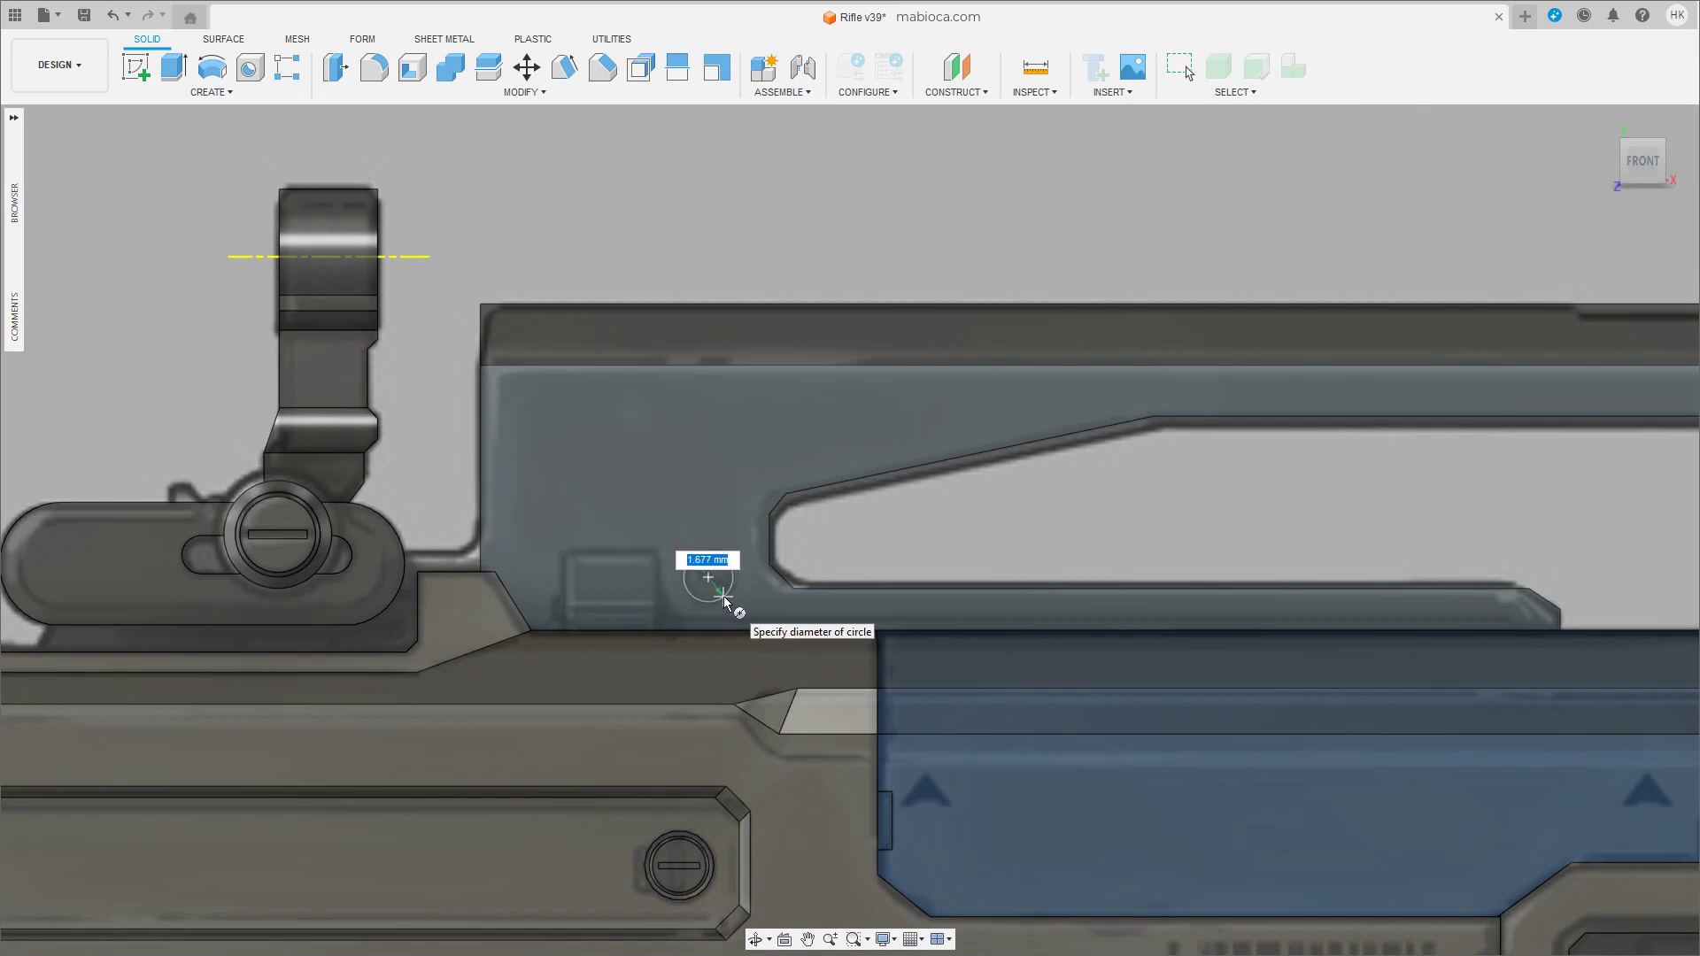
{"action": "left_click", "coordinate": [723, 591]}
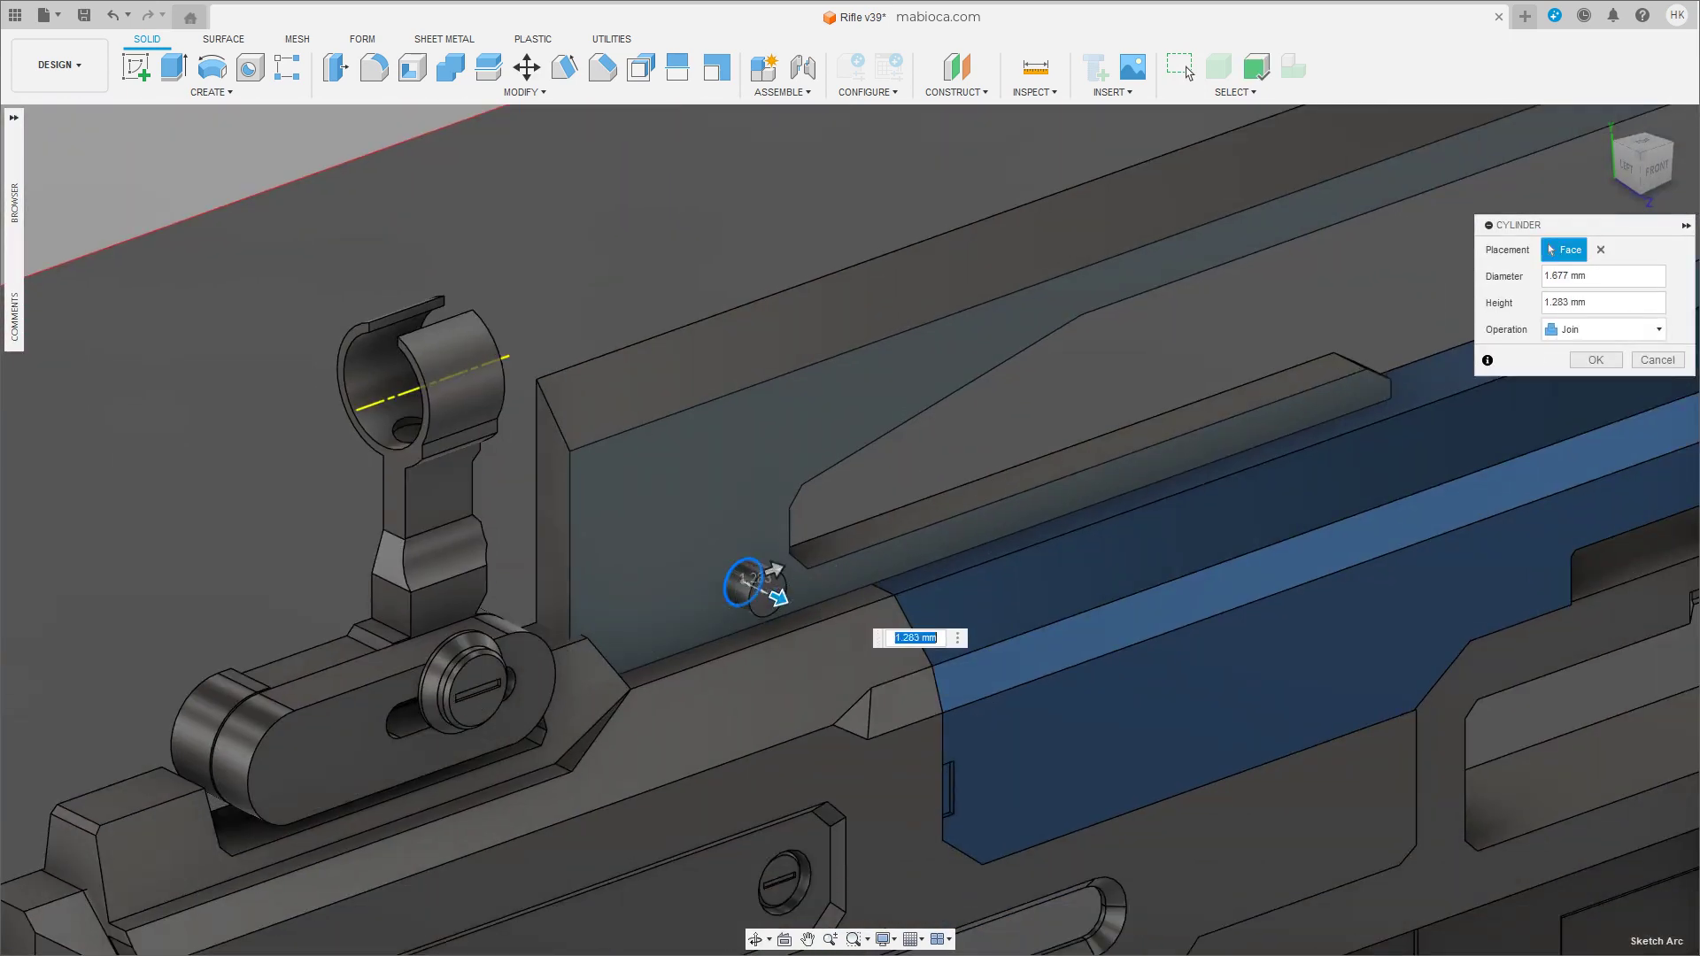
{"action": "left_click", "coordinate": [1581, 404]}
{"action": "key", "text": "Return"}
Sink the pin slightly into the receiver.
{"action": "scroll", "coordinate": [706, 581], "scroll_direction": "up", "scroll_amount": 3}
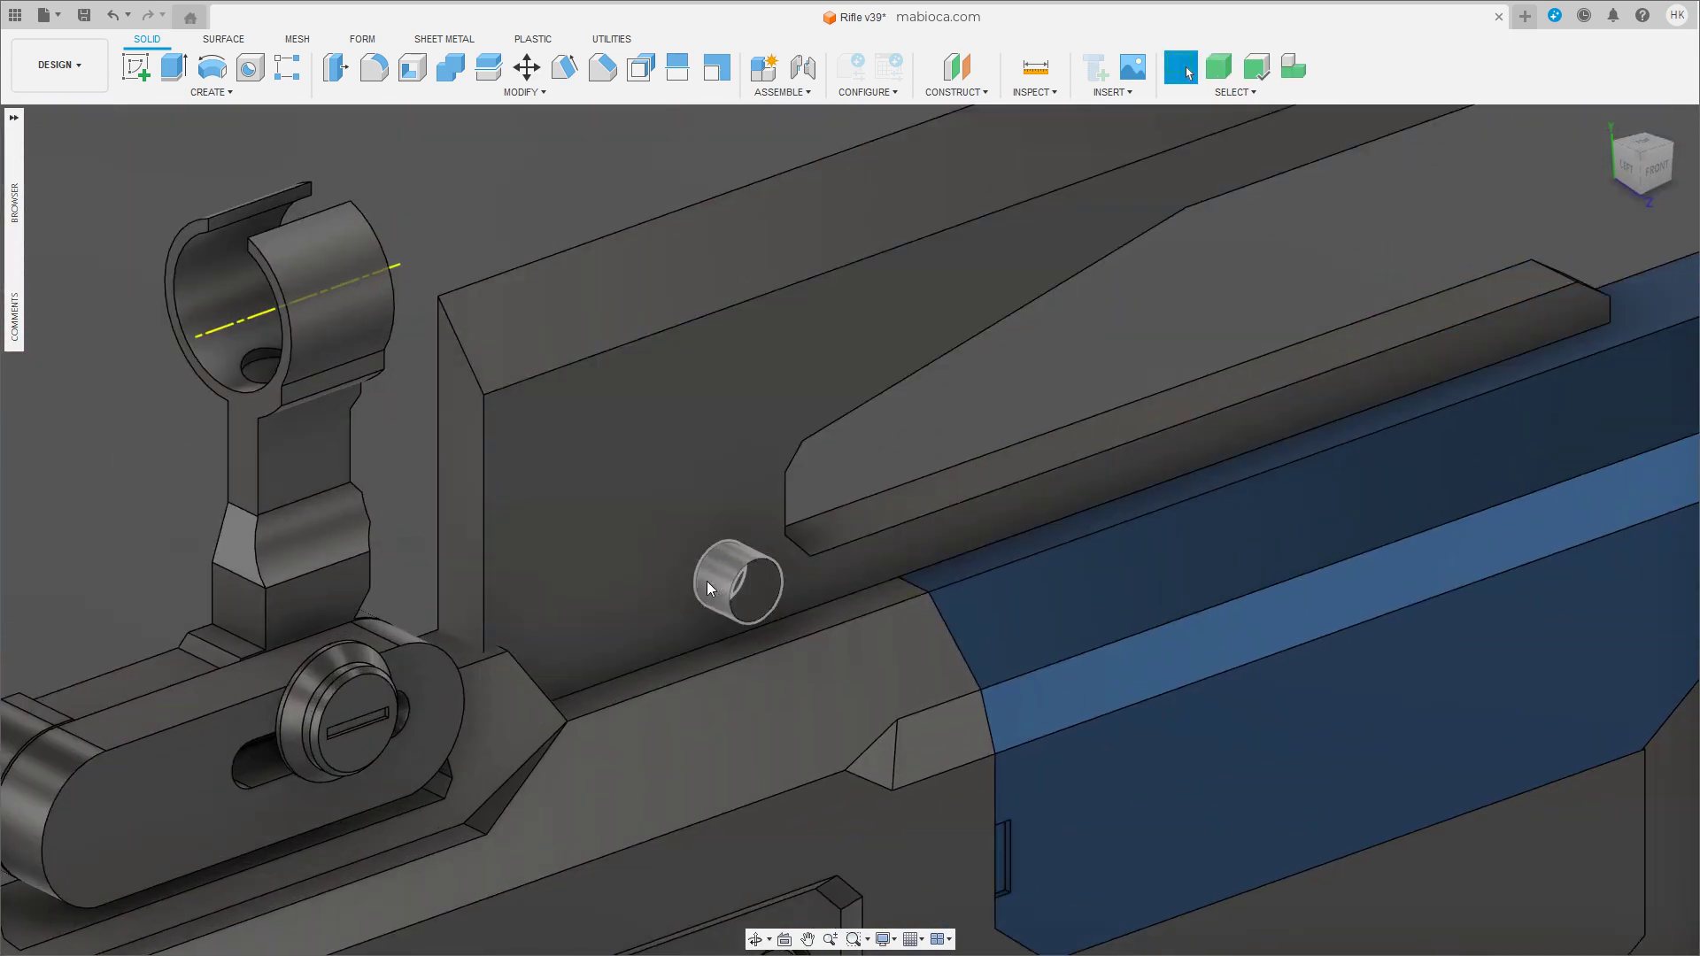
{"action": "left_click", "coordinate": [707, 581]}
{"action": "key", "text": "m"}
{"action": "left_click_drag", "start_coordinate": [713, 620], "coordinate": [790, 598]}
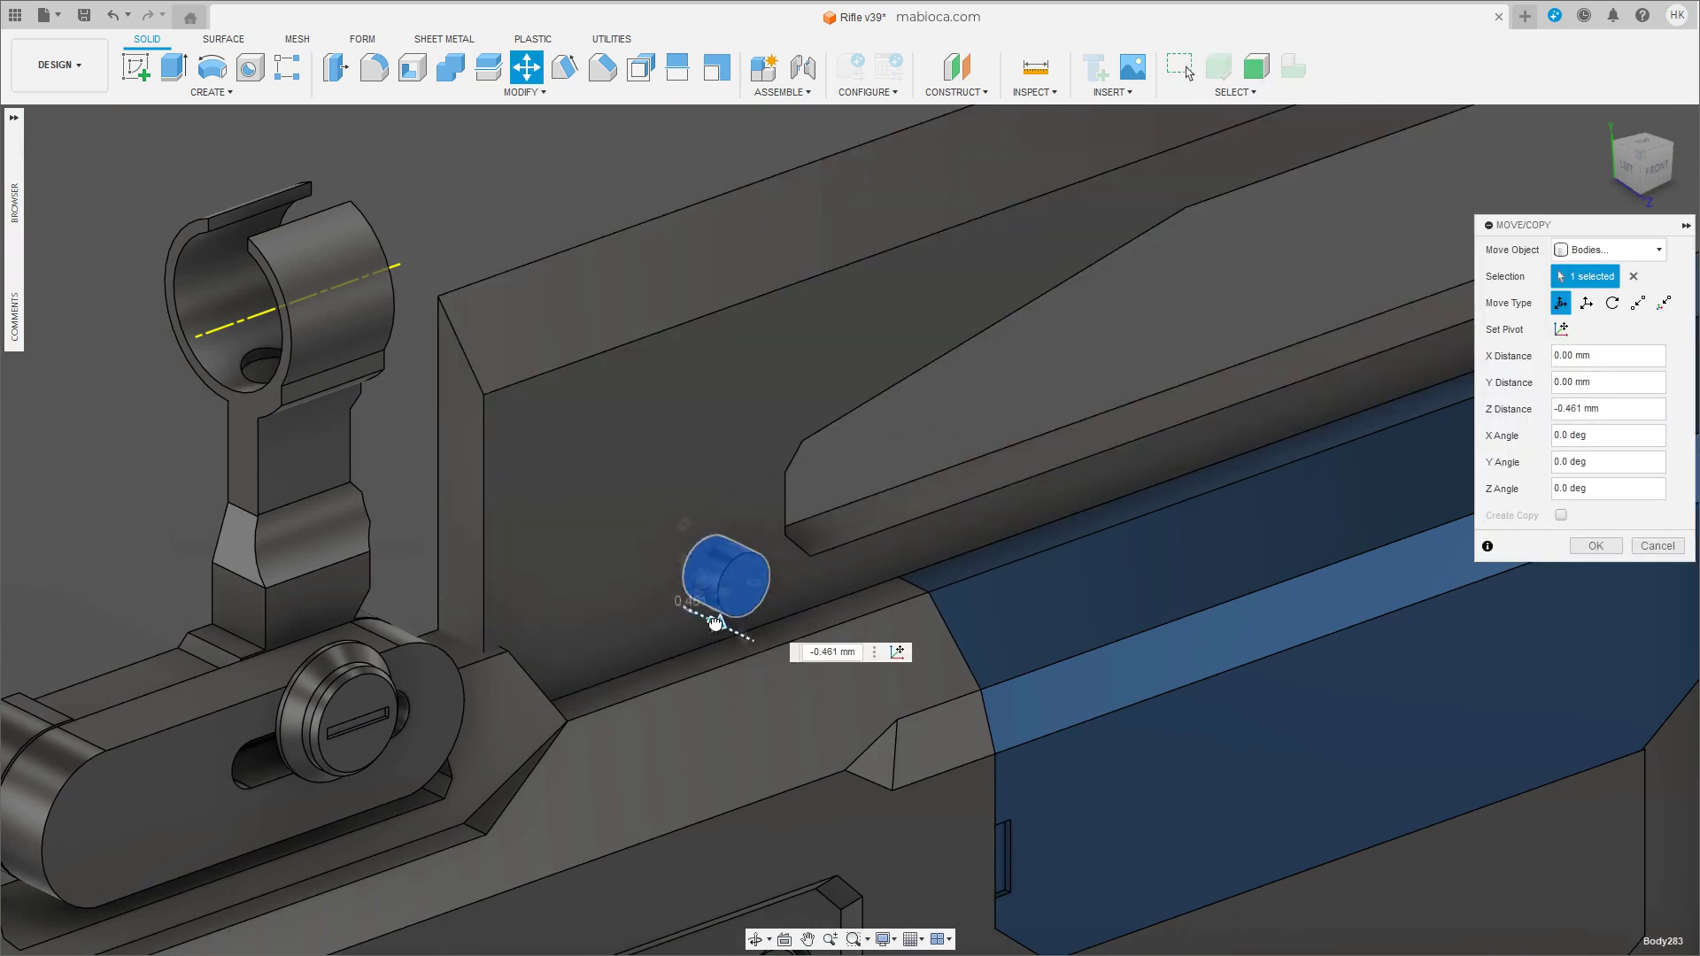
{"action": "scroll", "coordinate": [639, 654], "scroll_direction": "down", "scroll_amount": 4}
{"action": "key", "text": "Return"}
{"action": "scroll", "coordinate": [639, 653], "scroll_direction": "up", "scroll_amount": 2}
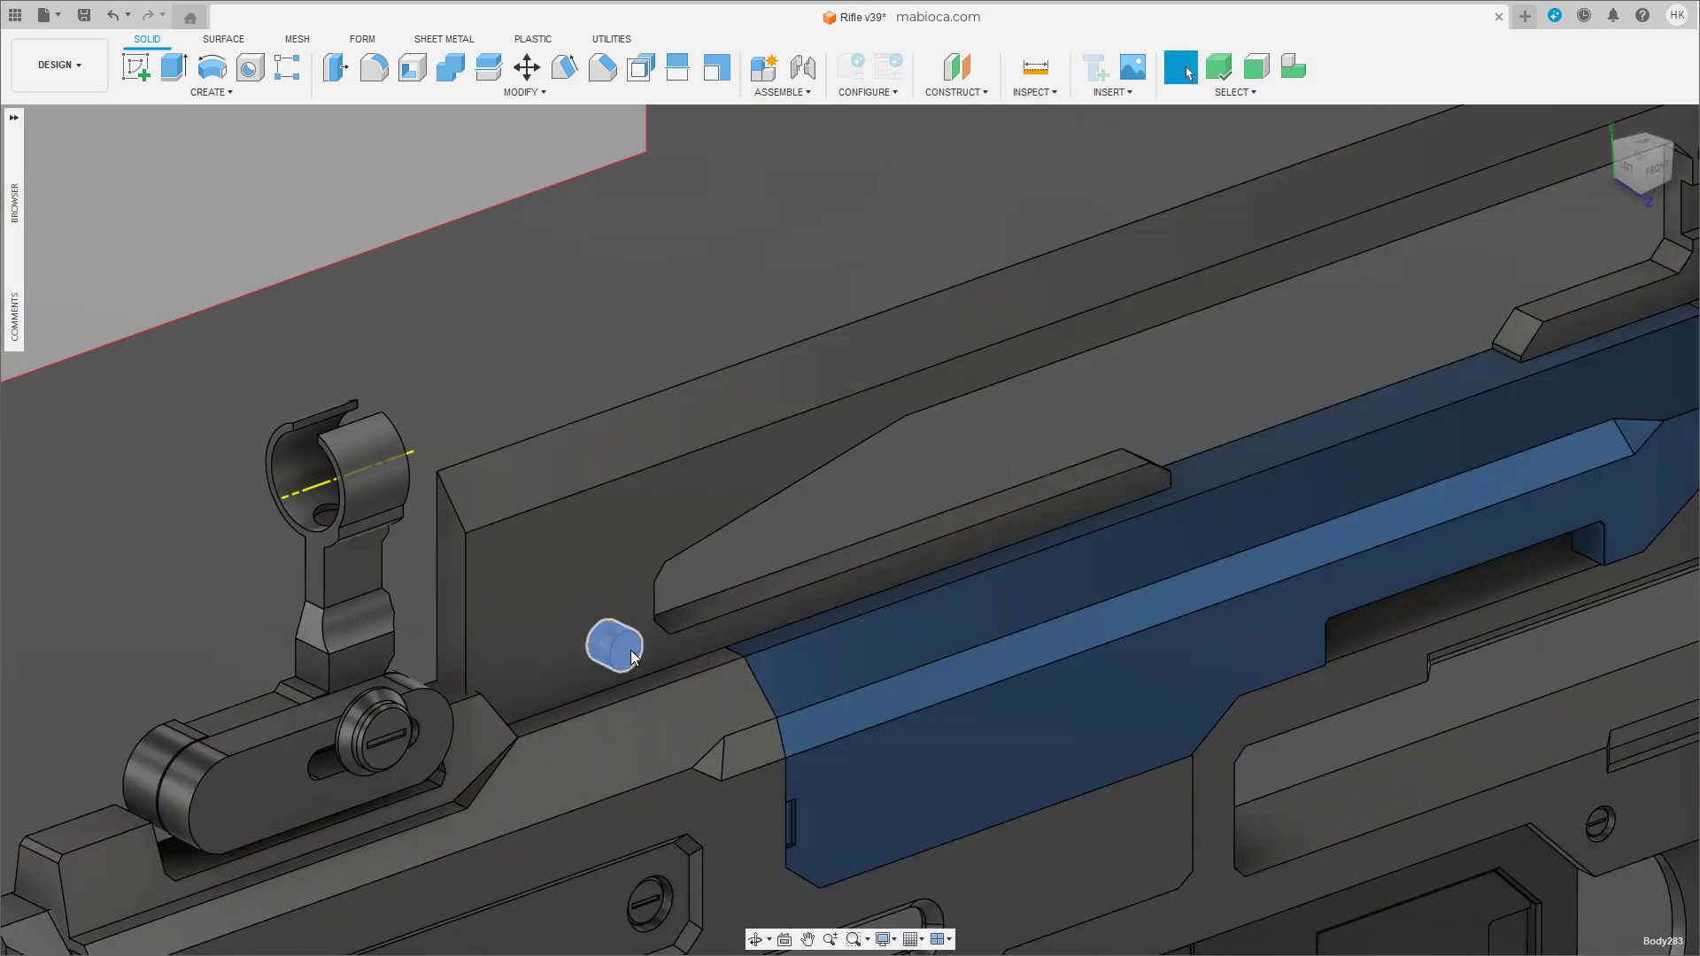
Move the pin to the right along the receiver into its final position.
{"action": "left_click", "coordinate": [634, 657]}
{"action": "key", "text": "m"}
{"action": "left_click_drag", "start_coordinate": [634, 655], "coordinate": [1408, 377]}
{"action": "left_click", "coordinate": [1593, 547]}
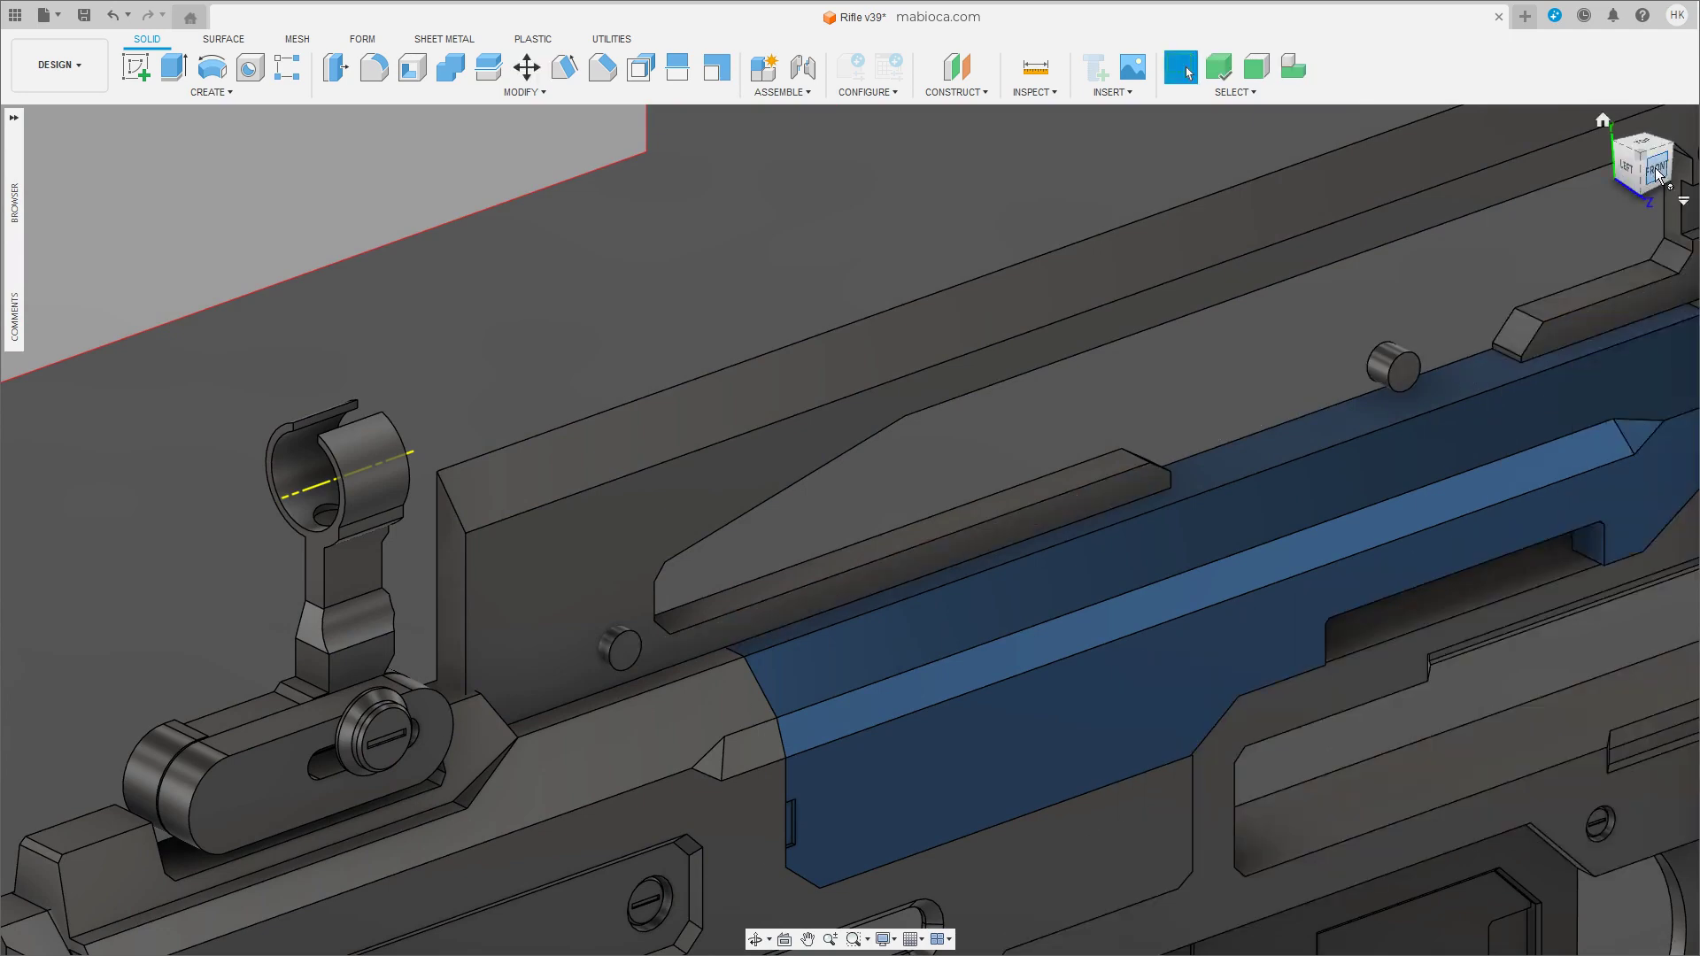
{"action": "left_click", "coordinate": [836, 748]}
{"action": "key", "text": "m"}
{"action": "mouse_move", "coordinate": [850, 751]}
{"action": "left_mouse_down"}
{"action": "mouse_move", "coordinate": [1264, 633]}
{"action": "mouse_move", "coordinate": [1226, 666]}
{"action": "left_mouse_up"}
{"action": "scroll", "coordinate": [1264, 633], "scroll_direction": "up", "scroll_amount": 3}
{"action": "middle_click_drag", "start_coordinate": [1225, 665], "coordinate": [1187, 737], "text": "shift"}
{"action": "scroll", "coordinate": [1187, 737], "scroll_direction": "down", "scroll_amount": 5}
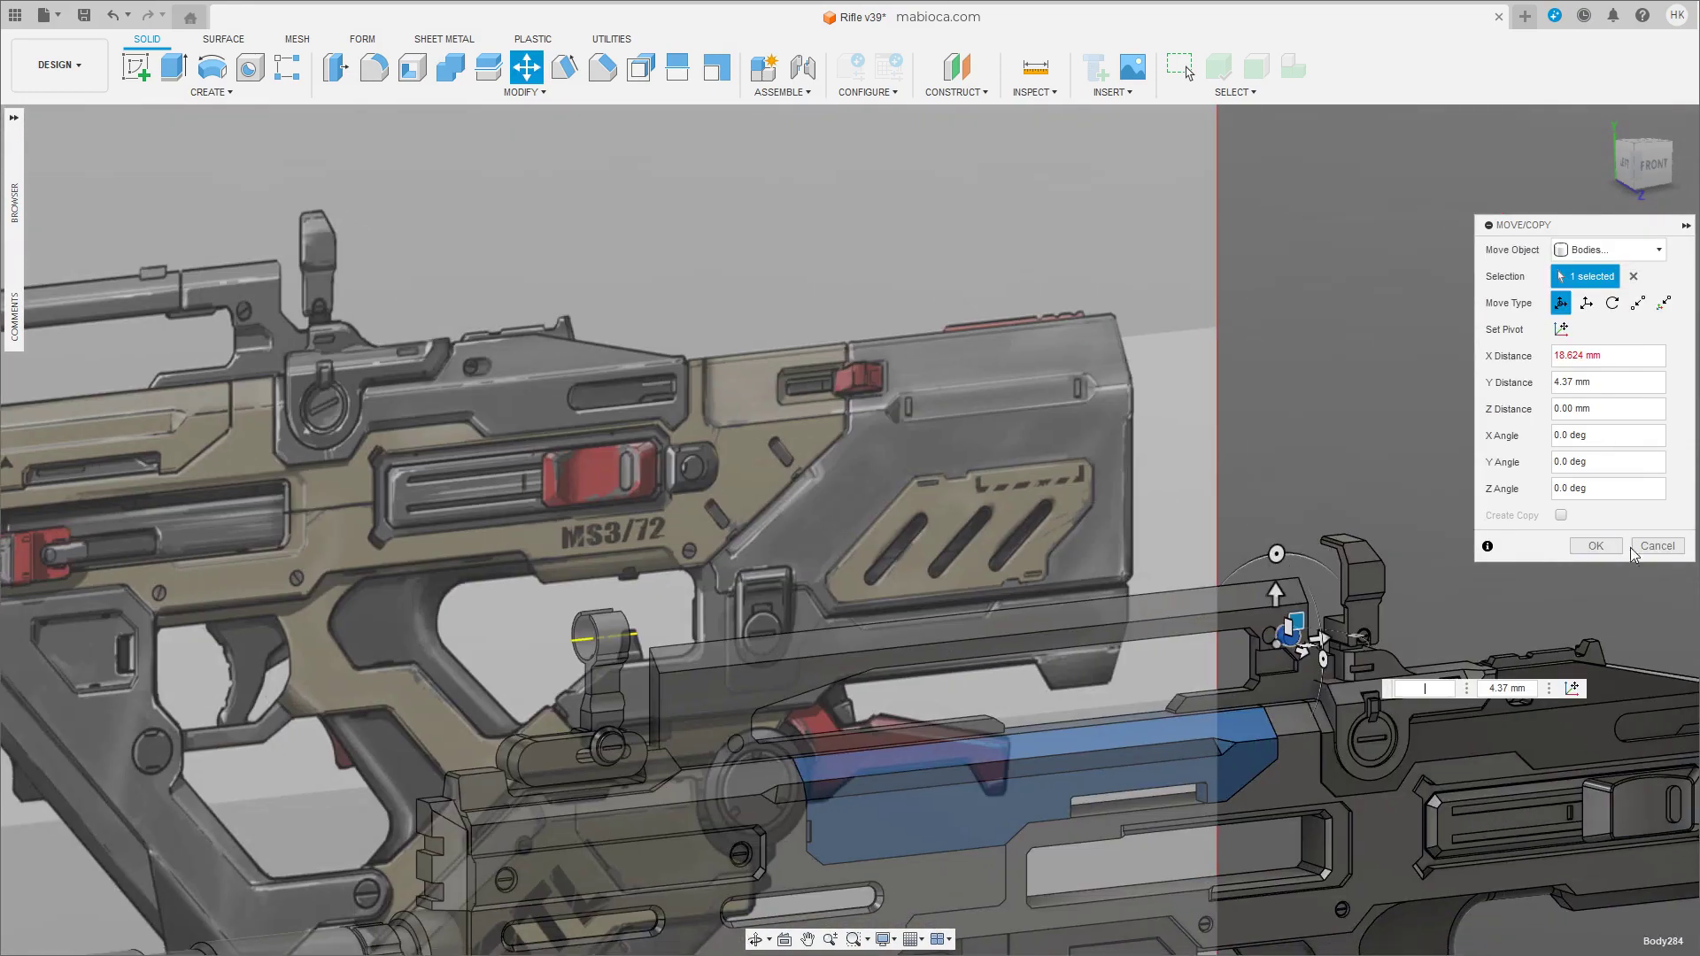
{"action": "key", "text": "Return"}
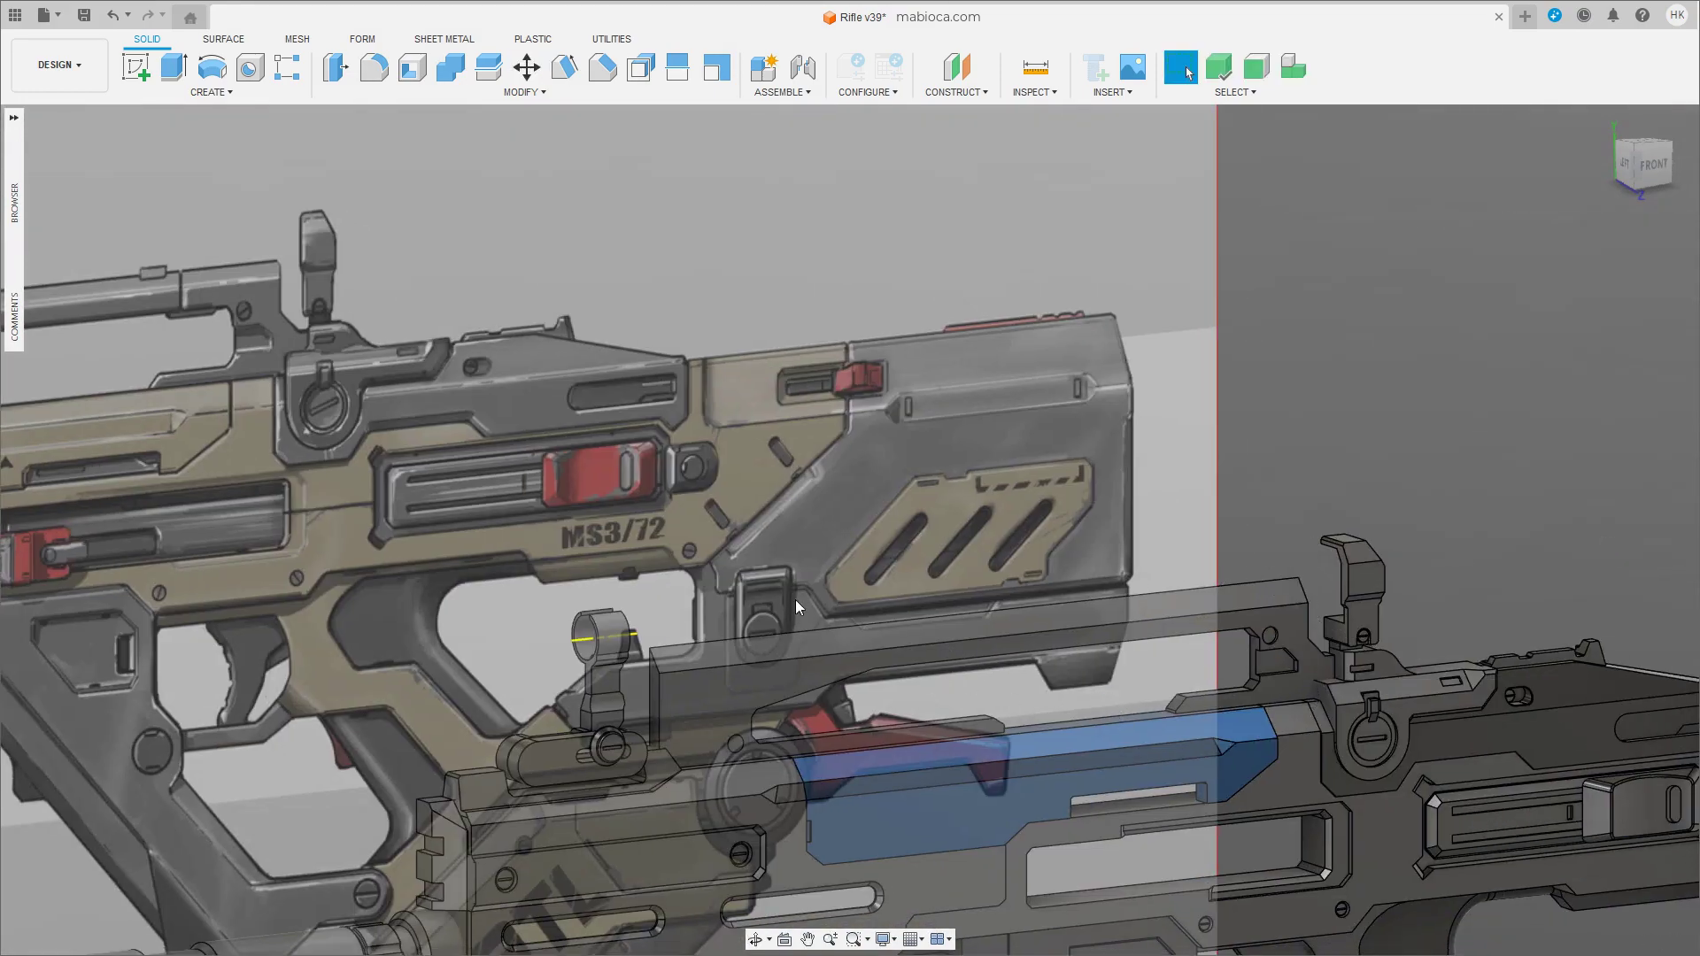
Sketch a vertical line on the front plane in the straight front view.
{"action": "left_click", "coordinate": [1645, 166]}
{"action": "left_click", "coordinate": [1646, 169]}
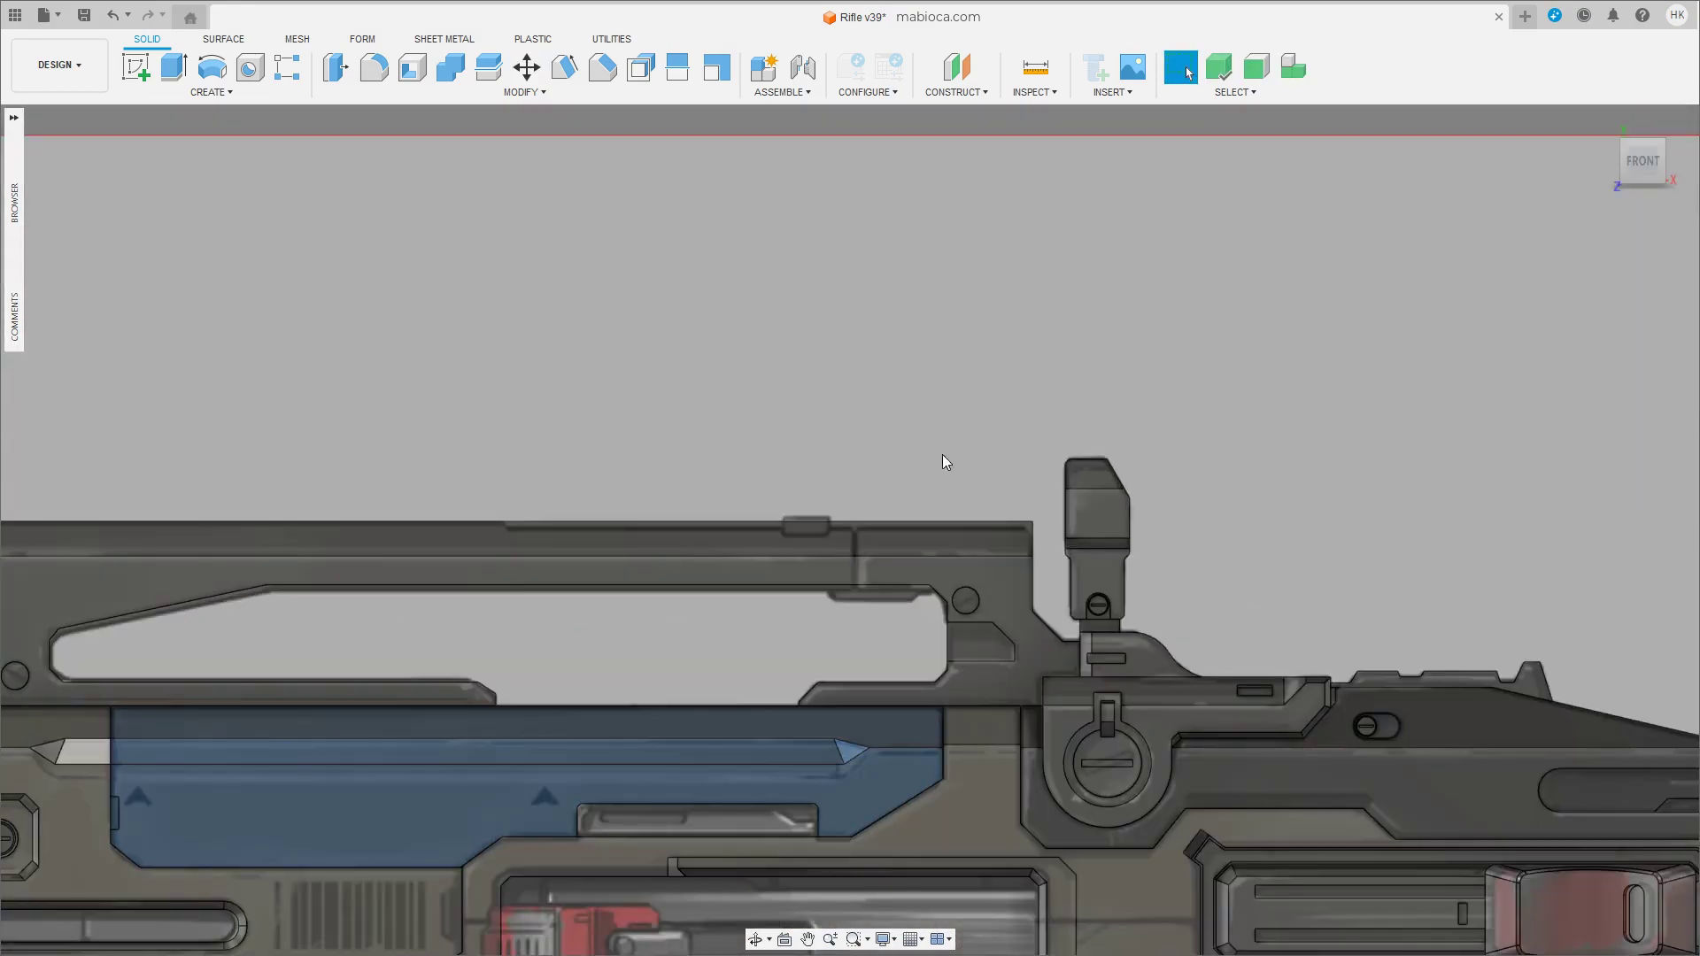
{"action": "left_click", "coordinate": [834, 501]}
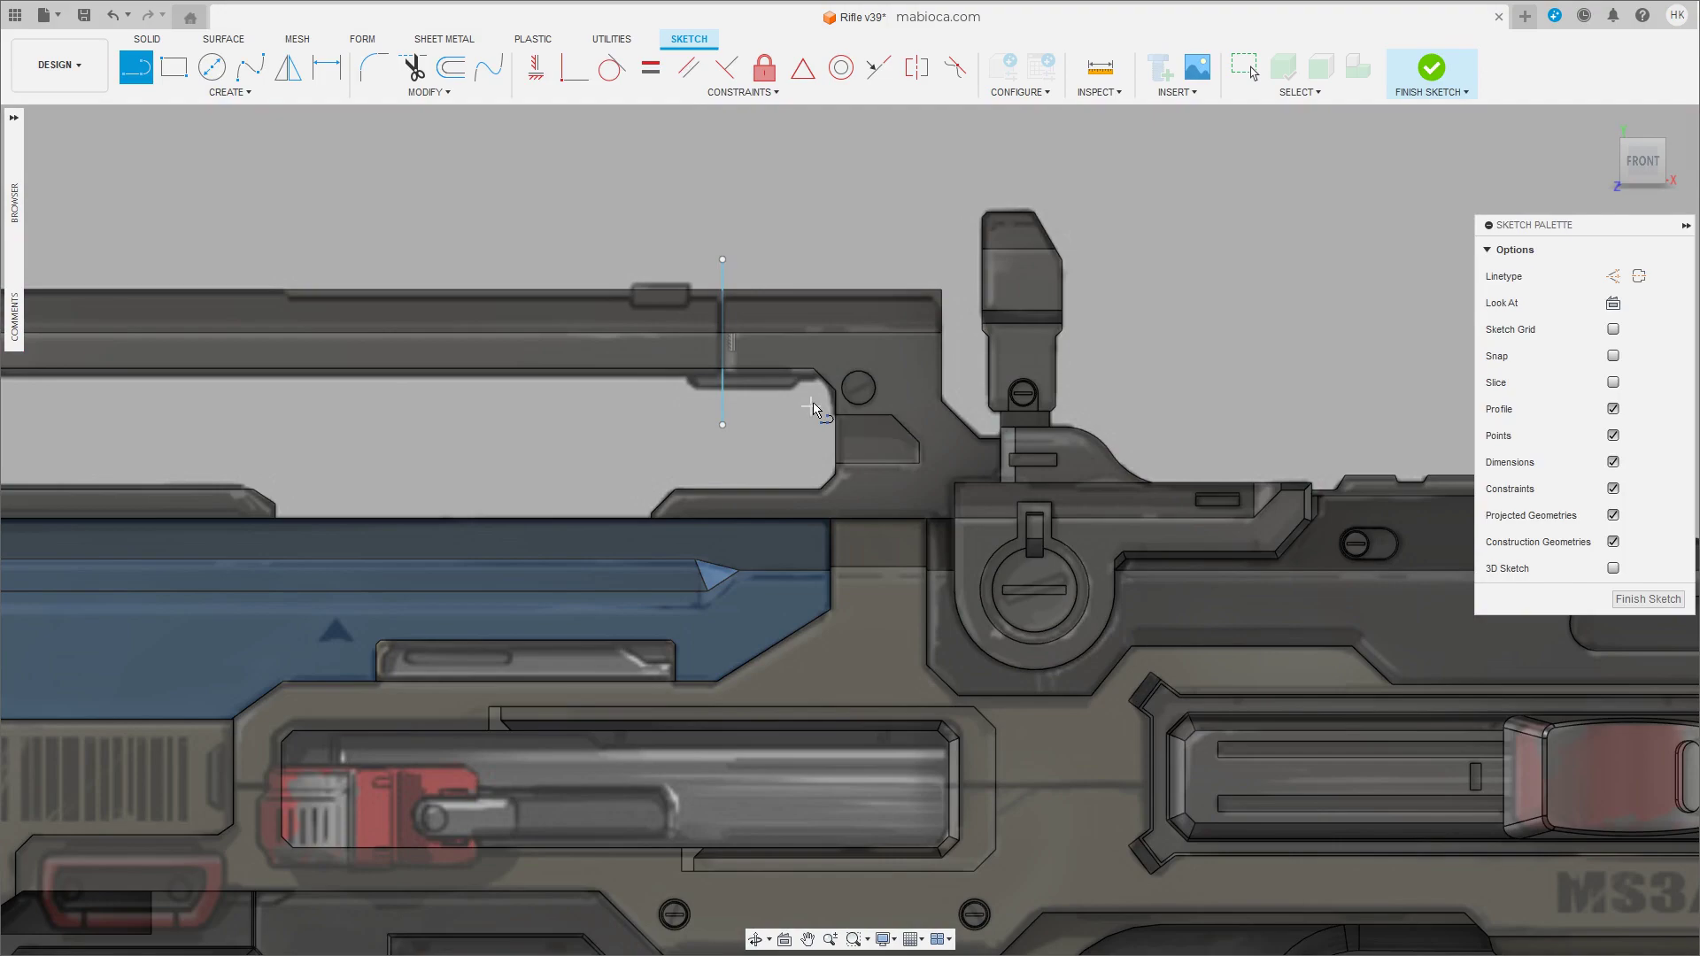
{"action": "left_click", "coordinate": [1627, 600]}
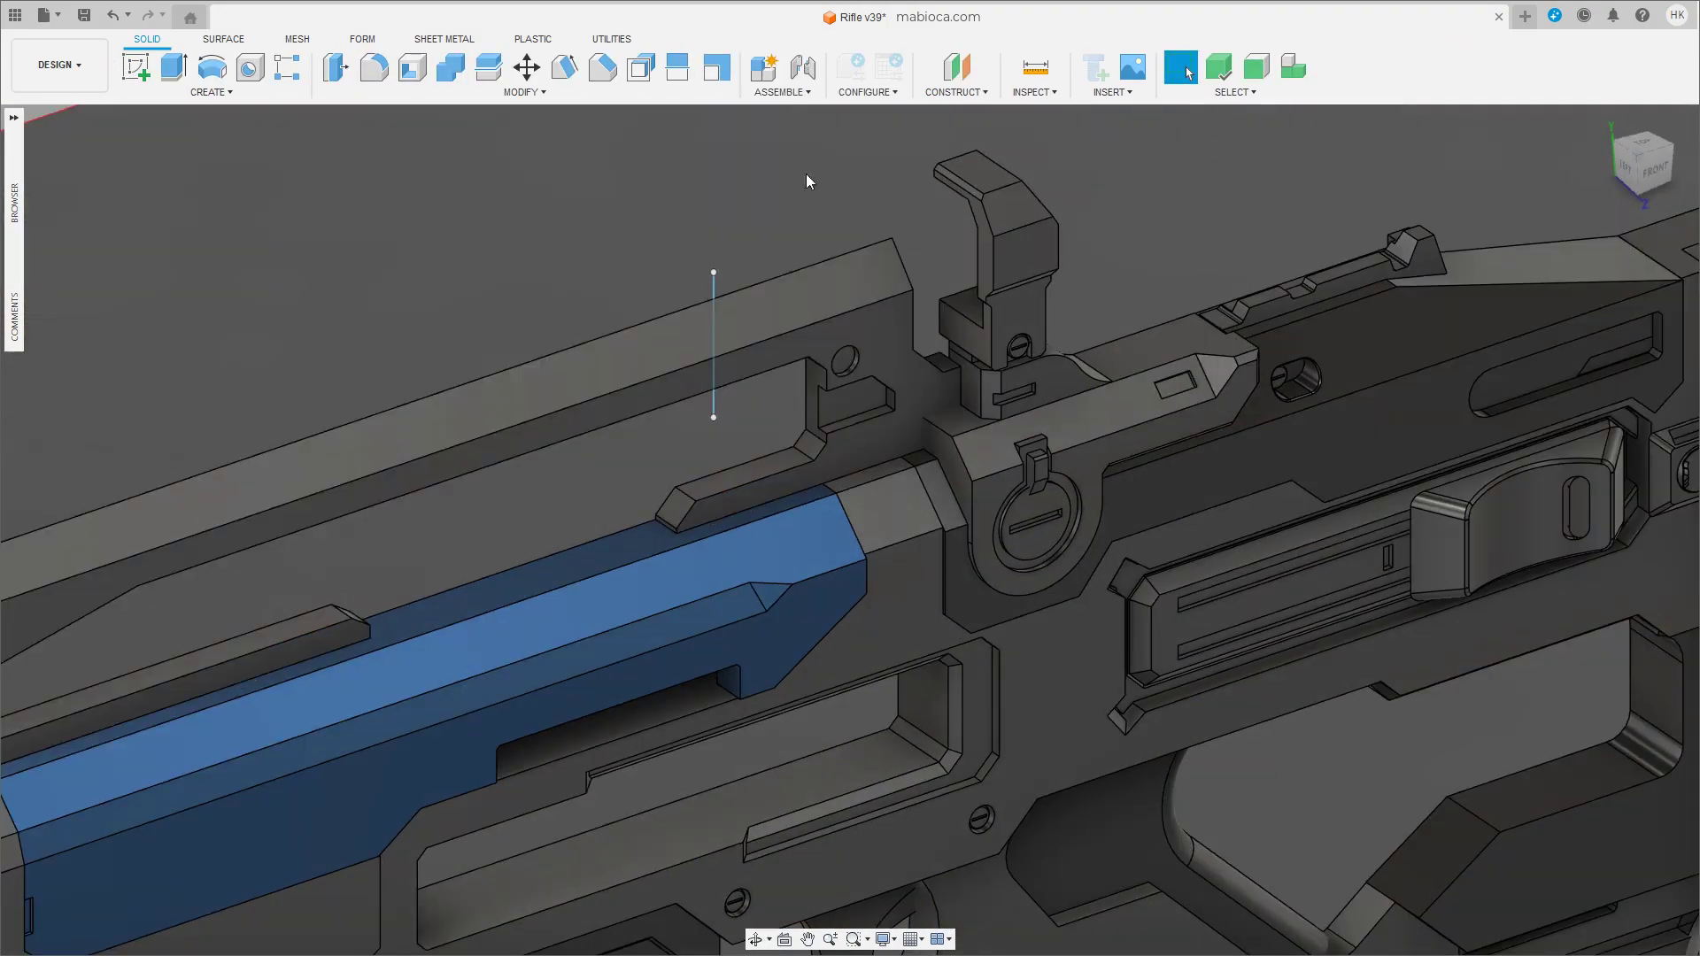
Split the carry-handle body along the vertical line without extending the line.
{"action": "left_click", "coordinate": [452, 66]}
{"action": "left_click", "coordinate": [488, 67]}
{"action": "left_click", "coordinate": [718, 292]}
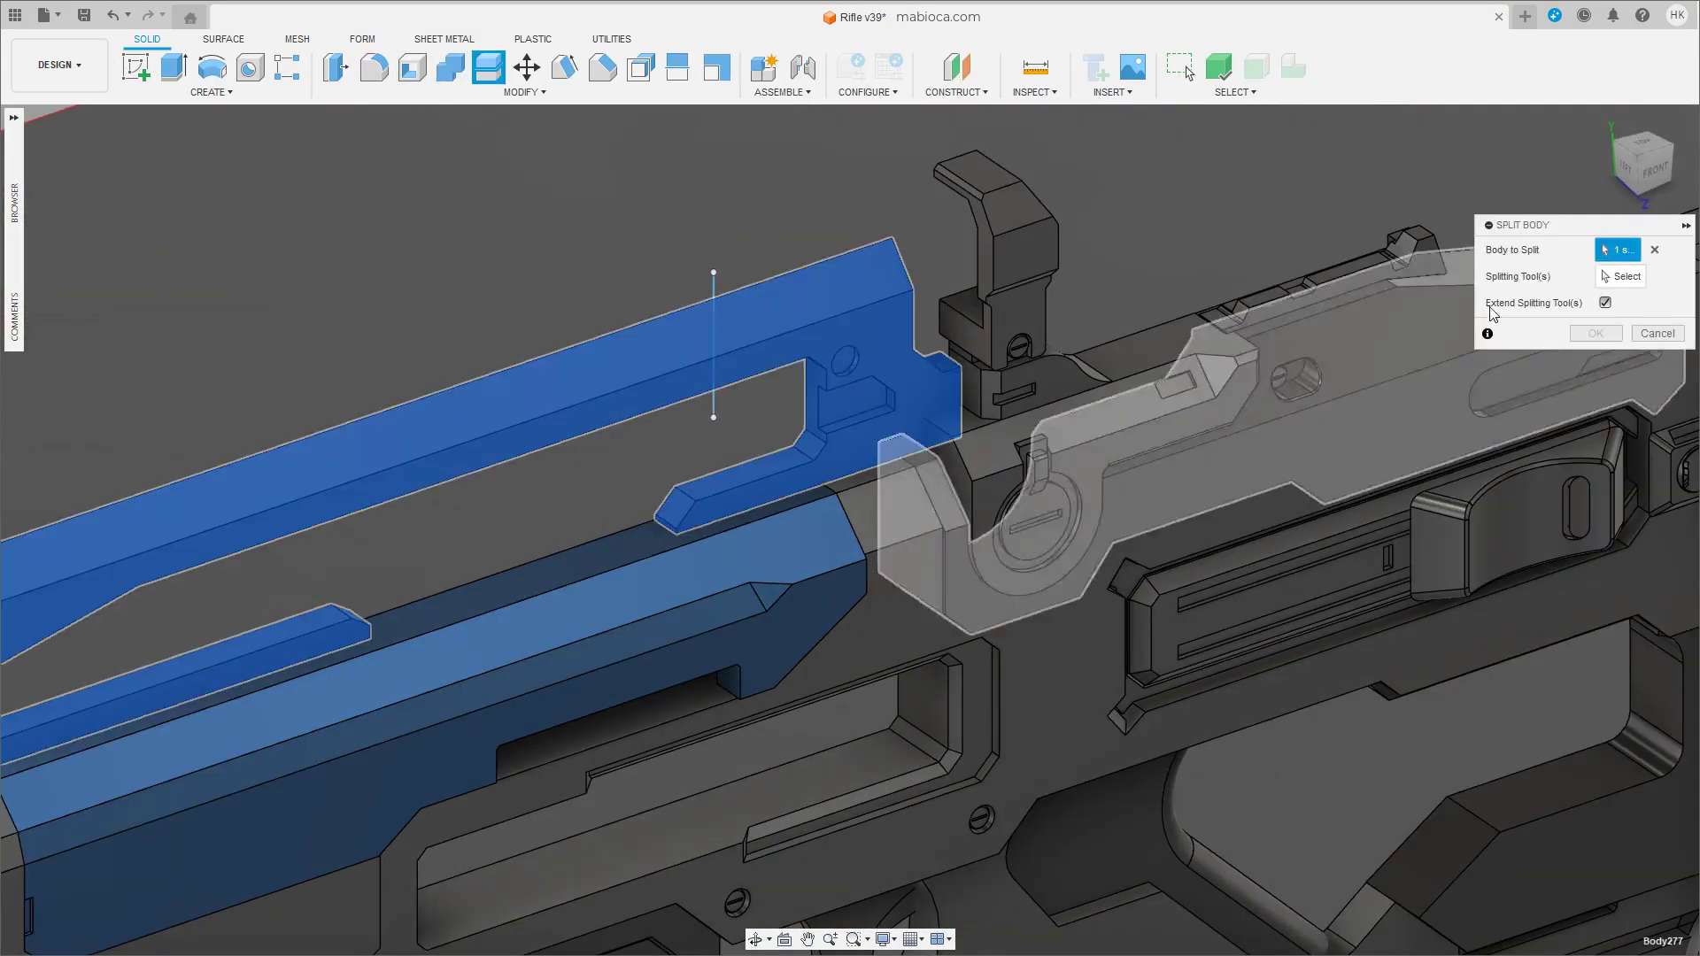
{"action": "left_click", "coordinate": [715, 288]}
{"action": "left_click", "coordinate": [1606, 303]}
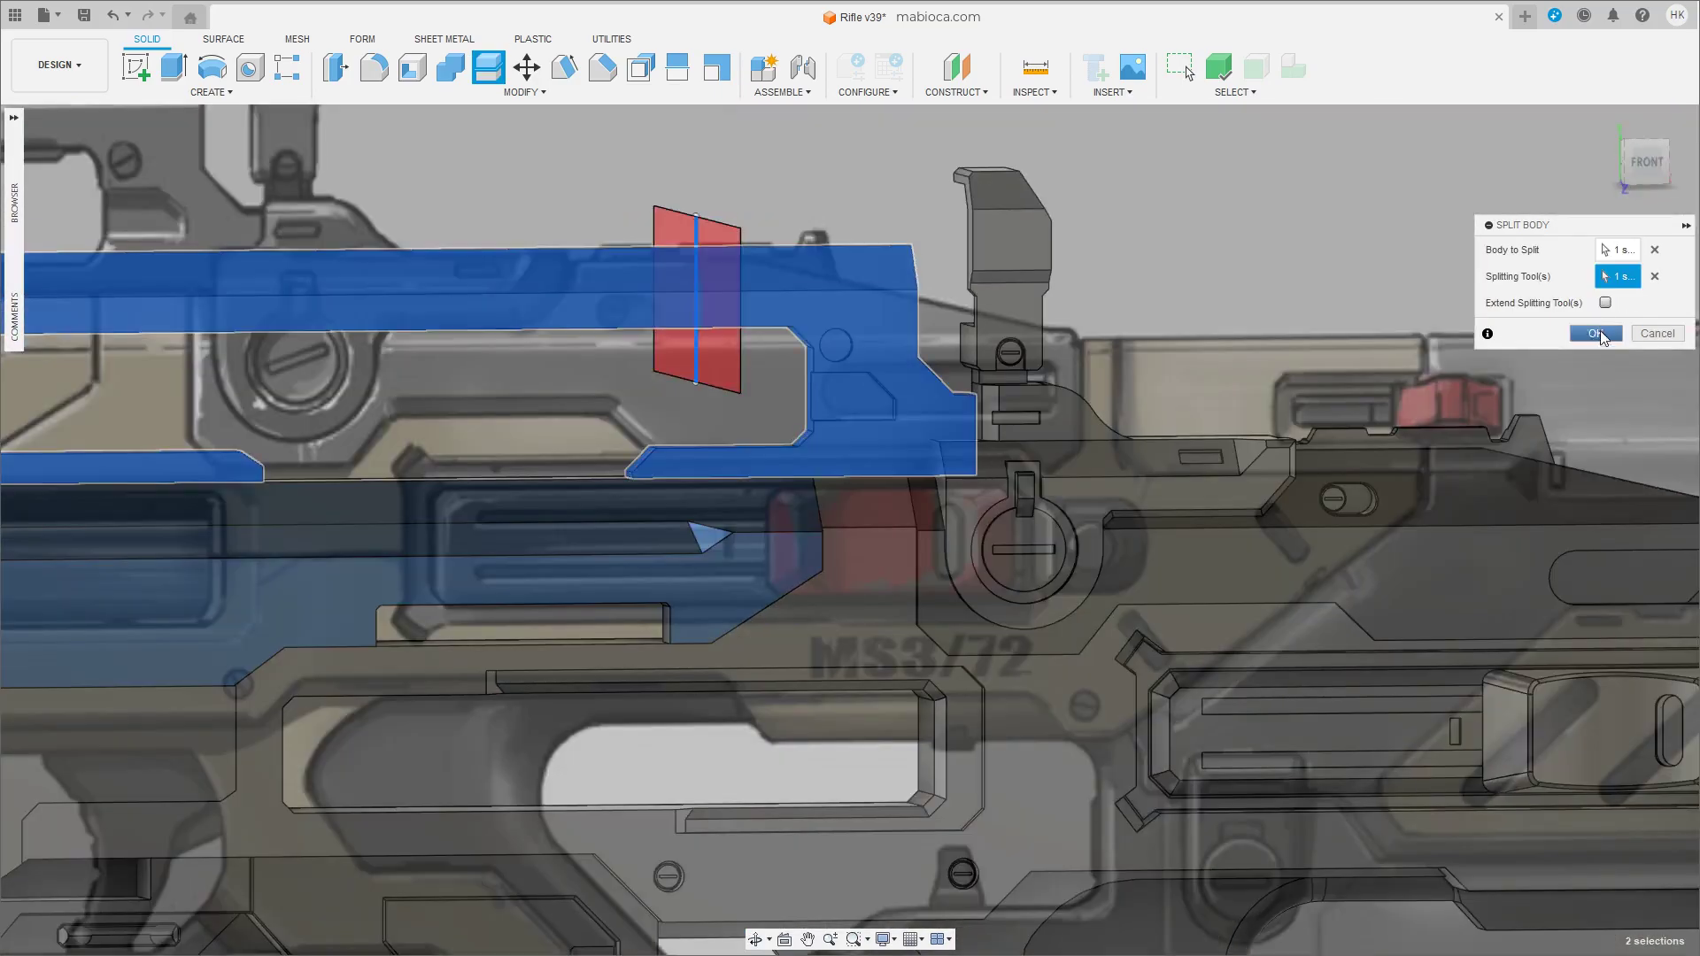
{"action": "left_click", "coordinate": [1596, 334]}
{"action": "middle_click_drag", "start_coordinate": [1006, 359], "coordinate": [943, 545], "text": "shift"}
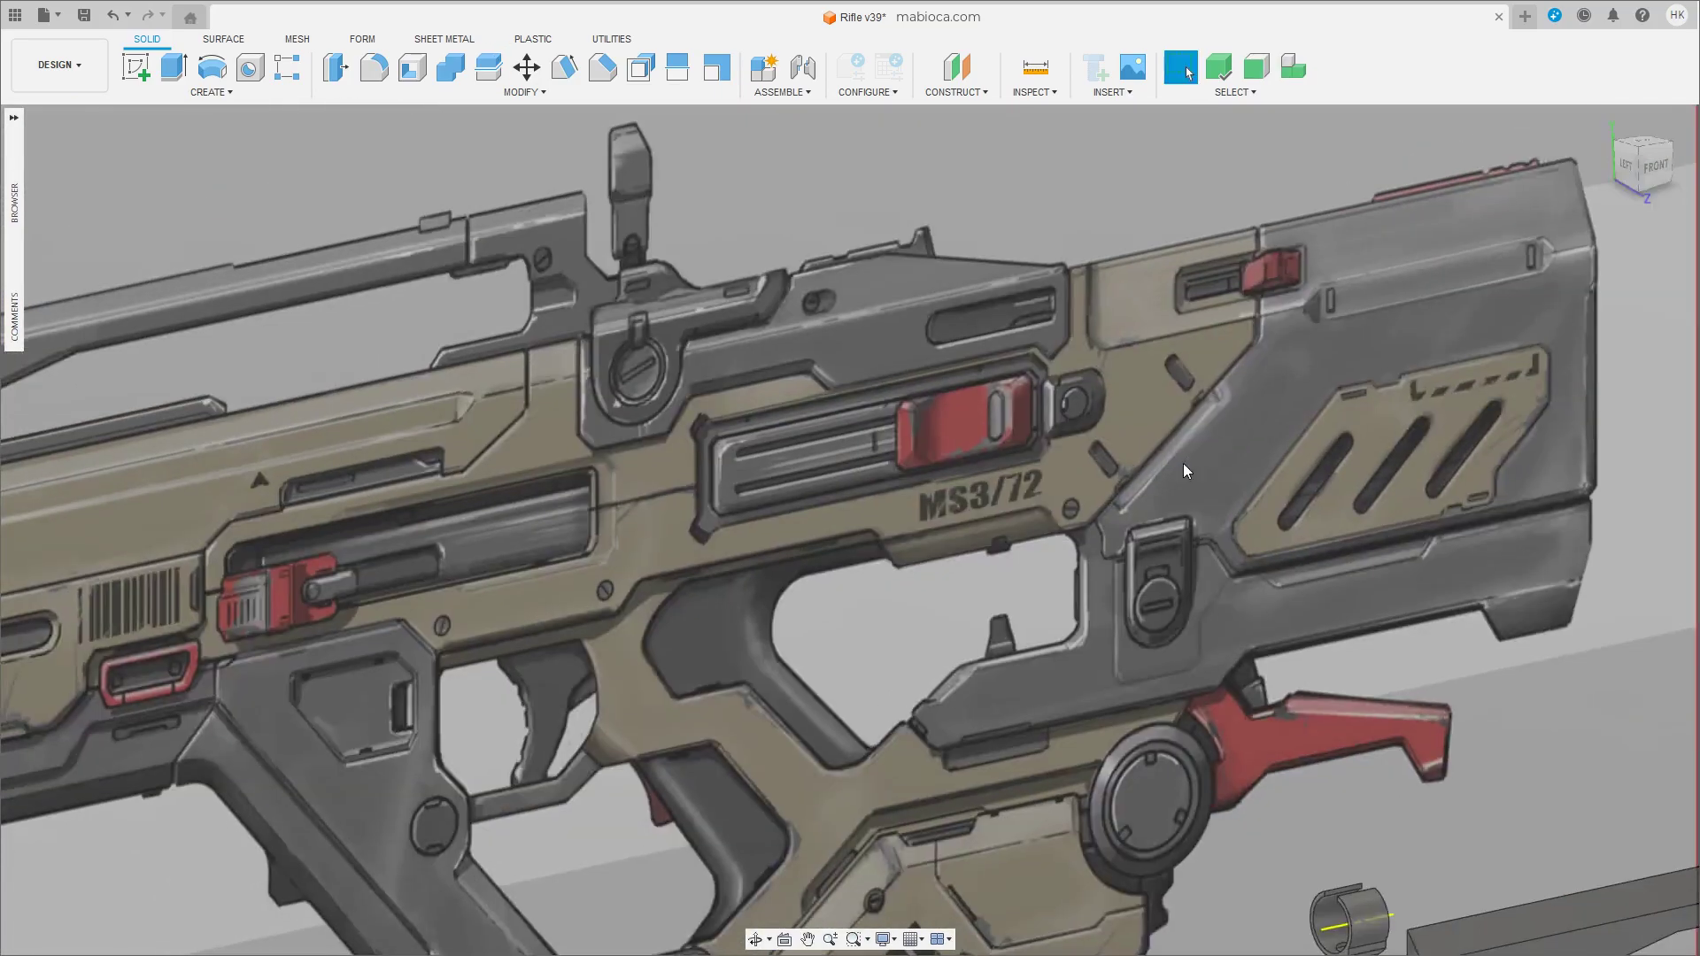
{"action": "key", "text": "F5"}
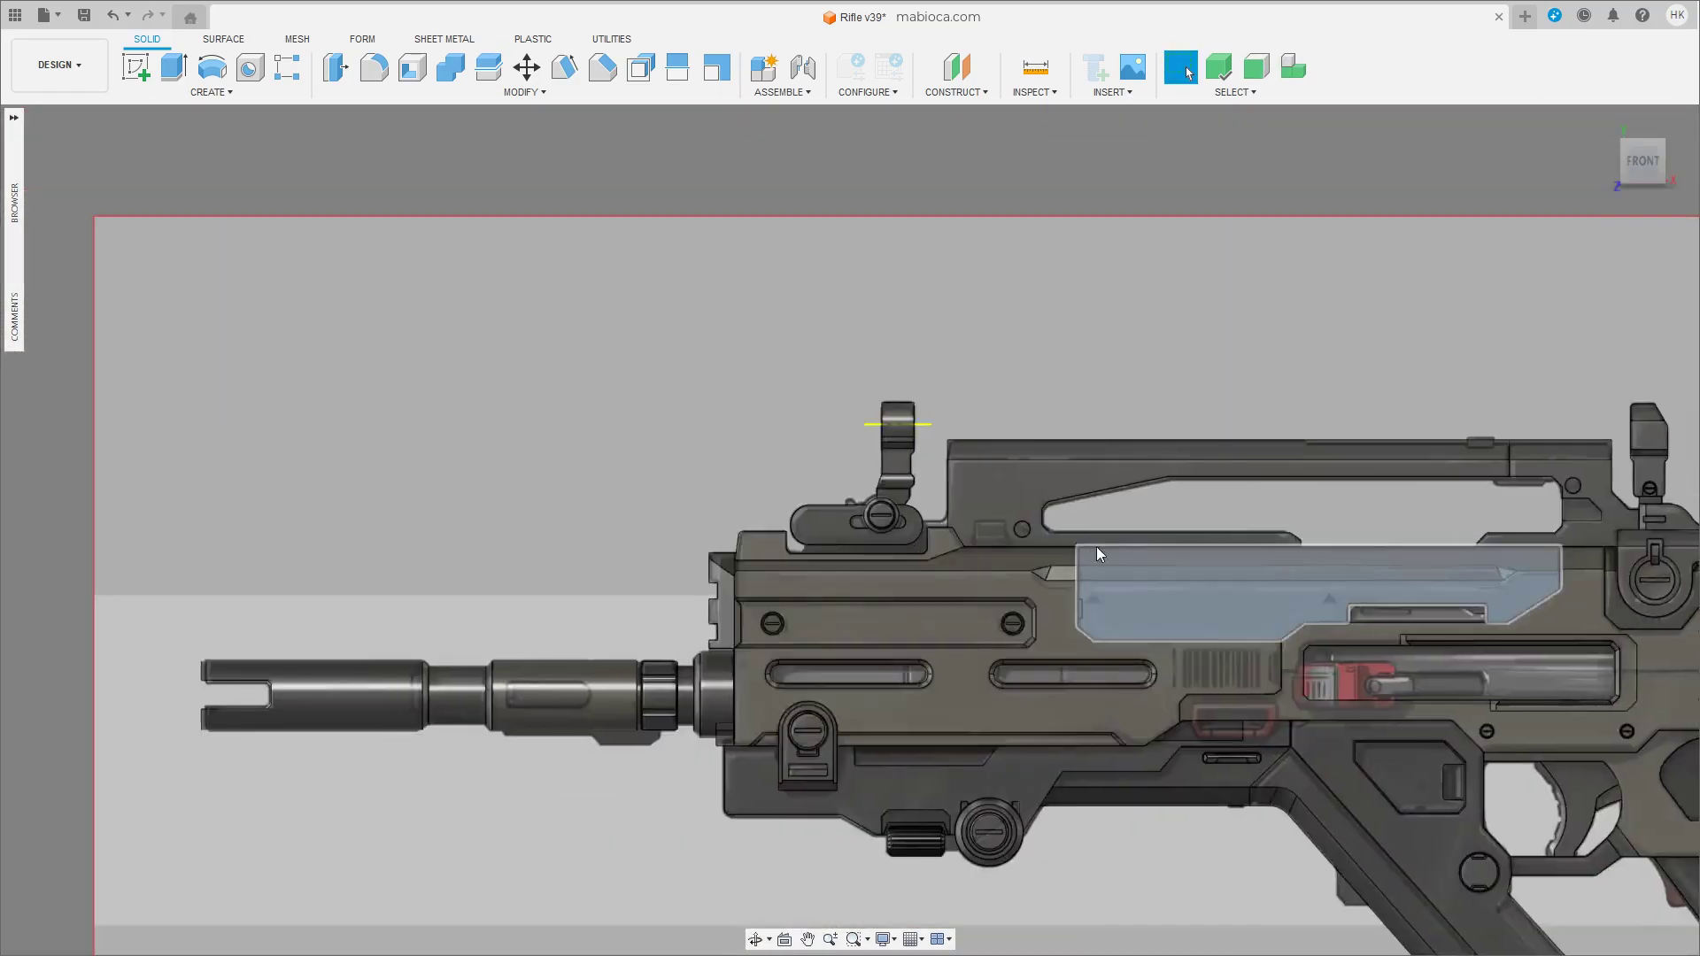
{"action": "scroll", "coordinate": [1123, 529], "scroll_direction": "up", "scroll_amount": 5}
{"action": "left_click", "coordinate": [210, 92]}
Create a thin 0.50 mm box plate on the receiver face beside the pin.
{"action": "left_click", "coordinate": [168, 330]}
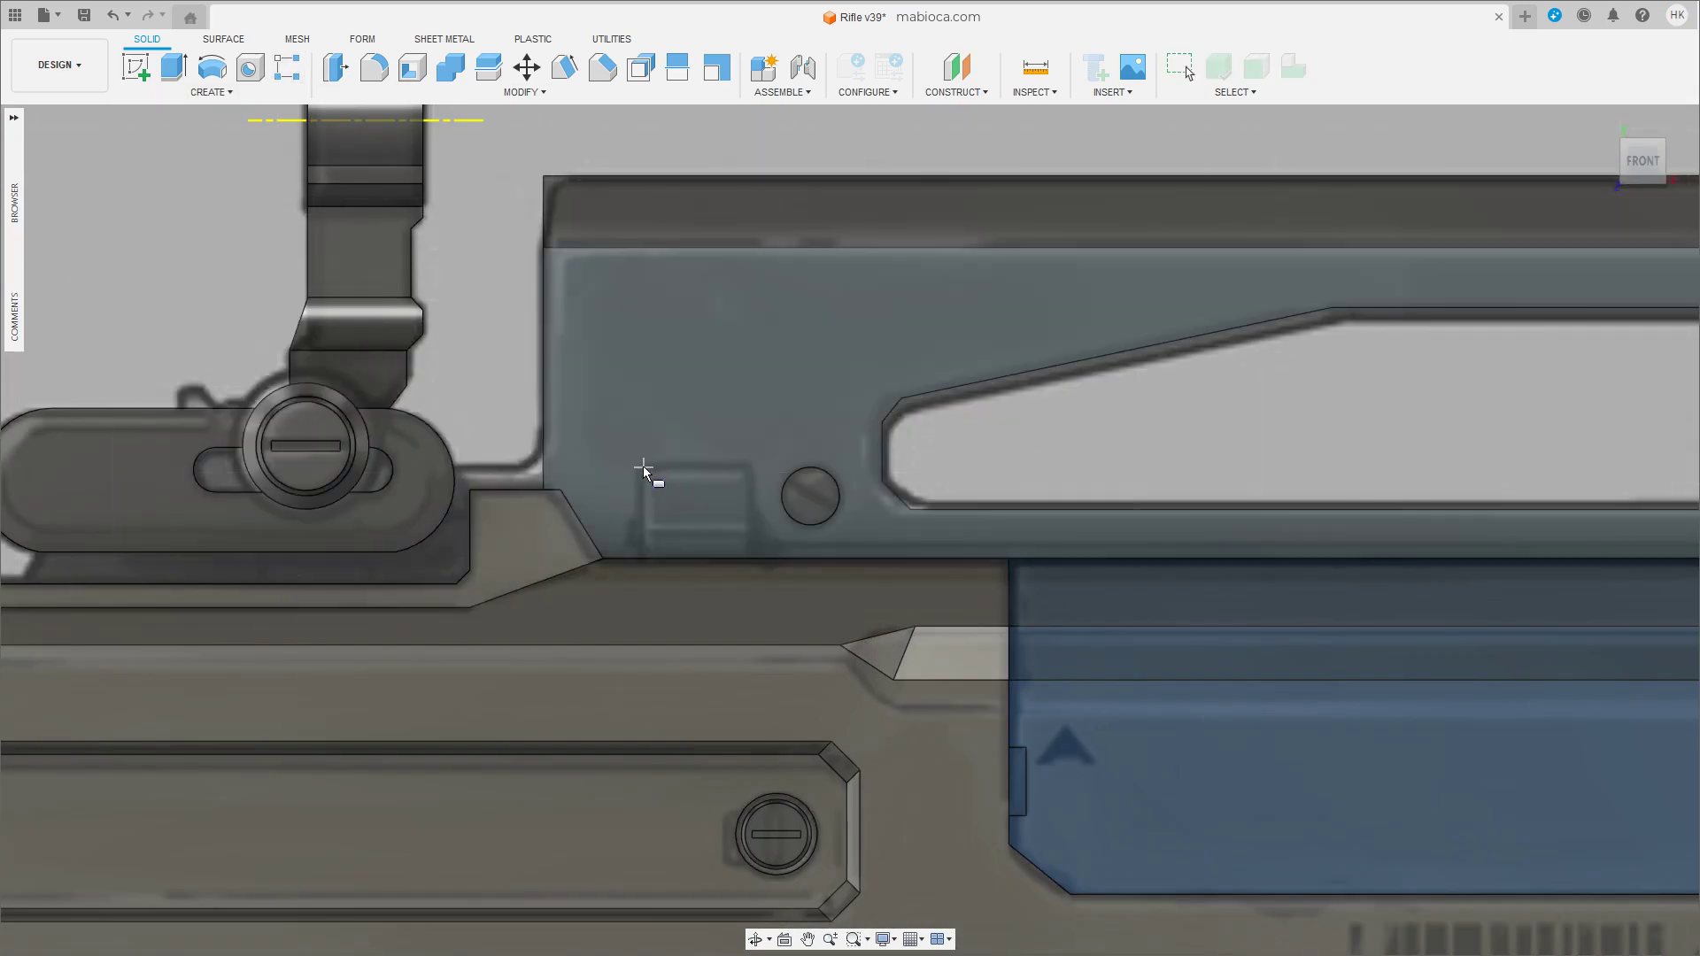
{"action": "left_click", "coordinate": [643, 466]}
{"action": "left_click", "coordinate": [750, 559]}
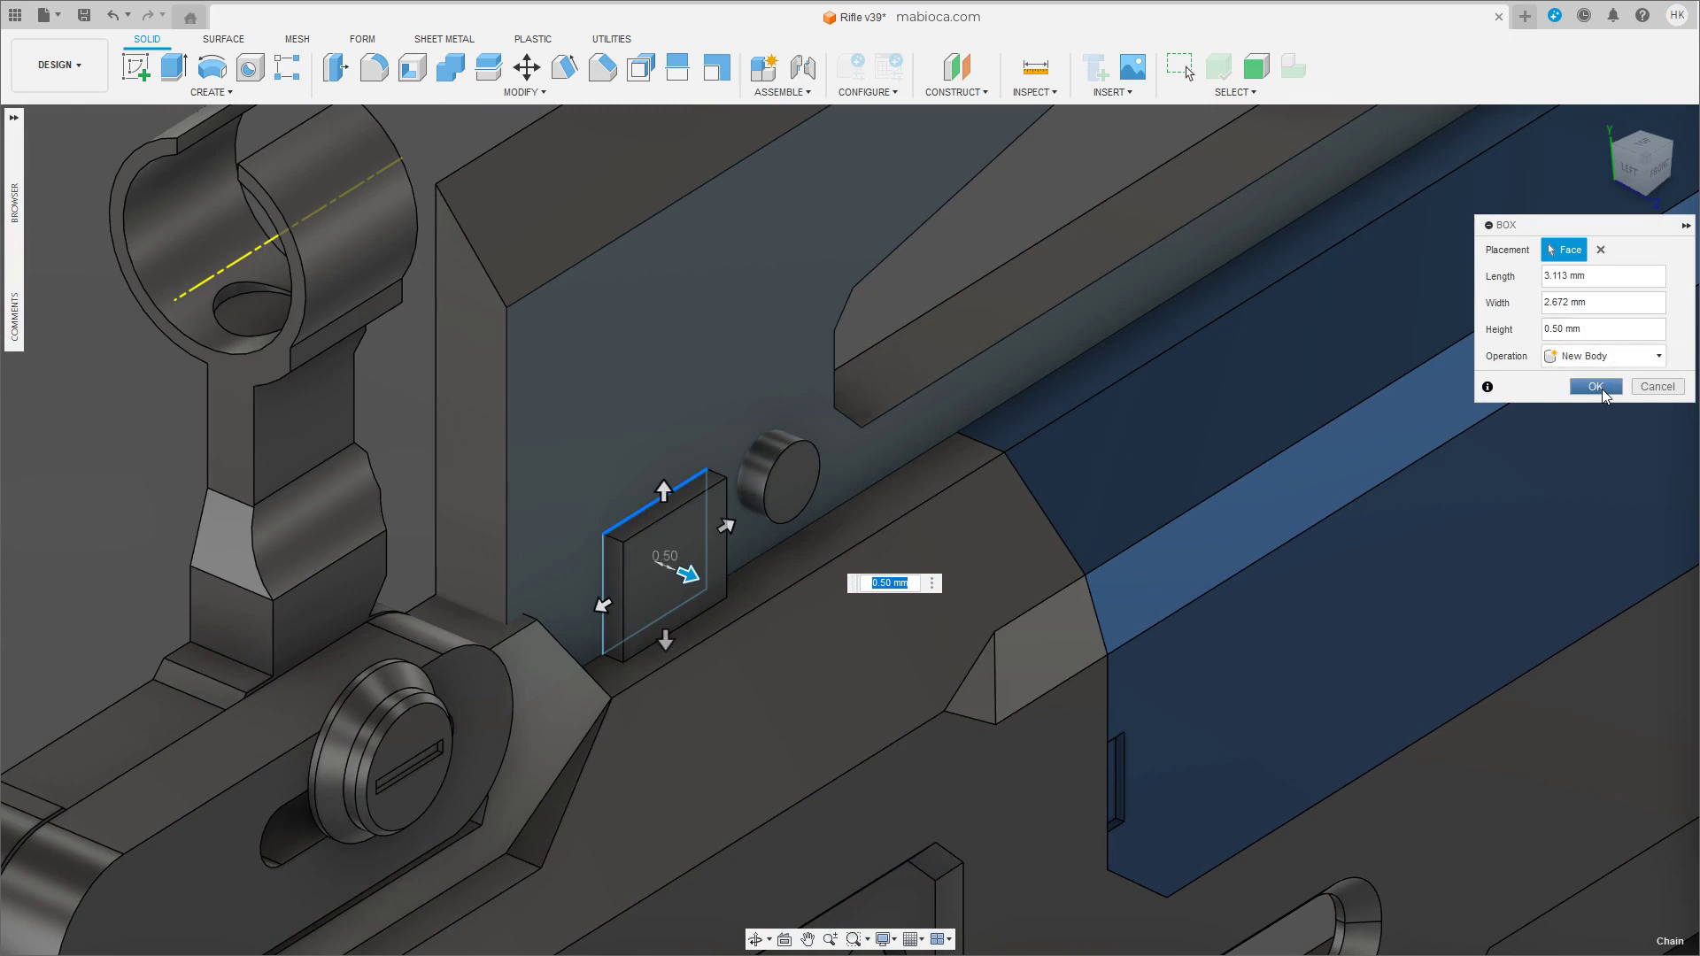
{"action": "left_click", "coordinate": [1596, 387]}
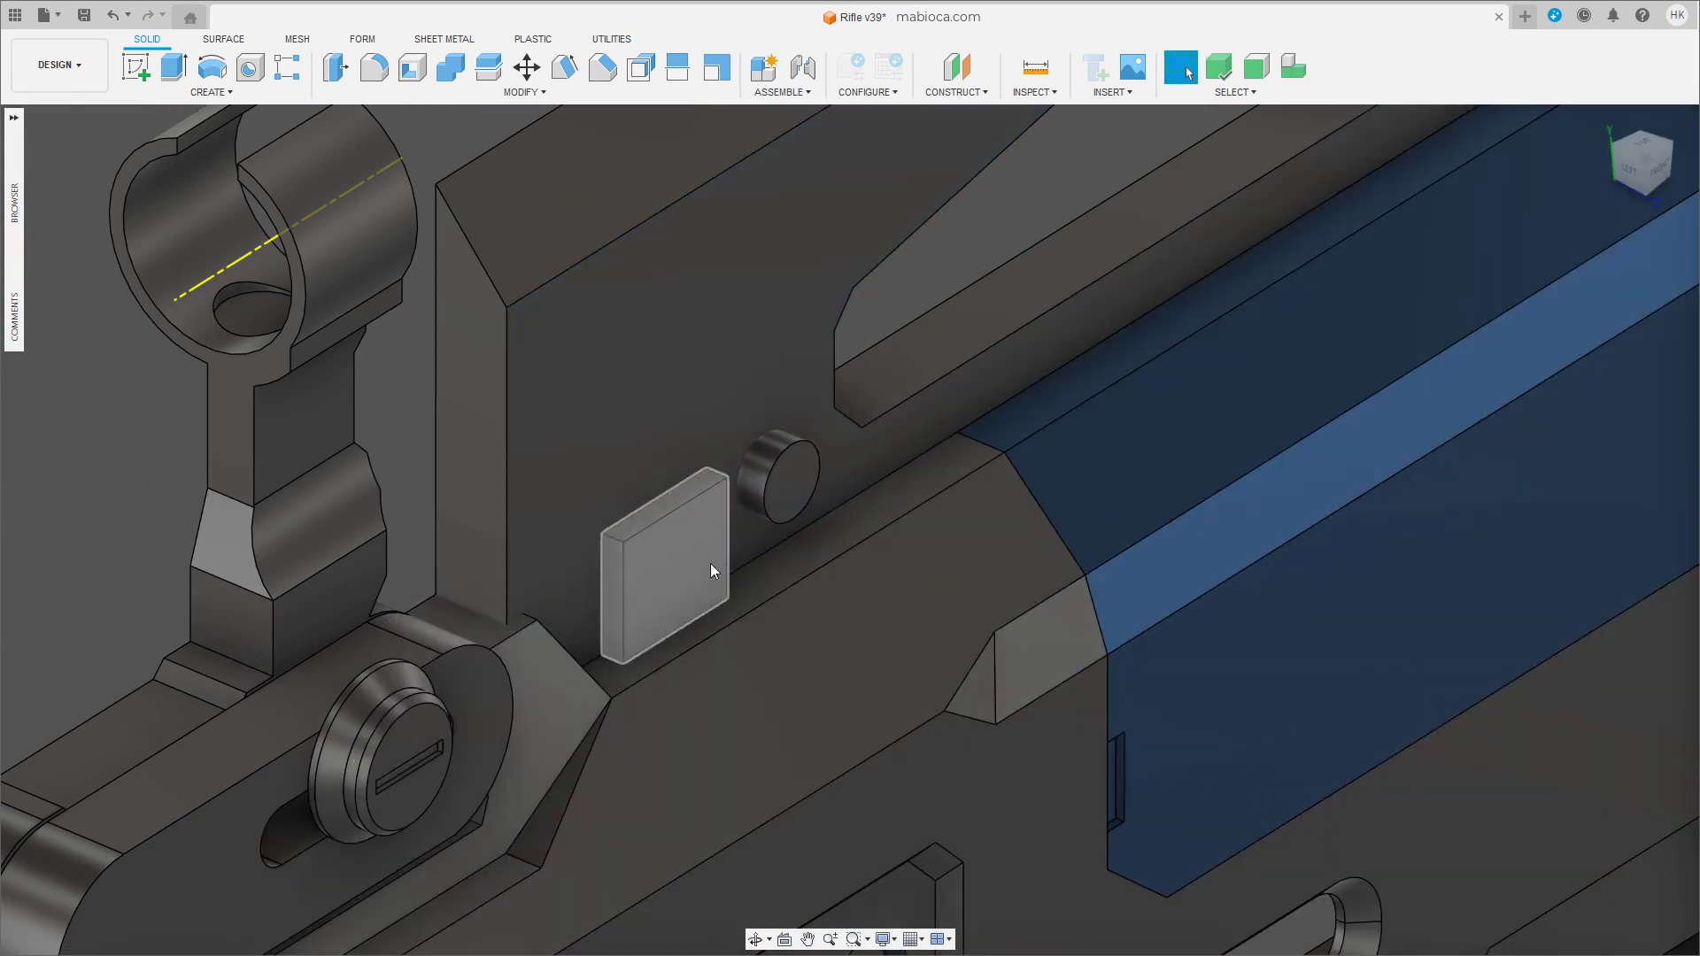
{"action": "scroll", "coordinate": [710, 563], "scroll_direction": "up", "scroll_amount": 3}
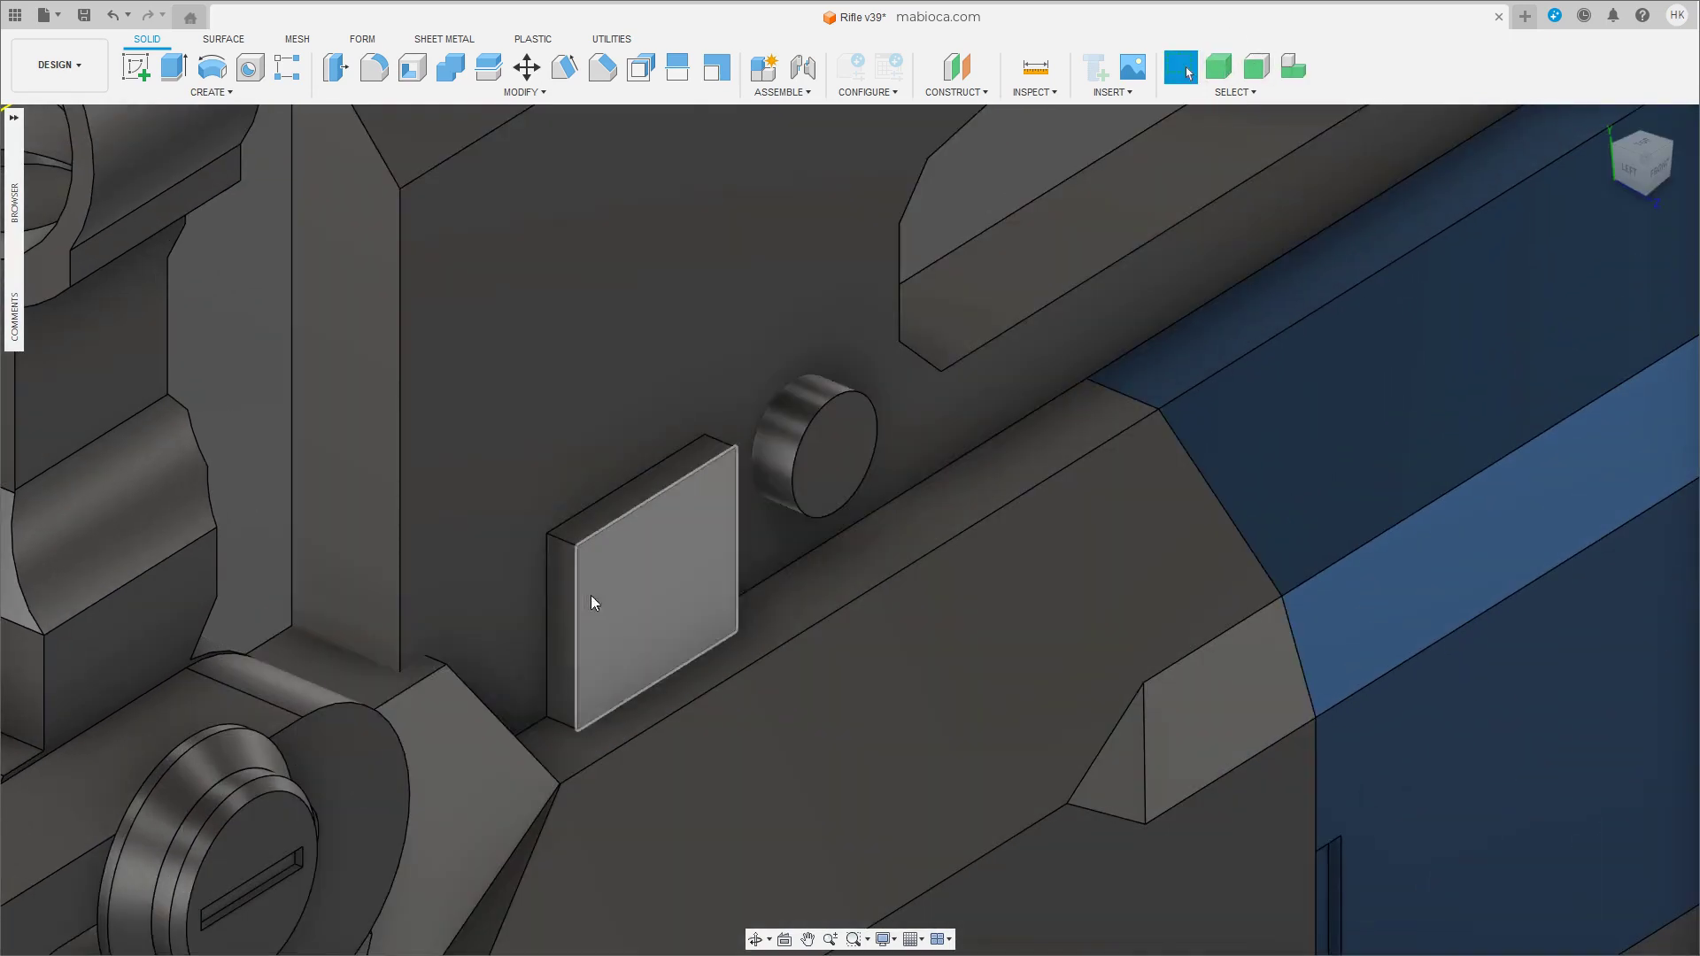
Rotate the plate 90° about its bottom edge so it lies flat.
{"action": "left_click", "coordinate": [674, 560]}
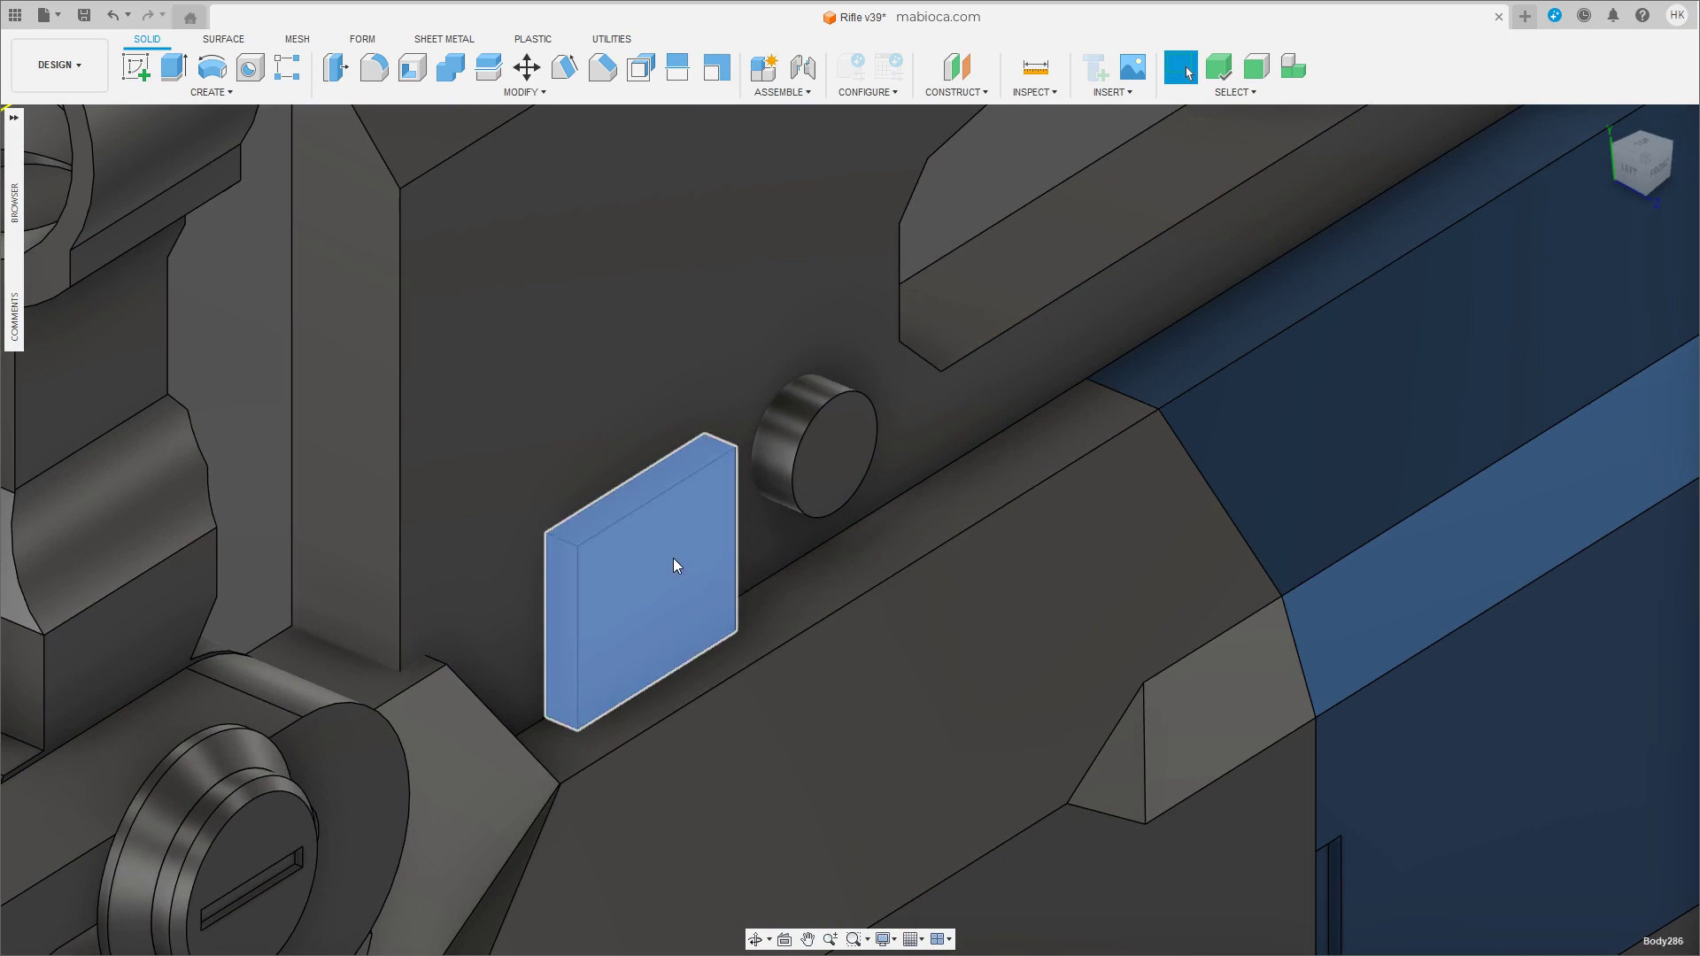
{"action": "key", "text": "m"}
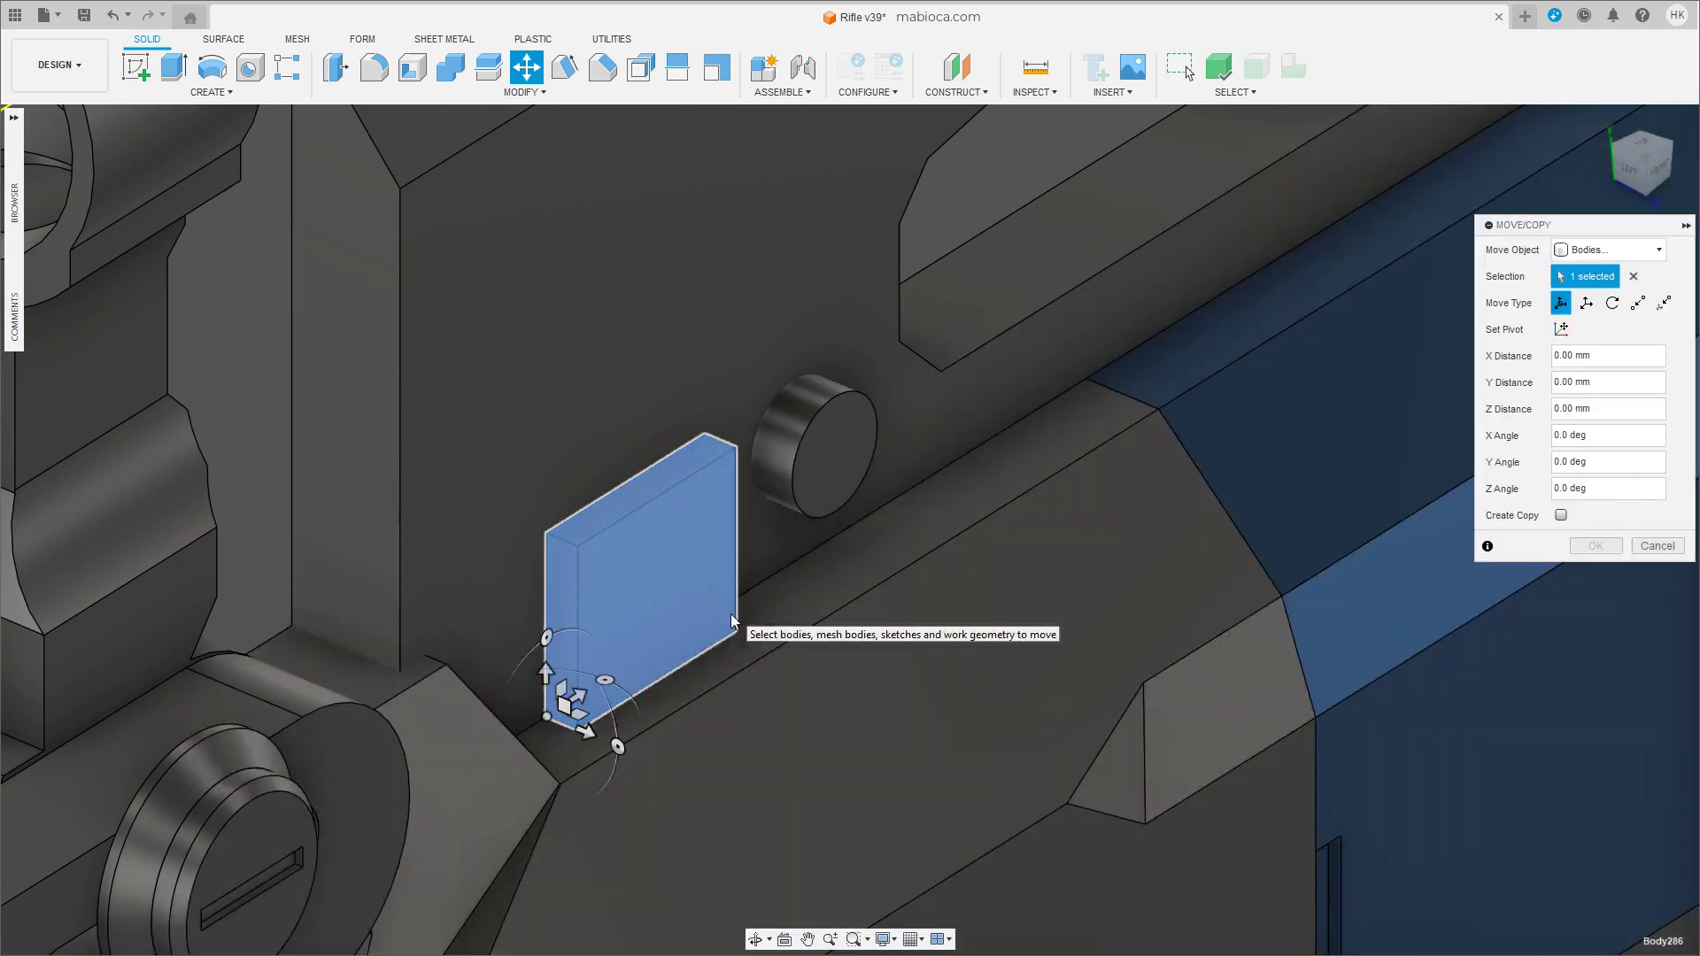
{"action": "key", "text": "Escape"}
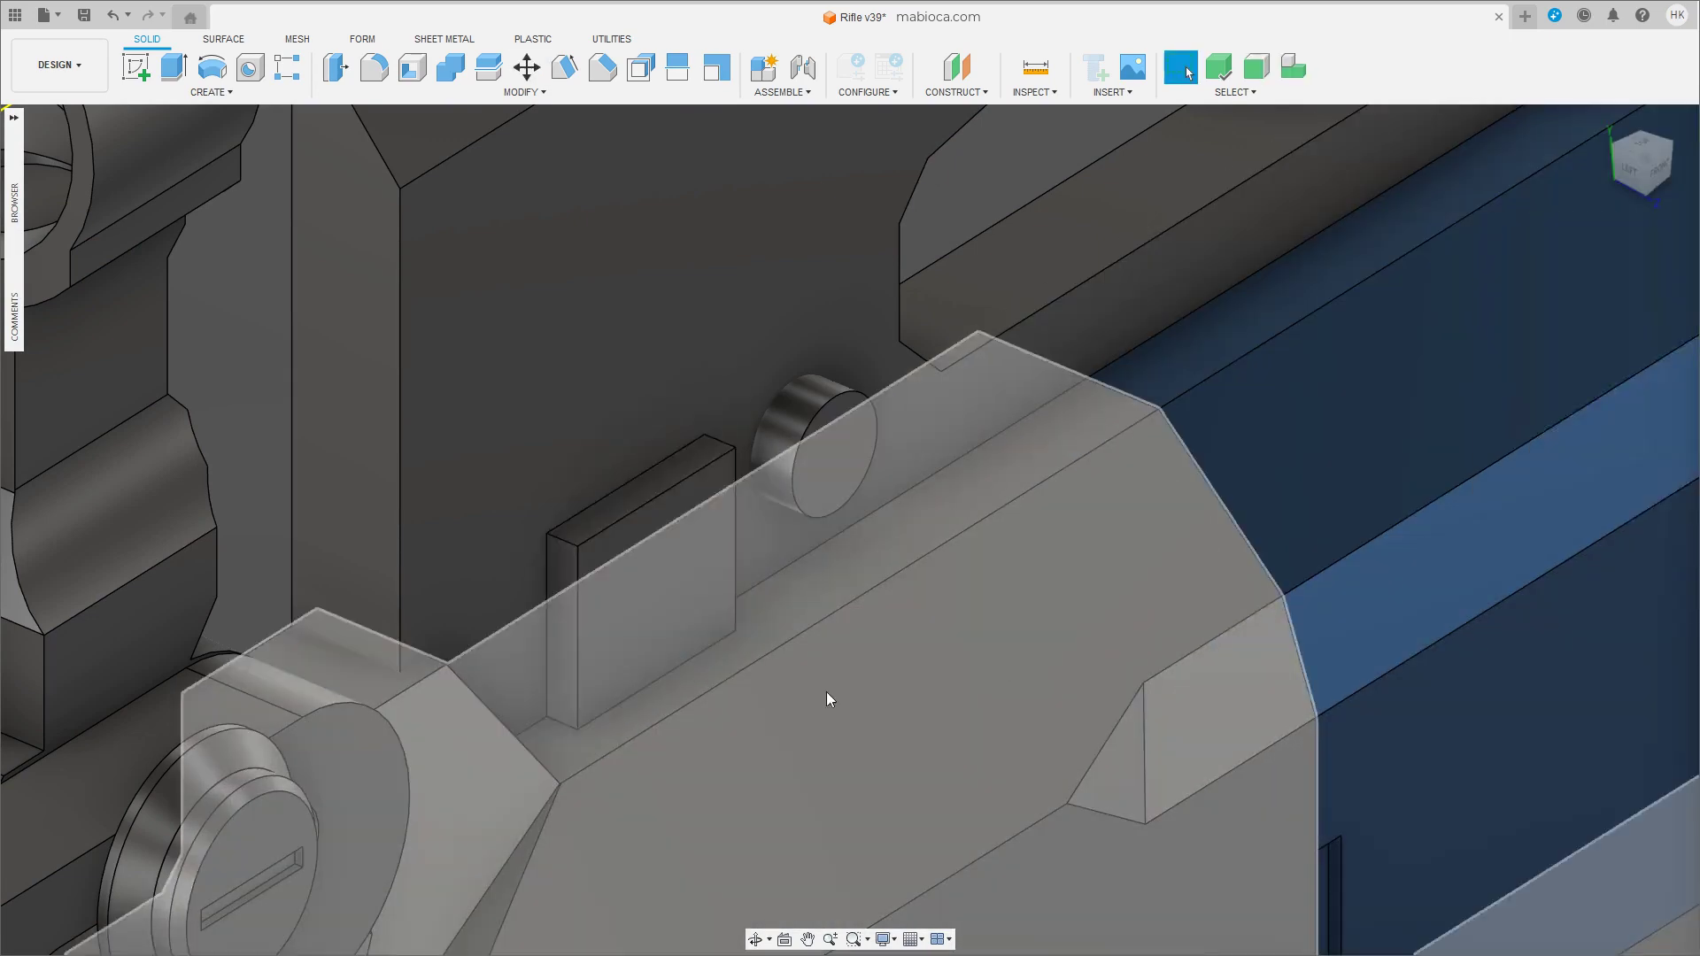
{"action": "key", "text": "m"}
{"action": "left_click_drag", "start_coordinate": [602, 713], "coordinate": [596, 820]}
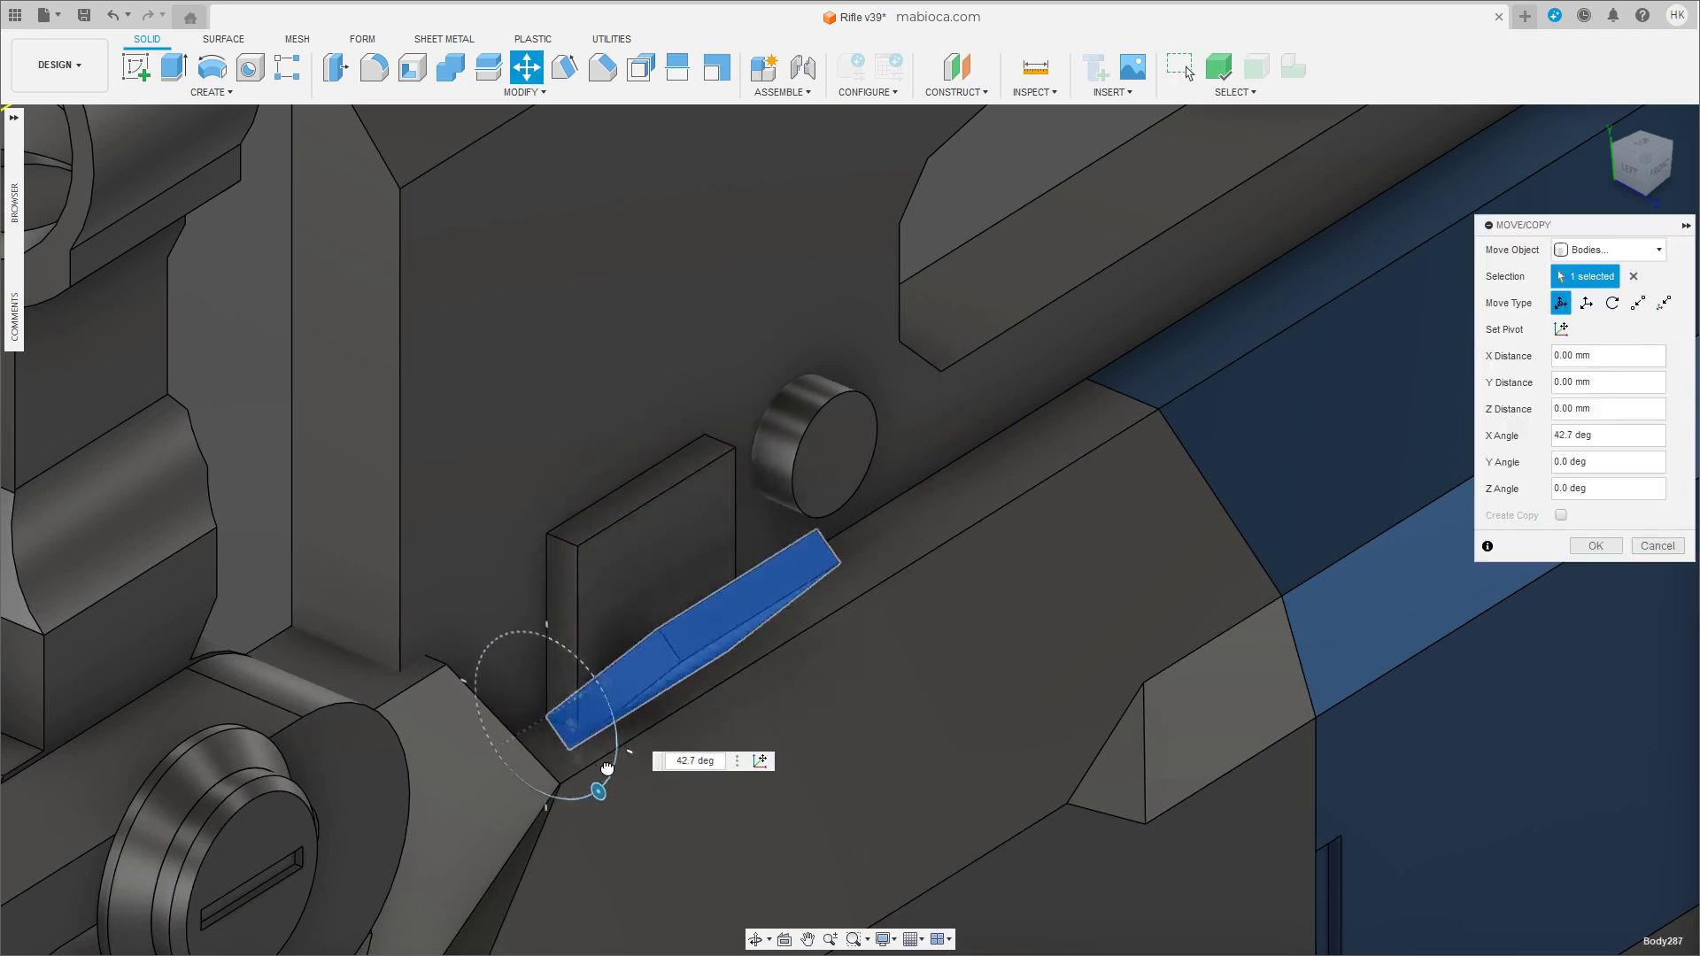
{"action": "type", "text": "90"}
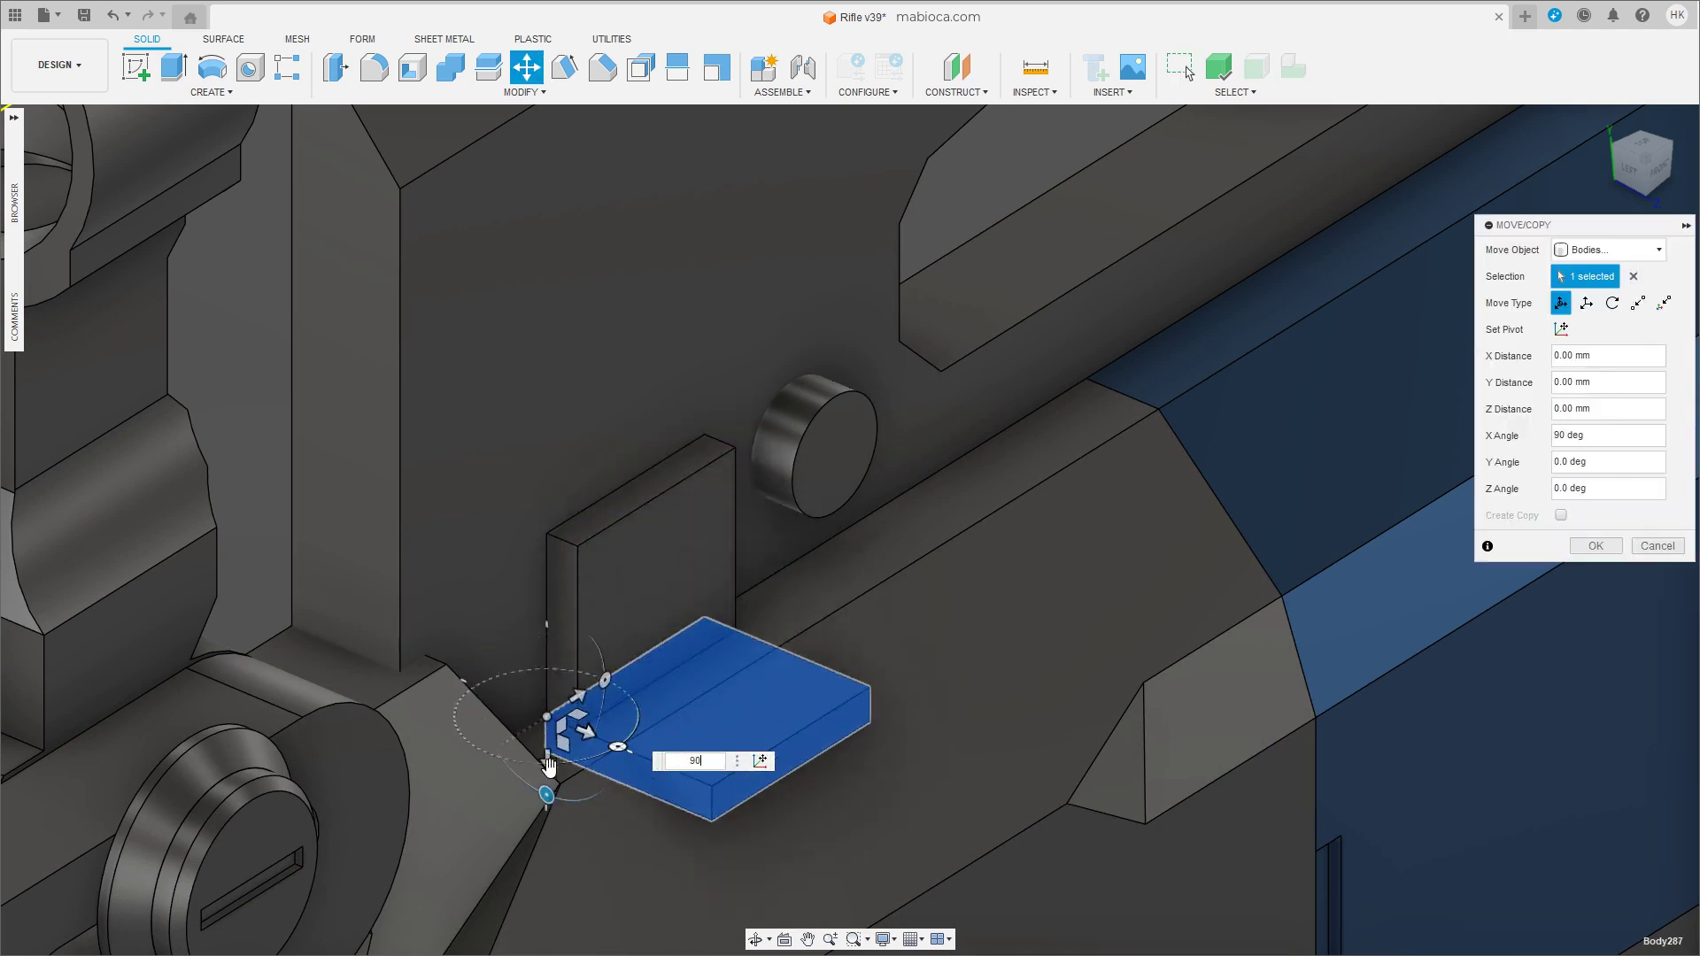
{"action": "mouse_move", "coordinate": [549, 764]}
{"action": "left_mouse_down"}
{"action": "mouse_move", "coordinate": [549, 502]}
{"action": "mouse_move", "coordinate": [547, 719]}
{"action": "left_mouse_up"}
{"action": "key", "text": "Return"}
Lower the flat plate 3.154 mm and join it to the upright plate as an L-bracket.
{"action": "key", "text": "m"}
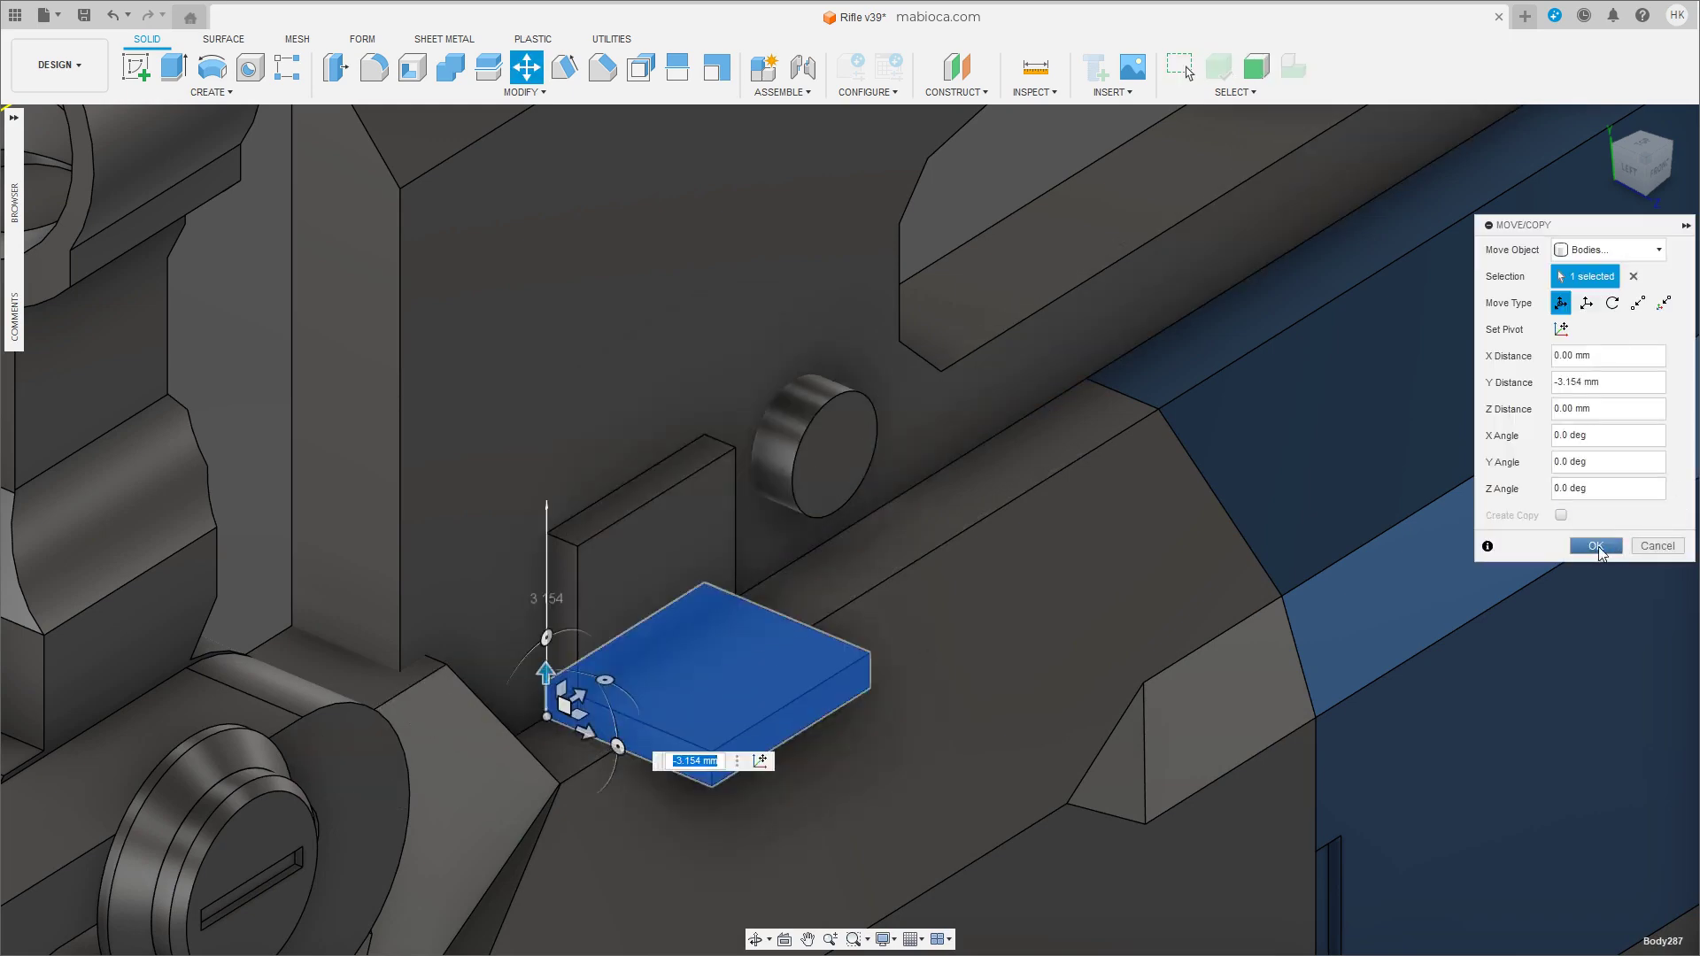
{"action": "left_click", "coordinate": [1601, 552]}
{"action": "left_click", "coordinate": [450, 67]}
{"action": "left_click", "coordinate": [620, 585]}
{"action": "left_click", "coordinate": [717, 679]}
{"action": "key", "text": "Return"}
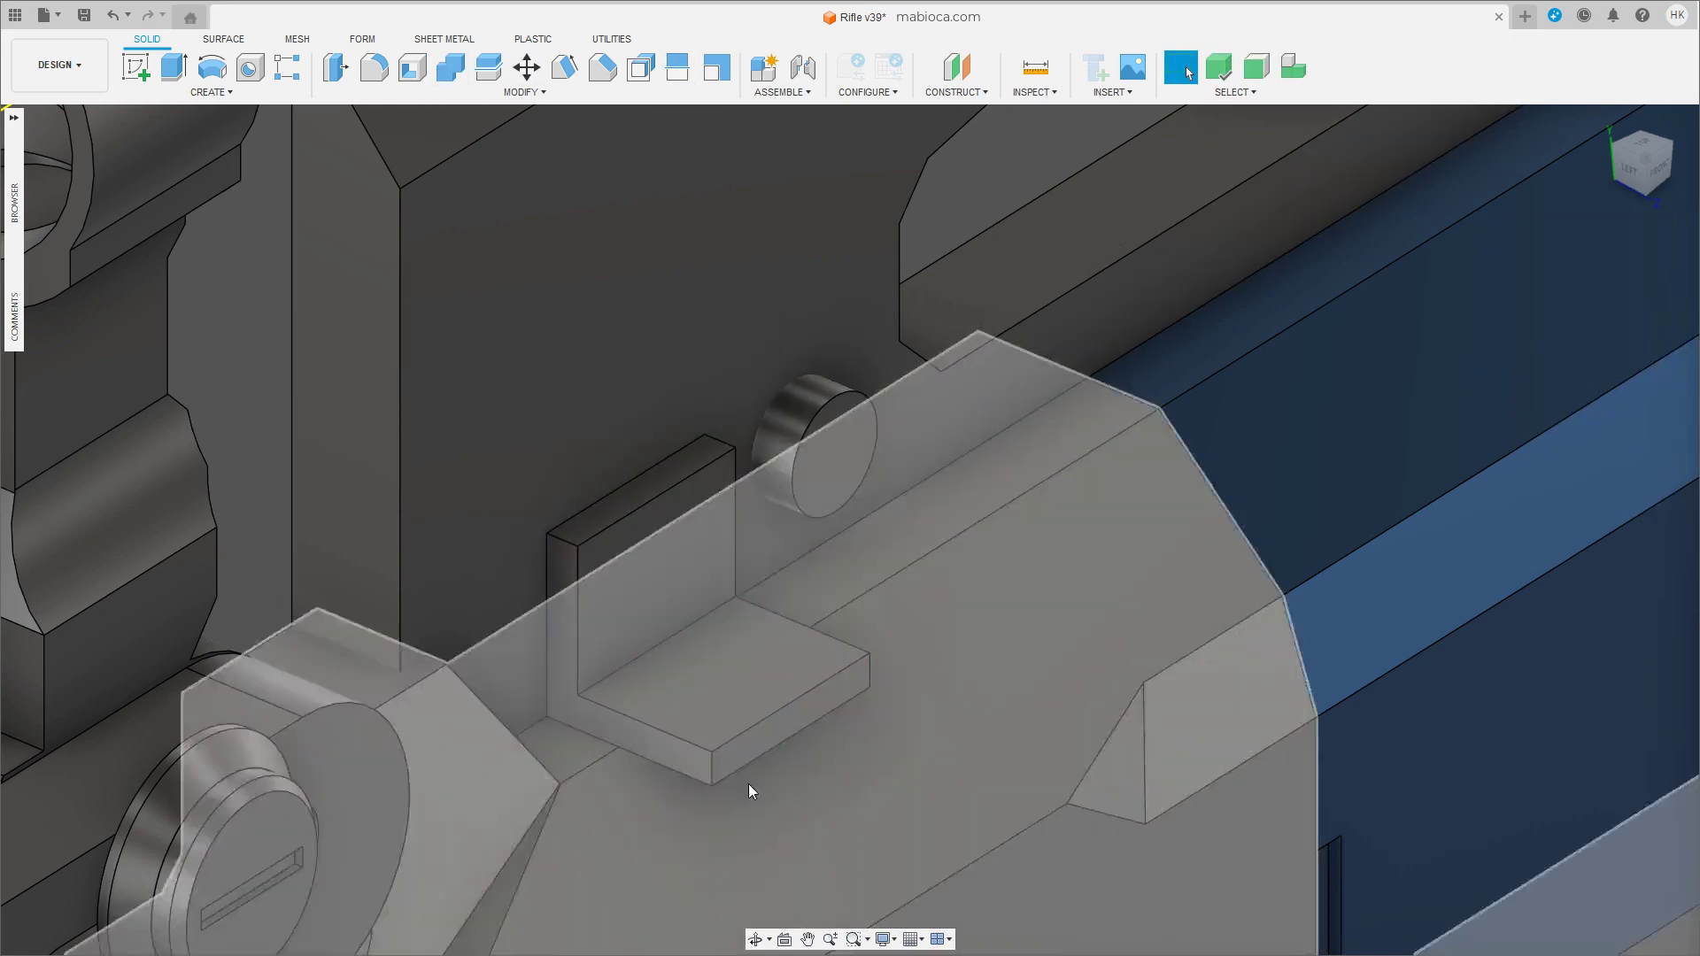
{"action": "scroll", "coordinate": [747, 784], "scroll_direction": "up", "scroll_amount": 3}
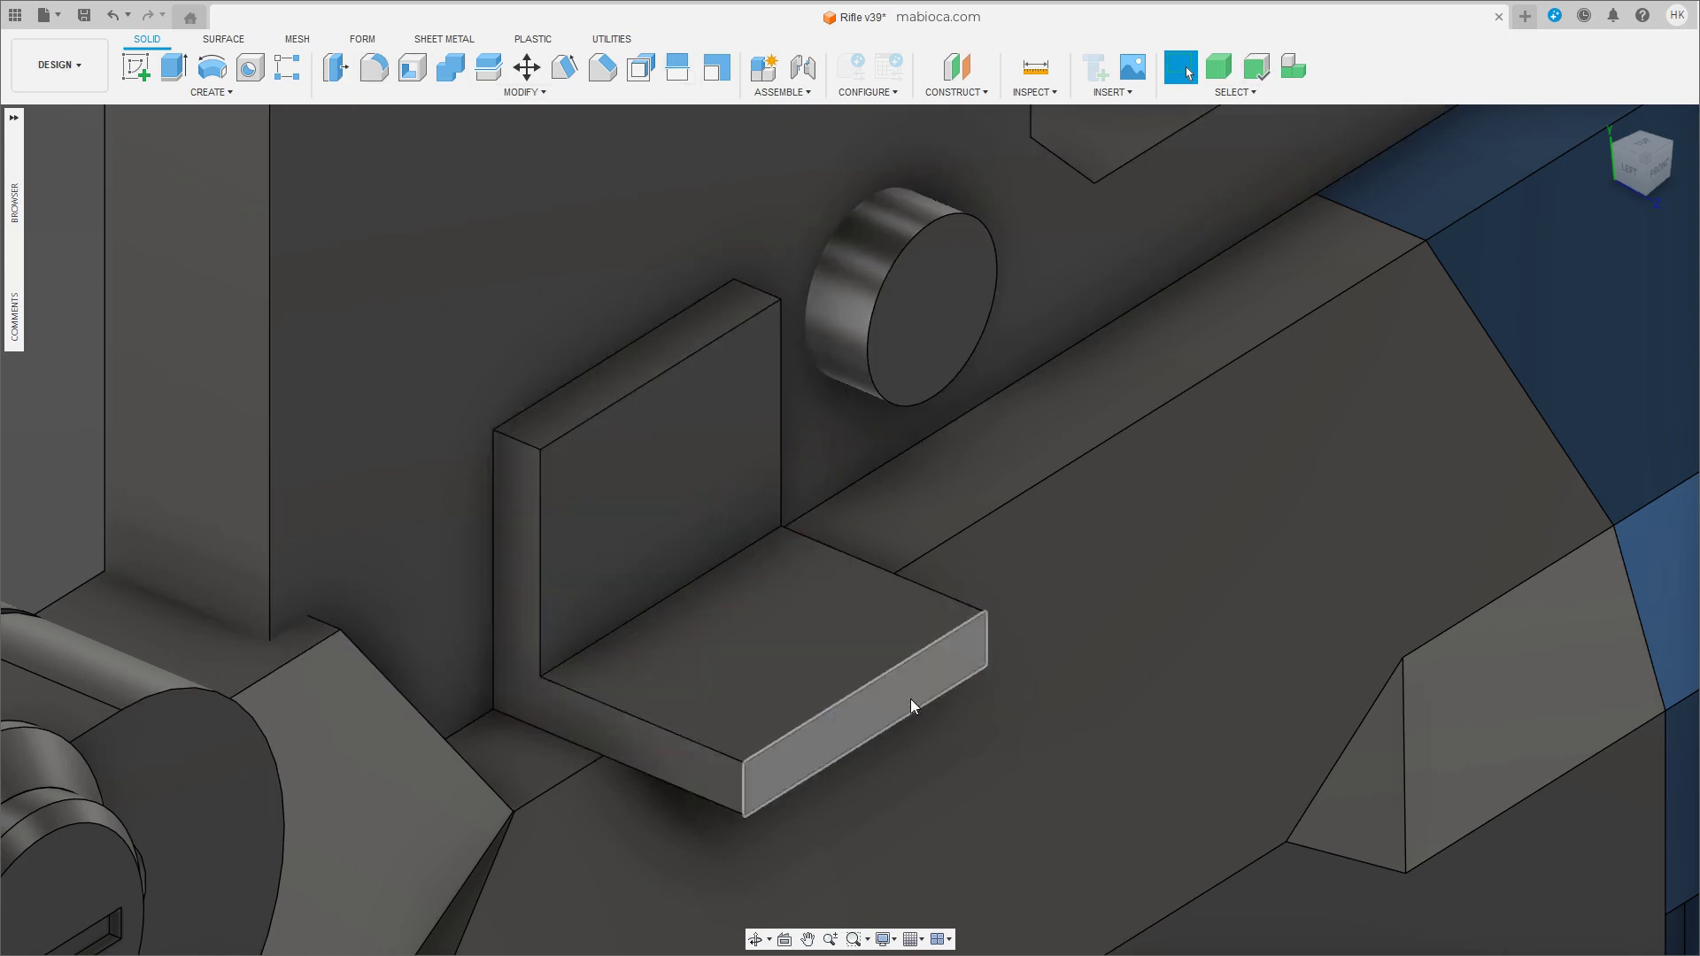
Move the ledge's front face back by -1.517 mm.
{"action": "left_click", "coordinate": [910, 699]}
{"action": "key", "text": "m"}
{"action": "left_click_drag", "start_coordinate": [934, 725], "coordinate": [773, 660]}
{"action": "left_click_drag", "start_coordinate": [790, 660], "coordinate": [789, 656]}
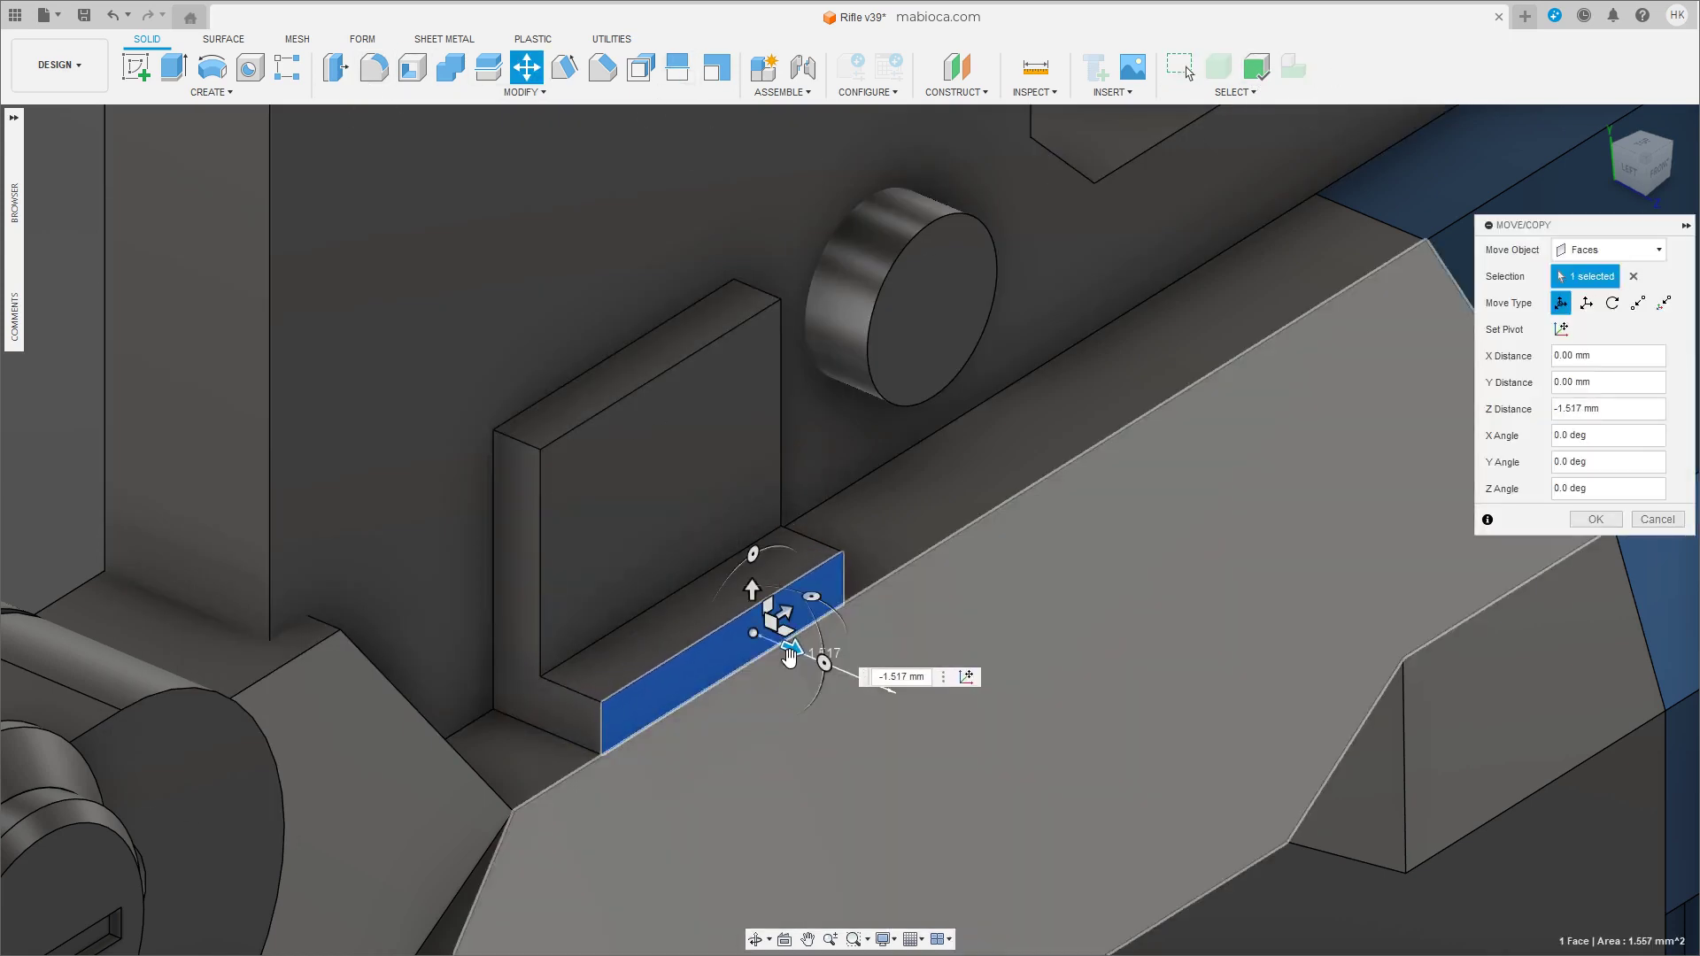
{"action": "key", "text": "Return"}
Raise the ledge's top face by 0.122 mm.
{"action": "left_click", "coordinate": [692, 602]}
{"action": "key", "text": "m"}
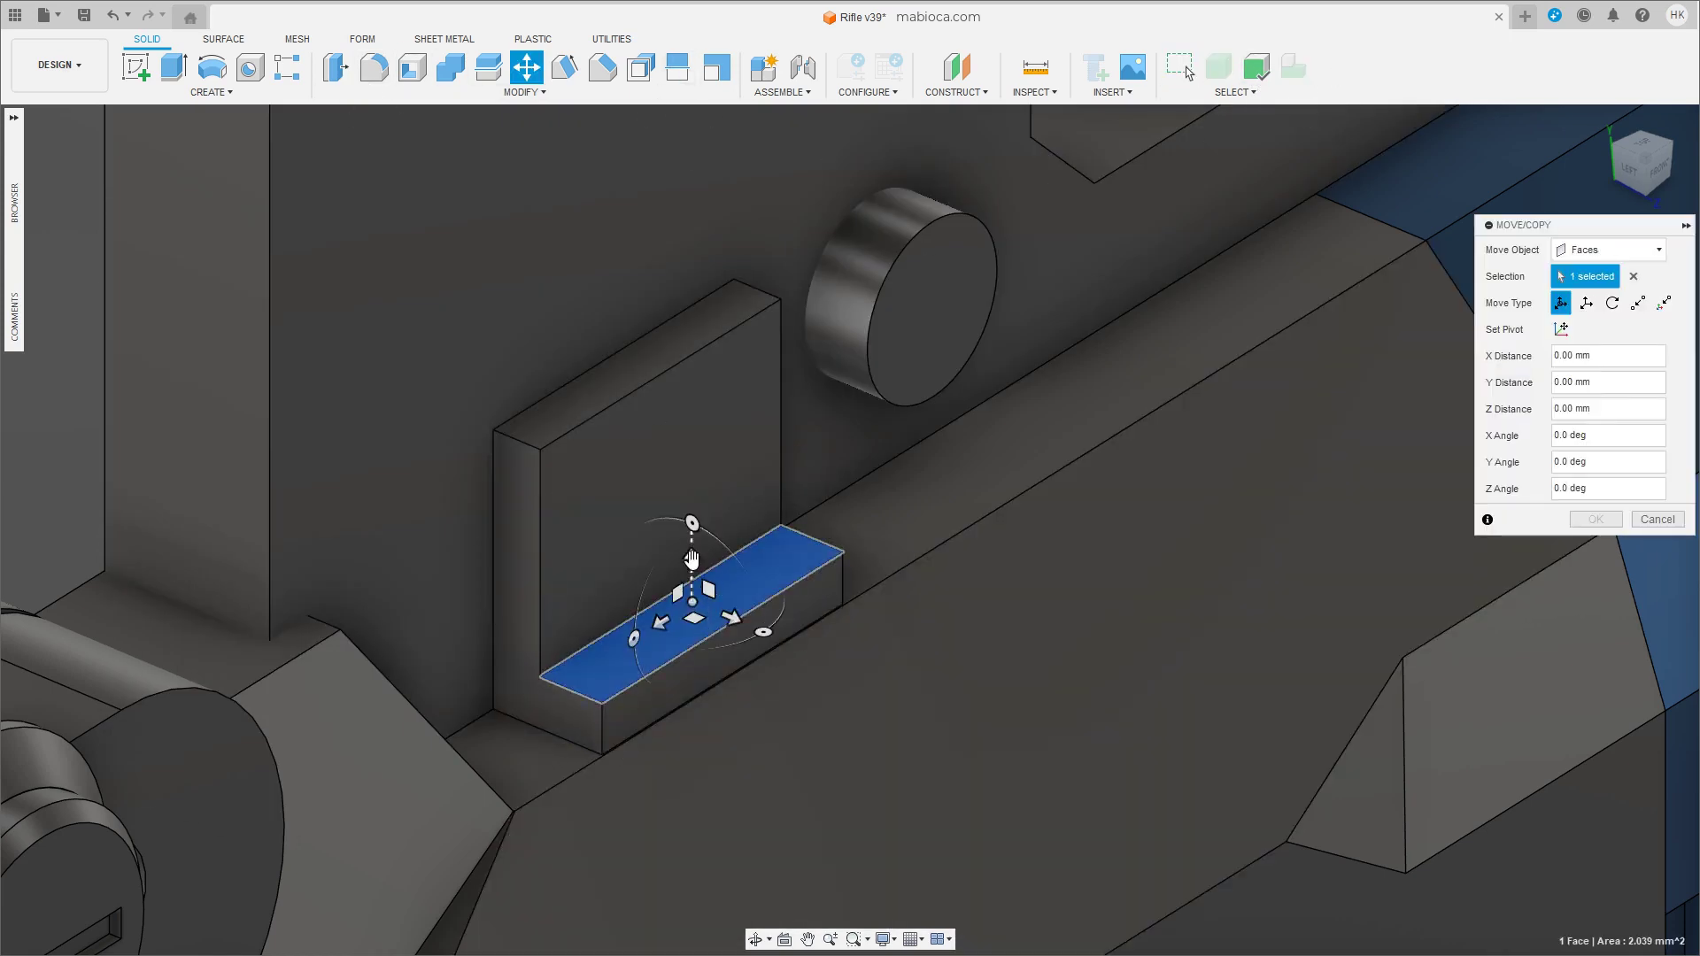
{"action": "left_click", "coordinate": [1659, 168]}
{"action": "middle_click_drag", "start_coordinate": [1044, 745], "coordinate": [1052, 646]}
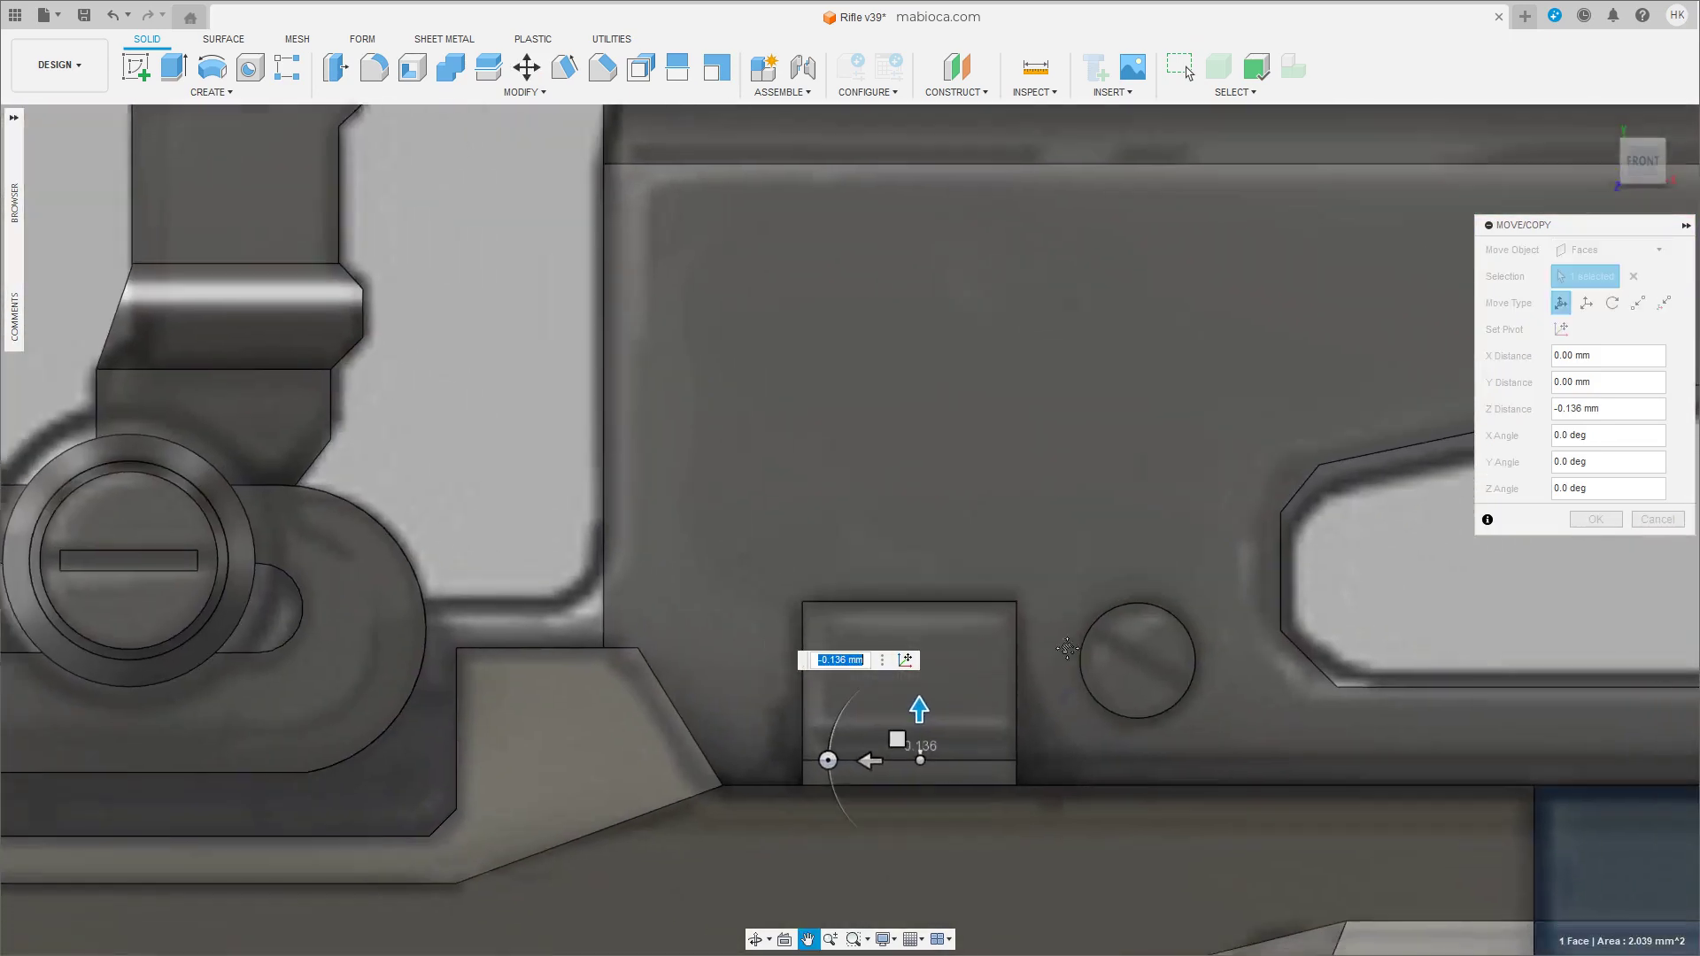
{"action": "left_click_drag", "start_coordinate": [876, 698], "coordinate": [874, 680]}
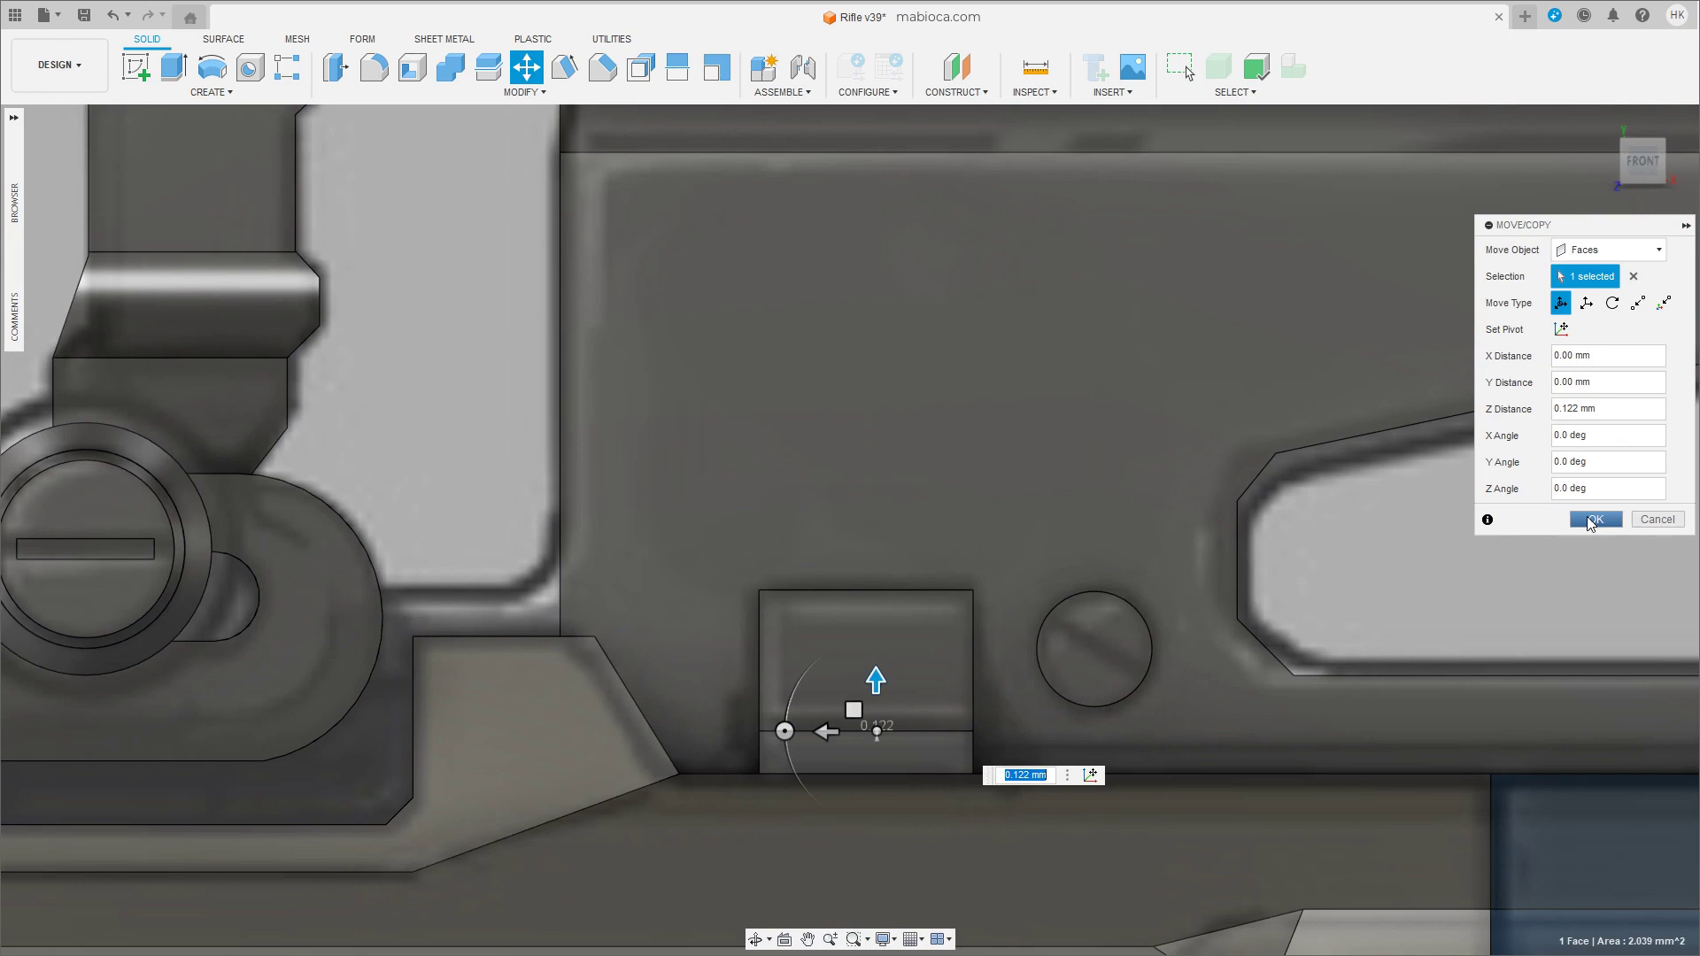
{"action": "left_click", "coordinate": [1591, 521]}
{"action": "middle_click_drag", "start_coordinate": [1591, 521], "coordinate": [1421, 426], "text": "shift"}
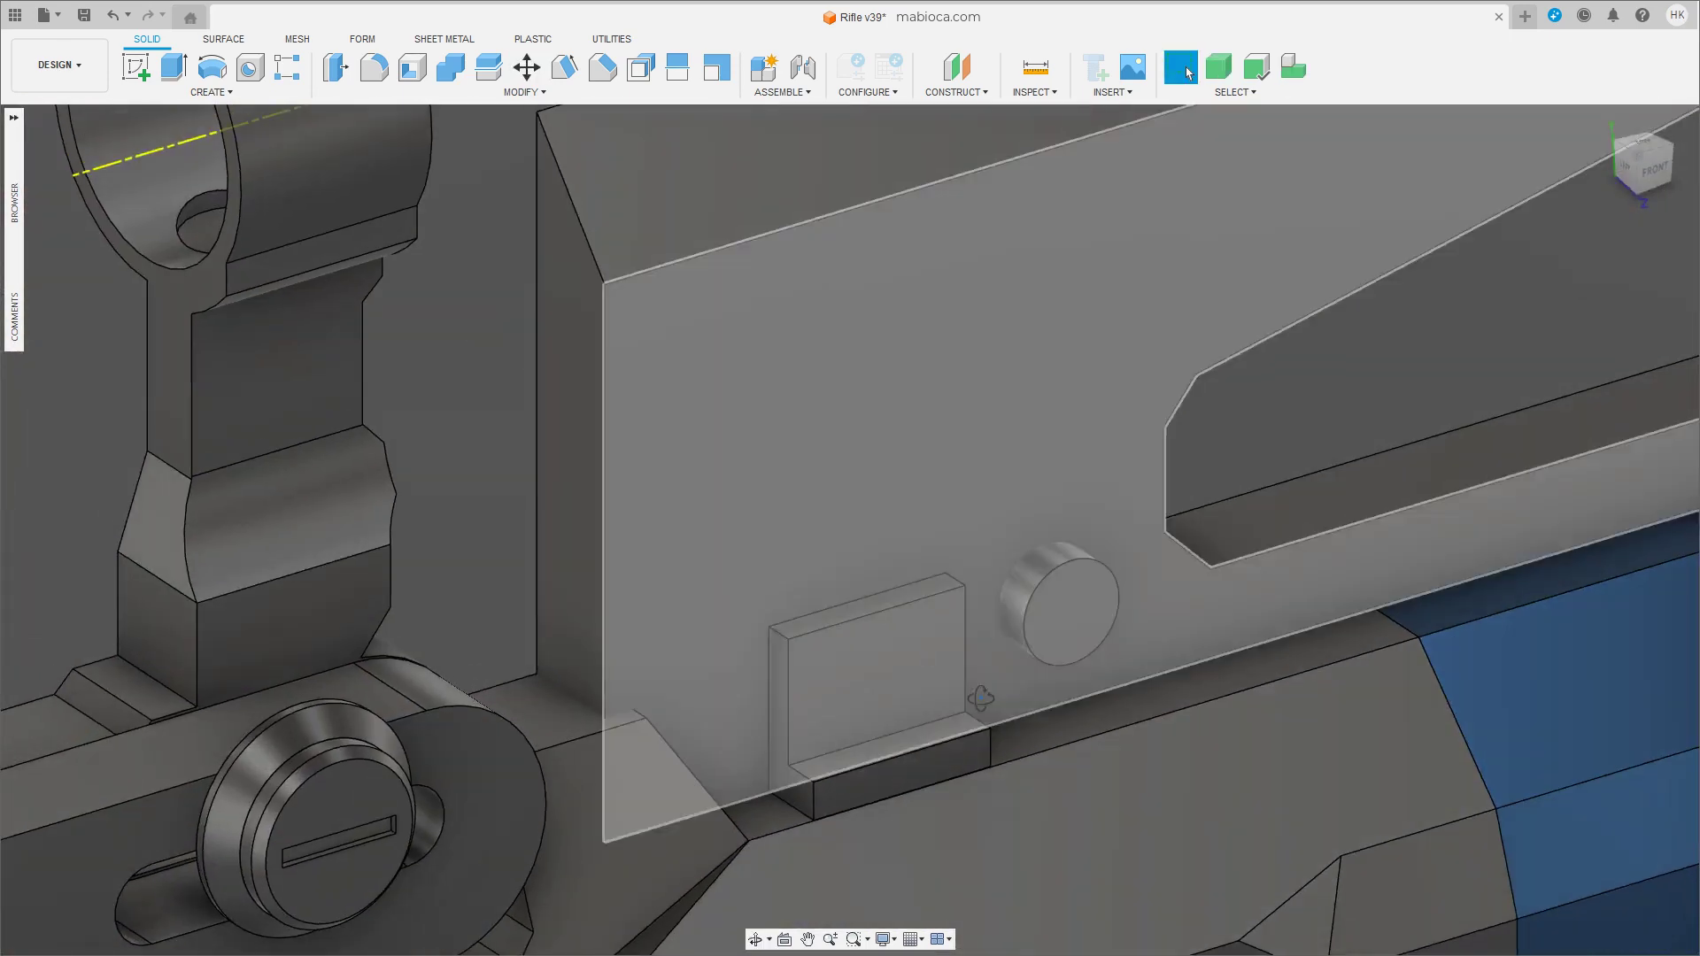
Nudge the L-shaped block slightly in depth.
{"action": "left_click", "coordinate": [854, 682]}
{"action": "key", "text": "m"}
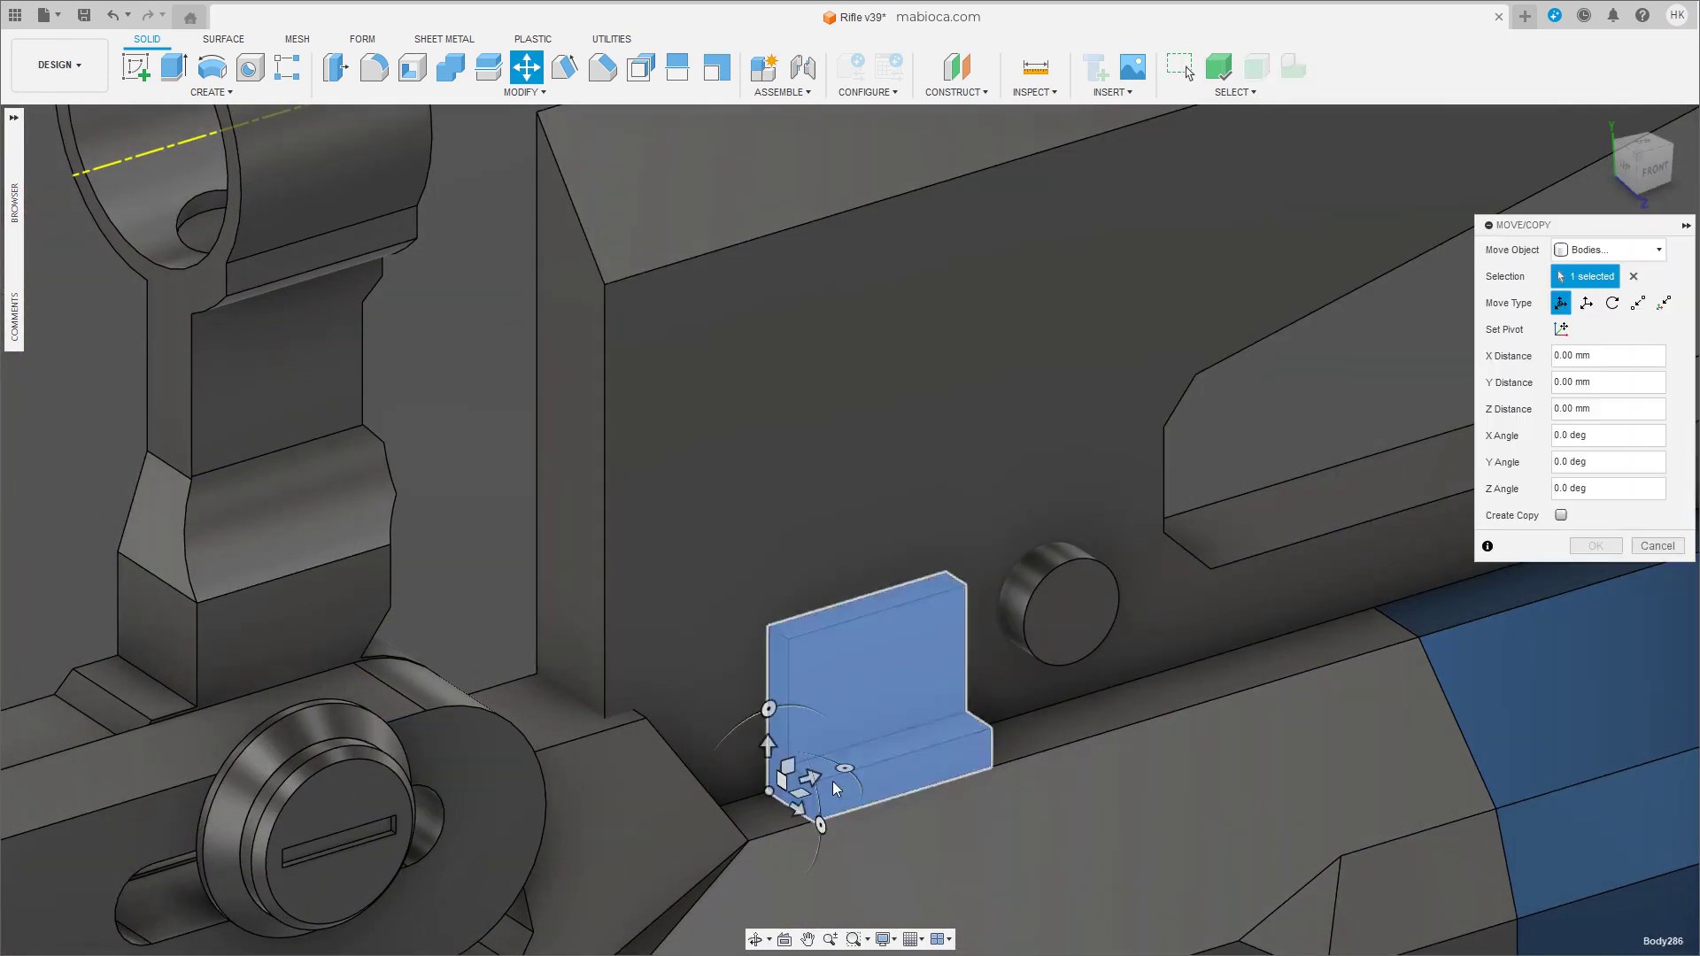
{"action": "left_click_drag", "start_coordinate": [793, 795], "coordinate": [781, 804]}
{"action": "left_click", "coordinate": [1596, 545]}
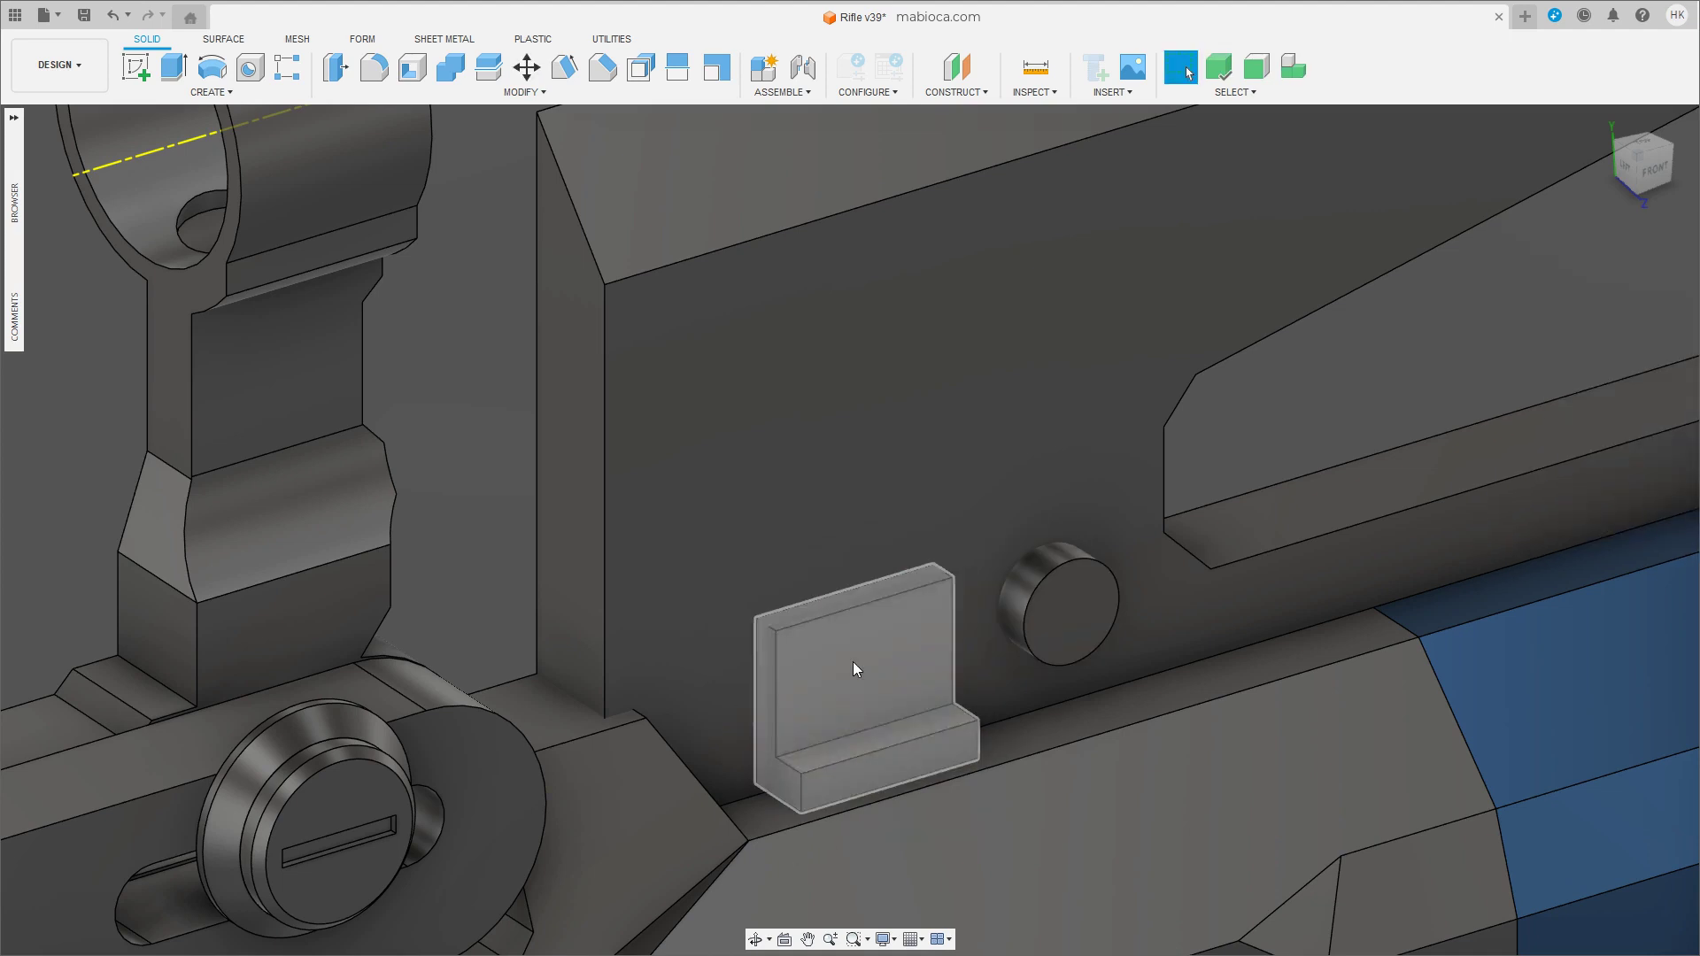
{"action": "left_click", "coordinate": [854, 659]}
{"action": "key", "text": "m"}
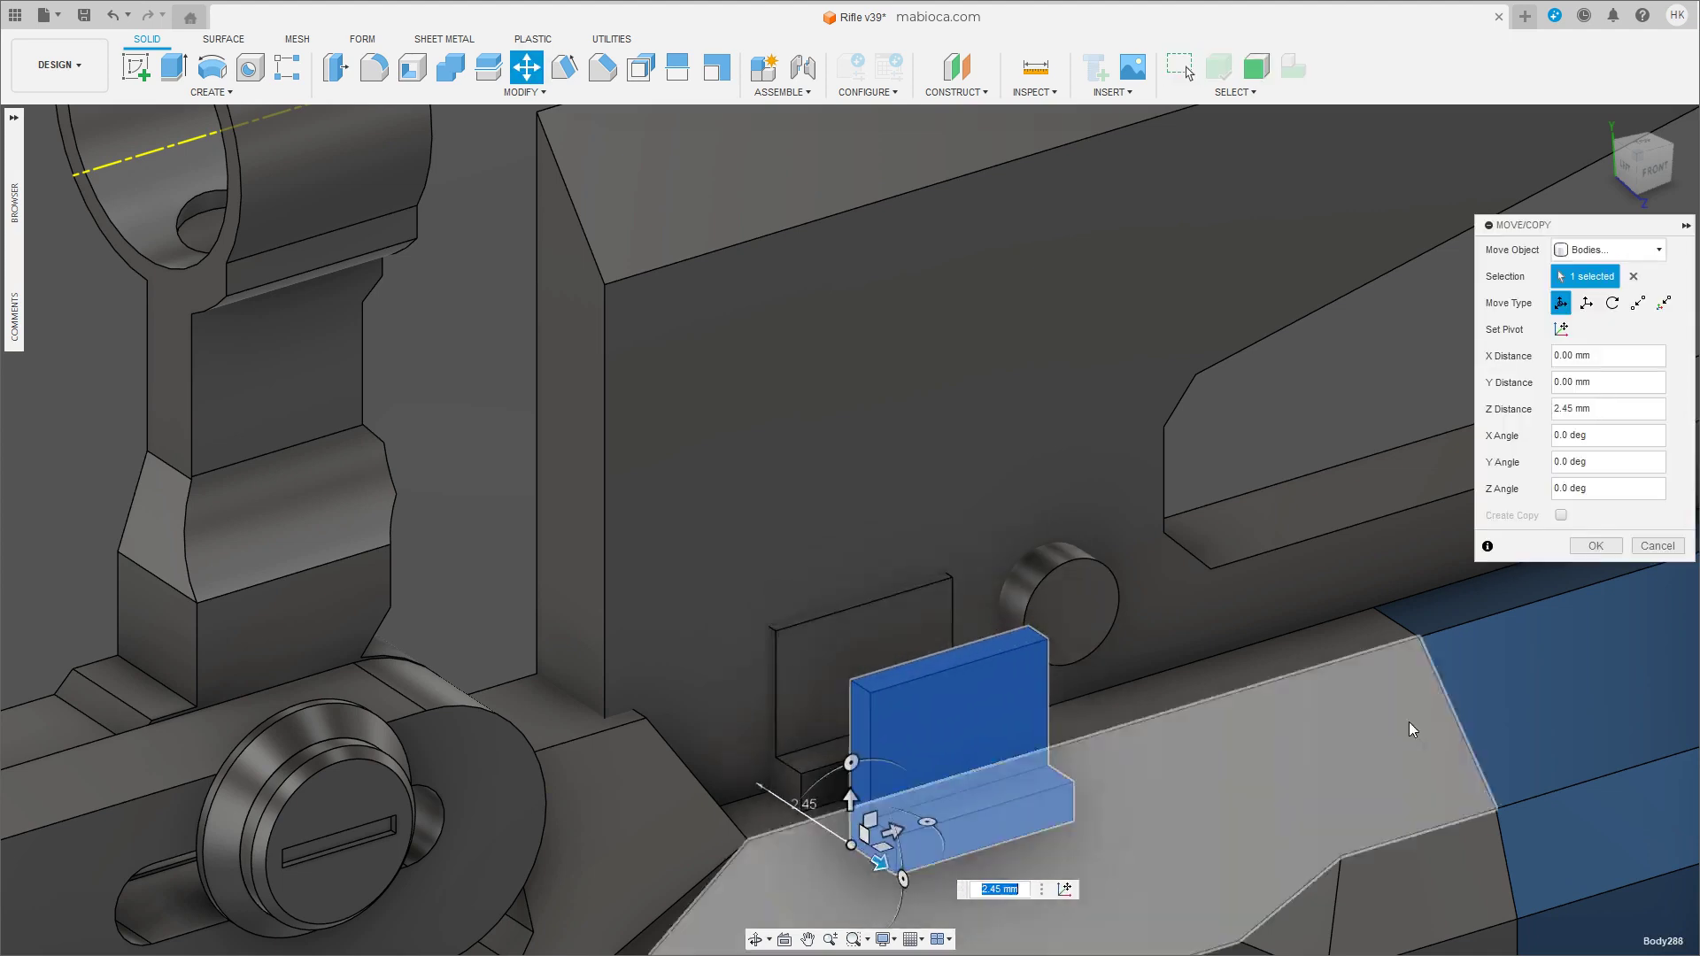
Combine-cut the L-shaped block out of the receiver to form the recess.
{"action": "left_click", "coordinate": [1596, 546]}
{"action": "left_click", "coordinate": [450, 66]}
{"action": "left_click", "coordinate": [799, 529]}
{"action": "left_click", "coordinate": [886, 709]}
{"action": "left_click", "coordinate": [1604, 303]}
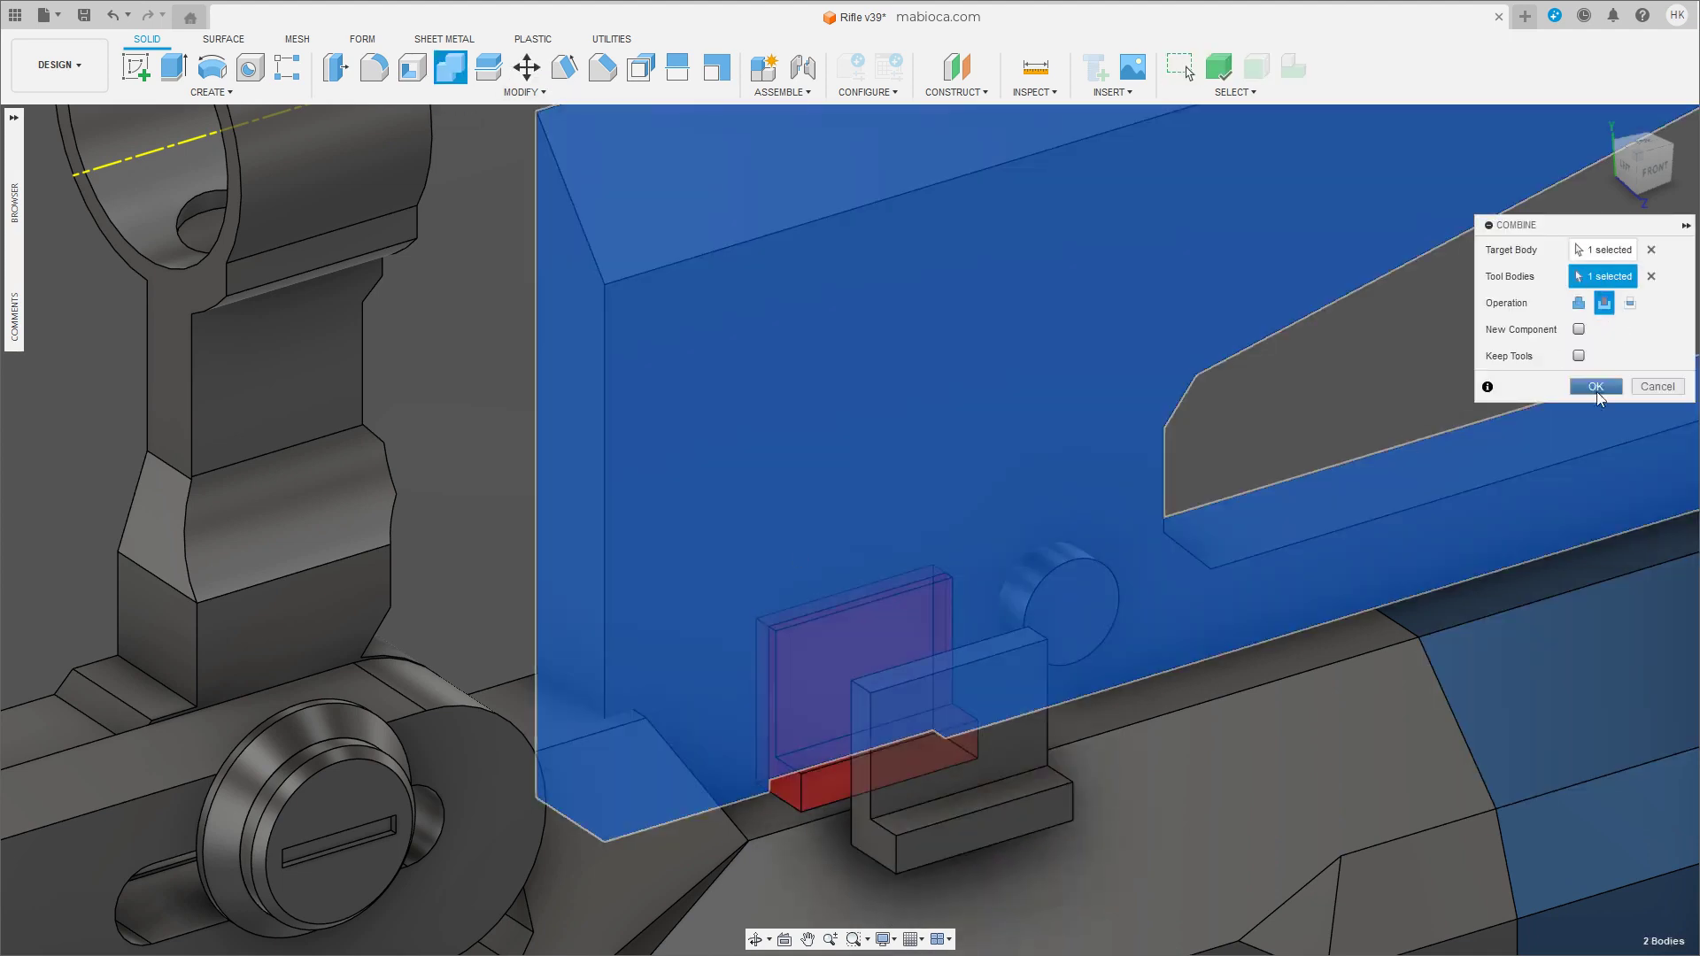
{"action": "left_click", "coordinate": [1596, 386]}
{"action": "mouse_move", "coordinate": [873, 453]}
{"action": "middle_mouse_down", "text": "shift"}
{"action": "mouse_move", "coordinate": [956, 477]}
{"action": "mouse_move", "coordinate": [942, 481]}
{"action": "middle_mouse_up", "text": "shift"}
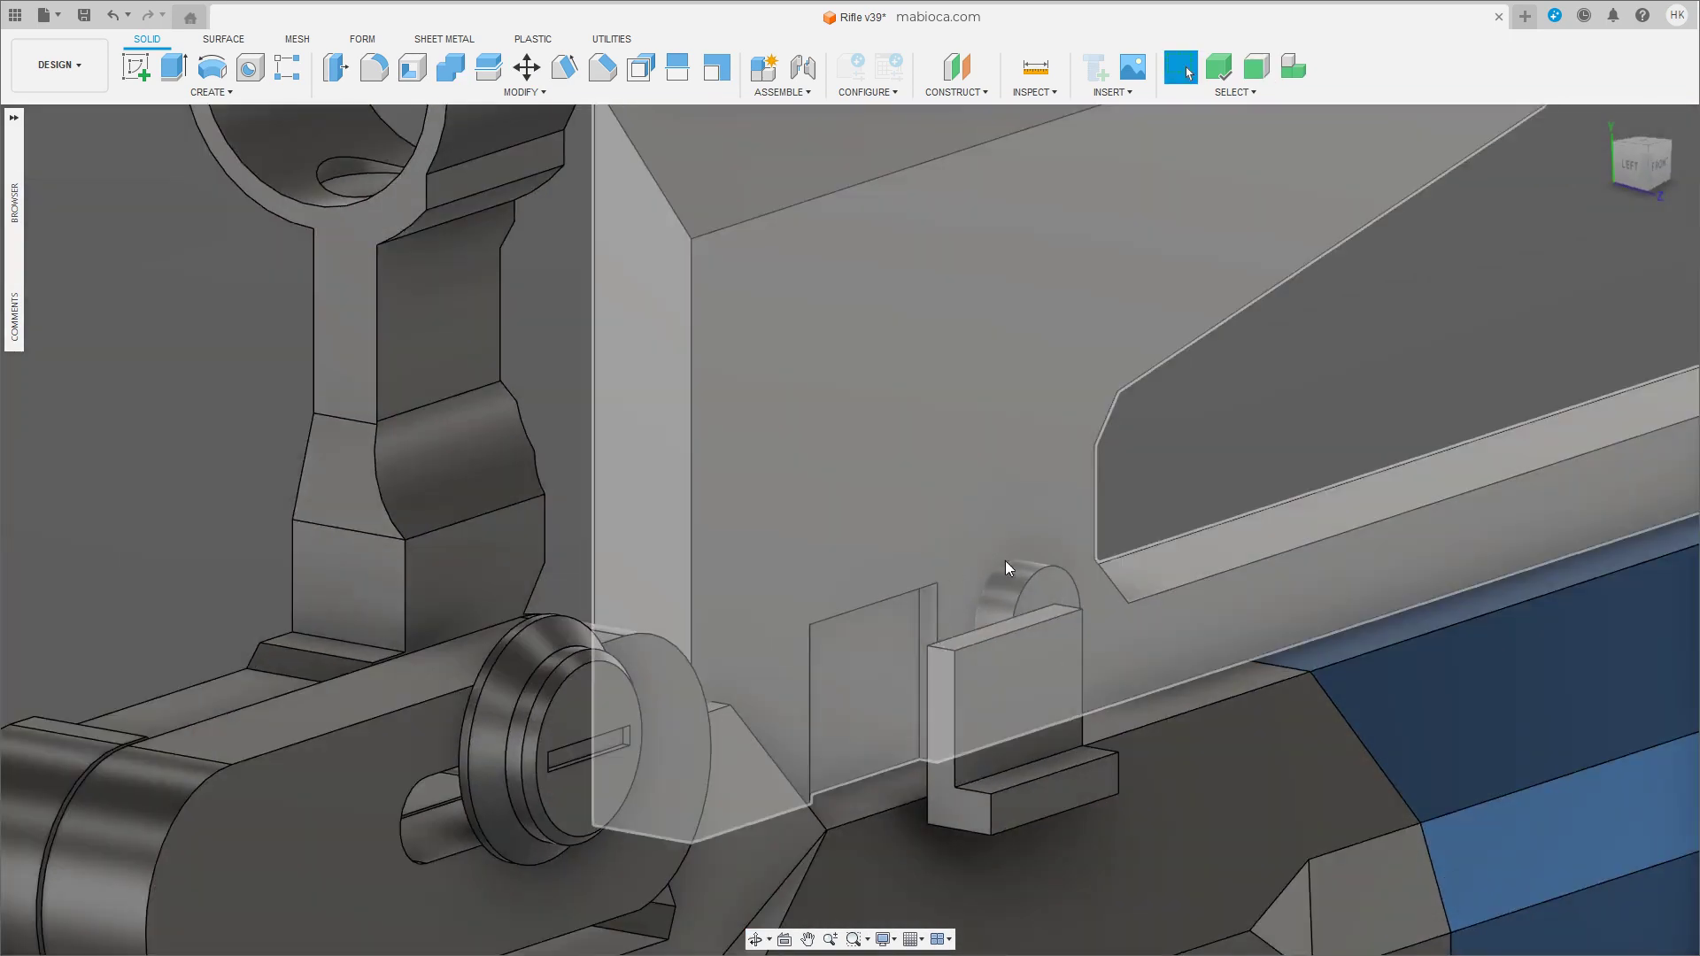
{"action": "scroll", "coordinate": [1006, 561], "scroll_direction": "up", "scroll_amount": 3}
{"action": "scroll", "coordinate": [886, 470], "scroll_direction": "up", "scroll_amount": 3}
{"action": "left_click", "coordinate": [1082, 728]}
Lift the L-shaped block out of the recess.
{"action": "key", "text": "m"}
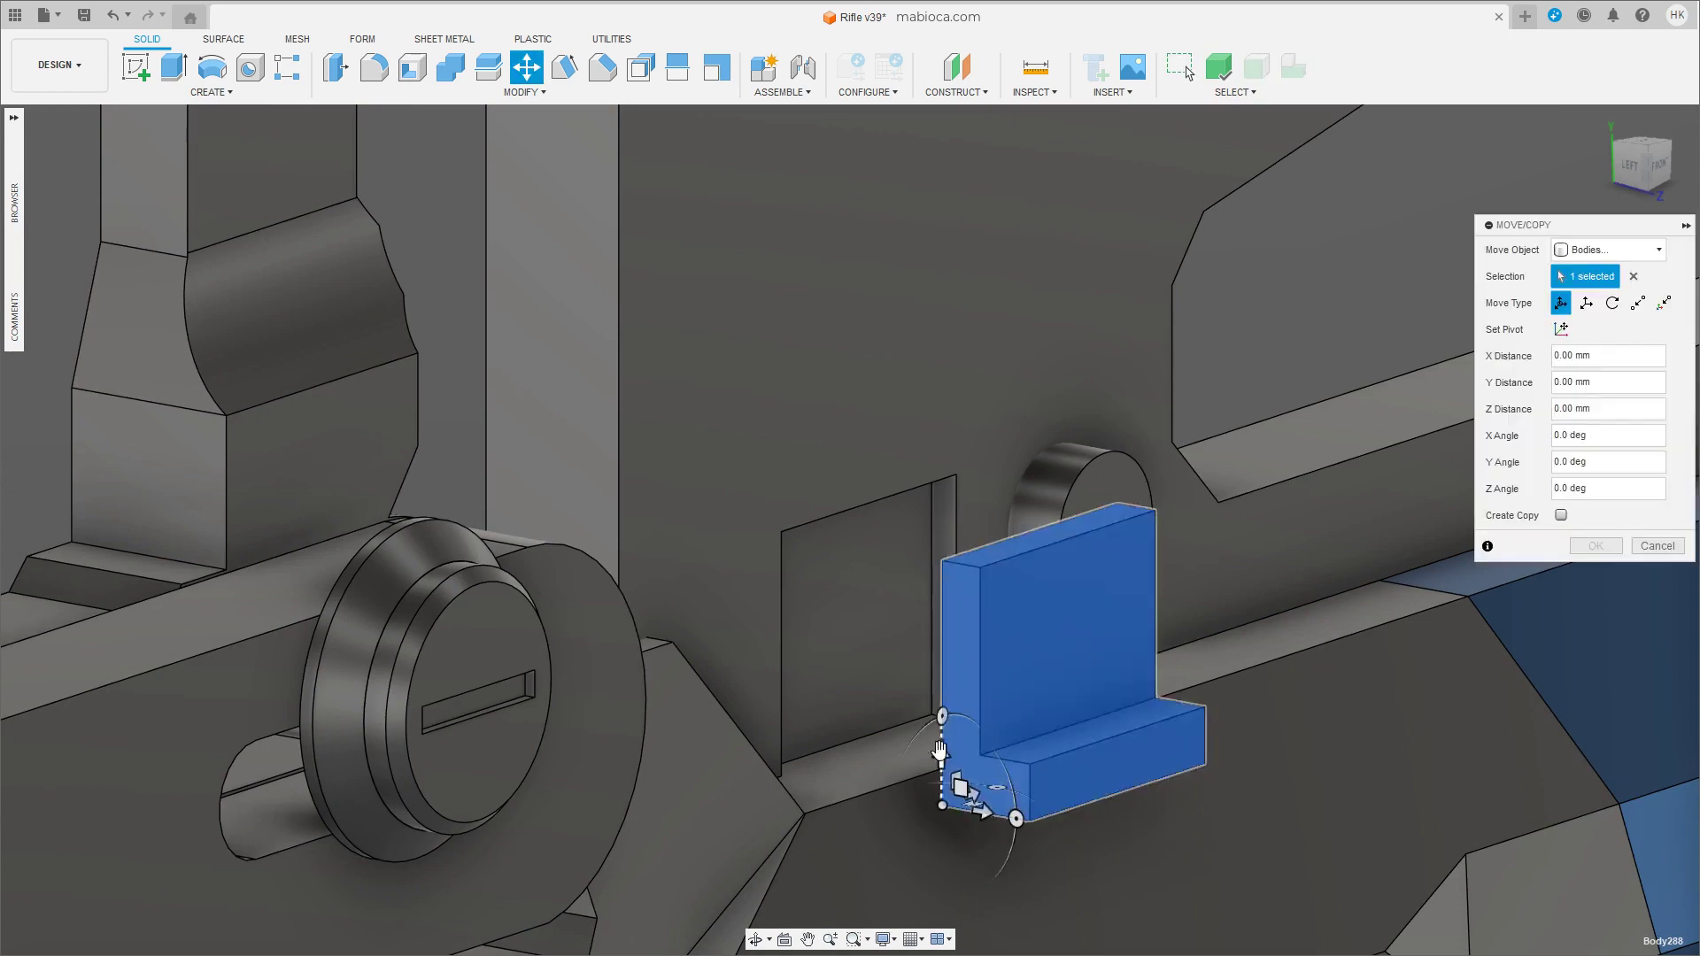
{"action": "left_click_drag", "start_coordinate": [970, 779], "coordinate": [1118, 630]}
{"action": "key", "text": "Return"}
Cut a -0.23 mm deep box notch along the recess bottom from the Front view.
{"action": "left_click", "coordinate": [1654, 164]}
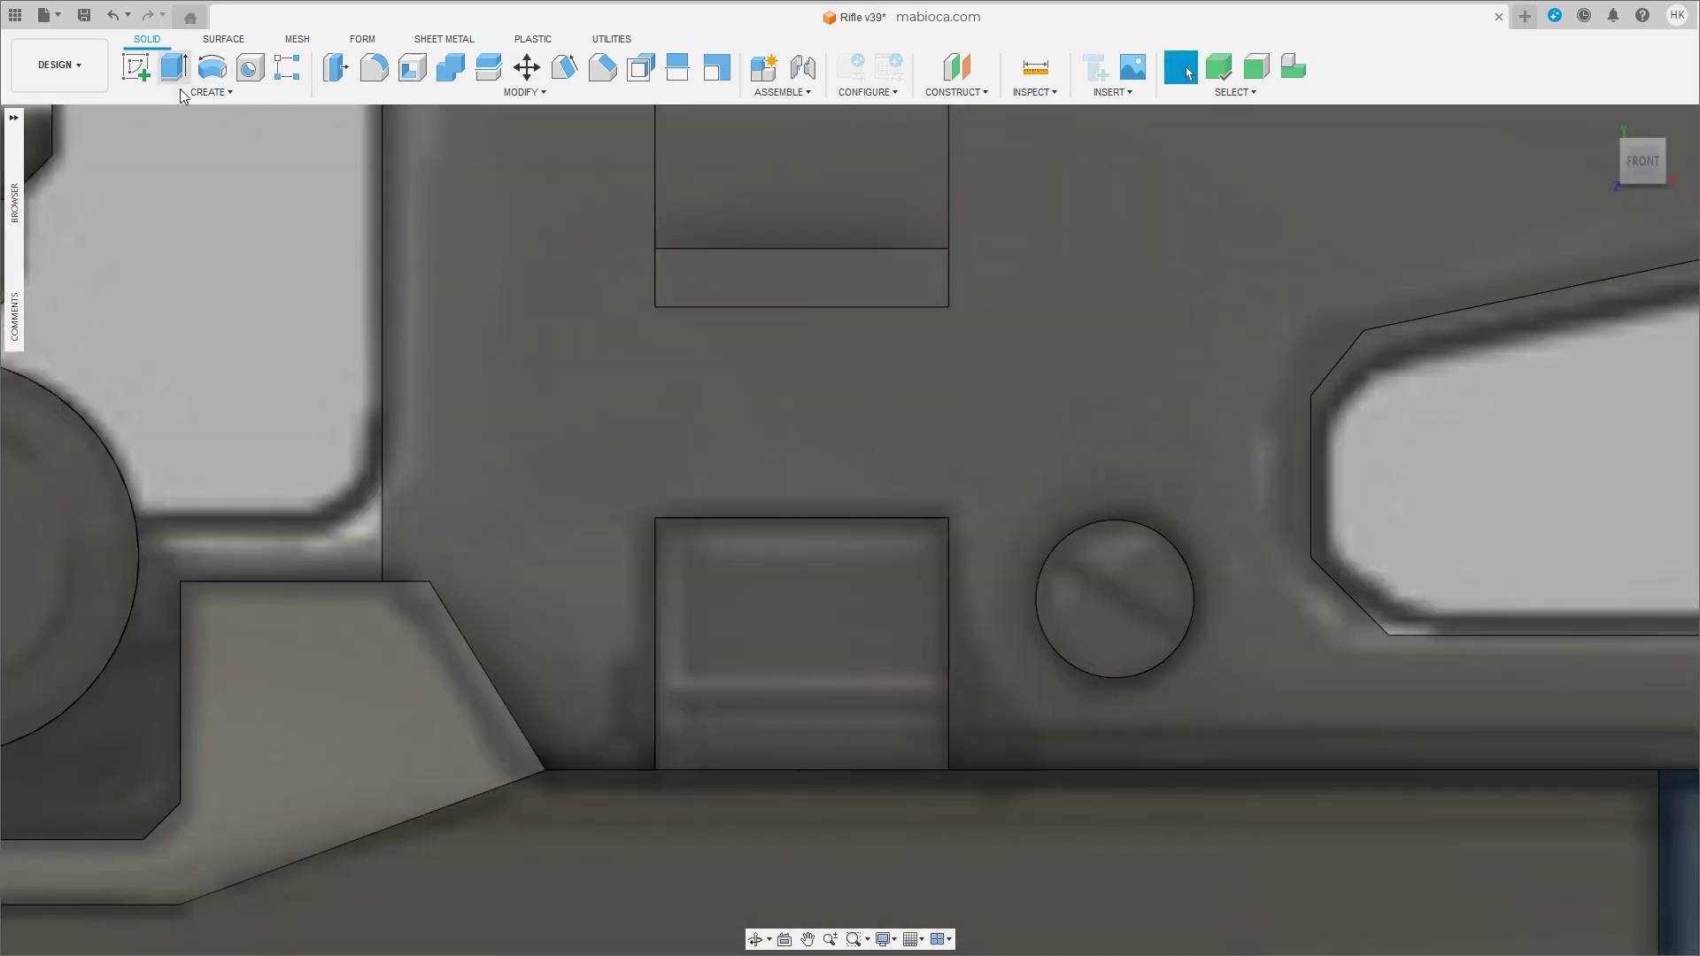
{"action": "left_click", "coordinate": [210, 92]}
{"action": "left_click", "coordinate": [145, 328]}
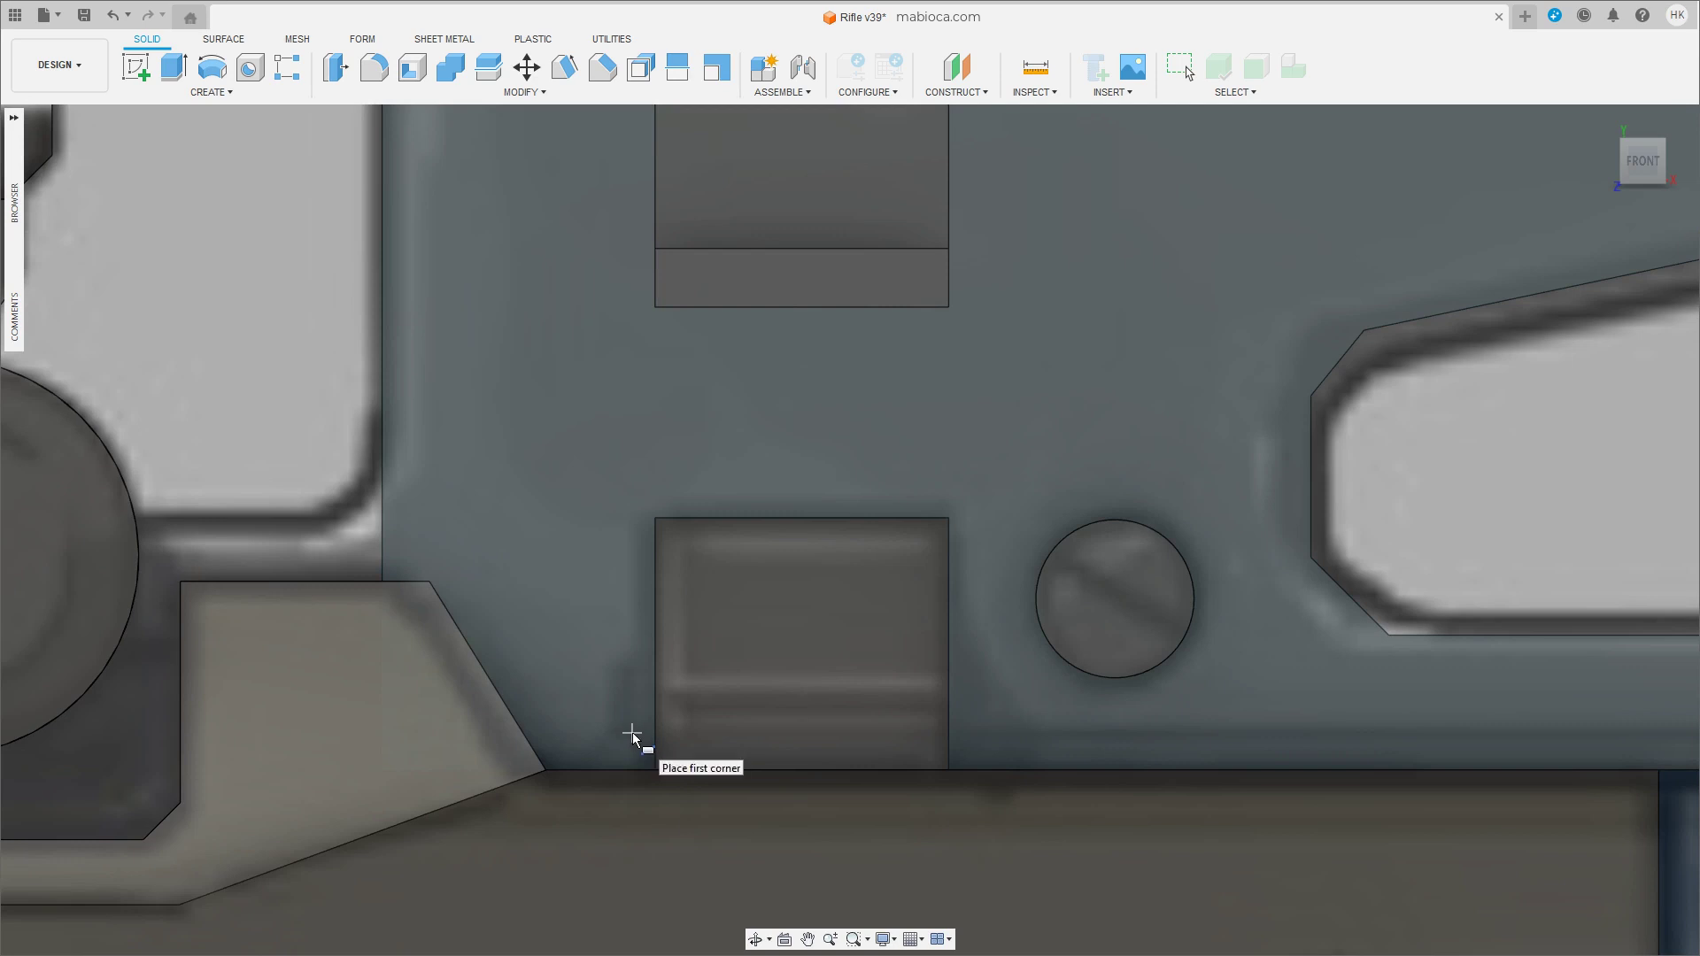
{"action": "left_click", "coordinate": [633, 734]}
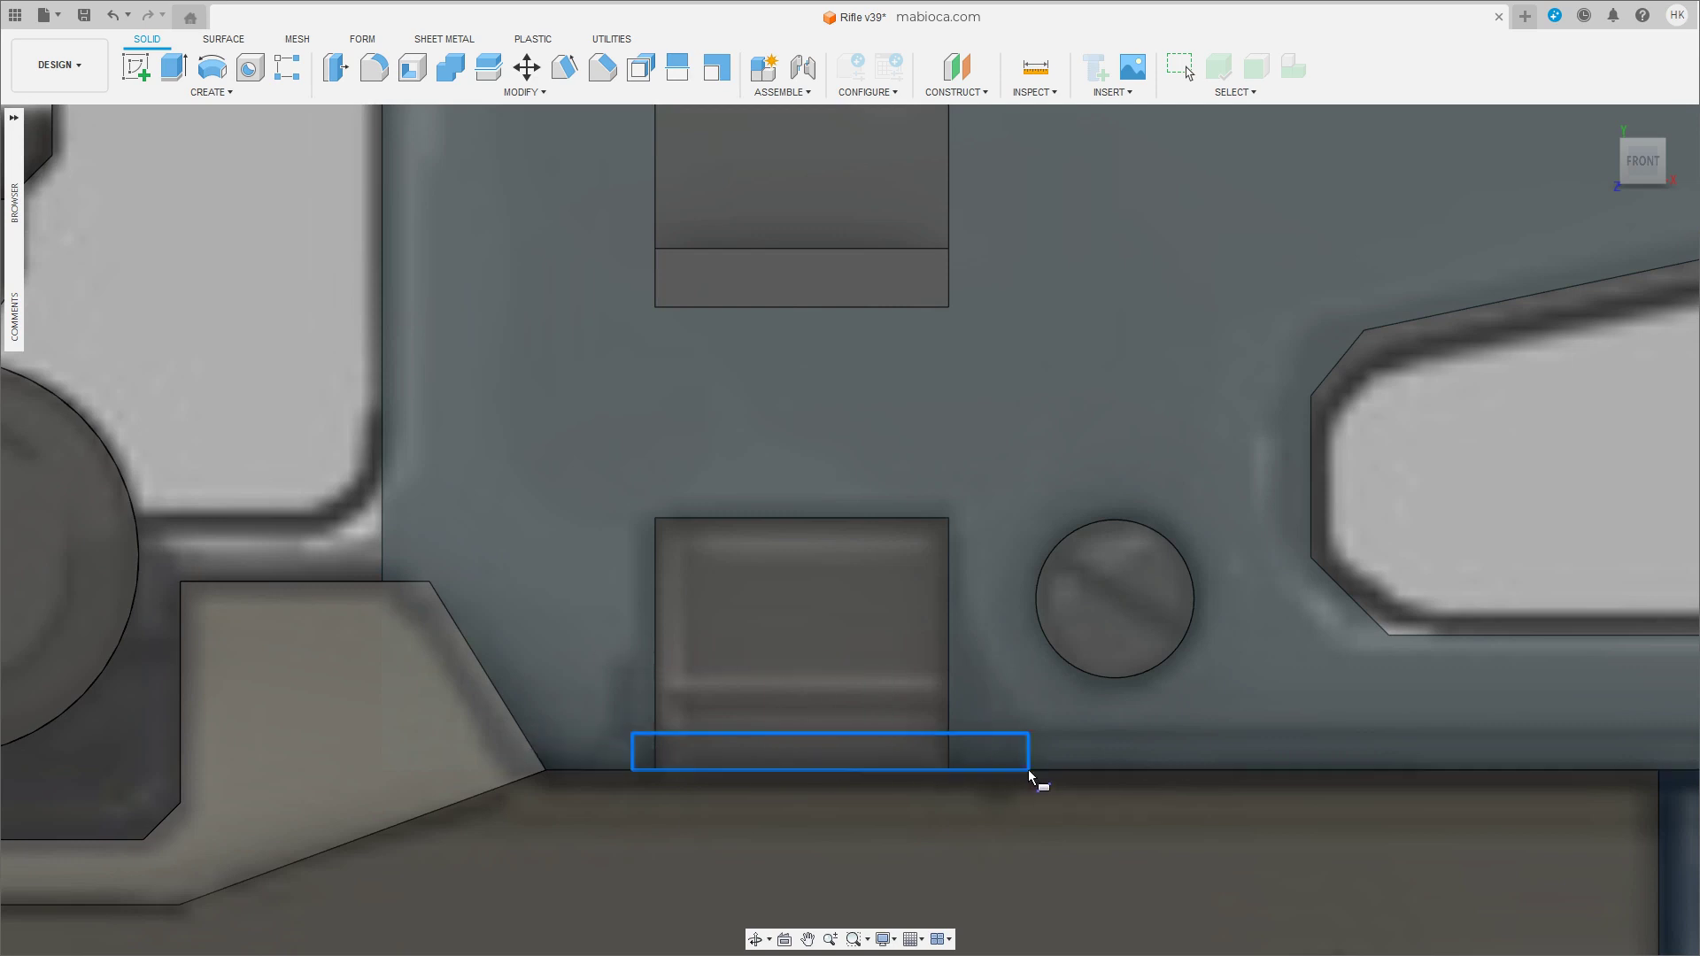
{"action": "left_click", "coordinate": [1030, 772]}
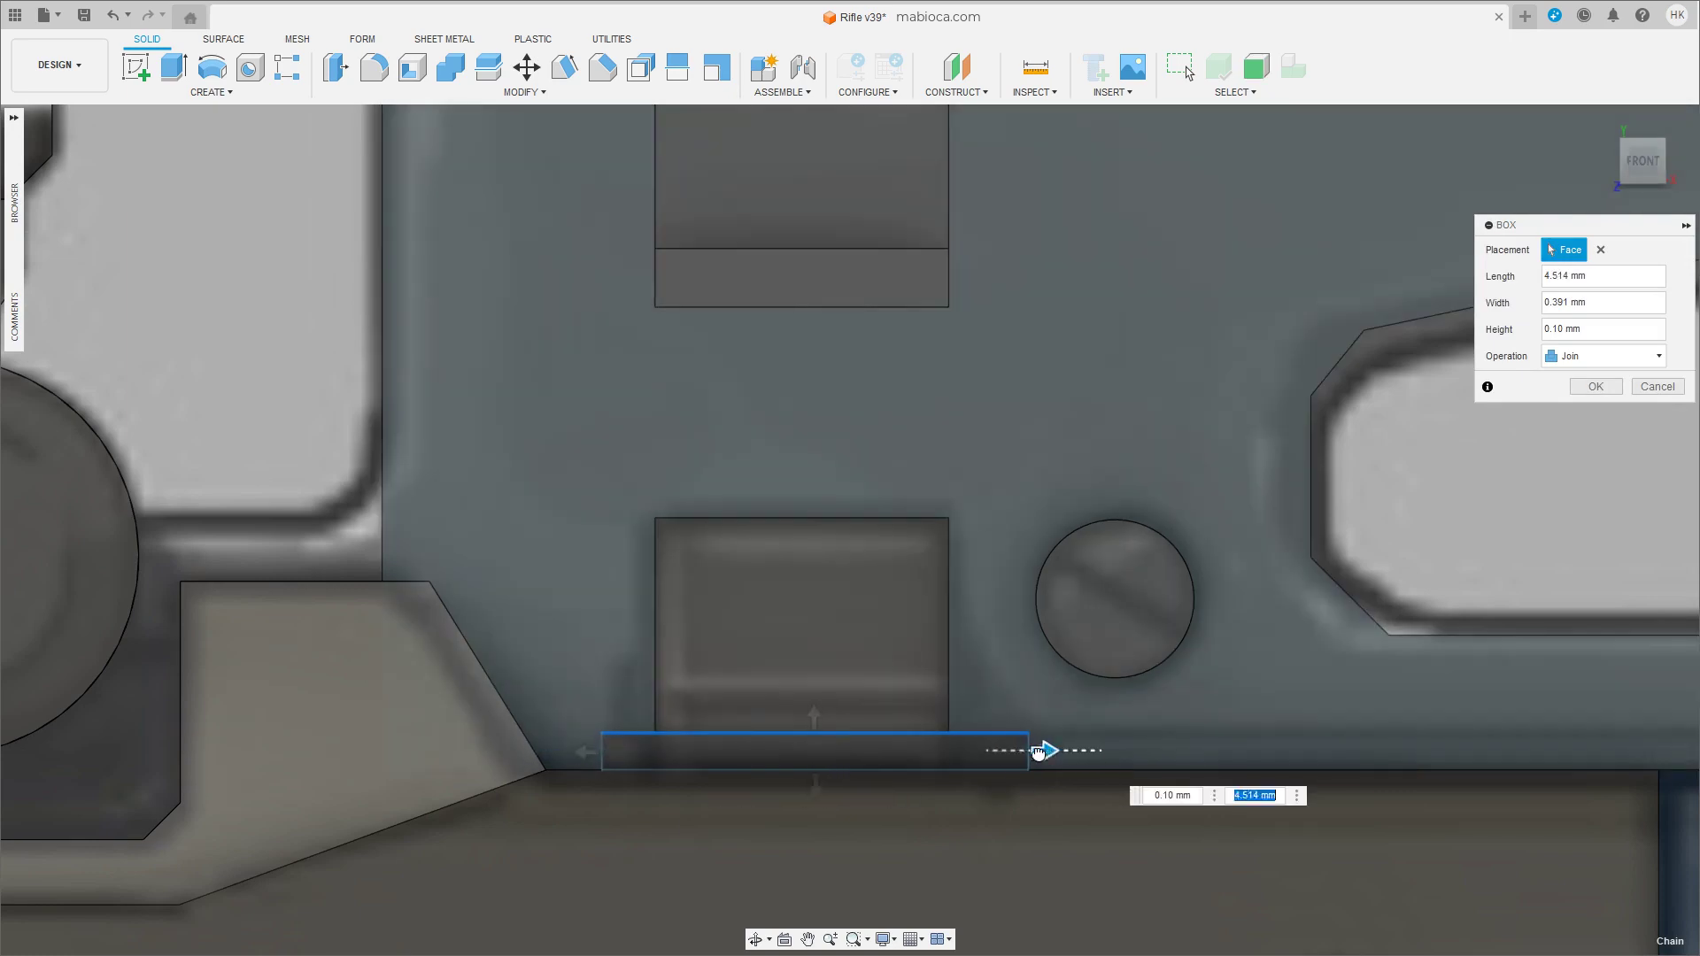
{"action": "middle_click_drag", "start_coordinate": [1016, 752], "coordinate": [944, 704], "text": "shift"}
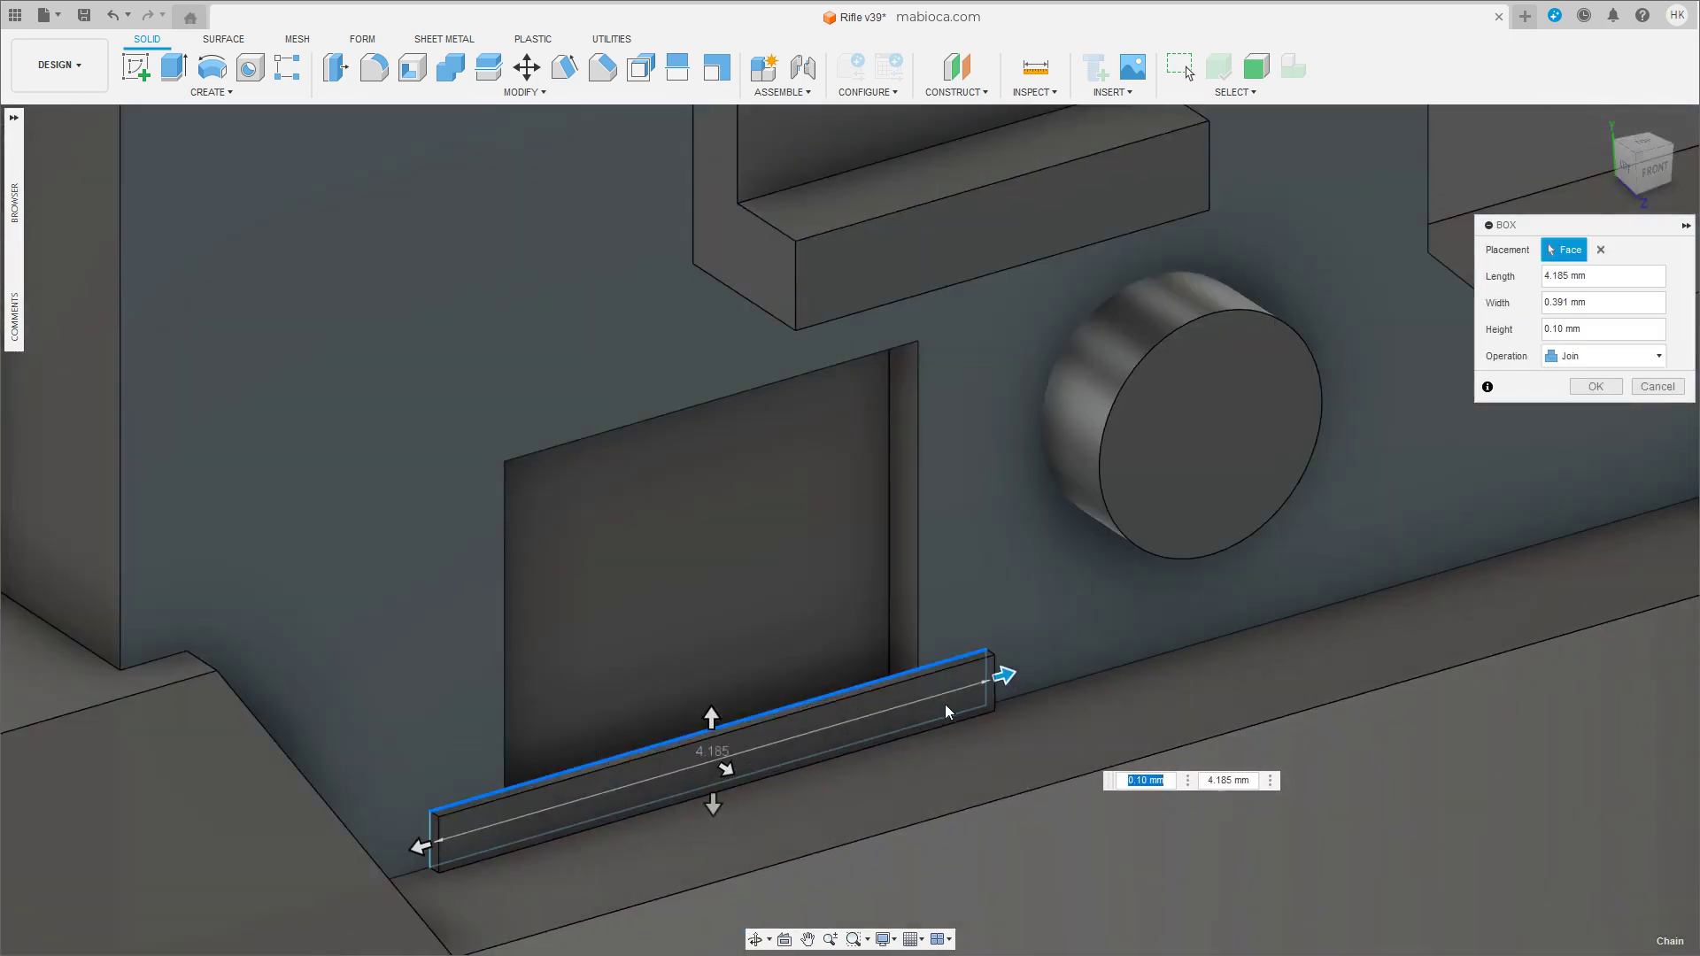
{"action": "left_click", "coordinate": [1583, 358]}
{"action": "left_click", "coordinate": [1571, 391]}
{"action": "left_click_drag", "start_coordinate": [719, 769], "coordinate": [695, 762]}
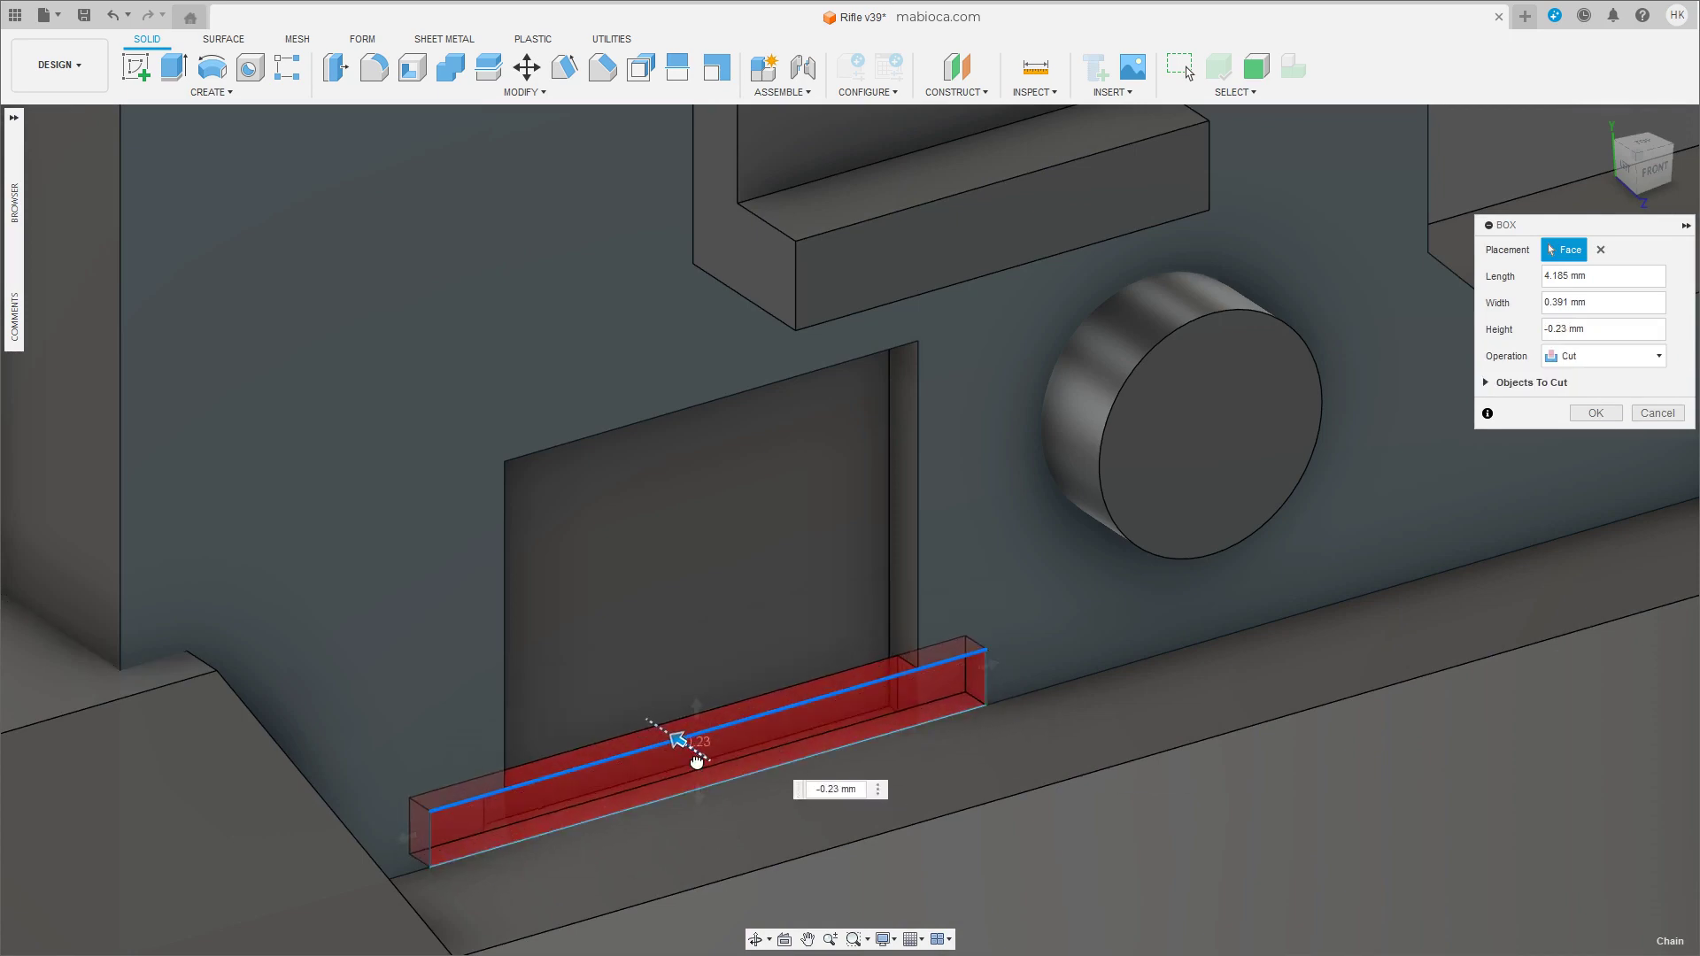
{"action": "key", "text": "Return"}
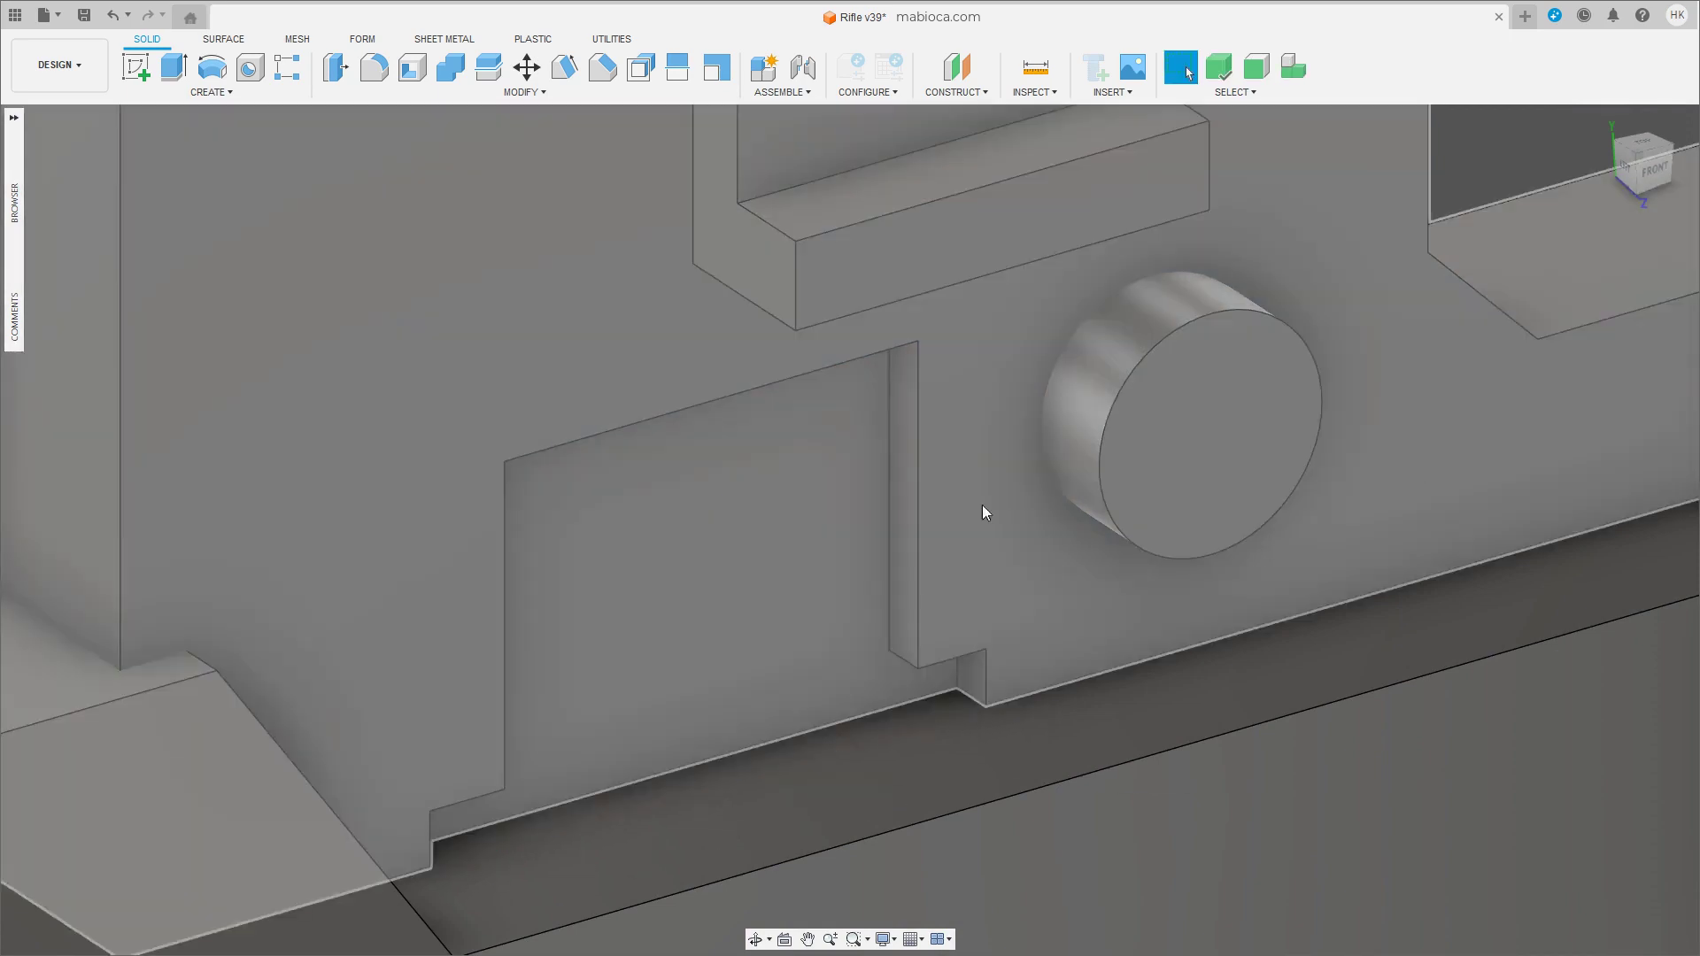
{"action": "middle_click_drag", "start_coordinate": [981, 505], "coordinate": [968, 496], "text": "shift"}
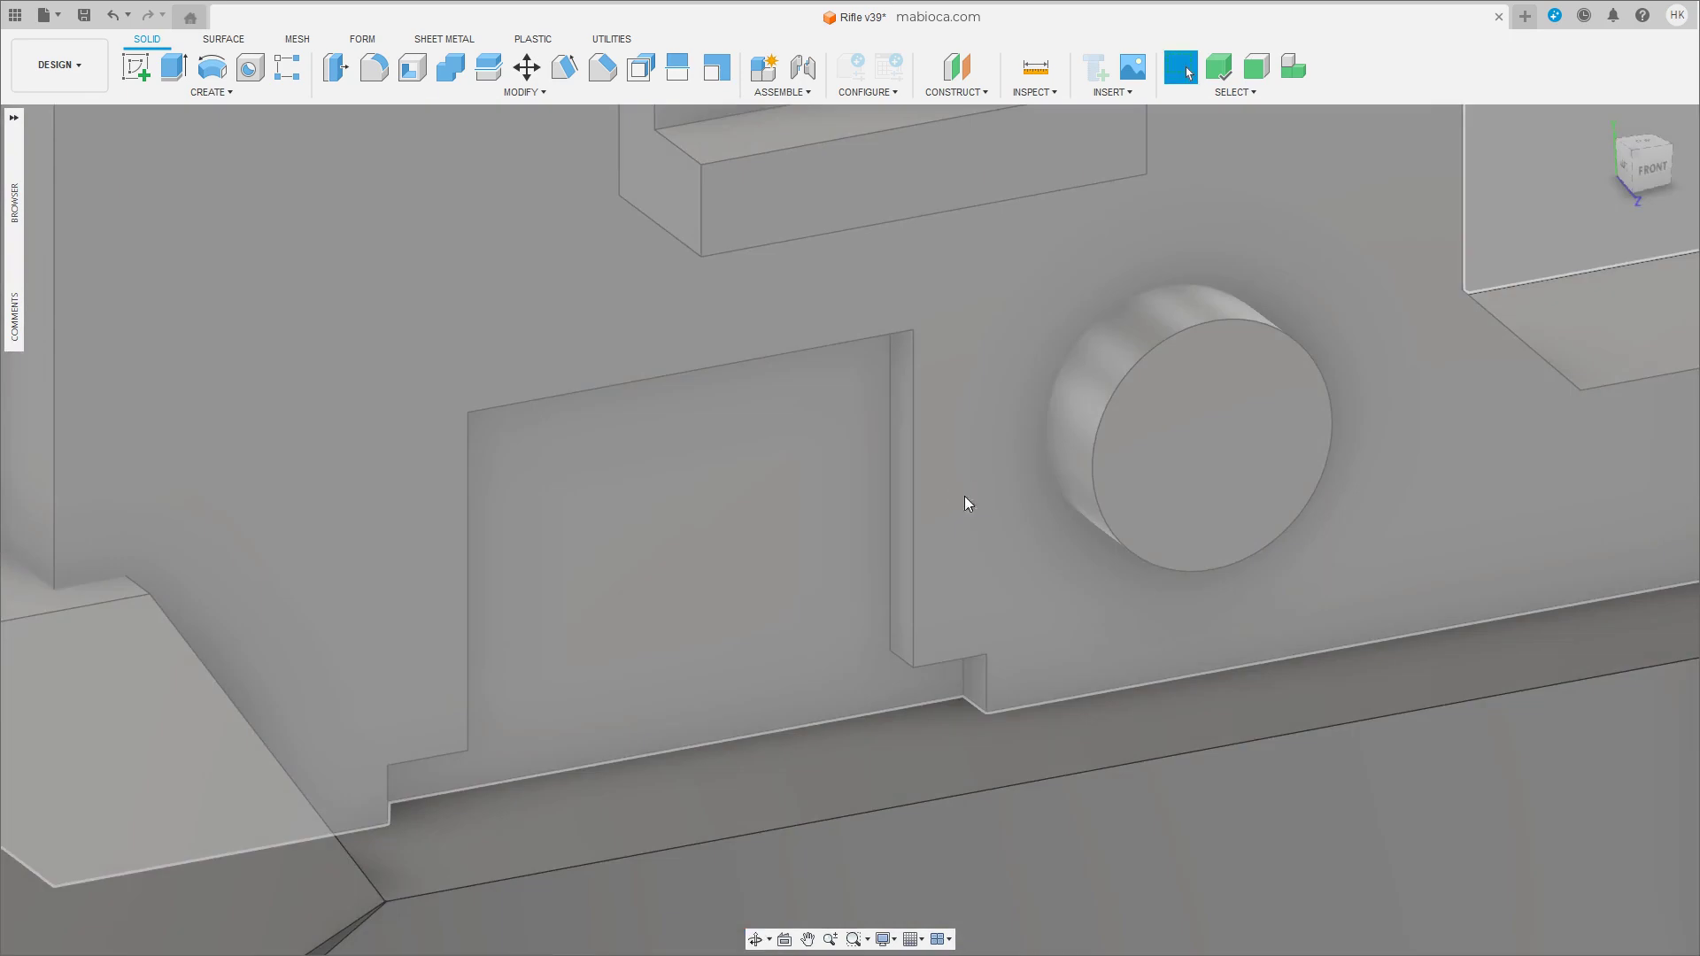
{"action": "scroll", "coordinate": [909, 413], "scroll_direction": "down", "scroll_amount": 3}
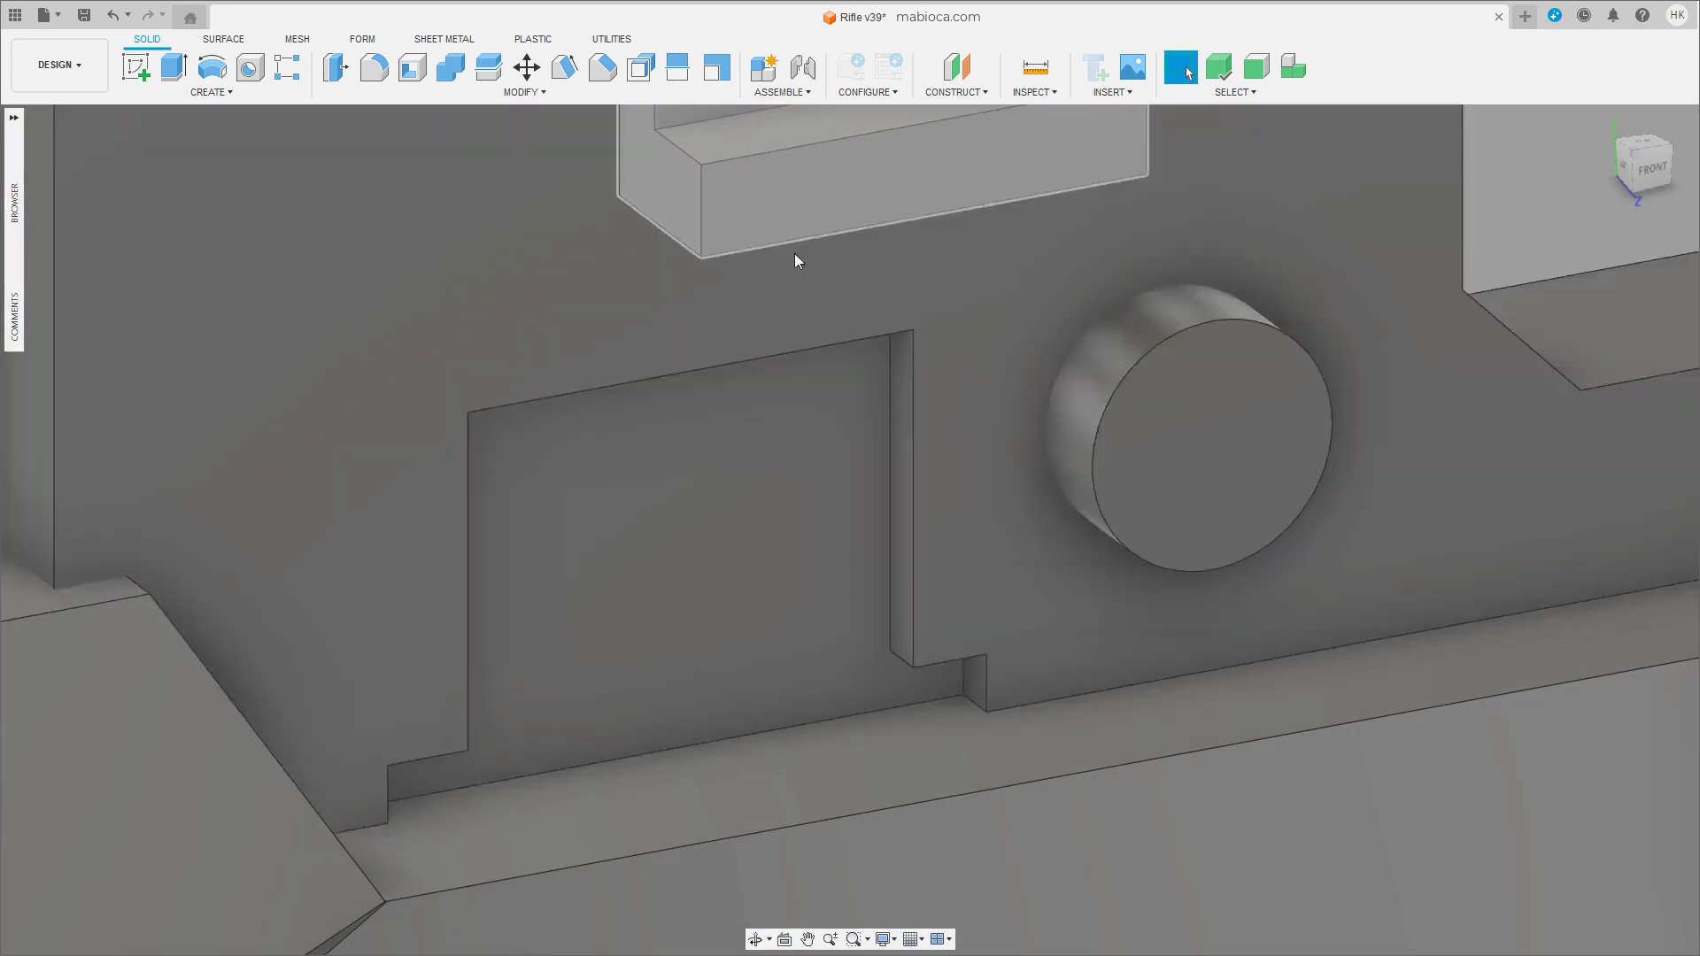
{"action": "scroll", "coordinate": [794, 254], "scroll_direction": "down", "scroll_amount": 3}
Slide the L-shaped block back 2.45 mm into the recess.
{"action": "left_click", "coordinate": [997, 188]}
{"action": "middle_click_drag", "start_coordinate": [997, 187], "coordinate": [1099, 371]}
{"action": "key", "text": "m"}
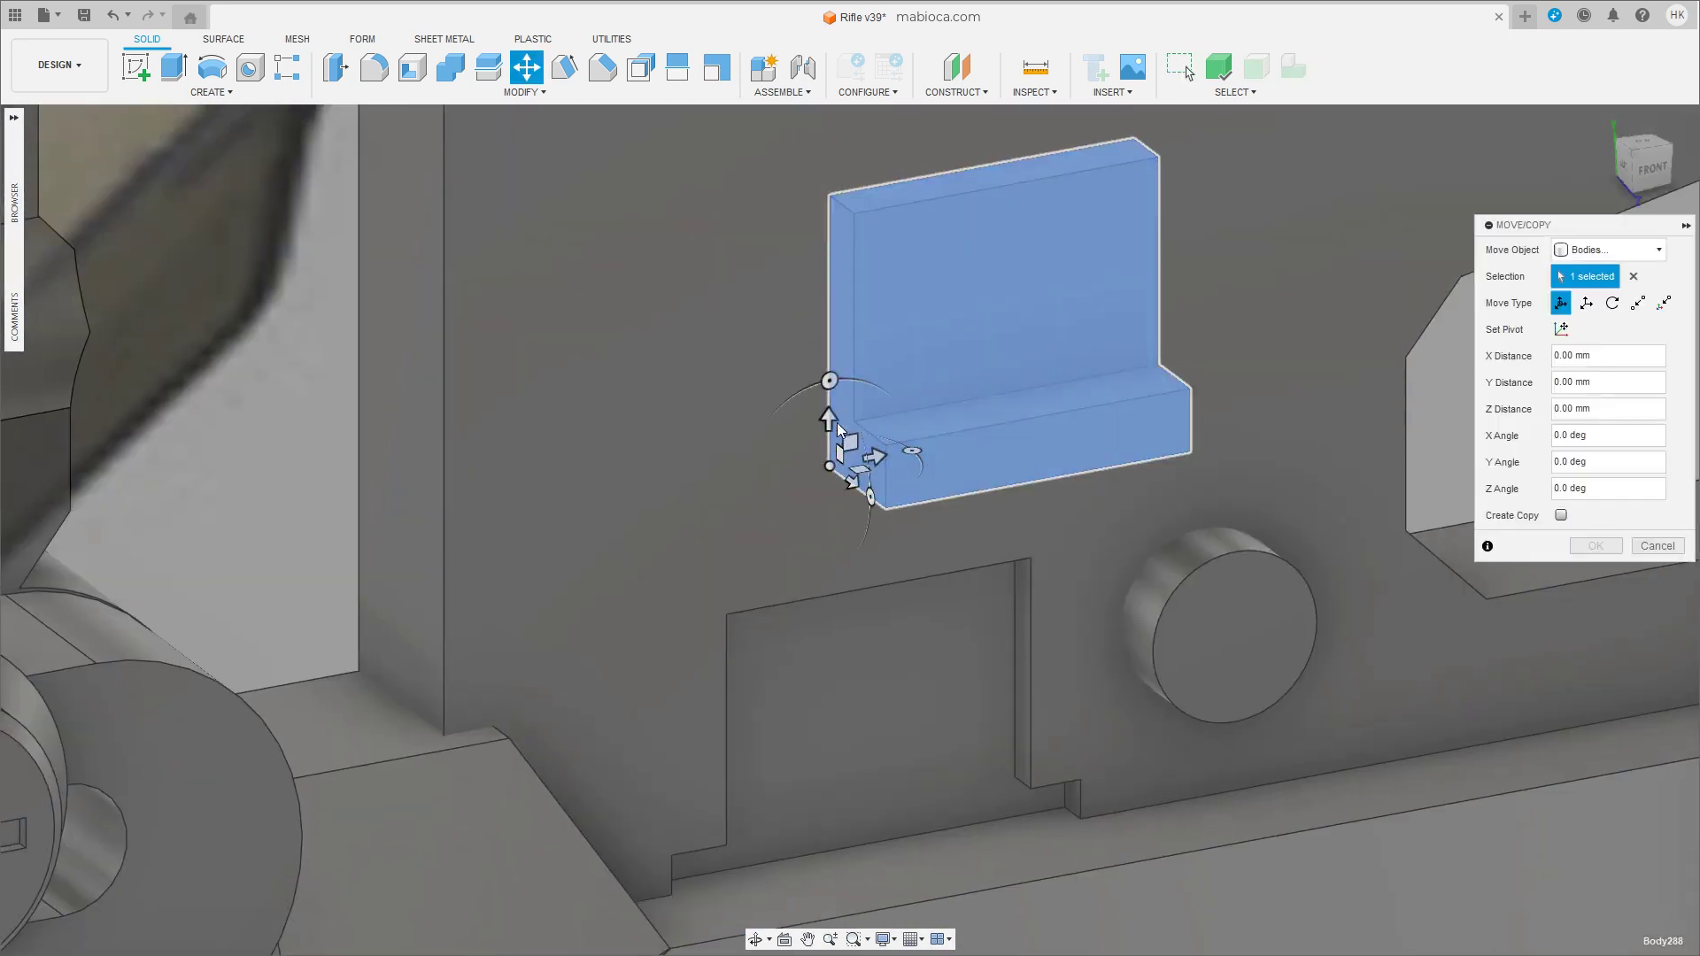
{"action": "left_click_drag", "start_coordinate": [829, 419], "coordinate": [828, 496]}
{"action": "mouse_move", "coordinate": [758, 875]}
{"action": "middle_mouse_down", "text": "shift"}
{"action": "mouse_move", "coordinate": [668, 892]}
{"action": "mouse_move", "coordinate": [917, 665]}
{"action": "middle_mouse_up", "text": "shift"}
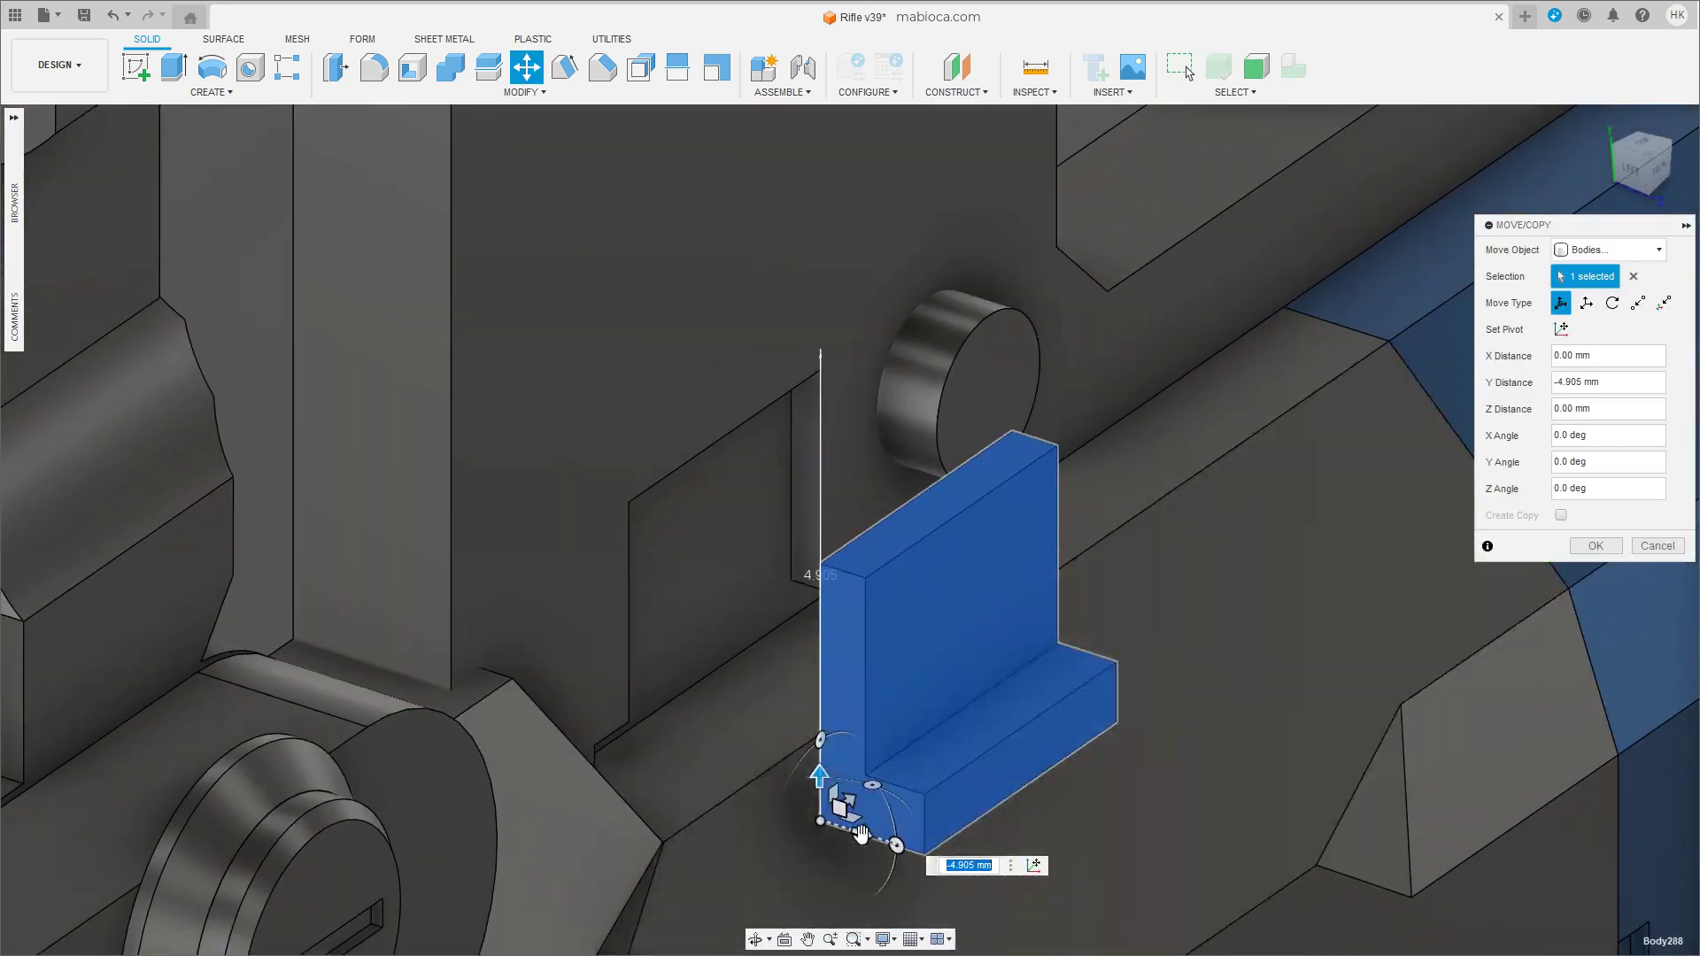
{"action": "left_click_drag", "start_coordinate": [855, 890], "coordinate": [641, 761]}
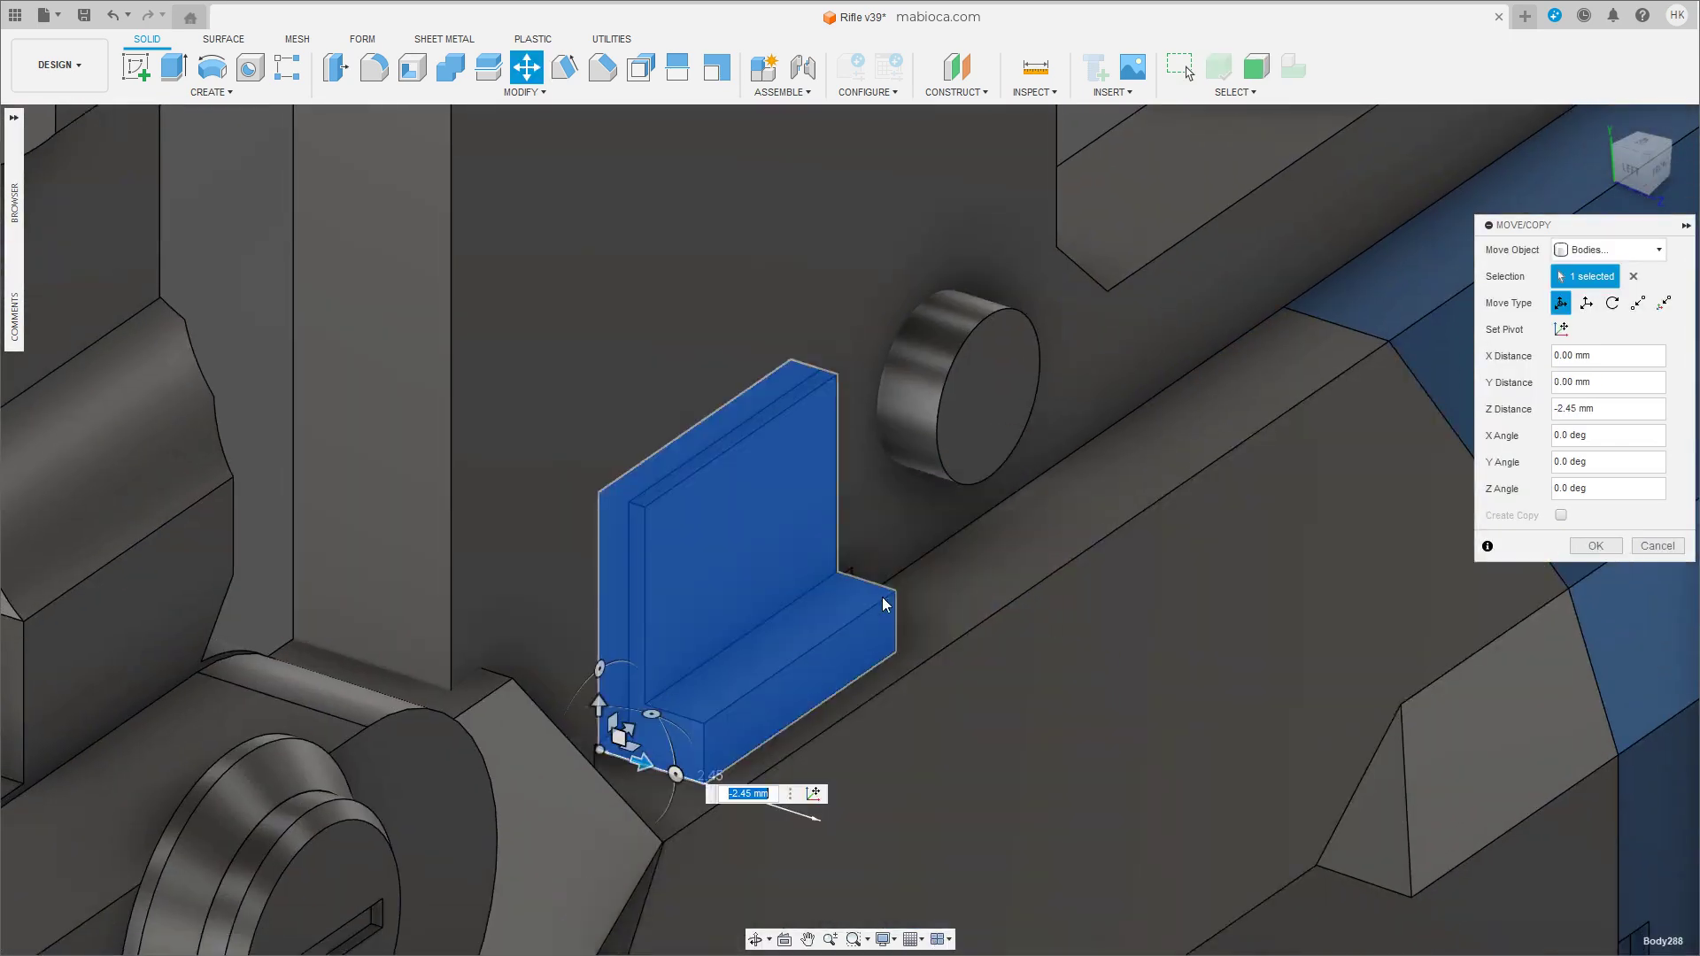
{"action": "left_click", "coordinate": [1591, 548]}
{"action": "mouse_move", "coordinate": [1591, 548]}
{"action": "middle_mouse_down", "text": "shift"}
{"action": "mouse_move", "coordinate": [1165, 531]}
{"action": "mouse_move", "coordinate": [1044, 501]}
{"action": "mouse_move", "coordinate": [1017, 455]}
{"action": "mouse_move", "coordinate": [952, 609]}
{"action": "middle_mouse_up", "text": "shift"}
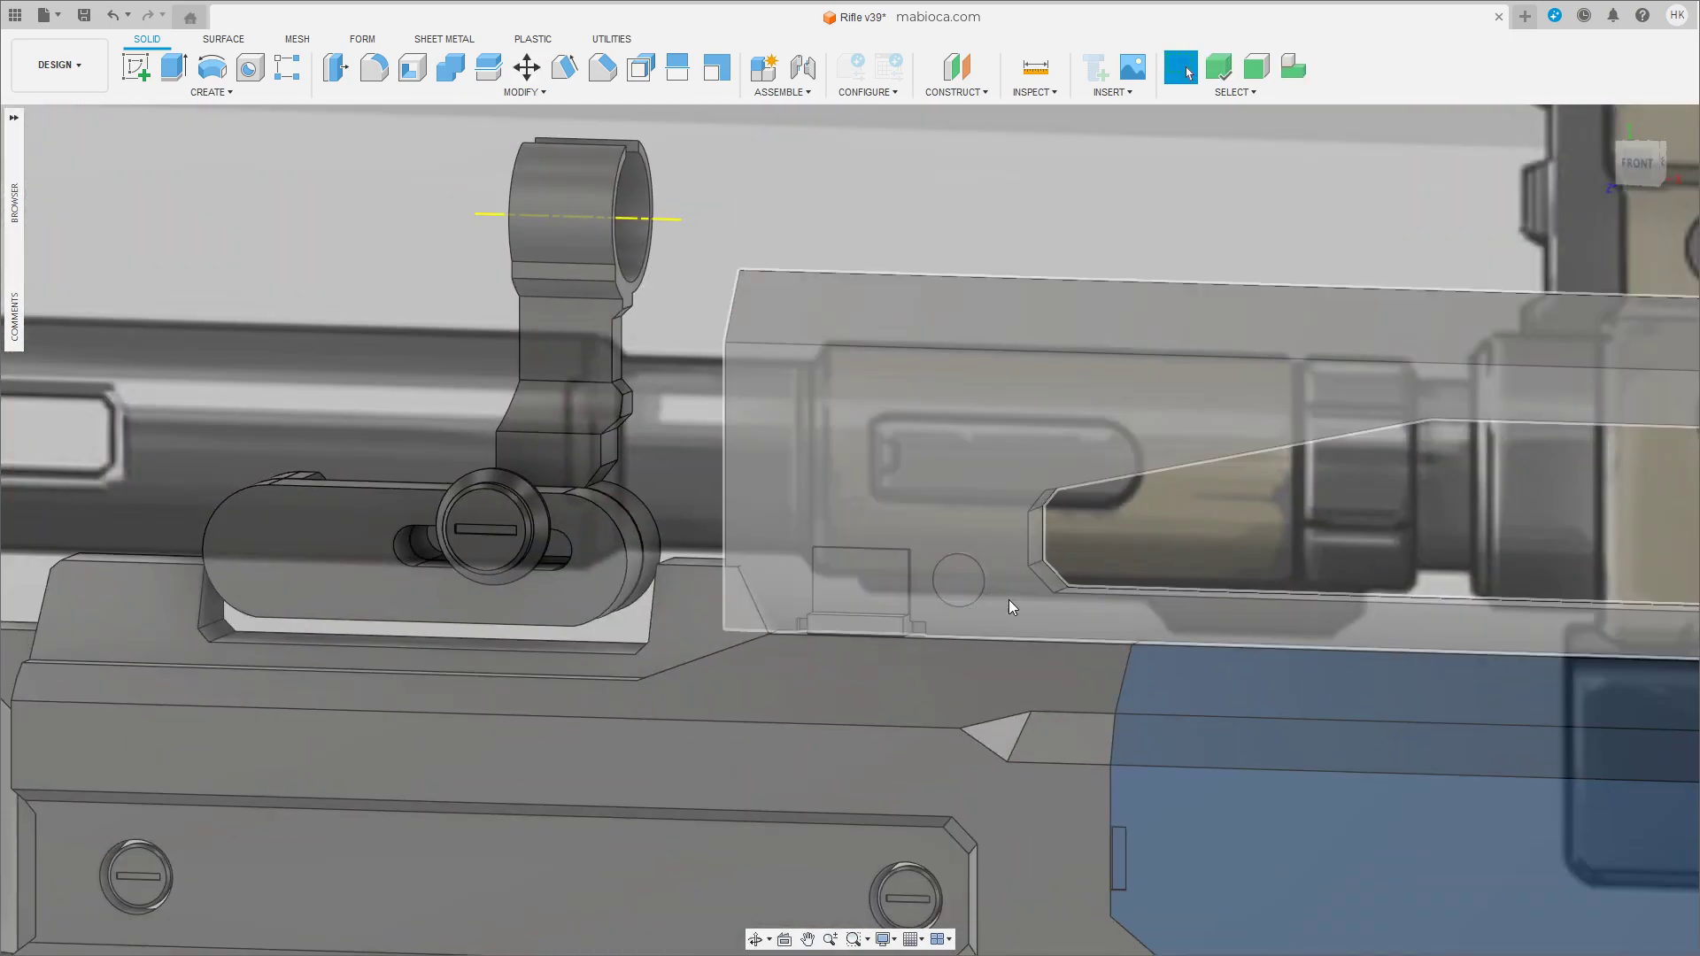
Cut a box through the top rail from the front view.
{"action": "key", "text": "F5"}
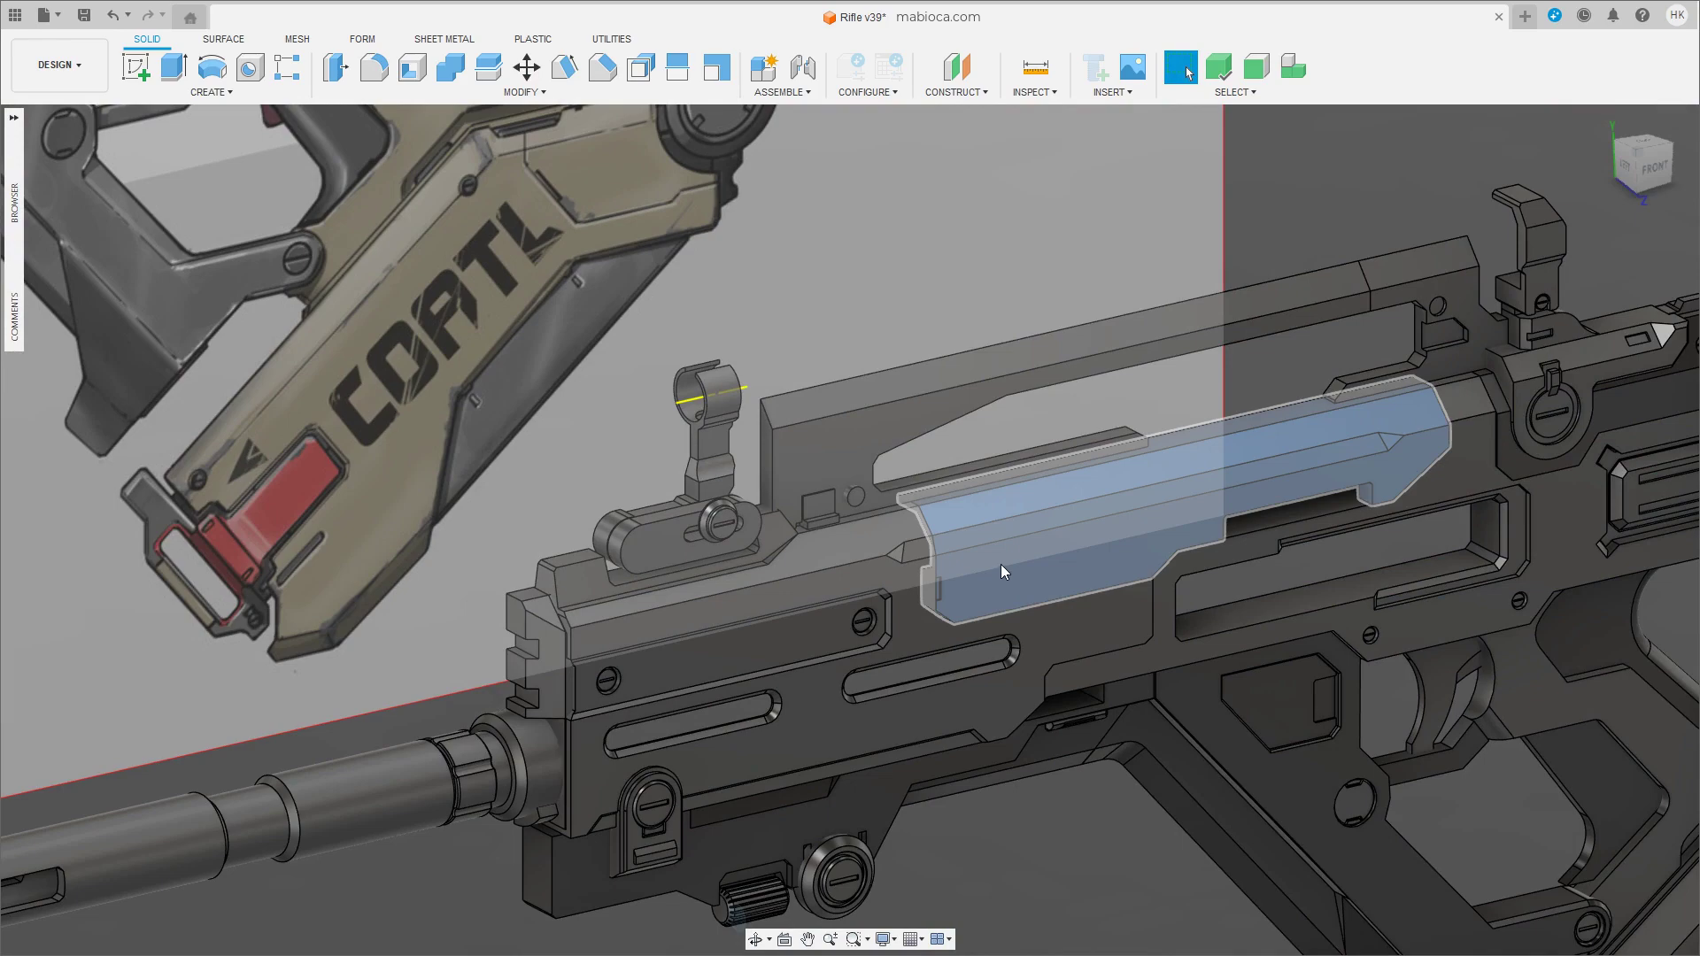
{"action": "left_click", "coordinate": [990, 558]}
{"action": "middle_click_drag", "start_coordinate": [1375, 448], "coordinate": [897, 456]}
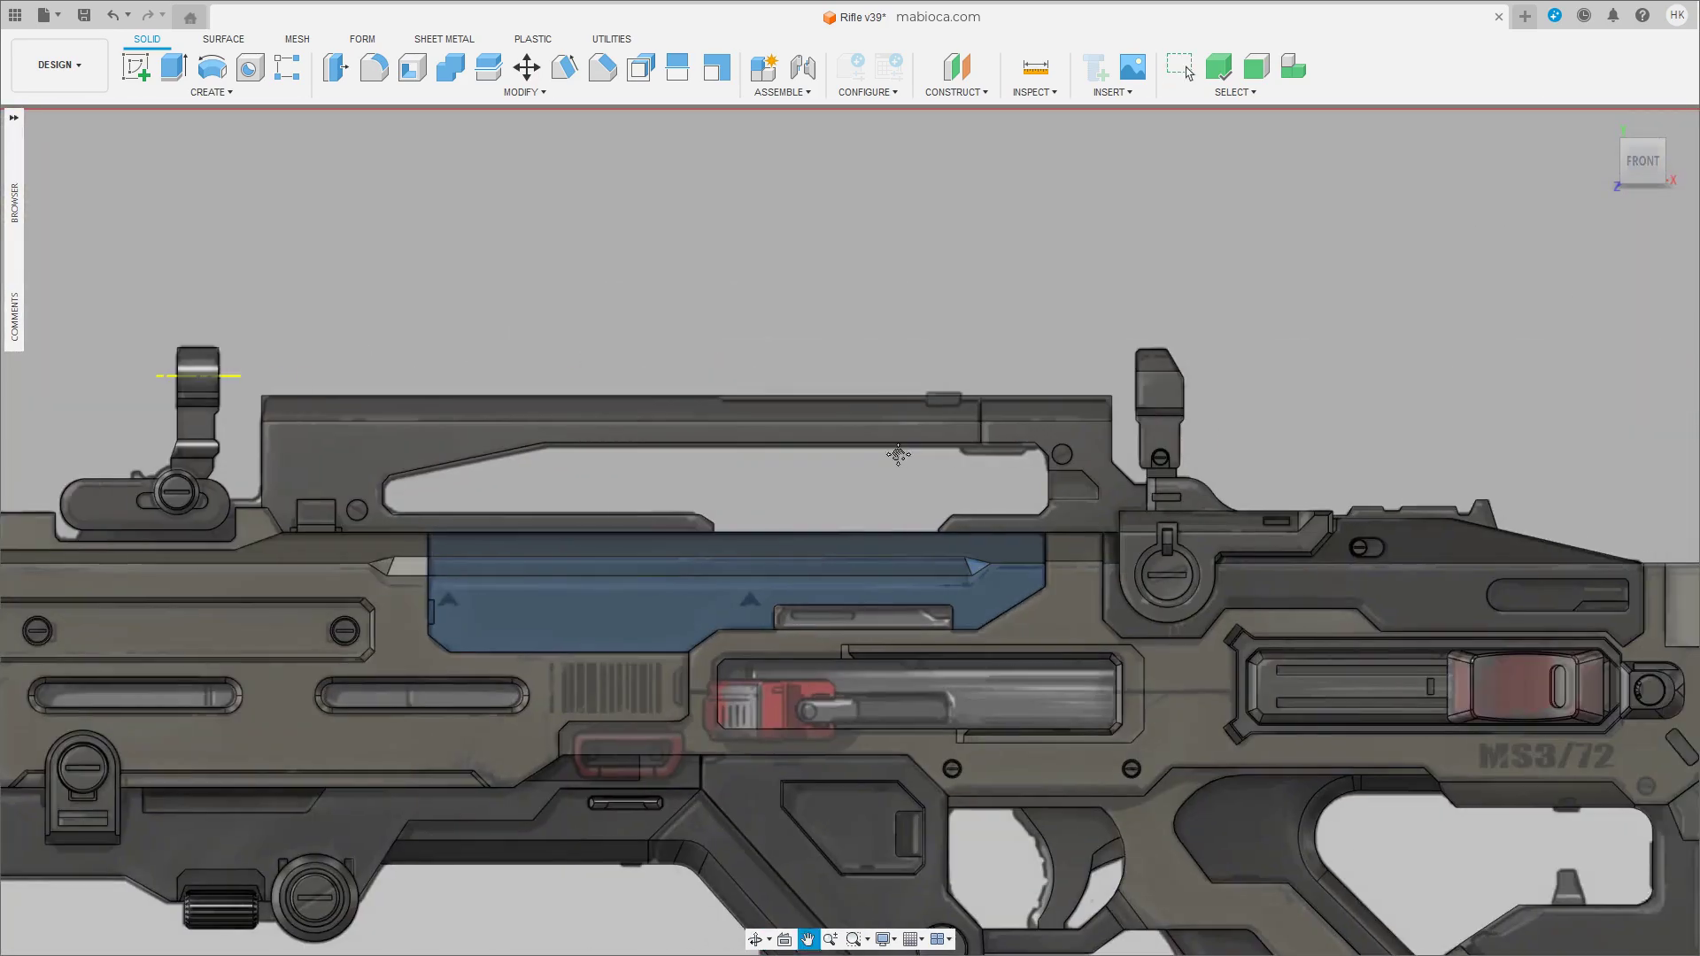
{"action": "key", "text": "Escape"}
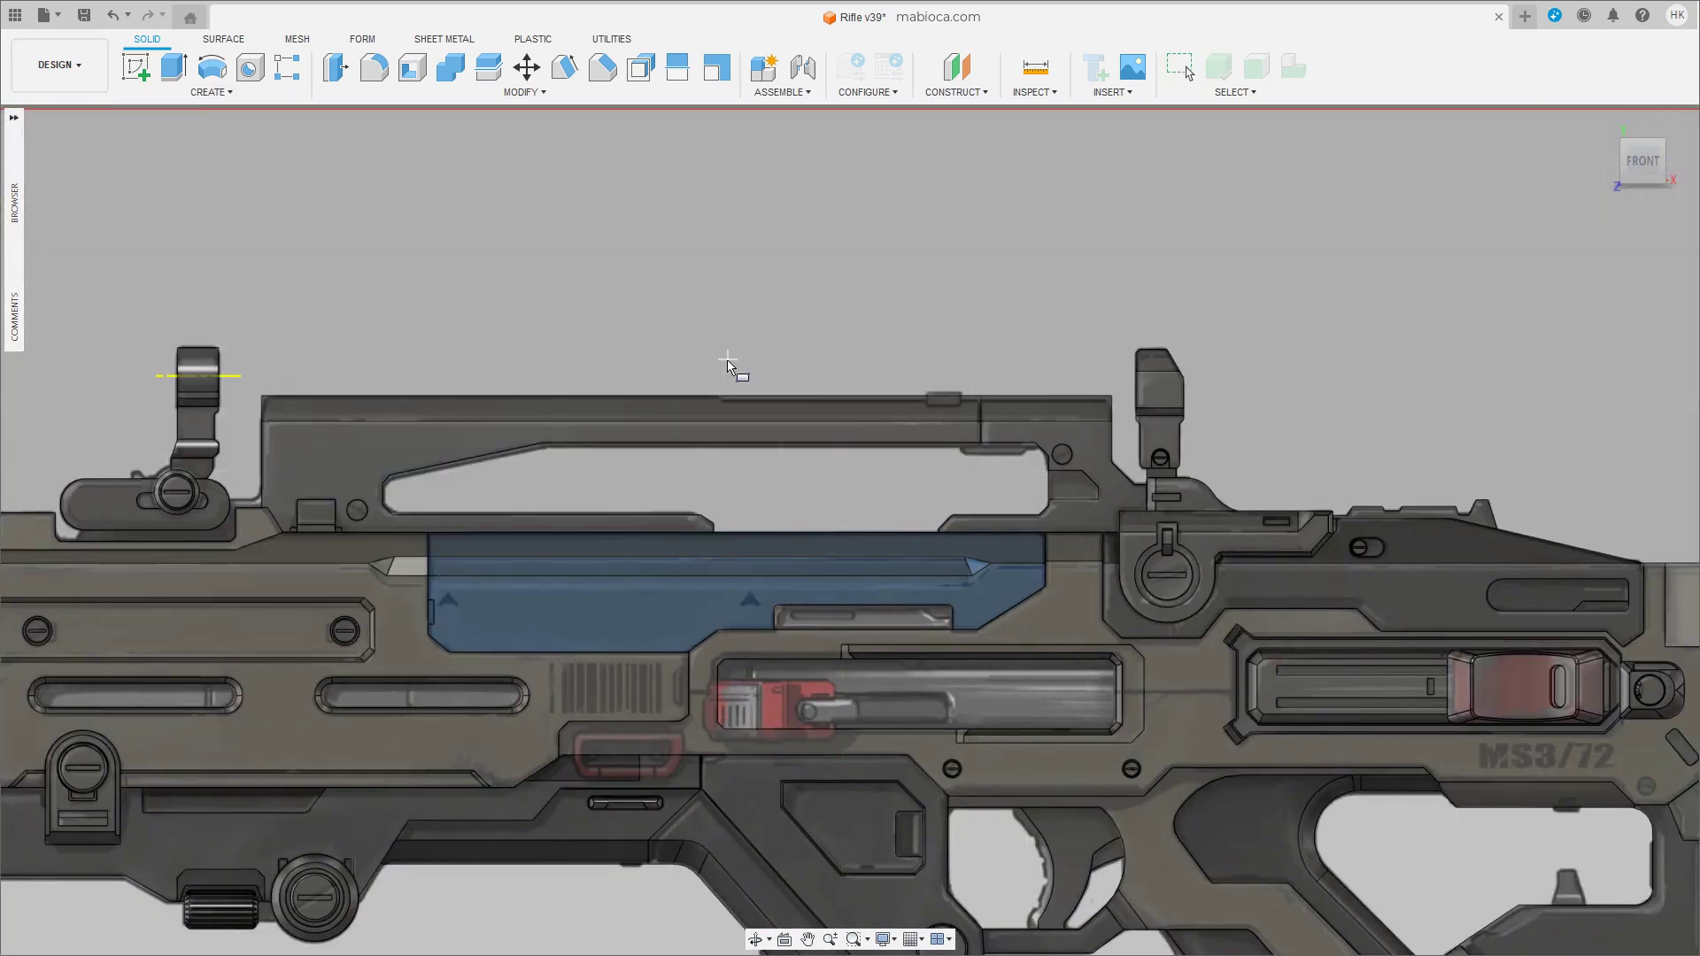
{"action": "left_click", "coordinate": [1119, 407]}
{"action": "middle_click_drag", "start_coordinate": [1118, 402], "coordinate": [912, 400], "text": "shift"}
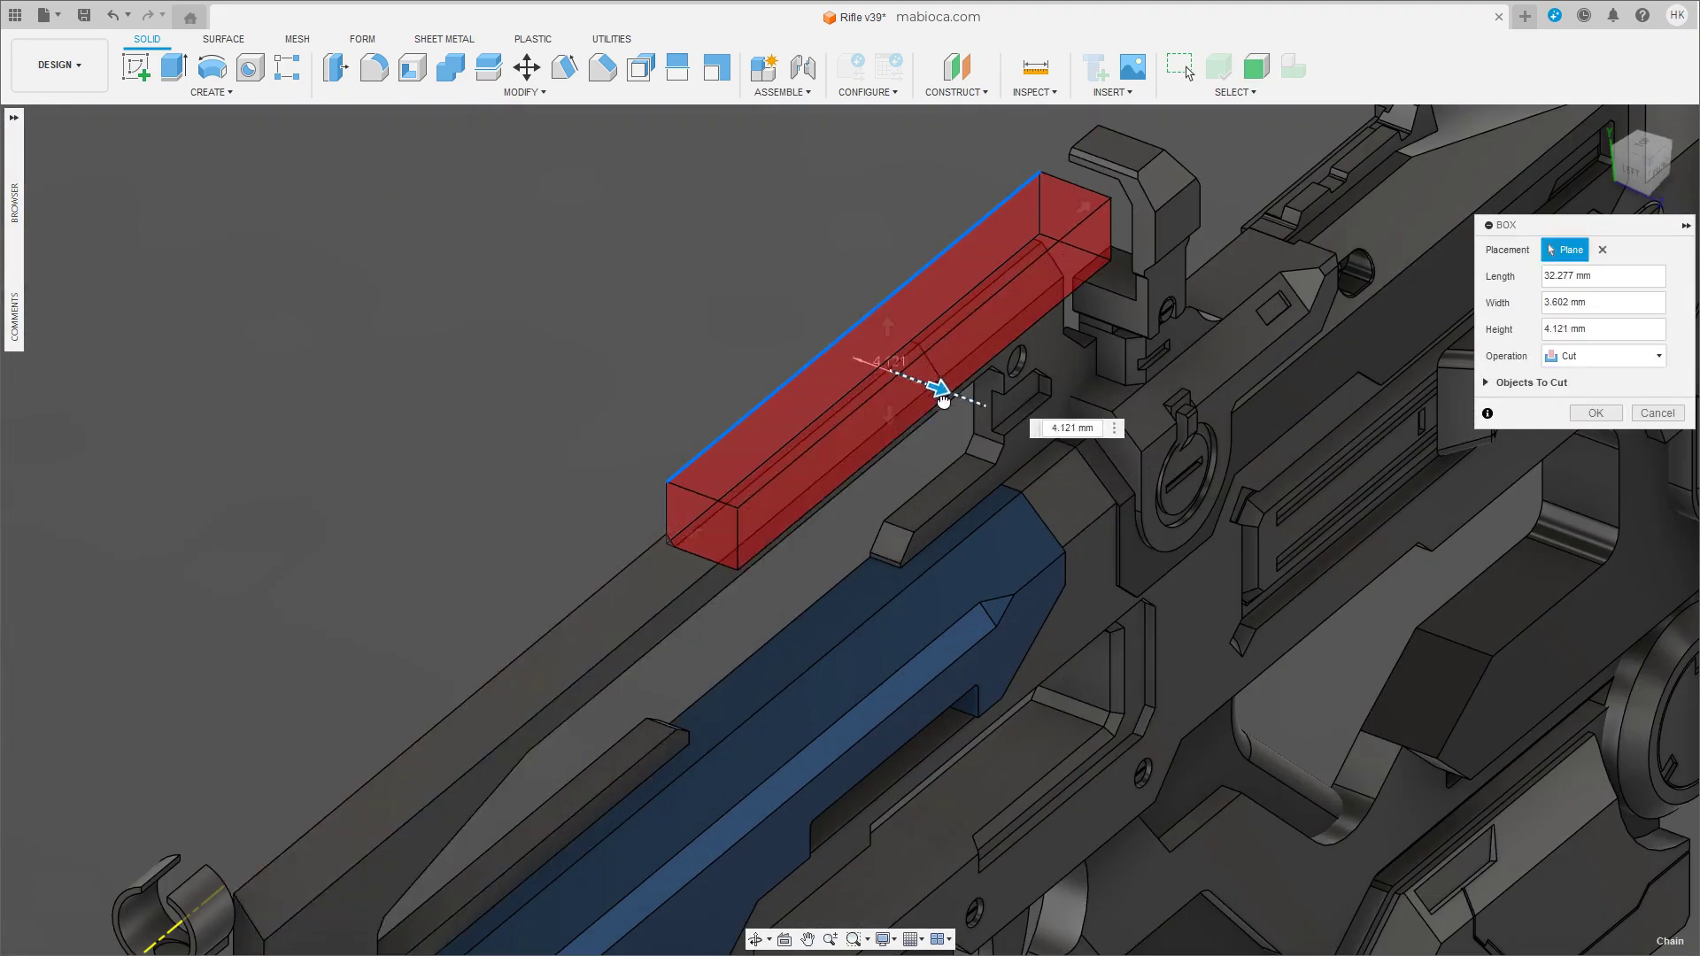
{"action": "key", "text": "Return"}
Rotate the rail's triangular step face into a sloped ramp.
{"action": "mouse_move", "coordinate": [1143, 491]}
{"action": "middle_mouse_down", "text": "shift"}
{"action": "mouse_move", "coordinate": [821, 403]}
{"action": "mouse_move", "coordinate": [1015, 448]}
{"action": "middle_mouse_up", "text": "shift"}
{"action": "scroll", "coordinate": [1015, 448], "scroll_direction": "up", "scroll_amount": 5}
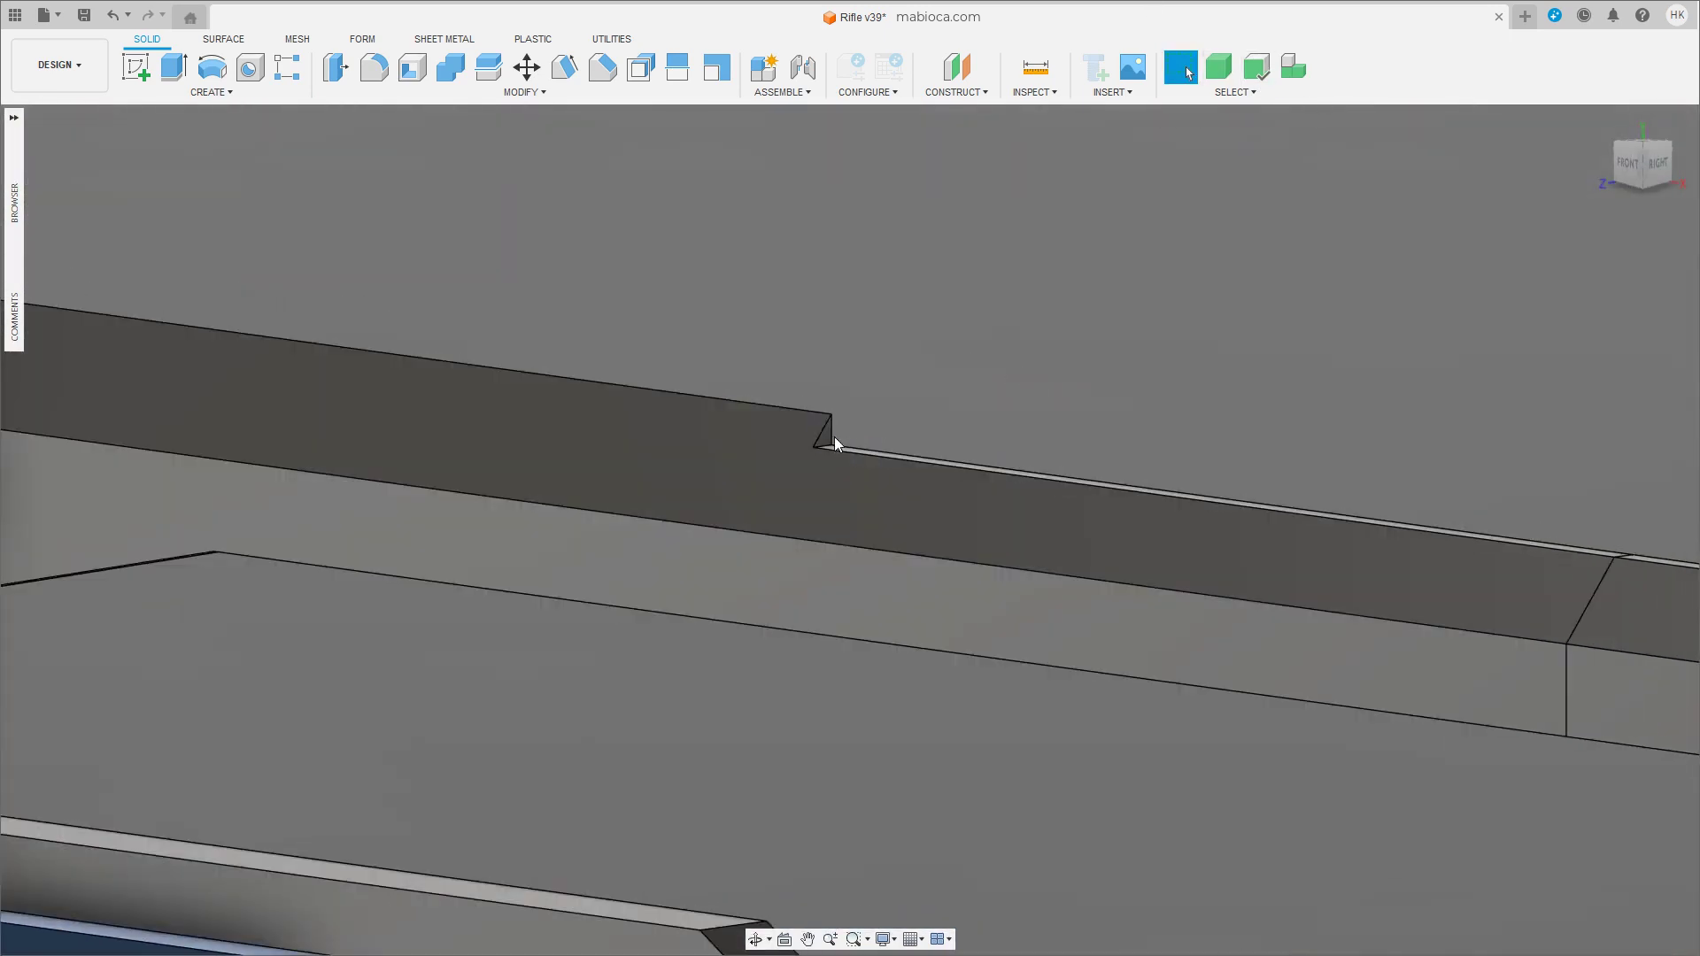
{"action": "left_click", "coordinate": [828, 438]}
{"action": "scroll", "coordinate": [853, 423], "scroll_direction": "up", "scroll_amount": 2}
{"action": "key", "text": "m"}
{"action": "scroll", "coordinate": [858, 418], "scroll_direction": "up", "scroll_amount": 3}
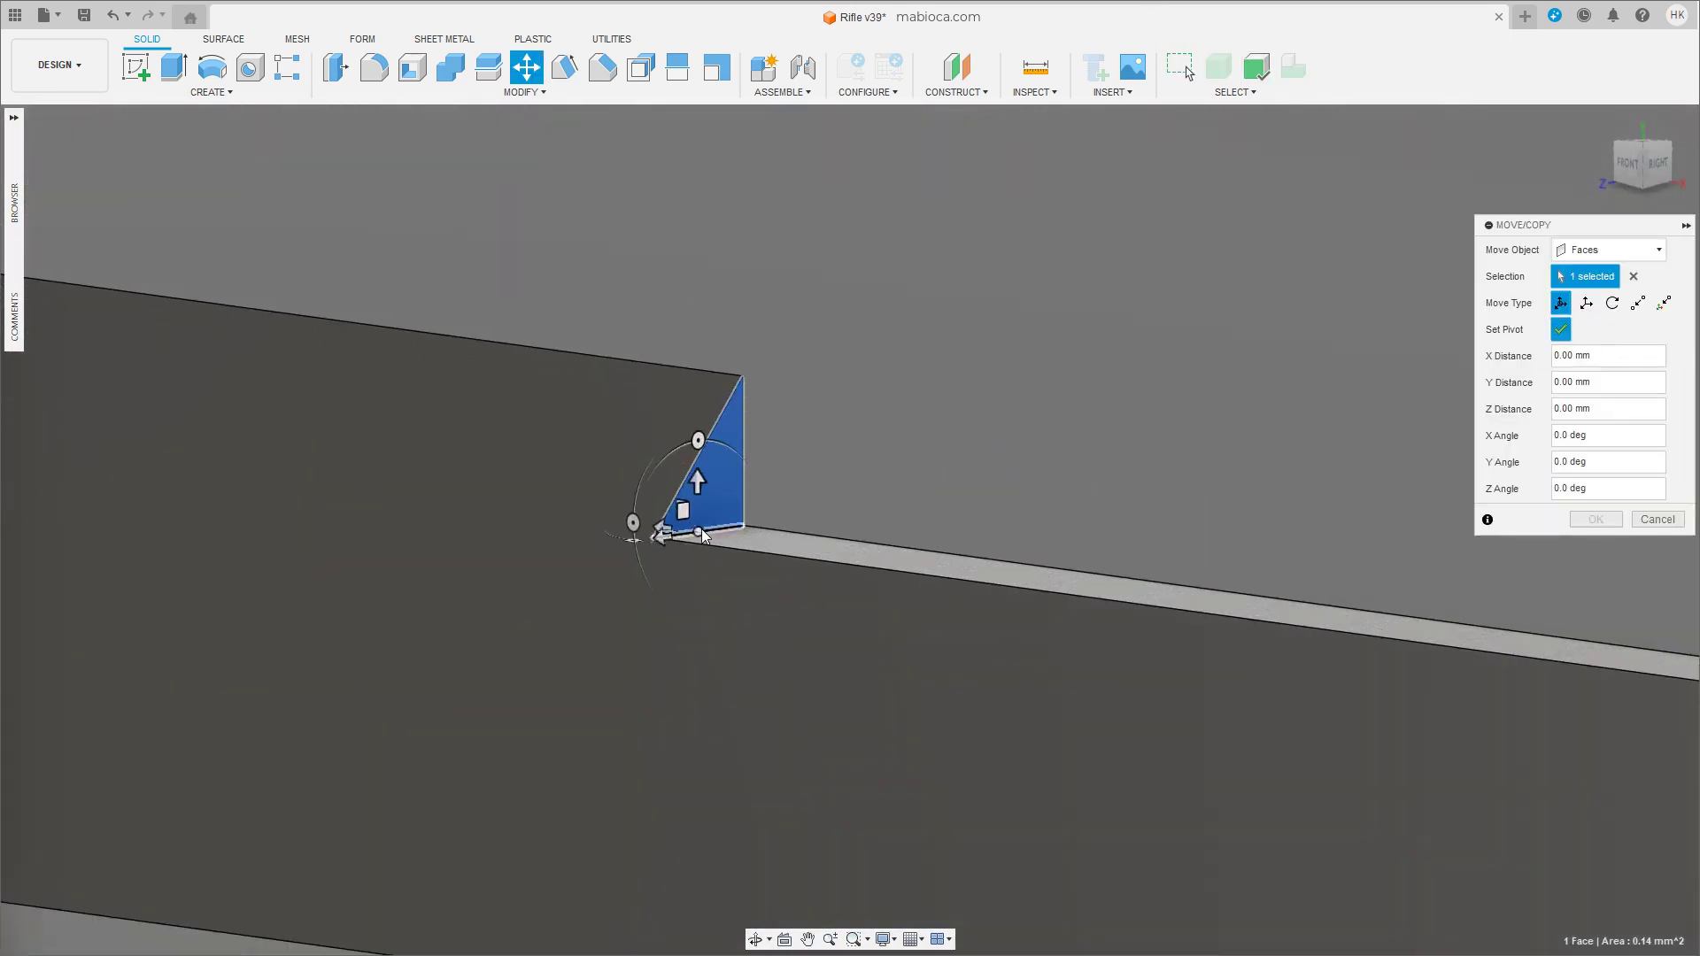
{"action": "middle_click_drag", "start_coordinate": [702, 534], "coordinate": [629, 507], "text": "shift"}
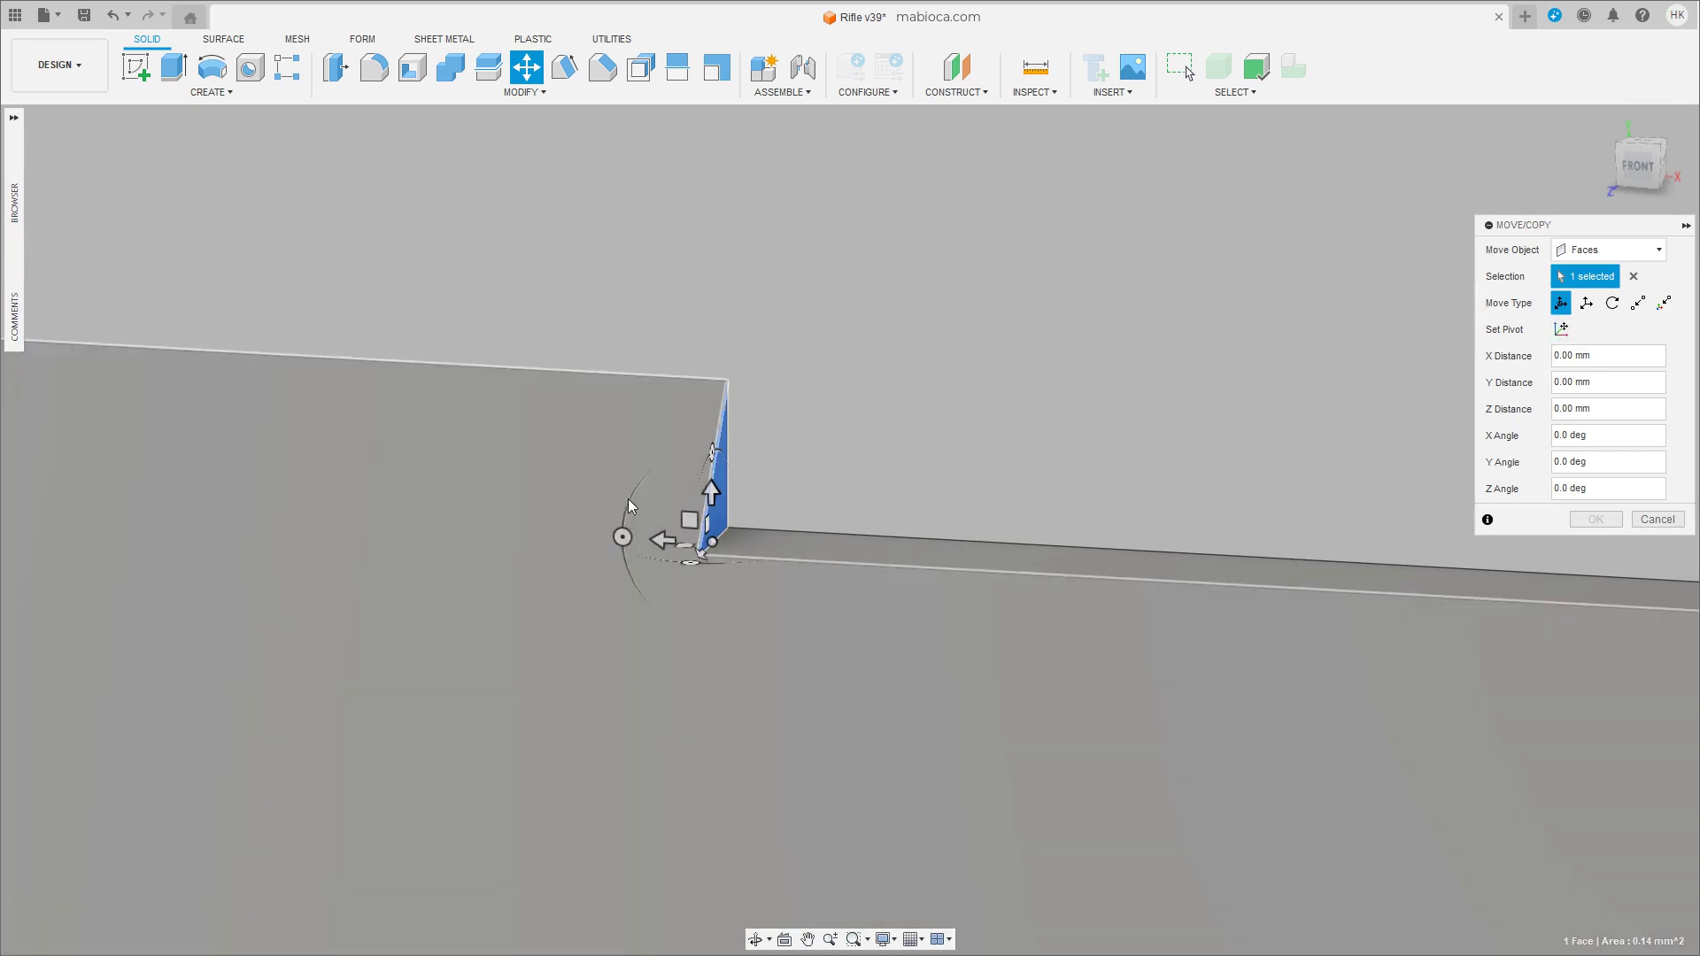
{"action": "mouse_move", "coordinate": [629, 507]}
{"action": "left_mouse_down"}
{"action": "mouse_move", "coordinate": [615, 565]}
{"action": "mouse_move", "coordinate": [630, 618]}
{"action": "left_mouse_up"}
{"action": "scroll", "coordinate": [630, 618], "scroll_direction": "down", "scroll_amount": 3}
{"action": "key", "text": "Return"}
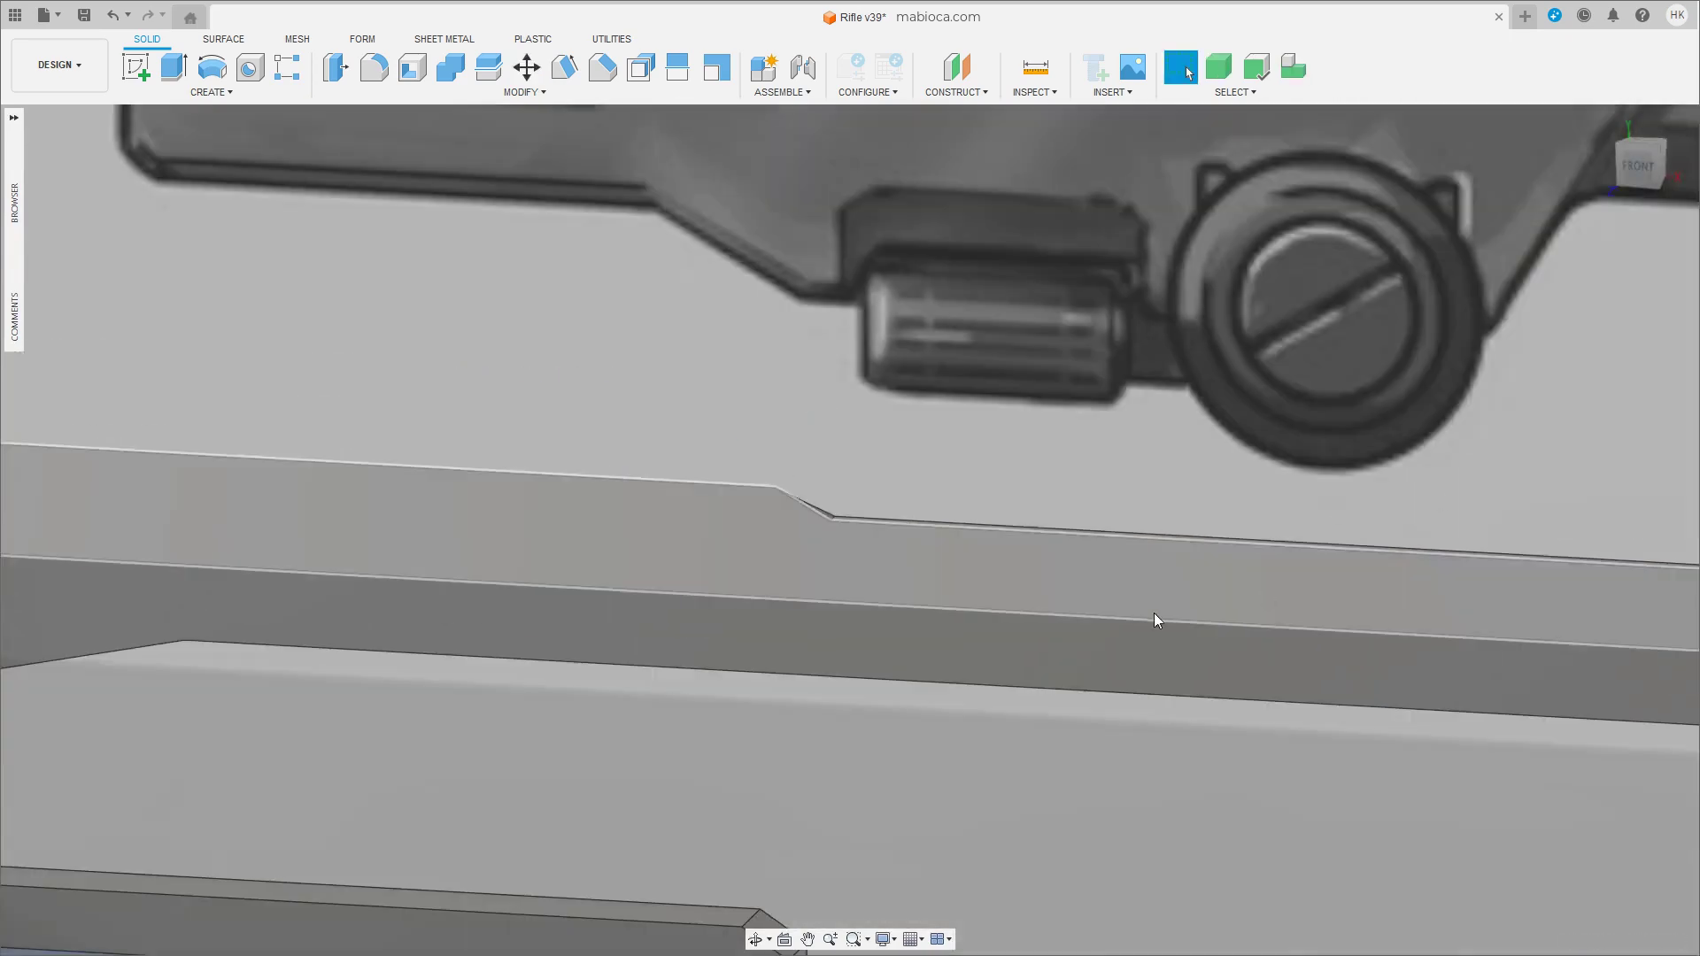
{"action": "scroll", "coordinate": [1155, 613], "scroll_direction": "down", "scroll_amount": 5}
{"action": "mouse_move", "coordinate": [1153, 613]}
{"action": "middle_mouse_down", "text": "shift"}
{"action": "mouse_move", "coordinate": [1017, 567]}
{"action": "mouse_move", "coordinate": [1130, 588]}
{"action": "middle_mouse_up", "text": "shift"}
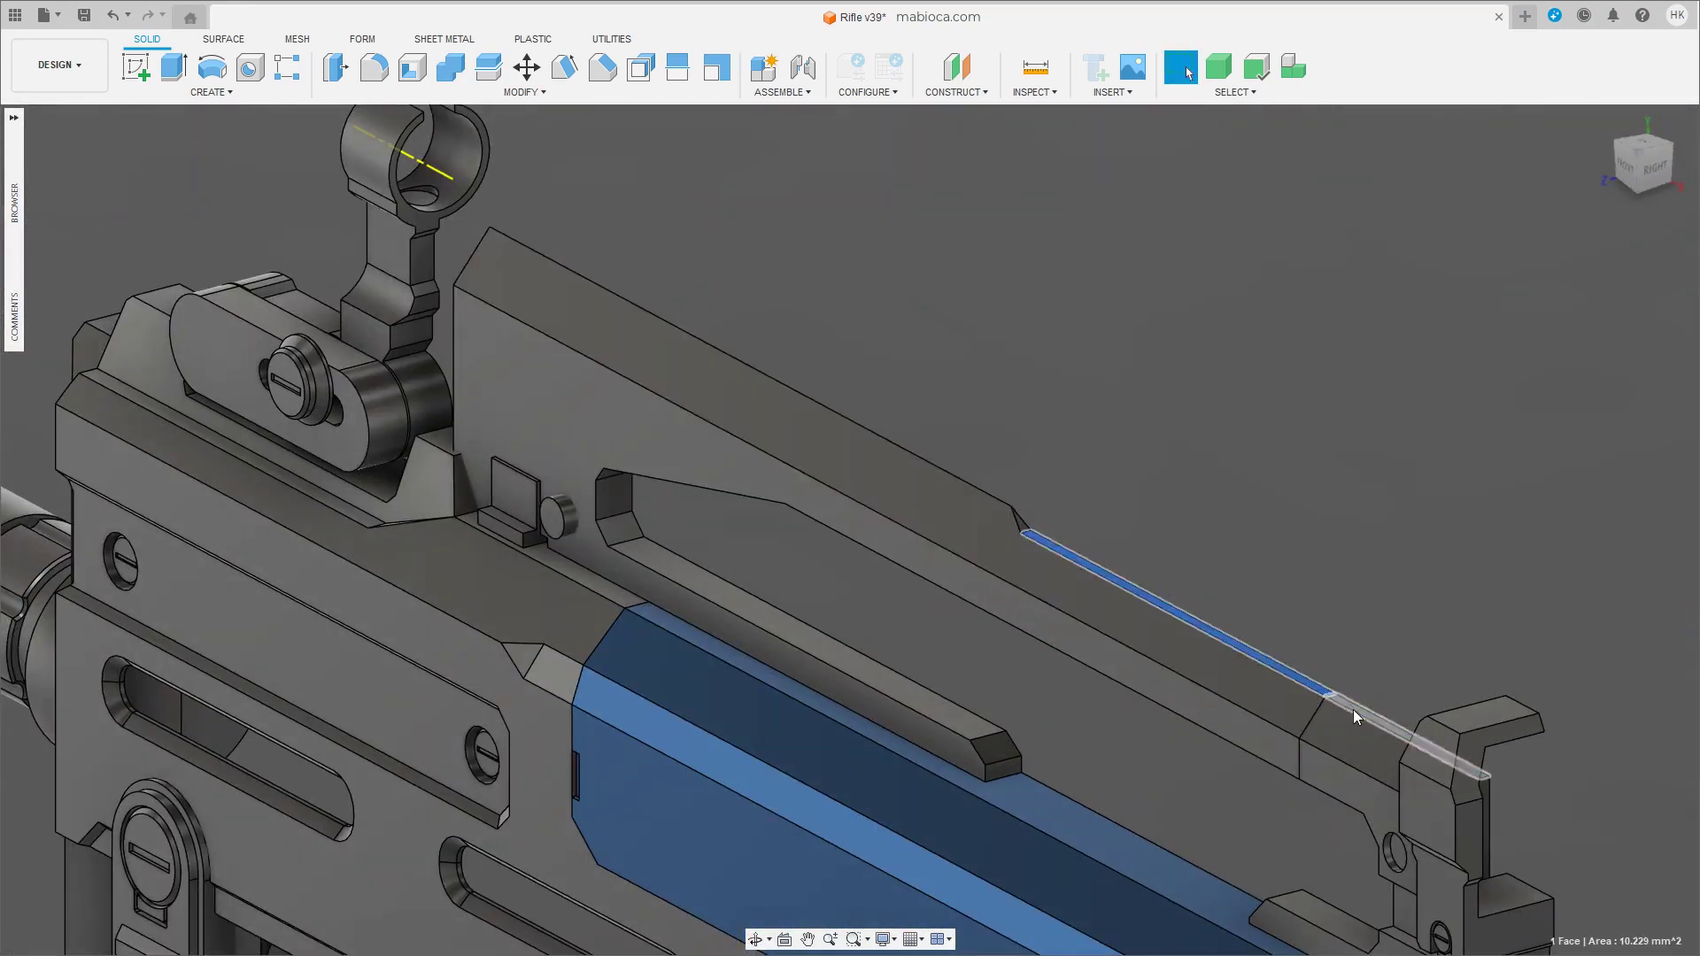
Lower the rail's rear top face by 0.227 mm.
{"action": "left_click", "coordinate": [1353, 716], "text": "shift"}
{"action": "key", "text": "m"}
{"action": "left_click_drag", "start_coordinate": [1144, 550], "coordinate": [1151, 567]}
{"action": "mouse_move", "coordinate": [1151, 567]}
{"action": "middle_mouse_down", "text": "shift"}
{"action": "mouse_move", "coordinate": [1063, 620]}
{"action": "mouse_move", "coordinate": [1098, 567]}
{"action": "middle_mouse_up", "text": "shift"}
{"action": "scroll", "coordinate": [1100, 549], "scroll_direction": "up", "scroll_amount": 5}
{"action": "left_click", "coordinate": [1595, 519]}
{"action": "scroll", "coordinate": [998, 655], "scroll_direction": "up", "scroll_amount": 3}
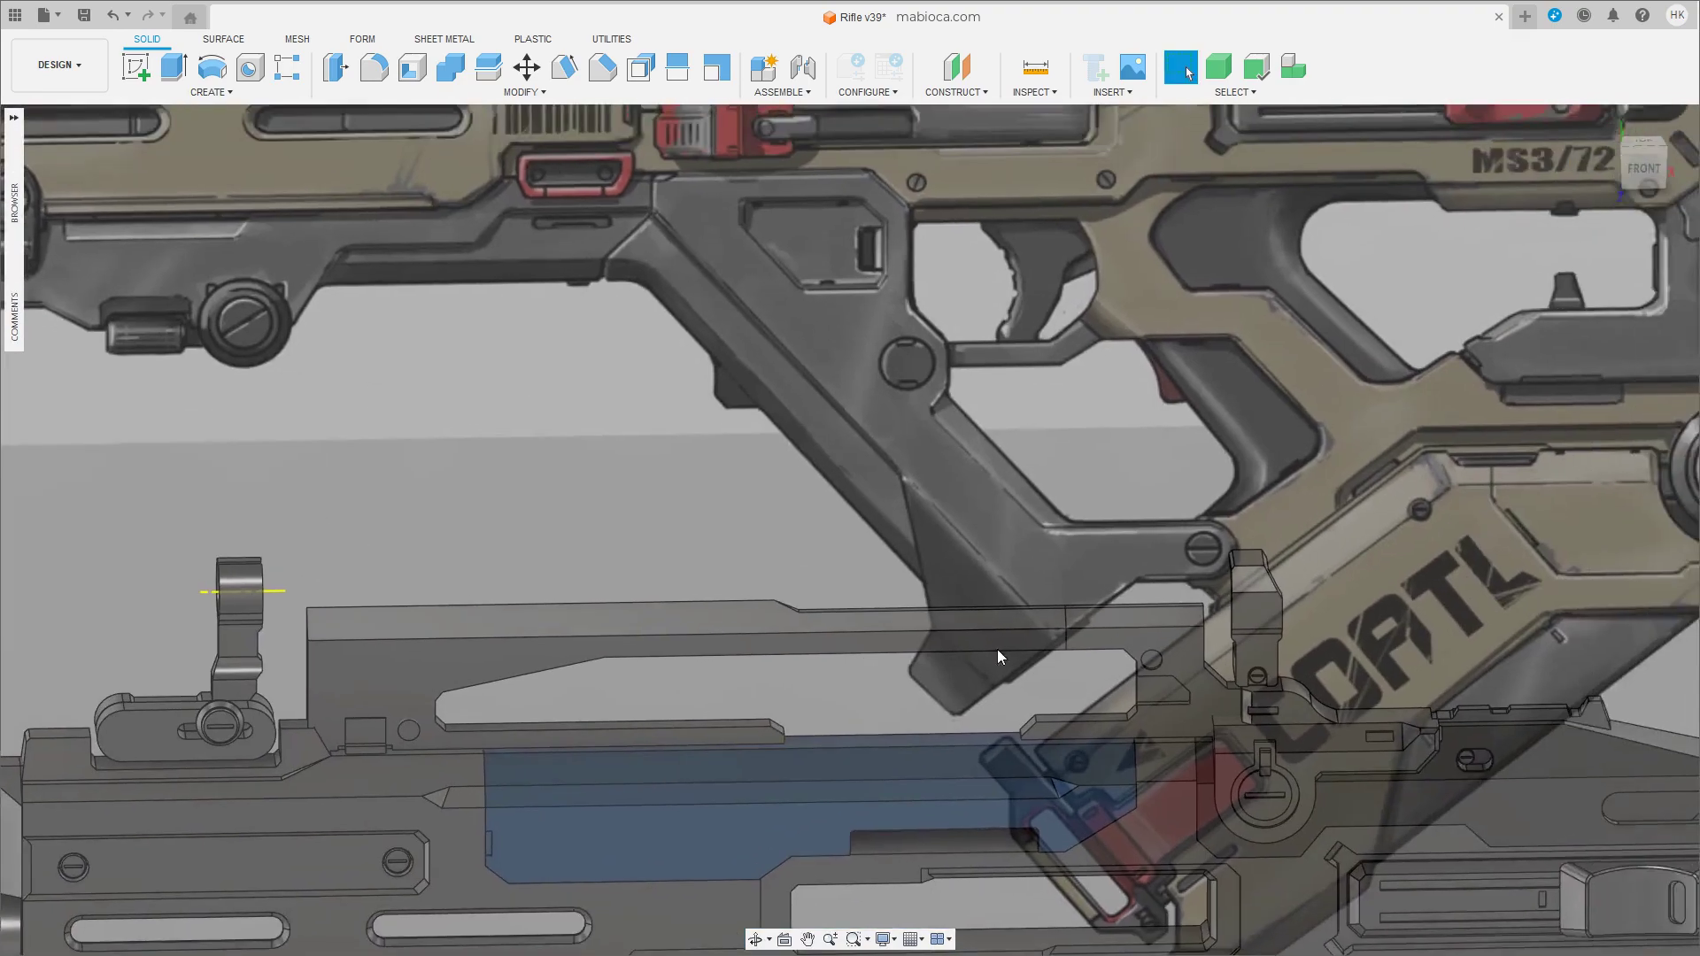
{"action": "middle_click_drag", "start_coordinate": [997, 650], "coordinate": [1149, 632], "text": "shift"}
{"action": "scroll", "coordinate": [1142, 626], "scroll_direction": "up", "scroll_amount": 2}
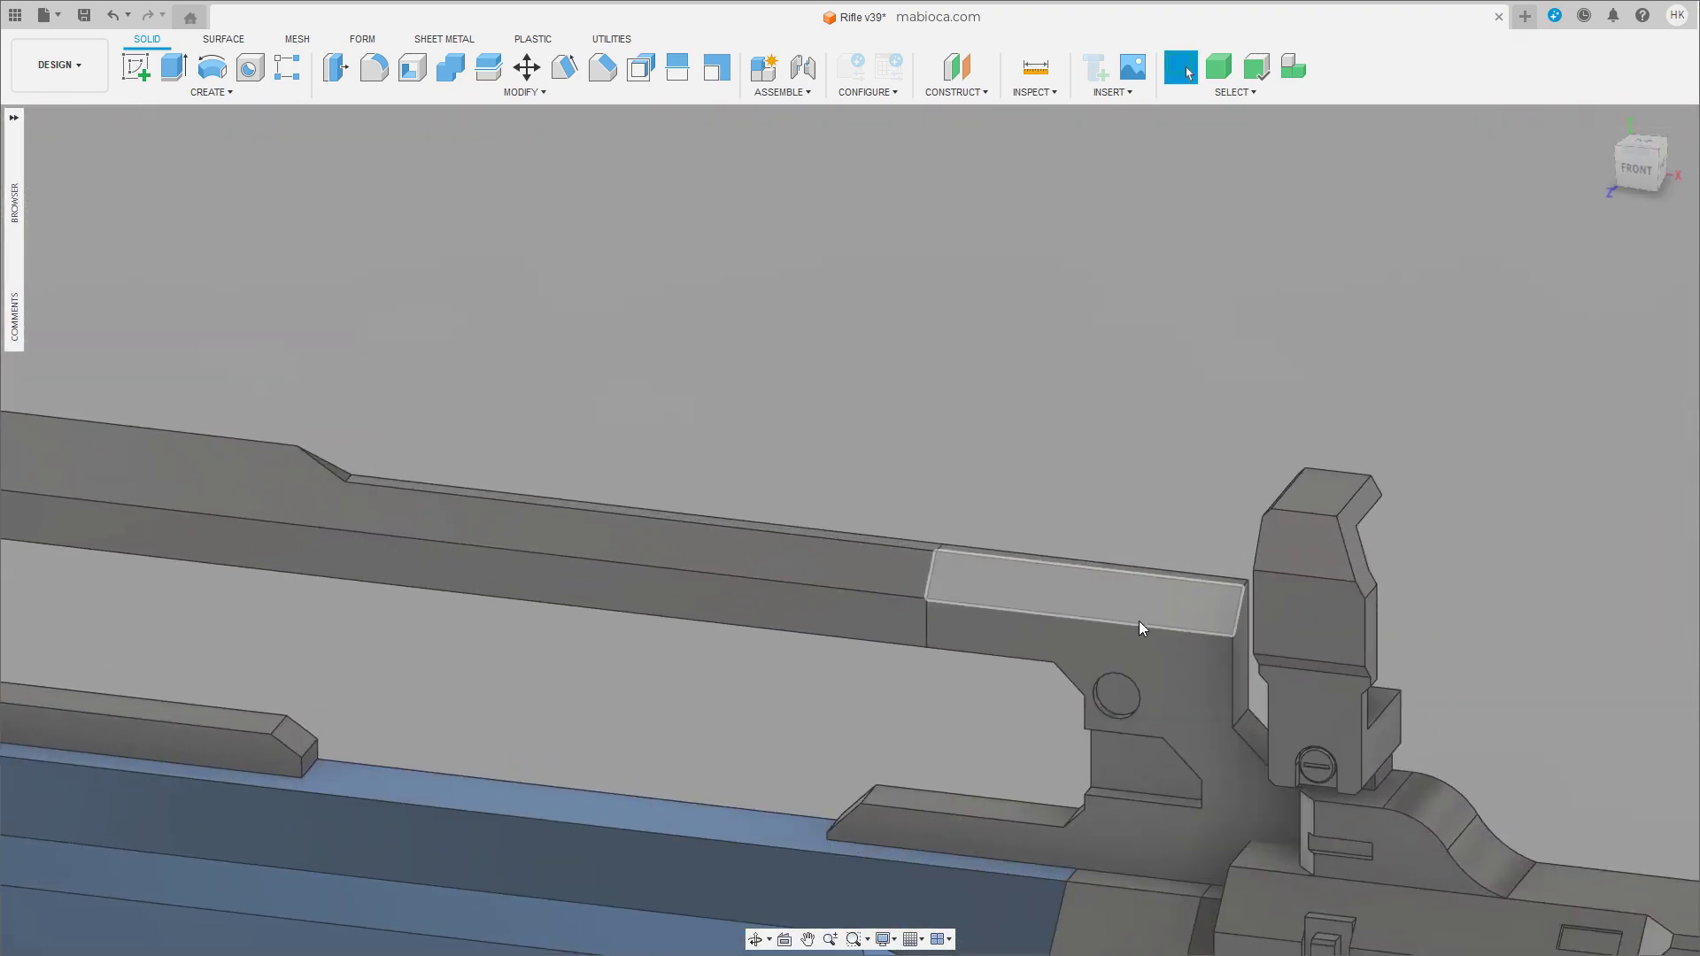
{"action": "scroll", "coordinate": [1139, 619], "scroll_direction": "down", "scroll_amount": 1}
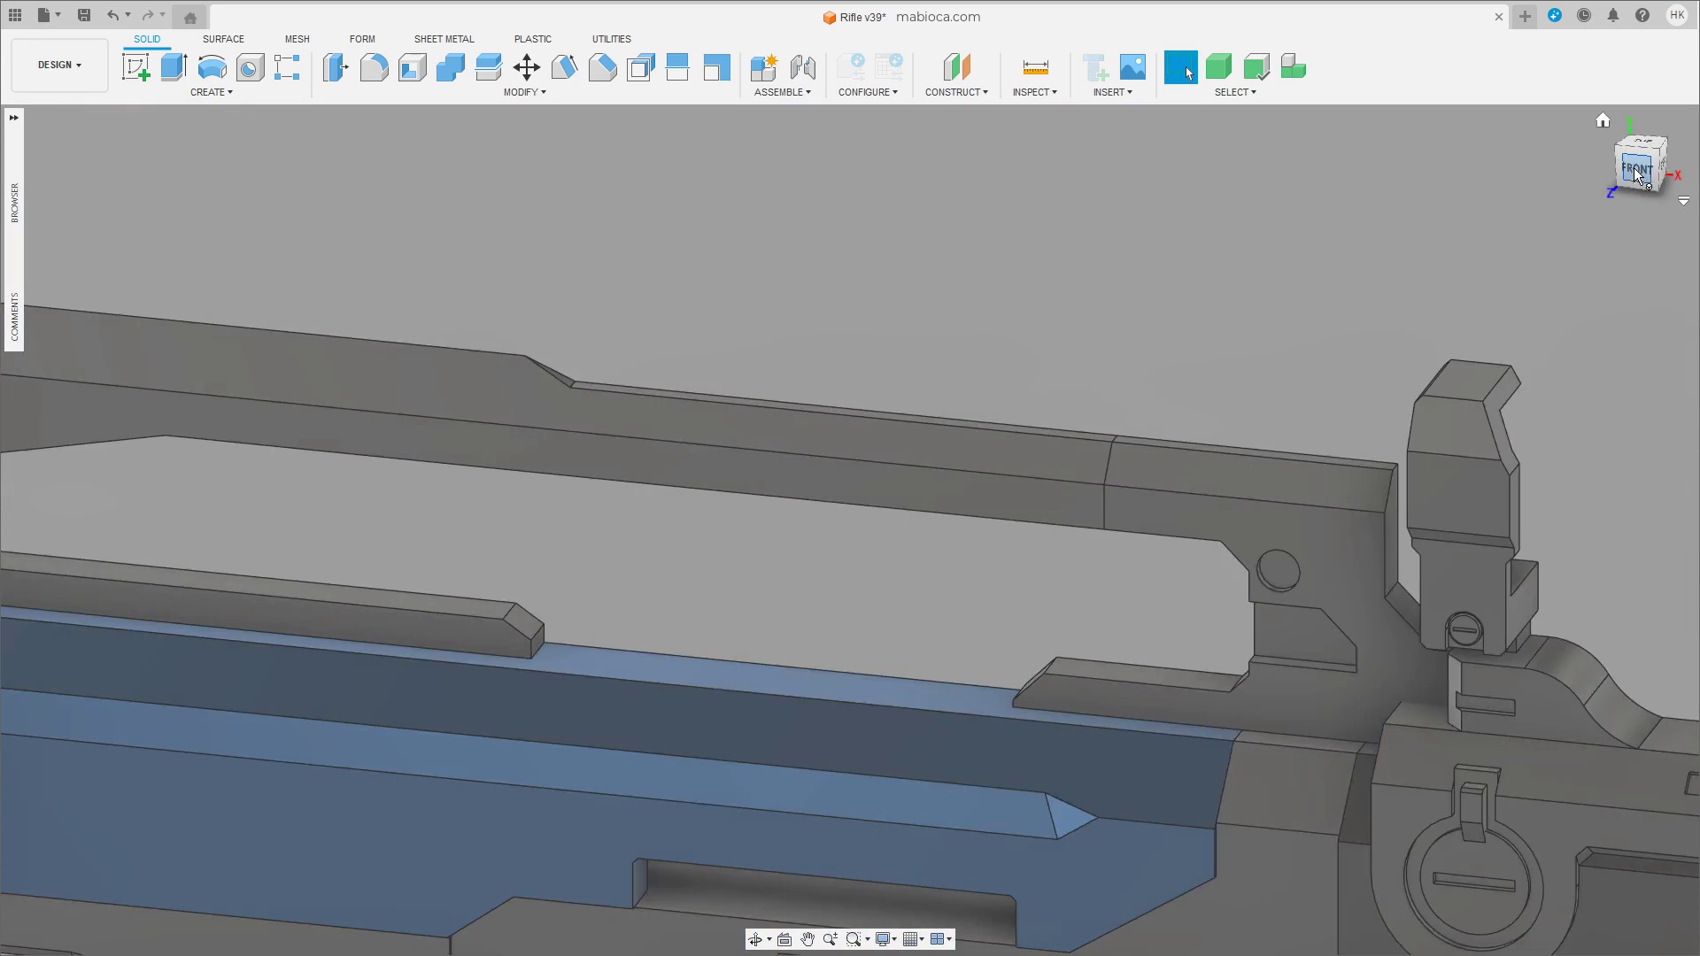
Create a 4.451 × 0.815 × 0.50 mm box as a new body under the rail's rear.
{"action": "left_click", "coordinate": [1633, 167]}
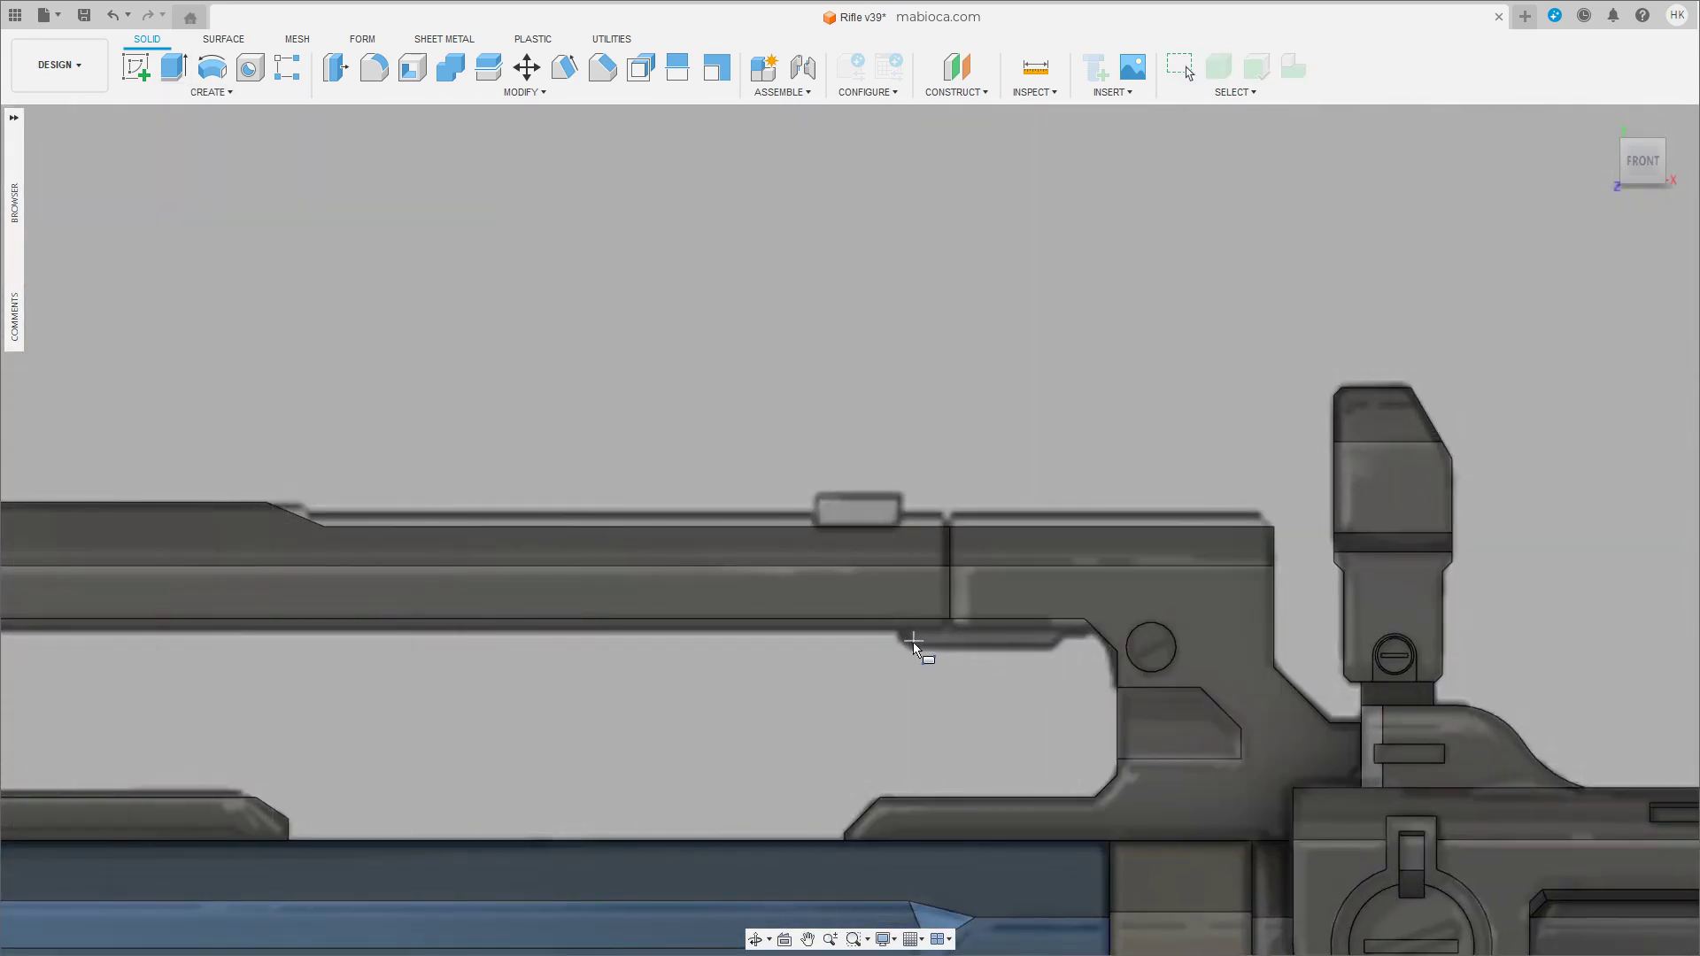
{"action": "left_click", "coordinate": [1049, 623]}
{"action": "middle_click_drag", "start_coordinate": [1028, 640], "coordinate": [1169, 592], "text": "shift"}
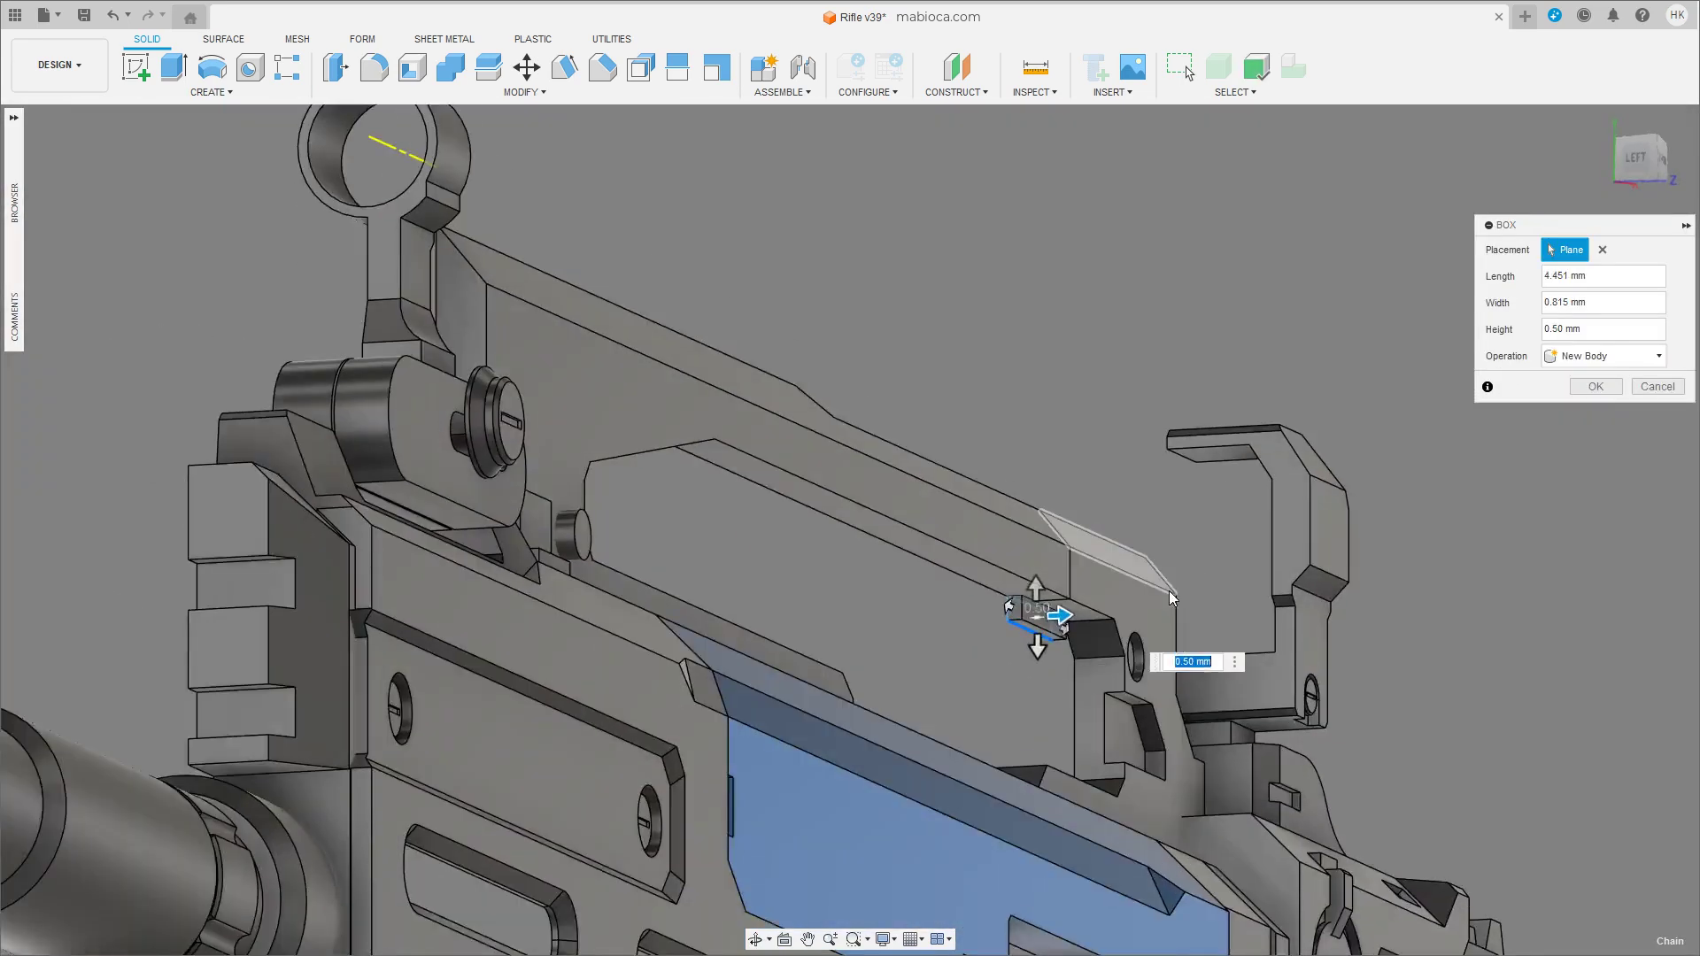
{"action": "scroll", "coordinate": [966, 619], "scroll_direction": "up", "scroll_amount": 3}
{"action": "scroll", "coordinate": [1002, 632], "scroll_direction": "up", "scroll_amount": 2}
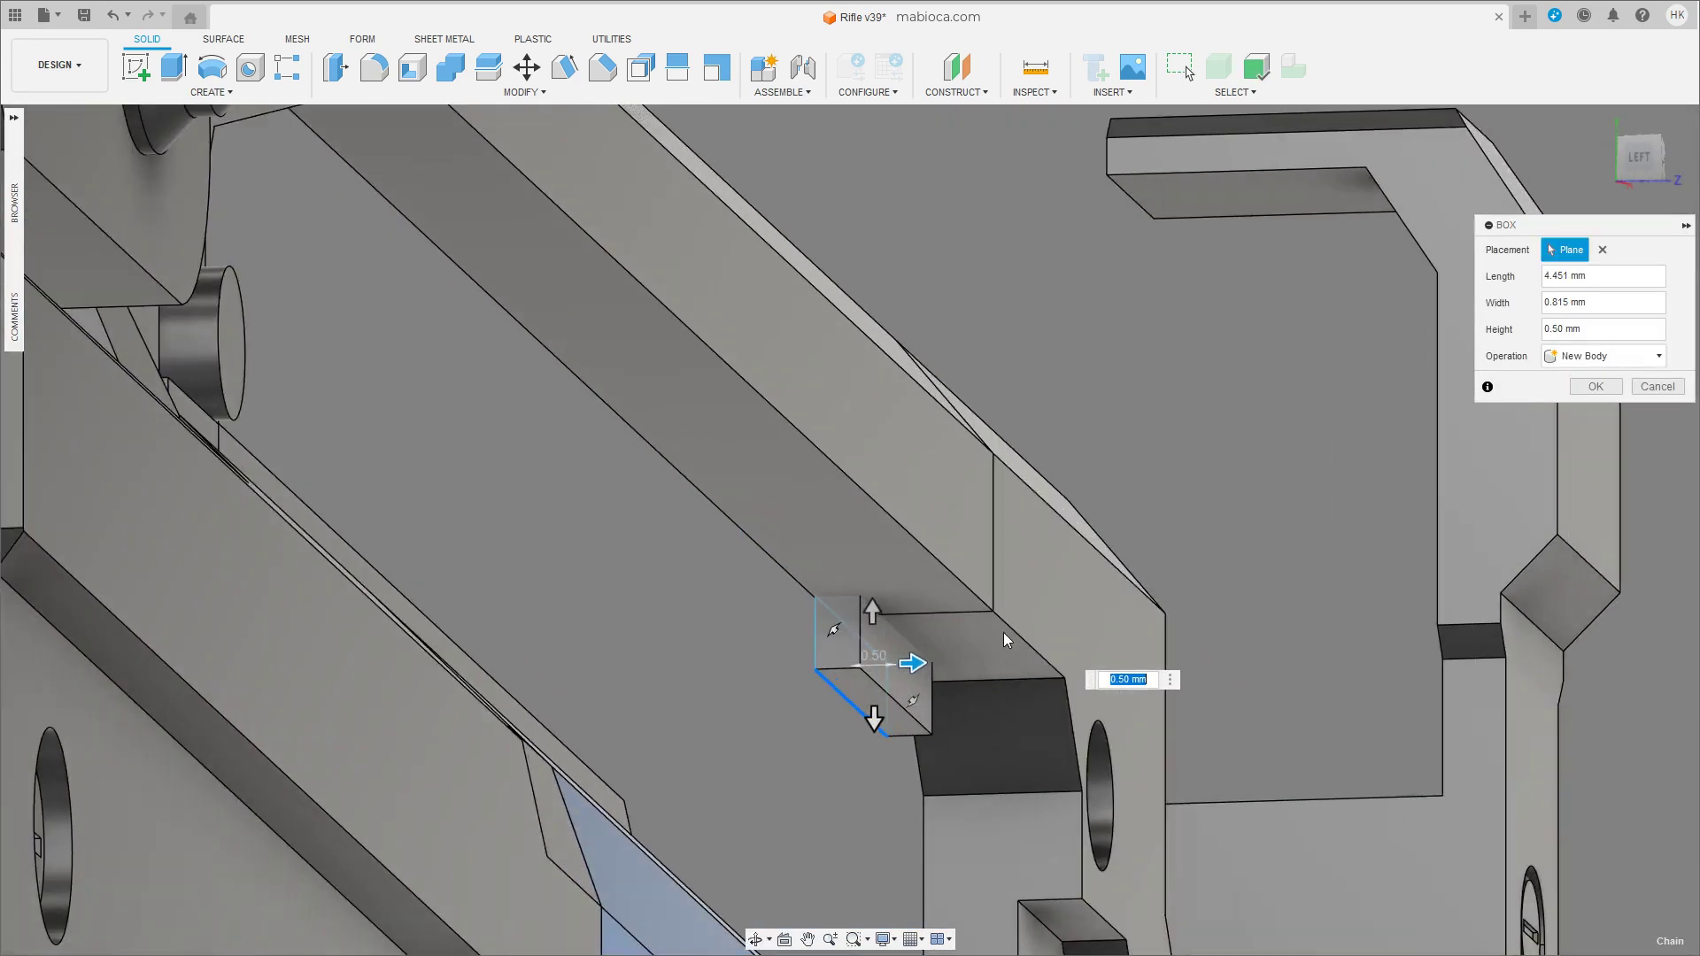
{"action": "left_click", "coordinate": [1572, 390]}
{"action": "middle_click_drag", "start_coordinate": [937, 667], "coordinate": [855, 666], "text": "shift"}
Angle the bar's two end faces, about 4.5° and 30°.
{"action": "key", "text": "m"}
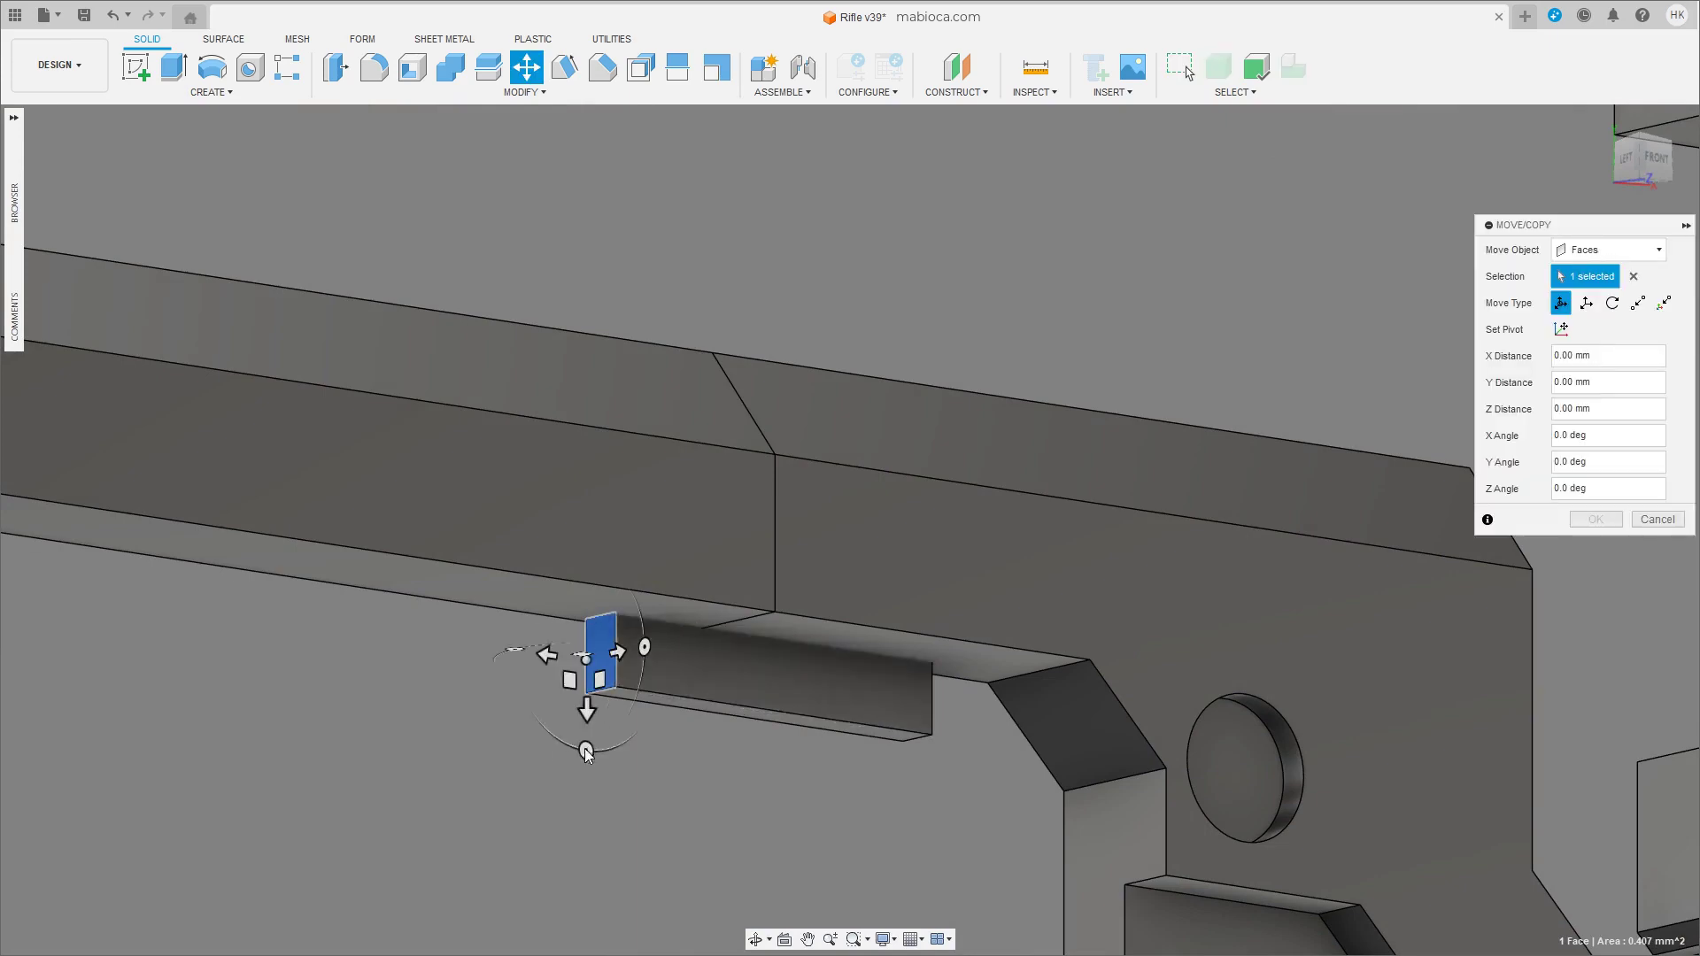
{"action": "left_click_drag", "start_coordinate": [586, 753], "coordinate": [562, 742]}
{"action": "left_click", "coordinate": [1584, 525]}
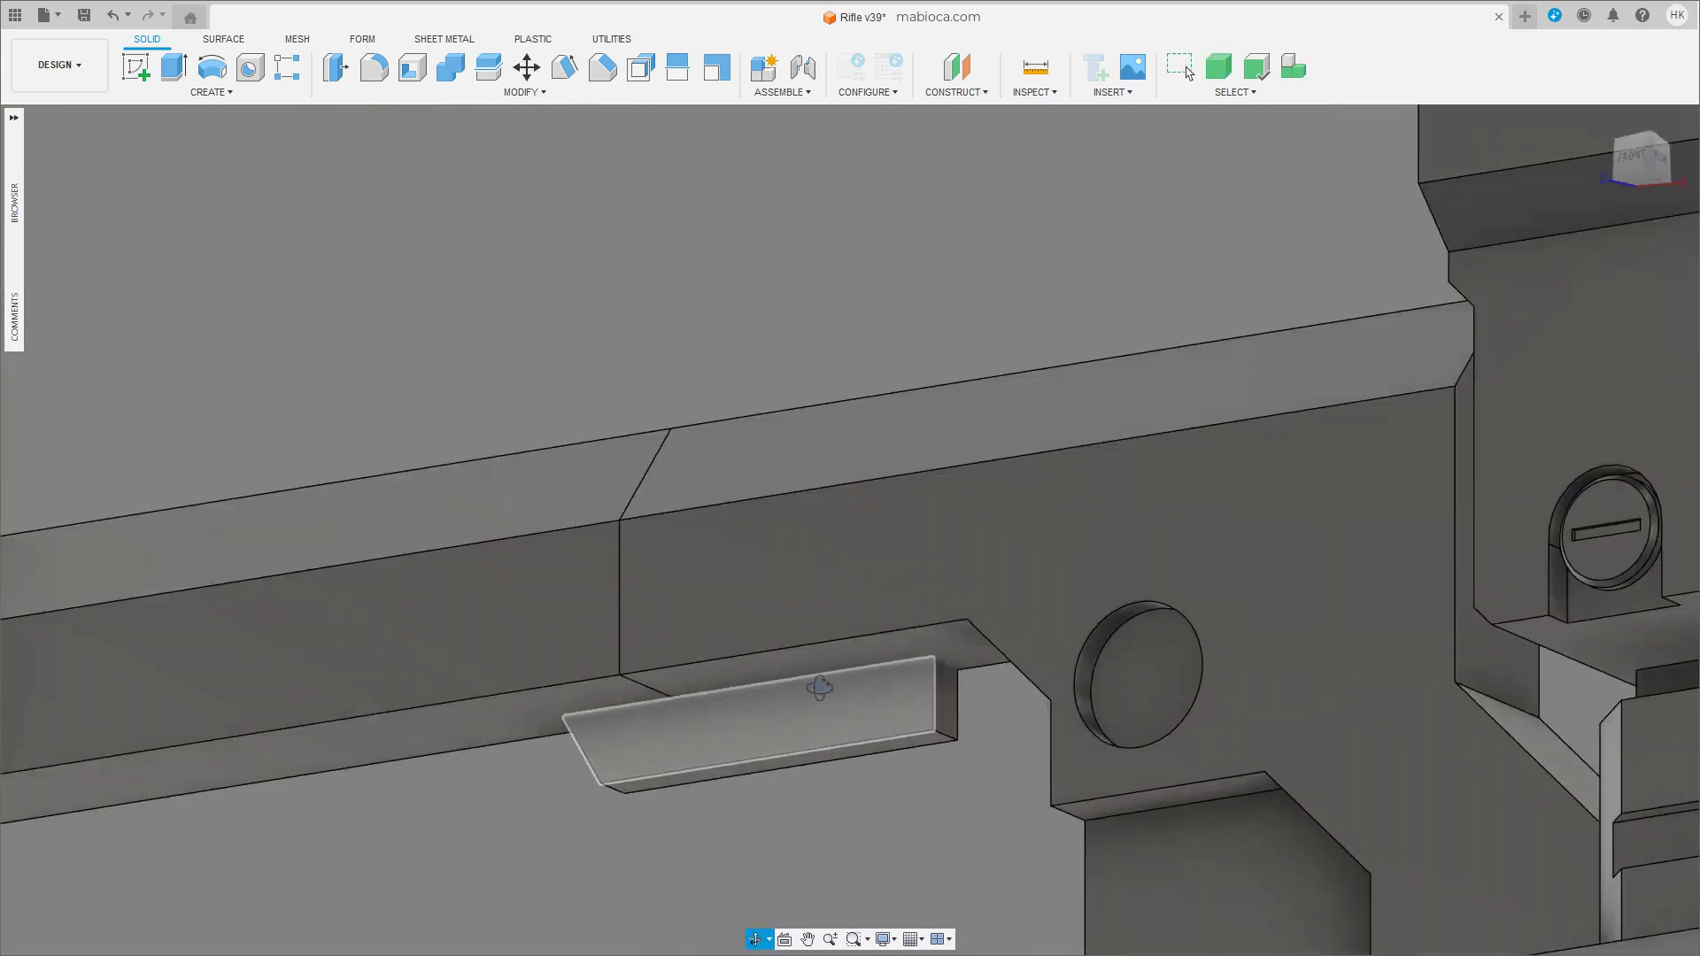
{"action": "left_click", "coordinate": [943, 699]}
{"action": "key", "text": "m"}
{"action": "middle_click_drag", "start_coordinate": [974, 673], "coordinate": [1027, 700], "text": "shift"}
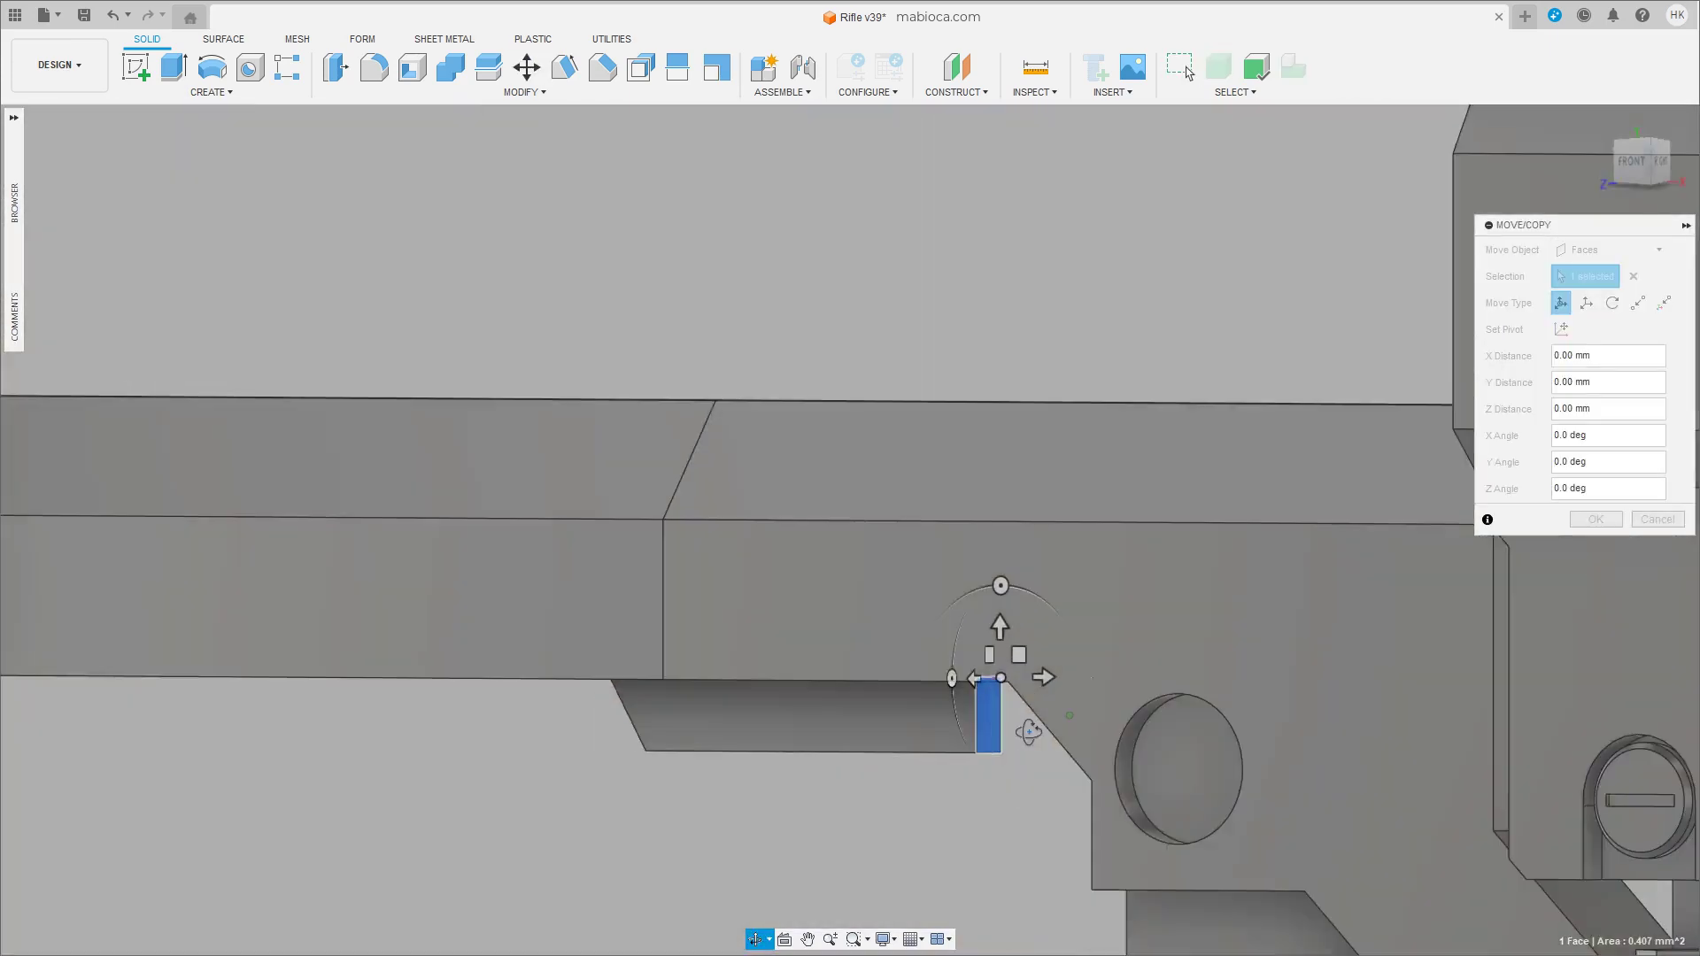
{"action": "left_click_drag", "start_coordinate": [998, 596], "coordinate": [1035, 654]}
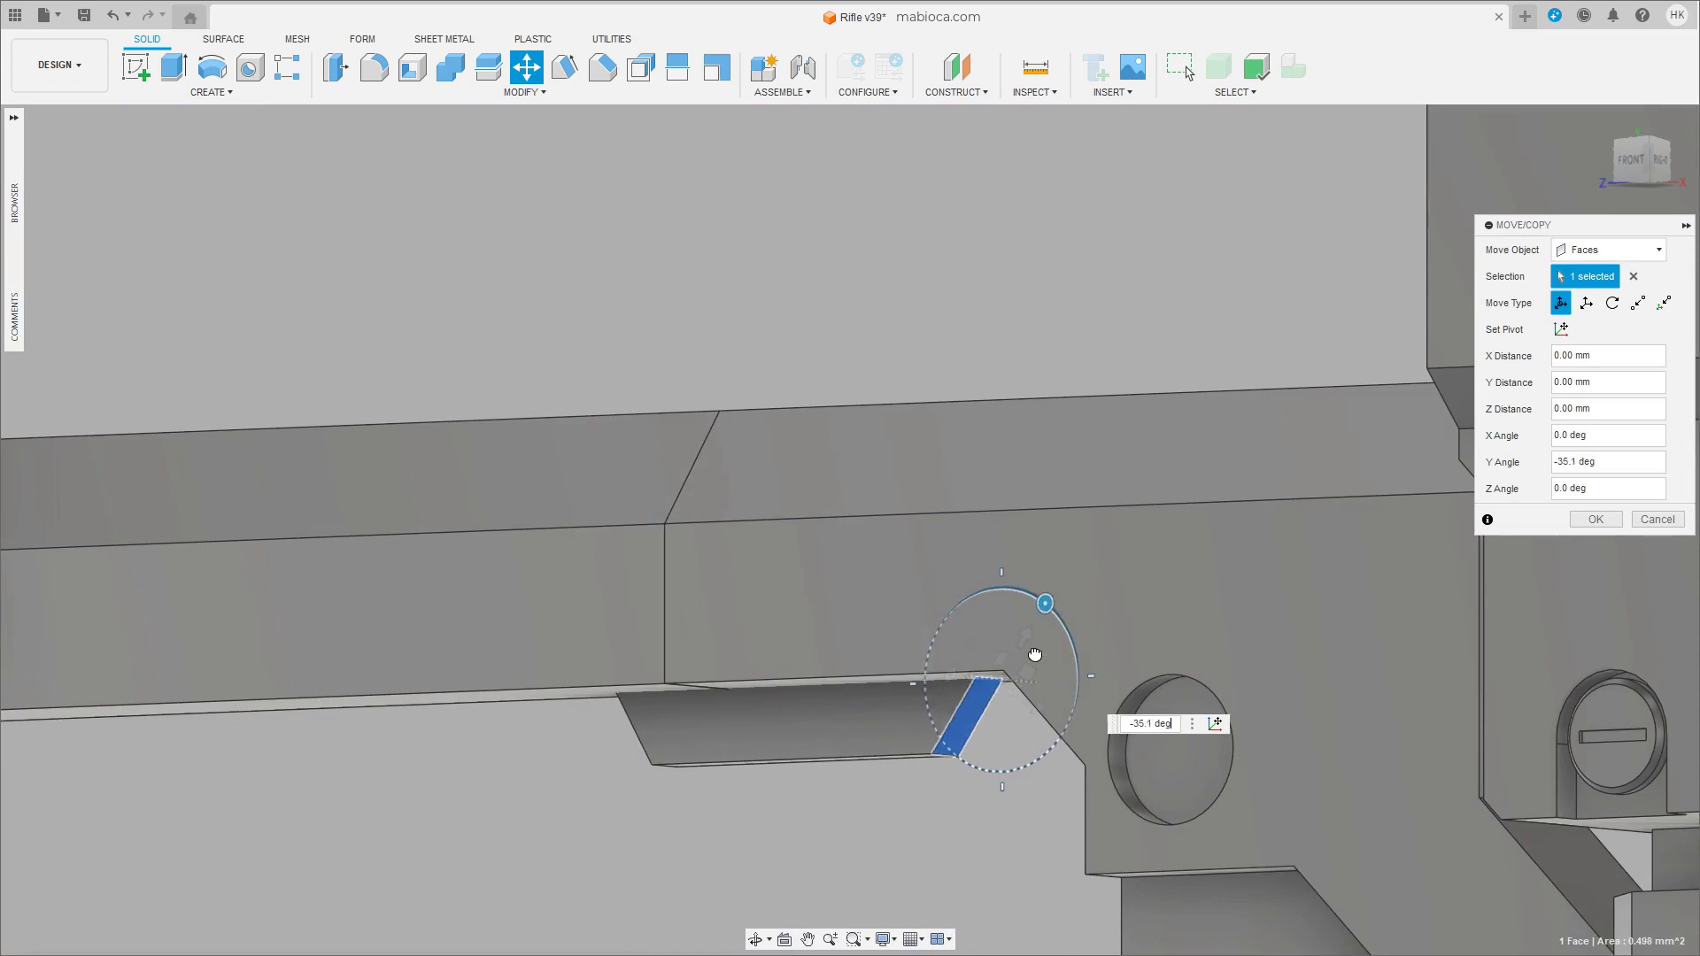
{"action": "left_click", "coordinate": [1590, 523]}
{"action": "mouse_move", "coordinate": [1063, 619]}
{"action": "middle_mouse_down", "text": "shift"}
{"action": "mouse_move", "coordinate": [915, 781]}
{"action": "mouse_move", "coordinate": [729, 662]}
{"action": "mouse_move", "coordinate": [822, 507]}
{"action": "middle_mouse_up", "text": "shift"}
Push the top cover's side faces outward by 0.278 mm.
{"action": "scroll", "coordinate": [916, 781], "scroll_direction": "down", "scroll_amount": 5}
{"action": "scroll", "coordinate": [822, 507], "scroll_direction": "up", "scroll_amount": 5}
{"action": "scroll", "coordinate": [843, 655], "scroll_direction": "up", "scroll_amount": 3}
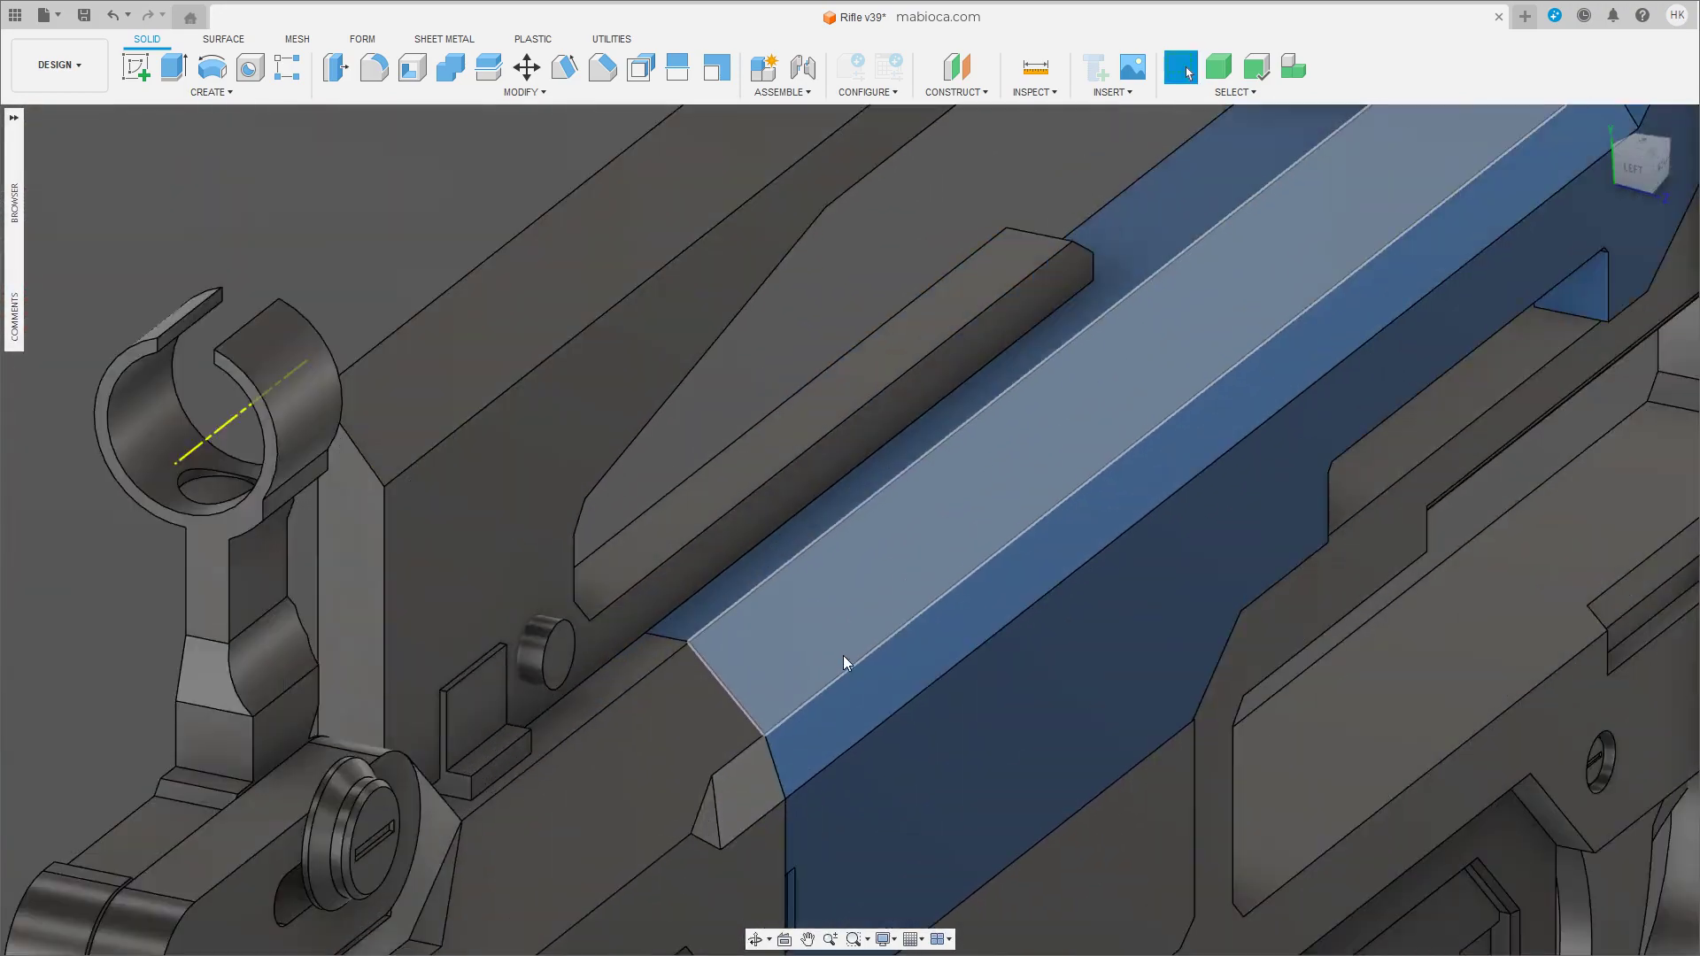
{"action": "scroll", "coordinate": [843, 655], "scroll_direction": "down", "scroll_amount": 5}
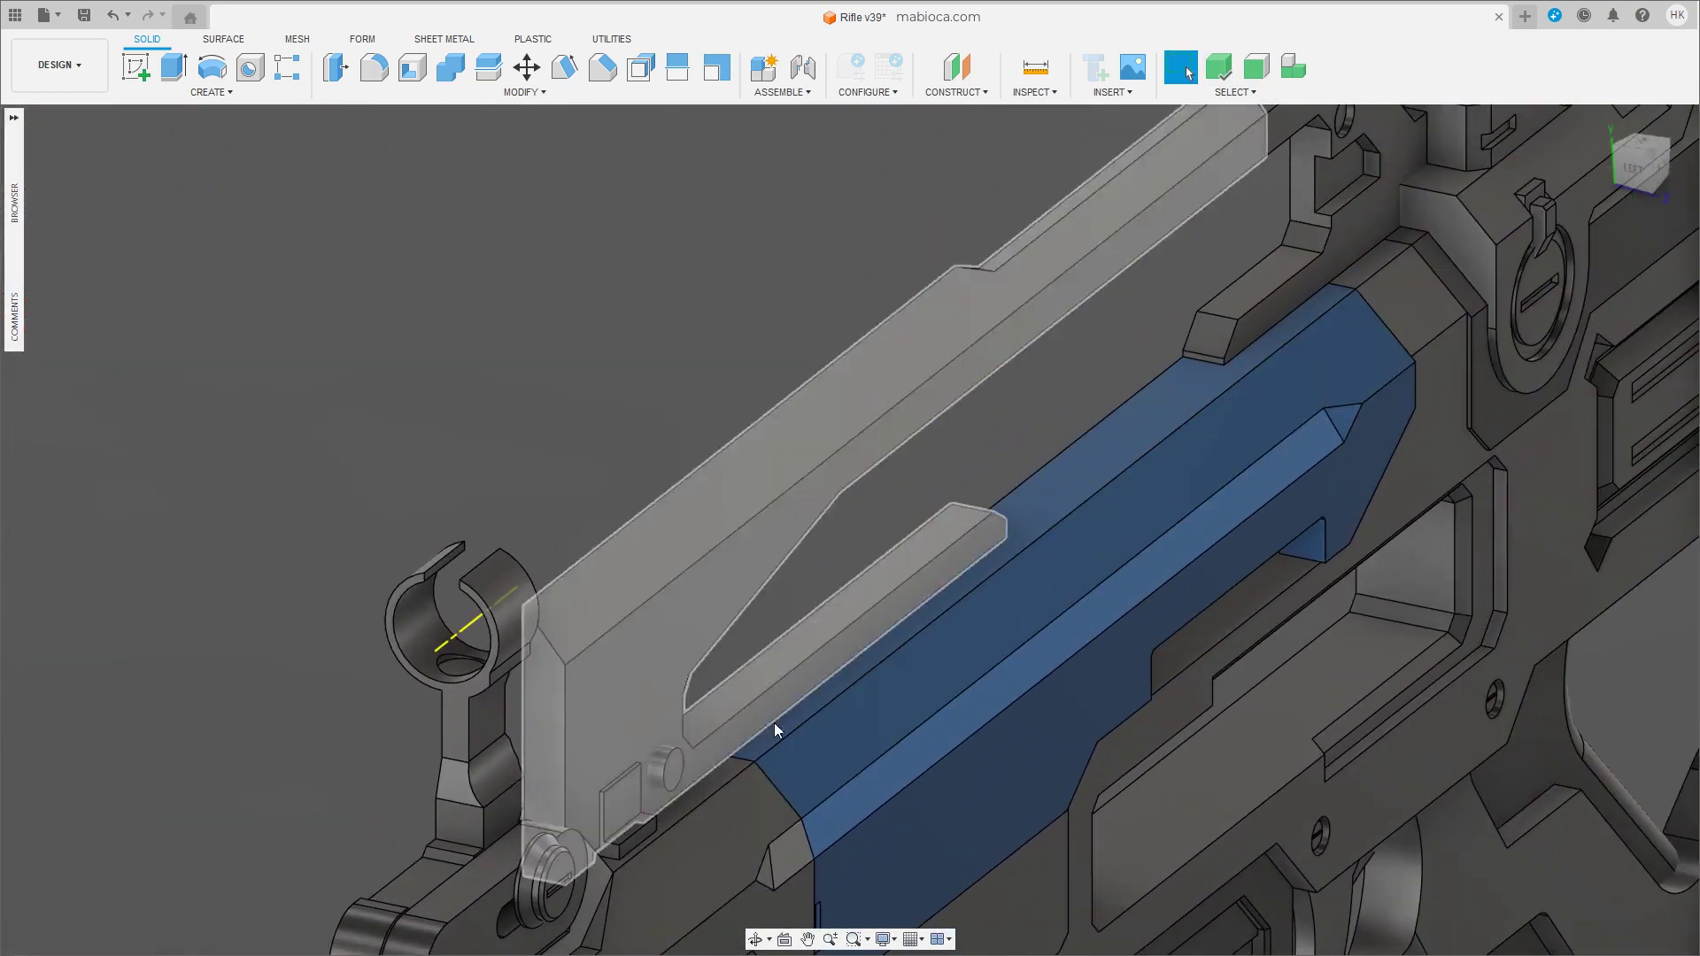
{"action": "scroll", "coordinate": [598, 660], "scroll_direction": "up", "scroll_amount": 3}
{"action": "left_click", "coordinate": [601, 659]}
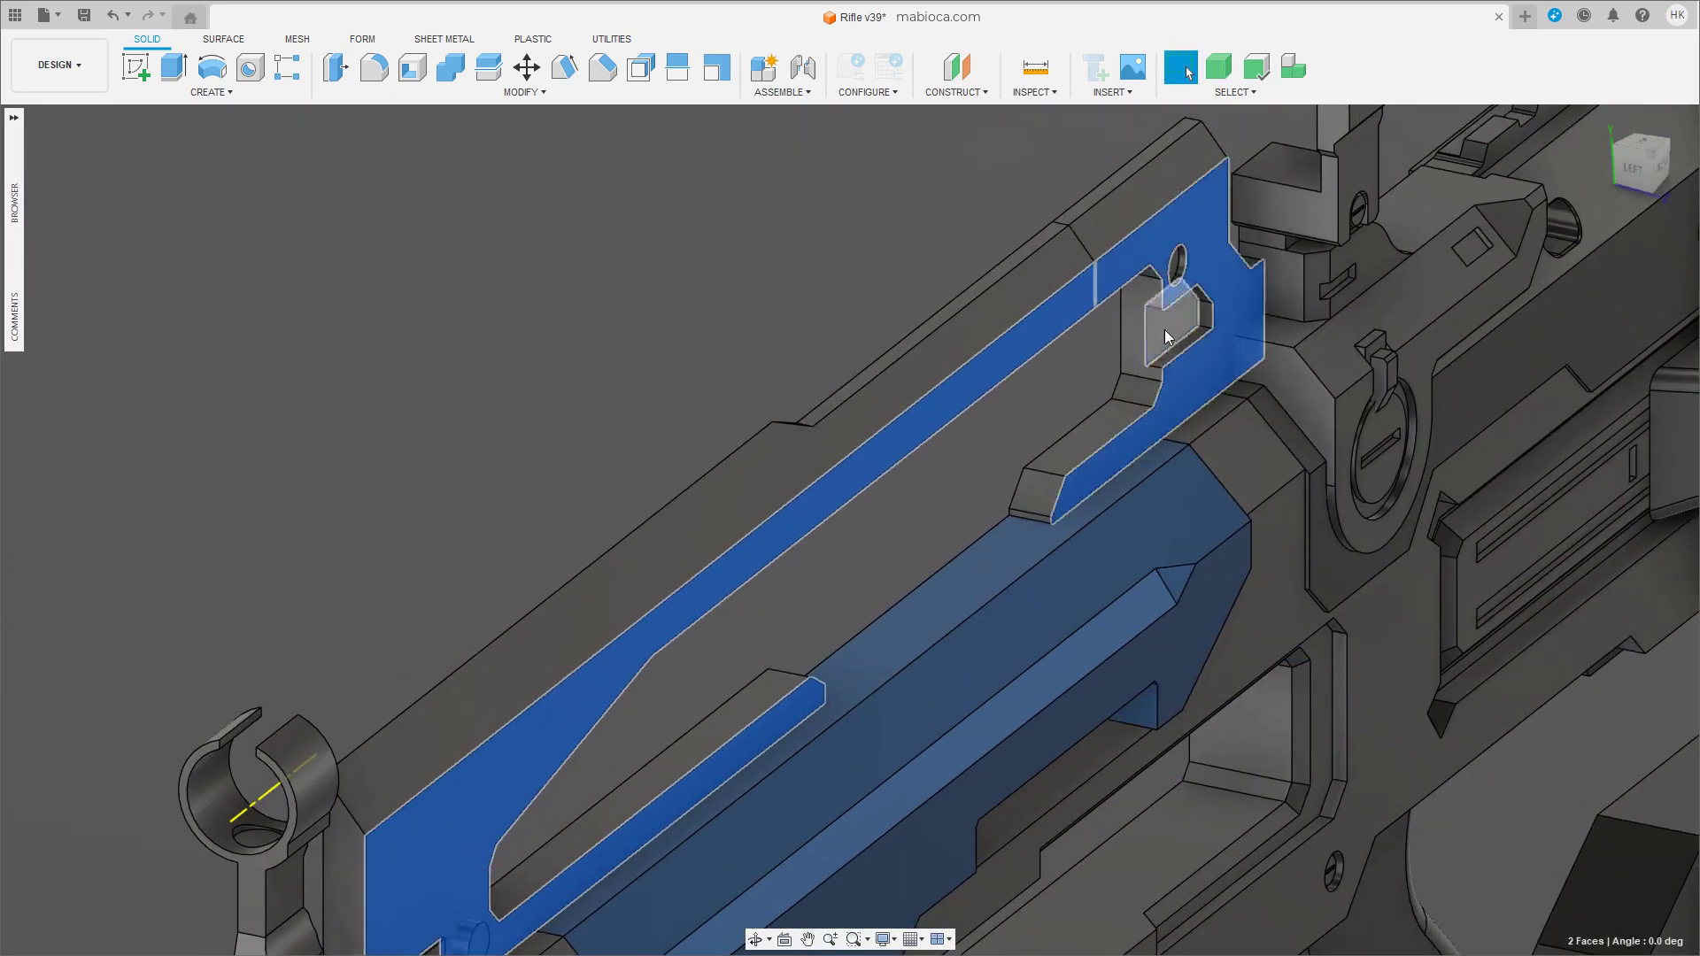
{"action": "left_click", "coordinate": [1166, 336]}
{"action": "left_click", "coordinate": [1118, 485]}
{"action": "key", "text": "m"}
{"action": "left_click_drag", "start_coordinate": [513, 821], "coordinate": [525, 826]}
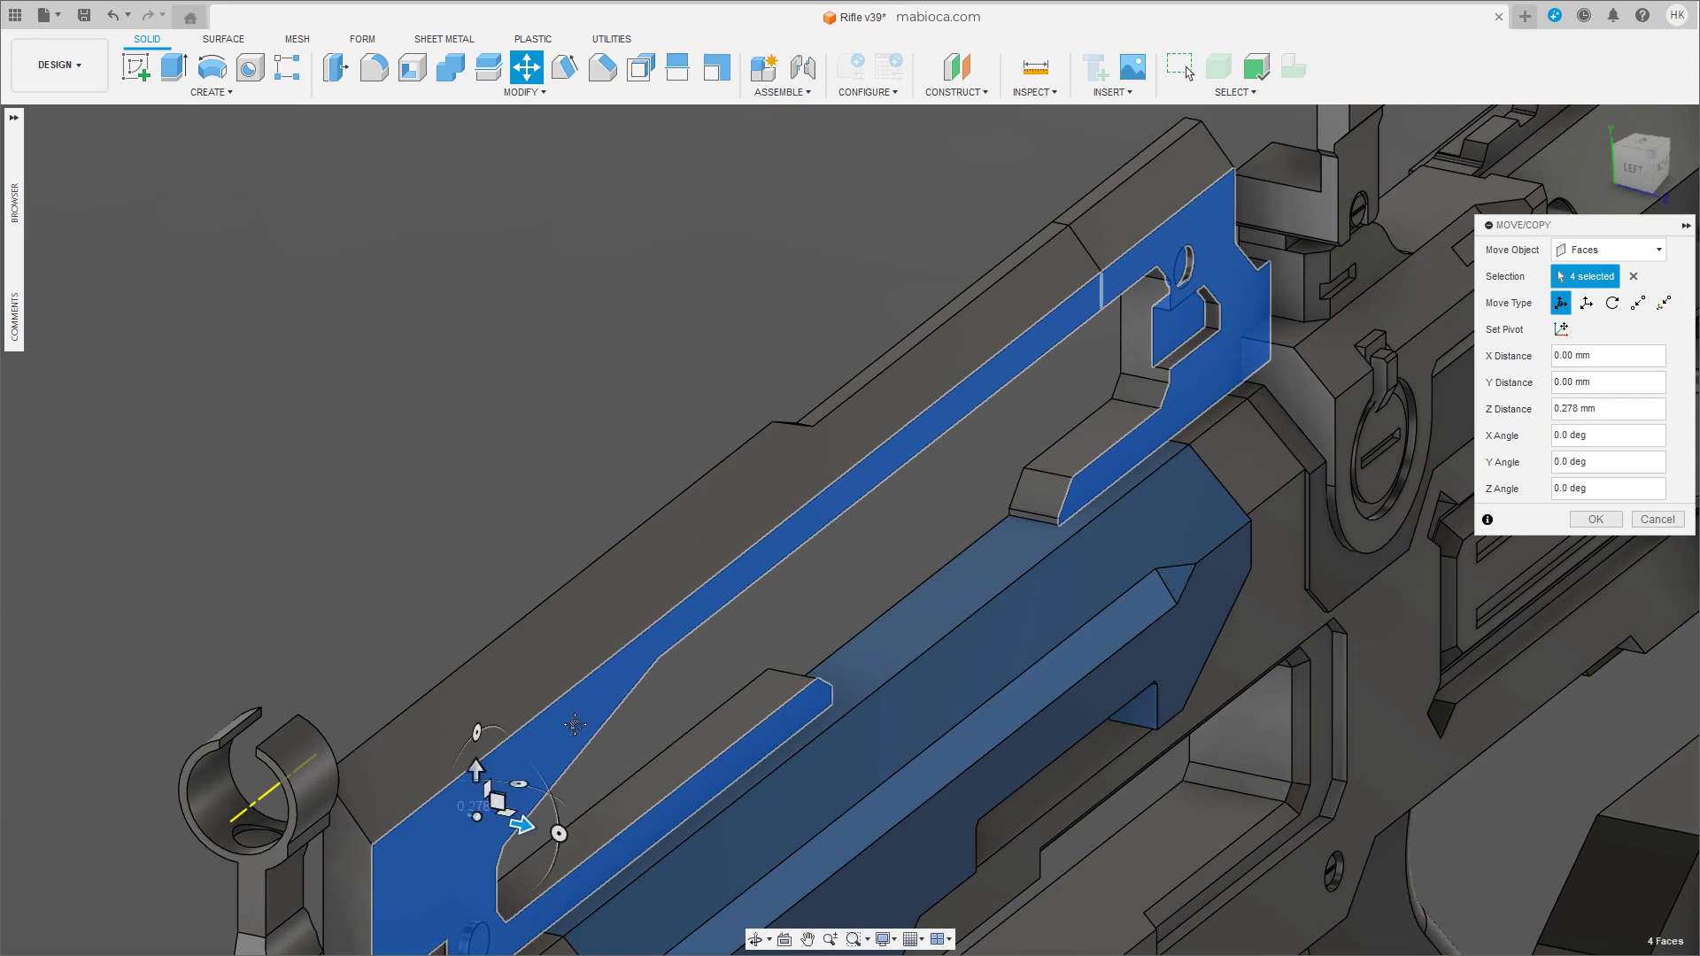
{"action": "scroll", "coordinate": [585, 744], "scroll_direction": "up", "scroll_amount": 5}
{"action": "left_click", "coordinate": [1605, 524]}
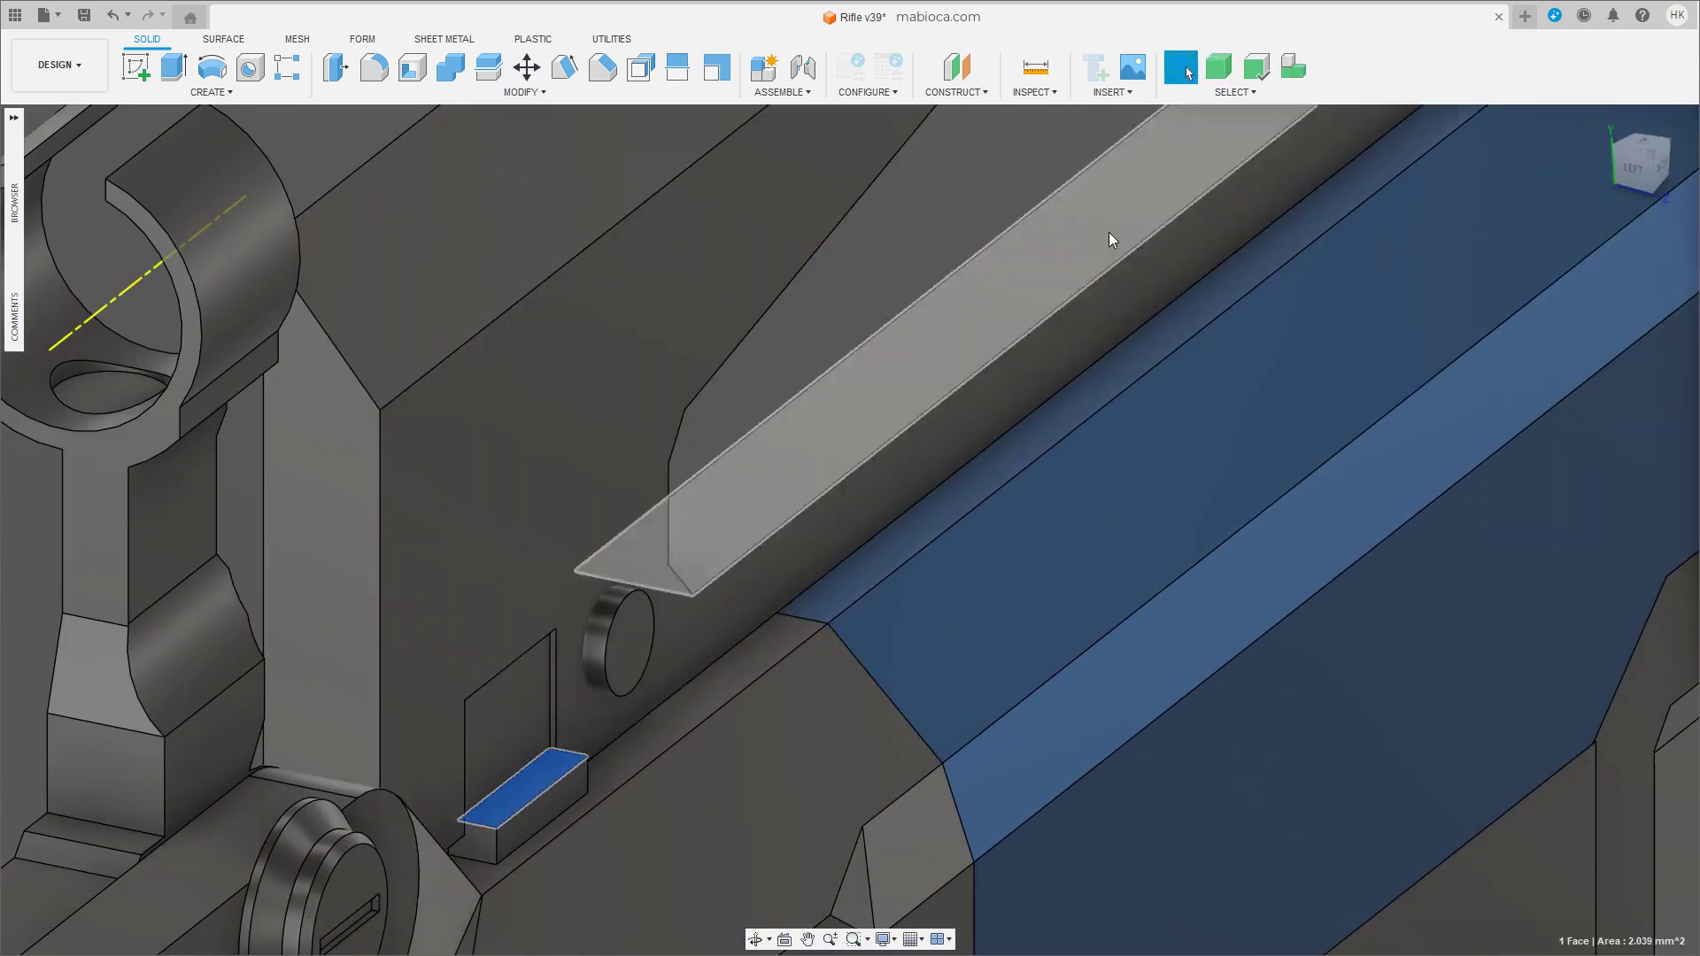
Shift the L-shaped bracket out by 0.29 mm.
{"action": "left_click", "coordinate": [549, 771]}
{"action": "key", "text": "m"}
{"action": "left_click_drag", "start_coordinate": [471, 863], "coordinate": [495, 867]}
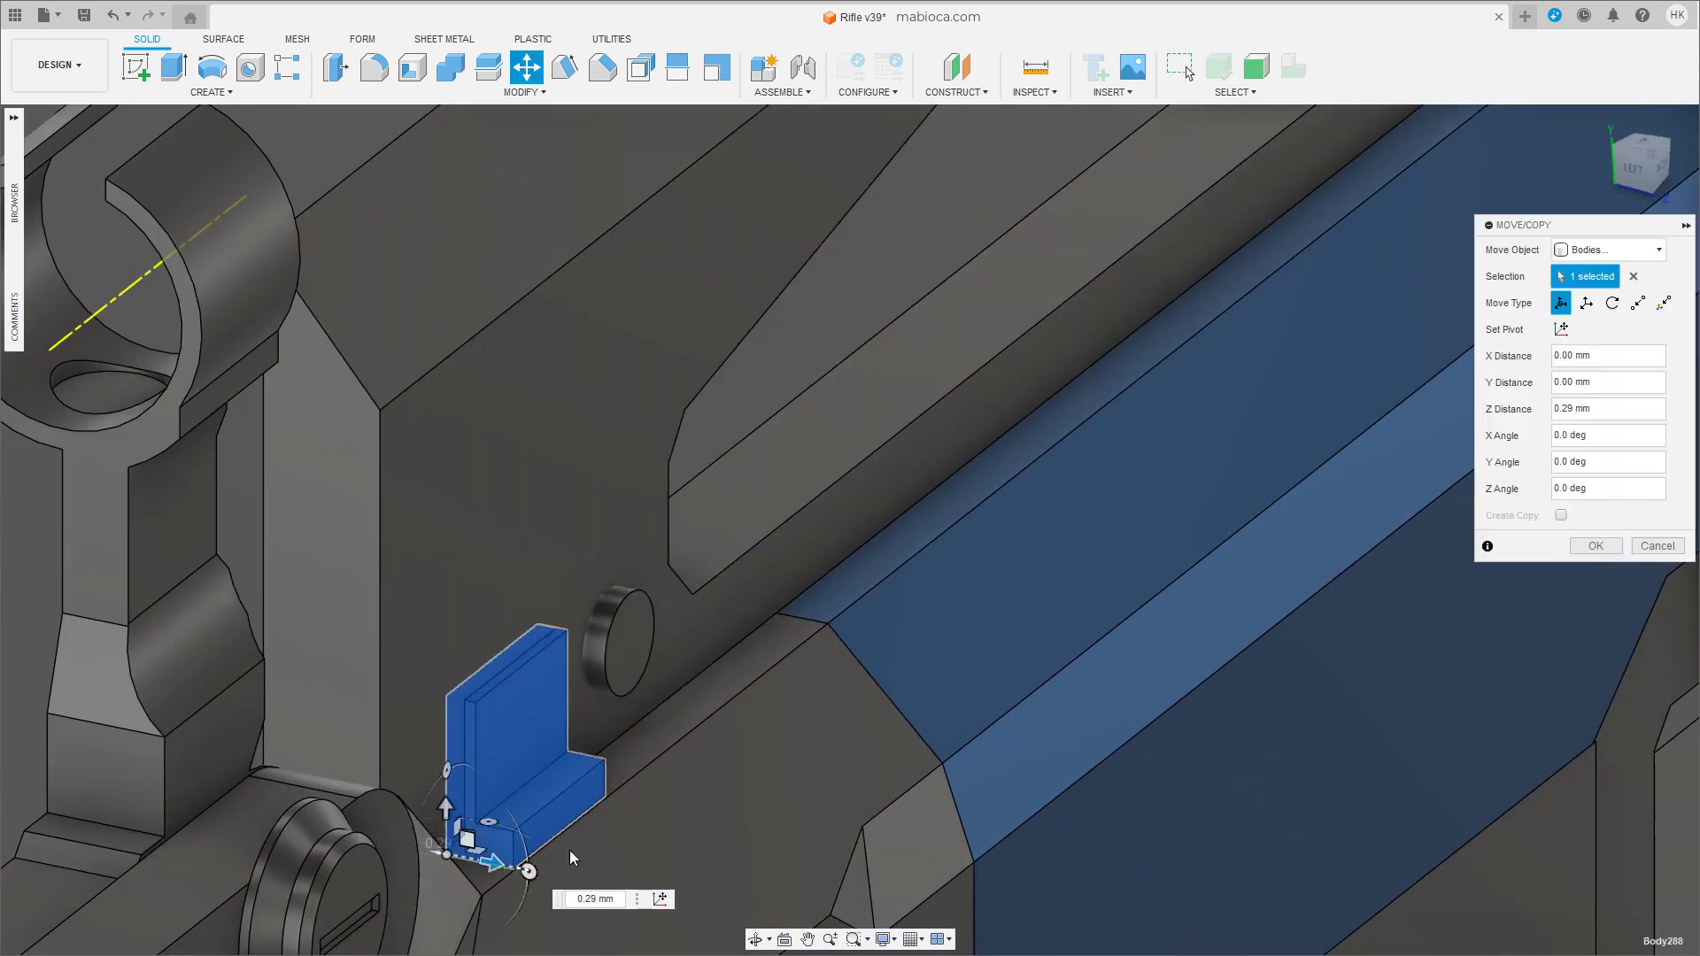
{"action": "key", "text": "Return"}
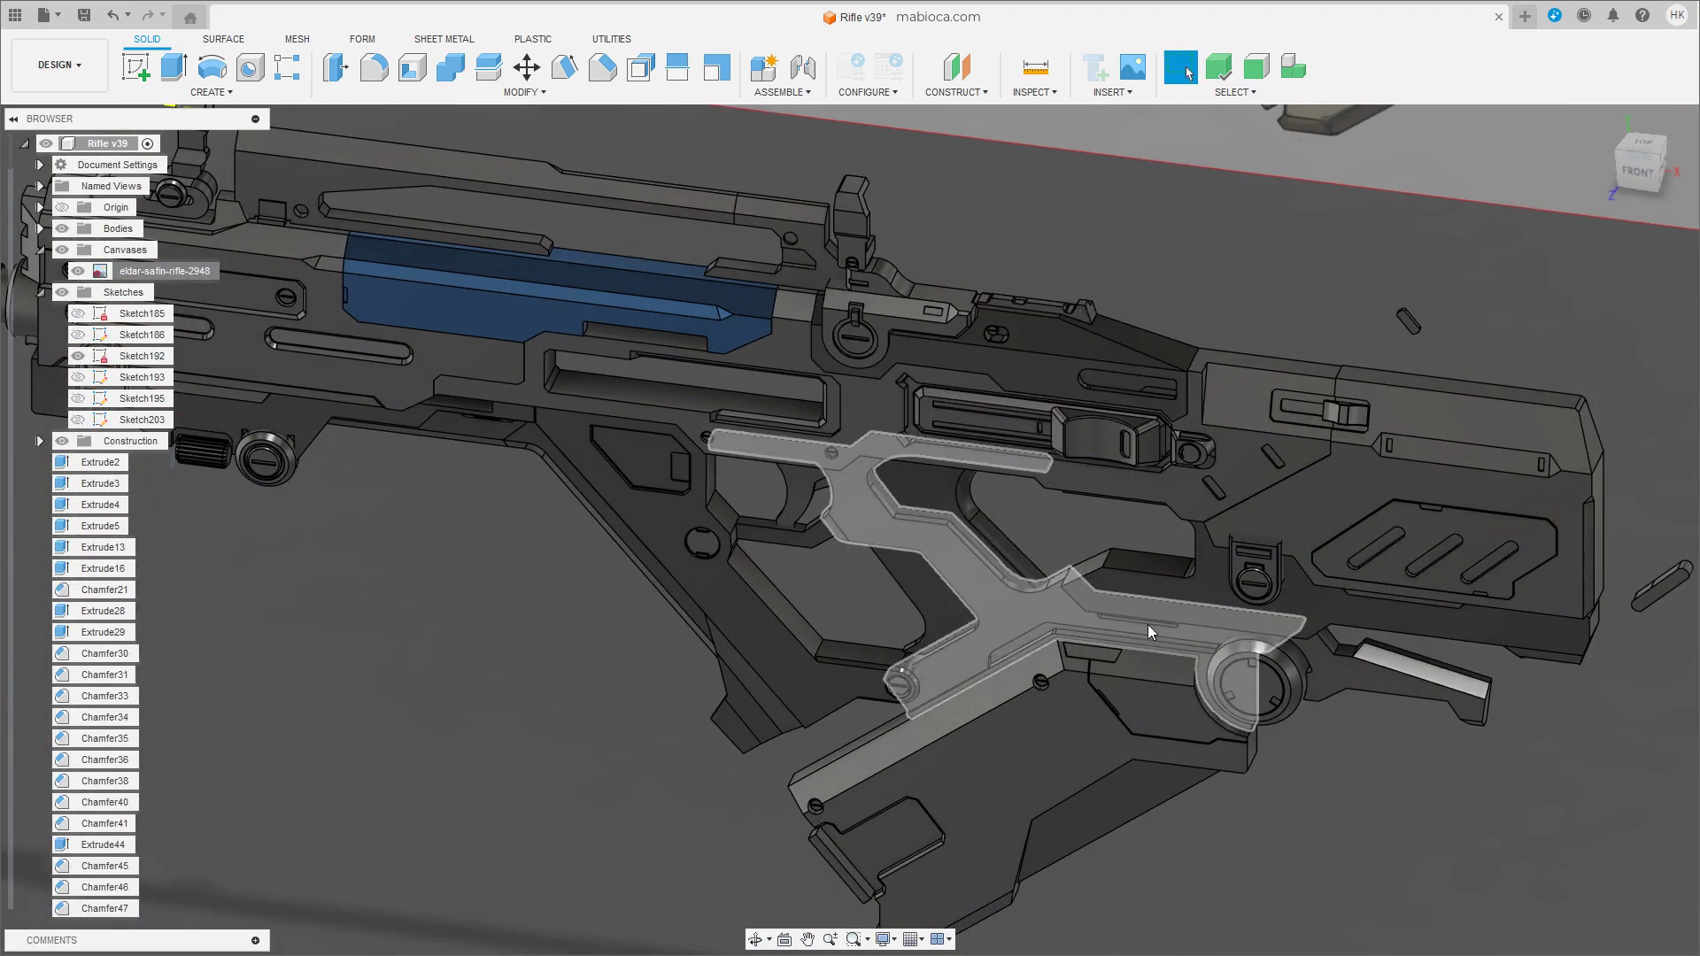
Create a 13.537 mm box as a new body over the cover's slot in Front view.
{"action": "left_click", "coordinate": [1624, 181]}
{"action": "middle_click_drag", "start_coordinate": [1505, 265], "coordinate": [1039, 467]}
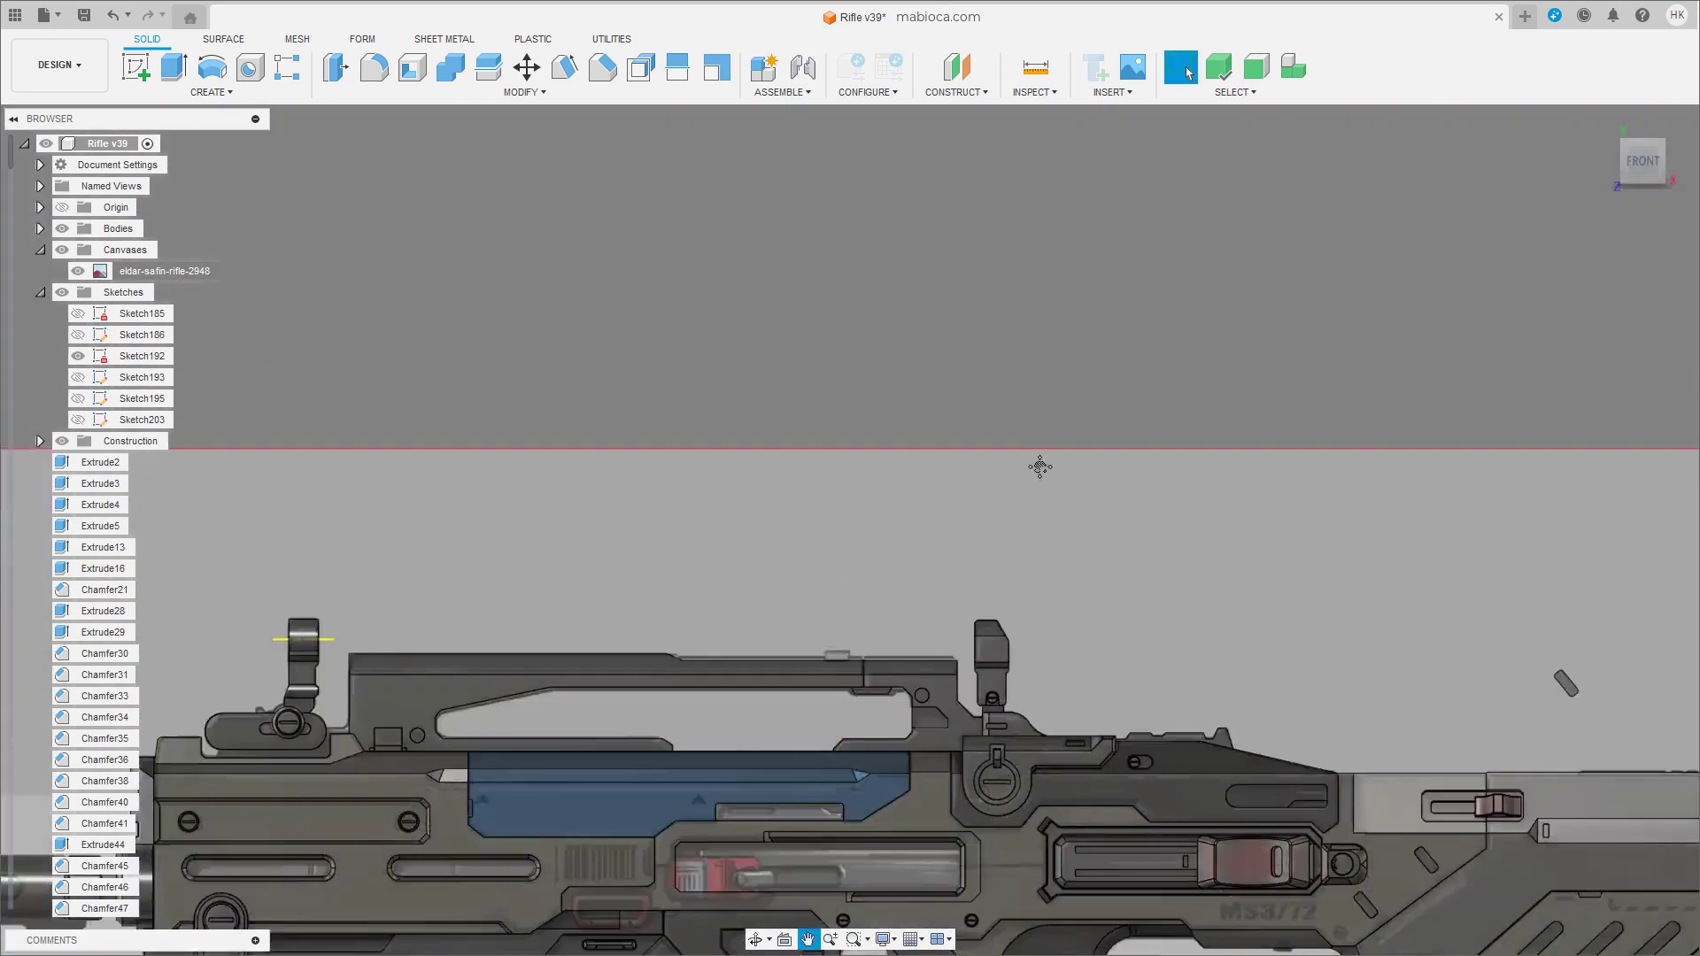
{"action": "scroll", "coordinate": [900, 469], "scroll_direction": "up", "scroll_amount": 3}
{"action": "scroll", "coordinate": [1113, 333], "scroll_direction": "up", "scroll_amount": 3}
{"action": "scroll", "coordinate": [1138, 273], "scroll_direction": "up", "scroll_amount": 2}
{"action": "scroll", "coordinate": [970, 591], "scroll_direction": "up", "scroll_amount": 2}
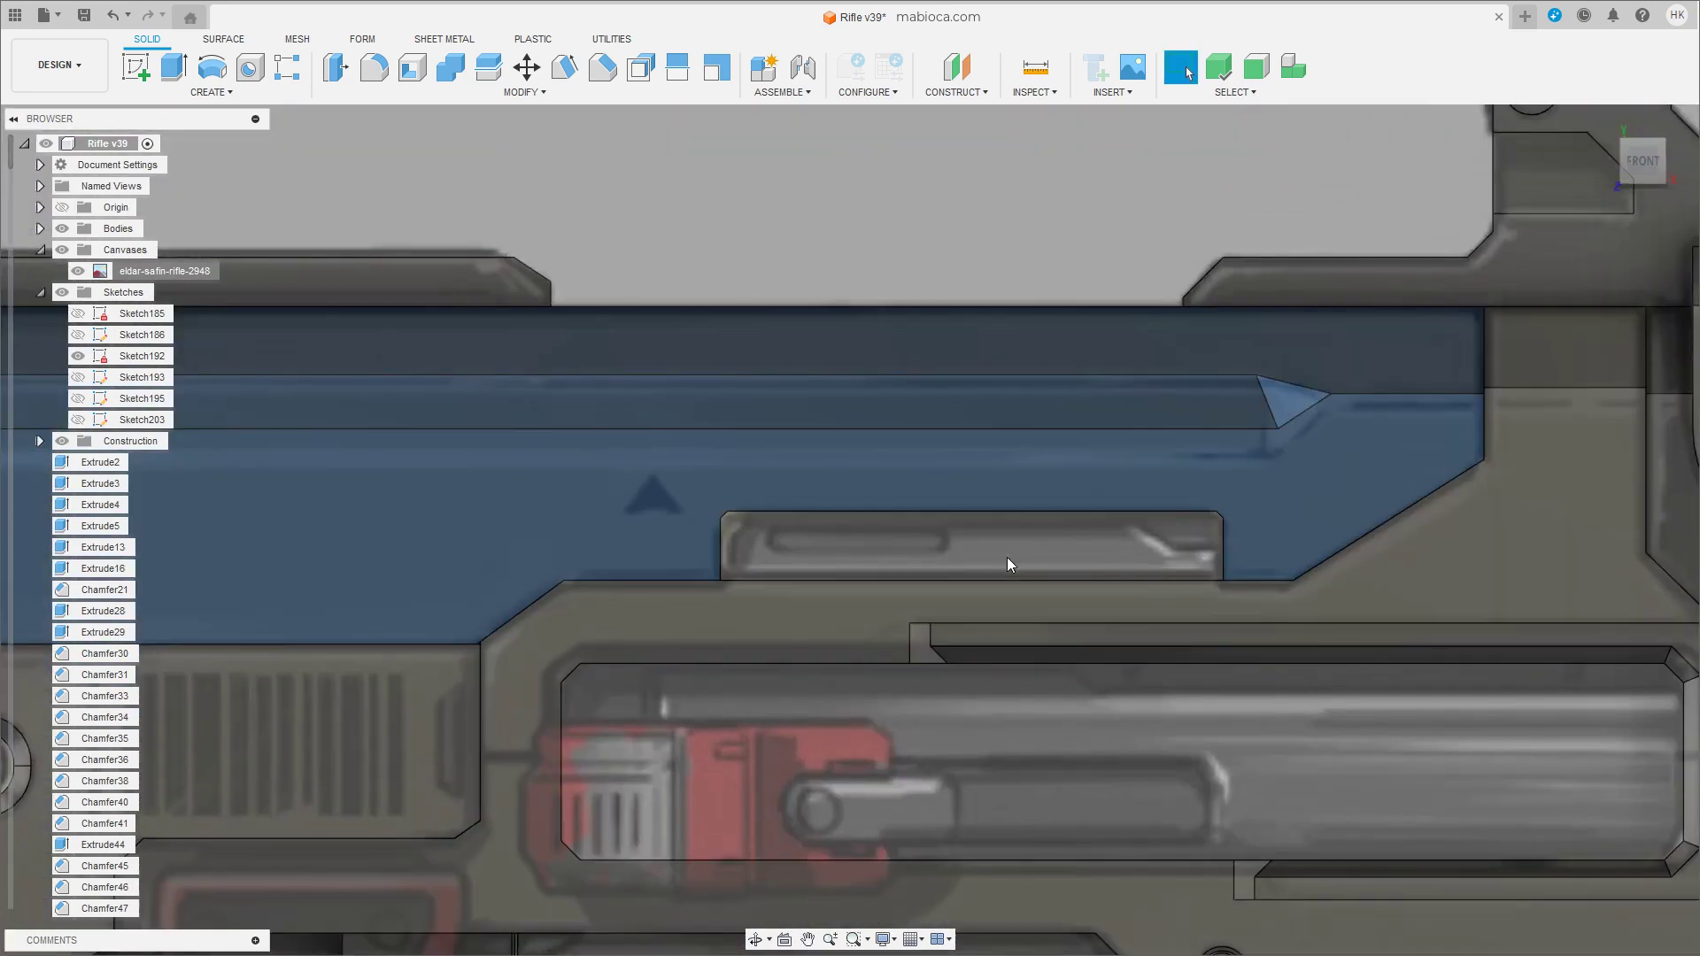
{"action": "scroll", "coordinate": [1007, 556], "scroll_direction": "up", "scroll_amount": 2}
{"action": "scroll", "coordinate": [1009, 562], "scroll_direction": "up", "scroll_amount": 1}
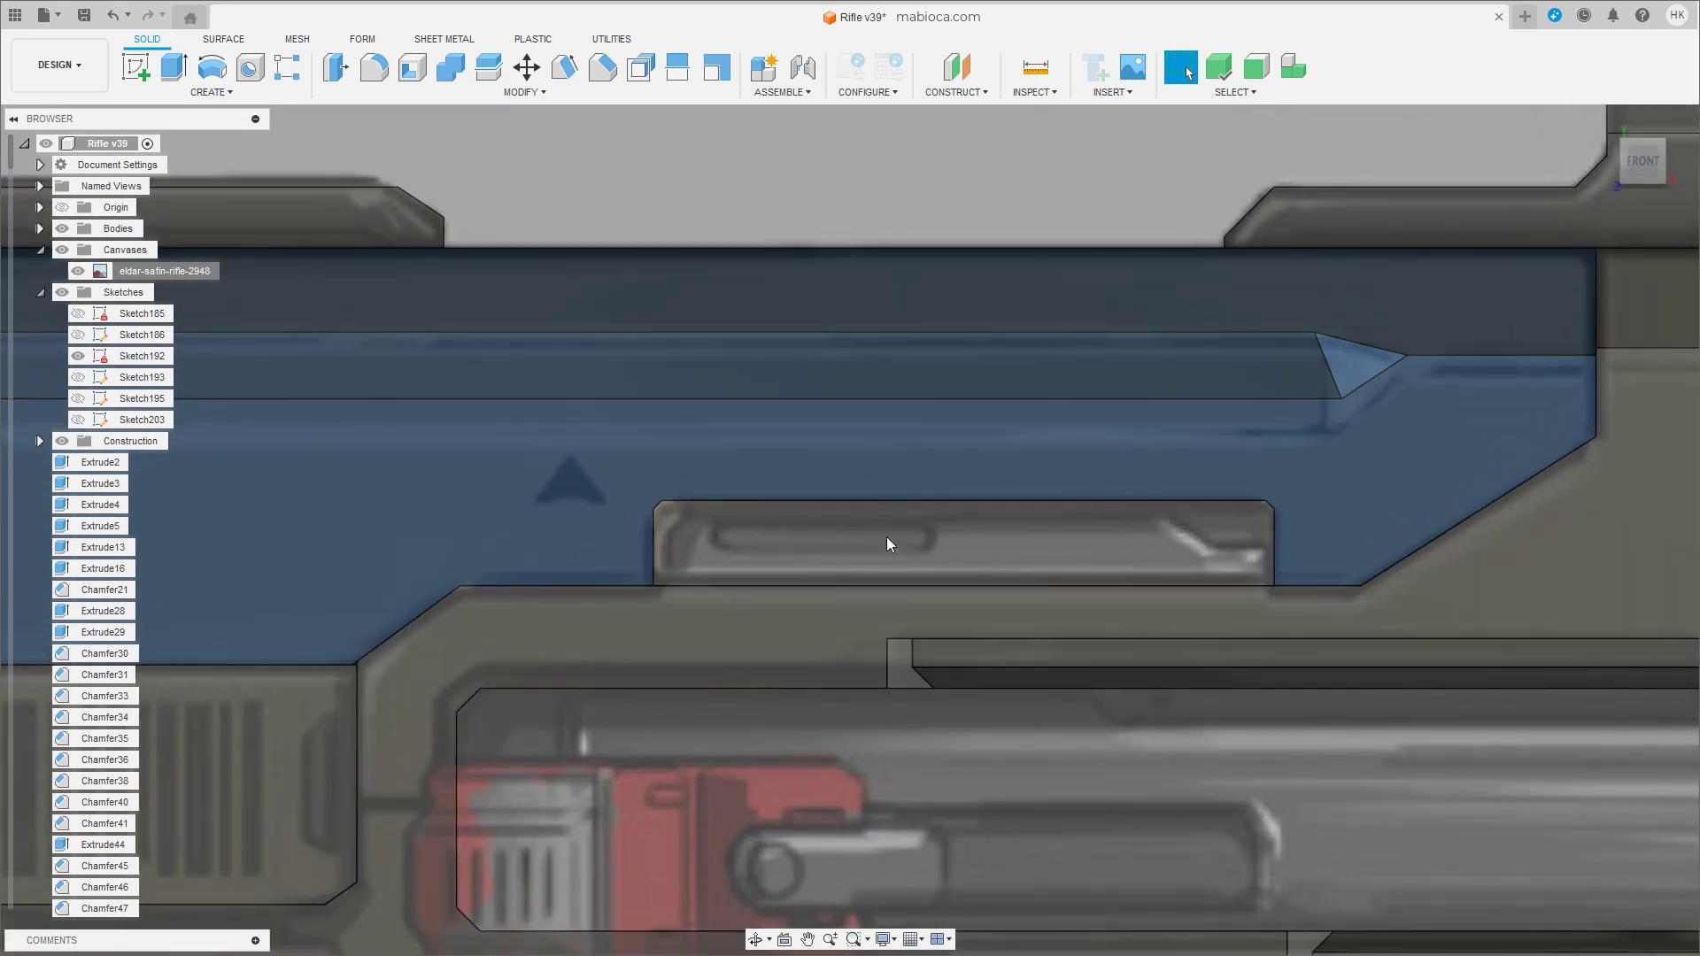
{"action": "left_click", "coordinate": [208, 92]}
{"action": "left_click", "coordinate": [155, 345]}
{"action": "left_click", "coordinate": [664, 510]}
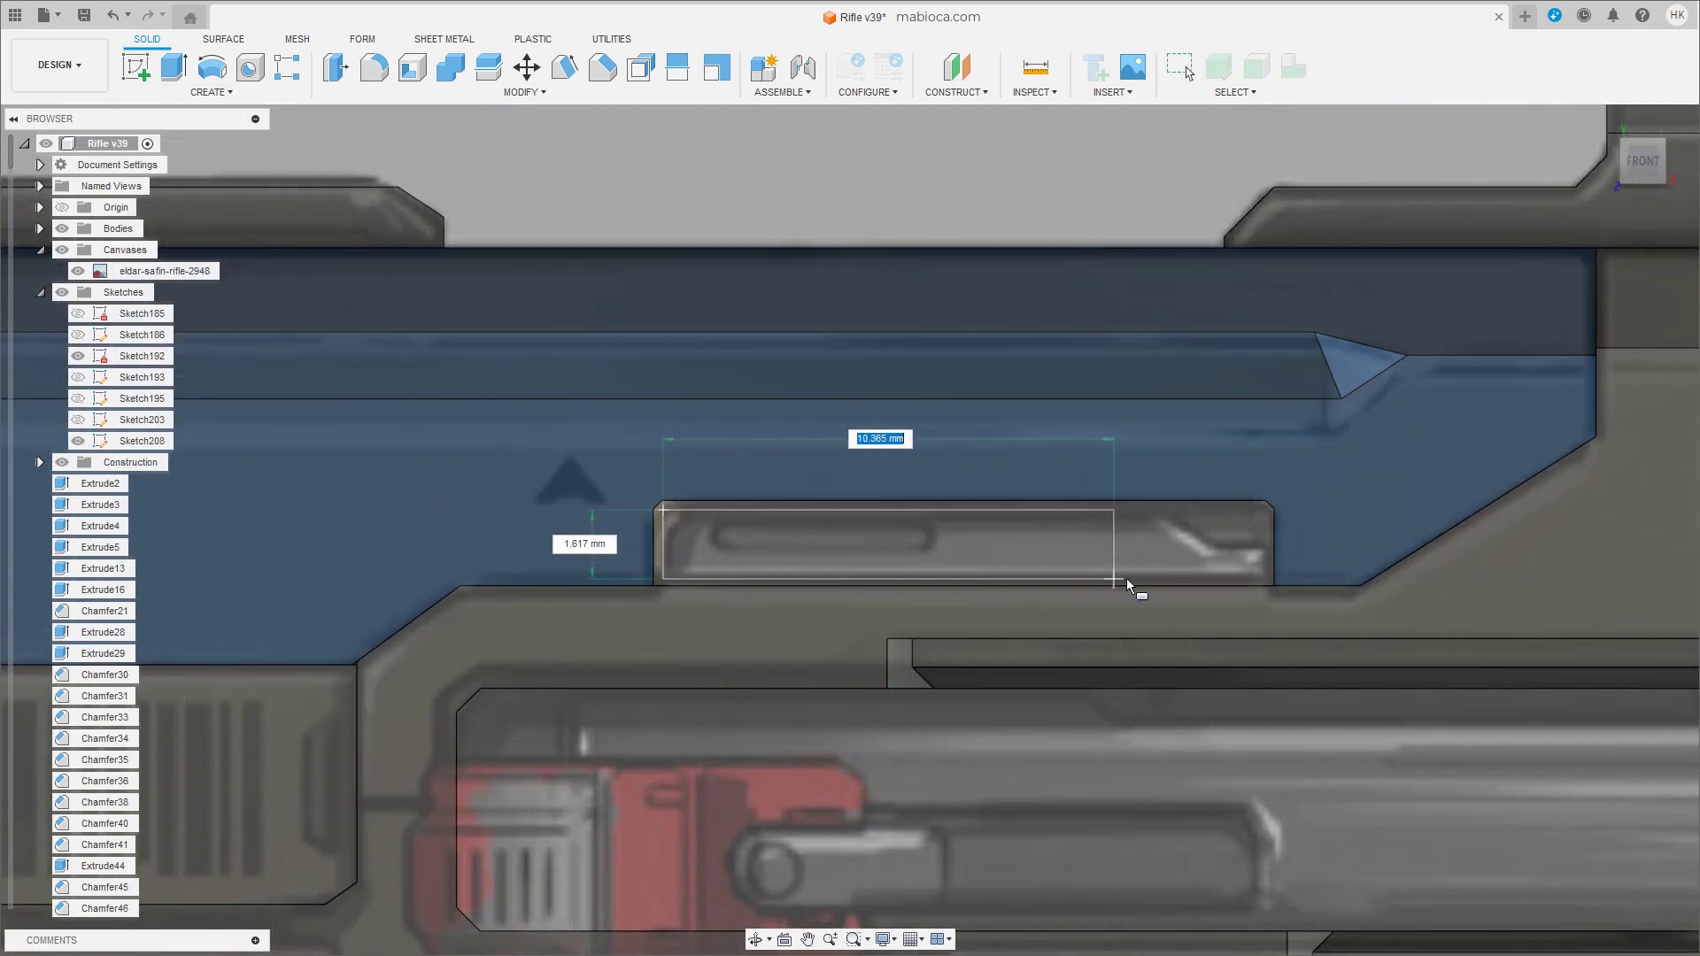
{"action": "left_click", "coordinate": [1241, 578]}
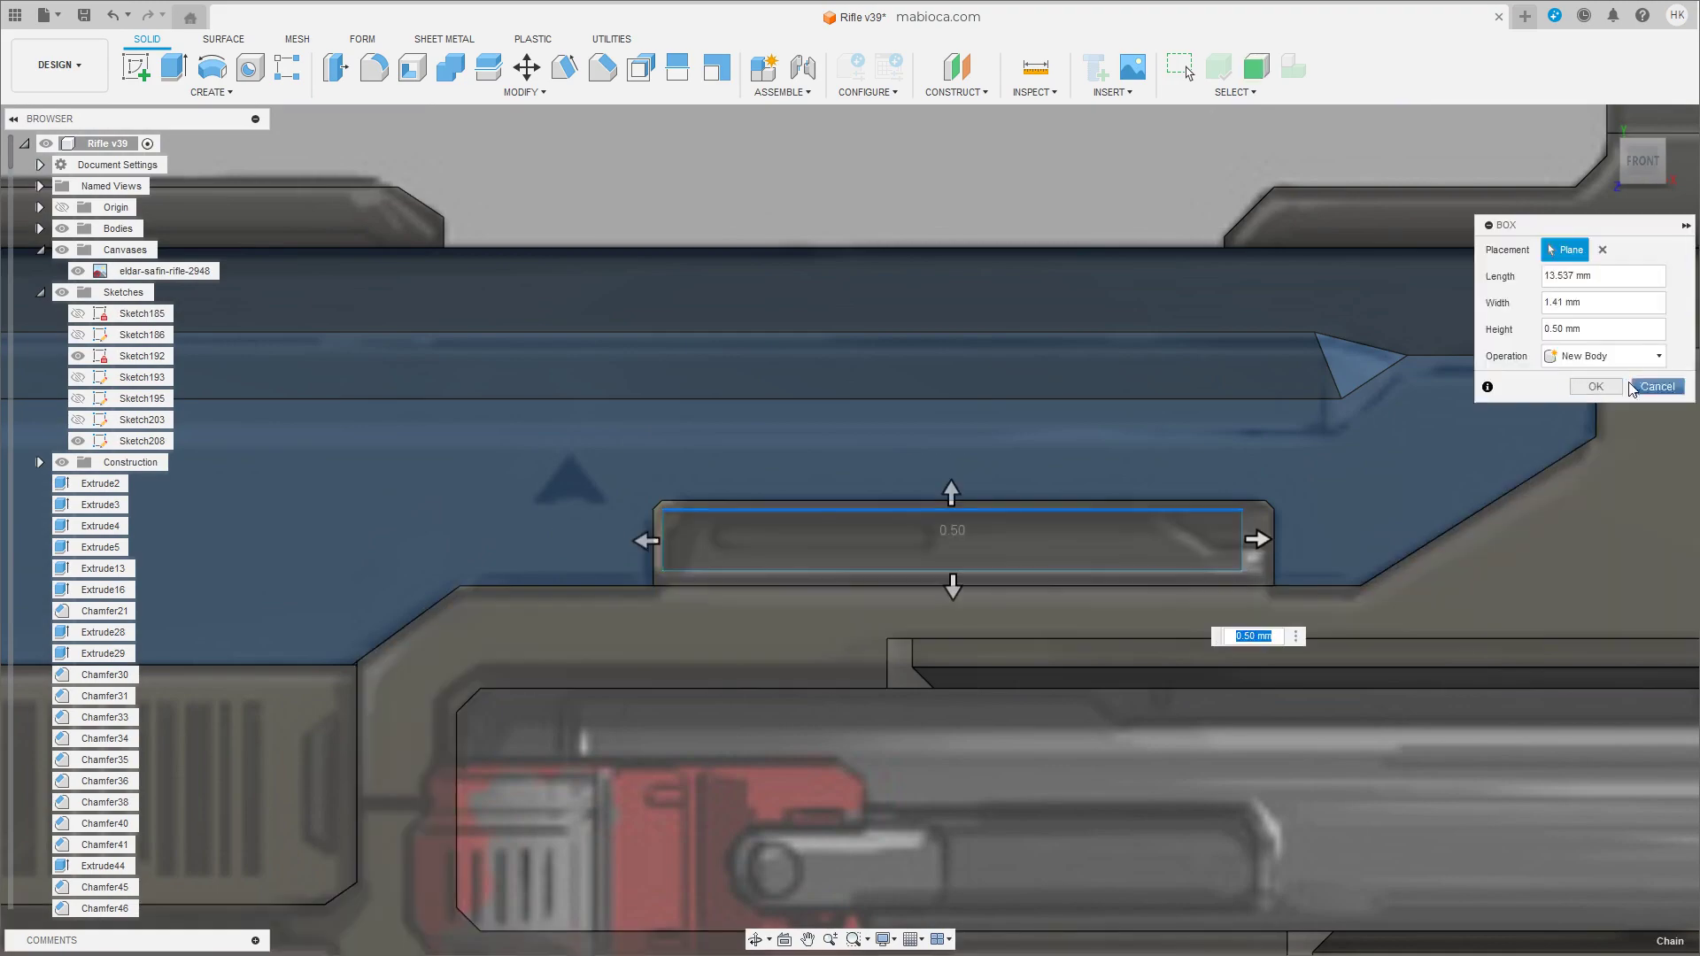
{"action": "key", "text": "Return"}
Move the new plate 4.859 mm into the receiver opening.
{"action": "mouse_move", "coordinate": [1029, 576]}
{"action": "middle_mouse_down", "text": "shift"}
{"action": "mouse_move", "coordinate": [1081, 593]}
{"action": "mouse_move", "coordinate": [926, 574]}
{"action": "middle_mouse_up", "text": "shift"}
{"action": "left_click", "coordinate": [1057, 545]}
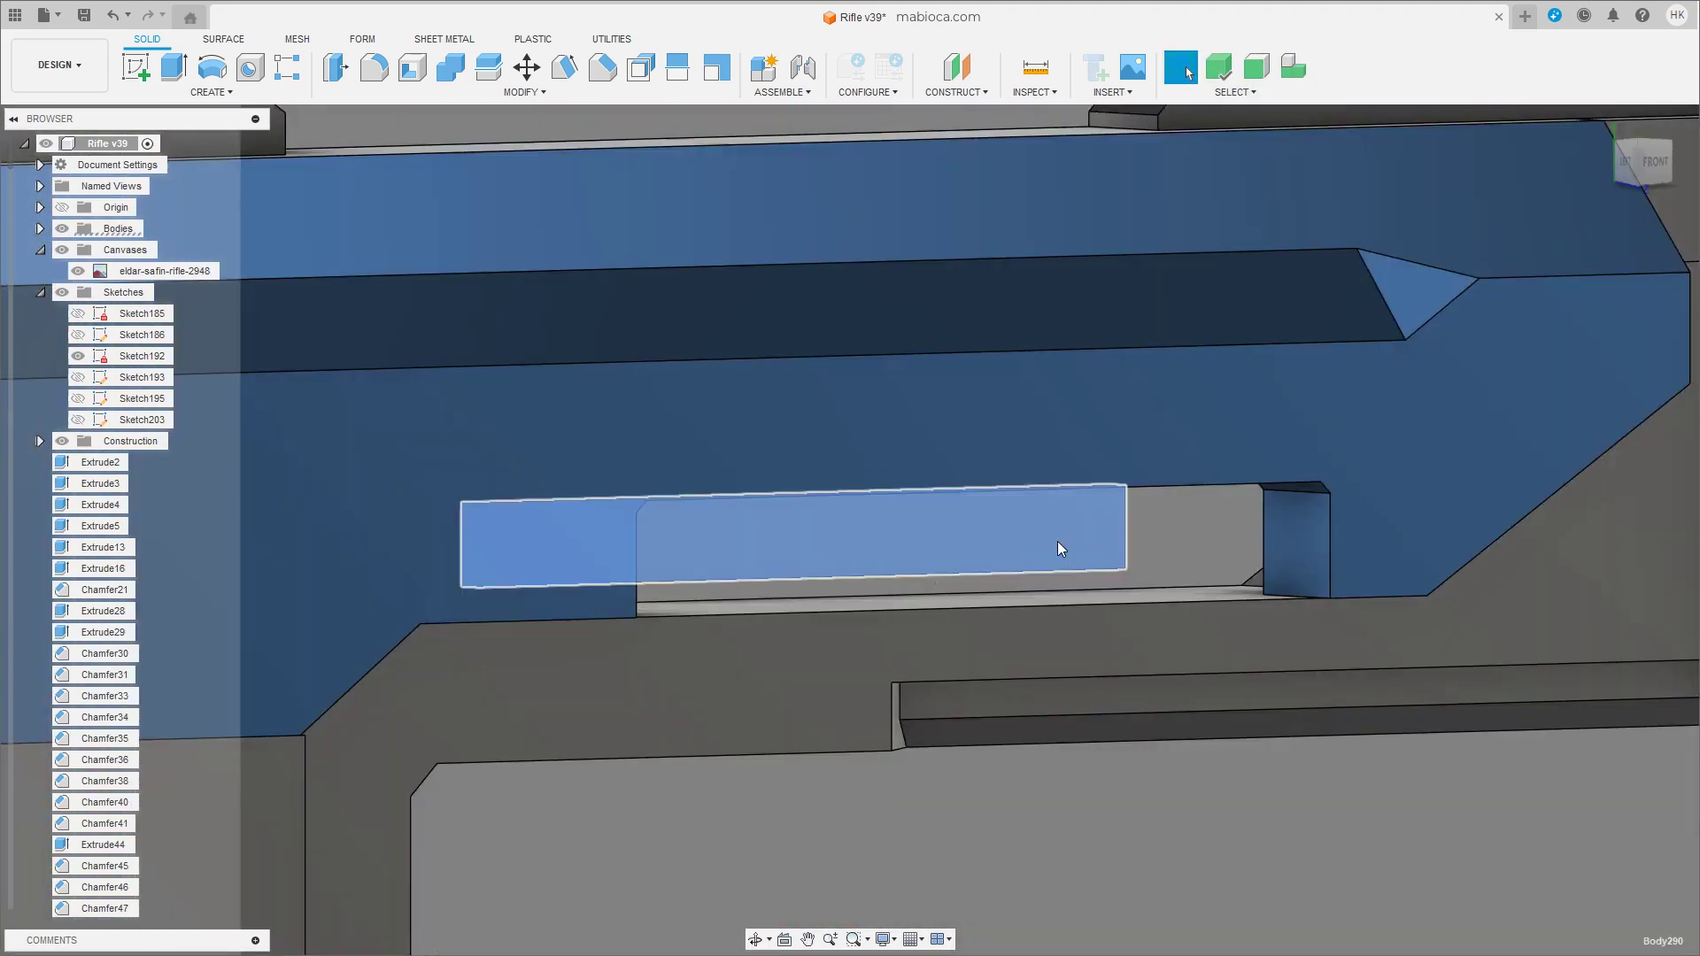
{"action": "key", "text": "m"}
{"action": "middle_click_drag", "start_coordinate": [689, 620], "coordinate": [695, 676], "text": "shift"}
{"action": "left_click_drag", "start_coordinate": [695, 675], "coordinate": [714, 672]}
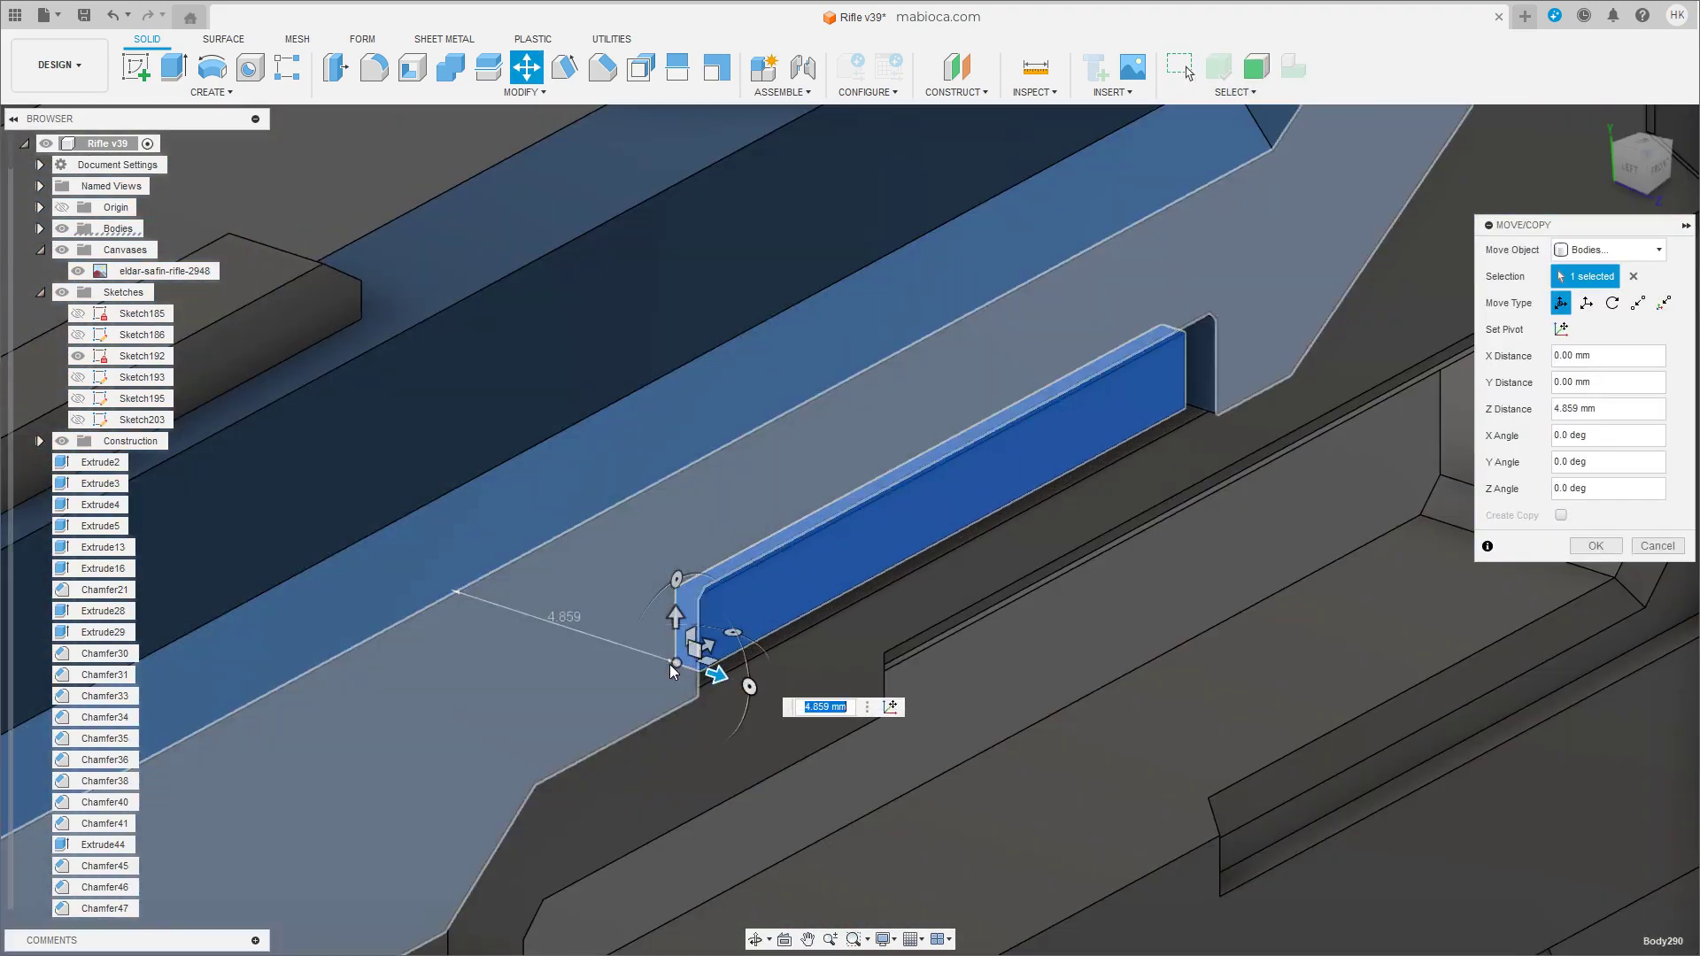
{"action": "middle_click_drag", "start_coordinate": [757, 664], "coordinate": [948, 553], "text": "shift"}
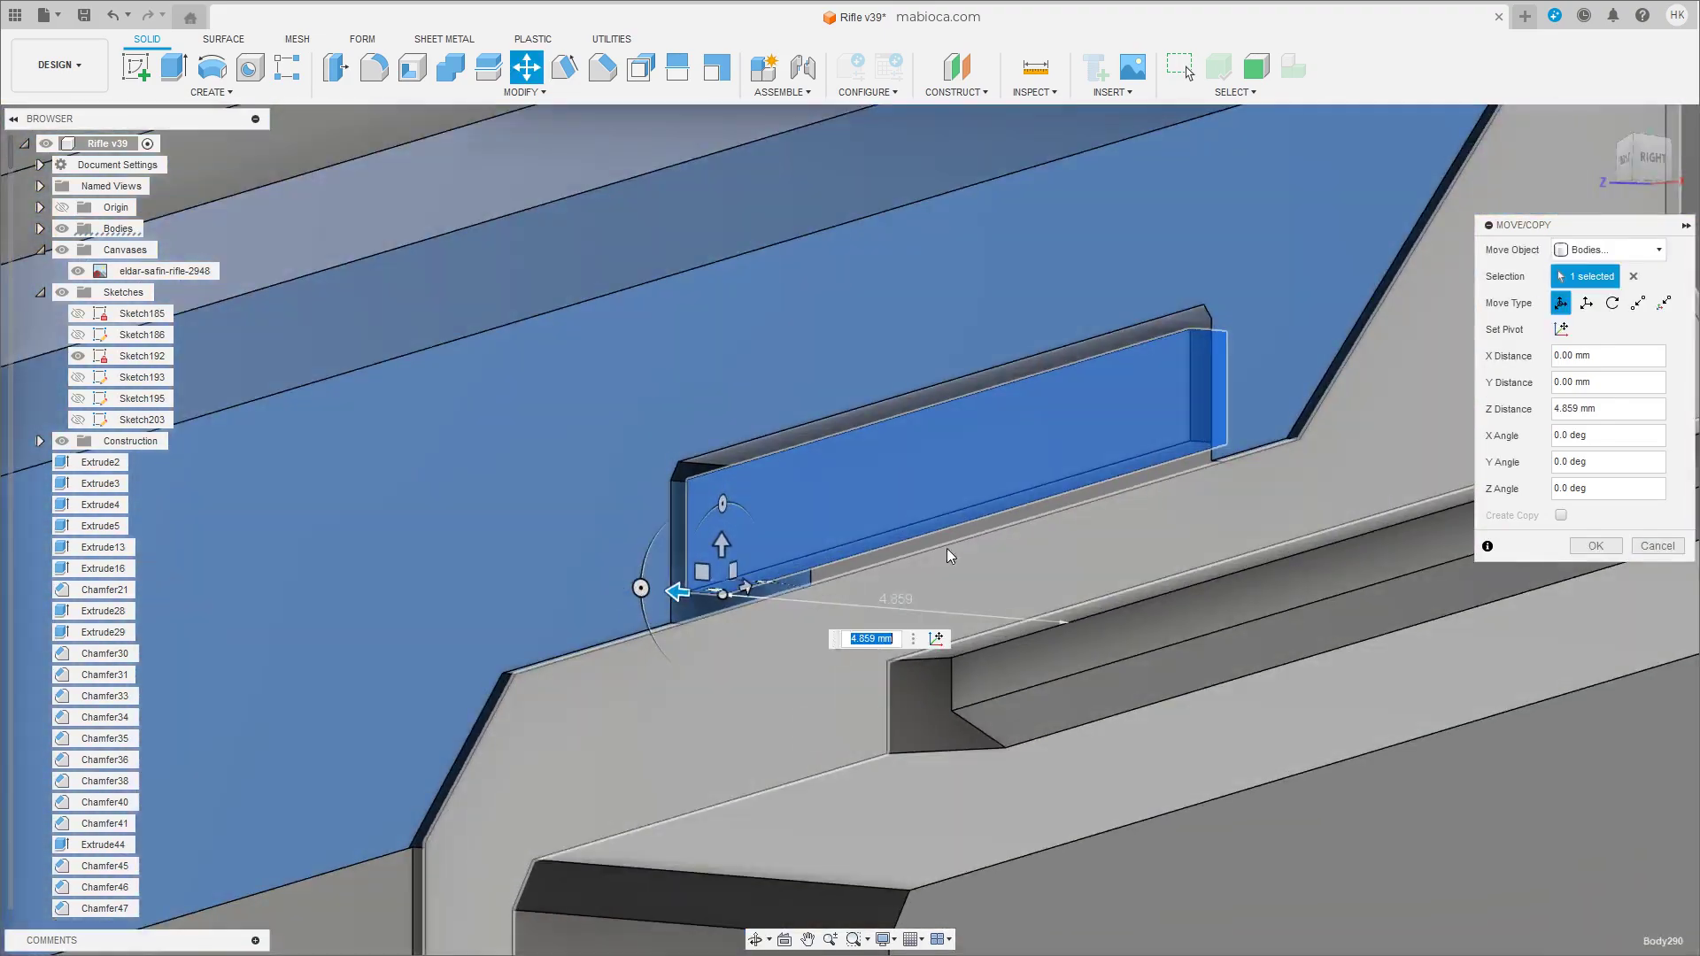
{"action": "key", "text": "Return"}
Push the strip's thin lower face down by 0.368 mm.
{"action": "middle_click_drag", "start_coordinate": [833, 613], "coordinate": [868, 673], "text": "shift"}
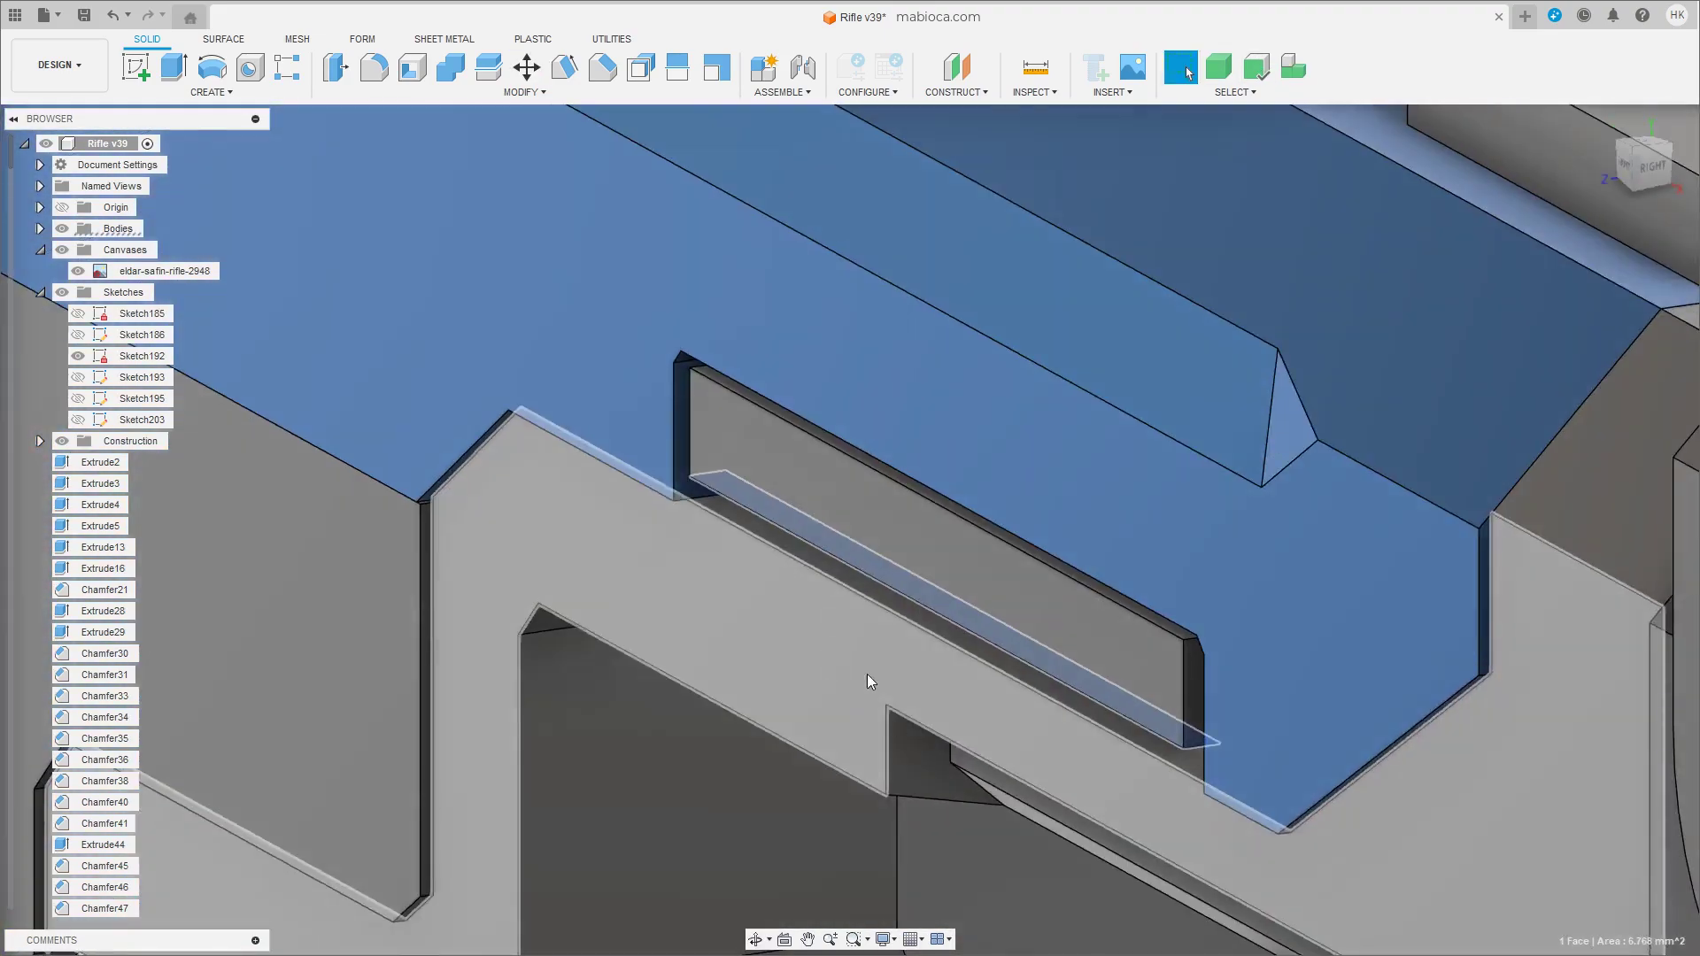
{"action": "left_click", "coordinate": [885, 575]}
{"action": "key", "text": "m"}
{"action": "left_click_drag", "start_coordinate": [891, 639], "coordinate": [894, 620]}
{"action": "scroll", "coordinate": [895, 620], "scroll_direction": "up", "scroll_amount": 3}
{"action": "middle_click_drag", "start_coordinate": [894, 619], "coordinate": [1254, 617], "text": "shift"}
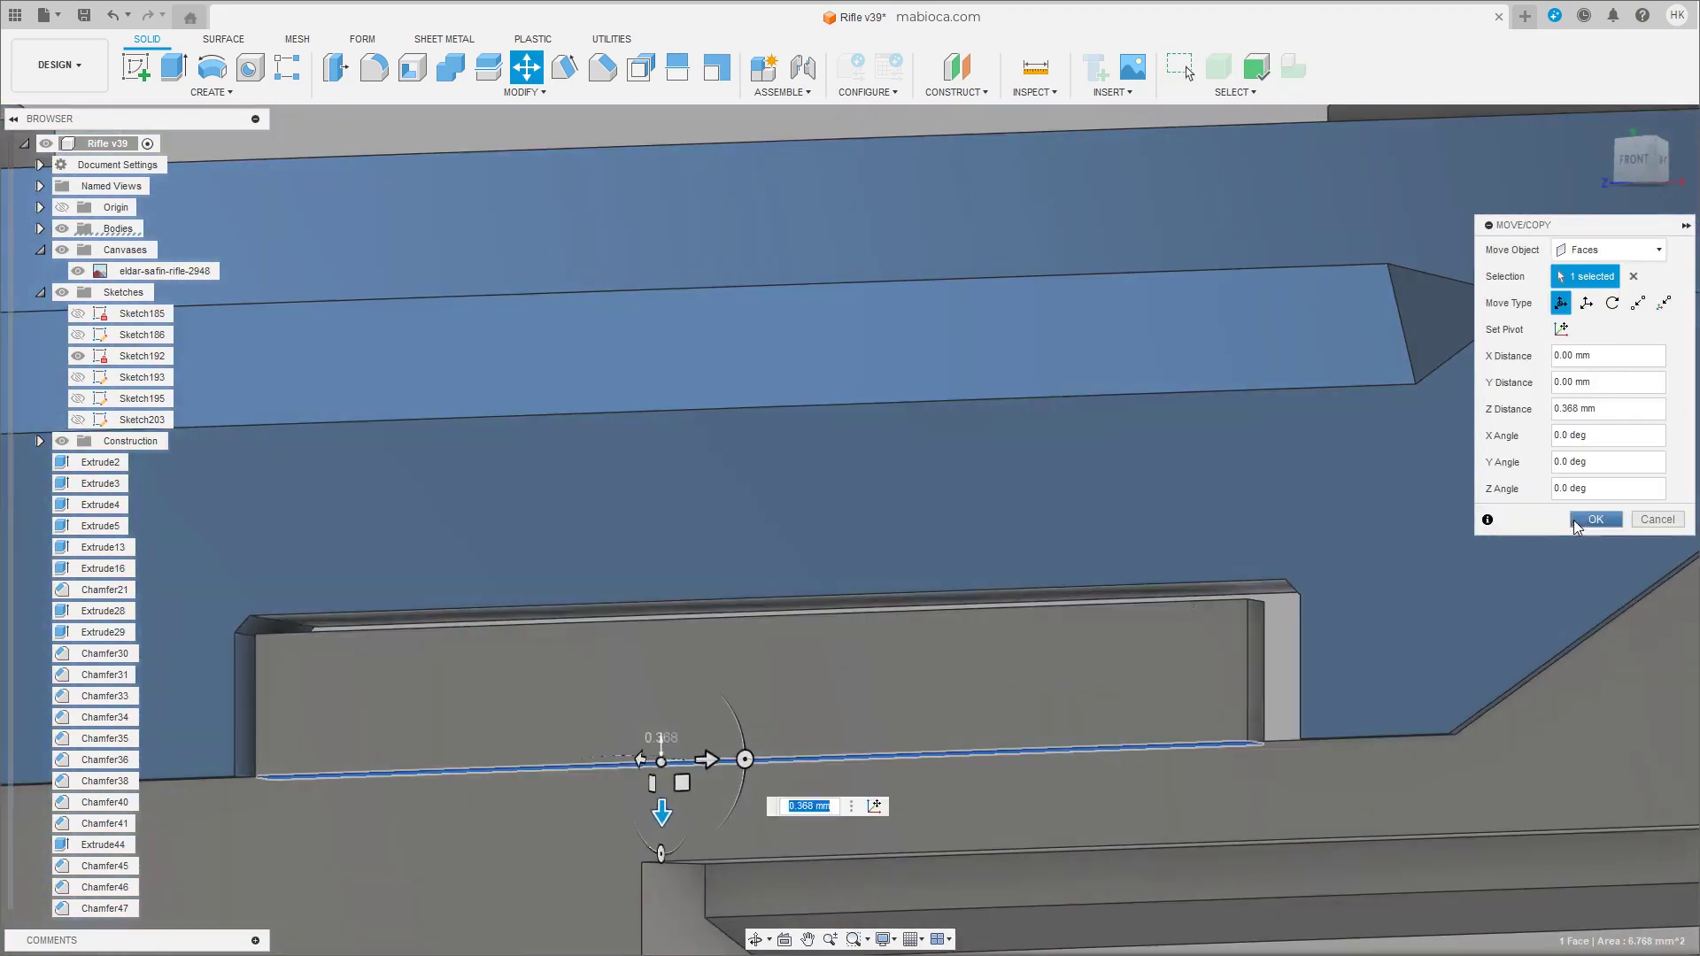
{"action": "key", "text": "Return"}
Chamfer the strip's two top end edges by 0.293 mm.
{"action": "key", "text": "c"}
{"action": "left_click", "coordinate": [1257, 597]}
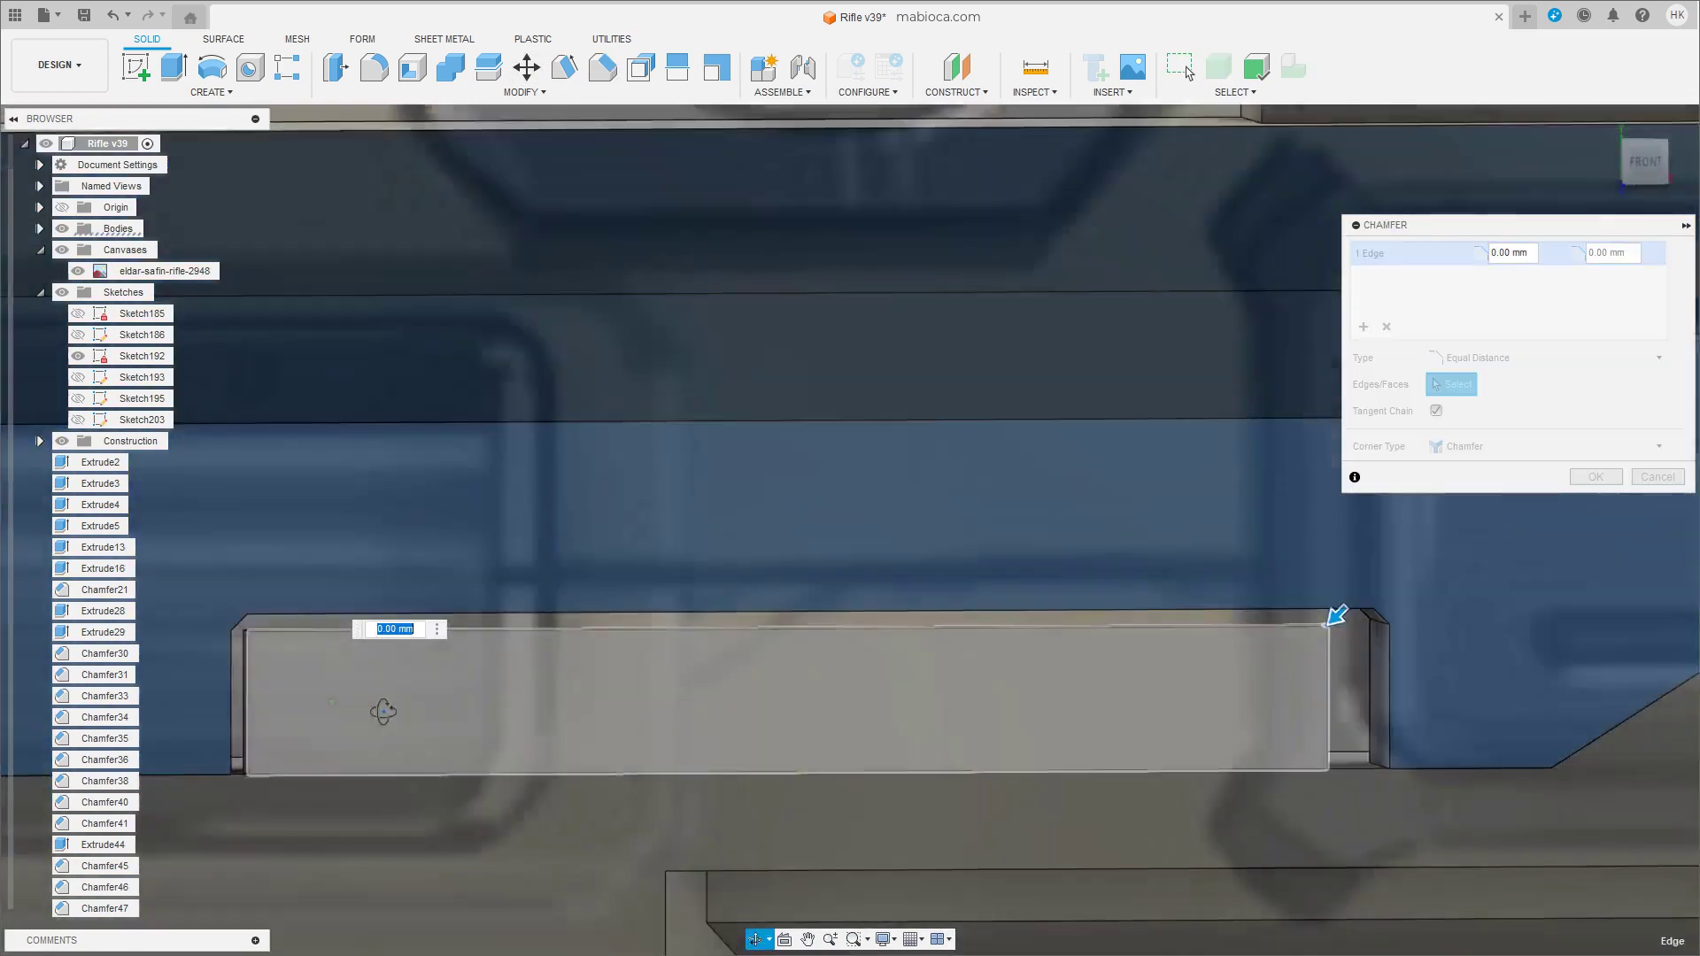
{"action": "left_click", "coordinate": [247, 634]}
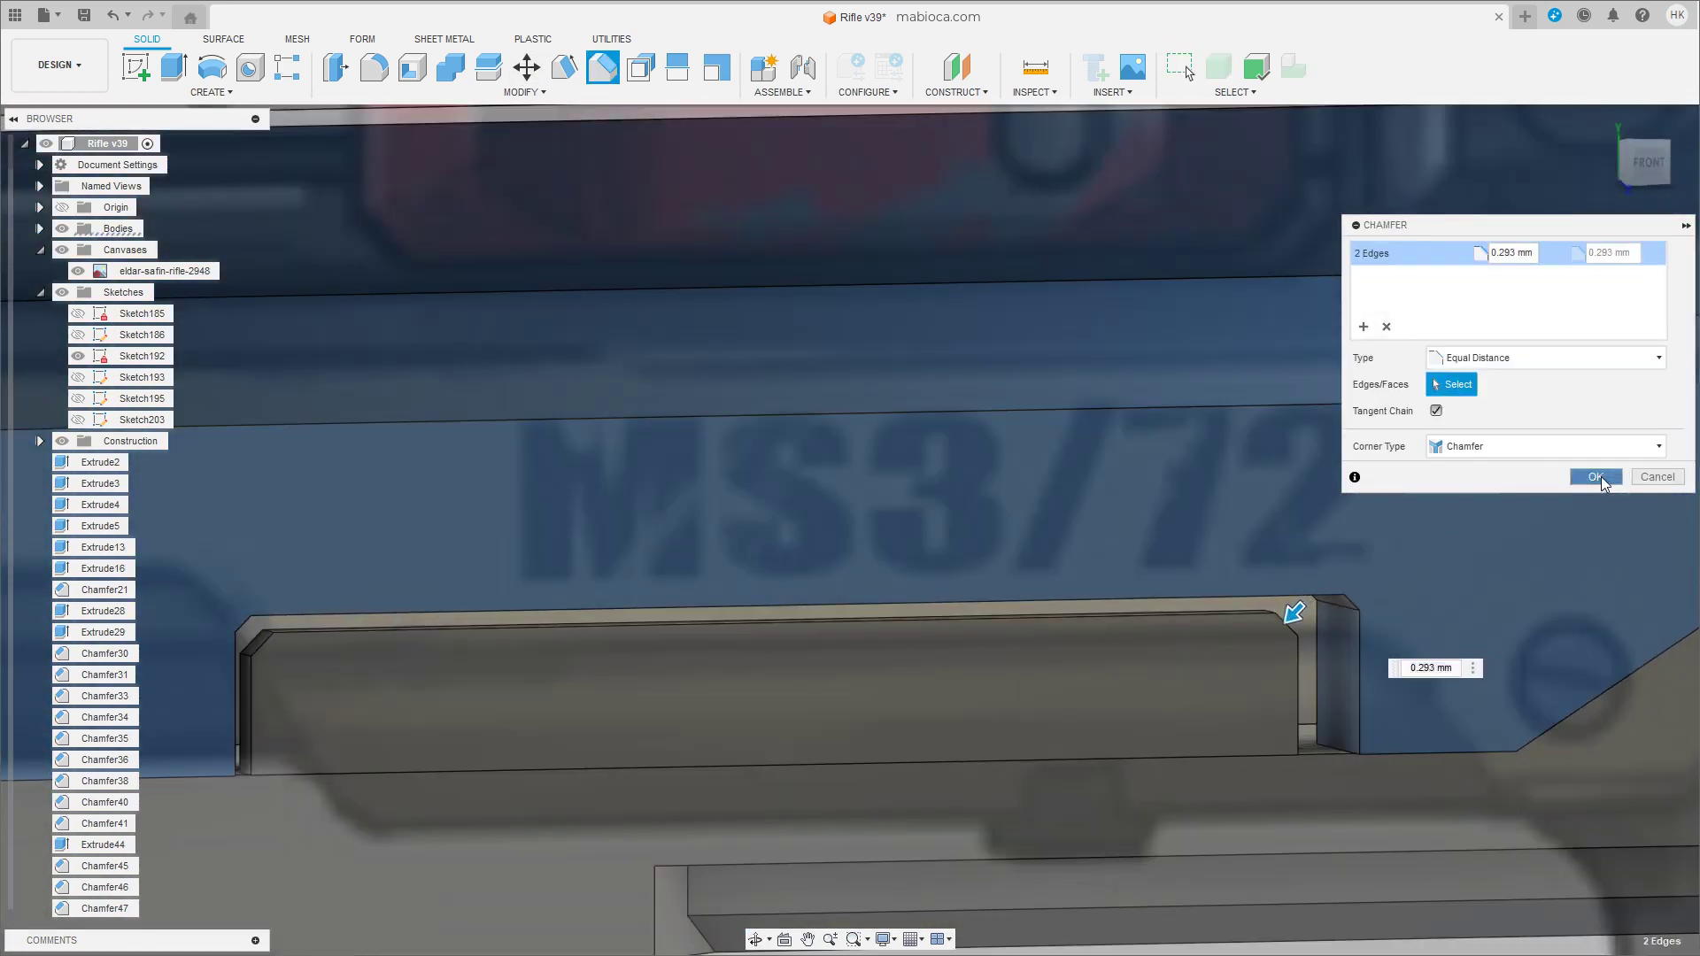
{"action": "left_click", "coordinate": [1595, 477]}
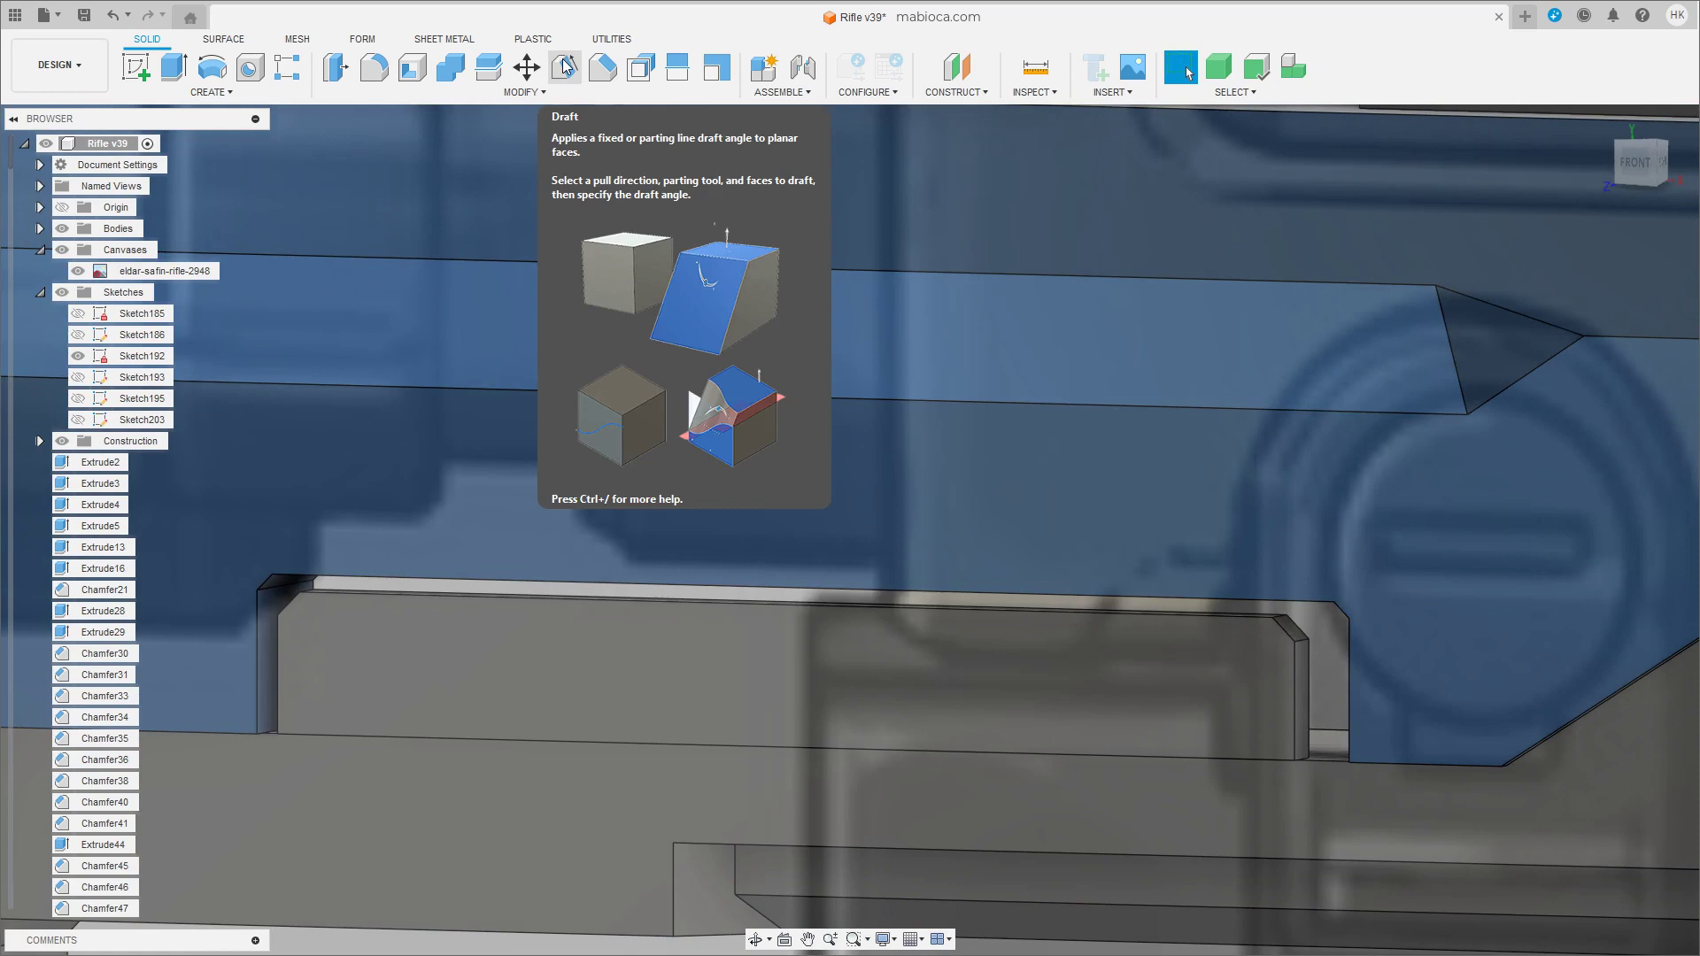
Draft the strip's end face to -42.2°, pulling from the small bevel face.
{"action": "left_click", "coordinate": [567, 66]}
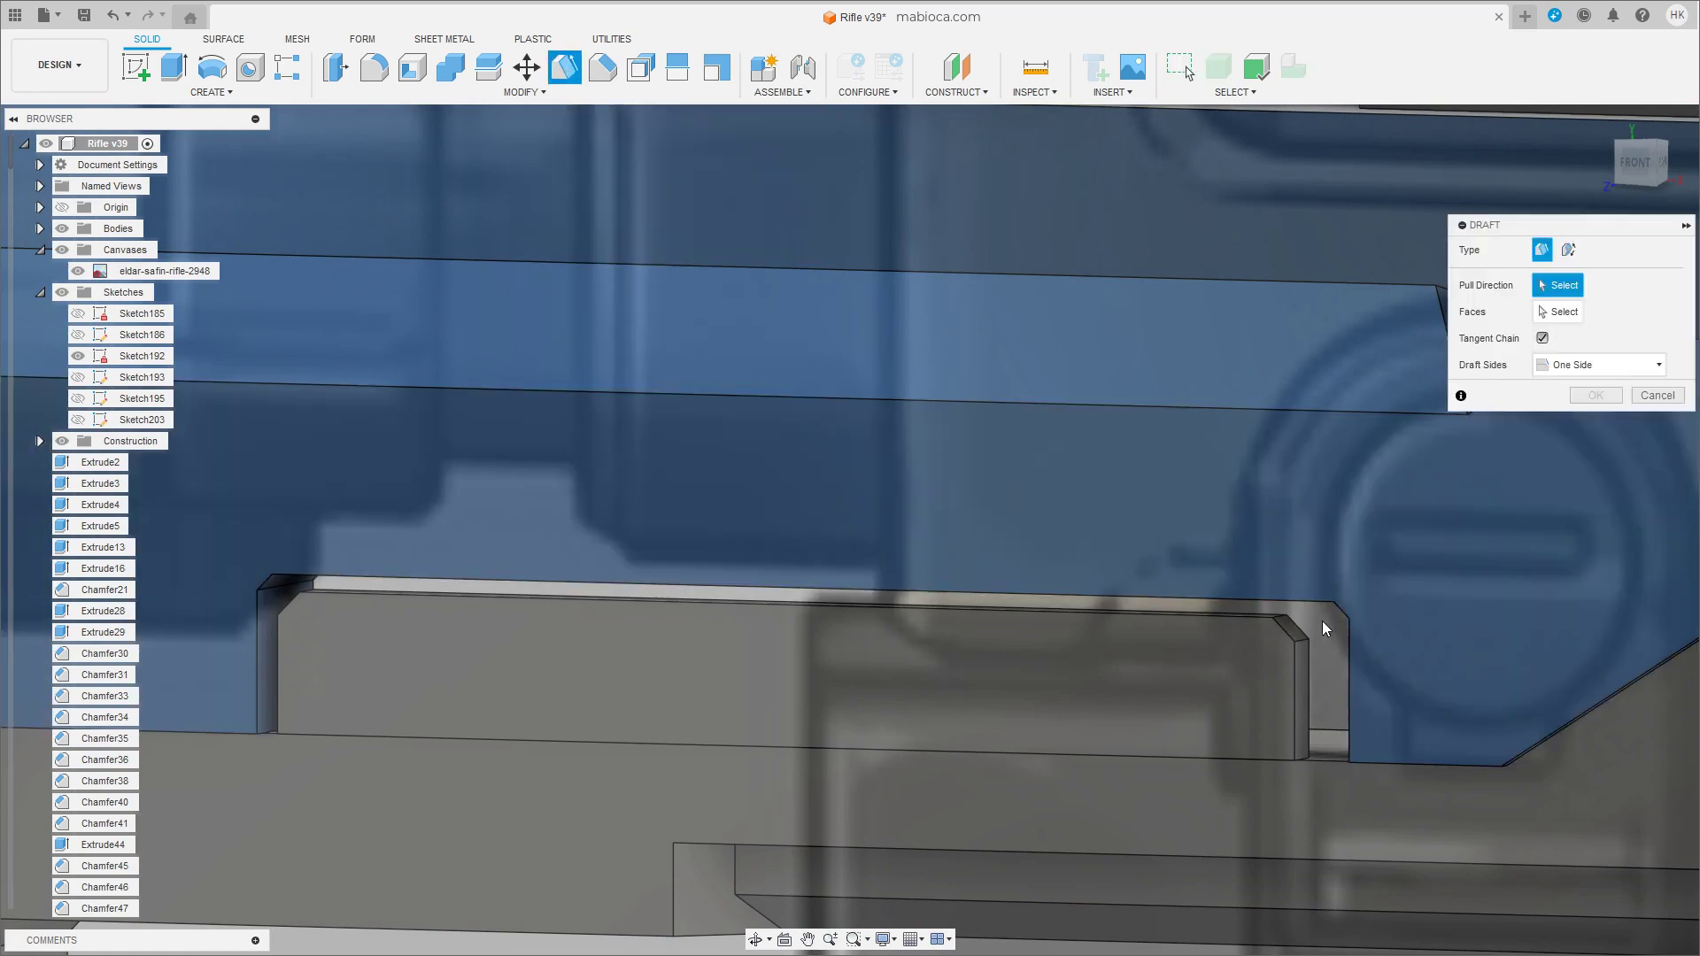
{"action": "left_click", "coordinate": [1310, 622]}
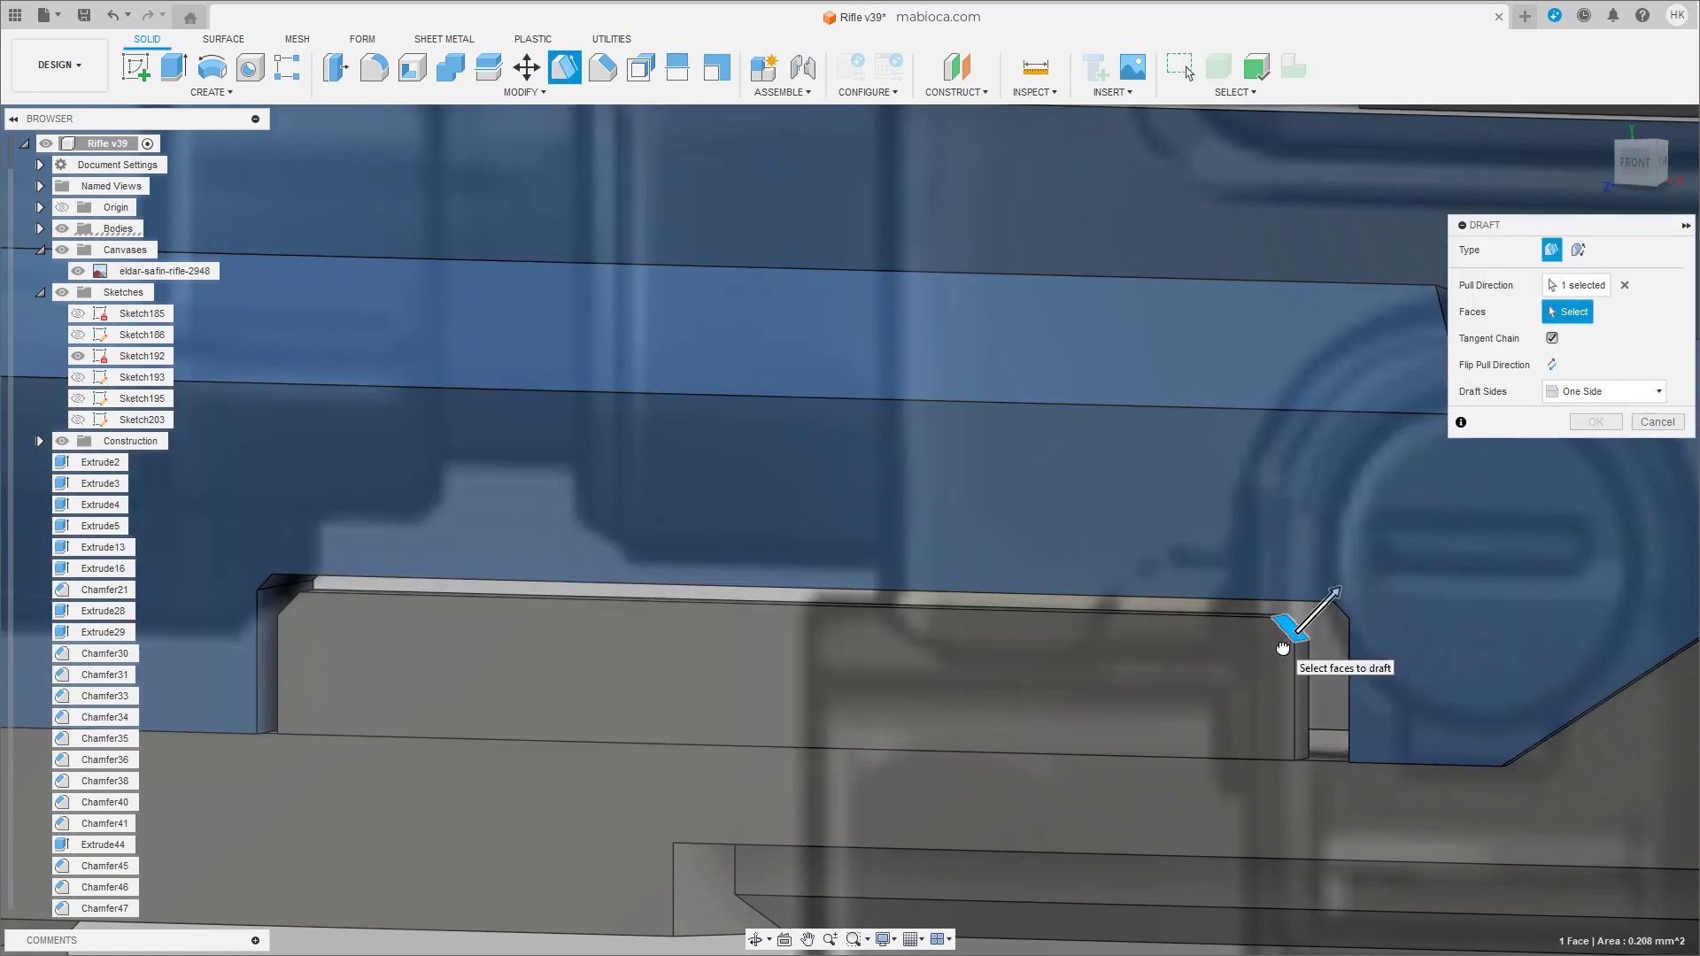
{"action": "left_click", "coordinate": [1303, 700]}
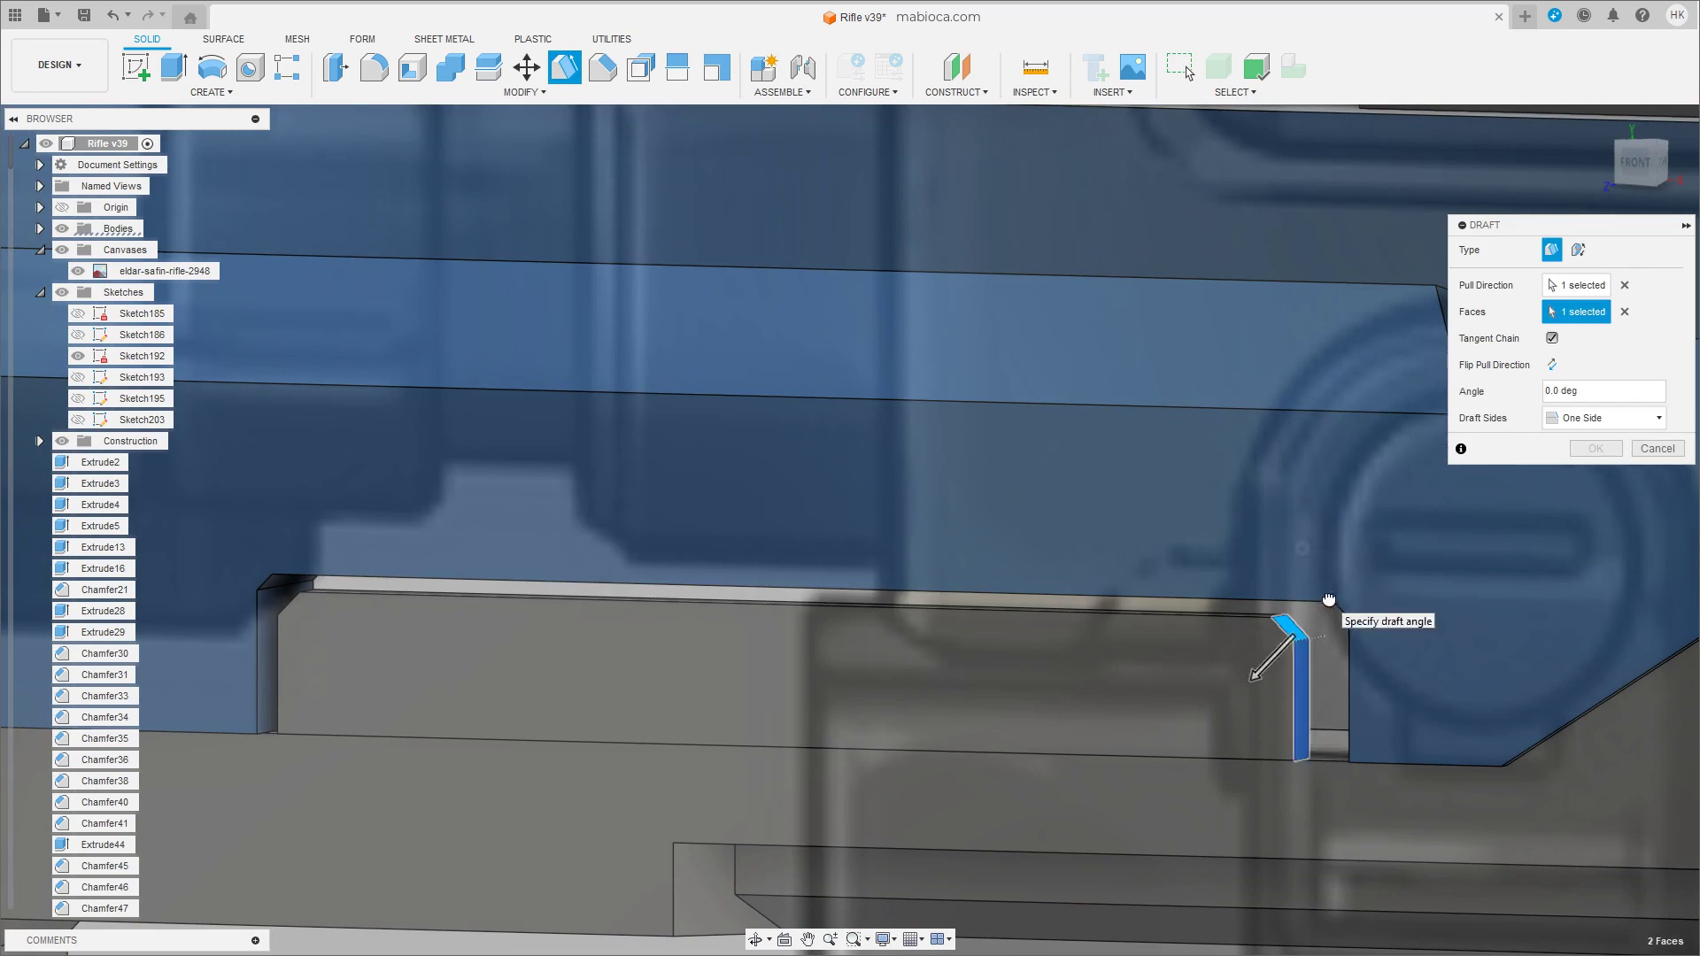
{"action": "left_click", "coordinate": [1262, 668]}
{"action": "left_click_drag", "start_coordinate": [1301, 547], "coordinate": [1409, 594]}
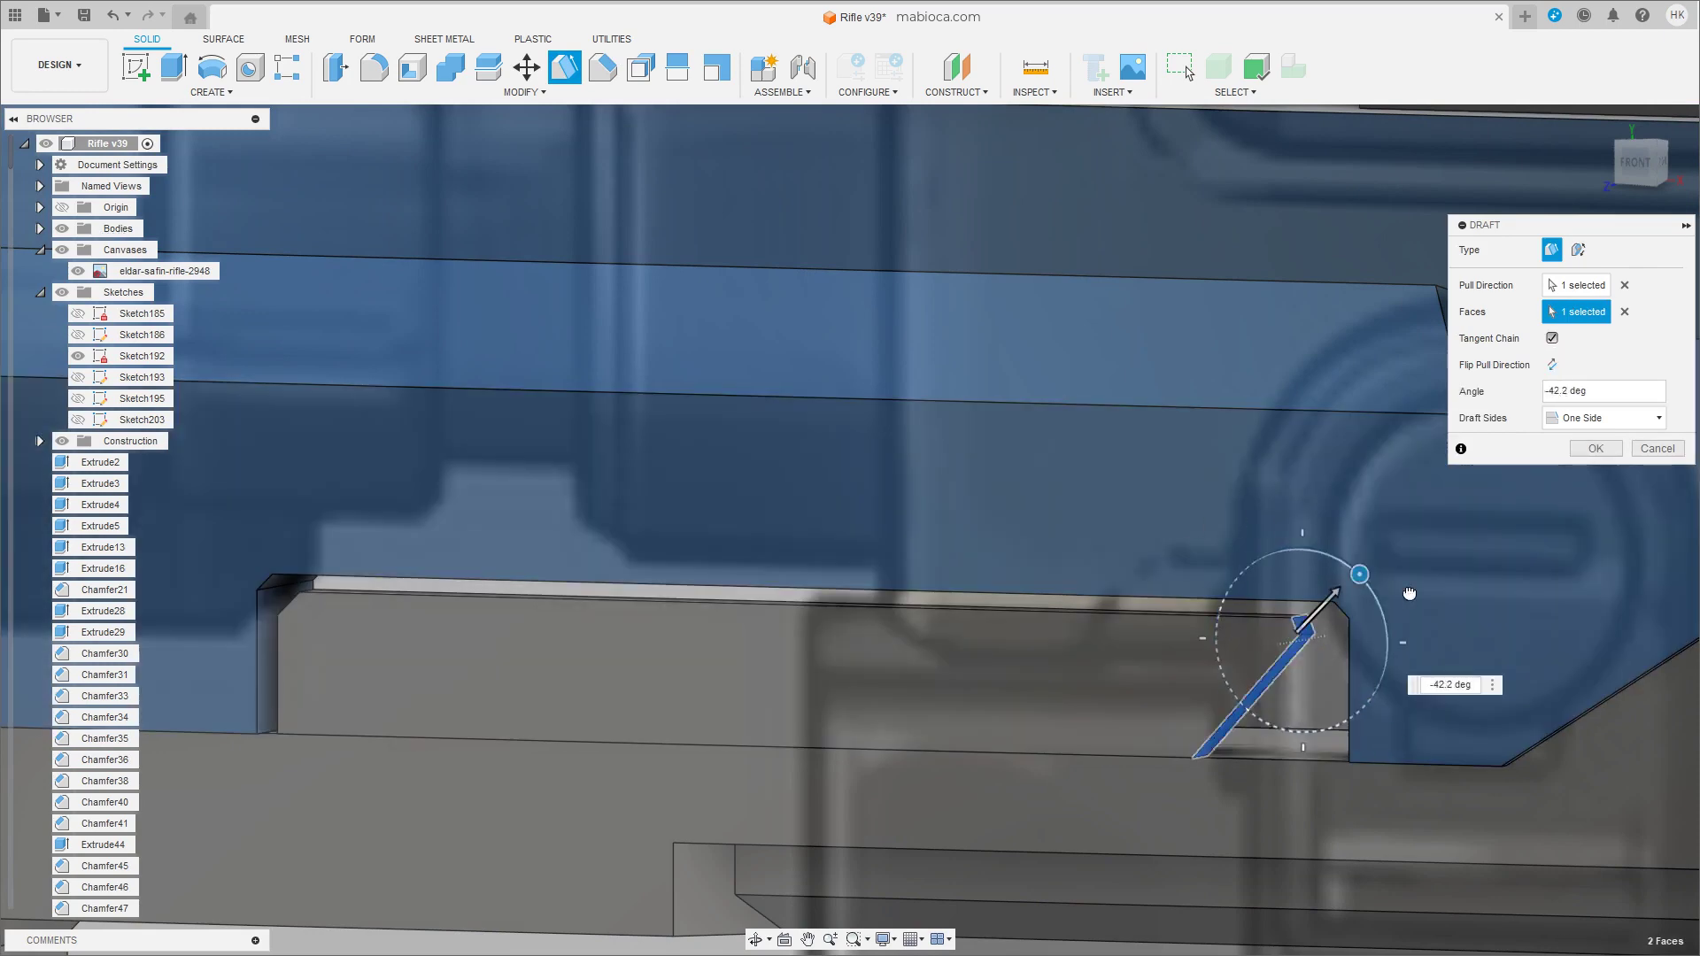
{"action": "key", "text": "Return"}
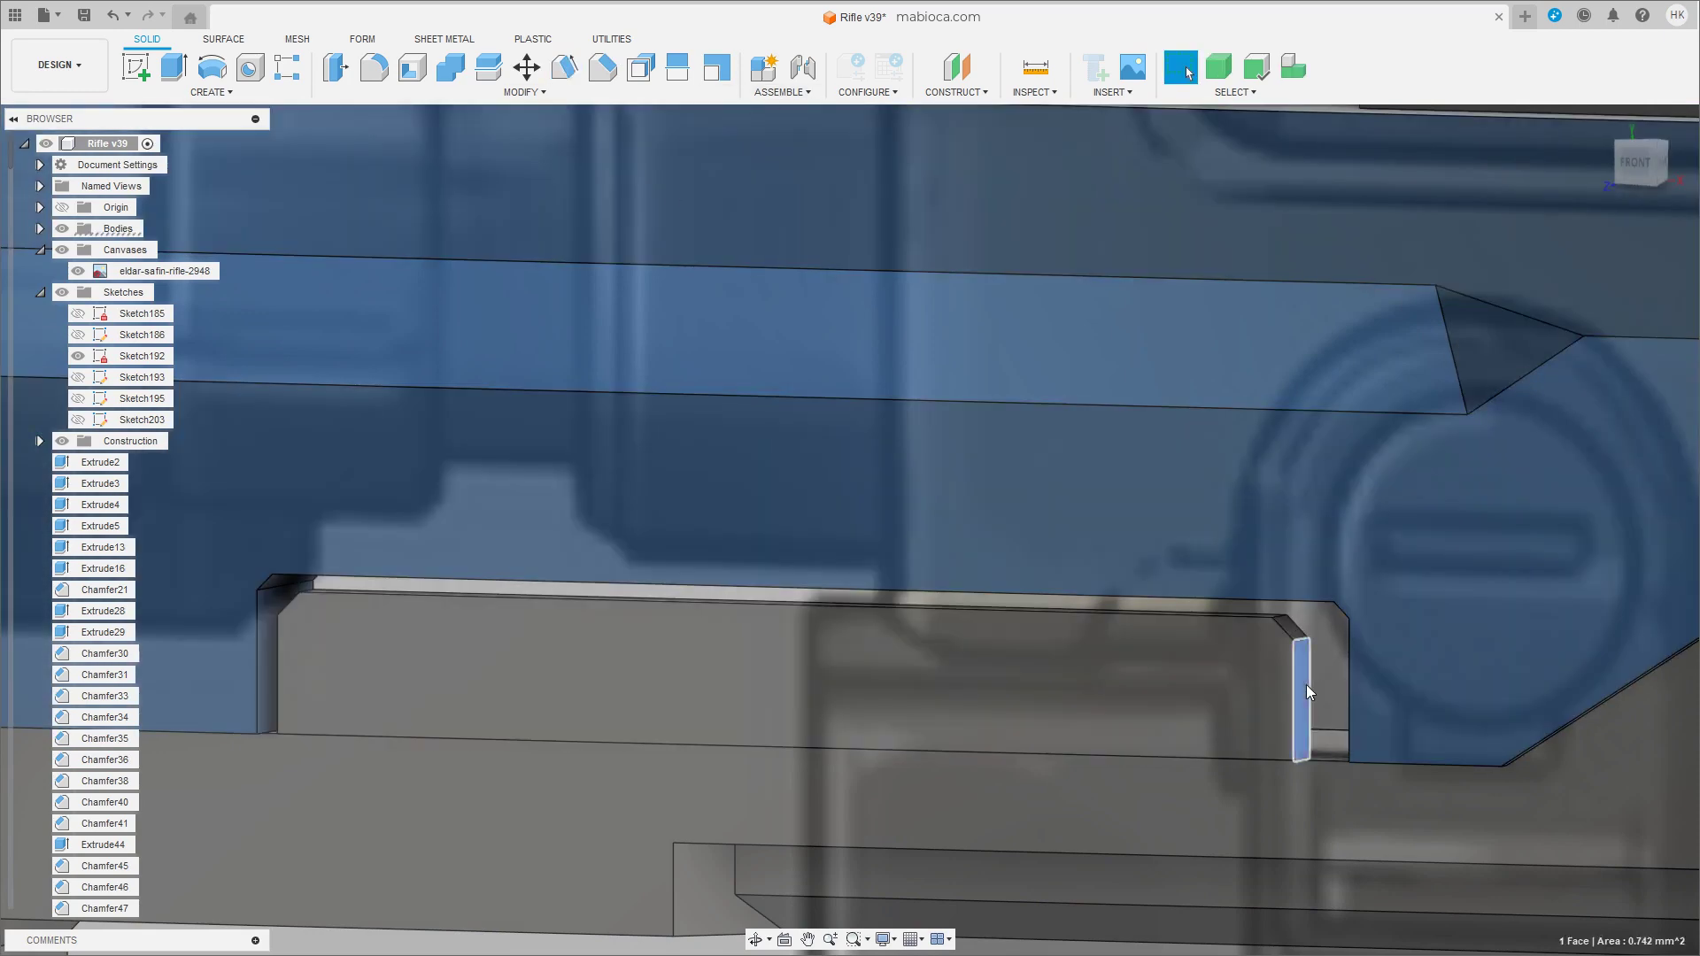
Move the end face 0.767 mm left so it sits flush with the step.
{"action": "middle_click_drag", "start_coordinate": [1307, 690], "coordinate": [1358, 655], "text": "shift"}
{"action": "key", "text": "m"}
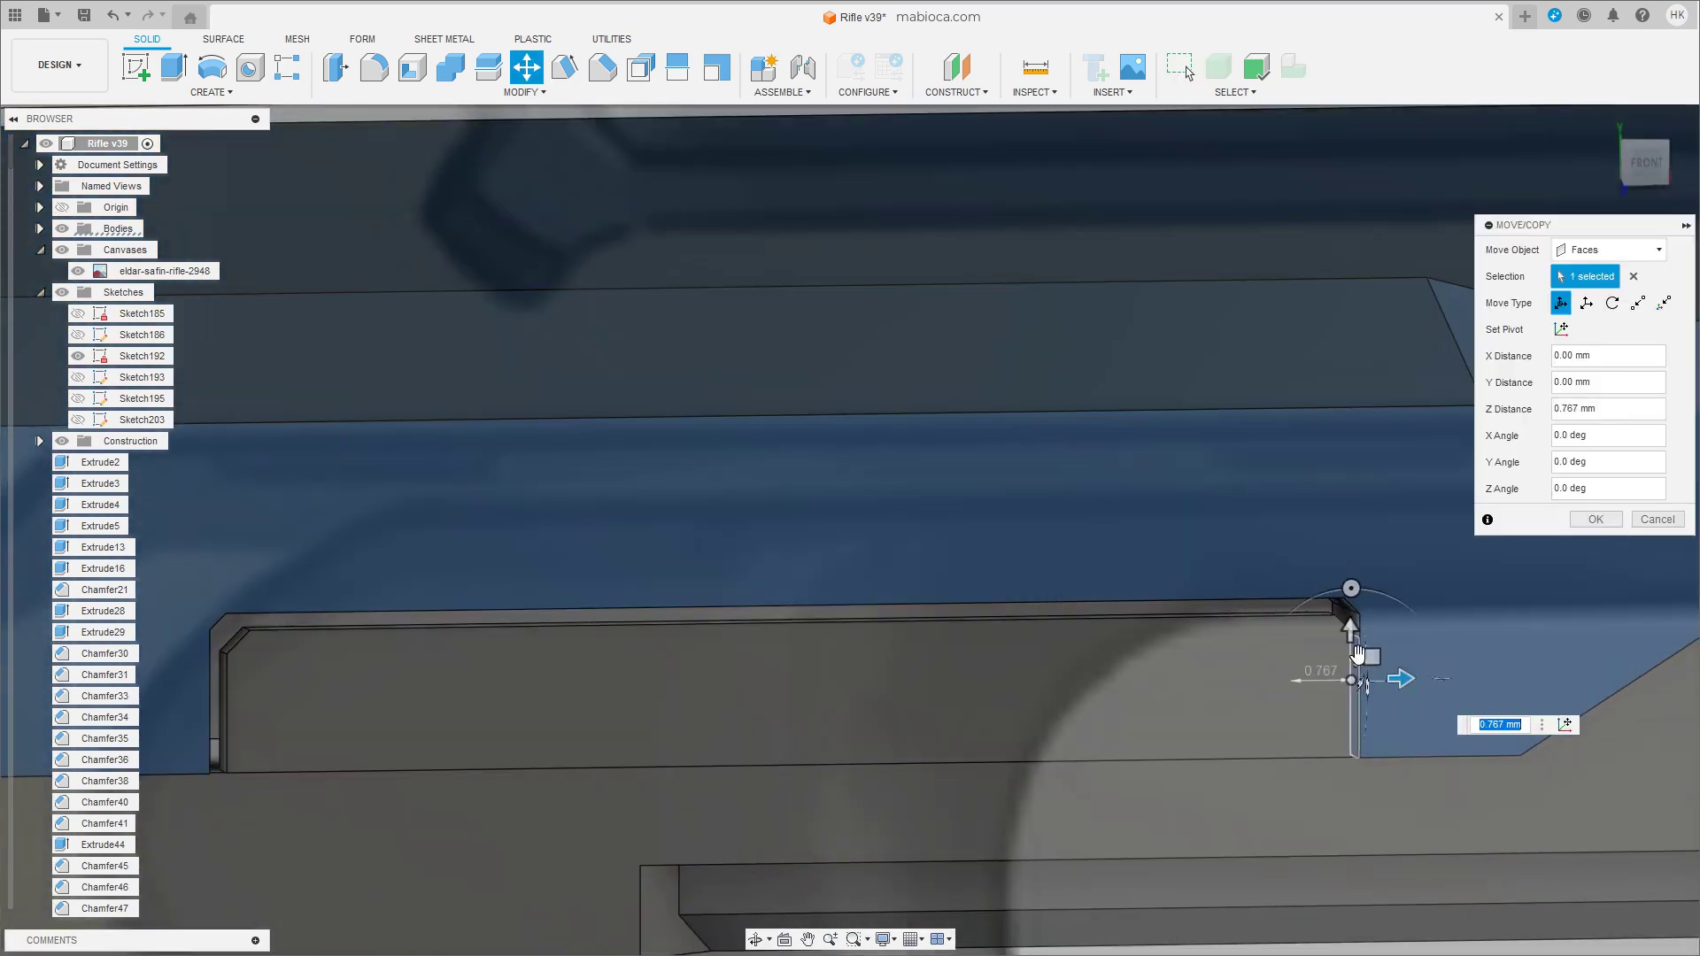
{"action": "scroll", "coordinate": [622, 632], "scroll_direction": "up", "scroll_amount": 3}
{"action": "middle_click_drag", "start_coordinate": [759, 550], "coordinate": [1001, 726]}
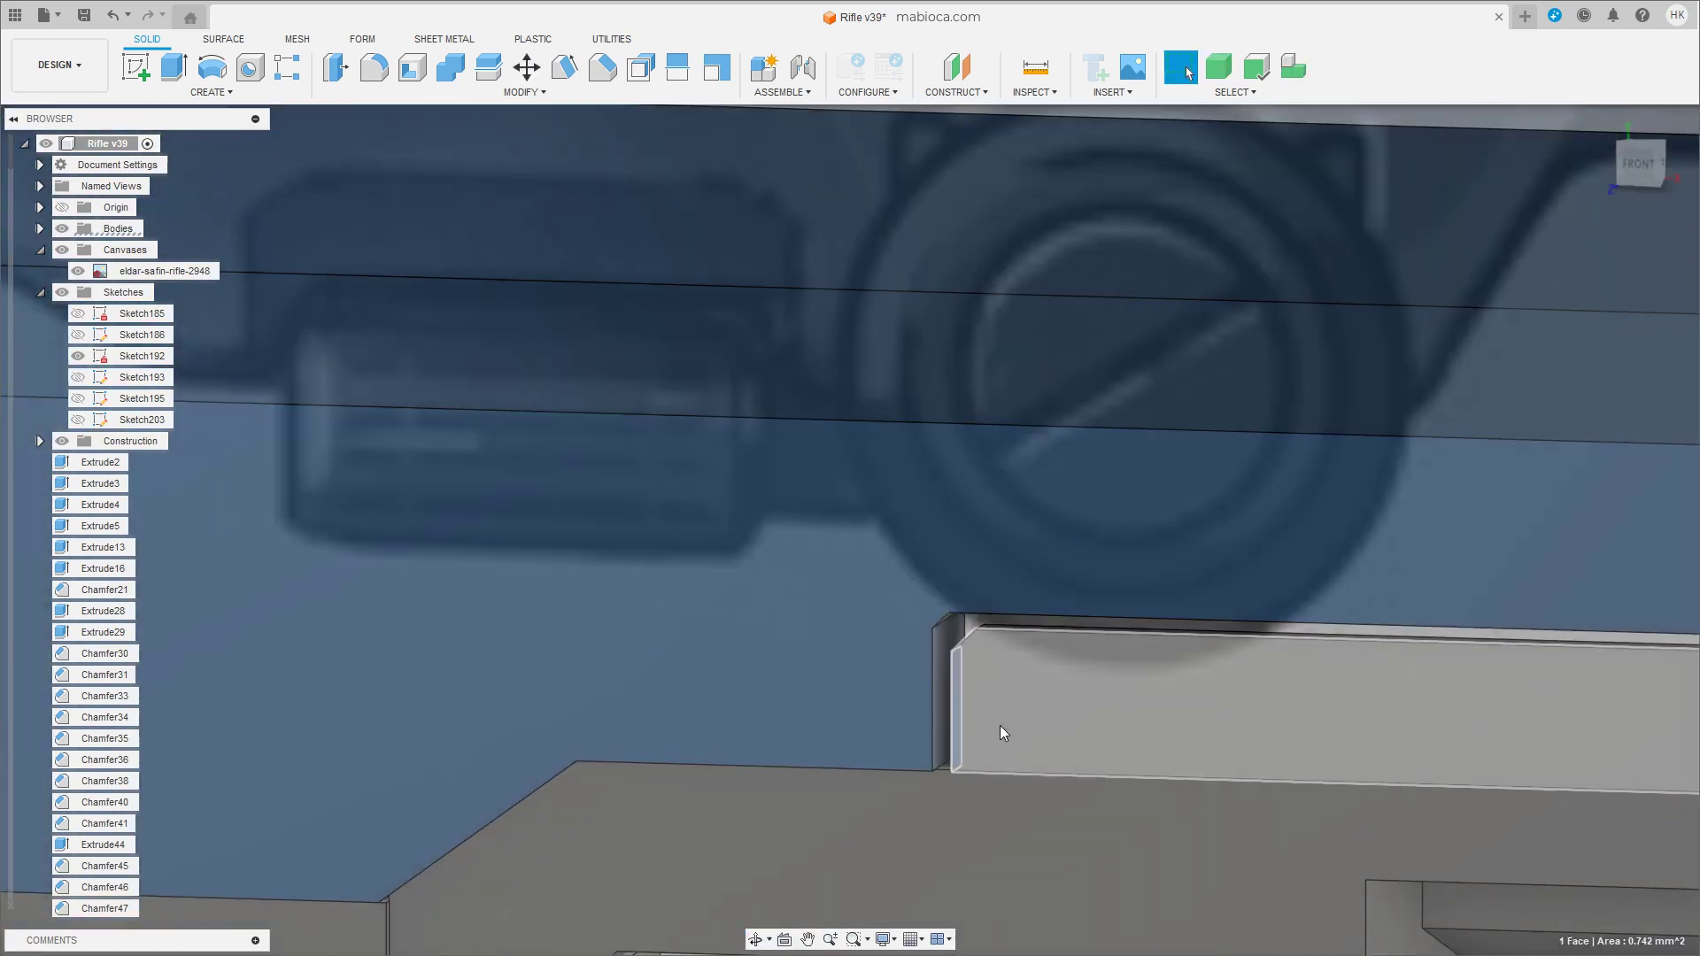
{"action": "left_click_drag", "start_coordinate": [909, 679], "coordinate": [886, 679]}
{"action": "key", "text": "Return"}
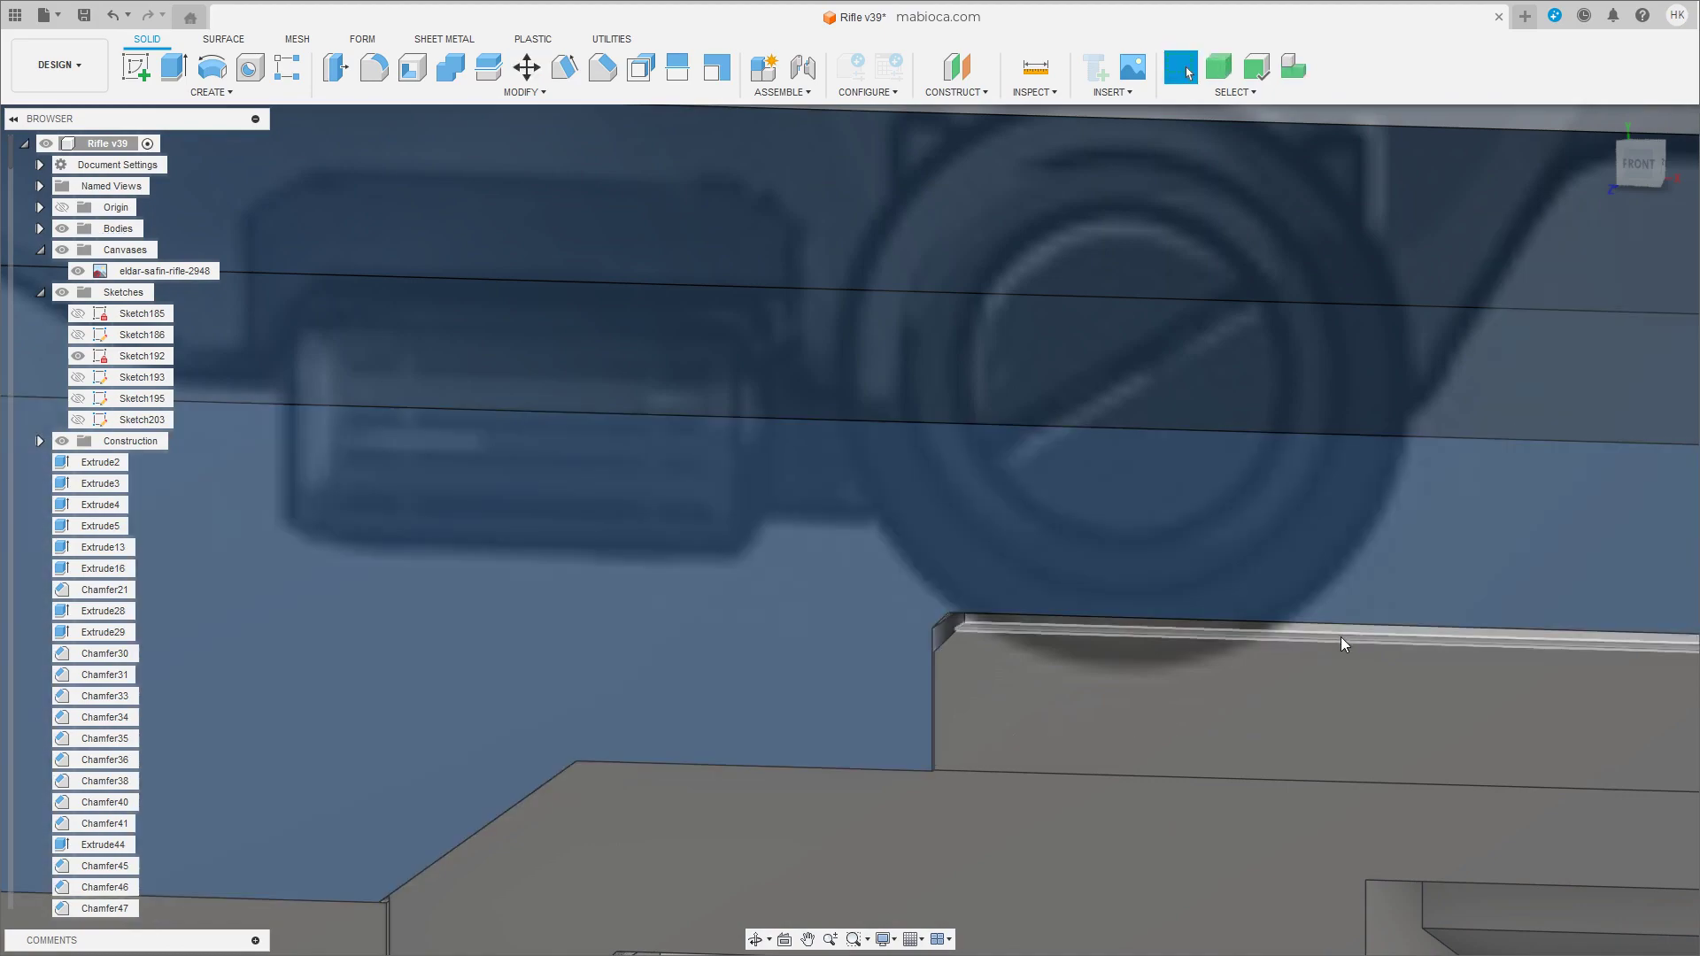
{"action": "middle_click_drag", "start_coordinate": [1340, 636], "coordinate": [1162, 743], "text": "shift"}
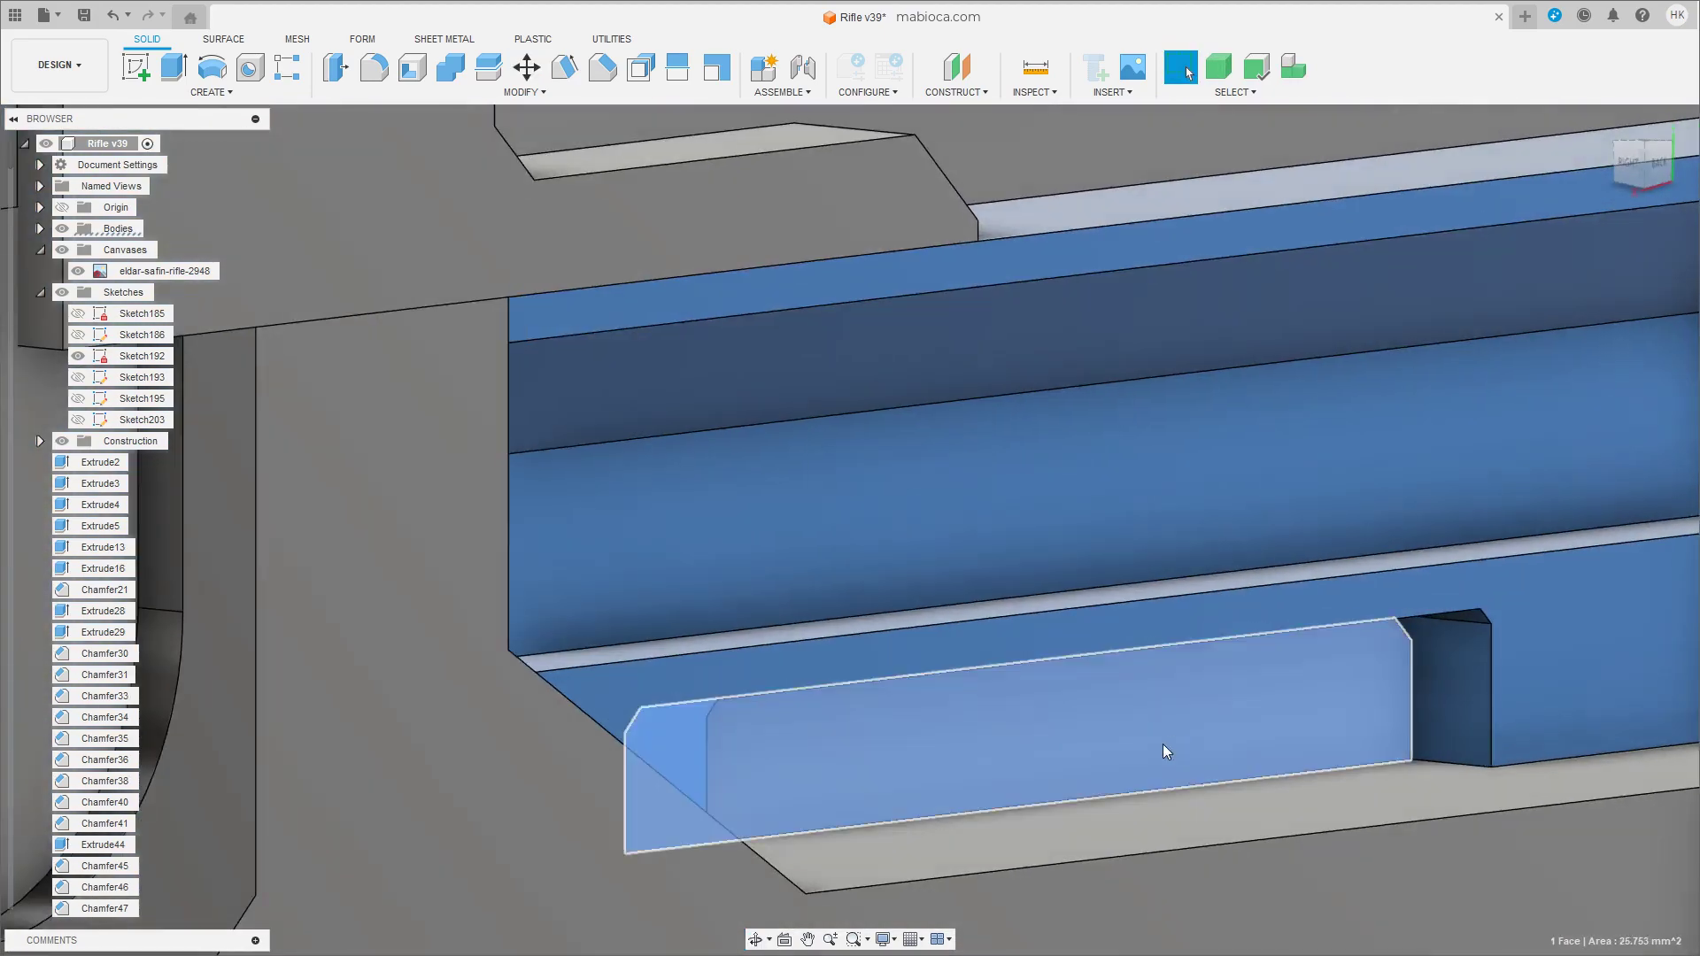
Push the grip panel's large side face outward 0.328 mm.
{"action": "left_click", "coordinate": [1162, 743]}
{"action": "key", "text": "m"}
{"action": "left_click_drag", "start_coordinate": [1199, 725], "coordinate": [1209, 721]}
{"action": "middle_click_drag", "start_coordinate": [1151, 708], "coordinate": [1441, 523], "text": "shift"}
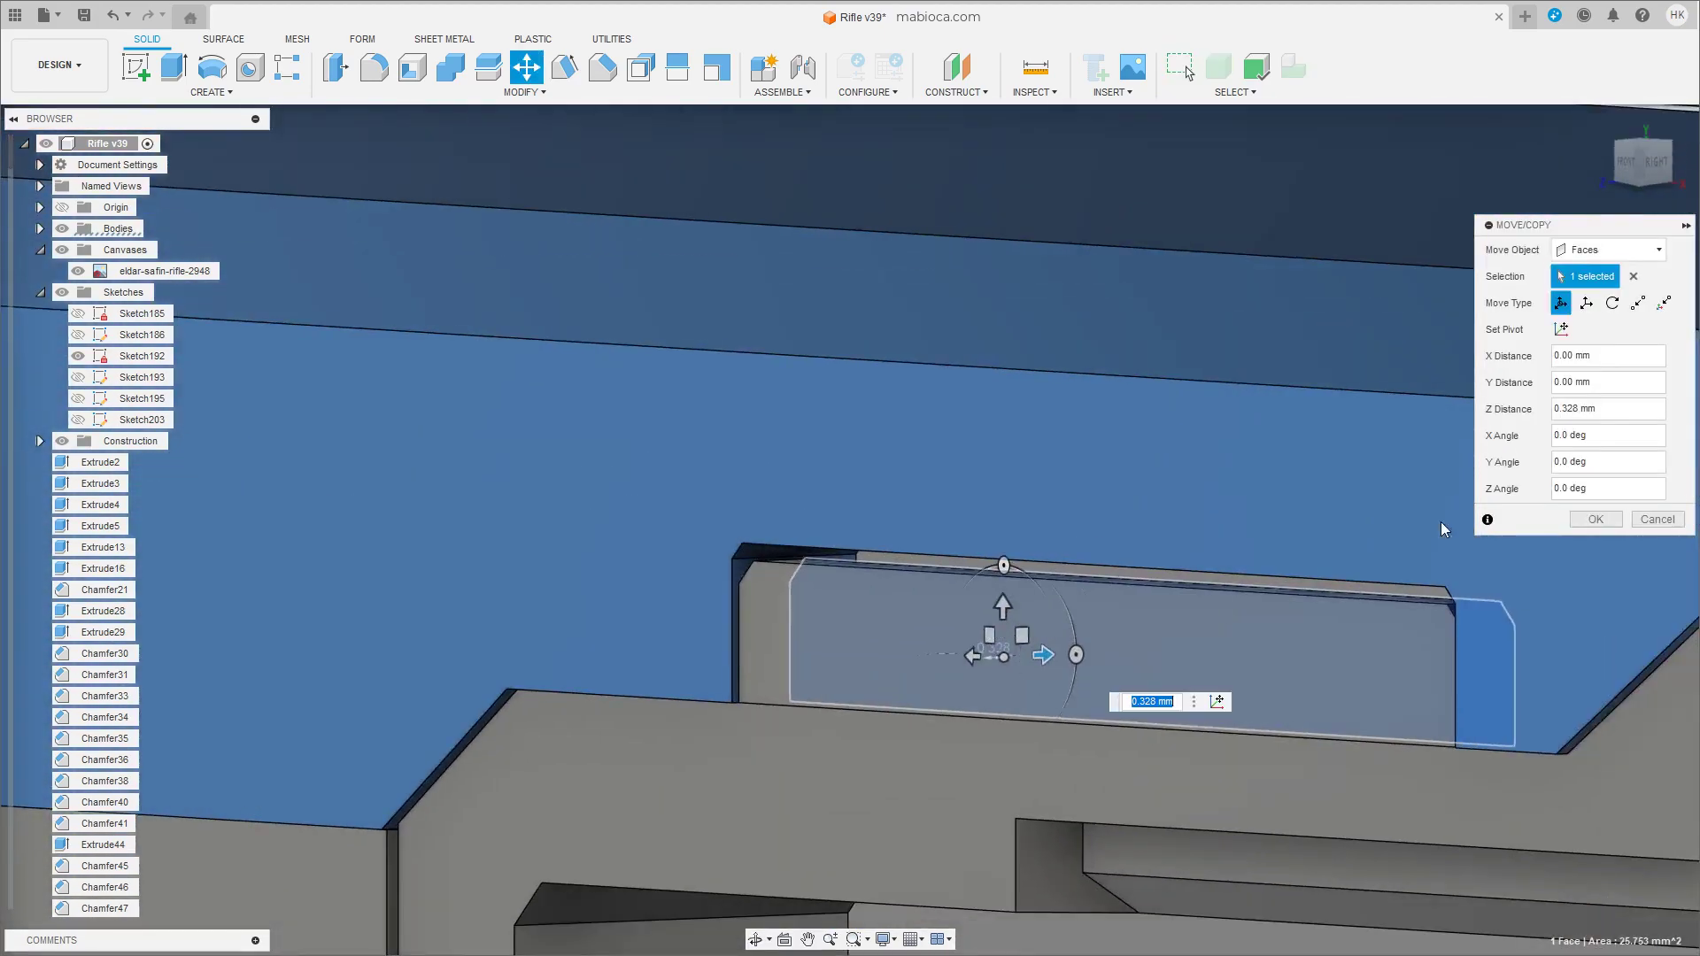
{"action": "scroll", "coordinate": [1181, 605], "scroll_direction": "up", "scroll_amount": 3}
{"action": "key", "text": "Return"}
Rotate the panel's large side face outward about its bottom edge.
{"action": "left_click", "coordinate": [1090, 666]}
{"action": "key", "text": "m"}
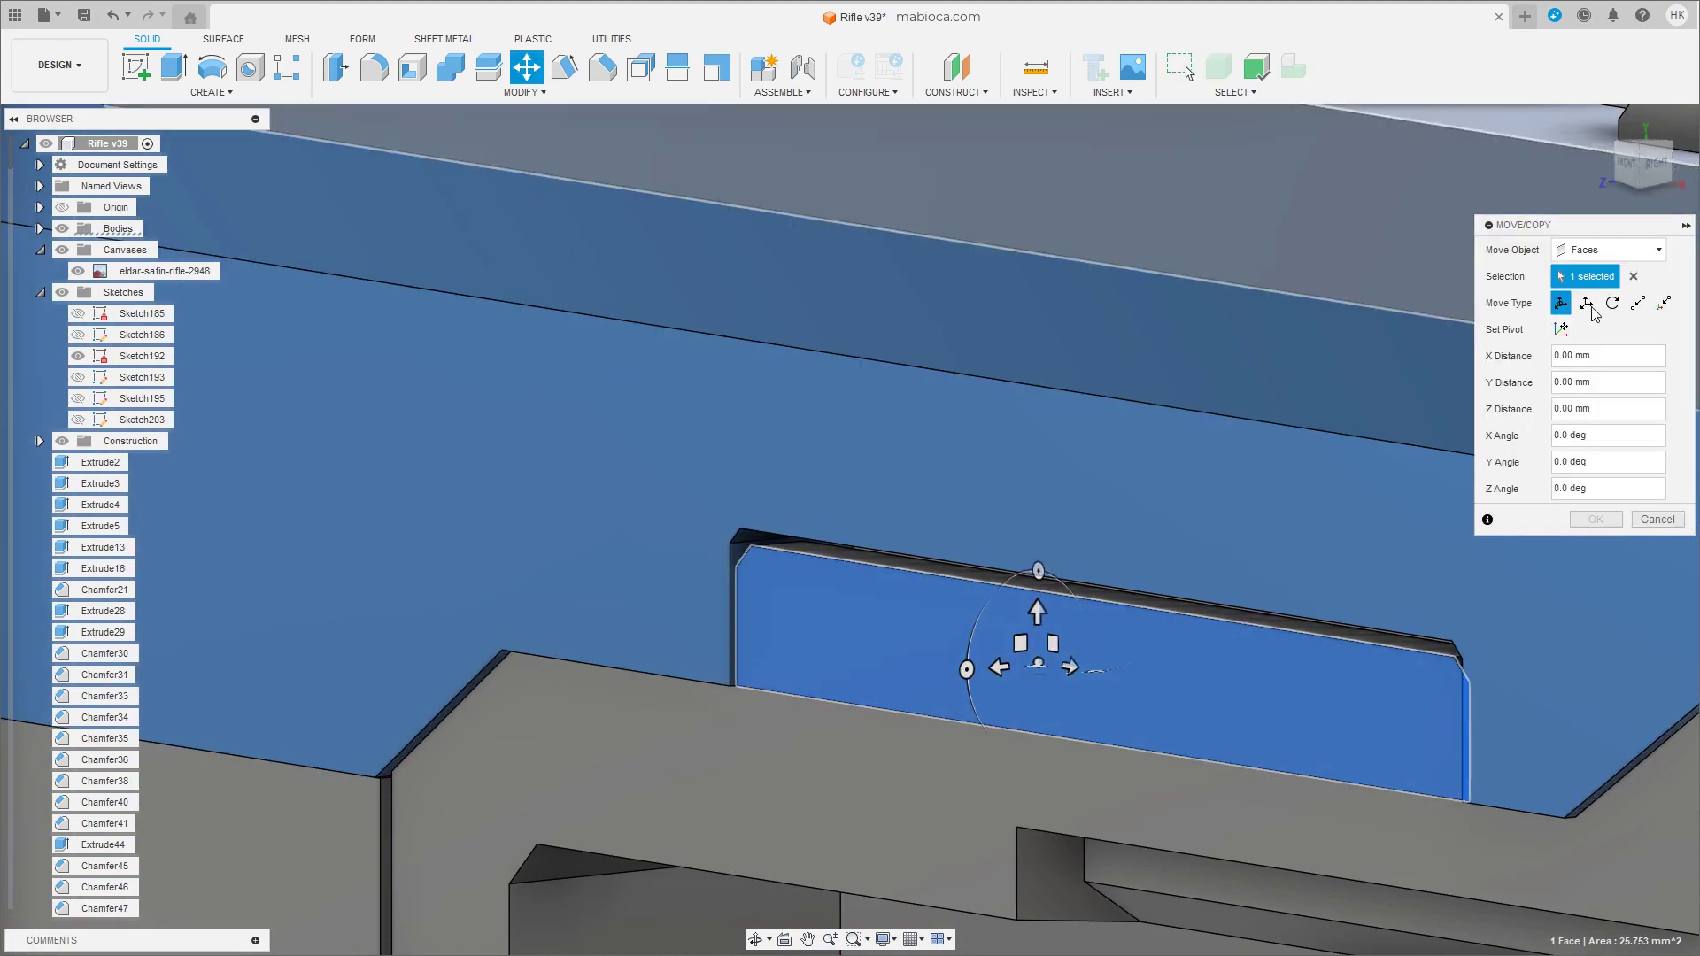
{"action": "left_click", "coordinate": [1055, 735]}
{"action": "middle_click_drag", "start_coordinate": [1144, 672], "coordinate": [1023, 816], "text": "shift"}
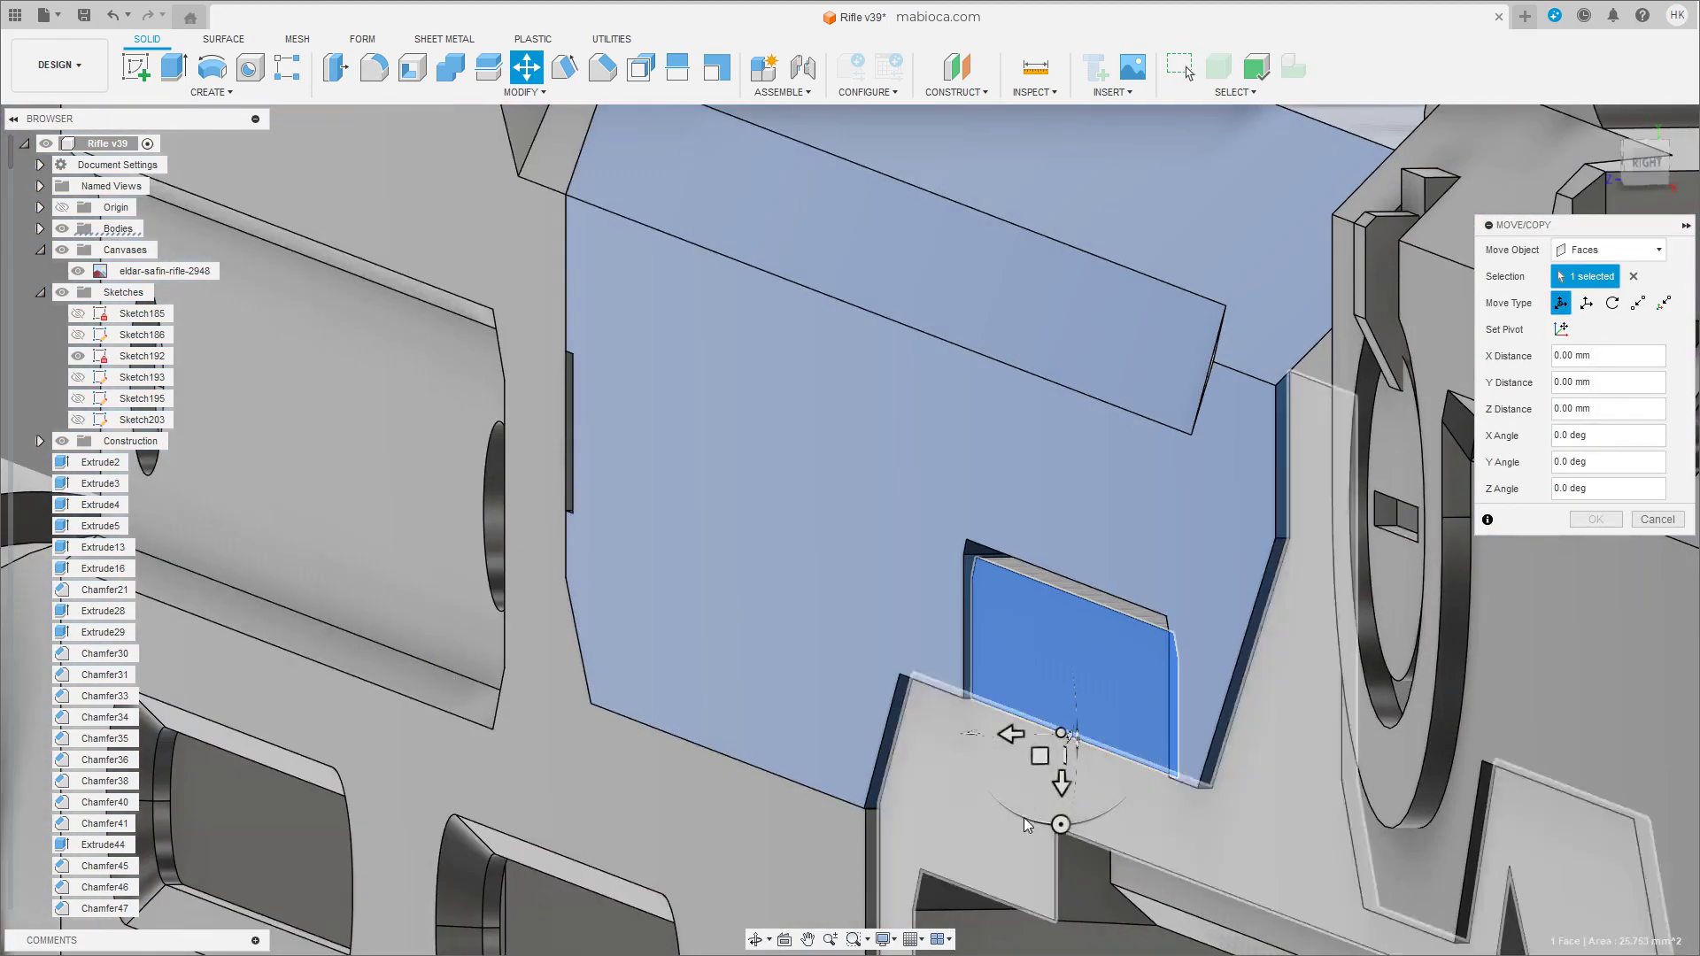
{"action": "left_click_drag", "start_coordinate": [1024, 817], "coordinate": [1012, 805]}
{"action": "middle_click_drag", "start_coordinate": [1012, 806], "coordinate": [1045, 764], "text": "shift"}
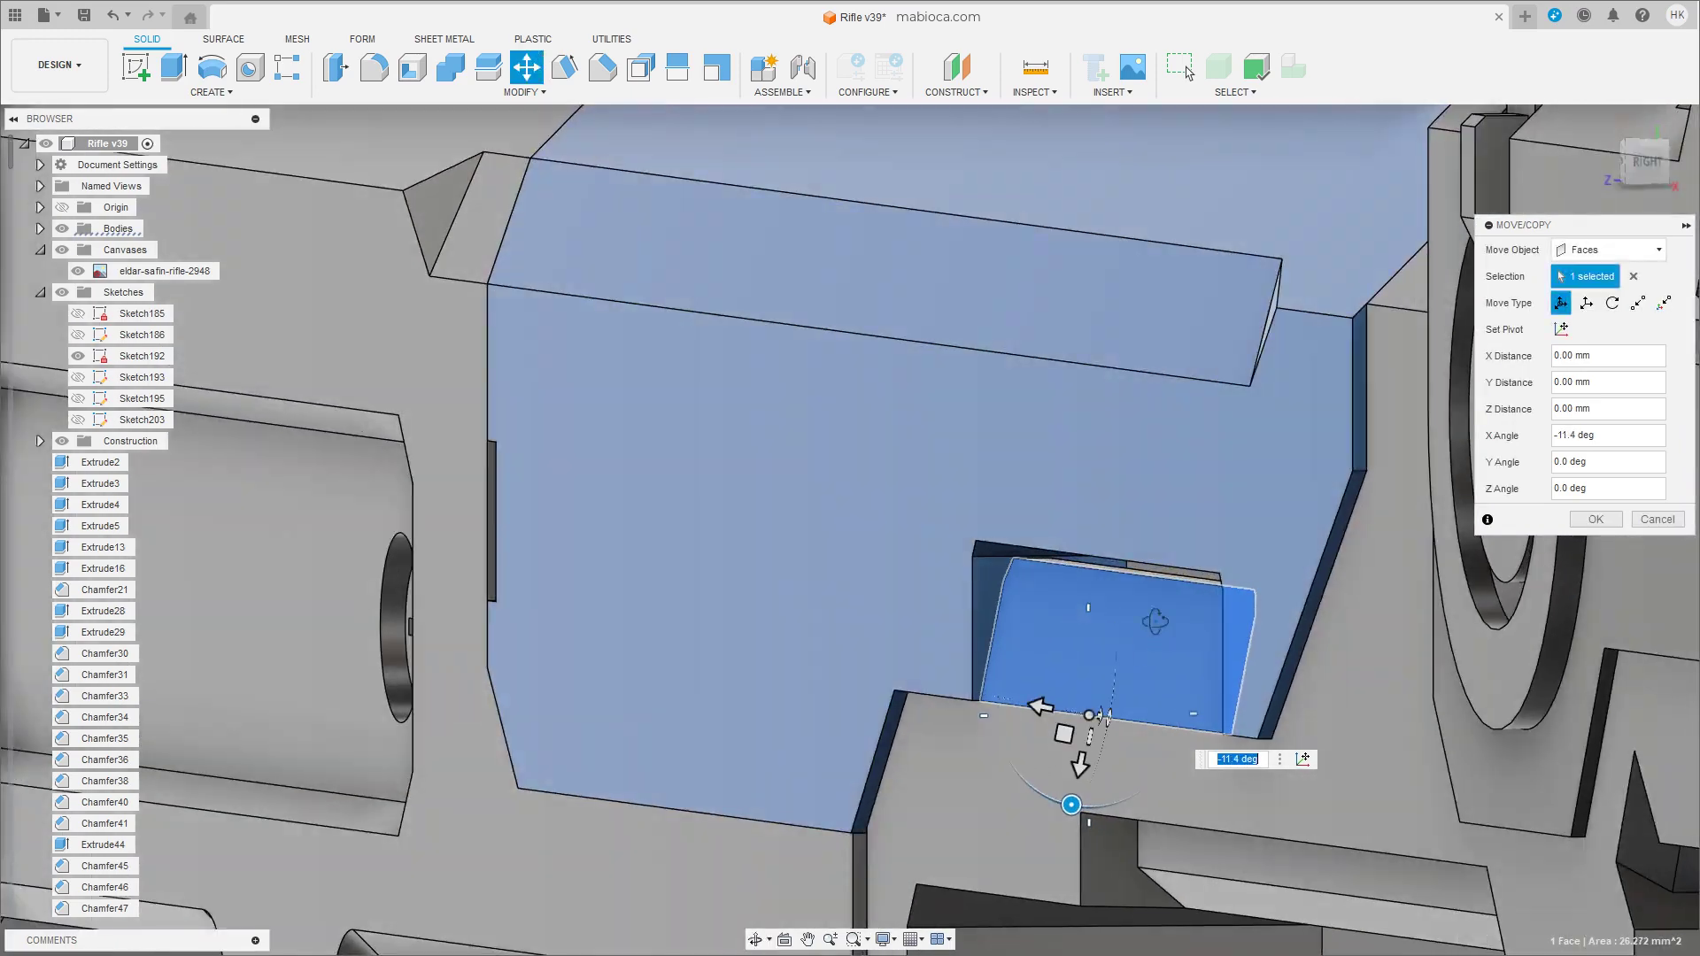
{"action": "mouse_move", "coordinate": [1156, 622]}
{"action": "middle_mouse_down", "text": "shift"}
{"action": "mouse_move", "coordinate": [839, 630]}
{"action": "mouse_move", "coordinate": [1116, 755]}
{"action": "middle_mouse_up", "text": "shift"}
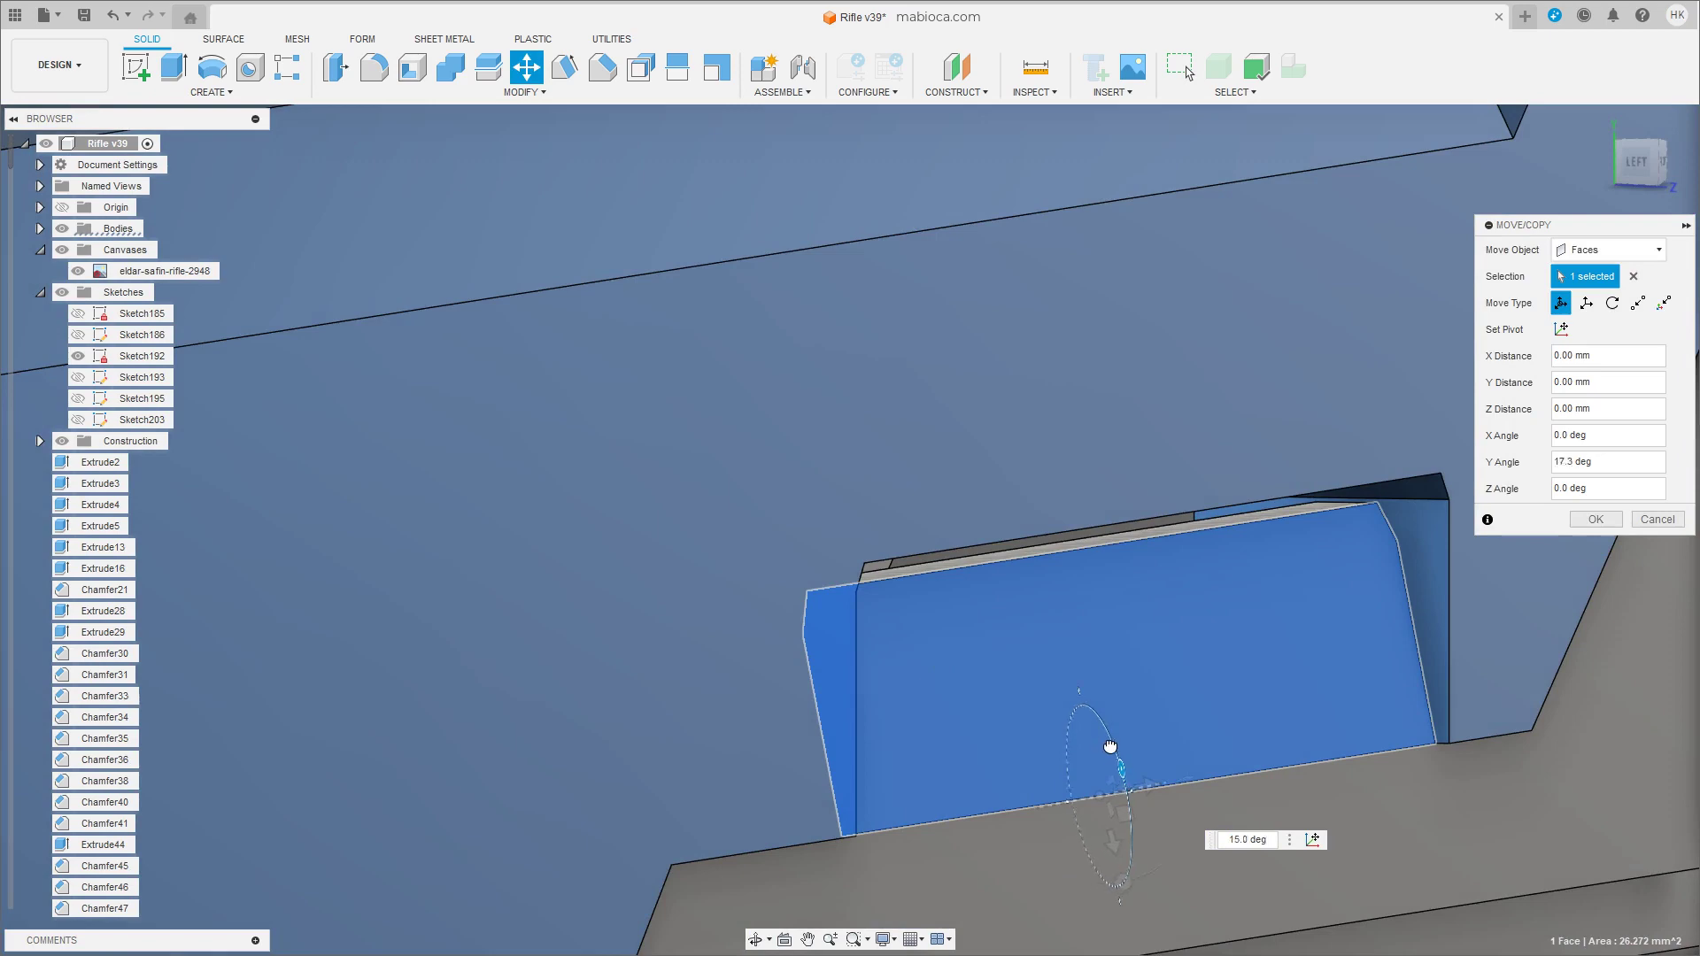
{"action": "scroll", "coordinate": [1111, 747], "scroll_direction": "down", "scroll_amount": 3}
{"action": "key", "text": "Return"}
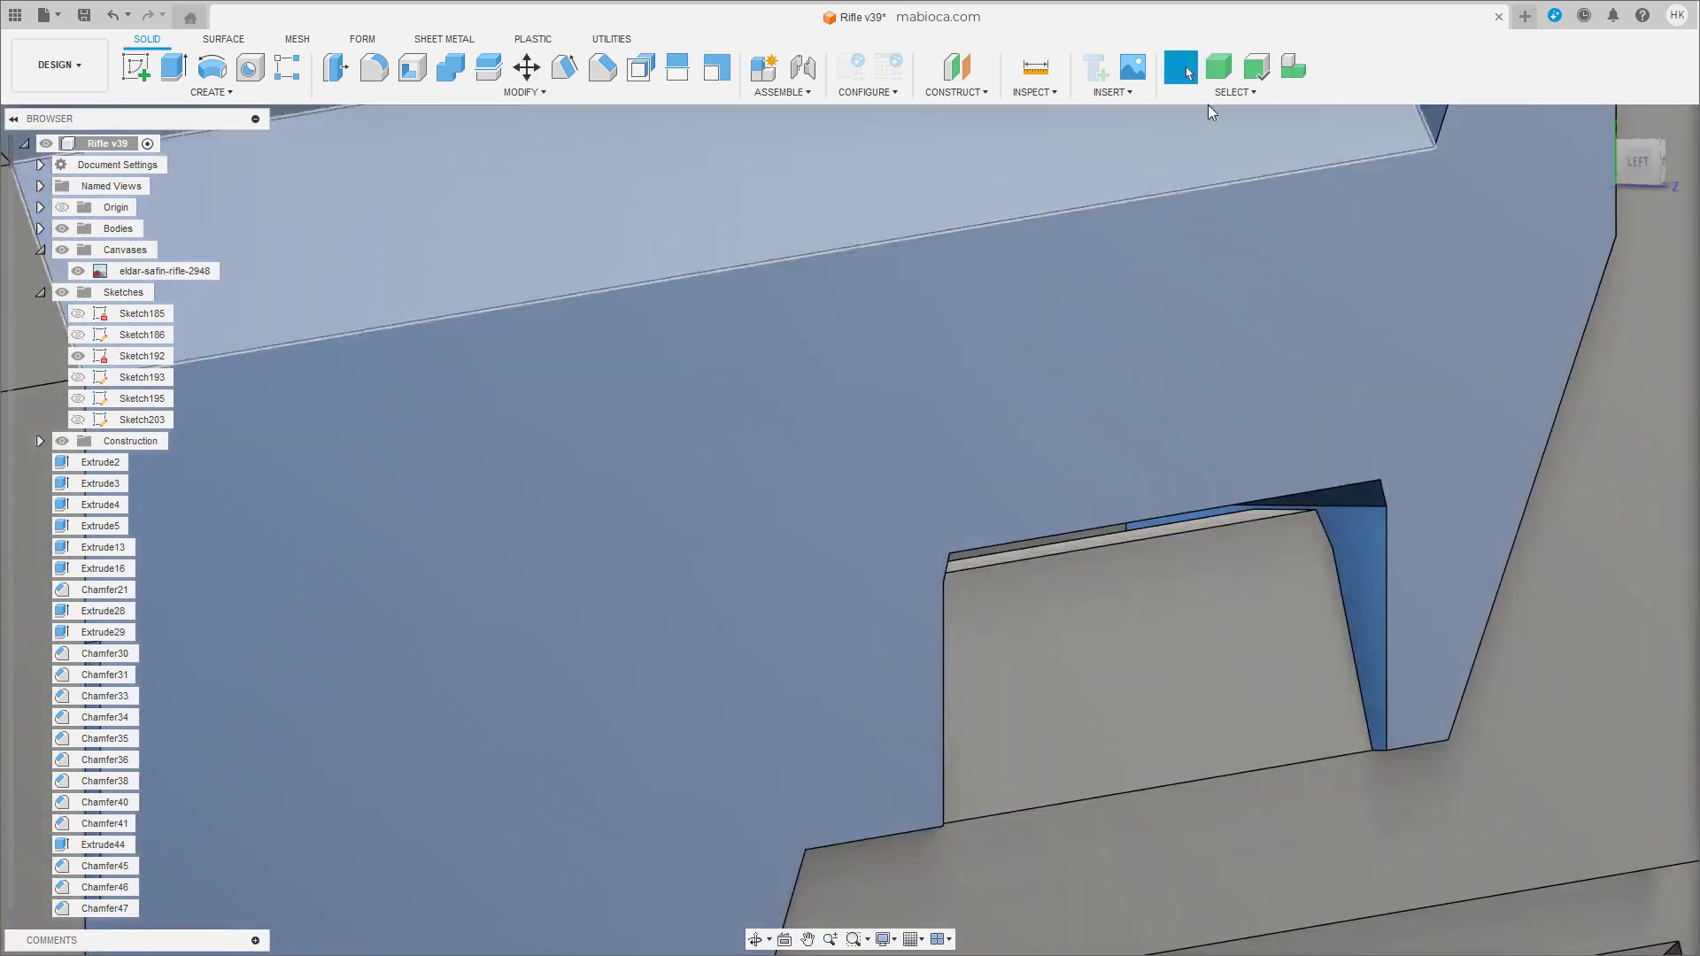
Isolate the panel body, rotate its slanted end face, then show all bodies again.
{"action": "right_click", "coordinate": [1125, 620]}
{"action": "left_click", "coordinate": [1169, 590]}
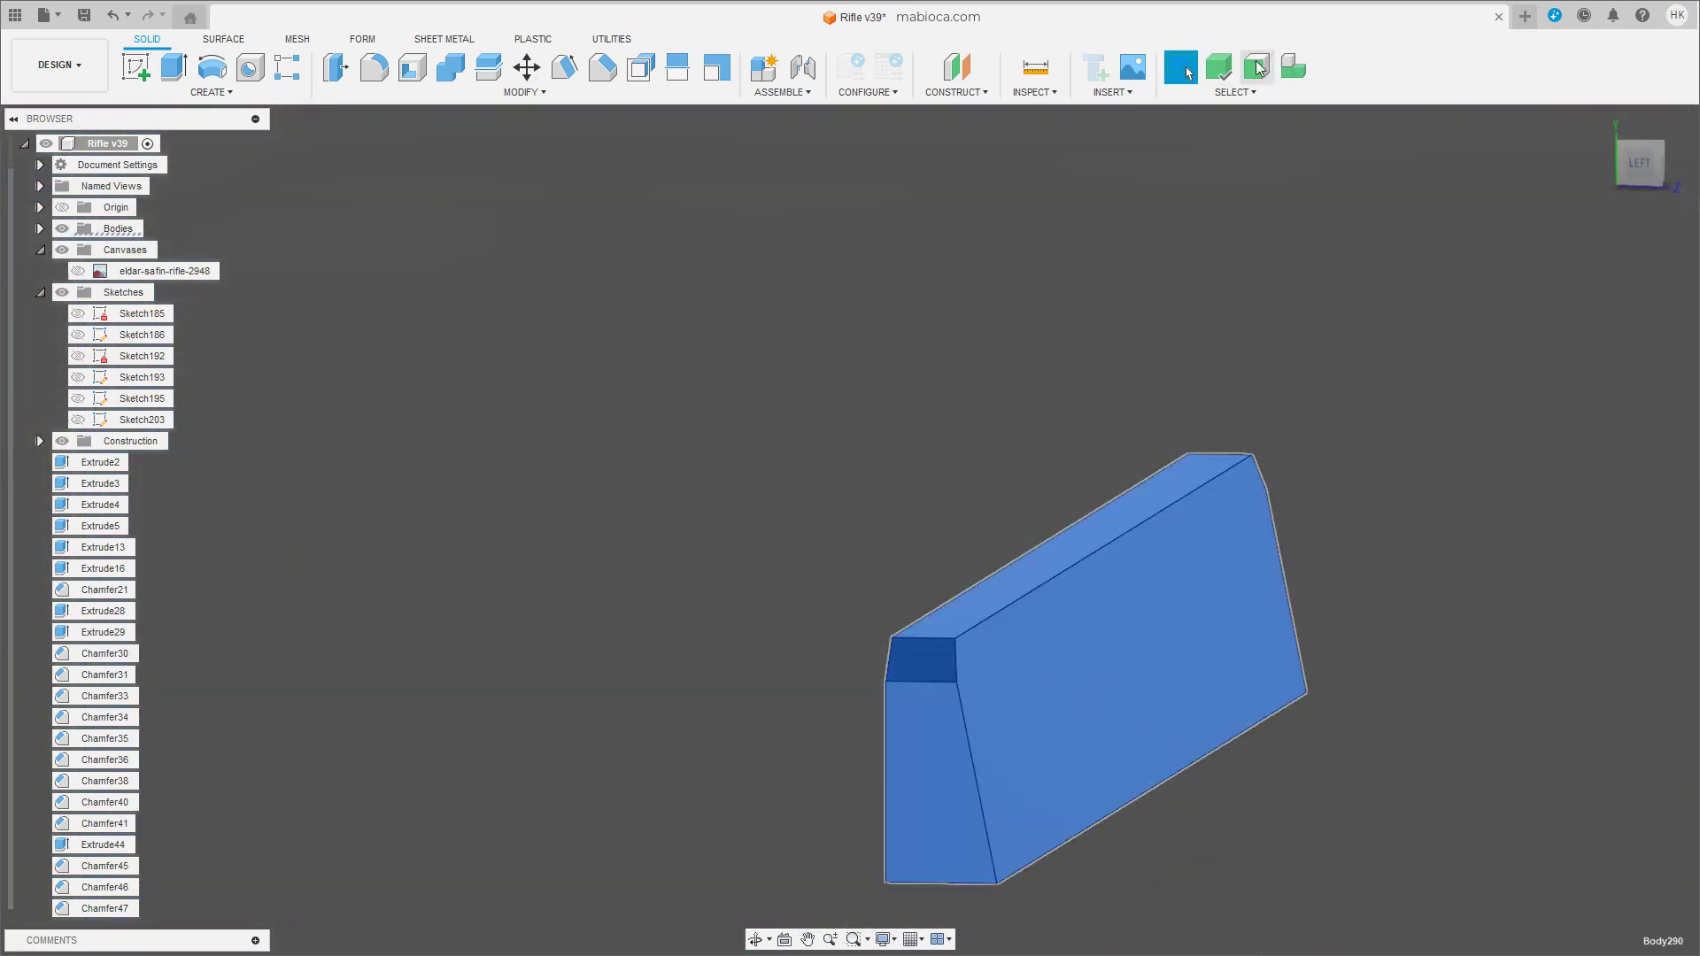
{"action": "left_click", "coordinate": [1199, 710]}
{"action": "key", "text": "m"}
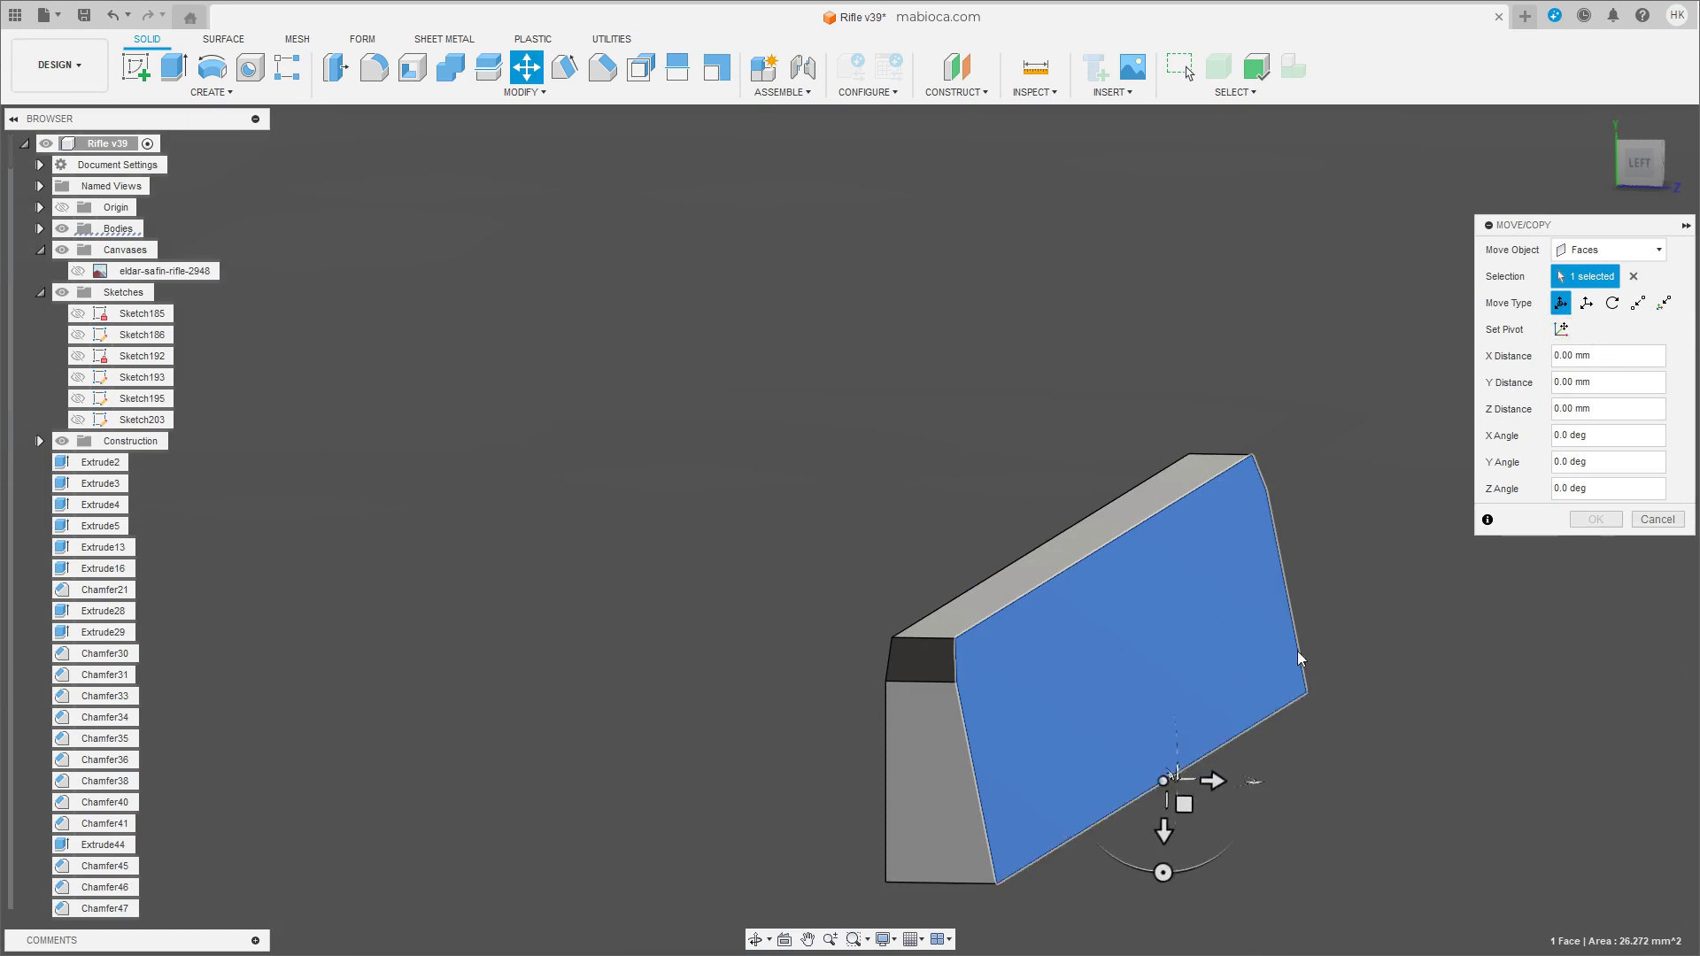
{"action": "left_click_drag", "start_coordinate": [1207, 860], "coordinate": [1216, 861]}
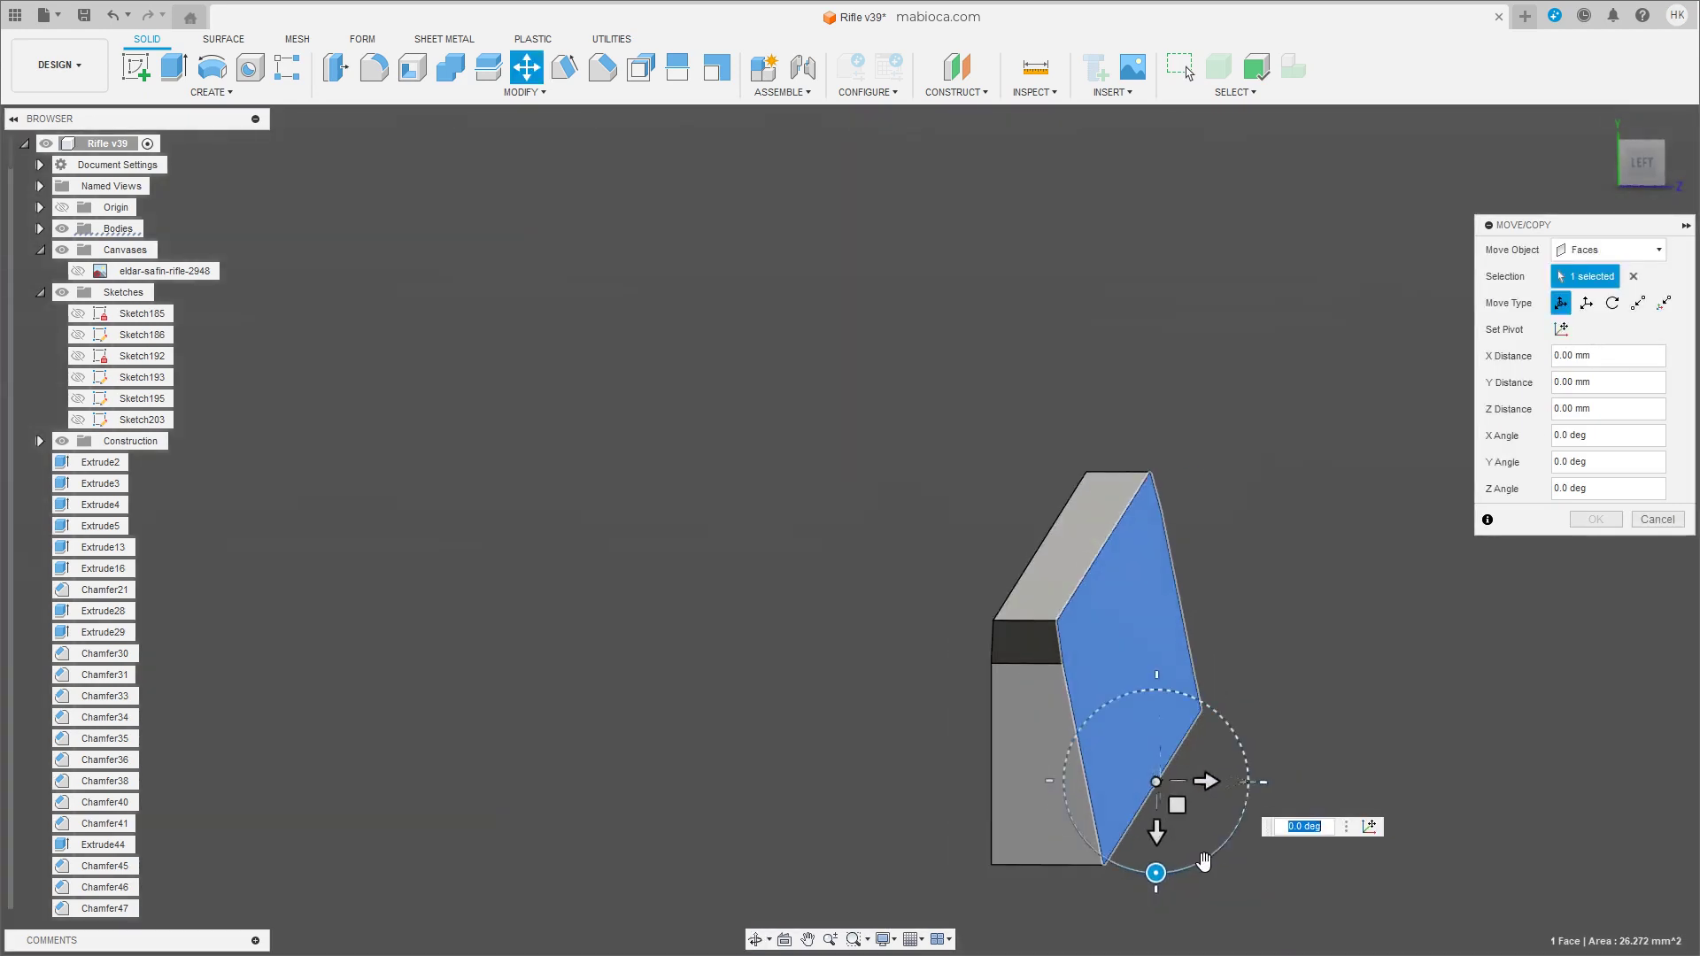
{"action": "left_click", "coordinate": [1595, 519]}
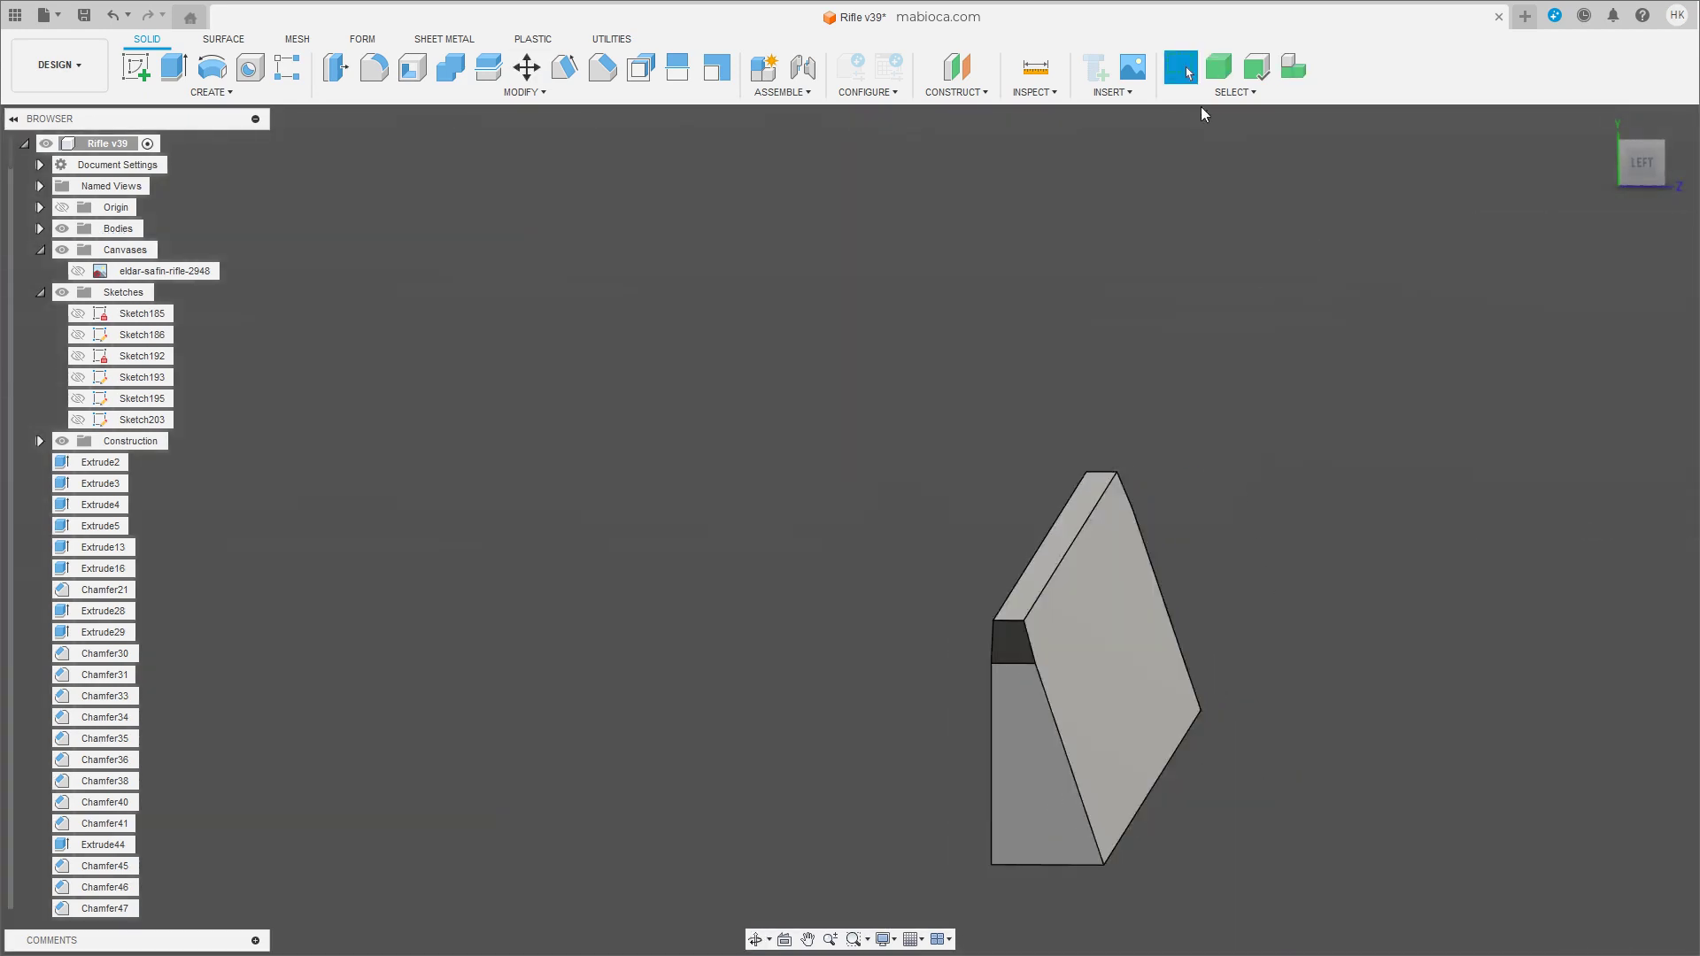
{"action": "right_click", "coordinate": [996, 148]}
{"action": "left_click", "coordinate": [1128, 588]}
{"action": "scroll", "coordinate": [885, 489], "scroll_direction": "up", "scroll_amount": 5}
{"action": "mouse_move", "coordinate": [885, 488]}
{"action": "middle_mouse_down", "text": "shift"}
{"action": "mouse_move", "coordinate": [1012, 572]}
{"action": "mouse_move", "coordinate": [999, 588]}
{"action": "mouse_move", "coordinate": [1060, 655]}
{"action": "middle_mouse_up", "text": "shift"}
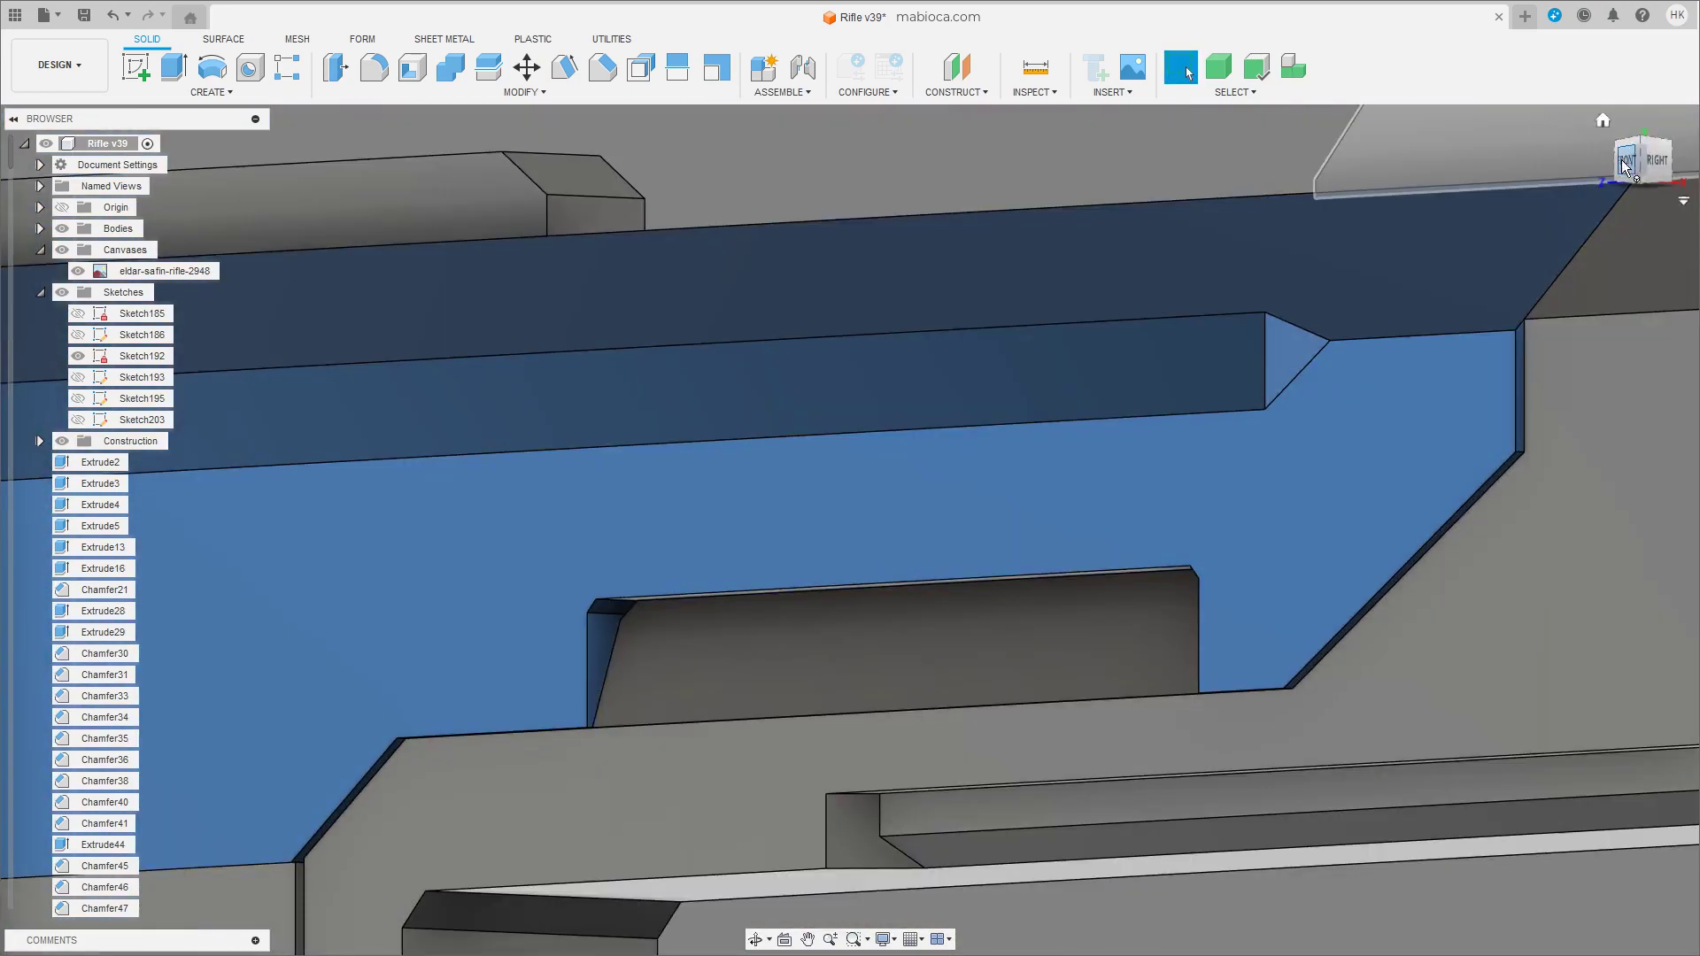
Create the new bar body from the front view.
{"action": "left_click", "coordinate": [1626, 165]}
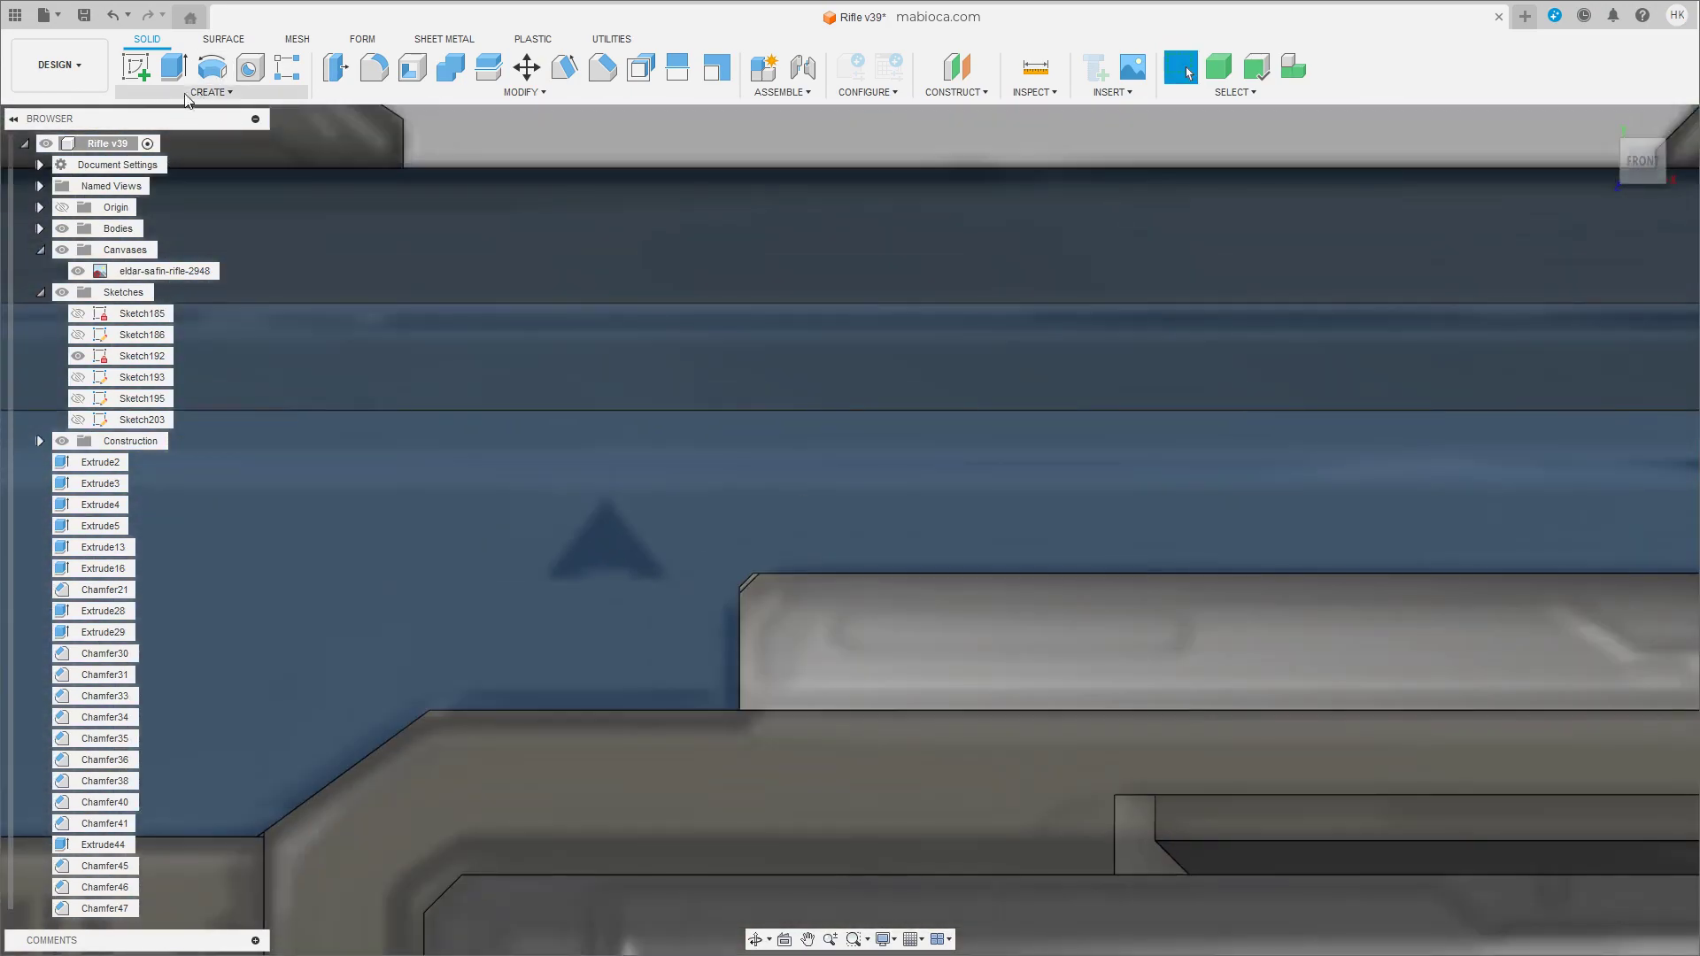
{"action": "left_click", "coordinate": [211, 93]}
{"action": "left_click", "coordinate": [168, 341]}
{"action": "scroll", "coordinate": [848, 740], "scroll_direction": "down", "scroll_amount": 2}
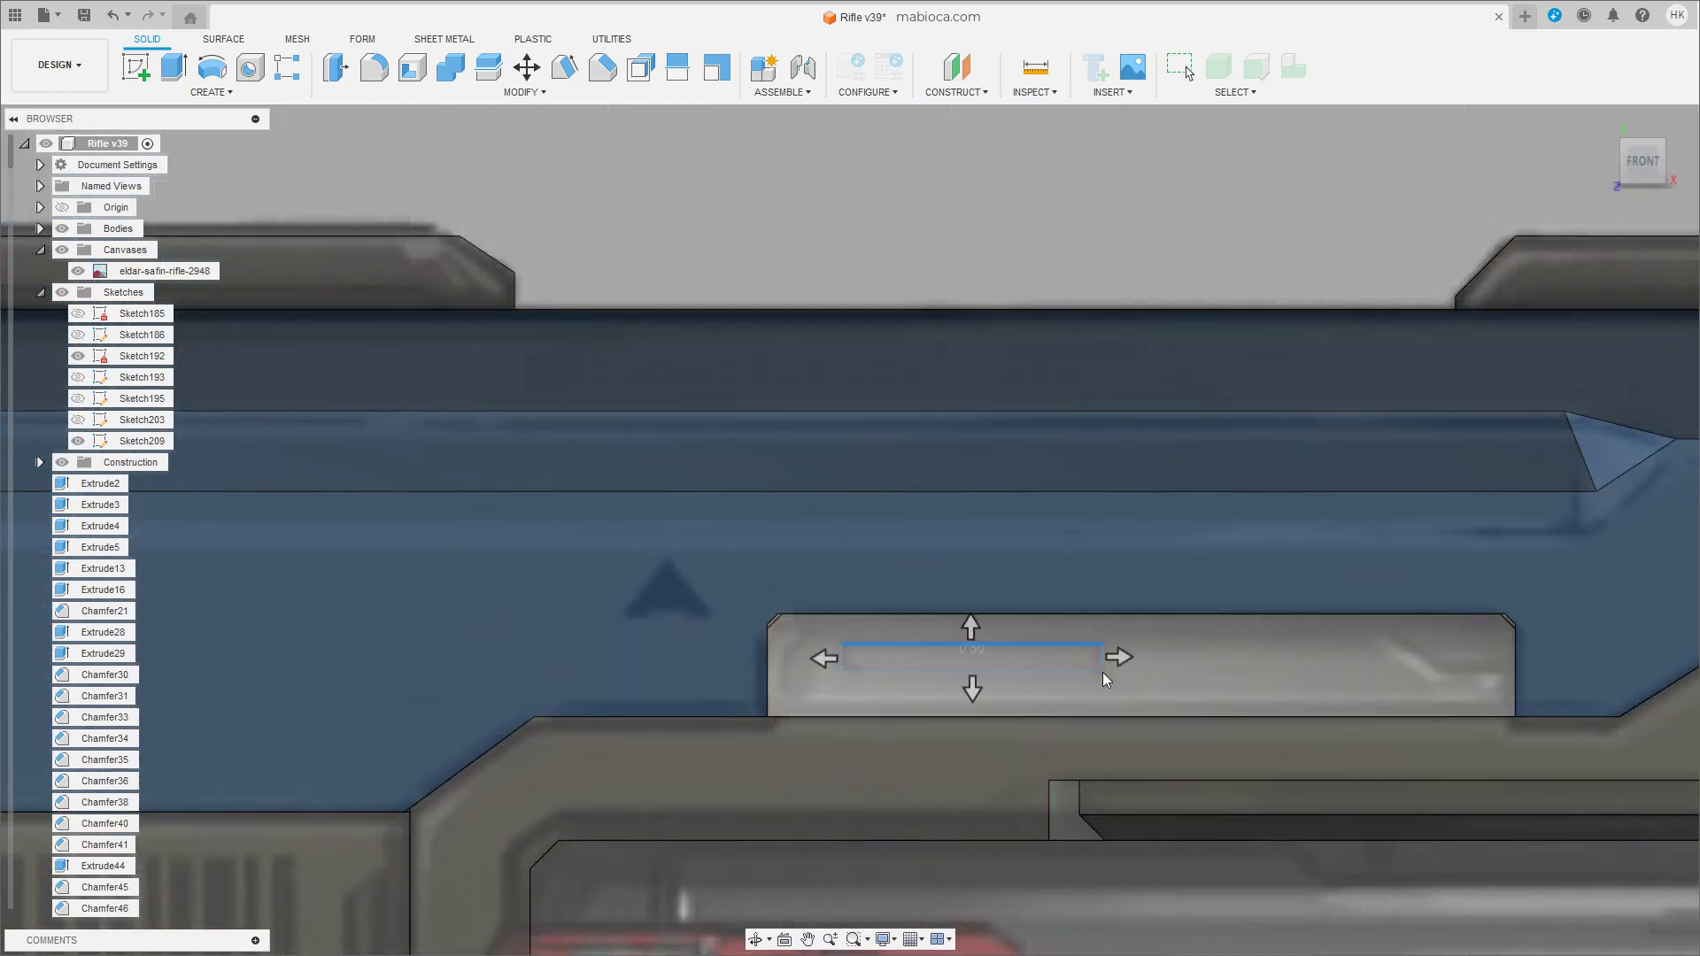
{"action": "key", "text": "Return"}
{"action": "mouse_move", "coordinate": [1074, 535]}
{"action": "middle_mouse_down", "text": "shift"}
{"action": "mouse_move", "coordinate": [1025, 567]}
{"action": "mouse_move", "coordinate": [1258, 588]}
{"action": "middle_mouse_up", "text": "shift"}
Move the bar body 4.662 mm along Z into the receiver block.
{"action": "middle_click_drag", "start_coordinate": [1129, 587], "coordinate": [1215, 577], "text": "shift"}
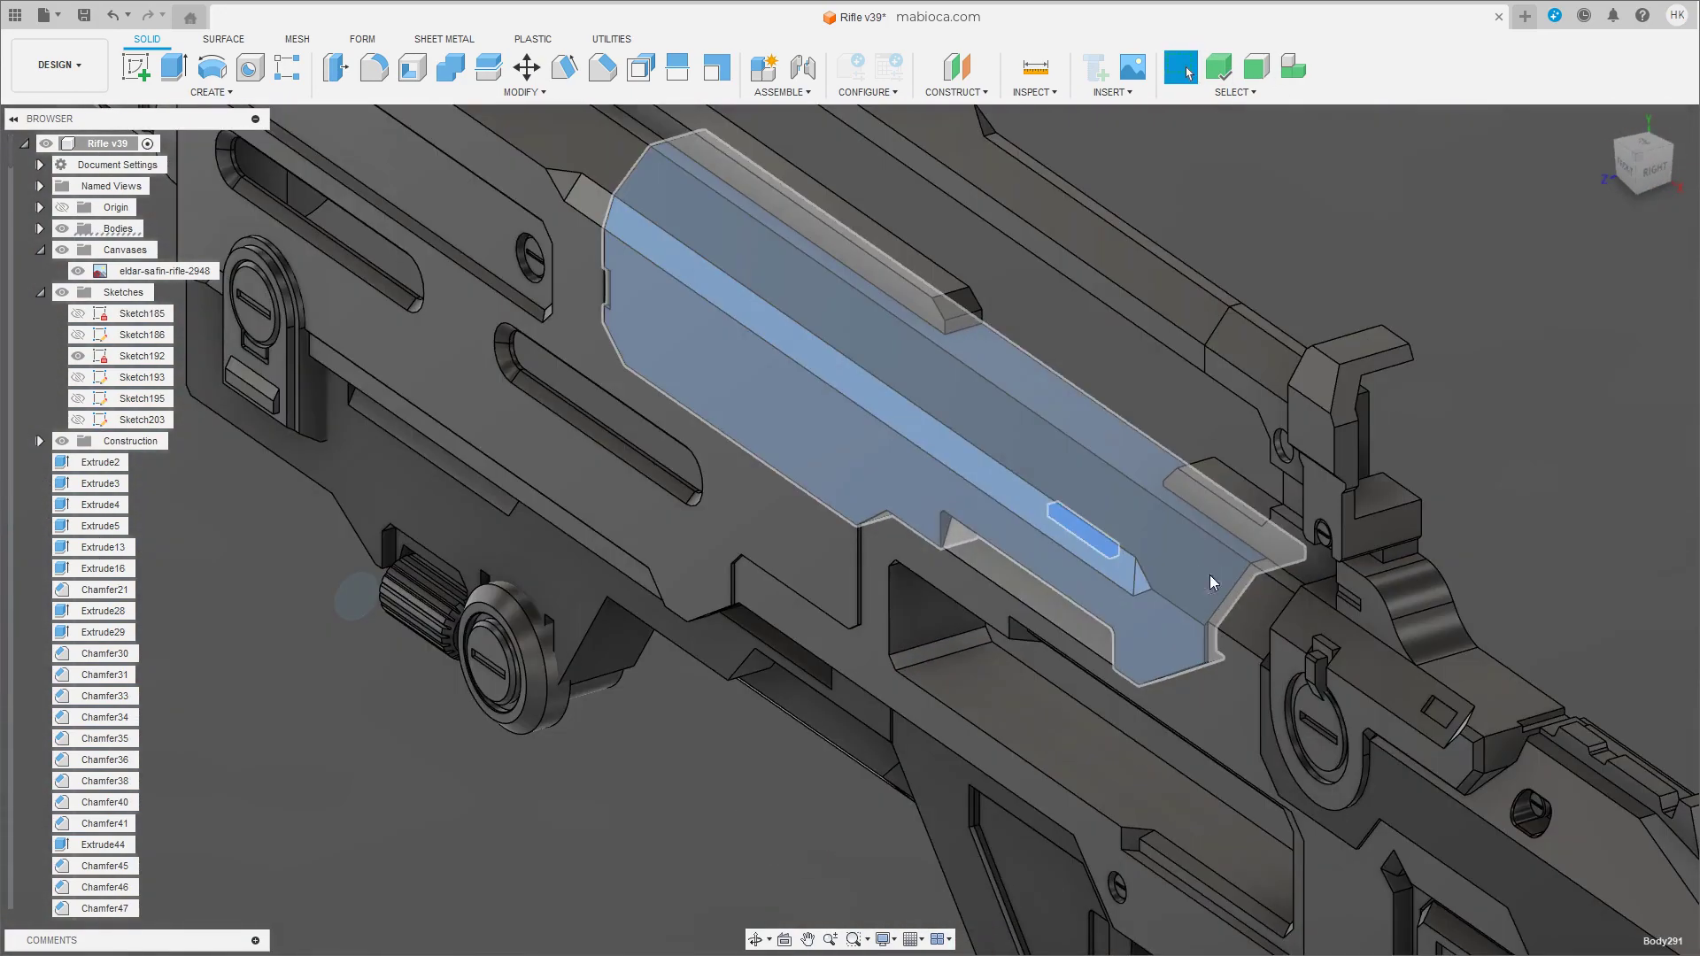
{"action": "key", "text": "m"}
{"action": "left_click_drag", "start_coordinate": [974, 531], "coordinate": [932, 547]}
{"action": "scroll", "coordinate": [933, 547], "scroll_direction": "up", "scroll_amount": 5}
{"action": "scroll", "coordinate": [974, 558], "scroll_direction": "up", "scroll_amount": 3}
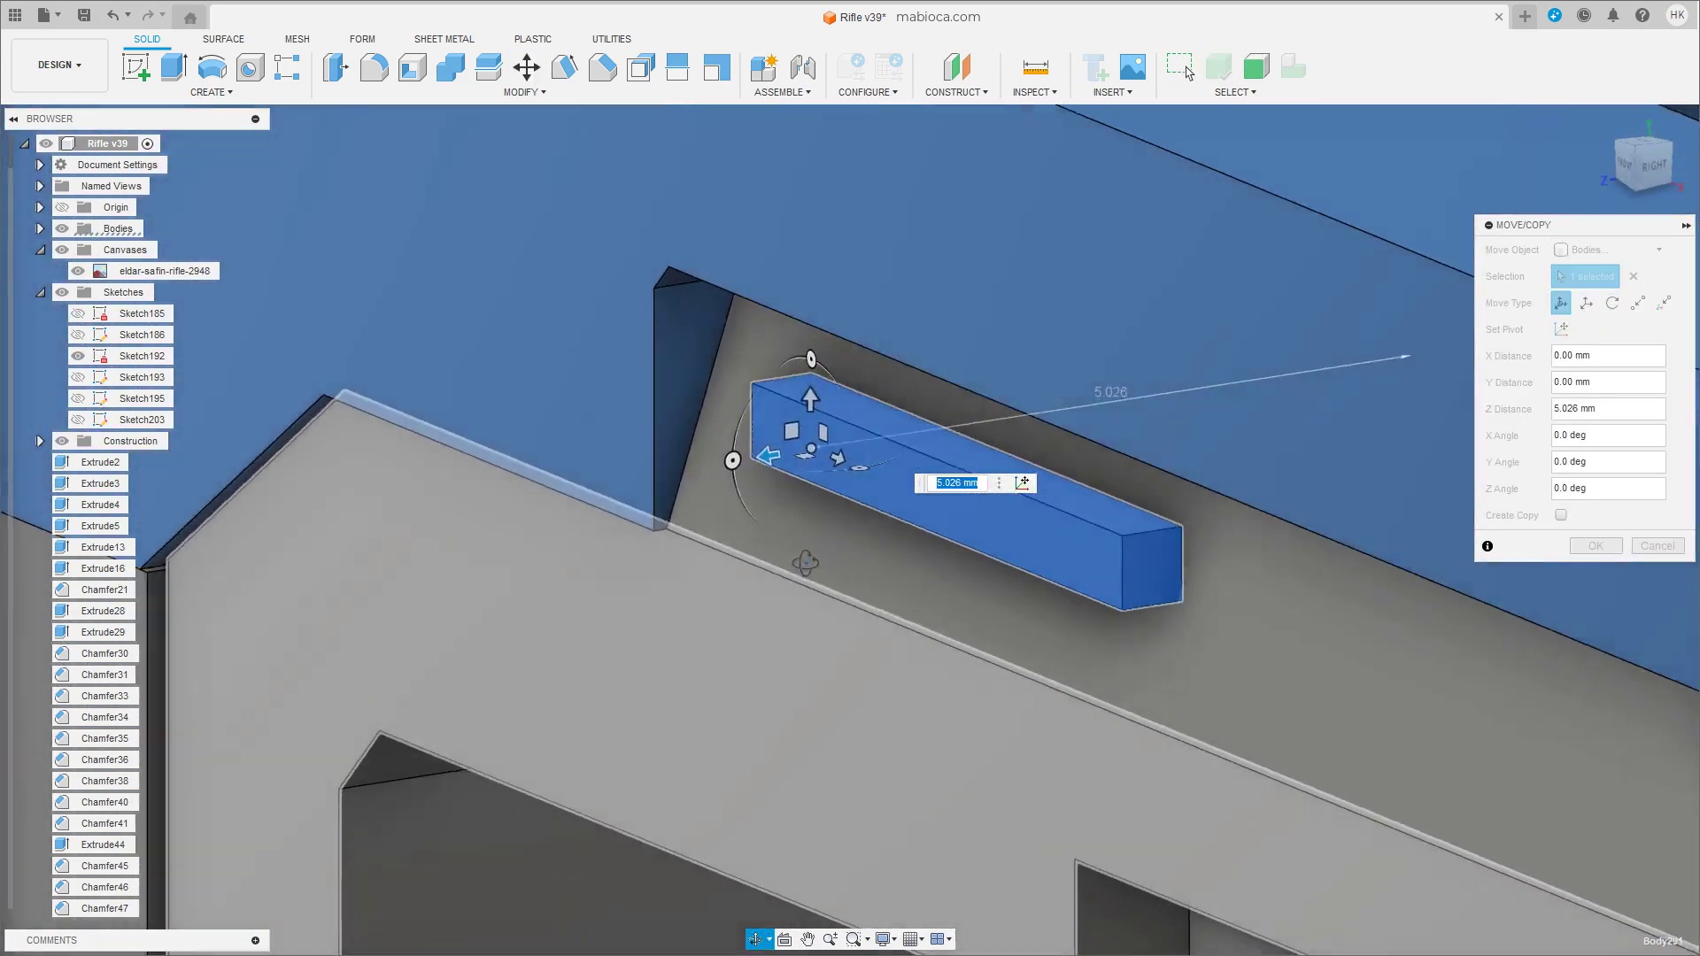
{"action": "scroll", "coordinate": [788, 454], "scroll_direction": "up", "scroll_amount": 2}
{"action": "left_click_drag", "start_coordinate": [788, 453], "coordinate": [803, 455]}
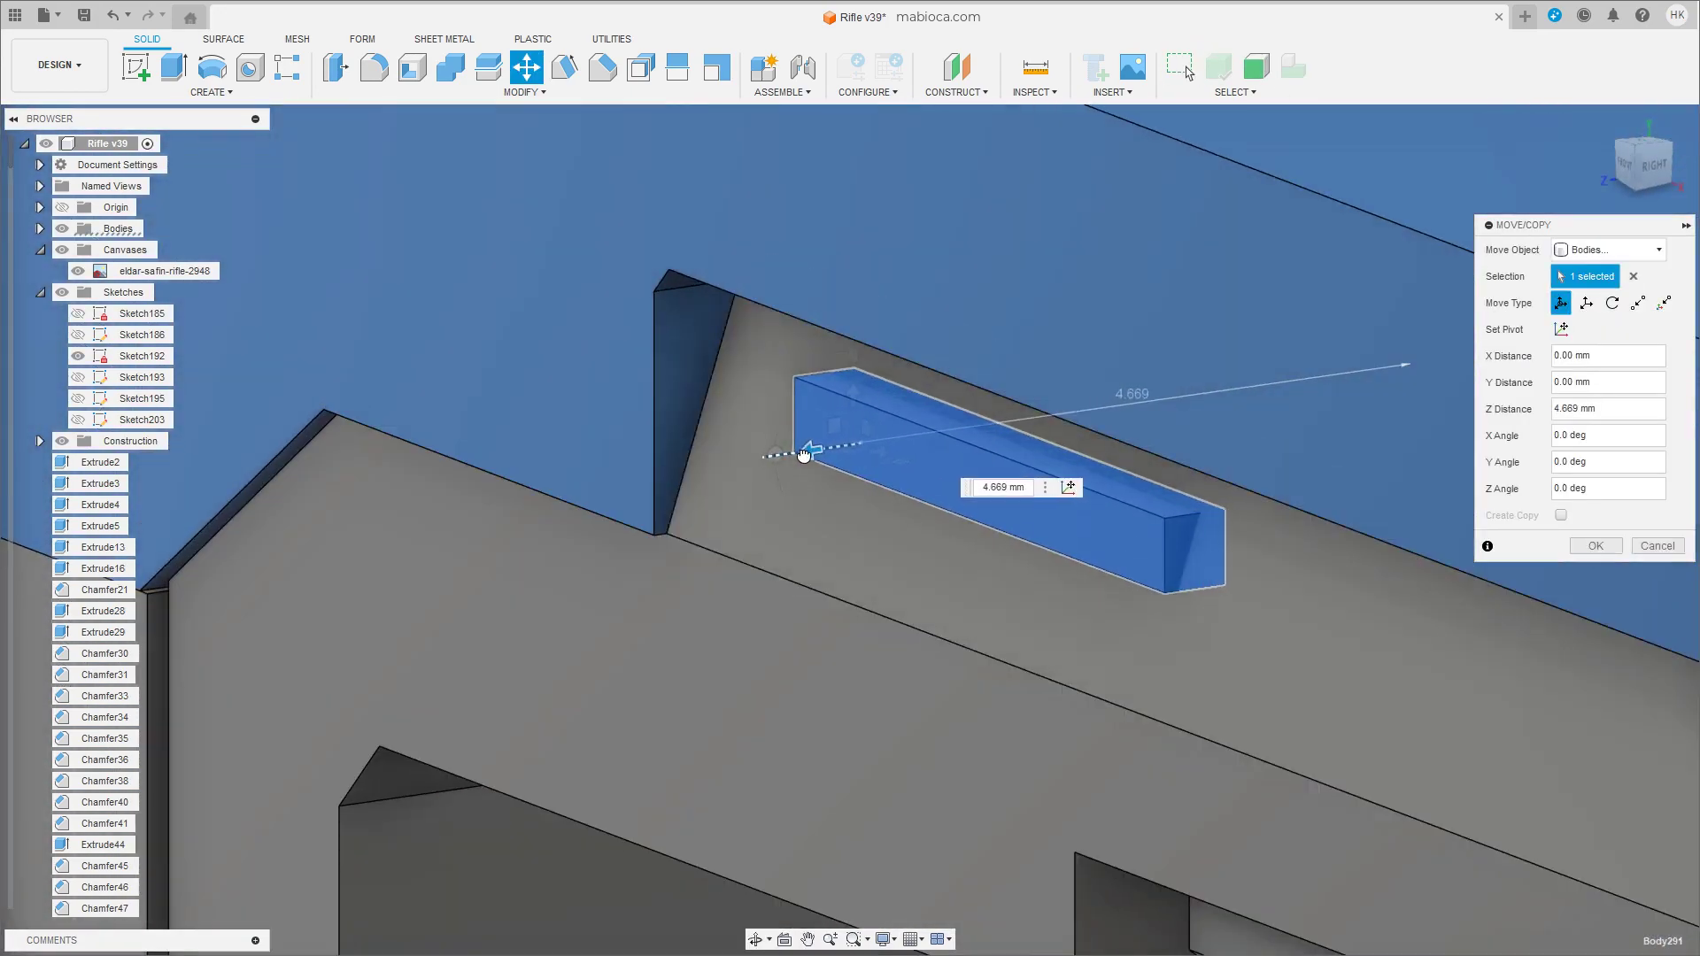
{"action": "left_click", "coordinate": [1613, 547]}
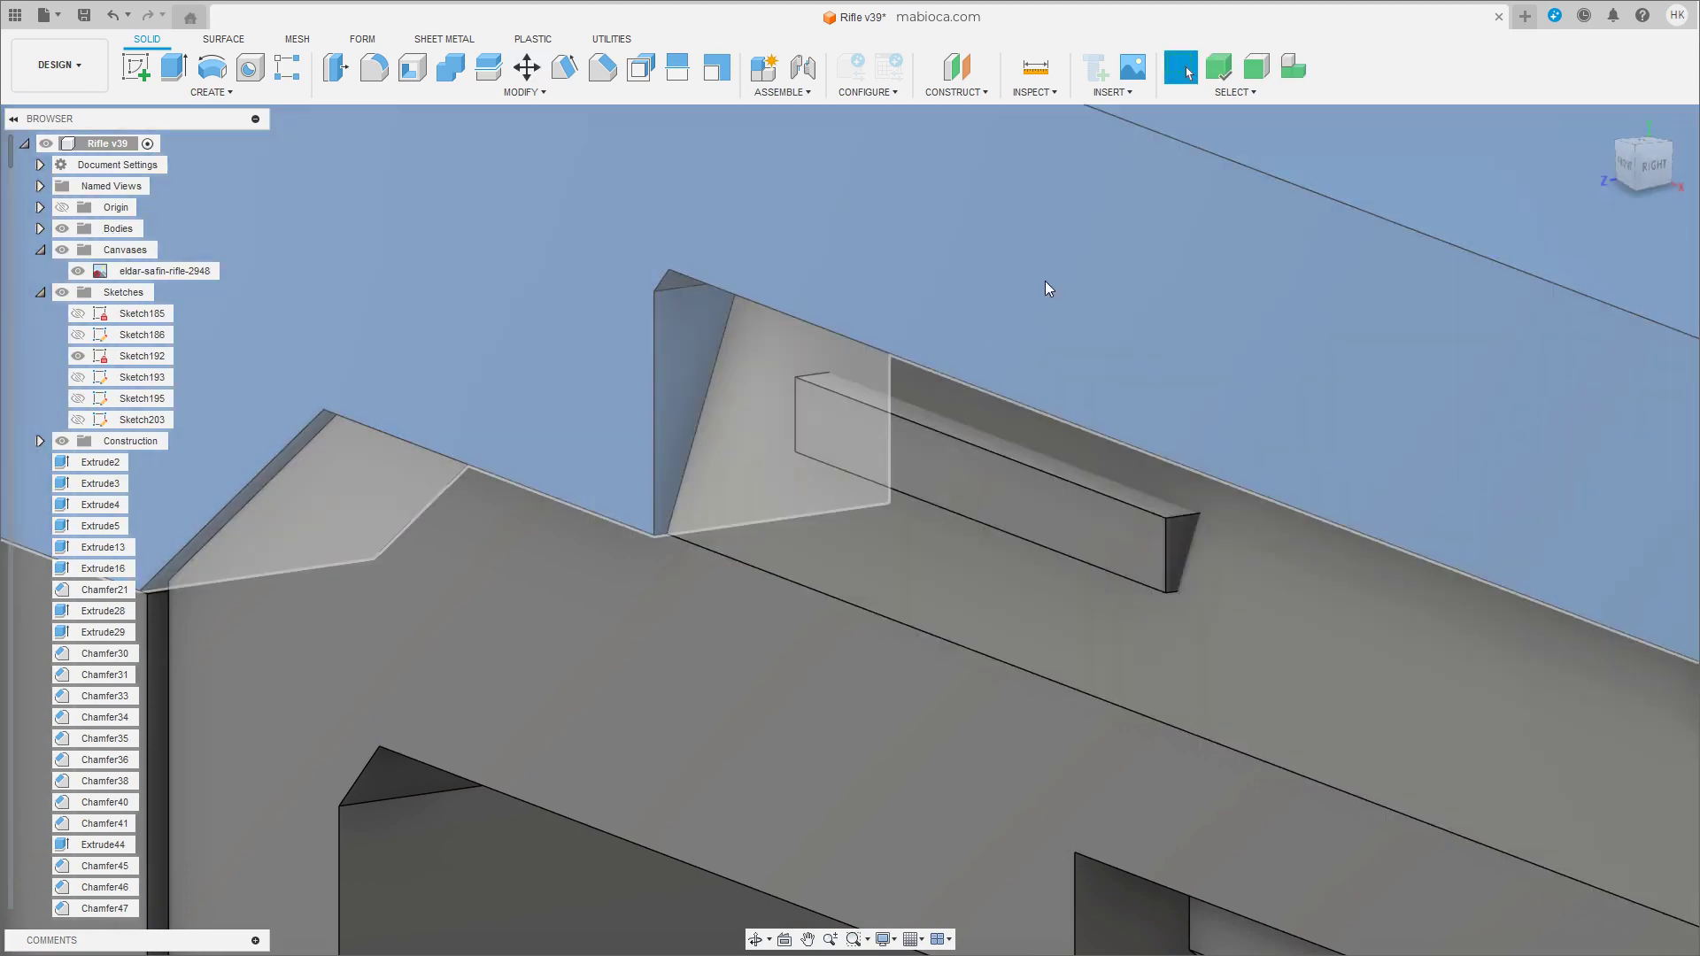
Combine-Cut the bar out of the block to form the slot pocket.
{"action": "left_click", "coordinate": [450, 66]}
{"action": "left_click", "coordinate": [1351, 643]}
{"action": "left_click", "coordinate": [1018, 496]}
{"action": "left_click", "coordinate": [1600, 383]}
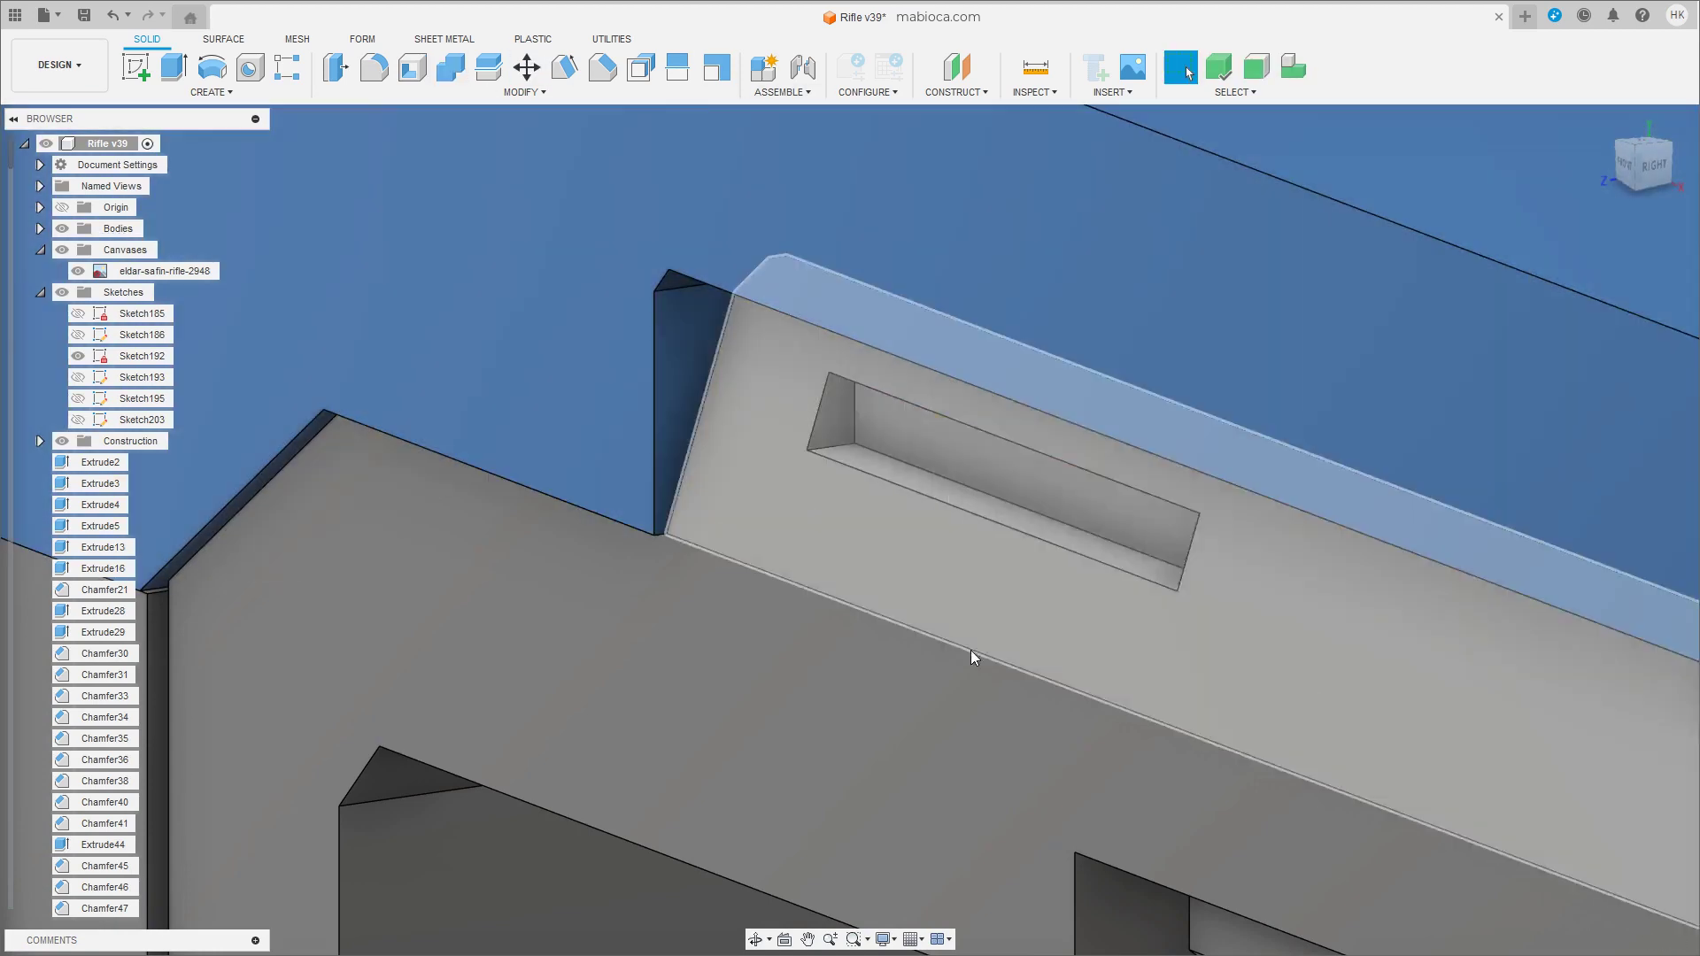
{"action": "middle_click_drag", "start_coordinate": [970, 650], "coordinate": [1096, 613], "text": "shift"}
{"action": "mouse_move", "coordinate": [1293, 454]}
{"action": "middle_mouse_down", "text": "shift"}
{"action": "mouse_move", "coordinate": [1335, 531]}
{"action": "mouse_move", "coordinate": [1234, 514]}
{"action": "middle_mouse_up", "text": "shift"}
Fillet the pocket's four end edges at 0.26 mm.
{"action": "key", "text": "f"}
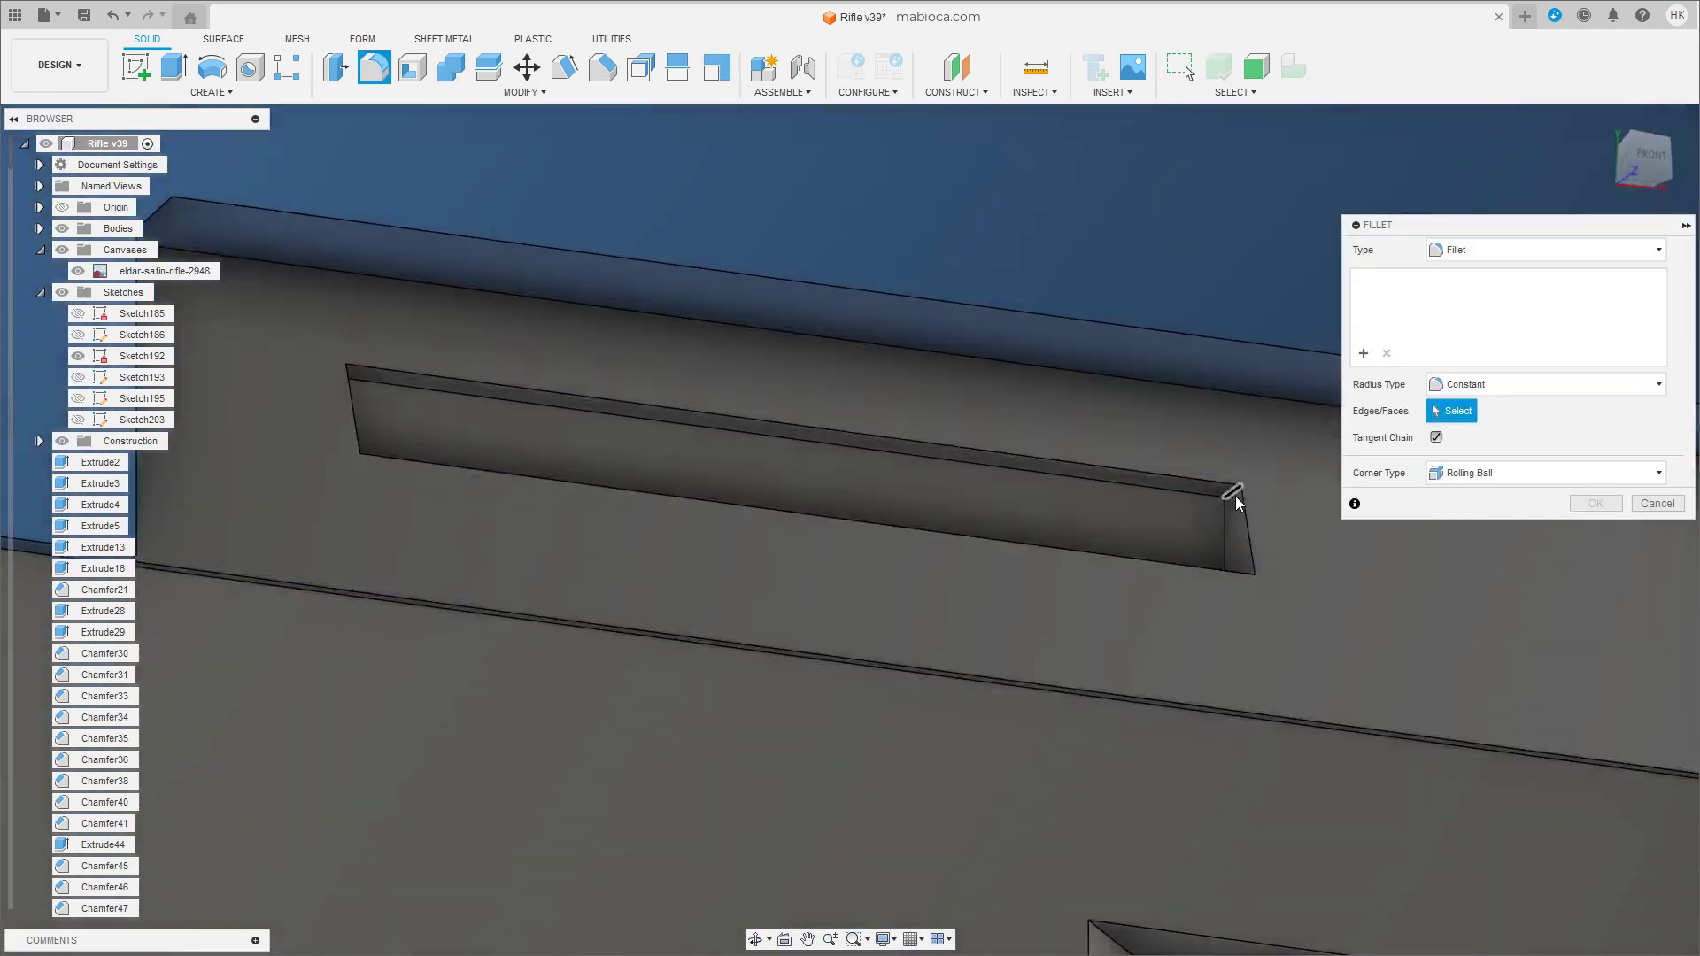
{"action": "left_click", "coordinate": [1234, 513]}
{"action": "middle_click_drag", "start_coordinate": [1257, 604], "coordinate": [868, 581], "text": "shift"}
{"action": "left_click", "coordinate": [409, 615]}
{"action": "middle_click_drag", "start_coordinate": [409, 615], "coordinate": [412, 517], "text": "shift"}
{"action": "left_click", "coordinate": [411, 517]}
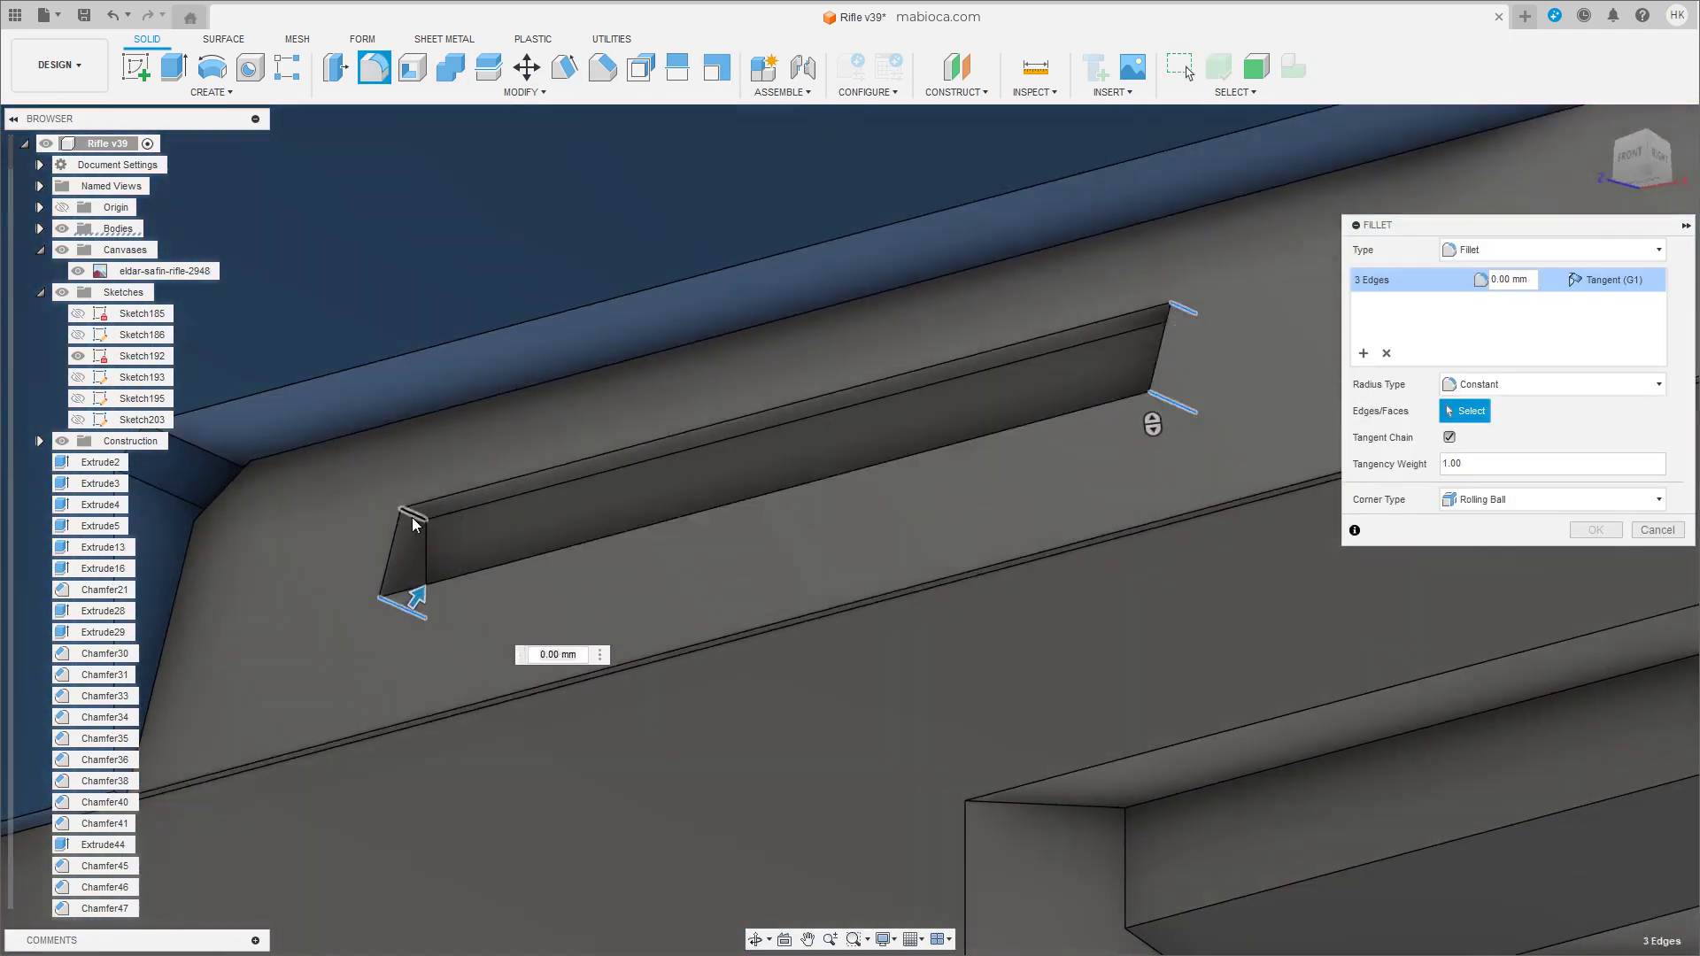
{"action": "left_click_drag", "start_coordinate": [435, 537], "coordinate": [434, 539]}
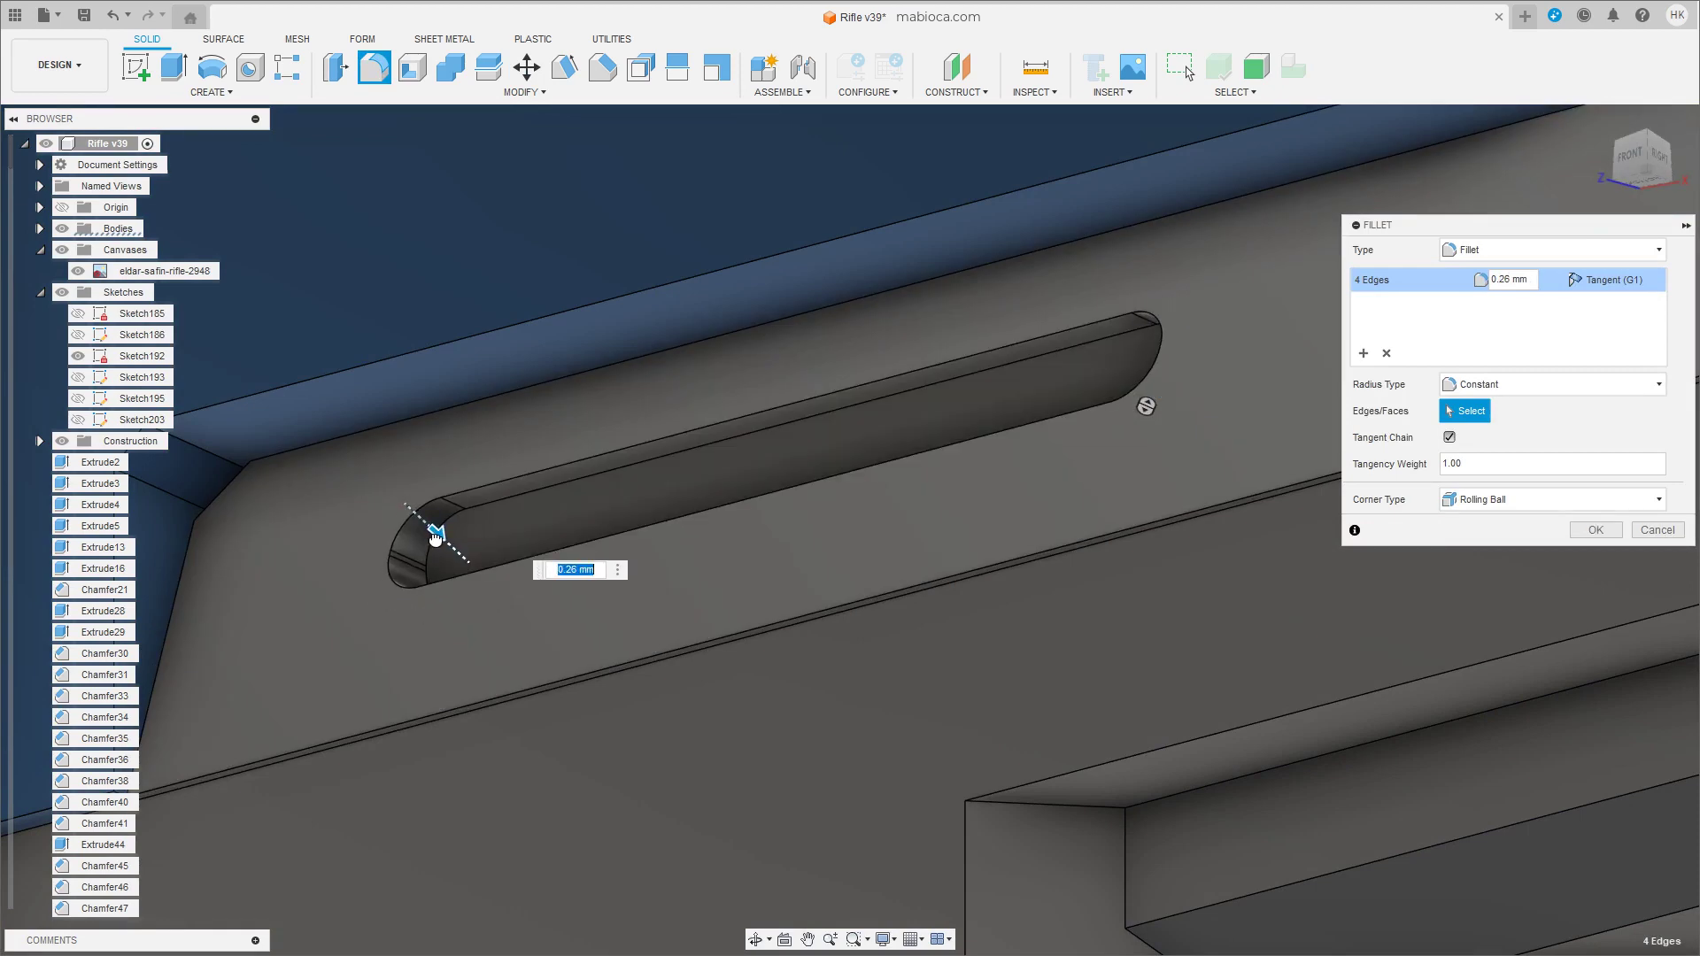
{"action": "mouse_move", "coordinate": [435, 536]}
{"action": "middle_mouse_down", "text": "shift"}
{"action": "mouse_move", "coordinate": [889, 624]}
{"action": "mouse_move", "coordinate": [1048, 751]}
{"action": "mouse_move", "coordinate": [1239, 620]}
{"action": "mouse_move", "coordinate": [634, 588]}
{"action": "mouse_move", "coordinate": [244, 507]}
{"action": "mouse_move", "coordinate": [461, 602]}
{"action": "mouse_move", "coordinate": [714, 598]}
{"action": "mouse_move", "coordinate": [827, 693]}
{"action": "middle_mouse_up", "text": "shift"}
{"action": "left_click", "coordinate": [1596, 530]}
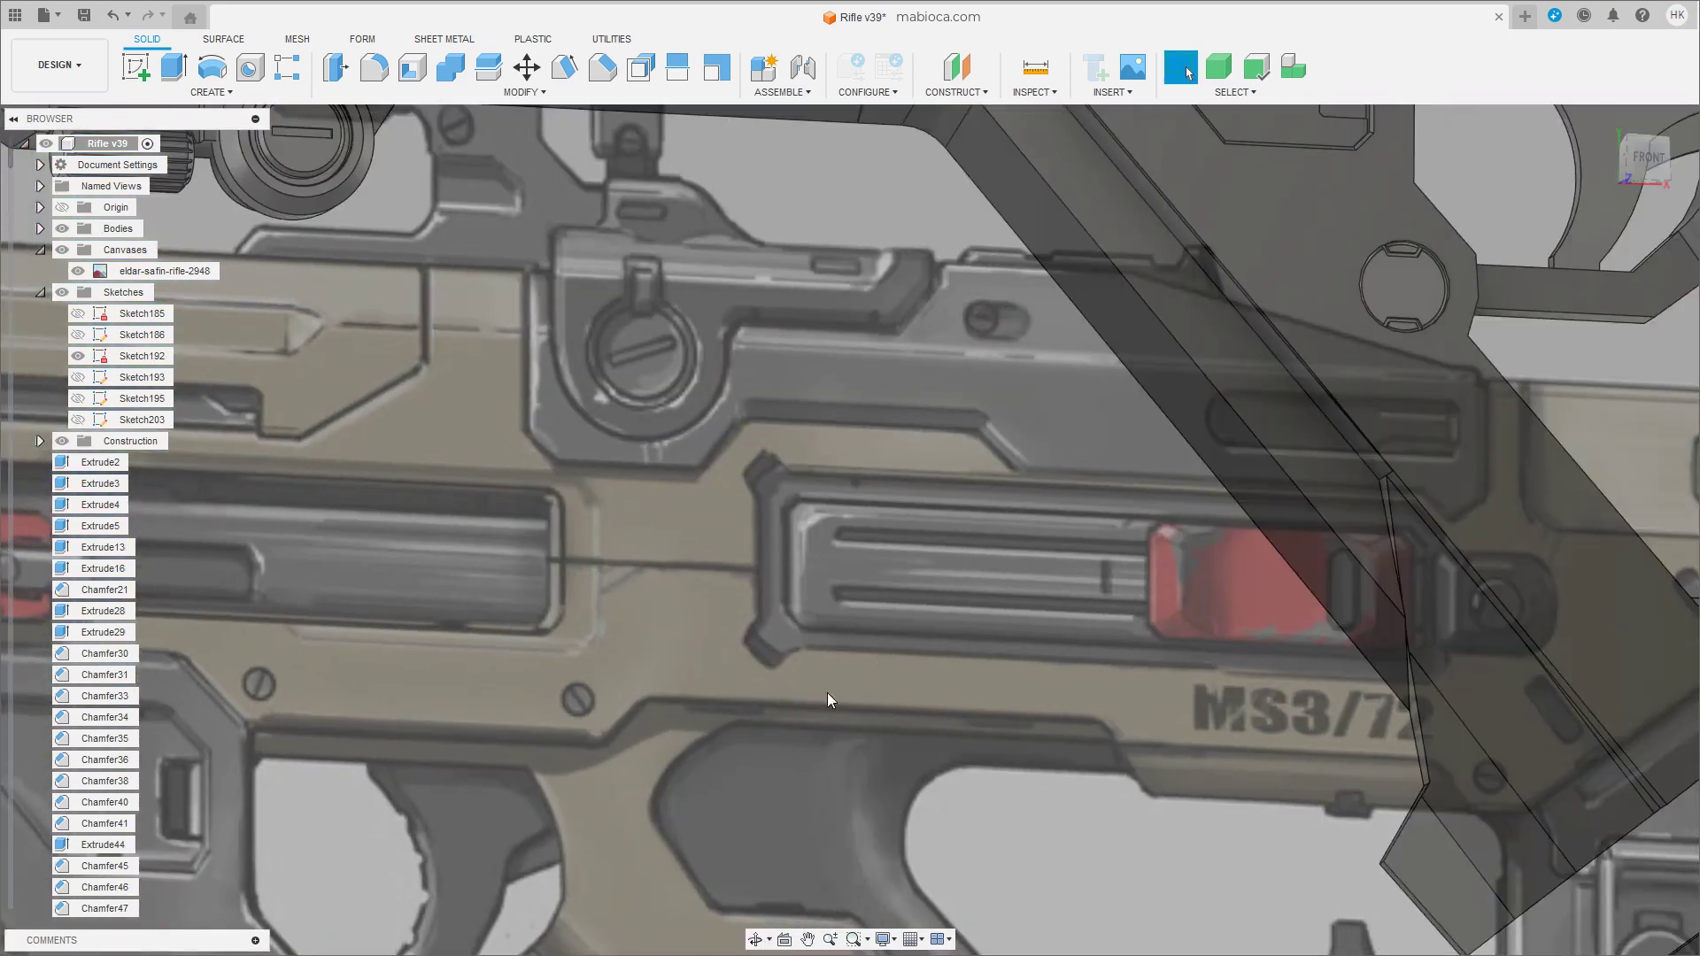
Sketch a slanted line across the blue body's face.
{"action": "scroll", "coordinate": [837, 650], "scroll_direction": "down", "scroll_amount": 5}
{"action": "scroll", "coordinate": [736, 630], "scroll_direction": "up", "scroll_amount": 8}
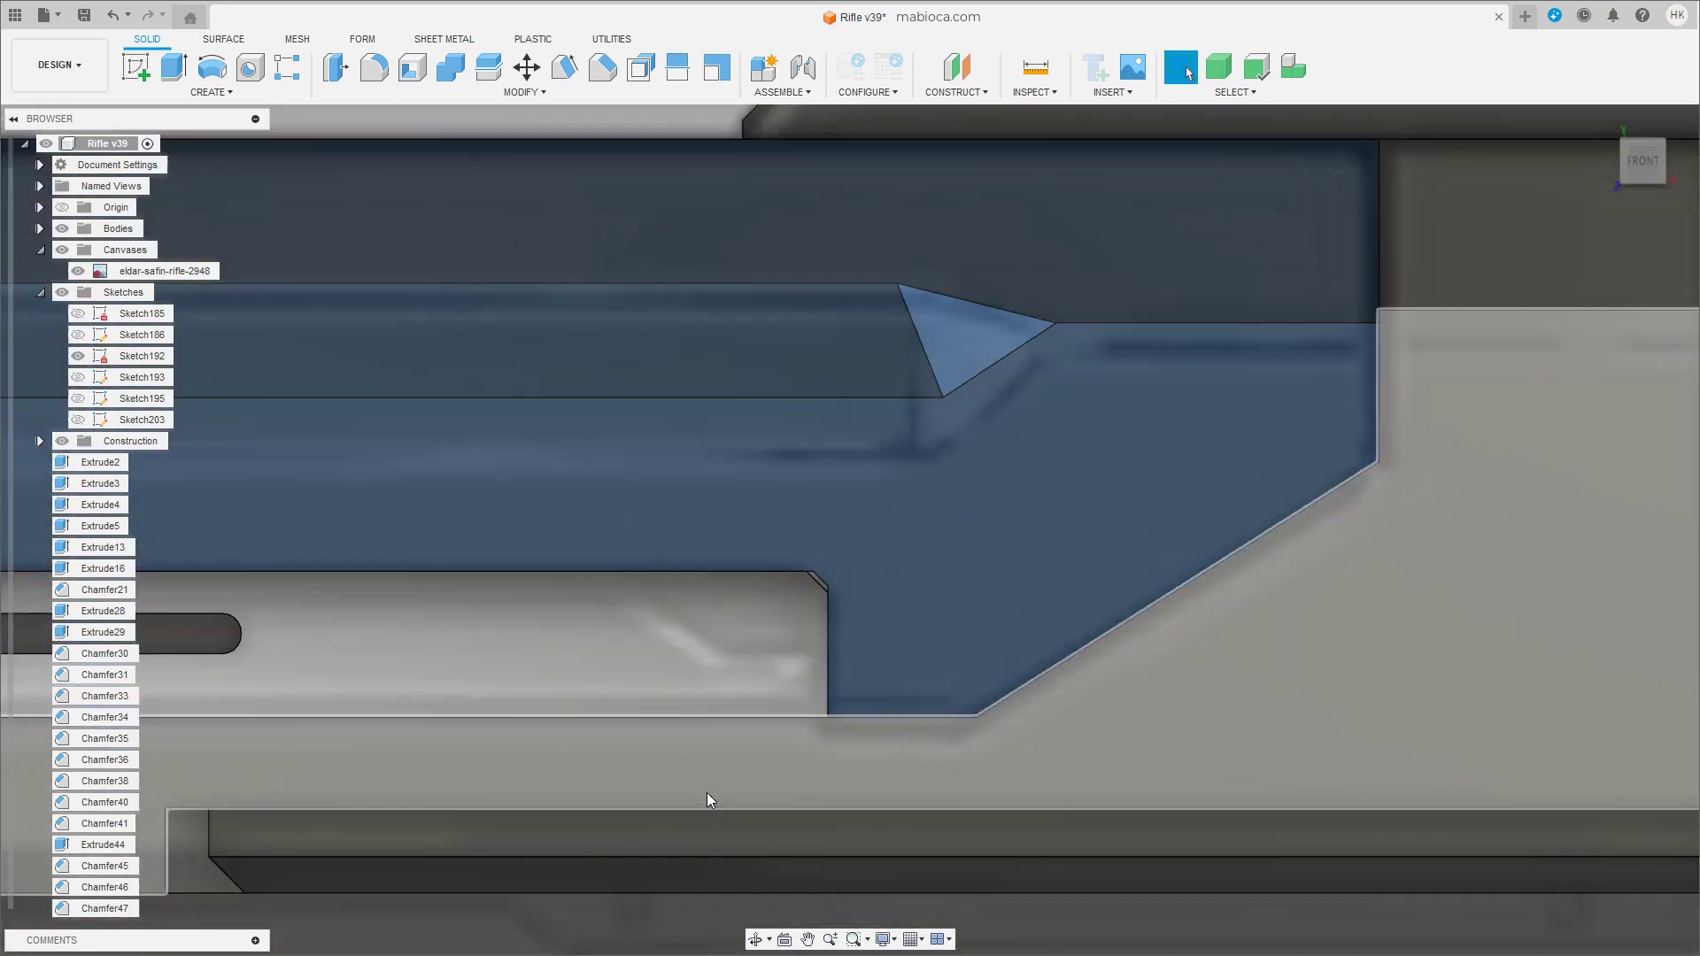
{"action": "scroll", "coordinate": [706, 799], "scroll_direction": "down", "scroll_amount": 2}
{"action": "left_click", "coordinate": [135, 67]}
{"action": "left_click", "coordinate": [762, 641]}
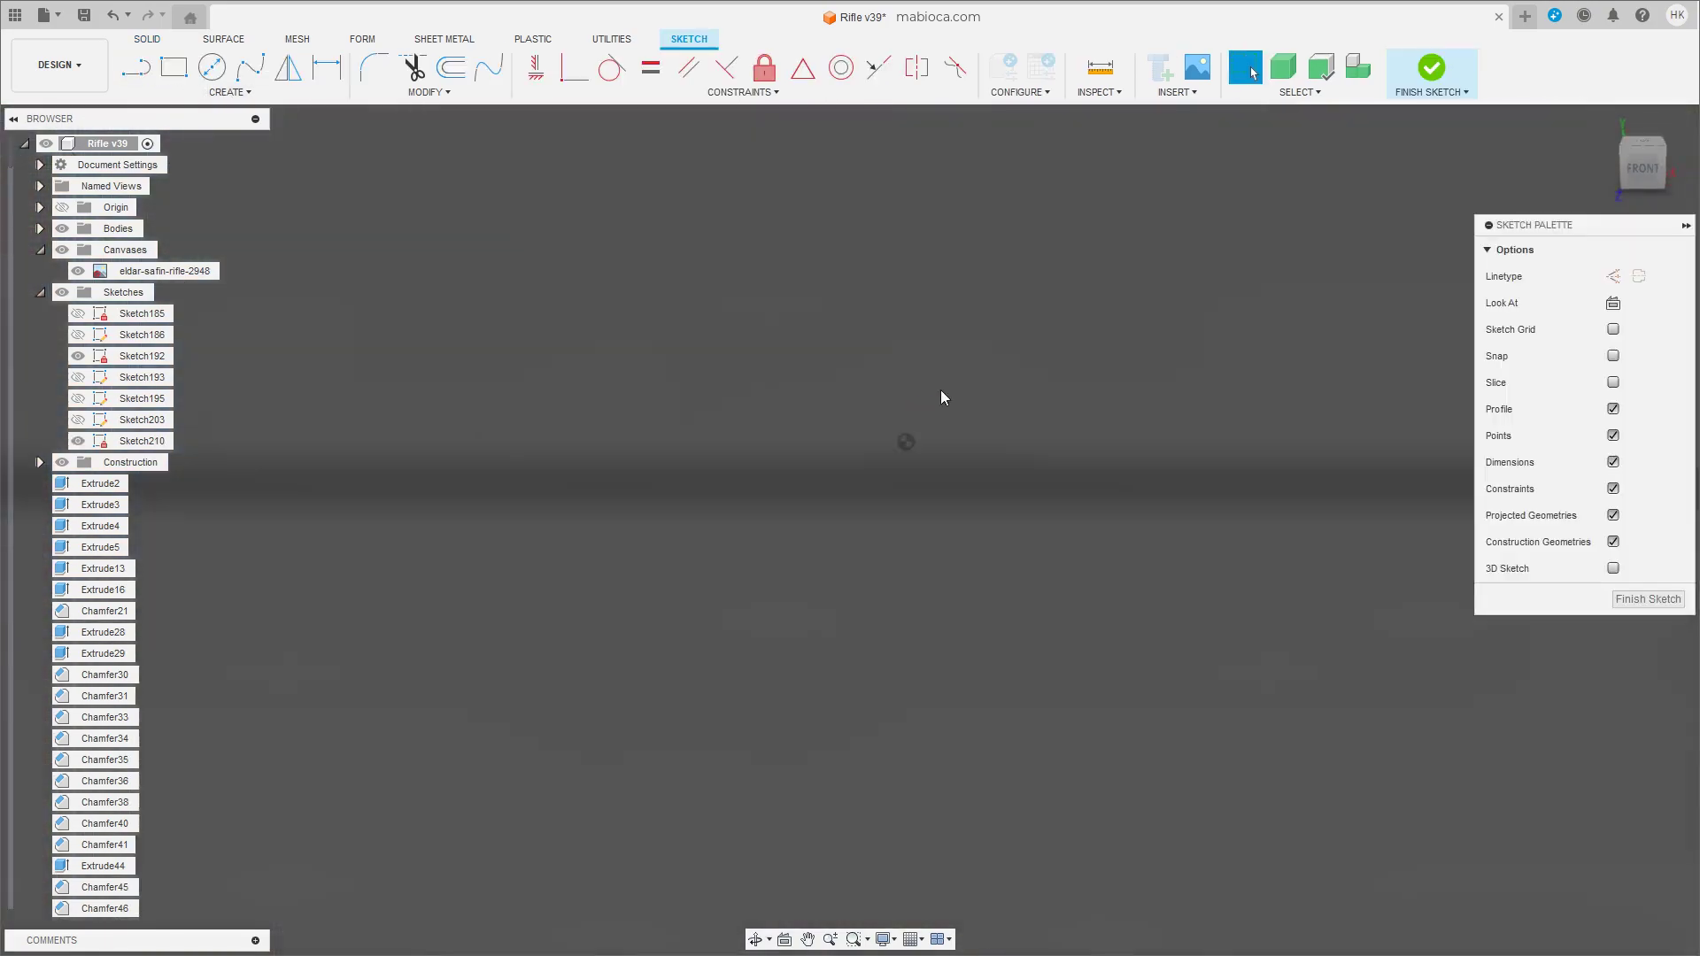
{"action": "scroll", "coordinate": [1310, 278], "scroll_direction": "up", "scroll_amount": 3}
{"action": "scroll", "coordinate": [1353, 305], "scroll_direction": "up", "scroll_amount": 2}
{"action": "scroll", "coordinate": [1088, 505], "scroll_direction": "up", "scroll_amount": 5}
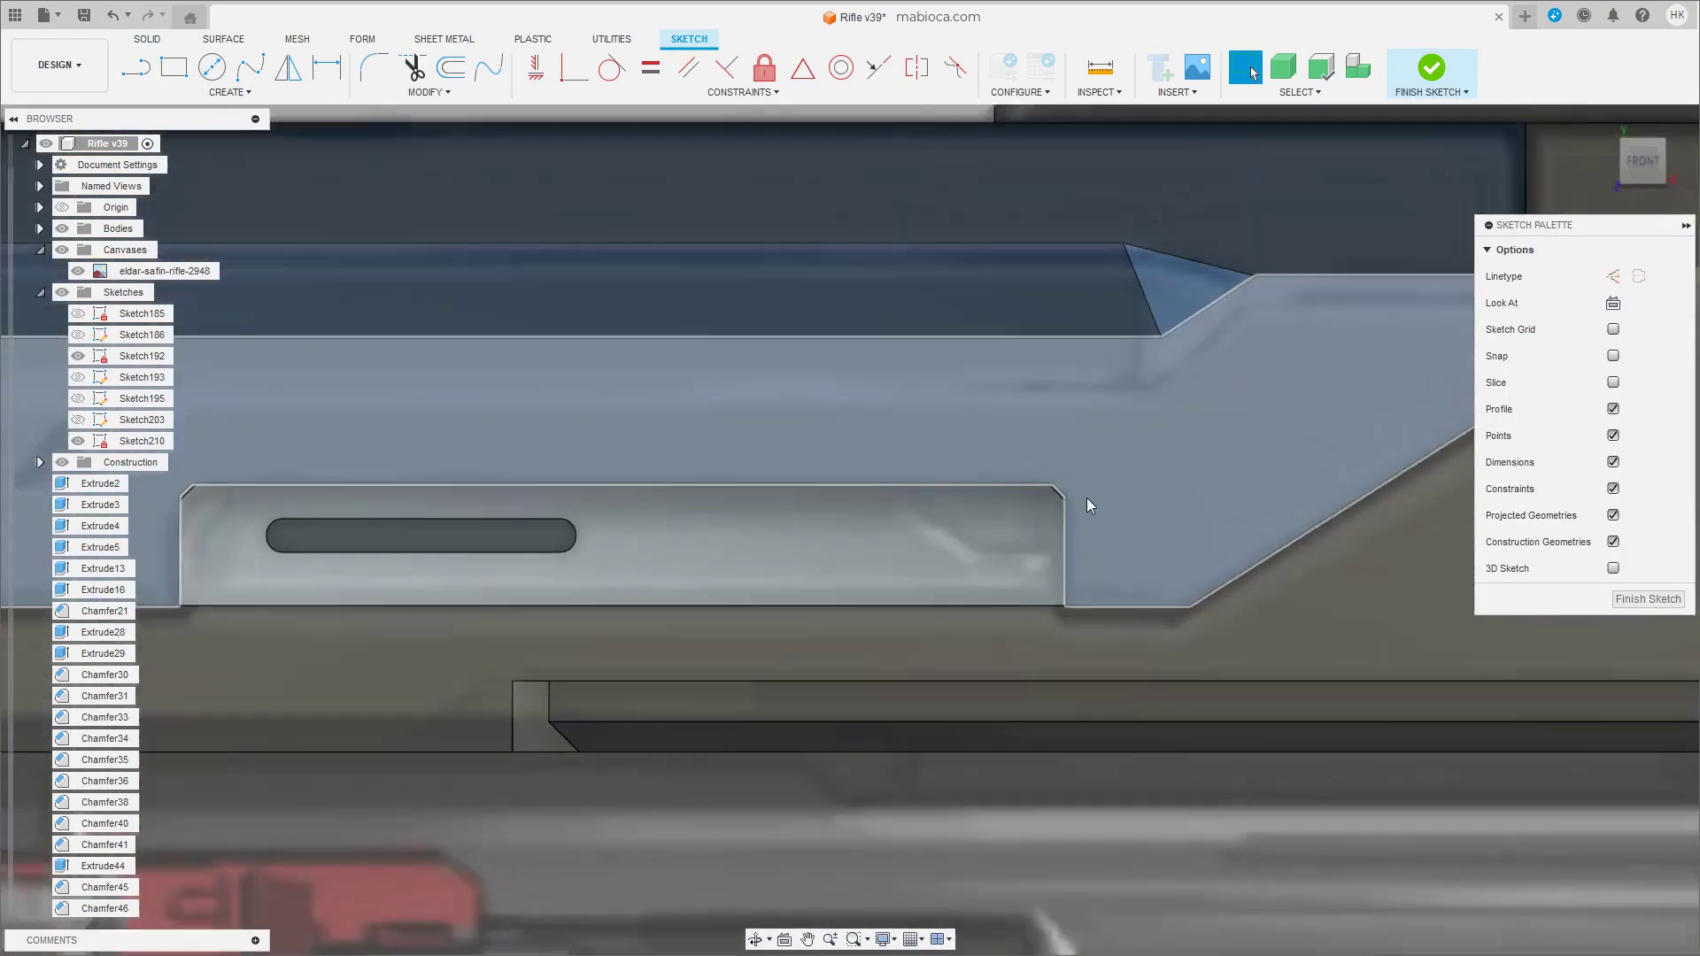
{"action": "key", "text": "l"}
{"action": "left_click", "coordinate": [1107, 555]}
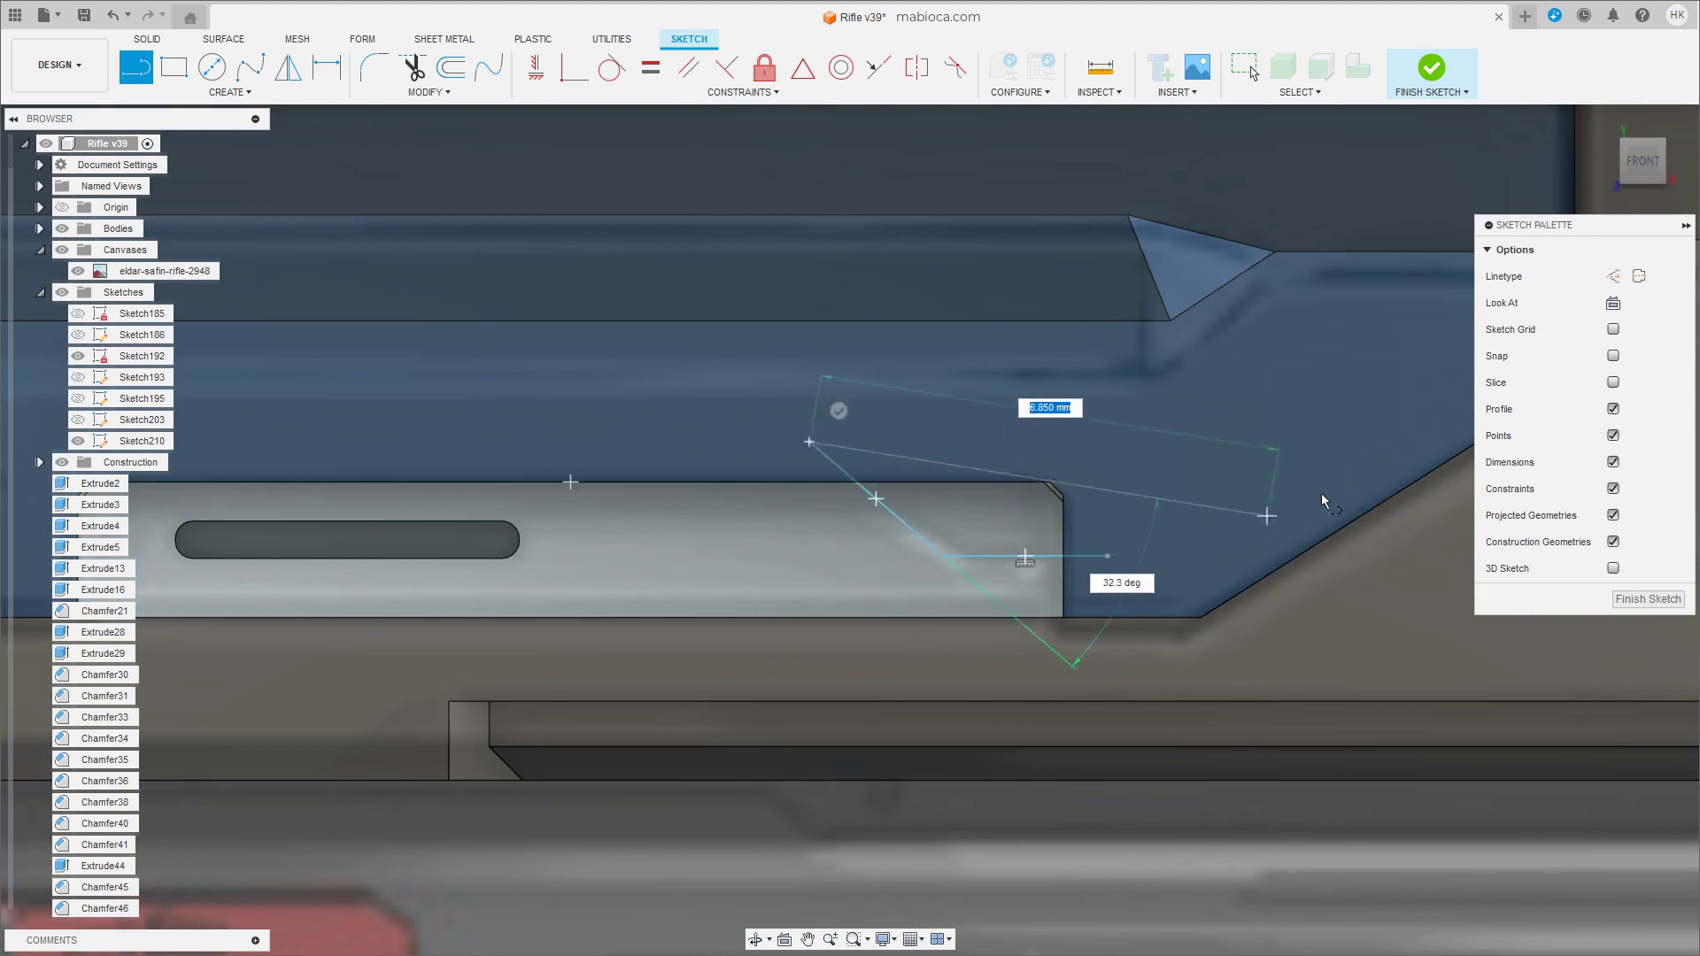
{"action": "left_click", "coordinate": [1647, 600]}
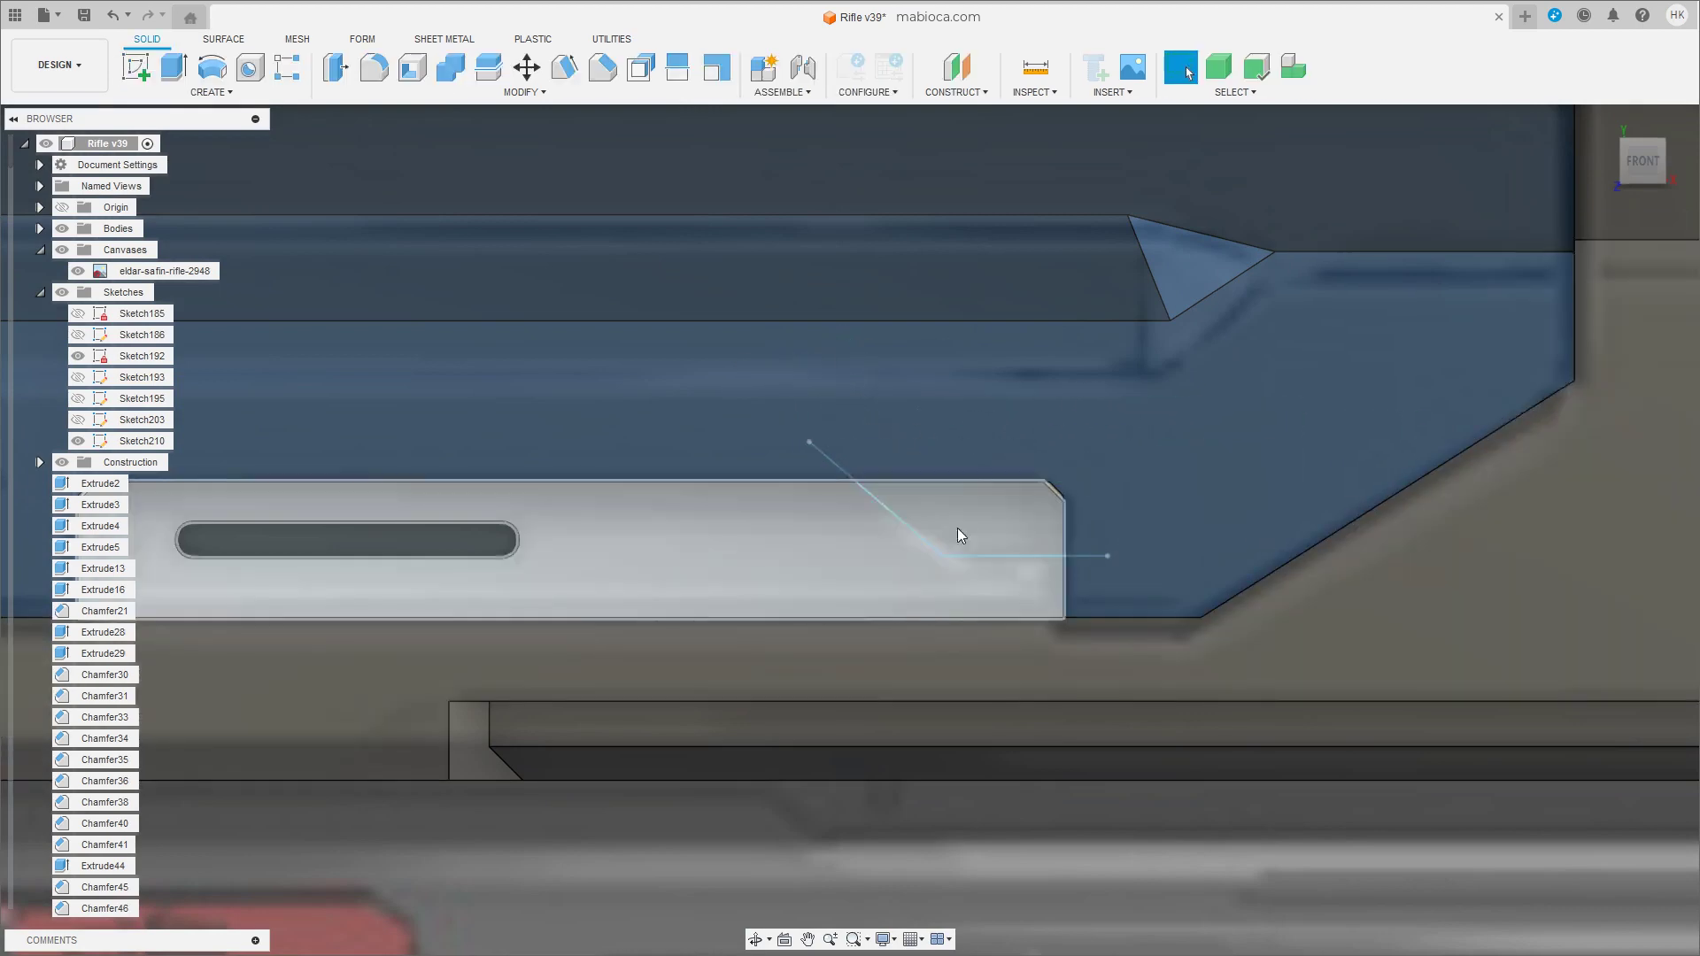
Extrude the angled profile 0.21 mm, joining it to the body.
{"action": "key", "text": "e"}
{"action": "left_click", "coordinate": [1043, 551]}
{"action": "middle_click_drag", "start_coordinate": [997, 590], "coordinate": [974, 506], "text": "shift"}
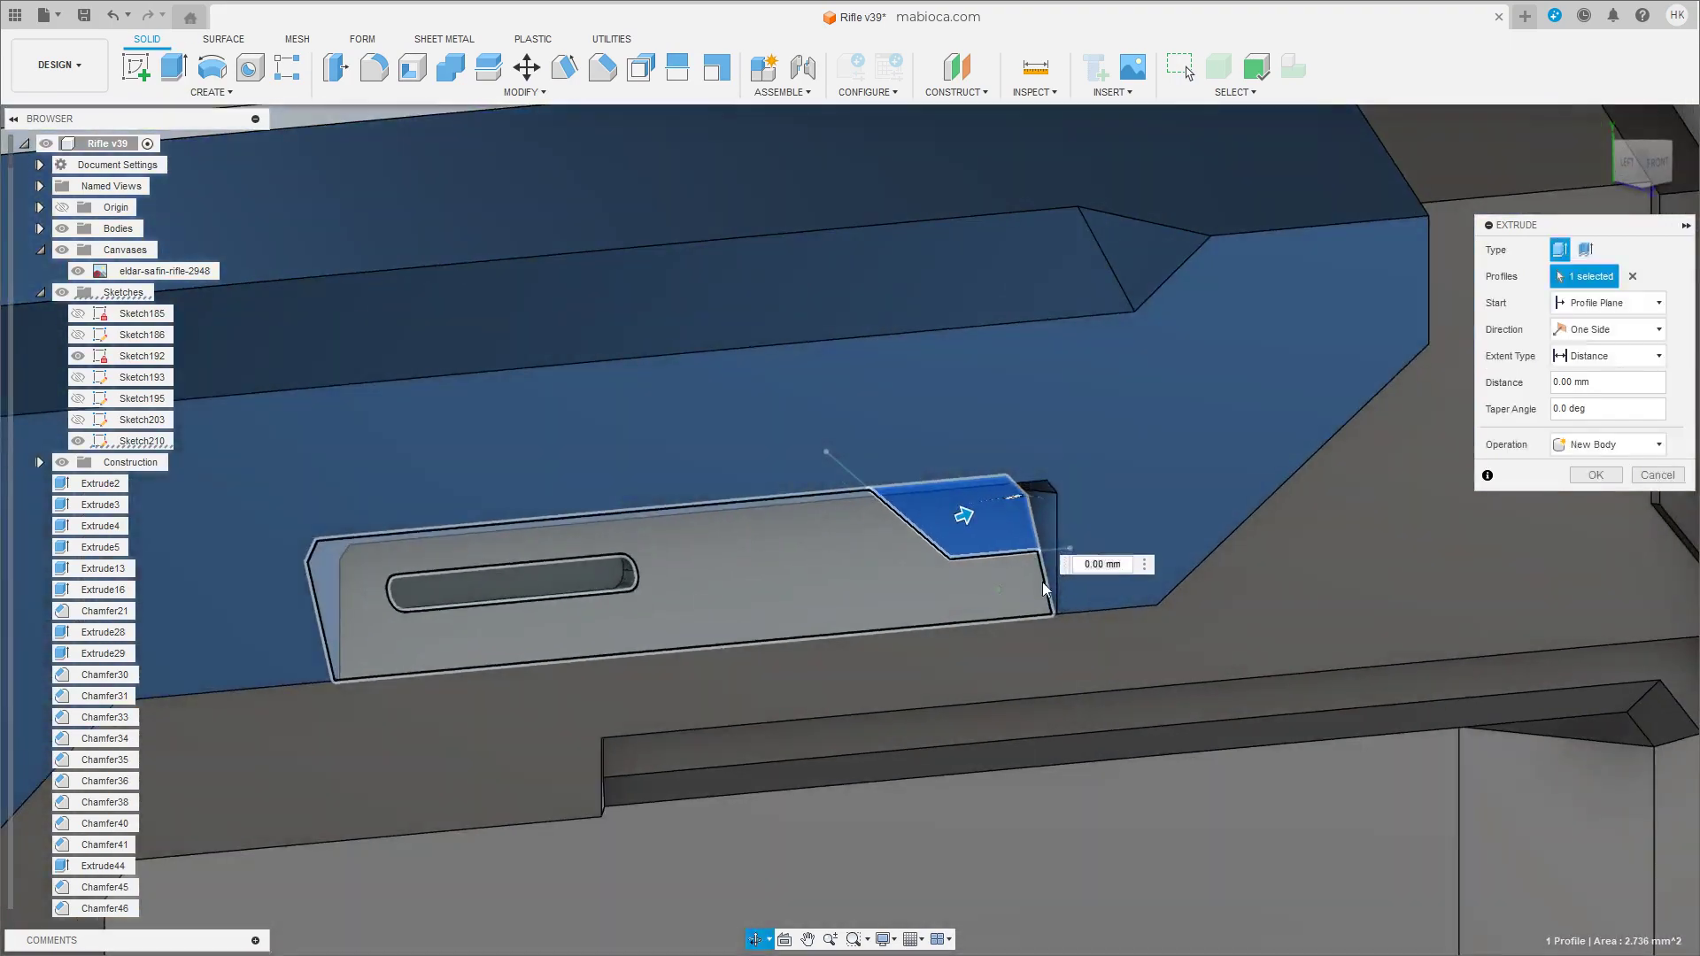
{"action": "left_click_drag", "start_coordinate": [971, 507], "coordinate": [979, 515]}
{"action": "left_click", "coordinate": [1607, 445]}
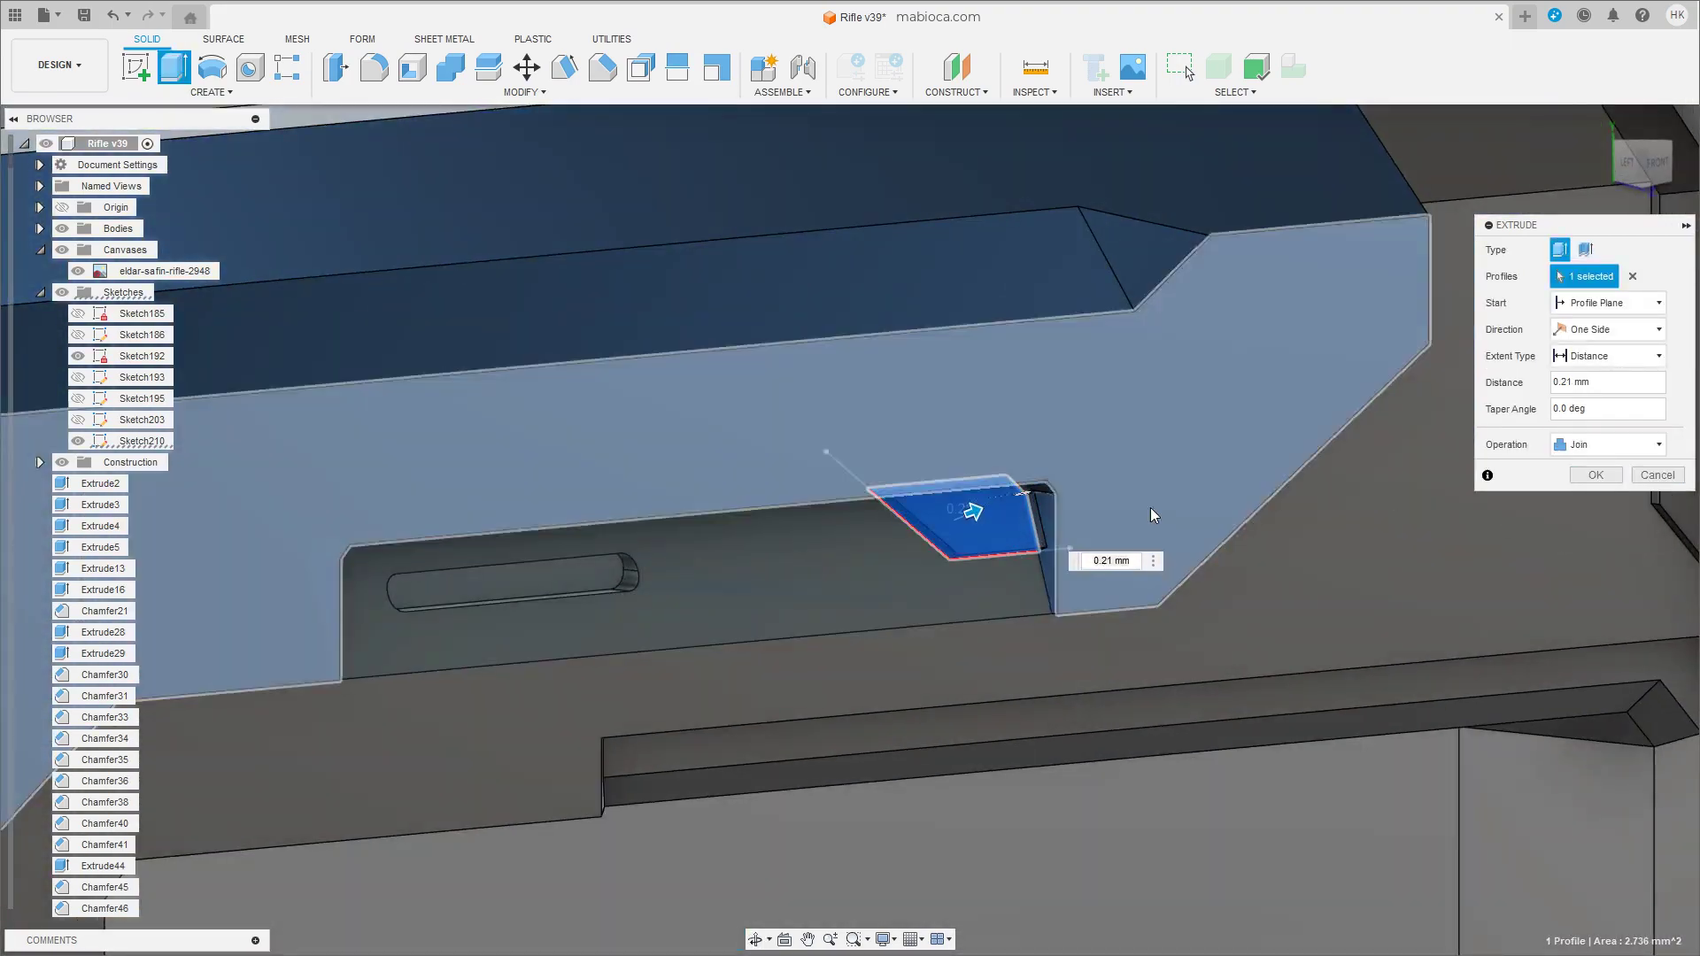
{"action": "mouse_move", "coordinate": [983, 531]}
{"action": "middle_mouse_down", "text": "shift"}
{"action": "mouse_move", "coordinate": [975, 483]}
{"action": "mouse_move", "coordinate": [942, 530]}
{"action": "middle_mouse_up", "text": "shift"}
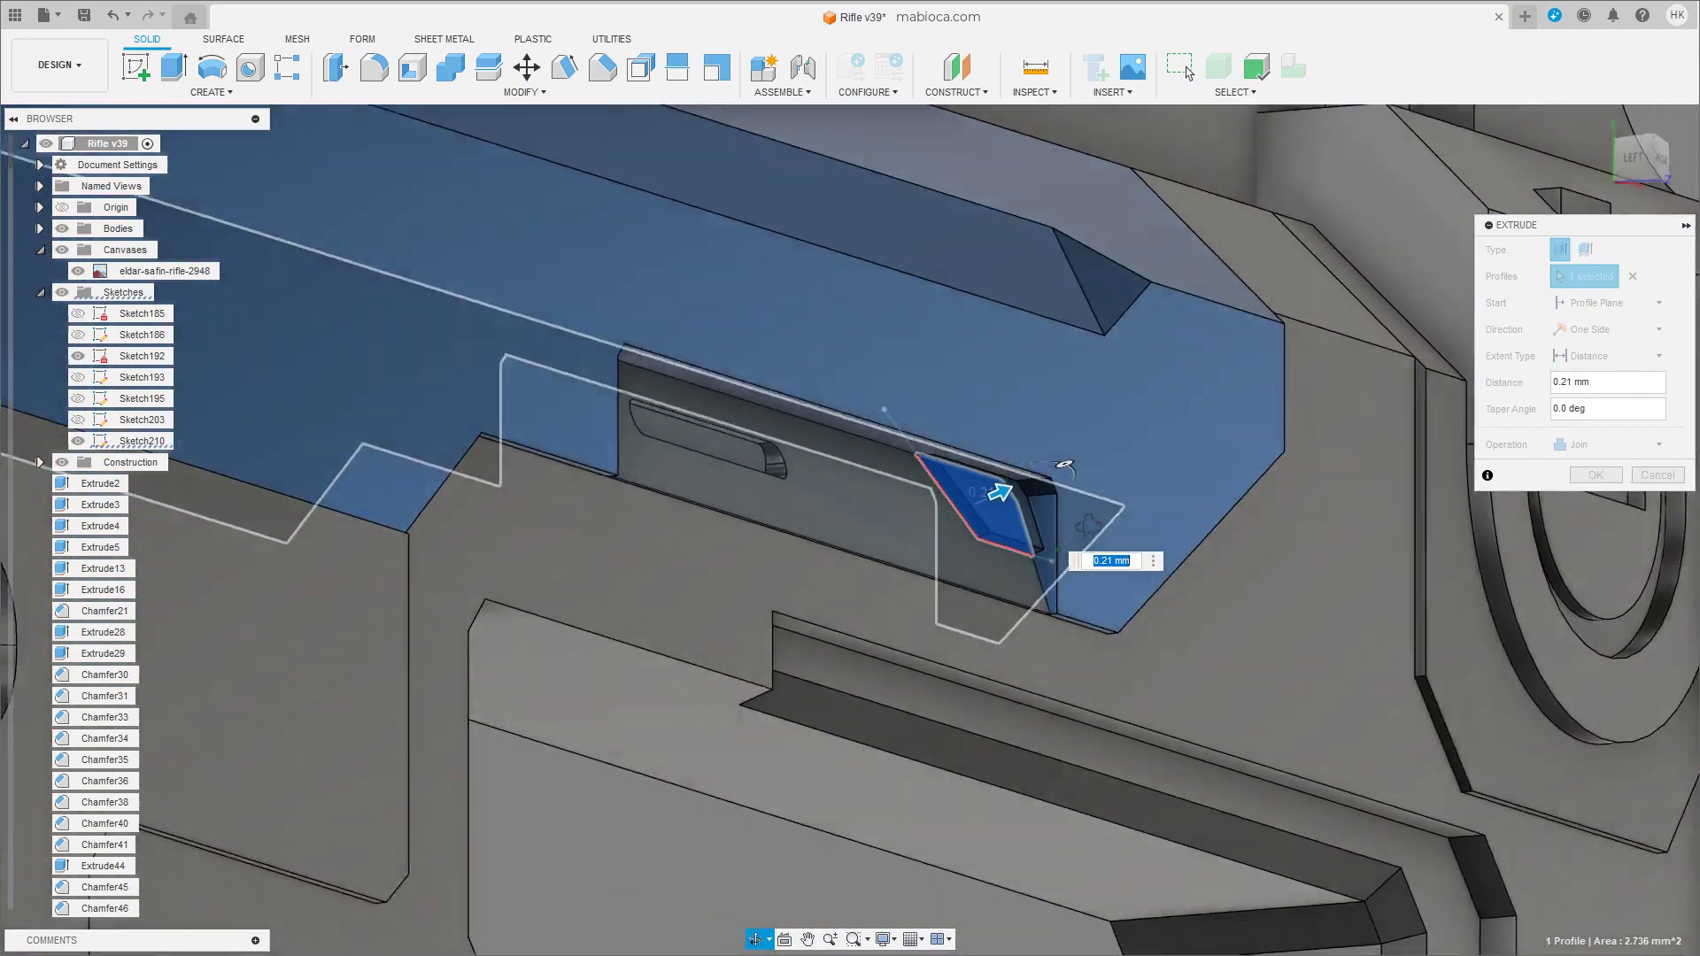
{"action": "key", "text": "Return"}
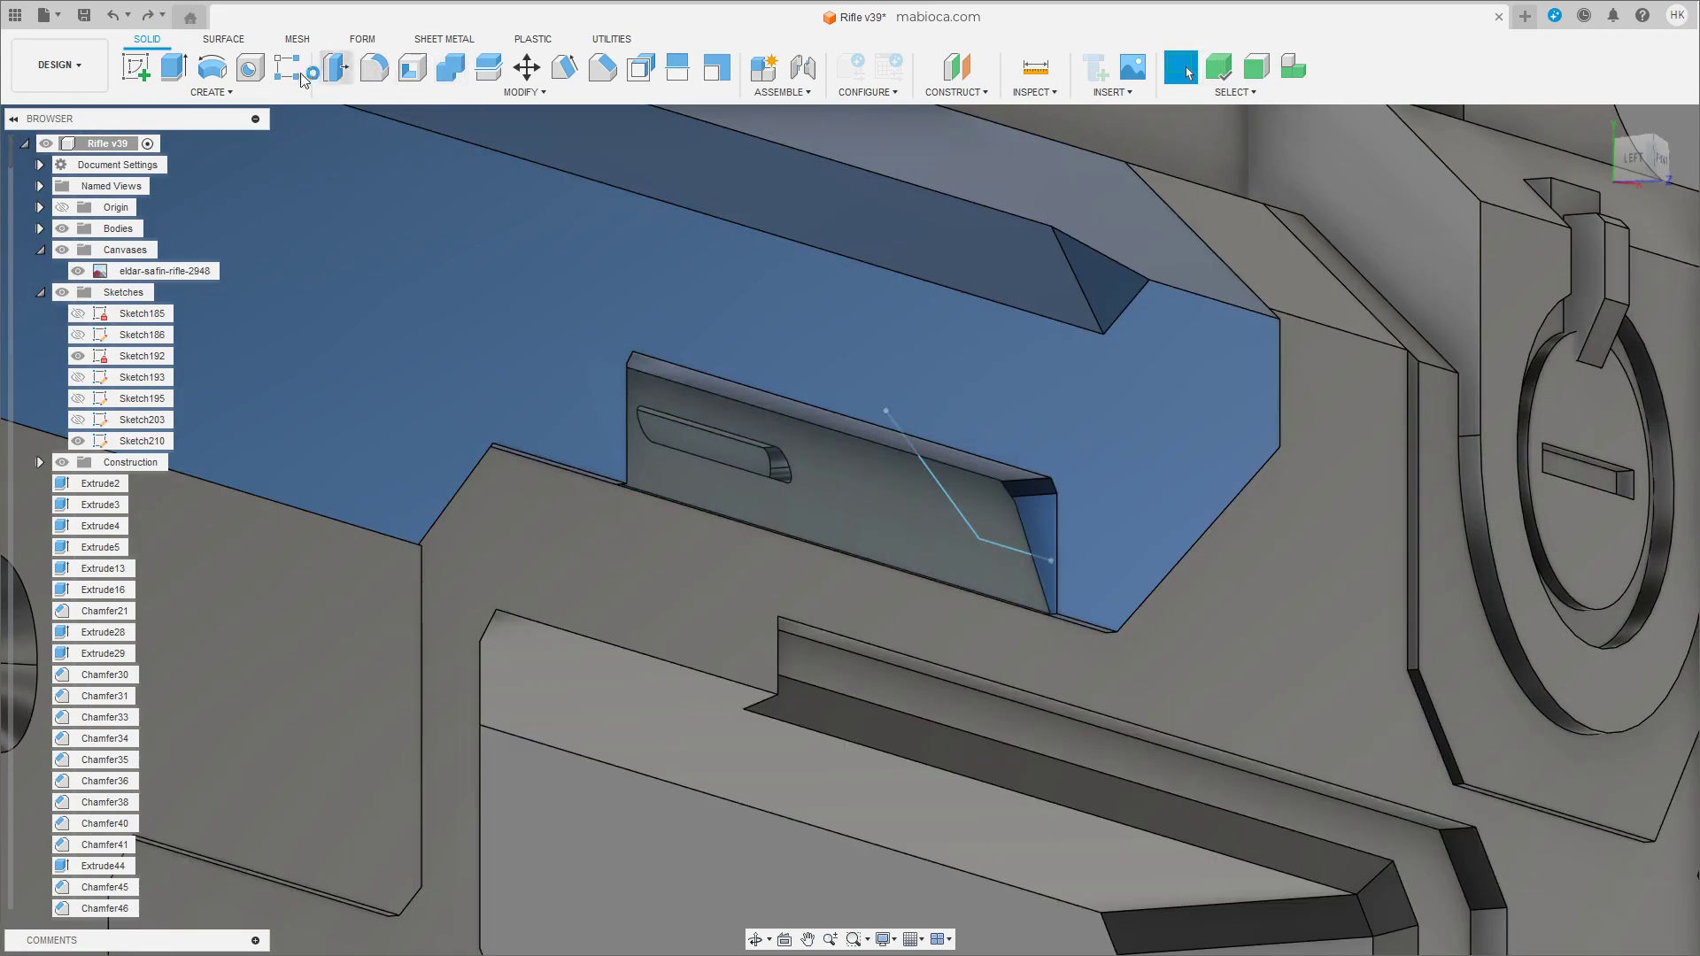
Extrude the angled profile again 0.229 mm as a separate new bevel body.
{"action": "key", "text": "e"}
{"action": "left_click", "coordinate": [988, 503]}
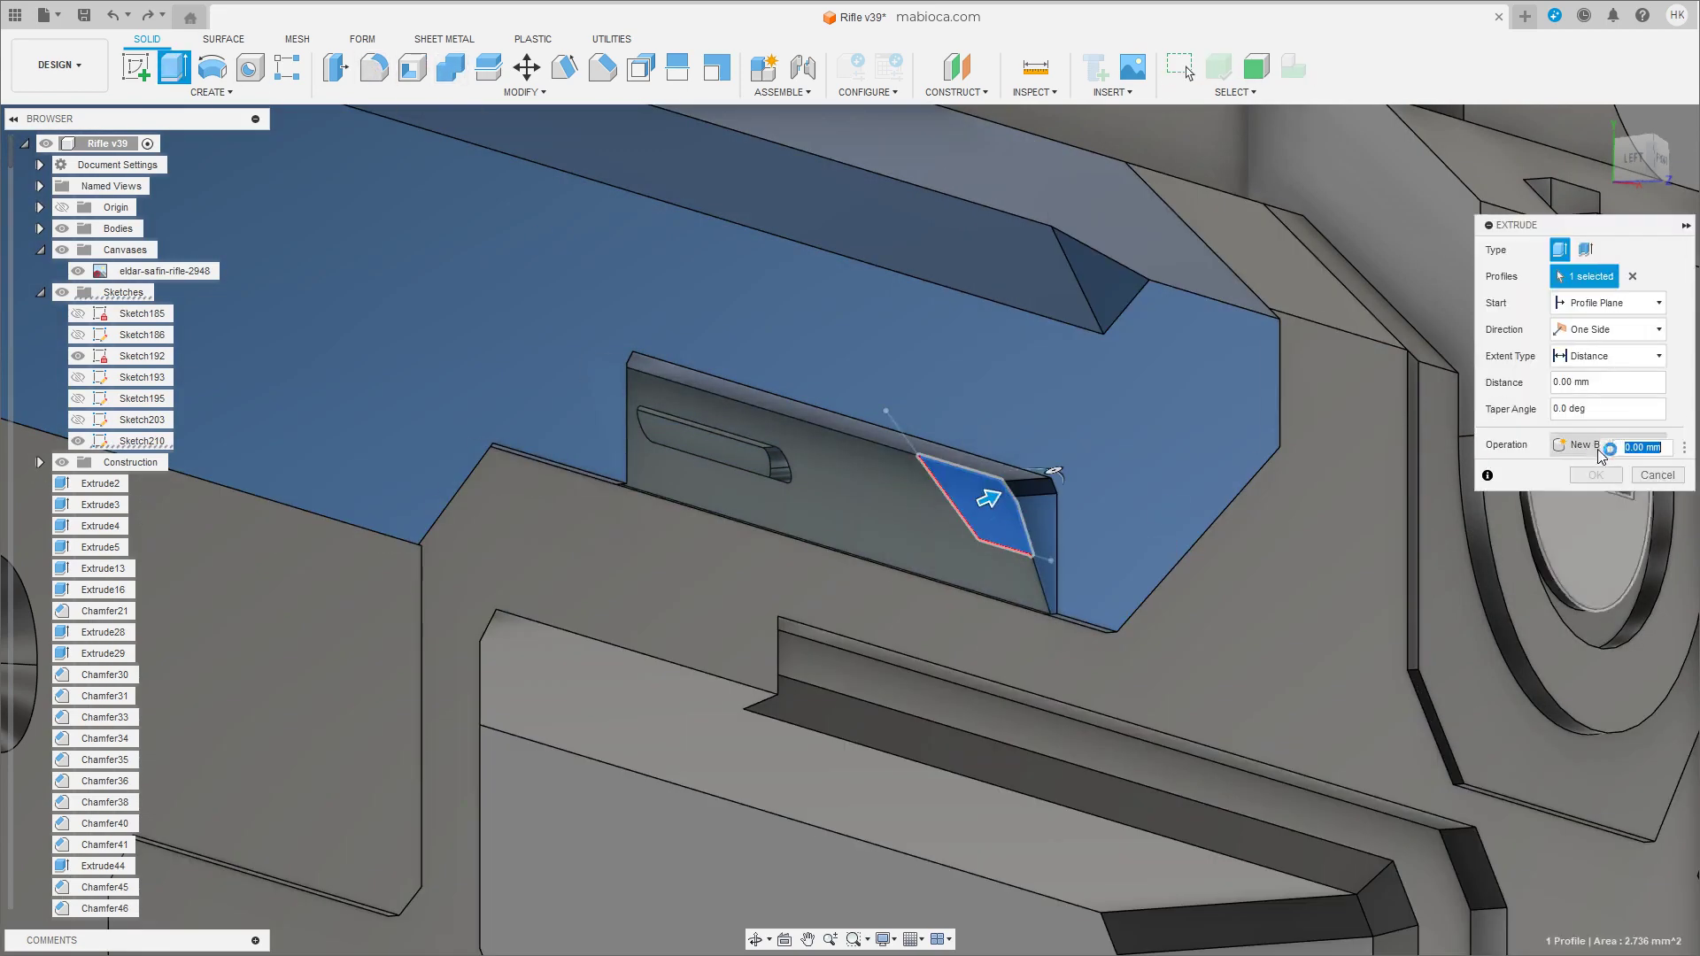
{"action": "left_click", "coordinate": [1612, 445]}
{"action": "left_click", "coordinate": [1612, 514]}
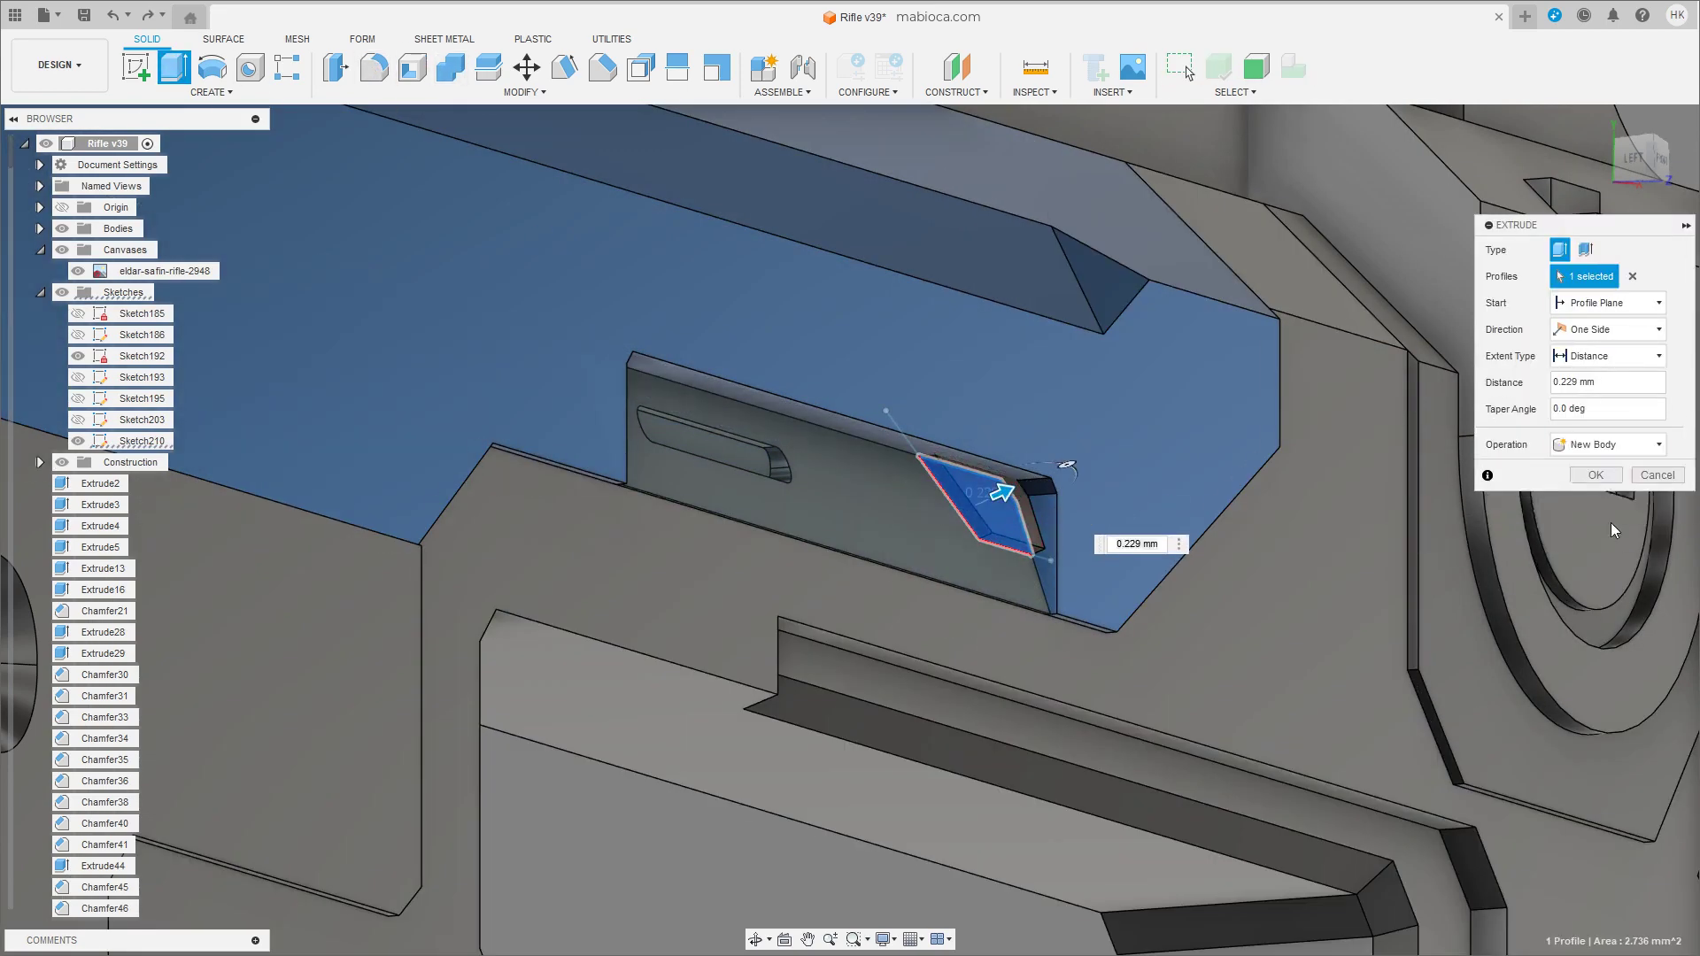
{"action": "key", "text": "Return"}
{"action": "middle_click_drag", "start_coordinate": [1243, 590], "coordinate": [841, 524], "text": "shift"}
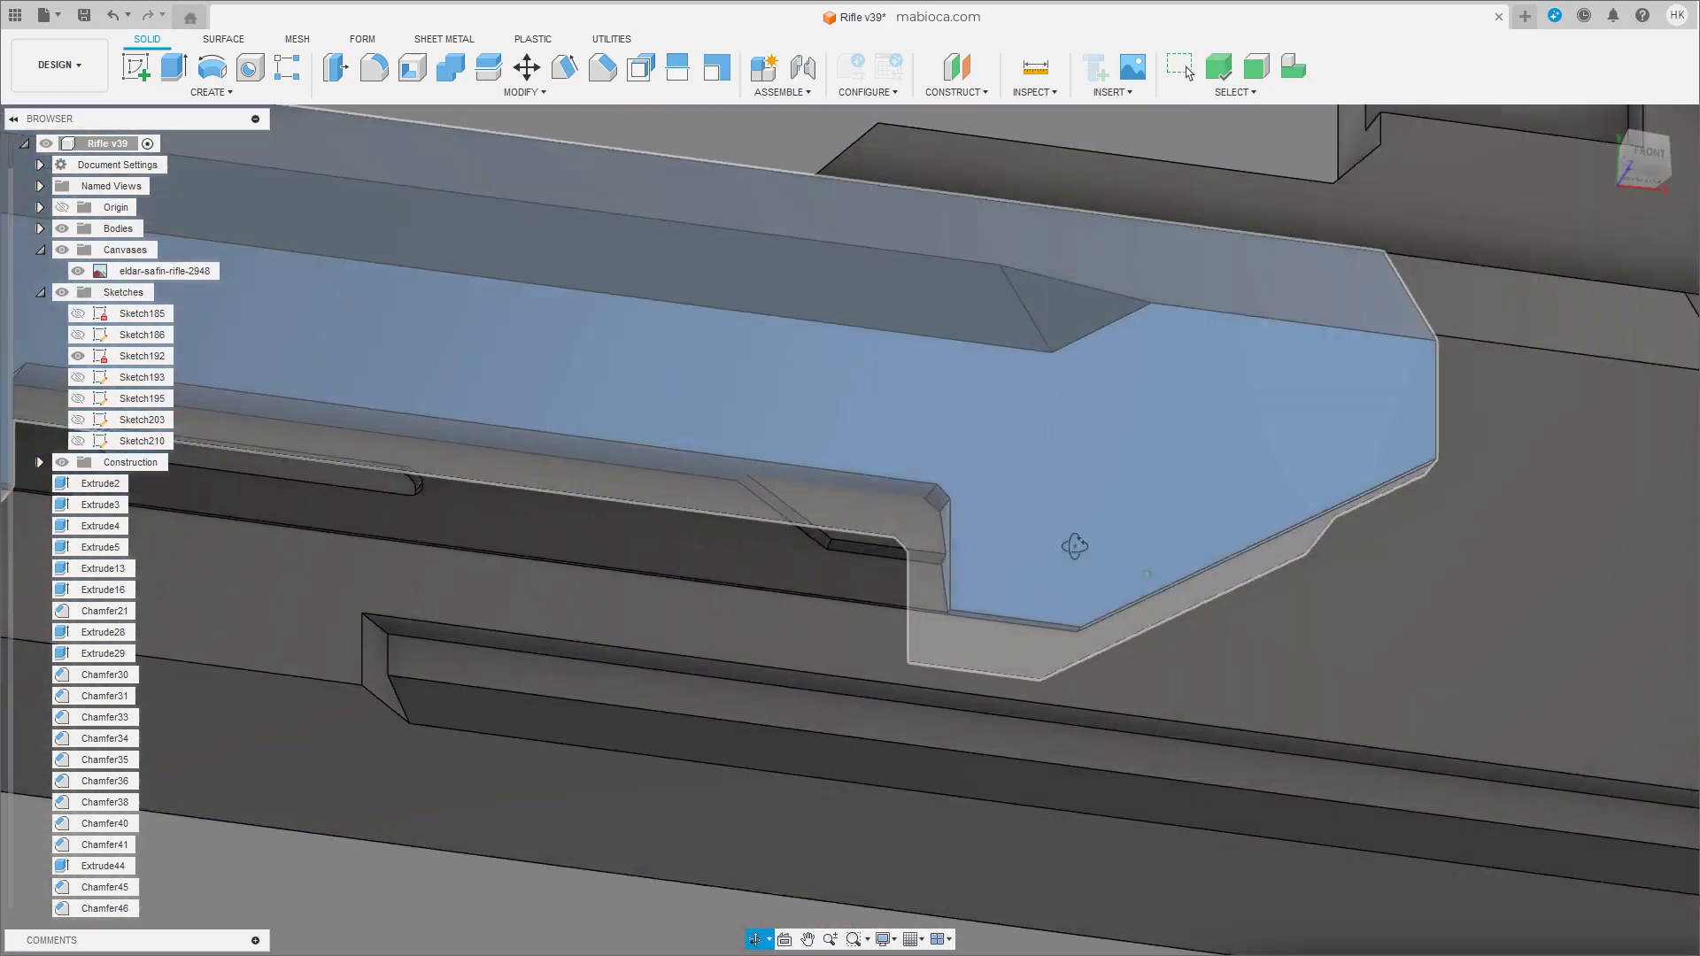
{"action": "left_click", "coordinate": [841, 525]}
{"action": "key", "text": "c"}
{"action": "key", "text": "Return"}
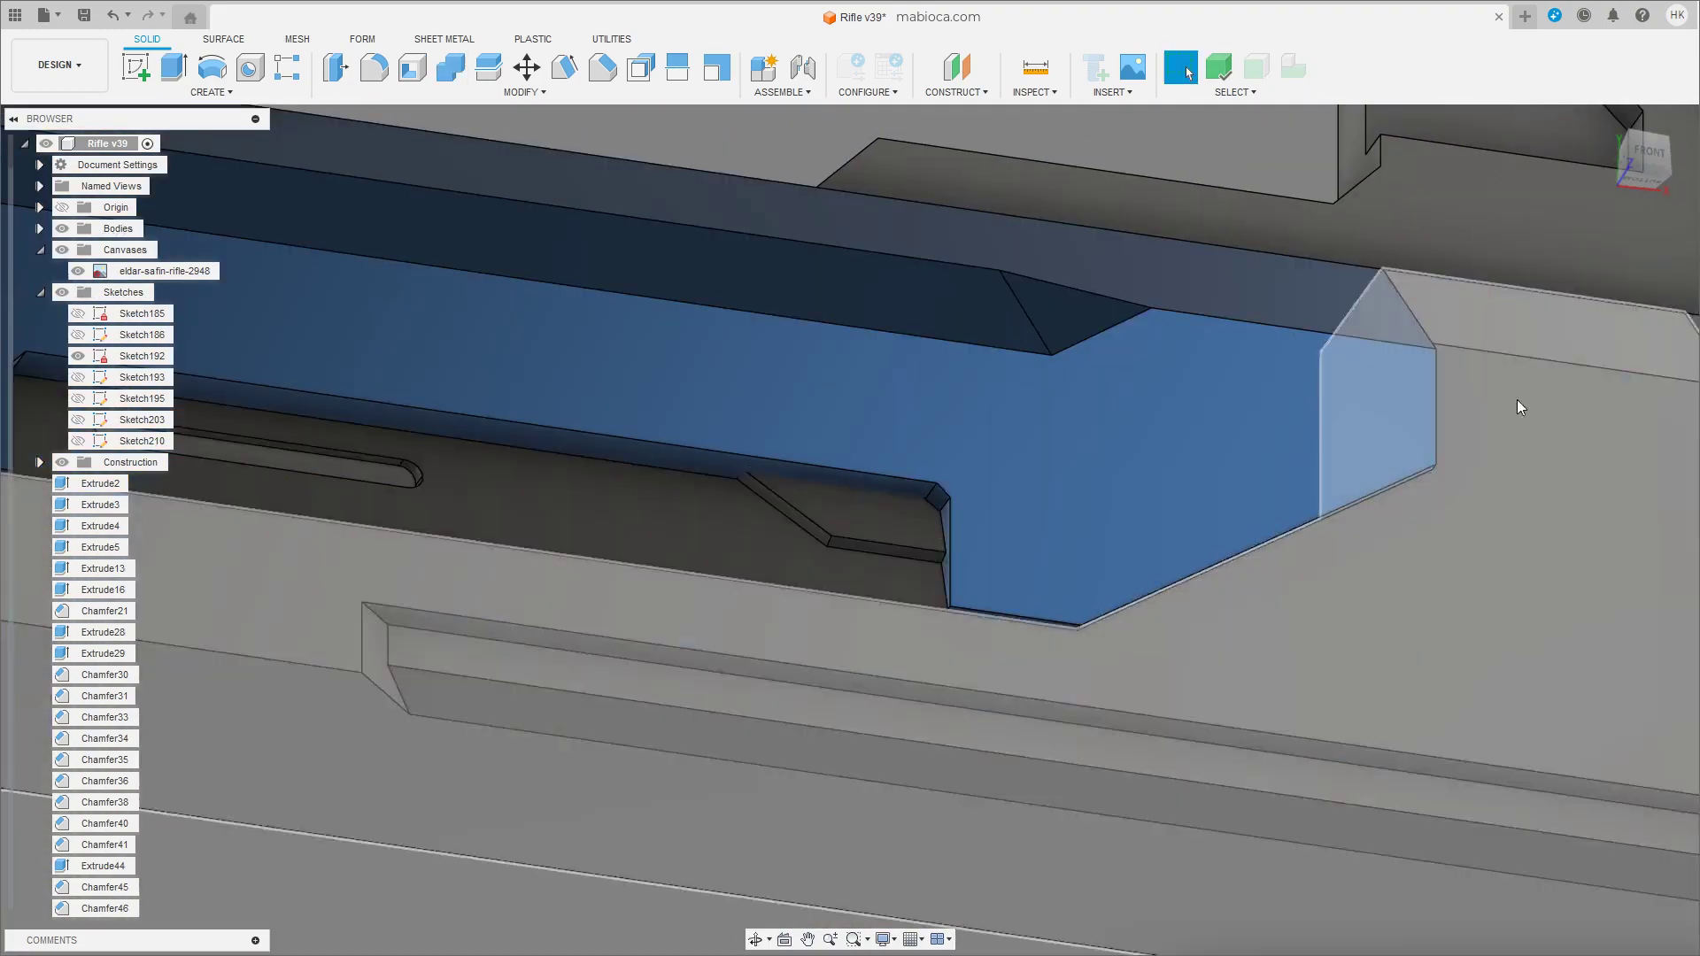
{"action": "mouse_move", "coordinate": [1517, 401]}
{"action": "middle_mouse_down", "text": "shift"}
{"action": "mouse_move", "coordinate": [937, 609]}
{"action": "mouse_move", "coordinate": [821, 592]}
{"action": "middle_mouse_up", "text": "shift"}
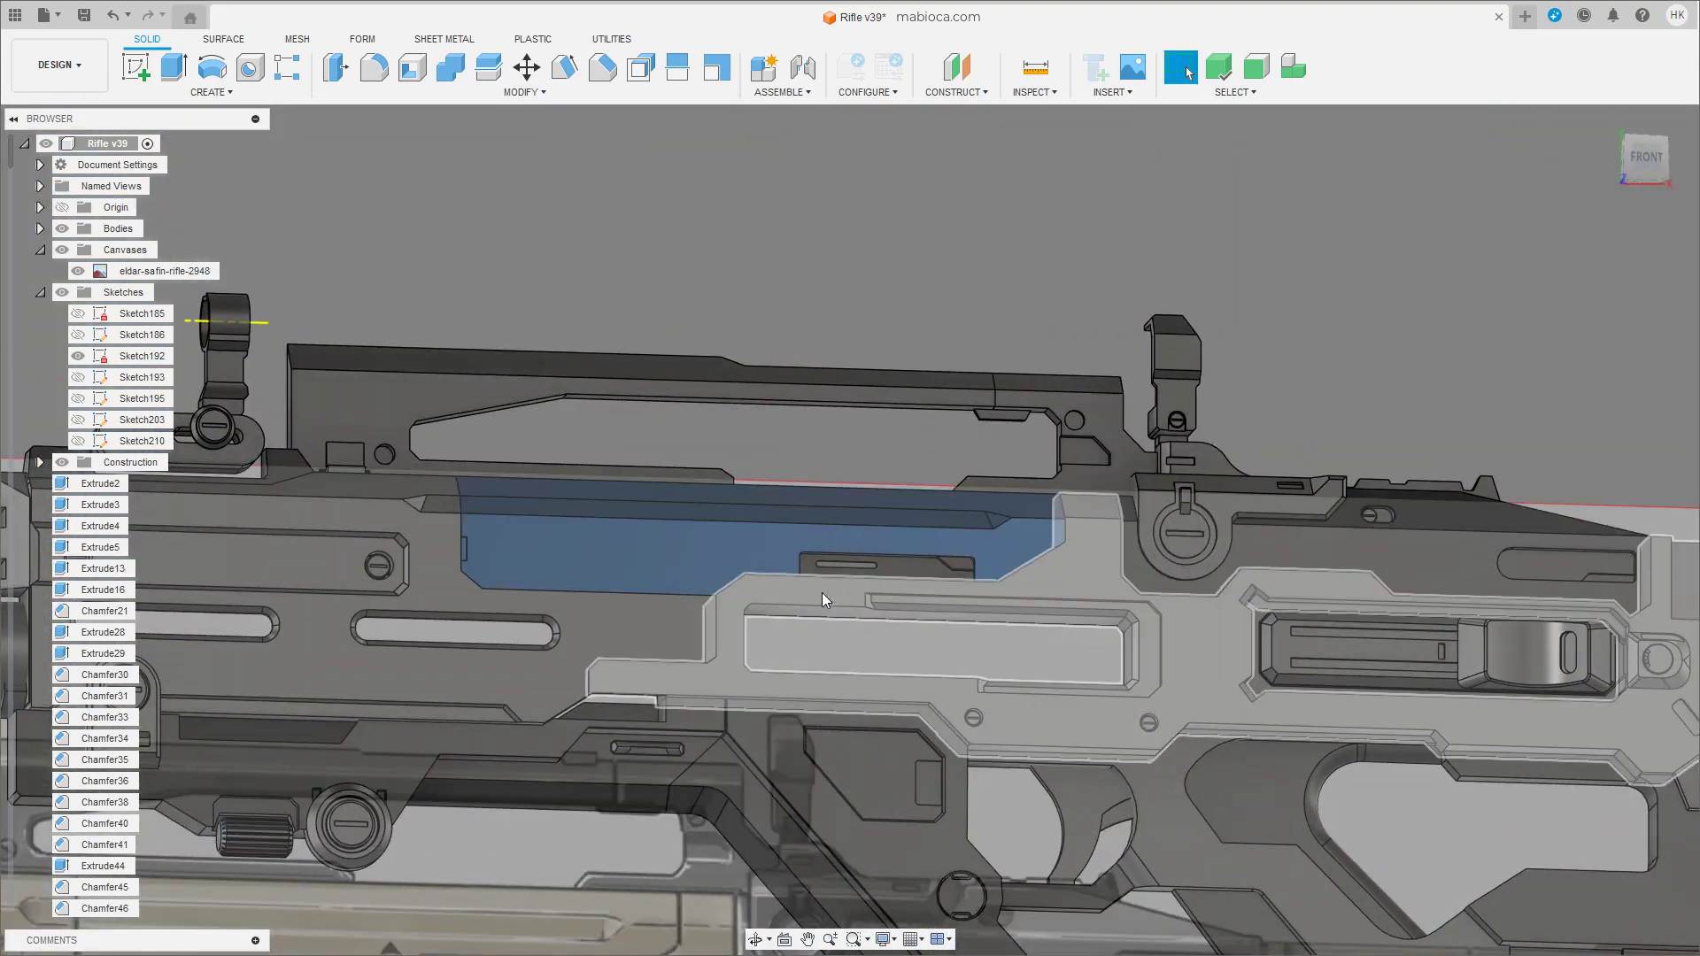
{"action": "mouse_move", "coordinate": [822, 593]}
{"action": "middle_mouse_down", "text": "shift"}
{"action": "mouse_move", "coordinate": [992, 649]}
{"action": "mouse_move", "coordinate": [721, 695]}
{"action": "middle_mouse_up", "text": "shift"}
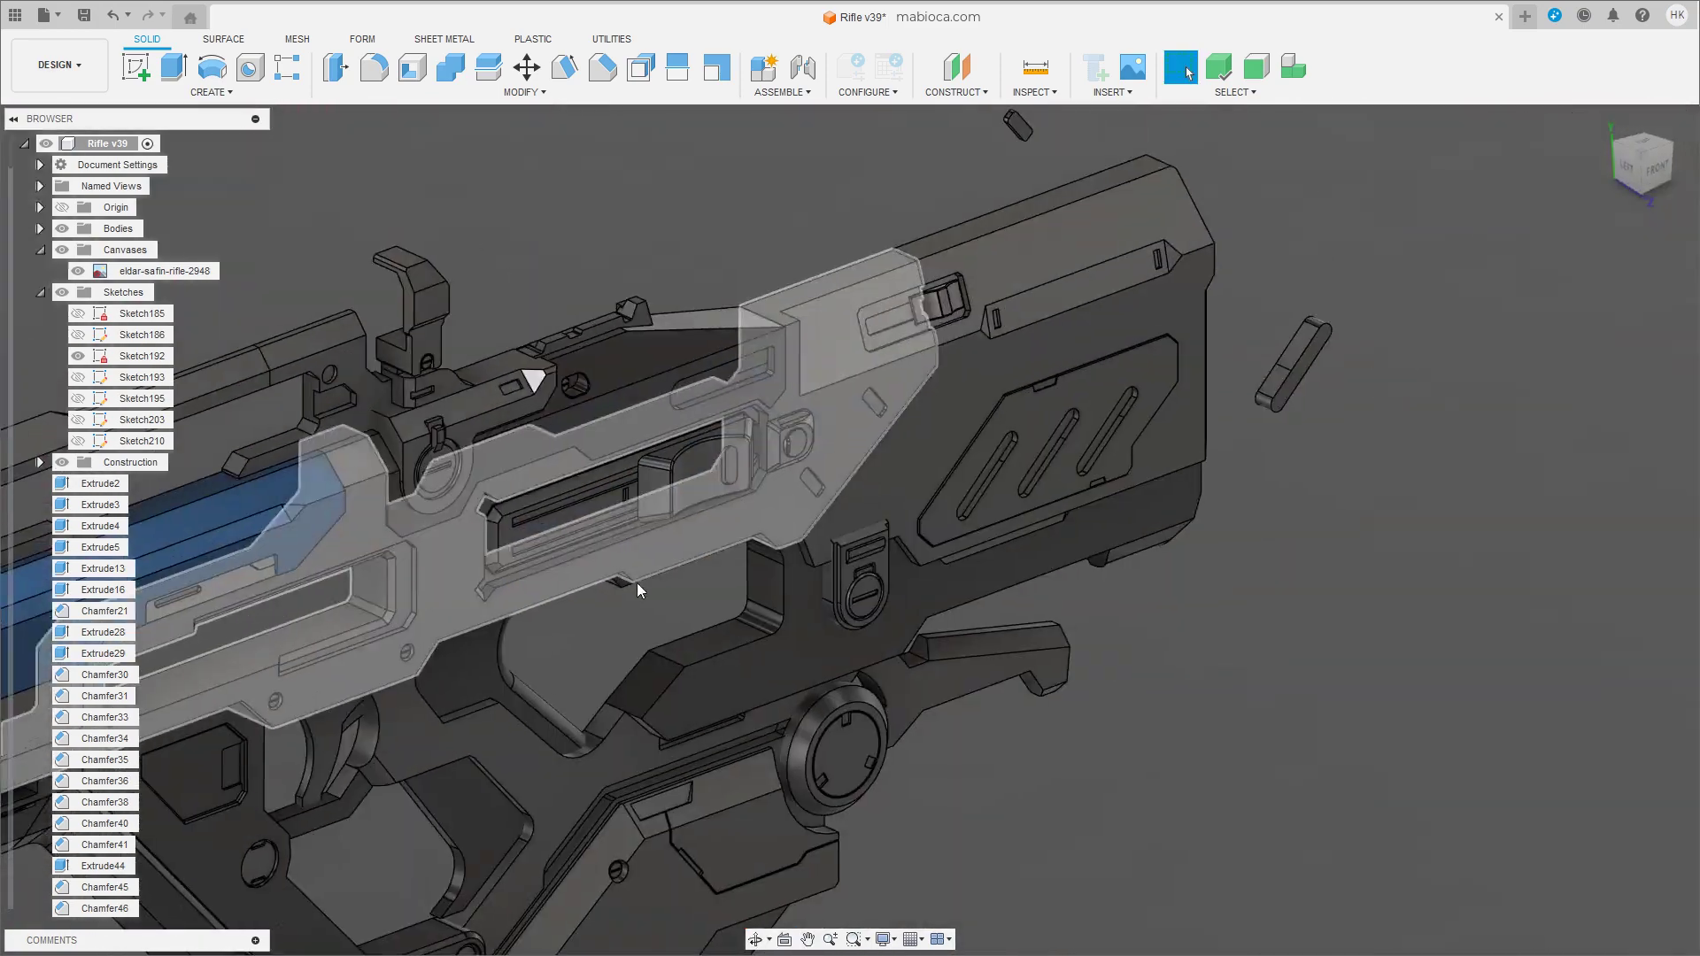
{"action": "scroll", "coordinate": [721, 688], "scroll_direction": "up", "scroll_amount": 5}
{"action": "scroll", "coordinate": [741, 597], "scroll_direction": "up", "scroll_amount": 2}
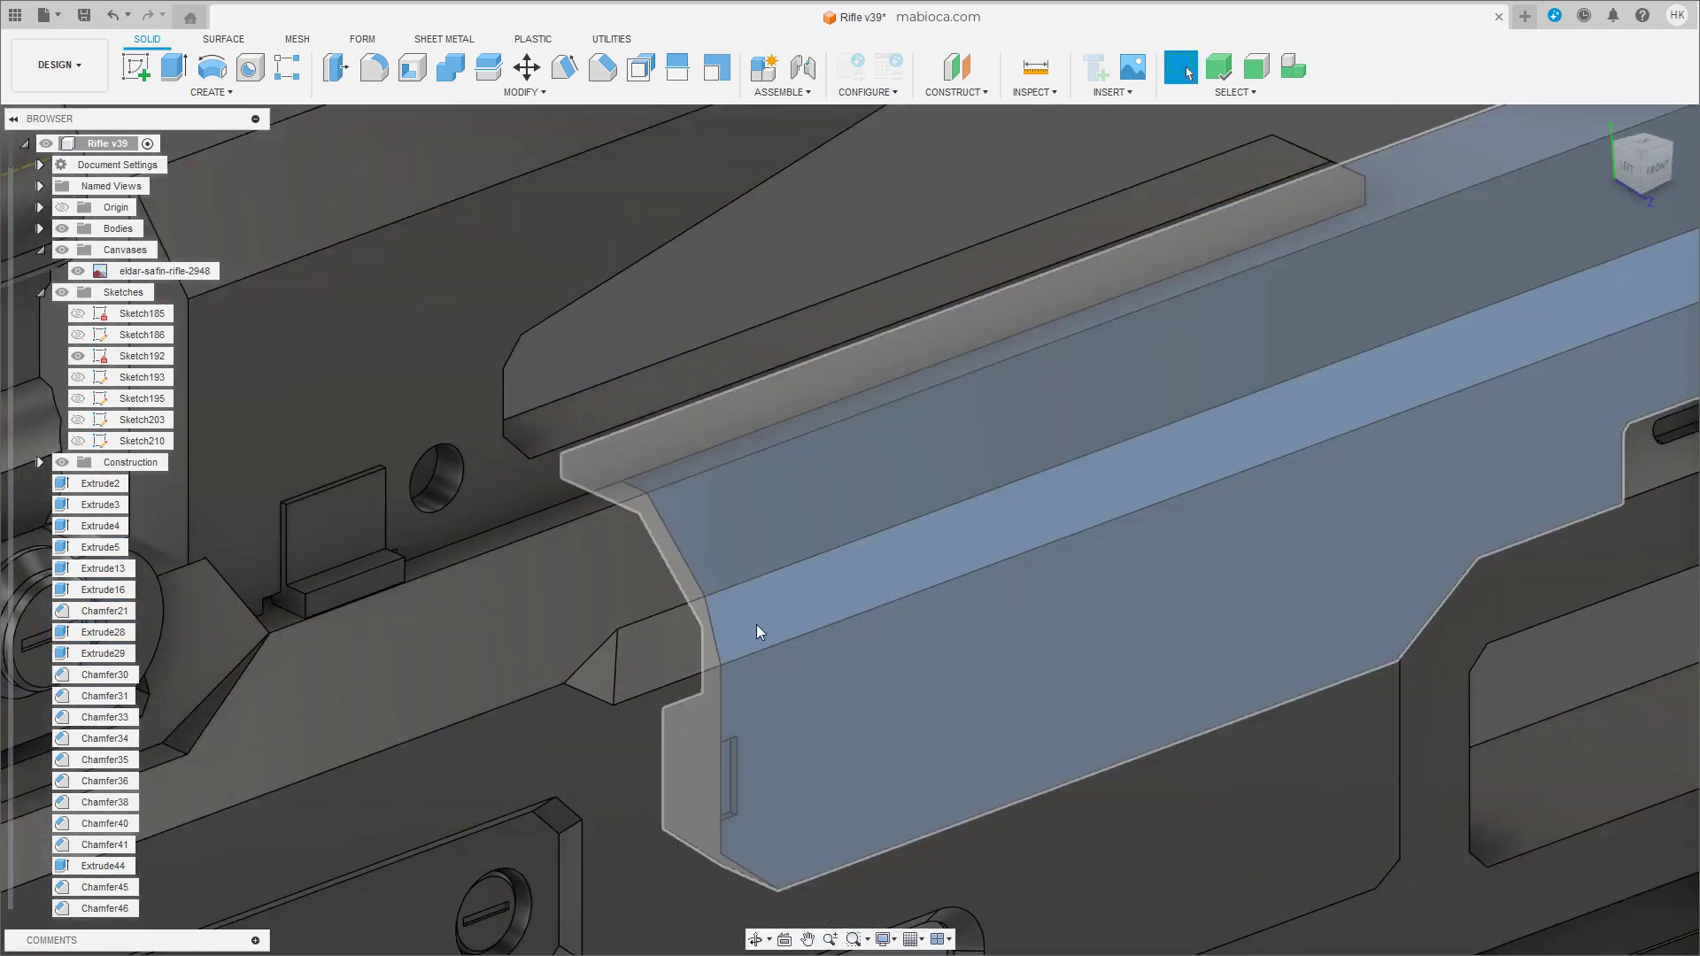
{"action": "left_click", "coordinate": [707, 652]}
{"action": "key", "text": "f"}
{"action": "left_click", "coordinate": [619, 646]}
{"action": "scroll", "coordinate": [869, 602], "scroll_direction": "up", "scroll_amount": 3}
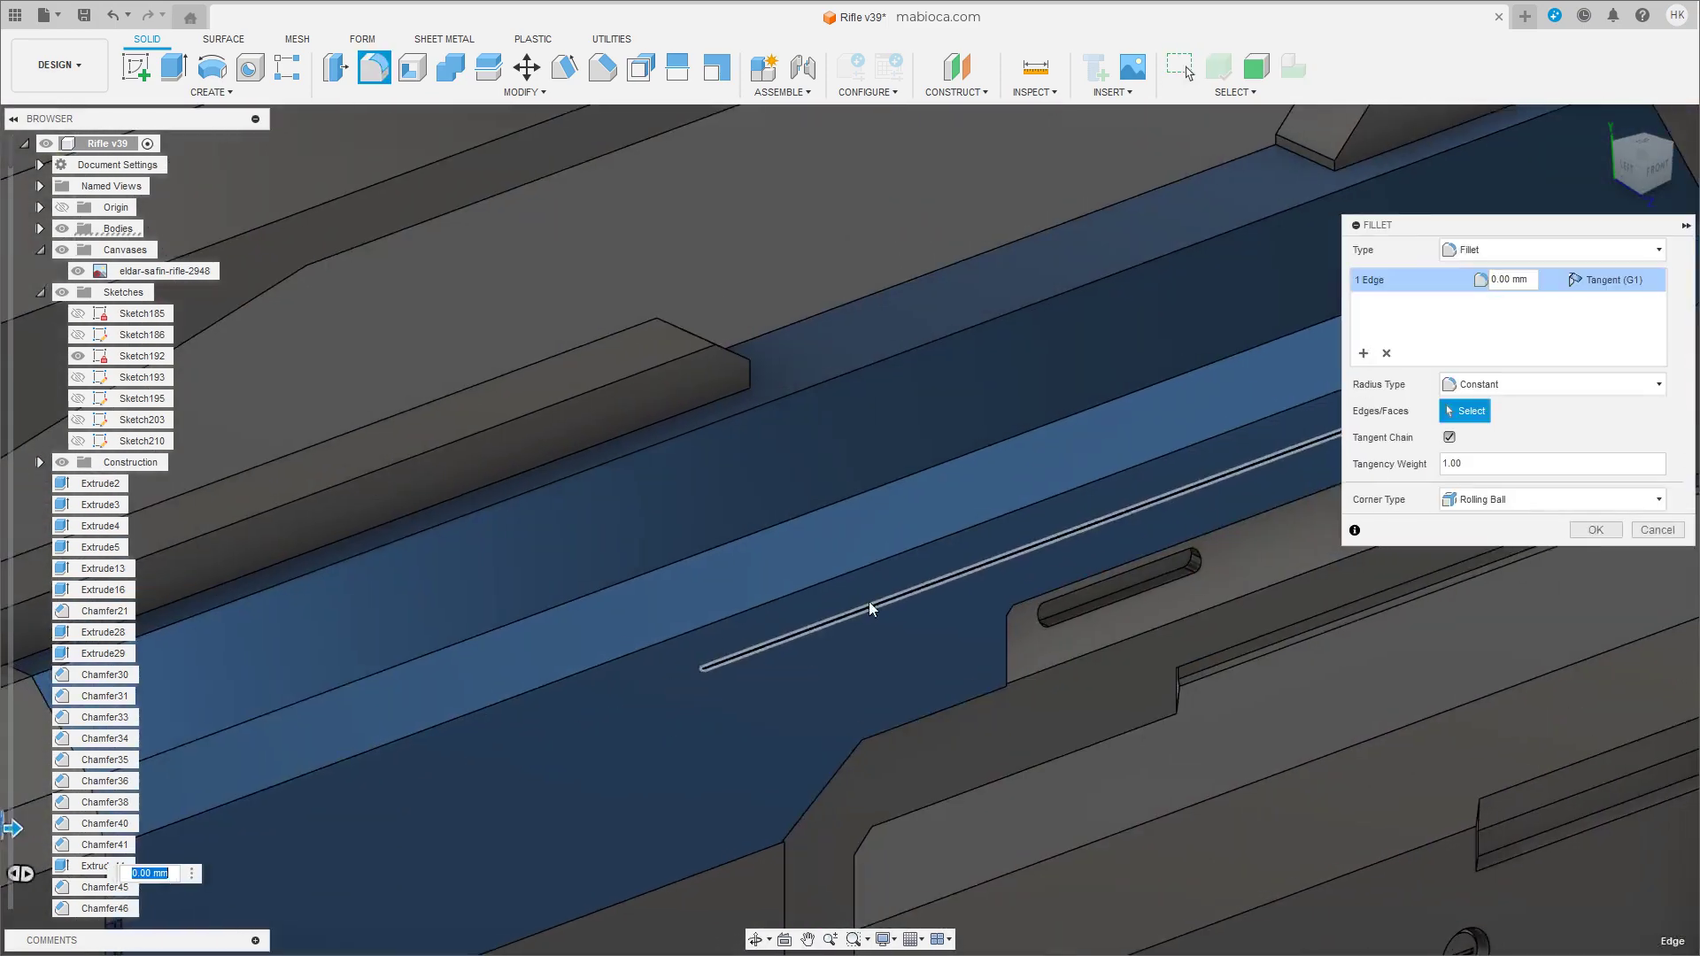
{"action": "left_click", "coordinate": [868, 602]}
{"action": "scroll", "coordinate": [869, 602], "scroll_direction": "down", "scroll_amount": 5}
{"action": "mouse_move", "coordinate": [928, 667]}
{"action": "middle_mouse_down", "text": "shift"}
{"action": "mouse_move", "coordinate": [863, 629]}
{"action": "mouse_move", "coordinate": [969, 499]}
{"action": "middle_mouse_up", "text": "shift"}
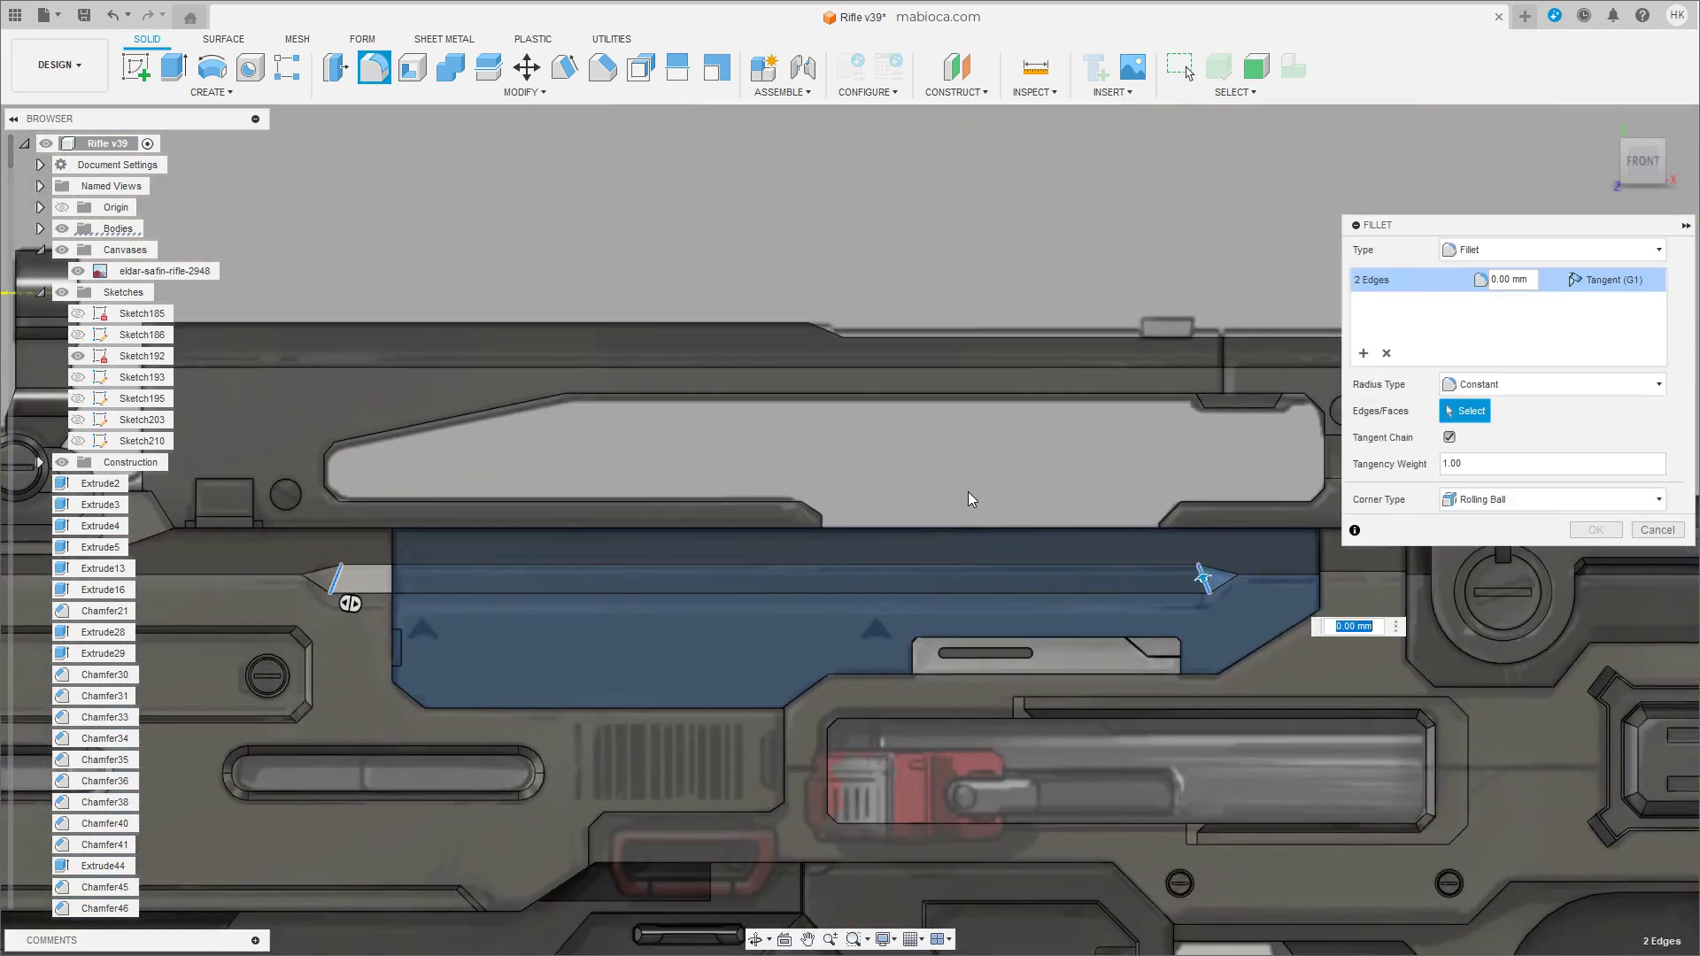
{"action": "left_click", "coordinate": [1657, 530]}
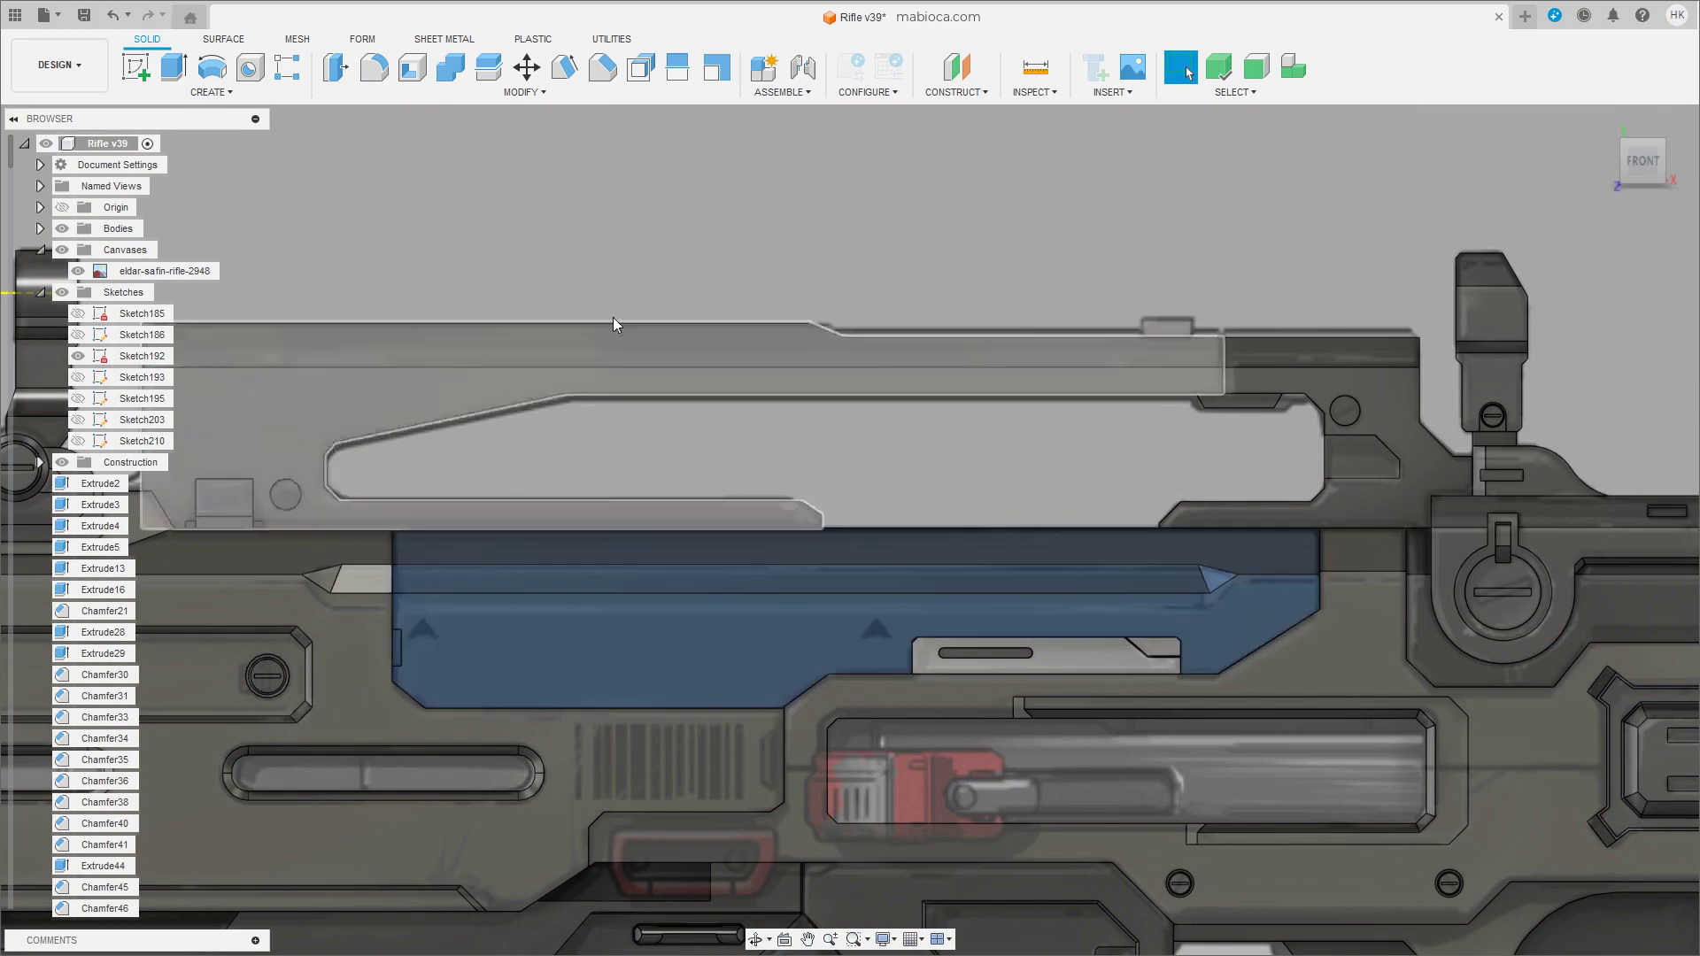
Trial-move the strip's top and chamfered end faces, tilting and shifting them along Z.
{"action": "left_click", "coordinate": [587, 582]}
{"action": "left_click", "coordinate": [359, 581], "text": "shift"}
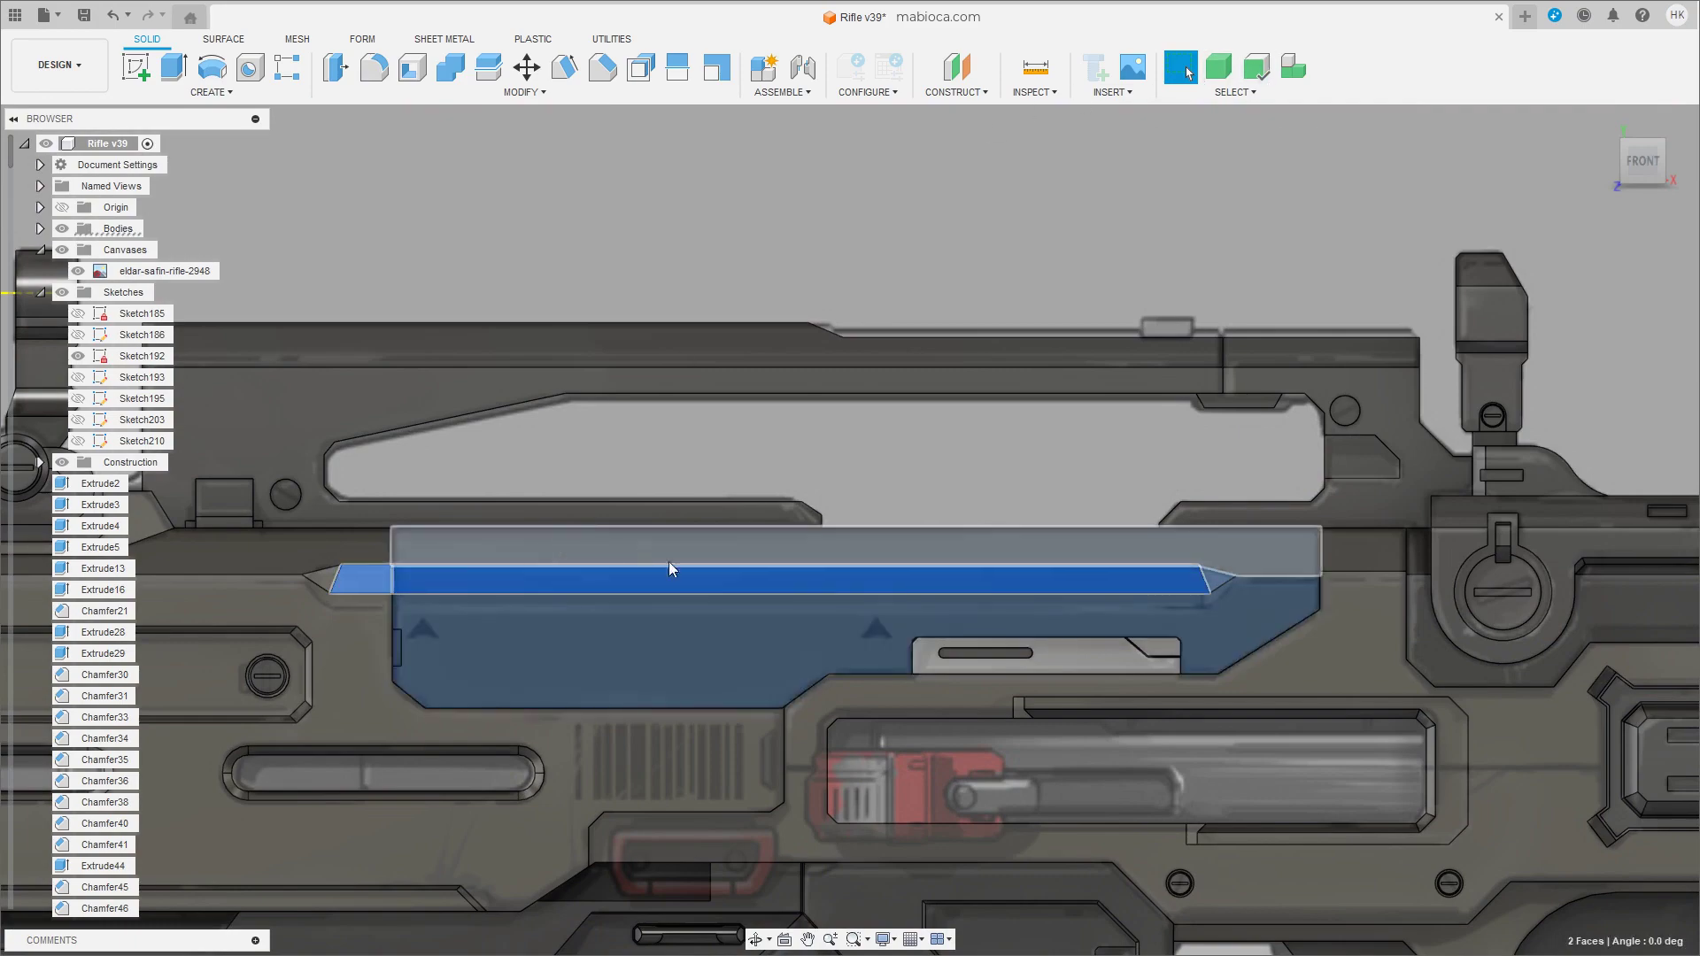
{"action": "key", "text": "m"}
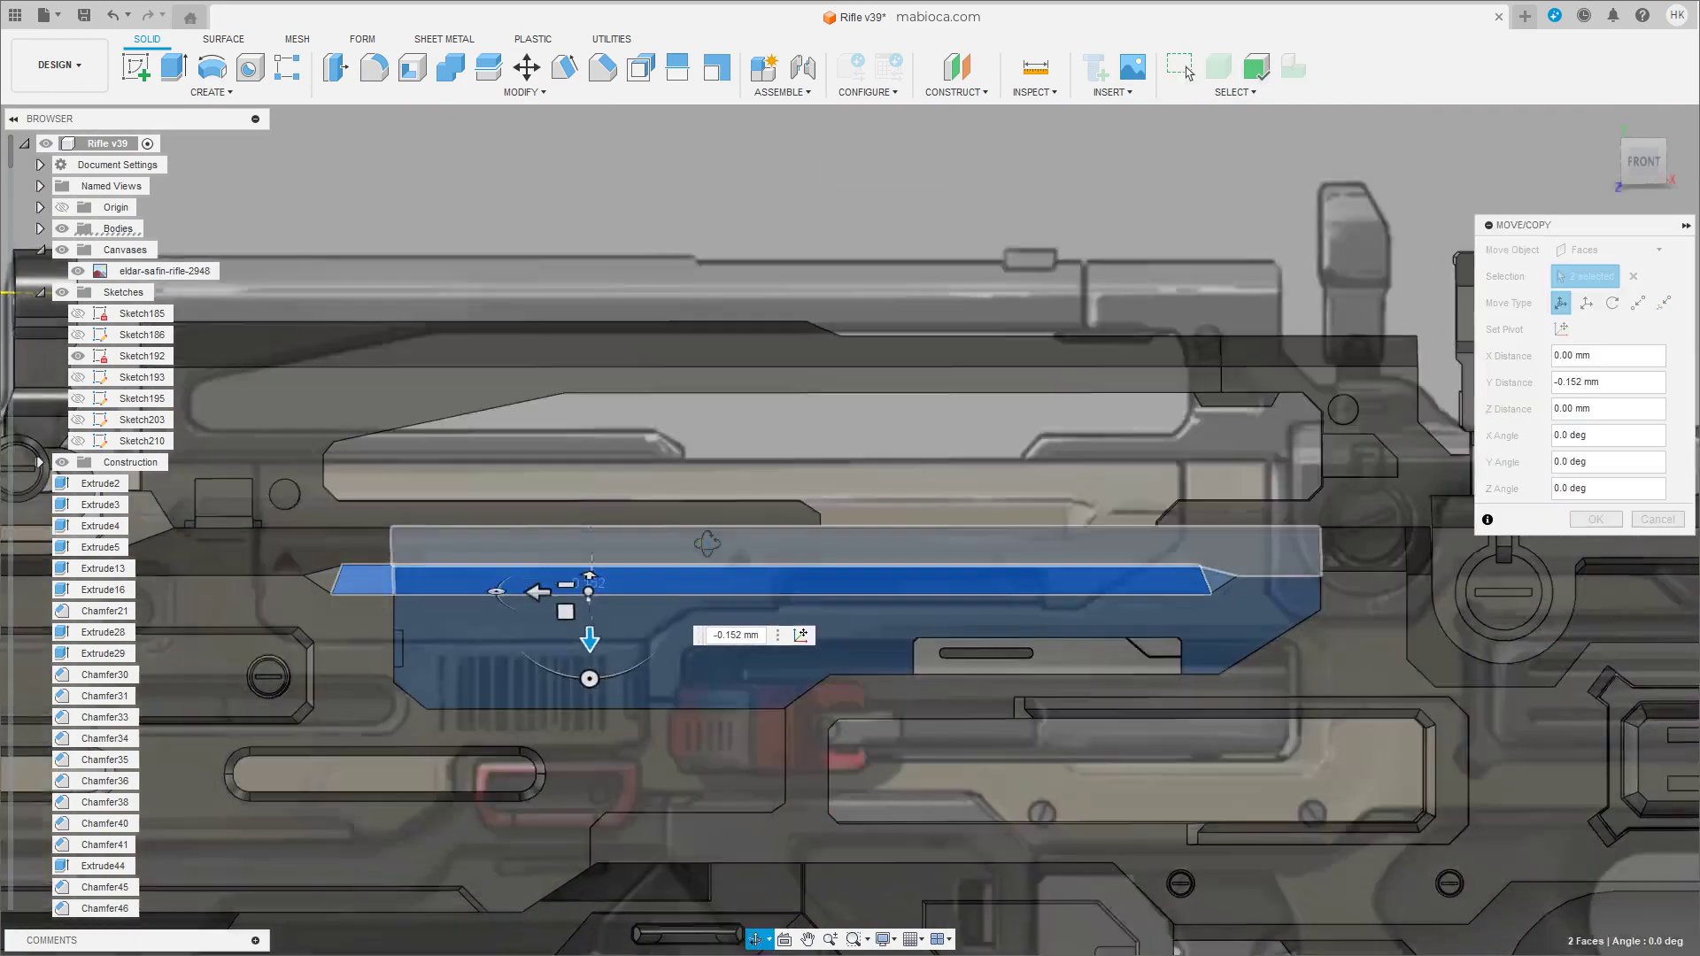
{"action": "middle_click_drag", "start_coordinate": [587, 638], "coordinate": [700, 620], "text": "shift"}
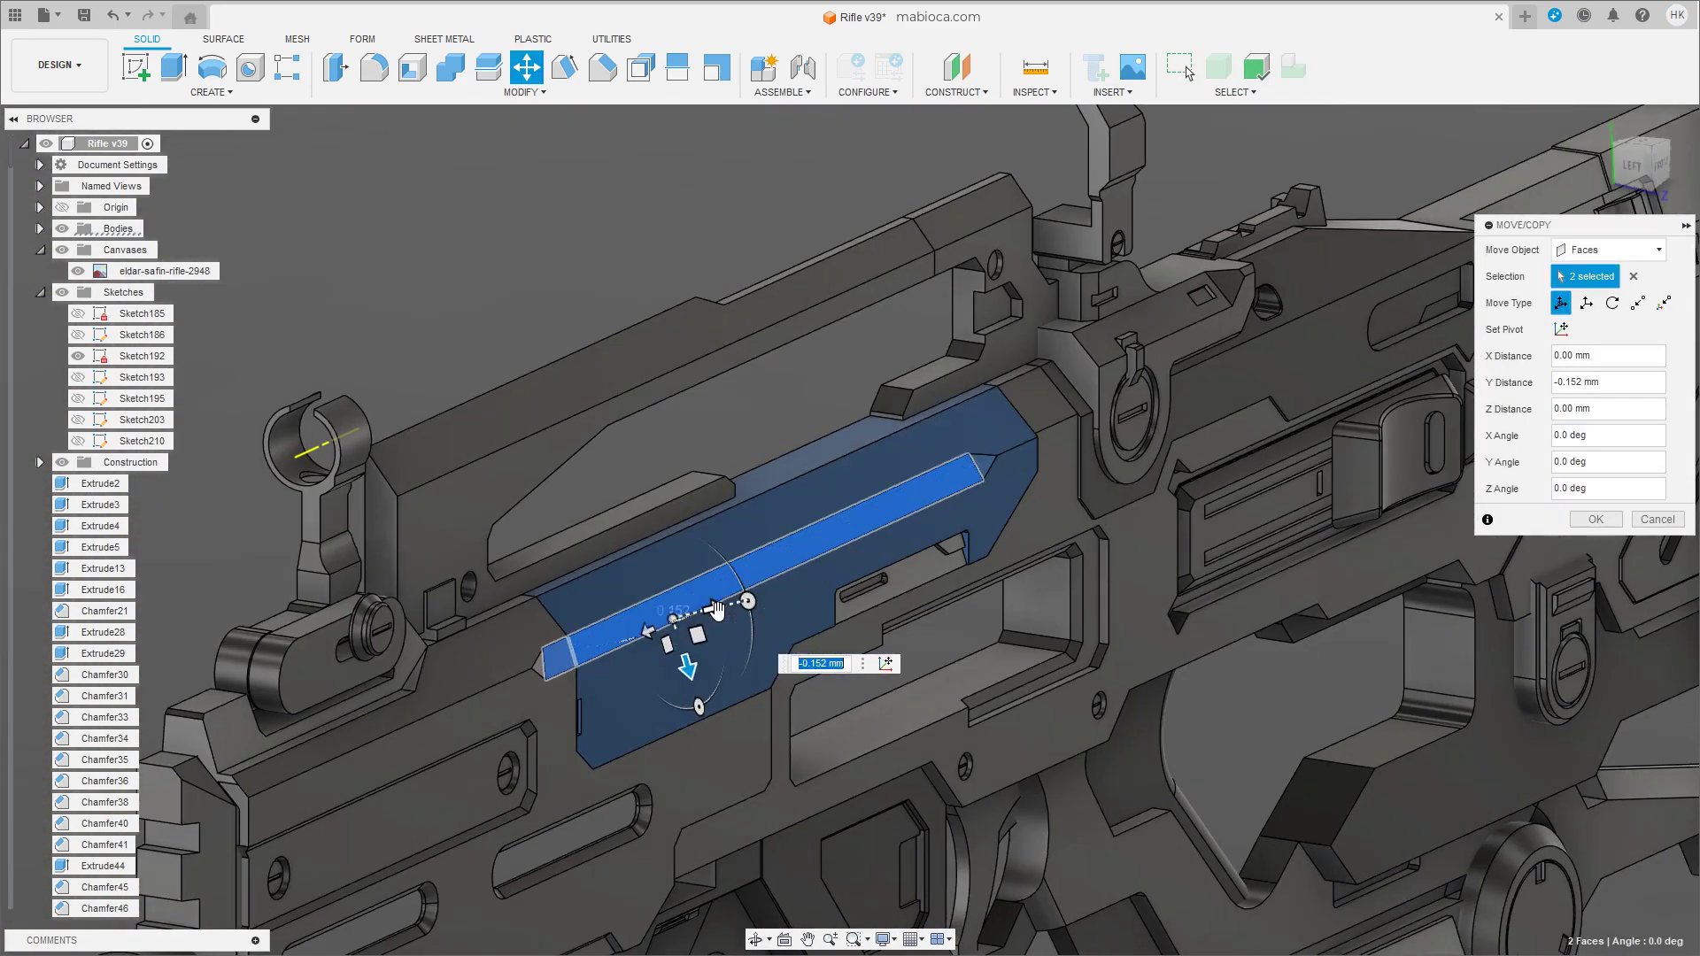
{"action": "left_click_drag", "start_coordinate": [700, 620], "coordinate": [709, 611]}
{"action": "left_click", "coordinate": [1638, 175]}
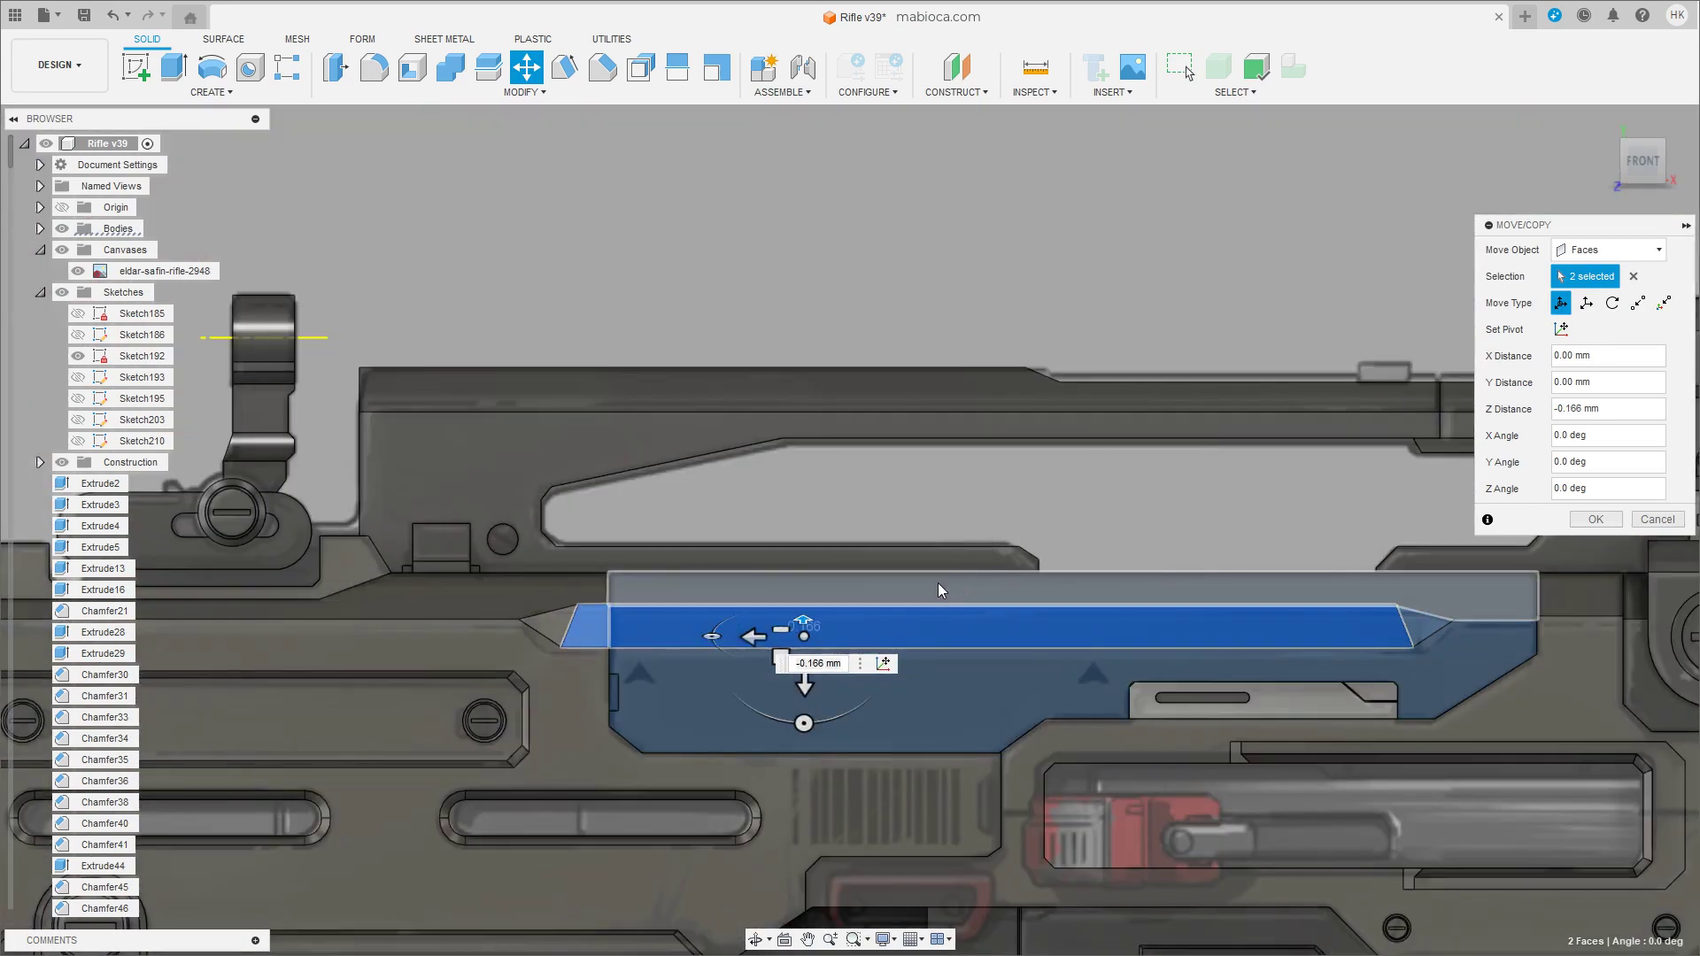
{"action": "middle_click_drag", "start_coordinate": [1038, 640], "coordinate": [1058, 630], "text": "shift"}
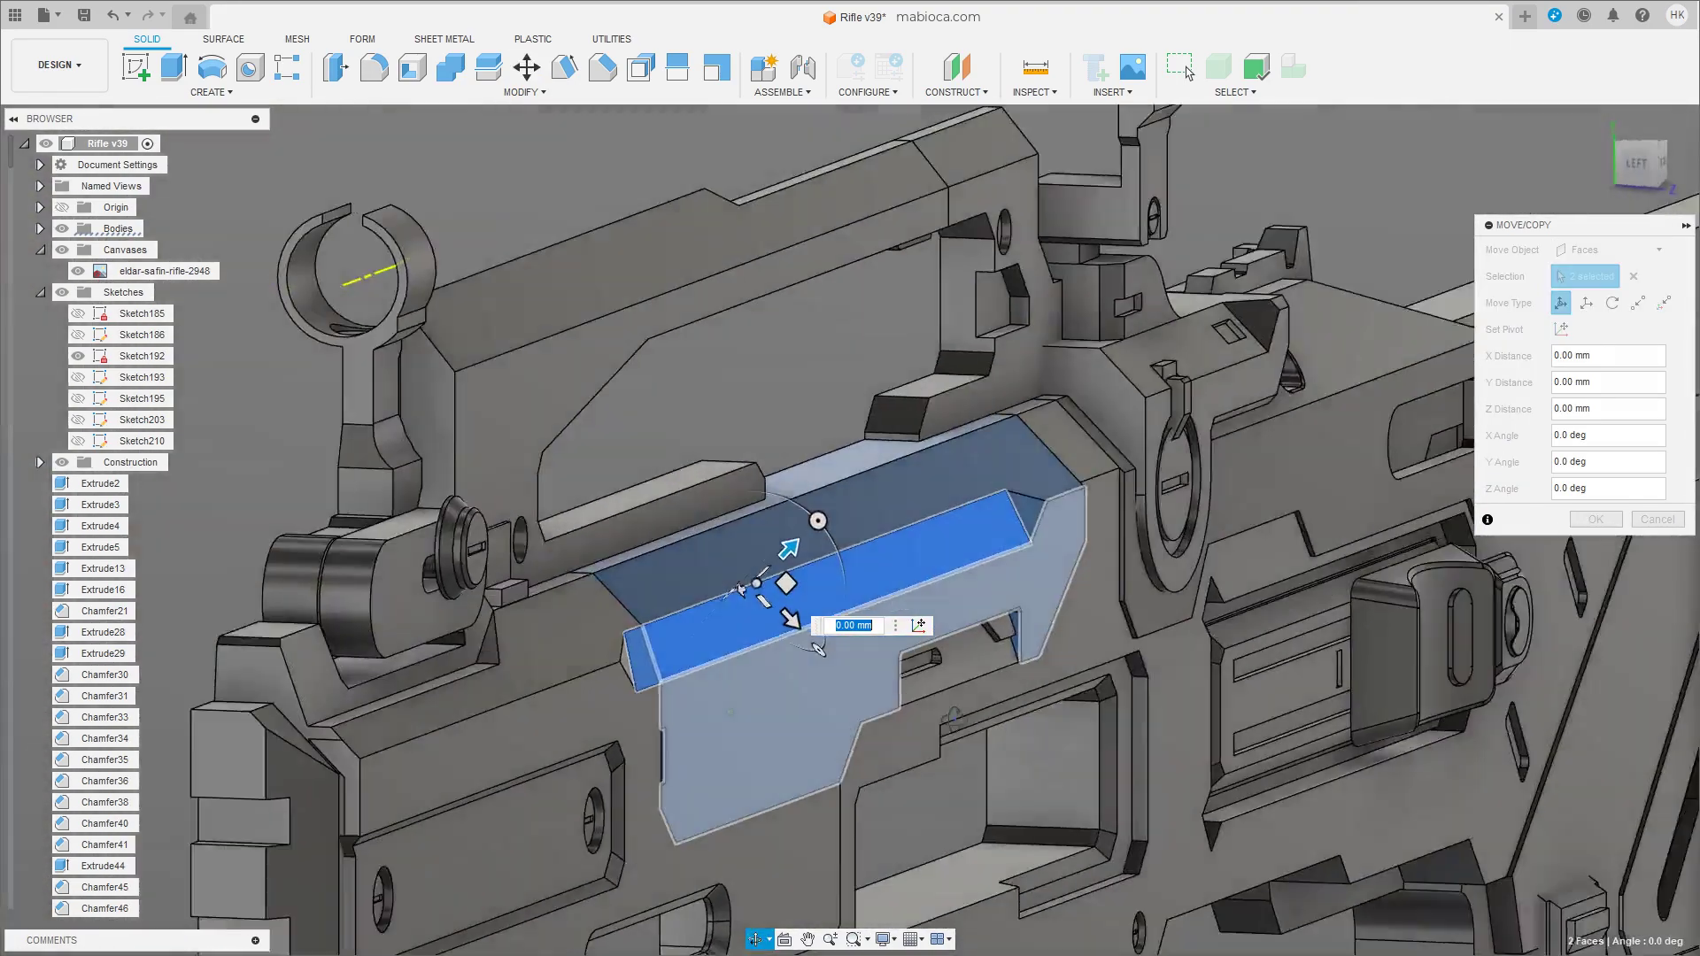
{"action": "left_click_drag", "start_coordinate": [814, 527], "coordinate": [817, 531]}
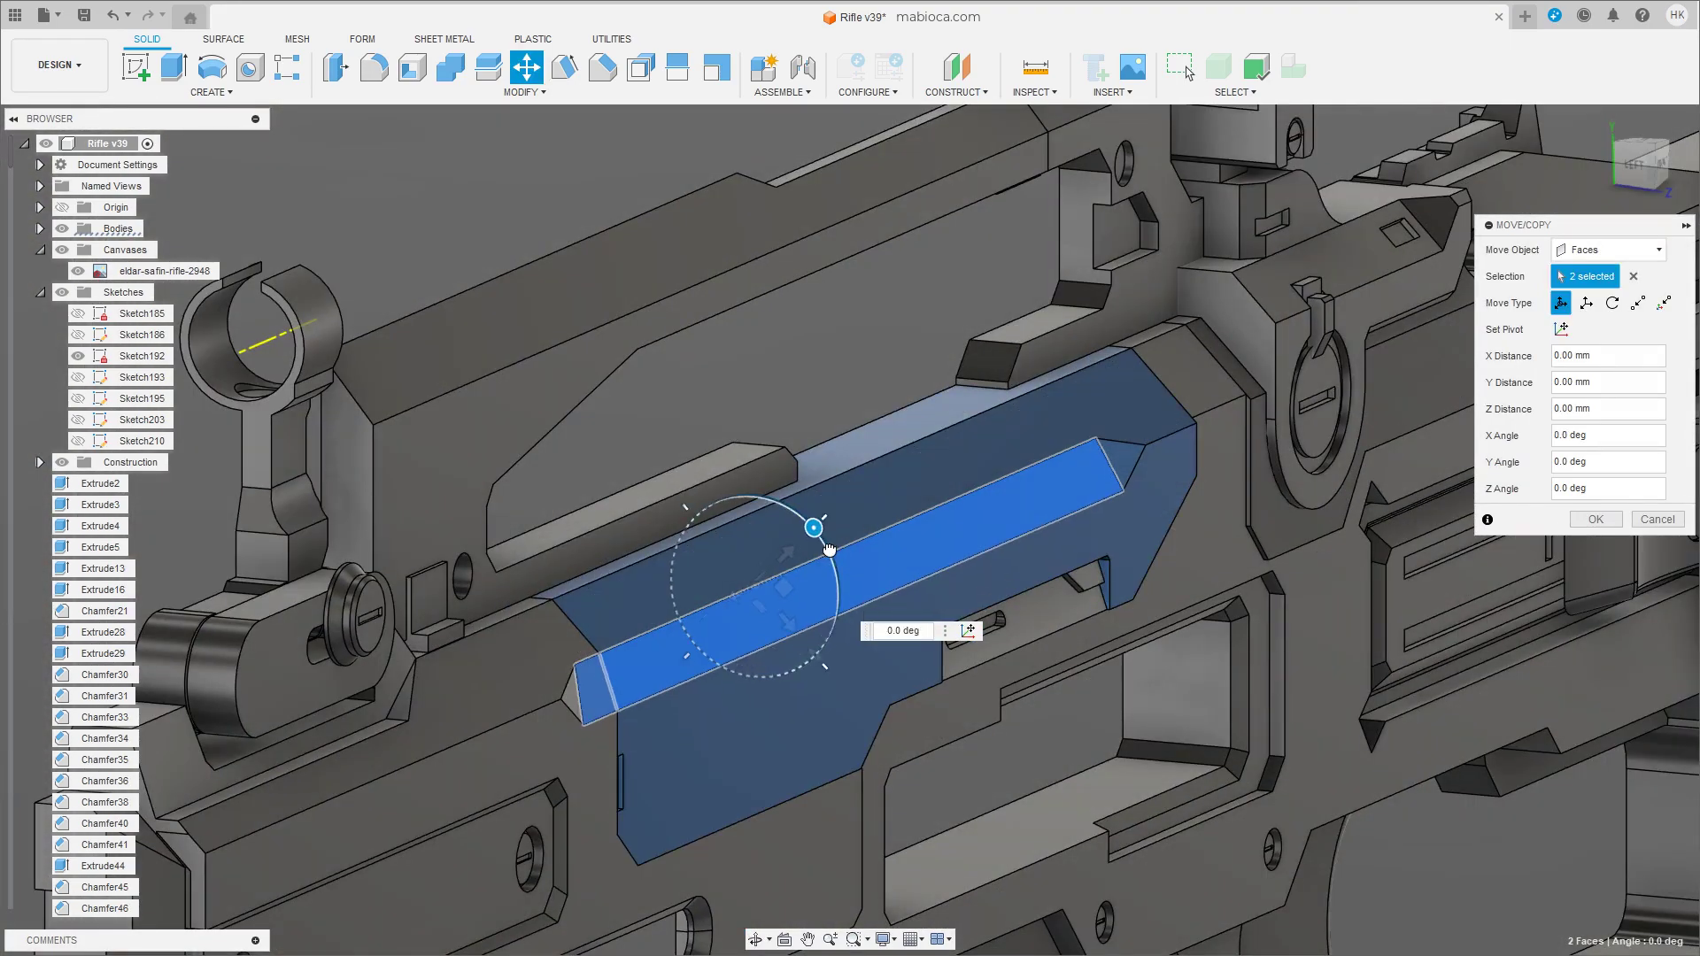
{"action": "left_click", "coordinate": [1662, 162]}
{"action": "scroll", "coordinate": [717, 372], "scroll_direction": "up", "scroll_amount": 3}
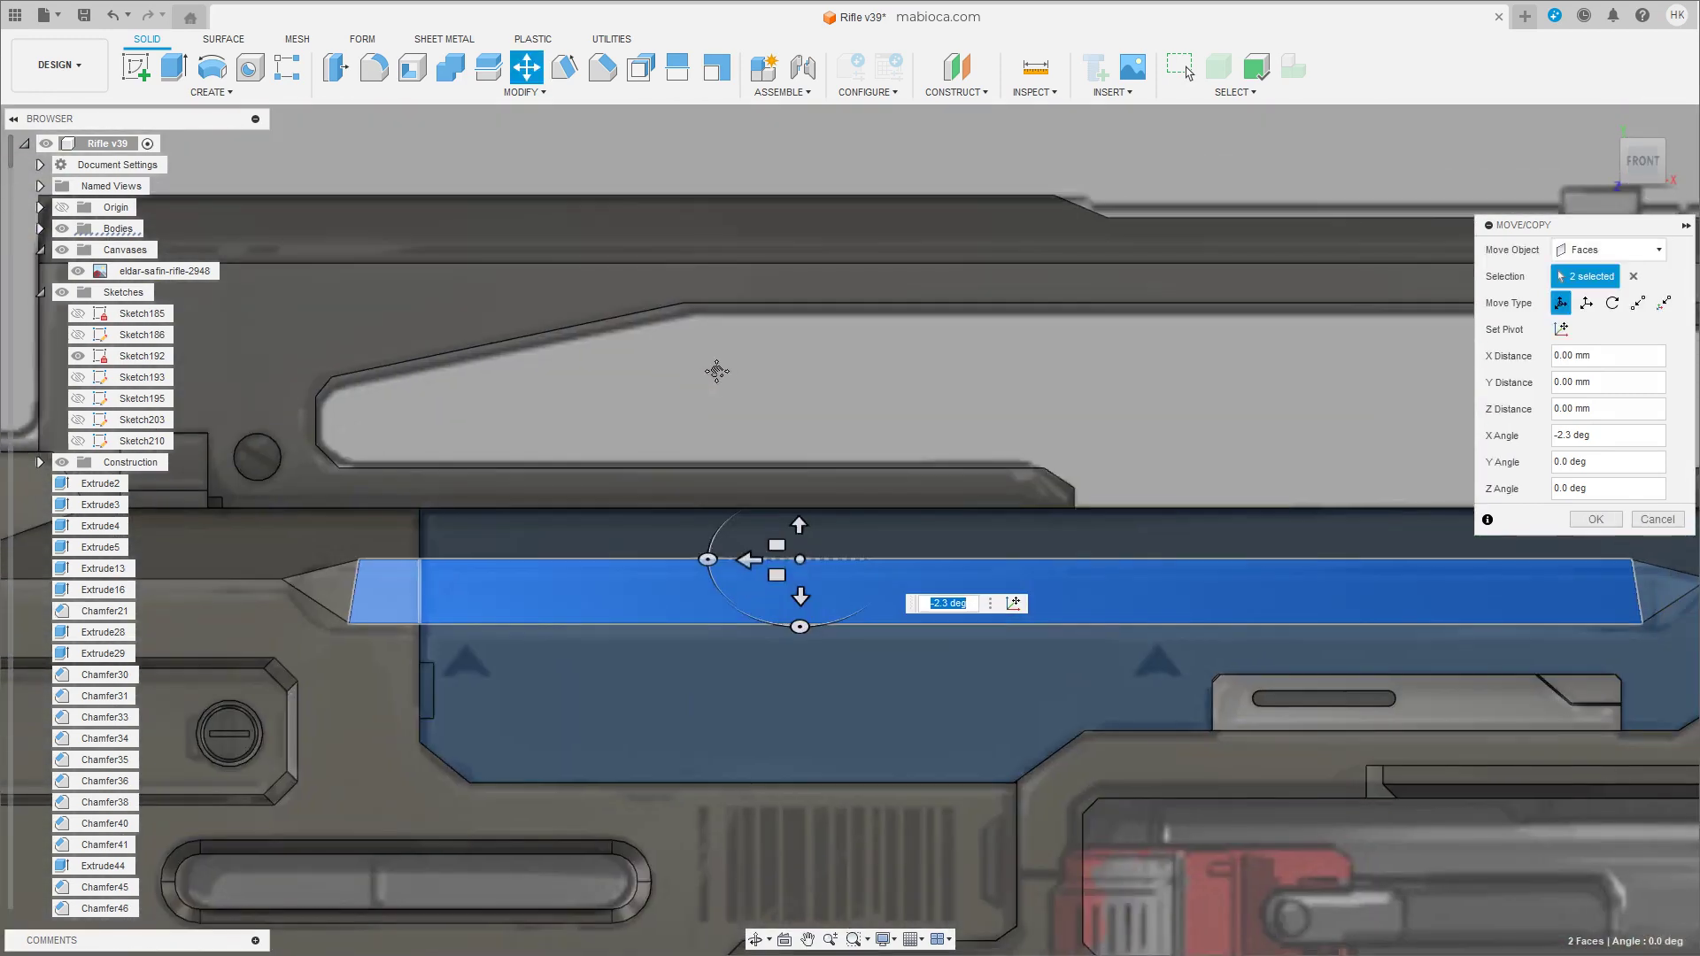
{"action": "left_click_drag", "start_coordinate": [799, 525], "coordinate": [800, 526]}
{"action": "middle_click_drag", "start_coordinate": [990, 671], "coordinate": [873, 687], "text": "shift"}
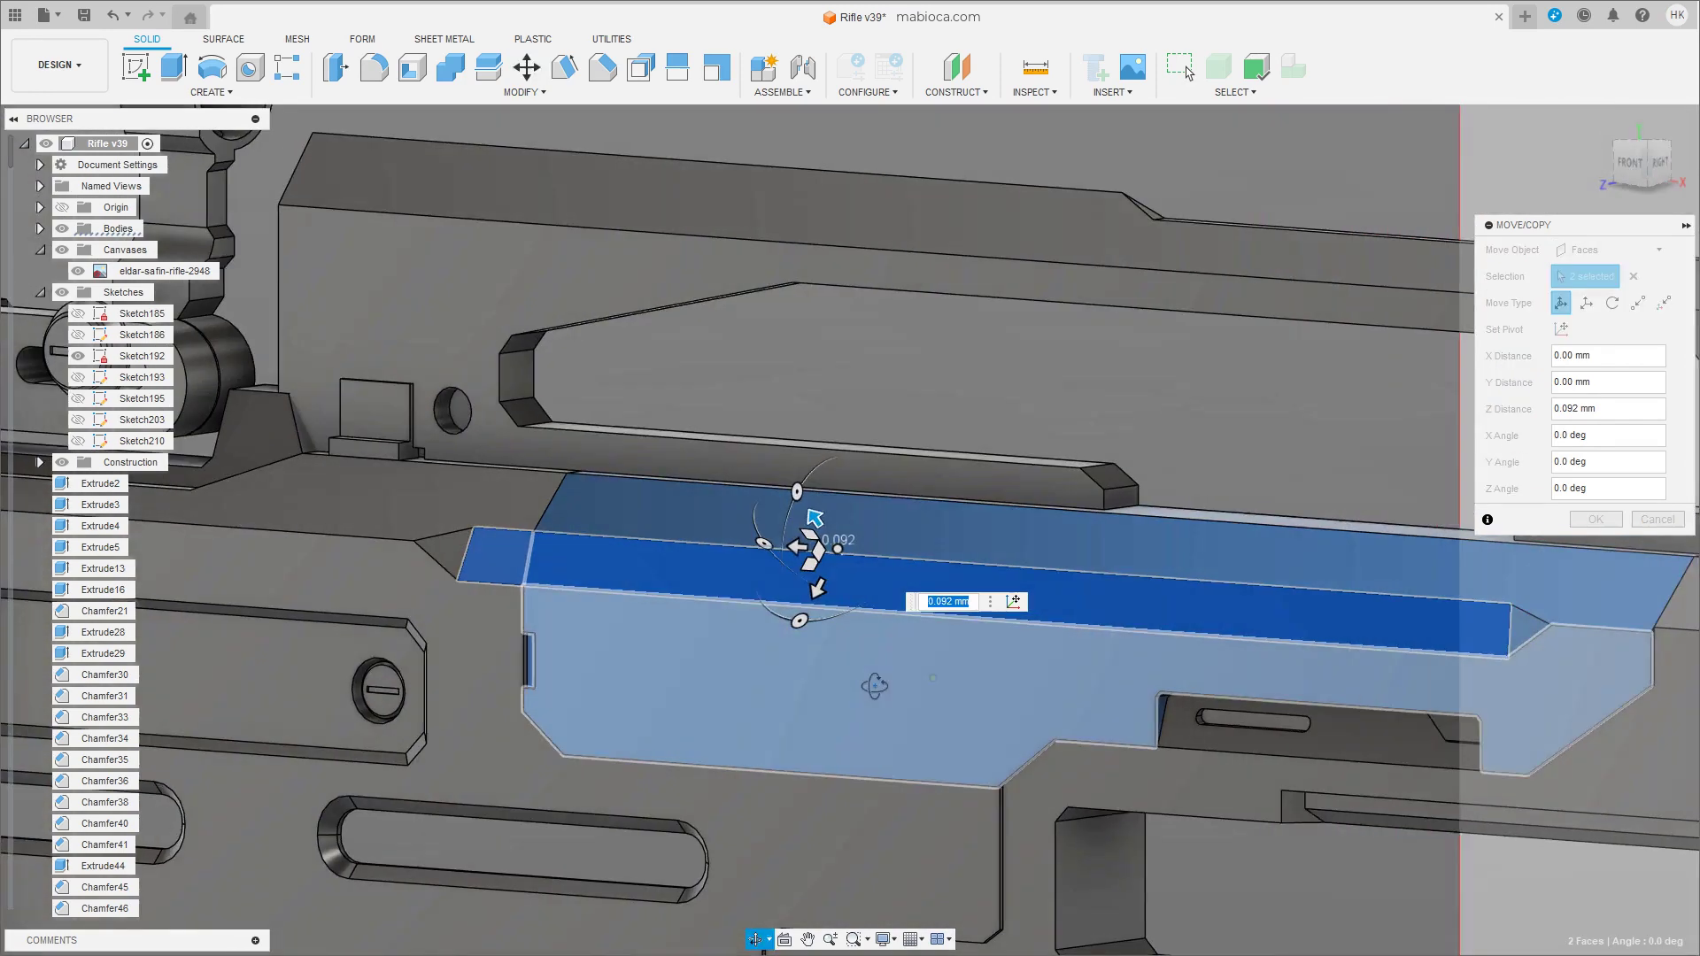
Adjust the faces' Z offset and about 3° tilt further, then discard the tilted move.
{"action": "left_click_drag", "start_coordinate": [793, 507], "coordinate": [789, 512]}
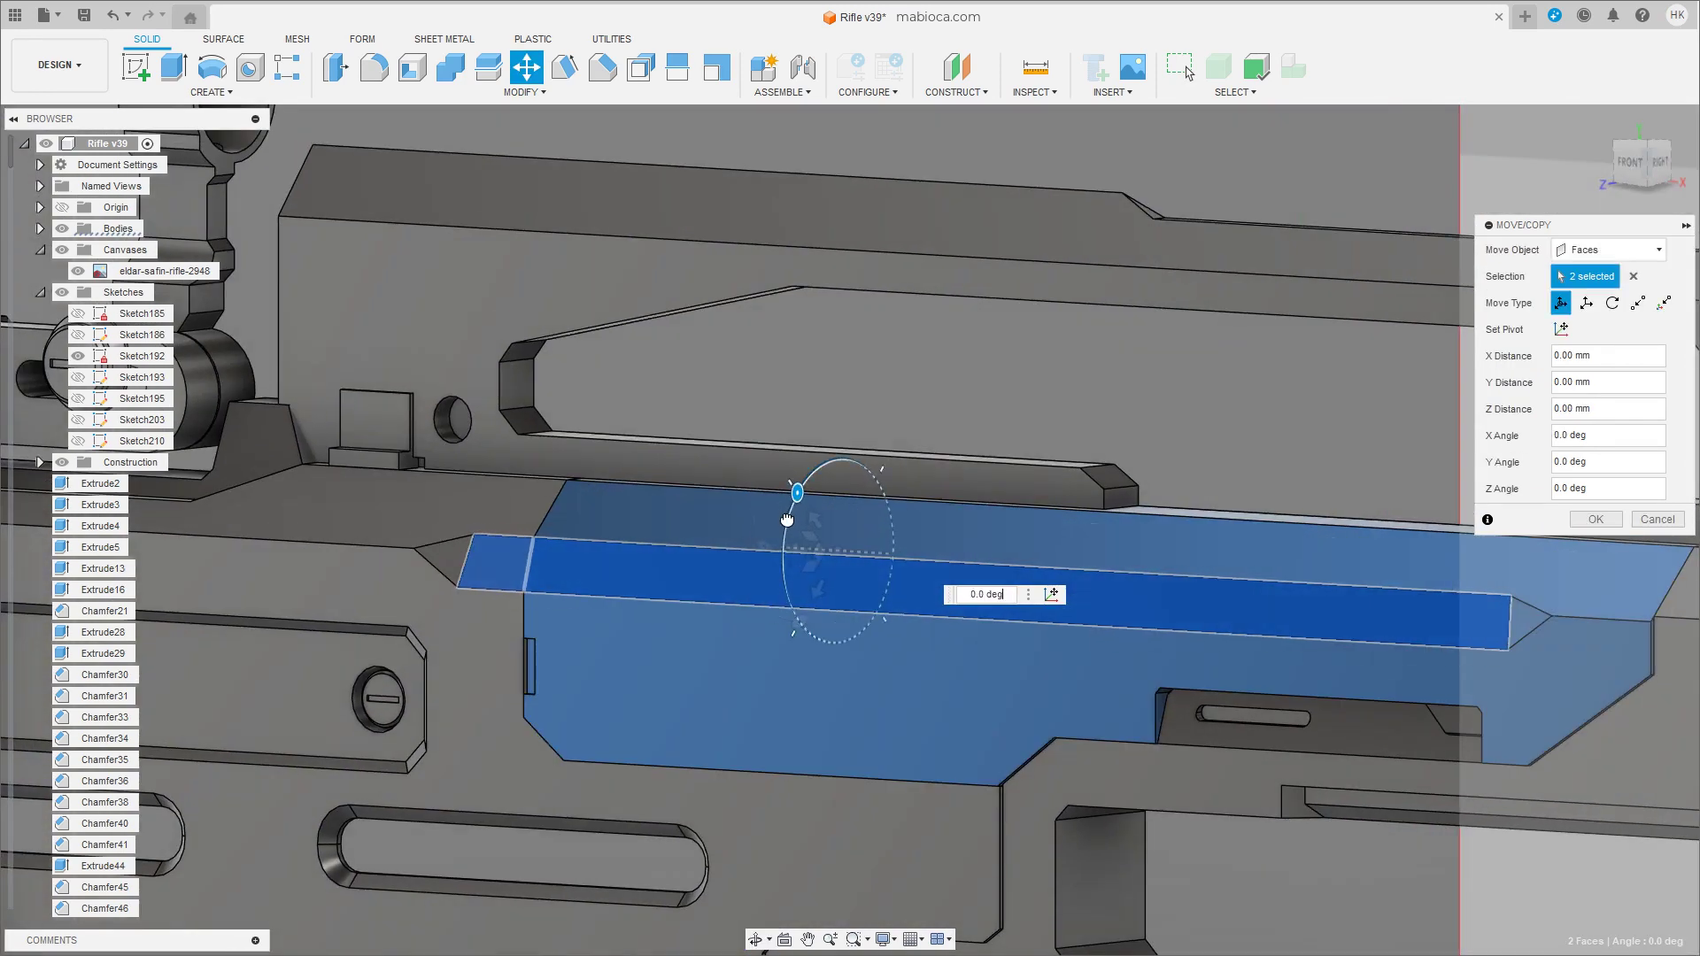
{"action": "left_click", "coordinate": [1590, 177]}
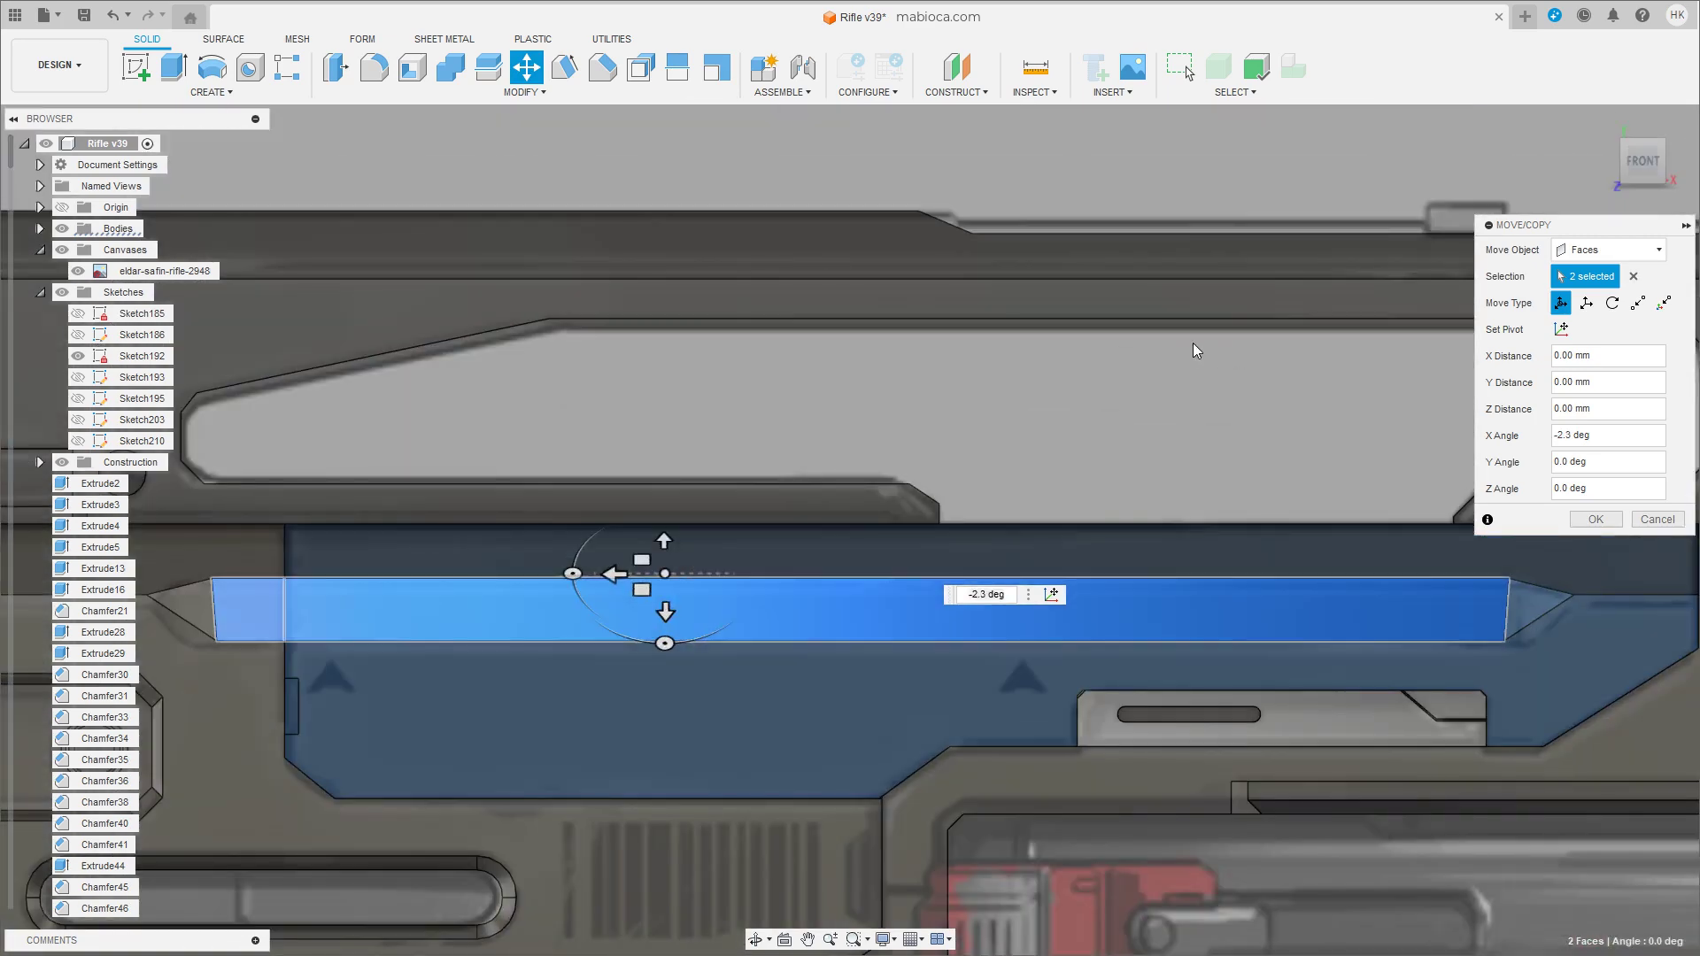
{"action": "left_click_drag", "start_coordinate": [664, 540], "coordinate": [663, 542]}
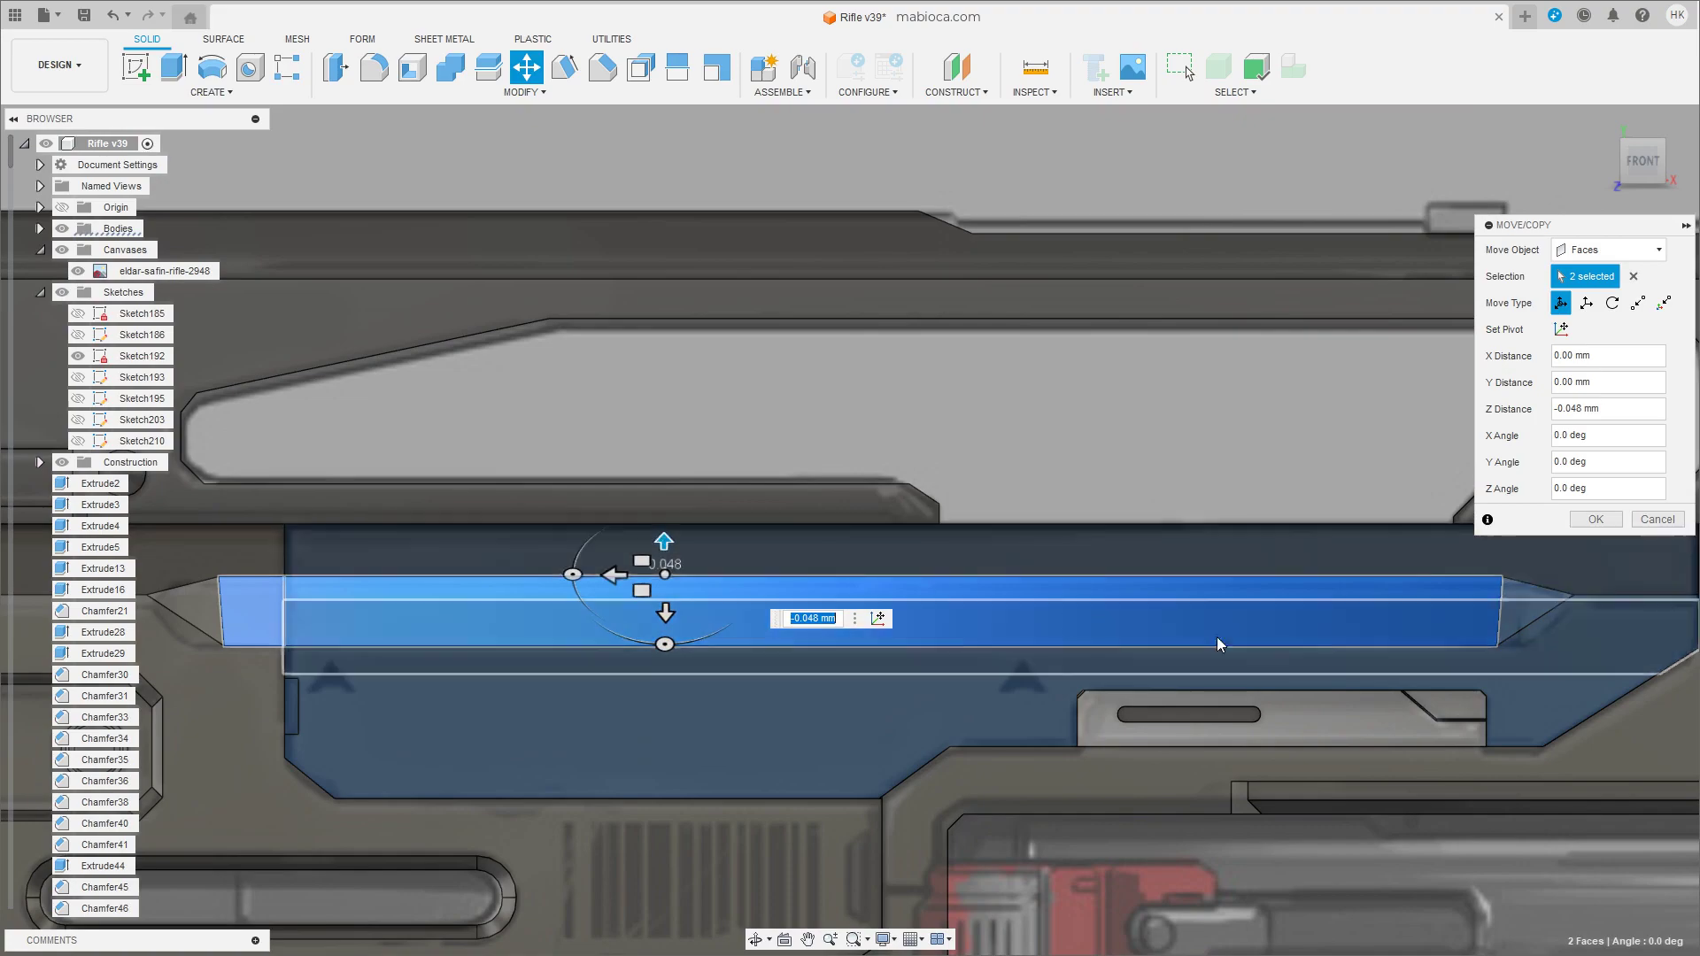
{"action": "middle_click_drag", "start_coordinate": [333, 805], "coordinate": [549, 502], "text": "shift"}
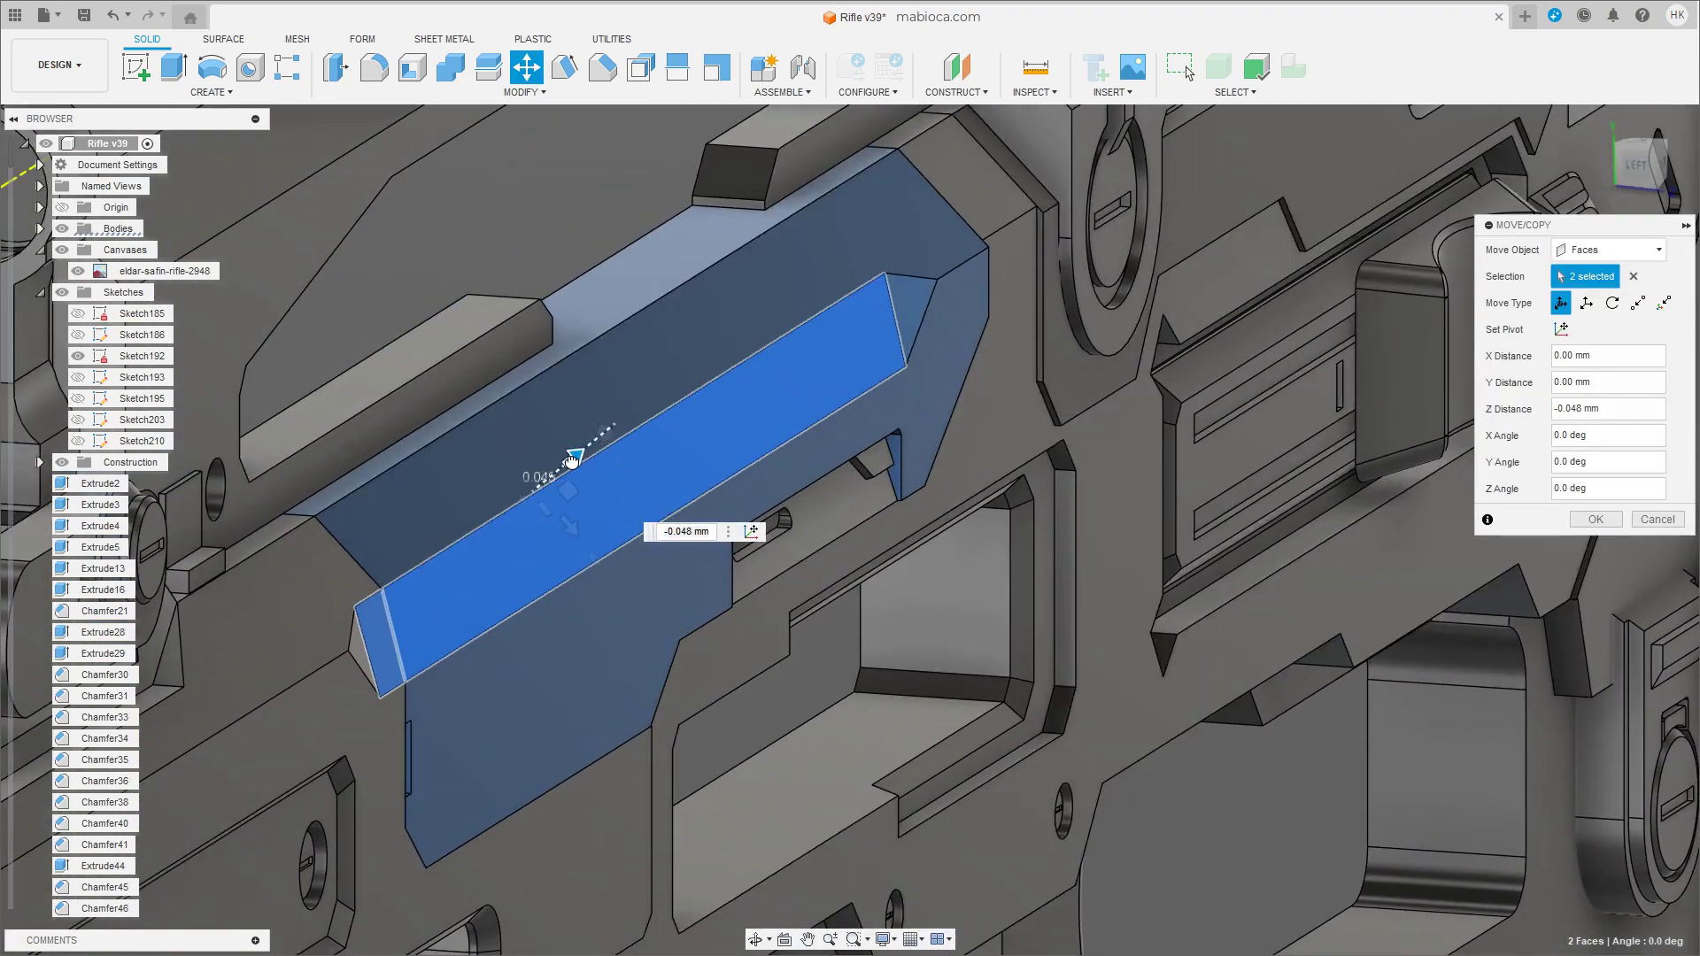
{"action": "left_click_drag", "start_coordinate": [571, 459], "coordinate": [573, 456]}
{"action": "middle_click_drag", "start_coordinate": [573, 456], "coordinate": [816, 355], "text": "shift"}
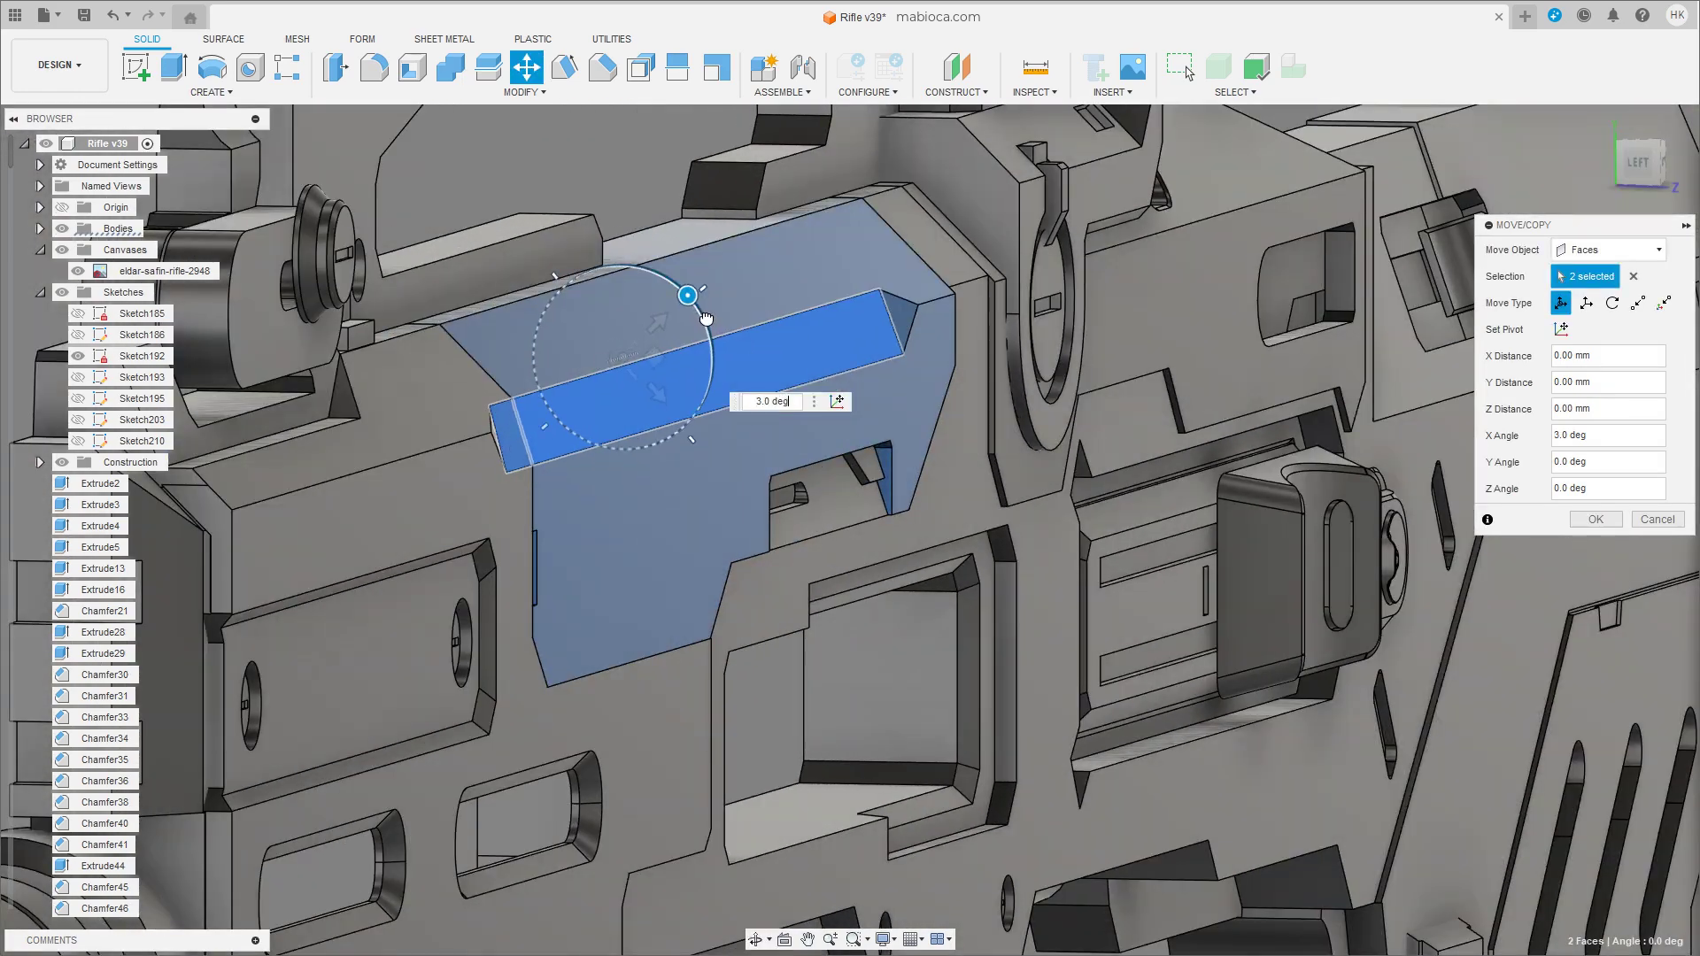
{"action": "middle_click_drag", "start_coordinate": [658, 321], "coordinate": [675, 296], "text": "shift"}
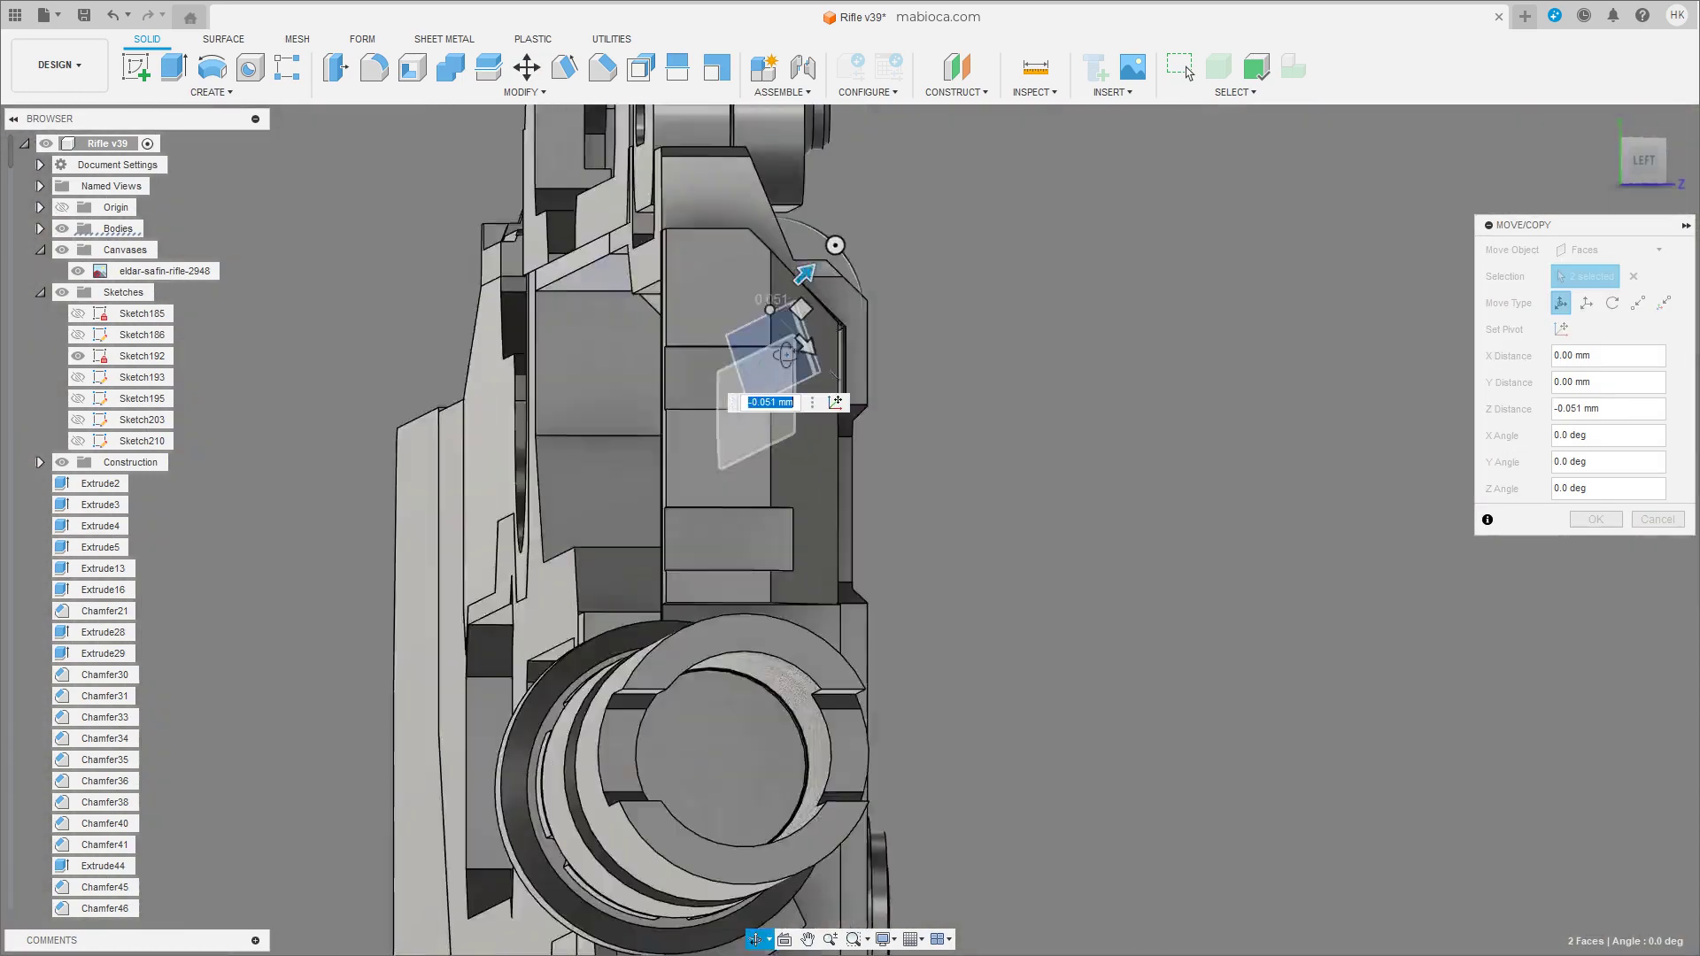
{"action": "scroll", "coordinate": [594, 292], "scroll_direction": "up", "scroll_amount": 3}
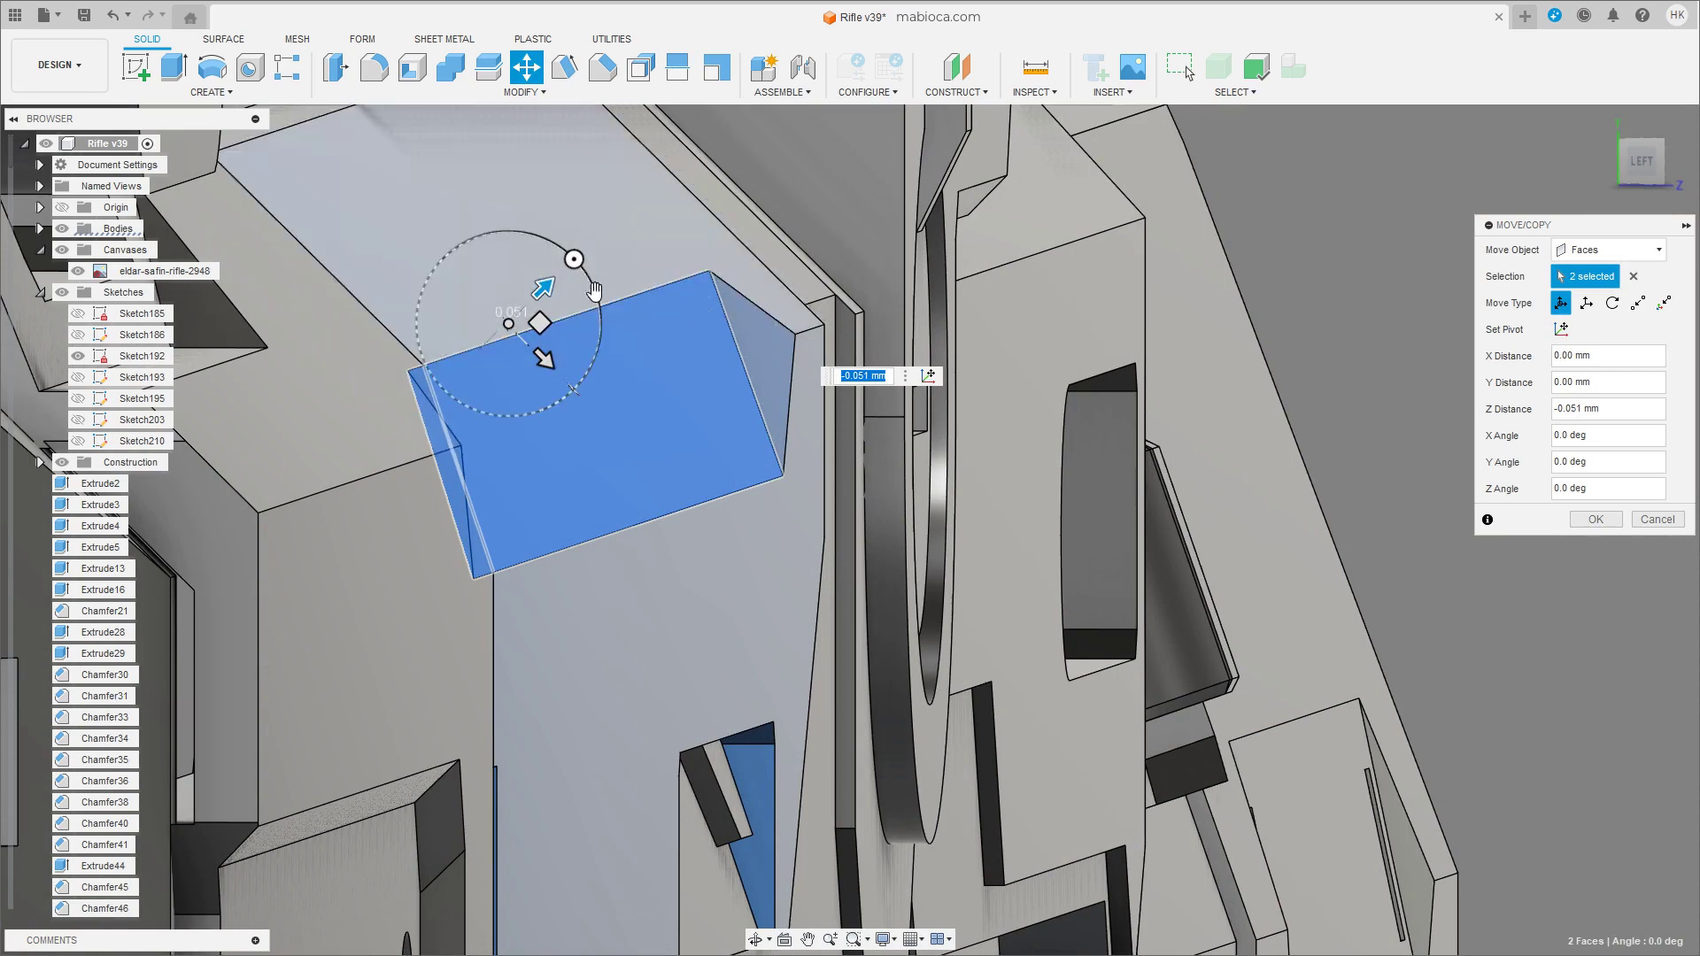
{"action": "left_click_drag", "start_coordinate": [574, 258], "coordinate": [596, 287]}
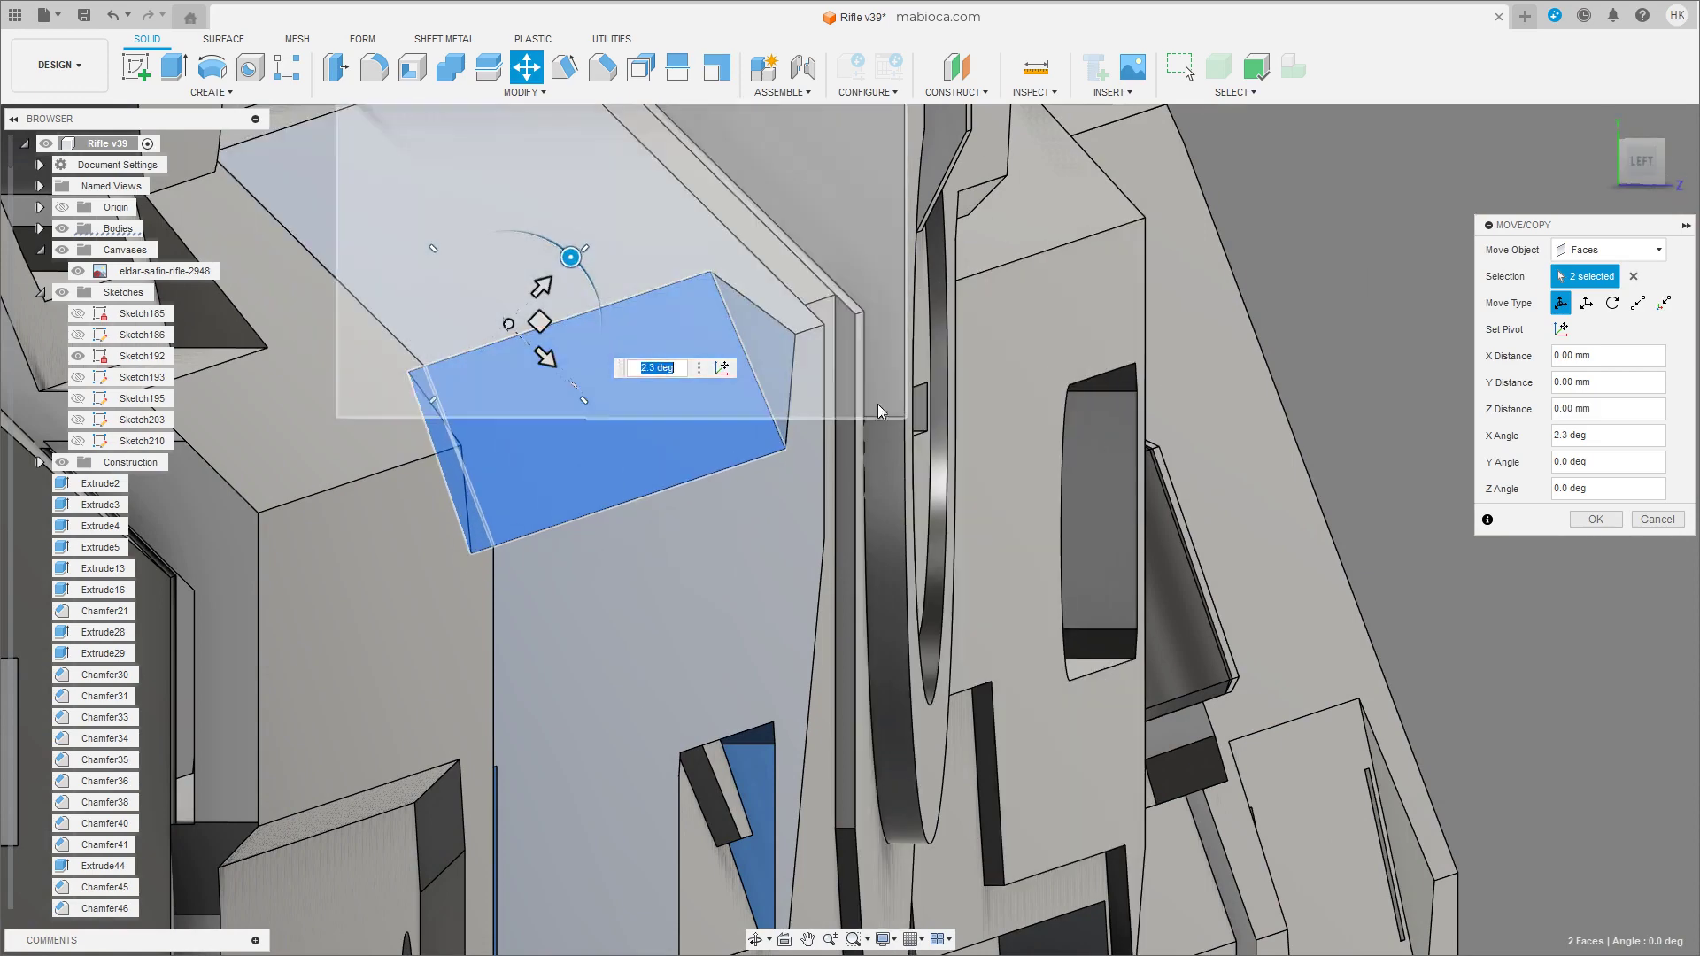
{"action": "scroll", "coordinate": [639, 471], "scroll_direction": "down", "scroll_amount": 4}
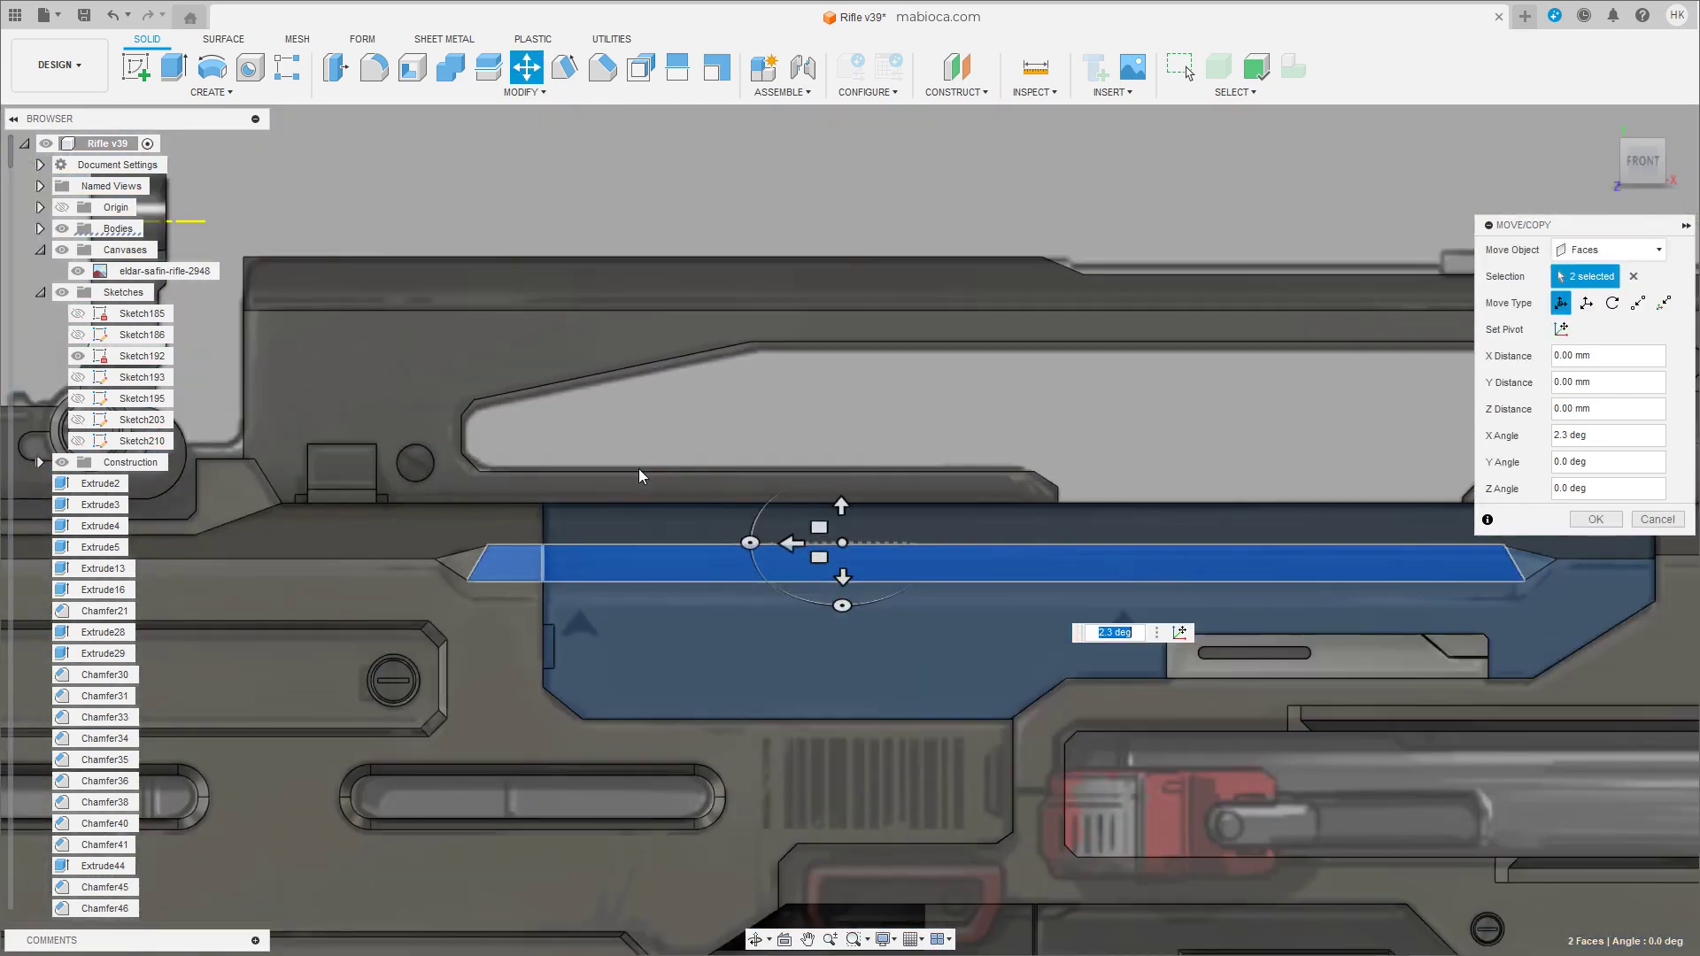
{"action": "scroll", "coordinate": [1355, 487], "scroll_direction": "up", "scroll_amount": 1}
{"action": "left_click", "coordinate": [1673, 523]}
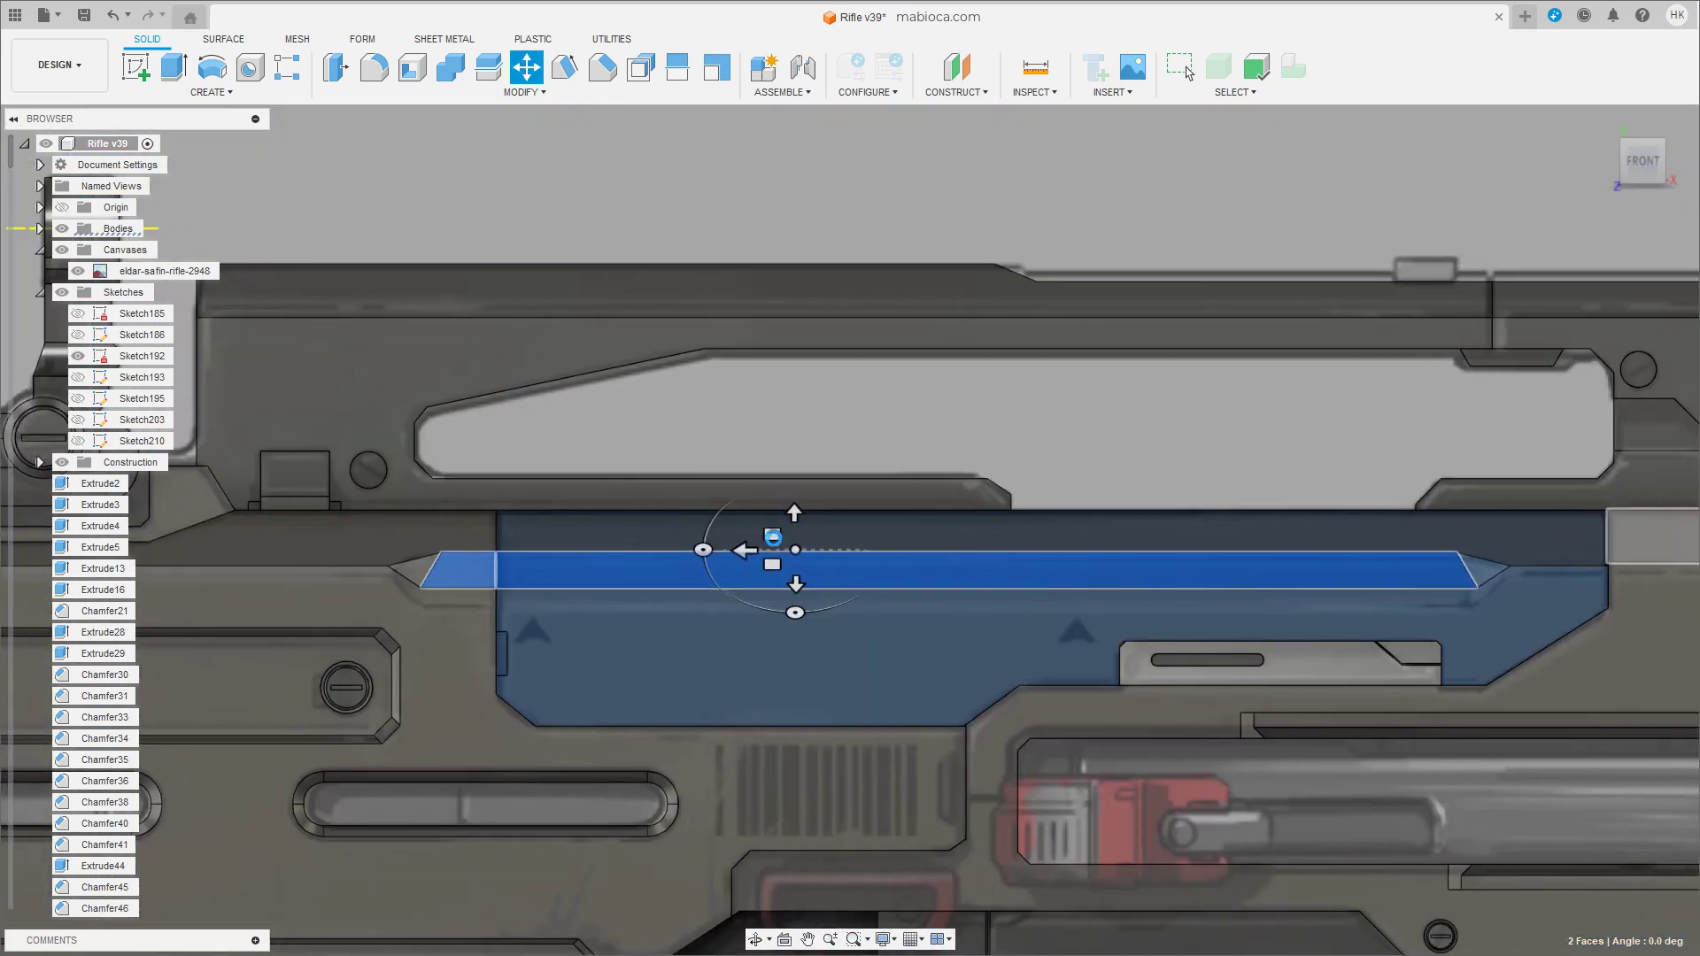
Lower the strip's long face and small left end face by 0.121 mm.
{"action": "left_click", "coordinate": [593, 573]}
{"action": "left_click", "coordinate": [457, 571]}
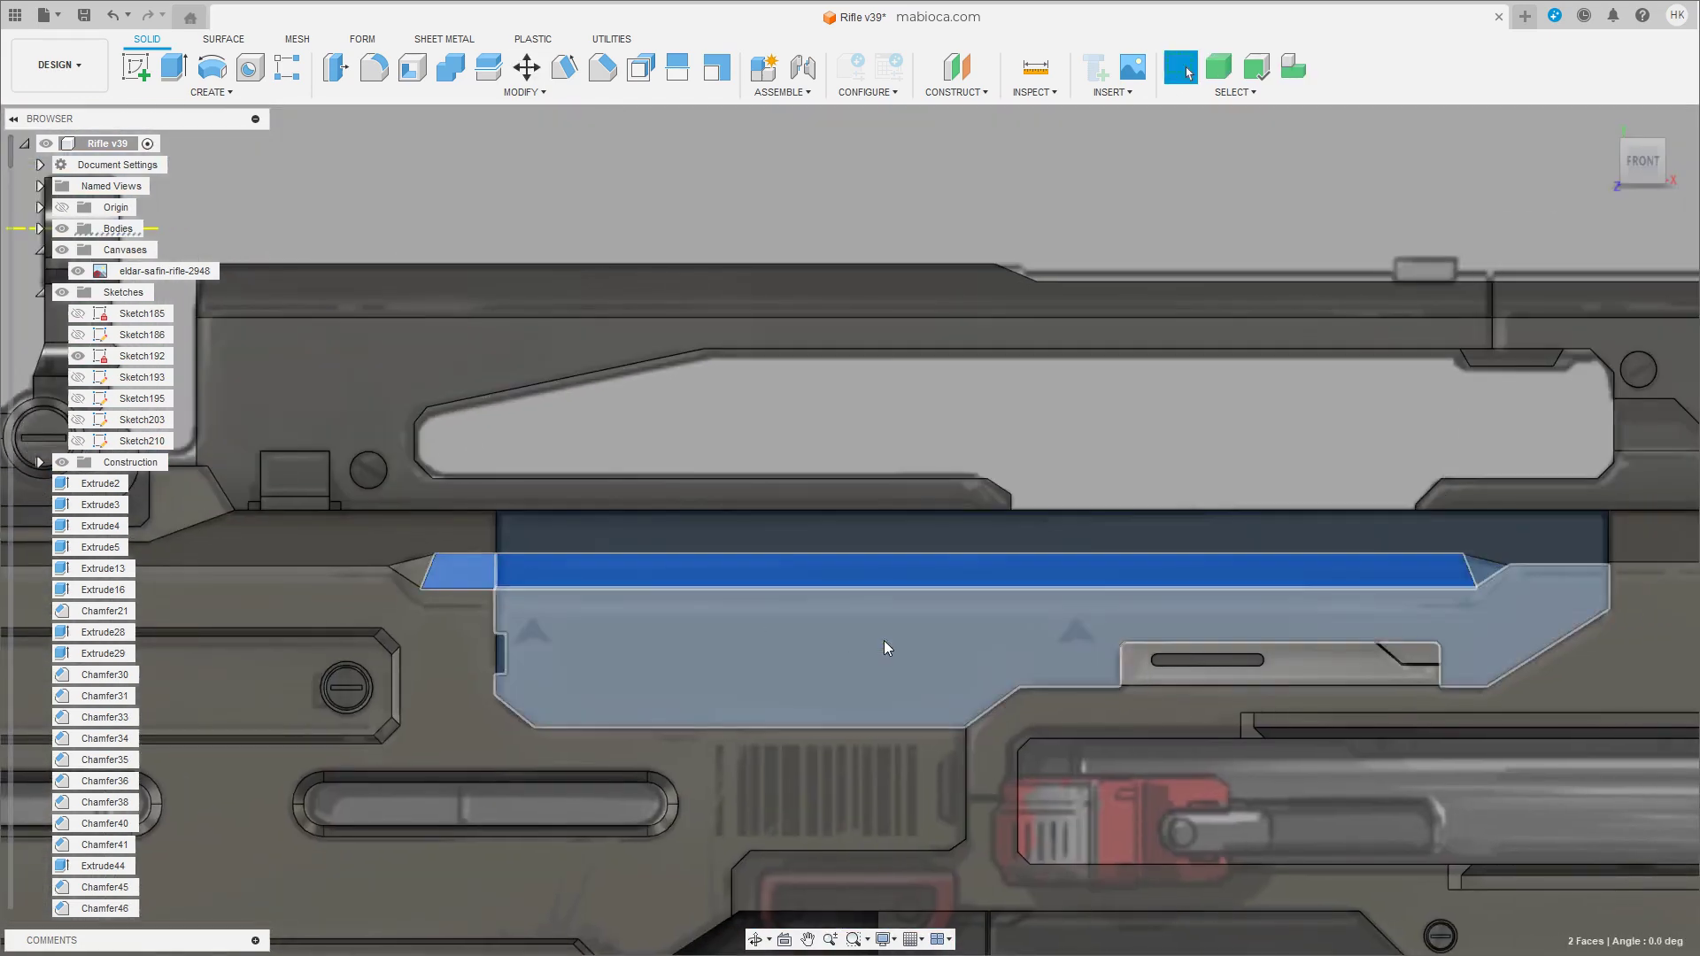
{"action": "key", "text": "m"}
{"action": "left_click_drag", "start_coordinate": [687, 636], "coordinate": [682, 577]}
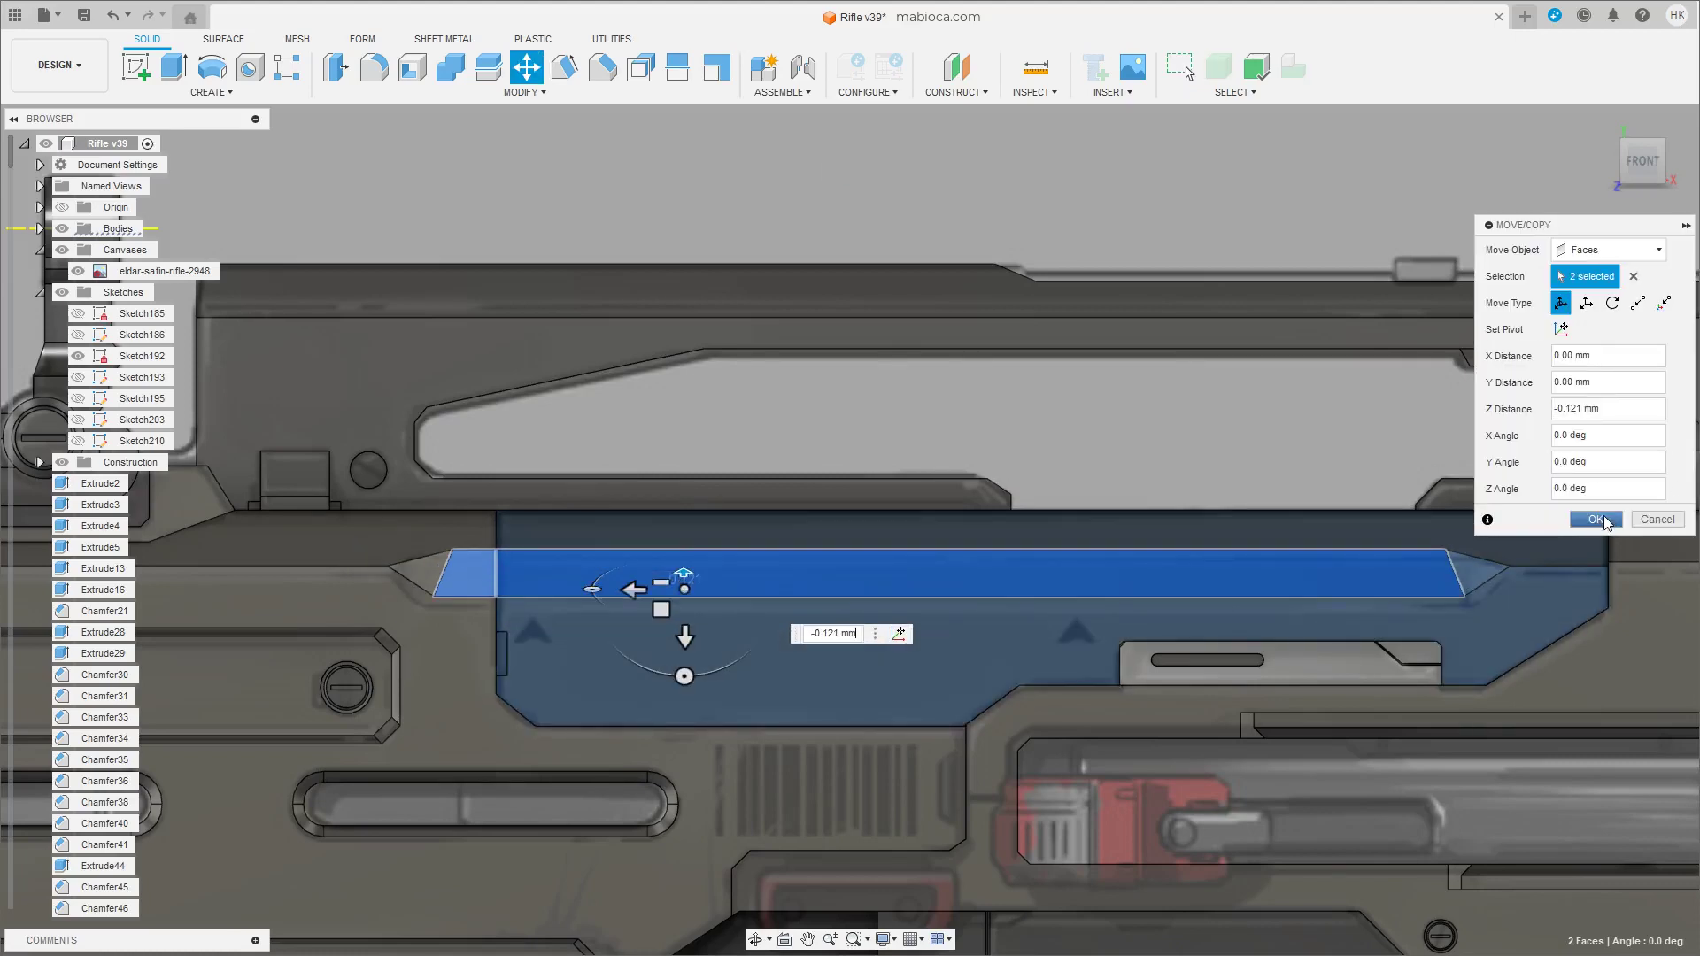
{"action": "left_click", "coordinate": [1599, 520]}
Apply a 5 mm fillet to the strip's two end edges, rounding the pointed tips.
{"action": "left_click", "coordinate": [374, 68]}
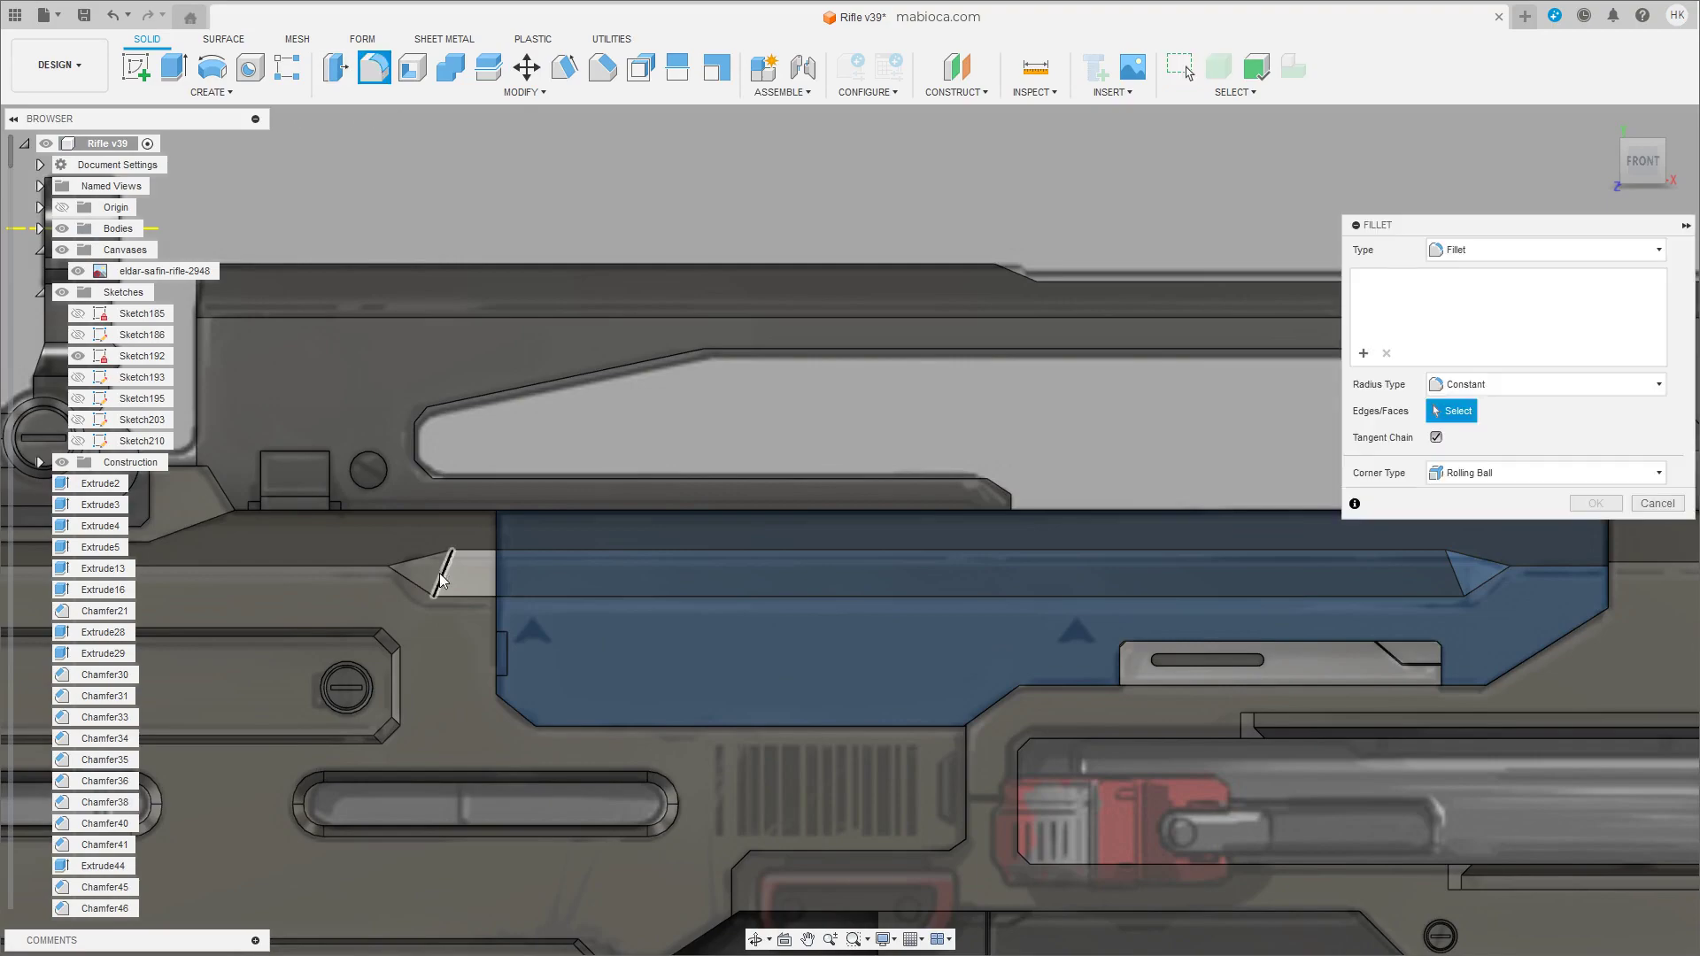
{"action": "left_click", "coordinate": [443, 574]}
{"action": "left_click_drag", "start_coordinate": [1453, 568], "coordinate": [1458, 620]}
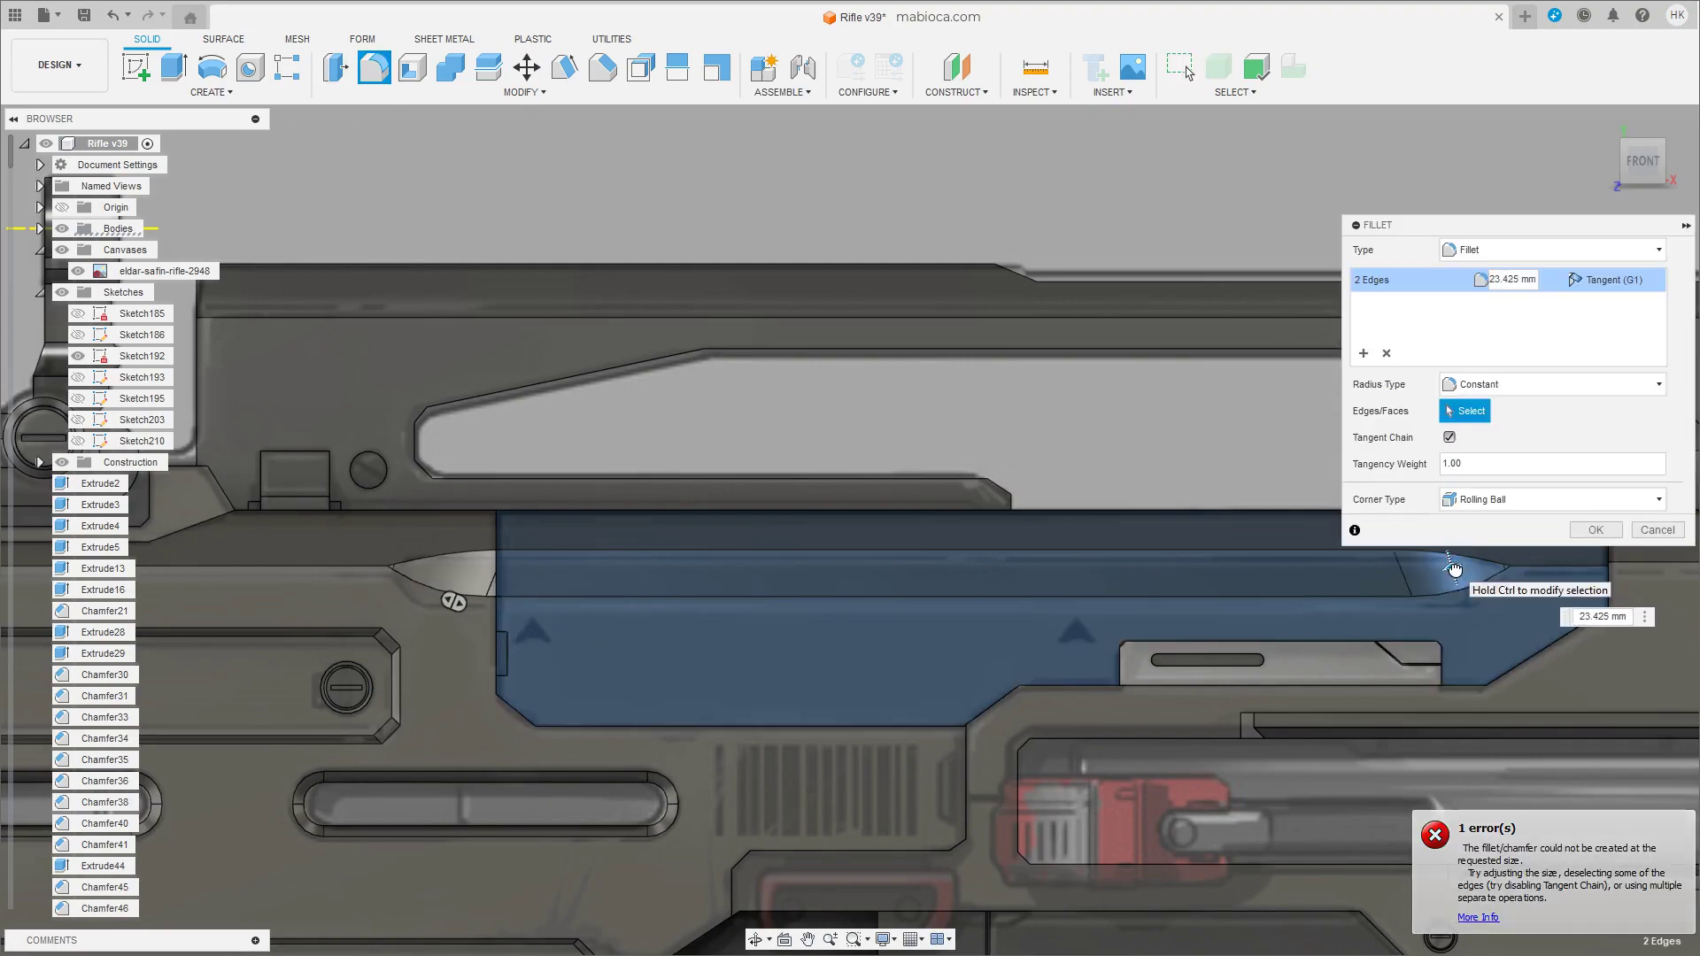
{"action": "middle_click_drag", "start_coordinate": [1457, 620], "coordinate": [947, 595], "text": "shift"}
{"action": "scroll", "coordinate": [947, 595], "scroll_direction": "up", "scroll_amount": 5}
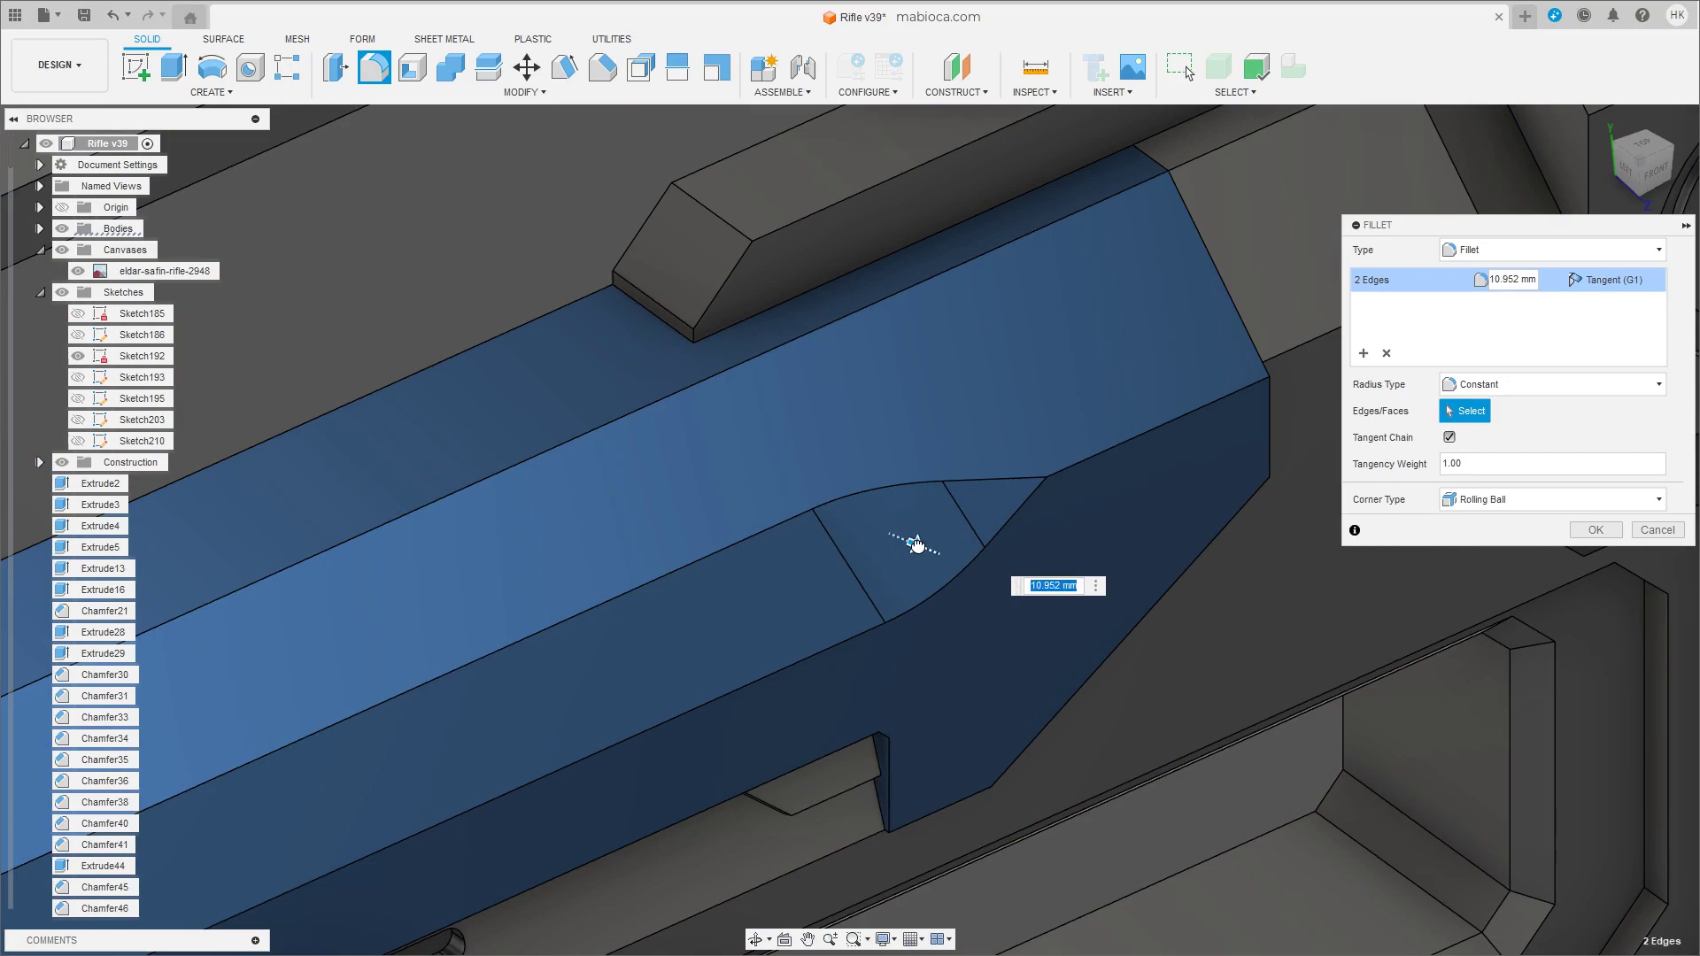
{"action": "mouse_move", "coordinate": [781, 705]}
{"action": "middle_mouse_down", "text": "shift"}
{"action": "mouse_move", "coordinate": [356, 625]}
{"action": "mouse_move", "coordinate": [980, 573]}
{"action": "middle_mouse_up", "text": "shift"}
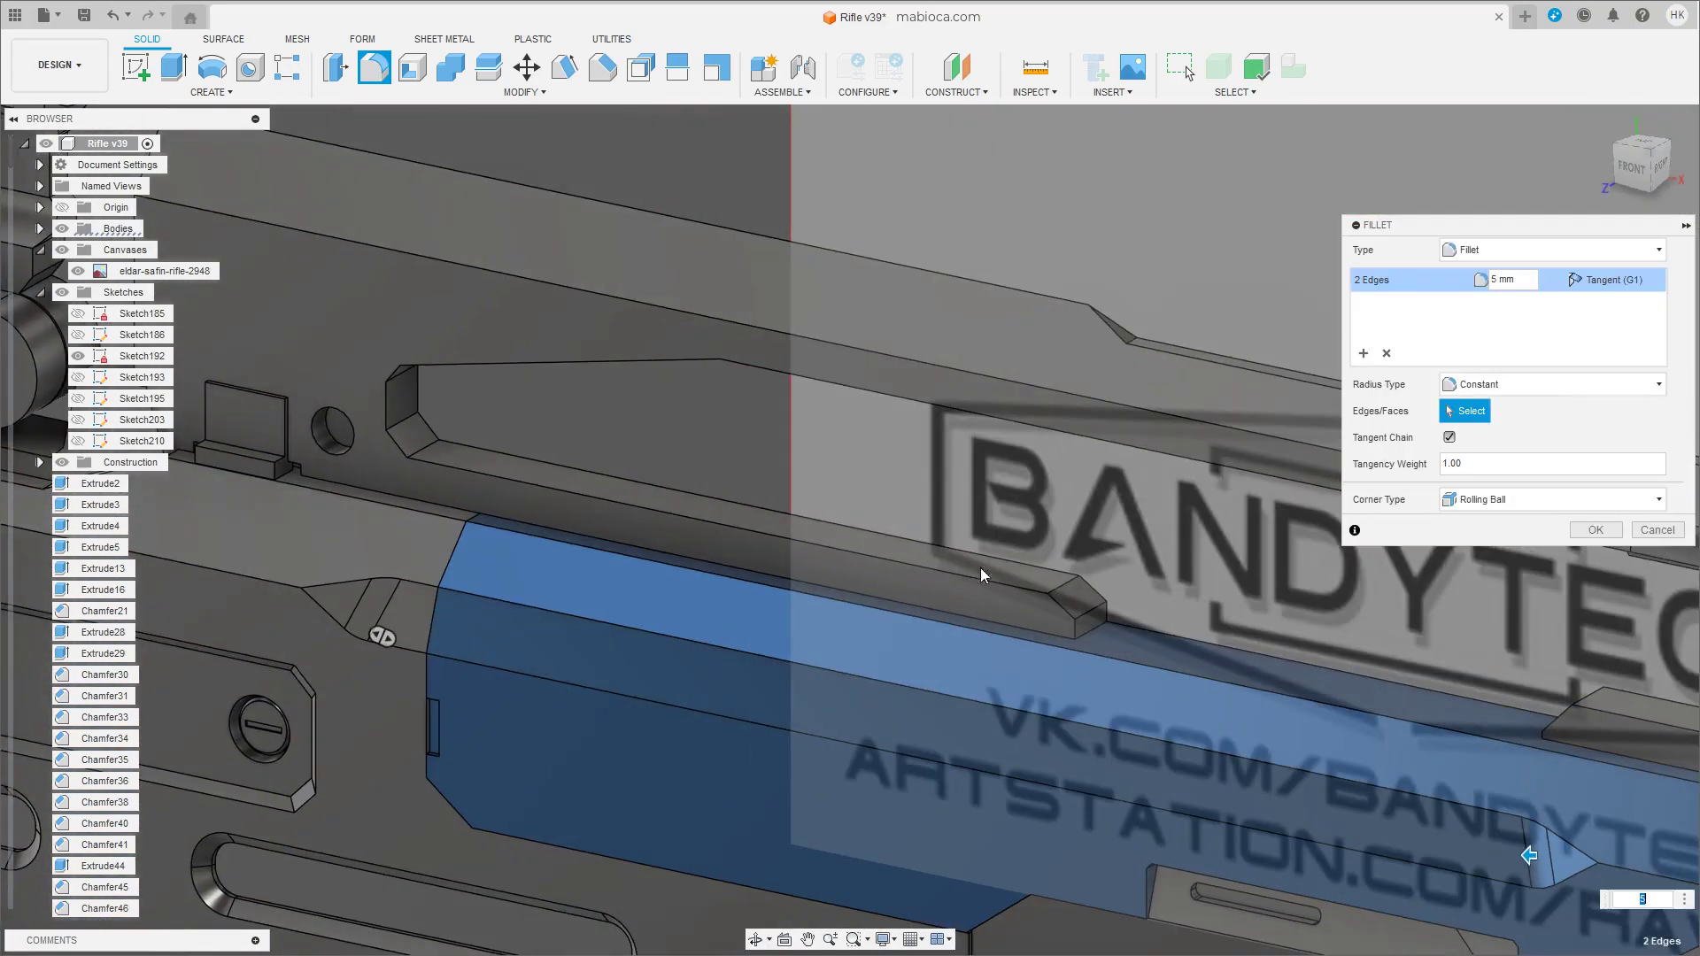
{"action": "left_click", "coordinate": [1594, 531]}
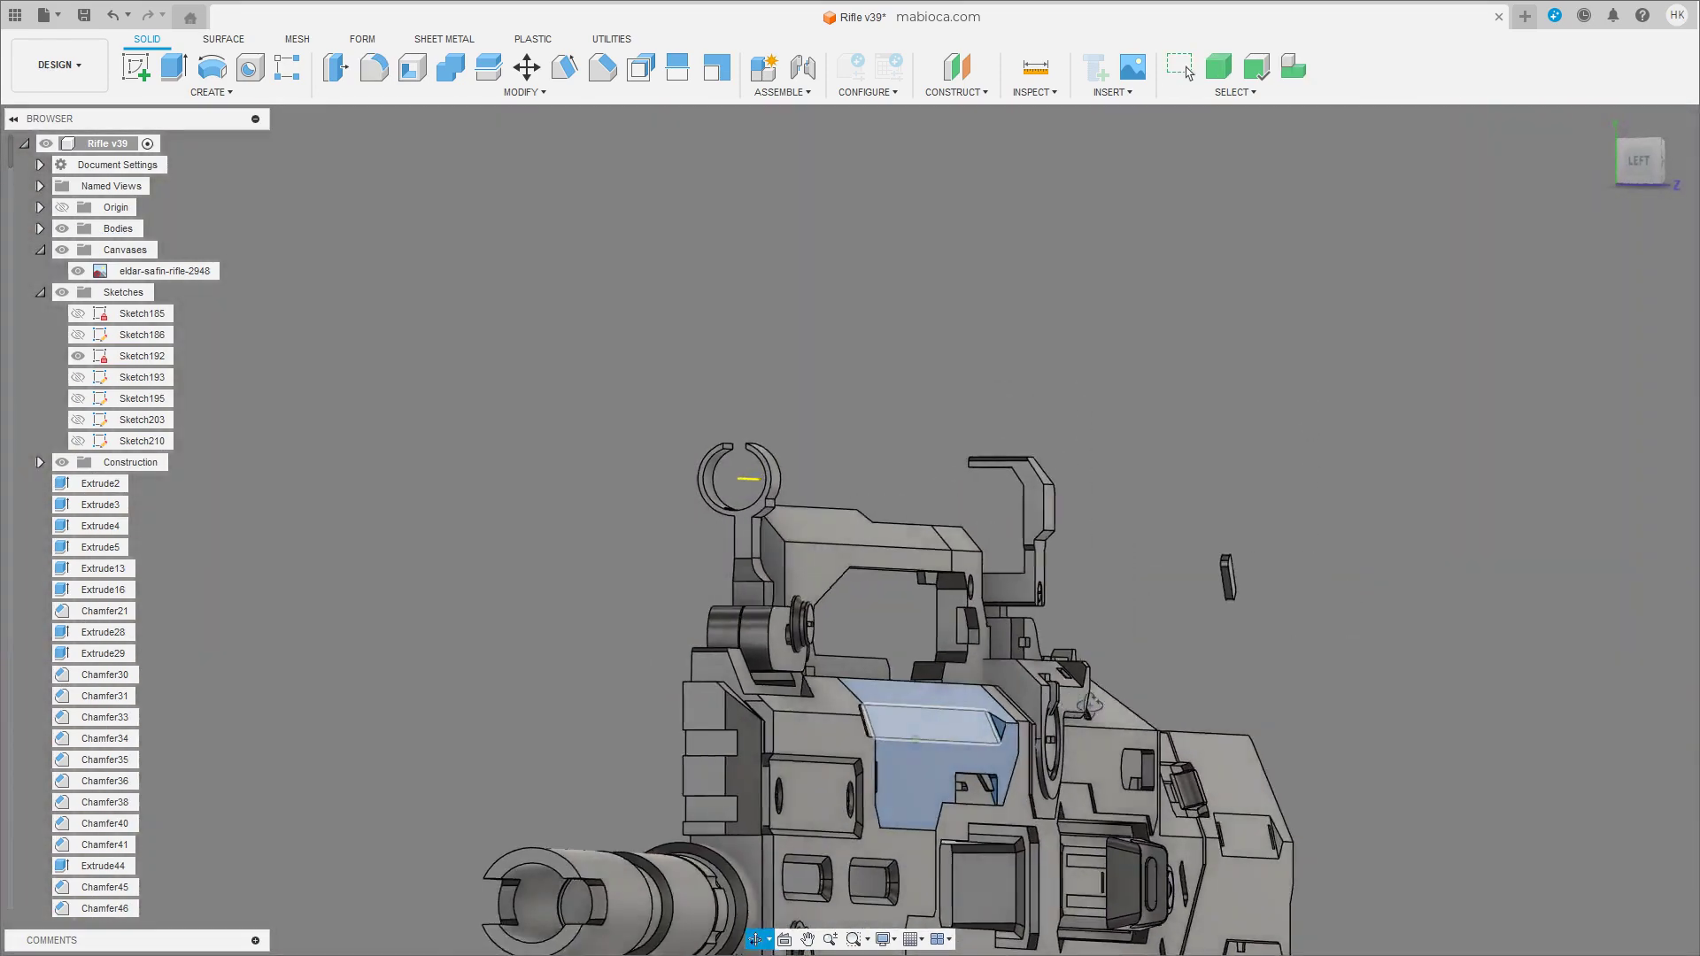
Orbit and zoom from the front view to an angled close-up of the grip strut beside the round boss.
{"action": "scroll", "coordinate": [1090, 703], "scroll_direction": "up", "scroll_amount": 5}
{"action": "middle_click_drag", "start_coordinate": [1090, 704], "coordinate": [1024, 713], "text": "shift"}
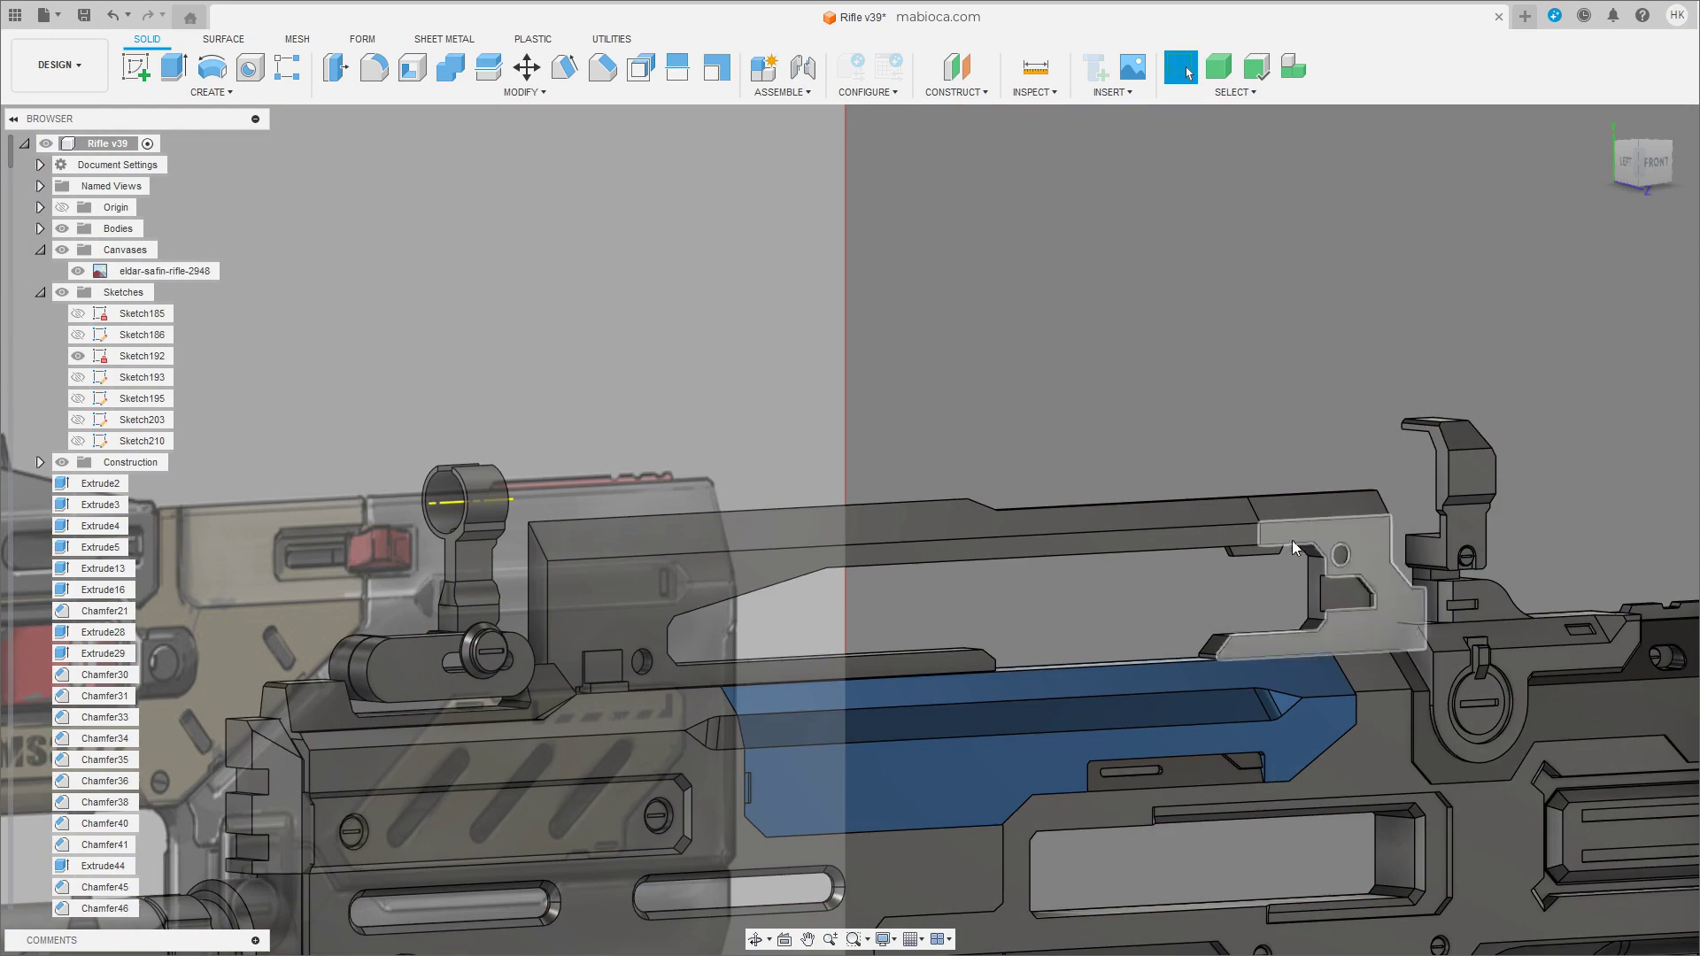
{"action": "mouse_move", "coordinate": [1440, 623]}
{"action": "middle_mouse_down"}
{"action": "mouse_move", "coordinate": [1001, 605]}
{"action": "mouse_move", "coordinate": [1127, 646]}
{"action": "middle_mouse_up"}
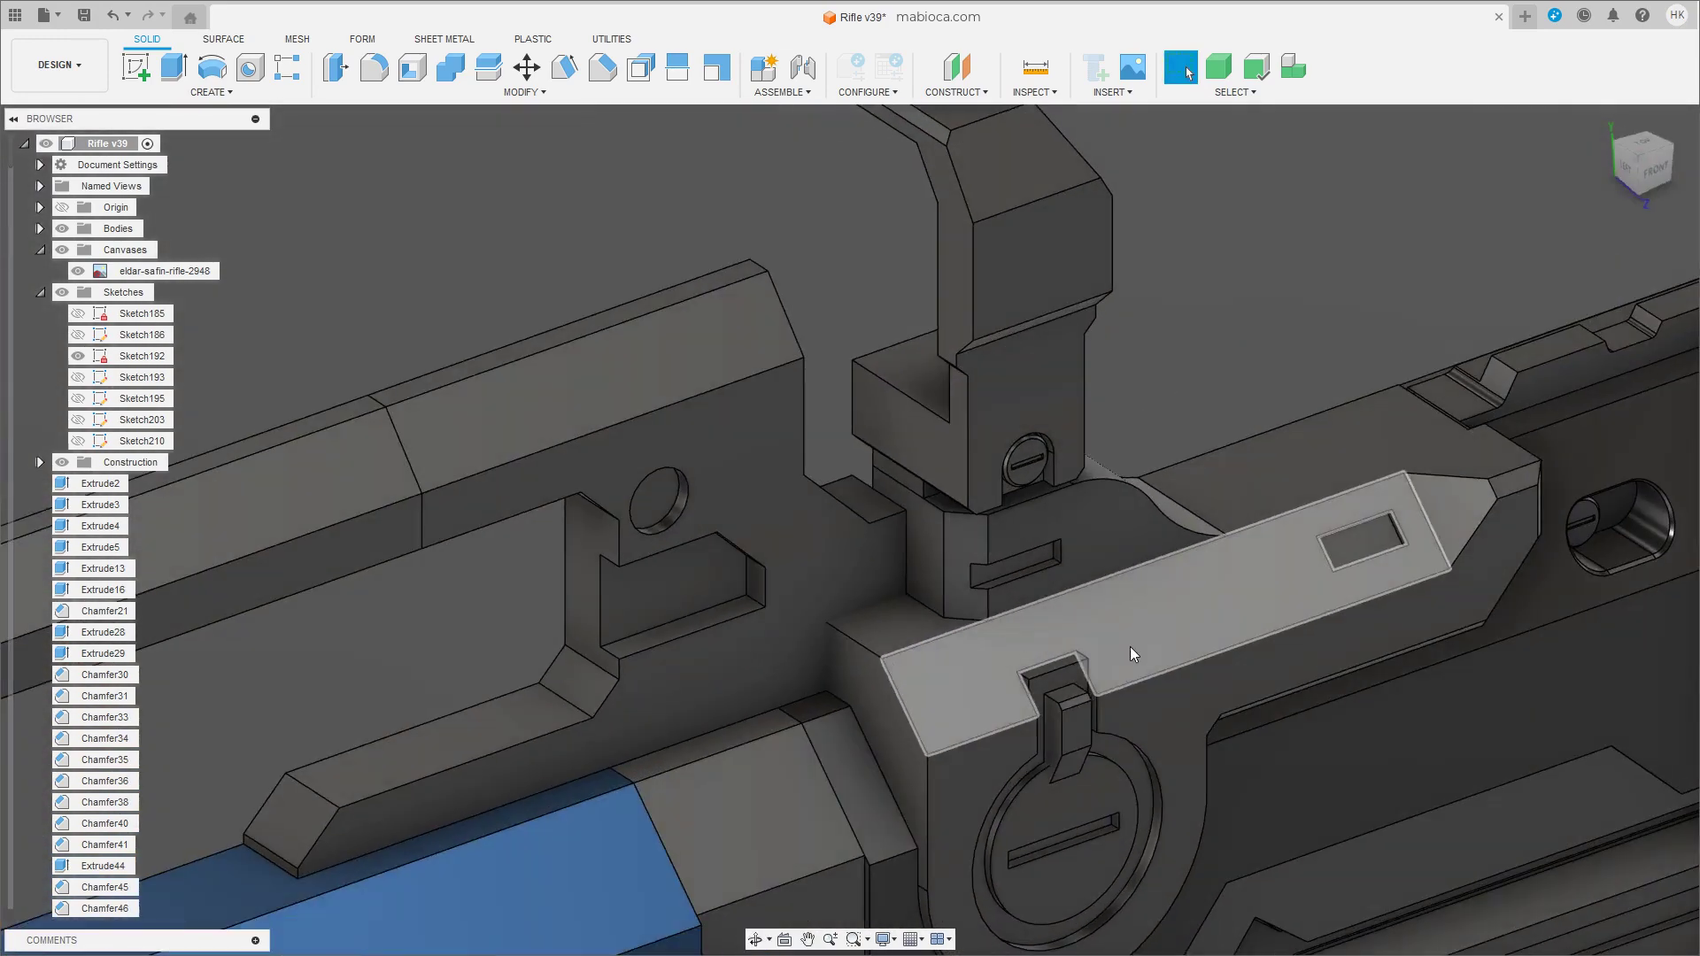
{"action": "scroll", "coordinate": [1130, 647], "scroll_direction": "down", "scroll_amount": 3}
{"action": "scroll", "coordinate": [1087, 726], "scroll_direction": "down", "scroll_amount": 5}
{"action": "middle_click_drag", "start_coordinate": [1310, 929], "coordinate": [1389, 735]}
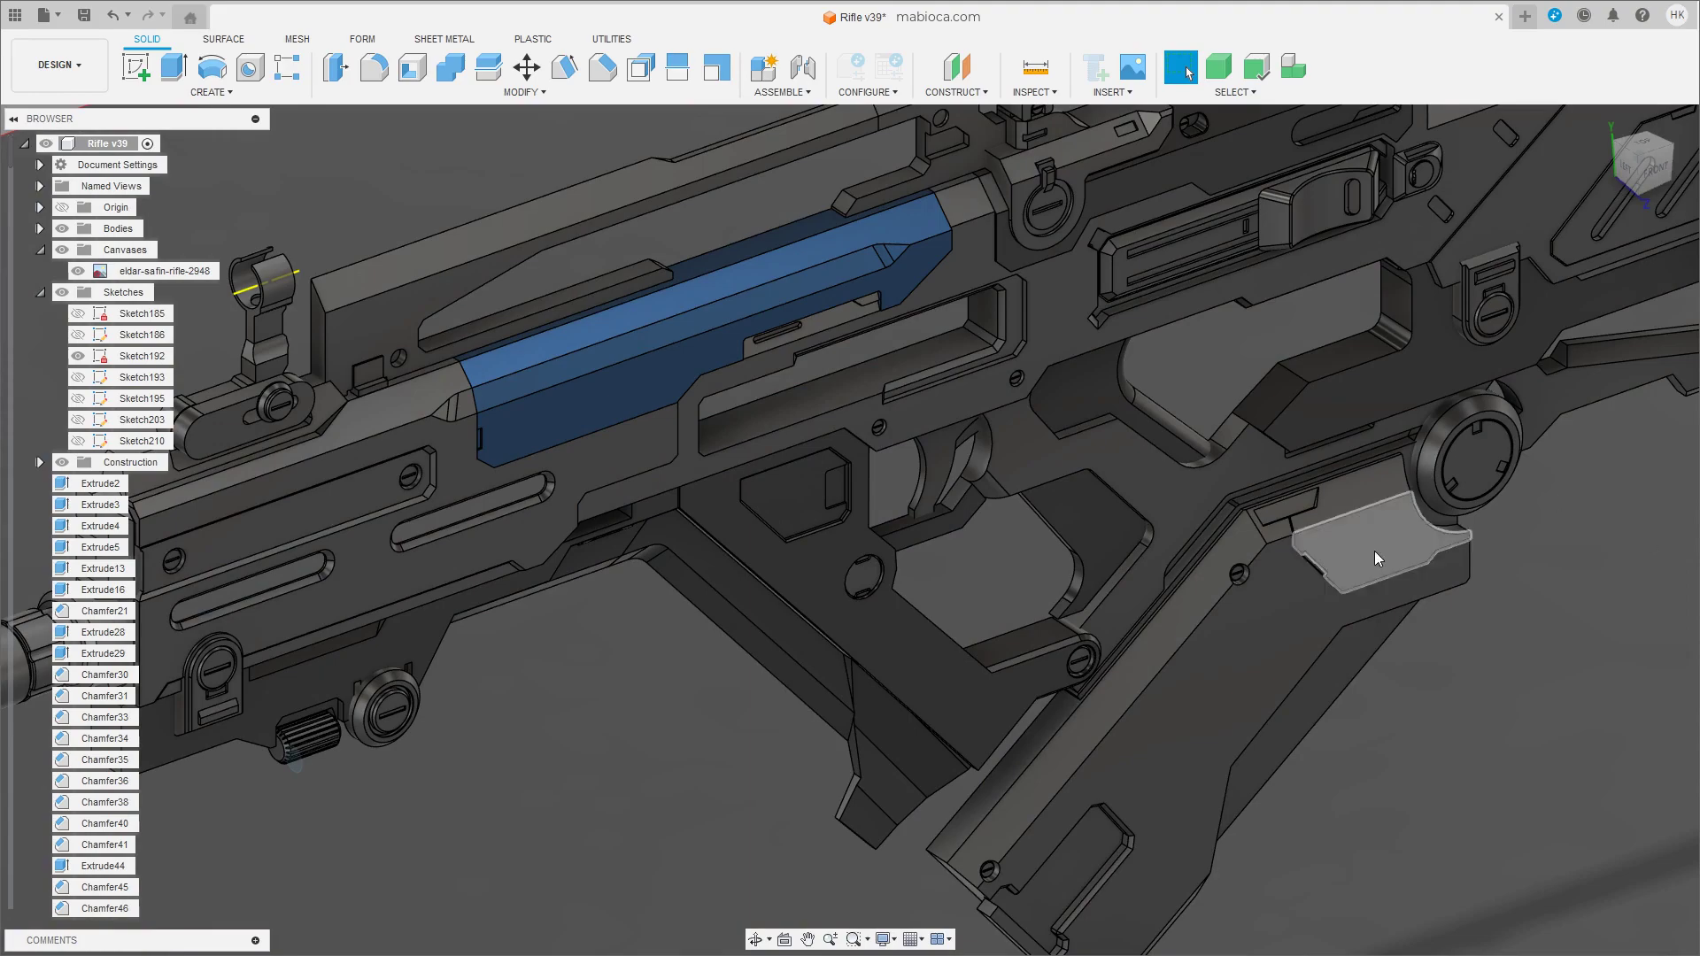
{"action": "key", "text": "F6"}
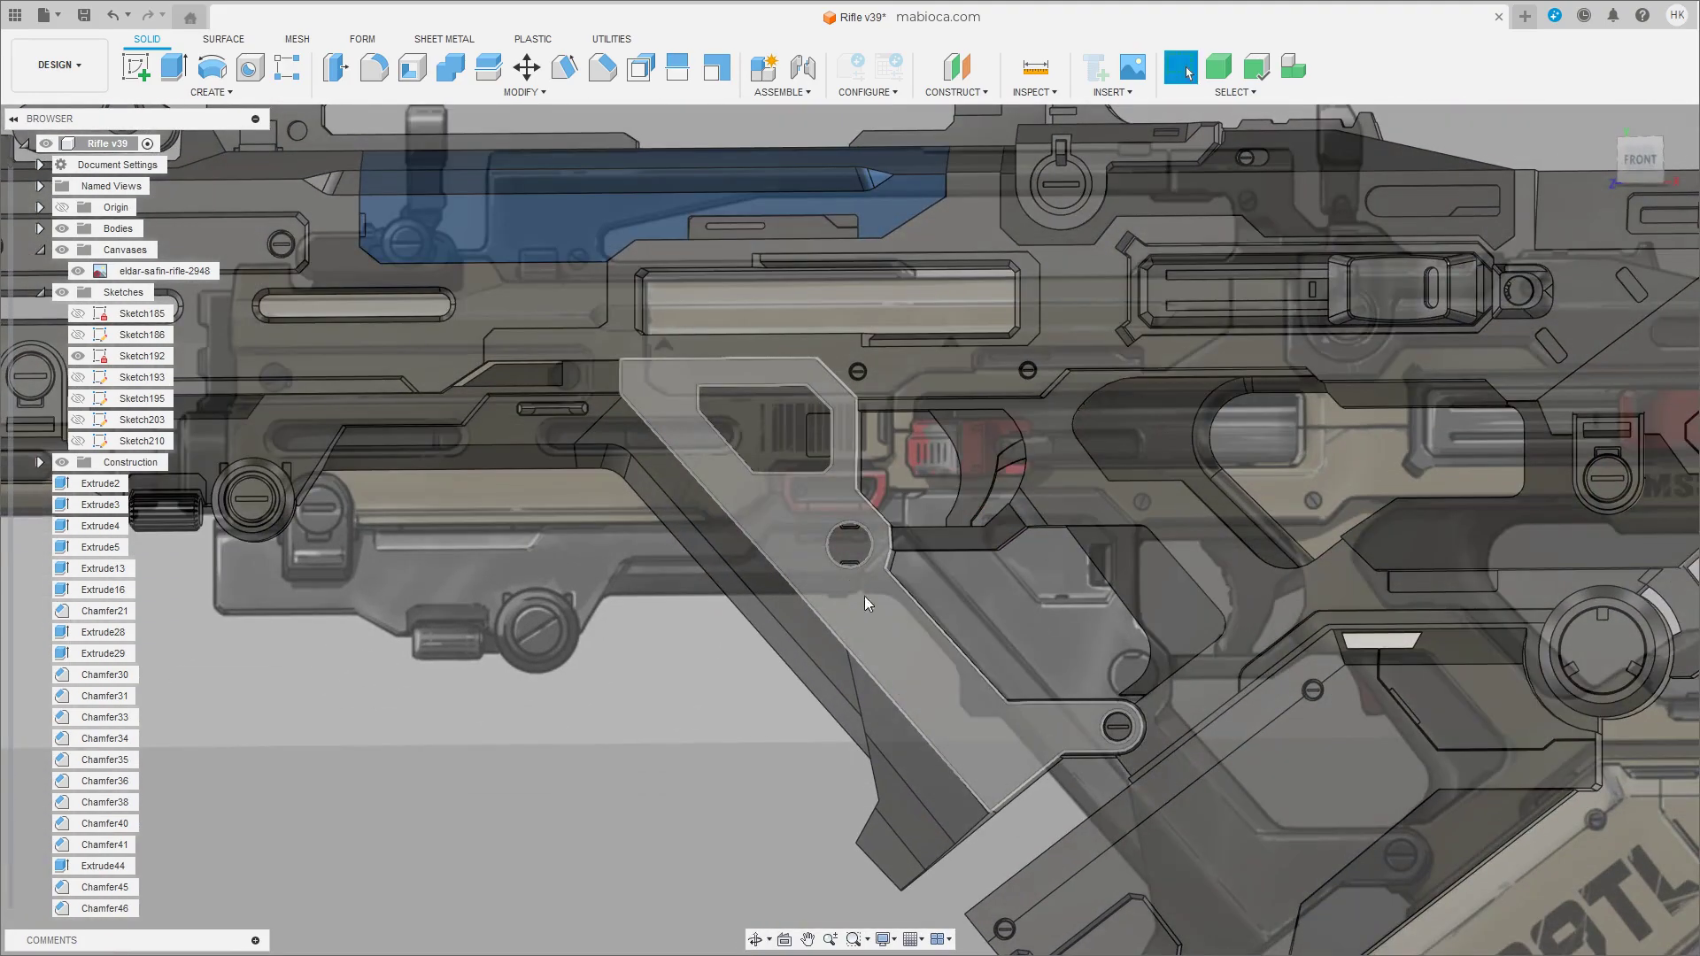
{"action": "scroll", "coordinate": [1016, 582], "scroll_direction": "down", "scroll_amount": 2}
{"action": "scroll", "coordinate": [960, 673], "scroll_direction": "up", "scroll_amount": 5}
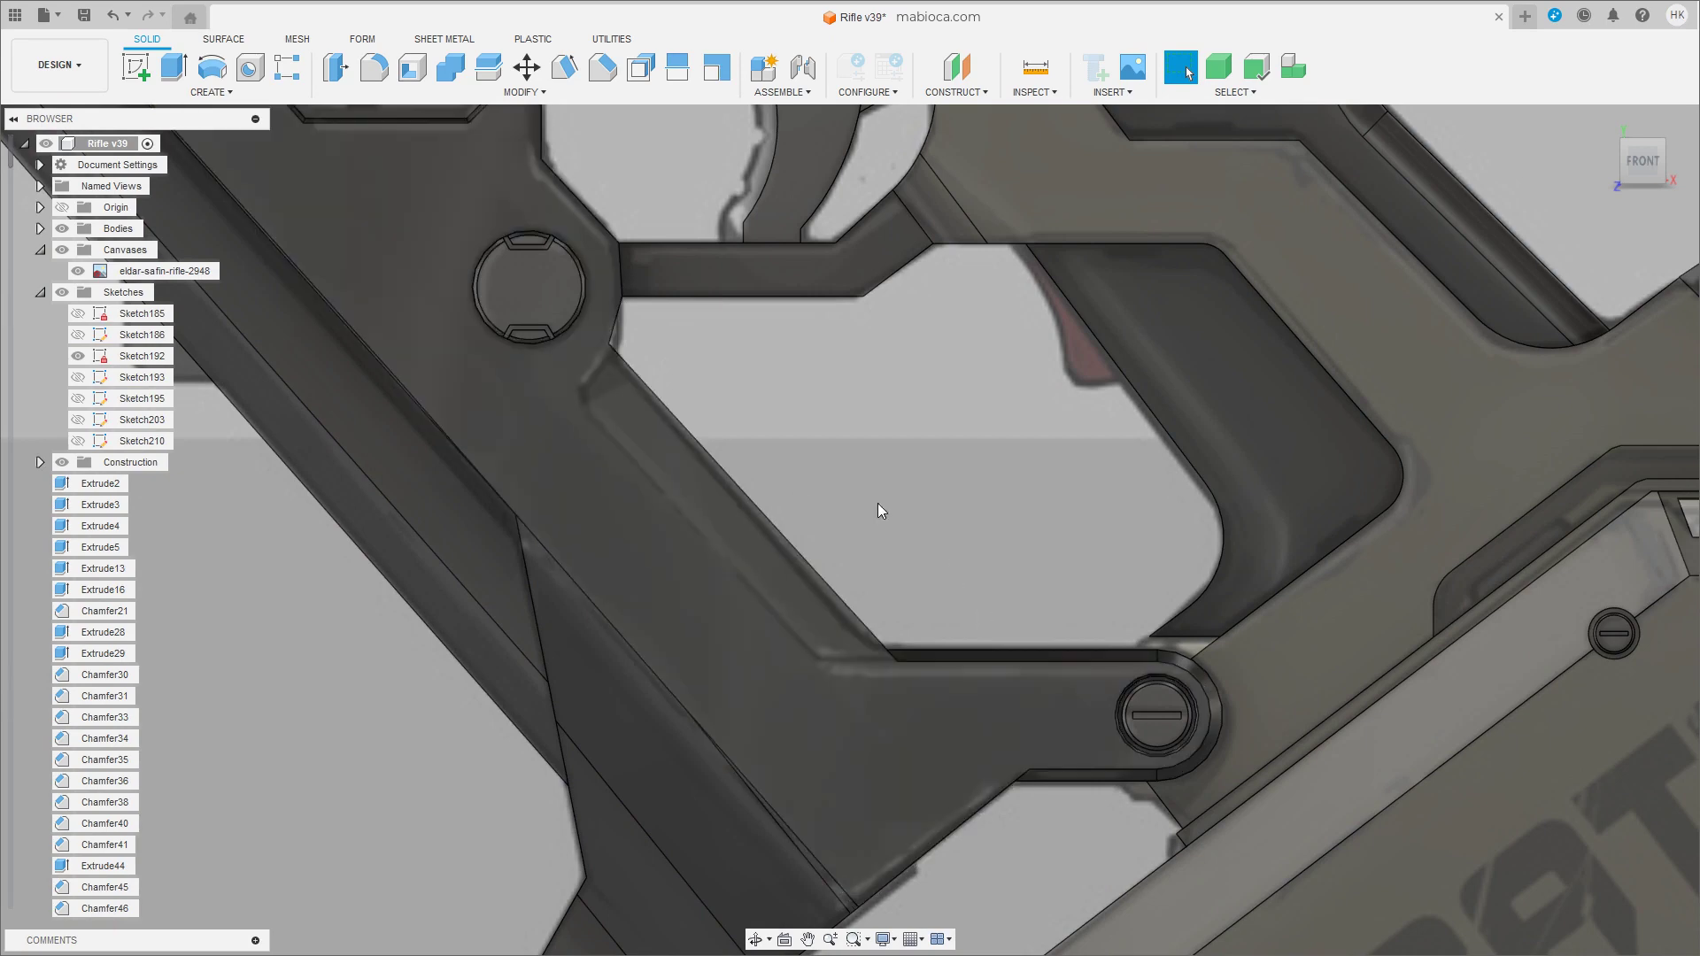
{"action": "scroll", "coordinate": [684, 390], "scroll_direction": "down", "scroll_amount": 2}
{"action": "middle_click_drag", "start_coordinate": [722, 418], "coordinate": [842, 423], "text": "shift"}
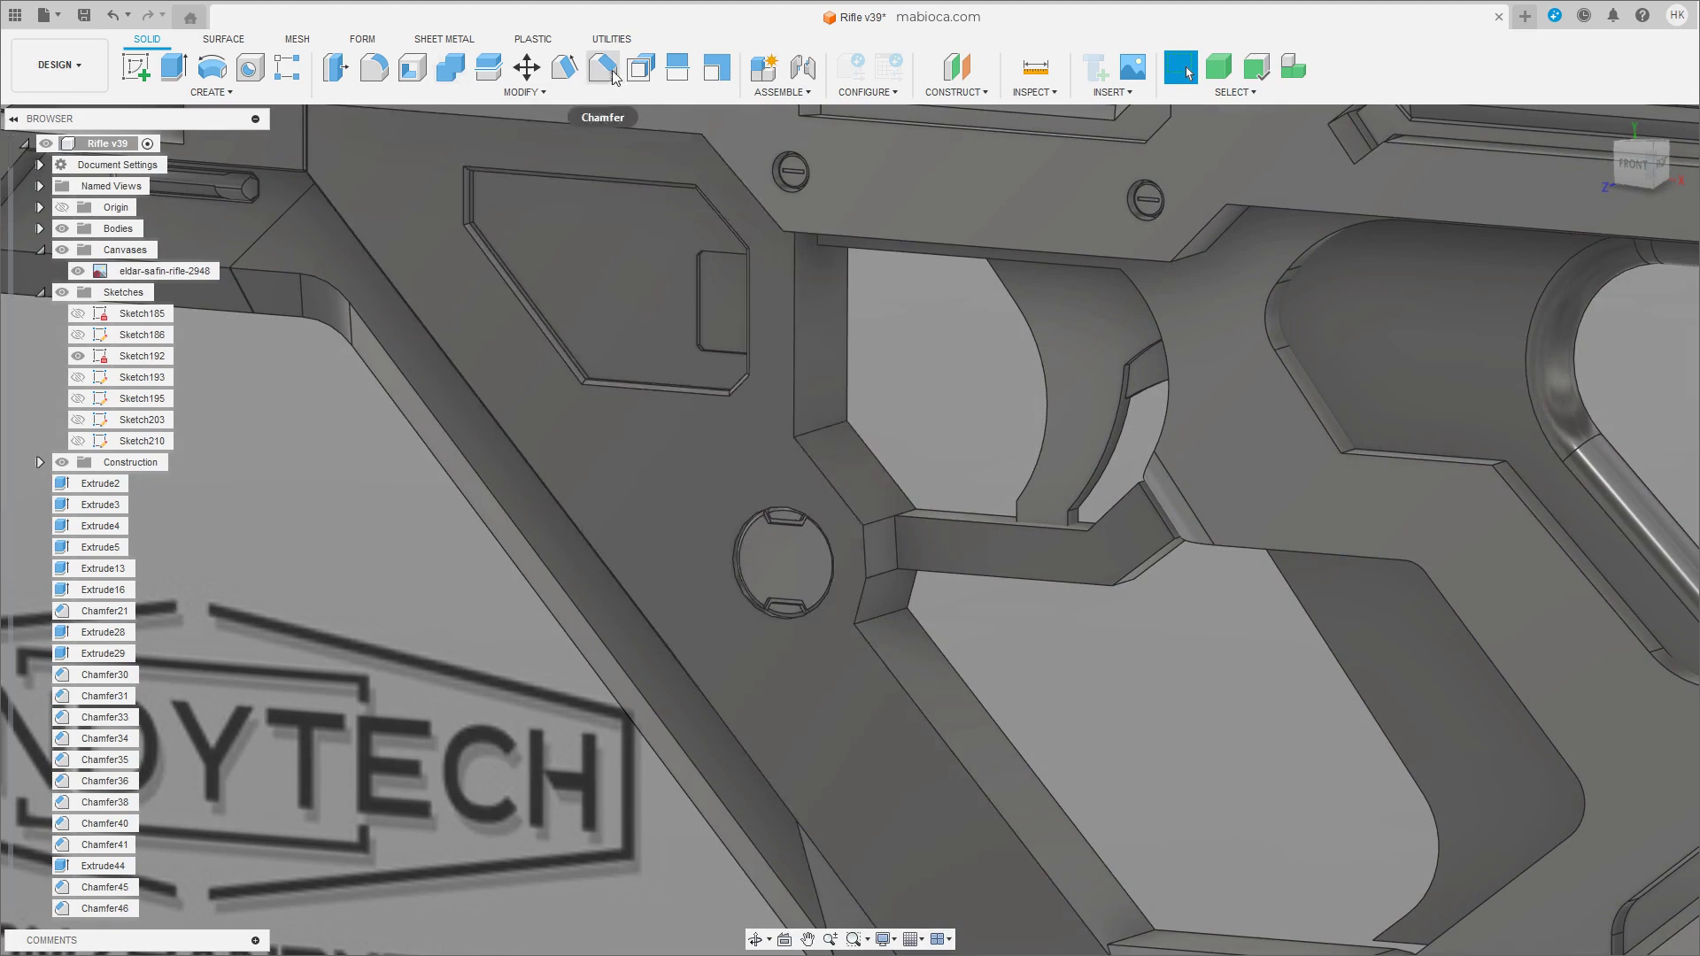
Round an inner corner edge beside the round pin with a 1.843 mm fillet.
{"action": "key", "text": "f"}
{"action": "left_click", "coordinate": [847, 418]}
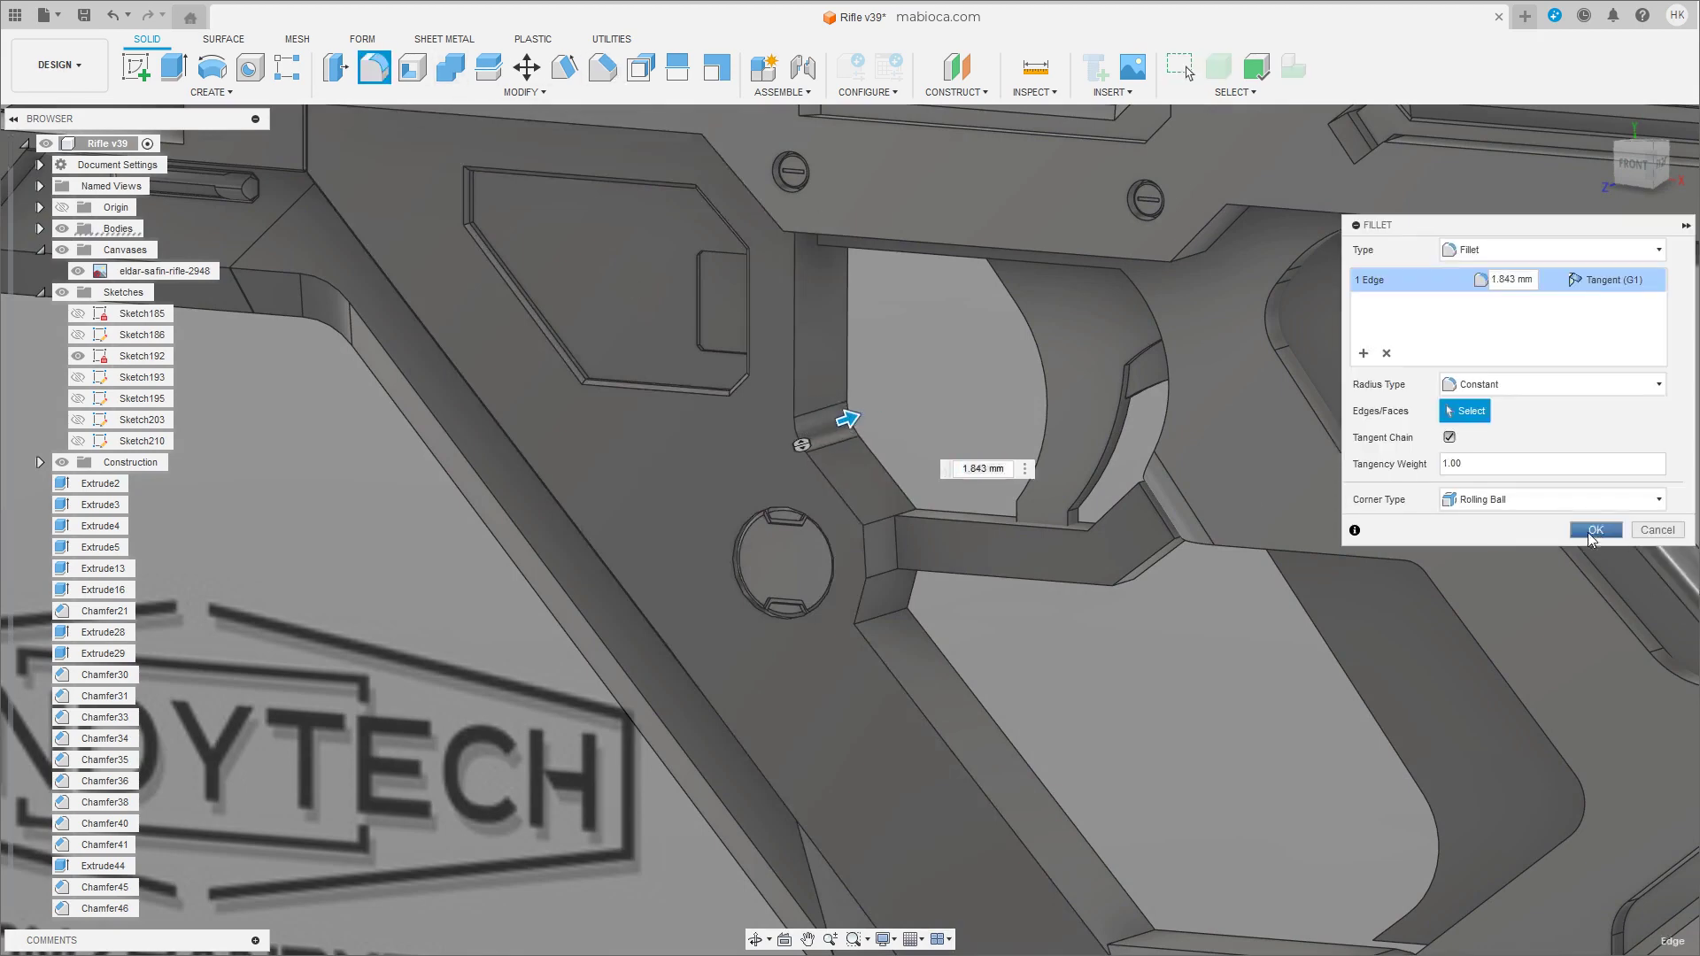
{"action": "left_click", "coordinate": [1594, 530]}
{"action": "mouse_move", "coordinate": [992, 678]}
{"action": "middle_mouse_down"}
{"action": "mouse_move", "coordinate": [980, 625]}
{"action": "mouse_move", "coordinate": [947, 629]}
{"action": "middle_mouse_up"}
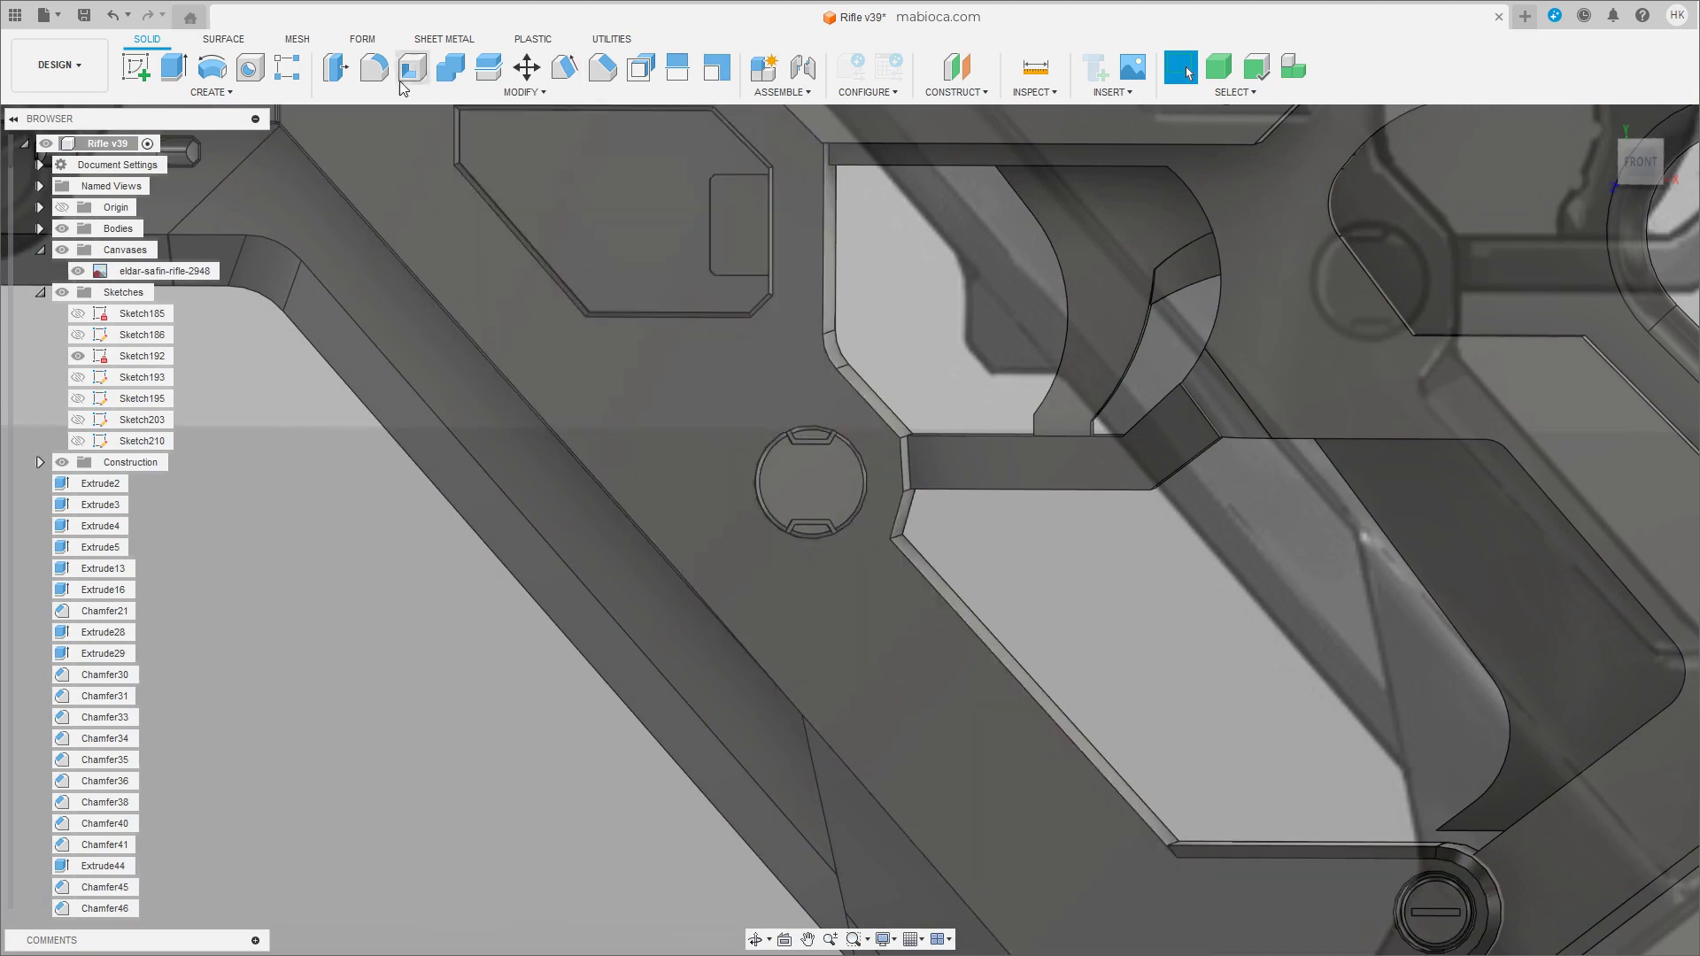
Sketch a bent strip outline (Sketch211) along the grip strut face toward the round boss.
{"action": "left_click", "coordinate": [988, 590]}
{"action": "key", "text": "Escape"}
{"action": "scroll", "coordinate": [862, 598], "scroll_direction": "up", "scroll_amount": 3}
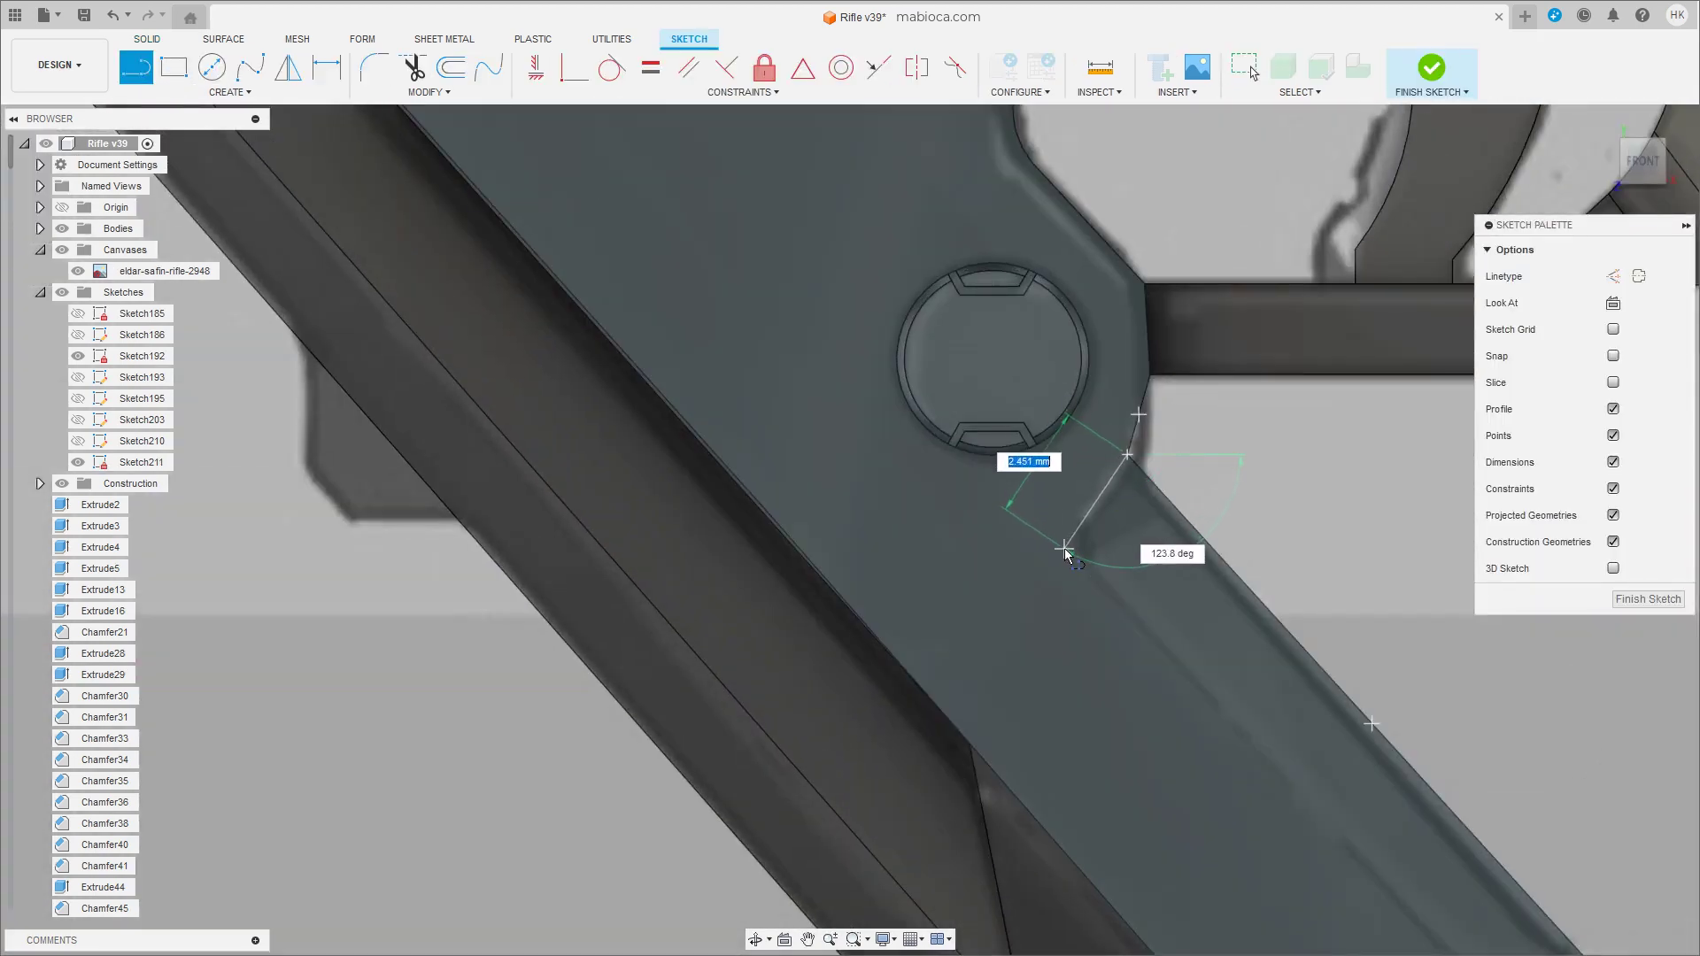
{"action": "mouse_move", "coordinate": [1062, 552]}
{"action": "middle_mouse_down"}
{"action": "mouse_move", "coordinate": [765, 511]}
{"action": "mouse_move", "coordinate": [913, 684]}
{"action": "middle_mouse_up"}
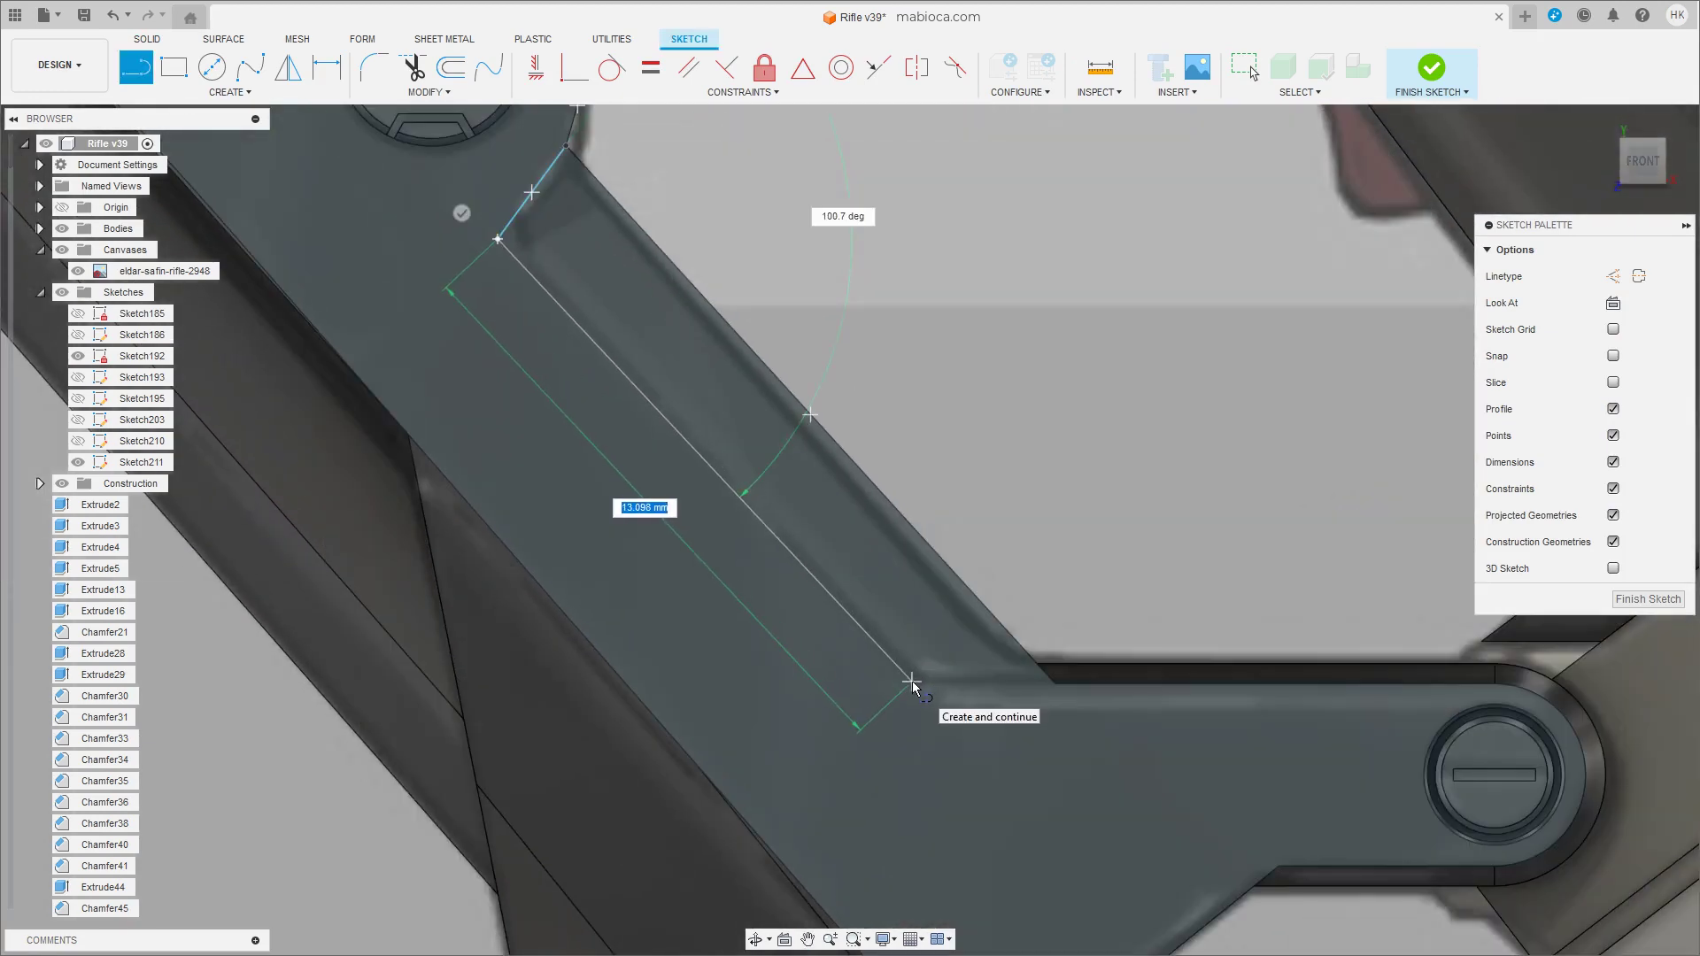
{"action": "left_click", "coordinate": [913, 685]}
{"action": "left_click", "coordinate": [1053, 683]}
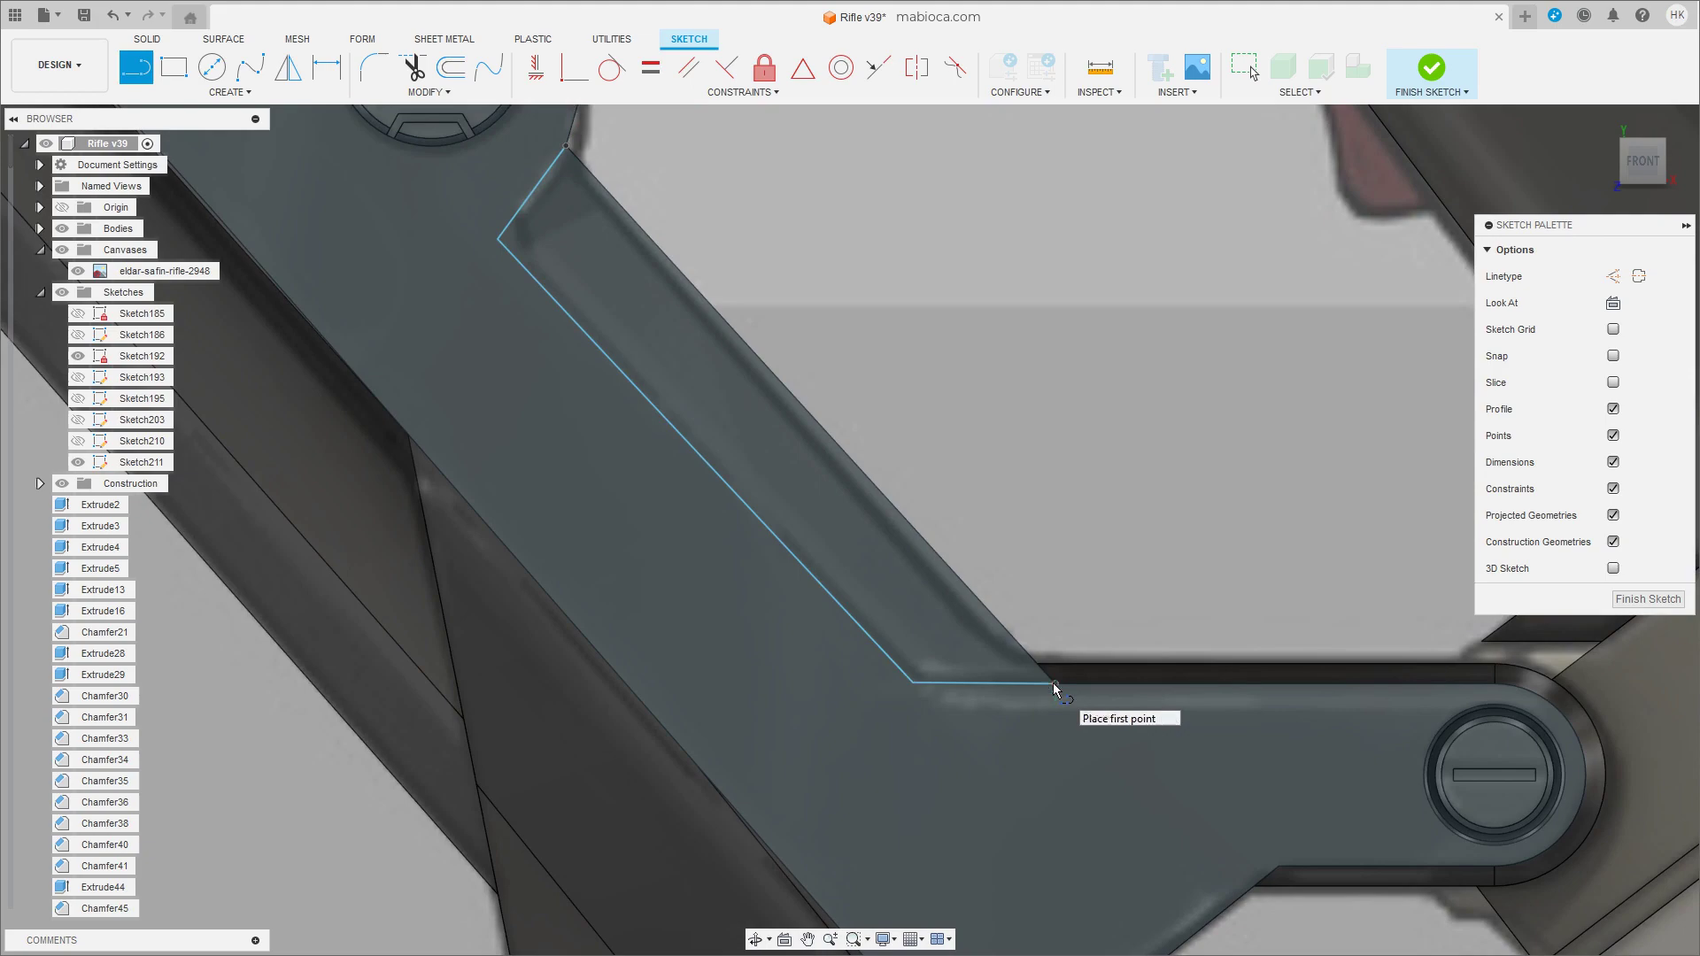
{"action": "left_click", "coordinate": [1613, 592]}
Try splitting the strut body with the Sketch211 line, which fails with an error.
{"action": "mouse_move", "coordinate": [759, 405]}
{"action": "middle_mouse_down", "text": "shift"}
{"action": "mouse_move", "coordinate": [710, 429]}
{"action": "mouse_move", "coordinate": [749, 391]}
{"action": "mouse_move", "coordinate": [729, 411]}
{"action": "middle_mouse_up", "text": "shift"}
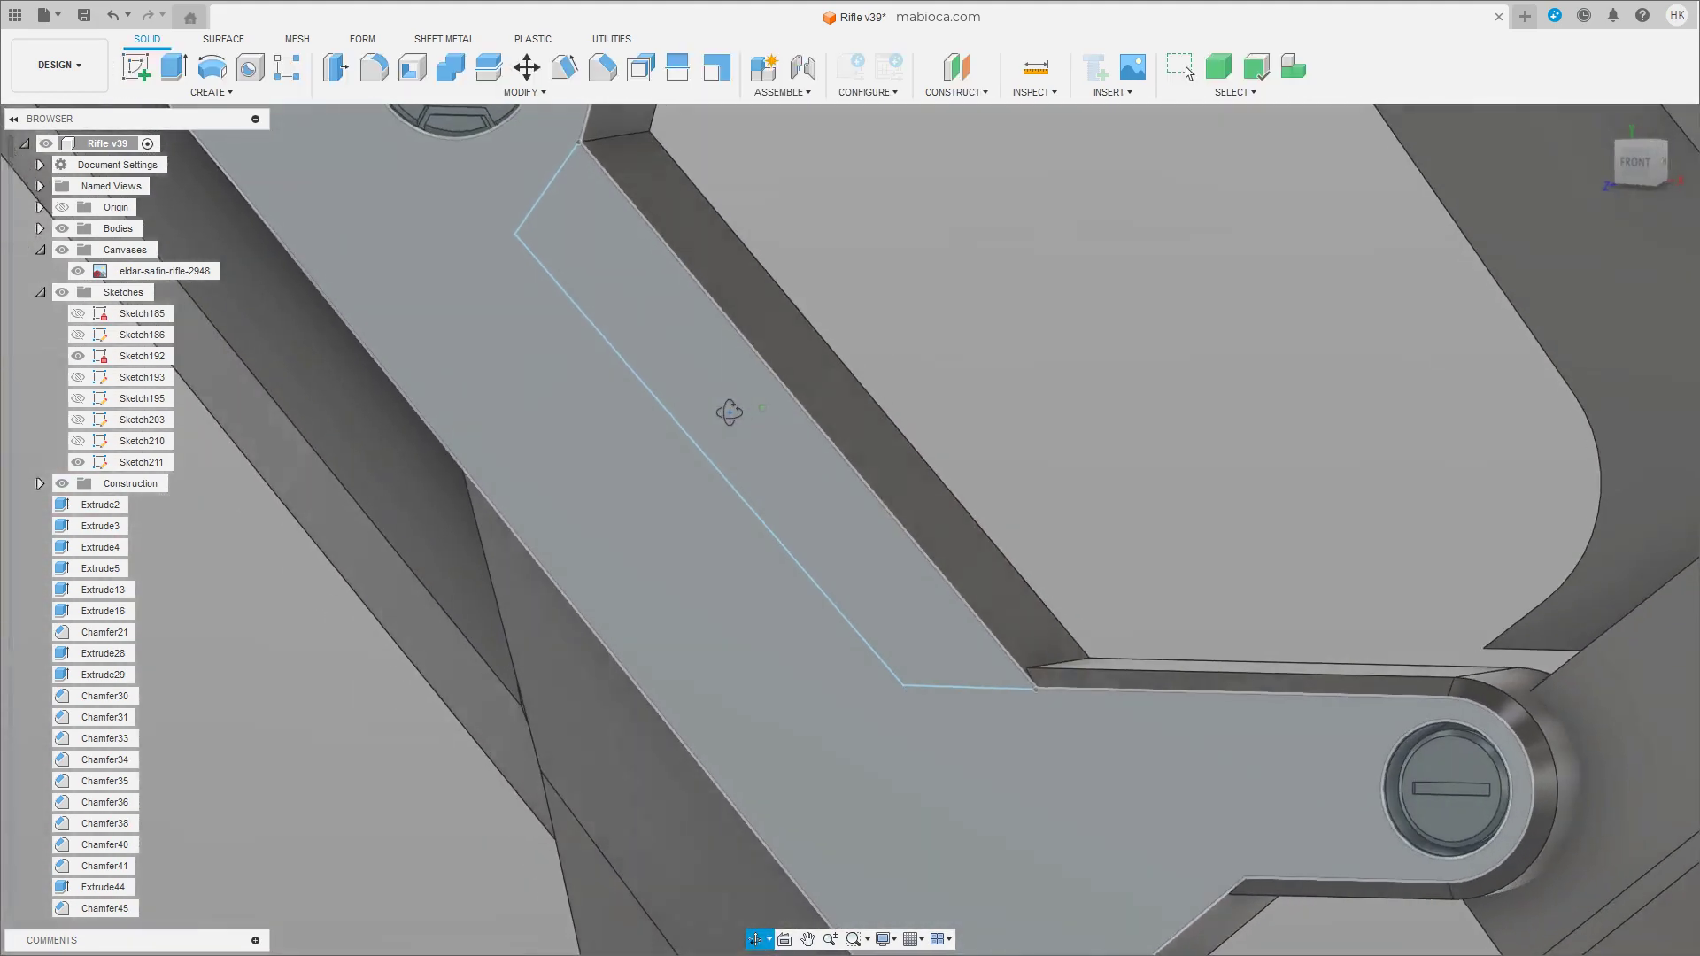
{"action": "left_click_drag", "start_coordinate": [729, 412], "coordinate": [735, 409]}
{"action": "left_click", "coordinate": [1181, 68]}
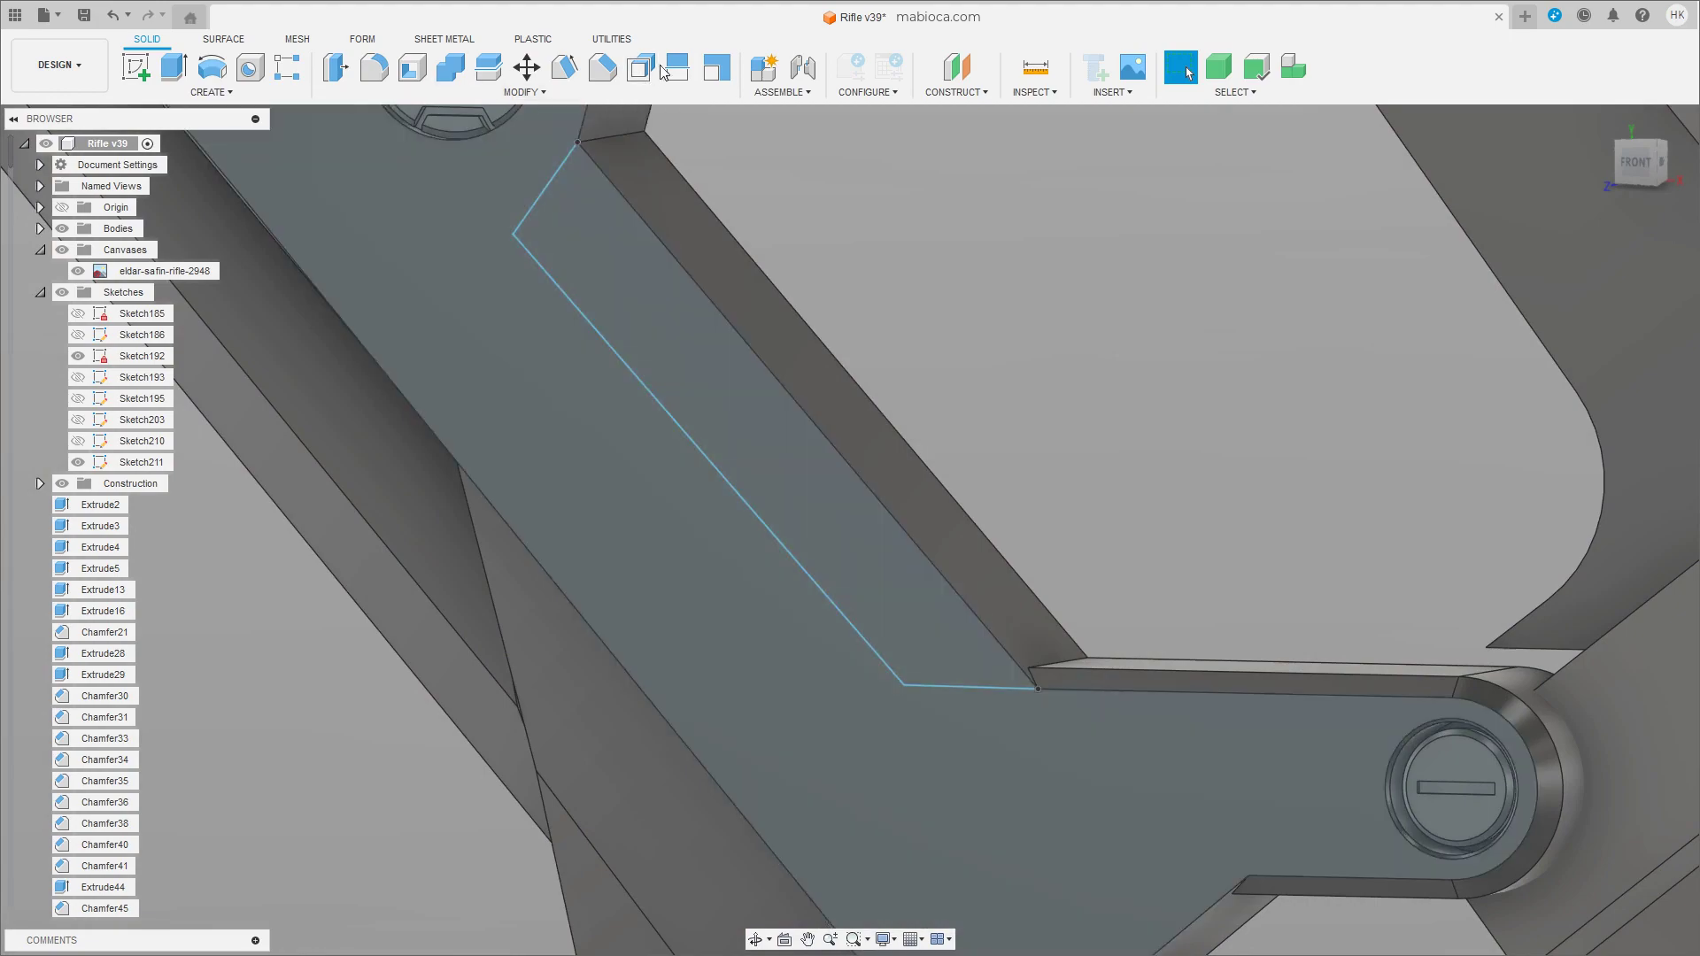
{"action": "left_click", "coordinate": [488, 67]}
{"action": "left_click", "coordinate": [533, 232]}
{"action": "left_click", "coordinate": [546, 278]}
{"action": "mouse_move", "coordinate": [550, 278]}
{"action": "middle_mouse_down", "text": "shift"}
{"action": "mouse_move", "coordinate": [587, 299]}
{"action": "mouse_move", "coordinate": [623, 262]}
{"action": "middle_mouse_up", "text": "shift"}
{"action": "key", "text": "Return"}
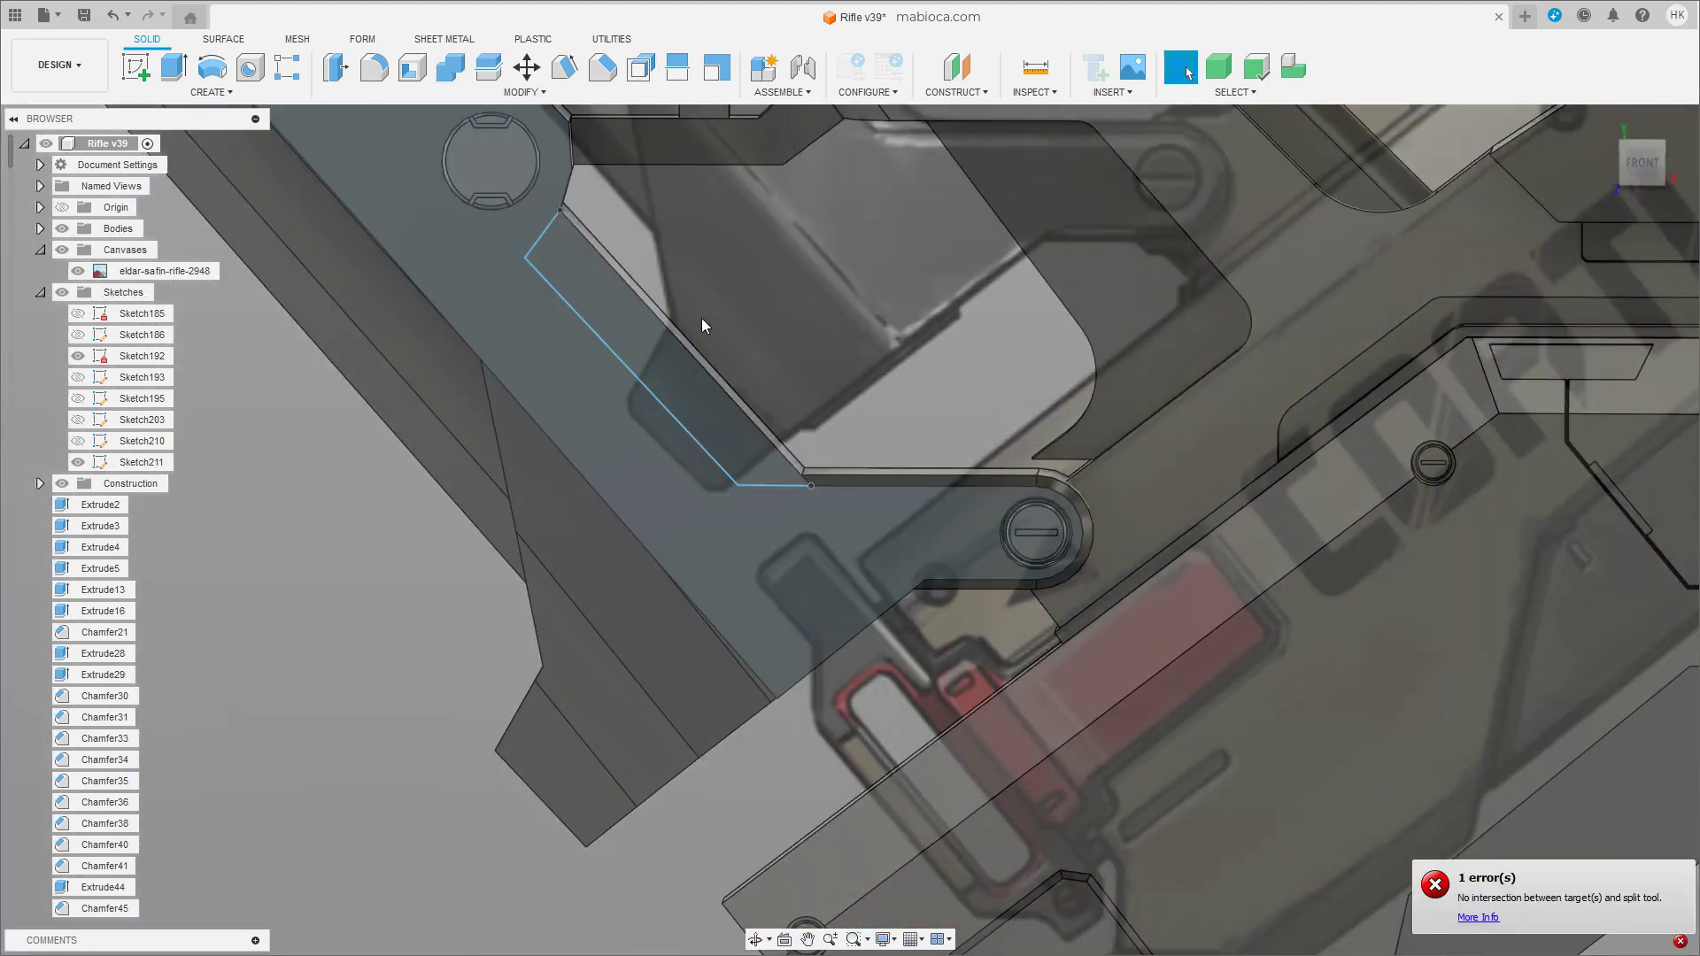
Orbit back toward the front and bring up the context menu for Sketch211.
{"action": "middle_click_drag", "start_coordinate": [702, 320], "coordinate": [892, 581], "text": "shift"}
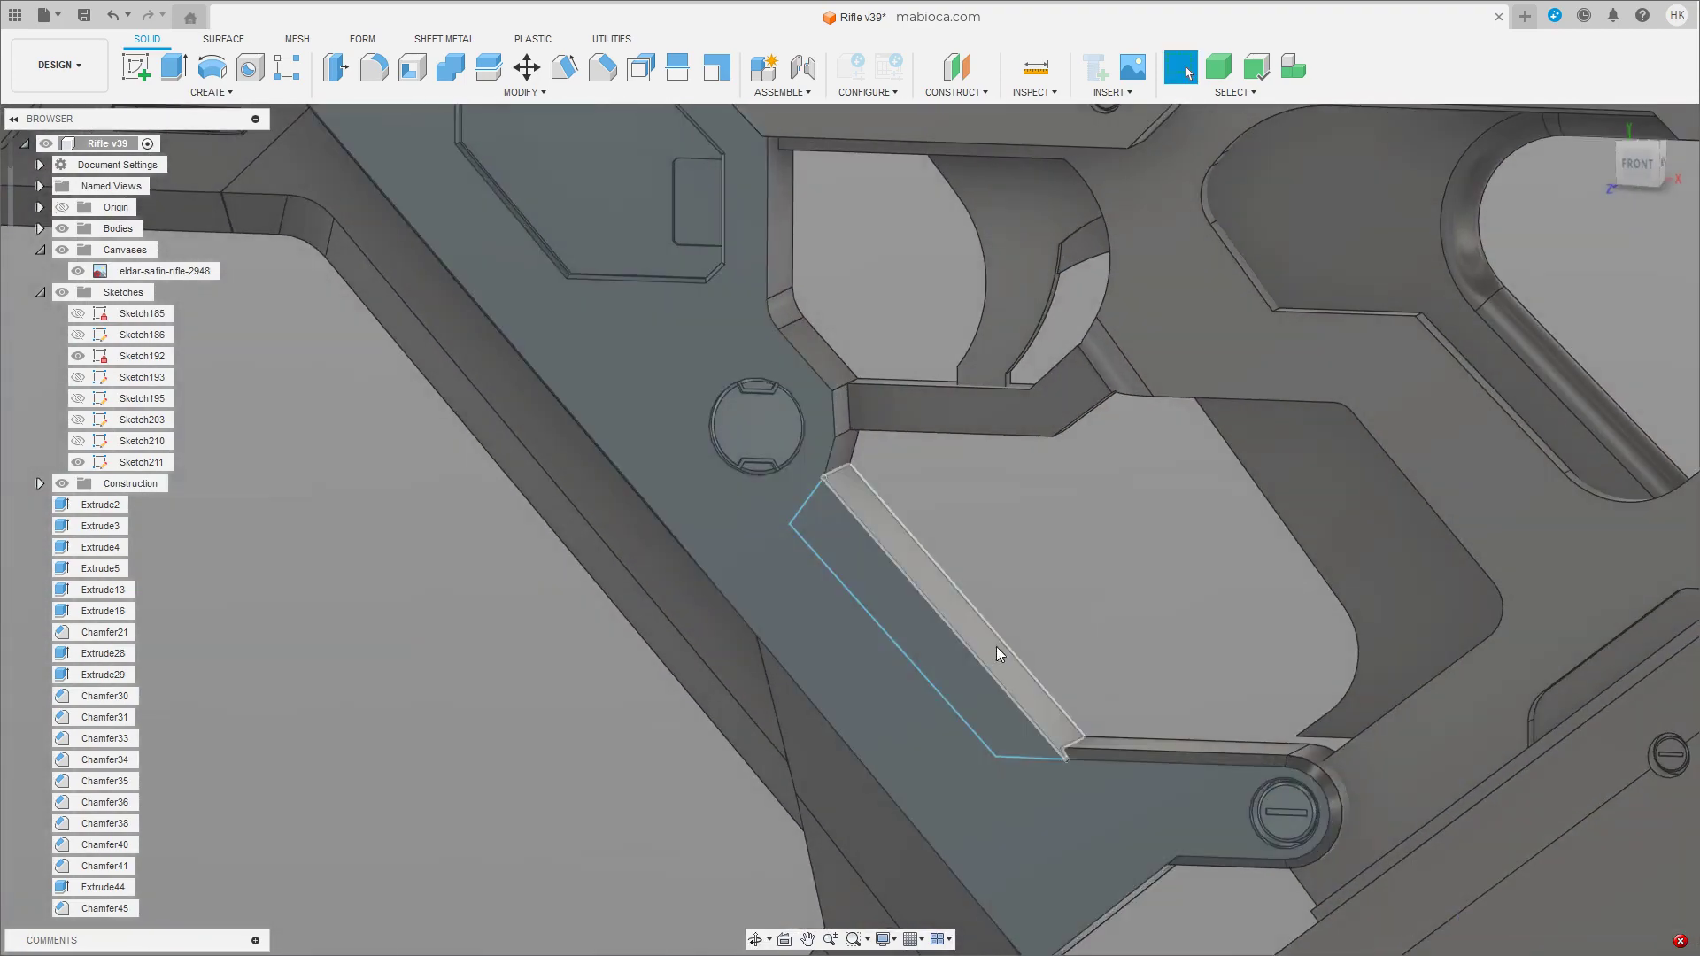
{"action": "scroll", "coordinate": [1146, 817], "scroll_direction": "up", "scroll_amount": 3}
{"action": "scroll", "coordinate": [1045, 758], "scroll_direction": "up", "scroll_amount": 3}
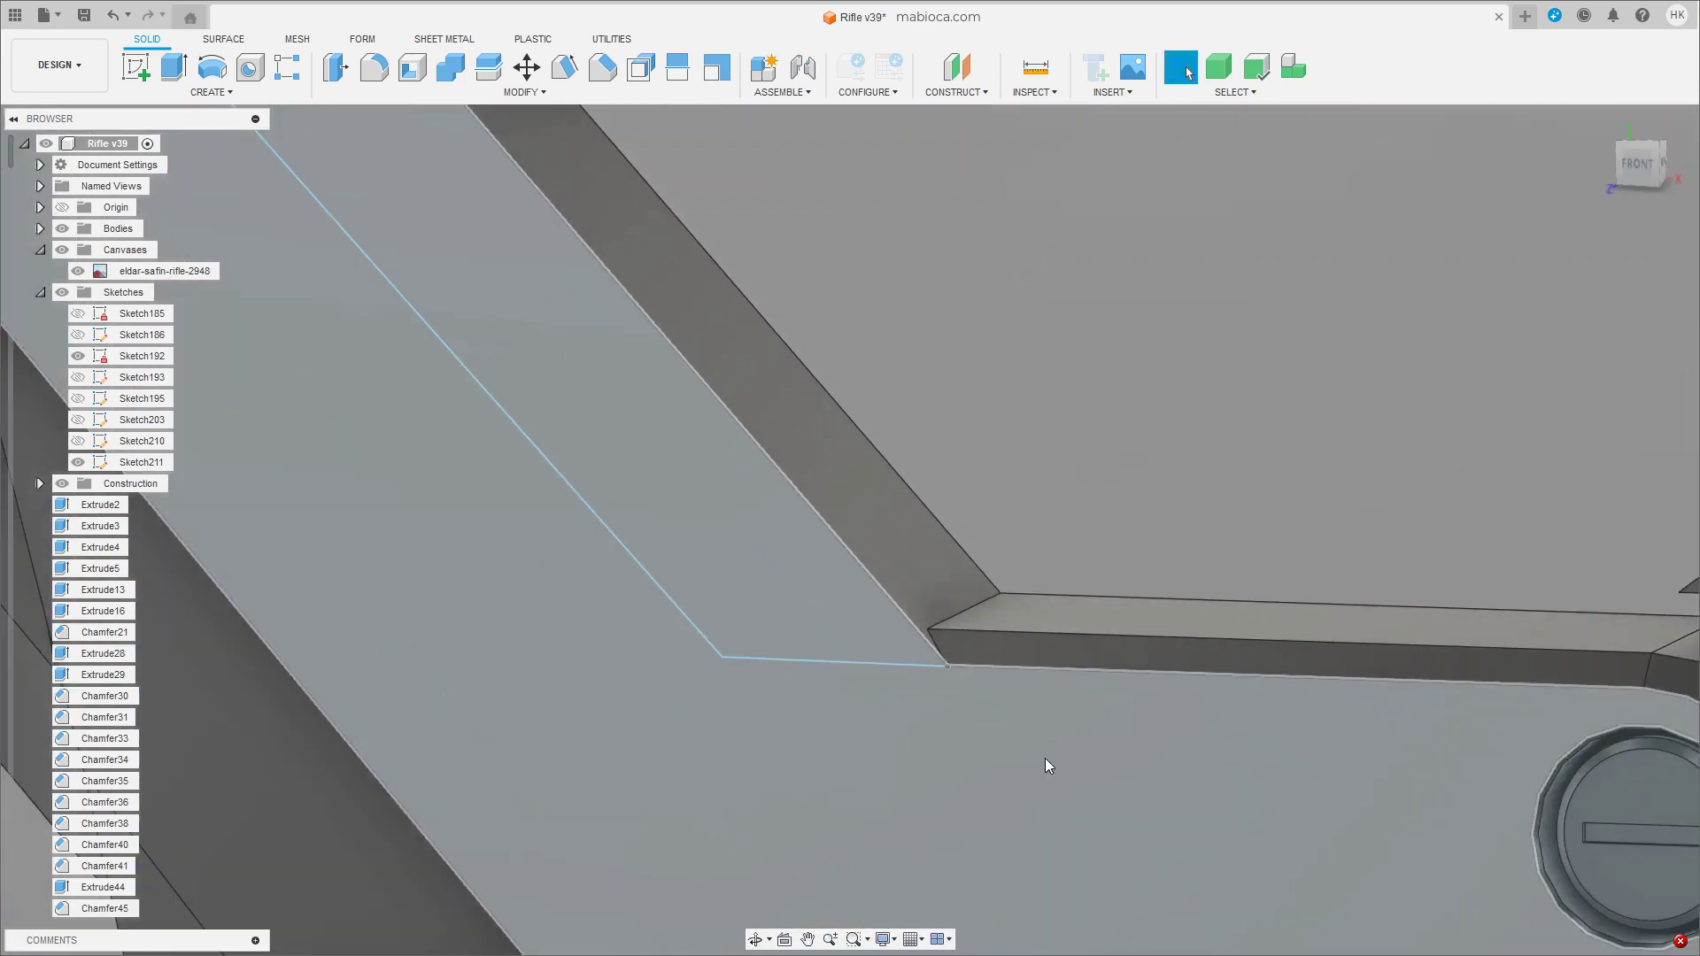
{"action": "right_click", "coordinate": [134, 463]}
Reopen Sketch211 and nudge its short horizontal line slightly right and down.
{"action": "left_click", "coordinate": [177, 521]}
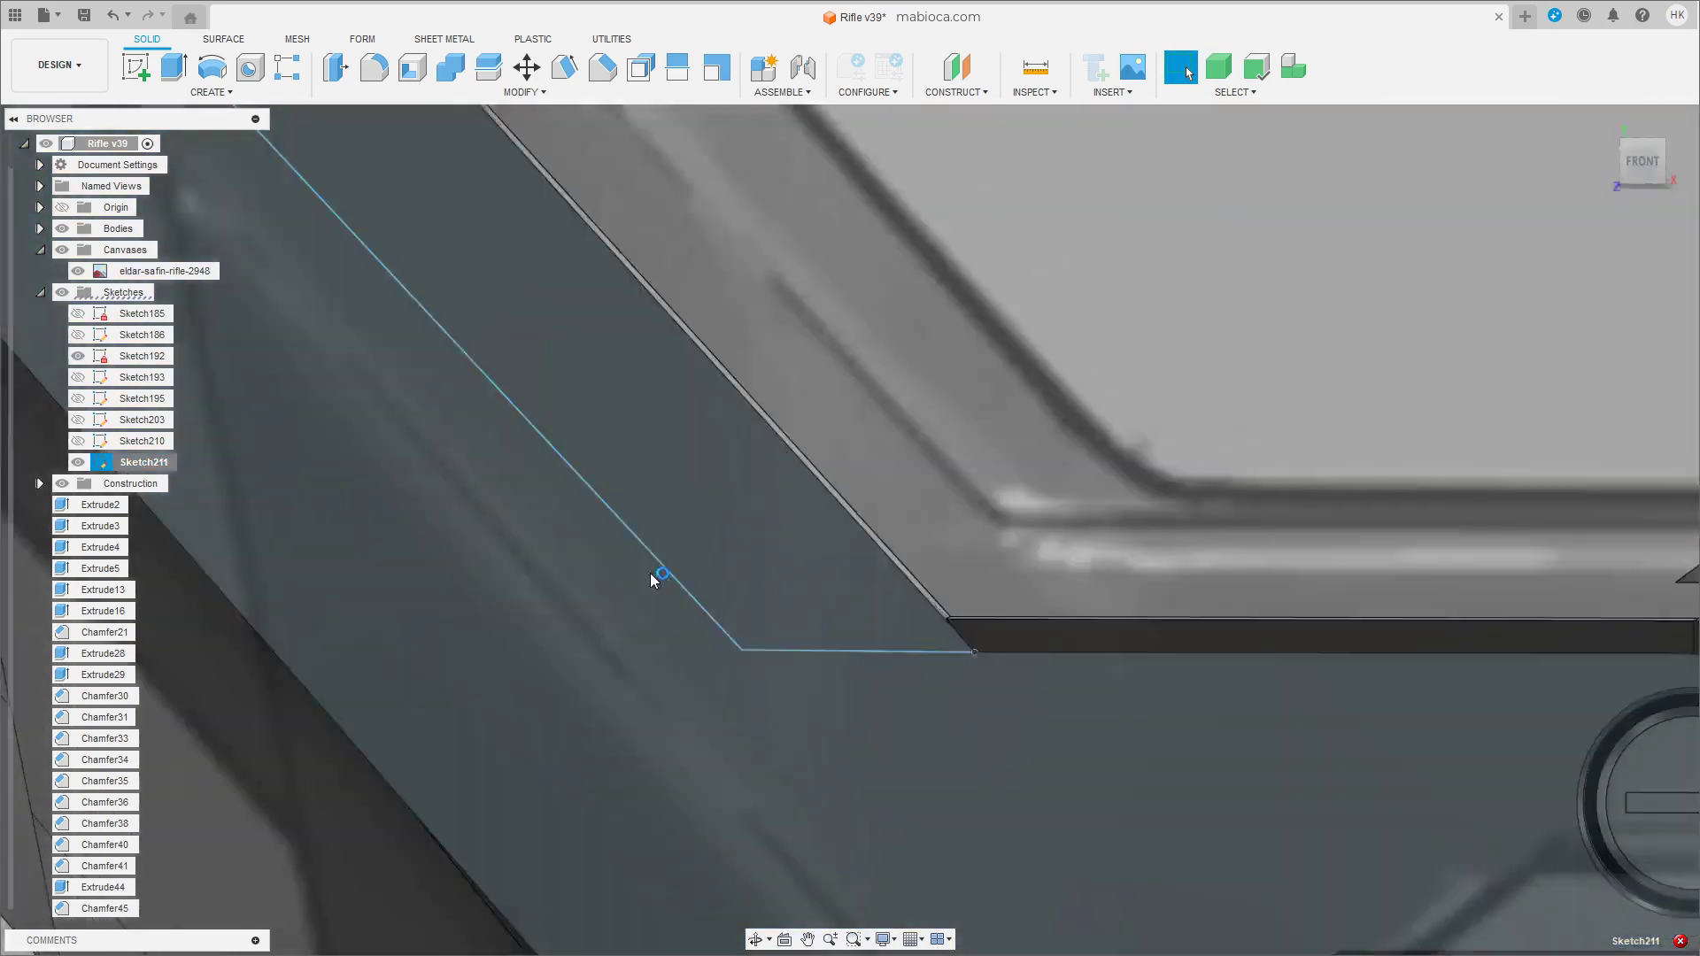
{"action": "key", "text": "e"}
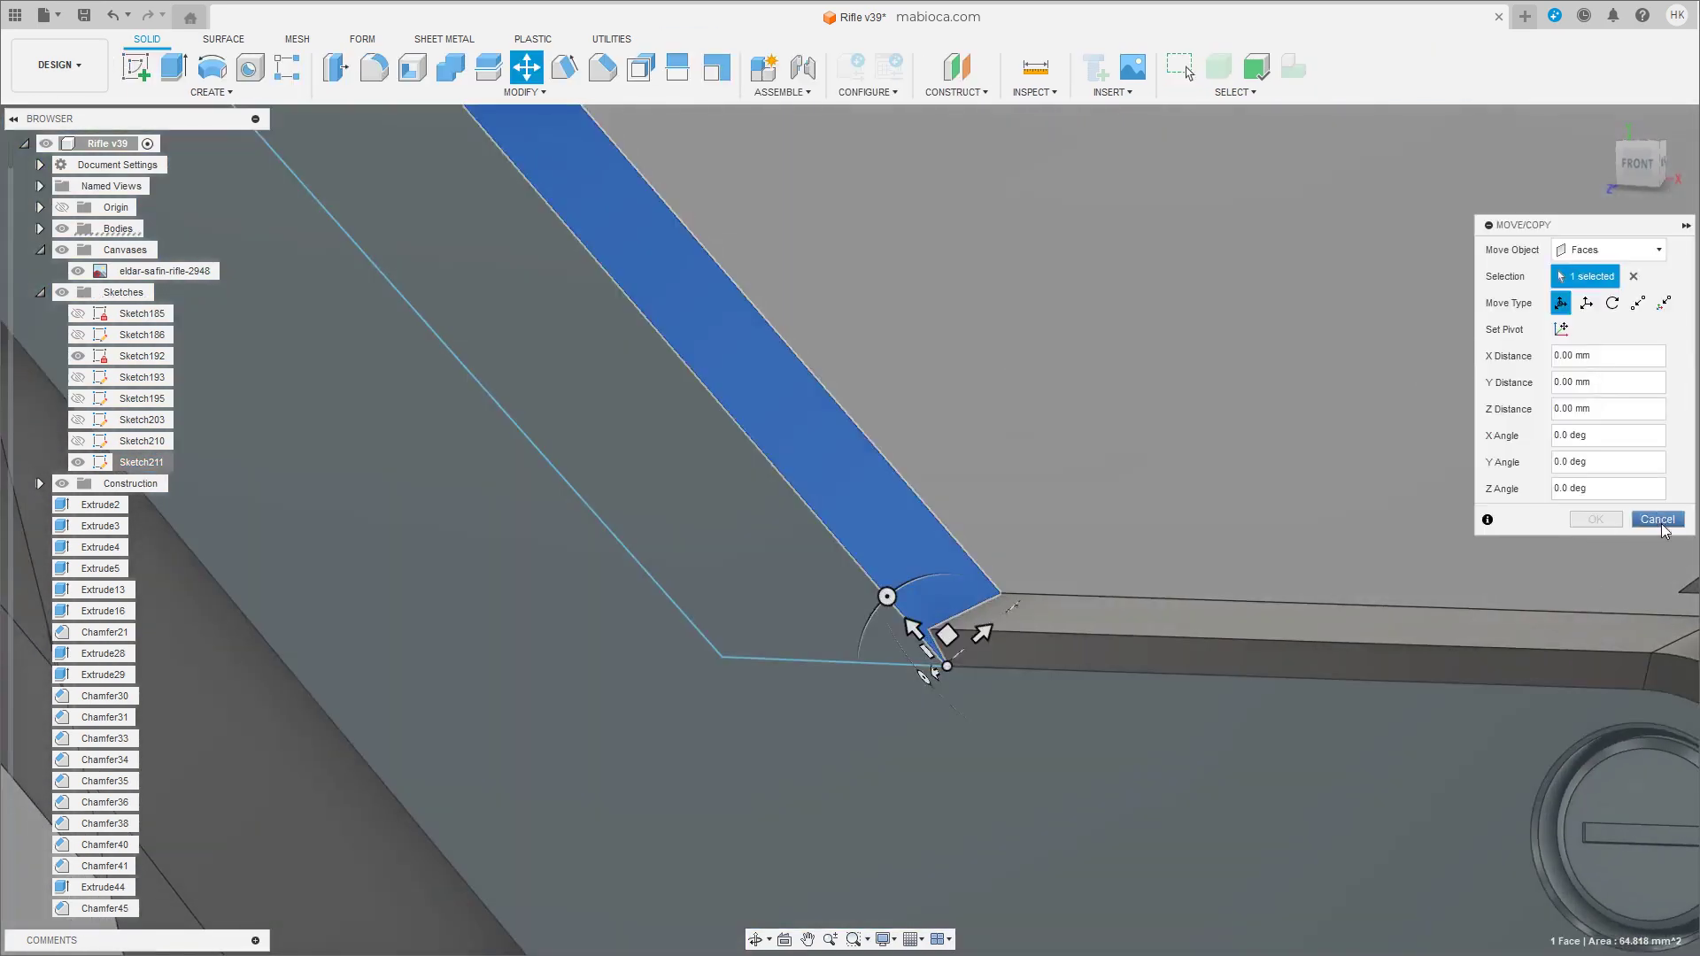
{"action": "key", "text": "Escape"}
{"action": "key", "text": "m"}
{"action": "left_click", "coordinate": [810, 652]}
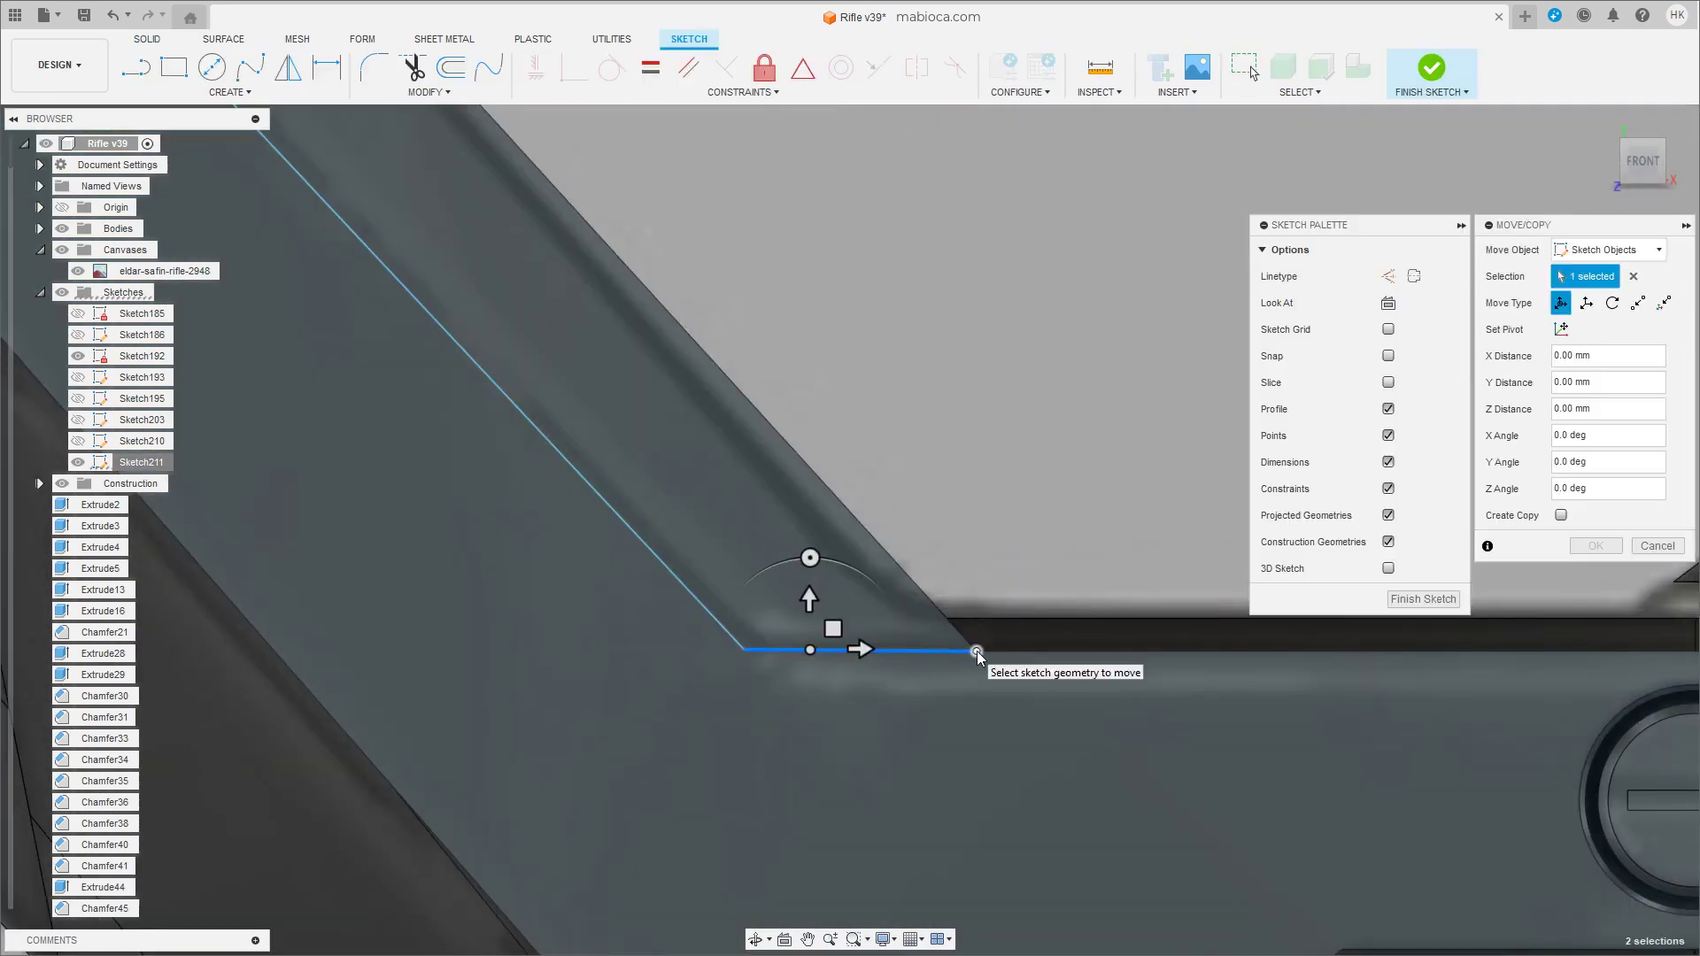
{"action": "left_click_drag", "start_coordinate": [839, 625], "coordinate": [905, 654]}
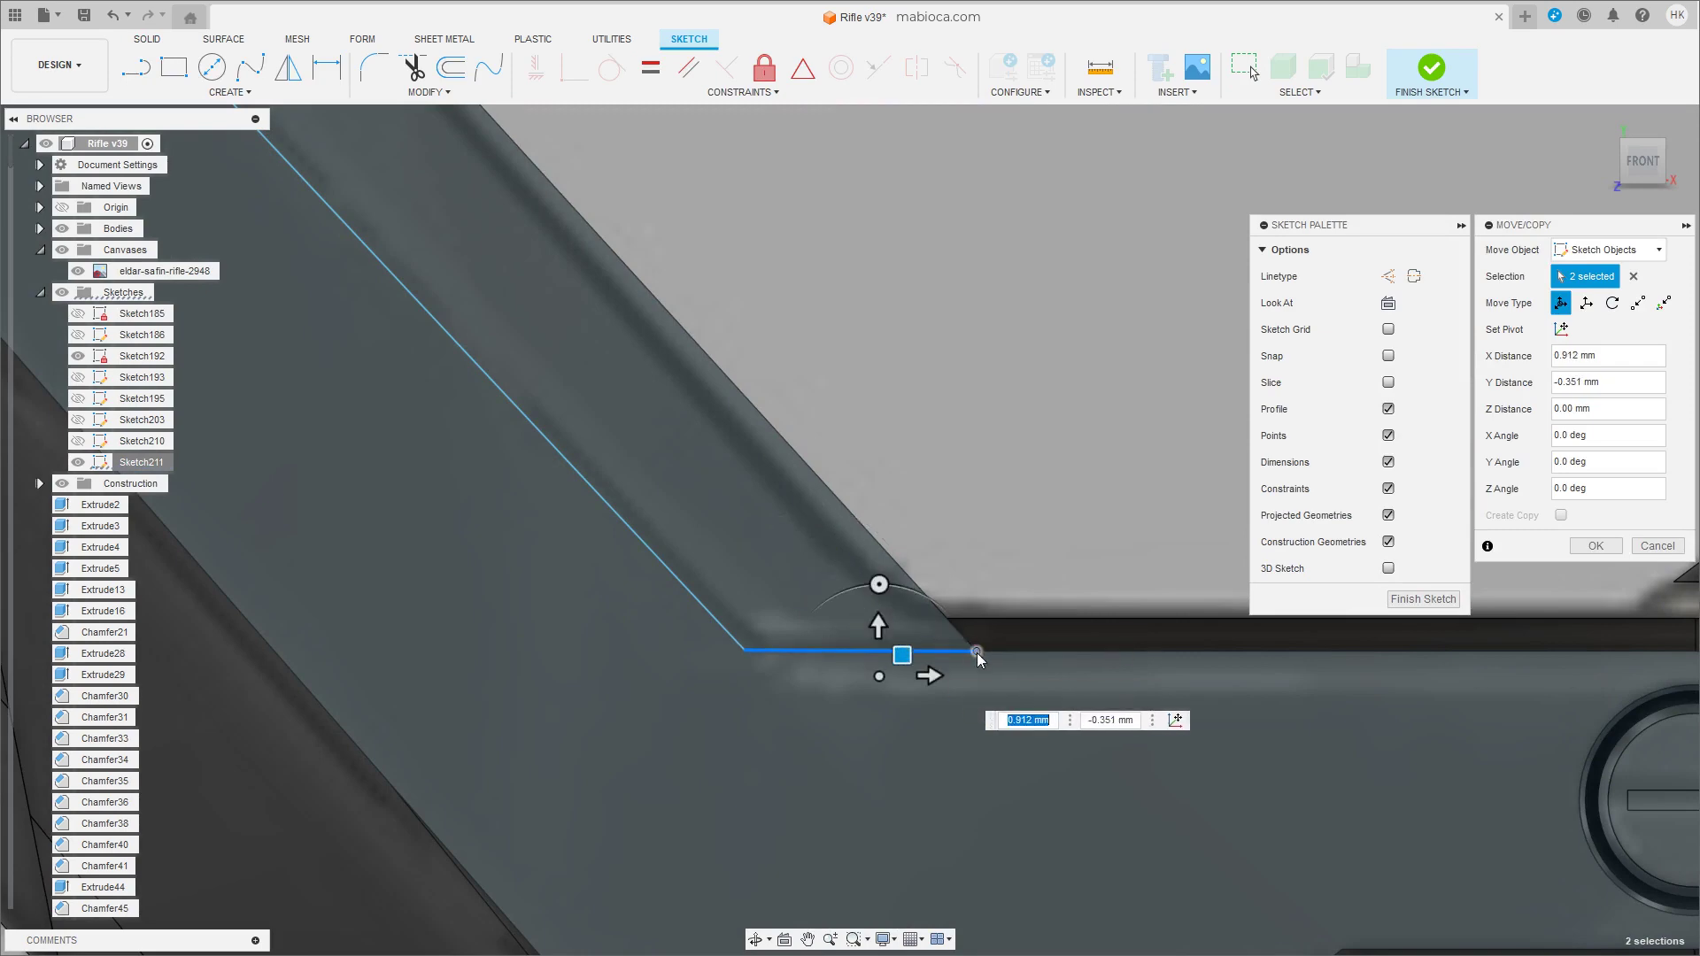
{"action": "right_click", "coordinate": [976, 652]}
{"action": "left_click", "coordinate": [1010, 683]}
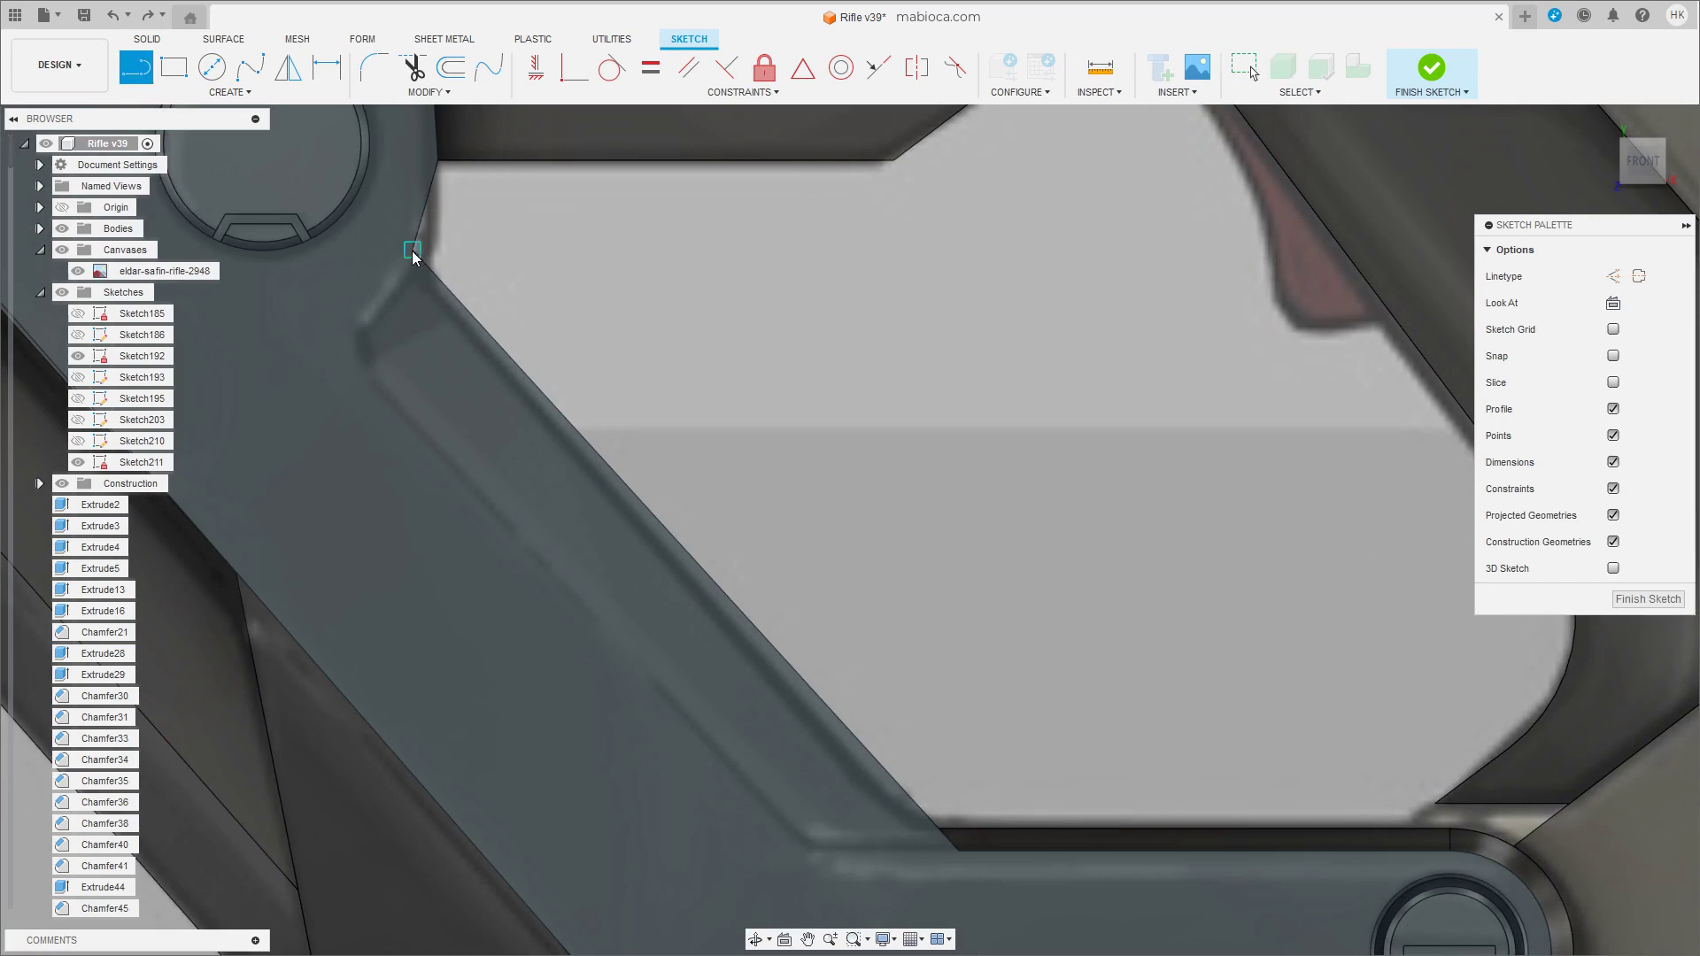
Redraw the strut line from its upper to lower corner, then finish the sketch.
{"action": "left_click", "coordinate": [339, 344]}
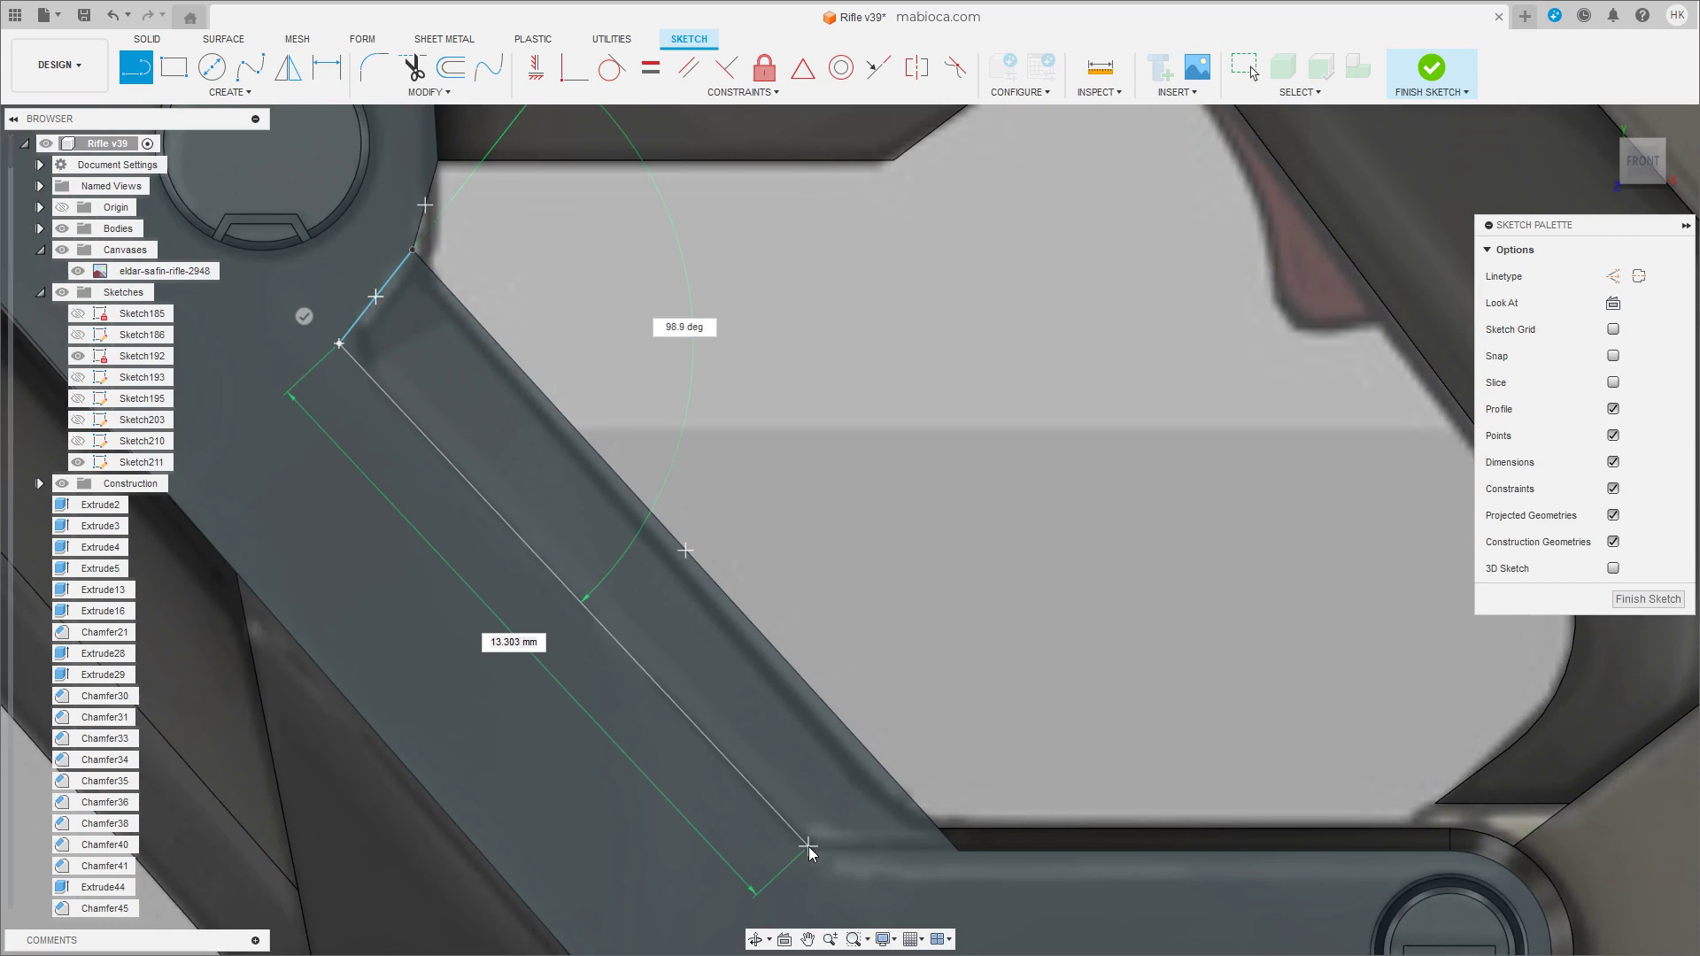
{"action": "left_click", "coordinate": [809, 847]}
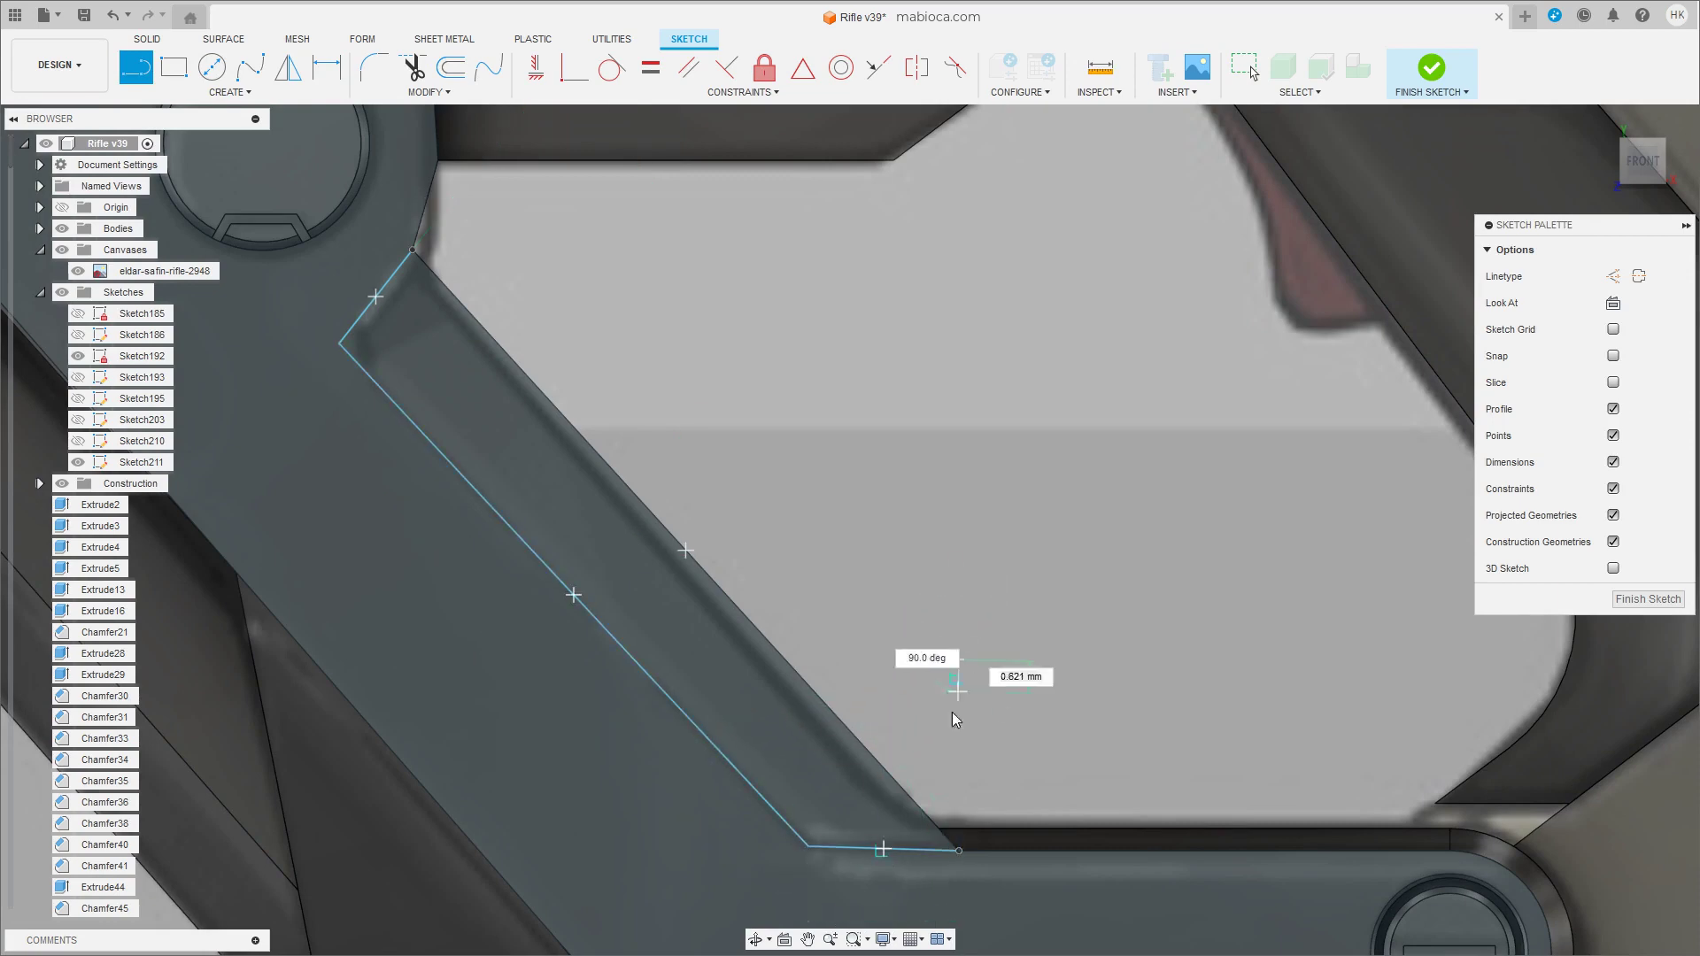
{"action": "left_click", "coordinate": [1639, 601]}
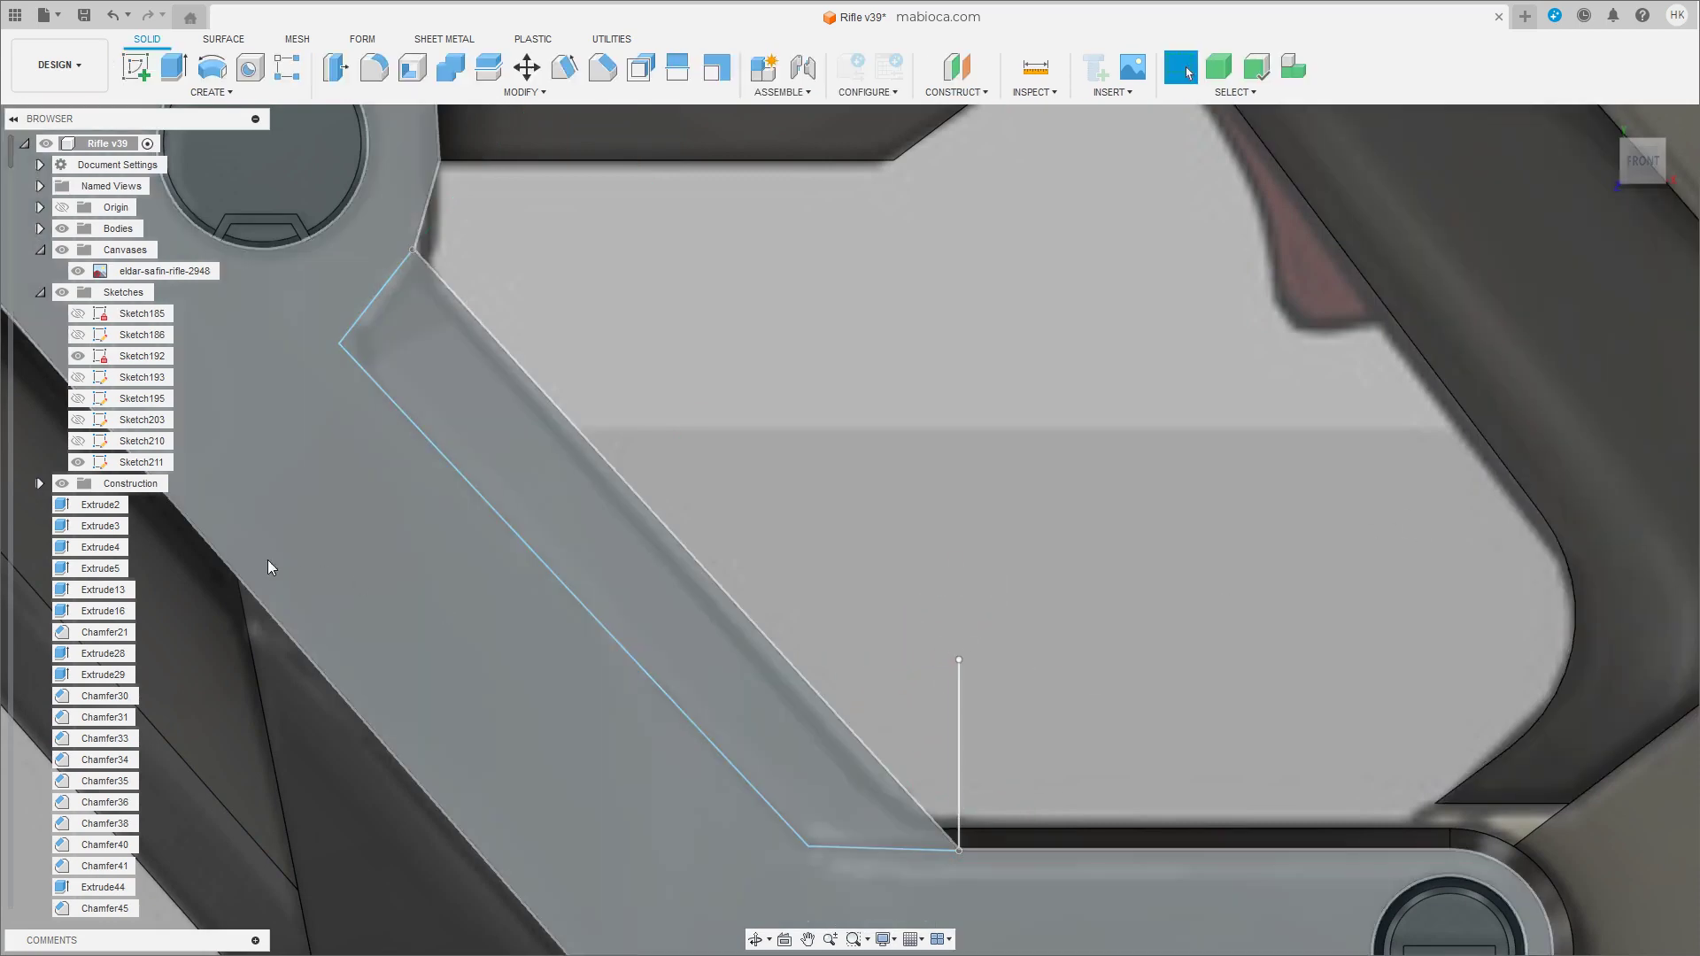
{"action": "left_click", "coordinate": [488, 66]}
Split the strip off the strut body using the sketch line as the splitting tool.
{"action": "left_click", "coordinate": [475, 391]}
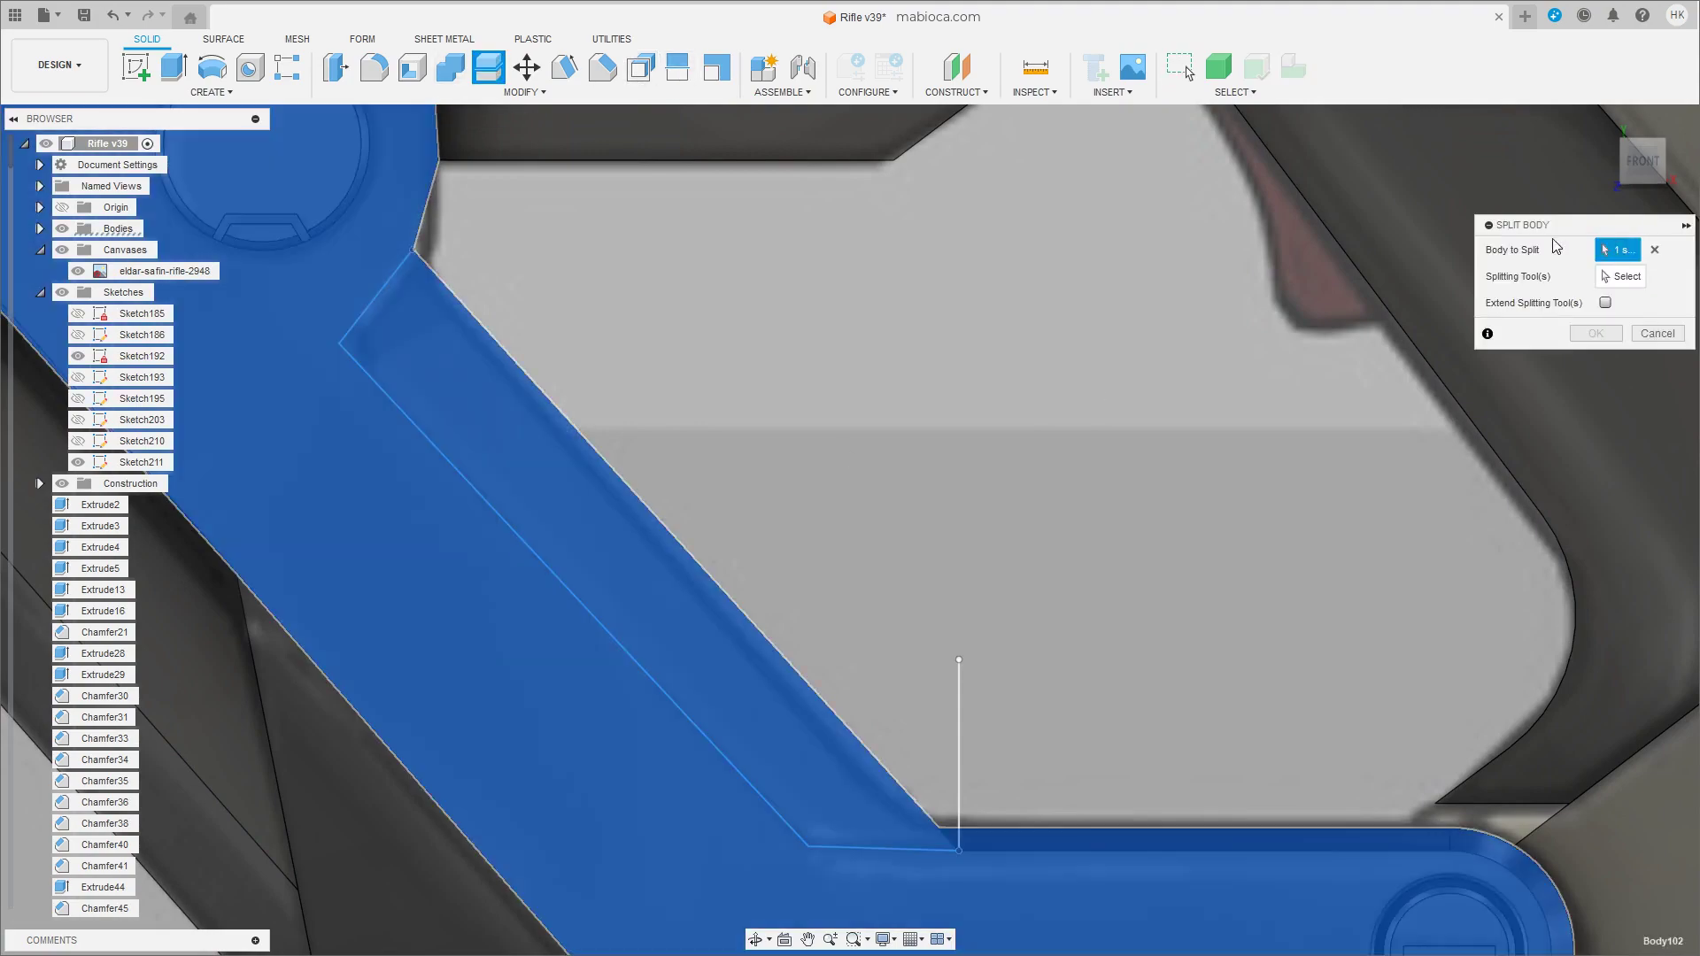
{"action": "left_click", "coordinate": [959, 699]}
{"action": "middle_click_drag", "start_coordinate": [1486, 448], "coordinate": [1585, 345], "text": "shift"}
{"action": "left_click", "coordinate": [1596, 333]}
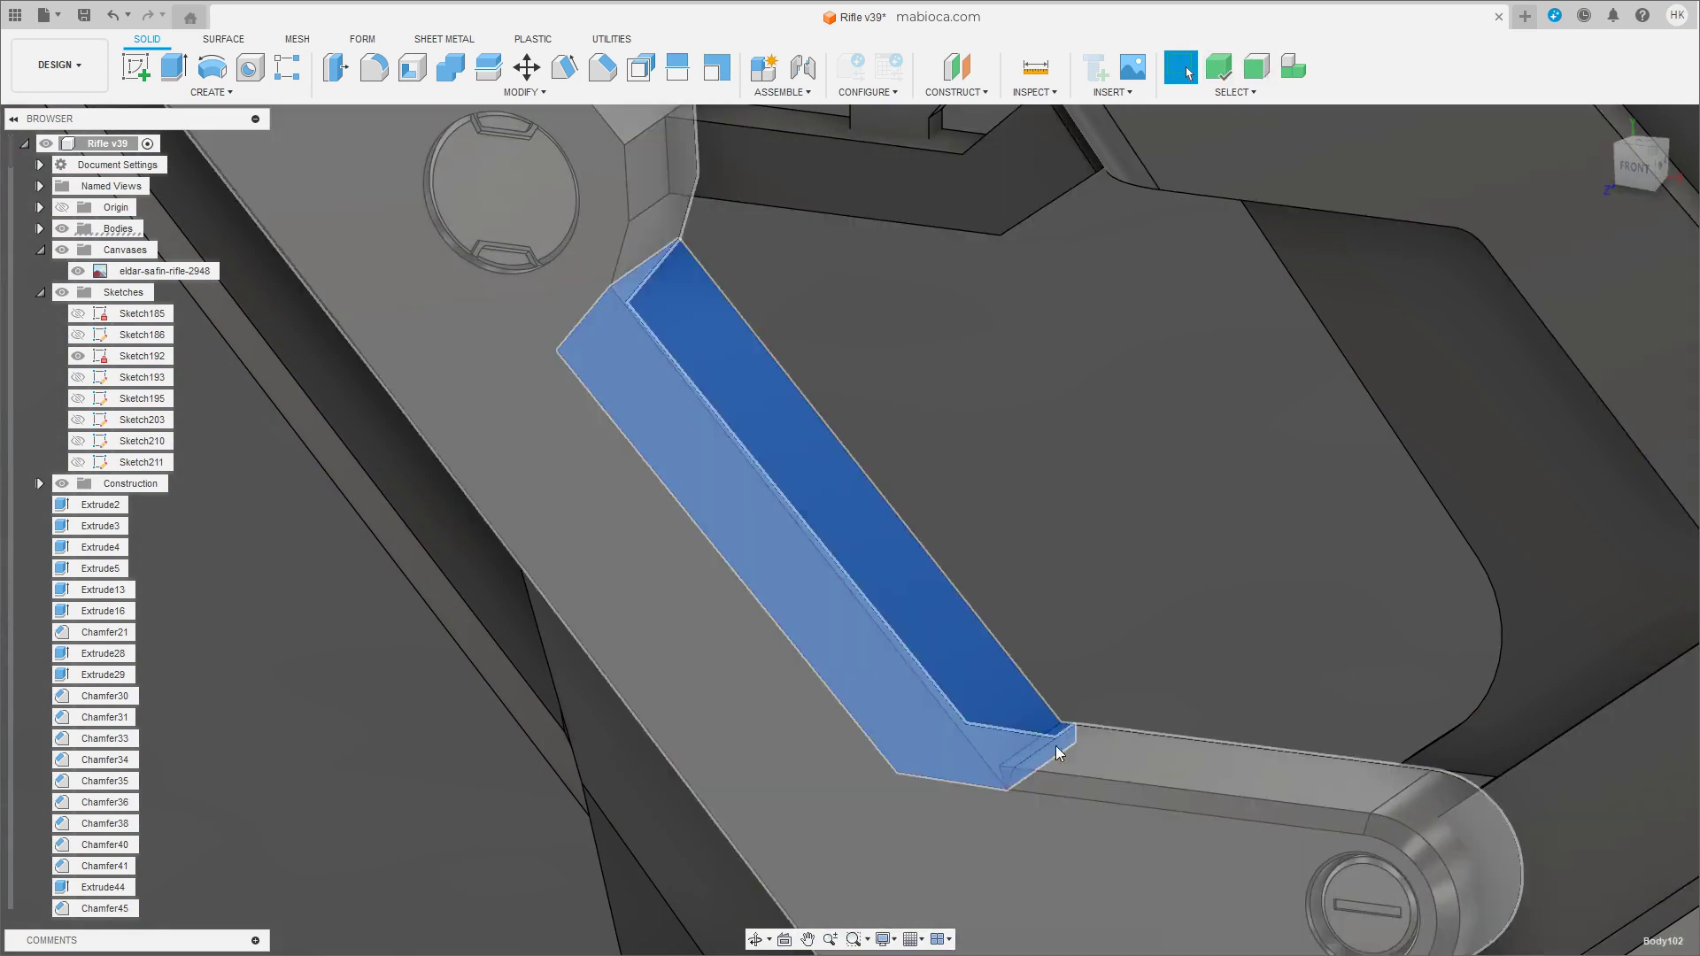
{"action": "scroll", "coordinate": [956, 780], "scroll_direction": "up", "scroll_amount": 3}
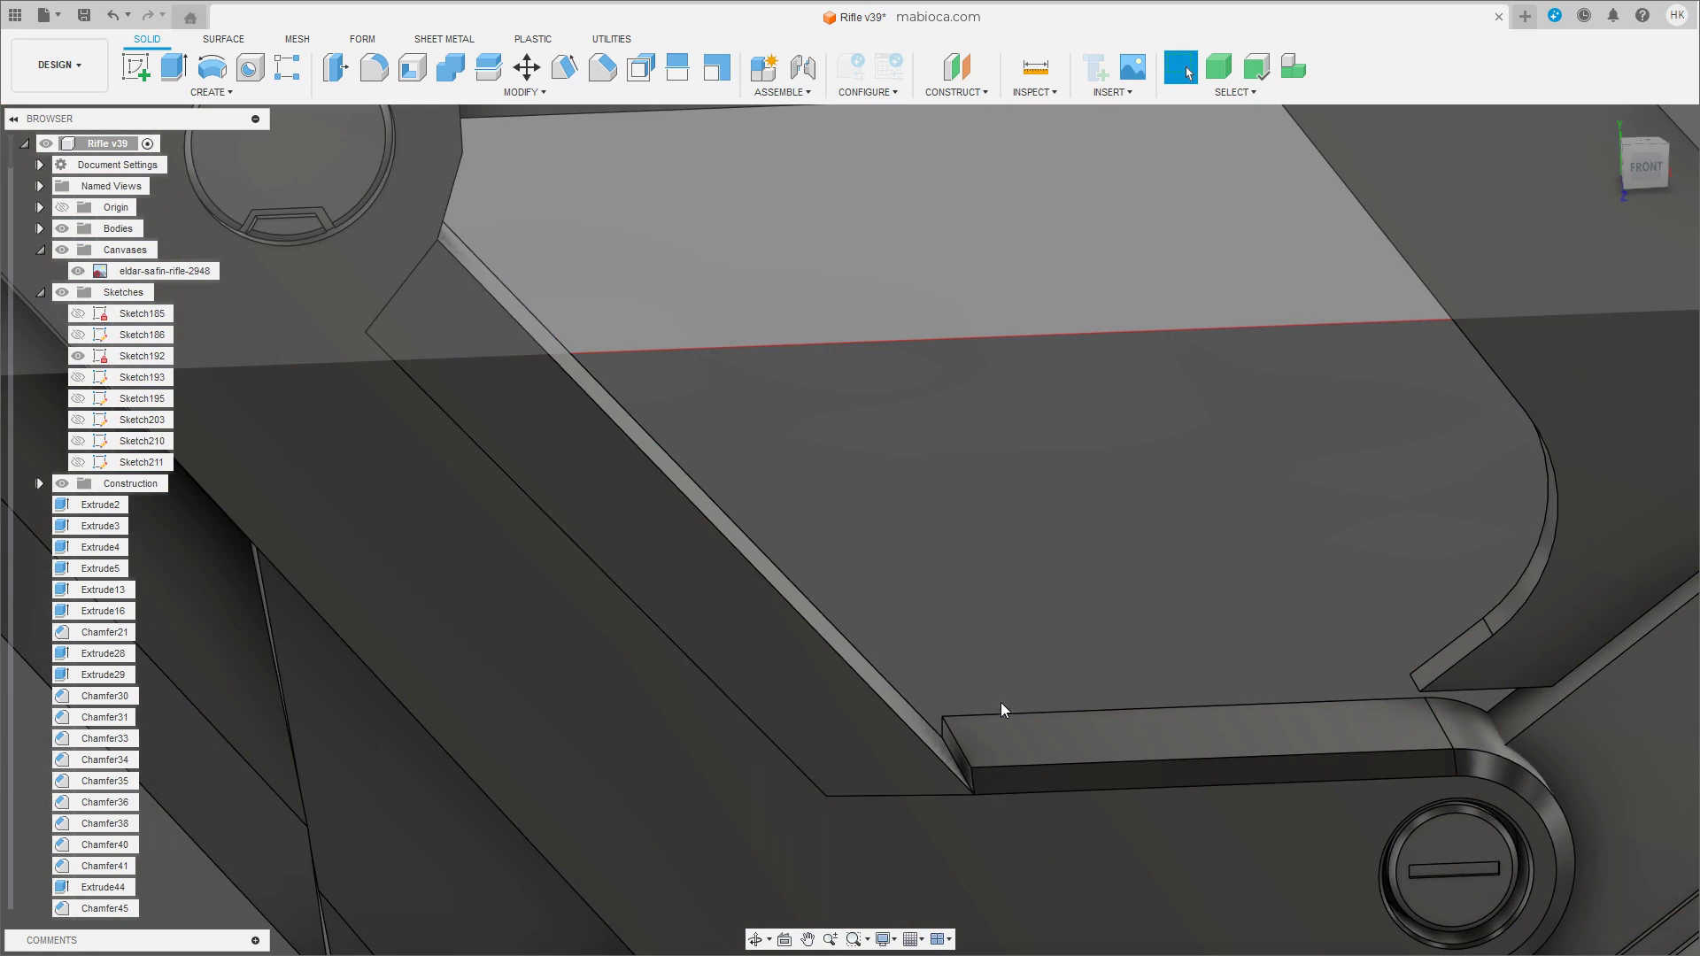
Select the strip's long diagonal face after abandoning a move of its end face.
{"action": "left_click", "coordinate": [948, 751]}
{"action": "key", "text": "m"}
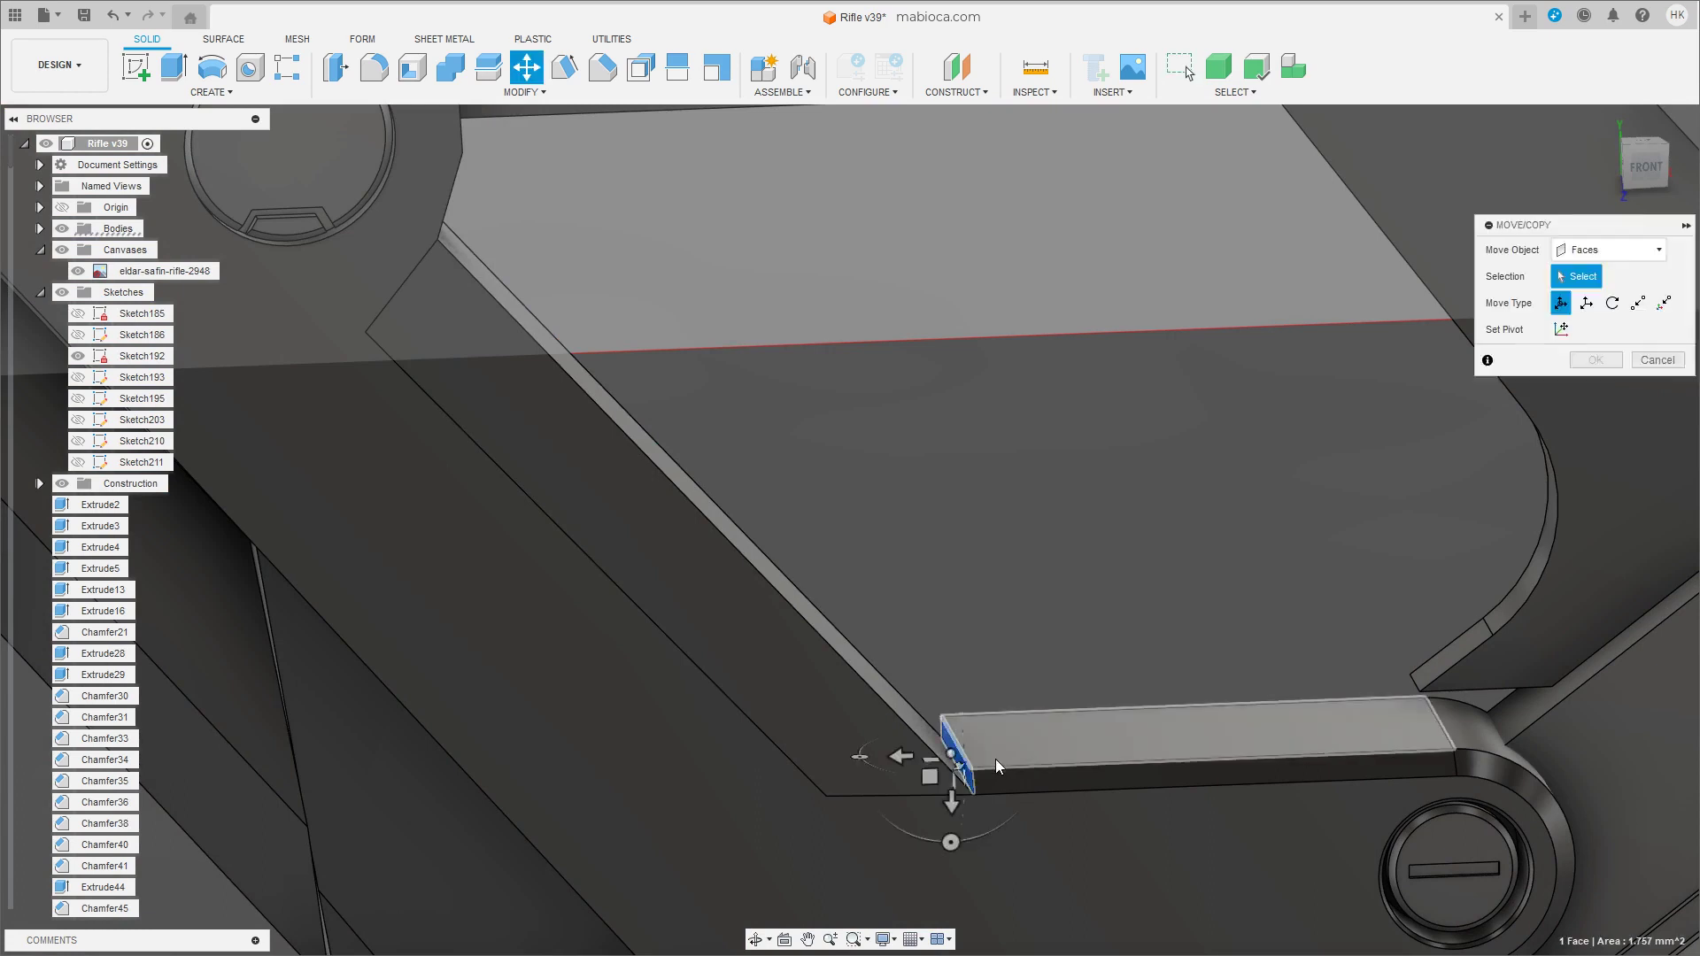
{"action": "key", "text": "Escape"}
{"action": "scroll", "coordinate": [1019, 646], "scroll_direction": "down", "scroll_amount": 2}
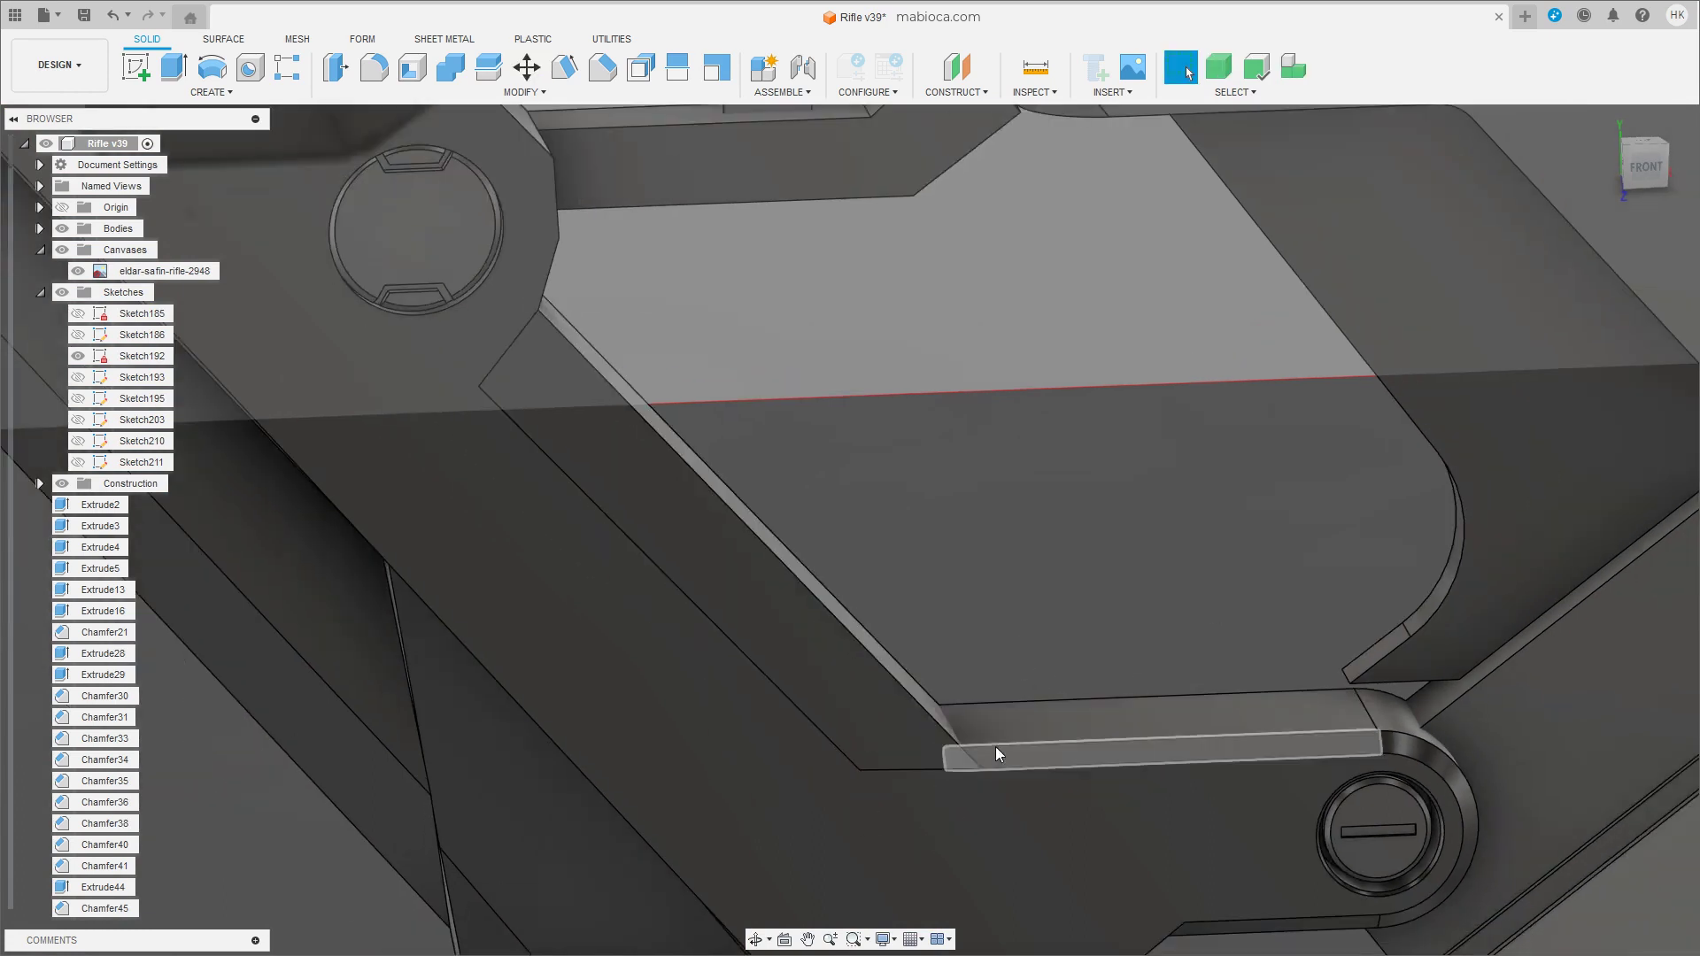
{"action": "left_click", "coordinate": [778, 614]}
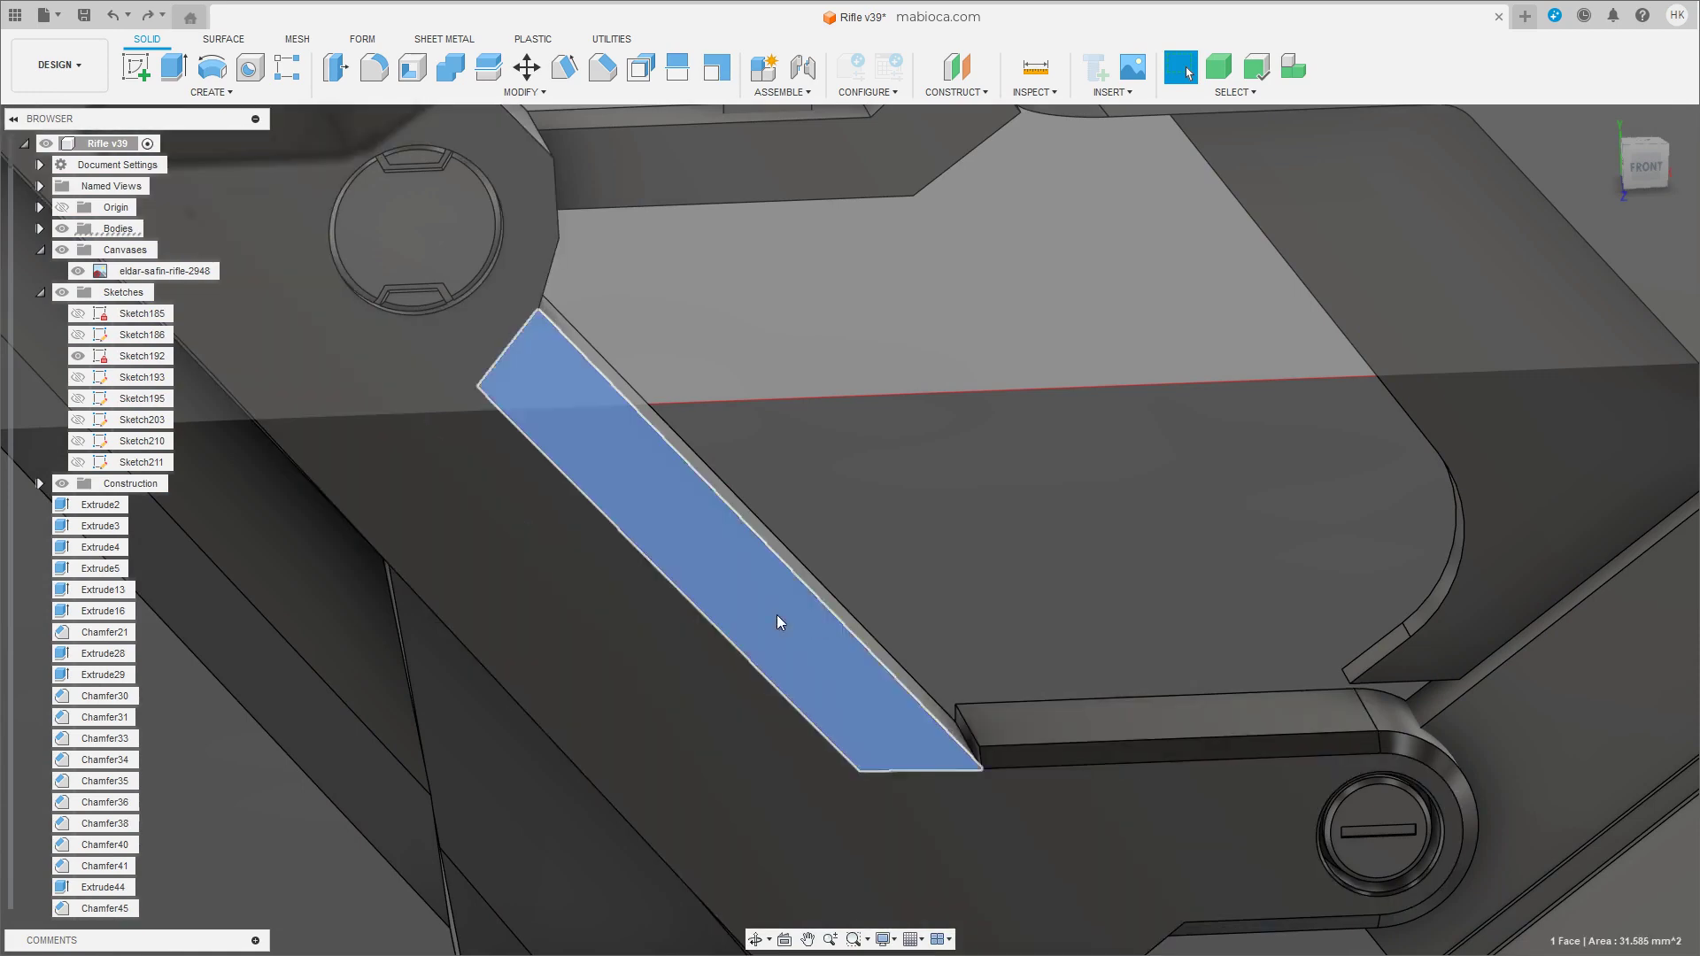
{"action": "mouse_move", "coordinate": [777, 614]}
{"action": "middle_mouse_down", "text": "shift"}
{"action": "mouse_move", "coordinate": [909, 474]}
{"action": "mouse_move", "coordinate": [599, 535]}
{"action": "middle_mouse_up", "text": "shift"}
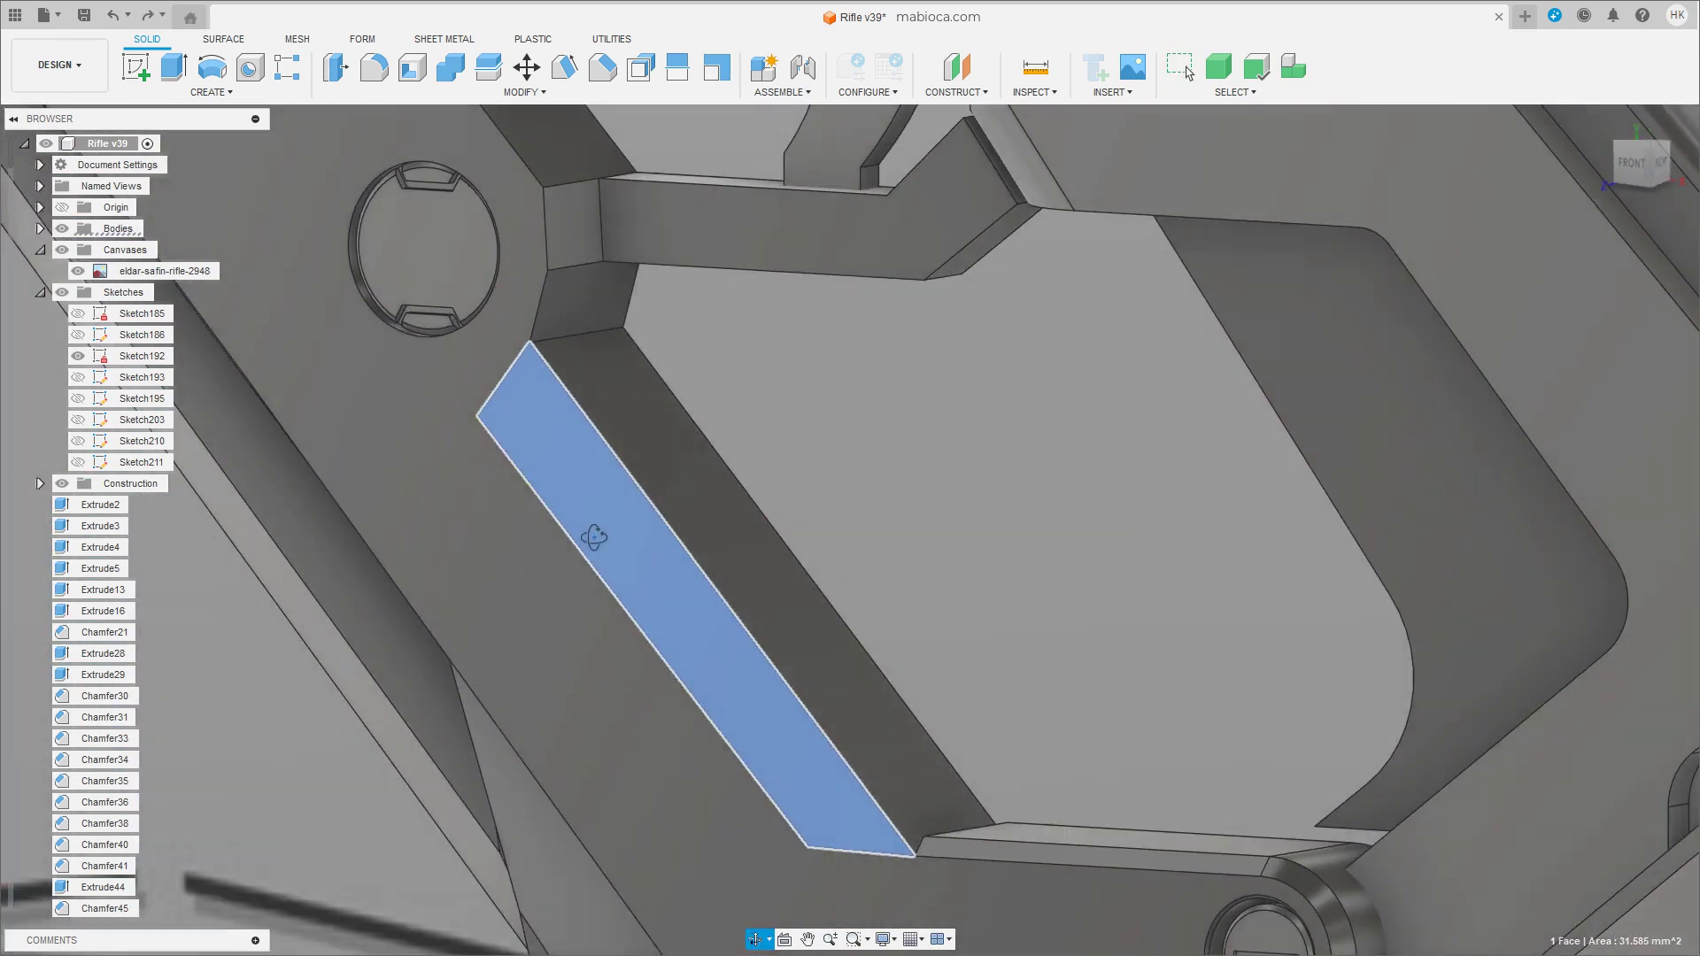
Rotate the strip's long face 36.9° about Y into a slanted bevel.
{"action": "key", "text": "m"}
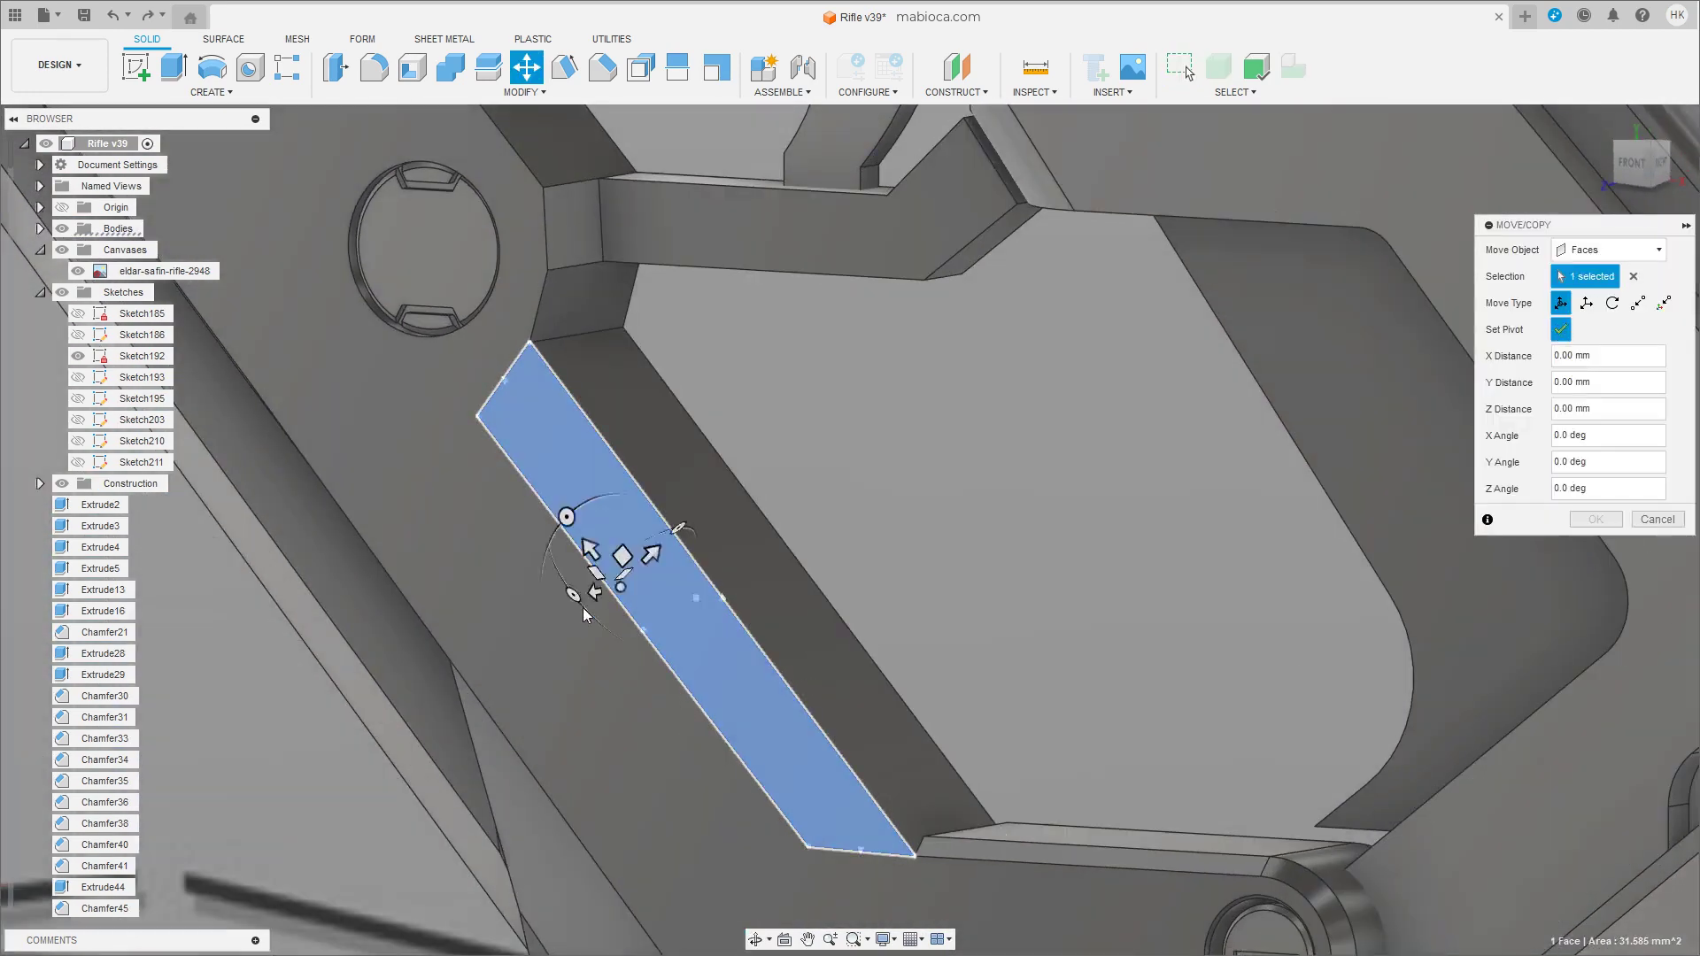
{"action": "middle_click_drag", "start_coordinate": [700, 643], "coordinate": [673, 545], "text": "shift"}
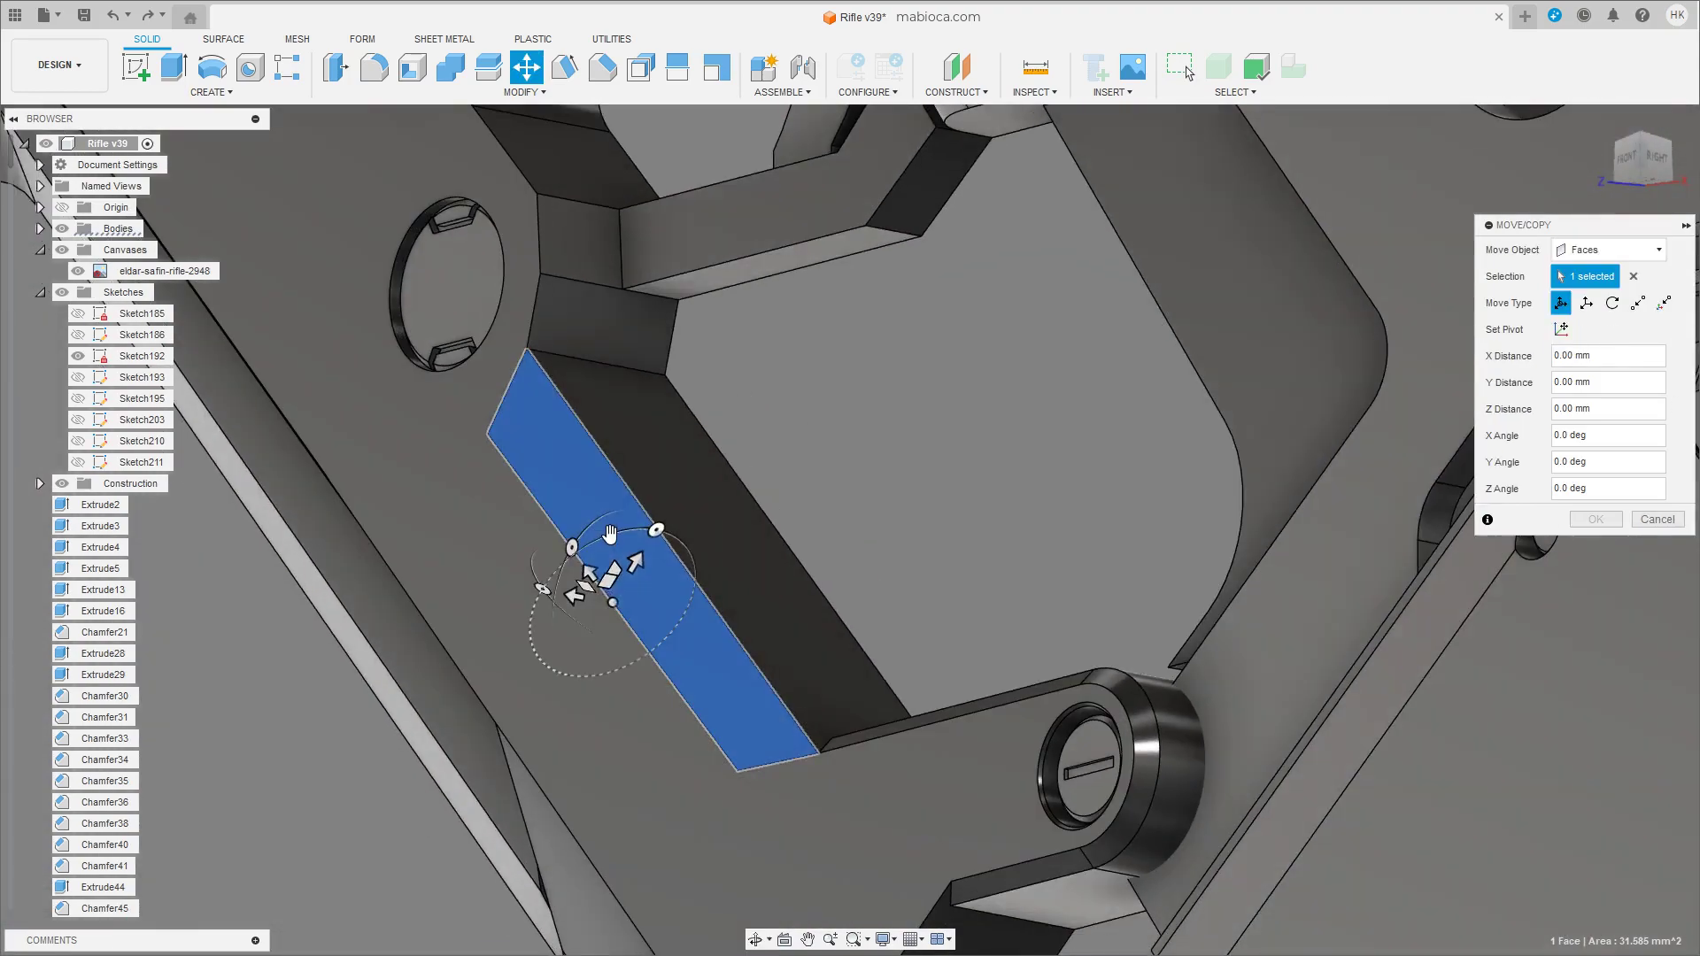
{"action": "left_click_drag", "start_coordinate": [673, 544], "coordinate": [664, 530]}
{"action": "left_click", "coordinate": [1627, 158]}
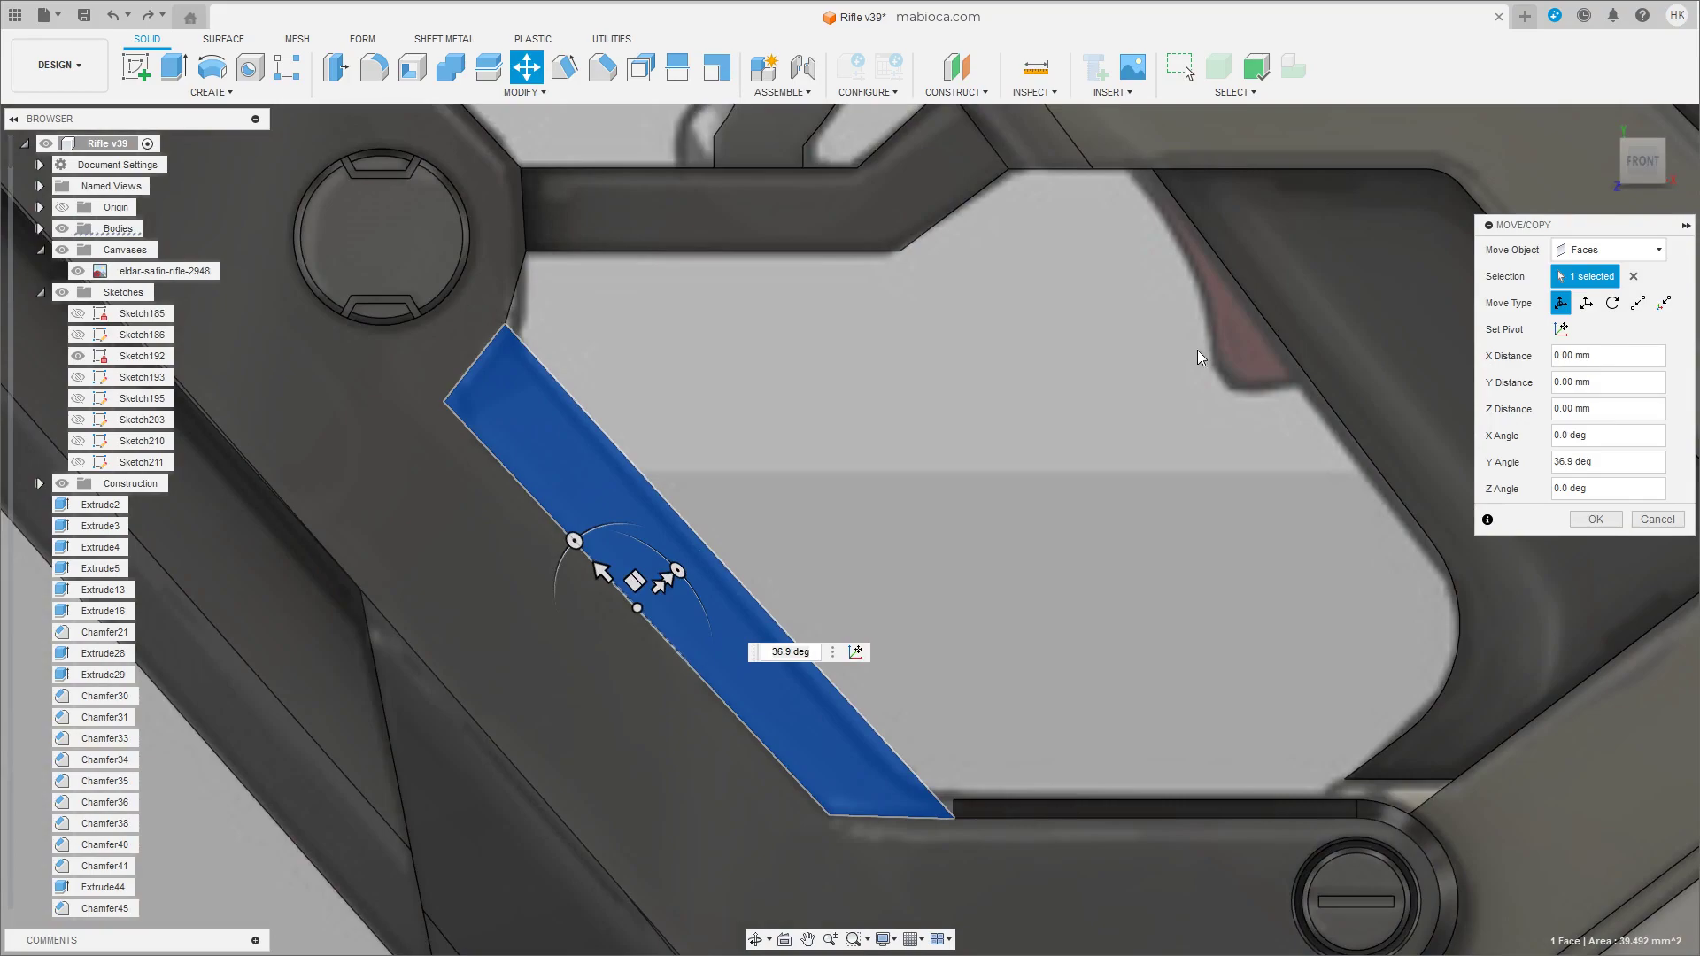
{"action": "middle_click_drag", "start_coordinate": [670, 541], "coordinate": [700, 581], "text": "shift"}
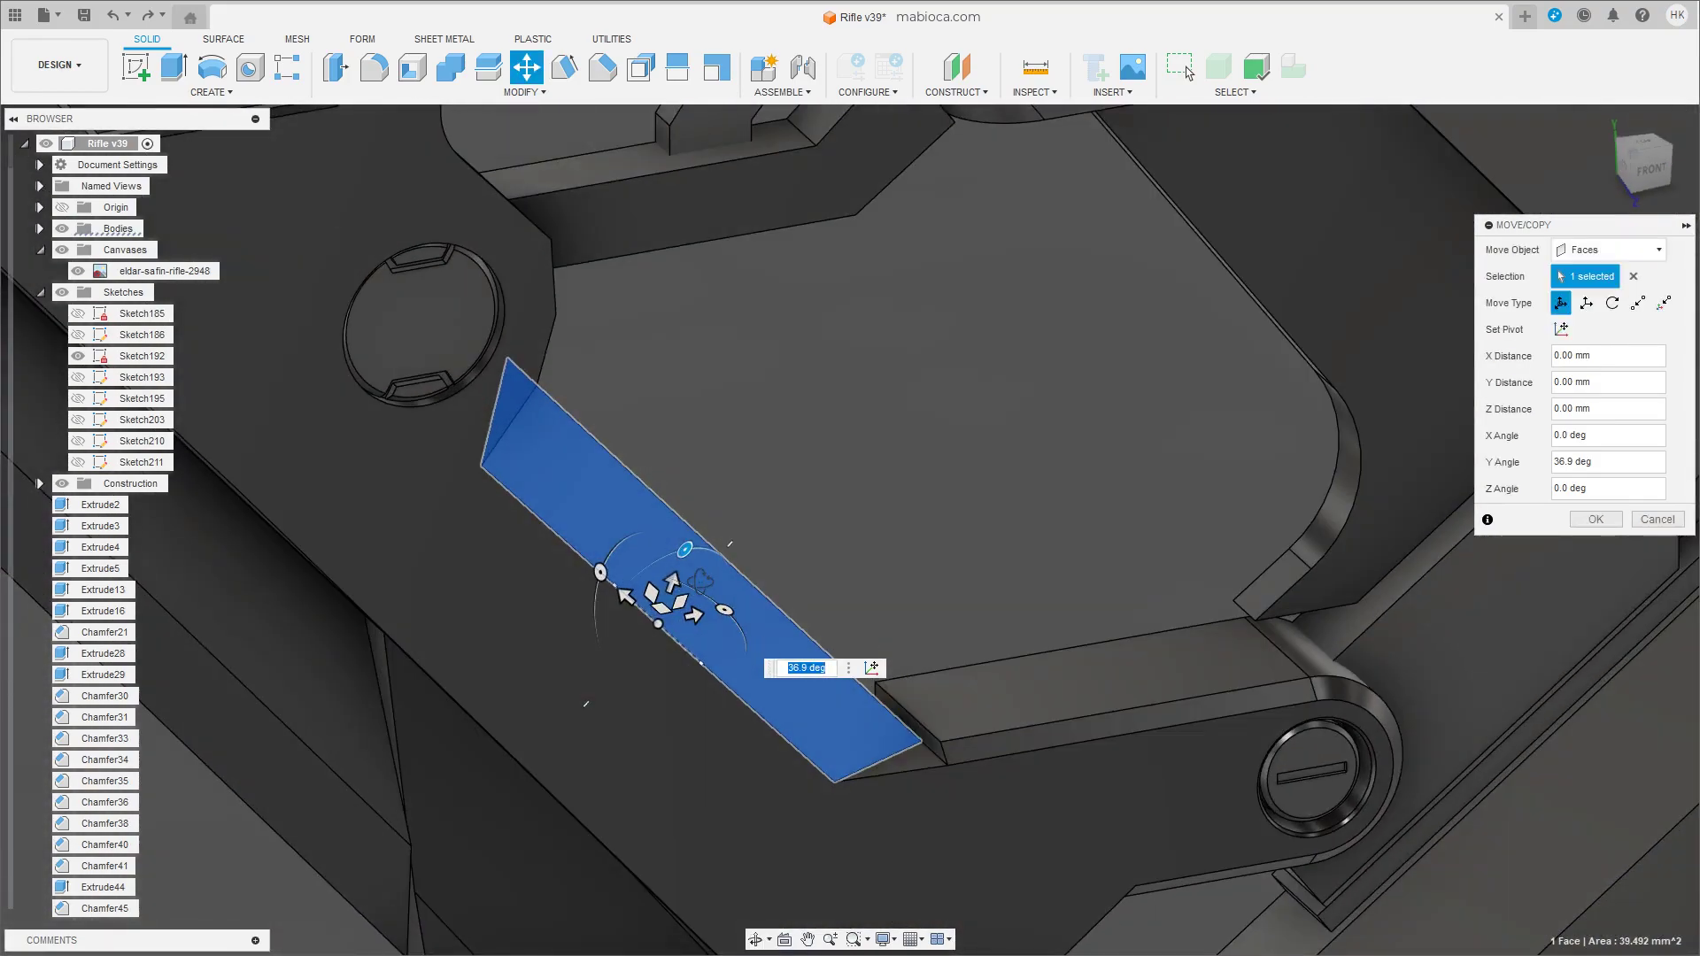
{"action": "left_click", "coordinate": [1595, 522]}
{"action": "middle_click_drag", "start_coordinate": [777, 532], "coordinate": [817, 550], "text": "shift"}
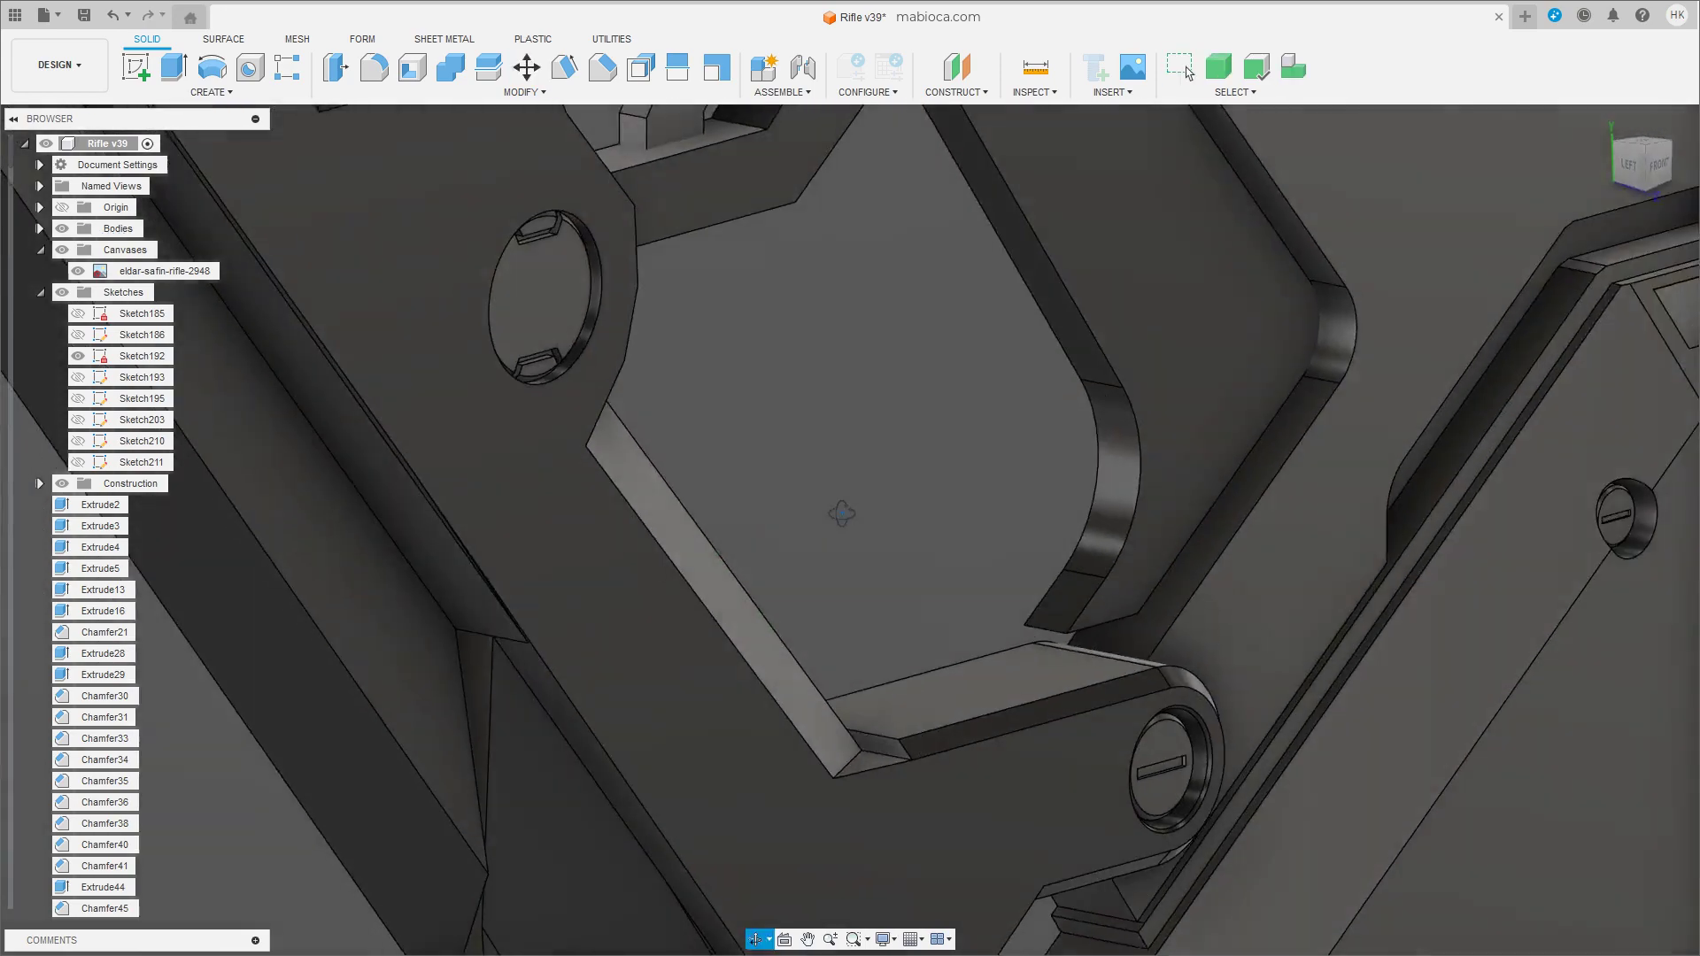
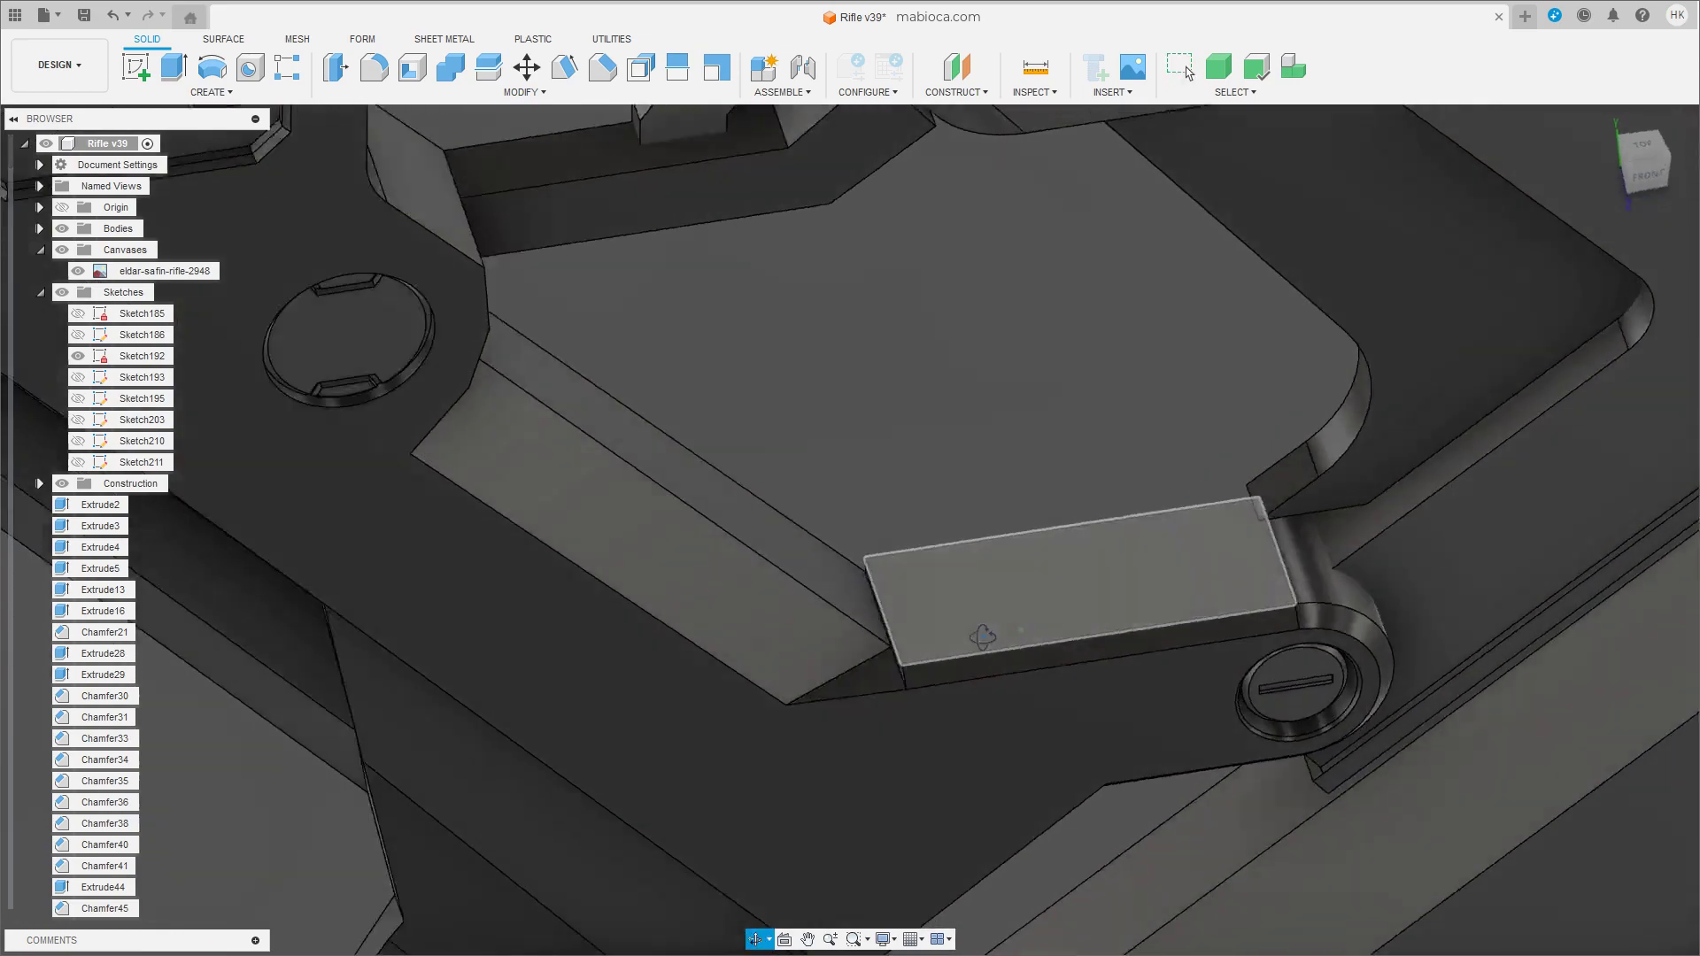
Join the slanted bar and the hinged arm into a single body.
{"action": "middle_click_drag", "start_coordinate": [822, 555], "coordinate": [650, 306], "text": "shift"}
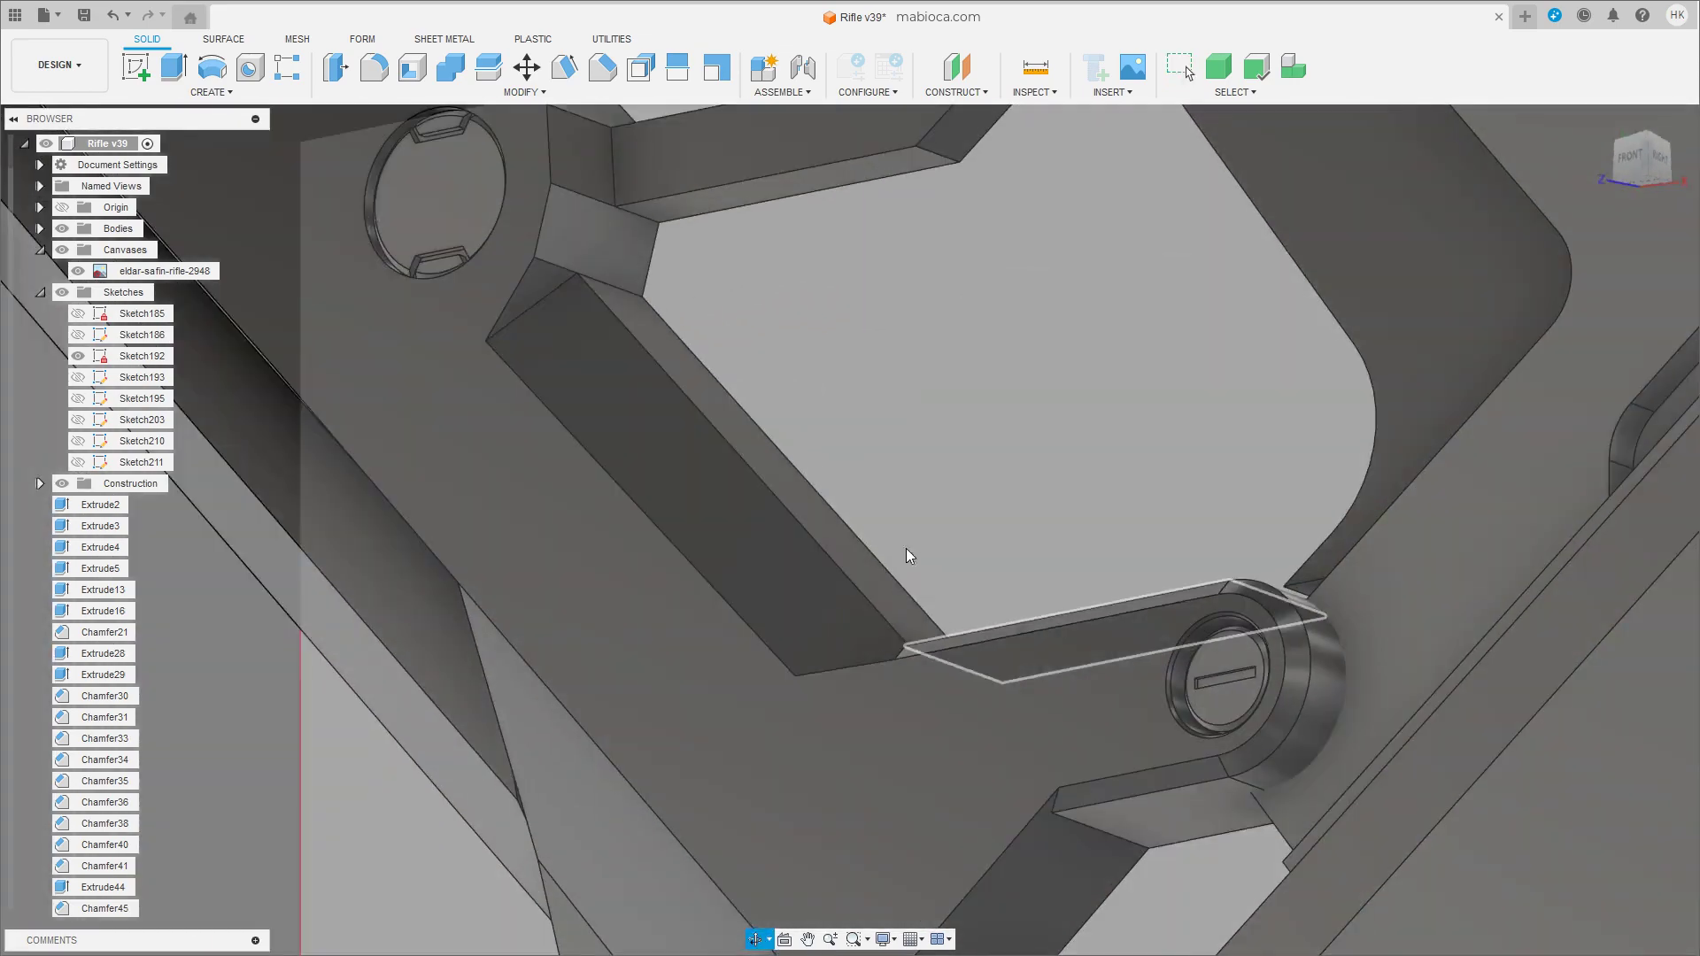
{"action": "left_click", "coordinate": [673, 386]}
{"action": "middle_click_drag", "start_coordinate": [601, 581], "coordinate": [542, 525], "text": "shift"}
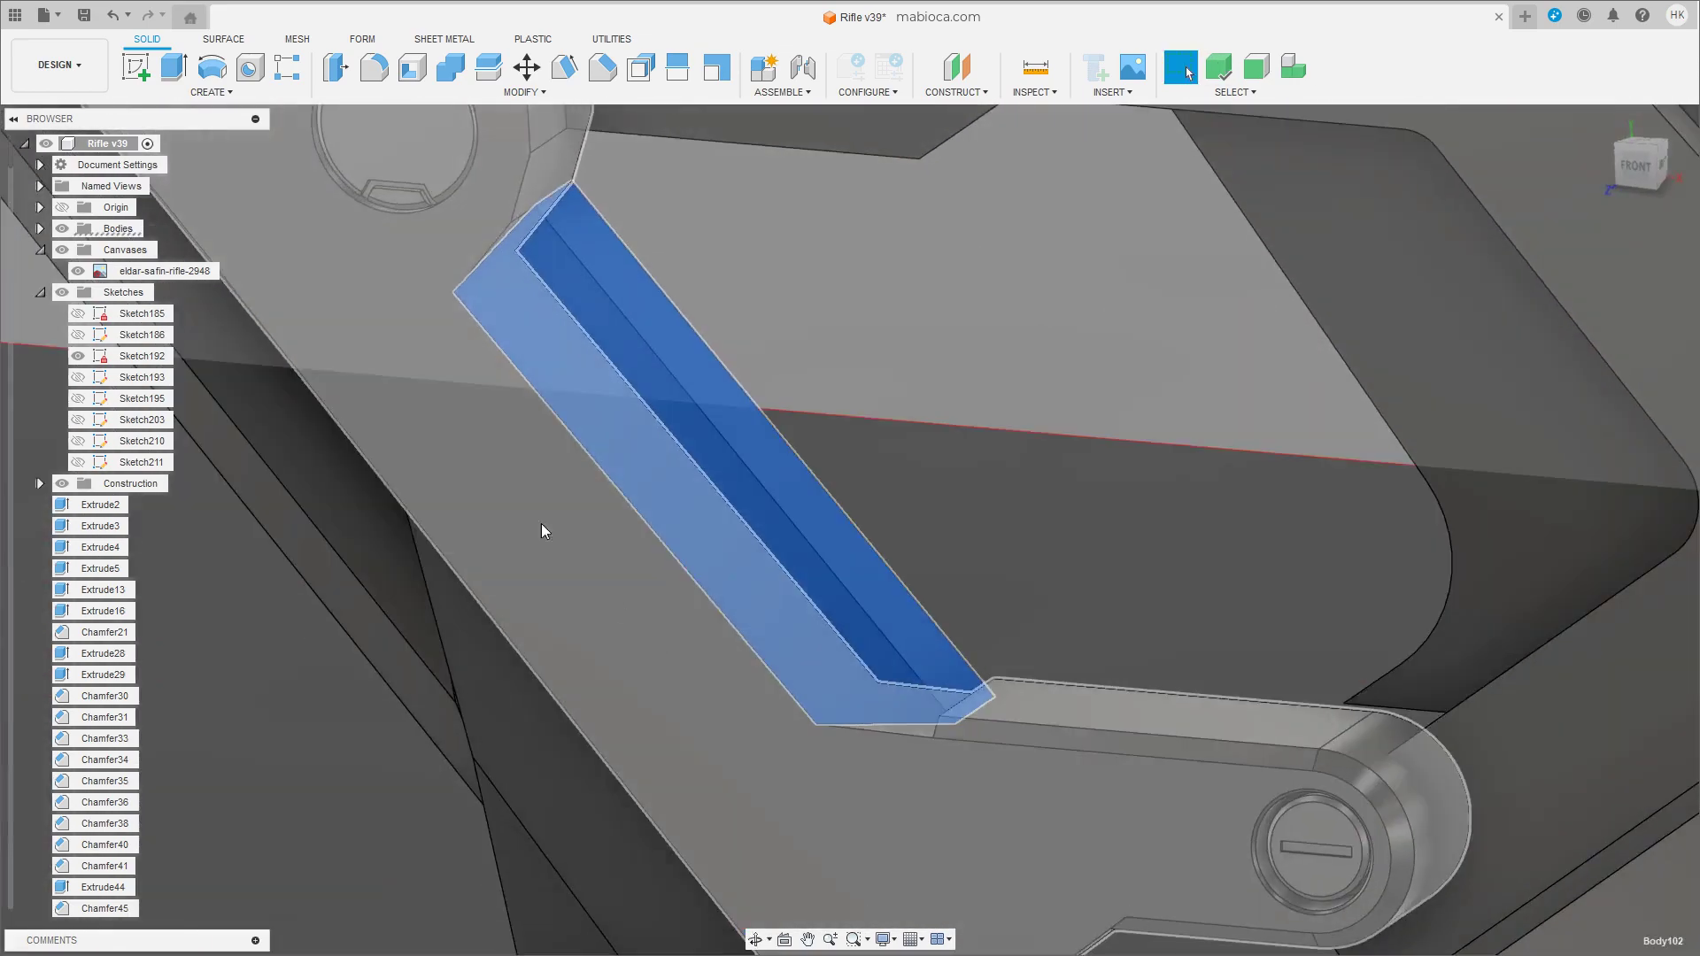
{"action": "key", "text": "s"}
{"action": "left_click", "coordinate": [576, 425]}
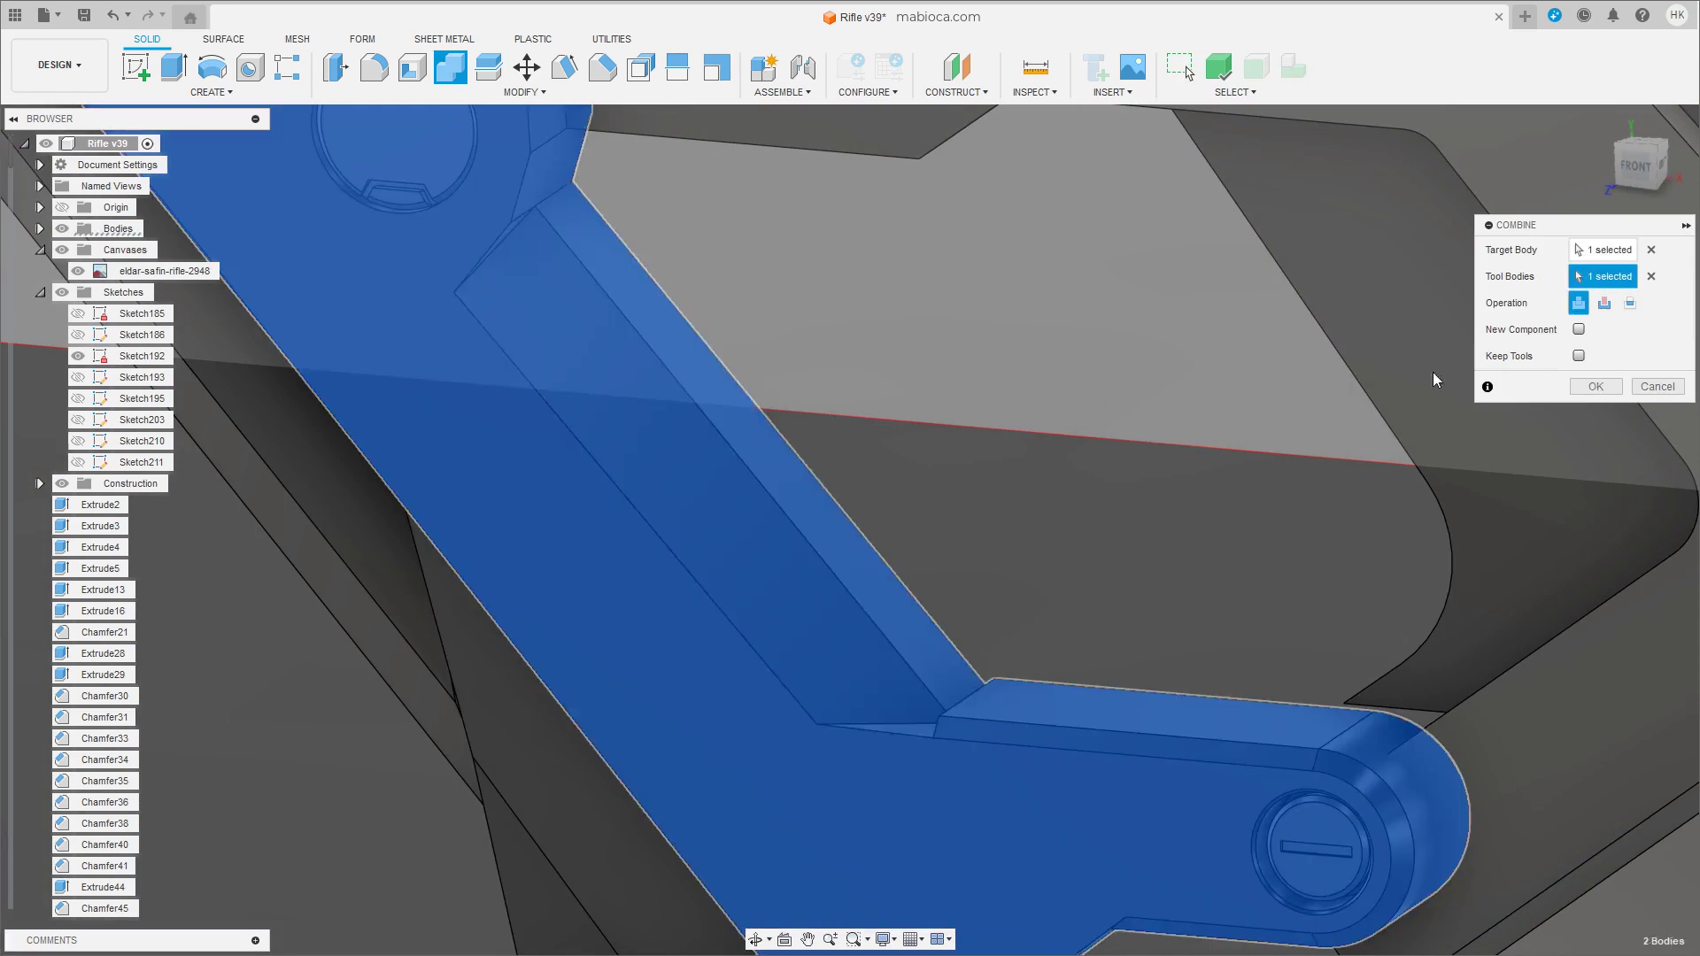
{"action": "key", "text": "Return"}
{"action": "scroll", "coordinate": [990, 651], "scroll_direction": "up", "scroll_amount": 5}
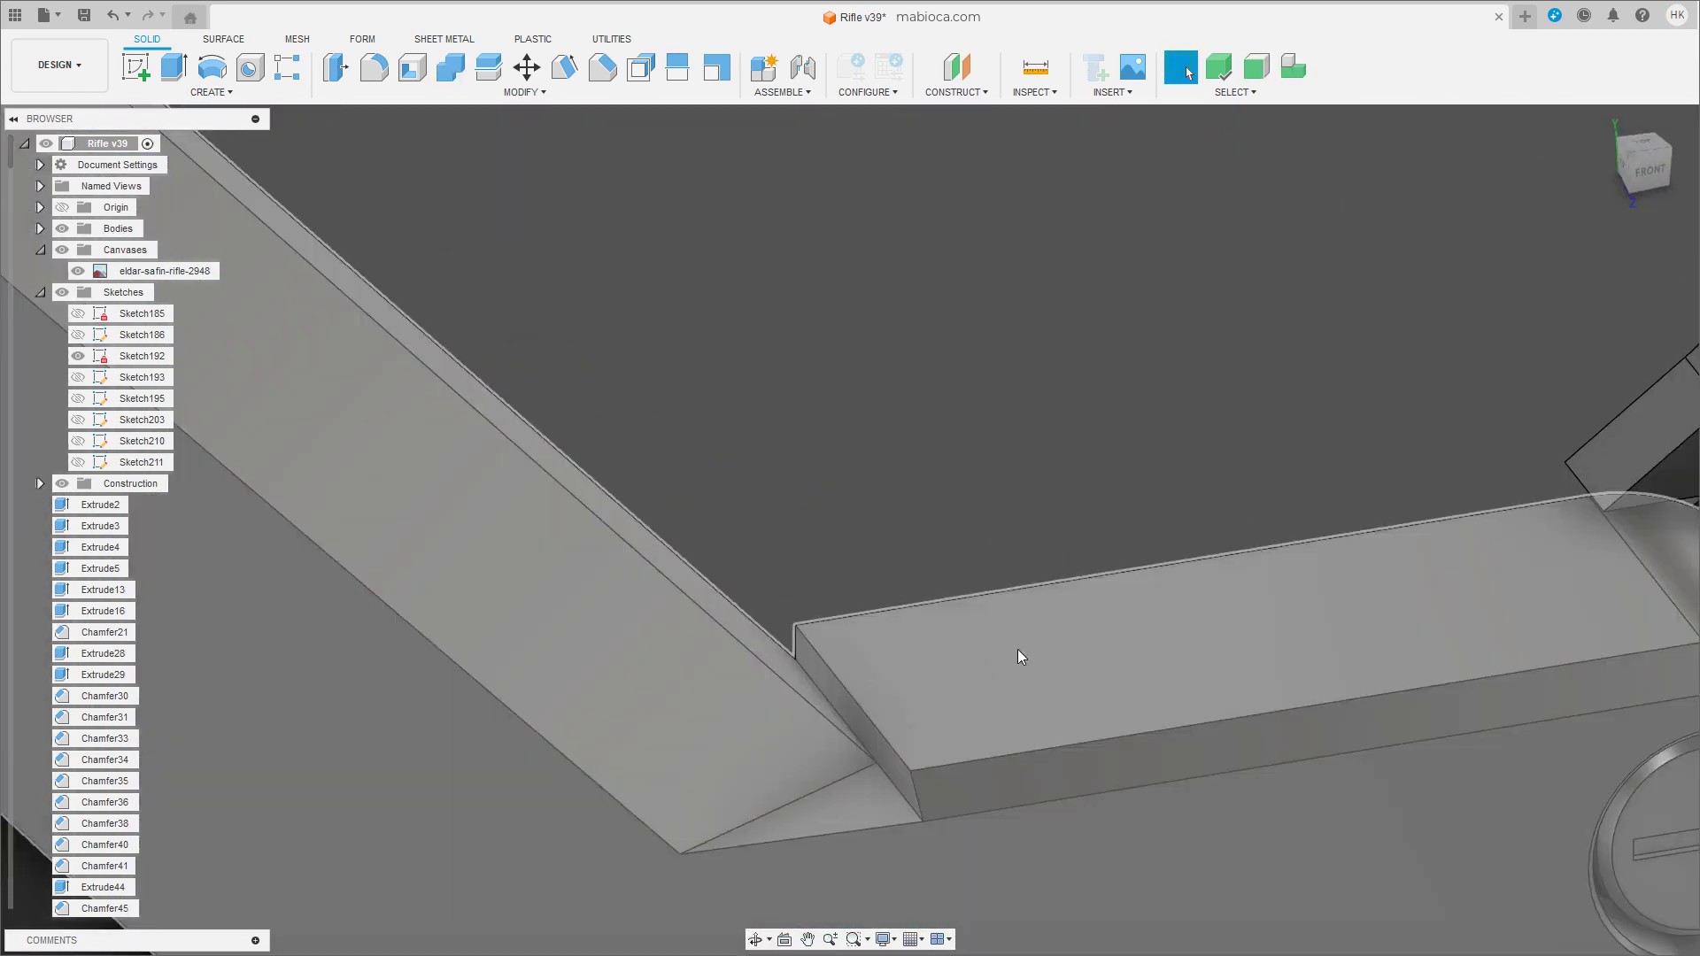
{"action": "mouse_move", "coordinate": [1018, 650]}
{"action": "middle_mouse_down", "text": "shift"}
{"action": "mouse_move", "coordinate": [1087, 642]}
{"action": "mouse_move", "coordinate": [1051, 588]}
{"action": "mouse_move", "coordinate": [1039, 606]}
{"action": "mouse_move", "coordinate": [1153, 716]}
{"action": "mouse_move", "coordinate": [971, 641]}
{"action": "middle_mouse_up", "text": "shift"}
Paint-select the pivot lug faces, then push the ledge's front face back.
{"action": "key", "text": "3"}
{"action": "mouse_move", "coordinate": [1123, 280]}
{"action": "left_mouse_down"}
{"action": "mouse_move", "coordinate": [1288, 503]}
{"action": "mouse_move", "coordinate": [1208, 729]}
{"action": "left_mouse_up"}
{"action": "key", "text": "Delete"}
{"action": "mouse_move", "coordinate": [1202, 789]}
{"action": "middle_mouse_down", "text": "shift"}
{"action": "mouse_move", "coordinate": [1146, 605]}
{"action": "mouse_move", "coordinate": [1092, 526]}
{"action": "mouse_move", "coordinate": [1036, 576]}
{"action": "mouse_move", "coordinate": [1023, 561]}
{"action": "middle_mouse_up", "text": "shift"}
{"action": "left_click", "coordinate": [1036, 577]}
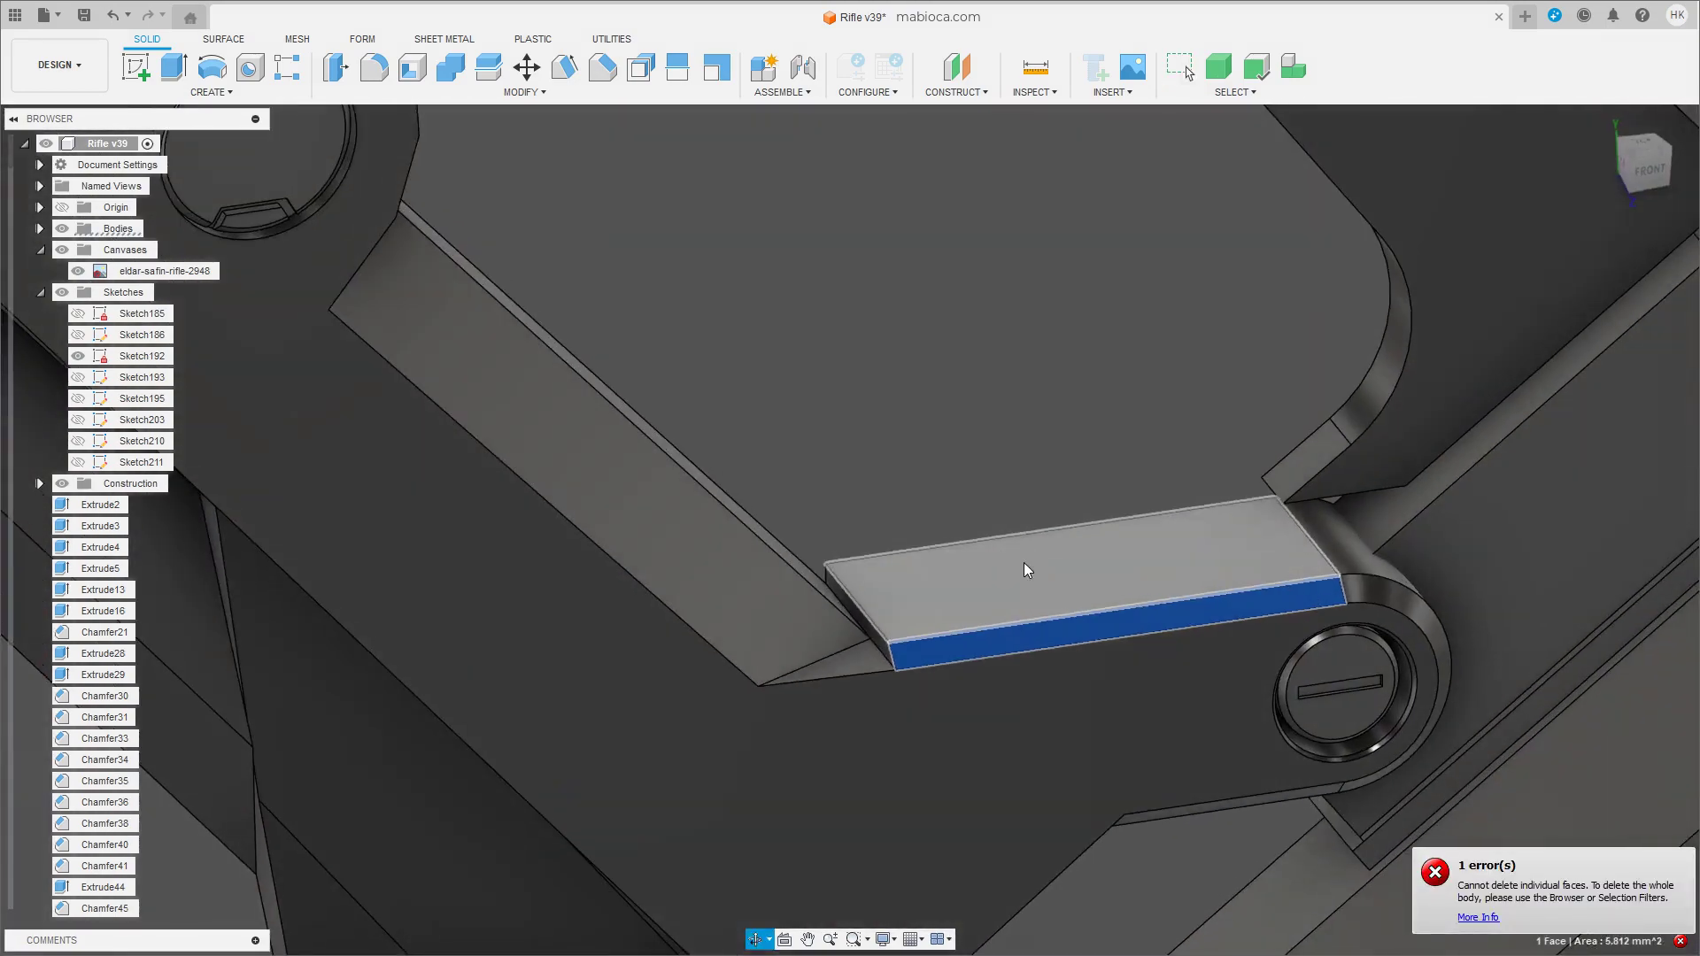
{"action": "key", "text": "m"}
{"action": "middle_click_drag", "start_coordinate": [1093, 647], "coordinate": [1075, 660], "text": "shift"}
{"action": "left_click_drag", "start_coordinate": [1075, 661], "coordinate": [881, 802]}
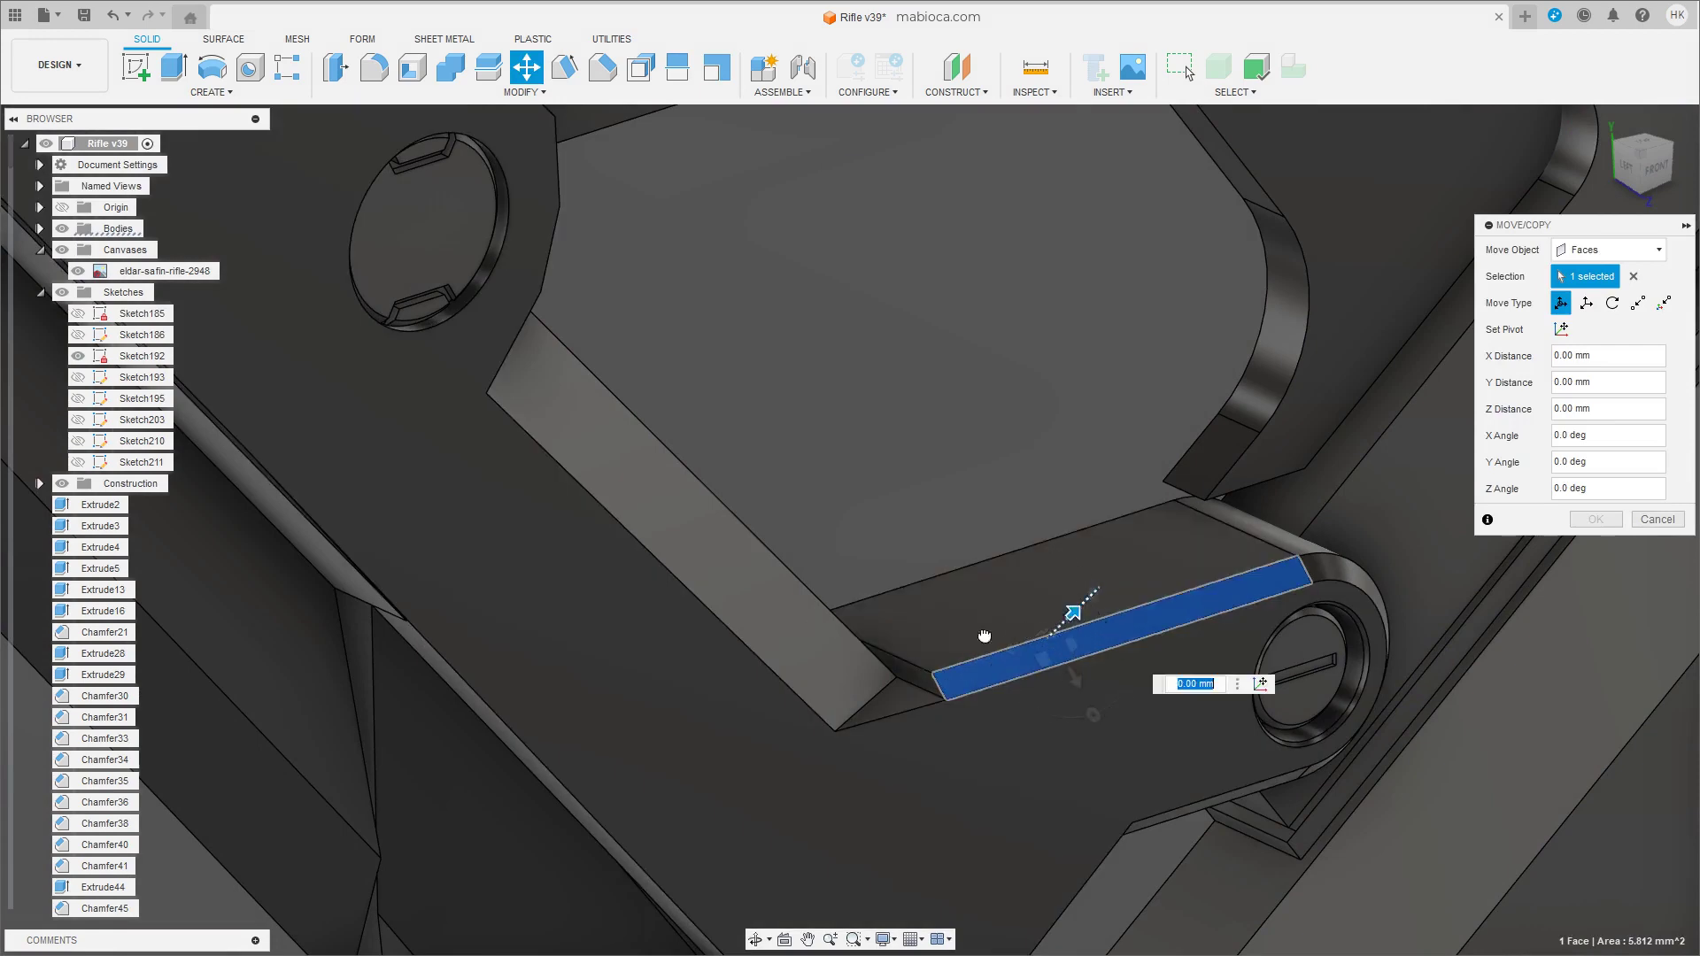
{"action": "left_click", "coordinate": [1581, 521]}
Try raising the ledge's top face and deleting its front face, then abandon both.
{"action": "left_click", "coordinate": [1123, 581]}
{"action": "key", "text": "m"}
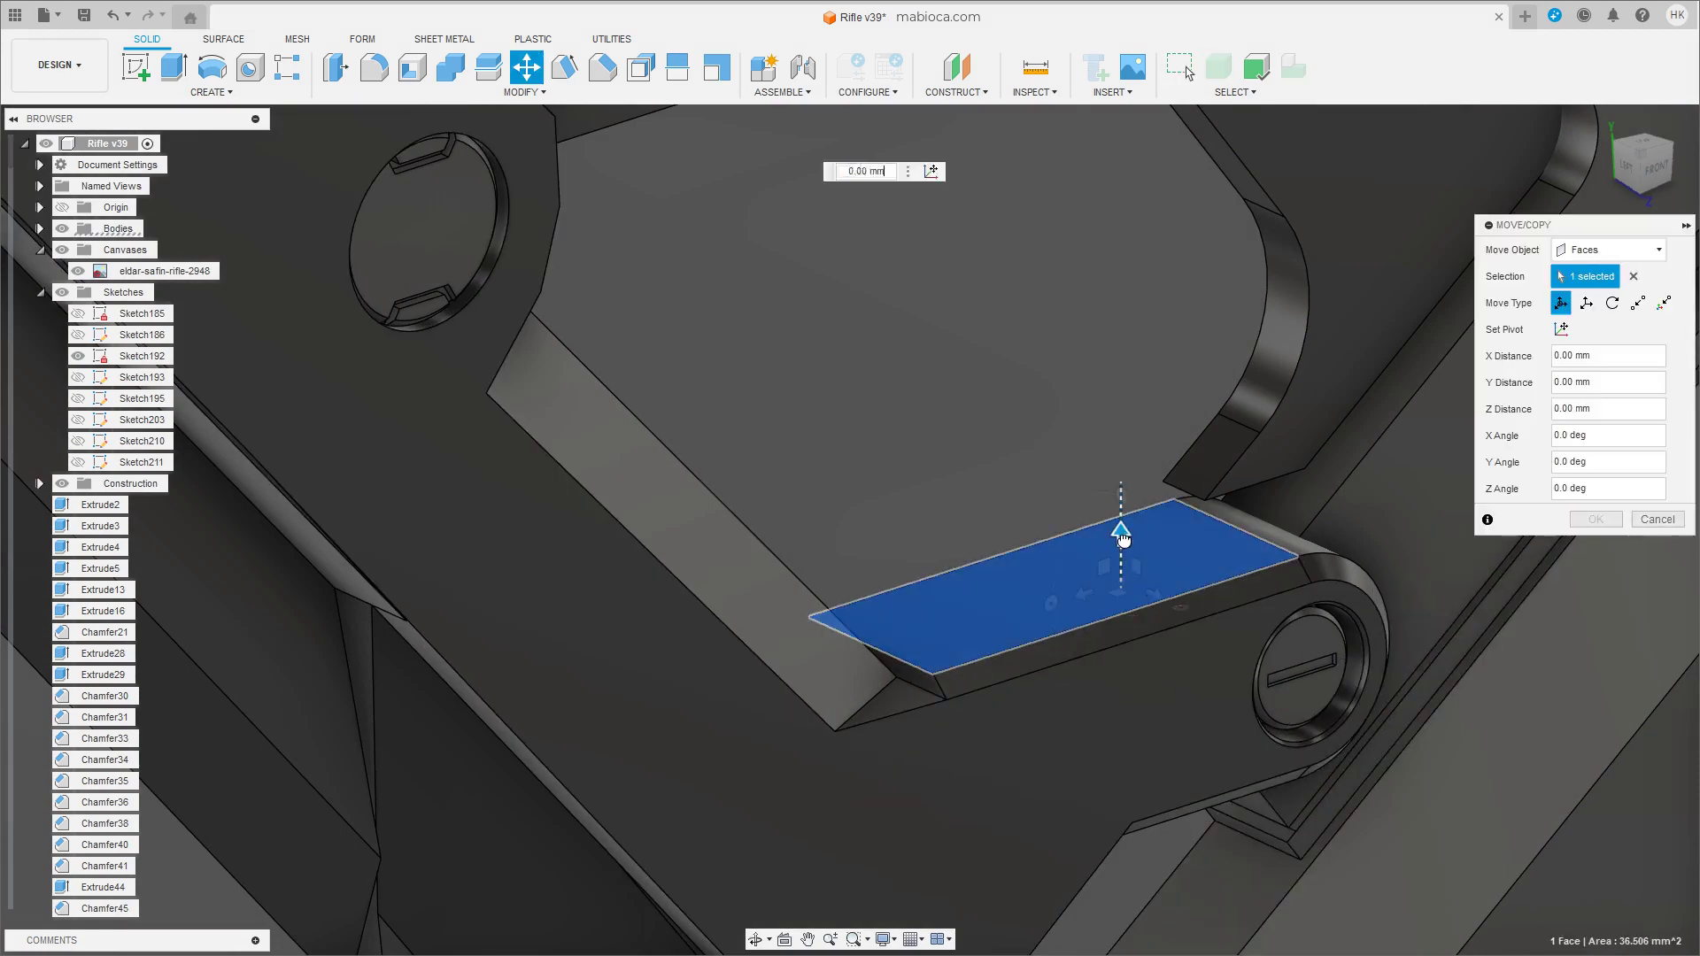
{"action": "left_click_drag", "start_coordinate": [1121, 527], "coordinate": [1143, 545]}
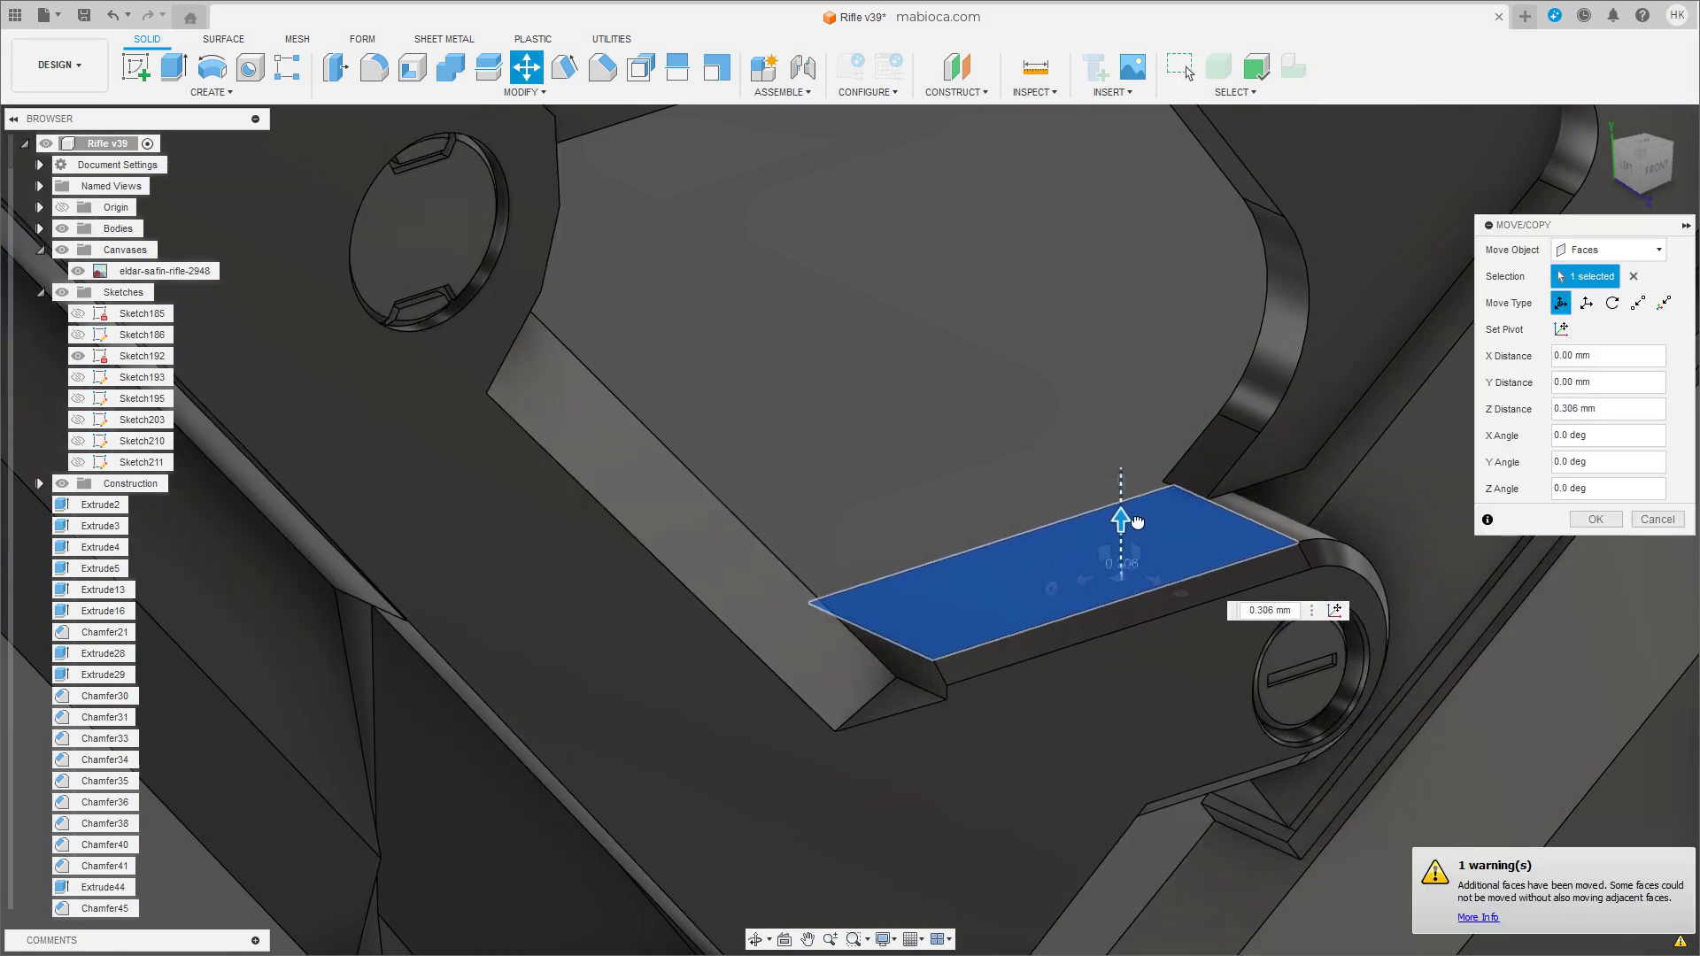
{"action": "key", "text": "Escape"}
{"action": "left_click", "coordinate": [1150, 613]}
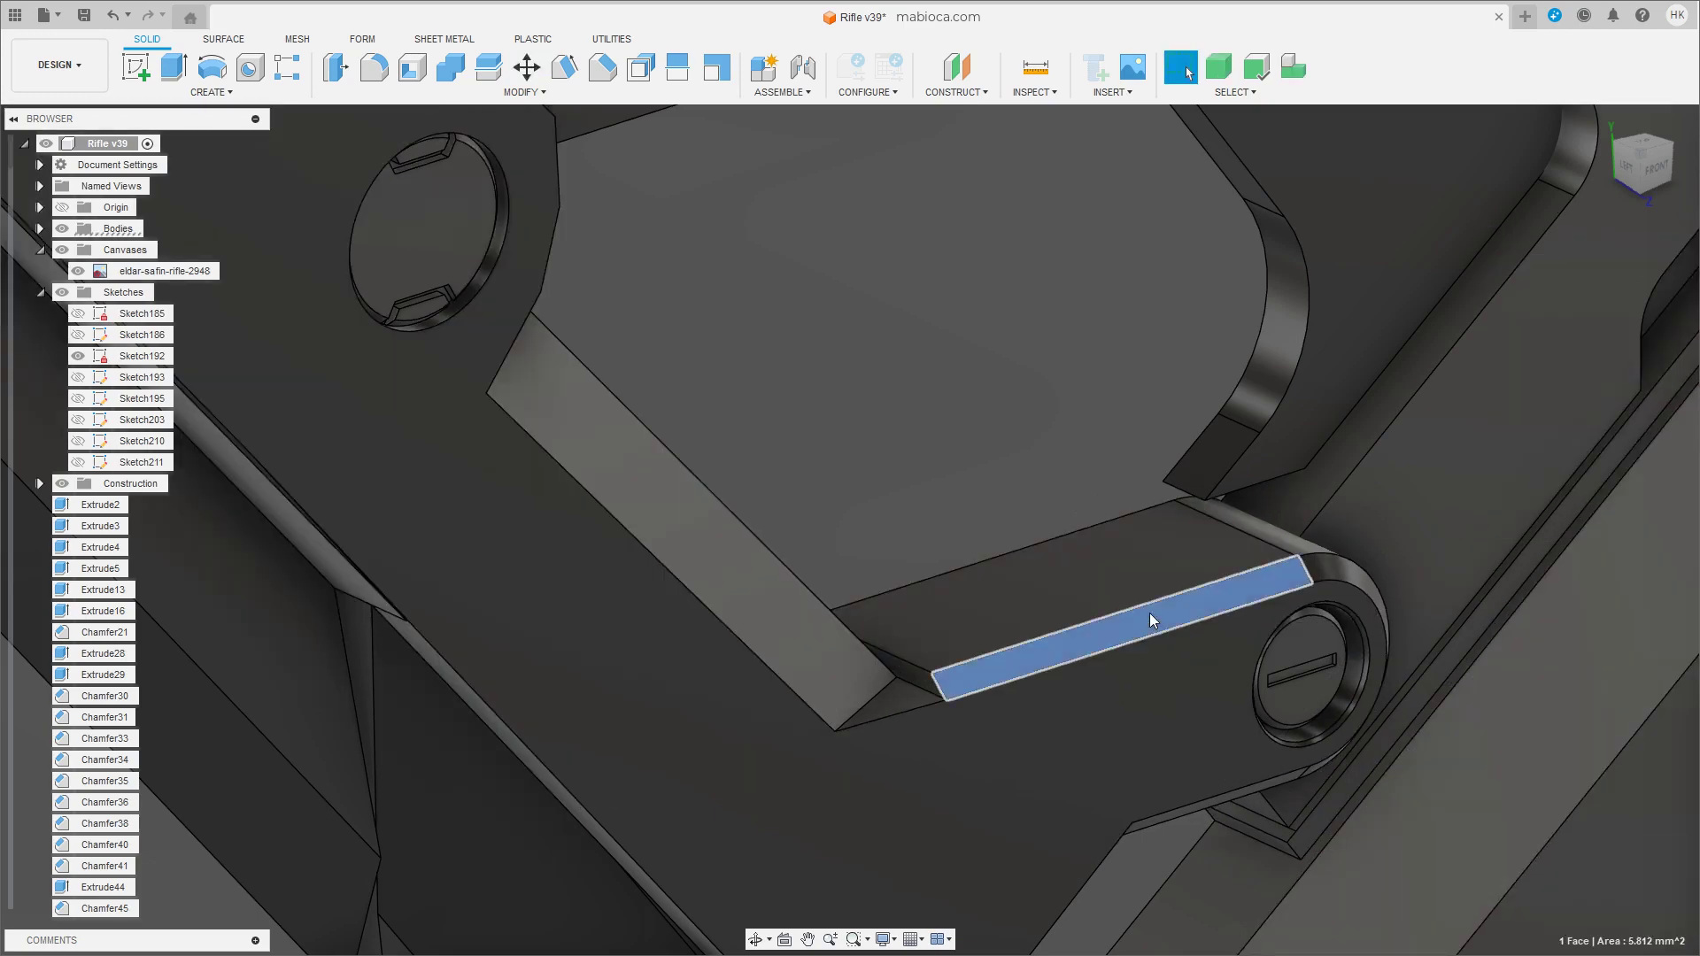
{"action": "key", "text": "Delete"}
{"action": "scroll", "coordinate": [1019, 637], "scroll_direction": "up", "scroll_amount": 3}
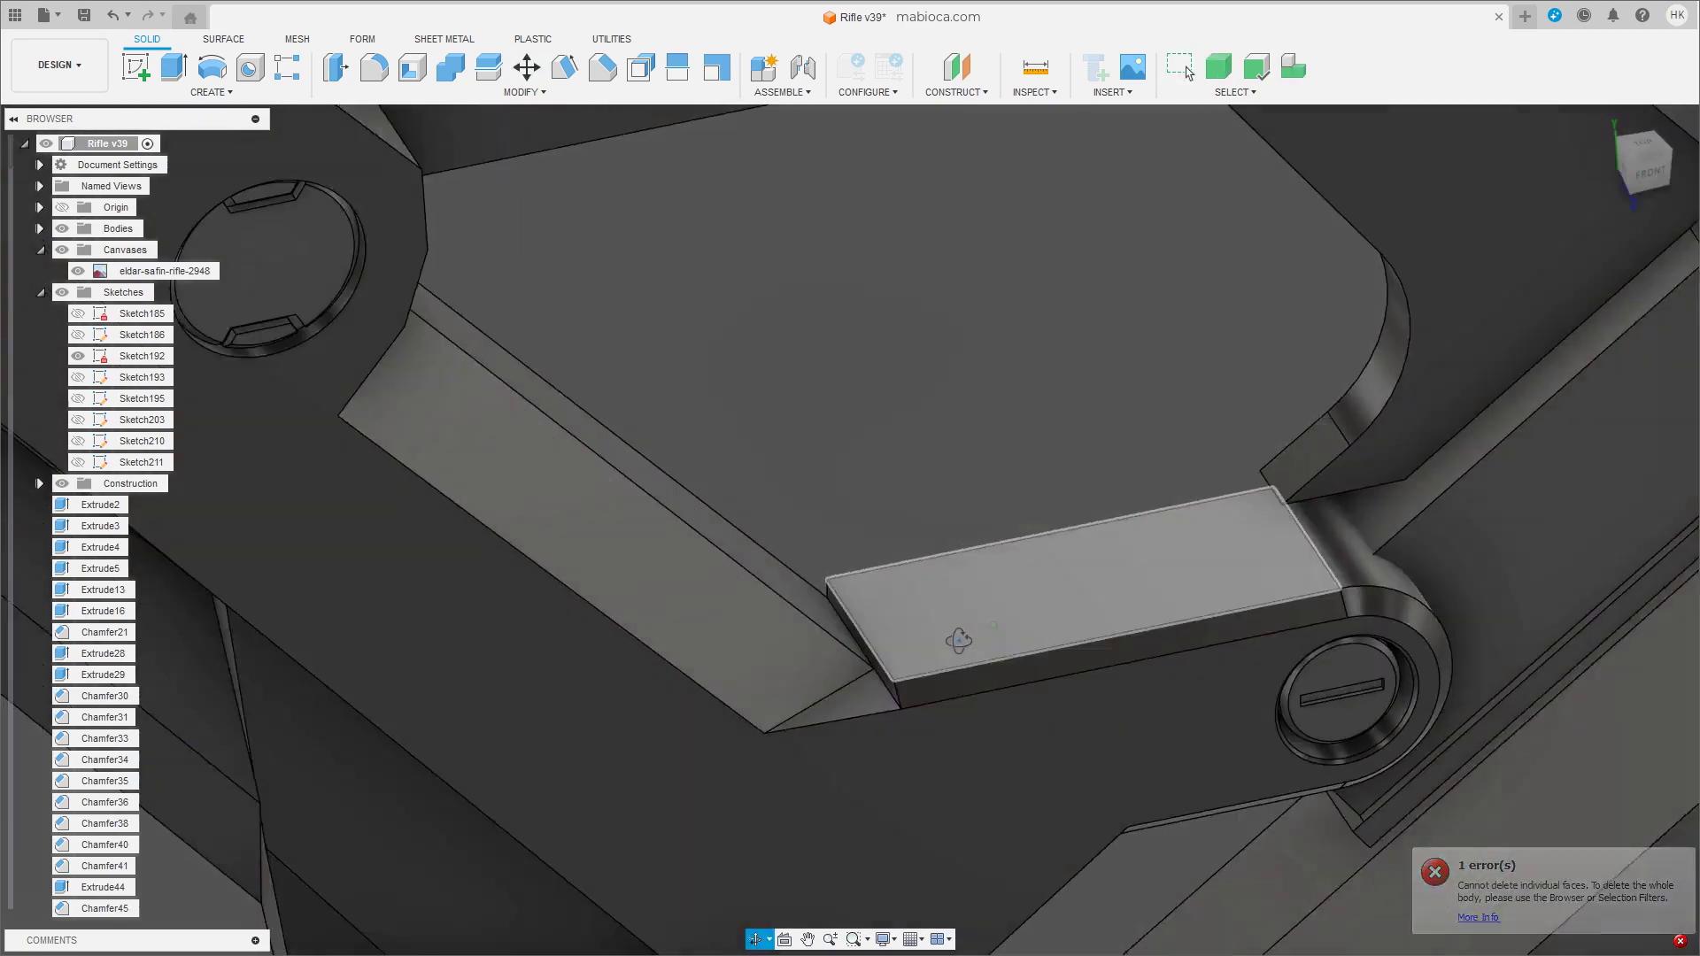
{"action": "mouse_move", "coordinate": [927, 635]}
{"action": "middle_mouse_down", "text": "shift"}
{"action": "mouse_move", "coordinate": [981, 607]}
{"action": "mouse_move", "coordinate": [995, 572]}
{"action": "middle_mouse_up", "text": "shift"}
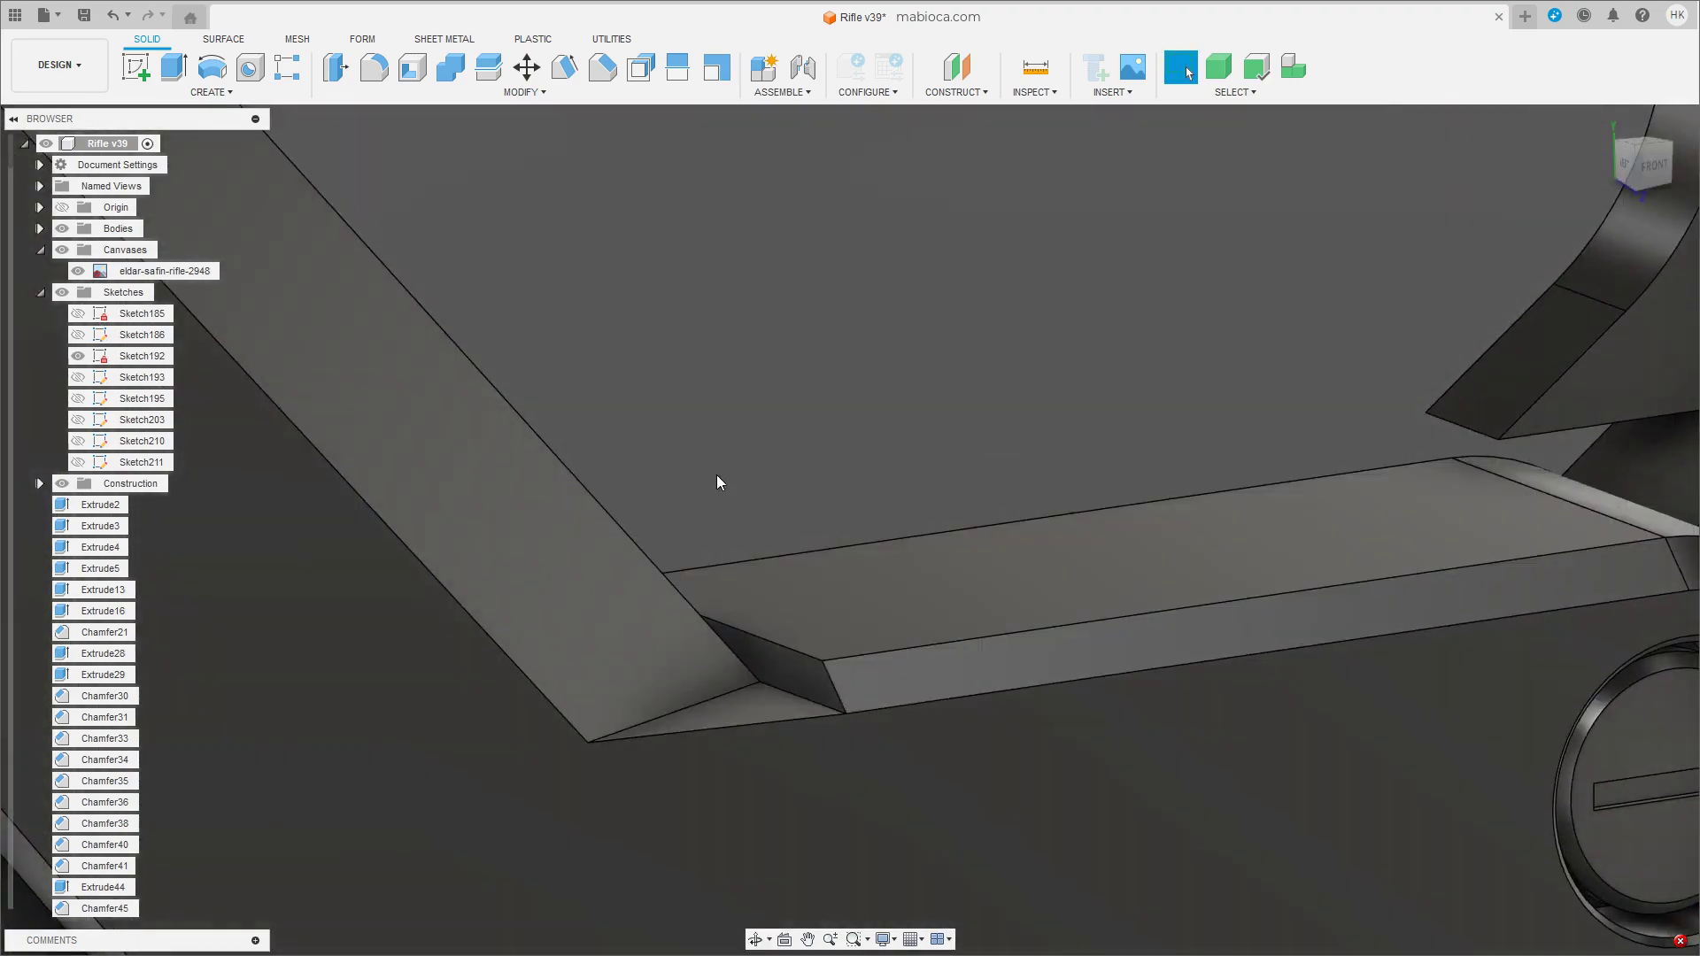
Move the ledge's small end face by -3.33 mm.
{"action": "scroll", "coordinate": [716, 475], "scroll_direction": "down", "scroll_amount": 2}
{"action": "scroll", "coordinate": [717, 496], "scroll_direction": "down", "scroll_amount": 3}
{"action": "left_click", "coordinate": [733, 531]}
{"action": "key", "text": "m"}
{"action": "left_click_drag", "start_coordinate": [728, 533], "coordinate": [780, 567]}
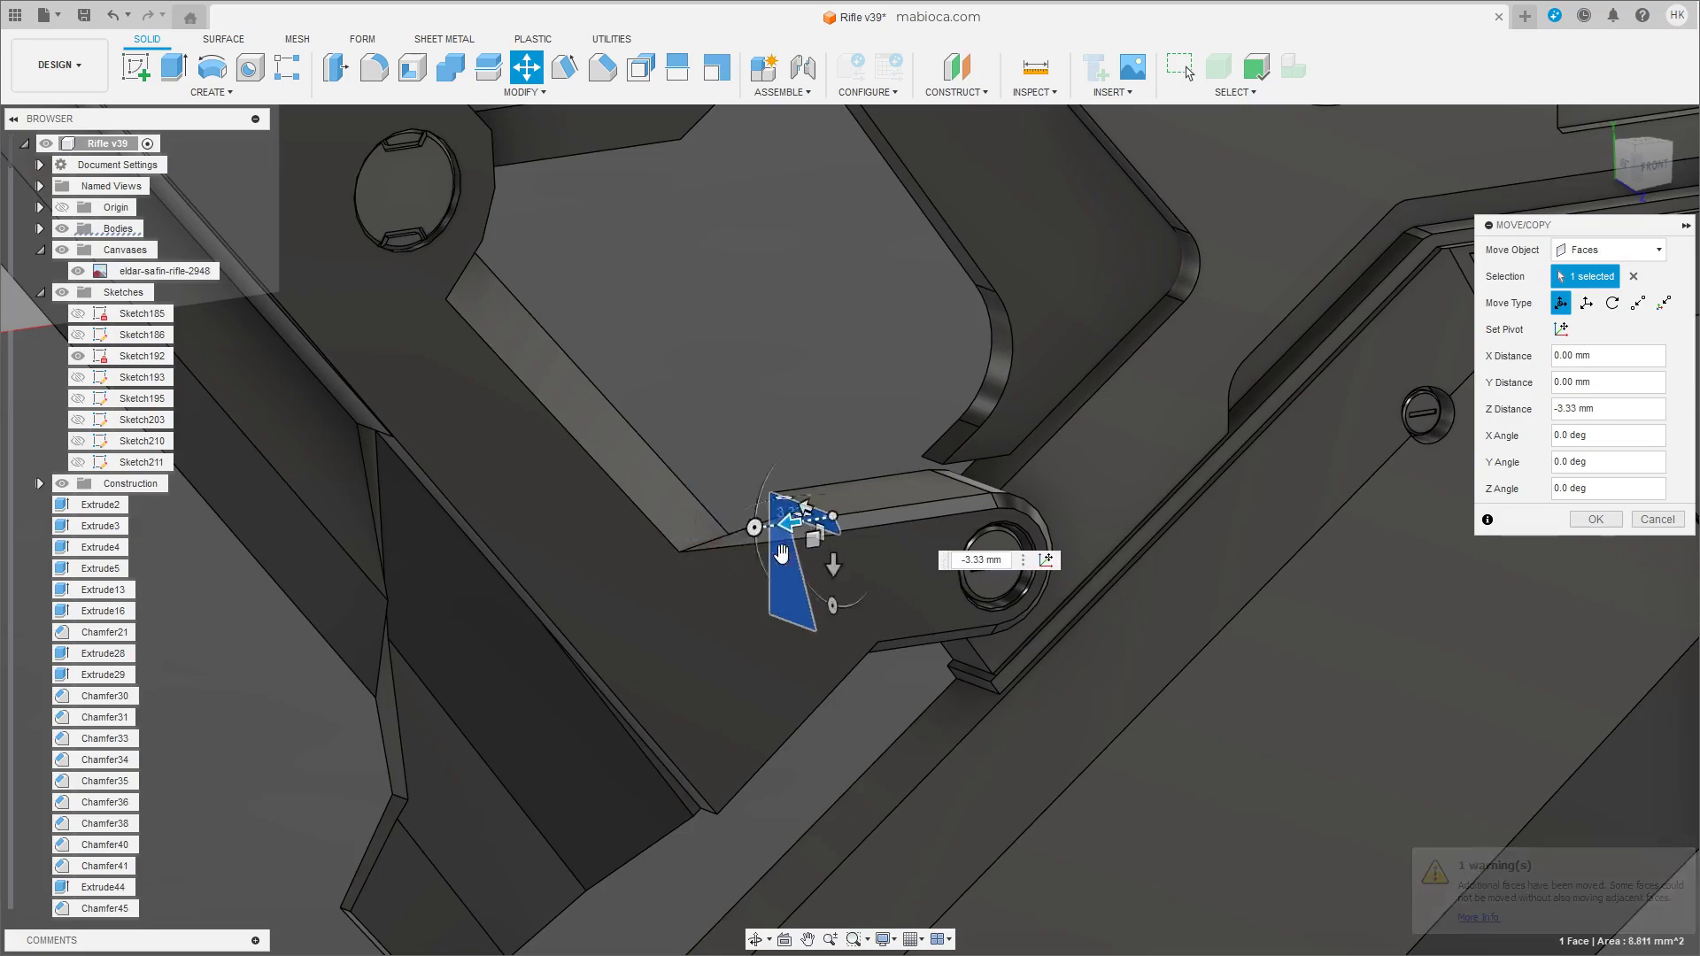
{"action": "mouse_move", "coordinate": [779, 567]}
{"action": "middle_mouse_down", "text": "shift"}
{"action": "mouse_move", "coordinate": [740, 569]}
{"action": "mouse_move", "coordinate": [815, 474]}
{"action": "mouse_move", "coordinate": [1558, 542]}
{"action": "mouse_move", "coordinate": [952, 507]}
{"action": "middle_mouse_up", "text": "shift"}
{"action": "key", "text": "Return"}
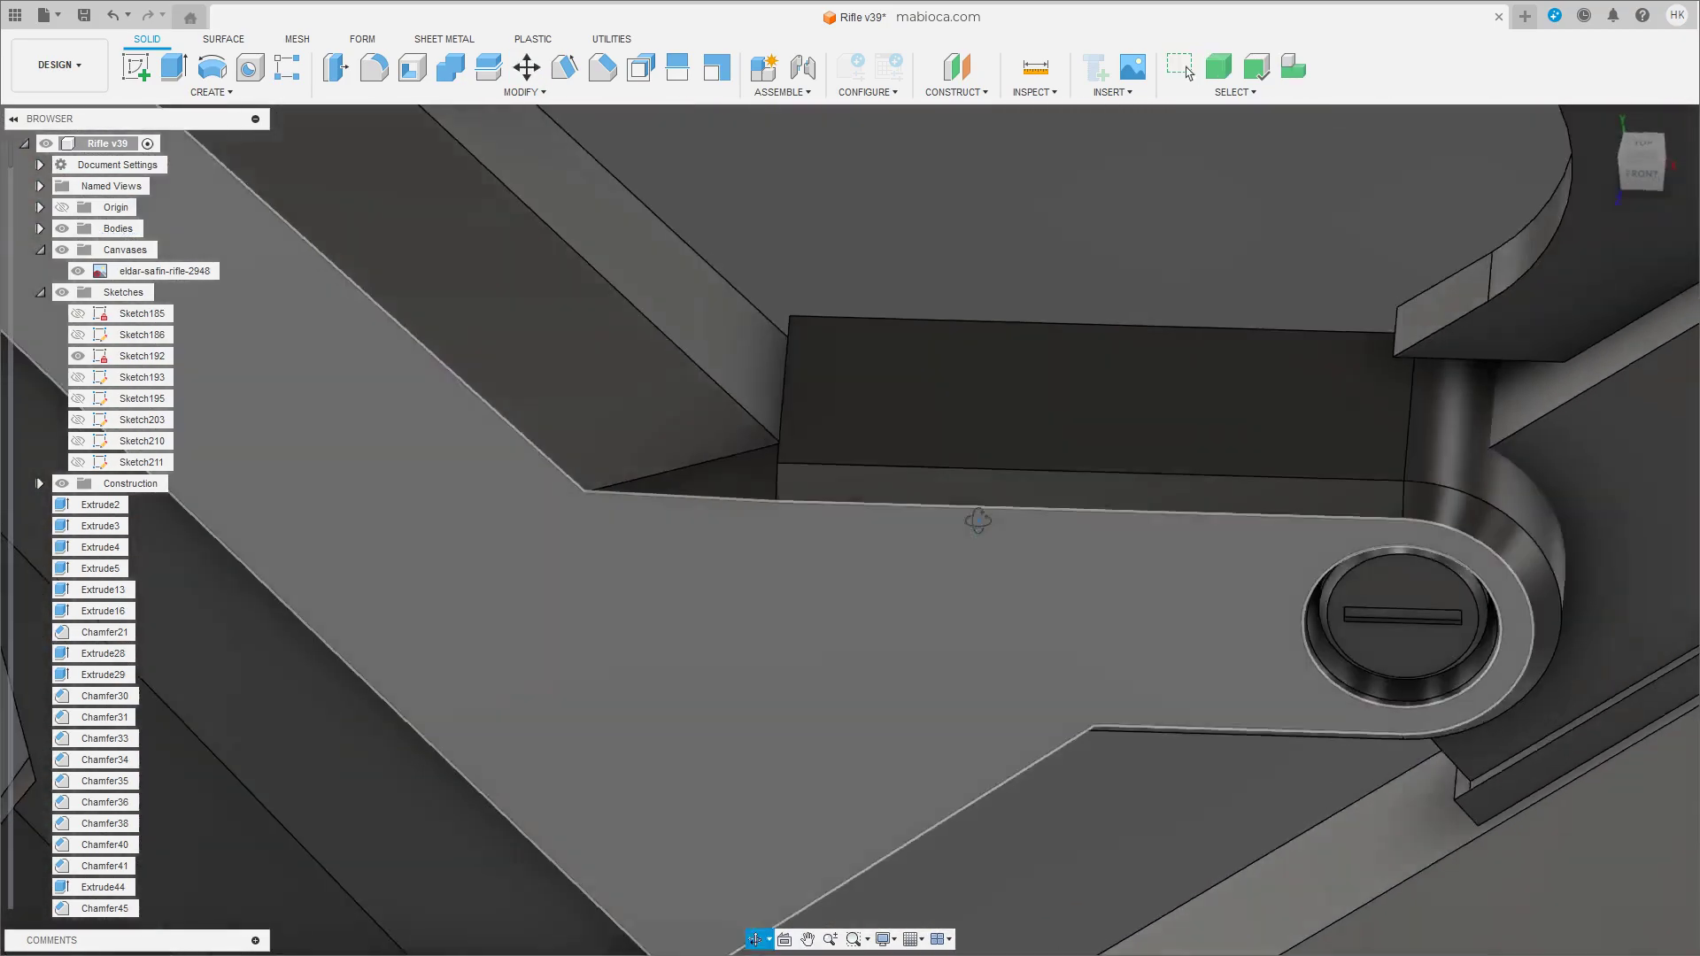
{"action": "scroll", "coordinate": [949, 501], "scroll_direction": "down", "scroll_amount": 3}
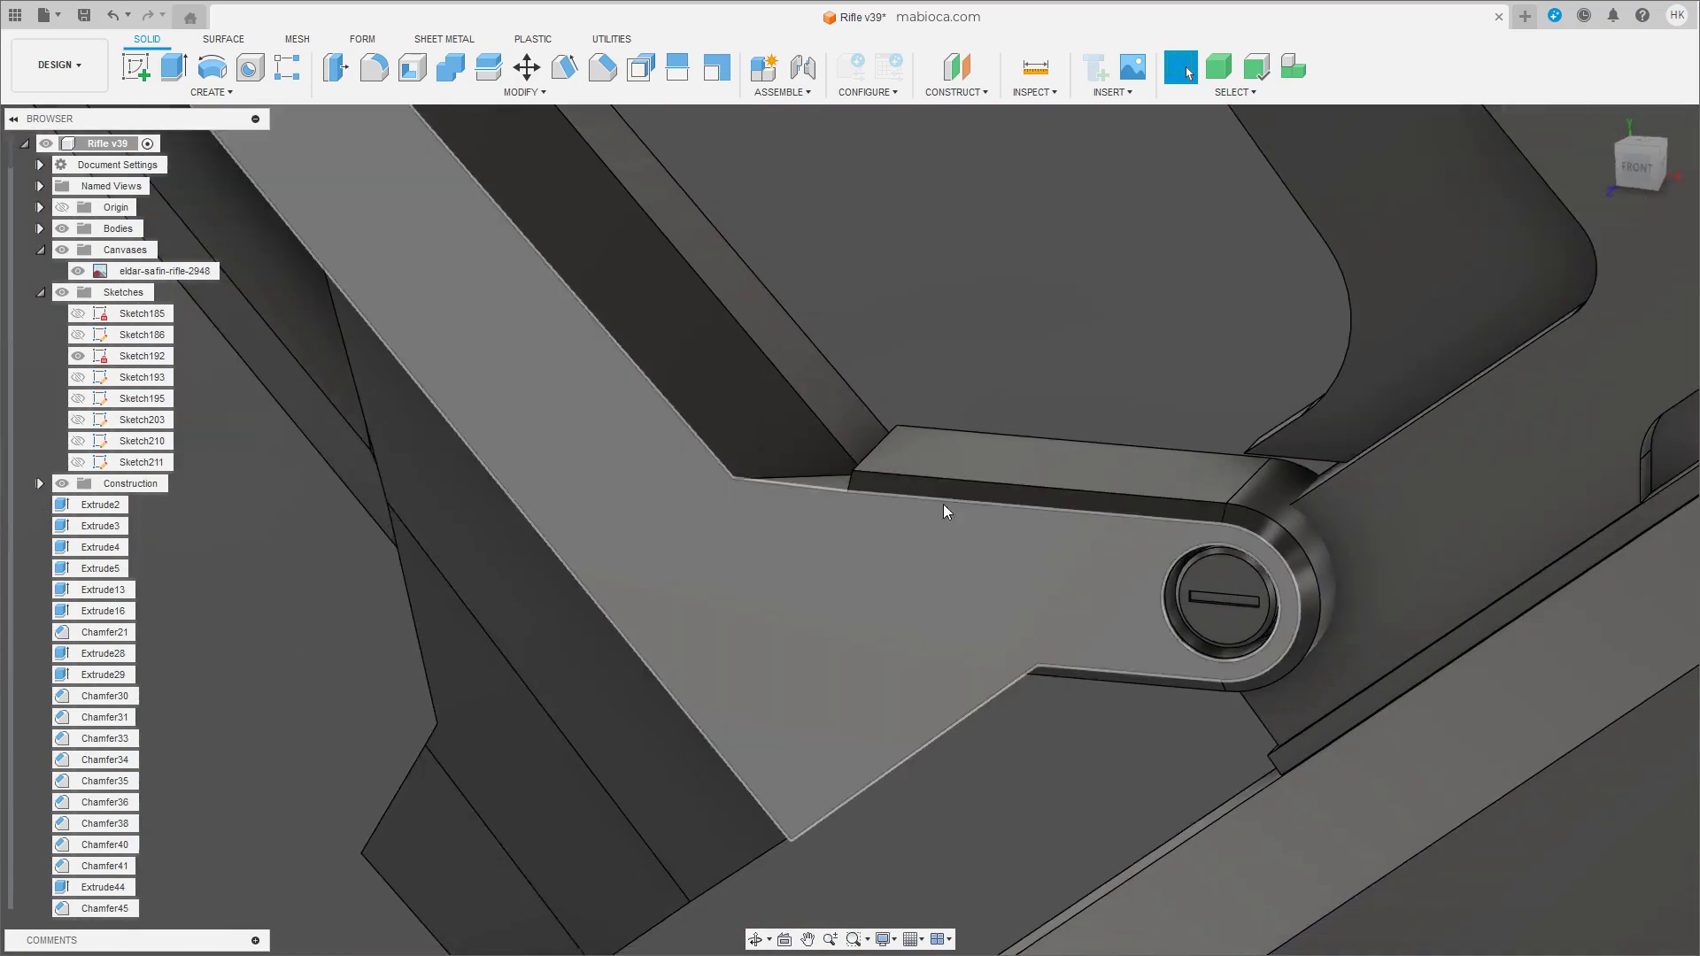
{"action": "scroll", "coordinate": [943, 503], "scroll_direction": "down", "scroll_amount": 3}
{"action": "mouse_move", "coordinate": [918, 514]}
{"action": "middle_mouse_down", "text": "shift"}
{"action": "mouse_move", "coordinate": [508, 698]}
{"action": "mouse_move", "coordinate": [577, 656]}
{"action": "middle_mouse_up", "text": "shift"}
Extrude the outlined profile by the magazine into a block about 4.9 mm deep.
{"action": "scroll", "coordinate": [979, 668], "scroll_direction": "down", "scroll_amount": 3}
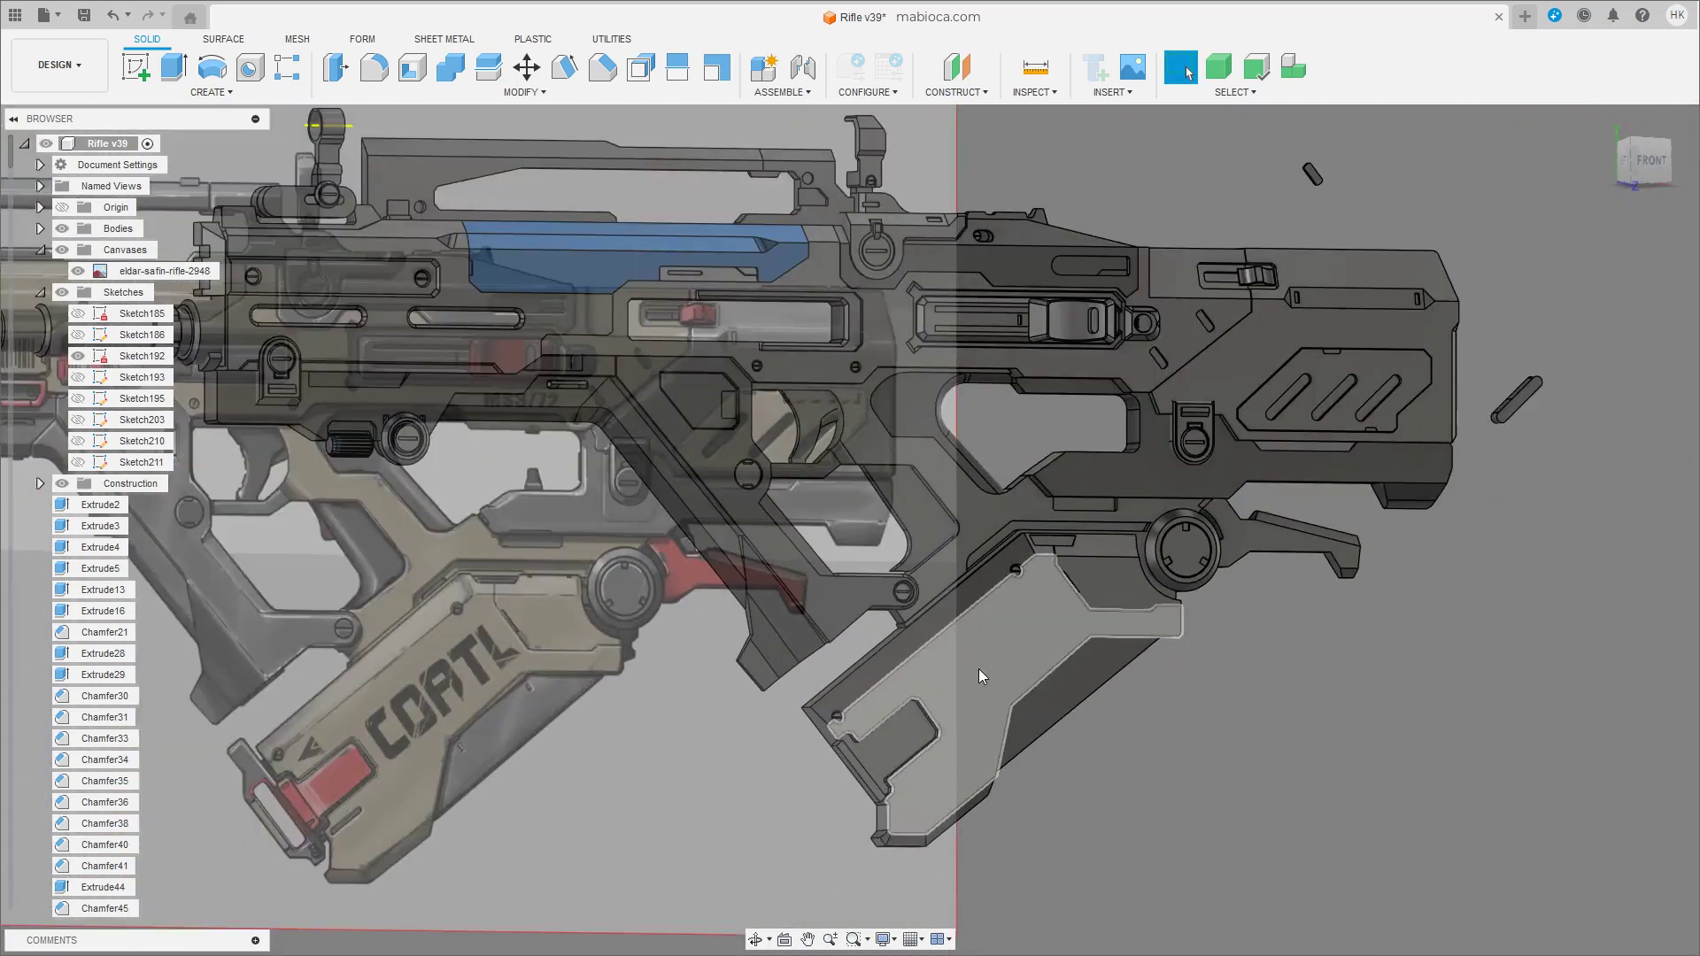
{"action": "middle_click_drag", "start_coordinate": [979, 668], "coordinate": [861, 592], "text": "shift"}
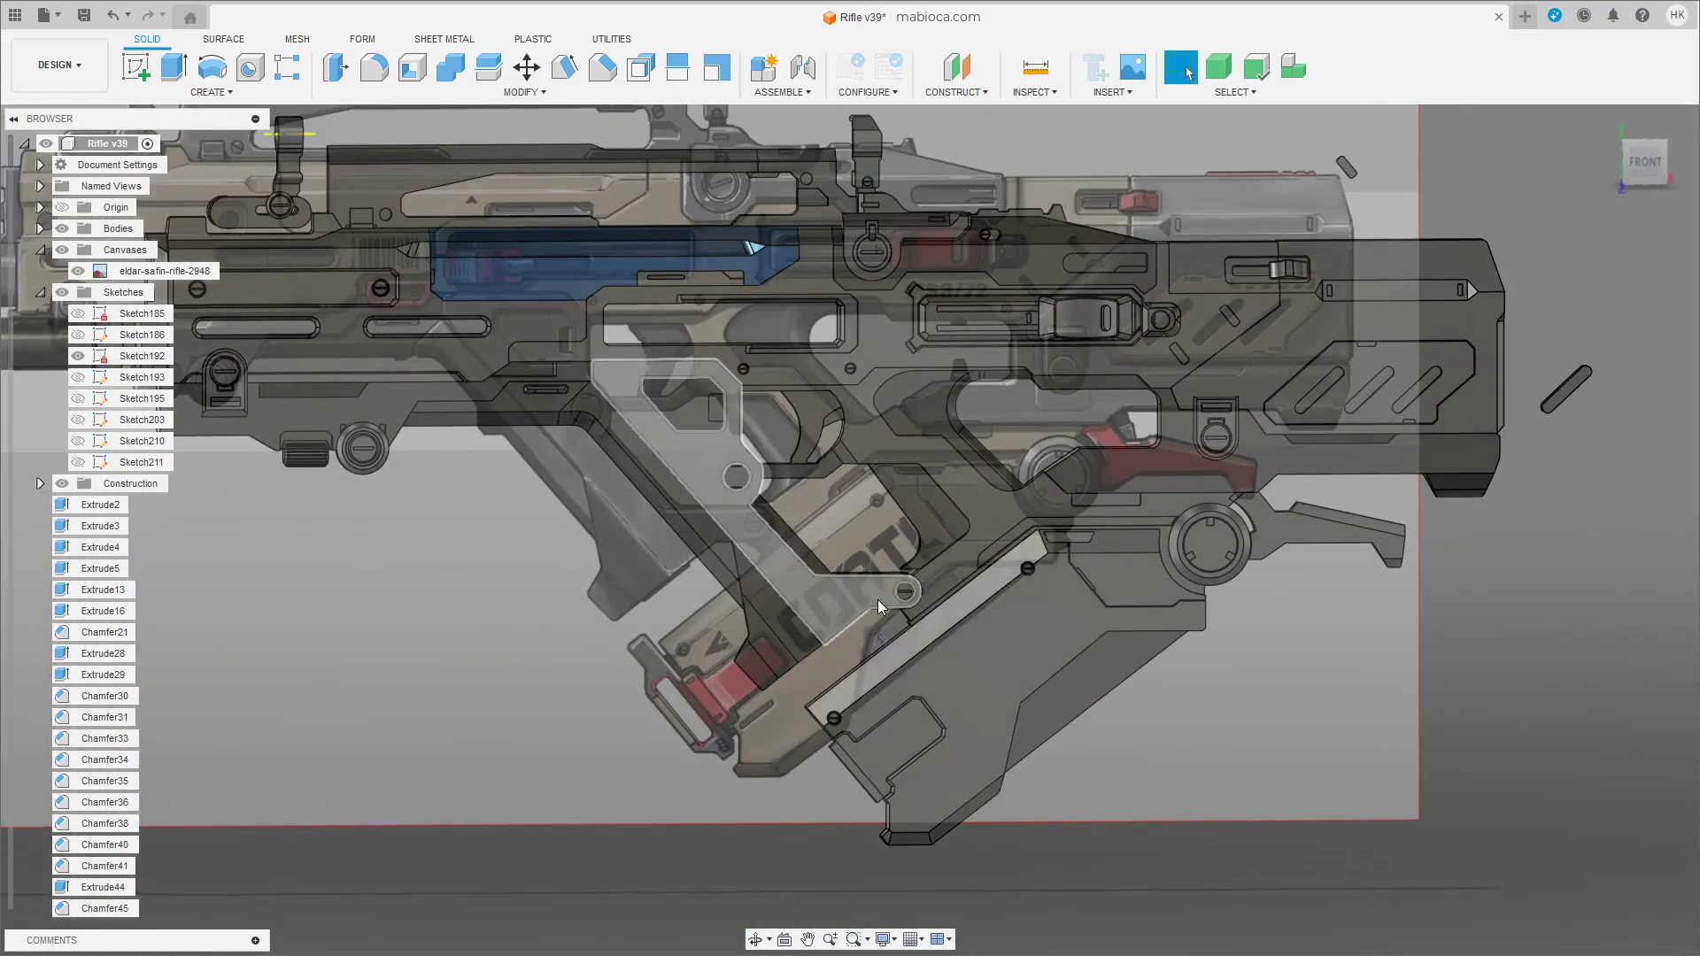
{"action": "scroll", "coordinate": [940, 779], "scroll_direction": "up", "scroll_amount": 3}
{"action": "scroll", "coordinate": [967, 618], "scroll_direction": "up", "scroll_amount": 2}
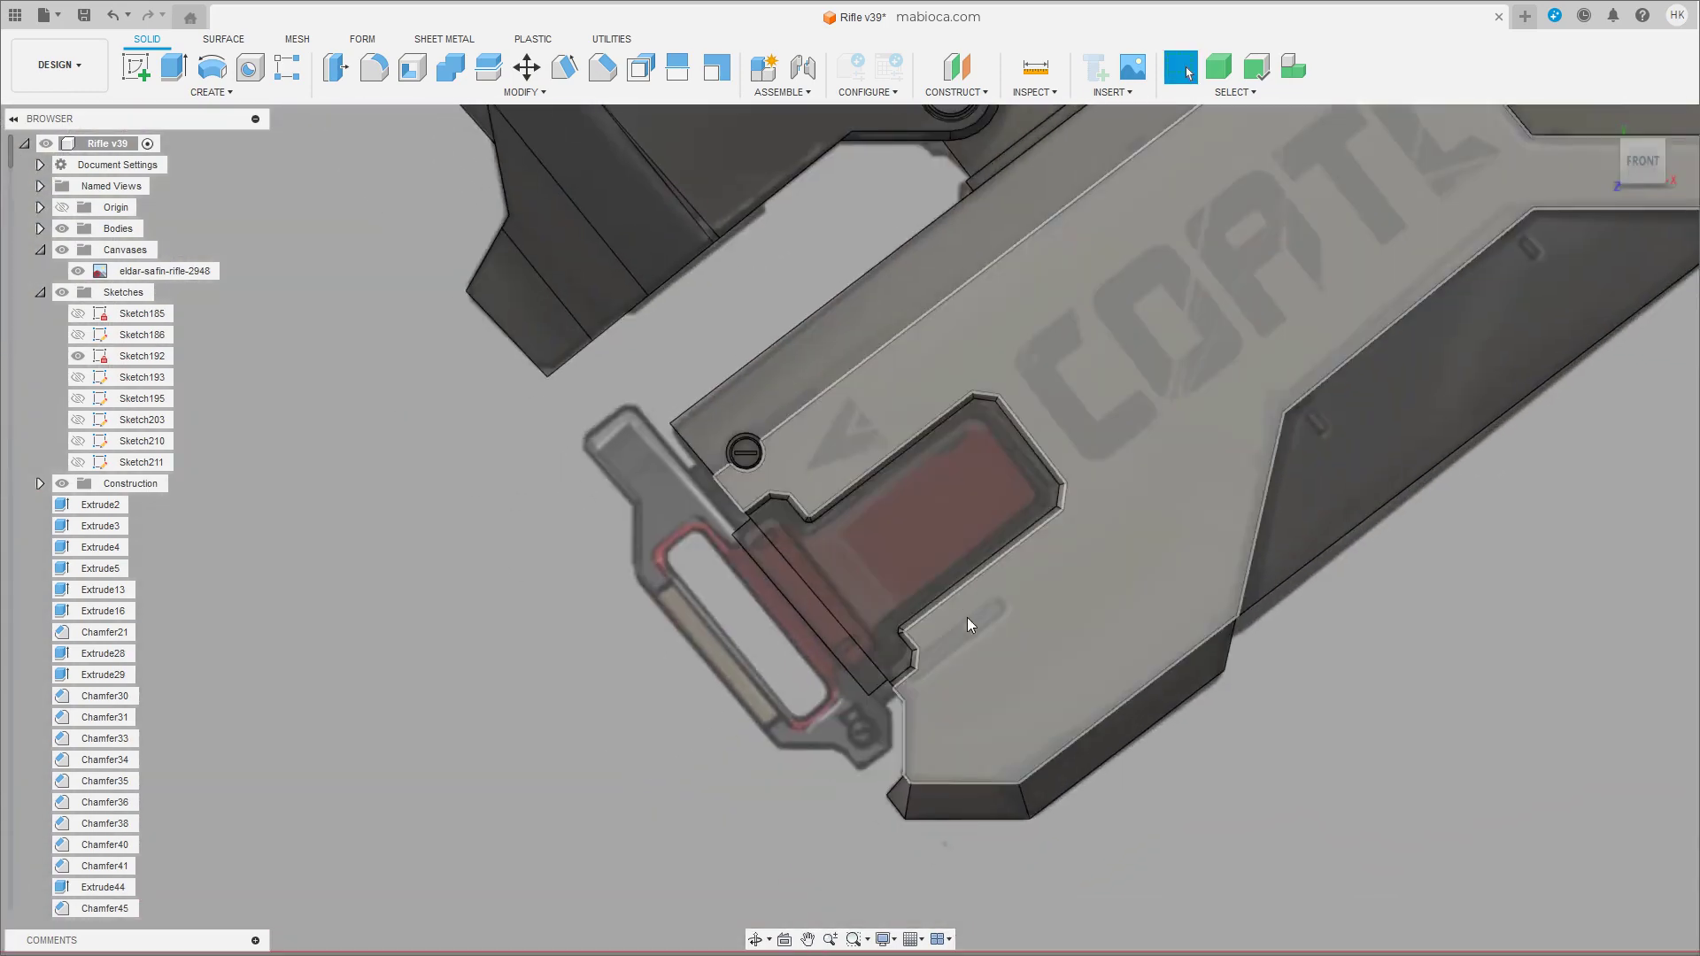
{"action": "middle_click_drag", "start_coordinate": [967, 618], "coordinate": [784, 591], "text": "shift"}
{"action": "left_click", "coordinate": [177, 60]}
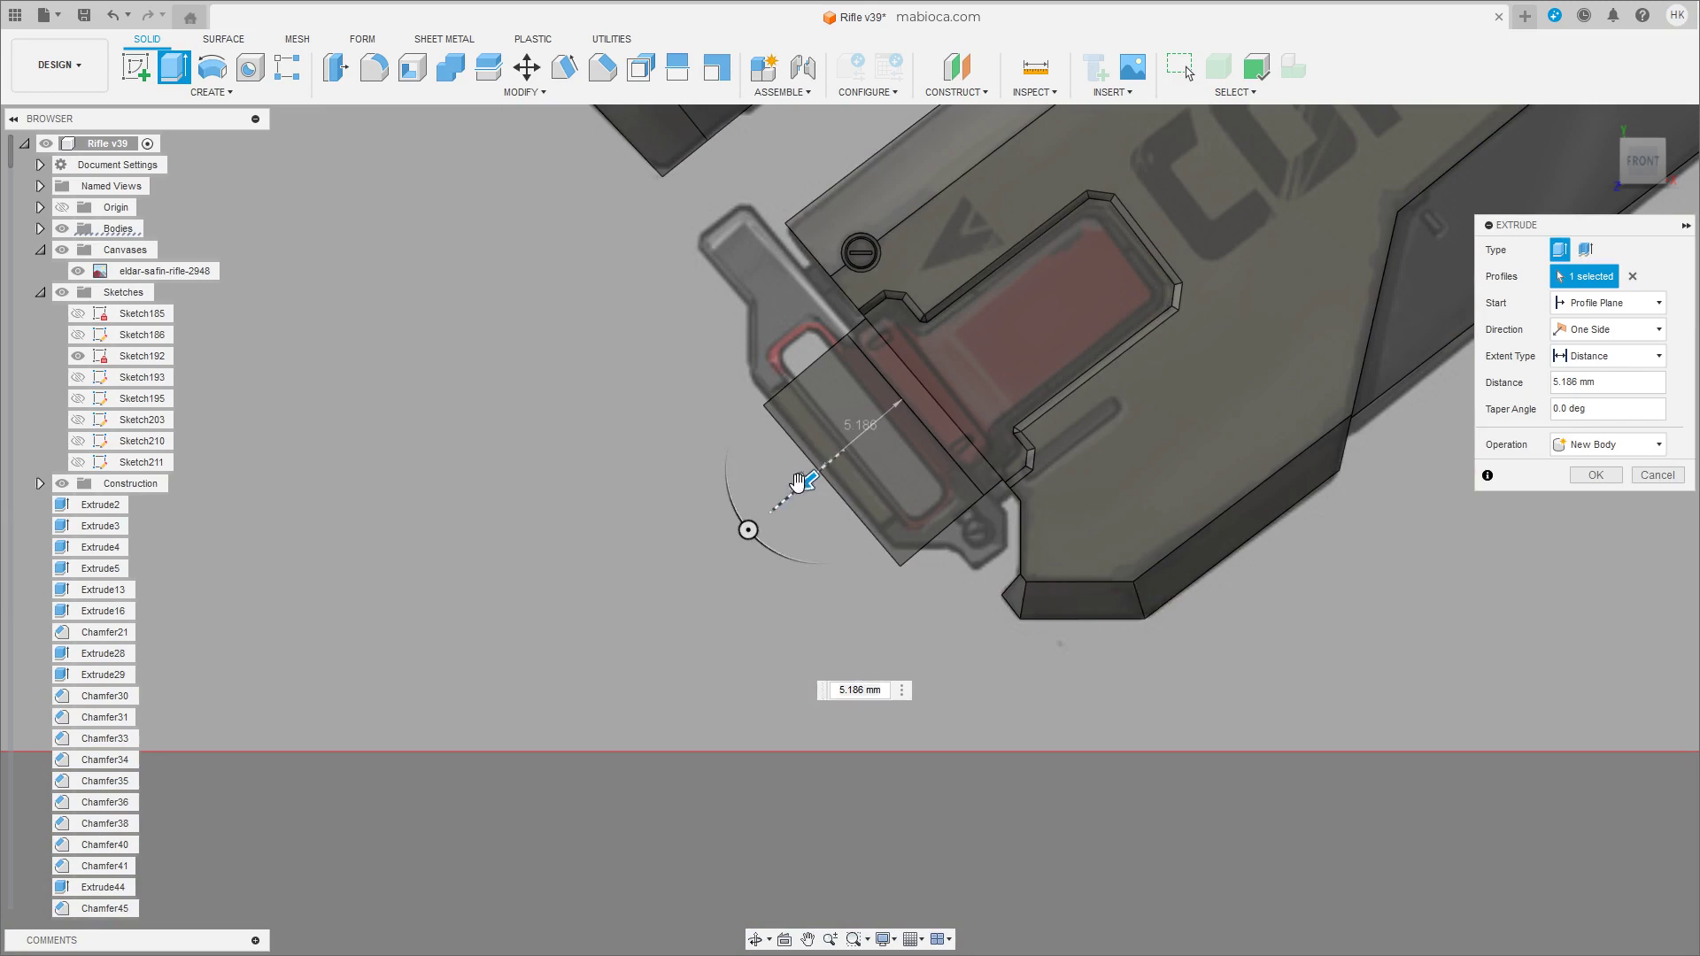
{"action": "left_click_drag", "start_coordinate": [799, 489], "coordinate": [805, 483]}
{"action": "left_click", "coordinate": [1604, 475]}
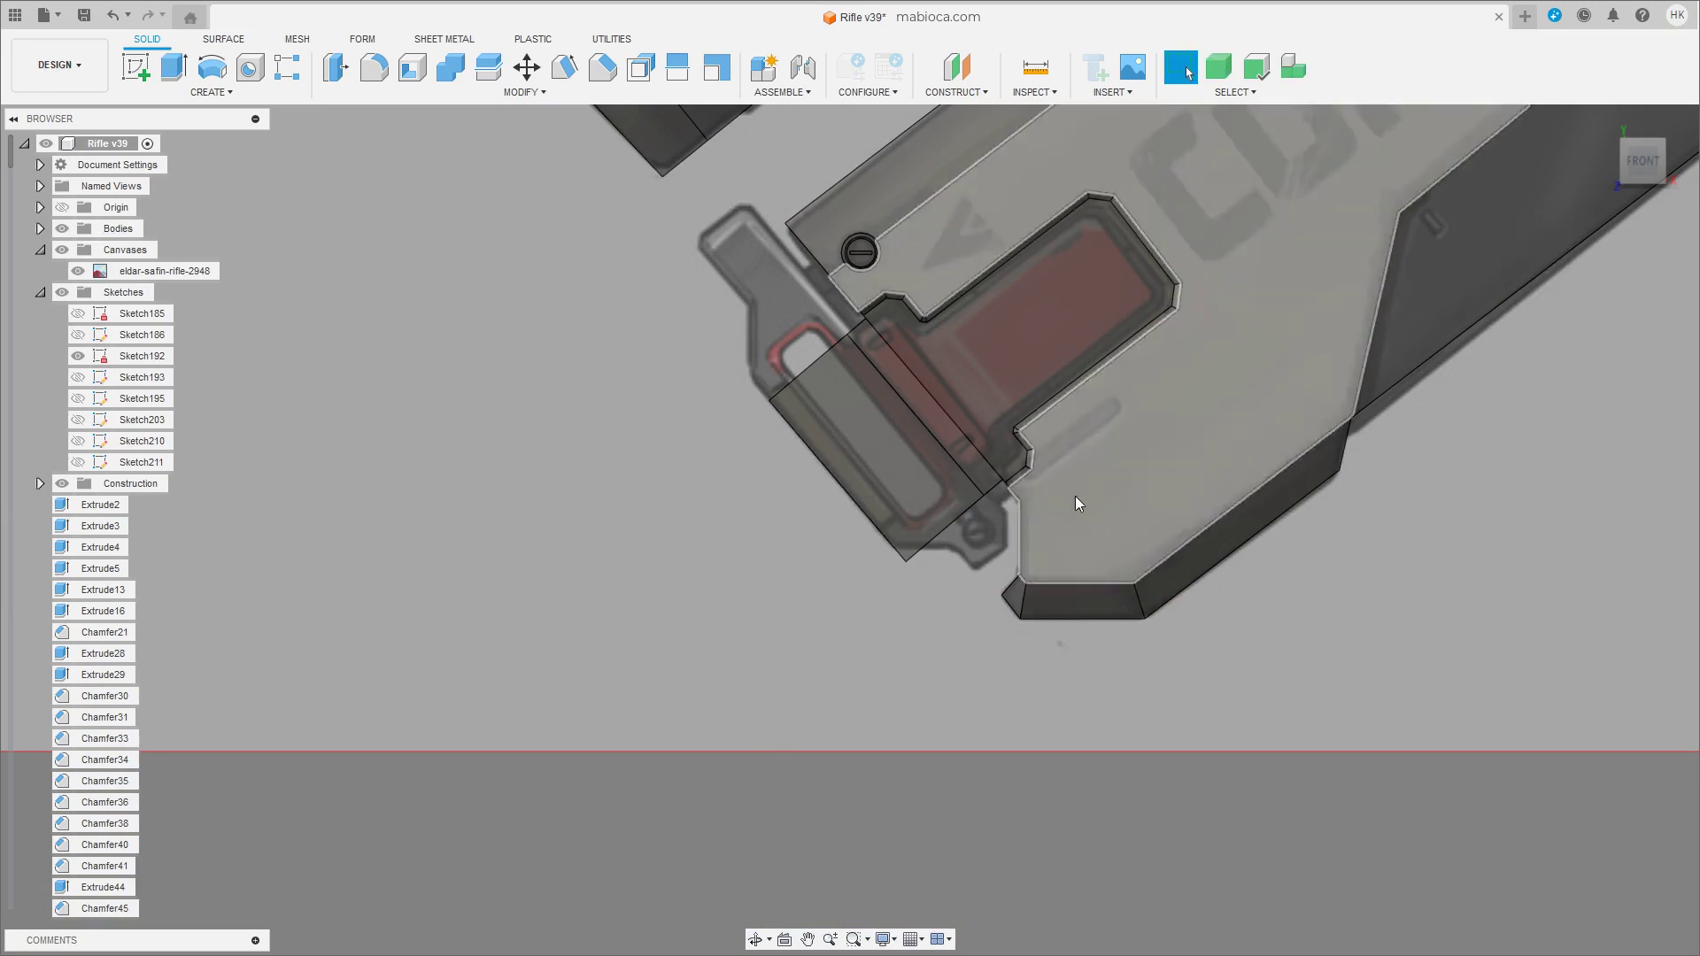
Shift the new block about 1.1 mm sideways, then undo the move.
{"action": "middle_click_drag", "start_coordinate": [1075, 496], "coordinate": [973, 471], "text": "shift"}
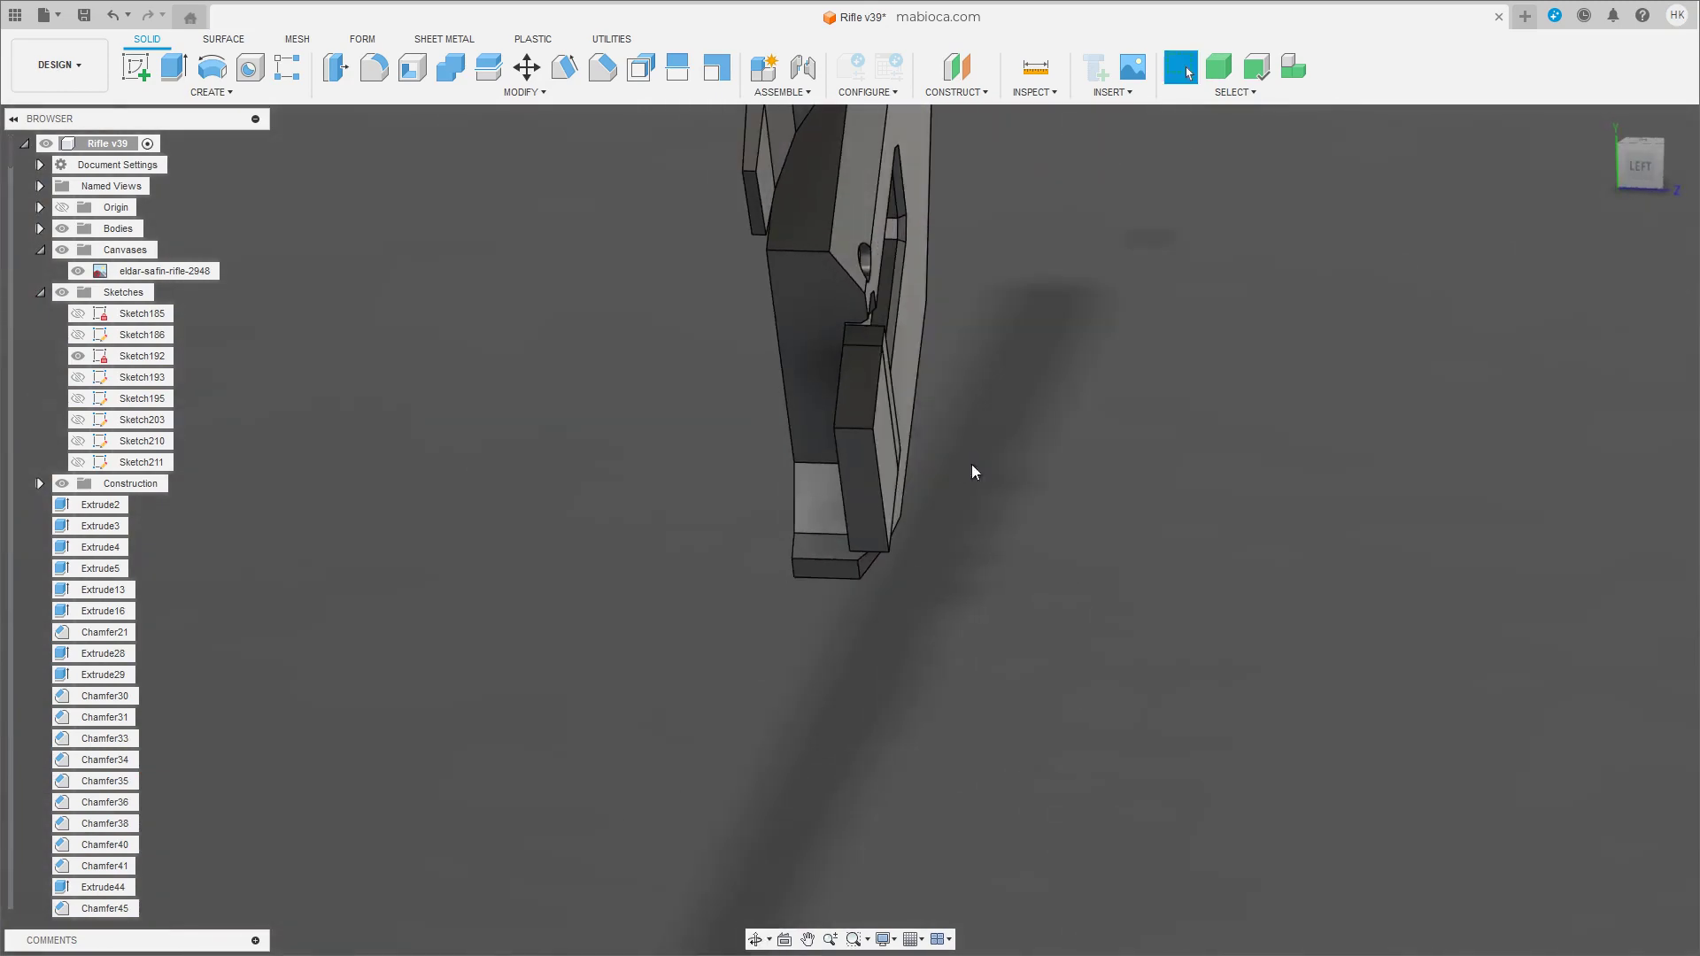
{"action": "left_click", "coordinate": [877, 470]}
{"action": "key", "text": "m"}
{"action": "left_click_drag", "start_coordinate": [881, 586], "coordinate": [857, 588]}
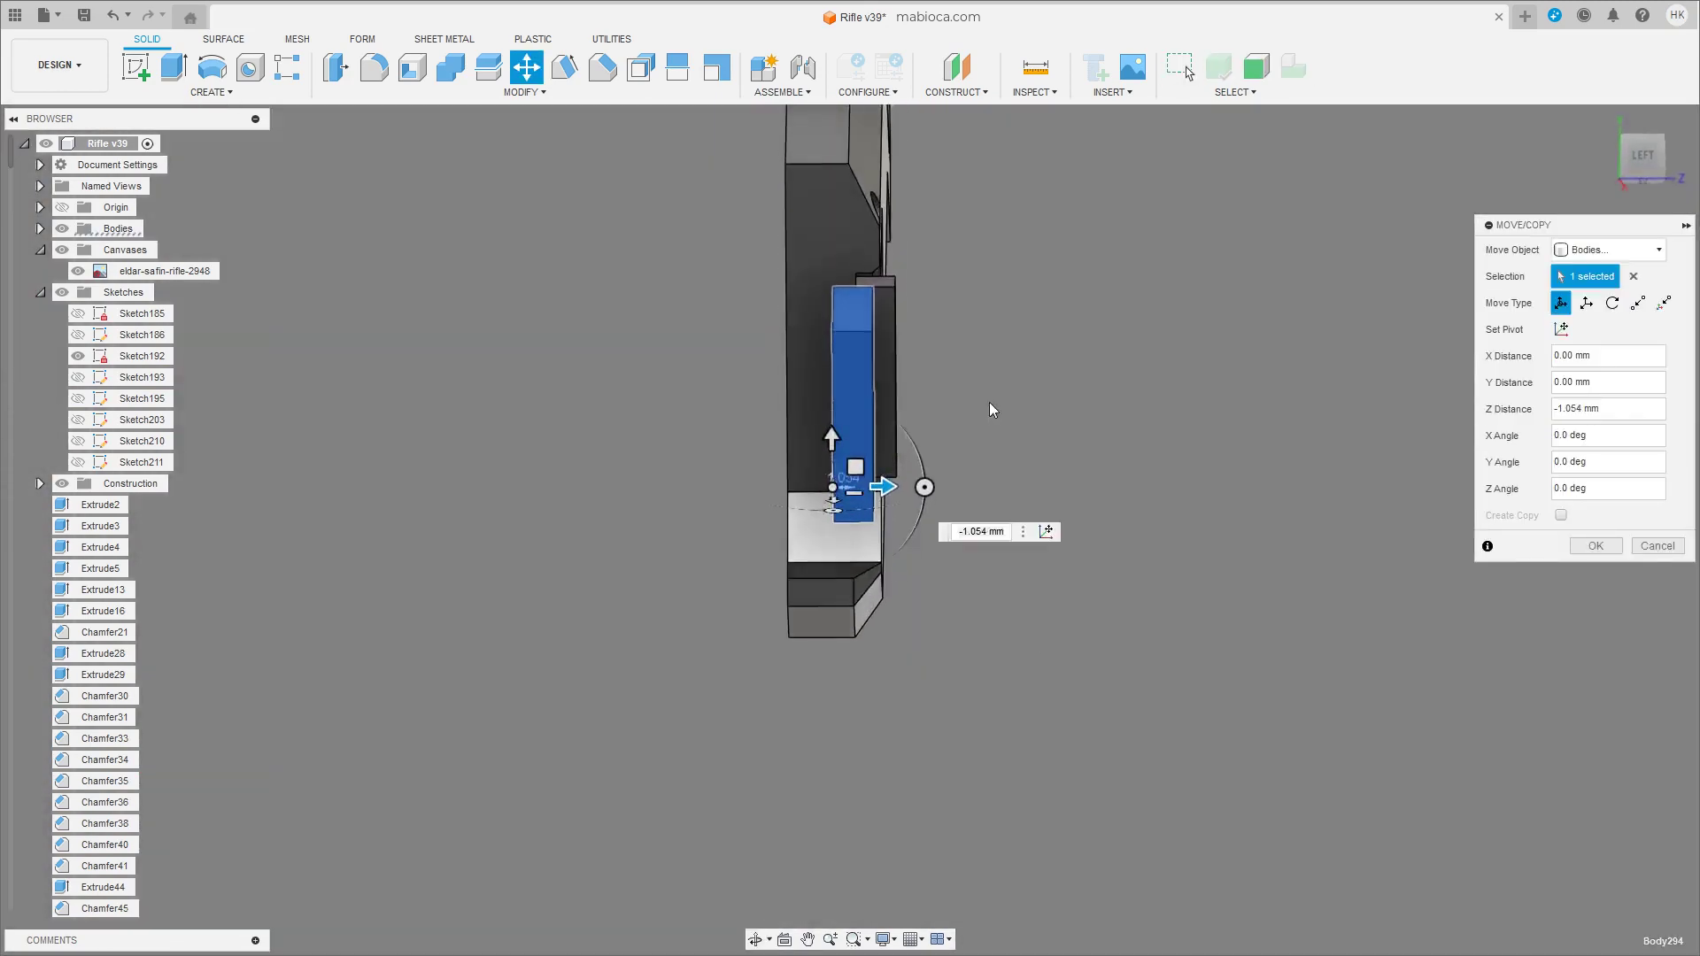
{"action": "mouse_move", "coordinate": [990, 404]}
{"action": "middle_mouse_down", "text": "shift"}
{"action": "mouse_move", "coordinate": [934, 587]}
{"action": "mouse_move", "coordinate": [945, 495]}
{"action": "middle_mouse_up", "text": "shift"}
{"action": "scroll", "coordinate": [946, 495], "scroll_direction": "up", "scroll_amount": 5}
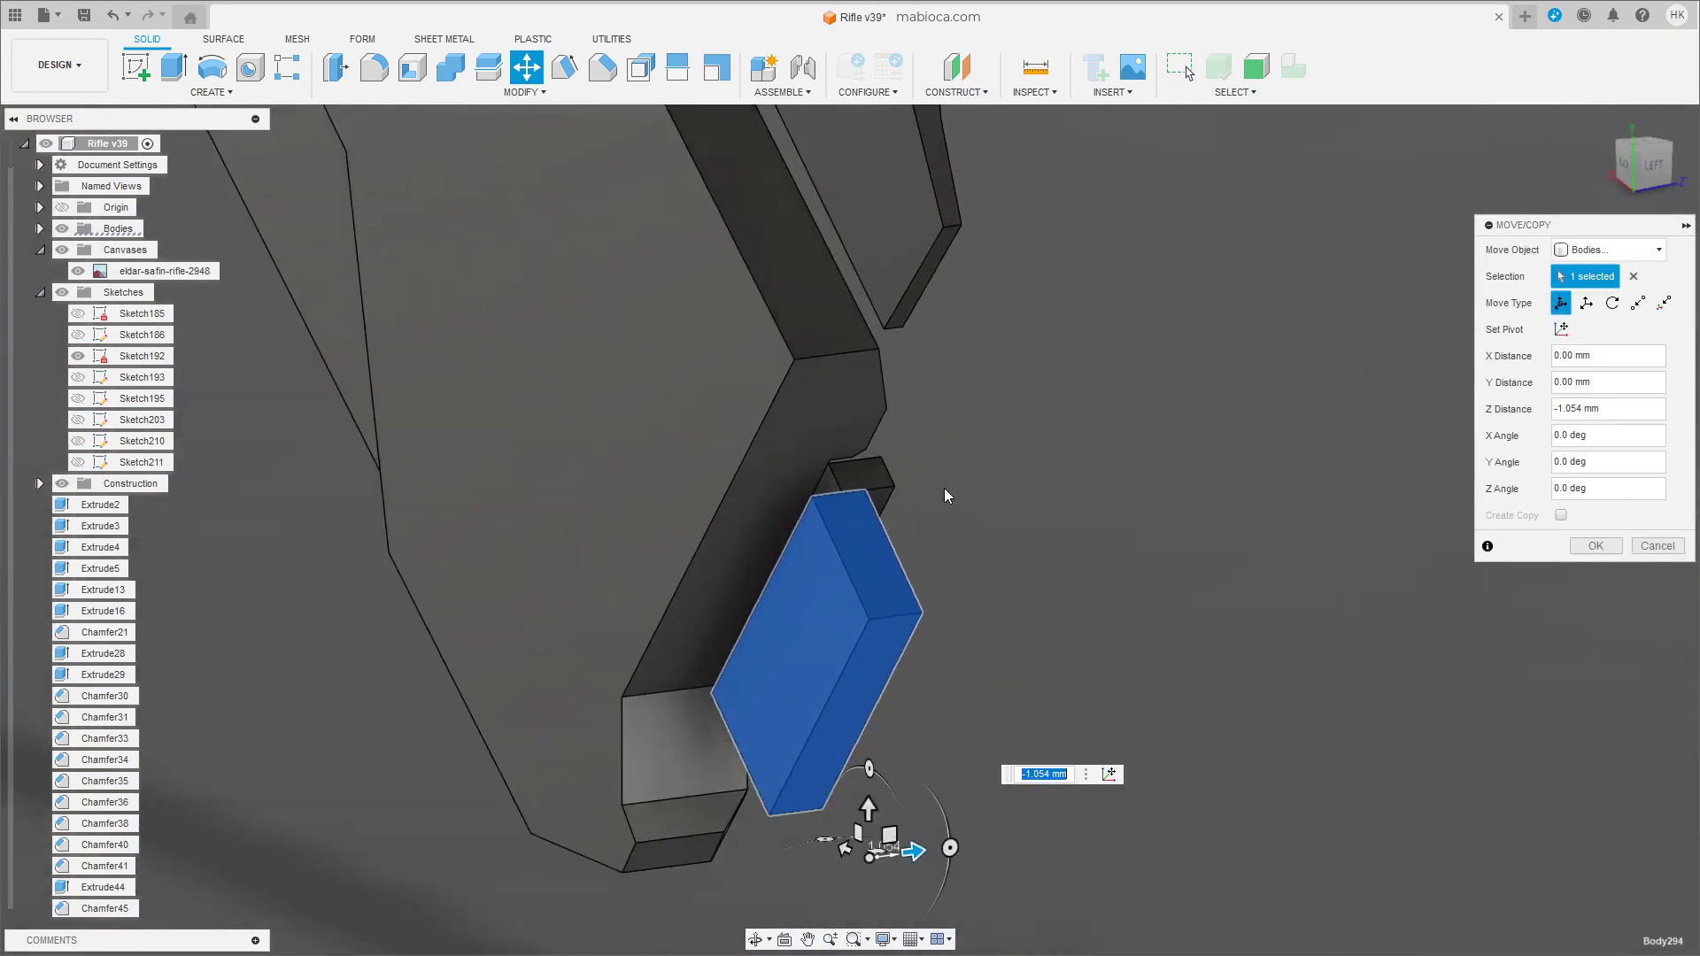
{"action": "left_click", "coordinate": [1601, 544]}
{"action": "mouse_move", "coordinate": [1086, 587]}
{"action": "middle_mouse_down", "text": "shift"}
{"action": "mouse_move", "coordinate": [667, 513]}
{"action": "mouse_move", "coordinate": [596, 482]}
{"action": "mouse_move", "coordinate": [665, 475]}
{"action": "mouse_move", "coordinate": [933, 545]}
{"action": "middle_mouse_up", "text": "shift"}
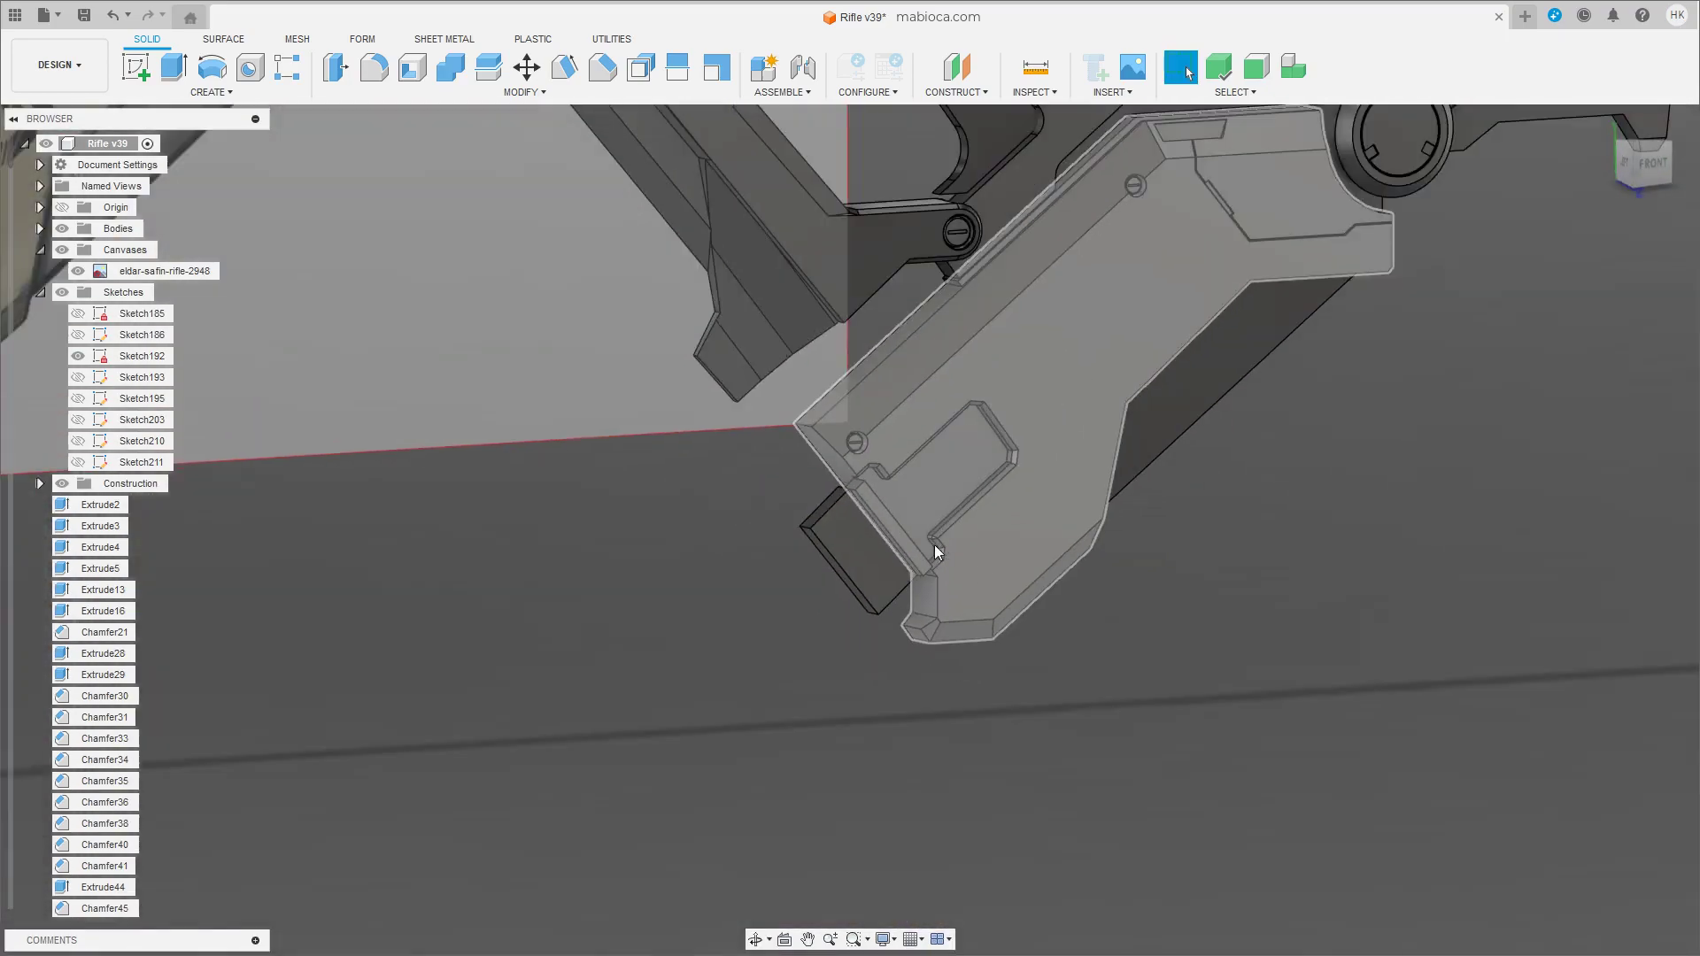
{"action": "key", "text": "ctrl+z"}
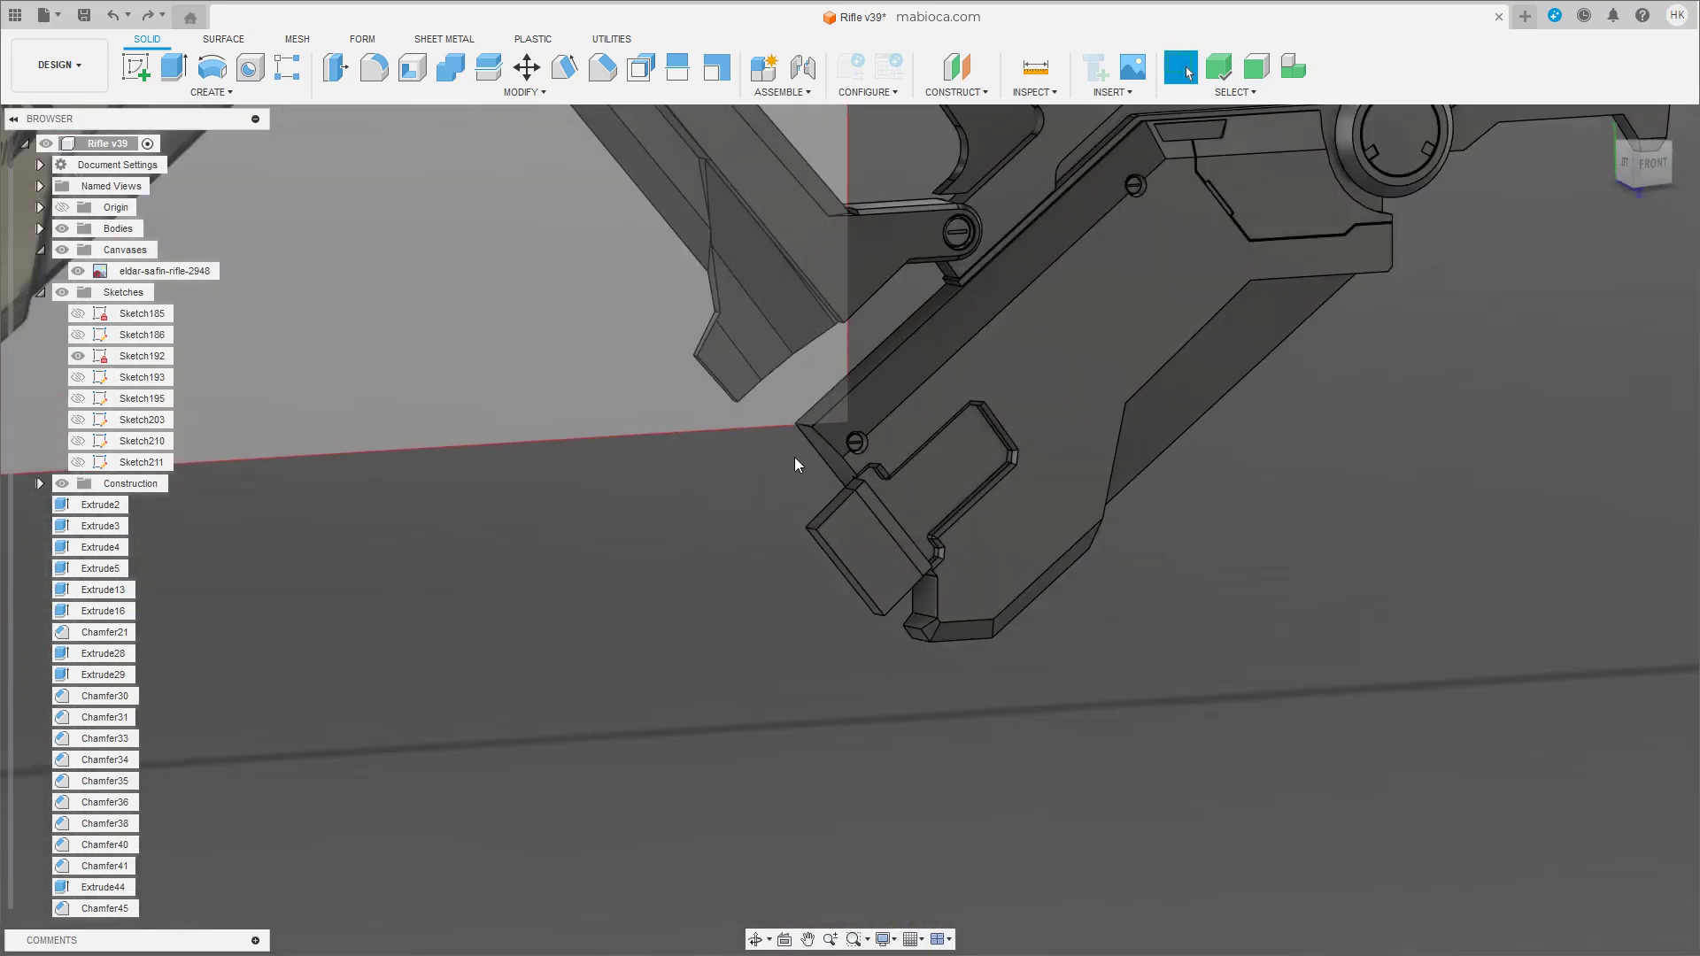
Expand the bodies list in the browser and scroll through it.
{"action": "left_click", "coordinate": [40, 229]}
{"action": "scroll", "coordinate": [151, 440], "scroll_direction": "down", "scroll_amount": 2}
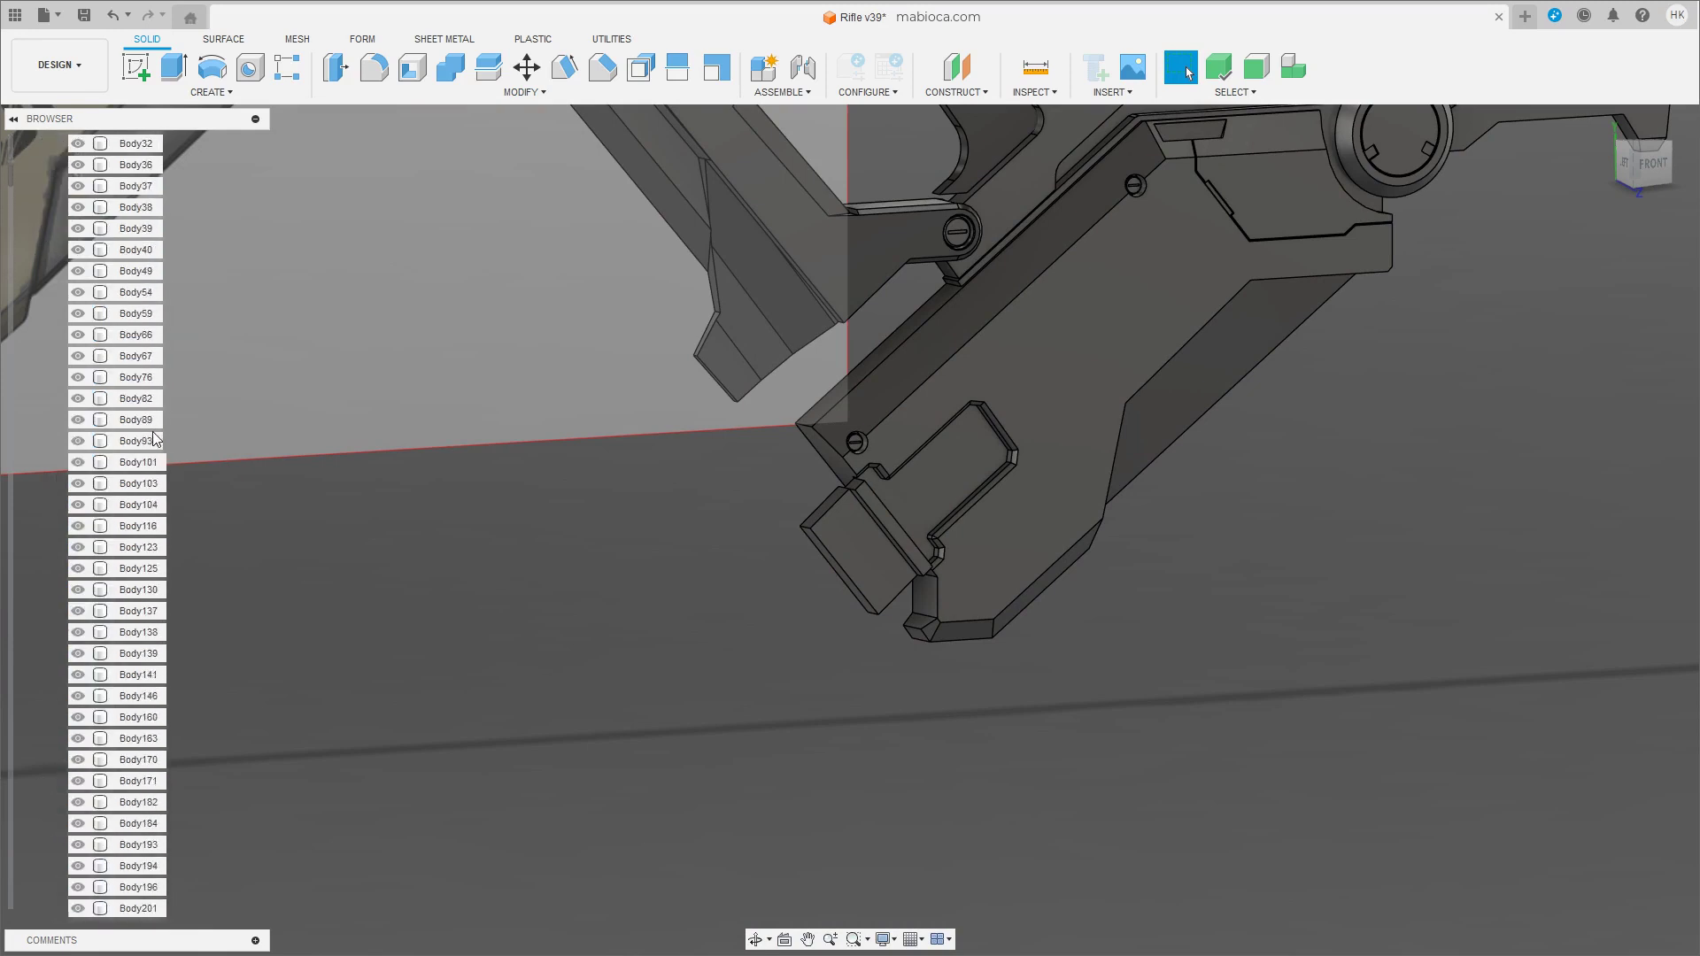
{"action": "scroll", "coordinate": [152, 432], "scroll_direction": "up", "scroll_amount": 5}
{"action": "scroll", "coordinate": [170, 496], "scroll_direction": "down", "scroll_amount": 3}
{"action": "scroll", "coordinate": [170, 496], "scroll_direction": "down", "scroll_amount": 3}
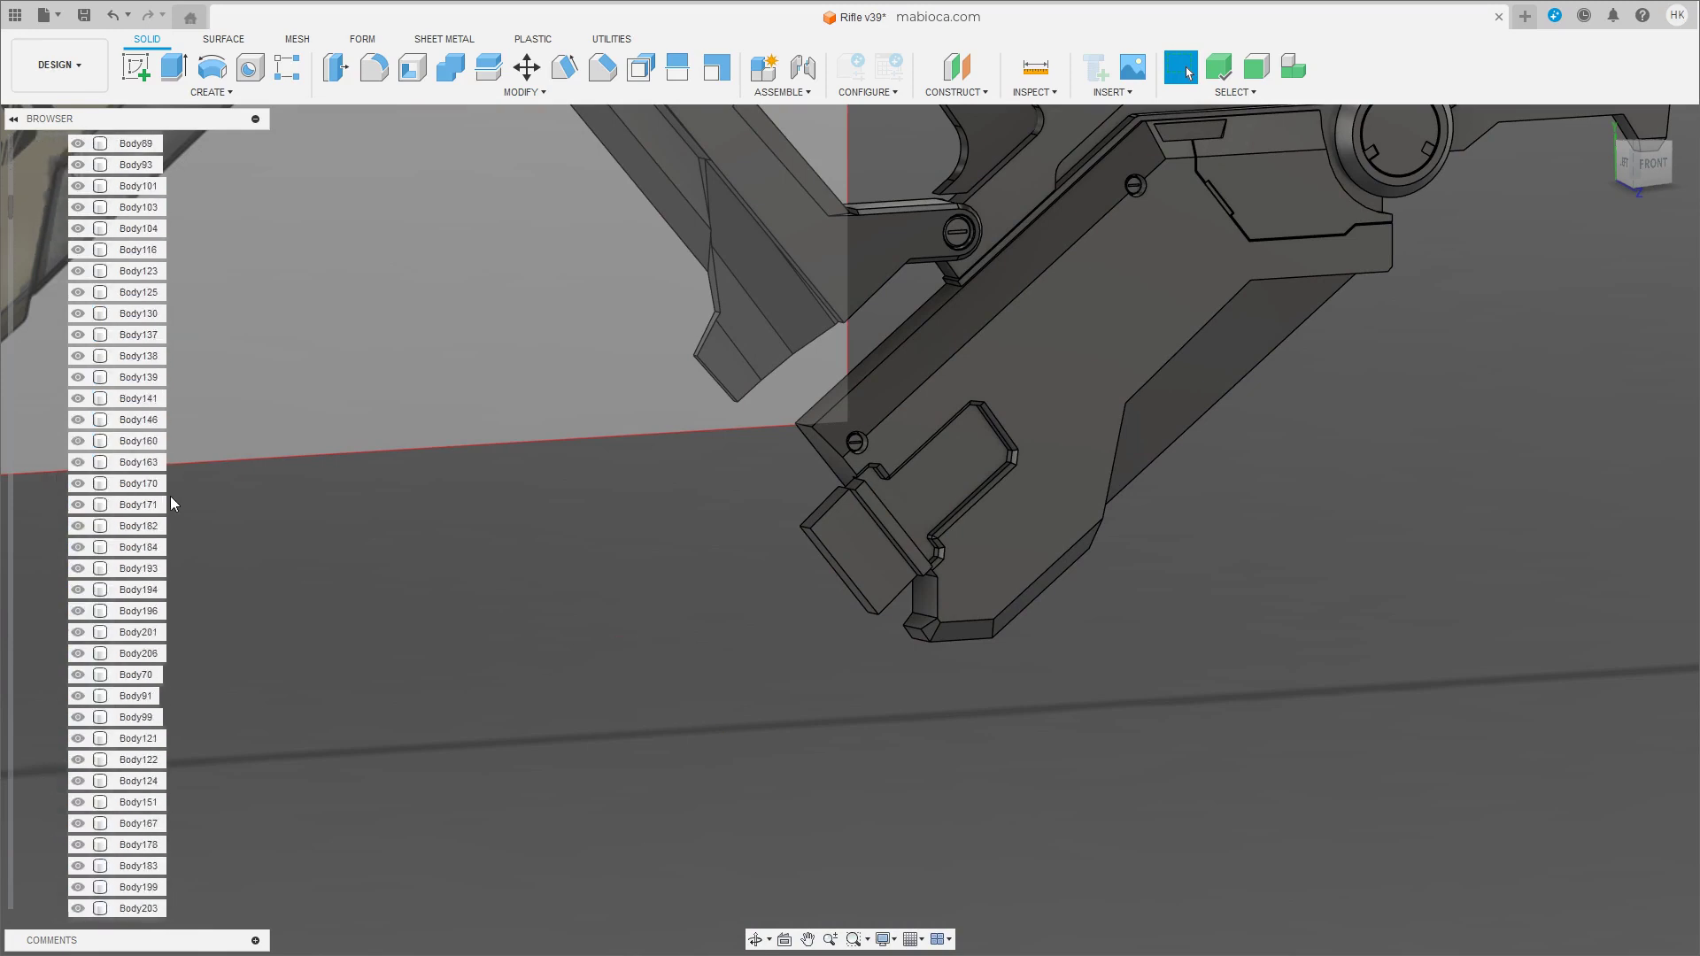
{"action": "scroll", "coordinate": [170, 496], "scroll_direction": "down", "scroll_amount": 3}
{"action": "scroll", "coordinate": [170, 495], "scroll_direction": "down", "scroll_amount": 3}
{"action": "scroll", "coordinate": [170, 498], "scroll_direction": "down", "scroll_amount": 1}
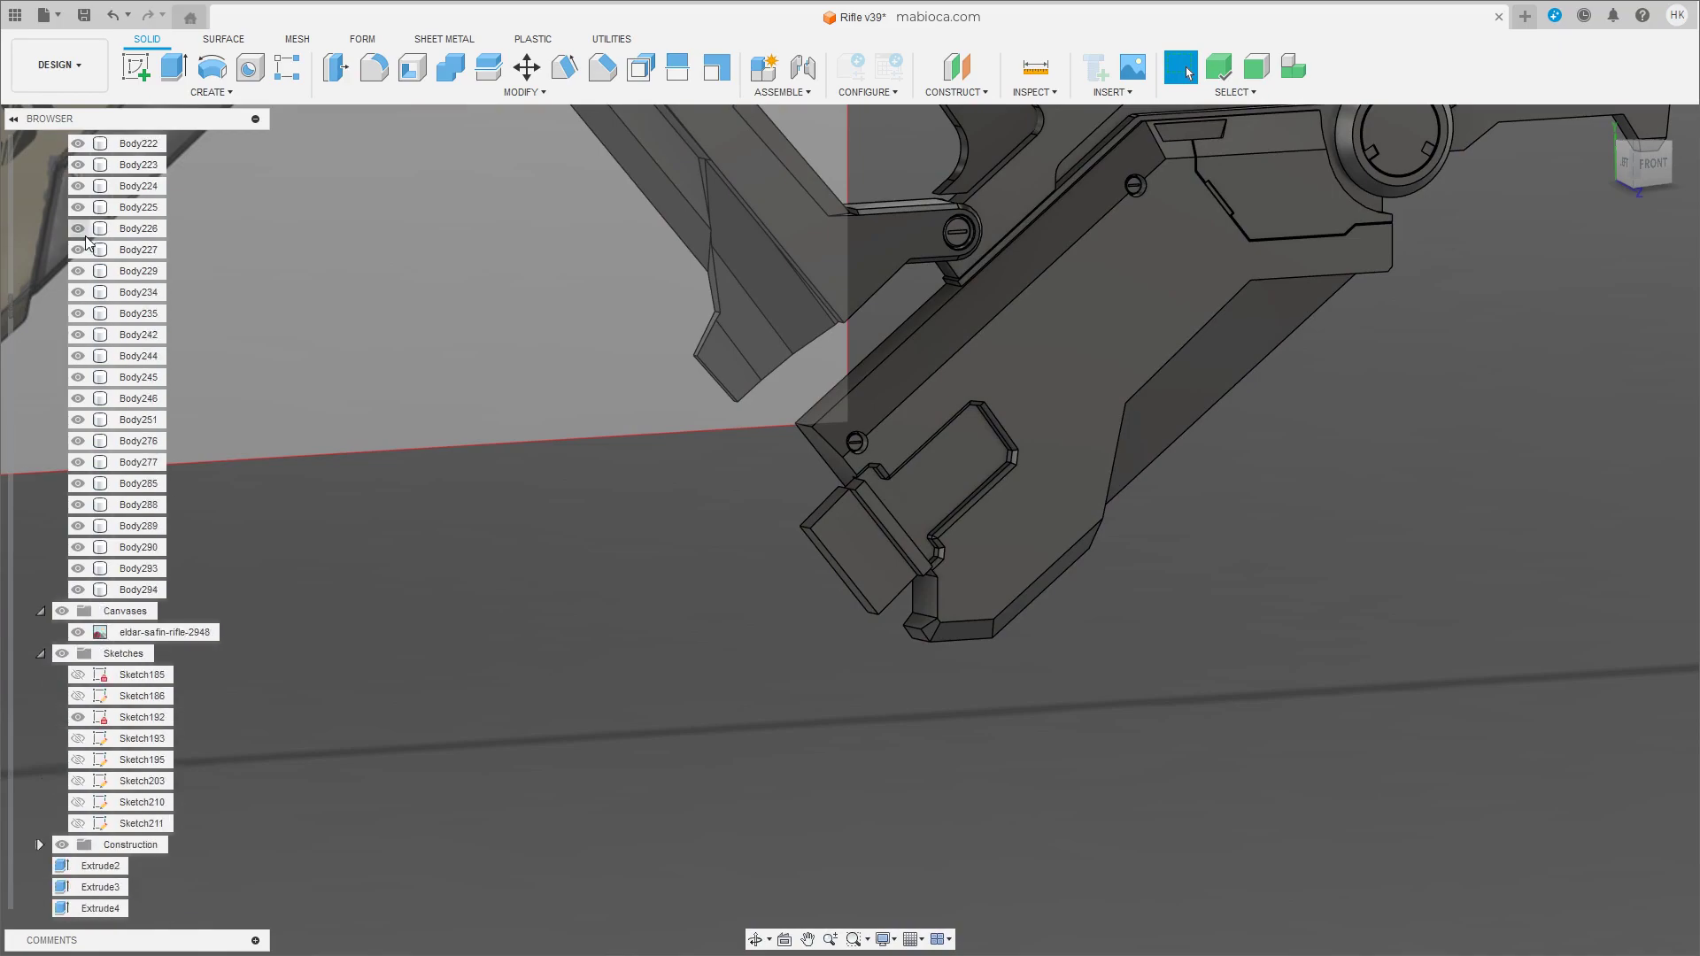
{"action": "scroll", "coordinate": [170, 497], "scroll_direction": "up", "scroll_amount": 3}
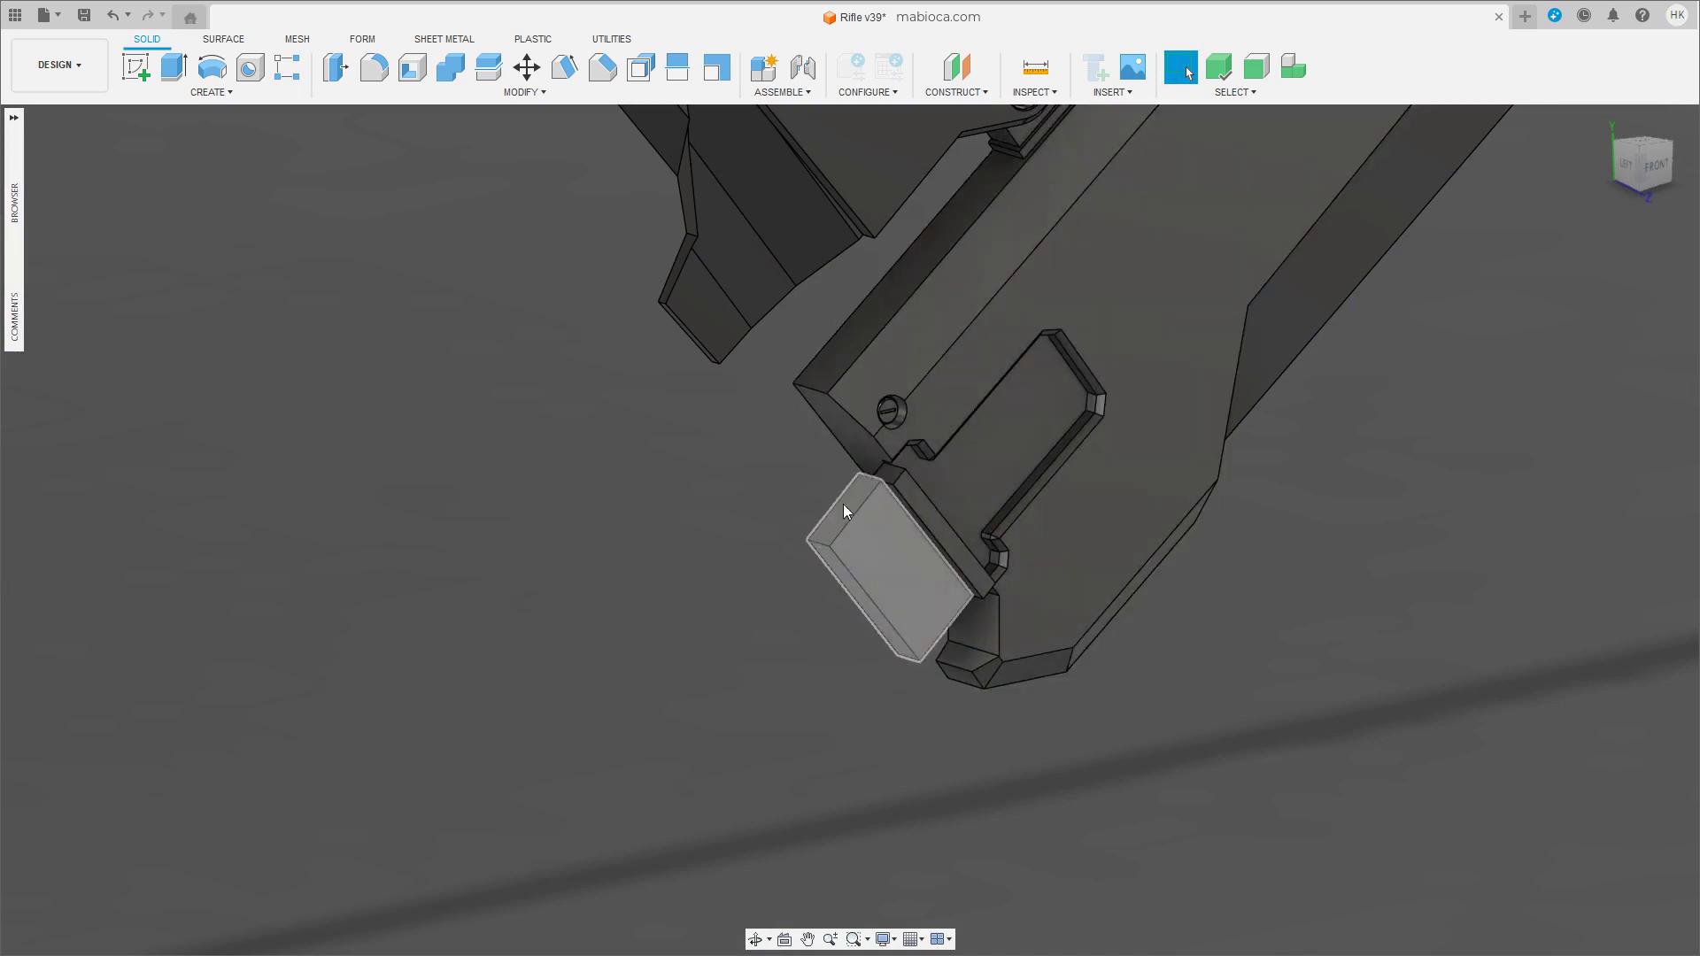
Extrude the block's small end face about 7.7 mm to form the latch block.
{"action": "left_click", "coordinate": [863, 496]}
{"action": "left_click", "coordinate": [174, 71]}
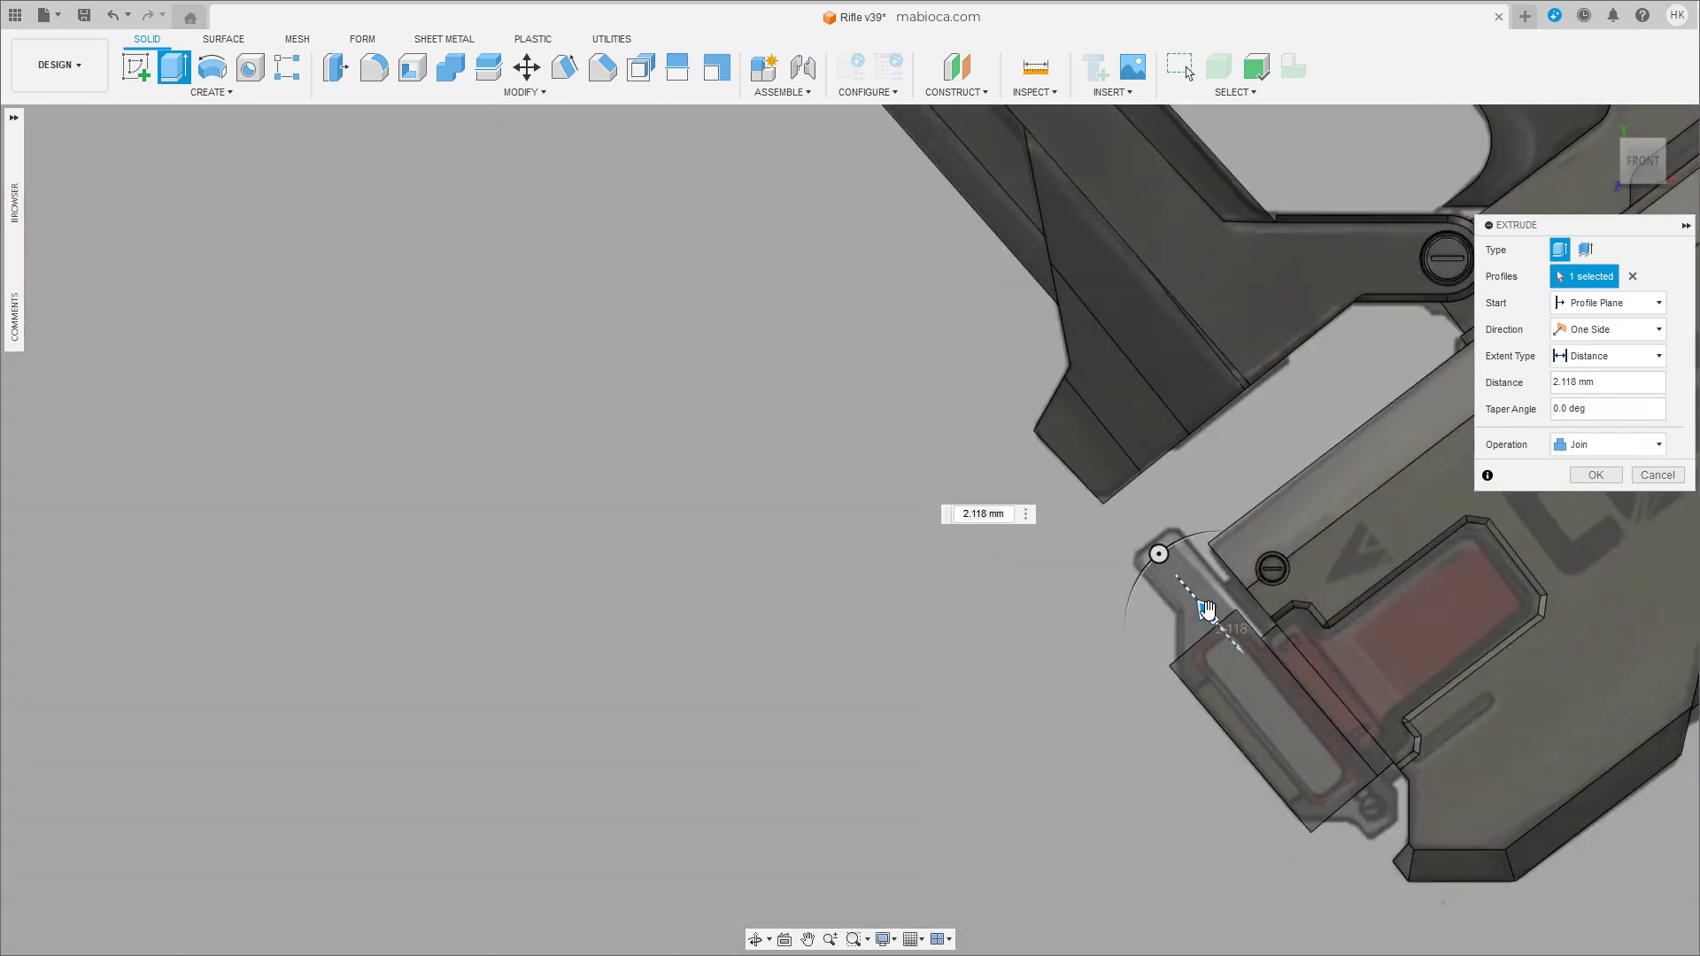
{"action": "left_click_drag", "start_coordinate": [1179, 576], "coordinate": [1155, 542]}
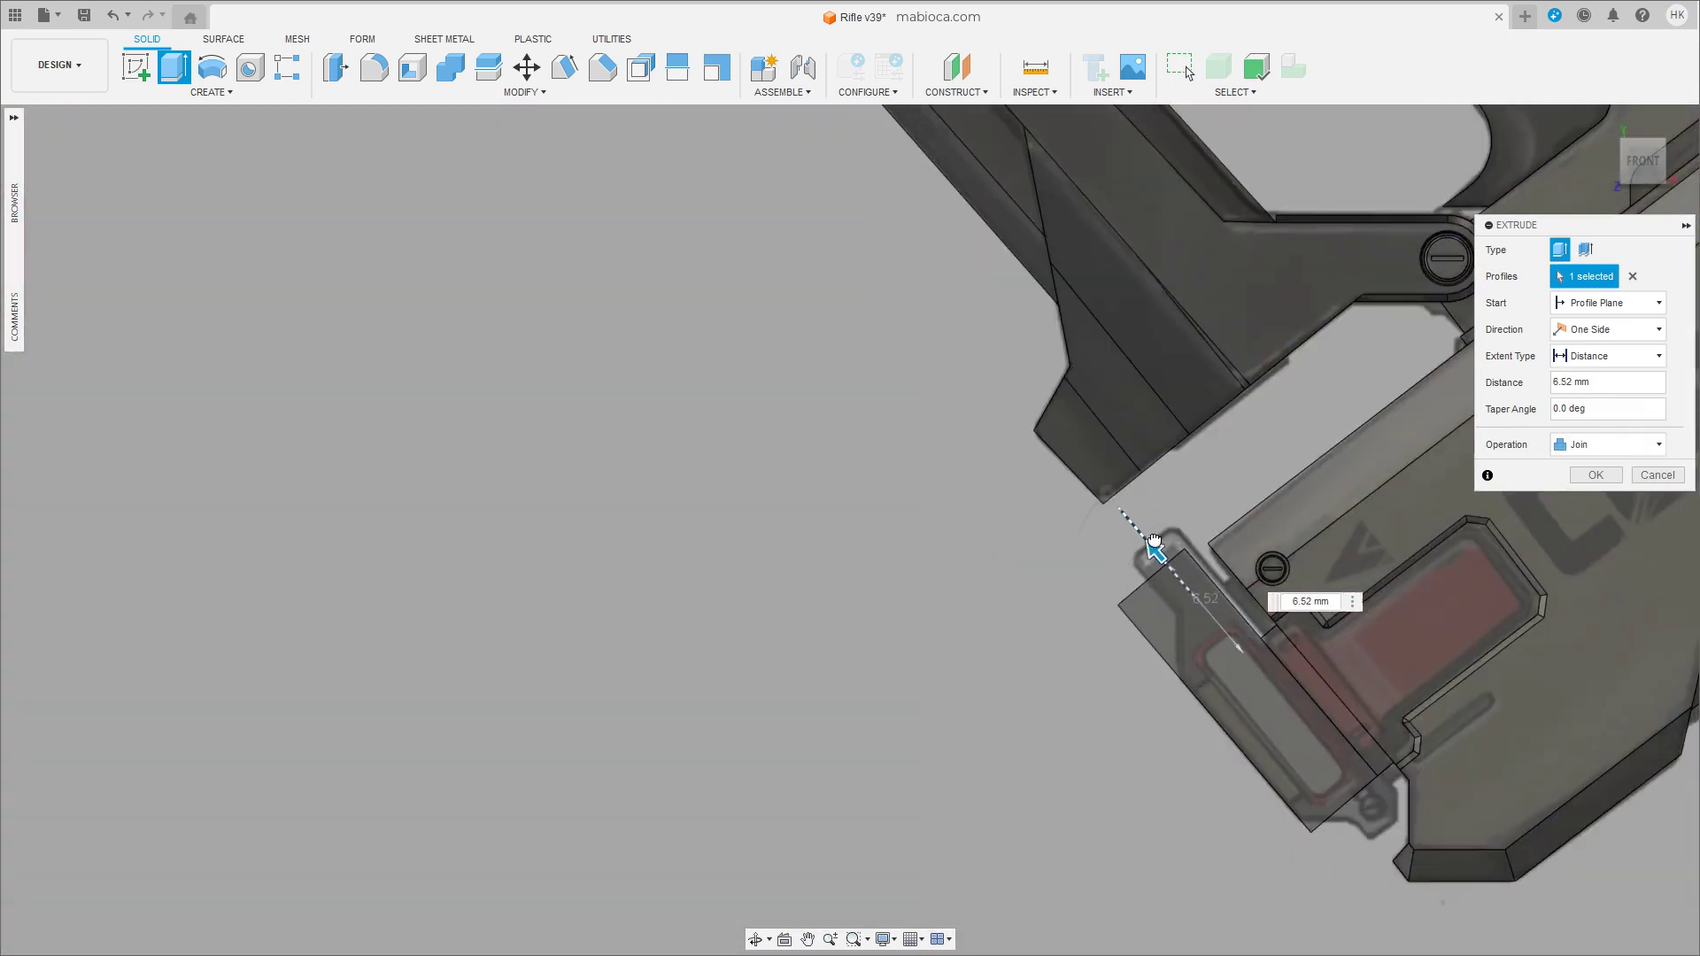
{"action": "left_click", "coordinate": [1594, 476]}
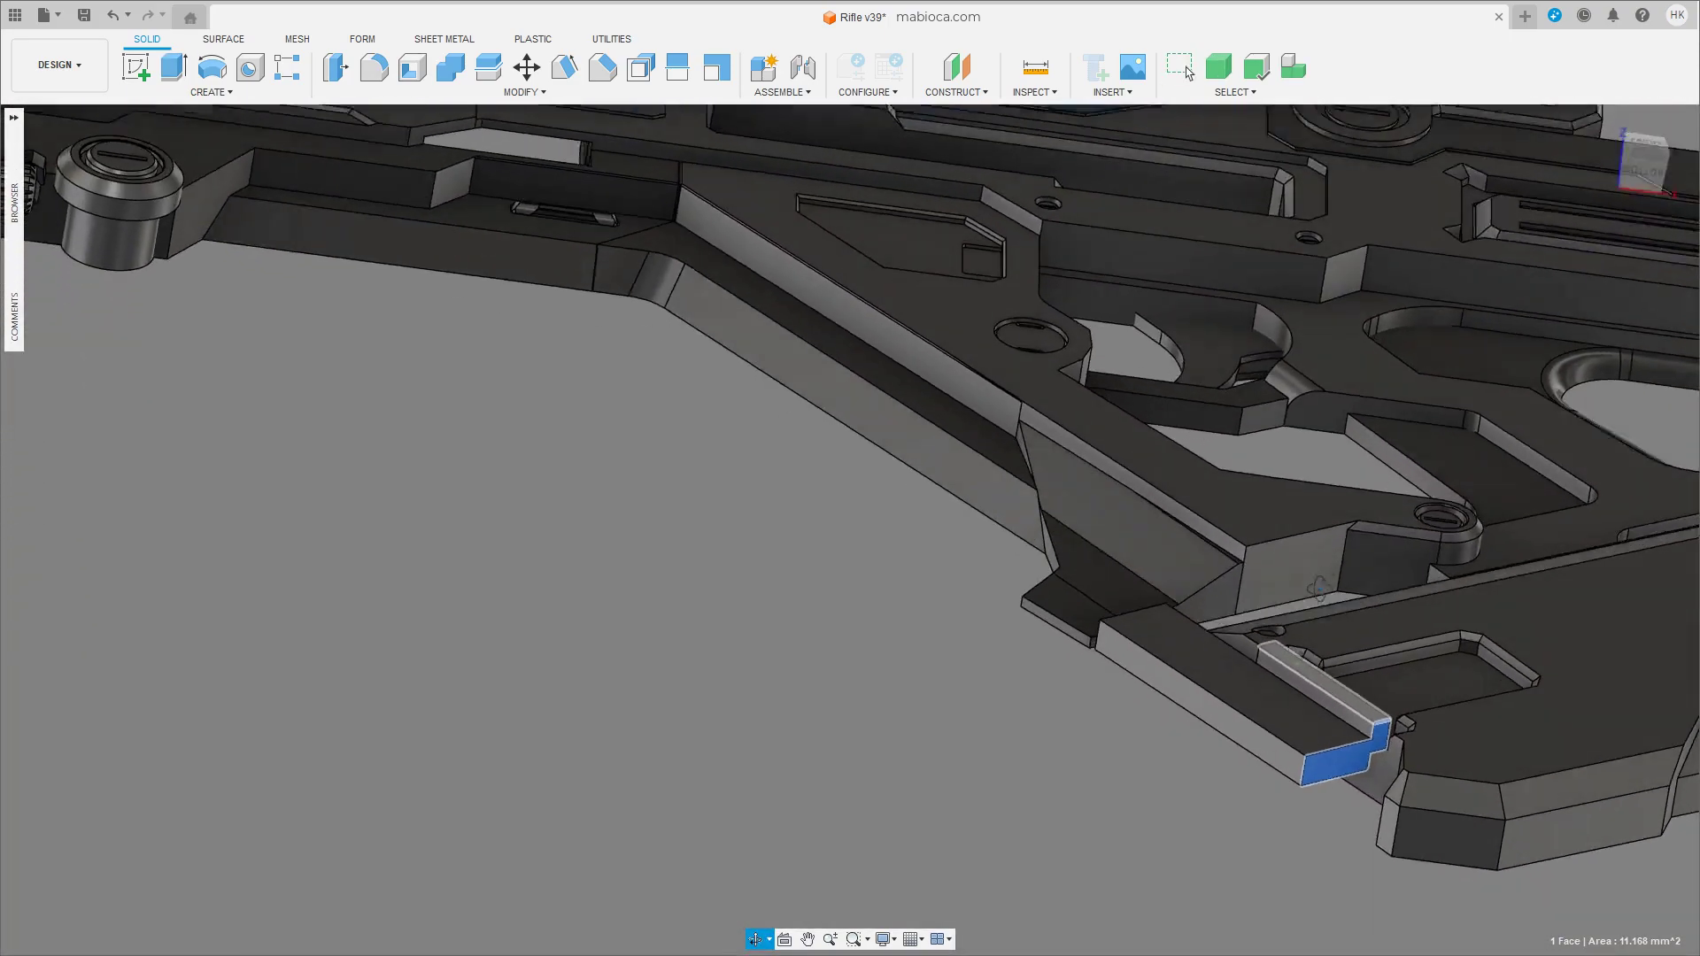
Push the latch block's end face outward to about 8 mm.
{"action": "left_click", "coordinate": [1187, 71]}
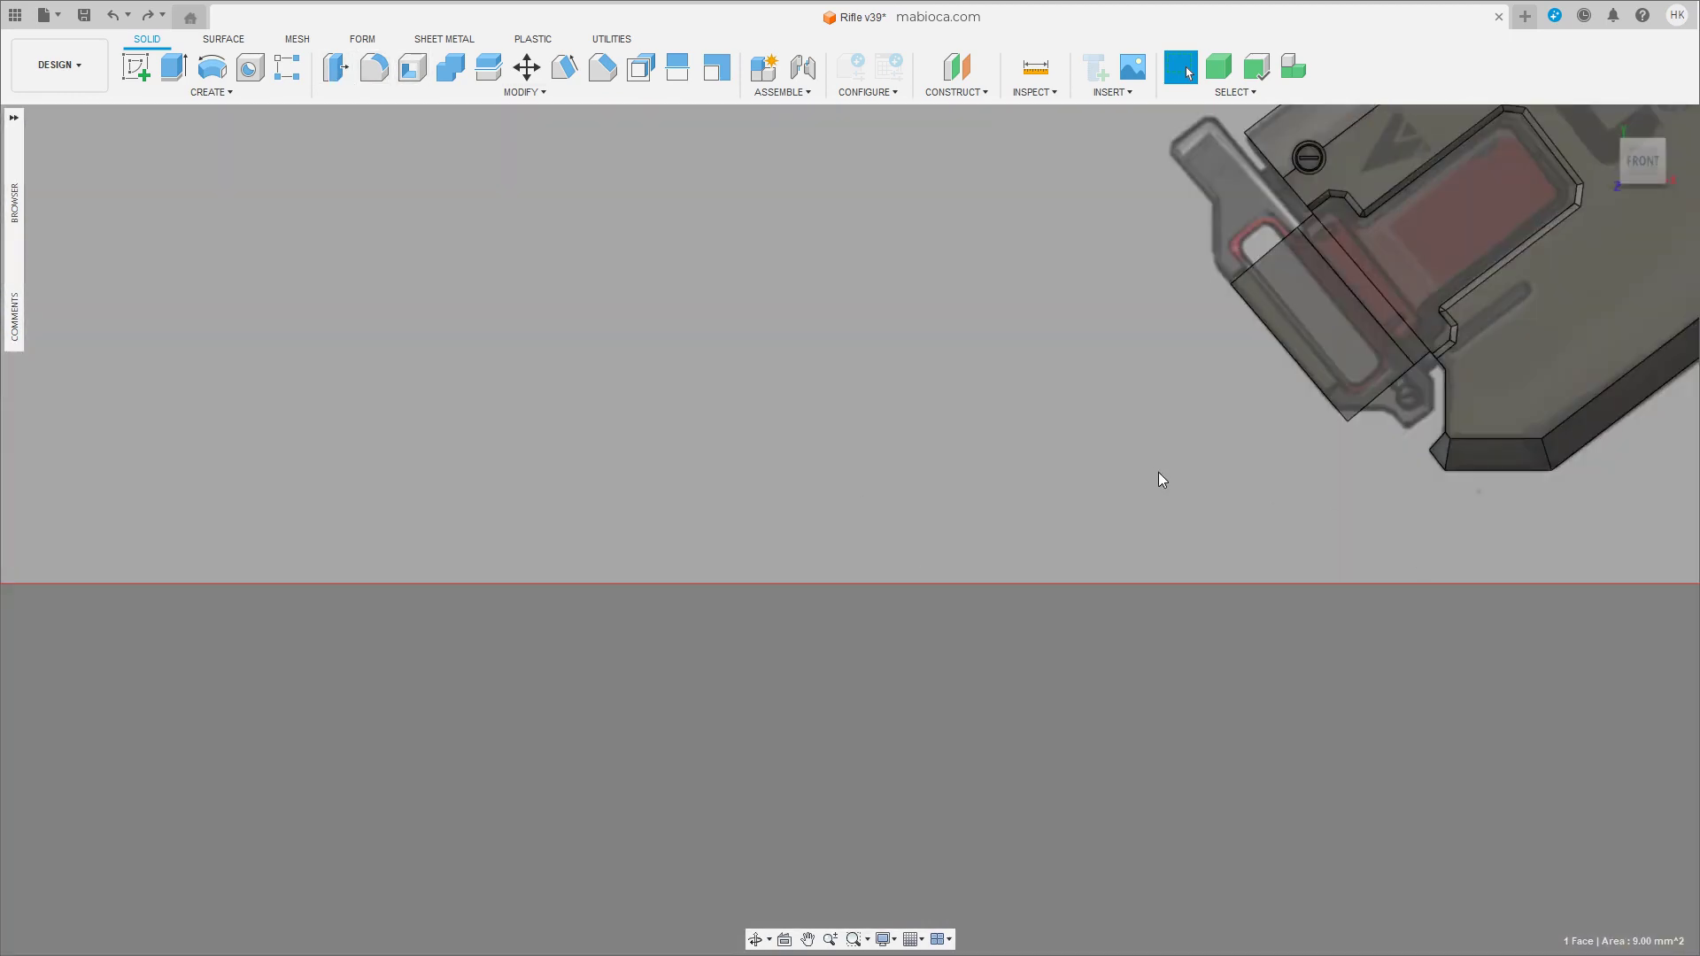
{"action": "key", "text": "m"}
{"action": "left_click_drag", "start_coordinate": [1422, 409], "coordinate": [1455, 450]}
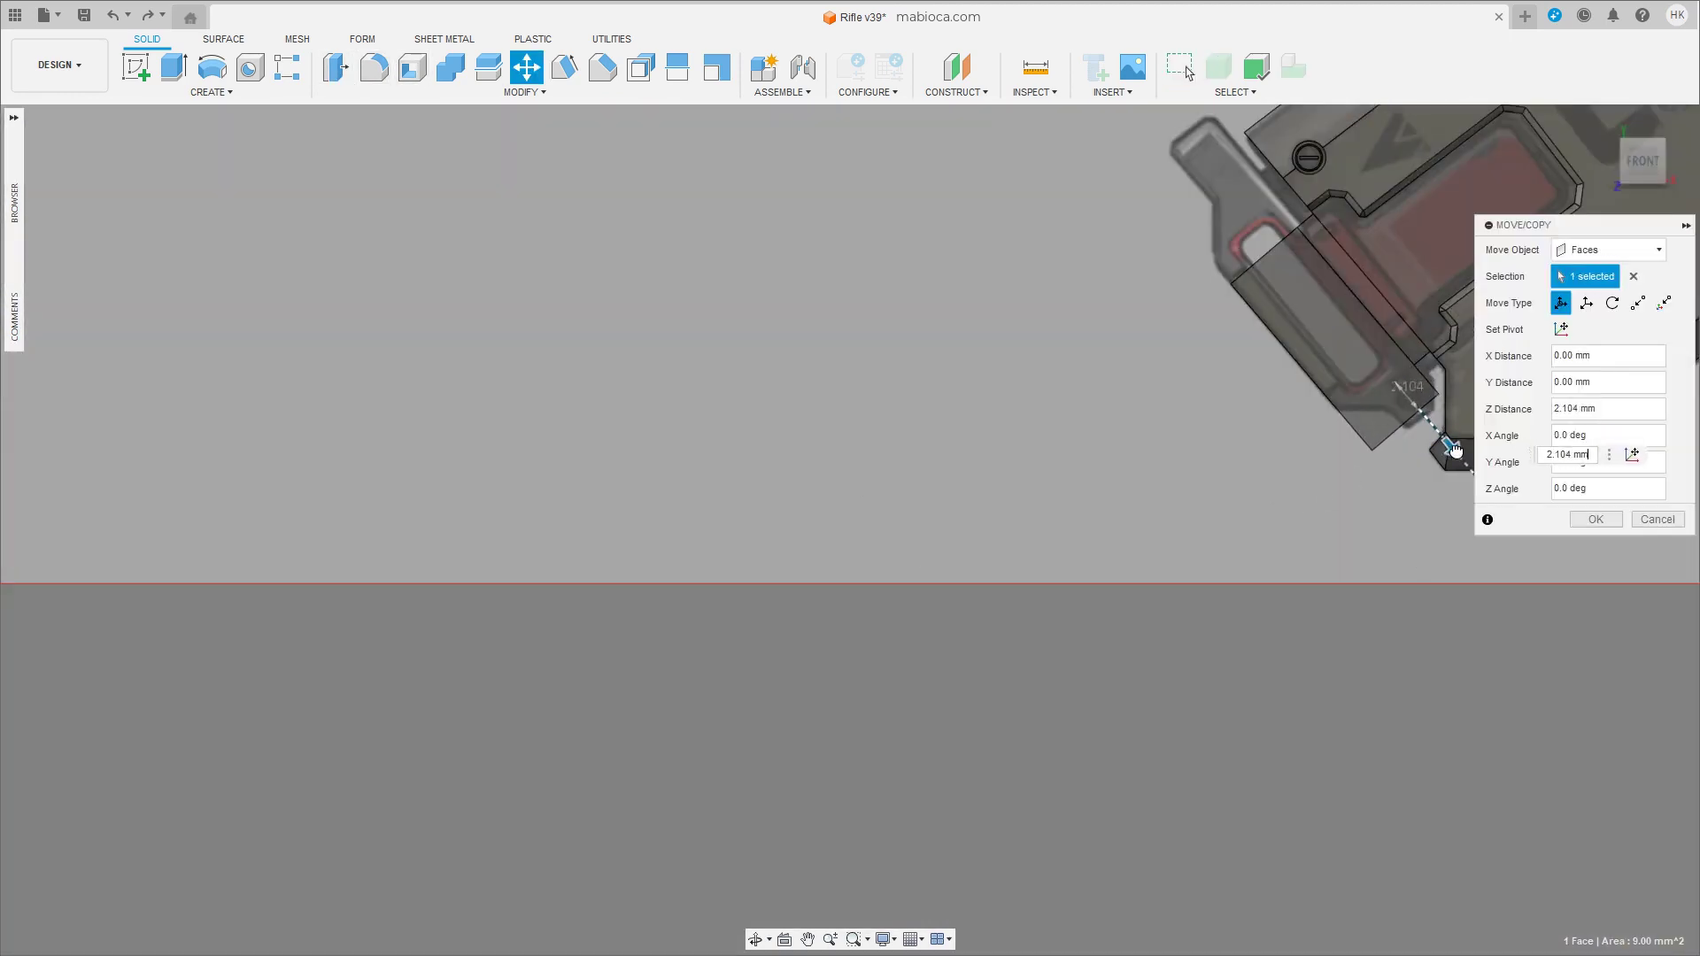
{"action": "left_click", "coordinate": [1596, 519]}
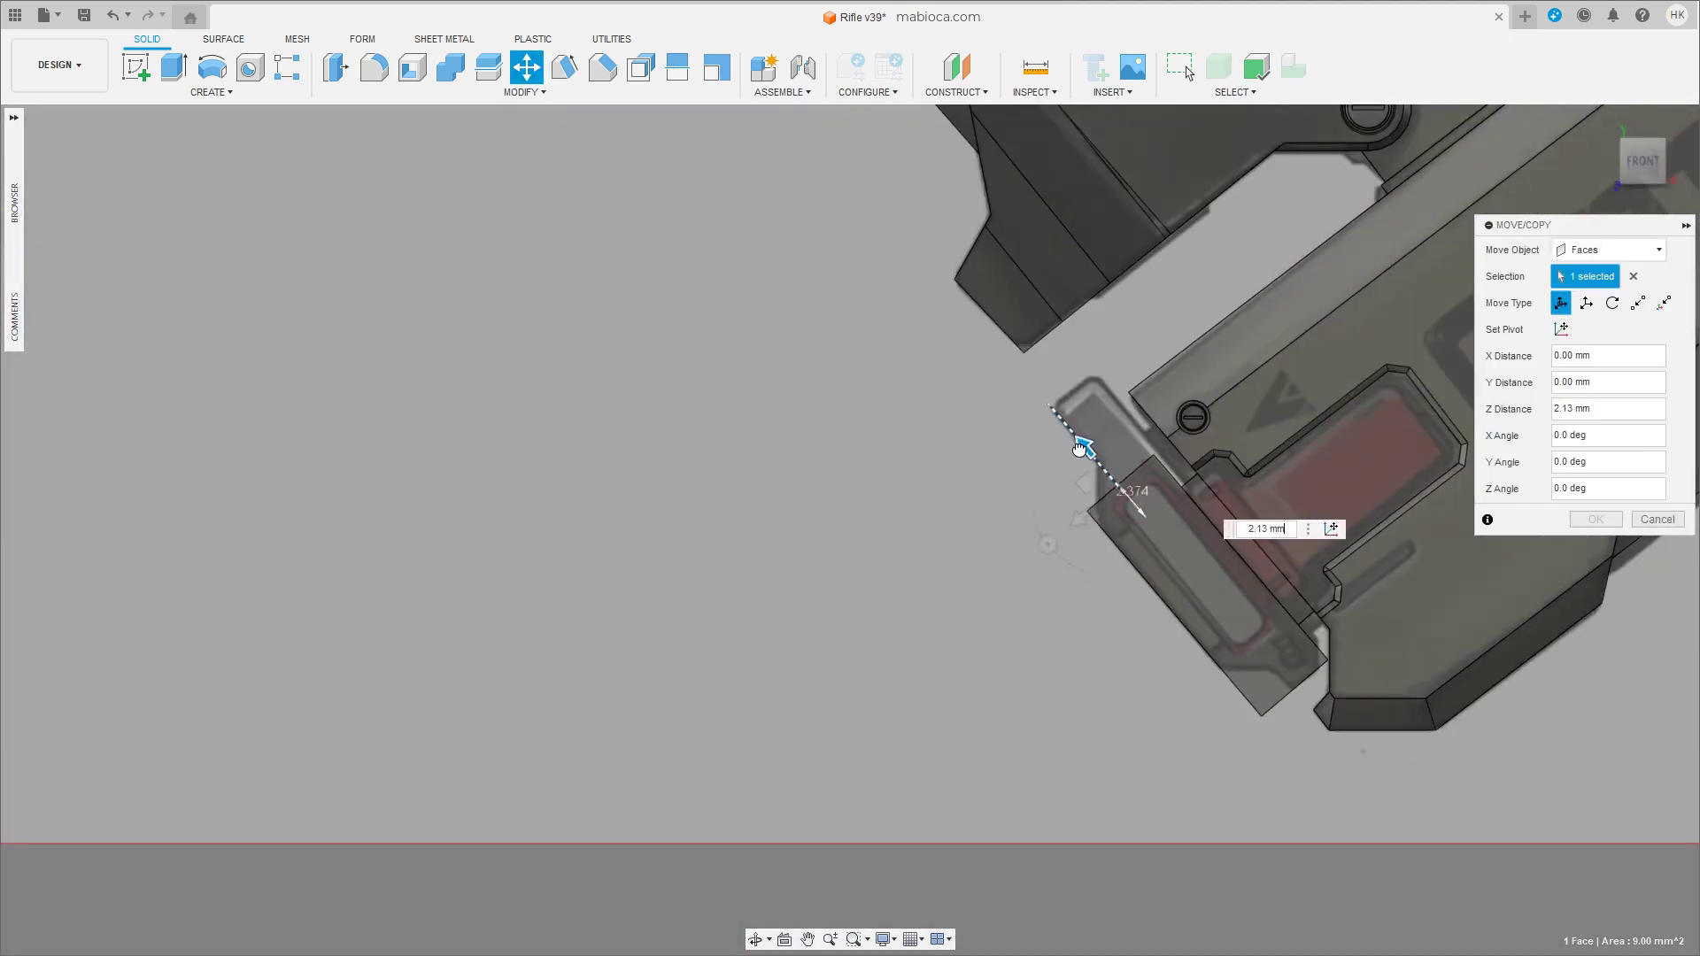
{"action": "left_click_drag", "start_coordinate": [1079, 449], "coordinate": [1017, 381]}
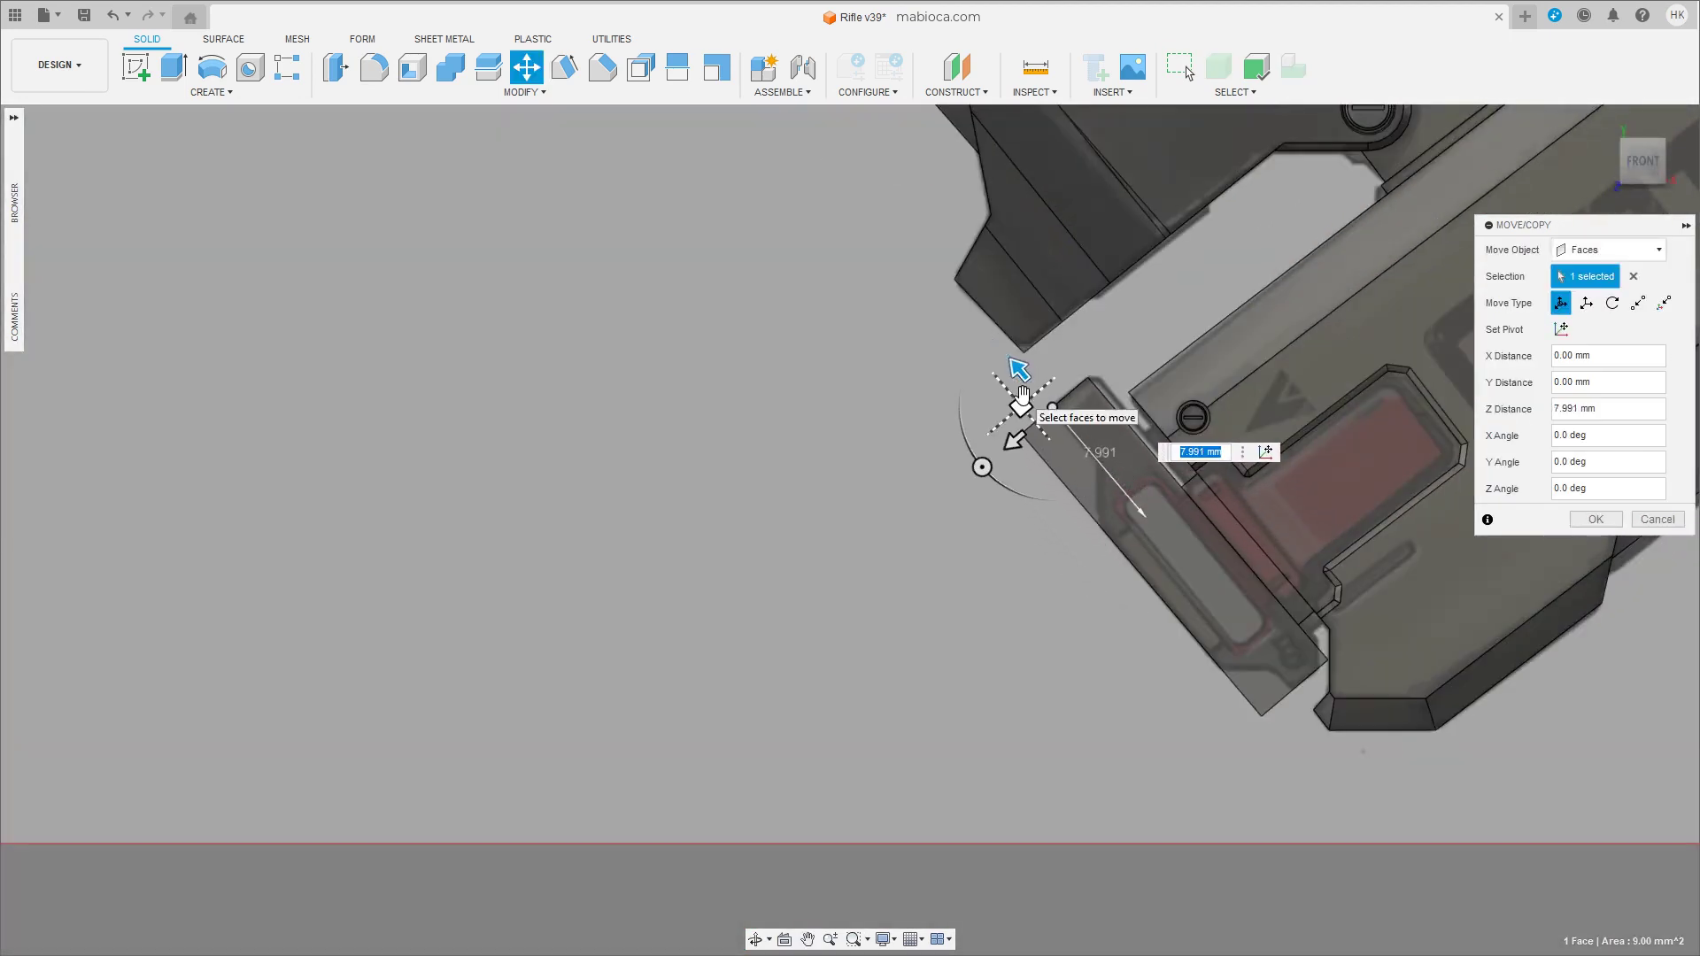
{"action": "left_click", "coordinate": [1594, 523]}
{"action": "scroll", "coordinate": [906, 651], "scroll_direction": "up", "scroll_amount": 3}
{"action": "scroll", "coordinate": [942, 657], "scroll_direction": "up", "scroll_amount": 2}
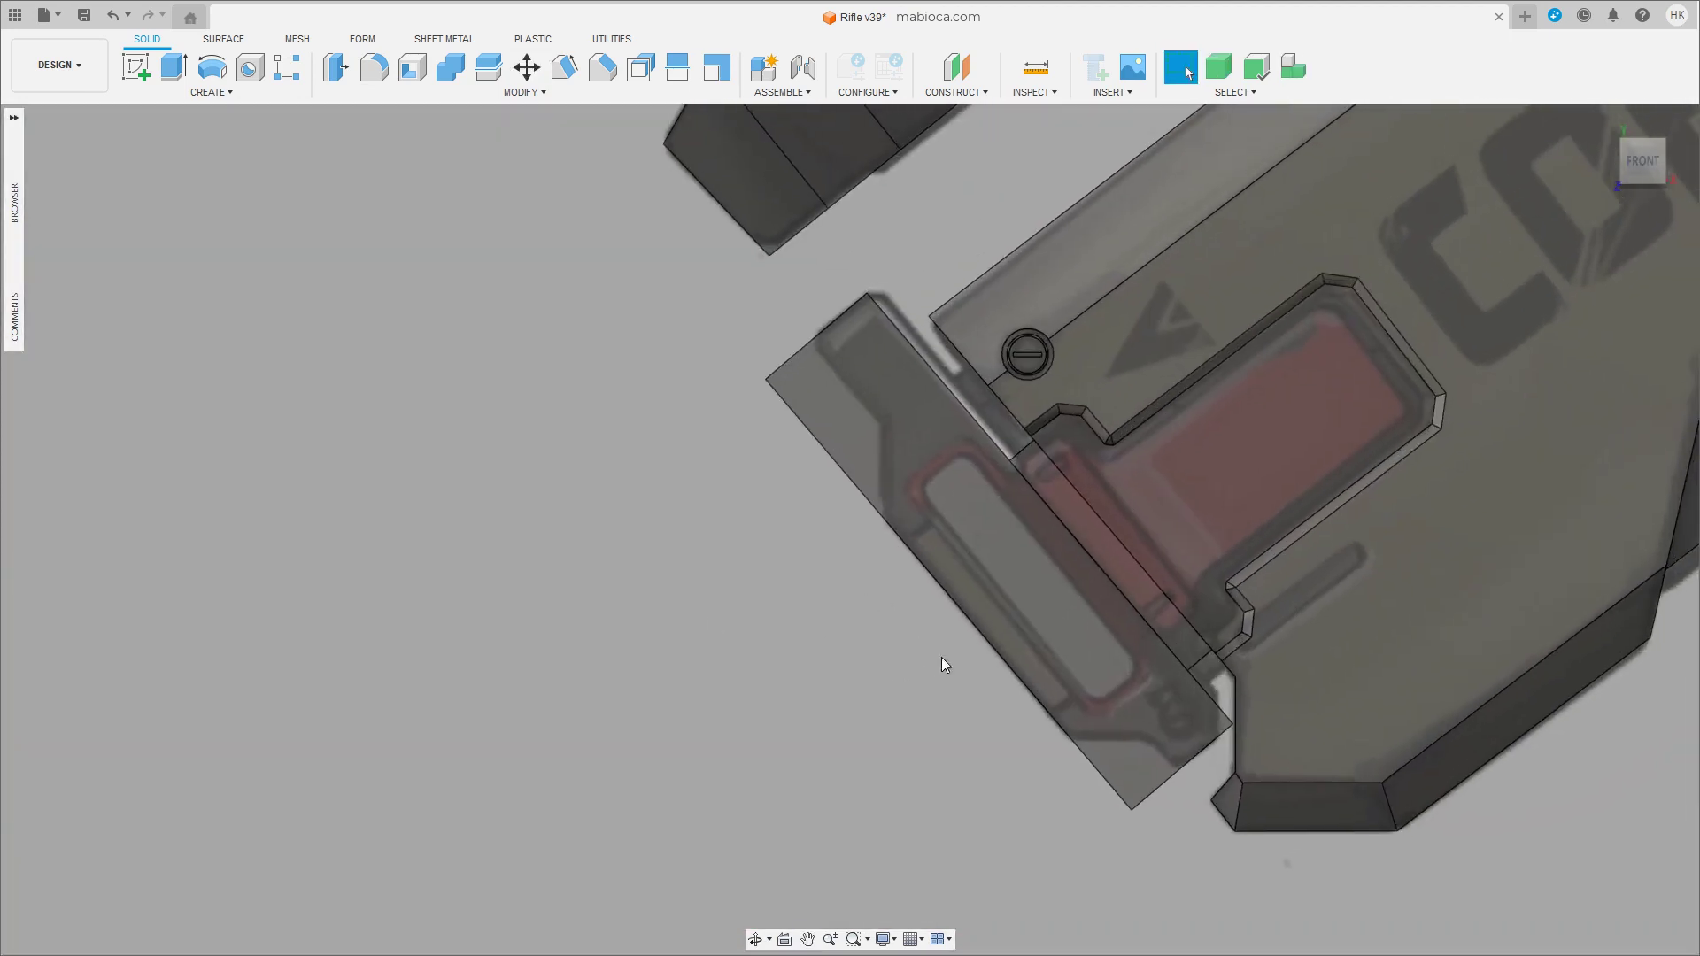
Start a sketch on the block's face and draw the stepped split line.
{"action": "left_click", "coordinate": [141, 71]}
{"action": "left_click", "coordinate": [875, 519]}
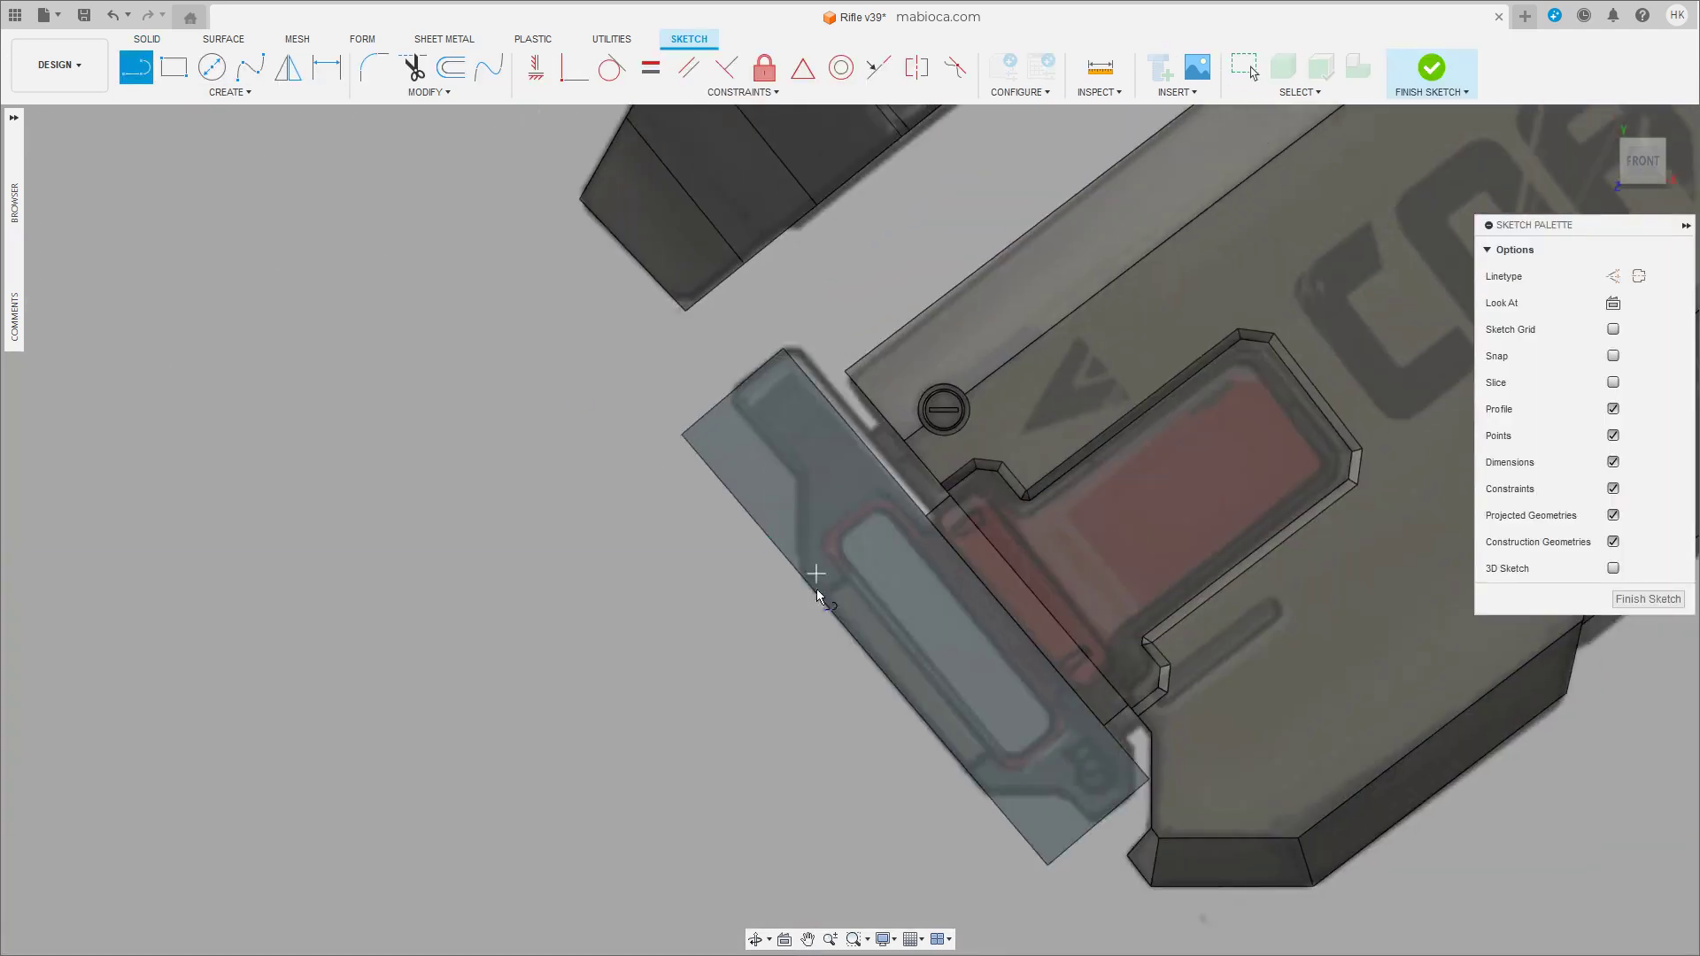
{"action": "left_click", "coordinate": [799, 481]}
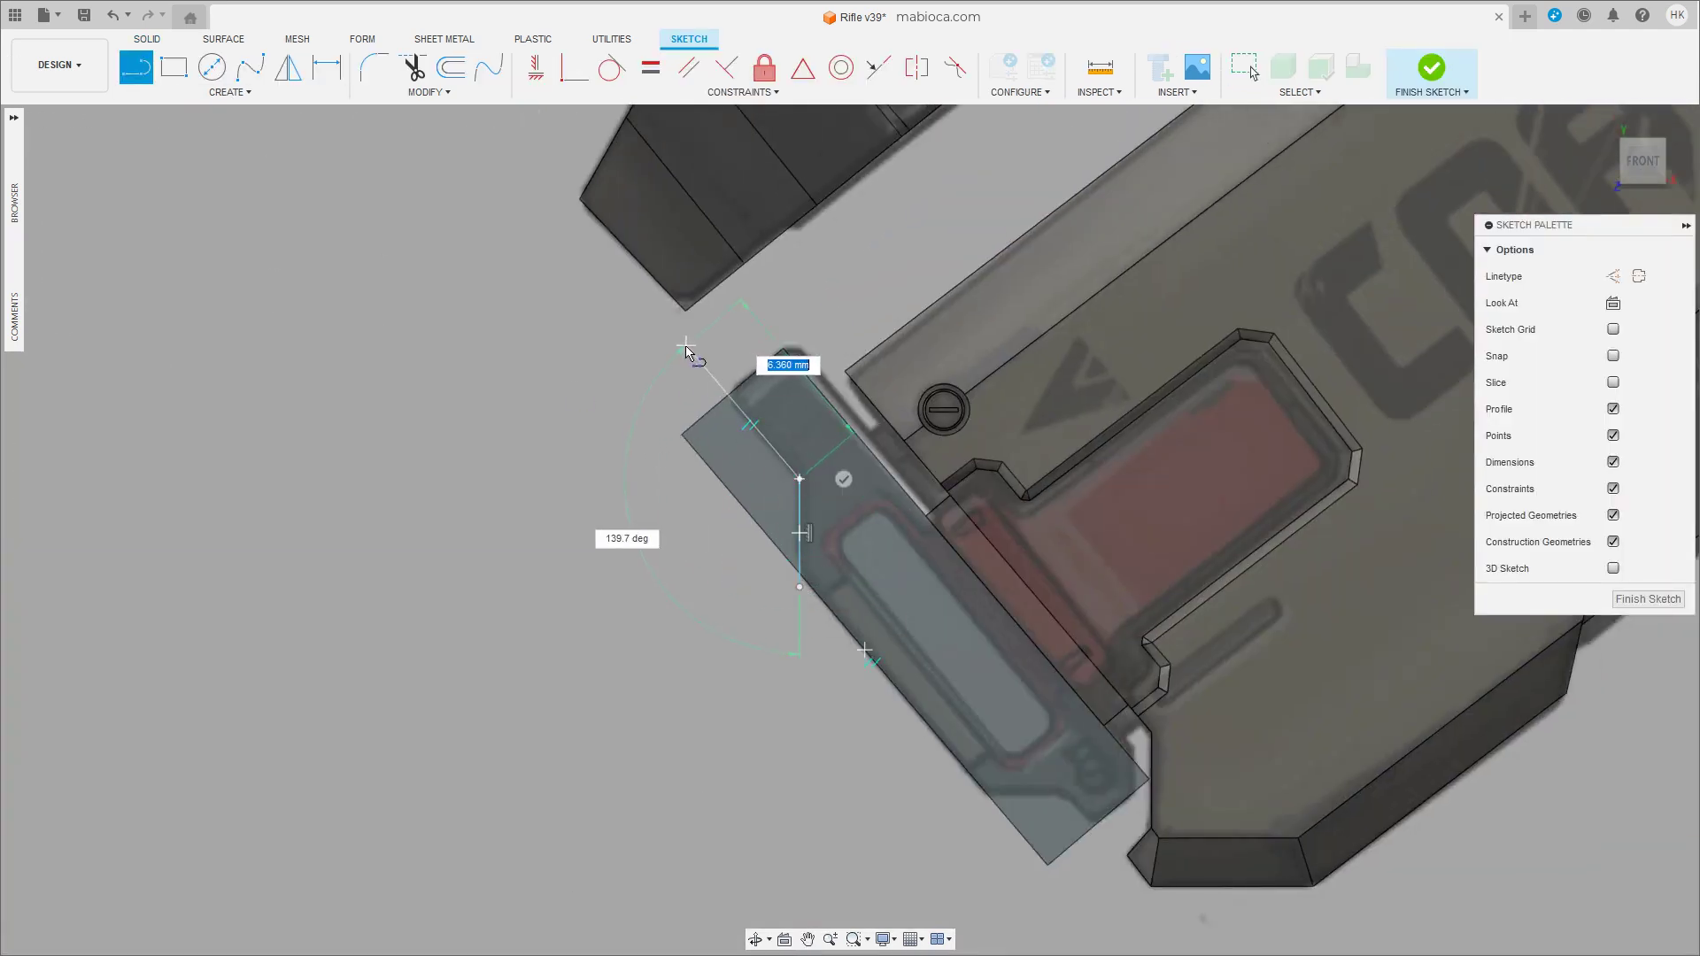
{"action": "scroll", "coordinate": [861, 661], "scroll_direction": "up", "scroll_amount": 1}
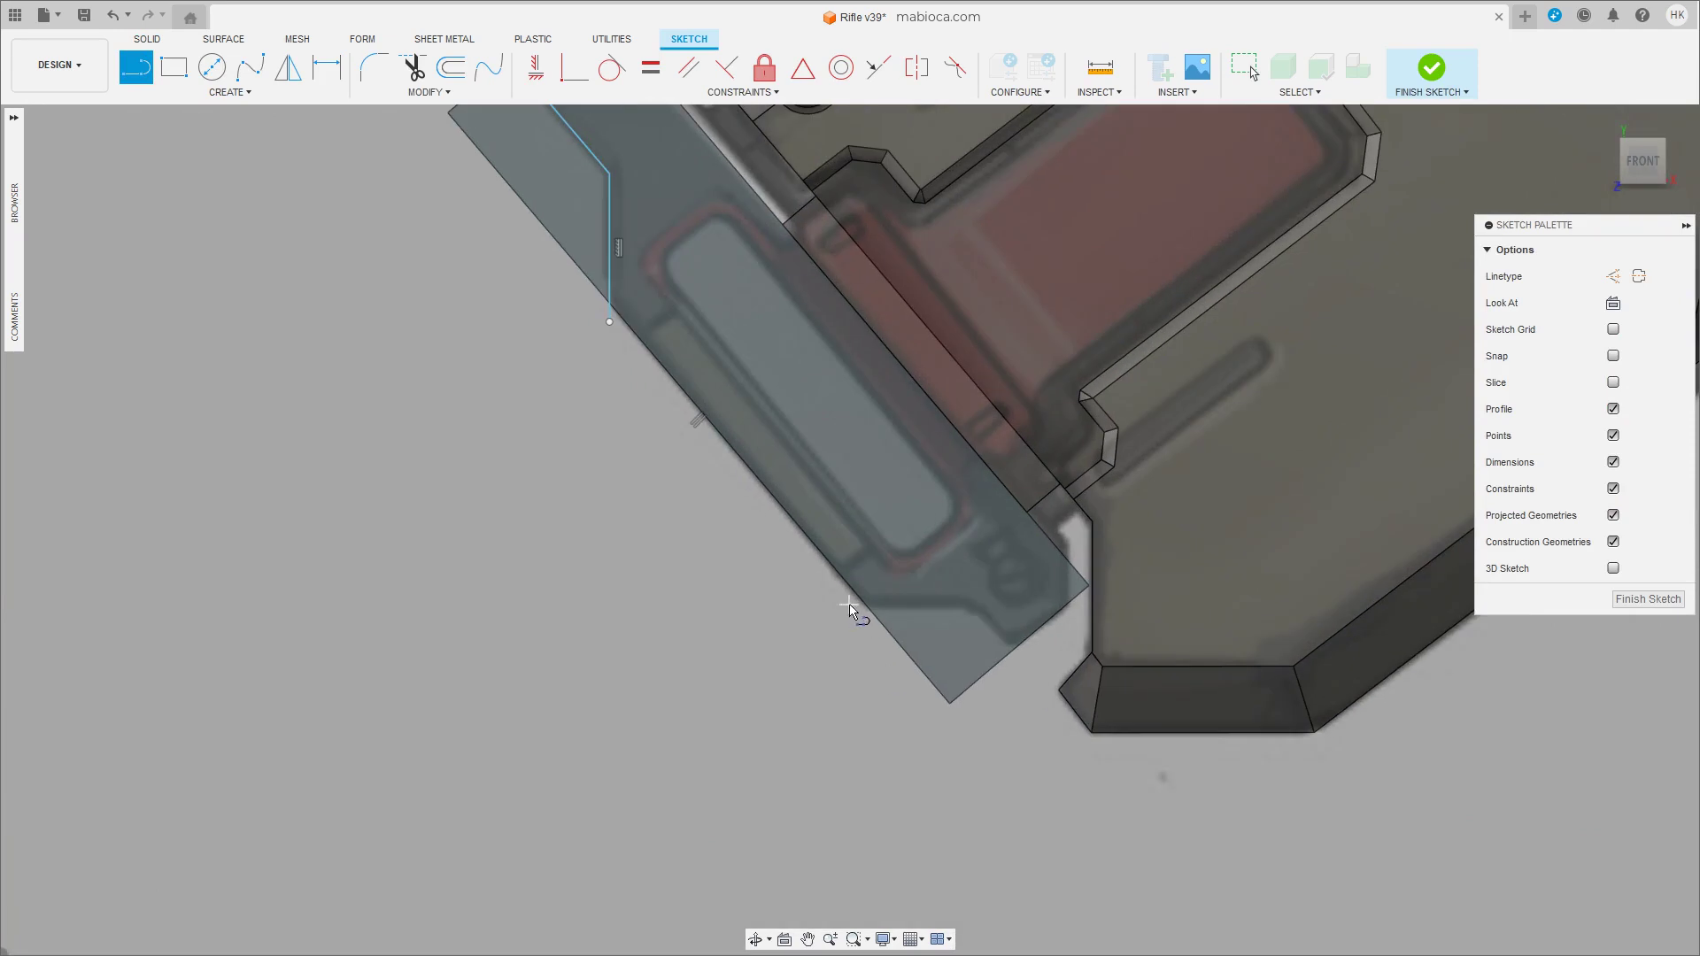
{"action": "left_click", "coordinate": [850, 607]}
{"action": "left_click", "coordinate": [967, 606]}
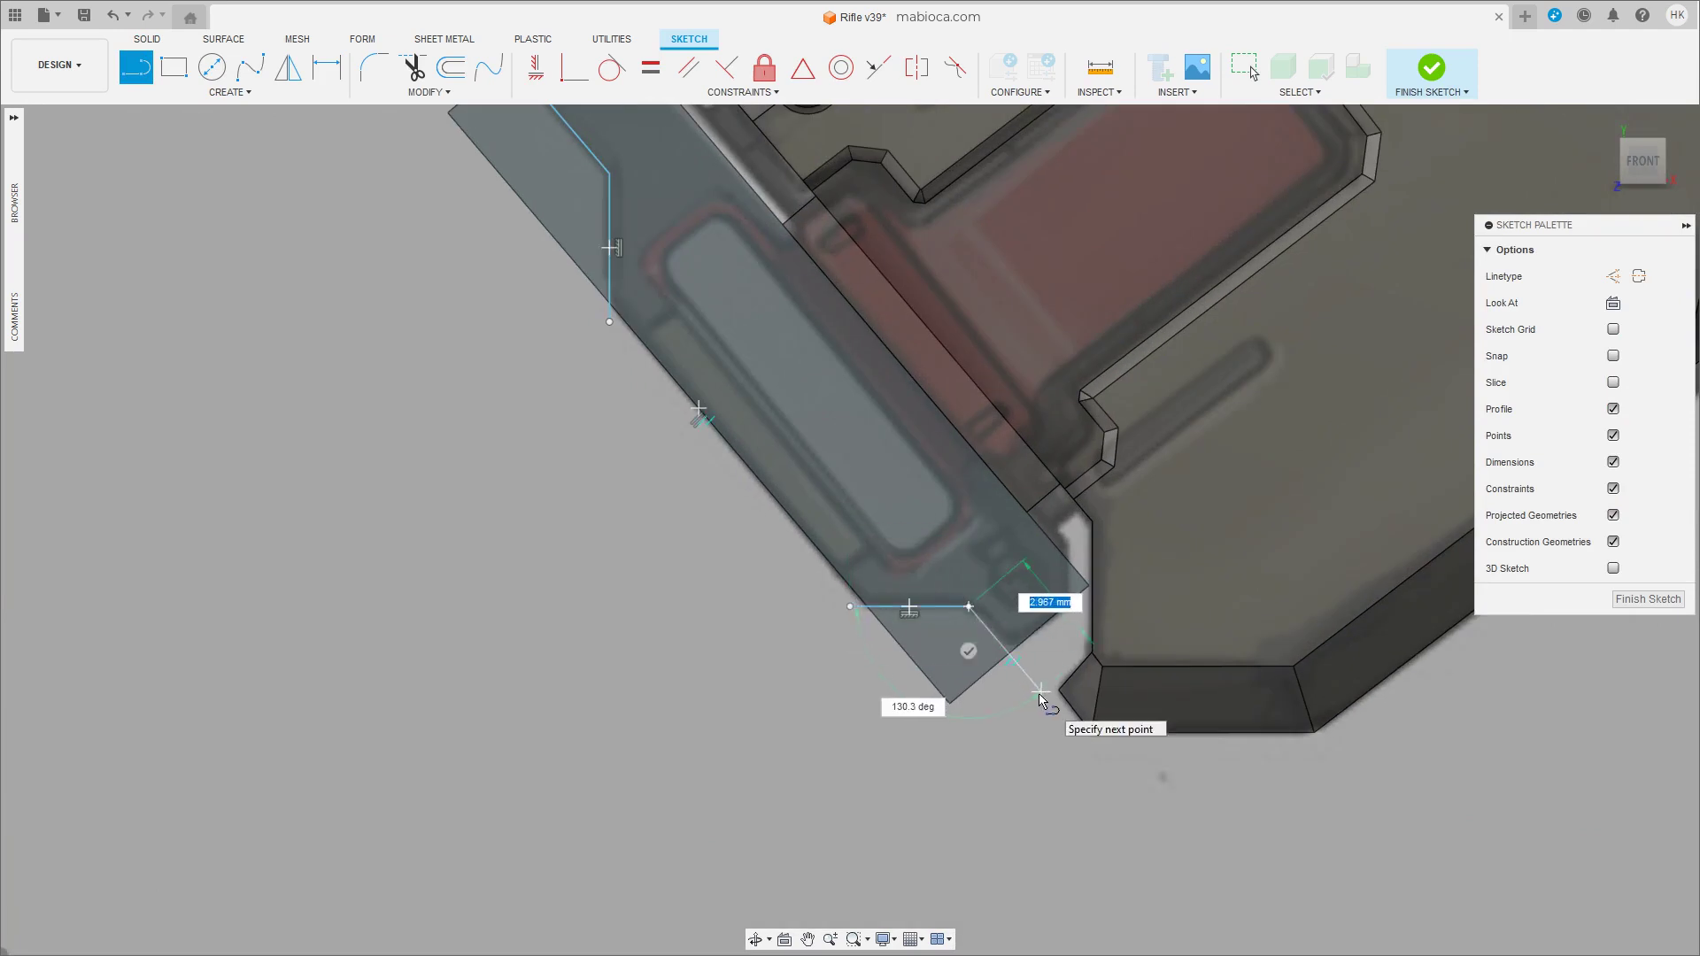
{"action": "left_click", "coordinate": [1040, 691]}
{"action": "middle_click_drag", "start_coordinate": [596, 525], "coordinate": [572, 680]}
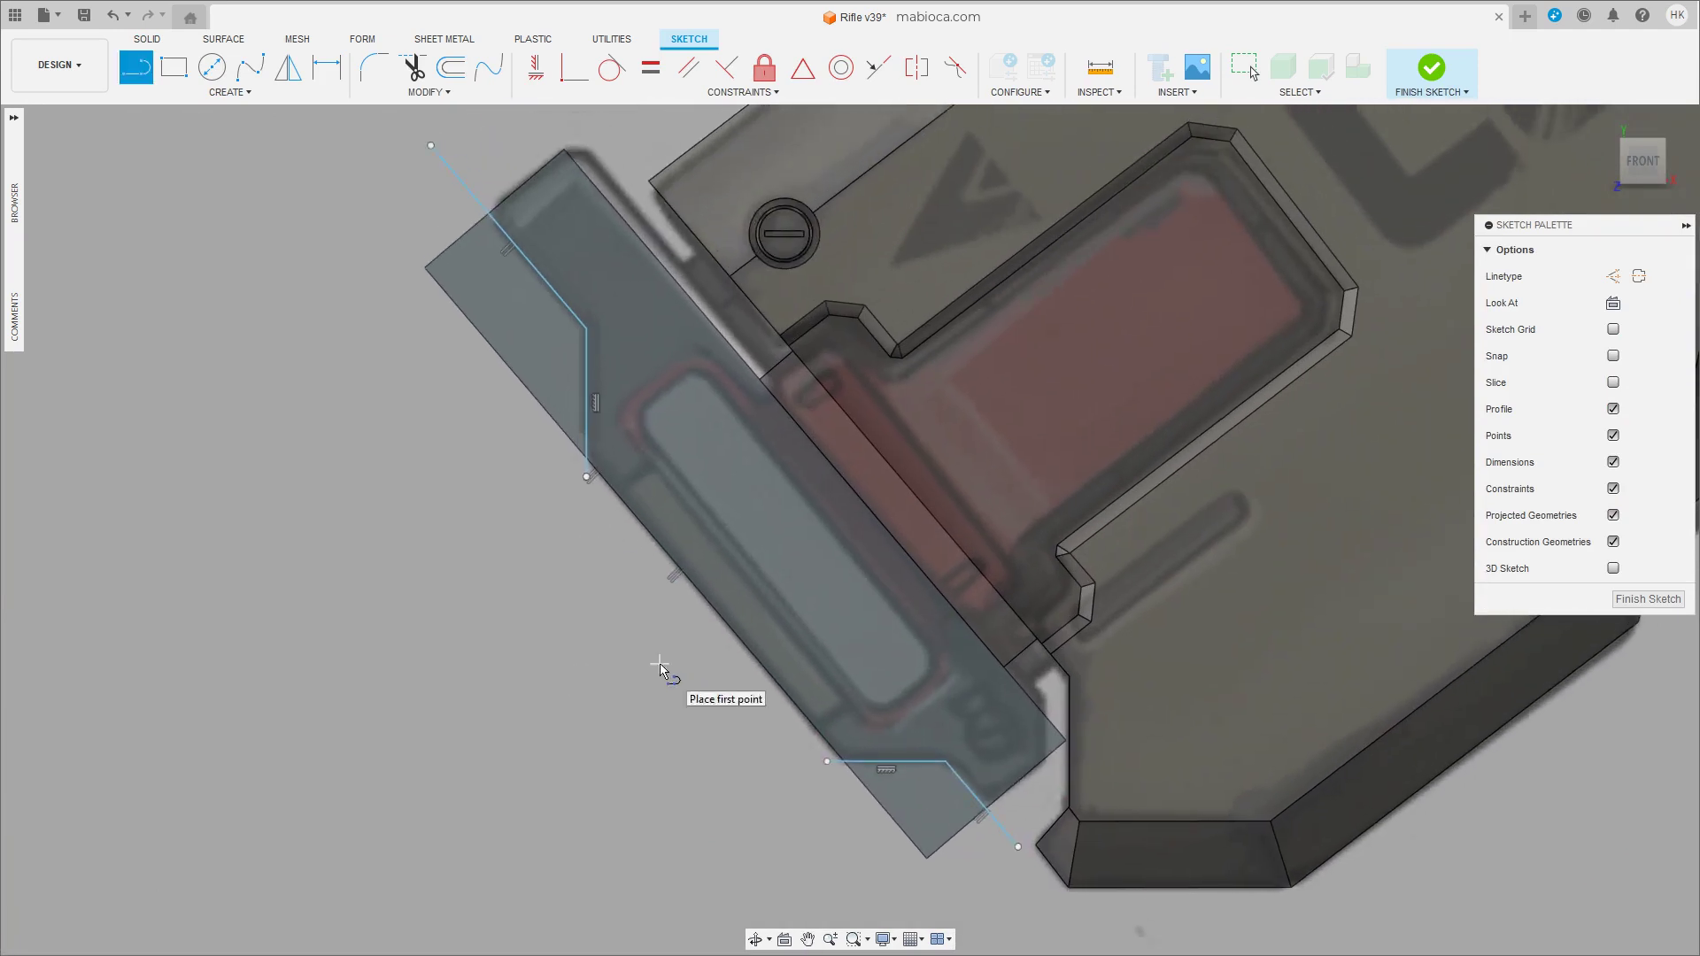
Draw the closed four-corner inner outline starting at the recess corner.
{"action": "key", "text": "r"}
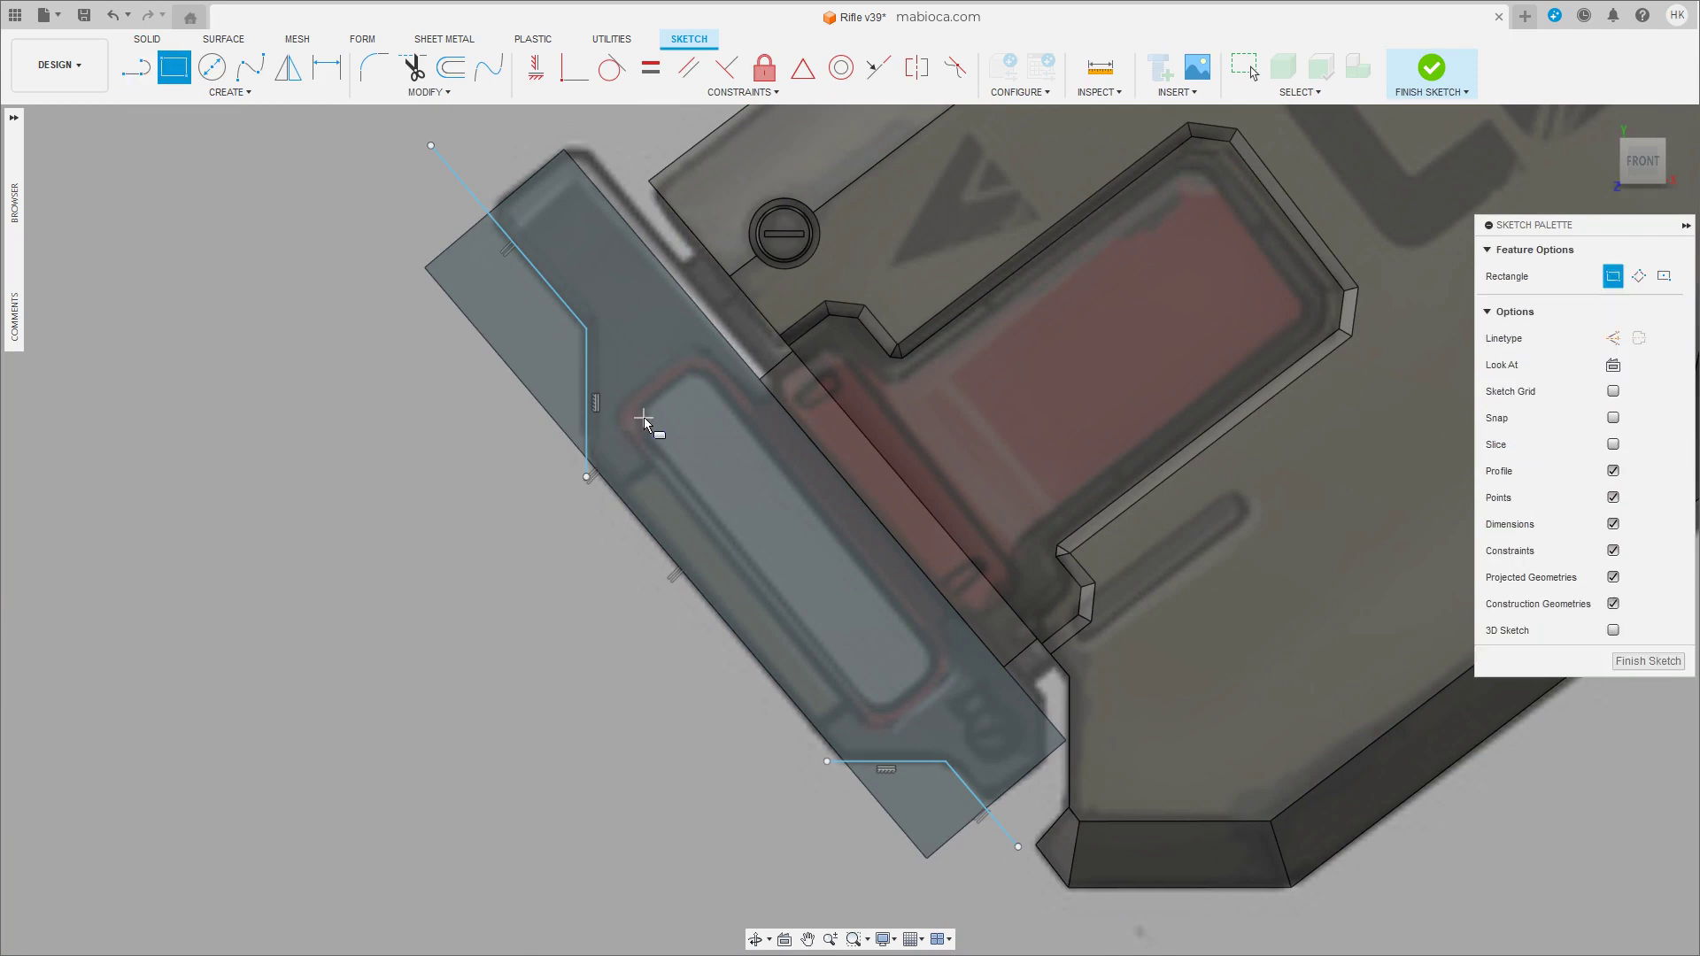
{"action": "left_click", "coordinate": [642, 414]}
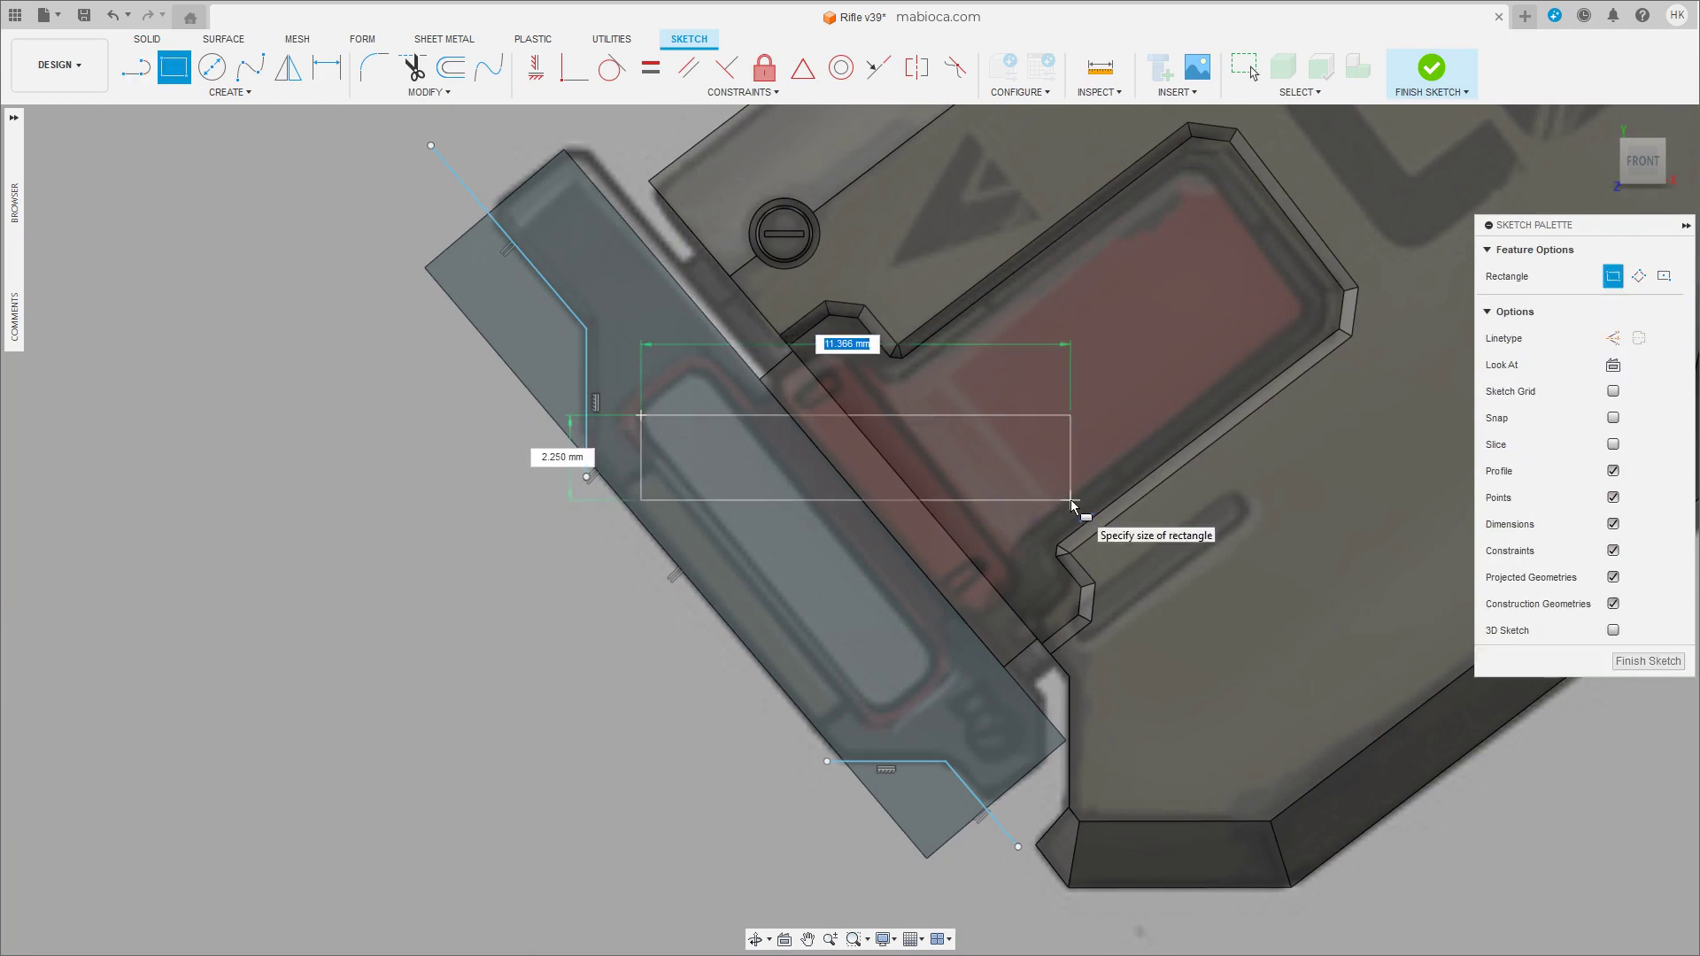
{"action": "key", "text": "Escape"}
{"action": "key", "text": "l"}
{"action": "left_click", "coordinate": [698, 366]}
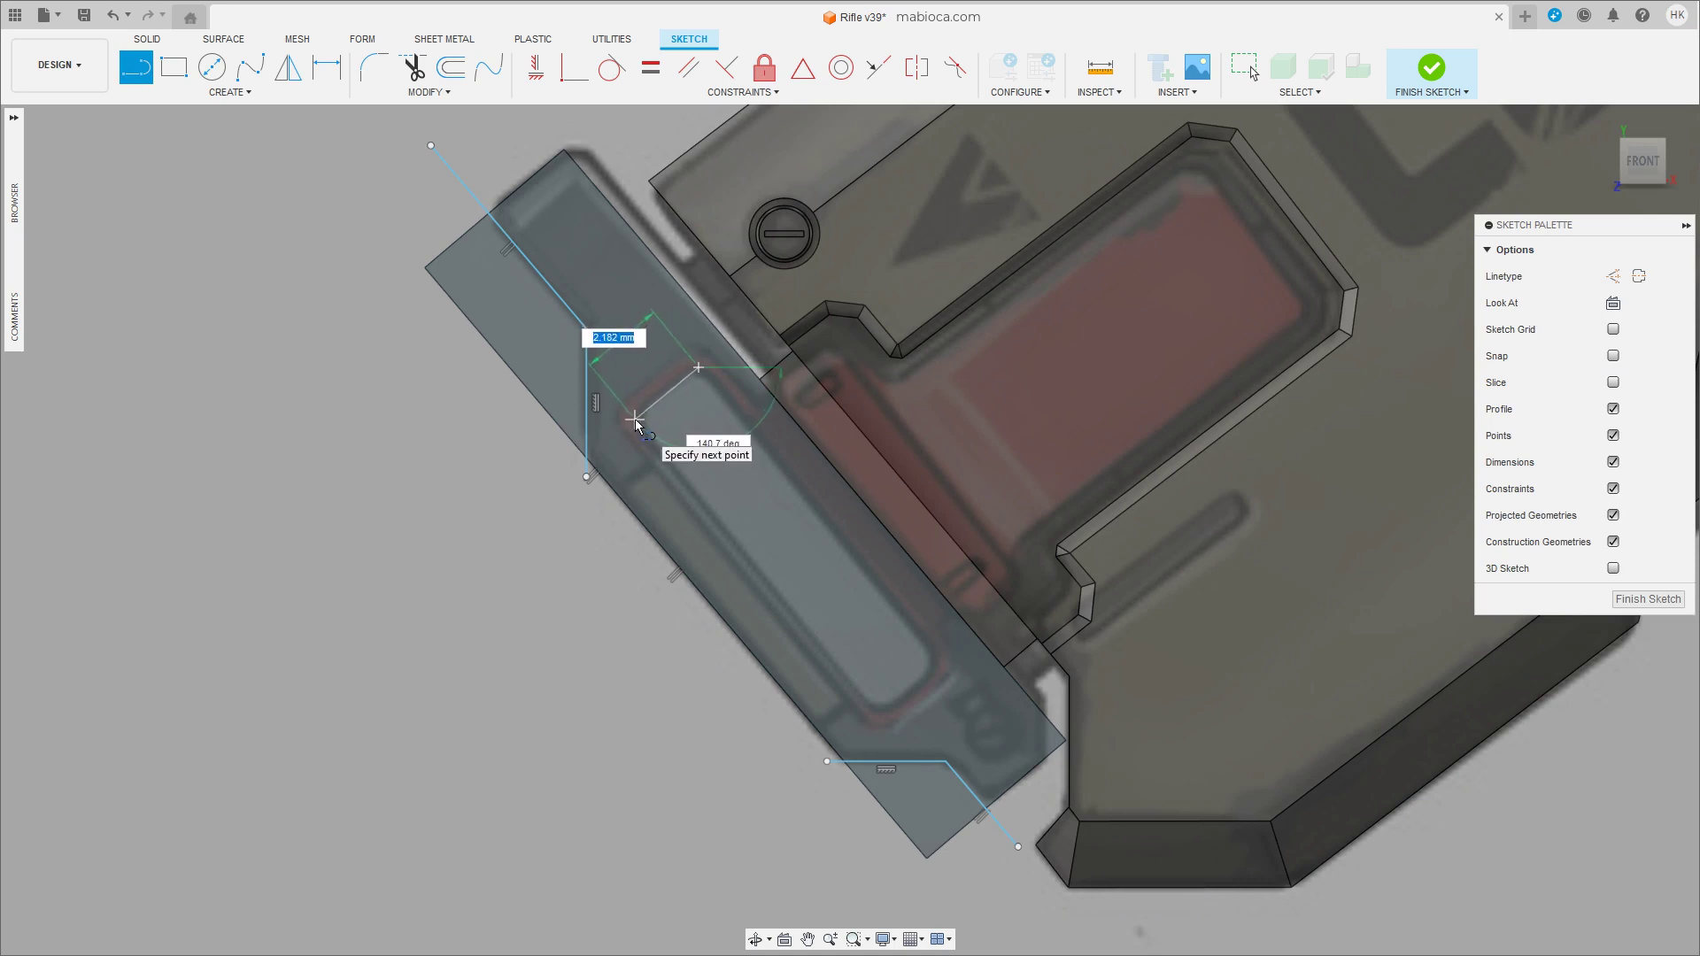
{"action": "left_click", "coordinate": [637, 416]}
{"action": "left_click", "coordinate": [881, 718]}
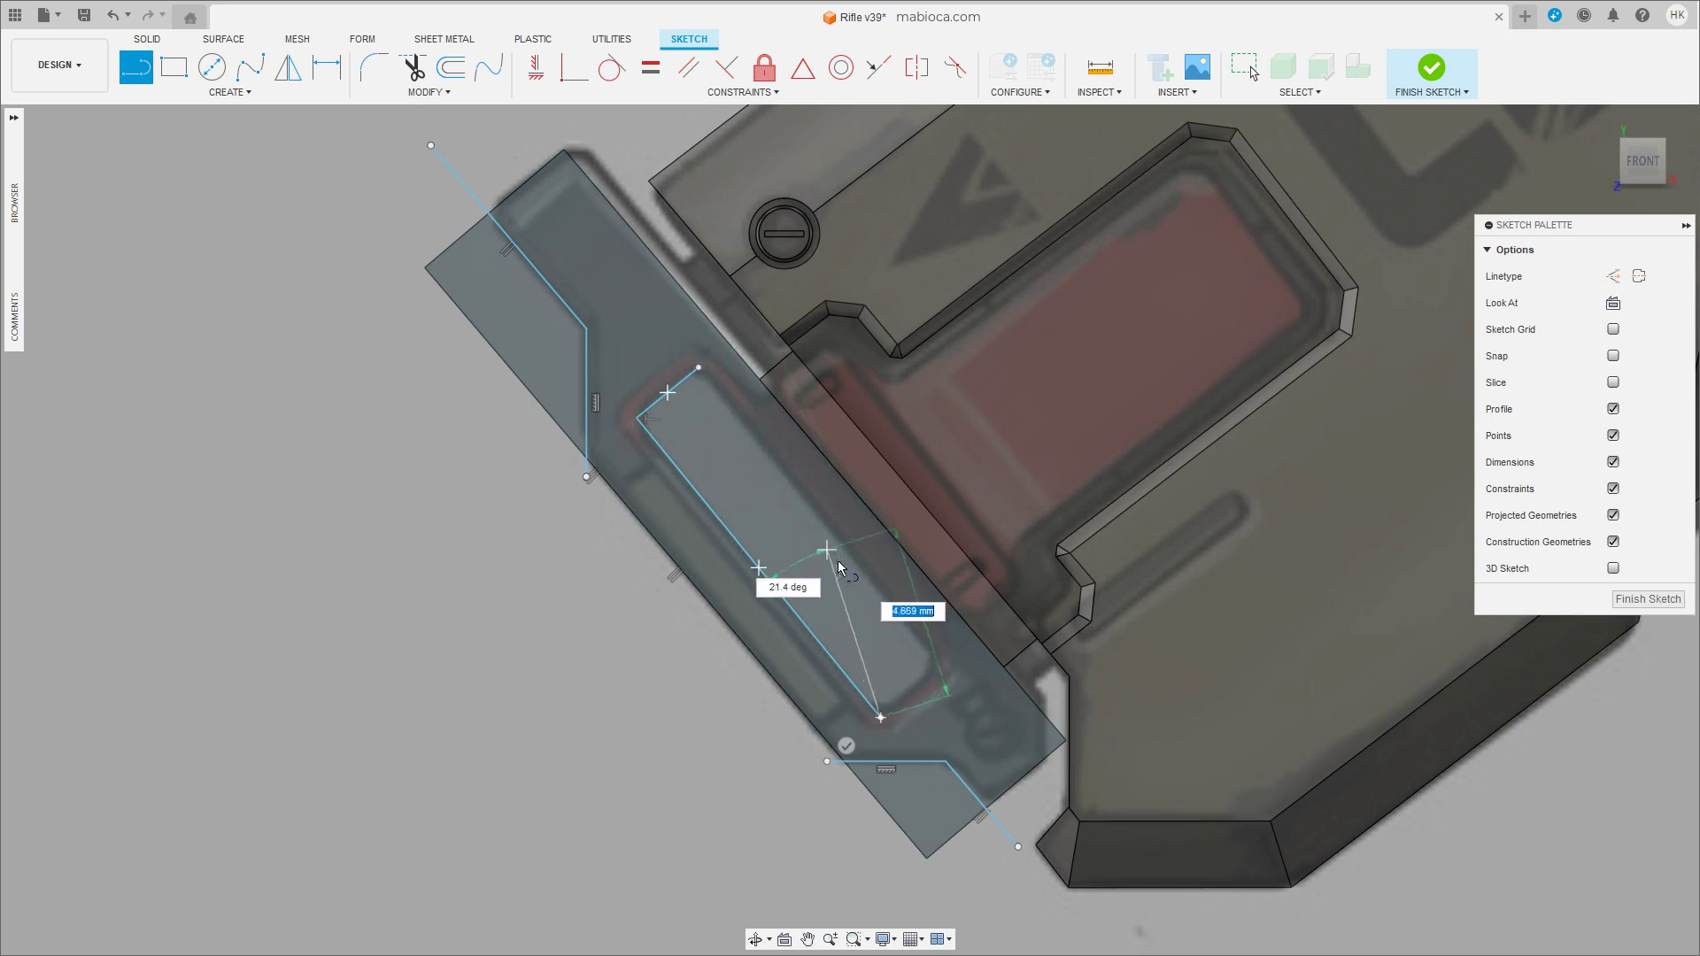
{"action": "left_click", "coordinate": [942, 670]}
{"action": "left_click", "coordinate": [700, 370]}
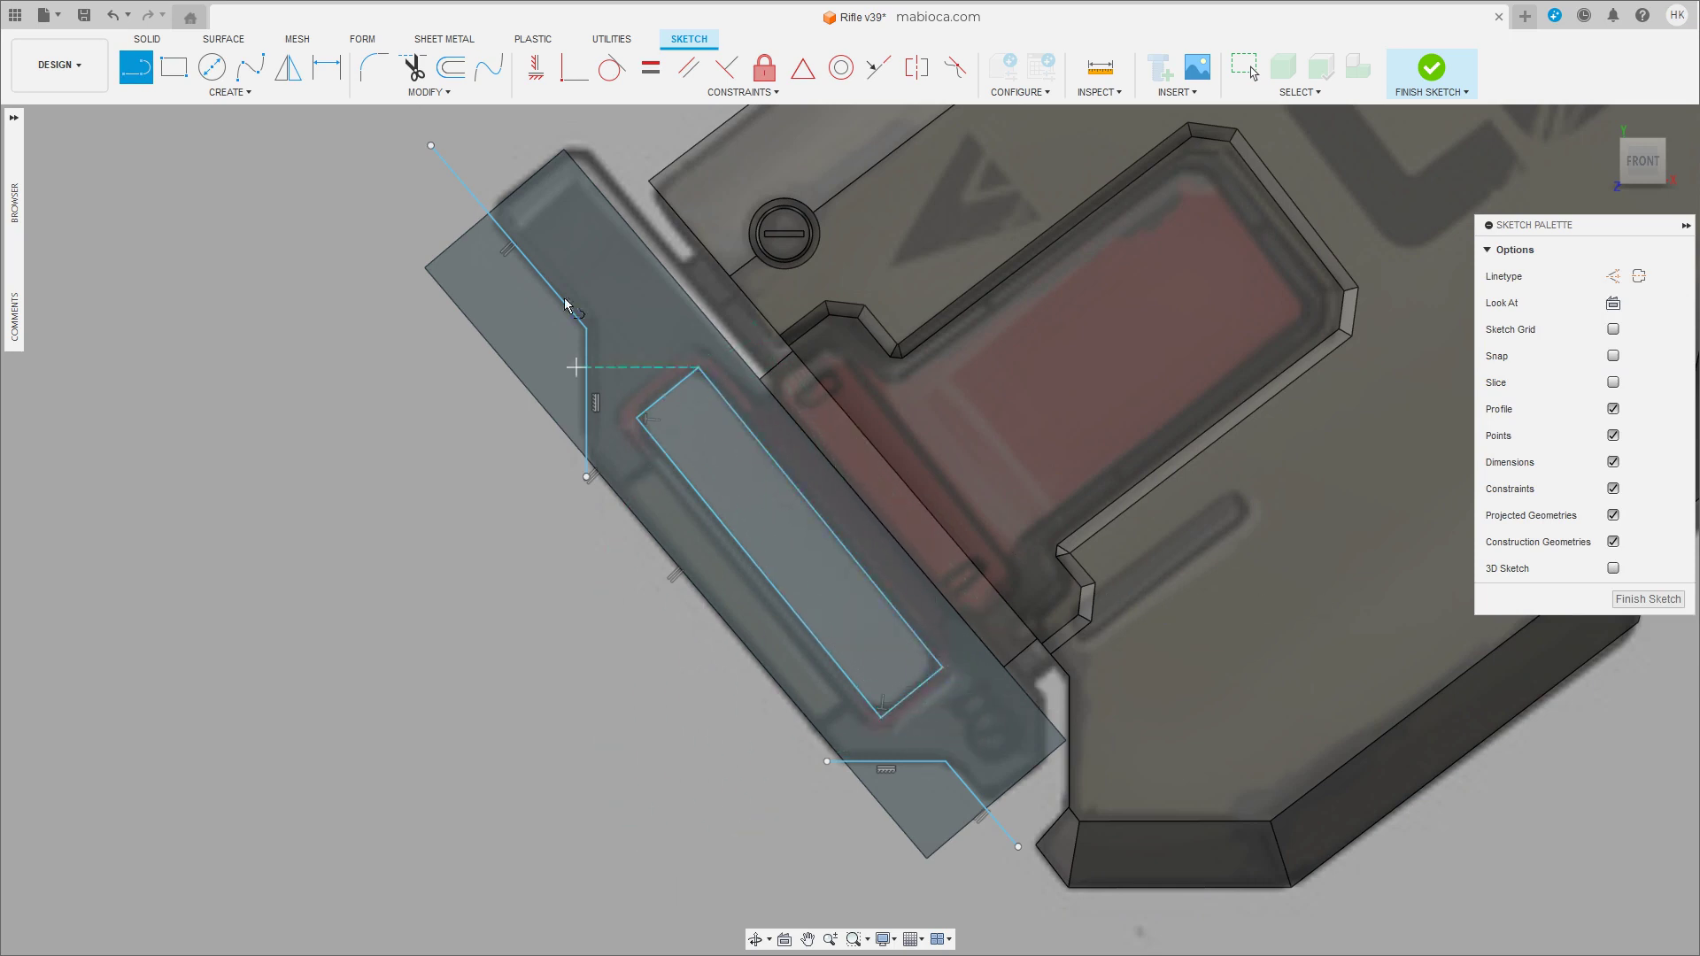
Try rotating an inner outline edge and moving the block face, then cancel.
{"action": "key", "text": "m"}
{"action": "left_click", "coordinate": [873, 581]}
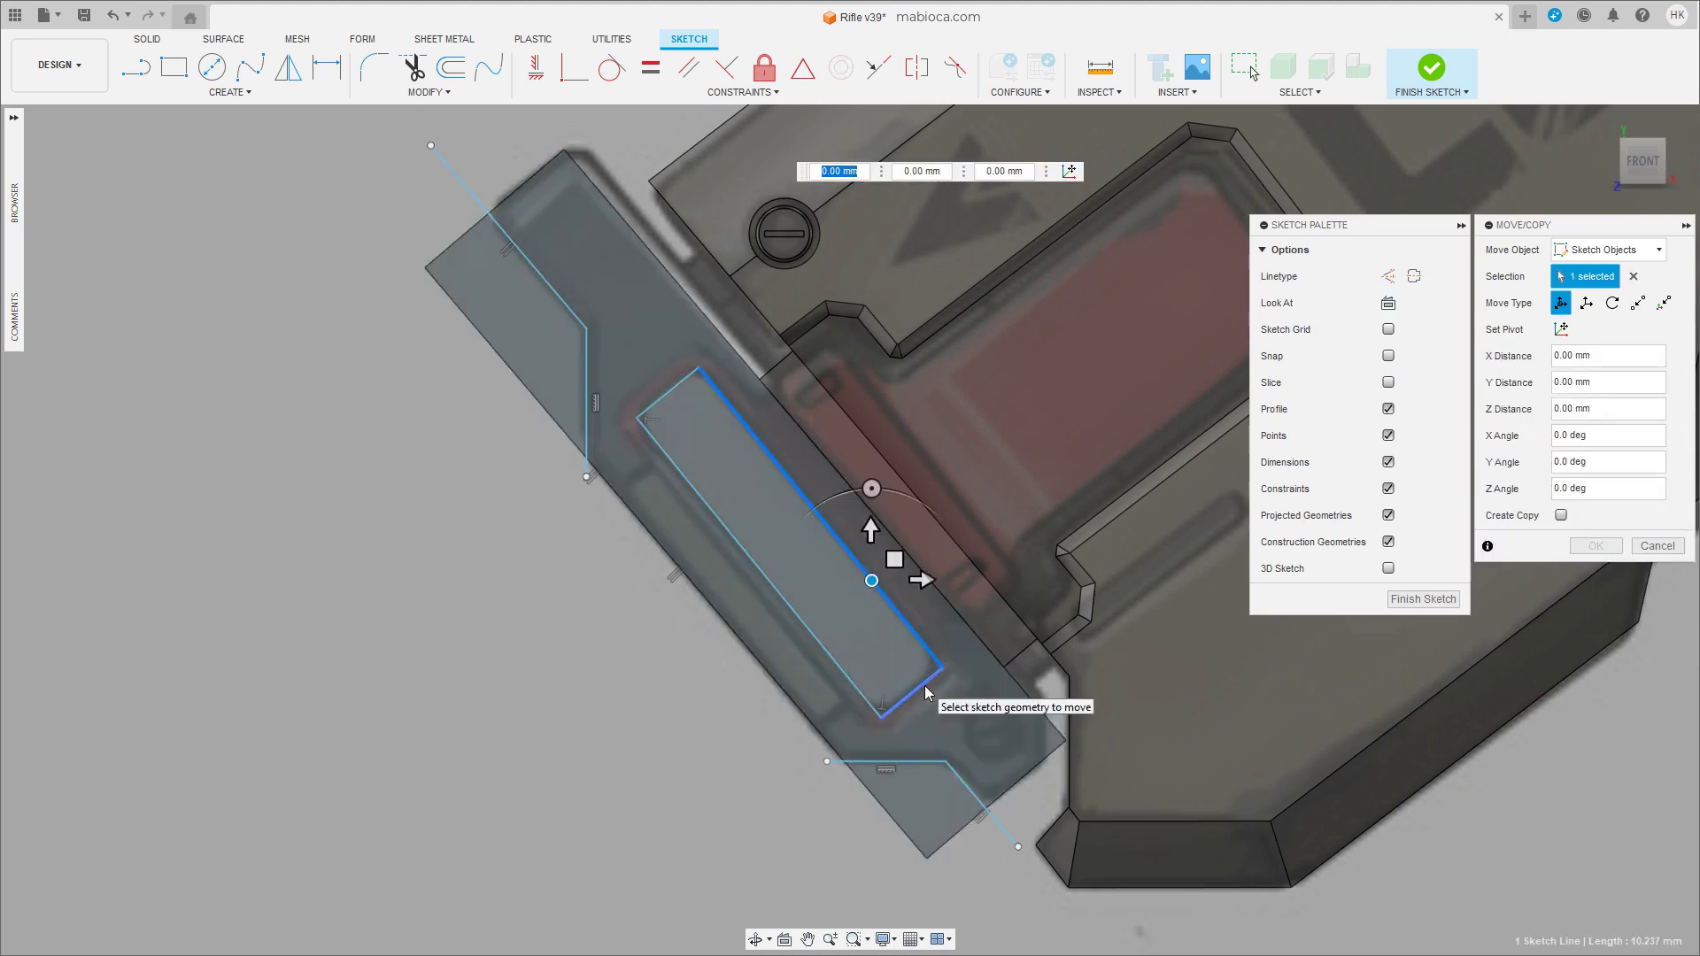
{"action": "left_click_drag", "start_coordinate": [873, 489], "coordinate": [893, 494]}
{"action": "key", "text": "Escape"}
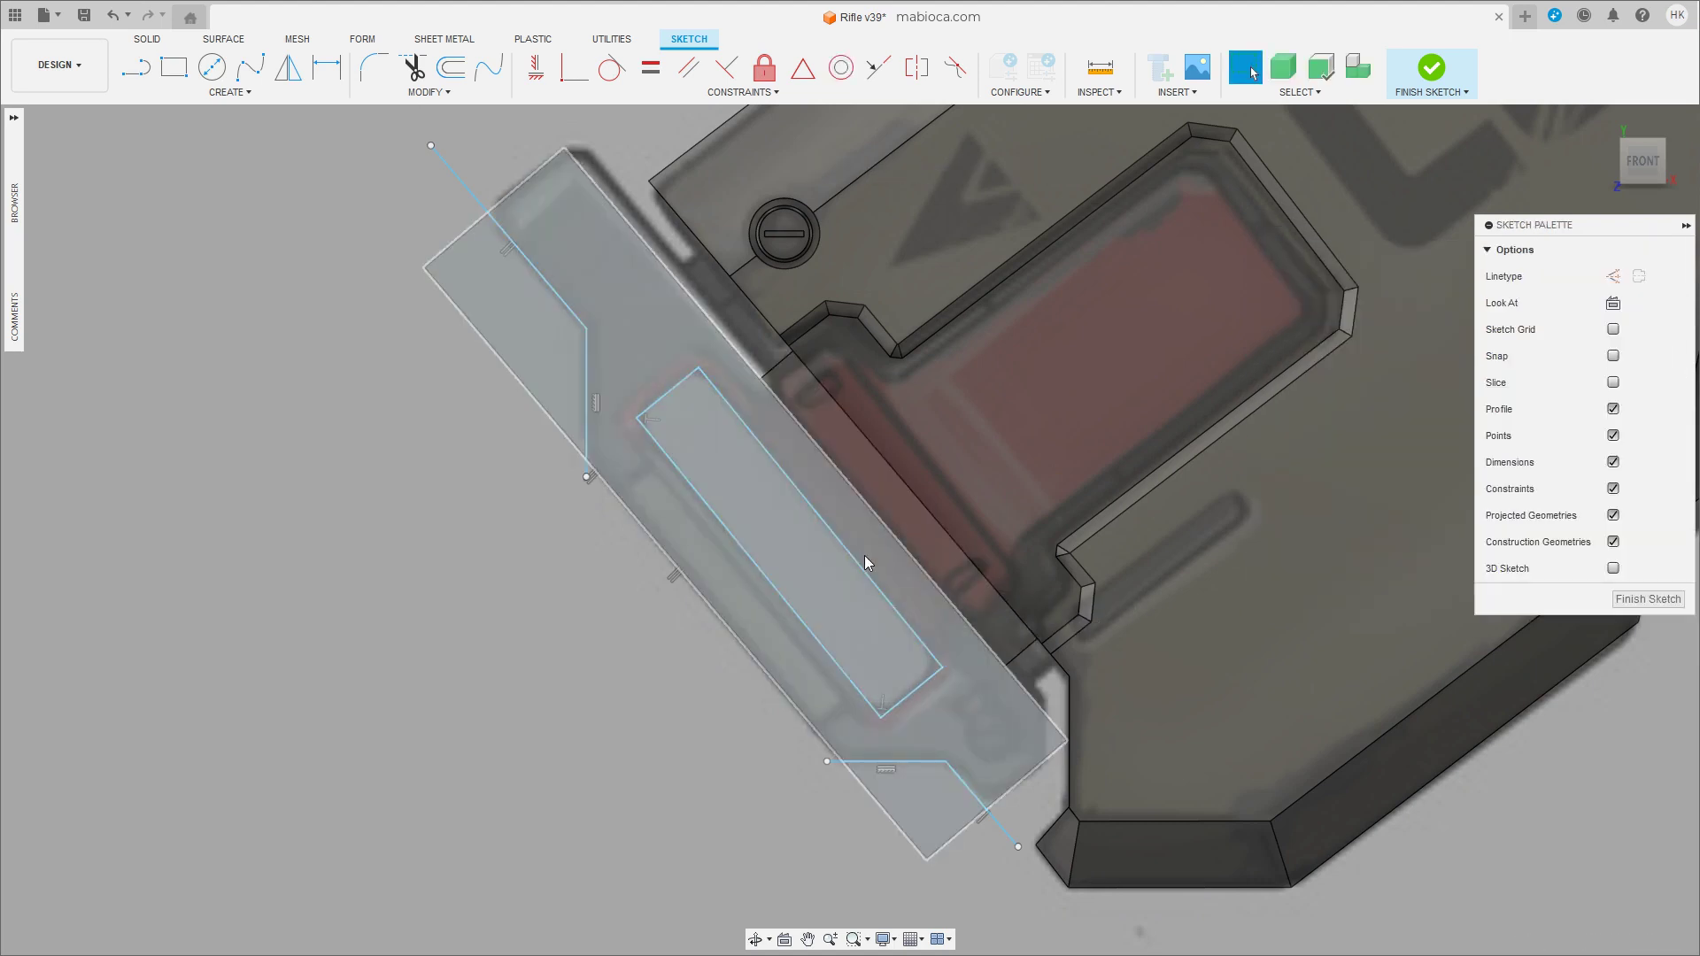
{"action": "key", "text": "m"}
{"action": "left_click", "coordinate": [815, 498]}
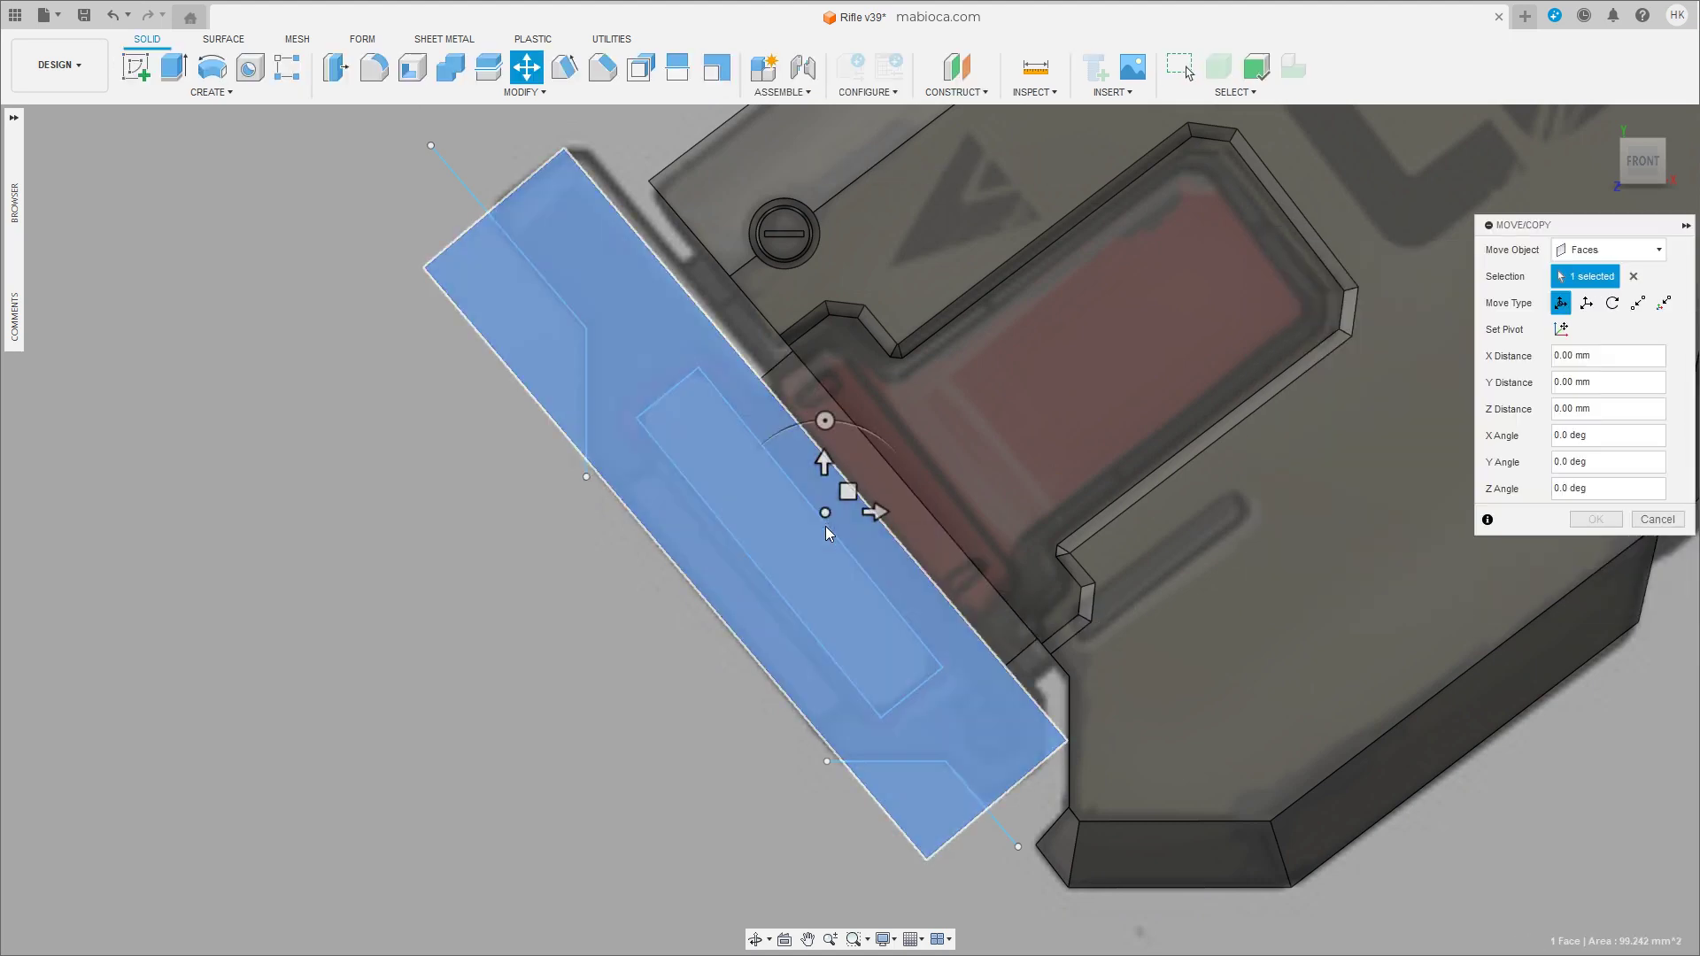
{"action": "left_click", "coordinate": [826, 527]}
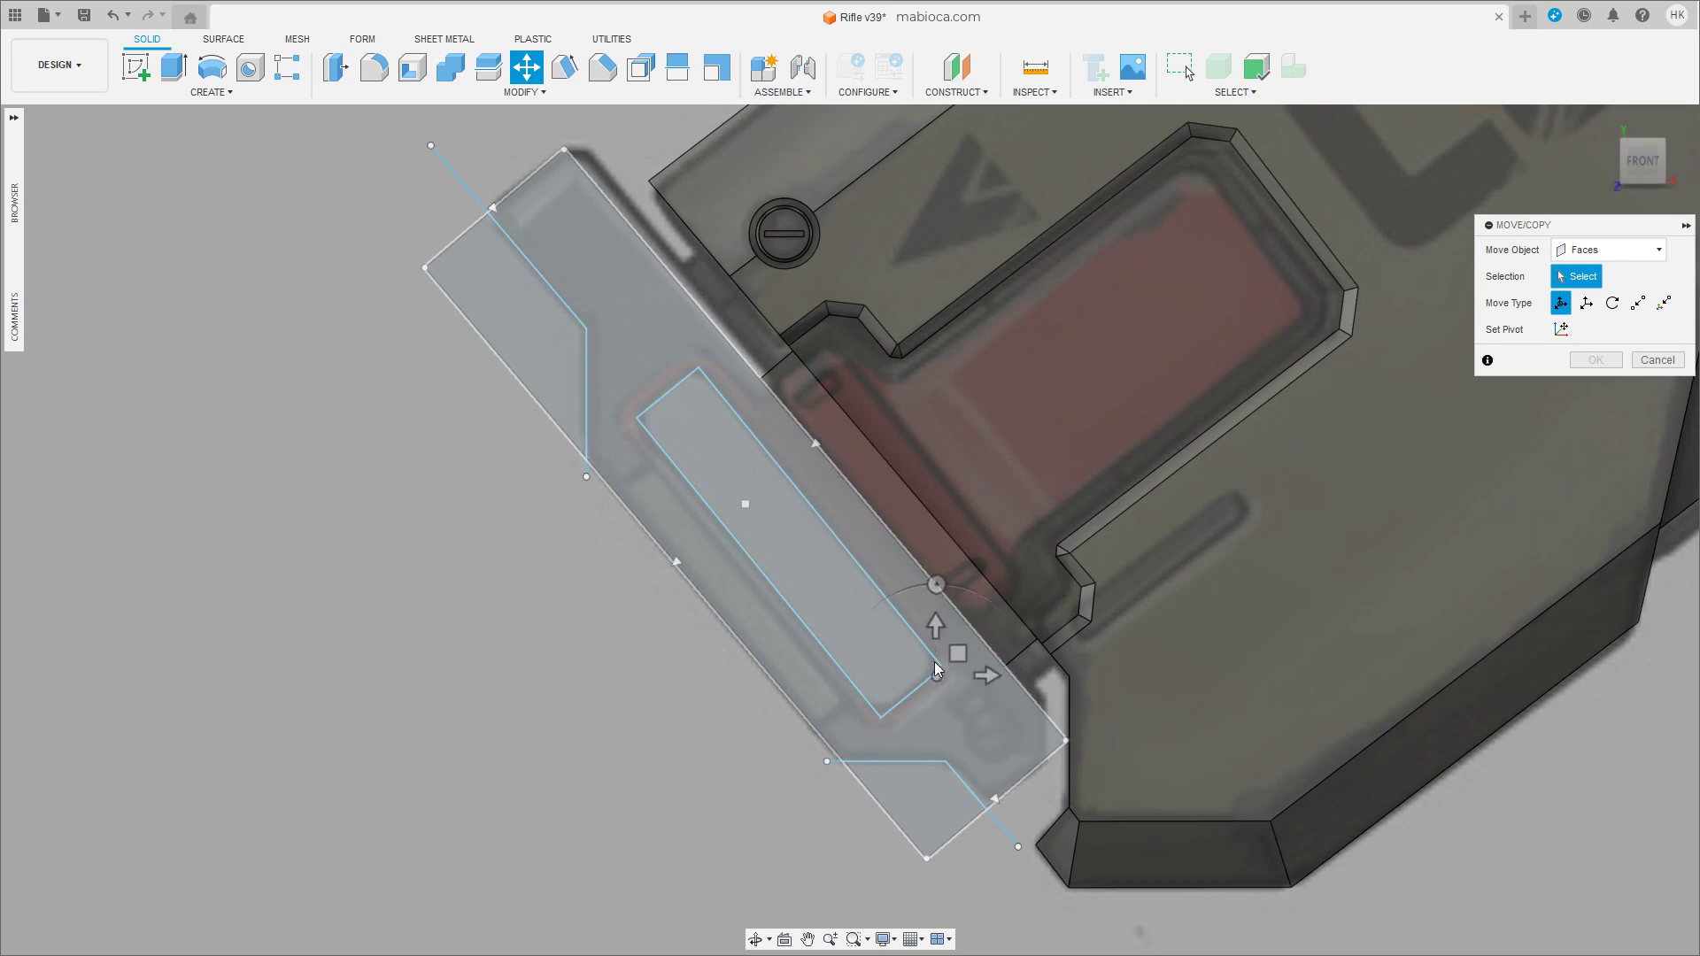
Rotate the inner rectangle about 3.7° and nudge it onto the recess.
{"action": "double_click", "coordinate": [847, 554]}
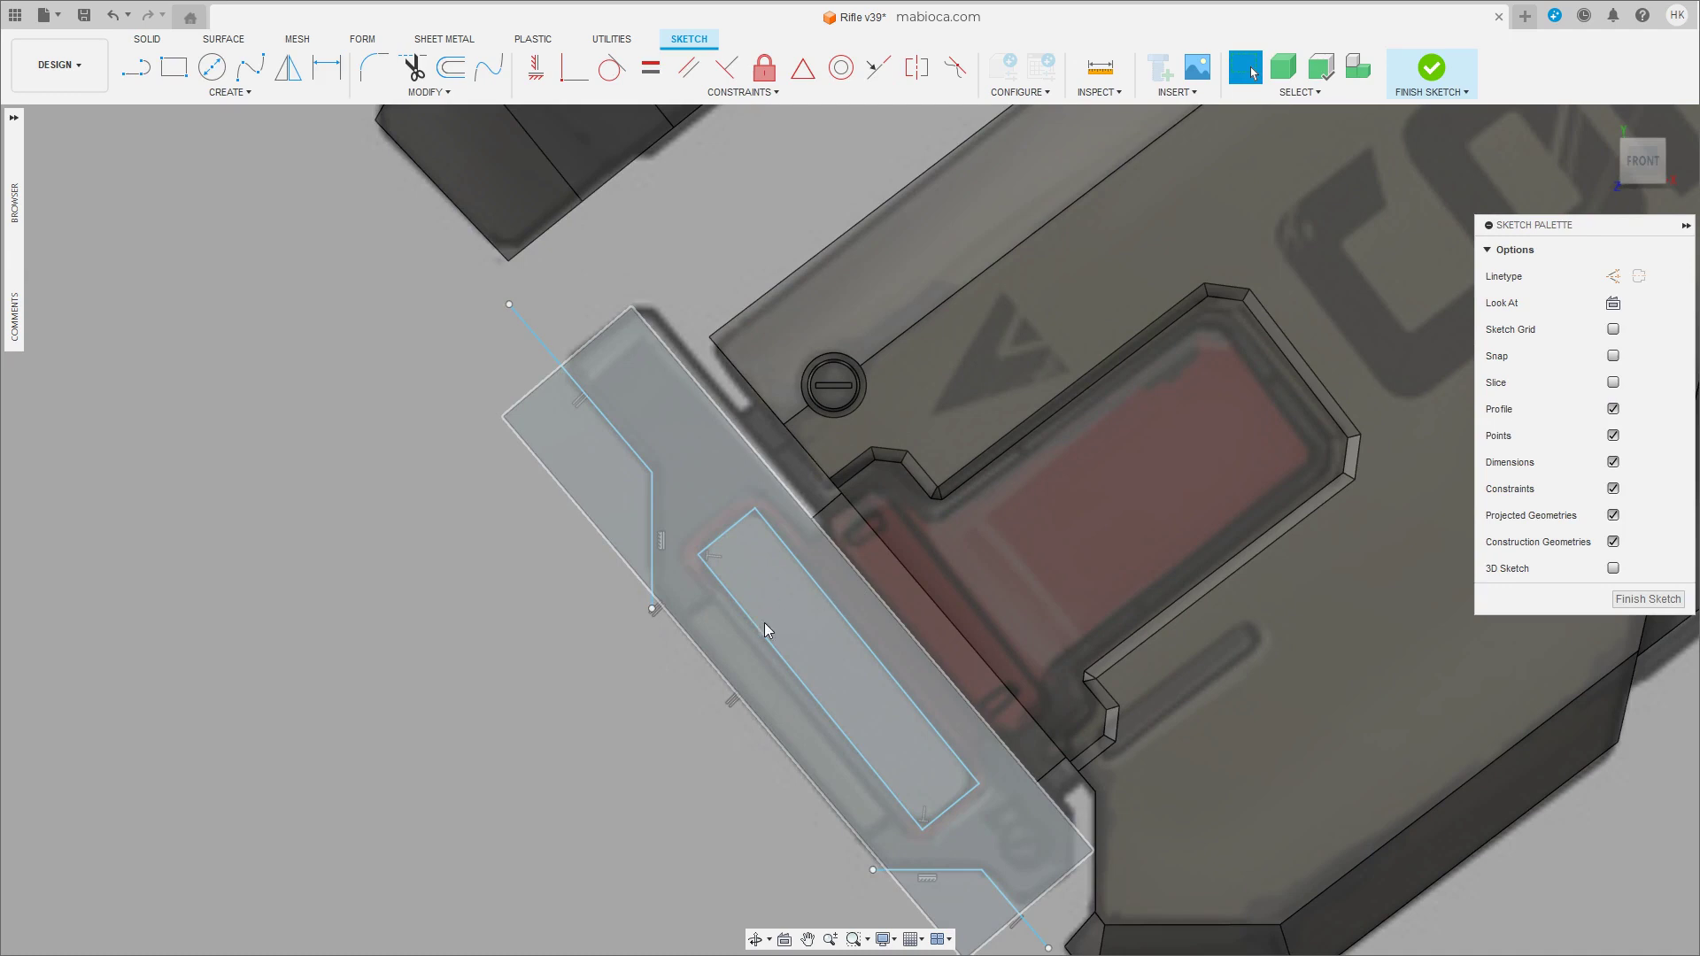
{"action": "key", "text": "m"}
{"action": "left_click", "coordinate": [816, 700]}
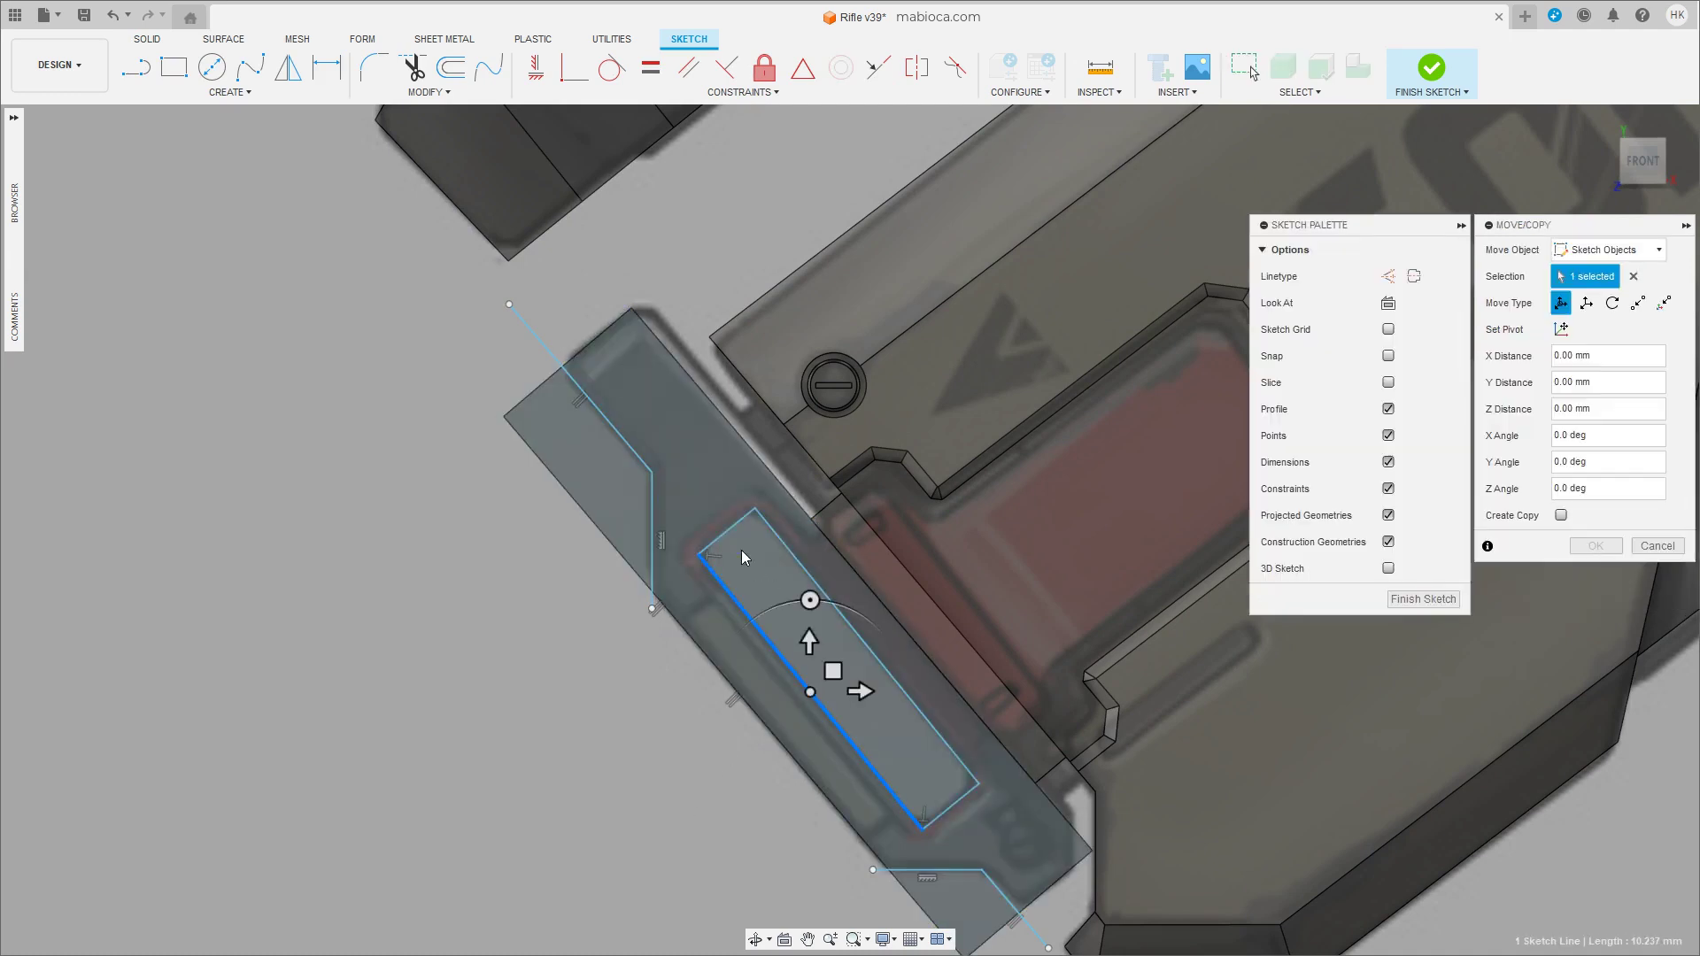
{"action": "left_click", "coordinate": [850, 608]}
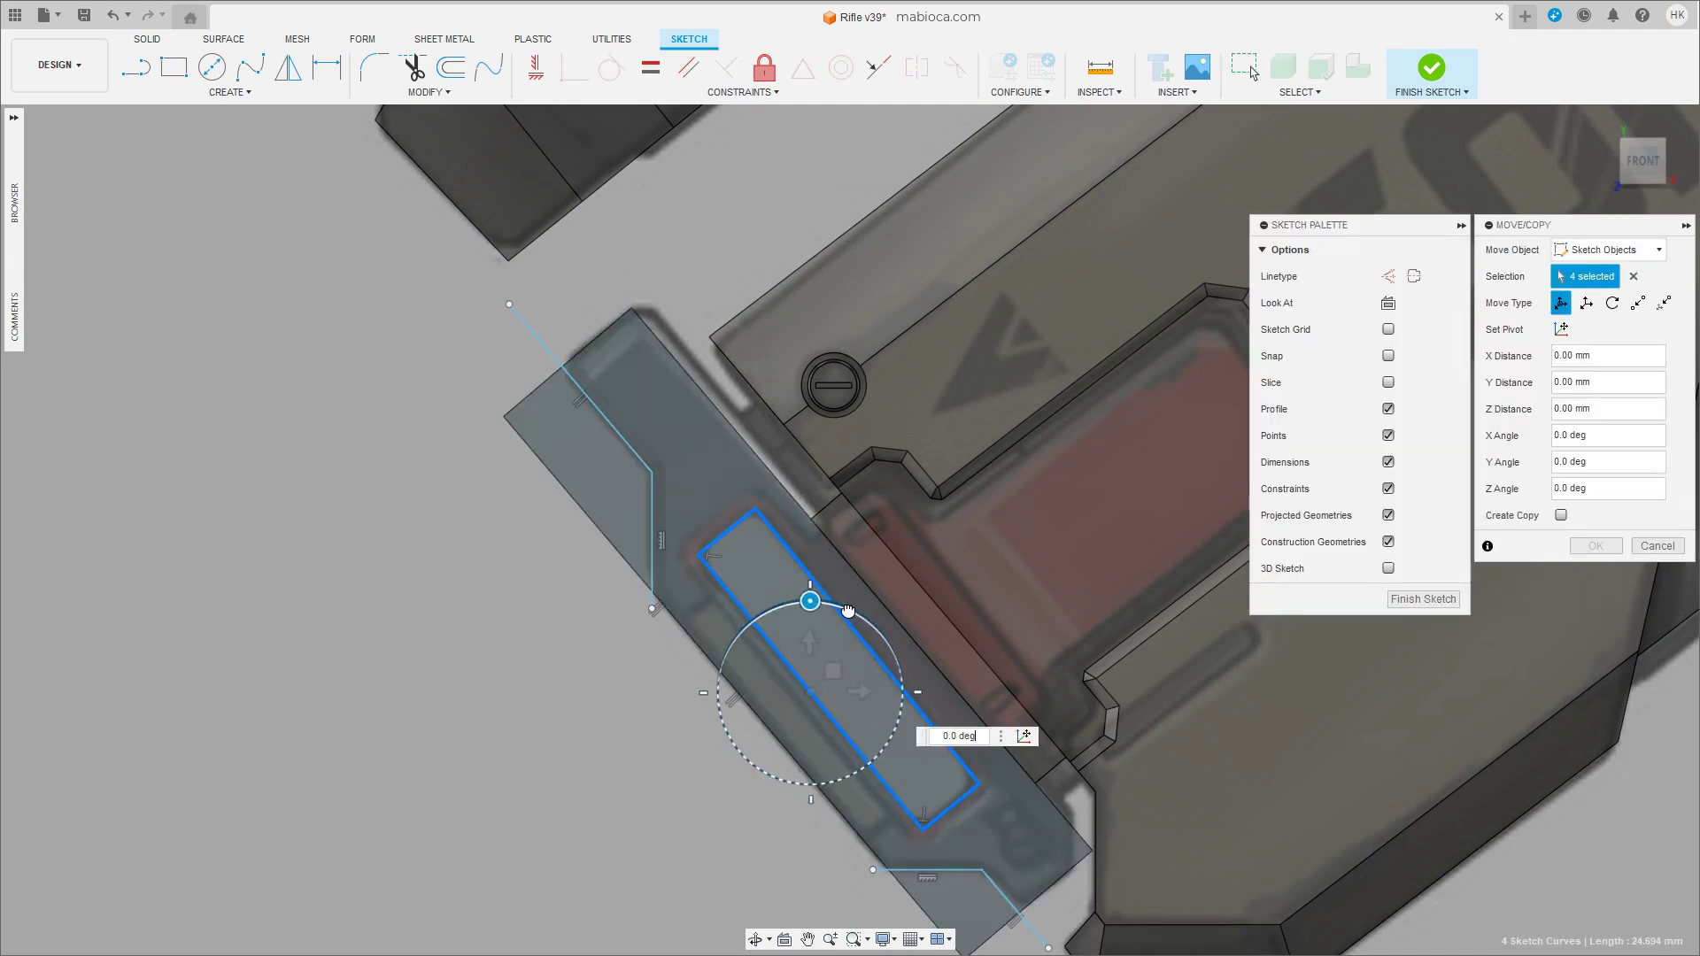
{"action": "left_click_drag", "start_coordinate": [834, 673], "coordinate": [858, 650]}
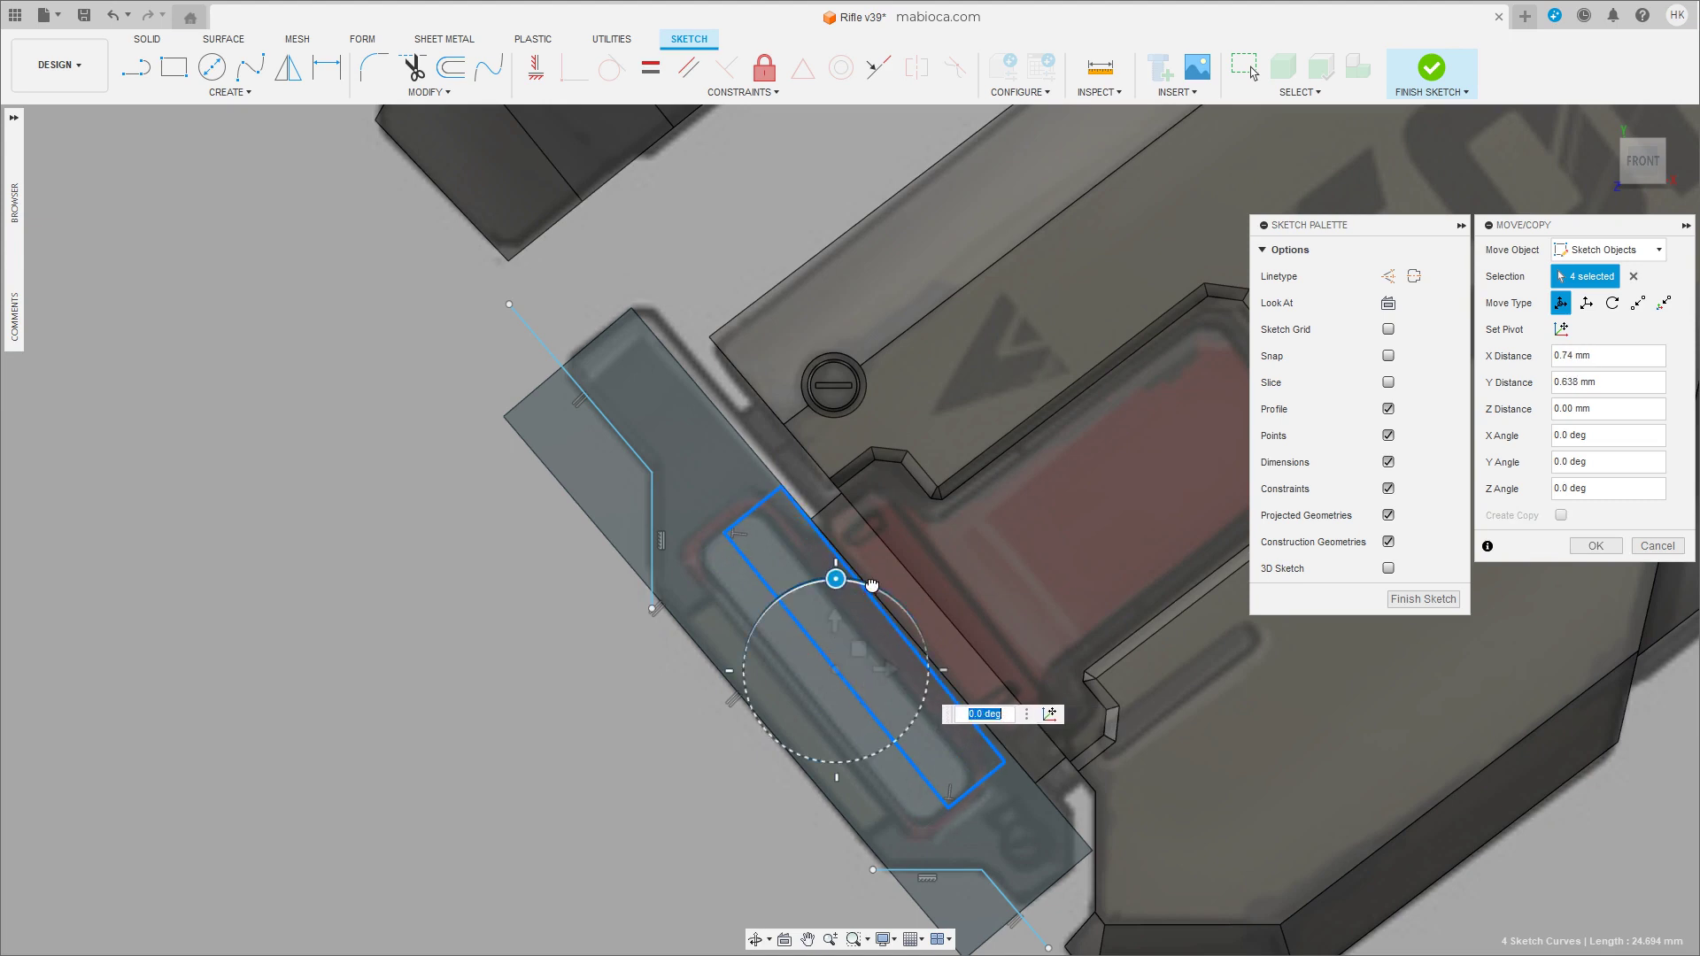
{"action": "left_click_drag", "start_coordinate": [866, 587], "coordinate": [974, 687]}
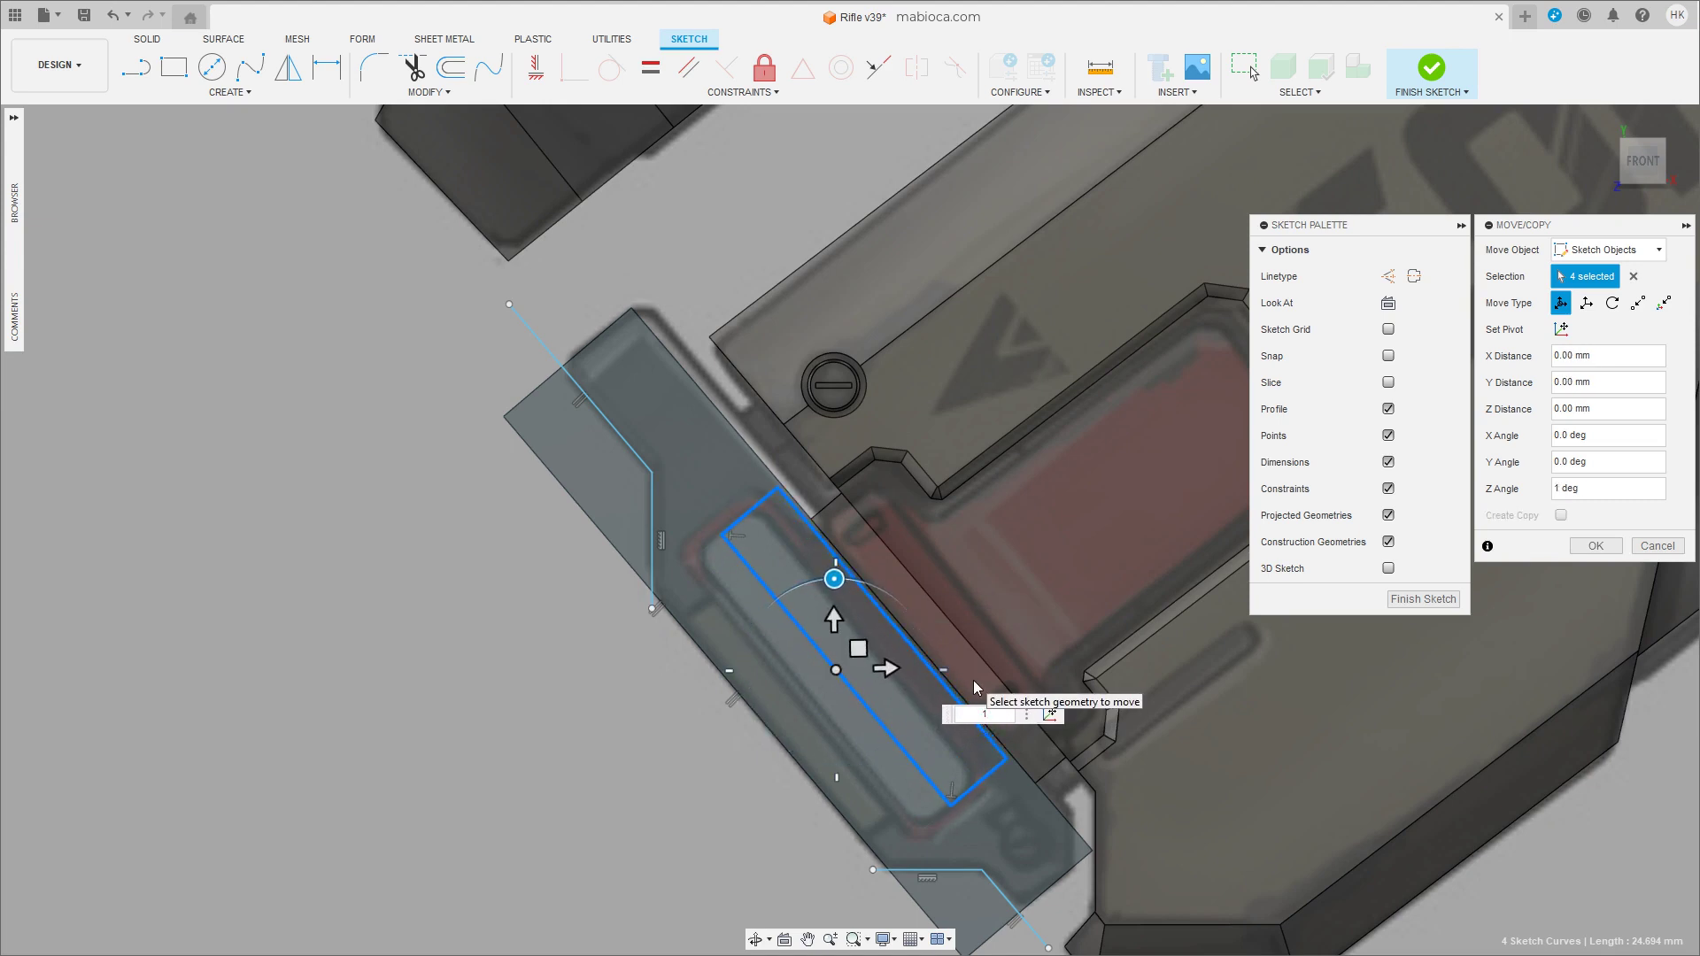
{"action": "left_click_drag", "start_coordinate": [858, 649], "coordinate": [834, 673]}
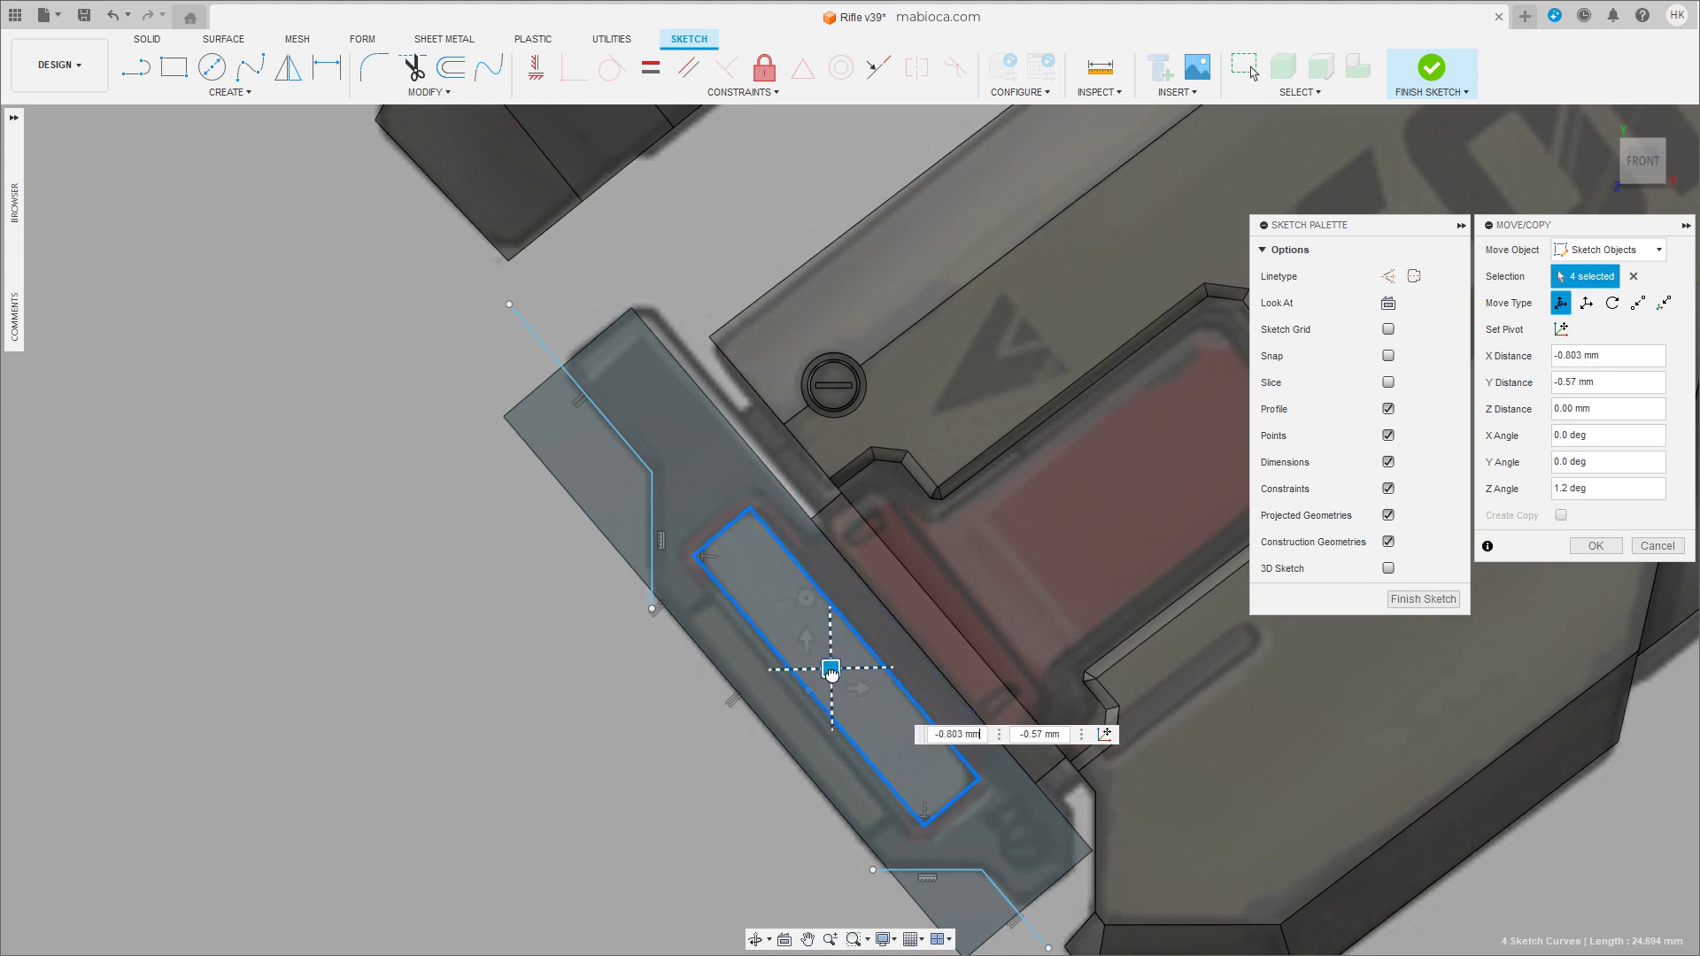
{"action": "left_click", "coordinate": [1412, 603]}
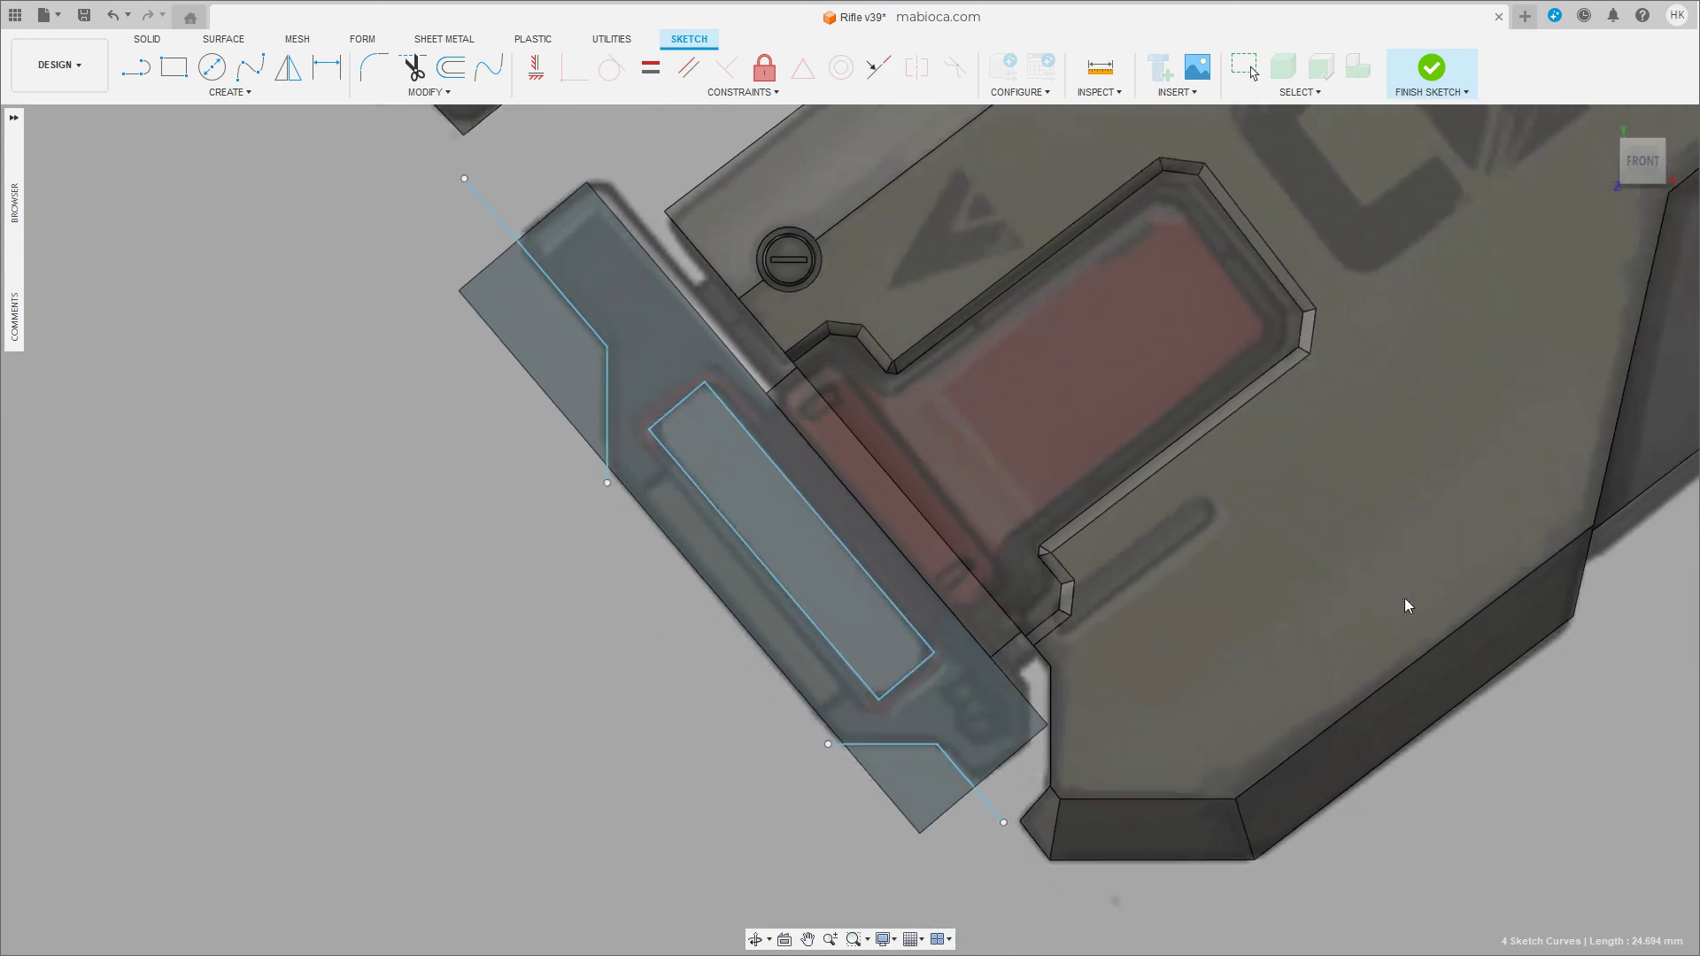
Split the block using the three sketched cutting surfaces.
{"action": "left_click", "coordinate": [652, 311]}
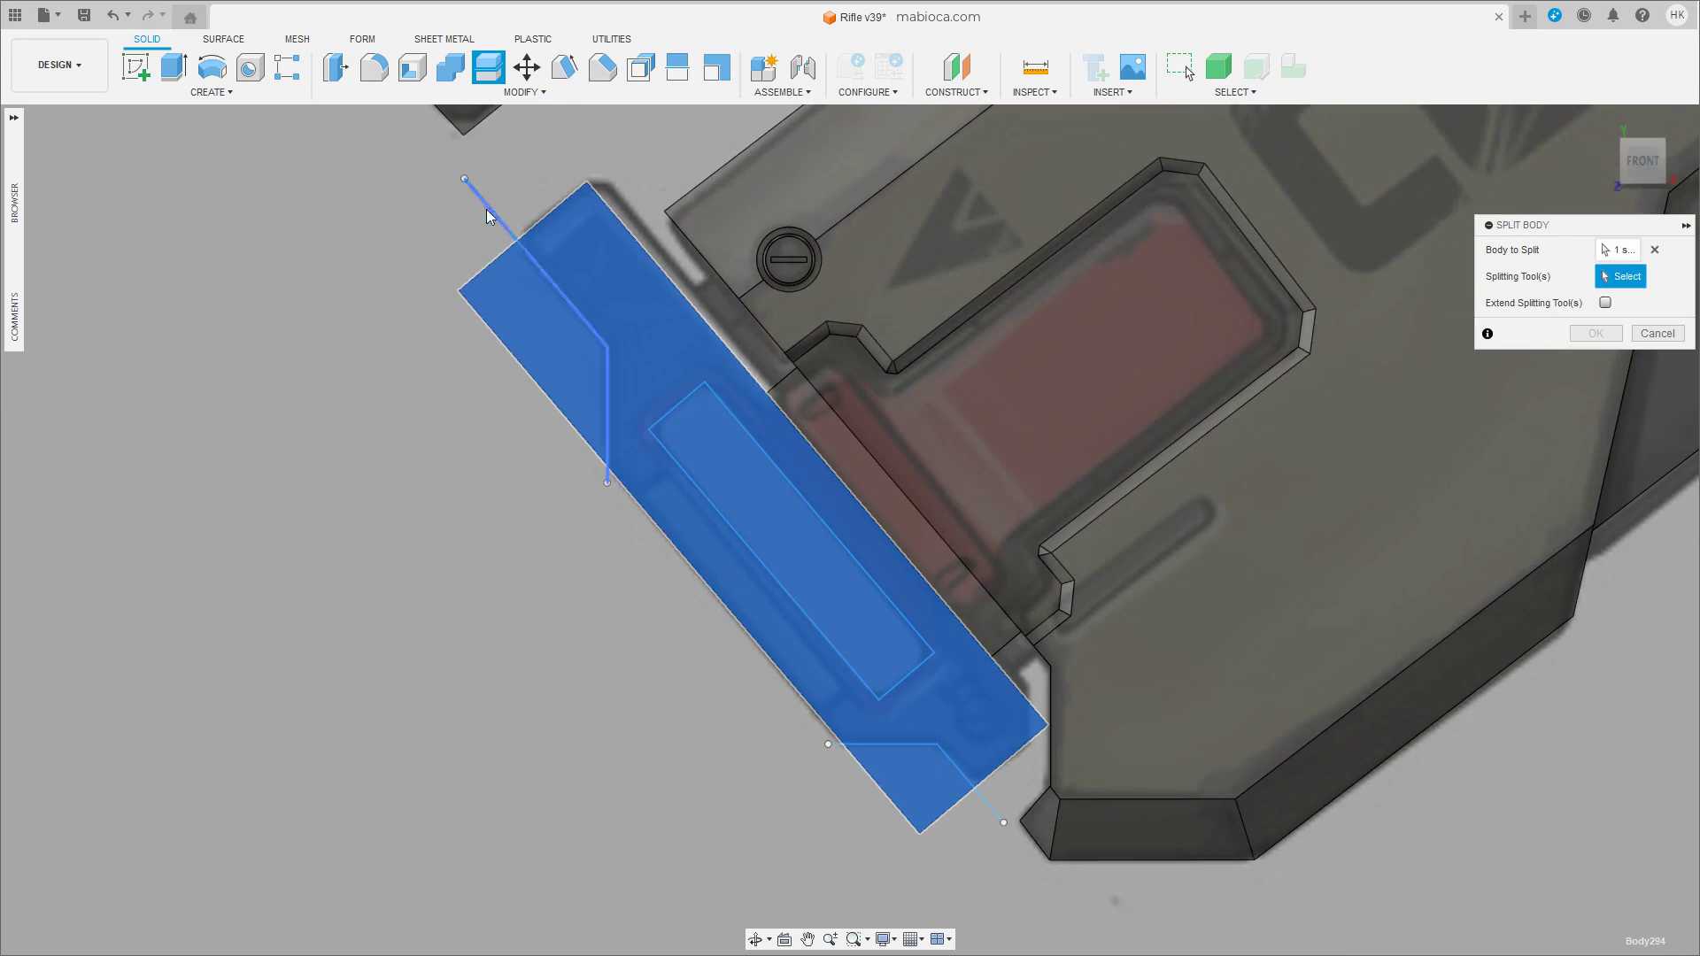
{"action": "left_click", "coordinate": [522, 250]}
{"action": "left_click", "coordinate": [824, 638]}
{"action": "left_click", "coordinate": [886, 747]}
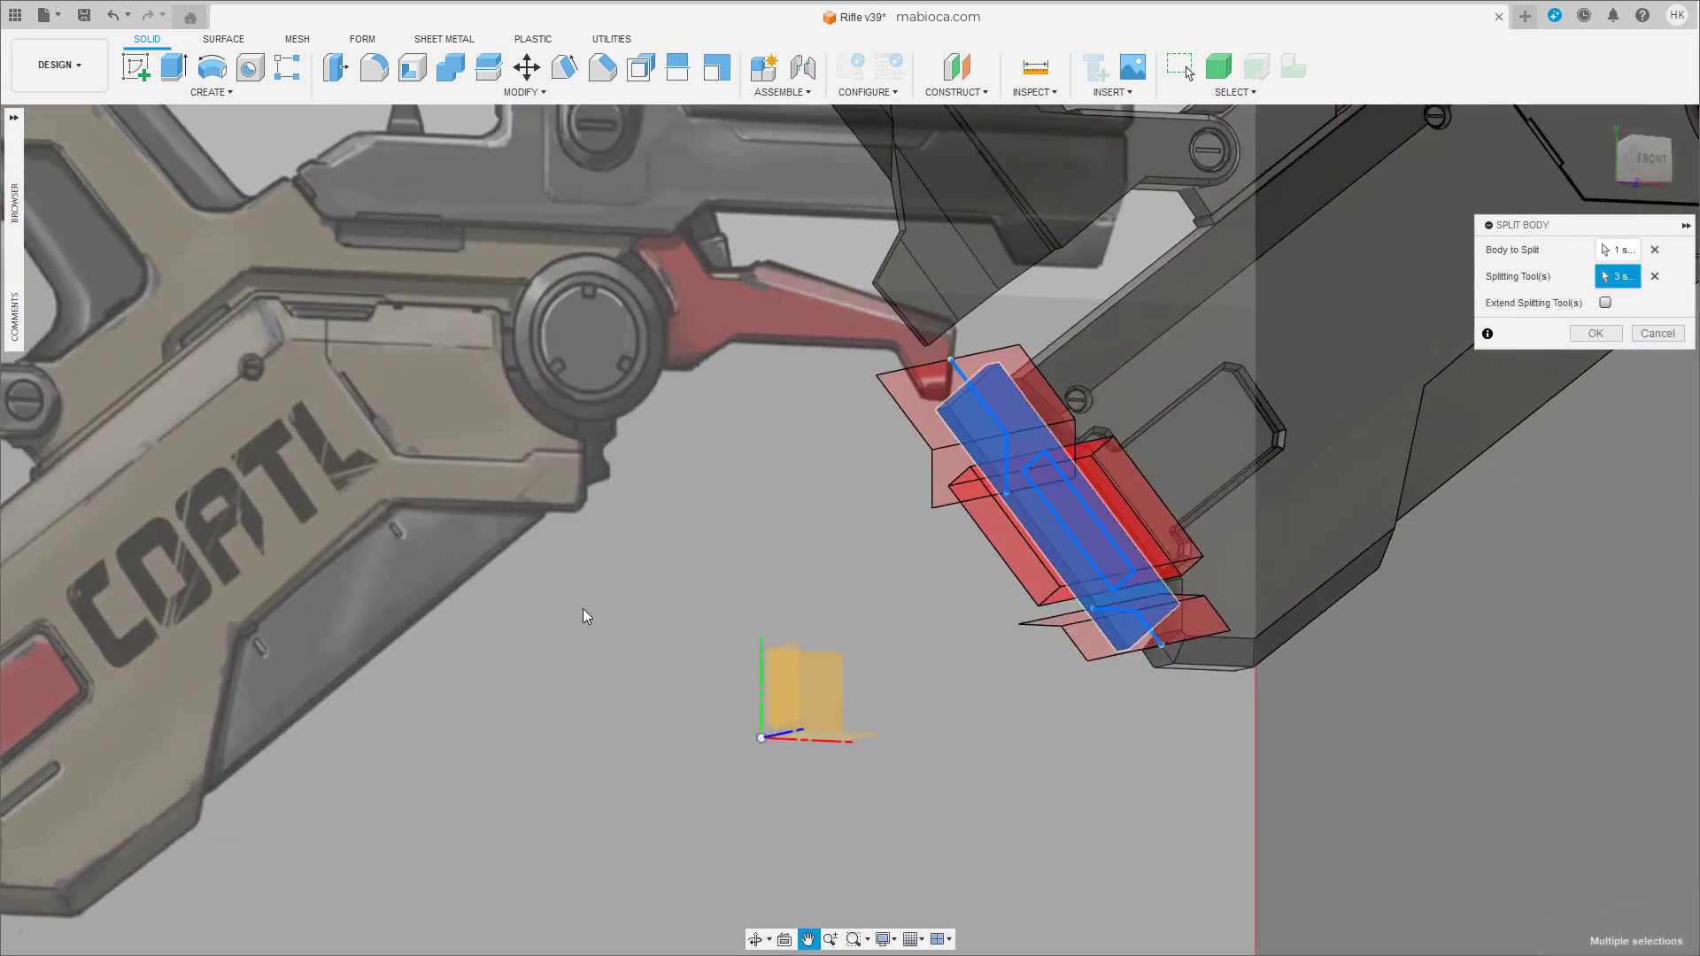
{"action": "left_click", "coordinate": [1595, 333]}
Select the split-off end piece and long bar, then pick a block edge.
{"action": "left_click", "coordinate": [978, 419]}
{"action": "left_click", "coordinate": [1107, 549], "text": "ctrl"}
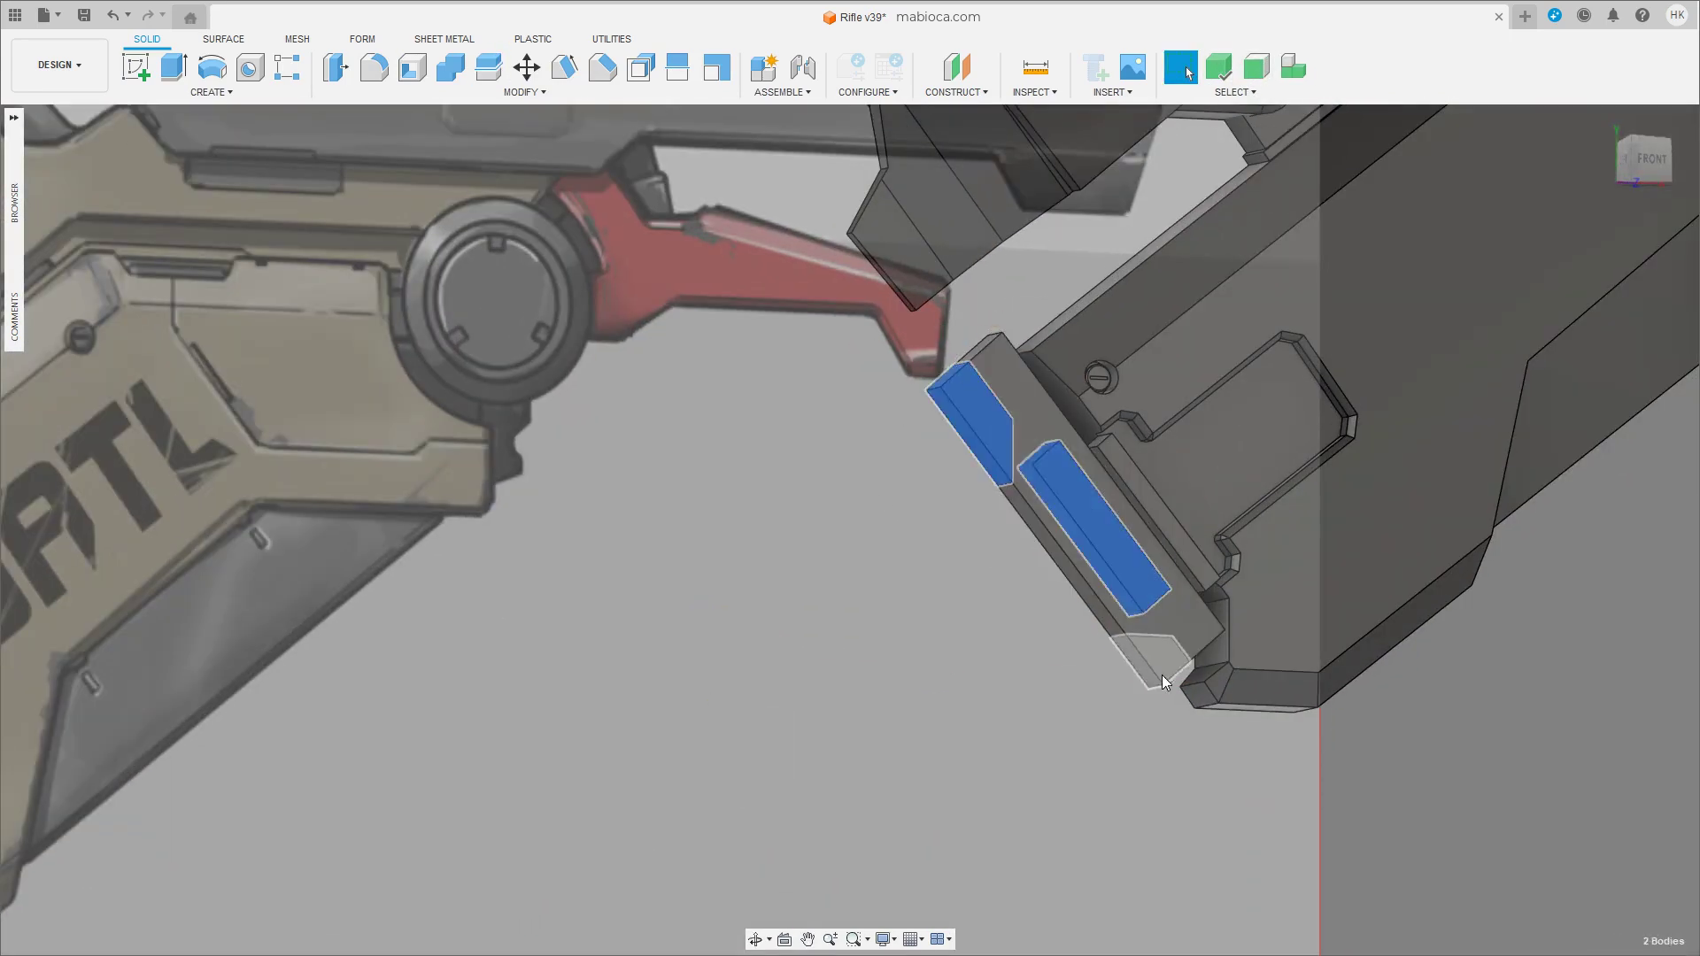
{"action": "left_click", "coordinate": [1041, 692]}
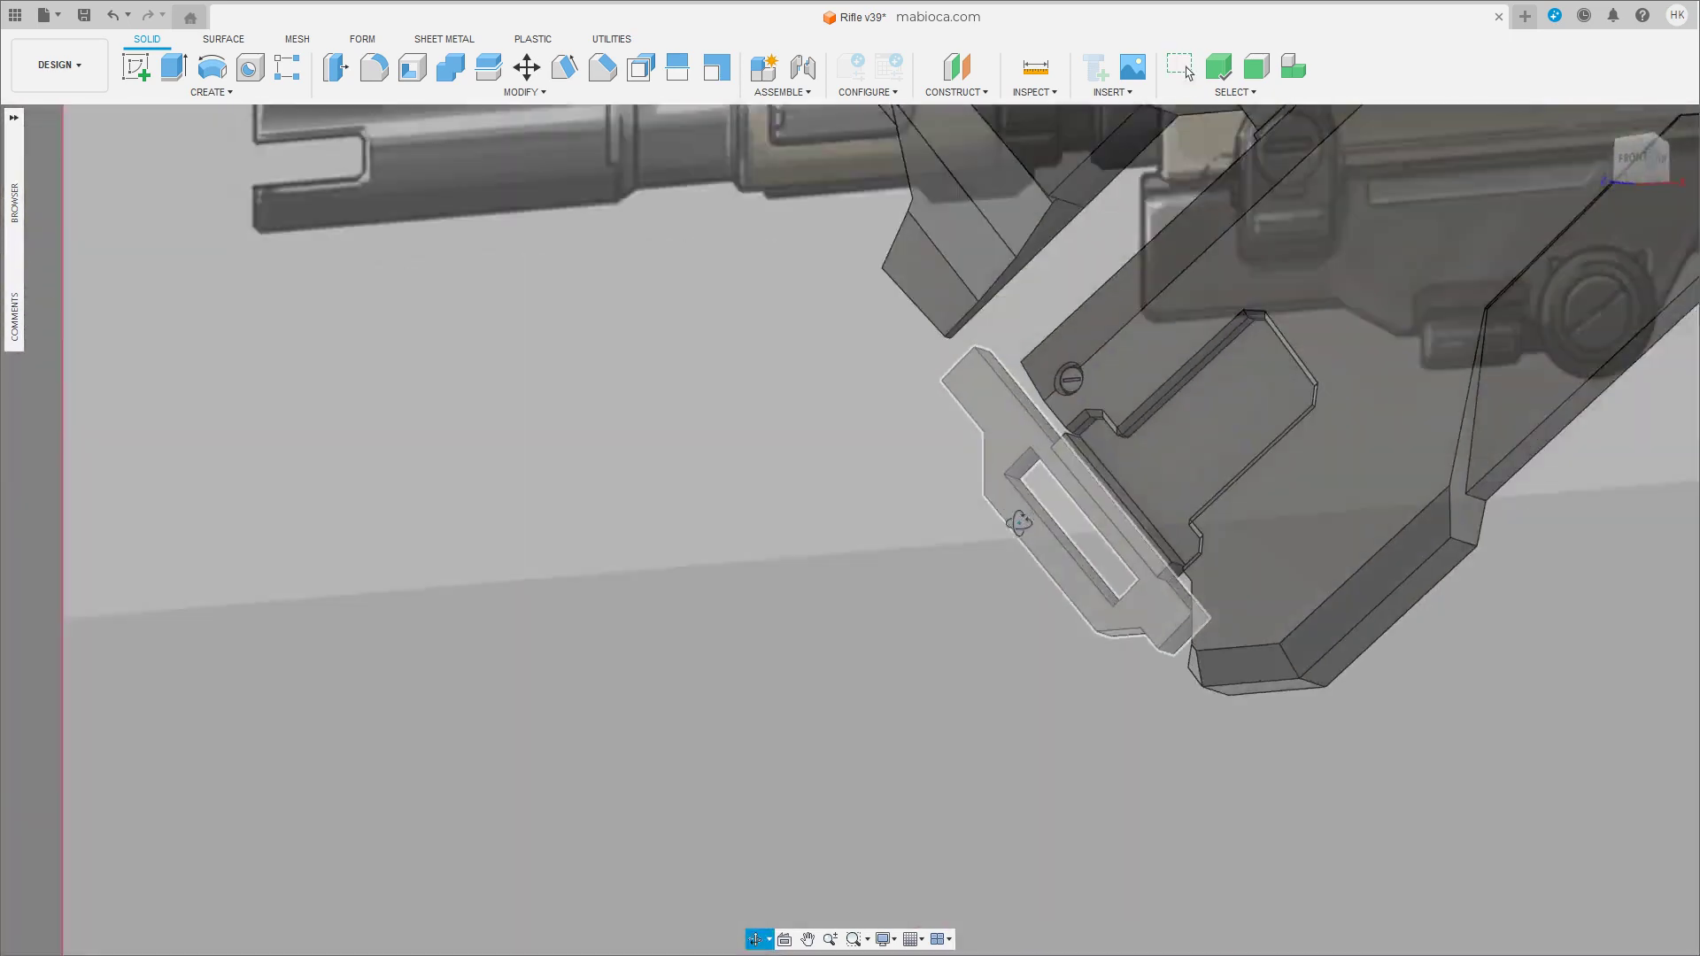
{"action": "scroll", "coordinate": [1175, 624], "scroll_direction": "up", "scroll_amount": 3}
{"action": "scroll", "coordinate": [1171, 616], "scroll_direction": "up", "scroll_amount": 5}
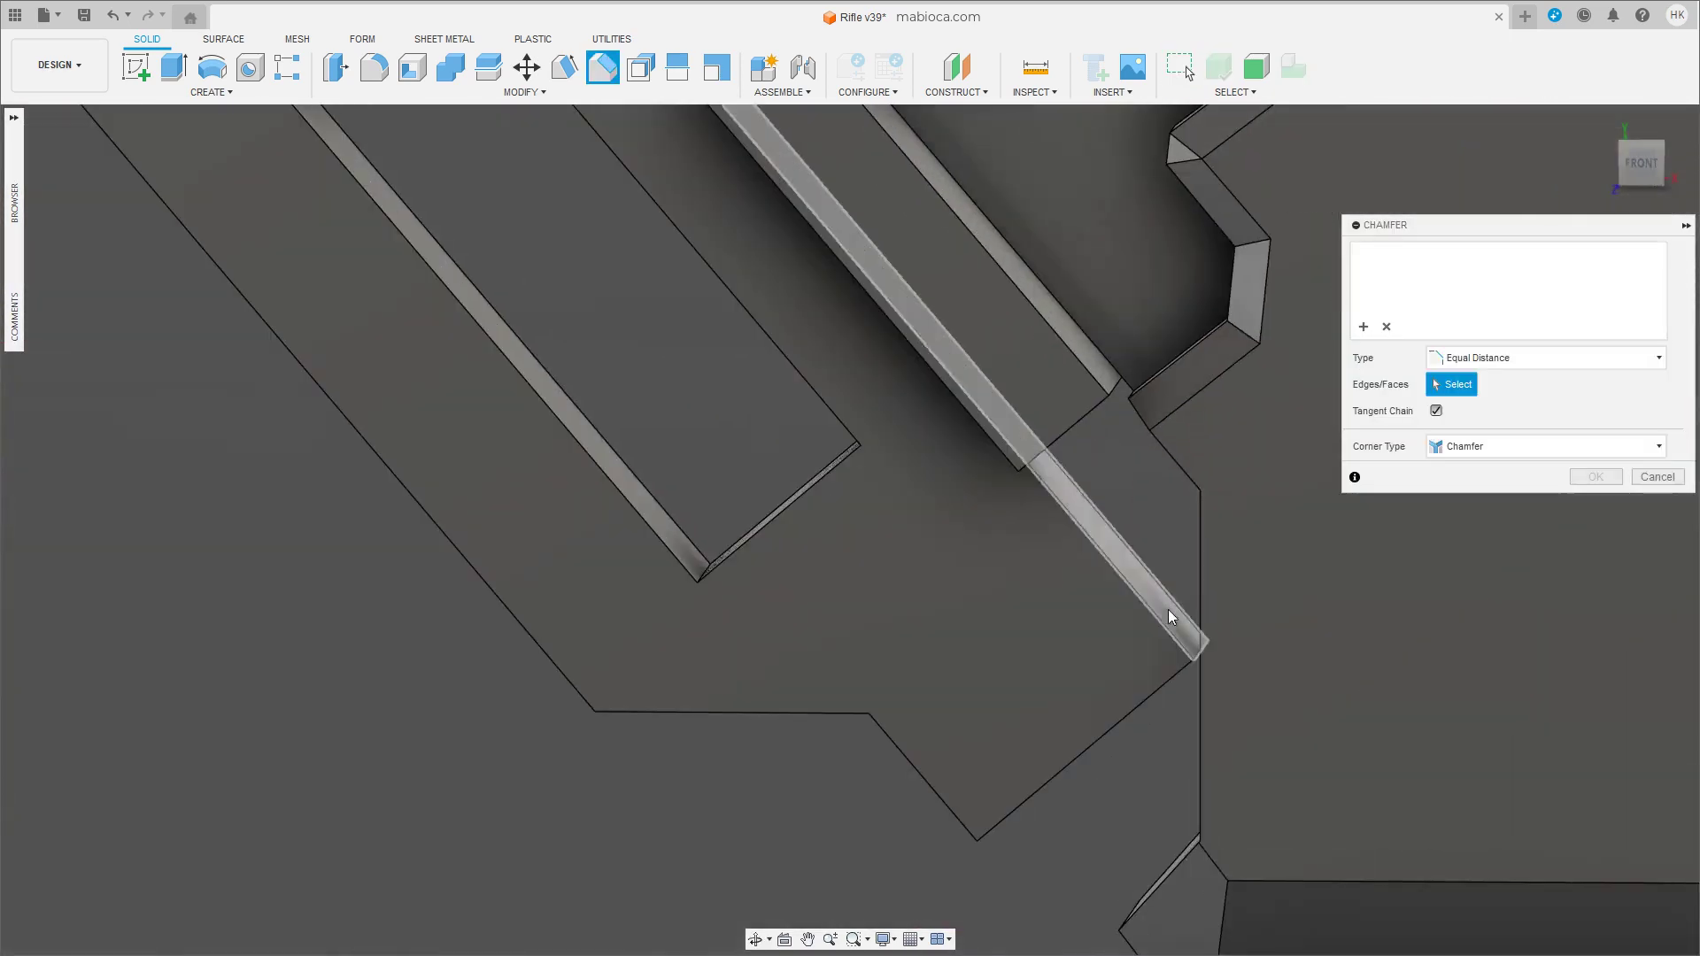
Chamfer the block's corner edge by 0.687 mm after a failed first attempt.
{"action": "left_click", "coordinate": [1198, 651]}
{"action": "left_click", "coordinate": [1206, 653]}
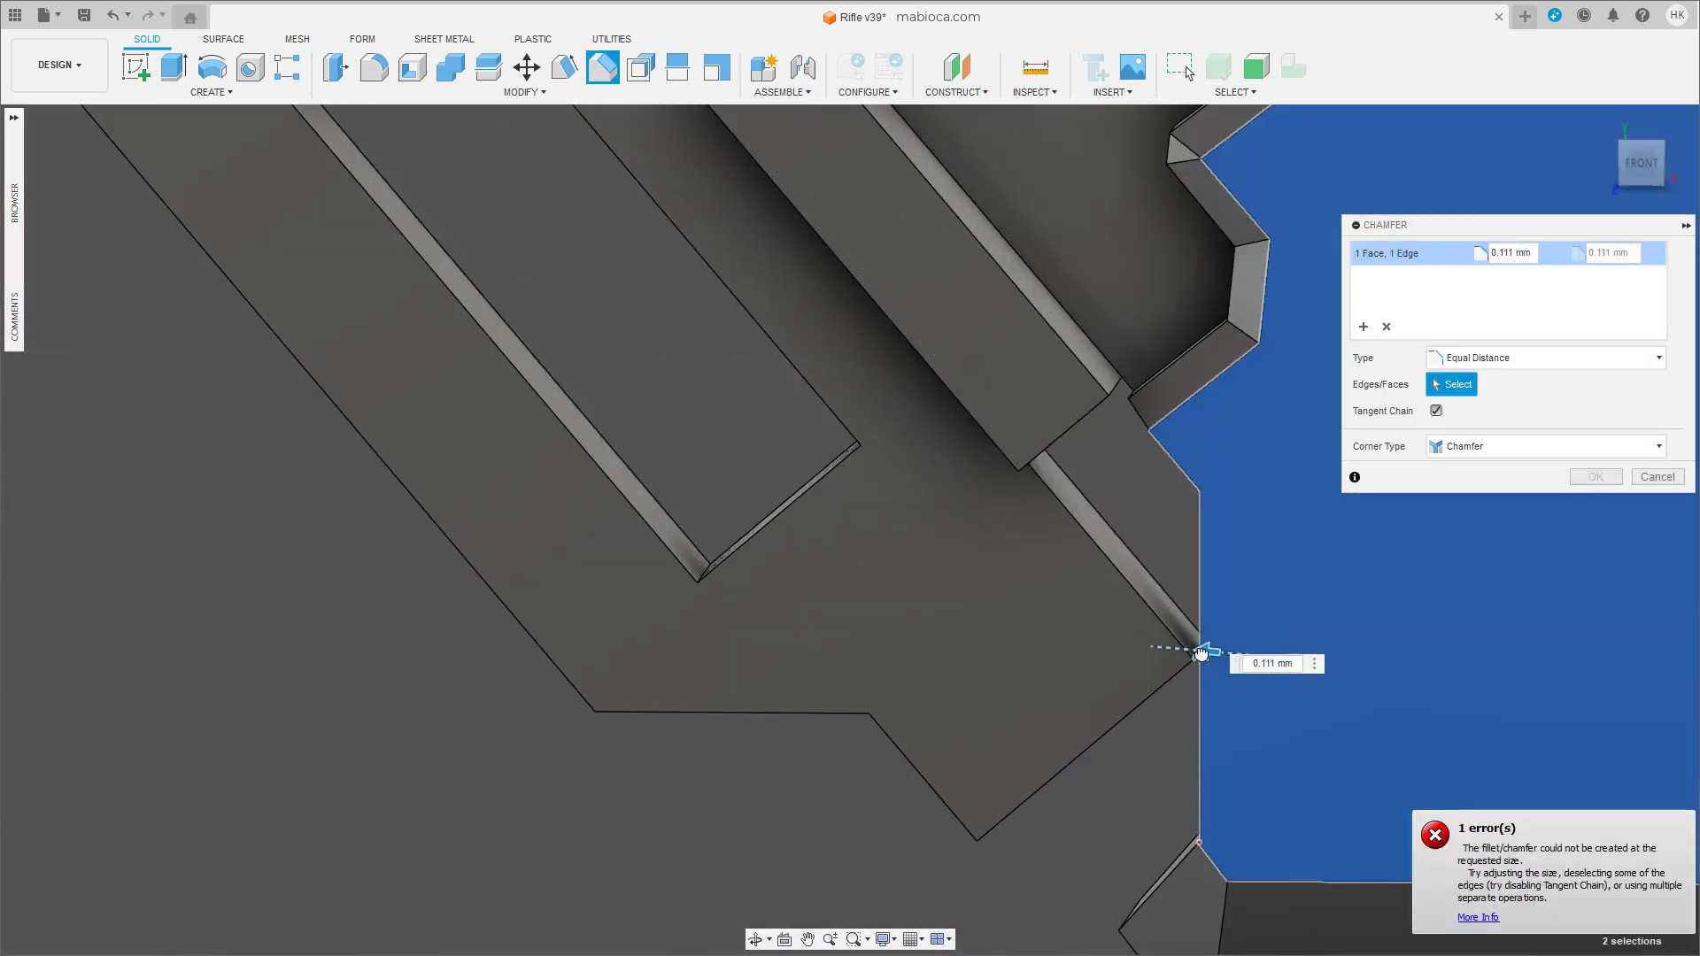
{"action": "key", "text": "Escape"}
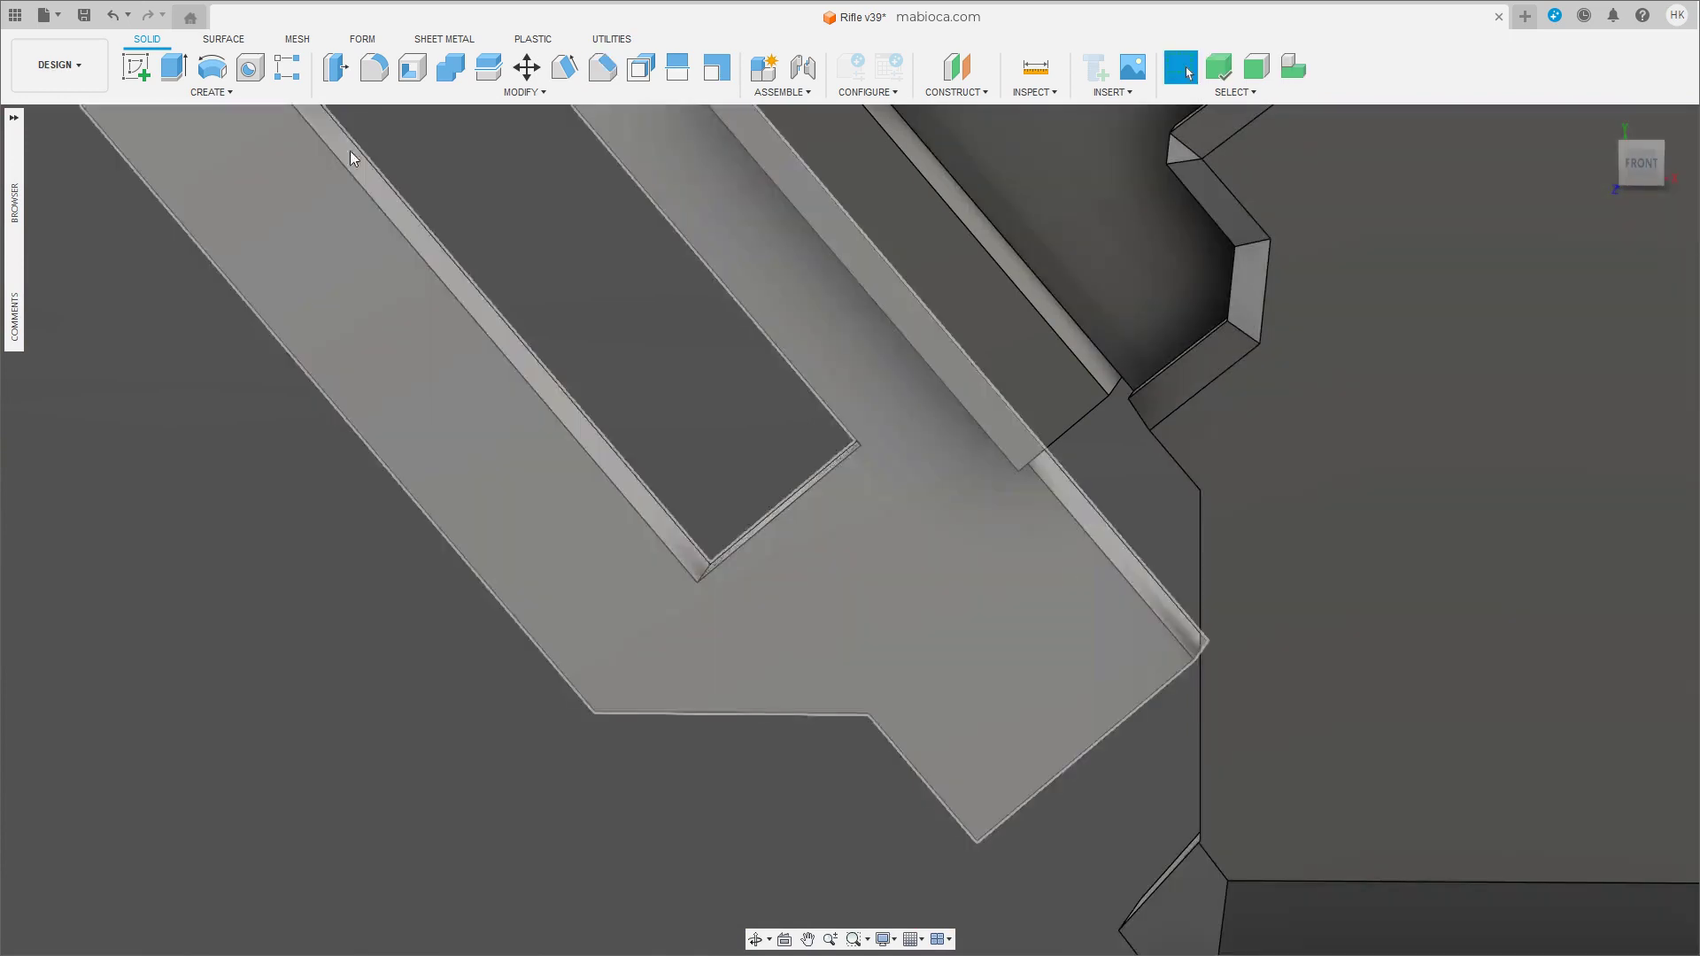
{"action": "left_click", "coordinate": [603, 67]}
{"action": "left_click", "coordinate": [1197, 652]}
{"action": "left_click_drag", "start_coordinate": [1207, 652], "coordinate": [1168, 651]}
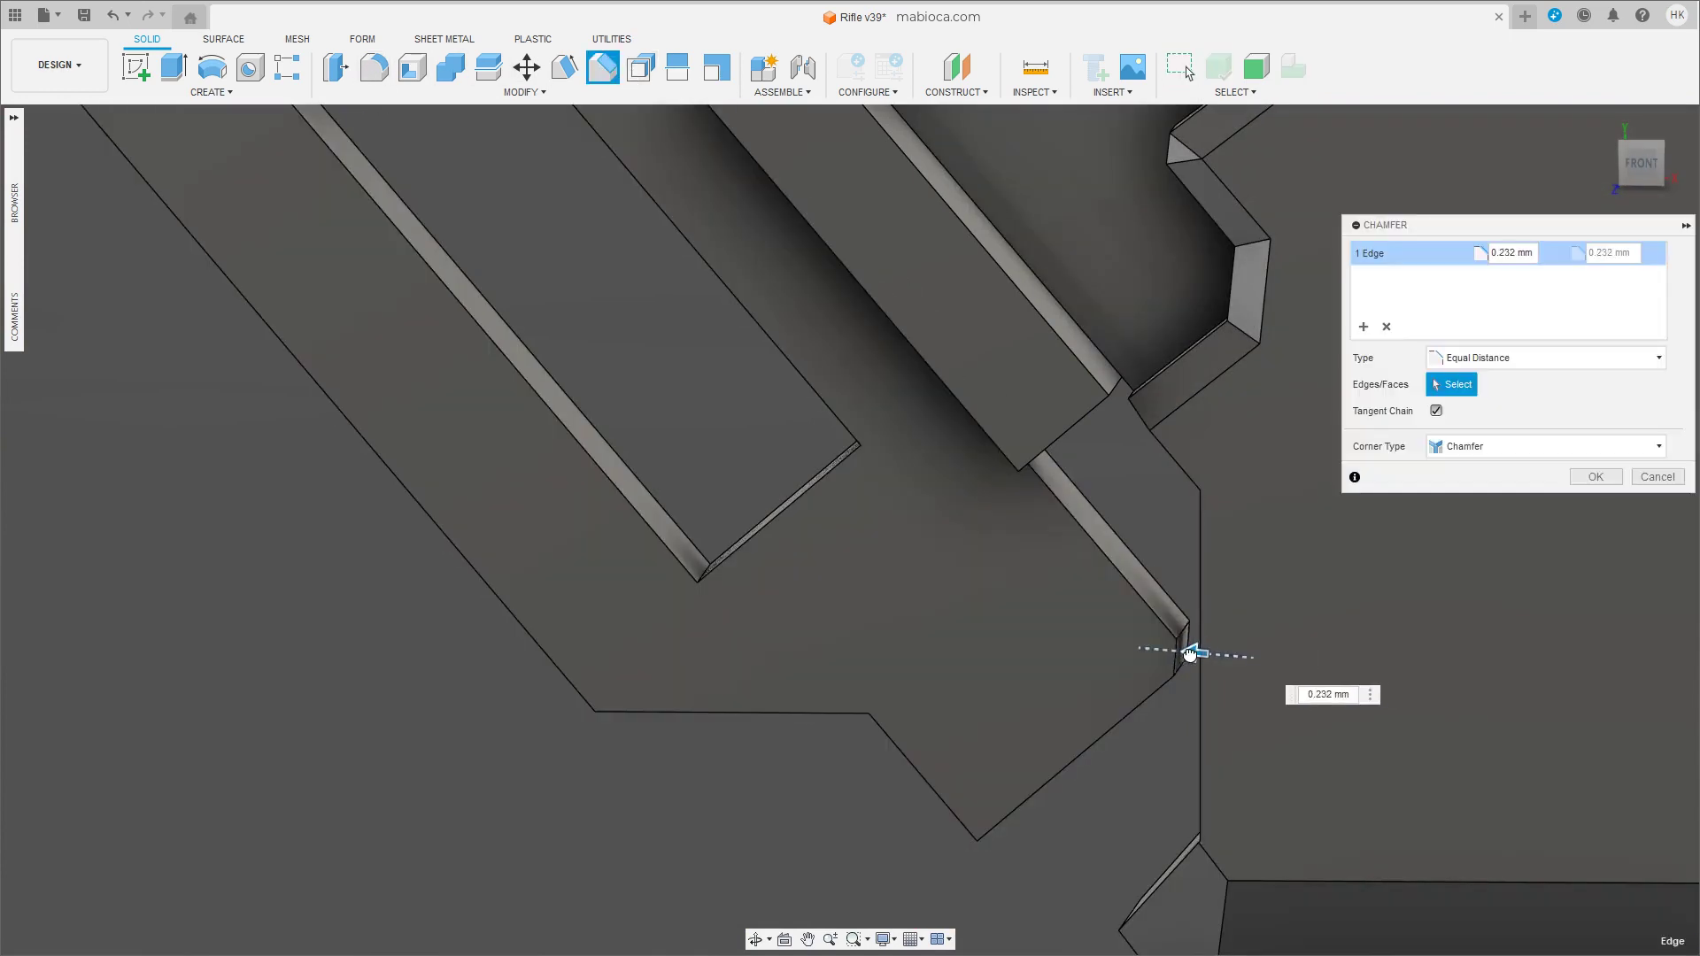
{"action": "middle_click_drag", "start_coordinate": [1166, 645], "coordinate": [1017, 865]}
{"action": "left_click_drag", "start_coordinate": [1018, 865], "coordinate": [1006, 737]}
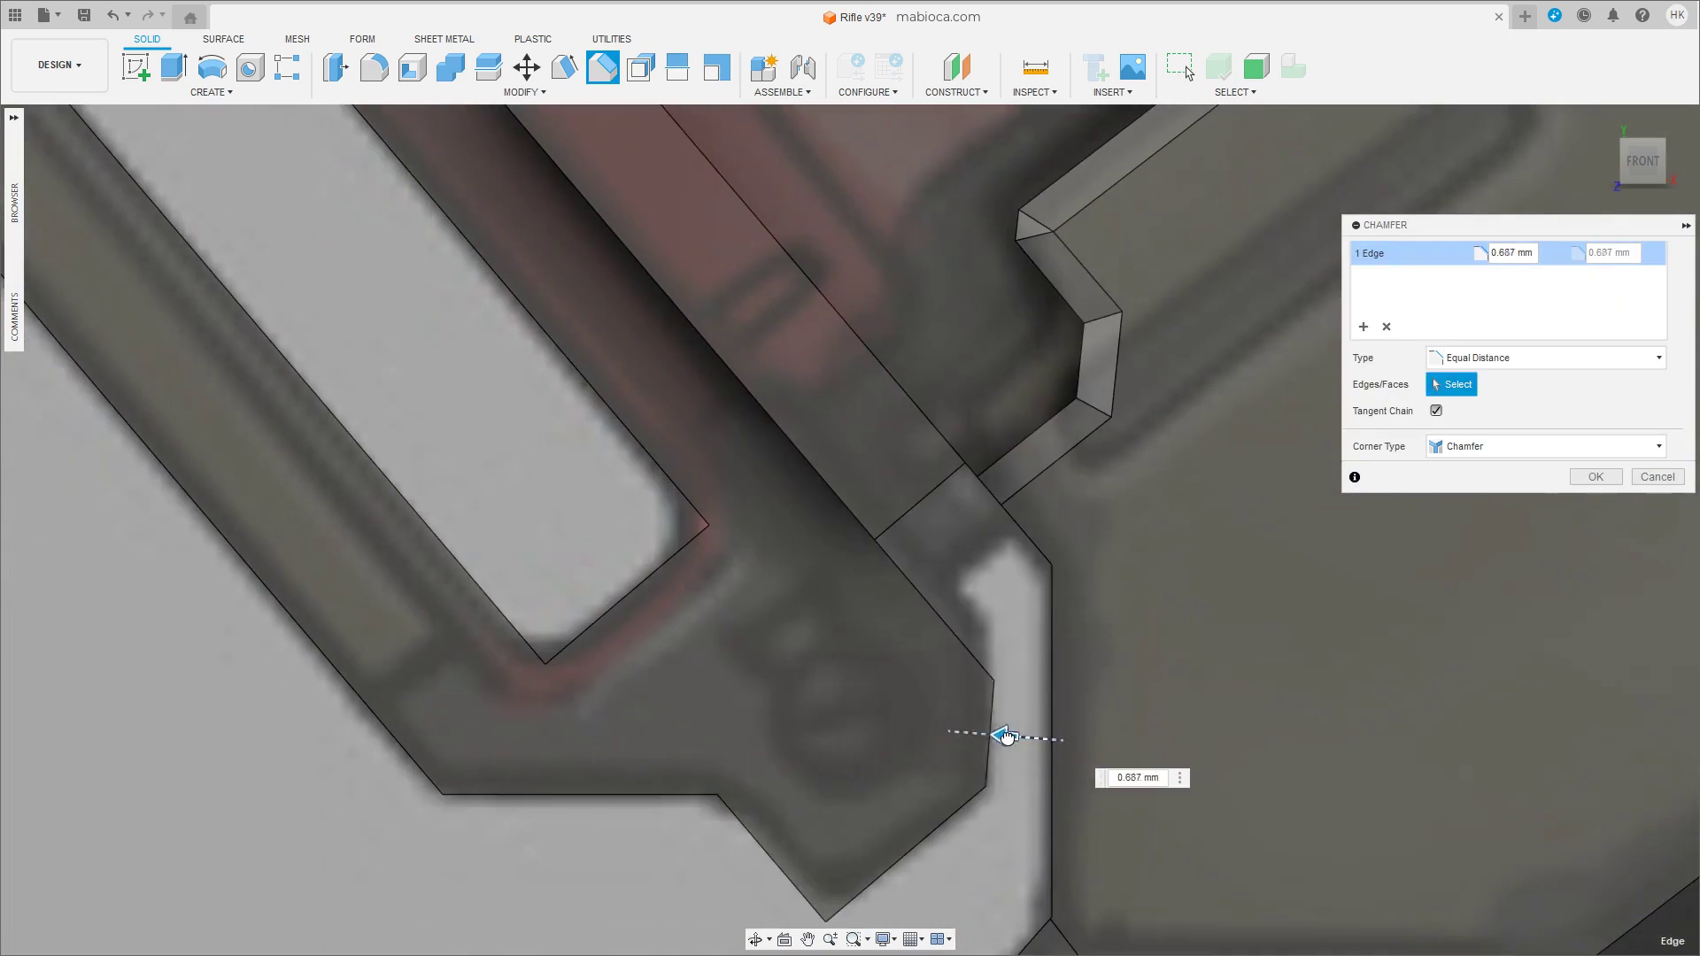
{"action": "key", "text": "Return"}
{"action": "scroll", "coordinate": [921, 508], "scroll_direction": "down", "scroll_amount": 5}
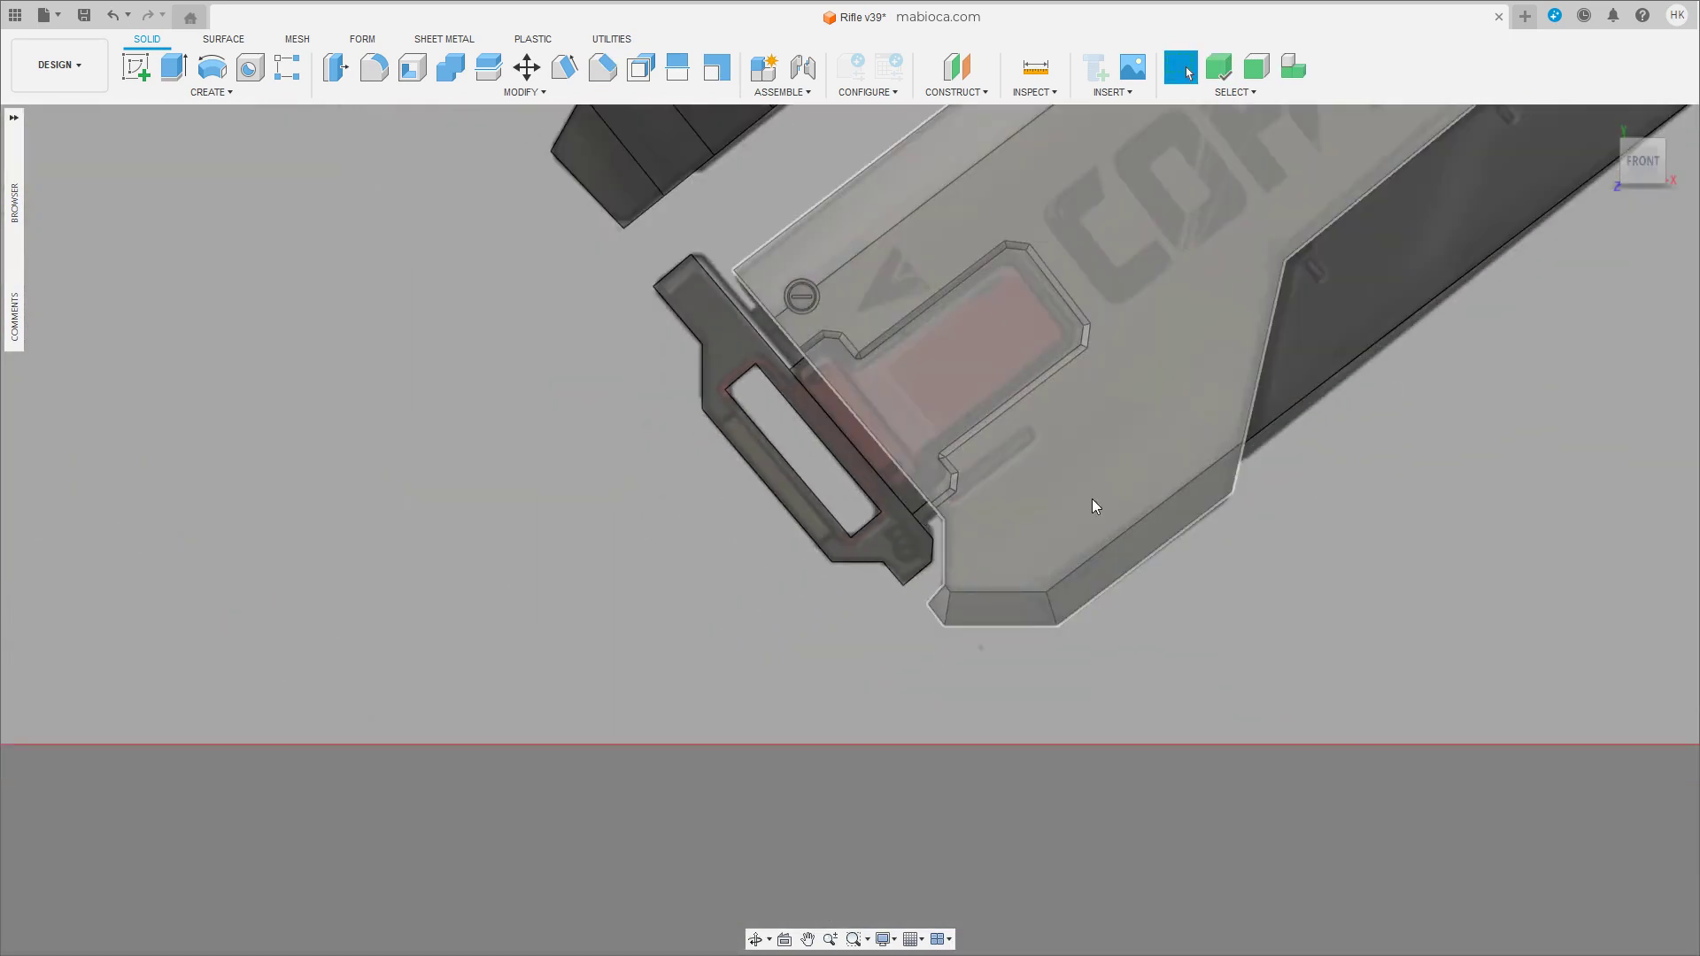
Tilt the rail's top face -0.7° and offset it -0.833 mm with Move/Copy.
{"action": "left_click", "coordinate": [852, 426]}
{"action": "scroll", "coordinate": [852, 427], "scroll_direction": "up", "scroll_amount": 3}
{"action": "scroll", "coordinate": [864, 409], "scroll_direction": "up", "scroll_amount": 3}
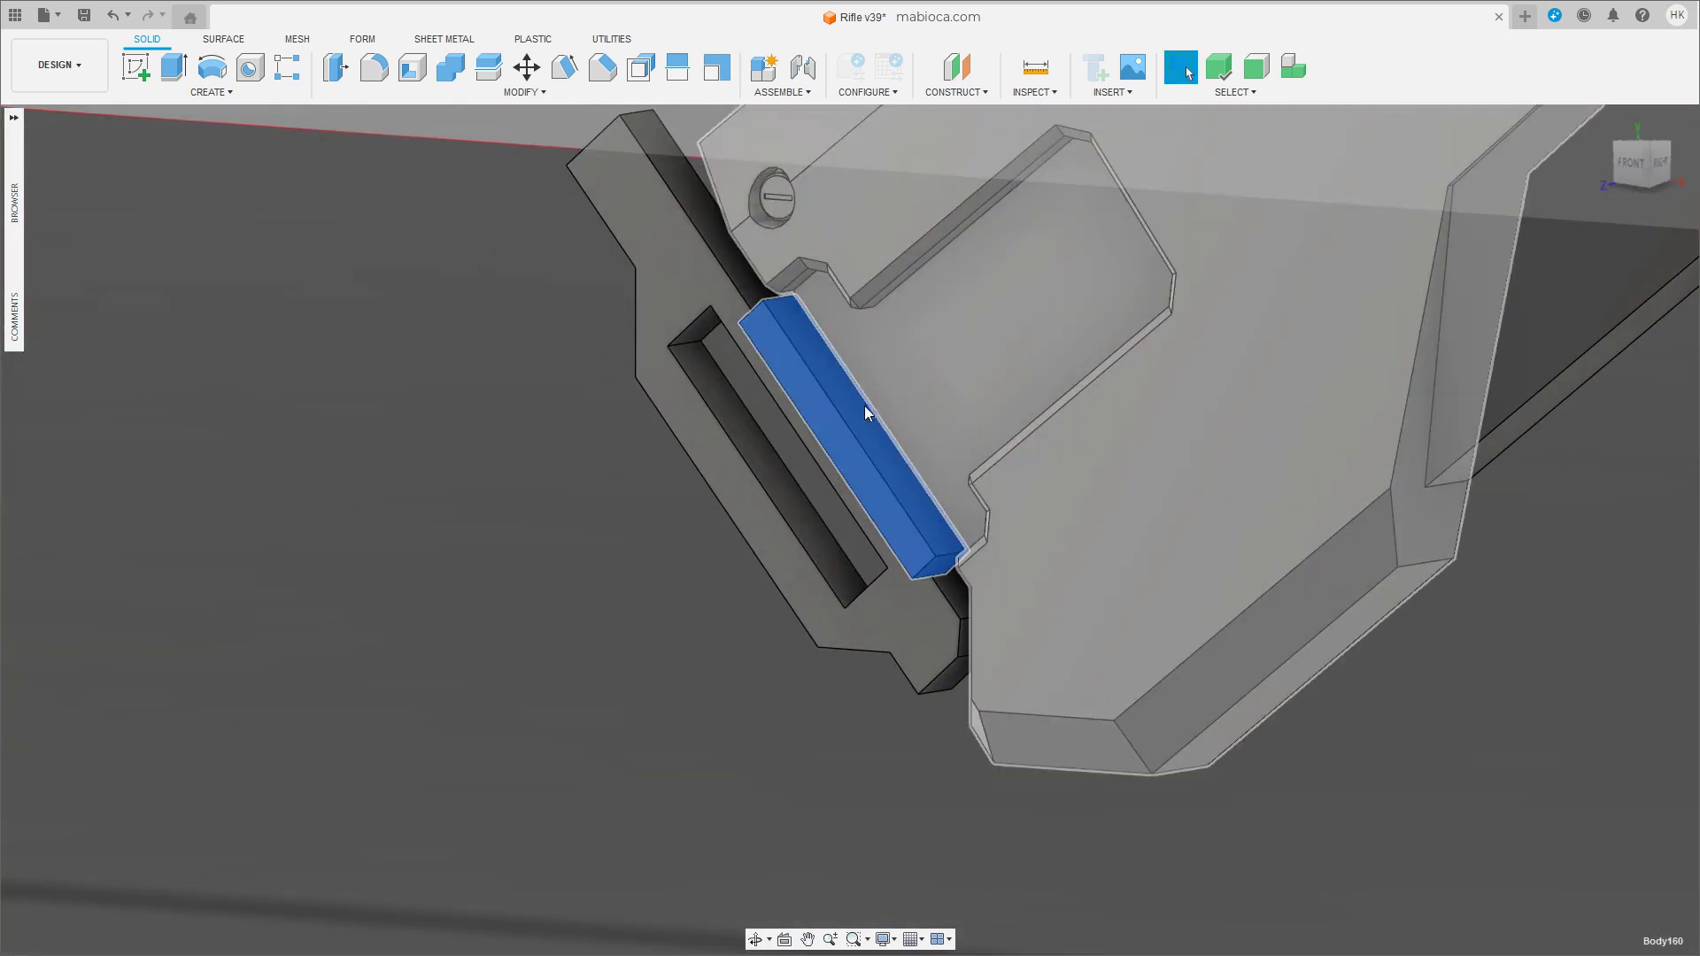
{"action": "left_click", "coordinate": [838, 374]}
{"action": "key", "text": "m"}
{"action": "left_click_drag", "start_coordinate": [890, 333], "coordinate": [894, 327]}
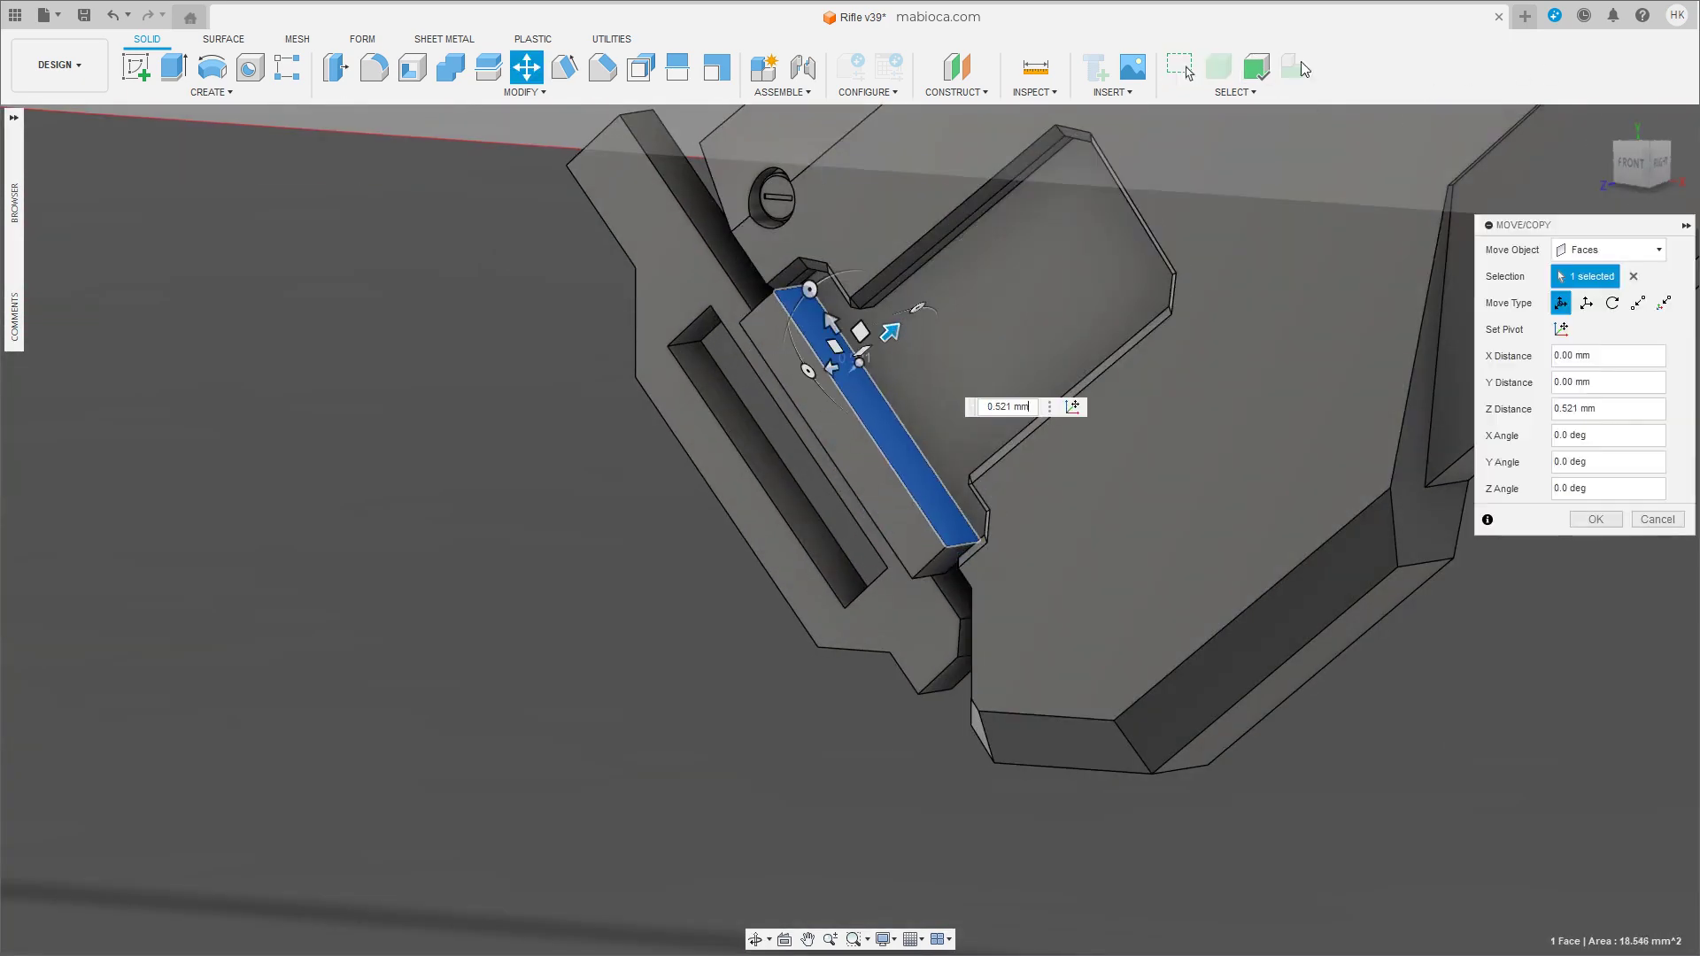
{"action": "left_click", "coordinate": [1630, 162]}
{"action": "left_click_drag", "start_coordinate": [465, 381], "coordinate": [521, 401]}
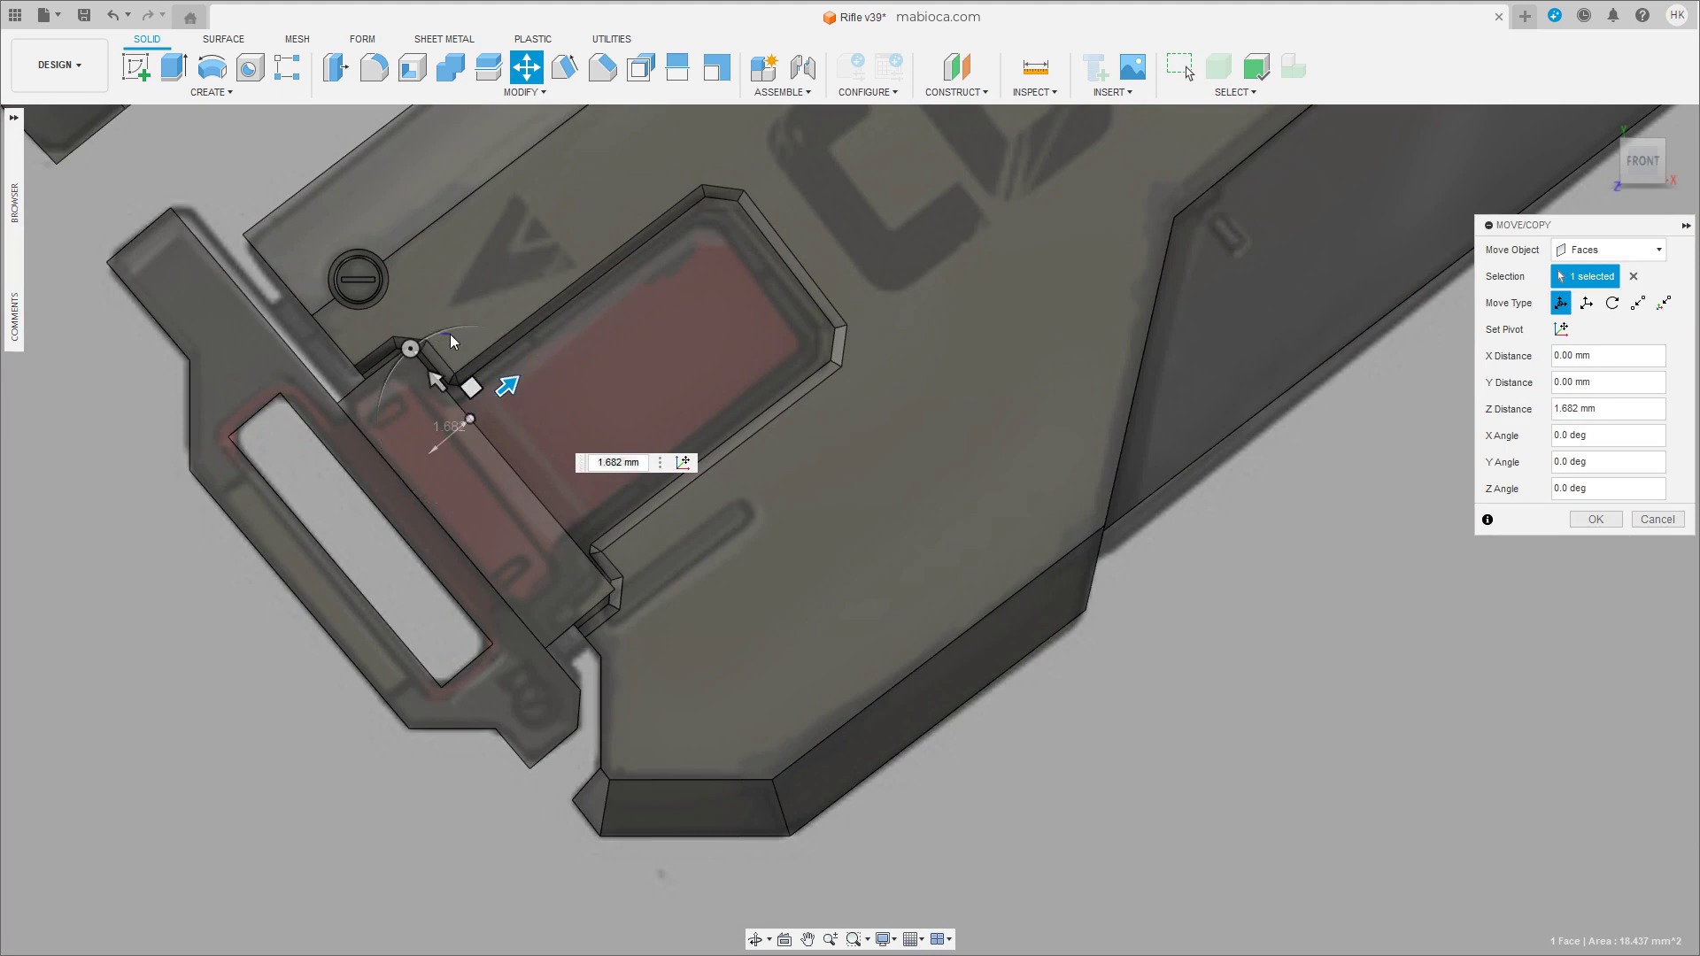
{"action": "left_click_drag", "start_coordinate": [450, 341], "coordinate": [622, 460]}
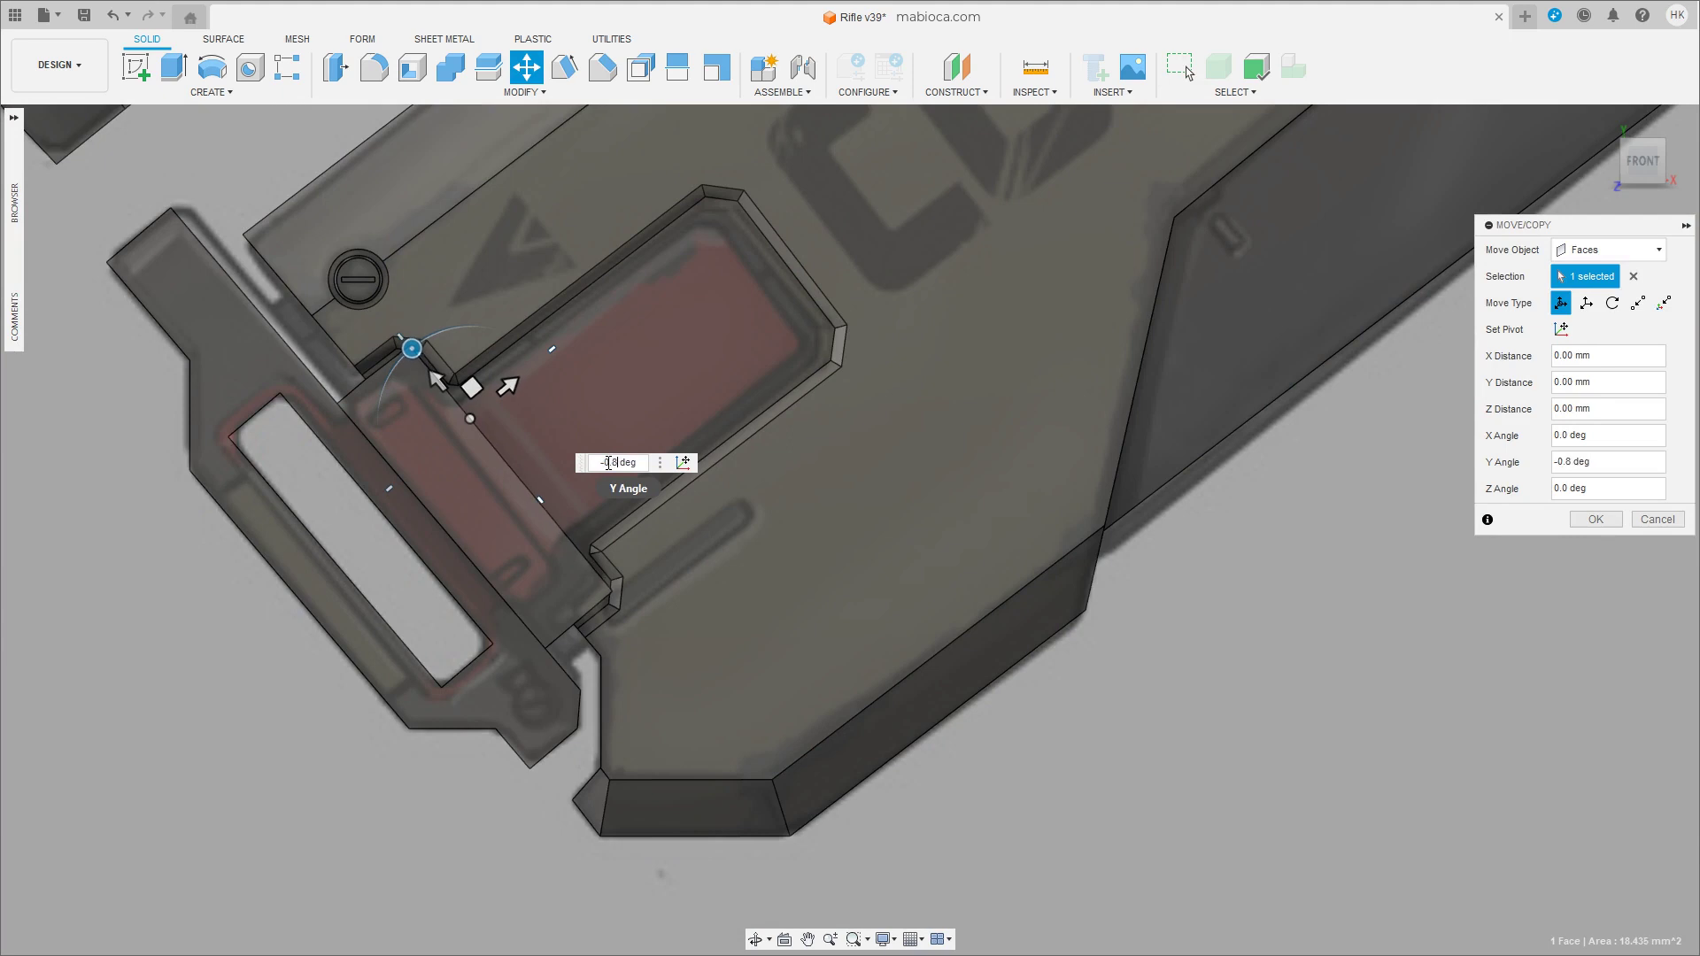
{"action": "left_click_drag", "start_coordinate": [508, 385], "coordinate": [479, 395]}
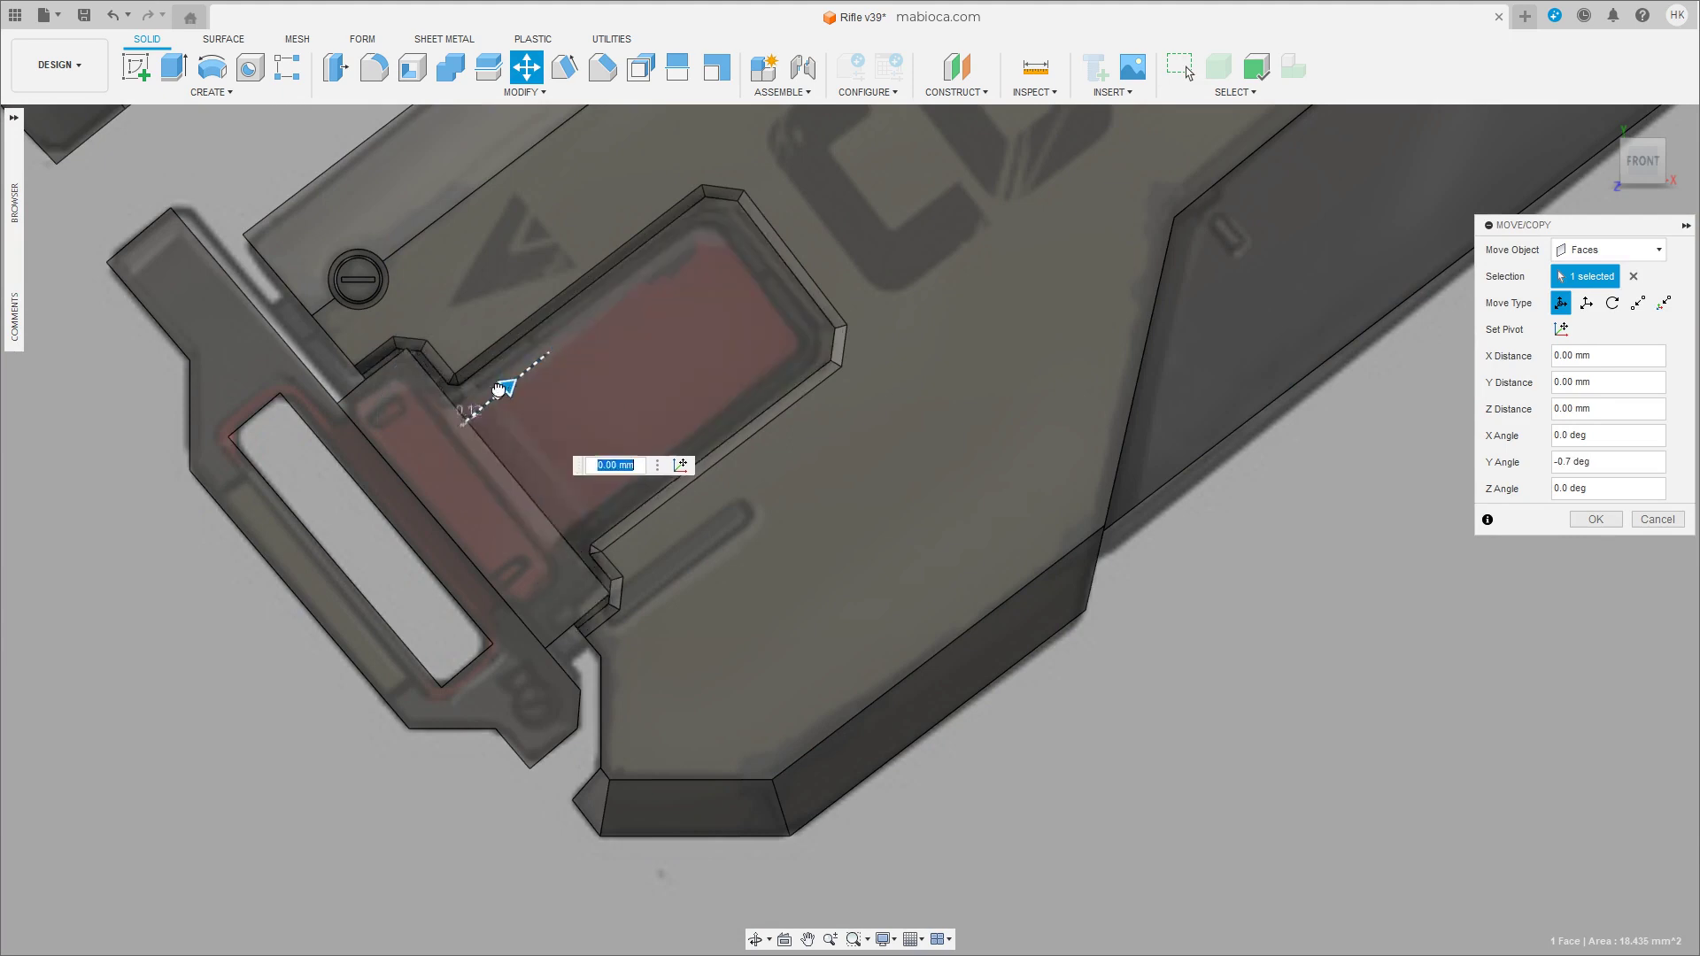
{"action": "left_click", "coordinate": [1592, 521]}
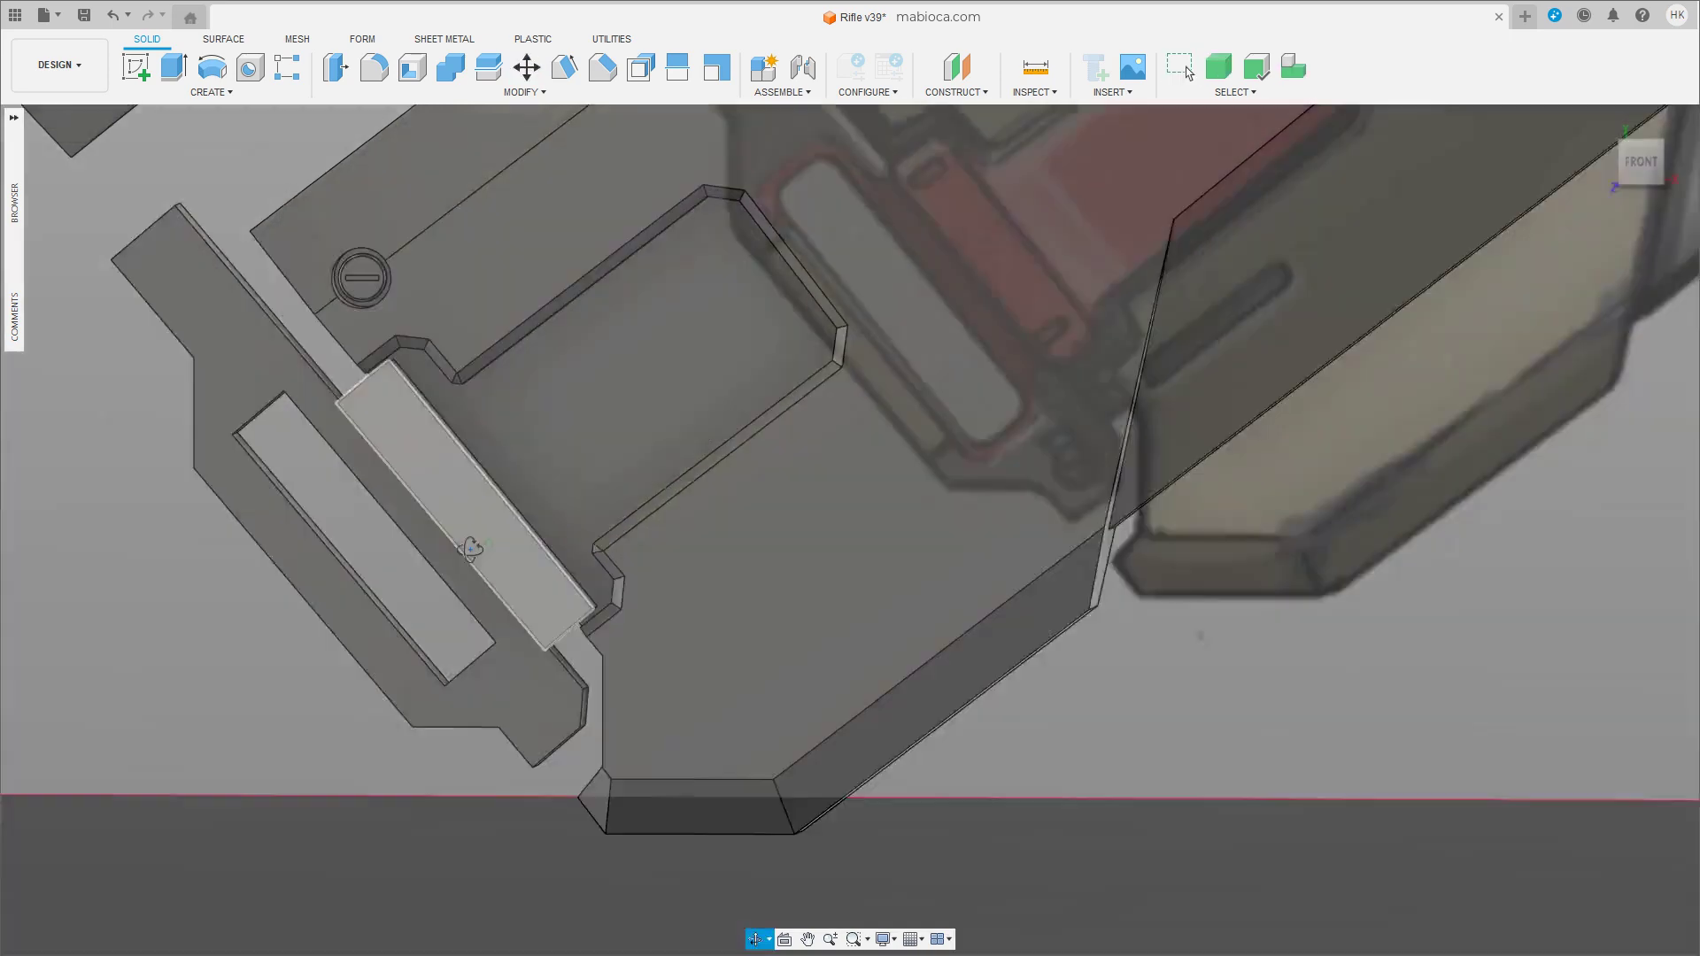
Extrude the rail's narrow face outward about 4 mm to form the latch box.
{"action": "left_click", "coordinate": [496, 476]}
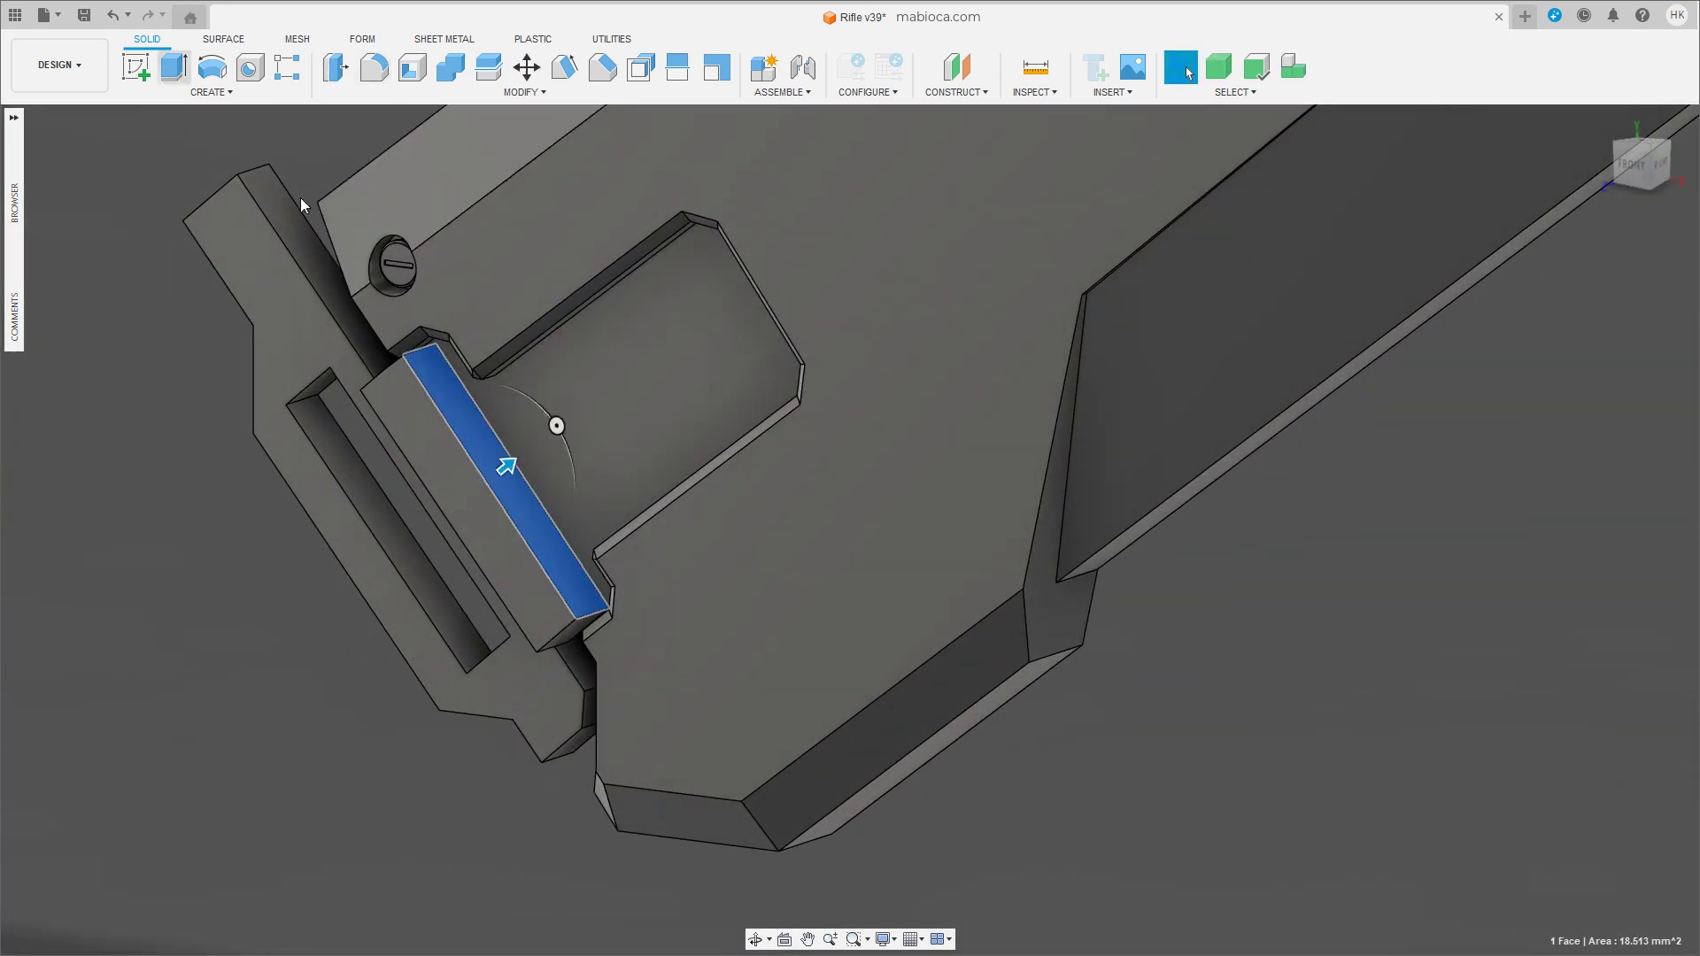
{"action": "key", "text": "e"}
{"action": "mouse_move", "coordinate": [563, 416]}
{"action": "left_mouse_down"}
{"action": "mouse_move", "coordinate": [756, 322]}
{"action": "mouse_move", "coordinate": [751, 277]}
{"action": "left_mouse_up"}
{"action": "key", "text": "Return"}
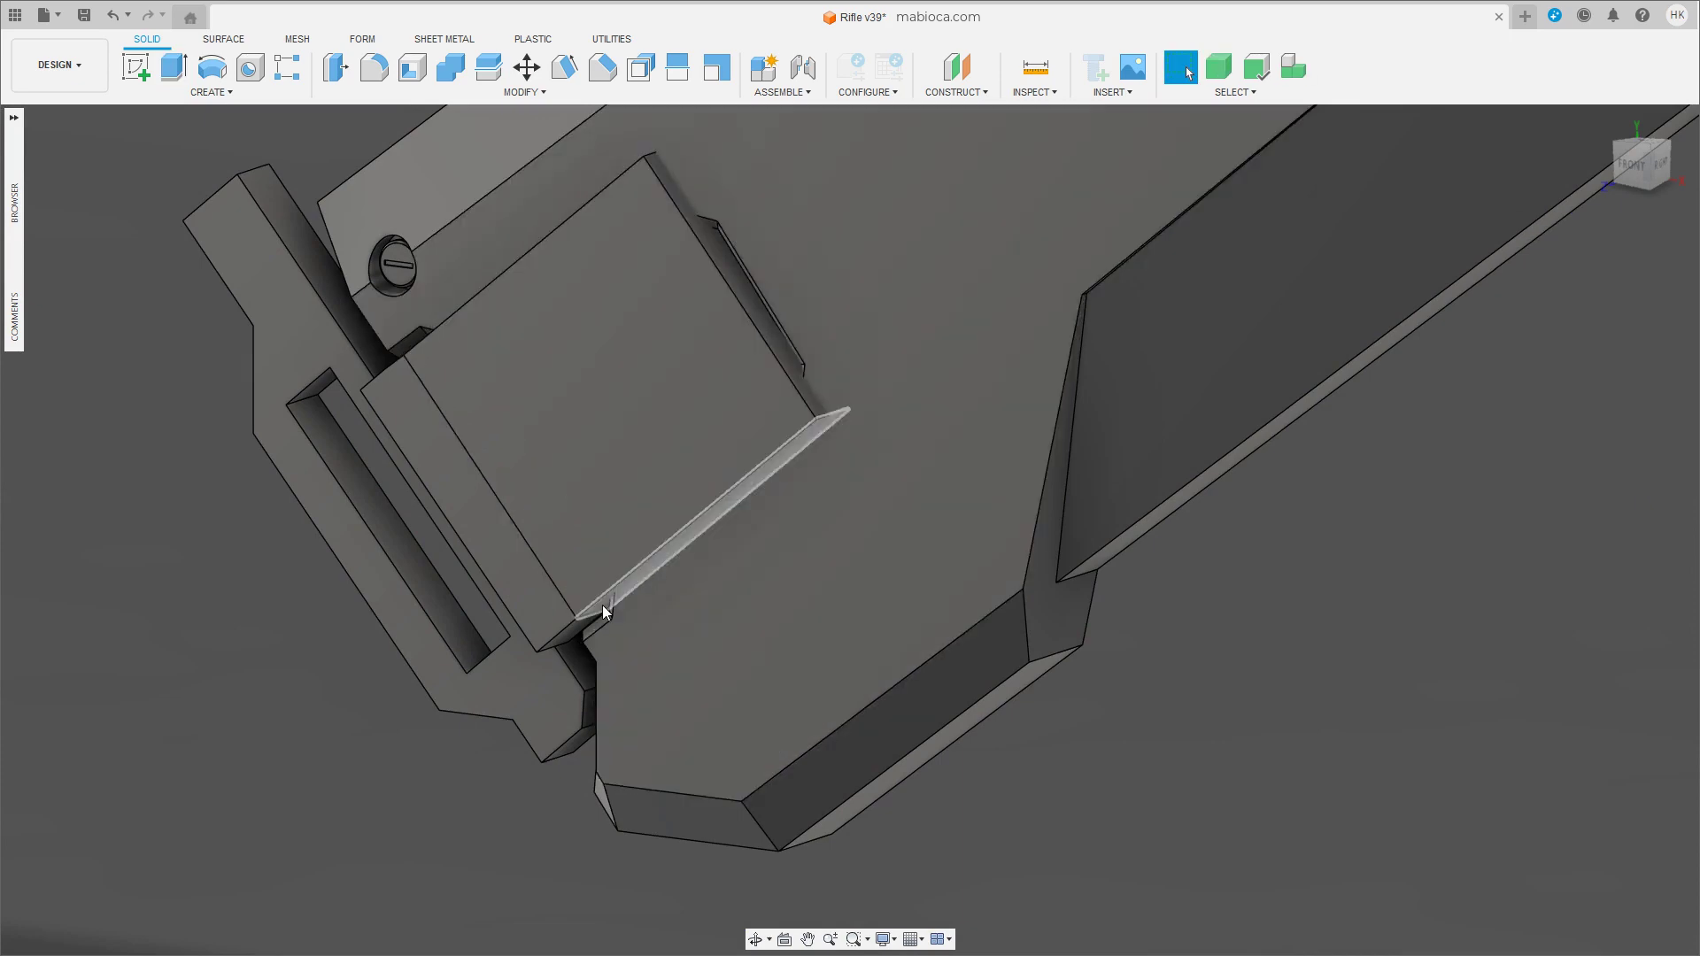
{"action": "left_click", "coordinate": [602, 604]}
Pull the latch box's end face back about 1.9 mm.
{"action": "middle_click_drag", "start_coordinate": [1279, 381], "coordinate": [1436, 361], "text": "shift"}
{"action": "key", "text": "m"}
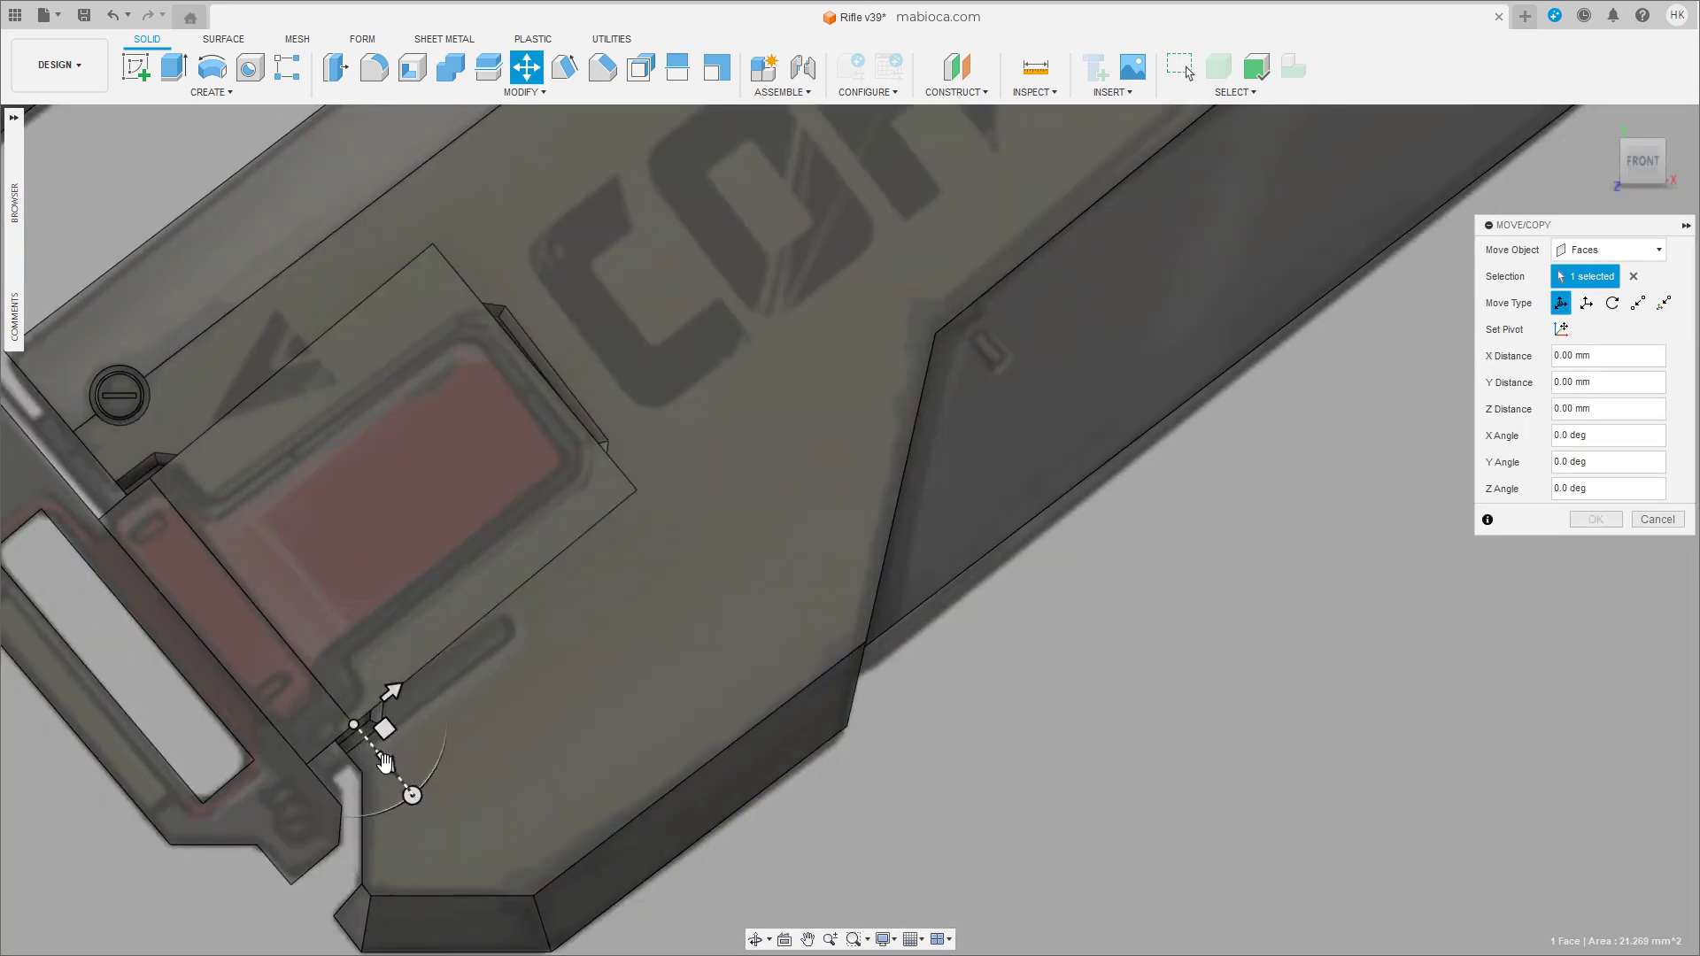
{"action": "left_click_drag", "start_coordinate": [376, 744], "coordinate": [343, 706]}
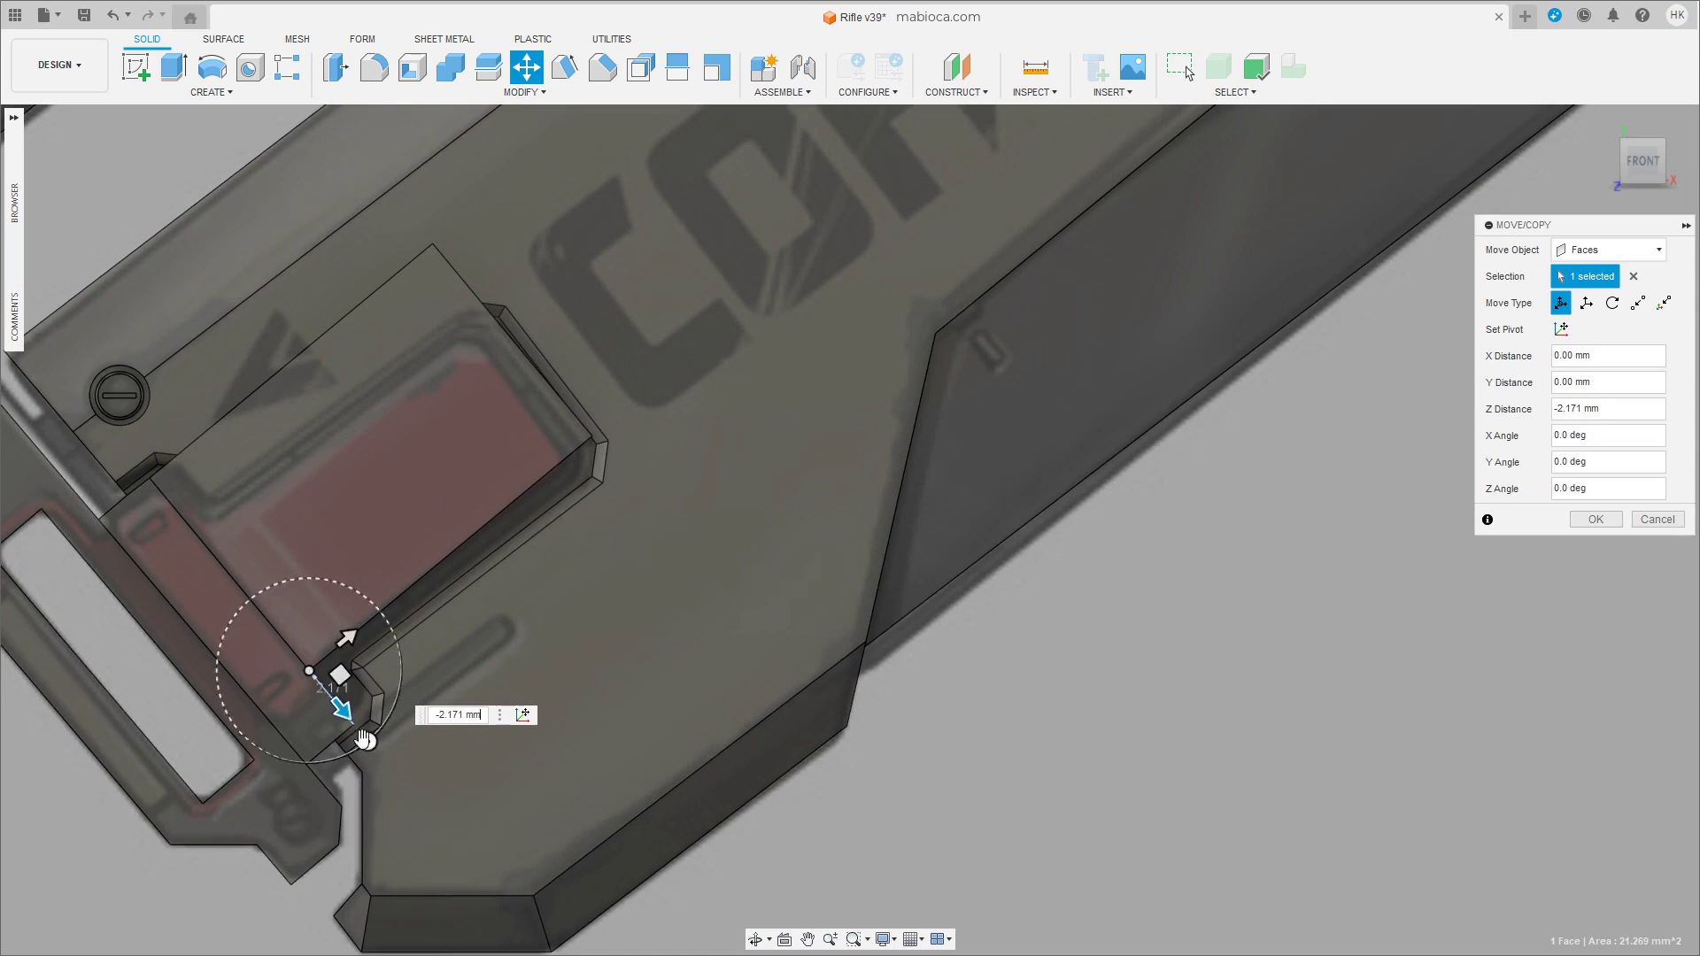
{"action": "left_click", "coordinate": [1594, 520]}
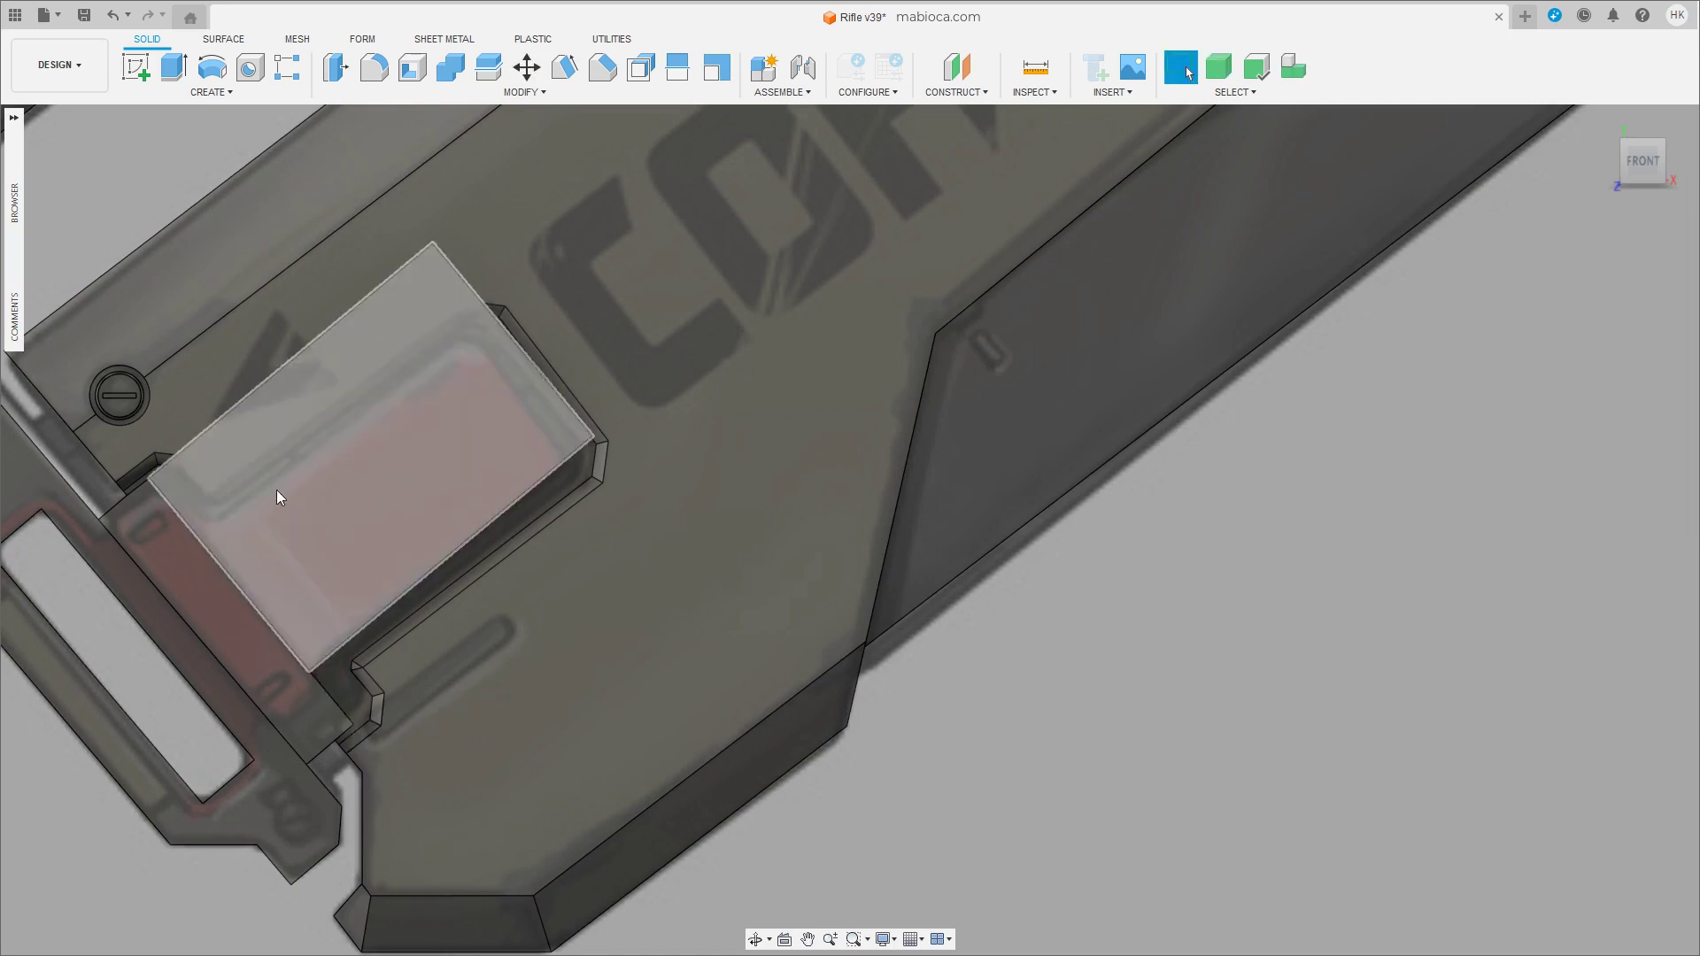
Move a side face of the latch box inward about 2.4 mm.
{"action": "mouse_move", "coordinate": [276, 491]}
{"action": "middle_mouse_down", "text": "shift"}
{"action": "mouse_move", "coordinate": [475, 517]}
{"action": "mouse_move", "coordinate": [724, 418]}
{"action": "middle_mouse_up", "text": "shift"}
{"action": "left_click", "coordinate": [475, 517]}
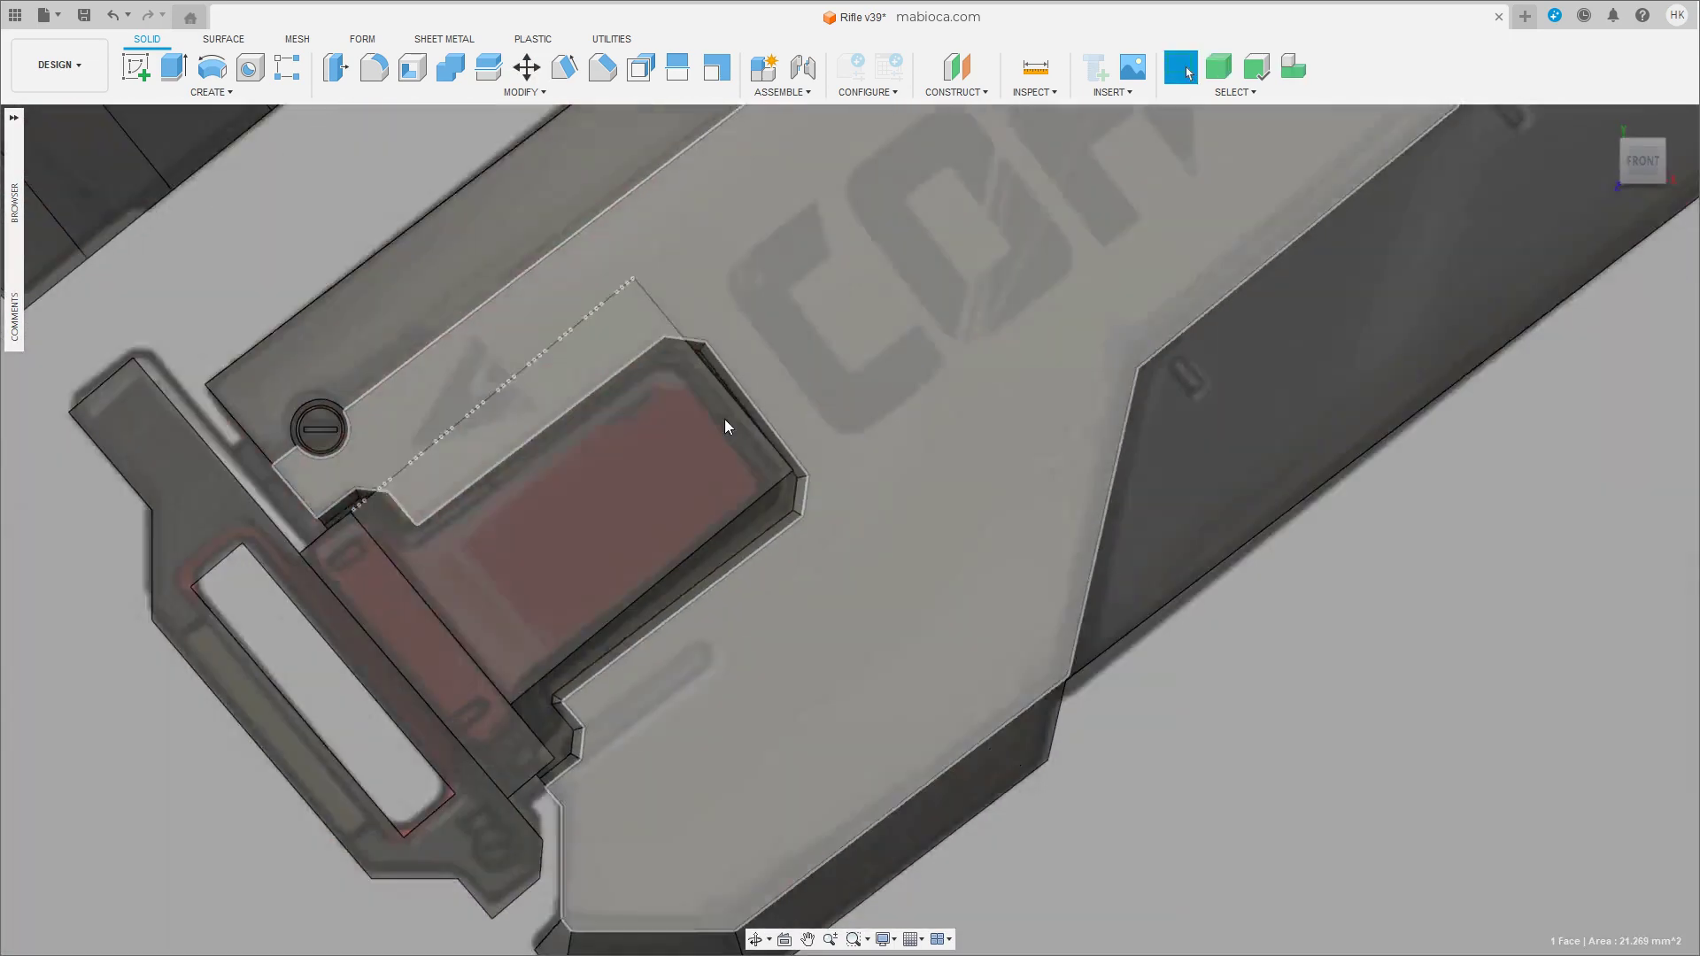
{"action": "key", "text": "m"}
{"action": "left_click_drag", "start_coordinate": [349, 486], "coordinate": [392, 512]}
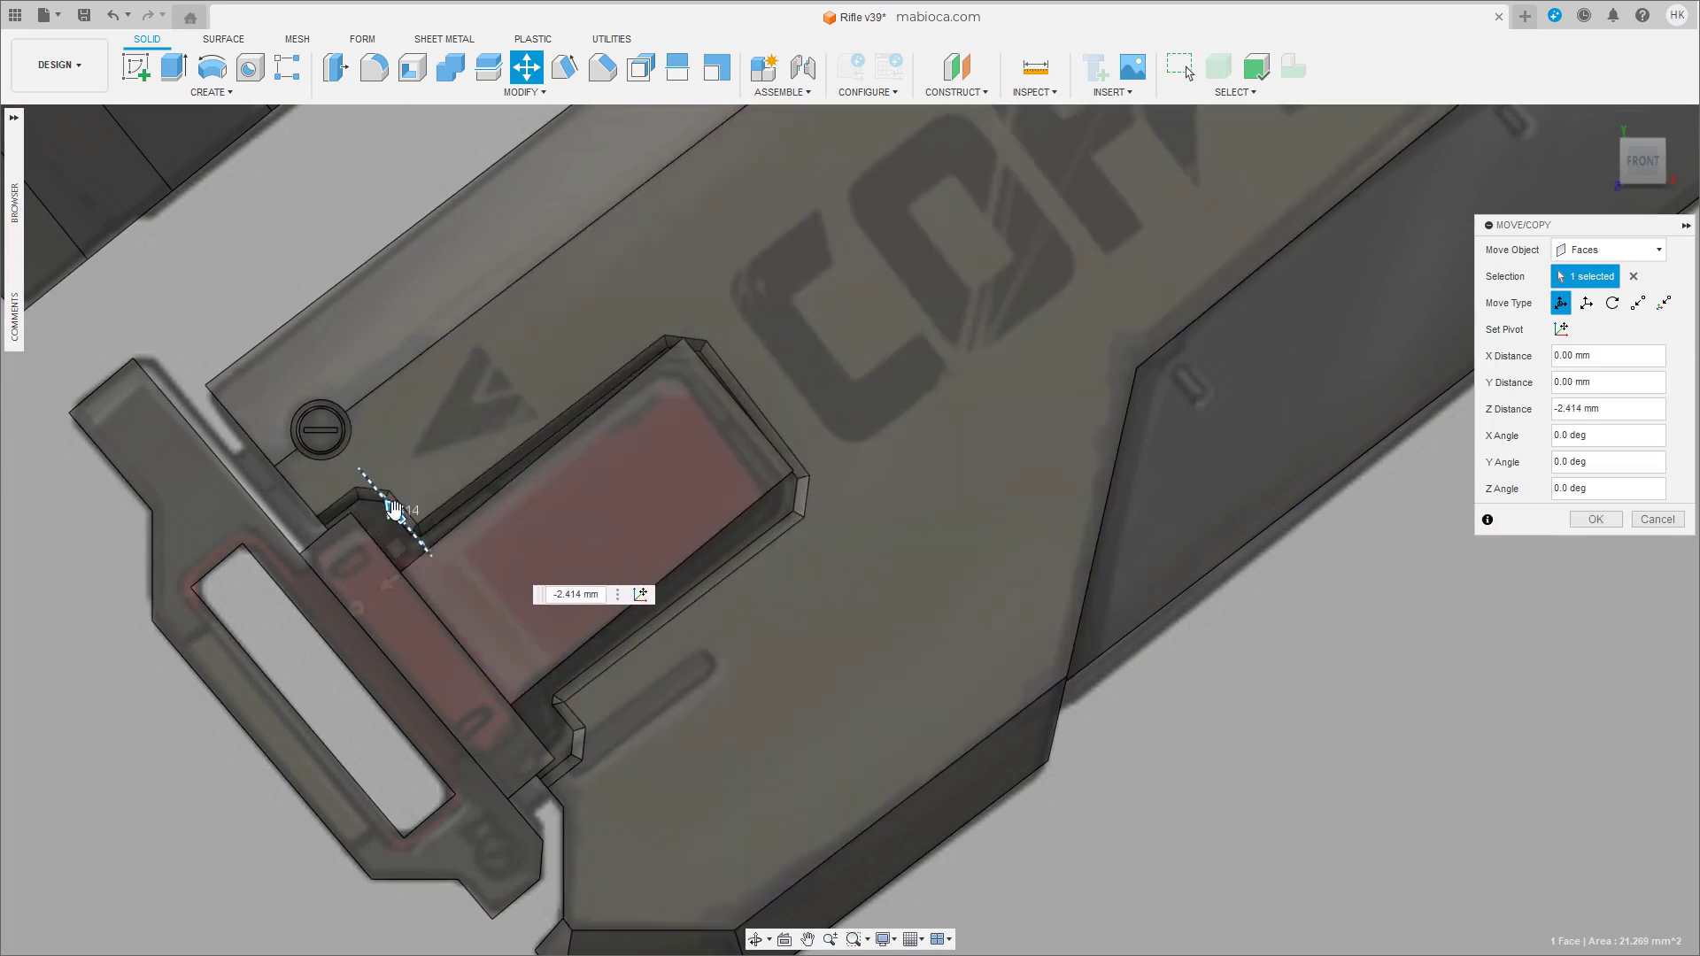
{"action": "scroll", "coordinate": [476, 469], "scroll_direction": "up", "scroll_amount": 2}
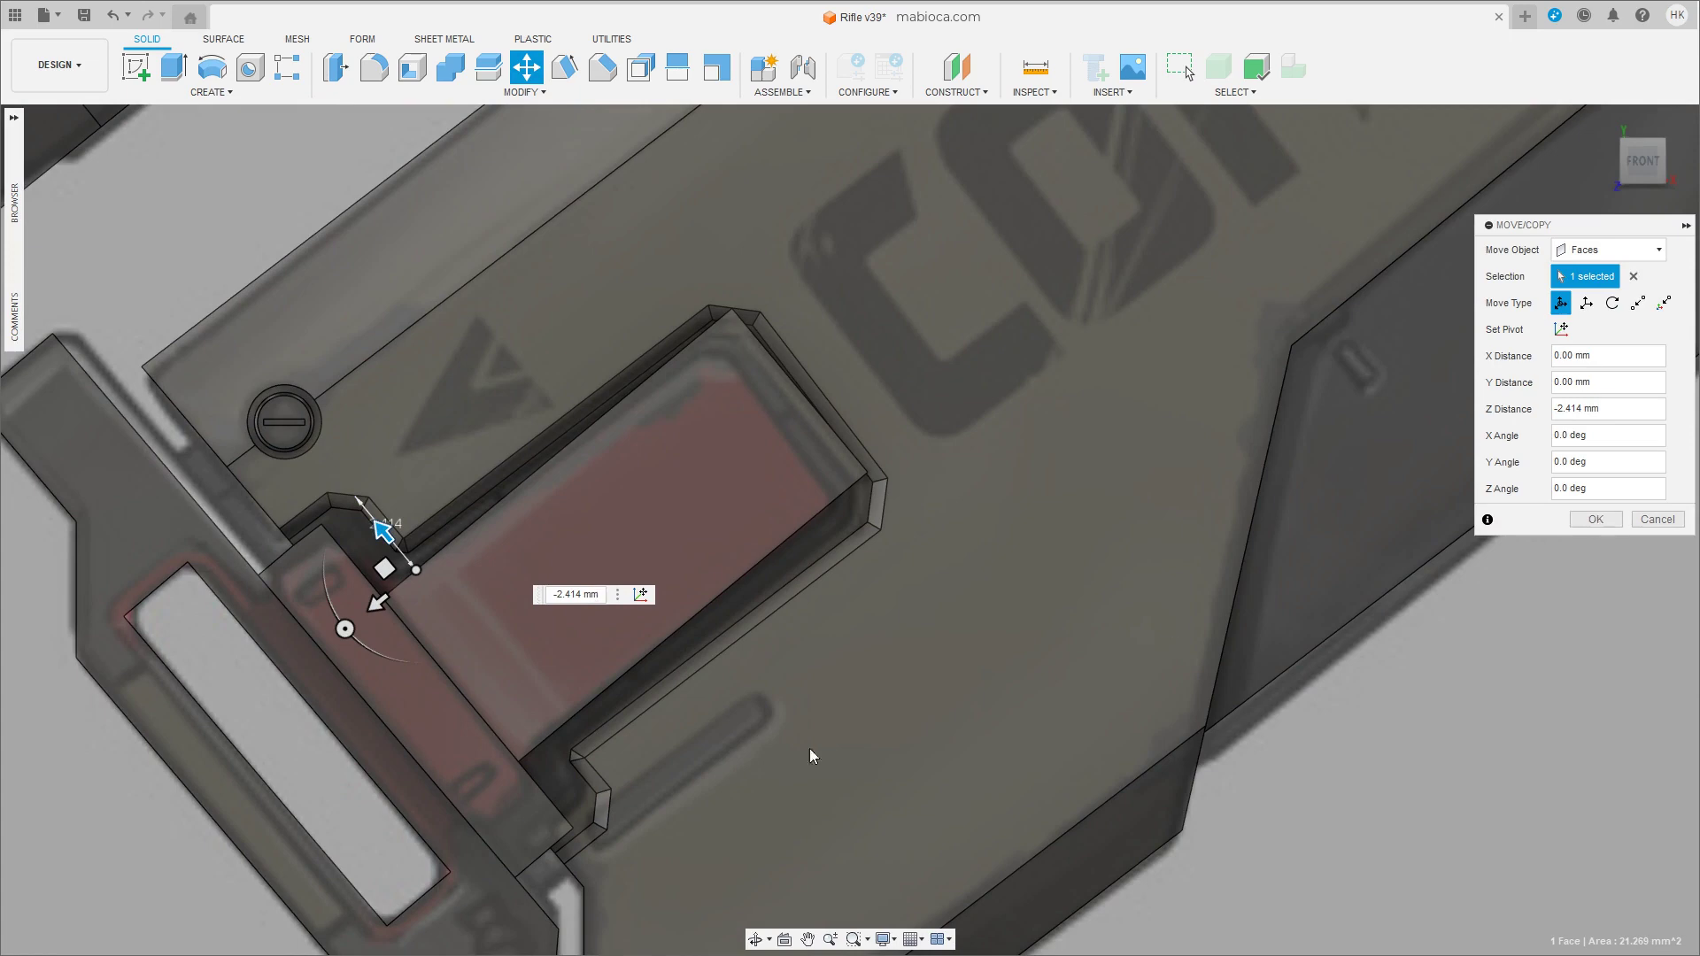
{"action": "left_click", "coordinate": [1594, 518]}
Push another latch face out 1.901 mm with a 0.75° tilt, raising the block.
{"action": "left_click", "coordinate": [1643, 164]}
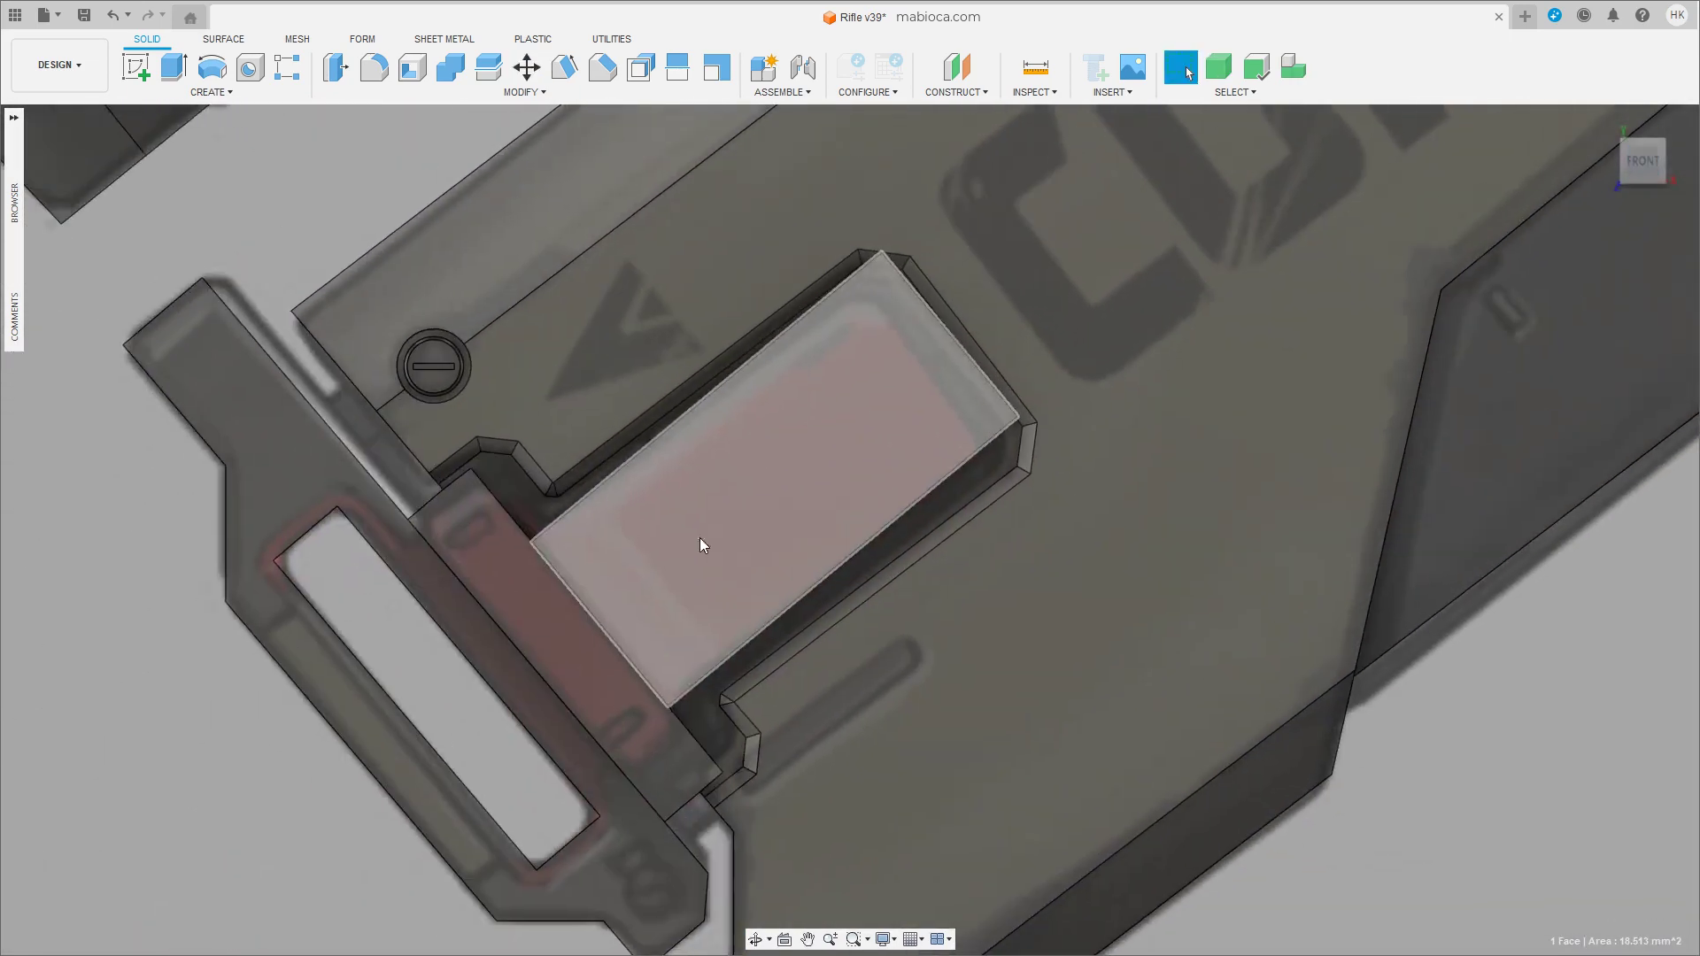
{"action": "key", "text": "m"}
{"action": "mouse_move", "coordinate": [684, 691]}
{"action": "left_mouse_down"}
{"action": "mouse_move", "coordinate": [641, 713]}
{"action": "mouse_move", "coordinate": [739, 807]}
{"action": "left_mouse_up"}
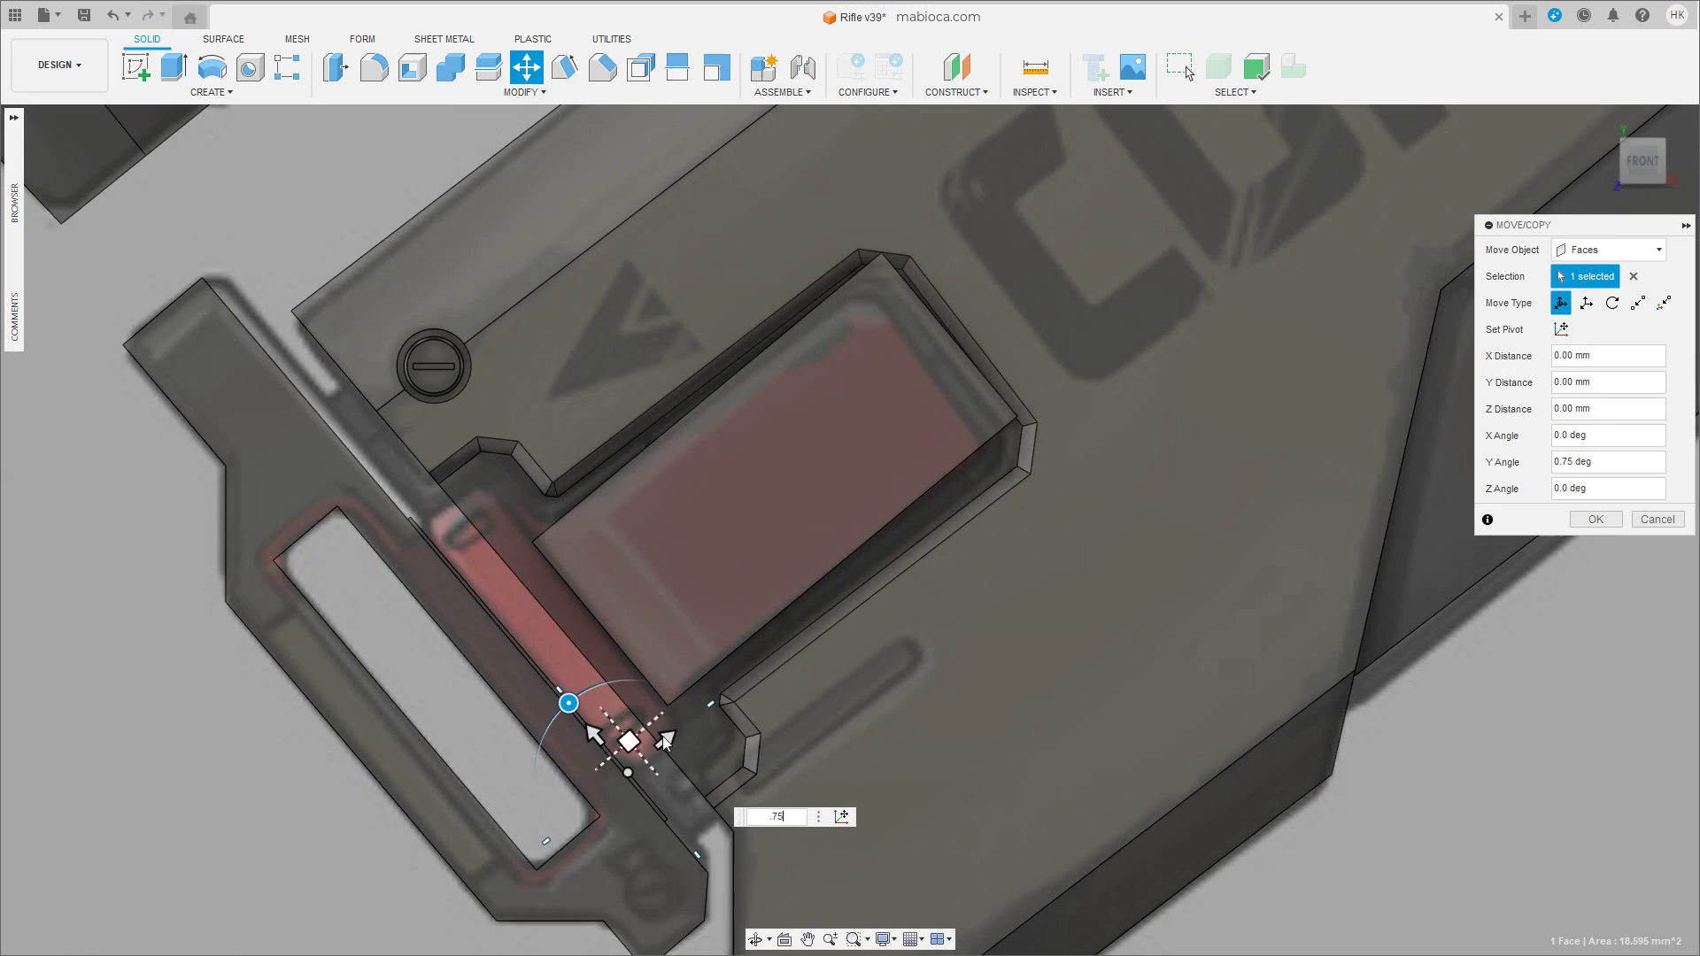
{"action": "left_click_drag", "start_coordinate": [666, 740], "coordinate": [743, 716]}
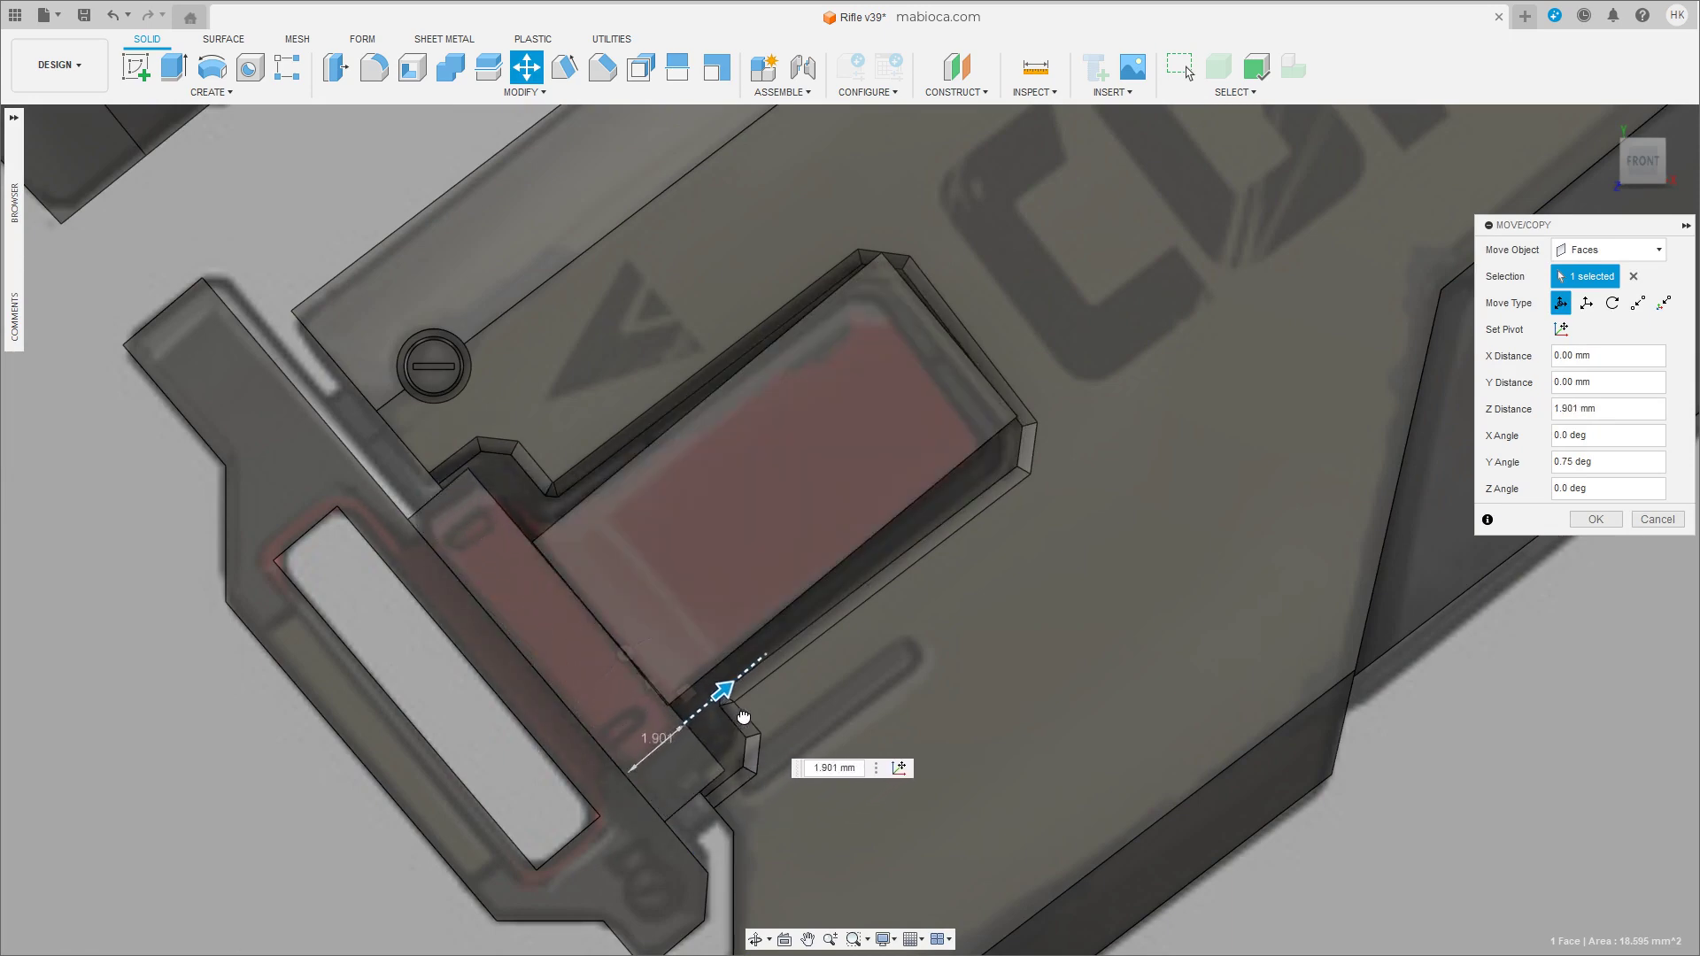
{"action": "key", "text": "Return"}
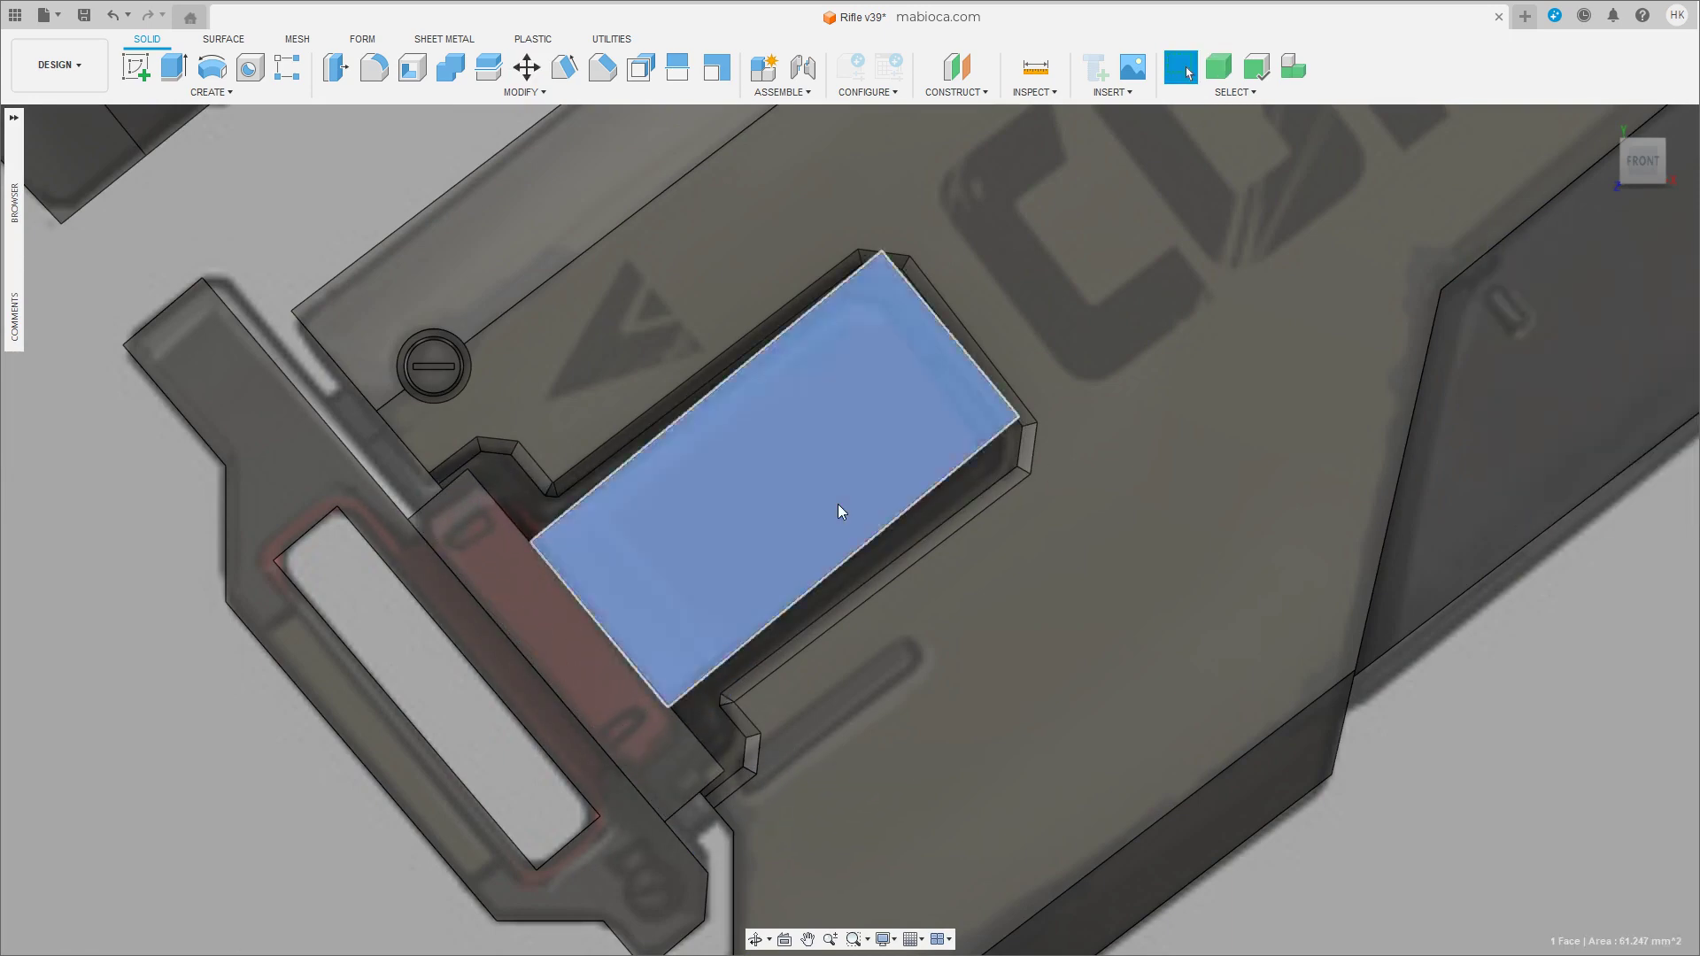
{"action": "left_click", "coordinate": [838, 503]}
{"action": "left_click", "coordinate": [930, 703]}
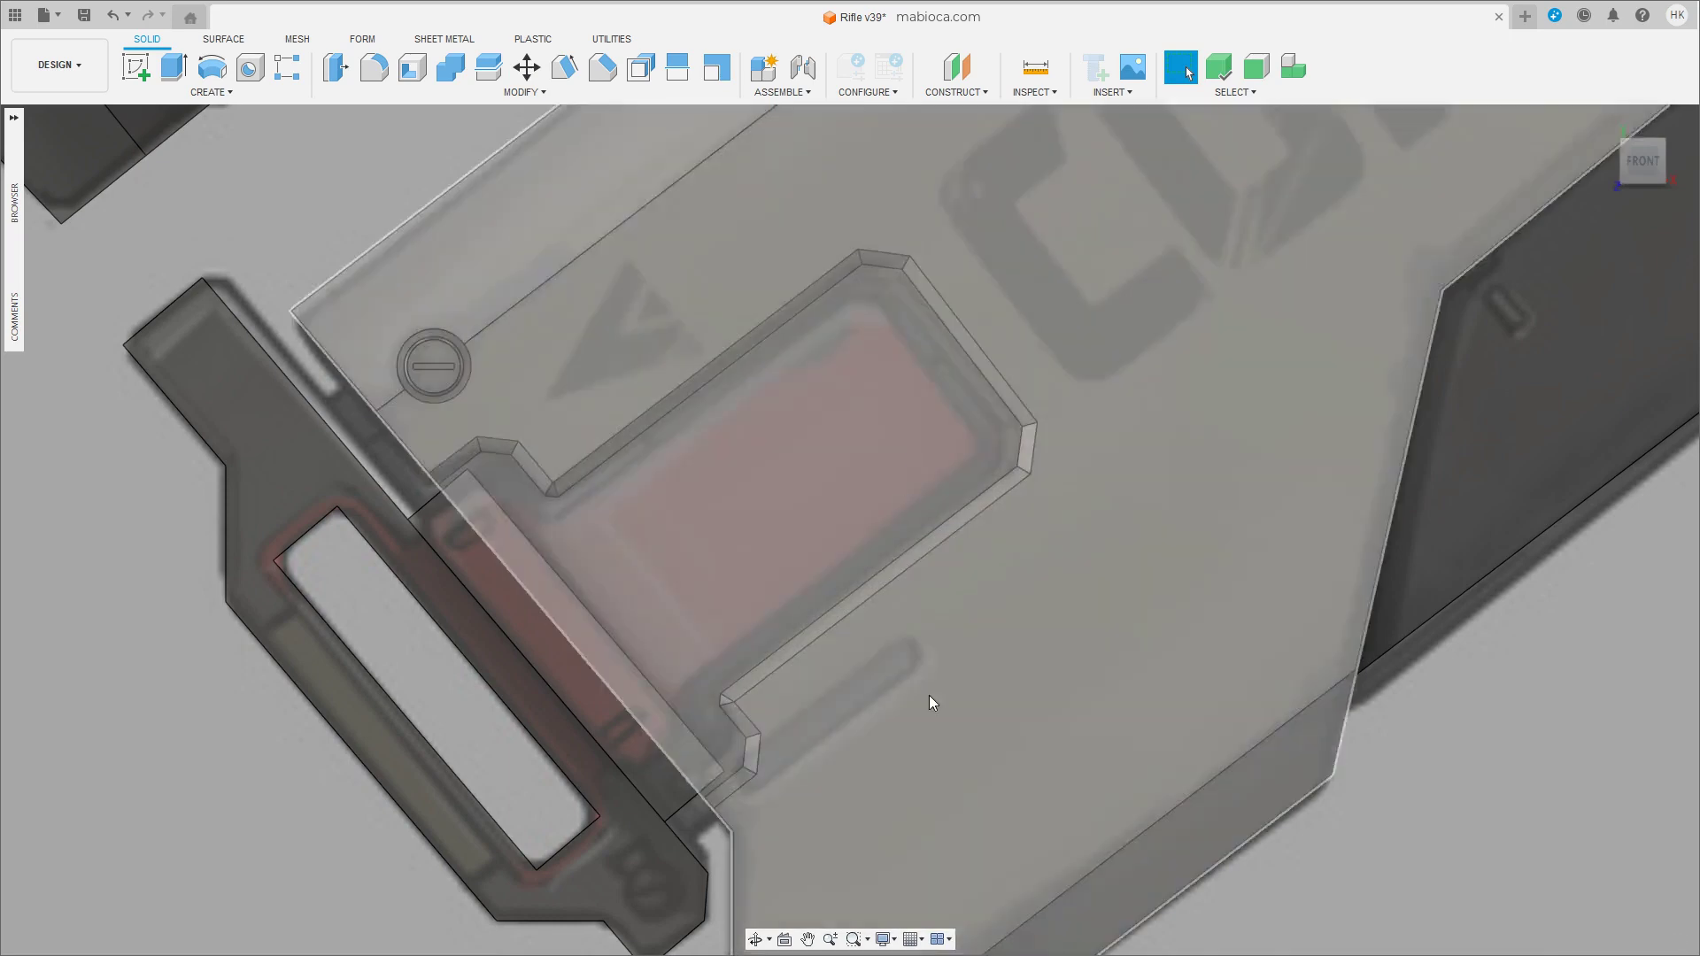
{"action": "middle_click_drag", "start_coordinate": [618, 626], "coordinate": [575, 549], "text": "shift"}
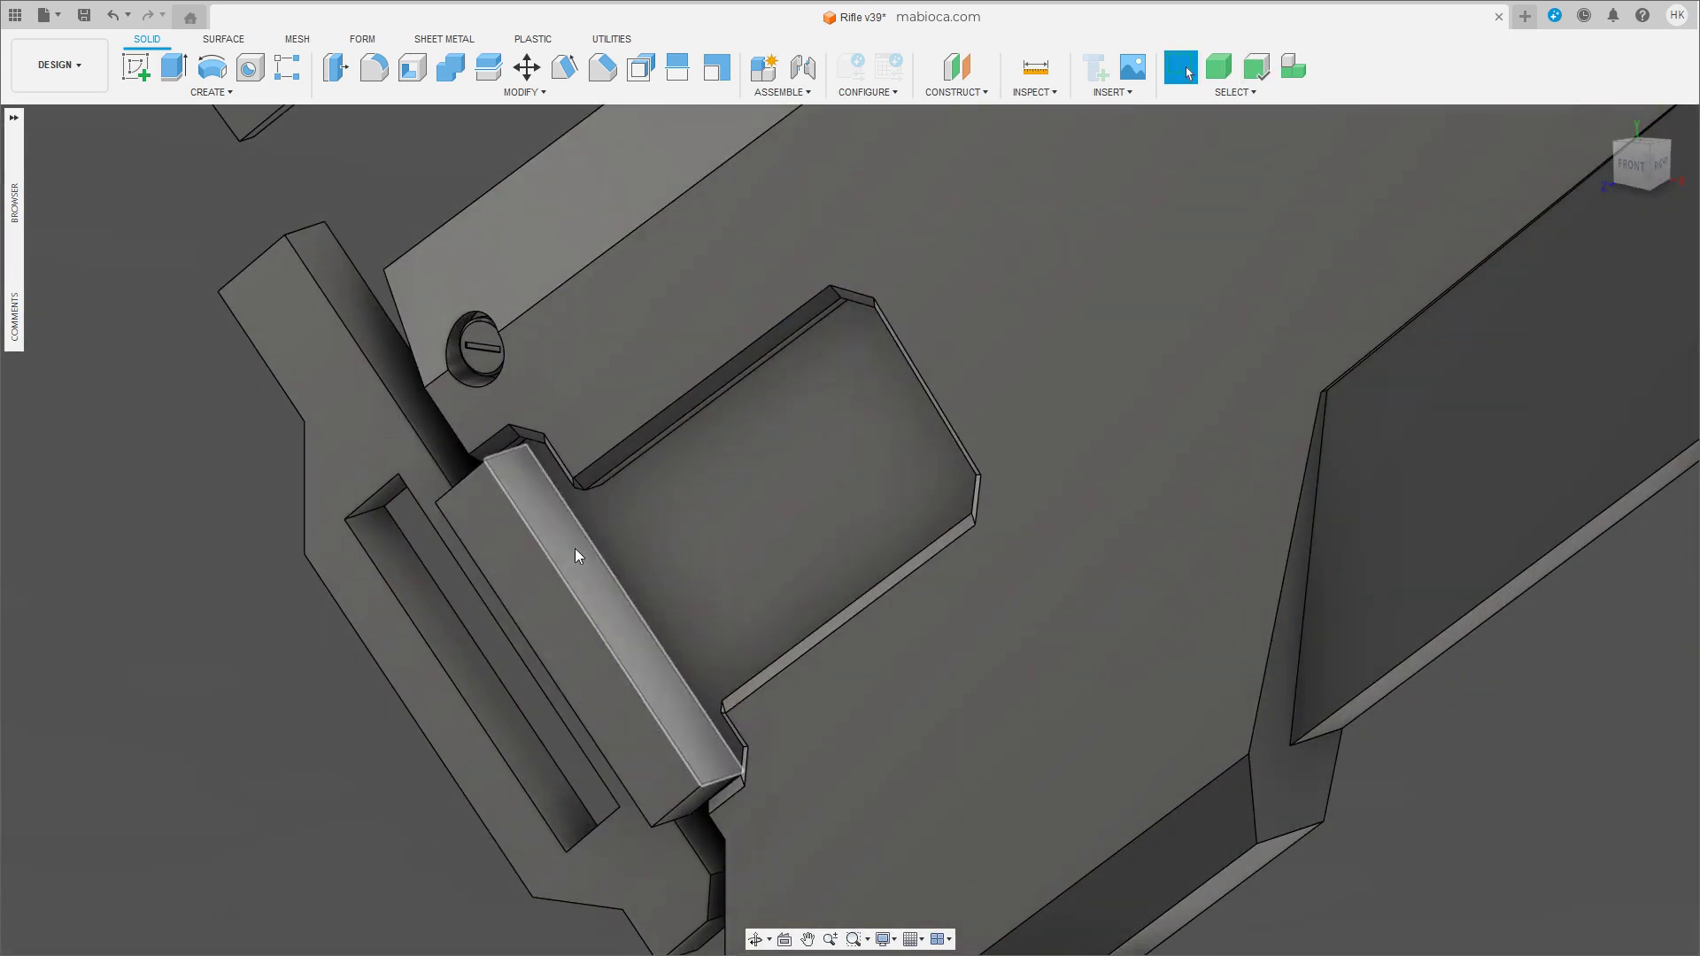
Try a new-body extrusion from the latch block's narrow face, then cancel it.
{"action": "left_click", "coordinate": [576, 549]}
{"action": "key", "text": "e"}
{"action": "left_click_drag", "start_coordinate": [588, 535], "coordinate": [733, 478]}
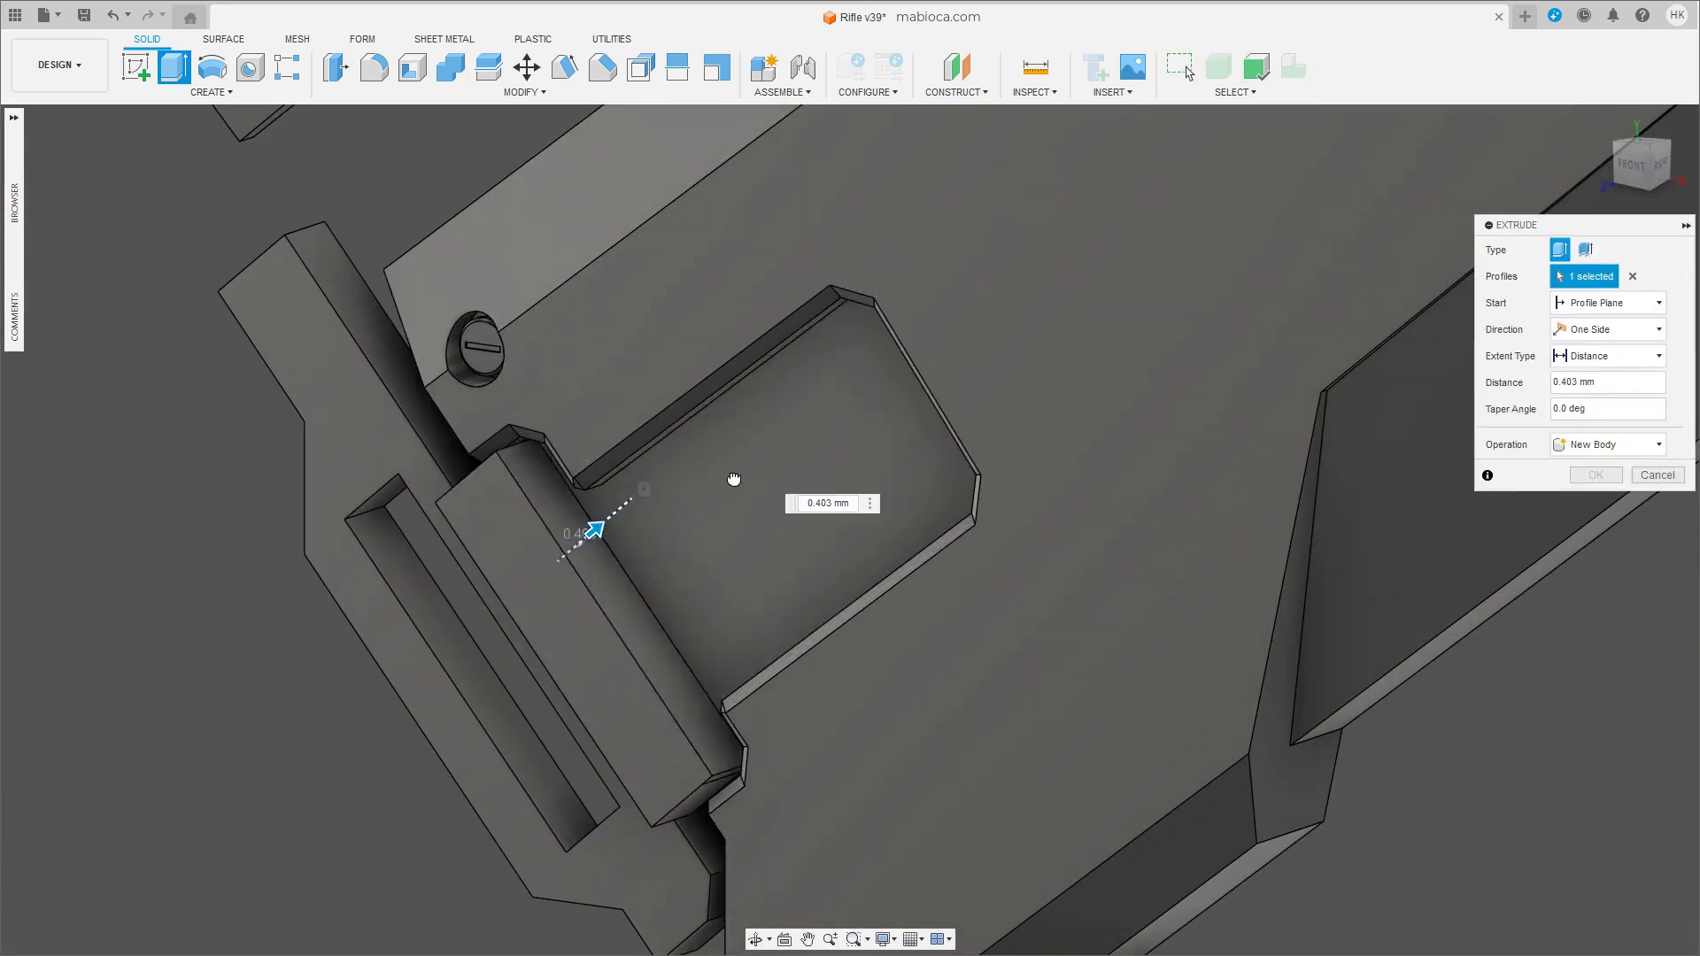
{"action": "left_click", "coordinate": [1607, 445]}
{"action": "left_click", "coordinate": [1594, 521]}
{"action": "middle_click_drag", "start_coordinate": [726, 460], "coordinate": [762, 443], "text": "shift"}
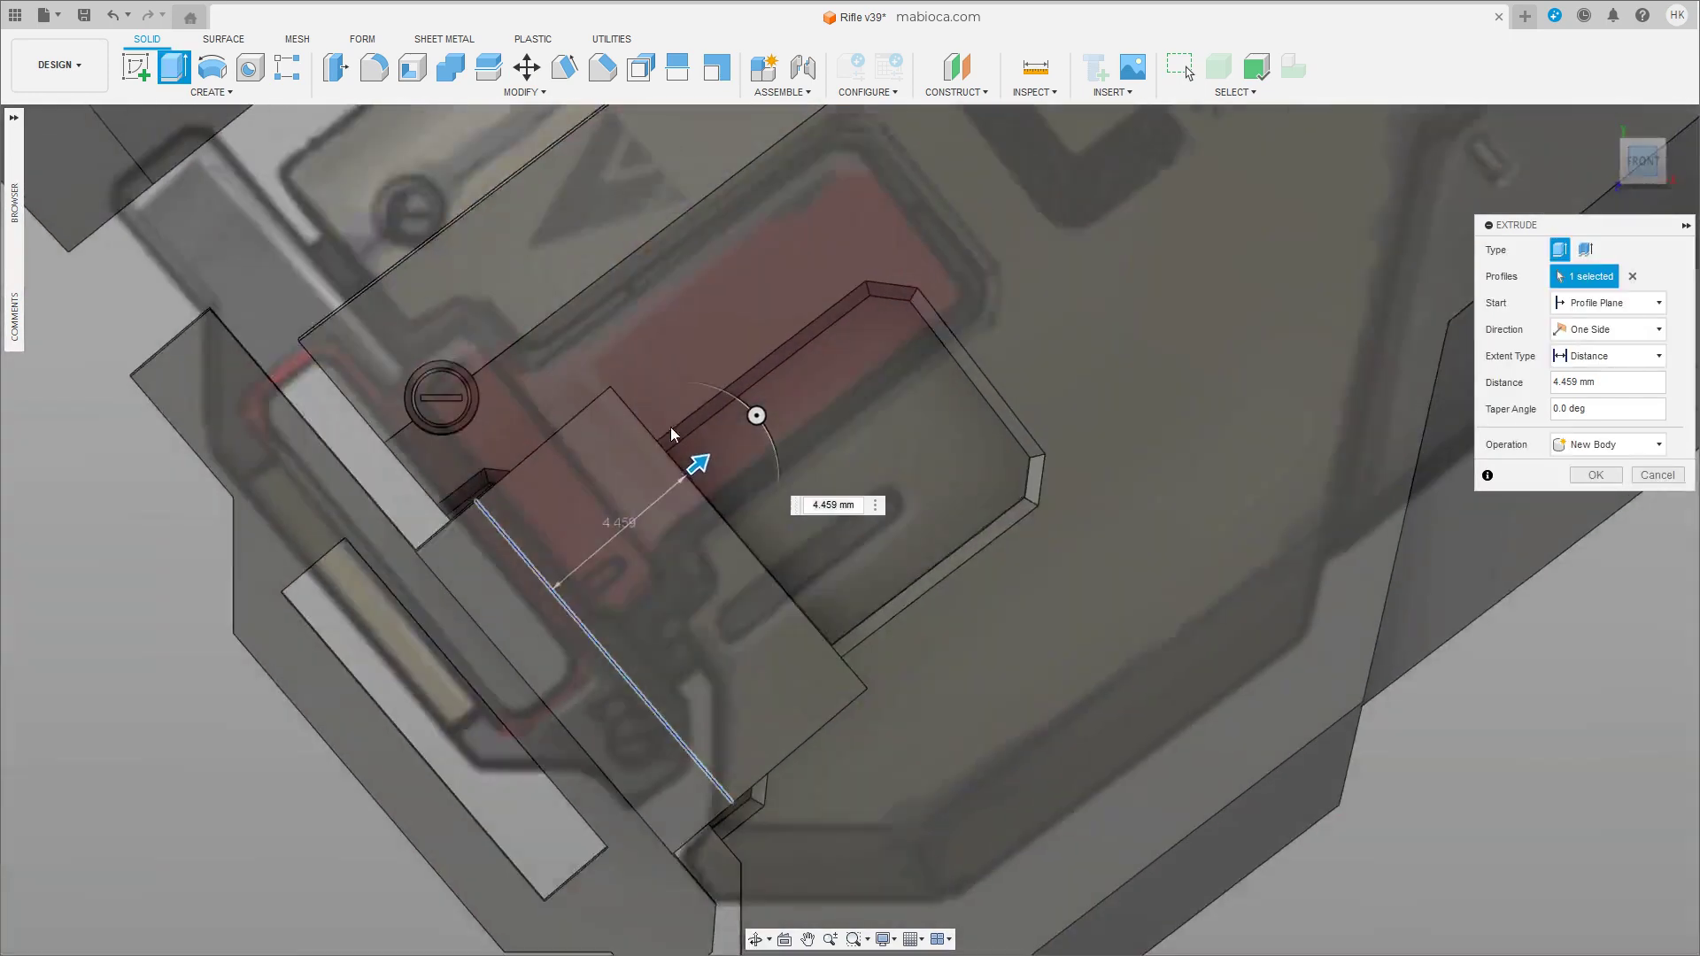
{"action": "left_click_drag", "start_coordinate": [757, 439], "coordinate": [965, 359]}
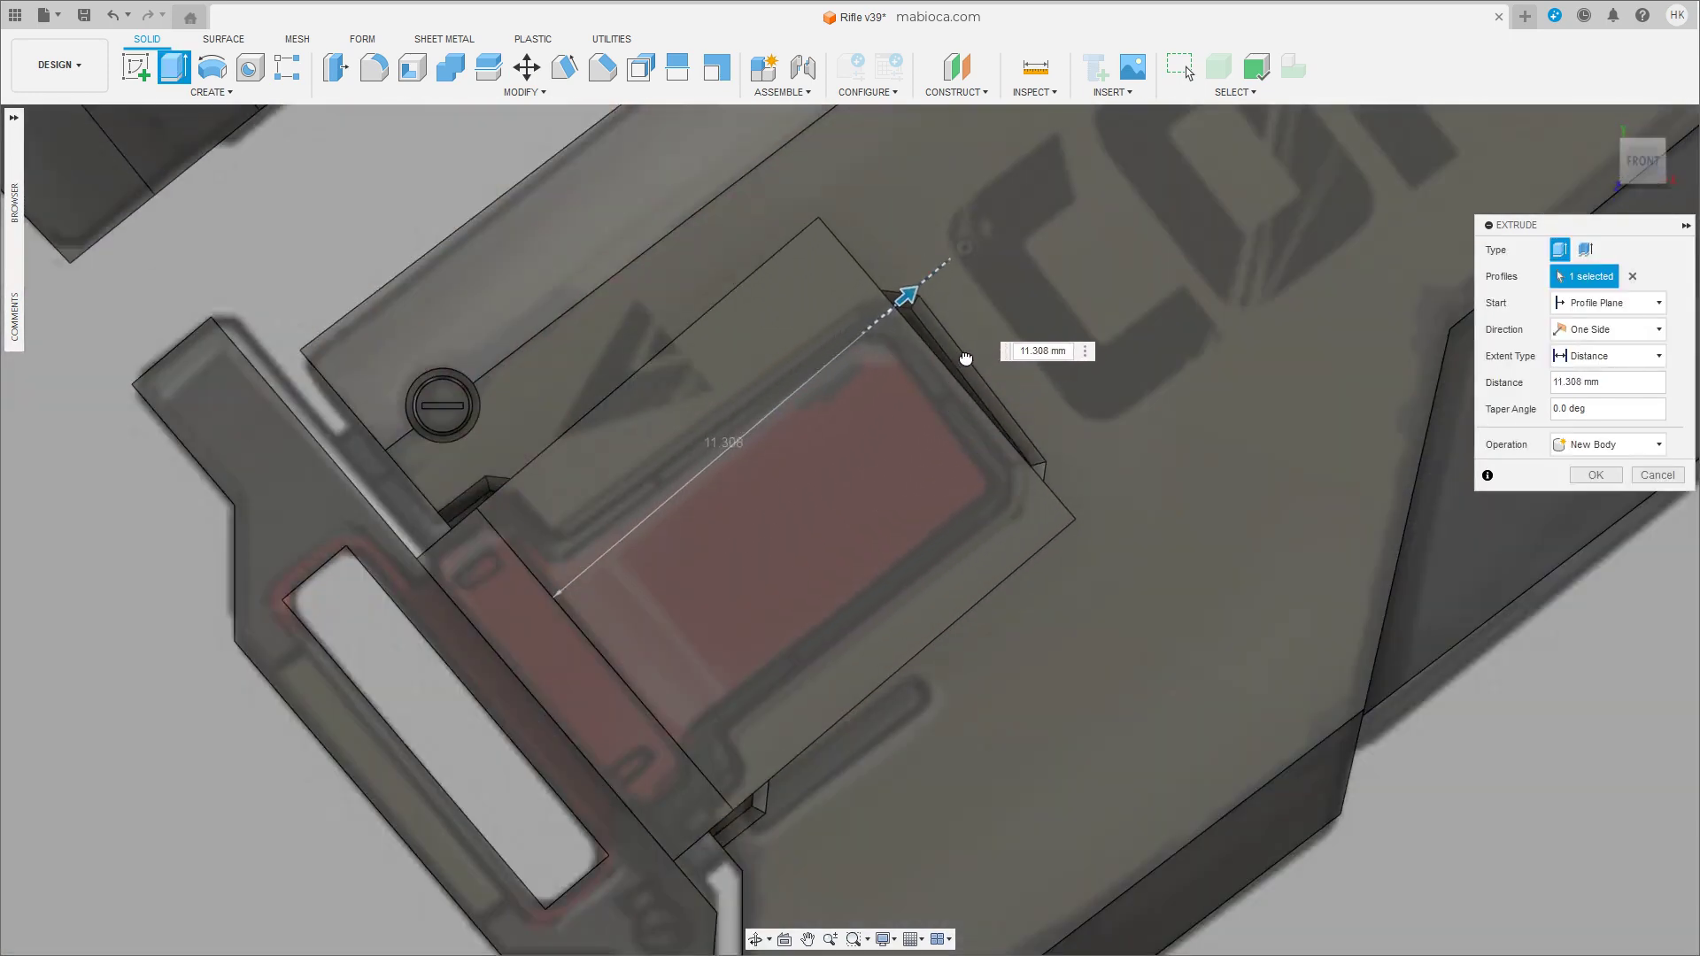
{"action": "left_click_drag", "start_coordinate": [912, 291], "coordinate": [617, 552]}
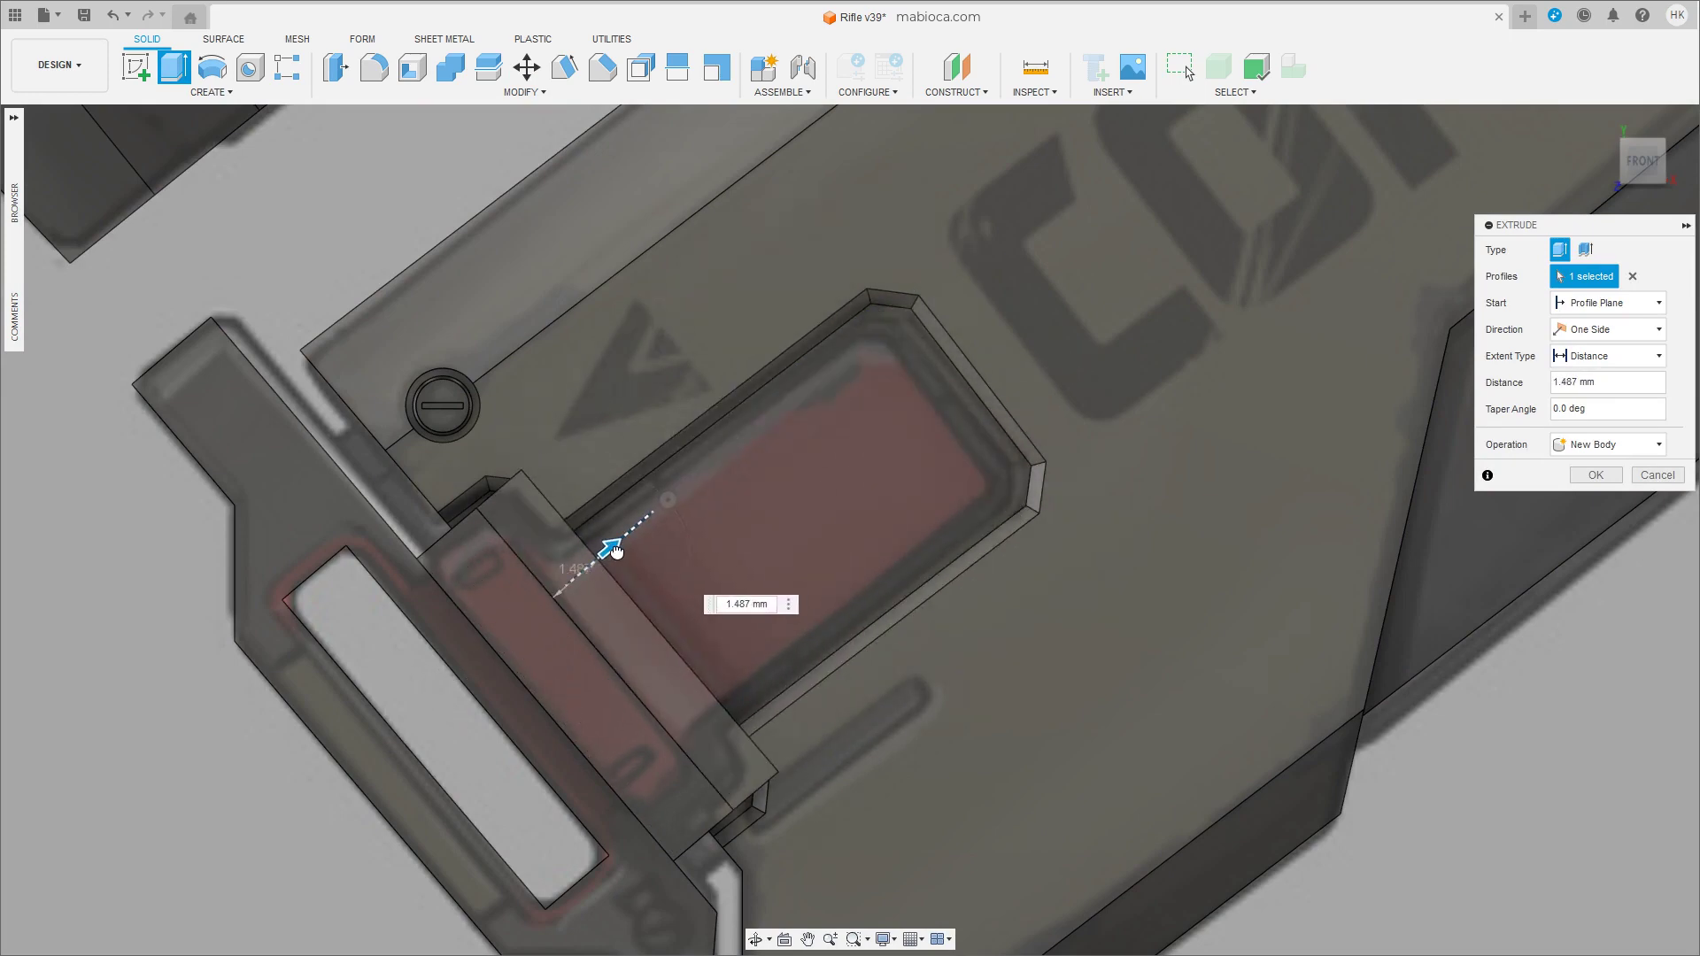
{"action": "left_click", "coordinate": [1656, 476]}
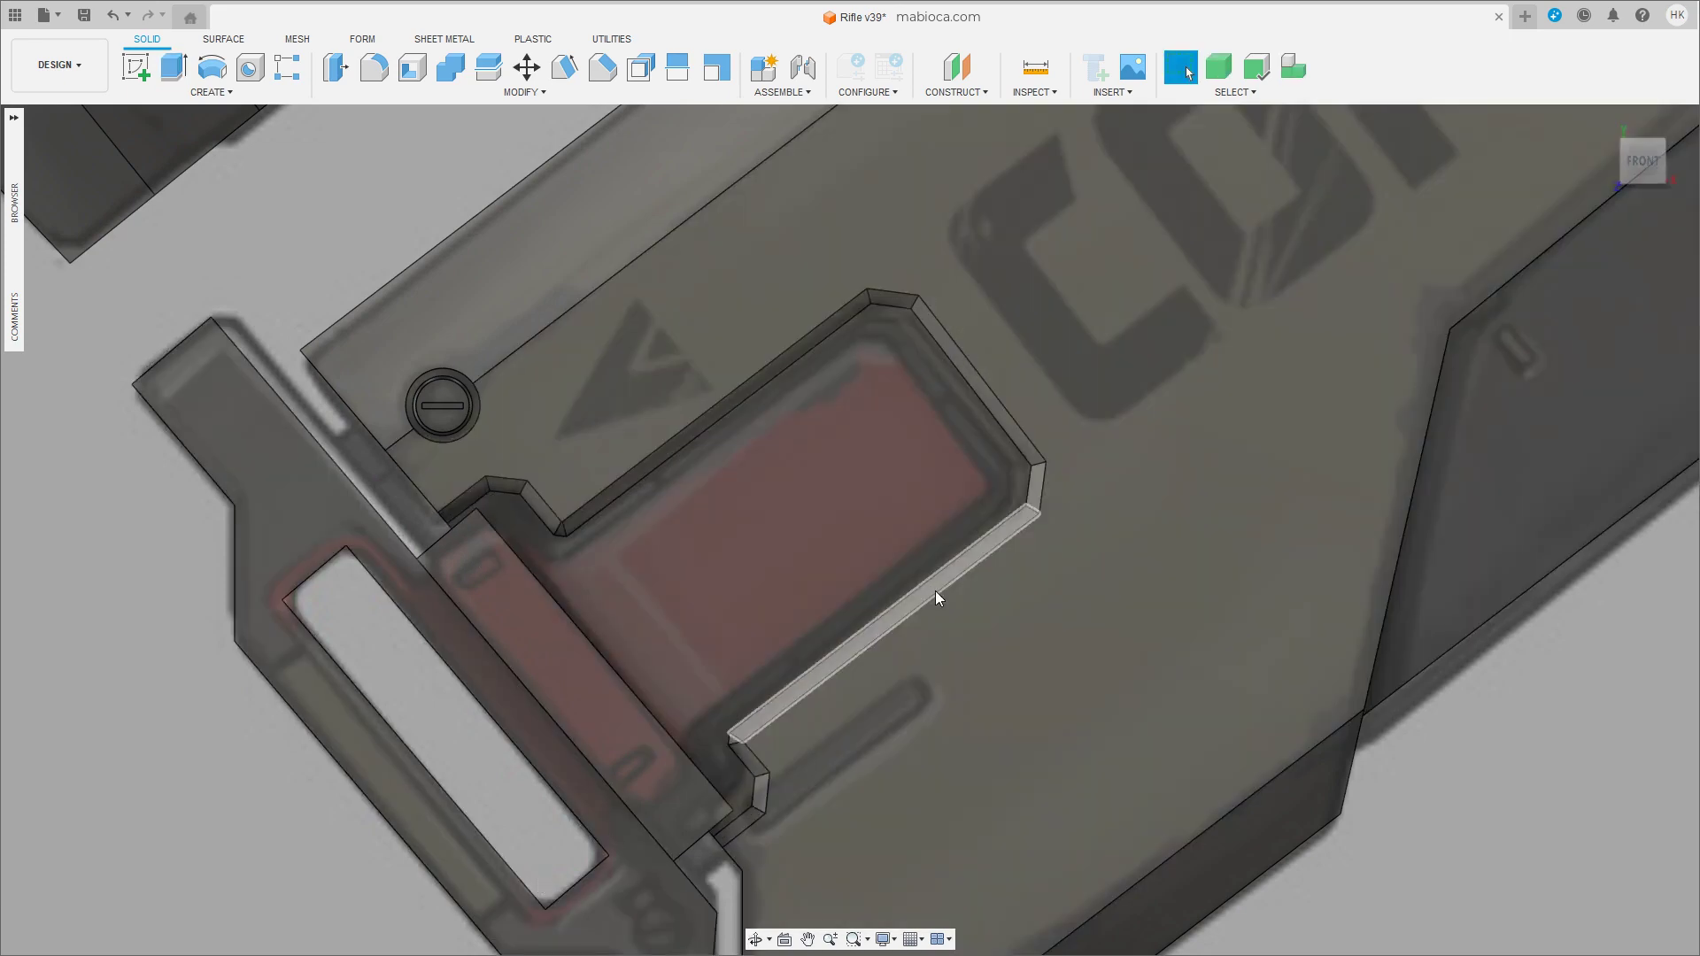
Extrude the pocket's inner side face 6.251 mm as a new insert body.
{"action": "left_click", "coordinate": [935, 591]}
{"action": "middle_click_drag", "start_coordinate": [935, 592], "coordinate": [1049, 338], "text": "shift"}
{"action": "key", "text": "e"}
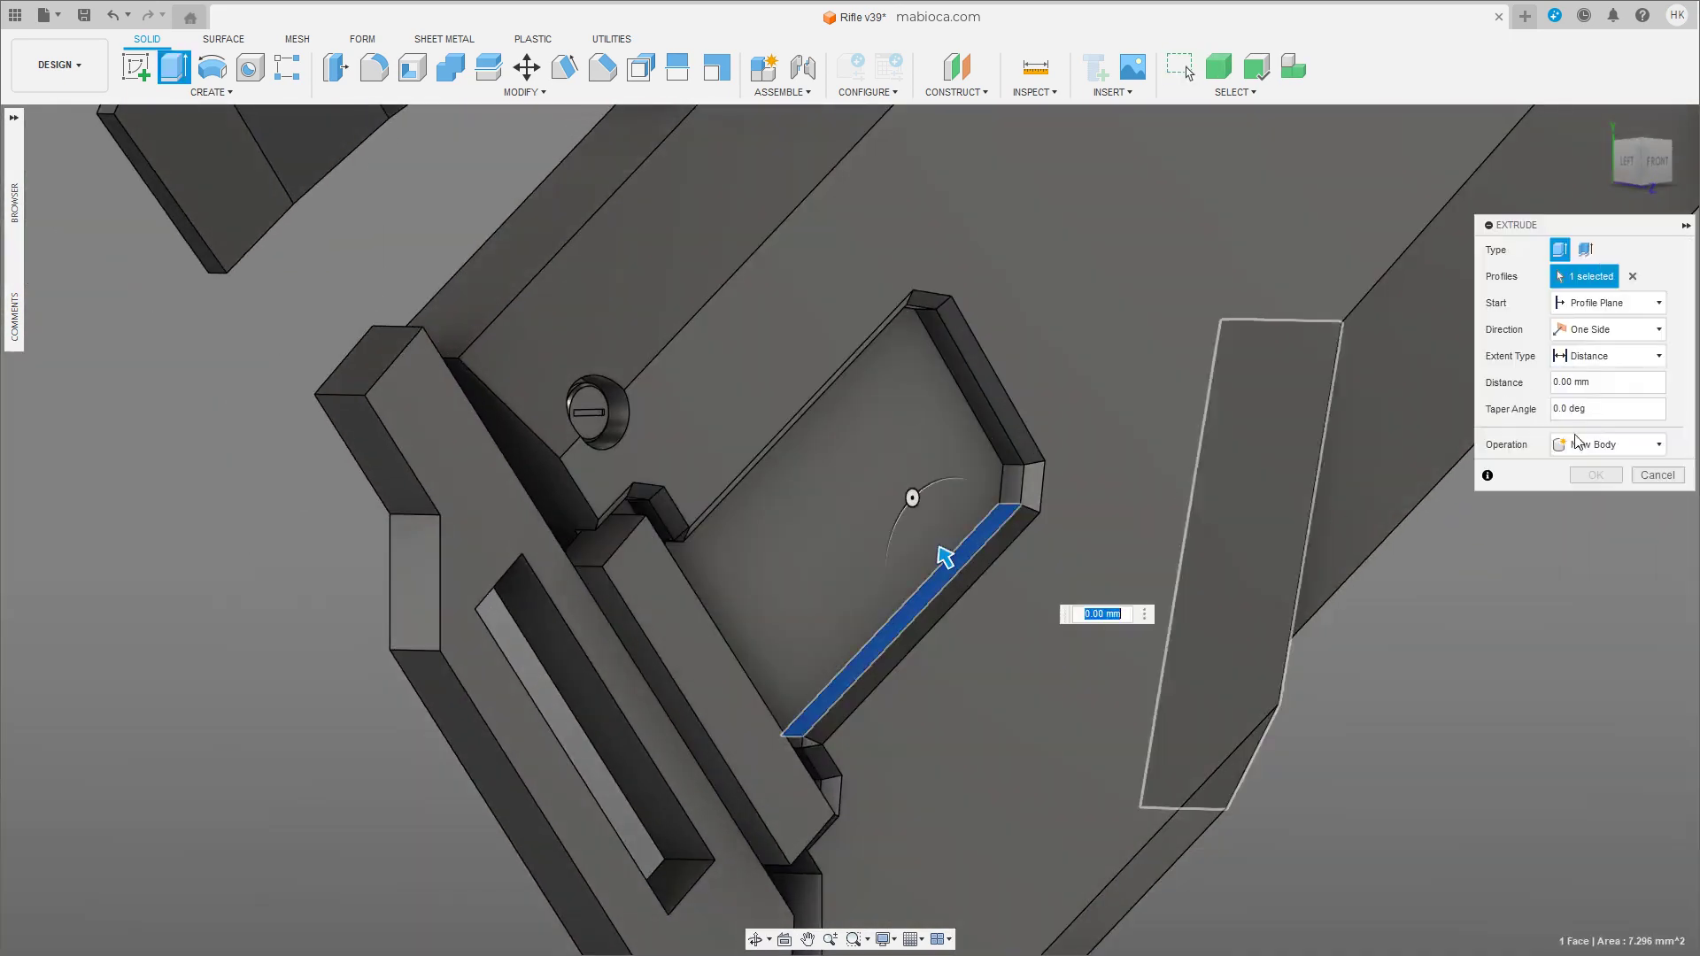
{"action": "left_click_drag", "start_coordinate": [946, 555], "coordinate": [854, 391]}
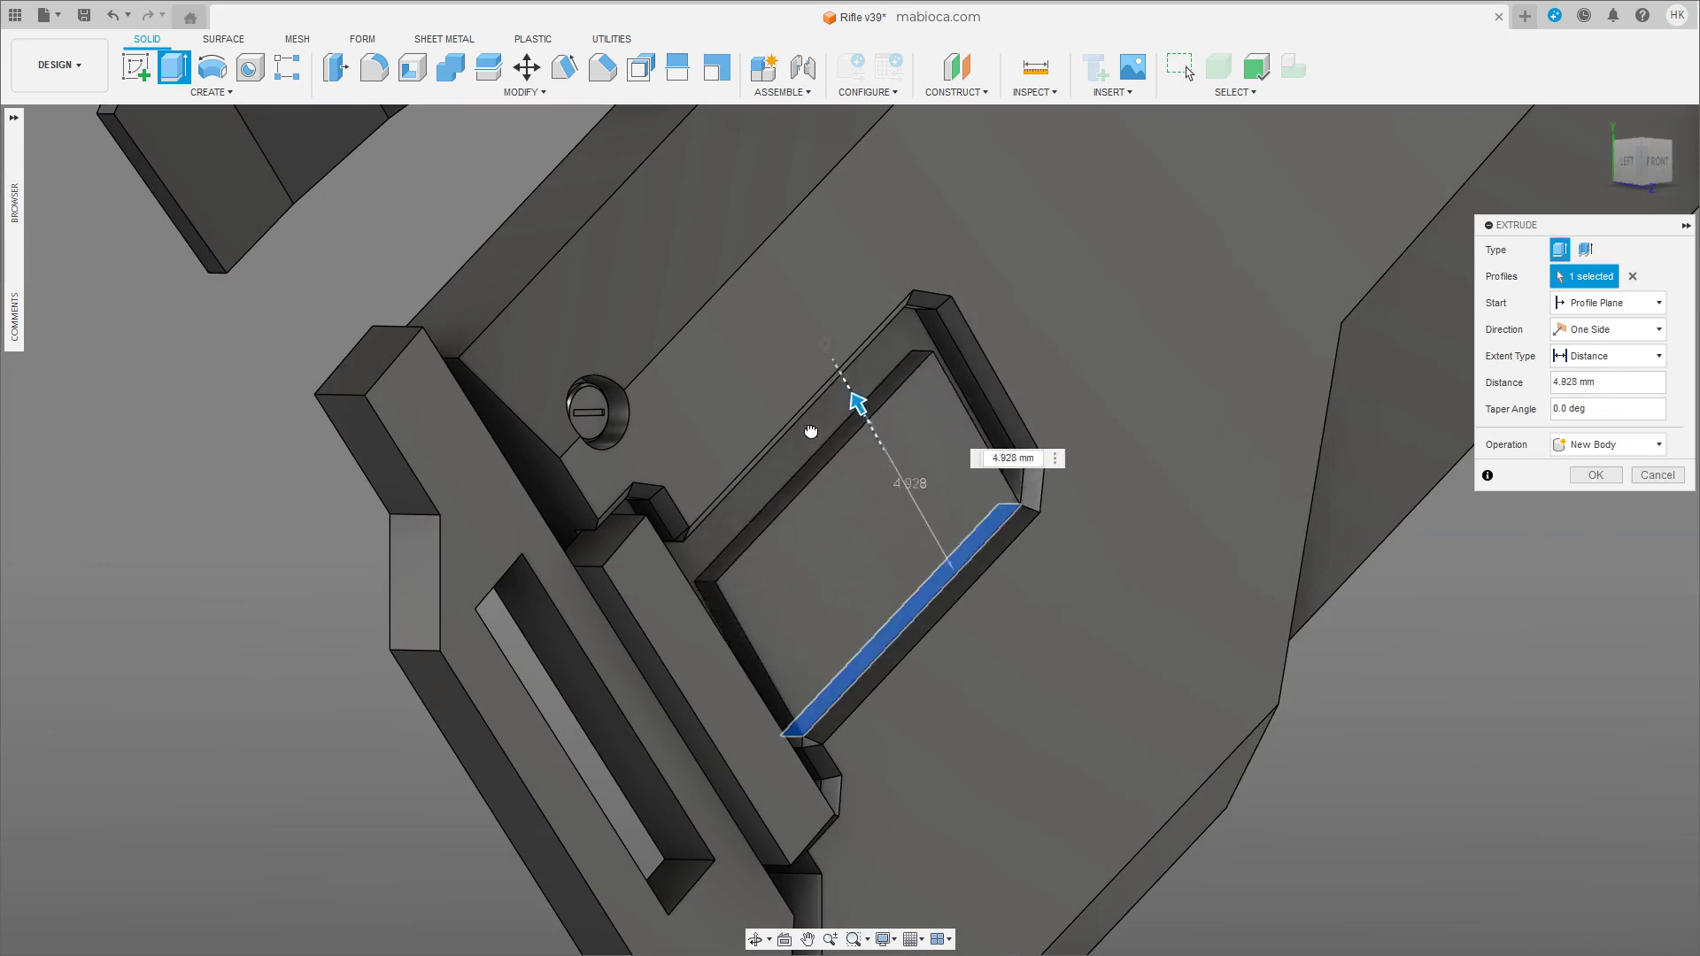
{"action": "middle_click_drag", "start_coordinate": [854, 390], "coordinate": [787, 375], "text": "shift"}
{"action": "left_click_drag", "start_coordinate": [786, 376], "coordinate": [779, 373]}
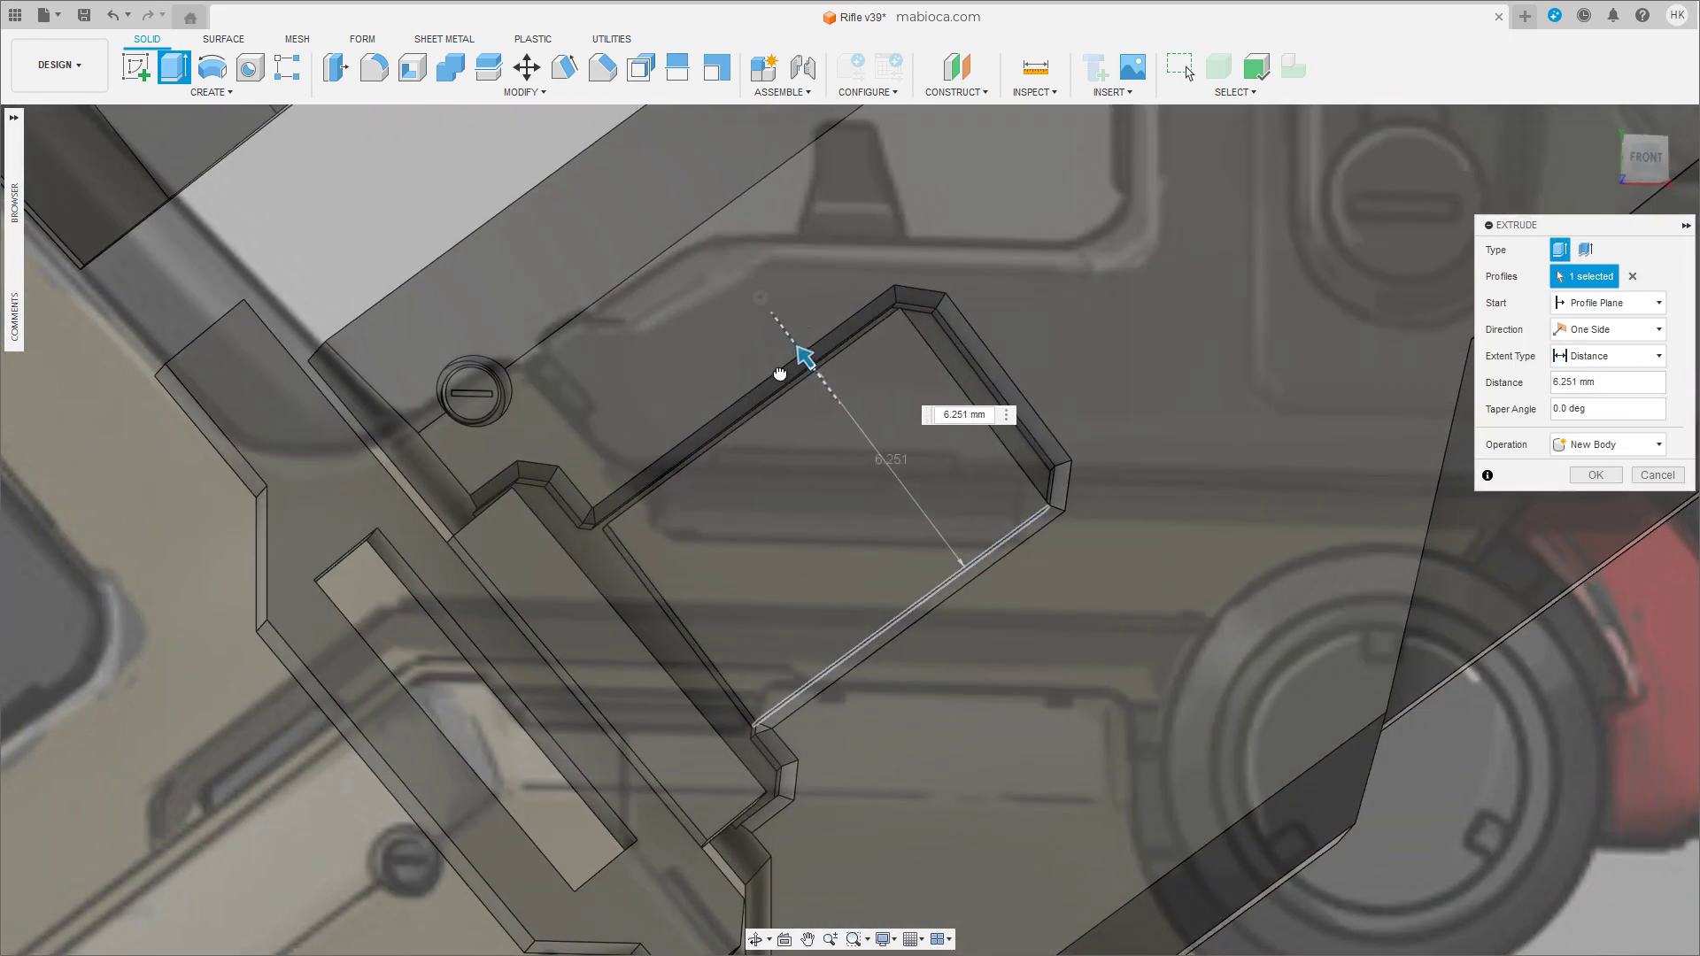
{"action": "key", "text": "Return"}
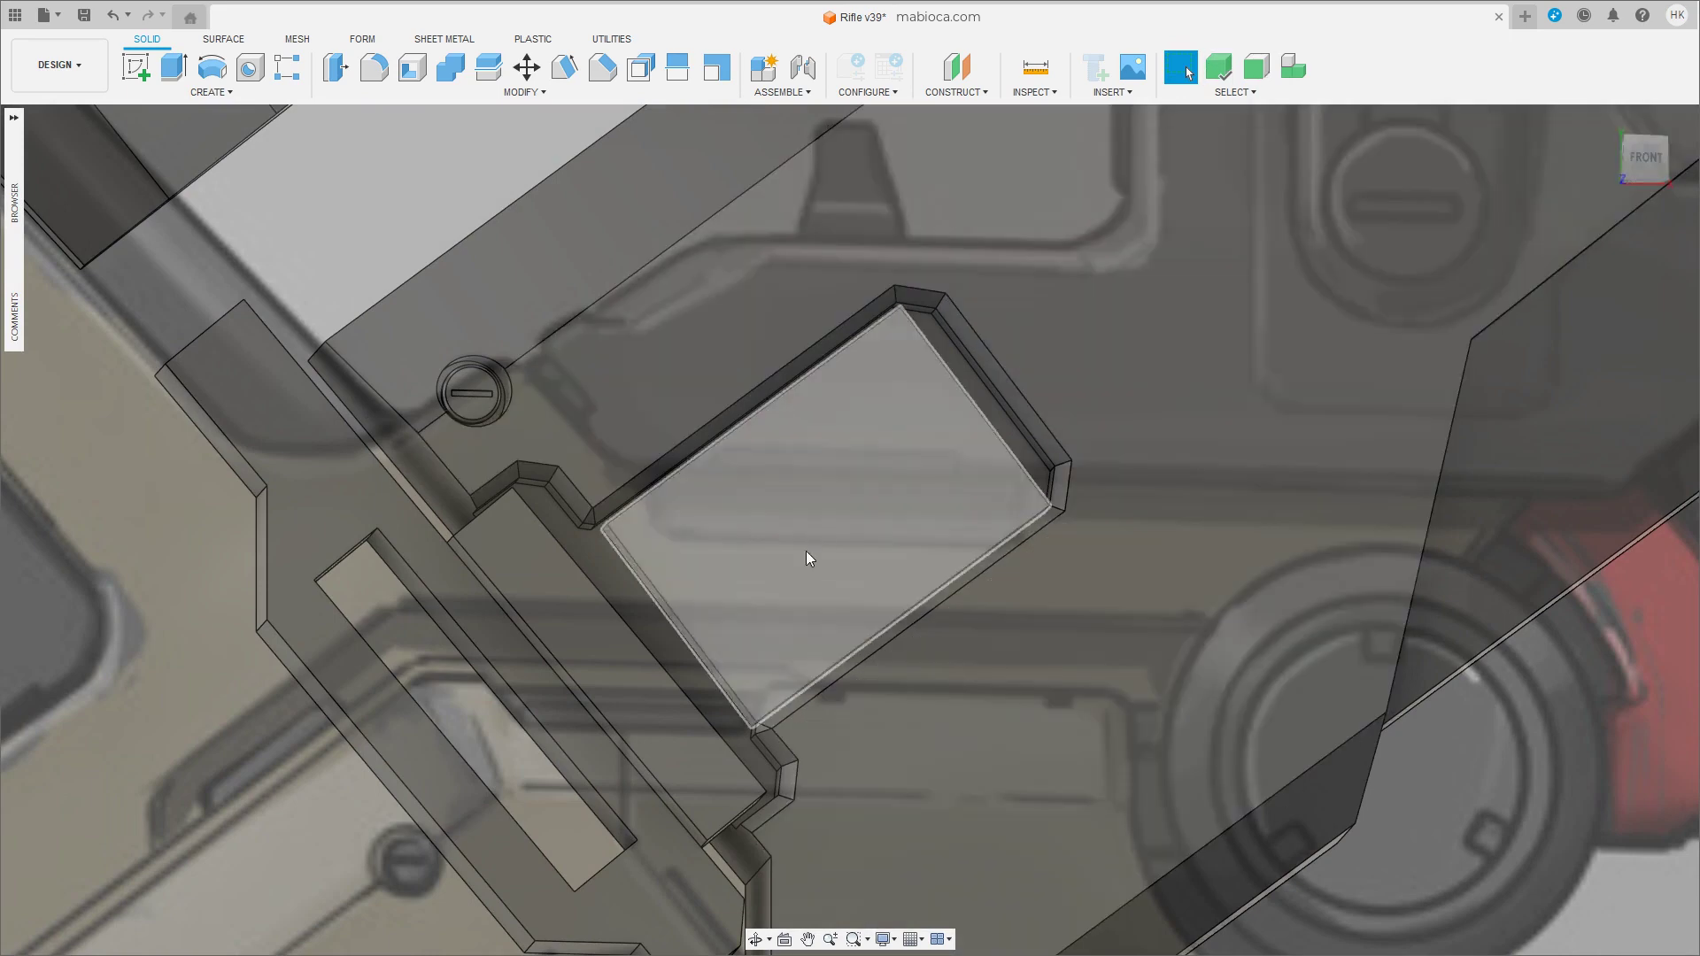
Nudge the new insert body slightly into place within the pocket.
{"action": "left_click", "coordinate": [805, 561]}
{"action": "left_click", "coordinate": [1645, 156]}
{"action": "key", "text": "m"}
{"action": "left_click_drag", "start_coordinate": [666, 666], "coordinate": [663, 661]}
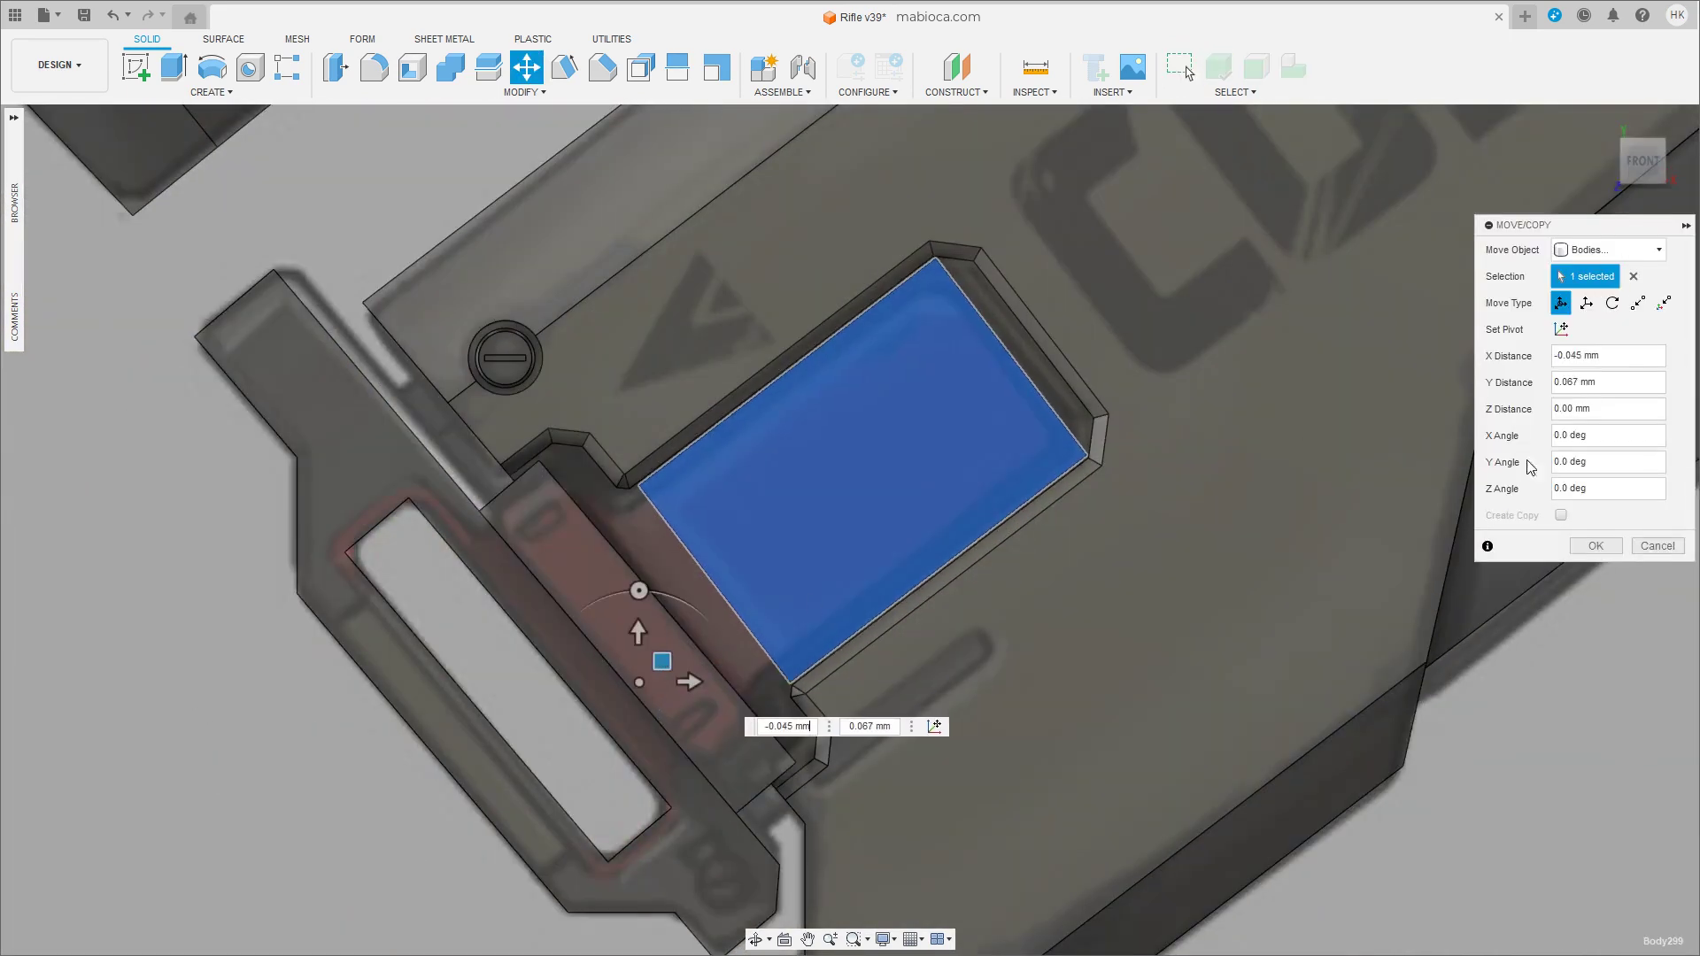
{"action": "left_click", "coordinate": [1597, 545]}
{"action": "left_click", "coordinate": [1181, 67]}
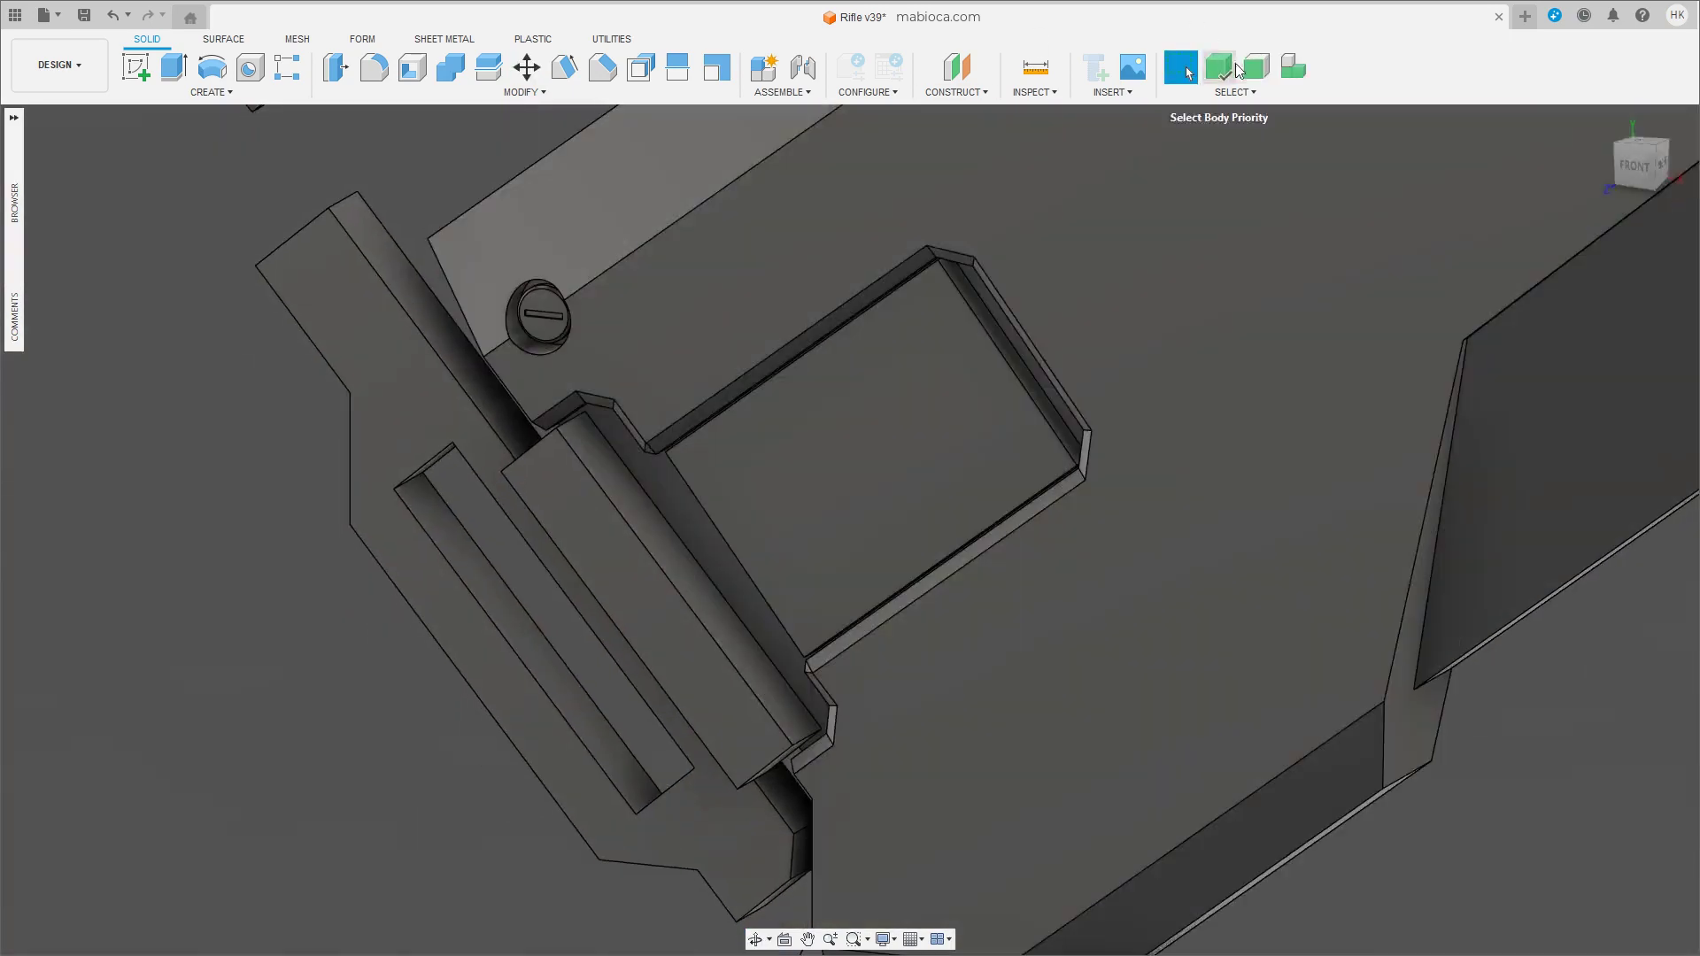
{"action": "left_click", "coordinate": [990, 327]}
Start a chamfer on two insert edges, then discard it.
{"action": "scroll", "coordinate": [803, 490], "scroll_direction": "up", "scroll_amount": 3}
{"action": "scroll", "coordinate": [802, 492], "scroll_direction": "up", "scroll_amount": 1}
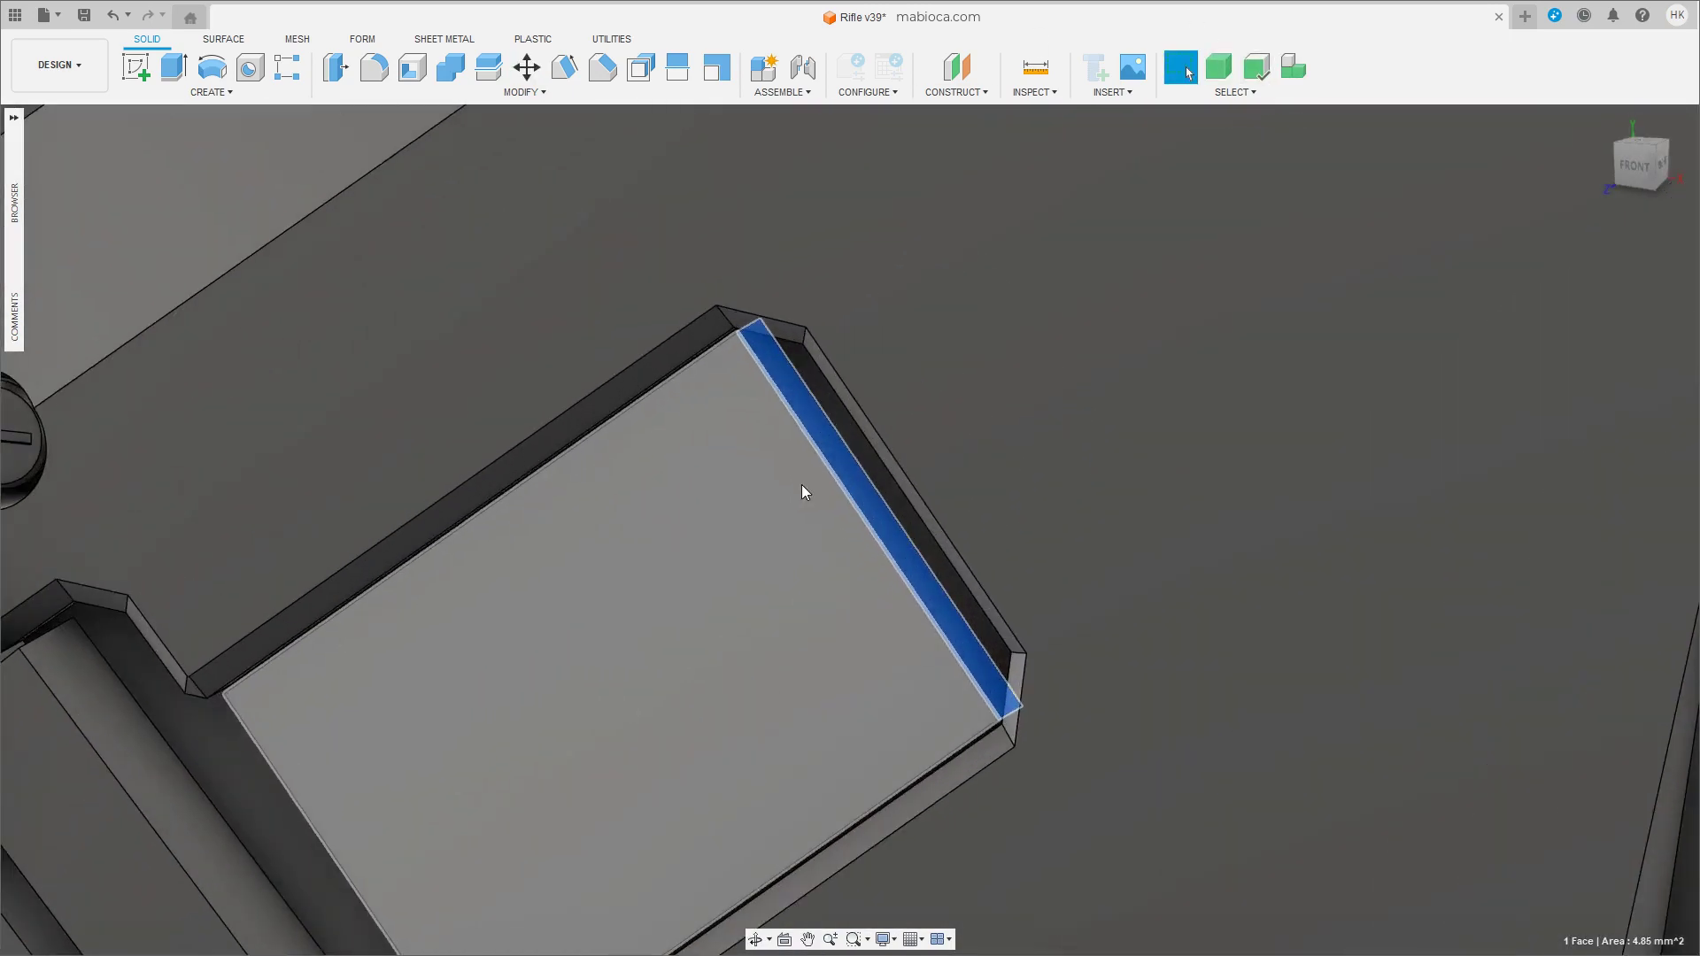
{"action": "key", "text": "c"}
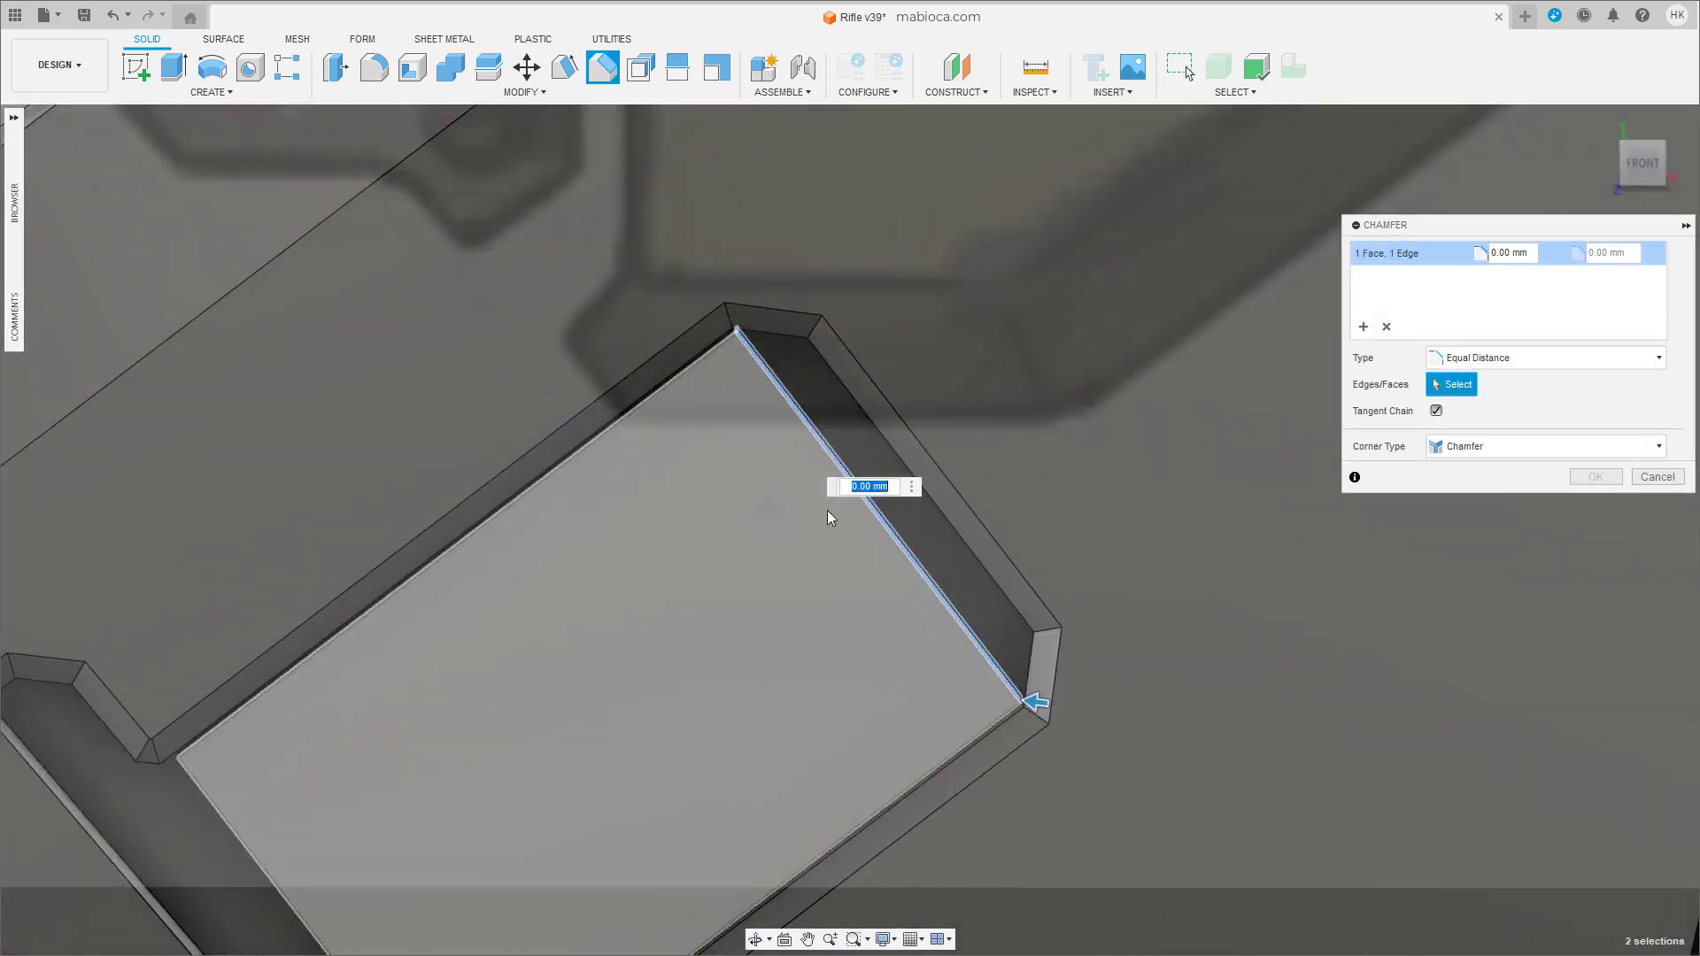
{"action": "left_click", "coordinate": [1027, 700]}
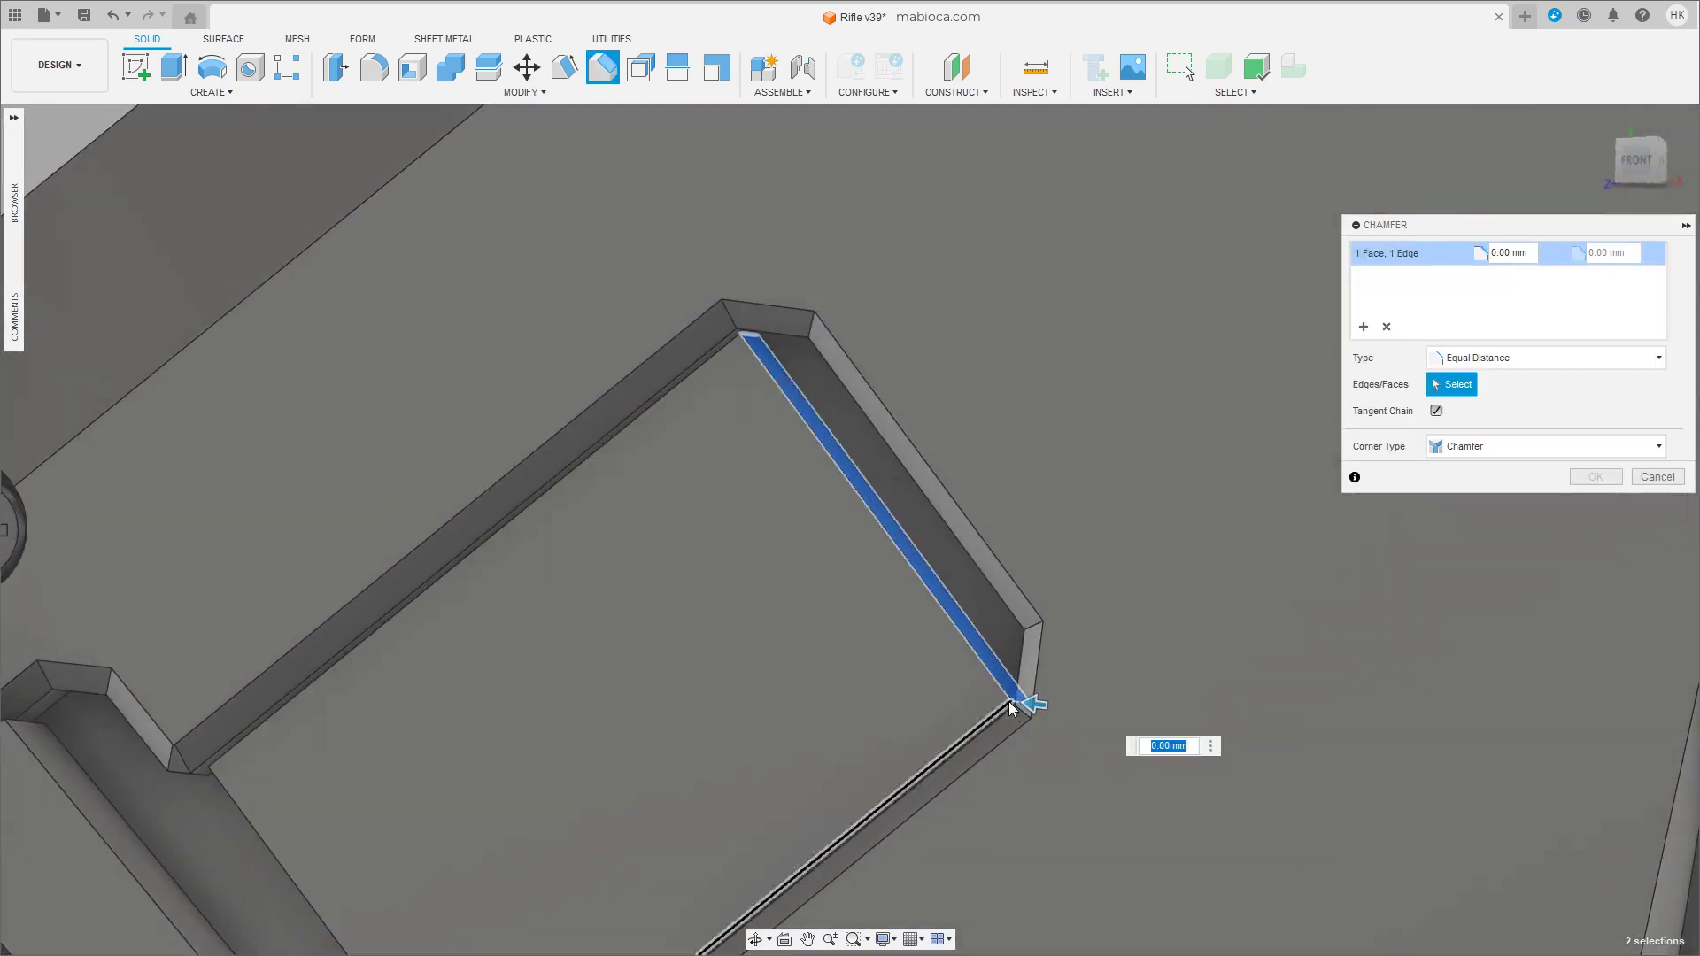
{"action": "left_click", "coordinate": [1018, 700]}
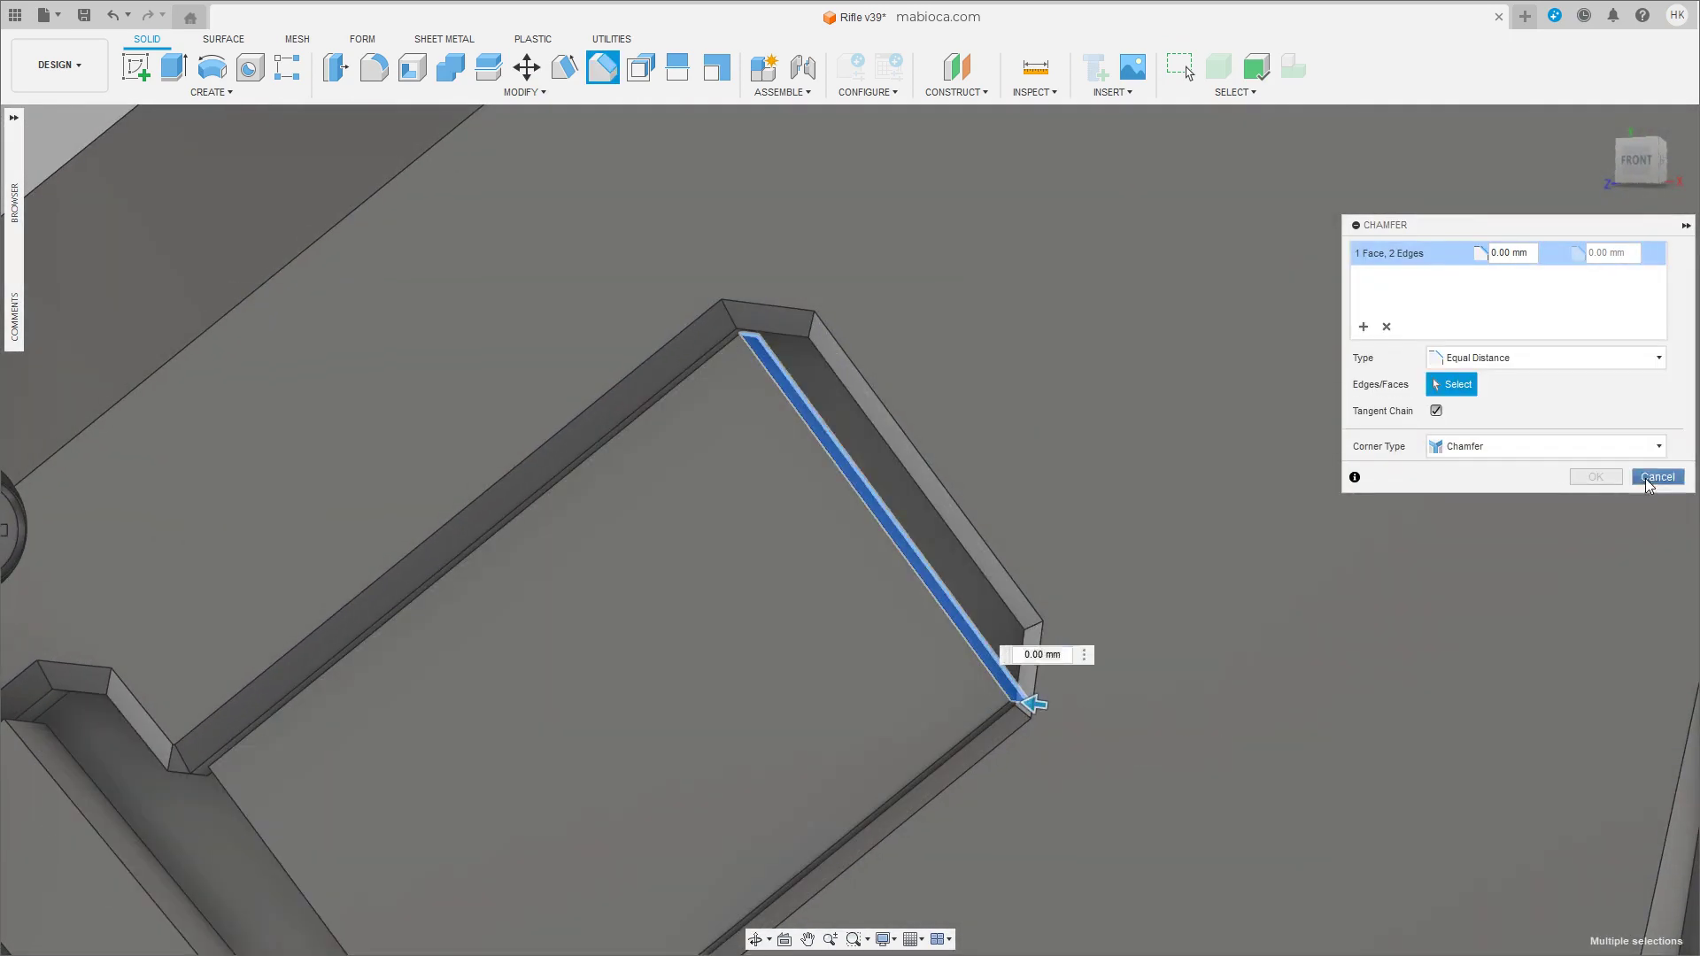
{"action": "left_click", "coordinate": [1656, 478]}
Chamfer the insert's two corner edges by 0.602 mm.
{"action": "key", "text": "c"}
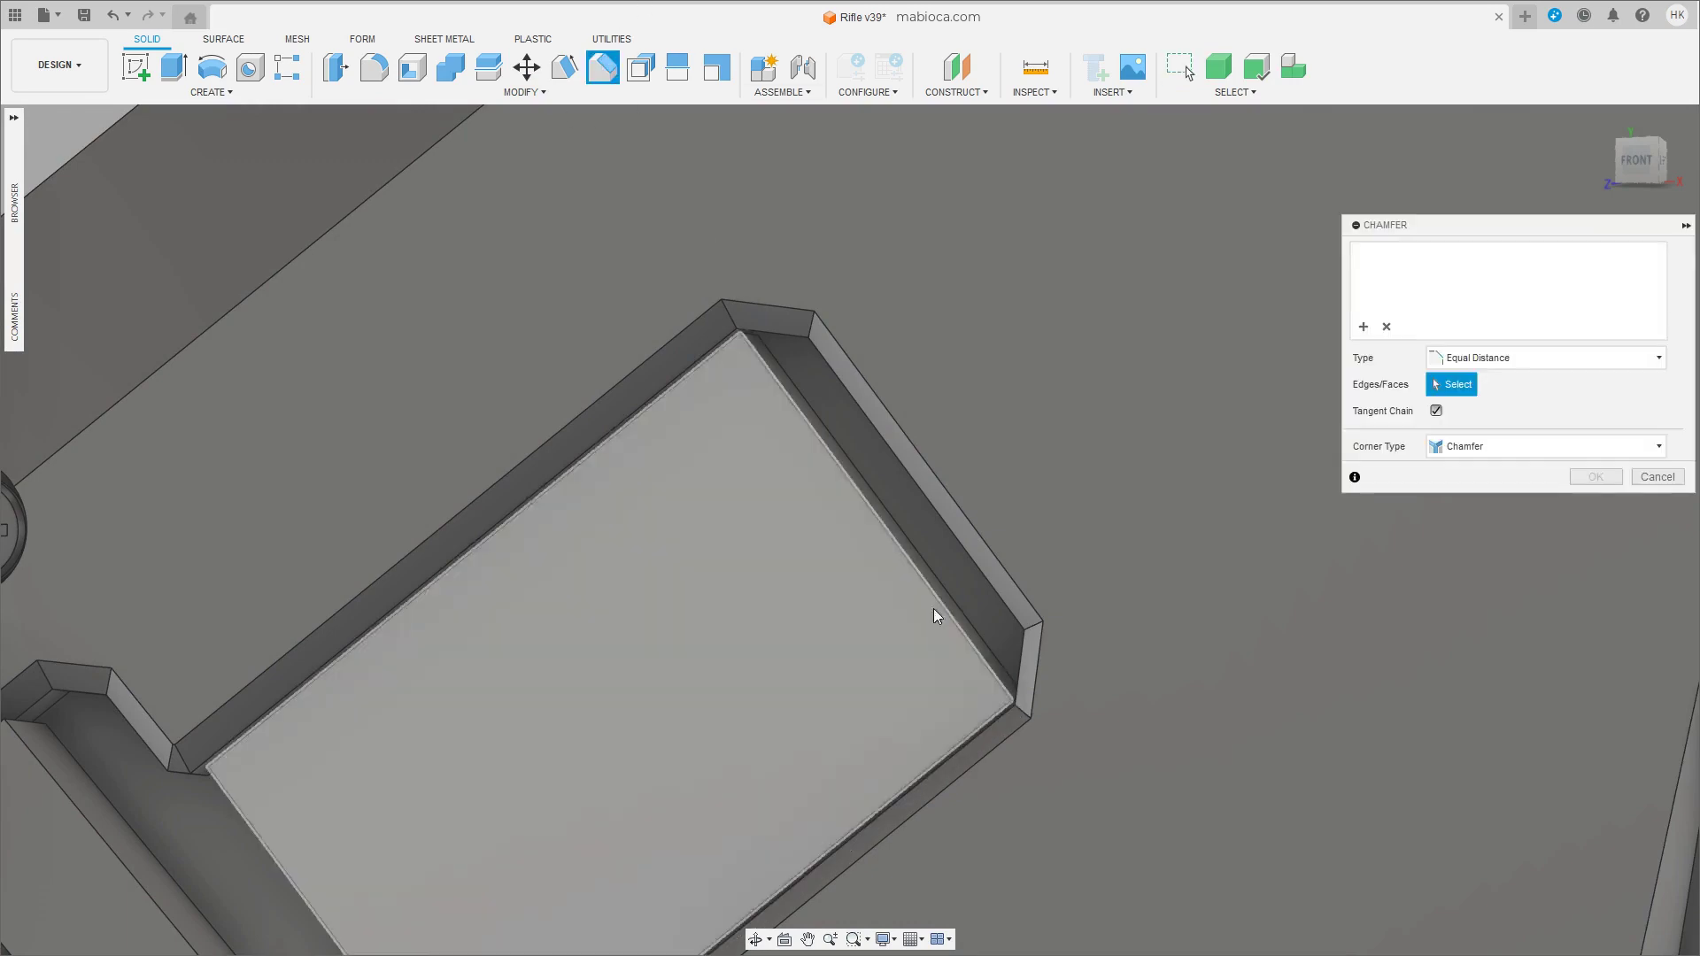
{"action": "left_click", "coordinate": [1008, 699]}
{"action": "middle_click_drag", "start_coordinate": [1008, 700], "coordinate": [820, 510], "text": "shift"}
{"action": "scroll", "coordinate": [820, 510], "scroll_direction": "up", "scroll_amount": 2}
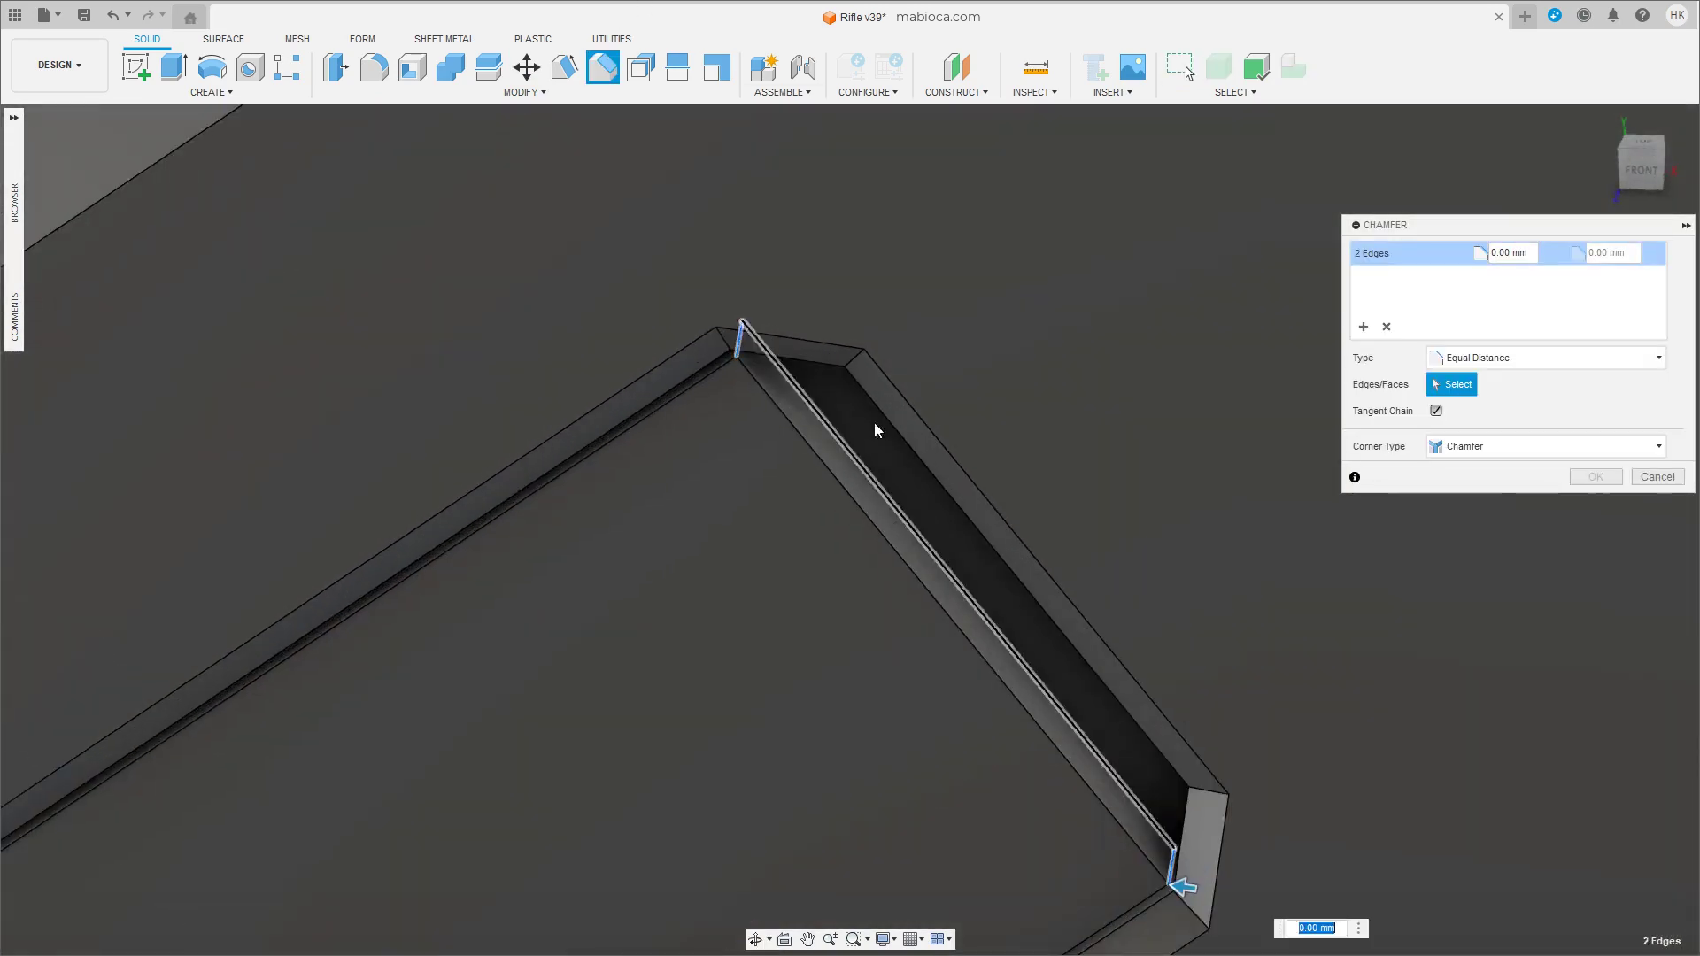
{"action": "left_click", "coordinate": [1174, 886]}
{"action": "left_click_drag", "start_coordinate": [1174, 886], "coordinate": [1133, 888]}
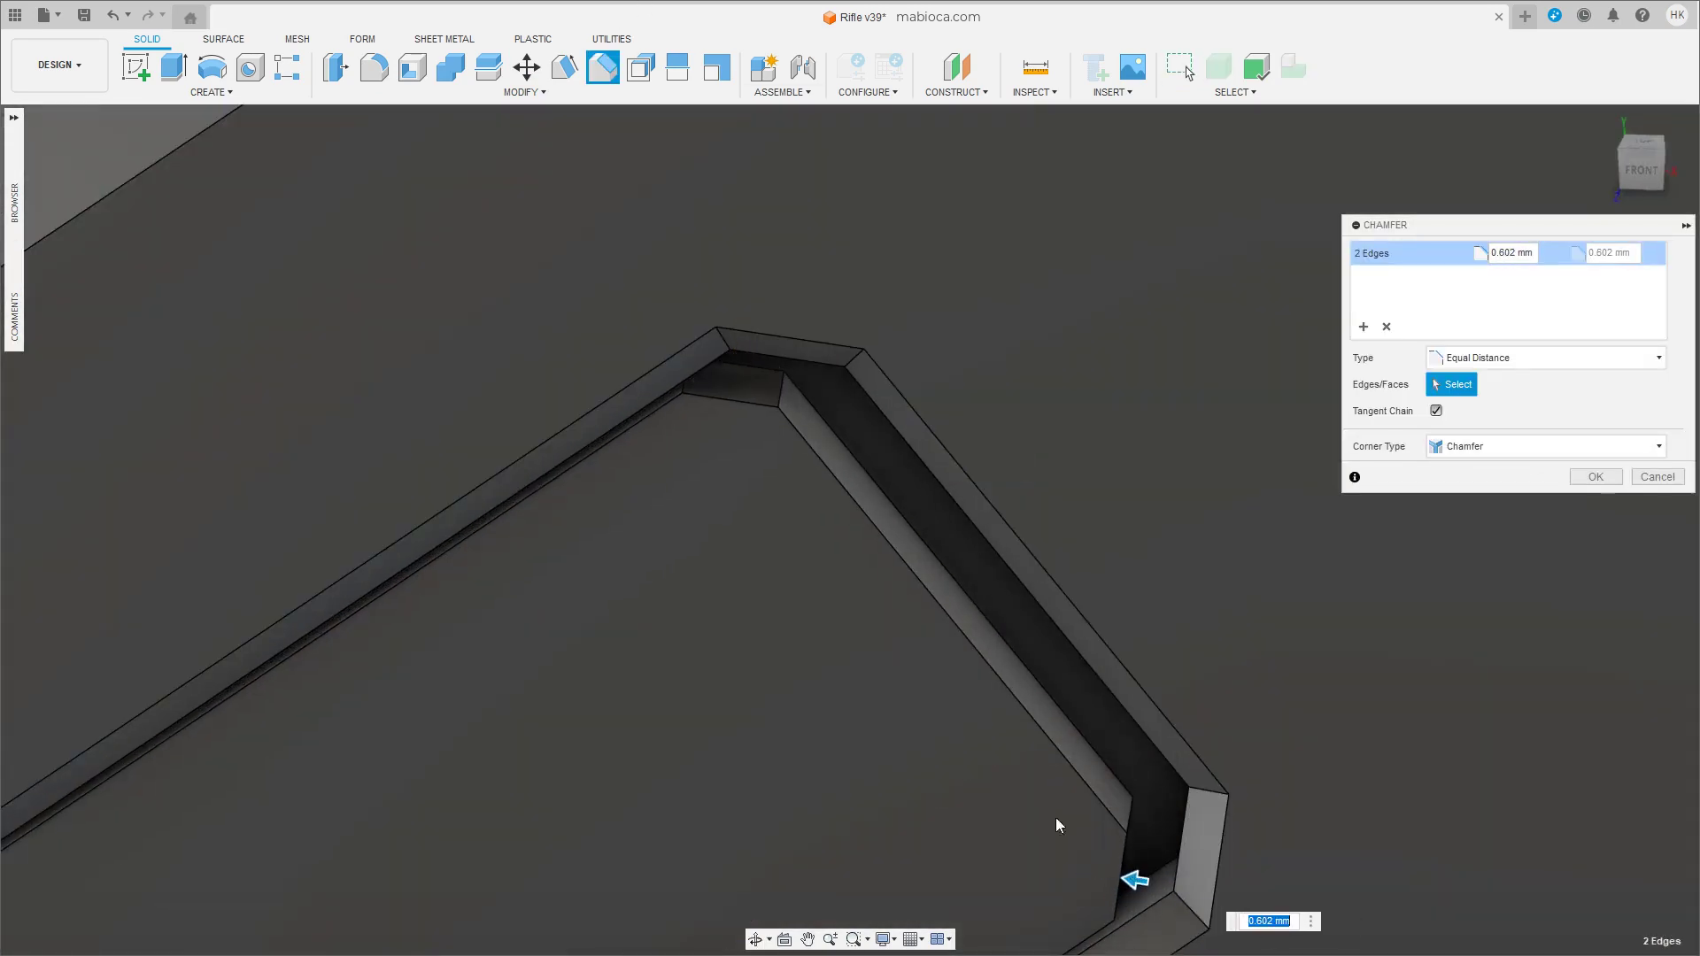
{"action": "left_click", "coordinate": [1597, 479]}
Begin pushing the insert's inner side face outward about 0.631 mm.
{"action": "left_click", "coordinate": [896, 527]}
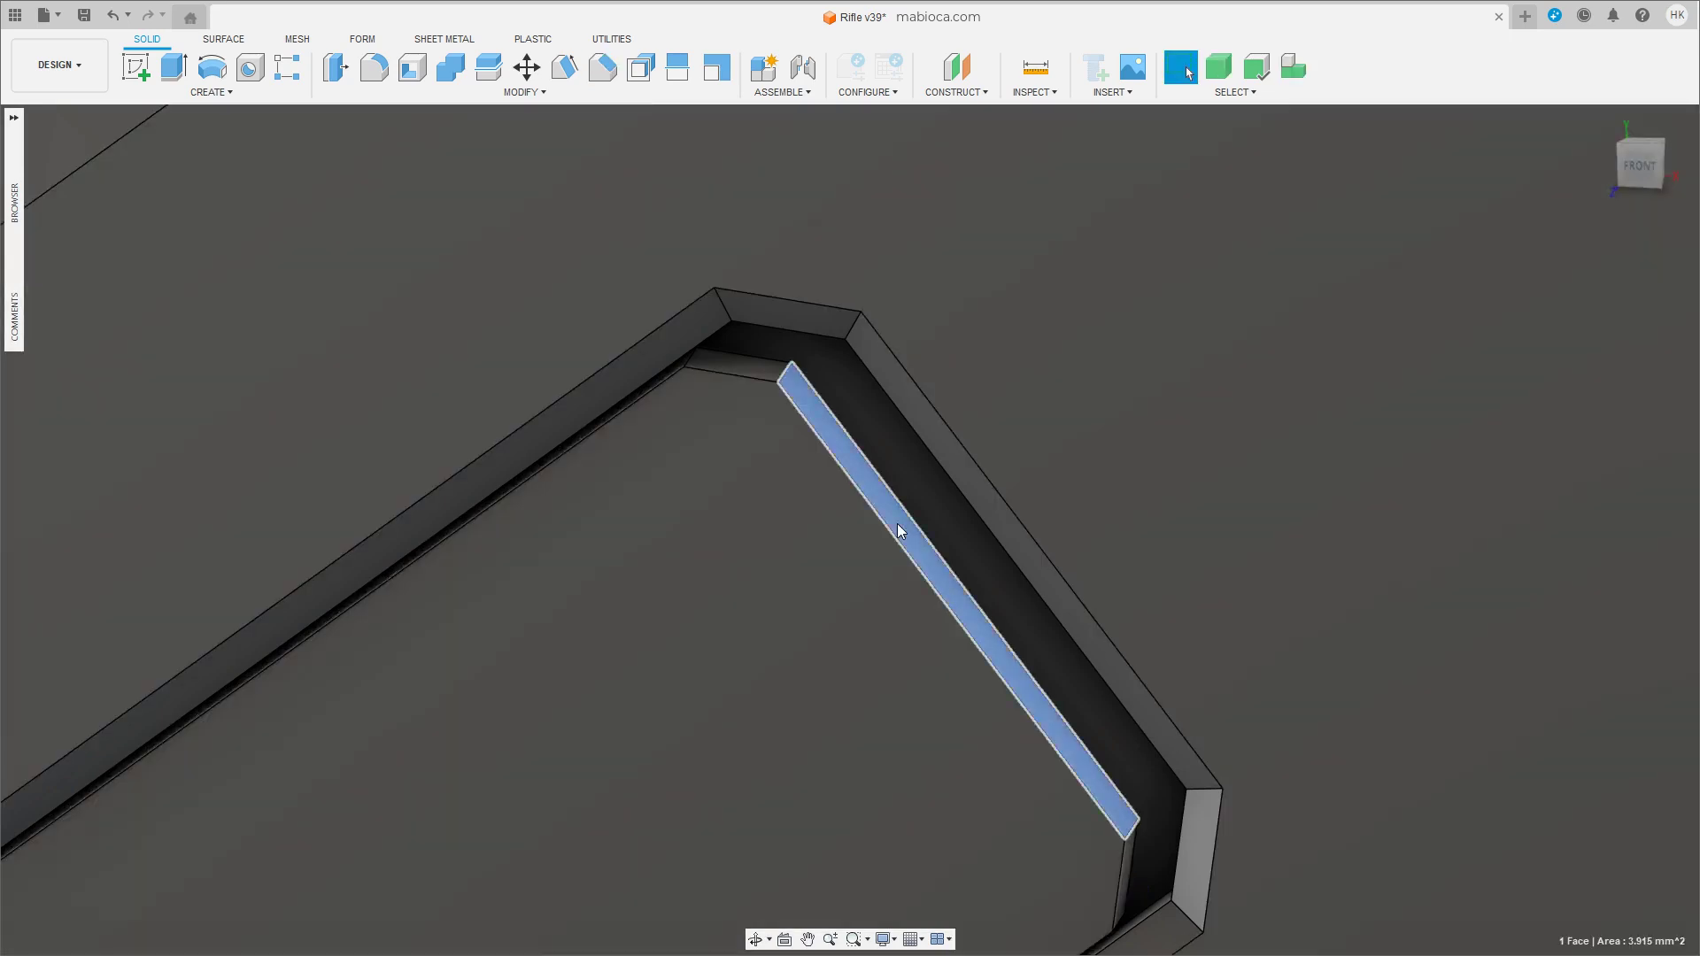
{"action": "key", "text": "m"}
{"action": "mouse_move", "coordinate": [929, 509]}
{"action": "left_mouse_down"}
{"action": "mouse_move", "coordinate": [978, 483]}
{"action": "mouse_move", "coordinate": [999, 424]}
{"action": "left_mouse_up"}
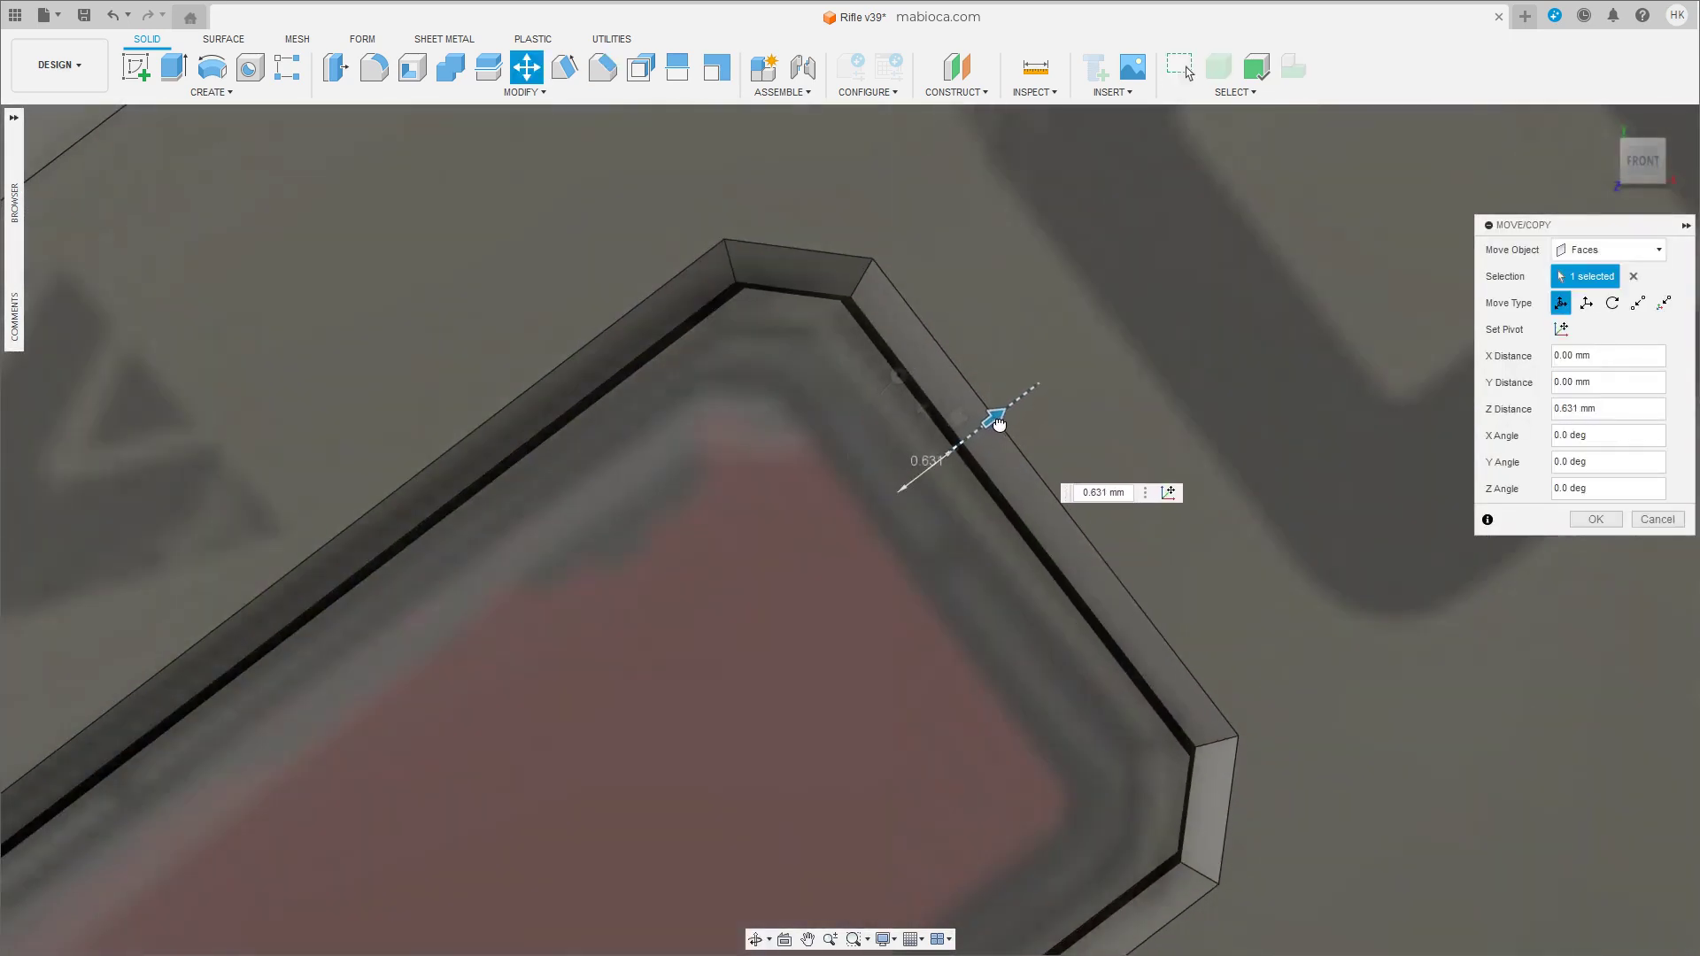
Apply the insert face move and nudge two small corner faces inward.
{"action": "left_click", "coordinate": [1597, 521]}
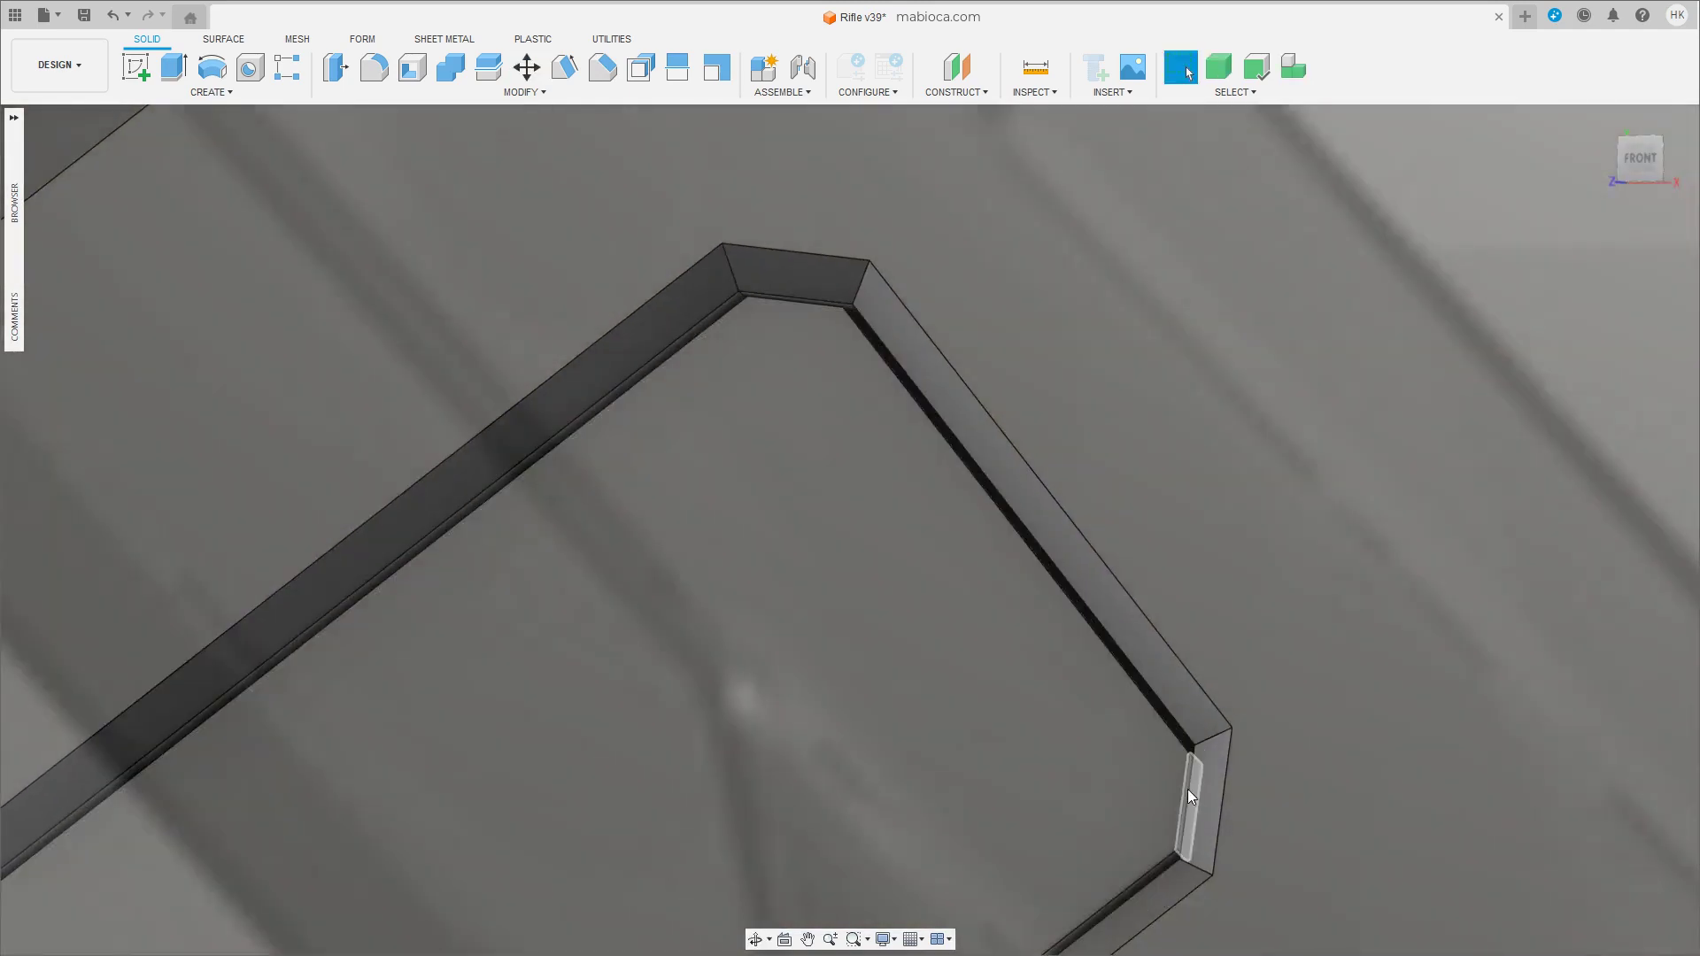
{"action": "left_click", "coordinate": [1188, 792]}
{"action": "left_click", "coordinate": [813, 306], "text": "shift"}
{"action": "key", "text": "m"}
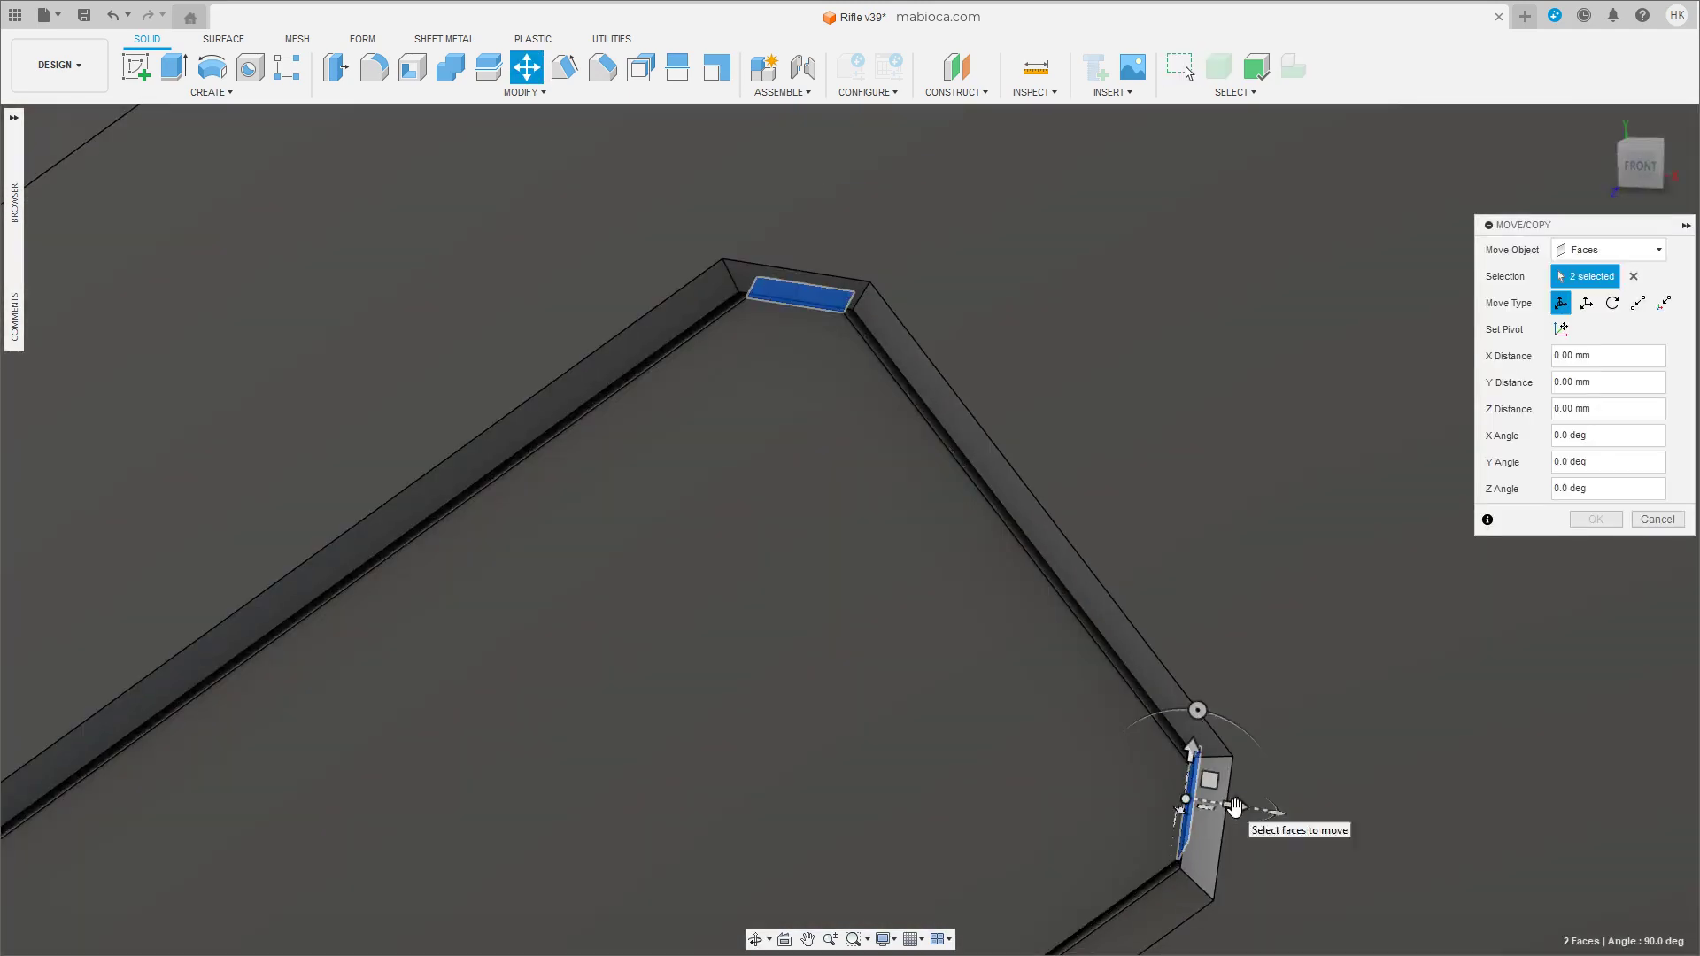
{"action": "middle_click_drag", "start_coordinate": [1611, 292], "coordinate": [1163, 751], "text": "shift"}
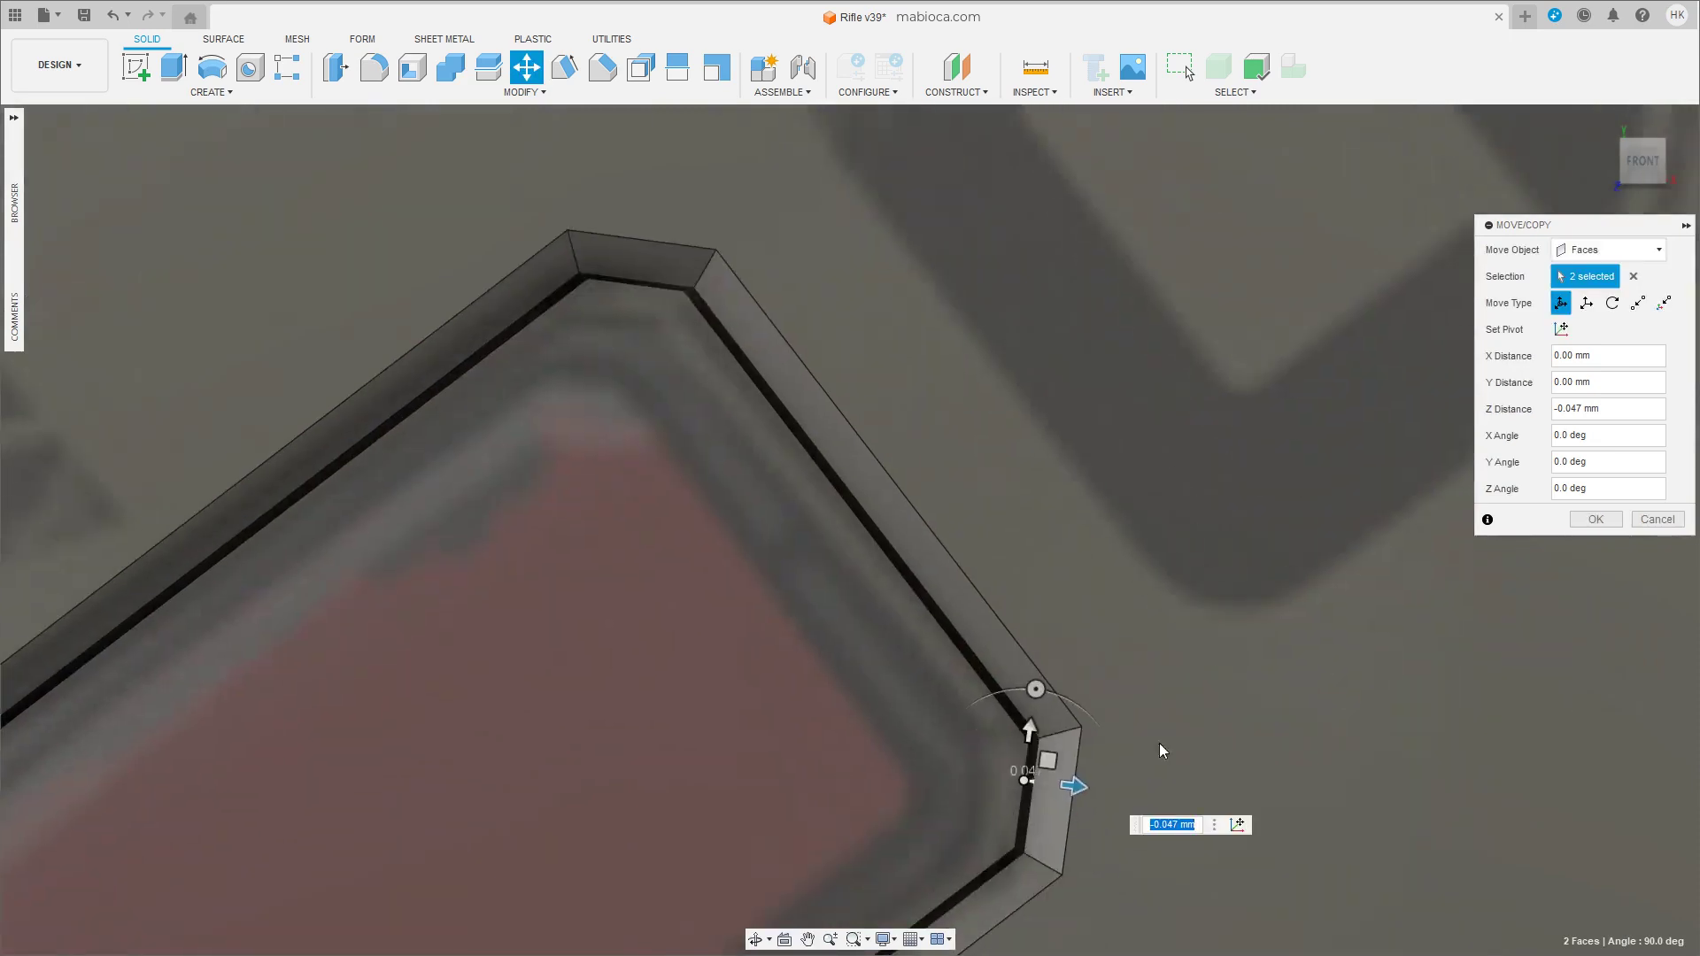
{"action": "key", "text": "Return"}
Move the small top corner face, then zoom in close on the magazine-release area.
{"action": "left_click", "coordinate": [641, 280]}
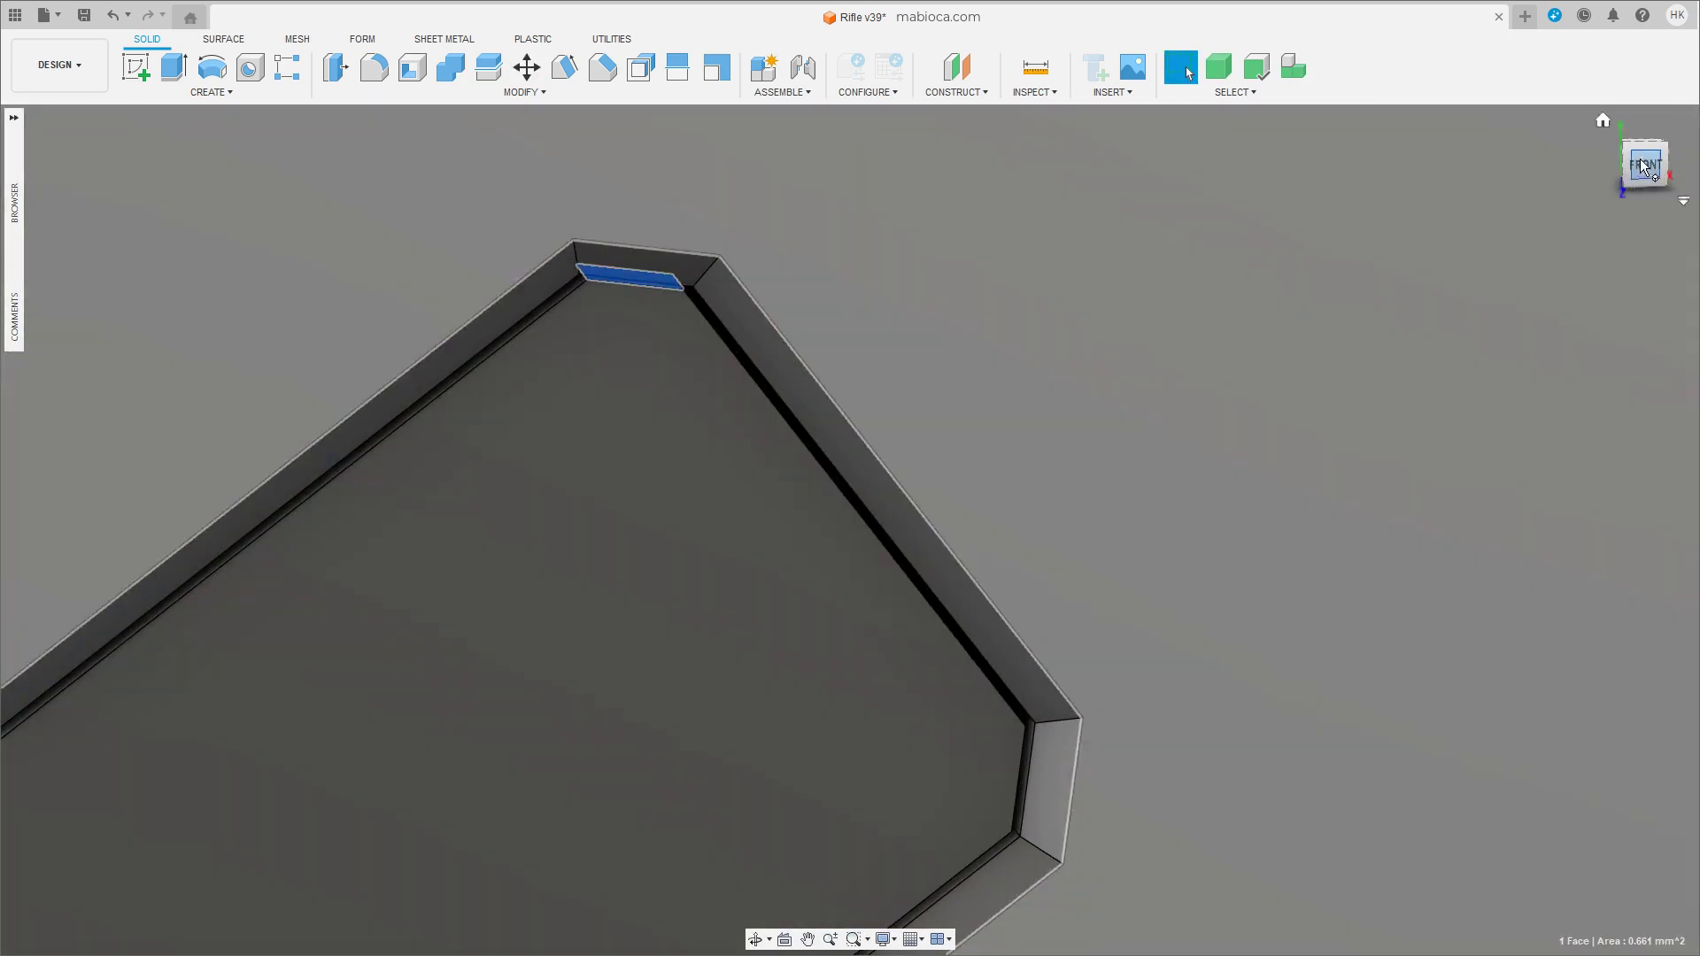
{"action": "middle_click_drag", "start_coordinate": [732, 253], "coordinate": [831, 355]}
{"action": "key", "text": "m"}
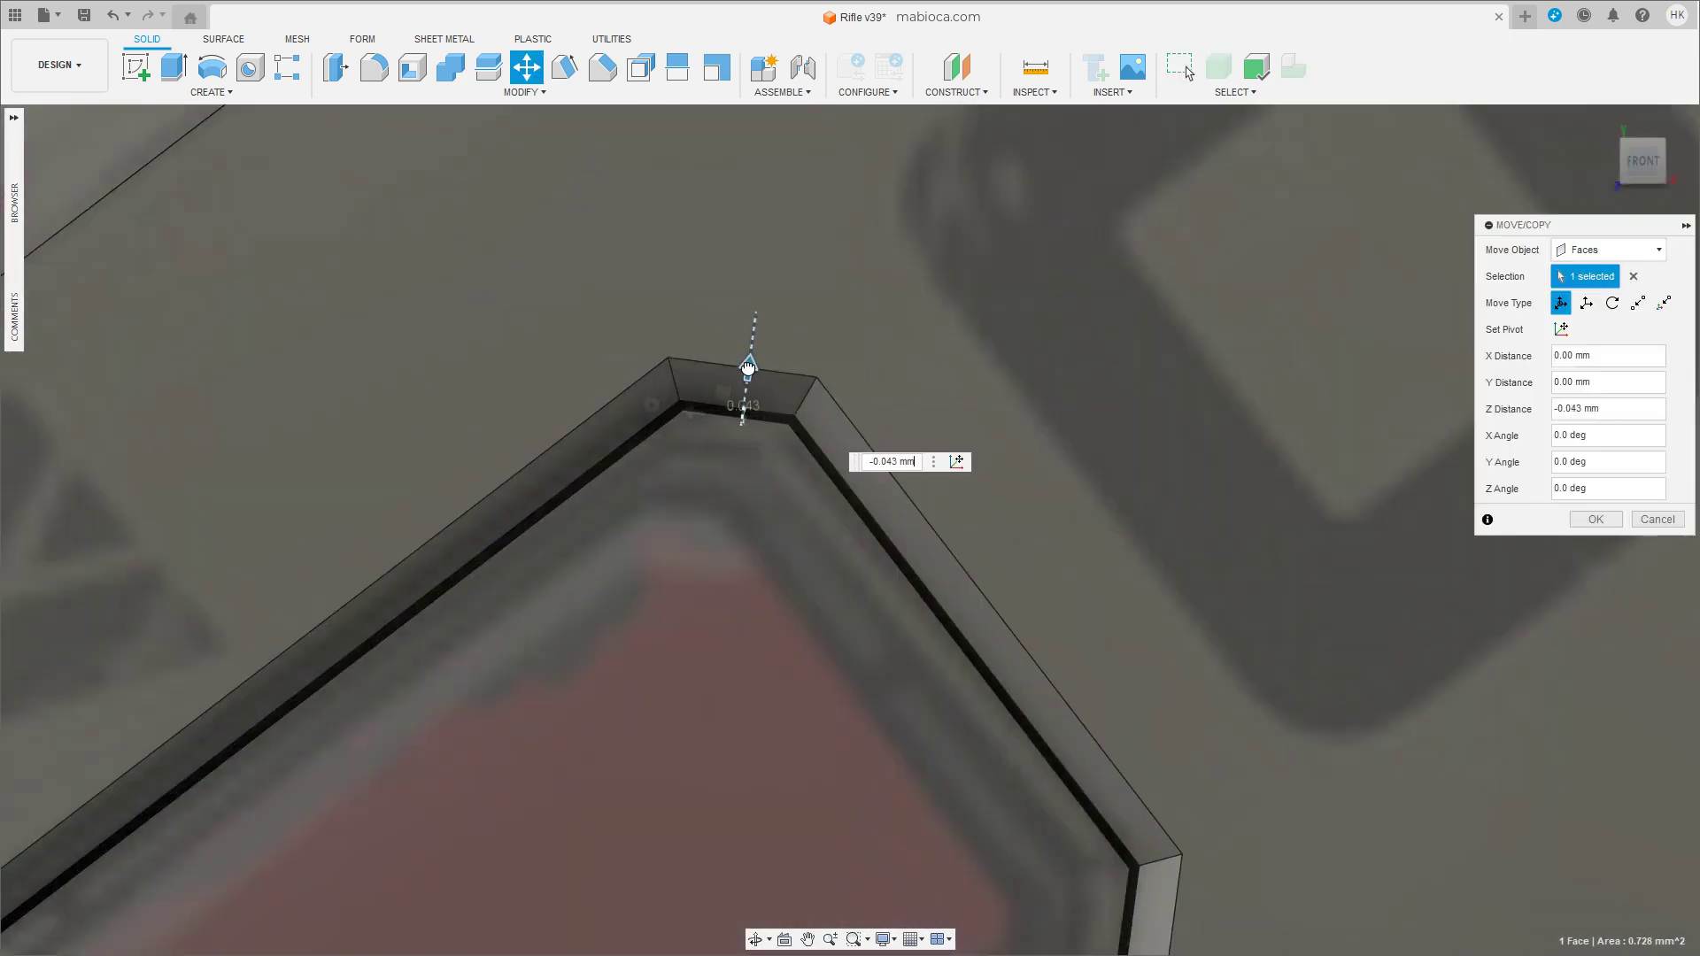
{"action": "left_click", "coordinate": [1596, 520]}
{"action": "scroll", "coordinate": [572, 461], "scroll_direction": "down", "scroll_amount": 5}
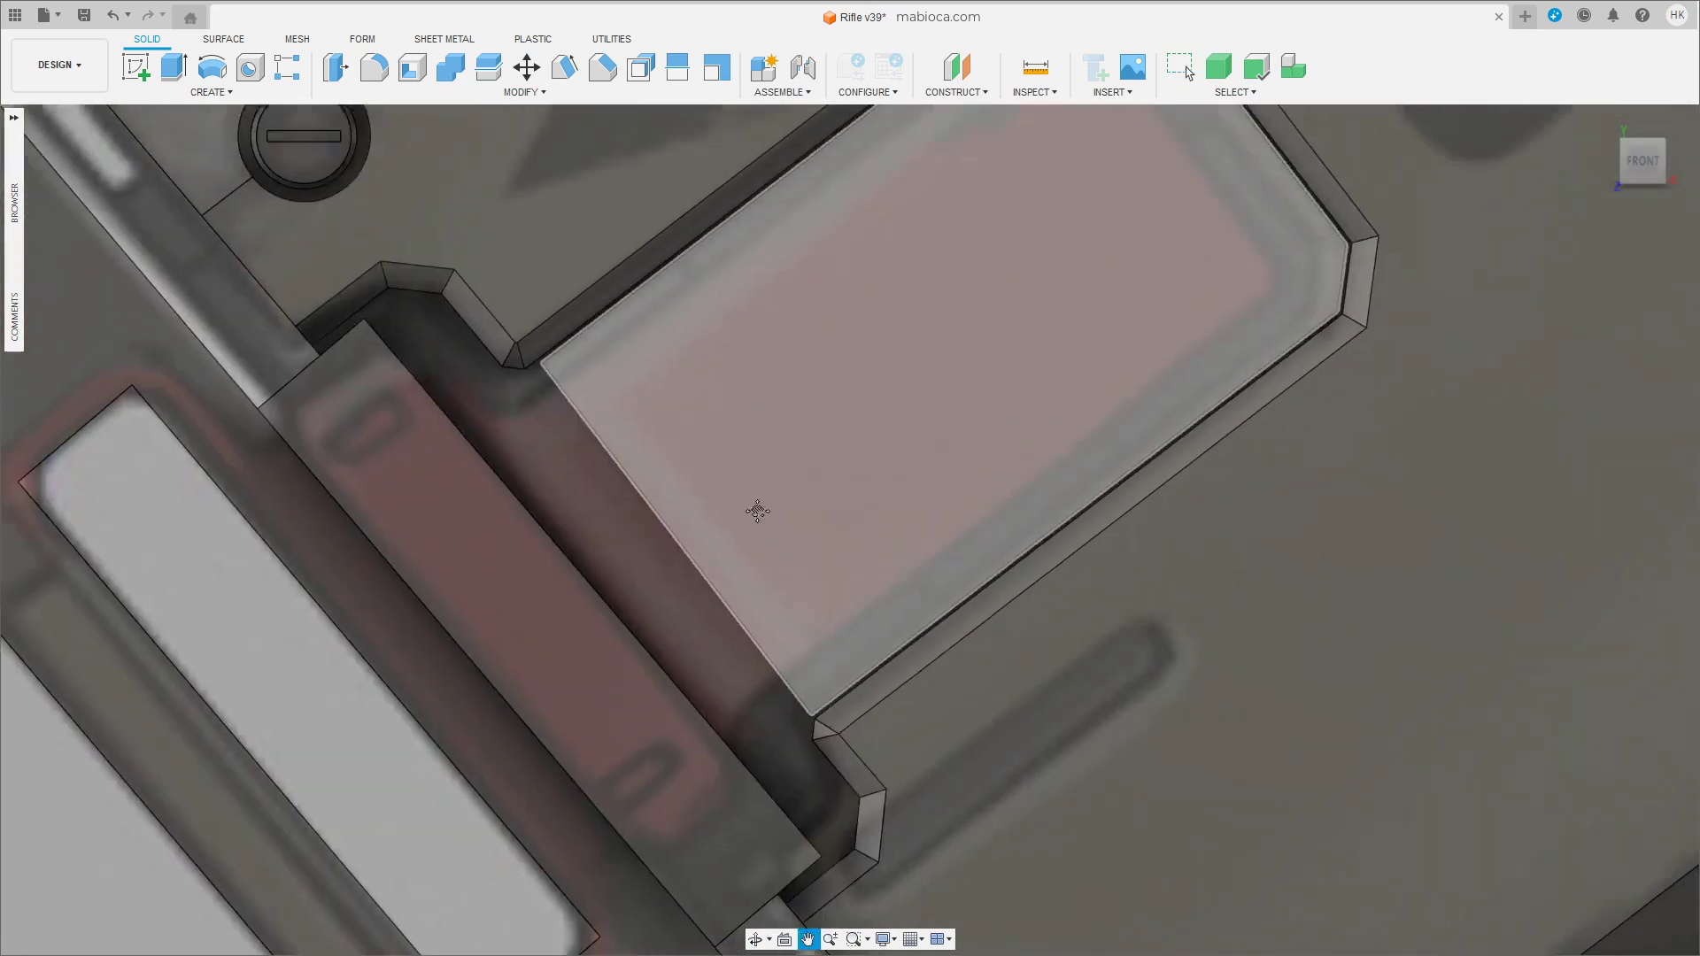
{"action": "scroll", "coordinate": [752, 547], "scroll_direction": "down", "scroll_amount": 3}
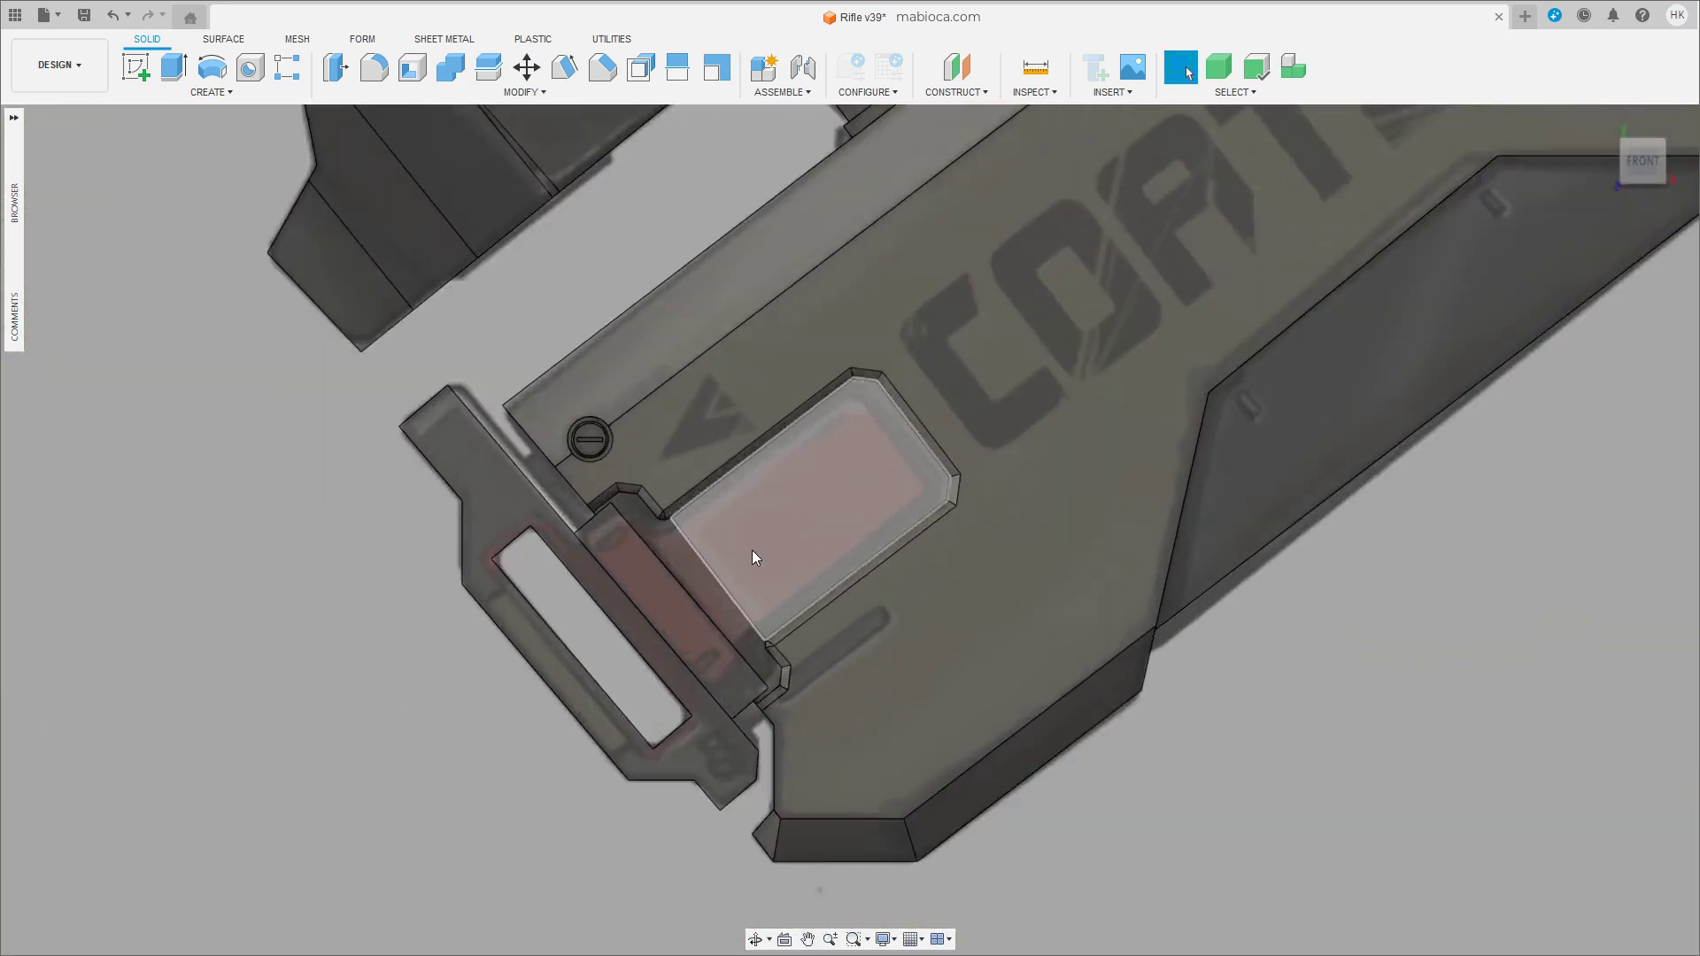
{"action": "scroll", "coordinate": [752, 550], "scroll_direction": "up", "scroll_amount": 4}
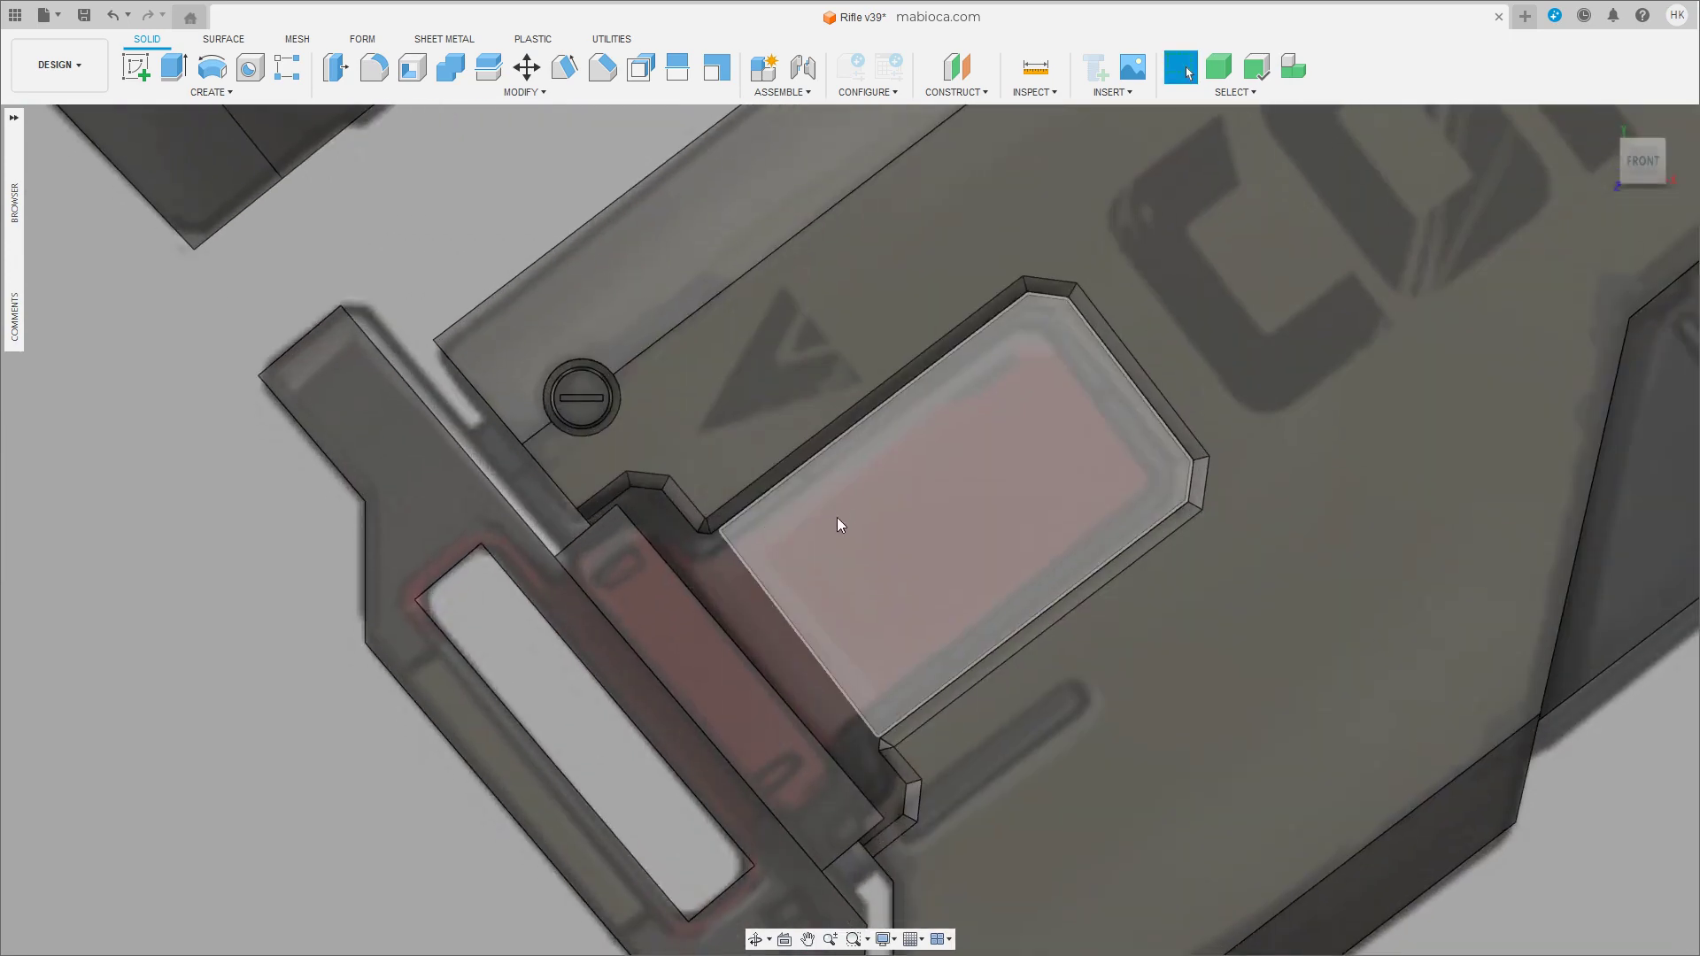
{"action": "scroll", "coordinate": [839, 525], "scroll_direction": "up", "scroll_amount": 1}
{"action": "scroll", "coordinate": [836, 517], "scroll_direction": "down", "scroll_amount": 3}
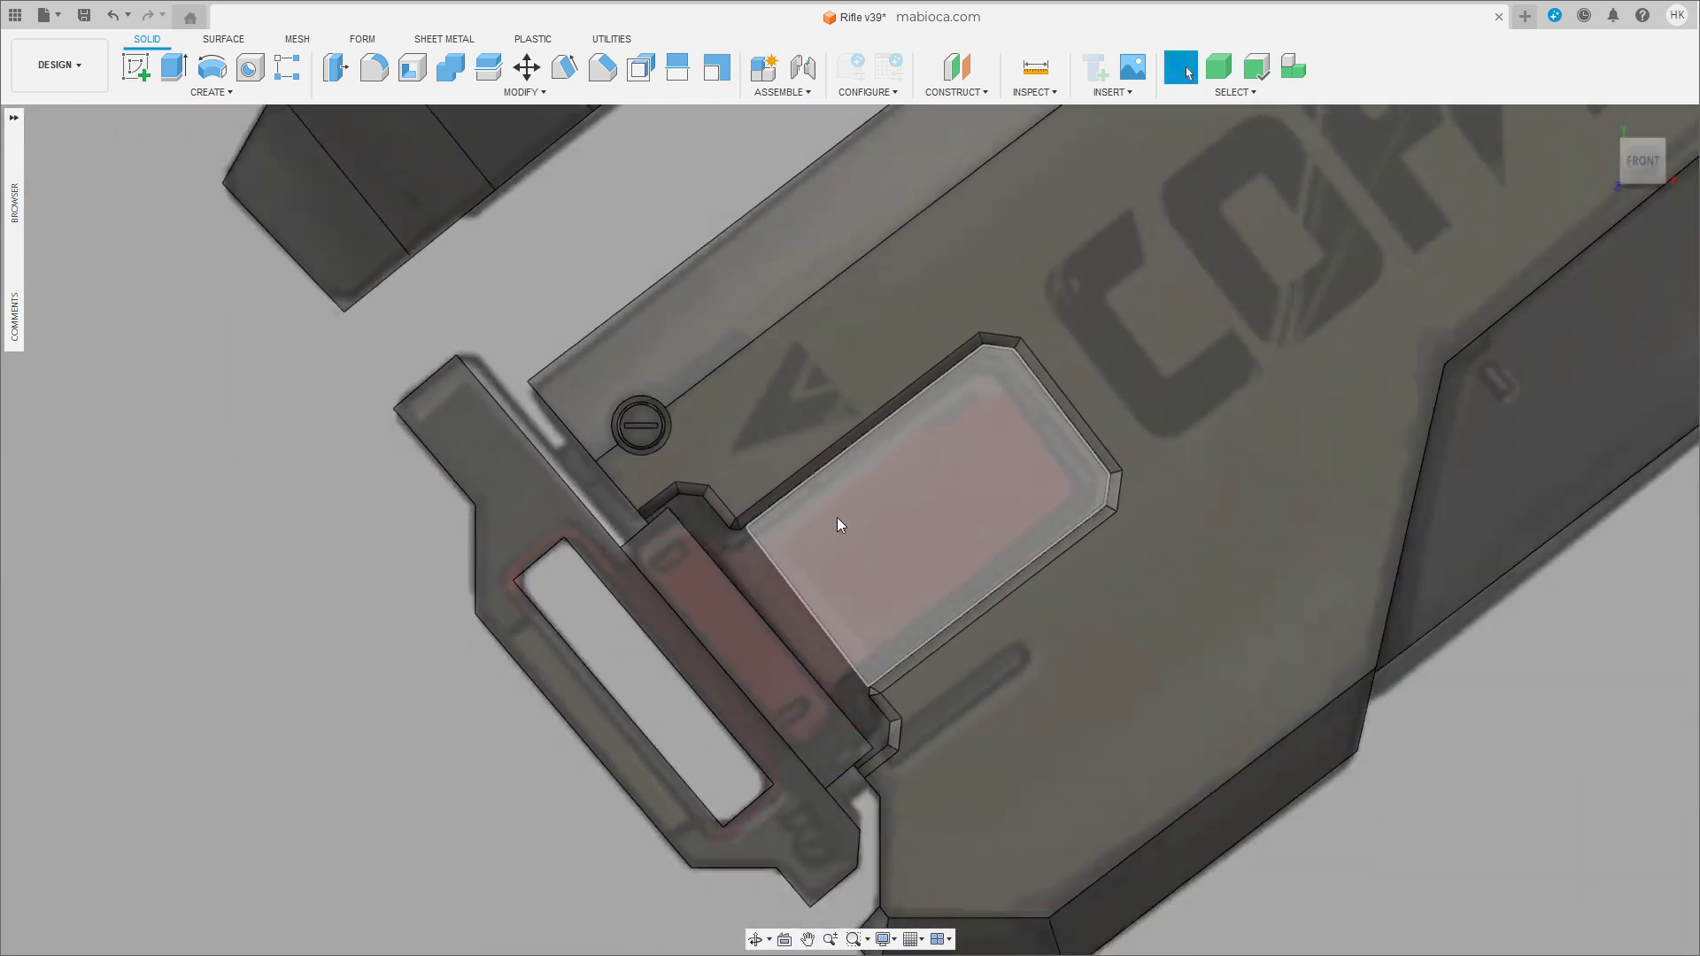
{"action": "scroll", "coordinate": [837, 517], "scroll_direction": "up", "scroll_amount": 3}
Extrude the thin side face into a thin new-body strip beside the bracket.
{"action": "middle_click_drag", "start_coordinate": [767, 602], "coordinate": [776, 589], "text": "shift"}
{"action": "left_click", "coordinate": [767, 594]}
{"action": "key", "text": "e"}
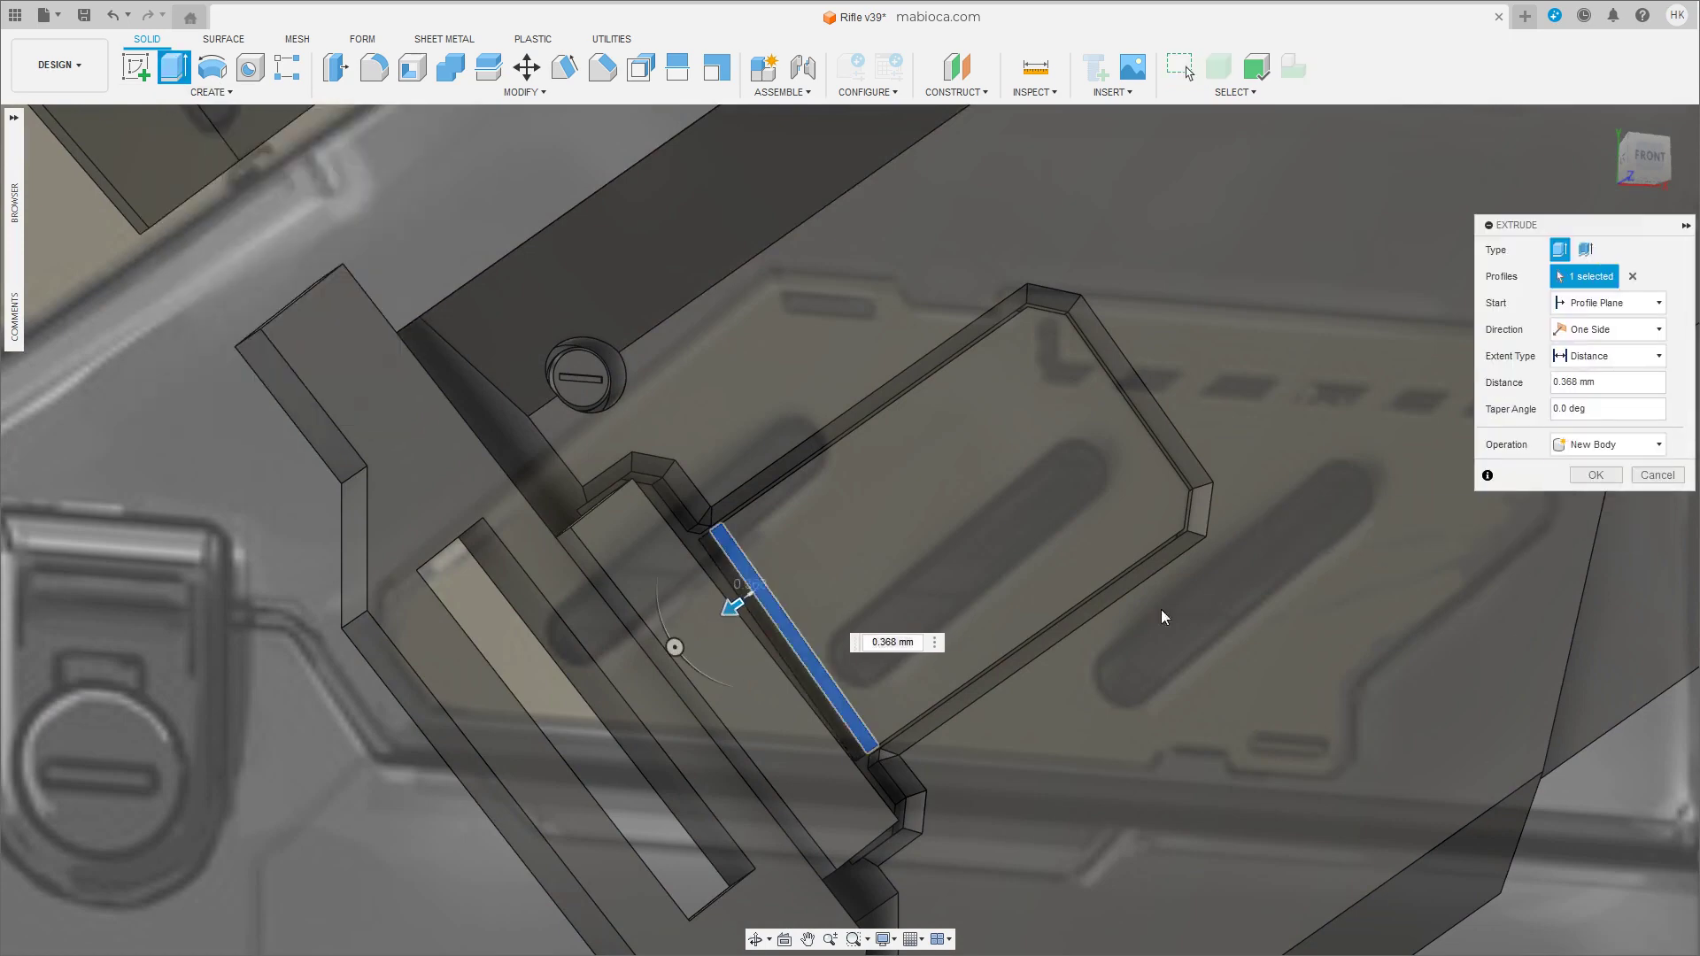
{"action": "left_click_drag", "start_coordinate": [741, 600], "coordinate": [724, 615]}
{"action": "left_click", "coordinate": [1648, 160]}
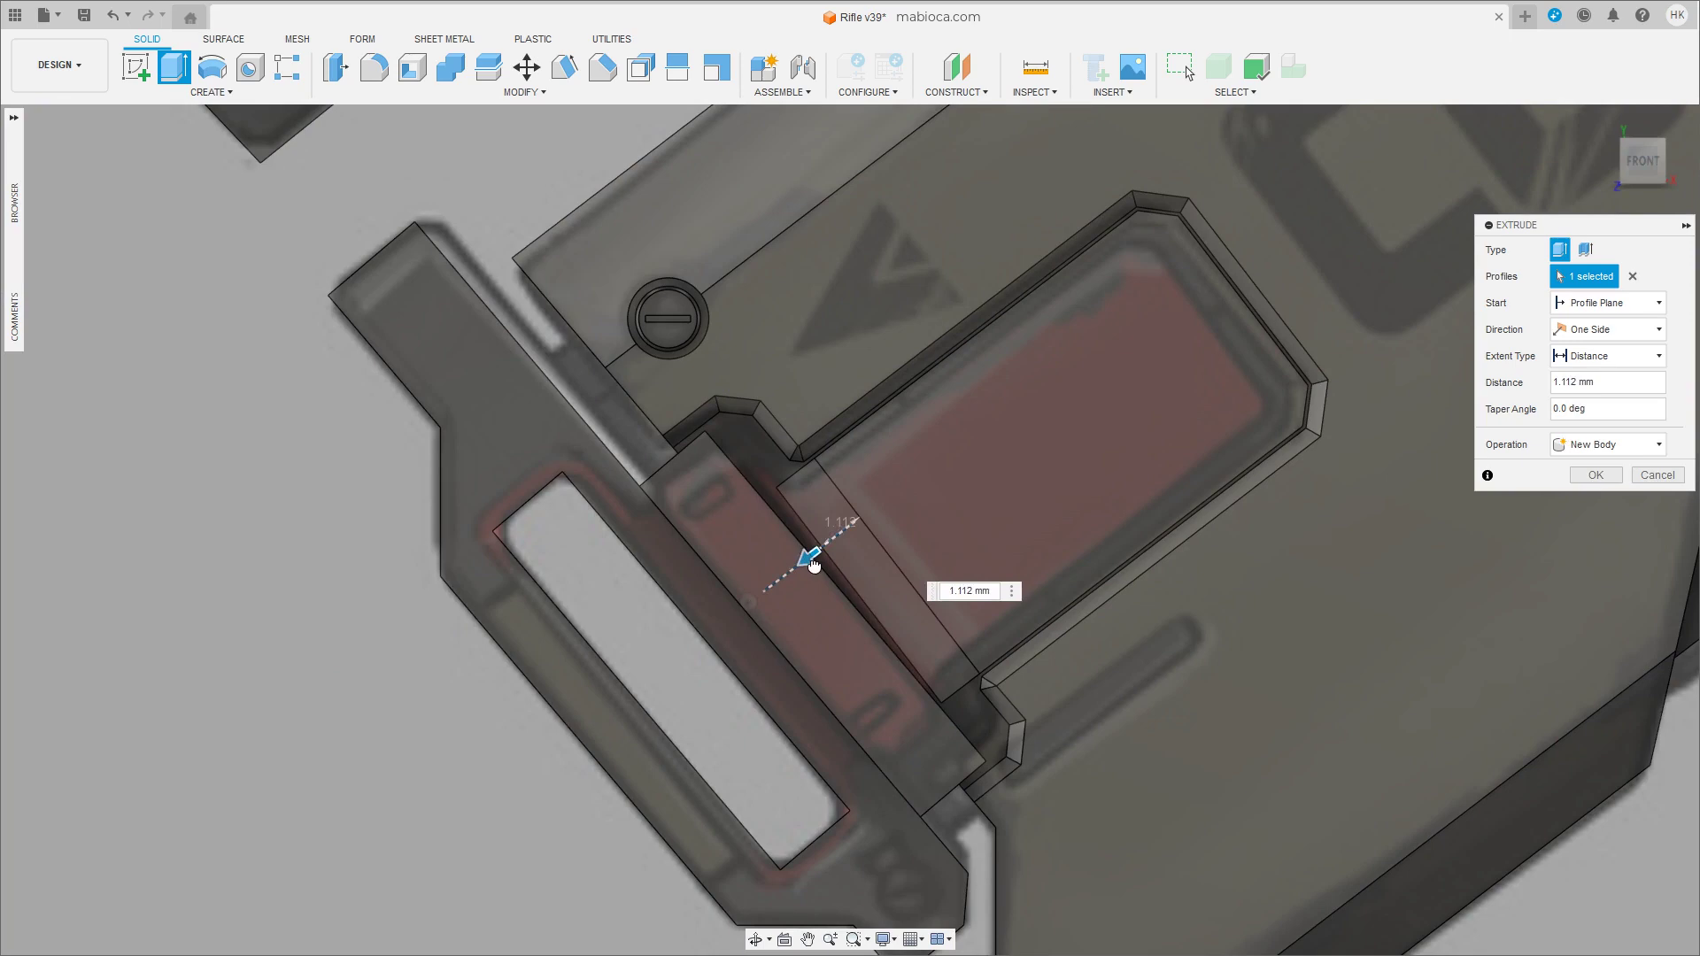
{"action": "left_click", "coordinate": [1595, 475]}
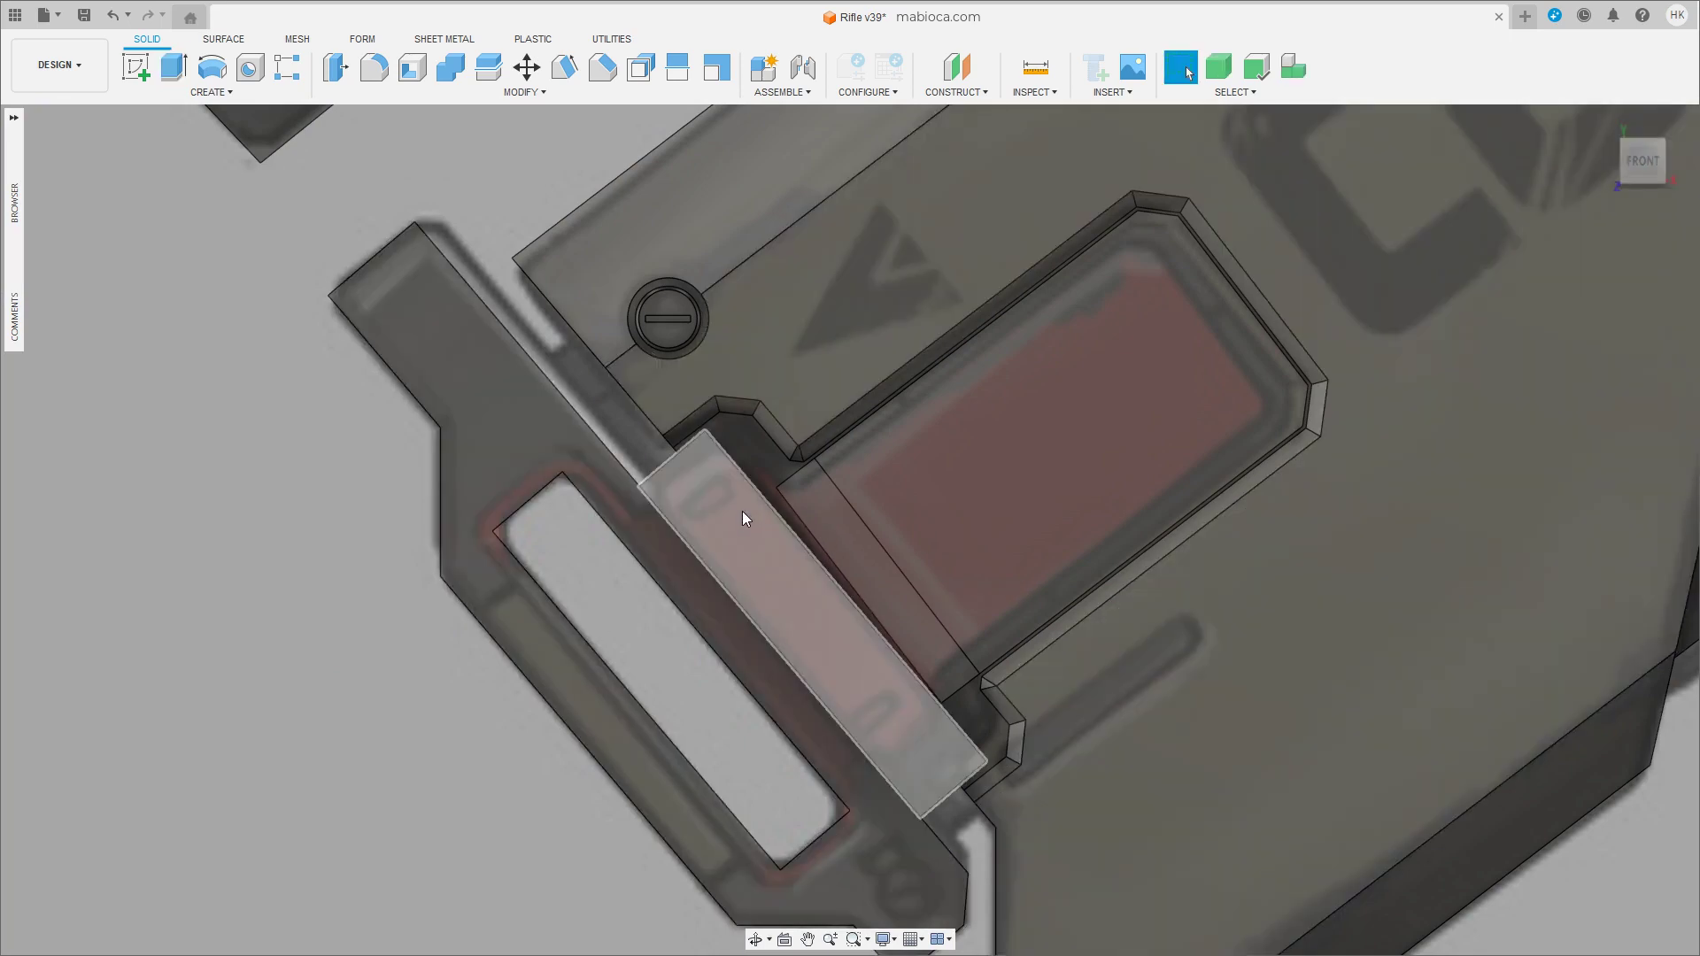
{"action": "scroll", "coordinate": [742, 512], "scroll_direction": "down", "scroll_amount": 1}
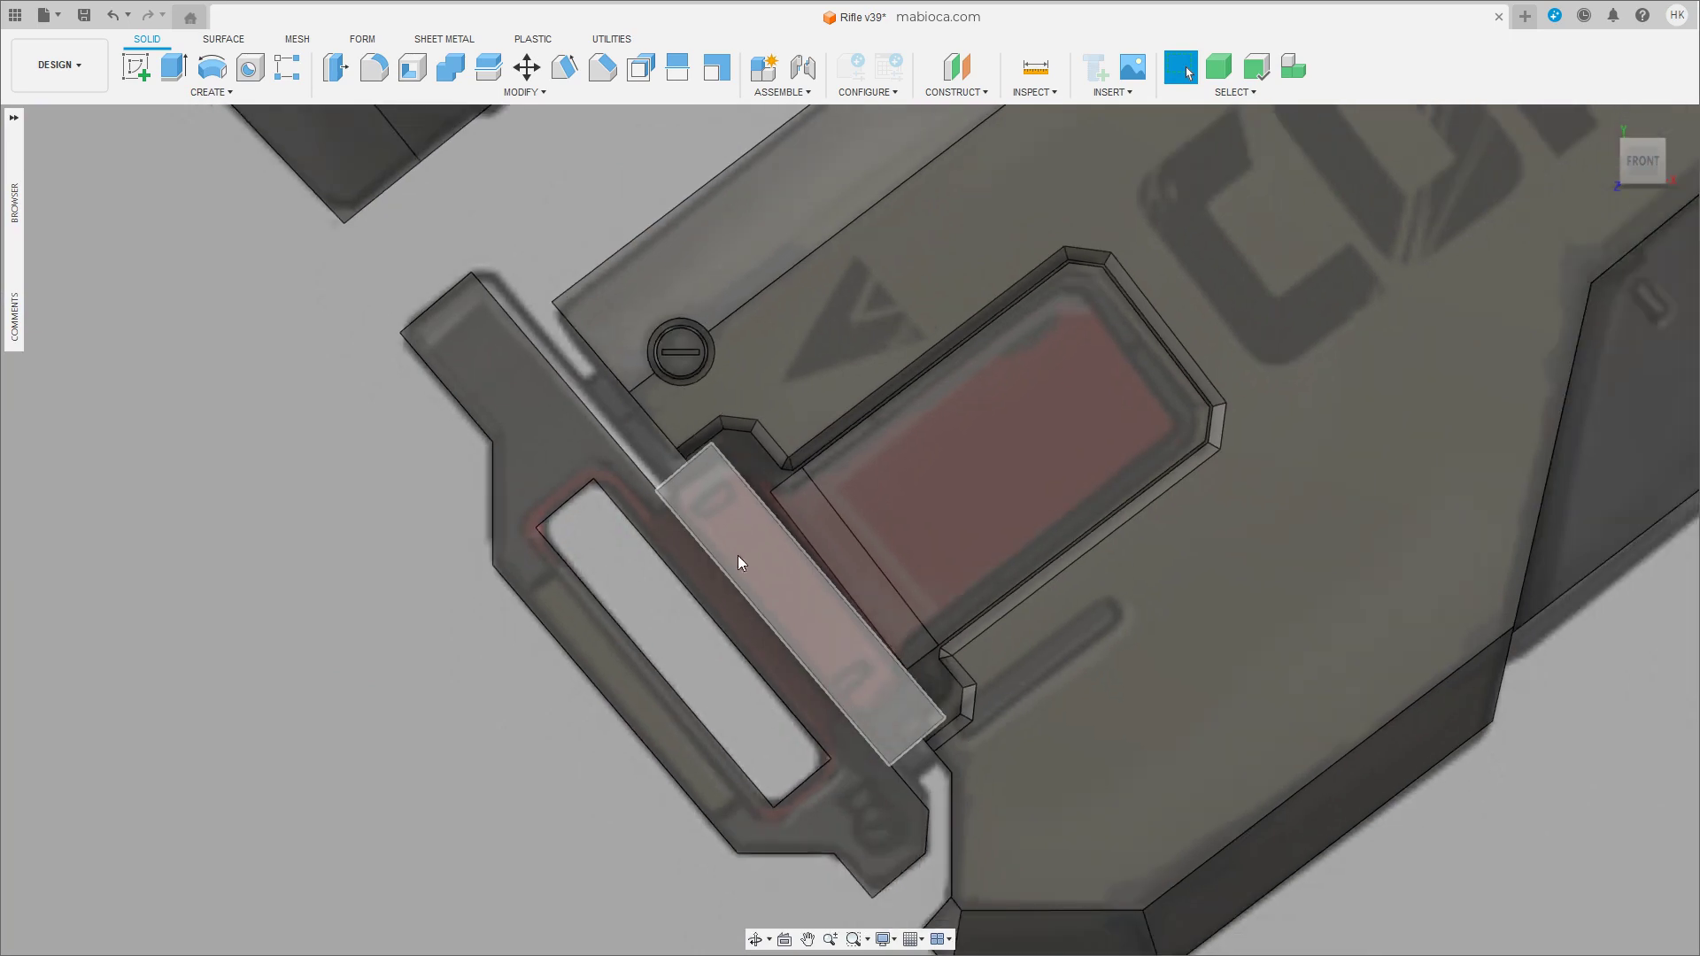
Push the strip's top face down about 1 mm and another face out 0.409 mm.
{"action": "left_click", "coordinate": [716, 530]}
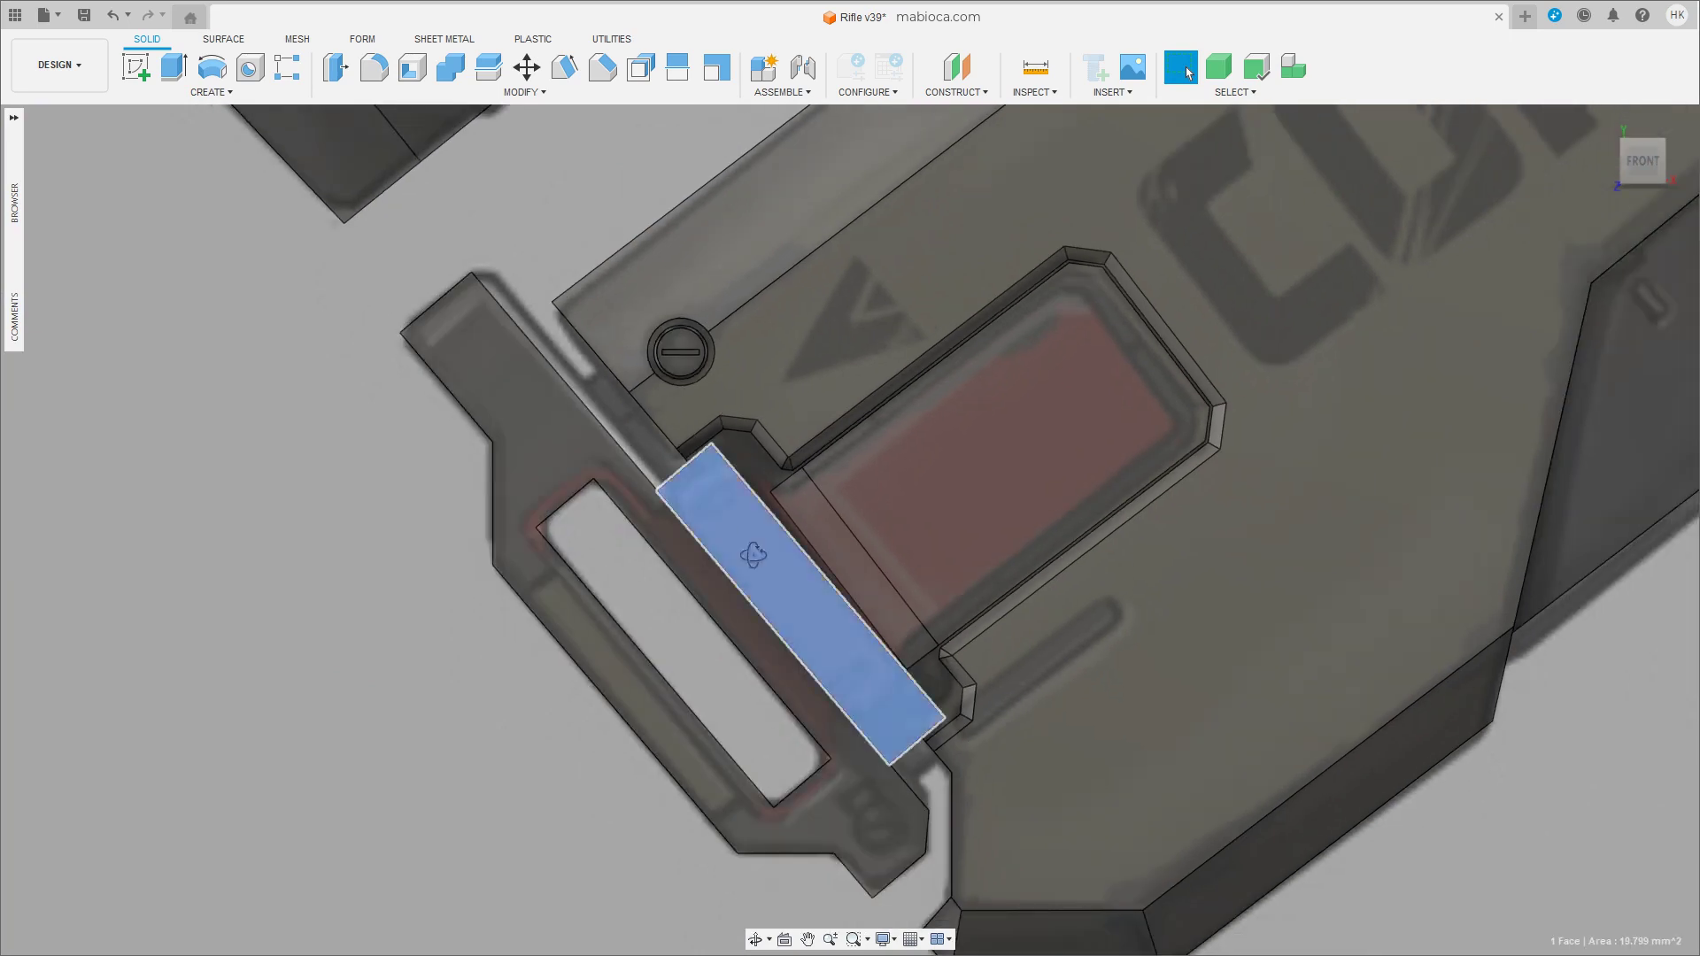
{"action": "middle_click_drag", "start_coordinate": [716, 530], "coordinate": [757, 618], "text": "shift"}
{"action": "key", "text": "m"}
{"action": "left_click_drag", "start_coordinate": [742, 535], "coordinate": [695, 542]}
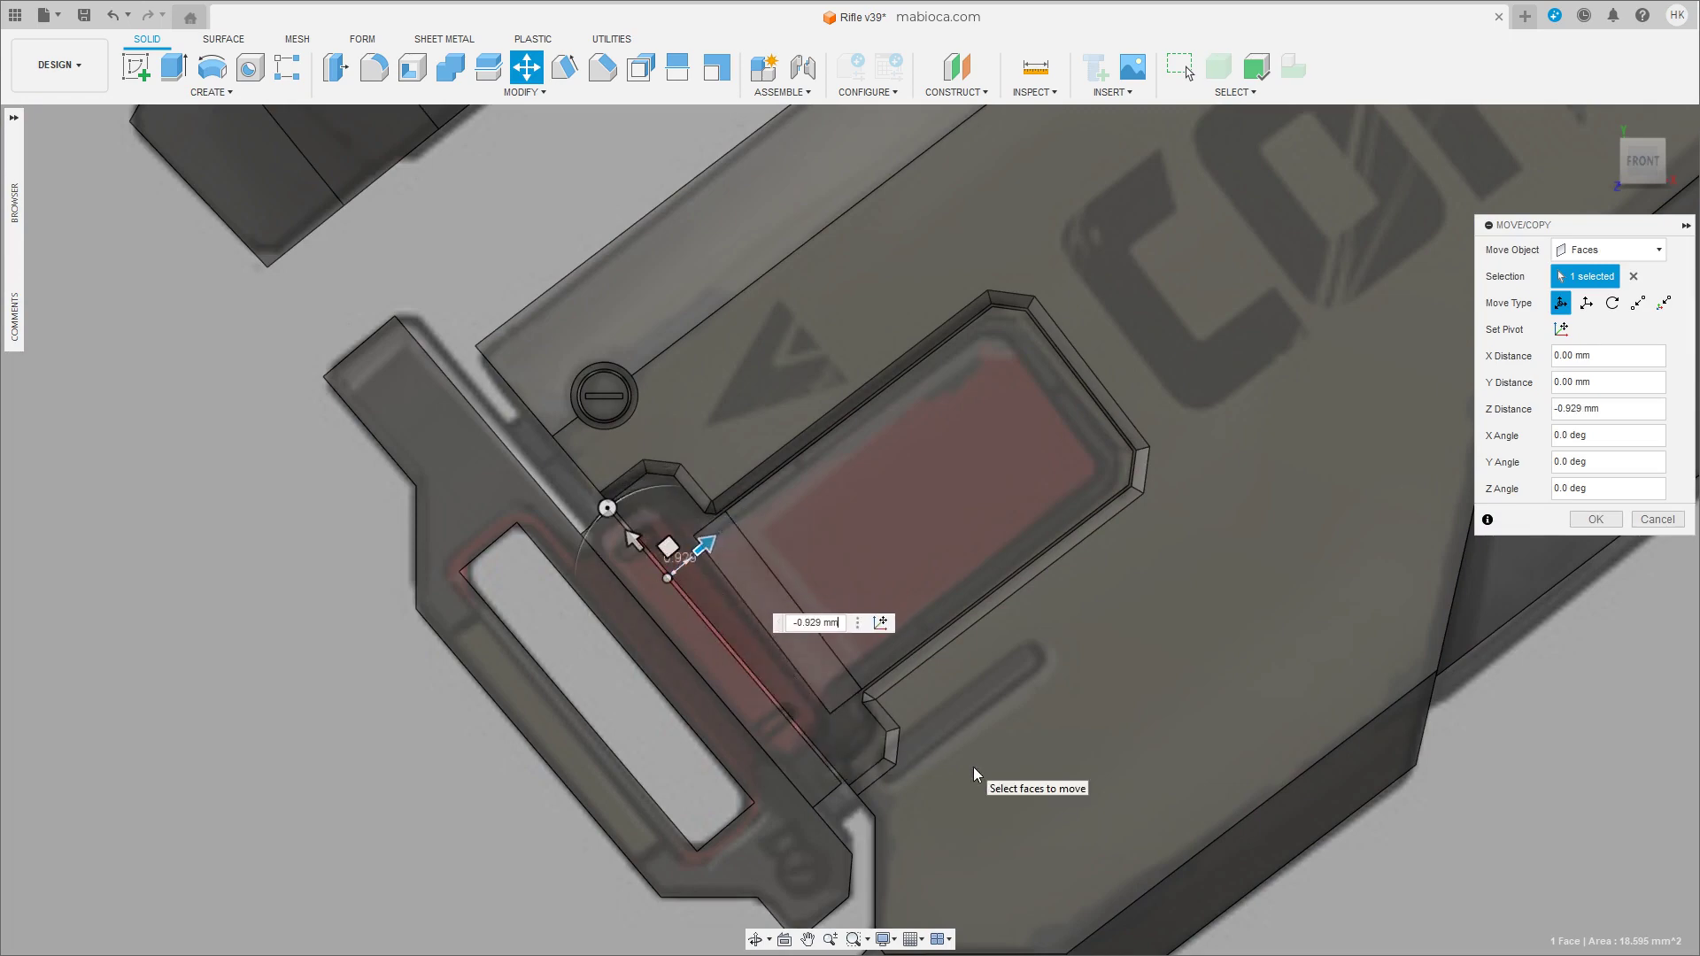
{"action": "key", "text": "Return"}
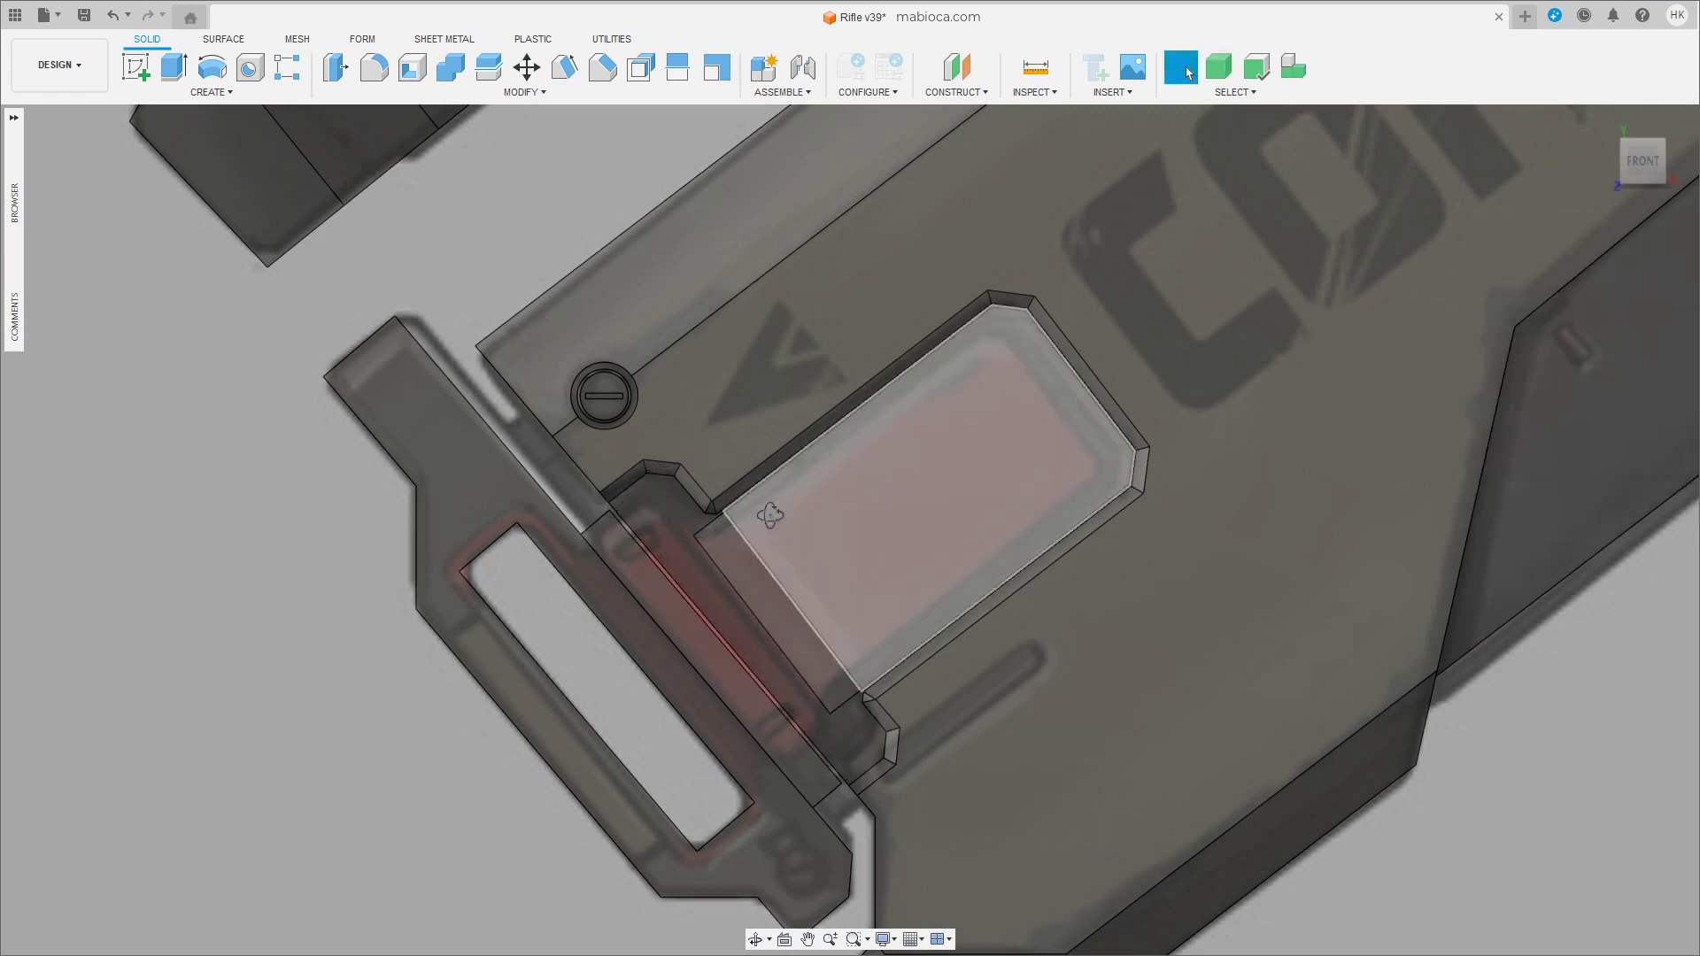
{"action": "key", "text": "m"}
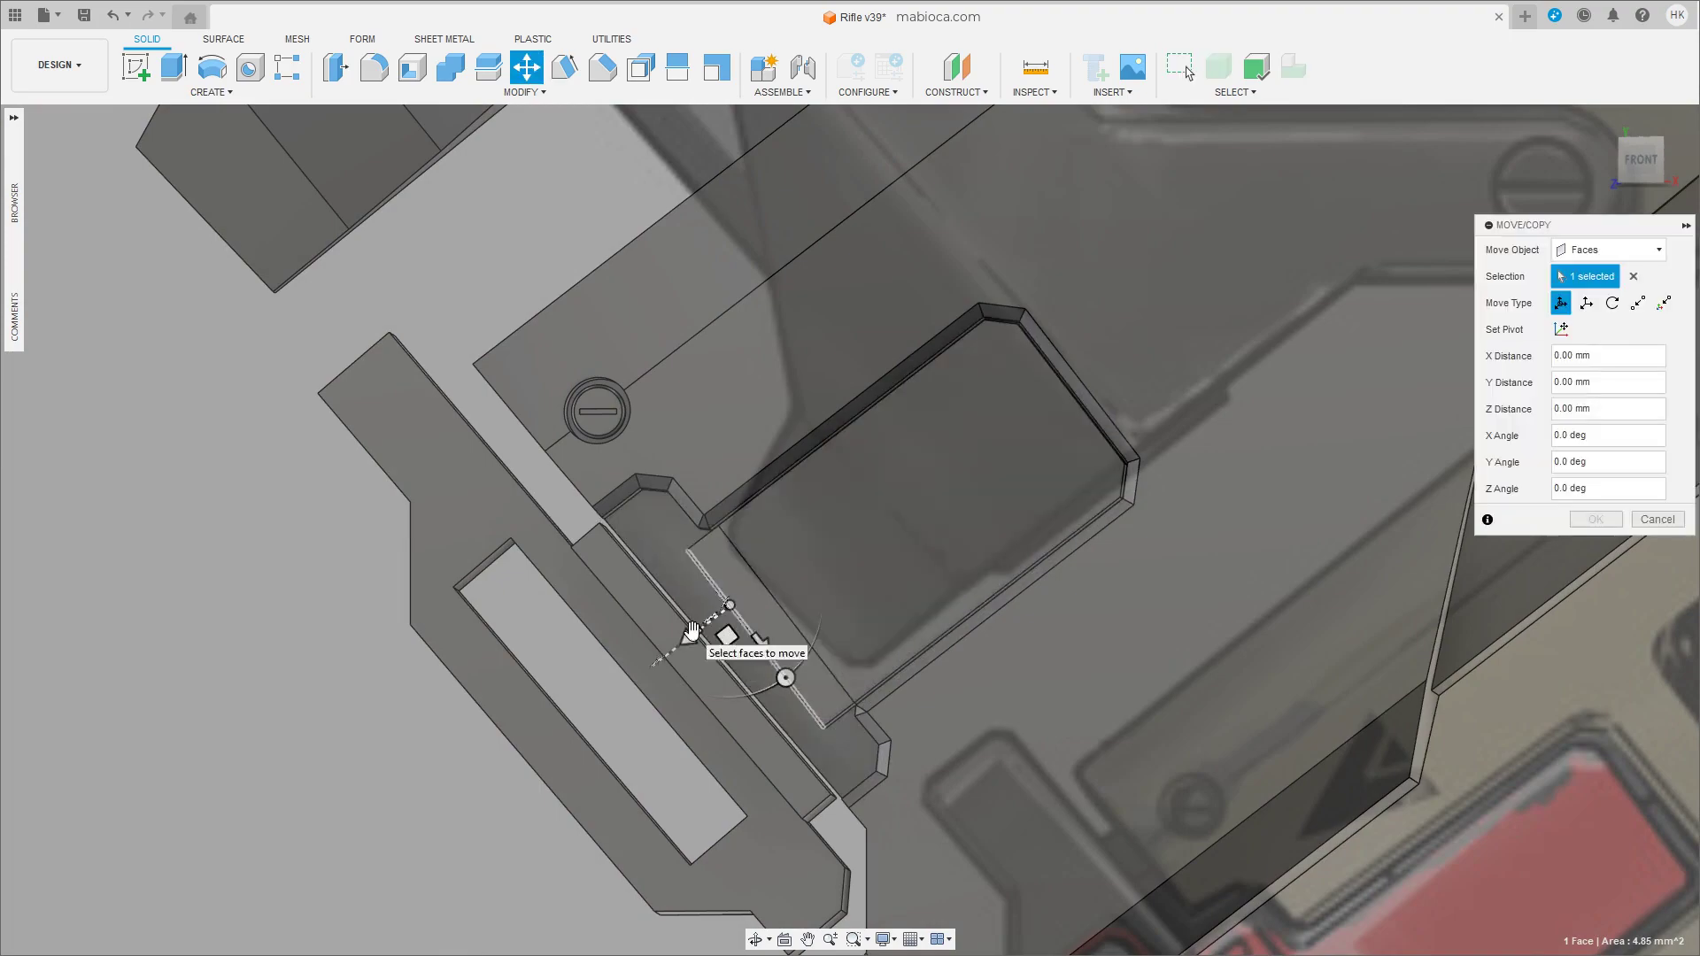
{"action": "left_click_drag", "start_coordinate": [692, 631], "coordinate": [677, 643]}
{"action": "key", "text": "Return"}
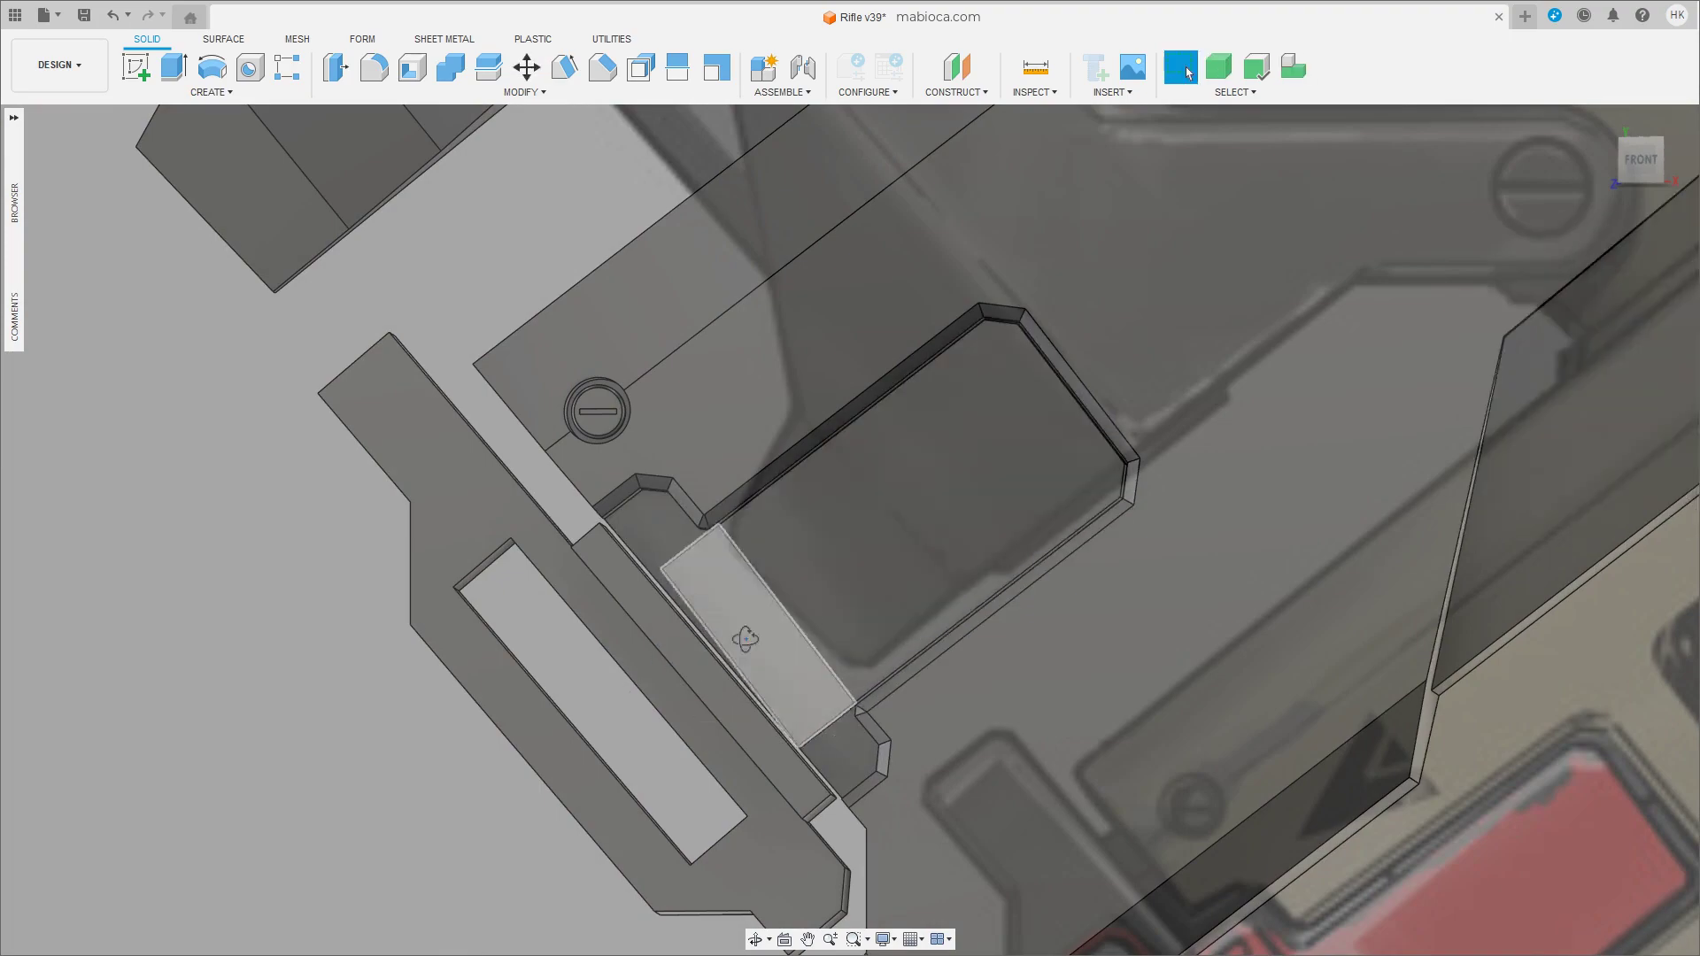
{"action": "middle_click_drag", "start_coordinate": [1190, 560], "coordinate": [933, 637], "text": "shift"}
{"action": "left_click", "coordinate": [664, 425]}
{"action": "mouse_move", "coordinate": [664, 425]}
{"action": "middle_mouse_down", "text": "shift"}
{"action": "mouse_move", "coordinate": [475, 472]}
{"action": "mouse_move", "coordinate": [699, 645]}
{"action": "middle_mouse_up", "text": "shift"}
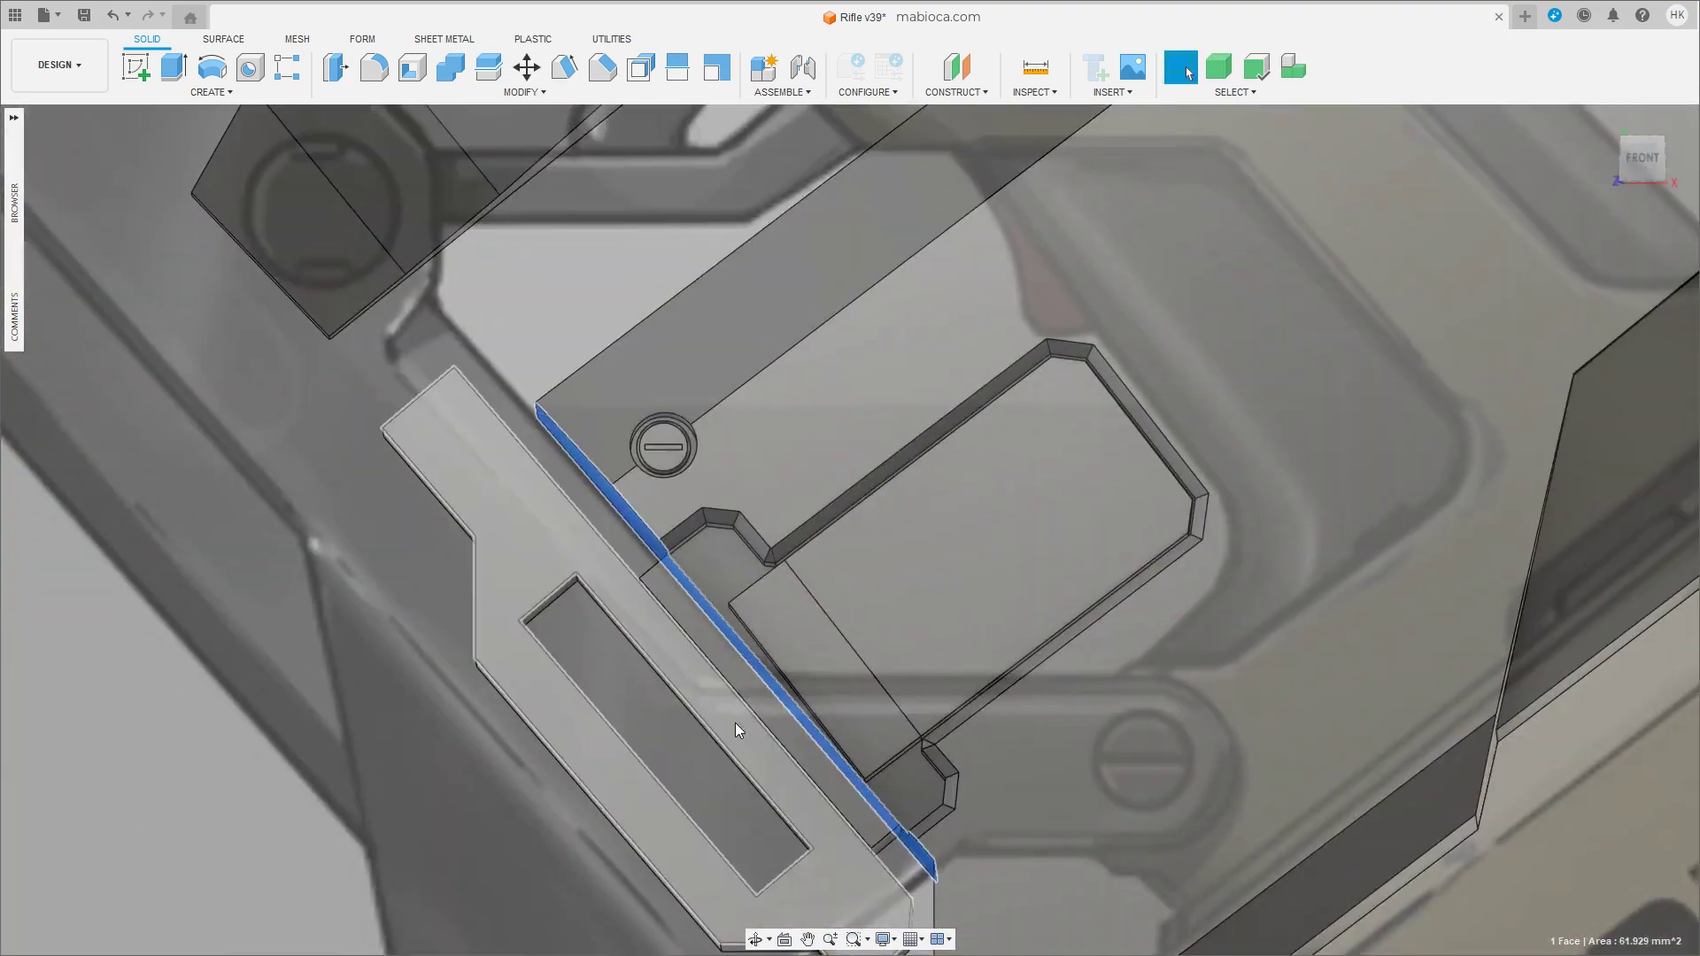
Tilt the long bracket-side face -2.6° about X from its lower end and shift it 0.622 mm along Z.
{"action": "key", "text": "m"}
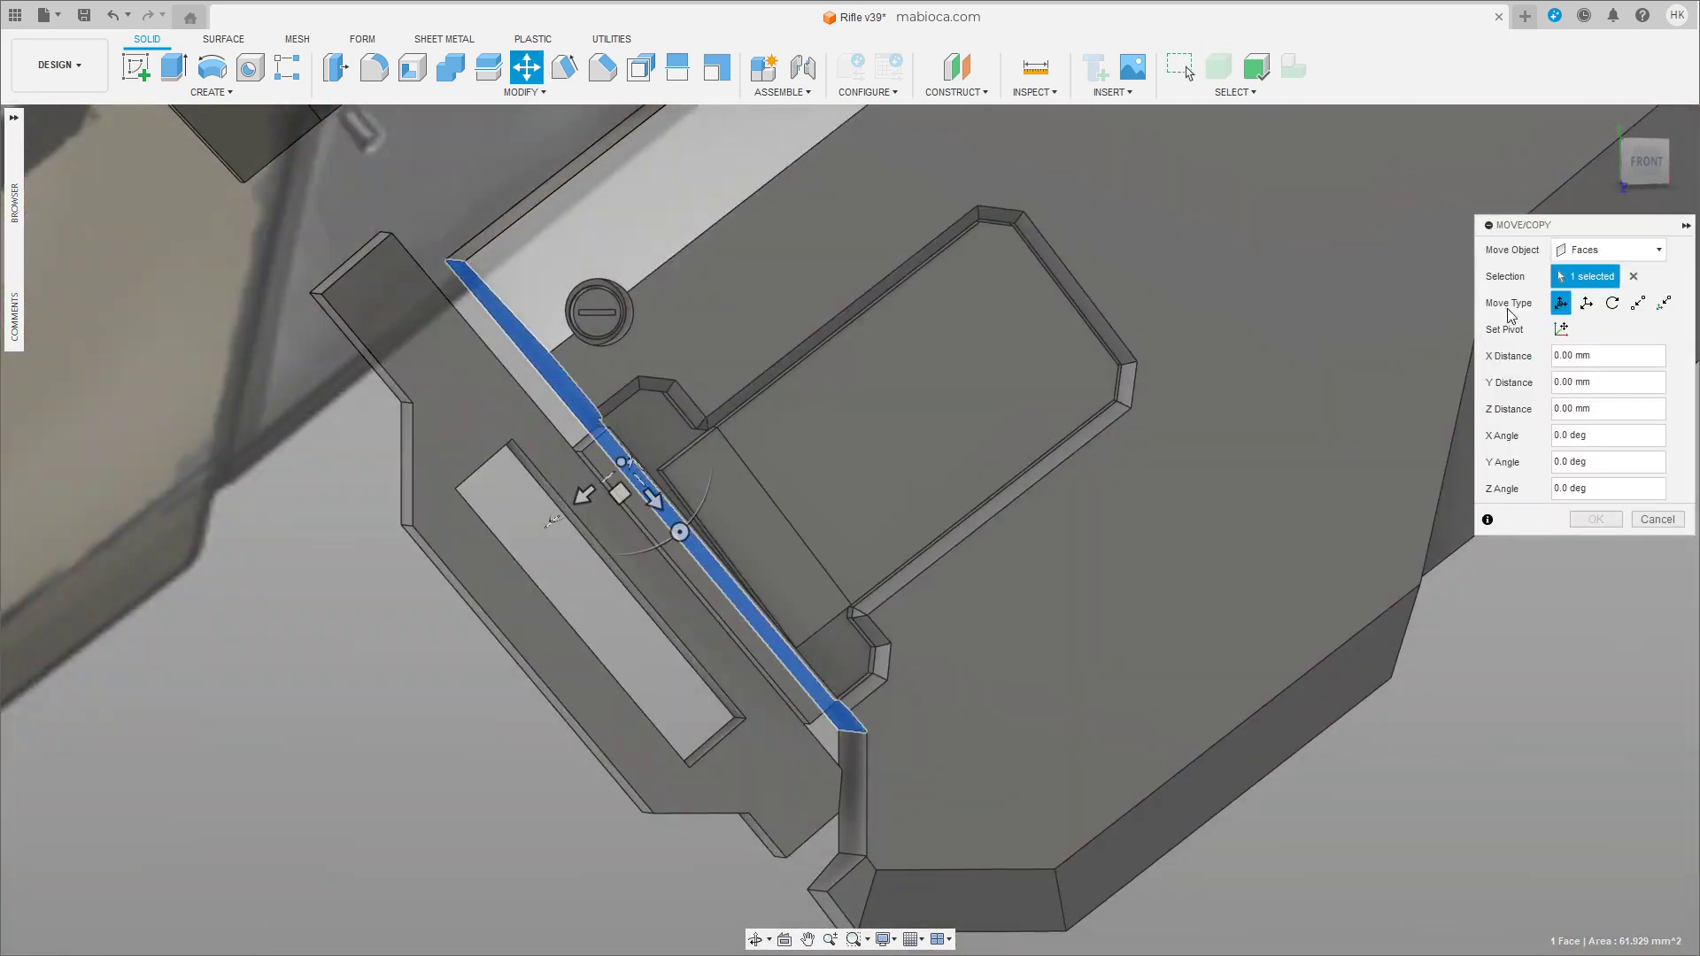
{"action": "middle_click_drag", "start_coordinate": [857, 733], "coordinate": [990, 376], "text": "shift"}
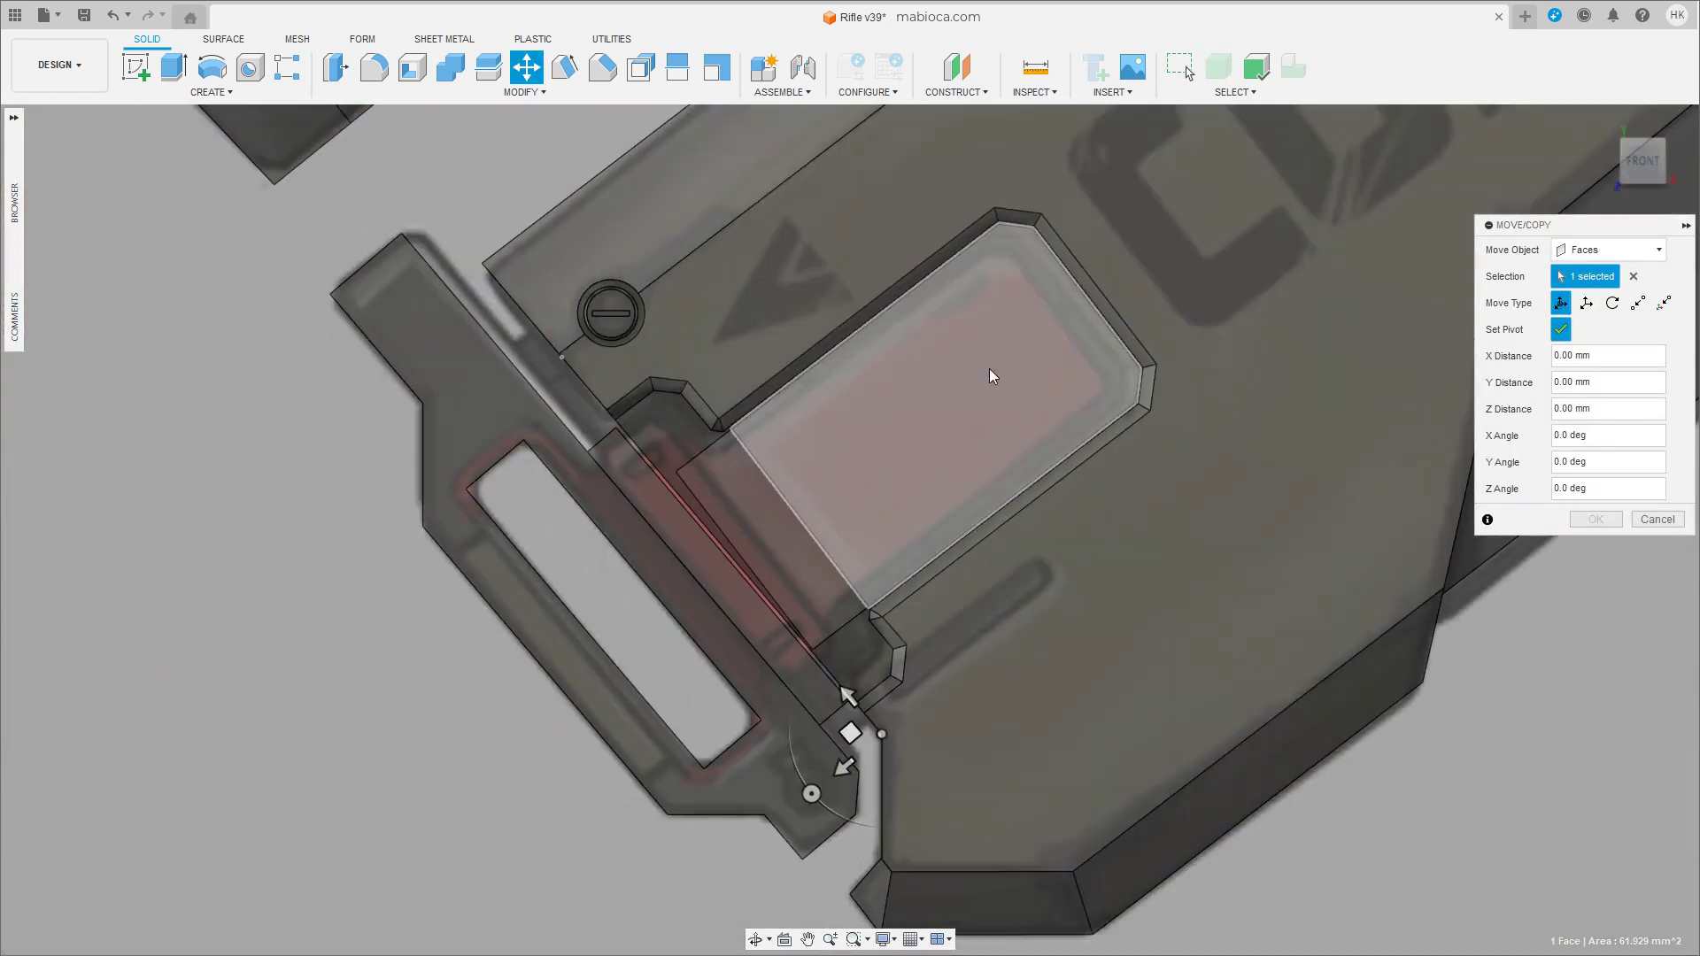
{"action": "left_click", "coordinate": [1562, 330]}
{"action": "left_click_drag", "start_coordinate": [832, 811], "coordinate": [831, 808]}
{"action": "type", "text": "-2.4"}
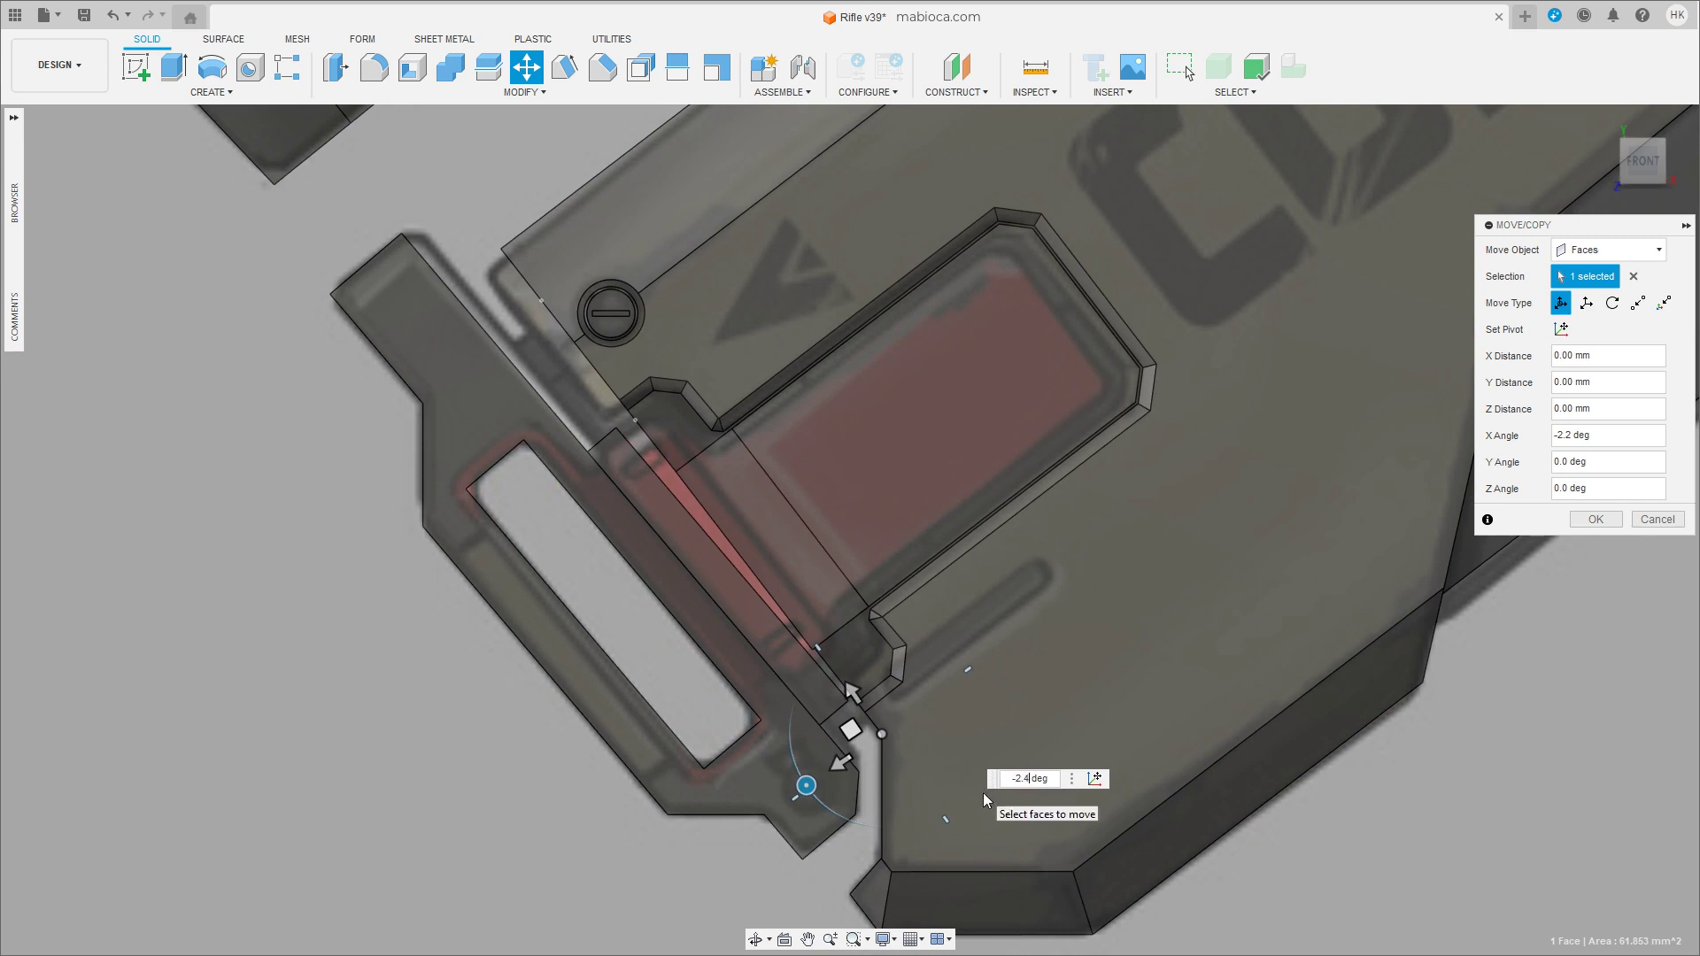
{"action": "double_click", "coordinate": [1030, 779]}
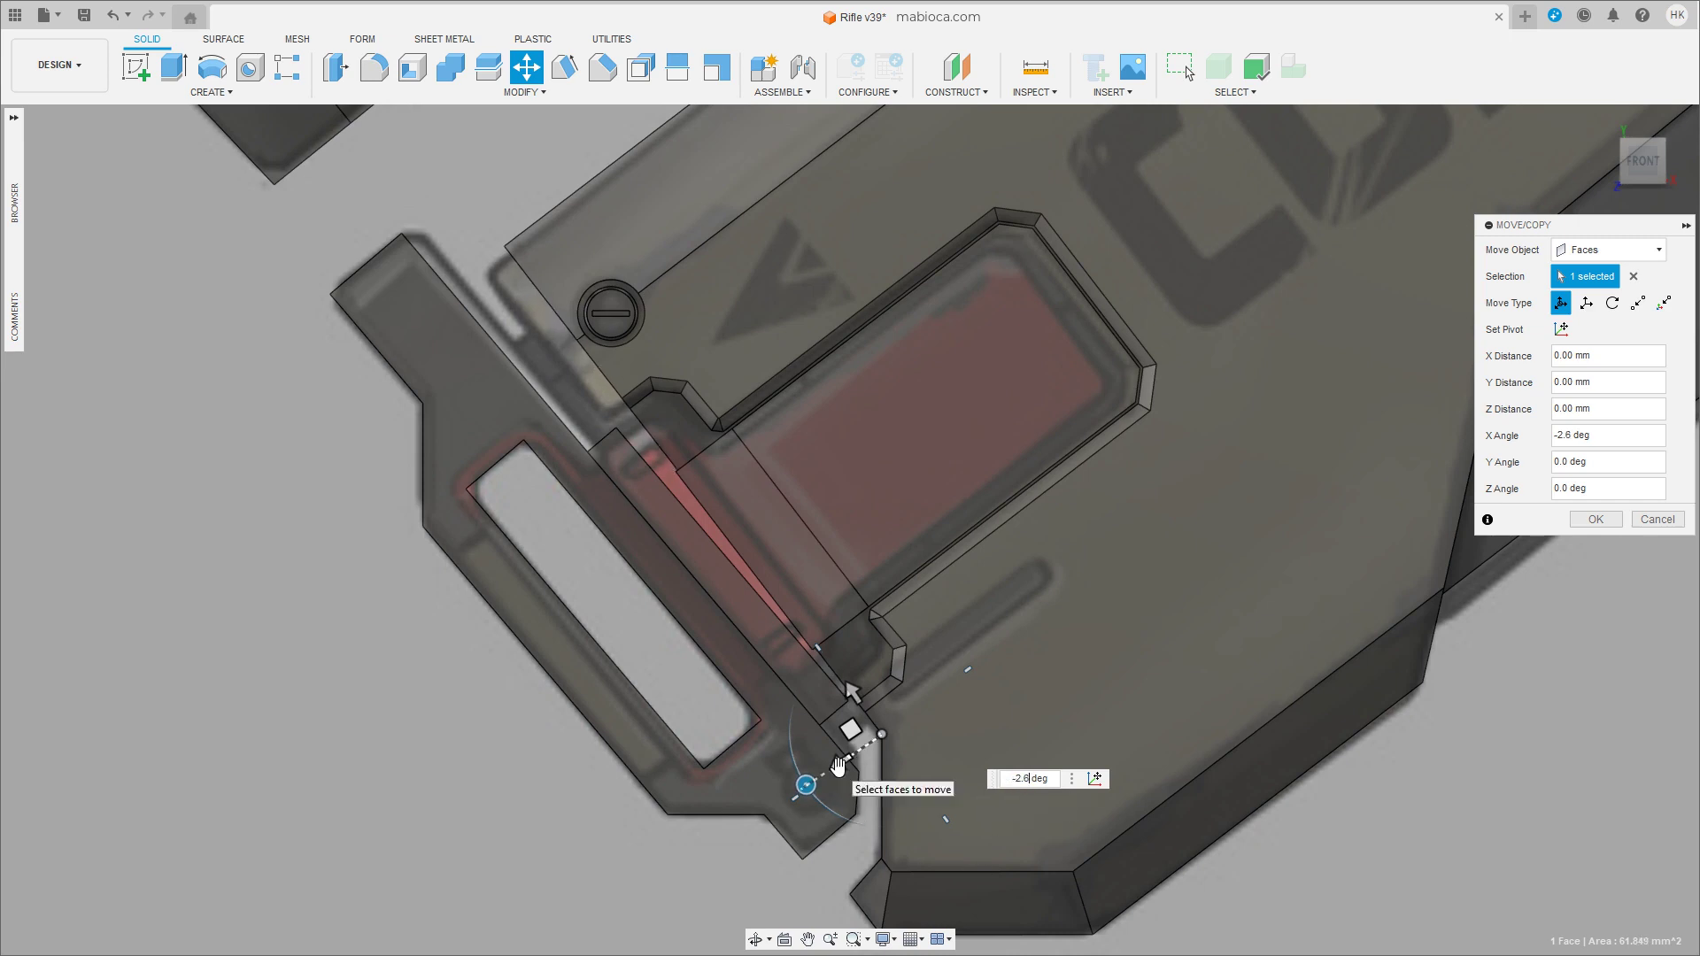
{"action": "left_click_drag", "start_coordinate": [831, 771], "coordinate": [822, 777]}
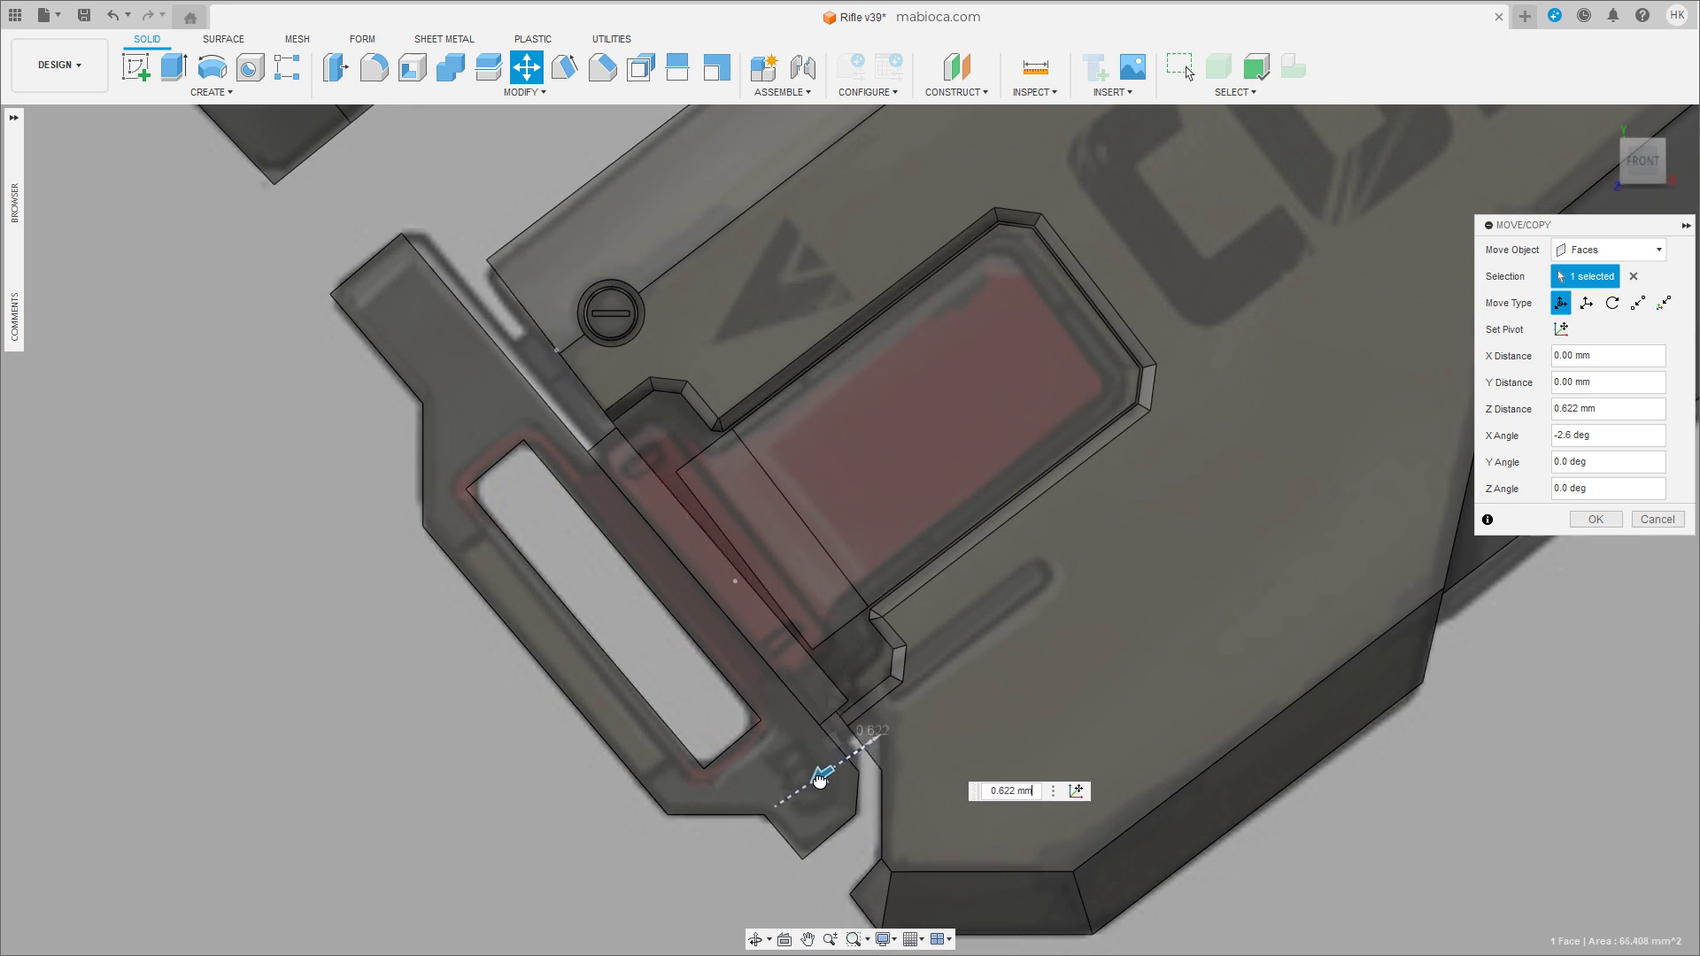
{"action": "left_click", "coordinate": [1596, 519]}
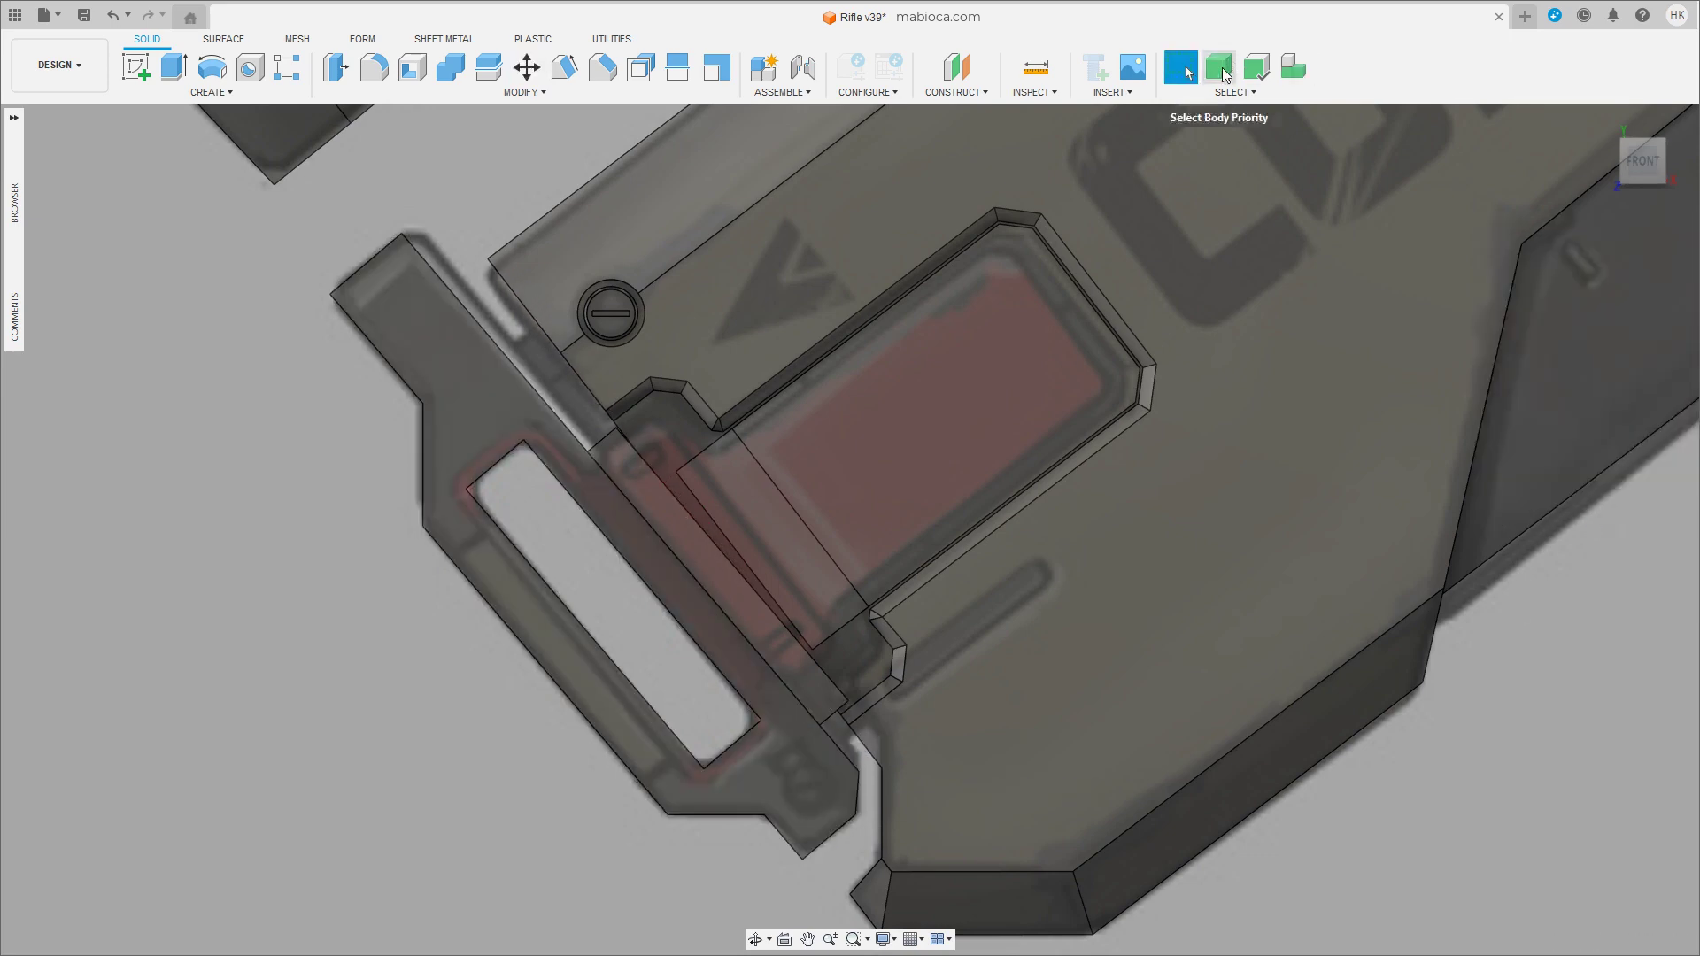
{"action": "left_click", "coordinate": [690, 531]}
Rotate the strip and L-bracket -2.6° about Z at the bracket's top edge, then nudge a strip face 0.332 mm.
{"action": "left_click", "coordinate": [749, 592], "text": "ctrl"}
{"action": "key", "text": "m"}
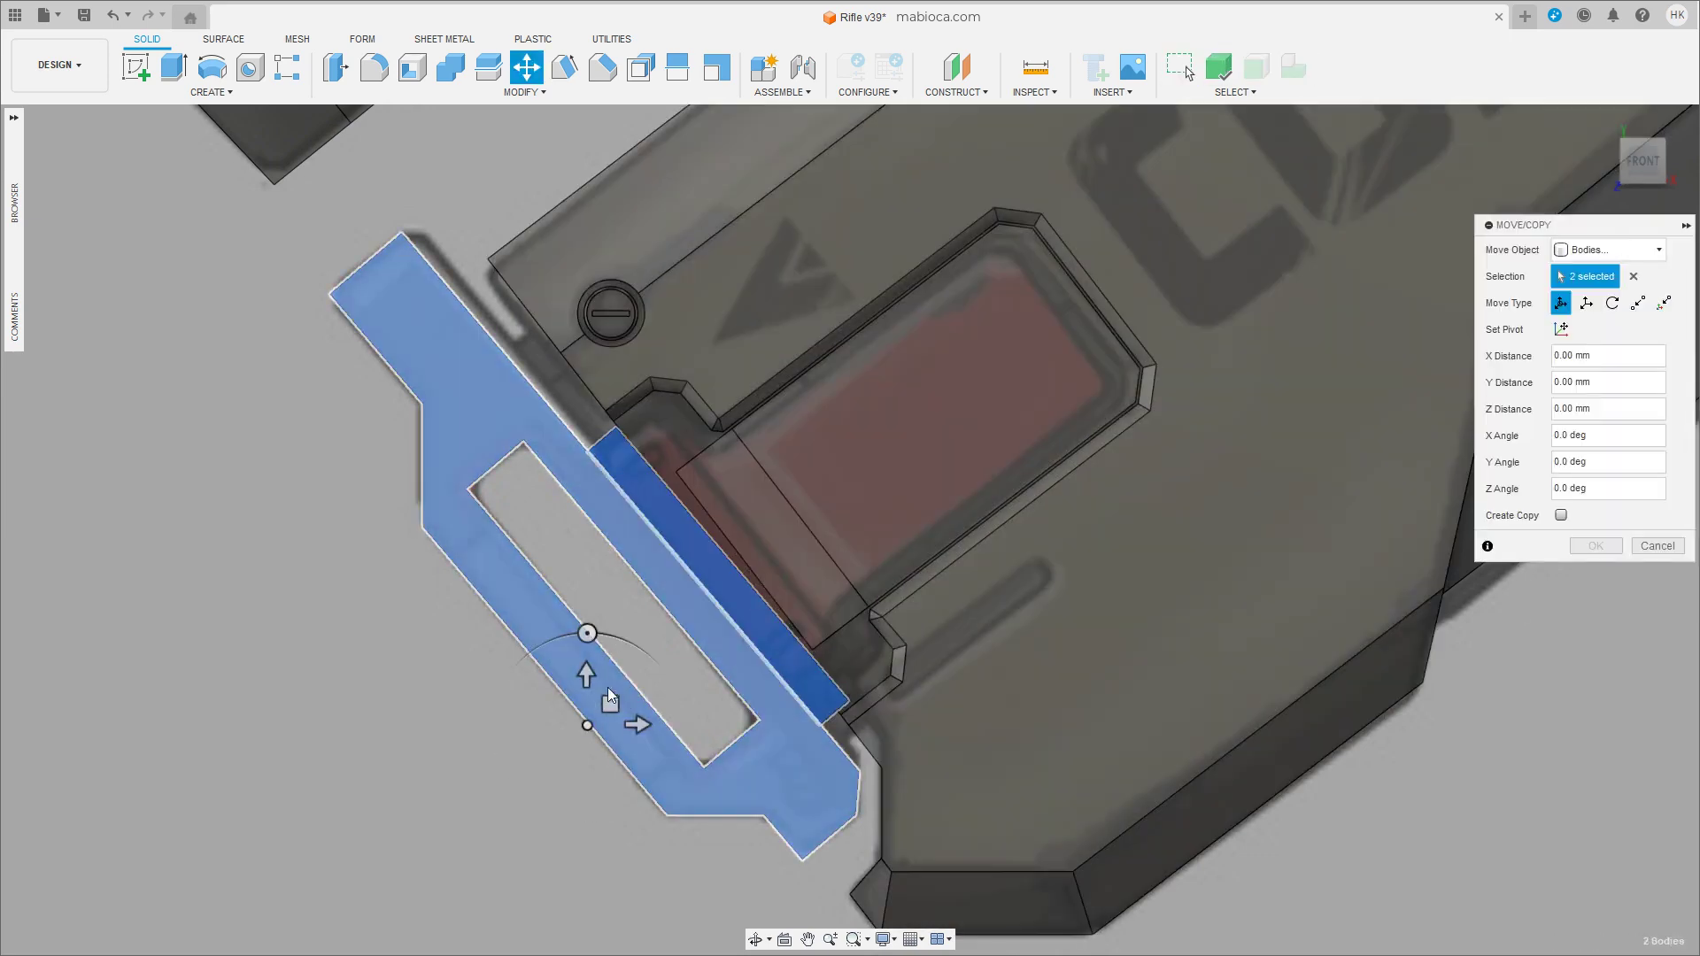
{"action": "left_click", "coordinate": [607, 687]}
{"action": "left_click", "coordinate": [615, 430]}
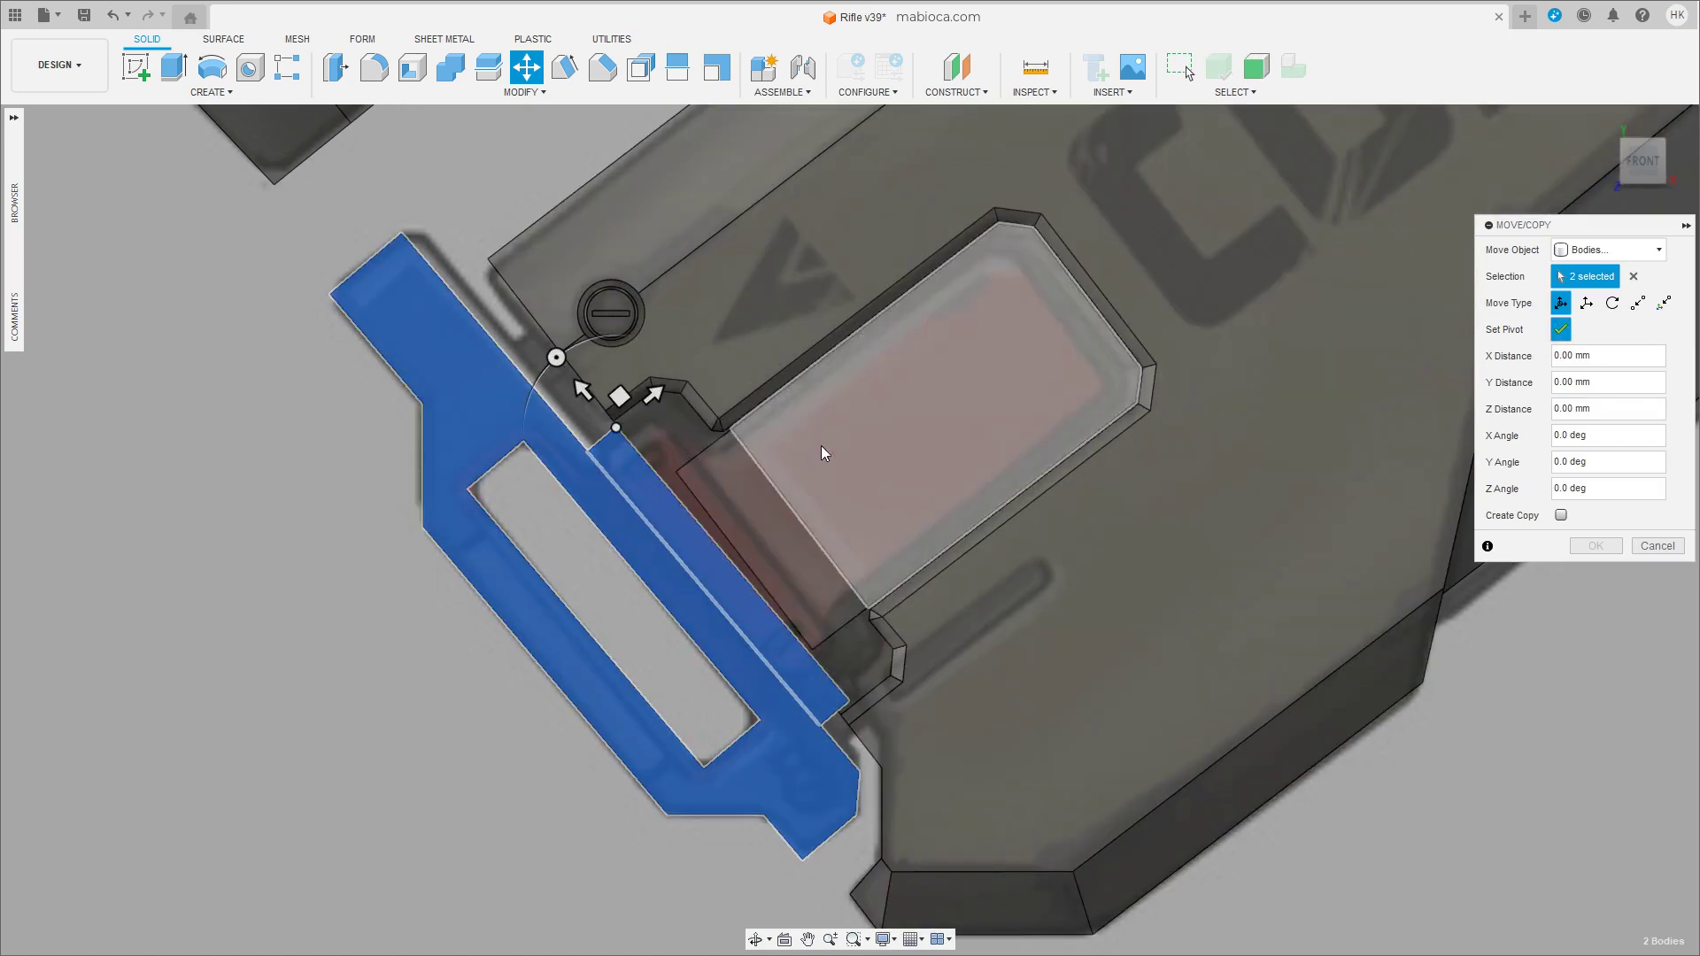
{"action": "left_click", "coordinate": [1561, 330]}
{"action": "left_click_drag", "start_coordinate": [559, 356], "coordinate": [582, 346]}
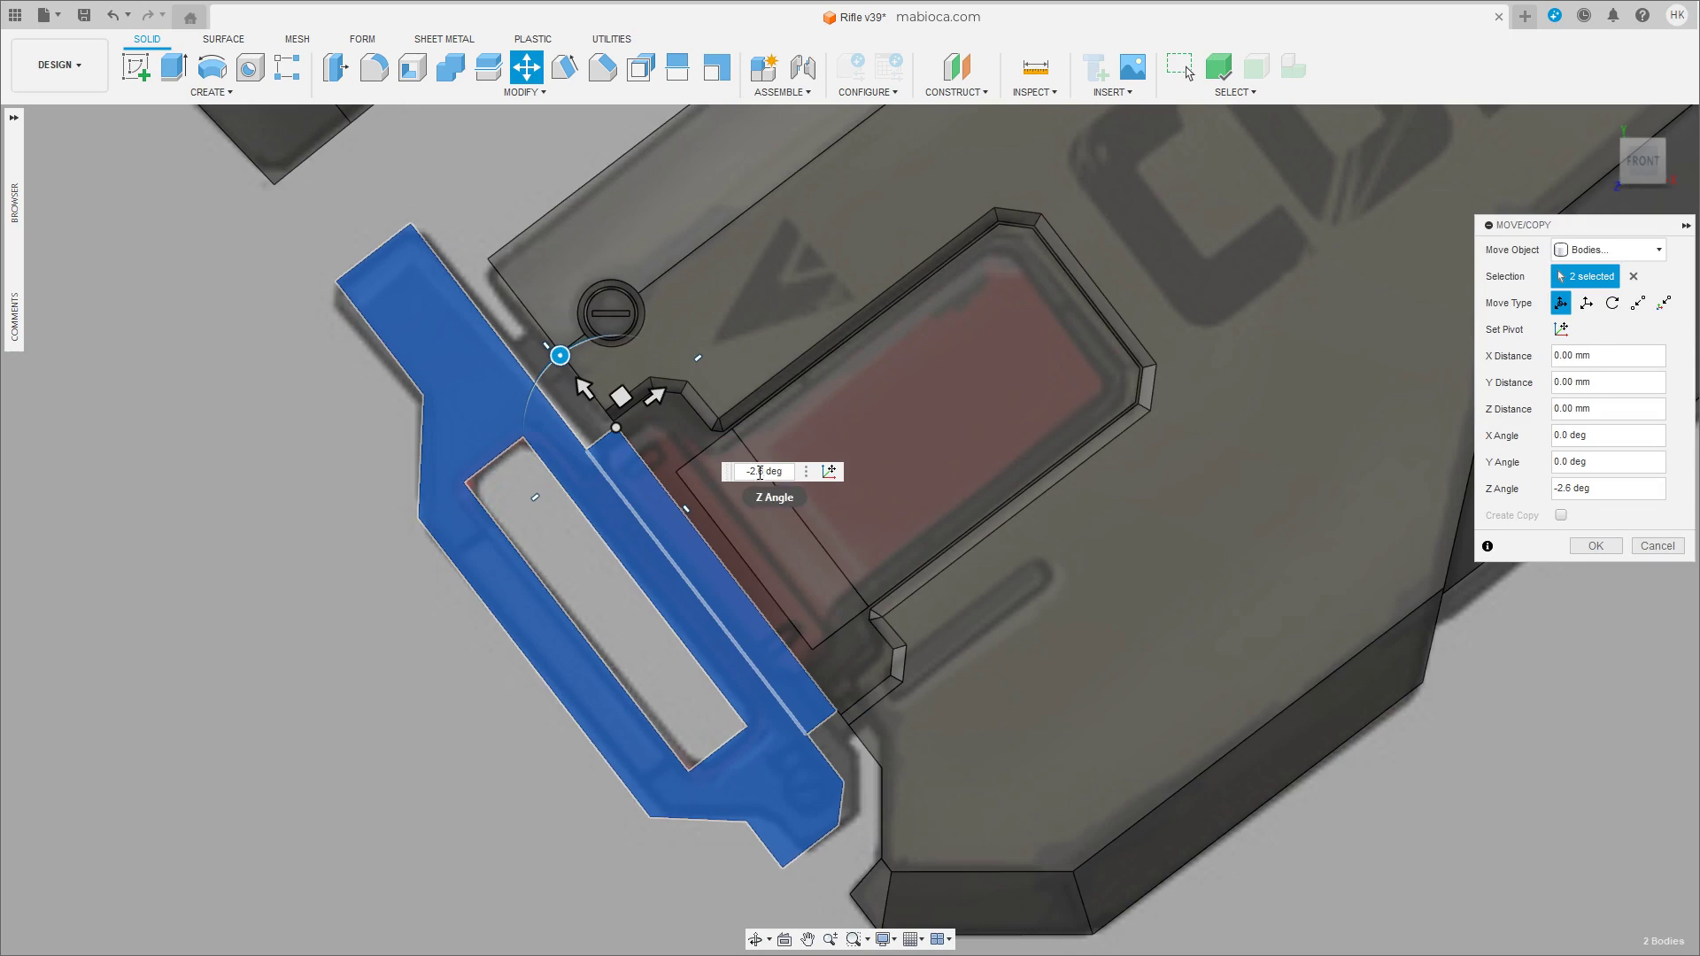
{"action": "left_click", "coordinate": [1593, 547]}
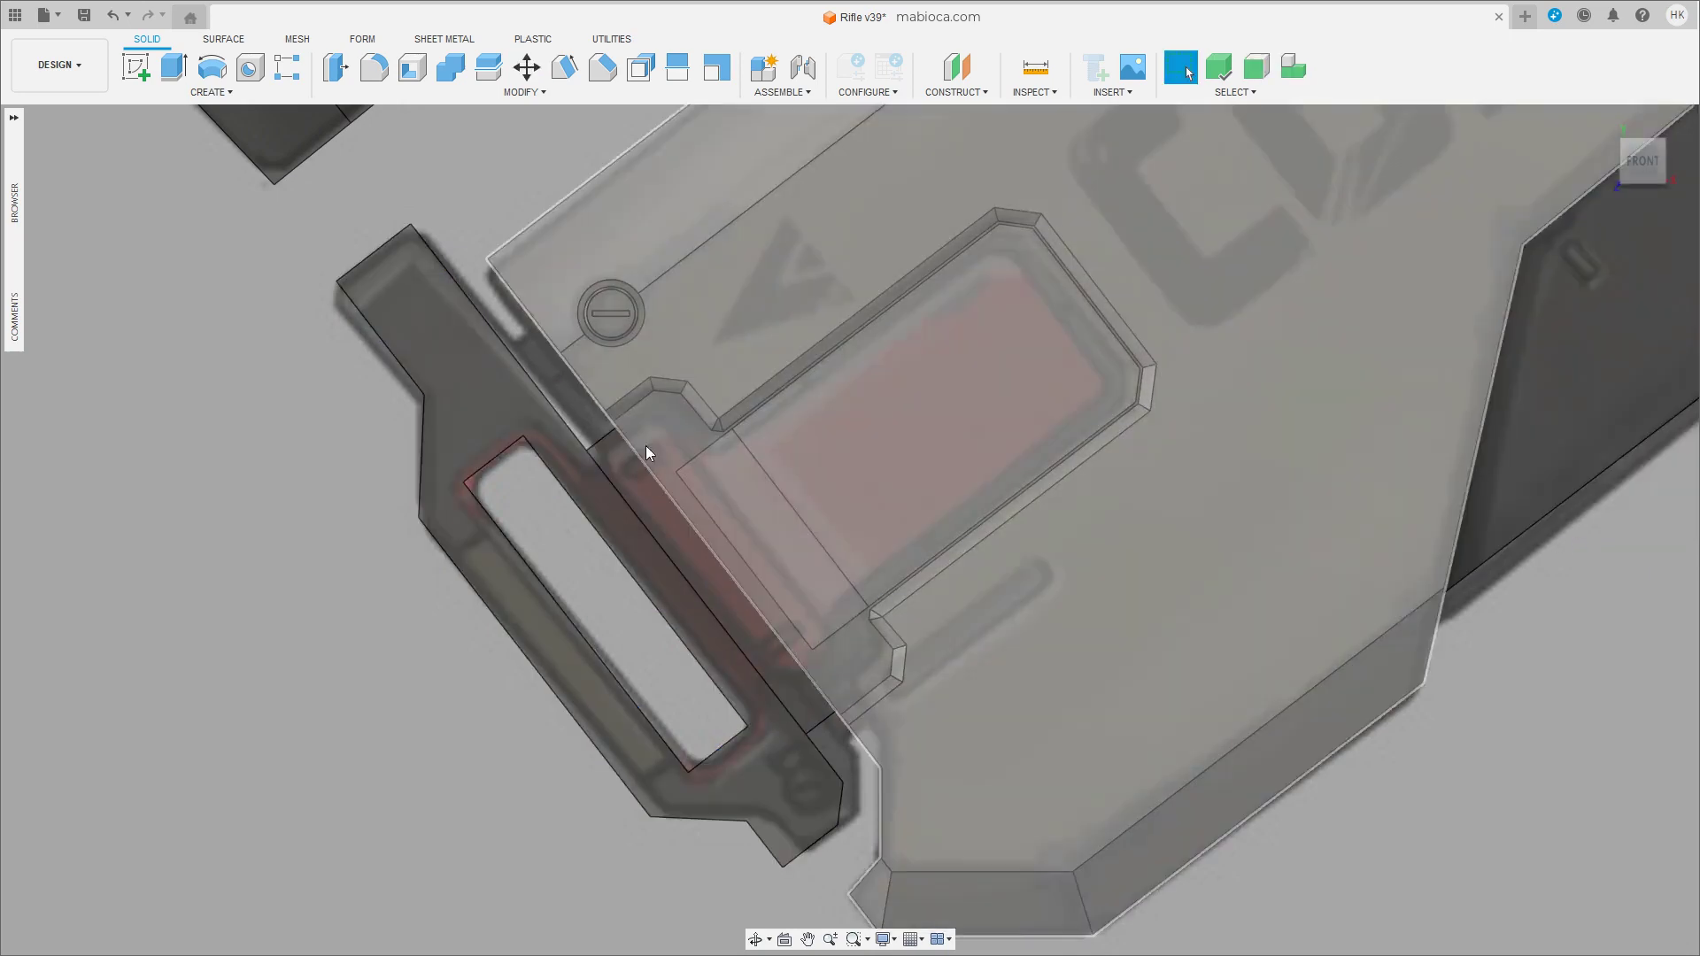
{"action": "key", "text": "m"}
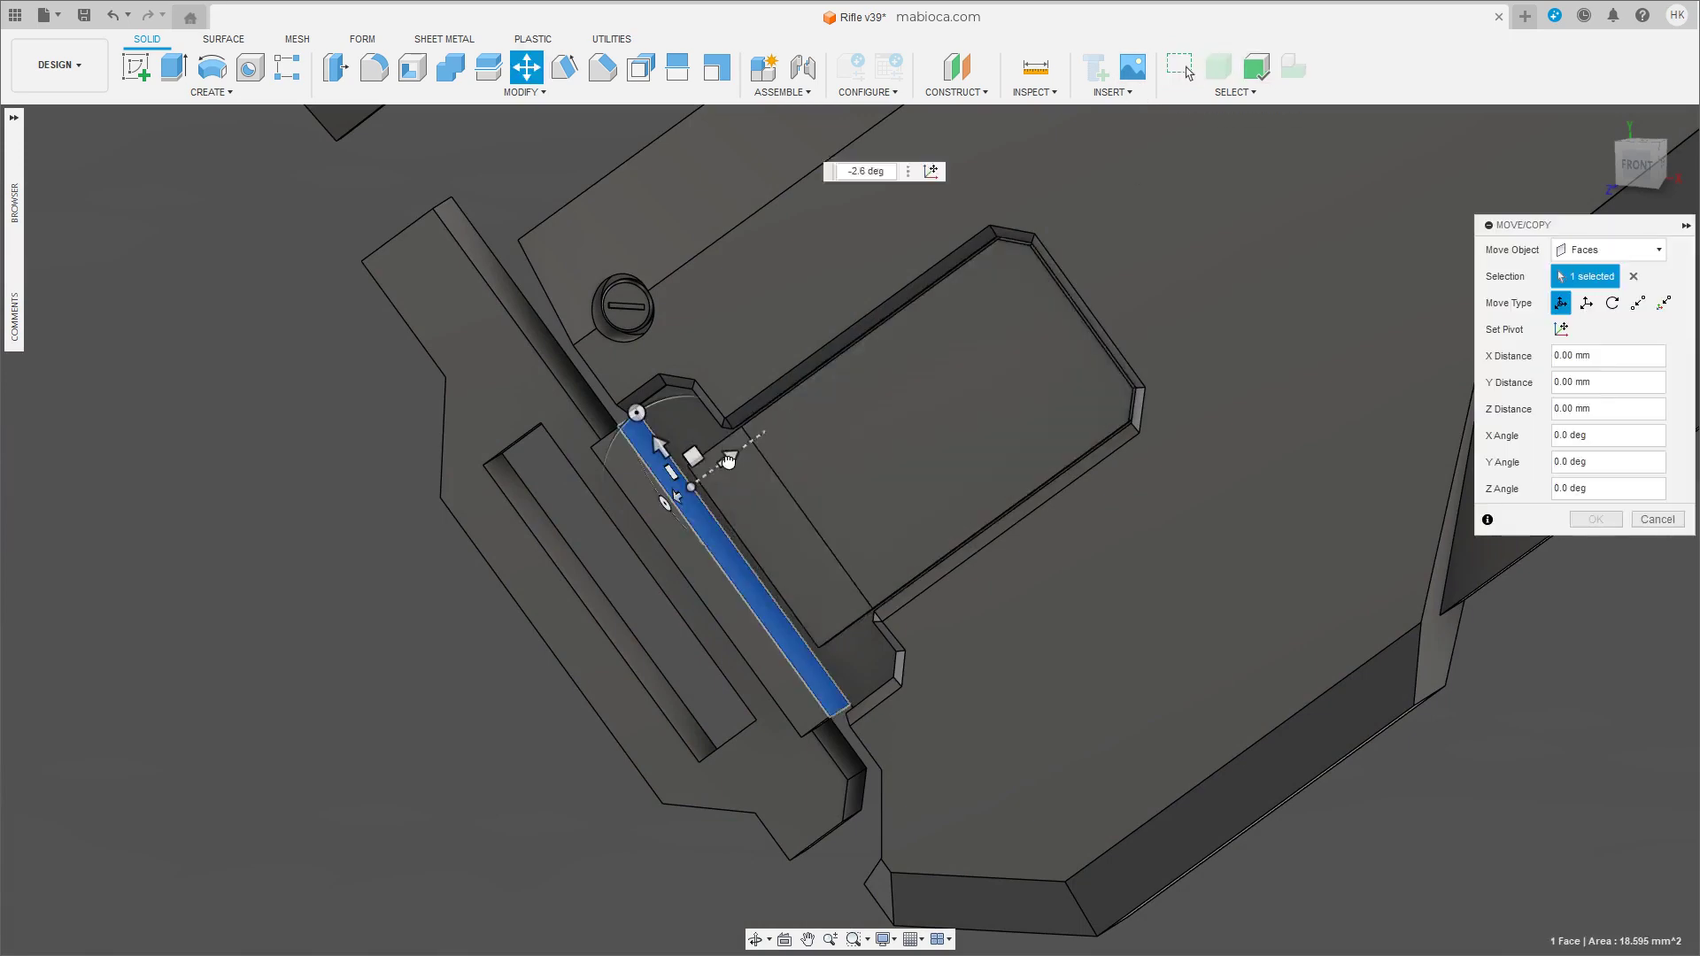
{"action": "mouse_move", "coordinate": [709, 467]}
{"action": "left_mouse_down"}
{"action": "mouse_move", "coordinate": [735, 461]}
{"action": "mouse_move", "coordinate": [714, 472]}
{"action": "left_mouse_up"}
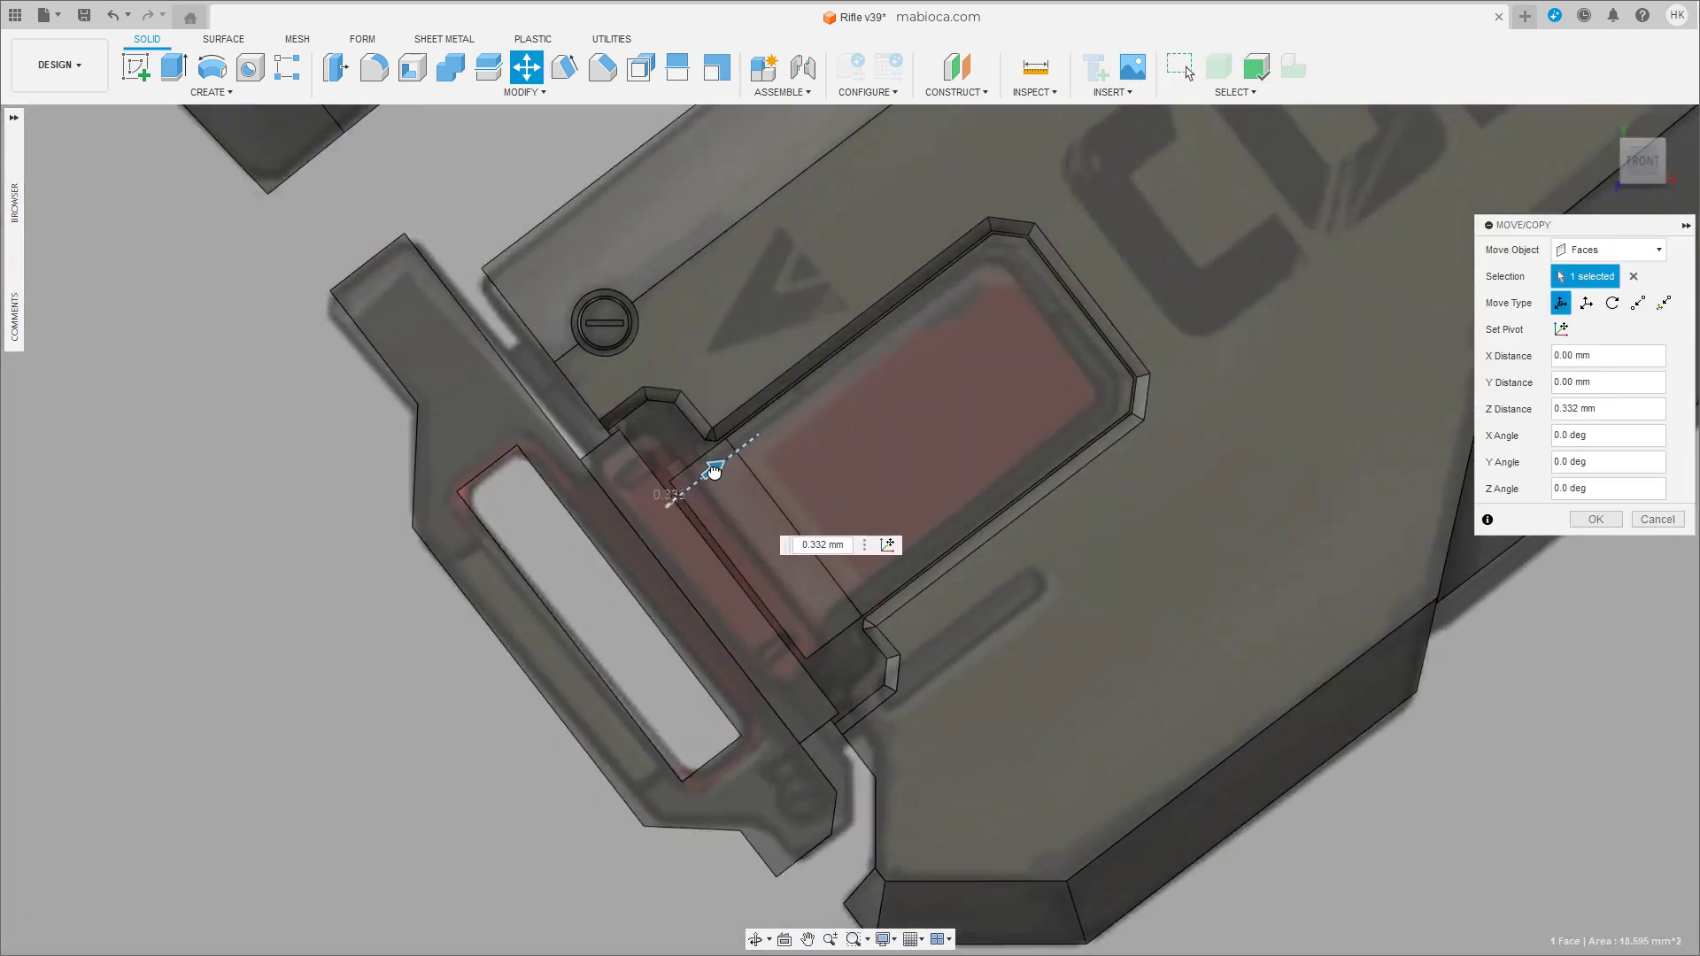
Pull one latch block face inward about 0.9 mm.
{"action": "left_click", "coordinate": [1588, 521]}
{"action": "mouse_move", "coordinate": [797, 561]}
{"action": "middle_mouse_down", "text": "shift"}
{"action": "mouse_move", "coordinate": [777, 607]}
{"action": "mouse_move", "coordinate": [827, 653]}
{"action": "mouse_move", "coordinate": [783, 542]}
{"action": "mouse_move", "coordinate": [698, 514]}
{"action": "middle_mouse_up", "text": "shift"}
{"action": "left_click", "coordinate": [703, 511]}
{"action": "key", "text": "m"}
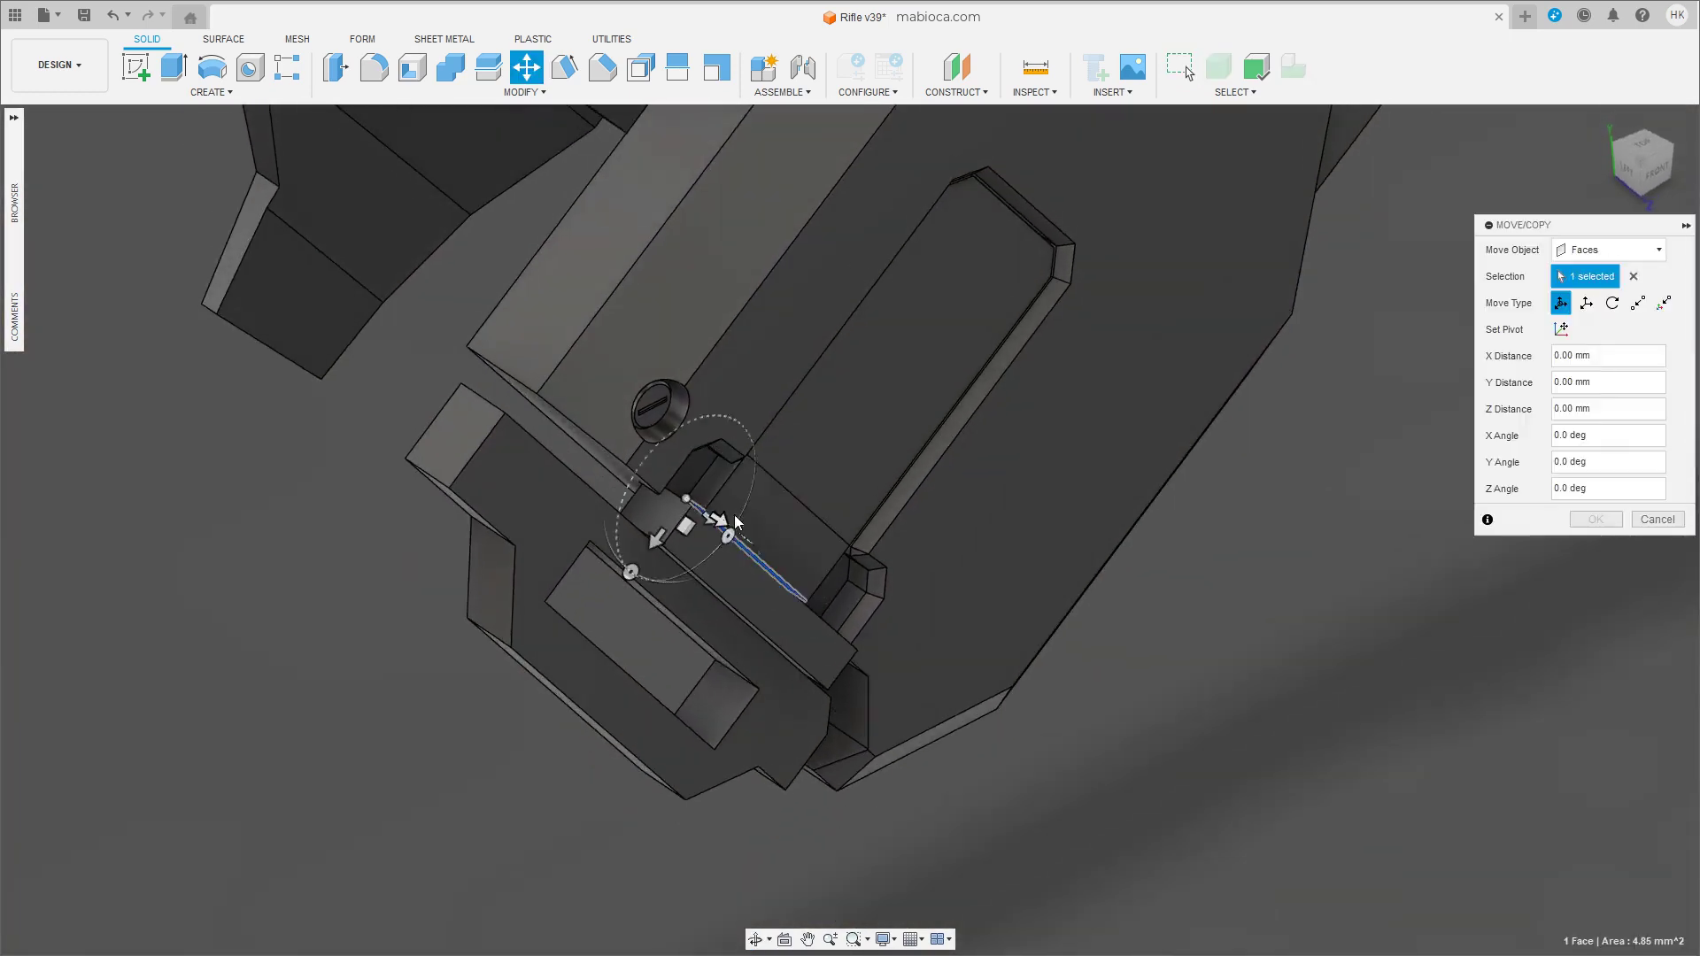
{"action": "left_click_drag", "start_coordinate": [702, 498], "coordinate": [673, 512]}
{"action": "key", "text": "Return"}
Push the strip's long side face outward 0.794 mm.
{"action": "middle_click_drag", "start_coordinate": [673, 513], "coordinate": [721, 549], "text": "shift"}
{"action": "left_click", "coordinate": [721, 550]}
{"action": "key", "text": "m"}
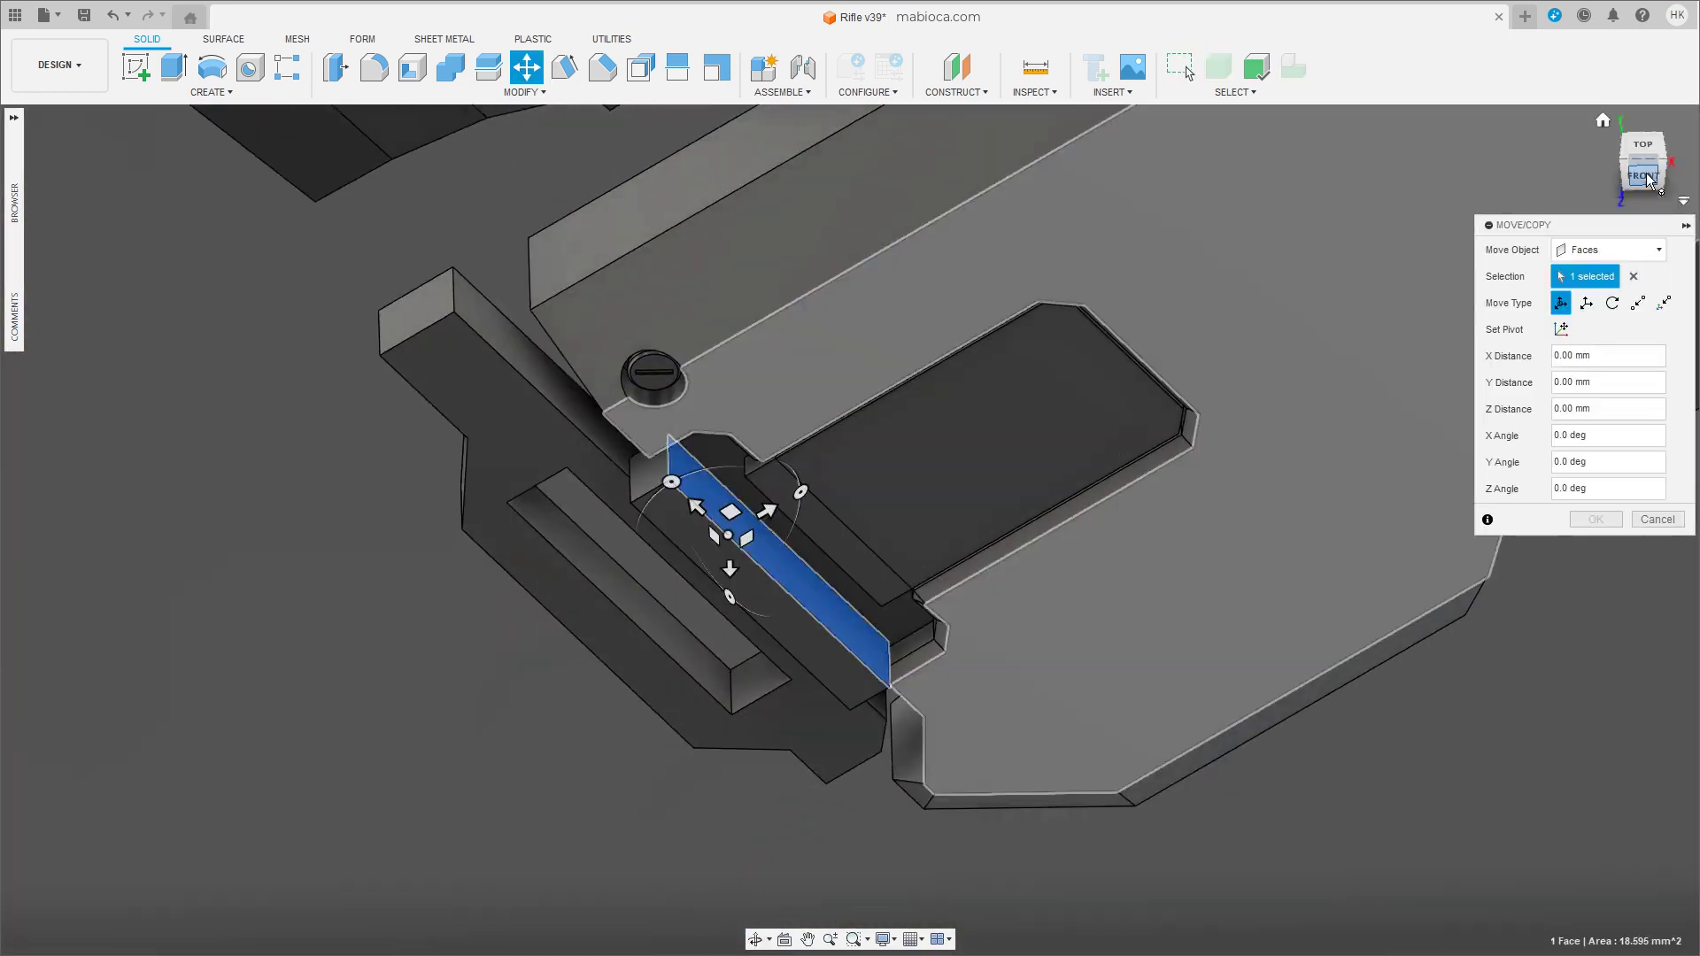
{"action": "left_click_drag", "start_coordinate": [771, 550], "coordinate": [798, 542]}
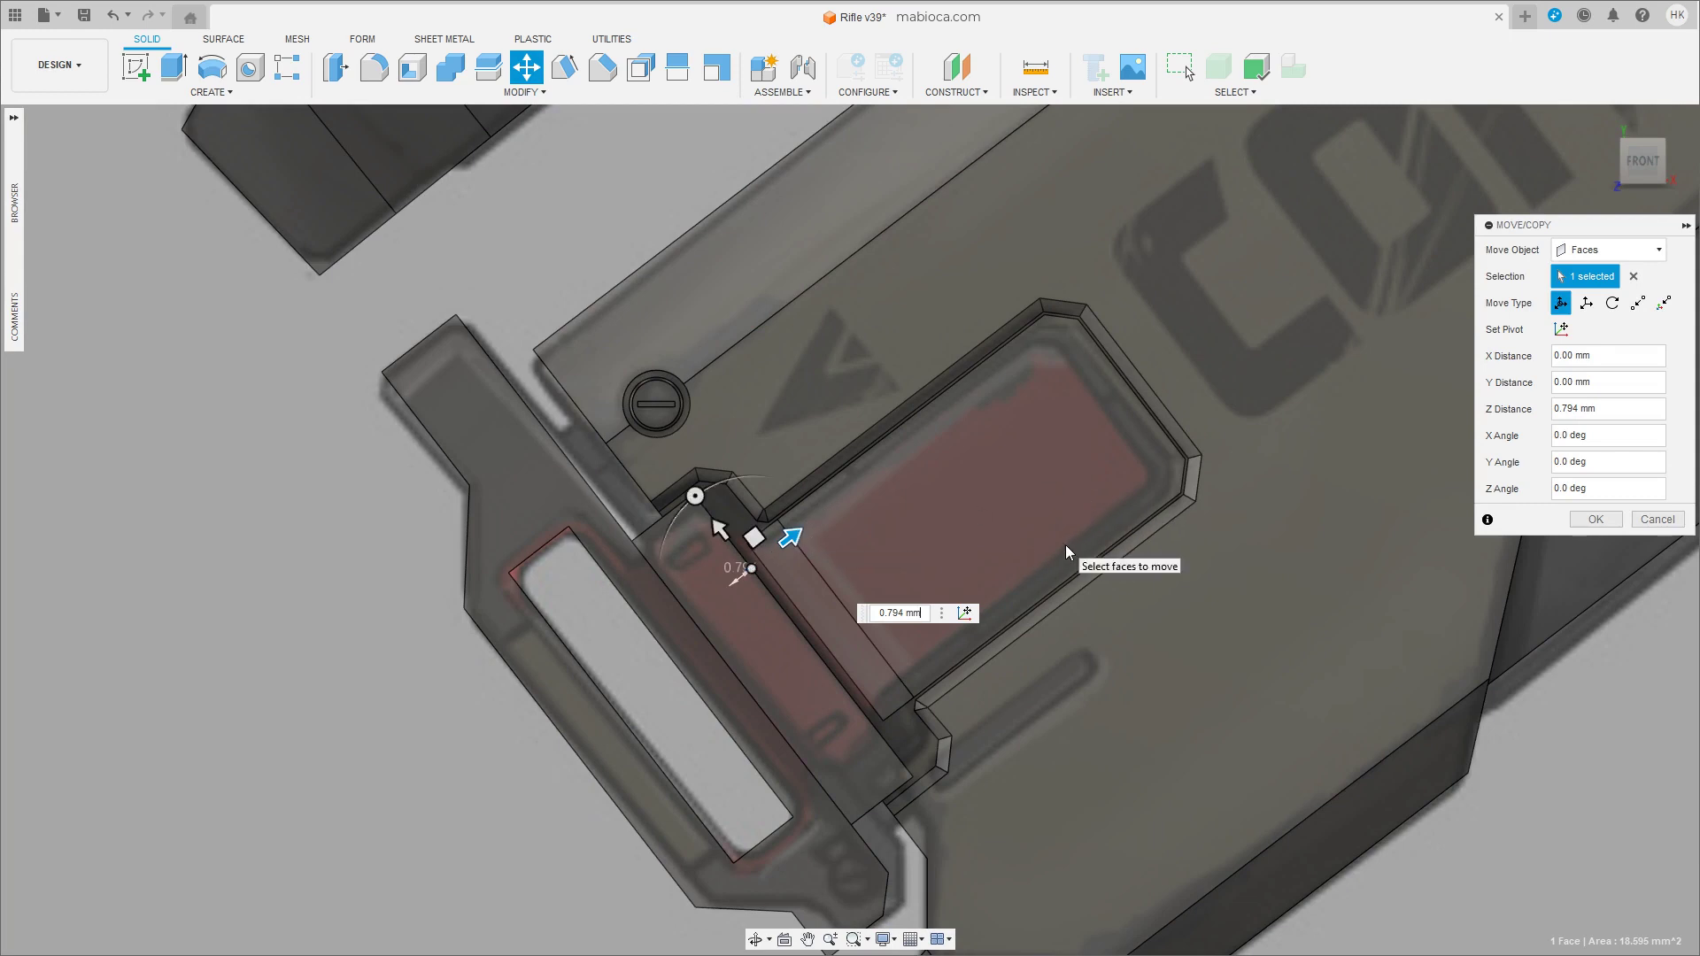
{"action": "left_click", "coordinate": [1621, 519]}
Nudge the L-shaped bracket and pull its thin side face inward about 1 mm.
{"action": "middle_click_drag", "start_coordinate": [743, 750], "coordinate": [724, 692], "text": "shift"}
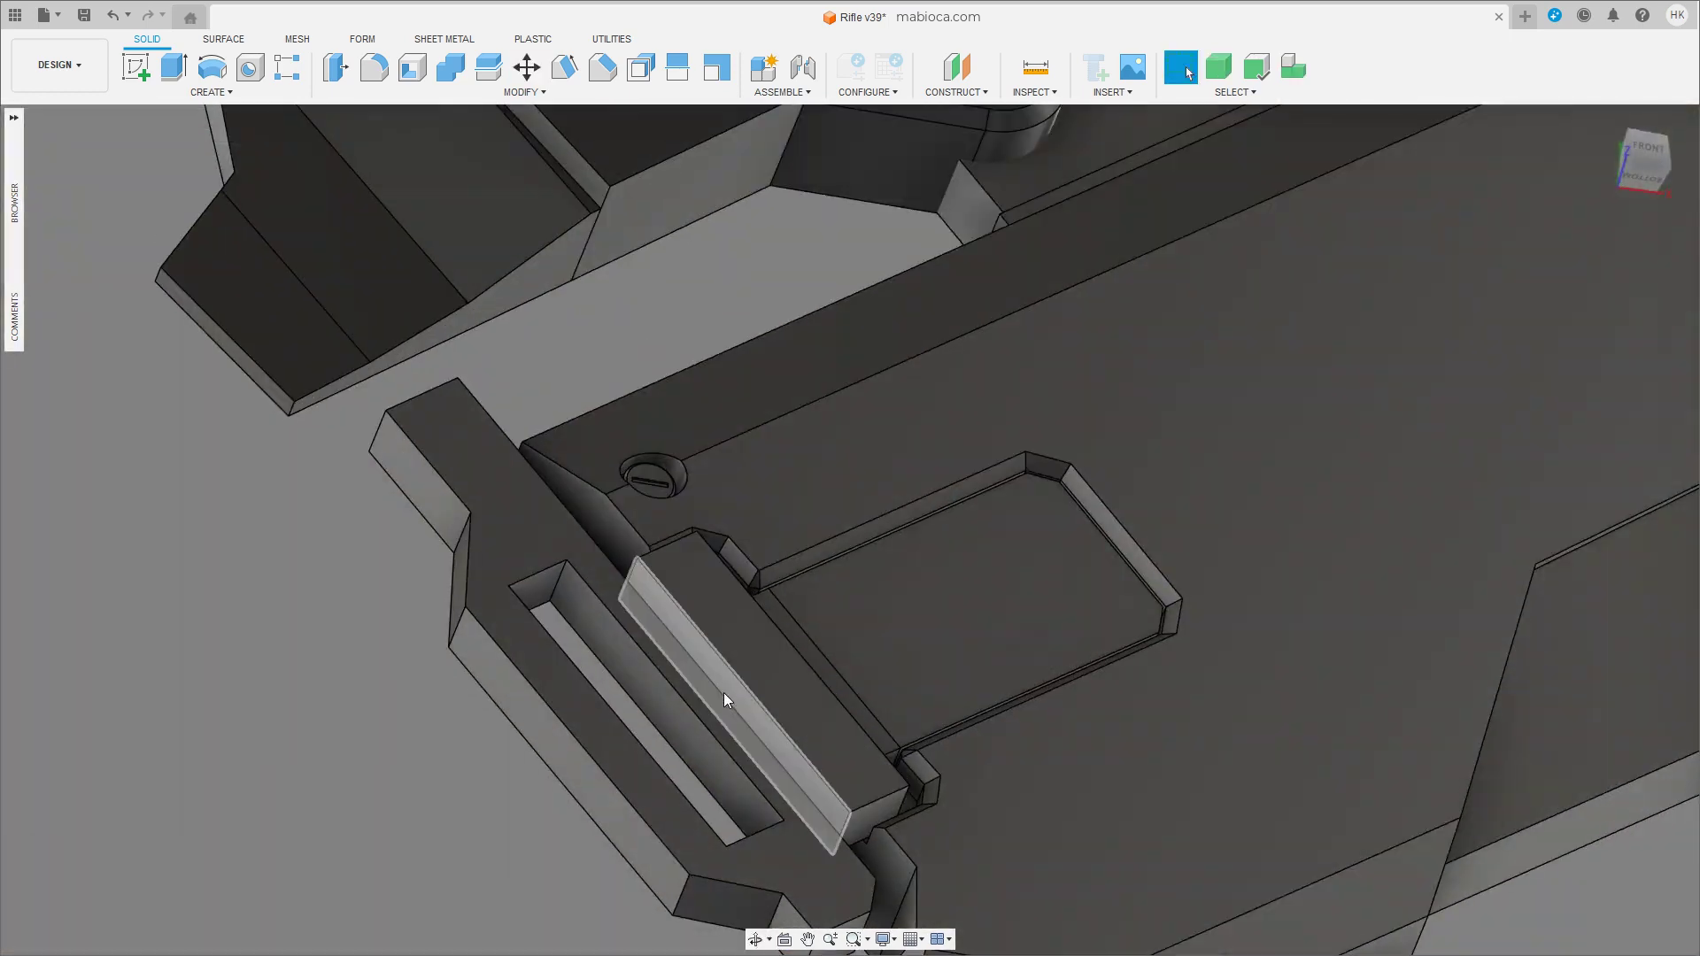
{"action": "left_click", "coordinate": [643, 639]}
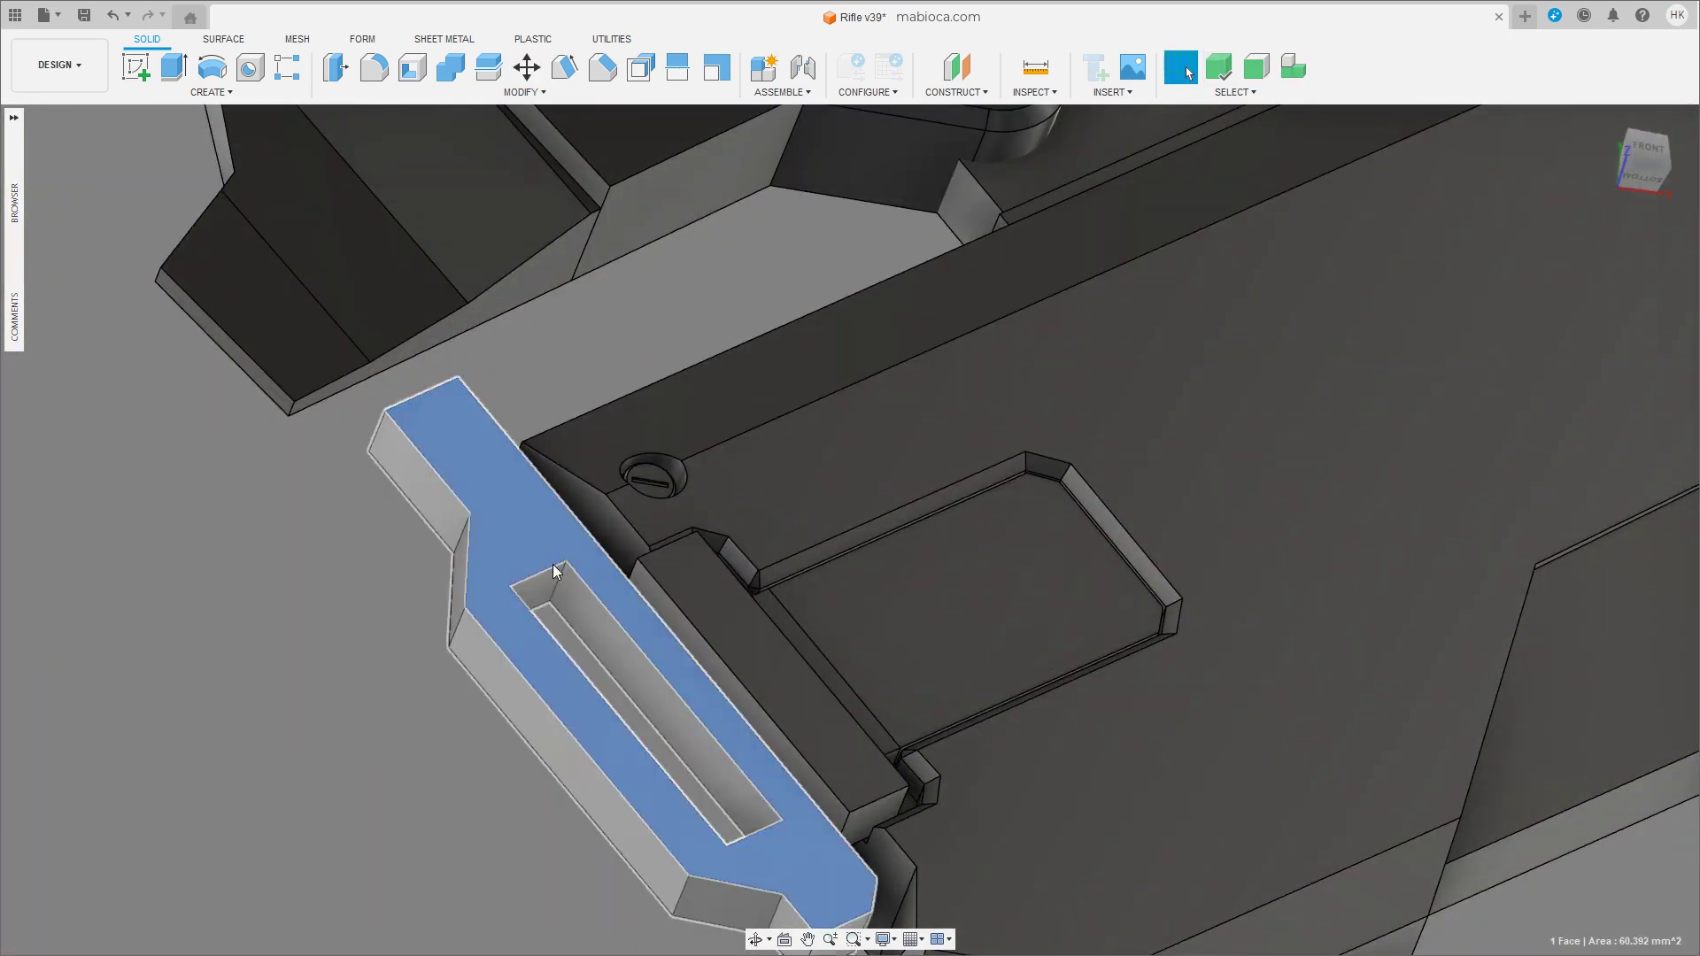
{"action": "key", "text": "m"}
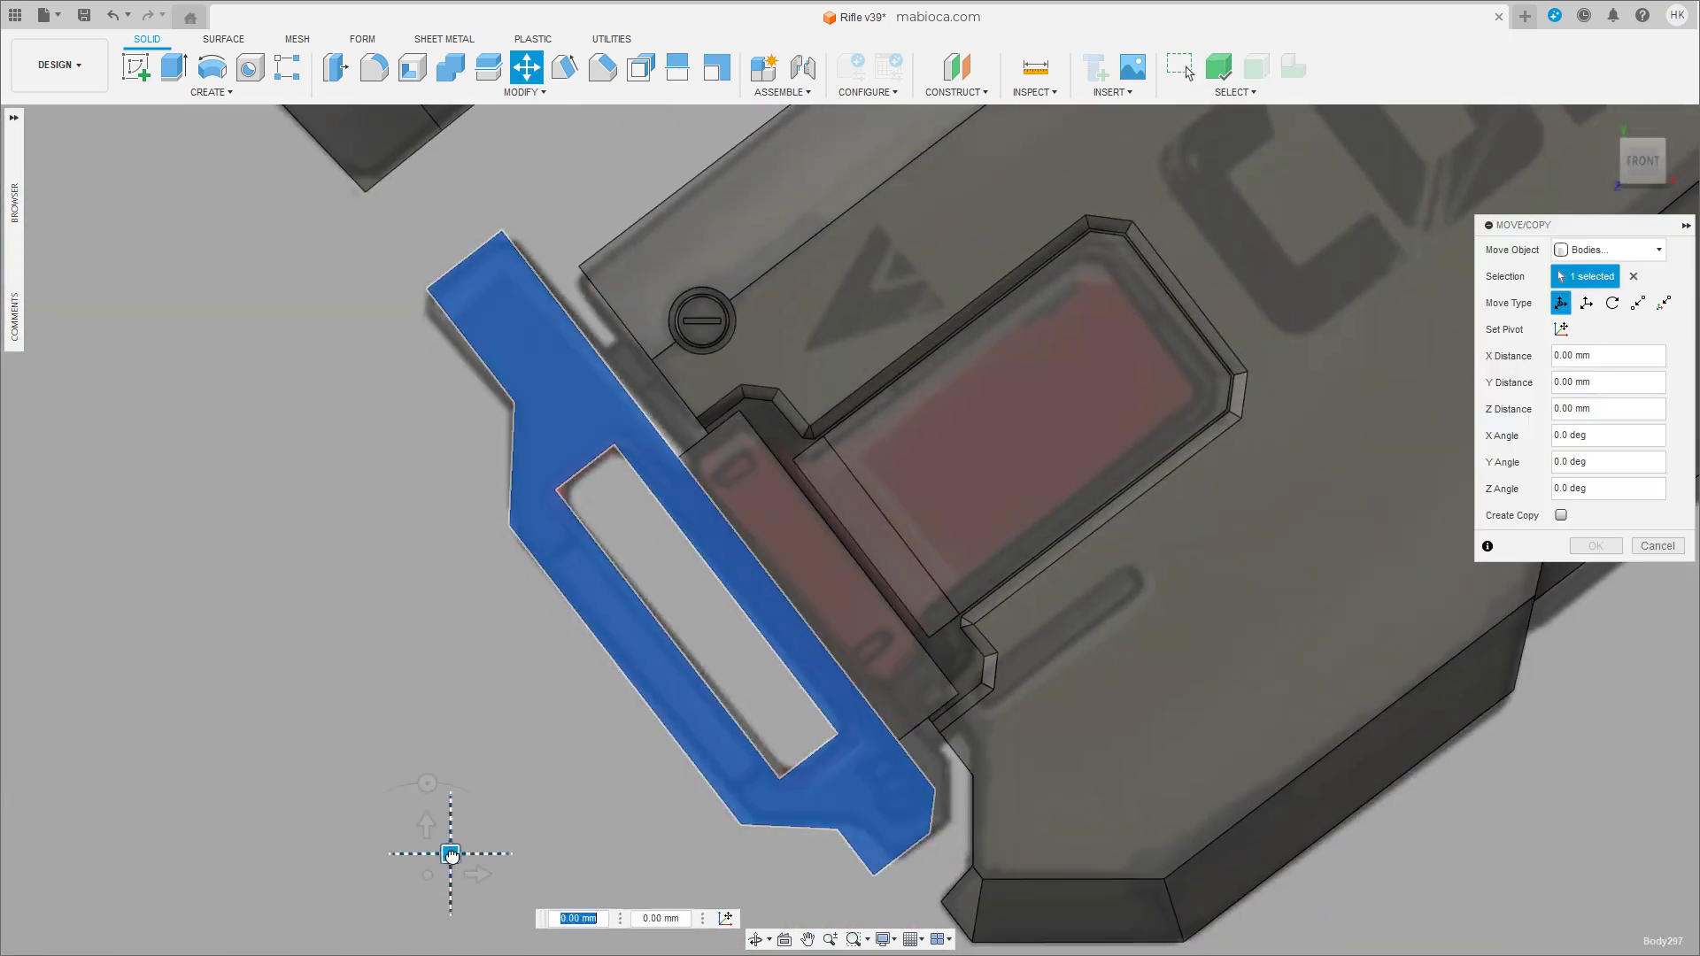
{"action": "left_click_drag", "start_coordinate": [451, 855], "coordinate": [462, 843]}
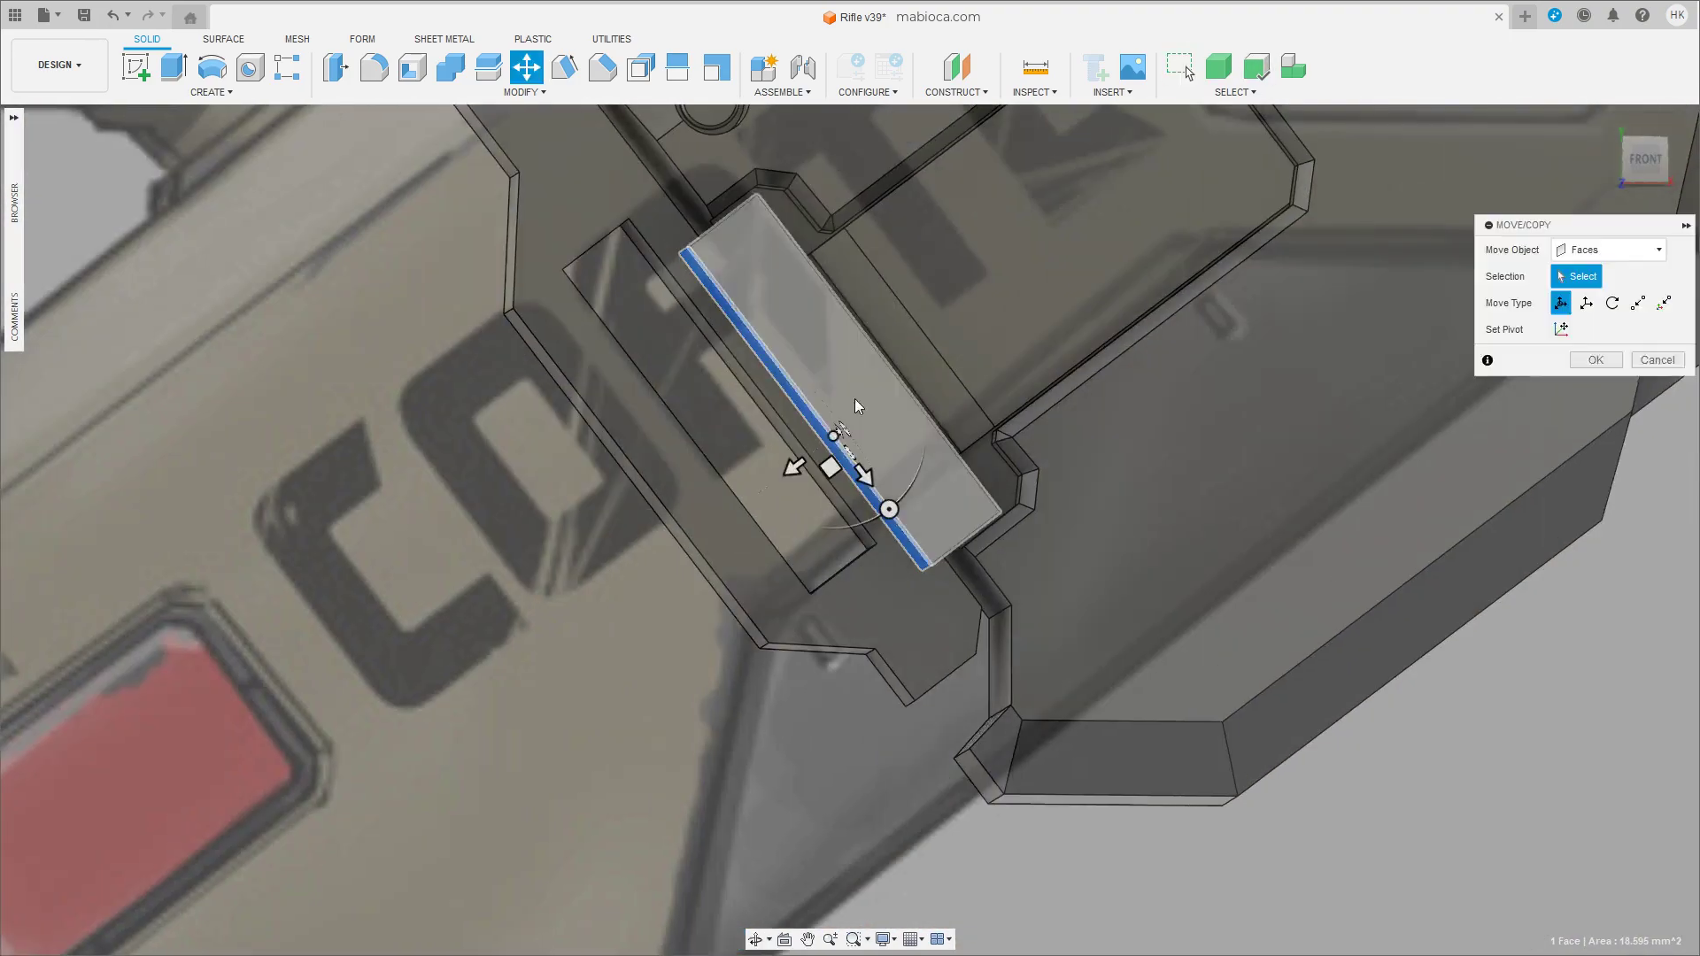
{"action": "left_click_drag", "start_coordinate": [853, 399], "coordinate": [828, 440]}
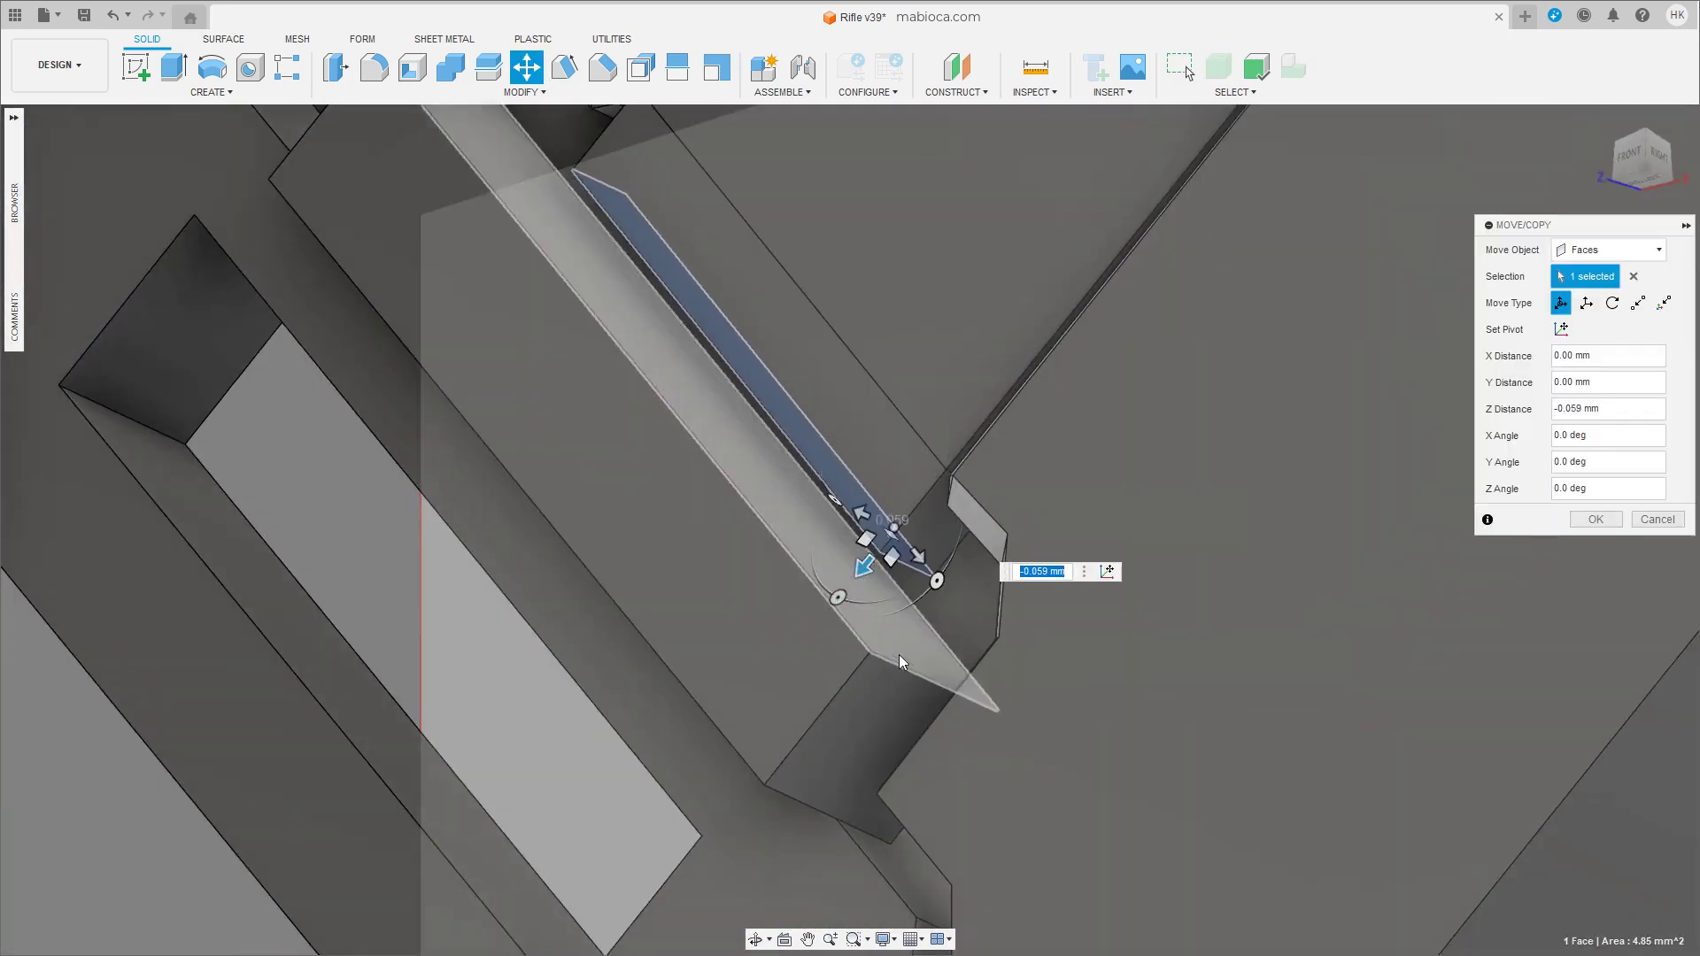
{"action": "left_click", "coordinate": [1596, 519]}
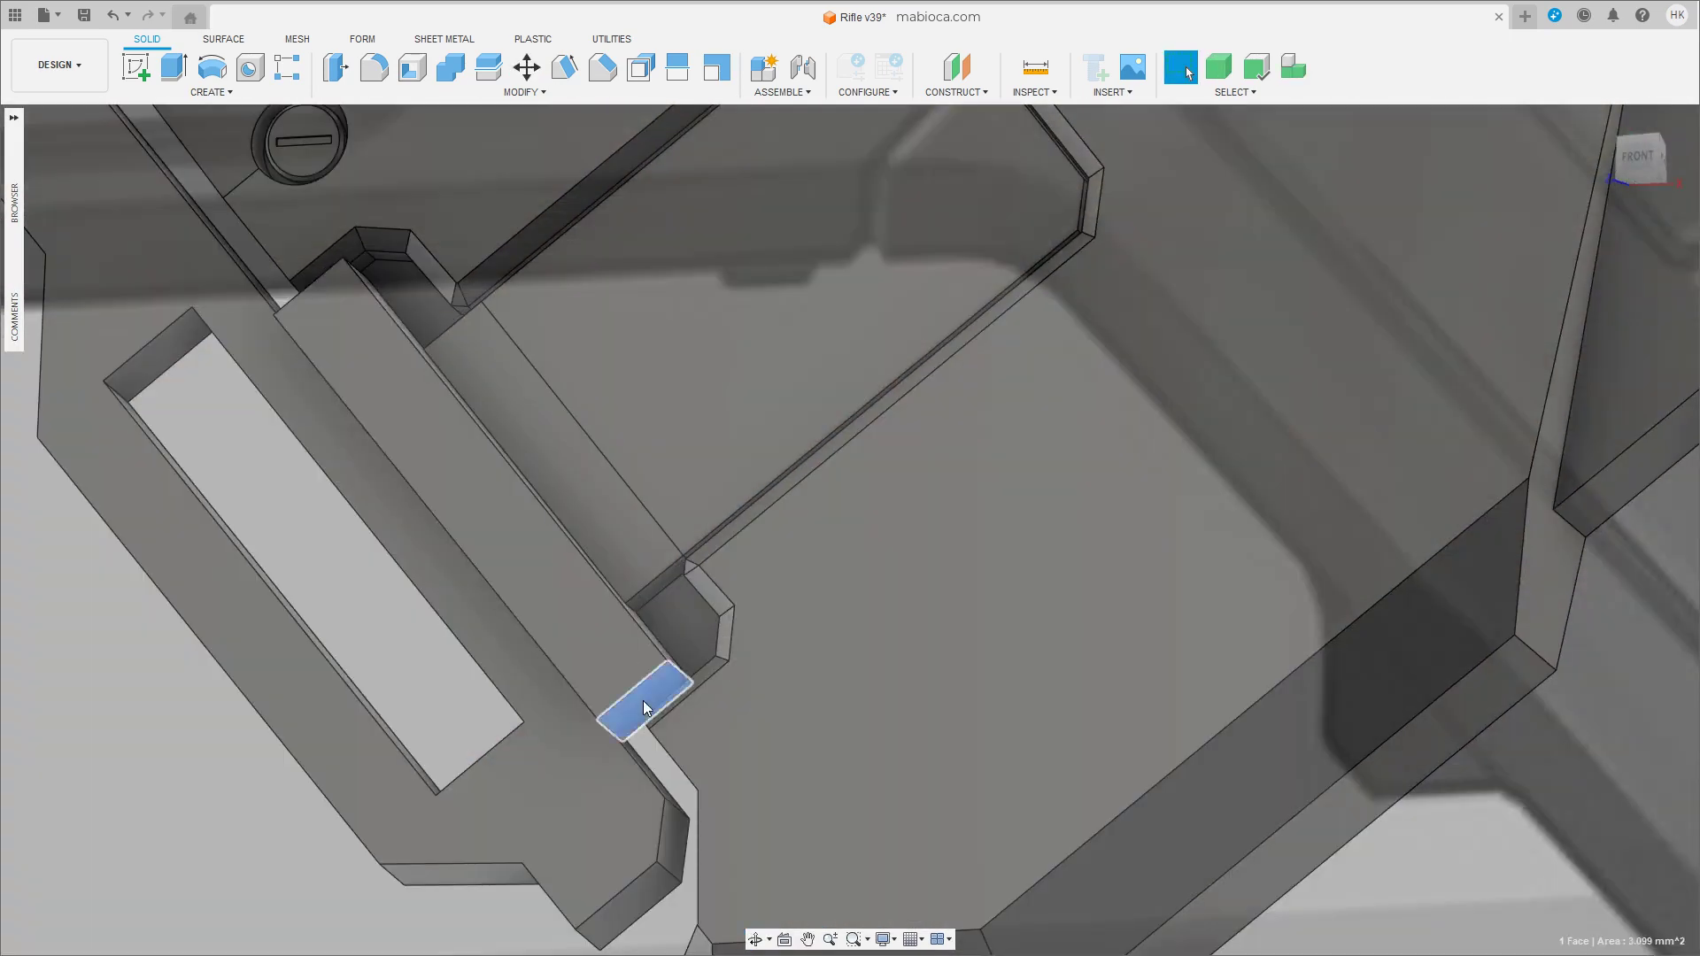
Adjust further block faces, pushing a side face out about 0.3 mm.
{"action": "key", "text": "m"}
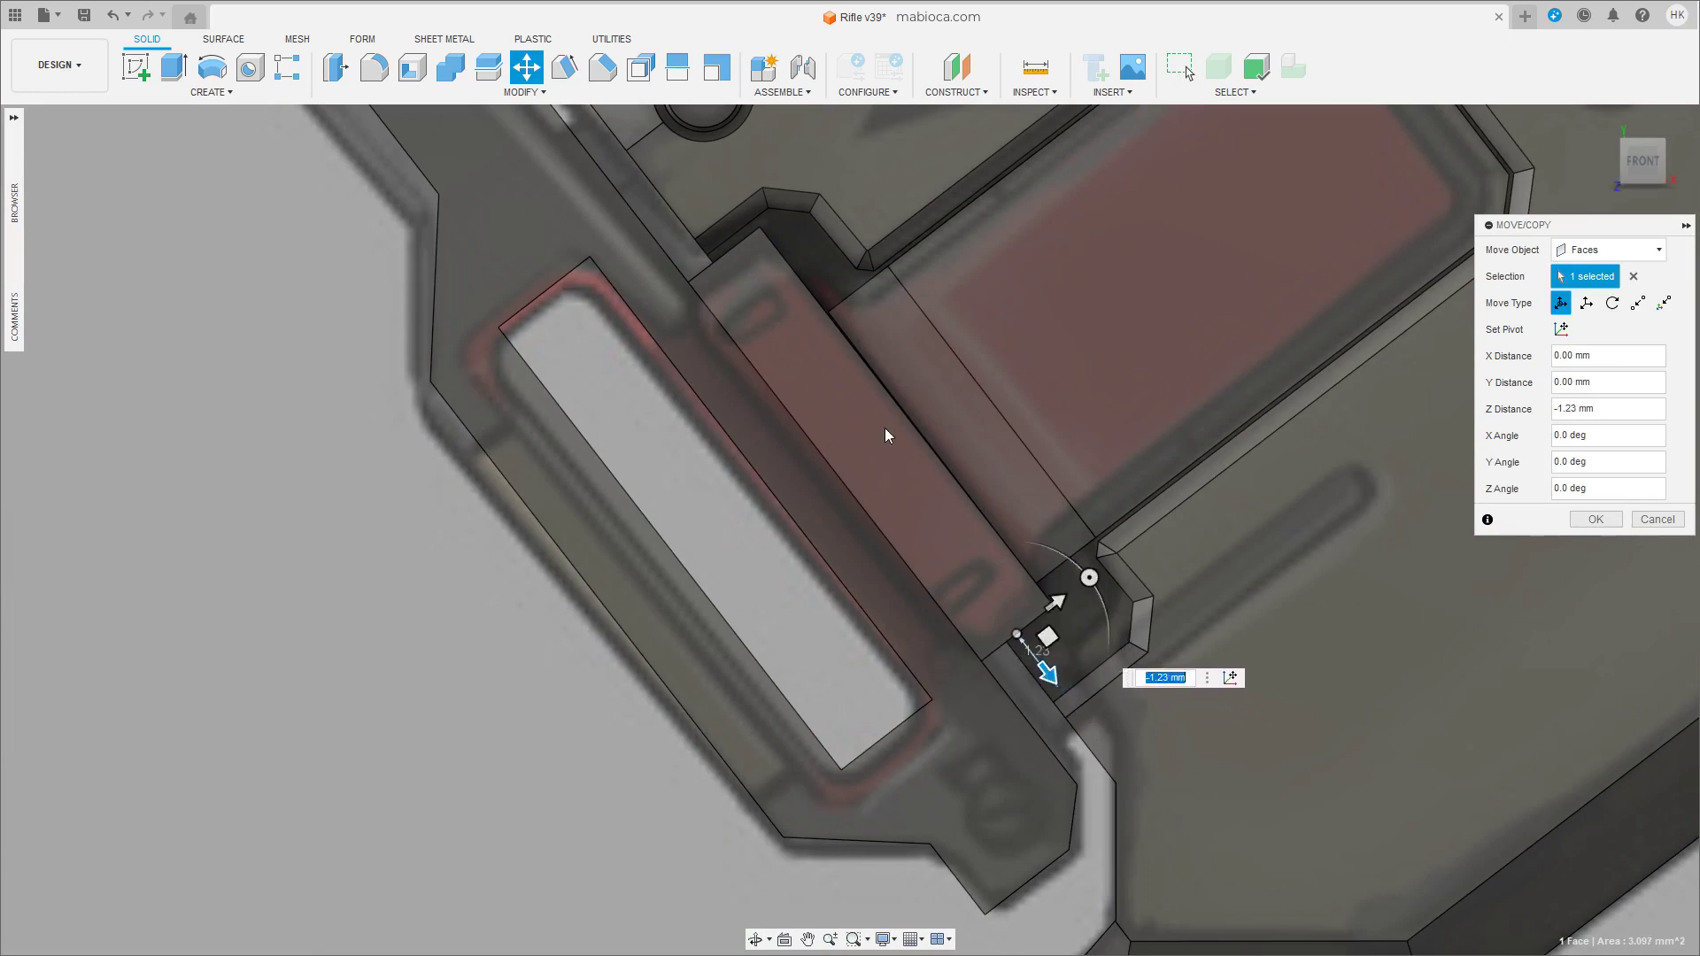
{"action": "key", "text": "Return"}
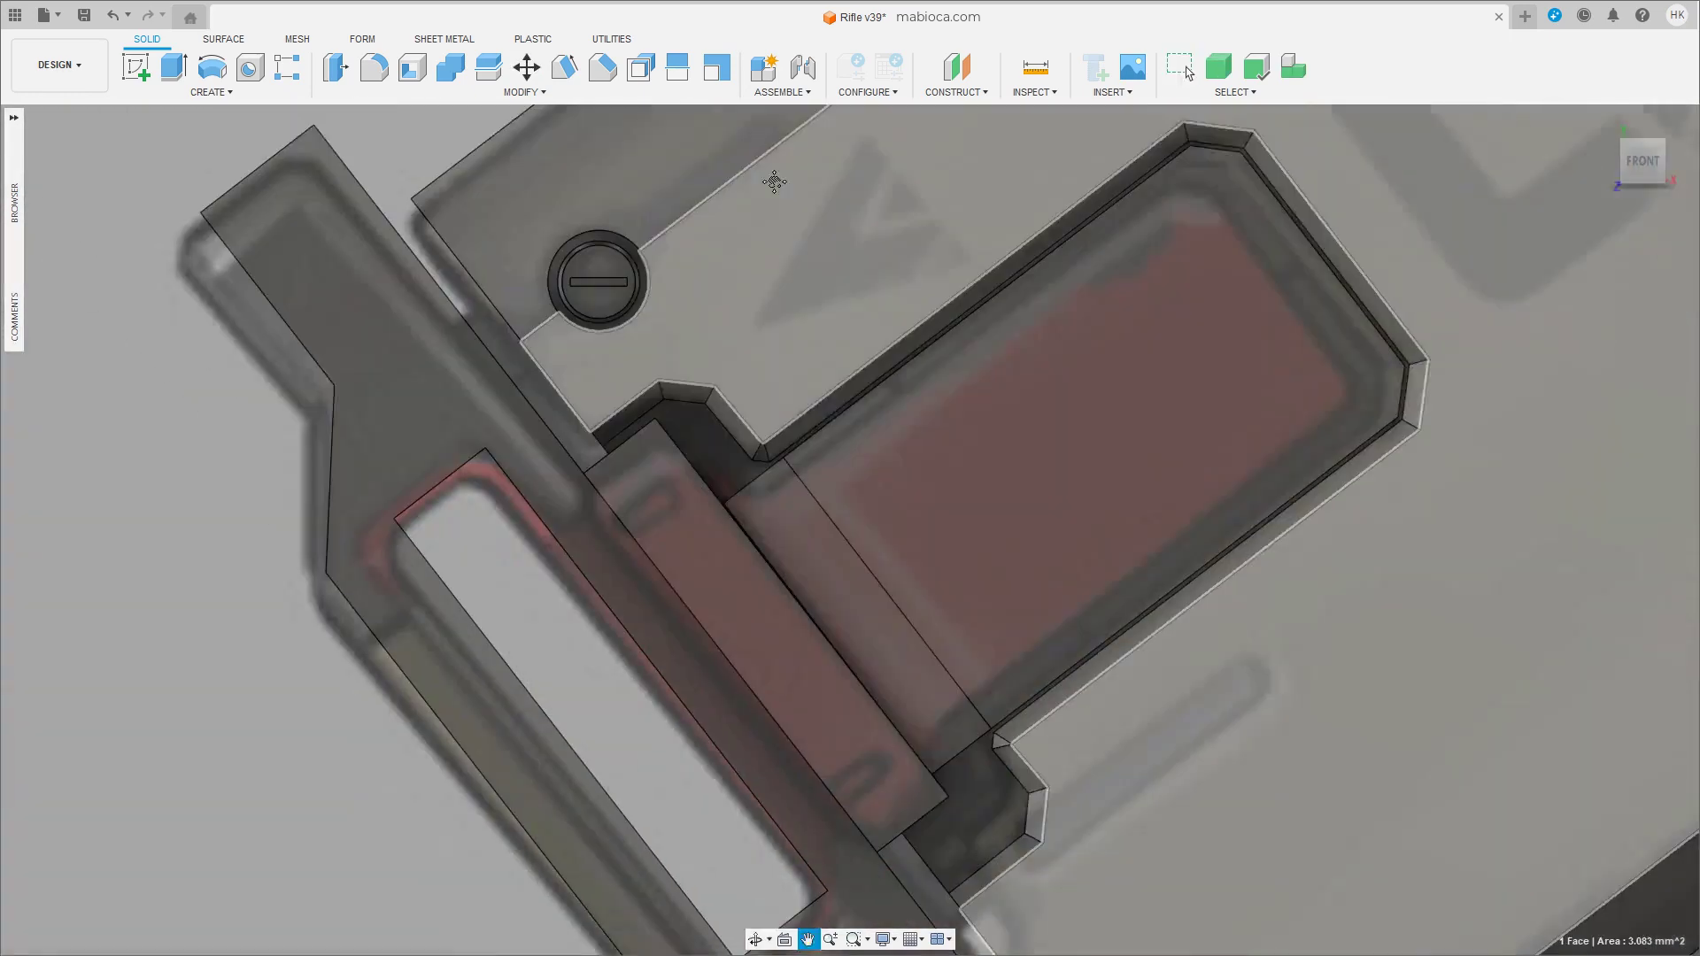
{"action": "key", "text": "m"}
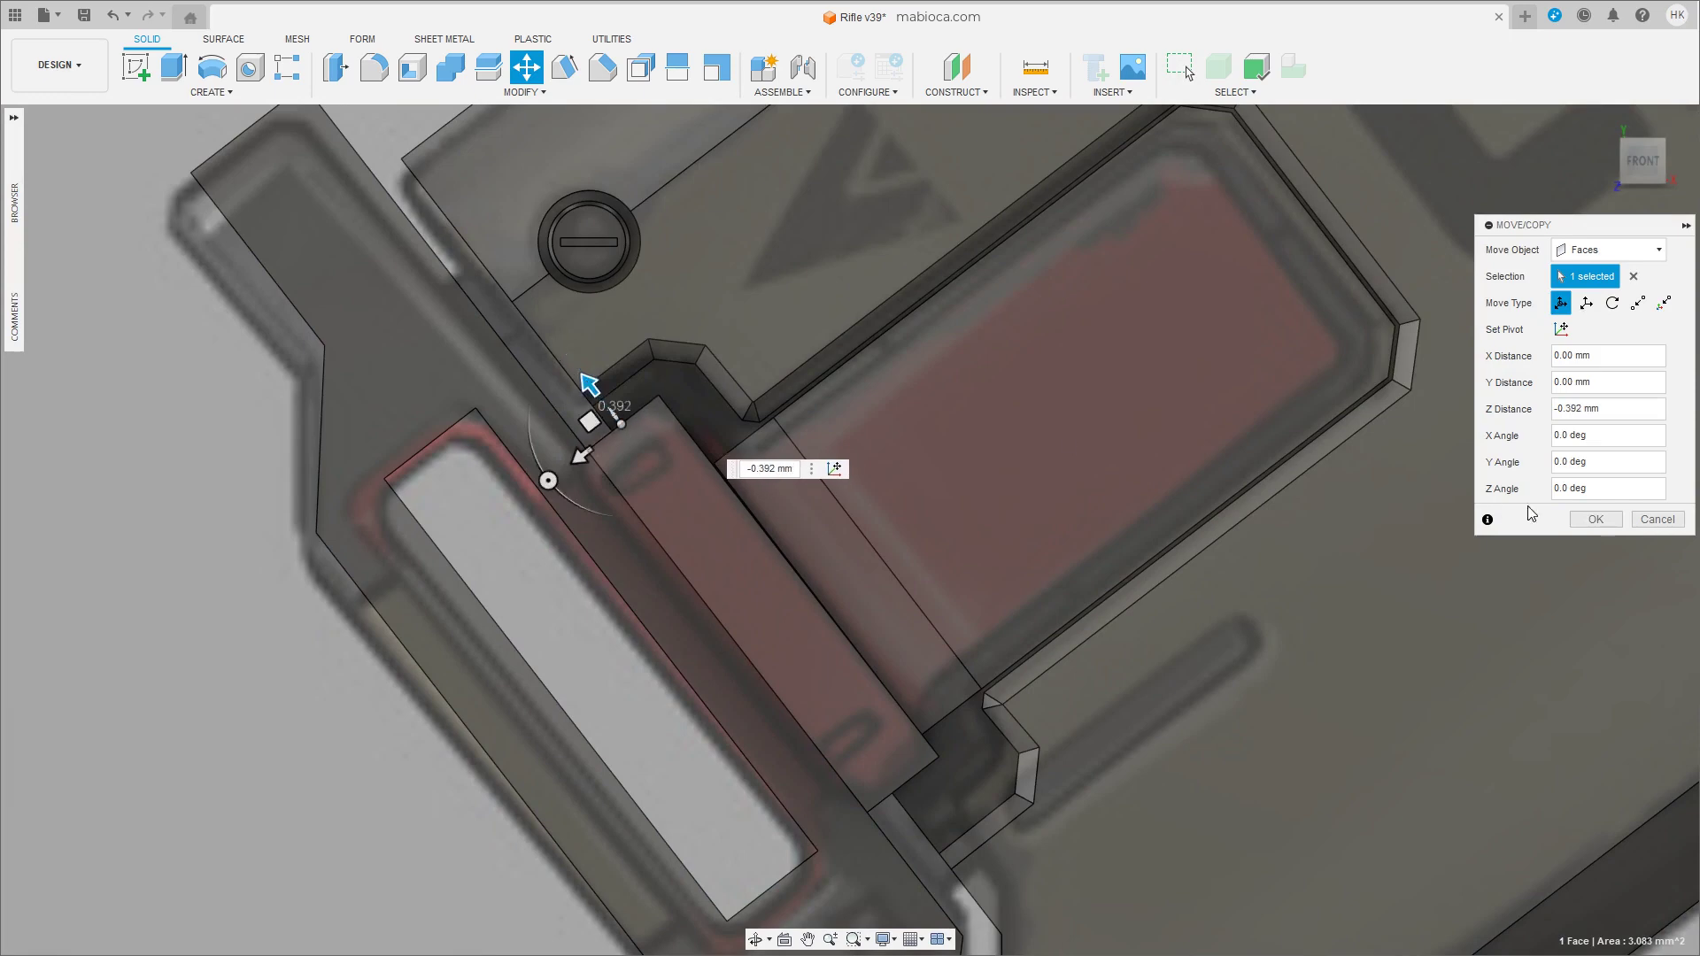
{"action": "left_click", "coordinate": [1595, 519]}
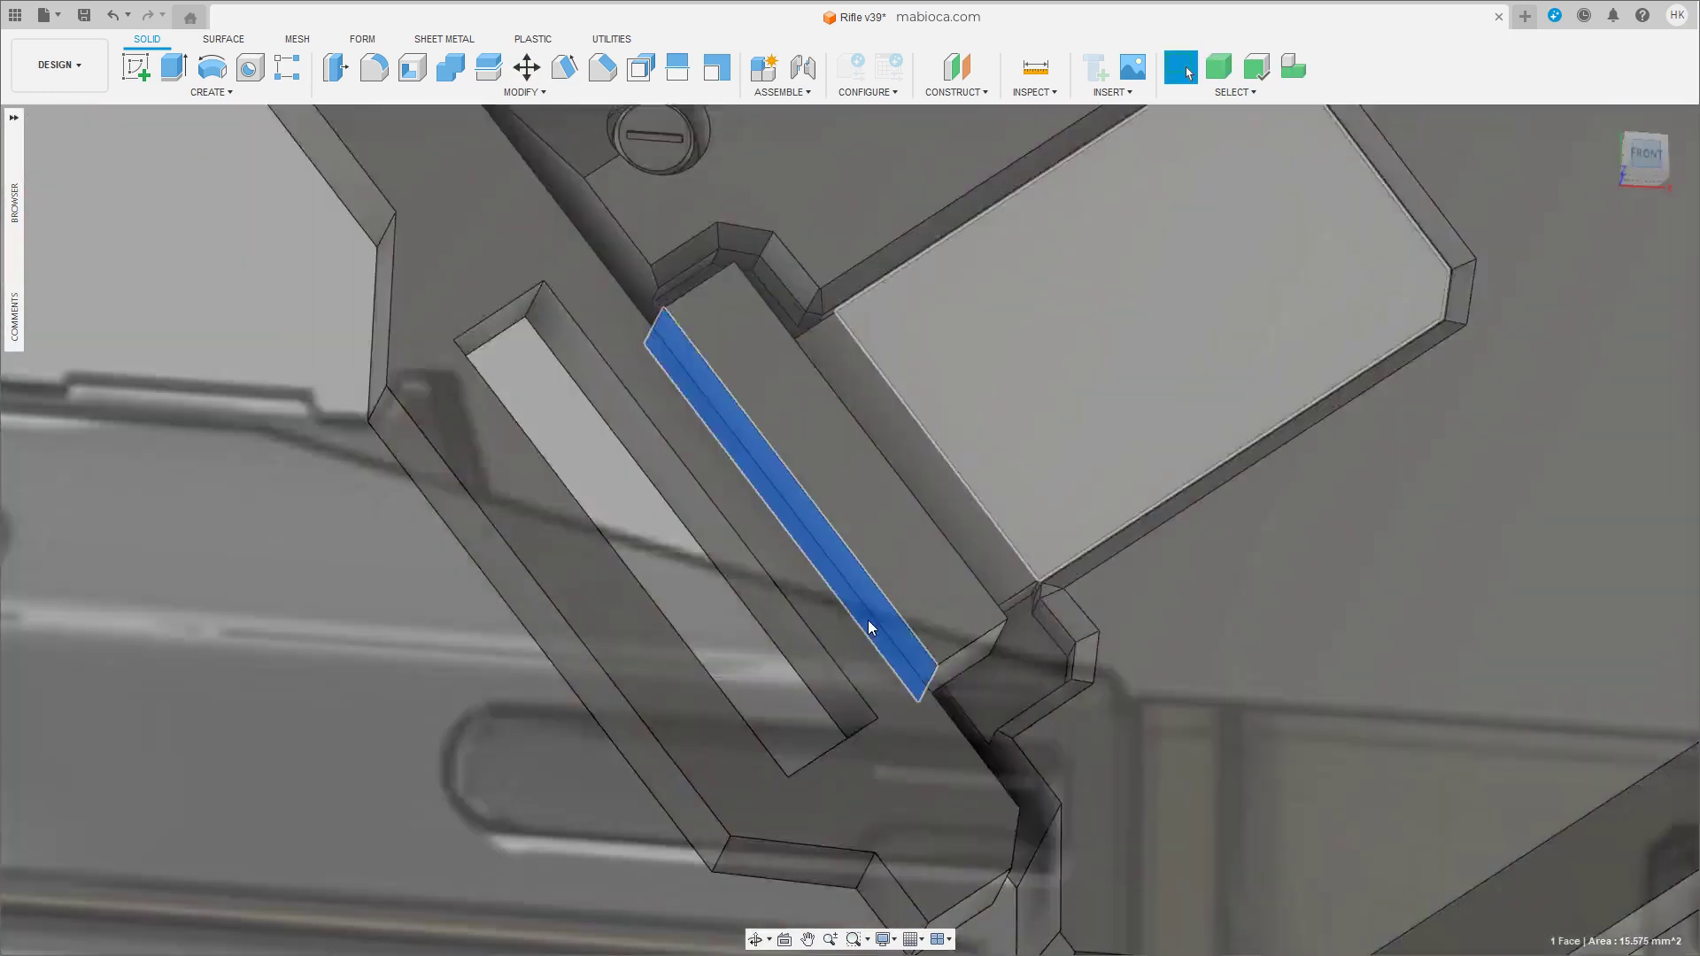
{"action": "key", "text": "m"}
{"action": "middle_click_drag", "start_coordinate": [874, 788], "coordinate": [828, 926]}
{"action": "left_click_drag", "start_coordinate": [757, 590], "coordinate": [735, 600]}
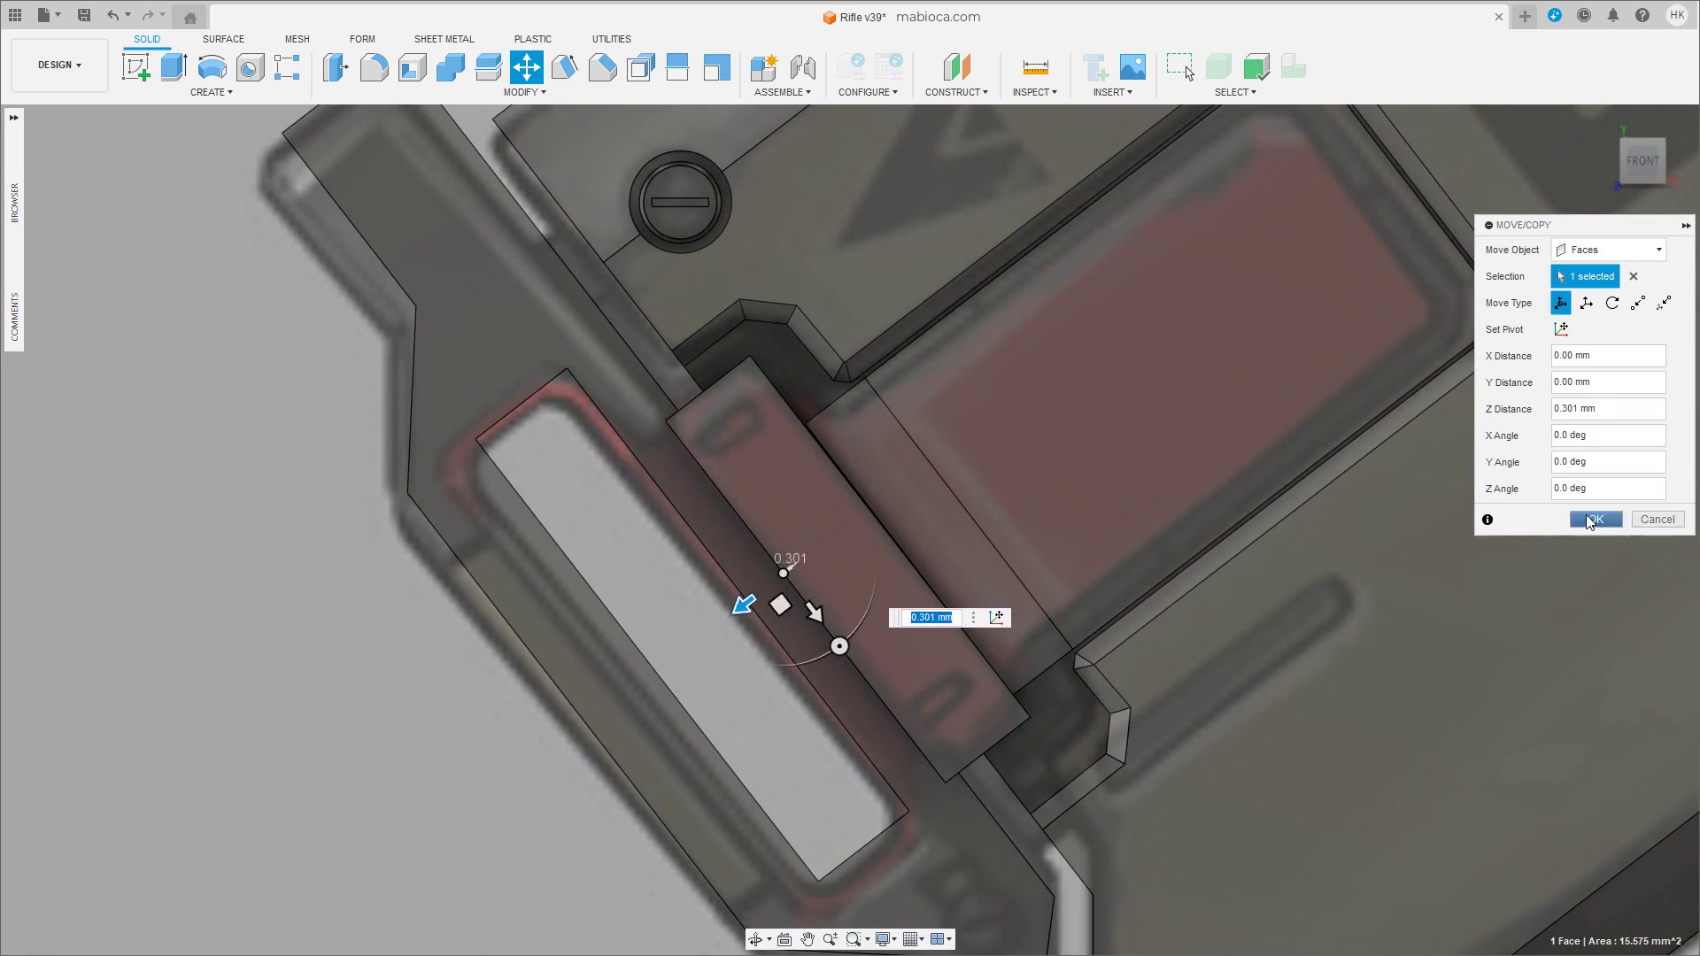
{"action": "left_click", "coordinate": [1592, 521]}
Move the block's narrow side face to close the remaining gap.
{"action": "middle_click_drag", "start_coordinate": [943, 524], "coordinate": [801, 536], "text": "shift"}
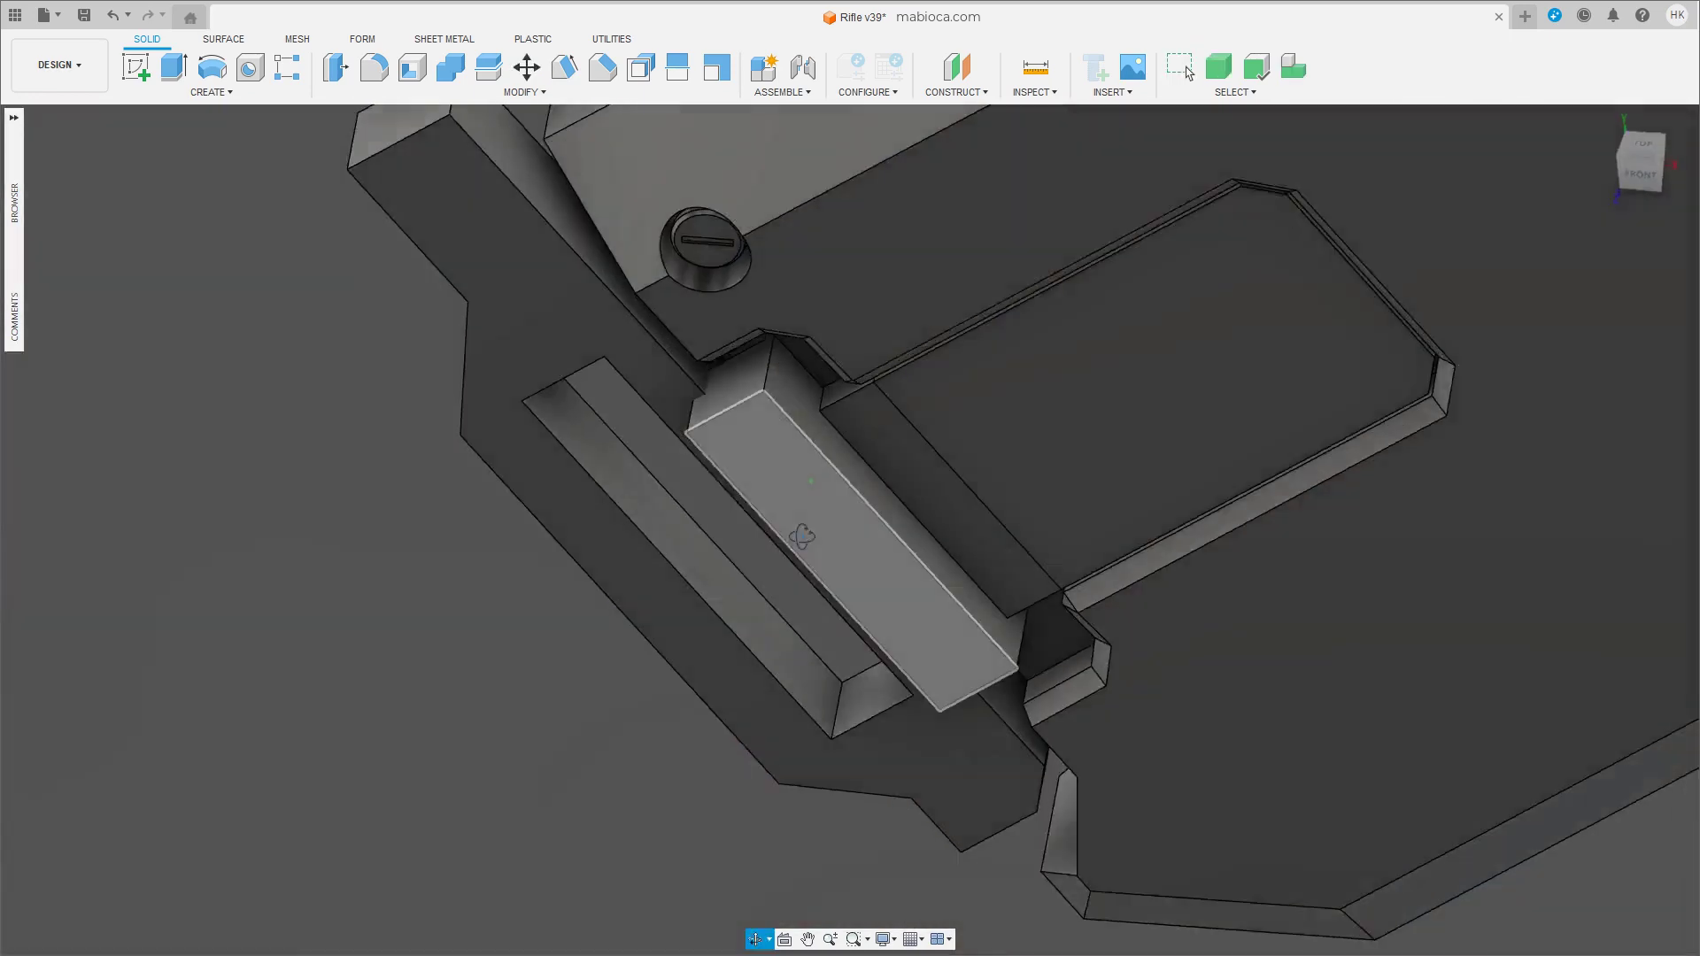
{"action": "scroll", "coordinate": [801, 536], "scroll_direction": "up", "scroll_amount": 5}
{"action": "middle_click_drag", "start_coordinate": [825, 411], "coordinate": [431, 482], "text": "shift"}
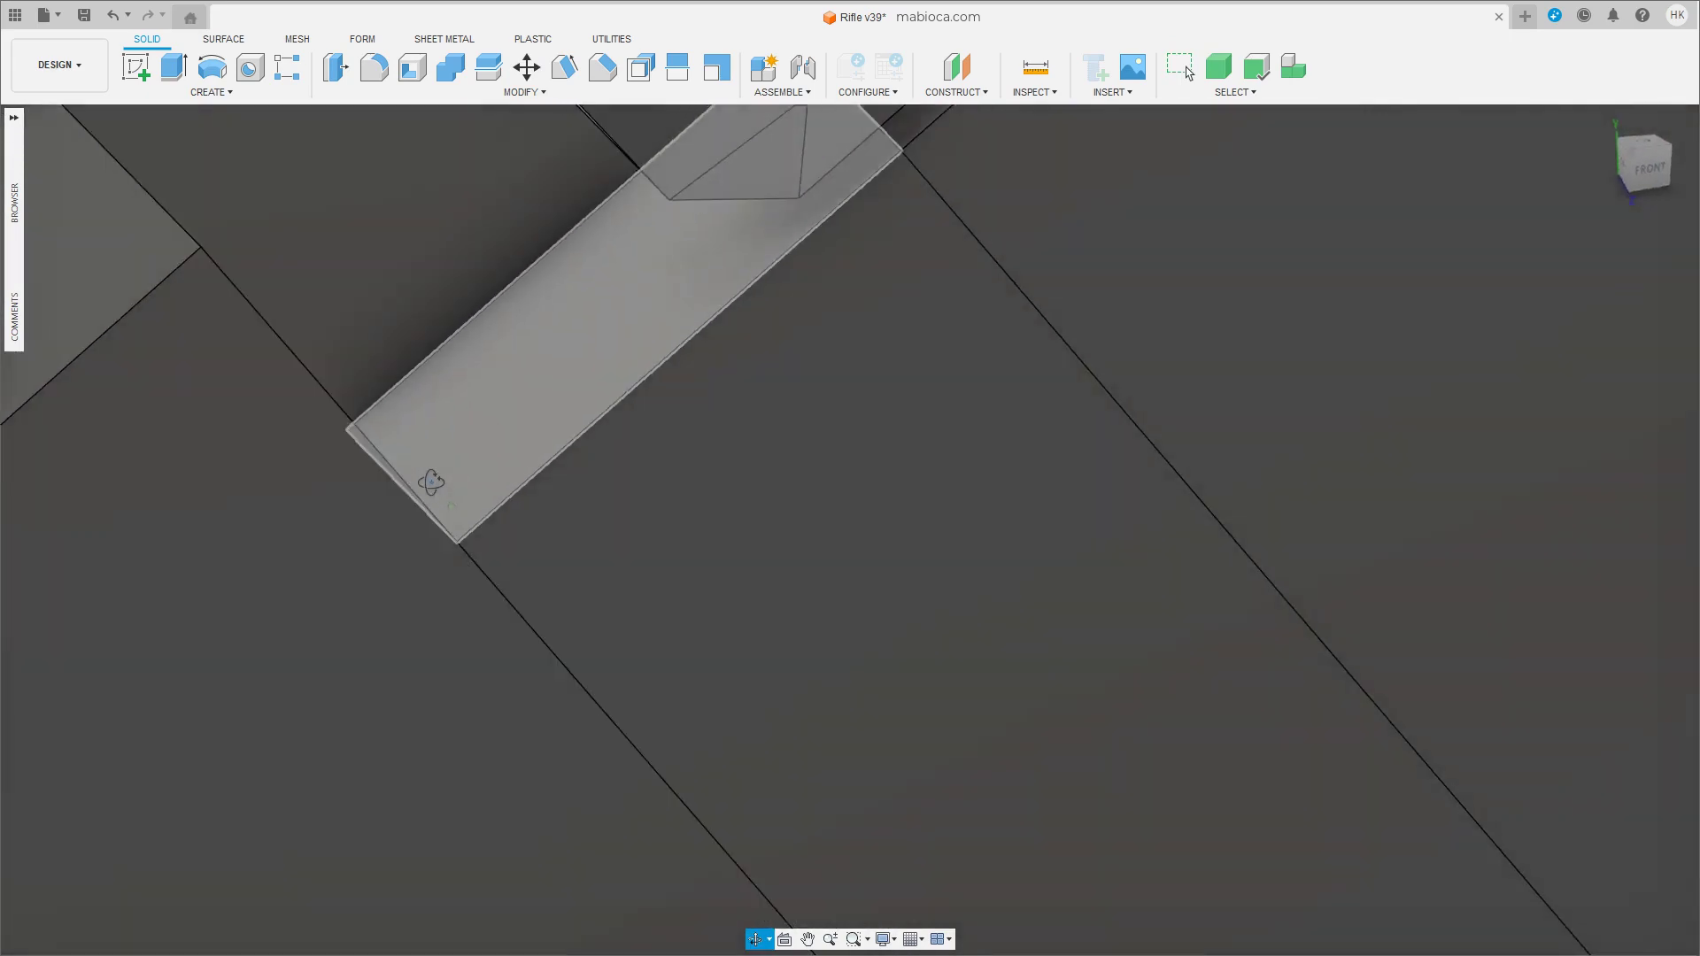
{"action": "key", "text": "m"}
{"action": "left_click", "coordinate": [475, 562]}
{"action": "middle_click_drag", "start_coordinate": [467, 556], "coordinate": [358, 430], "text": "shift"}
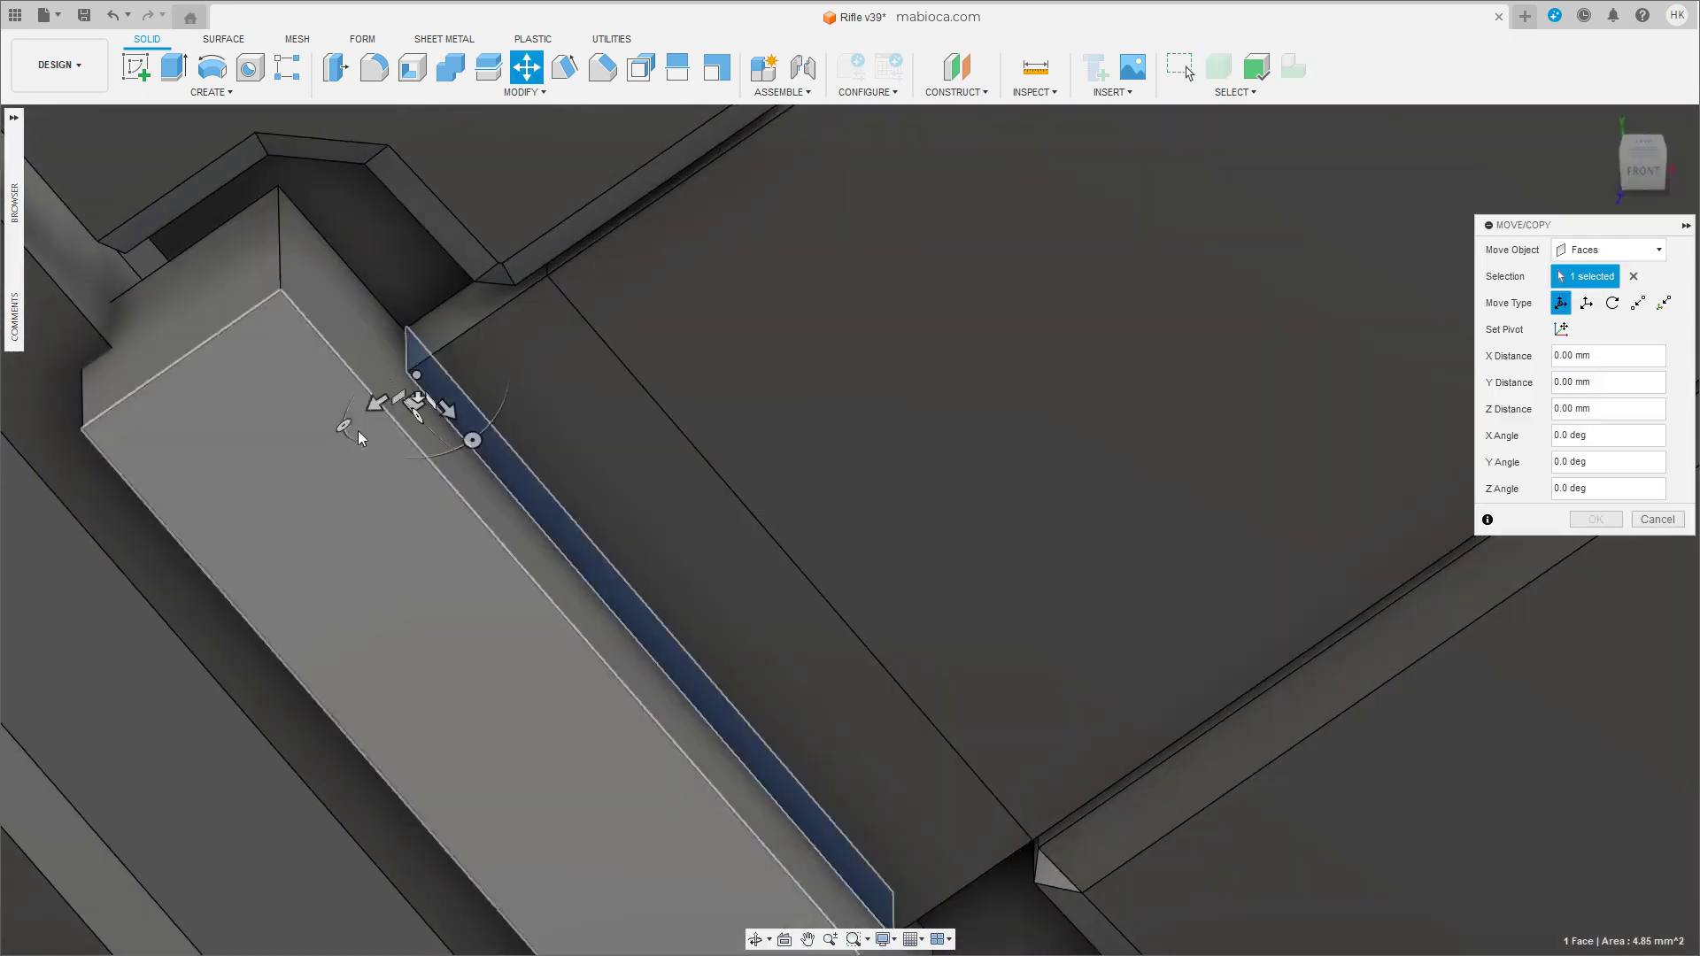
{"action": "left_click", "coordinate": [1591, 520]}
Select the large plate body plus the middle and left blocks.
{"action": "mouse_move", "coordinate": [1586, 523]}
{"action": "middle_mouse_down", "text": "shift"}
{"action": "mouse_move", "coordinate": [875, 349]}
{"action": "mouse_move", "coordinate": [903, 349]}
{"action": "middle_mouse_up", "text": "shift"}
{"action": "left_click", "coordinate": [903, 349]}
{"action": "left_click", "coordinate": [618, 482], "text": "ctrl"}
{"action": "left_click", "coordinate": [292, 532], "text": "ctrl"}
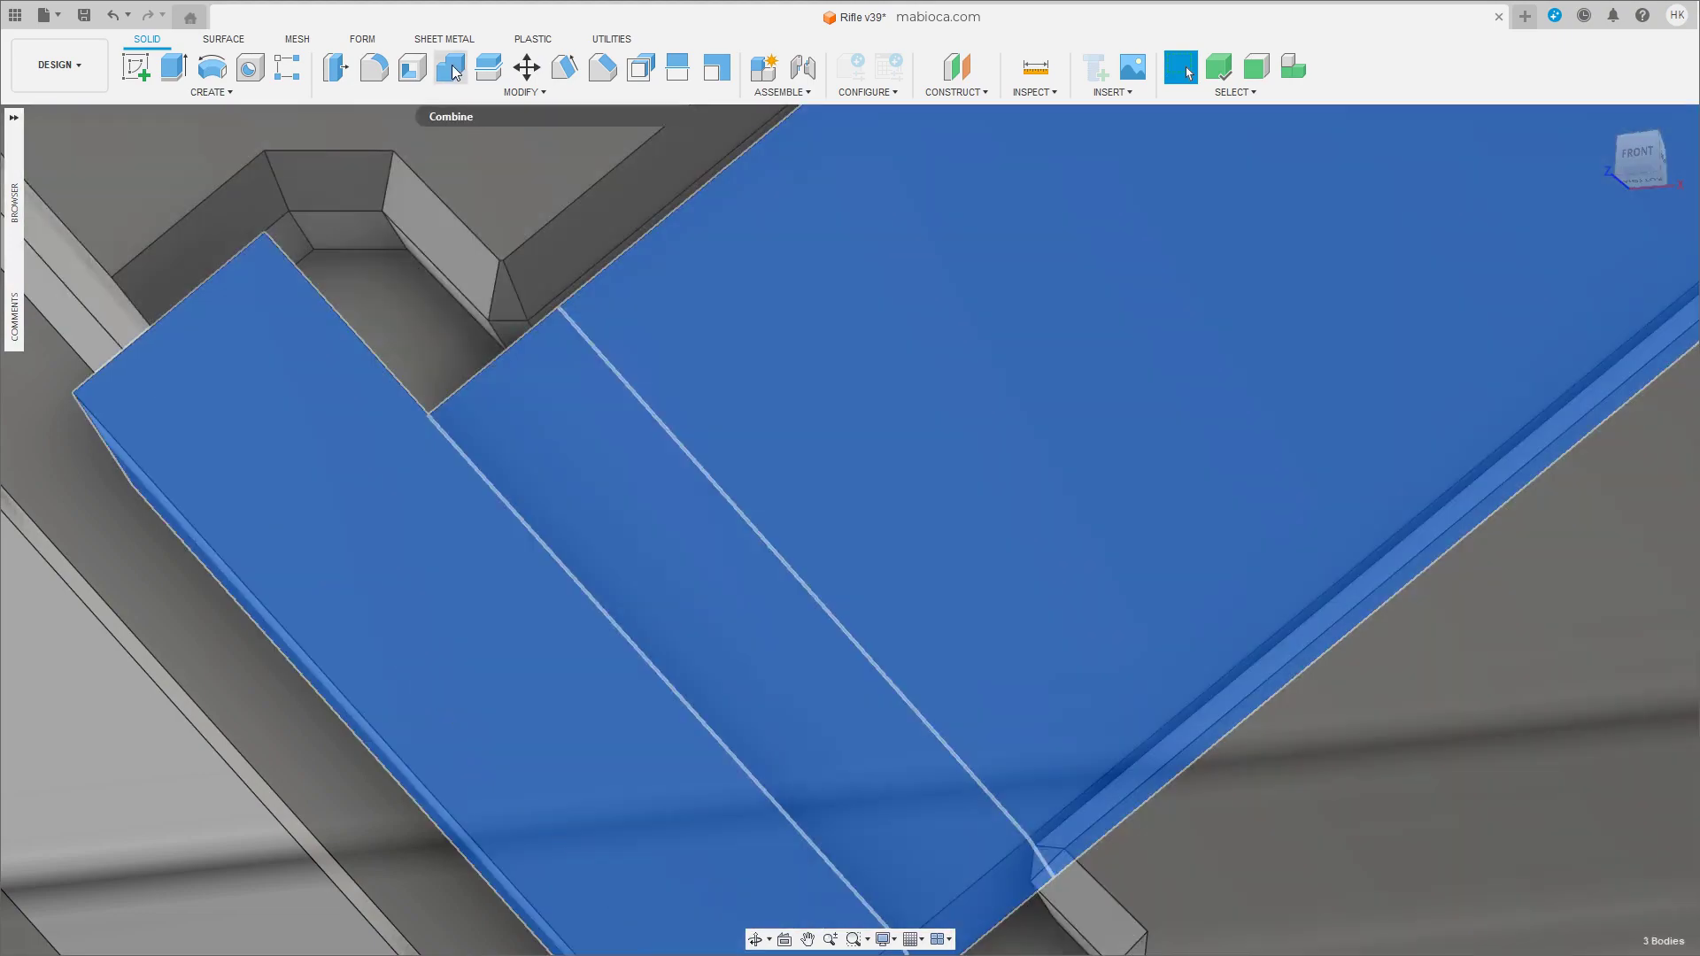
Join the plate and both blocks into a single body.
{"action": "left_click", "coordinate": [453, 71]}
{"action": "mouse_move", "coordinate": [796, 381]}
{"action": "middle_mouse_down", "text": "shift"}
{"action": "mouse_move", "coordinate": [916, 474]}
{"action": "mouse_move", "coordinate": [847, 400]}
{"action": "mouse_move", "coordinate": [828, 418]}
{"action": "mouse_move", "coordinate": [874, 501]}
{"action": "mouse_move", "coordinate": [1055, 384]}
{"action": "mouse_move", "coordinate": [981, 486]}
{"action": "mouse_move", "coordinate": [827, 561]}
{"action": "middle_mouse_up", "text": "shift"}
{"action": "key", "text": "Return"}
{"action": "scroll", "coordinate": [916, 473], "scroll_direction": "down", "scroll_amount": 3}
Raise the plate's top face 0.549 mm along Z.
{"action": "left_click", "coordinate": [827, 562]}
{"action": "key", "text": "m"}
{"action": "left_click_drag", "start_coordinate": [886, 444], "coordinate": [872, 440]}
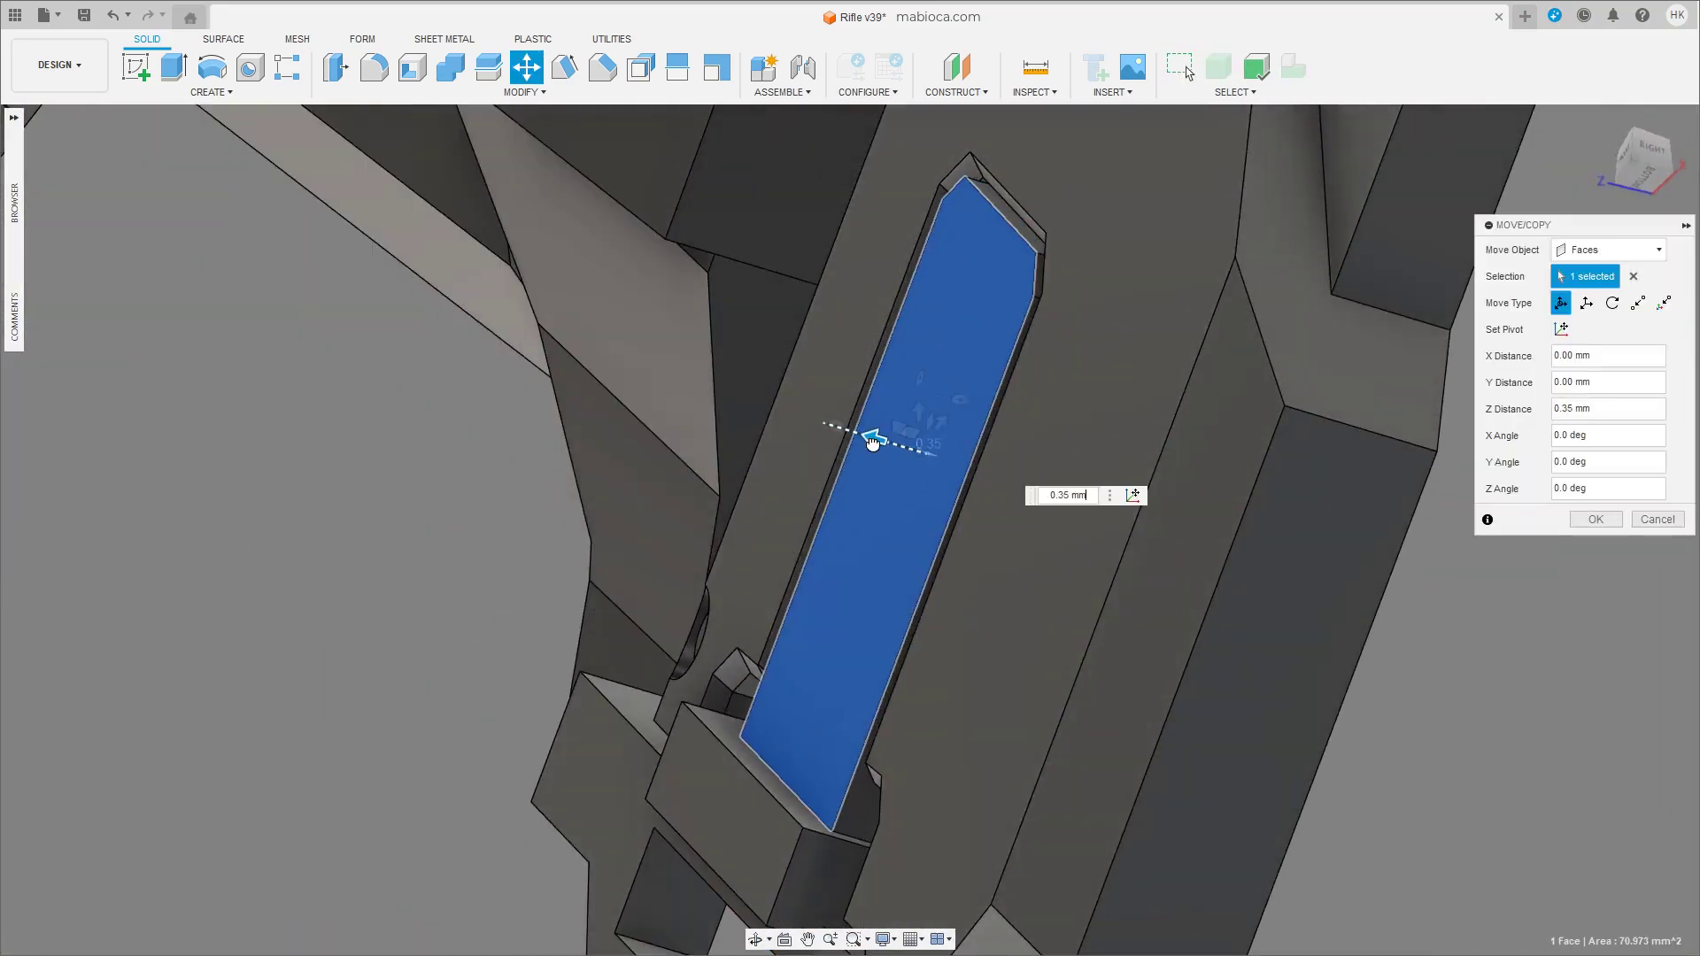
{"action": "middle_click_drag", "start_coordinate": [872, 442], "coordinate": [969, 470], "text": "shift"}
{"action": "left_click_drag", "start_coordinate": [968, 470], "coordinate": [1019, 460]}
{"action": "mouse_move", "coordinate": [1018, 461]}
{"action": "middle_mouse_down", "text": "shift"}
{"action": "mouse_move", "coordinate": [831, 608]}
{"action": "mouse_move", "coordinate": [913, 602]}
{"action": "mouse_move", "coordinate": [1052, 510]}
{"action": "middle_mouse_up", "text": "shift"}
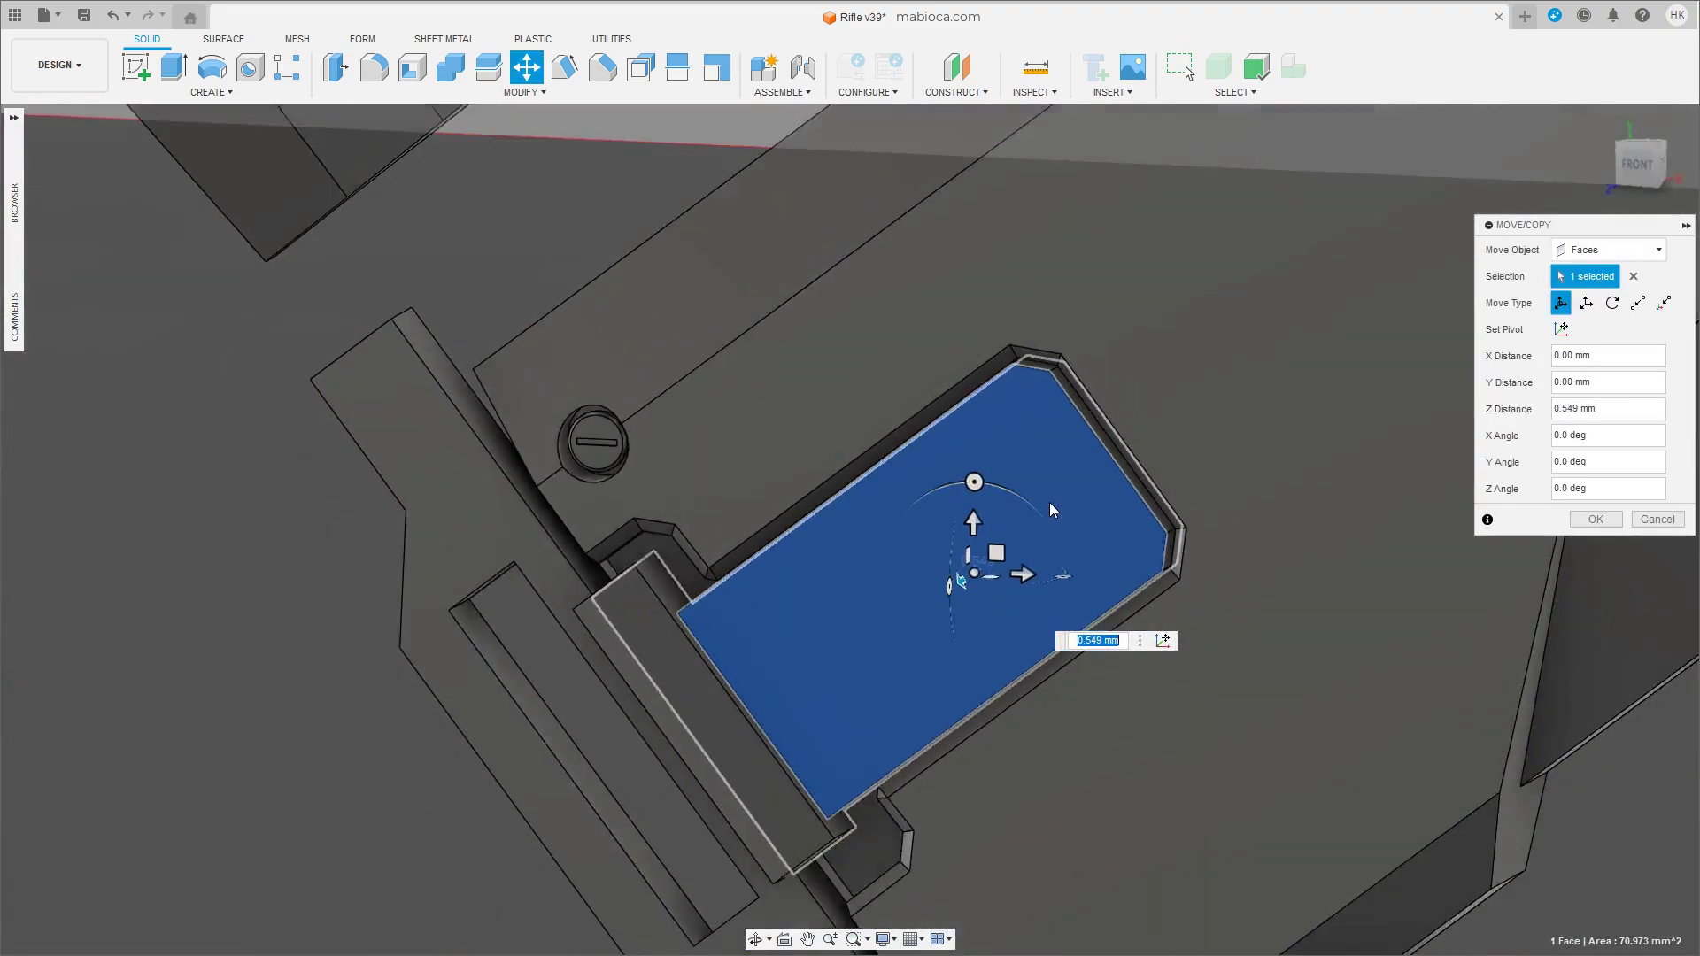
{"action": "key", "text": "Return"}
{"action": "mouse_move", "coordinate": [1210, 517]}
{"action": "middle_mouse_down", "text": "shift"}
{"action": "mouse_move", "coordinate": [974, 573]}
{"action": "mouse_move", "coordinate": [1050, 433]}
{"action": "middle_mouse_up", "text": "shift"}
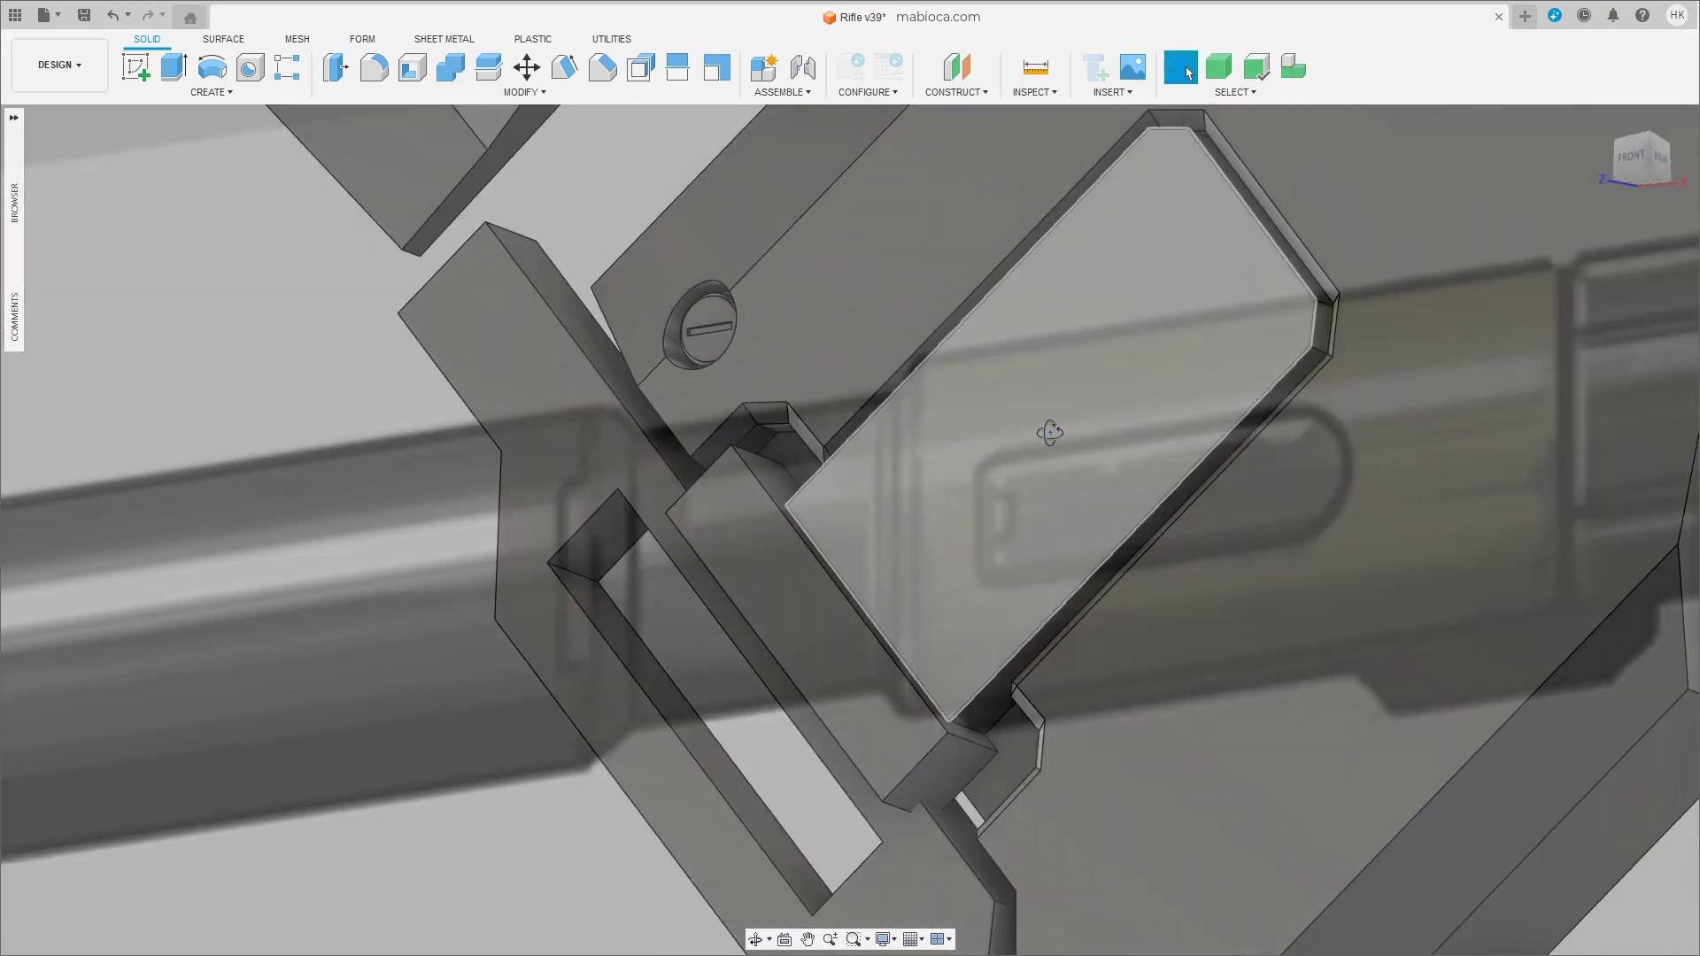
Fillet the block-to-plate edge with a radius of about 3.7 mm.
{"action": "left_click", "coordinate": [868, 572]}
{"action": "key", "text": "f"}
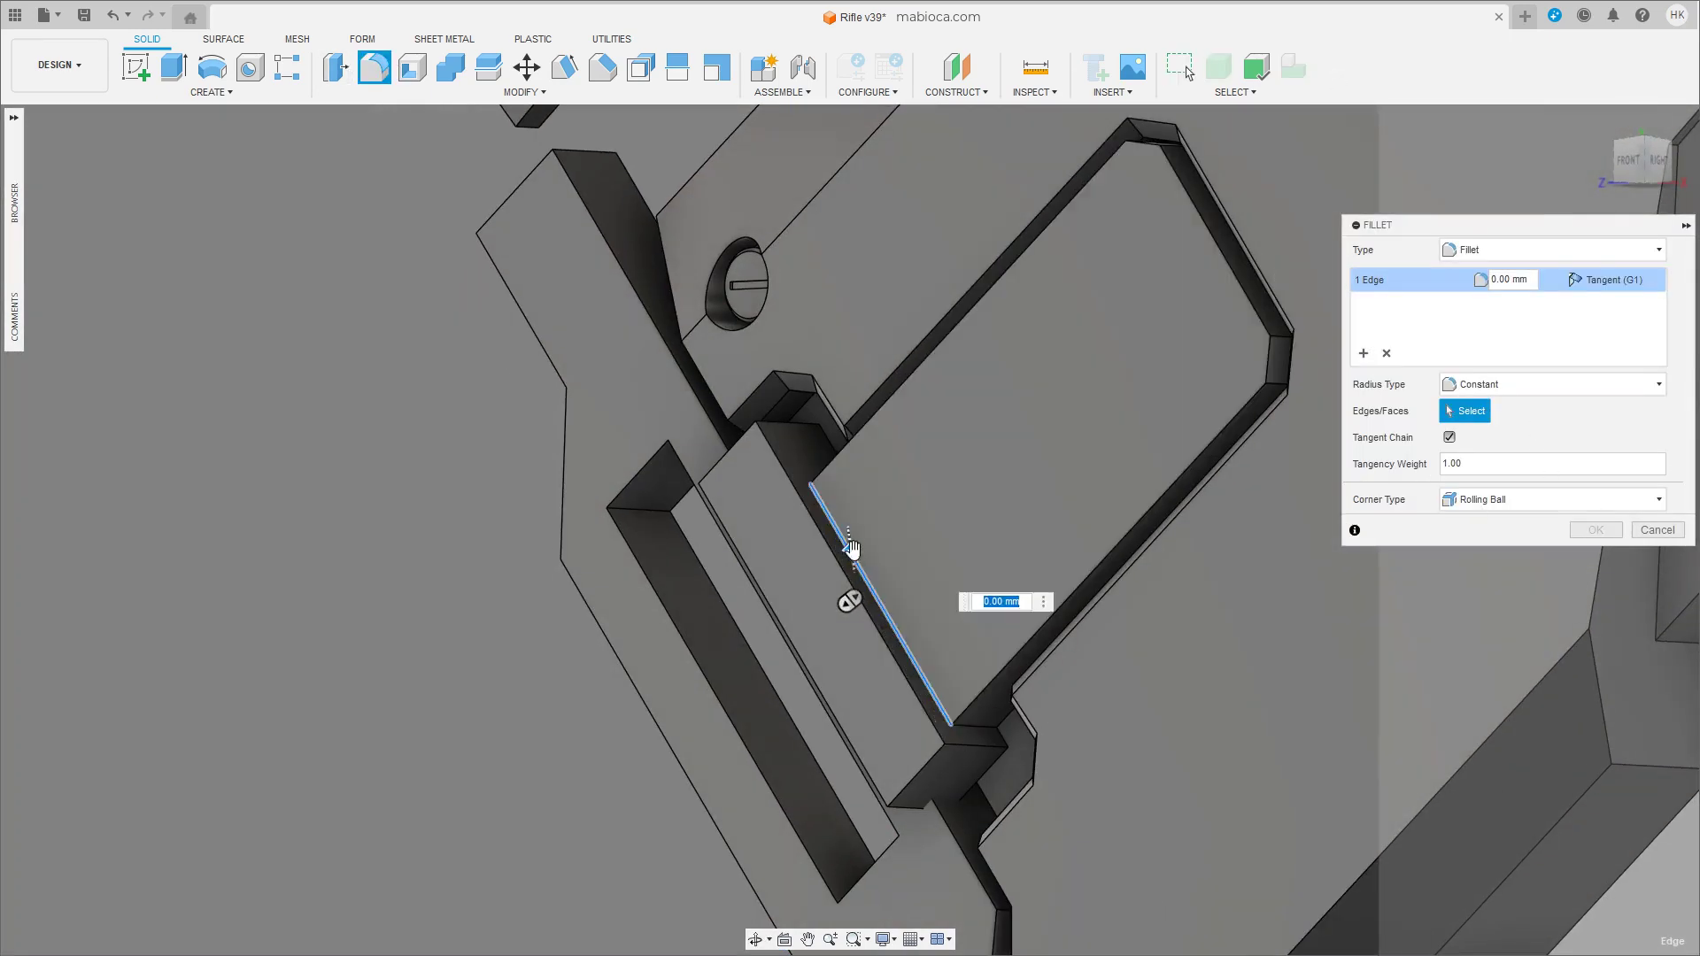
{"action": "left_click_drag", "start_coordinate": [850, 549], "coordinate": [847, 511]}
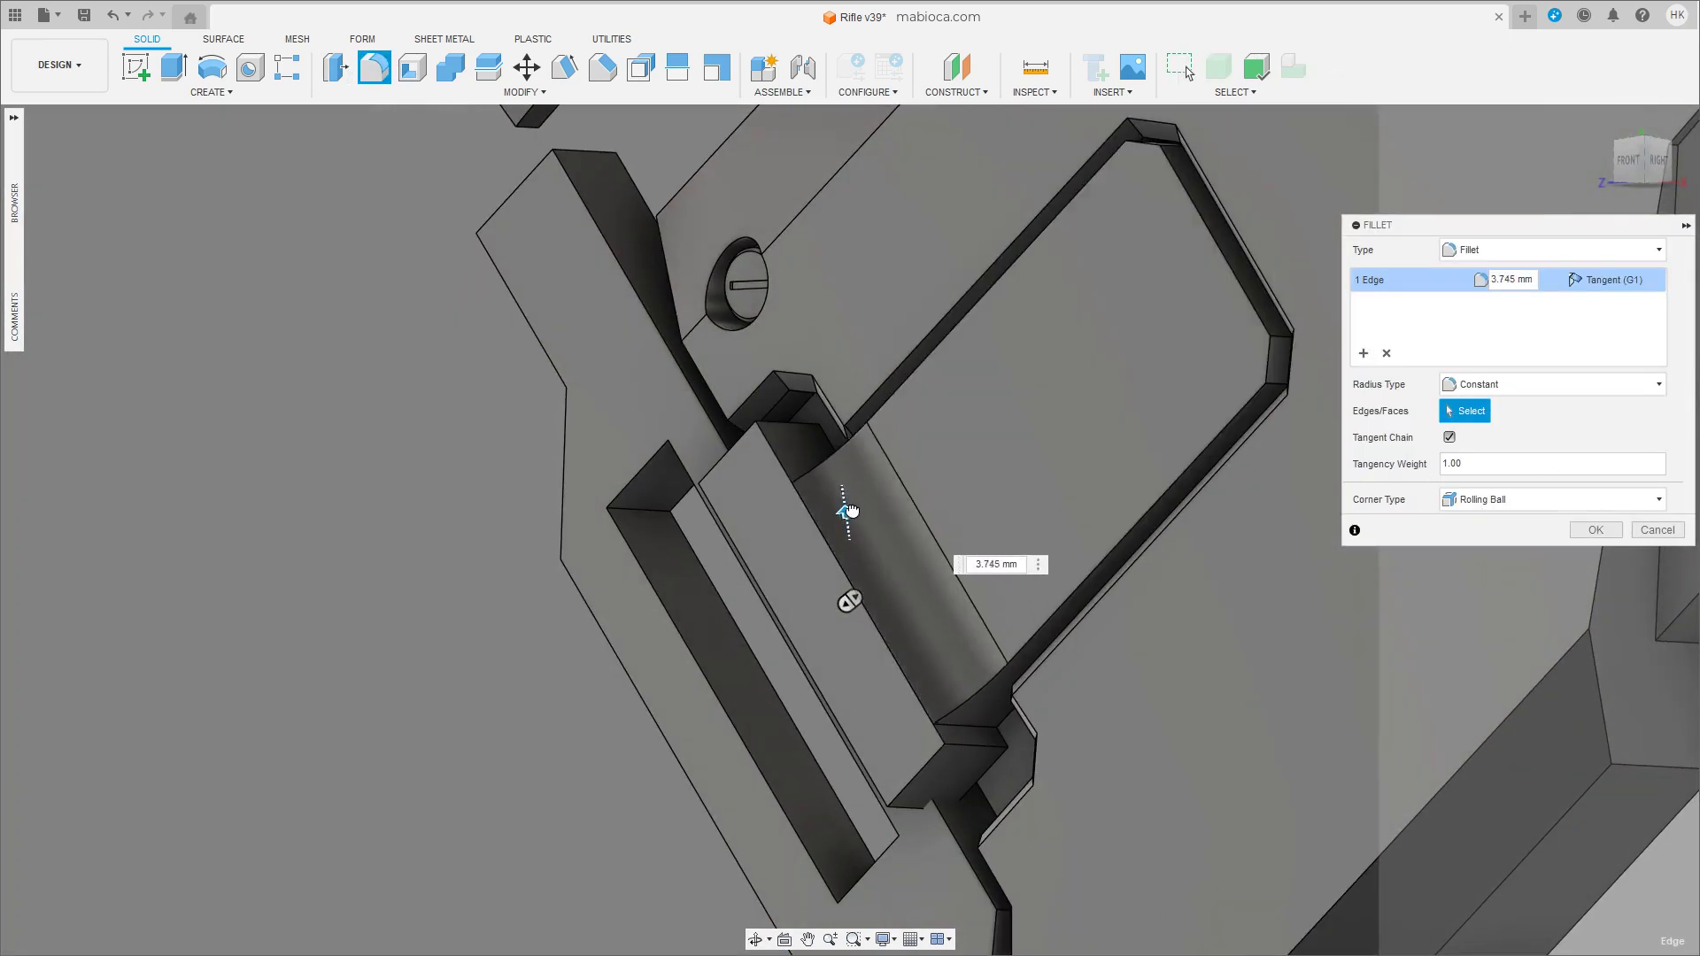
{"action": "mouse_move", "coordinate": [931, 447]}
{"action": "middle_mouse_down", "text": "shift"}
{"action": "mouse_move", "coordinate": [1034, 480]}
{"action": "mouse_move", "coordinate": [902, 513]}
{"action": "middle_mouse_up", "text": "shift"}
{"action": "key", "text": "Return"}
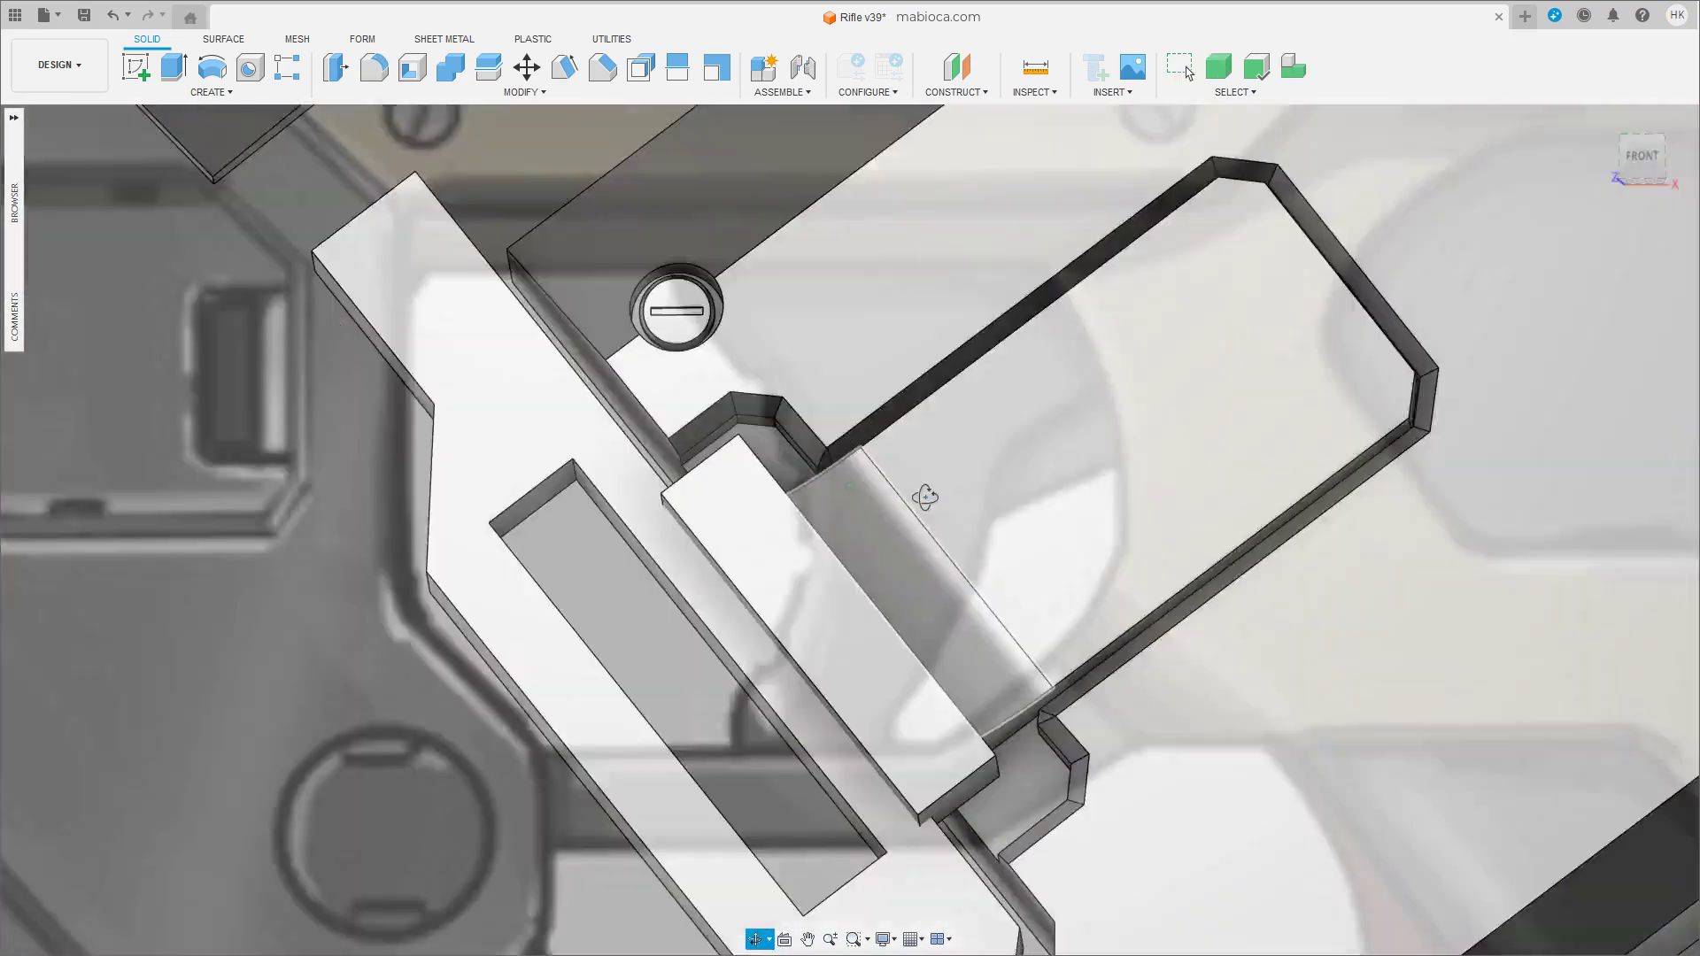
{"action": "middle_click_drag", "start_coordinate": [1037, 403], "coordinate": [988, 458]}
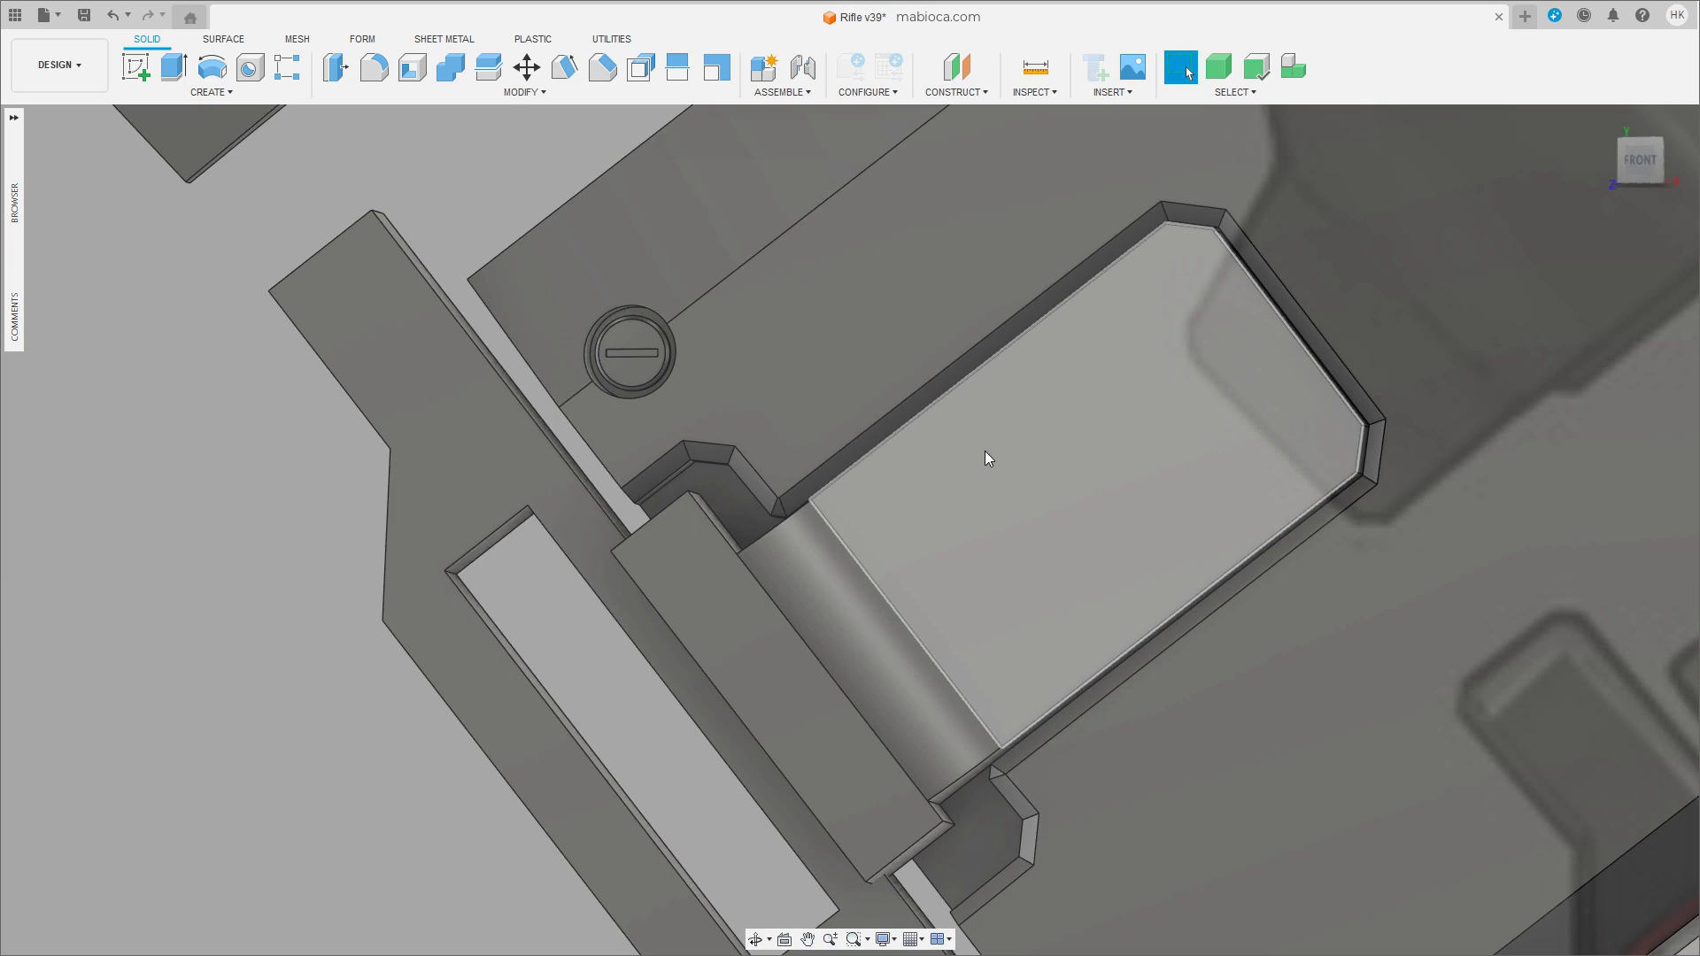
{"action": "scroll", "coordinate": [945, 527], "scroll_direction": "down", "scroll_amount": 3}
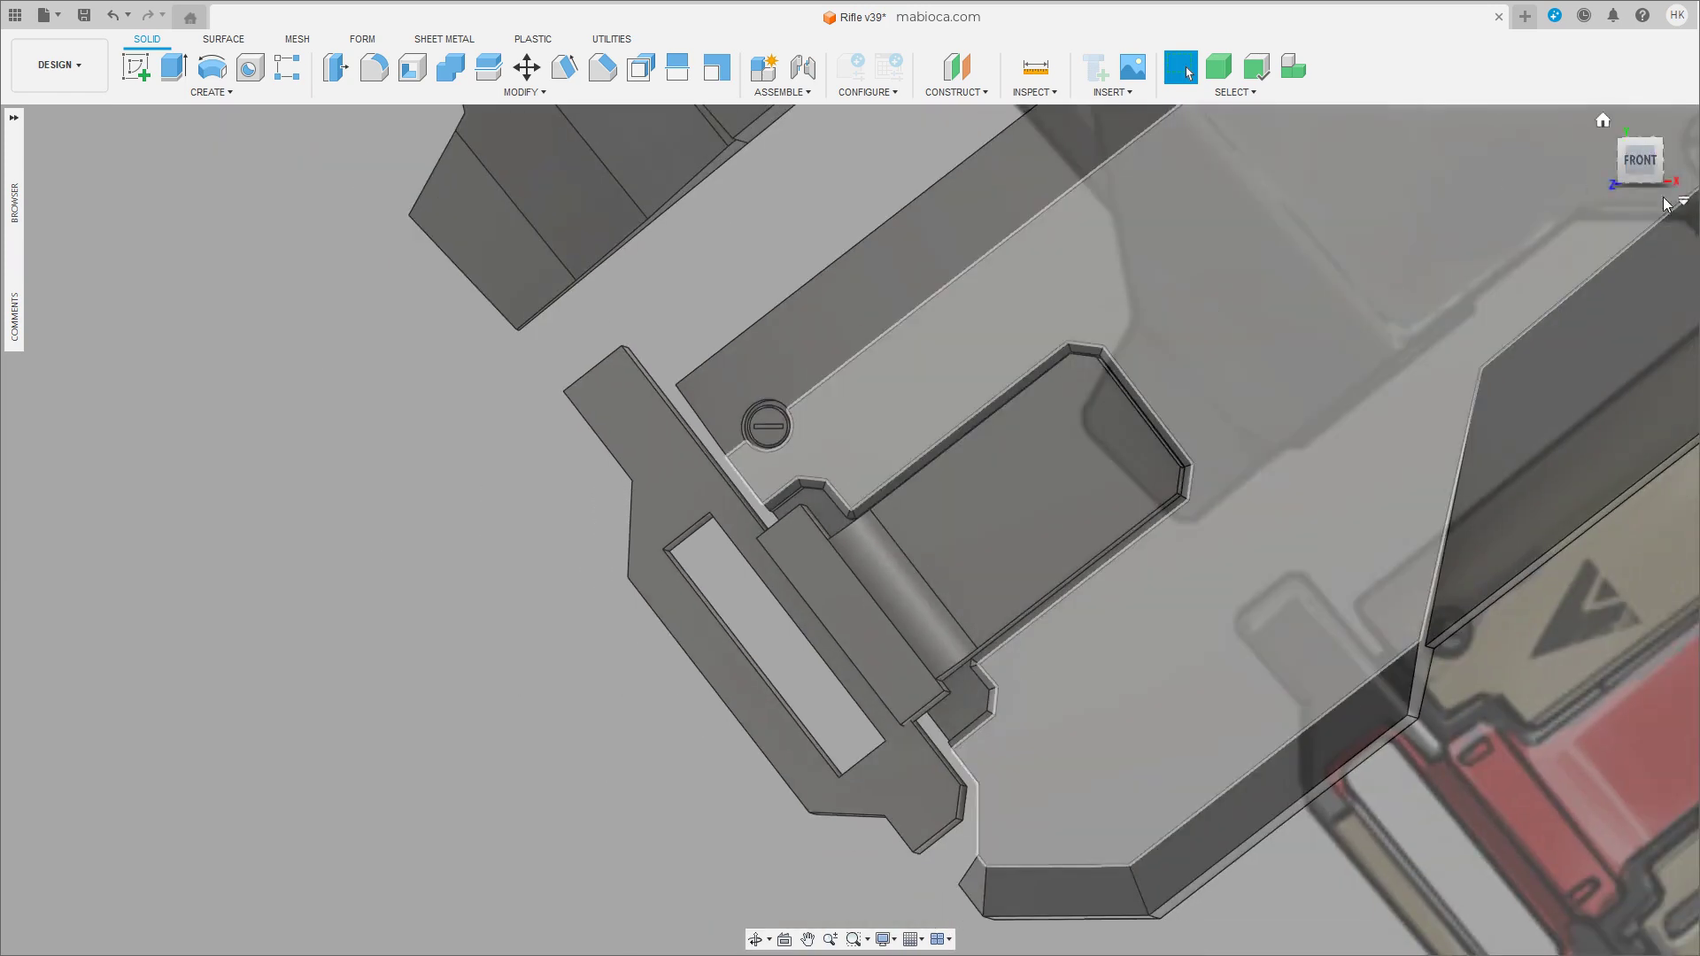
{"action": "scroll", "coordinate": [622, 528], "scroll_direction": "up", "scroll_amount": 4}
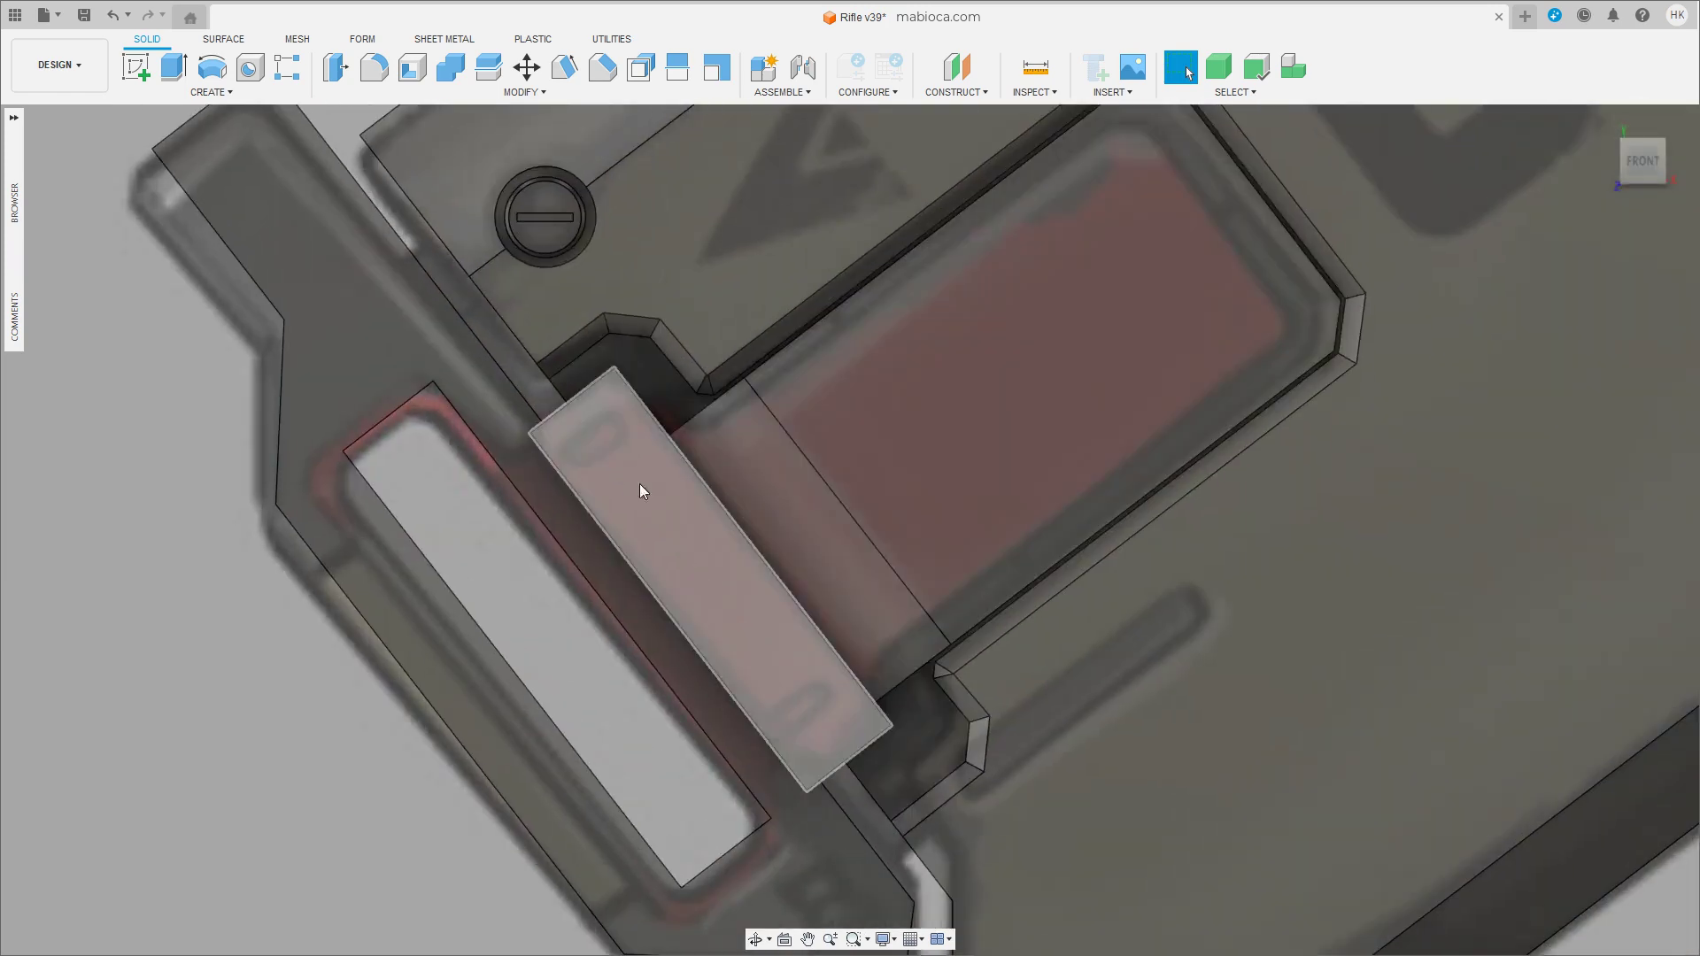
Try extruding the thin face beside the latch block, then cancel it.
{"action": "left_click", "coordinate": [641, 492]}
{"action": "key", "text": "e"}
{"action": "middle_click_drag", "start_coordinate": [760, 469], "coordinate": [731, 511], "text": "shift"}
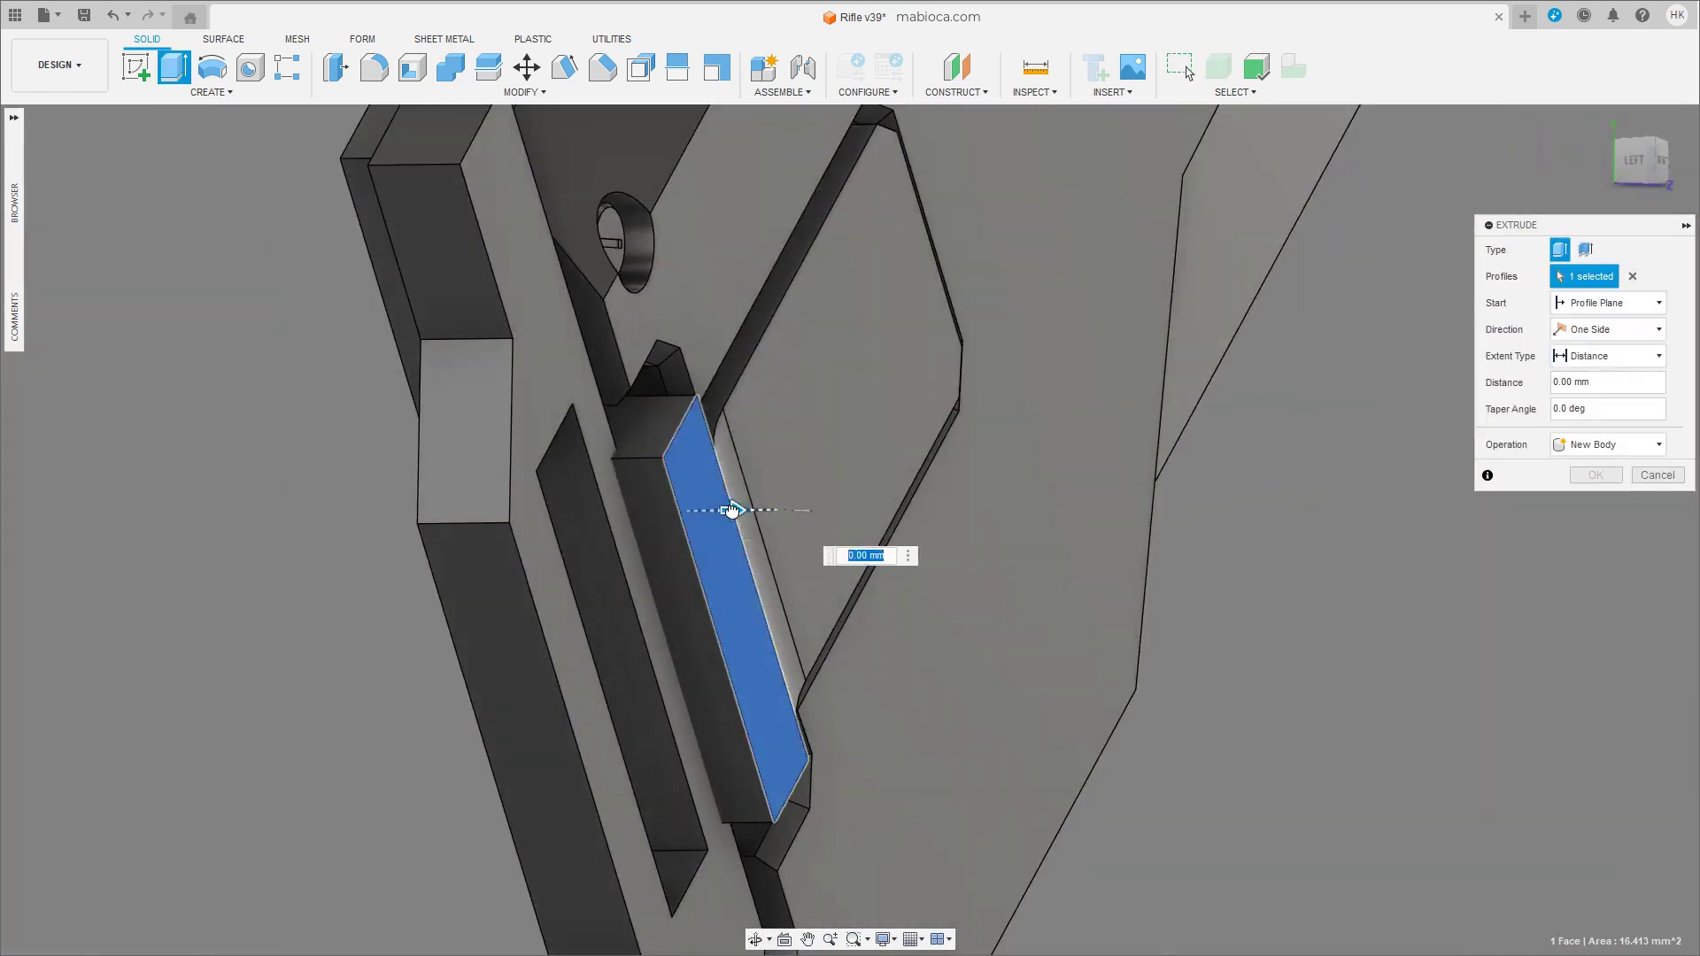
{"action": "left_click", "coordinate": [1607, 445]}
{"action": "left_click", "coordinate": [1594, 520]}
{"action": "key", "text": "Escape"}
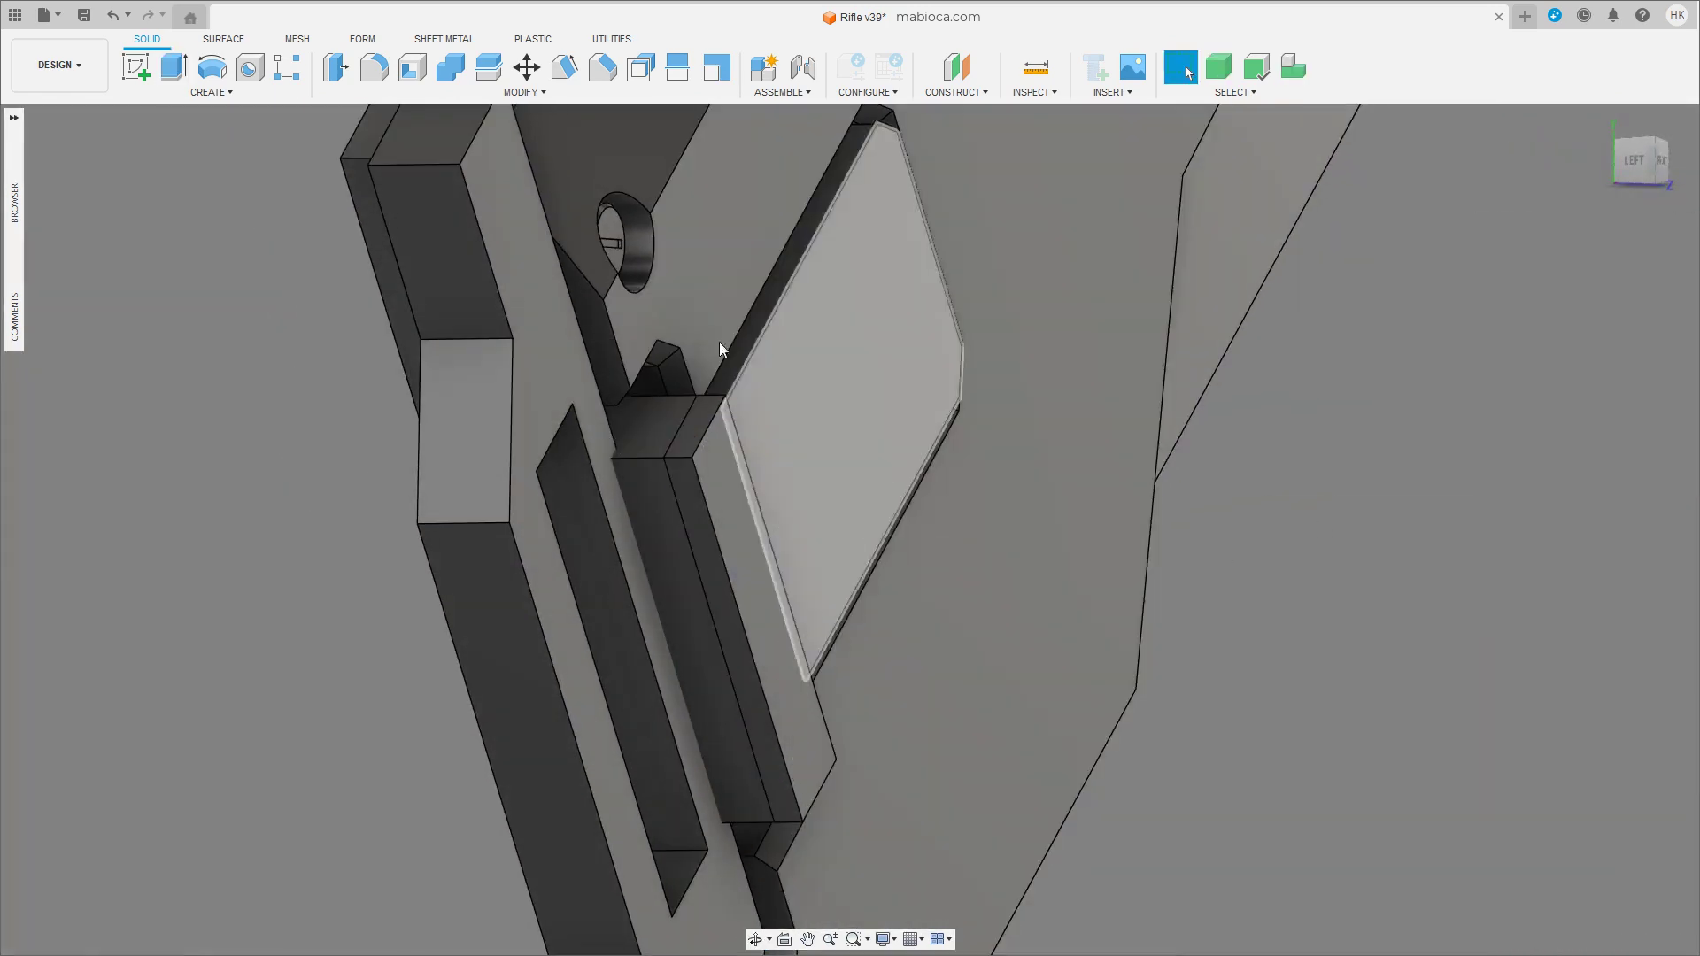
Pull a latch block face slightly inward.
{"action": "left_click", "coordinate": [677, 432]}
{"action": "left_click", "coordinate": [1661, 161]}
{"action": "middle_click_drag", "start_coordinate": [1029, 475], "coordinate": [643, 520]}
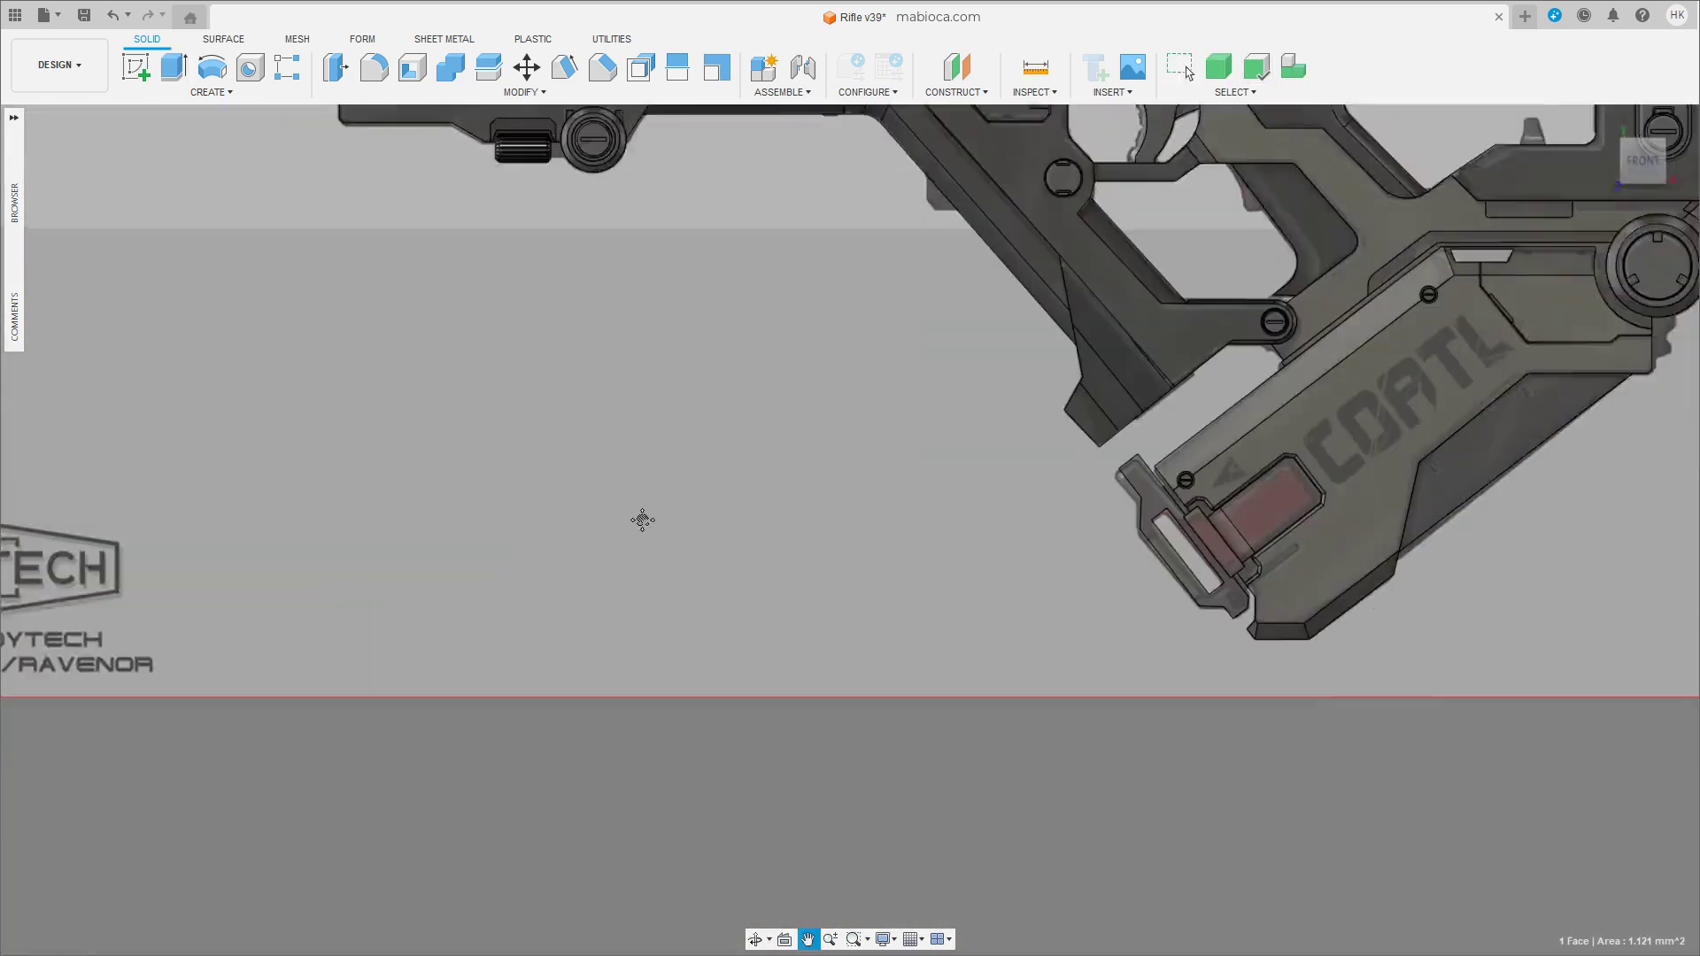
{"action": "scroll", "coordinate": [629, 513], "scroll_direction": "up", "scroll_amount": 5}
{"action": "key", "text": "m"}
{"action": "scroll", "coordinate": [615, 508], "scroll_direction": "up", "scroll_amount": 3}
{"action": "left_click_drag", "start_coordinate": [553, 487], "coordinate": [544, 475]}
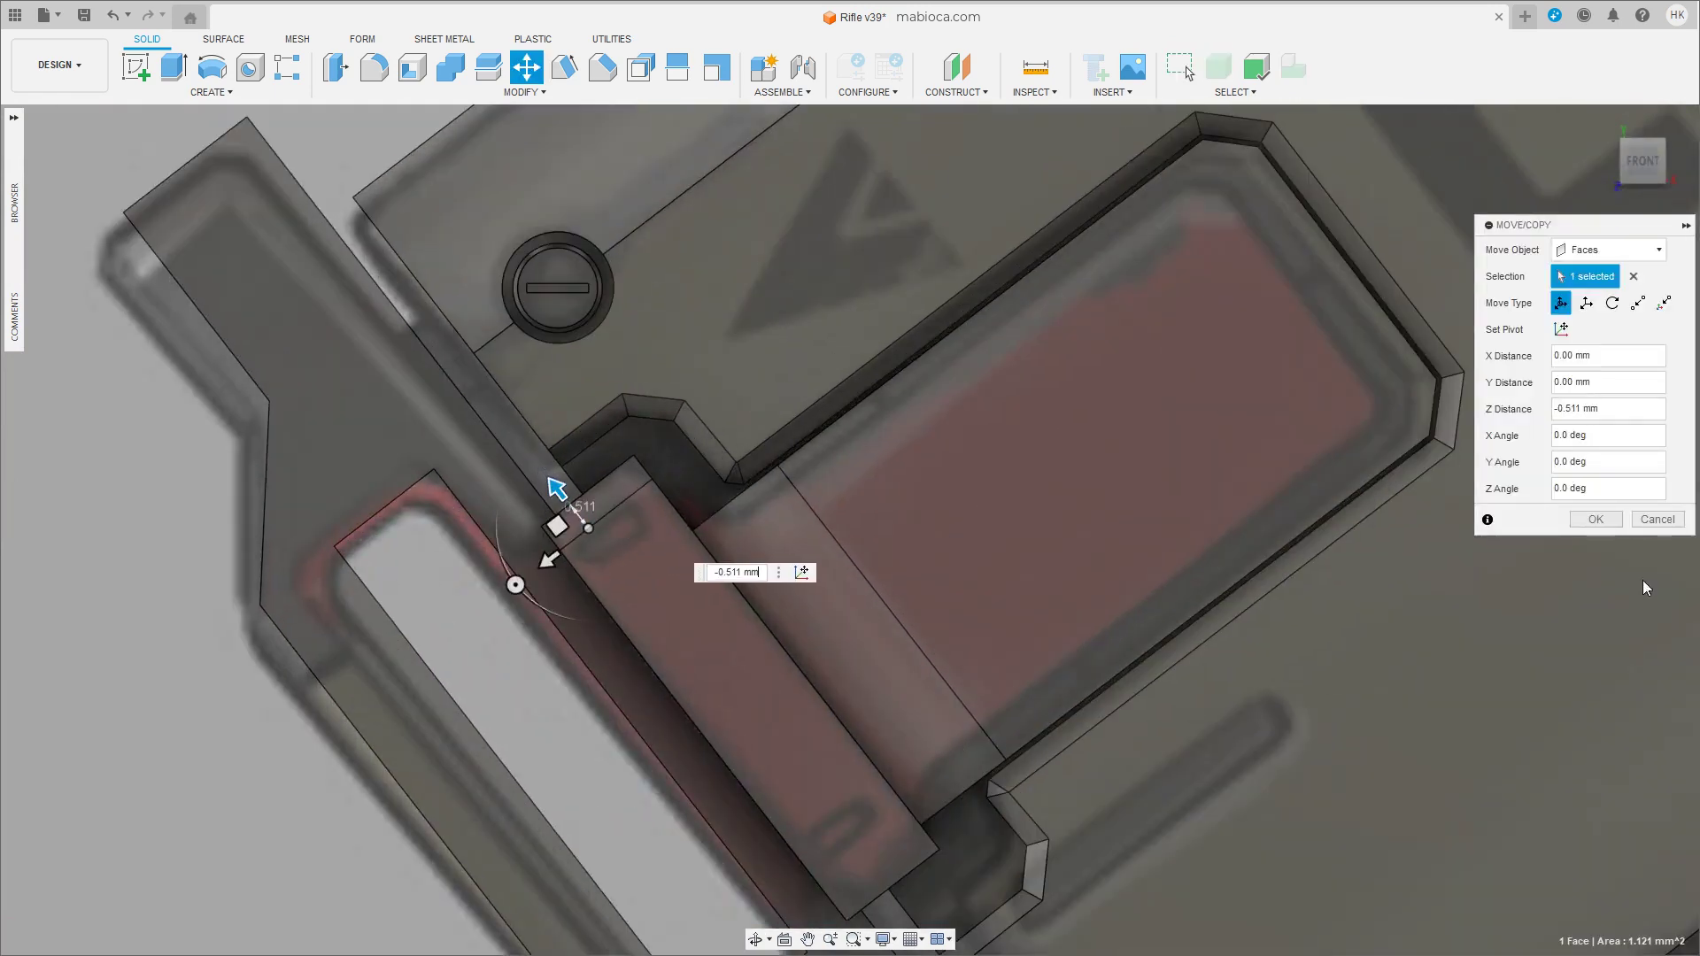
{"action": "key", "text": "Return"}
Slide the latch block's end face about 7 mm along the block.
{"action": "left_click", "coordinate": [891, 843]}
{"action": "key", "text": "m"}
{"action": "left_click_drag", "start_coordinate": [891, 843], "coordinate": [662, 614]}
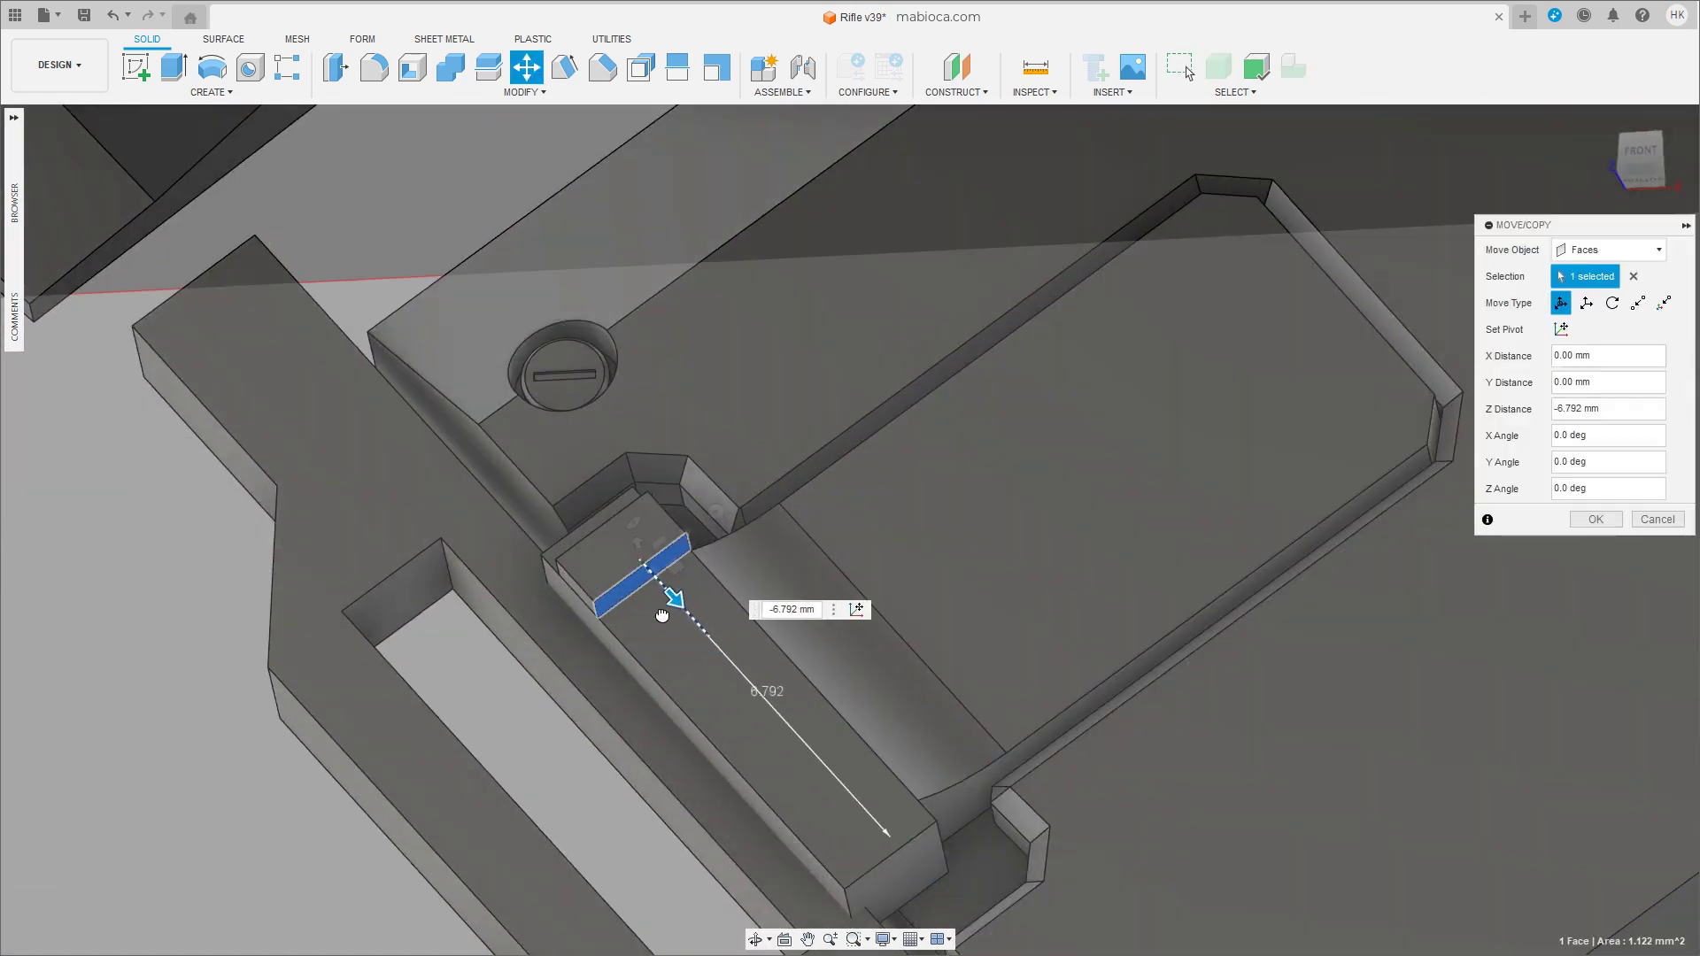
{"action": "left_click", "coordinate": [1642, 157]}
{"action": "left_click_drag", "start_coordinate": [910, 567], "coordinate": [917, 576]}
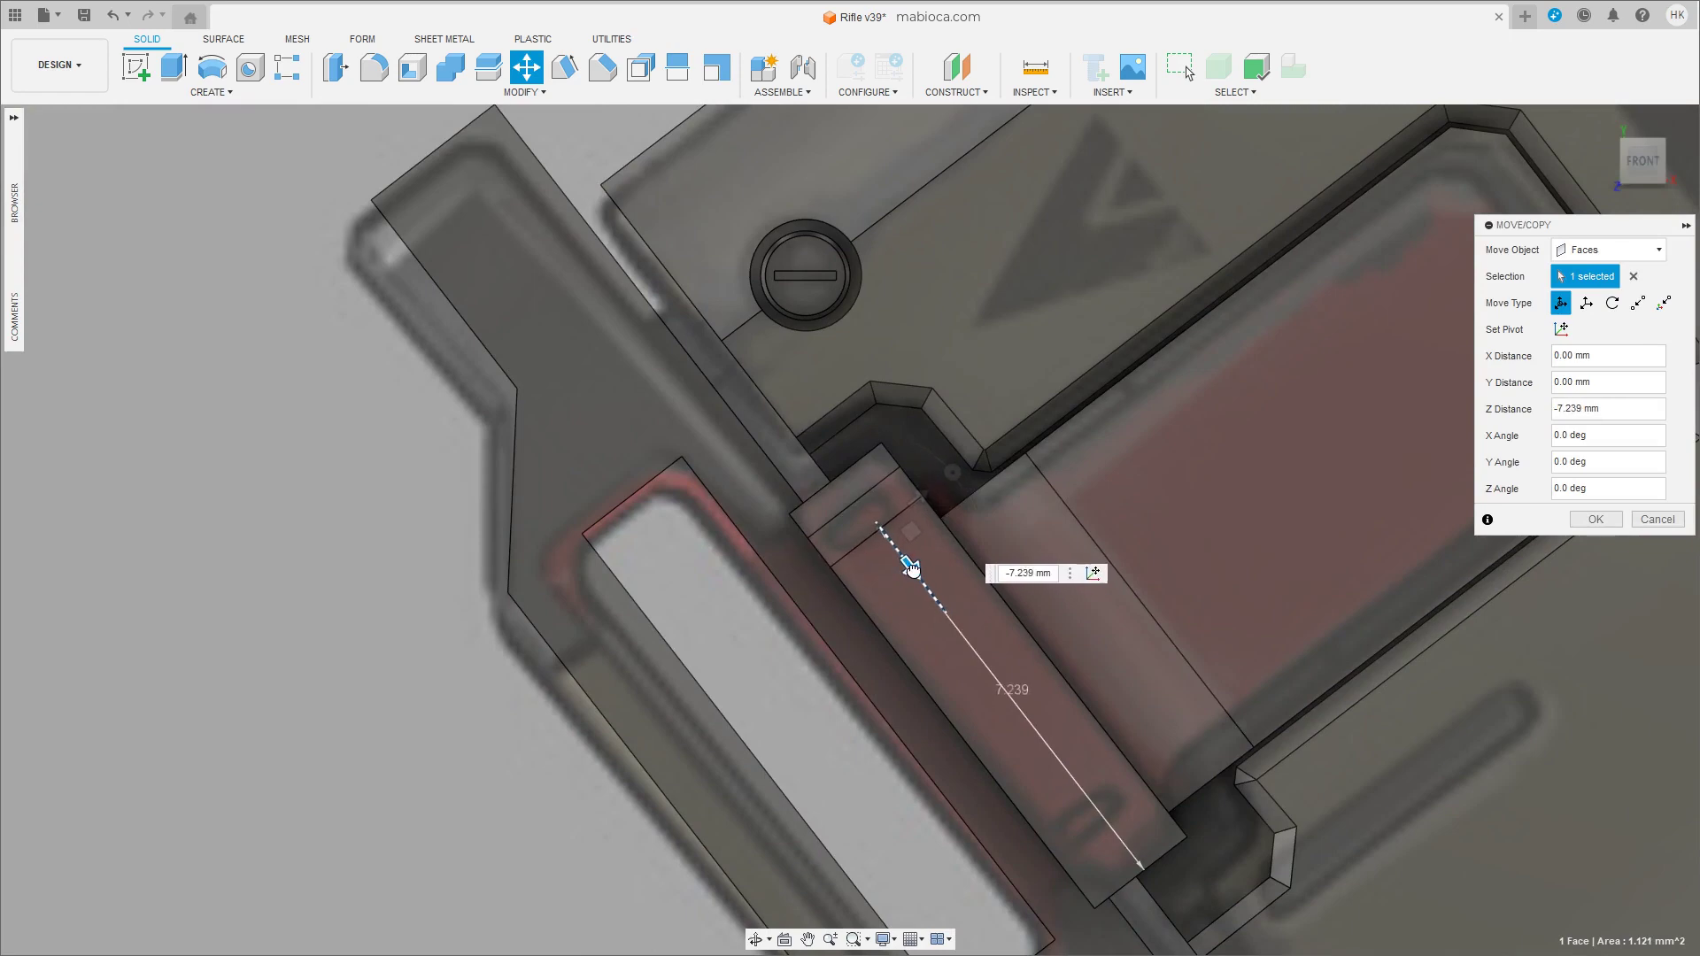
{"action": "left_click", "coordinate": [1594, 519]}
Offset the two small end faces inward about 0.2 mm.
{"action": "middle_click_drag", "start_coordinate": [974, 532], "coordinate": [822, 533], "text": "shift"}
{"action": "left_click", "coordinate": [777, 563]}
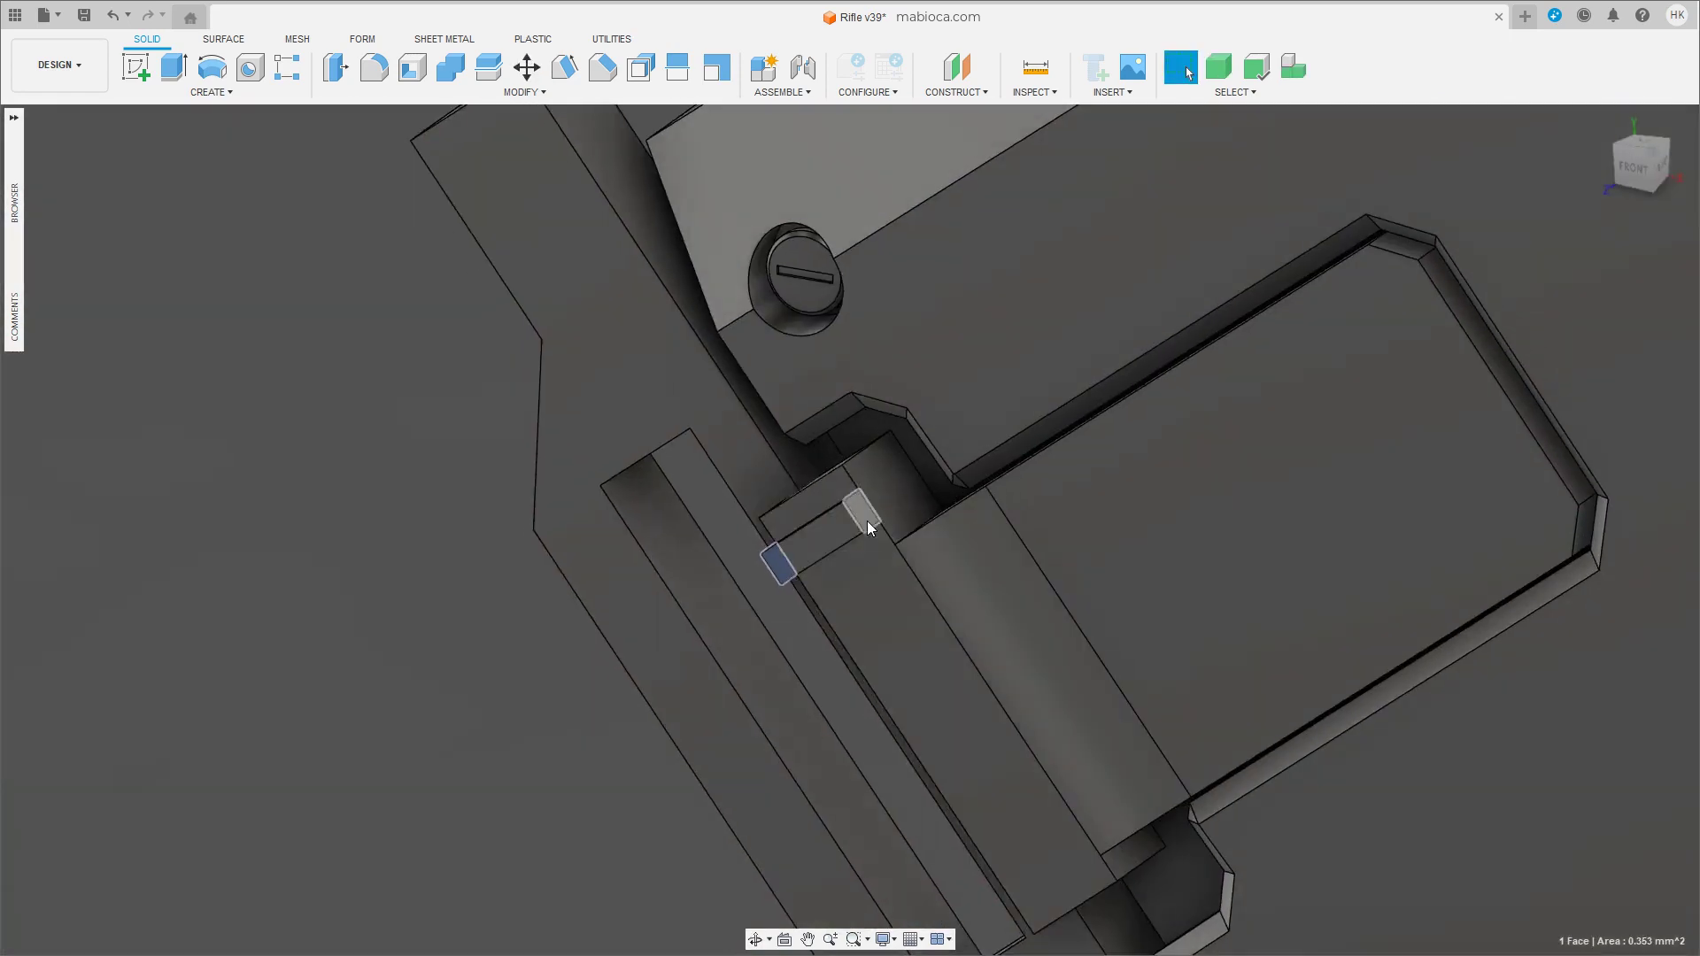
{"action": "left_click", "coordinate": [863, 514]}
{"action": "key", "text": "q"}
{"action": "left_click_drag", "start_coordinate": [868, 509], "coordinate": [854, 521]}
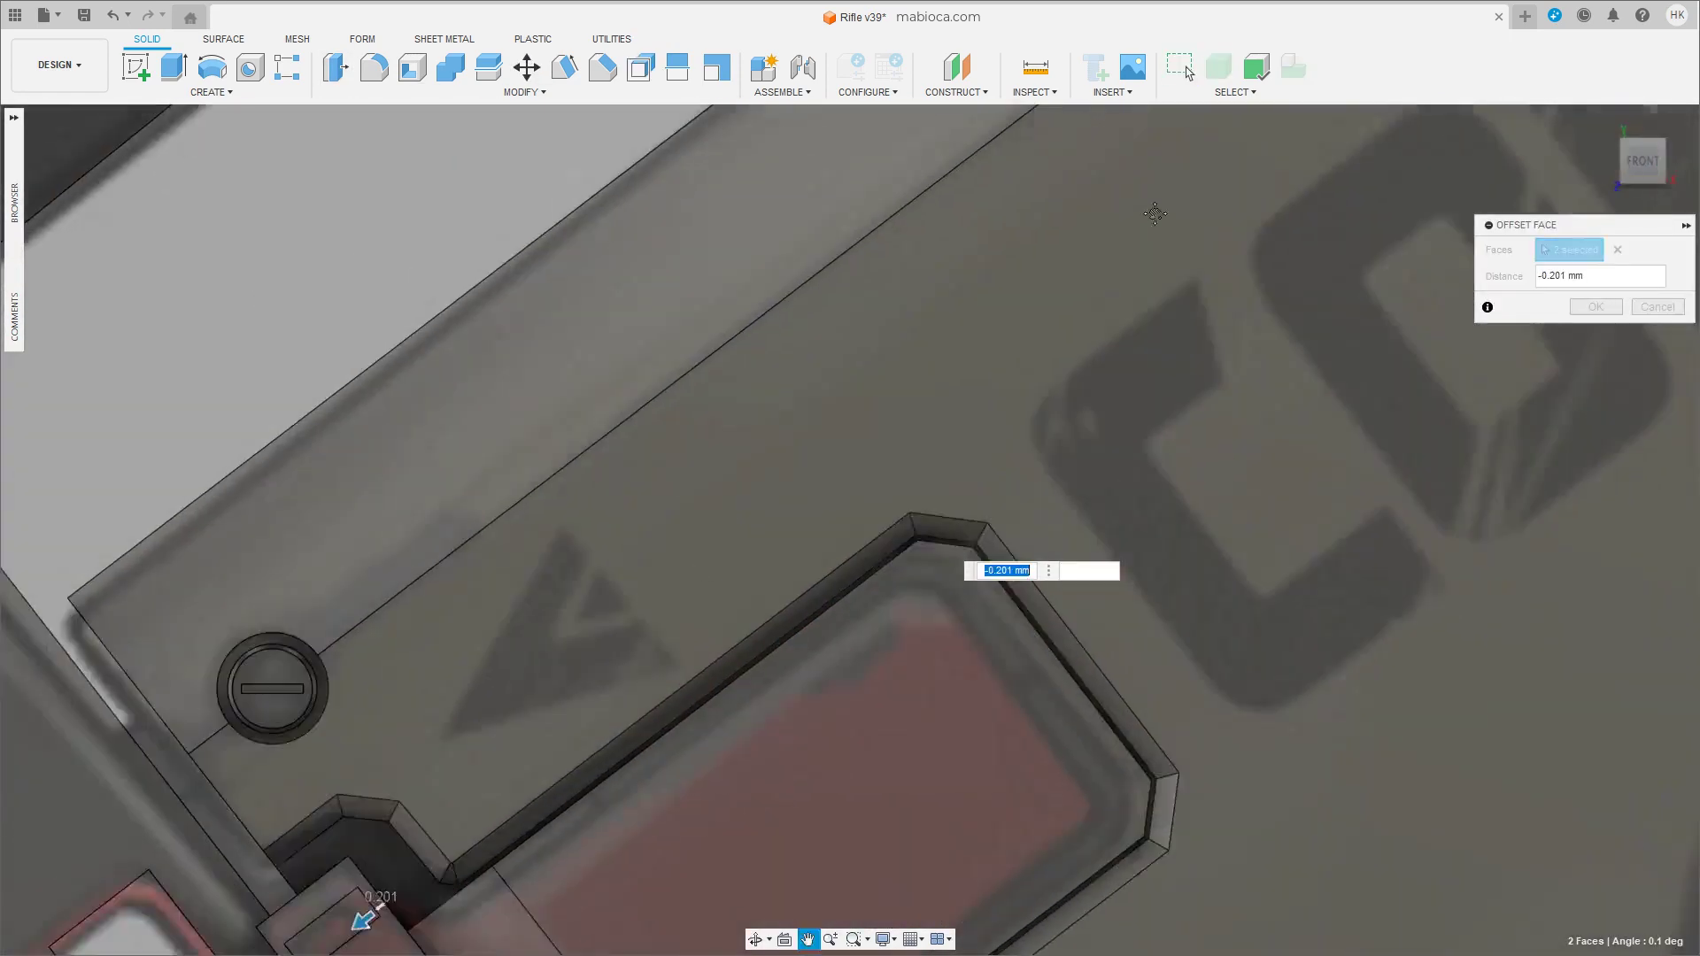
{"action": "key", "text": "Return"}
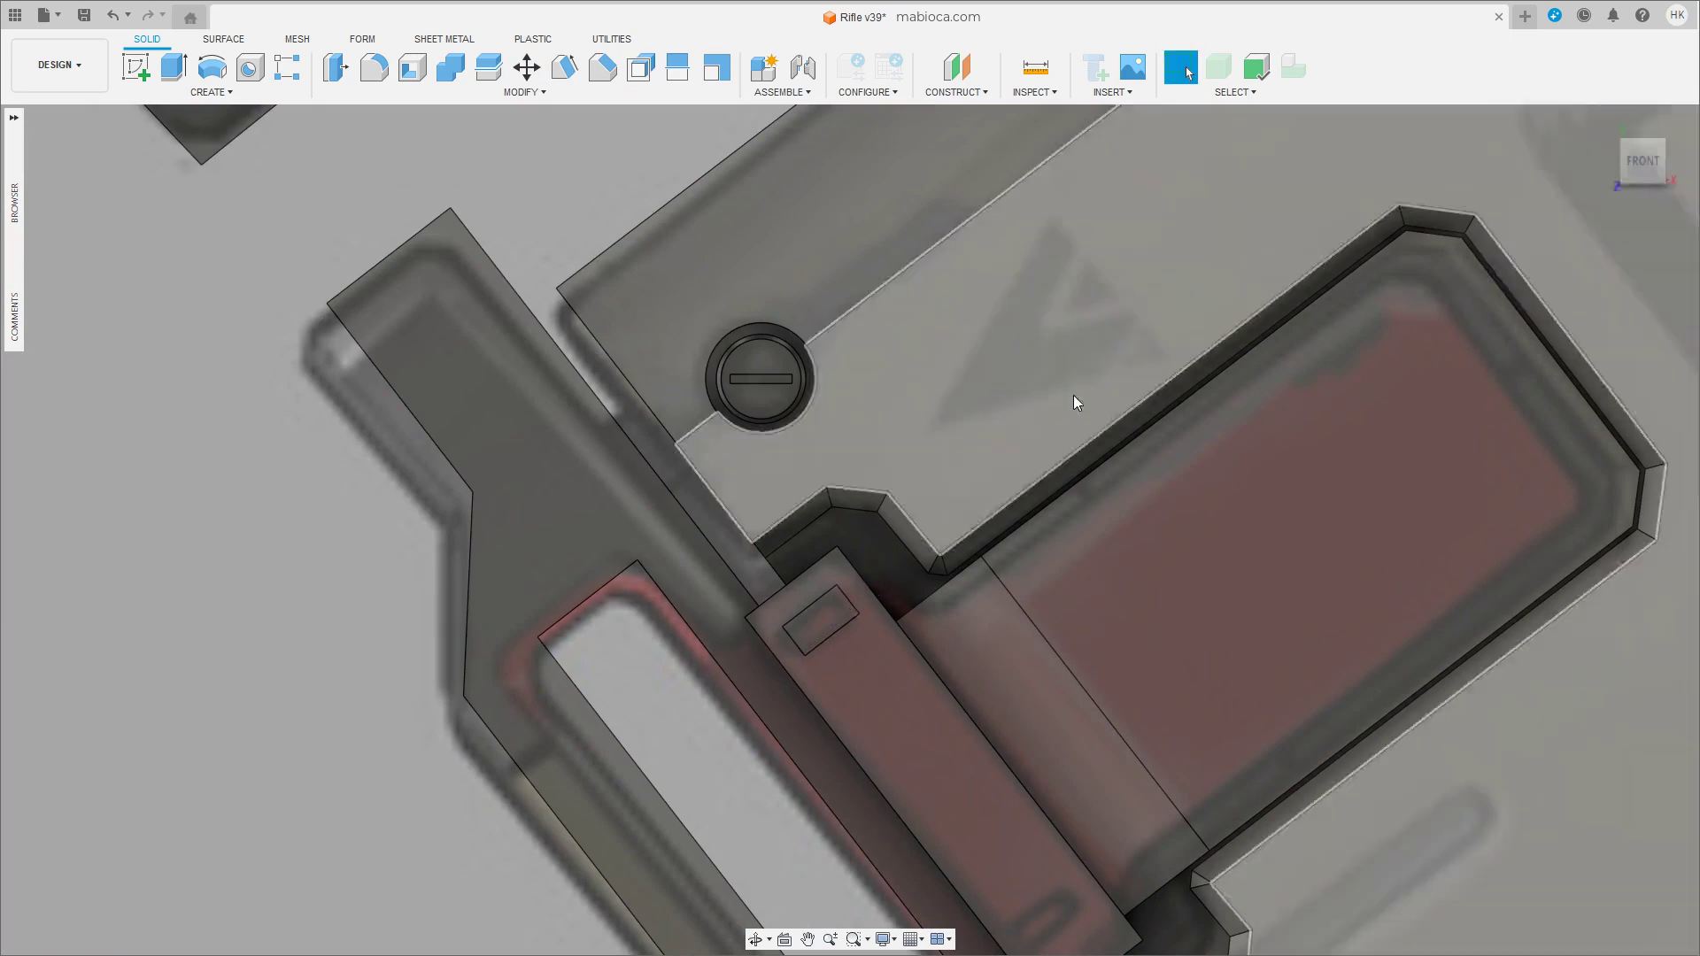
Lower the latch box face by 0.12 mm and select the small latch box body.
{"action": "middle_click_drag", "start_coordinate": [1073, 399], "coordinate": [839, 569], "text": "shift"}
{"action": "left_click", "coordinate": [805, 614]}
{"action": "key", "text": "m"}
{"action": "left_click_drag", "start_coordinate": [841, 633], "coordinate": [853, 651]}
{"action": "left_click", "coordinate": [1596, 519]}
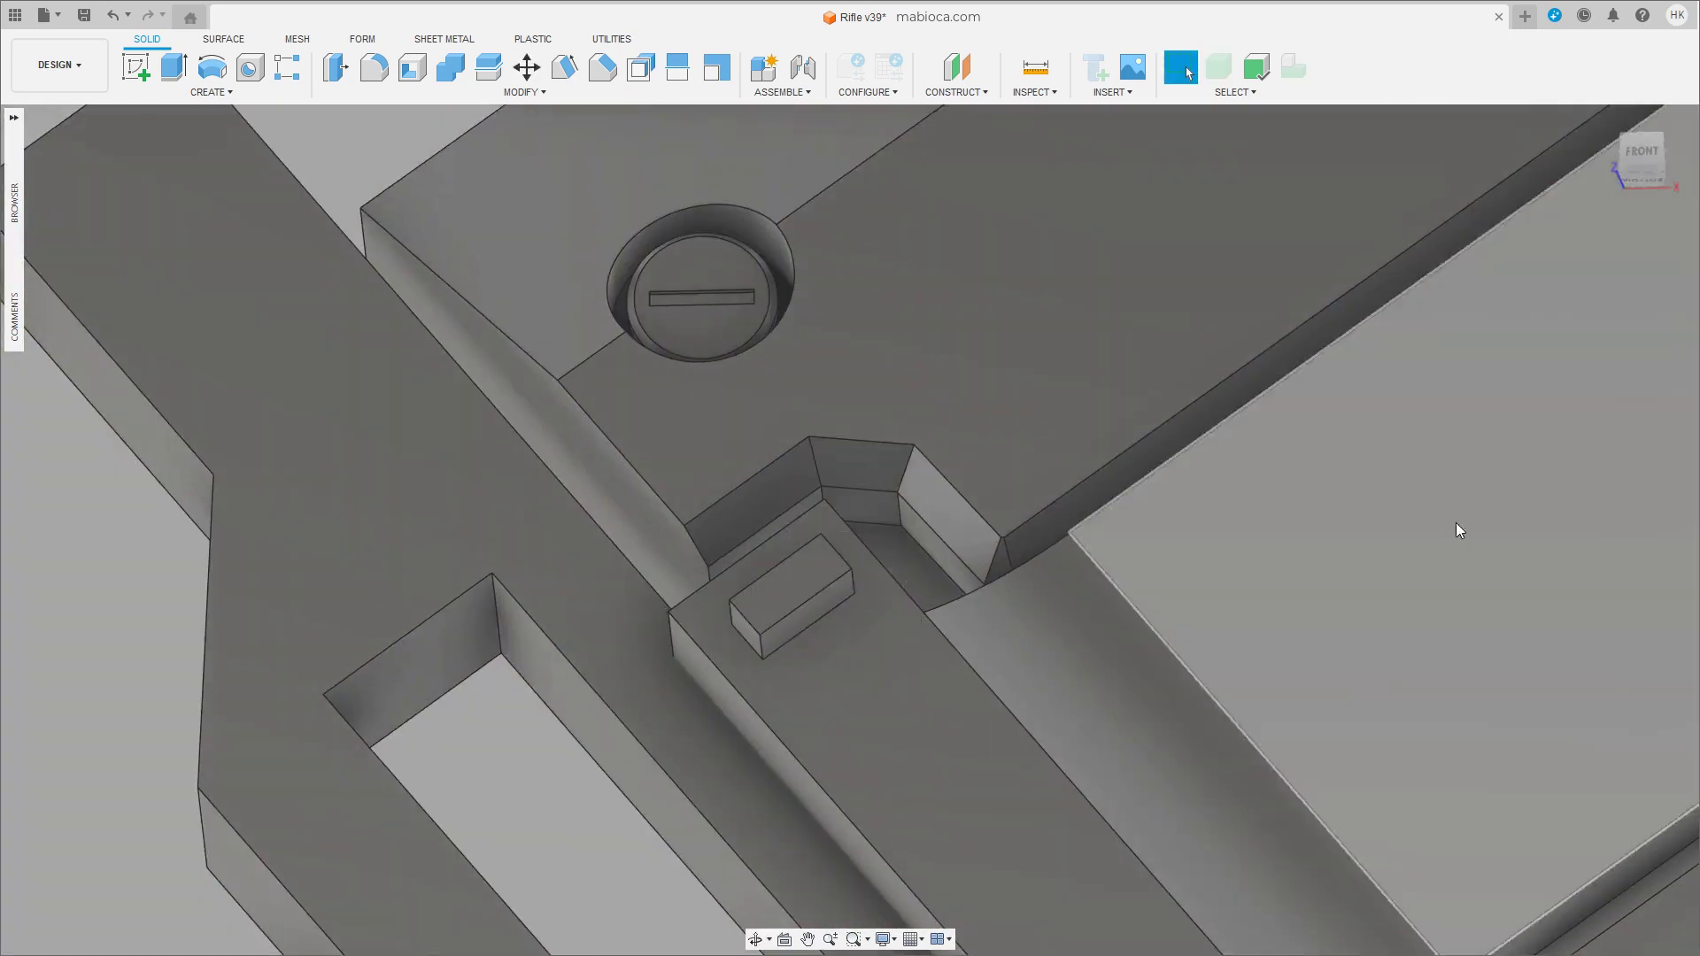
{"action": "middle_click_drag", "start_coordinate": [1456, 522], "coordinate": [1165, 273], "text": "shift"}
{"action": "left_click", "coordinate": [822, 581]}
Sink the first latch box slightly down into the block along Z.
{"action": "key", "text": "m"}
{"action": "middle_click_drag", "start_coordinate": [758, 584], "coordinate": [852, 620], "text": "shift"}
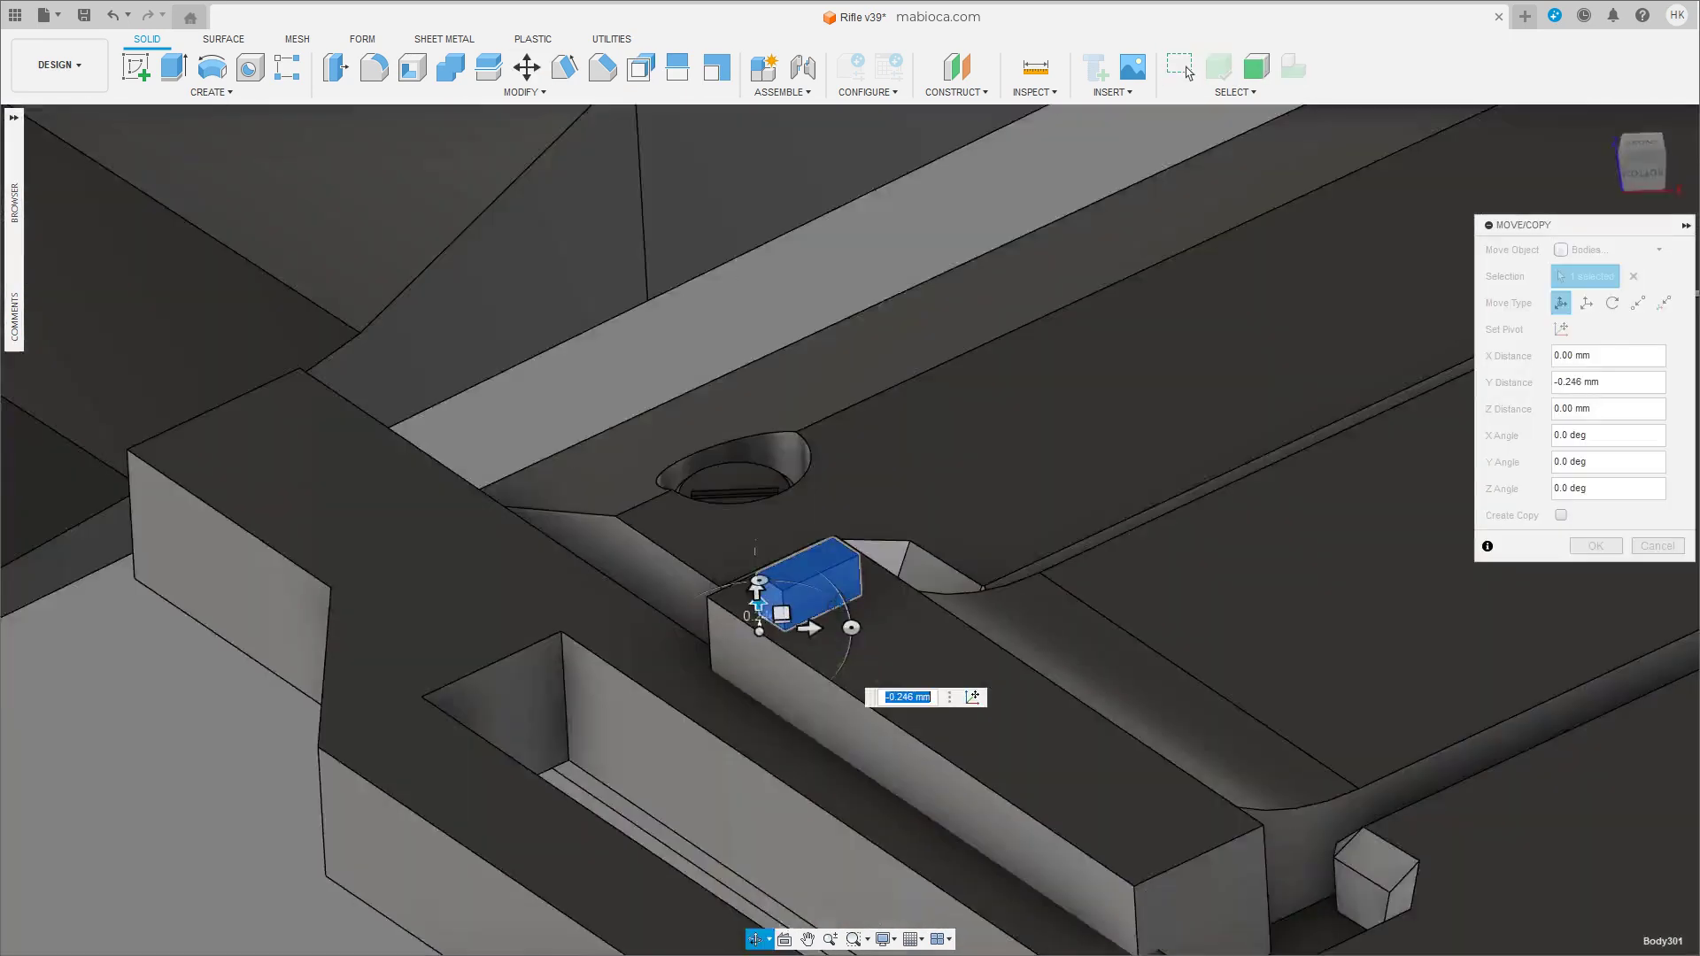
{"action": "key", "text": "Escape"}
{"action": "key", "text": "m"}
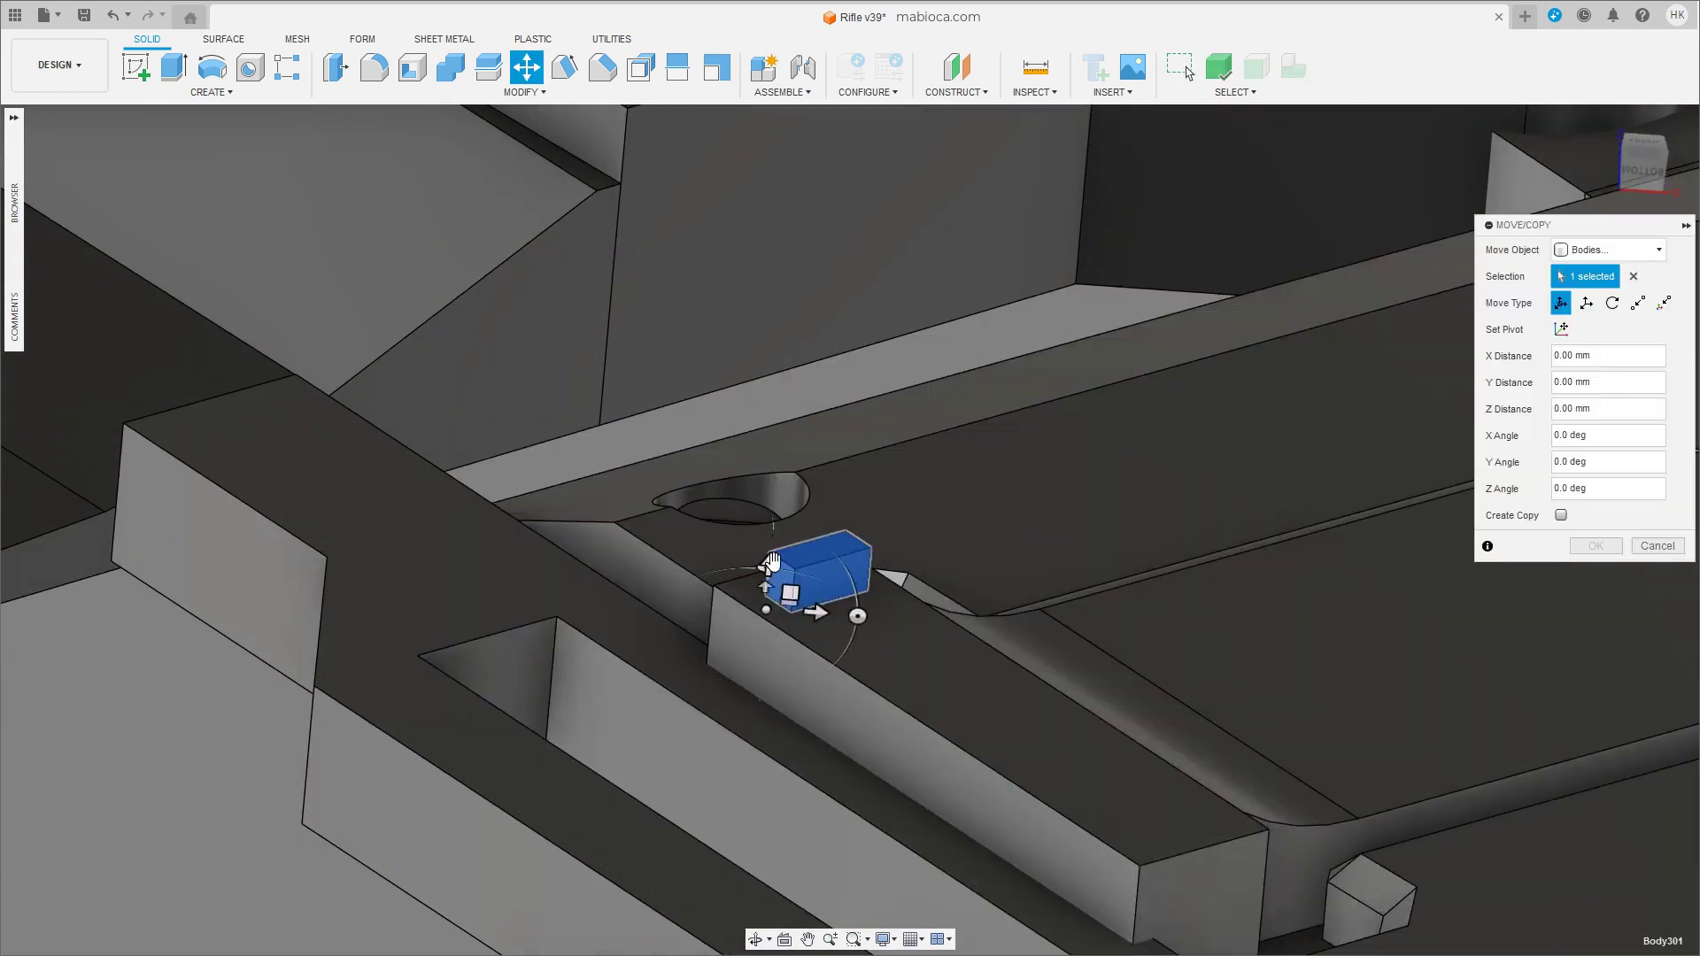
{"action": "left_click_drag", "start_coordinate": [769, 565], "coordinate": [771, 580]}
{"action": "key", "text": "Return"}
Slide the second latch box -6.7 mm to the far end of the block.
{"action": "middle_click_drag", "start_coordinate": [783, 580], "coordinate": [1275, 301], "text": "shift"}
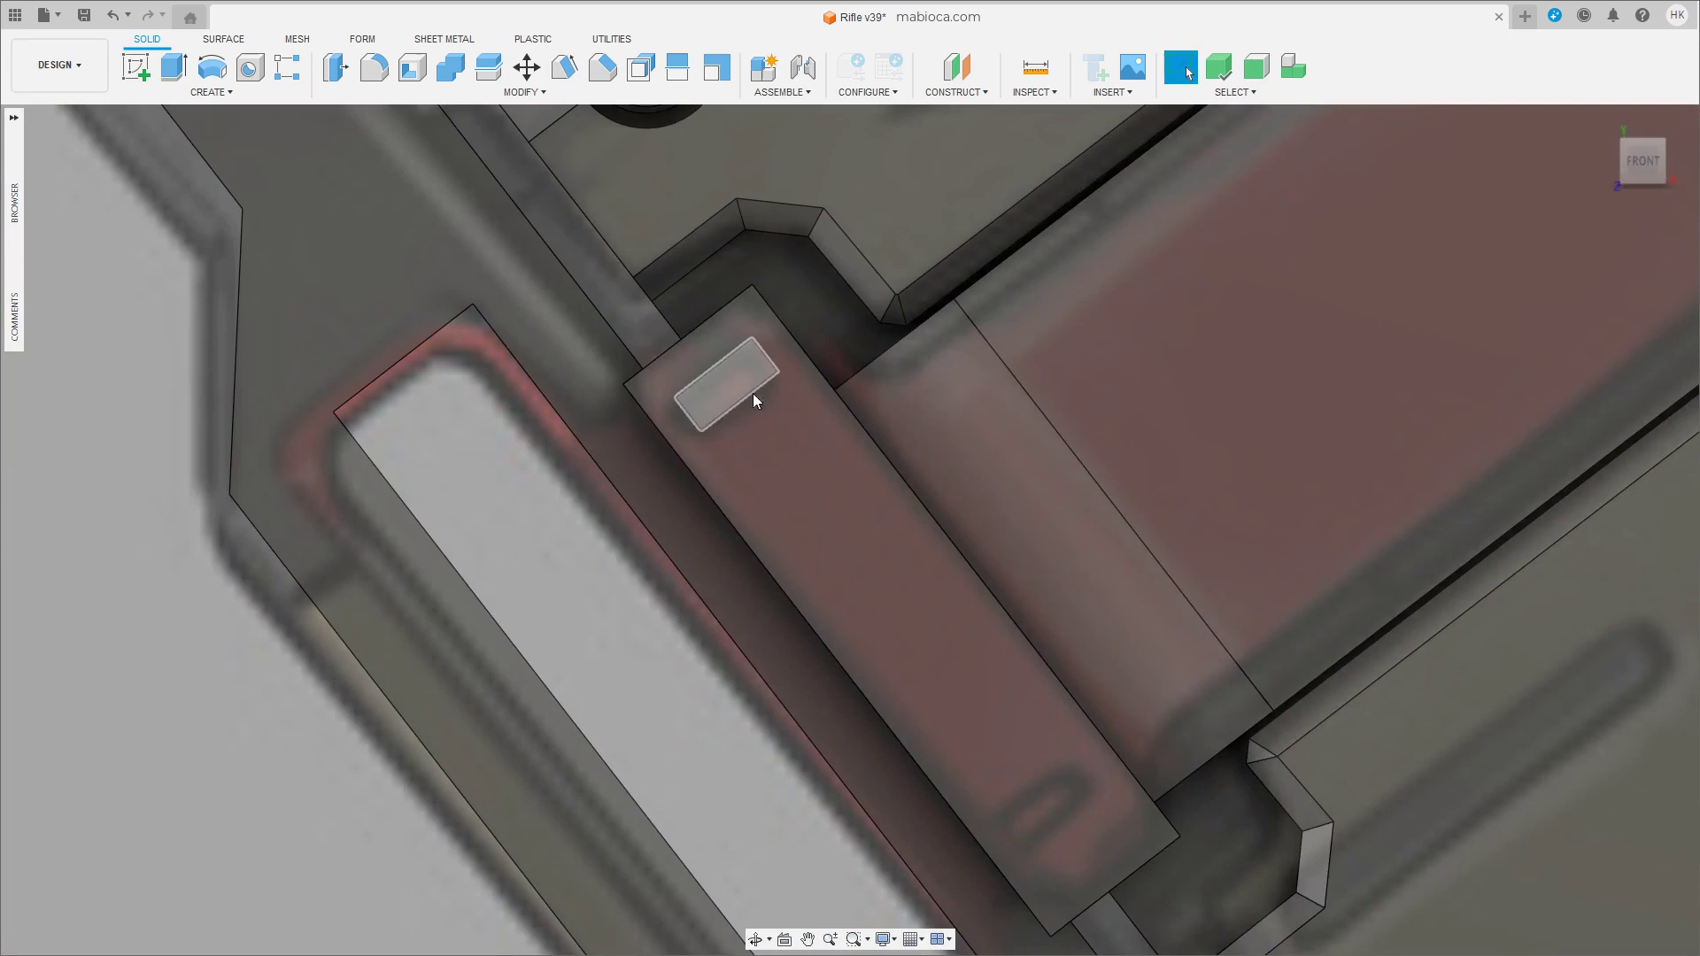
{"action": "left_click", "coordinate": [753, 395]}
{"action": "key", "text": "m"}
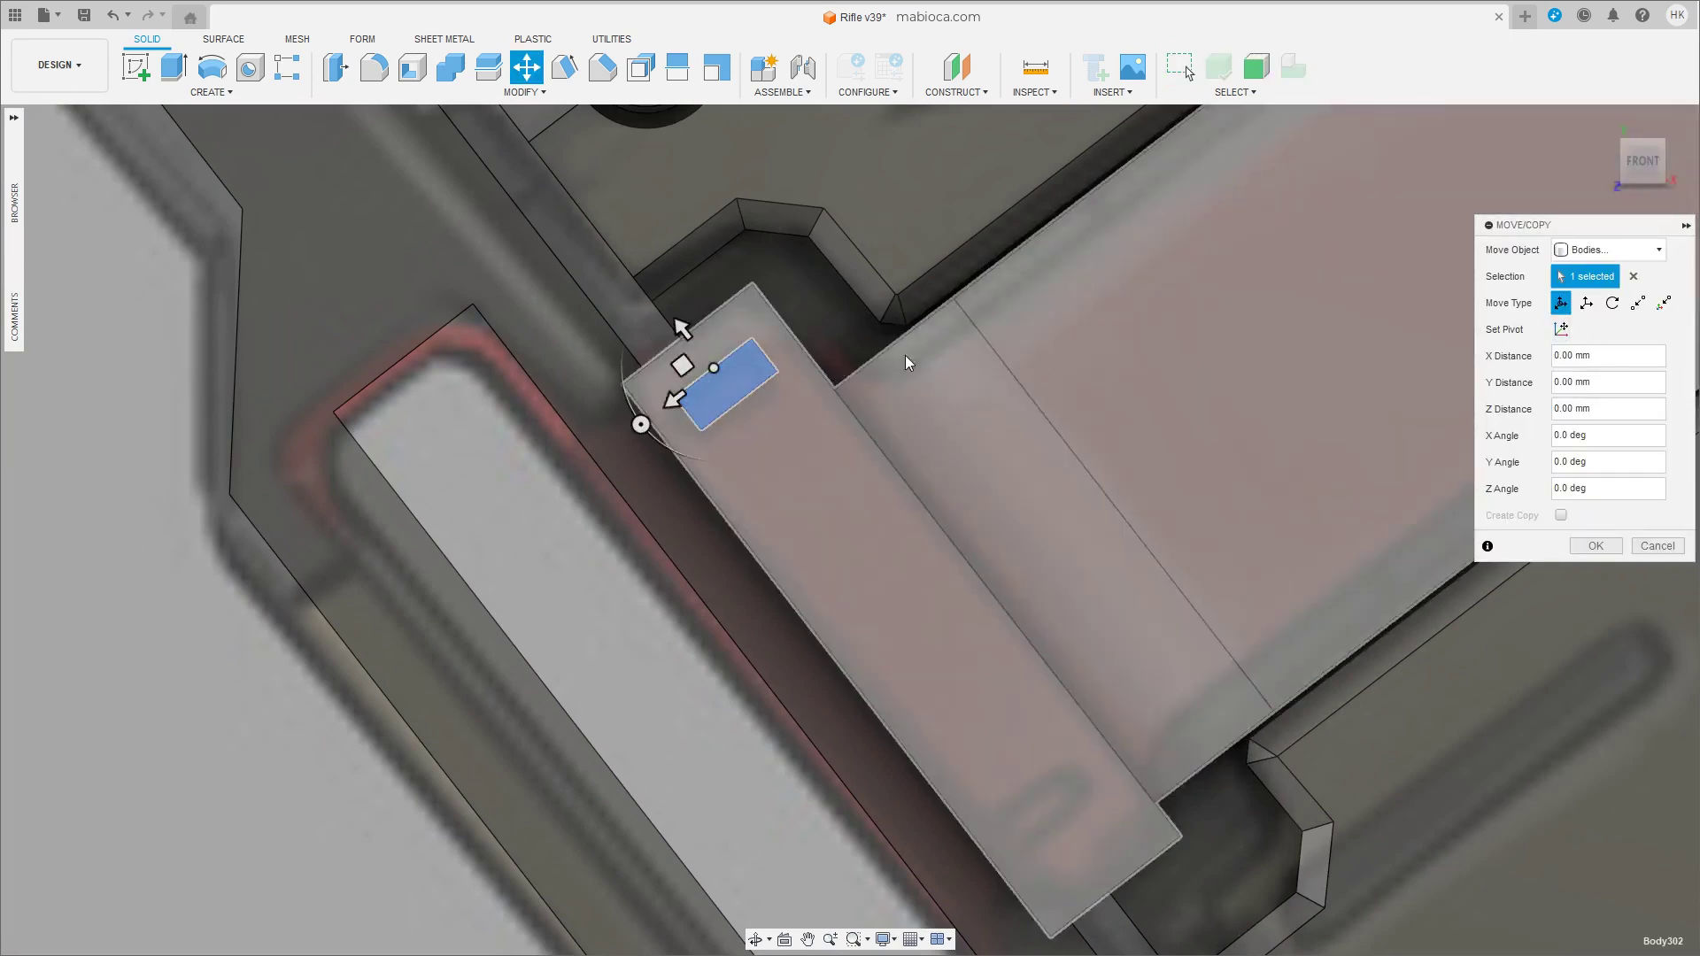
{"action": "left_click_drag", "start_coordinate": [713, 376], "coordinate": [813, 492]}
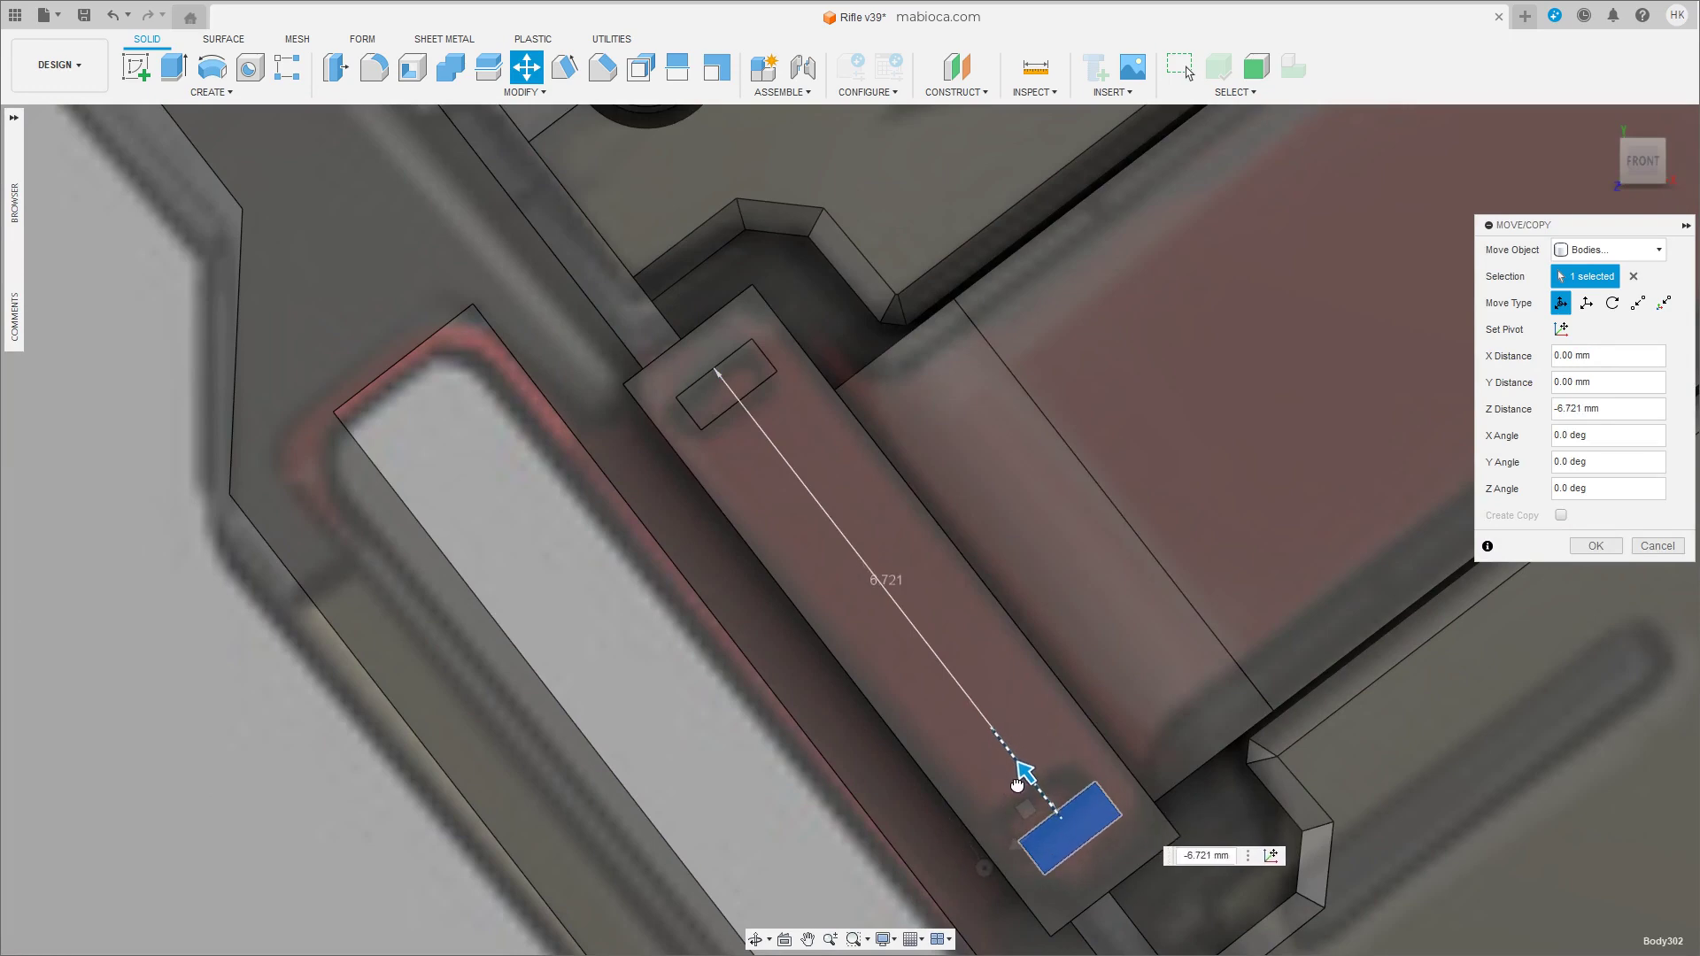
{"action": "key", "text": "Return"}
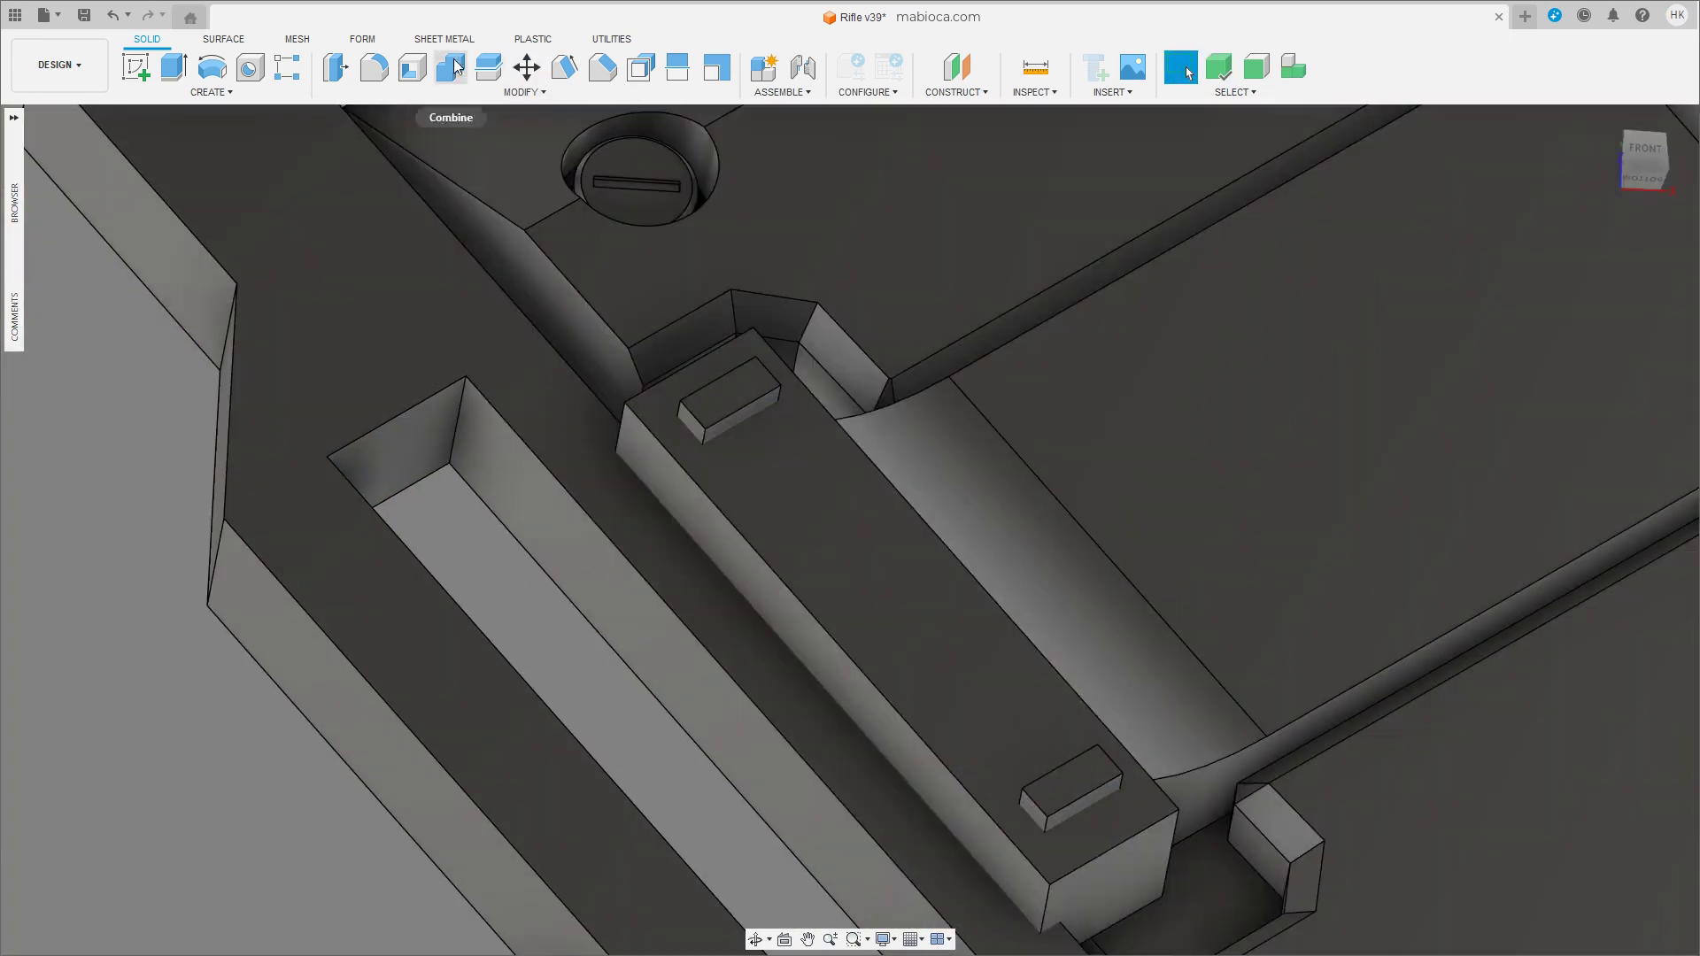
Combine both latch boxes into the release block as one body.
{"action": "left_click", "coordinate": [450, 67]}
{"action": "left_click", "coordinate": [1265, 405]}
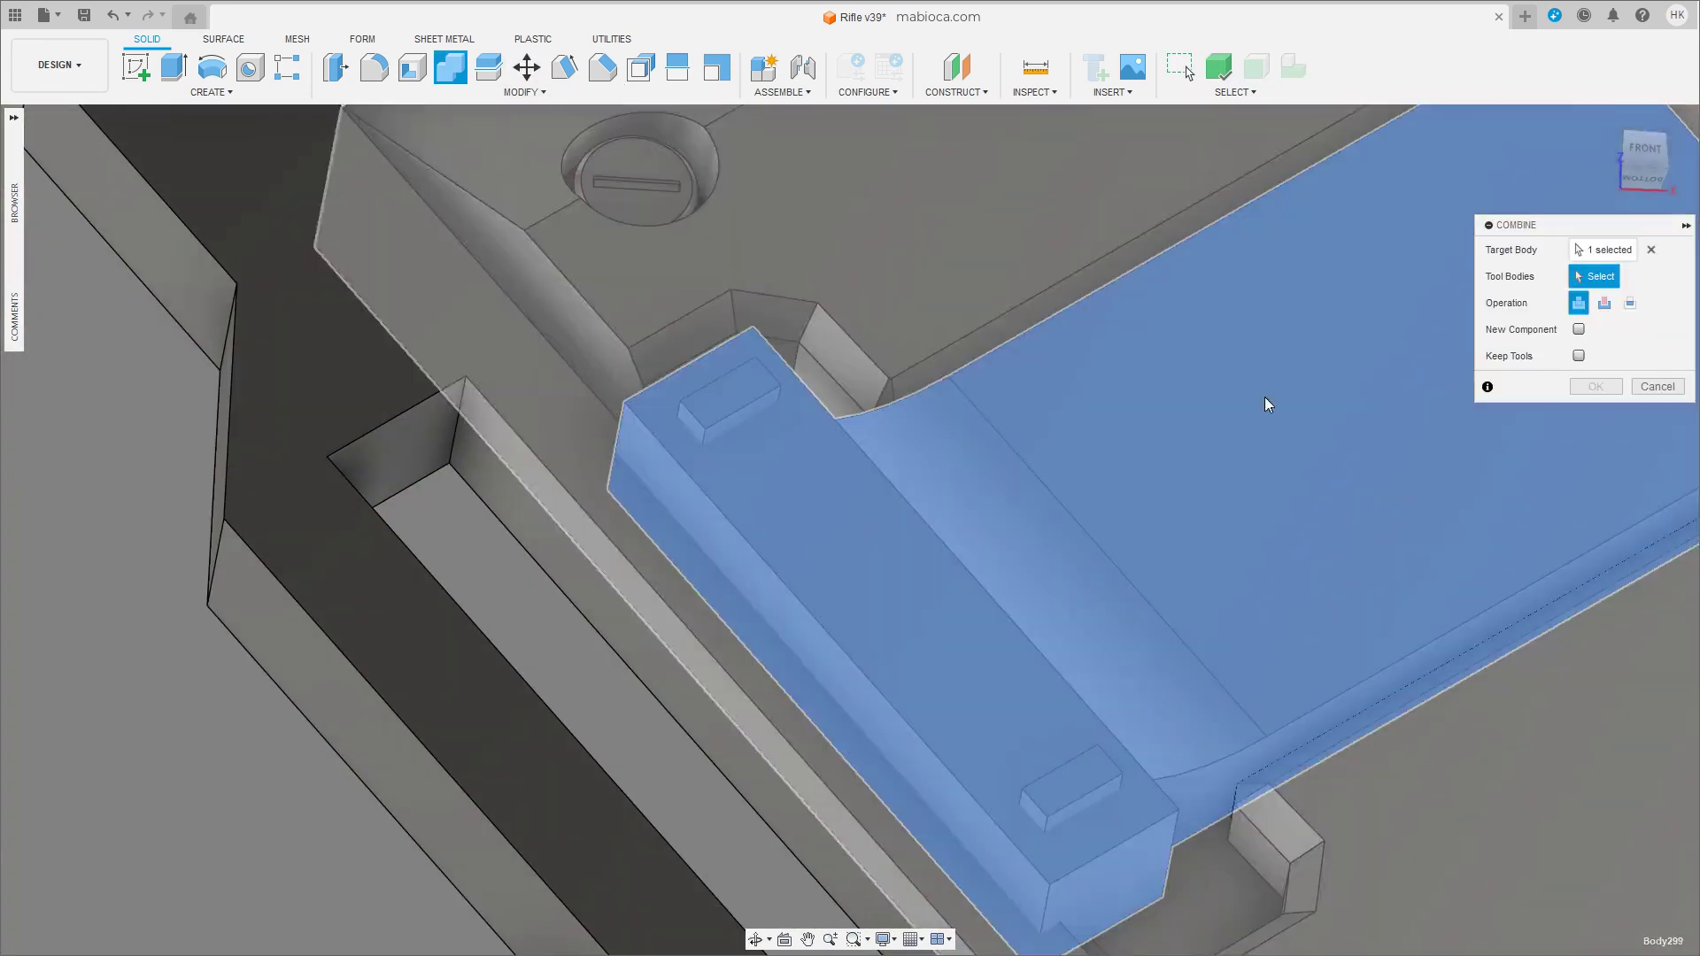
{"action": "left_click", "coordinate": [1008, 755]}
{"action": "left_click", "coordinate": [1595, 387]}
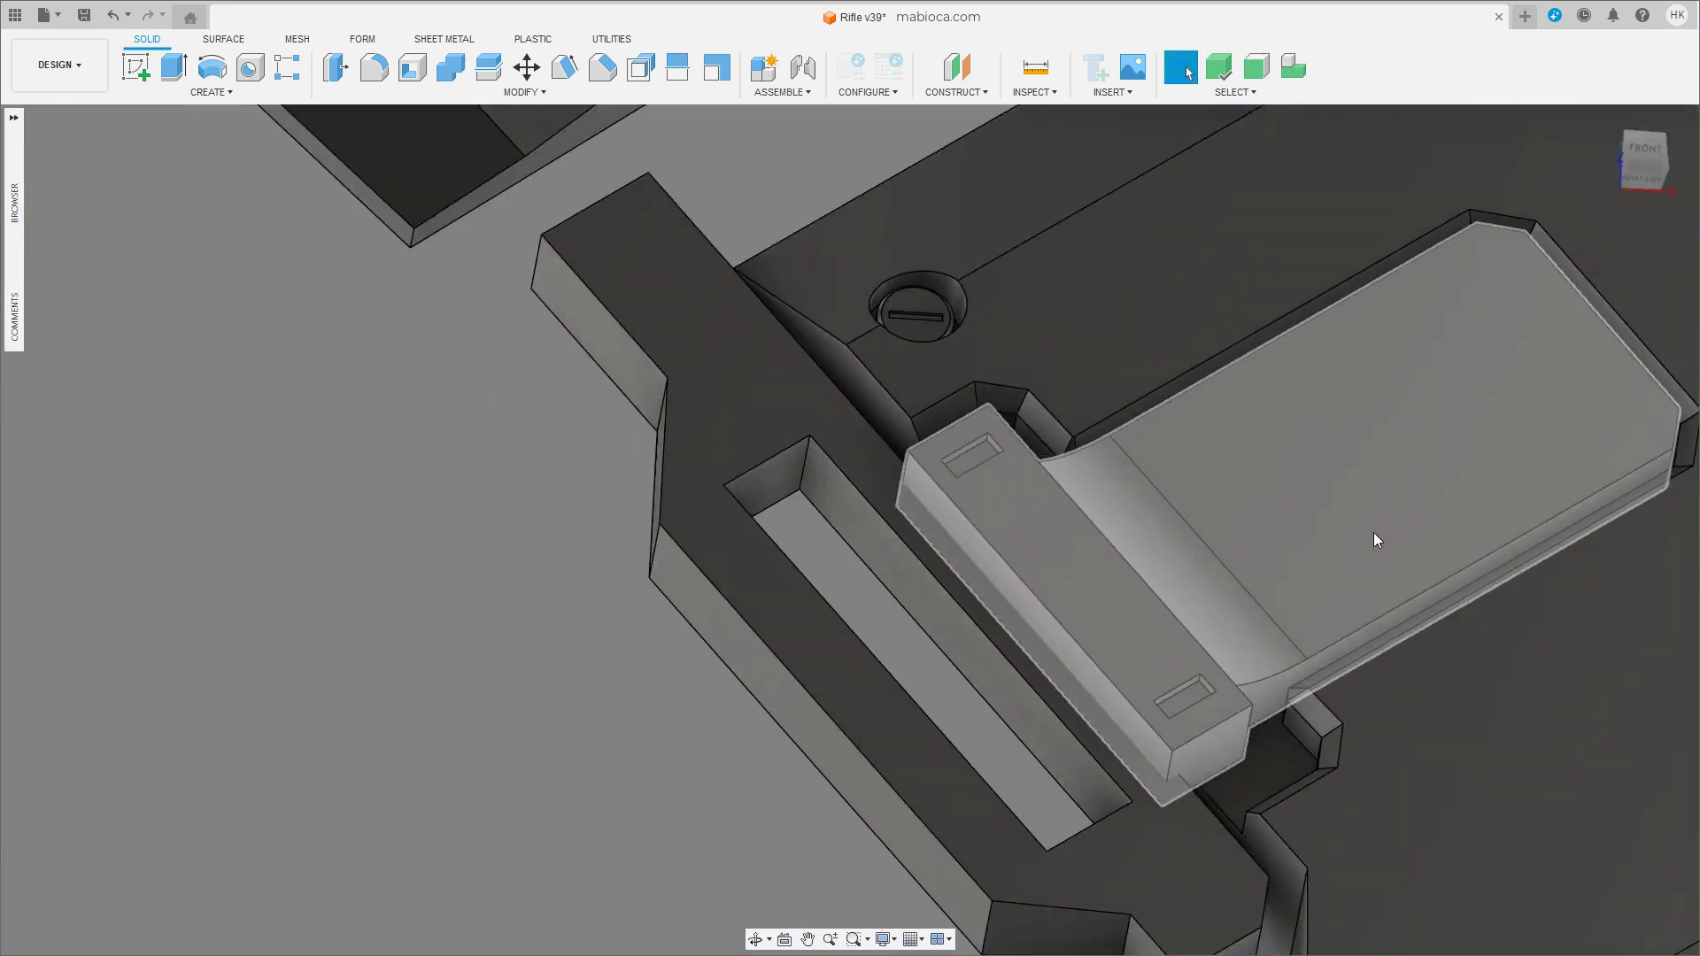
{"action": "mouse_move", "coordinate": [1373, 533]}
{"action": "middle_mouse_down", "text": "shift"}
{"action": "mouse_move", "coordinate": [1097, 621]}
{"action": "mouse_move", "coordinate": [1152, 590]}
{"action": "middle_mouse_up", "text": "shift"}
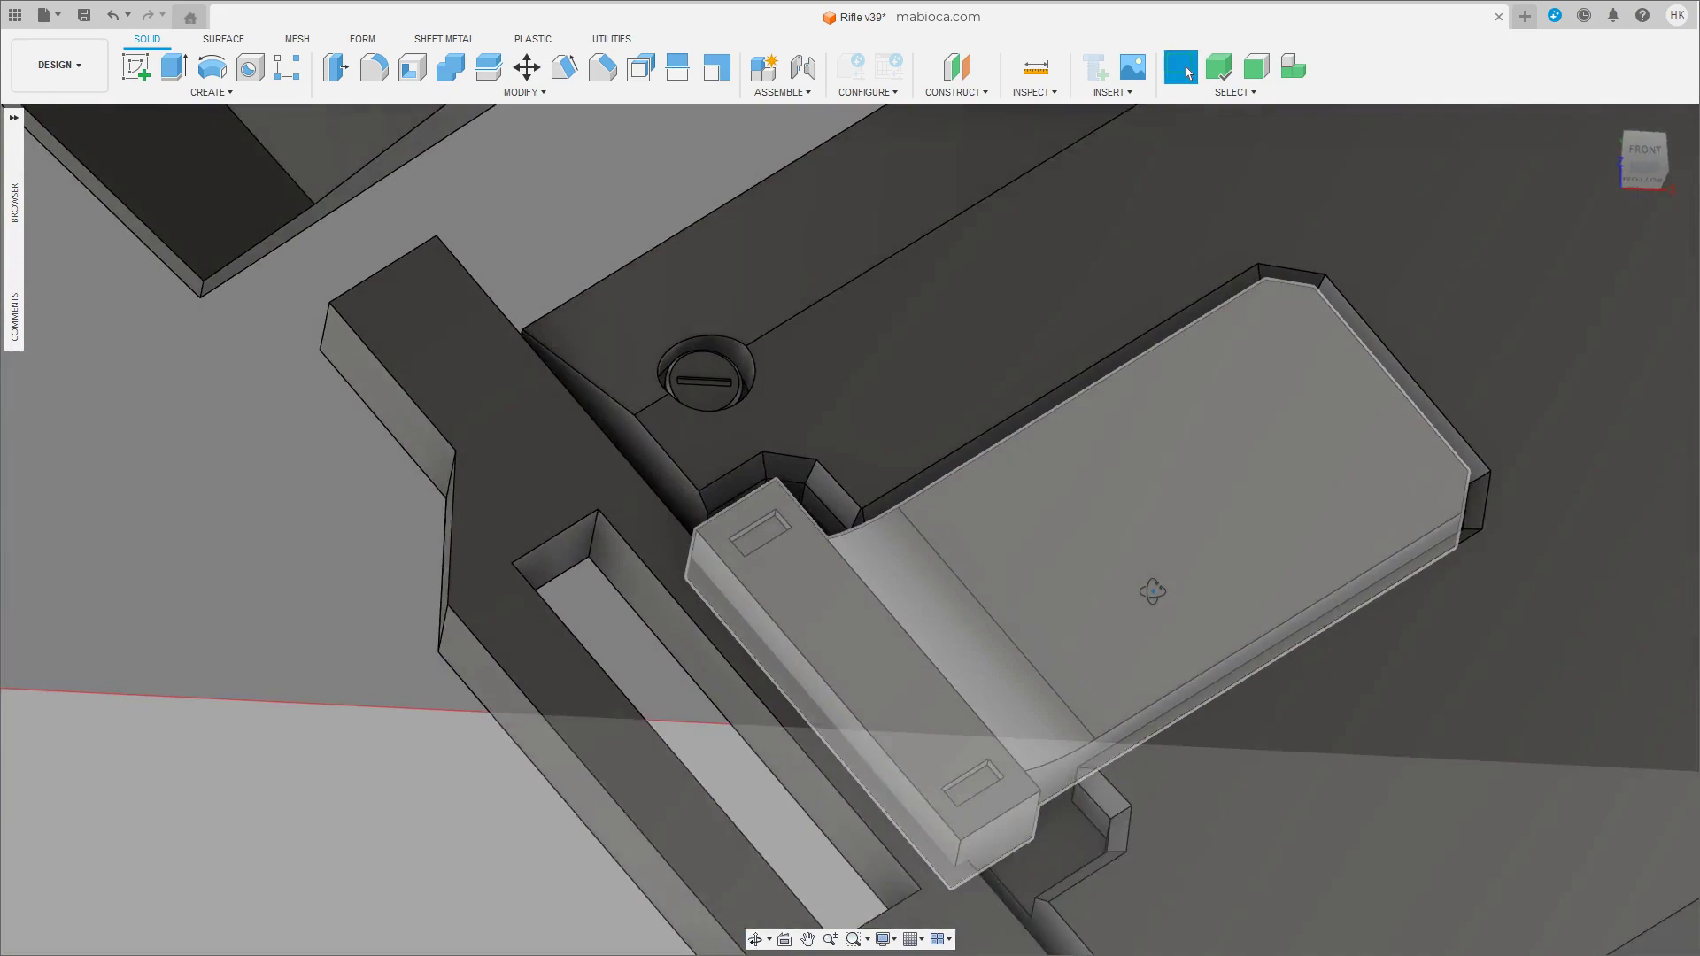
{"action": "mouse_move", "coordinate": [1152, 591]}
{"action": "middle_mouse_down", "text": "shift"}
{"action": "mouse_move", "coordinate": [1393, 588]}
{"action": "mouse_move", "coordinate": [1194, 620]}
{"action": "mouse_move", "coordinate": [618, 786]}
{"action": "mouse_move", "coordinate": [800, 751]}
{"action": "middle_mouse_up", "text": "shift"}
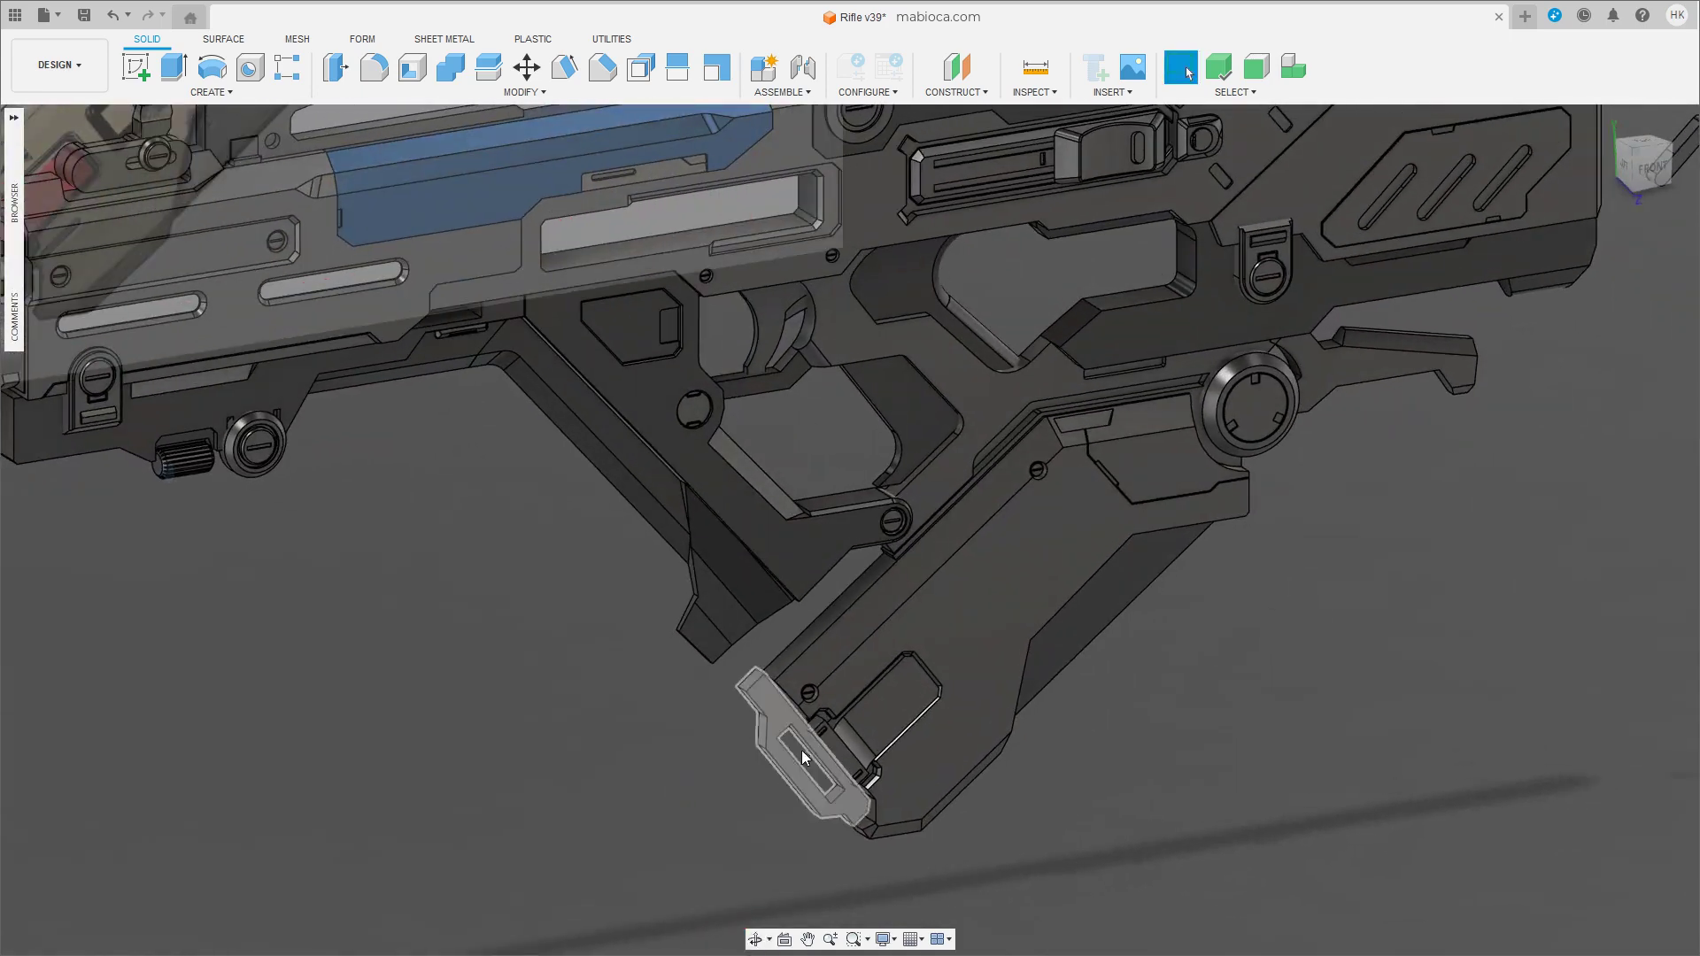
{"action": "left_click", "coordinate": [1653, 173]}
Cut a 1.36 mm diameter cylinder recess into the grip tab face.
{"action": "scroll", "coordinate": [942, 662], "scroll_direction": "up", "scroll_amount": 8}
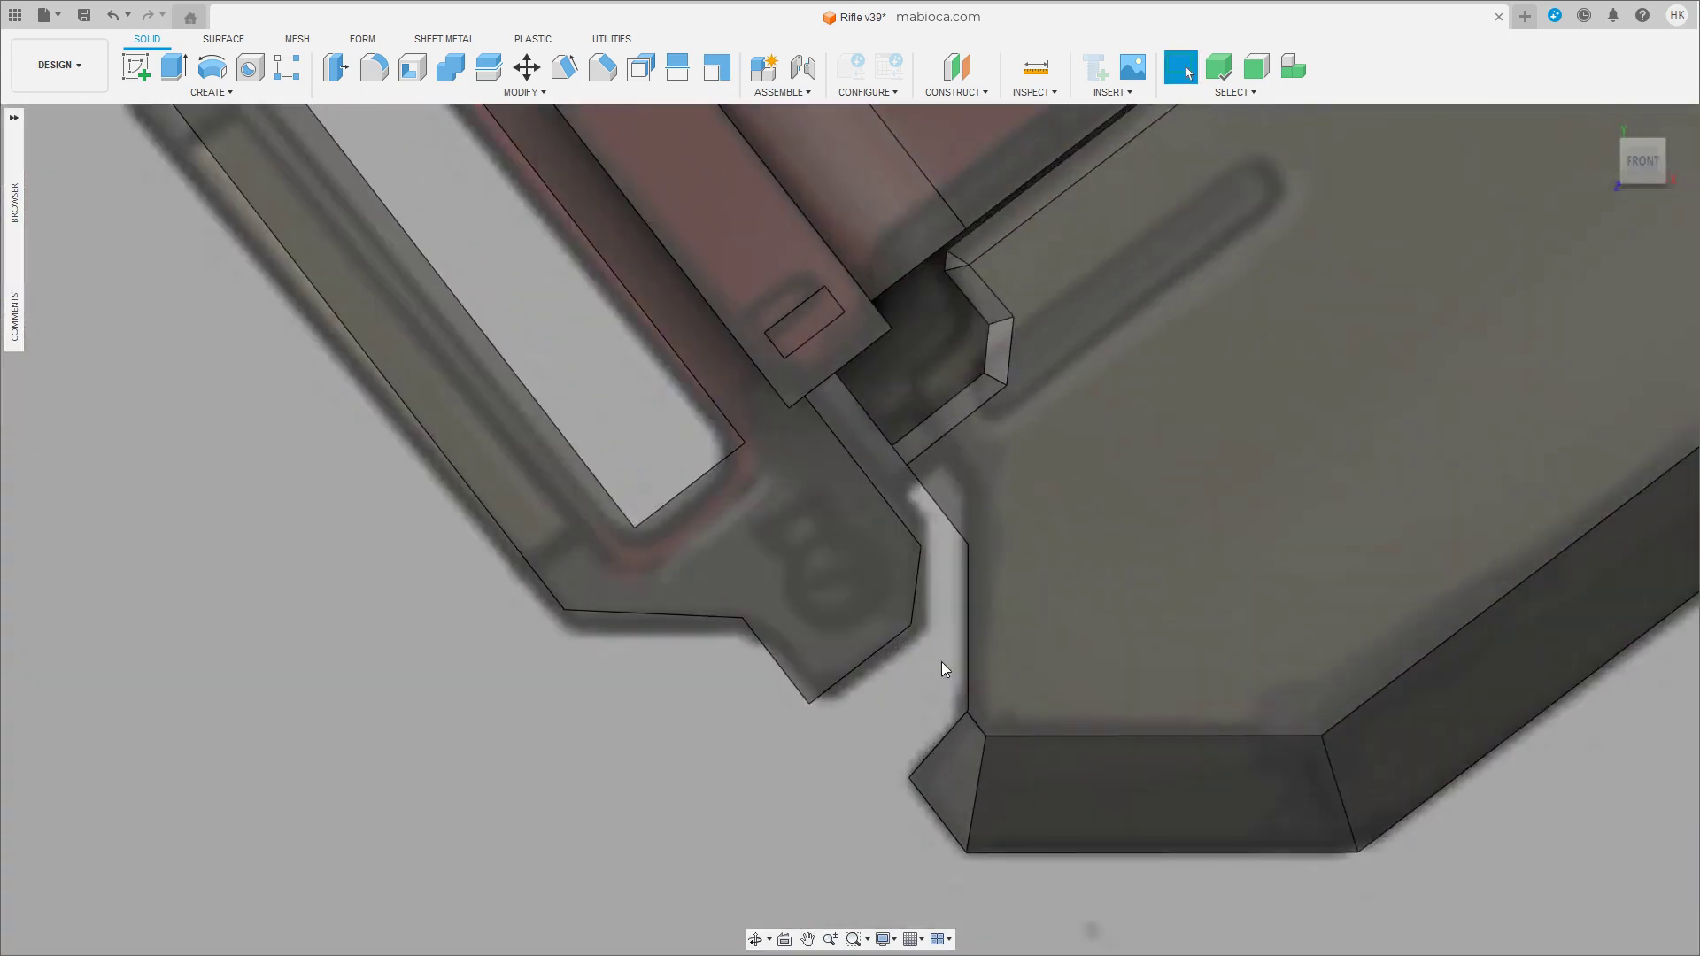
{"action": "left_click", "coordinate": [211, 92]}
{"action": "left_click", "coordinate": [154, 344]}
{"action": "left_click", "coordinate": [816, 565]}
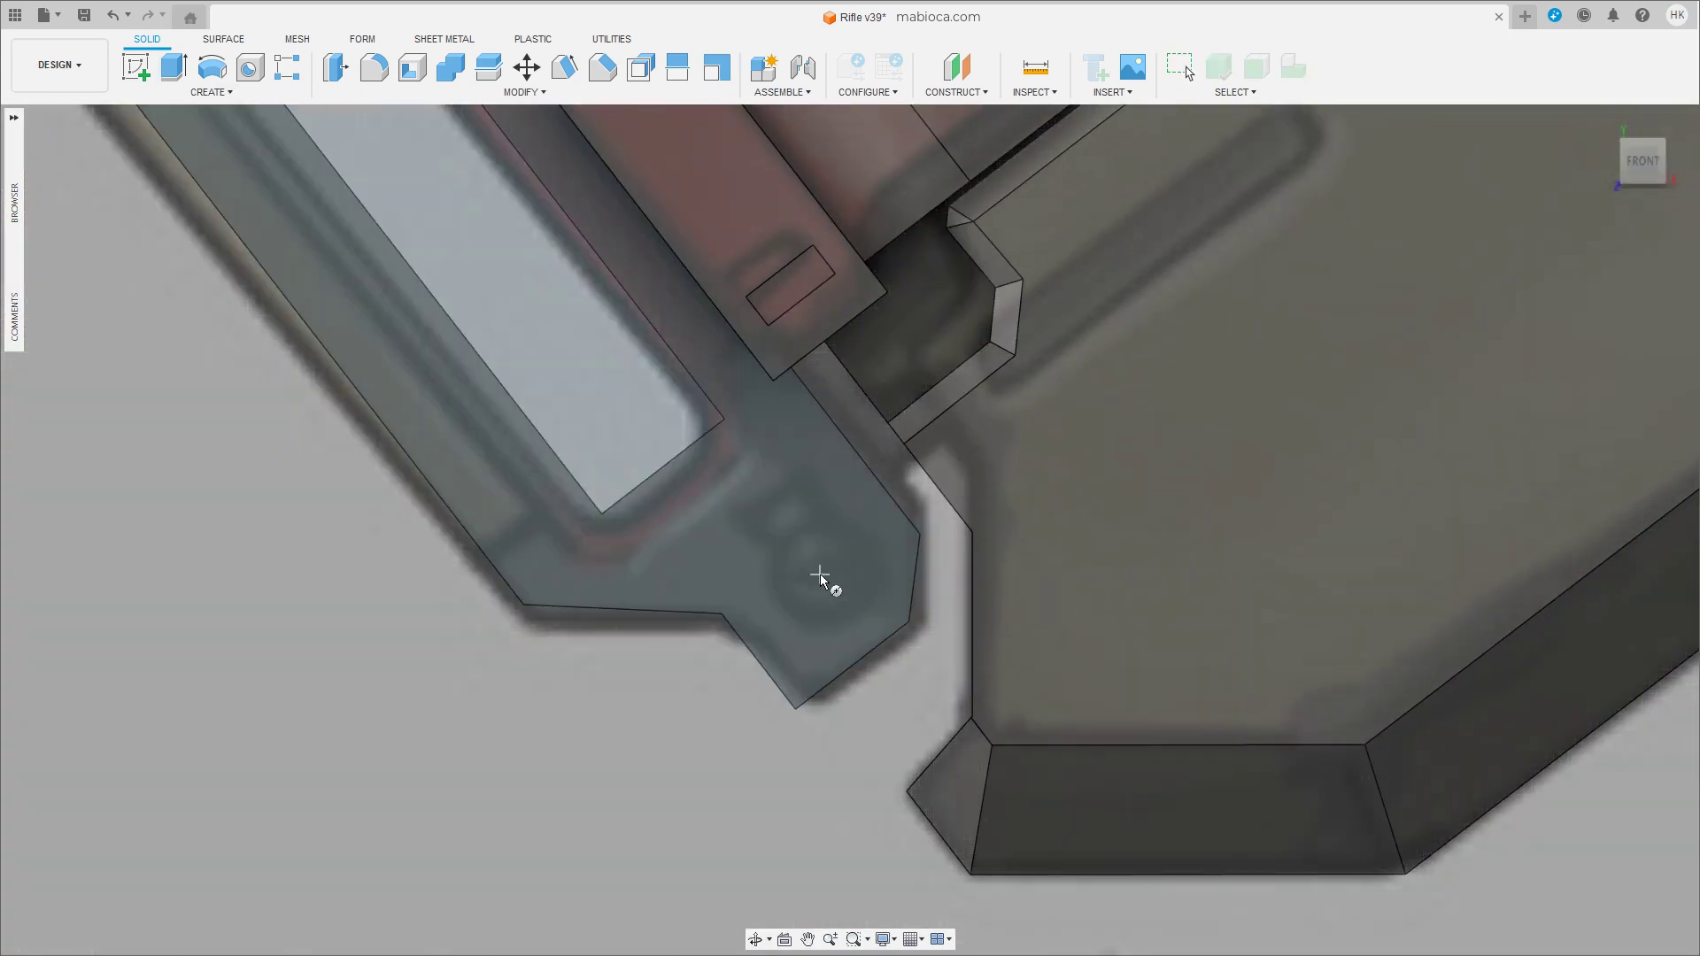
{"action": "left_click", "coordinate": [818, 571]}
{"action": "left_click", "coordinate": [852, 609]}
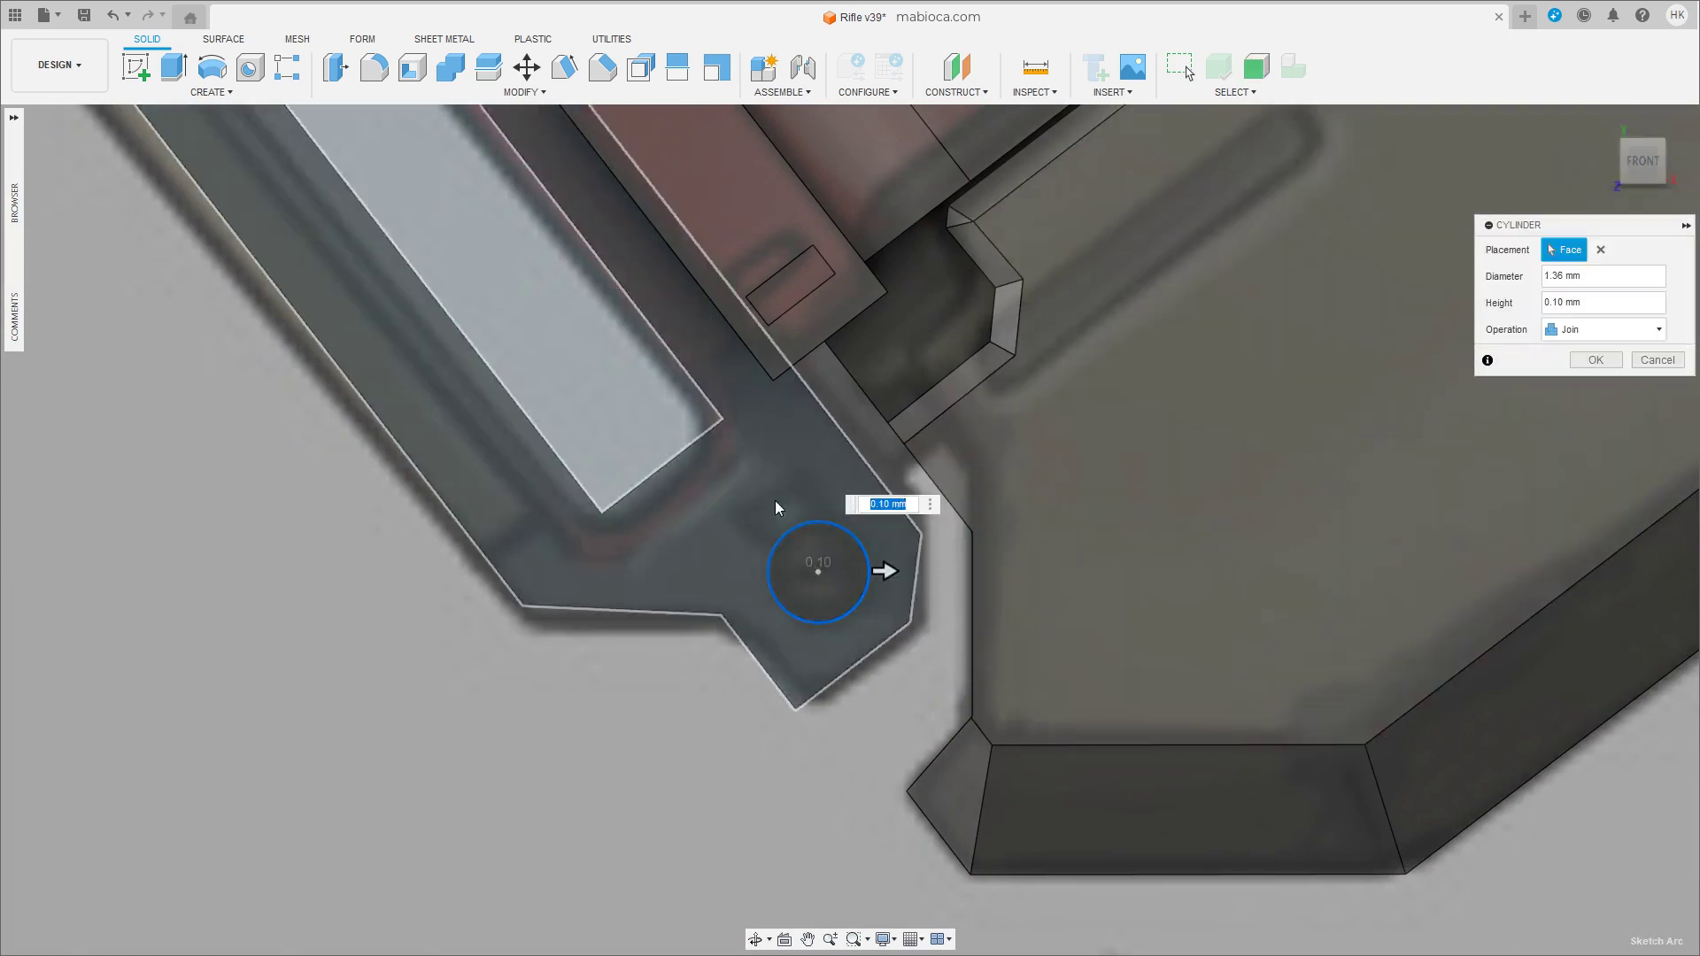
{"action": "left_click", "coordinate": [1594, 328]}
{"action": "left_click", "coordinate": [1570, 370]}
{"action": "left_click_drag", "start_coordinate": [822, 565], "coordinate": [795, 568]}
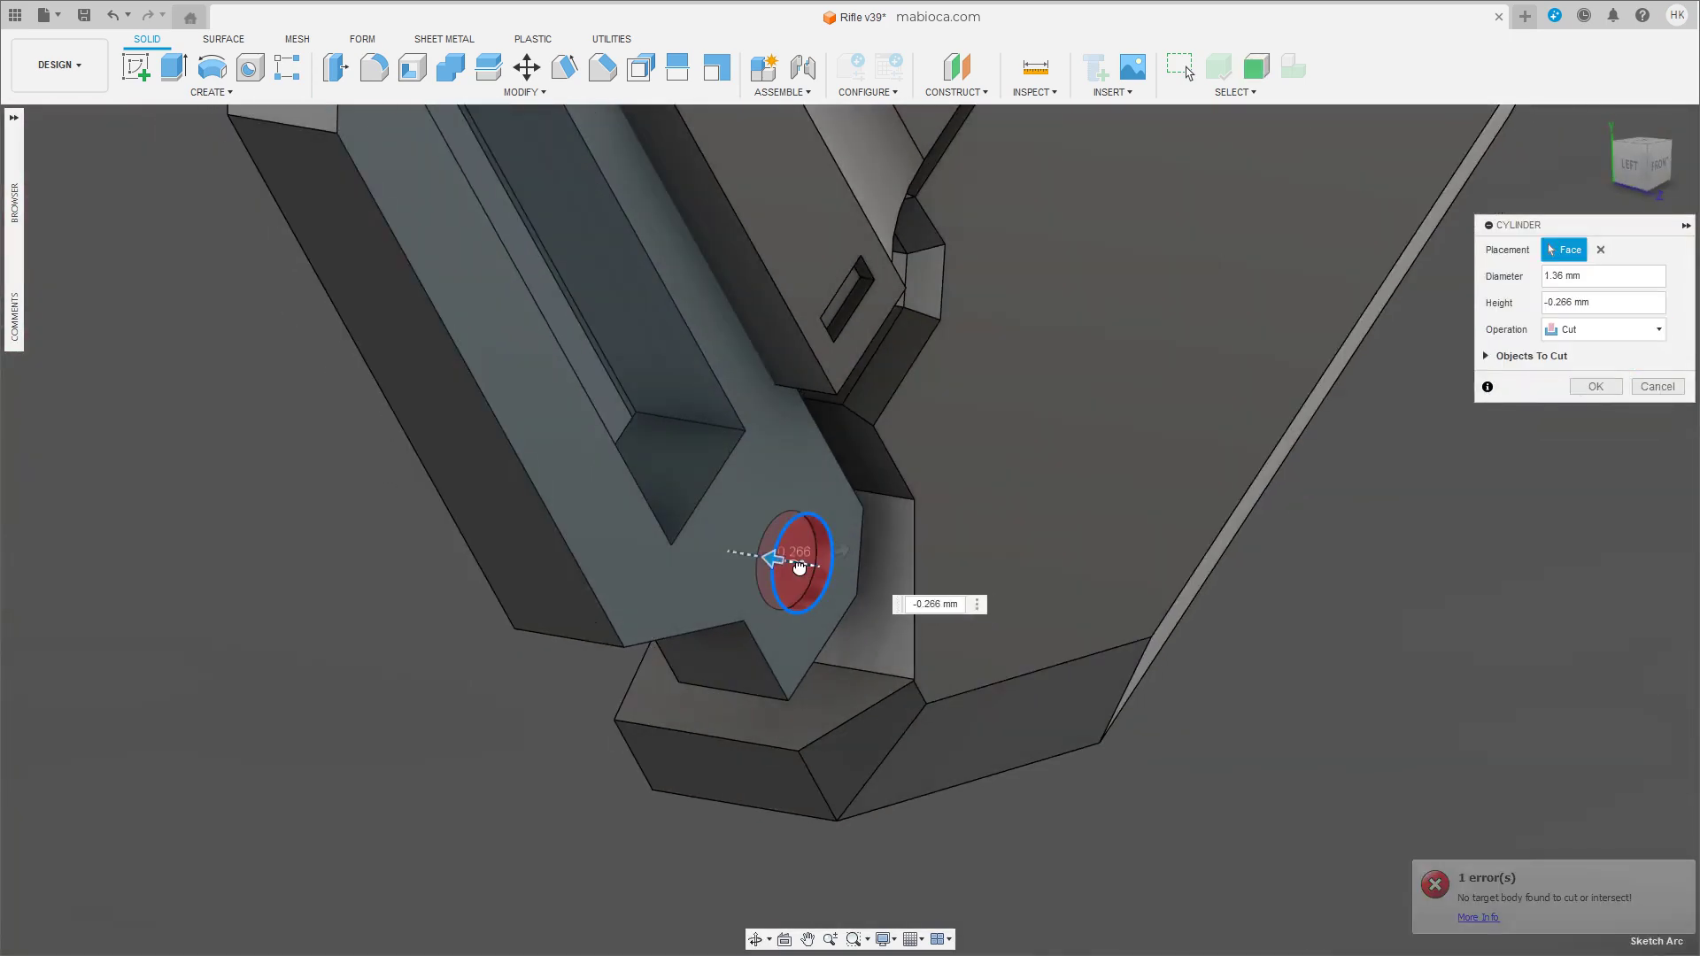
{"action": "left_click", "coordinate": [1594, 387]}
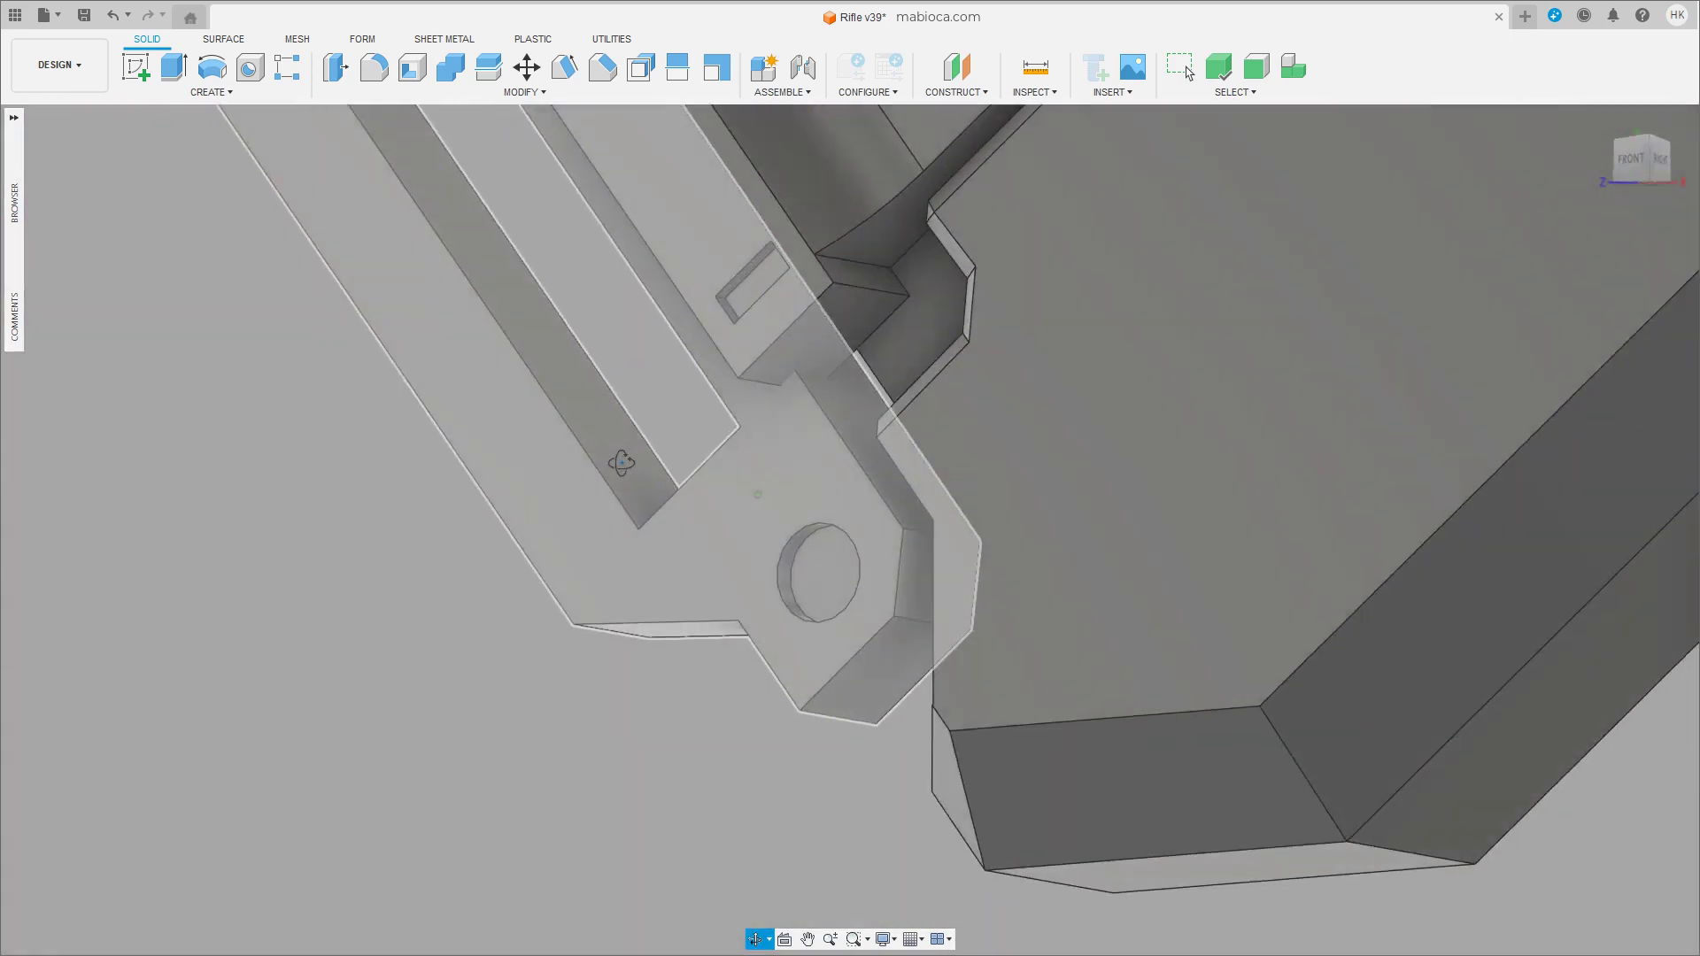
{"action": "middle_click_drag", "start_coordinate": [885, 496], "coordinate": [622, 461], "text": "shift"}
Save the design as a new version, Rifle v39.
{"action": "key", "text": "ctrl+s"}
{"action": "left_click", "coordinate": [851, 516]}
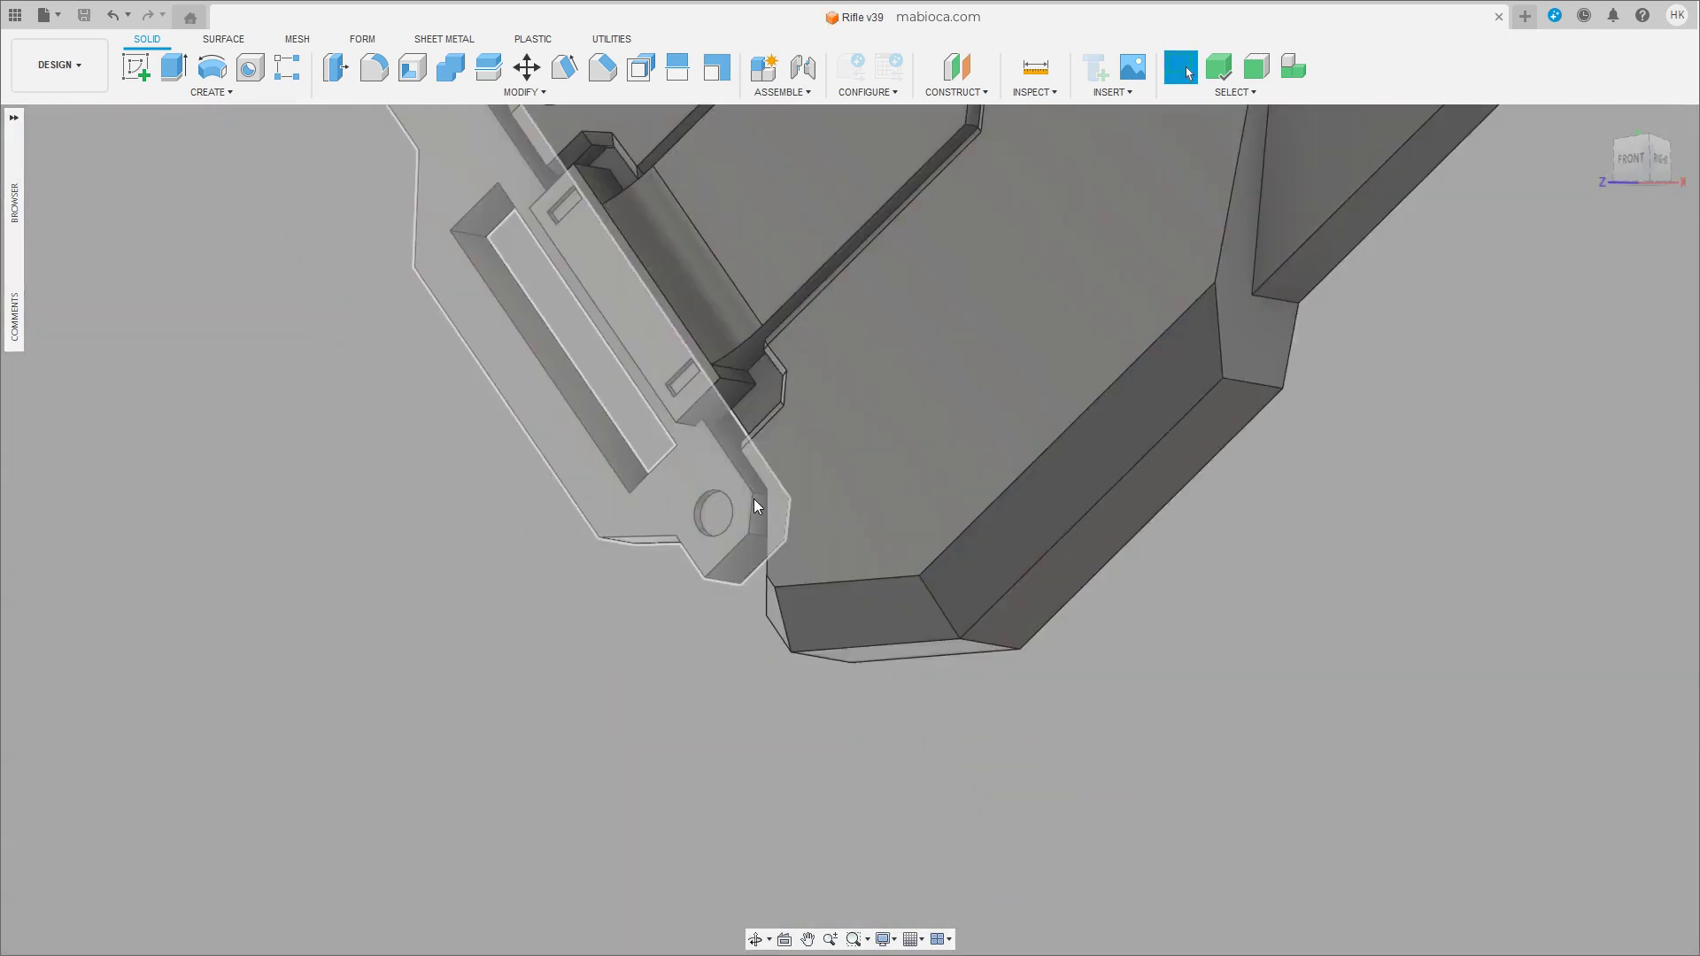
{"action": "mouse_move", "coordinate": [755, 507]}
{"action": "middle_mouse_down", "text": "shift"}
{"action": "mouse_move", "coordinate": [815, 400]}
{"action": "mouse_move", "coordinate": [726, 405]}
{"action": "middle_mouse_up", "text": "shift"}
Extrude the small pocket profile as a new body.
{"action": "left_click", "coordinate": [717, 406]}
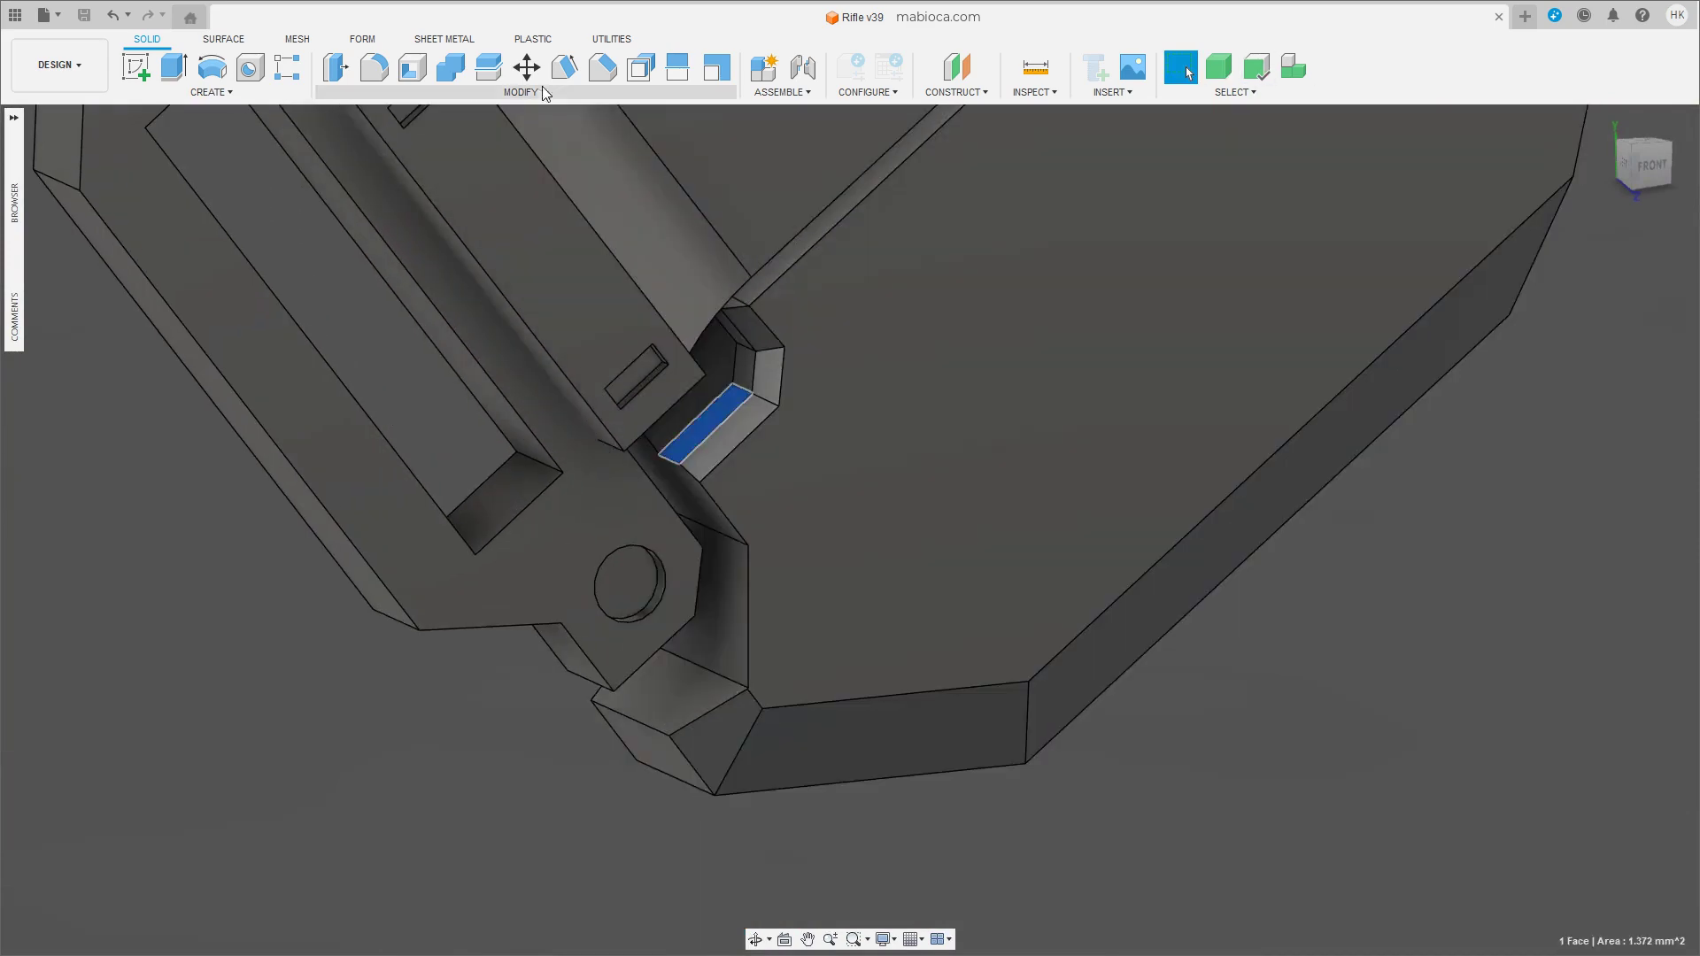
{"action": "key", "text": "e"}
{"action": "left_click", "coordinate": [1608, 445]}
{"action": "left_click", "coordinate": [1594, 520]}
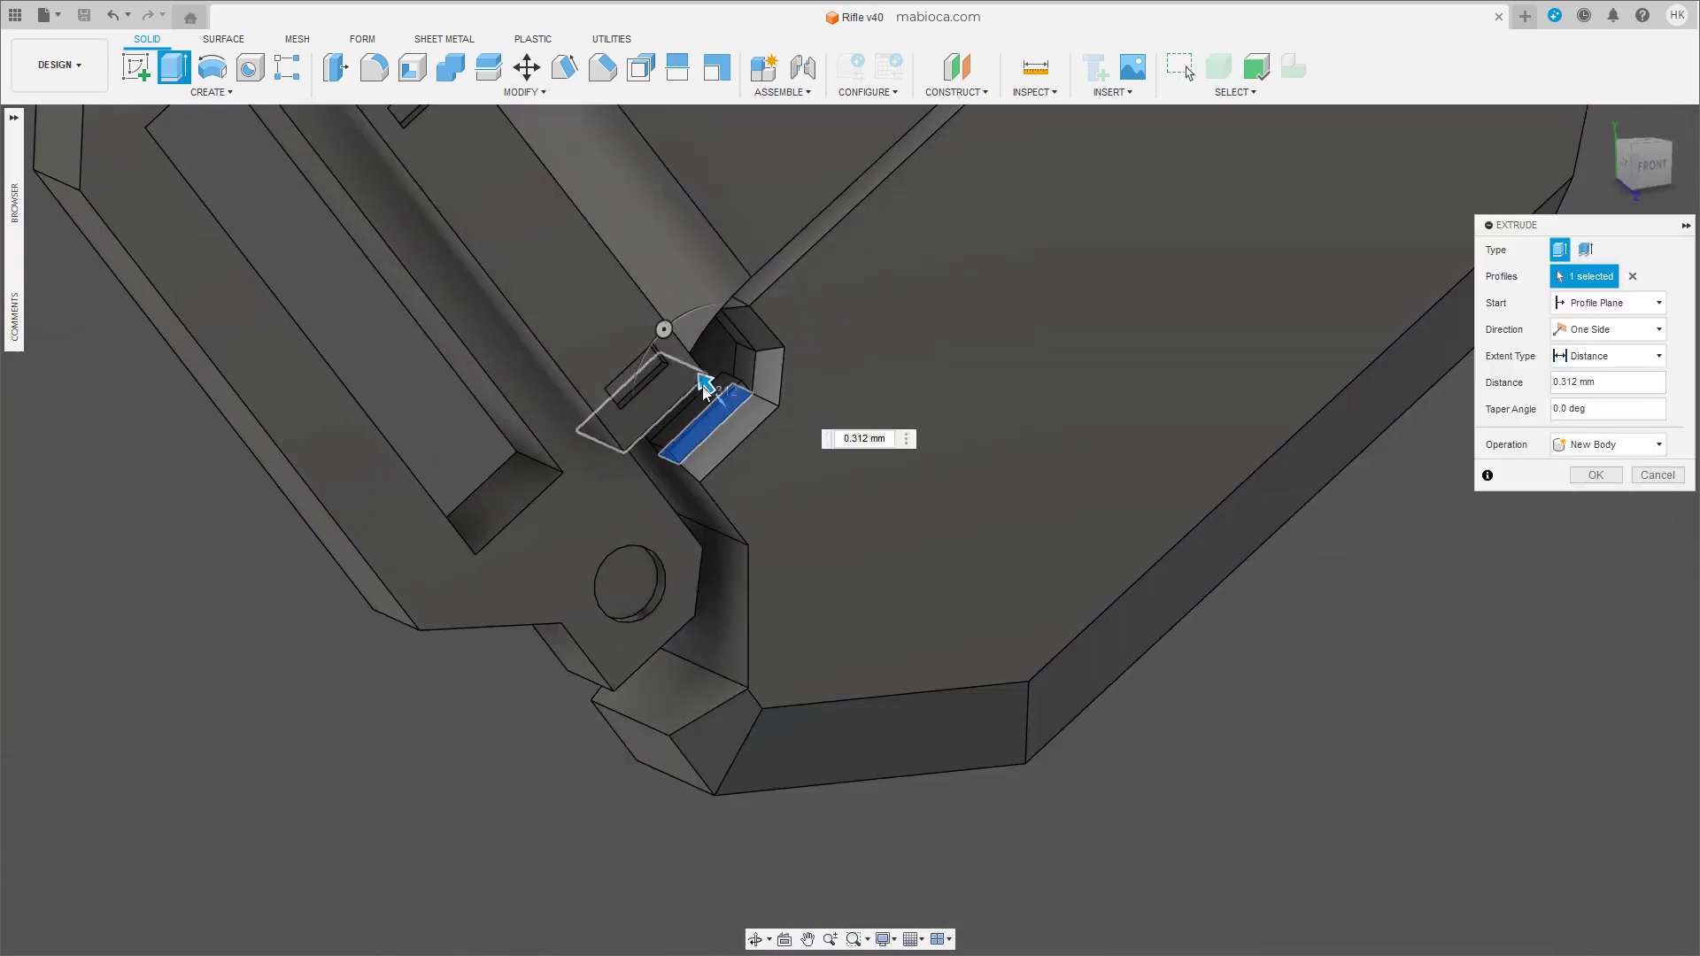
{"action": "middle_click_drag", "start_coordinate": [702, 379], "coordinate": [716, 370], "text": "shift"}
{"action": "left_click", "coordinate": [1638, 168]}
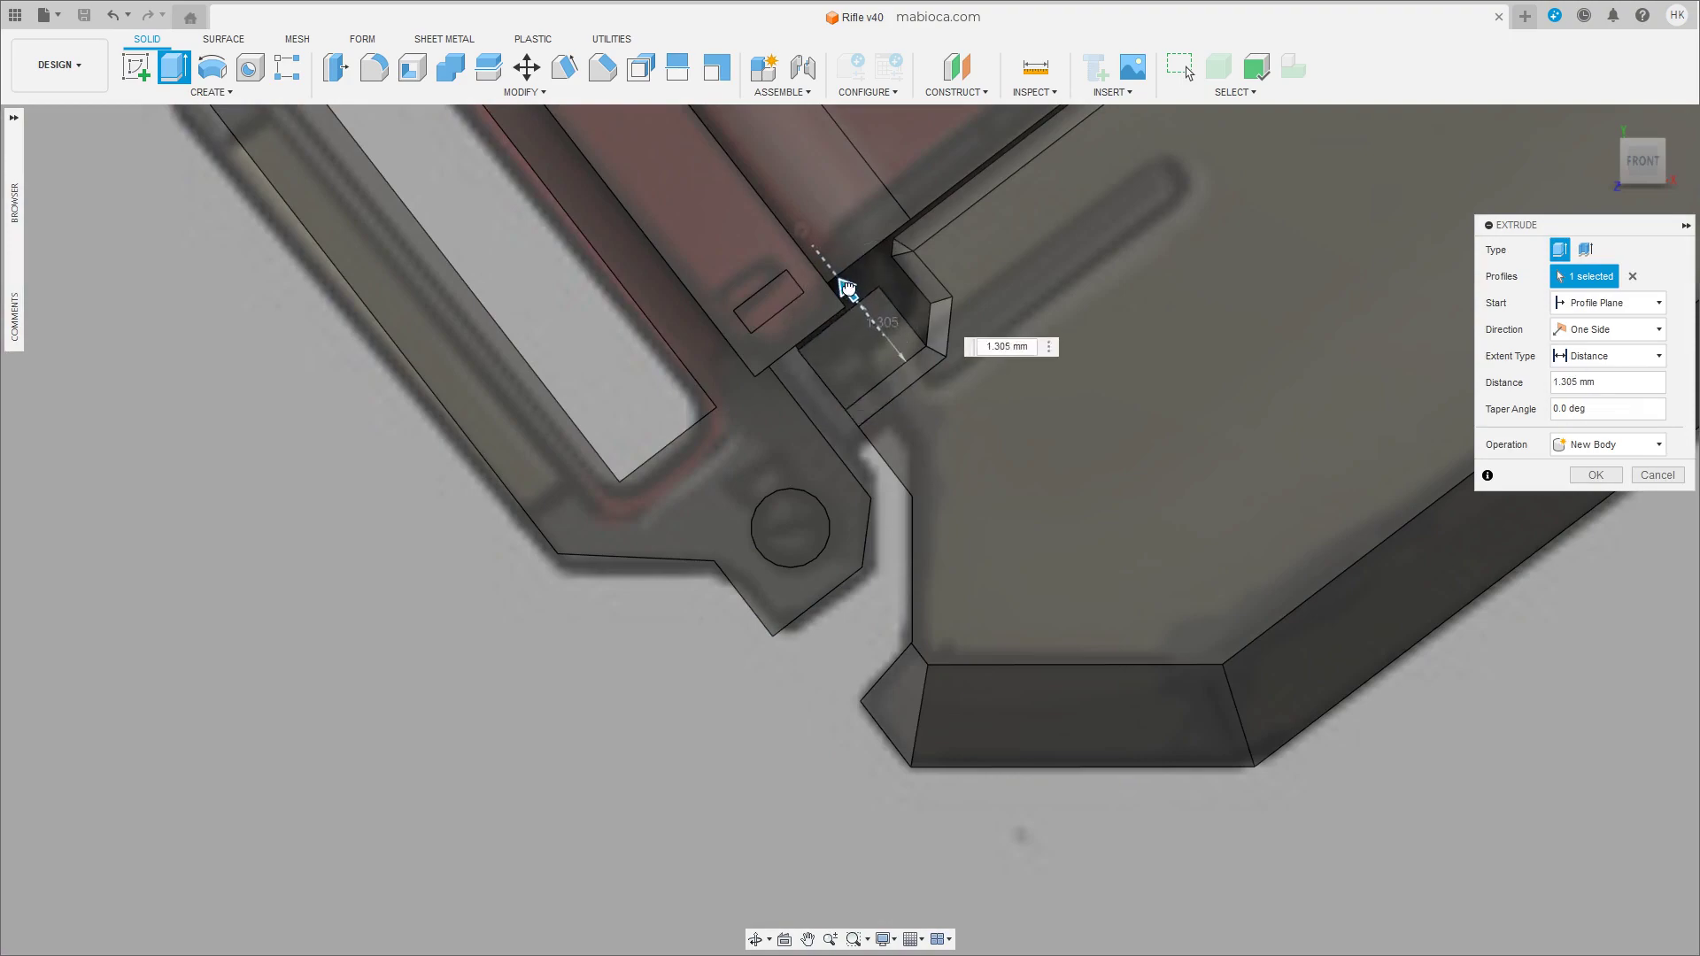
{"action": "key", "text": "Return"}
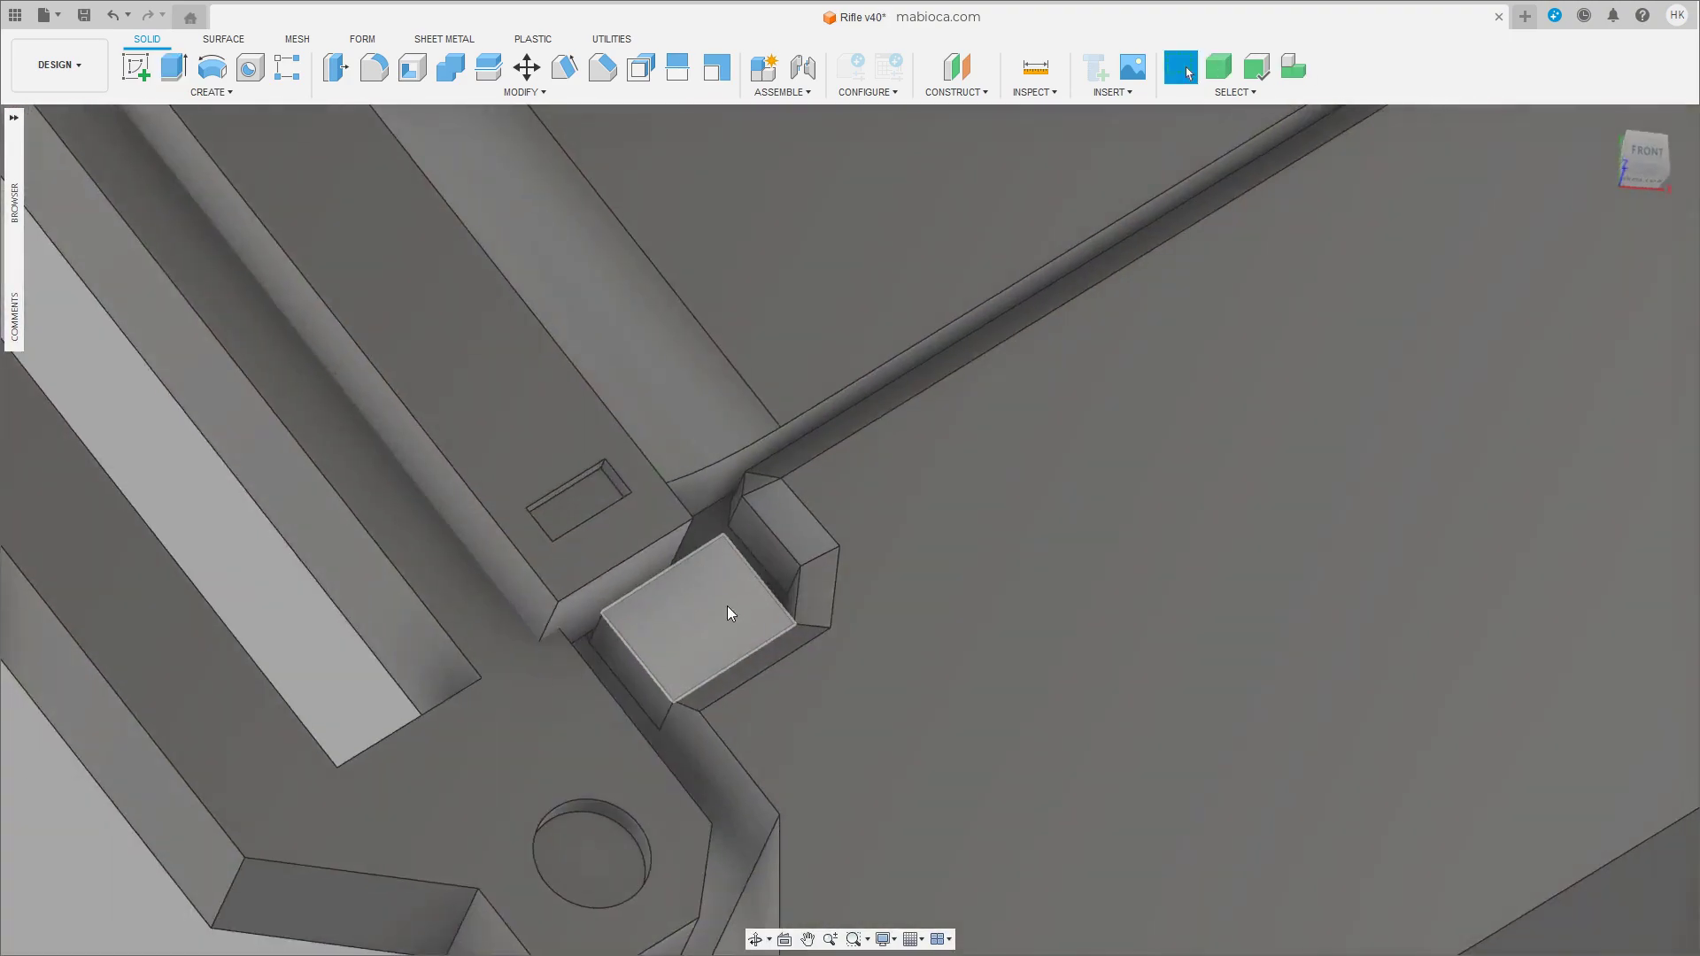
Isolate the new box, lengthen its bottom and trim its top face, then show all bodies.
{"action": "mouse_move", "coordinate": [726, 605]}
{"action": "middle_mouse_down", "text": "shift"}
{"action": "mouse_move", "coordinate": [755, 613]}
{"action": "mouse_move", "coordinate": [735, 619]}
{"action": "middle_mouse_up", "text": "shift"}
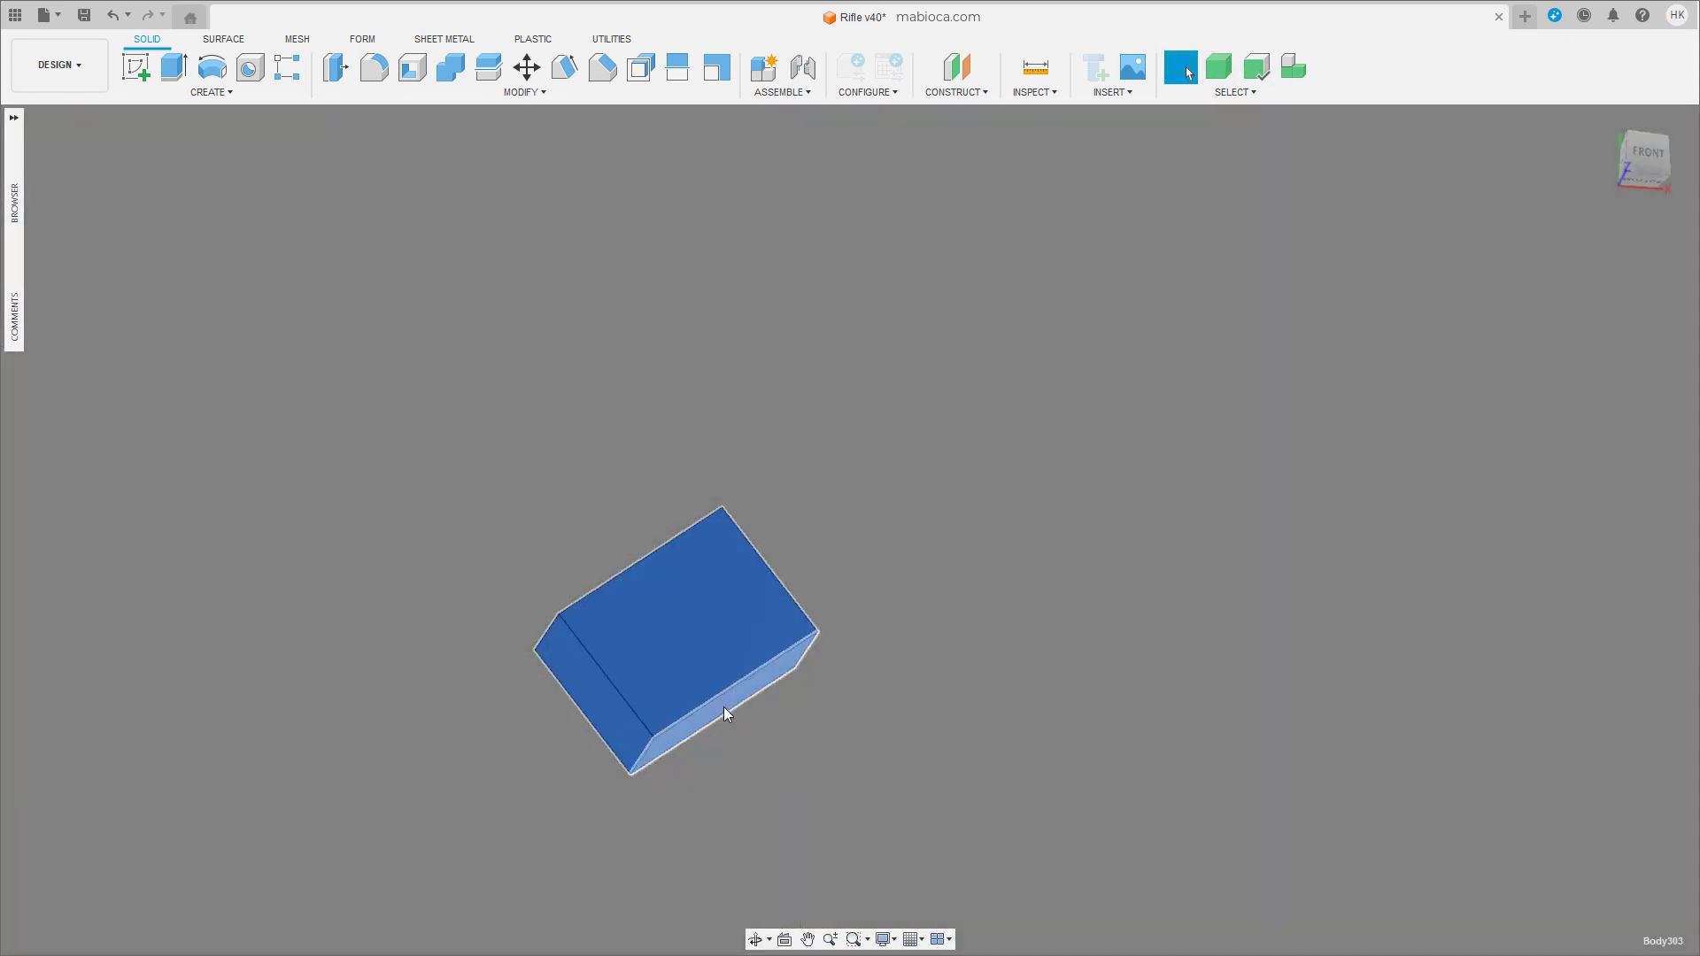
{"action": "left_click", "coordinate": [724, 707]}
{"action": "key", "text": "m"}
{"action": "left_click_drag", "start_coordinate": [748, 762], "coordinate": [733, 841]}
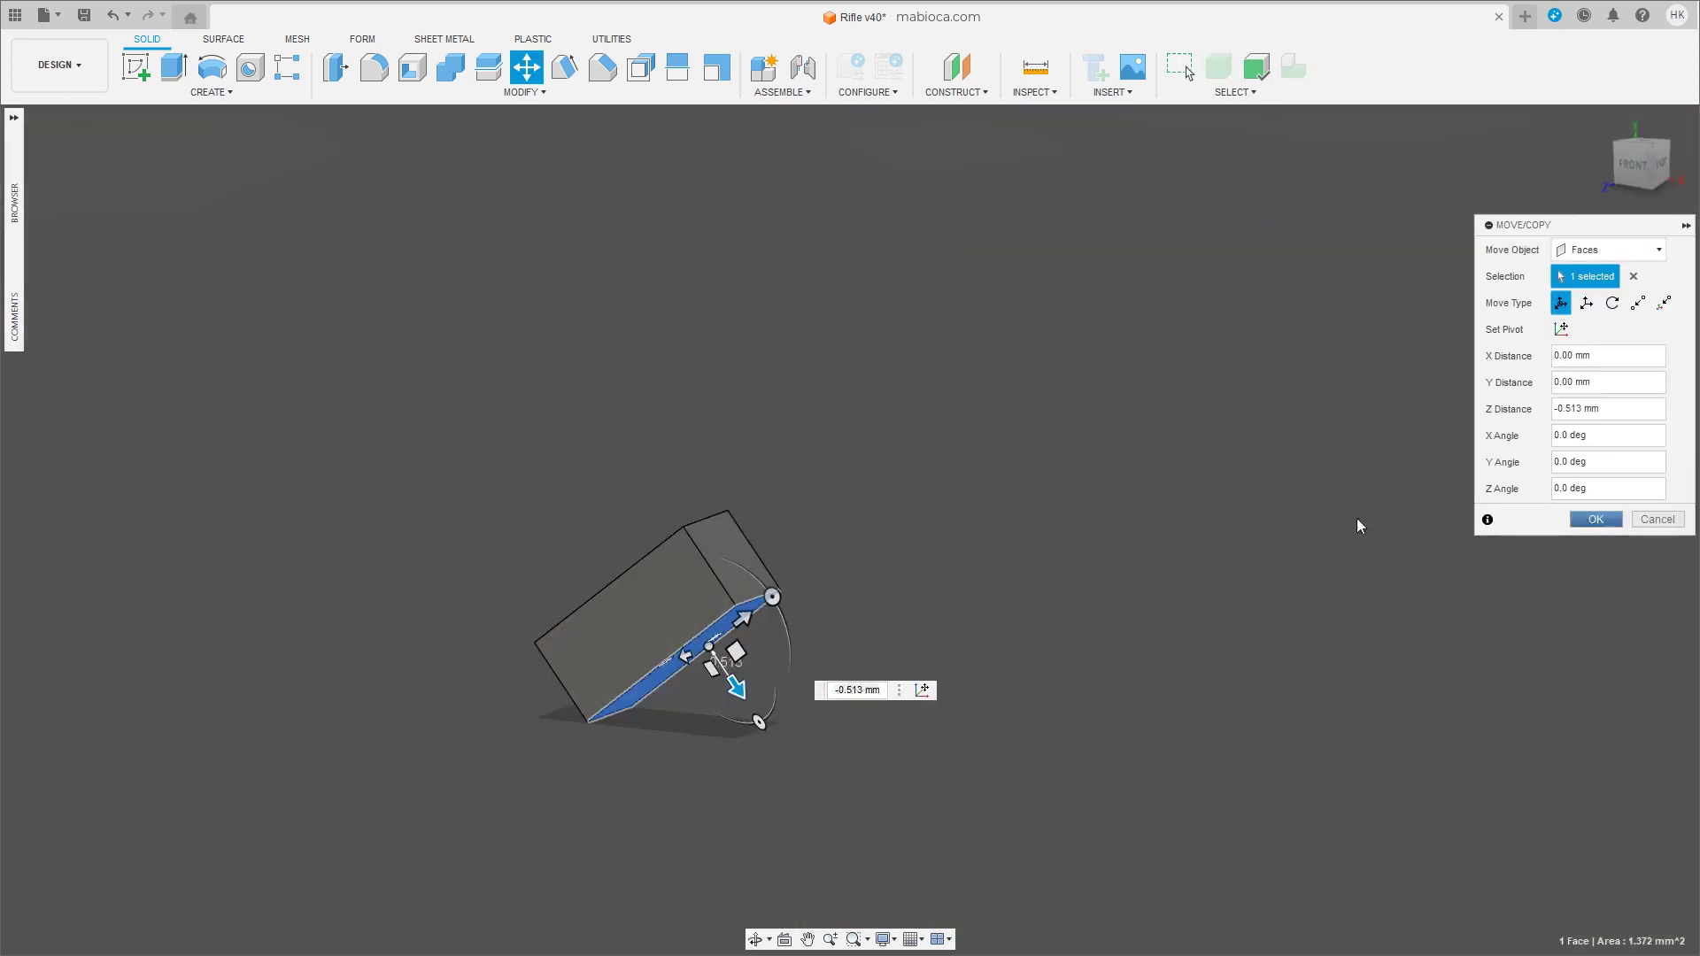
{"action": "key", "text": "Return"}
{"action": "key", "text": "m"}
{"action": "left_click_drag", "start_coordinate": [748, 551], "coordinate": [720, 576]}
{"action": "key", "text": "Return"}
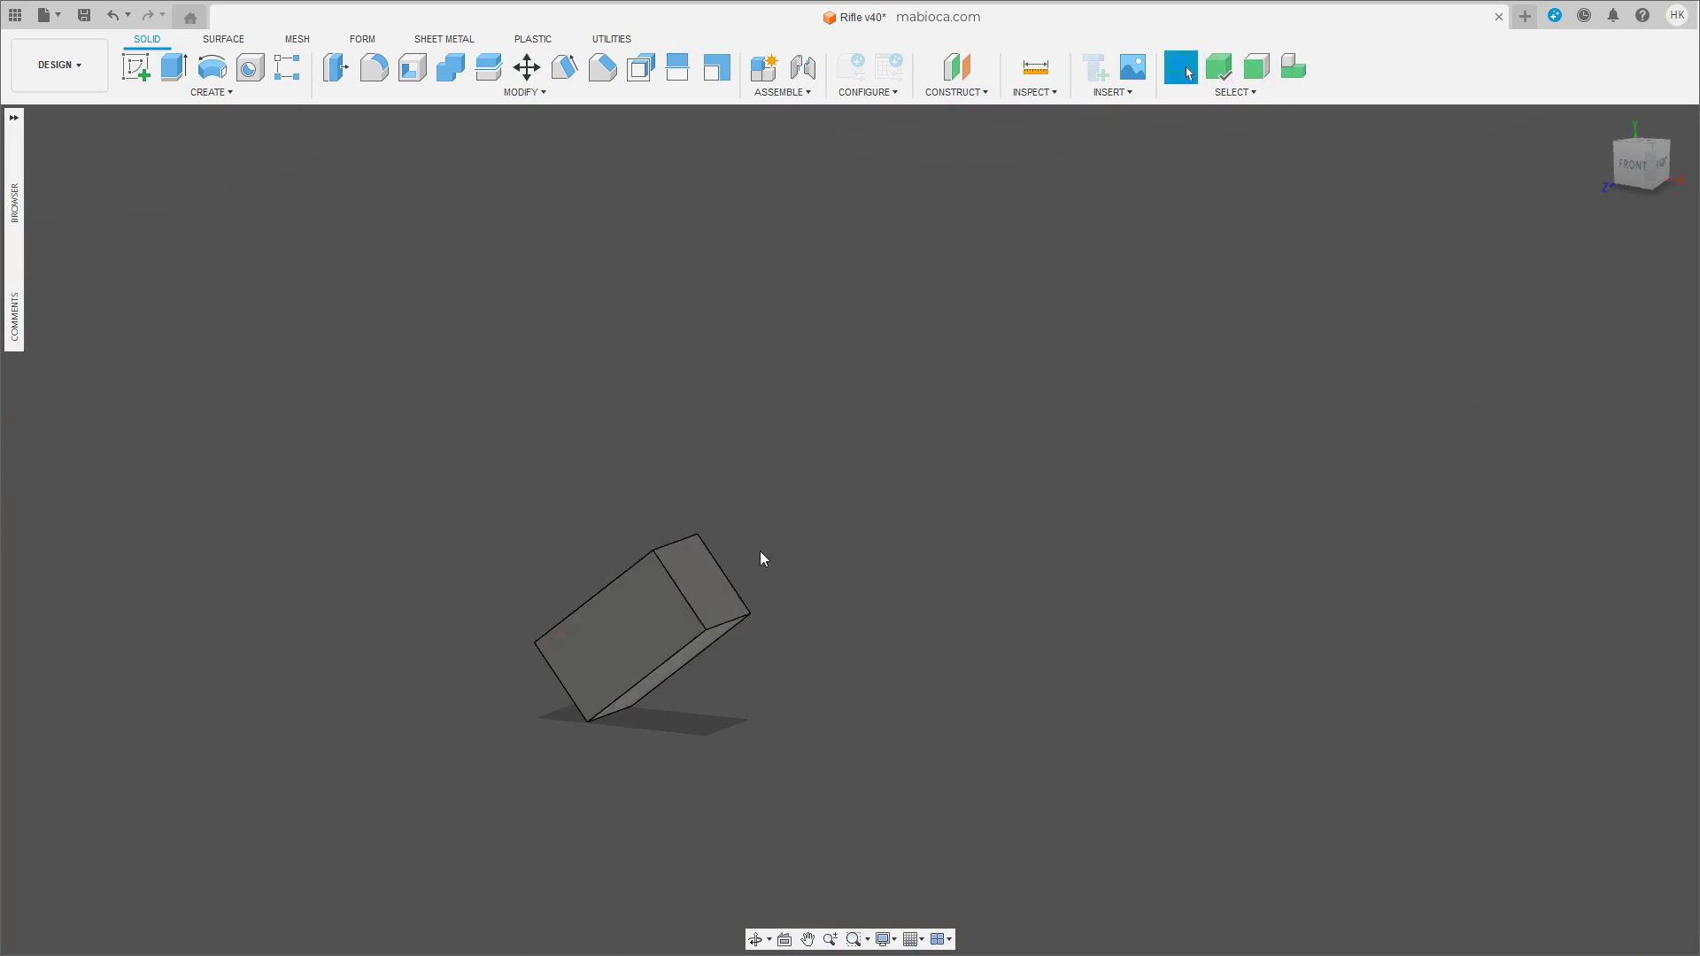
{"action": "right_click", "coordinate": [722, 580]}
{"action": "left_click", "coordinate": [779, 543]}
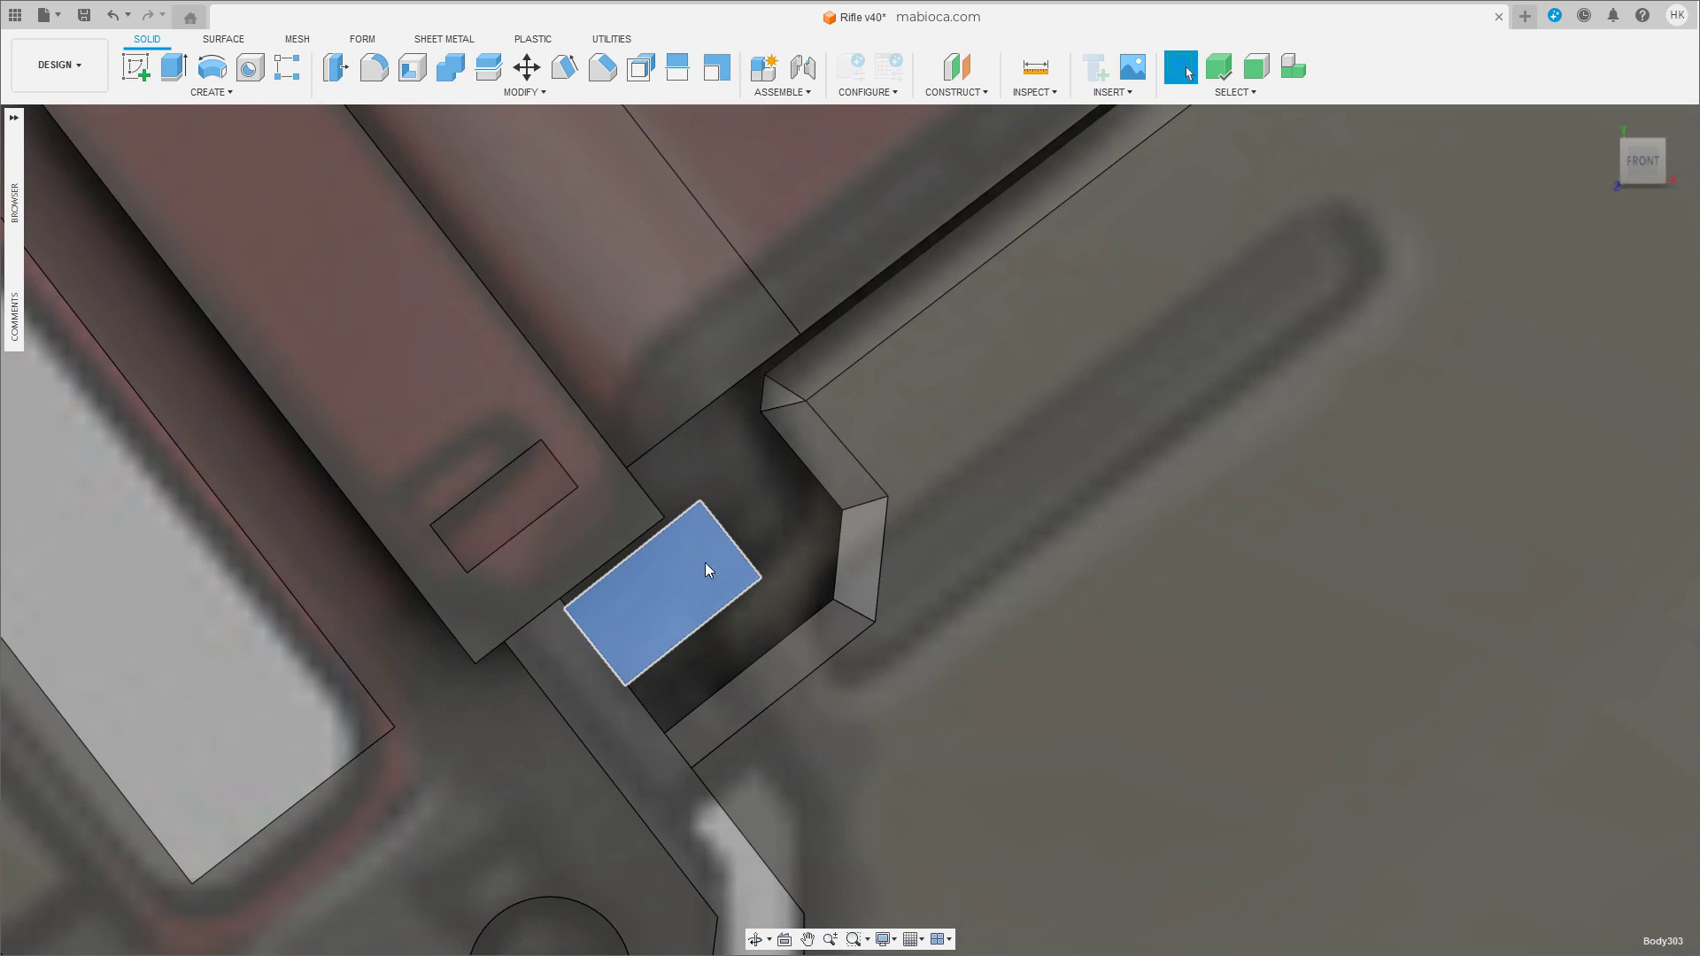
Rotate Body384 slightly, then shift the latch block deeper into the pocket from a pivot on its edge.
{"action": "key", "text": "m"}
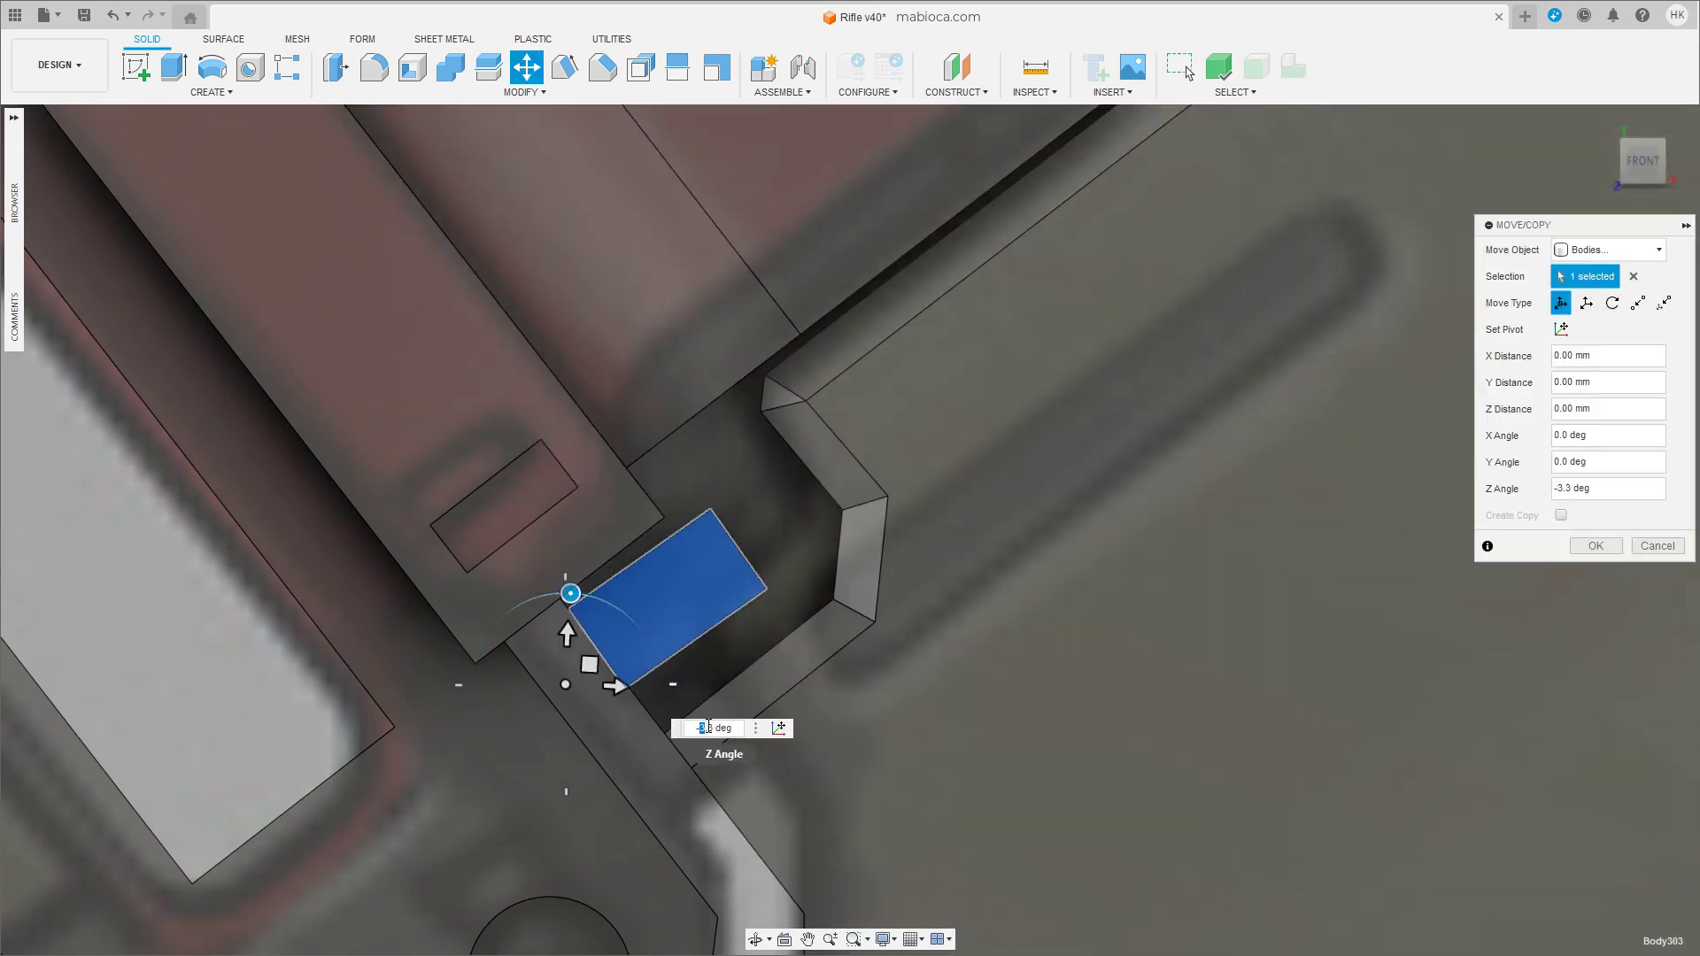
{"action": "key", "text": "Return"}
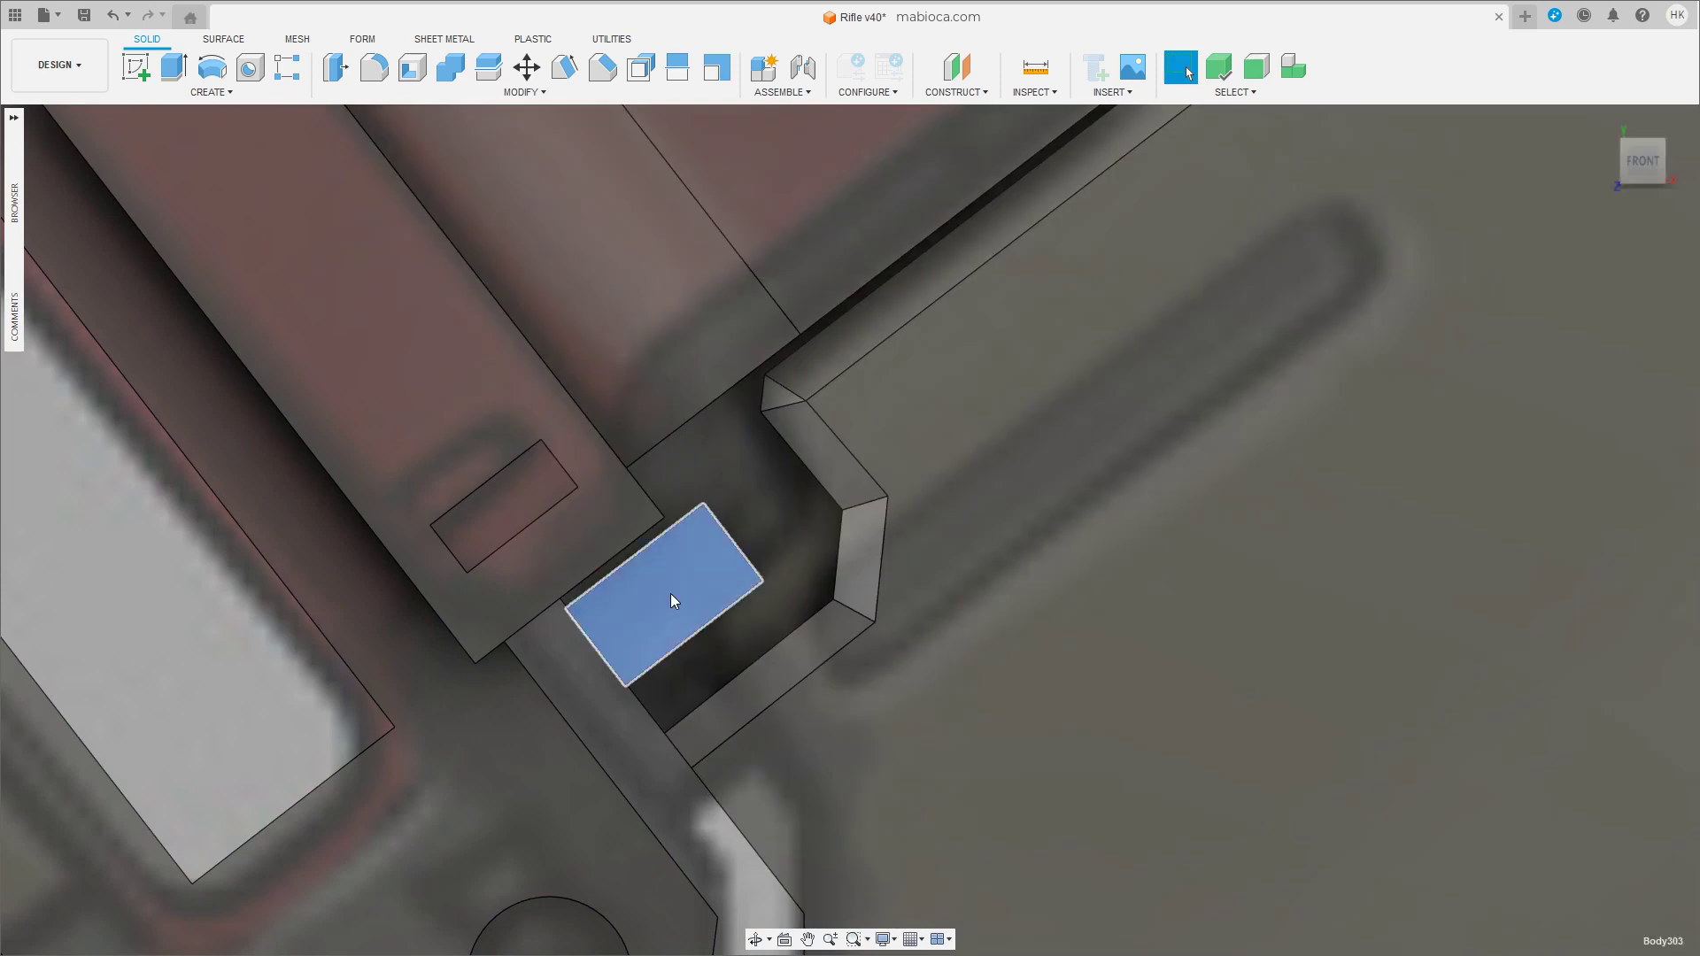
{"action": "key", "text": "m"}
{"action": "mouse_move", "coordinate": [672, 601]}
{"action": "left_mouse_down"}
{"action": "mouse_move", "coordinate": [607, 554]}
{"action": "mouse_move", "coordinate": [562, 630]}
{"action": "mouse_move", "coordinate": [793, 547]}
{"action": "left_mouse_up"}
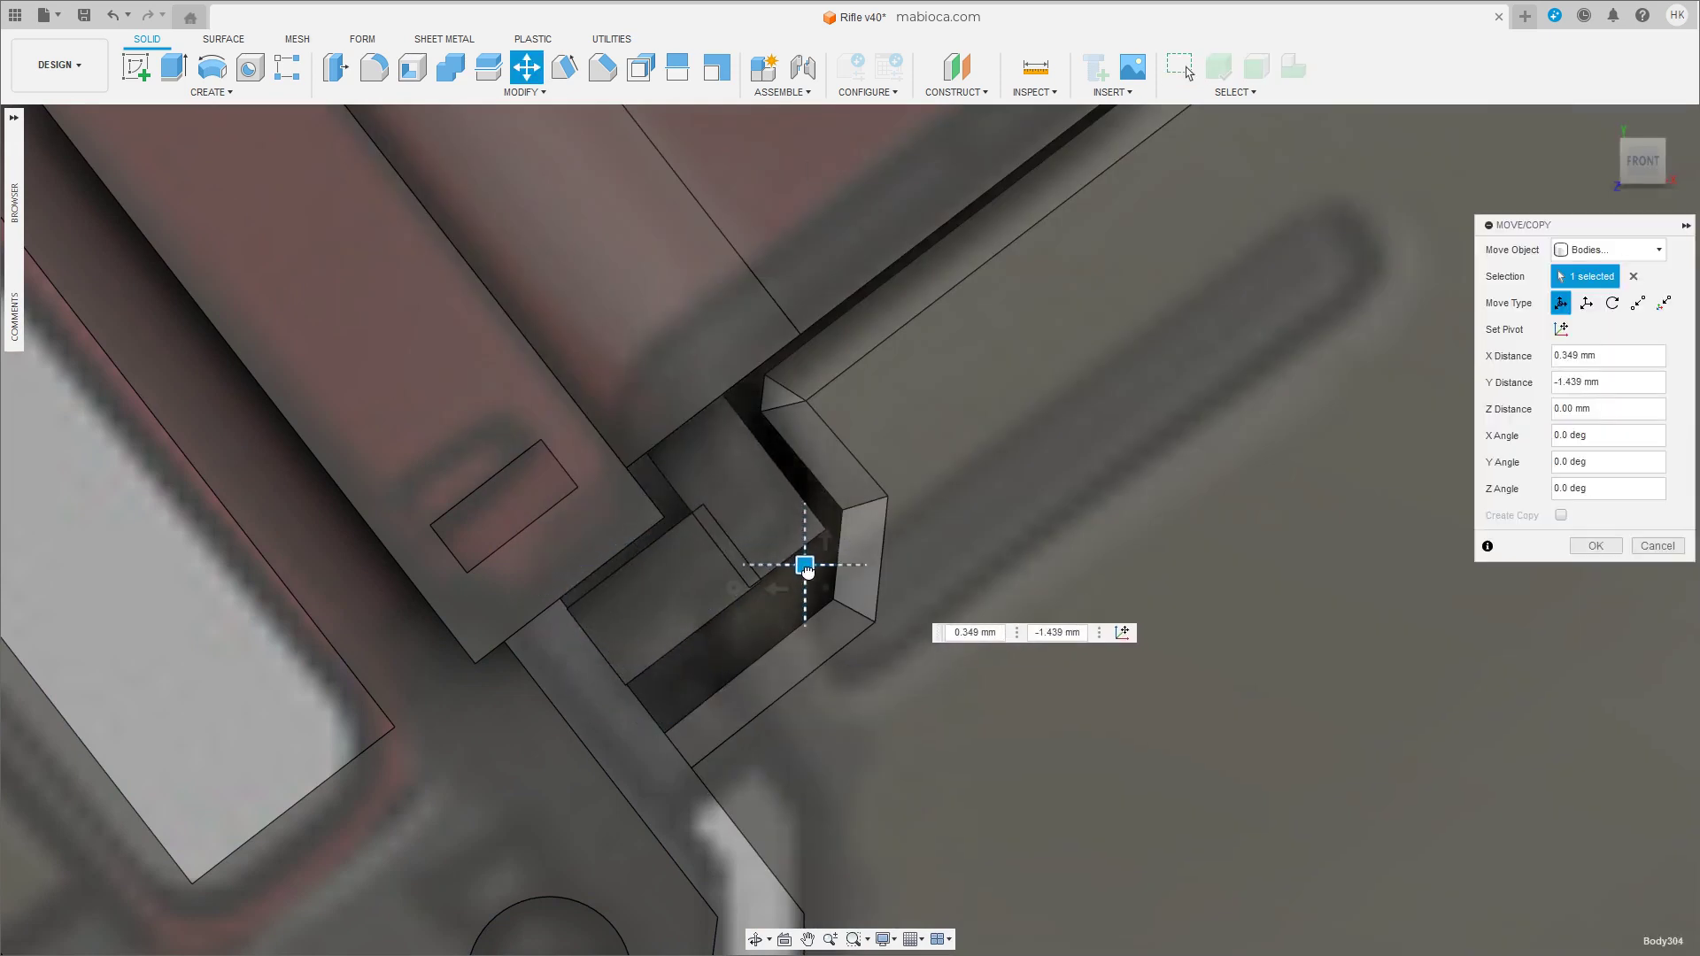
{"action": "left_click", "coordinate": [1561, 329]}
{"action": "left_click", "coordinate": [766, 567]}
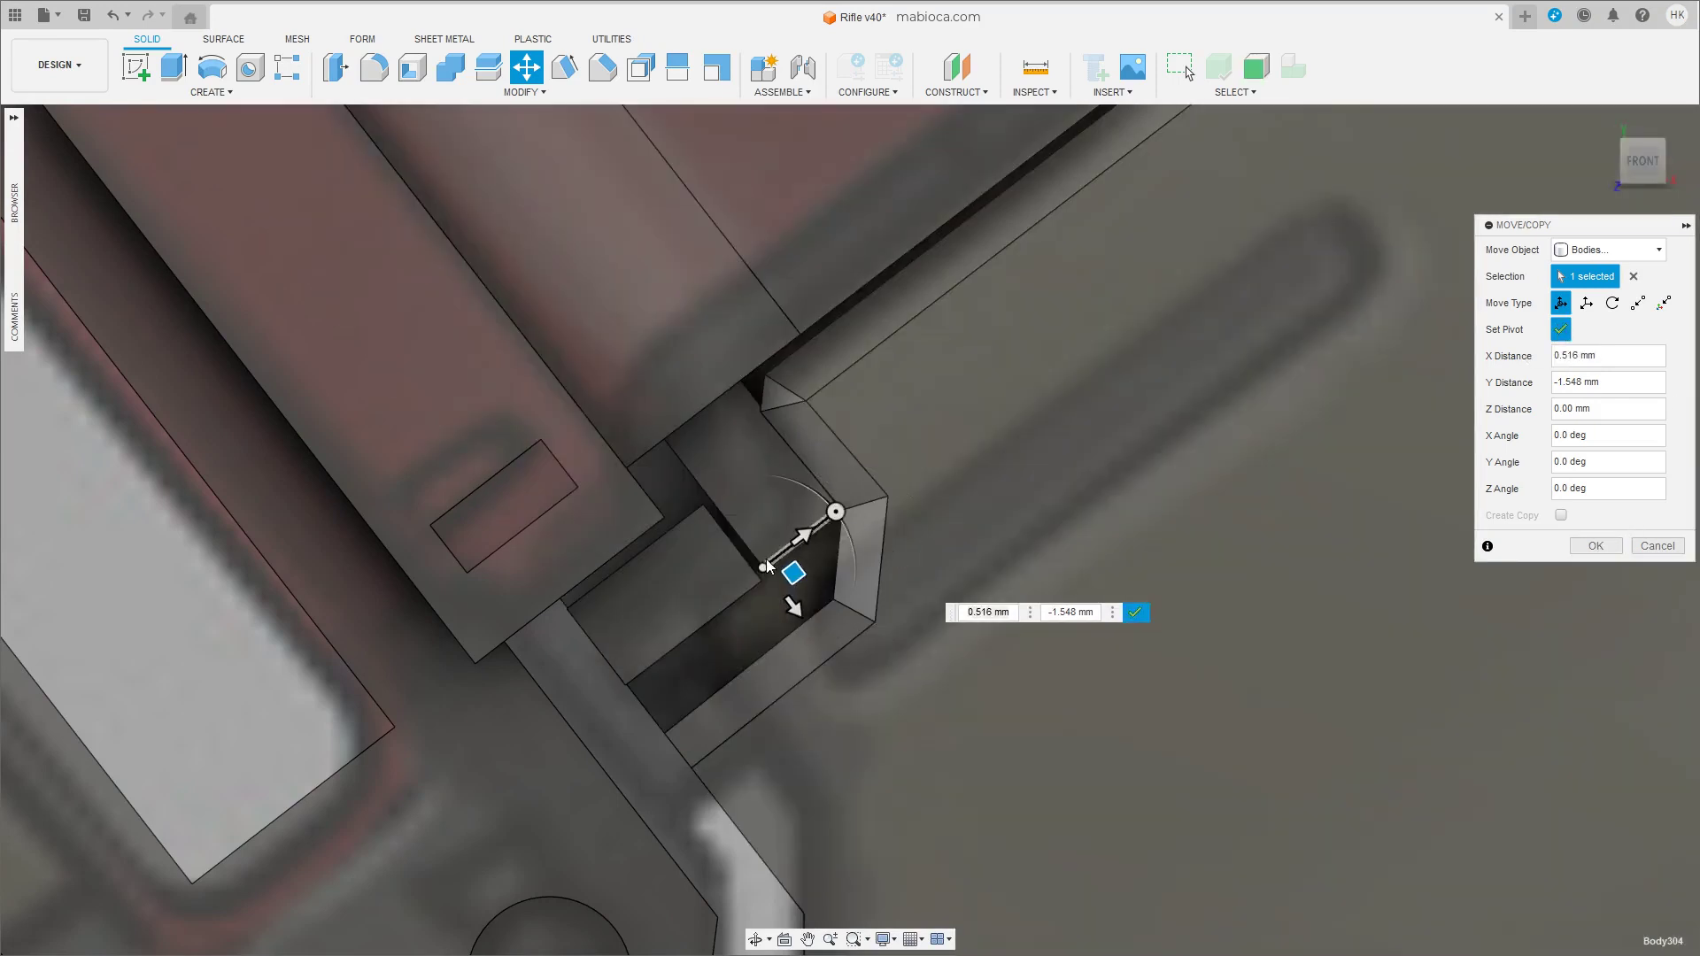
{"action": "scroll", "coordinate": [762, 577], "scroll_direction": "up", "scroll_amount": 2}
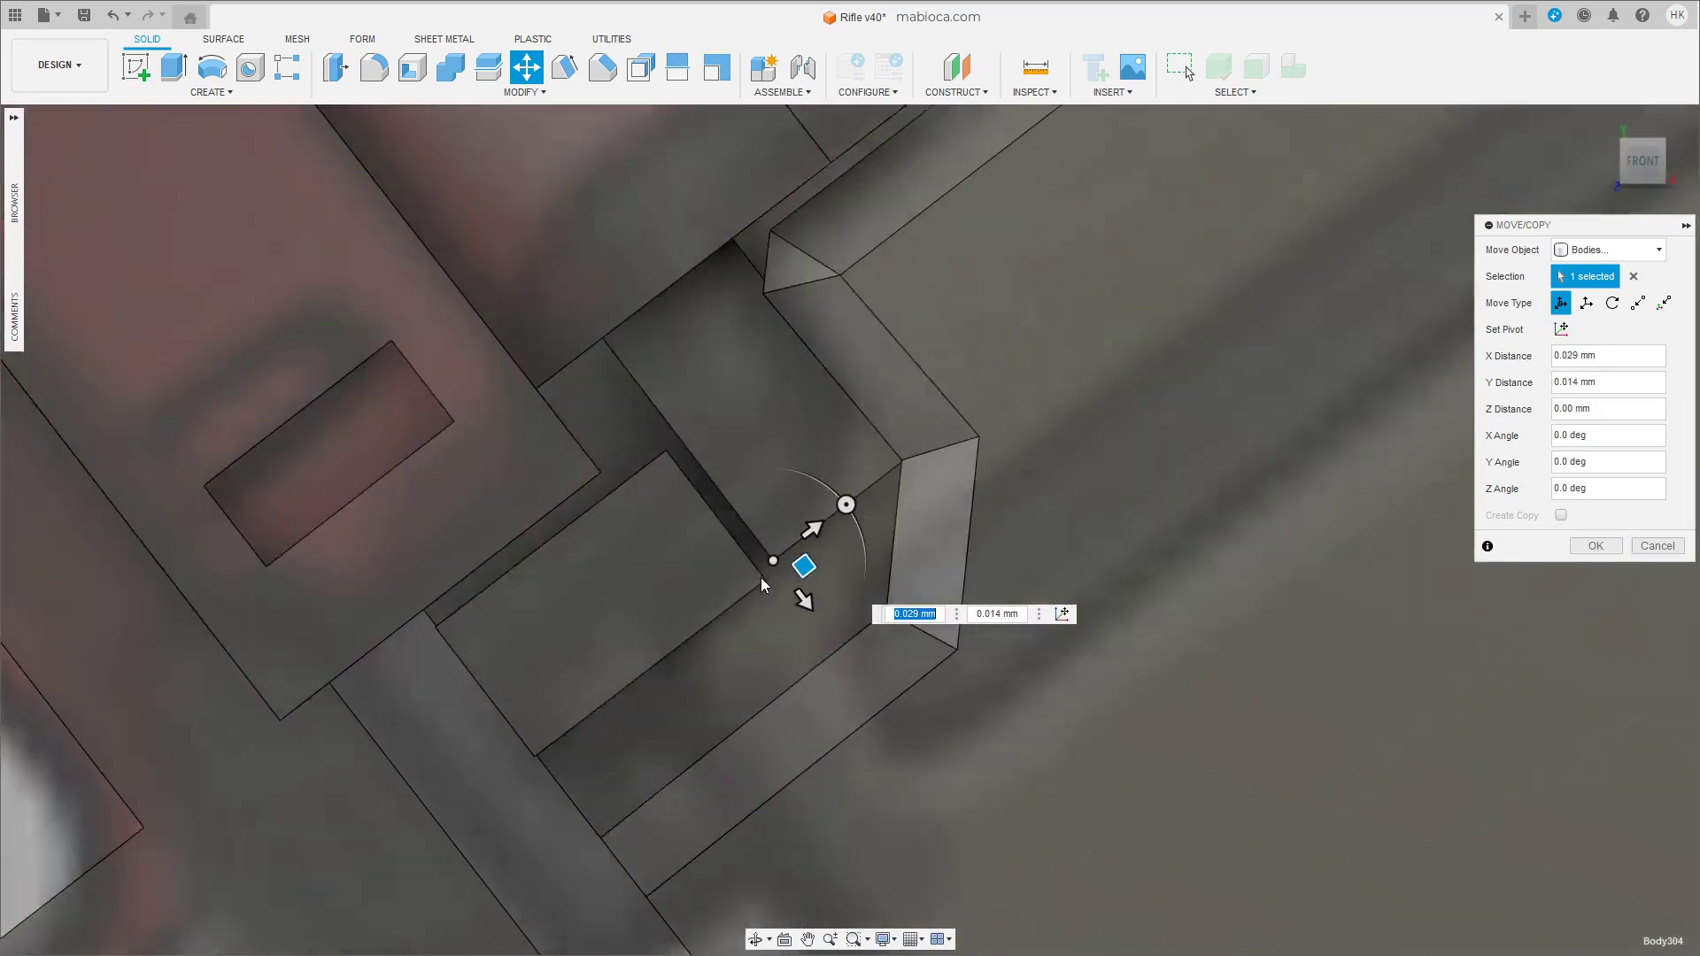
{"action": "scroll", "coordinate": [761, 578], "scroll_direction": "up", "scroll_amount": 3}
{"action": "left_click_drag", "start_coordinate": [808, 553], "coordinate": [786, 568]}
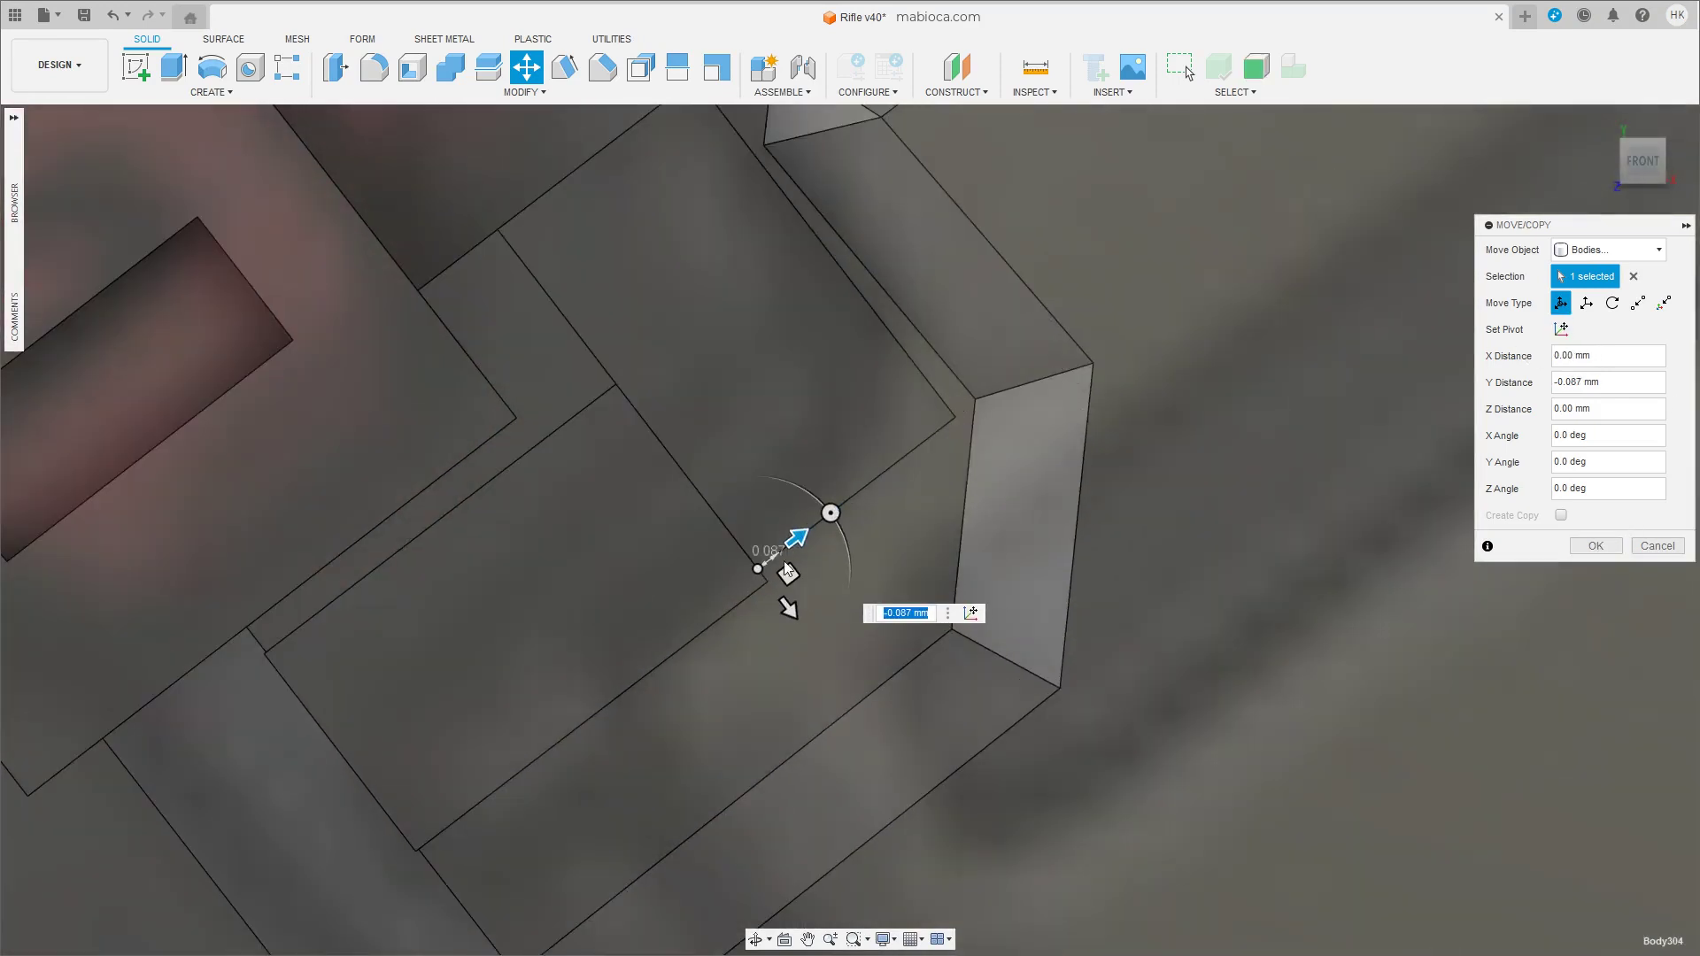
{"action": "scroll", "coordinate": [767, 589], "scroll_direction": "down", "scroll_amount": 1}
{"action": "middle_click_drag", "start_coordinate": [805, 408], "coordinate": [765, 560]}
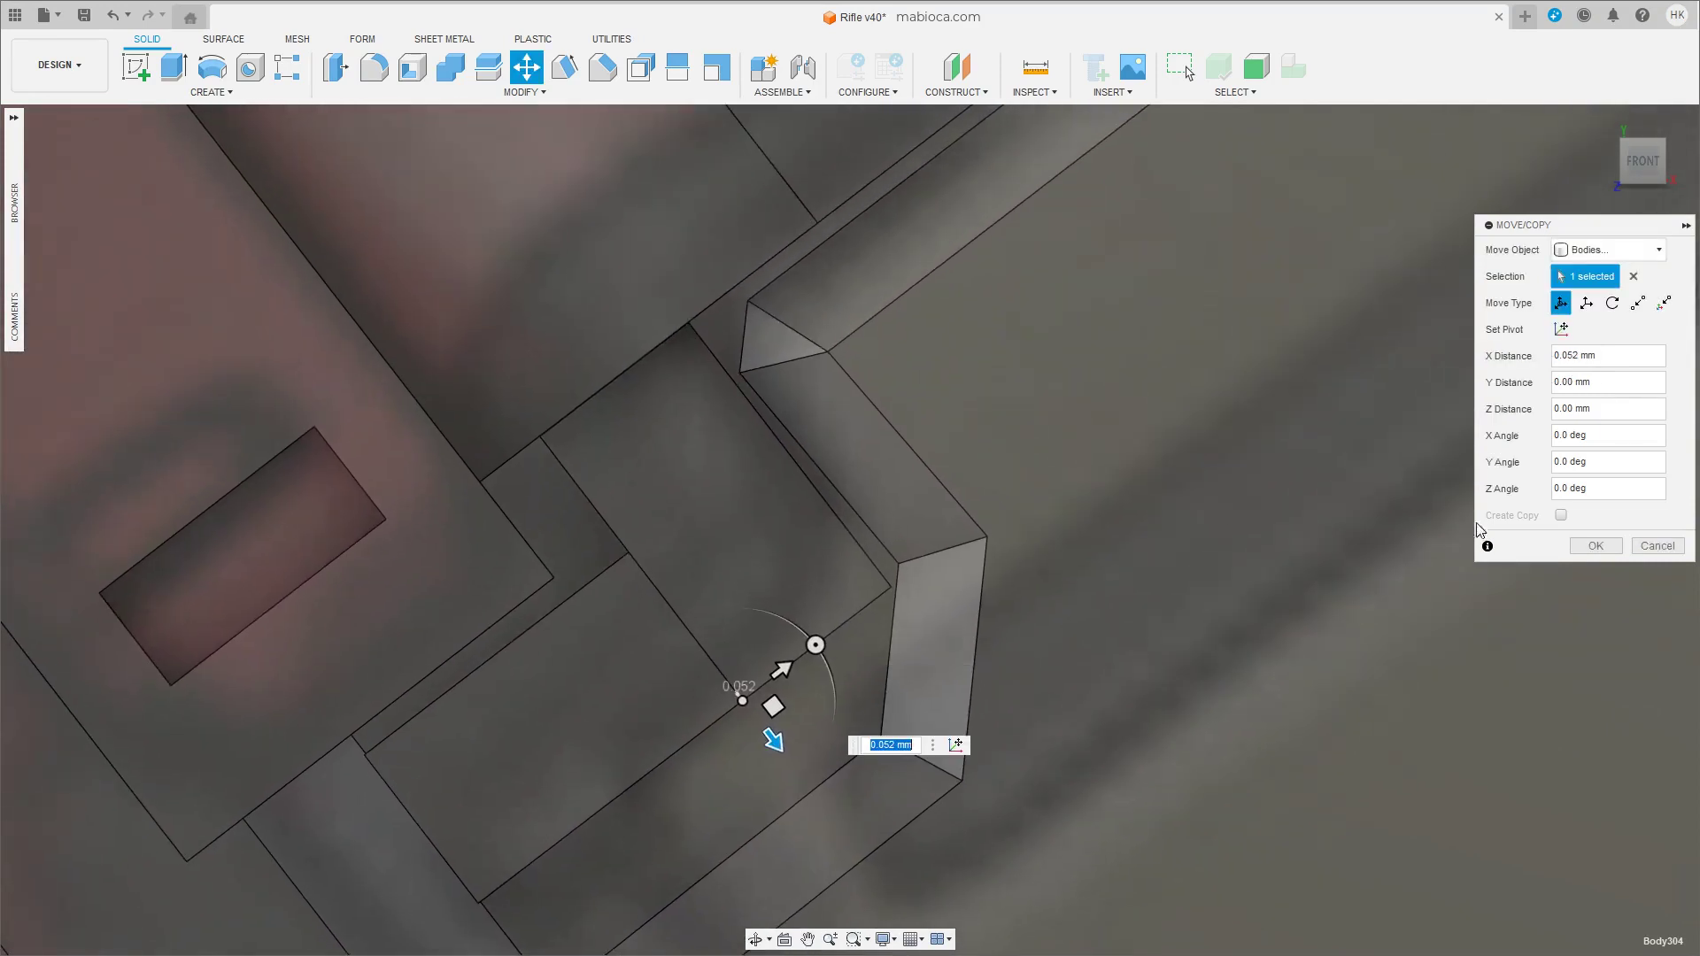
{"action": "left_click_drag", "start_coordinate": [780, 670], "coordinate": [761, 682]}
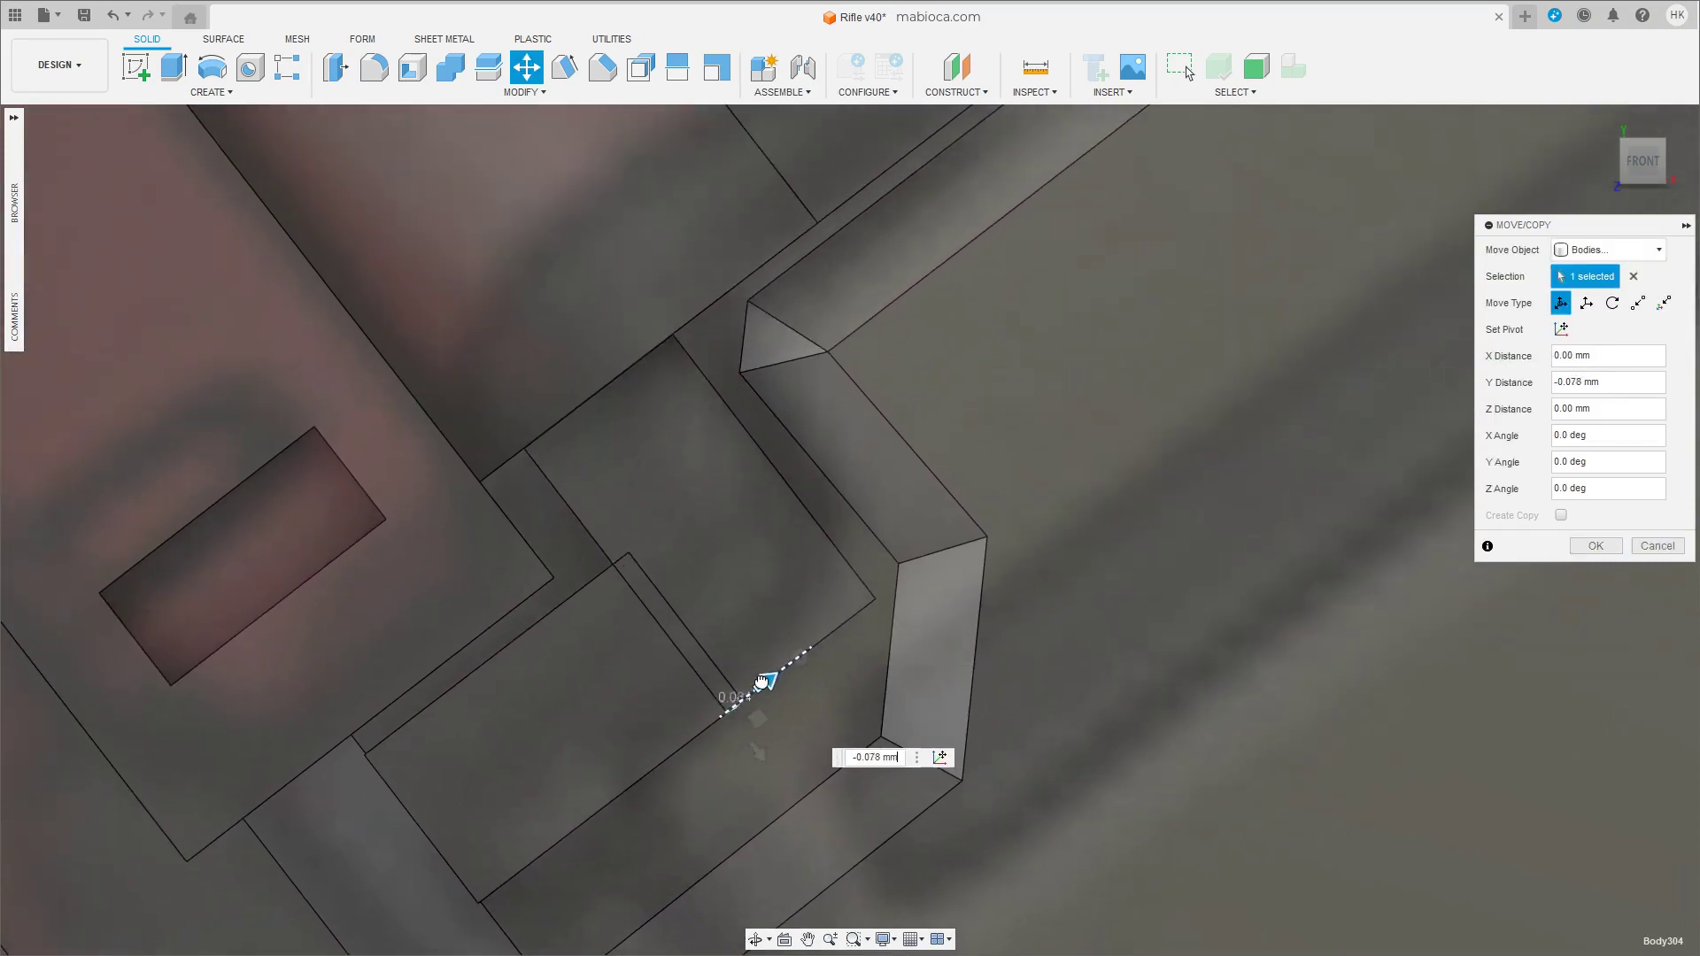
{"action": "left_click", "coordinate": [1595, 547]}
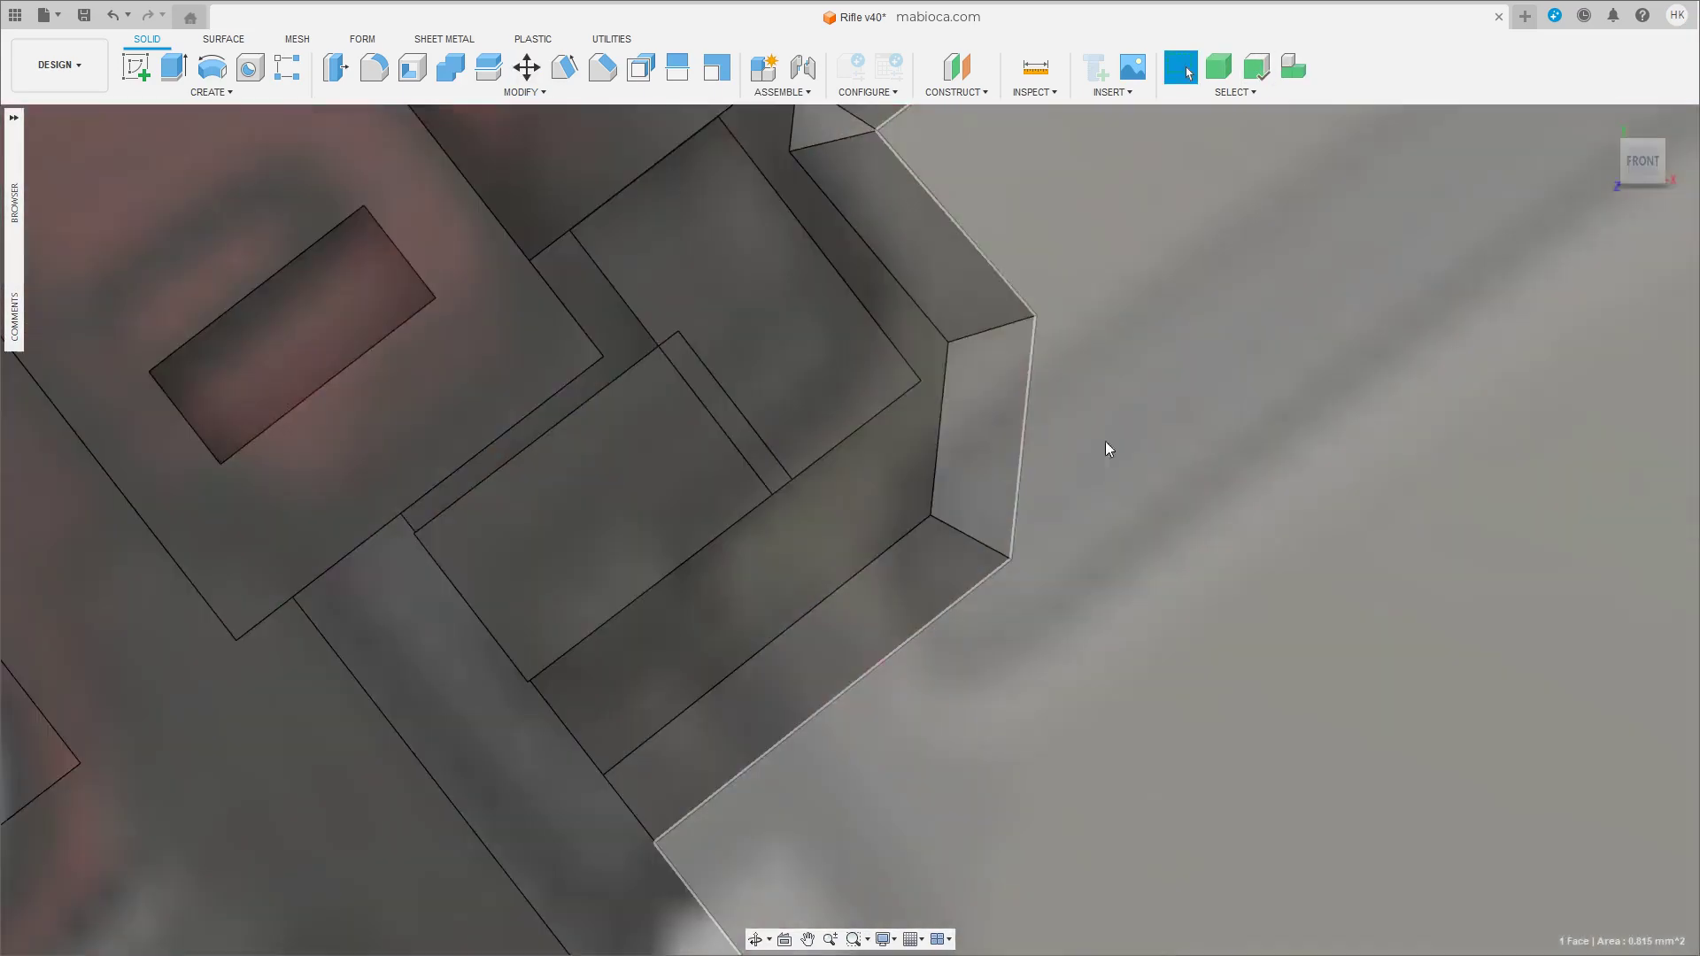
Push the latch block's end face out about 0.568 mm along Z.
{"action": "key", "text": "m"}
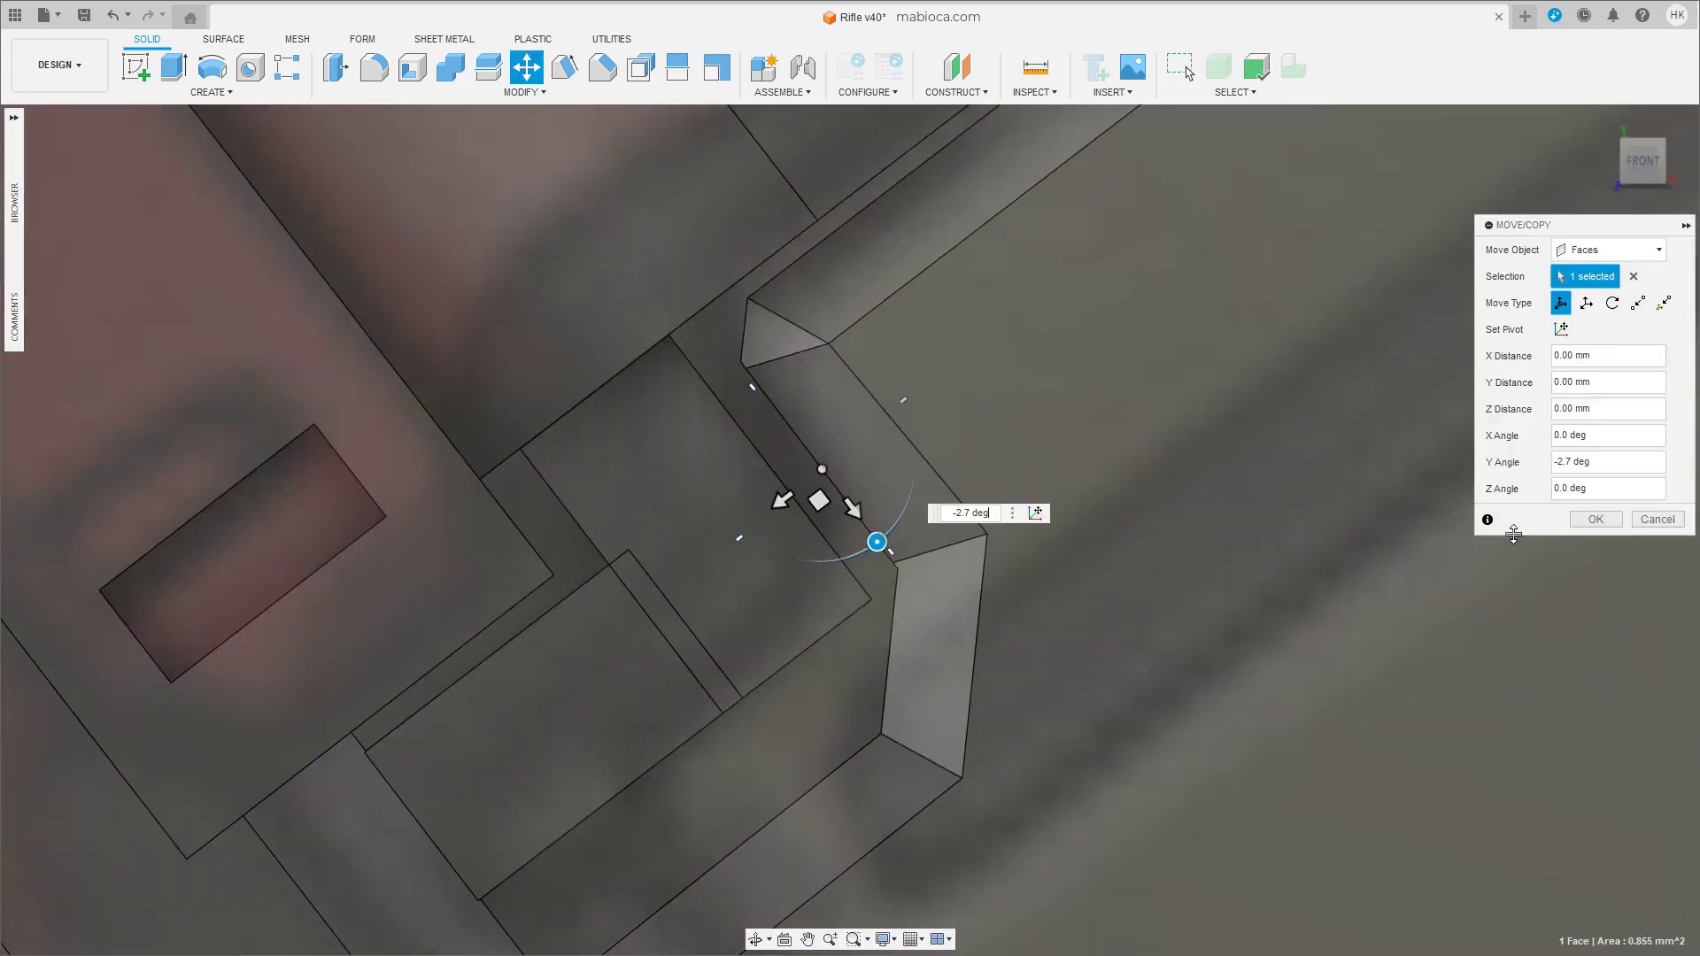
{"action": "key", "text": "Return"}
{"action": "scroll", "coordinate": [1073, 586], "scroll_direction": "down", "scroll_amount": 3}
{"action": "left_click", "coordinate": [806, 549]}
{"action": "scroll", "coordinate": [800, 608], "scroll_direction": "up", "scroll_amount": 2}
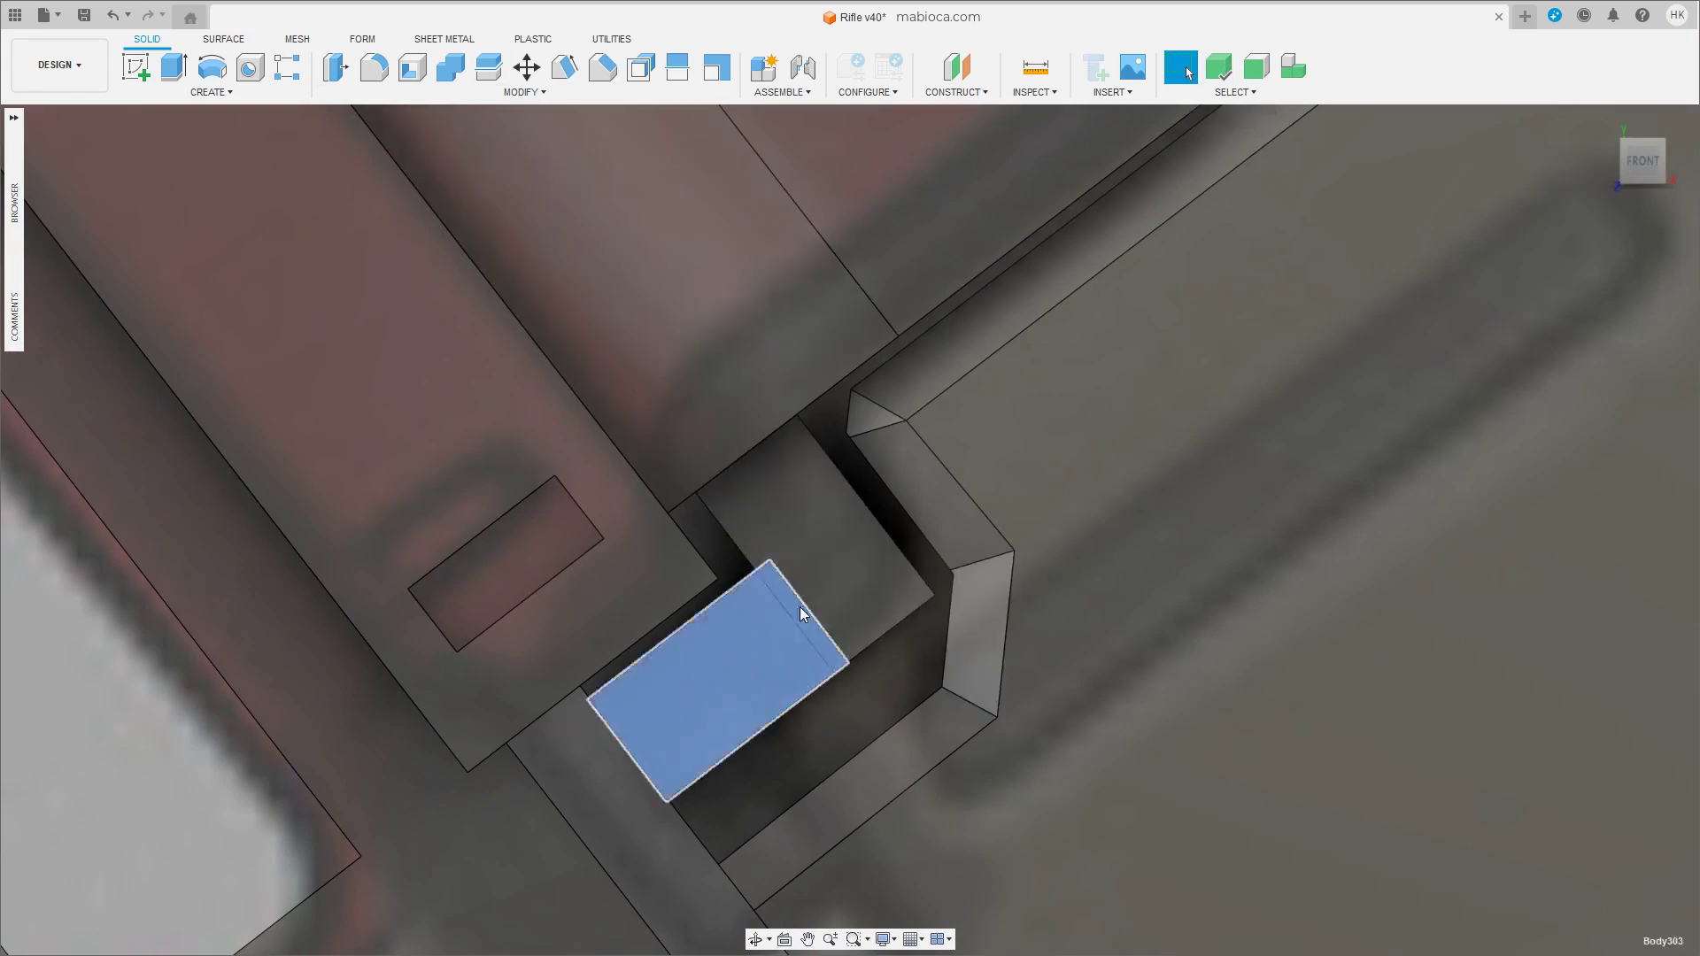
{"action": "key", "text": "m"}
{"action": "key", "text": "Return"}
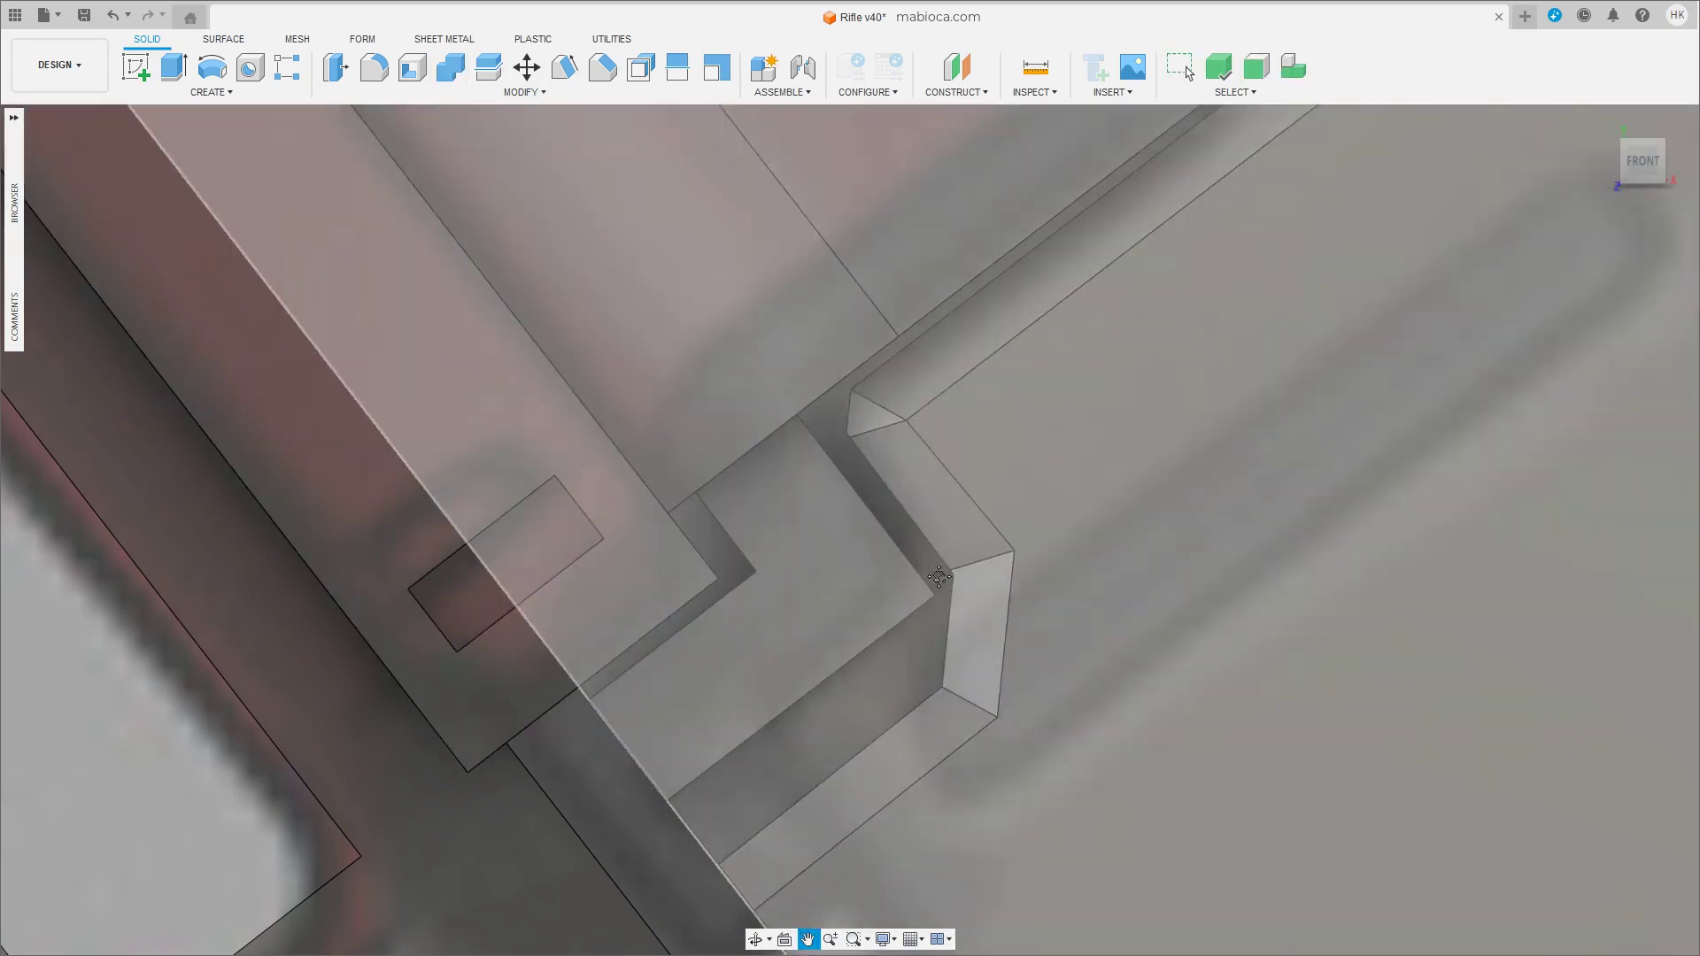
{"action": "middle_click_drag", "start_coordinate": [938, 577], "coordinate": [976, 464]}
{"action": "scroll", "coordinate": [976, 464], "scroll_direction": "down", "scroll_amount": 3}
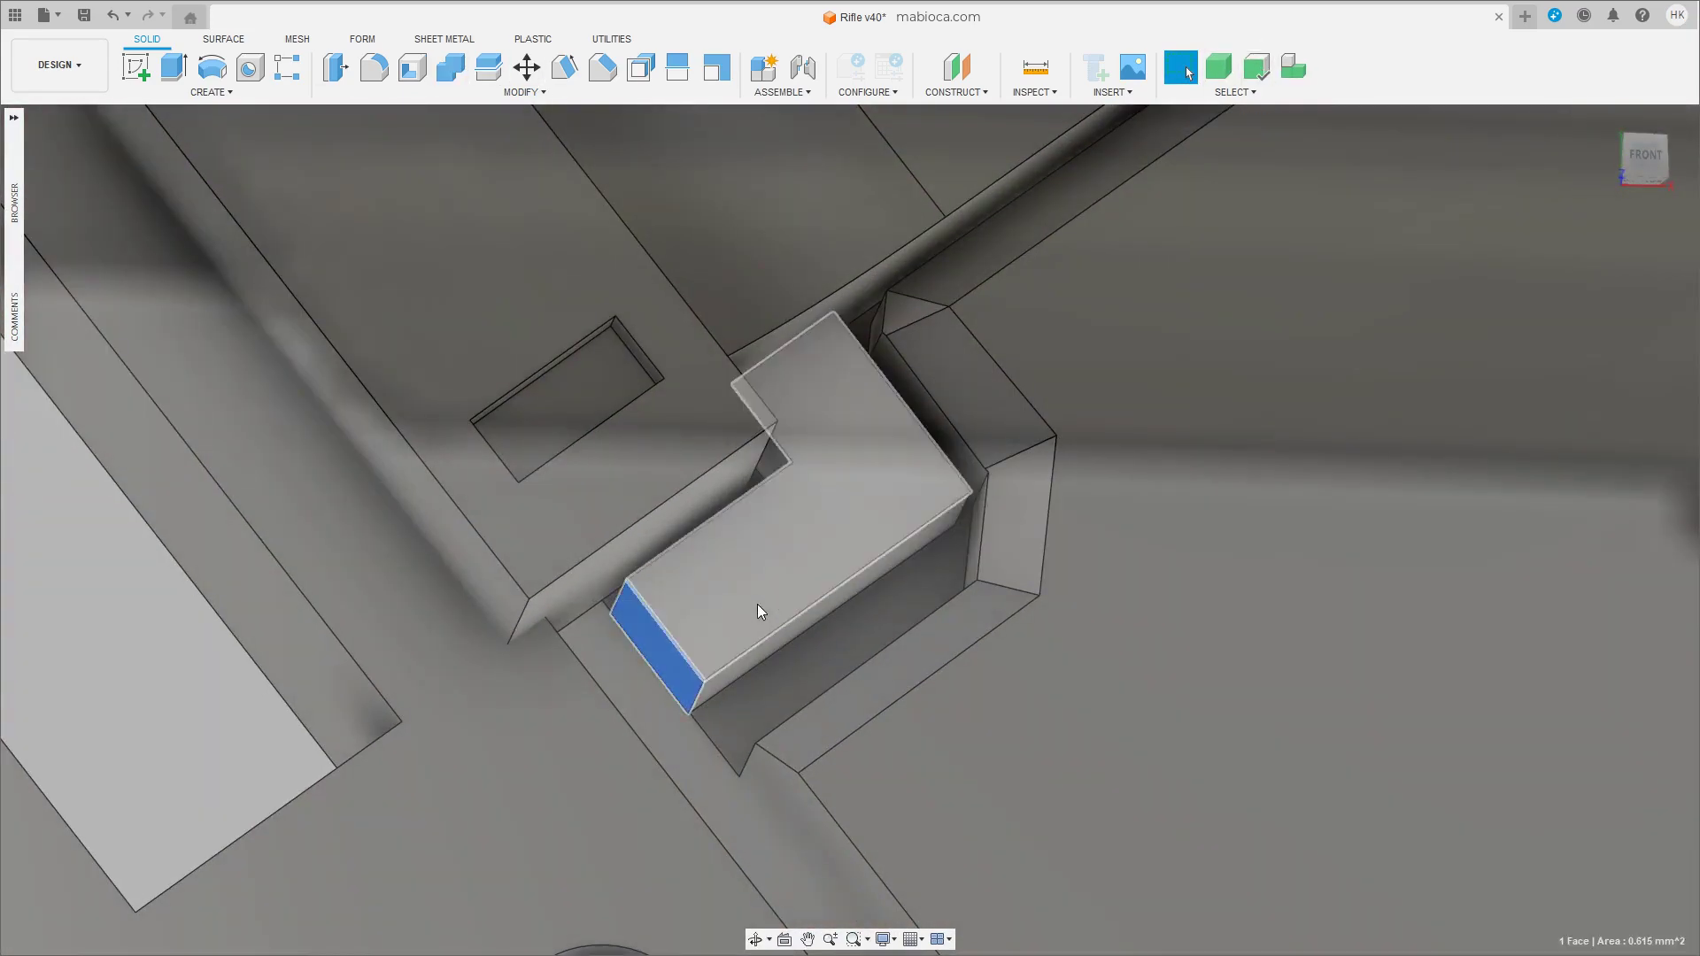
{"action": "key", "text": "m"}
{"action": "scroll", "coordinate": [802, 551], "scroll_direction": "up", "scroll_amount": 3}
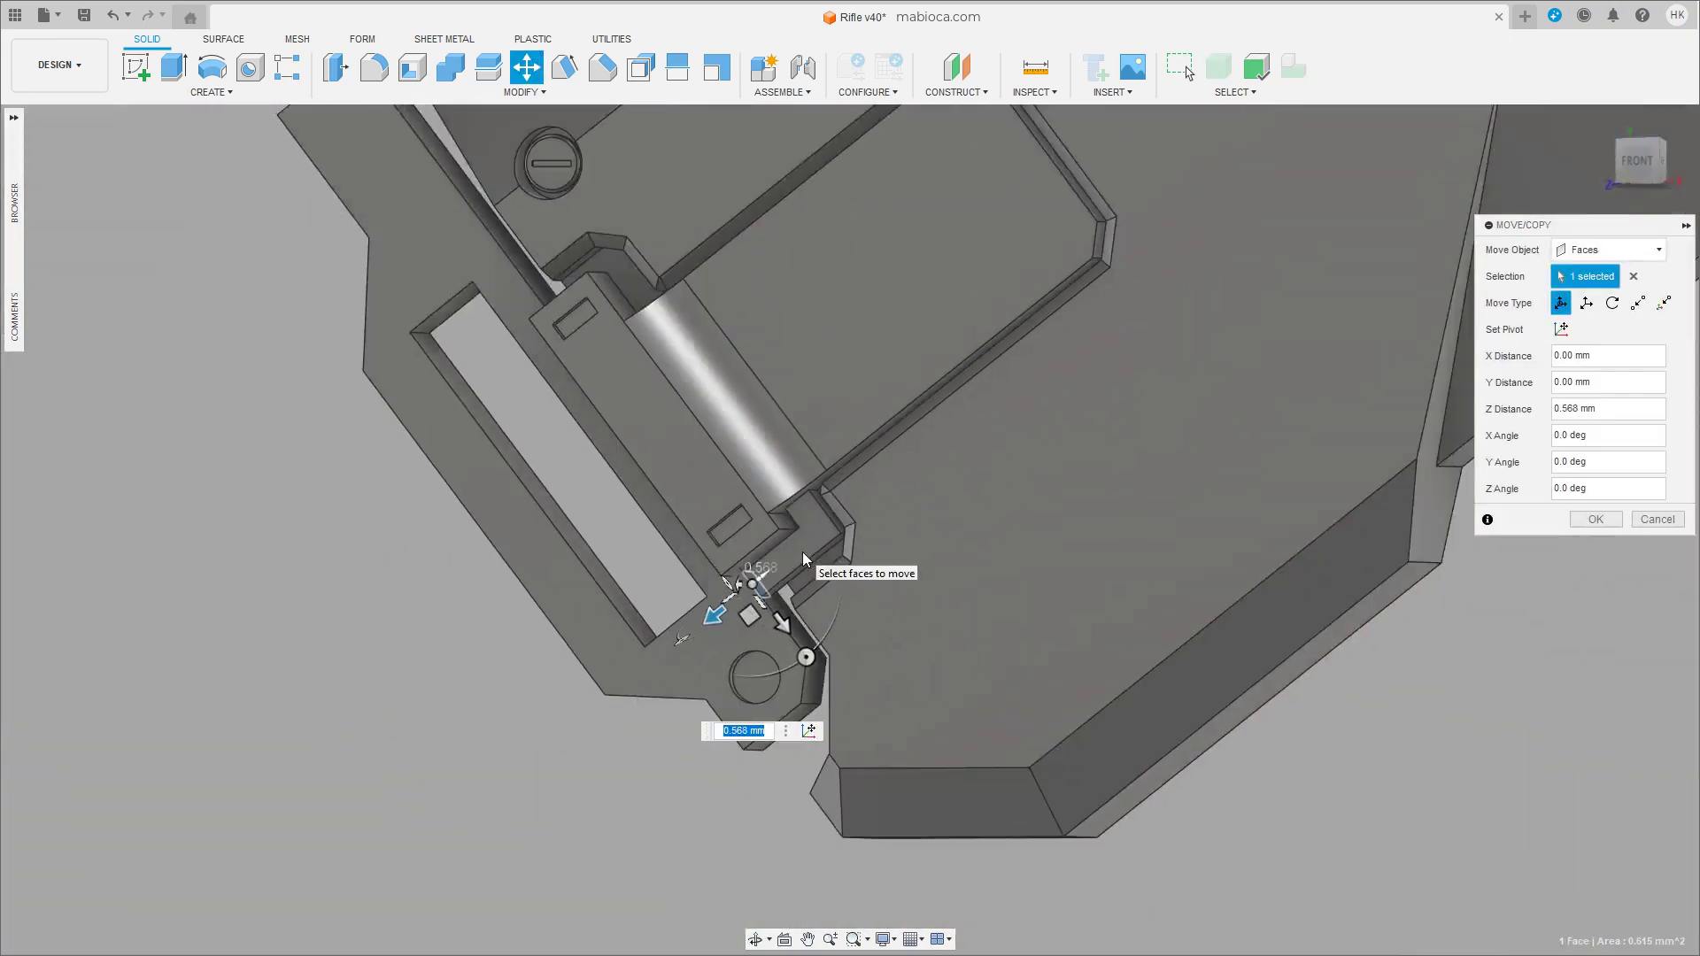
{"action": "mouse_move", "coordinate": [802, 551]}
{"action": "middle_mouse_down", "text": "shift"}
{"action": "mouse_move", "coordinate": [602, 620]}
{"action": "mouse_move", "coordinate": [971, 625]}
{"action": "mouse_move", "coordinate": [999, 692]}
{"action": "middle_mouse_up", "text": "shift"}
{"action": "key", "text": "Return"}
{"action": "scroll", "coordinate": [999, 692], "scroll_direction": "up", "scroll_amount": 3}
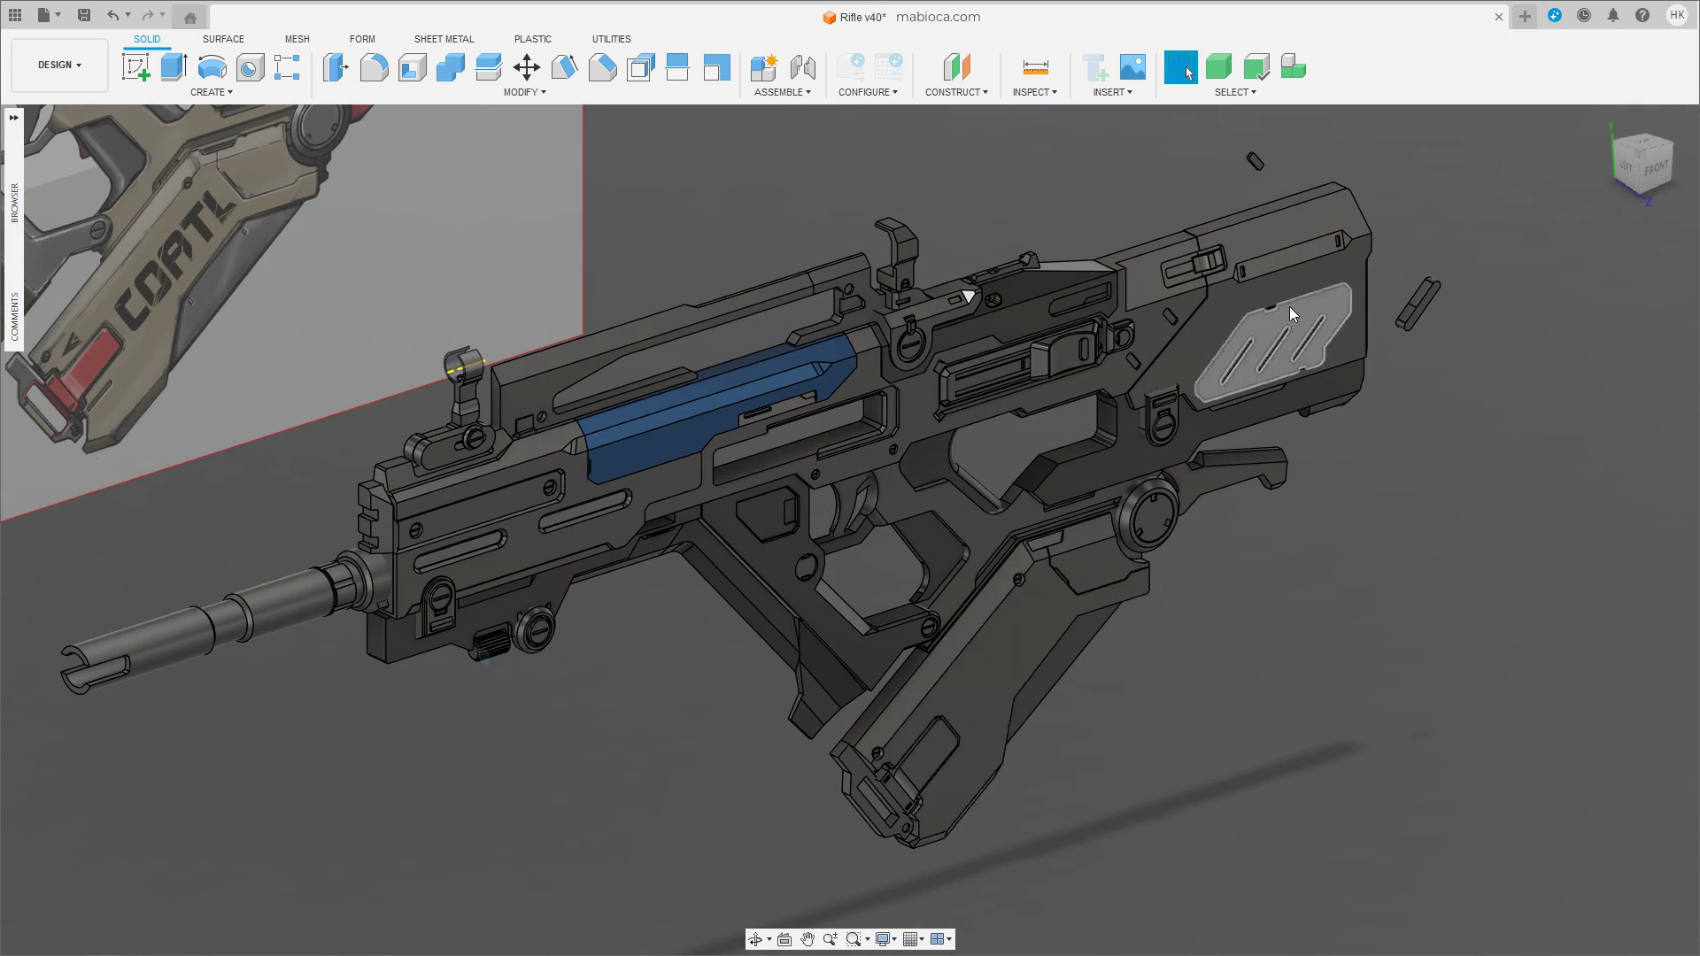
Fillet the left and right end edges of the rear slotted panel with a 5 mm radius.
{"action": "scroll", "coordinate": [1290, 310], "scroll_direction": "up", "scroll_amount": 5}
{"action": "middle_click_drag", "start_coordinate": [1290, 311], "coordinate": [593, 631], "text": "shift"}
{"action": "scroll", "coordinate": [593, 630], "scroll_direction": "up", "scroll_amount": 2}
{"action": "scroll", "coordinate": [677, 678], "scroll_direction": "up", "scroll_amount": 6}
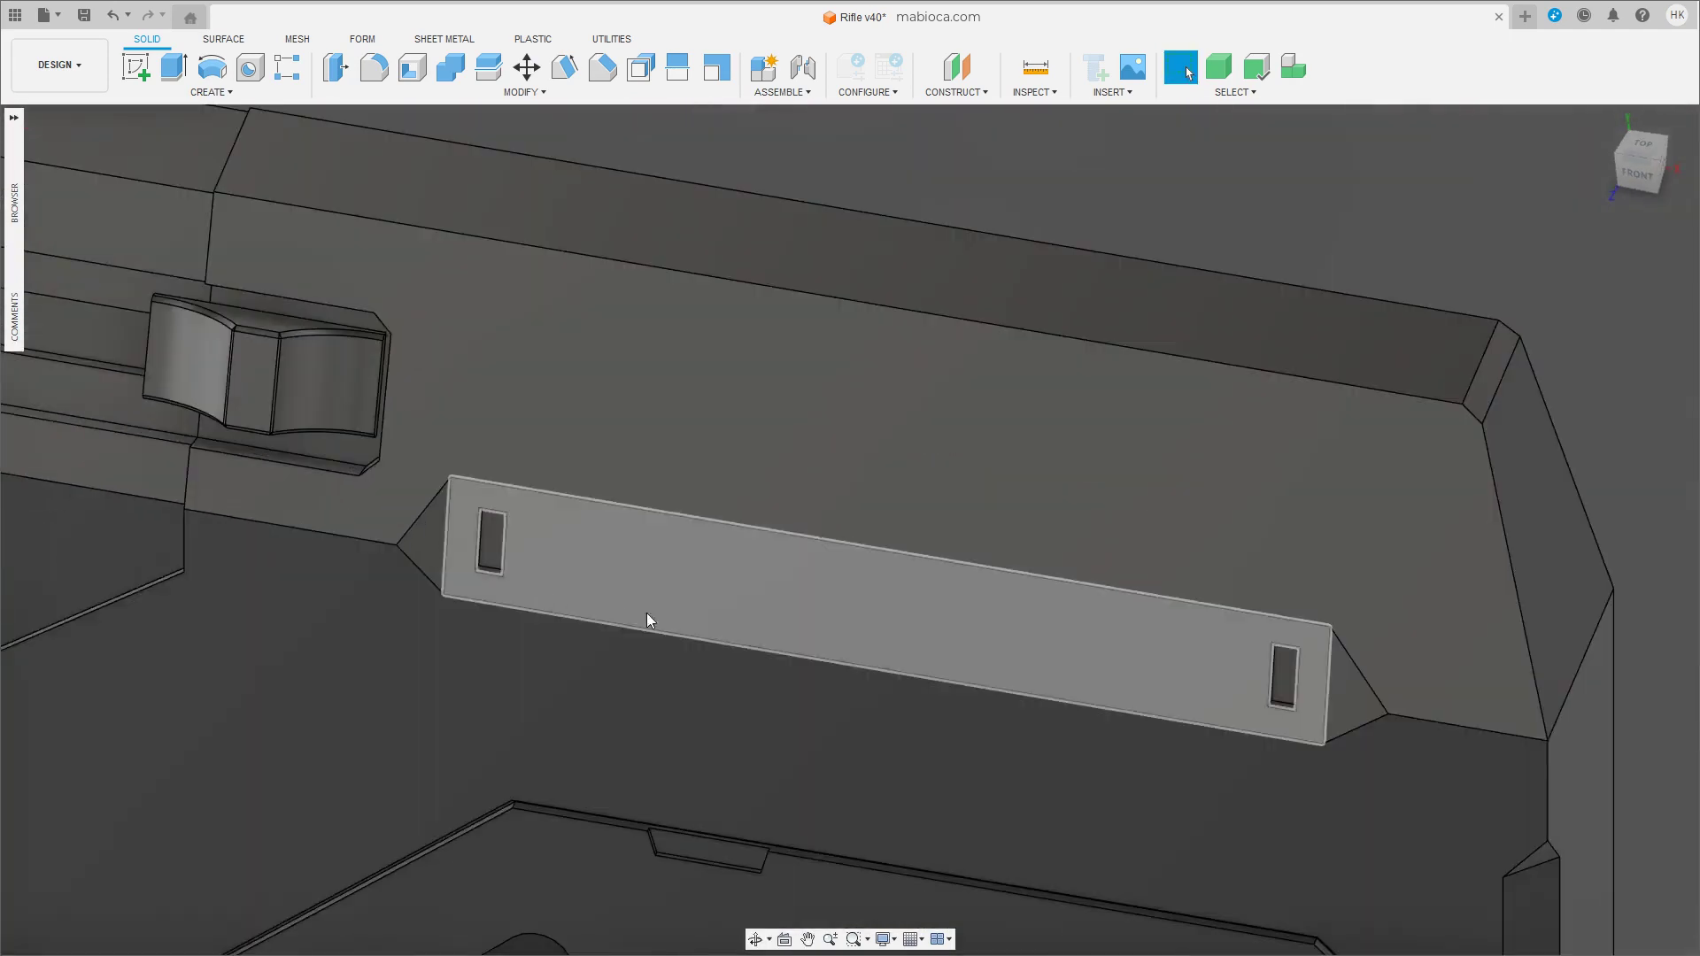
{"action": "key", "text": "f"}
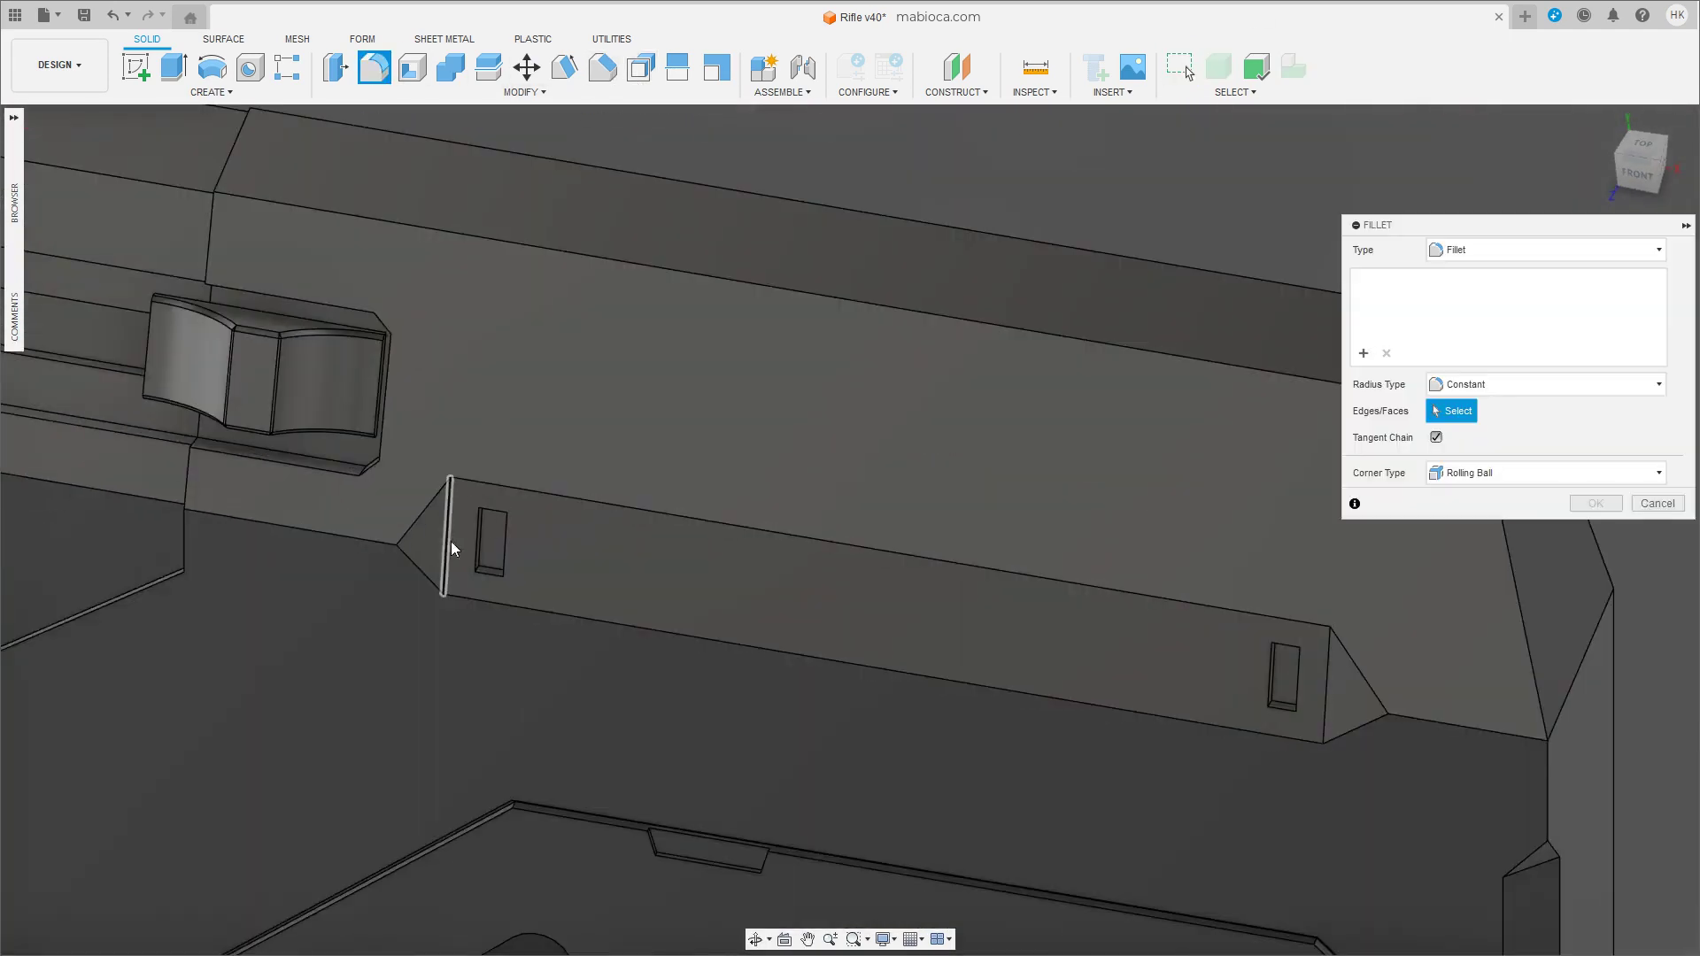
{"action": "left_click", "coordinate": [448, 542]}
{"action": "left_click", "coordinate": [1324, 680]}
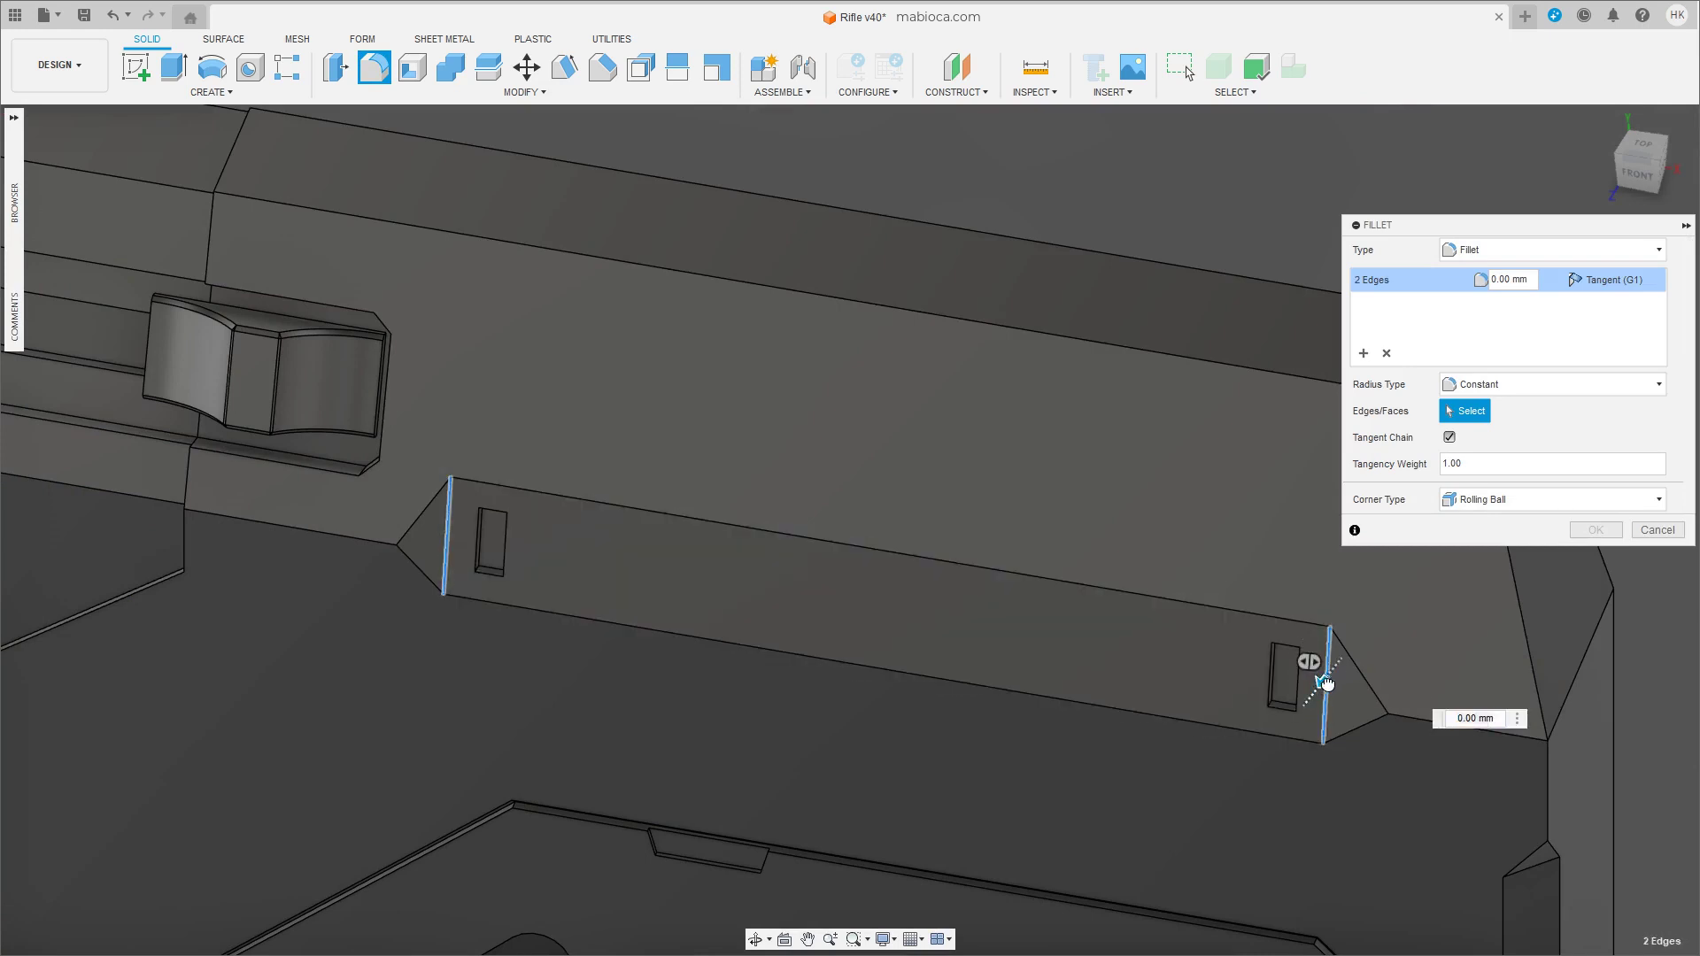
{"action": "left_click_drag", "start_coordinate": [1320, 692], "coordinate": [1326, 690]}
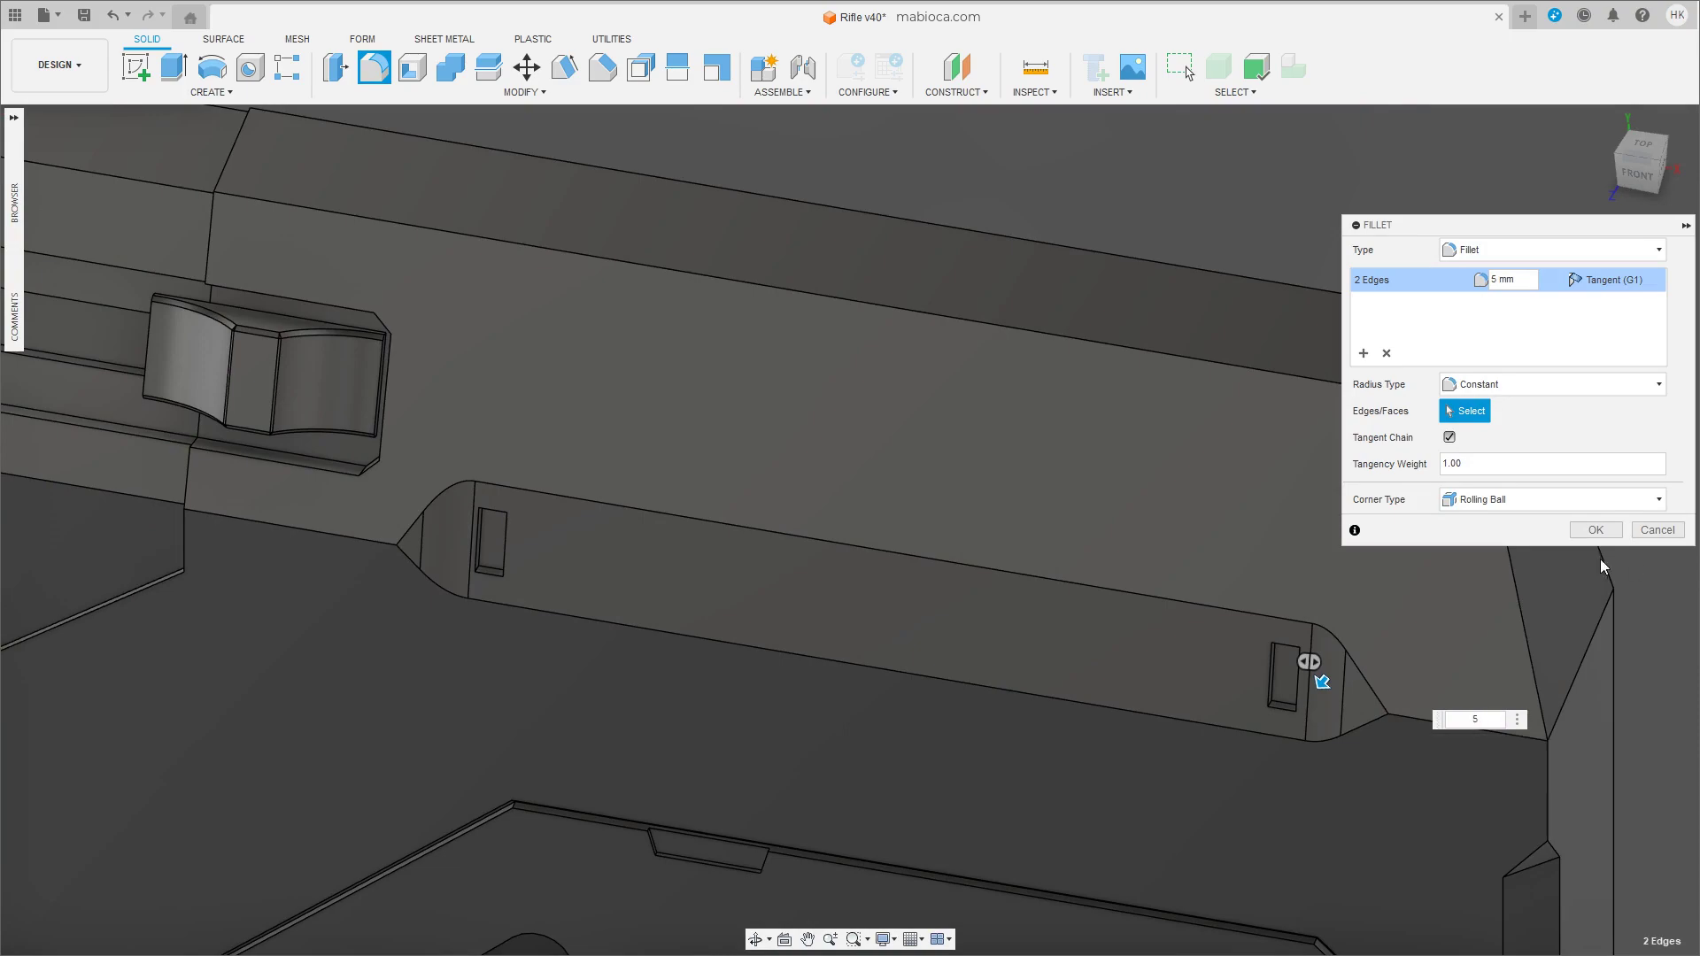
{"action": "left_click", "coordinate": [1595, 530]}
{"action": "scroll", "coordinate": [1226, 671], "scroll_direction": "down", "scroll_amount": 5}
{"action": "scroll", "coordinate": [1014, 639], "scroll_direction": "up", "scroll_amount": 3}
{"action": "mouse_move", "coordinate": [1014, 620]}
{"action": "middle_mouse_down"}
{"action": "mouse_move", "coordinate": [1013, 639]}
{"action": "mouse_move", "coordinate": [795, 598]}
{"action": "middle_mouse_up"}
{"action": "scroll", "coordinate": [795, 598], "scroll_direction": "up", "scroll_amount": 3}
Switch visual styles to inspect the rifle's hidden internal edges in a close-up.
{"action": "left_click", "coordinate": [890, 939]}
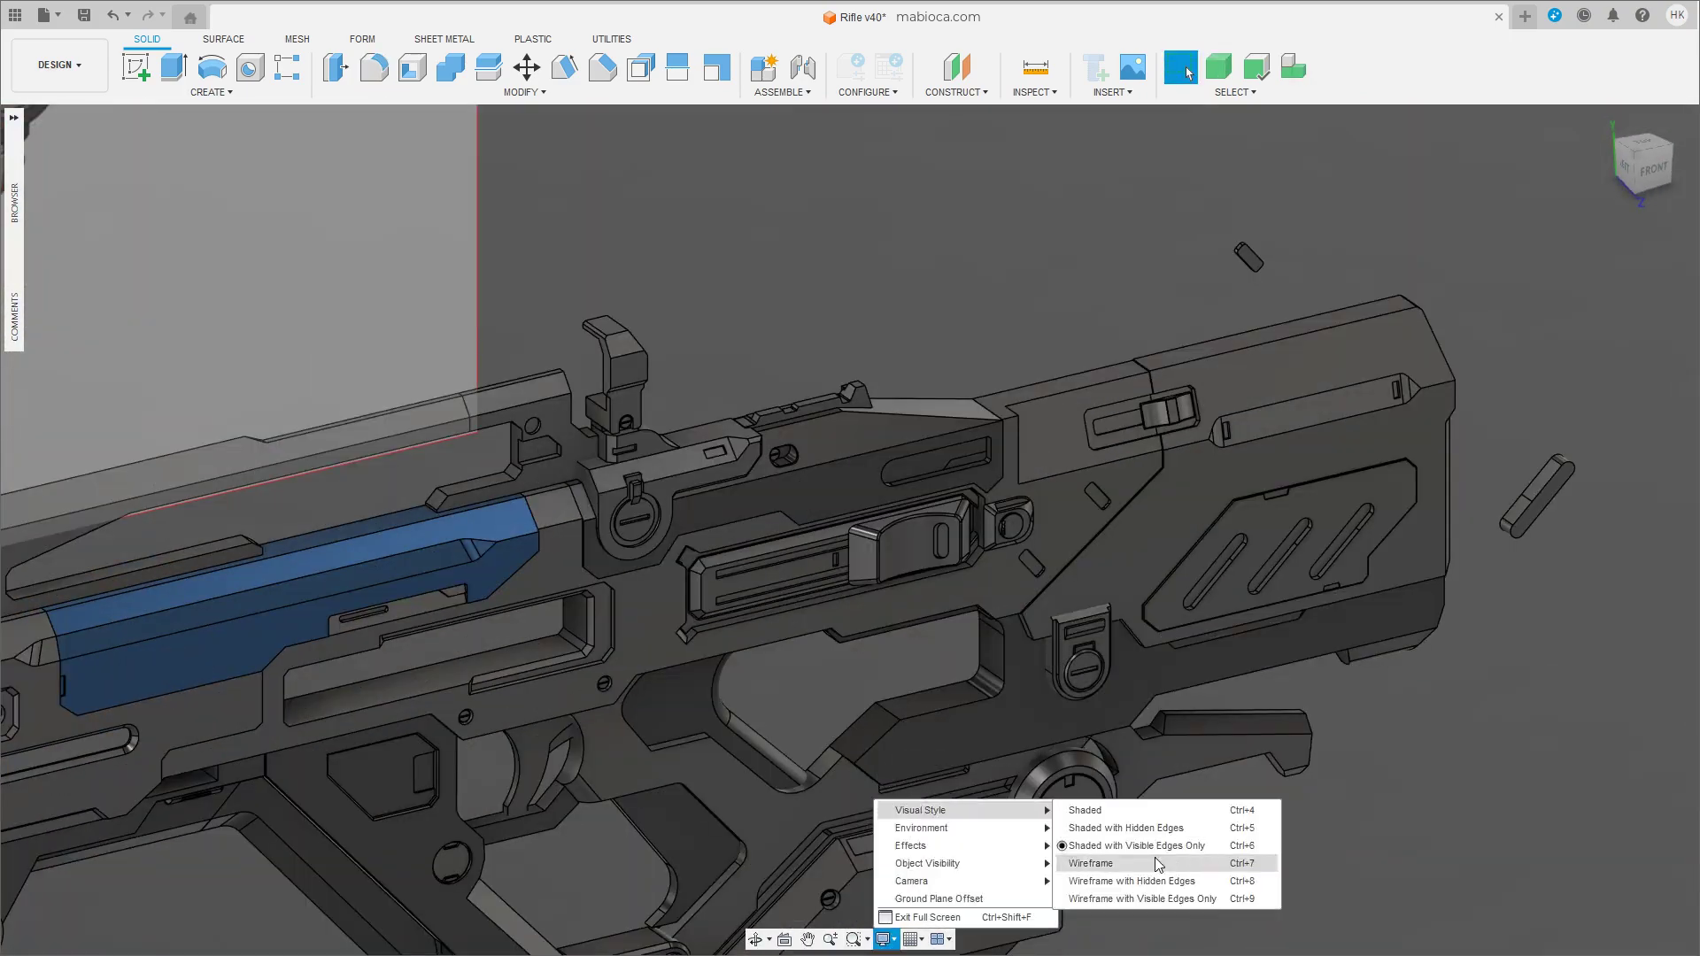
{"action": "left_click", "coordinate": [1107, 811]}
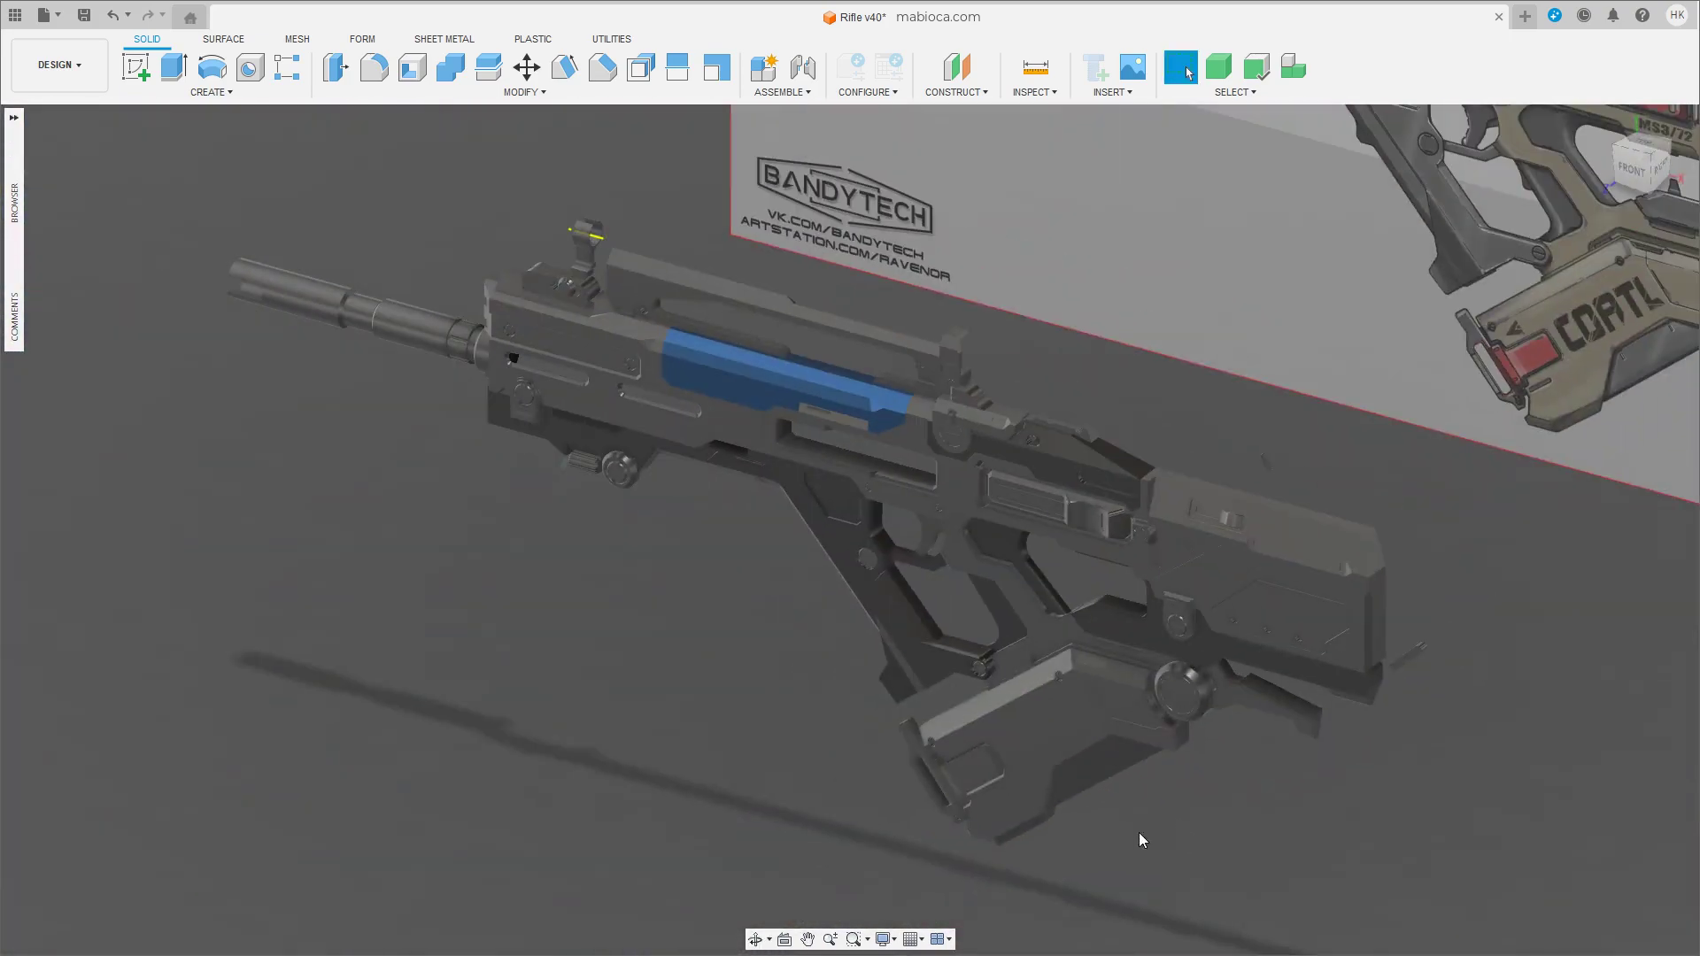
{"action": "left_click", "coordinate": [896, 940]}
{"action": "left_click", "coordinate": [1129, 830]}
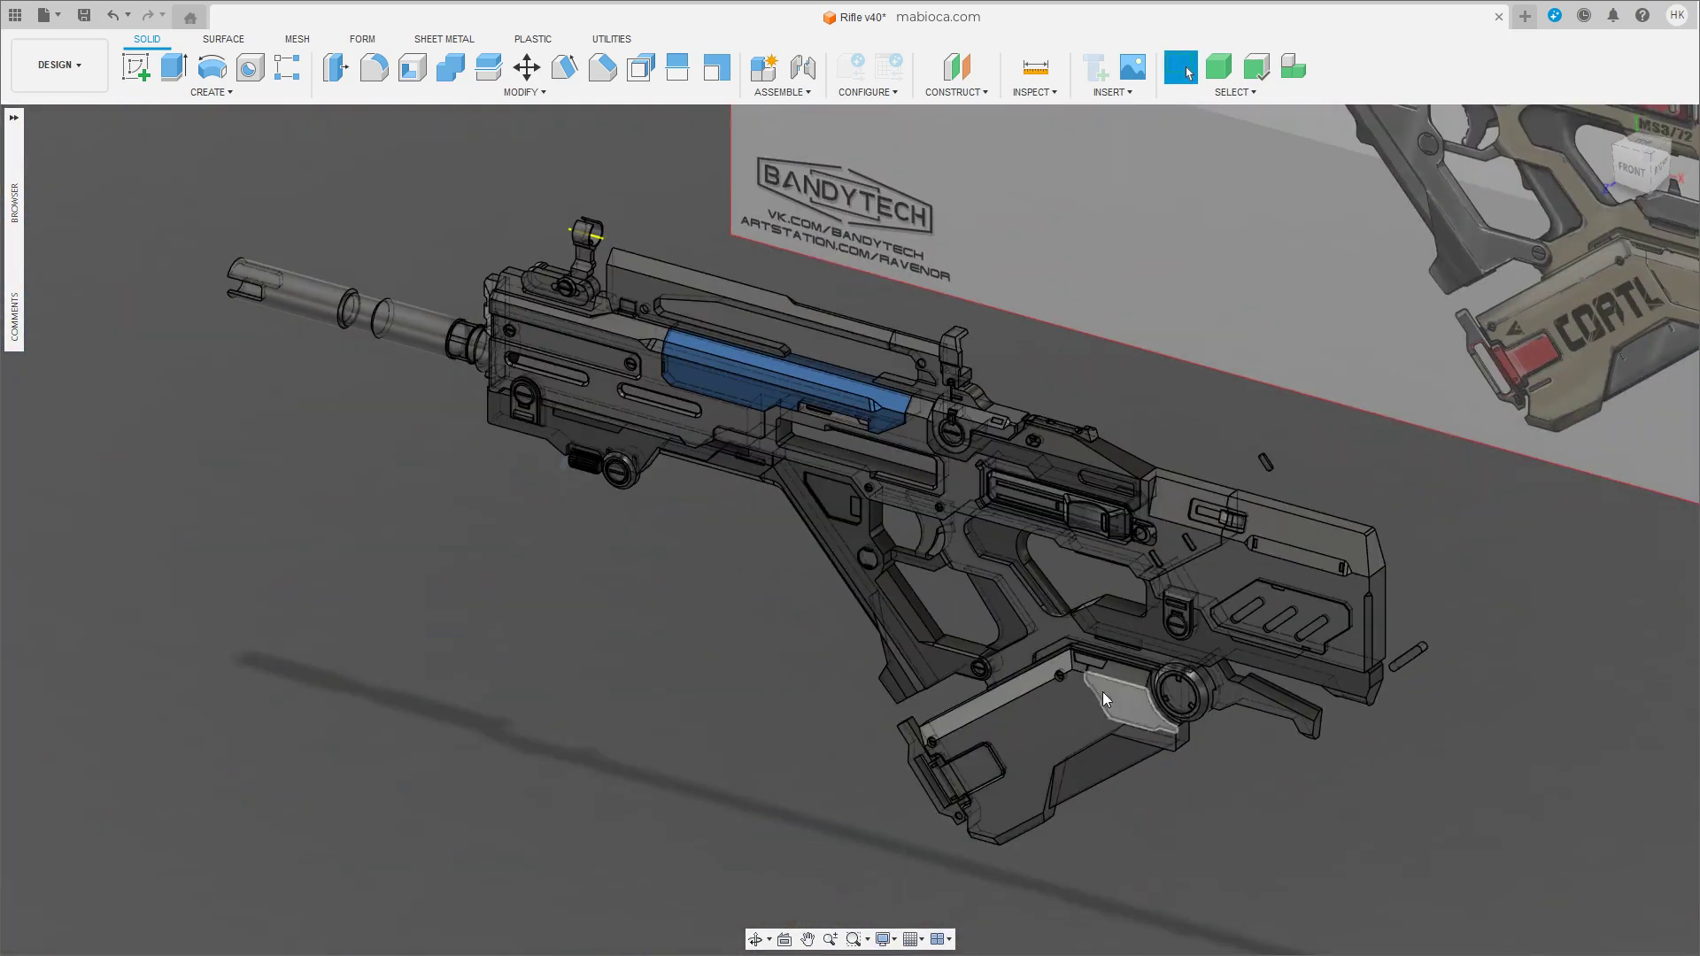
{"action": "left_click", "coordinate": [910, 939]}
{"action": "left_click", "coordinate": [1097, 795]}
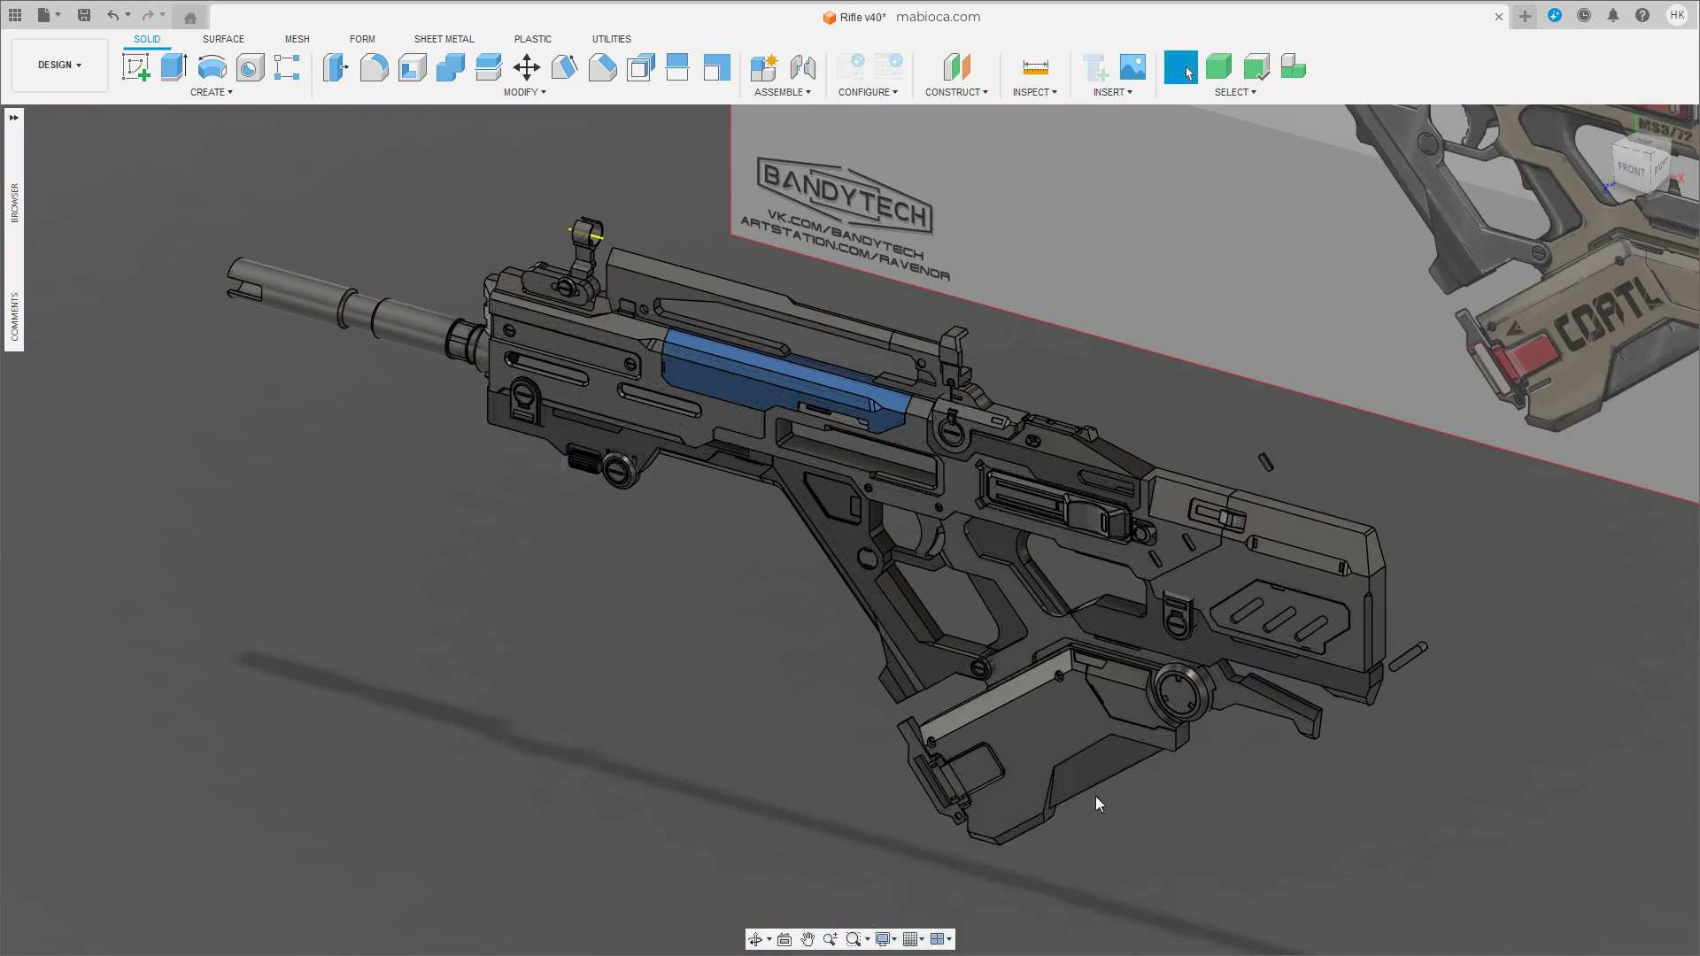
{"action": "scroll", "coordinate": [1098, 726], "scroll_direction": "up", "scroll_amount": 5}
{"action": "middle_click_drag", "start_coordinate": [1100, 666], "coordinate": [1003, 608], "text": "shift"}
{"action": "scroll", "coordinate": [1006, 602], "scroll_direction": "up", "scroll_amount": 3}
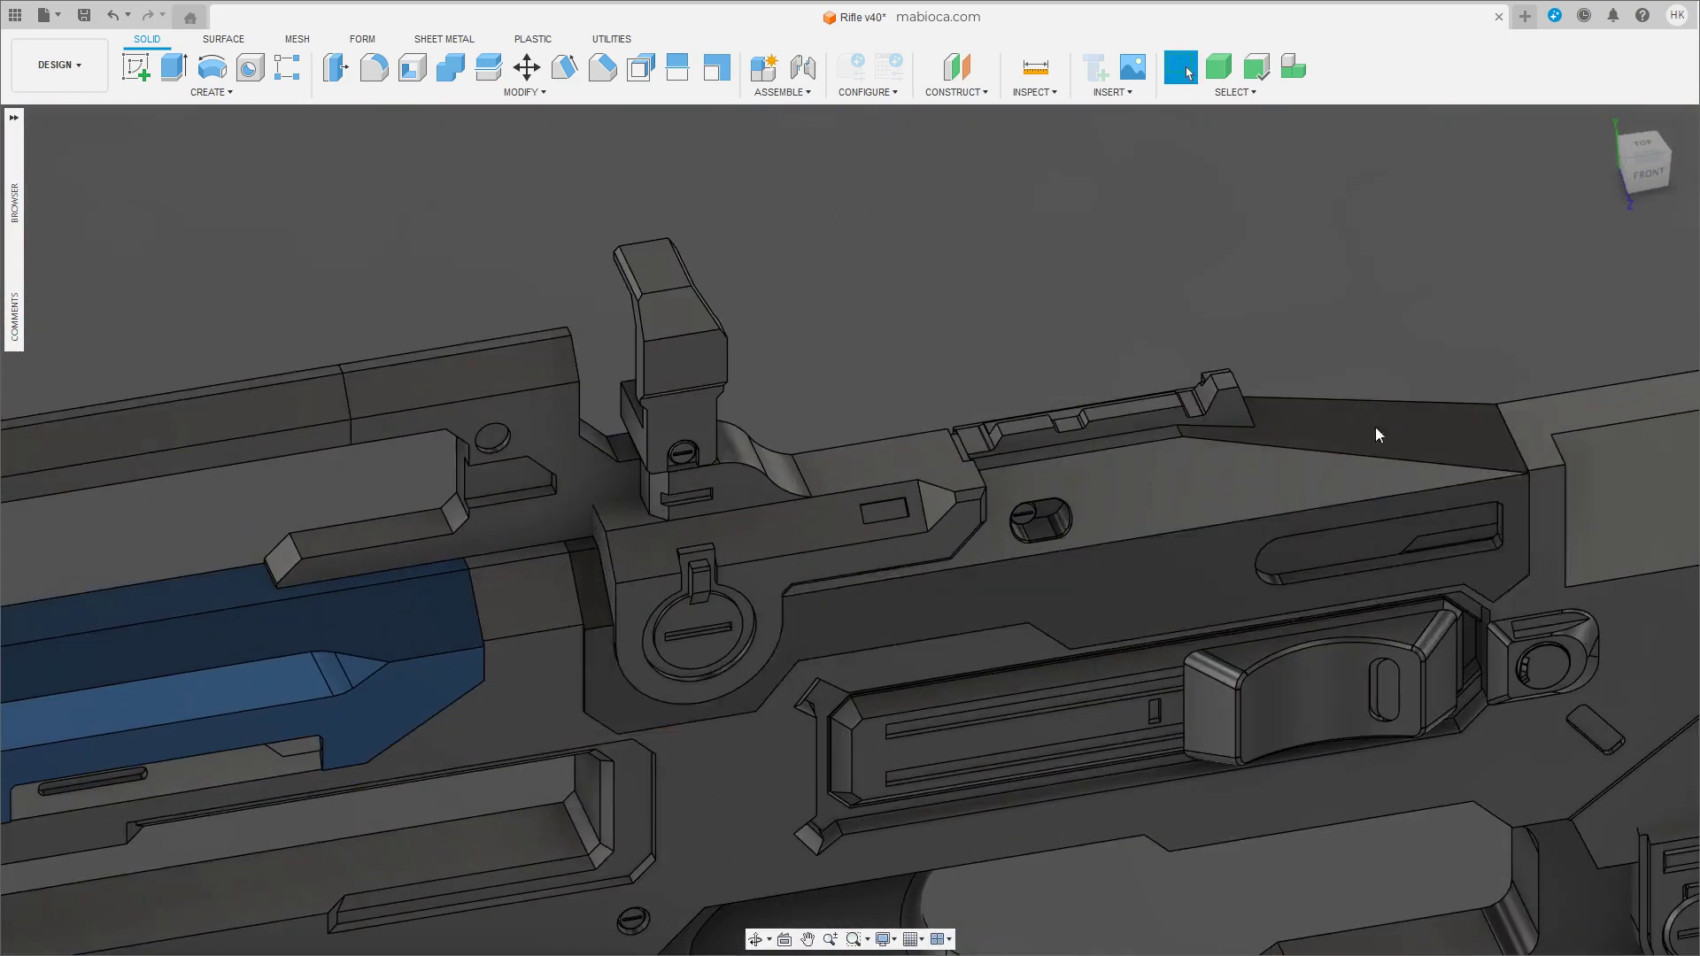
{"action": "scroll", "coordinate": [974, 566], "scroll_direction": "down", "scroll_amount": 3}
{"action": "scroll", "coordinate": [941, 529], "scroll_direction": "up", "scroll_amount": 2}
Save the design as the new version Rifle v41.
{"action": "key", "text": "ctrl+s"}
{"action": "key", "text": "Return"}
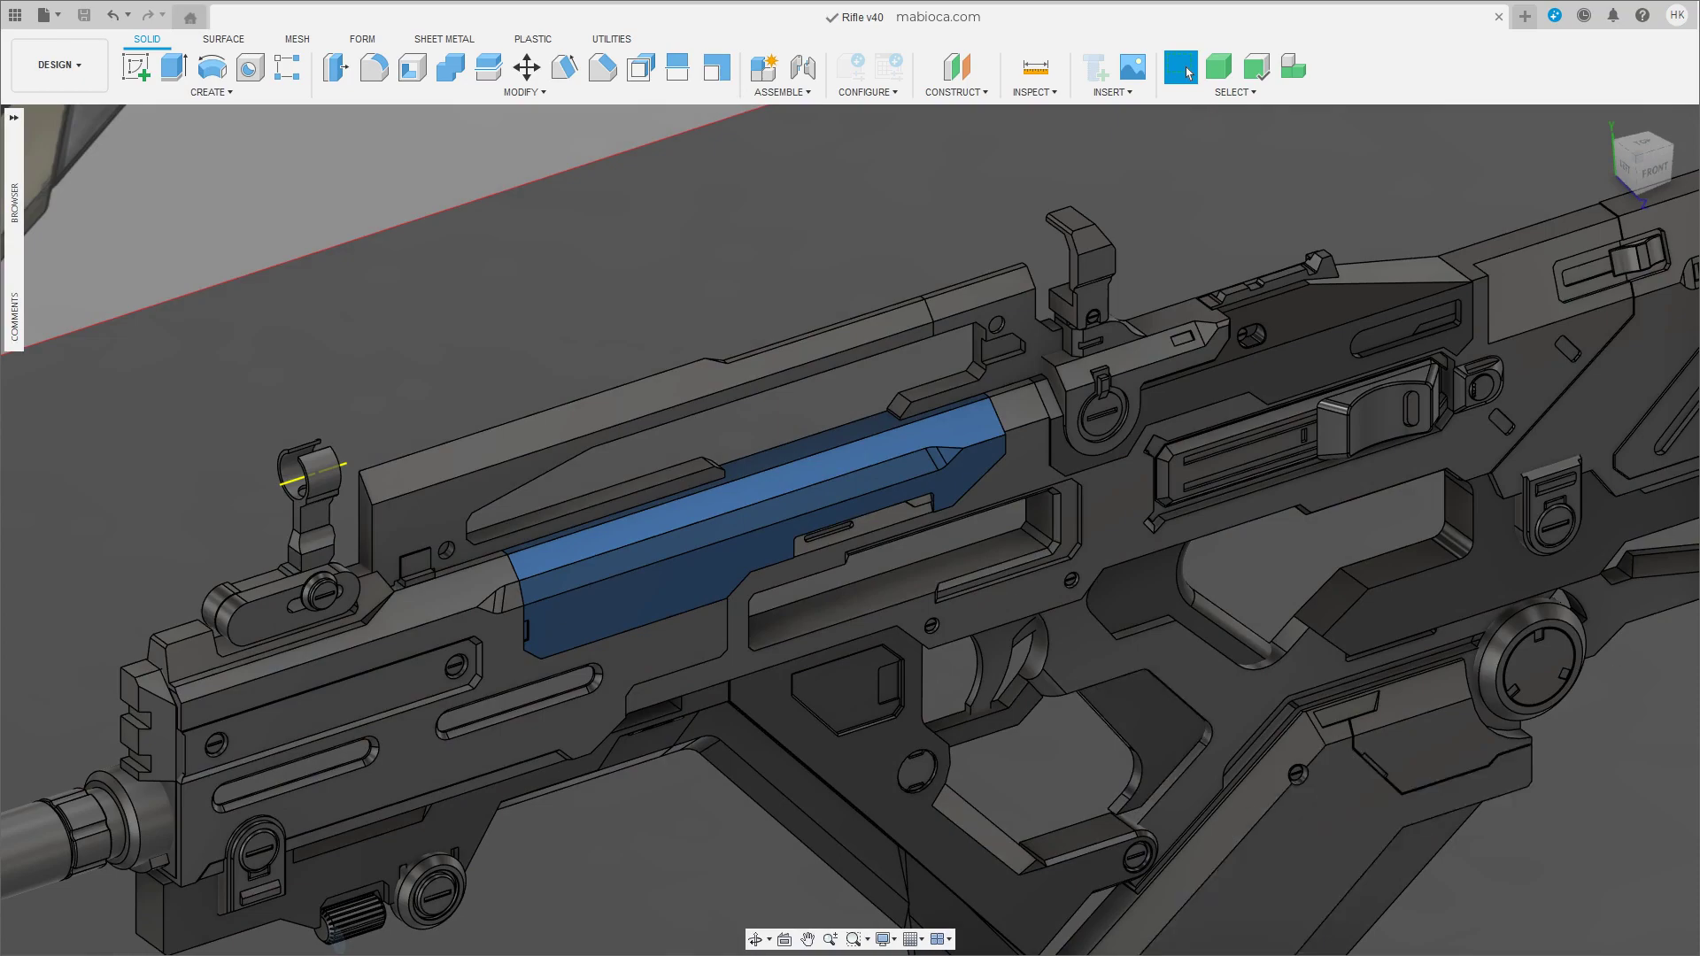
{"action": "mouse_move", "coordinate": [1318, 737]}
{"action": "middle_mouse_down", "text": "shift"}
{"action": "mouse_move", "coordinate": [1135, 735]}
{"action": "mouse_move", "coordinate": [1009, 692]}
{"action": "middle_mouse_up", "text": "shift"}
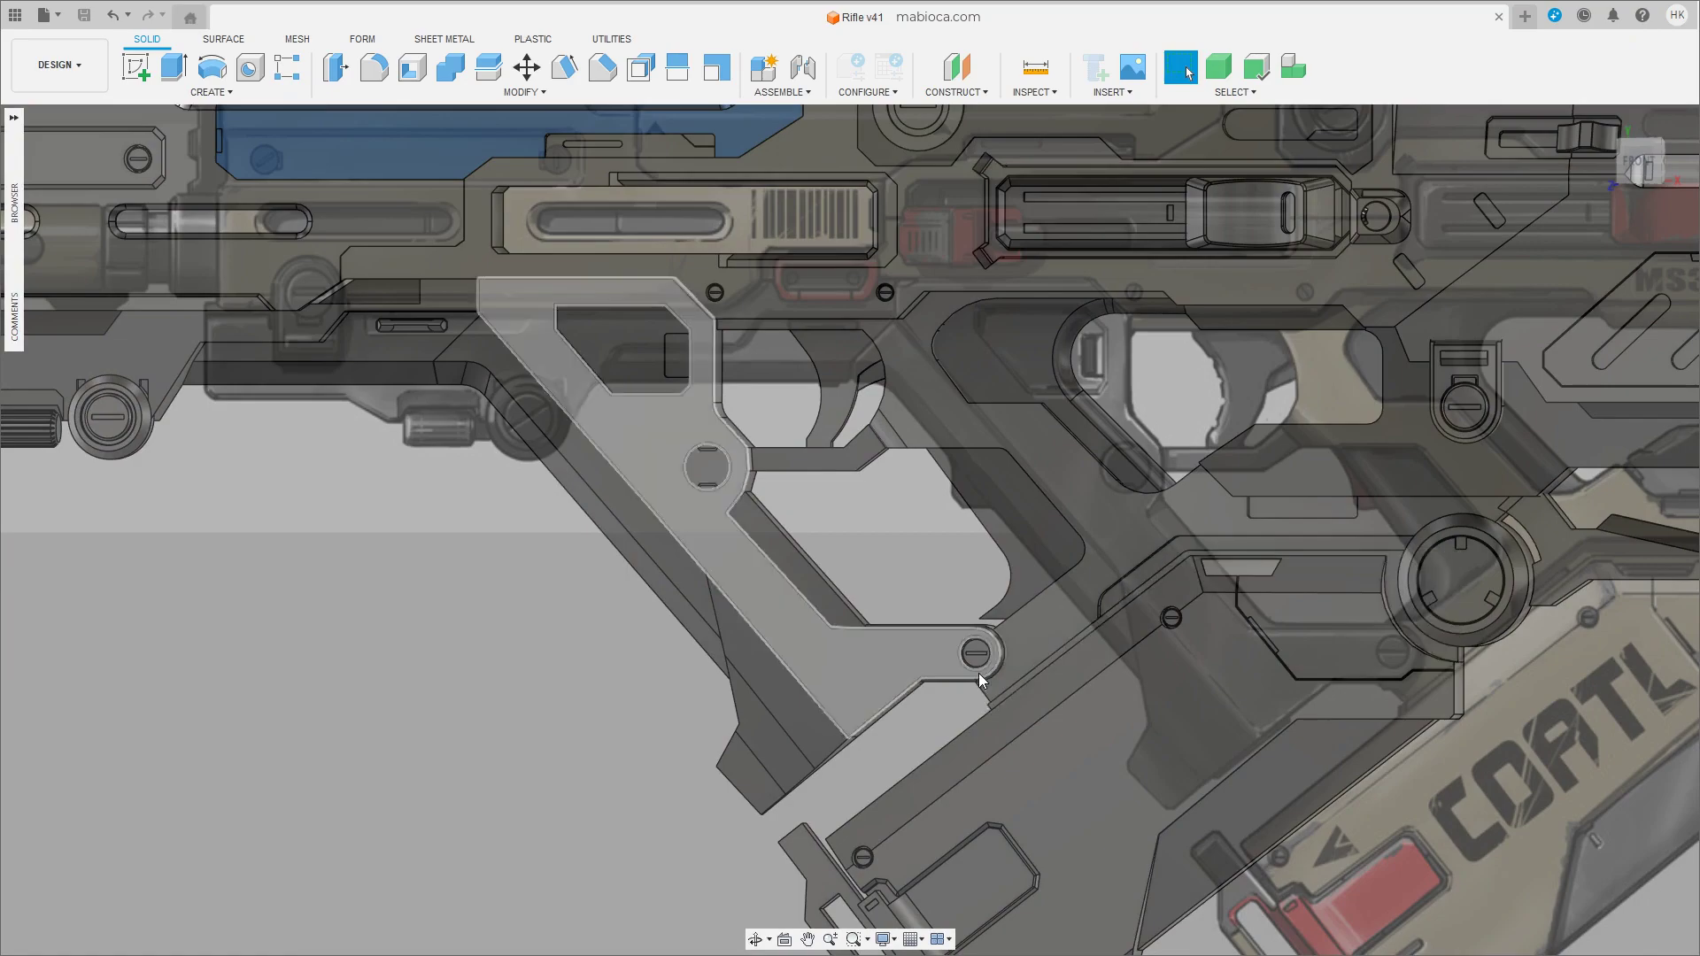
{"action": "scroll", "coordinate": [597, 687], "scroll_direction": "down", "scroll_amount": 5}
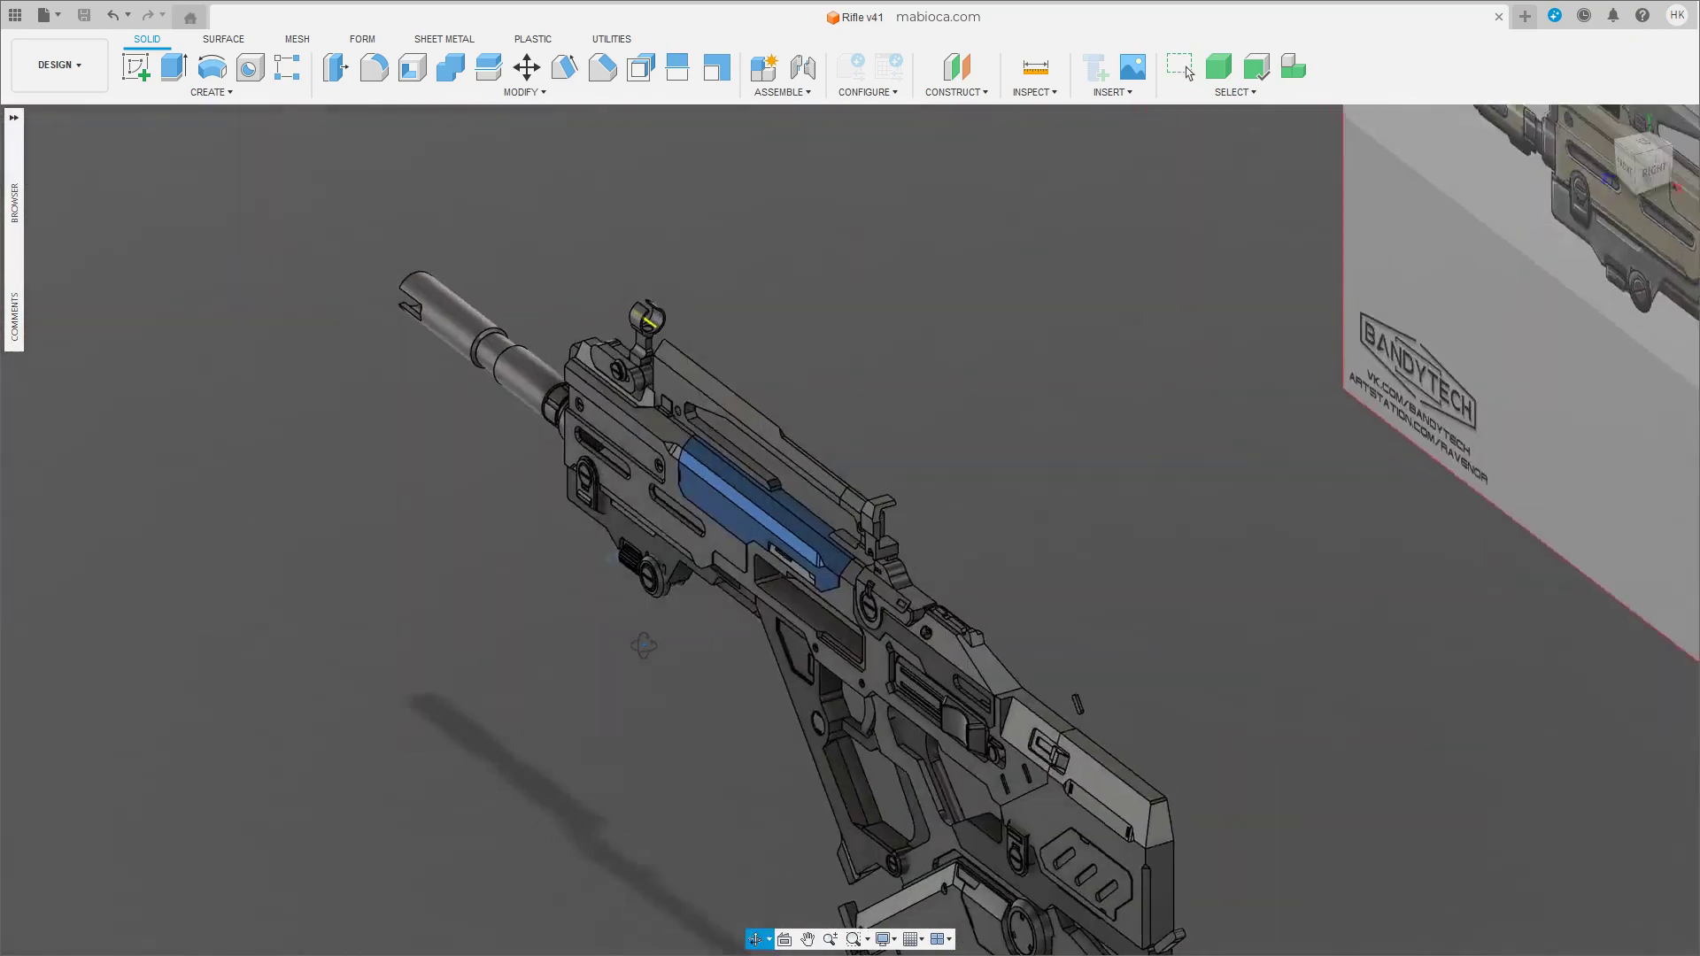